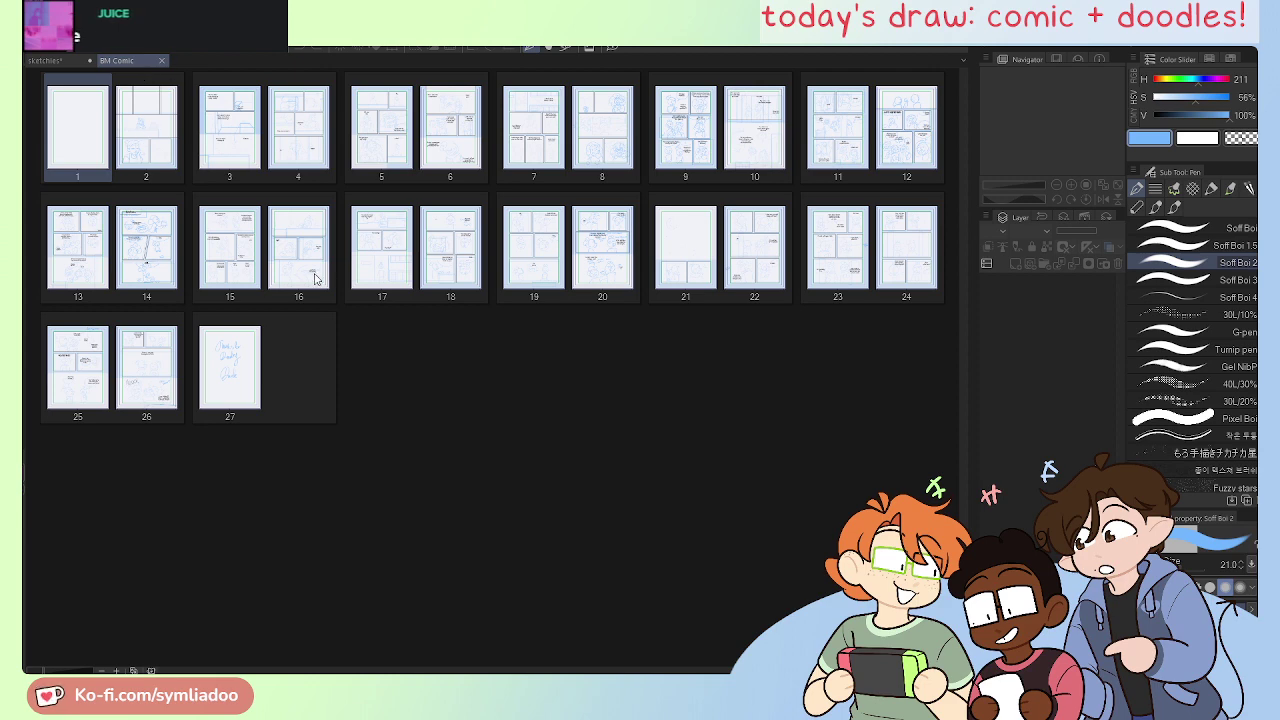
Step: Open pages 2, 3 and 4 of the BM Comic from the page overview
left_click(168, 157)
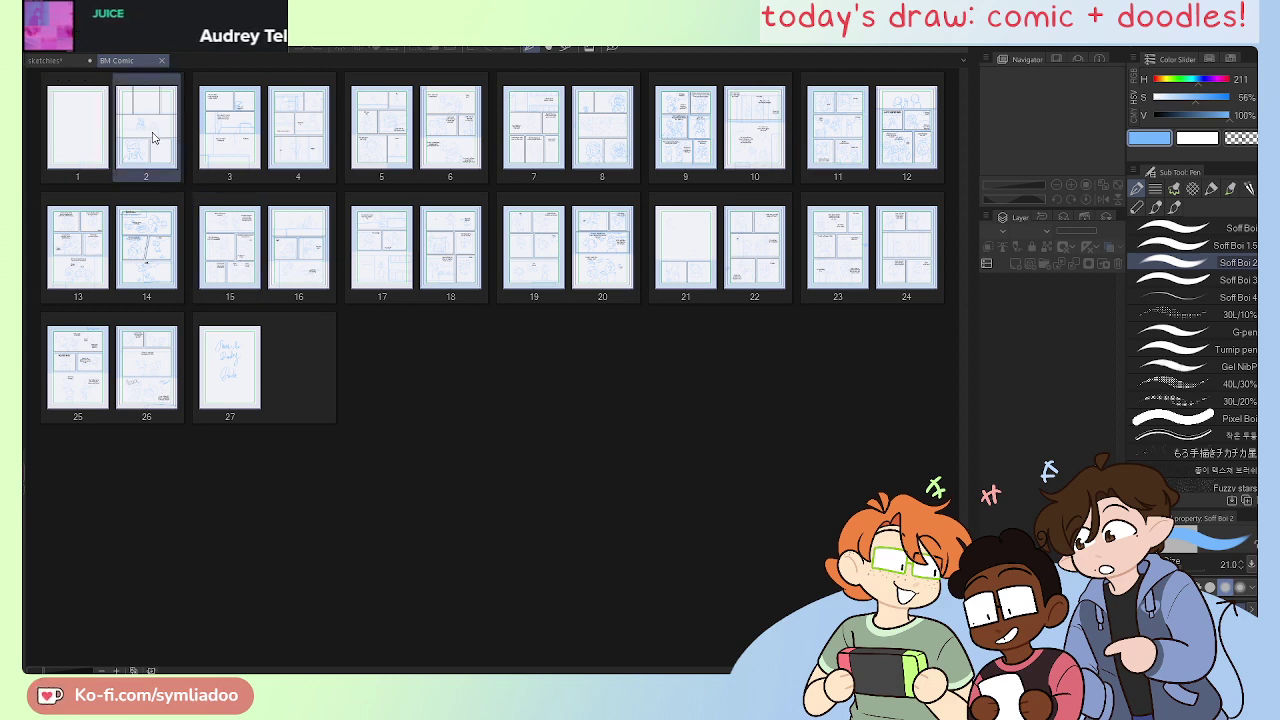
double_click(150, 112)
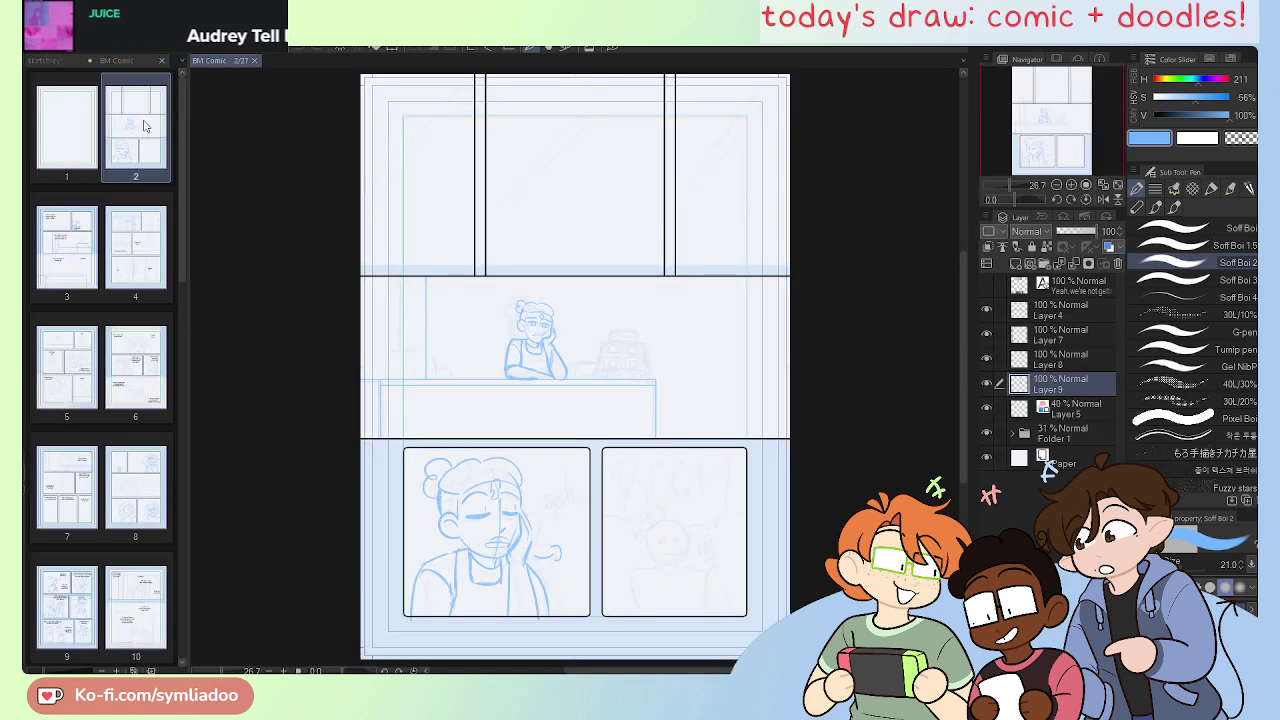
left_click(68, 244)
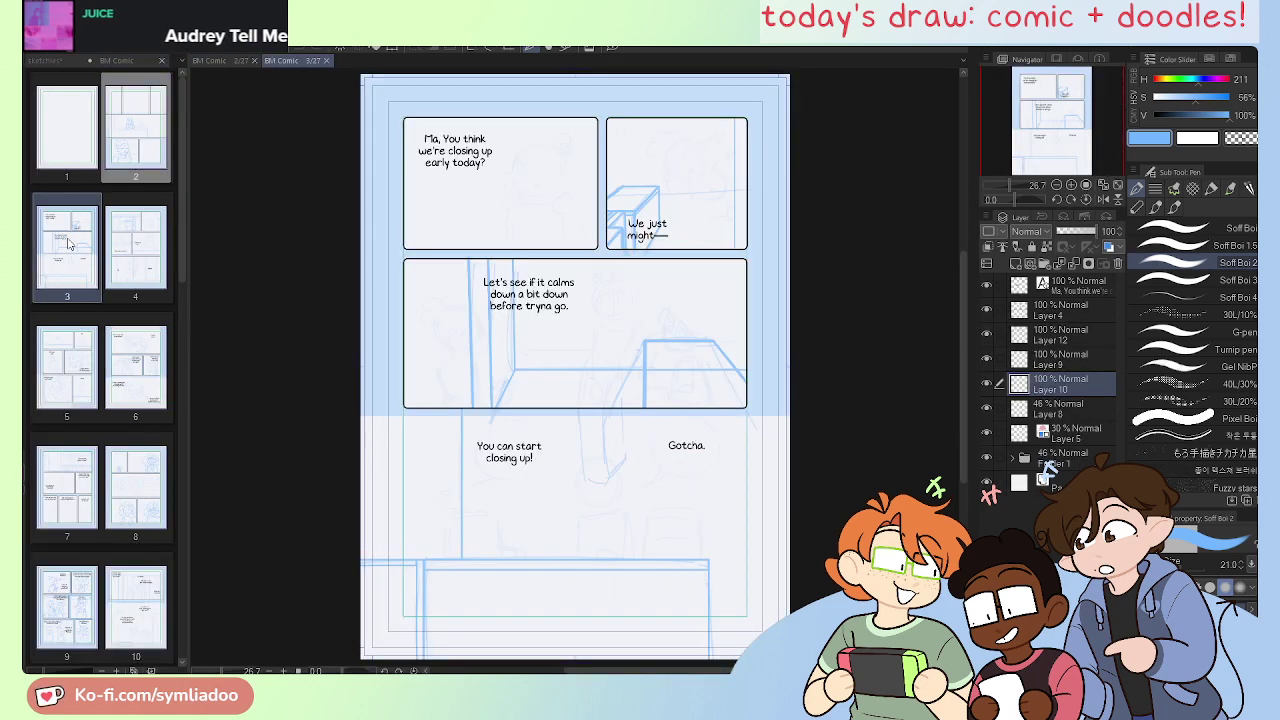
double_click(143, 254)
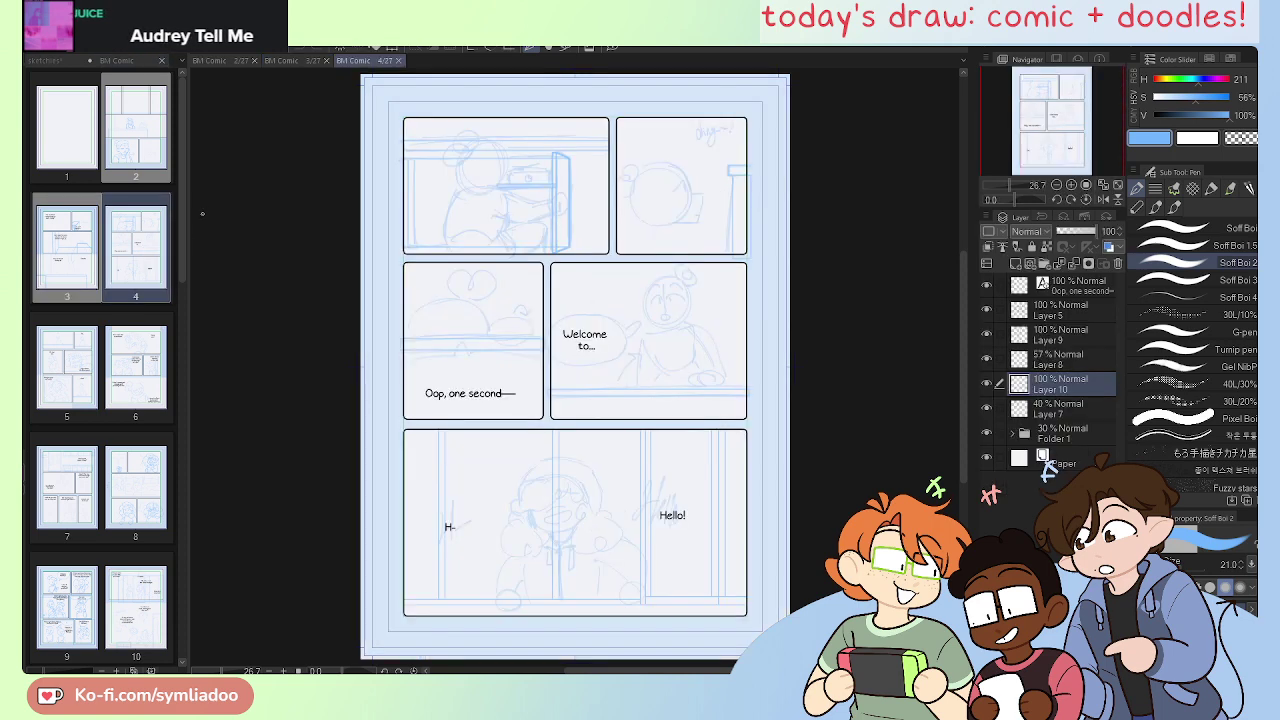
Step: Reduce the size of the comic's page thumbnails and bring page 3 up on the canvas
left_click(101, 669)
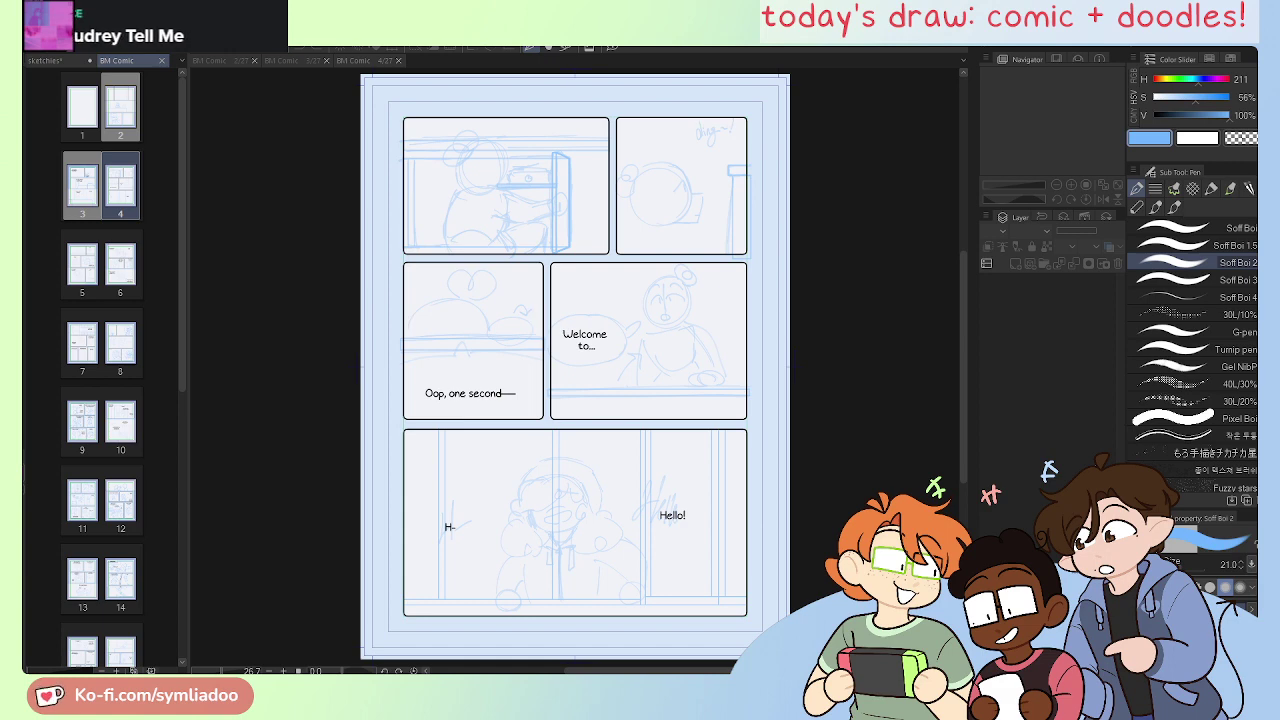
left_click(943, 486)
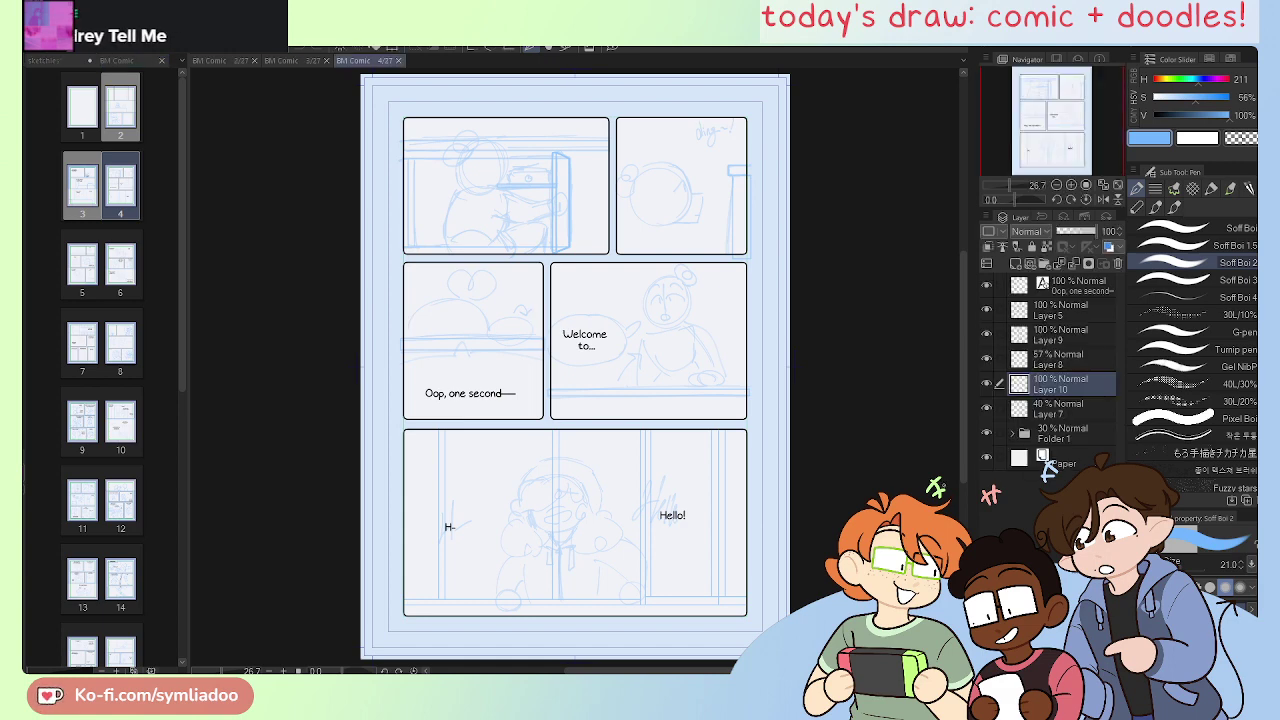
left_click(310, 61)
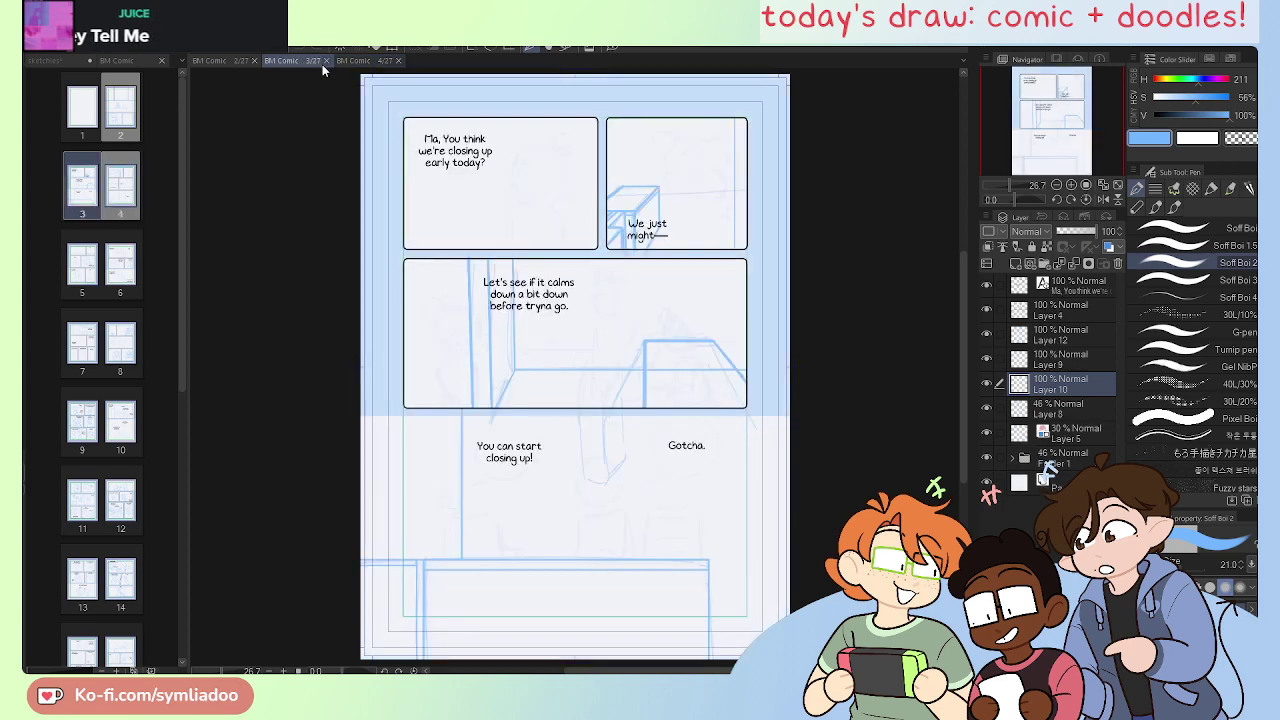
Step: Move the sketches document into the main canvas area beside the open comic pages and narrow the page thumbnail pane
left_click(76, 65)
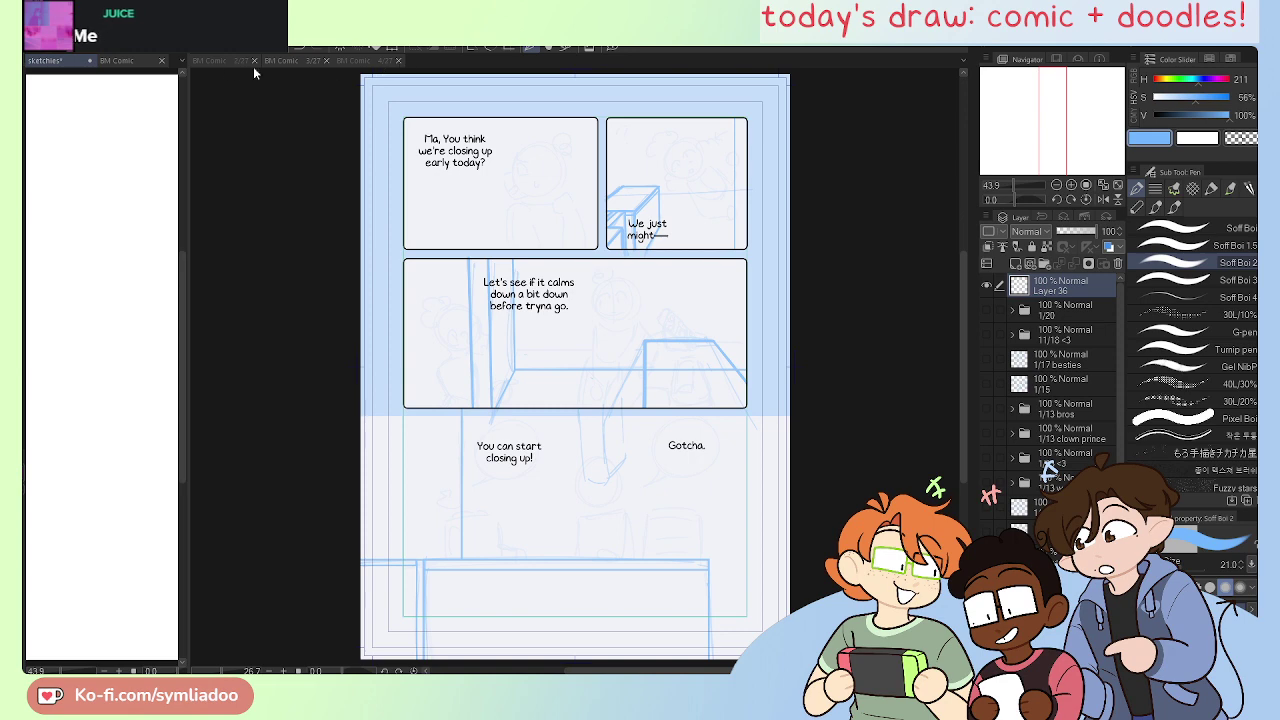
mouse_move(253, 66)
left_mouse_down()
mouse_move(214, 64)
mouse_move(211, 82)
left_mouse_up()
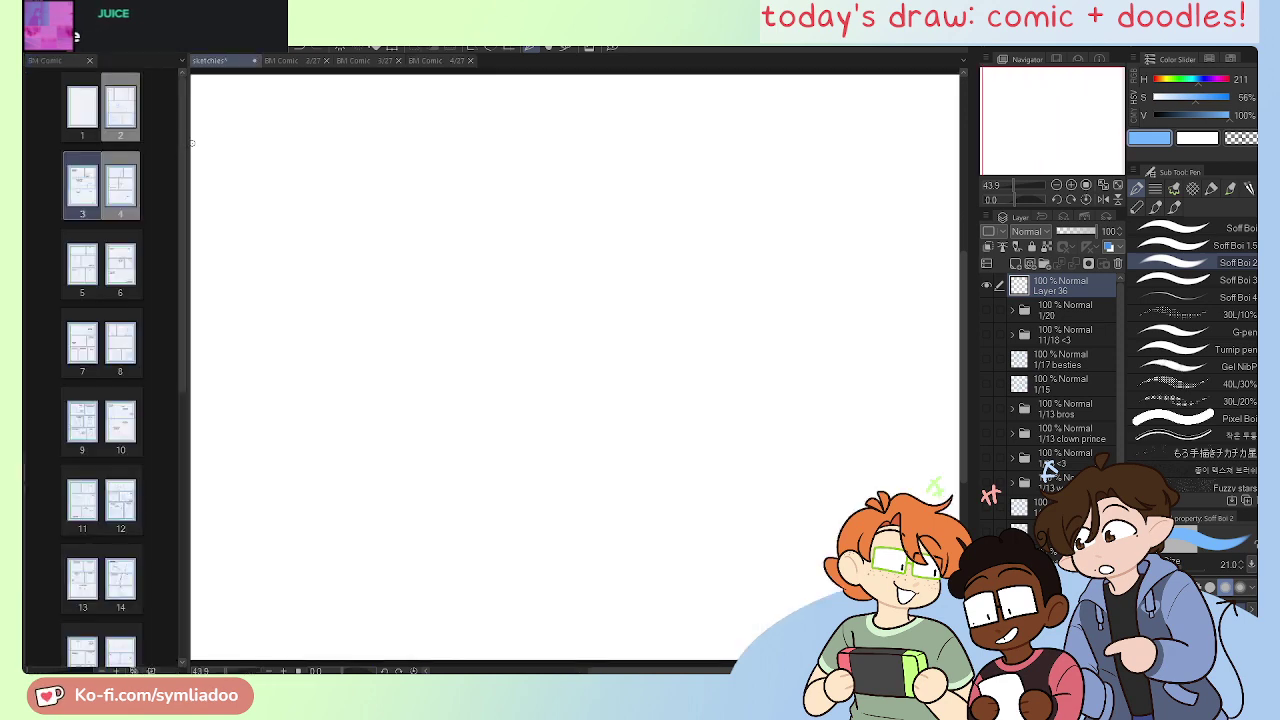
left_click_drag(189, 143, 143, 143)
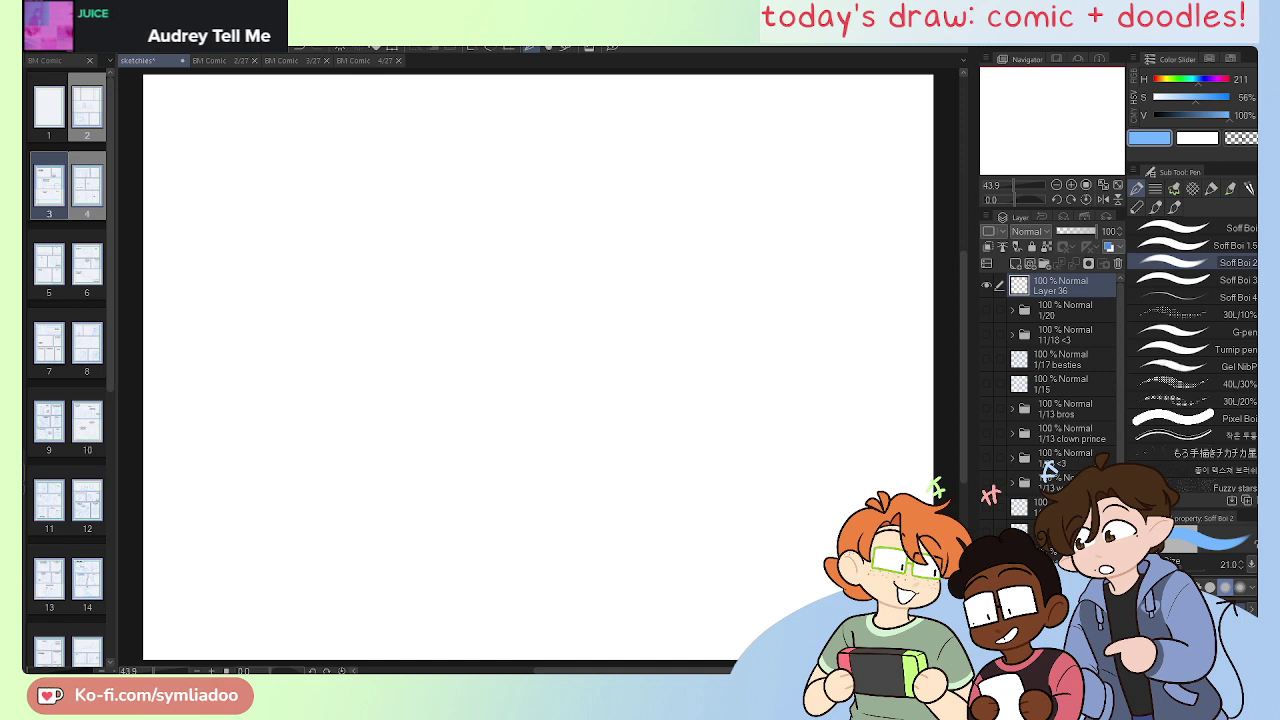
mouse_move(593, 177)
left_mouse_down()
mouse_move(535, 282)
mouse_move(599, 385)
mouse_move(726, 466)
left_mouse_up()
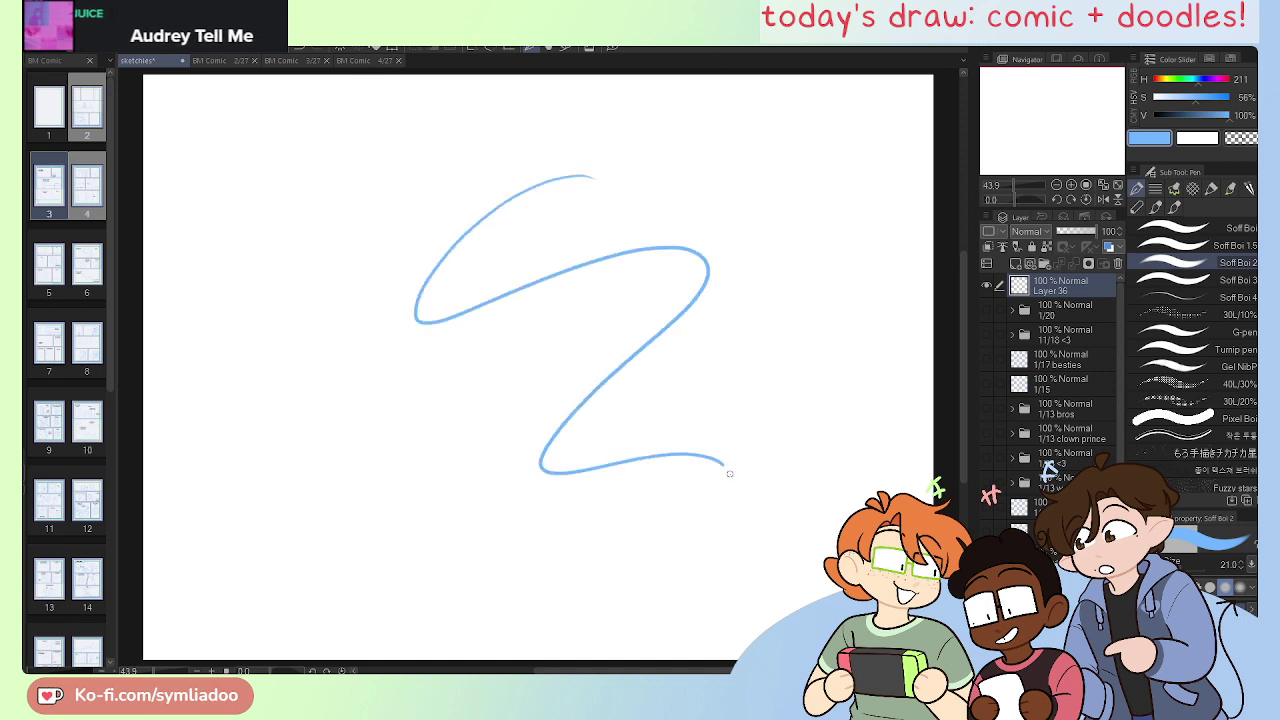
key("ctrl+z")
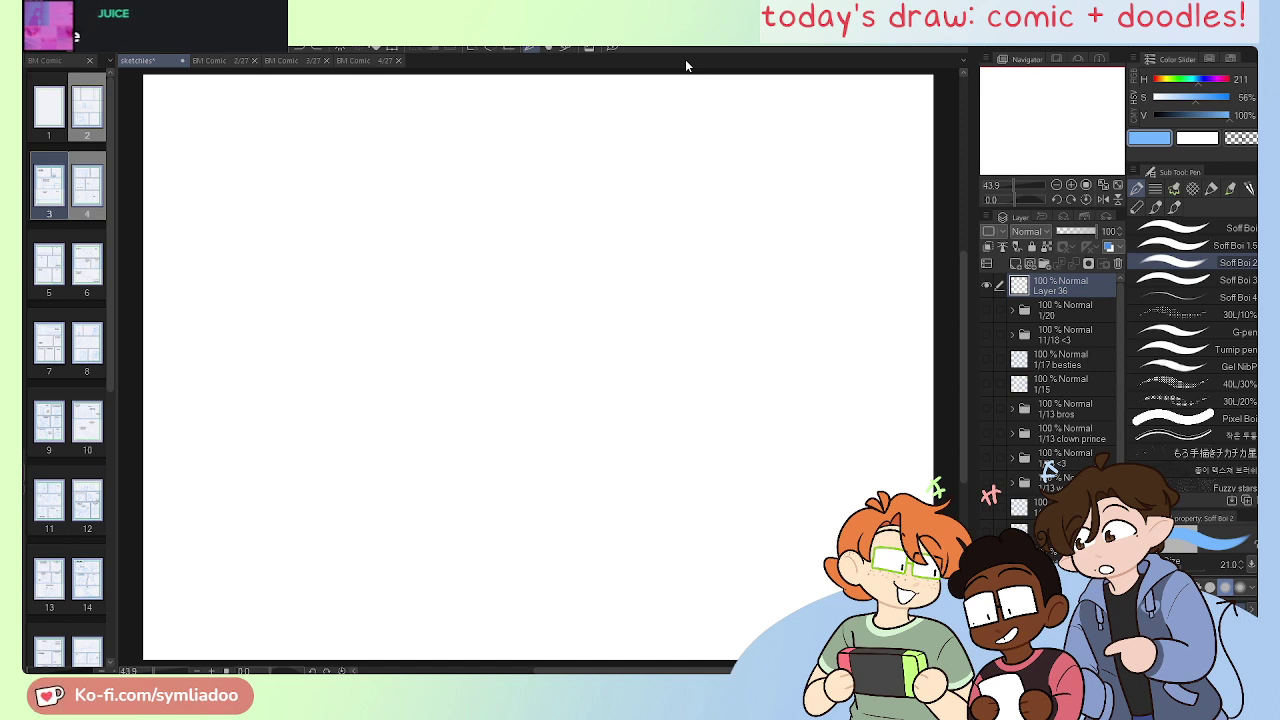
mouse_move(512, 179)
left_mouse_down()
mouse_move(449, 214)
mouse_move(573, 248)
mouse_move(550, 389)
mouse_move(628, 470)
left_mouse_up()
key("ctrl+z")
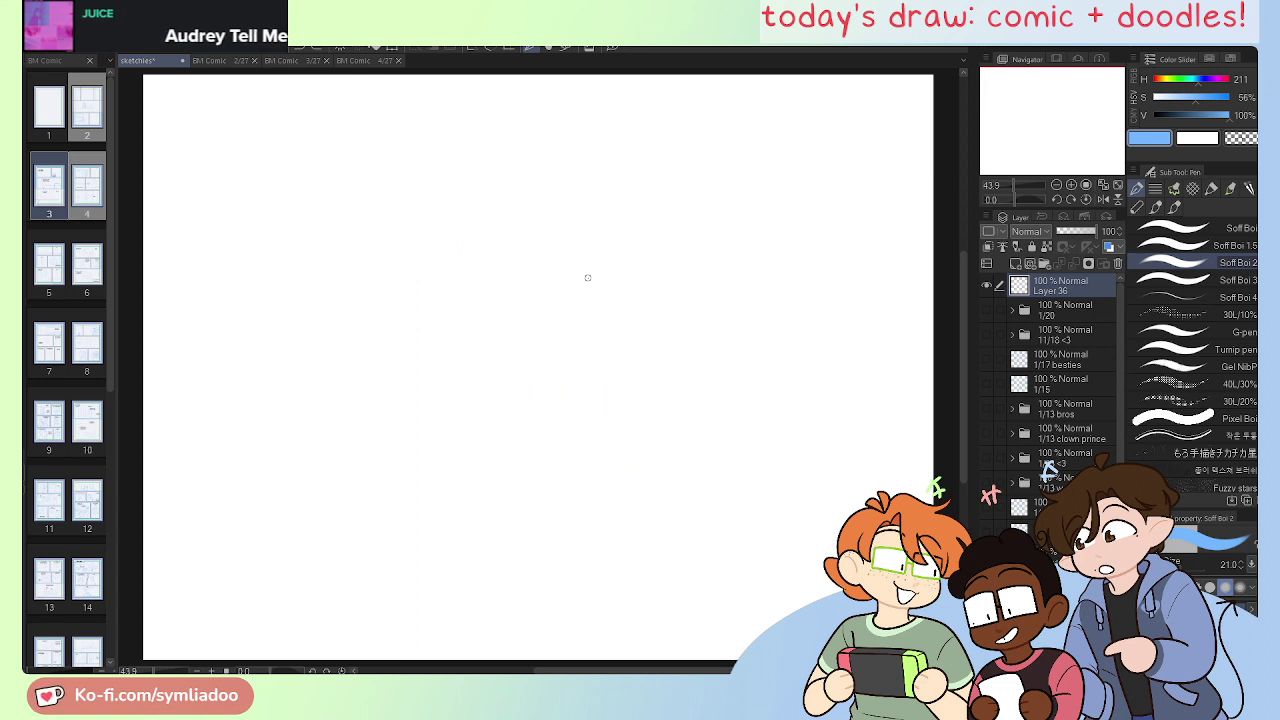
Step: Sketch a light blue circle as the head's base on Layer 36 and shift it slightly with Move layer
mouse_move(445, 368)
left_mouse_down()
mouse_move(414, 300)
mouse_move(538, 370)
left_mouse_up()
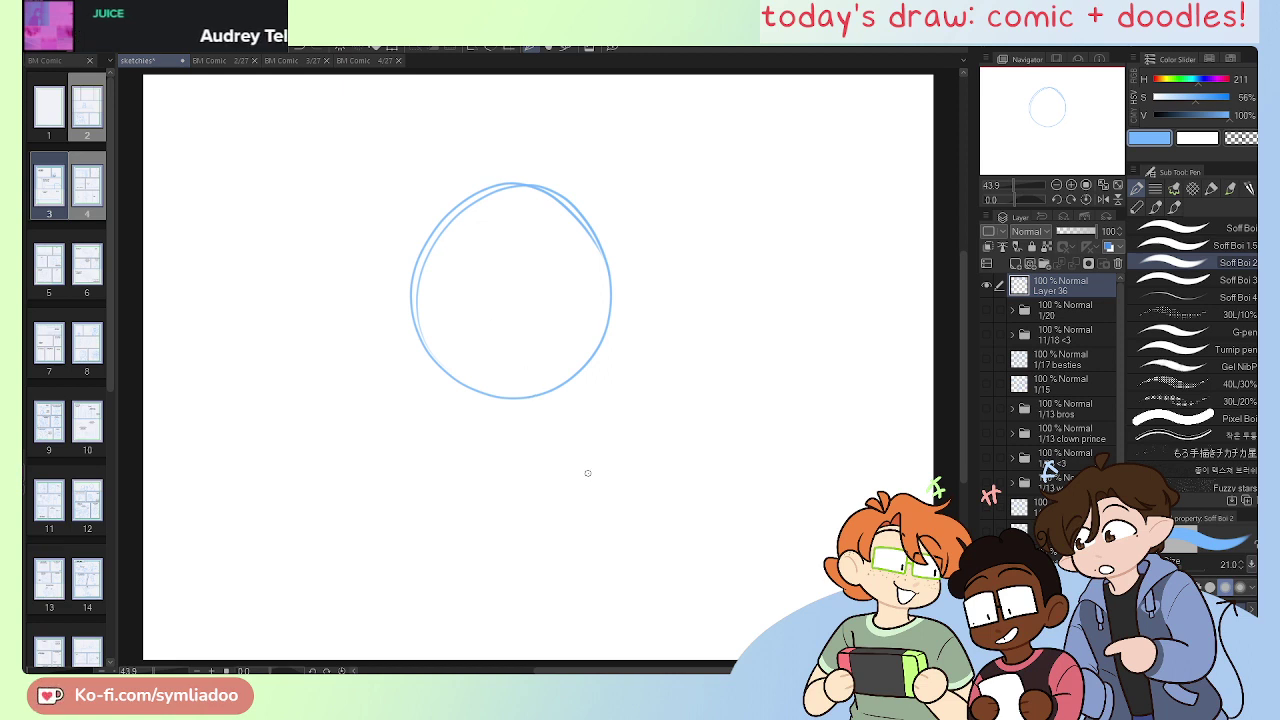
left_click_drag(586, 507, 639, 503)
left_click_drag(238, 265, 155, 265)
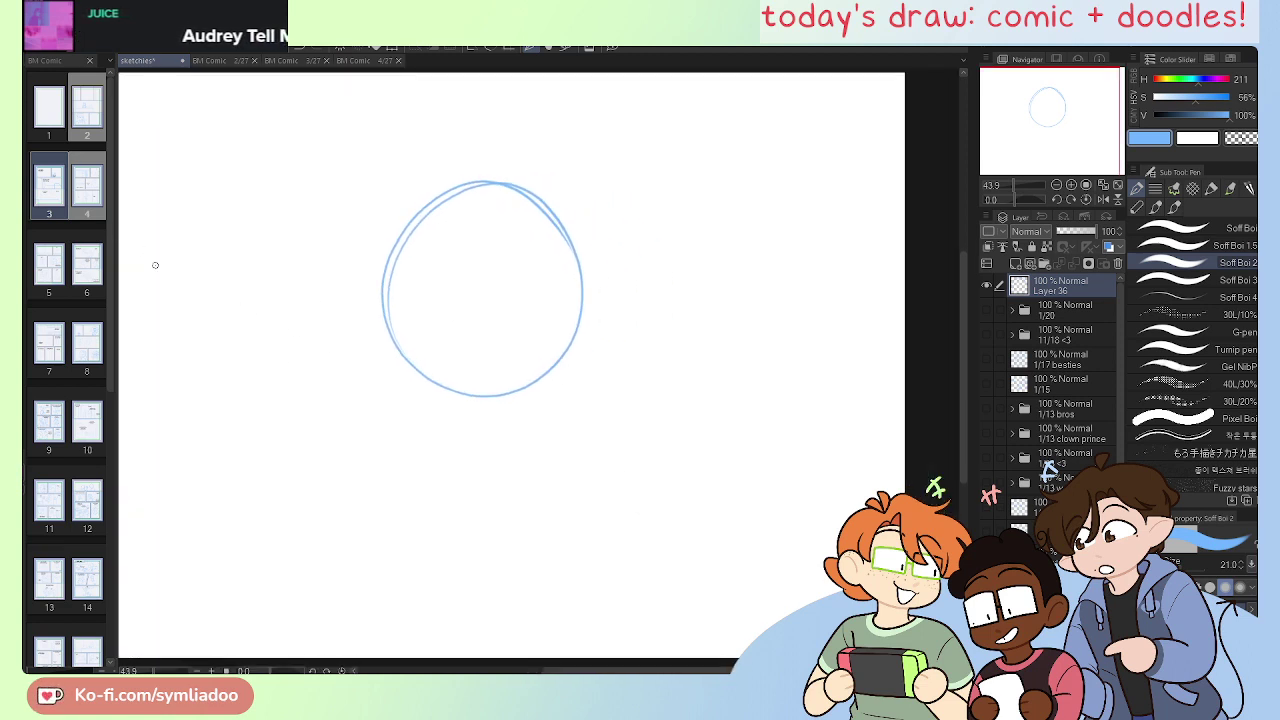
key("k")
mouse_move(550, 393)
left_mouse_down()
mouse_move(629, 397)
mouse_move(605, 408)
left_mouse_up()
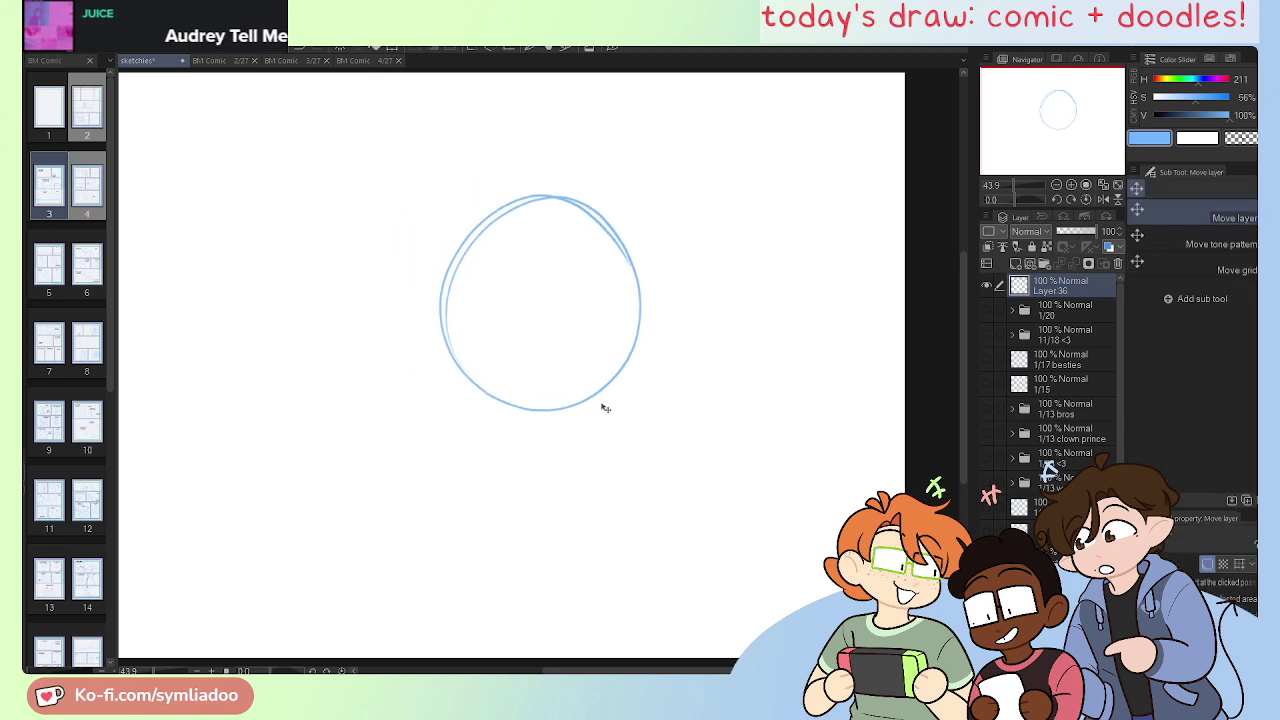
Step: Thicken the side of the head circle and draw the cheeks and rounded jaw below it with the Soff Boi 2 pen
key("ctrl+plus")
key("ctrl+plus")
key("p")
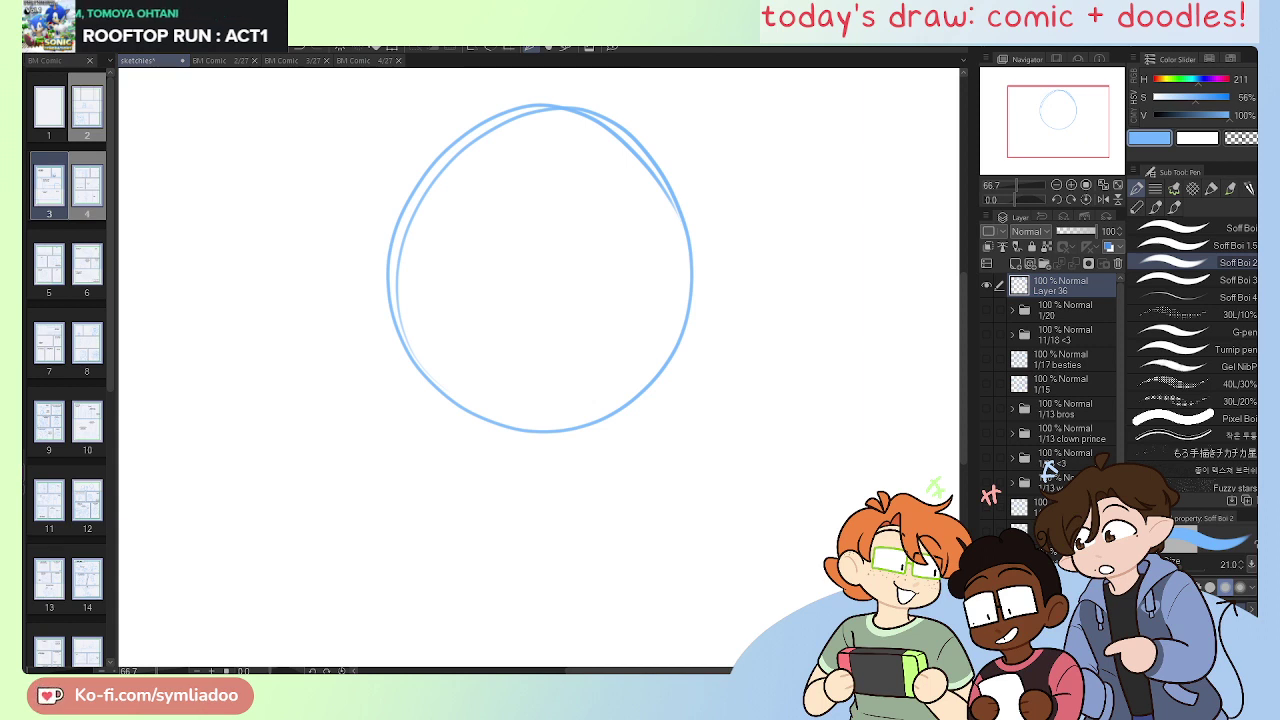
left_click_drag(1050, 120, 1053, 114)
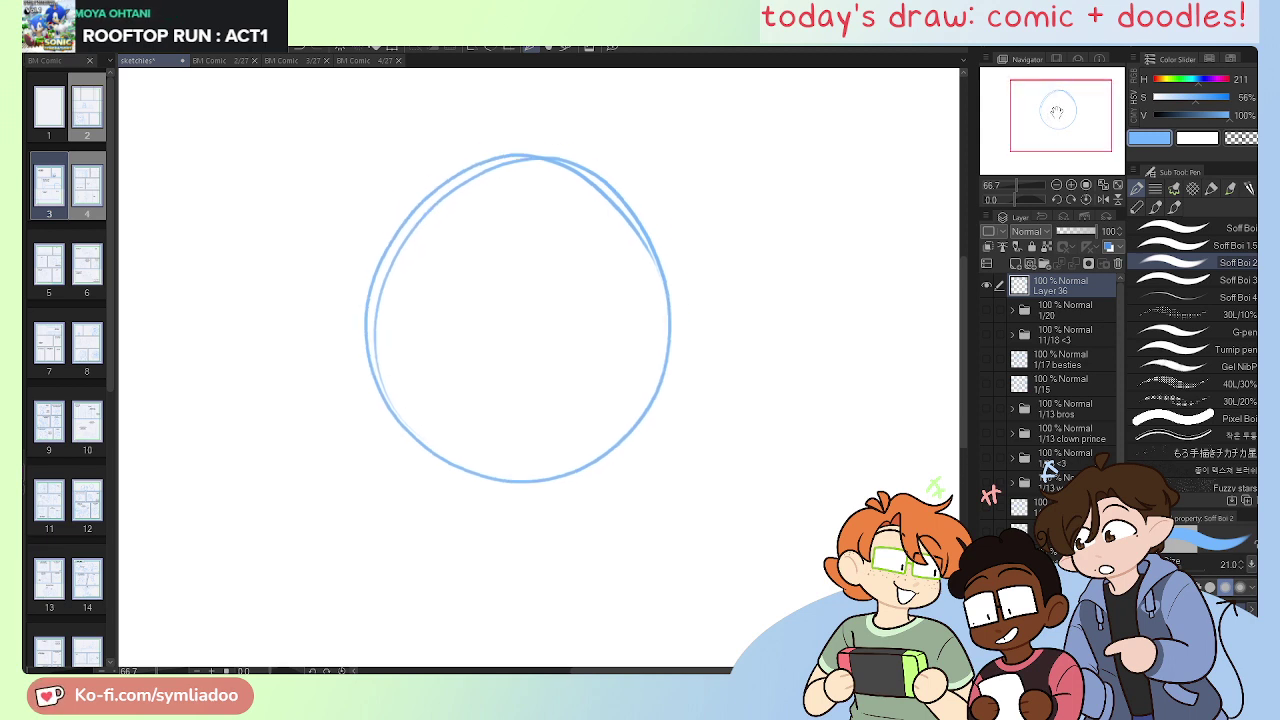
left_click_drag(576, 556, 566, 488)
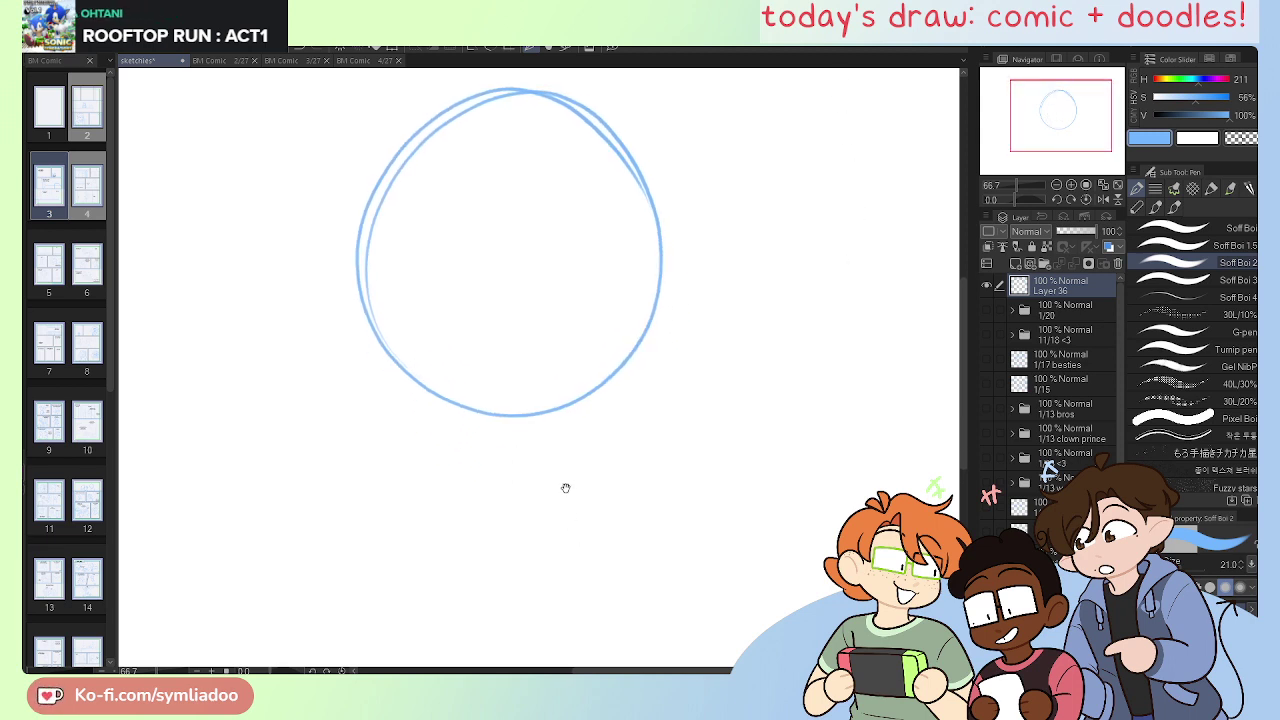
mouse_move(403, 152)
left_mouse_down()
mouse_move(371, 316)
mouse_move(380, 413)
mouse_move(462, 500)
left_mouse_up()
key("ctrl+z")
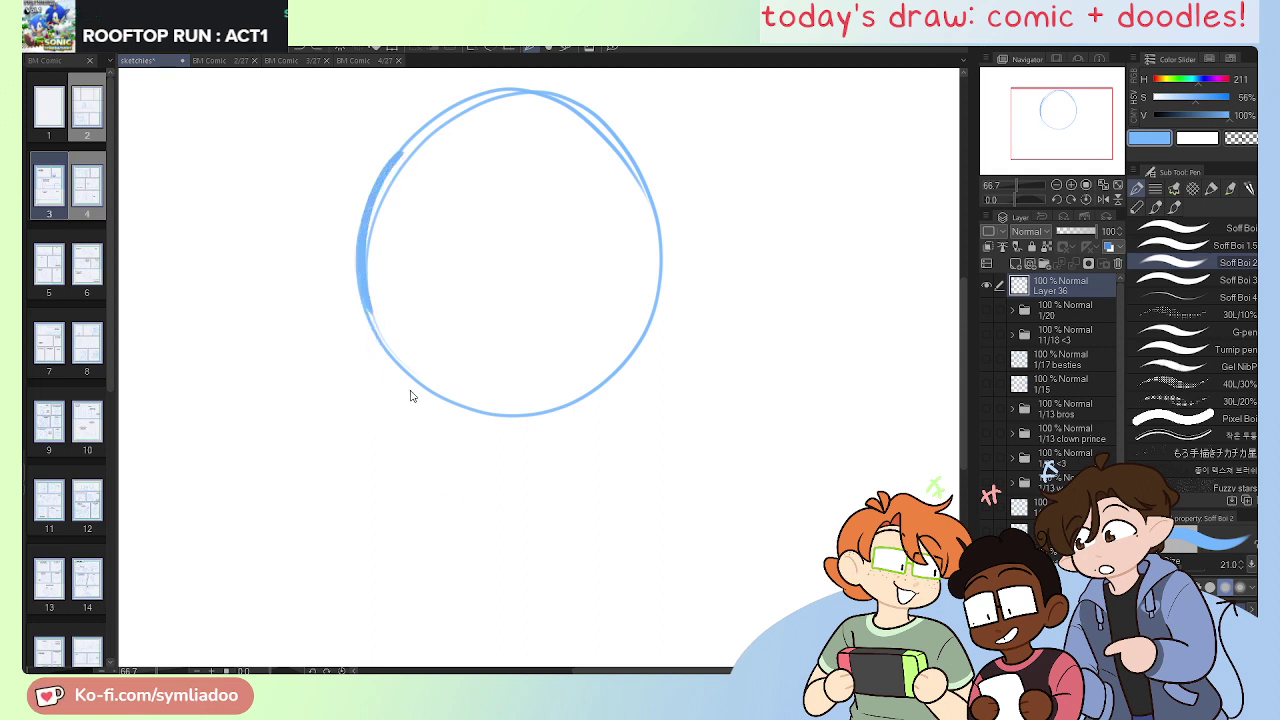
mouse_move(370, 312)
left_mouse_down()
mouse_move(377, 414)
mouse_move(502, 532)
mouse_move(459, 512)
mouse_move(533, 518)
mouse_move(640, 397)
mouse_move(643, 410)
mouse_move(649, 346)
left_mouse_up()
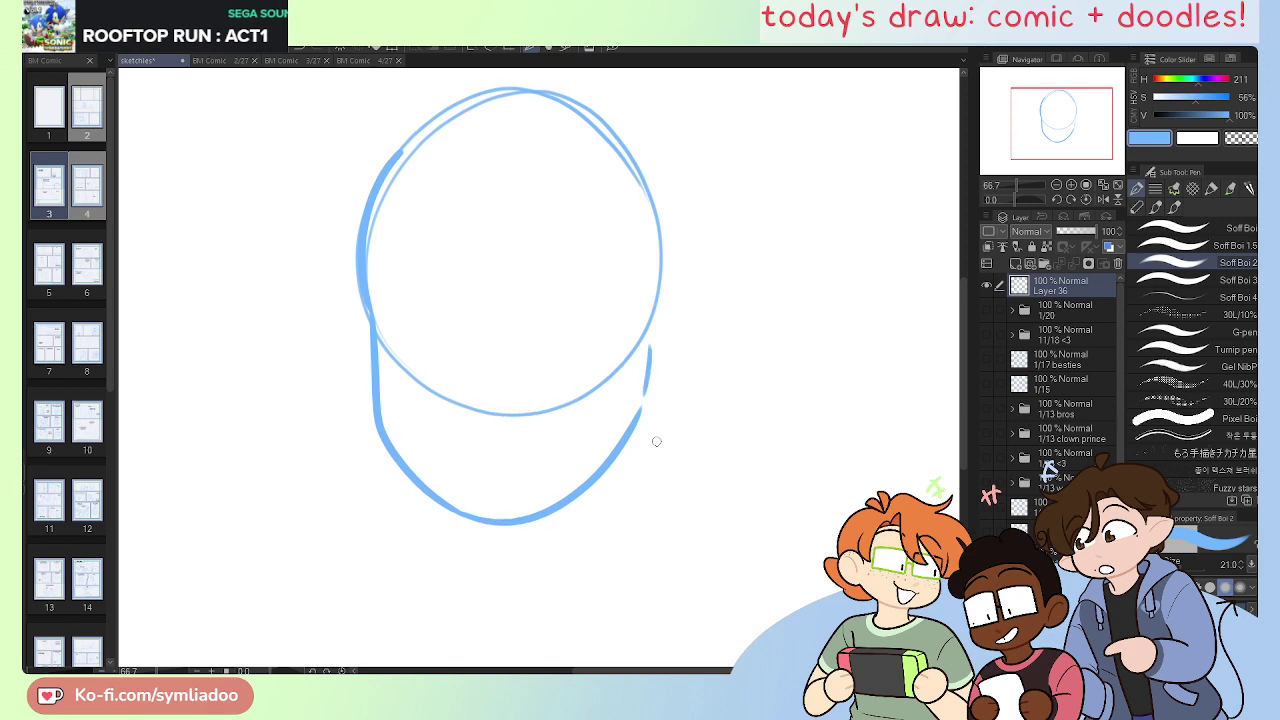
left_click_drag(657, 468, 648, 549)
Step: Erase the lower arc of the base circle that crosses the inside of the face
key("ctrl+plus")
key("e")
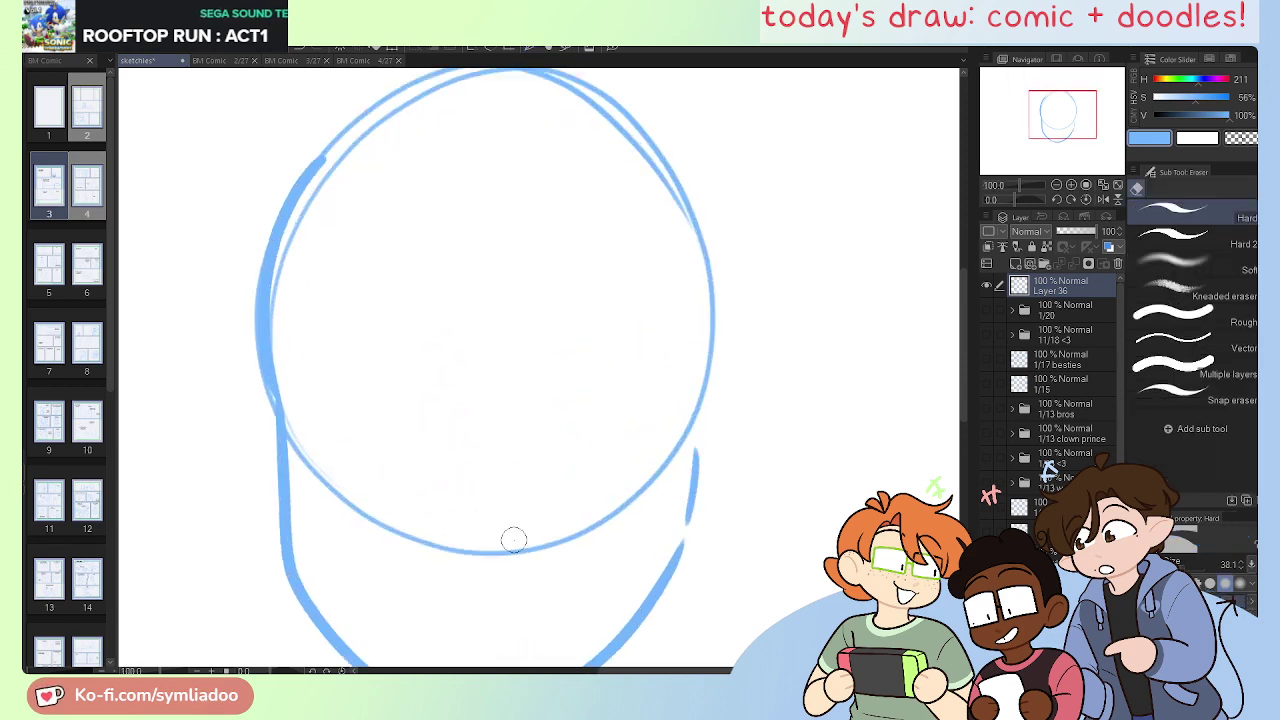
scroll(470, 460, "down", 3)
left_click_drag(288, 295, 308, 345)
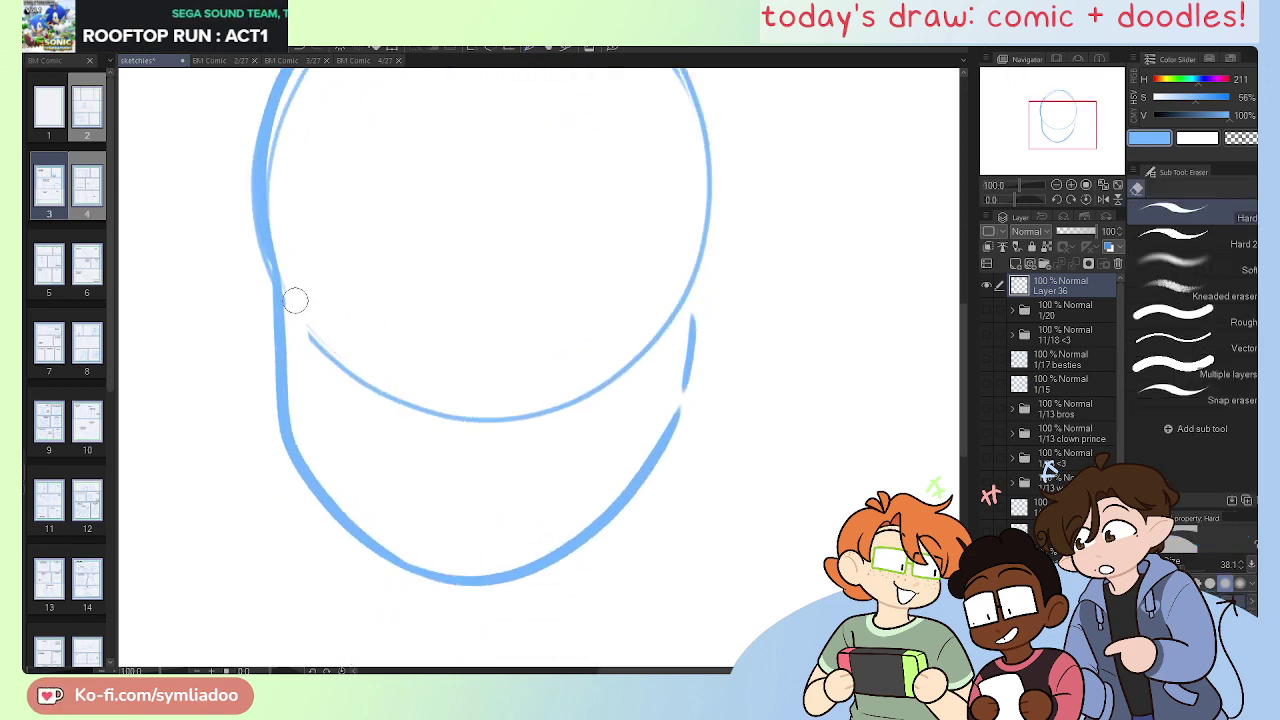
mouse_move(291, 297)
left_mouse_down()
mouse_move(324, 356)
mouse_move(508, 415)
mouse_move(360, 378)
mouse_move(647, 358)
mouse_move(548, 410)
mouse_move(713, 236)
left_mouse_up()
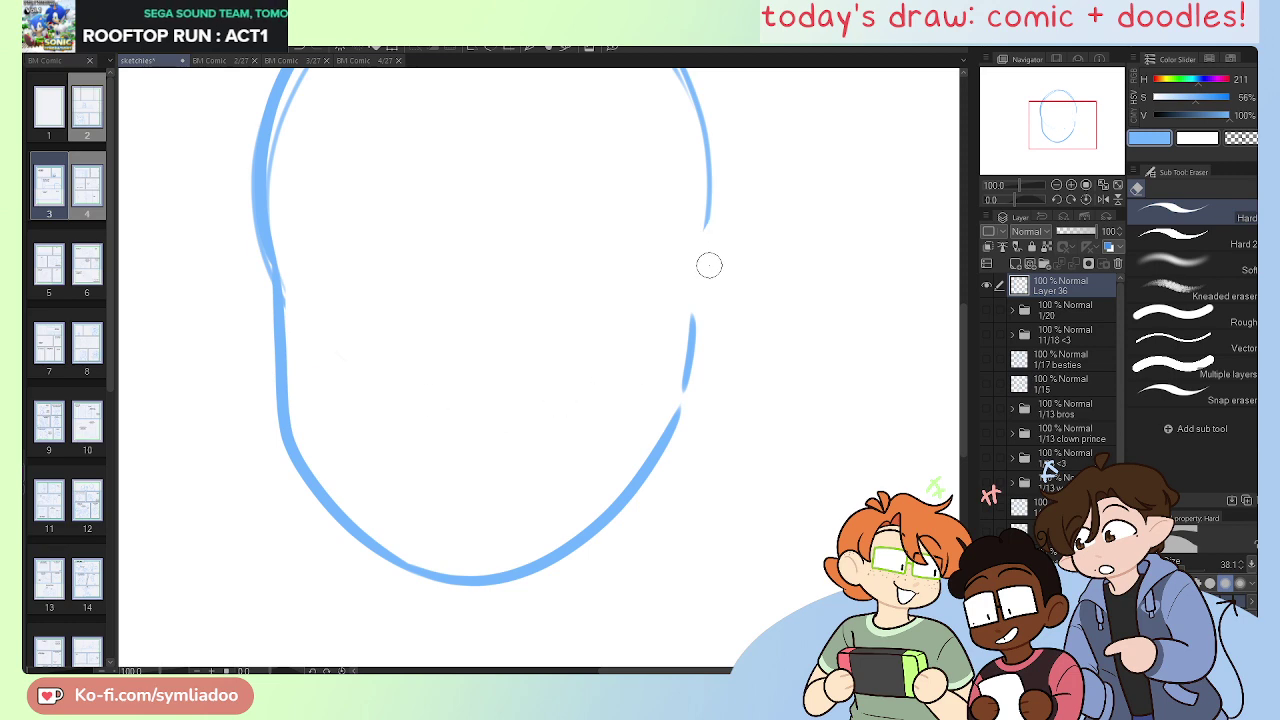
Step: Draw a curved vertical center guideline from the top of the head down past the chin
scroll(715, 380, "up", 2)
key("p")
key("ctrl+minus")
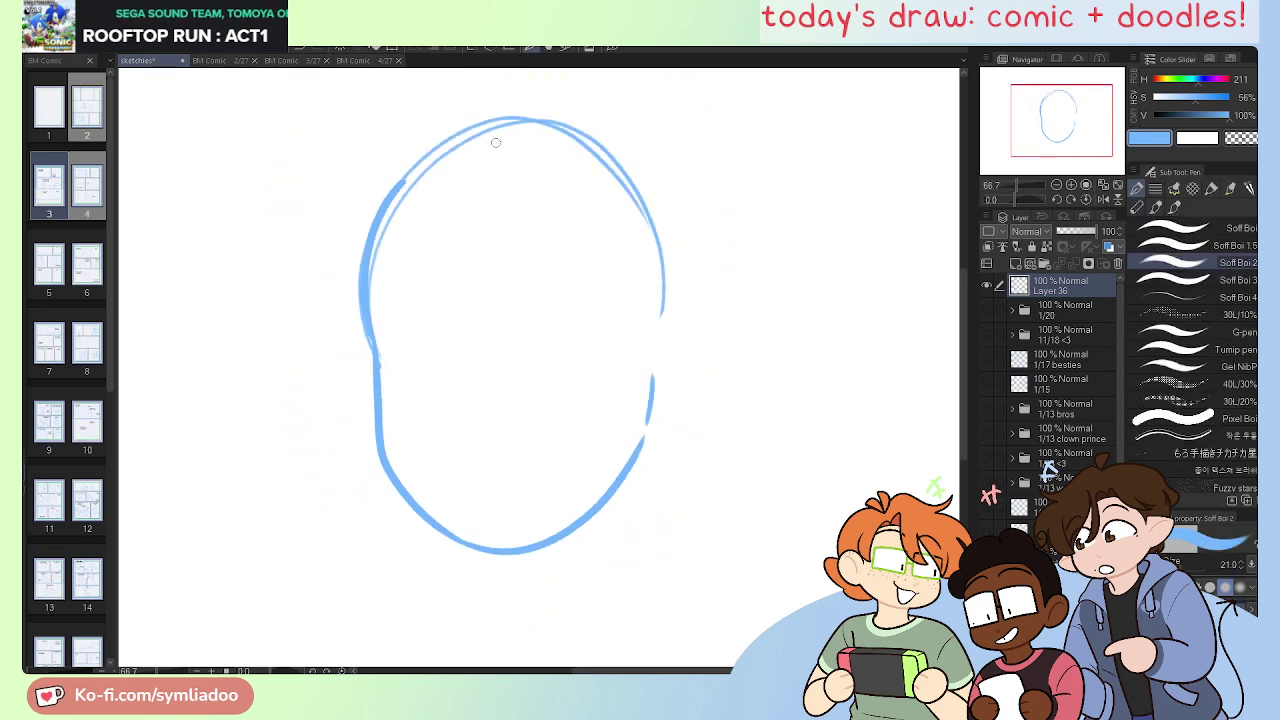
left_click_drag(495, 96, 540, 610)
Step: Erase the stray line end inside the face where the temple meets the left cheek
key("ctrl+plus")
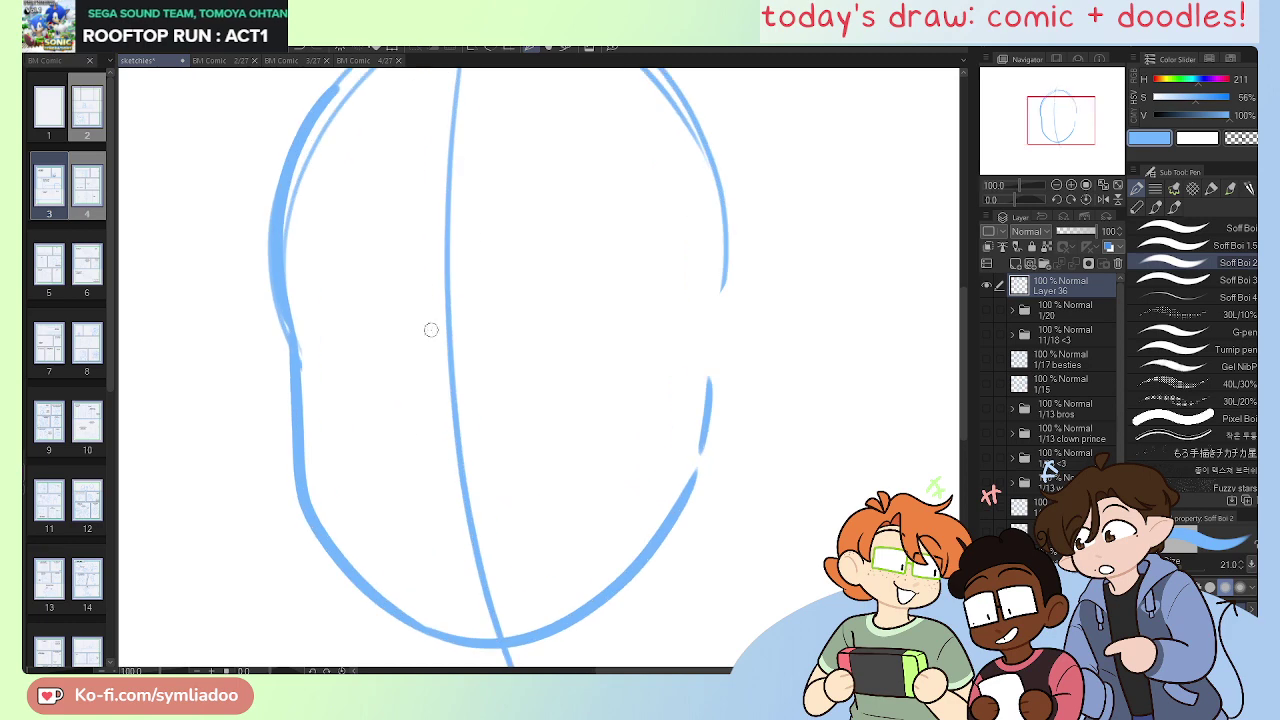
left_click_drag(446, 485, 532, 537)
key("e")
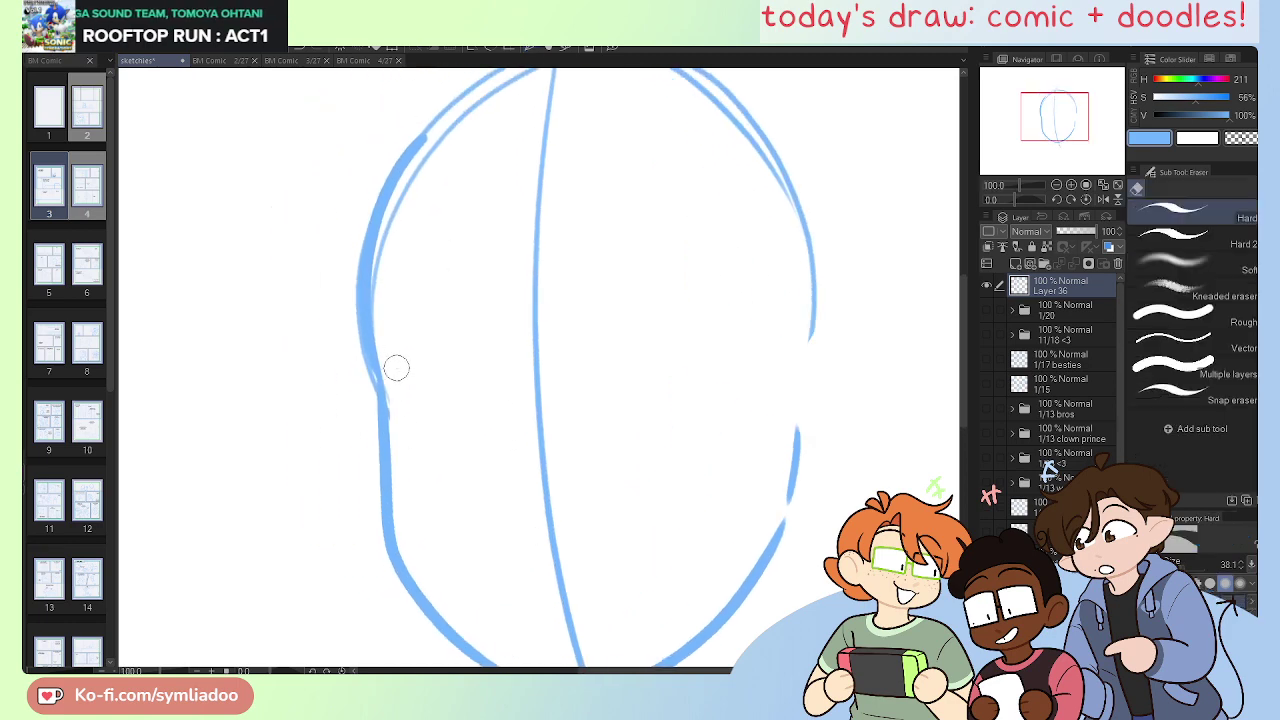
left_click_drag(397, 369, 401, 434)
Step: Draw arched upper eyelids on both sides of the center guideline, with an angled outer corner on the right eye
key("p")
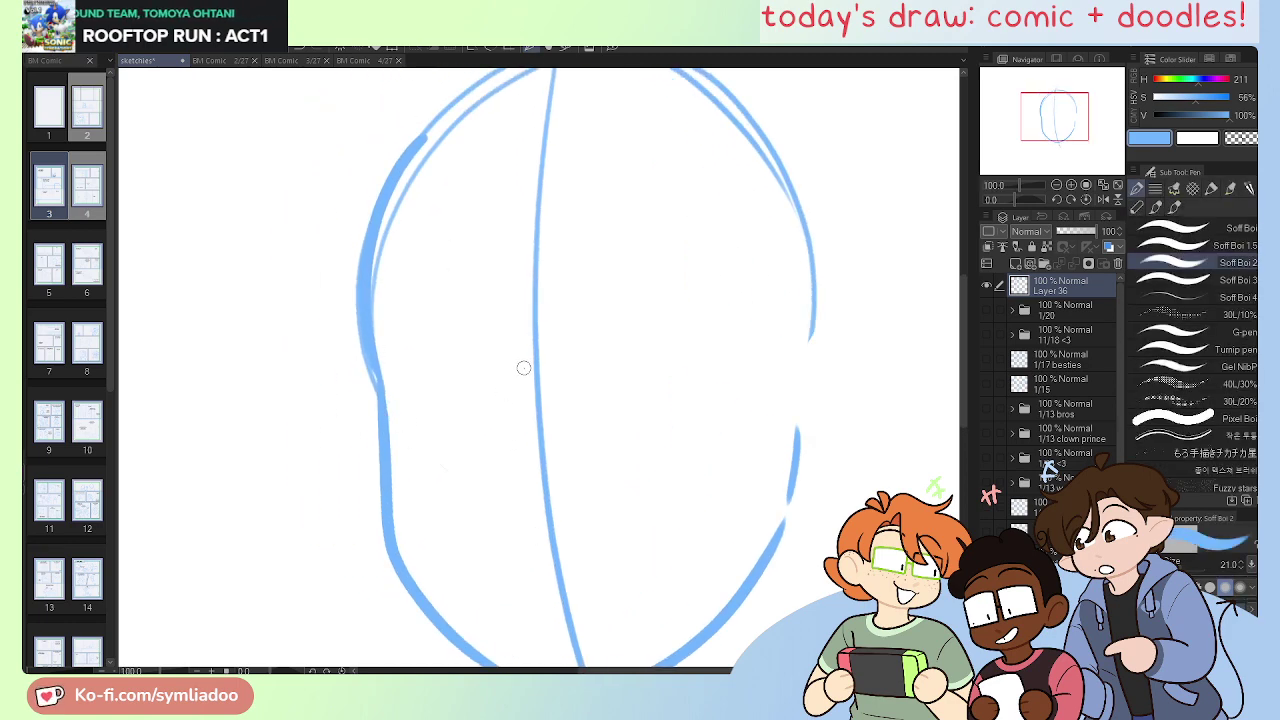
left_click_drag(521, 369, 406, 403)
key("ctrl+z")
left_click_drag(521, 369, 402, 405)
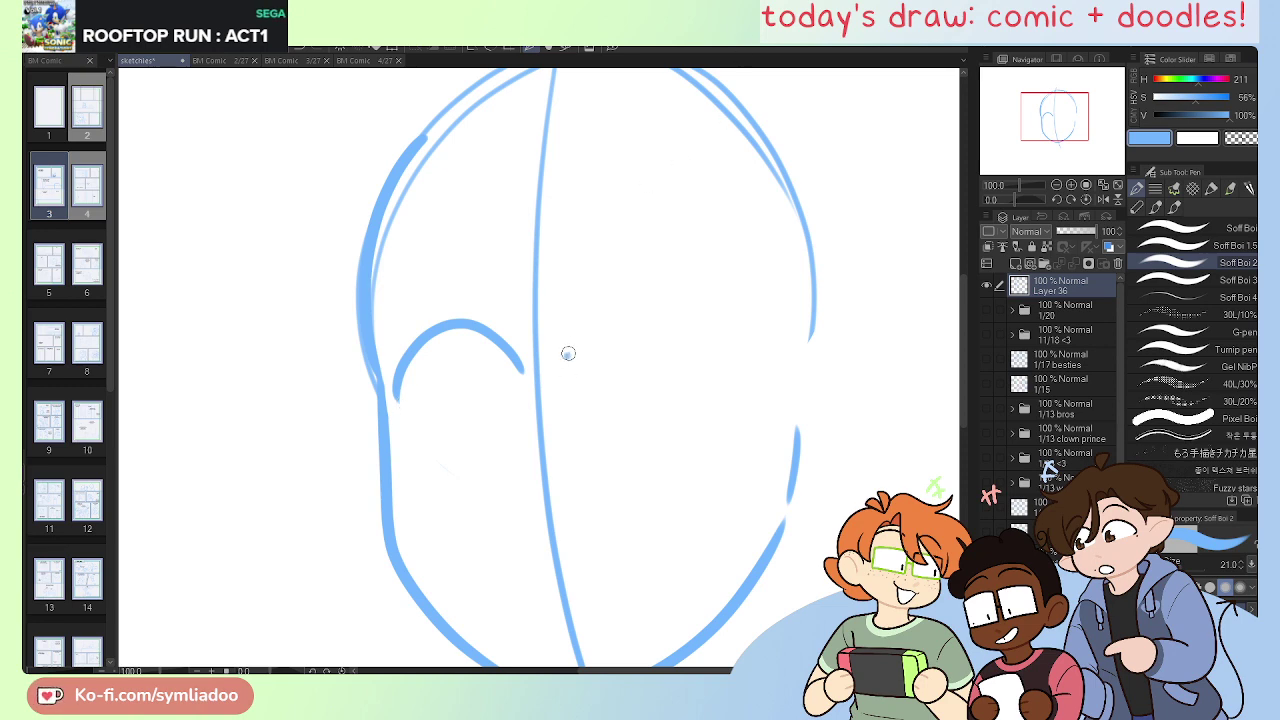
left_click_drag(566, 352, 780, 360)
key("ctrl+z")
mouse_move(573, 358)
left_mouse_down()
mouse_move(629, 289)
mouse_move(766, 331)
mouse_move(735, 364)
left_mouse_up()
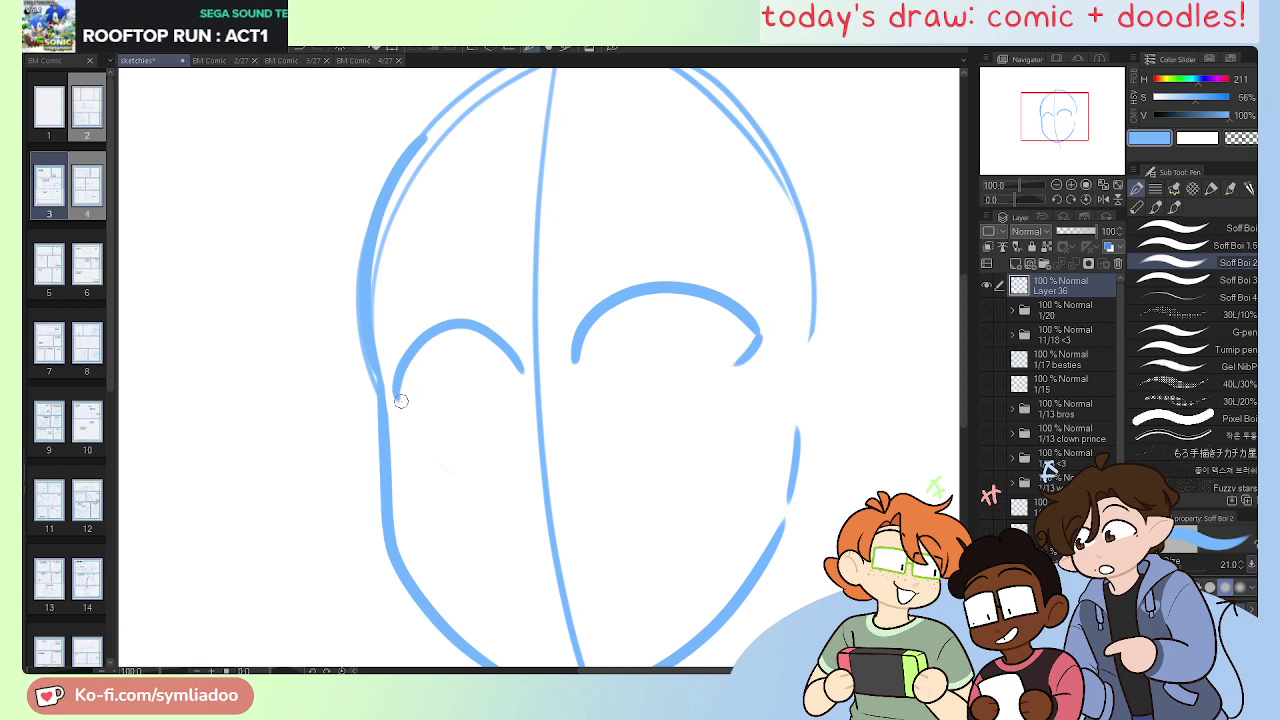
Step: Add the left eye's lower corner and draw irises in both eyes looking toward the right
left_click_drag(398, 399, 421, 412)
mouse_move(466, 334)
left_mouse_down()
mouse_move(501, 401)
mouse_move(518, 365)
mouse_move(512, 402)
left_mouse_up()
mouse_move(677, 306)
left_mouse_down()
mouse_move(697, 374)
mouse_move(737, 318)
left_mouse_up()
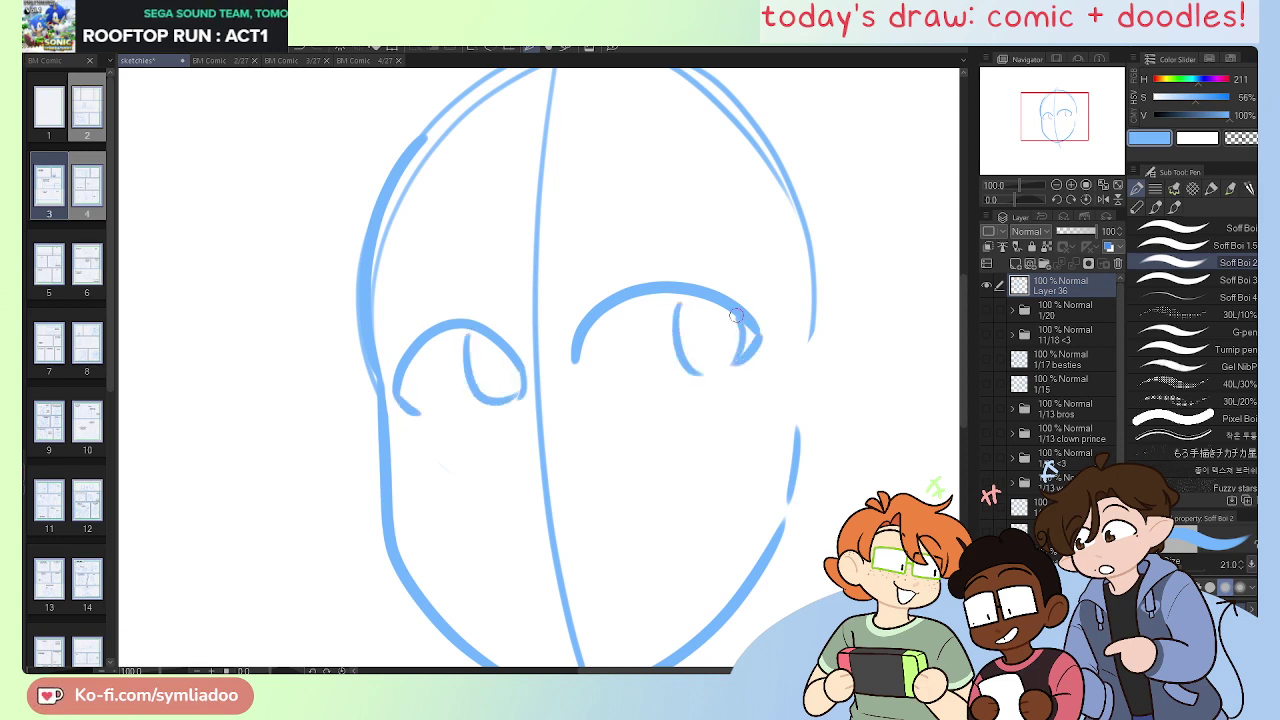
left_click_drag(704, 372, 730, 364)
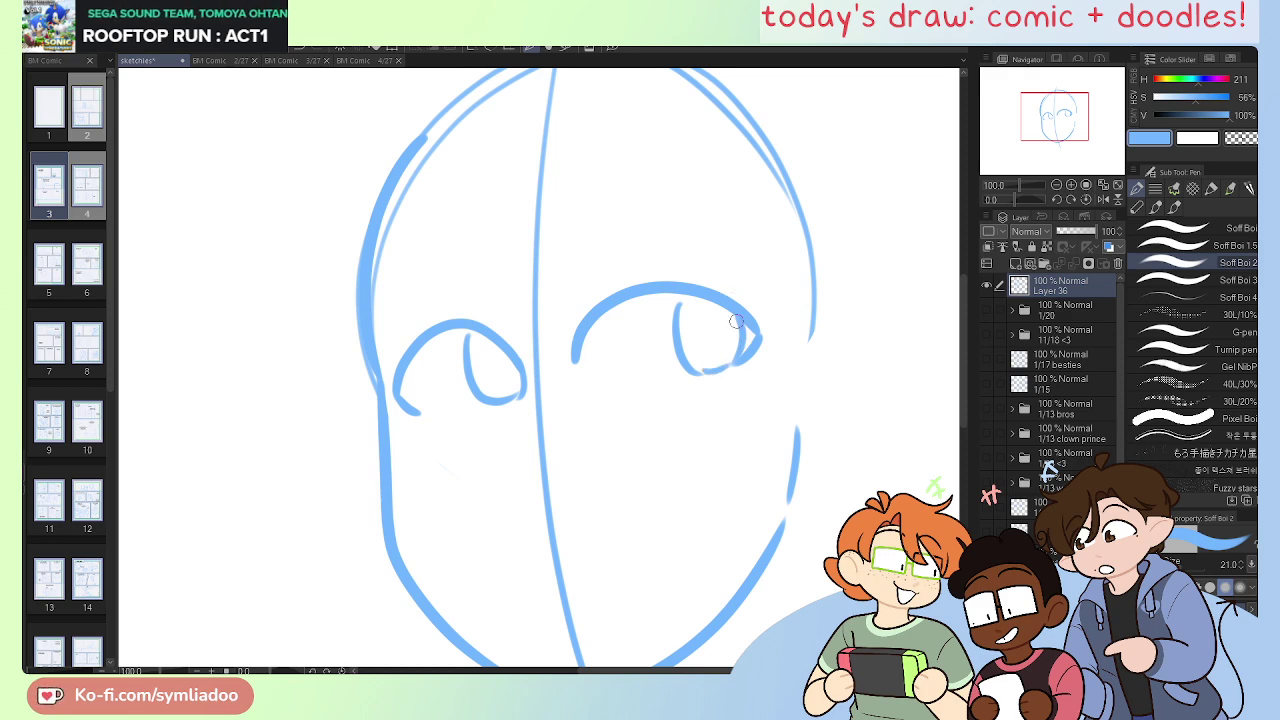
Step: Draw a curved eyebrow above each eye
mouse_move(492, 264)
left_mouse_down()
mouse_move(452, 262)
mouse_move(387, 325)
left_mouse_up()
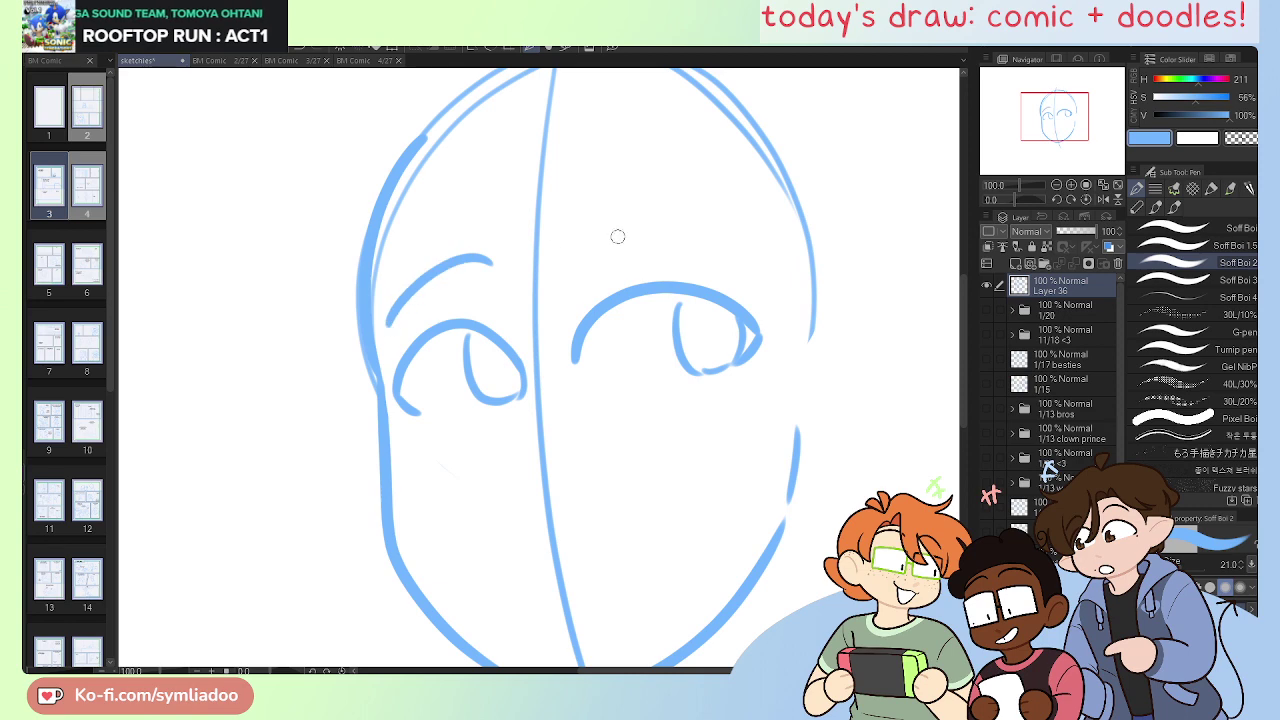
mouse_move(583, 241)
left_mouse_down()
mouse_move(615, 223)
mouse_move(726, 244)
left_mouse_up()
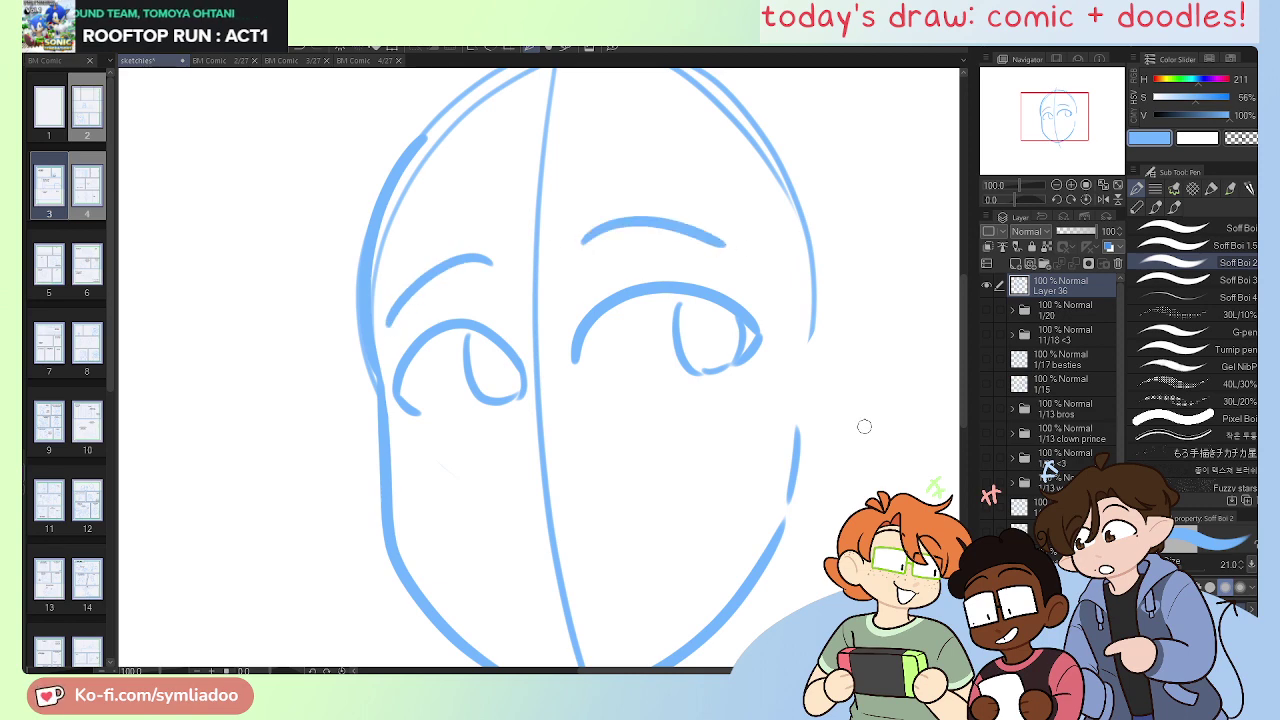
mouse_move(654, 586)
left_mouse_down()
mouse_move(626, 400)
mouse_move(601, 488)
left_mouse_up()
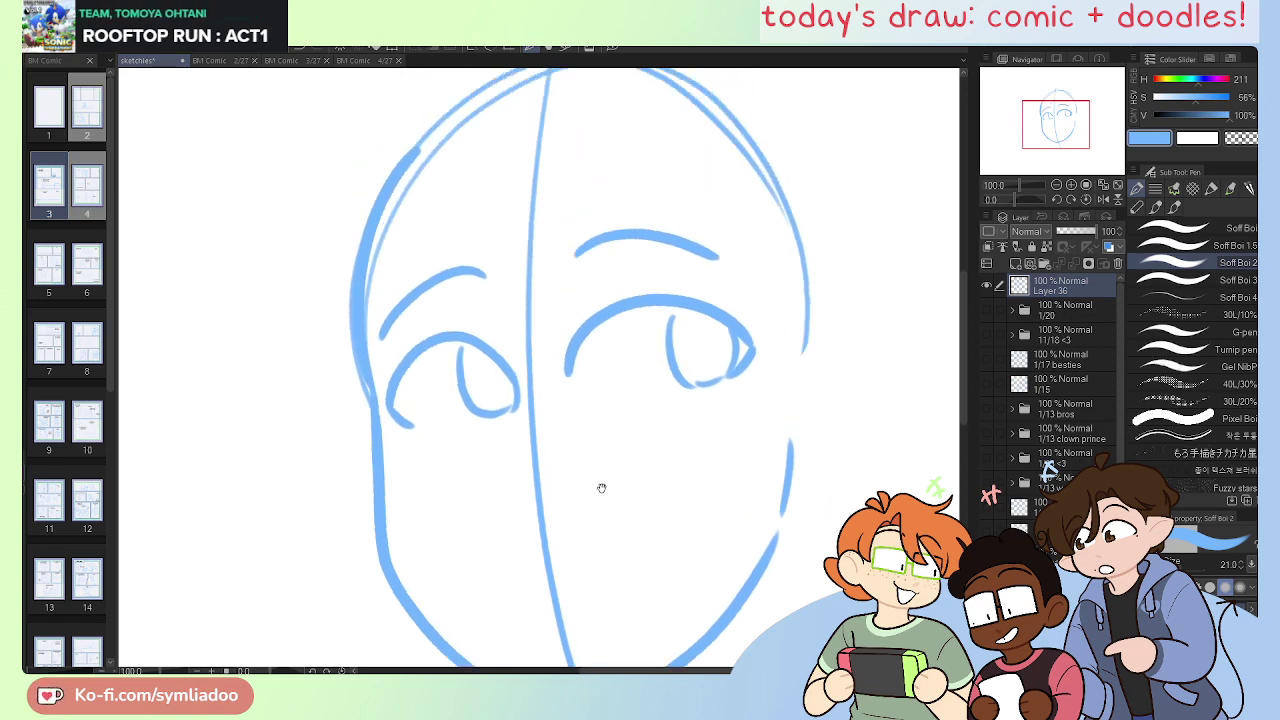
Step: Erase the vertical center guideline across the face and its tail below the chin
scroll(601, 488, "down", 1)
scroll(594, 470, "down", 2)
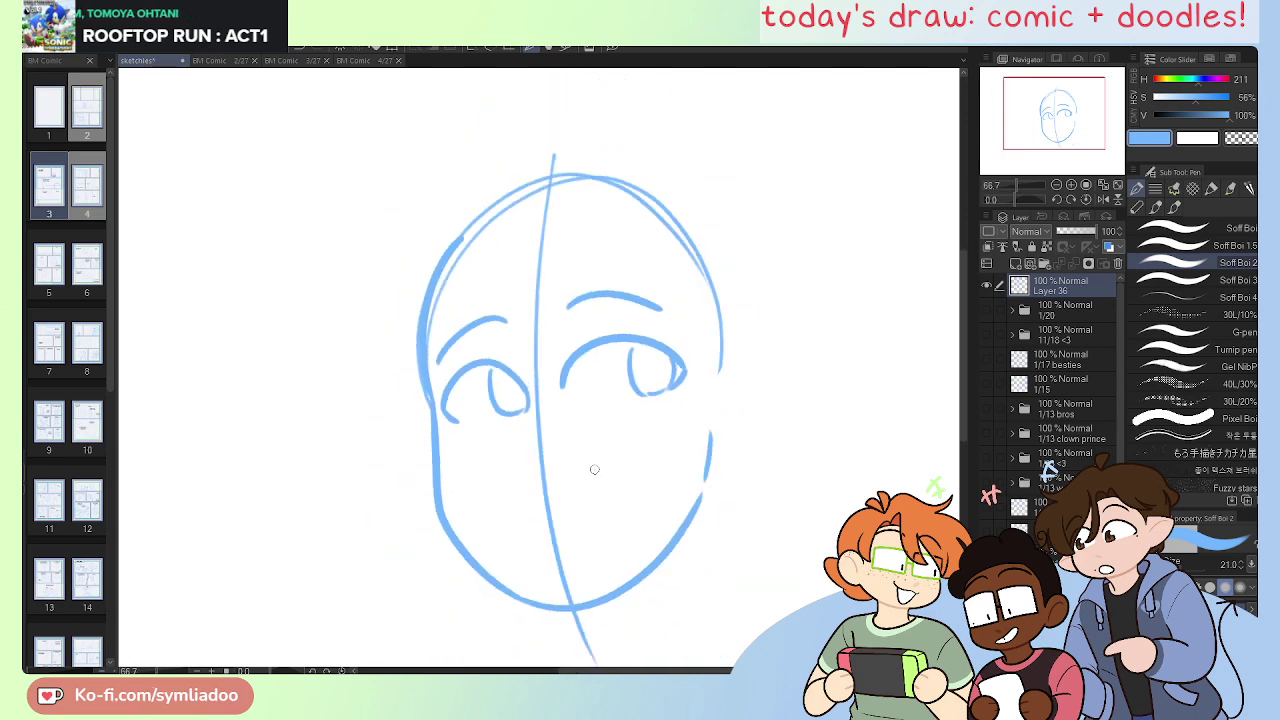
scroll(594, 470, "down", 2)
key("e")
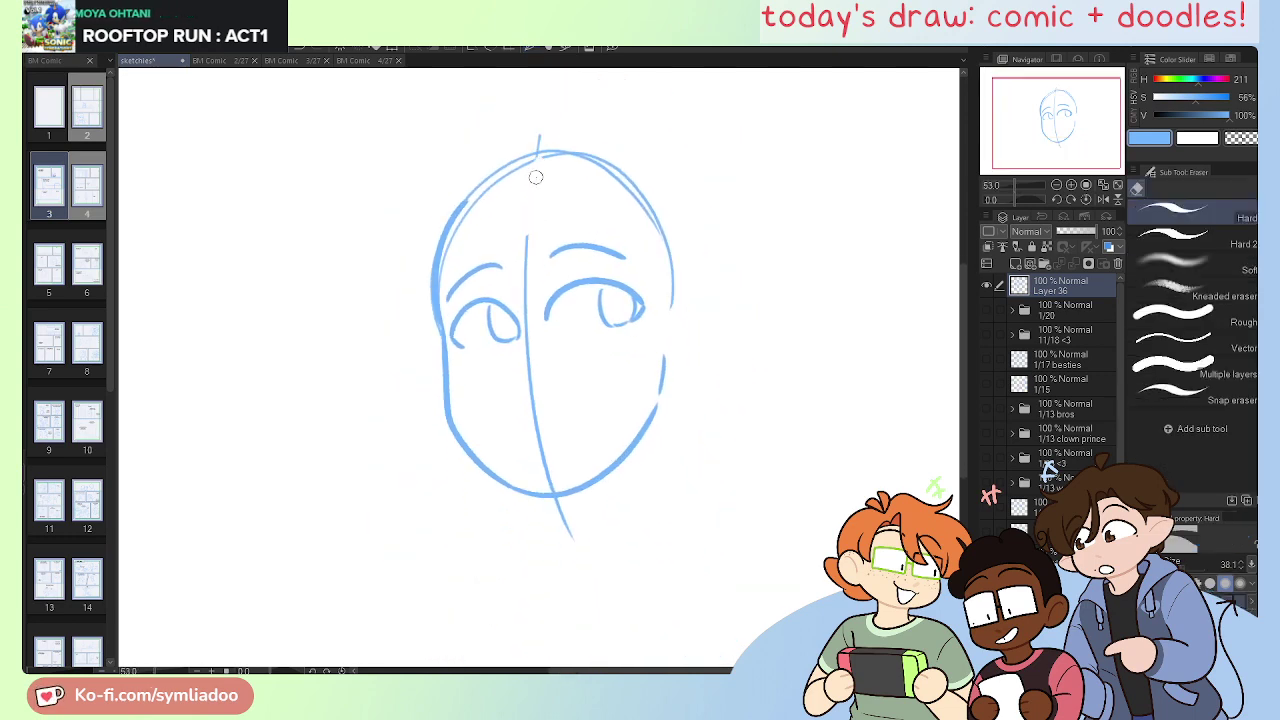
mouse_move(535, 177)
left_mouse_down()
mouse_move(537, 351)
mouse_move(525, 270)
mouse_move(550, 485)
left_mouse_up()
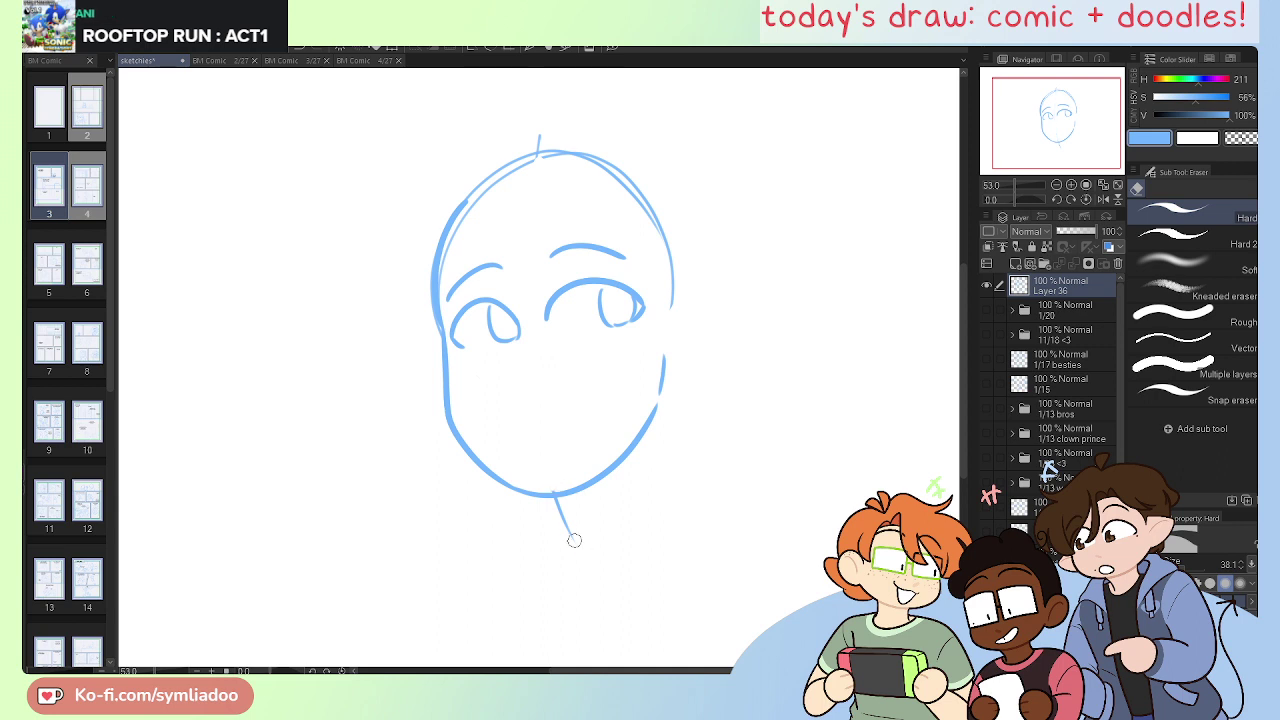
left_click_drag(574, 540, 557, 500)
Step: Draw the nose bridge and nose tip, a short broken mouth line, and a small lower-lip curve
key("ctrl+plus")
key("p")
left_click_drag(492, 240, 521, 334)
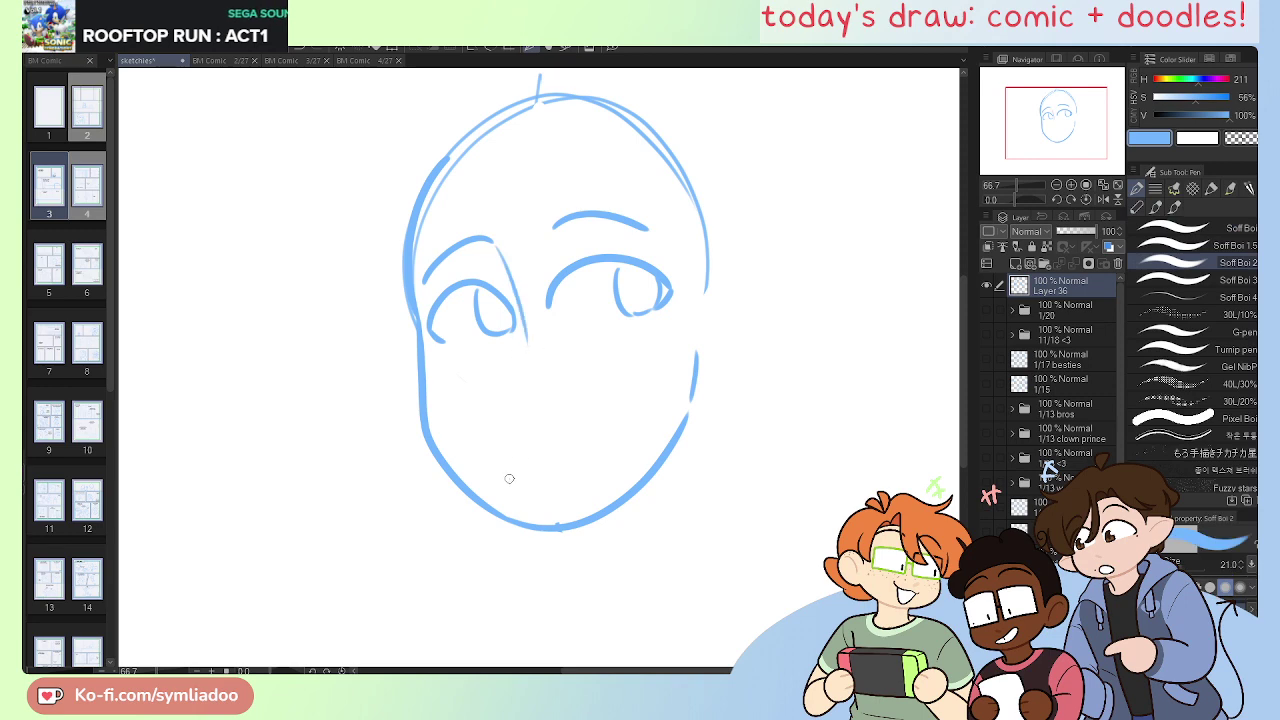
left_click_drag(503, 479, 538, 469)
left_click_drag(510, 408, 552, 413)
key("ctrl+z")
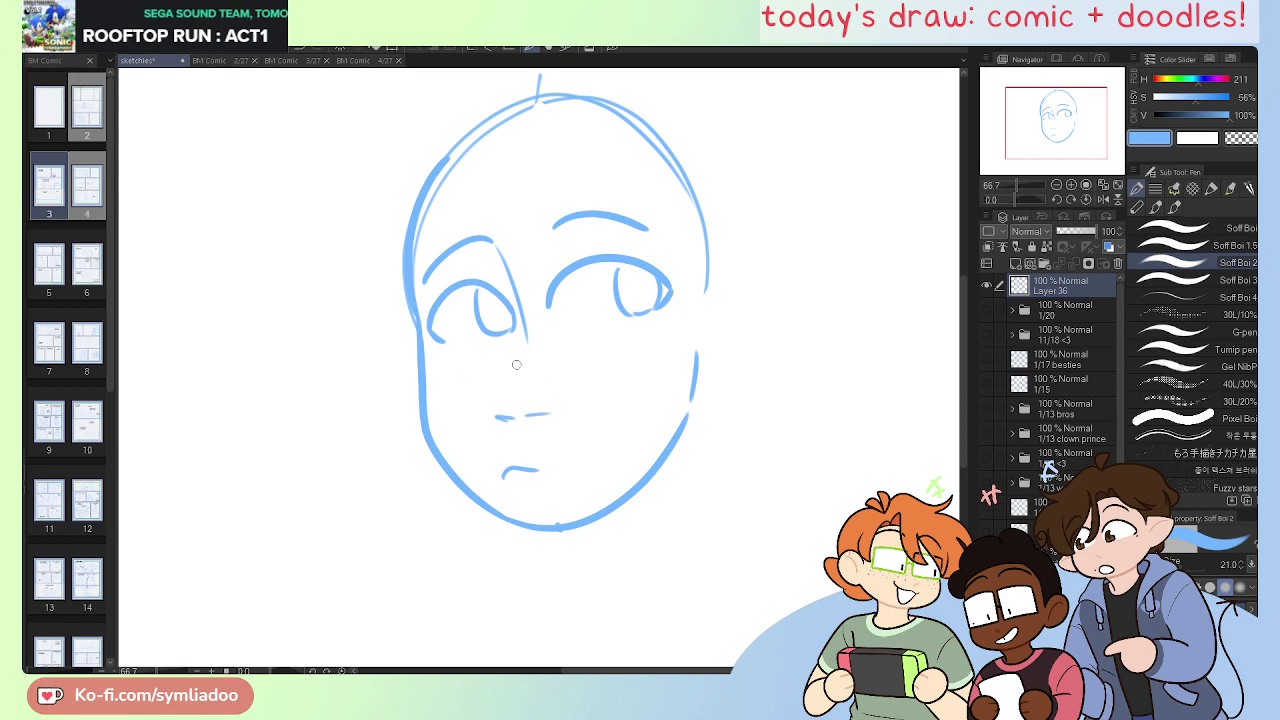
key("ctrl+z")
left_click_drag(518, 363, 532, 360)
Step: Erase the right side of the skull outline above the cheek to make room for the ear
left_click_drag(698, 406, 641, 473)
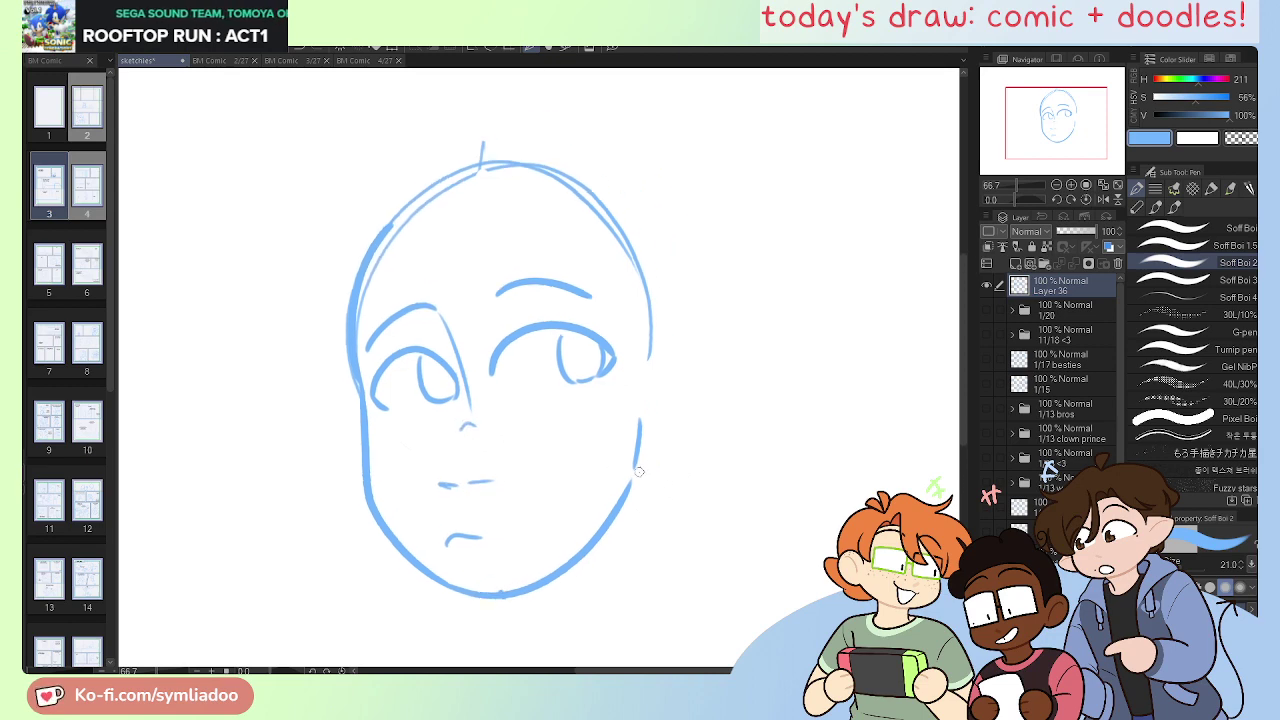
key("e")
mouse_move(651, 390)
left_mouse_down()
mouse_move(625, 222)
mouse_move(623, 271)
left_mouse_up()
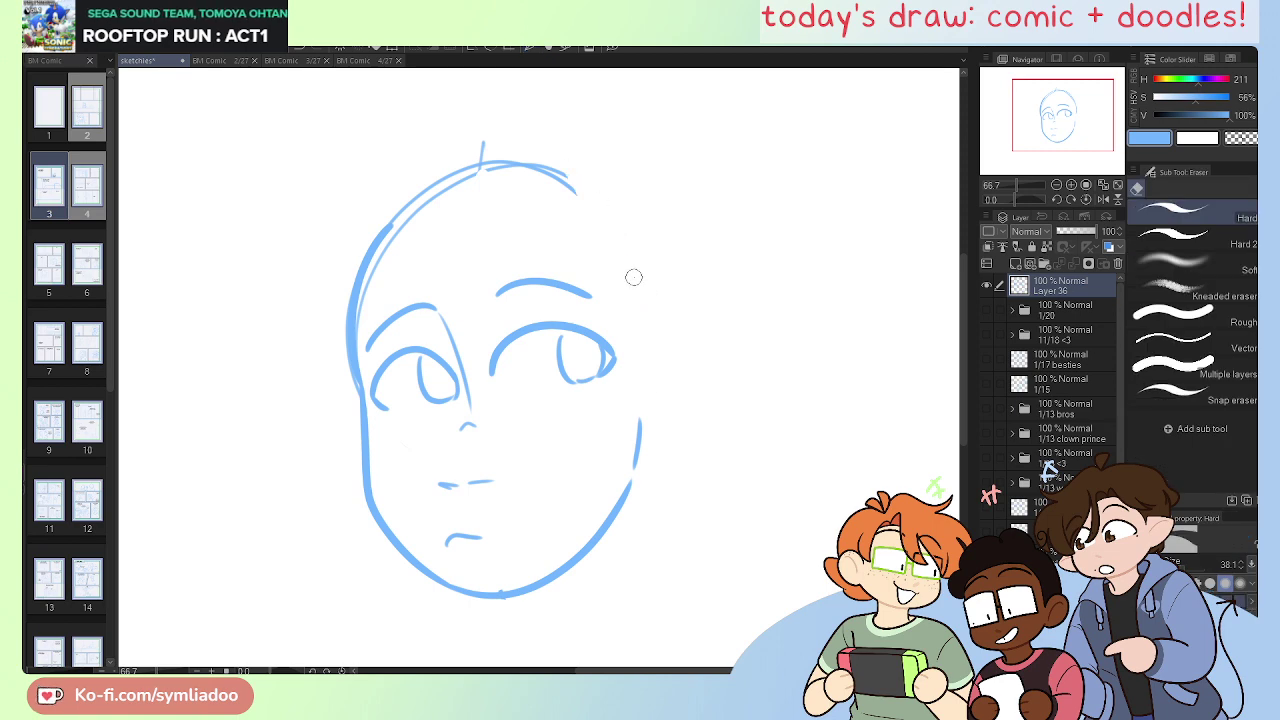
Step: Draw the right ear with an inner curve and a filled round earring on the lobe
key("p")
mouse_move(635, 365)
left_mouse_down()
mouse_move(637, 350)
mouse_move(646, 461)
mouse_move(654, 338)
mouse_move(650, 440)
left_mouse_up()
key("ctrl+z")
mouse_move(690, 378)
left_mouse_down()
mouse_move(658, 418)
mouse_move(668, 427)
left_mouse_up()
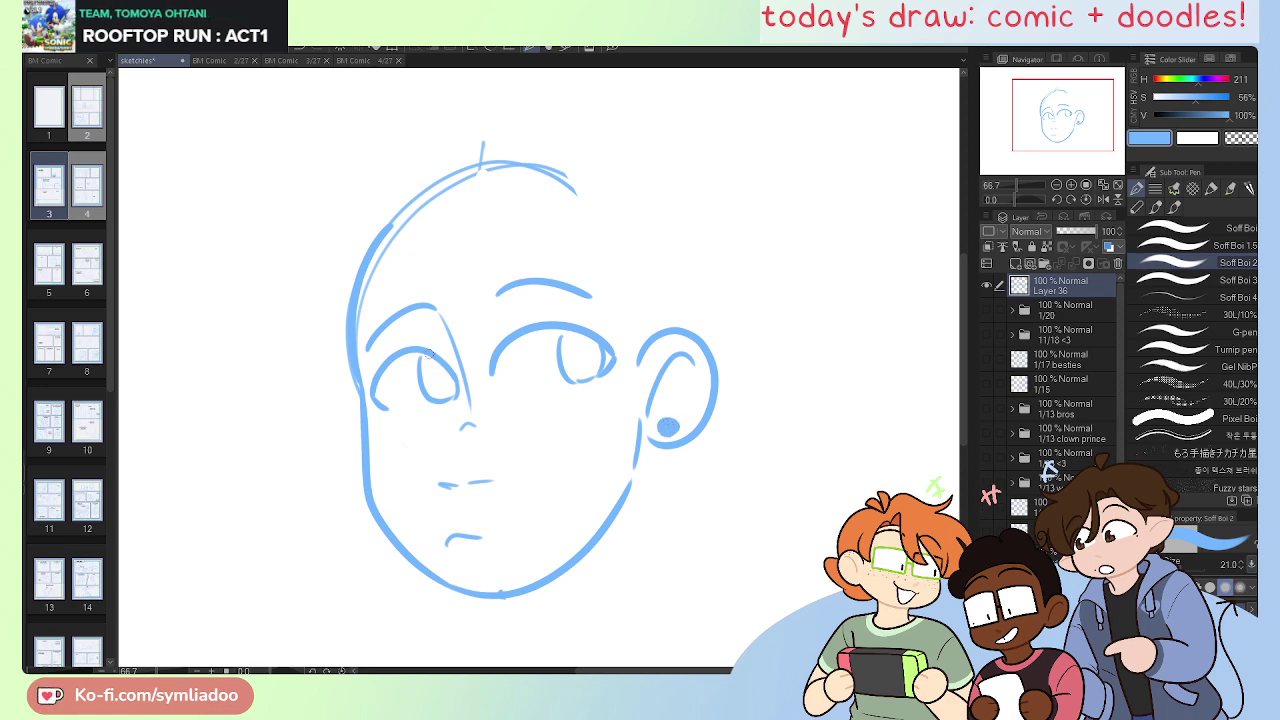
Step: Lasso the mouth line, rotate it slightly clockwise, and clear the selection
key("m")
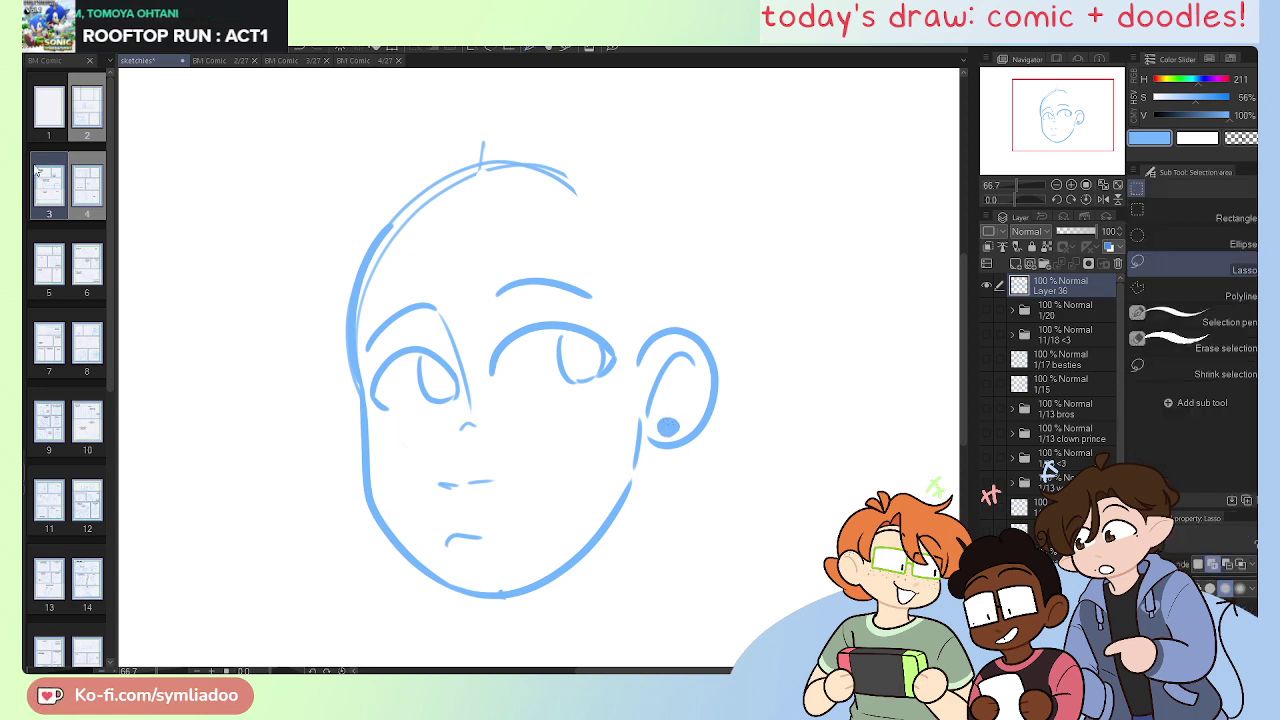
left_click_drag(470, 438, 464, 437)
left_click(514, 529)
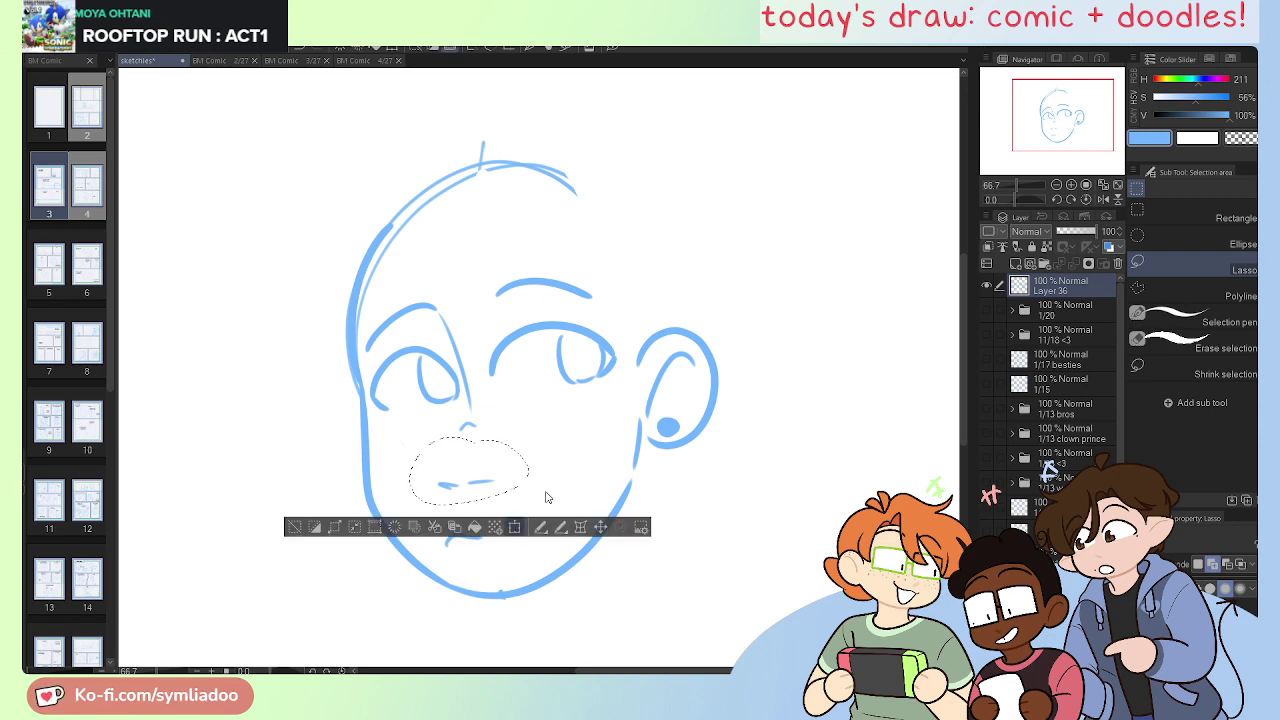
left_click_drag(553, 456, 555, 473)
left_click(440, 539)
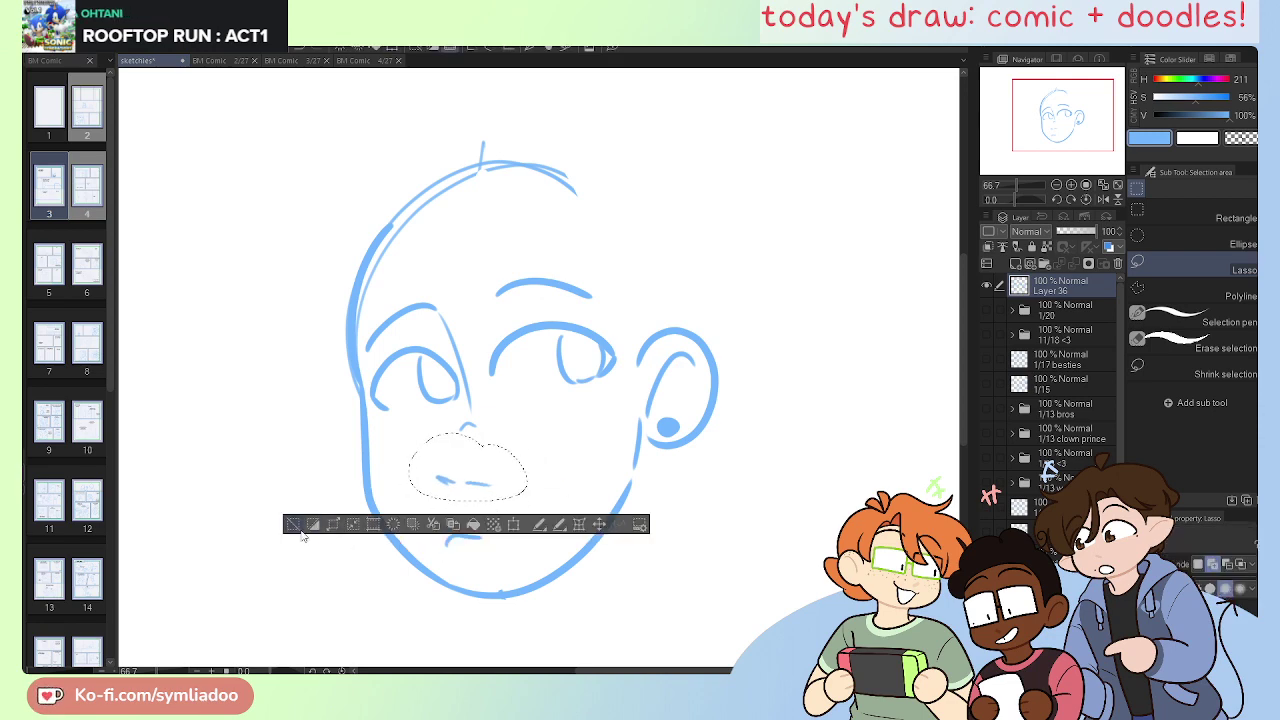
left_click(298, 523)
key("h")
key("ctrl+z")
key("h")
key("ctrl+d")
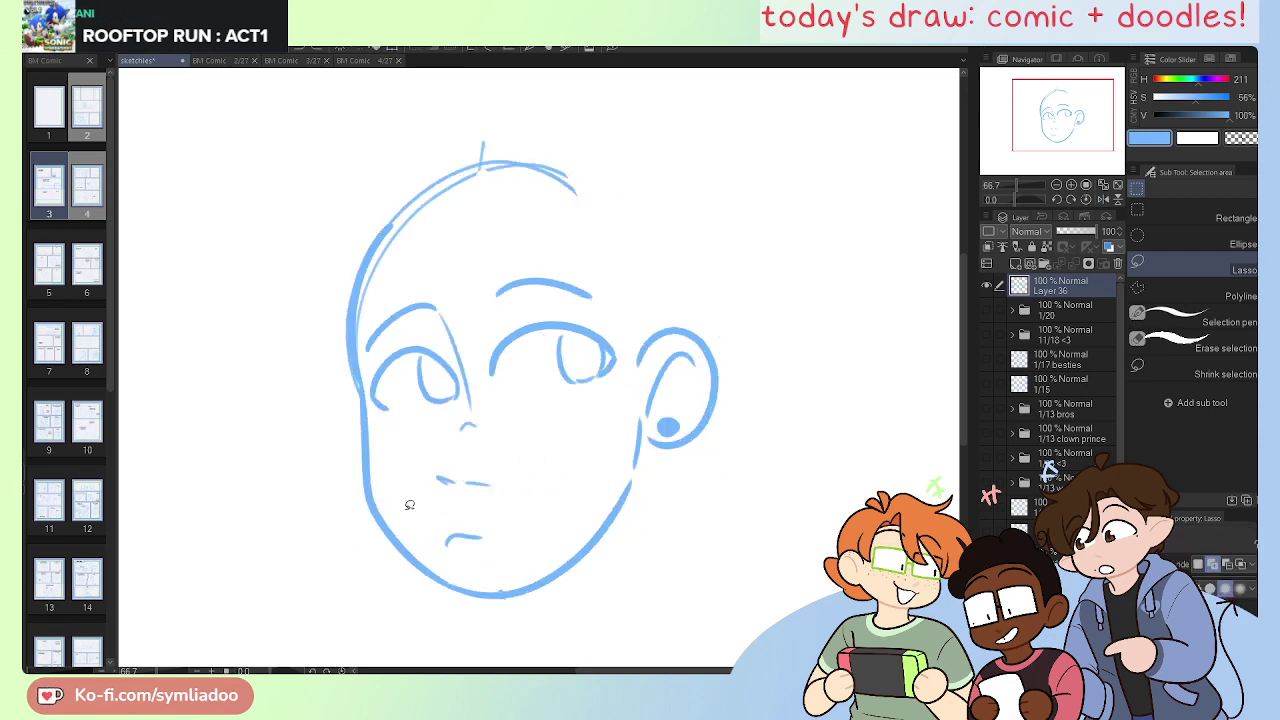
Step: Erase the remaining skull outline from the crown down to the left temple with a larger eraser
left_click_drag(590, 473, 610, 520)
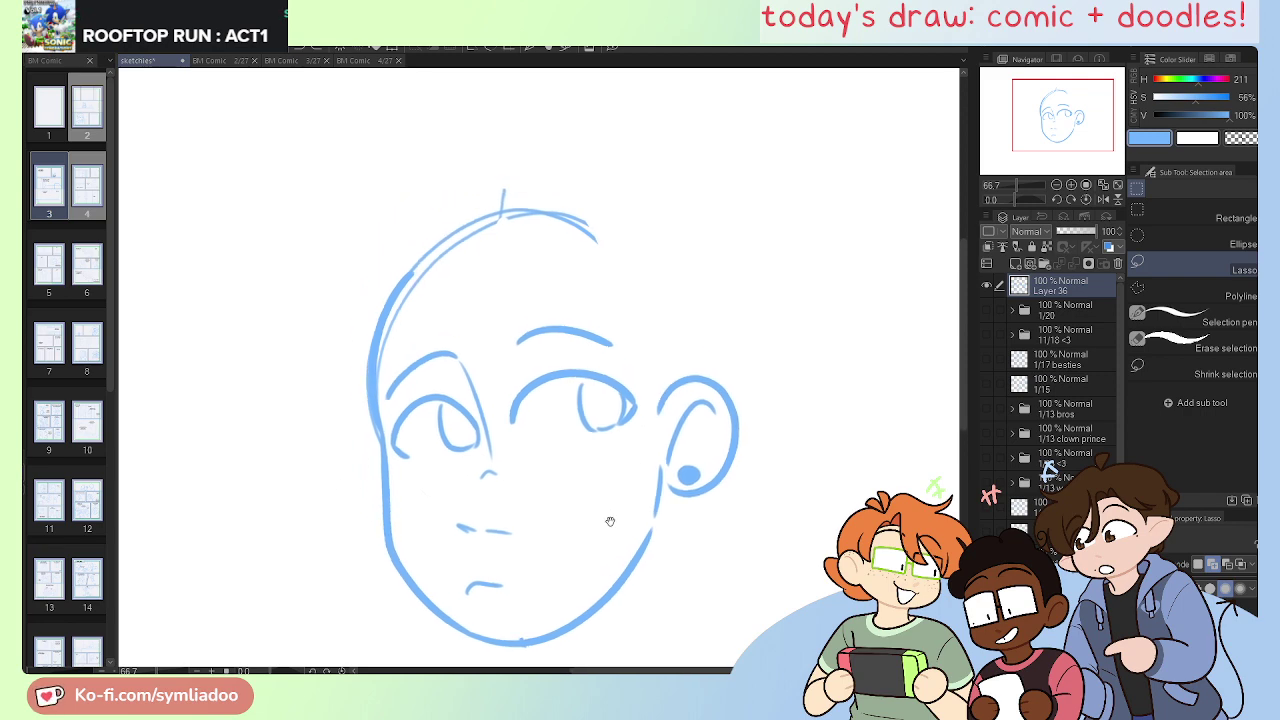
key("e")
left_click_drag(594, 246, 530, 205)
left_click(1189, 567)
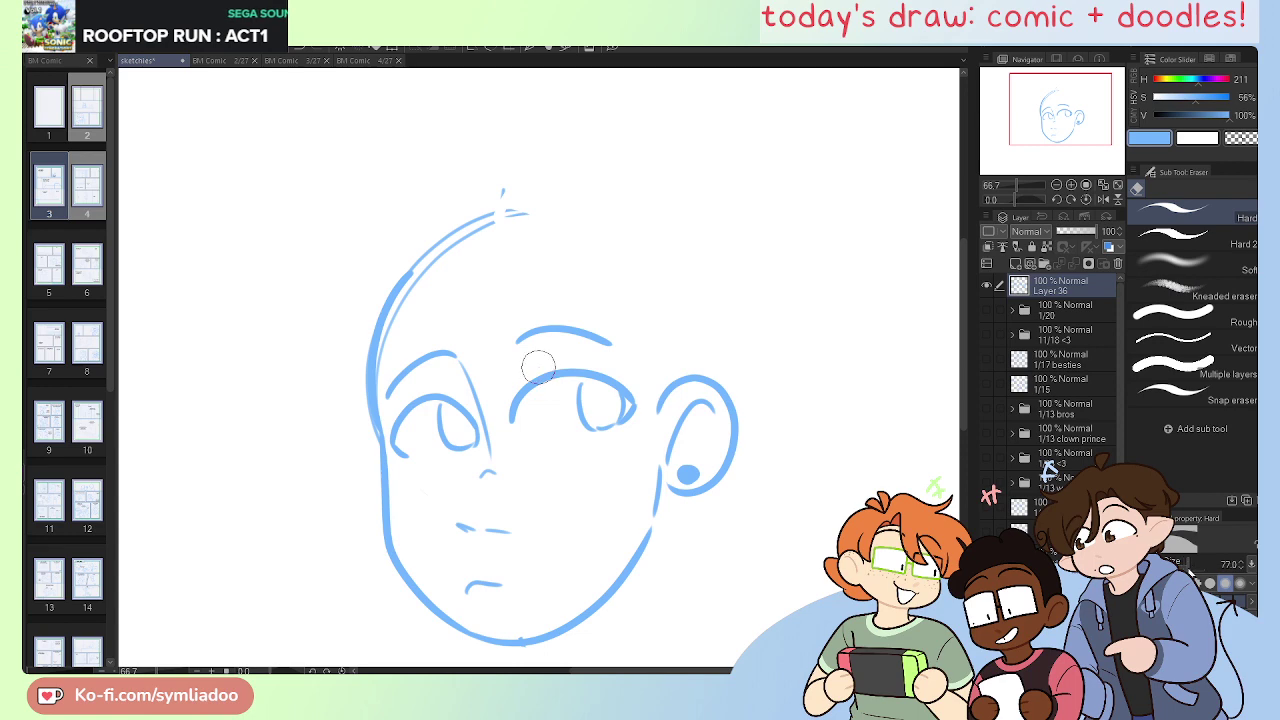
key("[")
mouse_move(528, 206)
left_mouse_down()
mouse_move(525, 165)
mouse_move(396, 343)
mouse_move(420, 260)
mouse_move(386, 314)
mouse_move(442, 253)
mouse_move(350, 372)
left_mouse_up()
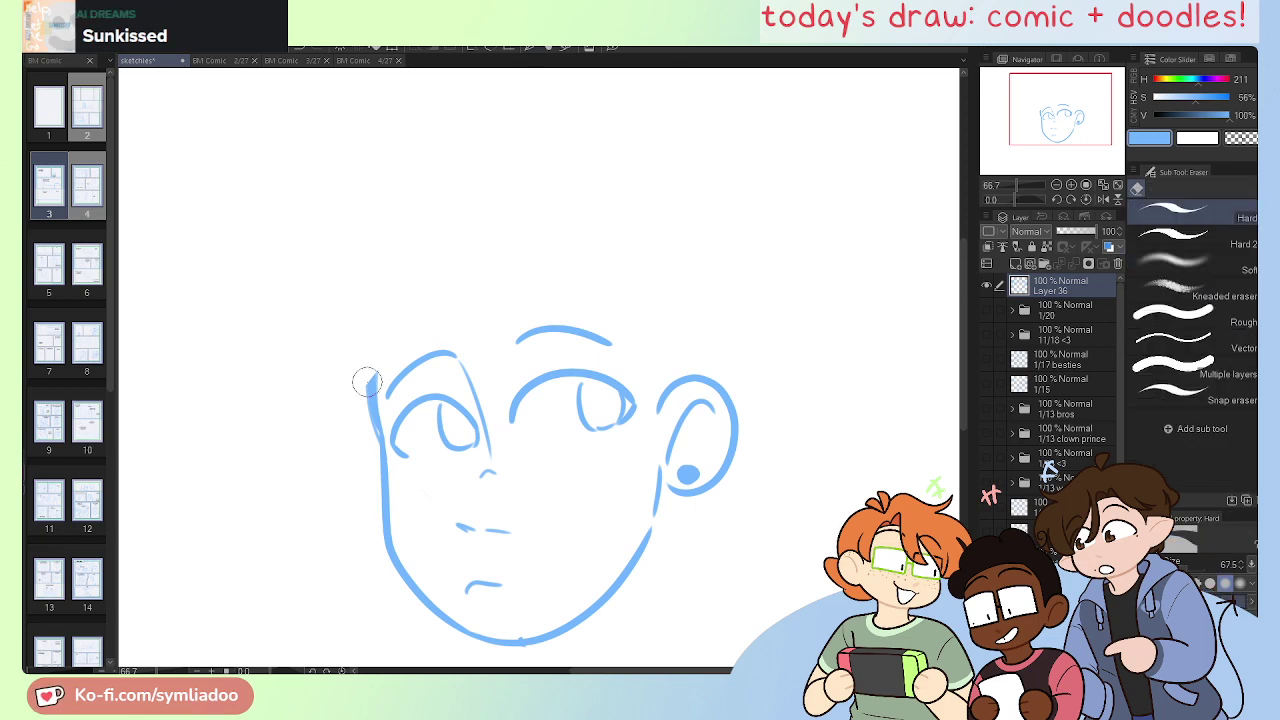
left_click_drag(363, 374, 359, 443)
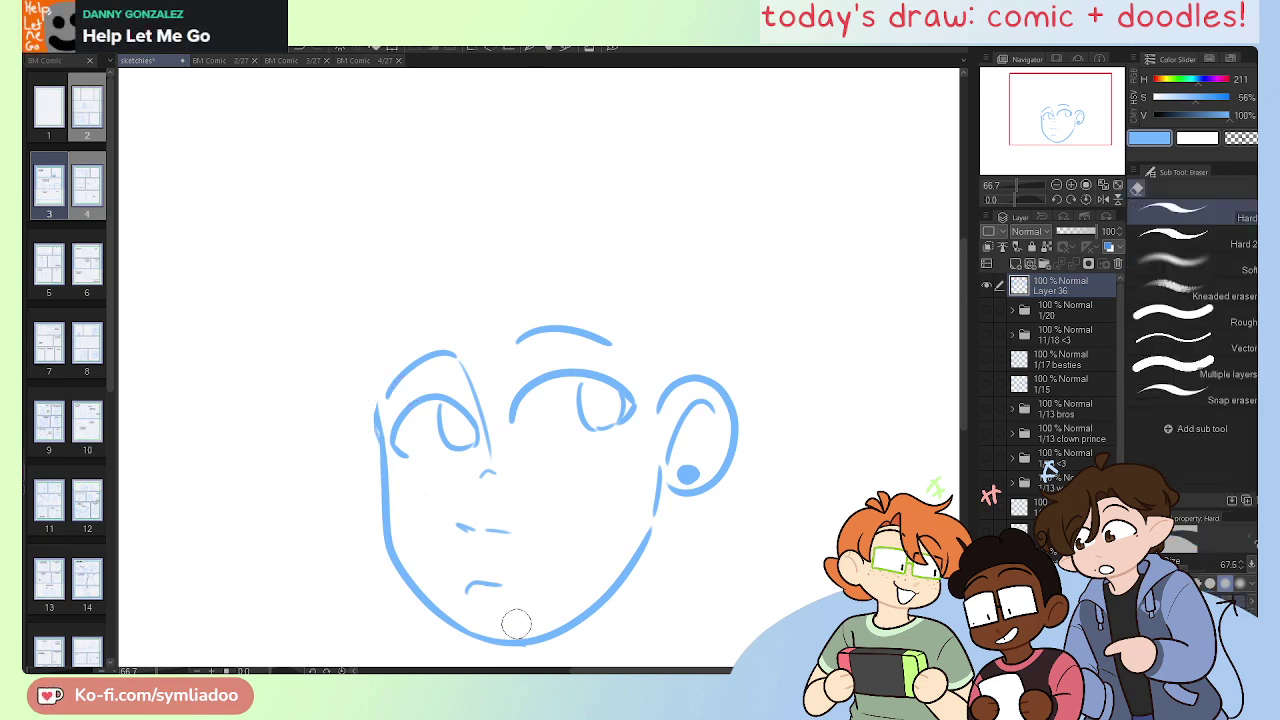
Step: Draw pointed hair strands beside the right eye and a sideburn lock in front of the ear
key("p")
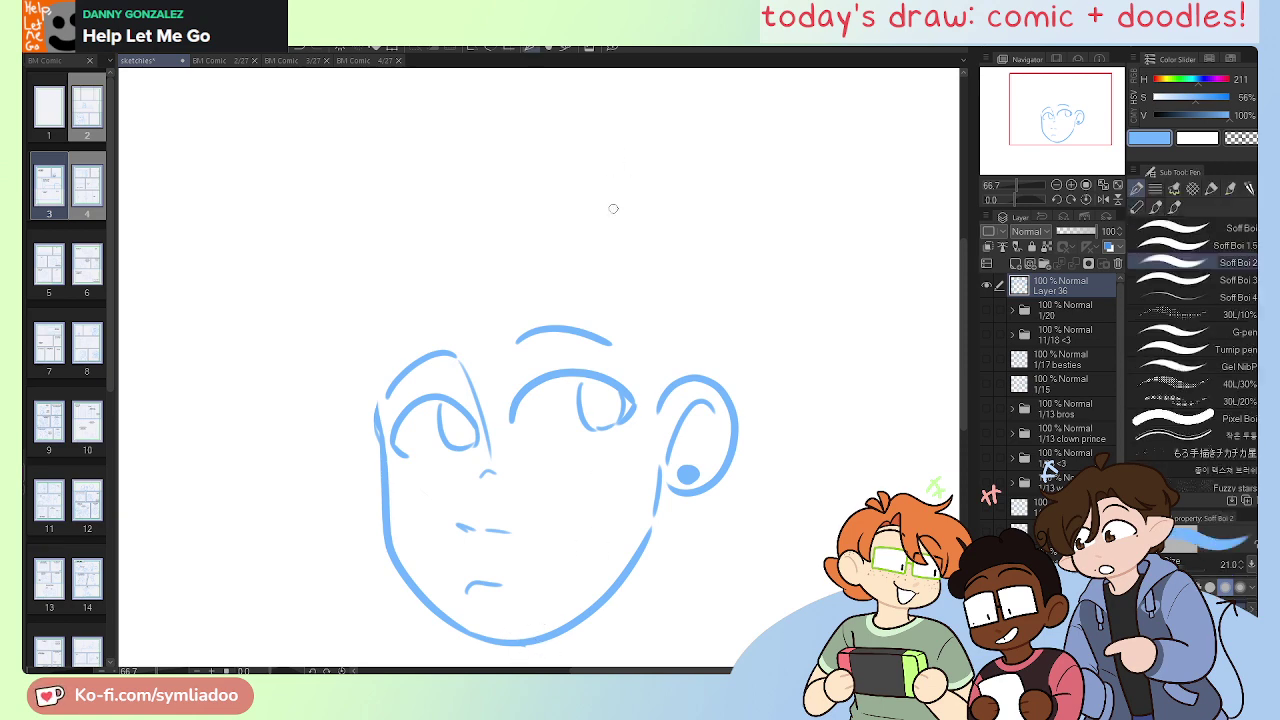
left_click_drag(592, 295, 598, 372)
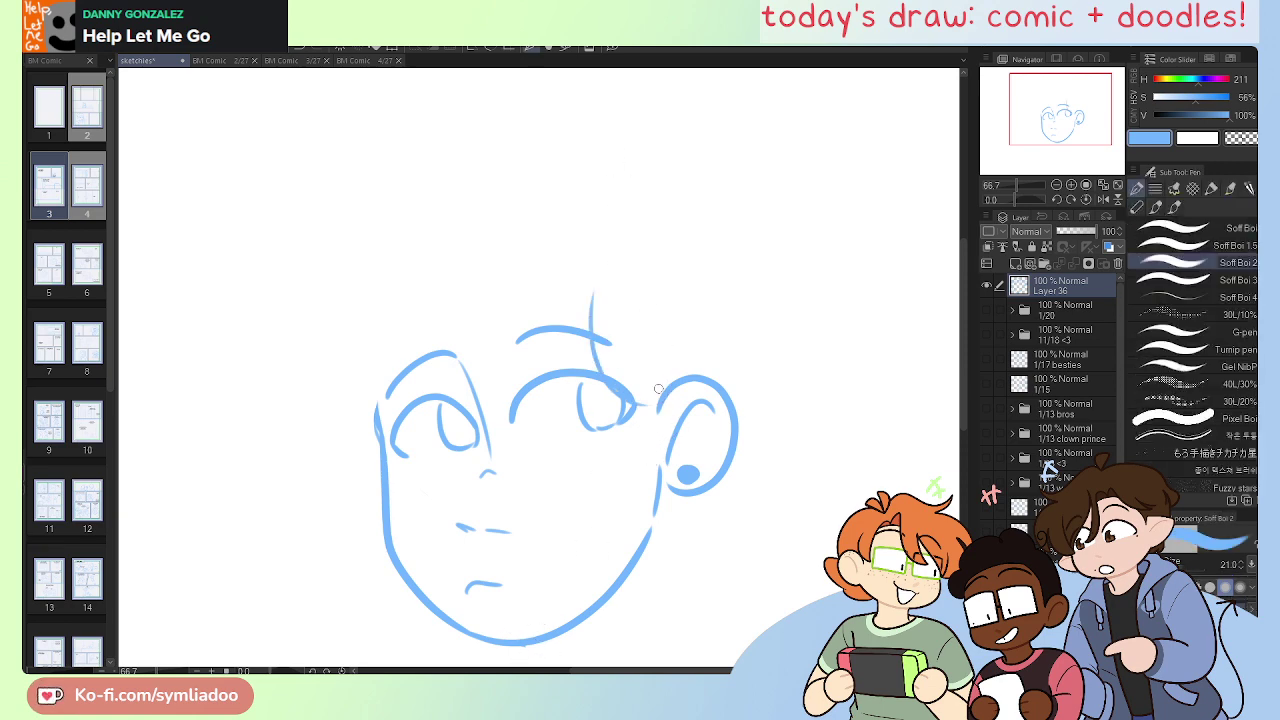
key("ctrl+z")
left_click_drag(591, 299, 640, 395)
left_click_drag(630, 320, 637, 405)
left_click_drag(667, 364, 614, 447)
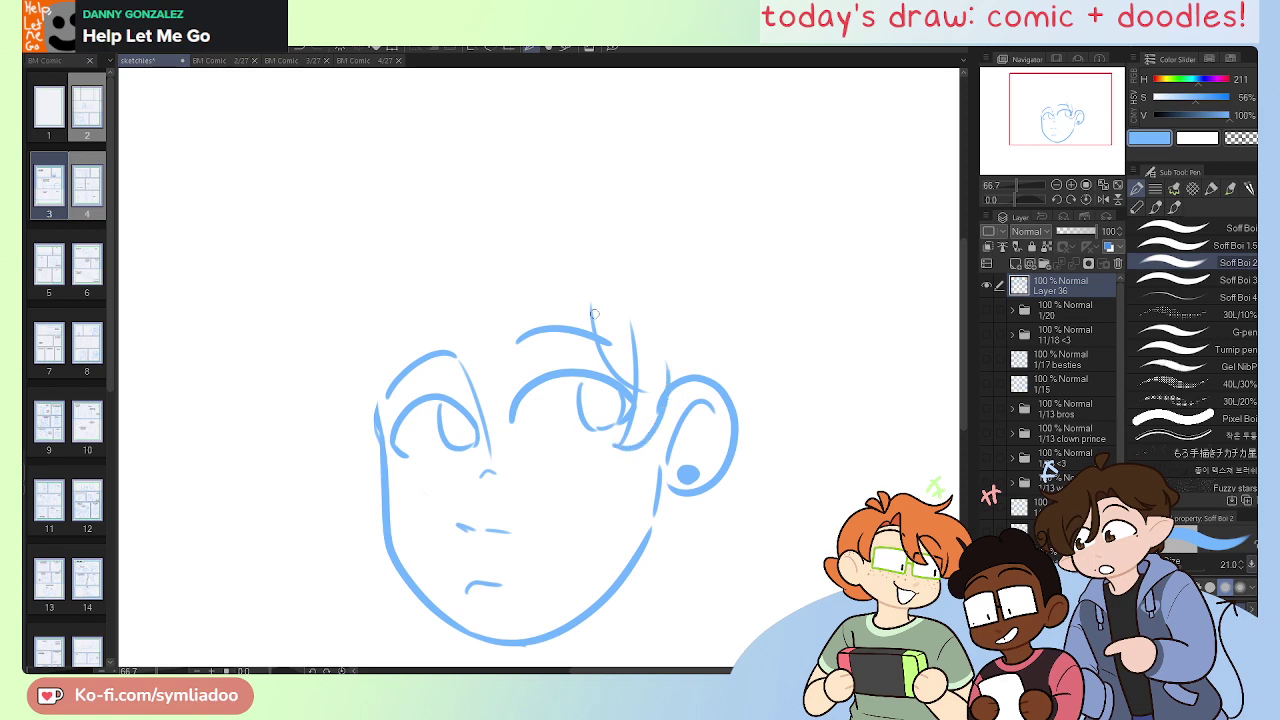
Step: Draw a large swept bang from above the right eye across the left eye, curving back up beside the temple
left_click_drag(595, 281, 373, 535)
key("ctrl+z")
mouse_move(595, 281)
left_mouse_down()
mouse_move(440, 463)
mouse_move(356, 535)
mouse_move(361, 347)
left_mouse_up()
key("ctrl+z")
key("ctrl+z")
mouse_move(593, 302)
left_mouse_down()
mouse_move(466, 459)
mouse_move(351, 529)
mouse_move(371, 343)
left_mouse_up()
mouse_move(618, 215)
left_mouse_down()
mouse_move(415, 217)
mouse_move(447, 265)
mouse_move(356, 312)
mouse_move(307, 318)
left_mouse_up()
left_click_drag(301, 312, 343, 381)
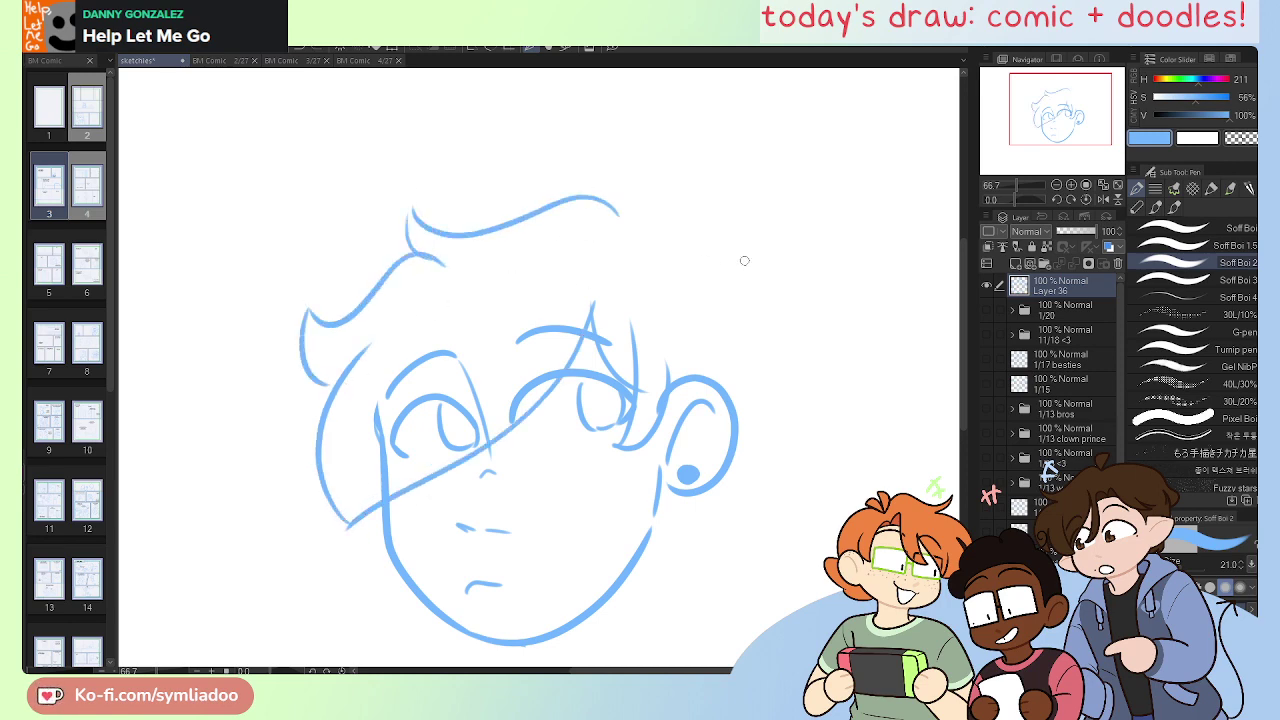
key("ctrl+z")
key("ctrl+z")
key("ctrl+z")
key("ctrl+z")
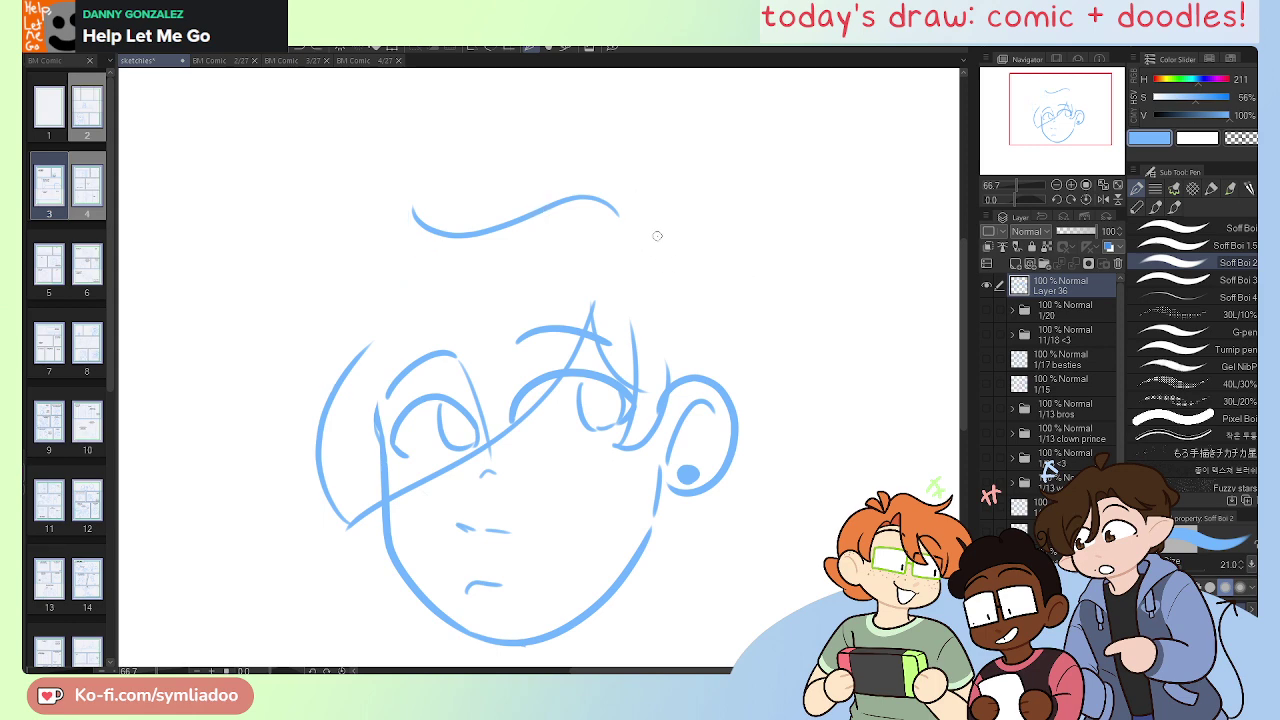
Step: Draw the wavy top of the hair with curled tufts down the left side, and the rounded back of the head
mouse_move(656, 230)
left_mouse_down()
mouse_move(507, 172)
mouse_move(508, 234)
mouse_move(318, 287)
mouse_move(311, 272)
mouse_move(345, 331)
mouse_move(293, 414)
mouse_move(292, 452)
left_mouse_up()
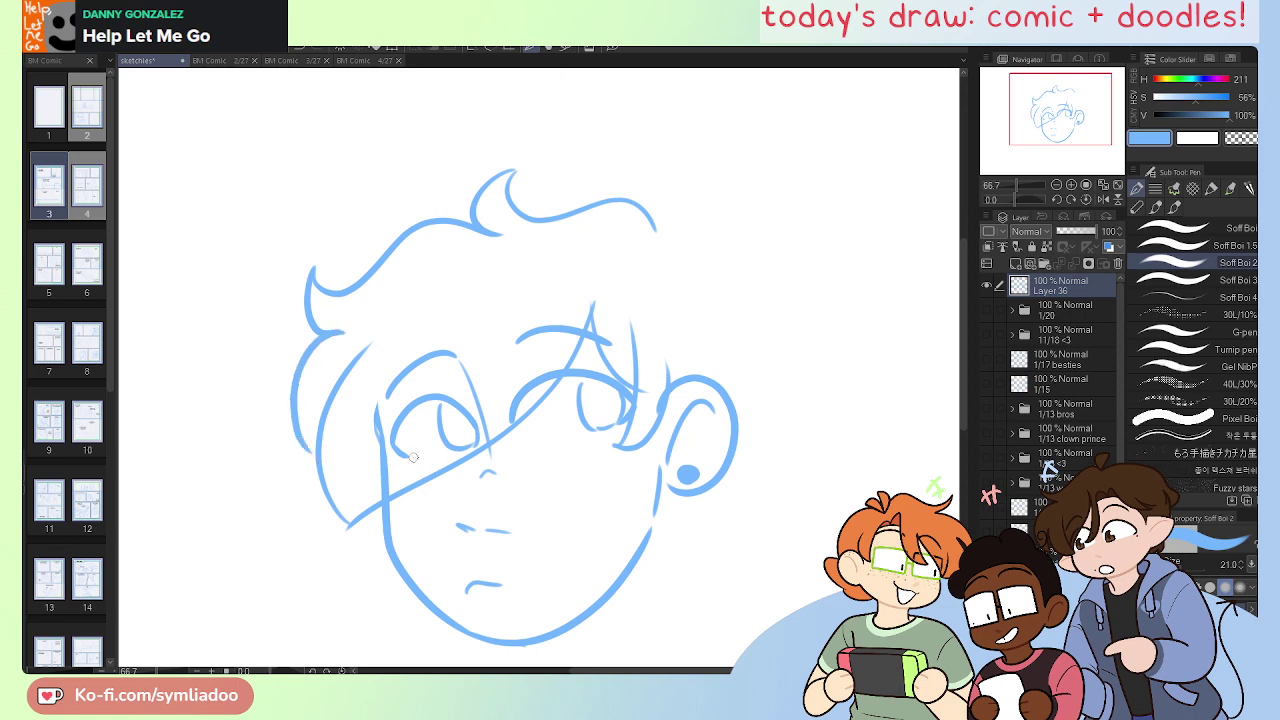
mouse_move(667, 239)
left_mouse_down()
mouse_move(745, 299)
mouse_move(736, 421)
left_mouse_up()
key("ctrl+z")
mouse_move(663, 232)
left_mouse_down()
mouse_move(695, 233)
mouse_move(738, 459)
left_mouse_up()
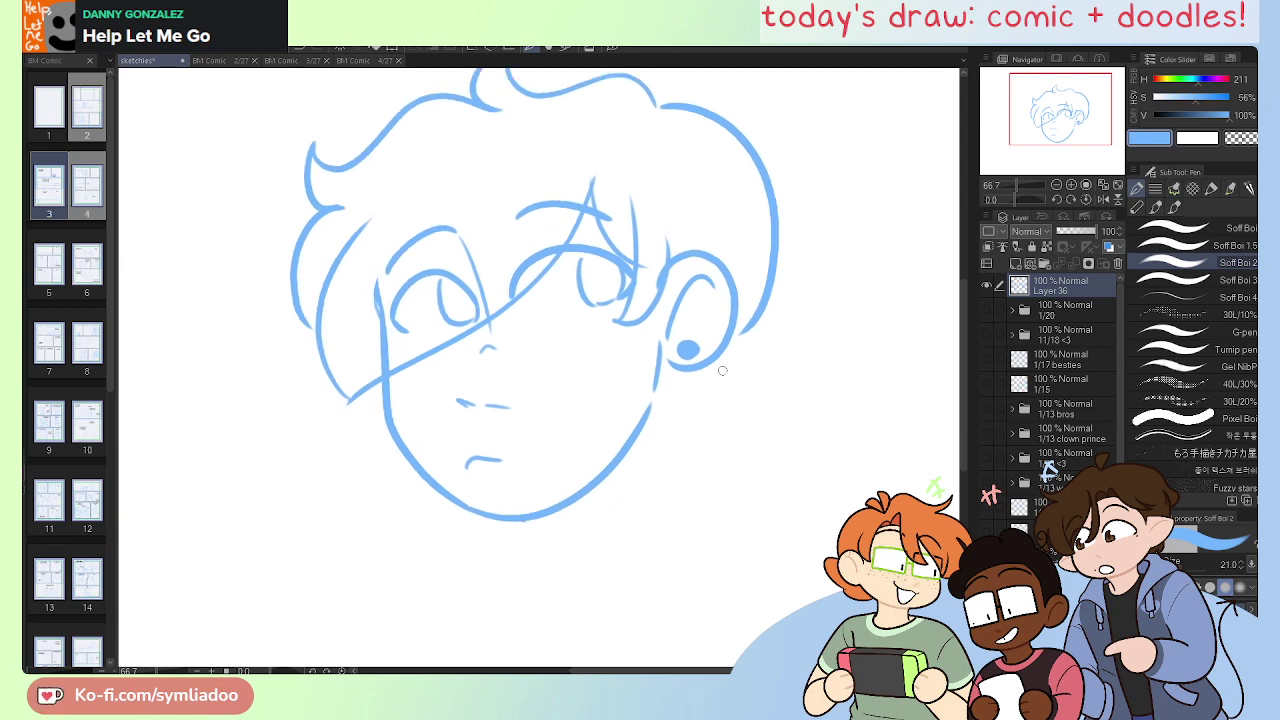
scroll(730, 563, "down", 3)
left_click_drag(743, 335, 722, 450)
mouse_move(710, 384)
left_mouse_down()
mouse_move(700, 432)
mouse_move(672, 448)
left_mouse_up()
key("ctrl+z")
key("ctrl+z")
key("ctrl+z")
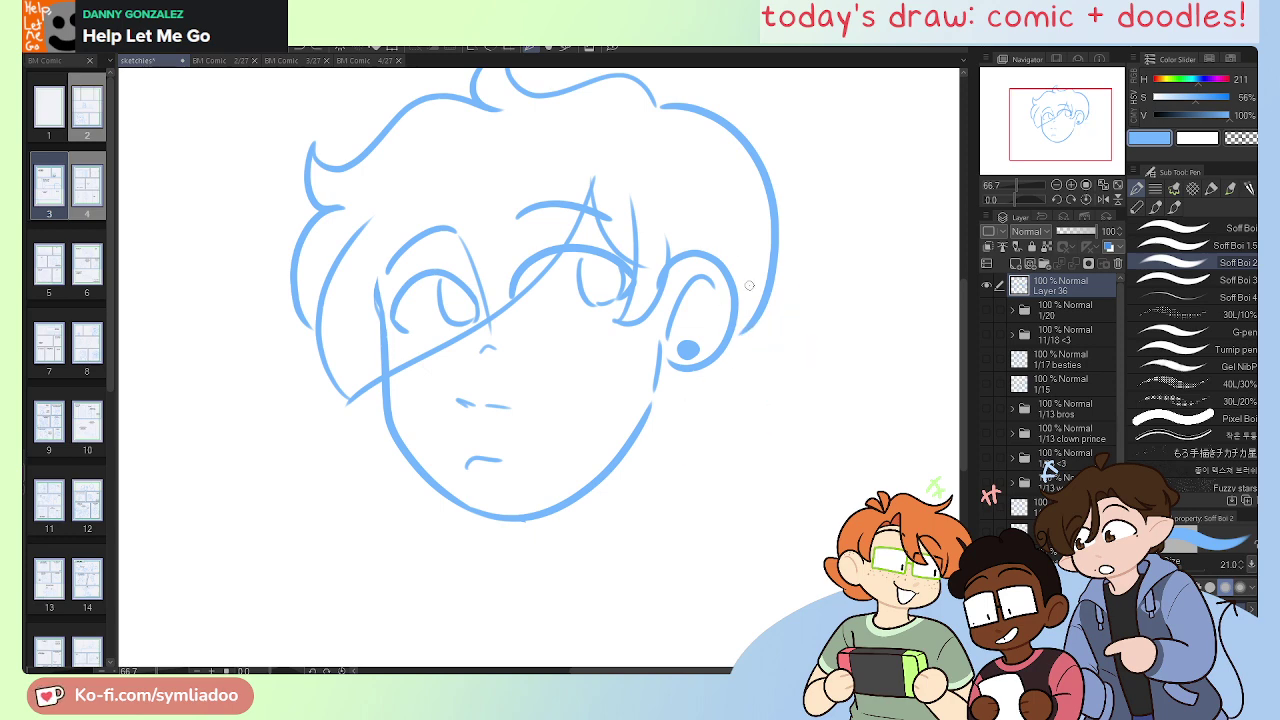
key("ctrl+z")
Step: Redraw the rounded back of the hair, with an outward-flipped tuft and rounded locks below the ear reaching the jaw
mouse_move(665, 117)
left_mouse_down()
mouse_move(762, 176)
mouse_move(734, 341)
mouse_move(837, 345)
mouse_move(750, 357)
mouse_move(766, 397)
mouse_move(716, 427)
left_mouse_up()
mouse_move(724, 366)
left_mouse_down()
mouse_move(705, 431)
mouse_move(657, 431)
mouse_move(682, 396)
left_mouse_up()
key("ctrl+z")
key("ctrl+z")
key("ctrl+z")
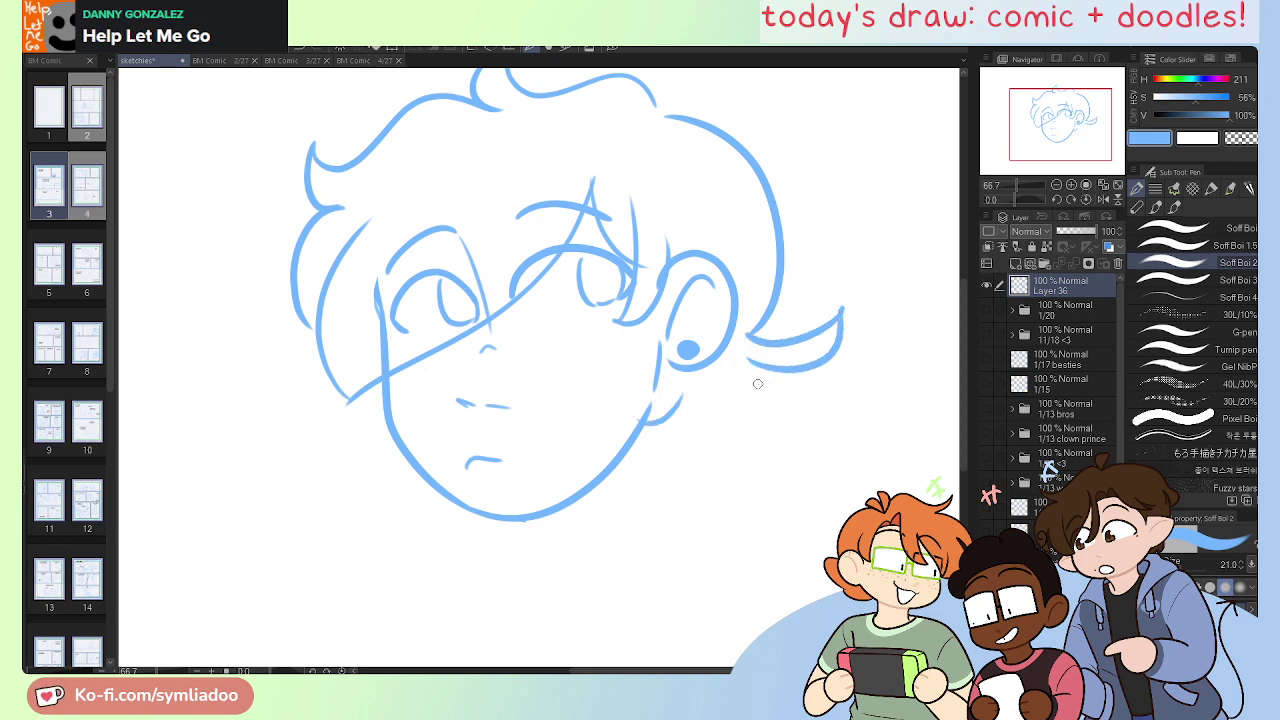
key("ctrl+z")
mouse_move(748, 358)
left_mouse_down()
mouse_move(737, 421)
mouse_move(740, 385)
mouse_move(652, 430)
left_mouse_up()
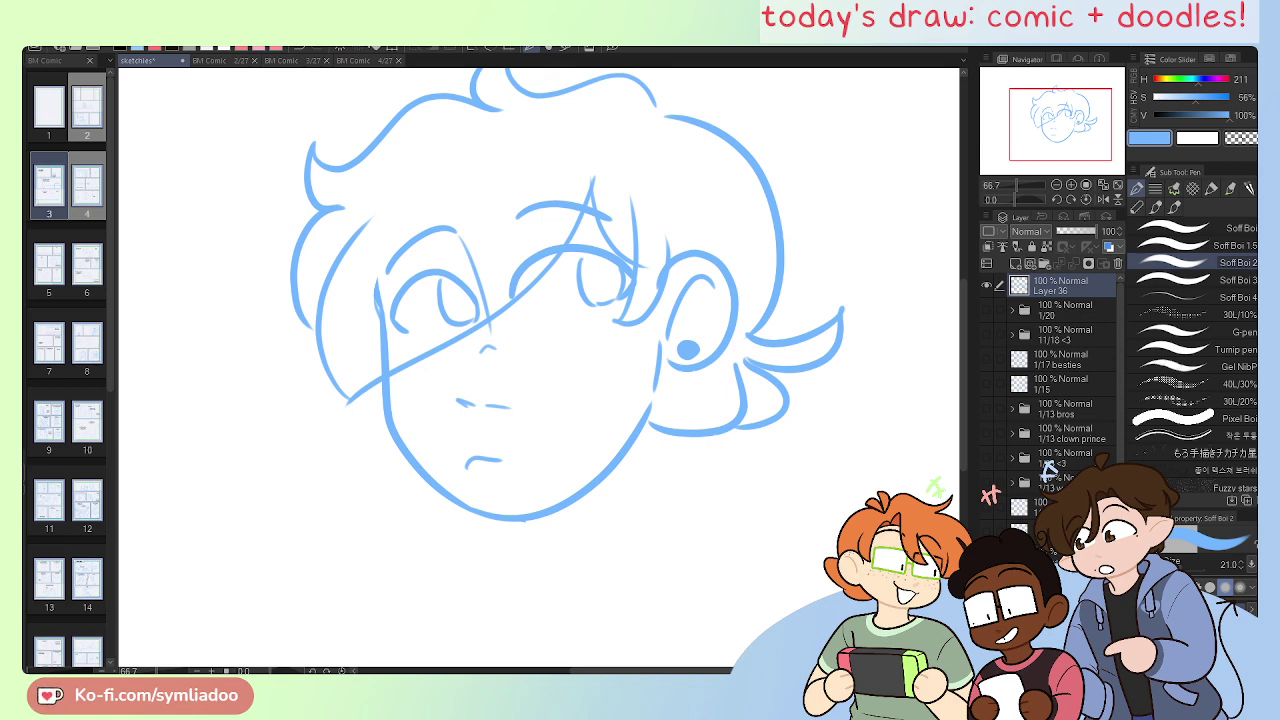
Step: Draw a short hair strand curving from beneath the earlobe to the jaw
left_click_drag(642, 418, 677, 368)
mouse_move(657, 354)
left_mouse_down()
mouse_move(651, 401)
mouse_move(610, 450)
left_mouse_up()
key("ctrl+z")
Step: Erase the left face outline where the swept bang covers it
key("e")
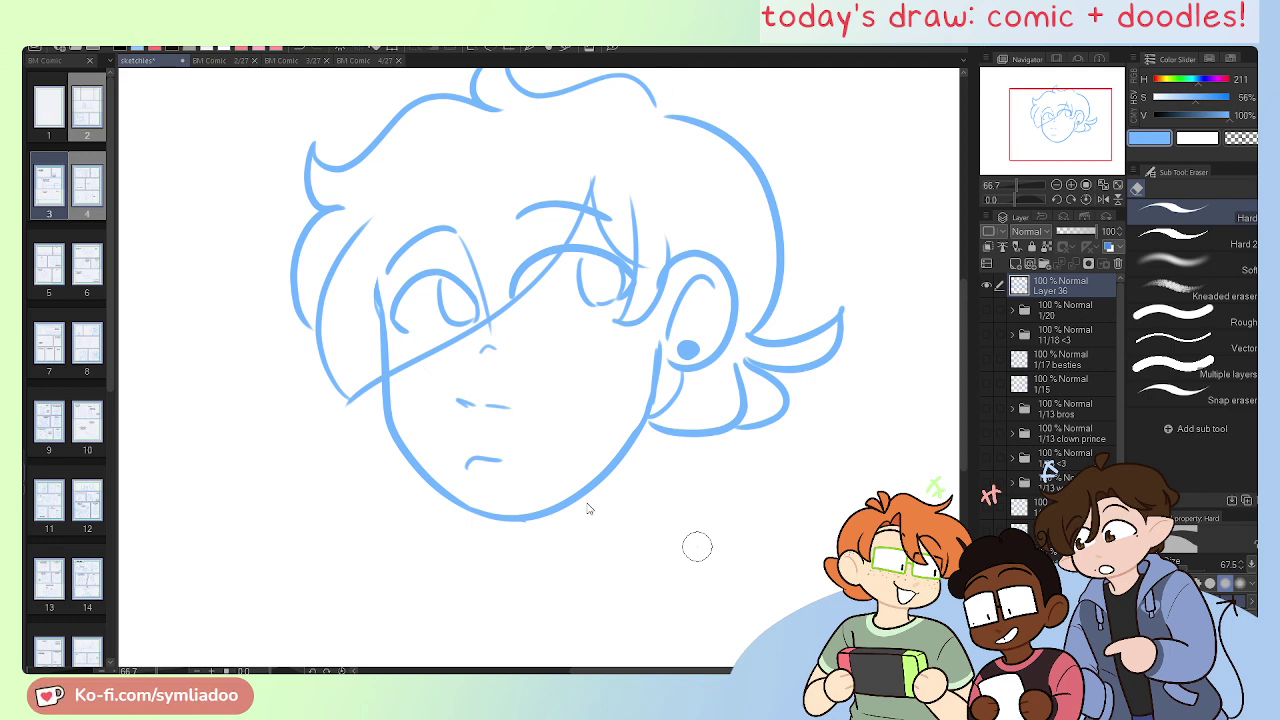
left_click_drag(589, 505, 593, 473)
mouse_move(371, 283)
left_mouse_down()
mouse_move(381, 292)
mouse_move(363, 337)
mouse_move(391, 320)
mouse_move(380, 330)
mouse_move(387, 375)
left_mouse_up()
key("p")
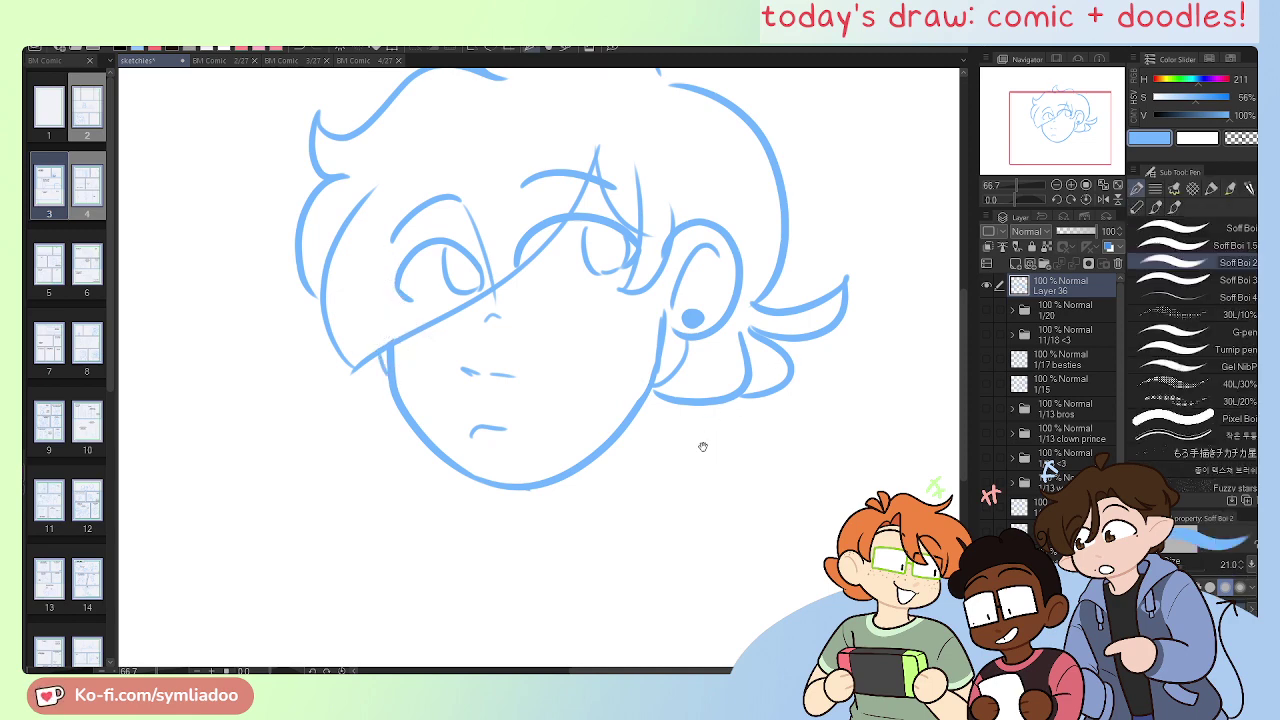
Step: Erase small gaps in the upper parts of both iris outlines
left_click_drag(700, 443, 673, 467)
key("e")
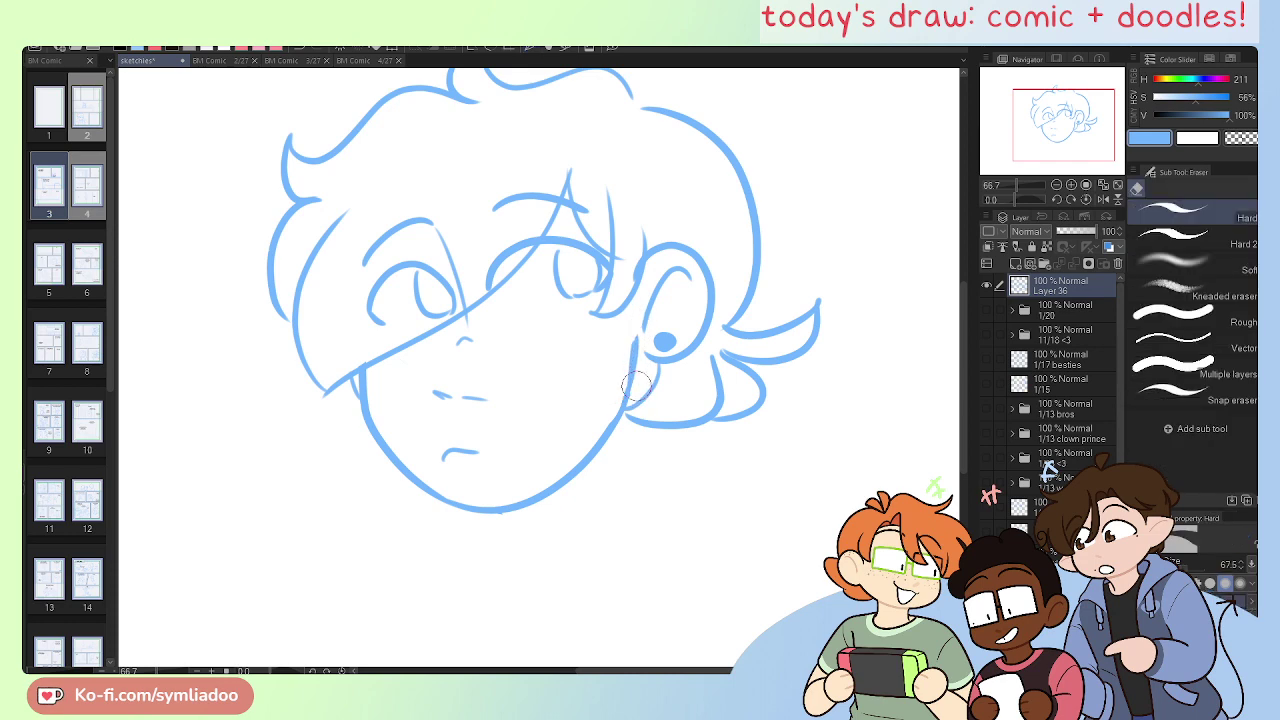
key("p")
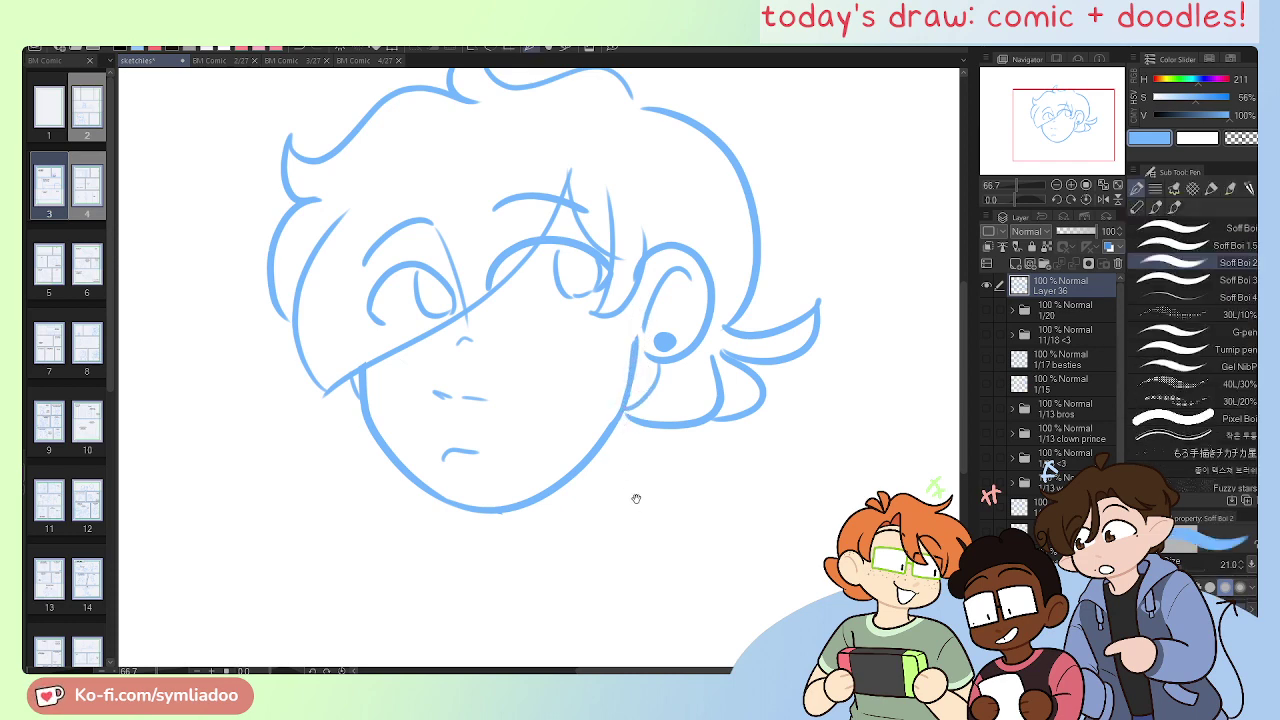
left_click_drag(636, 498, 646, 510)
key("e")
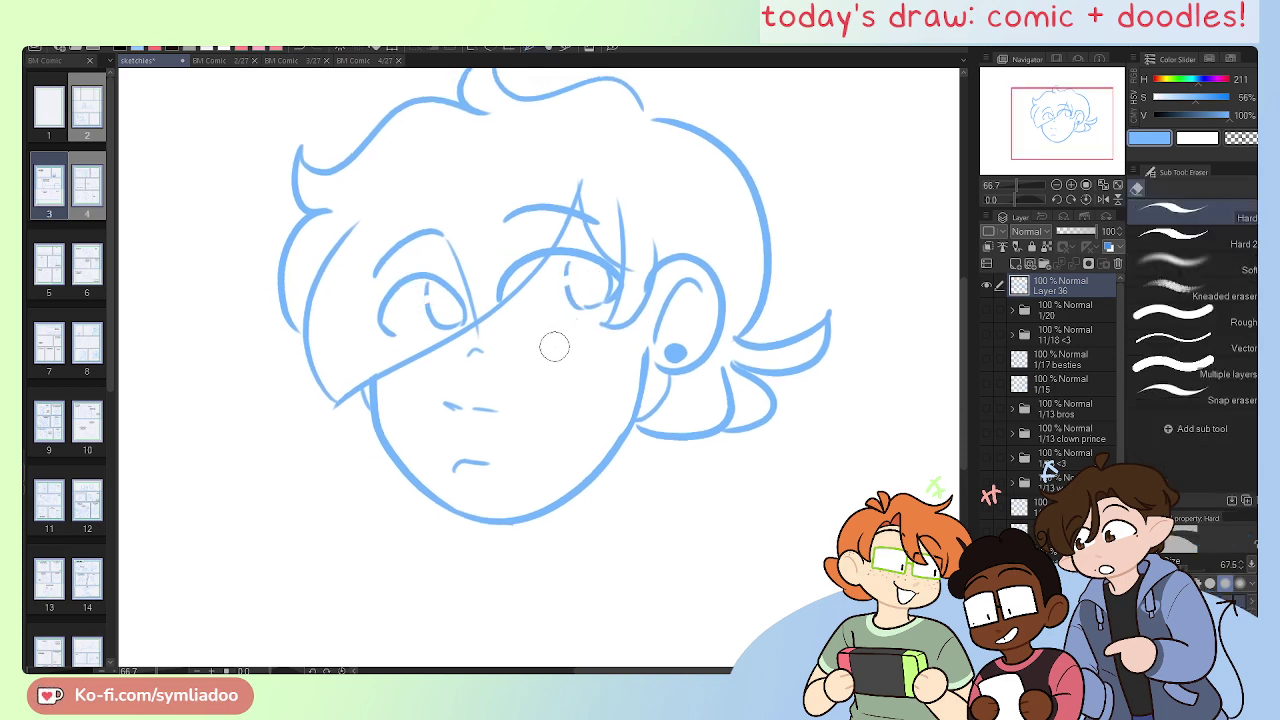
left_click_drag(631, 583, 625, 567)
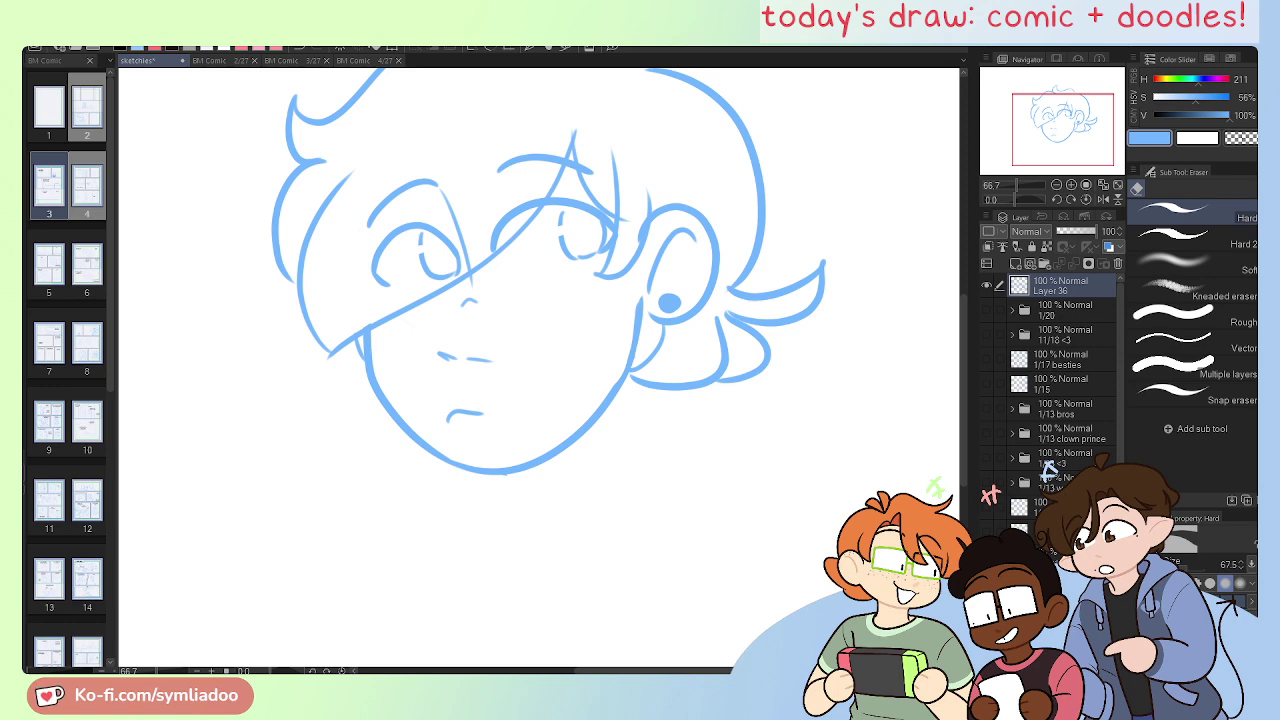
Step: Lasso the whole head and skew it slightly so that its top leans left, clearing the selection when done
key("ctrl+minus")
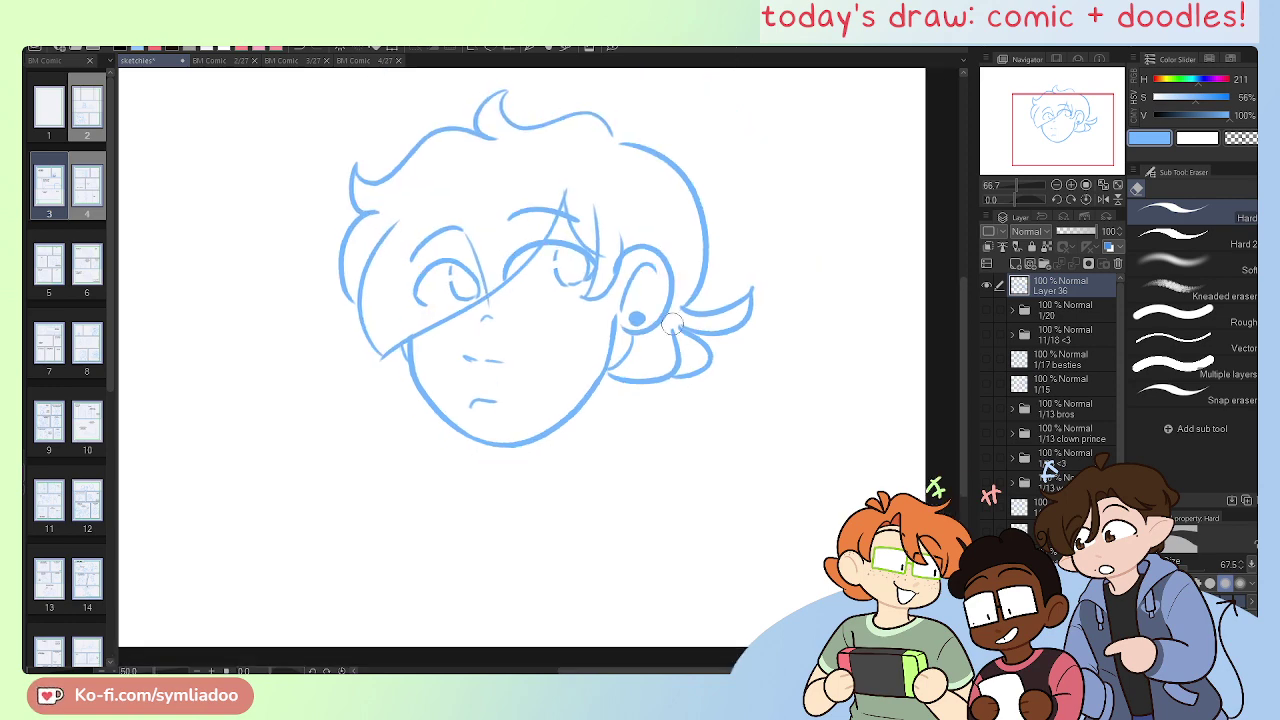
left_click_drag(669, 212, 670, 287)
key("m")
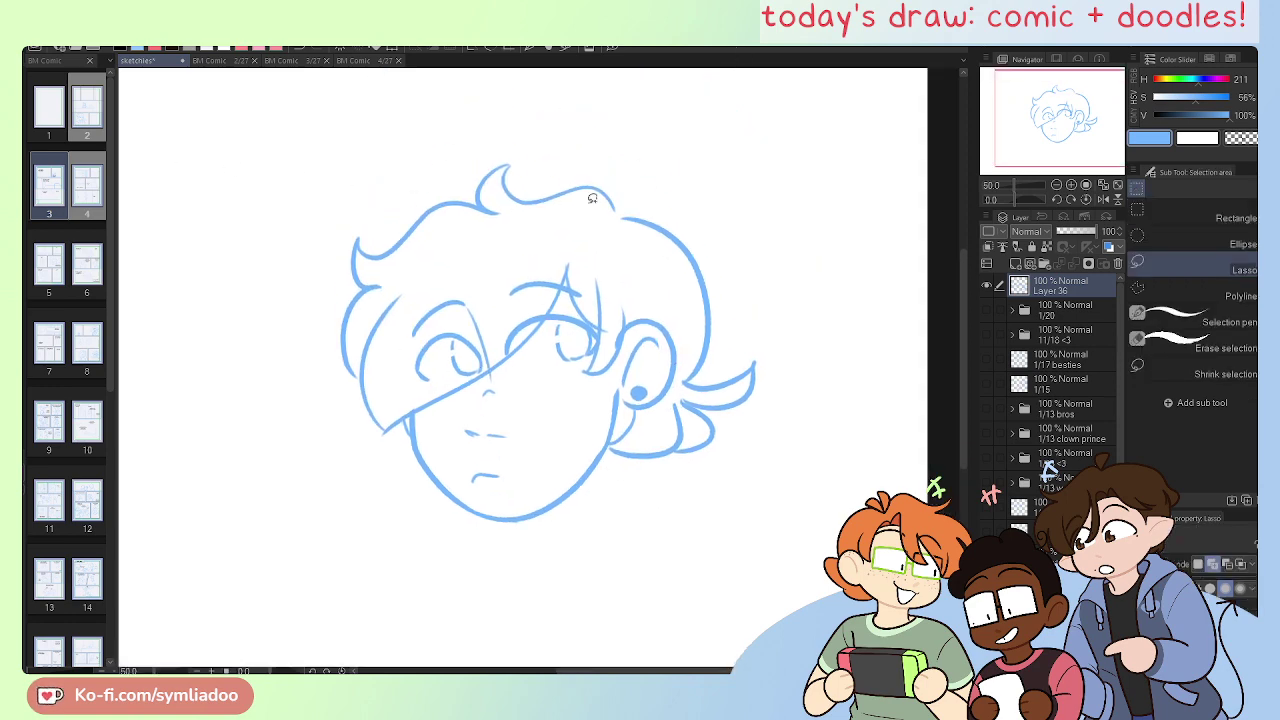
mouse_move(500, 128)
left_mouse_down()
mouse_move(266, 434)
mouse_move(614, 129)
mouse_move(516, 128)
left_mouse_up()
left_click(578, 582)
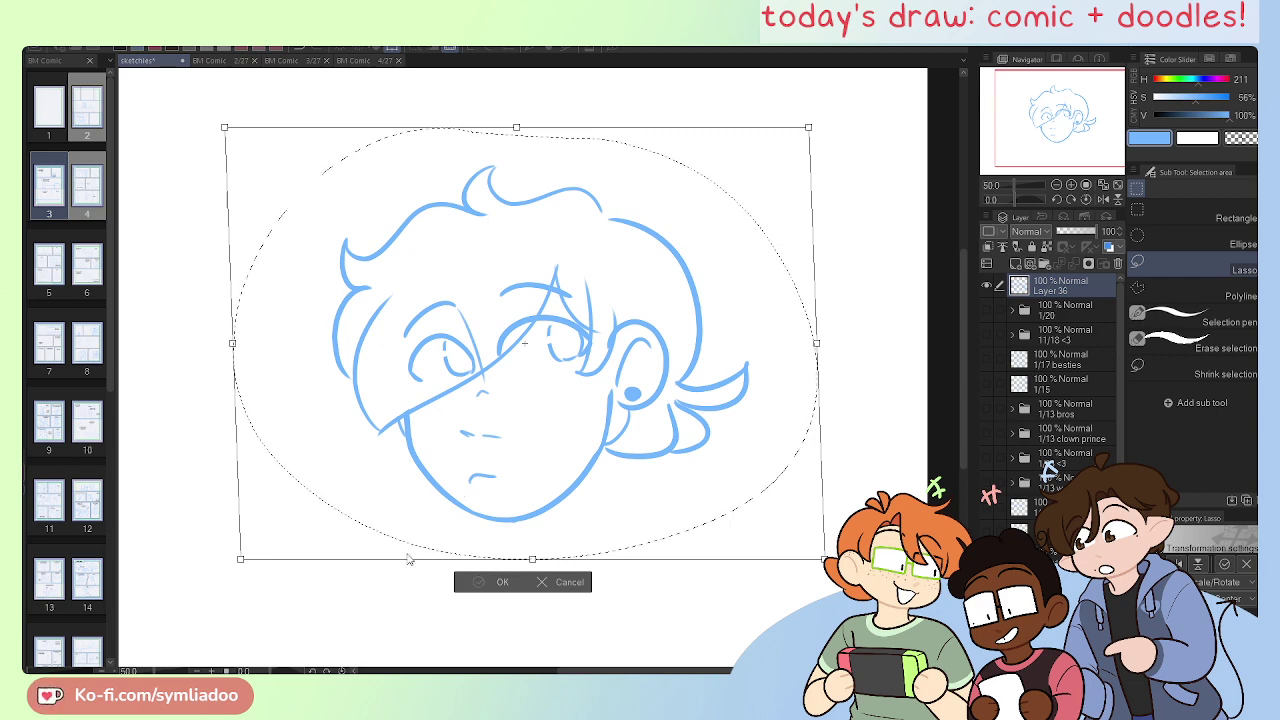
key("Return")
key("ctrl+plus")
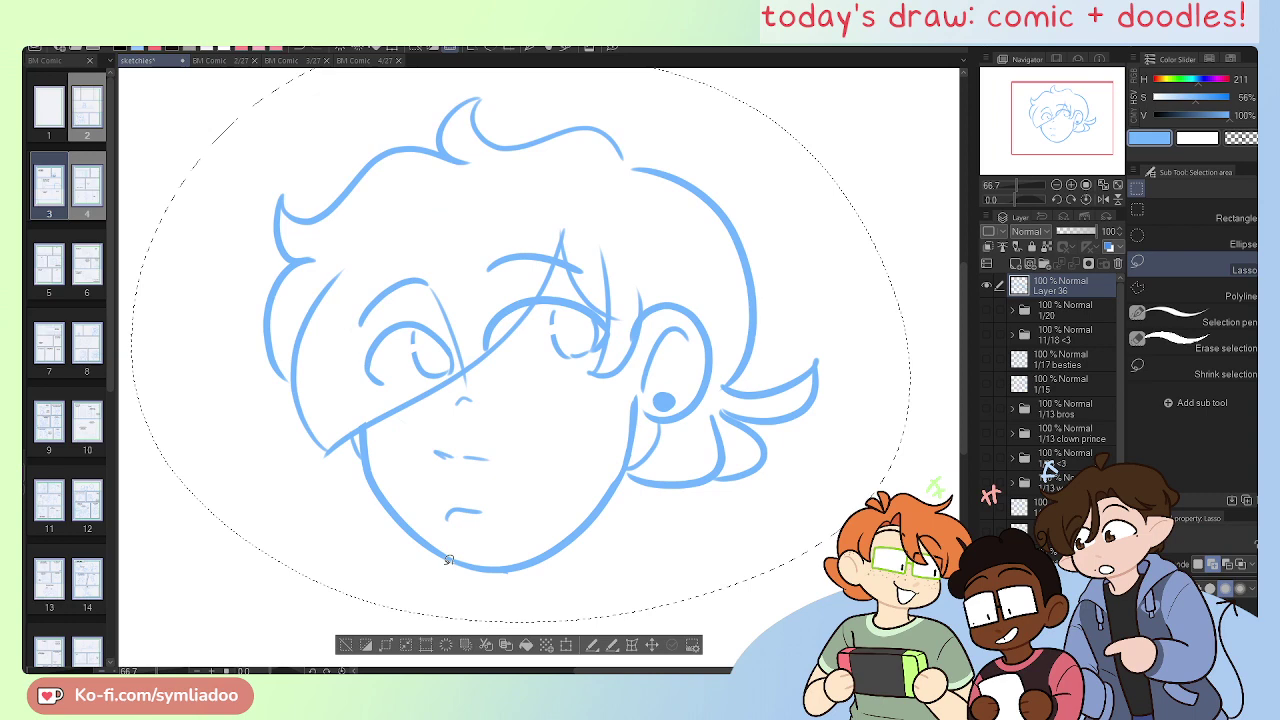
left_click(345, 644)
Step: Draw the neck below the chin with a filled shadow wedge and the slanted inner edge of a collar
scroll(440, 500, "down", 3)
key("p")
left_click_drag(479, 448, 483, 492)
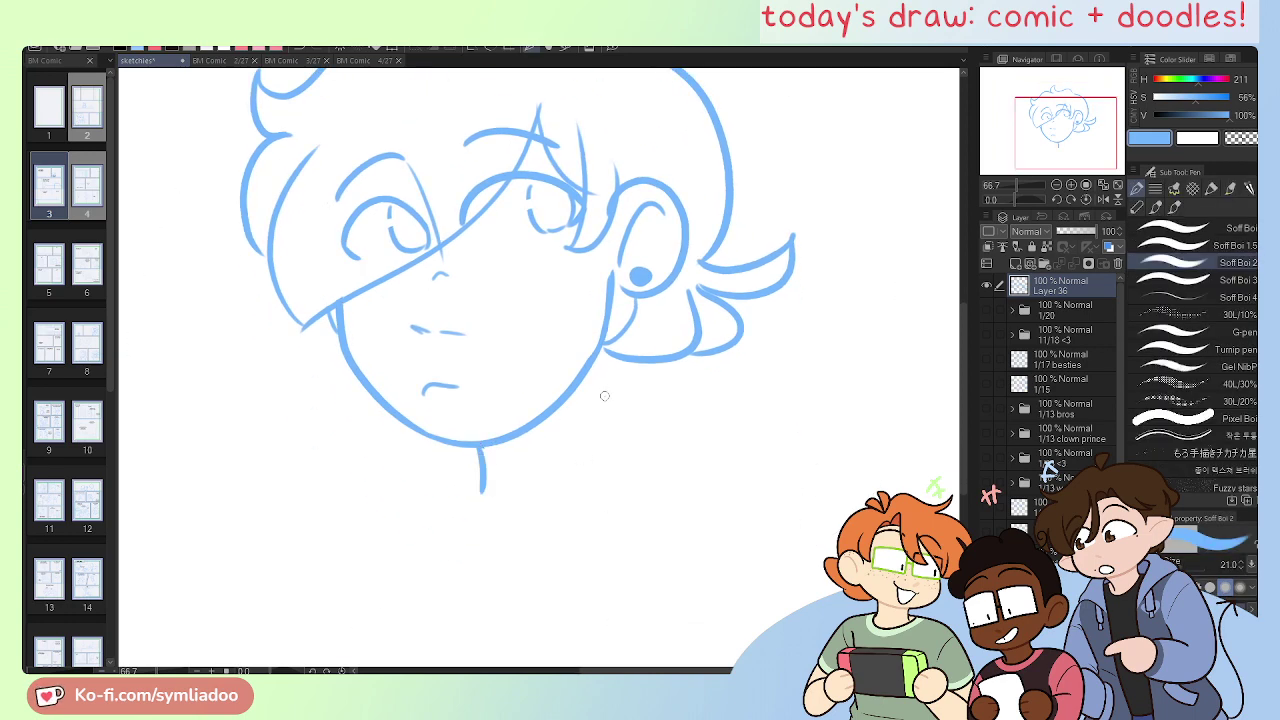
left_click_drag(588, 355, 612, 437)
left_click_drag(480, 461, 502, 440)
mouse_move(470, 465)
left_mouse_down()
mouse_move(517, 488)
mouse_move(598, 432)
left_mouse_up()
left_click_drag(588, 438, 655, 418)
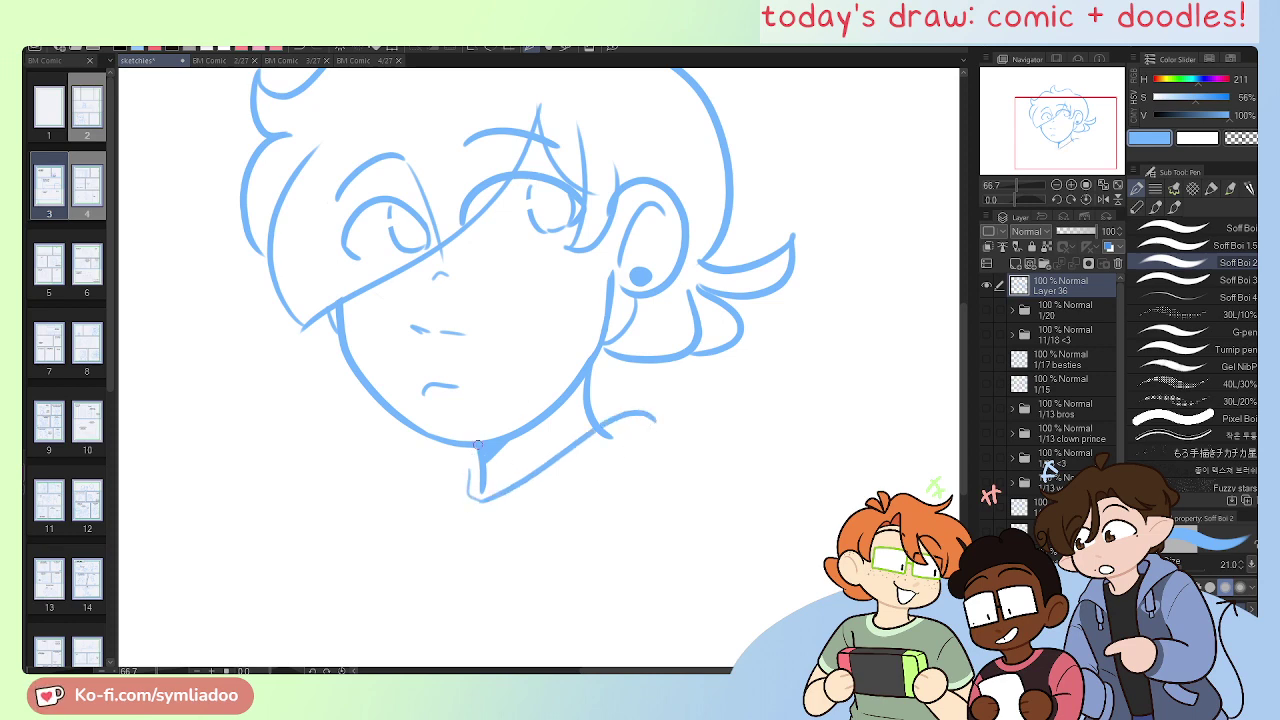
Step: Draw the thick folded collar around the neck with an inner fold line and a rounded outer outline
mouse_move(478, 443)
left_mouse_down()
mouse_move(433, 515)
mouse_move(446, 535)
mouse_move(502, 526)
mouse_move(592, 478)
left_mouse_up()
left_click_drag(486, 526, 594, 470)
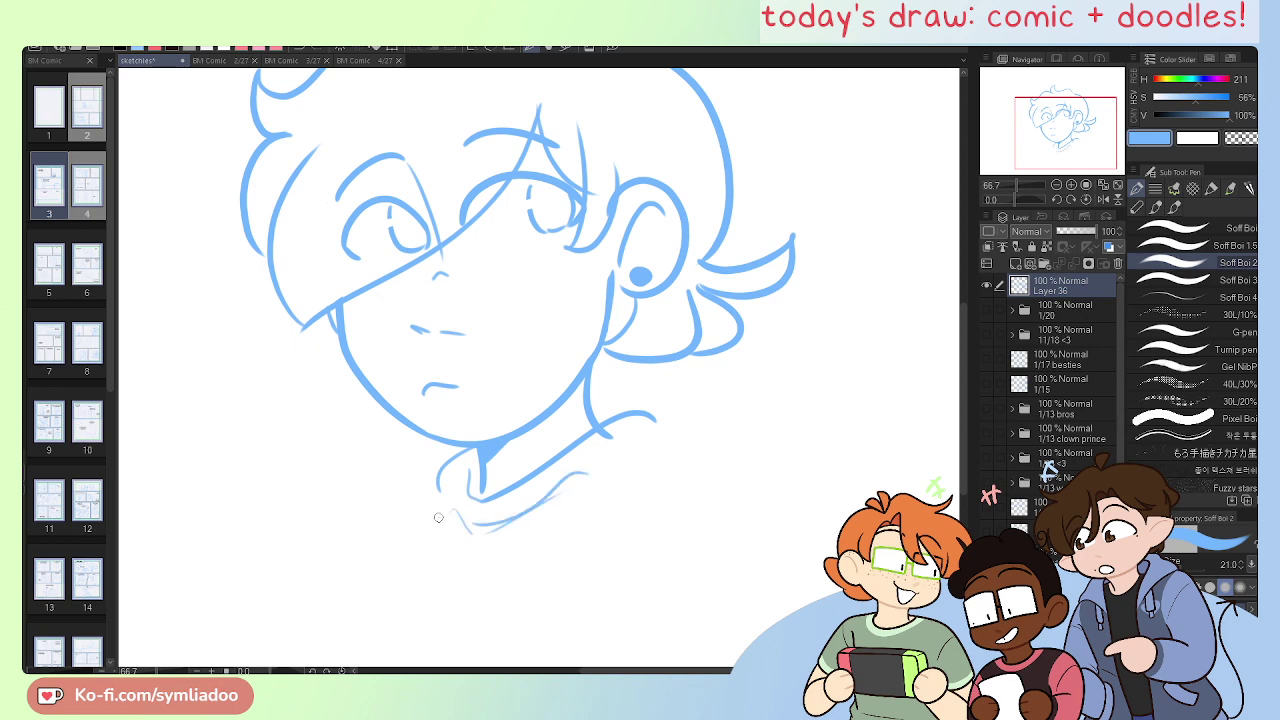
mouse_move(438, 506)
left_mouse_down()
mouse_move(442, 565)
mouse_move(428, 548)
mouse_move(442, 566)
mouse_move(657, 460)
left_mouse_up()
key("ctrl+z")
key("ctrl+z")
left_click_drag(450, 562, 482, 581)
mouse_move(534, 560)
left_mouse_down()
mouse_move(658, 470)
mouse_move(651, 428)
mouse_move(592, 406)
mouse_move(634, 420)
mouse_move(657, 482)
mouse_move(614, 502)
left_mouse_up()
Step: Erase the stray line ends where the neck meets the collar's right side and close the collar's bottom edge
key("e")
key("p")
key("e")
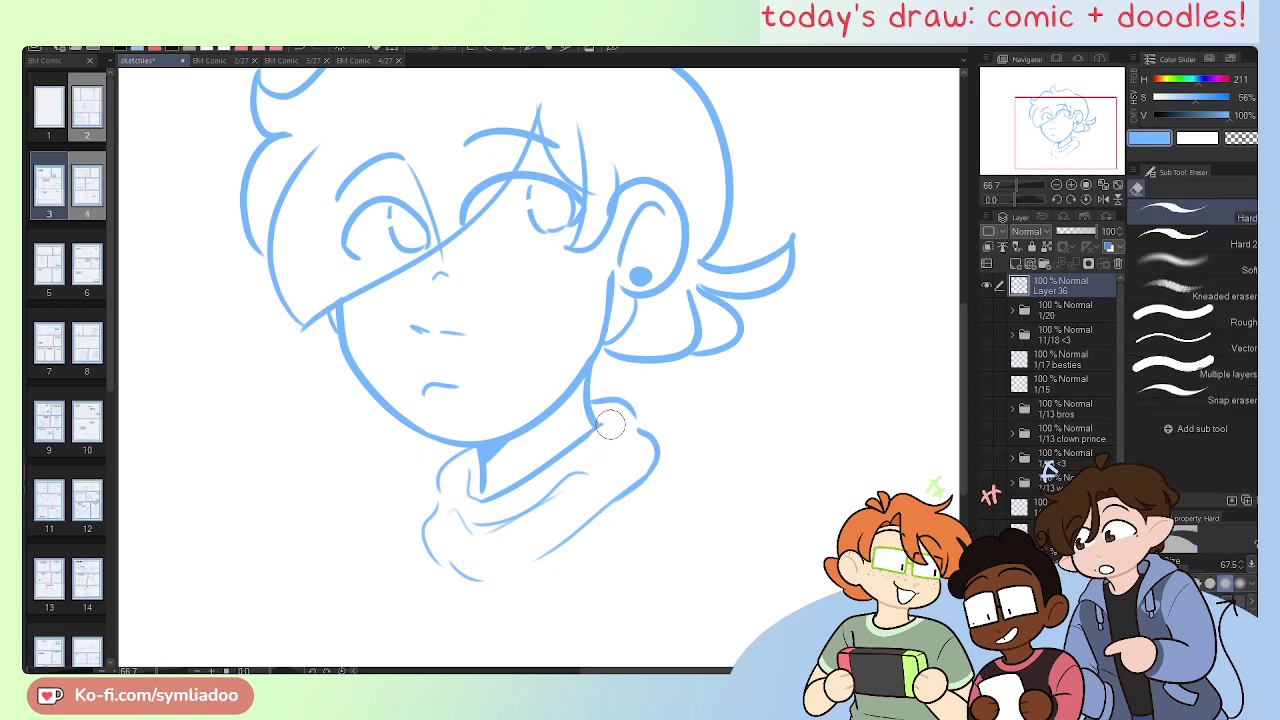
key("p")
left_click_drag(642, 590, 628, 386)
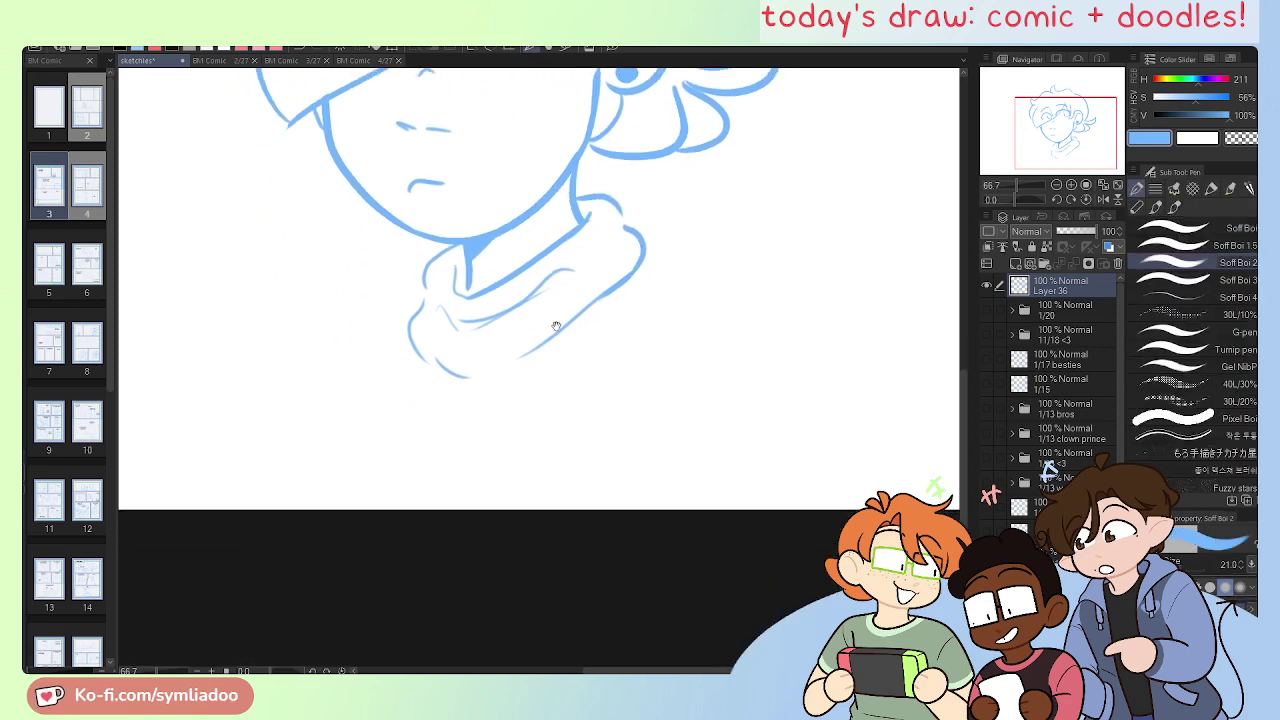
left_click_drag(456, 374, 525, 351)
left_click_drag(583, 380, 688, 541)
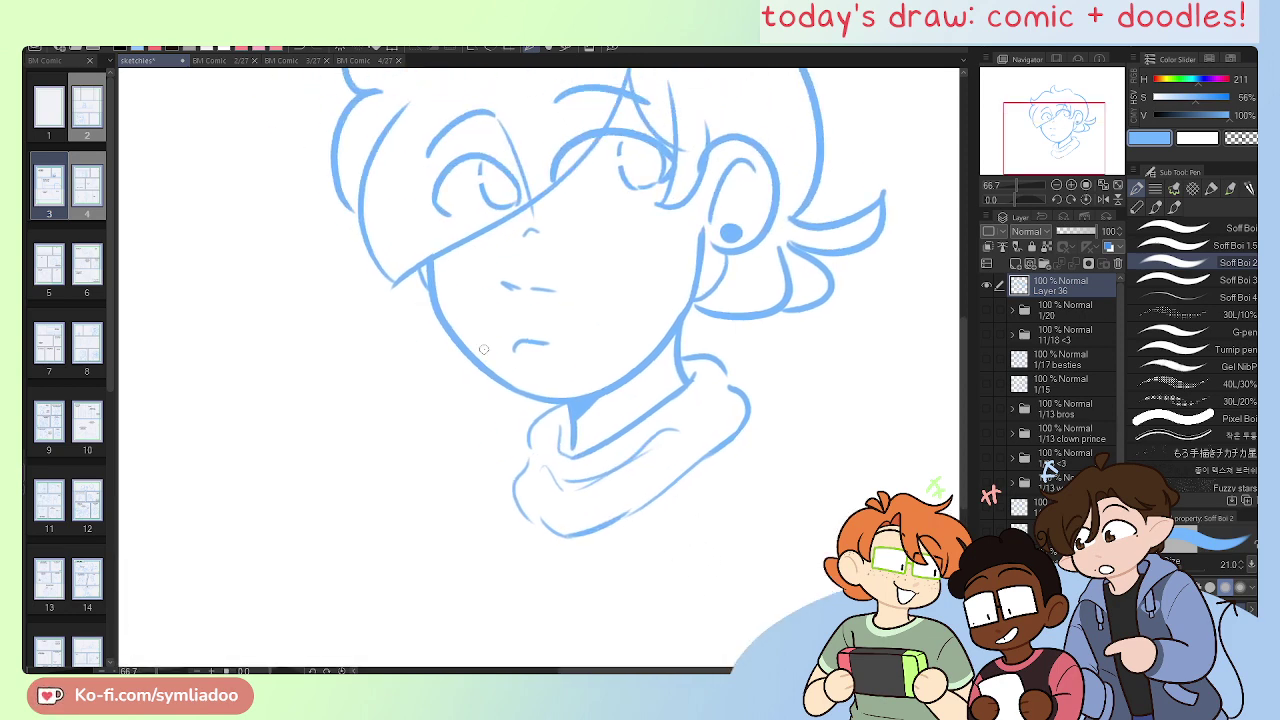
Step: Draw an outward-flipped tuft and small rounded locks beside the left cheek, plus an extra strand below the ear
mouse_move(416, 285)
left_mouse_down()
mouse_move(363, 282)
mouse_move(422, 301)
mouse_move(350, 288)
mouse_move(430, 316)
mouse_move(450, 390)
left_mouse_up()
key("ctrl+z")
left_click_drag(441, 340, 502, 398)
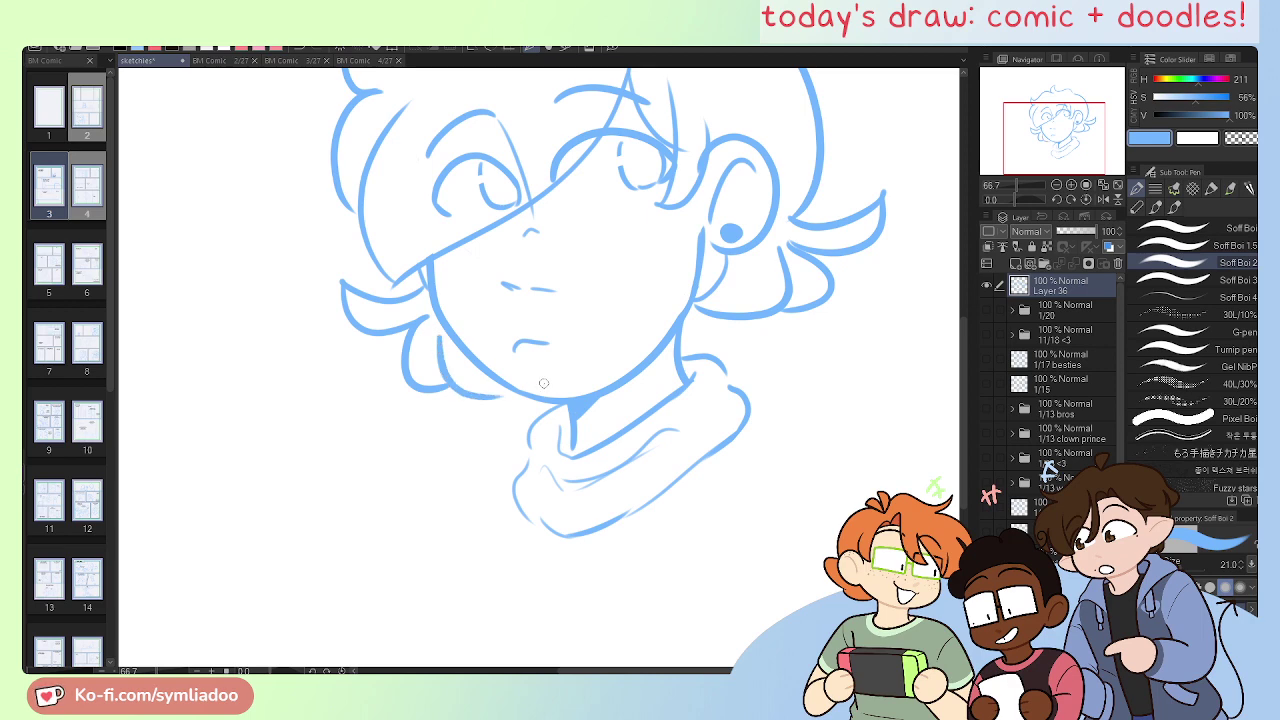
key("ctrl+z")
key("ctrl+z")
left_click_drag(428, 305, 448, 365)
mouse_move(435, 325)
left_mouse_down()
mouse_move(450, 354)
mouse_move(473, 362)
left_mouse_up()
mouse_move(699, 306)
left_mouse_down()
mouse_move(743, 308)
mouse_move(754, 254)
mouse_move(774, 270)
mouse_move(756, 257)
mouse_move(706, 298)
left_mouse_up()
key("ctrl+z")
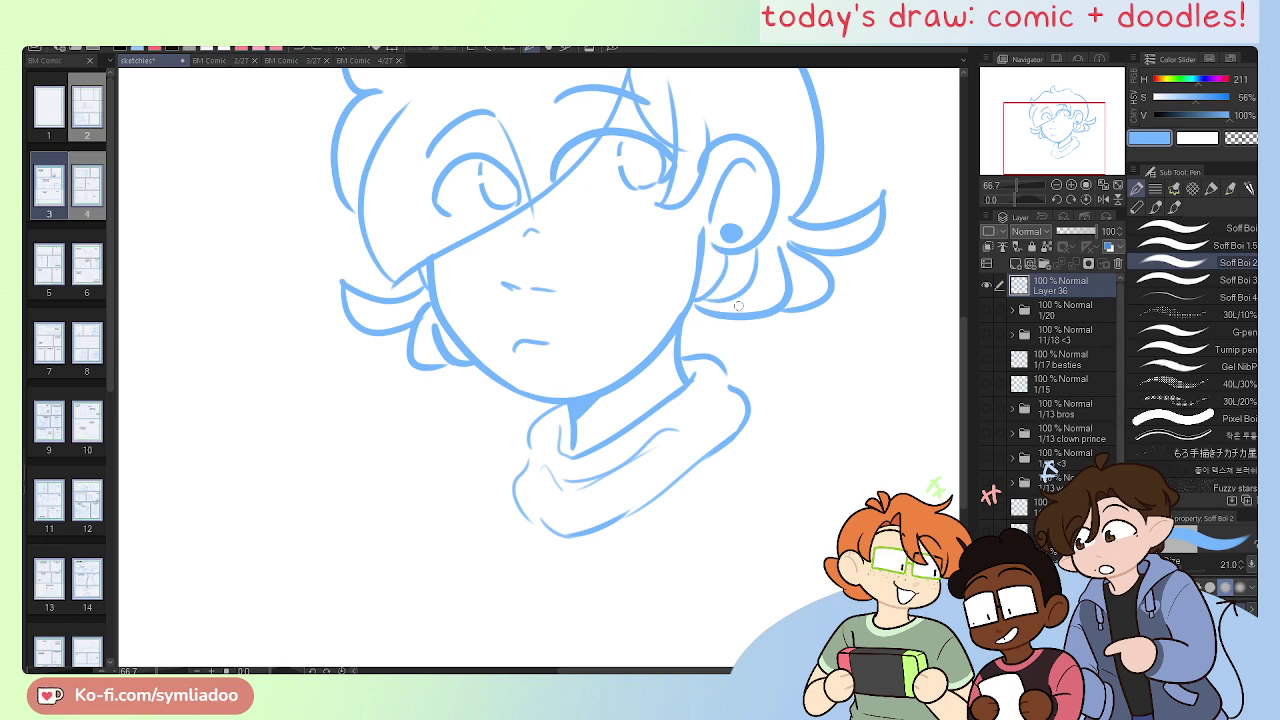
Step: Move the head sketch up and to the left on the canvas and save the file
key("ctrl+minus")
left_click(1103, 185)
key("k")
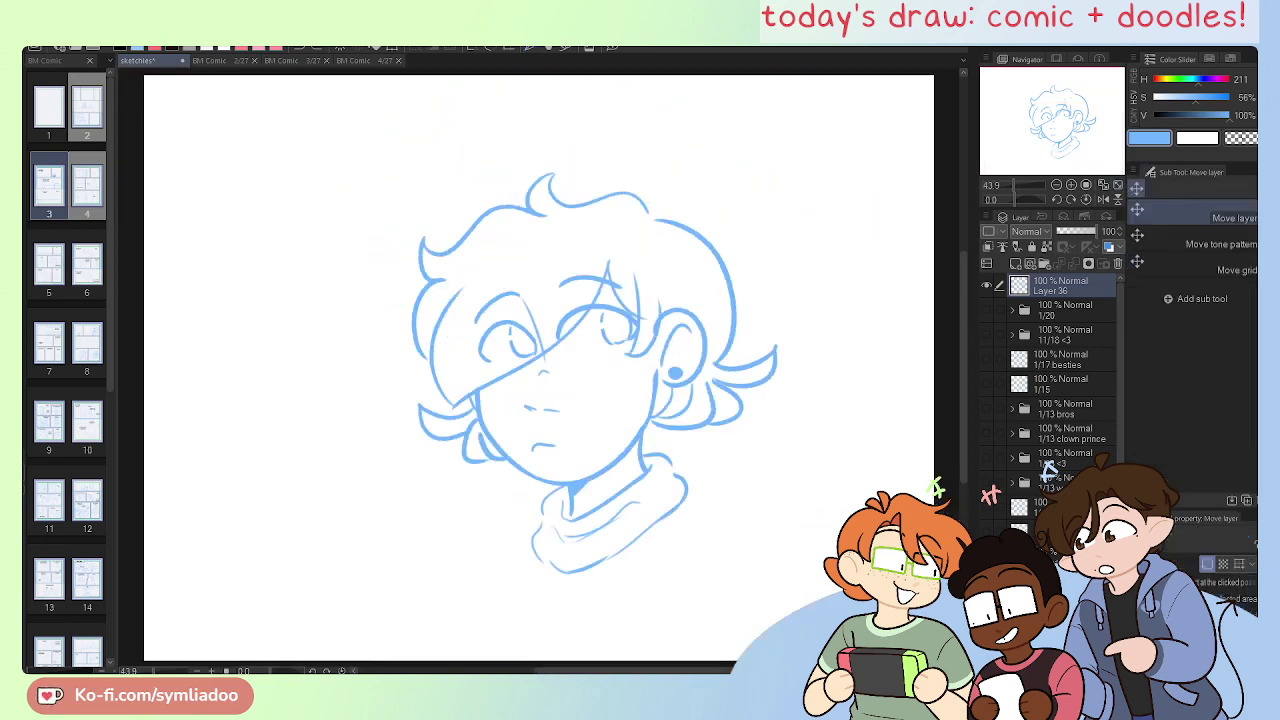
mouse_move(602, 484)
left_mouse_down()
mouse_move(576, 486)
mouse_move(545, 460)
mouse_move(548, 429)
left_mouse_up()
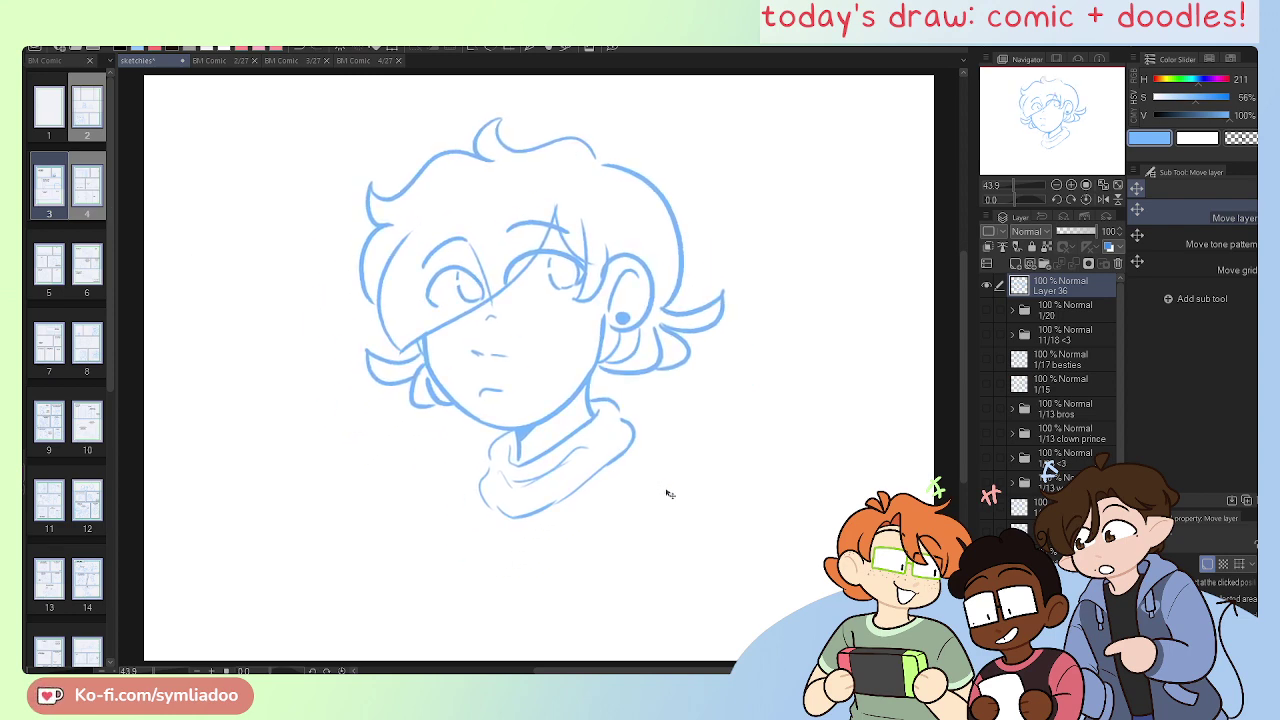
key("ctrl+s")
Step: Redraw the collar's lower left outline with a heavier curved stroke
key("p")
left_click_drag(488, 462, 503, 517)
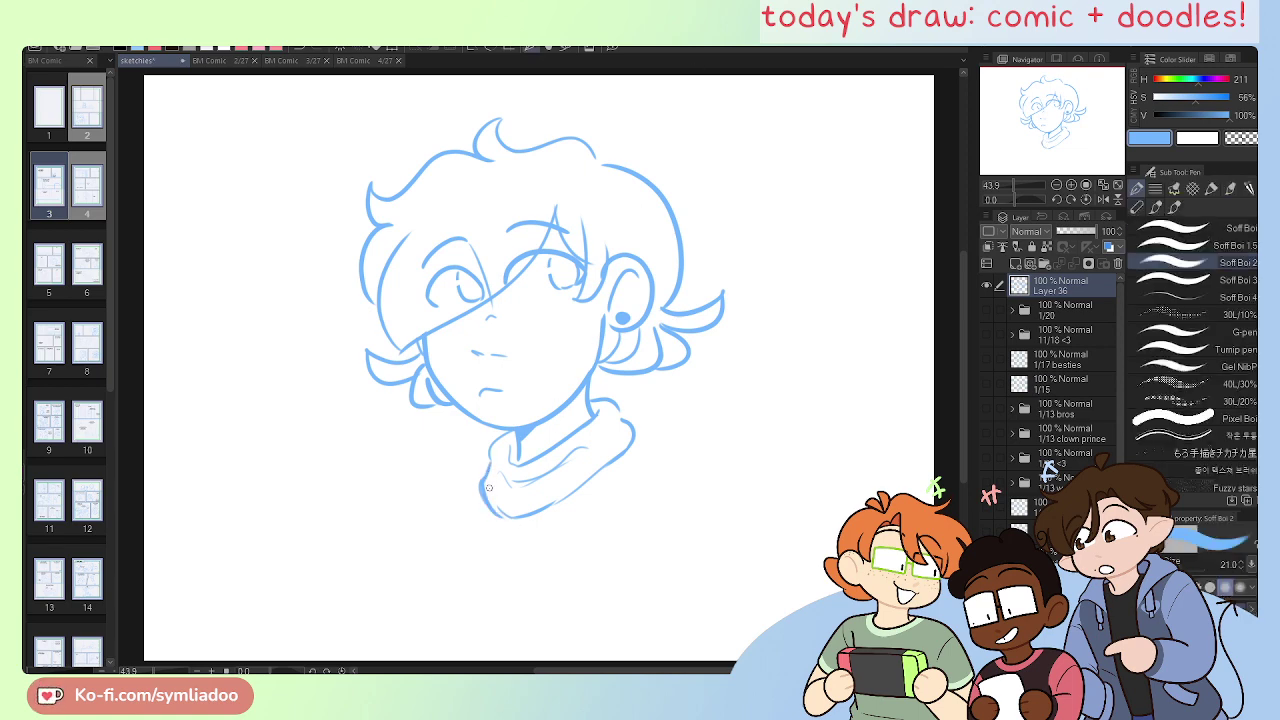
key("ctrl+z")
mouse_move(490, 474)
left_mouse_down()
mouse_move(504, 512)
mouse_move(526, 511)
left_mouse_up()
key("e")
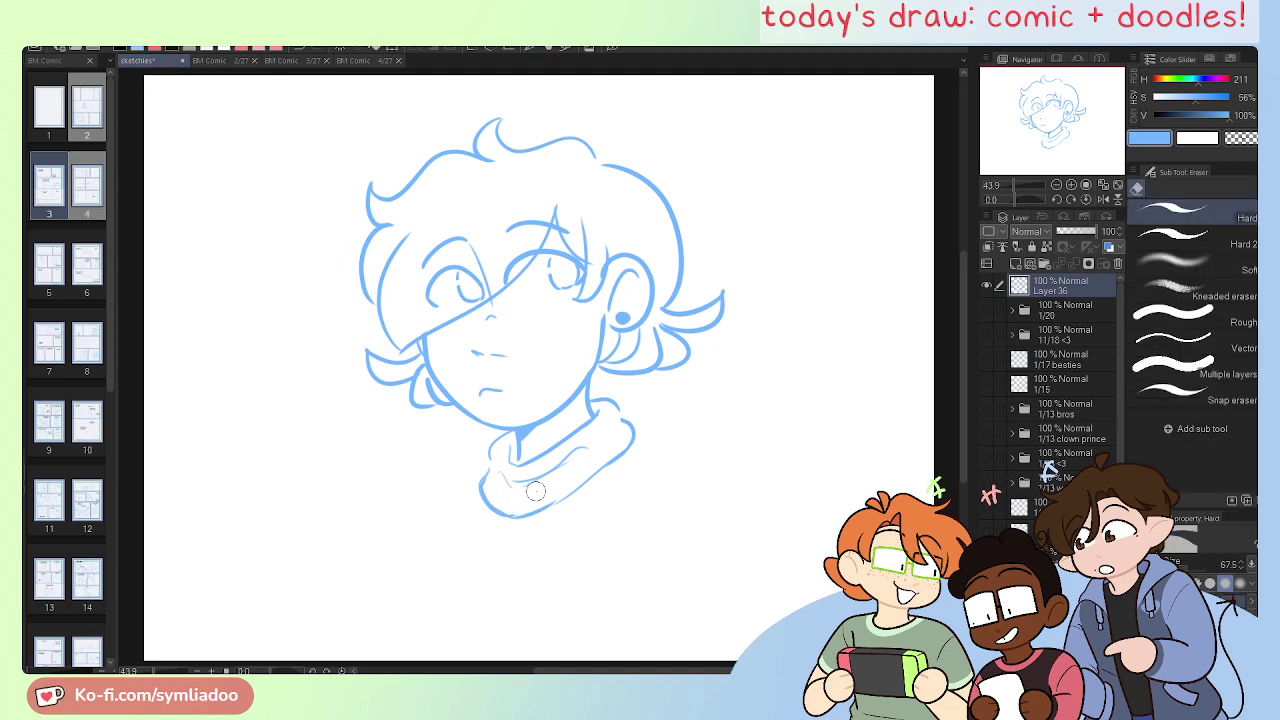
left_click_drag(637, 526, 641, 508)
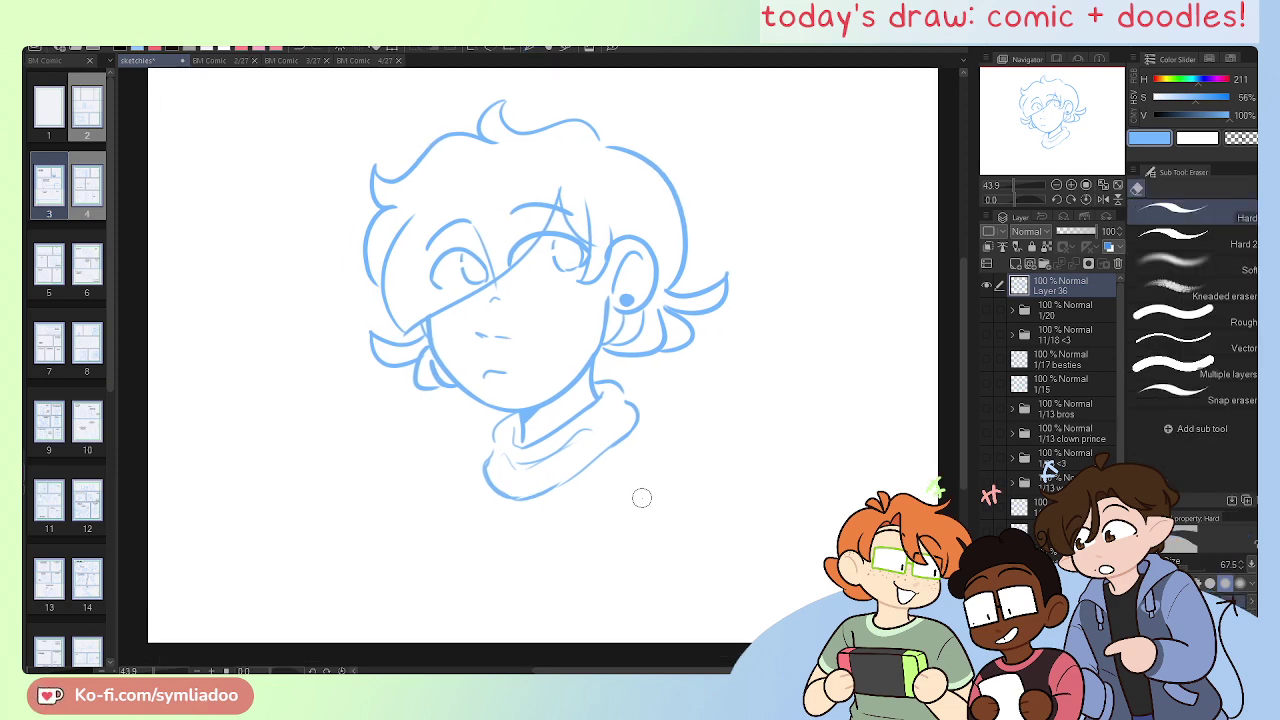
Step: Draw a small tilted question mark with its dot to the left of the head
key("p")
left_click_drag(304, 286, 332, 305)
key("ctrl+z")
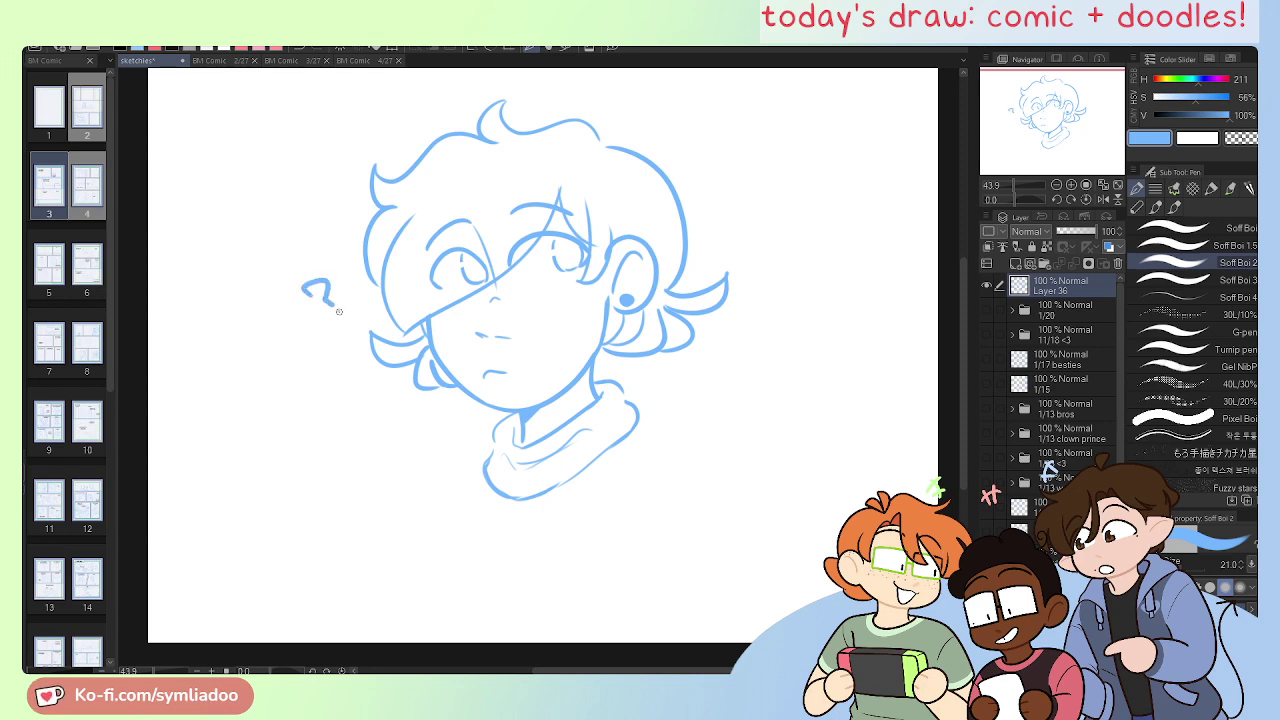
left_click(339, 312)
Step: Move the finished head sketch to the far left of the canvas, leaving room for a second head
left_click_drag(672, 419, 680, 460)
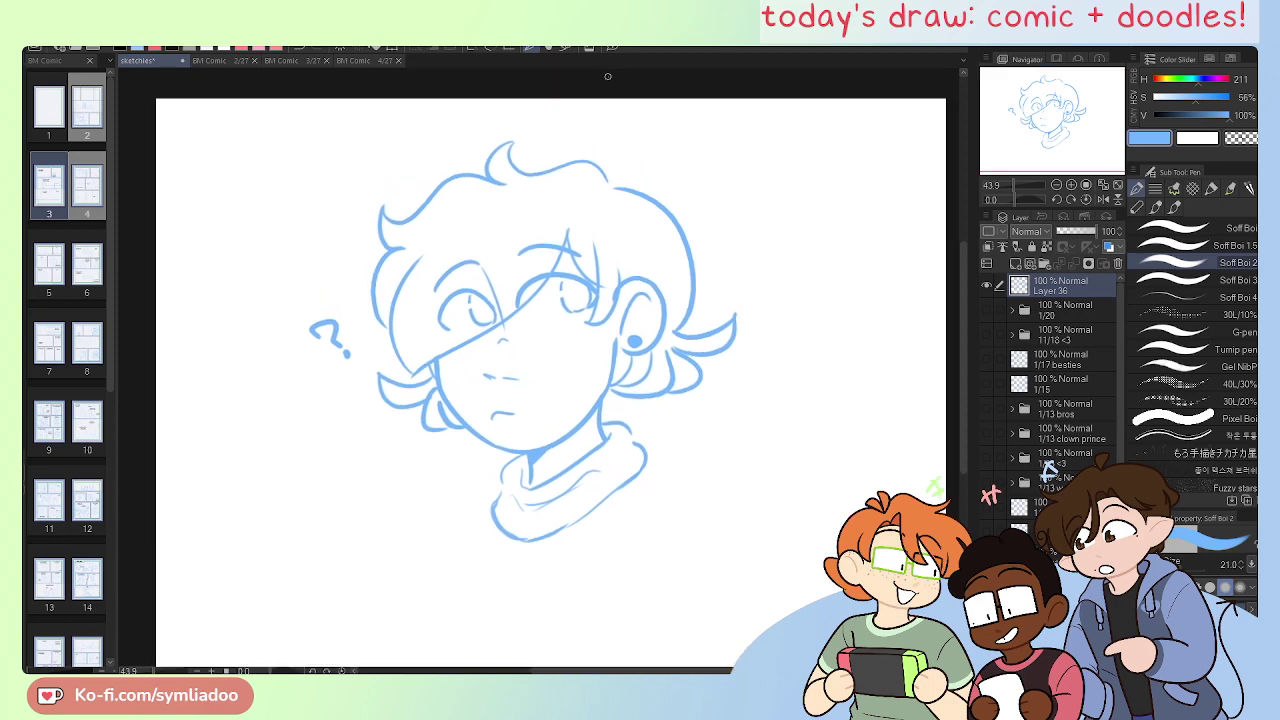
left_click(1117, 185)
key("k")
mouse_move(640, 488)
left_mouse_down()
mouse_move(477, 483)
mouse_move(507, 482)
left_mouse_up()
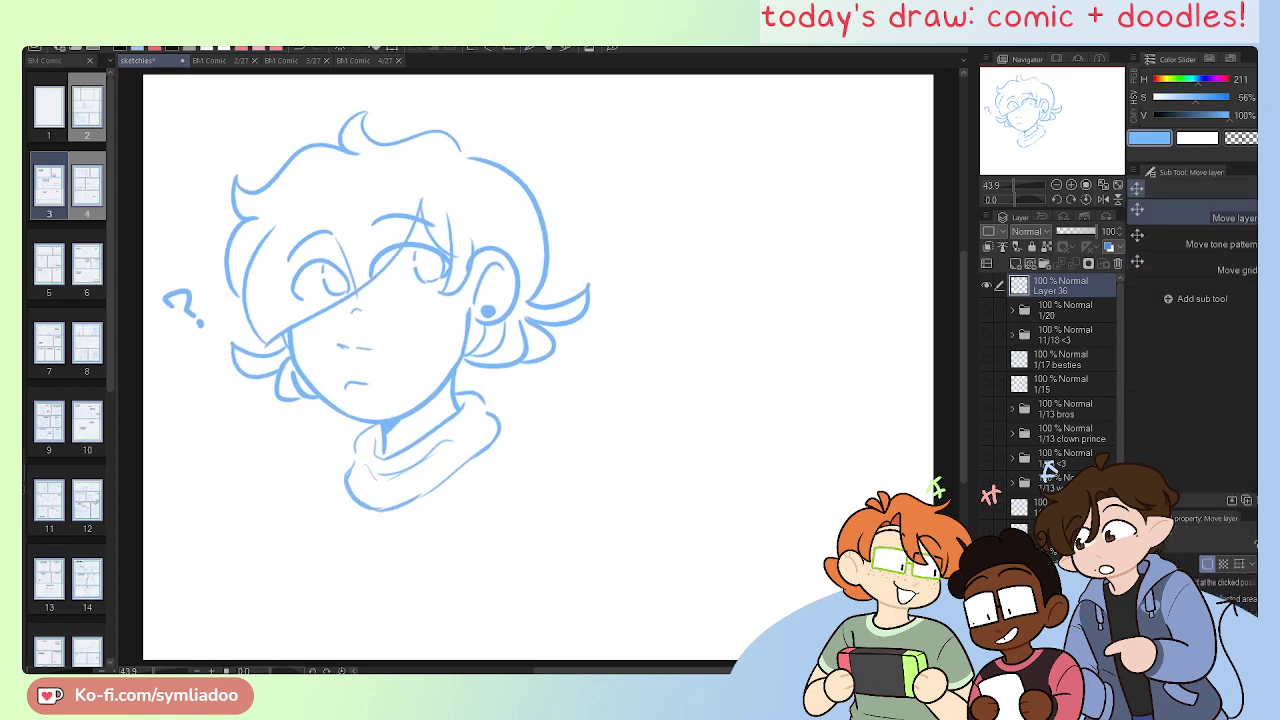
left_click_drag(714, 484, 505, 568)
Step: Sketch a large circle for a second head in the empty right part of the canvas
key("ctrl+plus")
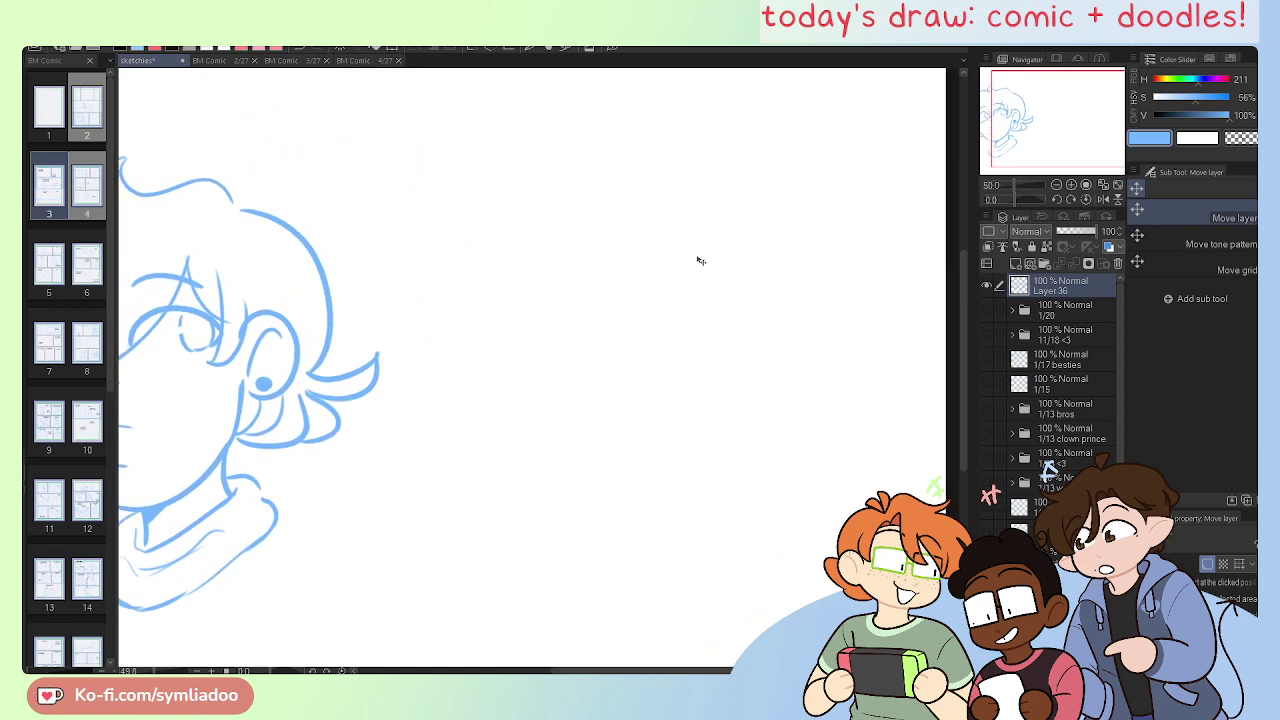
key("p")
mouse_move(590, 175)
left_mouse_down()
mouse_move(766, 308)
mouse_move(730, 372)
left_mouse_up()
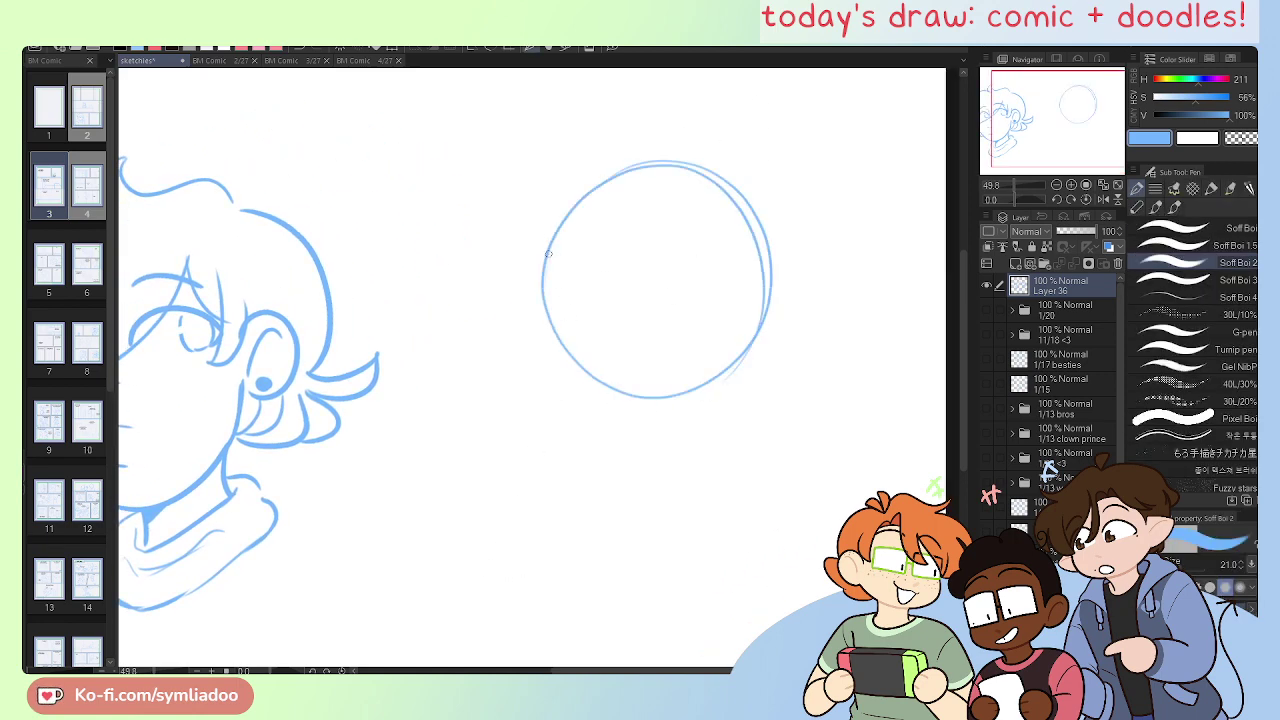
Step: Thicken the circle's left side and draw a jaw beneath it, tapering from both sides to a narrow chin
mouse_move(561, 221)
left_mouse_down()
mouse_move(556, 406)
mouse_move(637, 480)
left_mouse_up()
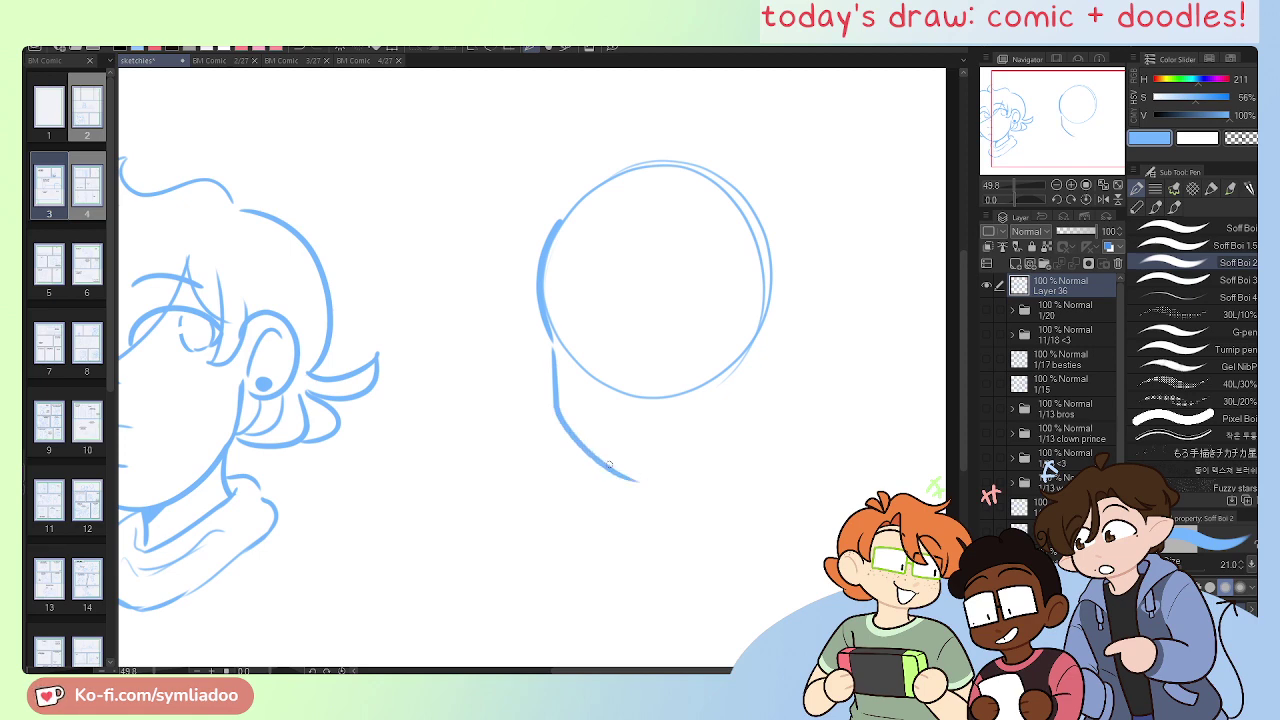
key("ctrl+z")
mouse_move(551, 343)
left_mouse_down()
mouse_move(602, 450)
mouse_move(672, 462)
left_mouse_up()
key("ctrl+z")
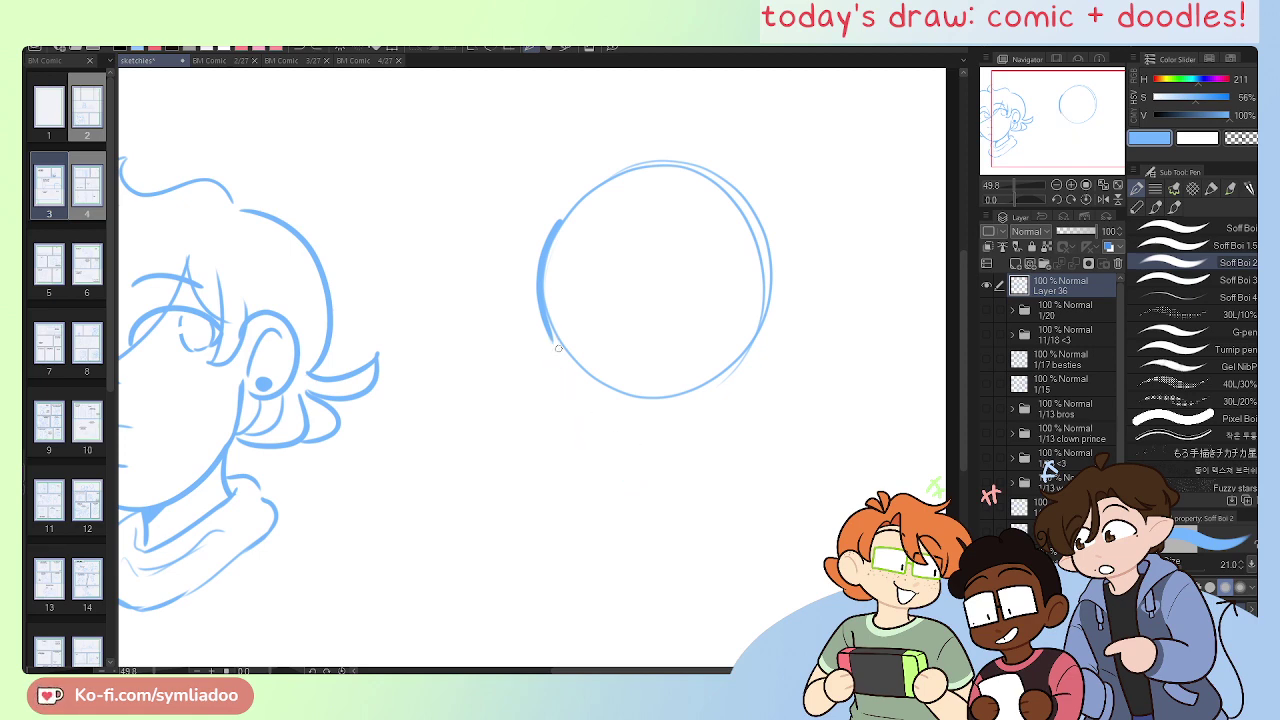
mouse_move(552, 344)
left_mouse_down()
mouse_move(577, 428)
mouse_move(650, 486)
left_mouse_up()
key("ctrl+z")
mouse_move(550, 334)
left_mouse_down()
mouse_move(561, 397)
mouse_move(648, 468)
mouse_move(715, 457)
mouse_move(736, 436)
mouse_move(755, 350)
left_mouse_up()
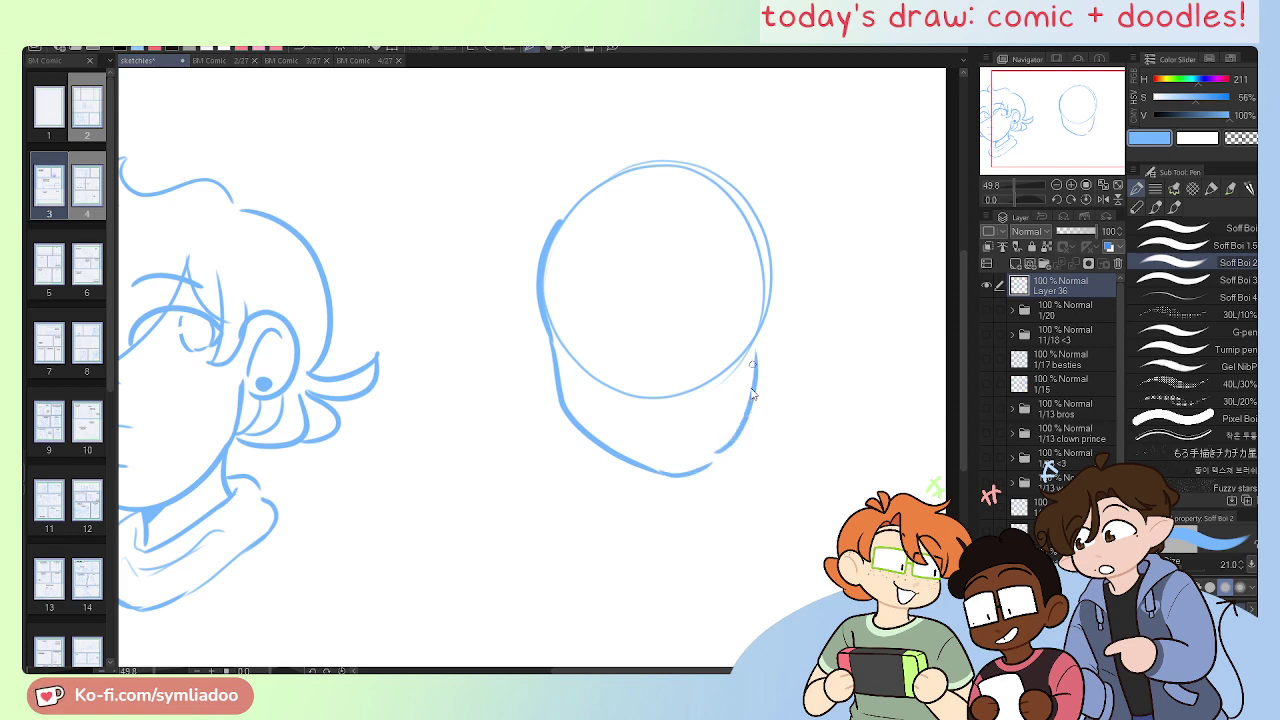
key("ctrl+z")
left_click_drag(719, 454, 769, 342)
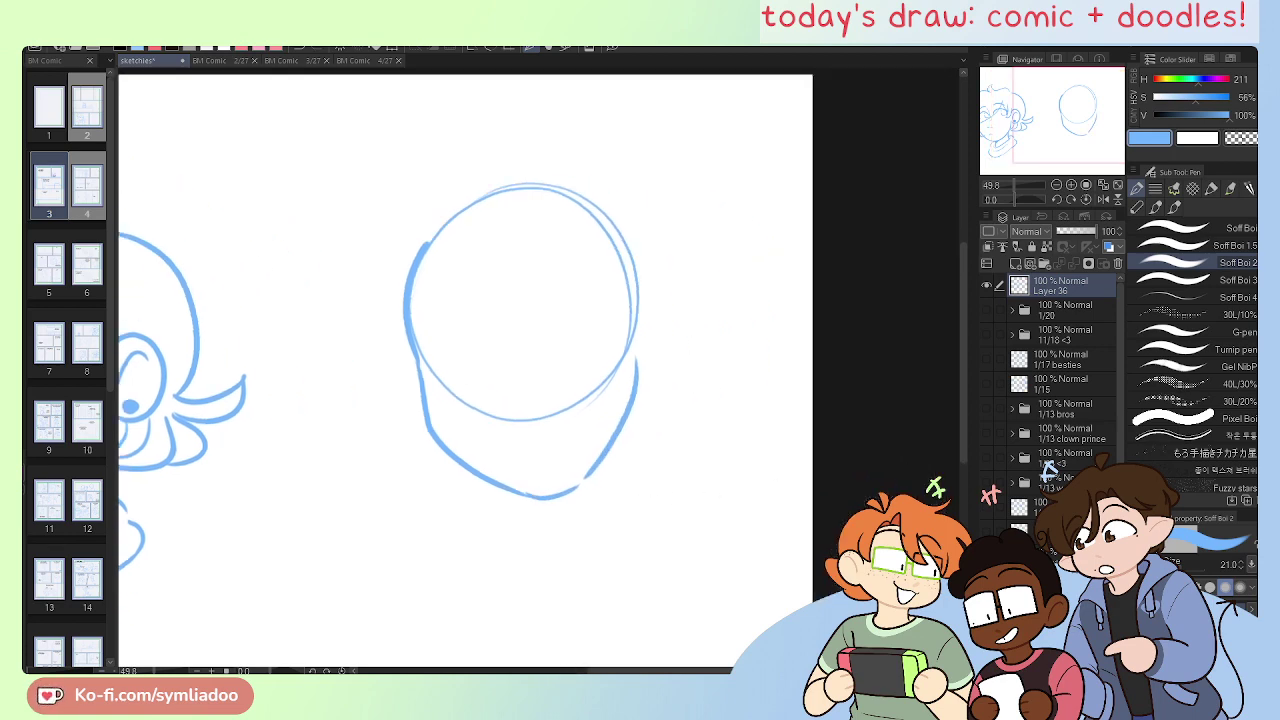
Step: Lasso the second head's construction lines and rotate them slightly clockwise, clearing the selection when done
key("m")
mouse_move(670, 155)
left_mouse_down()
mouse_move(614, 554)
mouse_move(668, 152)
left_mouse_up()
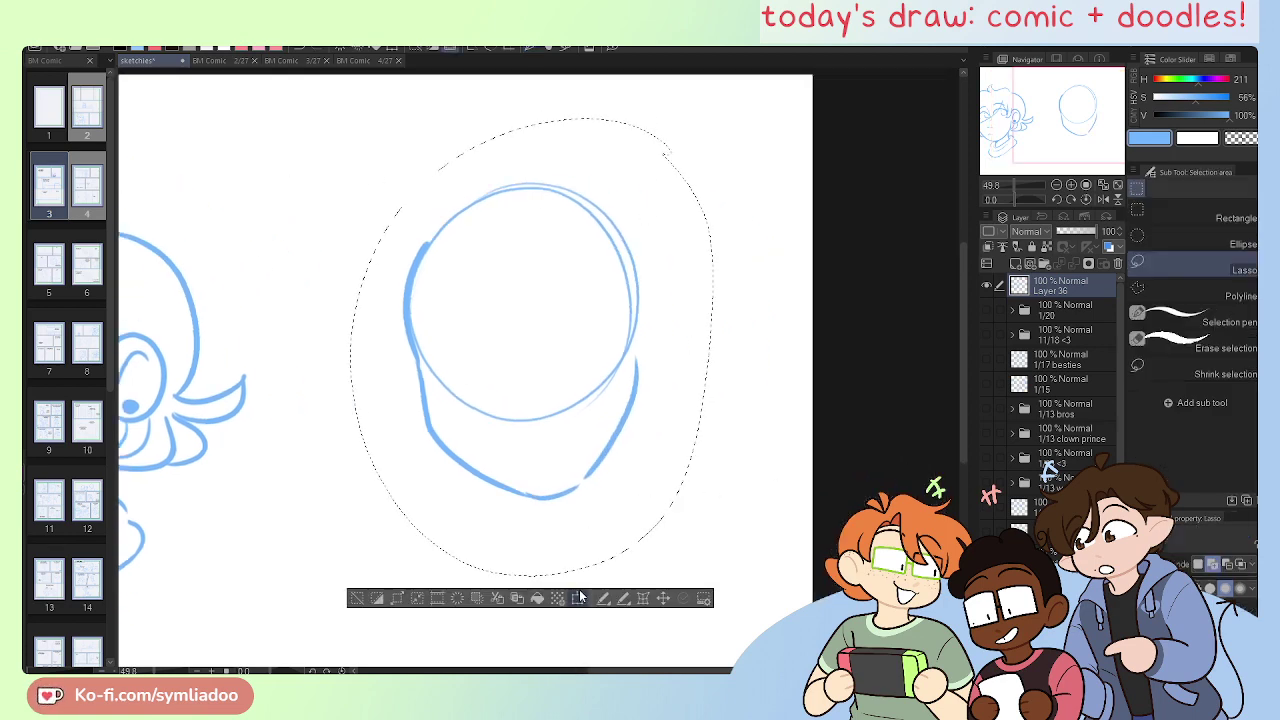
left_click_drag(786, 324, 783, 348)
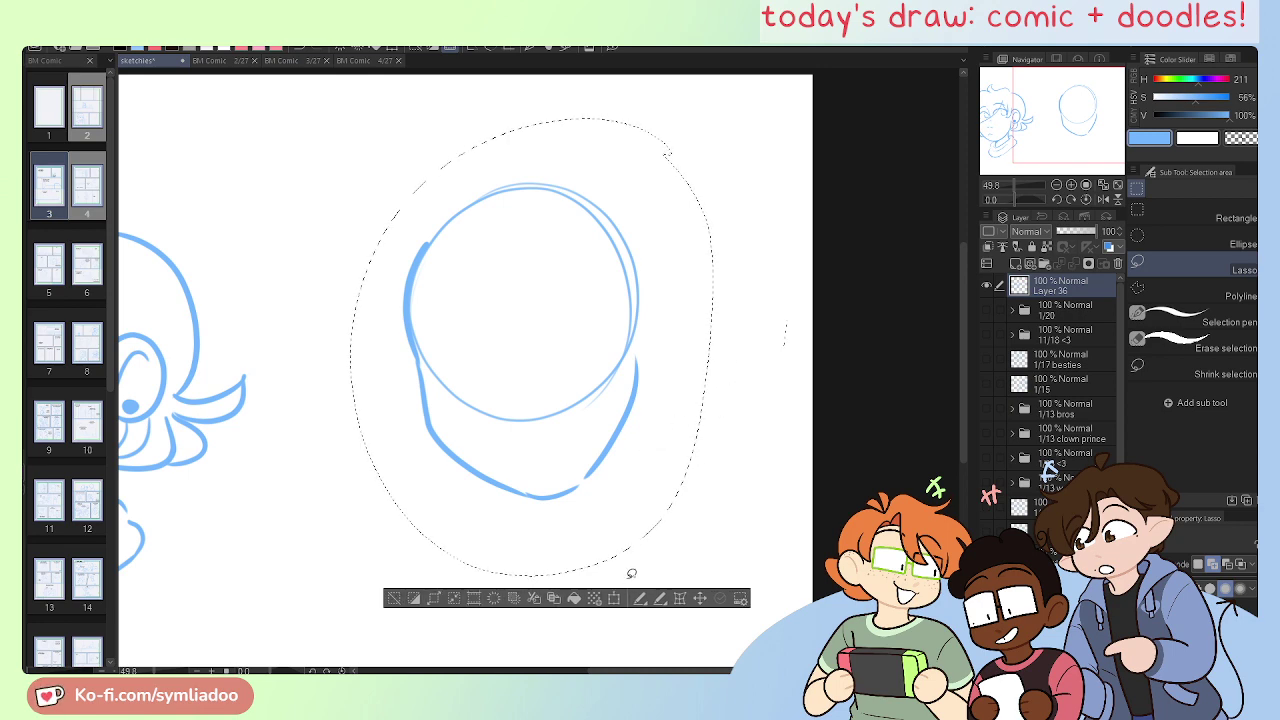
key("ctrl+z")
left_click(577, 598)
left_click_drag(764, 346, 745, 410)
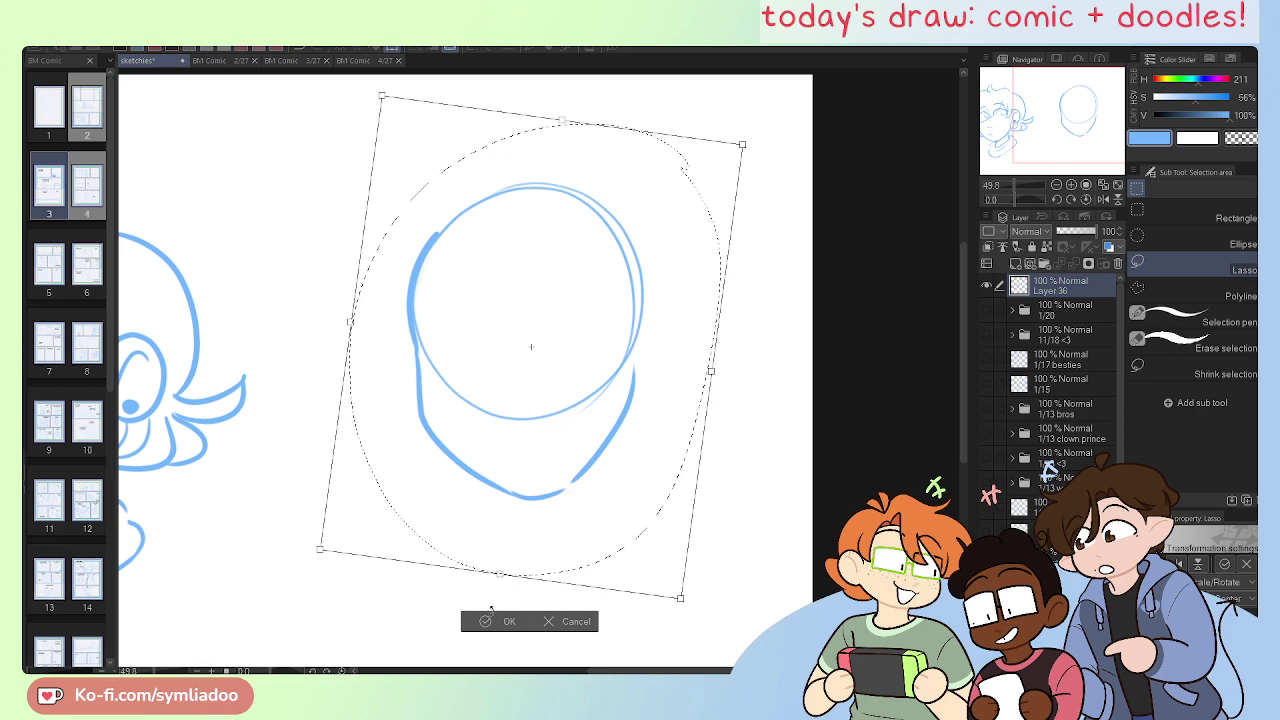
key("Return")
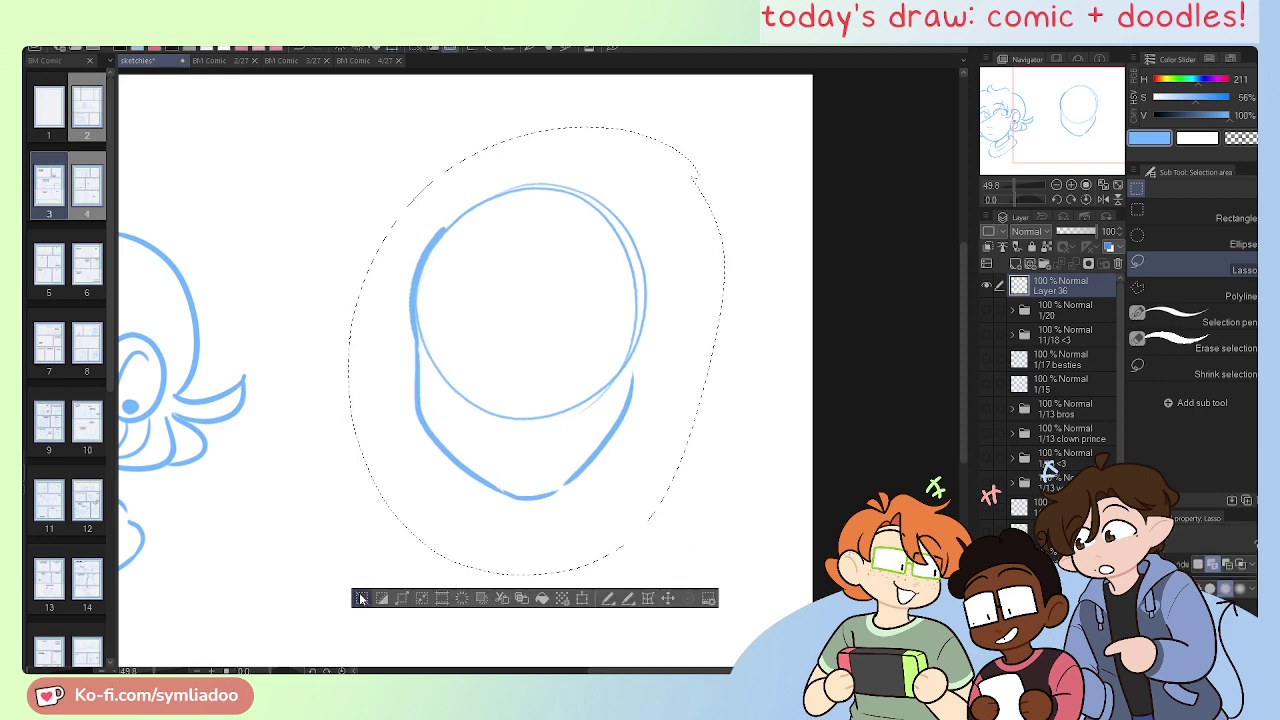
key("ctrl+d")
Step: Erase the circle's lower arc inside the second head's face and the outline between its right side and the jaw
left_click_drag(611, 454, 586, 529)
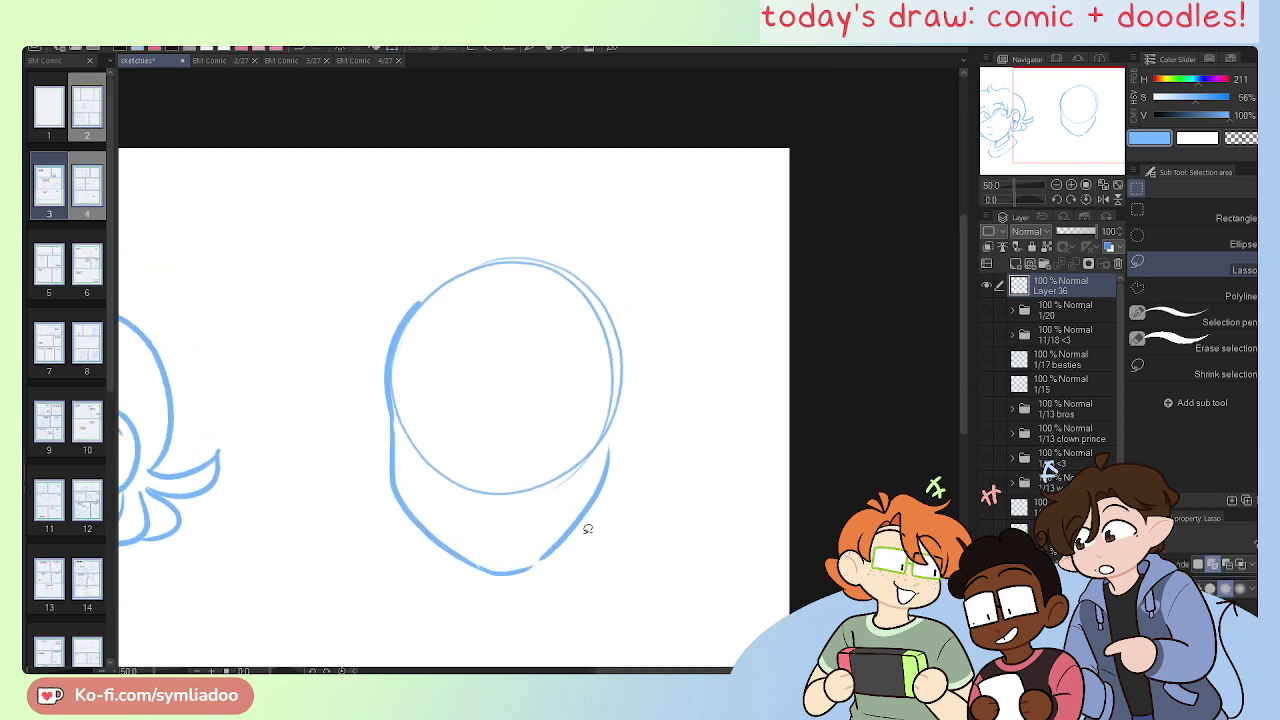
key("e")
mouse_move(401, 408)
left_mouse_down()
mouse_move(399, 372)
mouse_move(483, 479)
mouse_move(464, 459)
mouse_move(524, 488)
mouse_move(553, 463)
mouse_move(483, 496)
mouse_move(575, 442)
mouse_move(544, 492)
left_mouse_up()
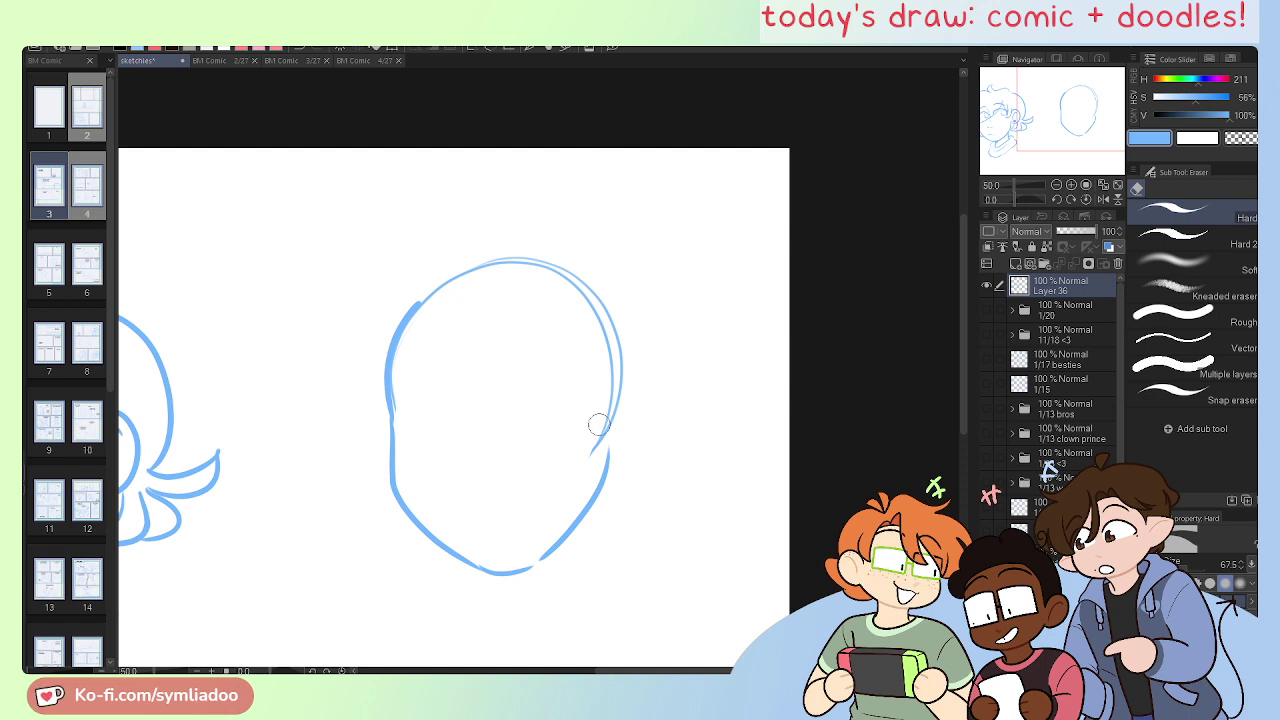
left_click_drag(594, 423, 620, 385)
Step: Draw a curved vertical centre guideline on the second head from the crown to the chin
key("ctrl+plus")
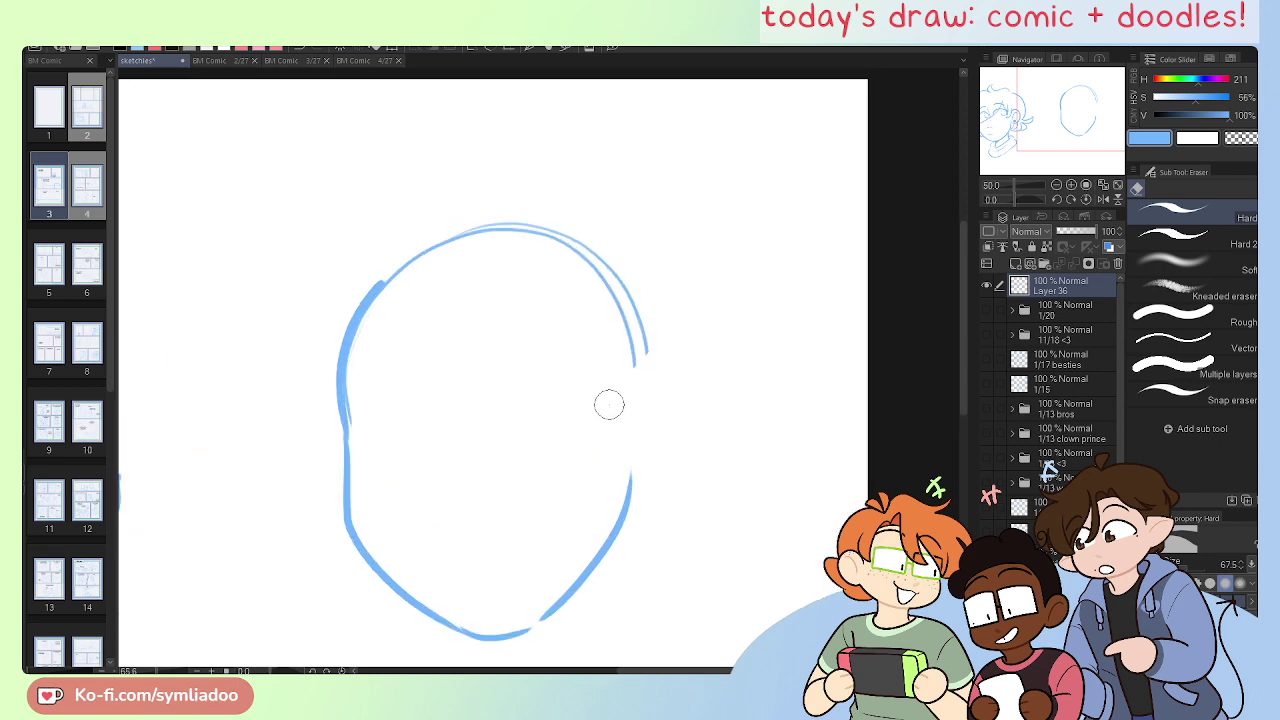
left_click_drag(594, 522, 585, 454)
key("p")
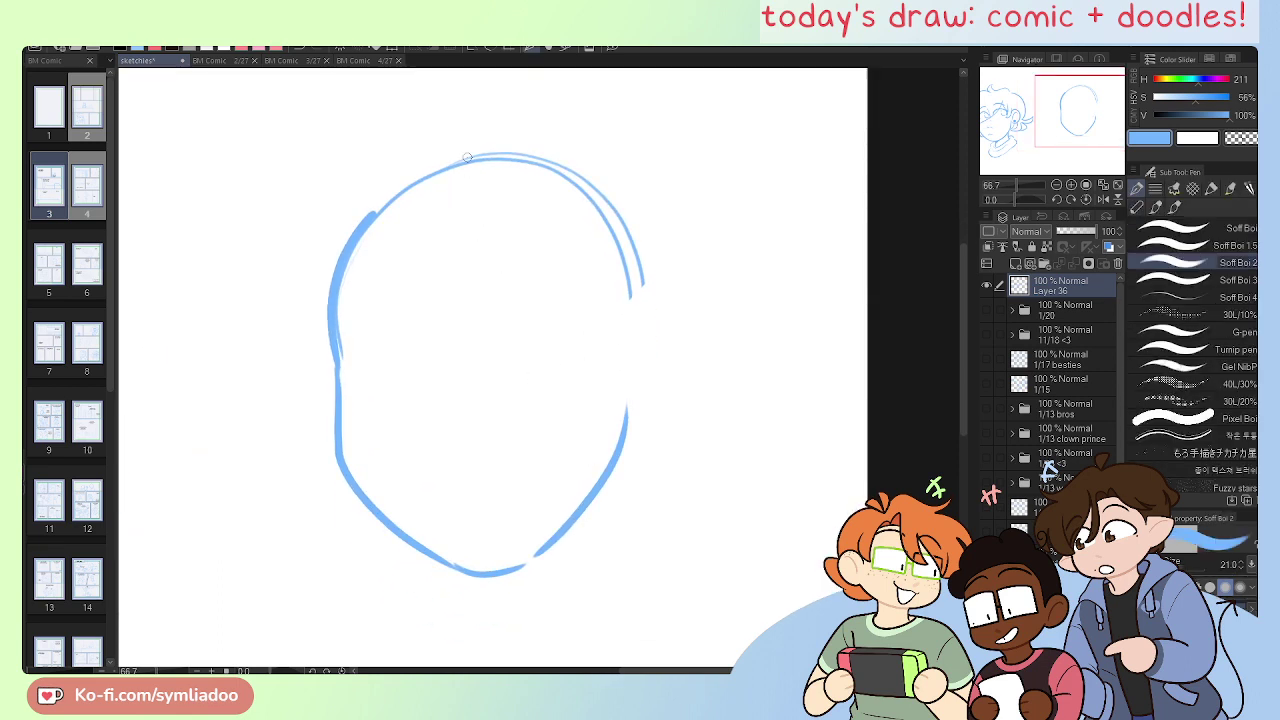
mouse_move(463, 155)
left_mouse_down()
mouse_move(459, 430)
mouse_move(480, 540)
left_mouse_up()
key("ctrl+z")
mouse_move(462, 165)
left_mouse_down()
mouse_move(447, 295)
mouse_move(522, 642)
left_mouse_up()
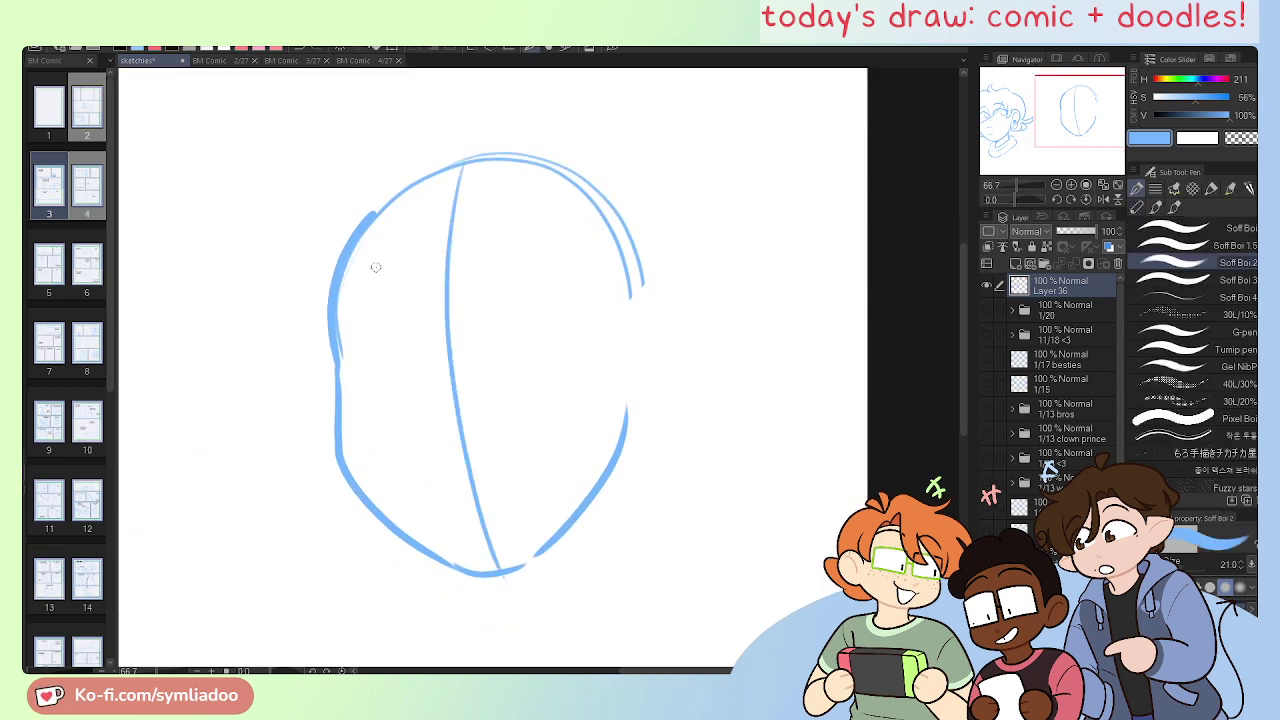
Step: Draw an arched upper eyelid with a short outer-corner stroke left of the second head's centre guideline
scroll(363, 311, "up", 1)
mouse_move(366, 429)
left_mouse_down()
mouse_move(371, 513)
mouse_move(461, 498)
left_mouse_up()
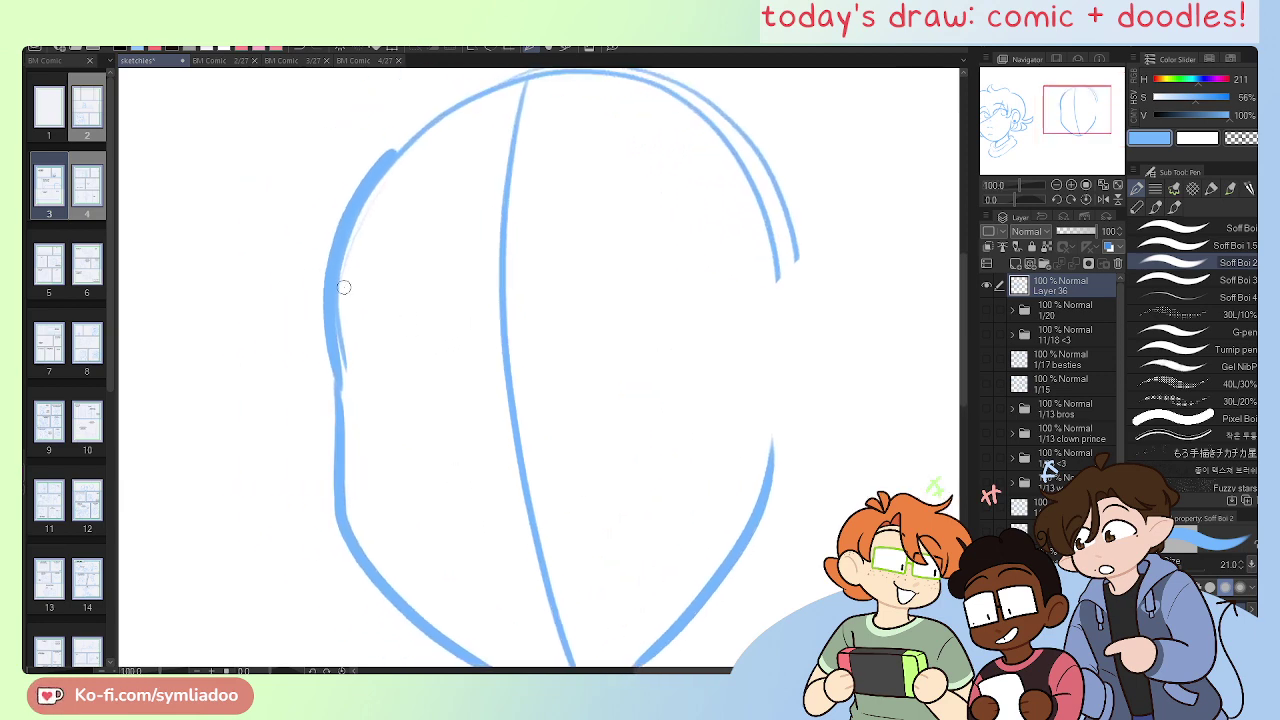
key("e")
key("p")
left_click_drag(480, 354, 349, 409)
key("ctrl+z")
mouse_move(487, 368)
left_mouse_down()
mouse_move(393, 323)
mouse_move(354, 400)
left_mouse_up()
key("ctrl+z")
mouse_move(491, 380)
left_mouse_down()
mouse_move(448, 322)
mouse_move(355, 411)
mouse_move(388, 417)
left_mouse_up()
key("ctrl+z")
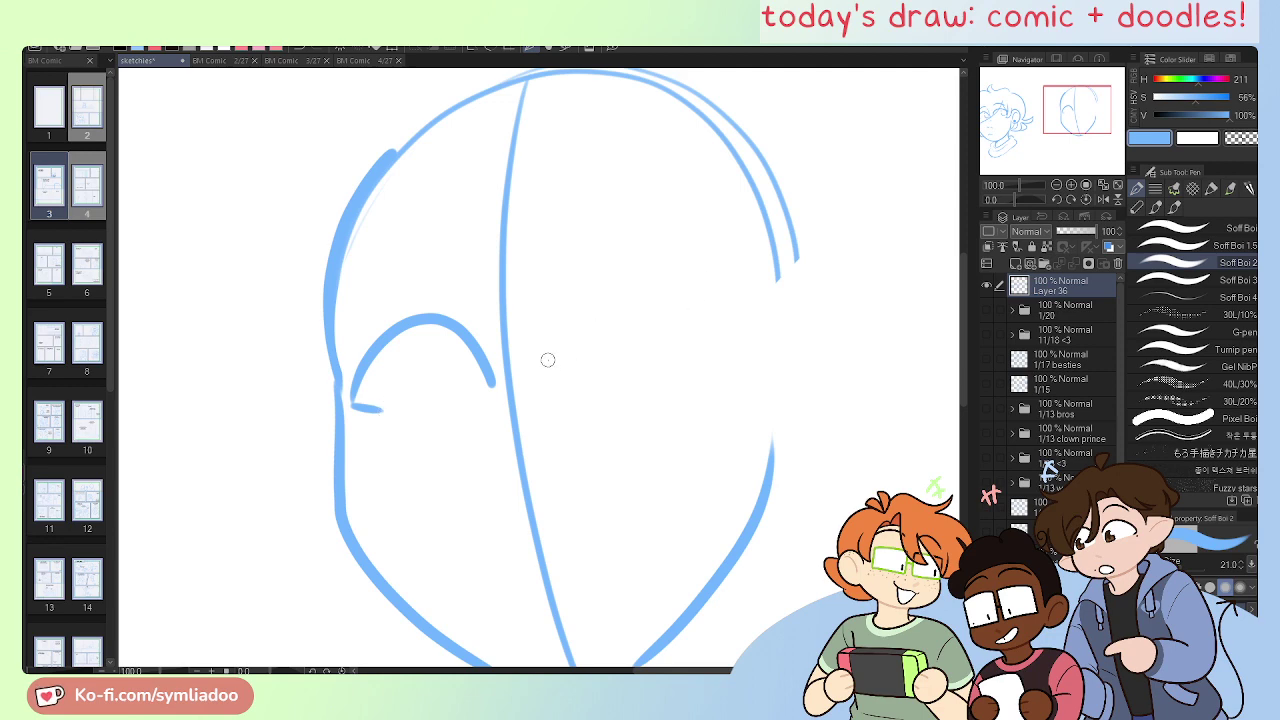
Step: Draw a wider arched upper eyelid right of the guideline, ending in an angled stroke at its outer corner
mouse_move(546, 360)
left_mouse_down()
mouse_move(668, 294)
mouse_move(711, 364)
mouse_move(551, 358)
mouse_move(720, 341)
mouse_move(722, 366)
mouse_move(664, 376)
mouse_move(722, 299)
mouse_move(743, 352)
mouse_move(664, 389)
mouse_move(767, 352)
mouse_move(735, 337)
mouse_move(660, 388)
mouse_move(747, 349)
mouse_move(663, 370)
left_mouse_up()
key("ctrl+z")
key("ctrl+z")
key("e")
key("p")
key("ctrl+z")
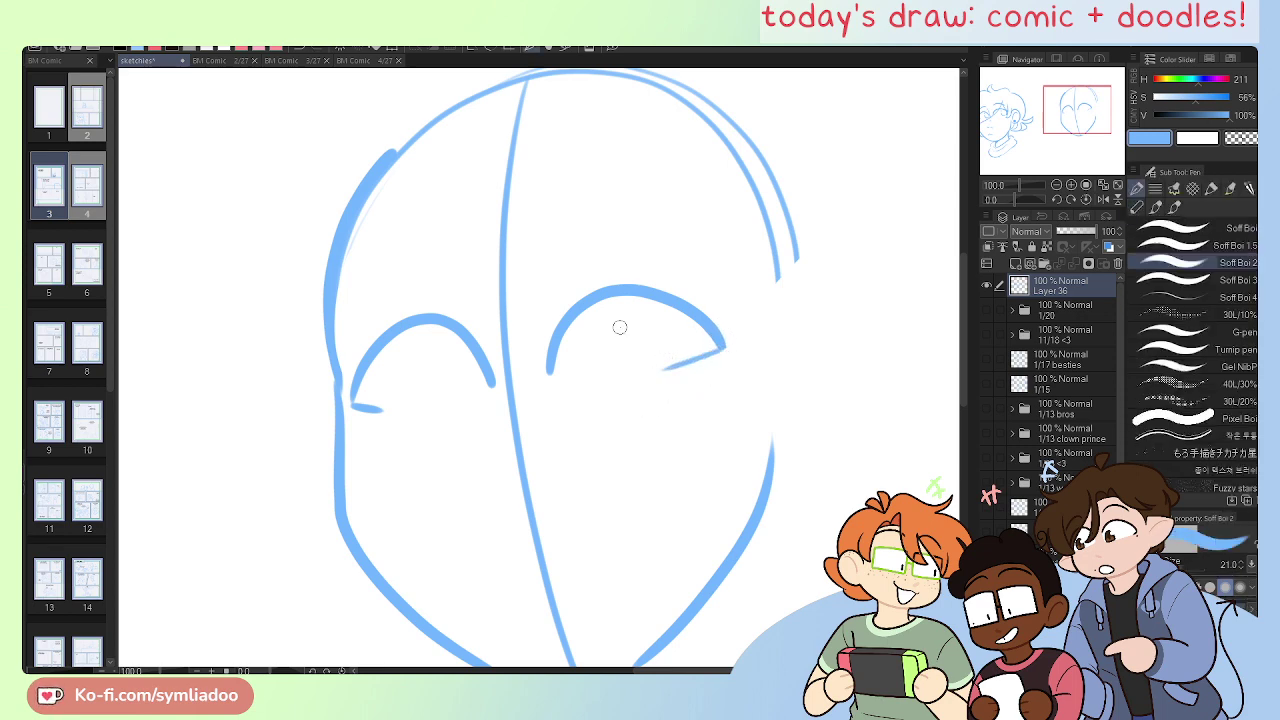
Step: Rework the left eye's outer corner and add thin broken lower-lid strokes and a curved iris edge
key("e")
left_click_drag(344, 408, 383, 414)
key("ctrl+z")
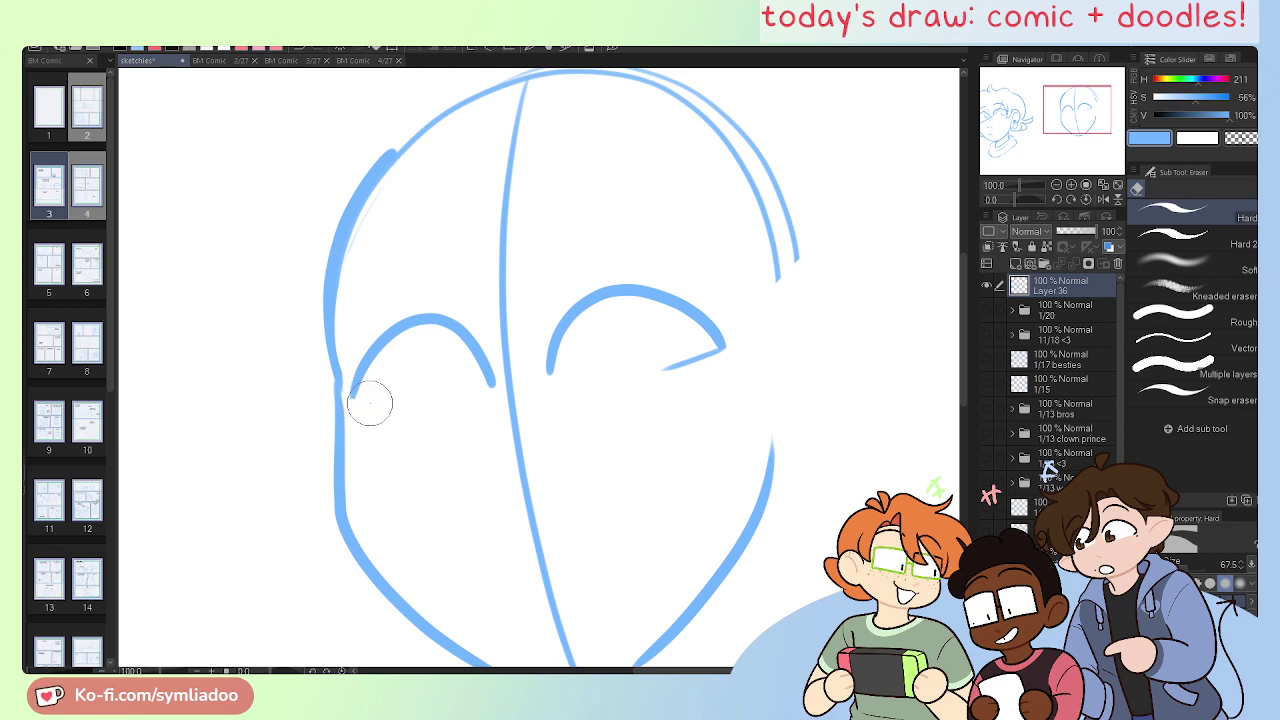
key("p")
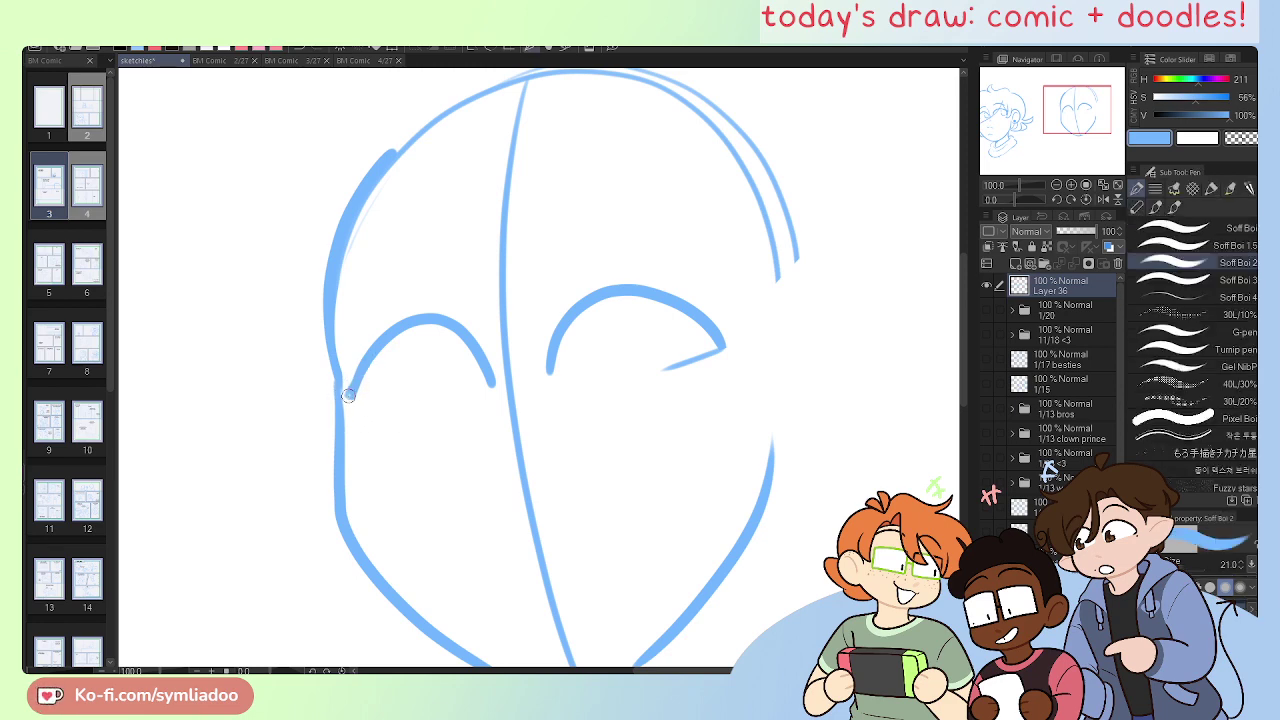
key("e")
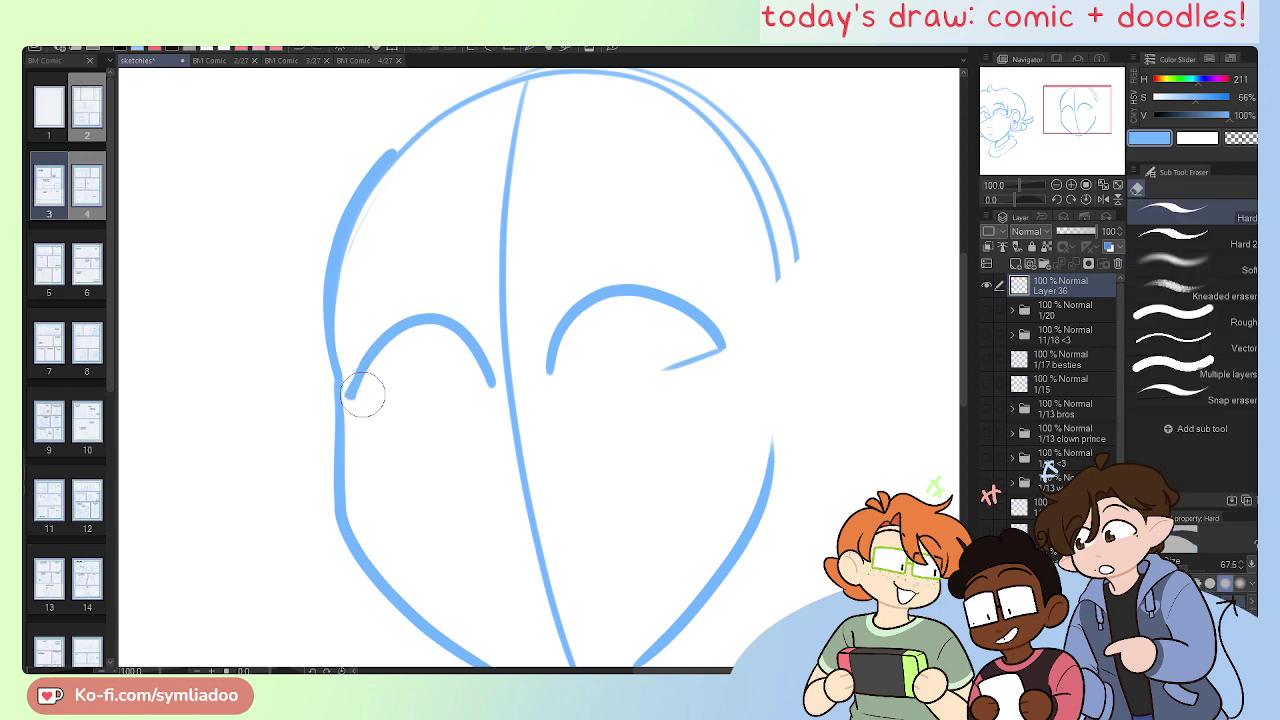
key("p")
left_click_drag(348, 396, 414, 402)
key("ctrl+z")
key("ctrl+z")
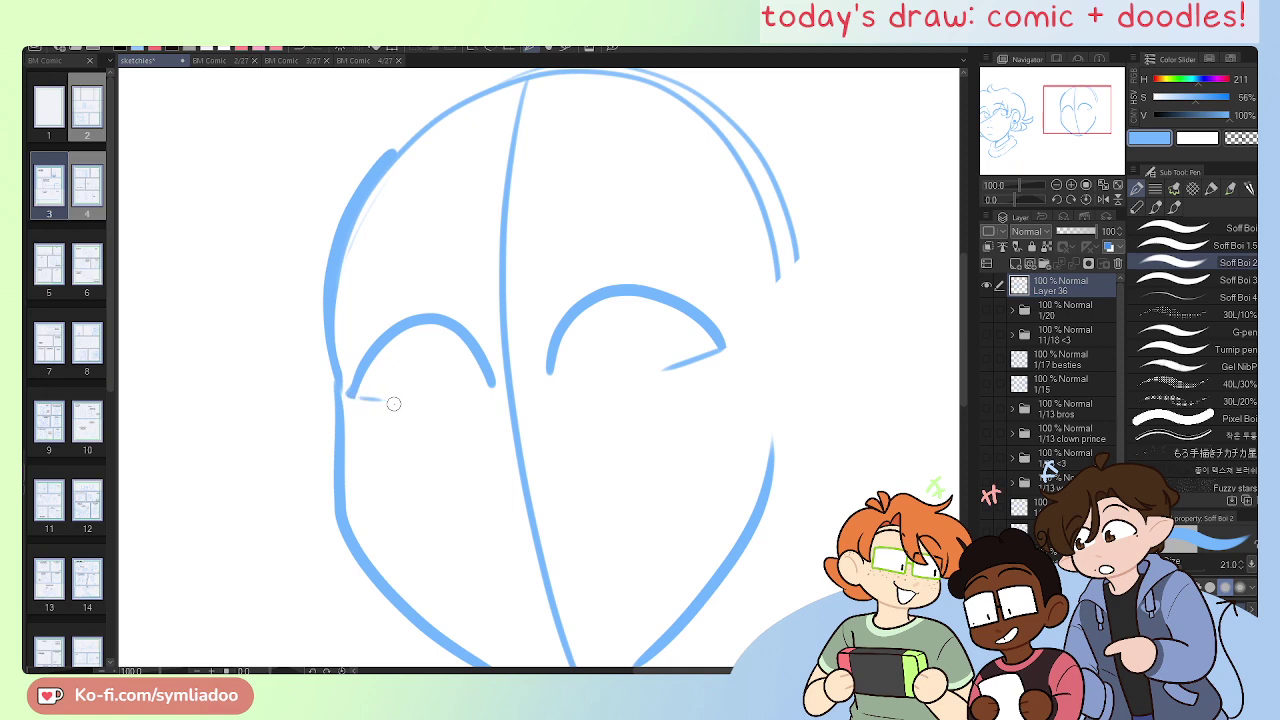
left_click_drag(351, 395, 418, 408)
mouse_move(430, 323)
left_mouse_down()
mouse_move(417, 392)
mouse_move(450, 414)
mouse_move(438, 407)
mouse_move(490, 390)
left_mouse_up()
key("ctrl+z")
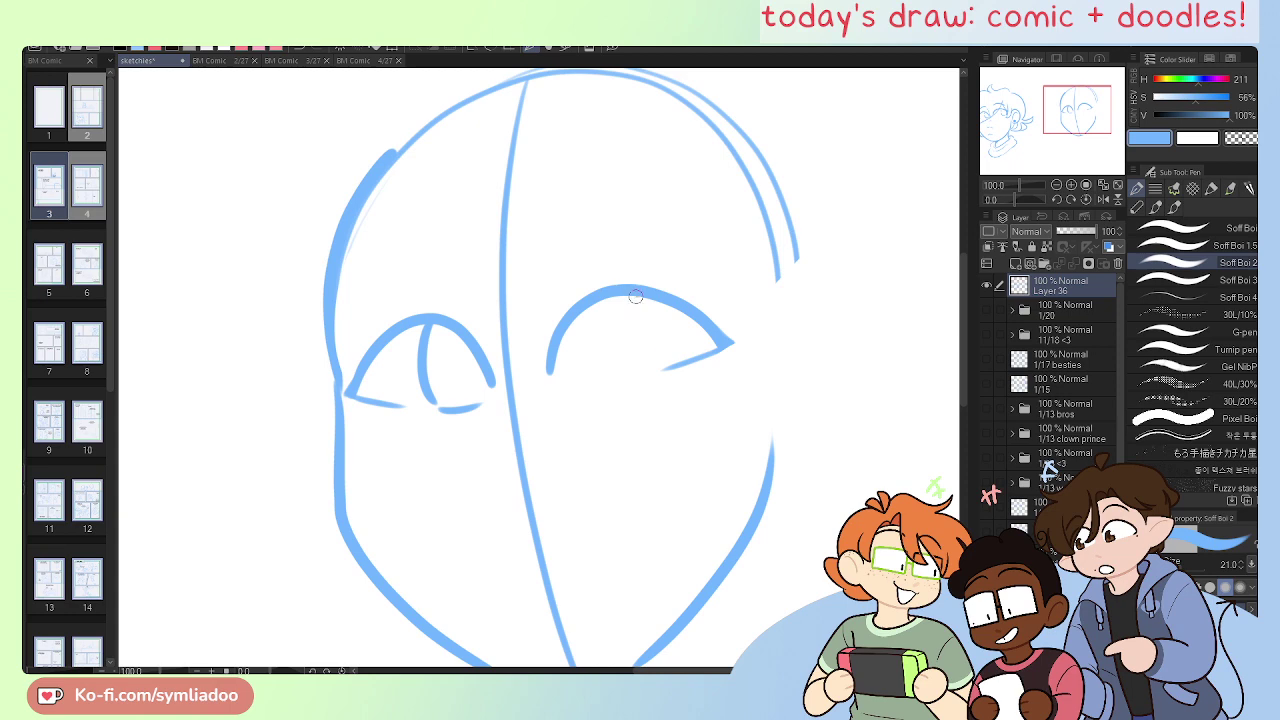
Step: Draw the curved iris edge inside the right eye and close off its outer corner
left_click_drag(635, 297, 663, 362)
mouse_move(697, 320)
left_mouse_down()
mouse_move(704, 355)
mouse_move(657, 313)
mouse_move(719, 344)
mouse_move(703, 326)
mouse_move(711, 355)
left_mouse_up()
key("ctrl+z")
Step: Draw arched eyebrows above both eyes, joining the left one to the face outline
left_click_drag(461, 264, 338, 300)
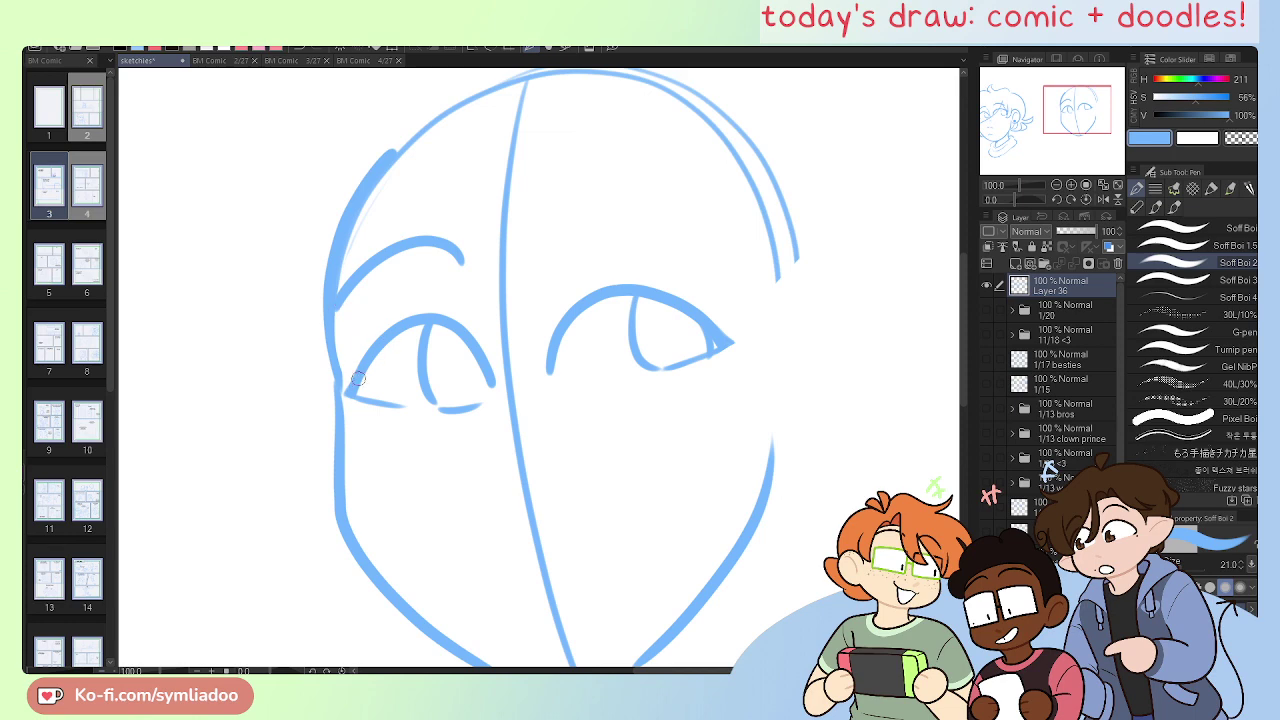
left_click_drag(549, 241, 714, 240)
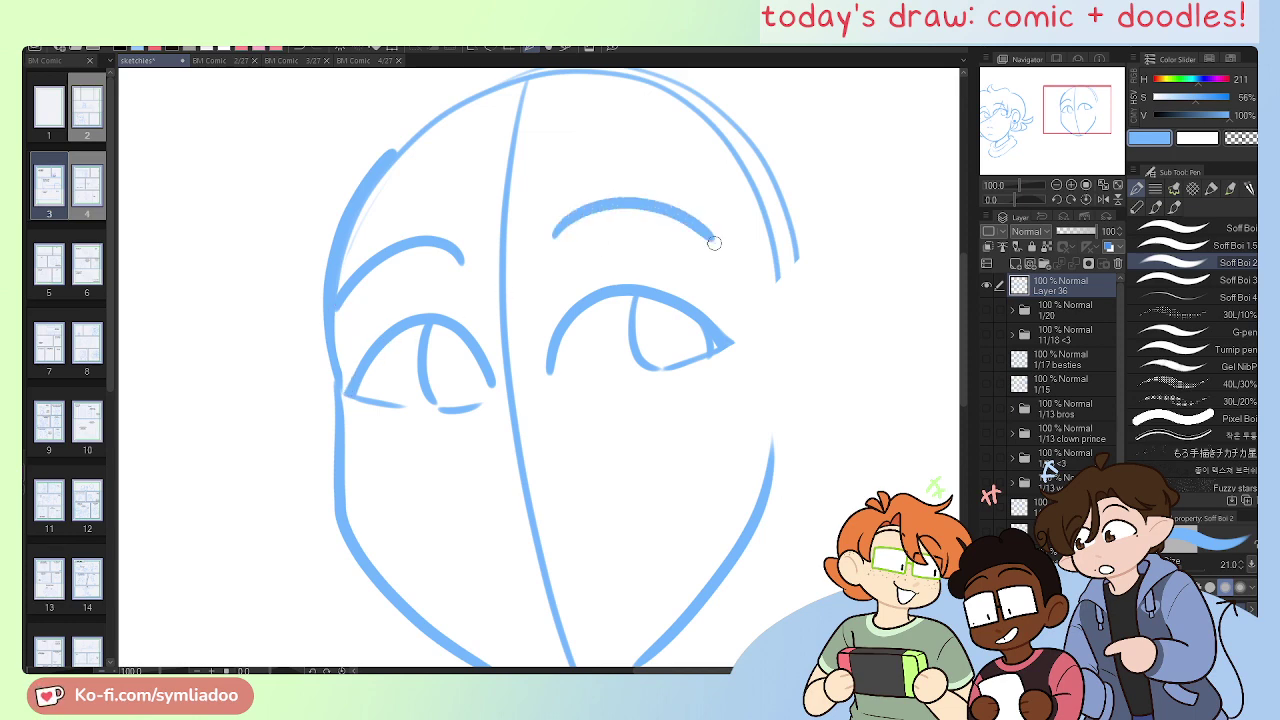
key("ctrl+z")
left_click_drag(548, 241, 695, 242)
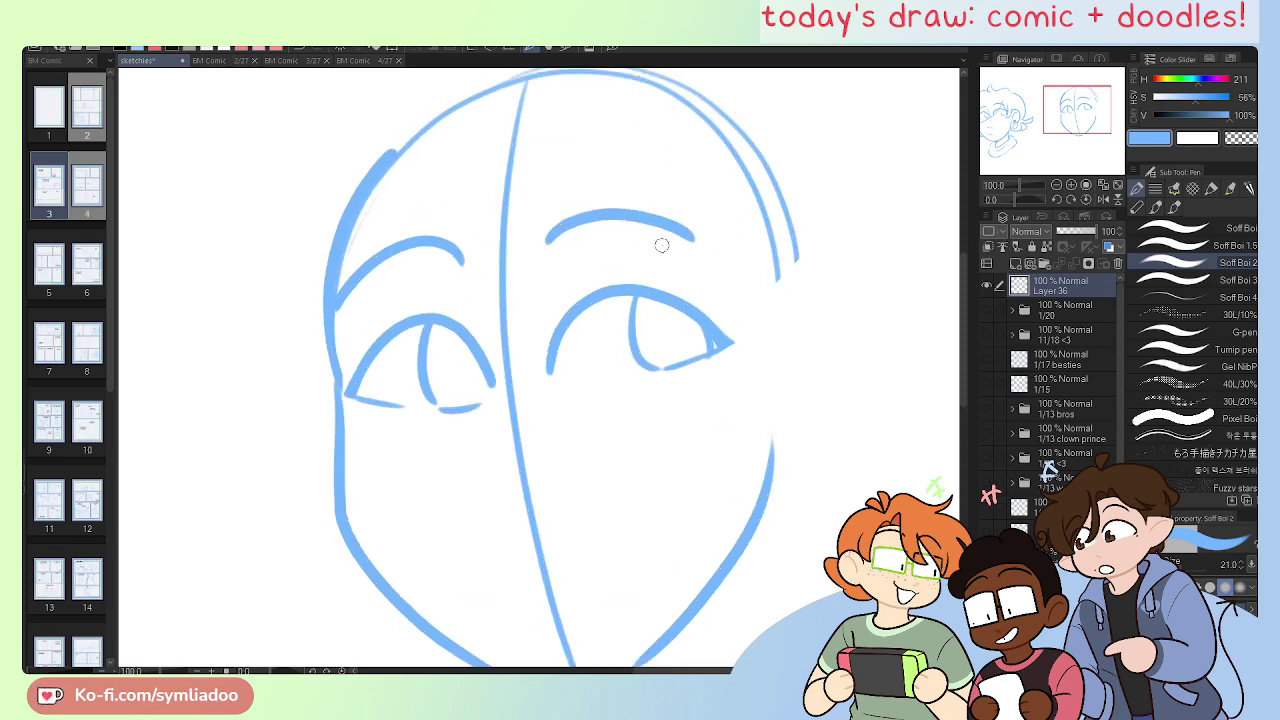
Step: Lasso the right eye and rotate it slightly clockwise, applying the transformation and clearing the selection
left_click(1056, 185)
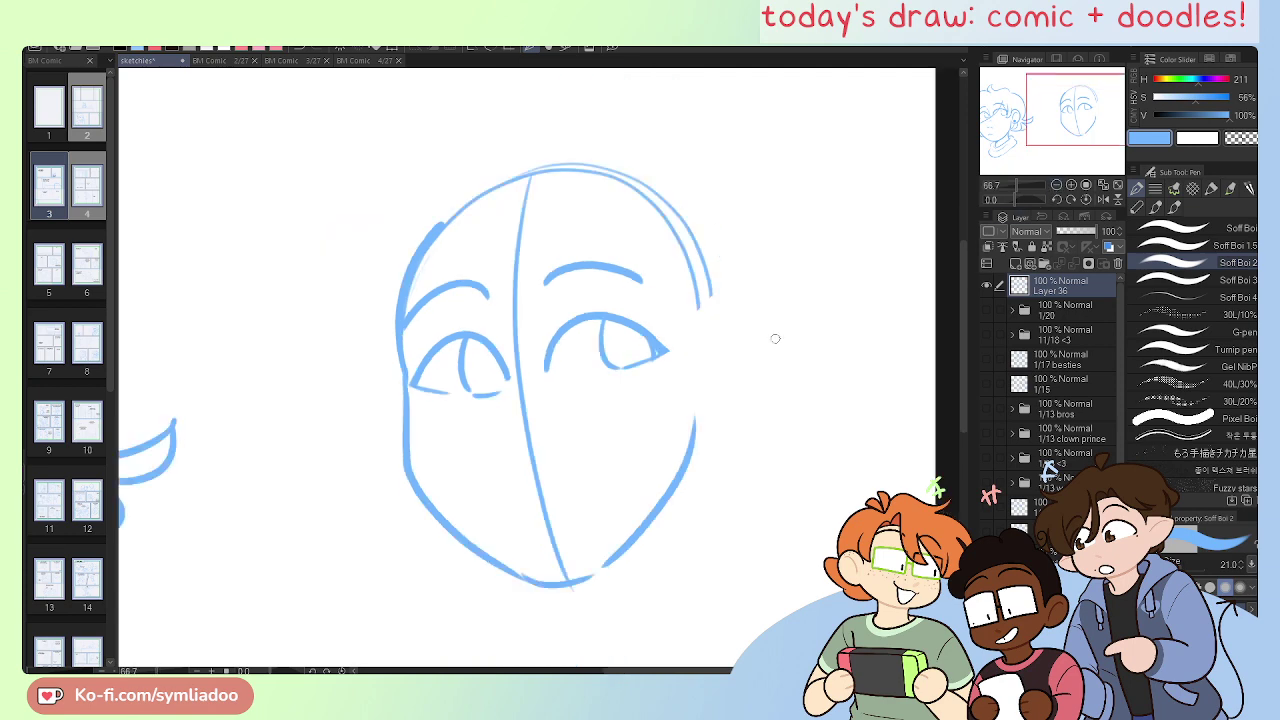
scroll(682, 478, "up", 1)
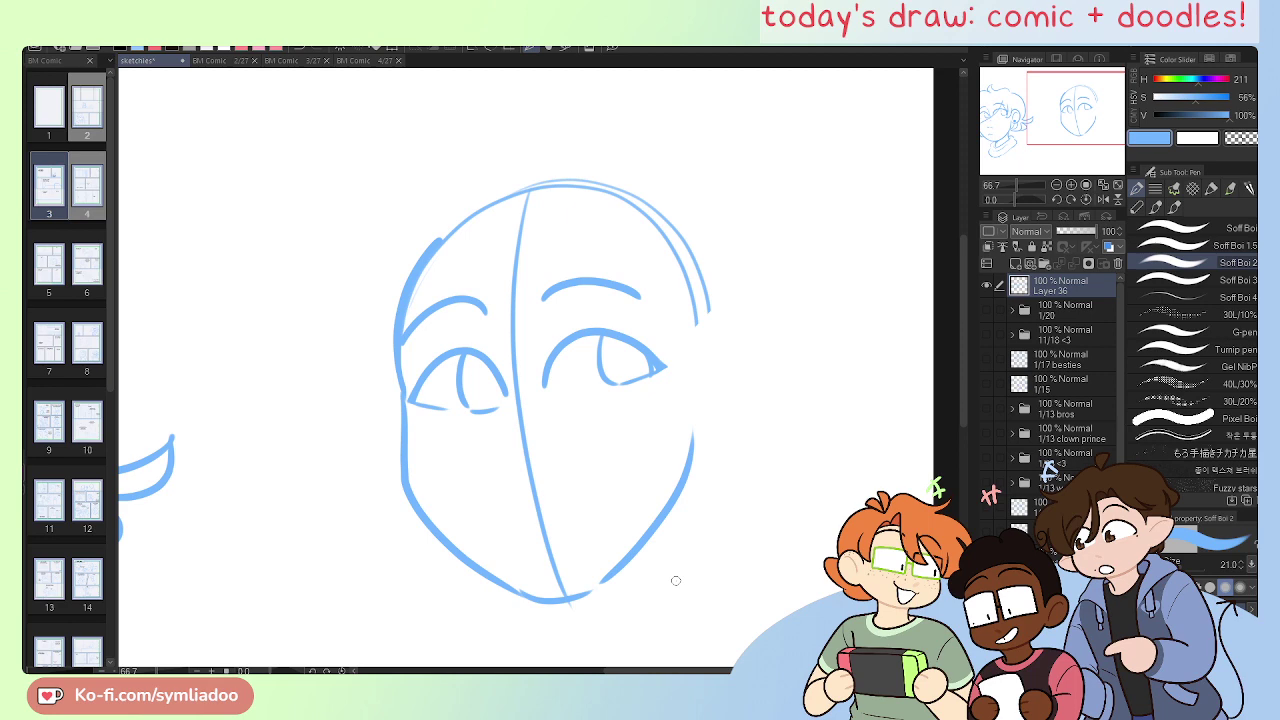
key("ctrl+plus")
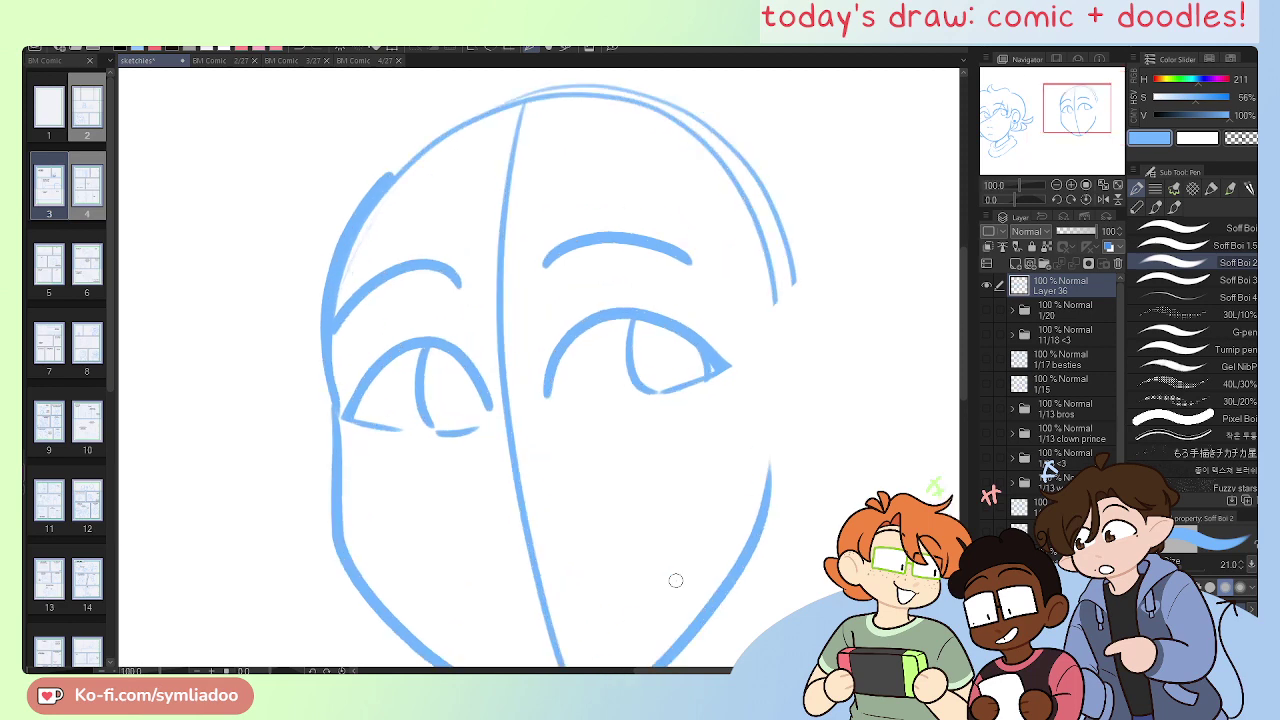
key("m")
mouse_move(600, 288)
left_mouse_down()
mouse_move(609, 446)
mouse_move(742, 332)
mouse_move(778, 375)
left_mouse_up()
left_click(692, 478)
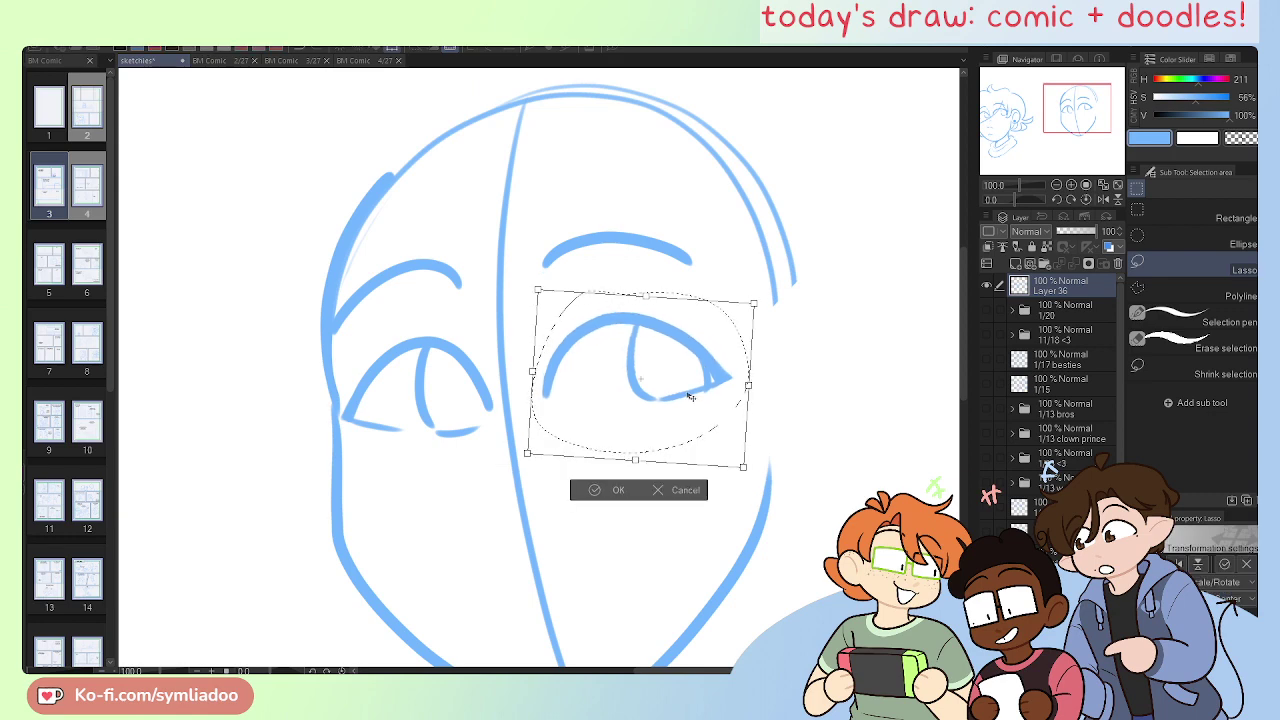
left_click(590, 494)
key("ctrl+d")
Step: Erase the vertical centre guideline from the second head, from the crown to the chin
key("ctrl+minus")
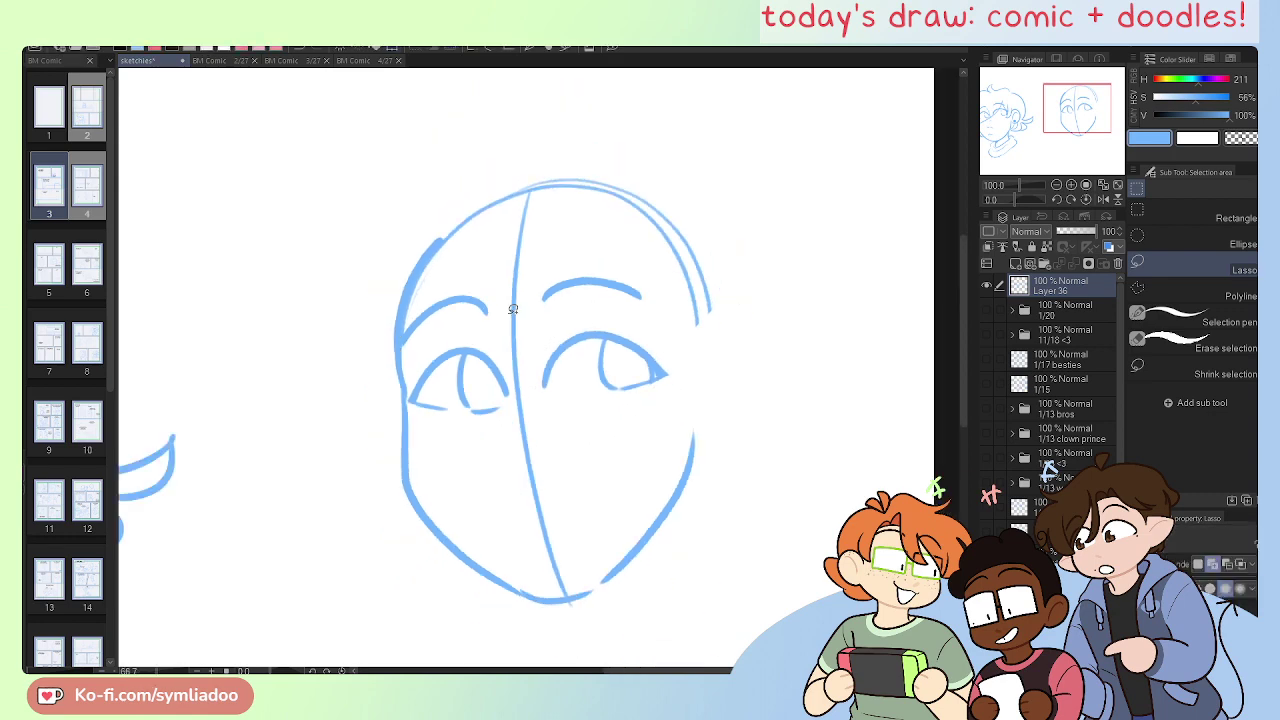
left_click_drag(551, 392, 549, 356)
key("e")
mouse_move(526, 162)
left_mouse_down()
mouse_move(509, 263)
mouse_move(522, 205)
mouse_move(518, 390)
left_mouse_up()
left_click_drag(511, 305, 560, 543)
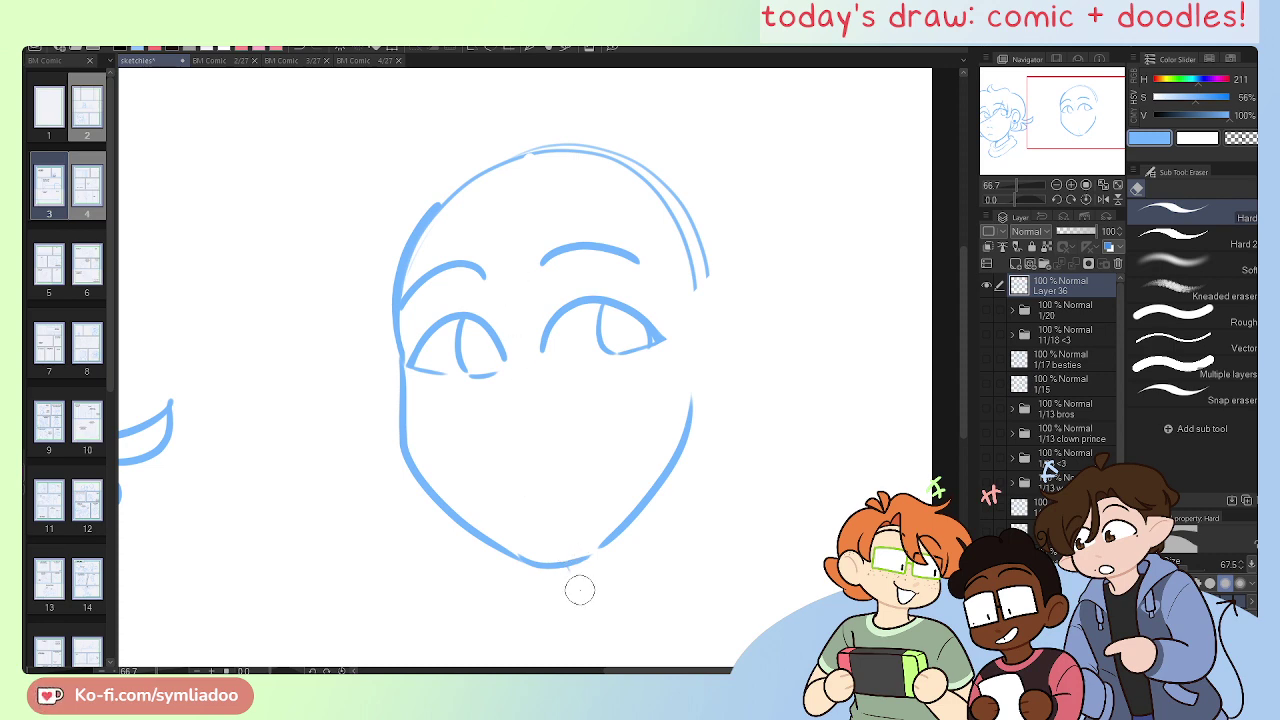
Step: Draw a slanted nose-bridge line running from the left eyebrow's inner end down past the eye
key("p")
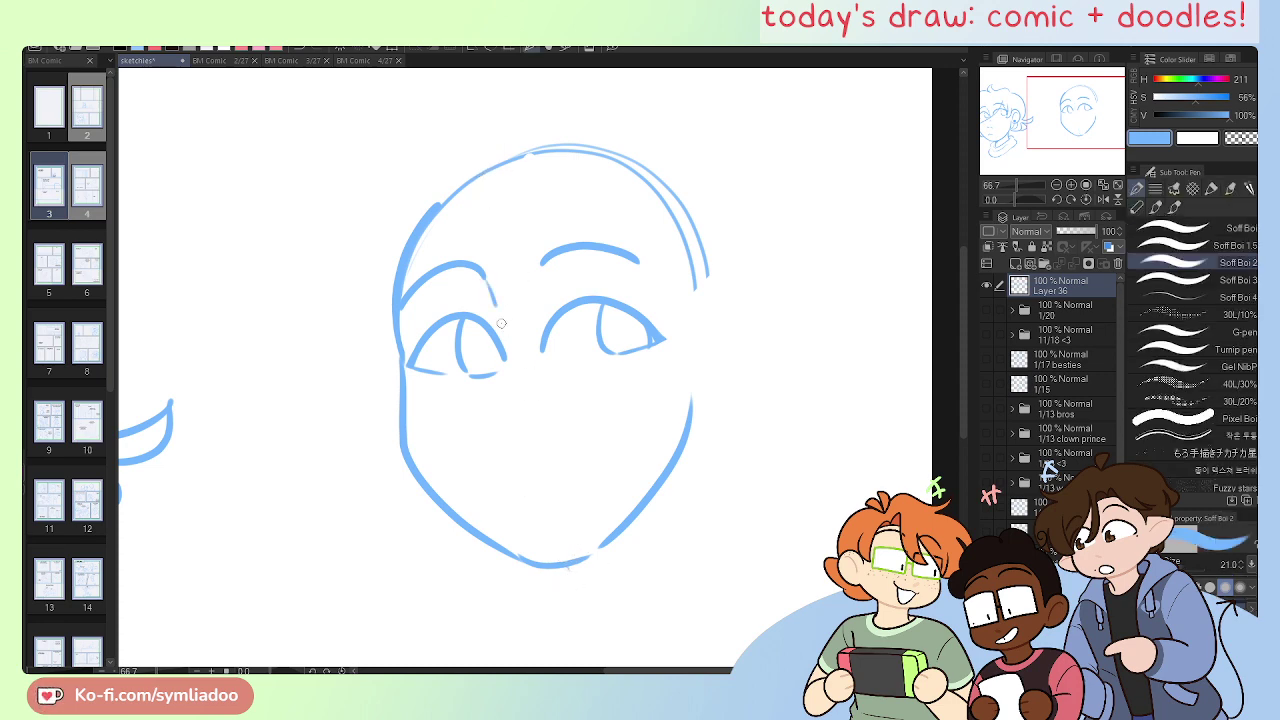
left_click_drag(503, 335, 510, 370)
key("ctrl+z")
left_click_drag(487, 288, 517, 385)
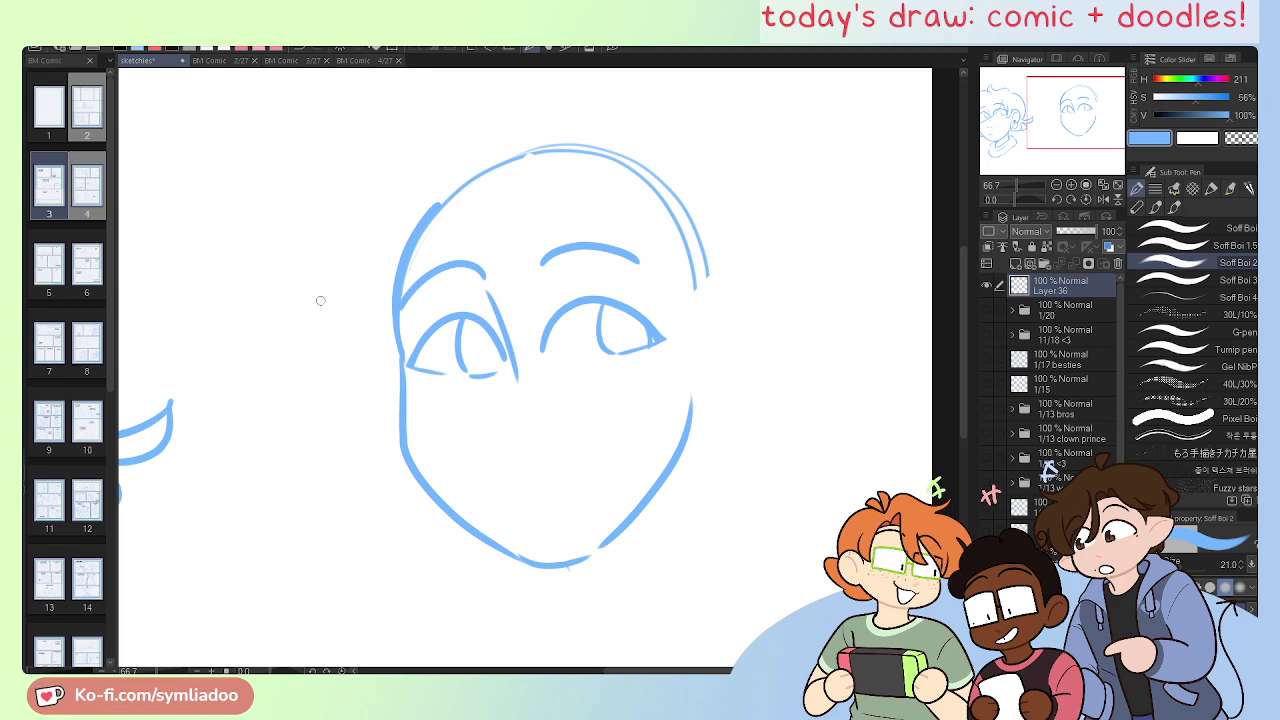
Step: Lasso both eyes, the eyebrows and the nose bridge, move them slightly upward, and clear the selection
key("m")
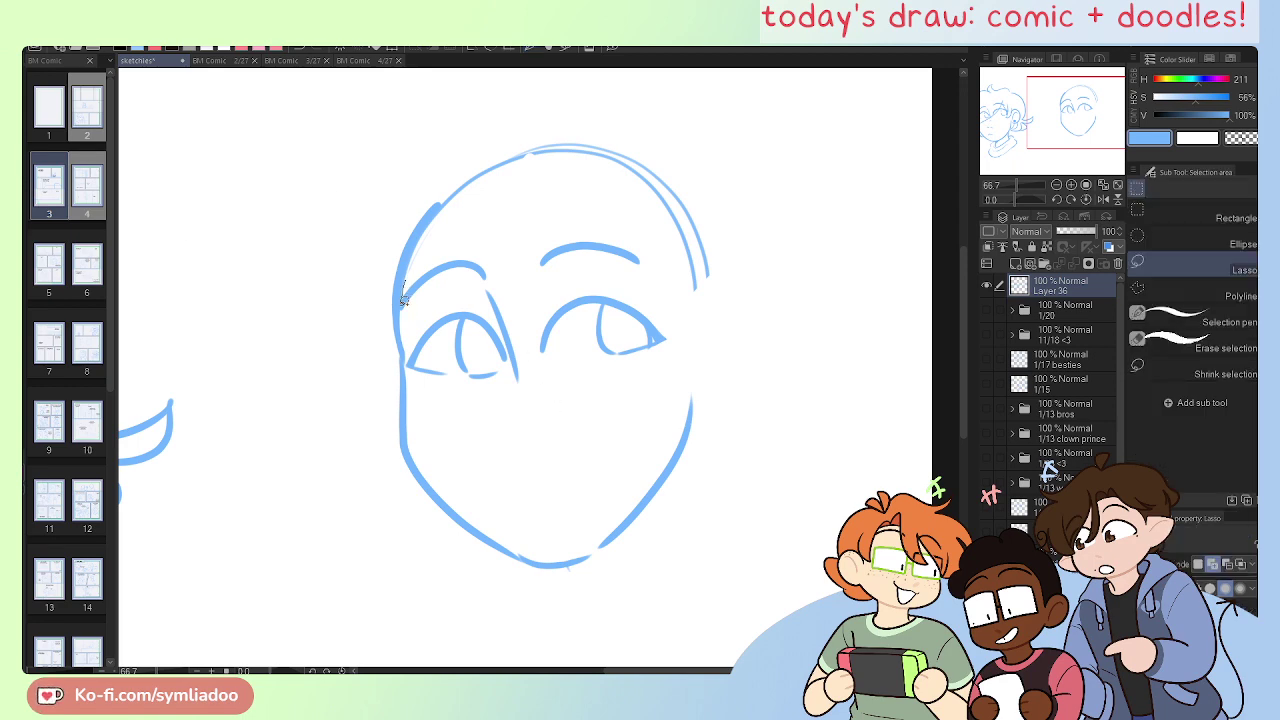
mouse_move(408, 362)
left_mouse_down()
mouse_move(419, 397)
mouse_move(611, 428)
left_mouse_up()
mouse_move(679, 297)
left_mouse_down()
mouse_move(466, 217)
mouse_move(403, 330)
left_mouse_up()
left_click(670, 465)
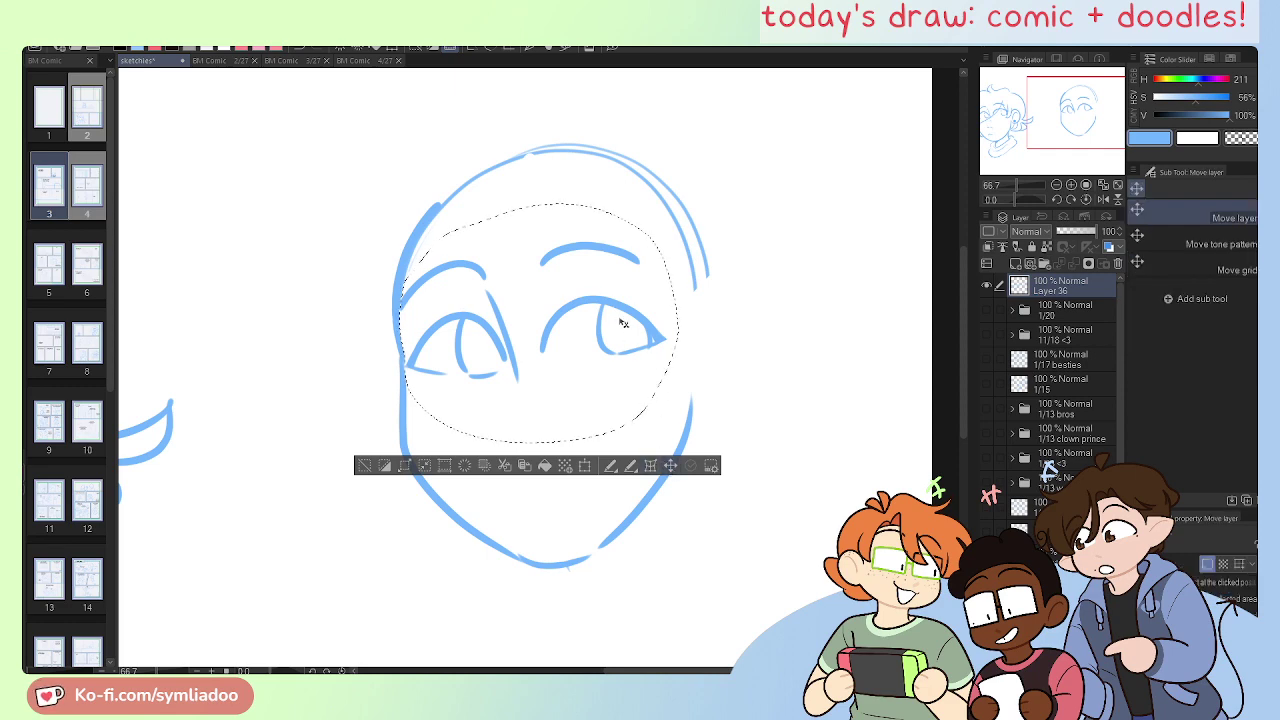
left_click_drag(621, 323, 623, 303)
left_click(366, 465)
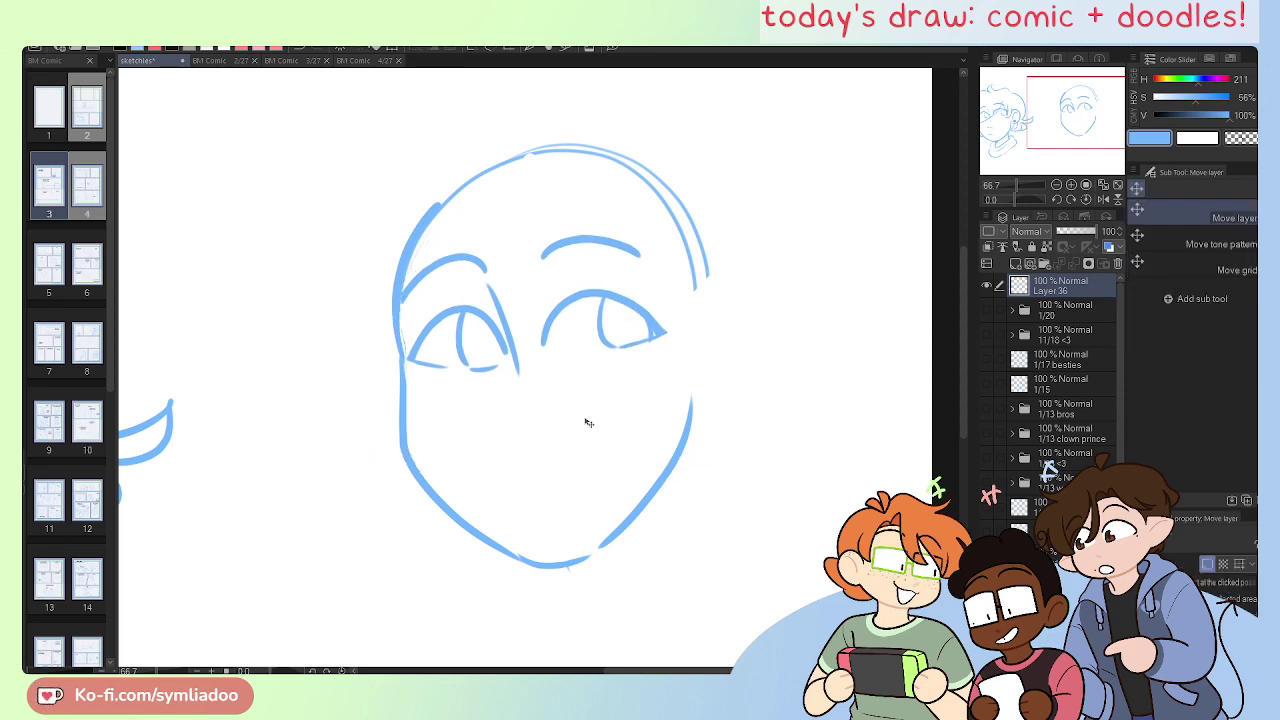
Step: Erase the lower part of the nose-bridge line and redraw it curving down beside the left eye's inner corner
key("ctrl+plus")
key("e")
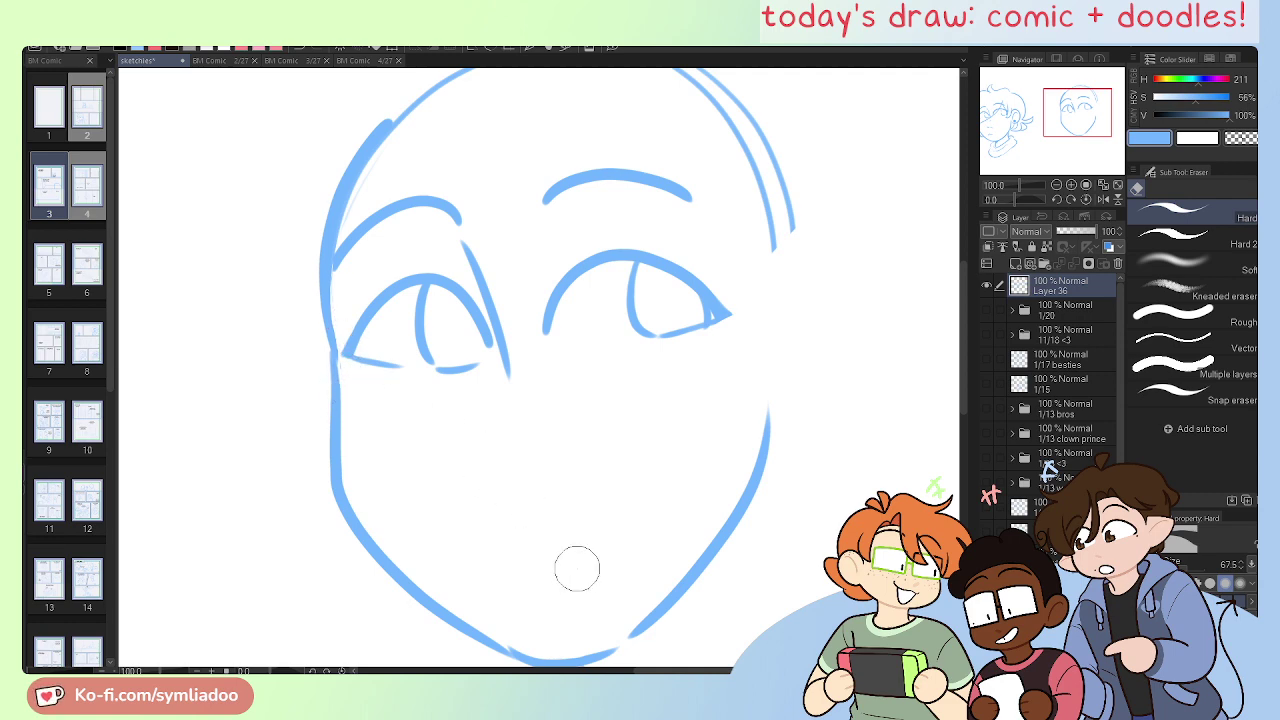
left_click_drag(564, 577, 551, 508)
key("p")
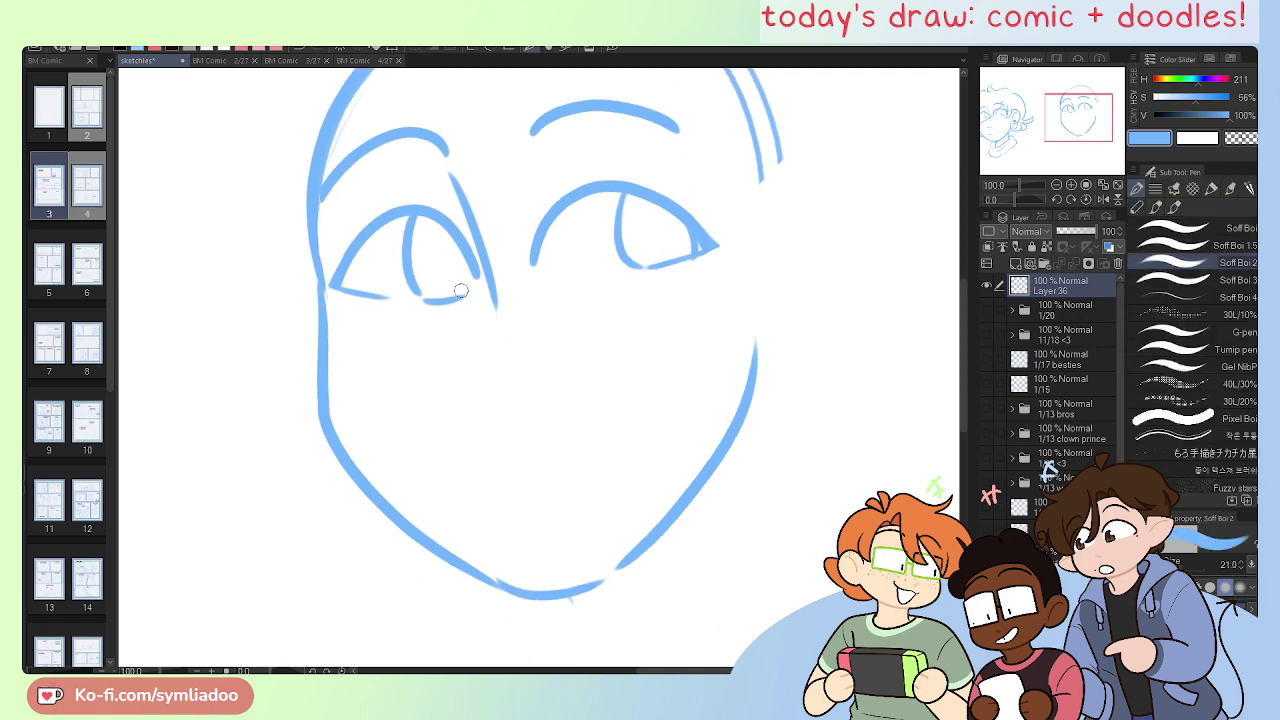
key("e")
left_click_drag(491, 234, 486, 371)
left_click_drag(476, 211, 486, 317)
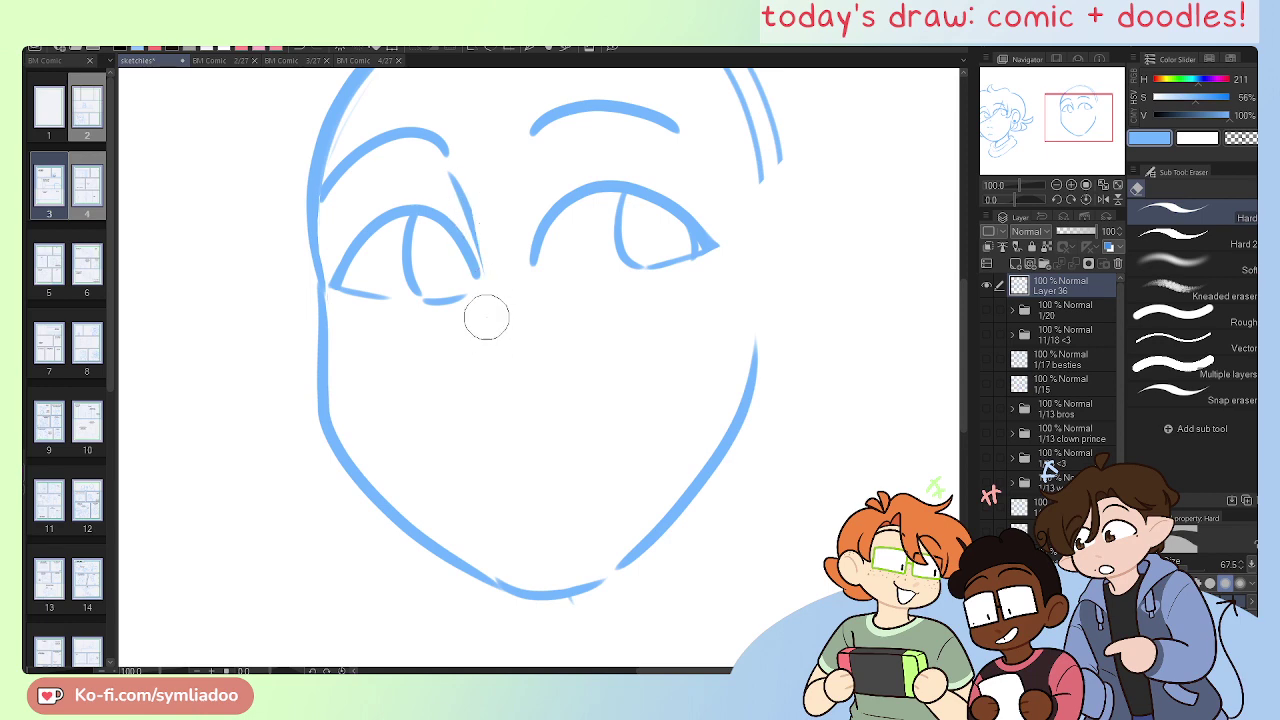
key("p")
left_click_drag(462, 195, 484, 312)
Step: Draw two short, separated strokes below the nose bridge and a small peaked mark at the bridge's lower end
mouse_move(455, 378)
left_mouse_down()
mouse_move(486, 395)
mouse_move(445, 393)
mouse_move(478, 405)
mouse_move(469, 417)
mouse_move(530, 404)
left_mouse_up()
key("ctrl+z")
key("ctrl+z")
key("ctrl+z")
key("ctrl+z")
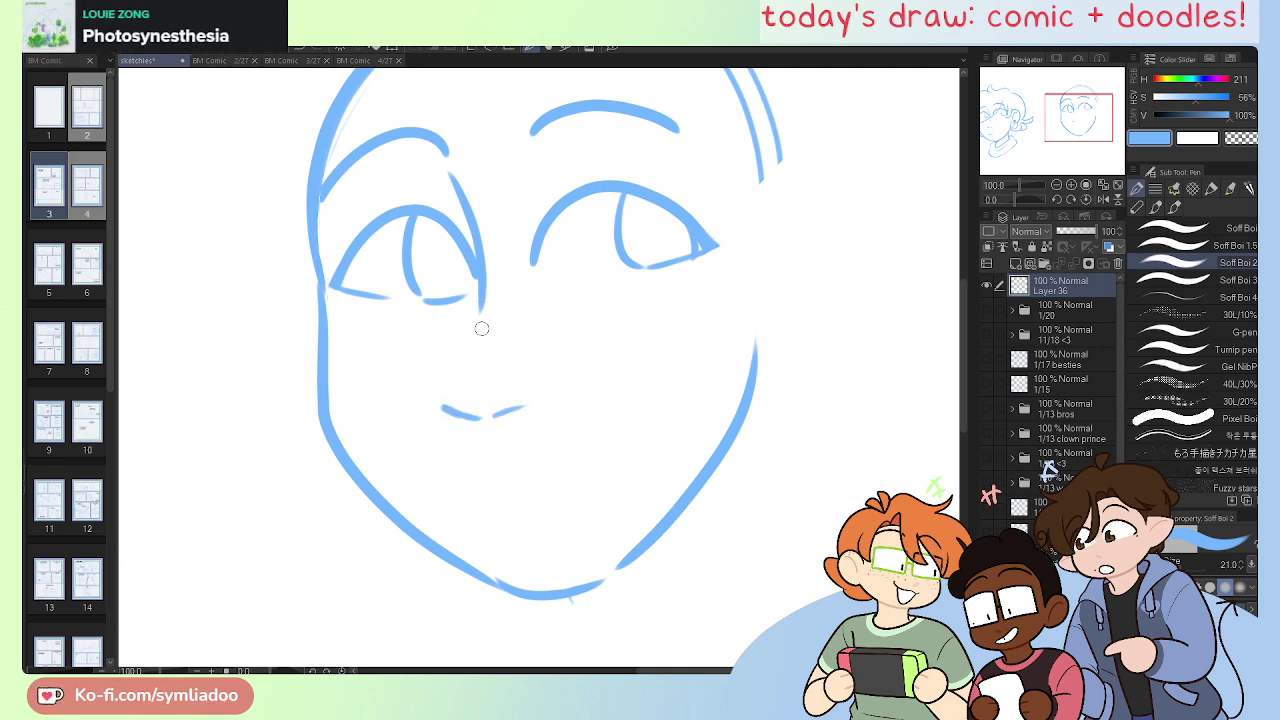
left_click_drag(470, 327, 505, 325)
Step: Erase the left cheek outline and redraw it as a smoother curve from beside the eye to the chin
key("e")
left_click_drag(322, 306, 376, 514)
key("p")
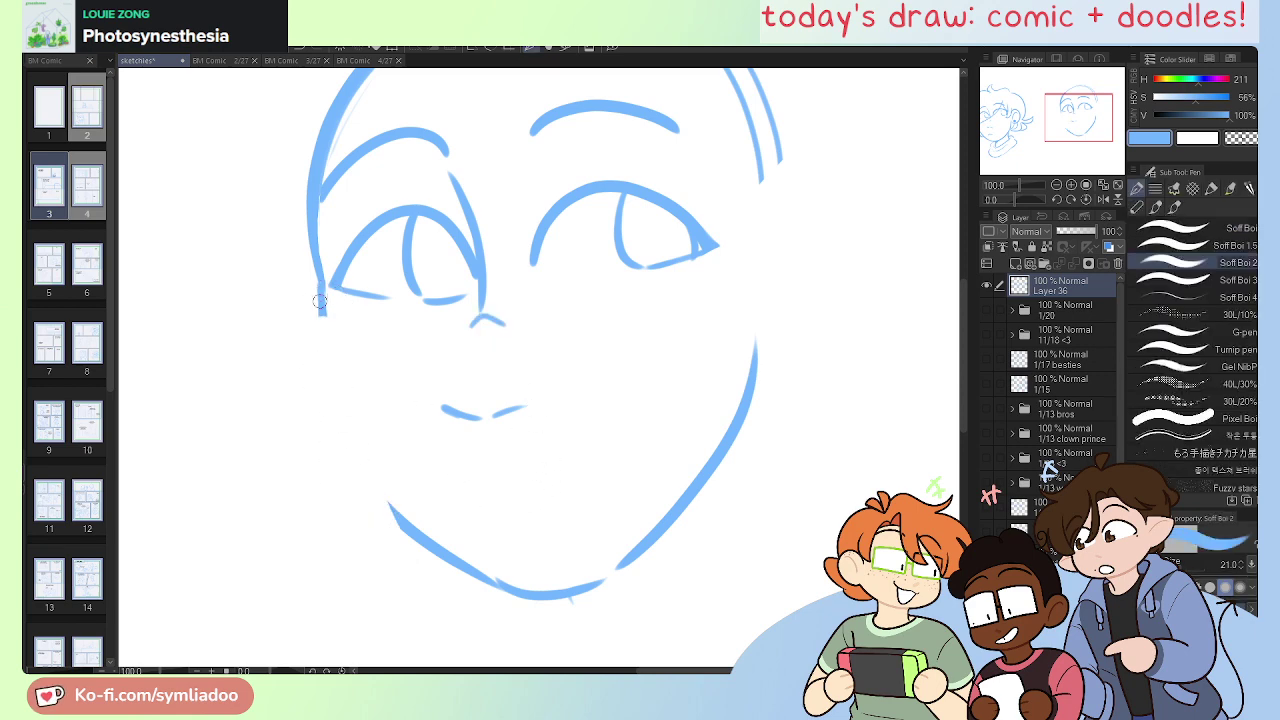
mouse_move(320, 290)
left_mouse_down()
mouse_move(335, 453)
mouse_move(458, 556)
left_mouse_up()
key("ctrl+z")
key("ctrl+z")
mouse_move(318, 285)
left_mouse_down()
mouse_move(354, 472)
mouse_move(500, 590)
left_mouse_up()
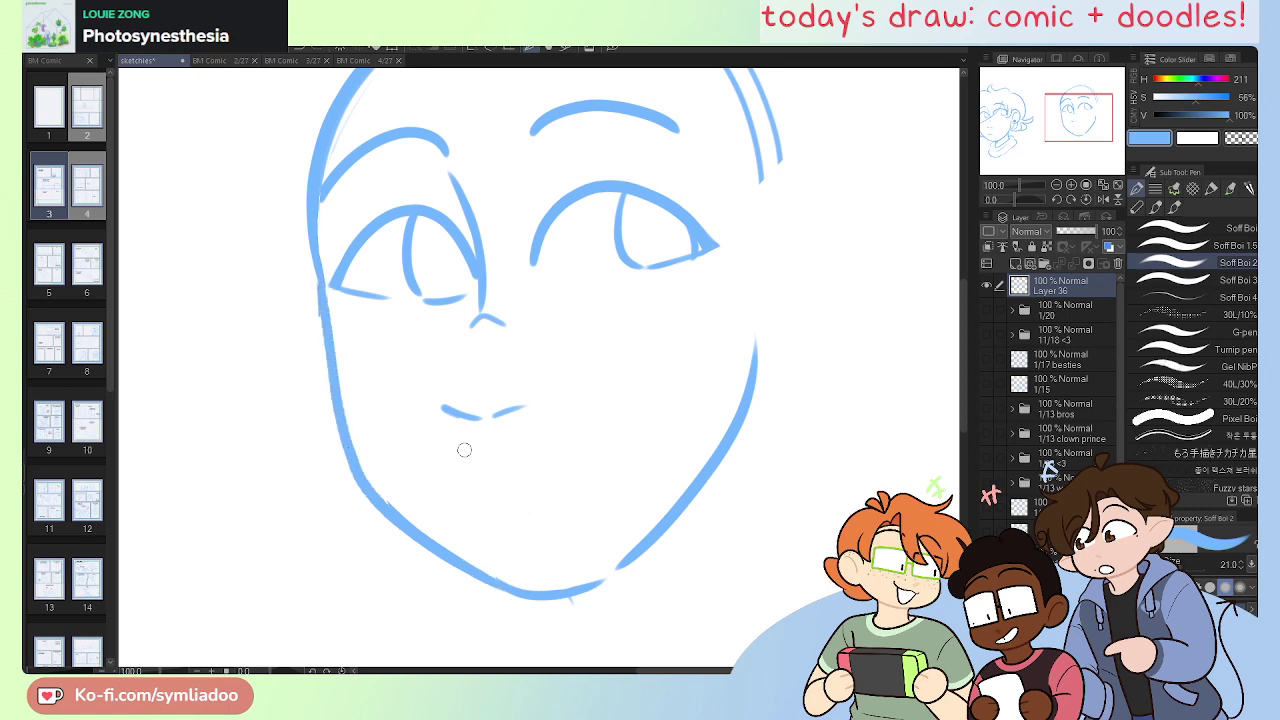
Step: Draw a short arched line just above the chin and erase the stray mark beneath the chin
left_click_drag(464, 518, 526, 508)
key("e")
left_click_drag(574, 597, 583, 603)
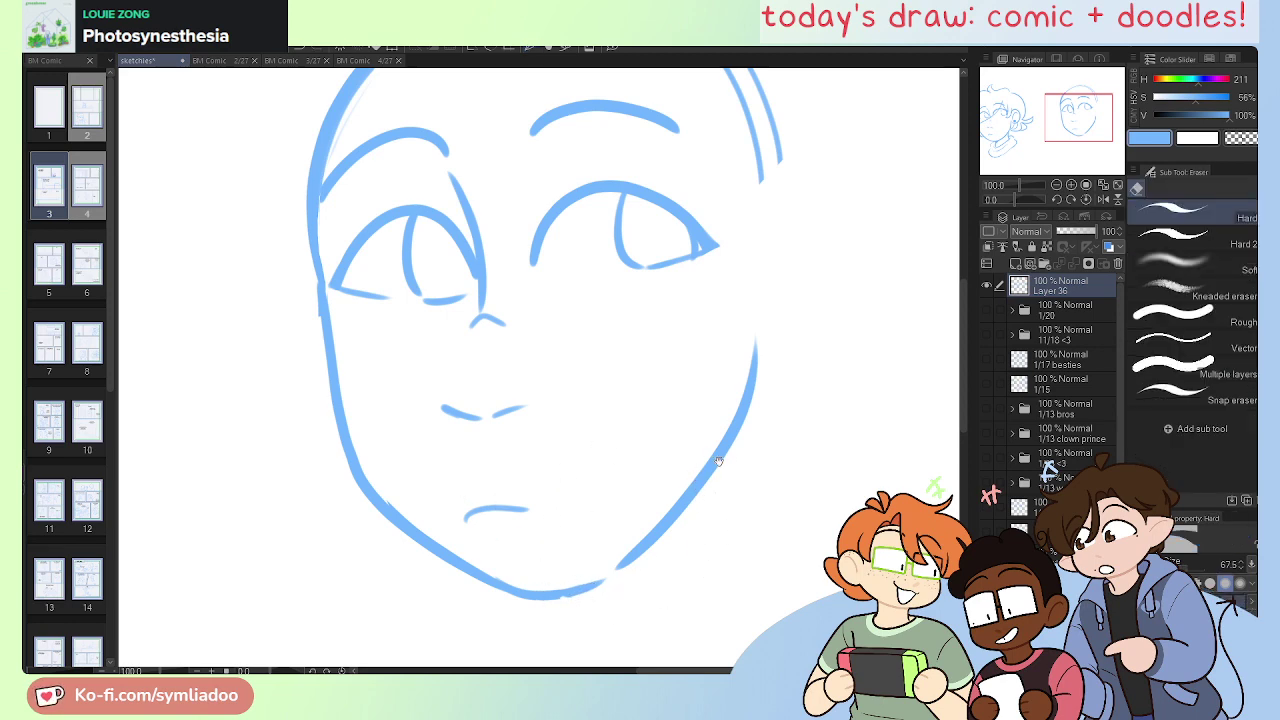
Step: Trim the skull arc's right end and draw a large ear with an inner fold and a round earring
left_click_drag(714, 462, 661, 503)
key("p")
key("e")
left_click_drag(697, 234, 705, 152)
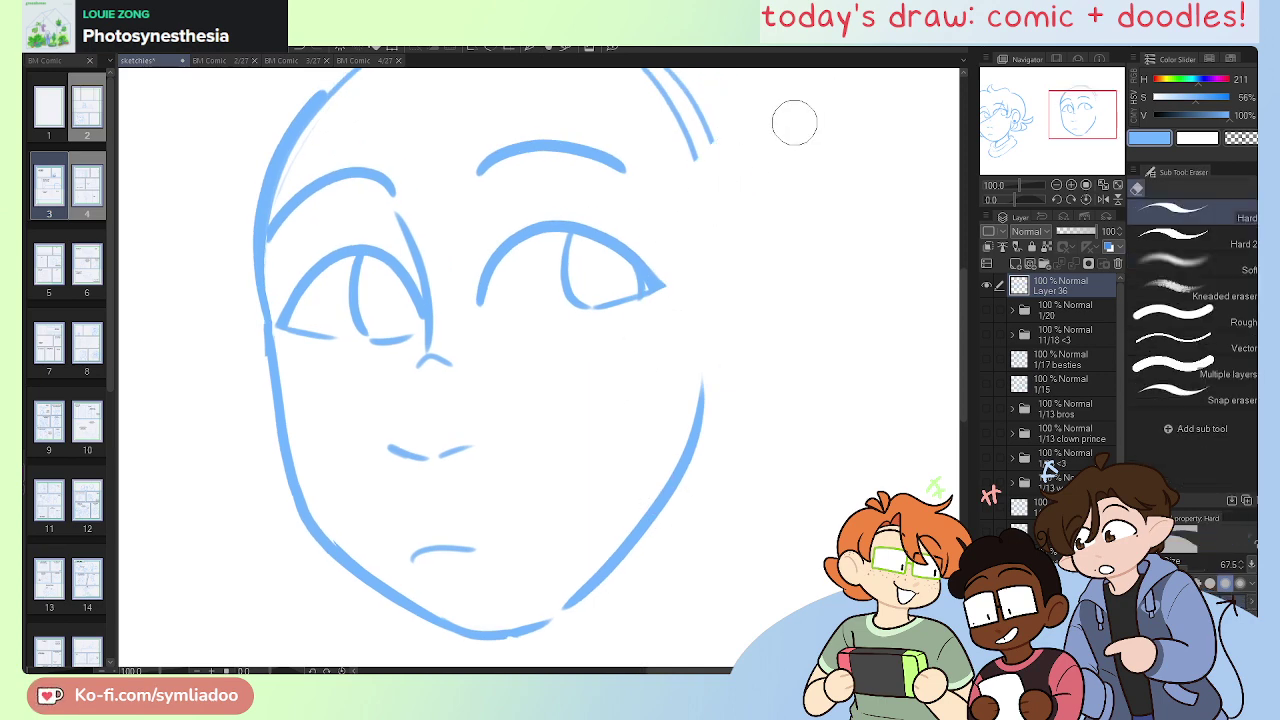
key("p")
mouse_move(695, 284)
left_mouse_down()
mouse_move(737, 411)
mouse_move(705, 435)
mouse_move(794, 394)
mouse_move(703, 437)
left_mouse_up()
key("ctrl+z")
mouse_move(782, 268)
left_mouse_down()
mouse_move(705, 373)
mouse_move(727, 415)
left_mouse_up()
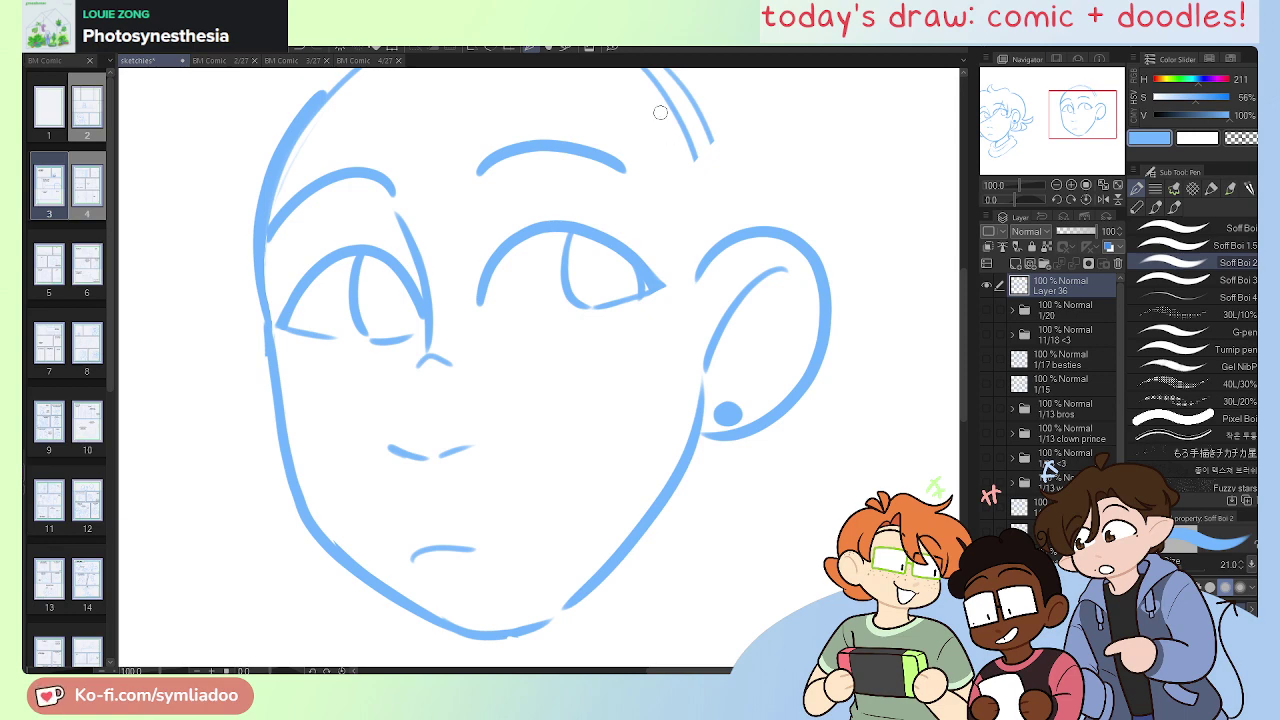
Step: Erase the skull construction arcs above the eyebrows, leaving the second head's face and ear
mouse_move(705, 398)
left_mouse_down()
mouse_move(709, 470)
mouse_move(741, 576)
left_mouse_up()
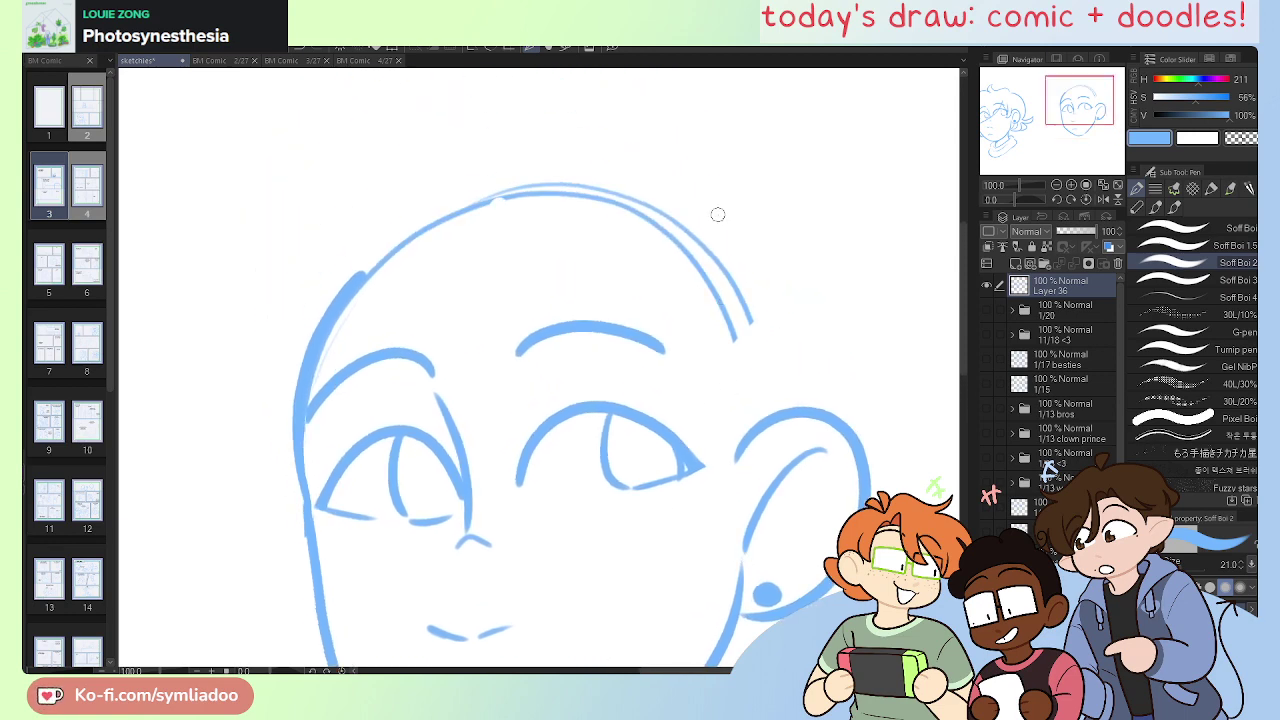
key("e")
mouse_move(737, 280)
left_mouse_down()
mouse_move(721, 351)
mouse_move(722, 326)
mouse_move(689, 299)
mouse_move(703, 258)
mouse_move(670, 236)
mouse_move(661, 172)
mouse_move(565, 182)
mouse_move(461, 219)
mouse_move(369, 298)
left_mouse_up()
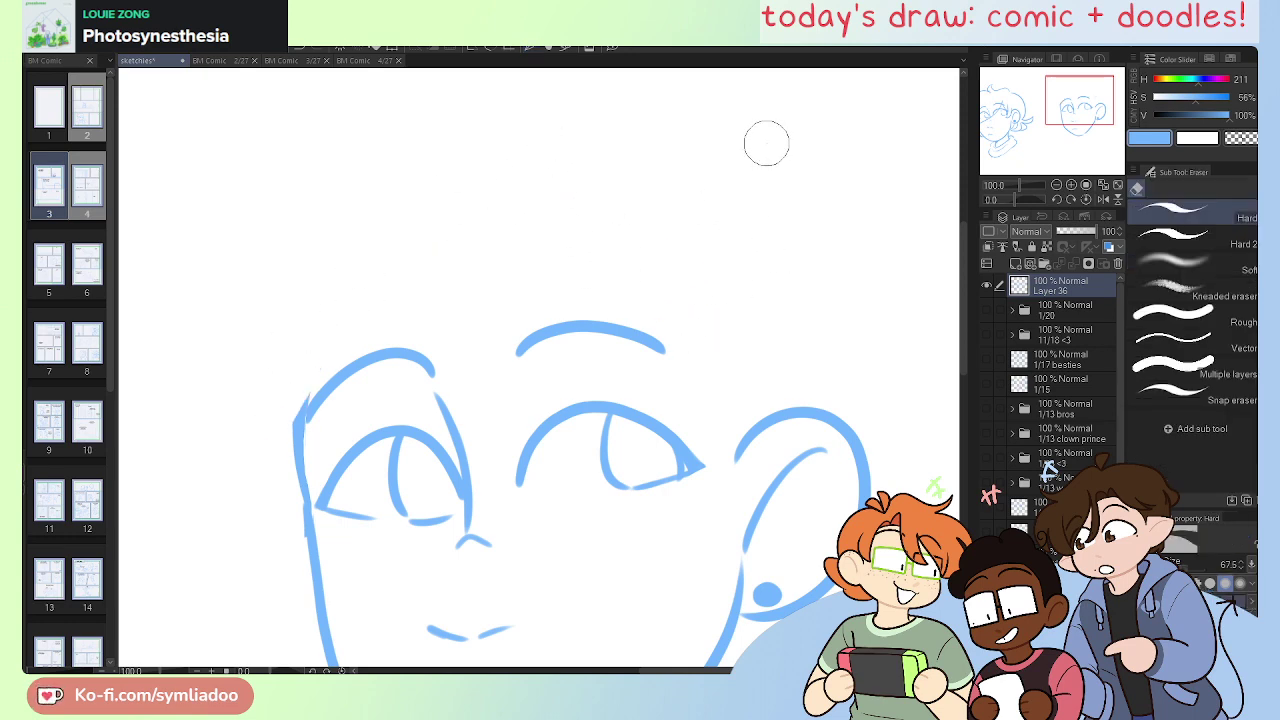
key("ctrl+minus")
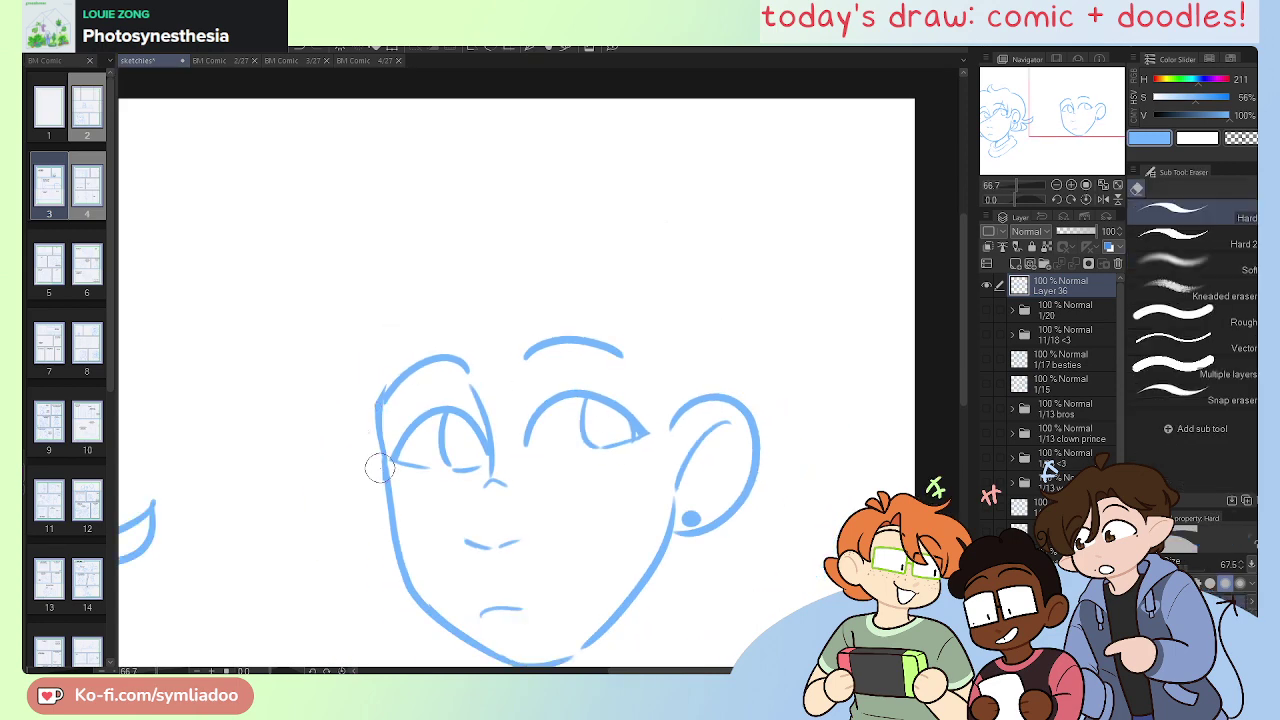
key("p")
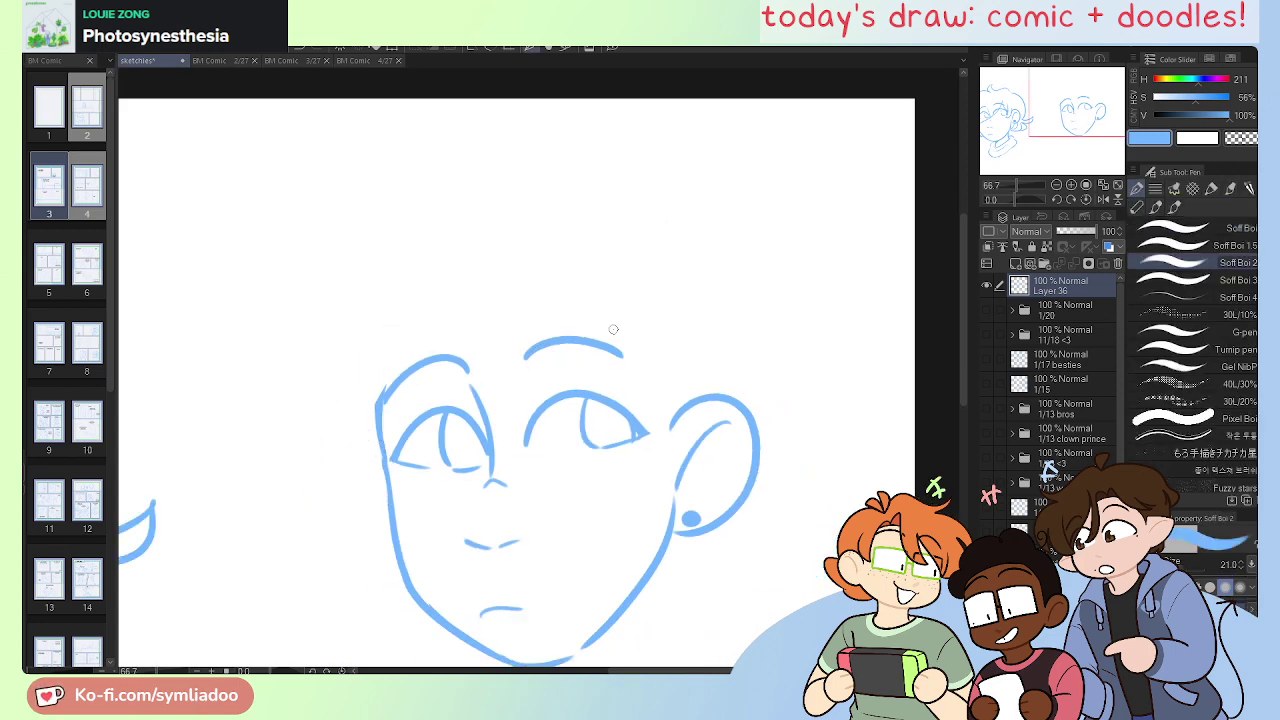
left_click_drag(612, 322, 652, 398)
mouse_move(644, 310)
left_mouse_down()
mouse_move(625, 476)
mouse_move(669, 447)
mouse_move(684, 384)
left_mouse_up()
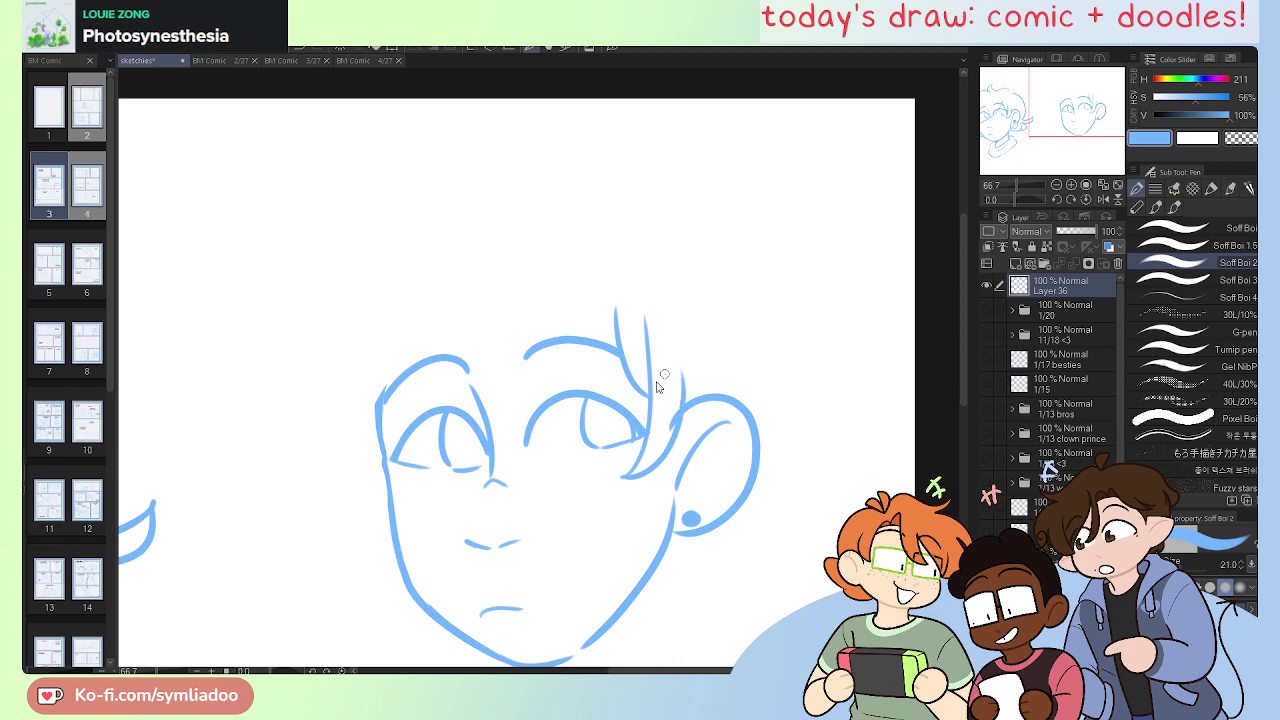
key("ctrl+z")
key("ctrl+z")
left_click_drag(618, 306, 651, 404)
left_click_drag(647, 322, 687, 384)
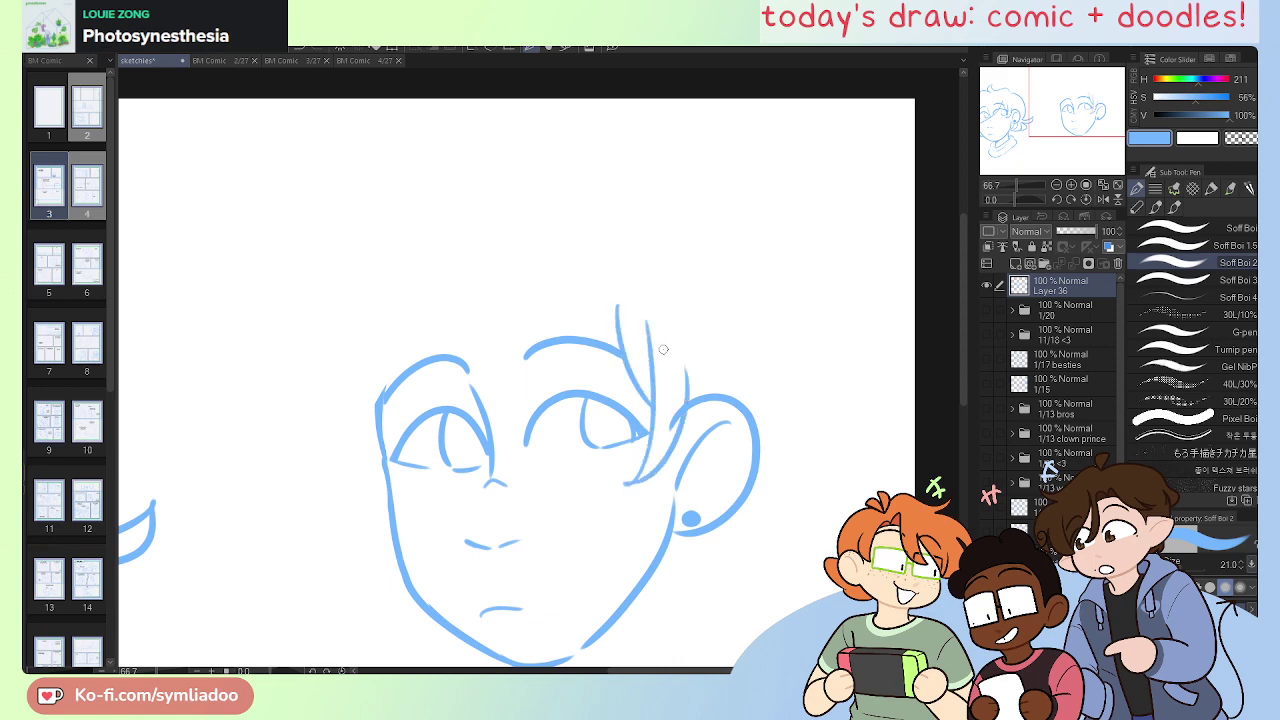
left_click_drag(612, 300, 366, 507)
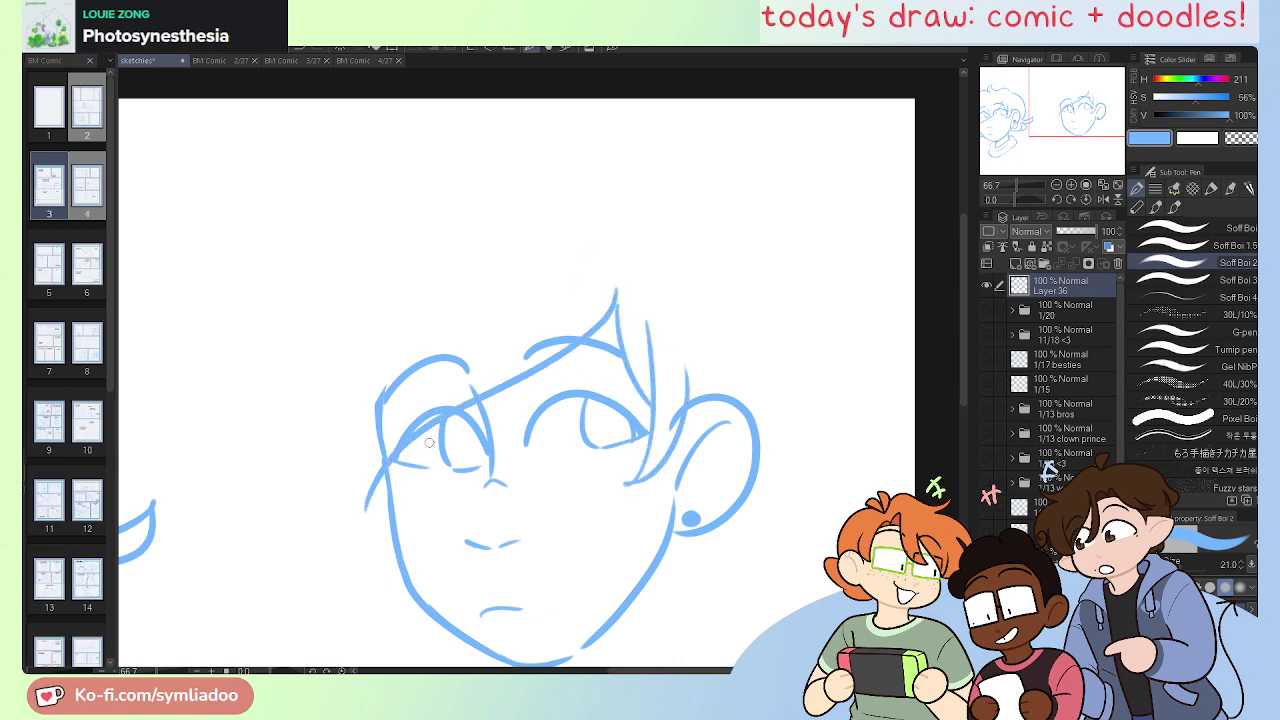
key("ctrl+z")
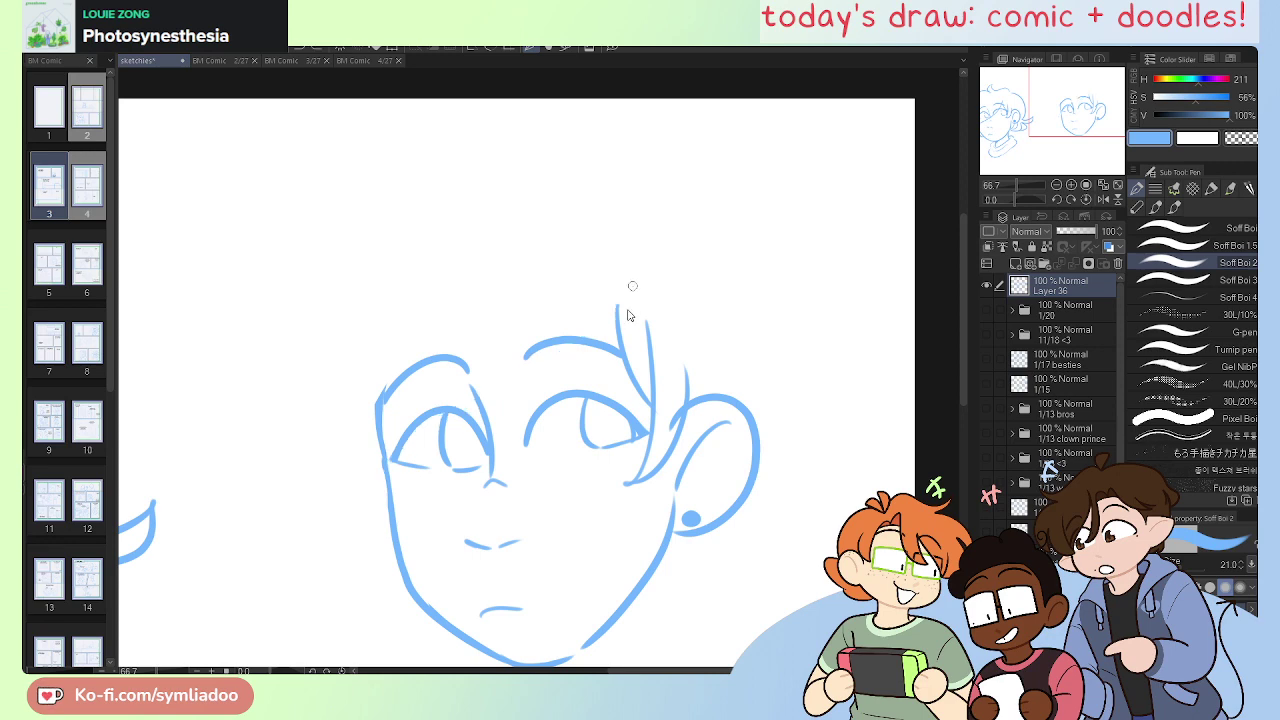
key("ctrl+z")
key("ctrl+z")
key("ctrl+z")
Step: Draw pointed hair strands between the second head's right eyebrow and ear, and a fringe line sweeping from their peak to the left temple
left_click_drag(616, 300, 658, 412)
mouse_move(646, 320)
left_mouse_down()
mouse_move(624, 476)
mouse_move(686, 372)
left_mouse_up()
left_click_drag(611, 290, 368, 496)
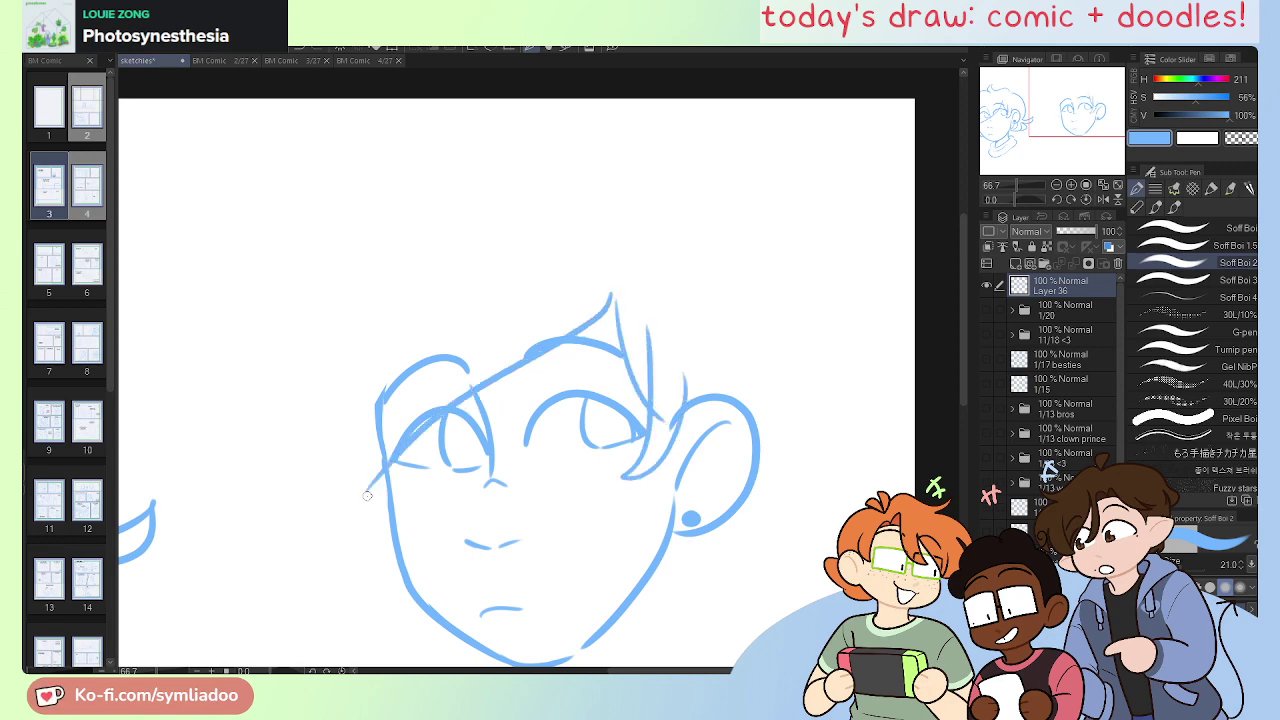
key("ctrl+z")
left_click_drag(616, 298, 353, 476)
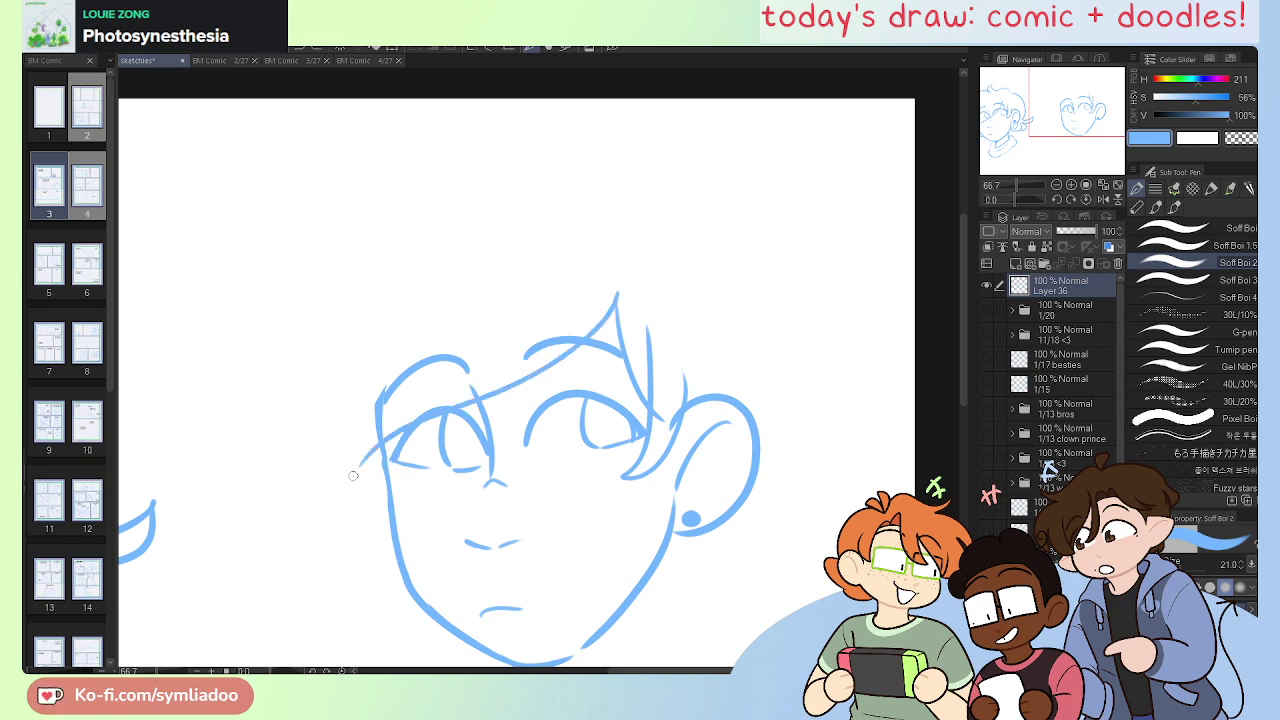
mouse_move(630, 236)
left_mouse_down()
mouse_move(603, 207)
mouse_move(477, 192)
mouse_move(448, 257)
left_mouse_up()
key("ctrl+z")
key("ctrl+z")
mouse_move(679, 245)
left_mouse_down()
mouse_move(651, 201)
mouse_move(522, 158)
mouse_move(482, 224)
left_mouse_up()
key("ctrl+z")
Step: Draw the second head's hair outline with two curled tufts on top, double curves beside the left temple and a rounded back to the ear
left_click_drag(630, 207, 508, 201)
mouse_move(498, 152)
left_mouse_down()
mouse_move(503, 229)
mouse_move(370, 266)
mouse_move(346, 233)
mouse_move(364, 298)
left_mouse_up()
mouse_move(370, 302)
left_mouse_down()
mouse_move(331, 323)
mouse_move(351, 476)
mouse_move(363, 338)
left_mouse_up()
key("ctrl+z")
key("ctrl+z")
left_click_drag(372, 292, 313, 450)
left_click_drag(357, 487, 350, 352)
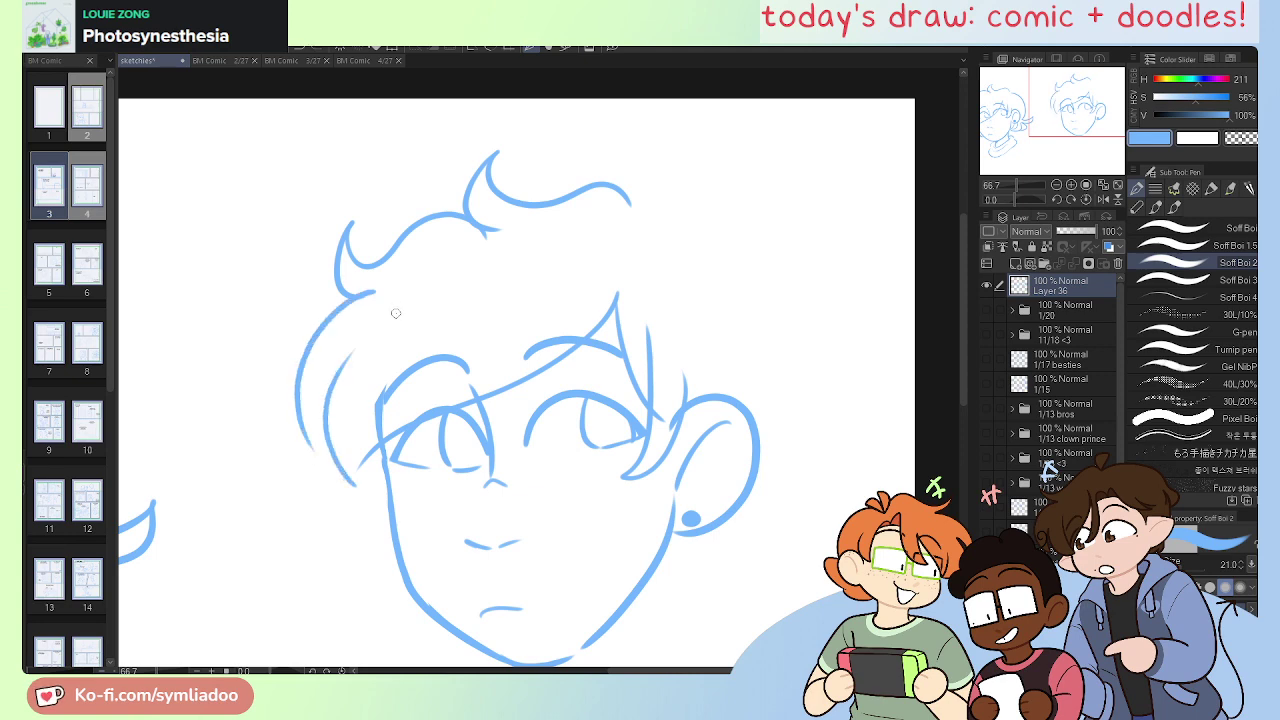
mouse_move(645, 209)
left_mouse_down()
mouse_move(771, 293)
mouse_move(754, 430)
left_mouse_up()
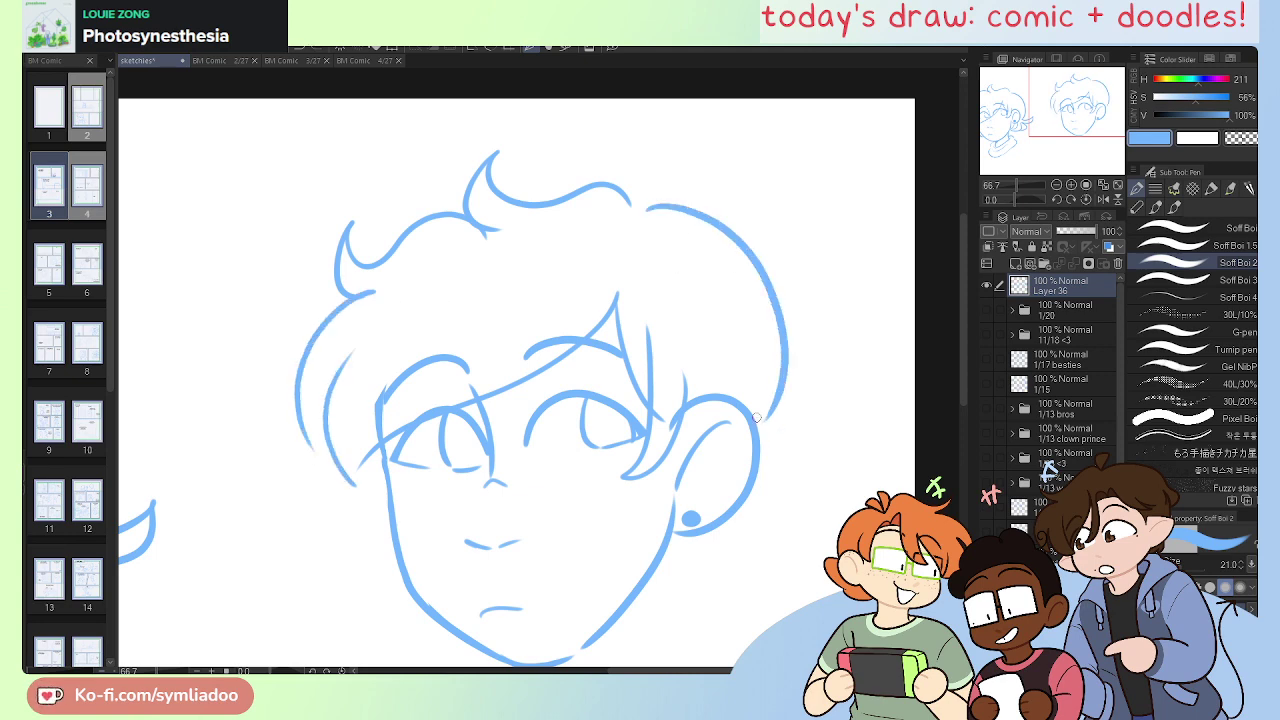
Step: Erase the face outline between the left eyebrow and eye, and tidy the tail below the top hair tuft
key("e")
left_click_drag(378, 376, 381, 419)
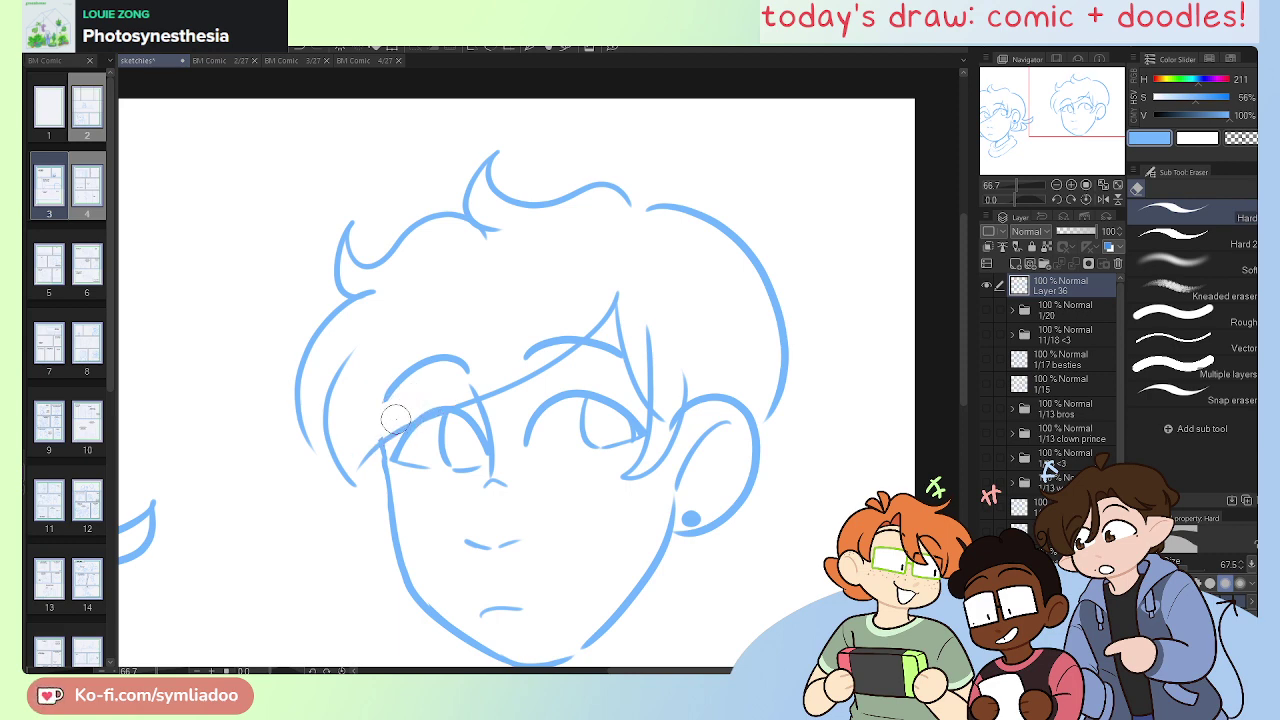
left_click_drag(718, 557, 699, 486)
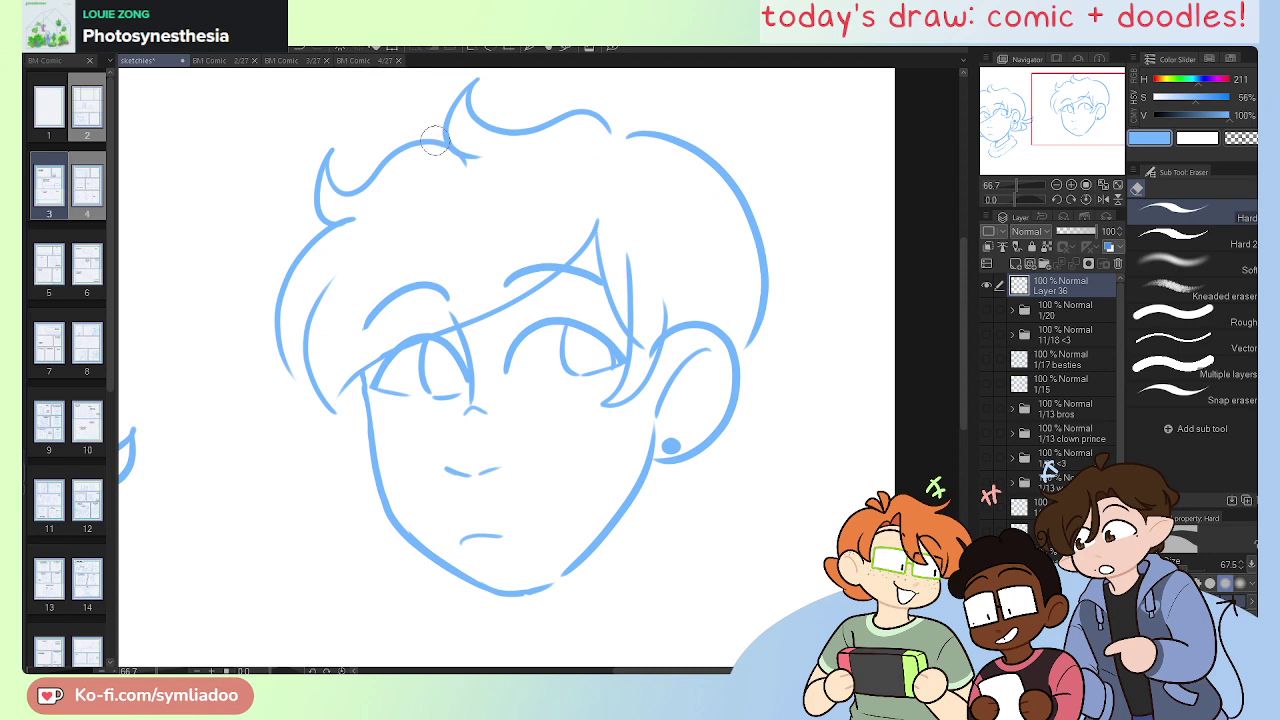
left_click_drag(466, 170, 486, 174)
Step: Draw a flicked hair strand behind the second head's ear and a rounded low ponytail with inner curves beside the jaw
left_click_drag(737, 530, 733, 492)
key("p")
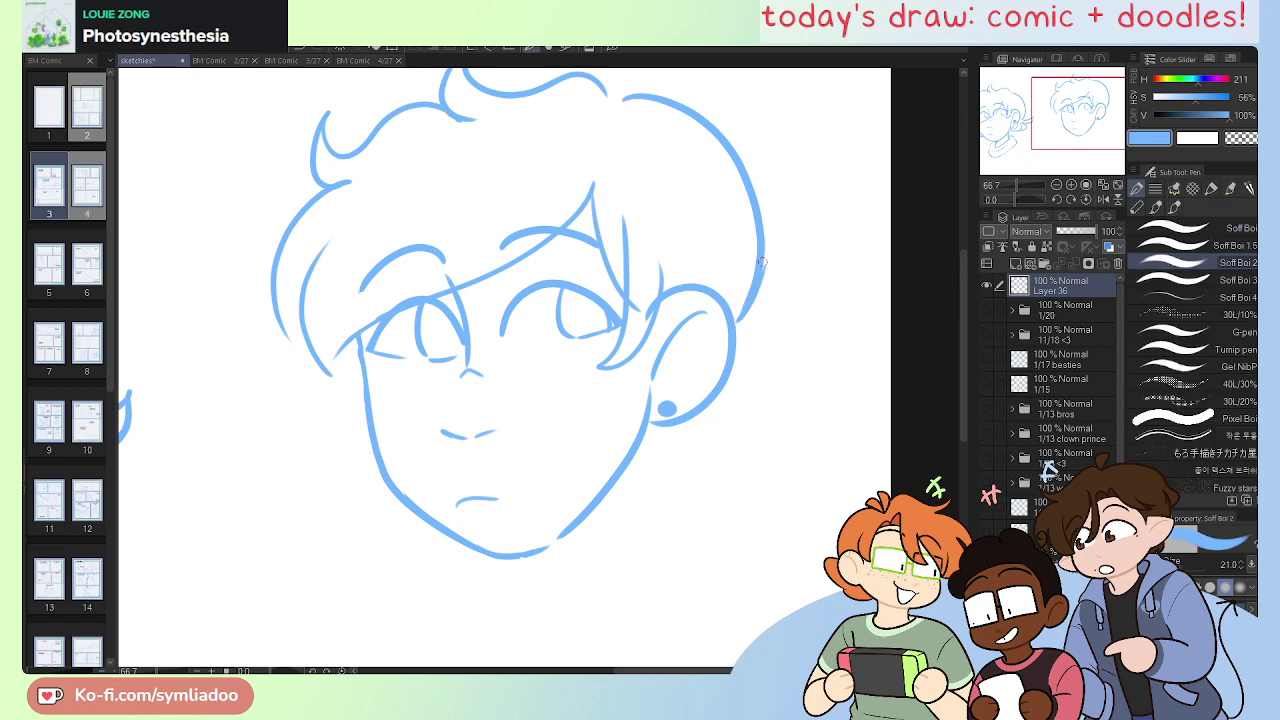
left_click_drag(686, 420, 630, 448)
key("ctrl+z")
left_click_drag(688, 419, 797, 371)
key("ctrl+z")
mouse_move(700, 414)
left_mouse_down()
mouse_move(785, 354)
mouse_move(790, 411)
mouse_move(719, 416)
mouse_move(811, 494)
mouse_move(734, 549)
left_mouse_up()
key("ctrl+z")
mouse_move(745, 434)
left_mouse_down()
mouse_move(718, 602)
mouse_move(706, 592)
mouse_move(746, 440)
mouse_move(628, 596)
left_mouse_up()
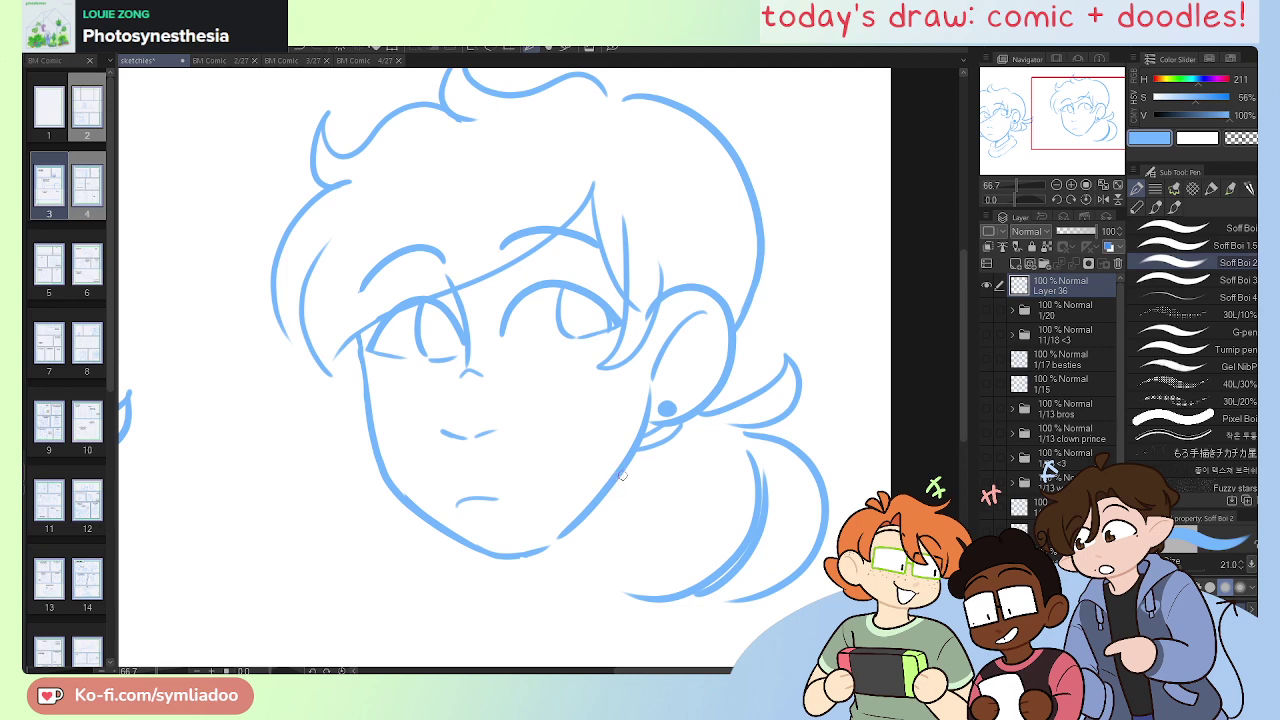
left_click_drag(614, 490, 640, 588)
mouse_move(663, 465)
left_mouse_down()
mouse_move(663, 573)
mouse_move(618, 596)
left_mouse_up()
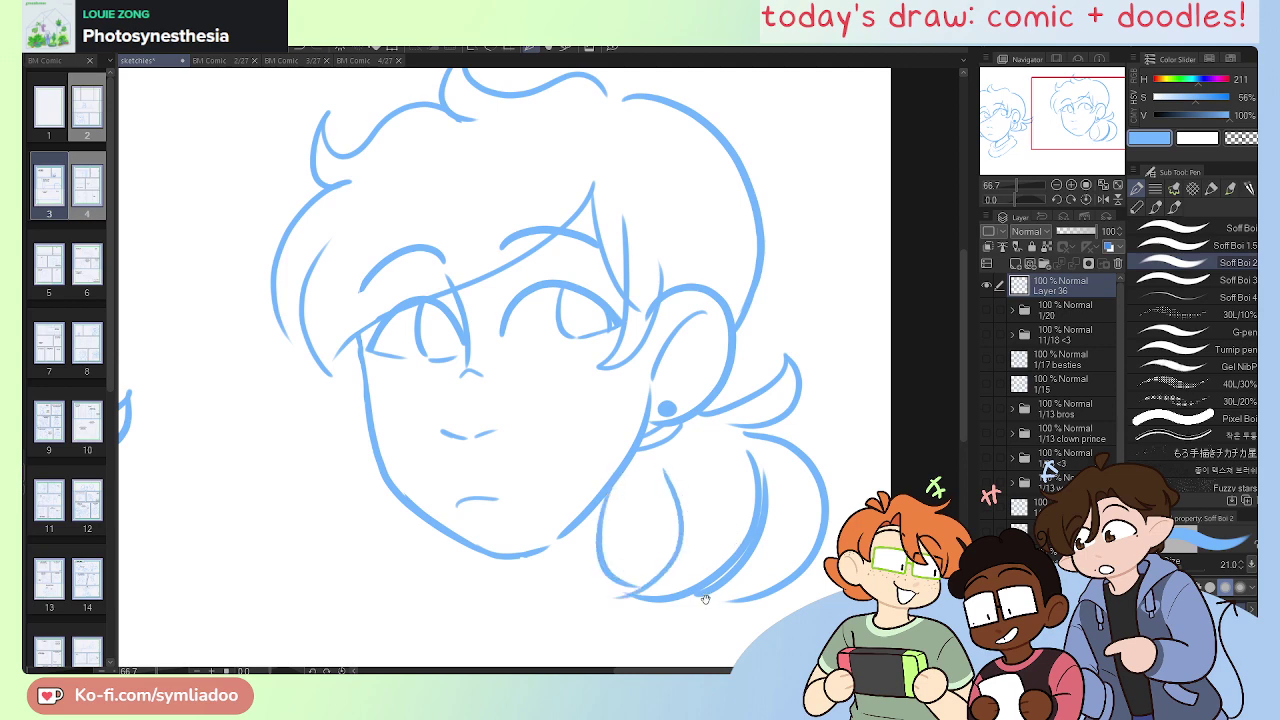
Step: Draw the front neck line below the second head's chin and a curved neckline reaching up to the ponytail
left_click_drag(705, 598, 750, 461)
left_click_drag(553, 424, 550, 493)
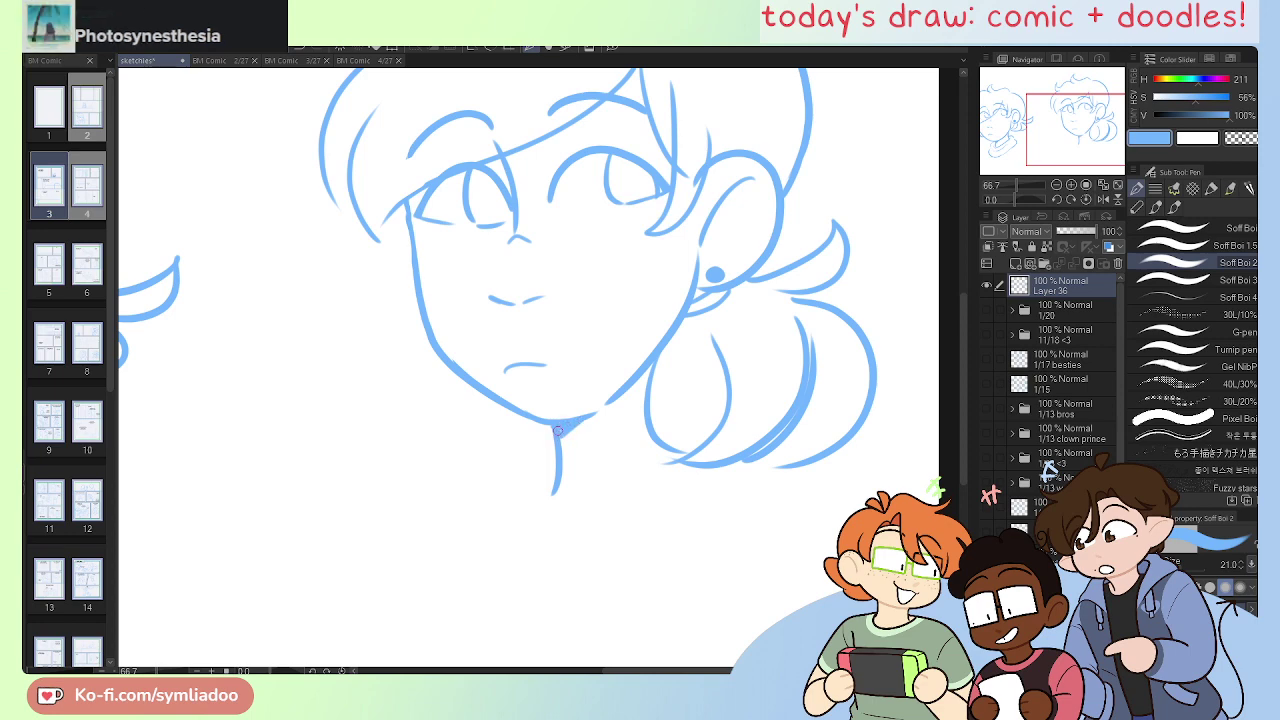
left_click_drag(541, 474, 652, 452)
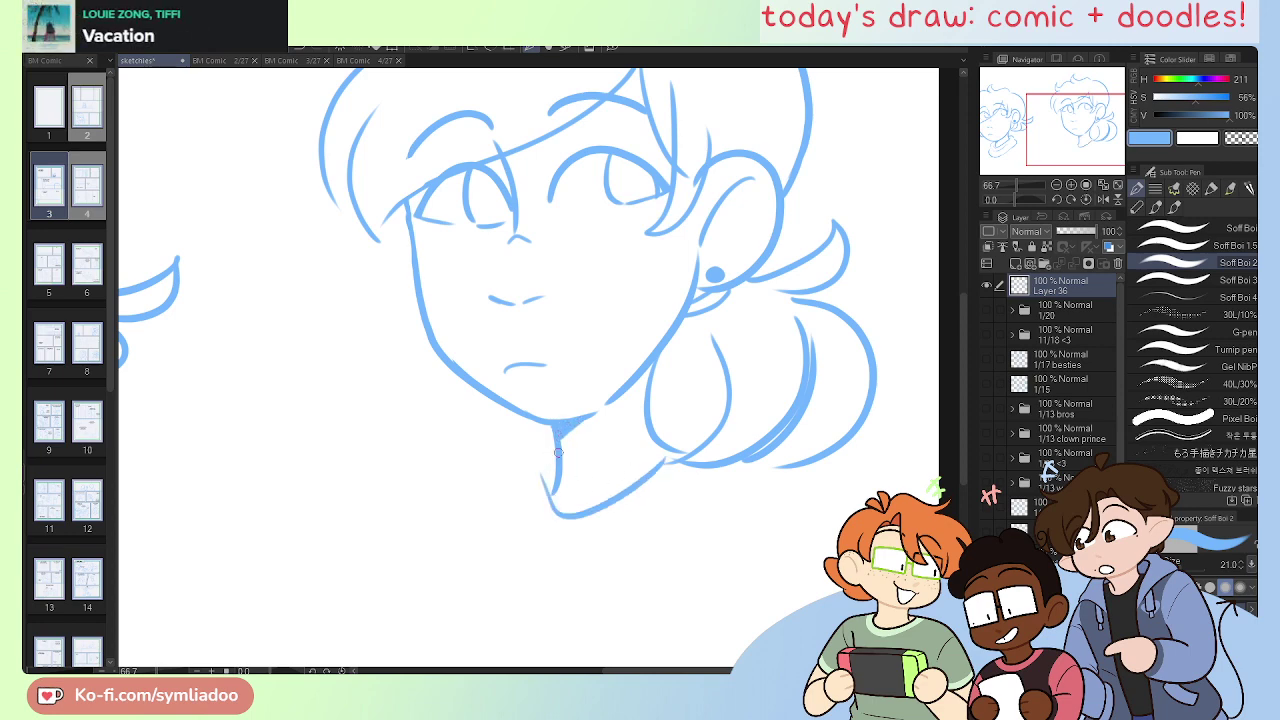
left_click_drag(555, 463, 361, 557)
key("ctrl+z")
left_click_drag(556, 454, 414, 519)
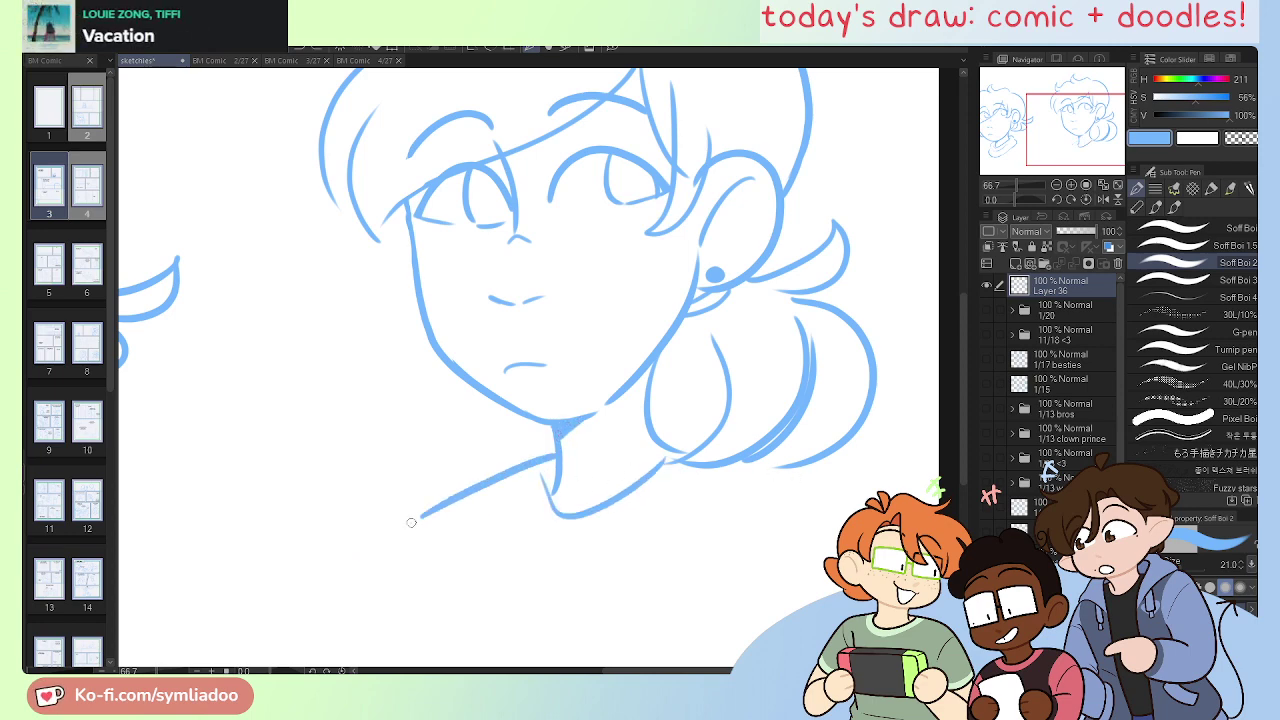
mouse_move(742, 459)
left_mouse_down()
mouse_move(826, 447)
mouse_move(745, 458)
left_mouse_up()
key("ctrl+z")
key("e")
left_click_drag(553, 452, 393, 514)
key("p")
key("ctrl+z")
left_click_drag(558, 454, 440, 510)
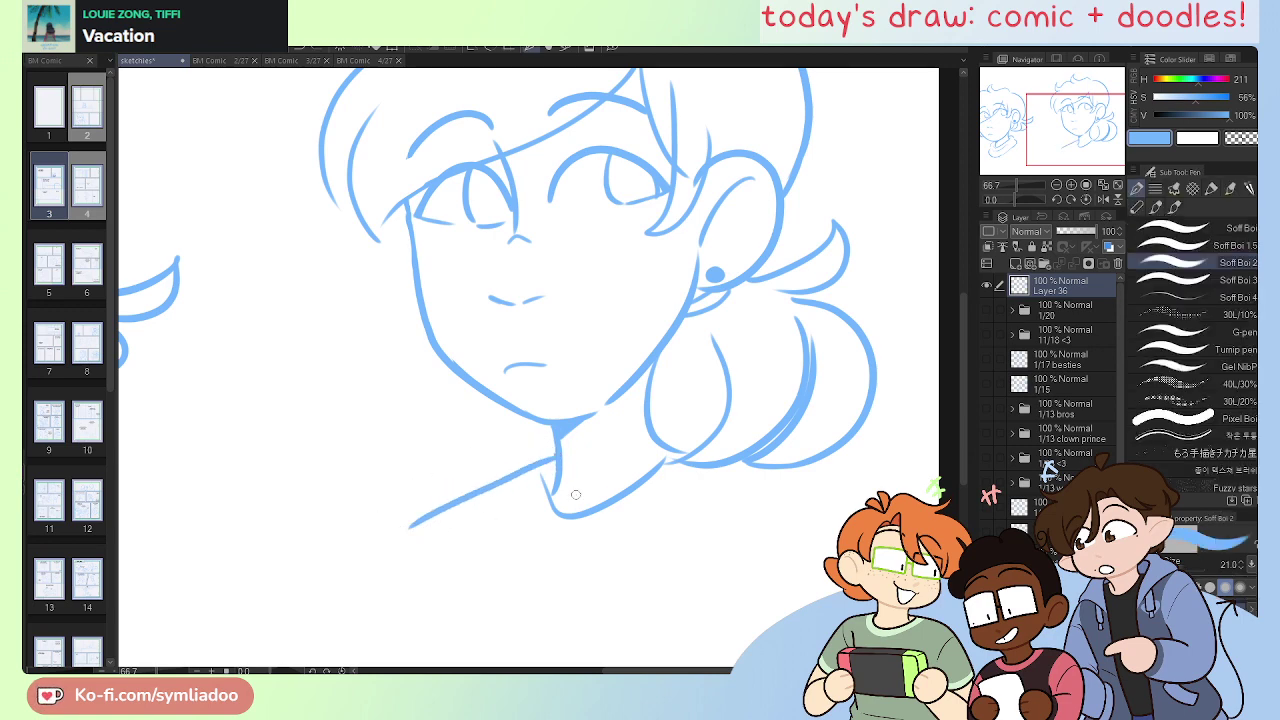
key("ctrl+z")
Step: Draw a gently sloping left shoulder line from the neck and a pointed V-shaped collar opening below the neckline
left_click_drag(557, 455, 386, 507)
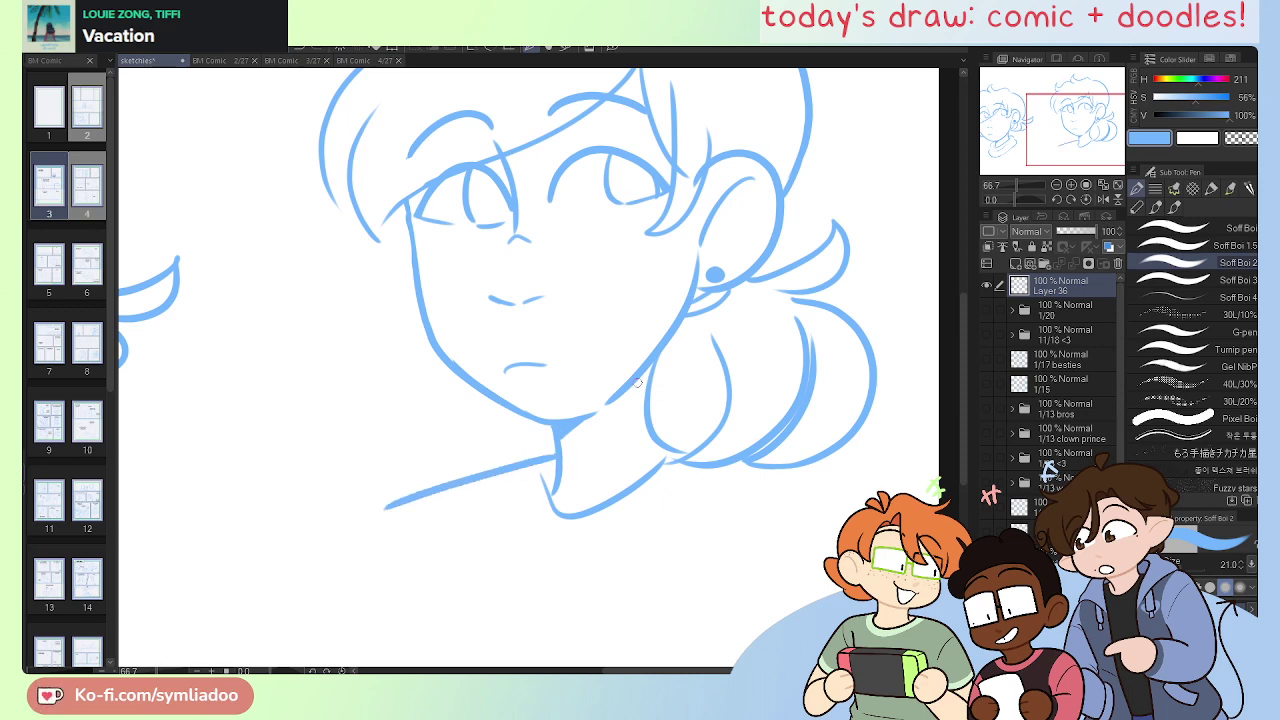
left_click_drag(655, 445, 566, 608)
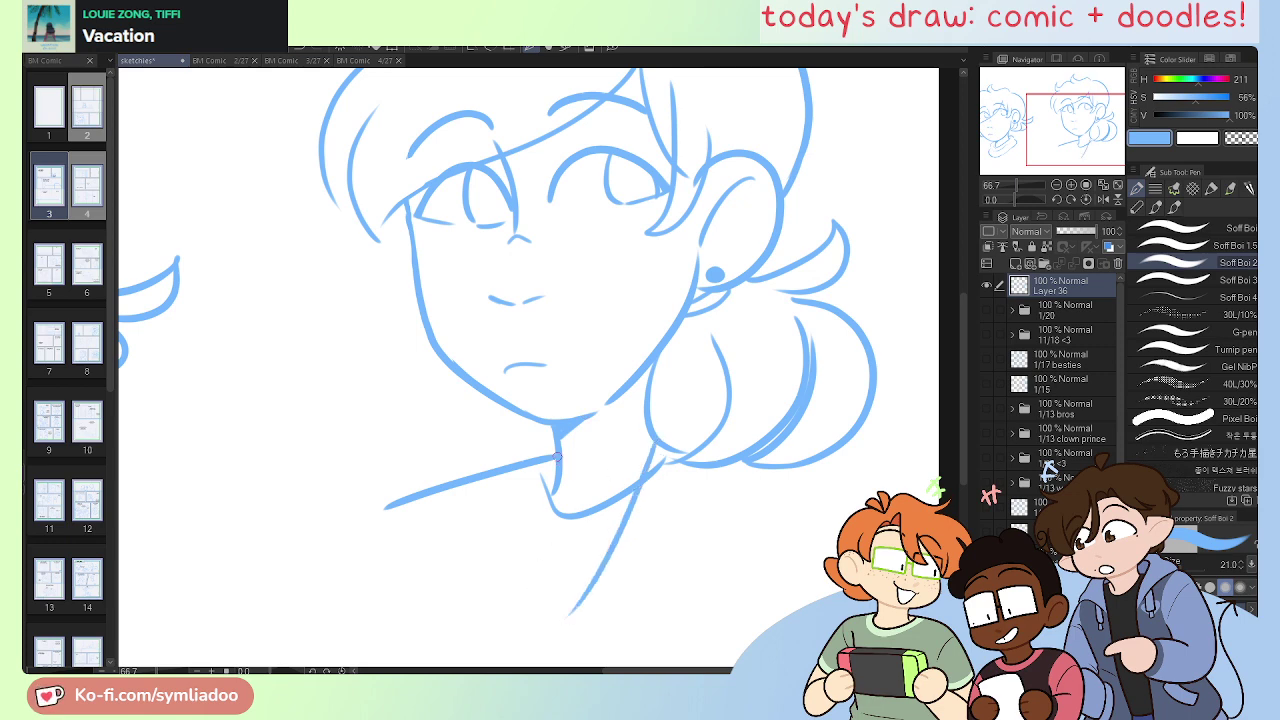
left_click_drag(556, 508, 567, 603)
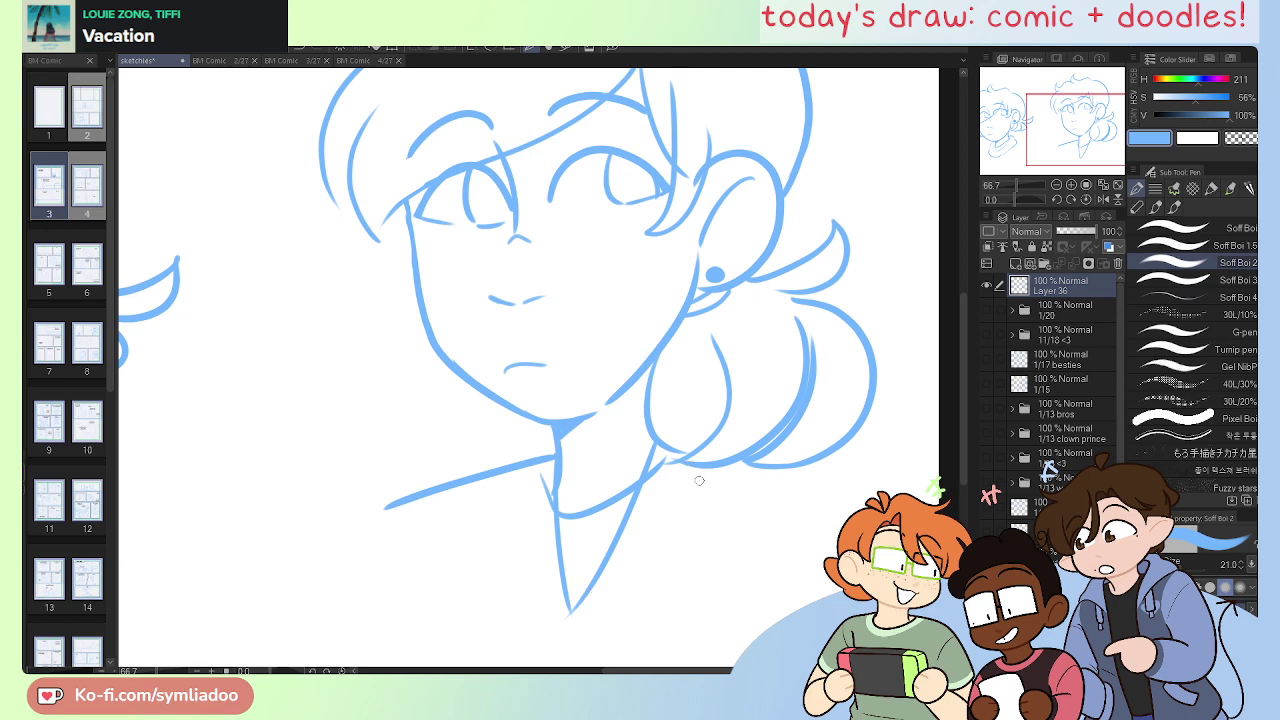
Step: Lasso and reposition the heads so the first sits fully inside the canvas and the second sits slightly further right and down
key("ctrl+plus")
left_click(1056, 185)
left_click(1056, 185)
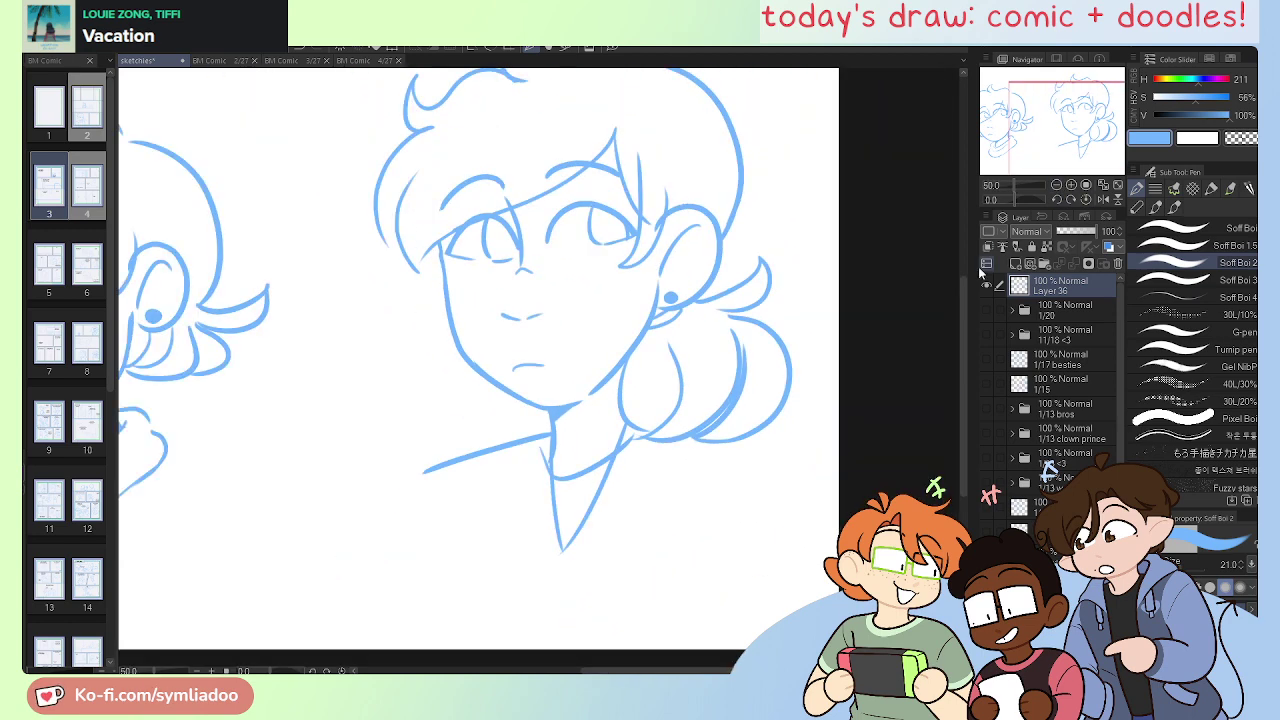
mouse_move(580, 558)
left_mouse_down()
mouse_move(791, 534)
mouse_move(746, 554)
mouse_move(768, 566)
left_mouse_up()
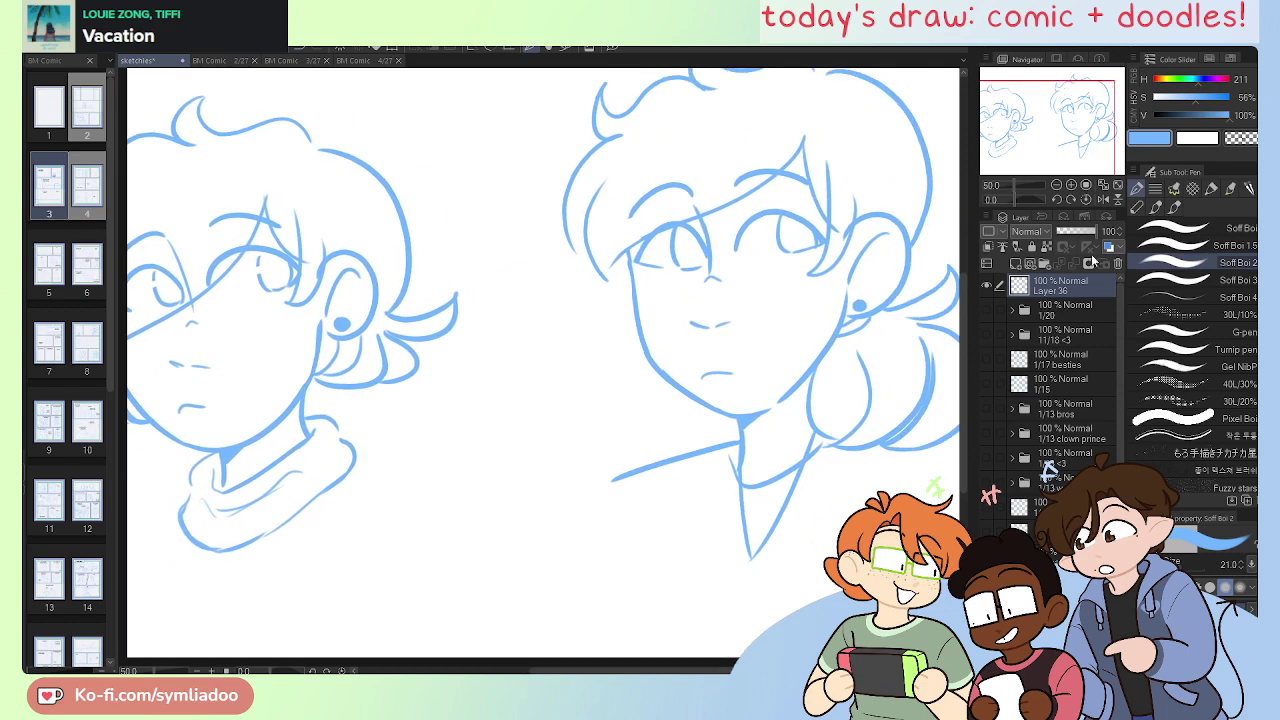
left_click(1056, 185)
left_click(1056, 185)
left_click(1056, 185)
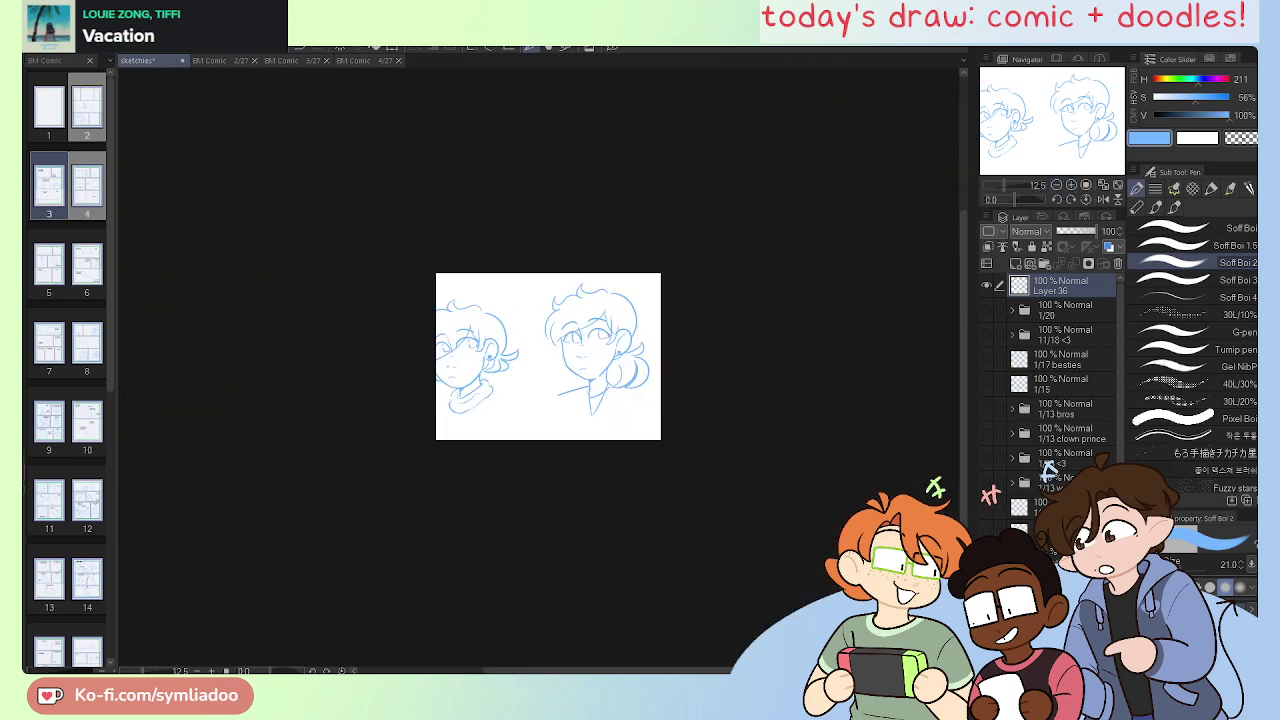
key("k")
key("m")
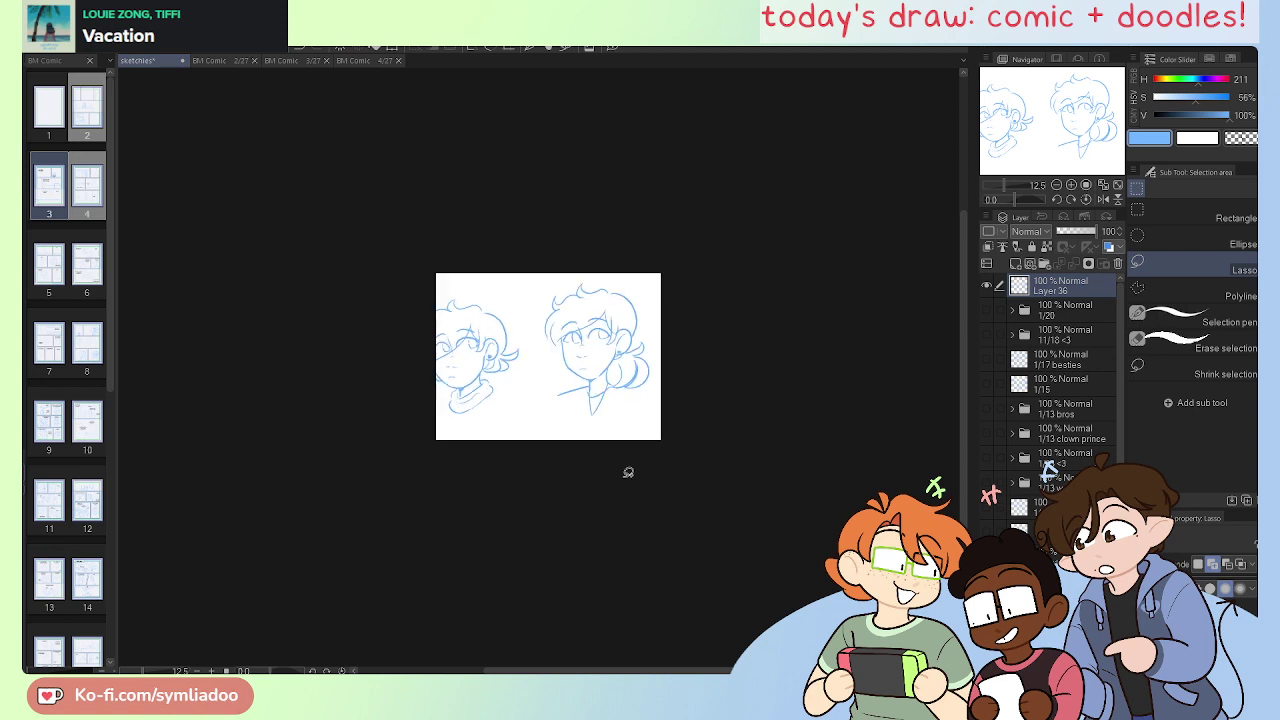
key("ctrl+plus")
key("ctrl+plus")
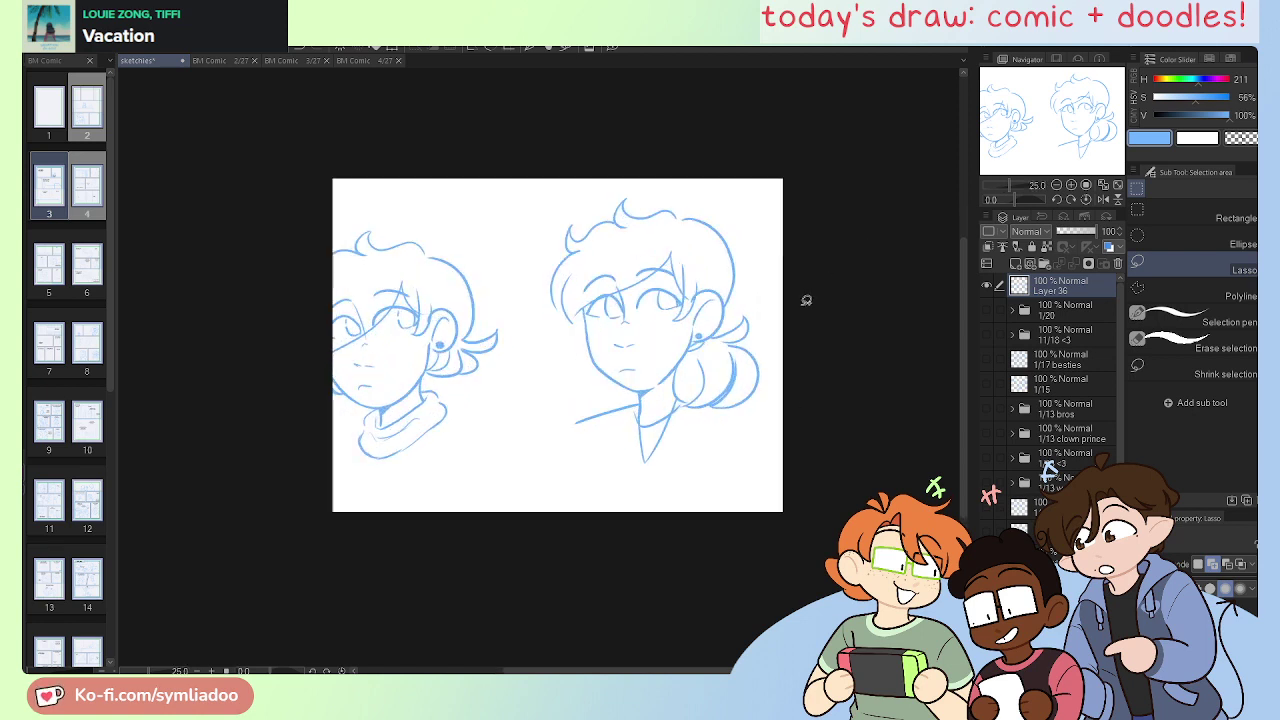
mouse_move(582, 171)
left_mouse_down()
mouse_move(514, 257)
mouse_move(736, 189)
mouse_move(590, 172)
mouse_move(657, 500)
mouse_move(740, 158)
left_mouse_up()
key("ctrl+d")
left_click(778, 531)
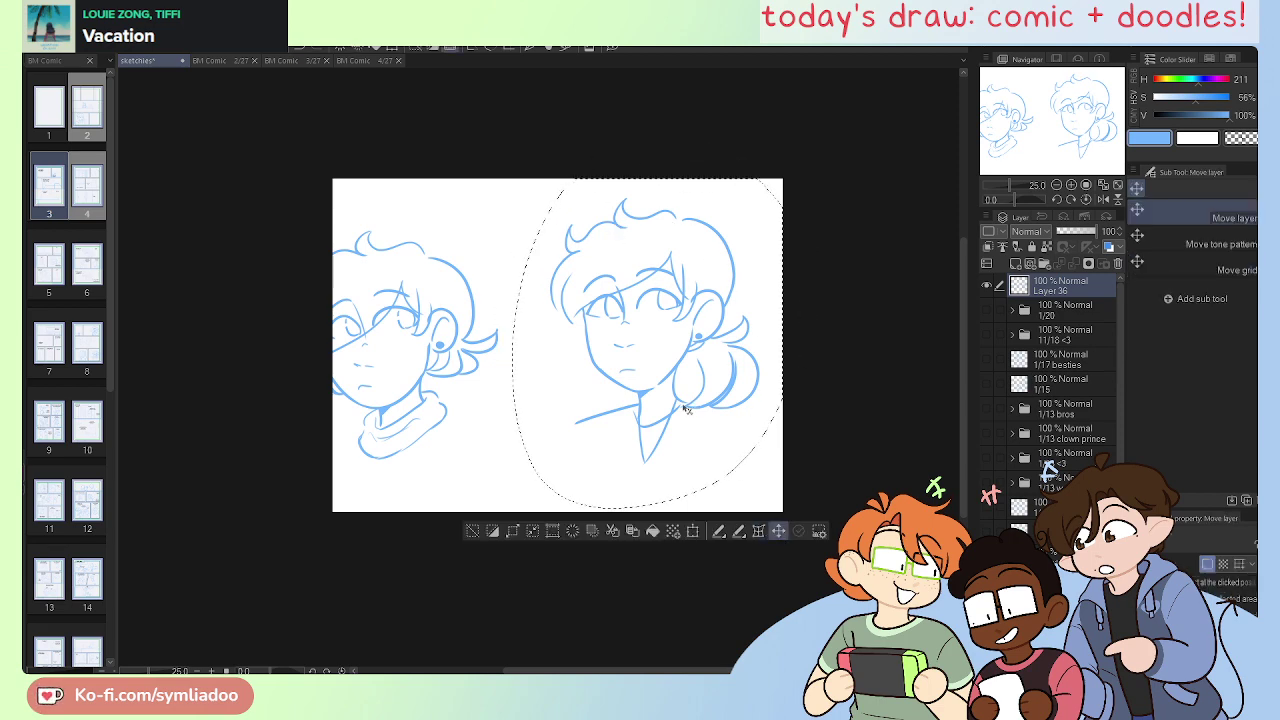
mouse_move(686, 409)
left_mouse_down()
mouse_move(650, 432)
mouse_move(726, 443)
left_mouse_up()
key("ctrl+d")
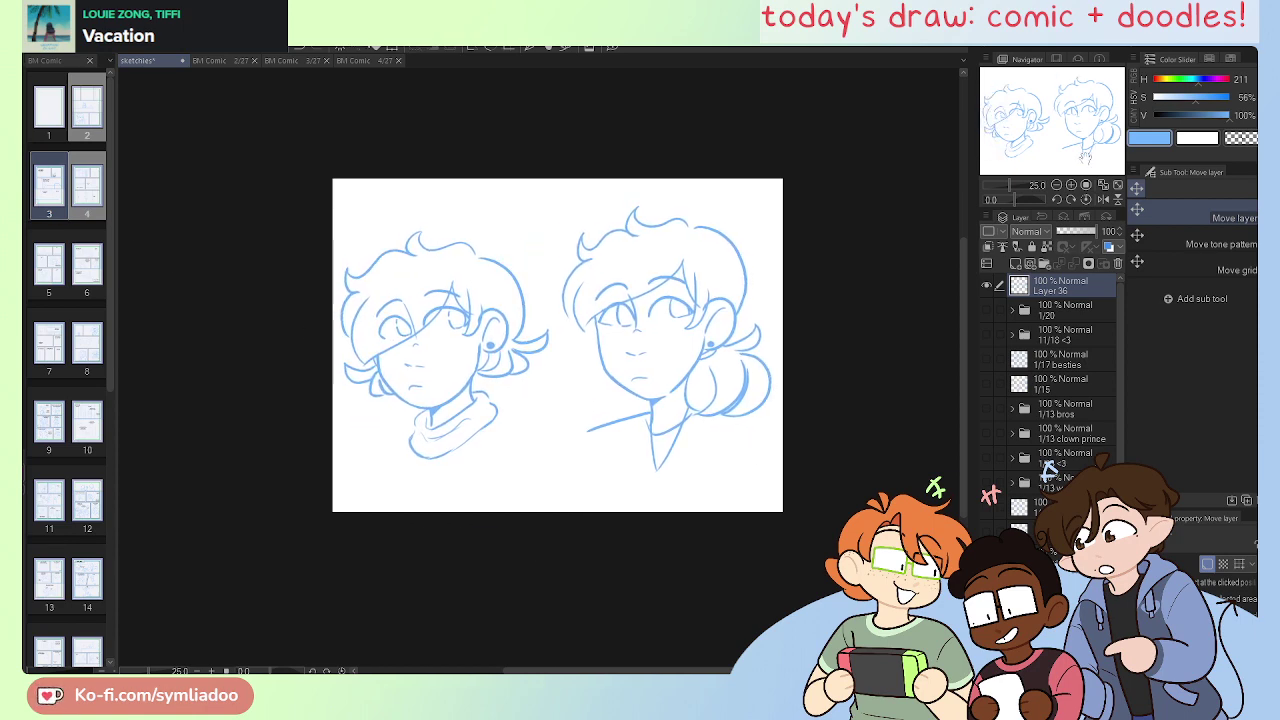
Step: Erase the hair curls under the first head's ear and redraw them as longer, looser curves down to the neck
key("ctrl+plus")
key("ctrl+plus")
left_click_drag(503, 354, 678, 374)
key("ctrl+plus")
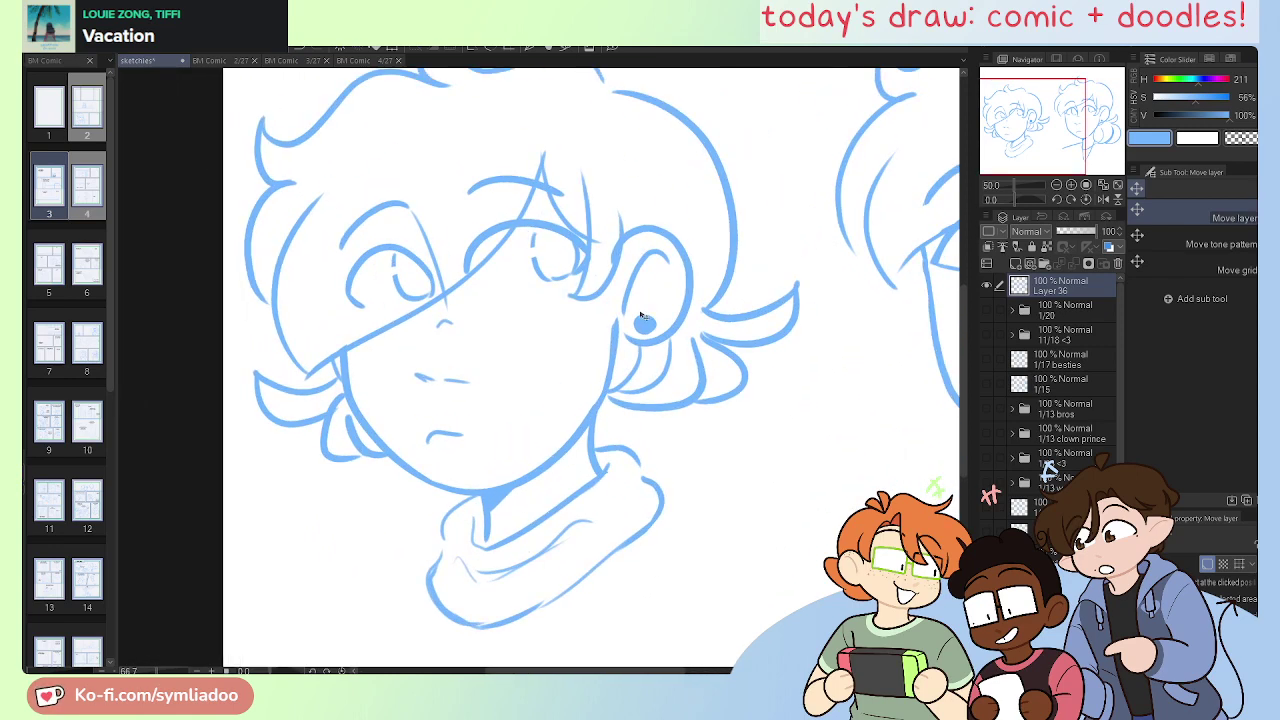
scroll(641, 316, "up", 3)
key("e")
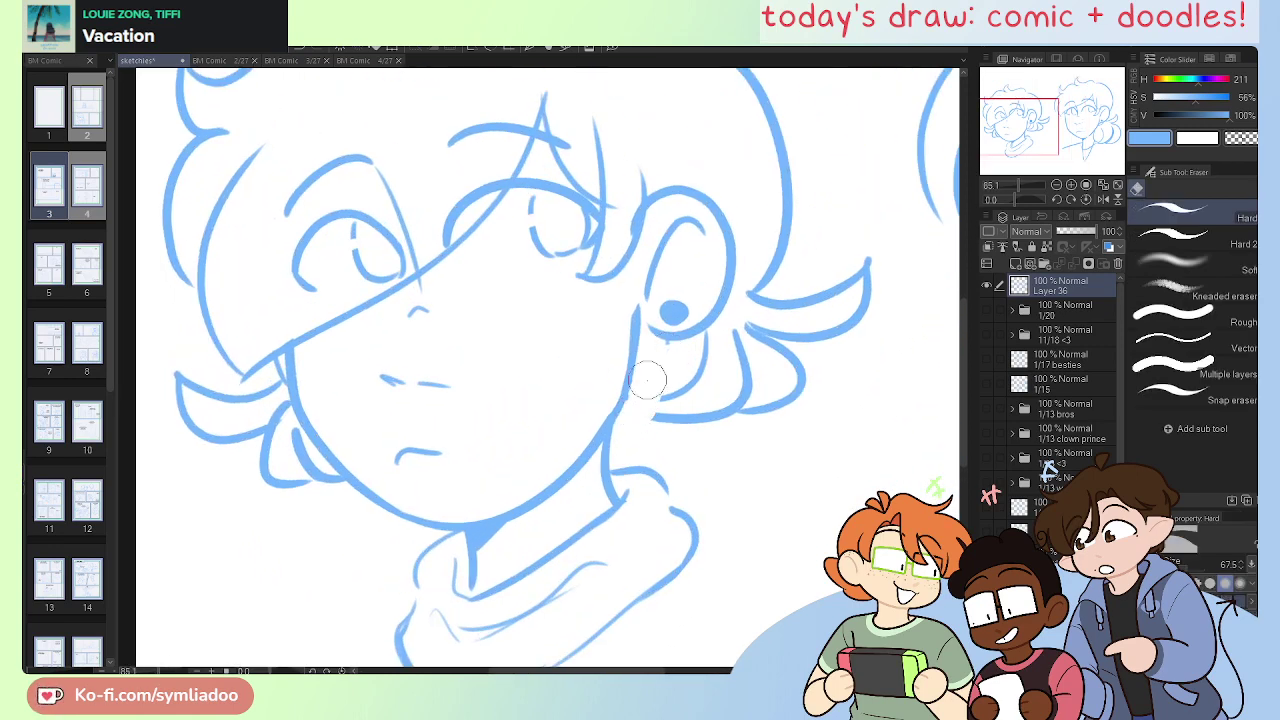
mouse_move(647, 380)
left_mouse_down()
mouse_move(686, 377)
mouse_move(684, 408)
mouse_move(723, 375)
mouse_move(741, 402)
mouse_move(798, 405)
mouse_move(747, 343)
mouse_move(777, 417)
left_mouse_up()
key("p")
mouse_move(752, 323)
left_mouse_down()
mouse_move(788, 335)
mouse_move(794, 371)
mouse_move(745, 450)
left_mouse_up()
mouse_move(722, 366)
left_mouse_down()
mouse_move(708, 438)
mouse_move(655, 454)
left_mouse_up()
left_click_drag(684, 376, 608, 446)
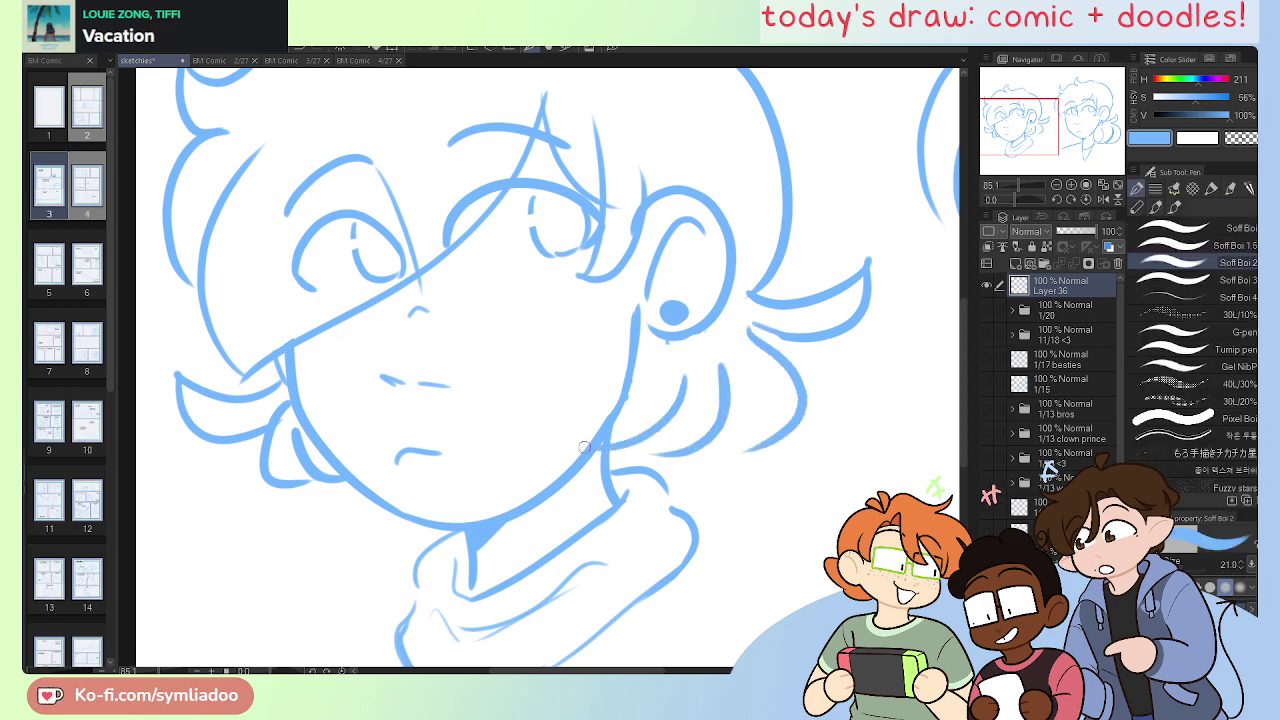
Step: Erase the hair curl beside the first head's left cheek and redraw it larger, reaching below the jaw
key("e")
mouse_move(280, 422)
left_mouse_down()
mouse_move(263, 480)
mouse_move(314, 506)
mouse_move(284, 412)
left_mouse_up()
left_click_drag(334, 484, 341, 506)
key("p")
mouse_move(280, 419)
left_mouse_down()
mouse_move(263, 480)
mouse_move(346, 522)
left_mouse_up()
mouse_move(316, 480)
left_mouse_down()
mouse_move(355, 521)
mouse_move(400, 524)
left_mouse_up()
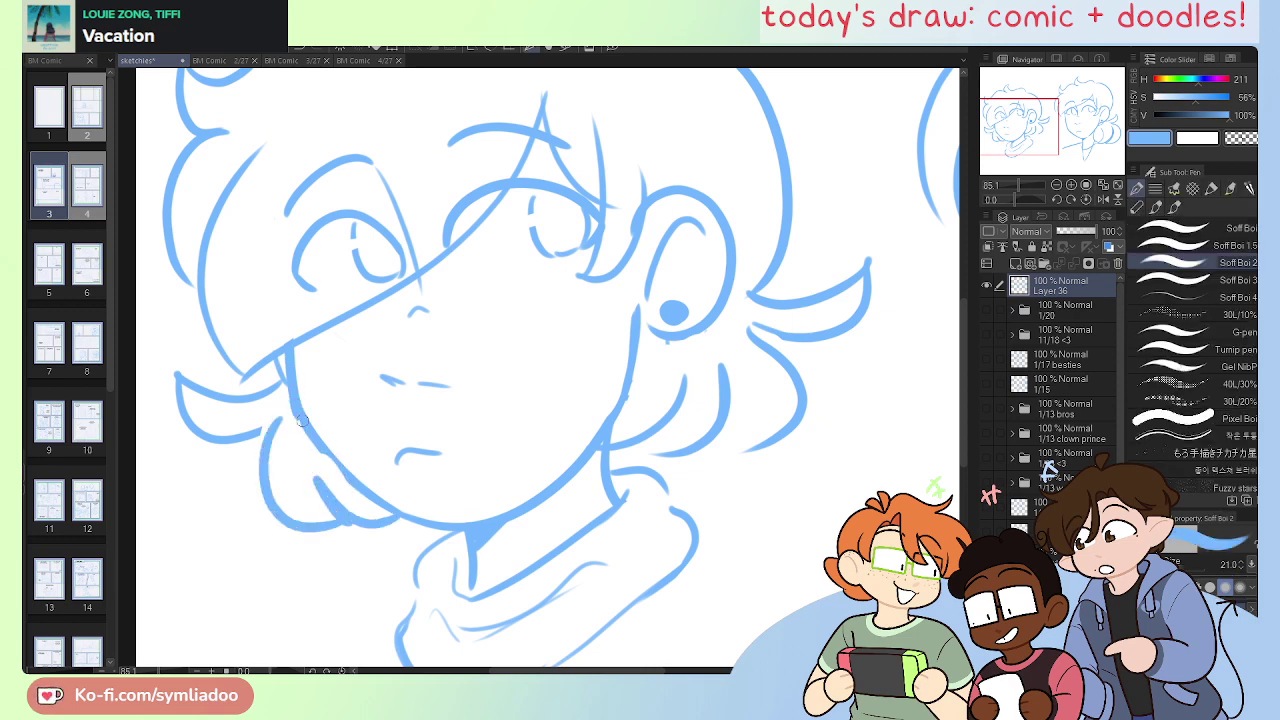
left_click_drag(302, 420, 414, 521)
key("ctrl+z")
mouse_move(293, 400)
left_mouse_down()
mouse_move(326, 464)
mouse_move(418, 522)
left_mouse_up()
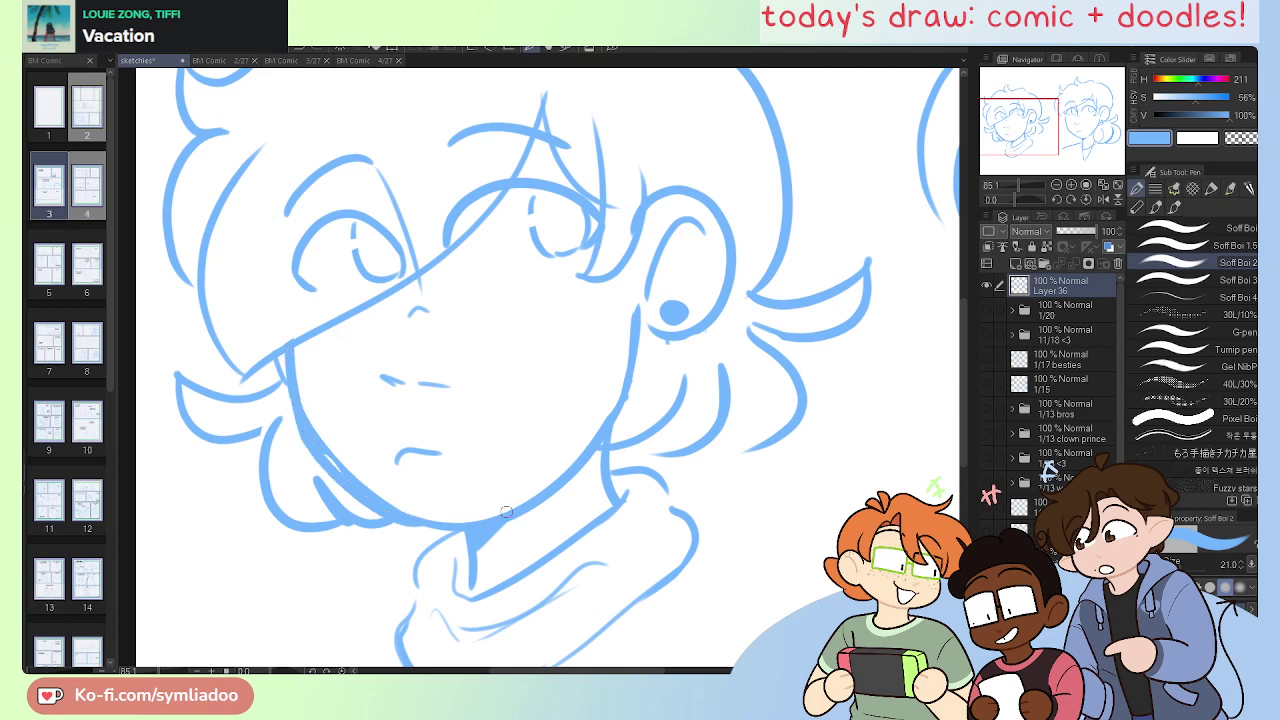
key("ctrl+z")
Step: Redraw the first head's jaw as a narrower curve, erase the old right jawline and retouch the cheek and neck lines
mouse_move(295, 372)
left_mouse_down()
mouse_move(298, 402)
mouse_move(376, 504)
mouse_move(441, 521)
mouse_move(594, 432)
mouse_move(611, 406)
left_mouse_up()
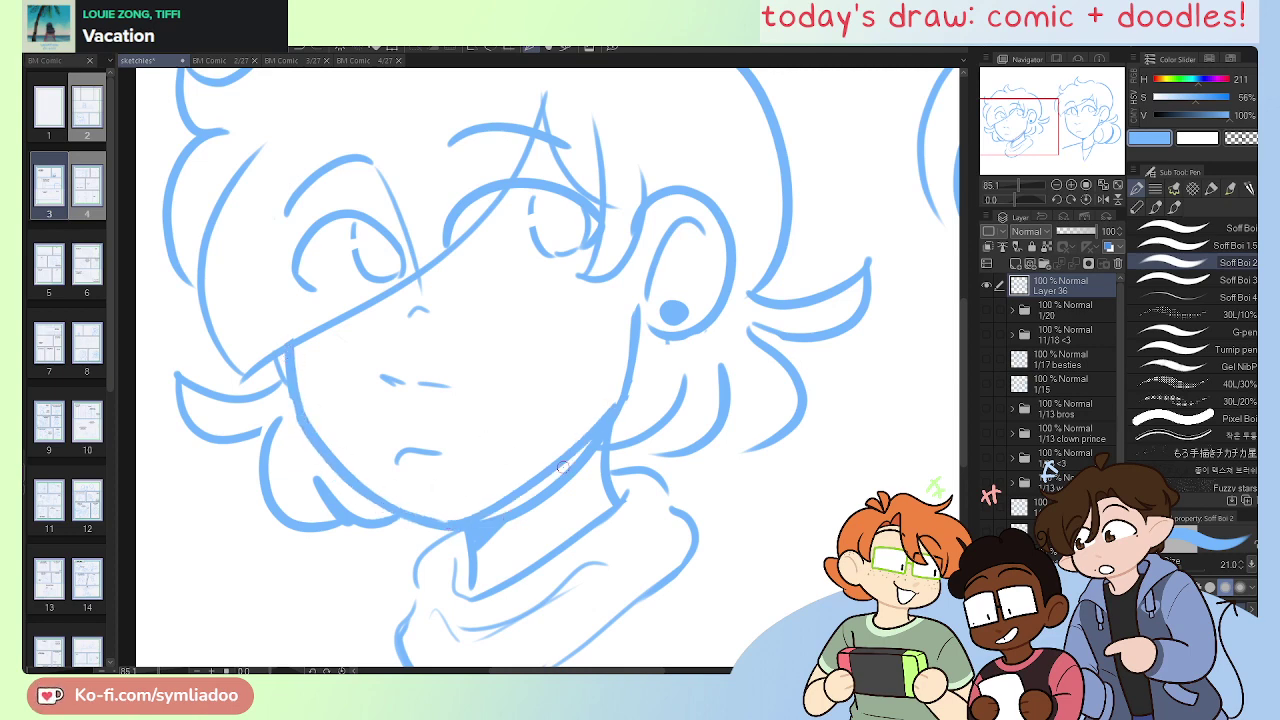
key("e")
mouse_move(478, 522)
left_mouse_down()
mouse_move(523, 523)
mouse_move(592, 452)
mouse_move(623, 403)
mouse_move(630, 358)
mouse_move(608, 406)
left_mouse_up()
key("p")
mouse_move(630, 336)
left_mouse_down()
mouse_move(594, 426)
mouse_move(610, 510)
left_mouse_up()
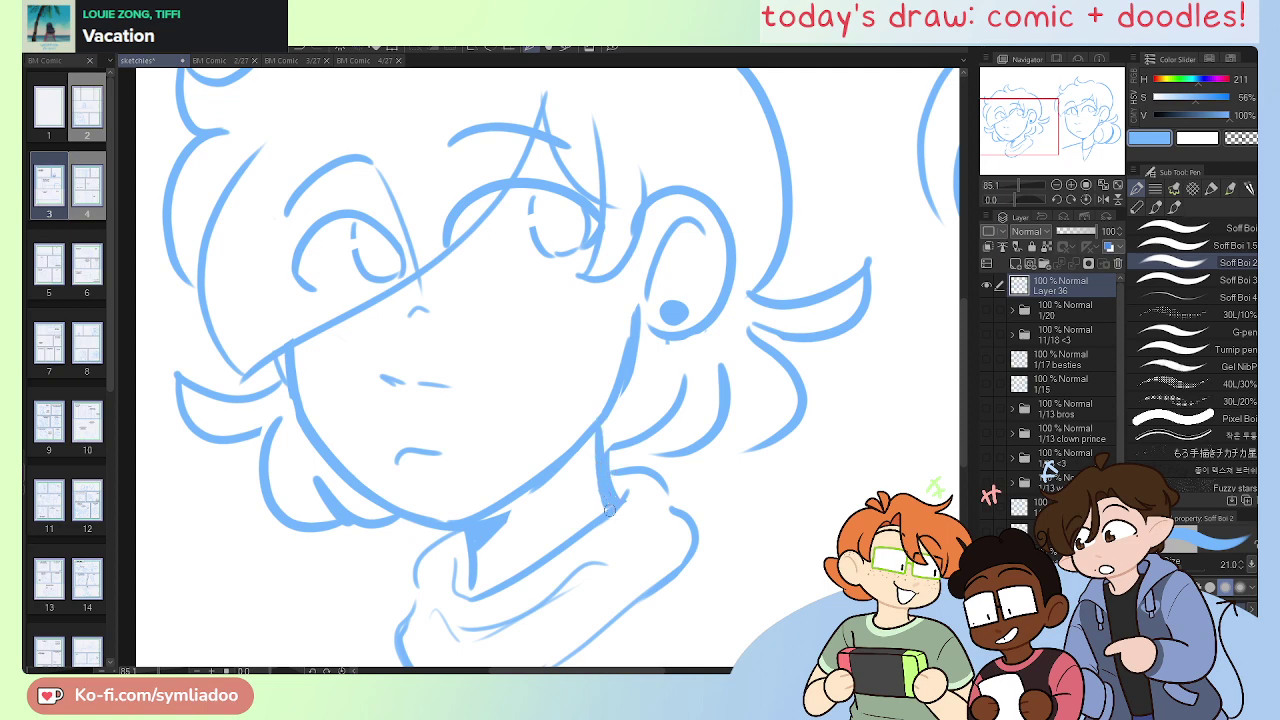
key("e")
mouse_move(637, 379)
left_mouse_down()
mouse_move(643, 363)
mouse_move(608, 398)
left_mouse_up()
key("p")
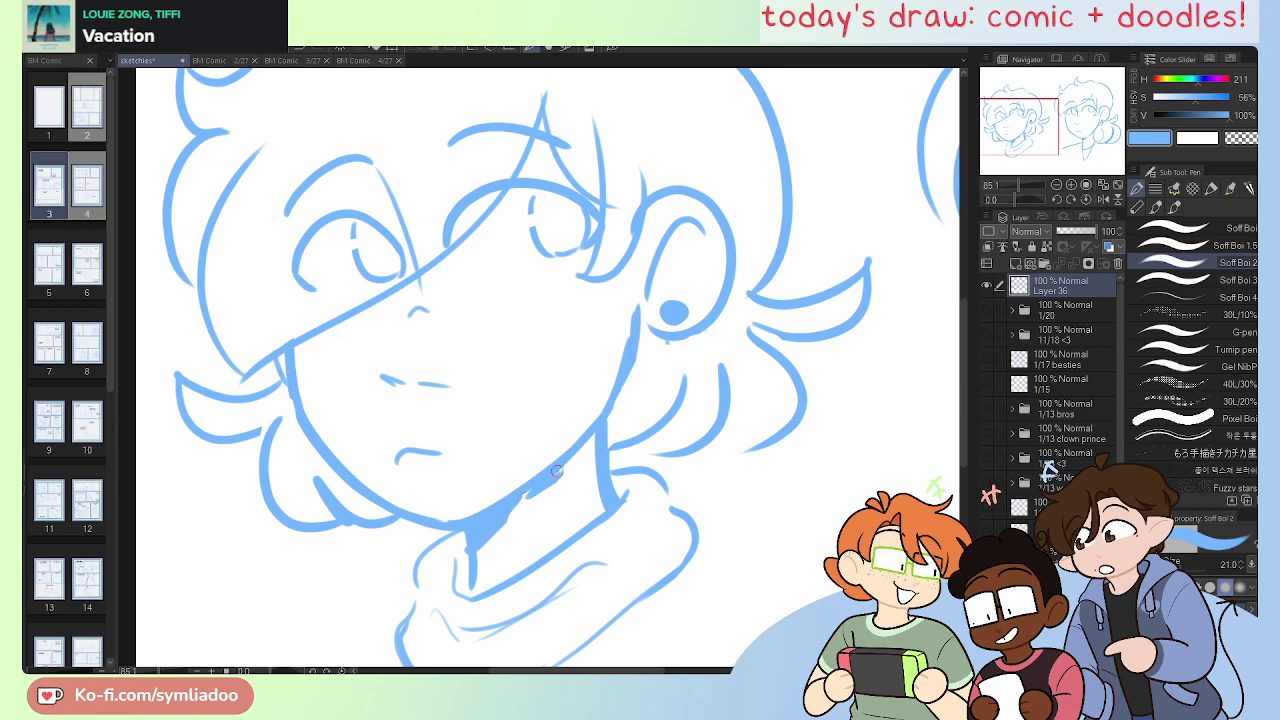
Step: Erase the stray strokes at the first head's collar and in the hair strand in front of its ear
key("e")
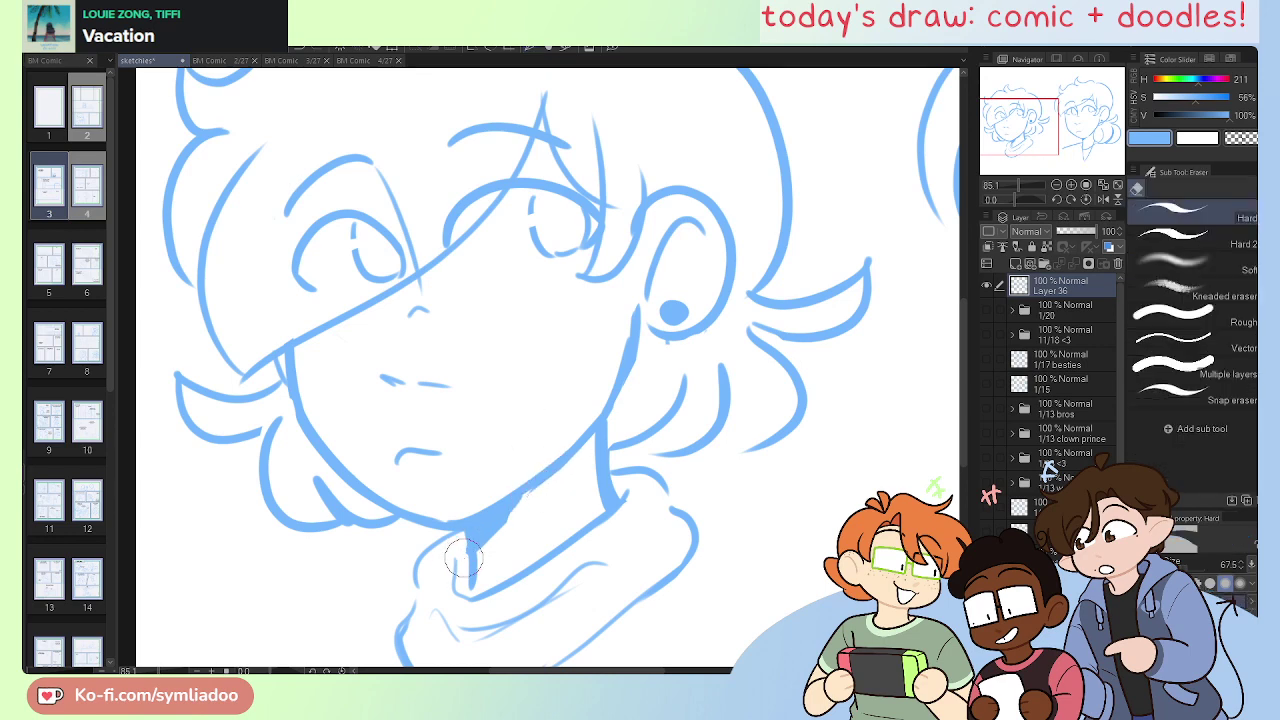
left_click_drag(463, 553, 450, 595)
left_click_drag(739, 480, 707, 538)
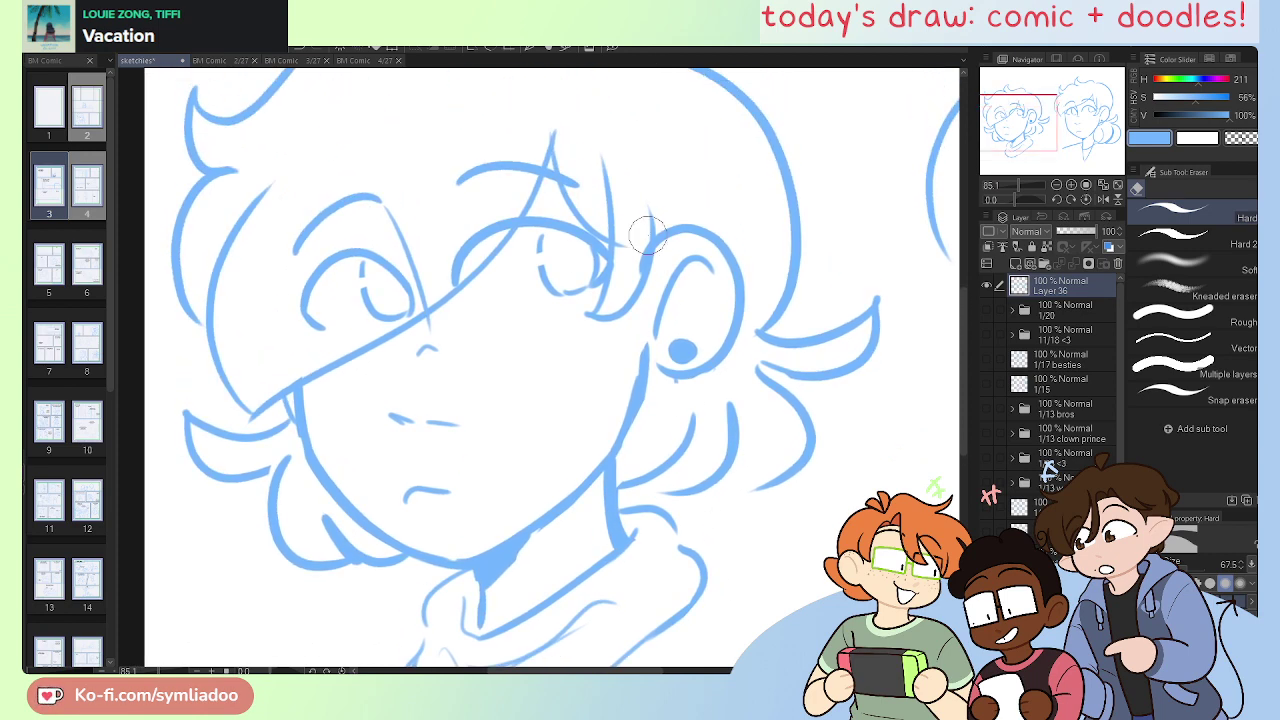
mouse_move(642, 242)
left_mouse_down()
mouse_move(626, 288)
mouse_move(609, 229)
mouse_move(618, 236)
left_mouse_up()
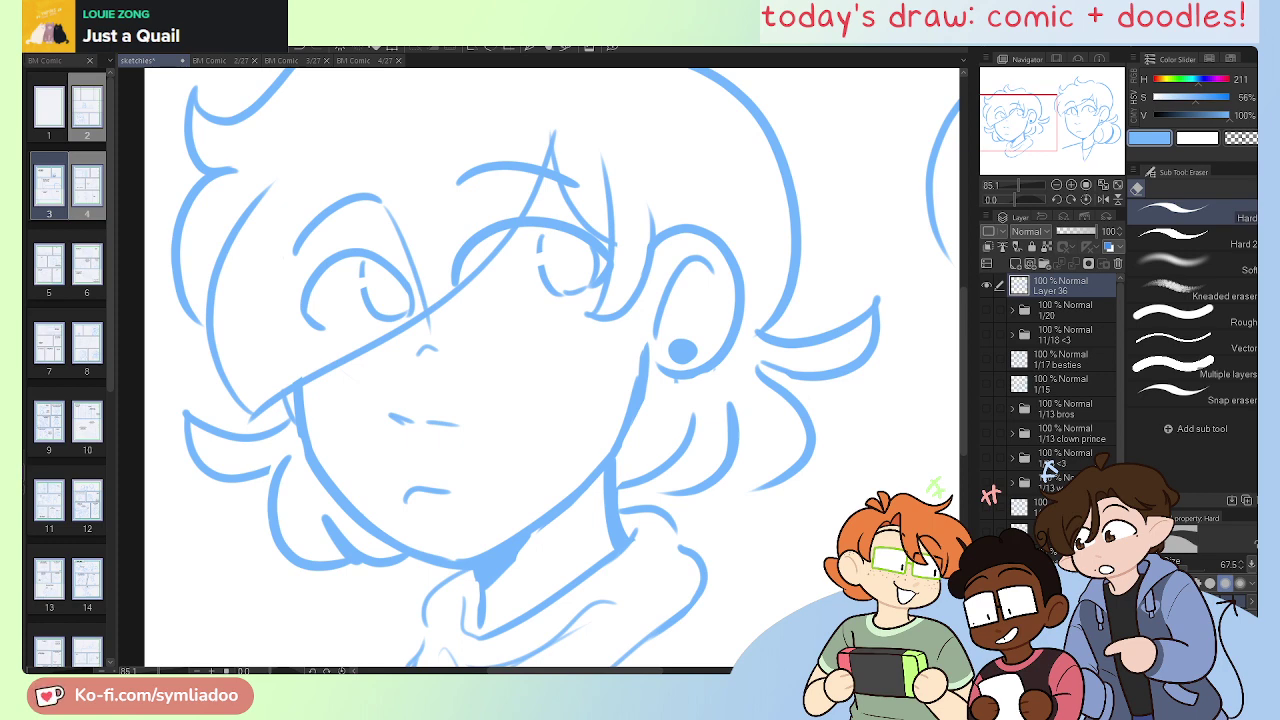
left_click(1117, 186)
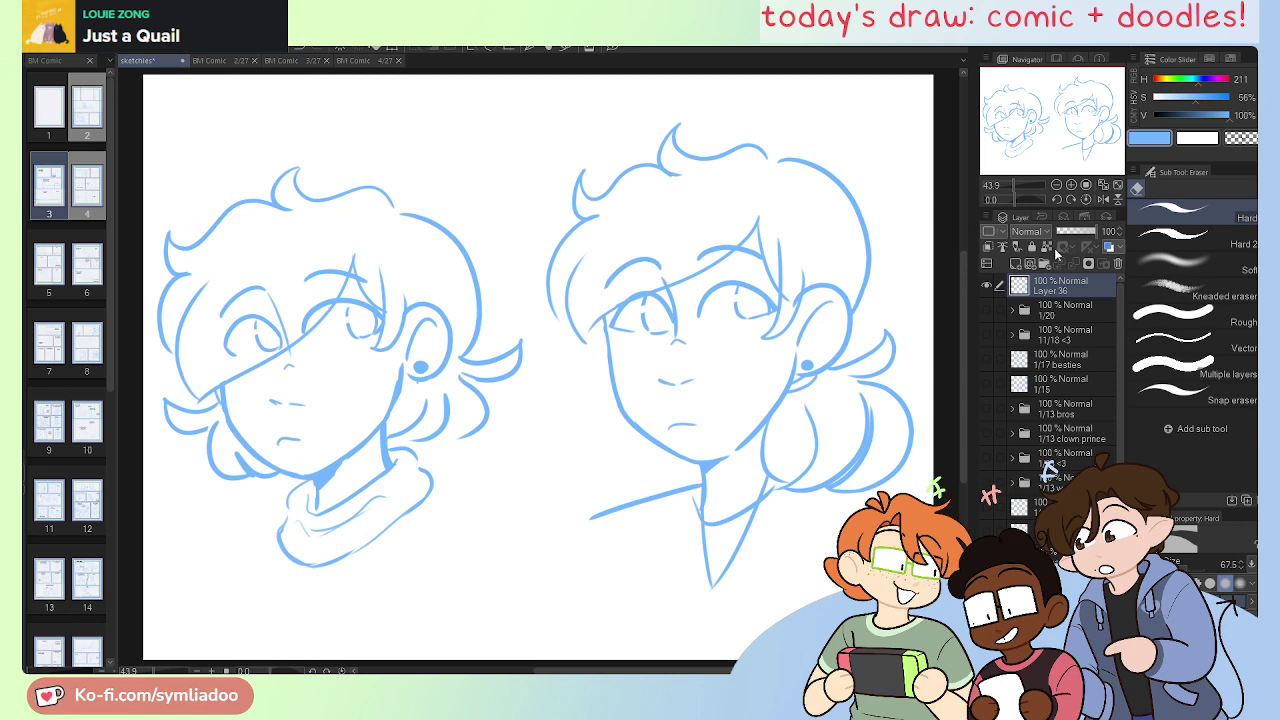
Step: Handwrite the number 17 above the first head and 23 above the second head
key("p")
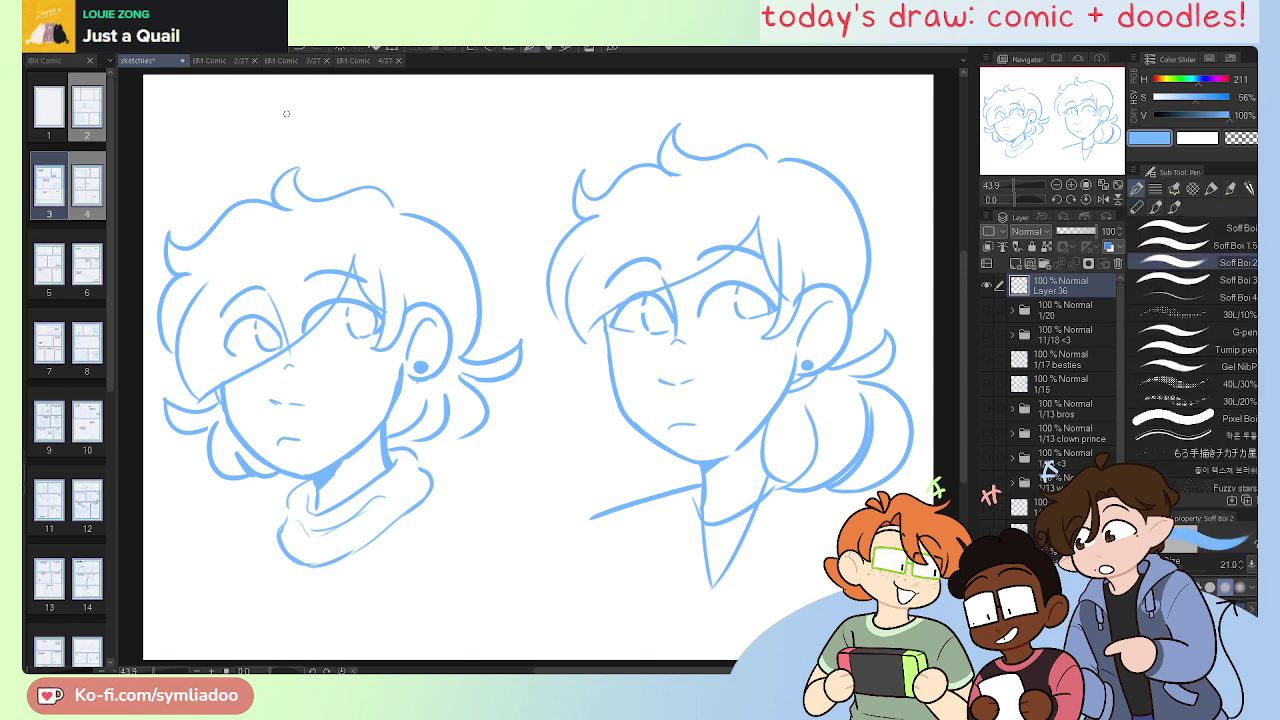
mouse_move(290, 112)
left_mouse_down()
mouse_move(291, 140)
mouse_move(310, 138)
left_mouse_up()
key("ctrl+z")
mouse_move(291, 111)
left_mouse_down()
mouse_move(306, 140)
mouse_move(302, 111)
mouse_move(311, 136)
mouse_move(319, 112)
mouse_move(310, 139)
mouse_move(302, 111)
mouse_move(309, 135)
mouse_move(326, 124)
left_mouse_up()
key("ctrl+z")
key("ctrl+z")
key("ctrl+z")
key("ctrl+z")
mouse_move(710, 100)
left_mouse_down()
mouse_move(738, 122)
mouse_move(728, 136)
mouse_move(736, 125)
left_mouse_up()
key("ctrl+z")
key("ctrl+z")
key("ctrl+z")
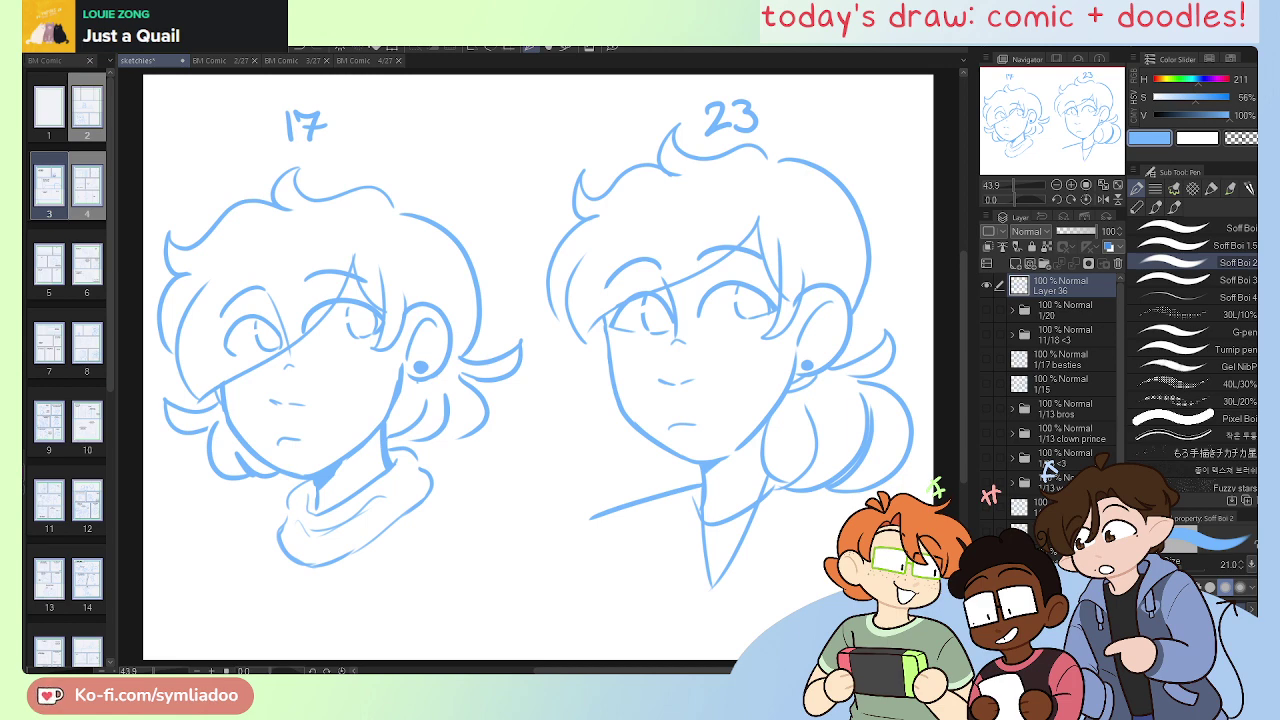
Step: Mirror the canvas view and erase the first head's hair curls beside the far cheek and under the jaw
key("h")
key("ctrl+plus")
key("ctrl+plus")
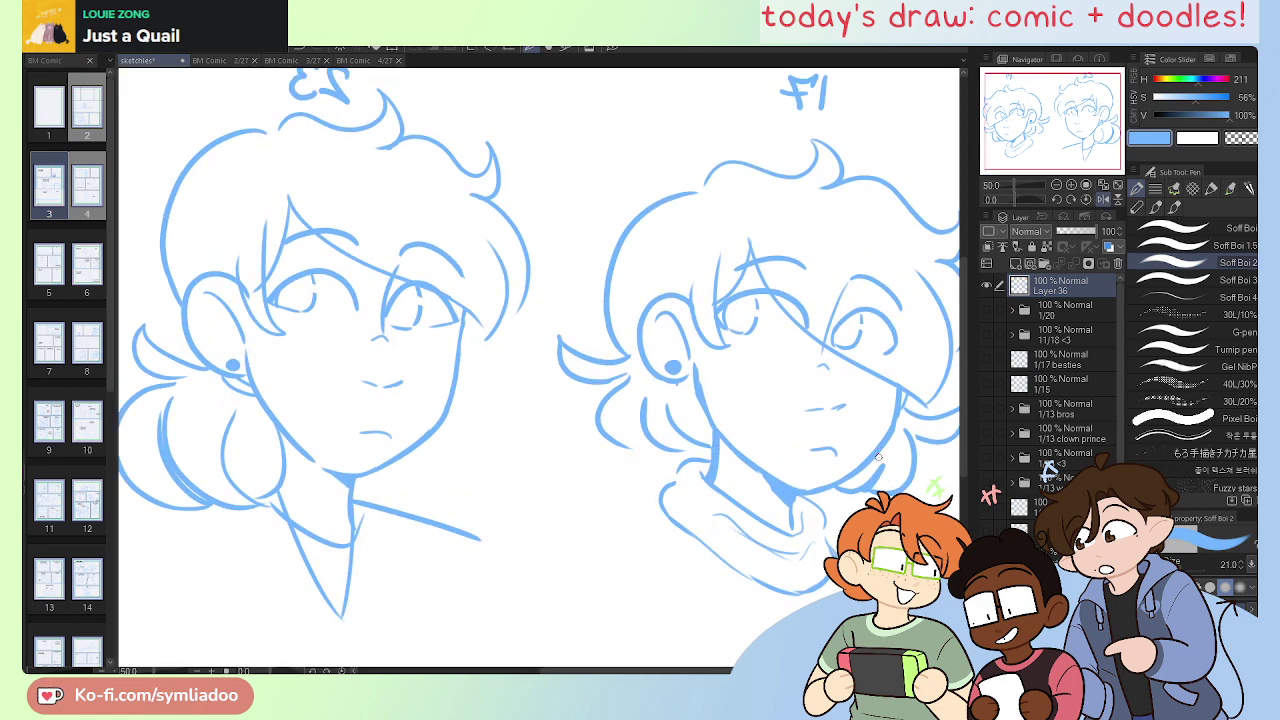
left_click_drag(861, 502, 374, 464)
key("e")
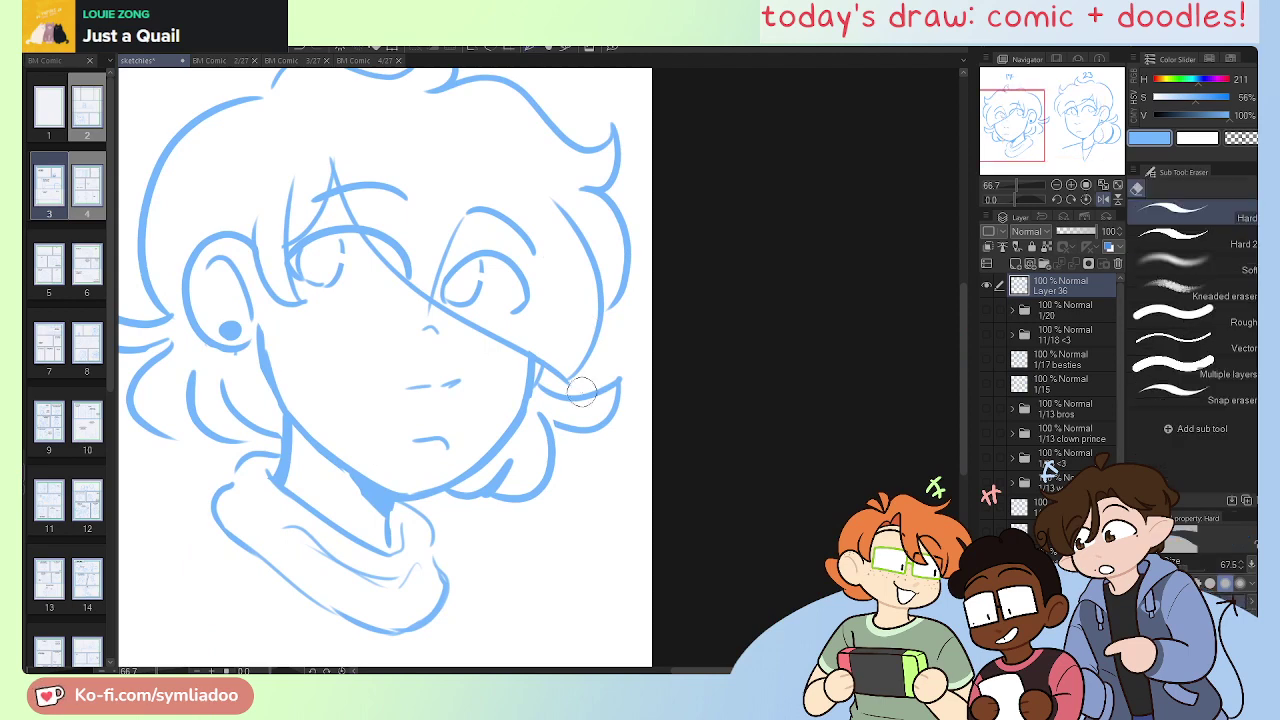
mouse_move(576, 390)
left_mouse_down()
mouse_move(541, 388)
mouse_move(608, 399)
mouse_move(618, 388)
mouse_move(566, 407)
mouse_move(590, 448)
left_mouse_up()
scroll(579, 524, "left", 3)
mouse_move(657, 500)
left_mouse_down()
mouse_move(646, 486)
mouse_move(570, 530)
left_mouse_up()
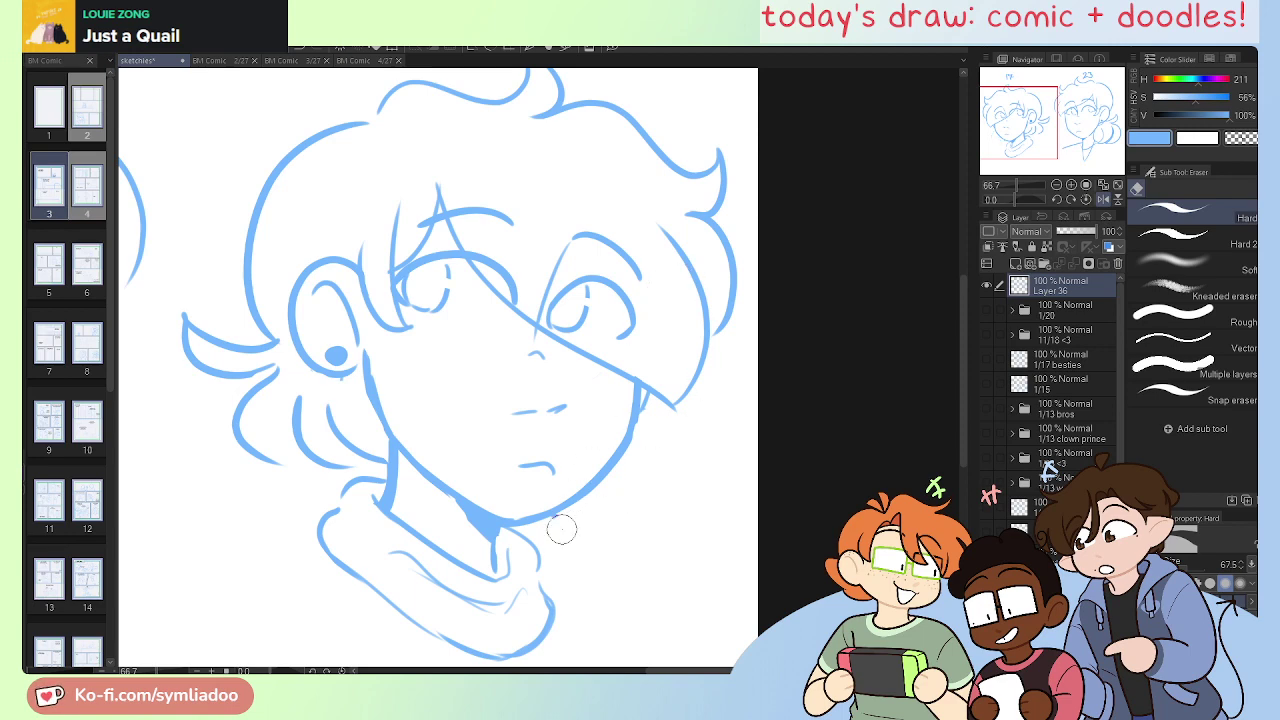
Step: Redraw the first head's far-side hair as an upturned flick with rounded curls following the jaw, and touch up the flick behind the ear
key("p")
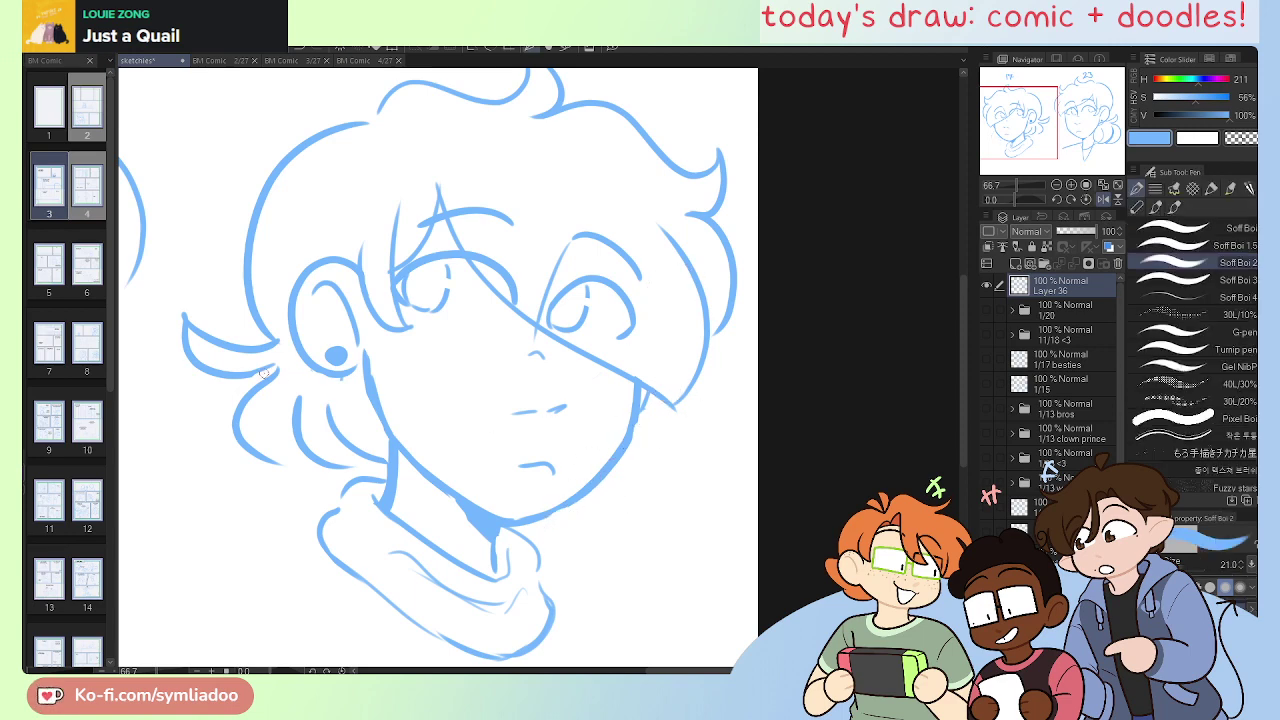
left_click_drag(244, 375, 283, 365)
left_click_drag(698, 367, 727, 354)
key("ctrl+z")
mouse_move(664, 380)
left_mouse_down()
mouse_move(730, 362)
mouse_move(627, 487)
mouse_move(560, 522)
left_mouse_up()
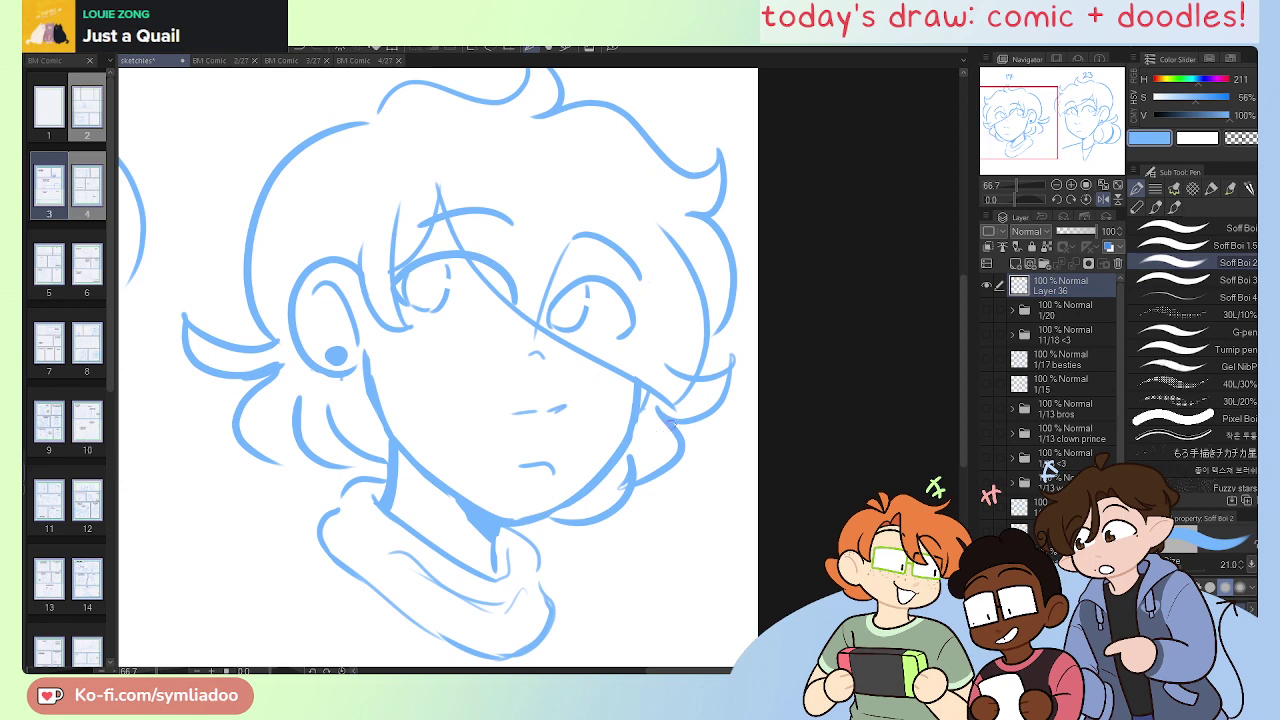
key("e")
left_click_drag(630, 458, 600, 505)
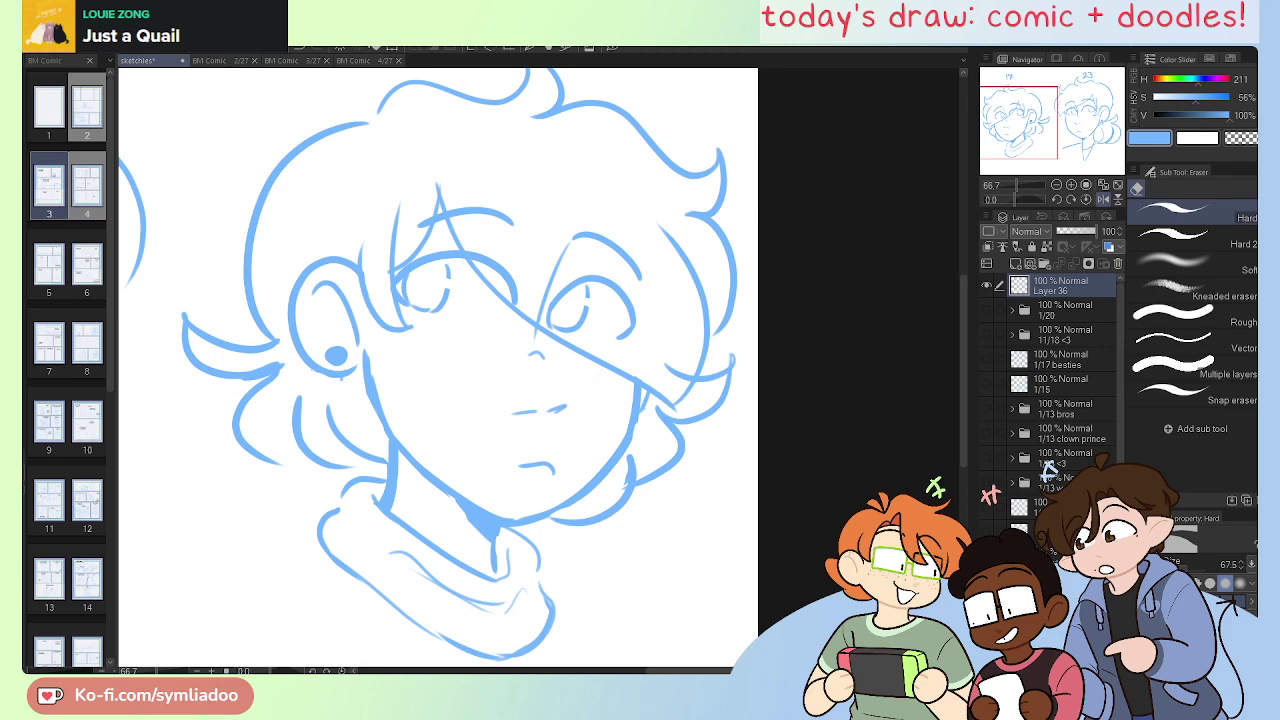
key("ctrl+z")
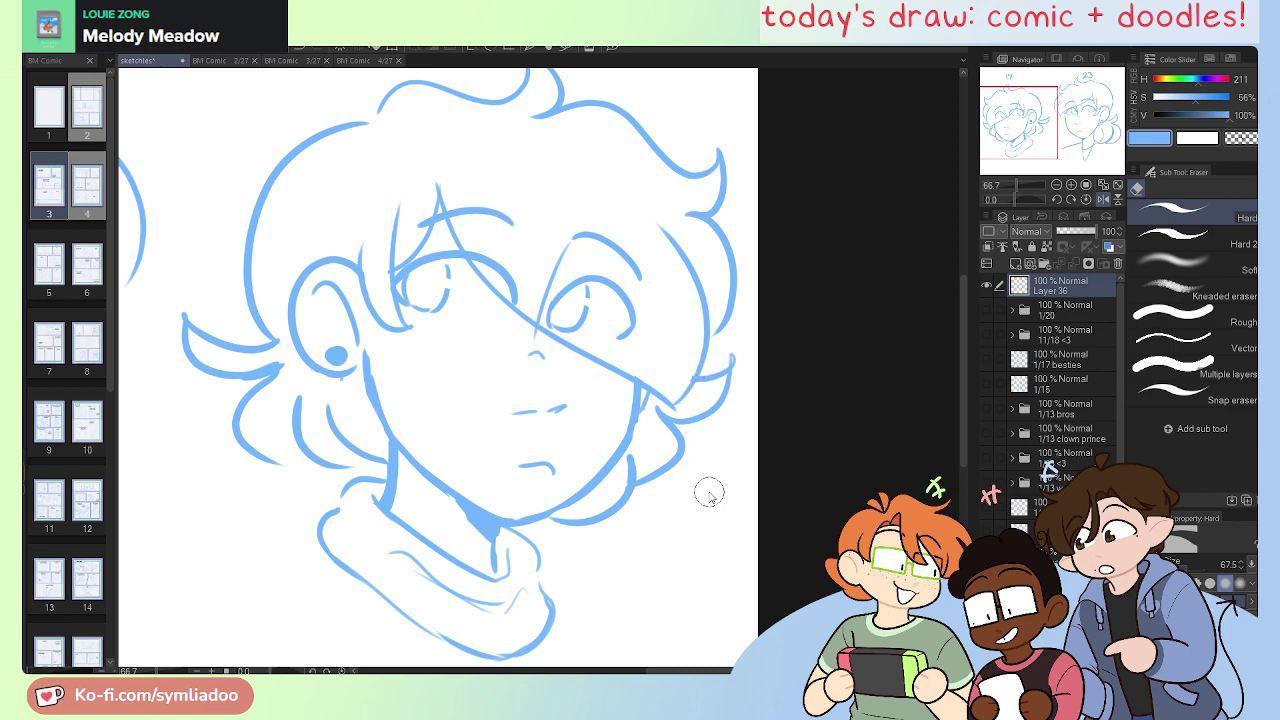
Step: Unmirror the canvas view, then hide the layer with the two heads and add a new layer above it
key("h")
left_click_drag(771, 500, 592, 479)
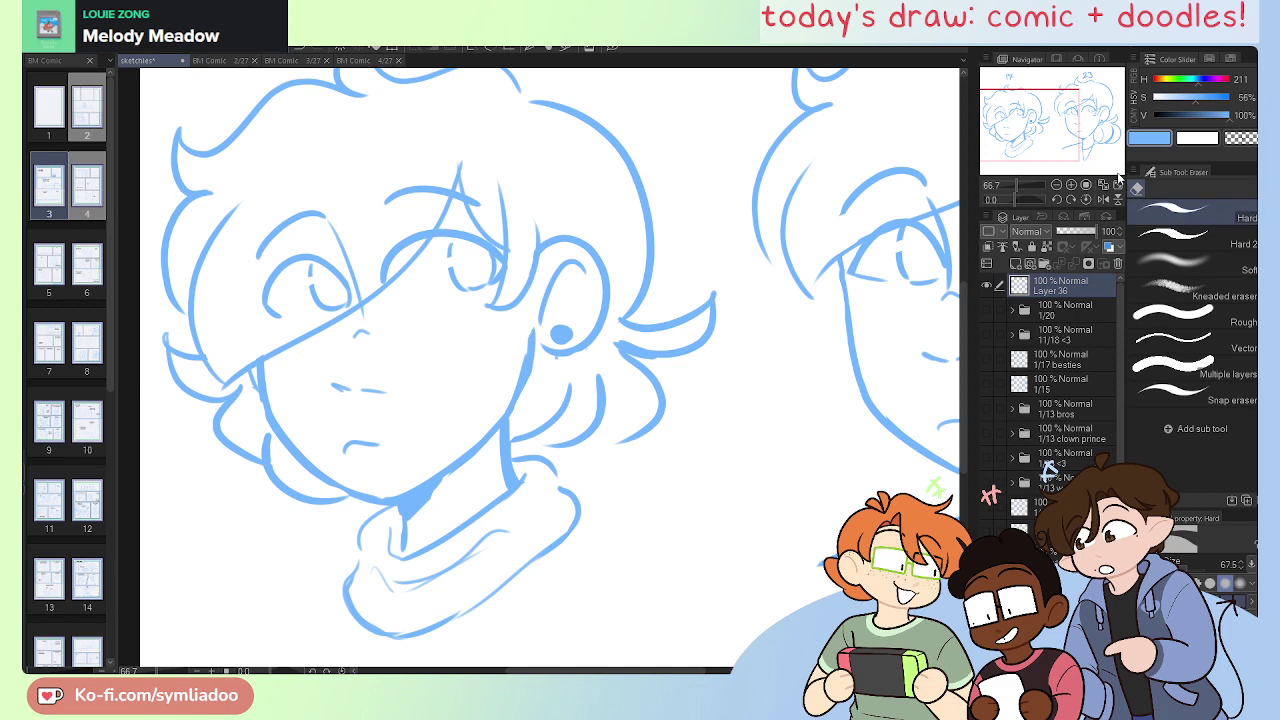
left_click(1118, 184)
key("p")
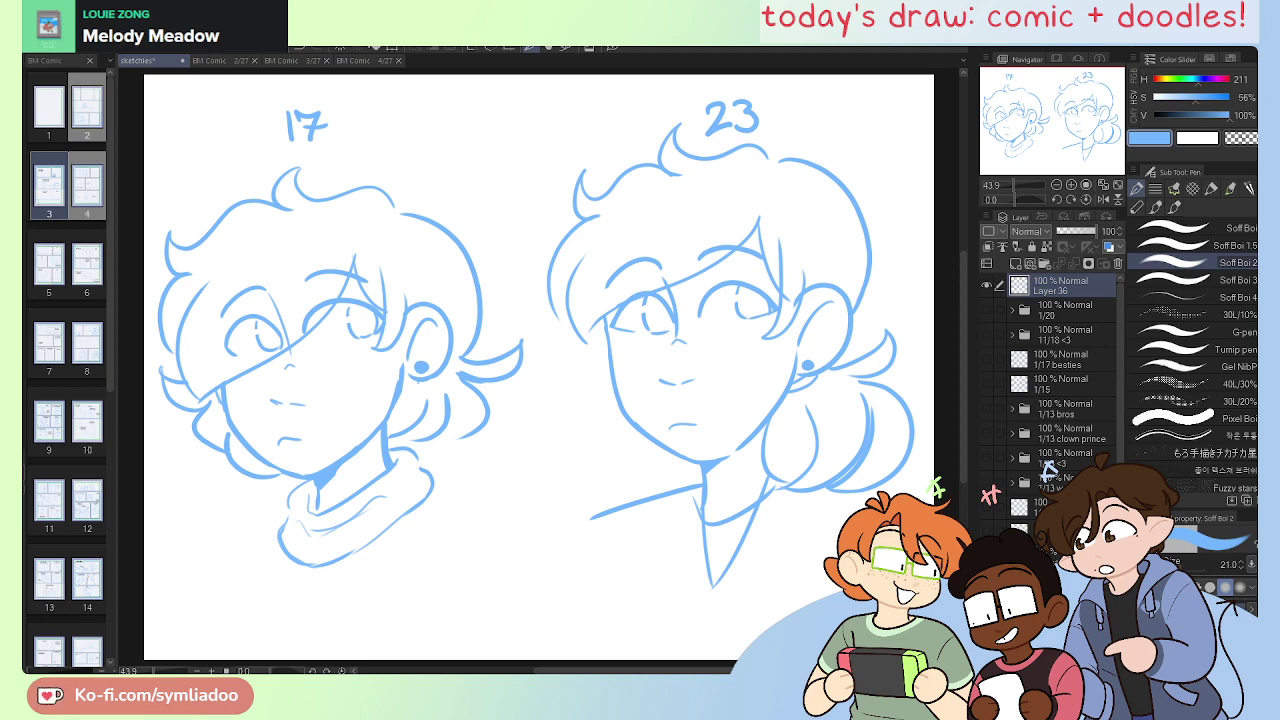
left_click(1116, 186)
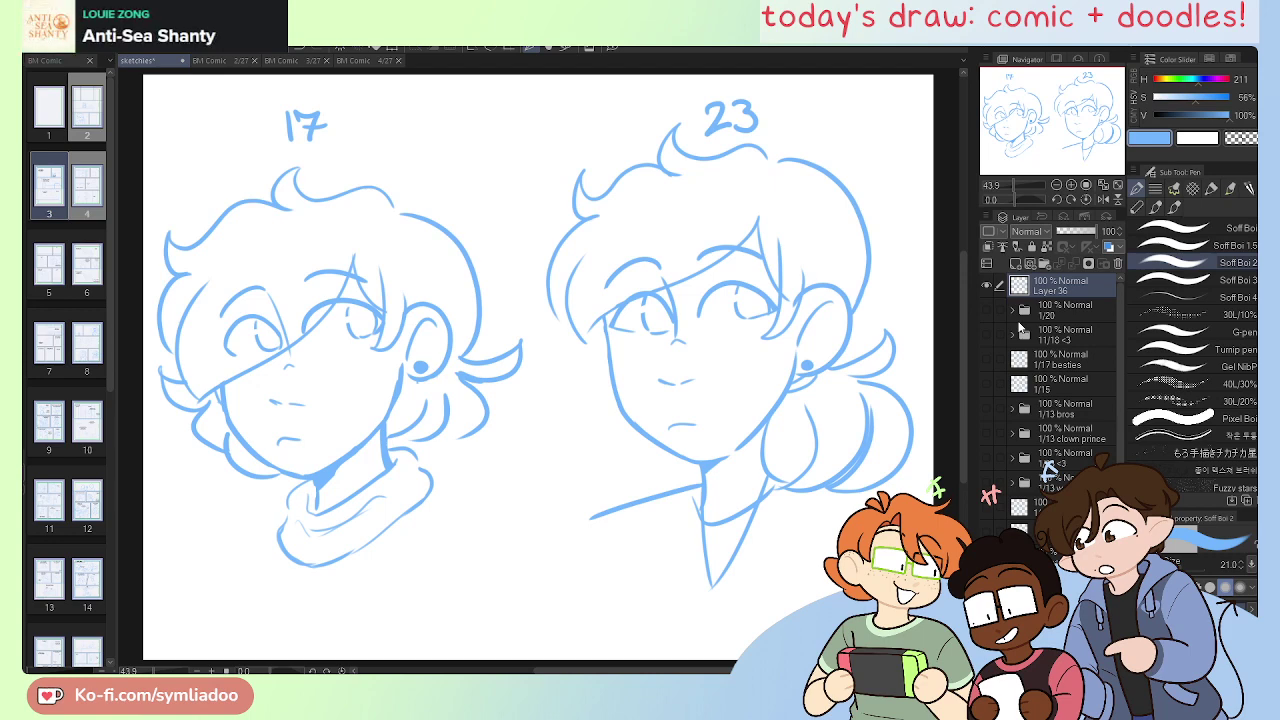
left_click(987, 285)
left_click(1007, 263)
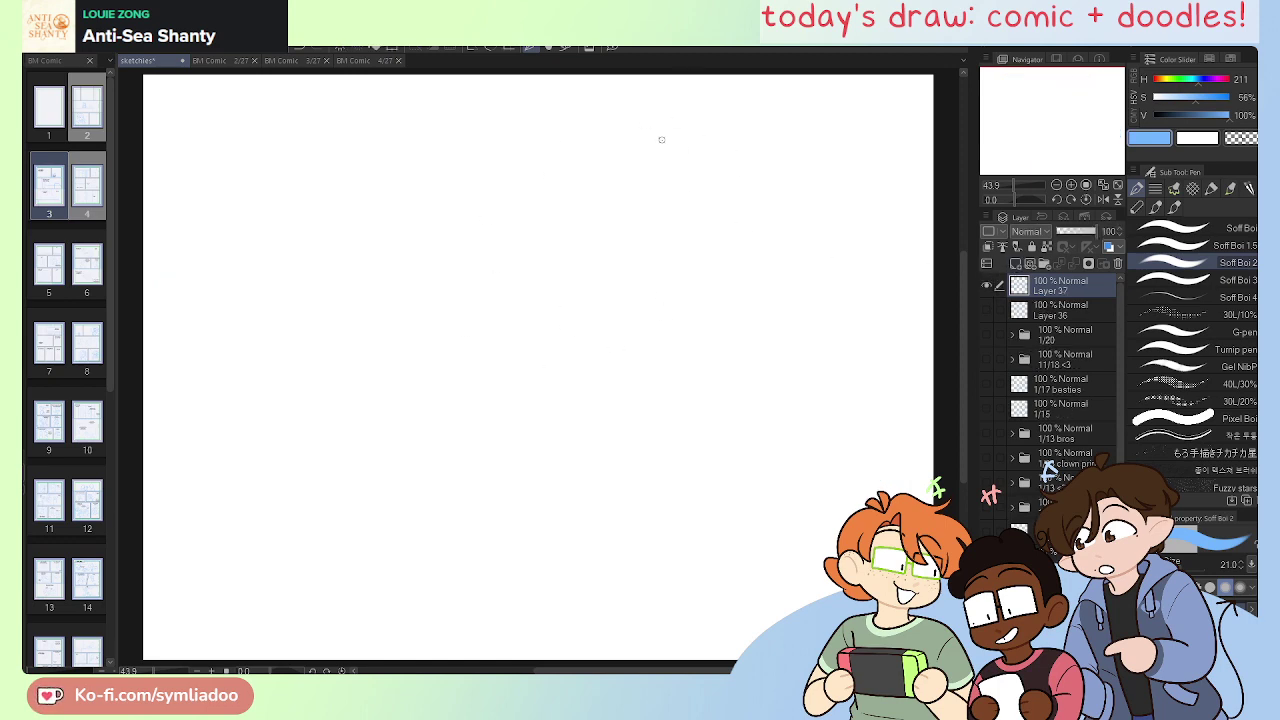
Step: Sketch a new head on the blank layer as a rough circle with a jaw tapering to a narrow chin
mouse_move(566, 337)
left_mouse_down()
mouse_move(646, 191)
mouse_move(714, 283)
mouse_move(712, 307)
left_mouse_up()
key("ctrl+plus")
key("ctrl+plus")
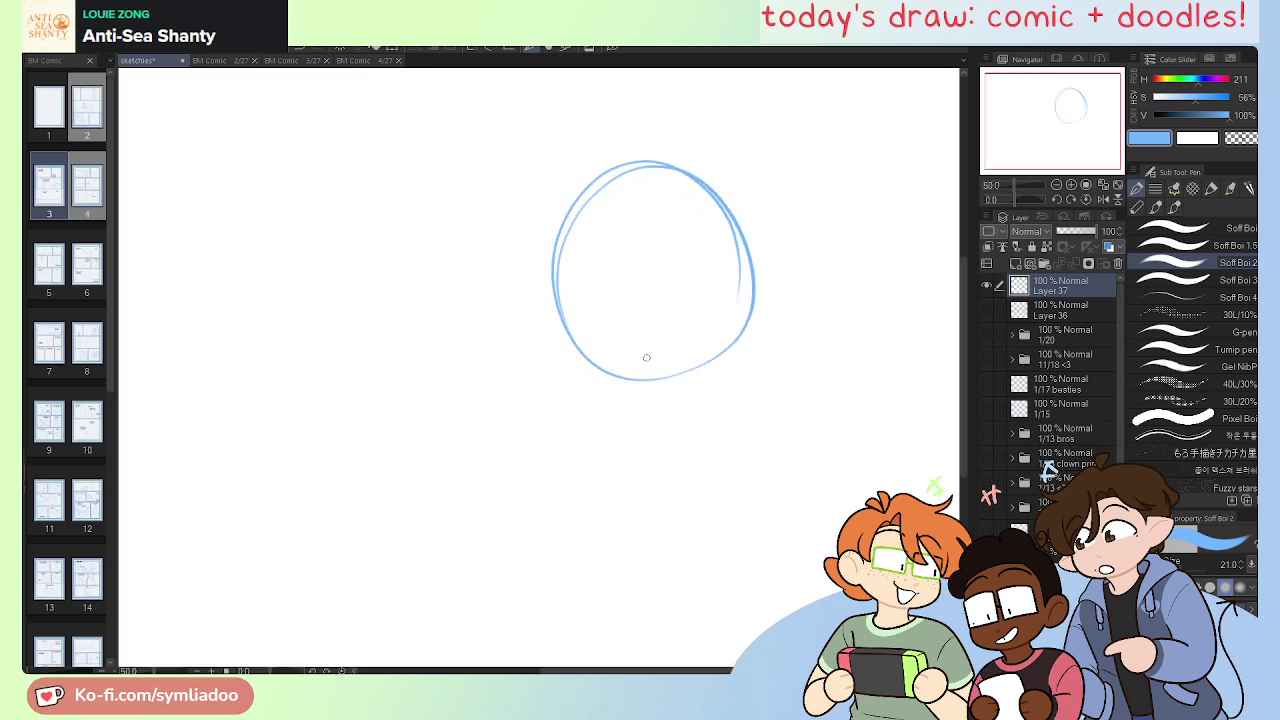
left_click_drag(774, 470, 650, 534)
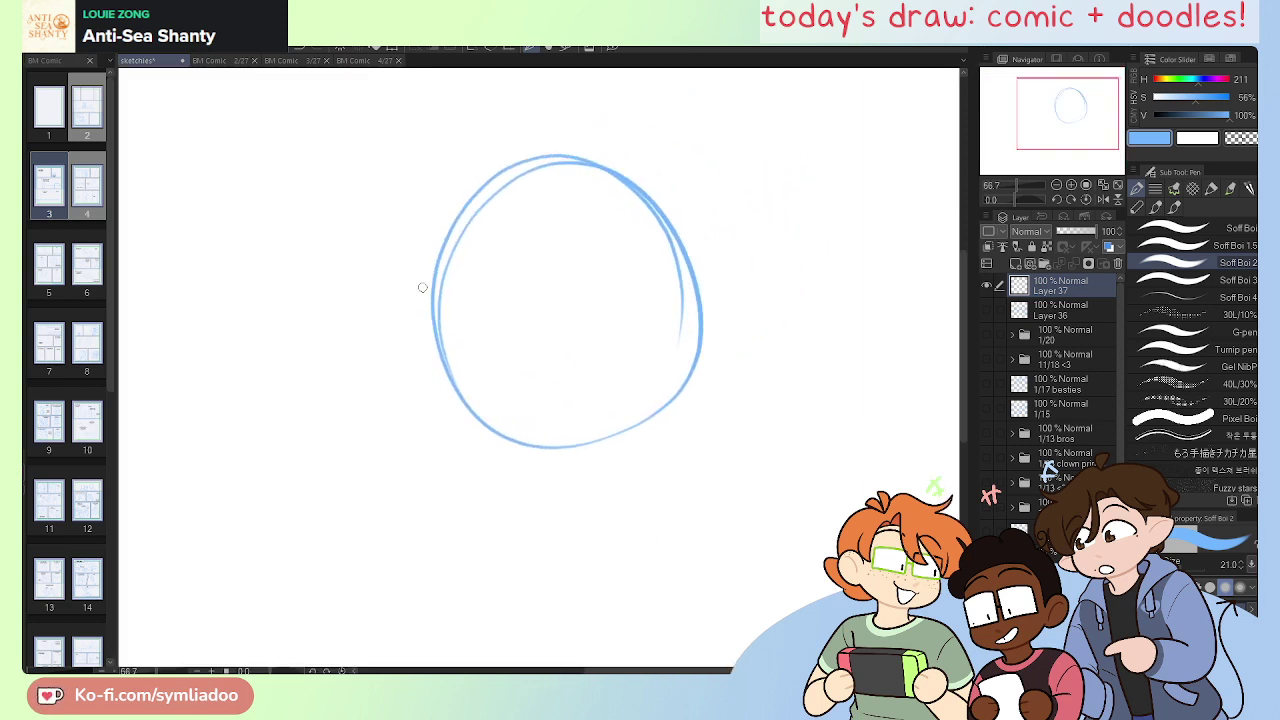
mouse_move(473, 192)
left_mouse_down()
mouse_move(436, 334)
mouse_move(438, 394)
mouse_move(499, 500)
mouse_move(548, 525)
left_mouse_up()
key("ctrl+z")
mouse_move(436, 340)
left_mouse_down()
mouse_move(461, 491)
mouse_move(542, 550)
left_mouse_up()
key("ctrl+z")
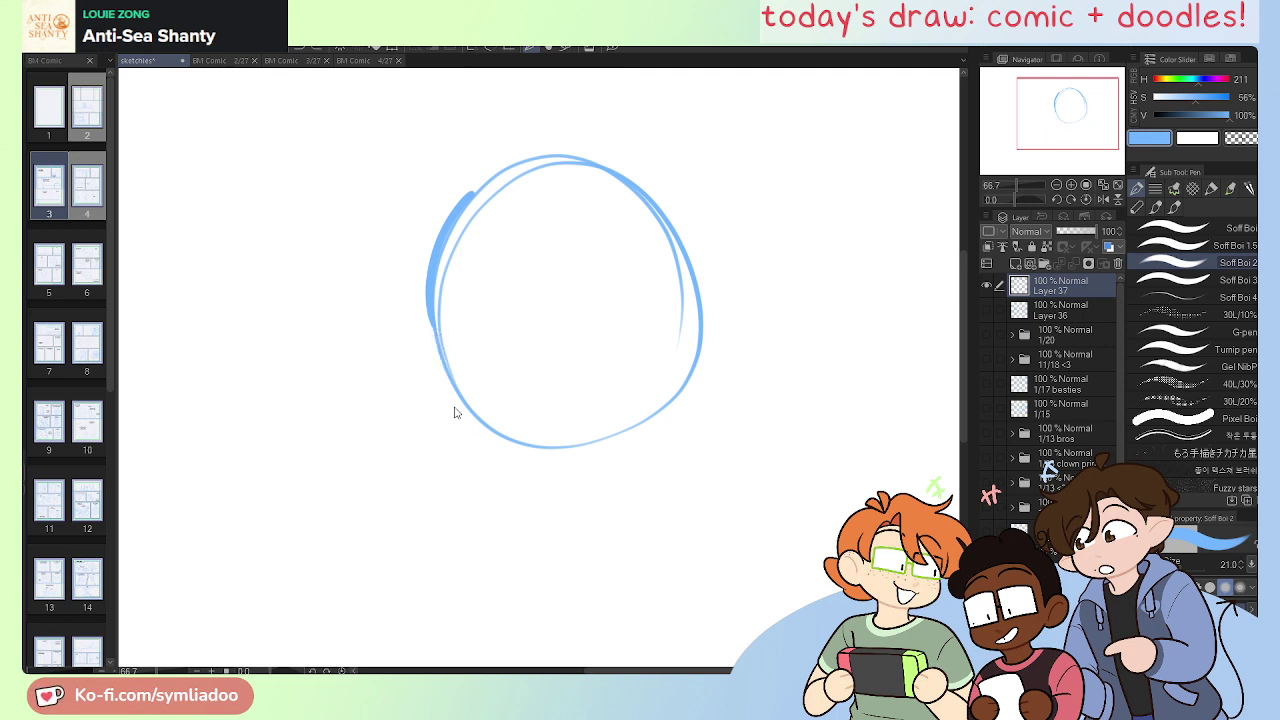
mouse_move(437, 338)
left_mouse_down()
mouse_move(453, 444)
mouse_move(545, 537)
mouse_move(629, 500)
mouse_move(674, 443)
left_mouse_up()
key("ctrl+z")
mouse_move(499, 501)
left_mouse_down()
mouse_move(566, 539)
mouse_move(671, 438)
mouse_move(682, 388)
left_mouse_up()
Step: Erase the circle's lower arc inside the face and draw a curved vertical centre guideline from the forehead past the chin
key("e")
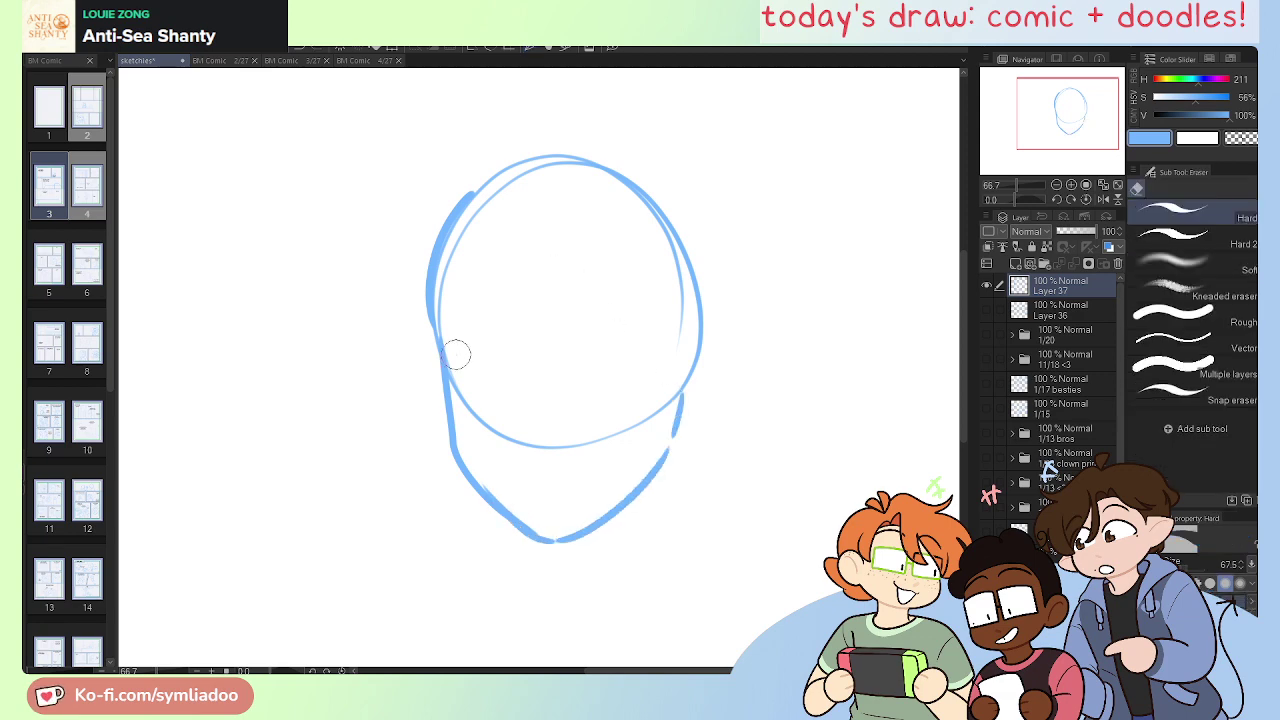
mouse_move(451, 351)
left_mouse_down()
mouse_move(463, 409)
mouse_move(626, 400)
left_mouse_up()
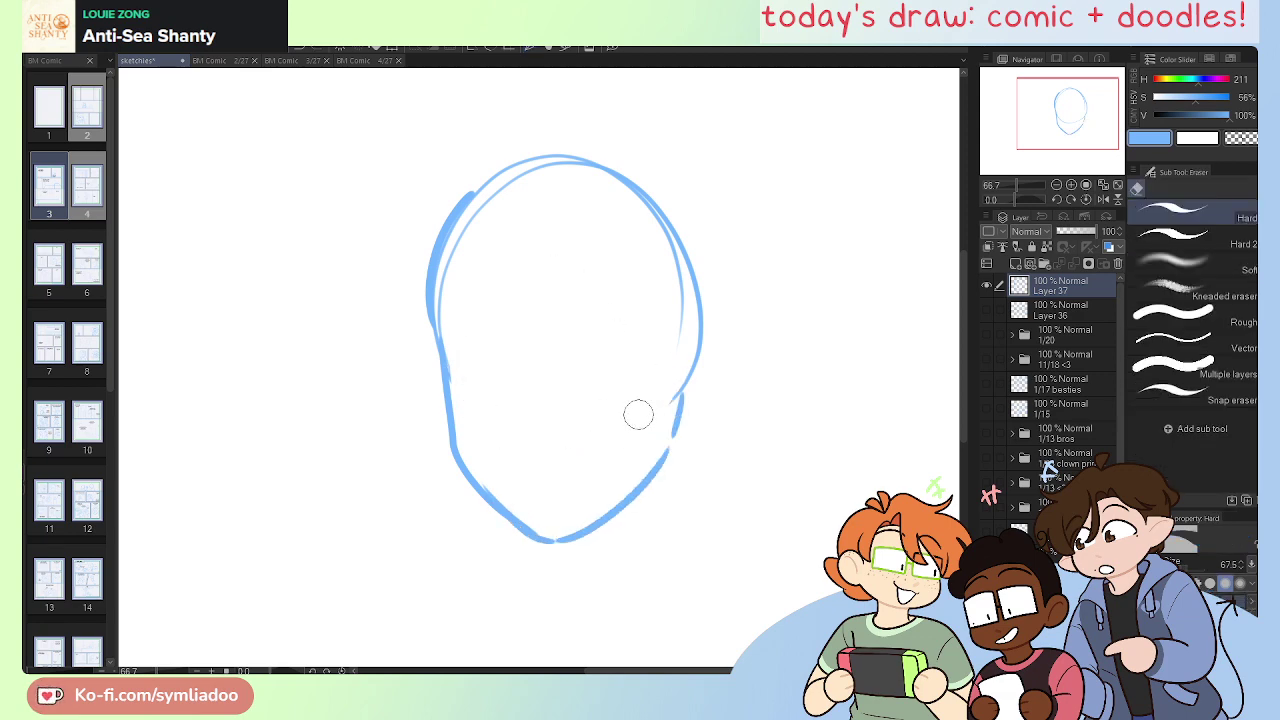
key("p")
left_click_drag(568, 143, 582, 582)
key("ctrl+z")
mouse_move(577, 153)
left_mouse_down()
mouse_move(542, 313)
mouse_move(566, 580)
left_mouse_up()
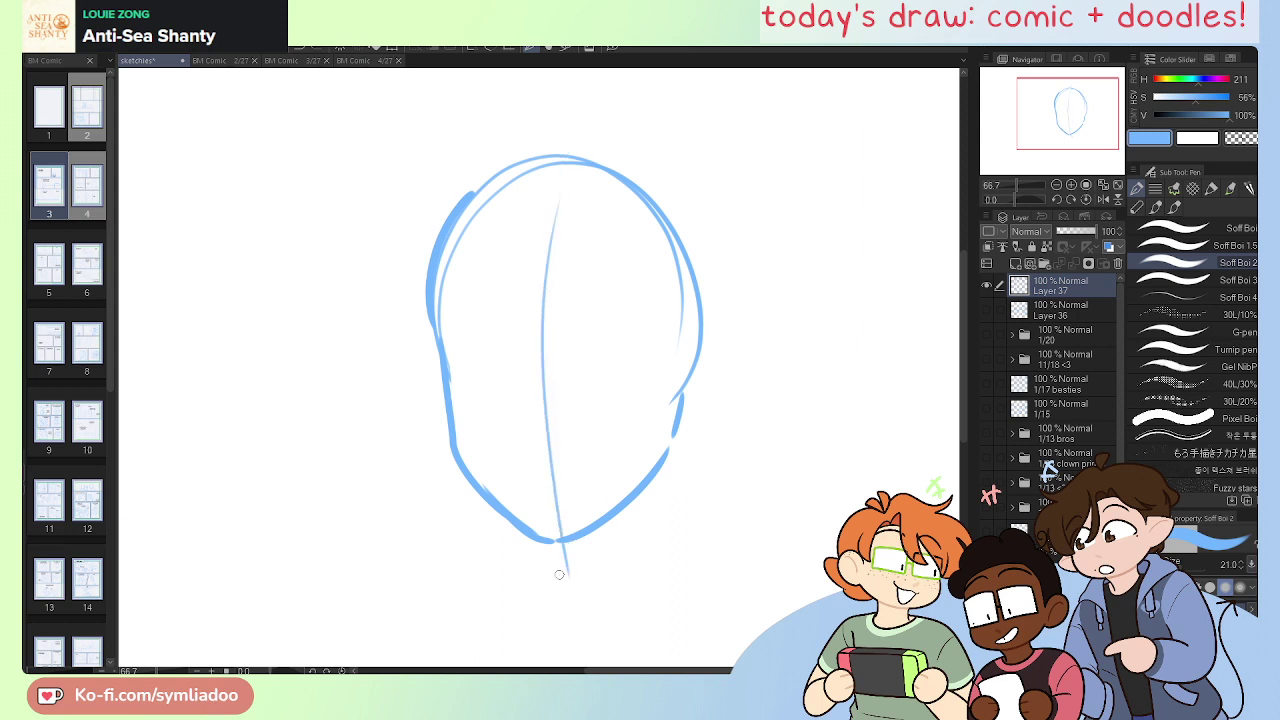
Step: Draw an arched upper eyelid and a straight lower lid line for each eye, on both sides of the centre guideline
key("ctrl+plus")
mouse_move(529, 328)
left_mouse_down()
mouse_move(487, 273)
mouse_move(400, 350)
left_mouse_up()
left_click_drag(576, 316, 749, 332)
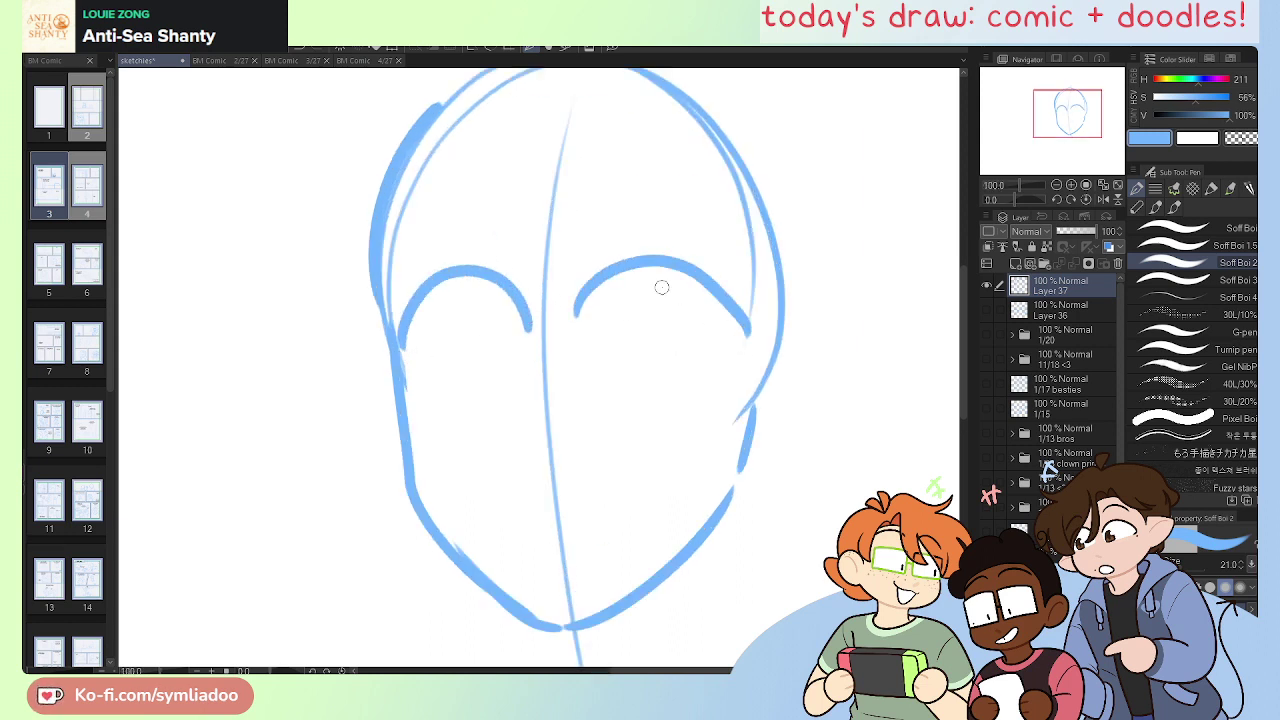
key("ctrl+z")
left_click_drag(578, 318, 746, 340)
key("ctrl+z")
mouse_move(580, 322)
left_mouse_down()
mouse_move(615, 274)
mouse_move(741, 352)
left_mouse_up()
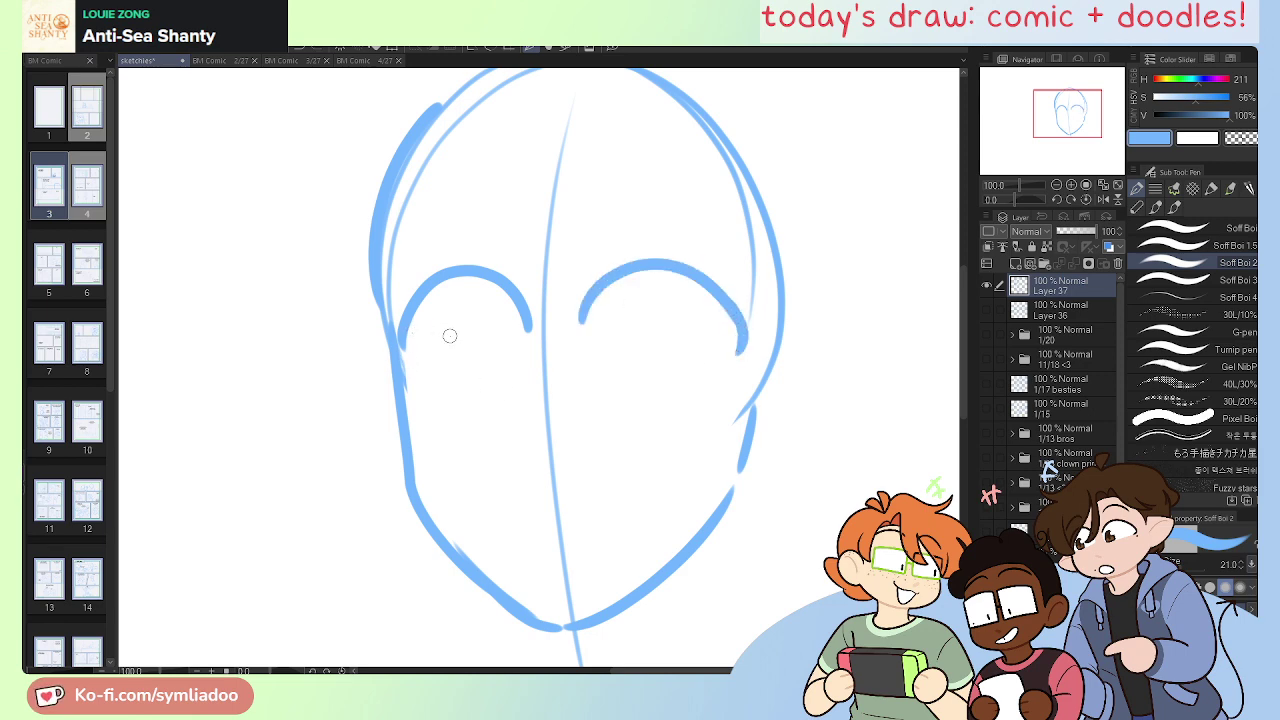
left_click_drag(413, 357, 714, 357)
key("ctrl+z")
left_click_drag(601, 355, 704, 350)
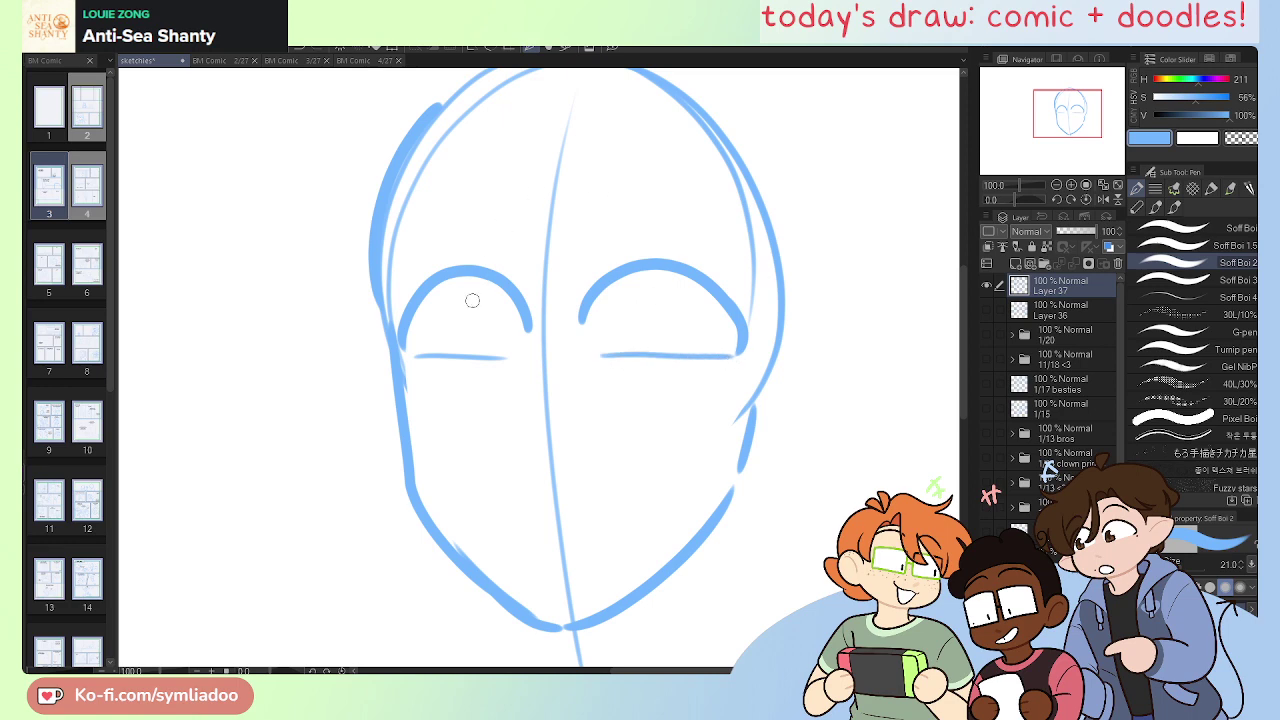
mouse_move(460, 285)
left_mouse_down()
mouse_move(475, 359)
mouse_move(490, 351)
mouse_move(496, 288)
left_mouse_up()
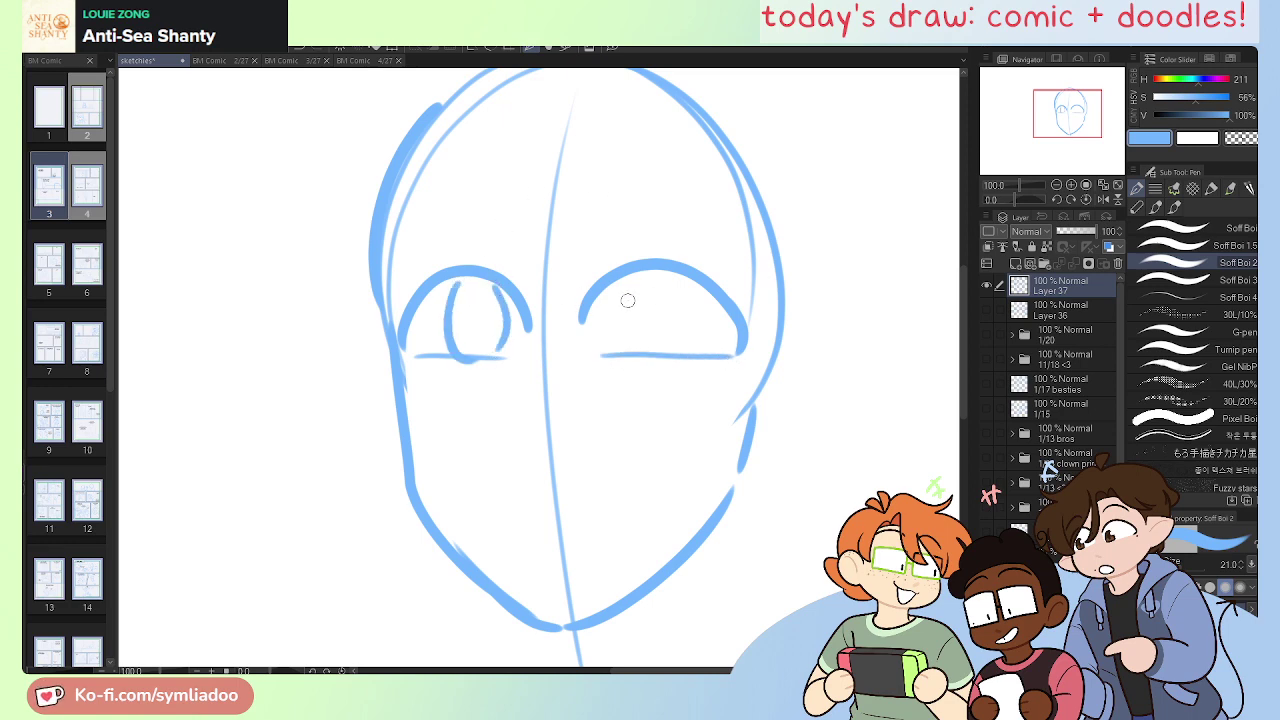
mouse_move(636, 272)
left_mouse_down()
mouse_move(667, 345)
mouse_move(678, 268)
left_mouse_up()
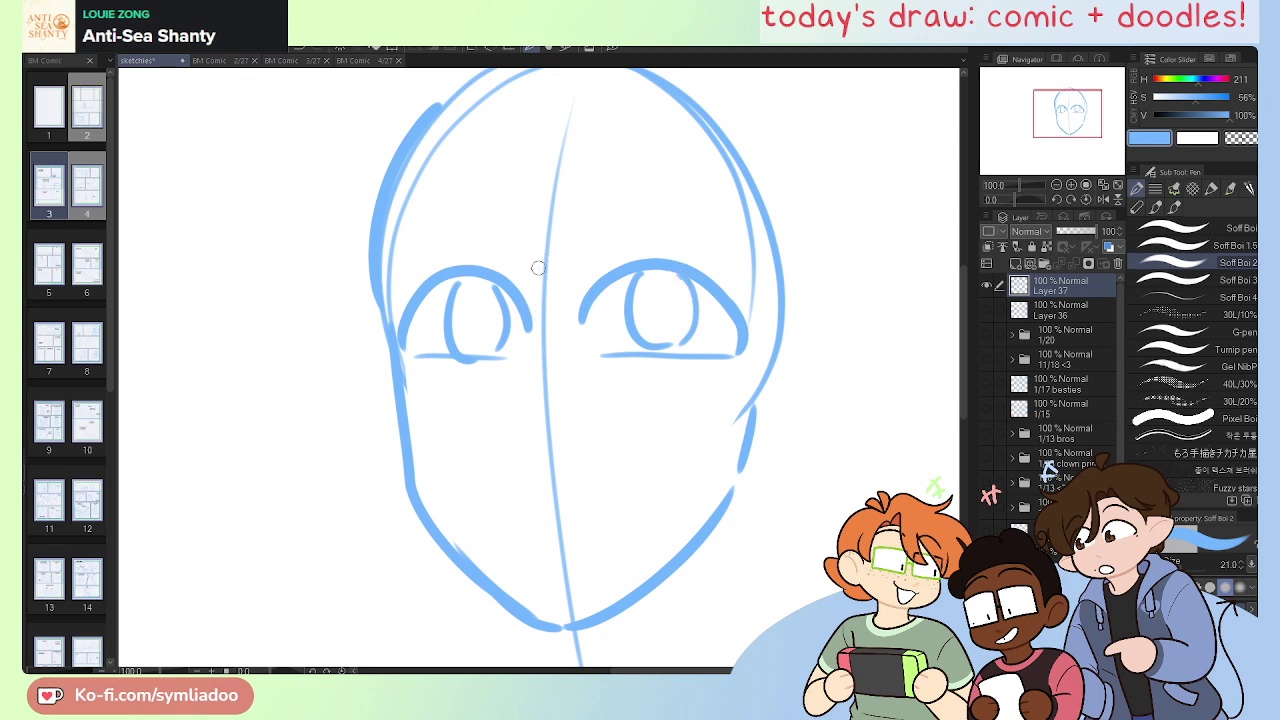
key("ctrl+z")
key("ctrl+z")
key("ctrl+z")
key("ctrl+z")
Step: Draw a wide, round iris in each eye, spanning from the upper eyelid to the lower lid line
mouse_move(452, 282)
left_mouse_down()
mouse_move(479, 349)
mouse_move(501, 286)
left_mouse_up()
mouse_move(638, 276)
left_mouse_down()
mouse_move(625, 323)
mouse_move(658, 354)
left_mouse_up()
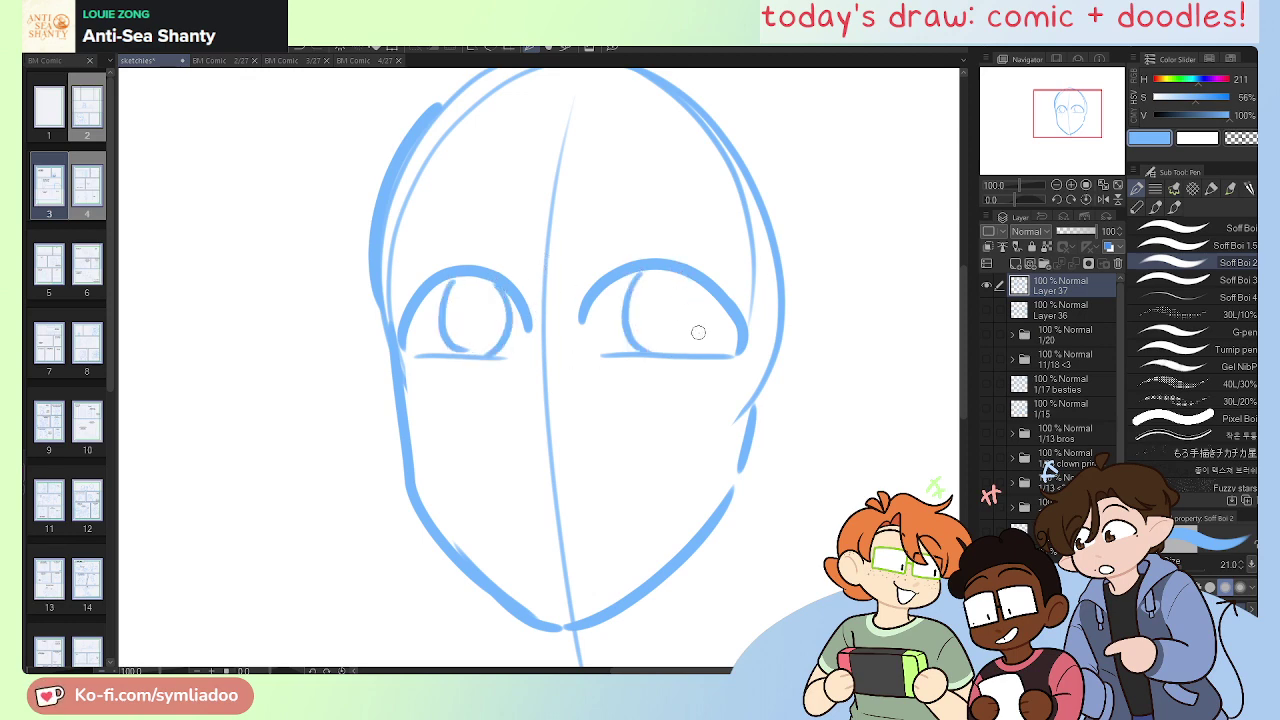
left_click_drag(688, 280, 683, 354)
key("ctrl+z")
left_click_drag(690, 281, 704, 344)
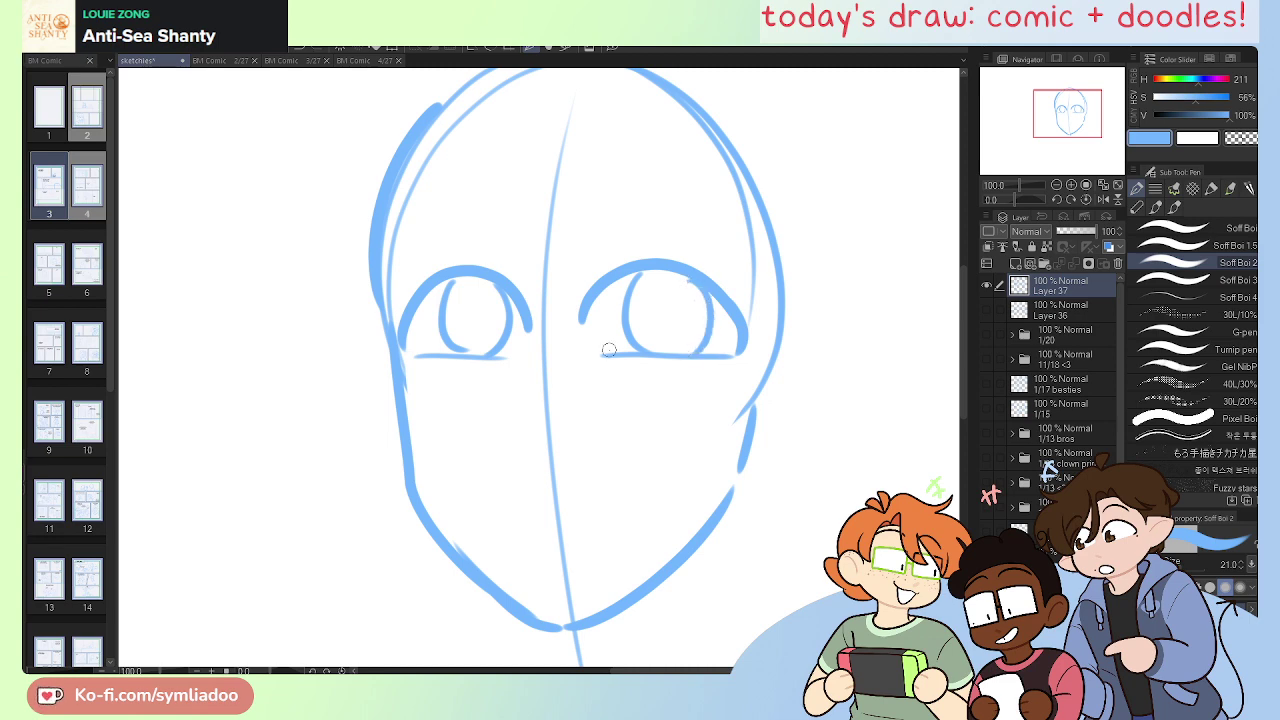
Step: Erase the doubled inner line at the head's upper left and draw two frowning eyebrows with hooked inner ends
left_click_drag(521, 241, 395, 235)
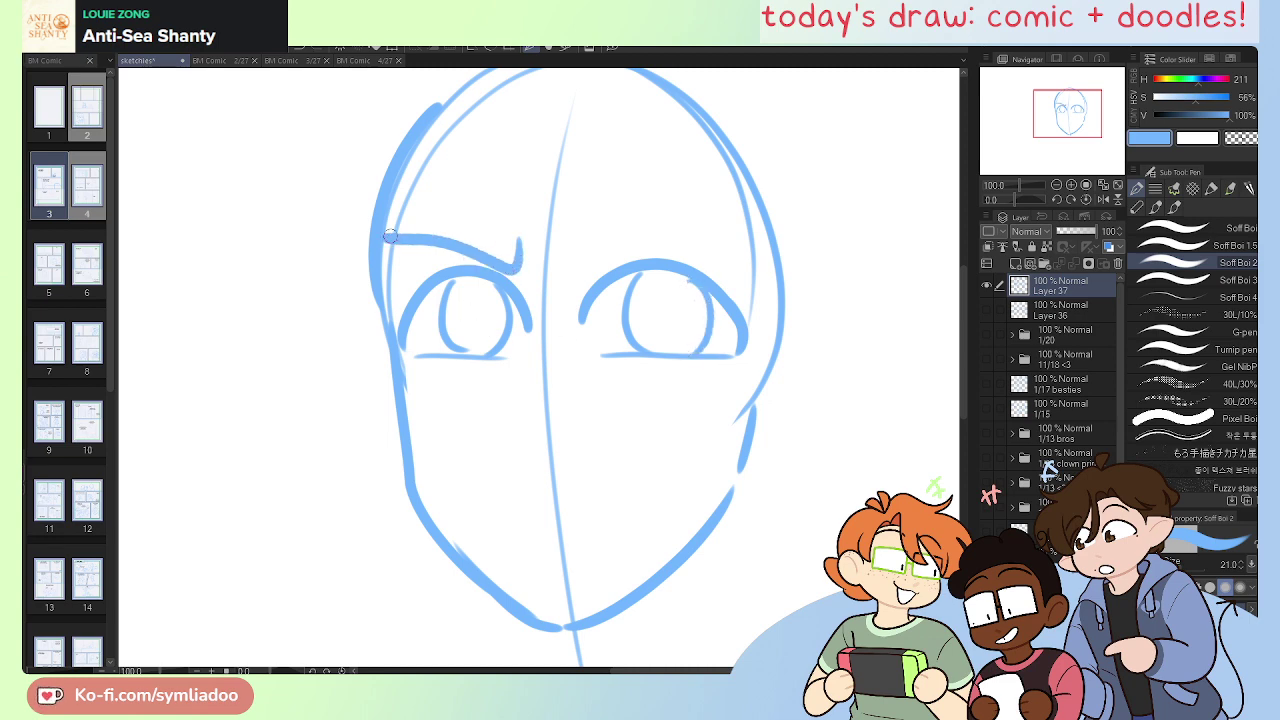
key("ctrl+z")
key("e")
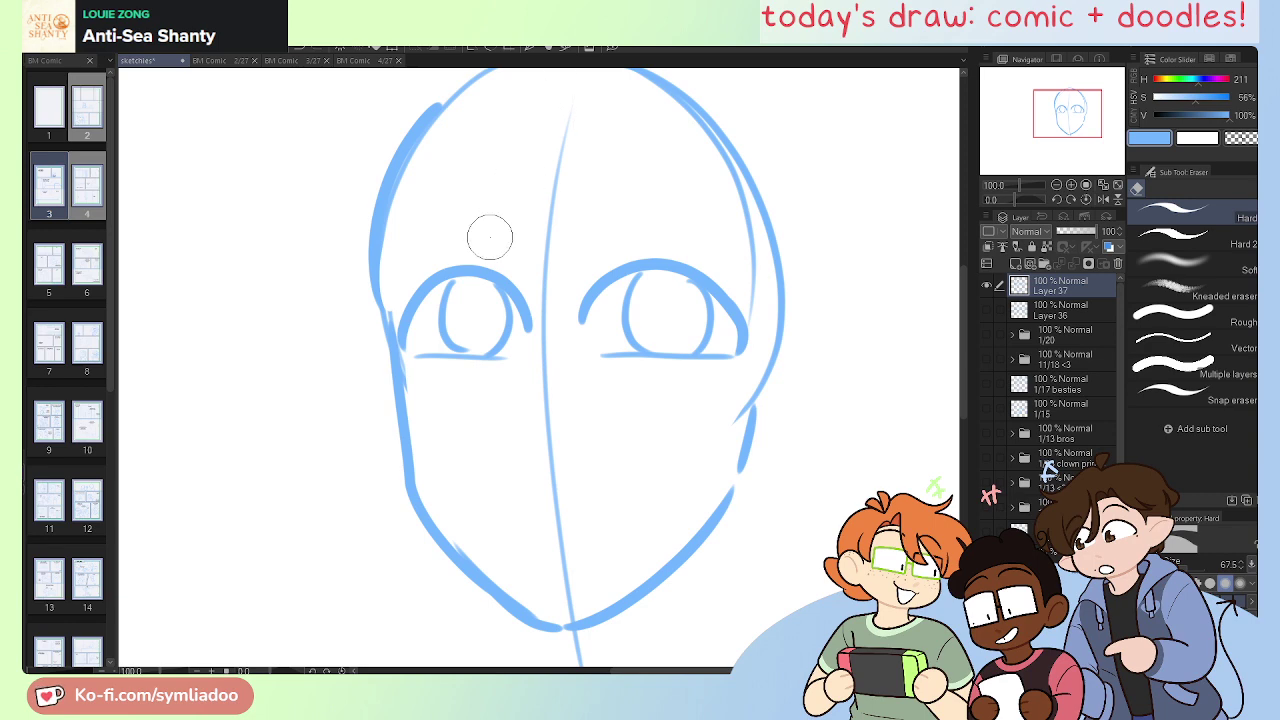
key("p")
mouse_move(513, 228)
left_mouse_down()
mouse_move(483, 264)
mouse_move(384, 240)
left_mouse_up()
key("ctrl+z")
left_click_drag(523, 238, 390, 240)
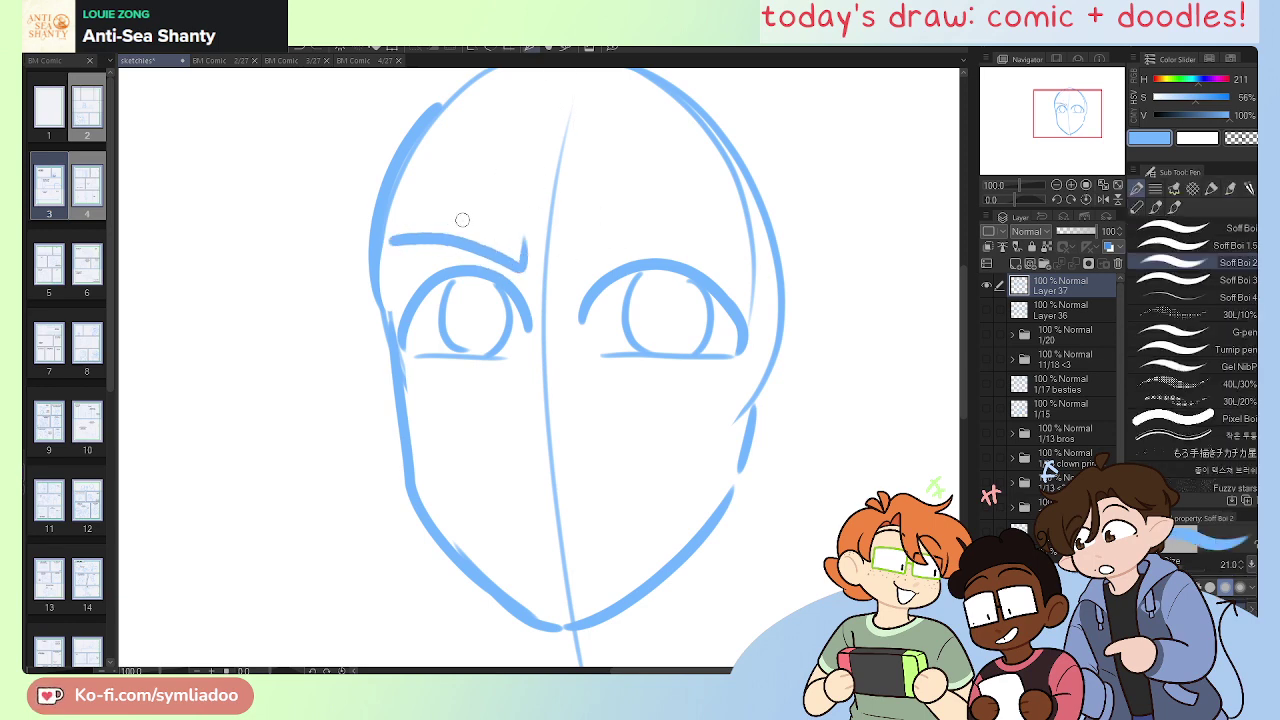
left_click_drag(589, 229, 726, 234)
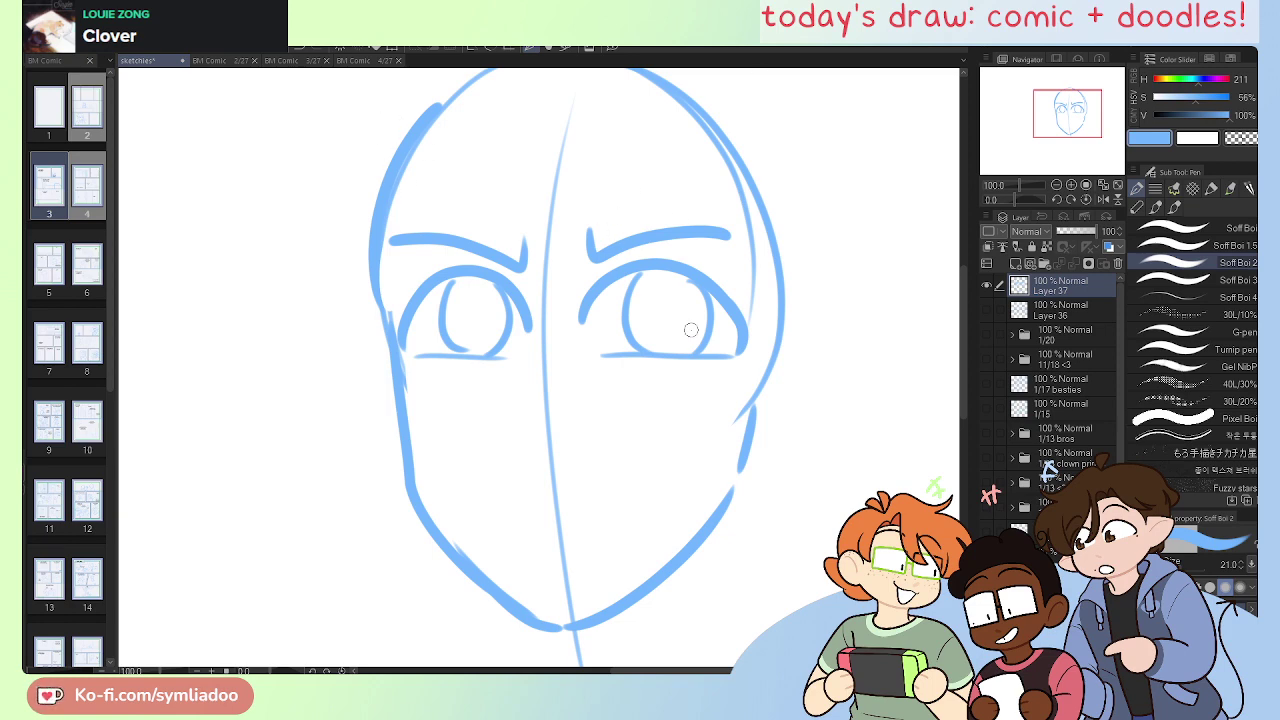
Step: Erase the vertical centre guideline and the head circle's outer curve beside the right-hand eye
key("e")
left_click_drag(709, 480, 689, 377)
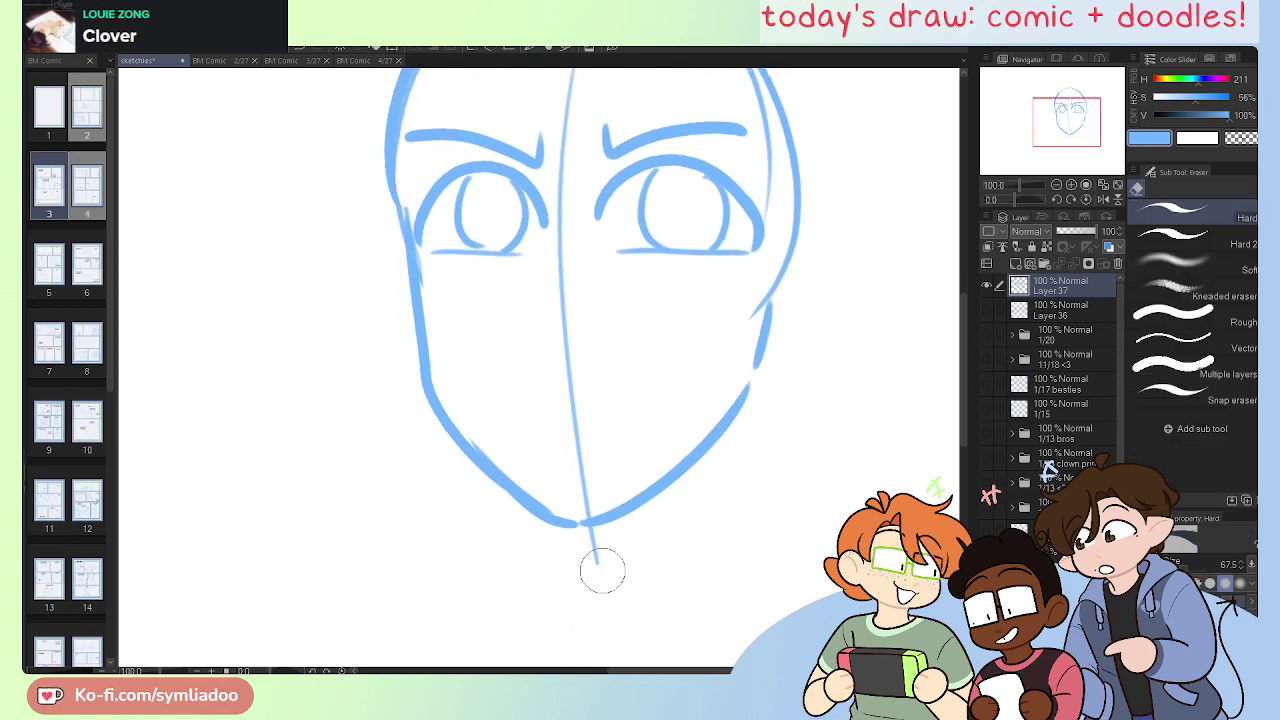
left_click_drag(603, 569, 594, 546)
mouse_move(626, 459)
left_mouse_down()
mouse_move(607, 515)
mouse_move(555, 431)
mouse_move(551, 301)
mouse_move(553, 425)
mouse_move(529, 366)
mouse_move(553, 181)
left_mouse_up()
mouse_move(737, 491)
left_mouse_down()
mouse_move(747, 353)
mouse_move(720, 367)
mouse_move(738, 395)
mouse_move(750, 367)
mouse_move(735, 253)
mouse_move(689, 235)
mouse_move(729, 238)
mouse_move(729, 171)
left_mouse_up()
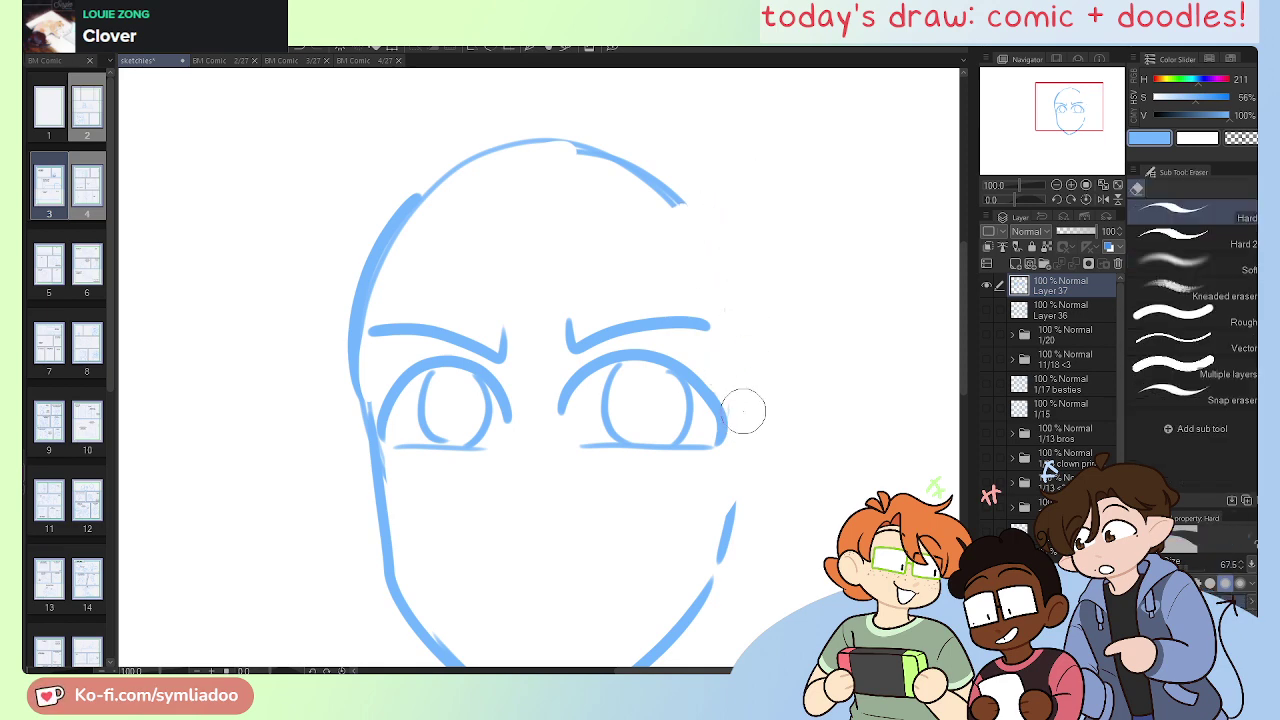
Step: Draw a rounded ear beside the right-hand eye, with a curved inner line running down to the jaw
key("p")
left_click_drag(738, 402, 732, 530)
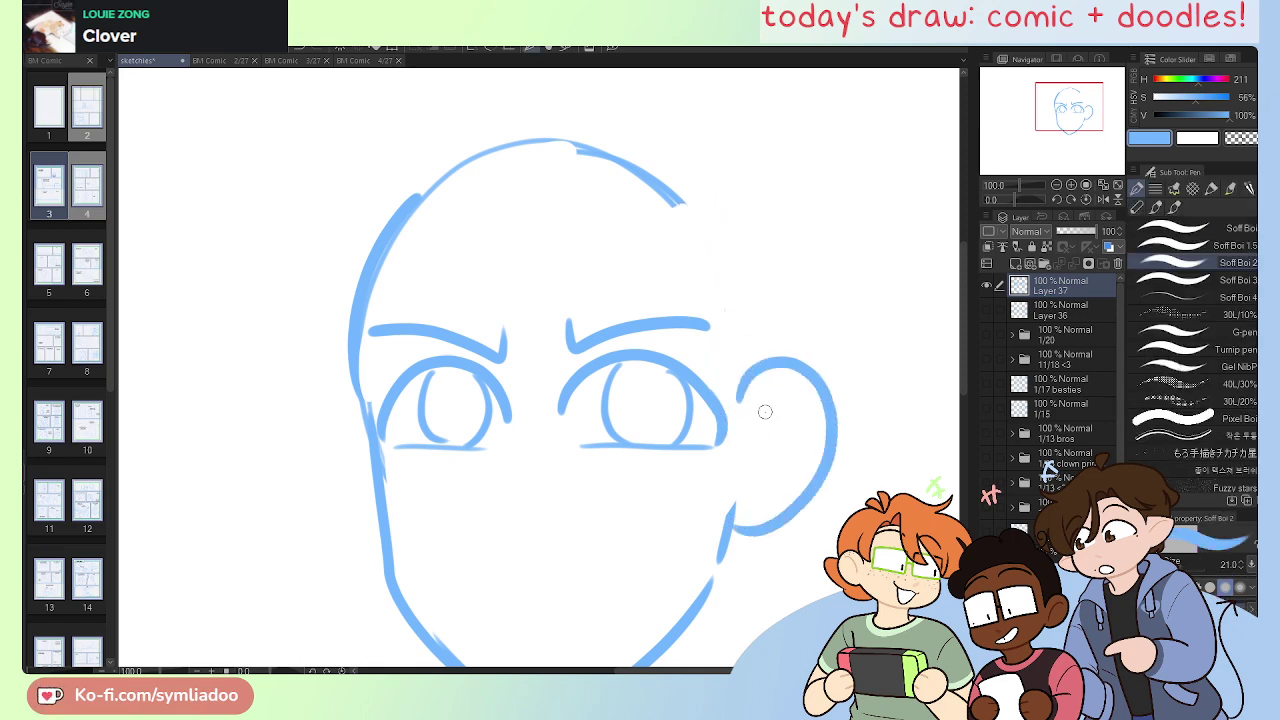
key("ctrl+z")
left_click_drag(737, 423, 734, 548)
left_click_drag(798, 411, 736, 502)
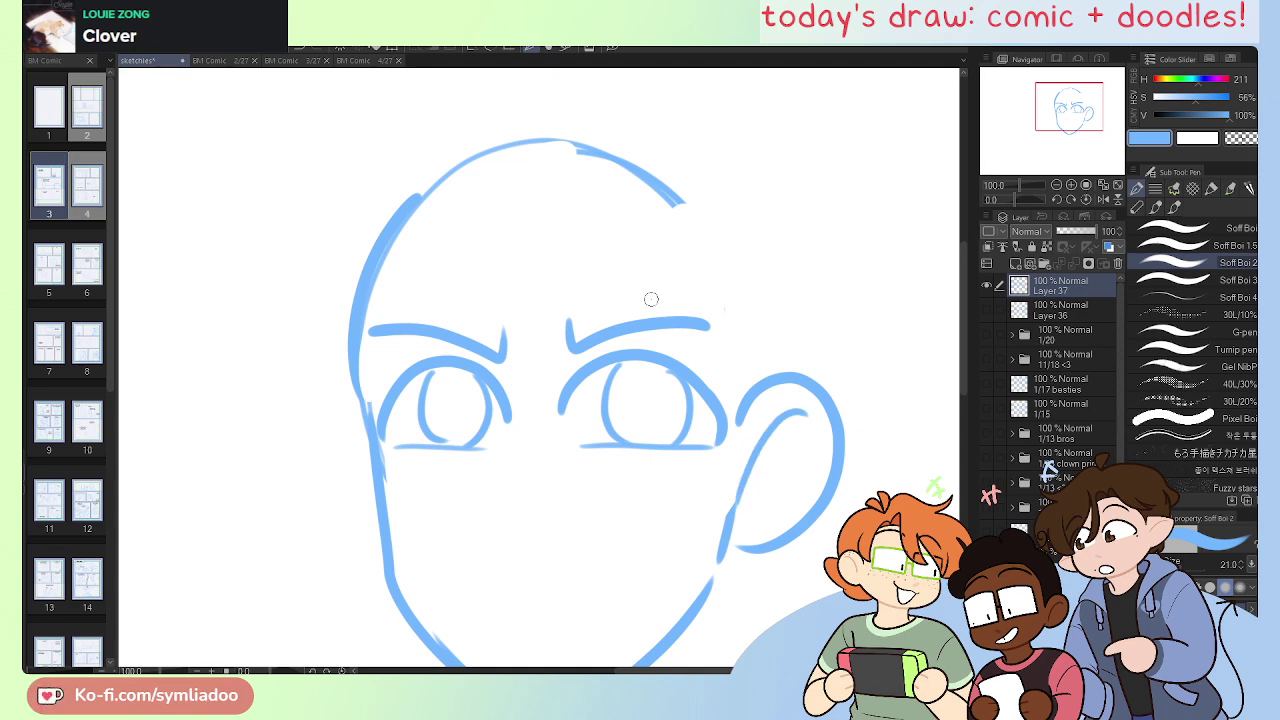
Step: Erase the tall skull top and redraw the left temple line and a lower, flatter forehead line reaching down to the ear
key("e")
mouse_move(380, 277)
left_mouse_down()
mouse_move(607, 134)
mouse_move(406, 205)
mouse_move(711, 251)
left_mouse_up()
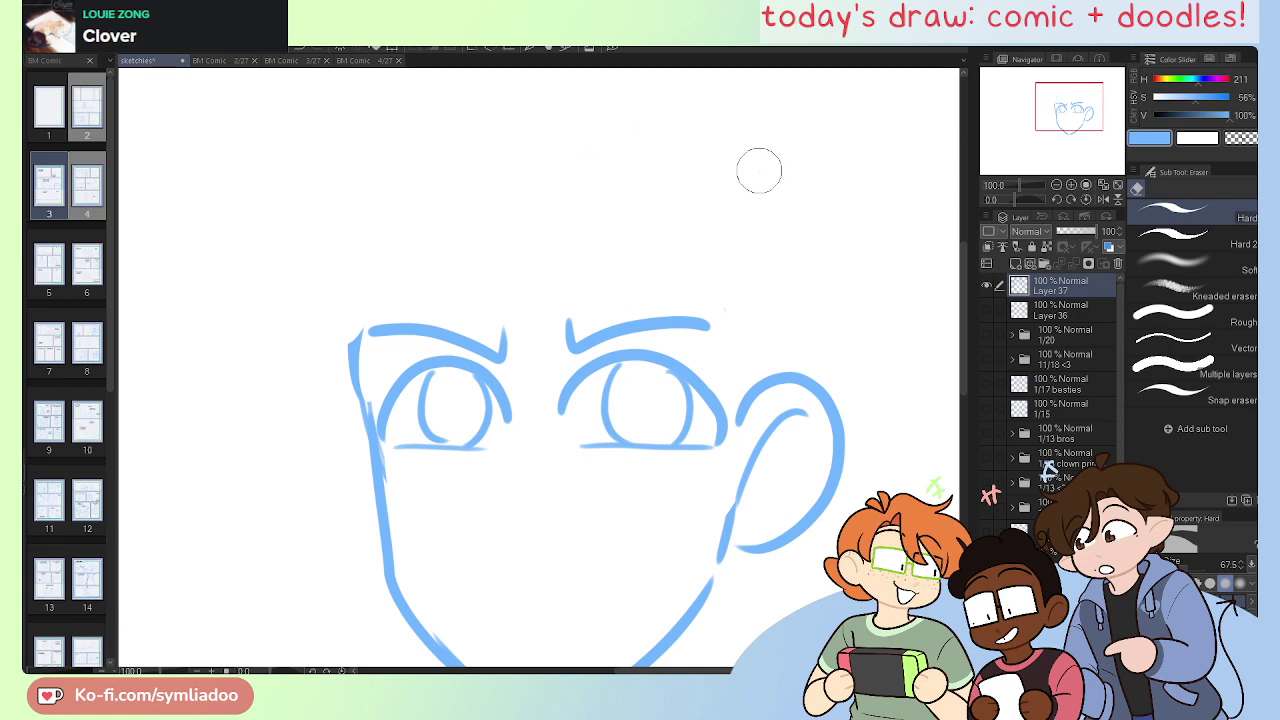
mouse_move(351, 320)
left_mouse_down()
mouse_move(360, 452)
mouse_move(356, 371)
mouse_move(386, 487)
mouse_move(377, 400)
left_mouse_up()
key("p")
left_click_drag(372, 294, 368, 436)
left_click_drag(370, 300, 694, 316)
key("ctrl+z")
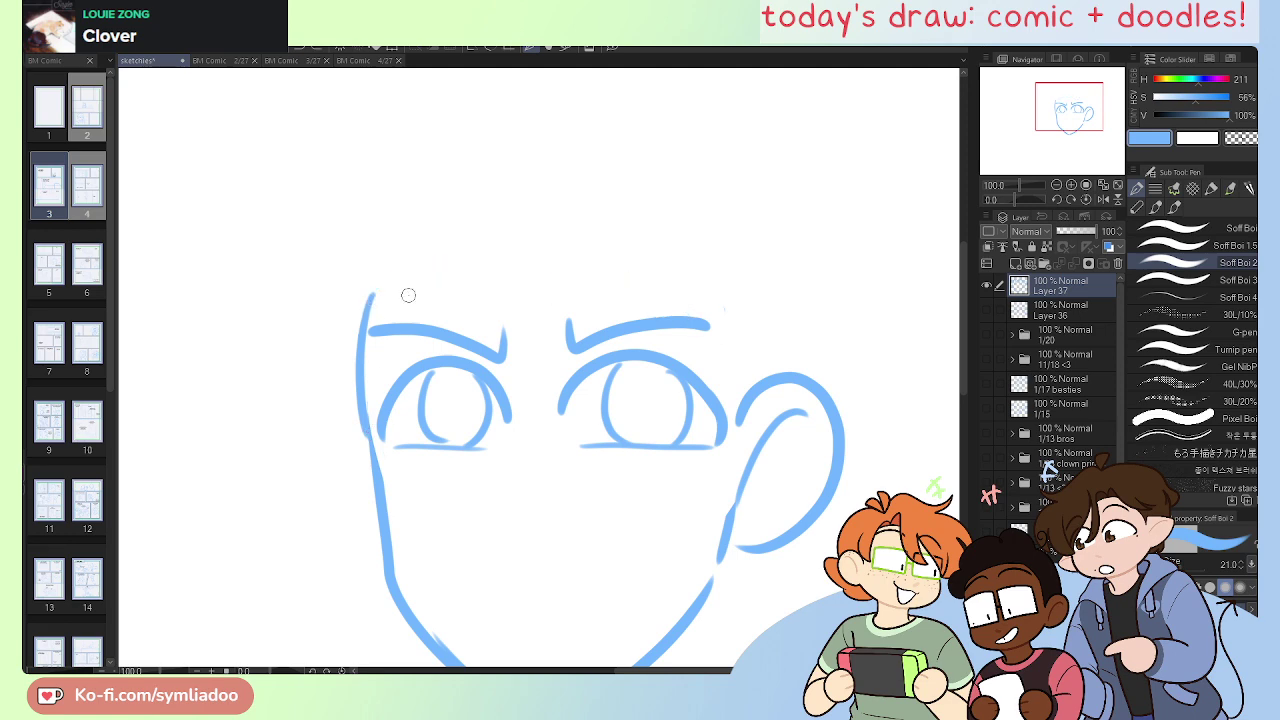
mouse_move(384, 306)
left_mouse_down()
mouse_move(583, 232)
mouse_move(752, 313)
mouse_move(726, 418)
left_mouse_up()
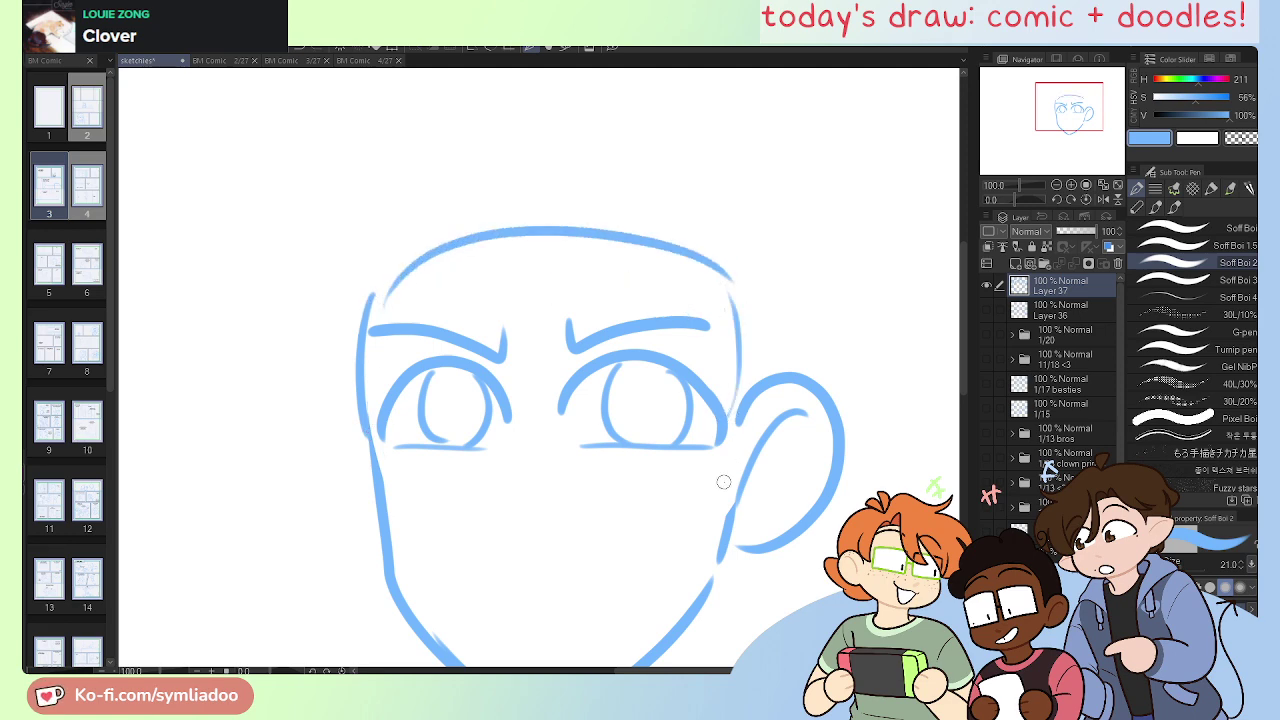
left_click_drag(724, 482, 723, 349)
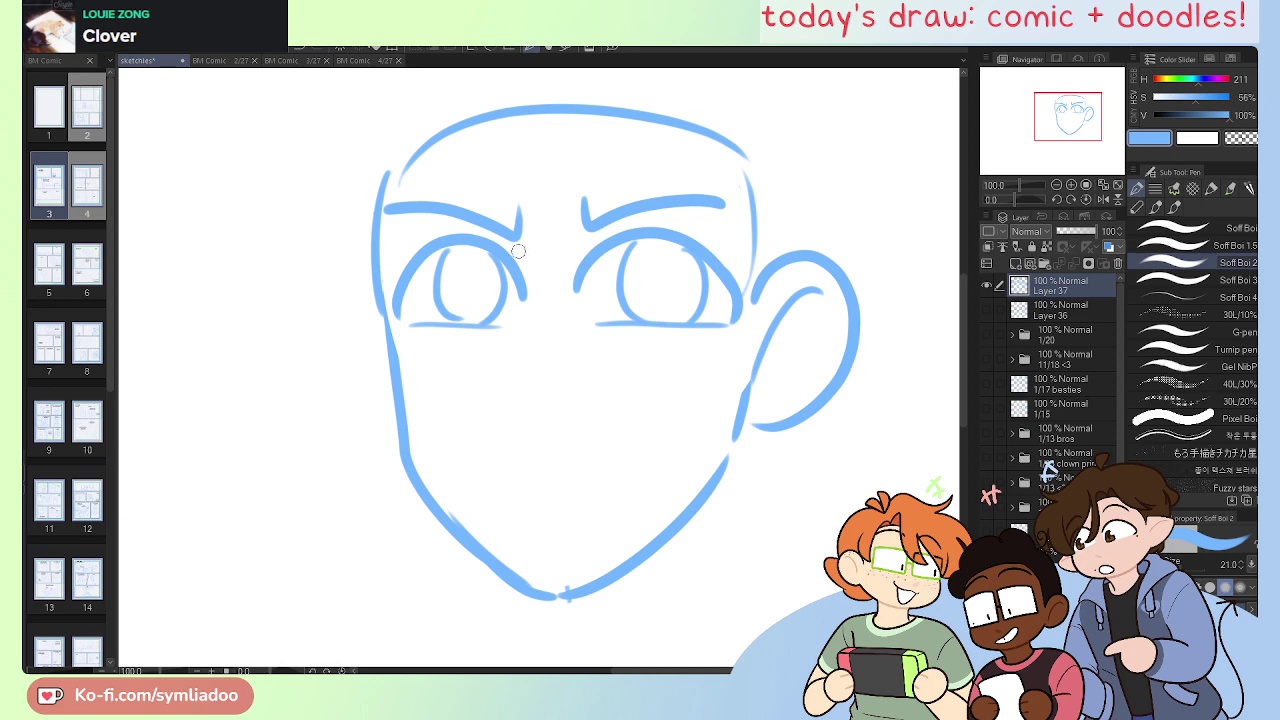
Step: Draw a nose-bridge line down from the left eyebrow's inner end and erase both round irises and lower lid lines
left_click_drag(518, 210, 528, 340)
key("e")
mouse_move(478, 278)
left_mouse_down()
mouse_move(437, 306)
mouse_move(474, 331)
mouse_move(477, 274)
mouse_move(480, 289)
left_mouse_up()
mouse_move(625, 300)
left_mouse_down()
mouse_move(663, 303)
mouse_move(648, 262)
mouse_move(689, 331)
mouse_move(709, 323)
left_mouse_up()
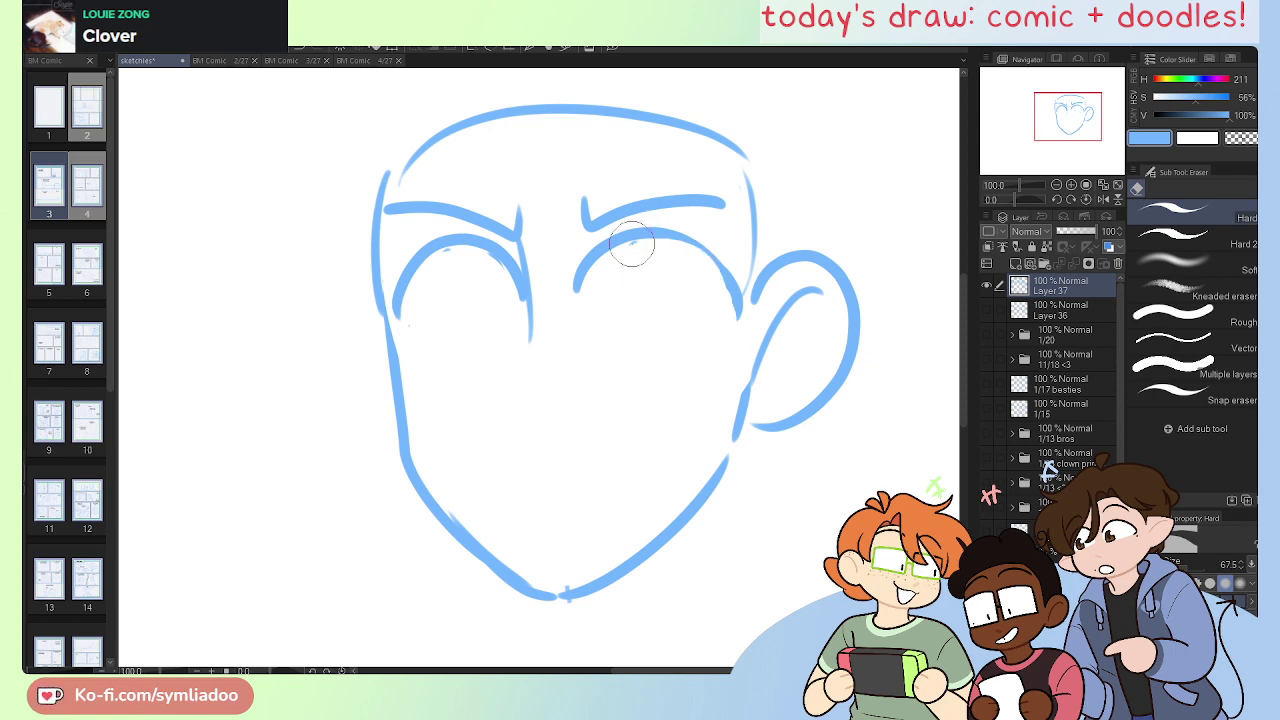
Step: Draw a narrow oval iris and slanted lower lid line in each eye, and erase the iris parts below the lids
key("p")
mouse_move(688, 318)
left_mouse_down()
mouse_move(686, 271)
mouse_move(690, 310)
left_mouse_up()
mouse_move(498, 322)
left_mouse_down()
mouse_move(514, 315)
mouse_move(502, 272)
left_mouse_up()
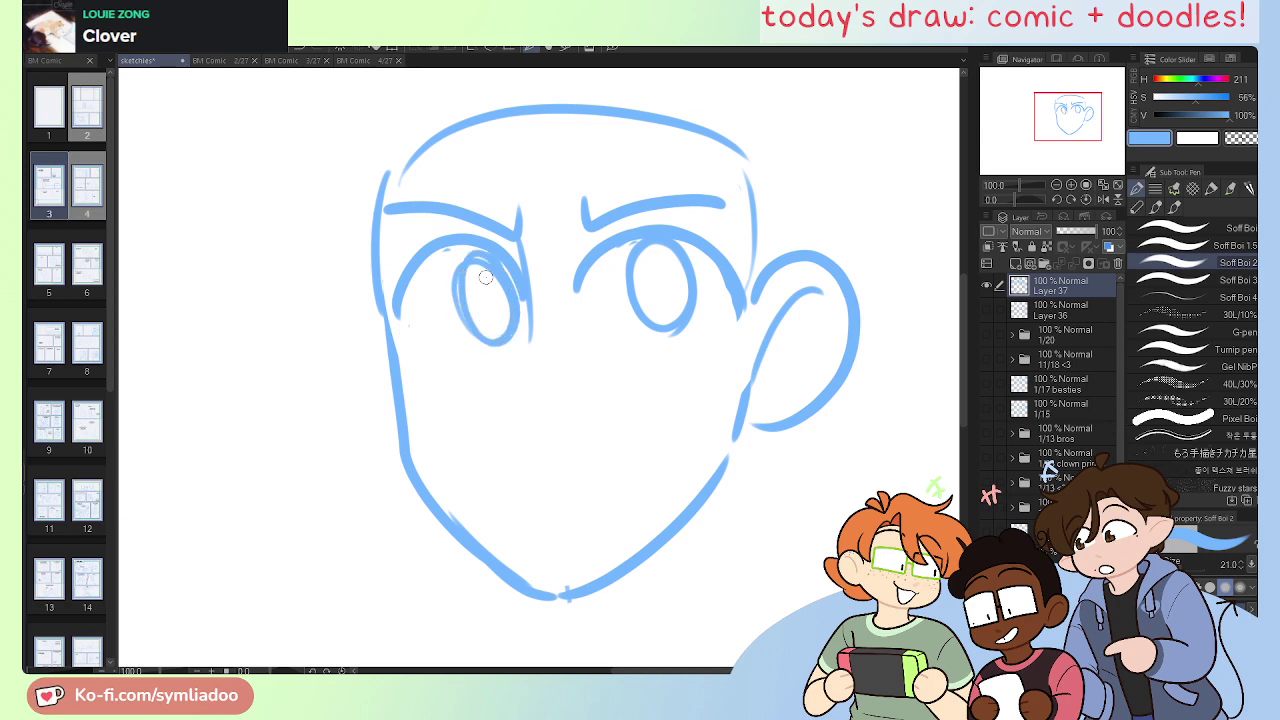
key("ctrl+z")
mouse_move(486, 346)
left_mouse_down()
mouse_move(520, 306)
mouse_move(492, 340)
left_mouse_up()
left_click_drag(405, 333, 738, 312)
key("e")
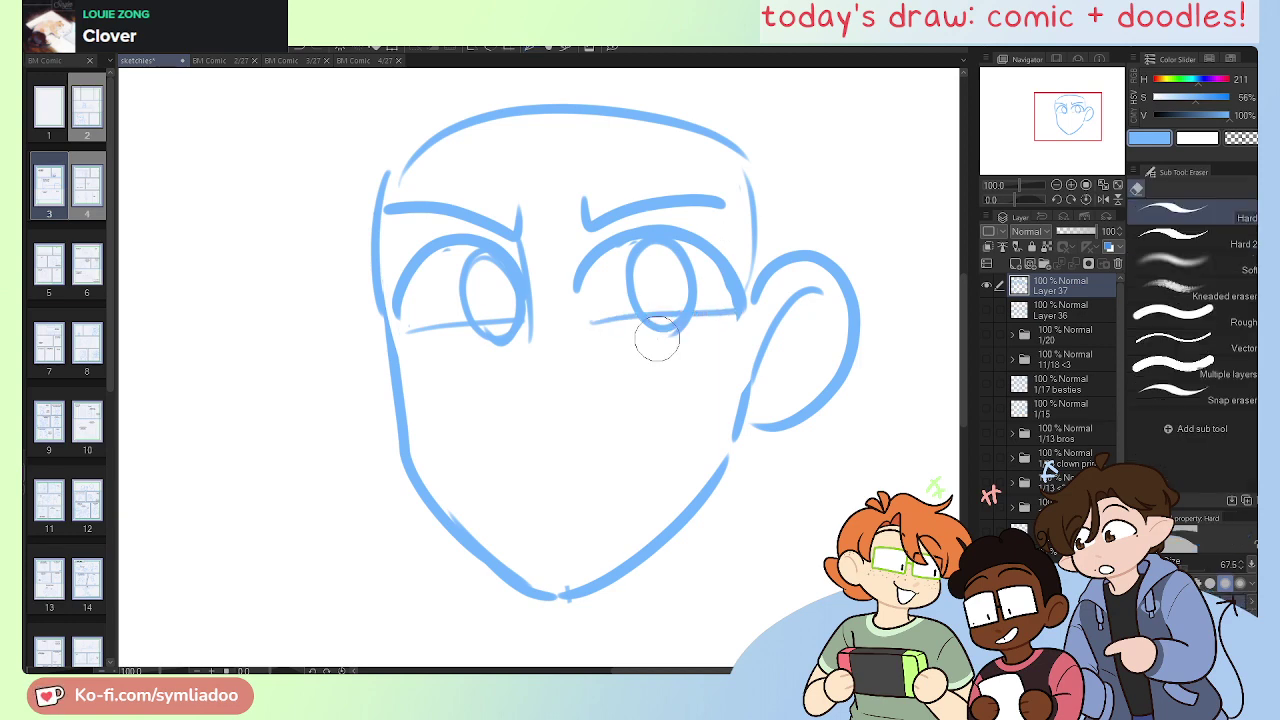
mouse_move(634, 337)
left_mouse_down()
mouse_move(711, 325)
mouse_move(620, 323)
left_mouse_up()
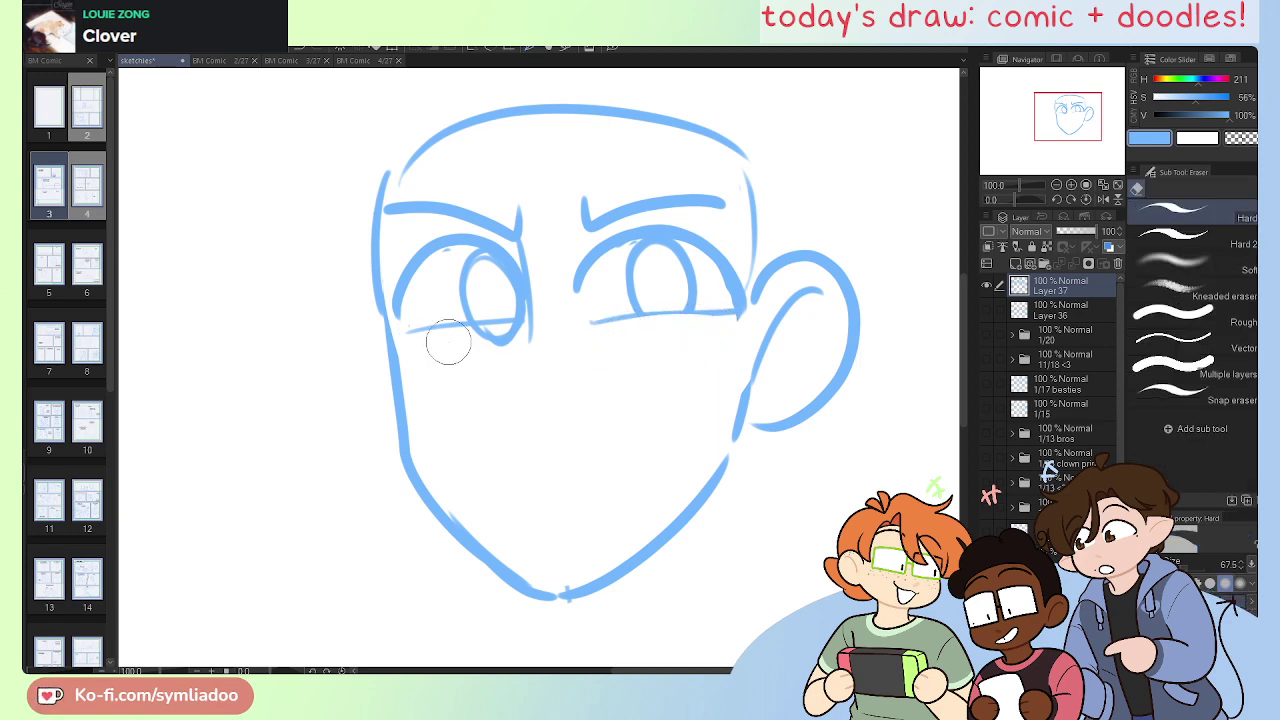
left_click_drag(478, 340, 509, 334)
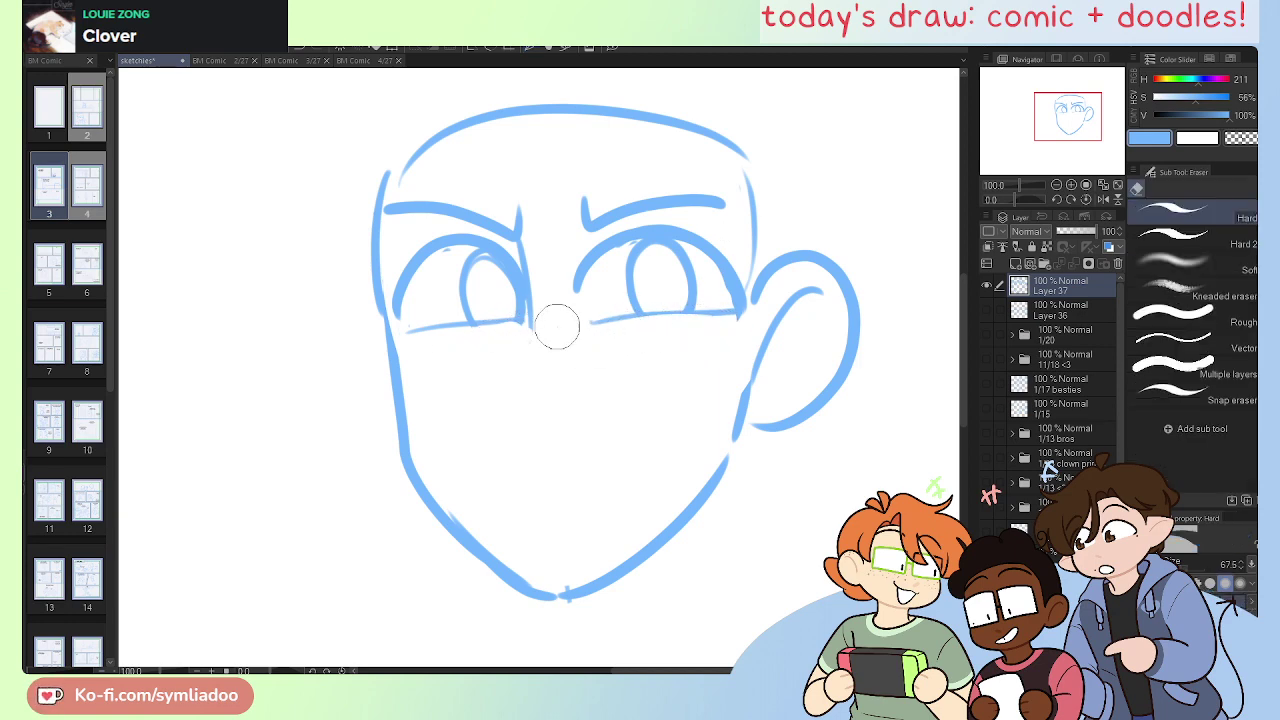
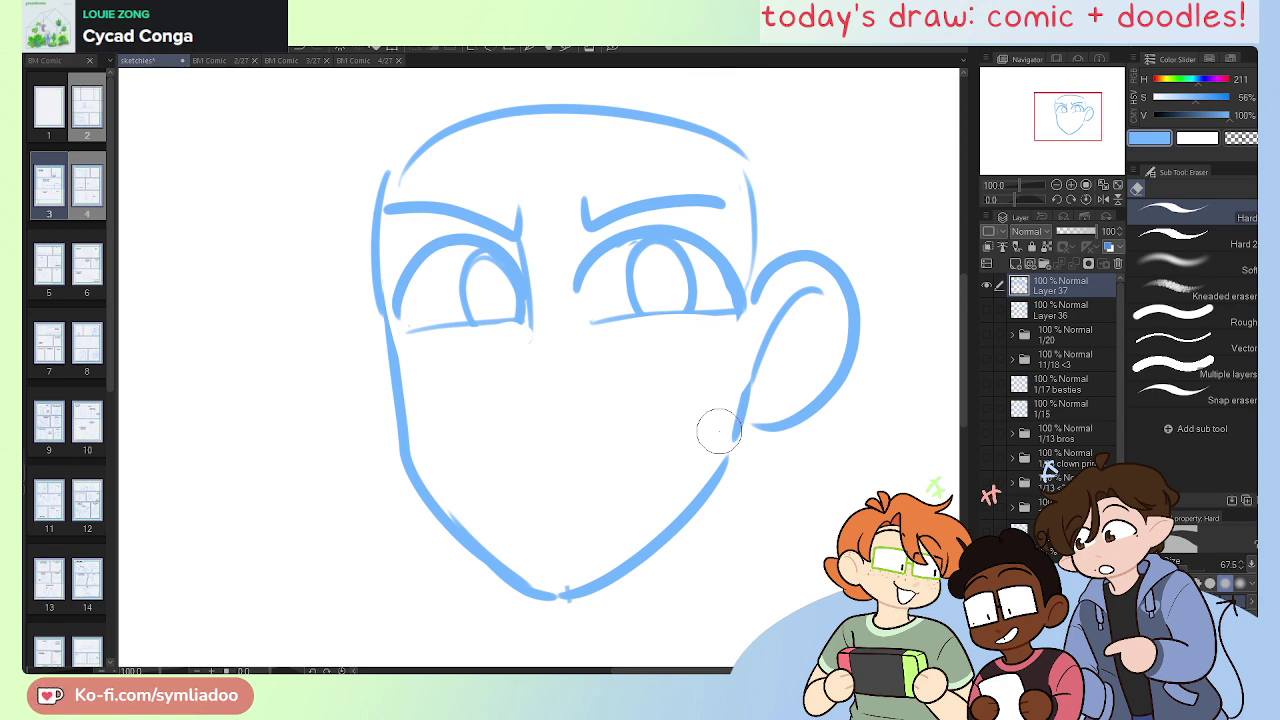
Step: Draw a peaked fringe strand sweeping down across the left eye and a side strand falling in front of the ear
scroll(714, 429, "up", 5)
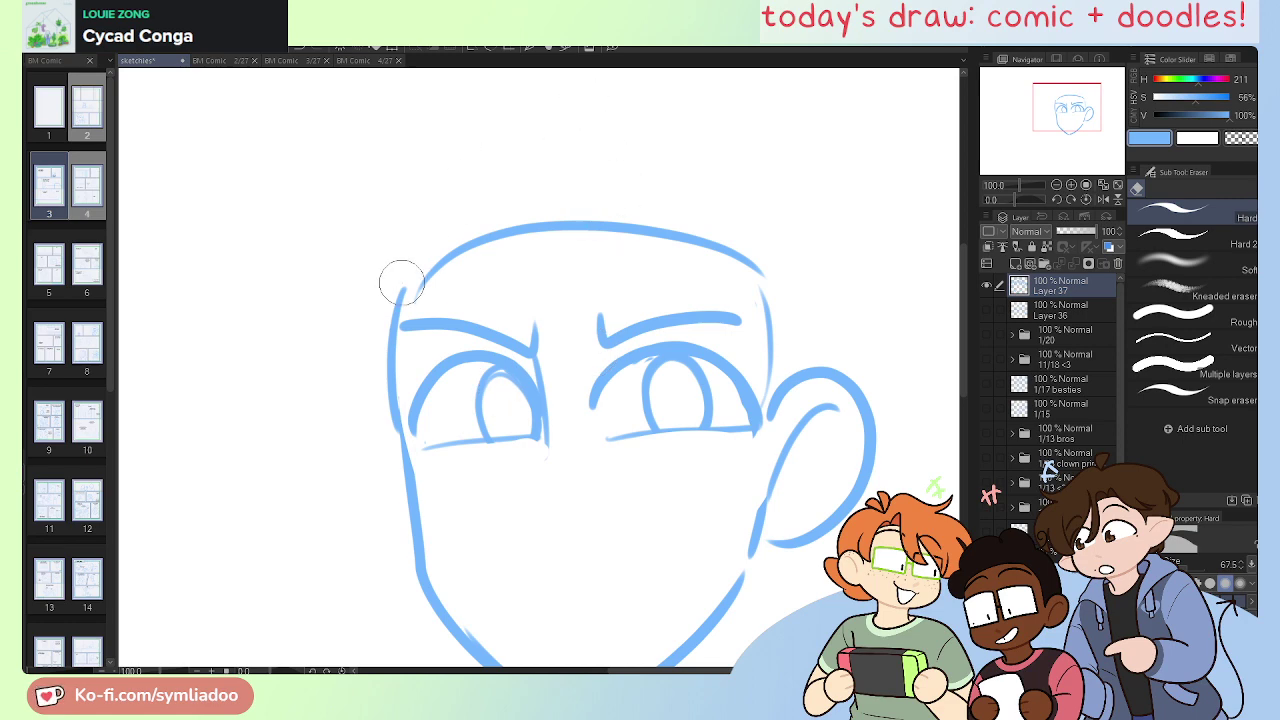
key("p")
key("ctrl+minus")
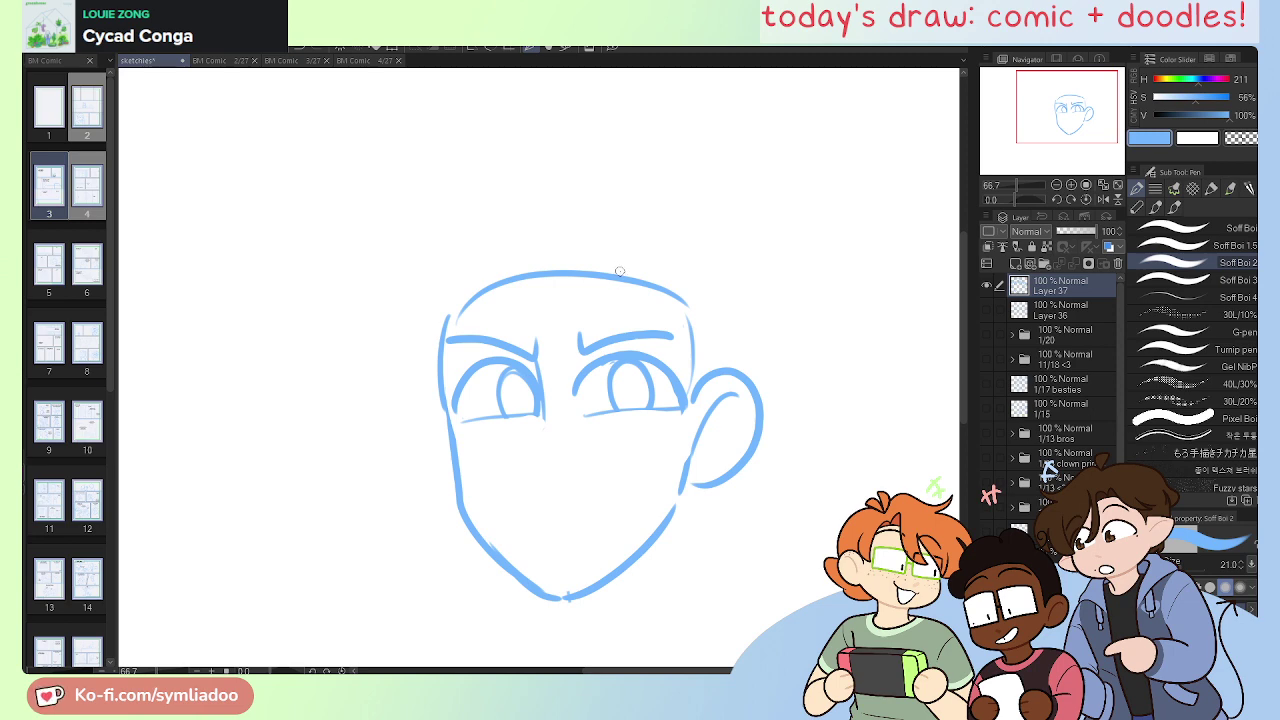
mouse_move(614, 254)
left_mouse_down()
mouse_move(587, 222)
mouse_move(620, 265)
mouse_move(547, 397)
left_mouse_up()
key("ctrl+z")
key("ctrl+z")
mouse_move(586, 214)
left_mouse_down()
mouse_move(614, 262)
mouse_move(530, 368)
left_mouse_up()
key("ctrl+z")
key("ctrl+z")
mouse_move(578, 234)
left_mouse_down()
mouse_move(626, 274)
mouse_move(528, 362)
left_mouse_up()
mouse_move(624, 274)
left_mouse_down()
mouse_move(679, 334)
mouse_move(635, 432)
mouse_move(699, 411)
mouse_move(672, 296)
mouse_move(691, 320)
left_mouse_up()
key("ctrl+z")
mouse_move(652, 440)
left_mouse_down()
mouse_move(703, 415)
mouse_move(718, 322)
left_mouse_up()
Step: Draw the swooping top hair outline with a curled tip, the outer left hair curve and a lock beside the left temple
mouse_move(616, 158)
left_mouse_down()
mouse_move(529, 136)
mouse_move(401, 162)
left_mouse_up()
mouse_move(387, 160)
left_mouse_down()
mouse_move(424, 229)
mouse_move(378, 394)
left_mouse_up()
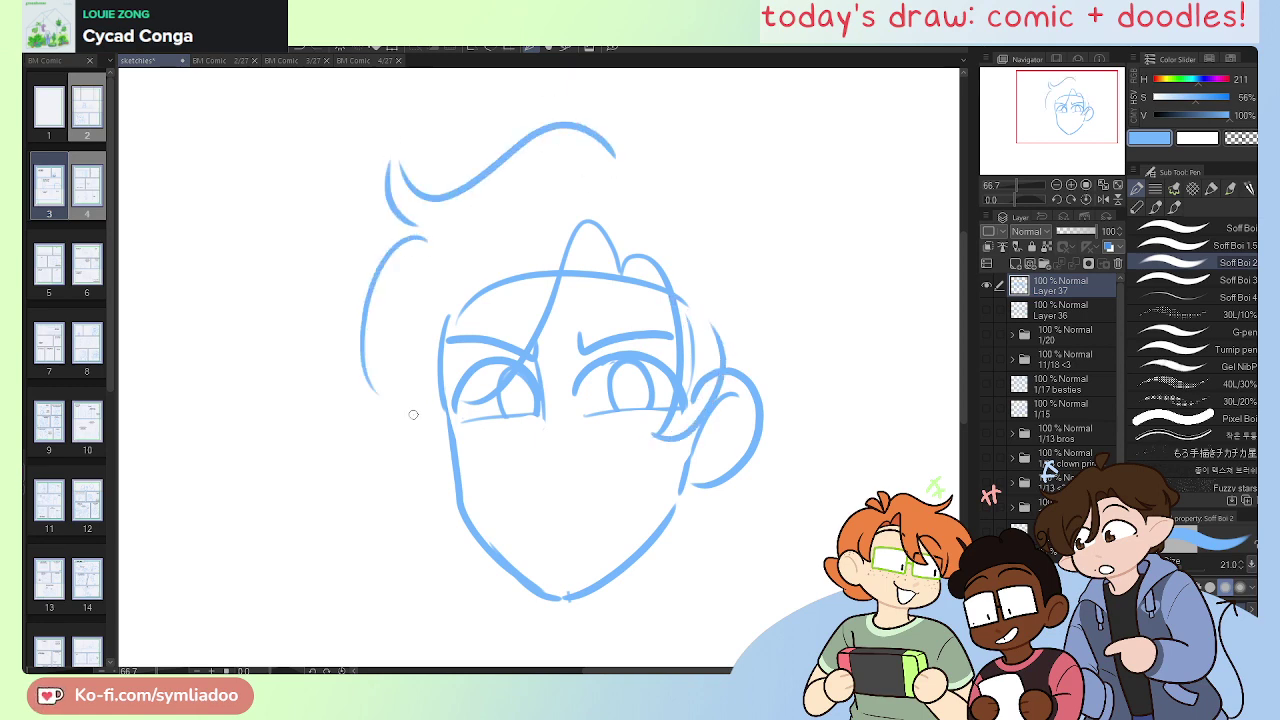
left_click_drag(427, 294, 408, 418)
left_click_drag(446, 314, 440, 422)
left_click_drag(489, 292, 447, 418)
key("ctrl+z")
Step: Erase the left part of the forehead line and the temple line, and draw a curved hair strand rising from the temple
key("e")
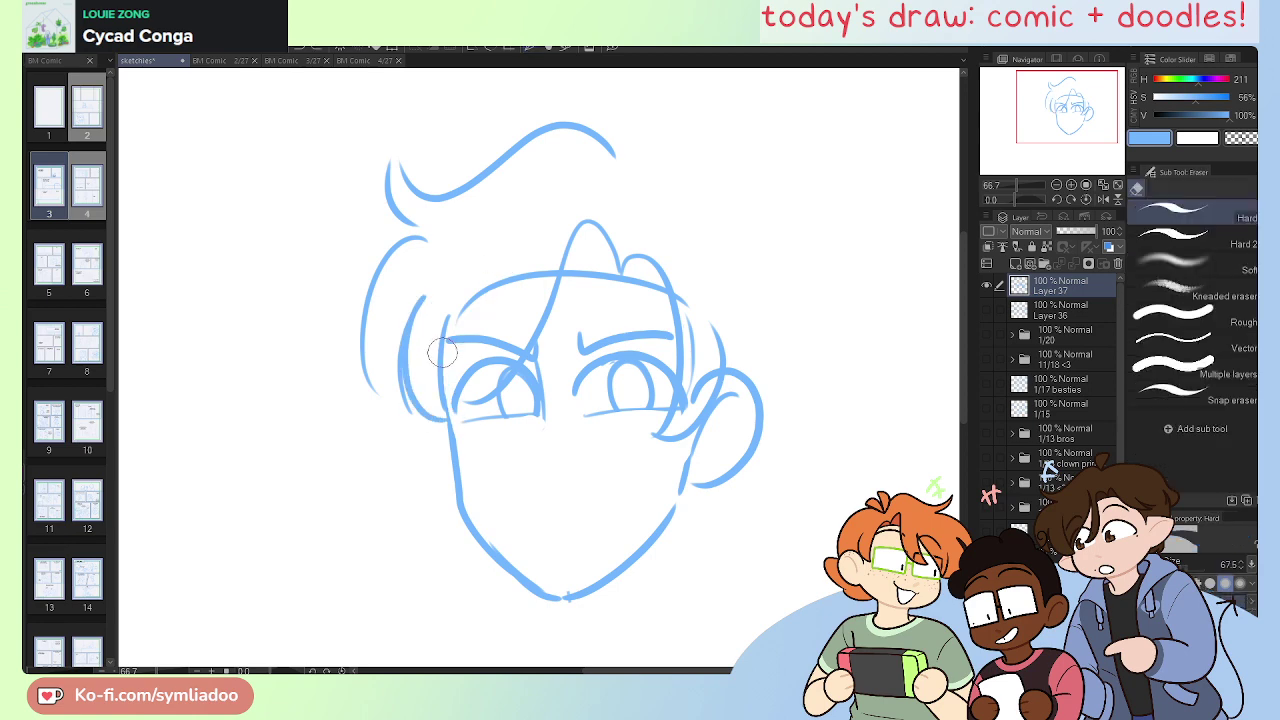
mouse_move(446, 402)
left_mouse_down()
mouse_move(439, 324)
mouse_move(437, 347)
mouse_move(462, 290)
mouse_move(462, 310)
mouse_move(554, 264)
left_mouse_up()
key("ctrl+z")
key("ctrl+z")
mouse_move(443, 388)
left_mouse_down()
mouse_move(455, 299)
mouse_move(448, 322)
mouse_move(538, 276)
left_mouse_up()
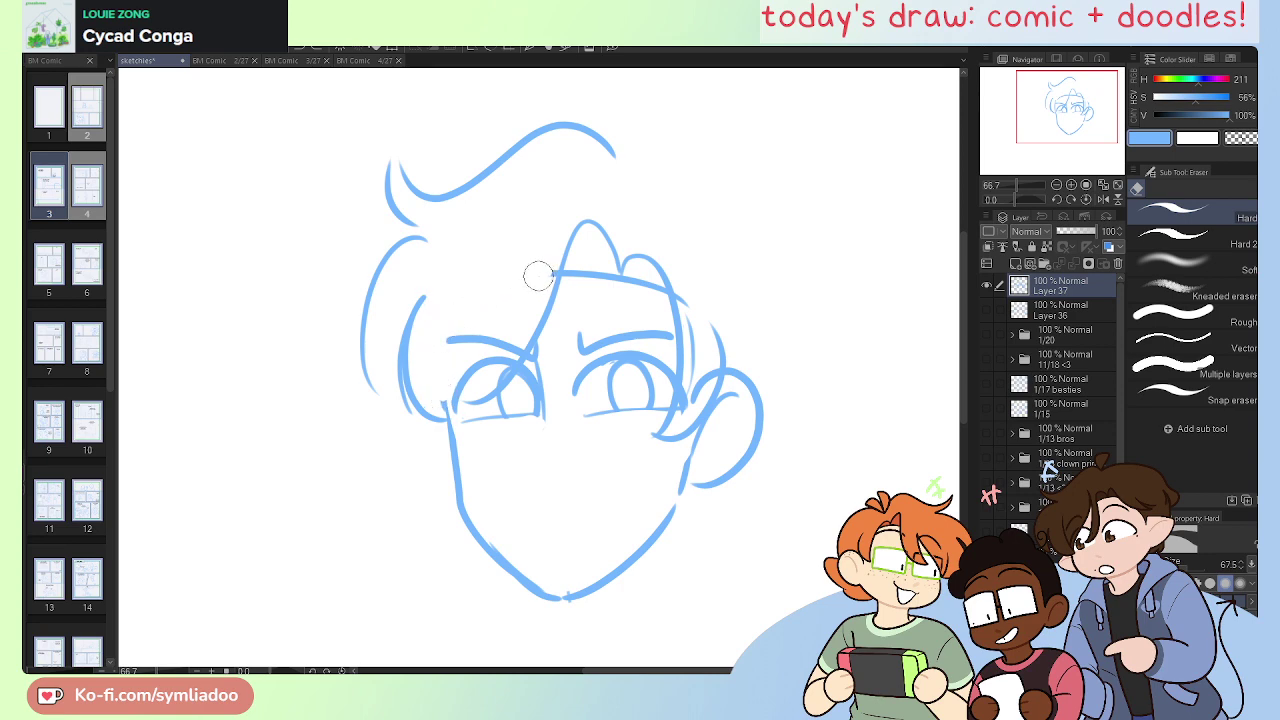
key("p")
mouse_move(452, 415)
left_mouse_down()
mouse_move(449, 338)
mouse_move(487, 265)
left_mouse_up()
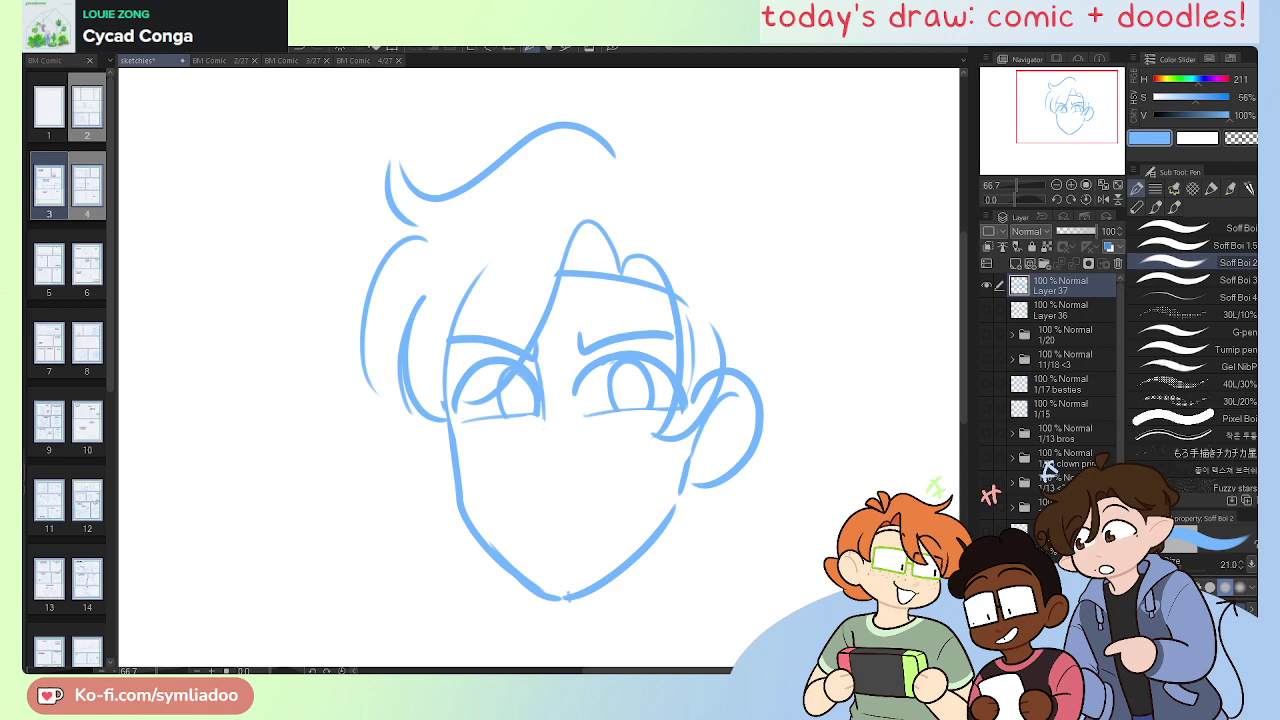
Step: Lasso the swooping top hair outline and squash it vertically so it sits lower on the head
key("m")
mouse_move(430, 232)
left_mouse_down()
mouse_move(373, 124)
mouse_move(714, 137)
mouse_move(428, 232)
left_mouse_up()
left_click(568, 259)
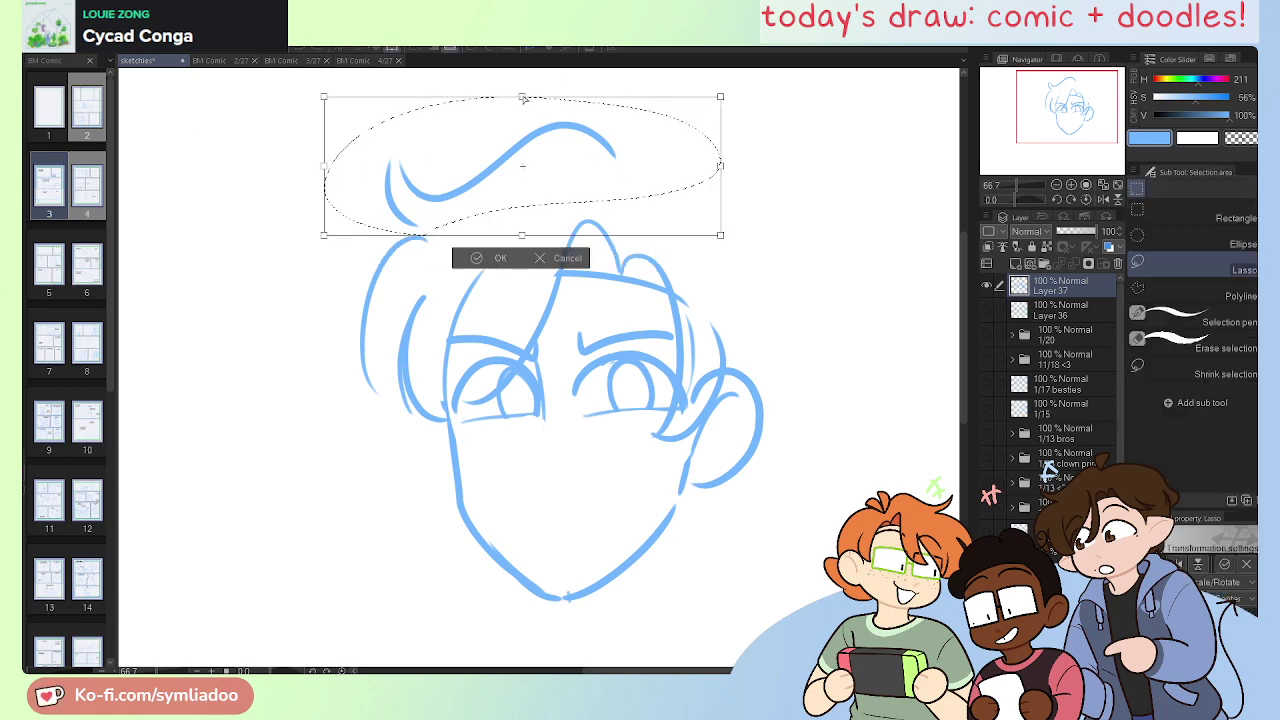
left_click_drag(521, 98, 527, 129)
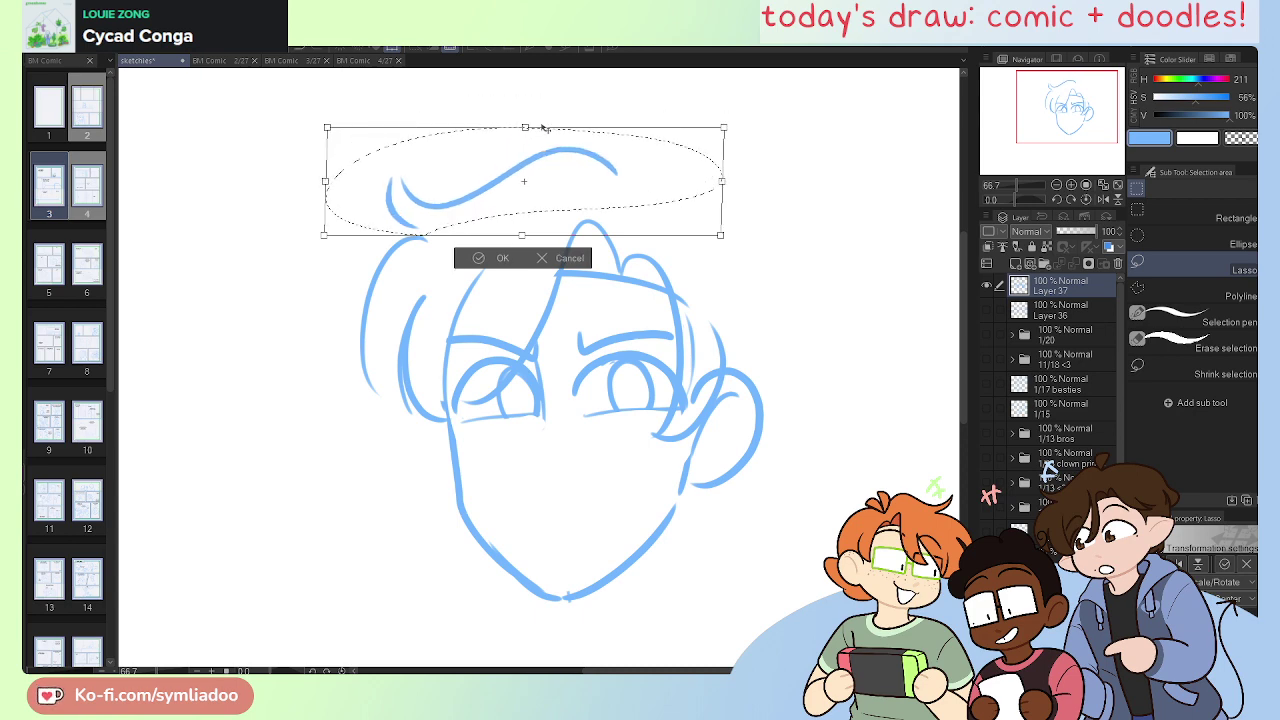
left_click(478, 258)
key("ctrl+d")
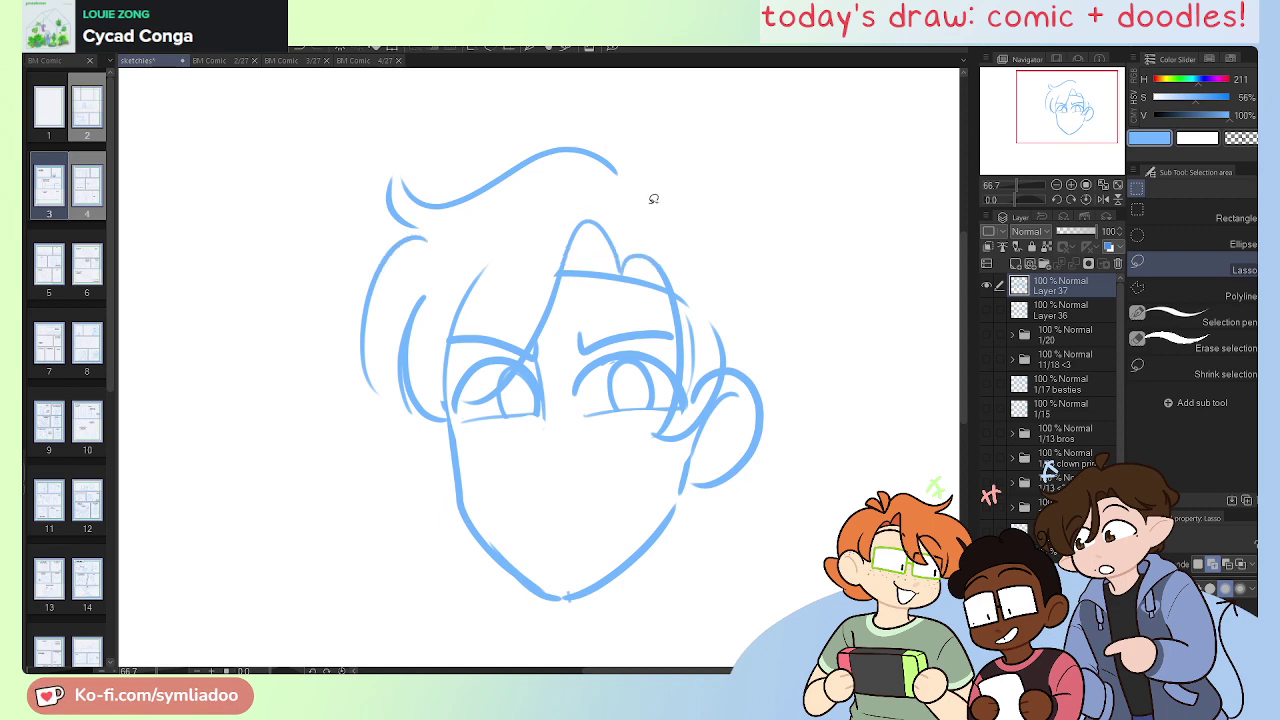
Step: Draw the outer right hair outline with a flicked-out end, the lower tufts on both sides and a short left sideburn line
key("p")
left_click_drag(645, 182, 796, 348)
key("ctrl+z")
mouse_move(641, 180)
left_mouse_down()
mouse_move(723, 209)
mouse_move(812, 455)
mouse_move(757, 507)
mouse_move(658, 558)
left_mouse_up()
mouse_move(430, 438)
left_mouse_down()
mouse_move(397, 447)
mouse_move(421, 515)
mouse_move(412, 537)
mouse_move(460, 541)
left_mouse_up()
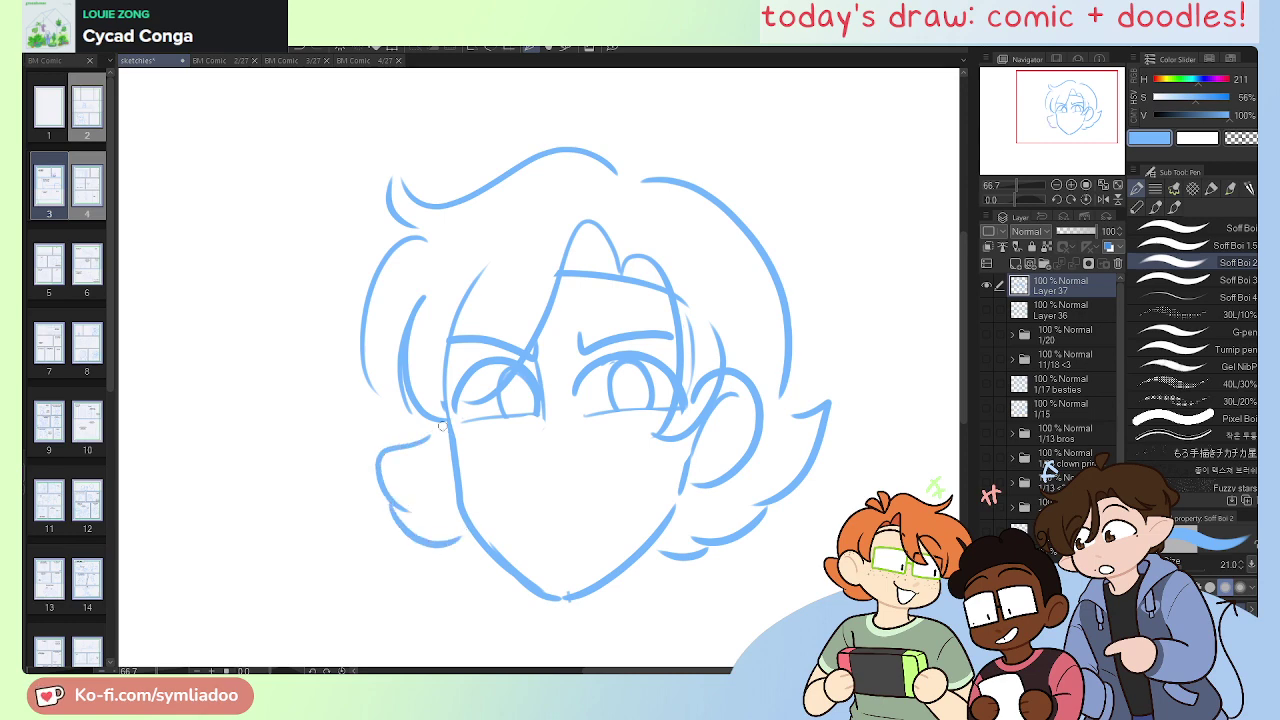
left_click_drag(442, 414, 452, 484)
key("ctrl+z")
left_click_drag(440, 411, 452, 465)
Step: Erase the upper hair outline and redraw the curled top swoop and the rounded left hair contour
key("e")
mouse_move(620, 171)
left_mouse_down()
mouse_move(770, 247)
mouse_move(730, 229)
mouse_move(728, 253)
mouse_move(624, 180)
mouse_move(523, 155)
mouse_move(382, 262)
mouse_move(364, 380)
left_mouse_up()
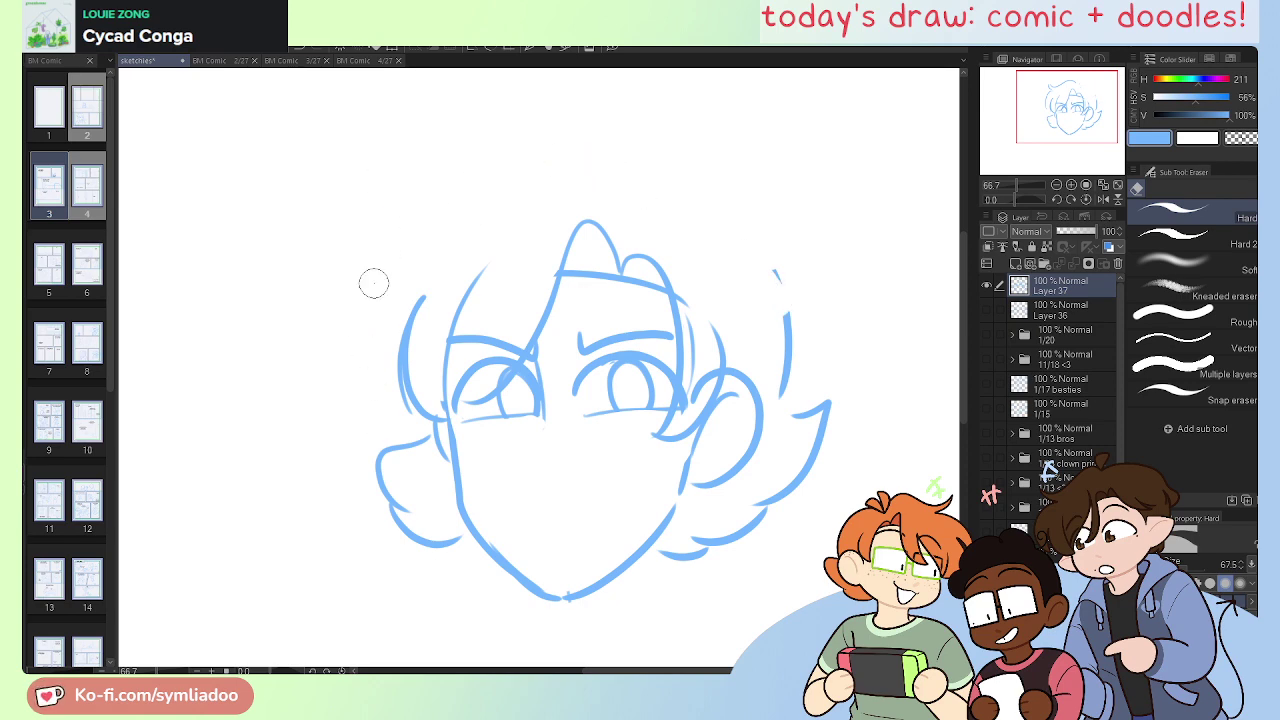
key("p")
mouse_move(625, 226)
left_mouse_down()
mouse_move(391, 153)
mouse_move(435, 218)
mouse_move(402, 408)
left_mouse_up()
Step: Redraw the outer right hair outline from the parting down into the flicked-out tip
mouse_move(645, 228)
left_mouse_down()
mouse_move(701, 234)
mouse_move(771, 310)
left_mouse_up()
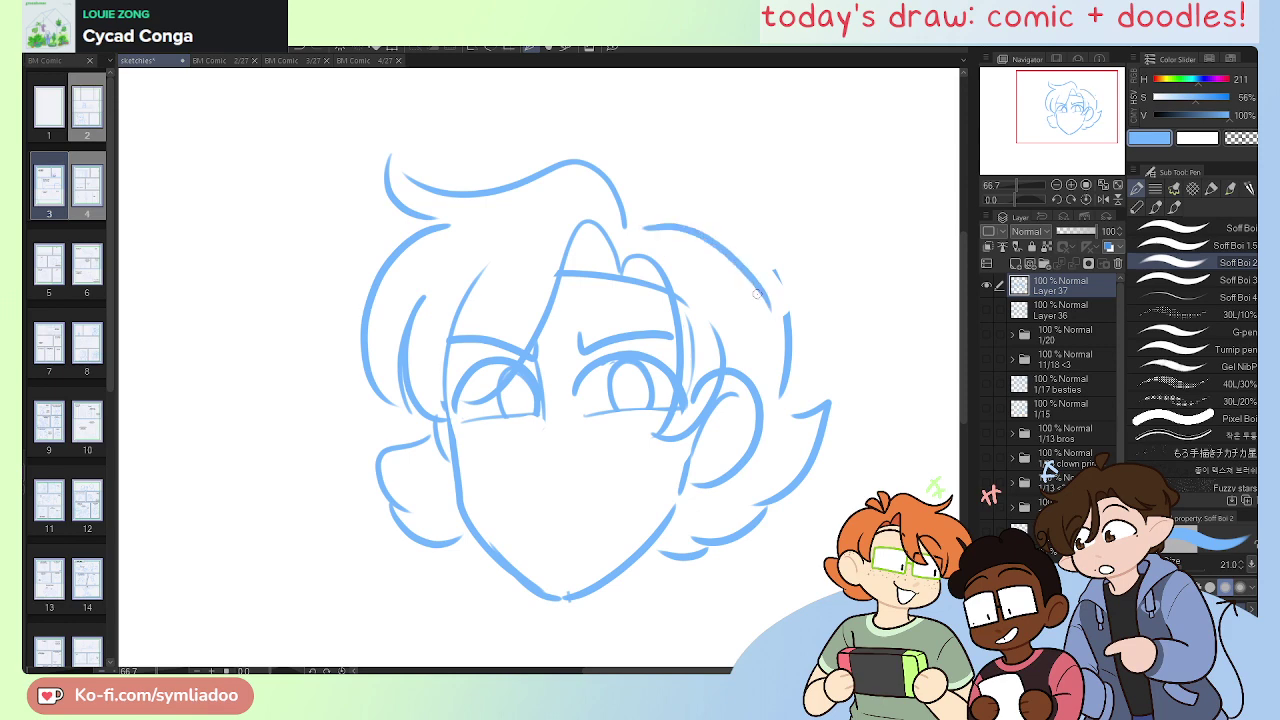
key("ctrl+z")
mouse_move(641, 228)
left_mouse_down()
mouse_move(756, 256)
mouse_move(789, 385)
left_mouse_up()
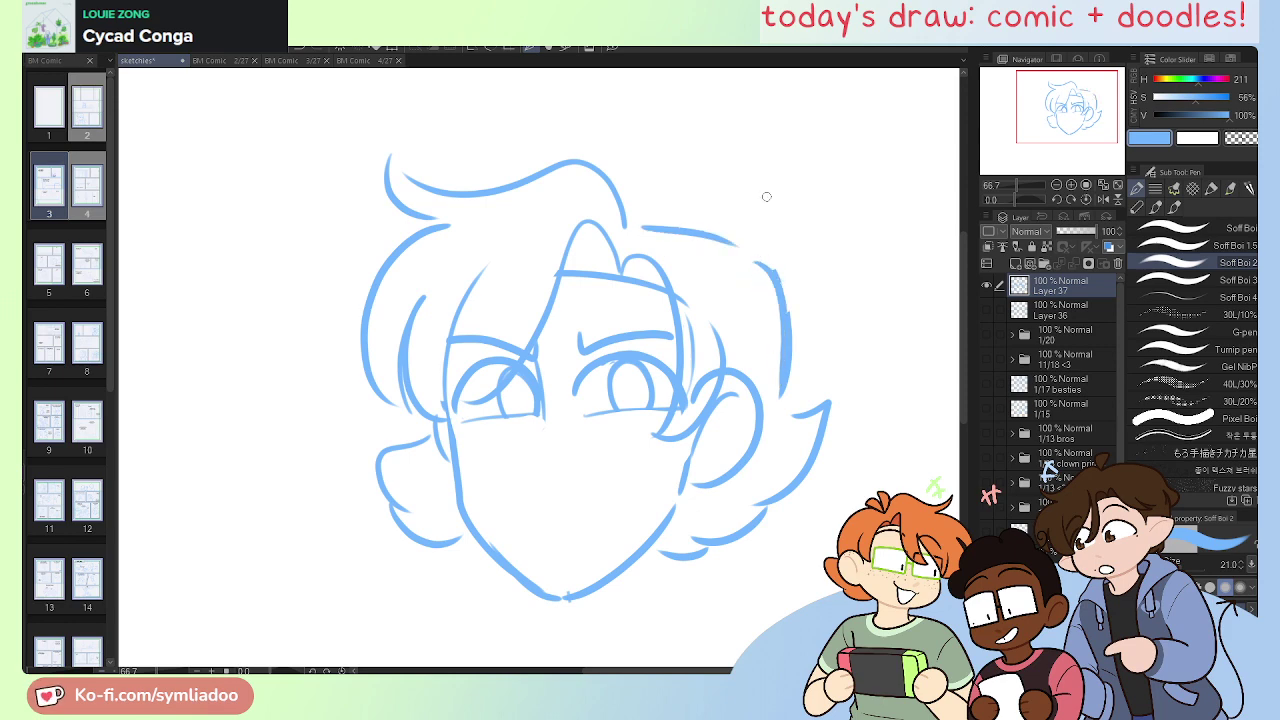
key("ctrl+z")
key("ctrl+z")
left_click_drag(742, 250, 778, 415)
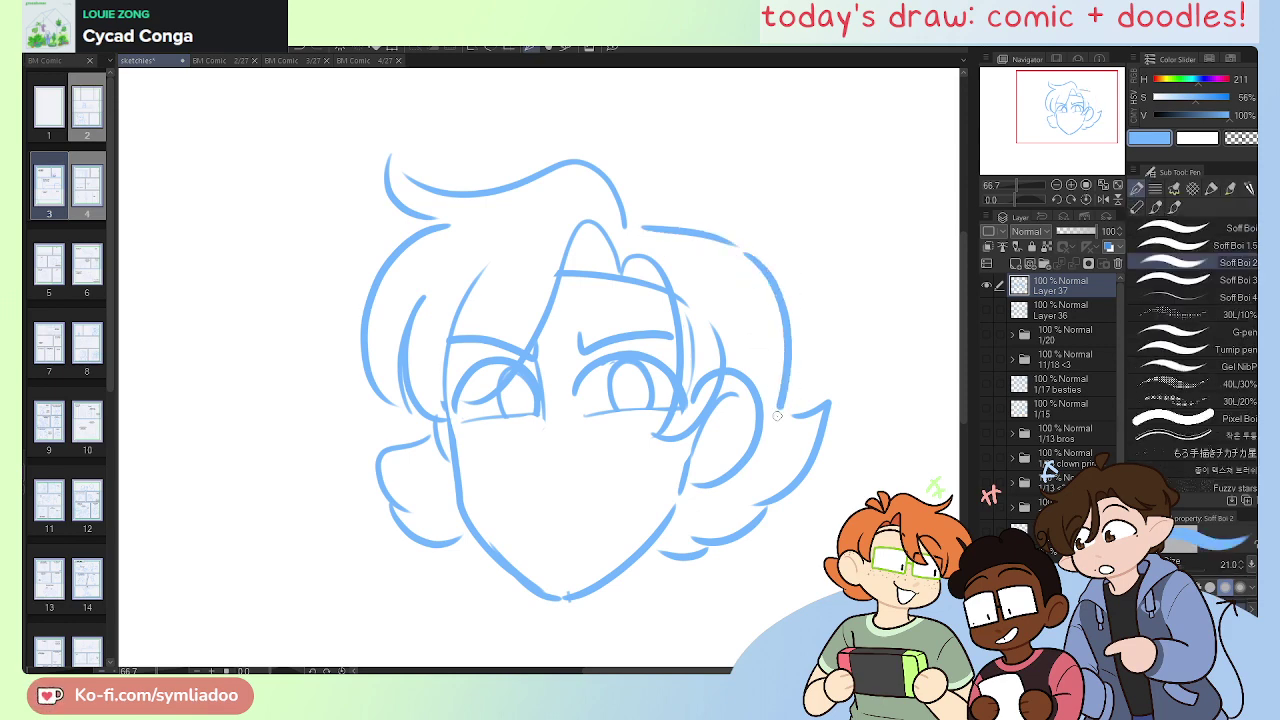
key("ctrl+z")
mouse_move(738, 244)
left_mouse_down()
mouse_move(783, 392)
mouse_move(829, 401)
left_mouse_up()
key("ctrl+z")
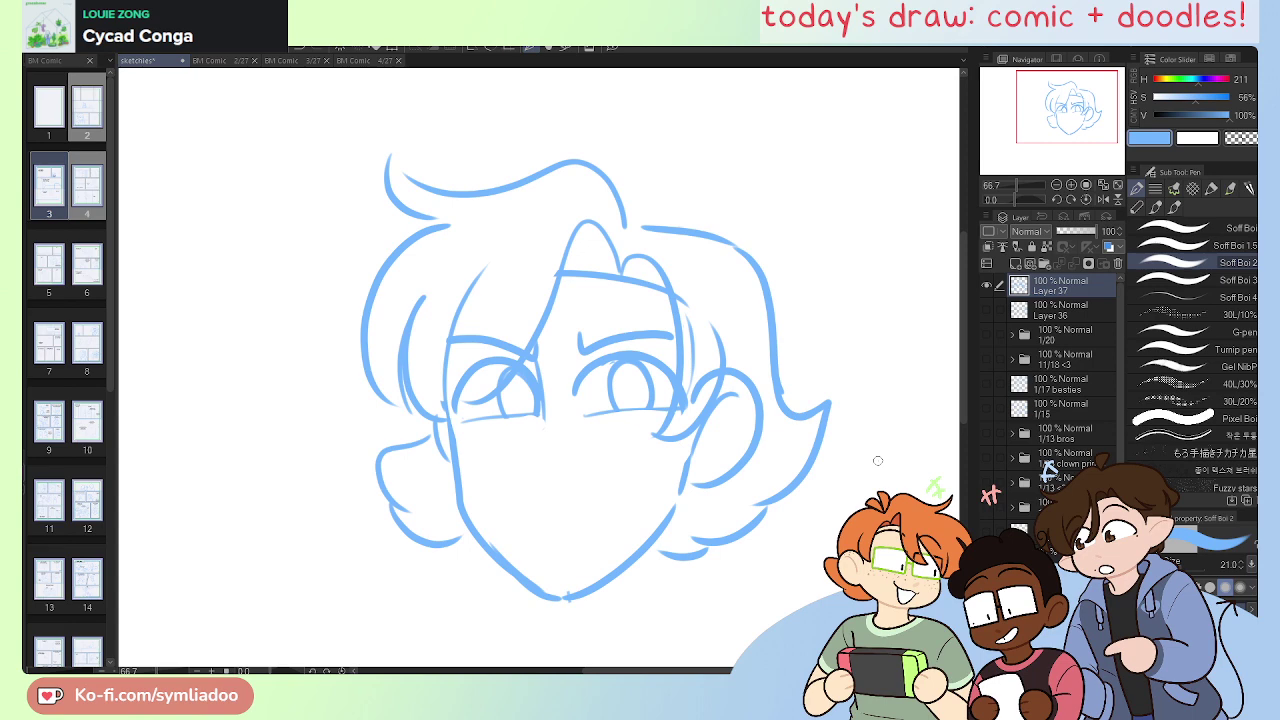
Step: Erase the ear and the strands over it, and draw a longer hair lock curving down onto the right cheek
key("e")
mouse_move(712, 325)
left_mouse_down()
mouse_move(707, 380)
mouse_move(702, 318)
mouse_move(708, 459)
mouse_move(752, 401)
mouse_move(713, 420)
left_mouse_up()
key("p")
mouse_move(678, 336)
left_mouse_down()
mouse_move(630, 456)
mouse_move(712, 329)
left_mouse_up()
key("ctrl+z")
key("ctrl+z")
mouse_move(672, 416)
left_mouse_down()
mouse_move(644, 467)
mouse_move(725, 423)
mouse_move(712, 337)
left_mouse_up()
Step: Redraw the jaw edge below the cheek lock and erase the leftover ear mark inside the hair
left_click_drag(680, 481, 663, 512)
key("ctrl+z")
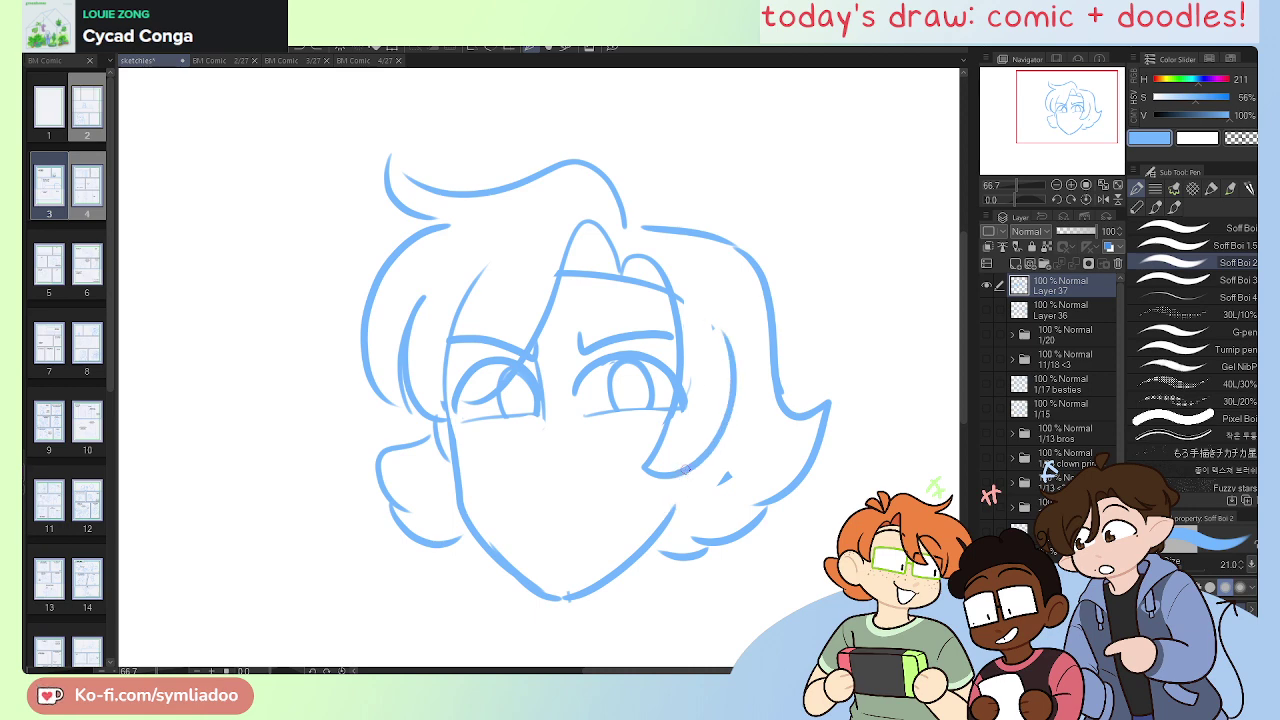
left_click_drag(686, 470, 663, 520)
key("e")
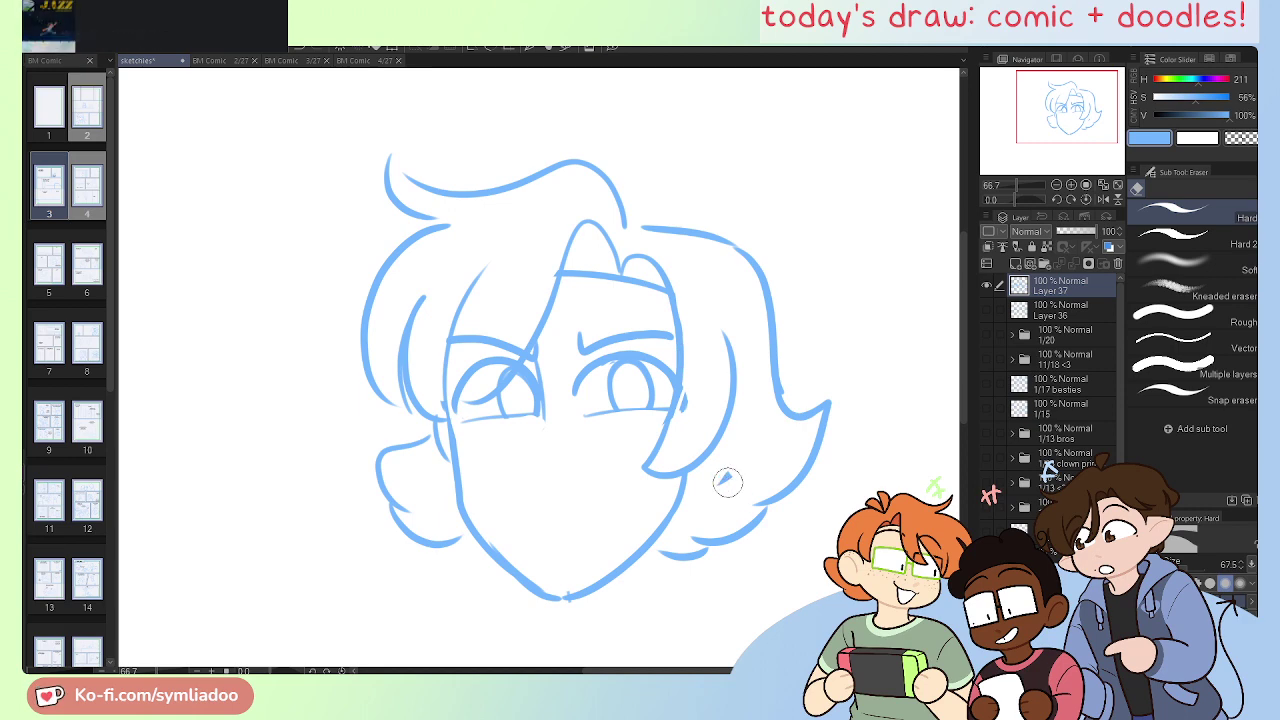
left_click_drag(718, 482, 732, 474)
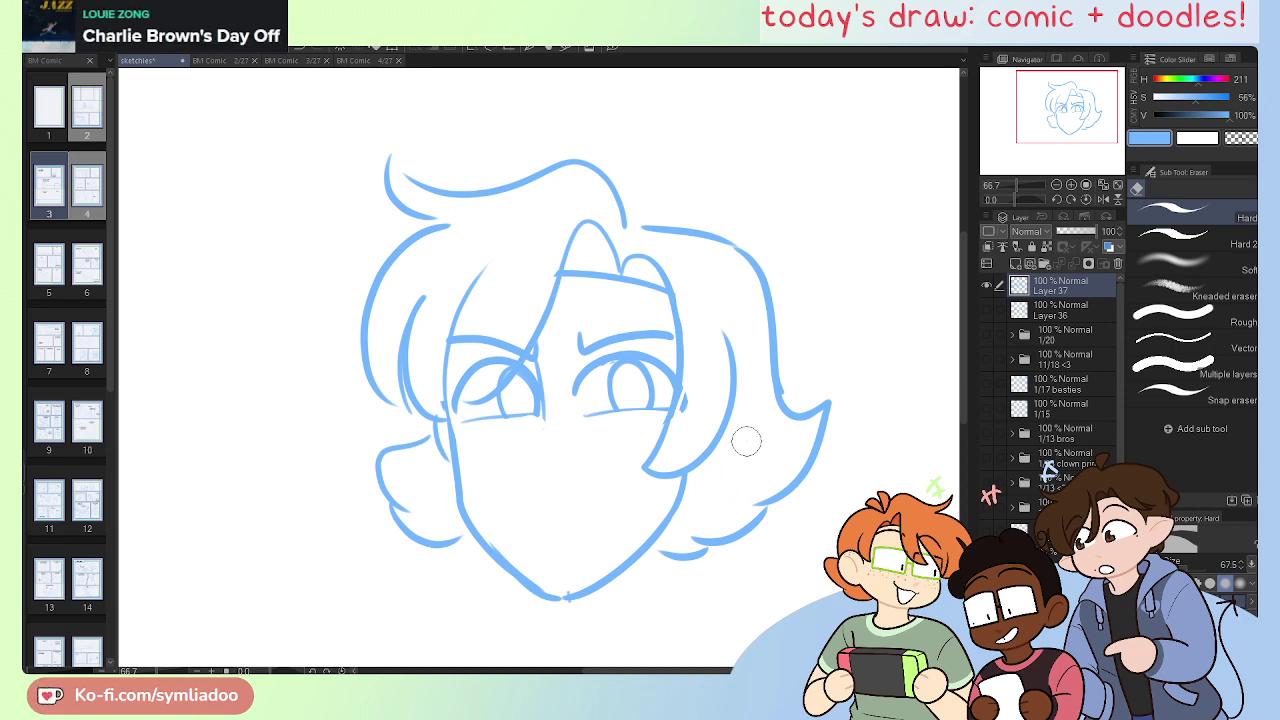
key("ctrl+minus")
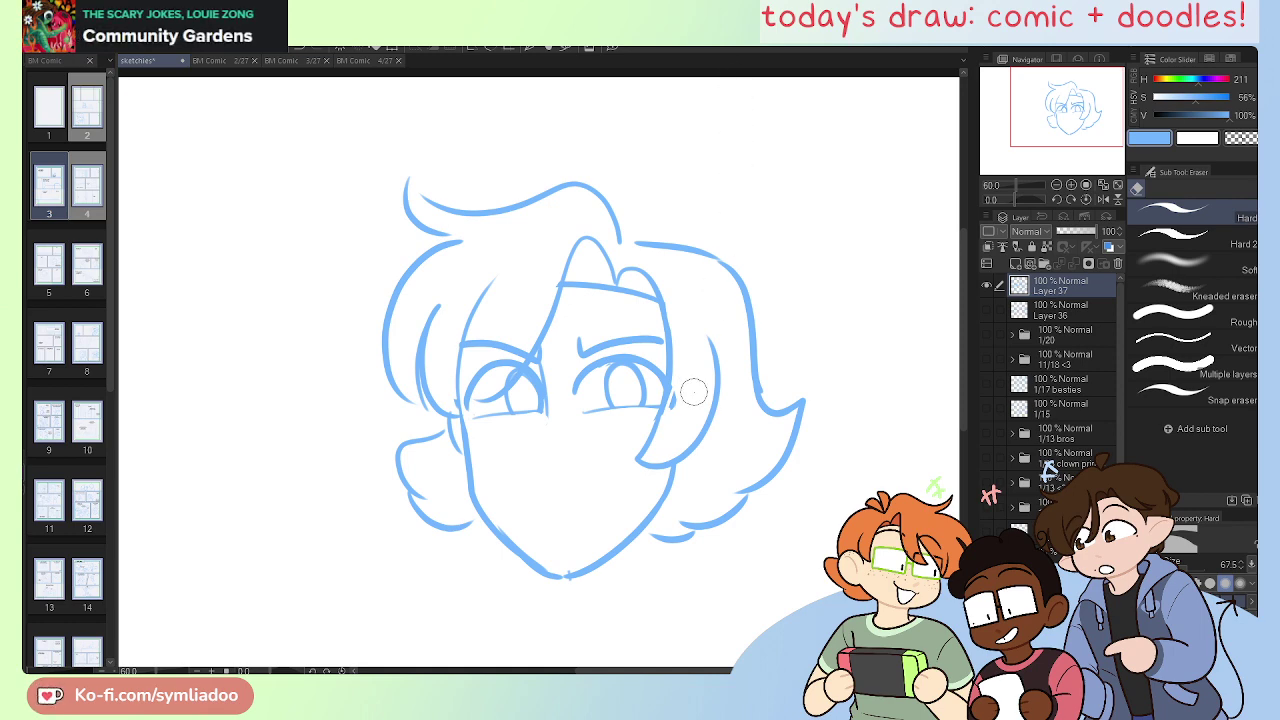
left_click_drag(700, 462, 698, 409)
key("p")
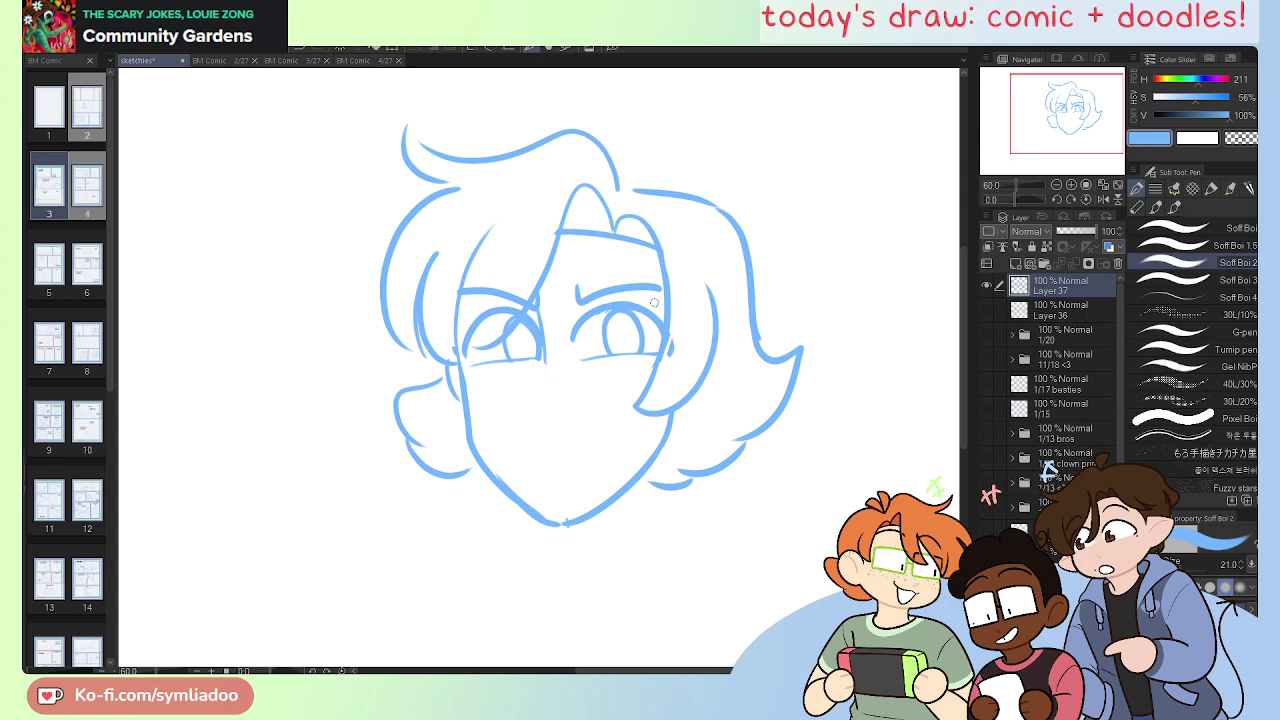
key("e")
key("p")
key("e")
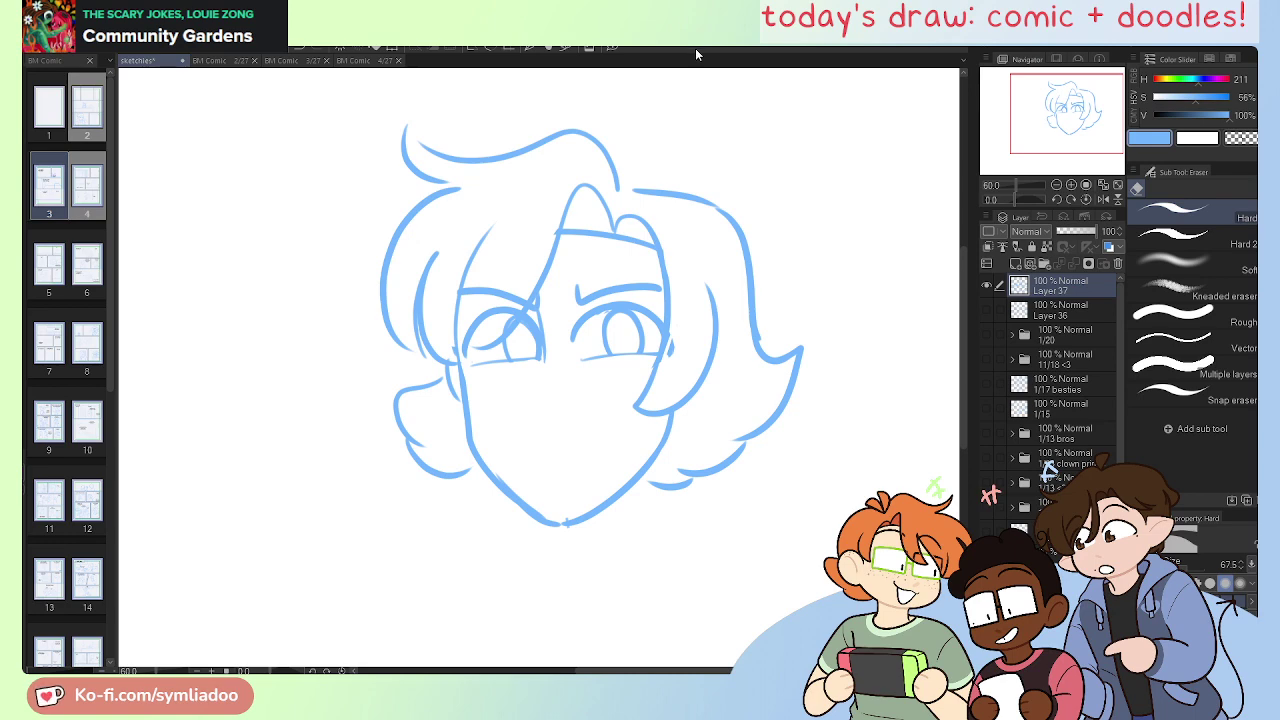
Step: Erase the lower left hair flick and redraw it as layered tufts ending in a pointed tip, checking it in mirrored view
mouse_move(435, 392)
left_mouse_down()
mouse_move(417, 426)
mouse_move(395, 386)
mouse_move(419, 415)
mouse_move(442, 426)
left_mouse_up()
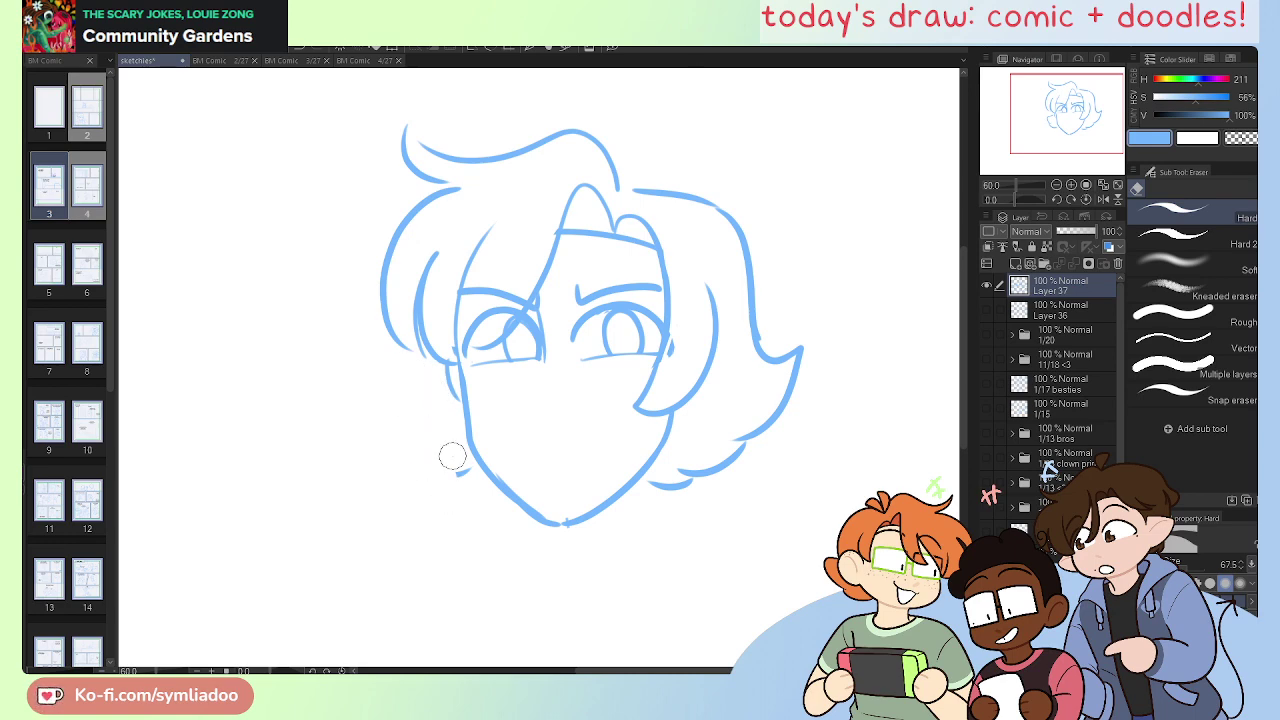
key("p")
mouse_move(447, 366)
left_mouse_down()
mouse_move(431, 438)
mouse_move(455, 457)
left_mouse_up()
key("ctrl+z")
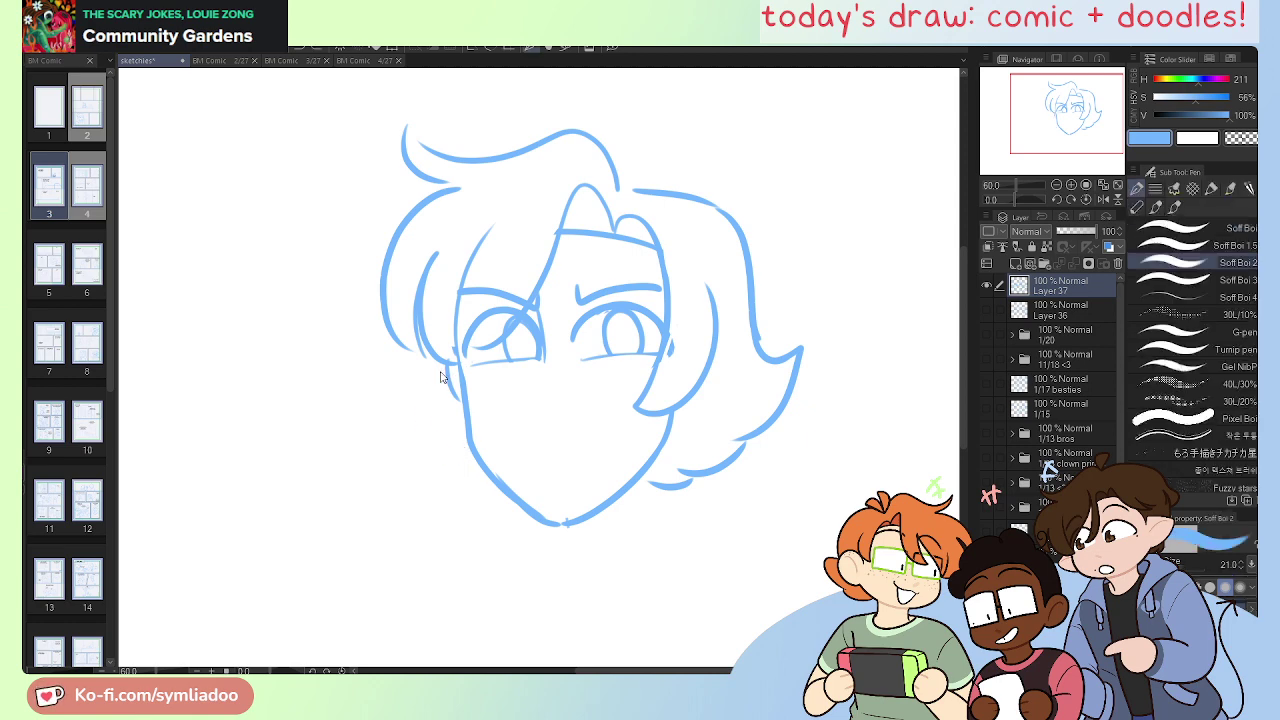
key("h")
mouse_move(644, 360)
left_mouse_down()
mouse_move(672, 402)
mouse_move(639, 421)
mouse_move(634, 460)
mouse_move(592, 456)
left_mouse_up()
key("ctrl+z")
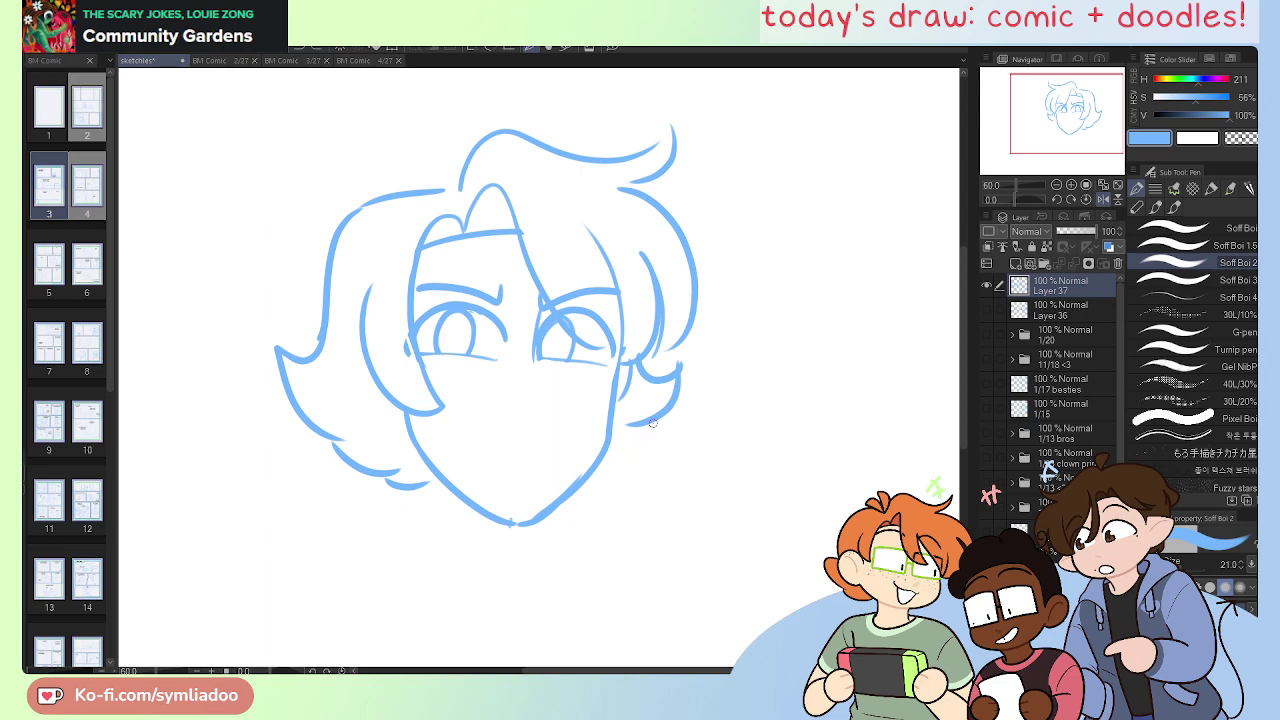
left_click_drag(652, 423, 592, 478)
key("e")
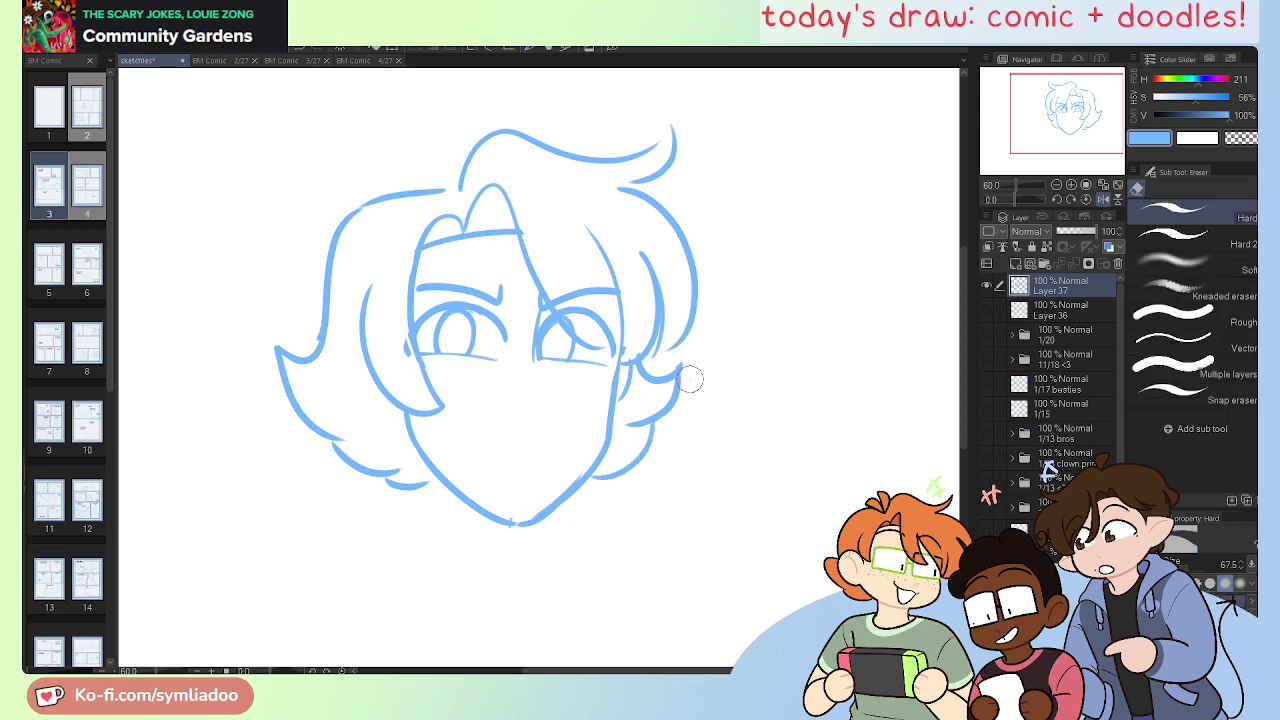
key("h")
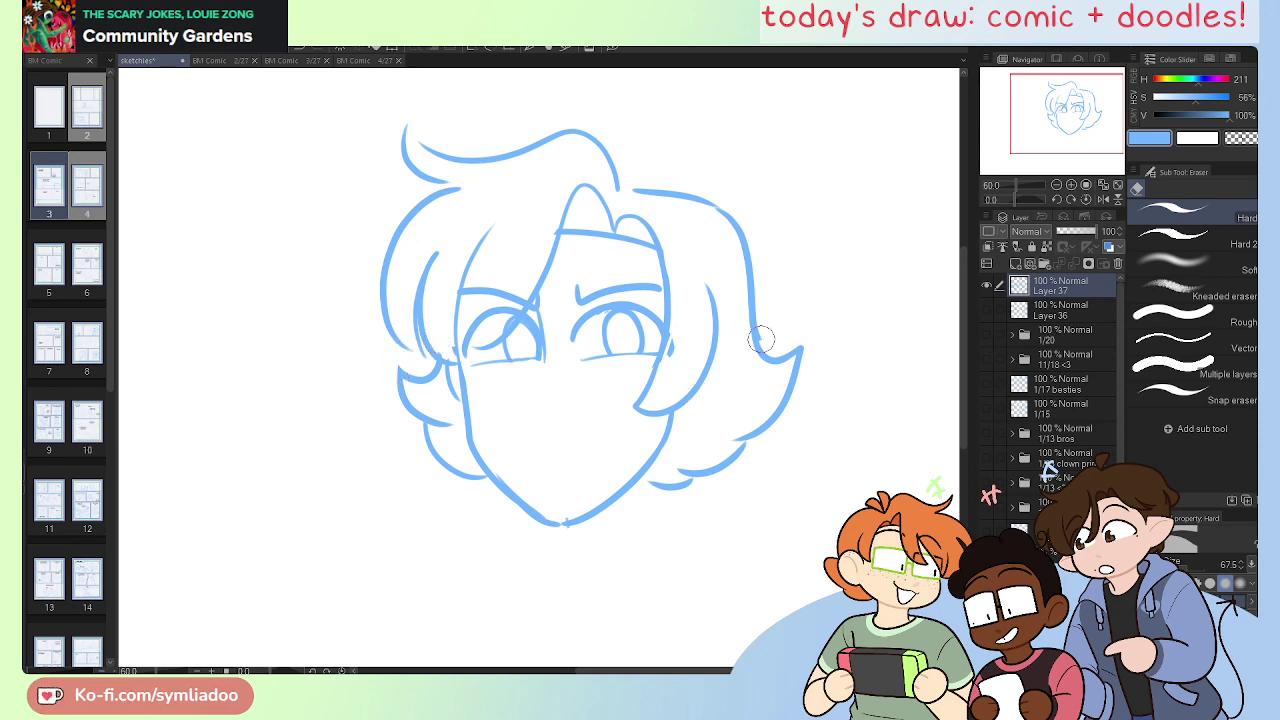
Step: Draw the nose as two short angled strokes with a small arc above them, retrying the strokes as needed
key("ctrl+plus")
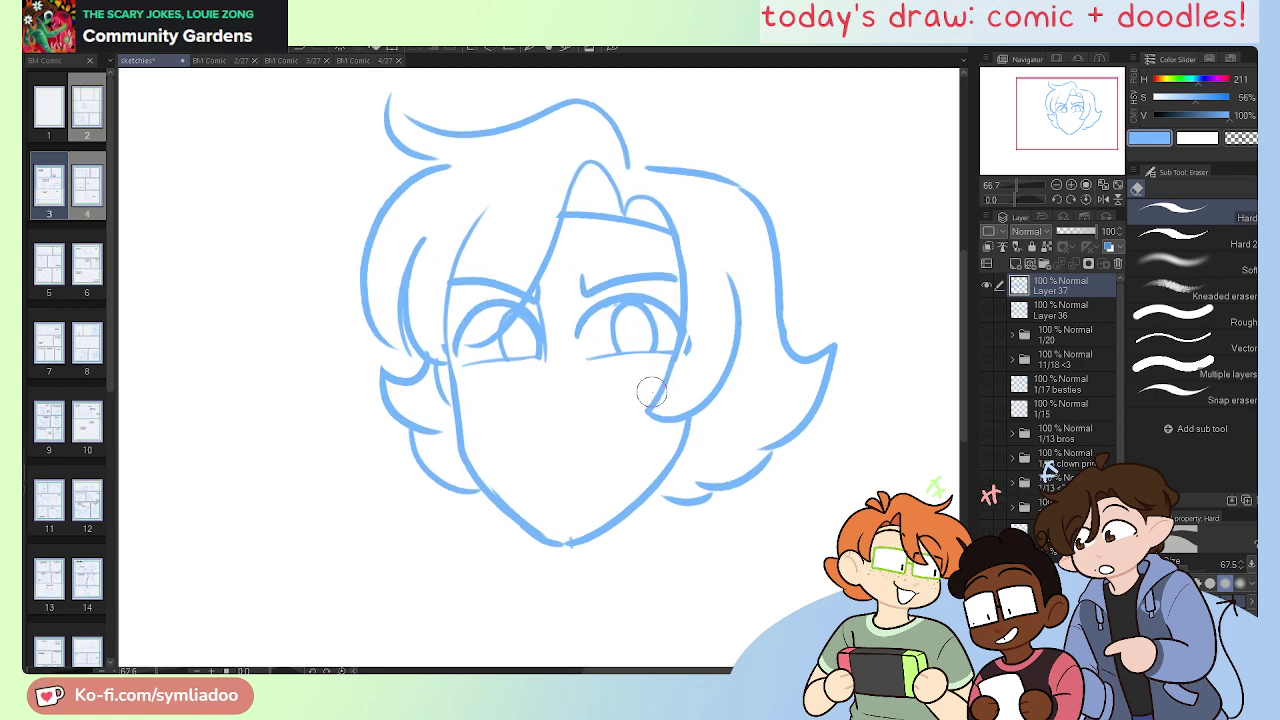
key("ctrl+plus")
key("p")
mouse_move(521, 440)
left_mouse_down()
mouse_move(568, 467)
mouse_move(524, 462)
mouse_move(562, 476)
mouse_move(610, 462)
left_mouse_up()
key("ctrl+z")
key("ctrl+z")
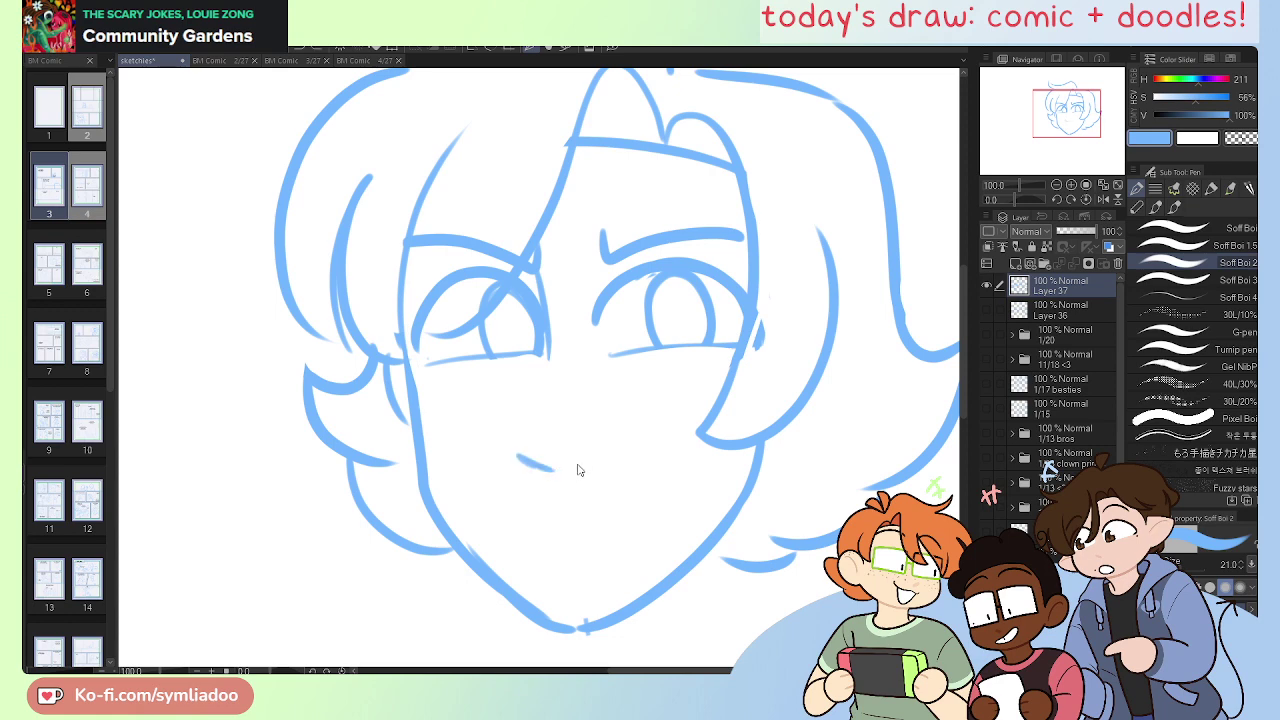
key("ctrl+z")
mouse_move(514, 451)
left_mouse_down()
mouse_move(554, 474)
mouse_move(513, 458)
mouse_move(585, 461)
left_mouse_up()
key("ctrl+z")
key("ctrl+z")
mouse_move(543, 376)
left_mouse_down()
mouse_move(574, 386)
mouse_move(549, 372)
mouse_move(553, 408)
left_mouse_up()
key("ctrl+z")
key("ctrl+z")
key("e")
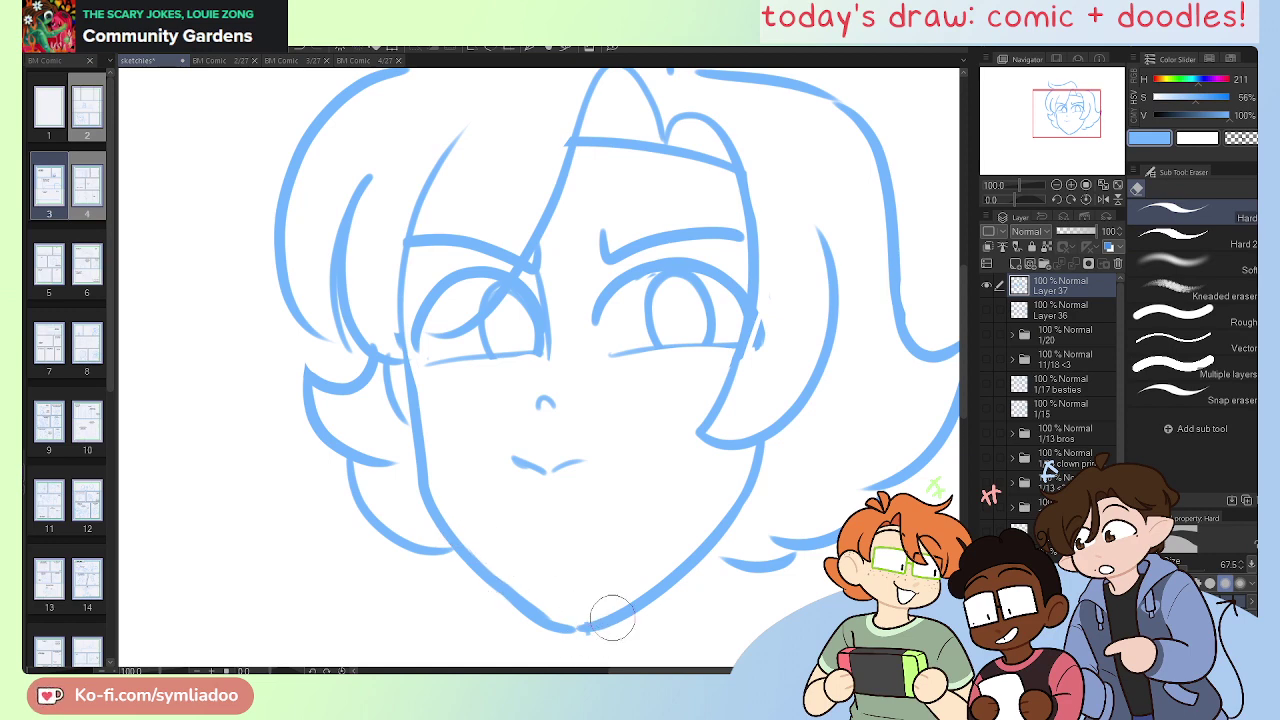
Step: Draw a lopsided smirking mouth line below the nose, rising toward the right cheek
key("p")
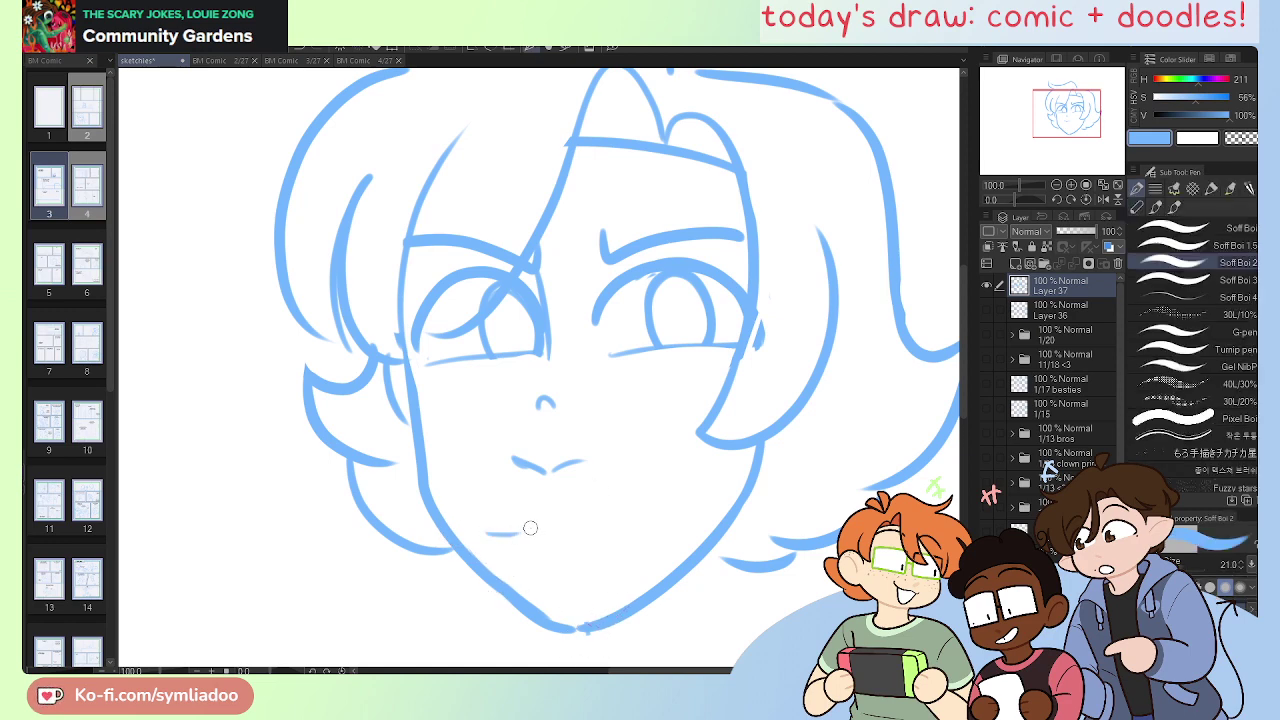
left_click_drag(528, 530, 652, 499)
key("ctrl+z")
key("ctrl+z")
left_click_drag(497, 538, 660, 487)
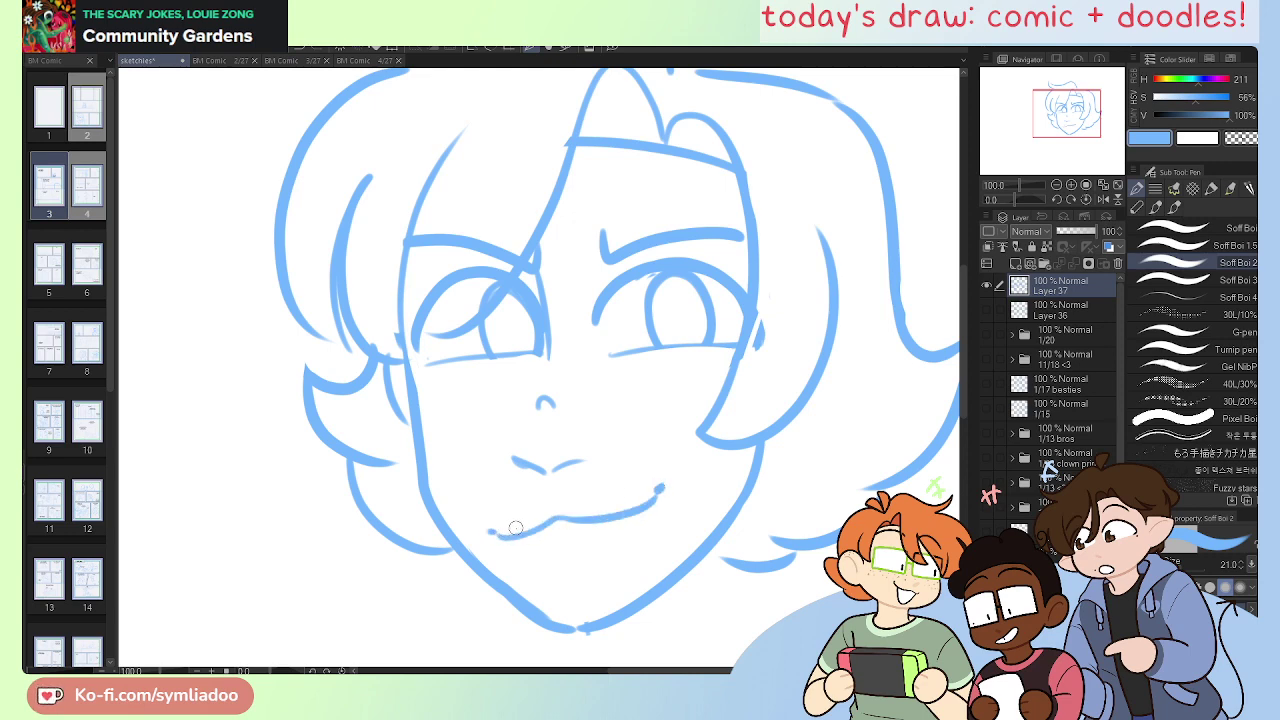
key("ctrl+minus")
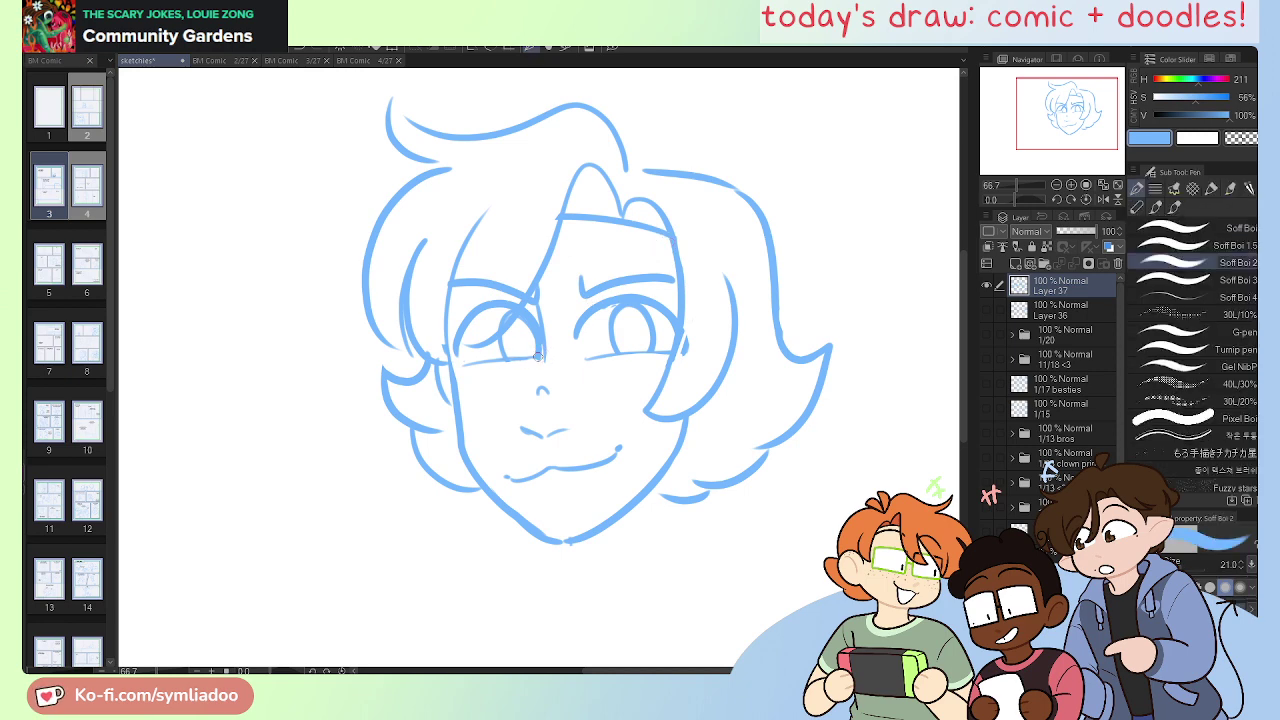
Step: Redraw the lower lid lines of both eyes and clean up the outer corner of the right eye
left_click_drag(463, 366, 531, 359)
key("ctrl+z")
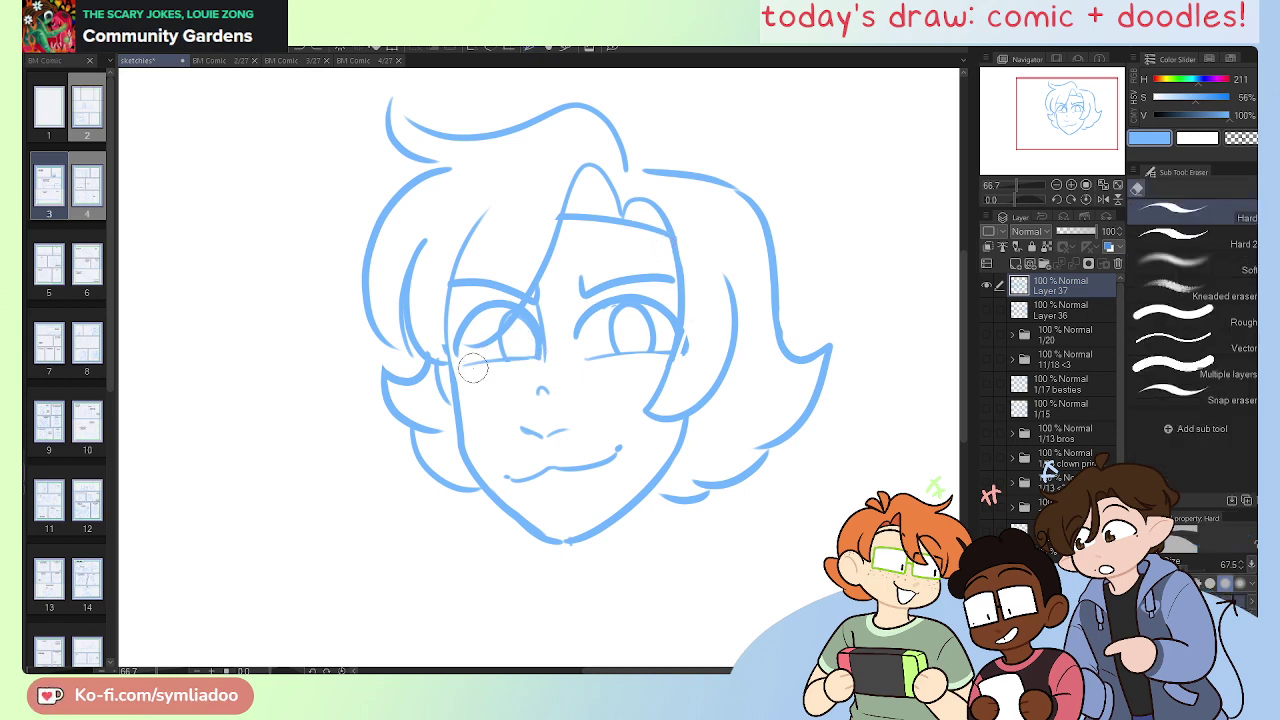
left_click_drag(454, 362, 538, 358)
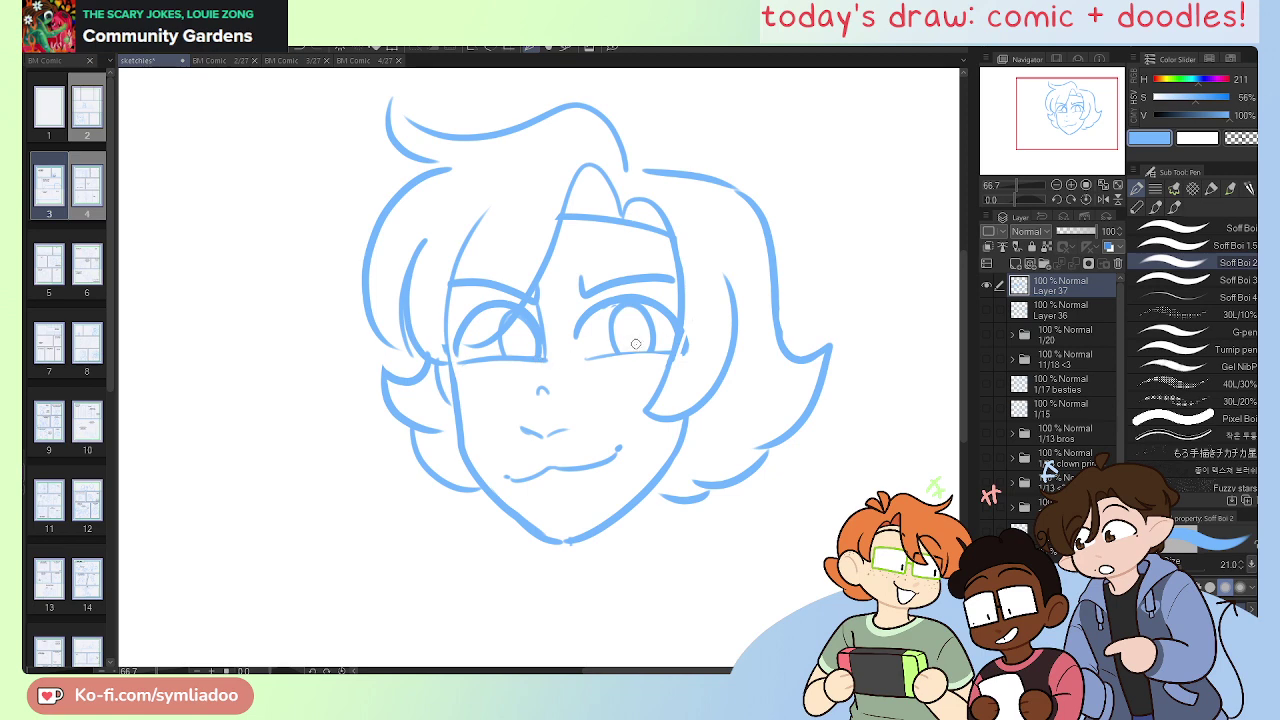
key("ctrl+z")
left_click_drag(456, 364, 683, 351)
key("ctrl+z")
key("e")
key("p")
key("ctrl+z")
left_click_drag(586, 356, 672, 350)
key("e")
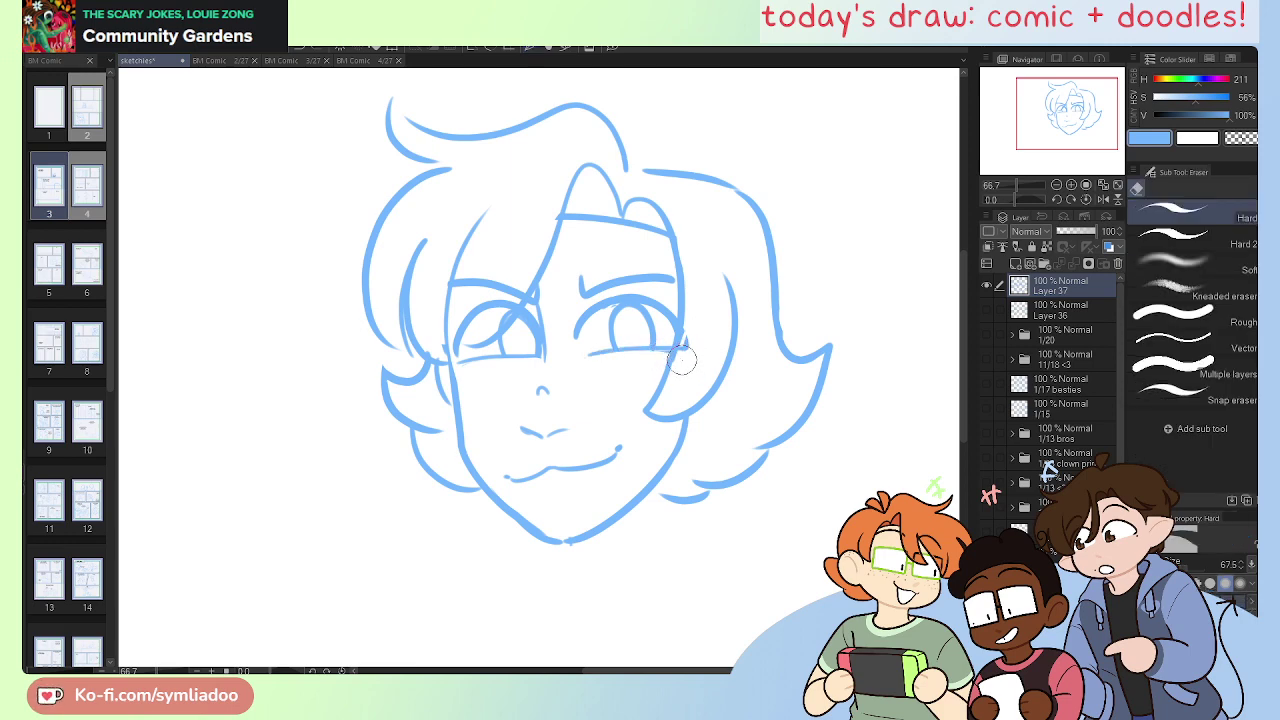
key("p")
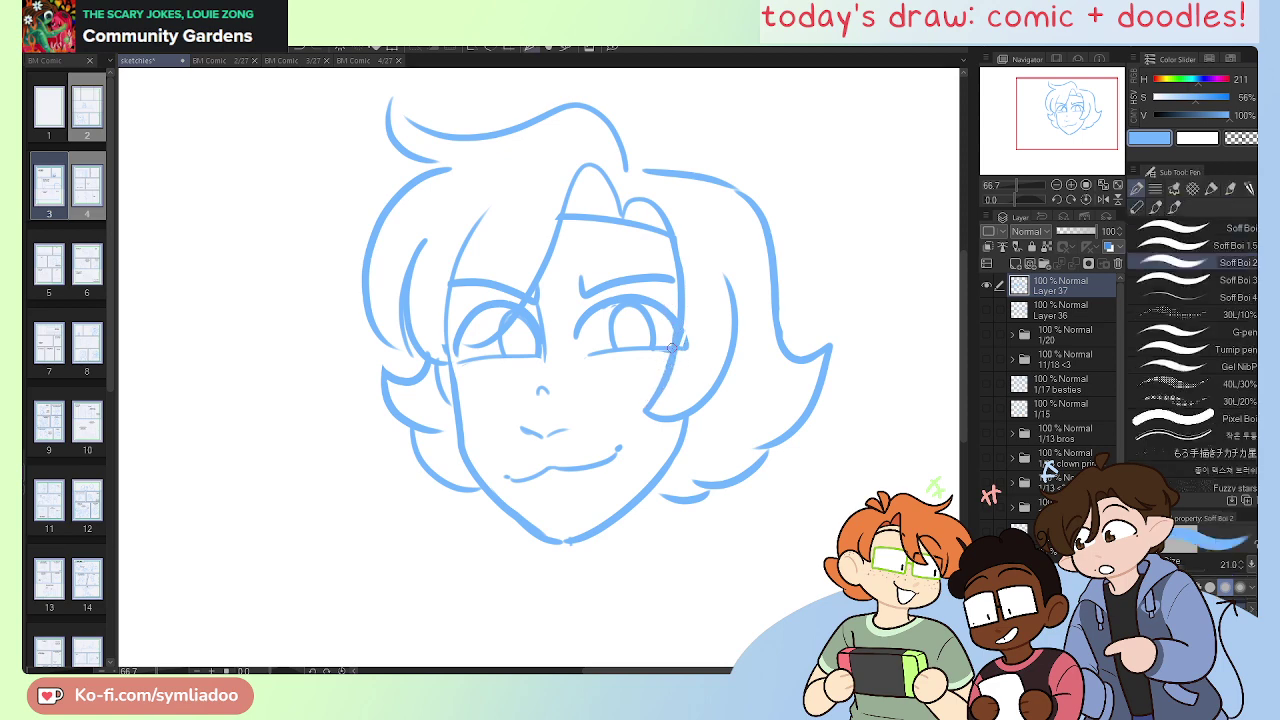
key("e")
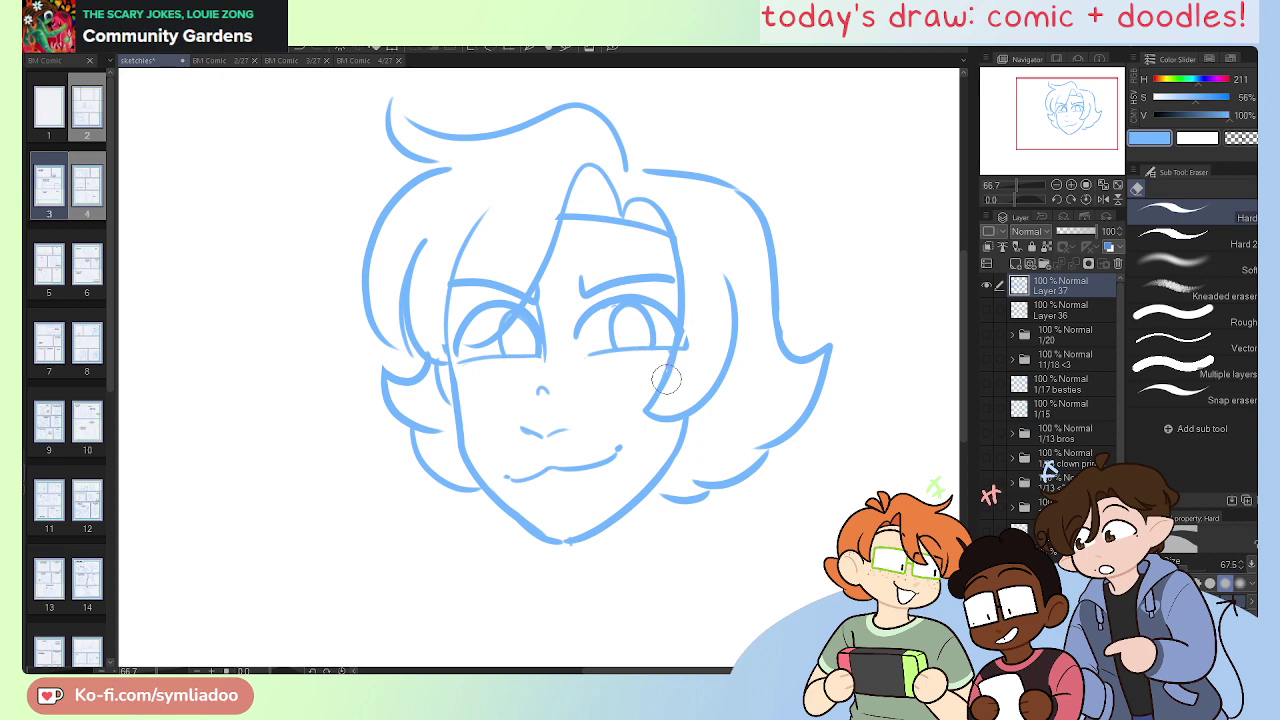
key("p")
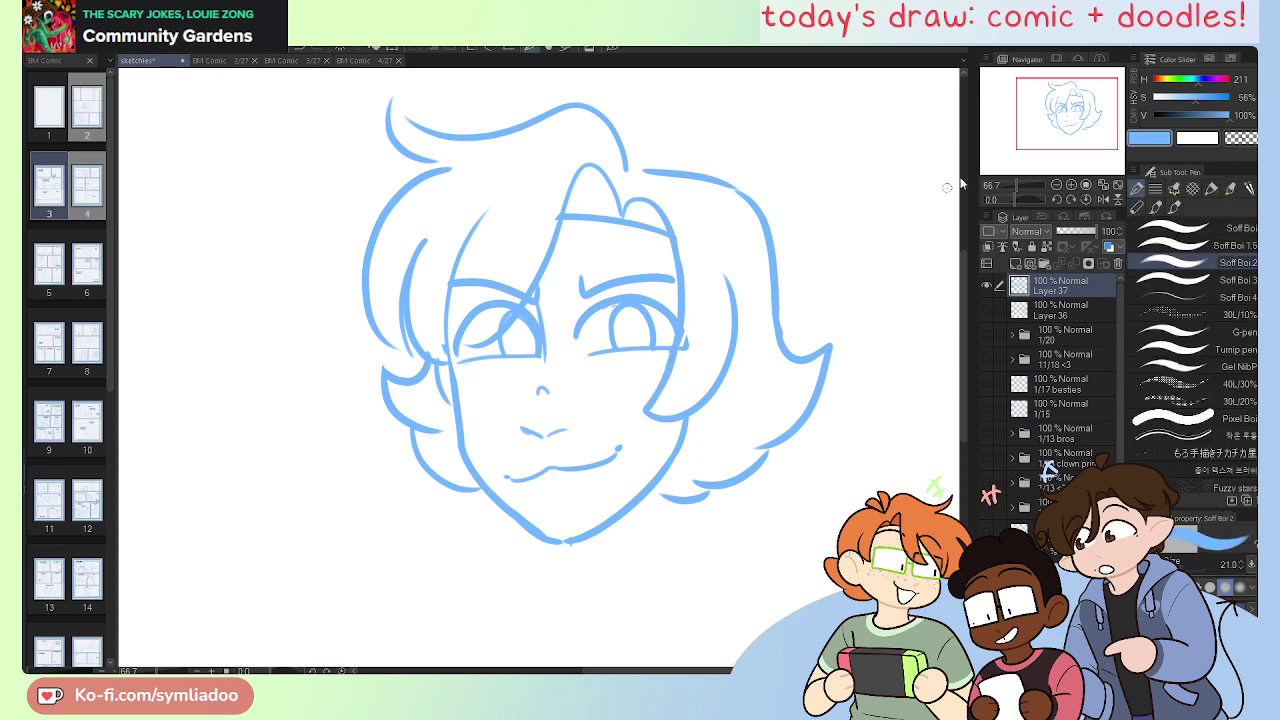
Step: Redraw the tip of the chin to join both sides of the jawline
key("ctrl+minus")
key("e")
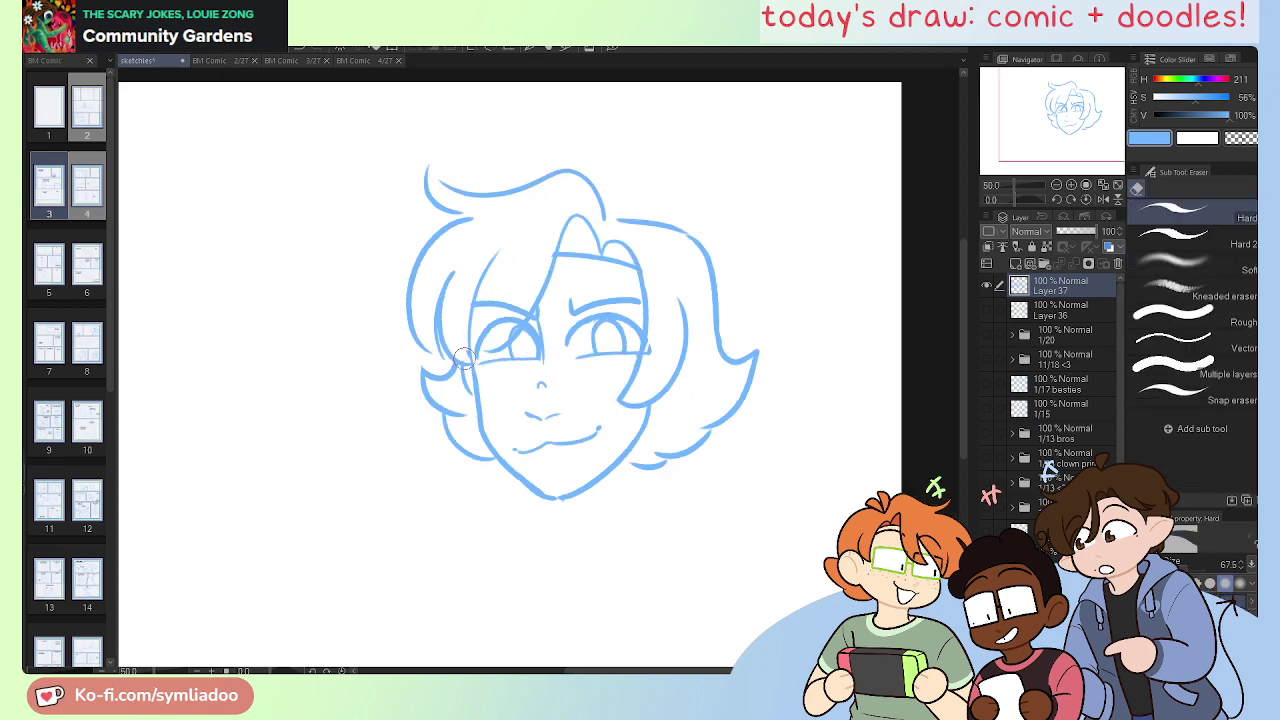
key("ctrl+minus")
left_click_drag(701, 622, 740, 592)
left_click_drag(733, 543, 669, 518)
key("ctrl+minus")
key("ctrl+plus")
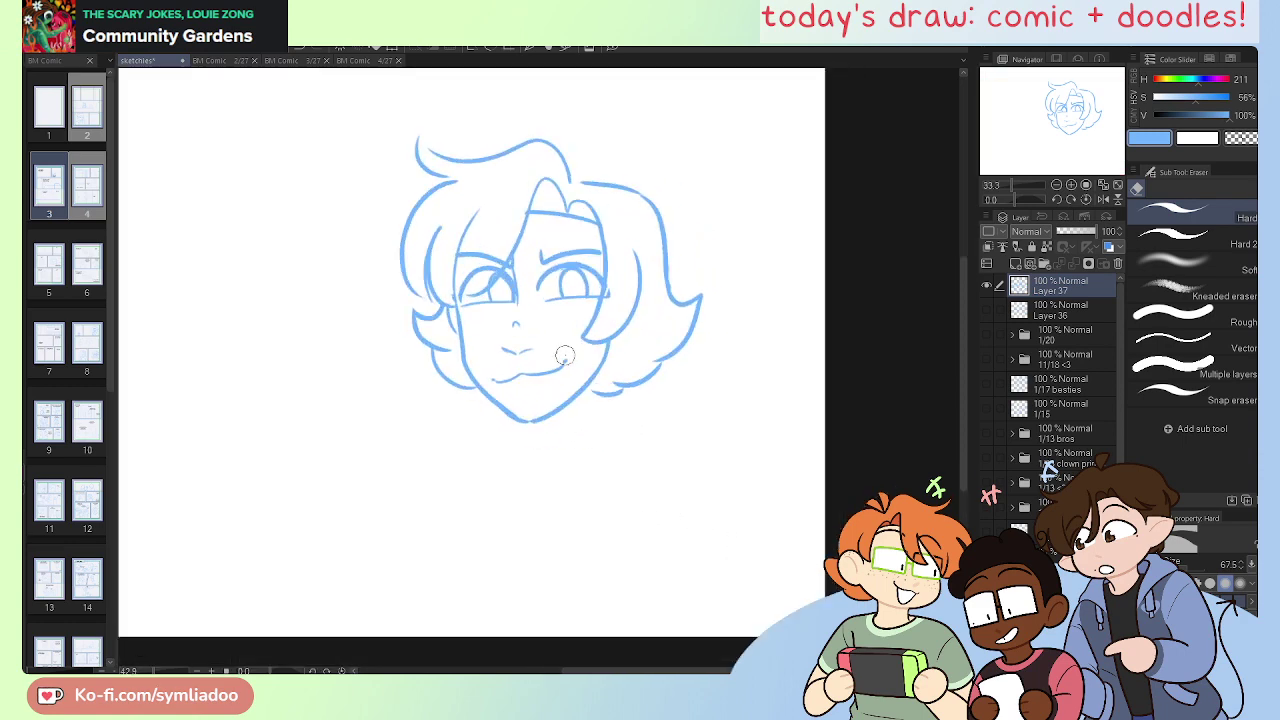
key("ctrl+plus")
key("ctrl+plus")
key("p")
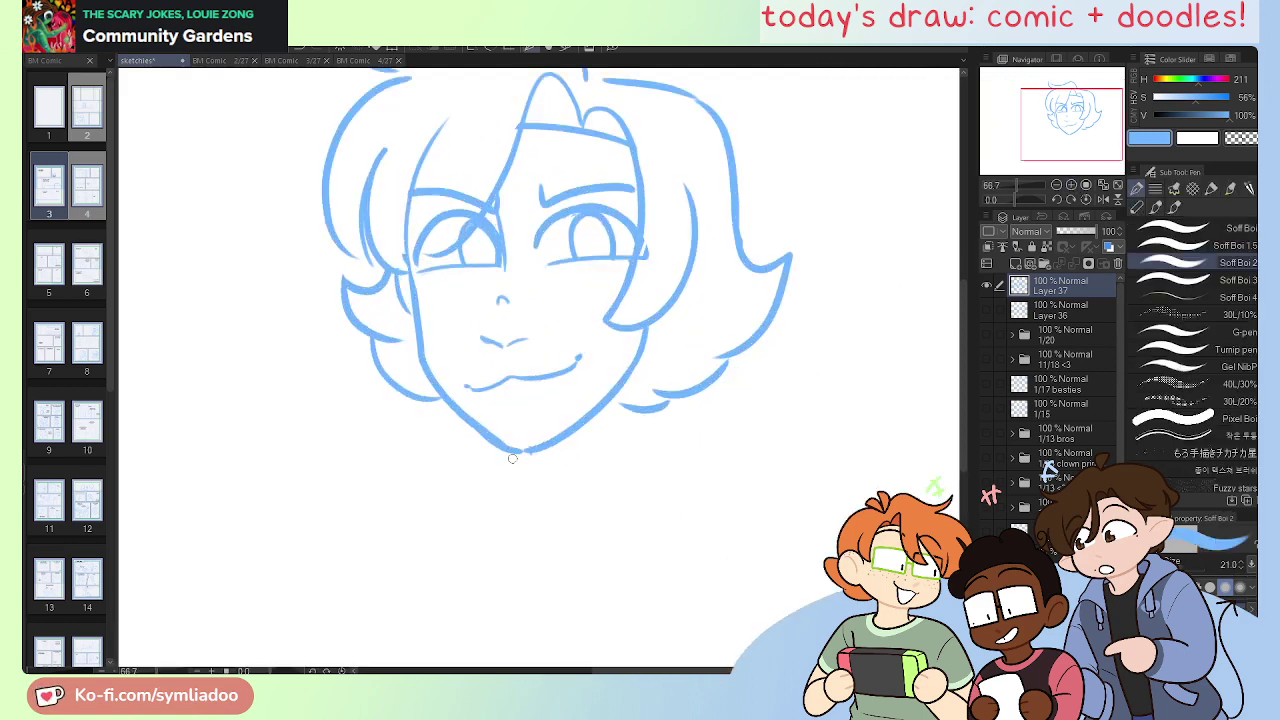
left_click_drag(517, 450, 562, 431)
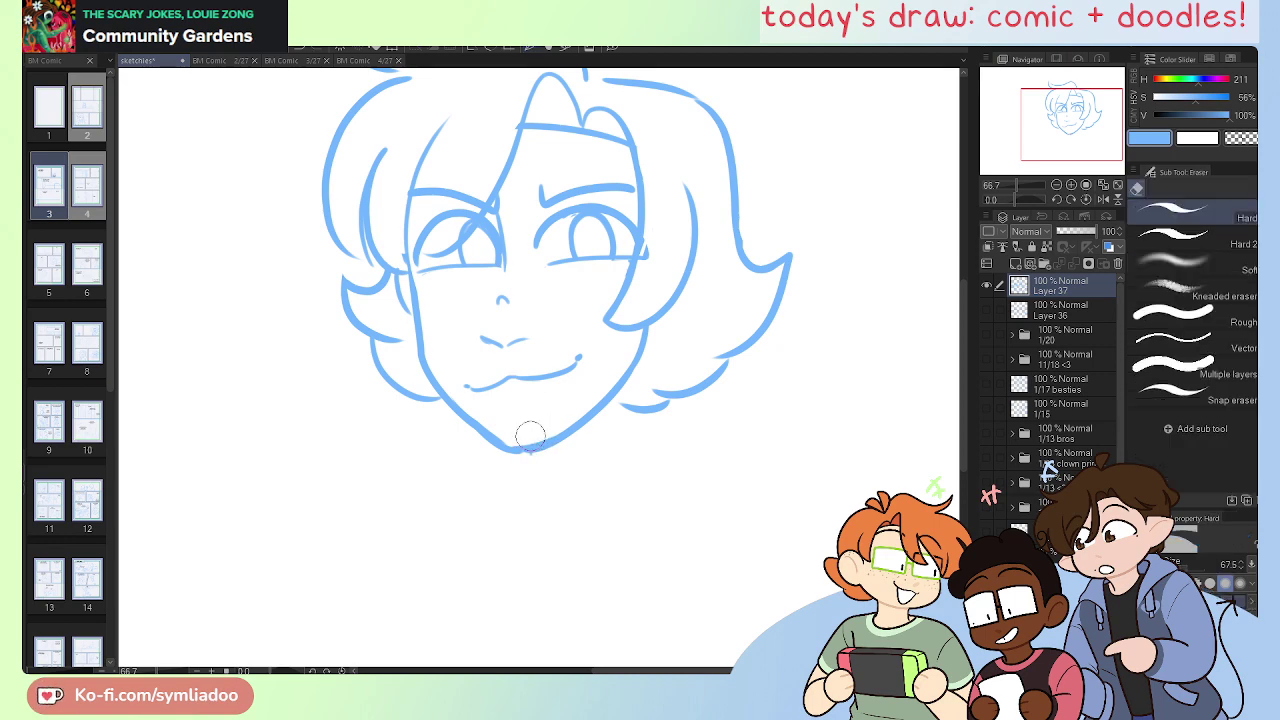
Step: Draw the neck below the chin with a filled shadow under the jaw and a curved neckline joining both sides
left_click_drag(520, 452, 527, 490)
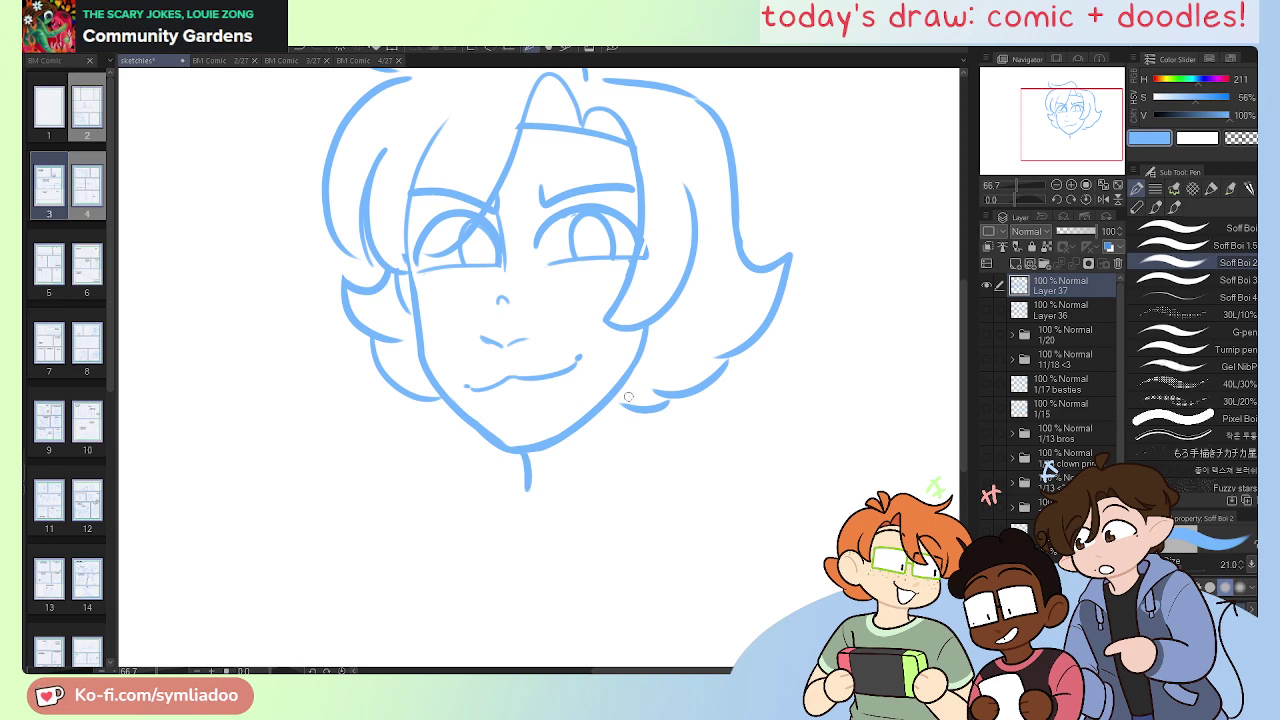
mouse_move(630, 365)
left_mouse_down()
mouse_move(626, 405)
mouse_move(641, 427)
left_mouse_up()
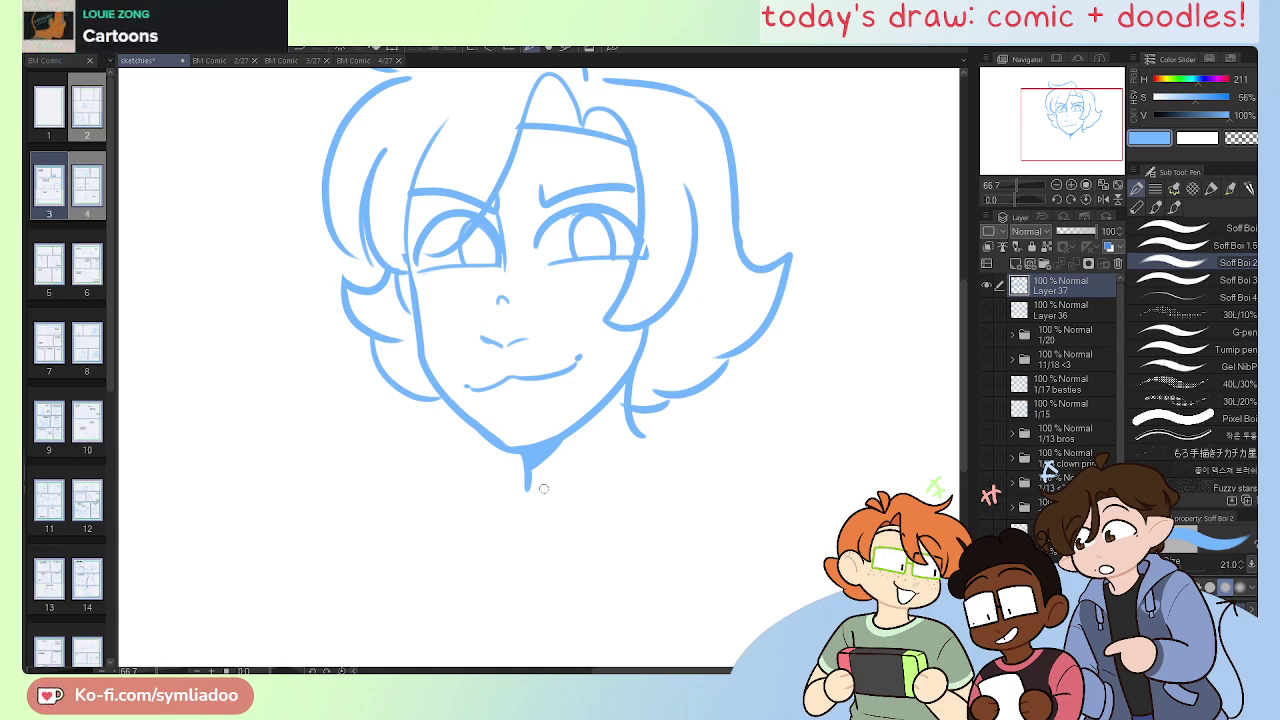
mouse_move(520, 494)
left_mouse_down()
mouse_move(658, 449)
mouse_move(514, 464)
mouse_move(637, 449)
left_mouse_up()
key("ctrl+z")
key("ctrl+z")
left_click_drag(621, 577, 605, 487)
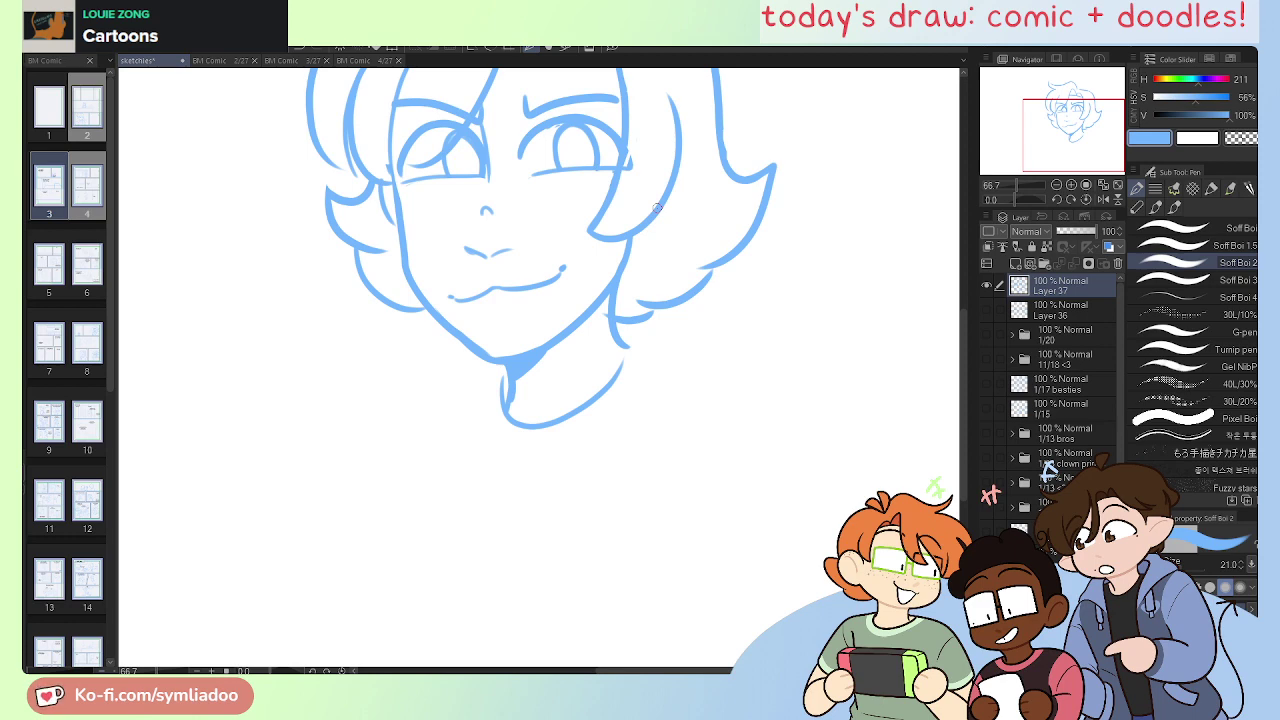
key("e")
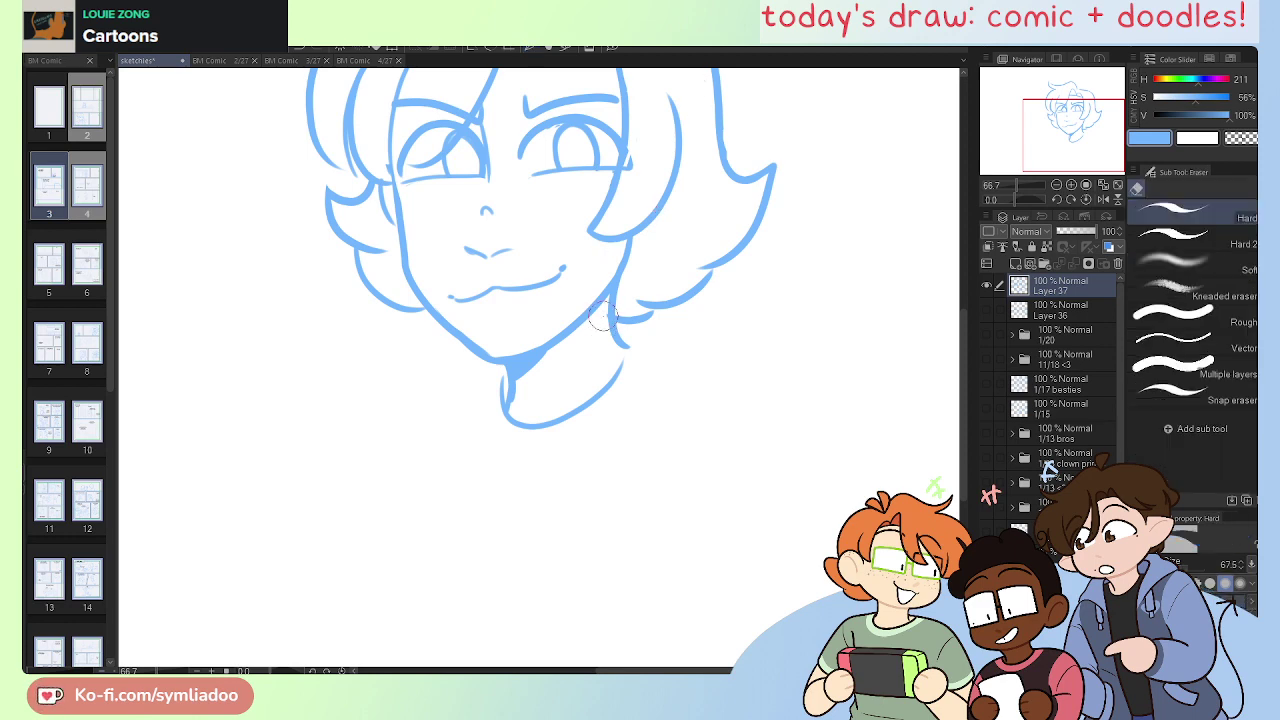
key("p")
Step: Draw the right side of an open collar from behind the hair down to the neckline, with an inner fold line
left_click_drag(583, 406, 714, 284)
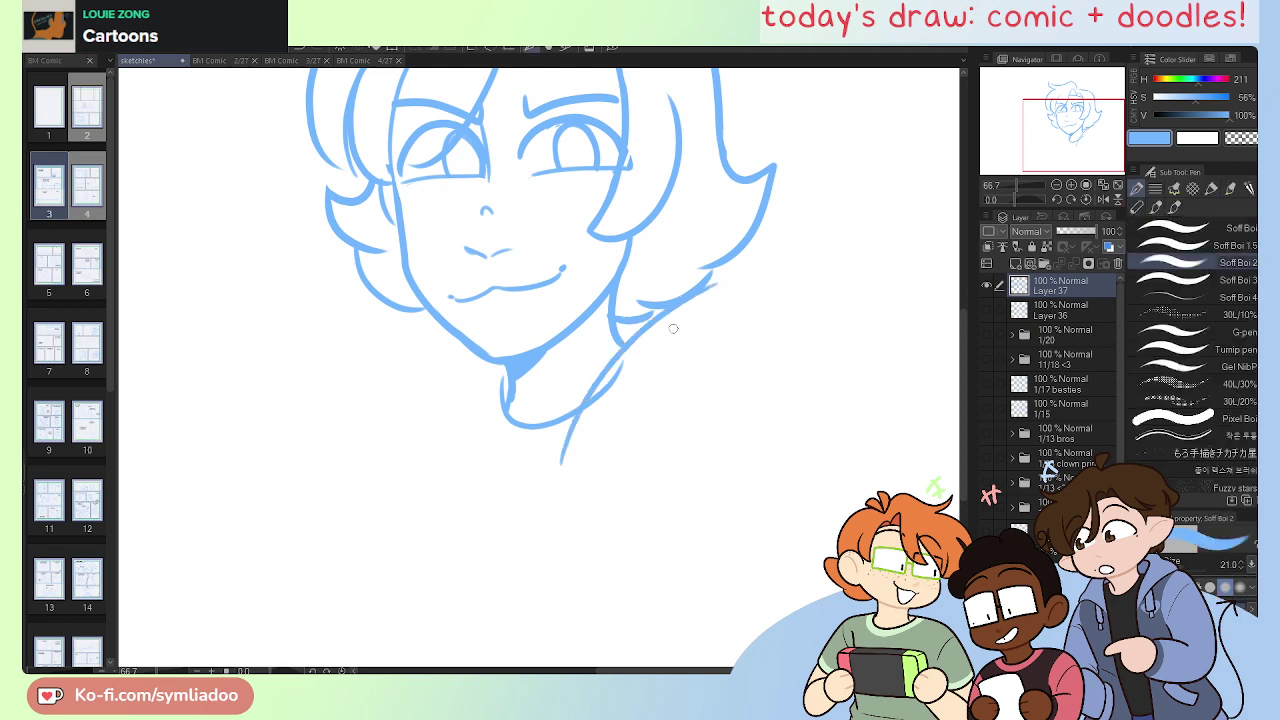
key("ctrl+z")
left_click_drag(537, 465, 702, 314)
key("ctrl+z")
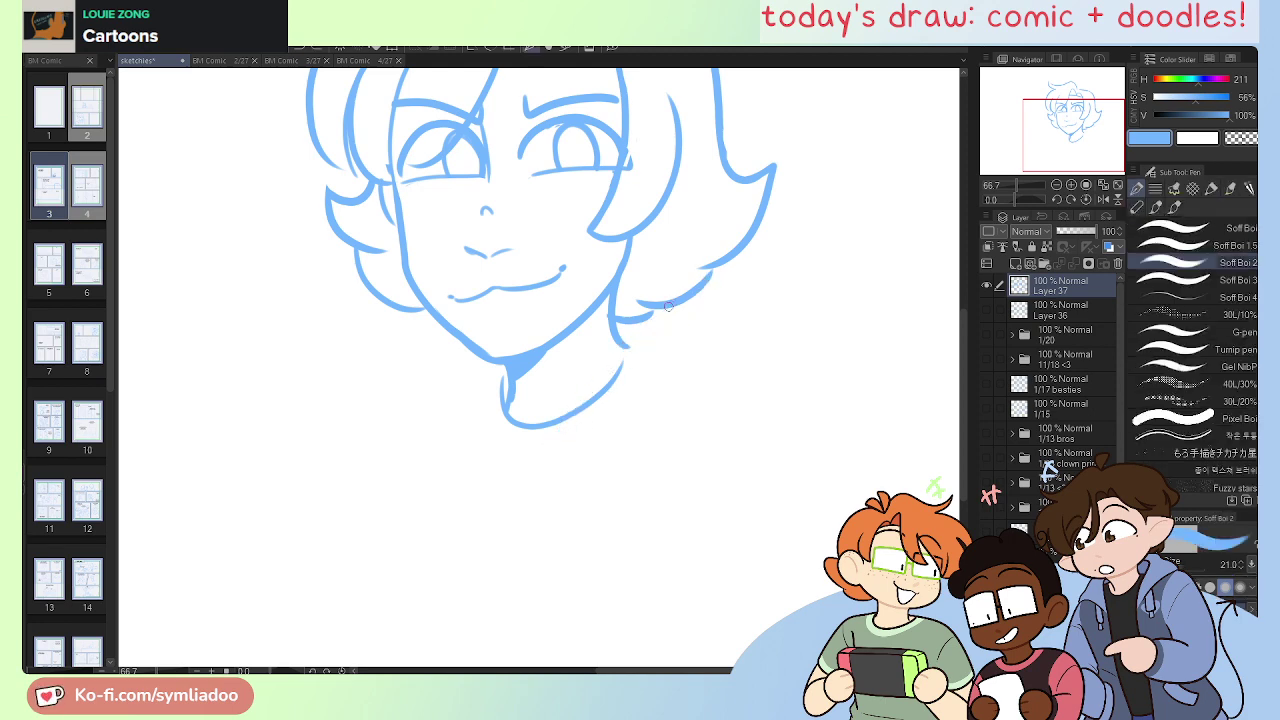
left_click_drag(684, 330, 559, 452)
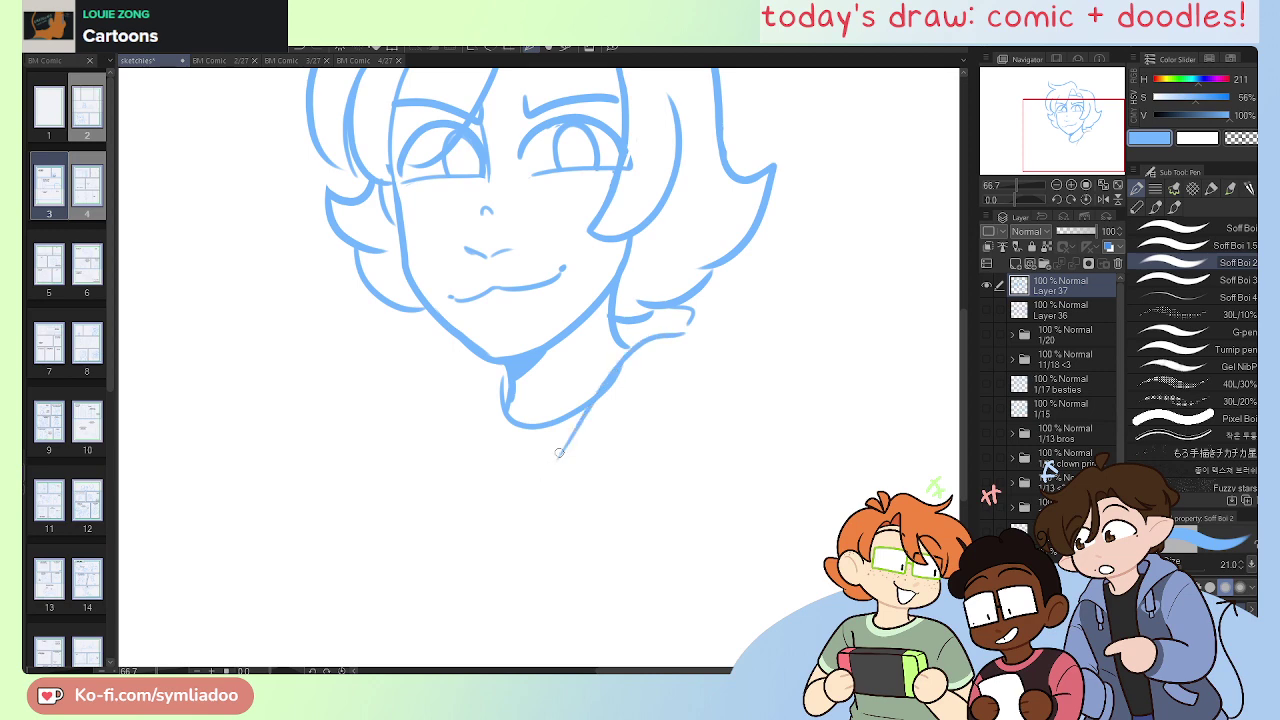
mouse_move(703, 287)
left_mouse_down()
mouse_move(728, 336)
mouse_move(580, 452)
left_mouse_up()
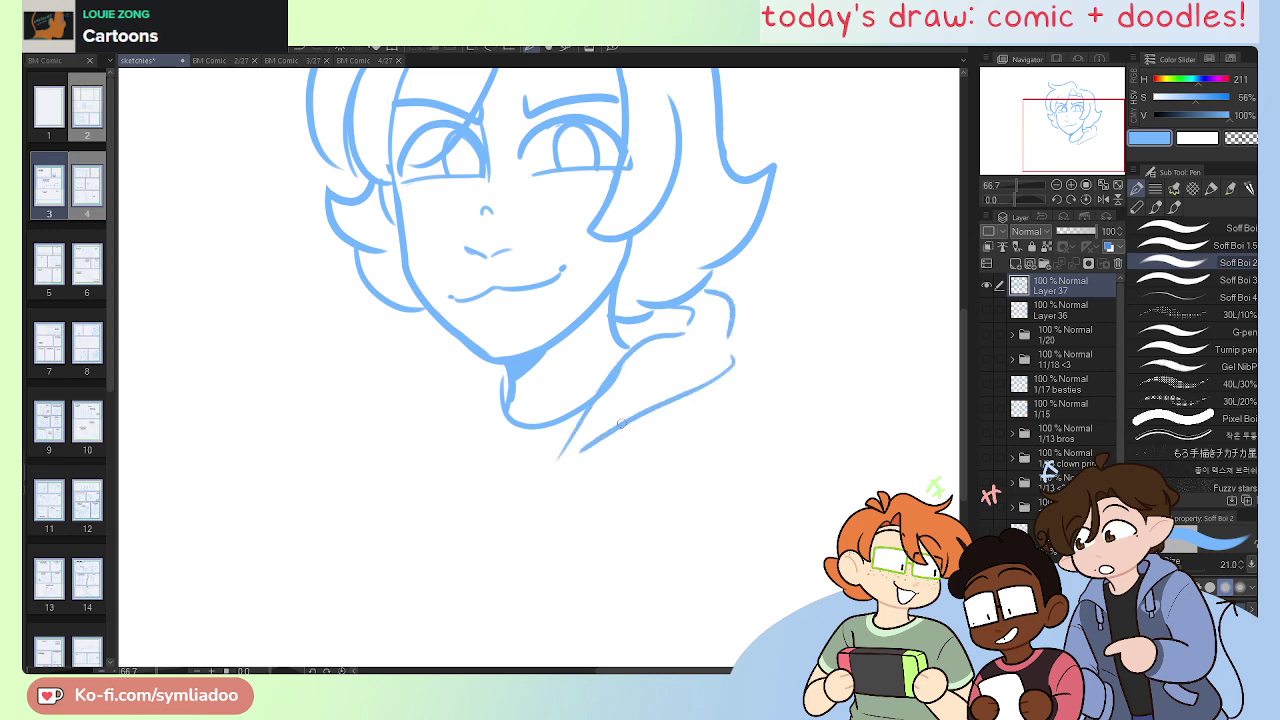
left_click_drag(697, 347, 590, 430)
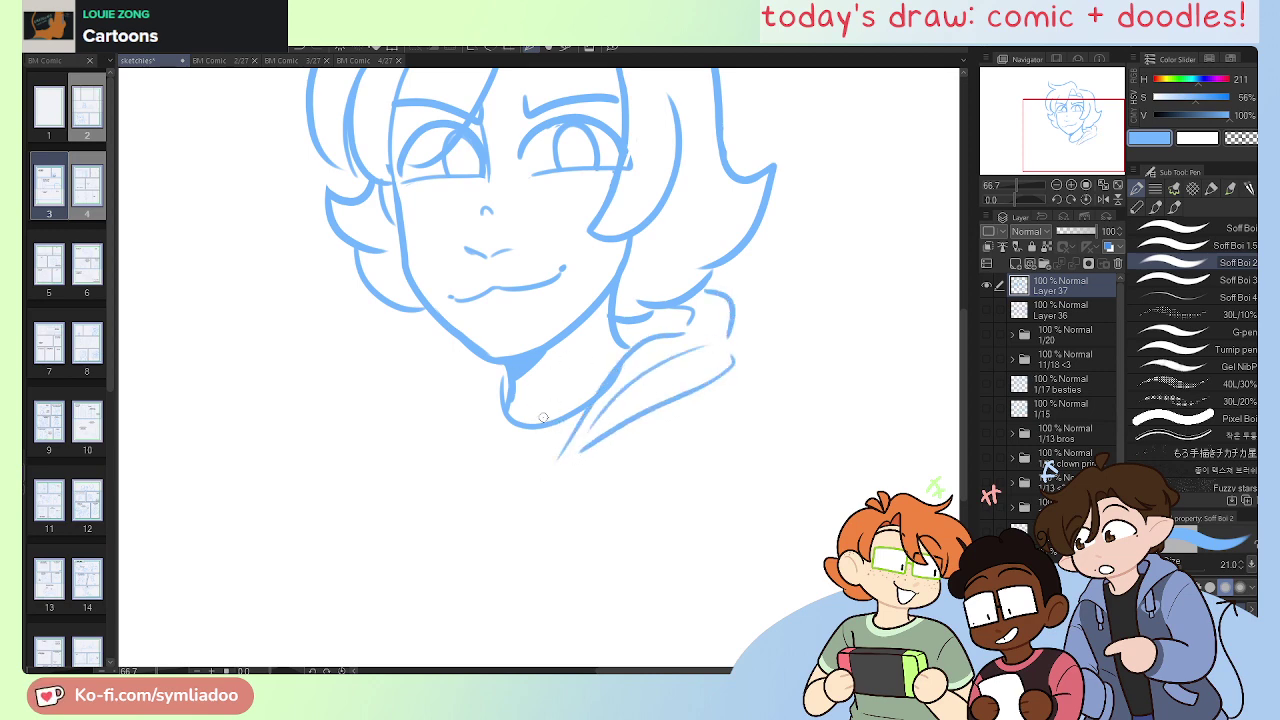
Step: Draw the left side of the open collar from the jaw to the neckline, with an inner fold line
mouse_move(512, 436)
left_mouse_down()
mouse_move(489, 361)
mouse_move(445, 379)
mouse_move(426, 430)
mouse_move(492, 453)
left_mouse_up()
key("ctrl+z")
left_click_drag(424, 426, 503, 460)
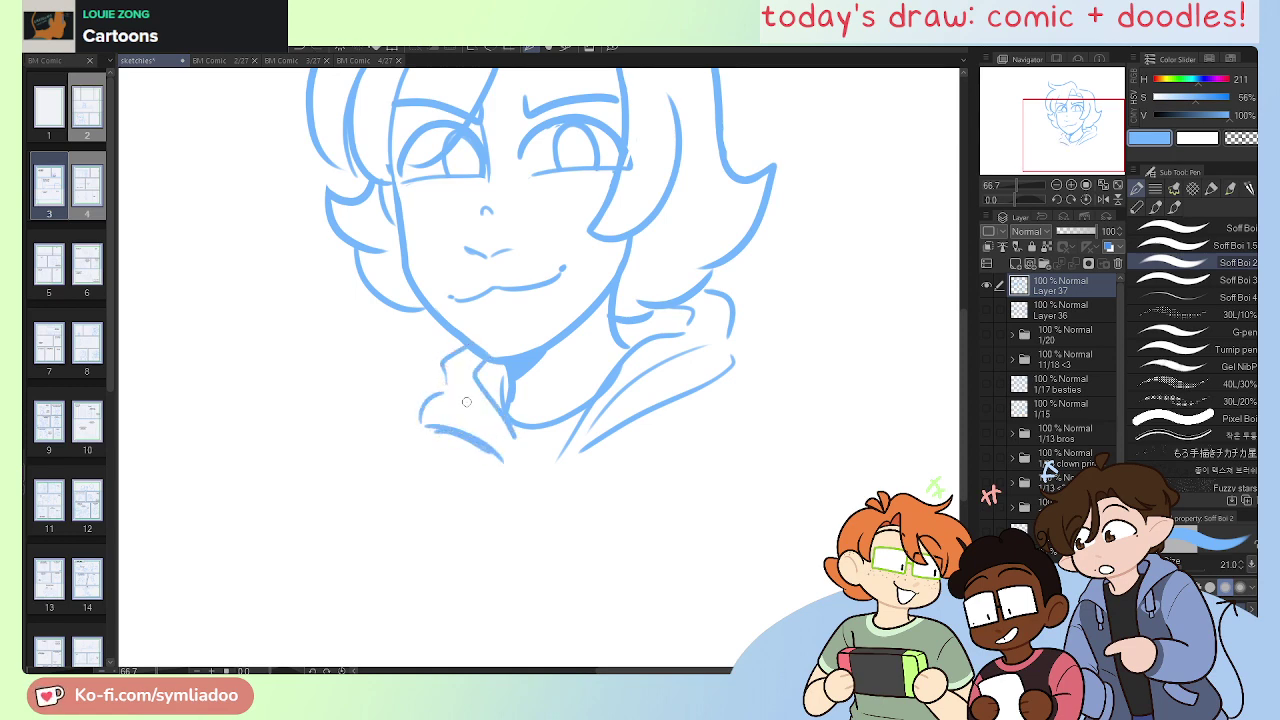
left_click_drag(448, 393, 500, 440)
Step: Draw the right shoulder line from the collar's outer corner, curving down into the upper arm
left_click_drag(625, 548, 632, 456)
key("e")
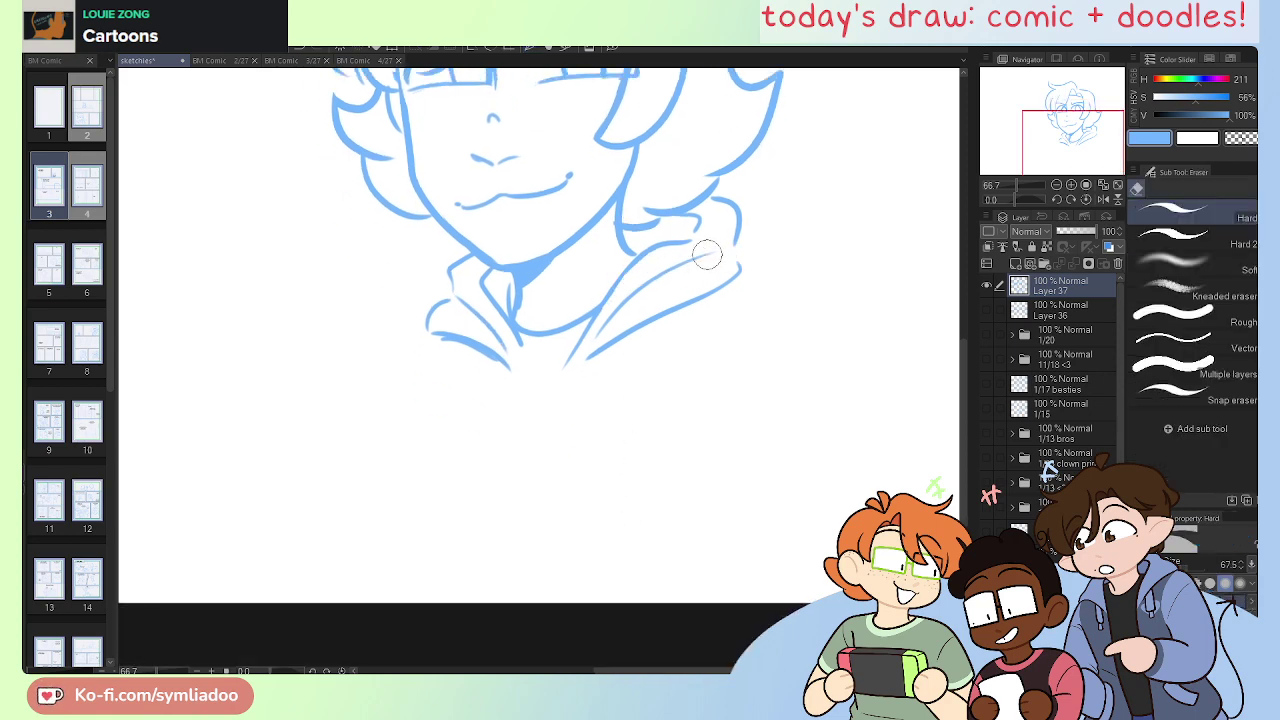
key("p")
left_click_drag(738, 276, 852, 418)
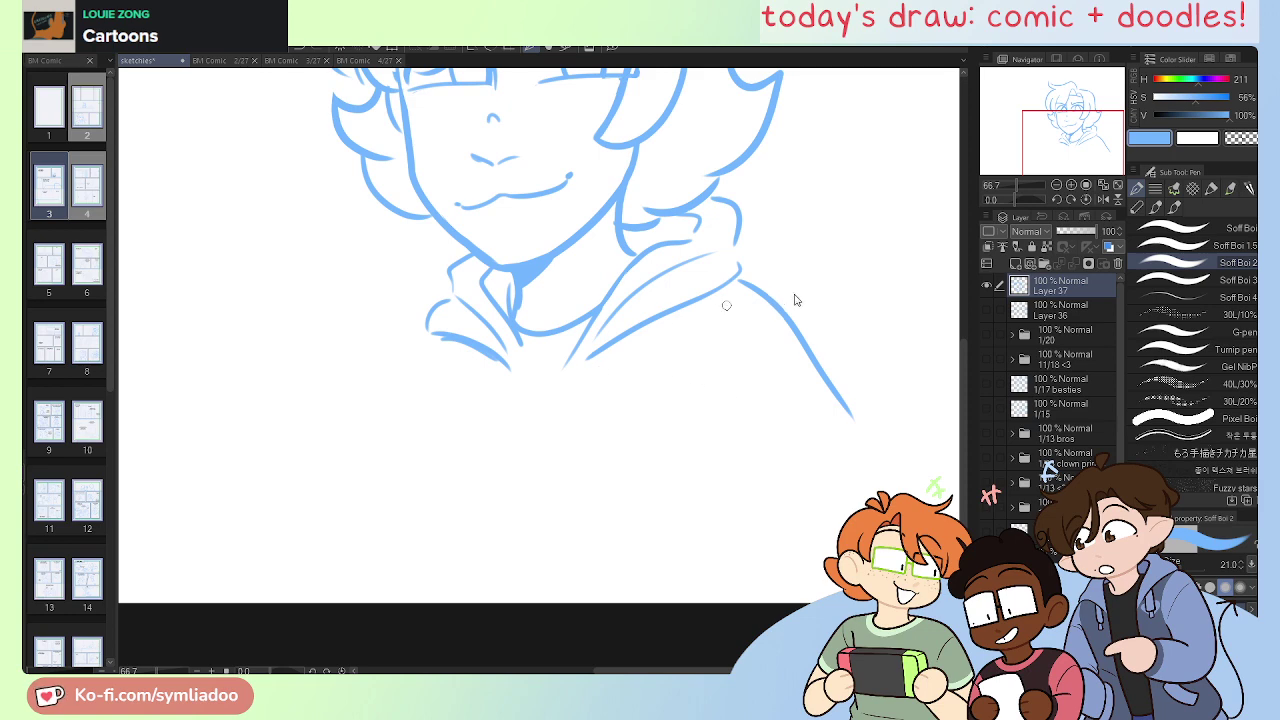
key("ctrl+z")
left_click_drag(738, 280, 890, 383)
key("ctrl+z")
left_click_drag(736, 279, 840, 296)
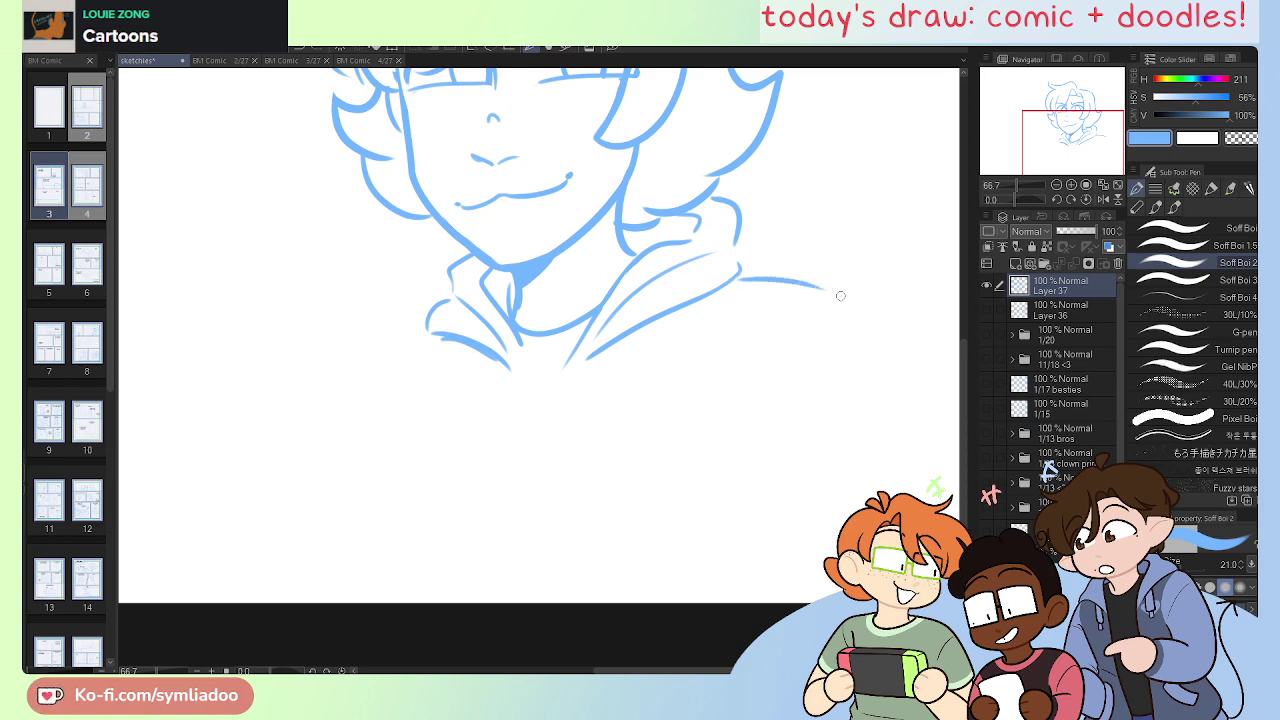
key("ctrl+z")
mouse_move(740, 267)
left_mouse_down()
mouse_move(802, 279)
mouse_move(882, 411)
left_mouse_up()
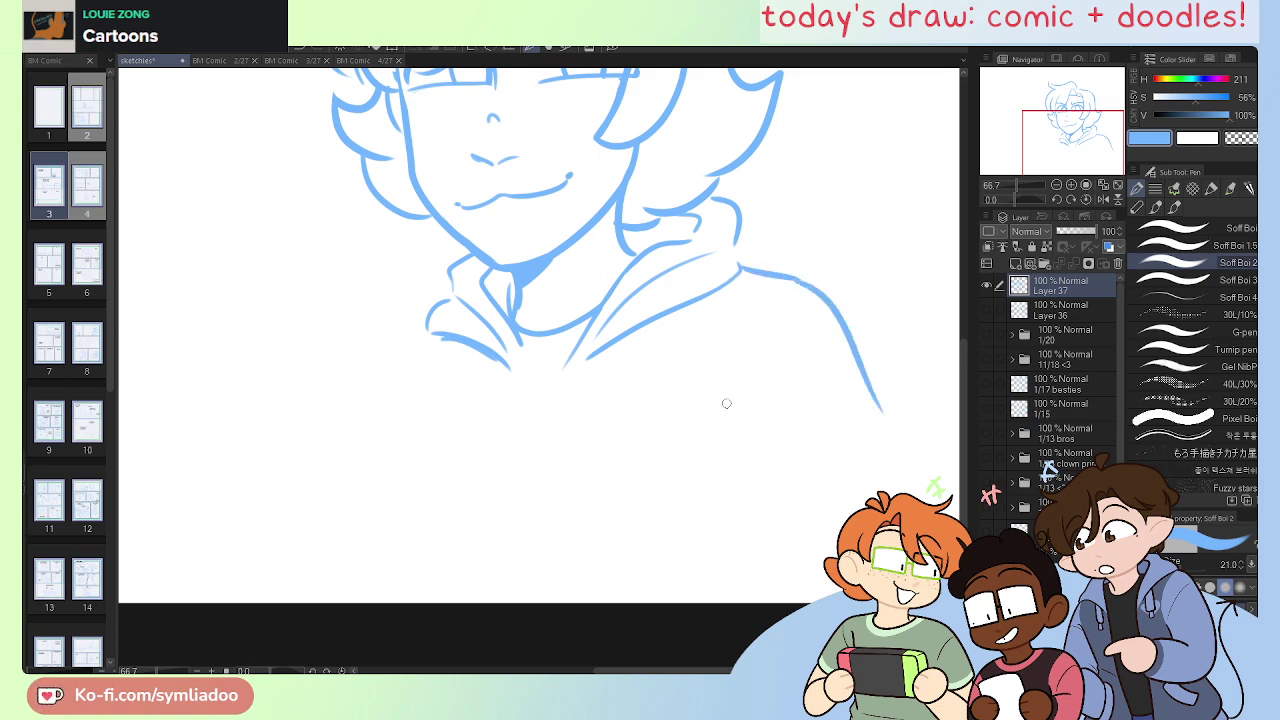
Step: Draw the left shoulder line from the collar into the upper arm and curved sleeve seams on both shoulders
mouse_move(426, 334)
left_mouse_down()
mouse_move(372, 387)
mouse_move(336, 478)
left_mouse_up()
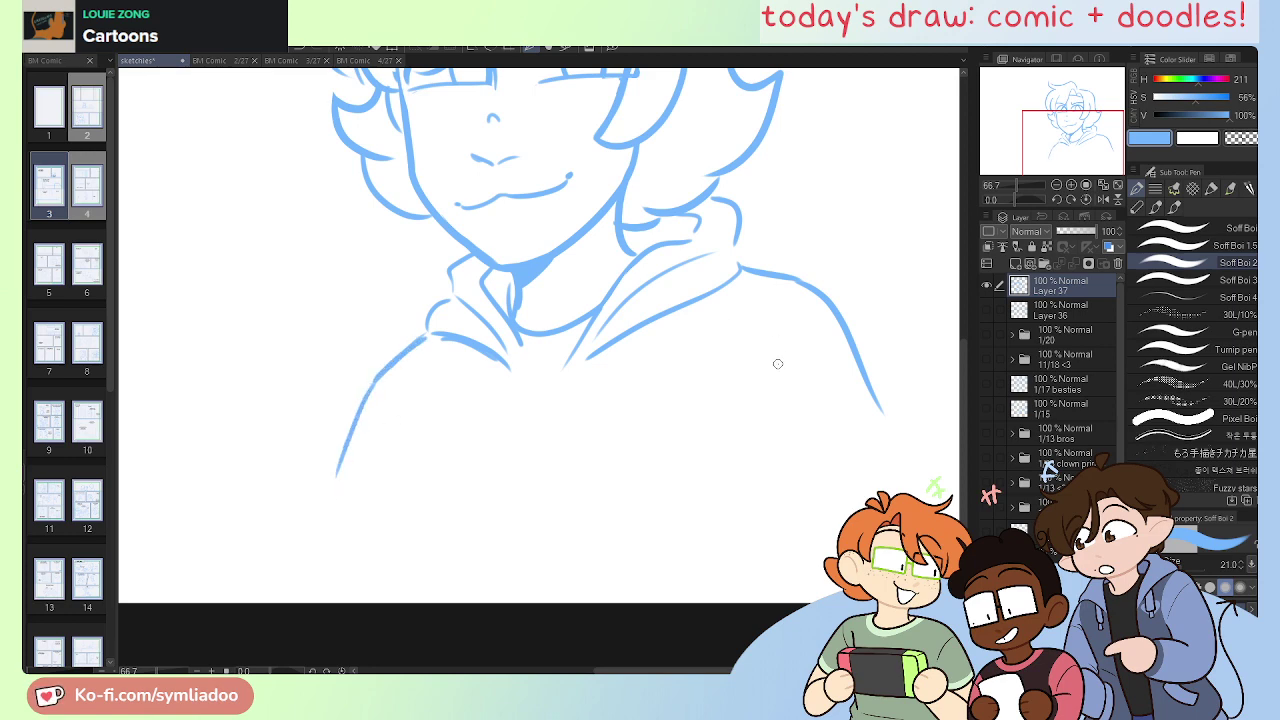
left_click_drag(790, 297, 716, 424)
left_click_drag(812, 294, 724, 412)
mouse_move(397, 374)
left_mouse_down()
mouse_move(405, 464)
mouse_move(392, 432)
left_mouse_up()
Step: Draw the two long front edges of the open hoodie below the neckline and a hanging drawstring on each side
left_click_drag(520, 354, 524, 540)
key("ctrl+z")
left_click_drag(519, 354, 536, 558)
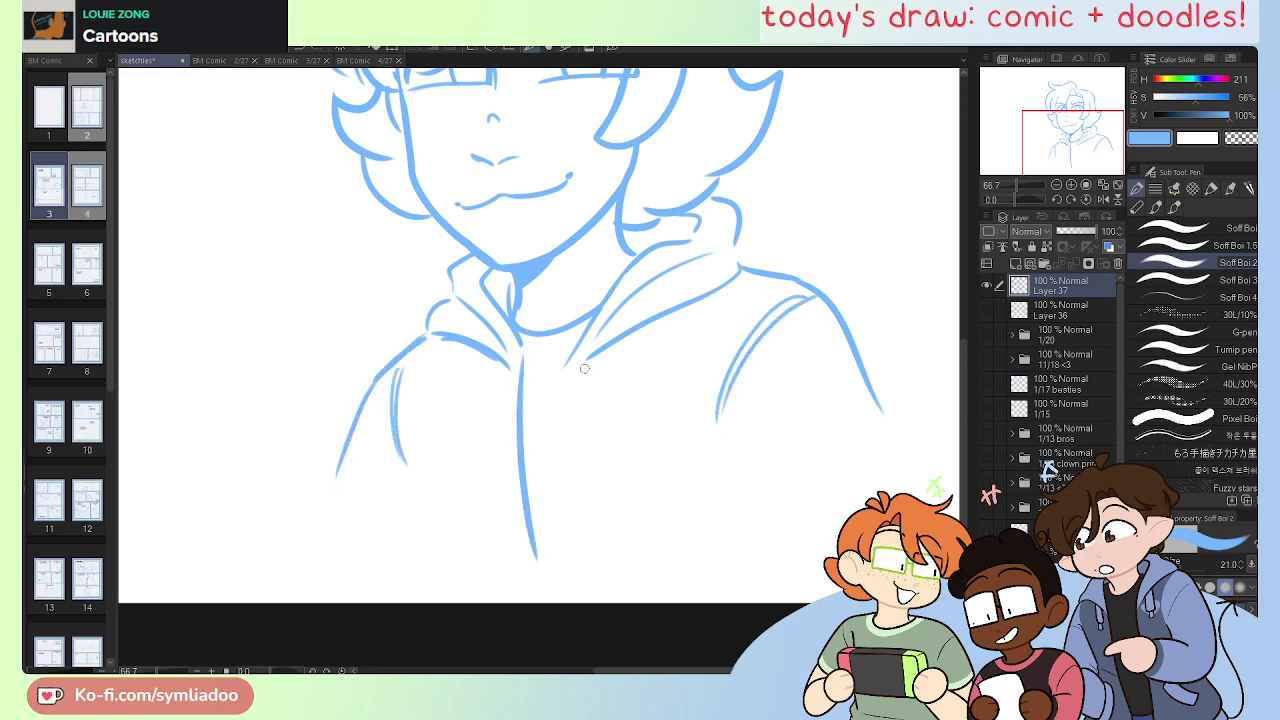
left_click_drag(566, 354, 588, 583)
mouse_move(620, 342)
left_mouse_down()
mouse_move(629, 417)
mouse_move(632, 336)
left_mouse_up()
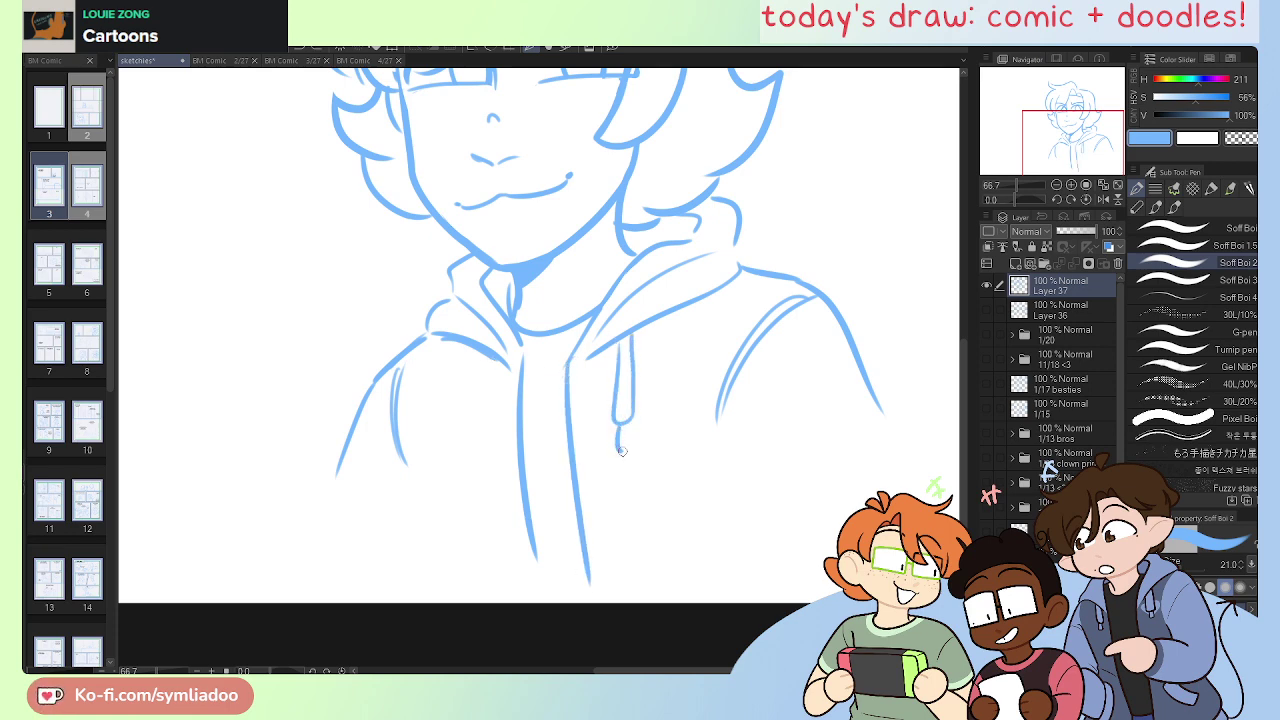
mouse_move(483, 358)
left_mouse_down()
mouse_move(500, 420)
mouse_move(489, 424)
mouse_move(502, 428)
left_mouse_up()
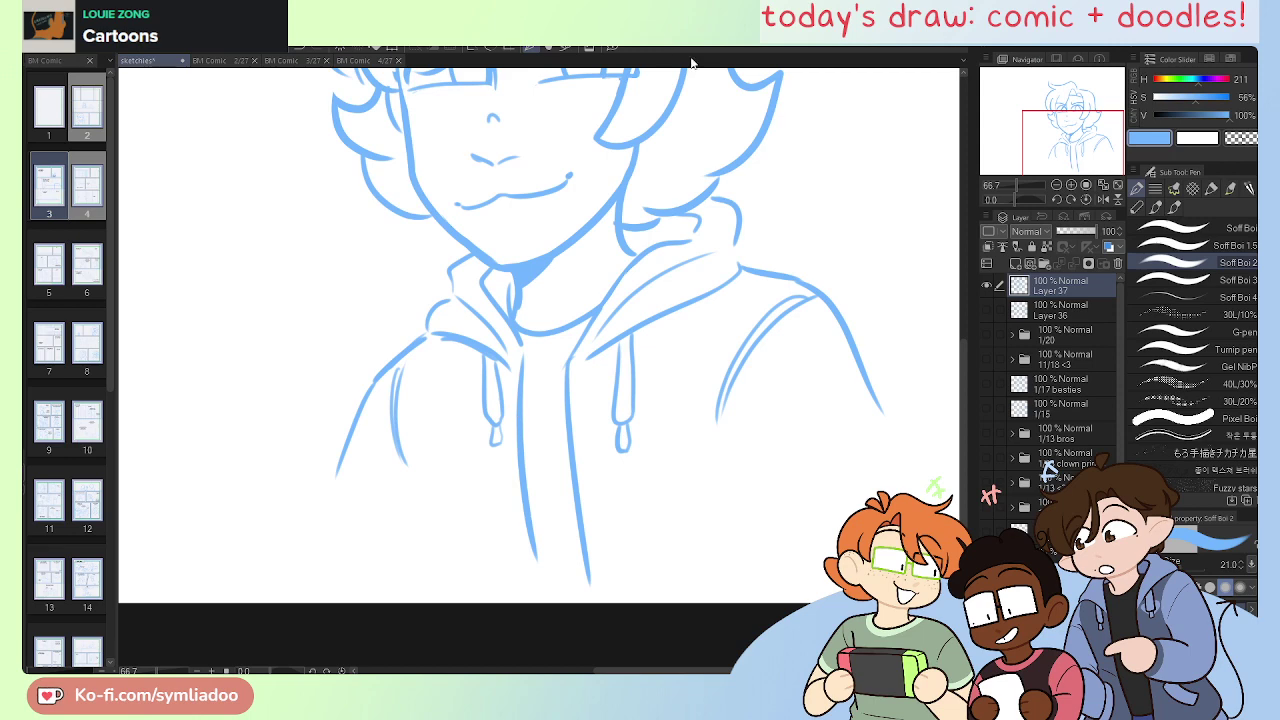
Step: Try to redraw the left upper arm as a longer, more vertical line running down from the shoulder
left_click_drag(602, 474, 614, 486)
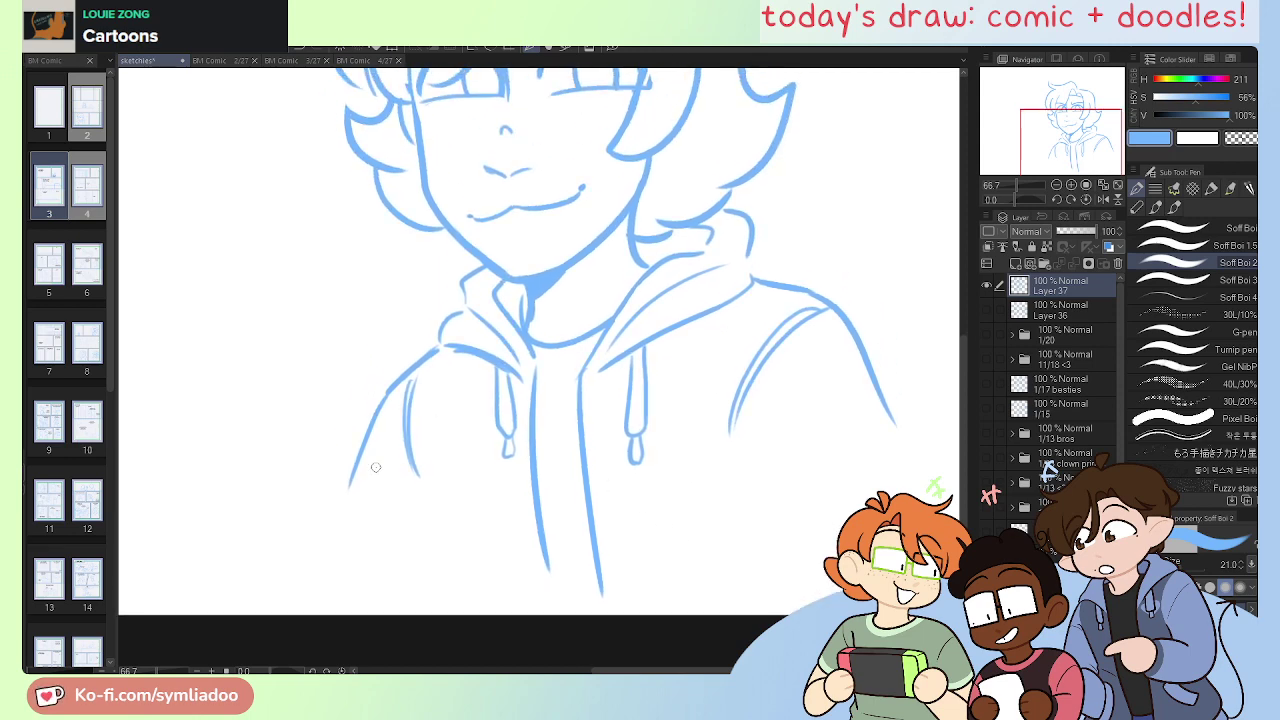
mouse_move(384, 400)
left_mouse_down()
mouse_move(354, 589)
mouse_move(346, 500)
mouse_move(366, 460)
mouse_move(352, 560)
left_mouse_up()
key("e")
key("p")
left_click_drag(385, 395, 360, 577)
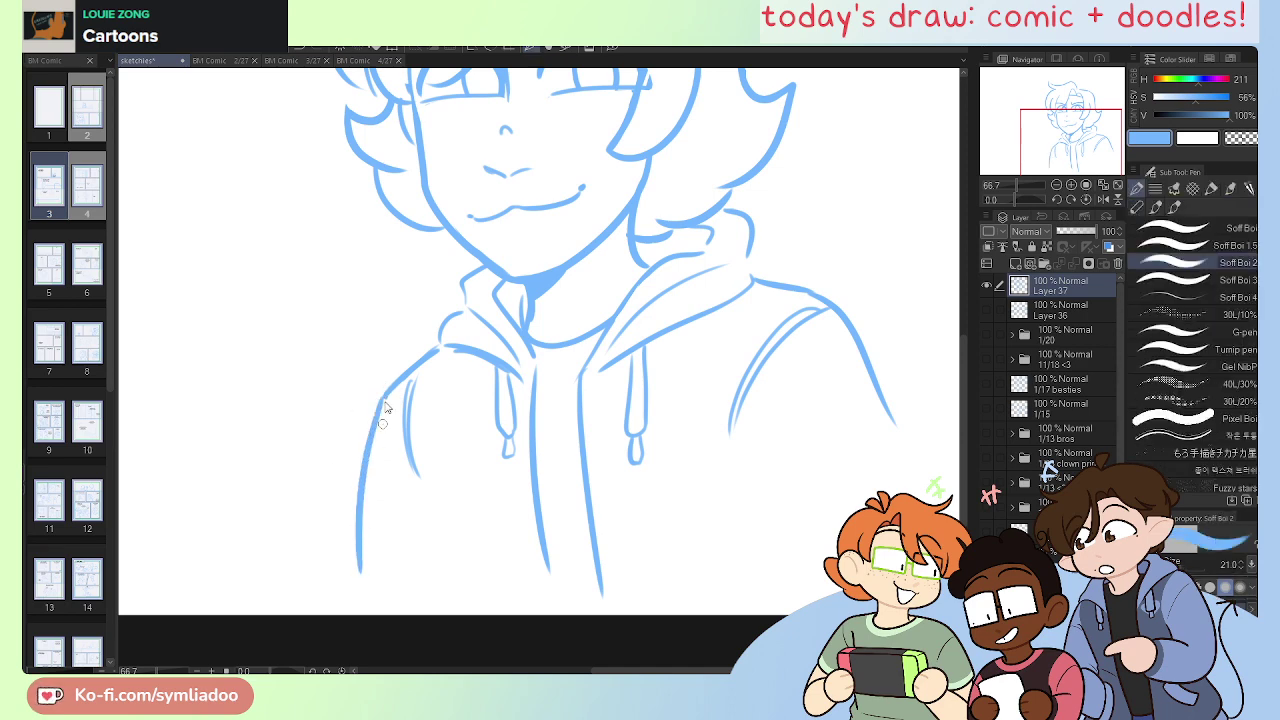
key("ctrl+z")
key("ctrl+y")
key("ctrl+z")
left_click_drag(386, 394, 360, 577)
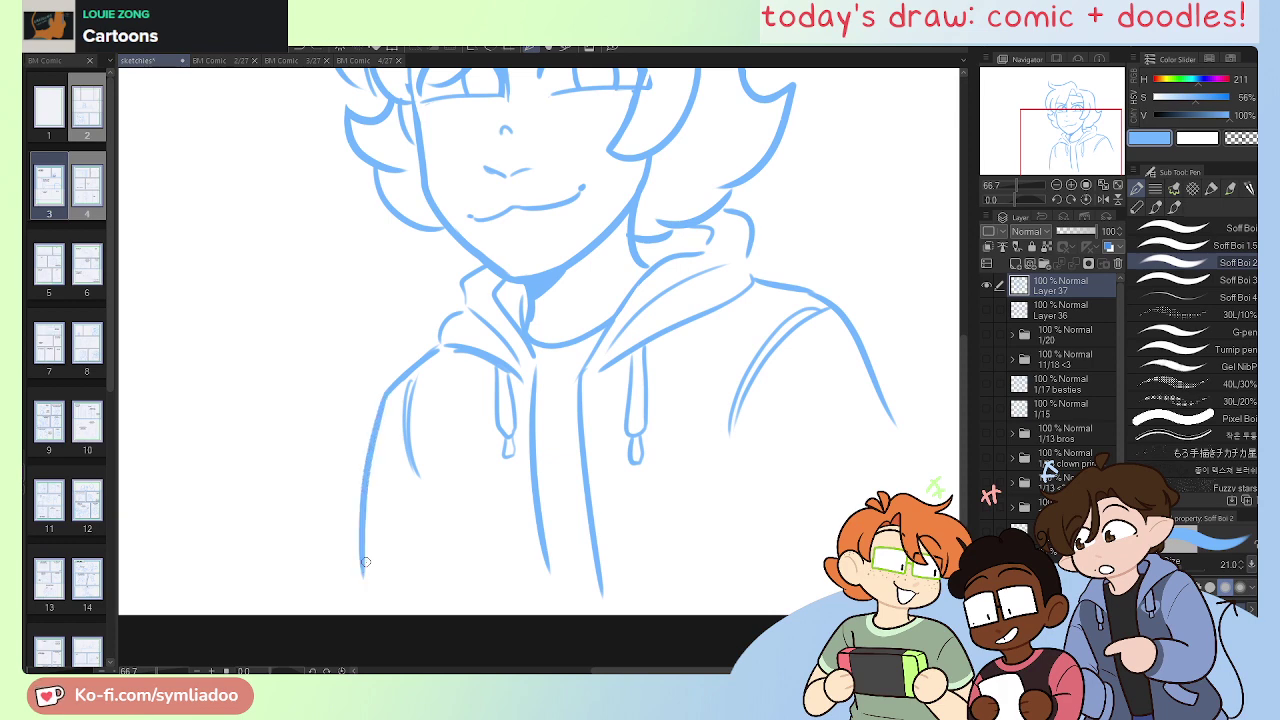
Step: Try to extend the right arm and add torso side lines below both sleeve seams, undoing back to the short shoulders
left_click_drag(872, 370, 906, 488)
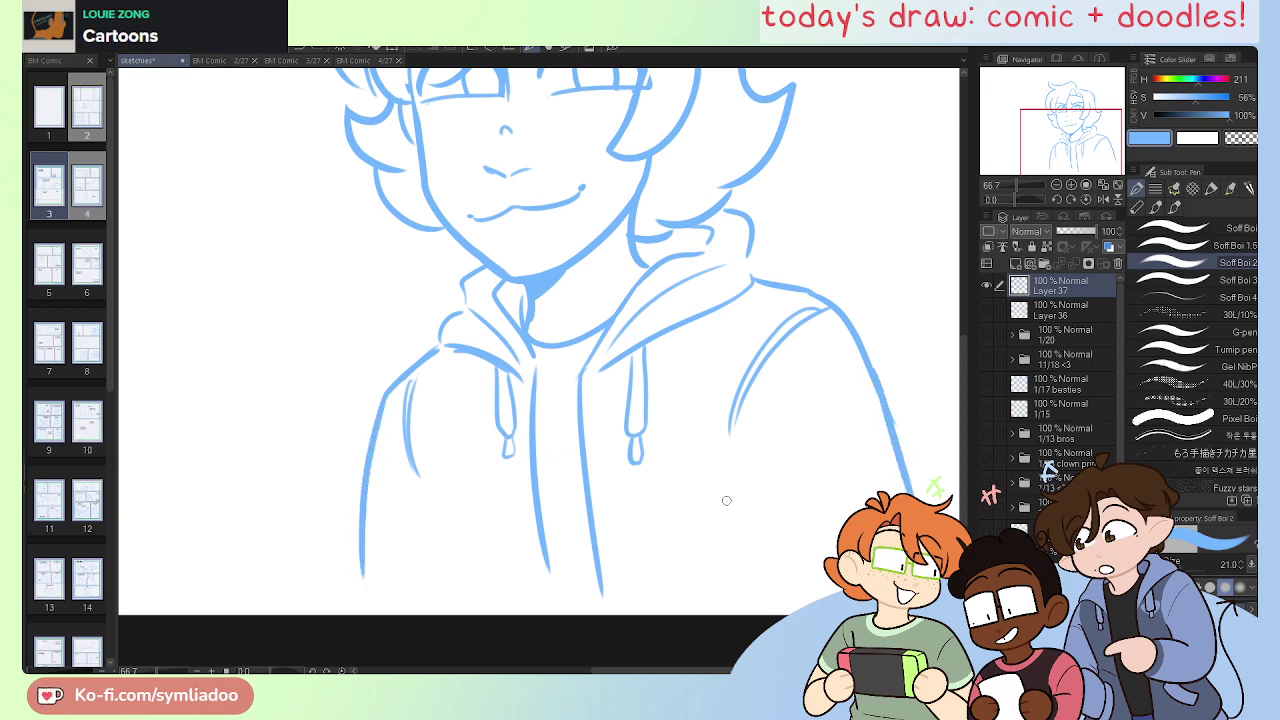
left_click_drag(705, 468, 733, 530)
left_click_drag(418, 457, 441, 591)
key("ctrl+z")
left_click_drag(424, 478, 440, 610)
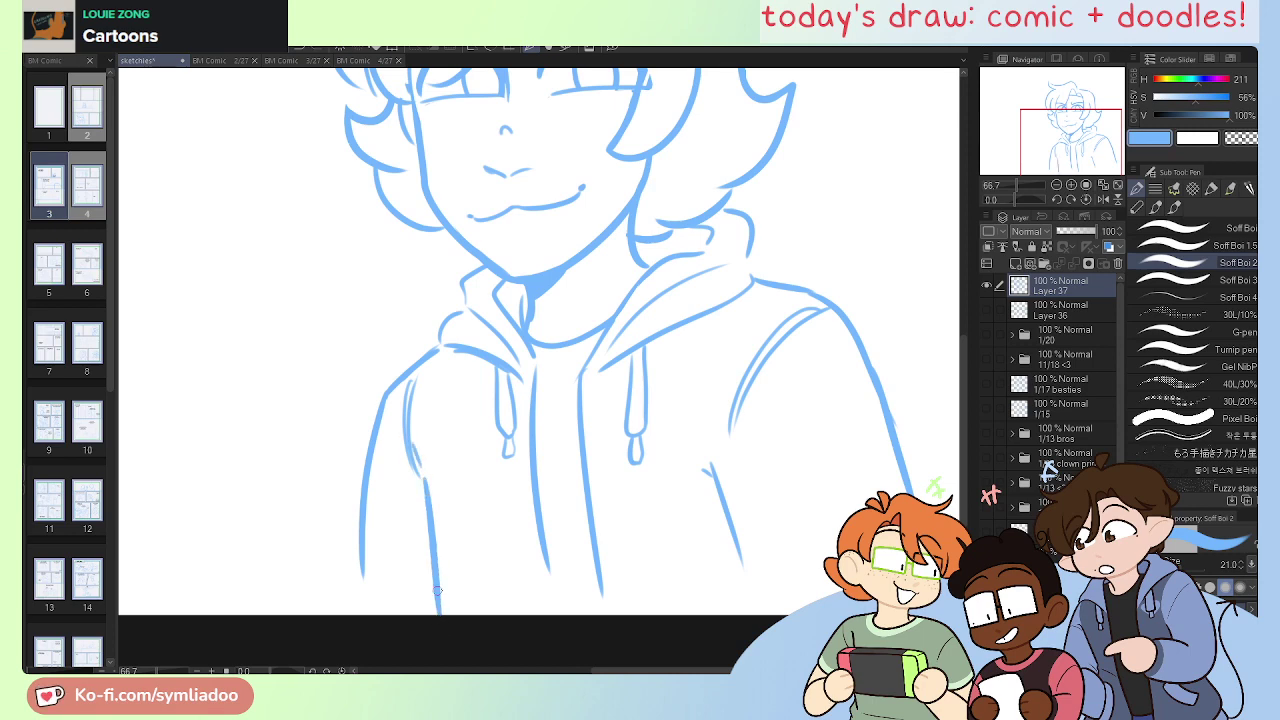
key("ctrl+z")
left_click_drag(412, 446, 458, 570)
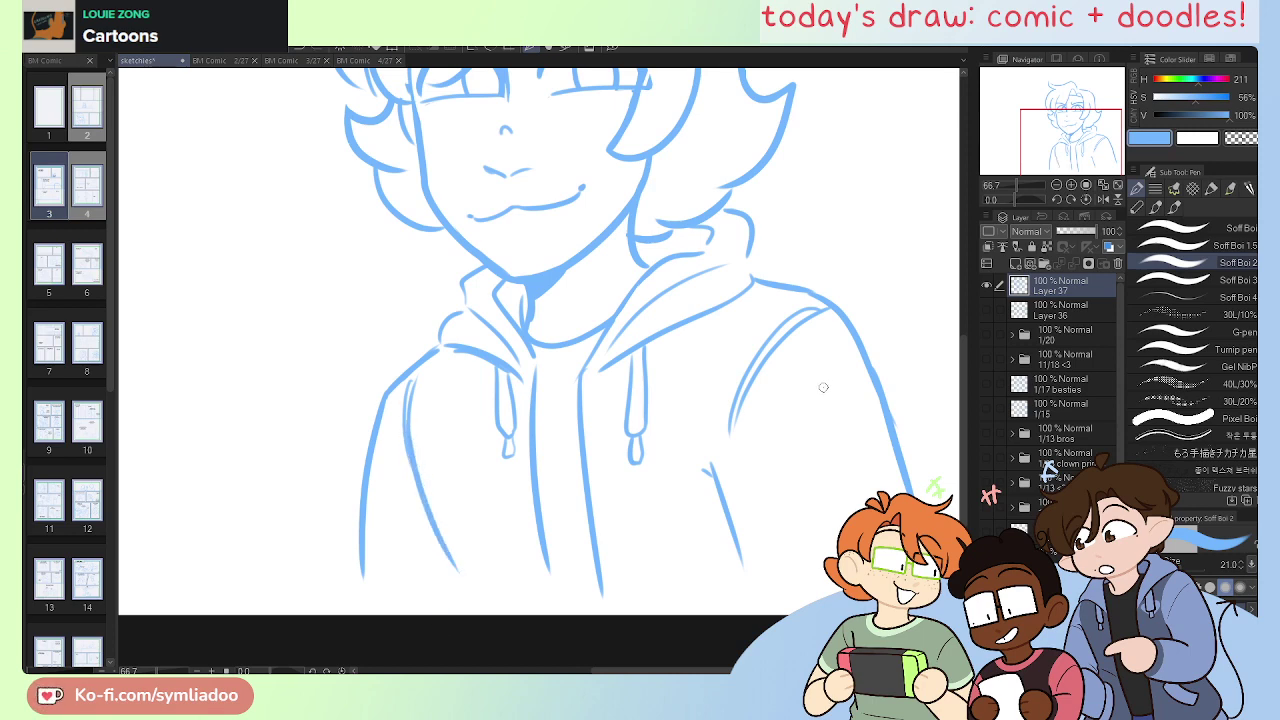
key("ctrl+minus")
key("ctrl+z")
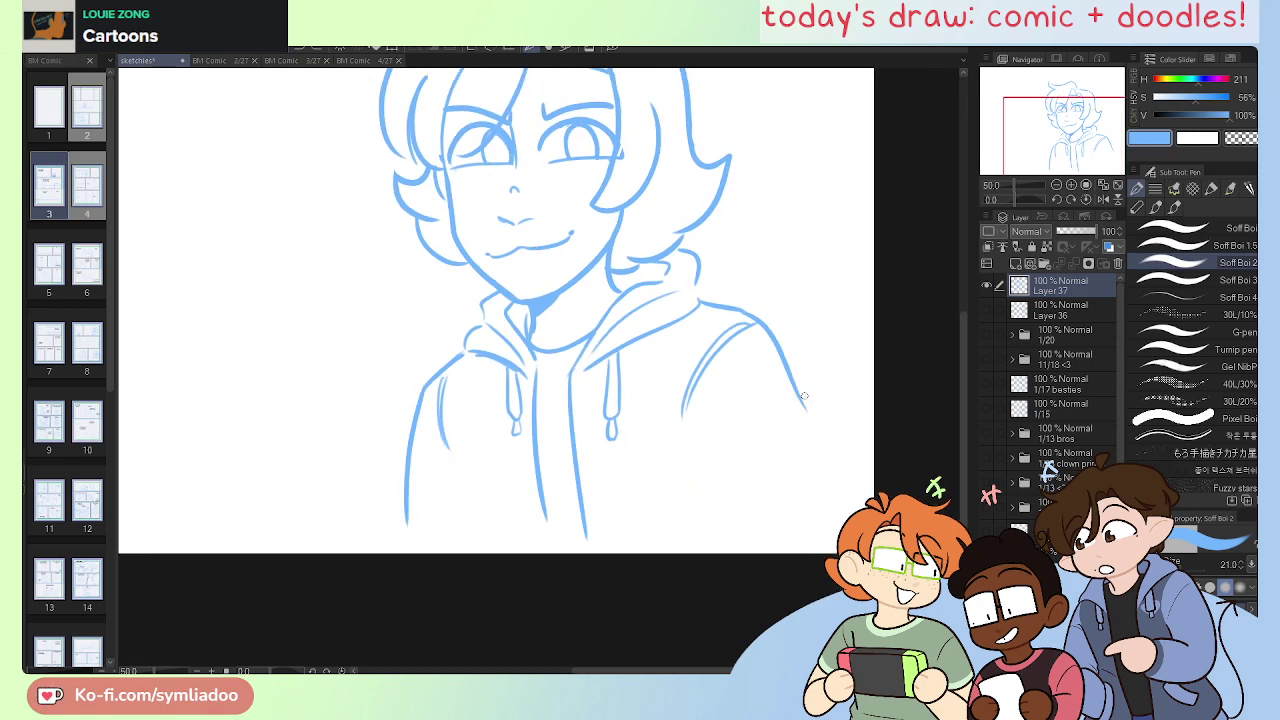
key("ctrl+z")
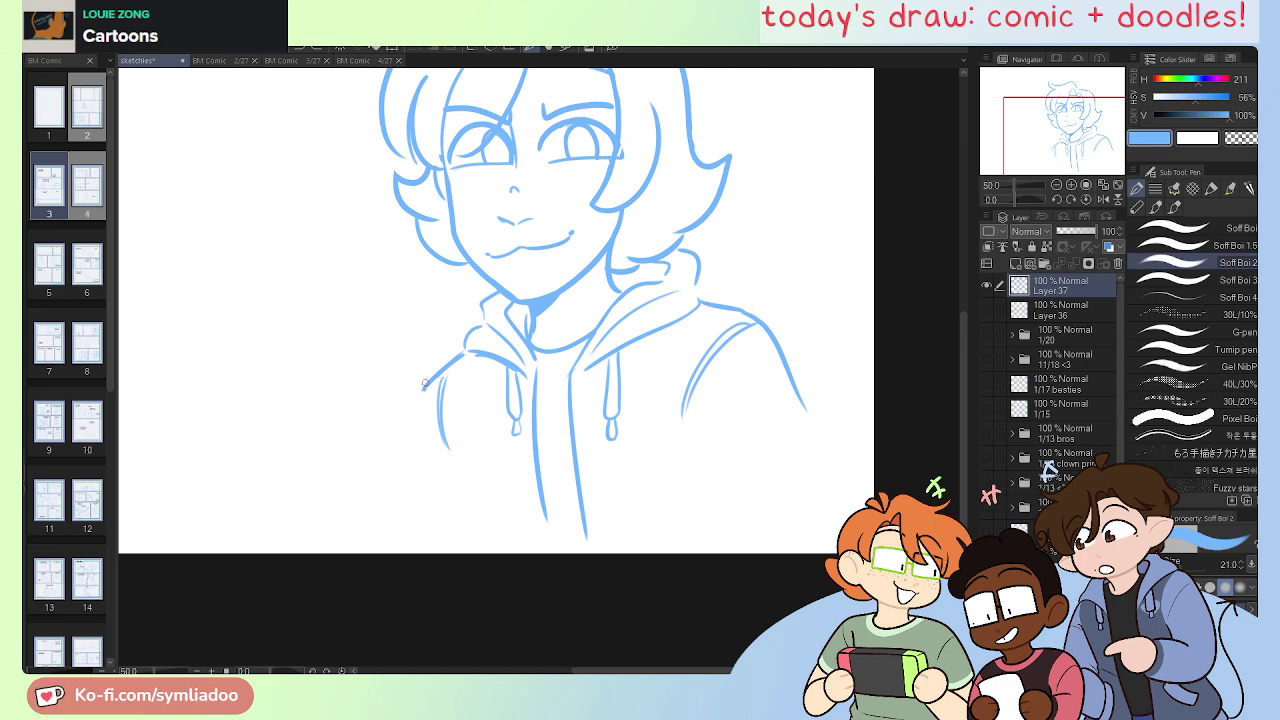
Step: Draw a short slanted left upper arm line and erase the lower ends of the hoodie's front edges
left_click_drag(424, 383, 398, 485)
key("e")
left_click_drag(456, 529, 714, 506)
left_click_drag(714, 506, 460, 547)
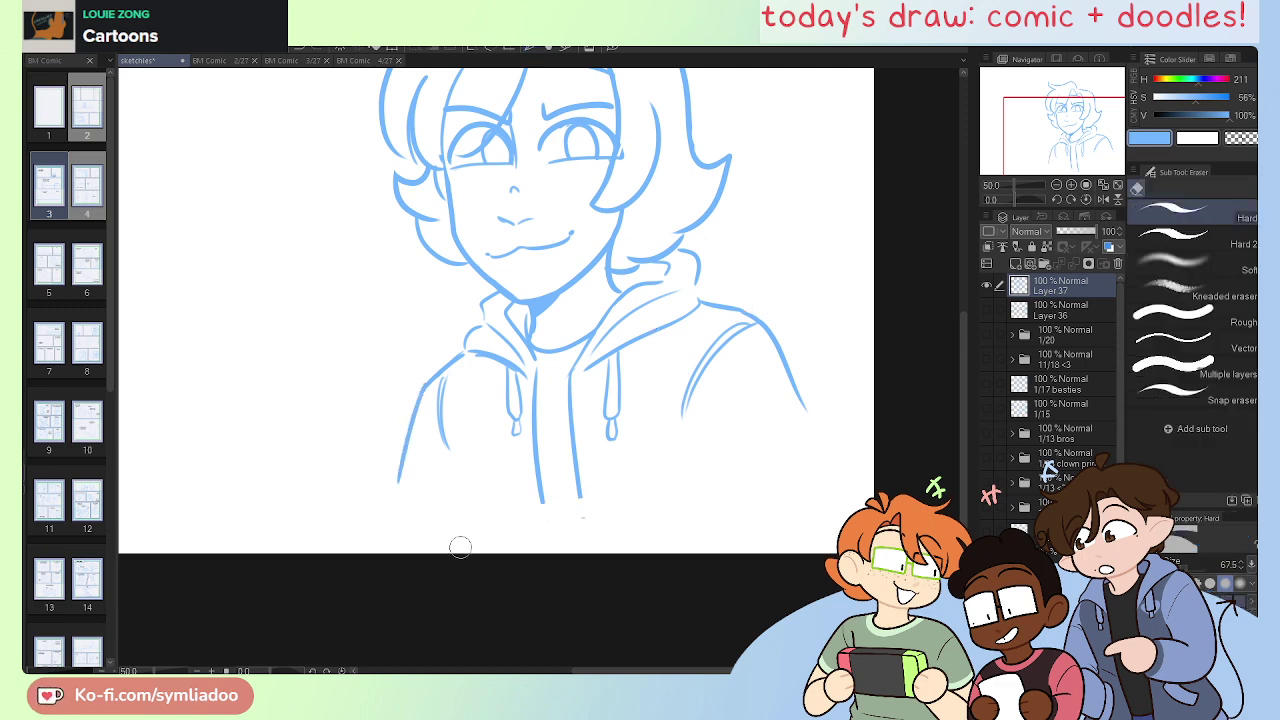
mouse_move(670, 486)
left_mouse_down()
mouse_move(800, 528)
mouse_move(806, 574)
mouse_move(754, 617)
mouse_move(694, 599)
mouse_move(832, 560)
mouse_move(744, 670)
left_mouse_up()
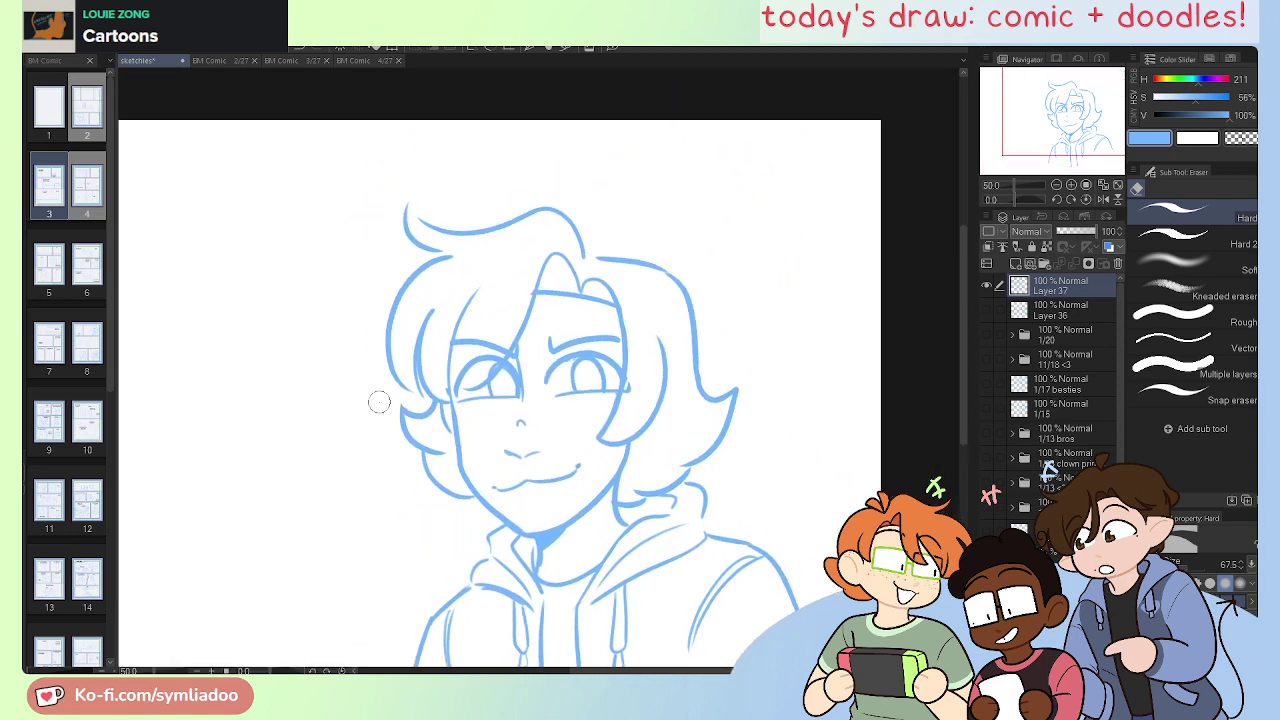
Step: Lasso the head, scale it down slightly toward the neck, and clean up the neck and hood lines where it meets the body
key("m")
left_click_drag(776, 471, 757, 439)
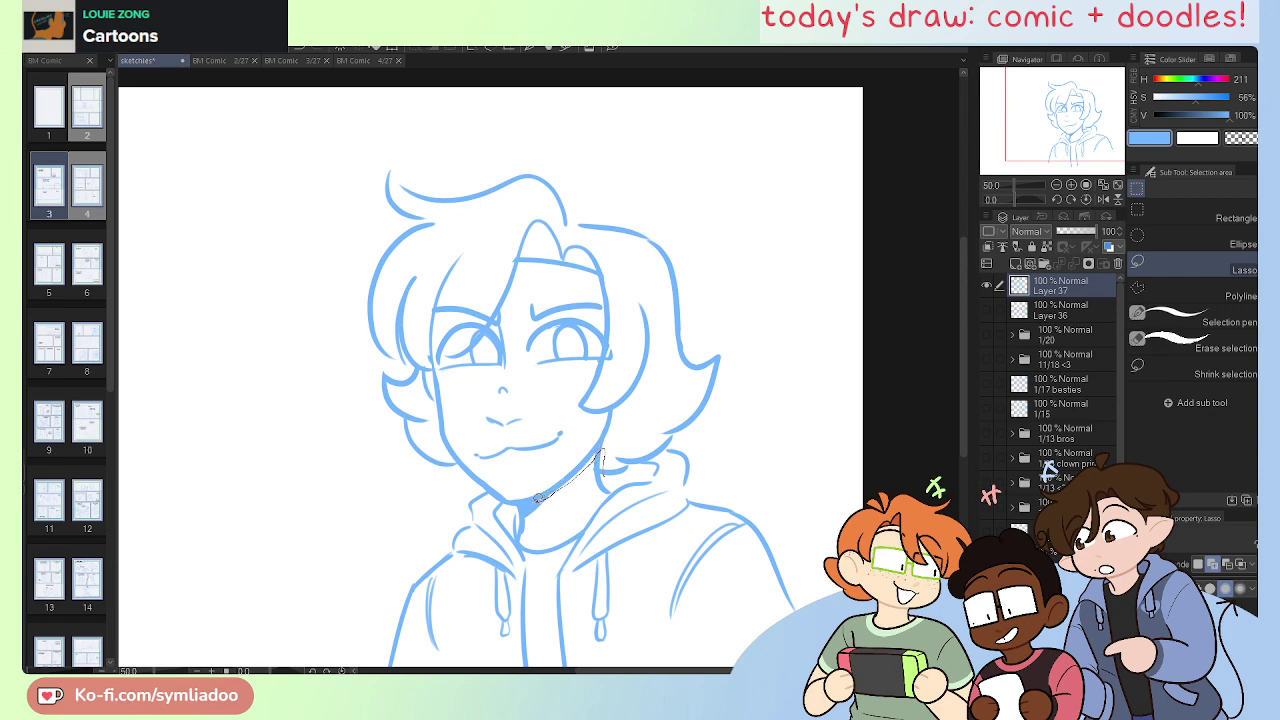
mouse_move(507, 507)
left_mouse_down()
mouse_move(320, 424)
mouse_move(406, 124)
mouse_move(783, 263)
mouse_move(713, 428)
mouse_move(612, 474)
left_mouse_up()
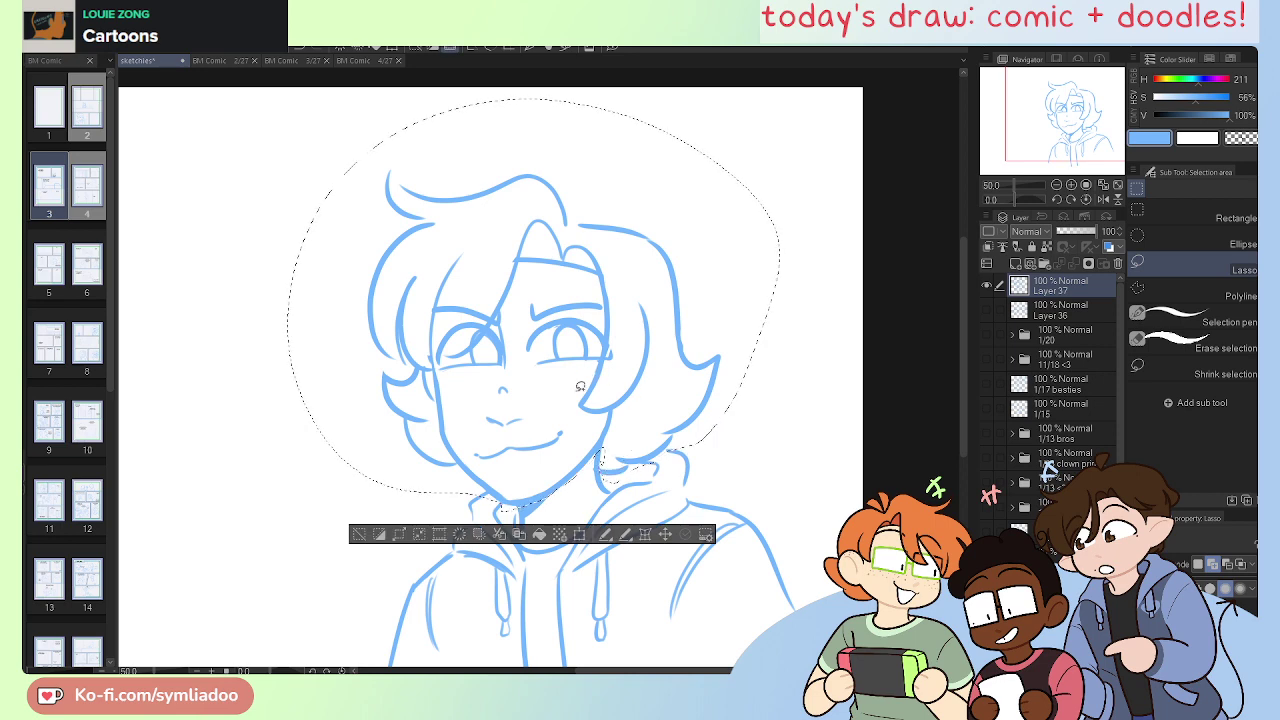
left_click(580, 537)
left_click_drag(533, 100, 536, 131)
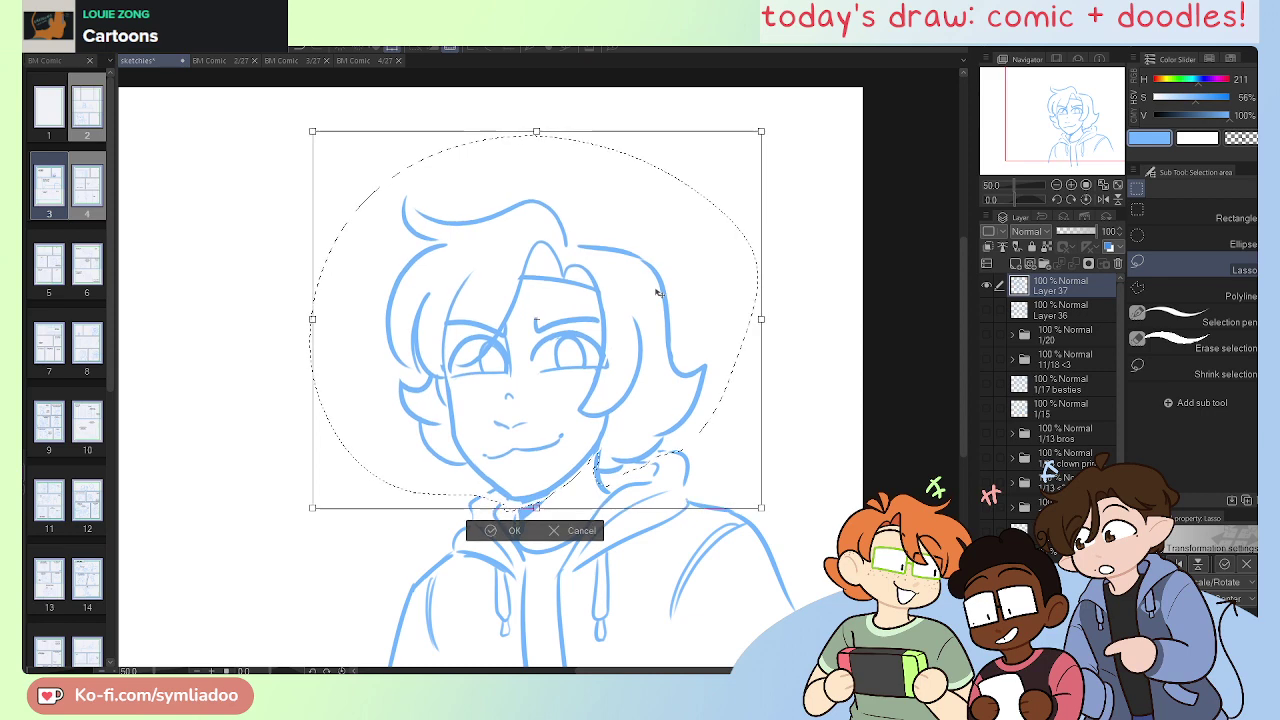
left_click_drag(657, 292, 654, 295)
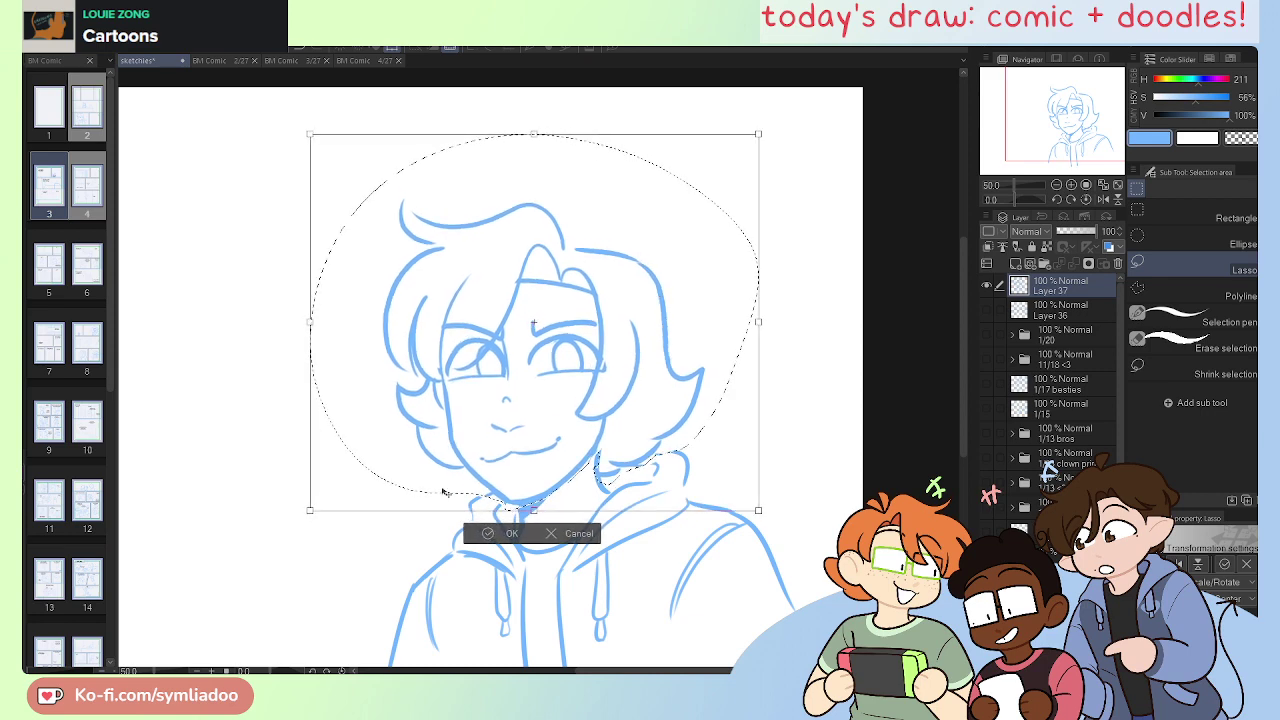
left_click(488, 533)
left_click(360, 537)
key("e")
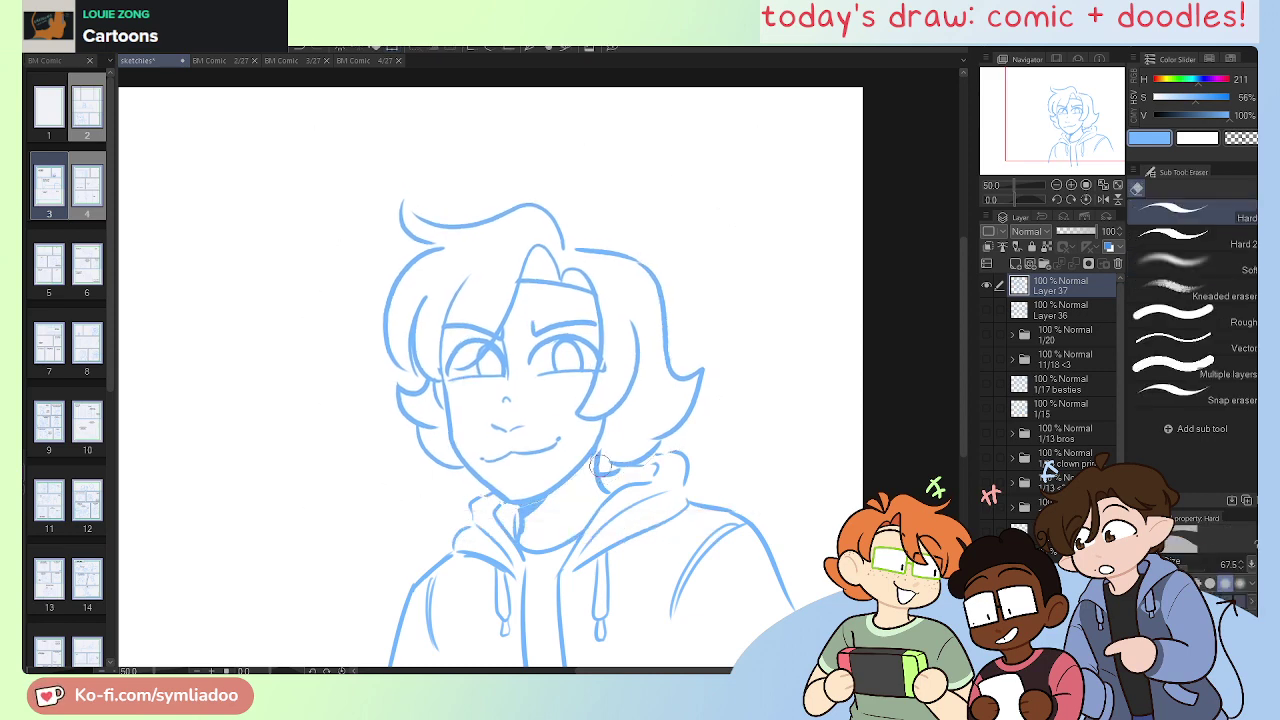
key("p")
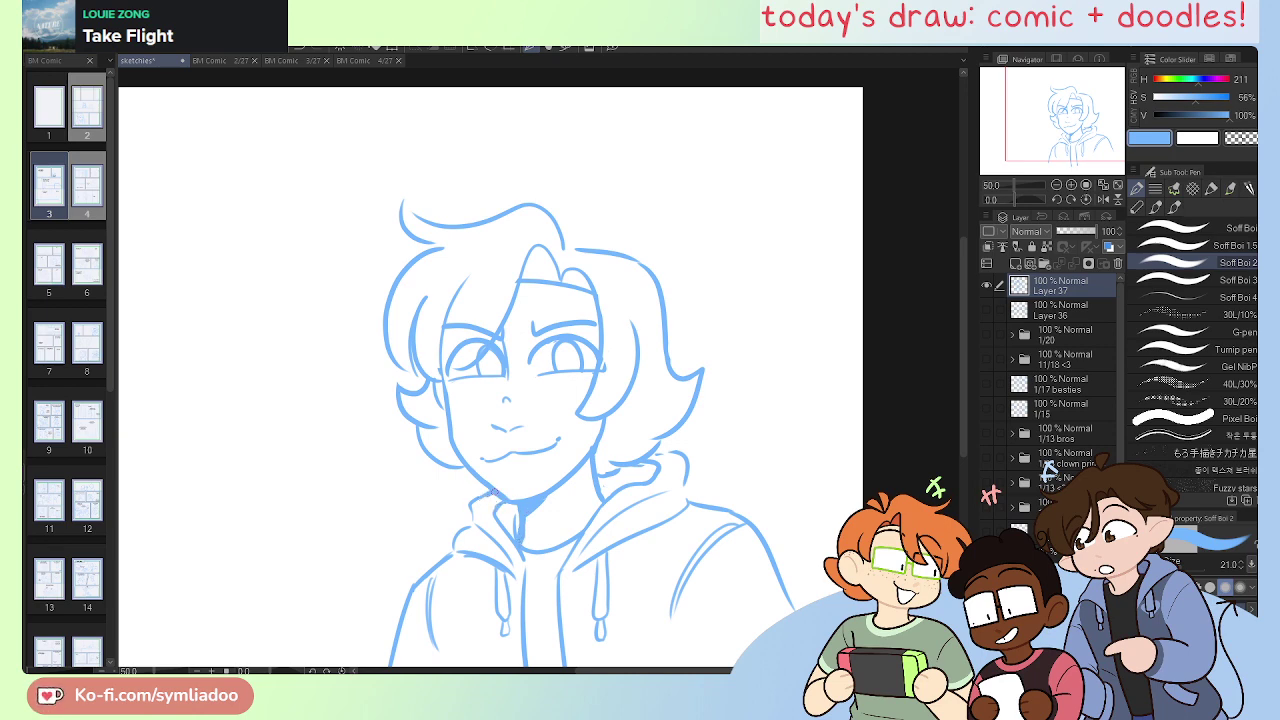
Step: Move the finished sketch toward the canvas's right edge and mirror the view horizontally
left_click_drag(636, 533, 728, 448)
left_click_drag(420, 188, 466, 231)
left_click_drag(337, 380, 387, 343)
key("k")
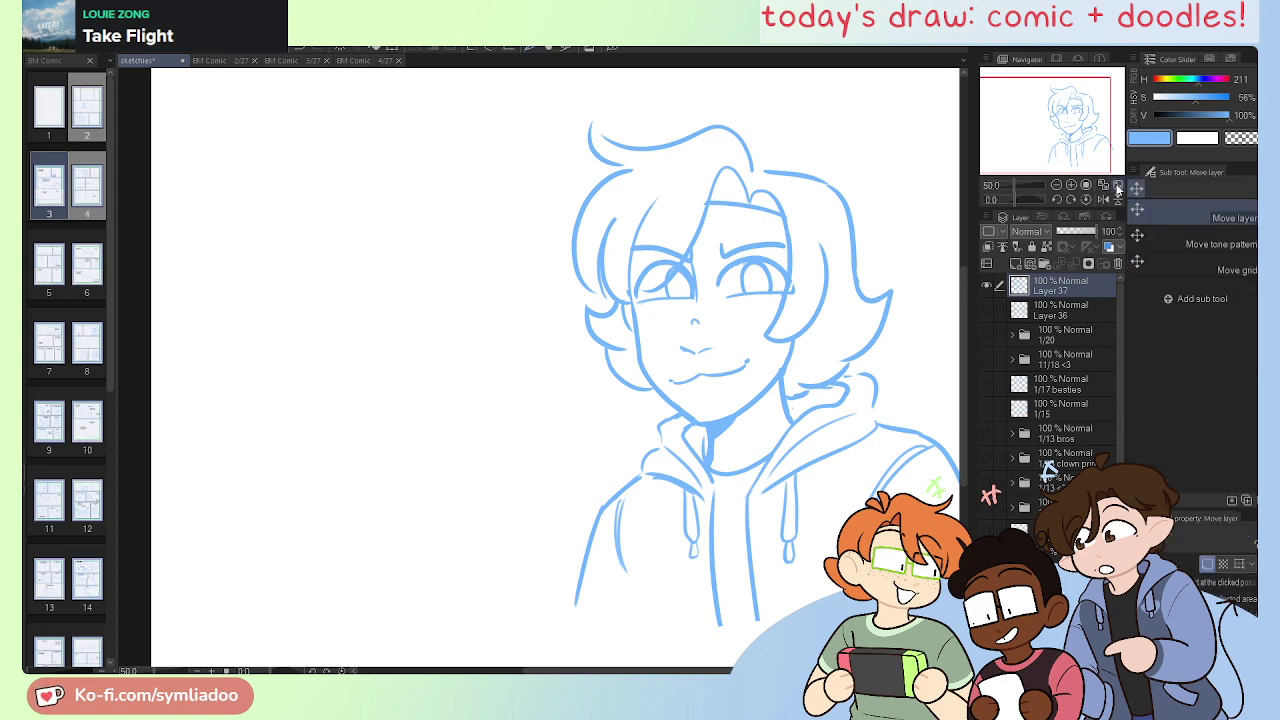
left_click(1117, 185)
scroll(814, 442, "up", 1)
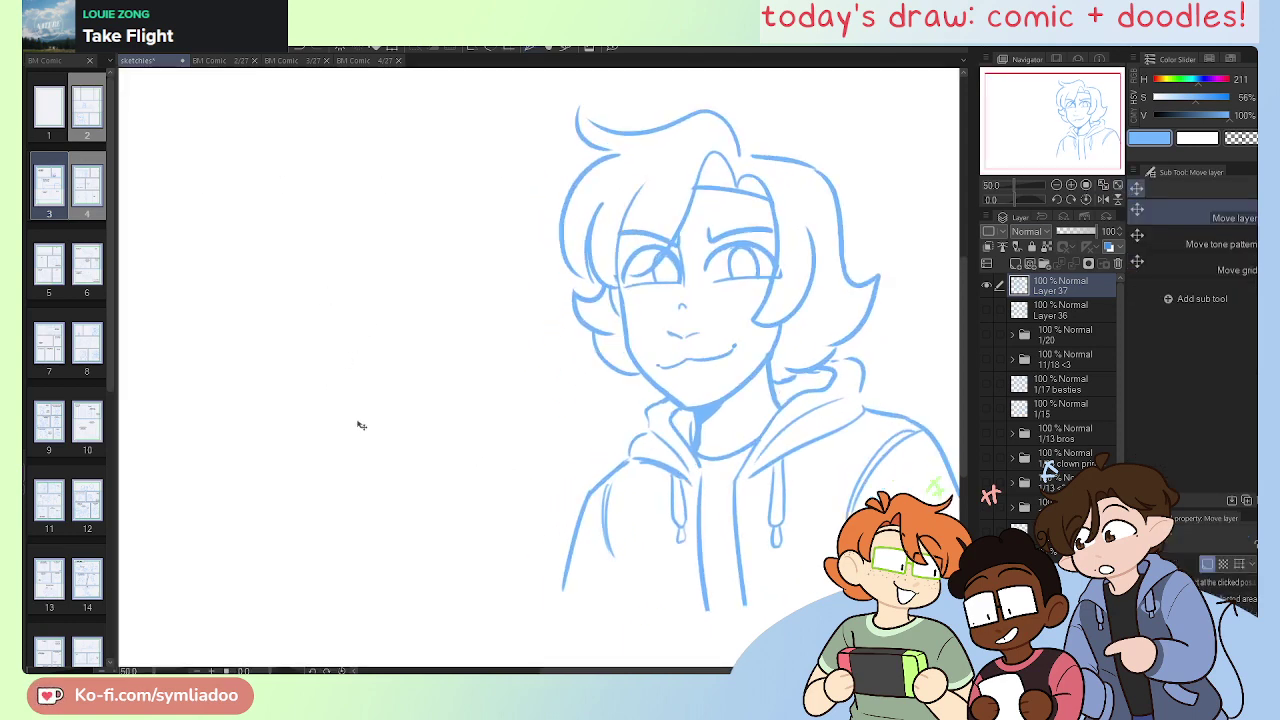
scroll(361, 425, "right", 5)
Step: Sketch a large circle for a new character's head in the empty area beside the hoodie figure, thickening its left side
key("p")
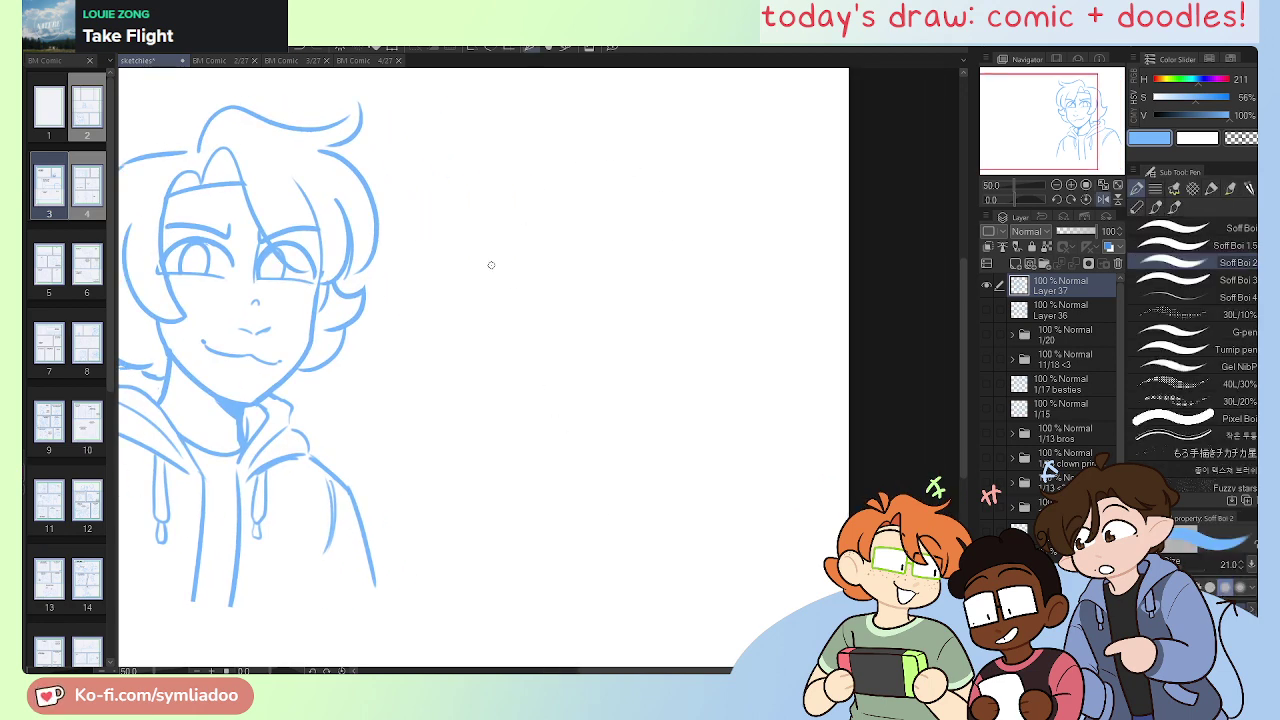
left_click_drag(511, 280, 558, 408)
left_click_drag(523, 251, 628, 400)
mouse_move(574, 214)
left_mouse_down()
mouse_move(576, 413)
mouse_move(684, 283)
left_mouse_up()
key("ctrl+plus")
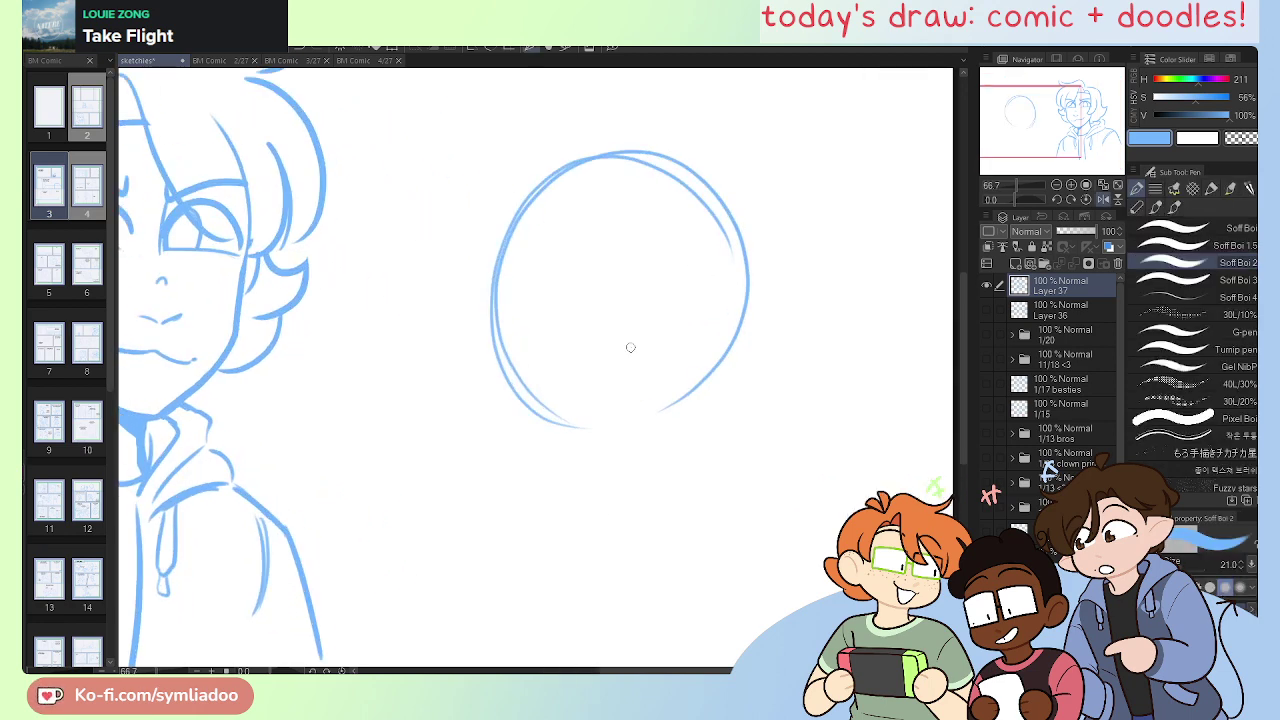
mouse_move(527, 204)
left_mouse_down()
mouse_move(495, 309)
mouse_move(510, 386)
left_mouse_up()
Step: Try an angular cheek and jaw line below the left side of the new head circle
left_click_drag(498, 330, 506, 422)
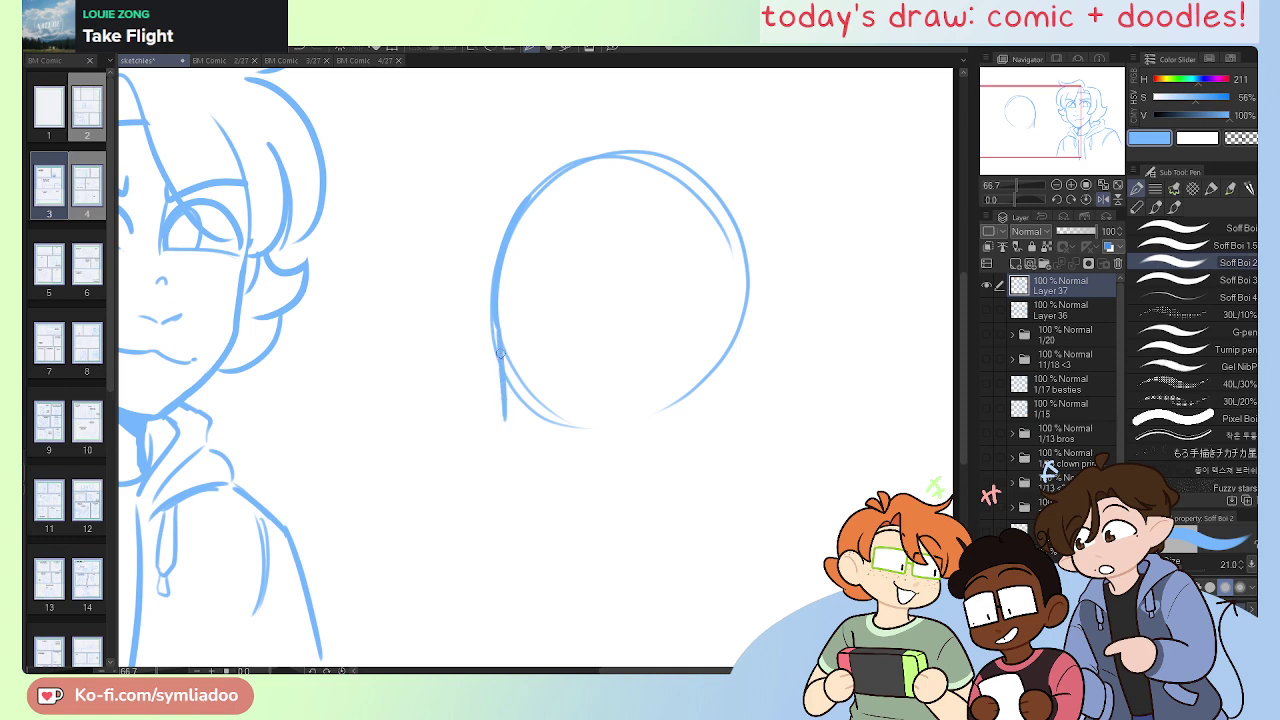
mouse_move(501, 354)
left_mouse_down()
mouse_move(515, 439)
mouse_move(574, 476)
left_mouse_up()
key("ctrl+z")
mouse_move(500, 339)
left_mouse_down()
mouse_move(518, 458)
mouse_move(574, 512)
left_mouse_up()
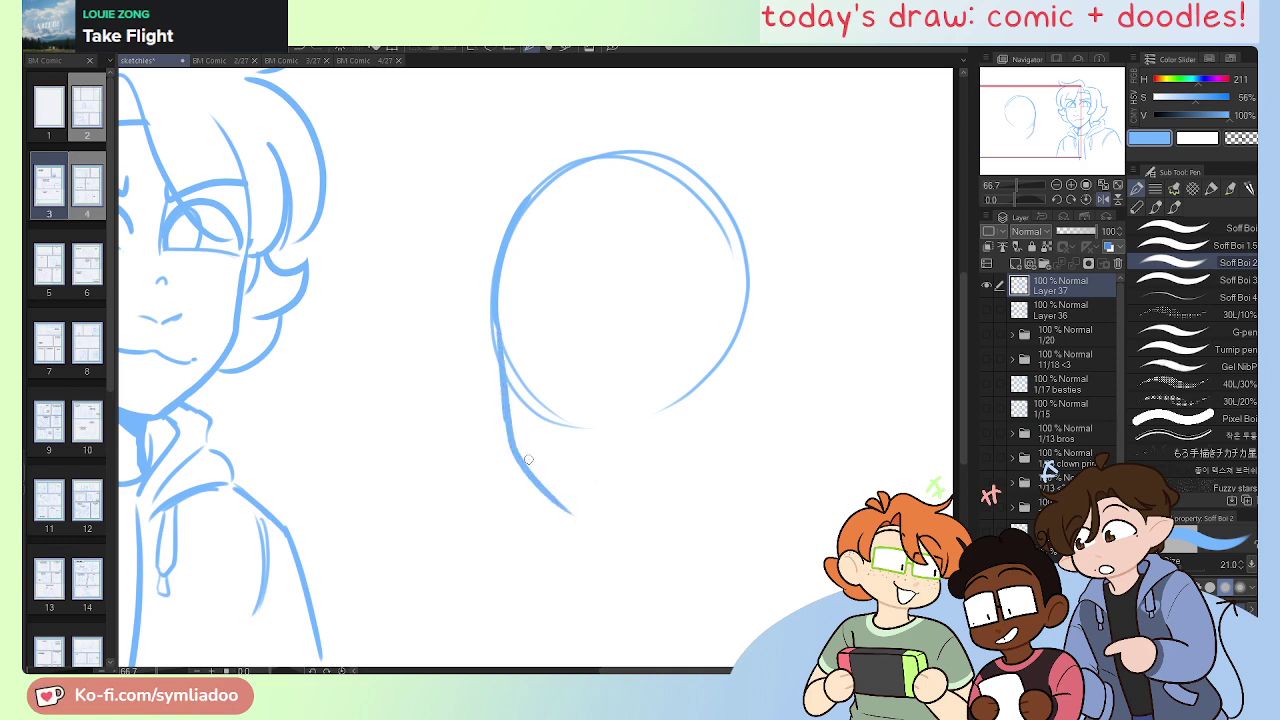
mouse_move(532, 470)
left_mouse_down()
mouse_move(608, 512)
mouse_move(700, 436)
left_mouse_up()
key("ctrl+z")
mouse_move(523, 451)
left_mouse_down()
mouse_move(629, 531)
mouse_move(700, 423)
left_mouse_up()
key("ctrl+z")
key("ctrl+z")
key("ctrl+z")
key("ctrl+z")
Step: Draw a rounded cheek, chin and jaw below the head circle, ending near its lower right side
mouse_move(493, 327)
left_mouse_down()
mouse_move(514, 424)
mouse_move(578, 494)
mouse_move(652, 496)
mouse_move(730, 385)
left_mouse_up()
key("ctrl+z")
left_click_drag(612, 503, 721, 383)
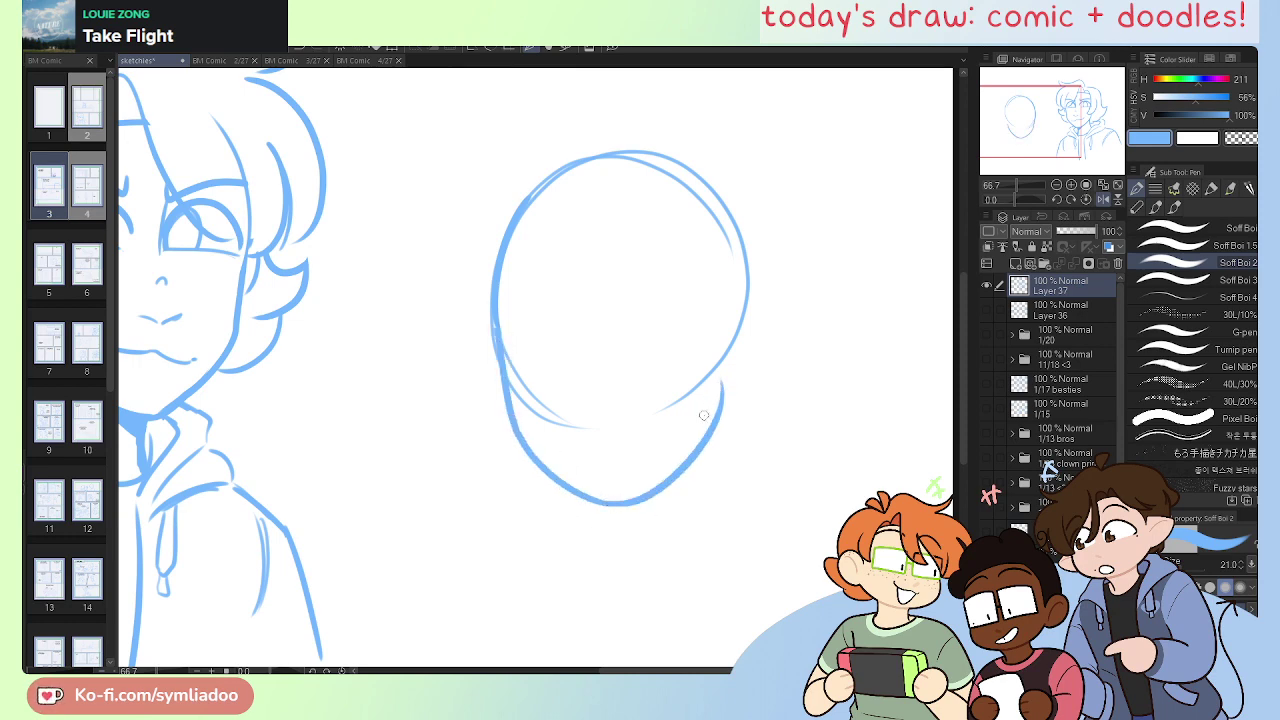
Step: Erase the circle's construction lines inside the lower face and the head's right edge above the jaw
key("ctrl+plus")
key("e")
left_click_drag(647, 459, 529, 505)
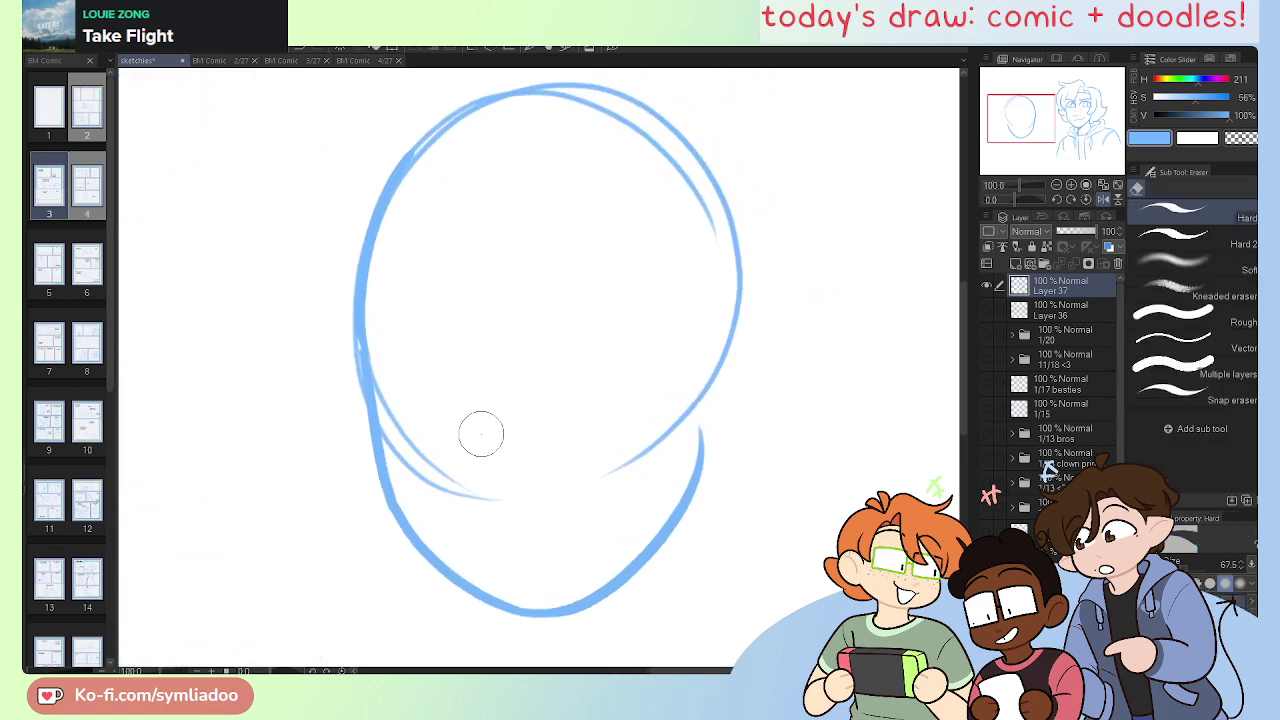
mouse_move(483, 434)
left_mouse_down()
mouse_move(443, 368)
mouse_move(410, 381)
mouse_move(414, 463)
left_mouse_up()
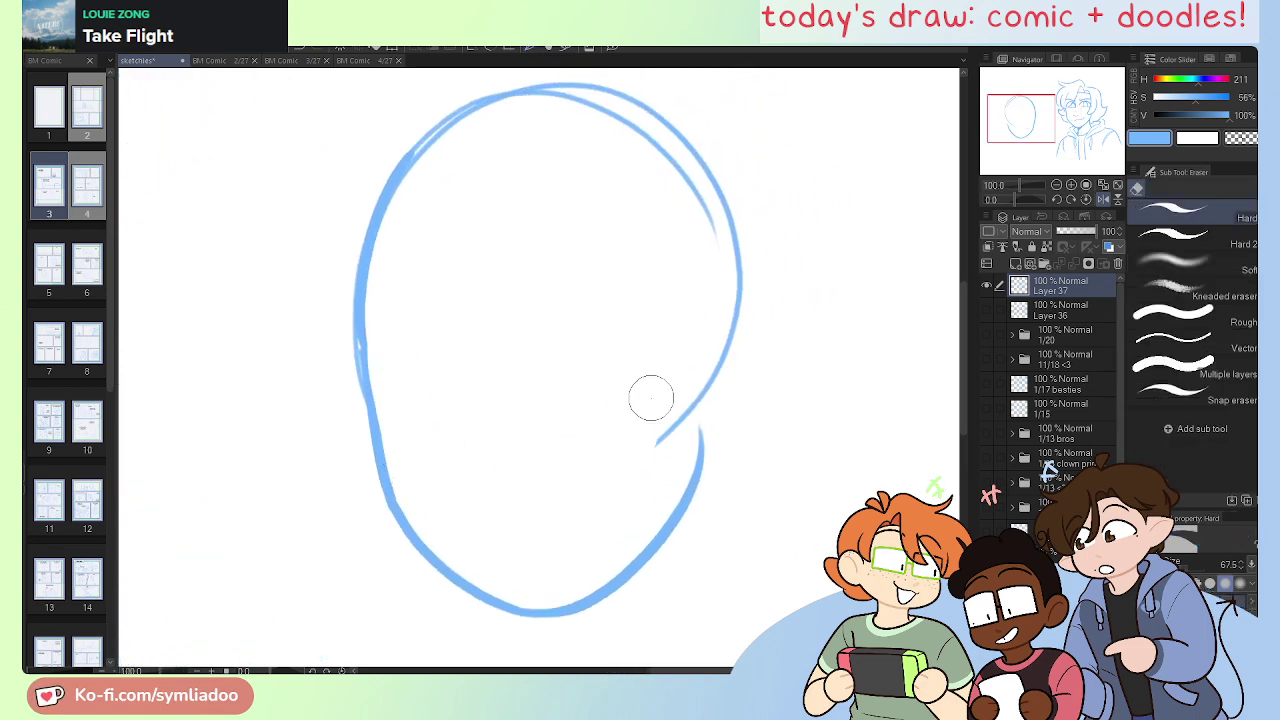
mouse_move(651, 394)
left_mouse_down()
mouse_move(680, 412)
mouse_move(754, 237)
left_mouse_up()
Step: Draw a curved vertical centre guideline from the top of the head down to the chin
key("p")
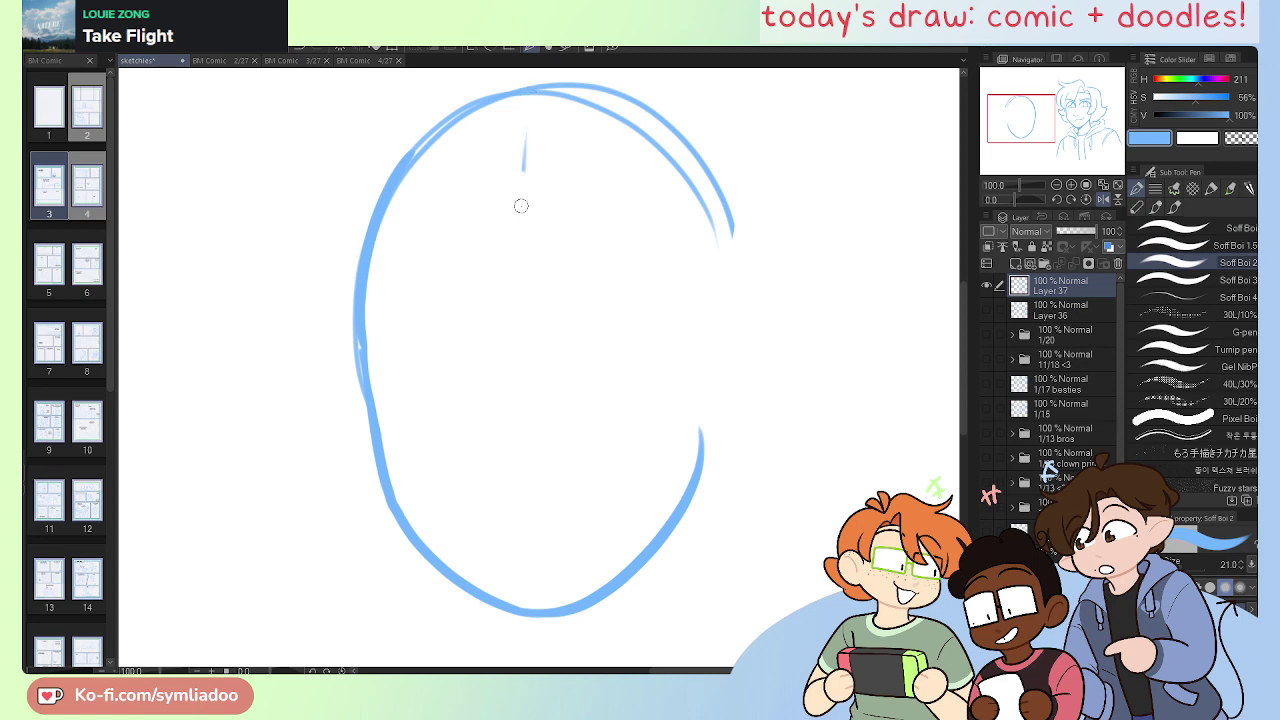
left_click_drag(521, 206, 538, 582)
key("ctrl+z")
left_click_drag(531, 114, 551, 595)
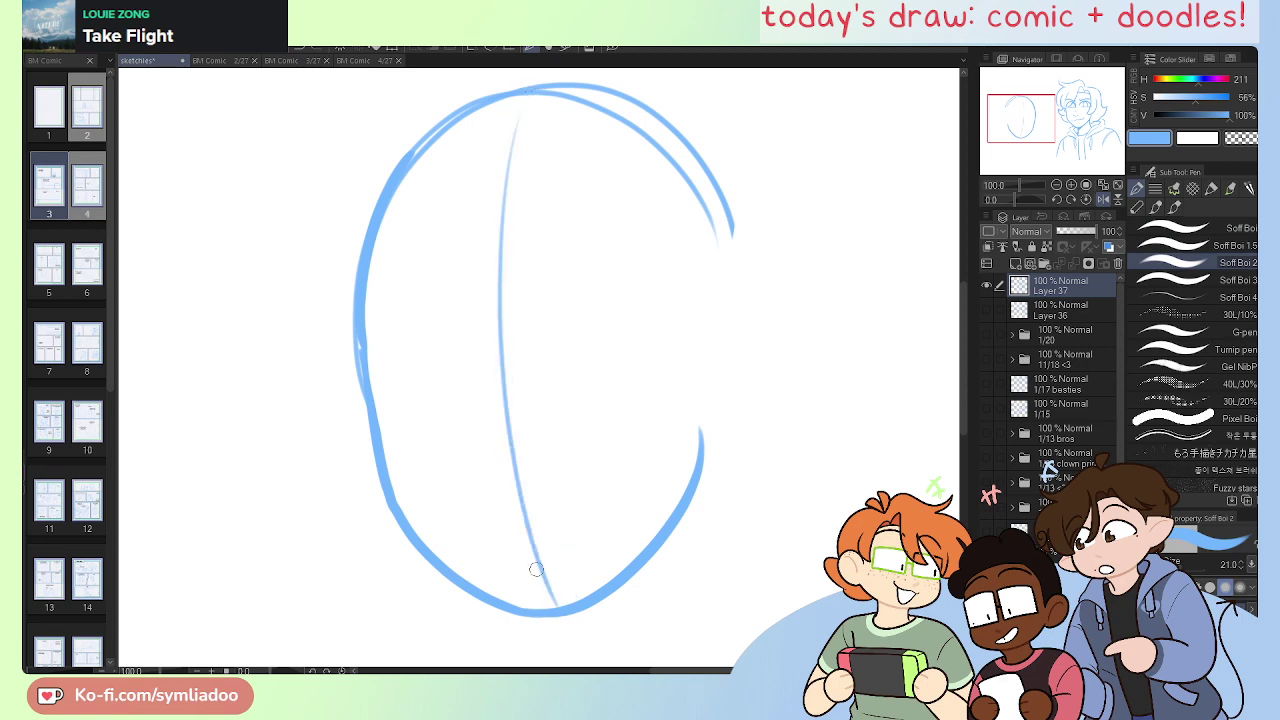
Step: Draw arched upper lids and irises for both eyes on either side of the guideline, plus a large rounded right ear
left_click_drag(477, 349, 371, 376)
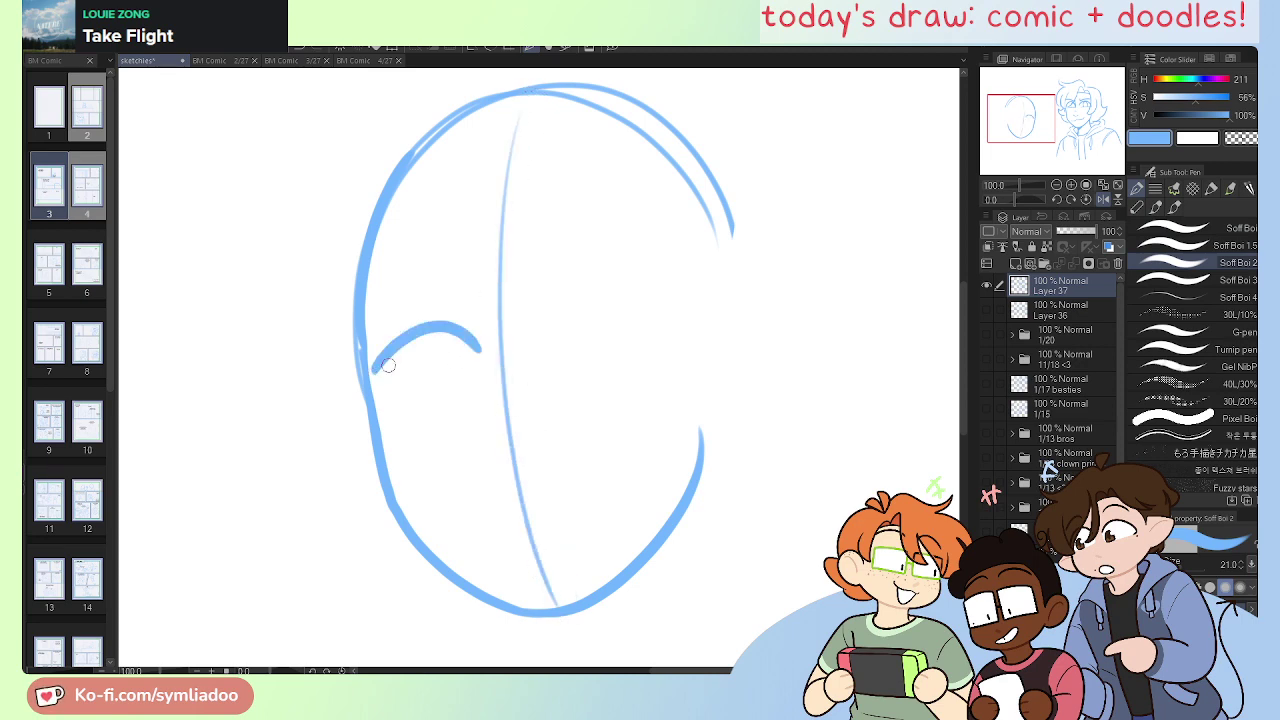
mouse_move(527, 343)
left_mouse_down()
mouse_move(659, 324)
mouse_move(607, 324)
mouse_move(670, 332)
left_mouse_up()
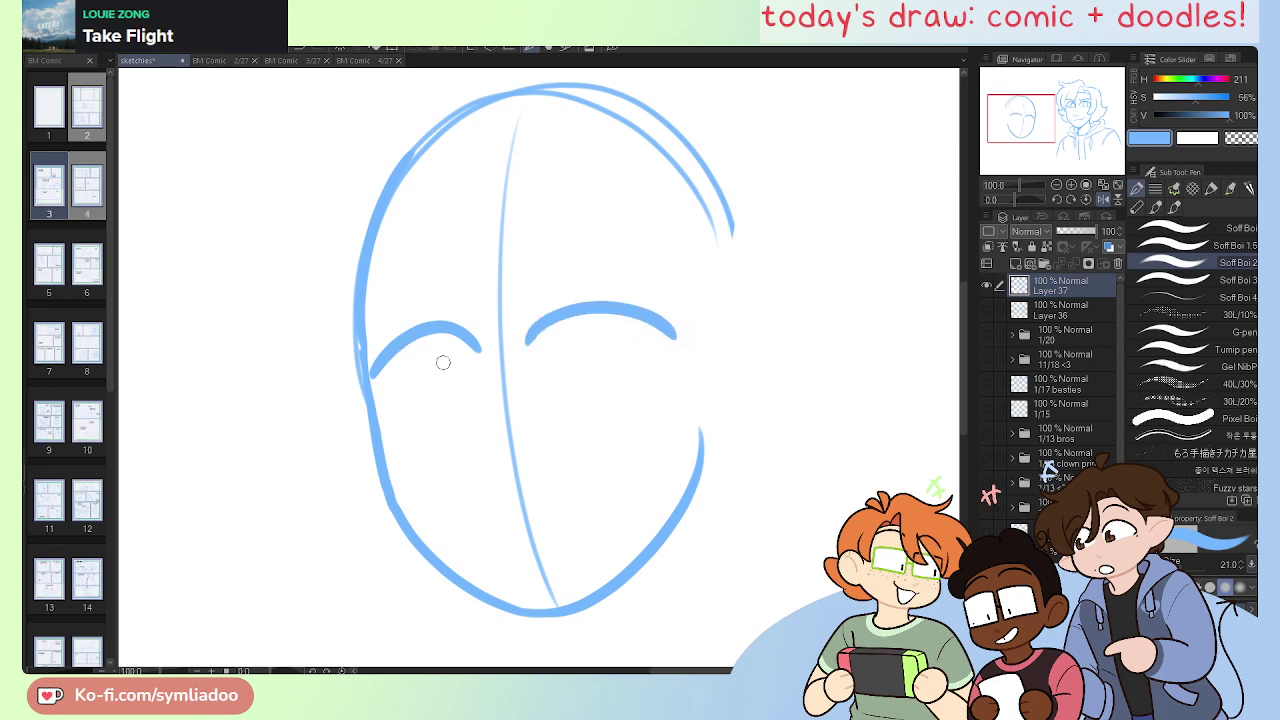
mouse_move(438, 341)
left_mouse_down()
mouse_move(461, 400)
mouse_move(485, 352)
left_mouse_up()
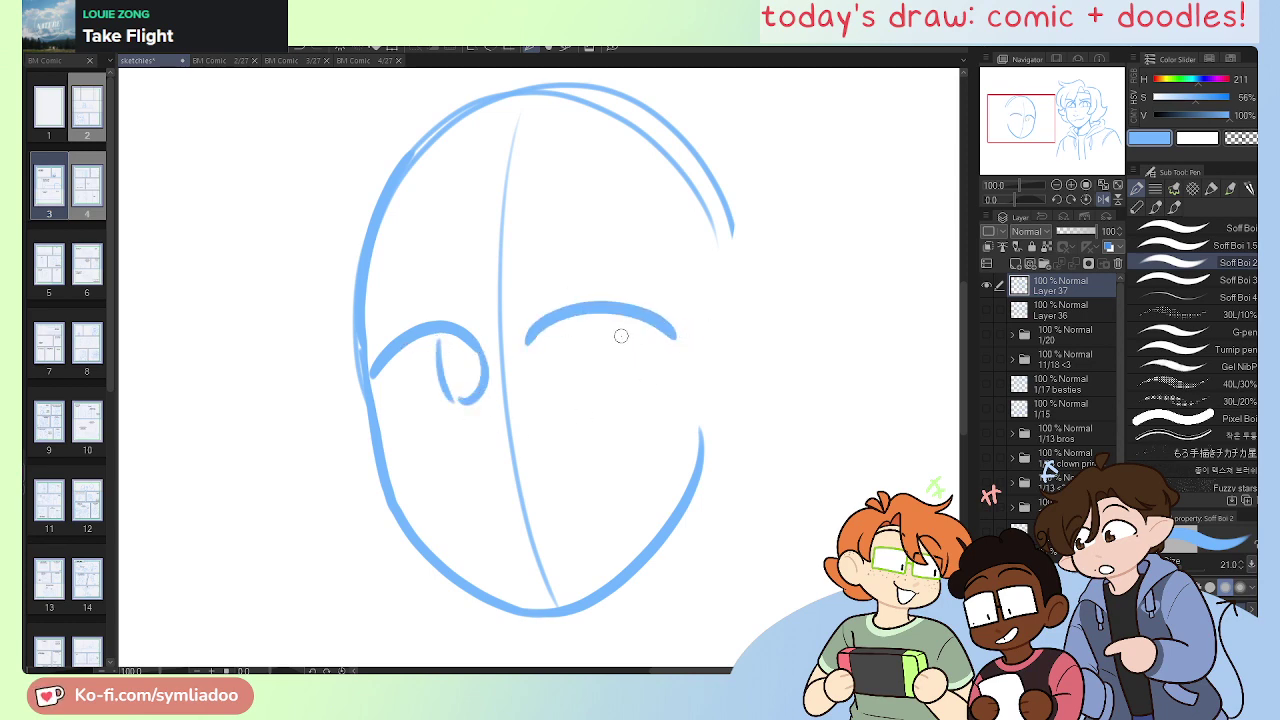
mouse_move(606, 320)
left_mouse_down()
mouse_move(643, 381)
mouse_move(661, 338)
mouse_move(703, 434)
left_mouse_up()
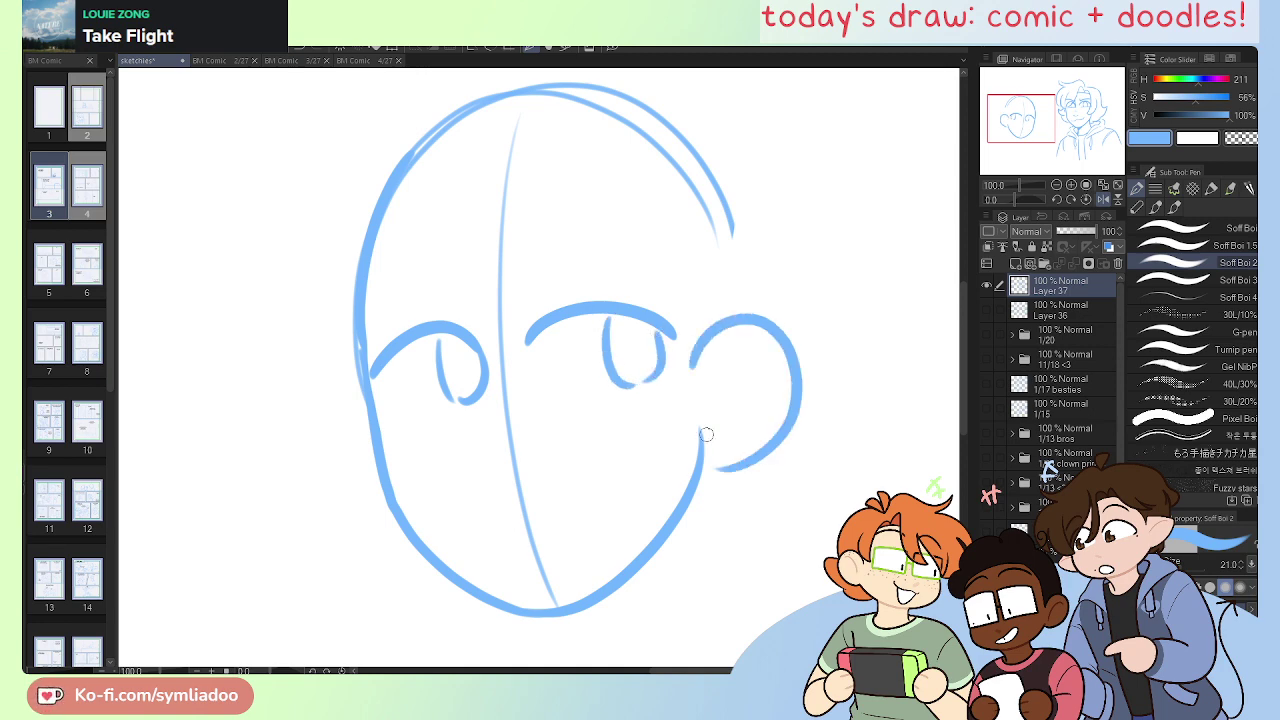
Step: Redraw the rounded right ear slightly lower and add a curved inner line joining it to the jaw
key("ctrl+z")
left_click_drag(694, 342, 729, 420)
key("ctrl+z")
mouse_move(700, 365)
left_mouse_down()
mouse_move(766, 451)
mouse_move(712, 480)
left_mouse_up()
left_click_drag(778, 349, 707, 434)
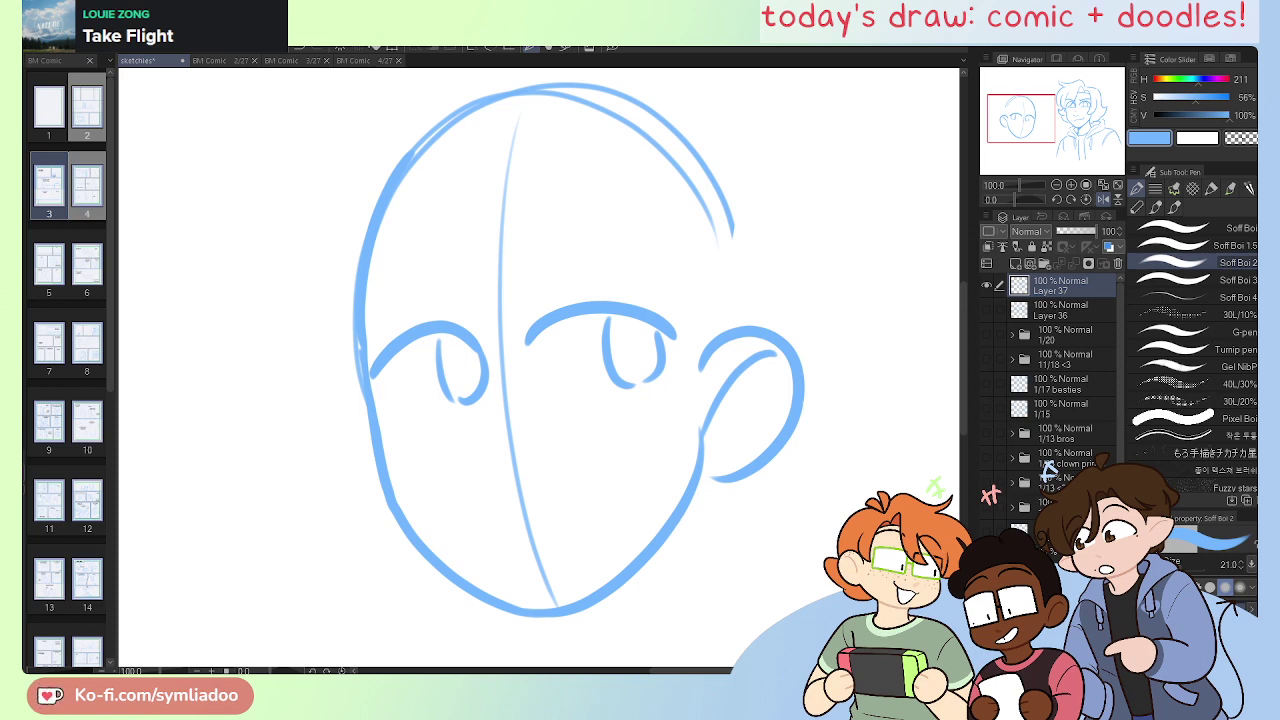
Step: Erase the face's centre guideline, the stray marks beside the ear, and the top of the head outline
key("e")
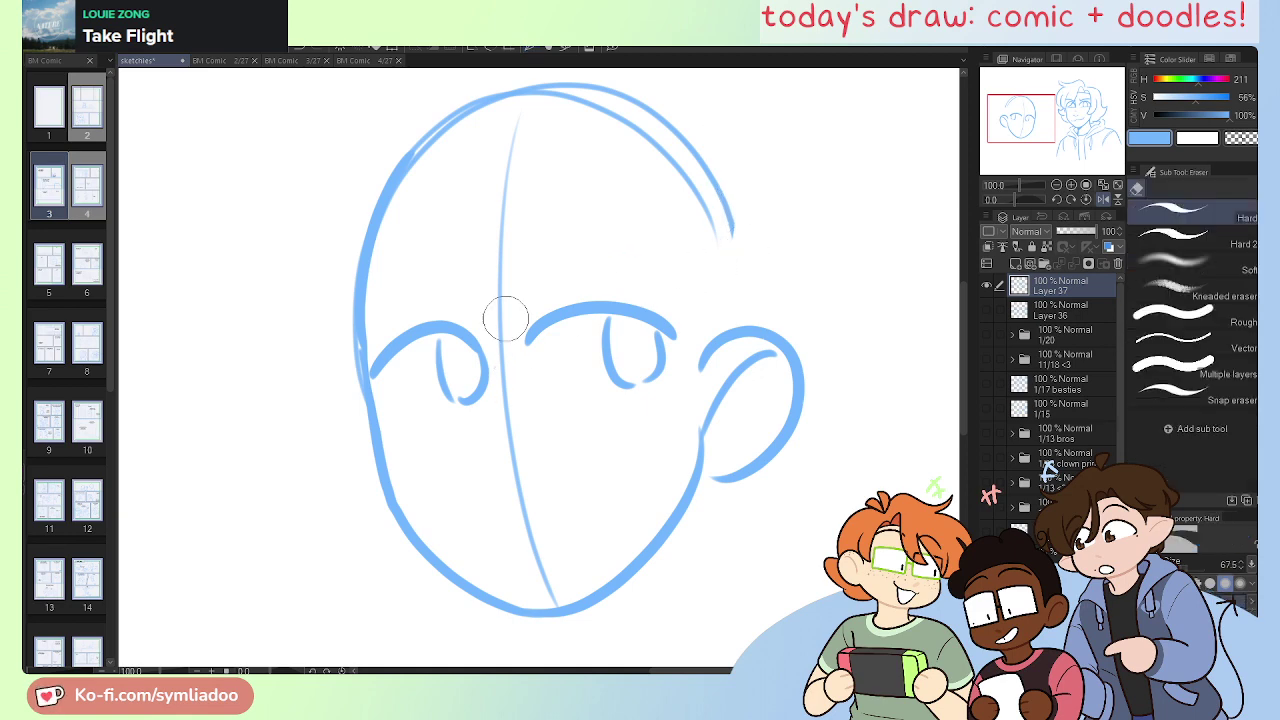
mouse_move(517, 110)
left_mouse_down()
mouse_move(507, 410)
mouse_move(562, 584)
left_mouse_up()
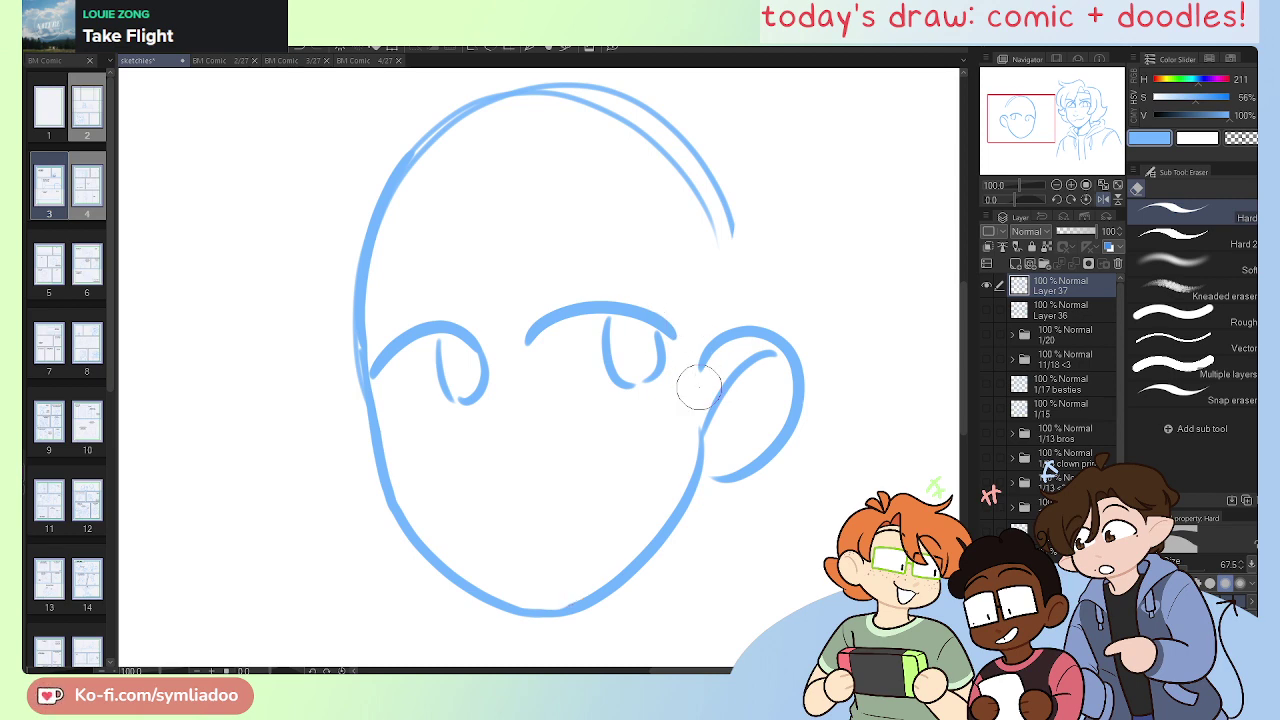
left_click_drag(699, 386, 709, 435)
mouse_move(737, 269)
left_mouse_down()
mouse_move(615, 143)
mouse_move(477, 163)
mouse_move(405, 225)
left_mouse_up()
key("p")
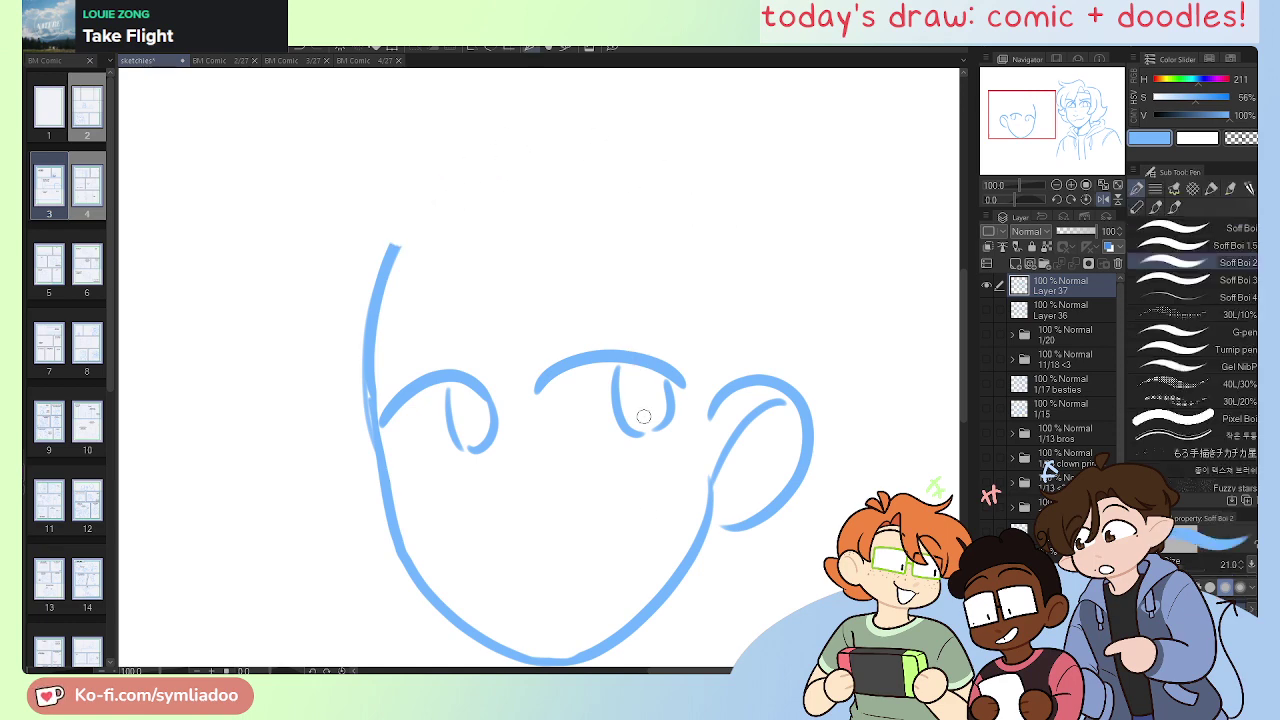
Step: Draw nearly straight eyebrows above both eyes and a short, slightly slanted mouth line above the chin
scroll(644, 416, "down", 2)
left_click_drag(462, 497, 518, 495)
key("ctrl+z")
key("ctrl+z")
left_click_drag(436, 236, 332, 256)
key("ctrl+z")
mouse_move(428, 252)
left_mouse_down()
mouse_move(333, 262)
mouse_move(412, 245)
mouse_move(337, 276)
mouse_move(353, 230)
mouse_move(428, 213)
left_mouse_up()
key("ctrl+z")
key("ctrl+z")
key("ctrl+z")
left_click_drag(520, 204, 657, 201)
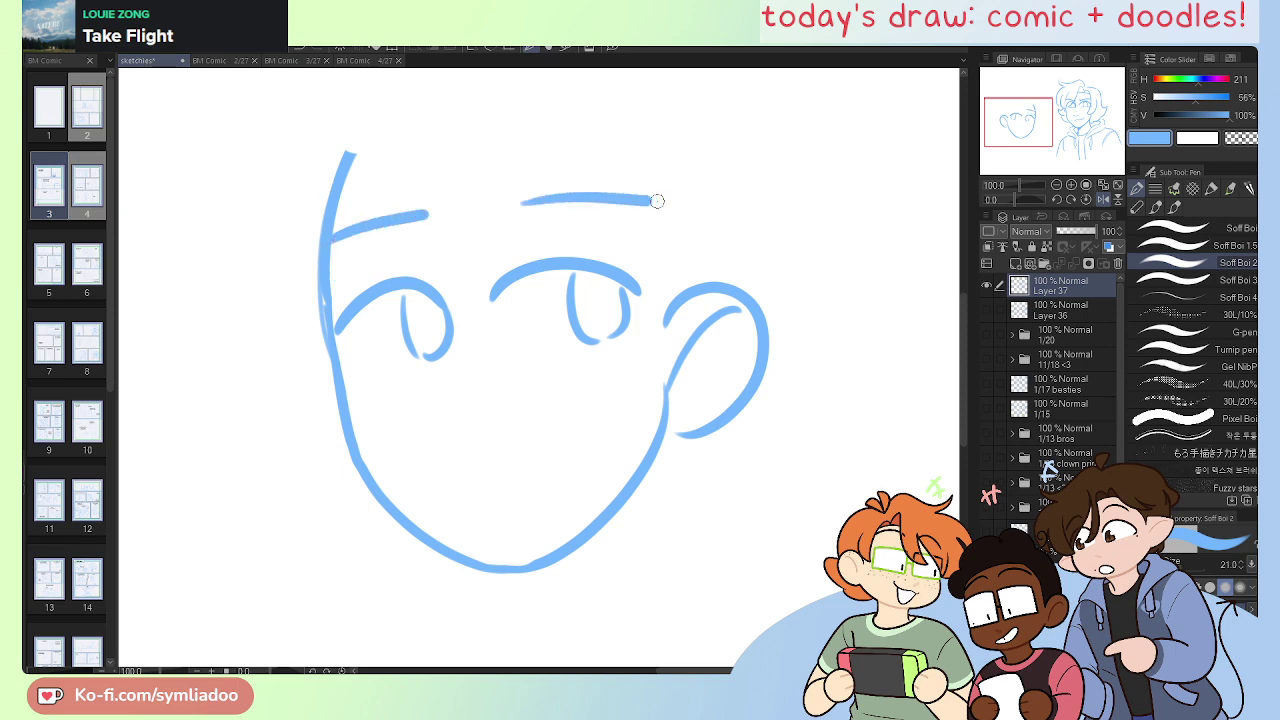
left_click_drag(457, 516, 568, 494)
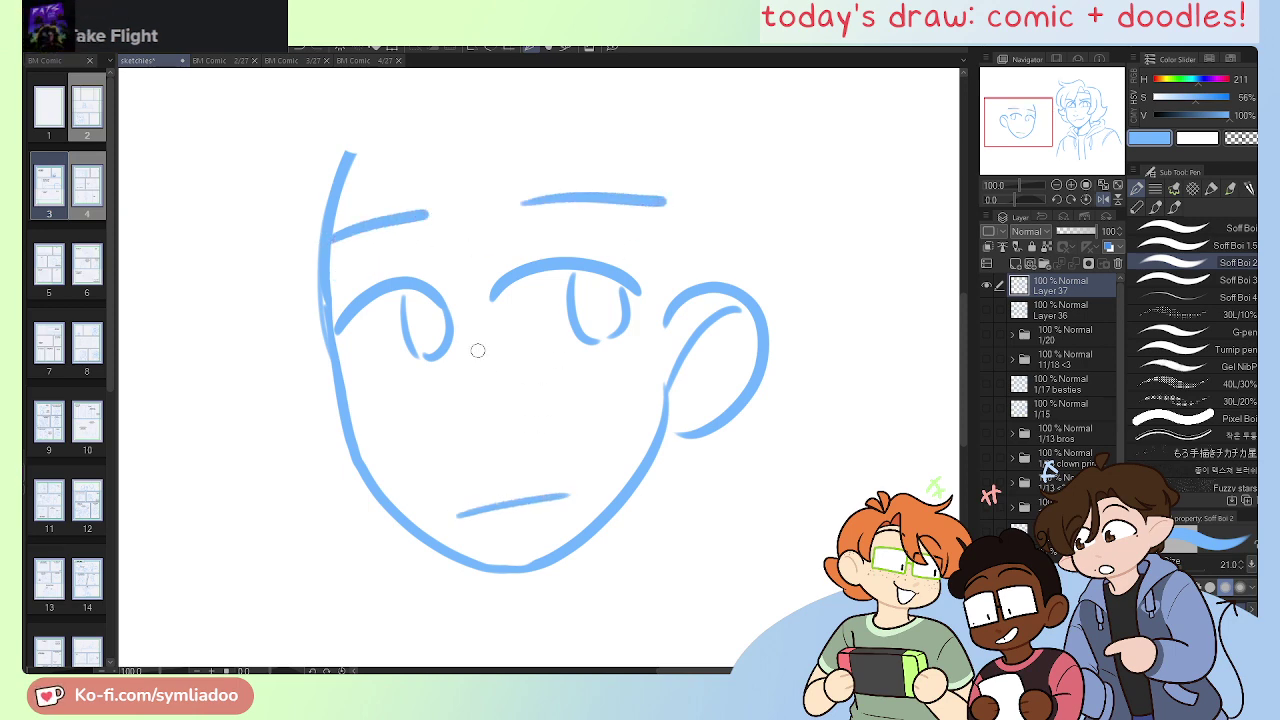
Step: Draw slanted lower lids under both eyes and trim the irises so they end at the lid lines
left_click_drag(348, 362, 424, 358)
key("ctrl+z")
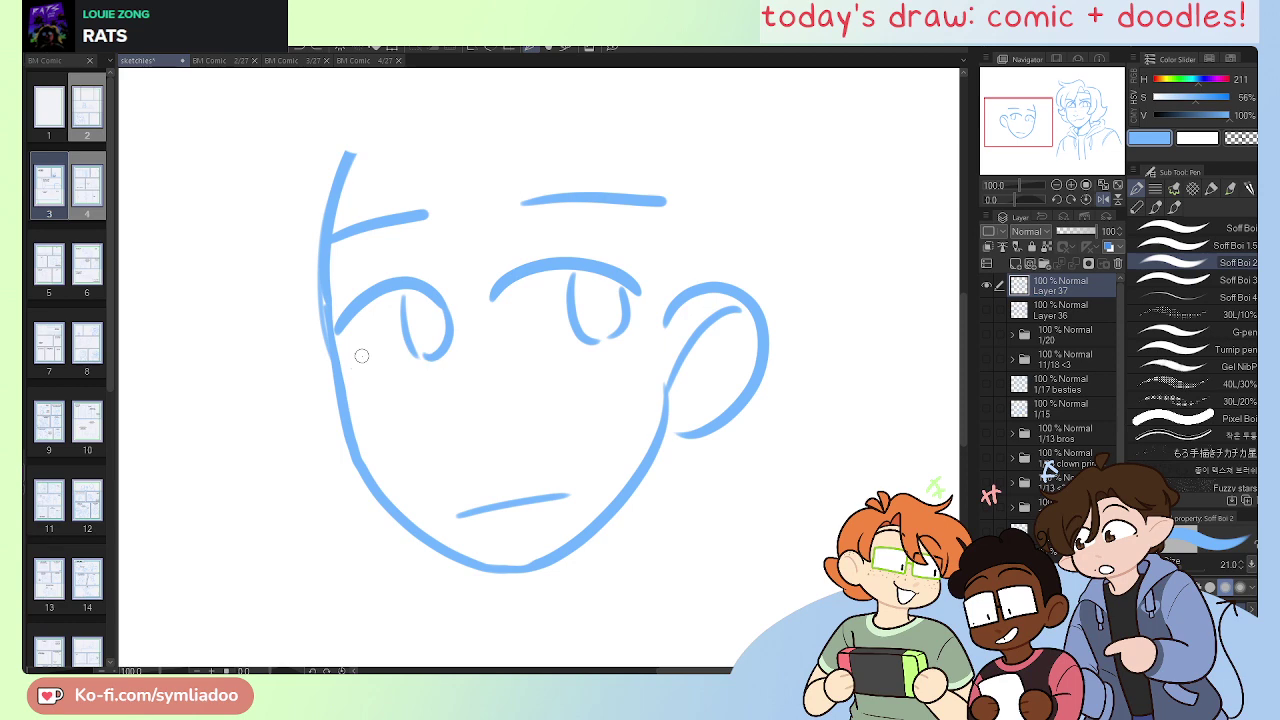
left_click_drag(342, 361, 474, 354)
key("e")
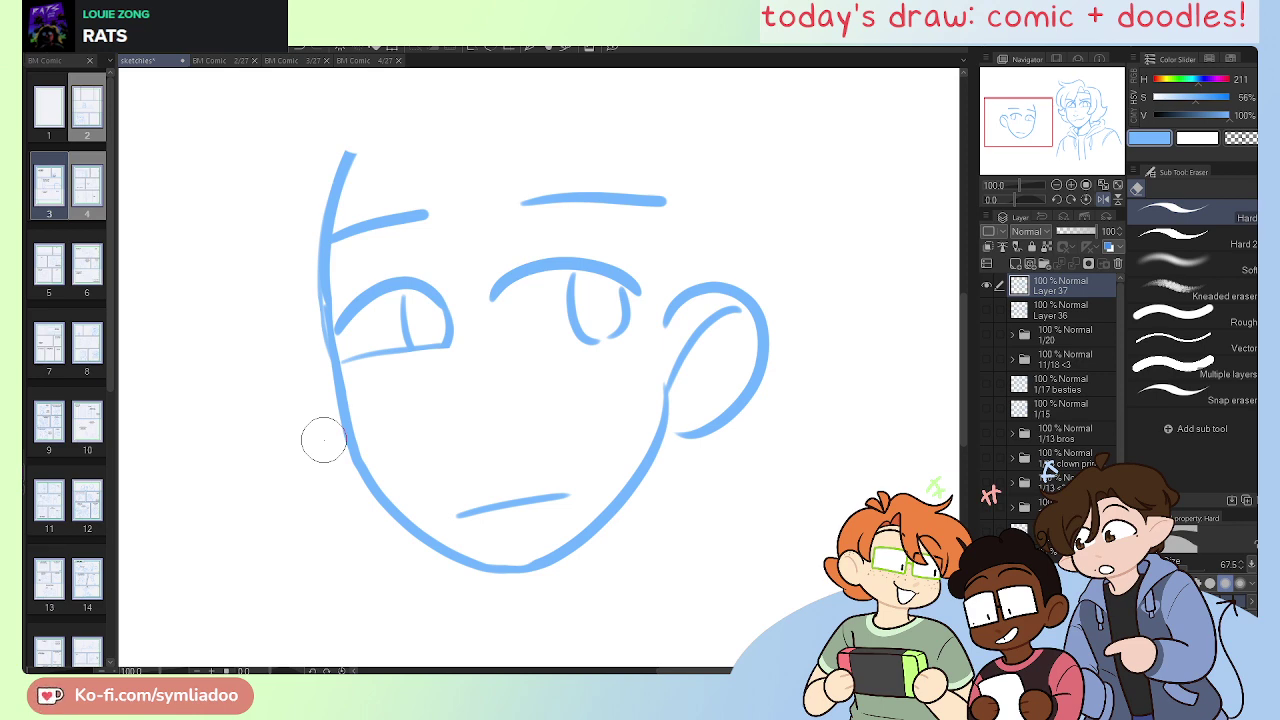
key("p")
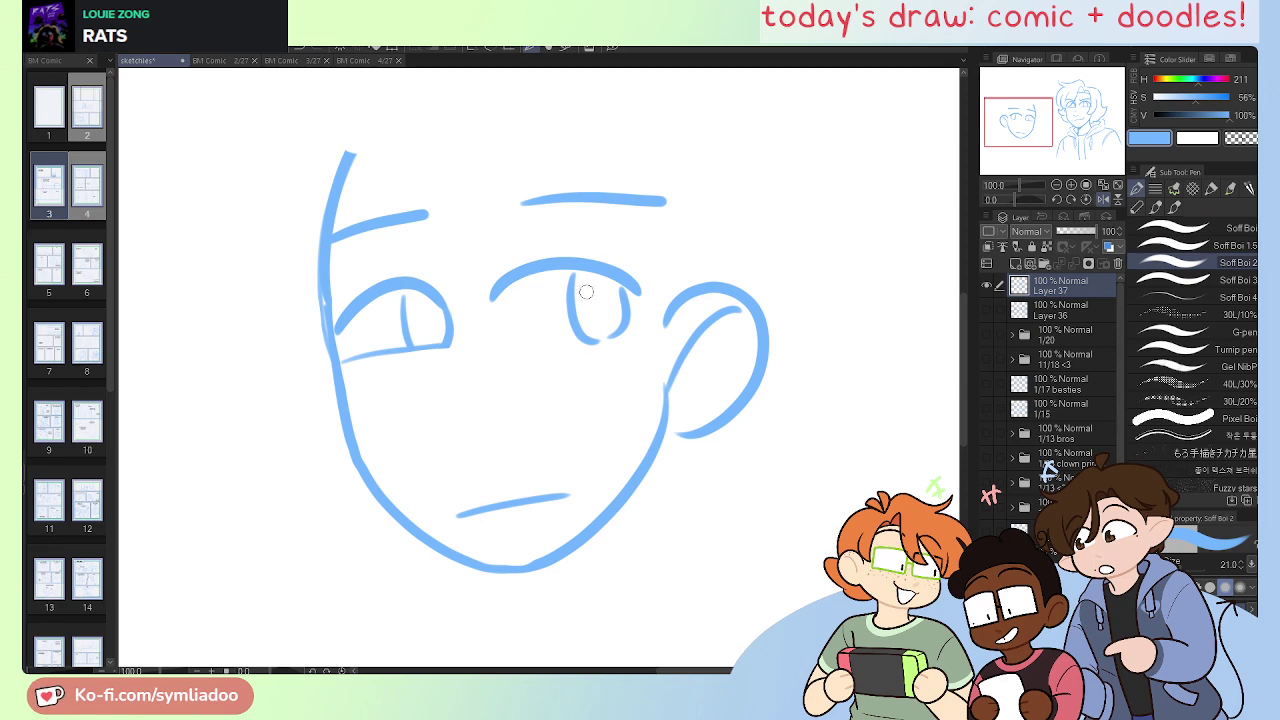
key("e")
mouse_move(600, 335)
left_mouse_down()
mouse_move(552, 344)
mouse_move(614, 325)
left_mouse_up()
key("p")
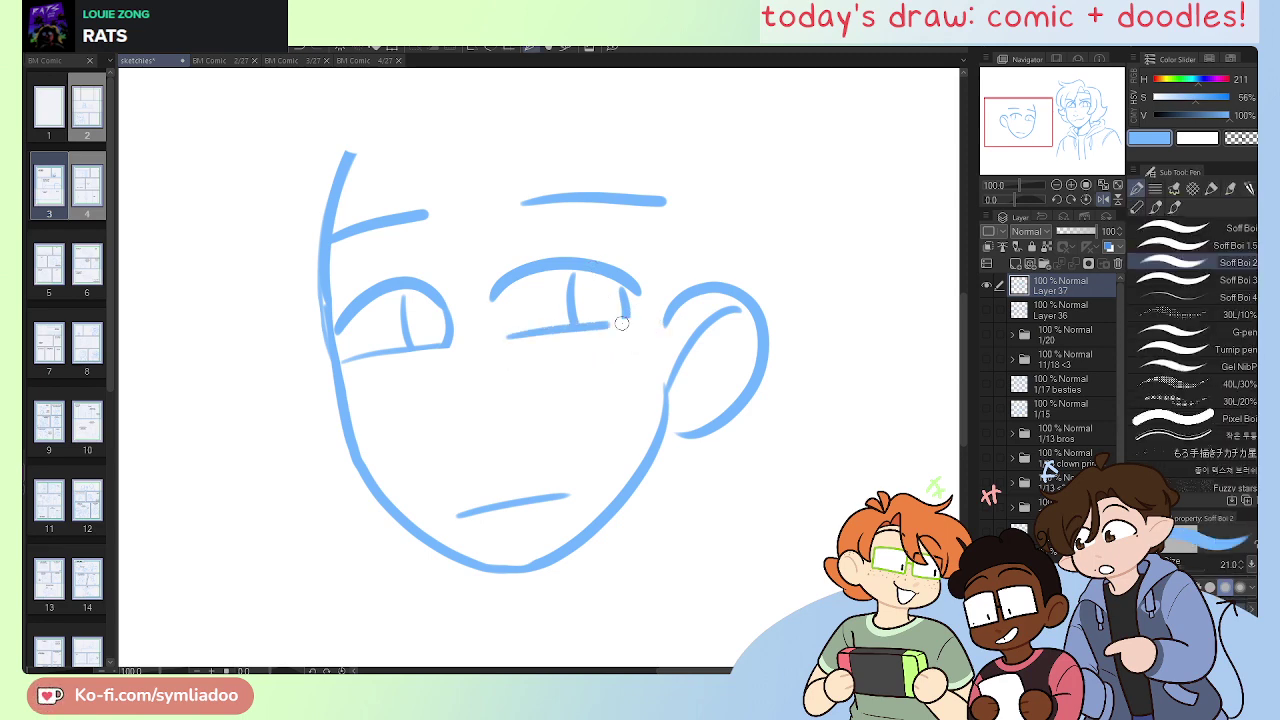
key("ctrl+z")
left_click_drag(499, 340, 621, 321)
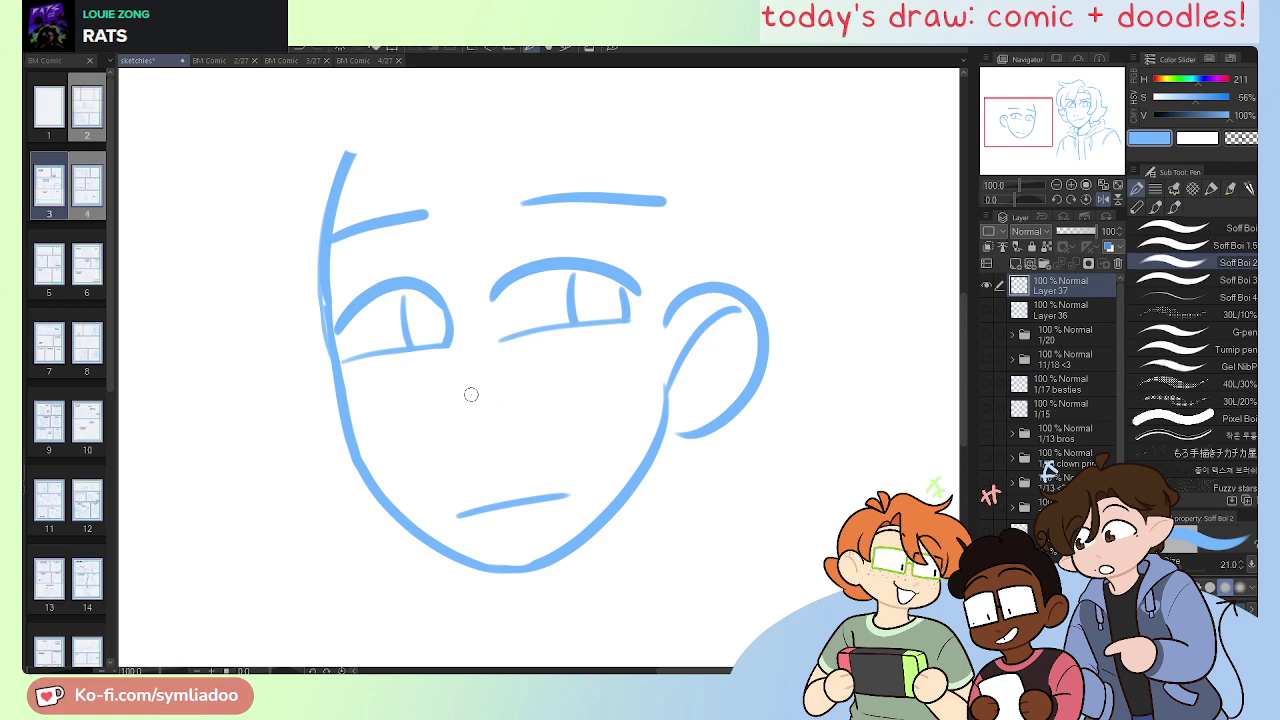
Step: Draw the nose with a thin slanted bridge line, a small curved tip mark and two short strokes beneath
left_click_drag(424, 236, 463, 347)
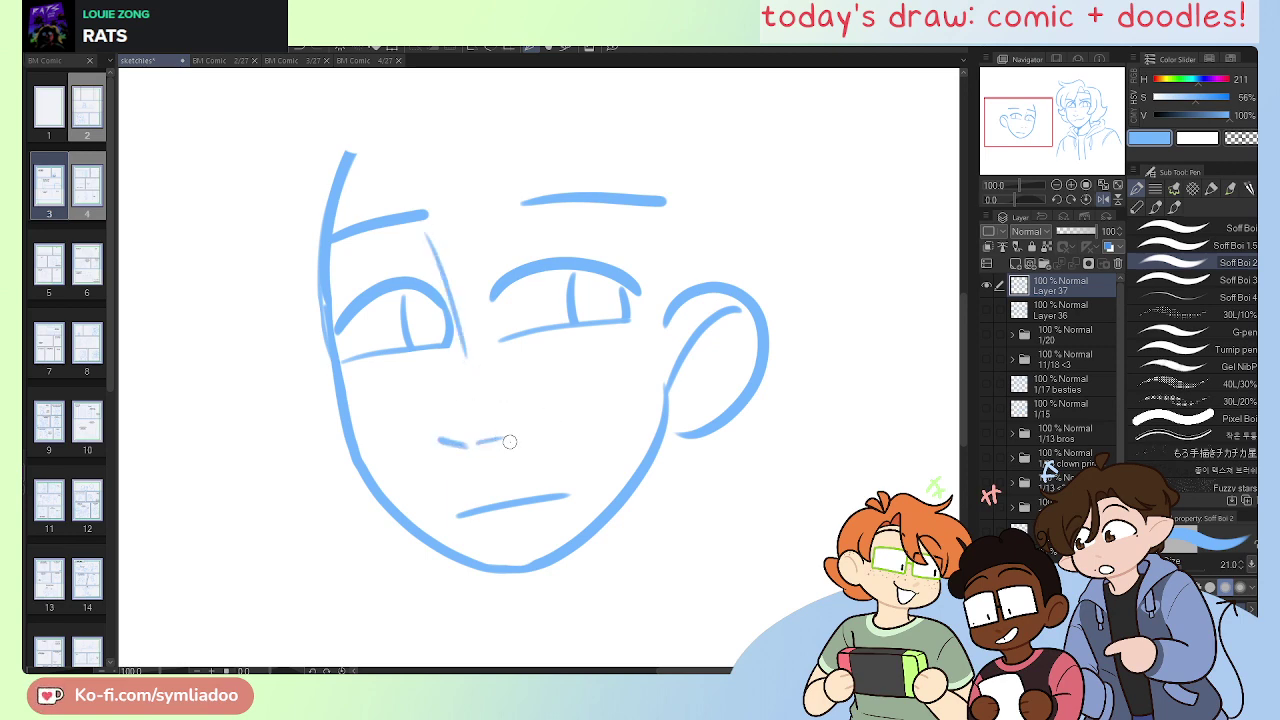
left_click_drag(459, 384, 481, 388)
scroll(609, 376, "up", 1)
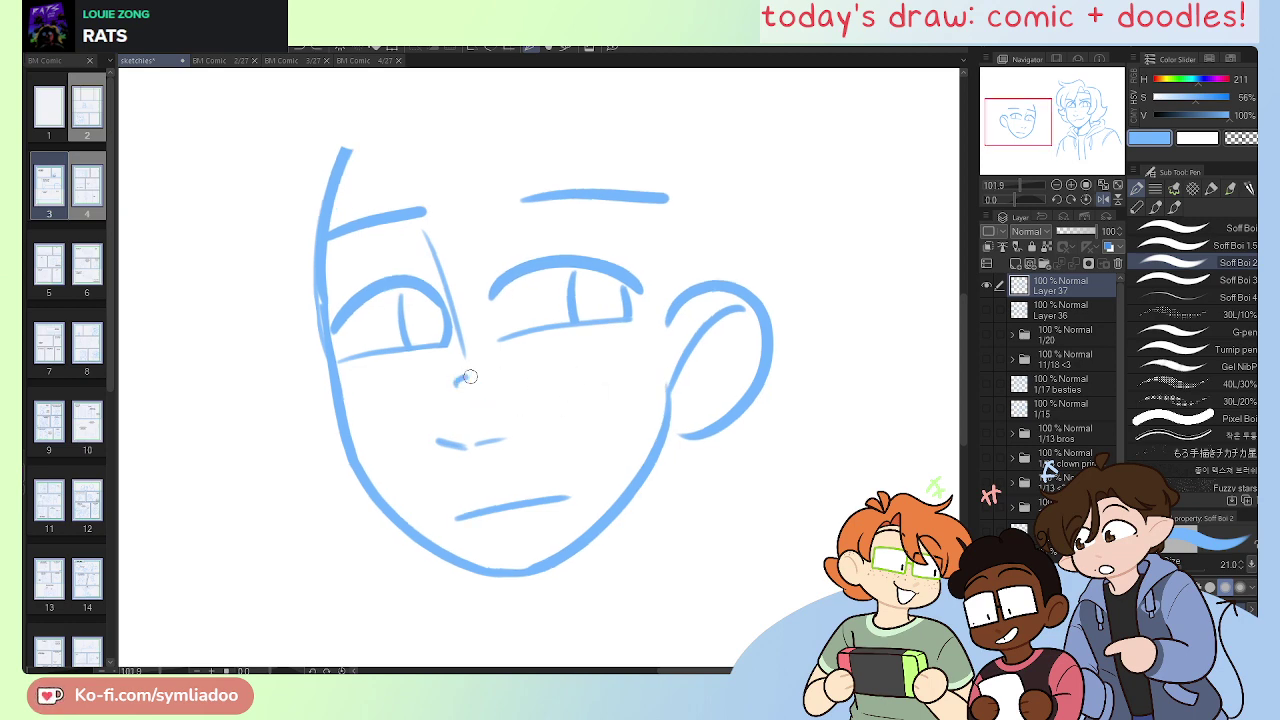
key("ctrl+z")
left_click_drag(457, 386, 488, 392)
scroll(490, 402, "down", 1)
key("ctrl+z")
key("ctrl+z")
key("ctrl+z")
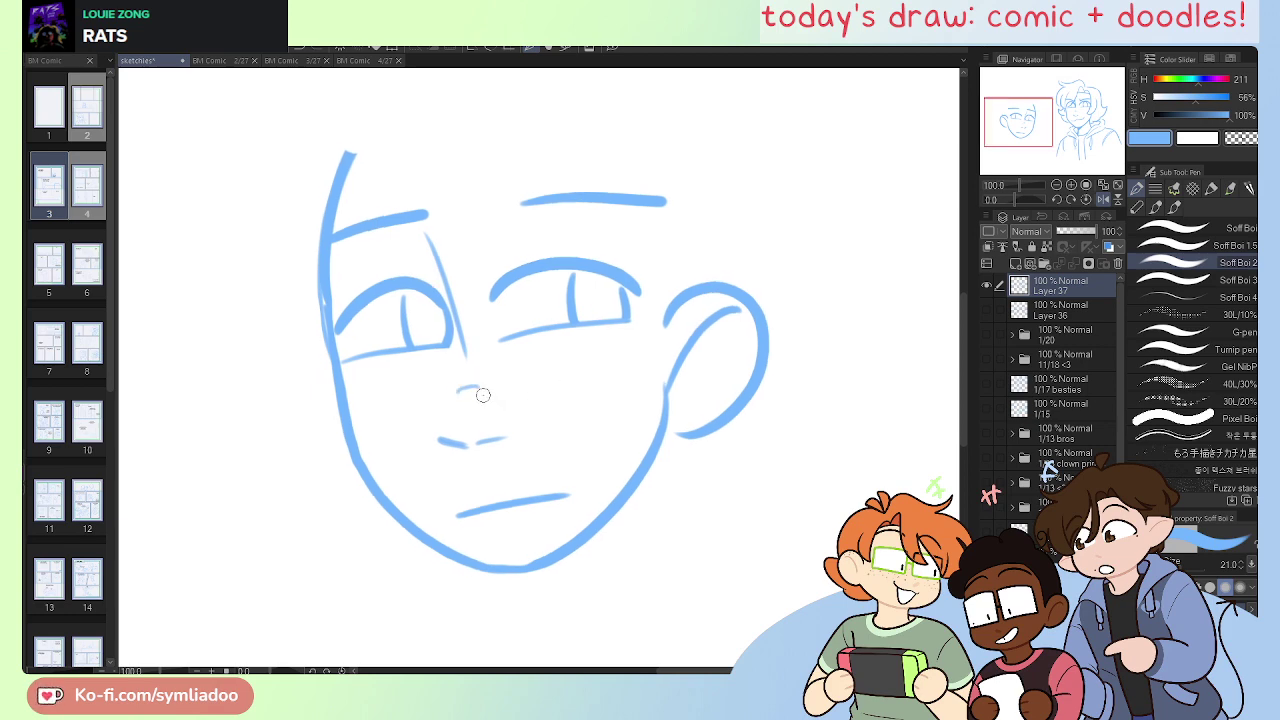
scroll(540, 387, "down", 1)
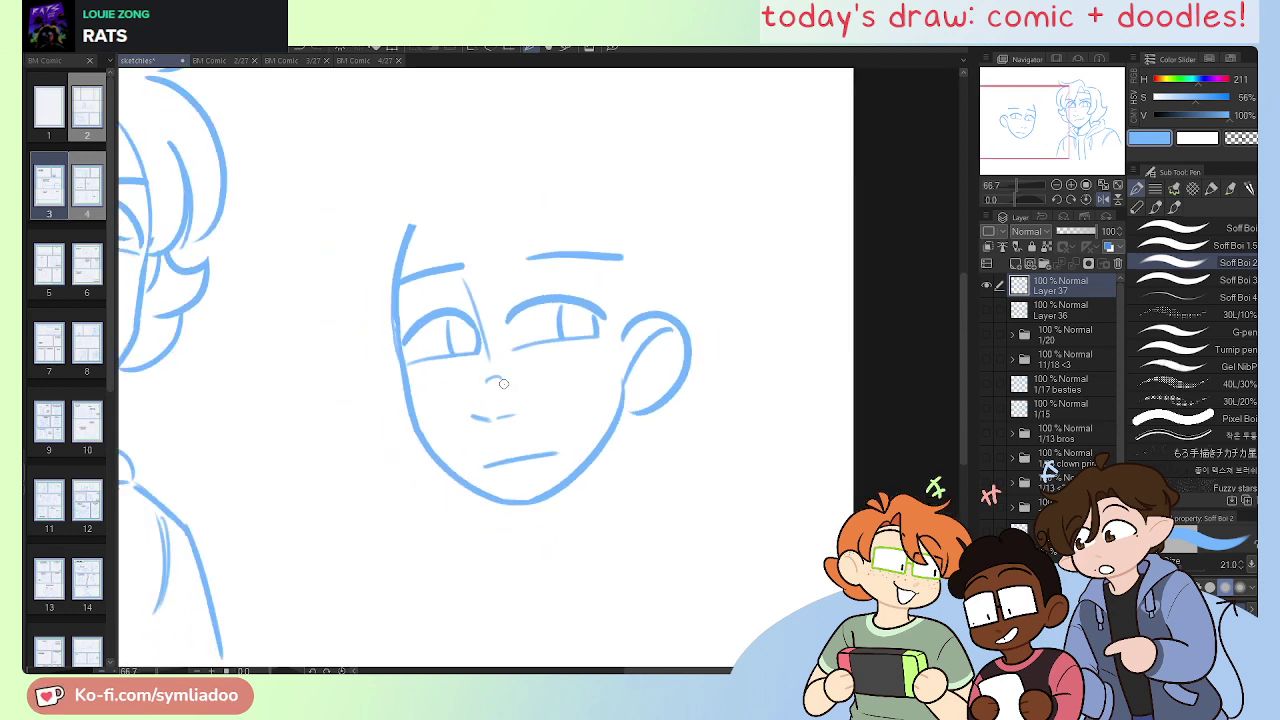
left_click_drag(485, 381, 498, 380)
Step: Move the right eyebrow slightly closer to the nose bridge by erasing and redrawing it
left_click_drag(372, 569, 597, 523)
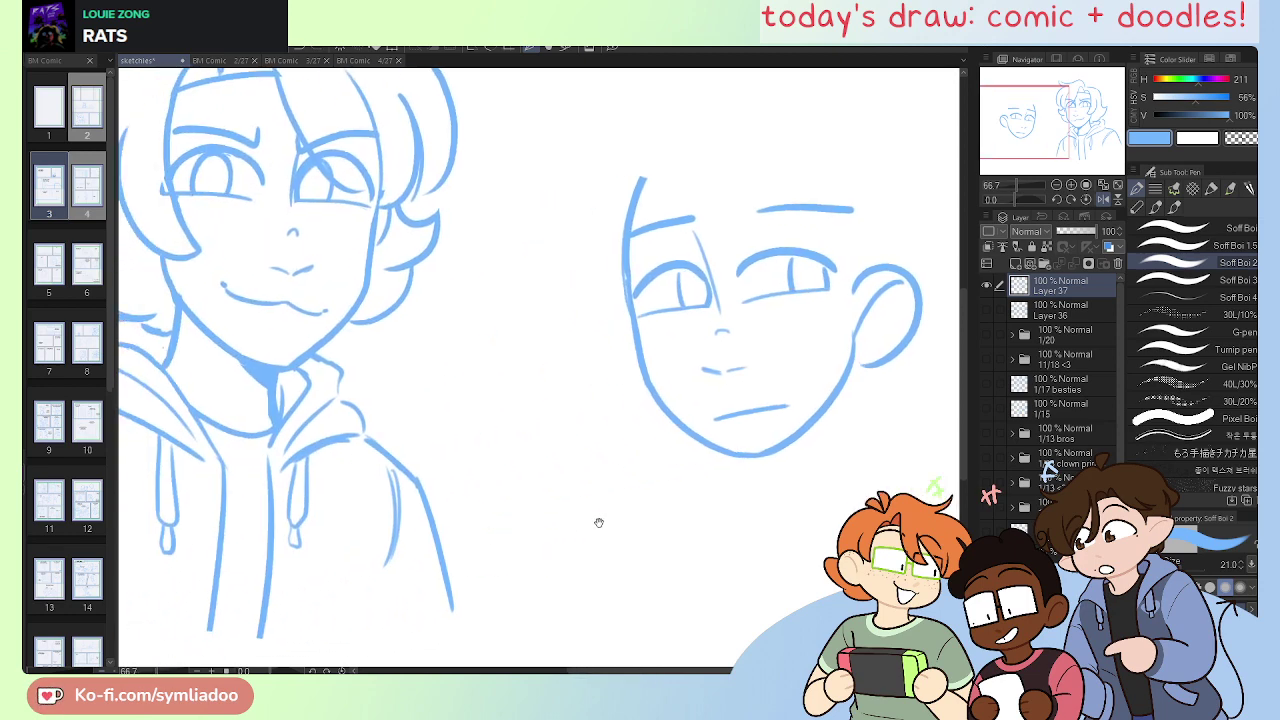
left_click_drag(801, 497, 563, 578)
left_click_drag(603, 521, 600, 553)
key("ctrl+plus")
key("ctrl+minus")
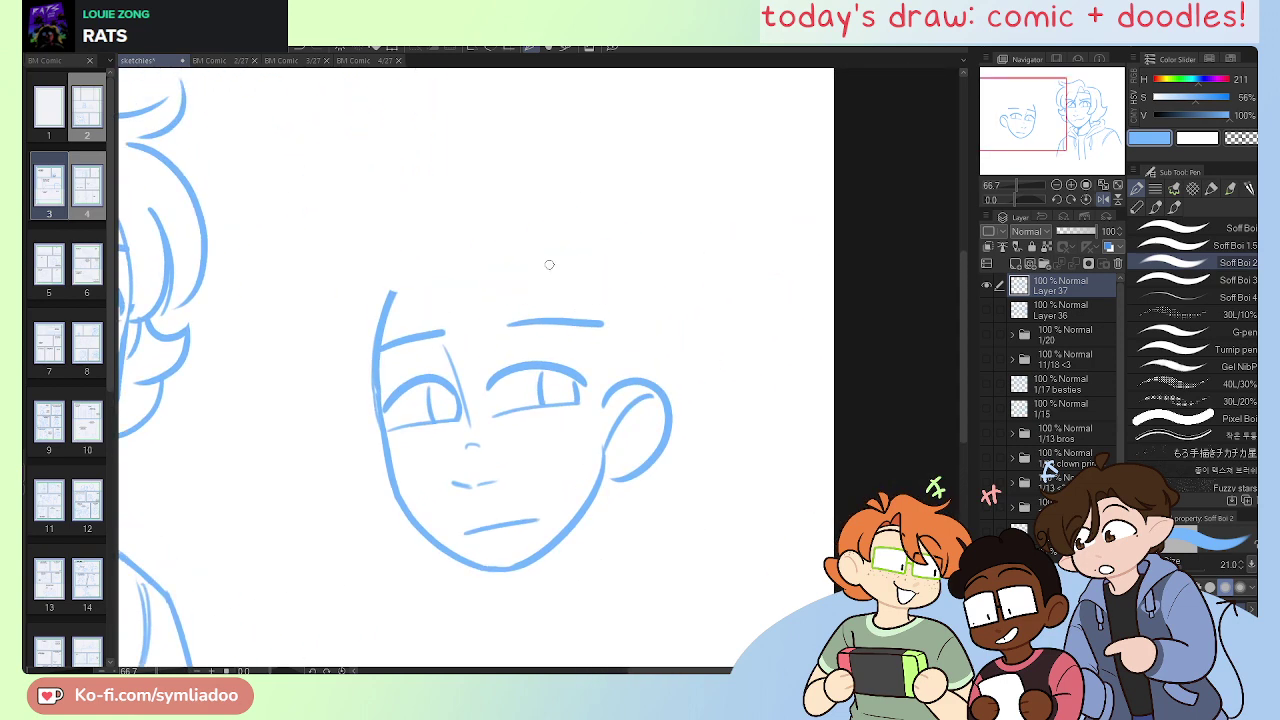
key("e")
left_click_drag(508, 325, 592, 318)
key("p")
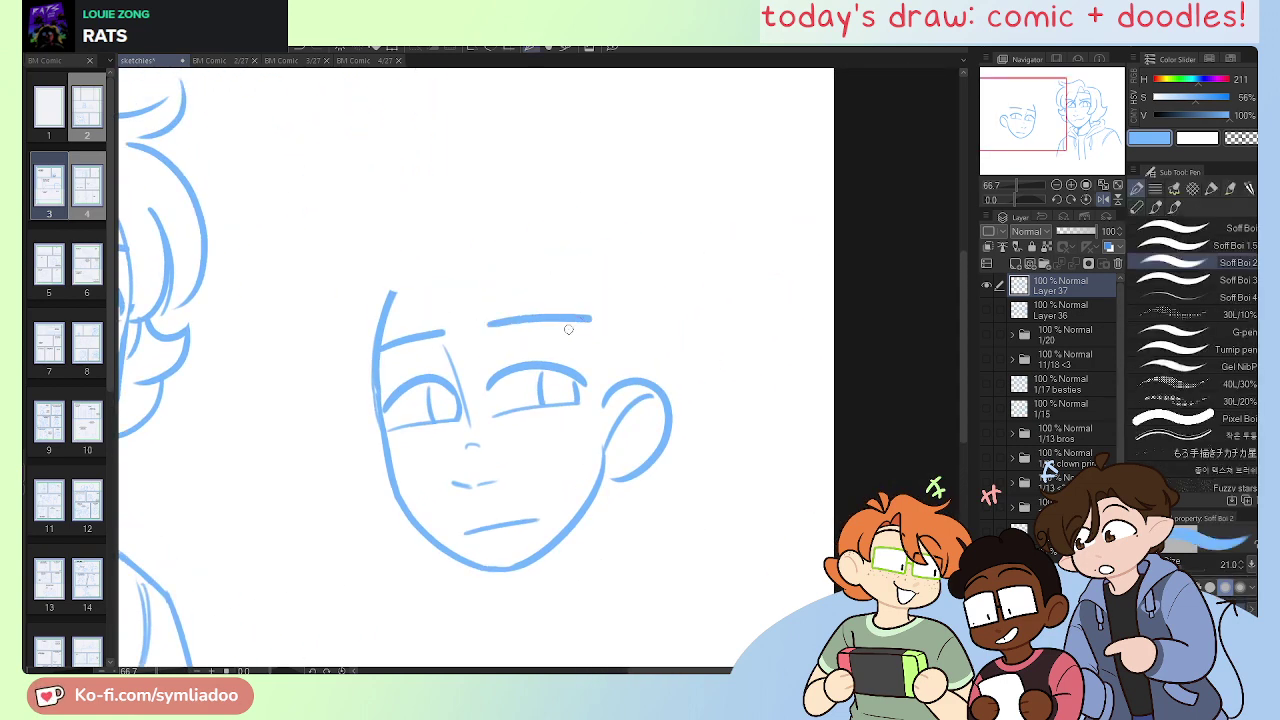
Step: Add a new layer above the face sketch, lower the sketch layer's opacity to 42%, and make the new layer active
left_click(1018, 264)
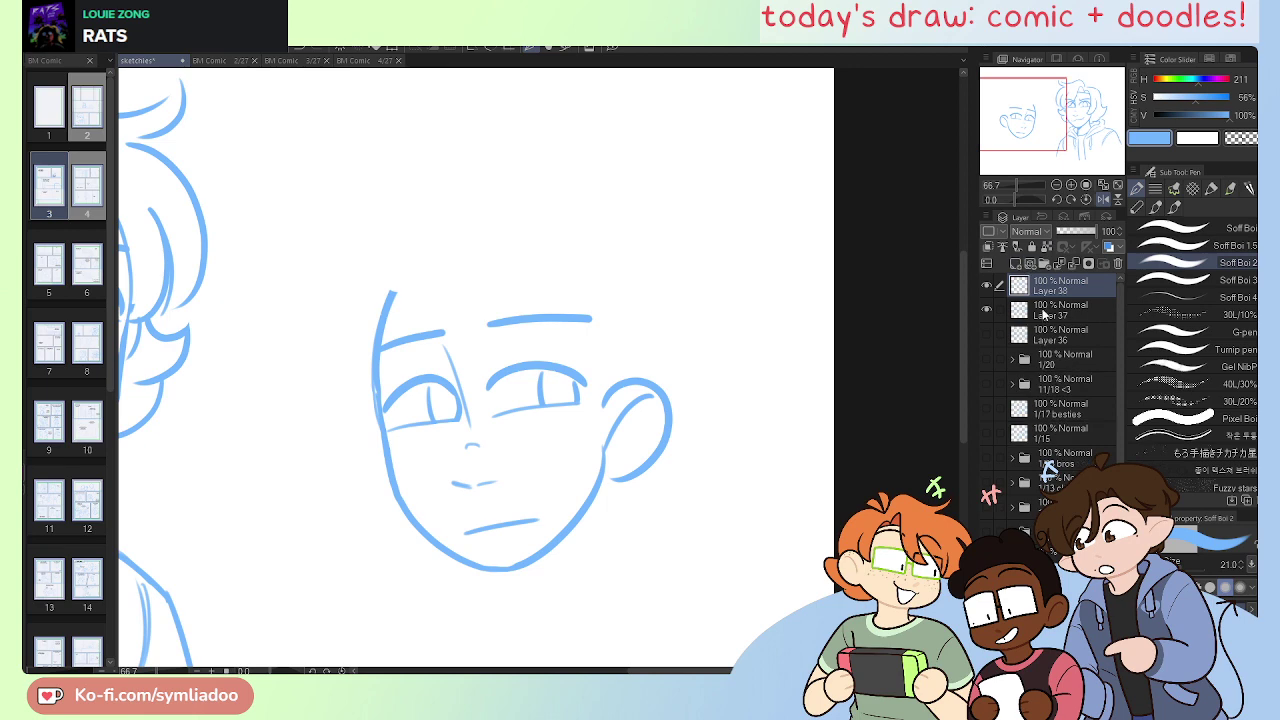
left_click(1045, 309)
left_click(1073, 231)
left_click(1049, 289)
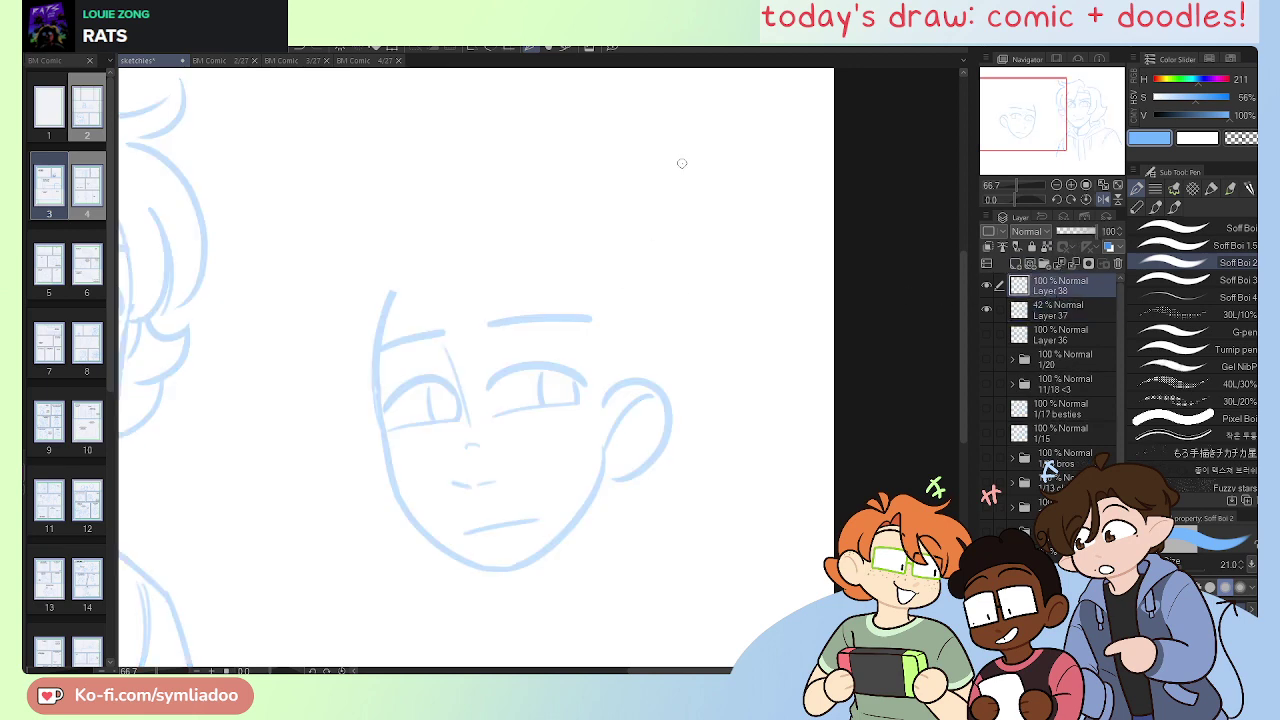
Step: Draw curved fringe strands across the forehead and a rounded tuft beside the left temple
key("ctrl+plus")
left_click_drag(427, 540, 491, 517)
key("ctrl+minus")
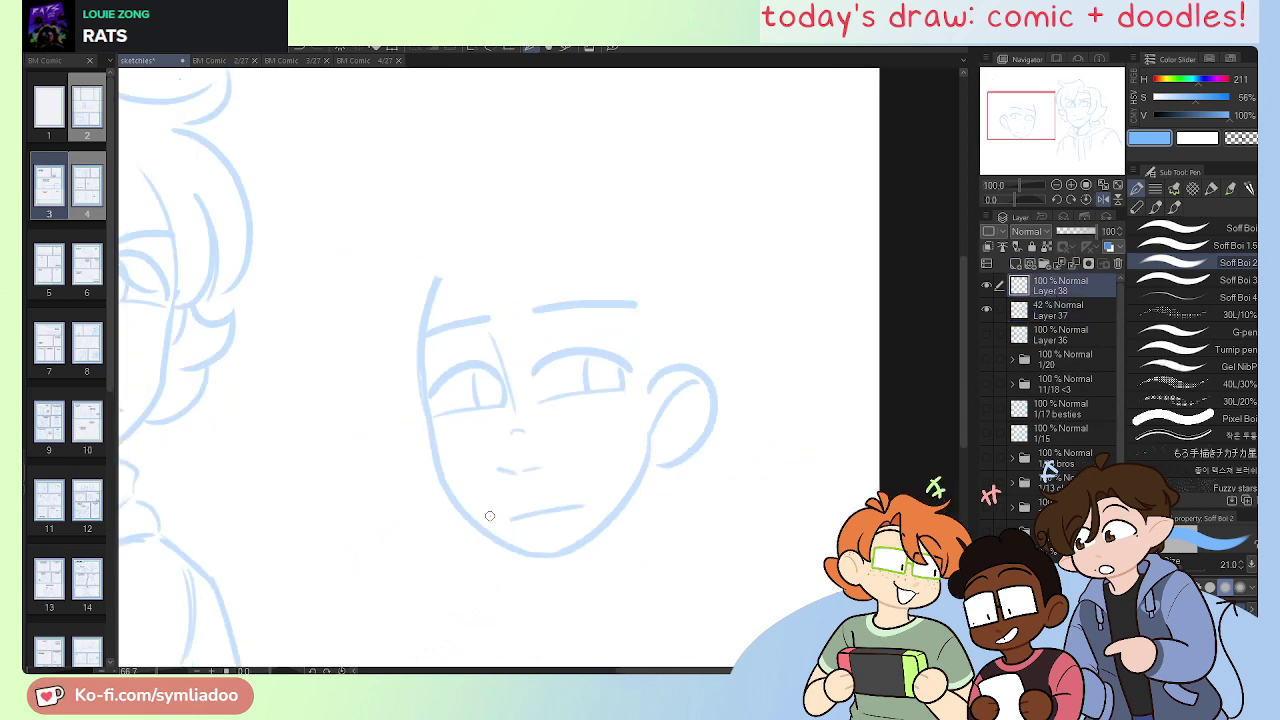
scroll(490, 516, "down", 1)
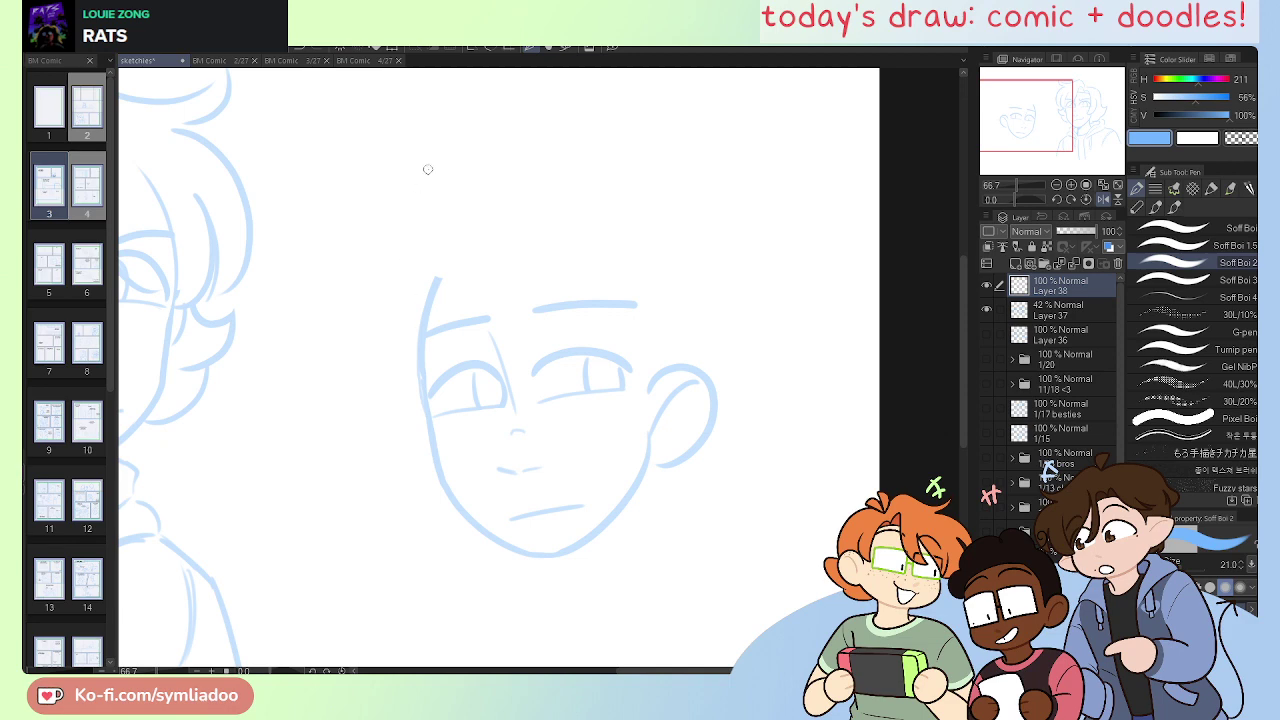
mouse_move(405, 263)
left_mouse_down()
mouse_move(374, 374)
mouse_move(469, 382)
left_mouse_up()
left_click_drag(517, 274, 554, 371)
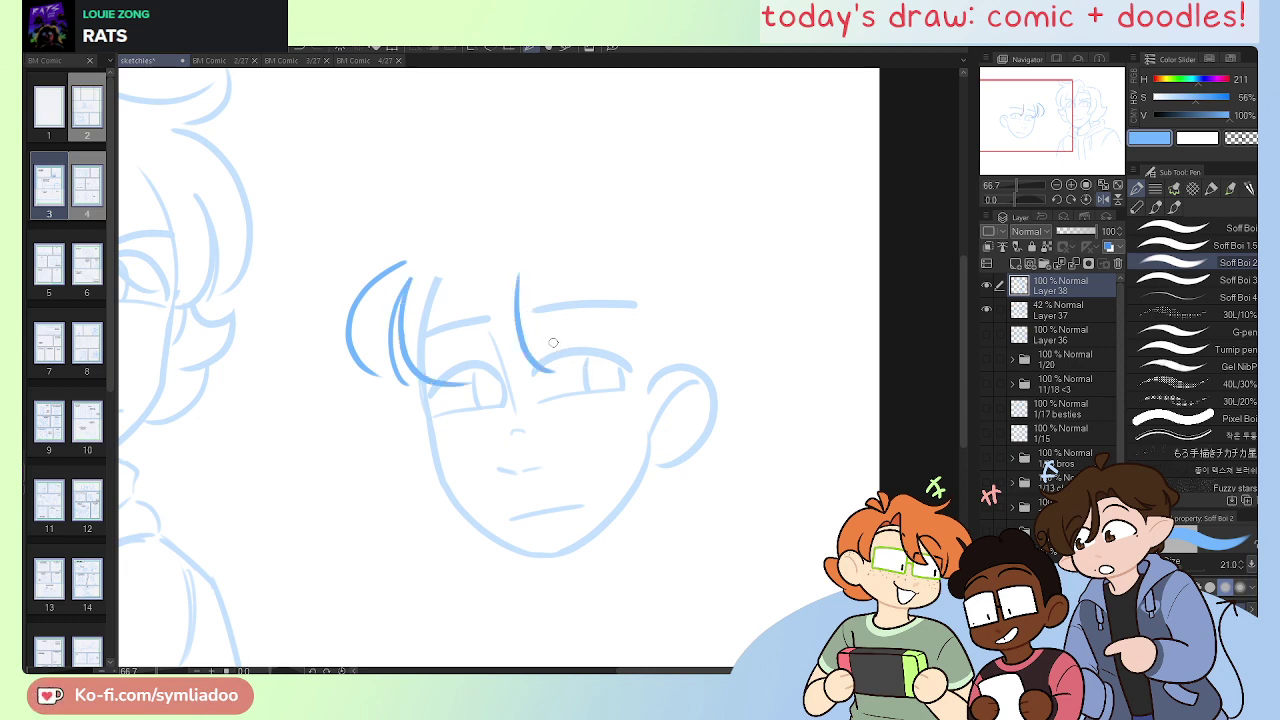
key("ctrl+z")
mouse_move(494, 266)
left_mouse_down()
mouse_move(498, 337)
mouse_move(559, 361)
left_mouse_up()
left_click_drag(596, 291, 640, 368)
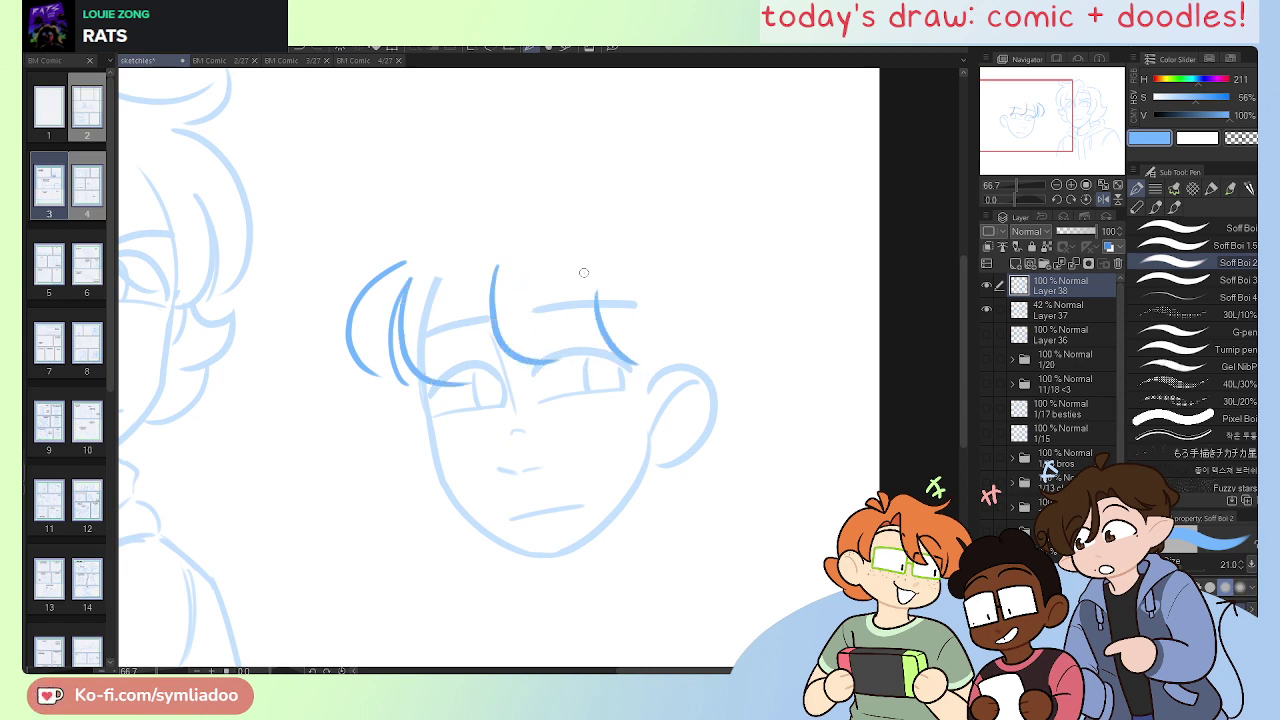
Step: Outline the hair's wavy top with a flicked tip, then its right side flaring outward into a curled end with inner strands
left_click_drag(620, 195, 386, 184)
left_click_drag(424, 238, 357, 290)
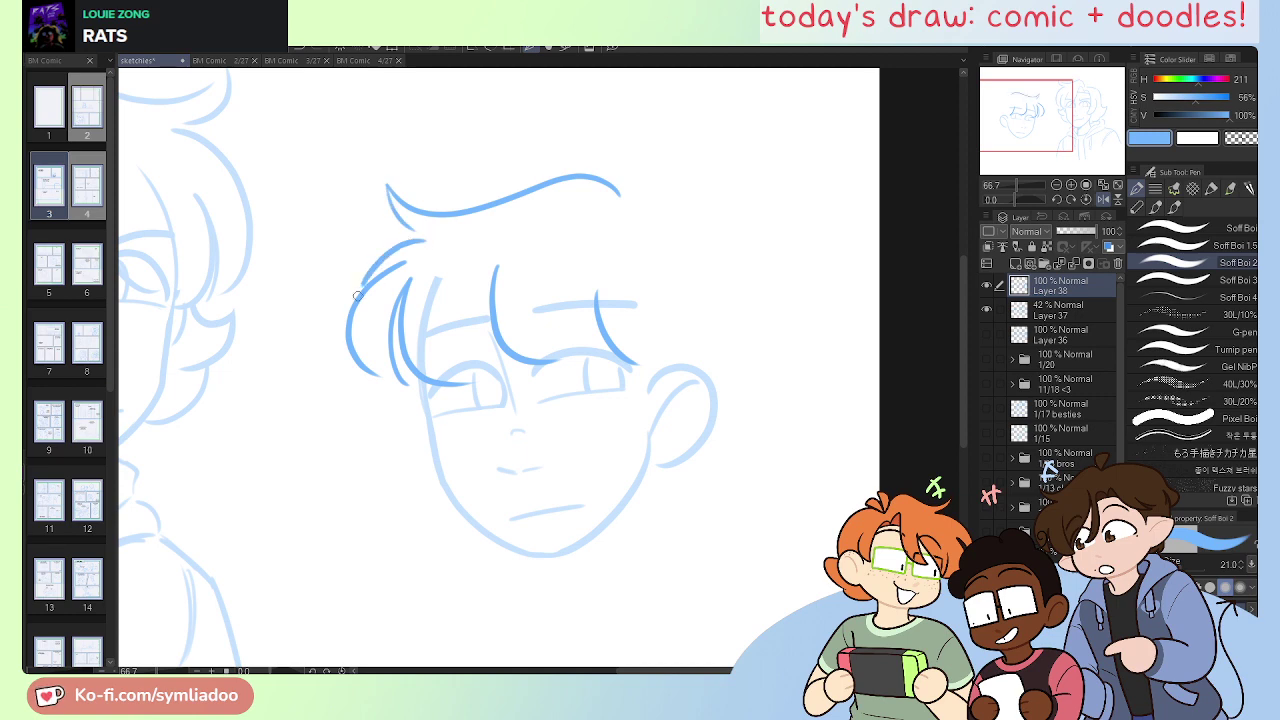
left_click_drag(638, 212, 732, 292)
left_click_drag(746, 356, 742, 434)
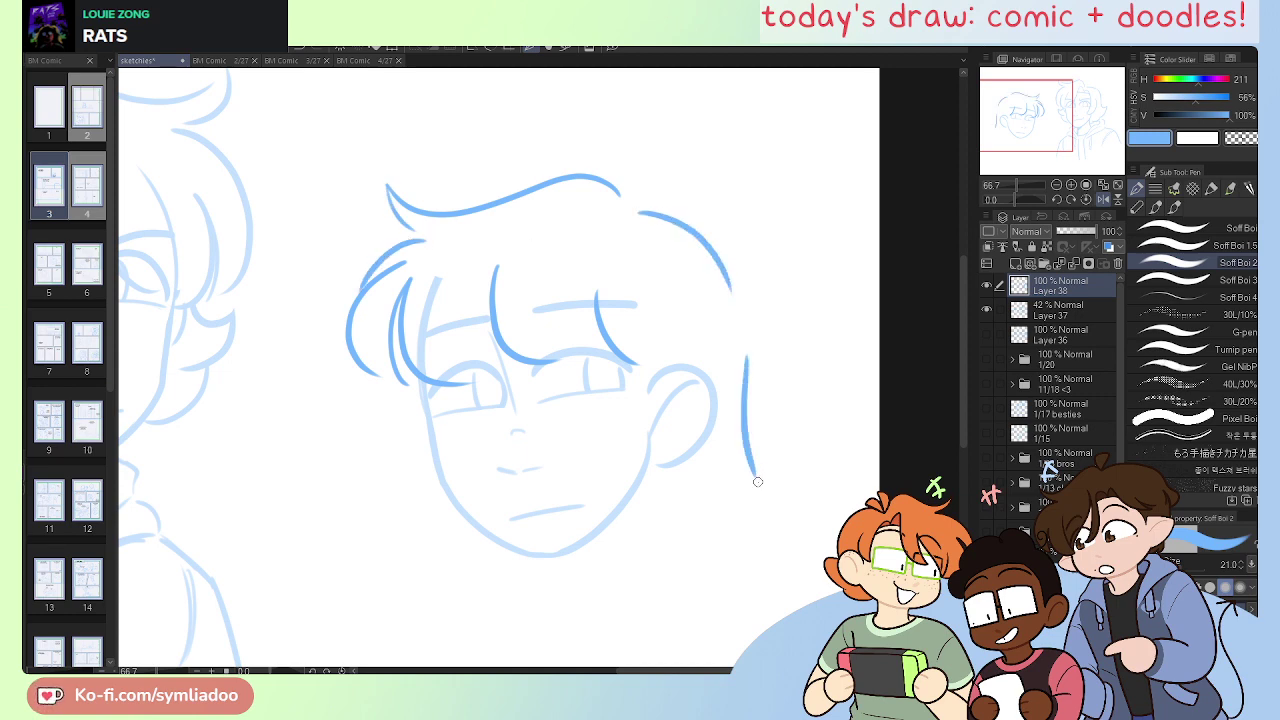
scroll(758, 482, "down", 2)
key("ctrl+z")
mouse_move(708, 243)
left_mouse_down()
mouse_move(748, 366)
mouse_move(706, 463)
left_mouse_up()
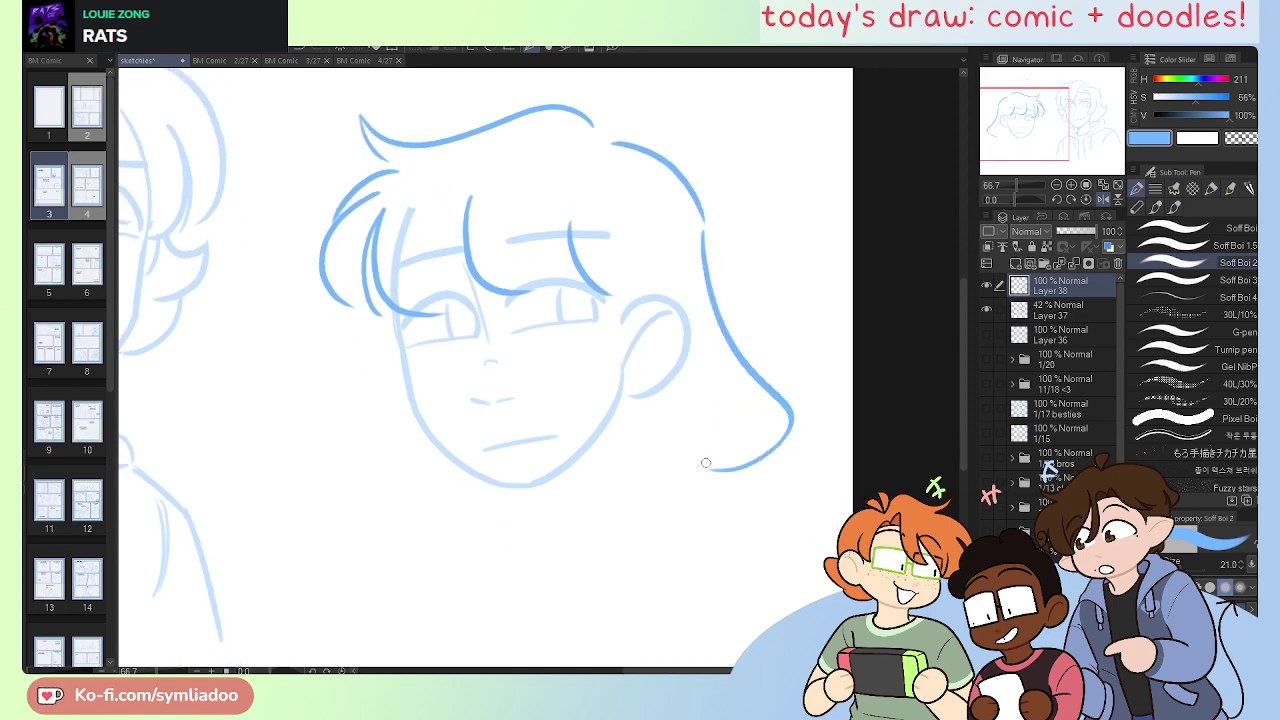
left_click_drag(748, 390, 690, 478)
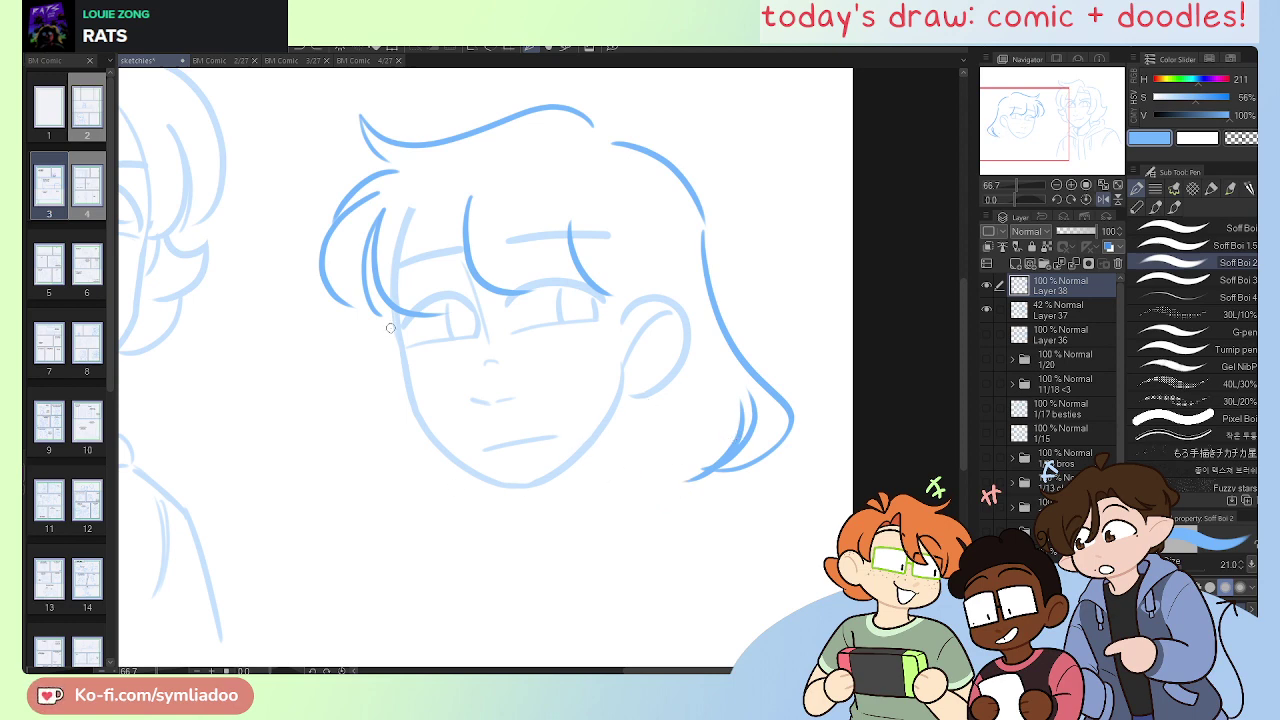
Step: Draw the left side hair falling past the chin with a curled end and an inner strand, checking it in mirrored view
mouse_move(388, 312)
left_mouse_down()
mouse_move(380, 497)
mouse_move(436, 516)
left_mouse_up()
mouse_move(422, 454)
left_mouse_down()
mouse_move(440, 500)
mouse_move(484, 502)
left_mouse_up()
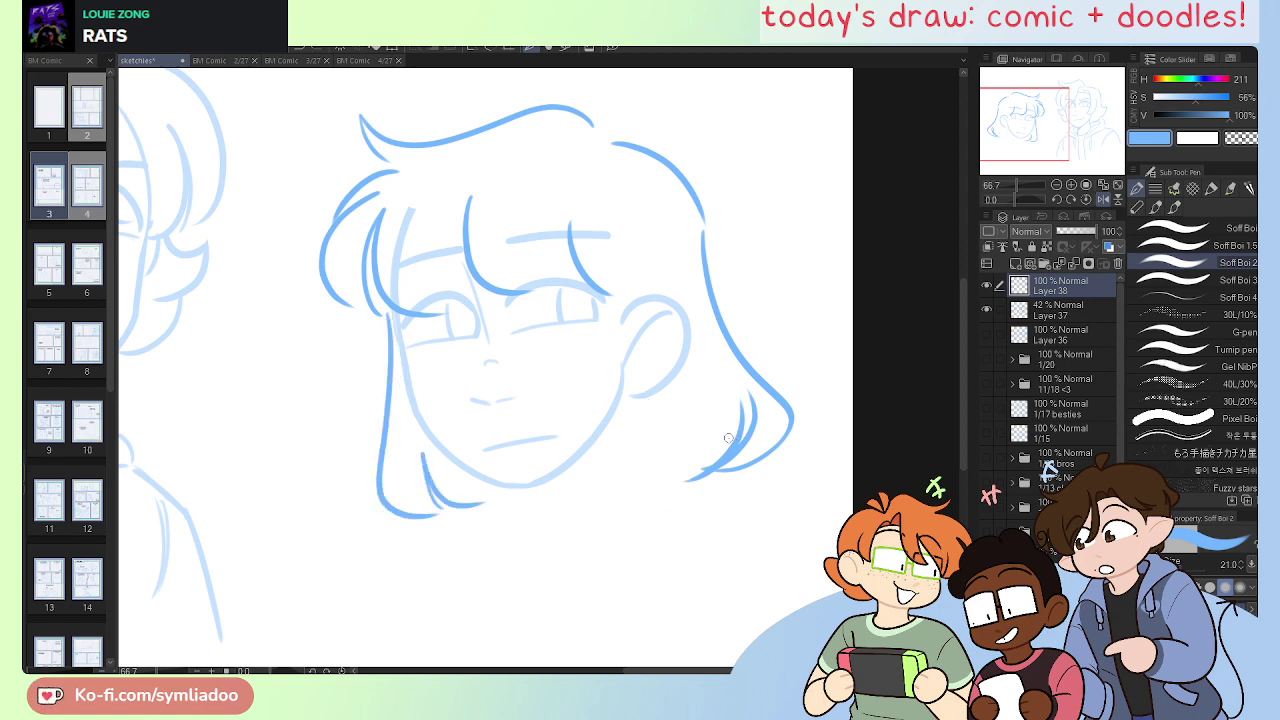
key("ctrl+z")
key("ctrl+z")
mouse_move(386, 314)
left_mouse_down()
mouse_move(357, 536)
mouse_move(425, 568)
left_mouse_up()
mouse_move(424, 478)
left_mouse_down()
mouse_move(440, 530)
mouse_move(468, 548)
left_mouse_up()
key("h")
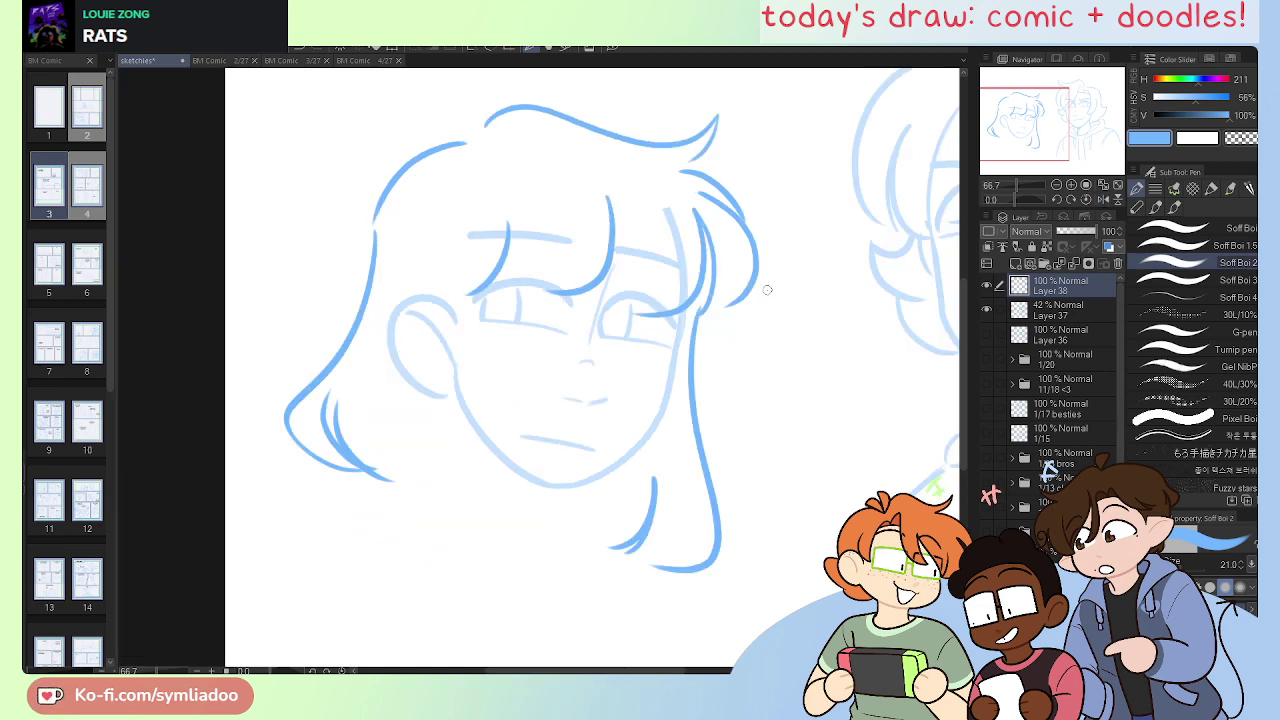
key("h")
key("p")
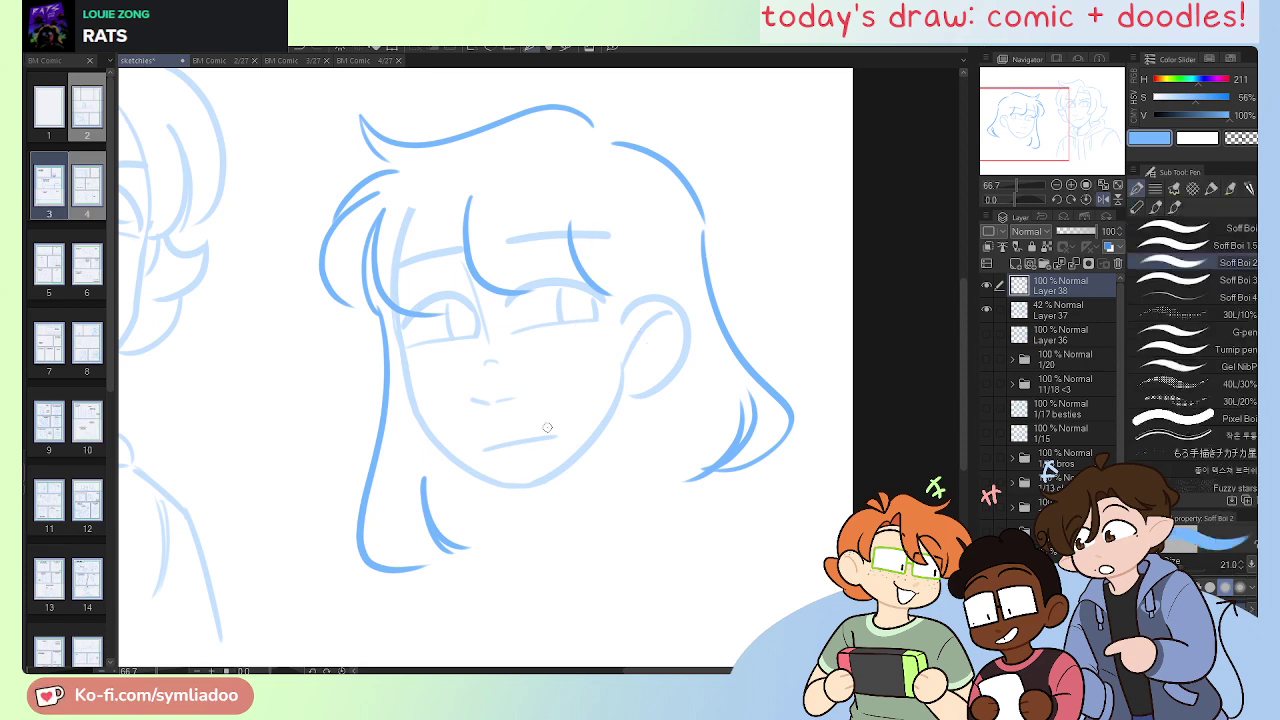
Step: Draw a long lock of hair in front of the right ear, tapering to a curved tip beside the jaw
left_click_drag(600, 236, 610, 460)
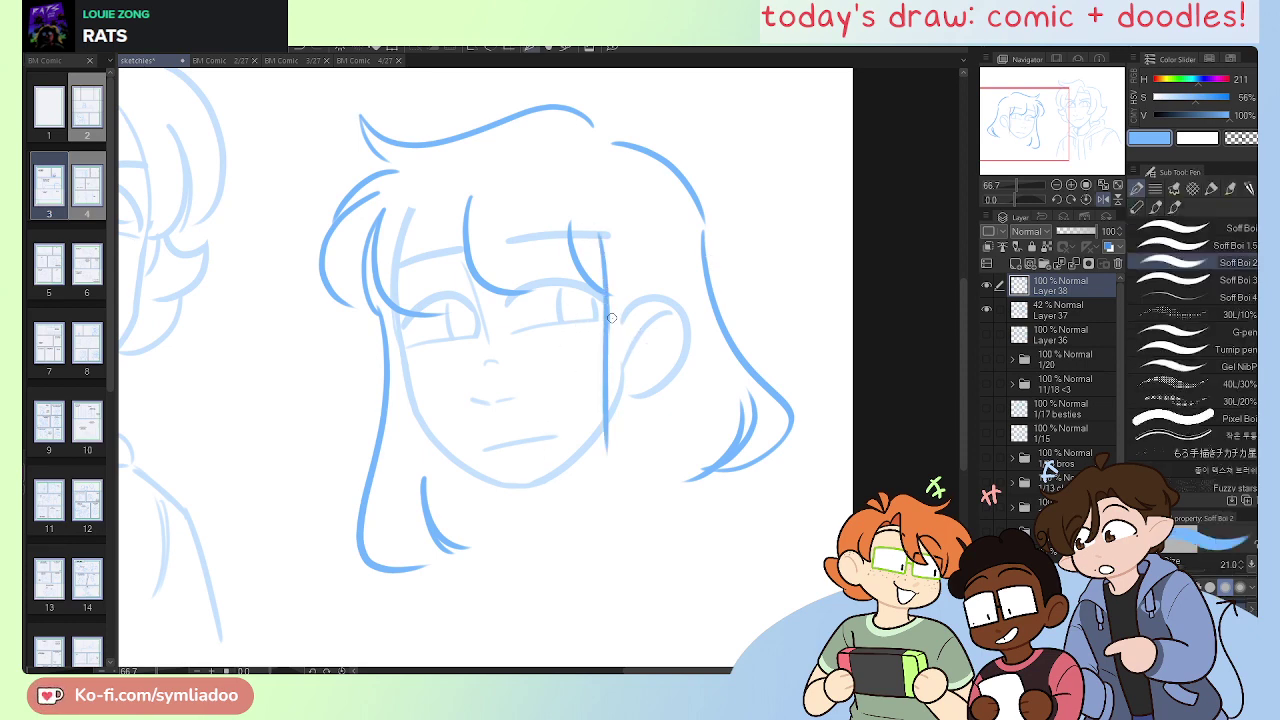
key("ctrl+z")
left_click_drag(602, 244, 604, 464)
mouse_move(606, 294)
left_mouse_down()
mouse_move(585, 501)
mouse_move(650, 440)
left_mouse_up()
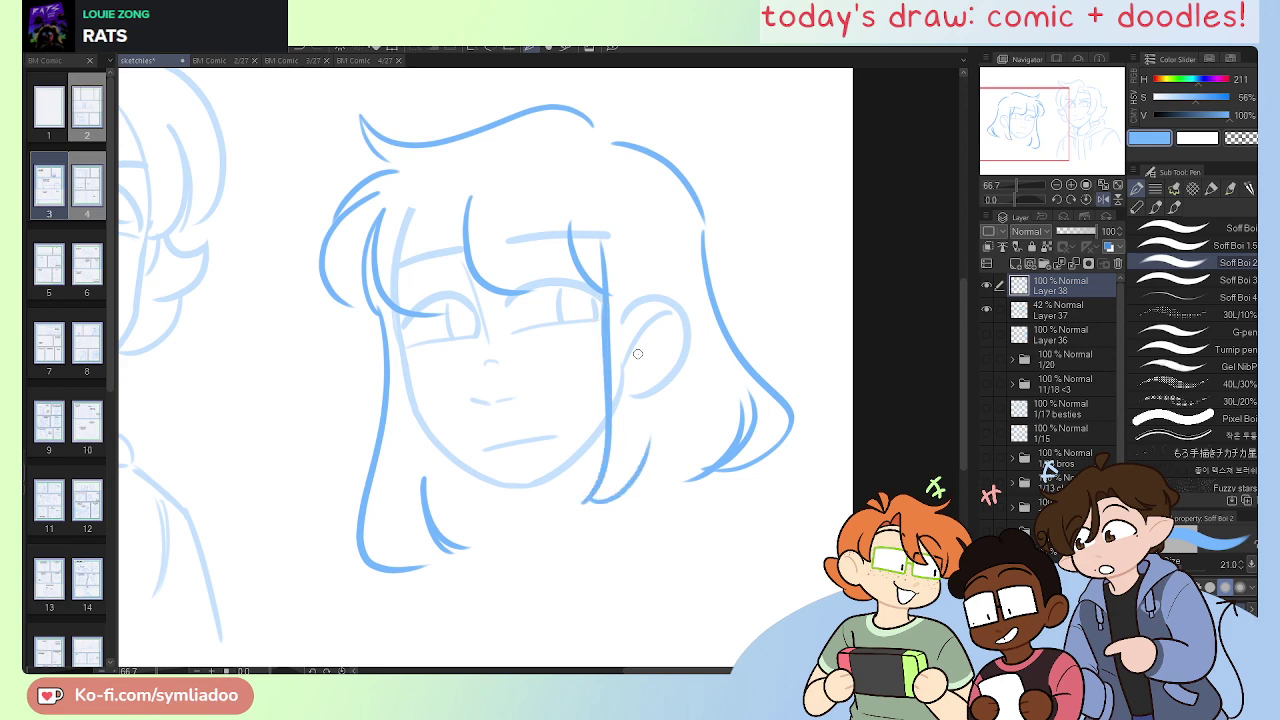
left_click_drag(628, 260, 652, 445)
key("ctrl+z")
key("ctrl+z")
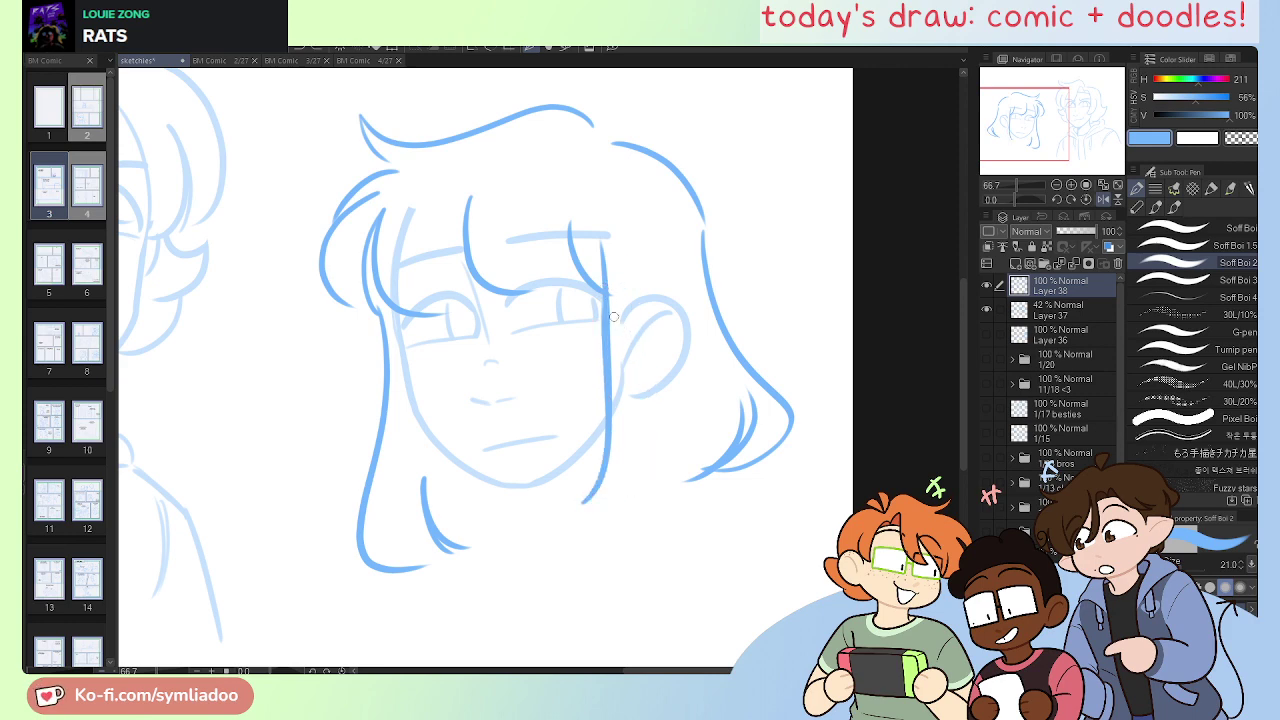
left_click_drag(621, 265, 652, 470)
left_click_drag(632, 487, 575, 501)
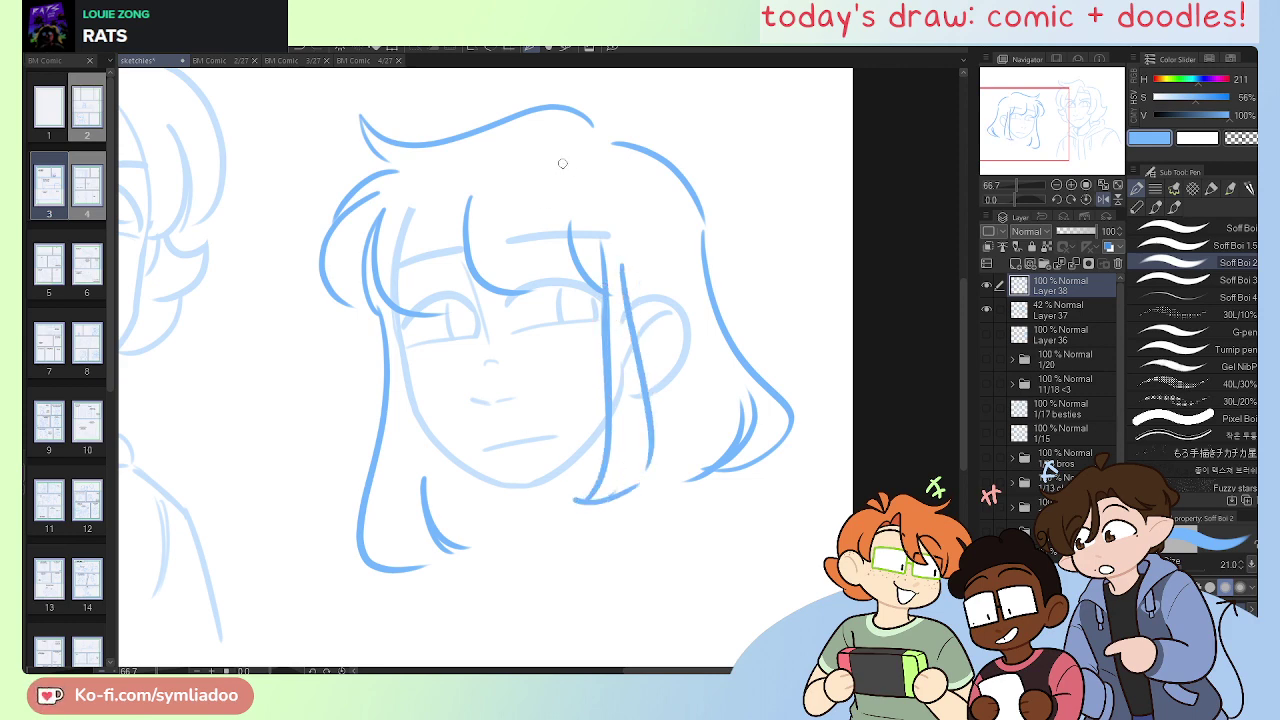
Step: Draw a lock of hair down the left cheek, tapering into a curled tip beside the chin
left_click_drag(398, 324, 416, 450)
mouse_move(400, 368)
left_mouse_down()
mouse_move(431, 490)
mouse_move(497, 500)
left_mouse_up()
mouse_move(500, 492)
left_mouse_down()
mouse_move(478, 484)
mouse_move(445, 434)
left_mouse_up()
key("ctrl+z")
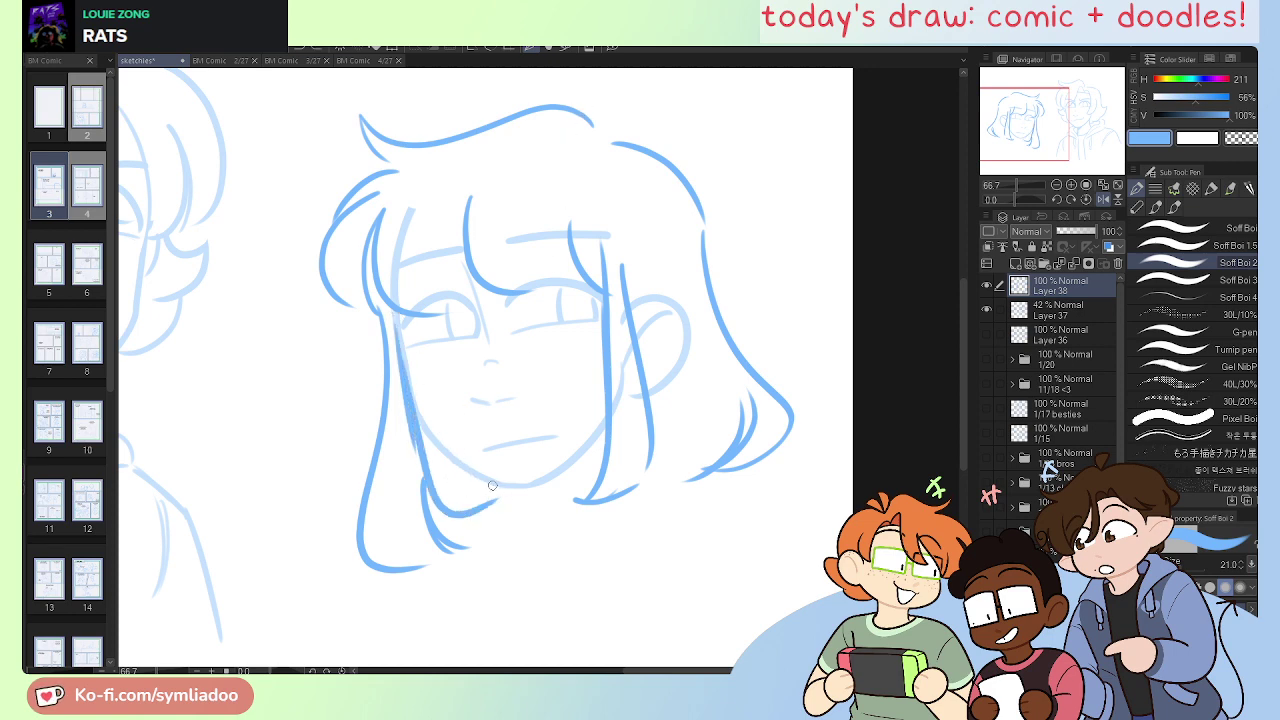
left_click_drag(500, 492, 443, 432)
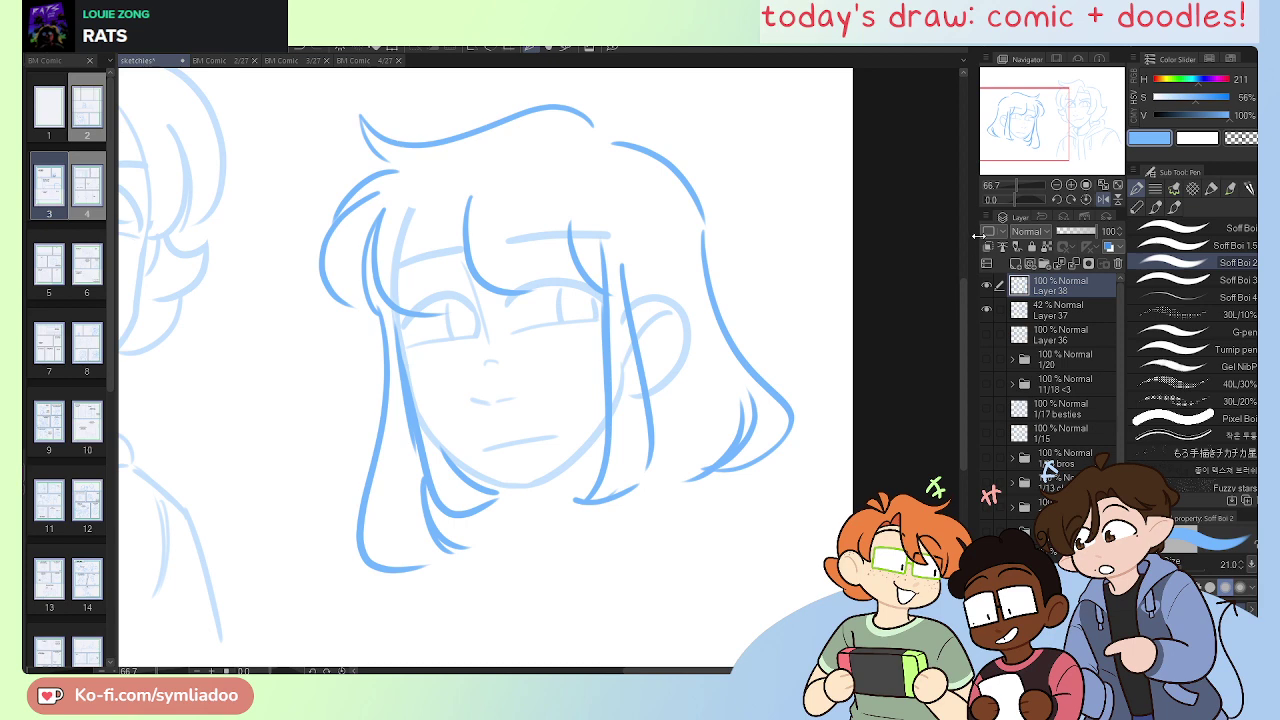
Step: Hide the shoulder-length hair, add a new layer, and draw curved fringe strands from the left temple across the forehead
left_click(987, 285)
left_click(1016, 263)
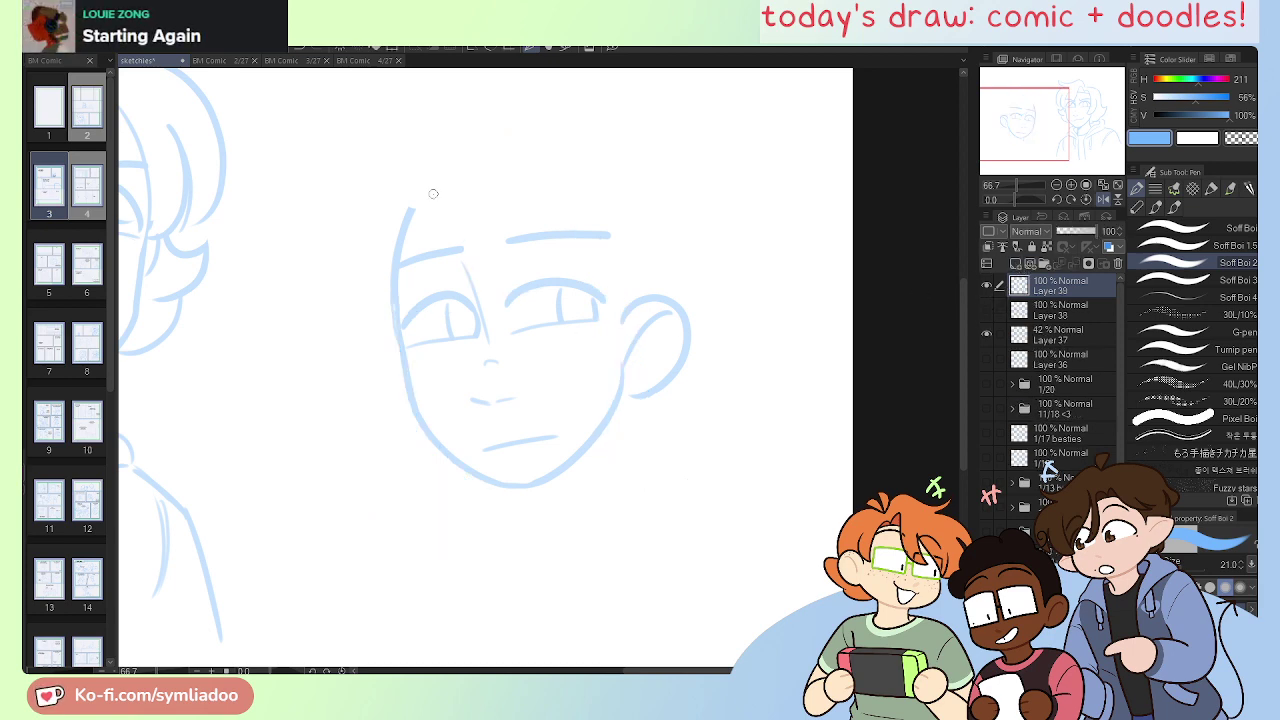
mouse_move(391, 194)
left_mouse_down()
mouse_move(333, 297)
mouse_move(368, 330)
left_mouse_up()
left_click_drag(409, 217, 384, 334)
left_click_drag(405, 222, 470, 312)
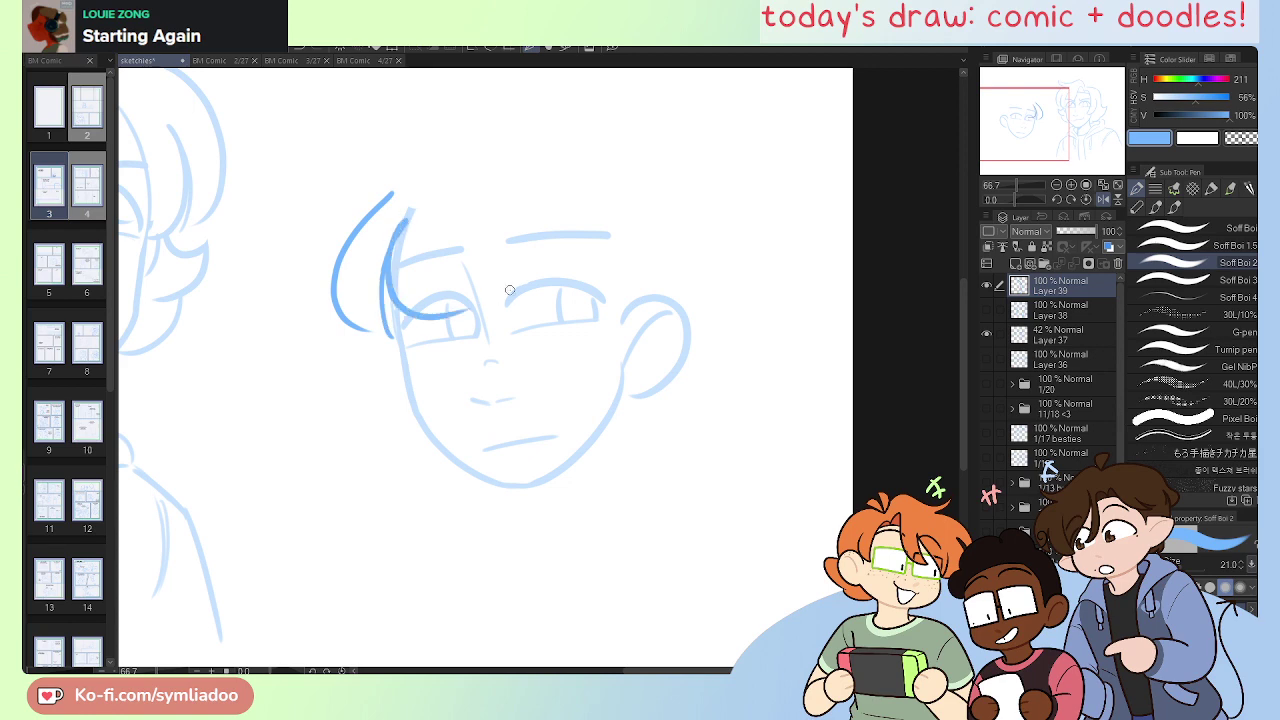
mouse_move(456, 172)
left_mouse_down()
mouse_move(497, 308)
mouse_move(530, 307)
left_mouse_up()
left_click_drag(512, 196, 595, 292)
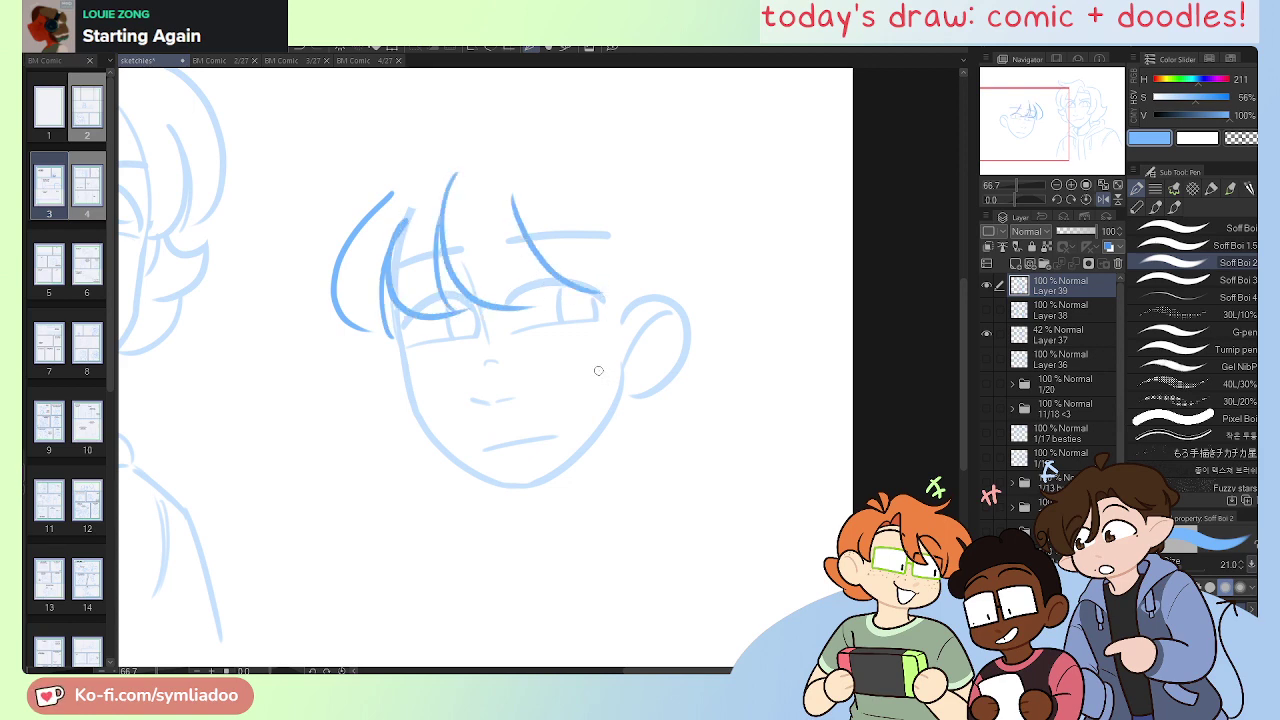
Step: Draw a short pointed lock of hair hanging between the right eye and the ear
mouse_move(590, 236)
left_mouse_down()
mouse_move(572, 356)
mouse_move(635, 279)
left_mouse_up()
key("ctrl+z")
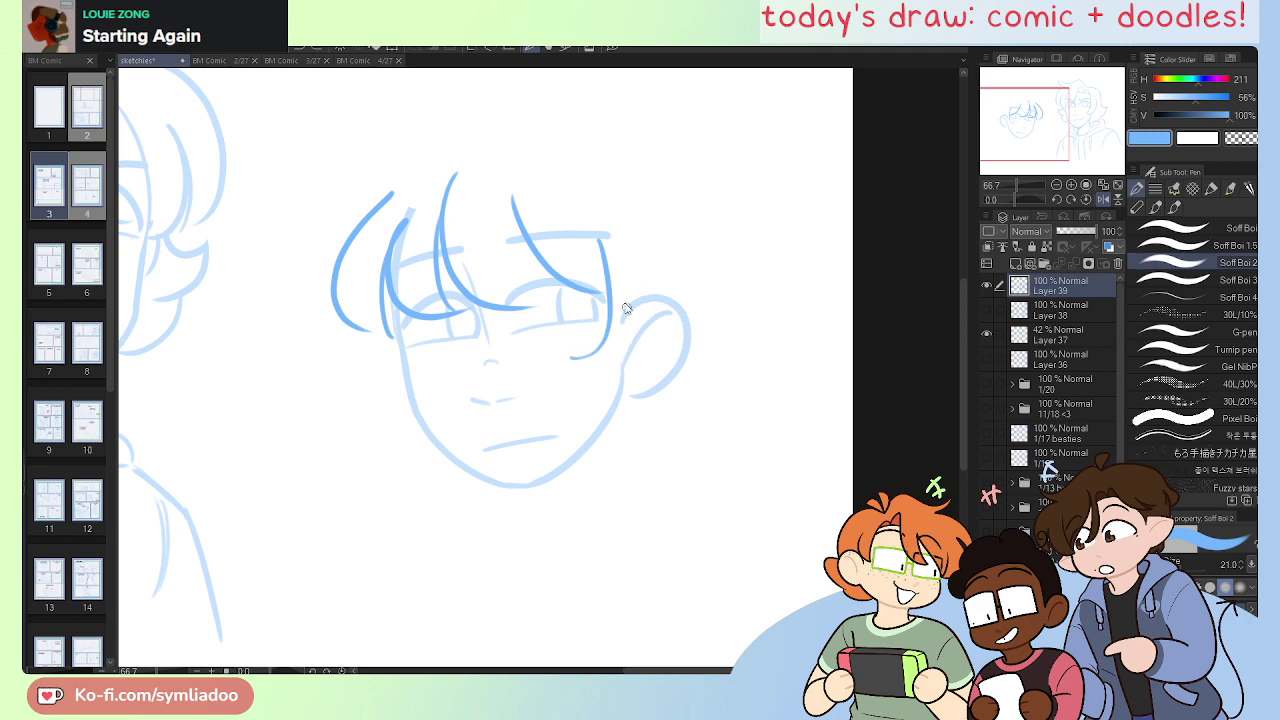
key("ctrl+z")
mouse_move(591, 236)
left_mouse_down()
mouse_move(602, 353)
mouse_move(663, 312)
mouse_move(654, 328)
left_mouse_up()
mouse_move(604, 352)
left_mouse_down()
mouse_move(620, 291)
mouse_move(651, 328)
mouse_move(604, 353)
left_mouse_up()
key("ctrl+z")
left_click_drag(608, 349, 628, 281)
key("ctrl+z")
key("ctrl+z")
key("ctrl+z")
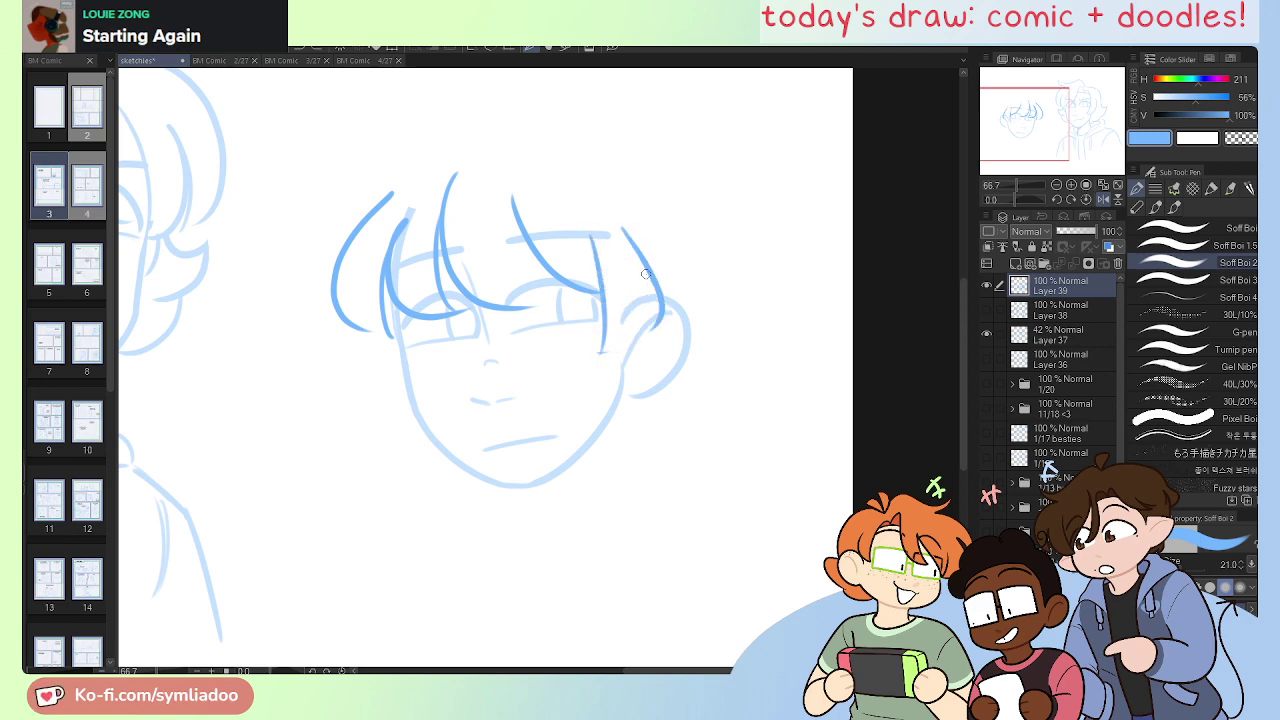
left_click_drag(628, 236, 606, 356)
left_click_drag(606, 356, 622, 272)
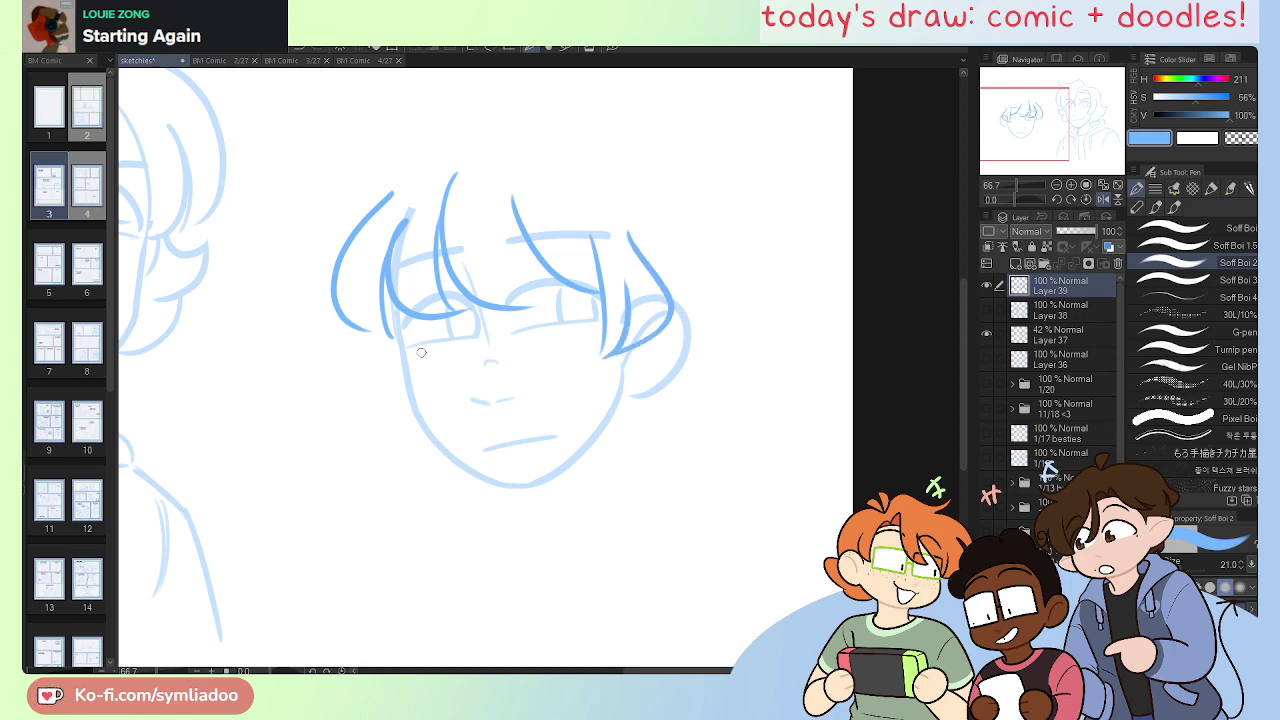
Step: Add a short curled lock below the left fringe, beside the cheek
left_click_drag(373, 342, 398, 394)
mouse_move(408, 390)
left_mouse_down()
mouse_move(388, 340)
mouse_move(412, 374)
left_mouse_up()
key("ctrl+z")
key("ctrl+z")
mouse_move(369, 327)
left_mouse_down()
mouse_move(398, 394)
mouse_move(414, 390)
left_mouse_up()
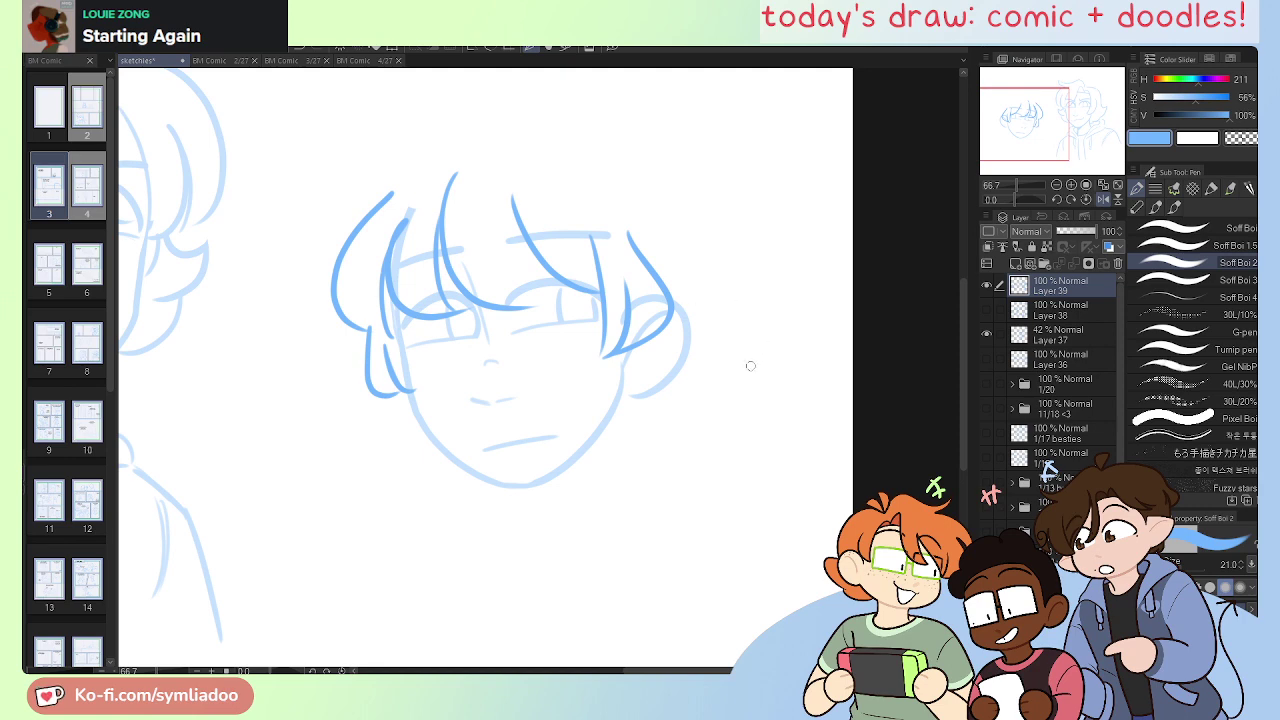
Step: Rotate the face and both hairstyle layers slightly clockwise together with a lasso selection, then deselect and hide the shoulder-length hair again
left_click_drag(1002, 314, 1004, 334)
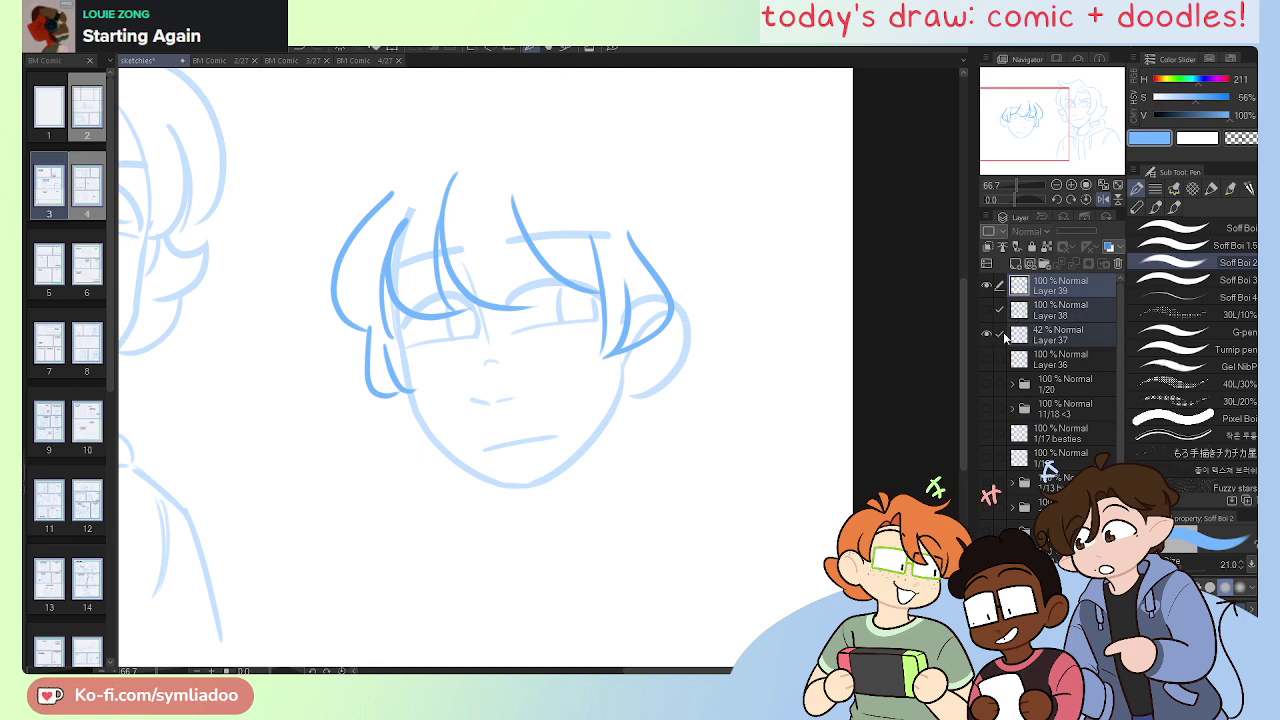
key("m")
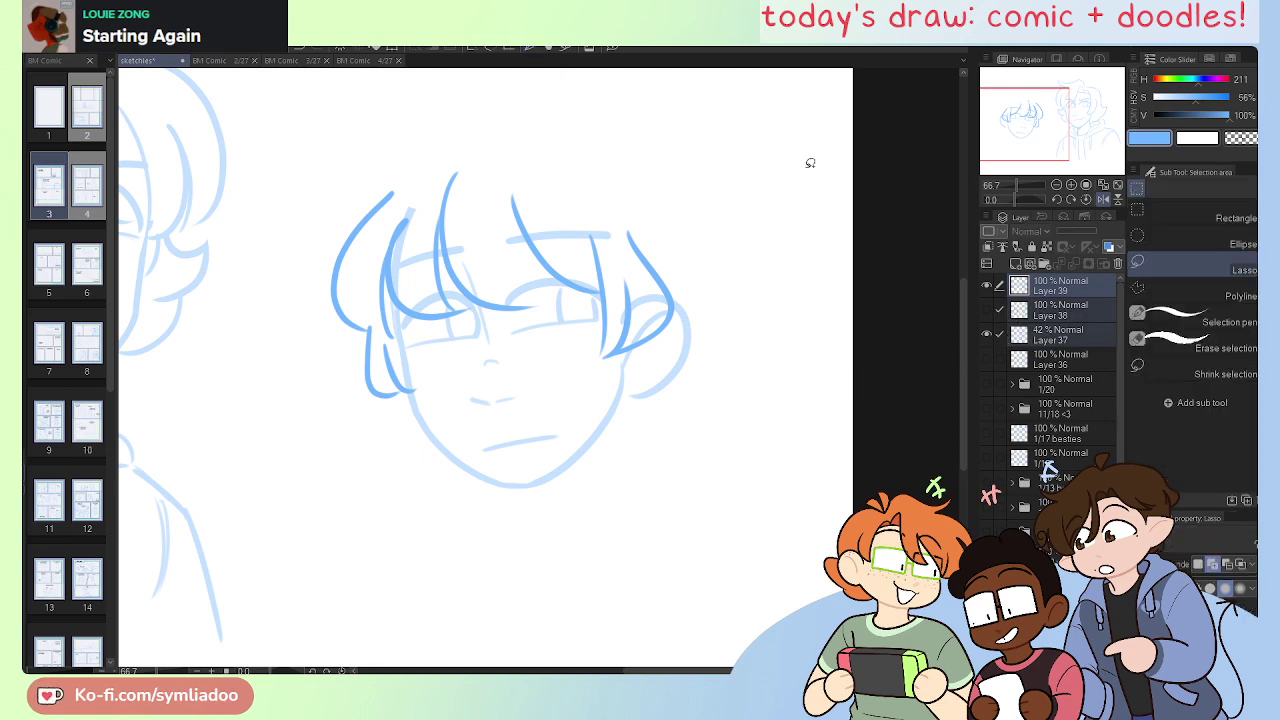
left_click(986, 309)
mouse_move(600, 84)
left_mouse_down()
mouse_move(314, 111)
mouse_move(669, 597)
mouse_move(634, 120)
left_mouse_up()
left_click(594, 656)
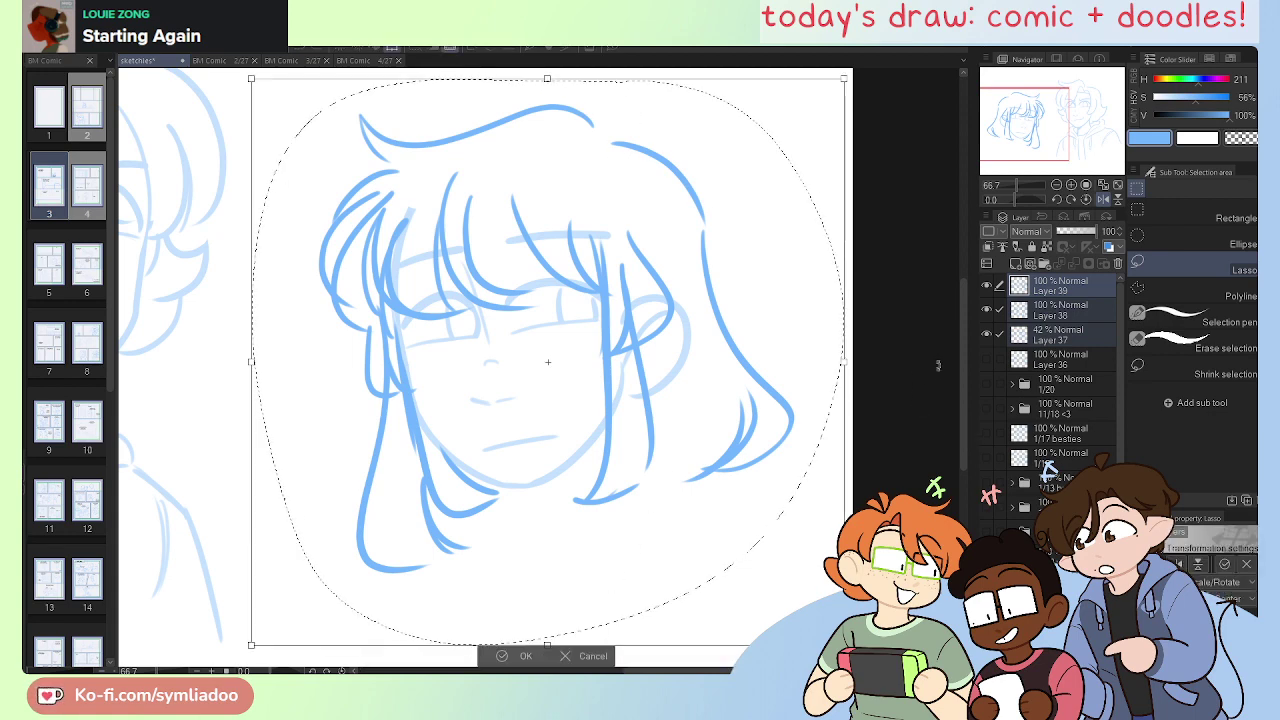
left_click_drag(905, 287, 876, 466)
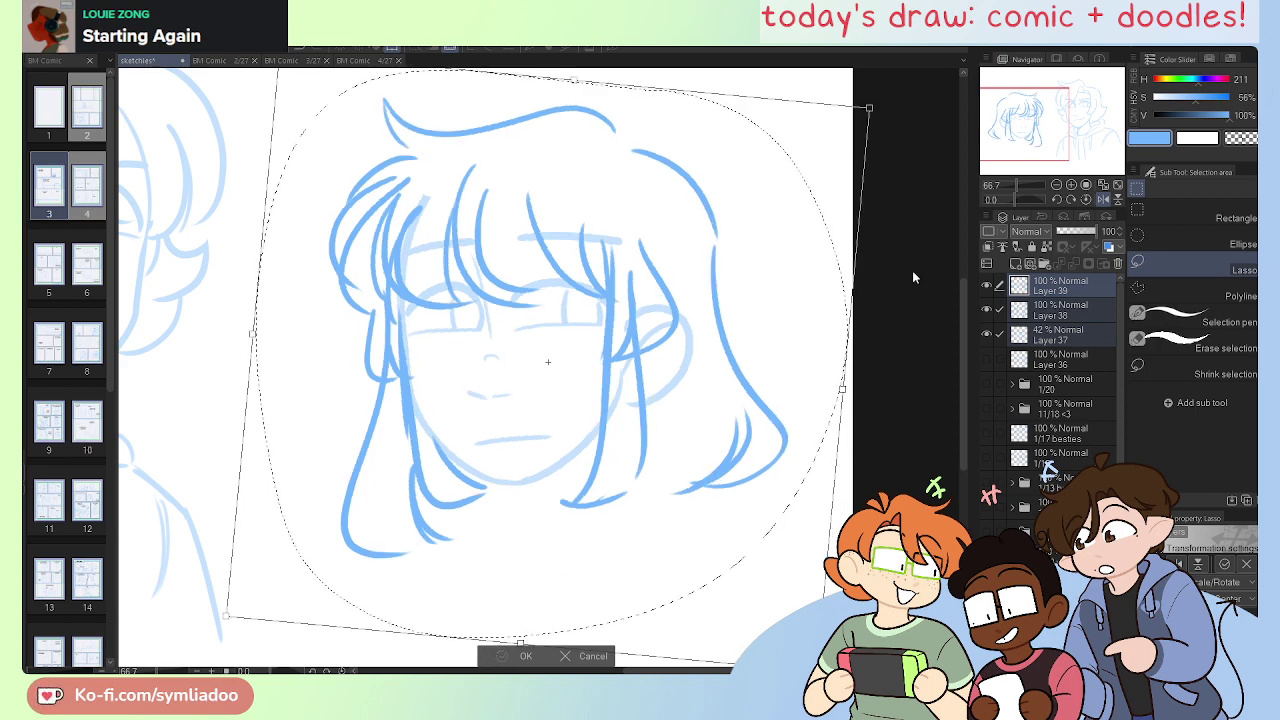
key("Return")
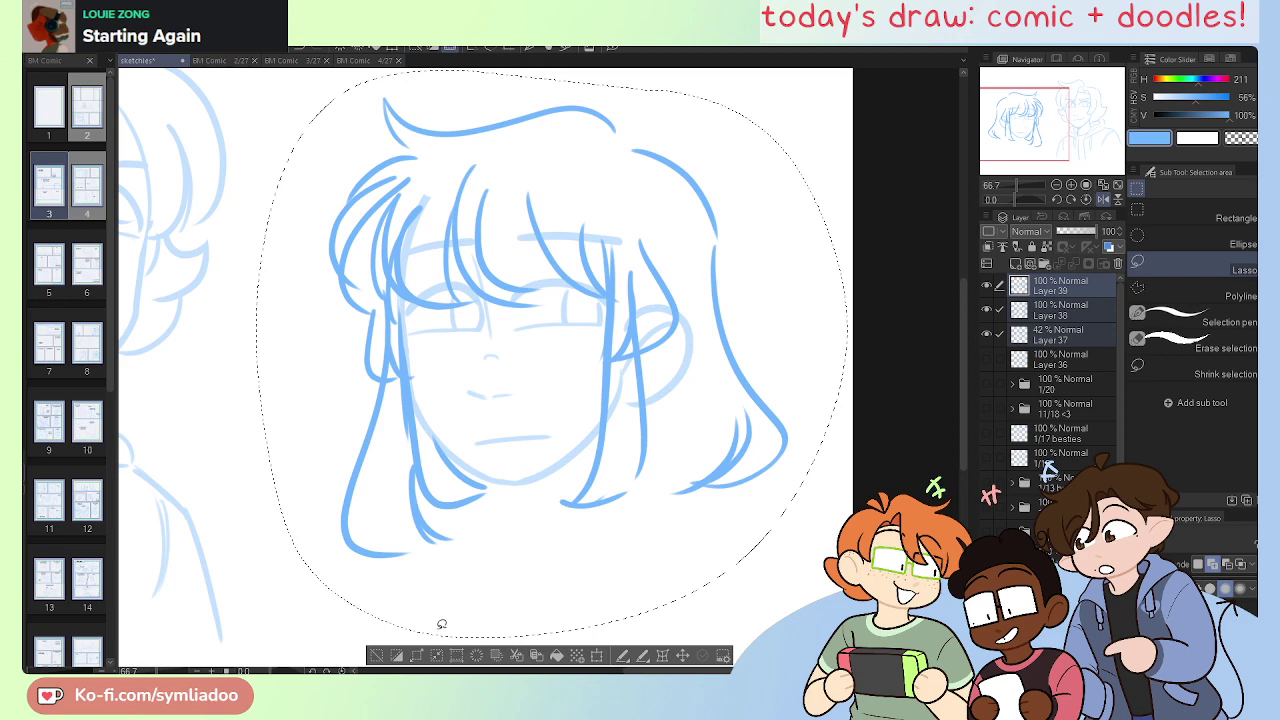
left_click(380, 662)
left_click(988, 311)
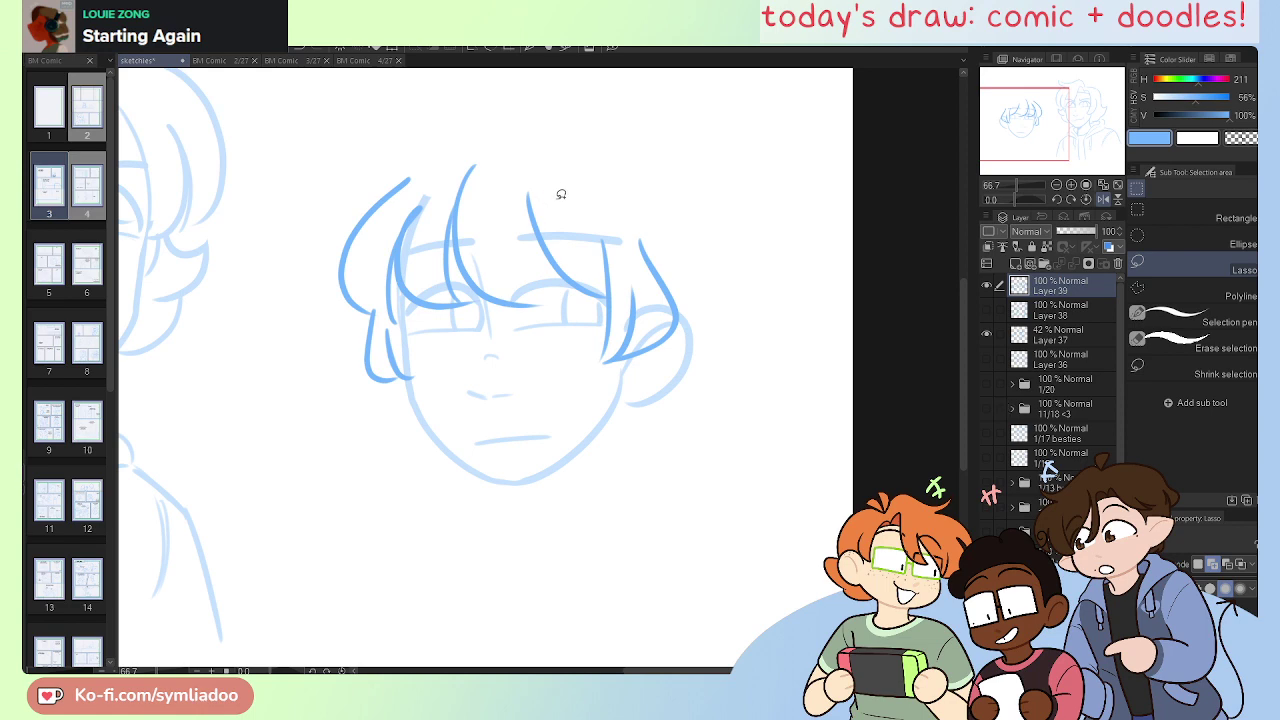
Step: Draw an arc for the crown and sweep the left hair outline down to a pointed tuft beside the temple
scroll(561, 194, "up", 3)
key("p")
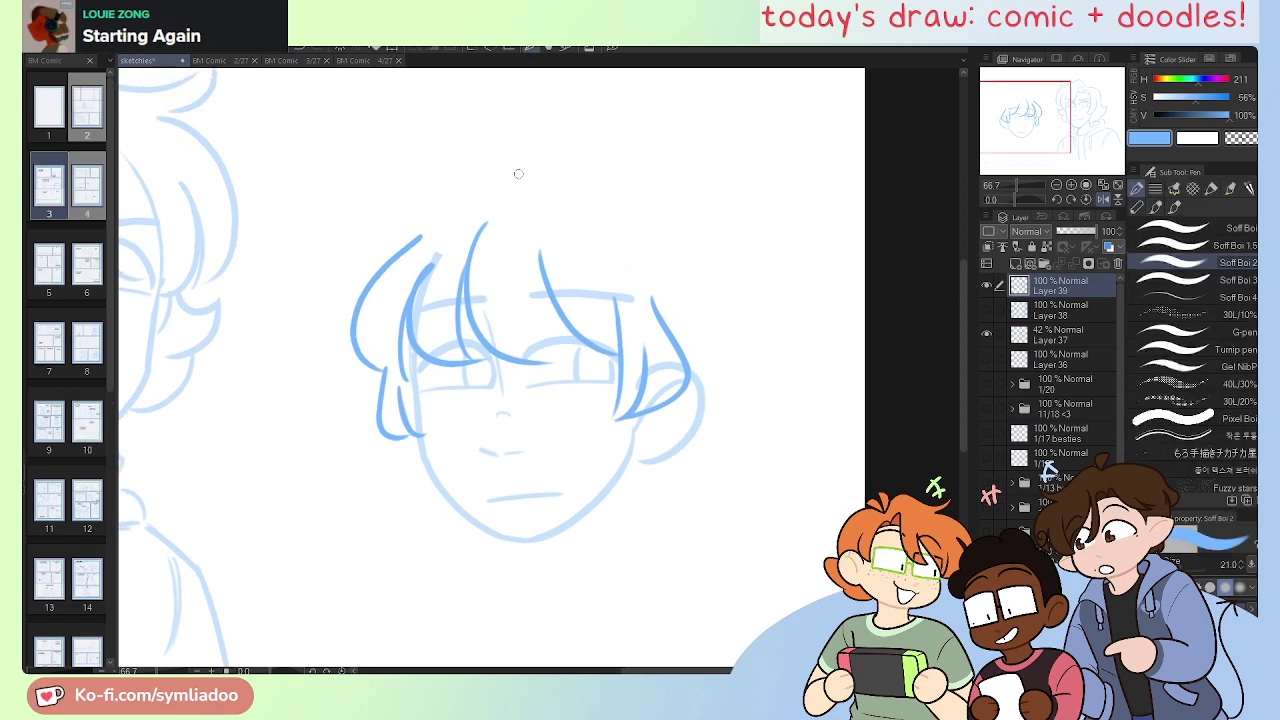
mouse_move(571, 181)
left_mouse_down()
mouse_move(418, 210)
mouse_move(354, 332)
left_mouse_up()
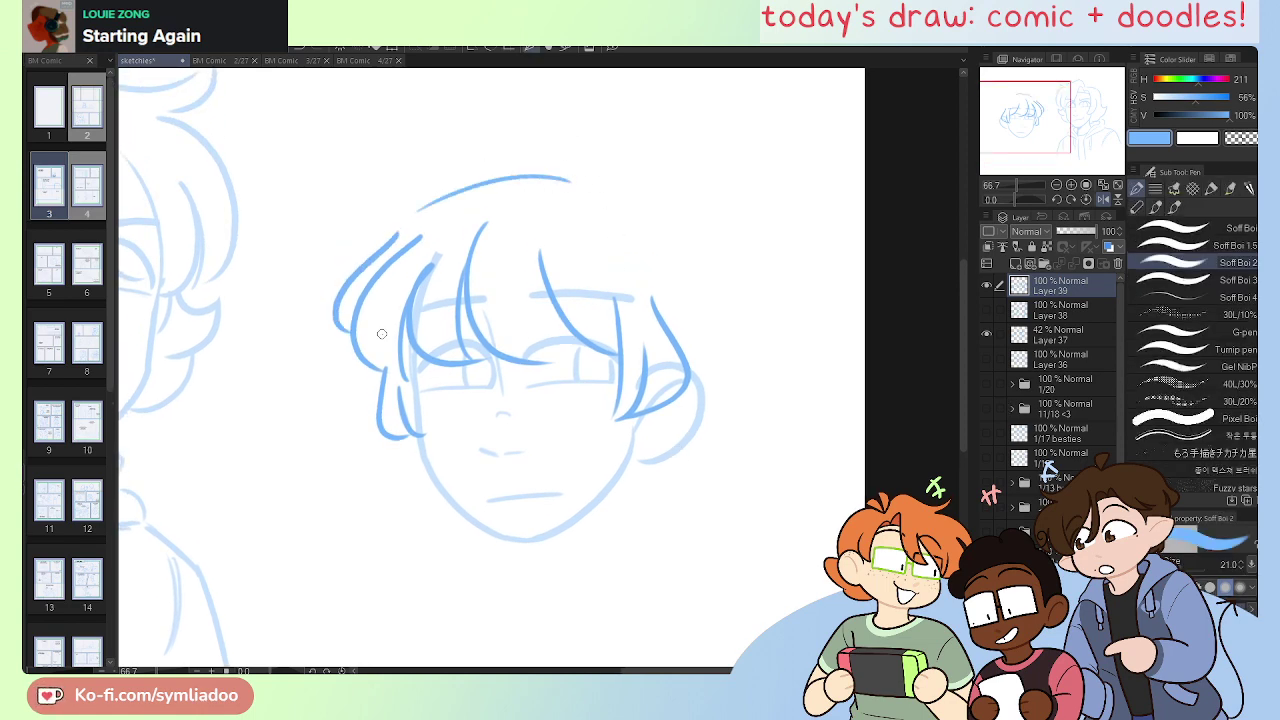
key("ctrl+z")
mouse_move(411, 219)
left_mouse_down()
mouse_move(318, 329)
mouse_move(330, 362)
left_mouse_up()
left_click_drag(349, 367, 349, 301)
Step: Outline the right side of the hair from the crown around behind the ear, curving inward at jaw level
left_click_drag(600, 182, 702, 216)
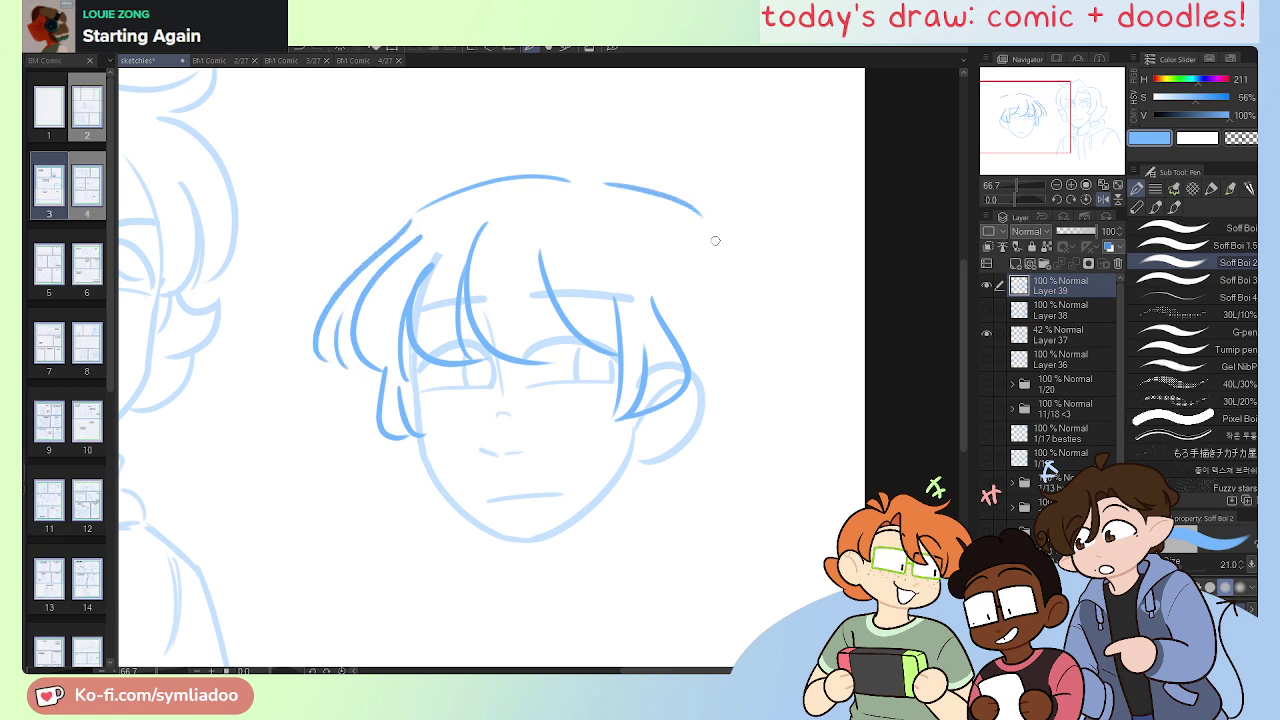
key("ctrl+z")
mouse_move(600, 187)
left_mouse_down()
mouse_move(675, 208)
mouse_move(754, 343)
mouse_move(704, 434)
left_mouse_up()
key("ctrl+z")
left_click_drag(697, 248, 708, 468)
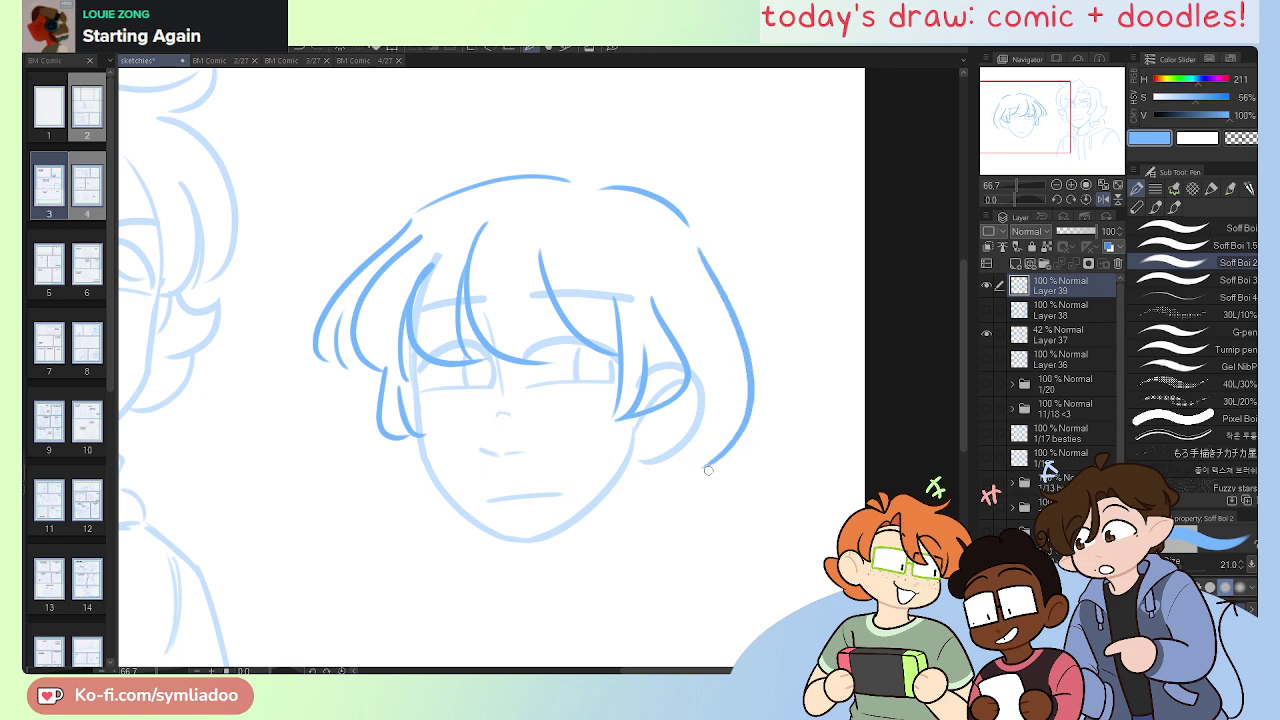
key("ctrl+z")
mouse_move(690, 248)
left_mouse_down()
mouse_move(704, 450)
mouse_move(666, 514)
left_mouse_up()
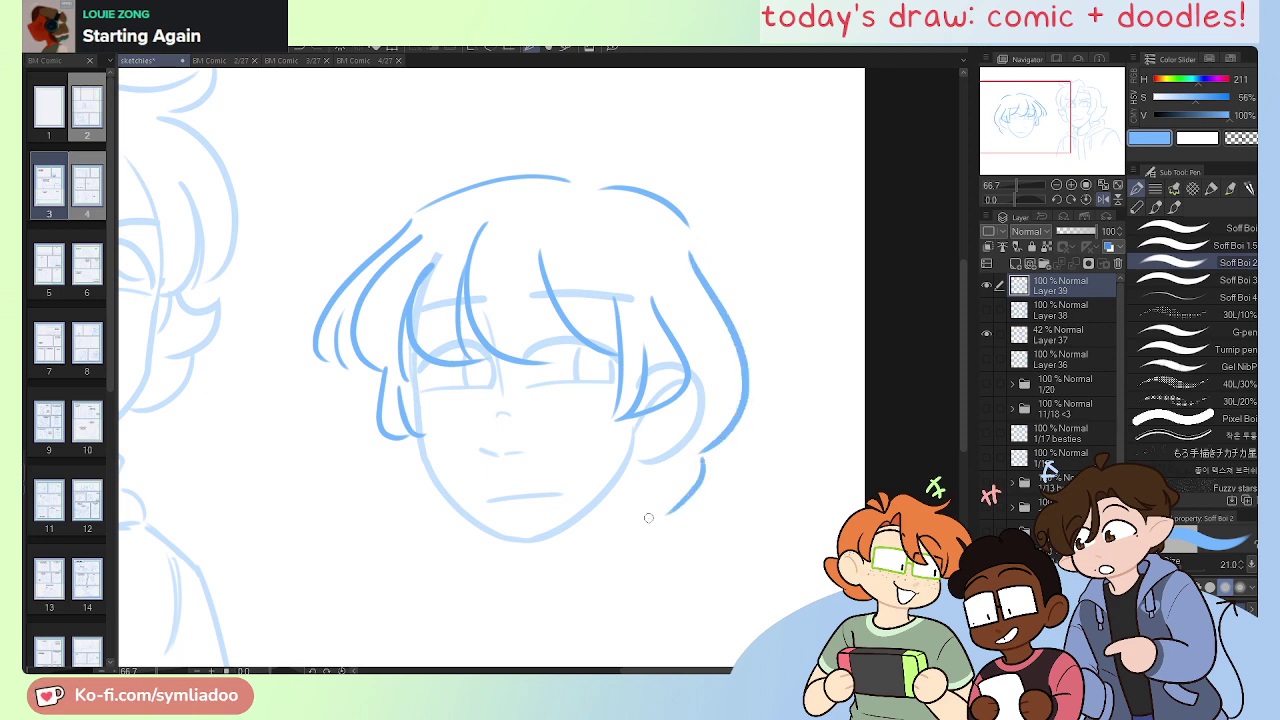
Step: Draw a short braid below the right ear with rounded segments, inner strokes and a flared tuft at its end
left_click_drag(624, 467, 615, 518)
key("ctrl+z")
mouse_move(629, 456)
left_mouse_down()
mouse_move(612, 510)
mouse_move(644, 564)
mouse_move(606, 600)
mouse_move(639, 607)
mouse_move(590, 604)
mouse_move(620, 556)
left_mouse_up()
key("ctrl+z")
key("ctrl+z")
left_click_drag(645, 469, 641, 542)
key("ctrl+z")
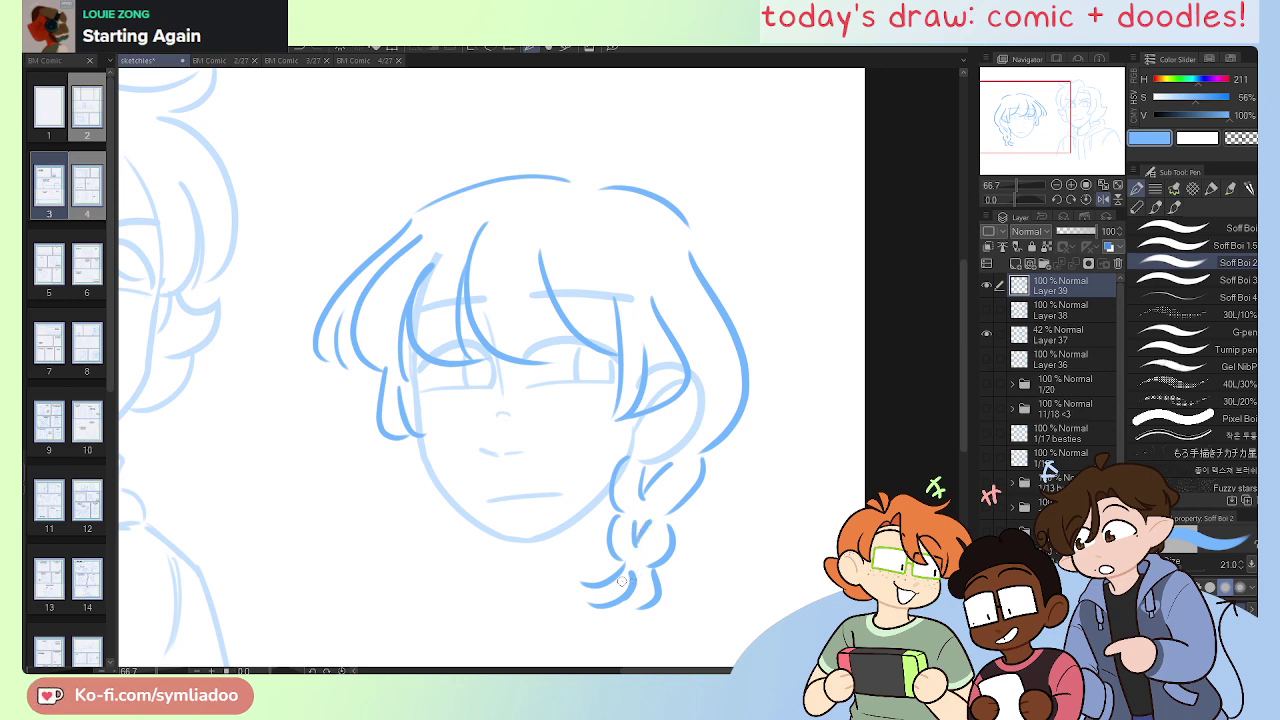
Step: Try curved dividing lines across the right braid's segments in place of its inner strokes
key("ctrl+z")
key("ctrl+z")
key("ctrl+z")
key("ctrl+z")
mouse_move(712, 445)
left_mouse_down()
mouse_move(651, 472)
mouse_move(672, 464)
mouse_move(654, 468)
mouse_move(662, 457)
left_mouse_up()
key("ctrl+z")
left_click_drag(677, 512, 638, 532)
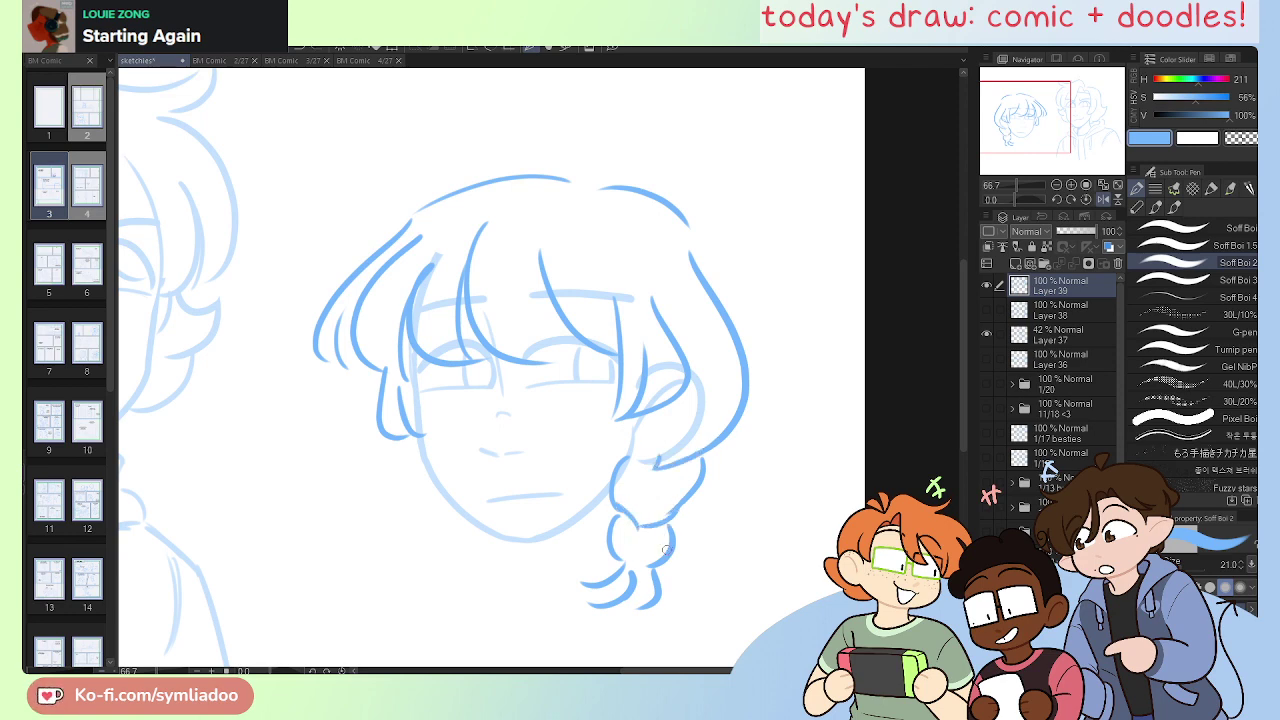
key("ctrl+z")
key("ctrl+z")
key("ctrl+z")
key("ctrl+z")
Step: Try inner strands running down the middle of the right braid's segments, then undo them
mouse_move(650, 464)
left_mouse_down()
mouse_move(628, 564)
mouse_move(632, 547)
mouse_move(641, 558)
left_mouse_up()
key("ctrl+z")
key("ctrl+z")
key("ctrl+z")
key("ctrl+z")
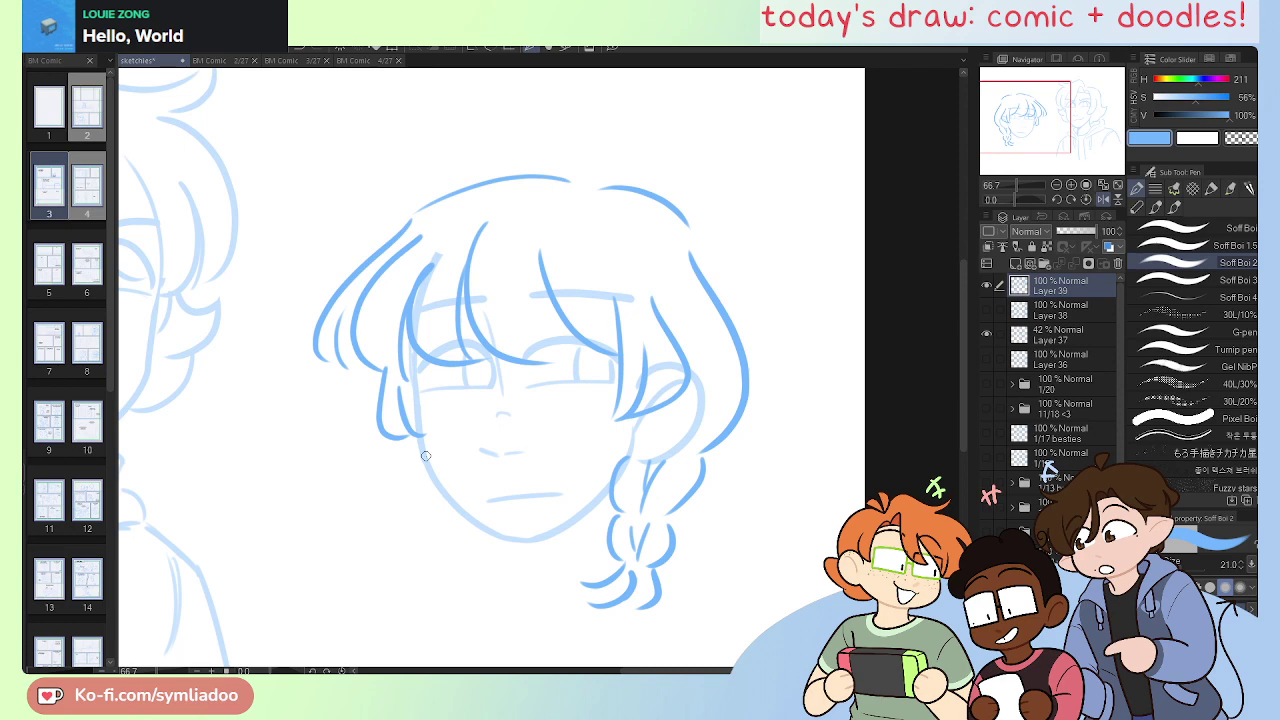
key("ctrl+z")
key("ctrl+z")
key("ctrl+z")
key("ctrl+z")
Step: Redraw the right braid's inner details as small forked strokes in each segment
mouse_move(644, 466)
left_mouse_down()
mouse_move(653, 510)
mouse_move(640, 549)
left_mouse_up()
key("ctrl+z")
key("ctrl+z")
key("ctrl+z")
key("ctrl+z")
left_click_drag(657, 471, 646, 481)
left_click_drag(647, 527, 634, 543)
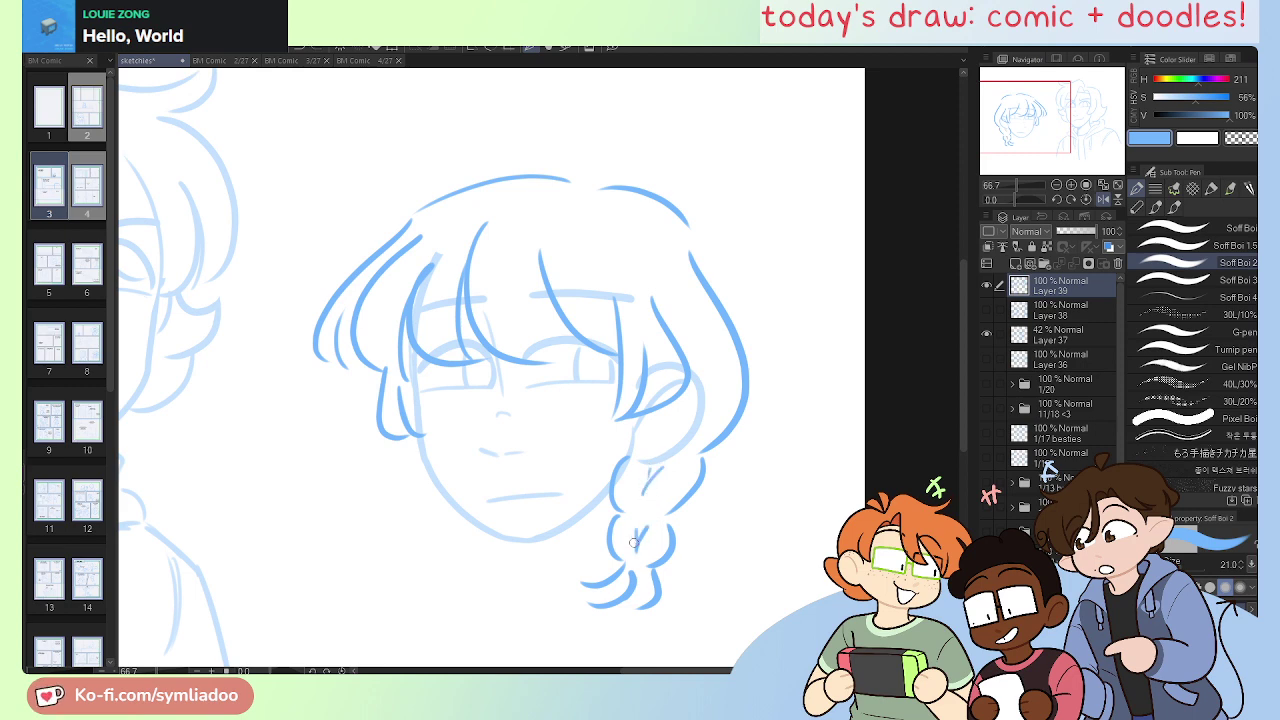
Step: Draw a matching braid beside the left jaw with rounded segments and a flared tuft at its end
left_click_drag(400, 442, 427, 507)
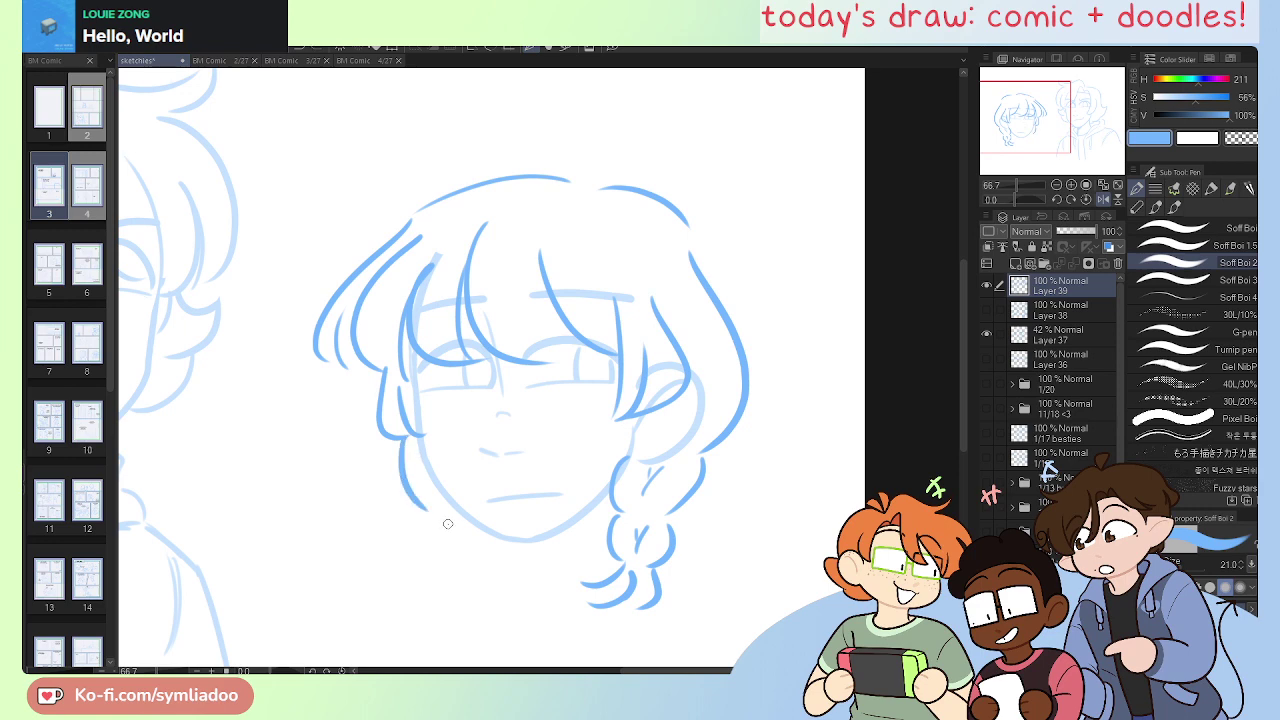
key("ctrl+z")
left_click_drag(398, 443, 437, 566)
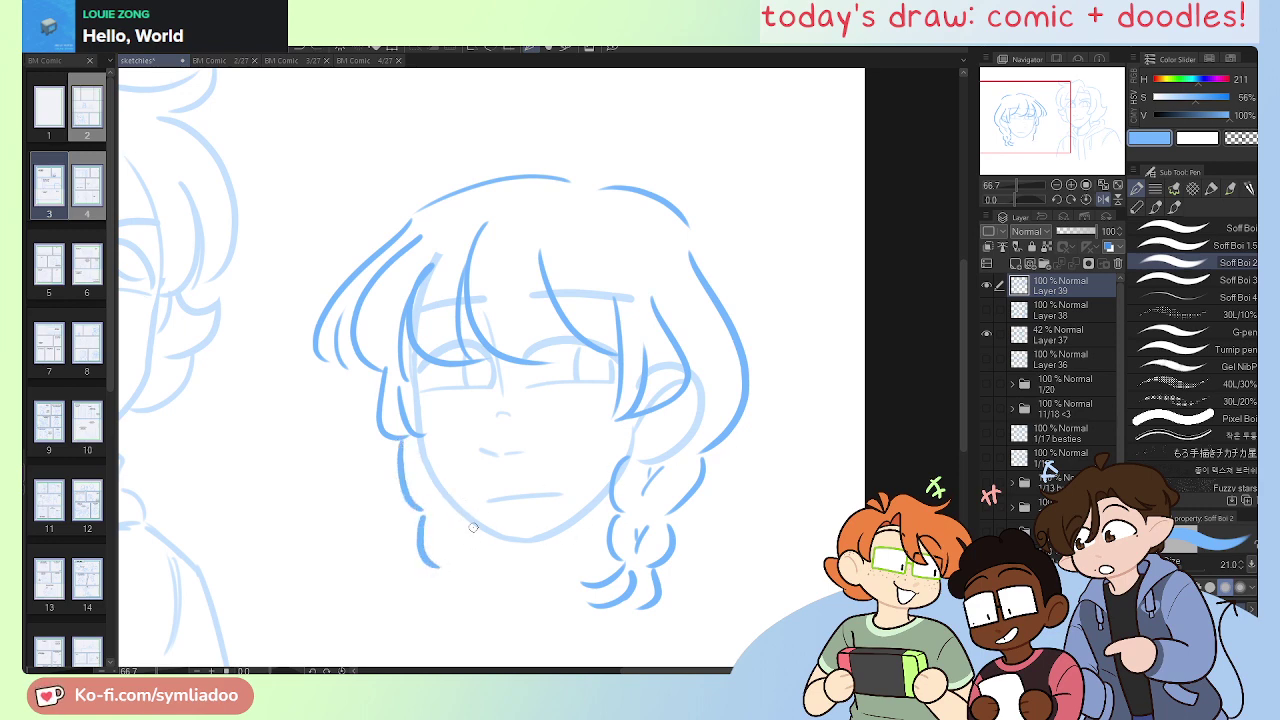
mouse_move(473, 523)
left_mouse_down()
mouse_move(432, 616)
mouse_move(480, 602)
mouse_move(455, 562)
left_mouse_up()
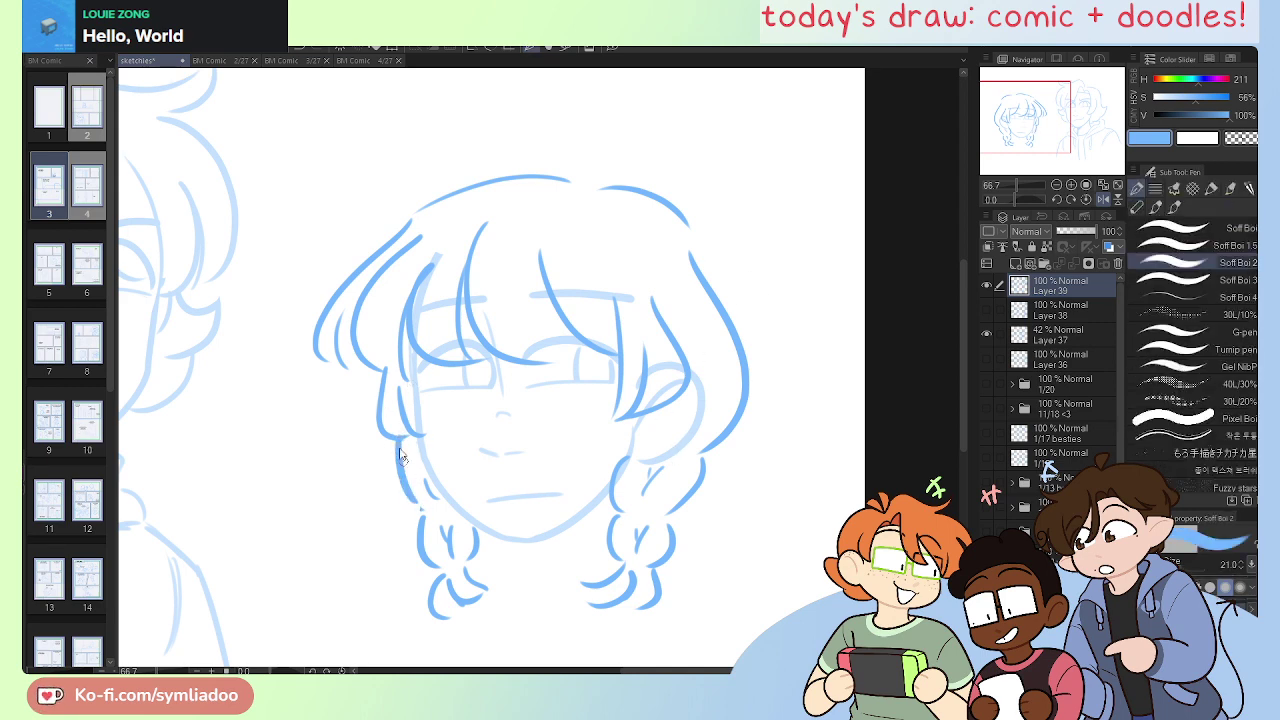
key("ctrl+z")
left_click_drag(393, 442, 421, 509)
Step: Add a layer beneath the braided hair and cover the head and ear lines behind it with white using the G-pen
left_click(1043, 313)
key("ctrl+shift+n")
left_click(728, 187, "alt")
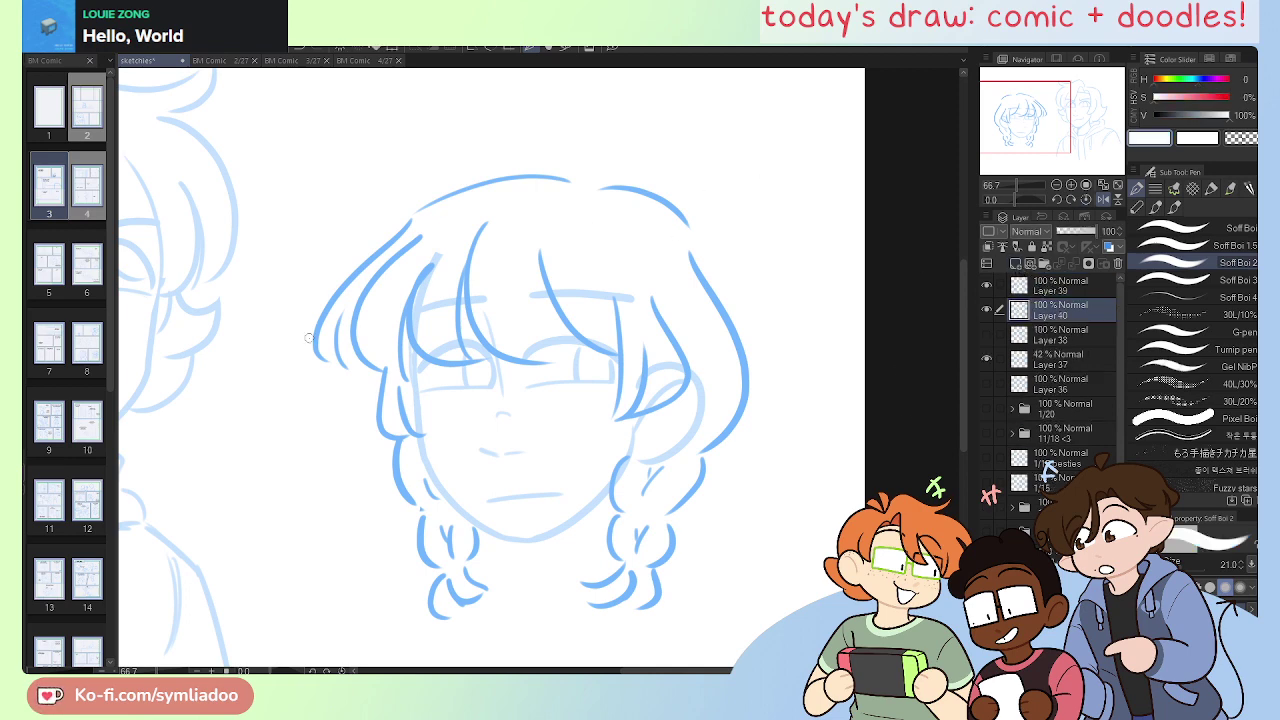
left_click(1163, 334)
mouse_move(421, 323)
left_mouse_down()
mouse_move(436, 258)
mouse_move(414, 316)
left_mouse_up()
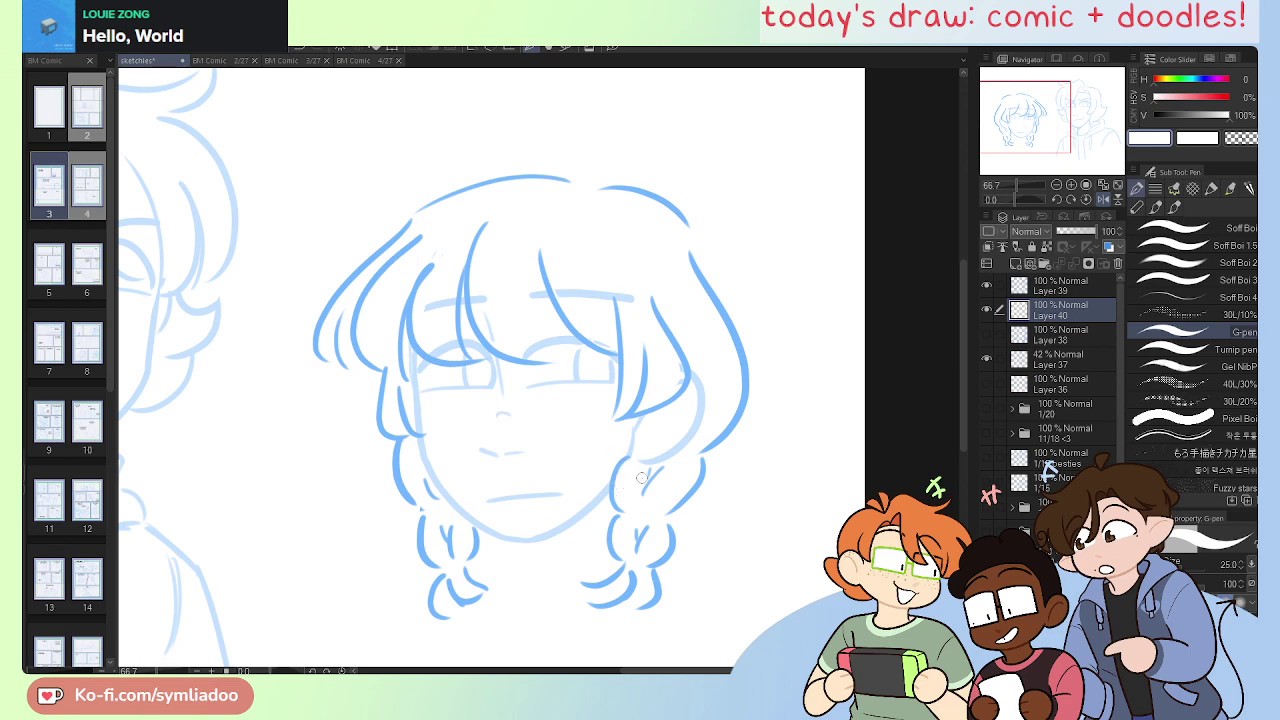
Step: Set the face sketch layer to 100% opacity and group the braided hair and white cover layers in a collapsed folder
left_click(1048, 356)
left_click_drag(1077, 234, 1157, 239)
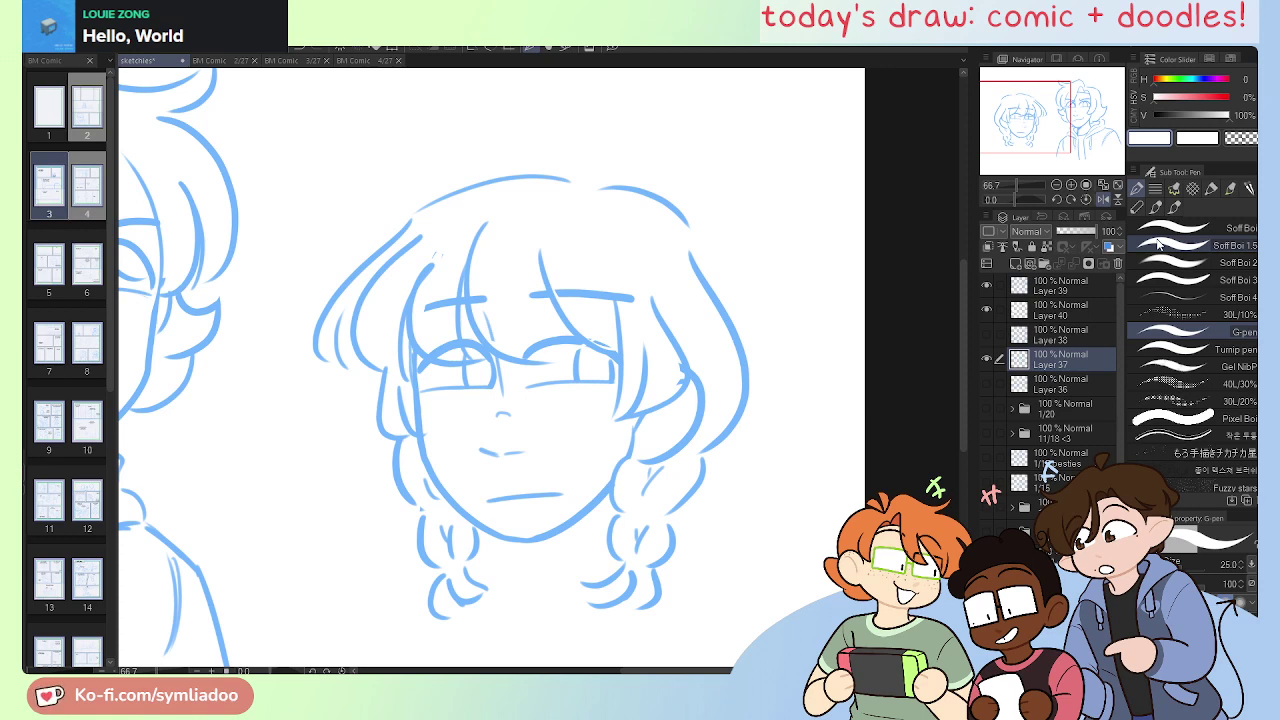
left_click(1041, 287)
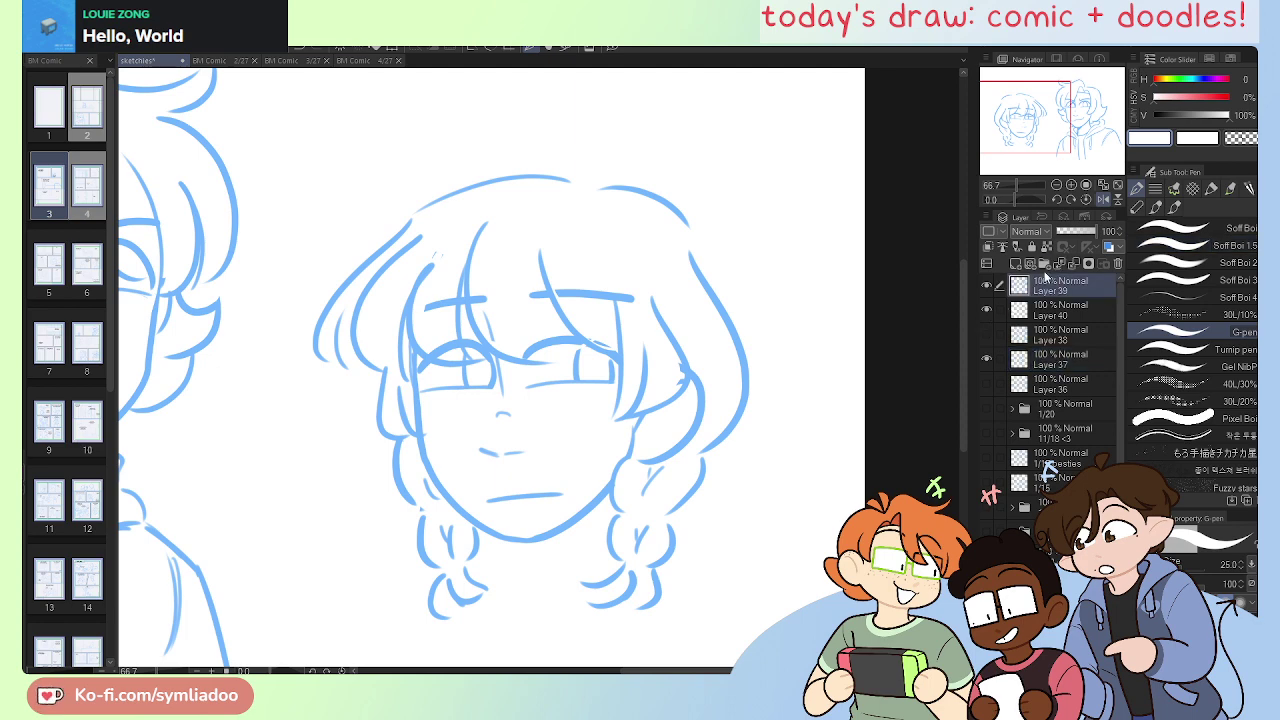
left_click(1044, 263)
left_click(1029, 312)
left_click(1029, 330, "shift")
left_click(1011, 286)
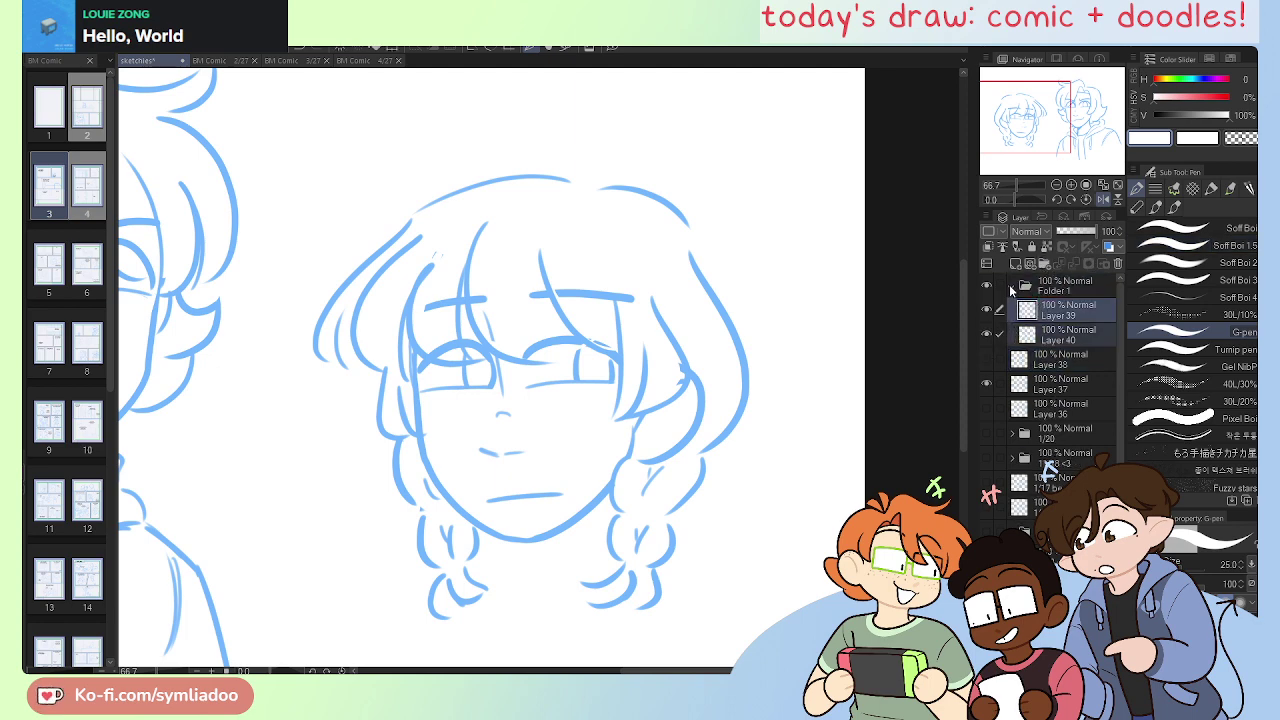
left_click(1011, 286)
Step: Switch from the braided hair to the shoulder-length version and erase its long left side hair with the Hard eraser
left_click(986, 285)
left_click(986, 309)
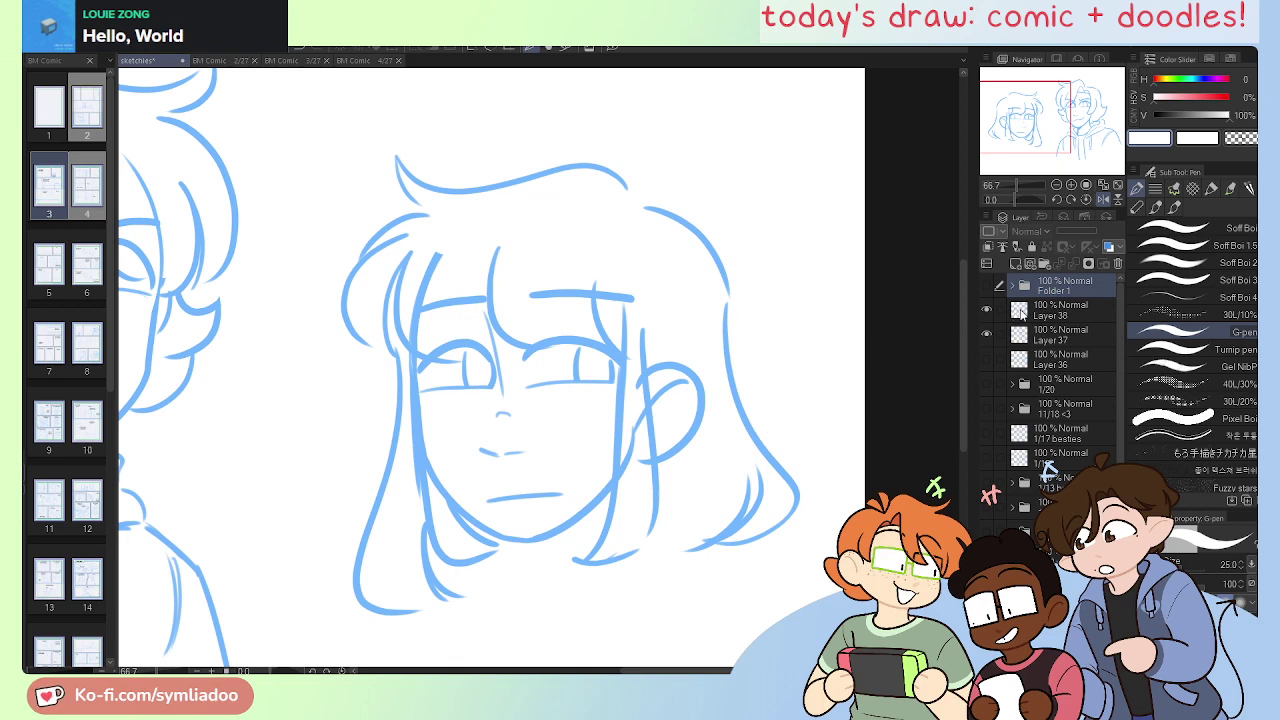
left_click(1030, 312)
key("e")
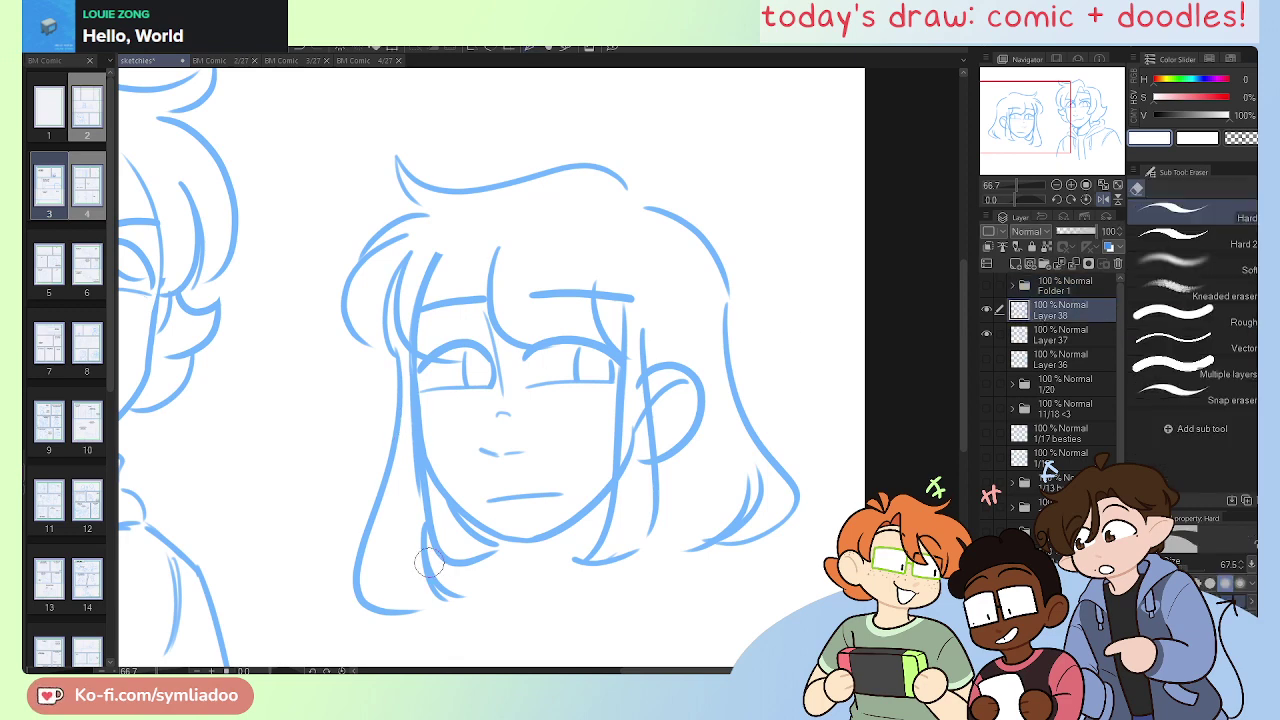
mouse_move(430, 562)
left_mouse_down()
mouse_move(417, 534)
mouse_move(422, 550)
left_mouse_up()
mouse_move(394, 366)
left_mouse_down()
mouse_move(366, 582)
mouse_move(356, 527)
mouse_move(464, 617)
mouse_move(476, 604)
mouse_move(369, 594)
left_mouse_up()
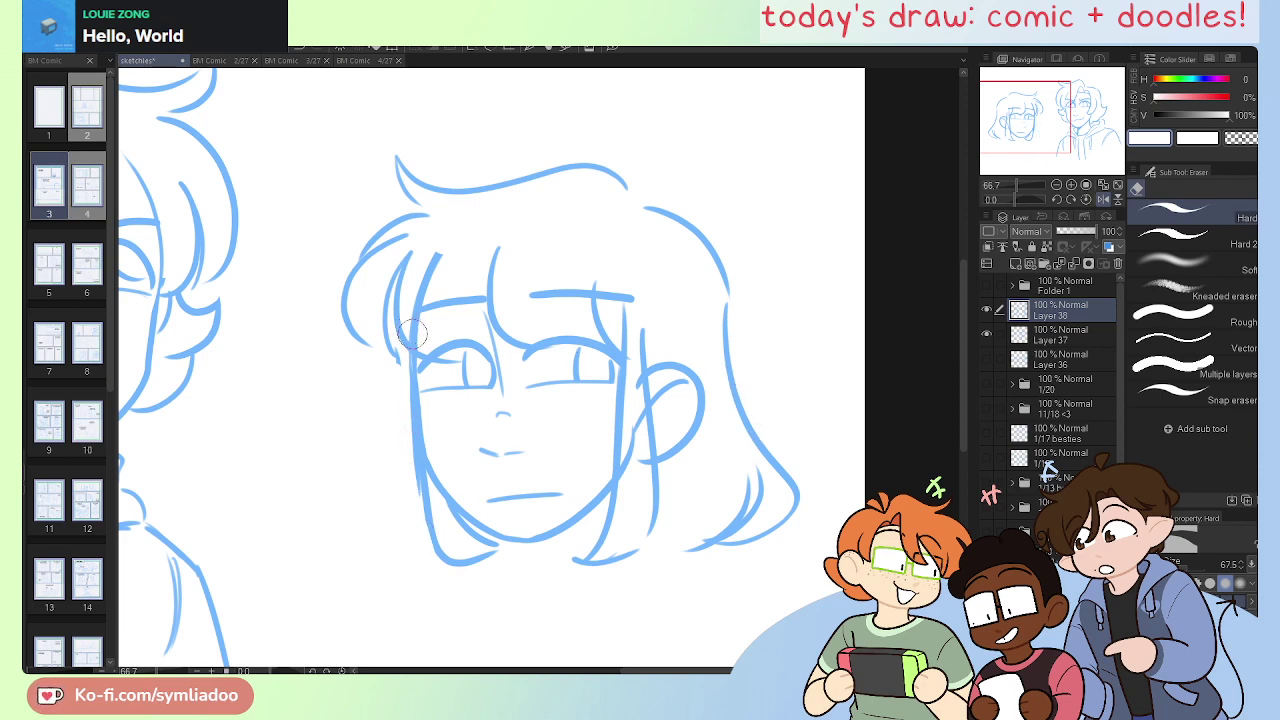
Step: Erase the hair strand along the left cheek and jaw on Layers 37 and 38, and clean up the jaw edge with the G-pen
left_click(1030, 337)
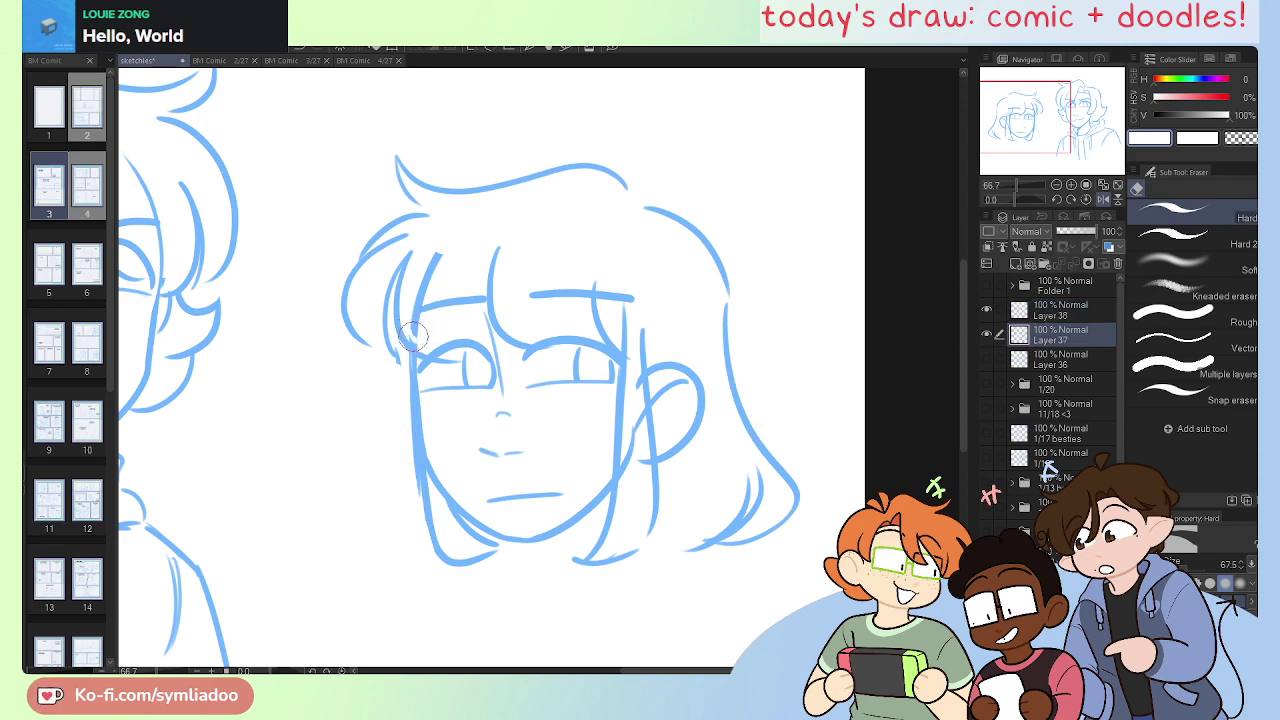
mouse_move(423, 331)
left_mouse_down()
mouse_move(455, 256)
mouse_move(422, 286)
mouse_move(429, 251)
left_mouse_up()
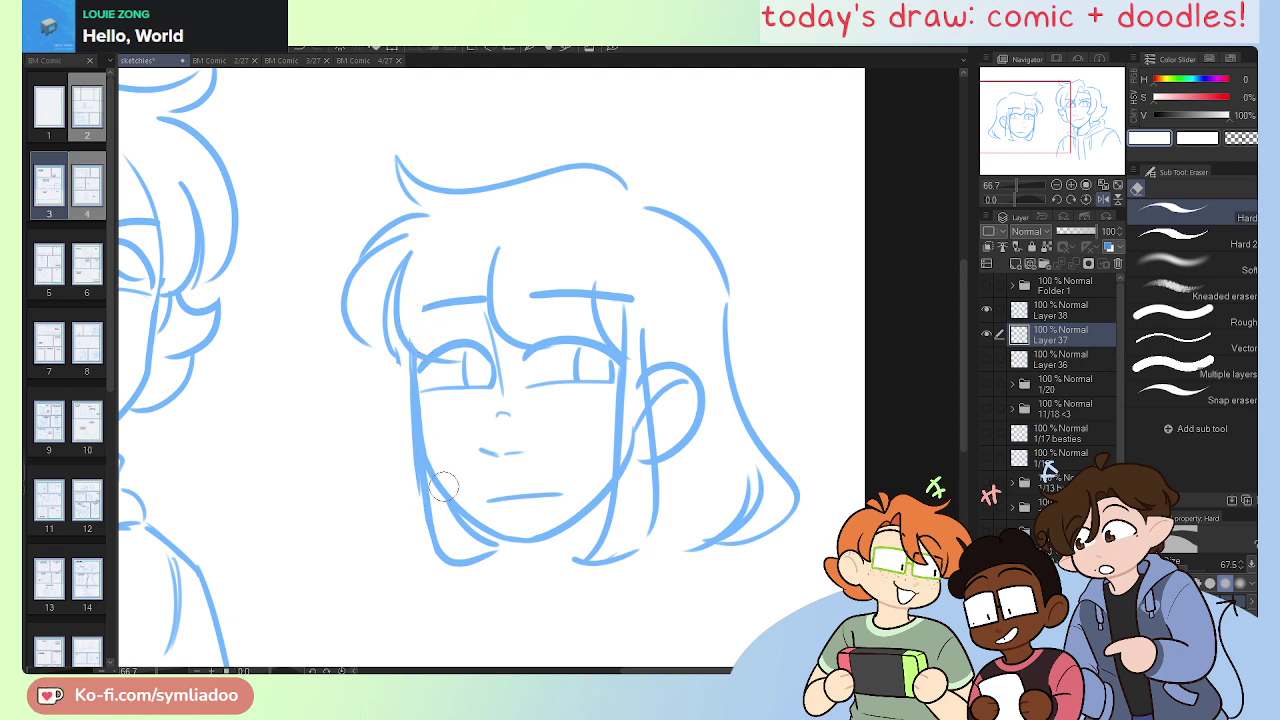
left_click(1058, 316)
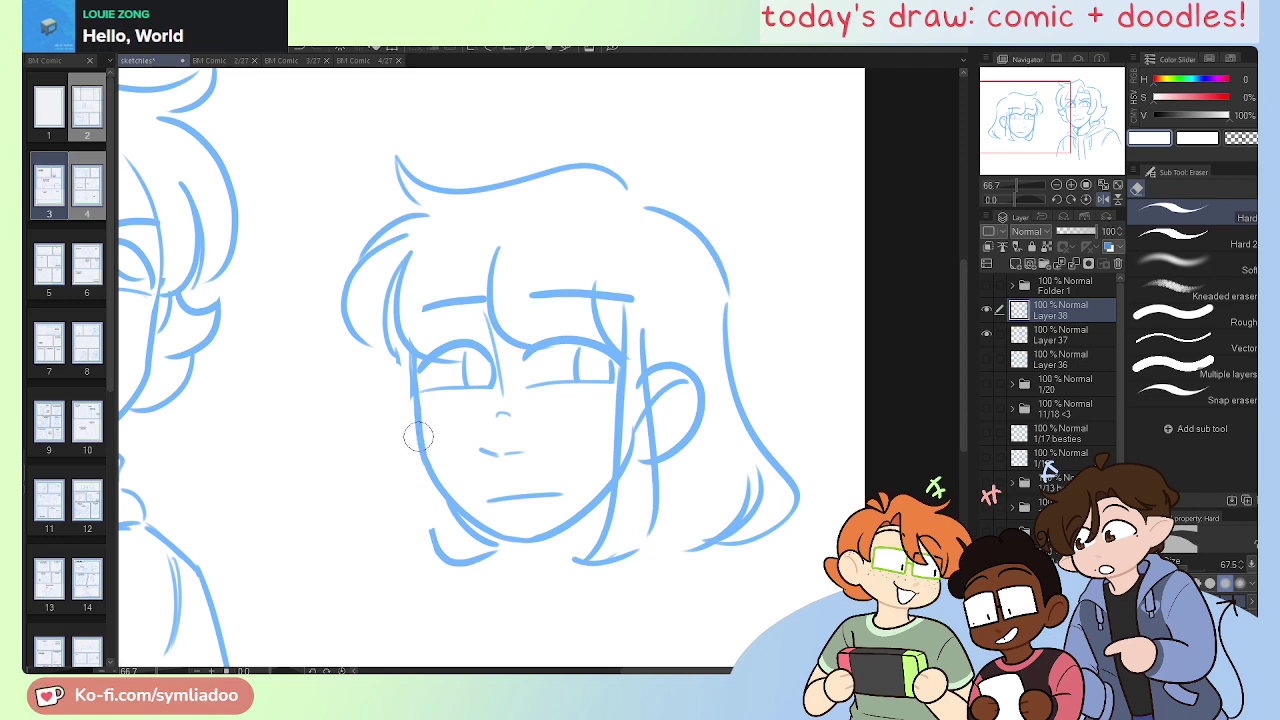
mouse_move(432, 538)
left_mouse_down()
mouse_move(483, 535)
mouse_move(457, 537)
left_mouse_up()
key("p")
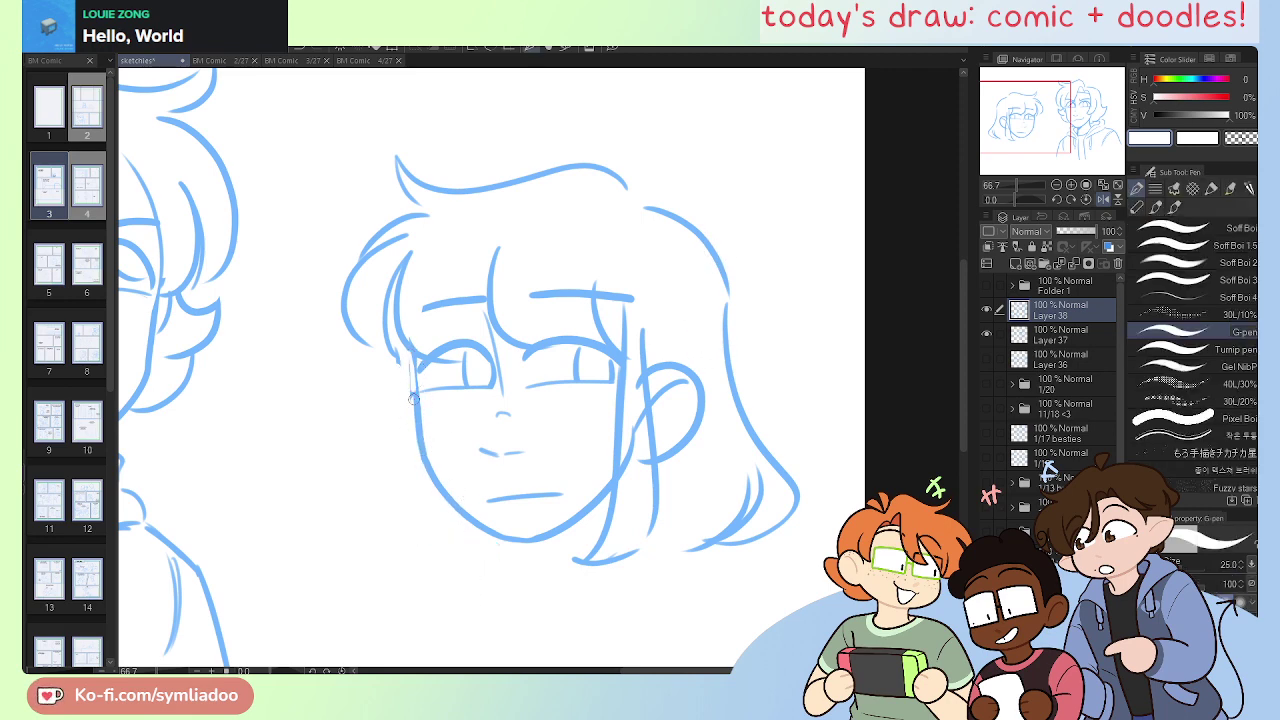
mouse_move(418, 354)
left_mouse_down()
mouse_move(411, 428)
mouse_move(500, 546)
left_mouse_up()
key("e")
mouse_move(418, 423)
left_mouse_down()
mouse_move(437, 552)
mouse_move(435, 526)
mouse_move(466, 543)
left_mouse_up()
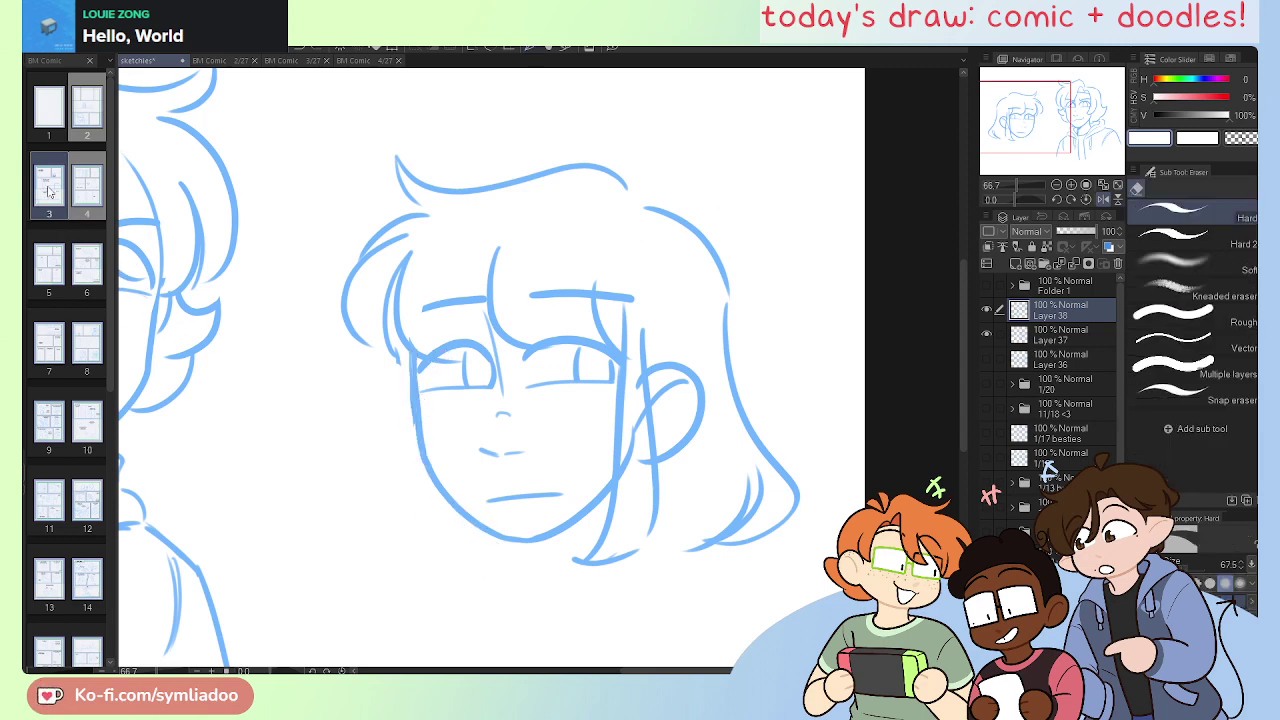
Step: Try two versions of a chin-length blue hair strand curving down outside the left cheek with the G-pen, undoing each
key("p")
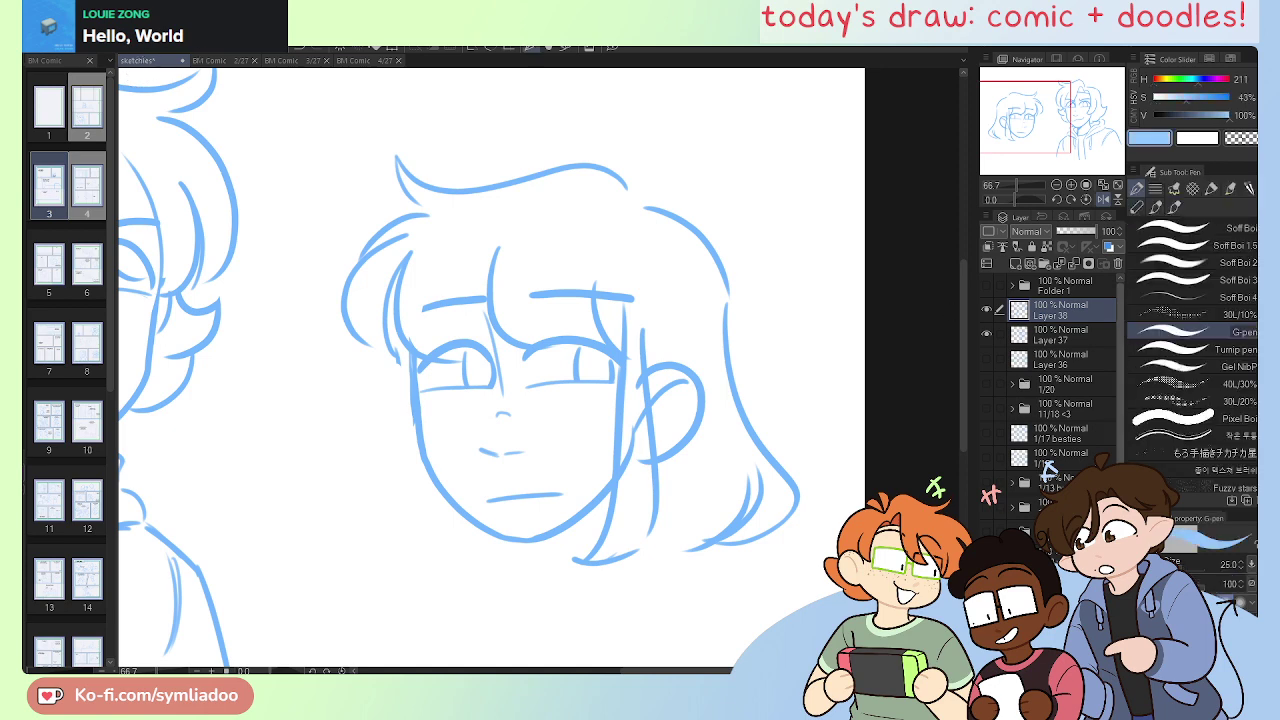
scroll(1048, 469, "down", 4)
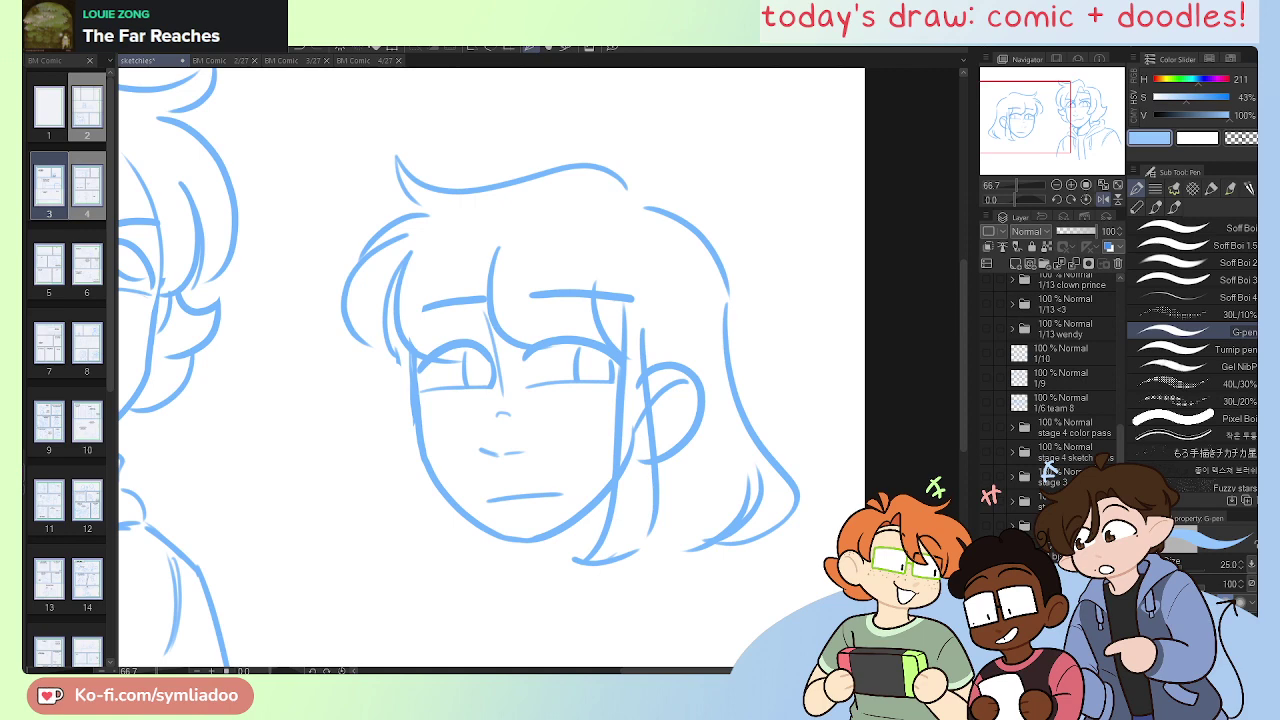
left_click_drag(1121, 445, 1128, 303)
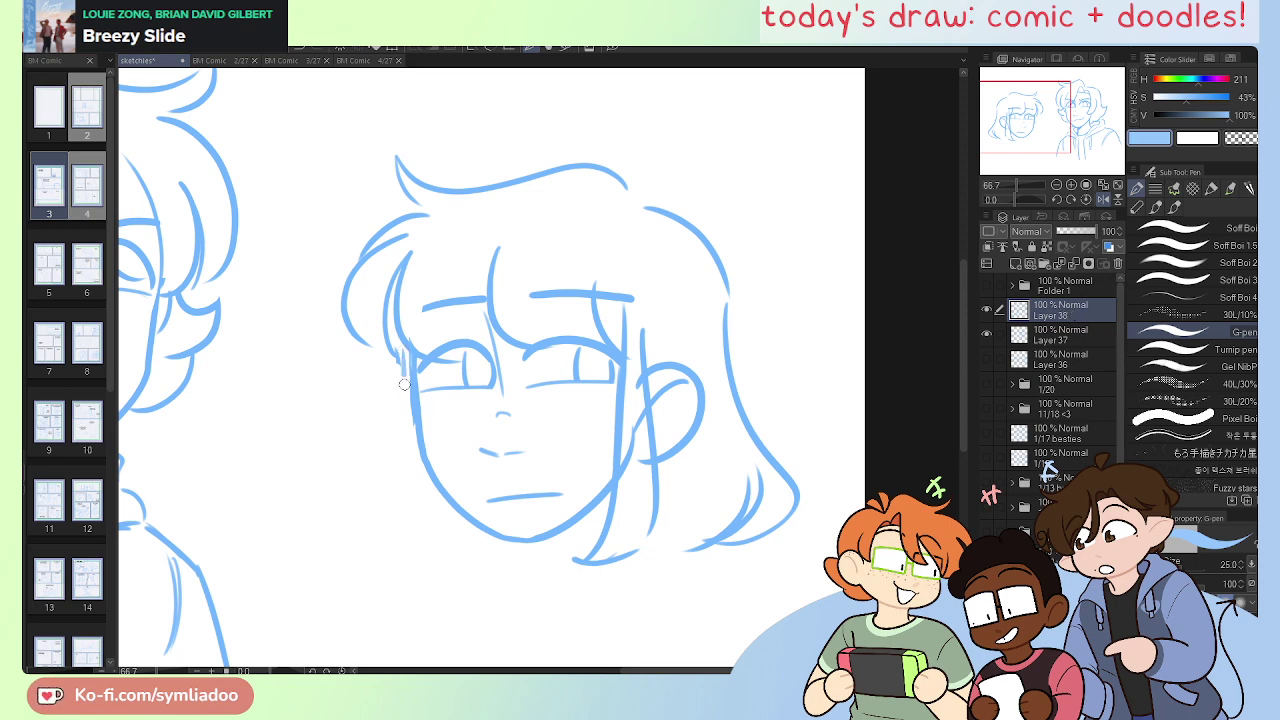
left_click_drag(404, 384, 450, 542)
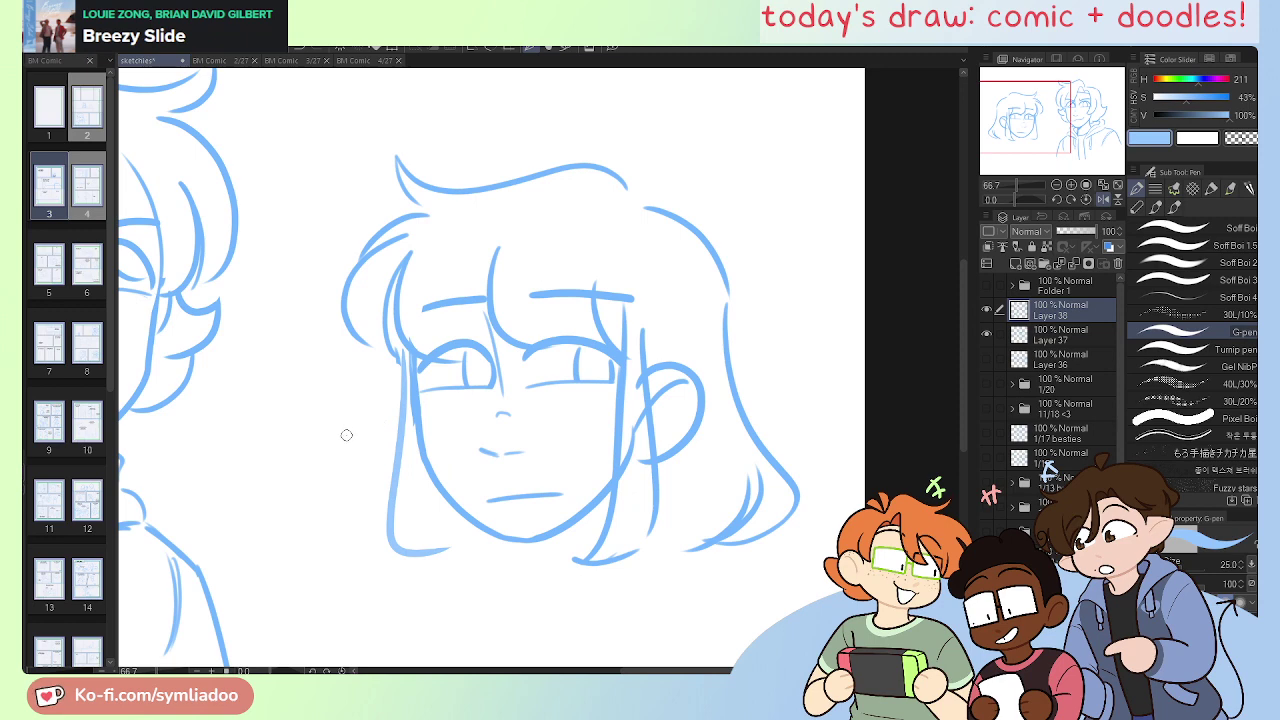
key("ctrl+z")
mouse_move(402, 344)
left_mouse_down()
mouse_move(417, 550)
mouse_move(472, 542)
left_mouse_up()
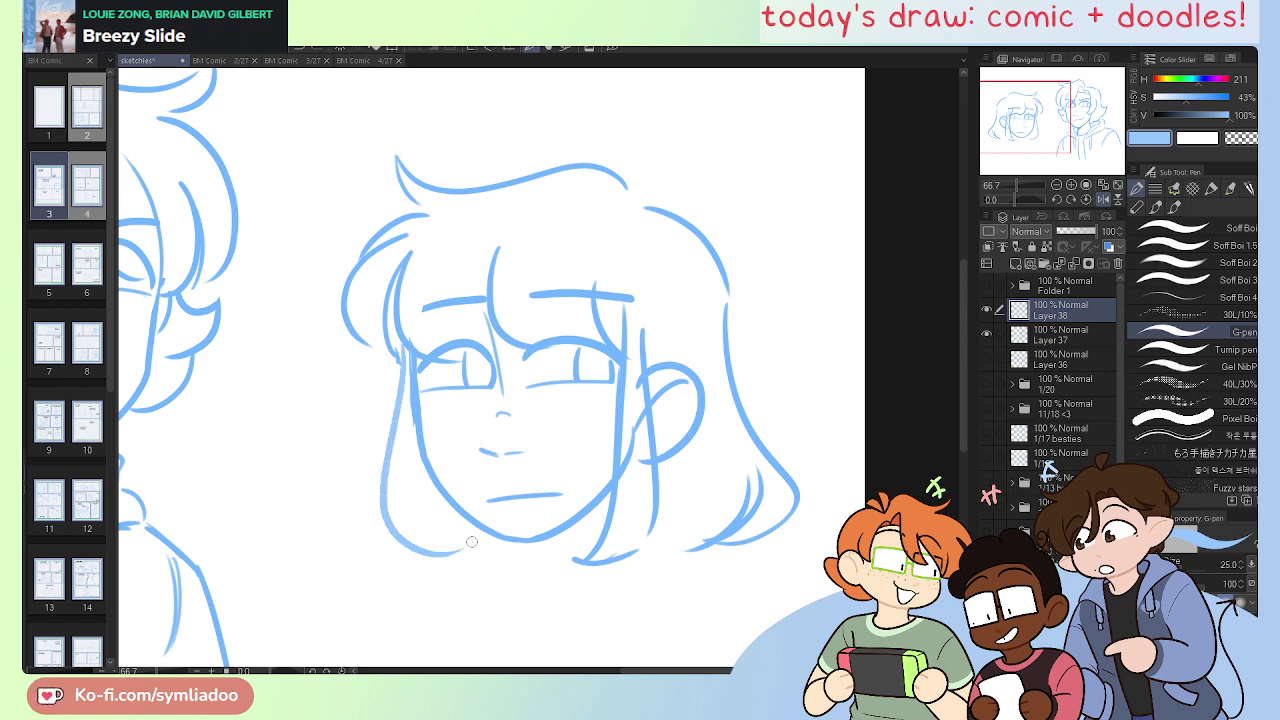
key("ctrl+z")
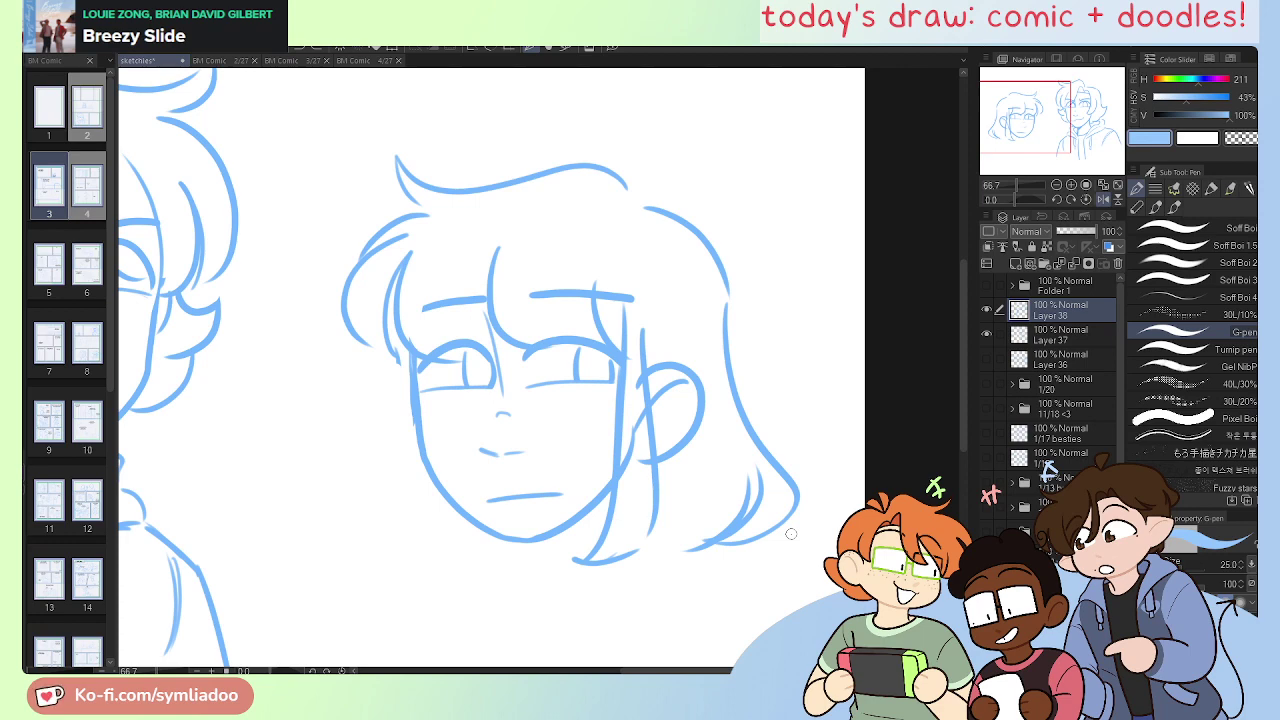
Step: Sample the sketch's blue, lock transparent pixels on Layers 38 and 37, and fill their lines with that blue
left_click(616, 481, "alt")
left_click(1117, 185)
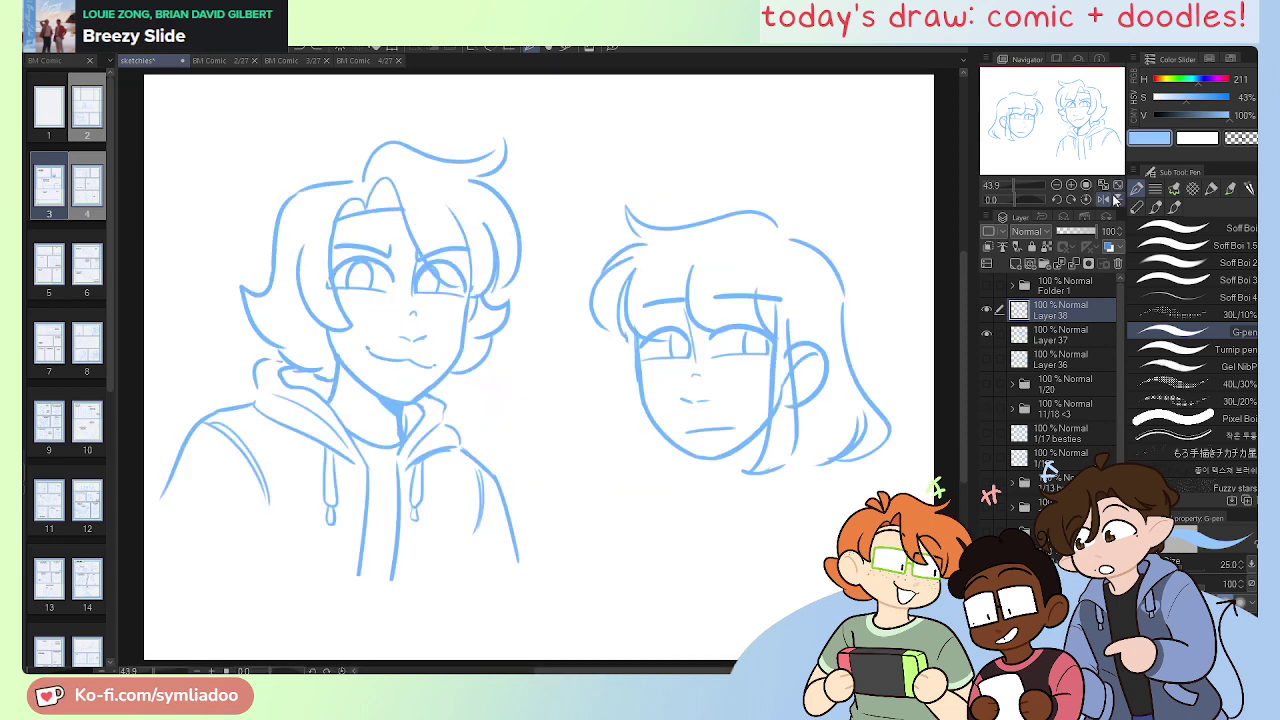
left_click(1047, 250)
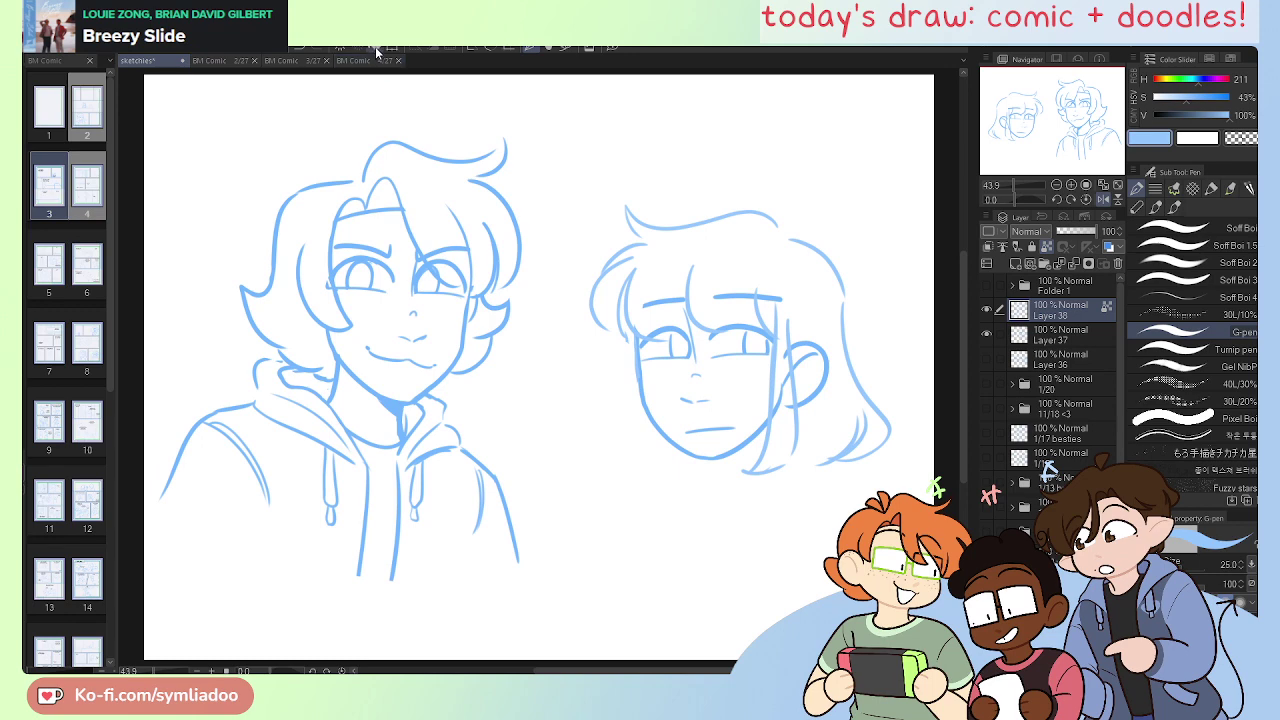
left_click(1059, 334)
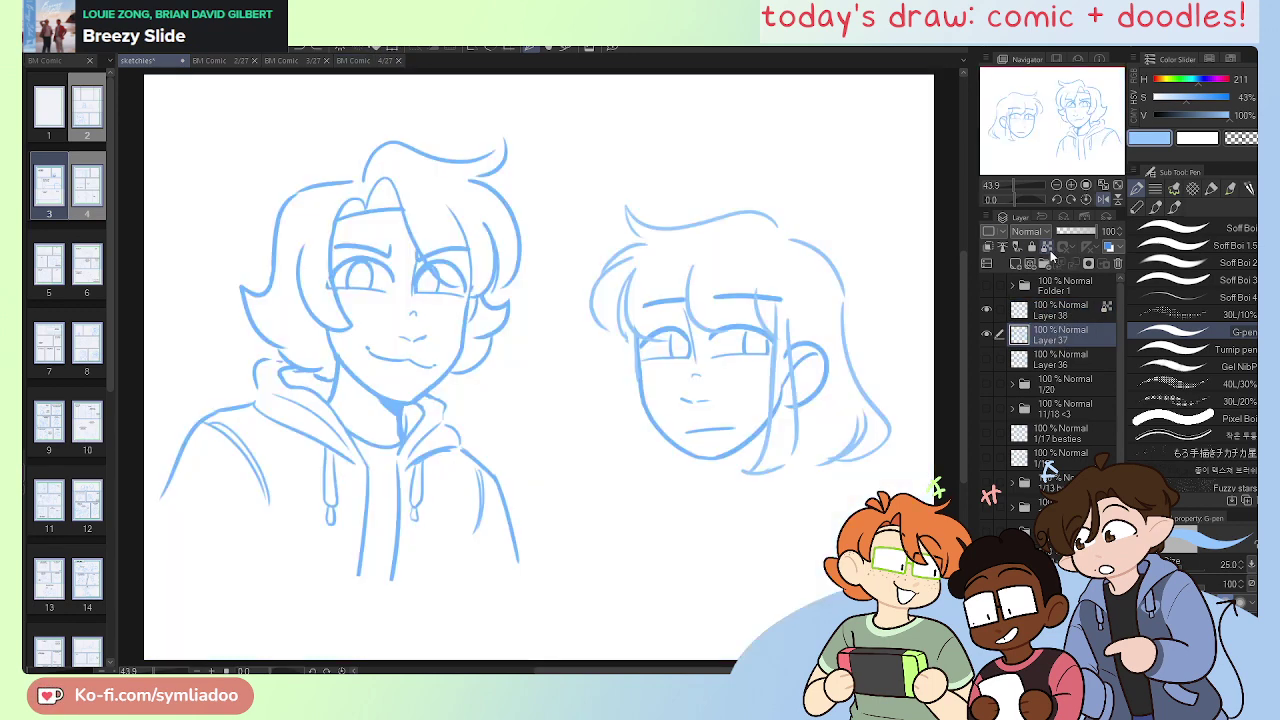
left_click(377, 49)
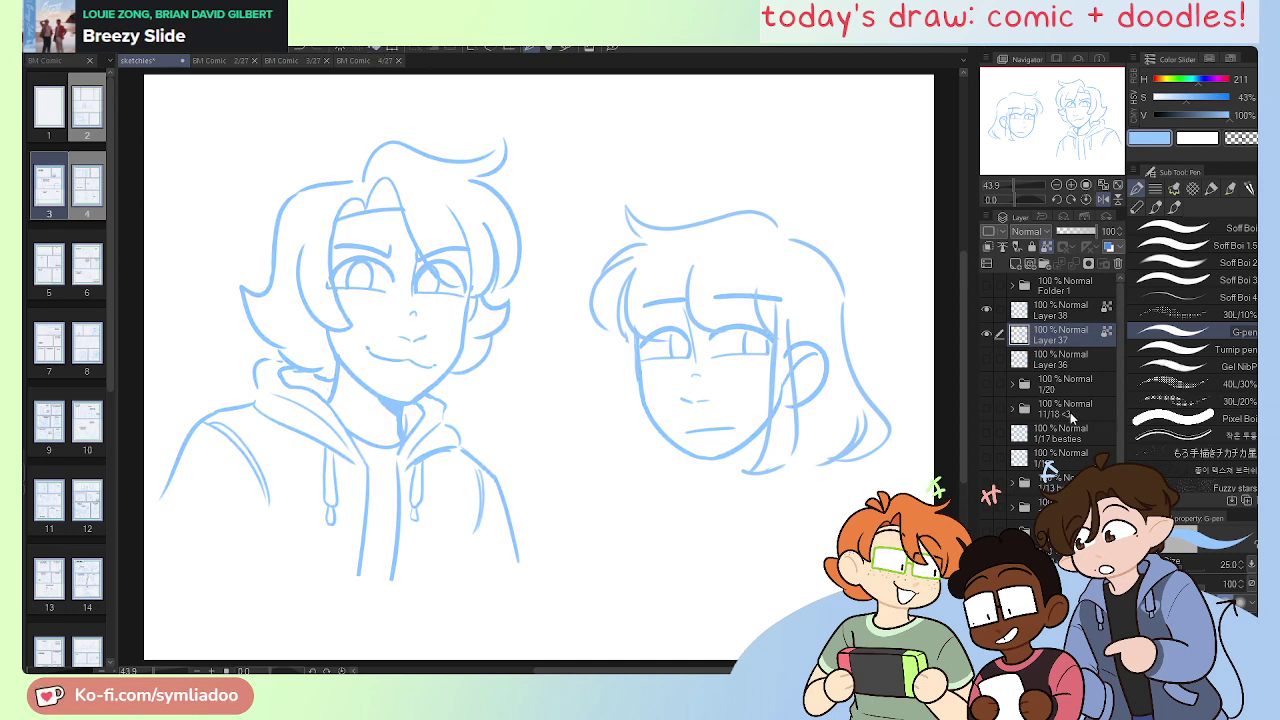
Step: Examine the sketches on Layers 38, 37 and 36 and in the 1/20 folder by switching their visibility, leaving Layers 38 and 37 shown
scroll(670, 340, "up", 1)
scroll(540, 367, "right", 2)
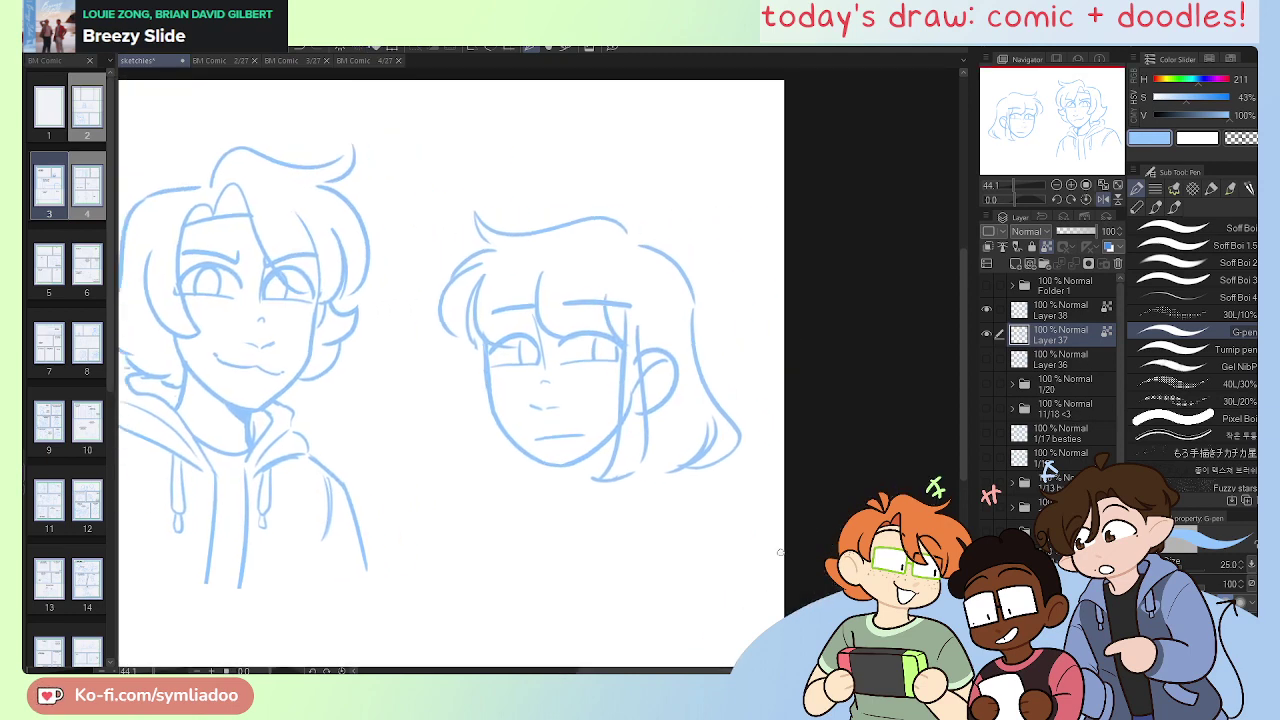
scroll(540, 355, "up", 4)
left_click(986, 309)
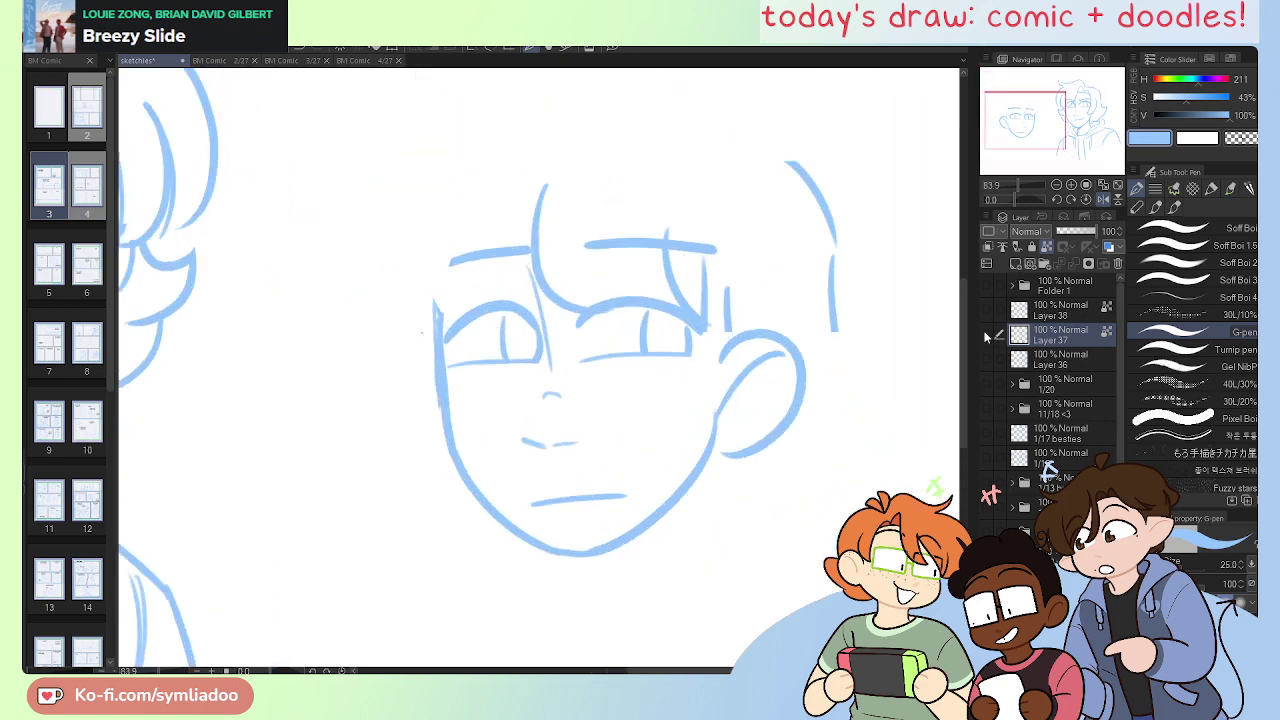
left_click(986, 334)
left_click(986, 362)
left_click(986, 362)
left_click(983, 388)
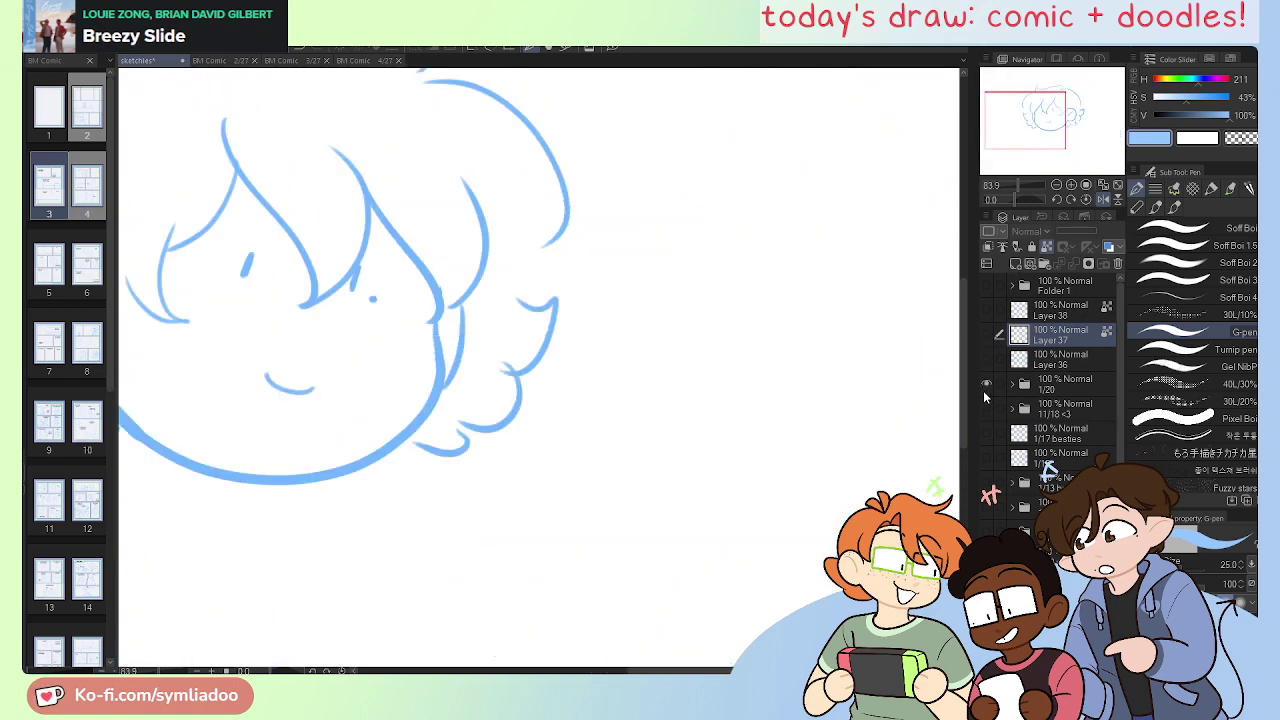
left_click(986, 386)
left_click(986, 334)
left_click(986, 309)
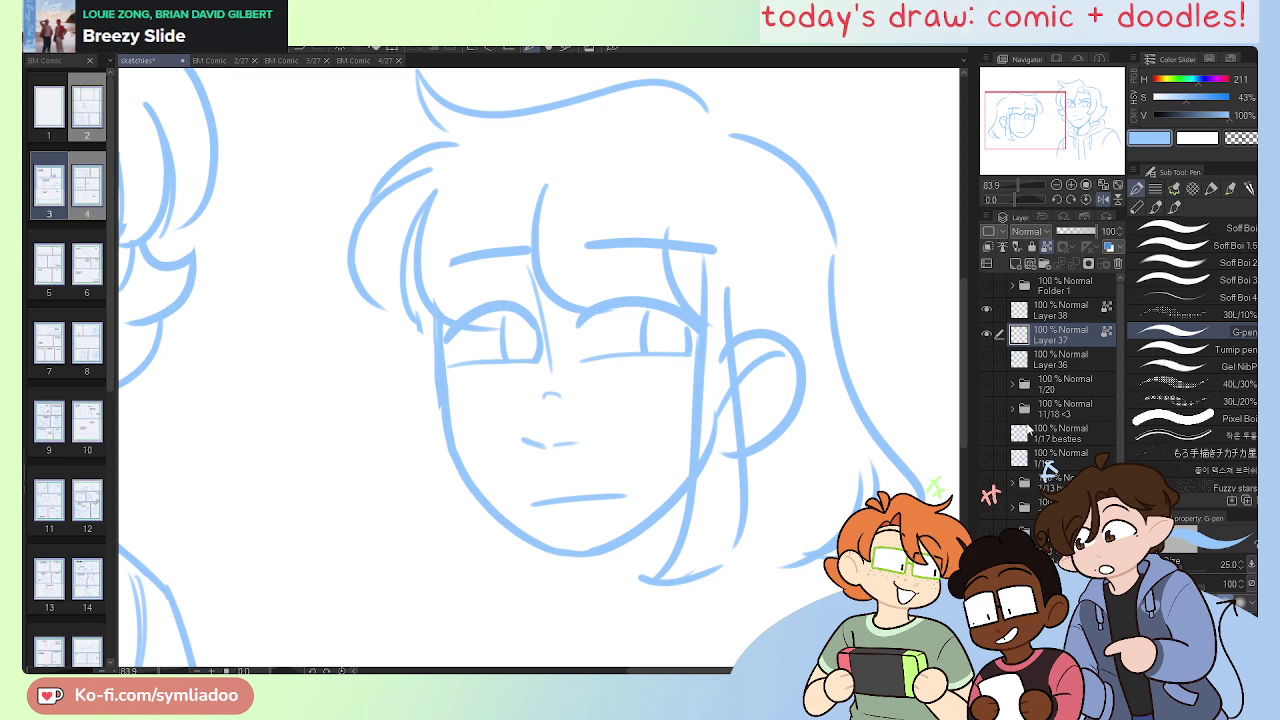
scroll(1048, 400, "down", 5)
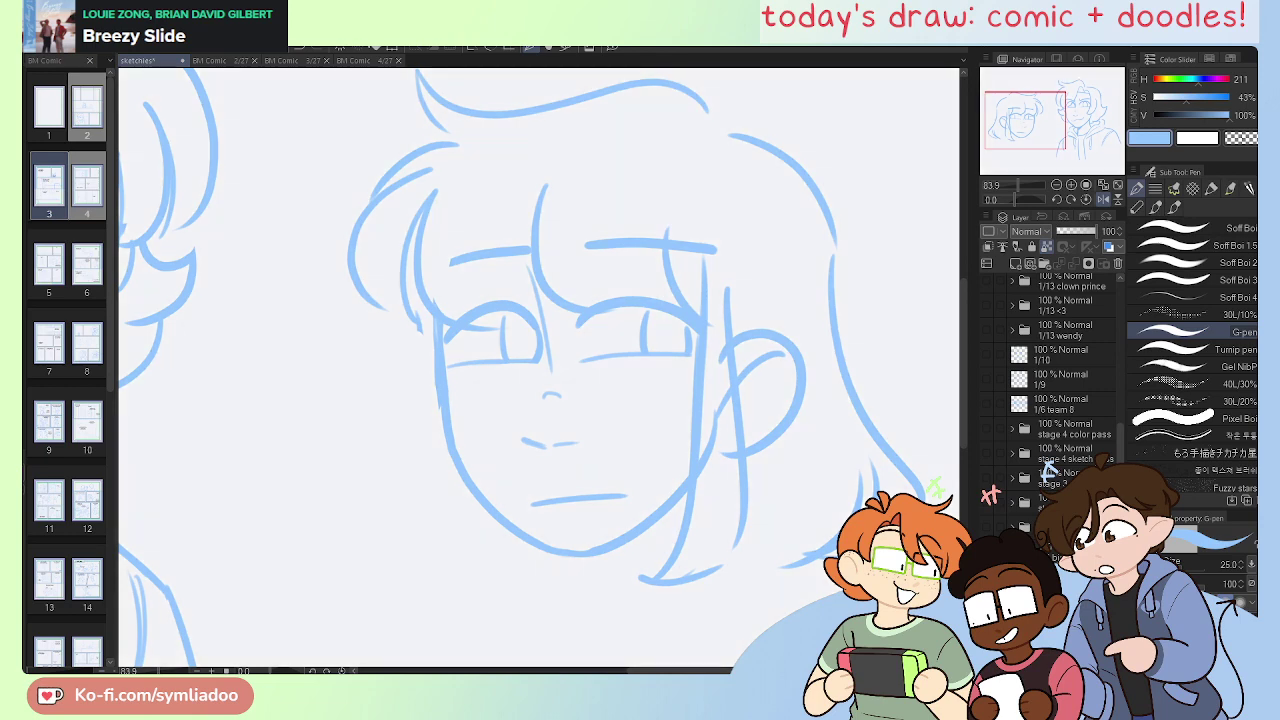
scroll(1048, 314, "up", 5)
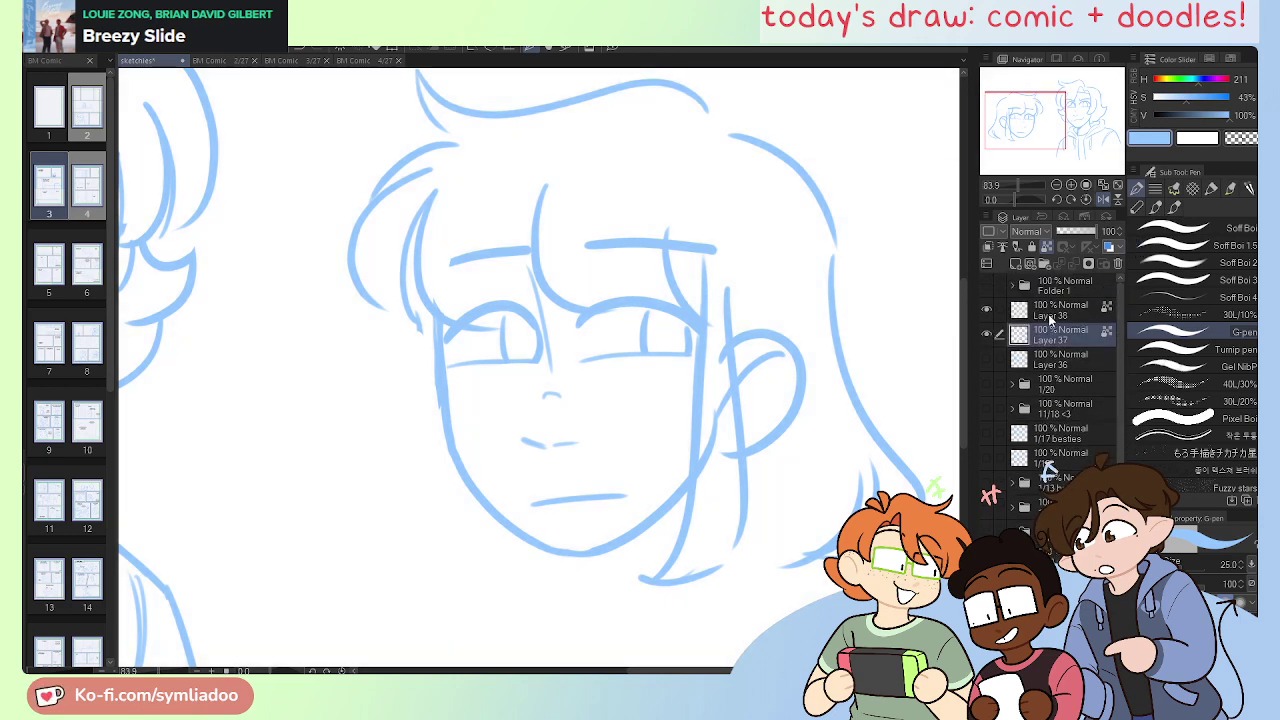
Step: Make Layer 38 the only active layer and look over both character sketches
left_click(1000, 309)
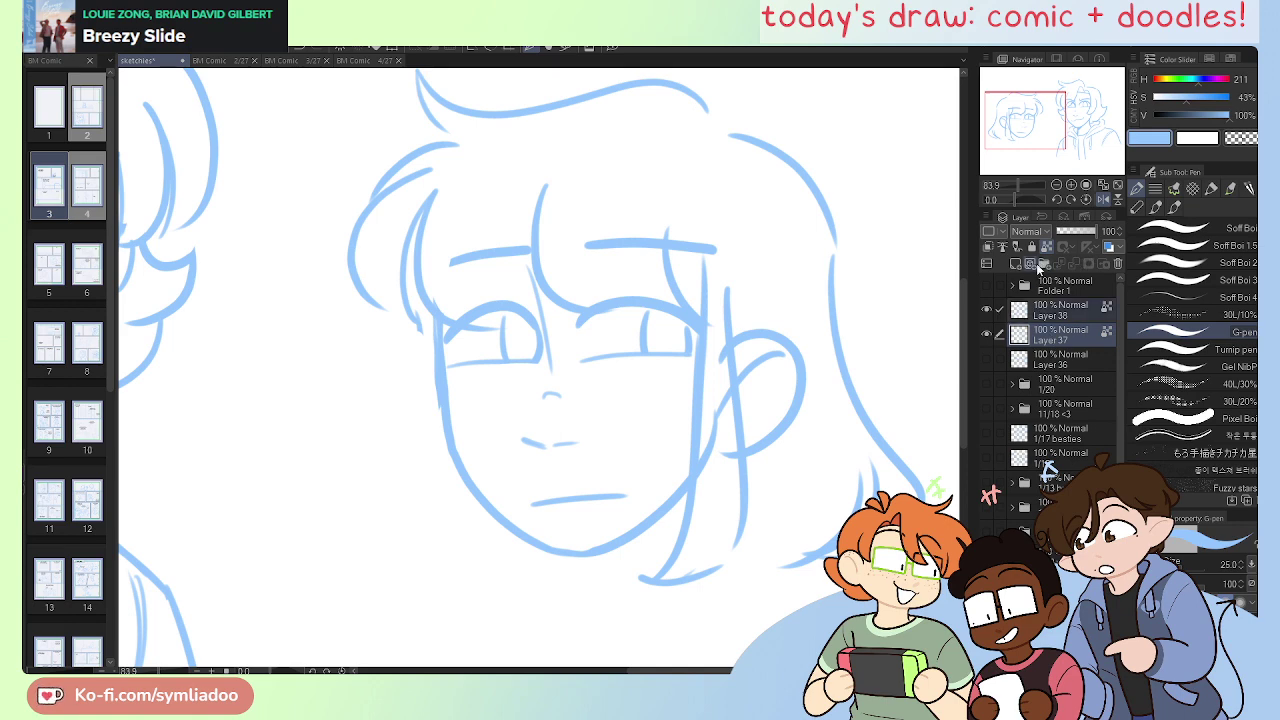
left_click(1065, 312)
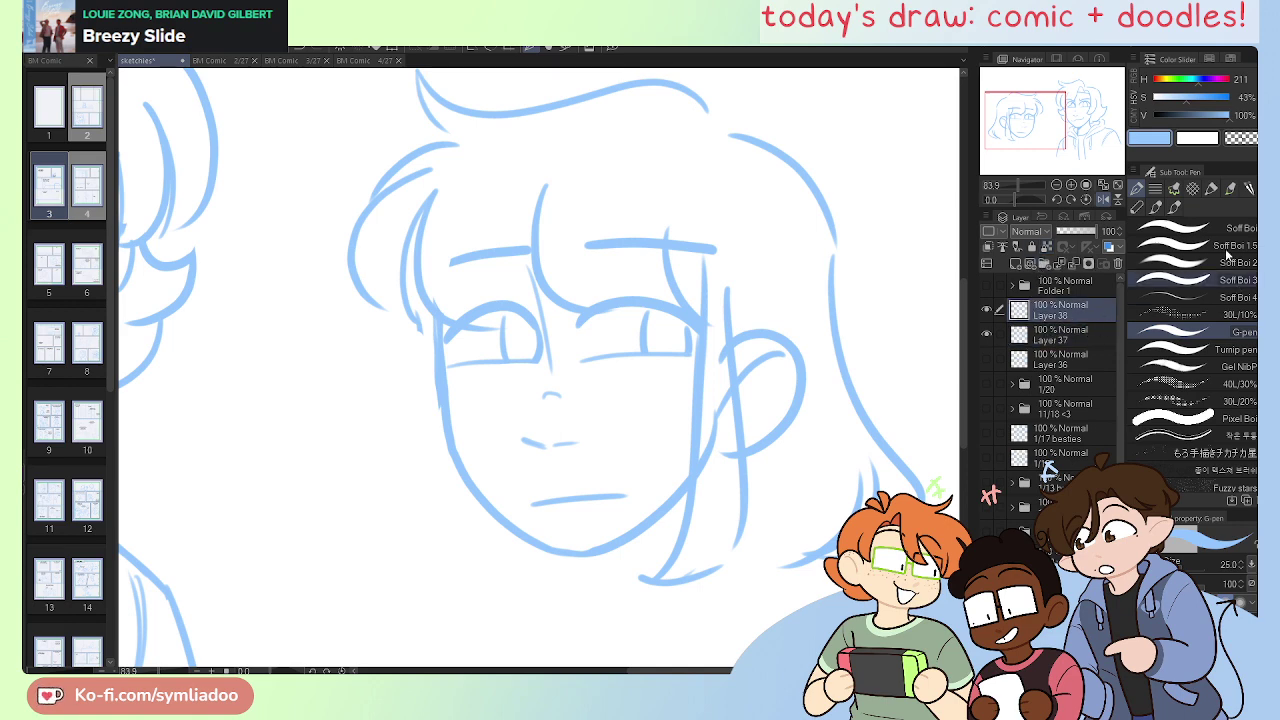
scroll(610, 498, "down", 5)
scroll(440, 484, "up", 3)
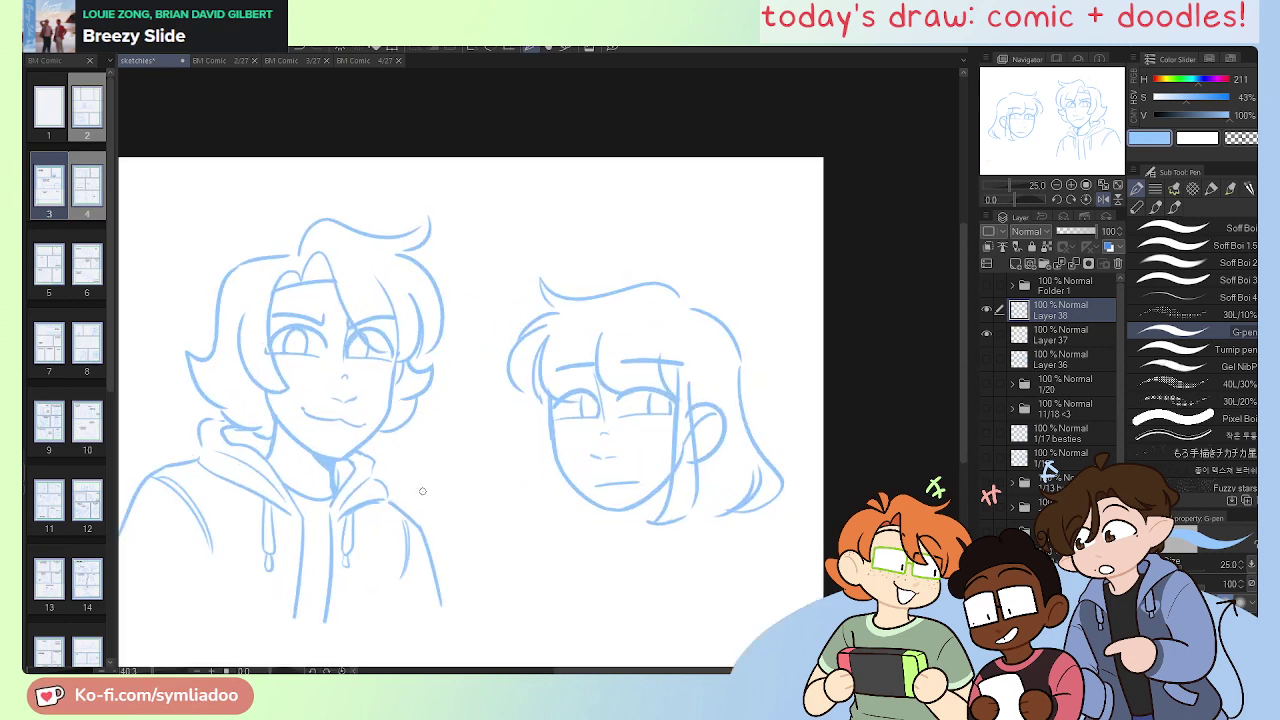
scroll(422, 491, "up", 2)
scroll(549, 467, "up", 1)
scroll(549, 468, "down", 2)
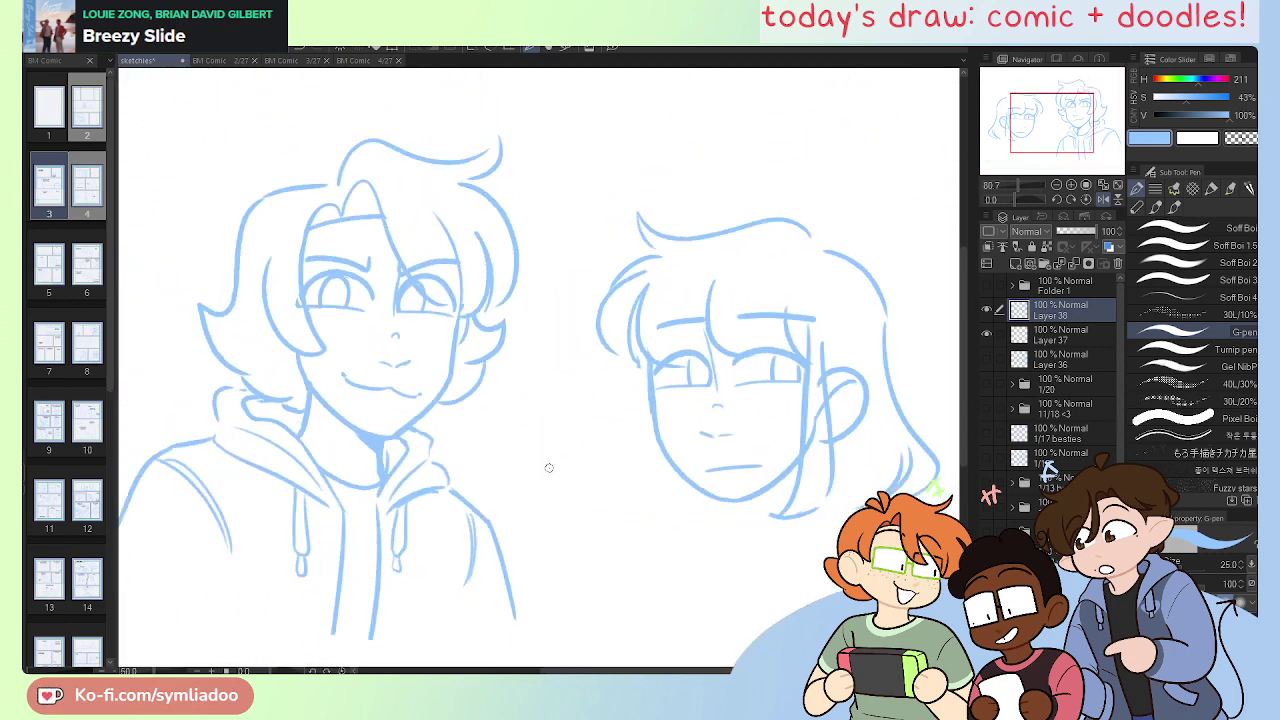
scroll(549, 467, "down", 1)
scroll(530, 470, "up", 2)
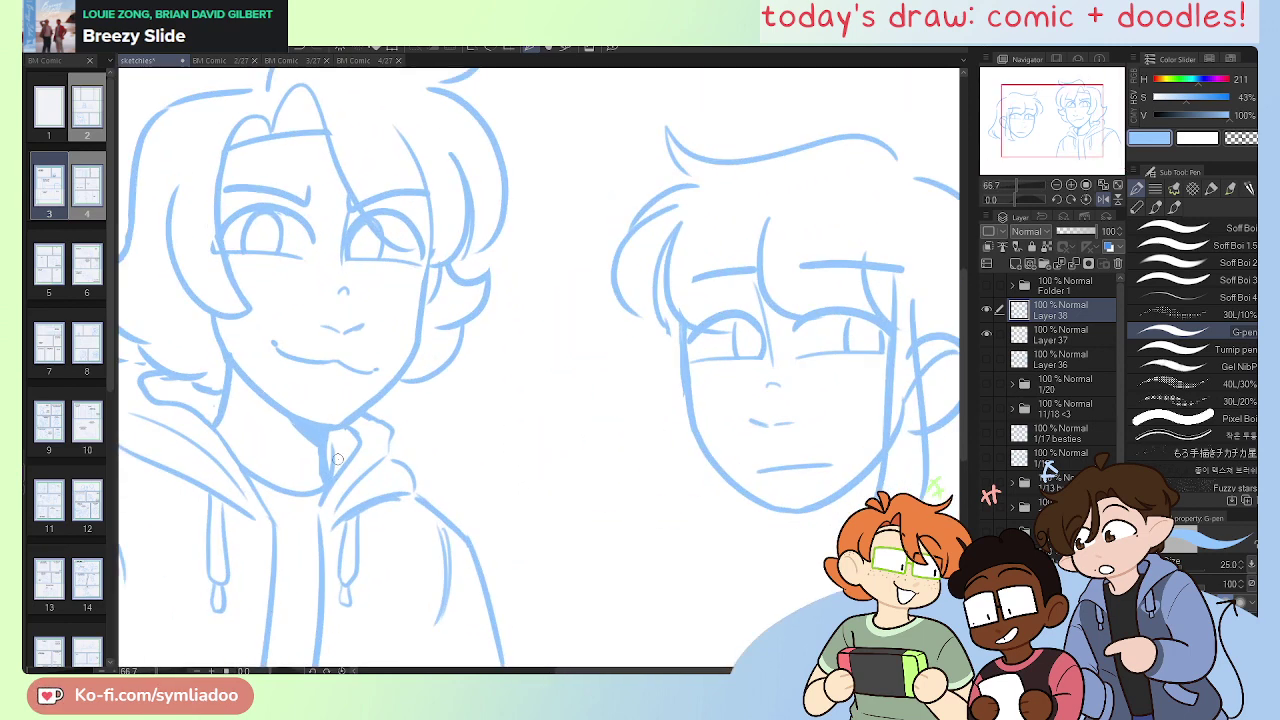
Step: Hide Layers 38 and 37 and examine the sketches on Layer 36 and in the 11/18 <3 and 1/20 folders one at a time
left_click(986, 309)
left_click(986, 334)
left_click(987, 358)
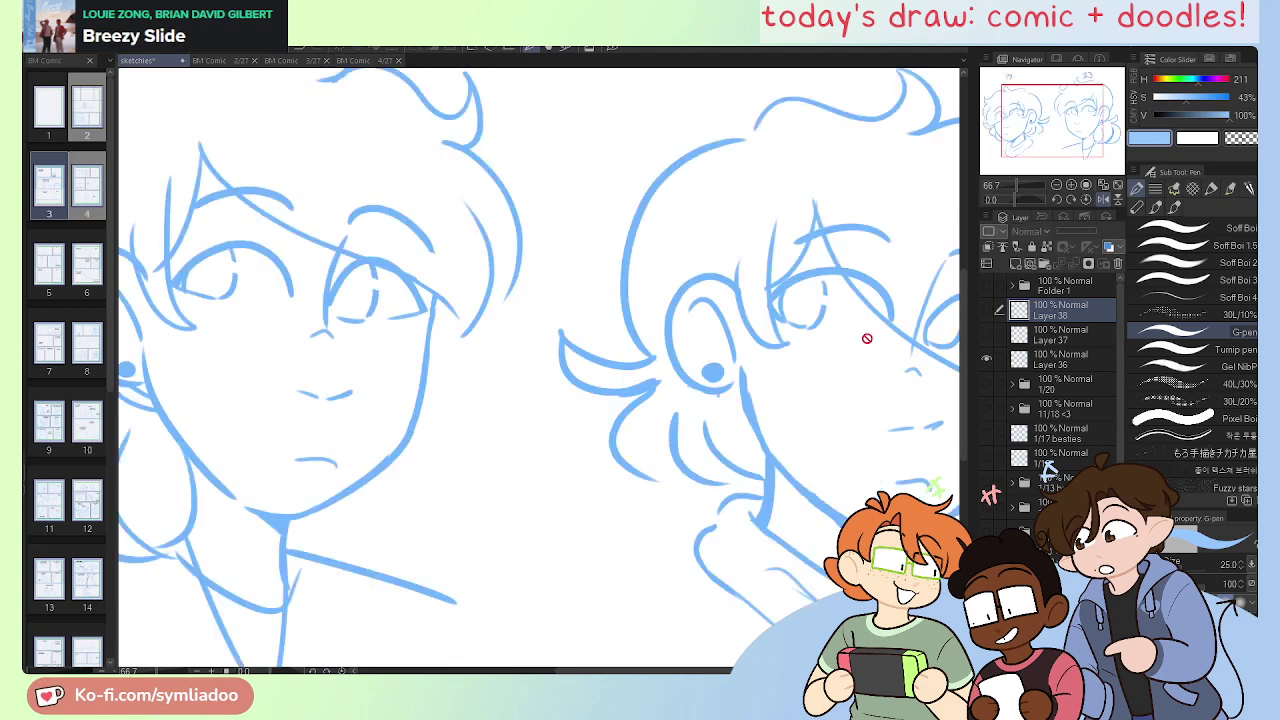
left_click(753, 410, "alt")
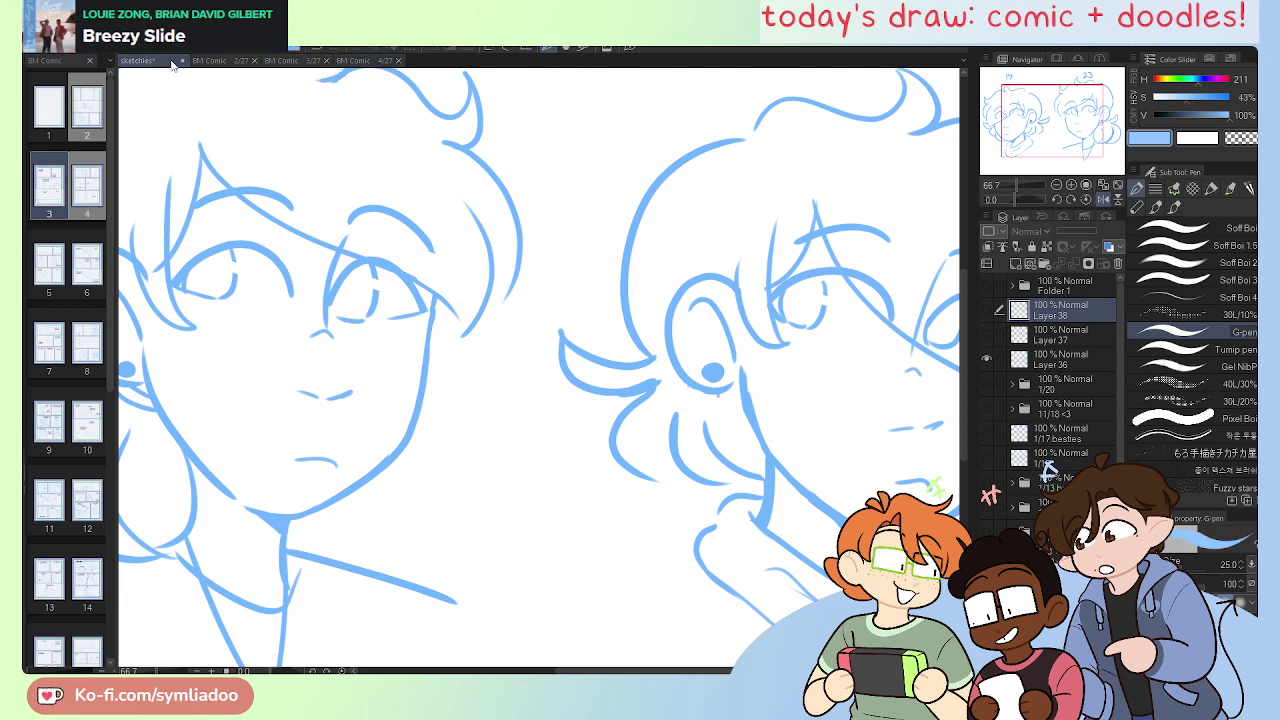
left_click(987, 354)
left_click(987, 408)
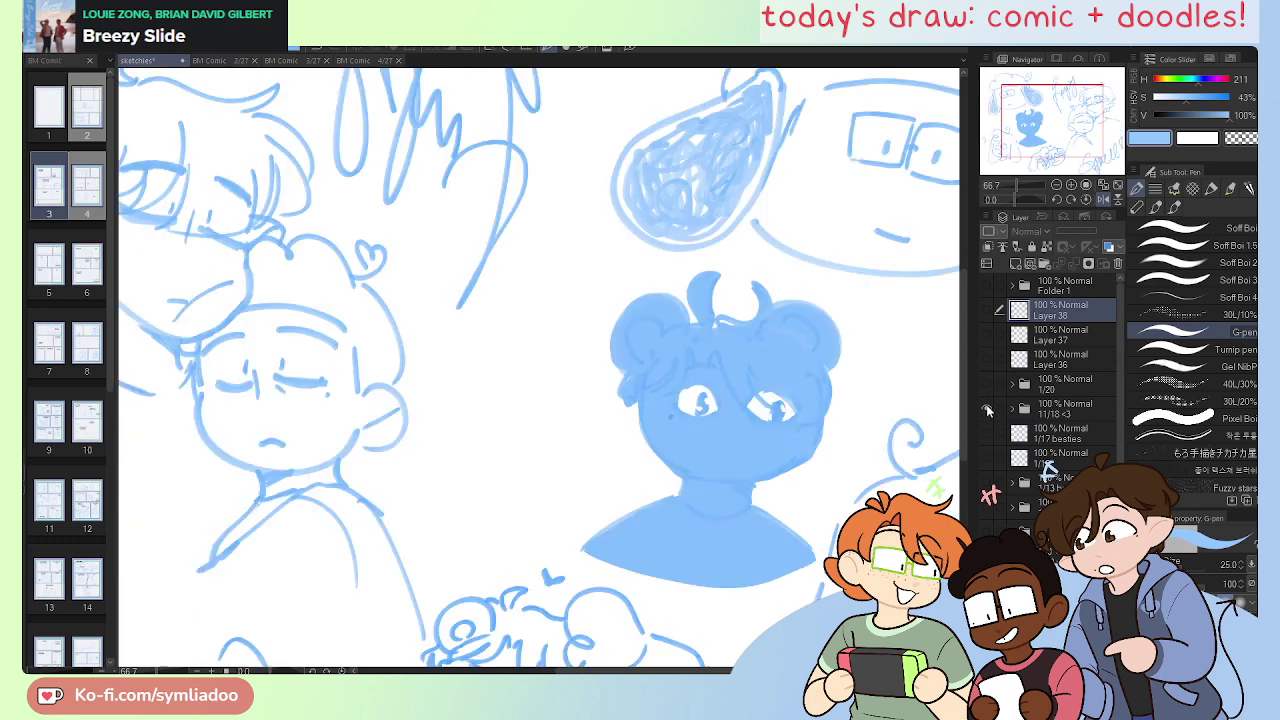
left_click(987, 408)
left_click(987, 385)
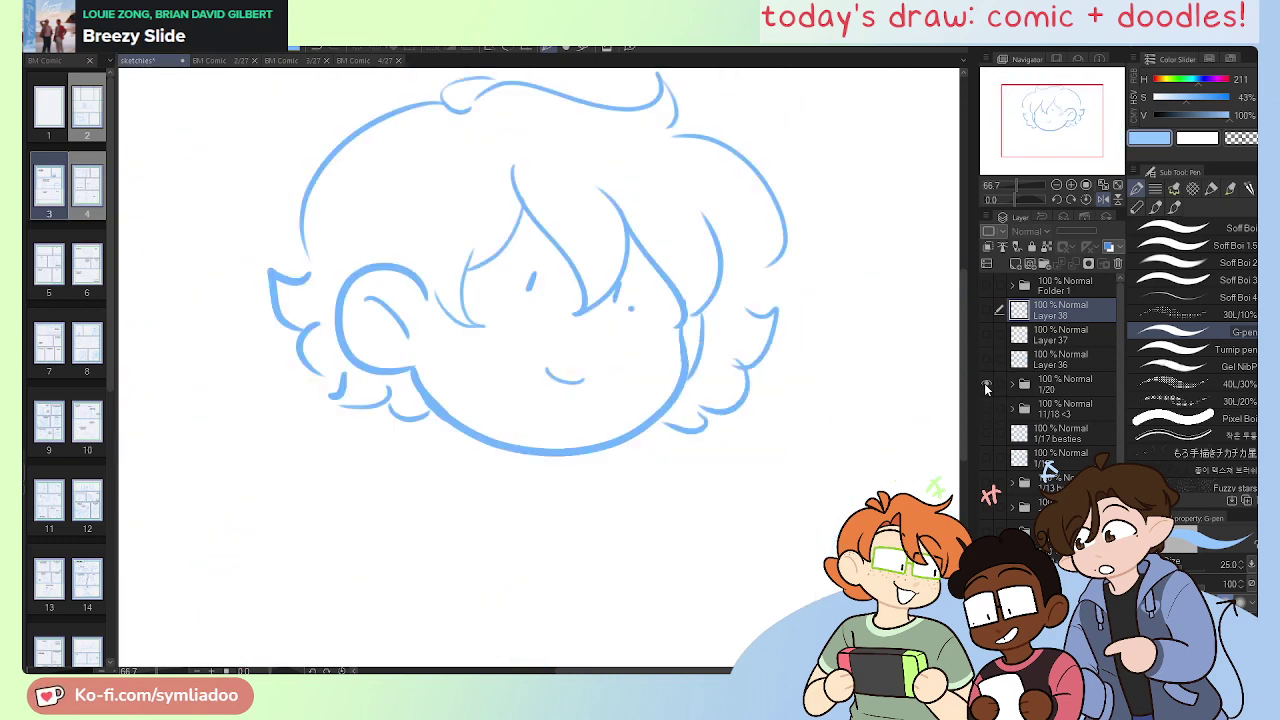
left_click(987, 385)
Step: Review the older sketches one by one from the 1/17 besties layer downwards, hiding each after viewing it
left_click(987, 434)
left_click(987, 434)
left_click(987, 434)
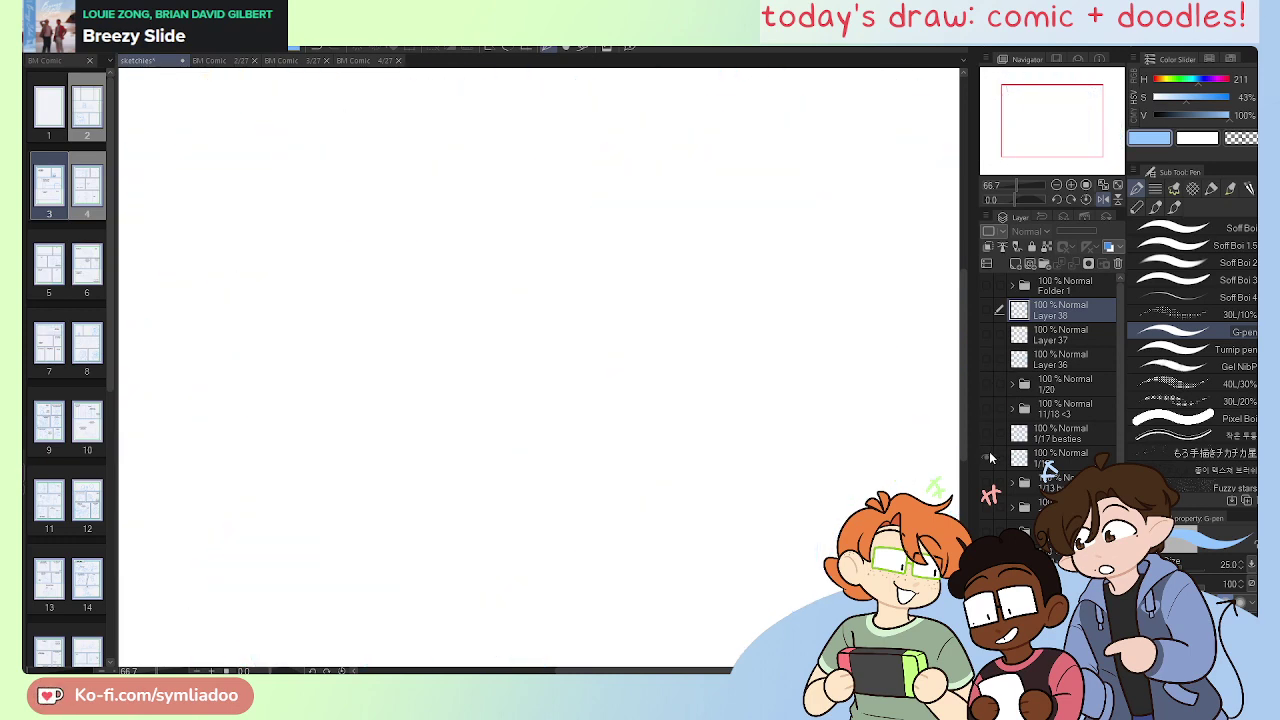
left_click(987, 458)
left_click(987, 458)
left_click(987, 483)
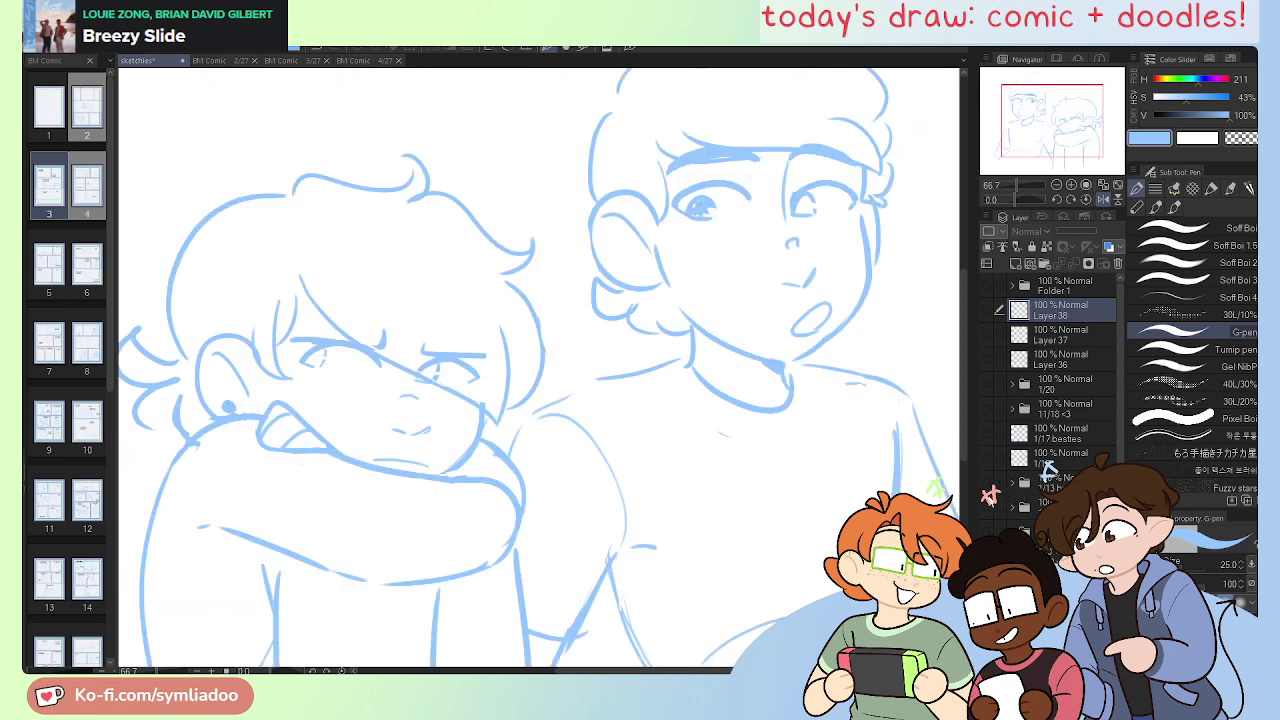
left_click(987, 483)
left_click(987, 507)
left_click(1099, 203)
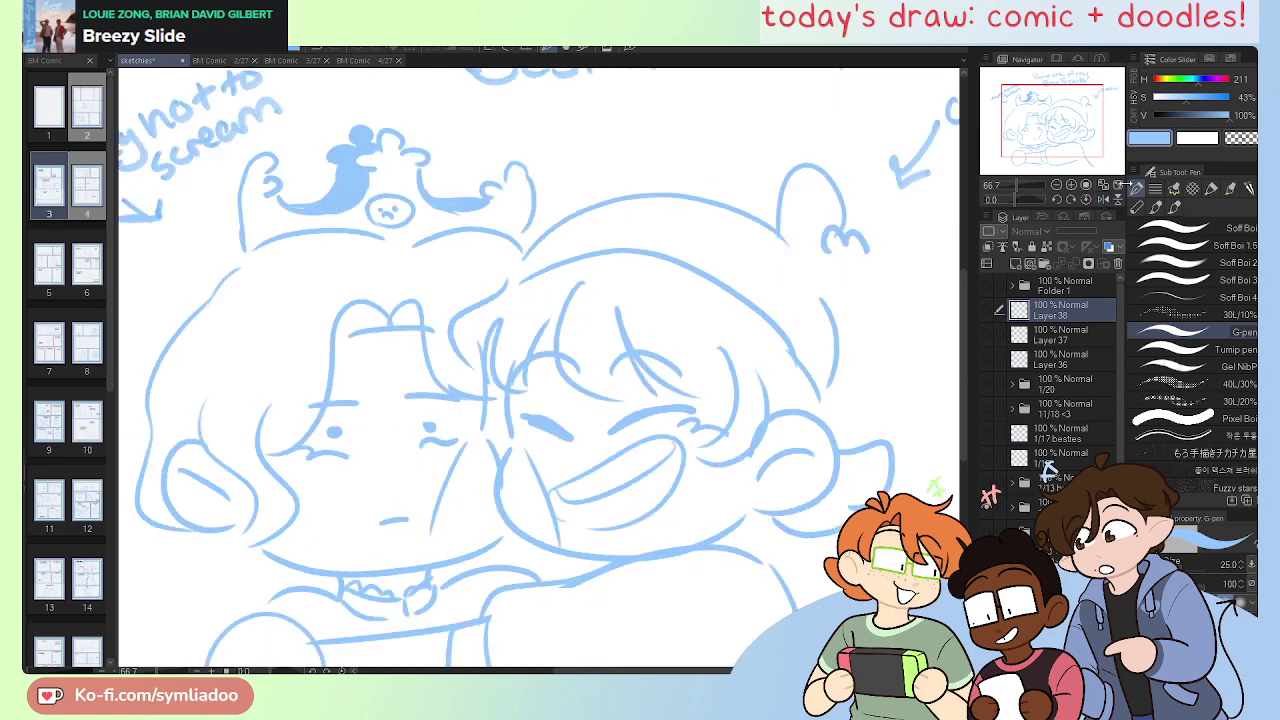
left_click(1113, 196)
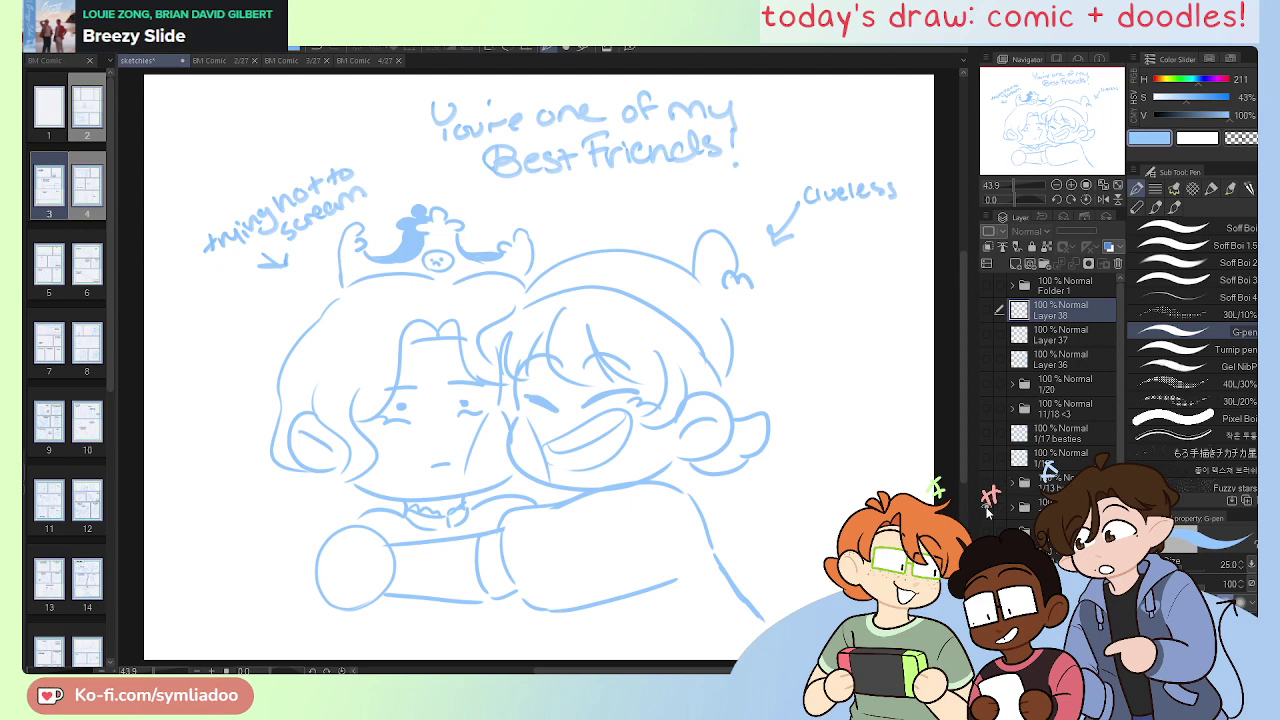
left_click(986, 508)
left_click(986, 532)
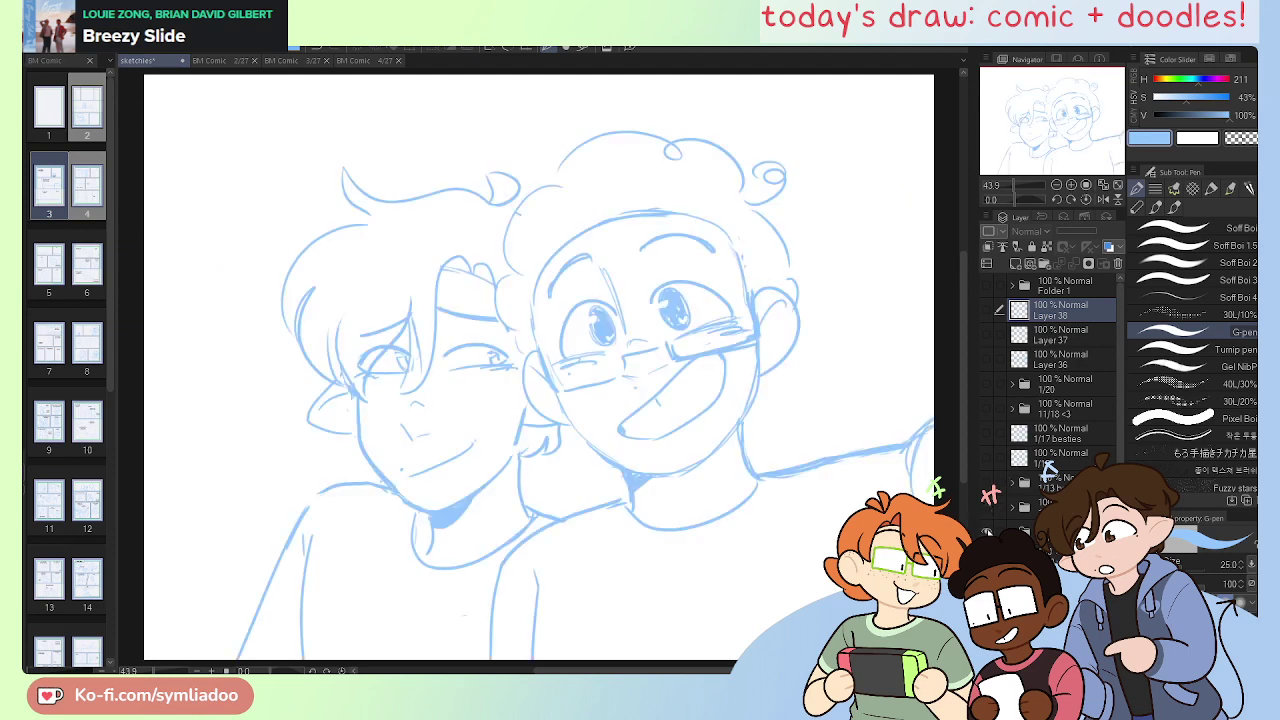
left_click(986, 532)
left_click(986, 556)
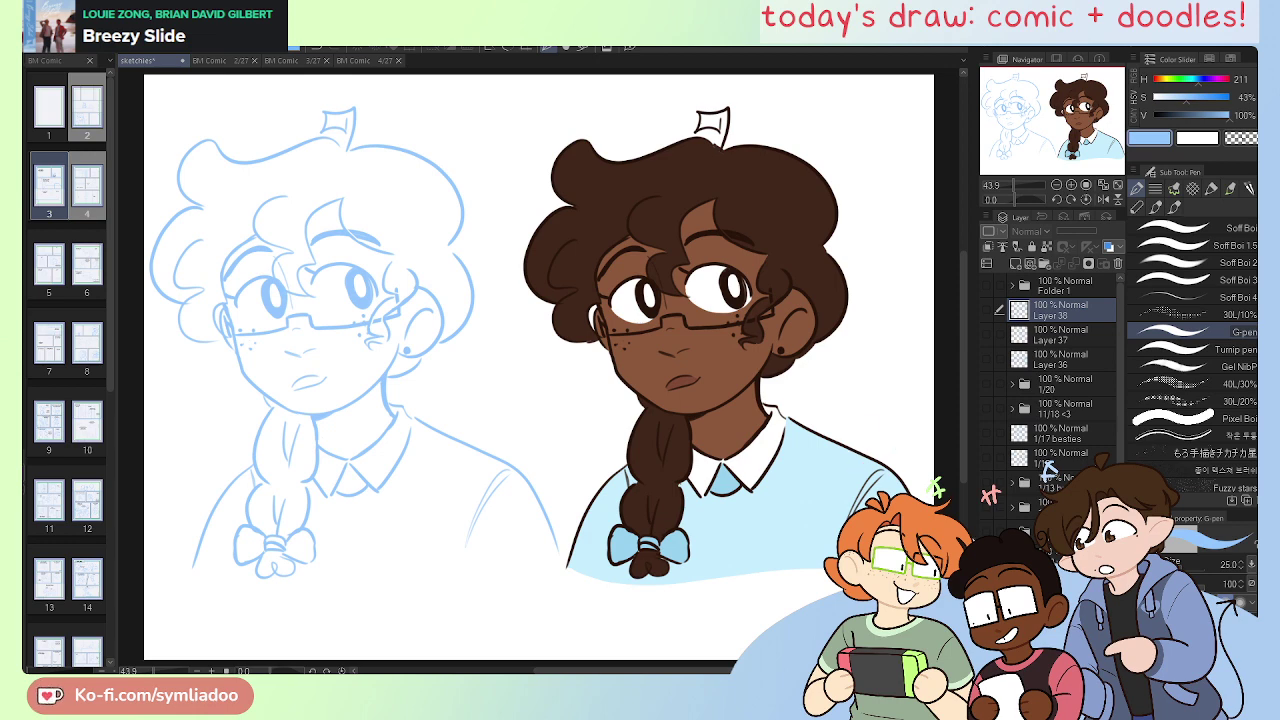
left_click(986, 556)
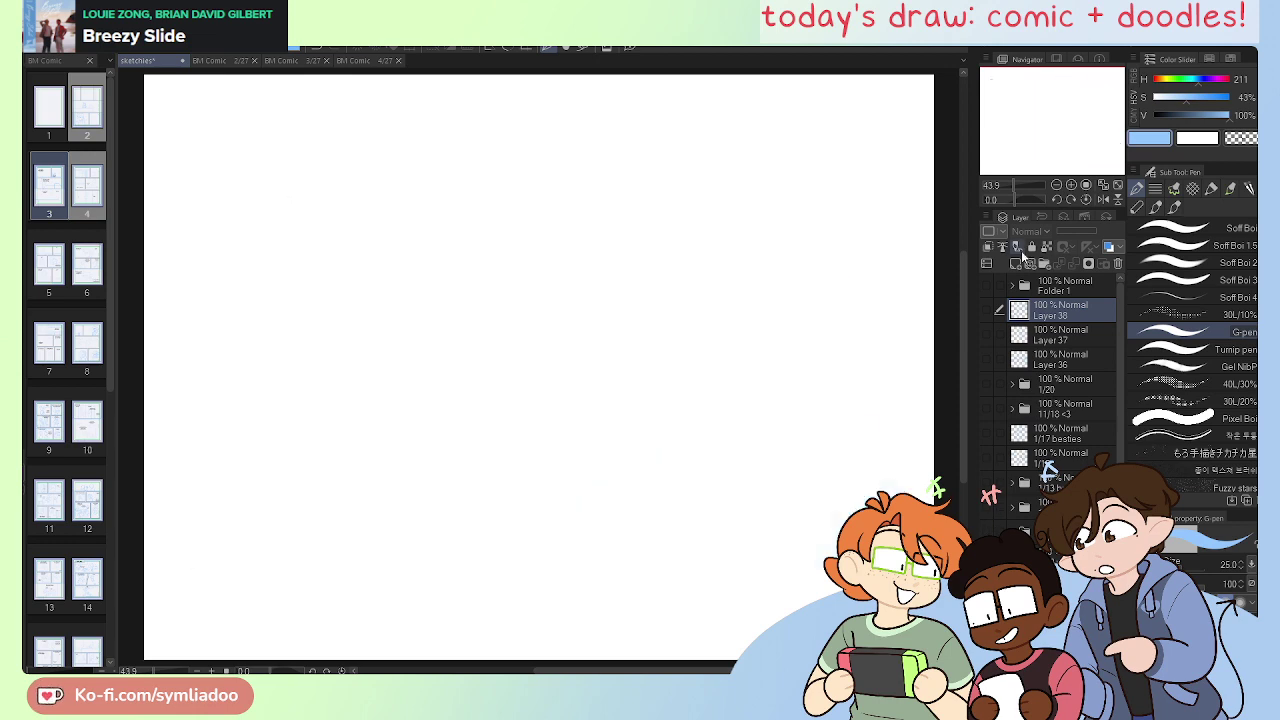
Step: Show Folder 1 with the braided-hair sketch, expand it and select Layer 39
left_click(986, 286)
left_click(995, 290)
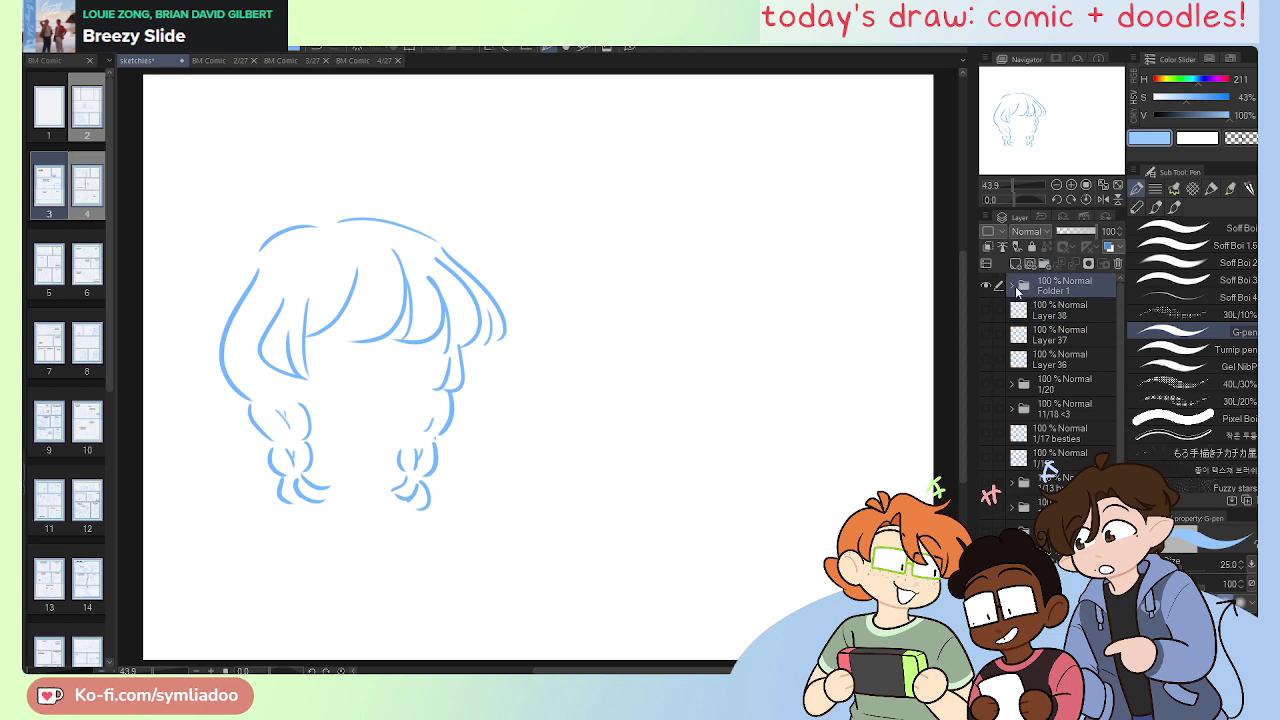
left_click(1016, 290)
left_click(1062, 312)
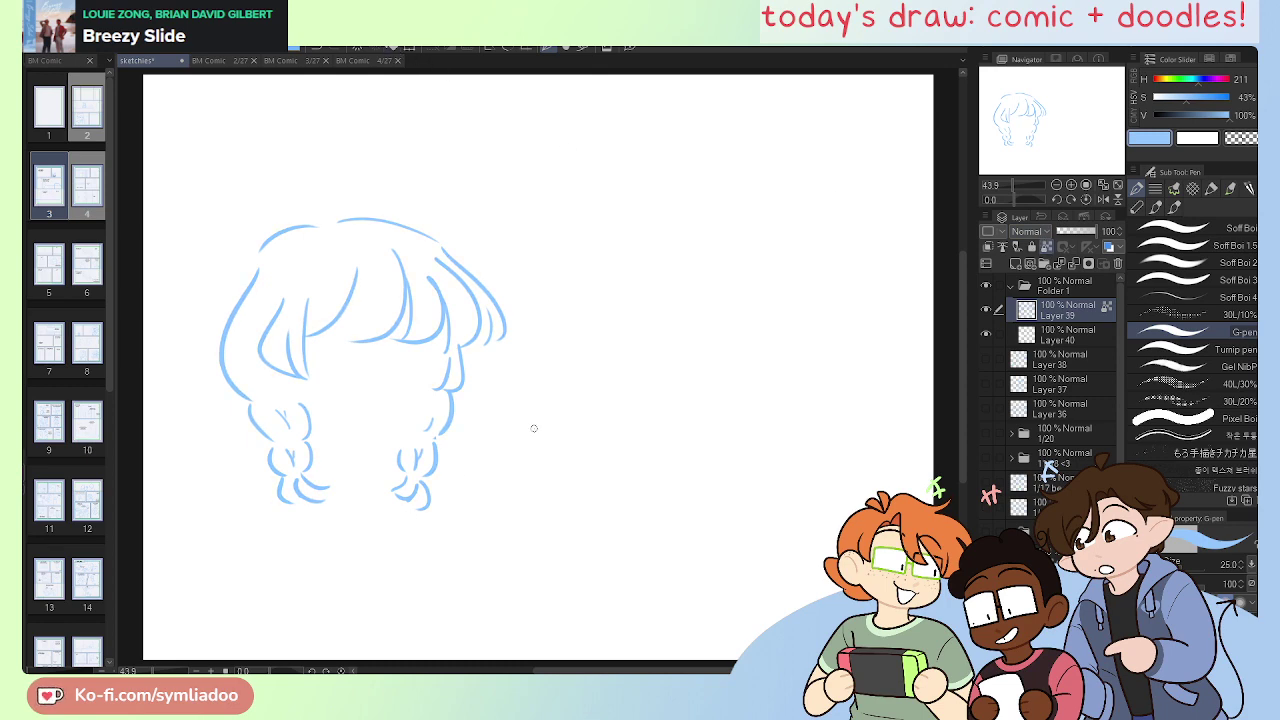
Step: Change the canvas background to a light off-white
scroll(1116, 340, "down", 5)
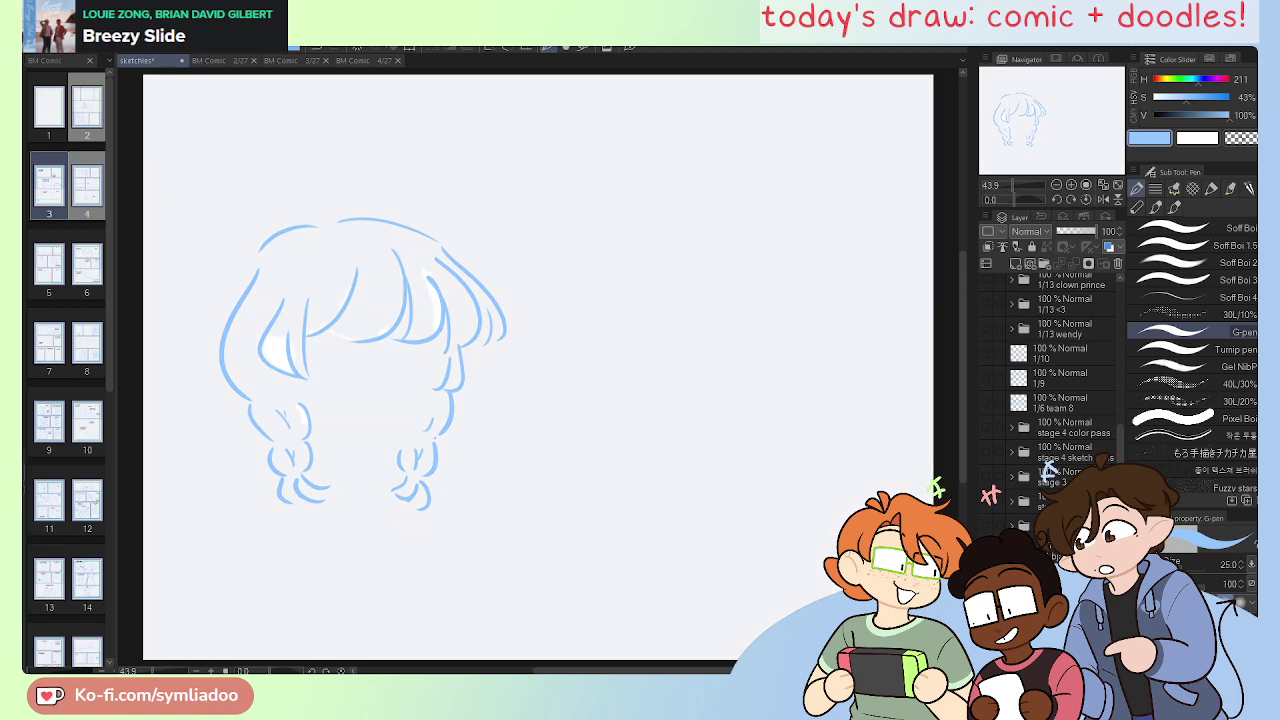
left_click_drag(1119, 442, 1122, 278)
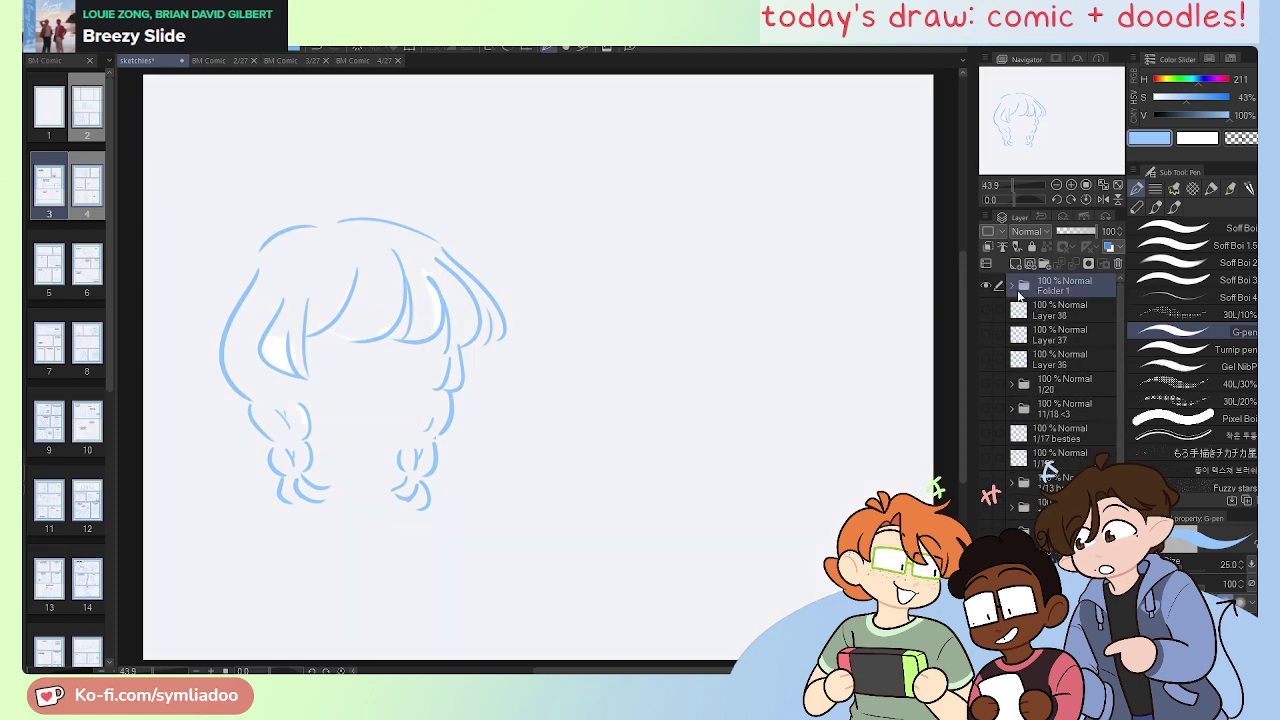
Step: Lock the transparent pixels of Layer 40, recolour its white areas with the background's off-white, and return to light blue as the drawing colour
left_click(1012, 287)
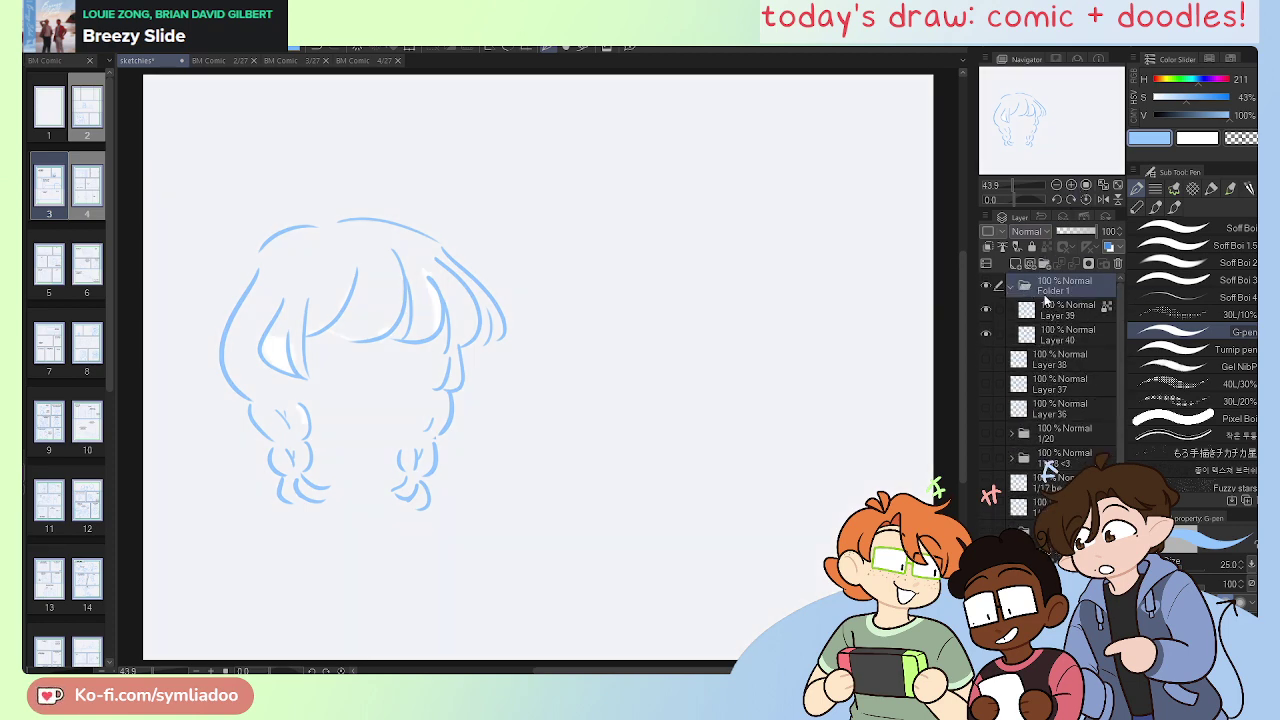
left_click(1057, 315)
left_click(1063, 330)
left_click(1046, 246)
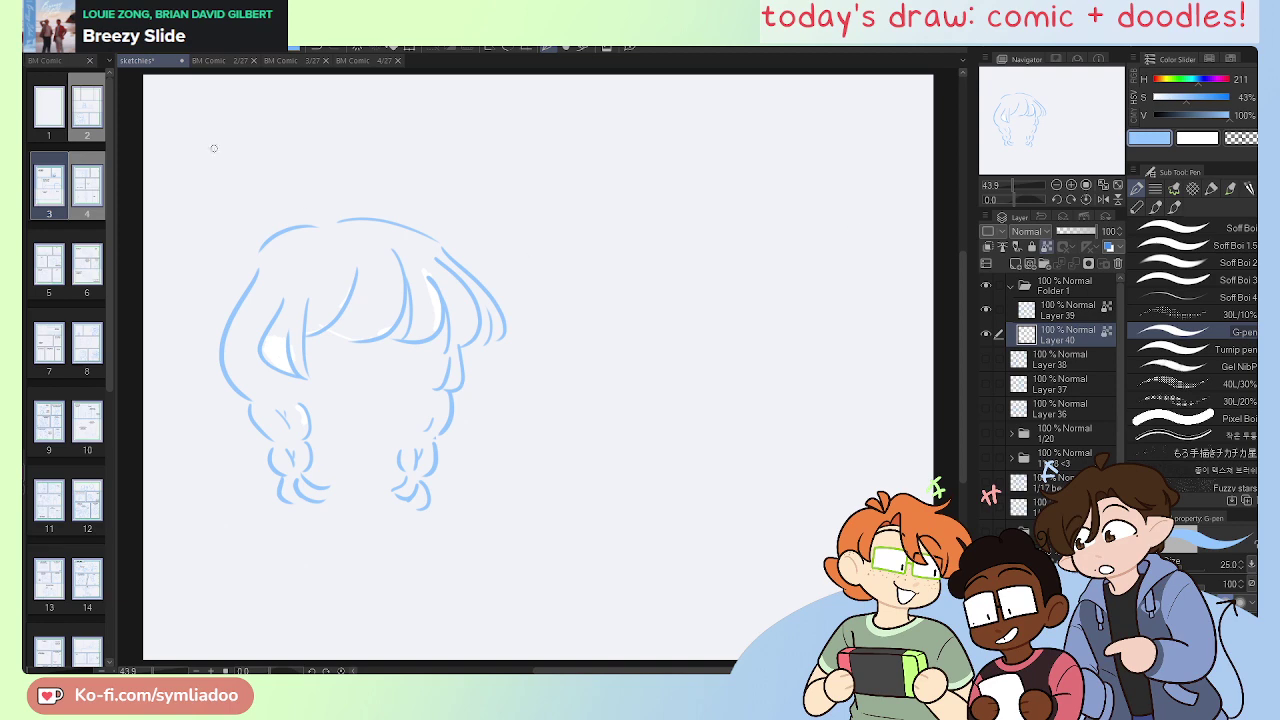
left_click(270, 90, "alt")
left_click(396, 48)
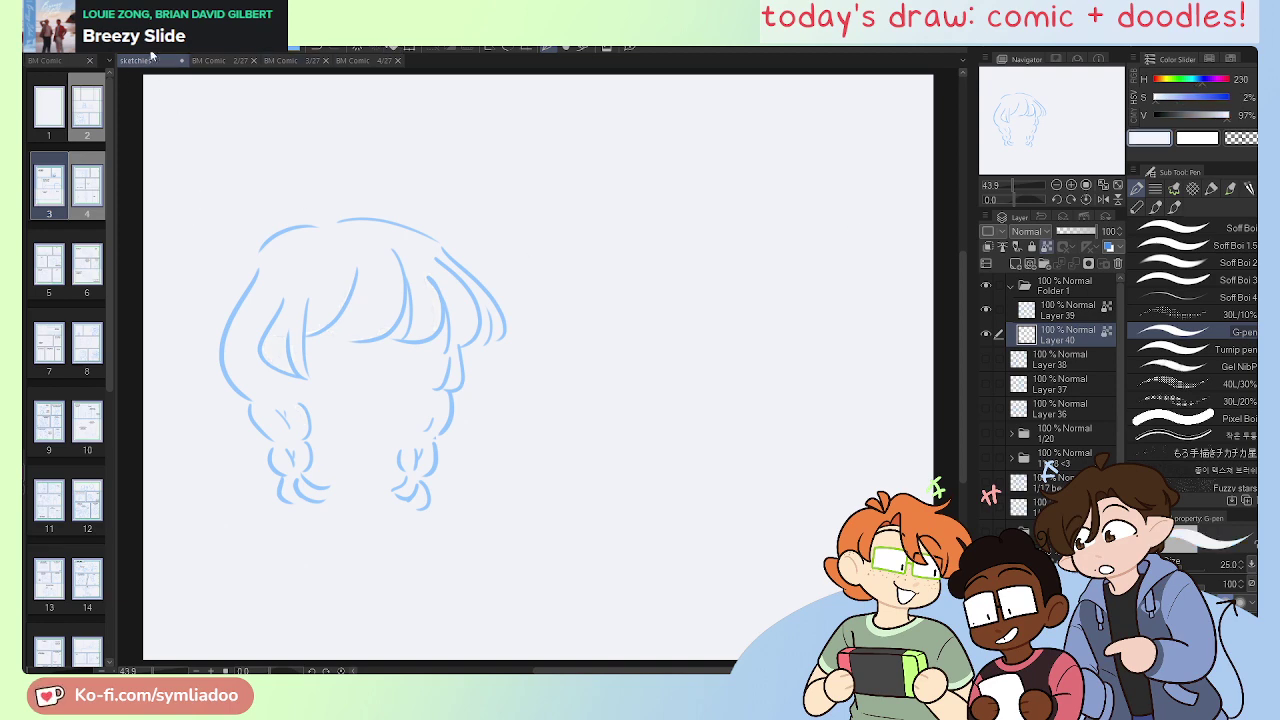
key("x")
Step: Collapse and hide Folder 1, and show Layers 38 and 37 again
left_click(1011, 287)
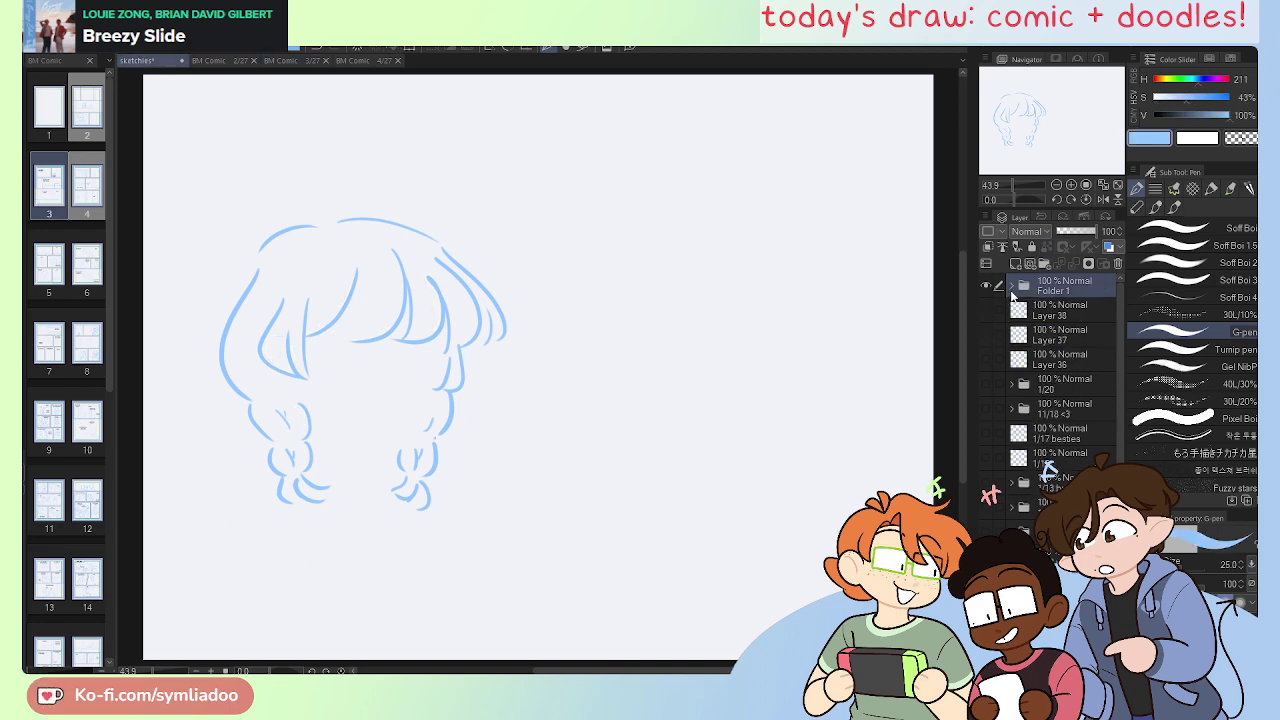
left_click(986, 286)
left_click(986, 309)
left_click(986, 333)
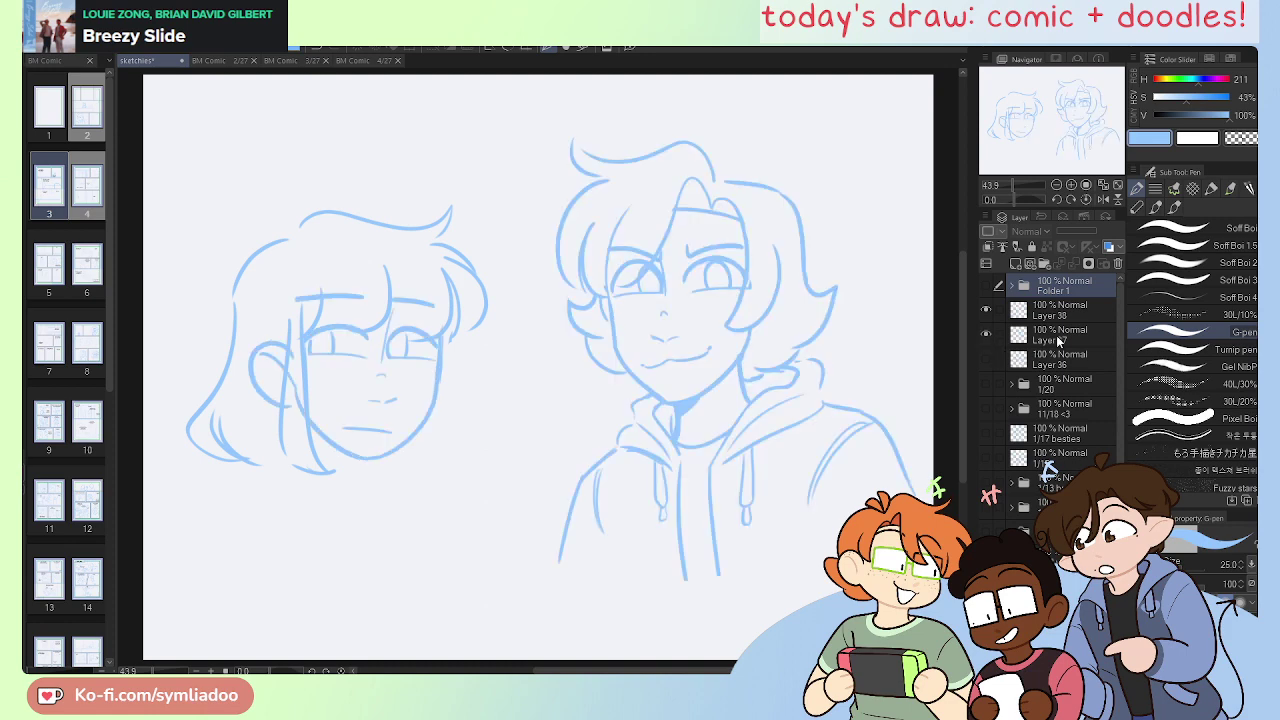
Step: Flip the canvas view horizontally and make Layer 38 the active layer
left_click(1058, 340)
key("h")
left_click(1048, 316)
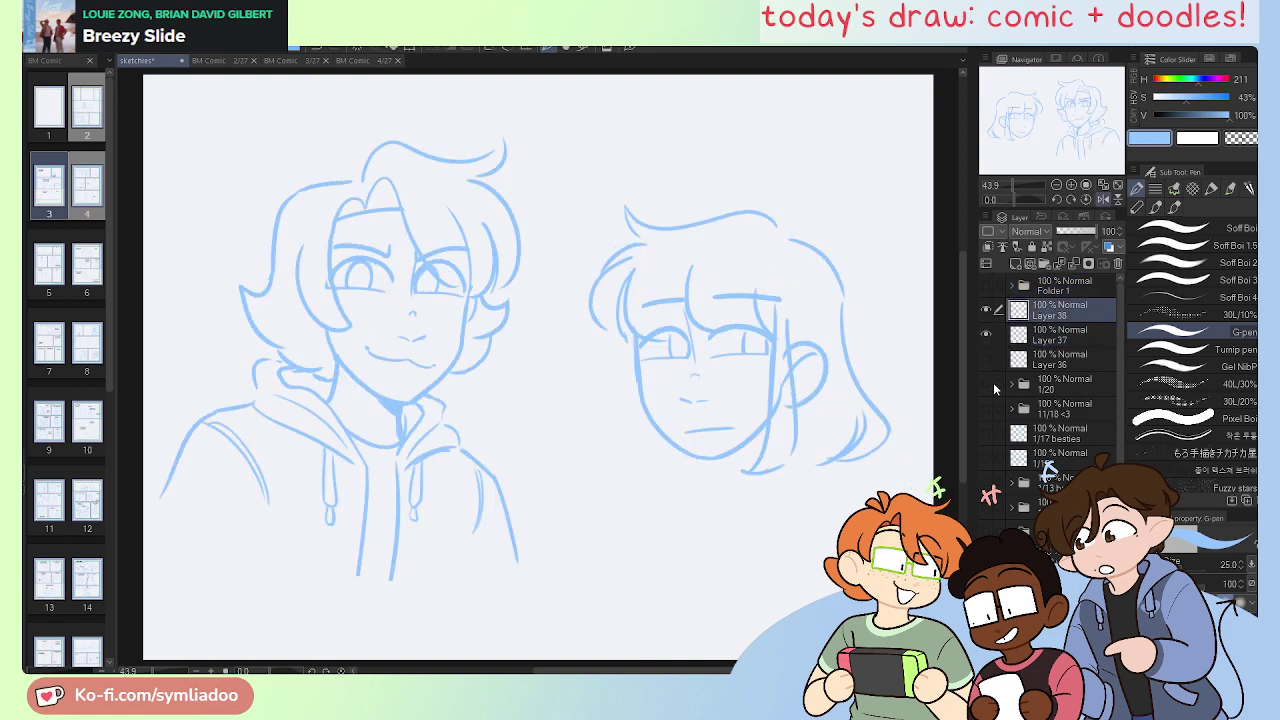
Step: Try a short horizontal G-pen stroke in the blank area below the chin-length-haired character's face and undo it
key("ctrl+plus")
key("ctrl+plus")
key("ctrl+plus")
key("ctrl+plus")
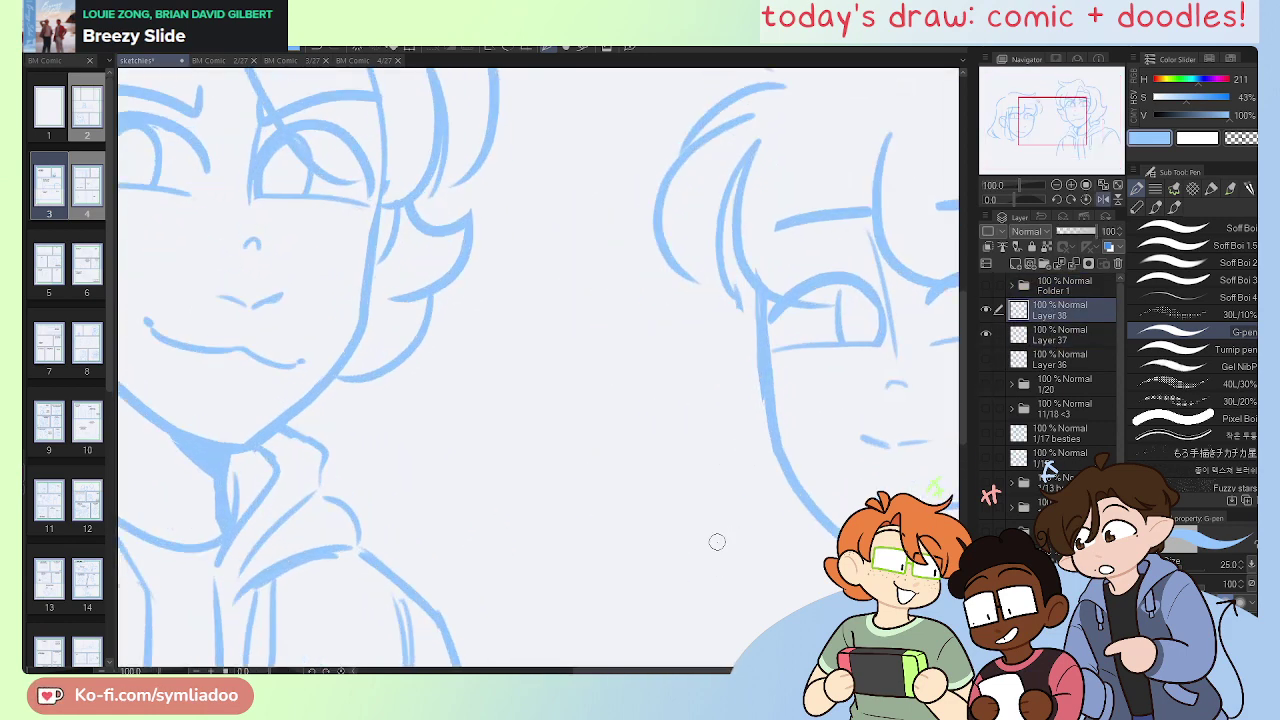
left_click_drag(806, 594, 676, 595)
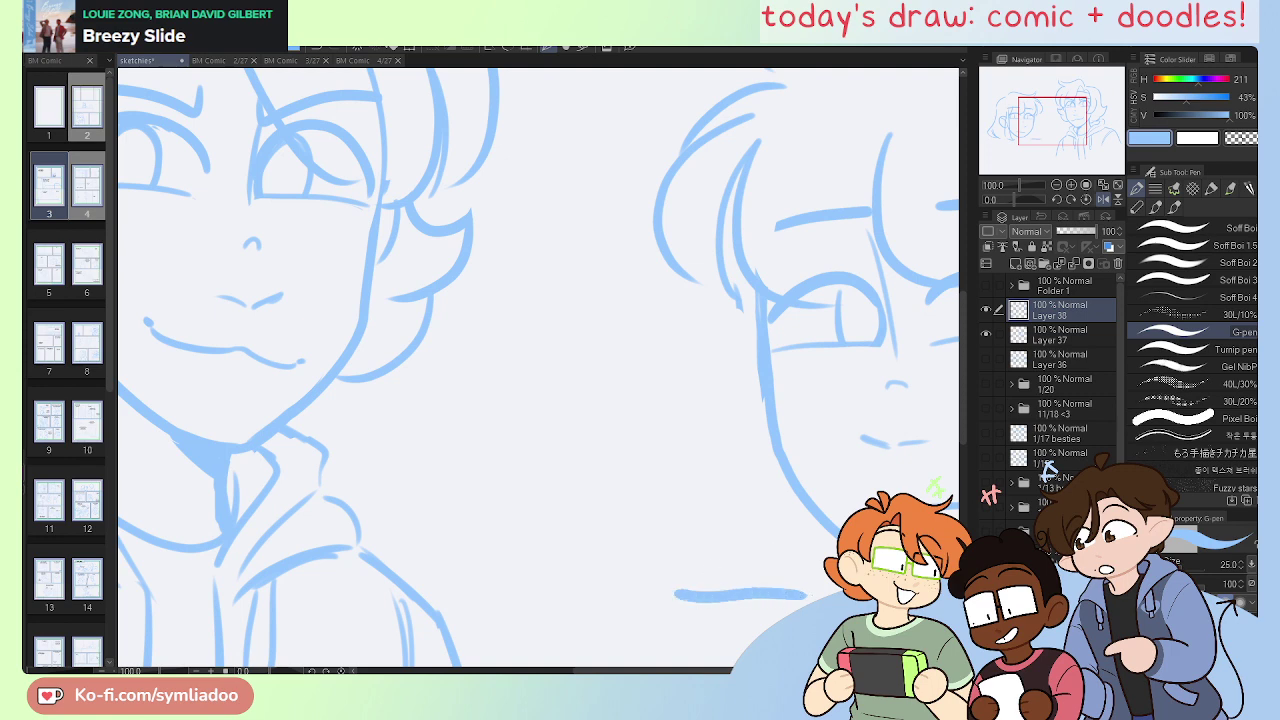
key("ctrl+z")
left_click_drag(888, 595, 586, 591)
mouse_move(755, 570)
left_mouse_down()
mouse_move(723, 539)
mouse_move(665, 528)
left_mouse_up()
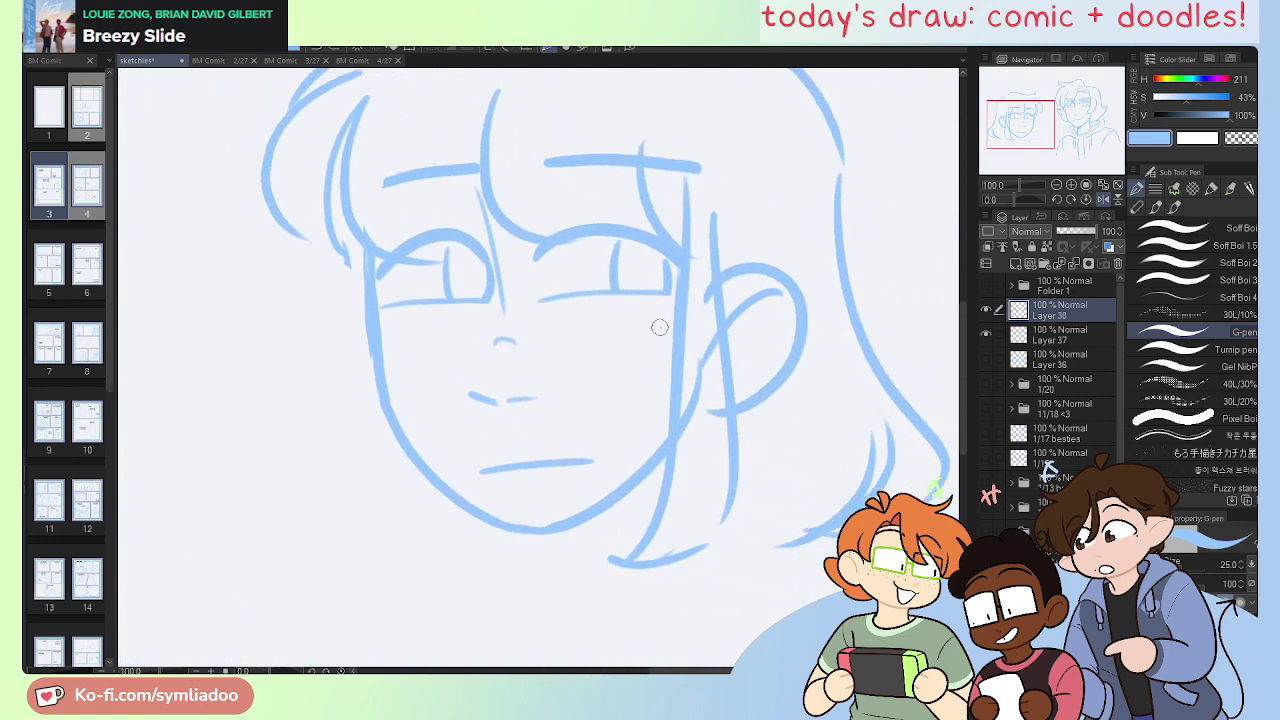
Step: Erase the stray tip of the hair lock beside the face with the Hard eraser and return to the G-pen
key("e")
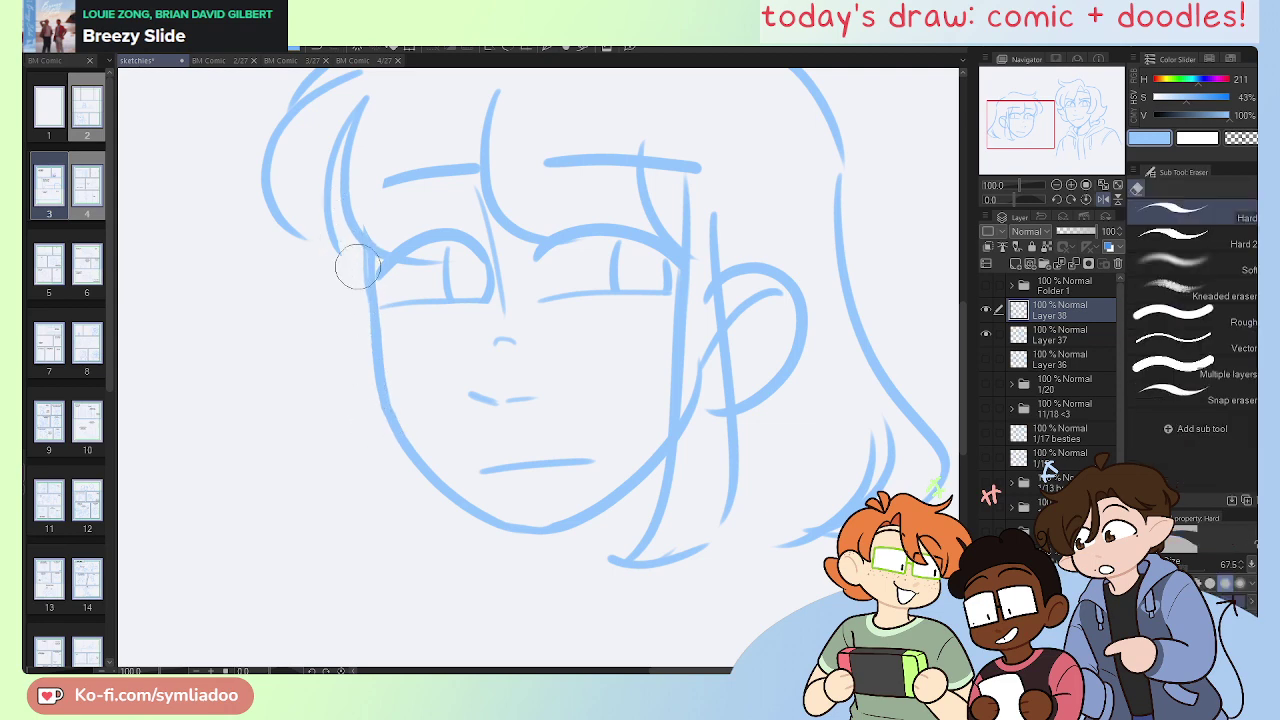
key("p")
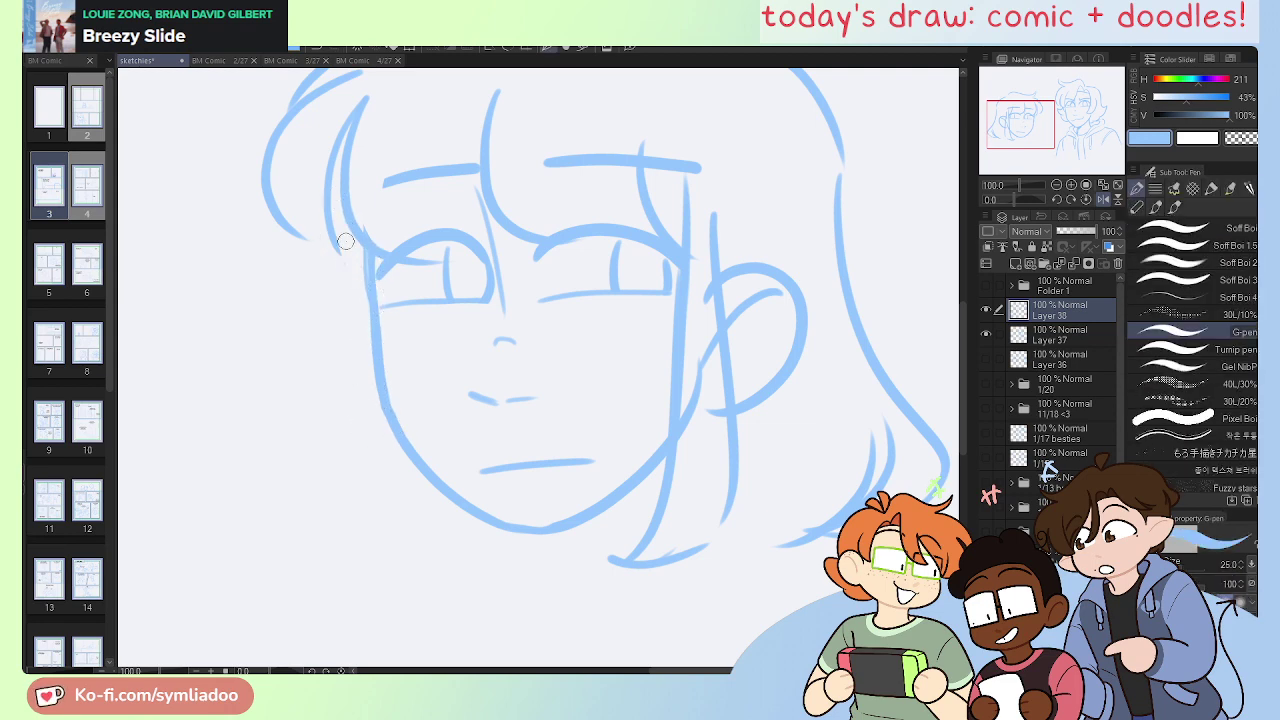
Step: Try several versions of a chin-length hair lock curving beside the cheek and in under the jaw
mouse_move(350, 236)
left_mouse_down()
mouse_move(443, 540)
mouse_move(389, 463)
mouse_move(489, 503)
left_mouse_up()
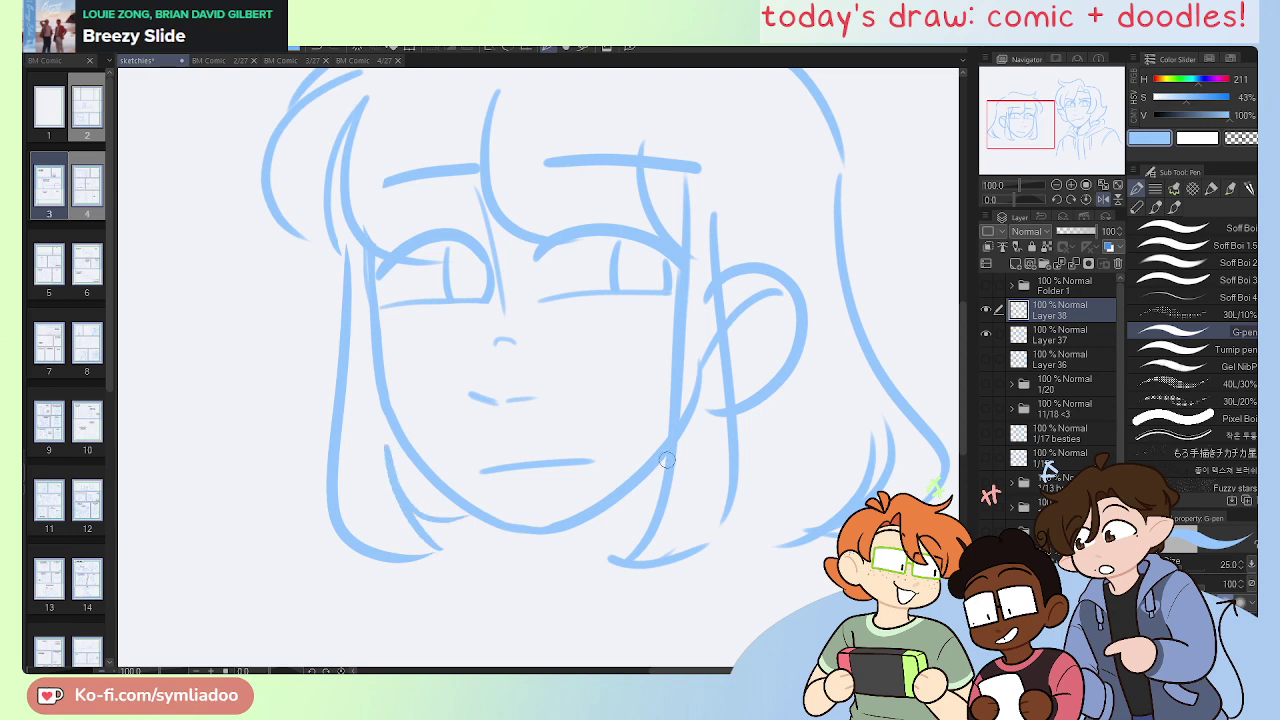
key("ctrl+z")
key("ctrl+z")
mouse_move(345, 262)
left_mouse_down()
mouse_move(441, 581)
mouse_move(405, 460)
left_mouse_up()
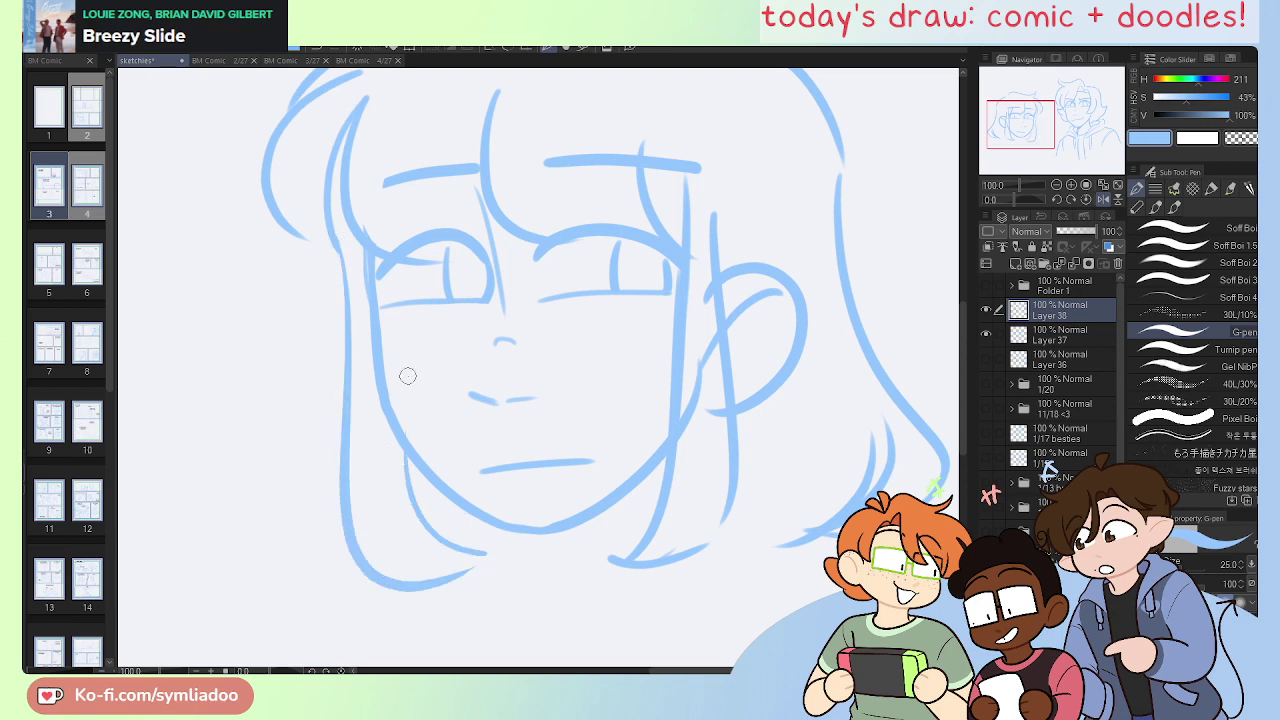
key("ctrl+z")
key("ctrl+z")
mouse_move(350, 232)
left_mouse_down()
mouse_move(415, 566)
mouse_move(405, 452)
left_mouse_up()
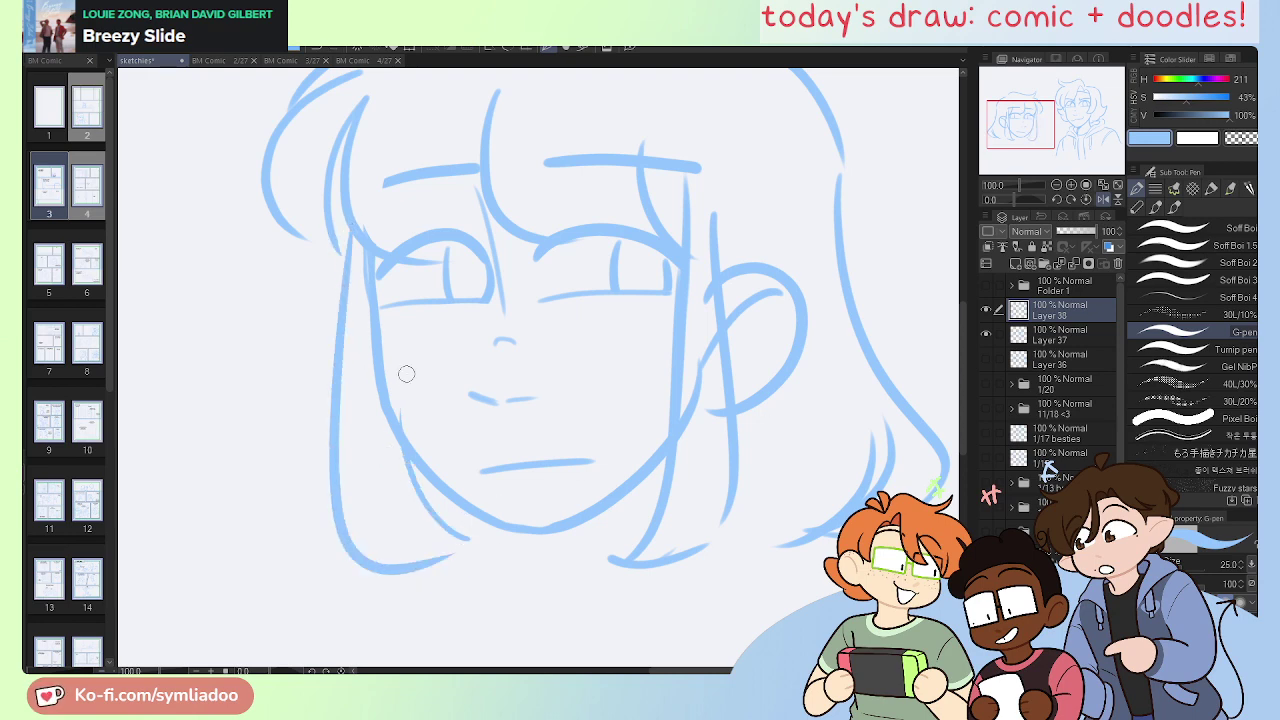
key("ctrl+z")
key("ctrl+z")
mouse_move(348, 245)
left_mouse_down()
mouse_move(359, 344)
mouse_move(467, 546)
mouse_move(380, 432)
left_mouse_up()
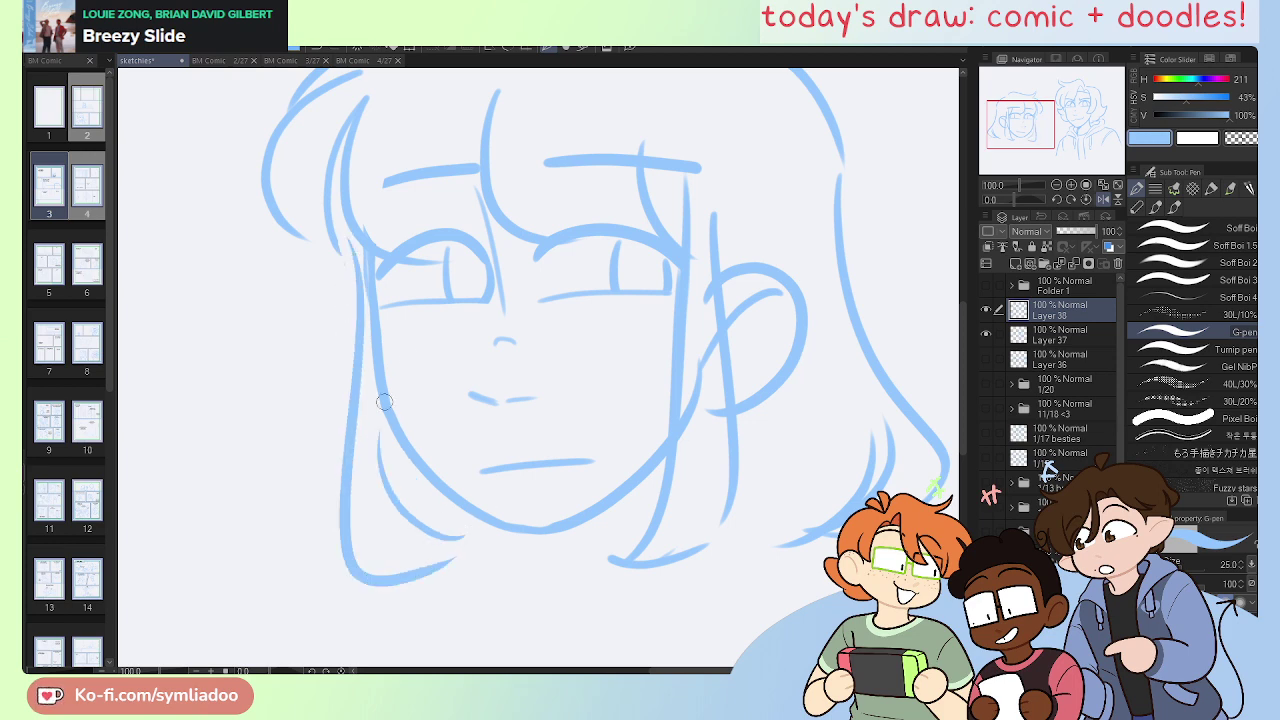
key("ctrl+z")
key("ctrl+z")
Step: Try the chin-length cheek lock in the mirrored canvas view, with an outer curve and an inner strand
key("h")
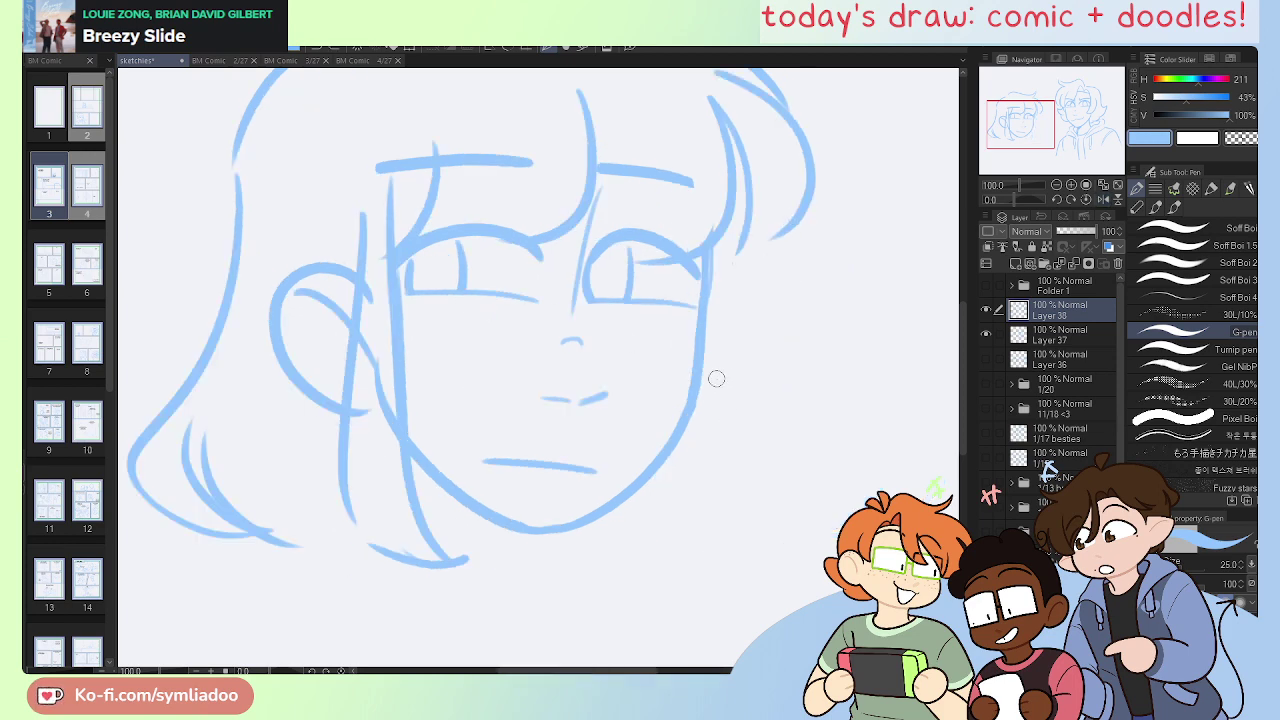
mouse_move(713, 262)
left_mouse_down()
mouse_move(725, 421)
mouse_move(630, 586)
left_mouse_up()
key("ctrl+z")
mouse_move(709, 262)
left_mouse_down()
mouse_move(722, 501)
mouse_move(592, 555)
mouse_move(677, 411)
left_mouse_up()
key("ctrl+z")
mouse_move(590, 552)
left_mouse_down()
mouse_move(627, 541)
mouse_move(668, 428)
left_mouse_up()
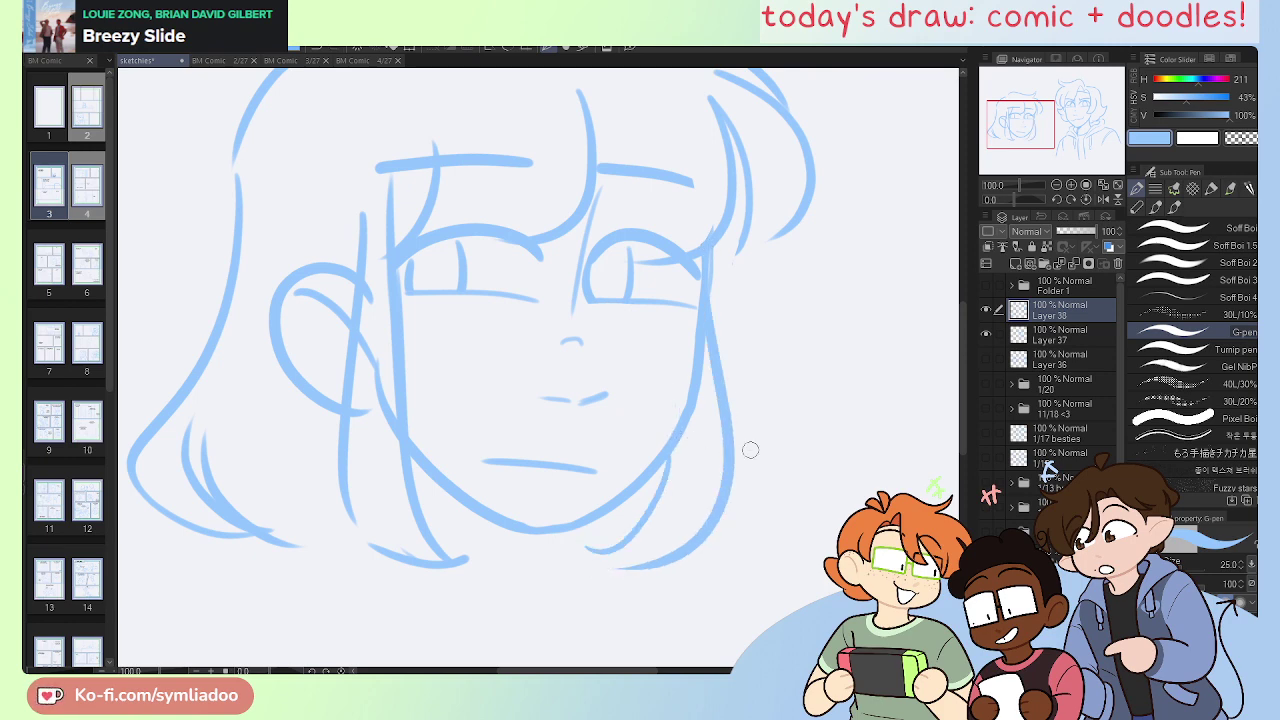
key("h")
left_click_drag(434, 562, 470, 537)
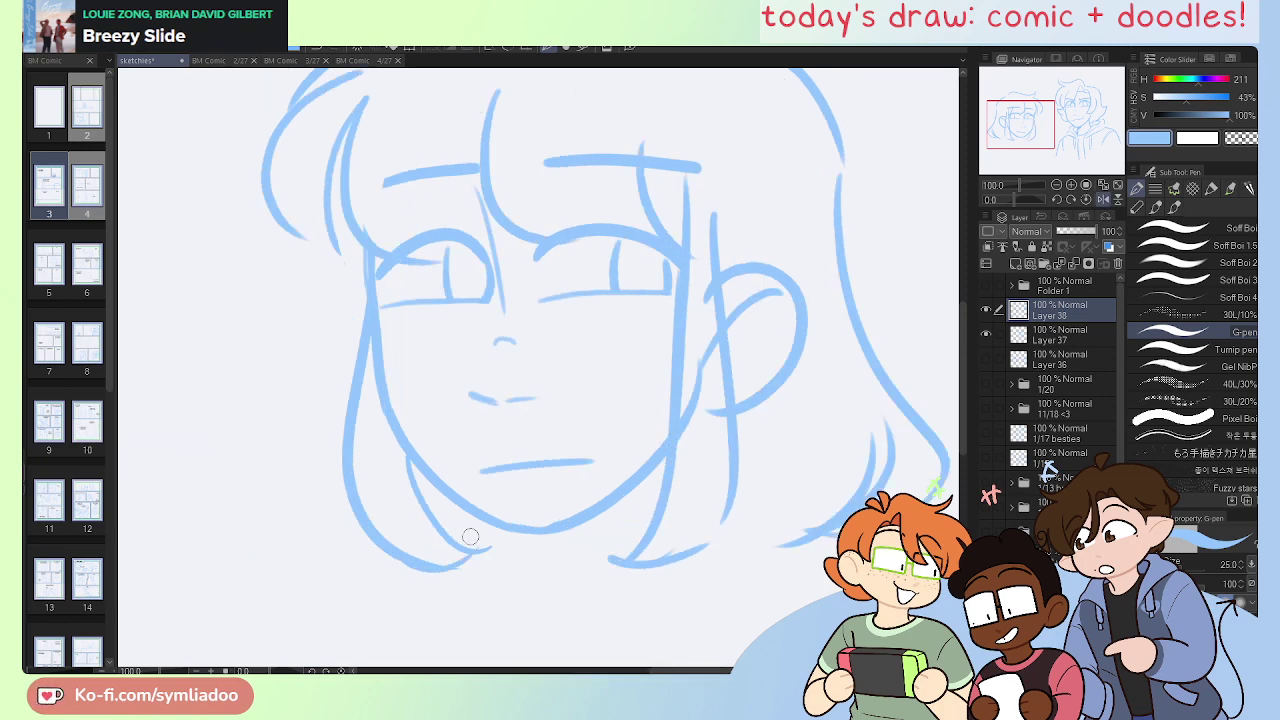
key("ctrl+z")
key("ctrl+z")
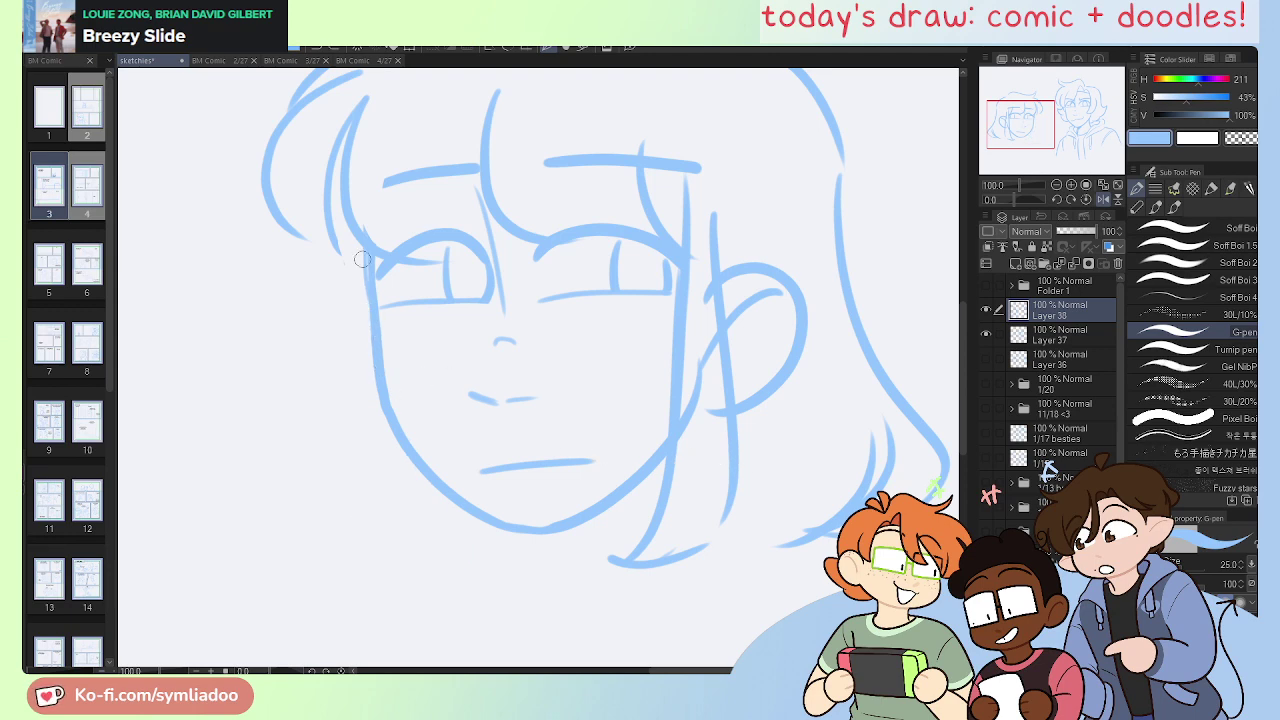
Step: Draw the chin-length hair lock straight down beside the cheek, with a short inner strand along the jaw
mouse_move(362, 252)
left_mouse_down()
mouse_move(366, 477)
mouse_move(481, 524)
mouse_move(382, 442)
left_mouse_up()
key("ctrl+z")
left_click_drag(474, 543, 416, 460)
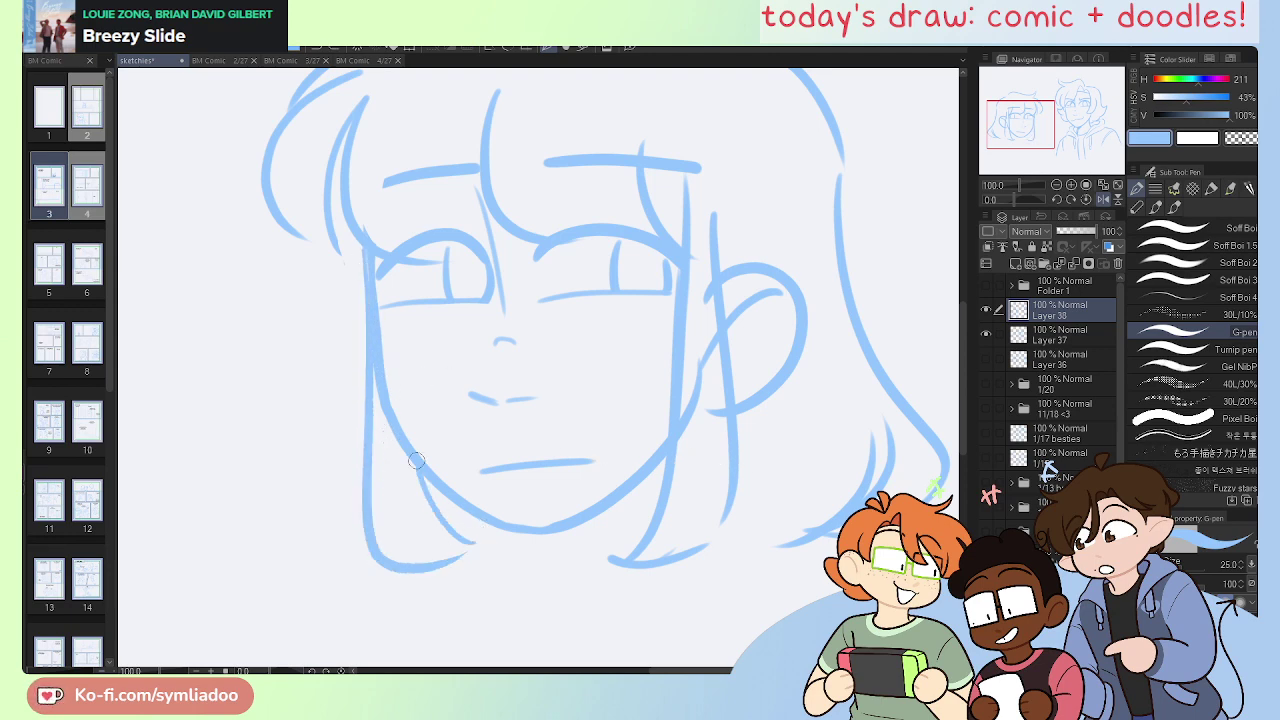
key("ctrl+z")
left_click_drag(468, 540, 421, 457)
Step: Make Layer 37 active and sketch the far ear as a narrow curve beside the cheek
left_click_drag(772, 584, 772, 507)
key("ctrl+minus")
key("ctrl+minus")
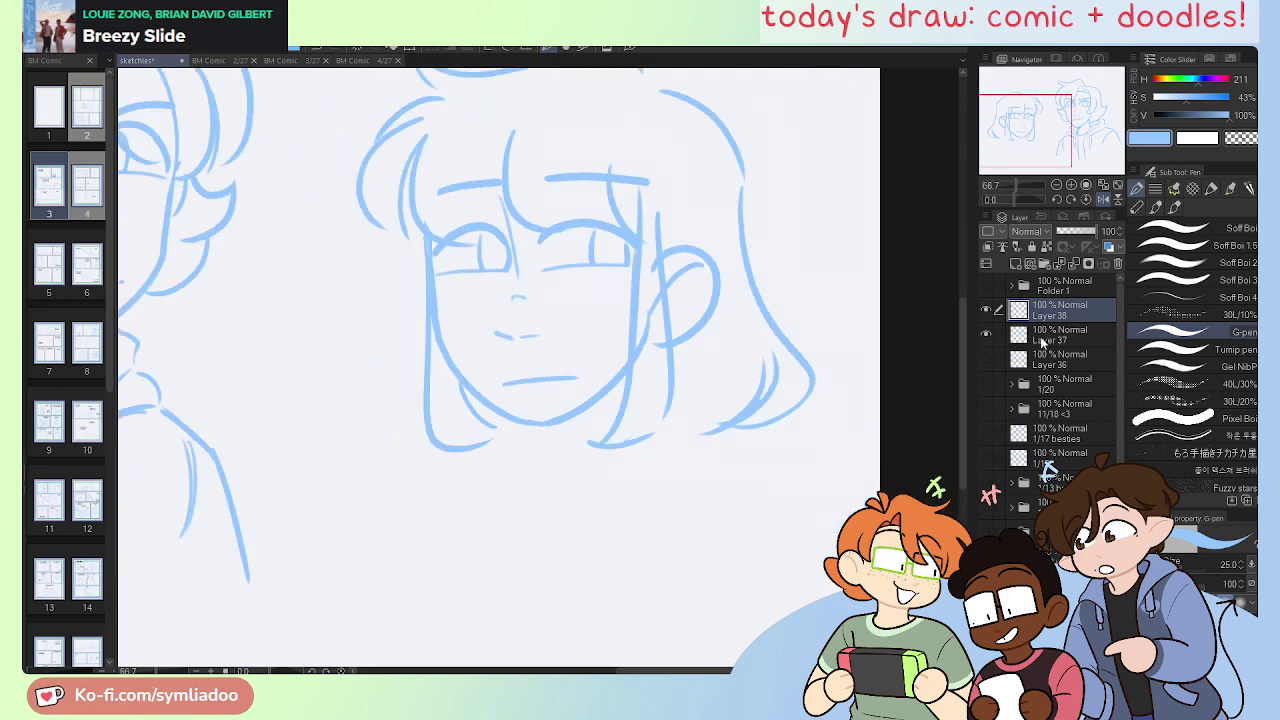
left_click(1042, 338)
left_click_drag(420, 240, 434, 328)
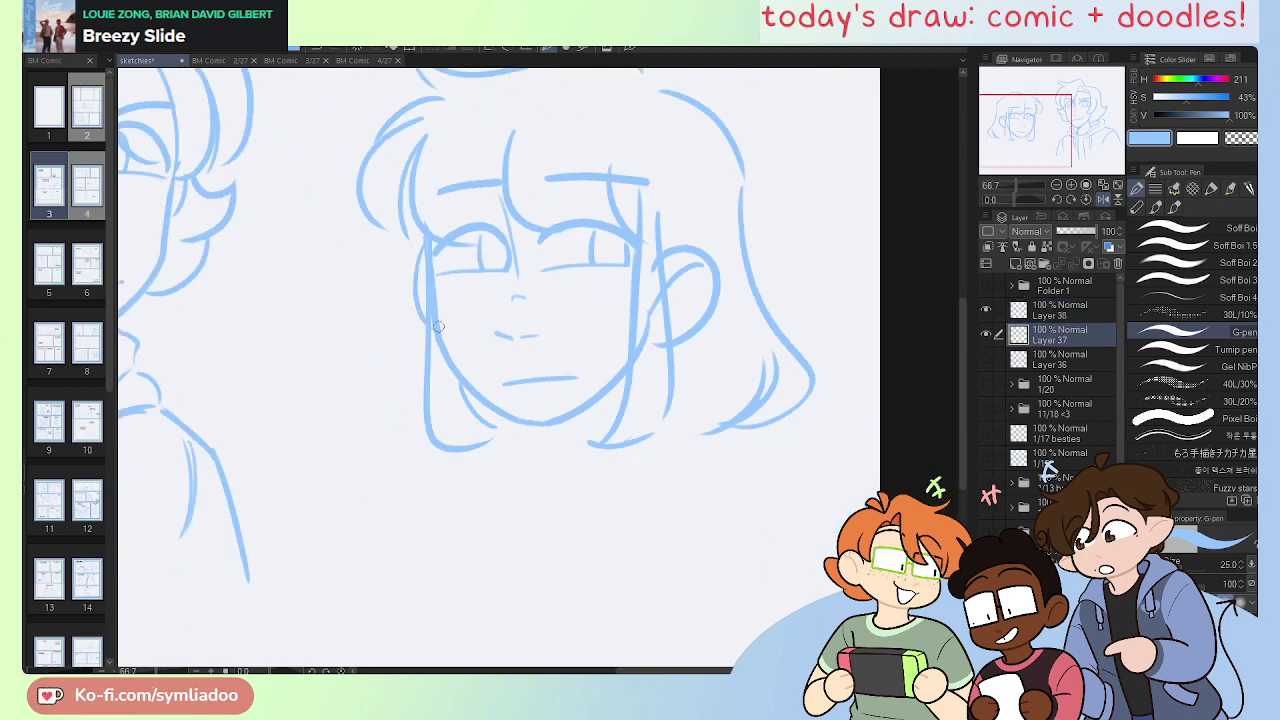
key("ctrl+z")
left_click_drag(420, 254, 441, 341)
Step: Try a long hair strand outside the far ear on Layer 38
key("e")
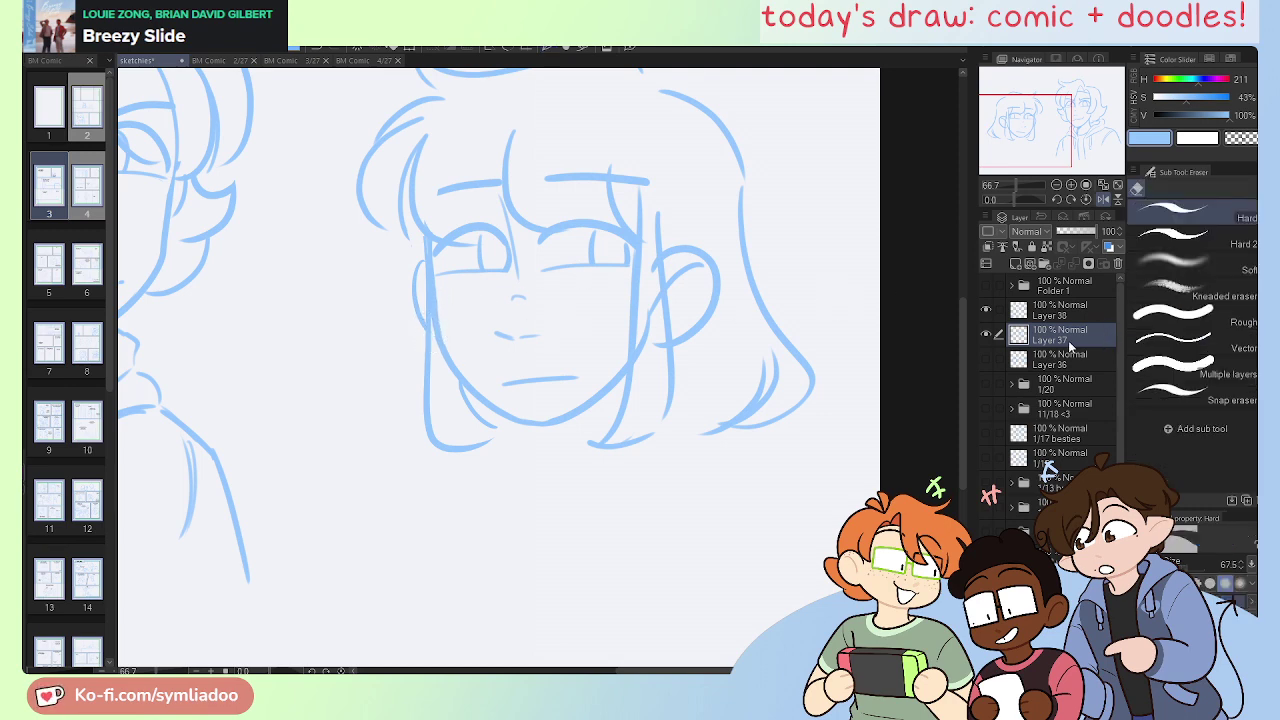
left_click(1060, 310)
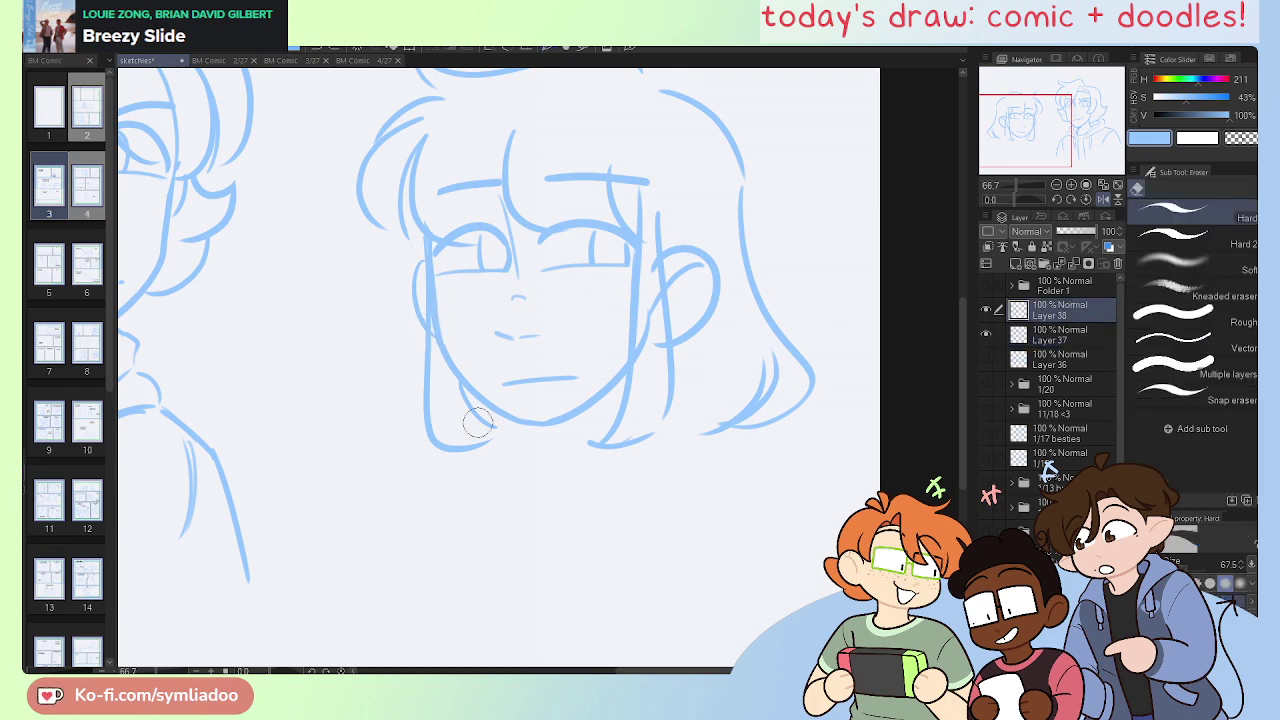
key("p")
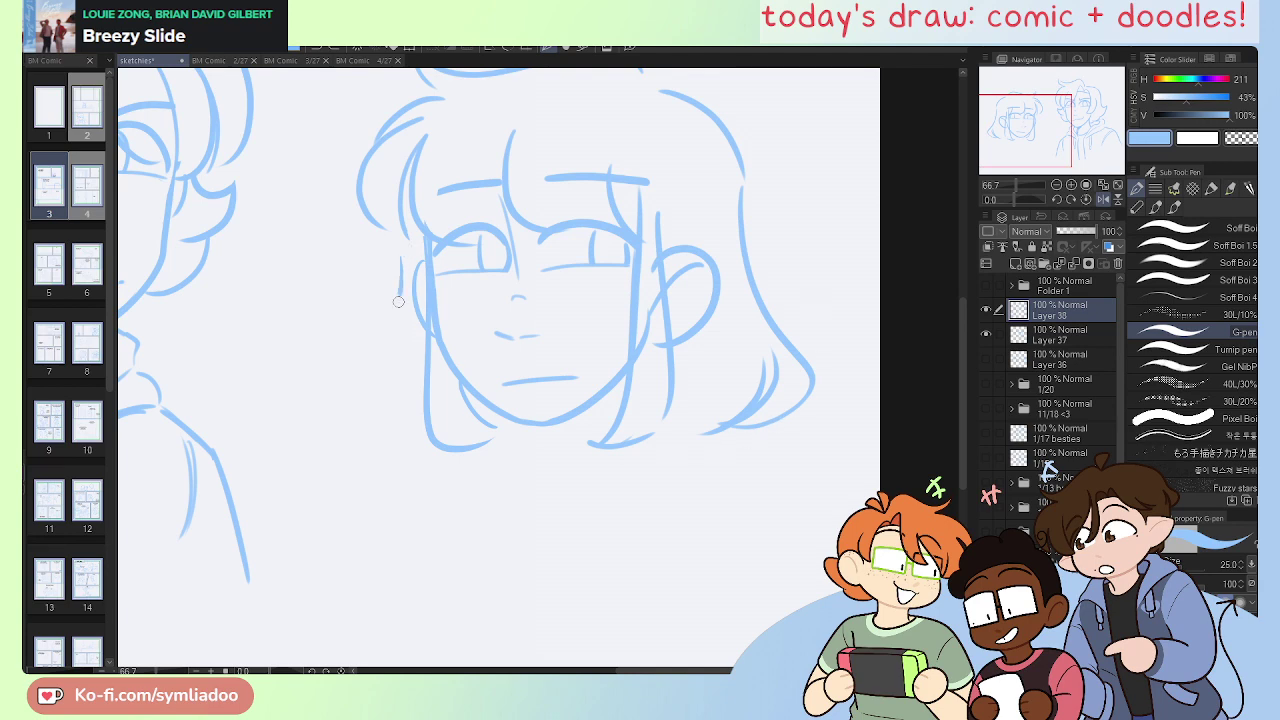
left_click_drag(398, 301, 445, 509)
key("ctrl+z")
Step: Sketch a short neck line and the shadow under the chin on Layer 37
left_click(1050, 335)
left_click_drag(545, 428, 555, 454)
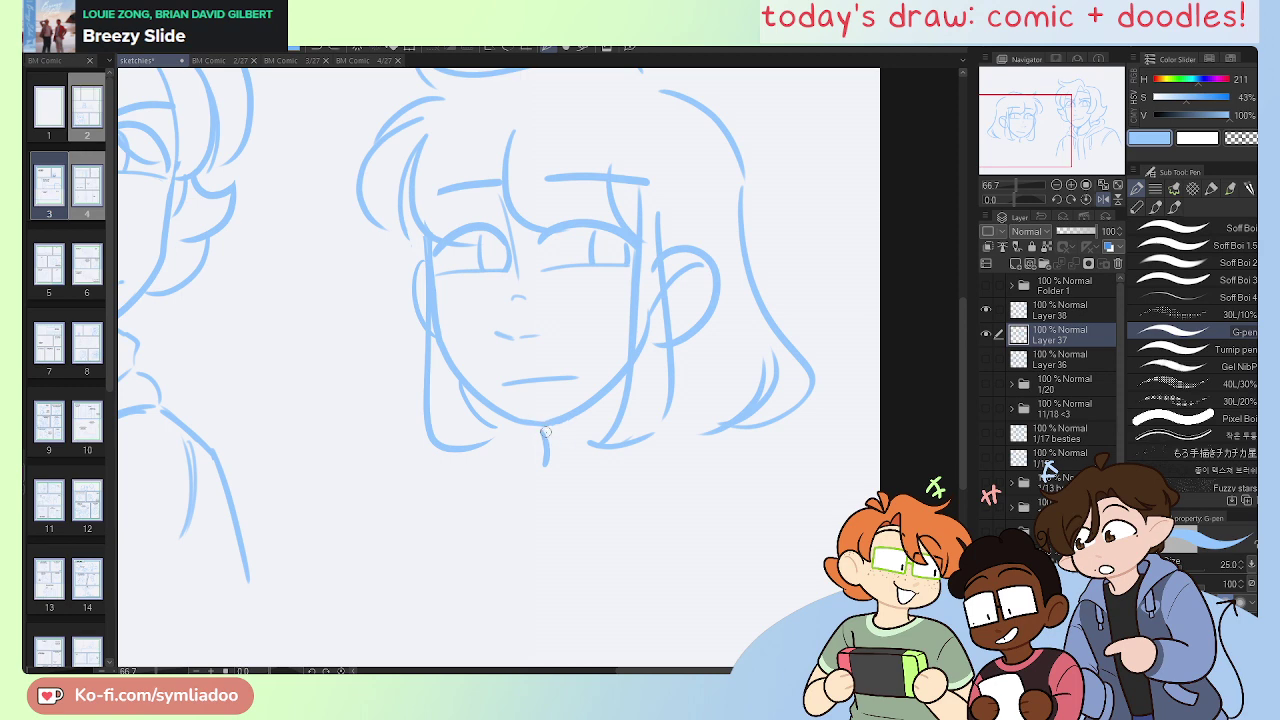
left_click_drag(544, 438, 566, 421)
key("ctrl+z")
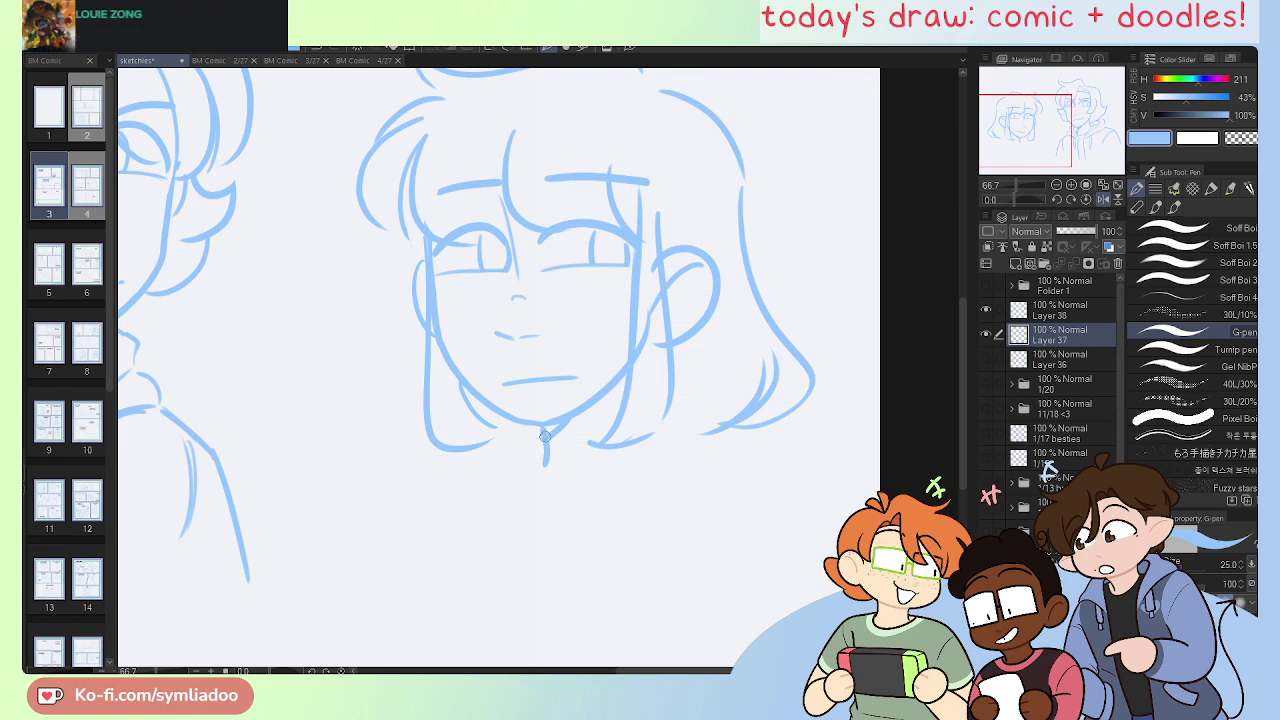
Step: Draw both shoulder lines sloping outward from the neck, redrawing each until its curve fits
left_click_drag(540, 452, 442, 501)
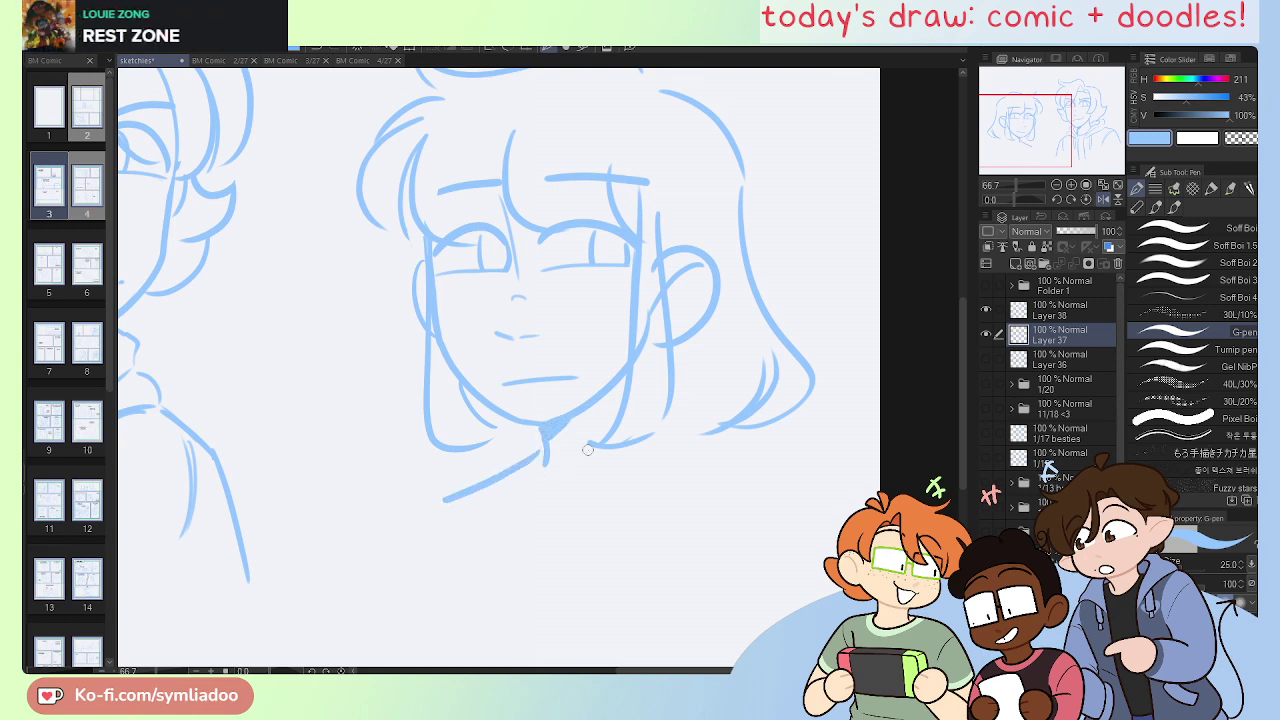
key("ctrl+z")
left_click_drag(540, 450, 408, 542)
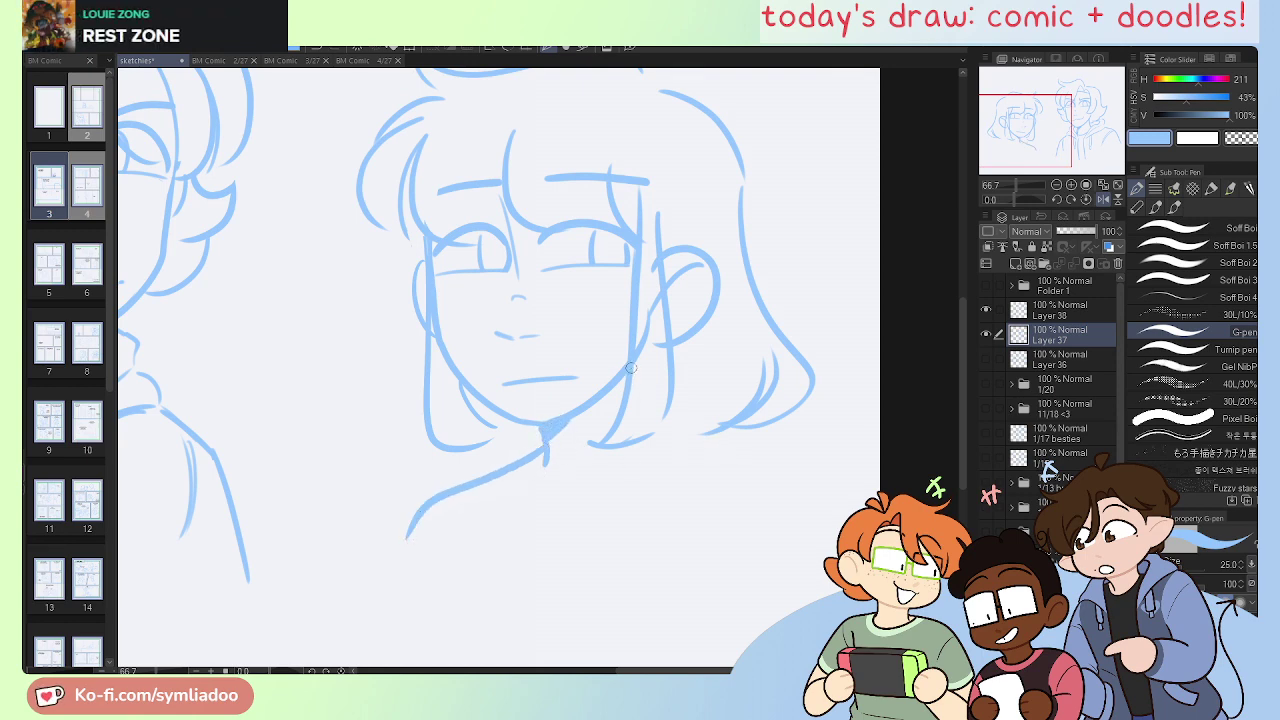
mouse_move(648, 437)
left_mouse_down()
mouse_move(757, 449)
mouse_move(814, 515)
mouse_move(810, 548)
left_mouse_up()
key("ctrl+z")
mouse_move(690, 444)
left_mouse_down()
mouse_move(794, 468)
mouse_move(822, 545)
left_mouse_up()
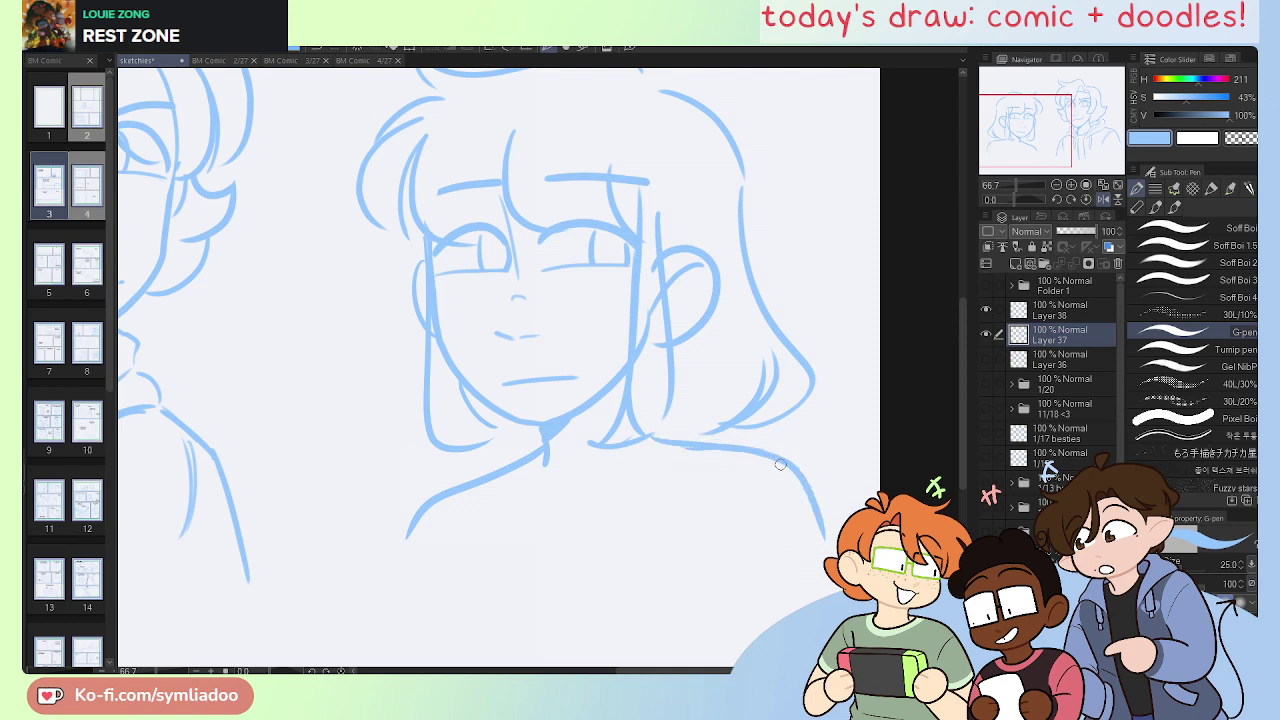
Step: Add thin sleeve lines inside both shoulders and draw a curved neckline around the base of the neck
left_click_drag(780, 464, 693, 562)
left_click_drag(440, 505, 441, 508)
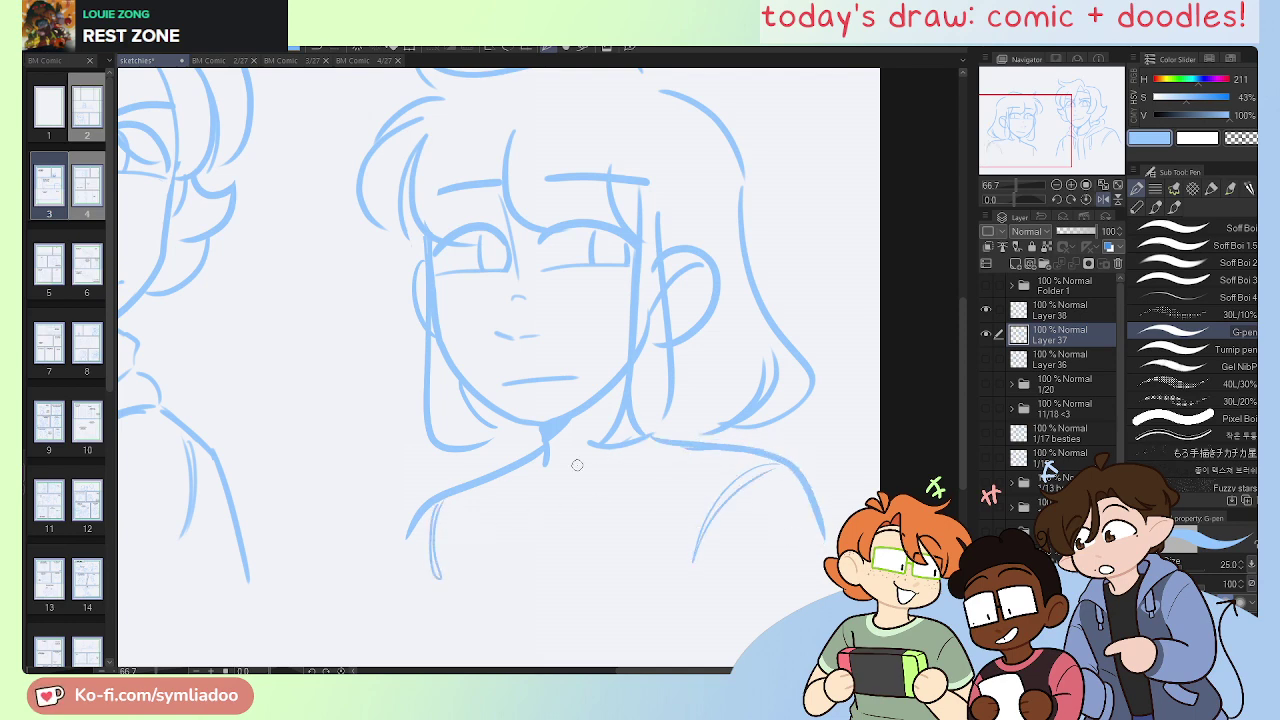
mouse_move(544, 450)
left_mouse_down()
mouse_move(541, 481)
mouse_move(649, 444)
left_mouse_up()
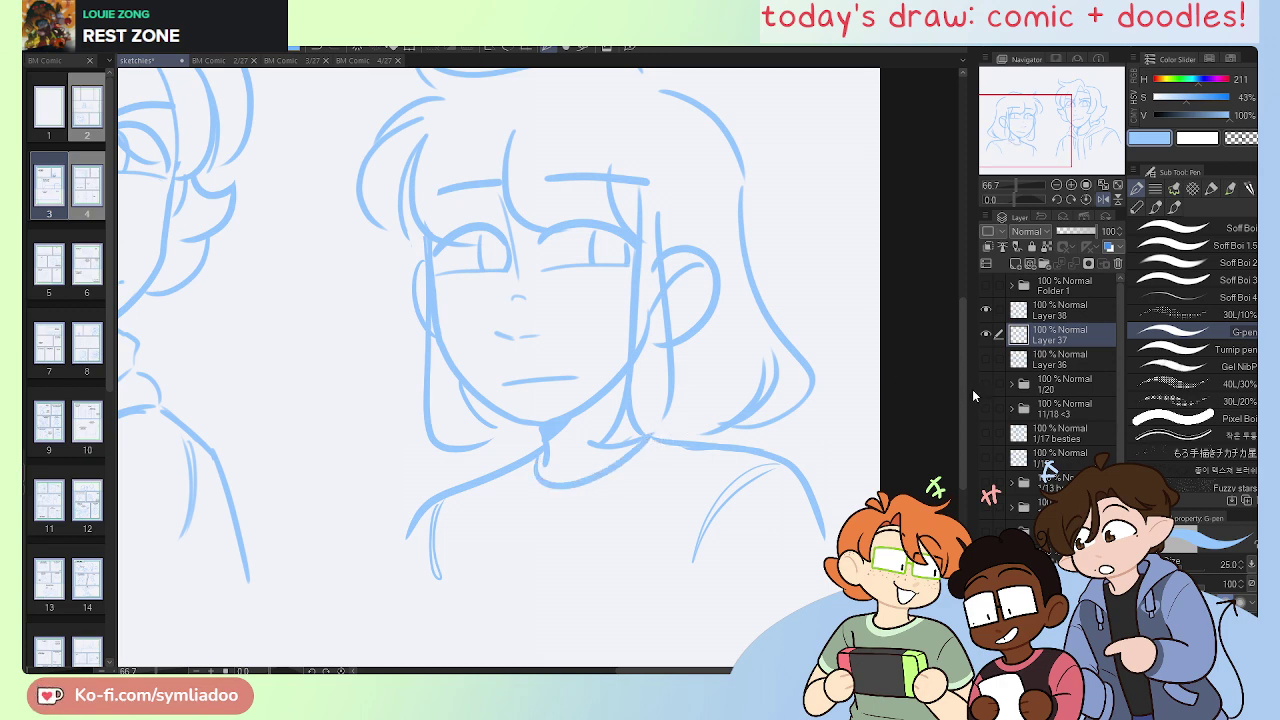
Step: Erase the chin-length back hair behind the large ear on Layer 38 with the Hard eraser and return to the G-pen
left_click(1042, 314)
key("e")
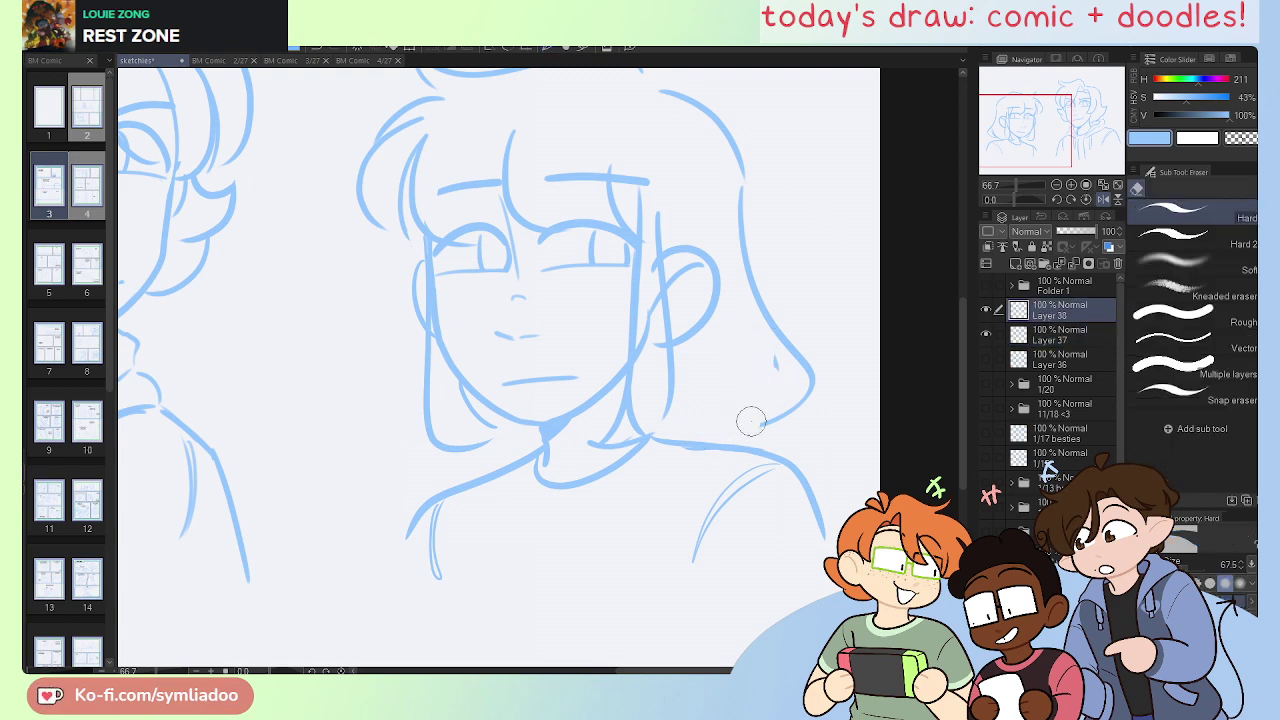
mouse_move(751, 421)
left_mouse_down()
mouse_move(790, 335)
mouse_move(731, 189)
left_mouse_up()
key("p")
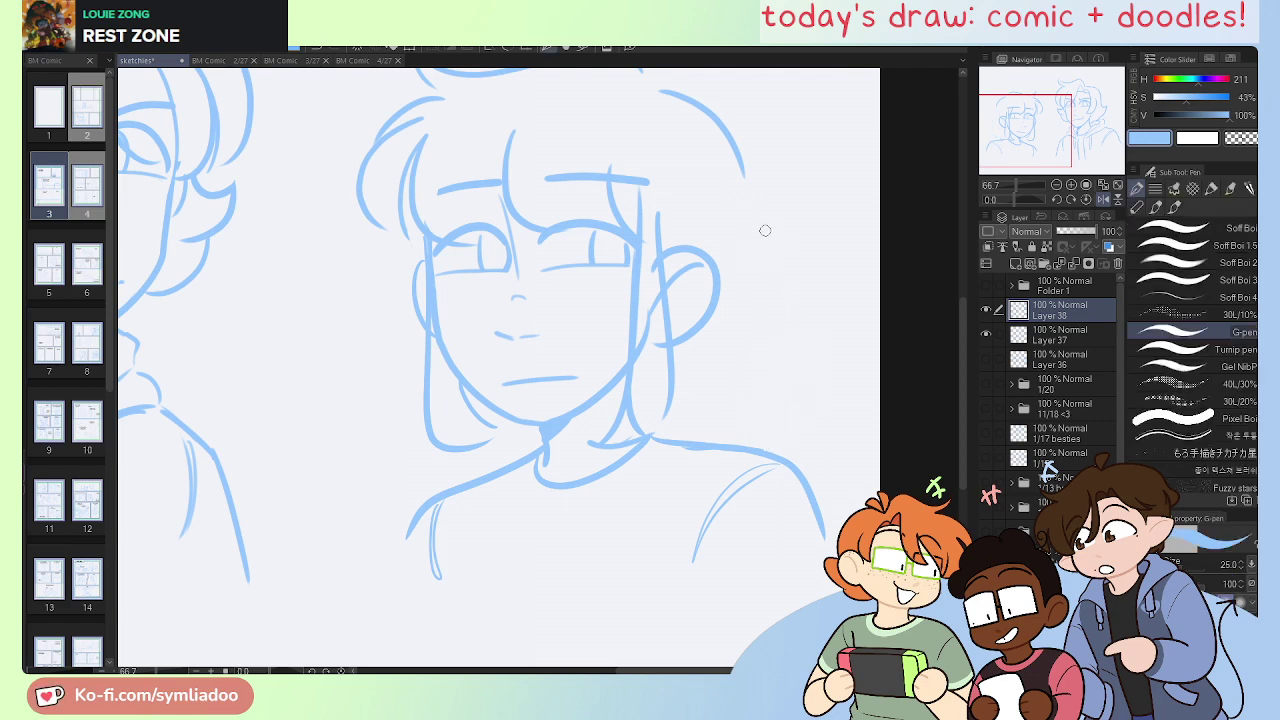
Step: Draw long hair behind the large ear, falling from the head over the shoulder and ending in a tapered tip
left_click_drag(752, 239, 815, 505)
key("ctrl+z")
mouse_move(746, 192)
left_mouse_down()
mouse_move(753, 316)
mouse_move(829, 512)
left_mouse_up()
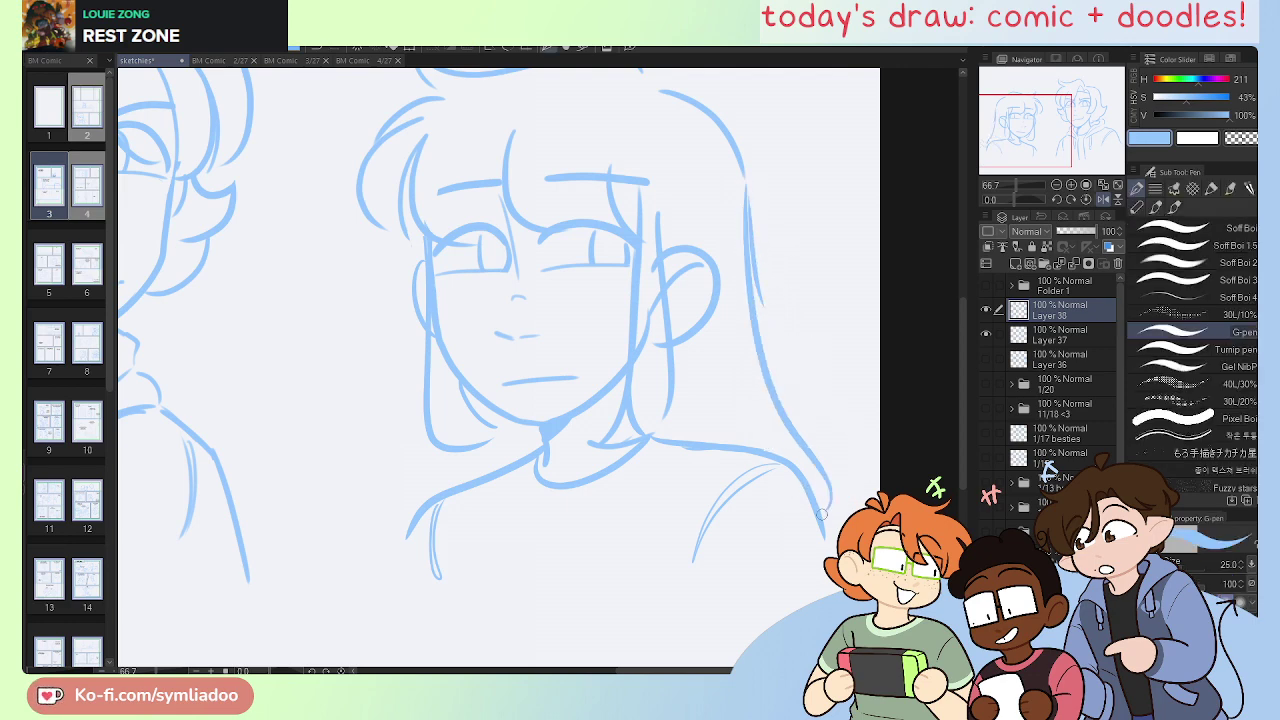
key("ctrl+z")
key("ctrl+z")
mouse_move(745, 197)
left_mouse_down()
mouse_move(753, 288)
mouse_move(822, 548)
left_mouse_up()
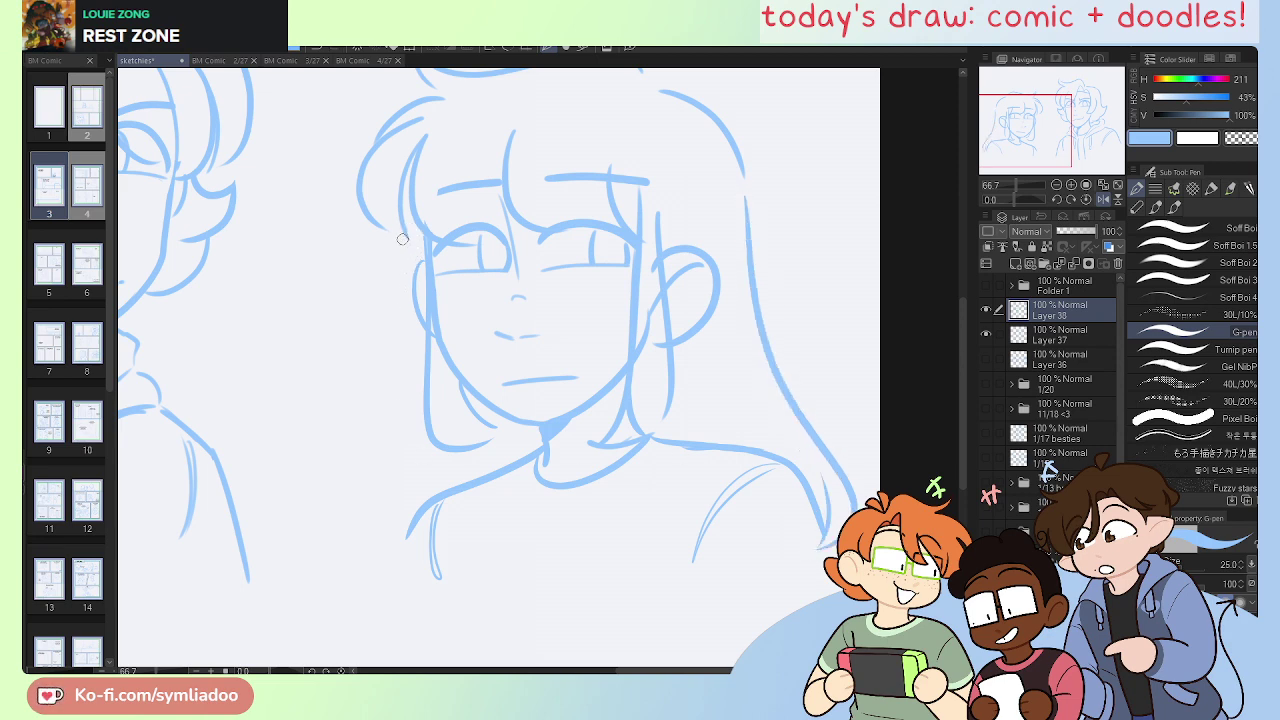
Step: Draw a long lock past the other shoulder, add thin strands below the large ear, and view the whole canvas
mouse_move(402, 239)
left_mouse_down()
mouse_move(385, 598)
mouse_move(423, 577)
mouse_move(388, 494)
left_mouse_up()
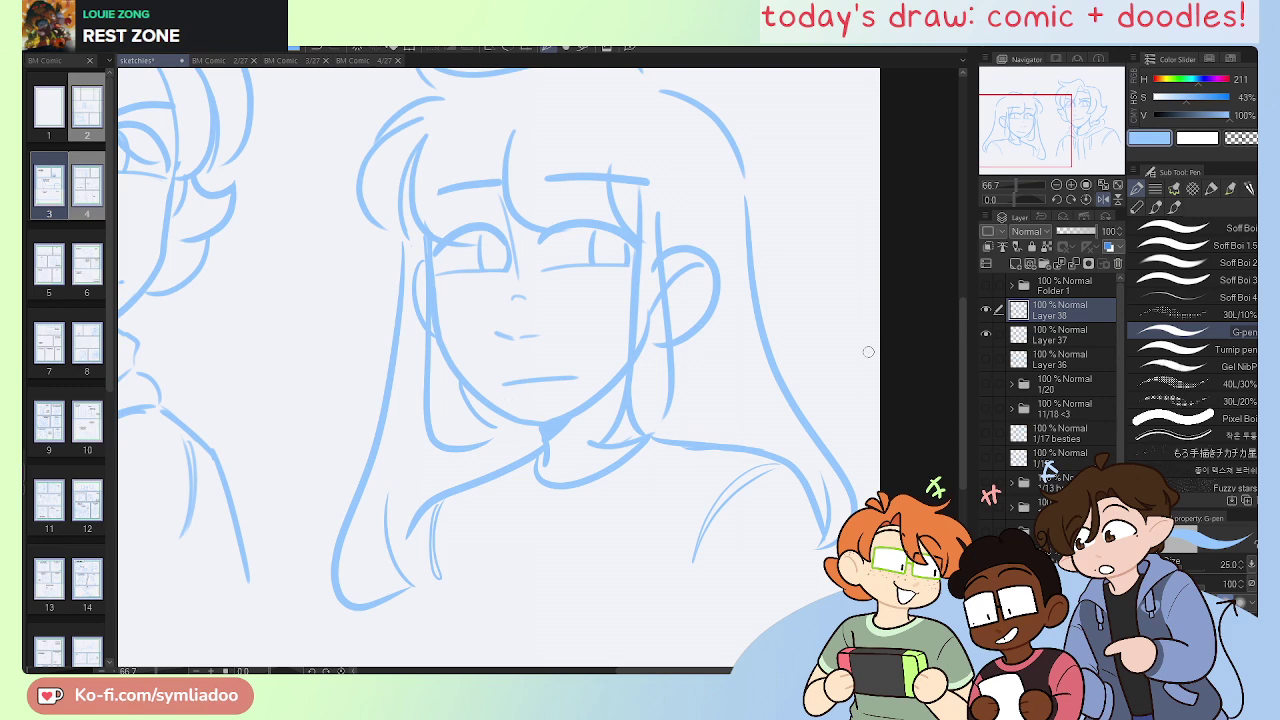
key("ctrl+z")
key("ctrl+z")
mouse_move(405, 241)
left_mouse_down()
mouse_move(383, 467)
mouse_move(394, 576)
left_mouse_up()
left_click_drag(392, 501, 409, 569)
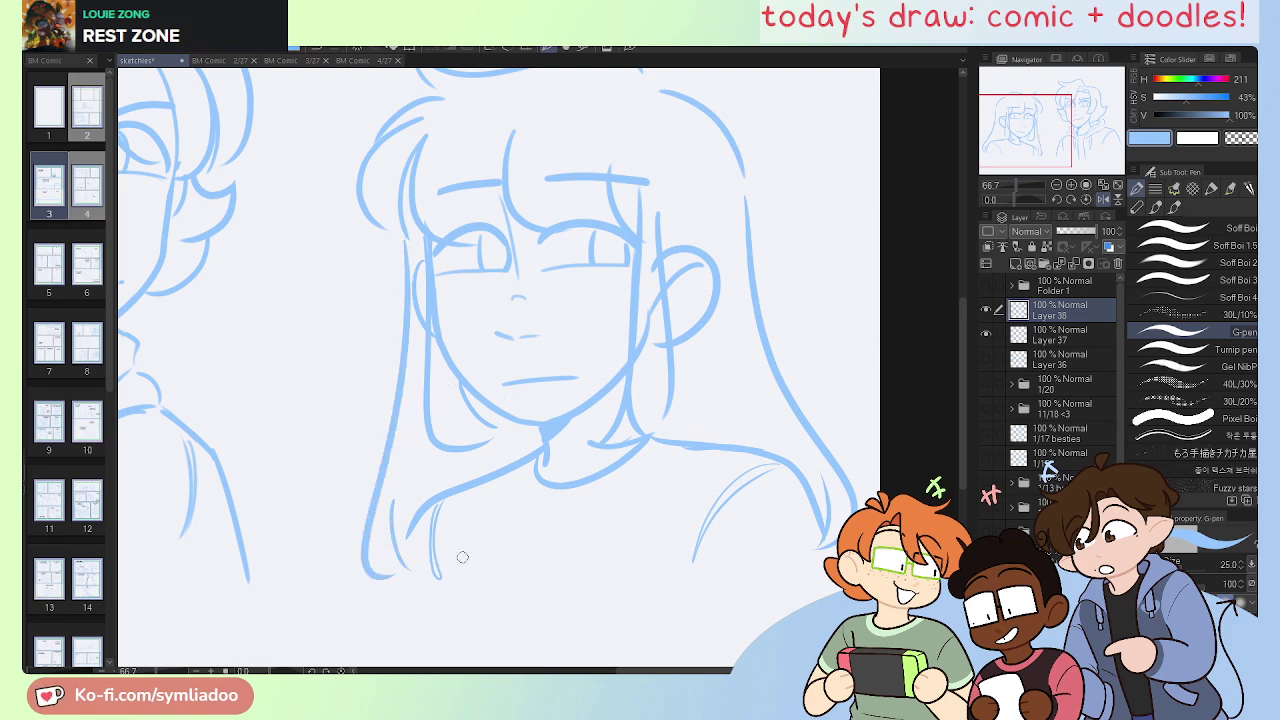
key("ctrl+z")
left_click_drag(684, 366, 696, 431)
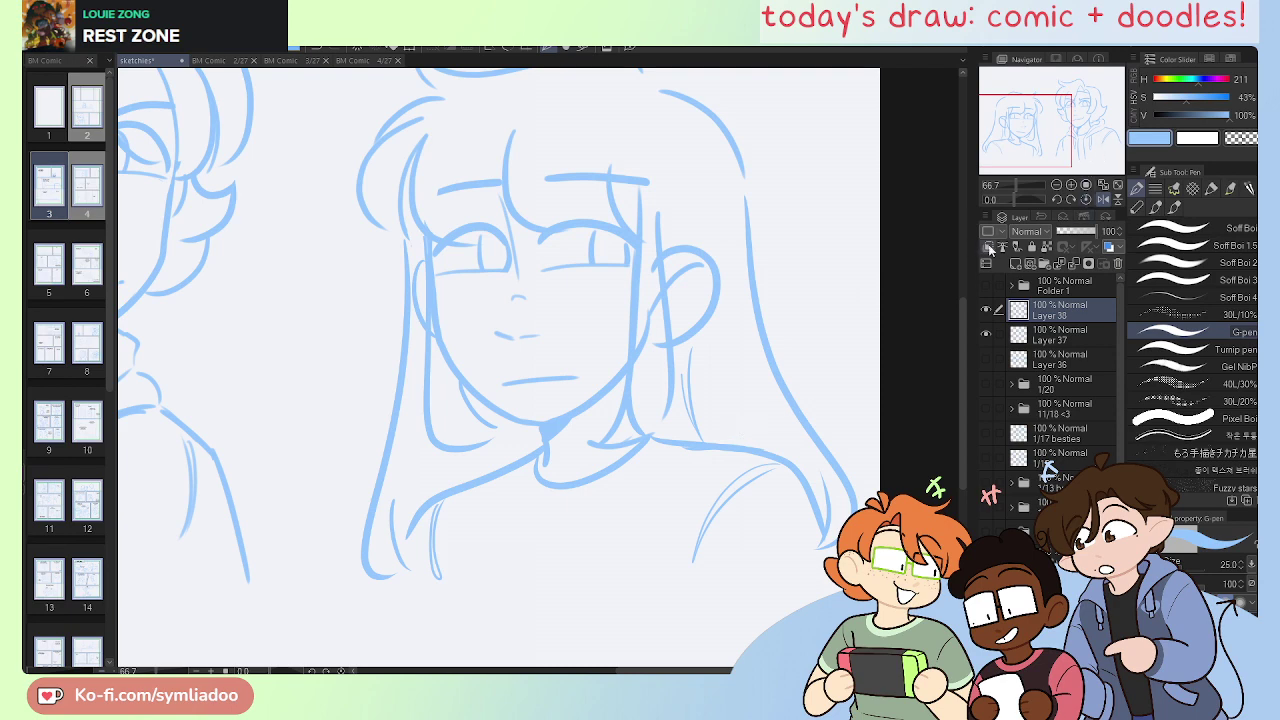
left_click(1117, 186)
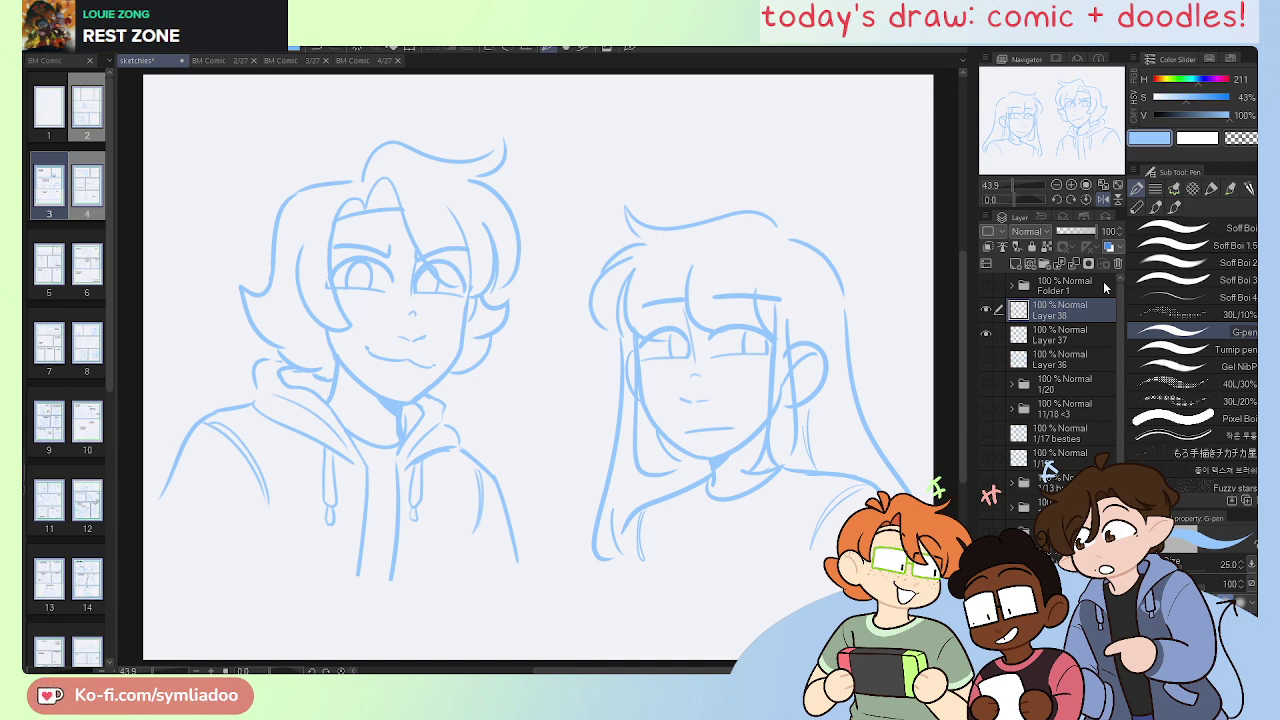
Step: Erase the rounded outline at the back of the long-haired character's crown and return to the G-pen
left_click_drag(792, 496, 576, 522)
key("ctrl+plus")
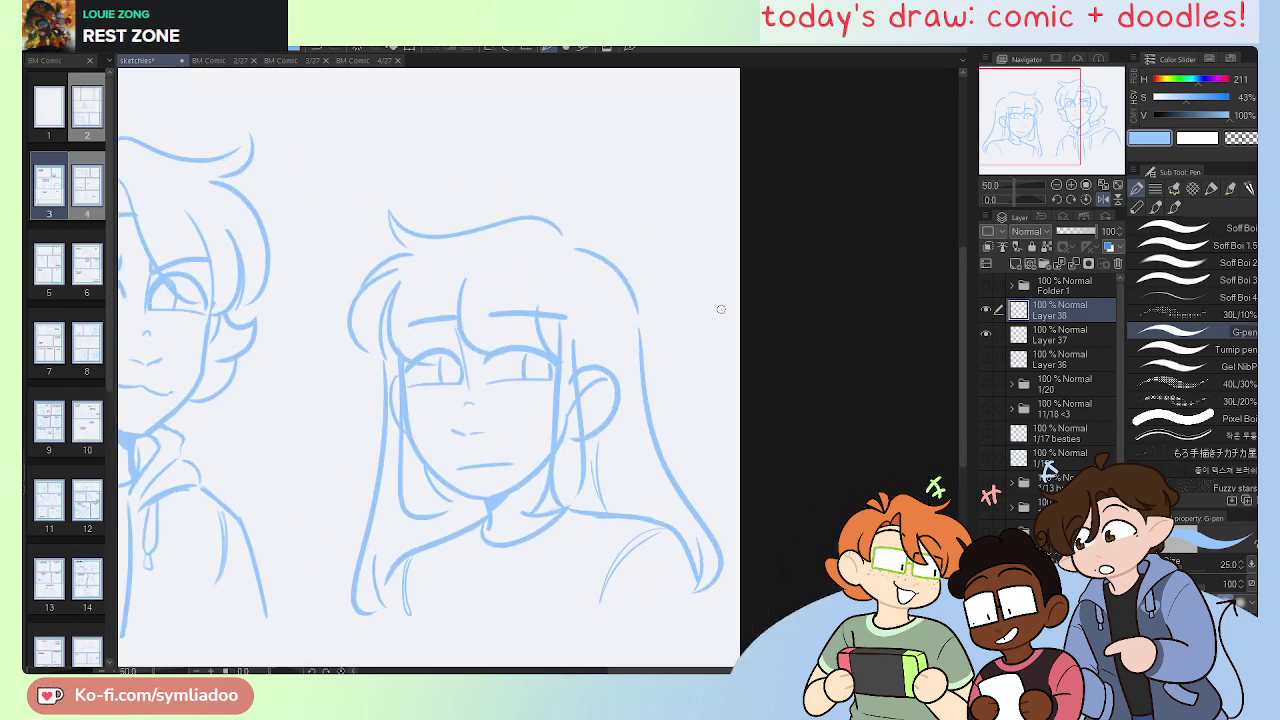
key("ctrl+plus")
key("e")
left_click_drag(606, 203, 677, 289)
key("p")
Step: Redraw the crown's back outline as a curve meeting the long hair, and view the whole canvas
mouse_move(587, 198)
left_mouse_down()
mouse_move(669, 245)
mouse_move(668, 340)
left_mouse_up()
key("ctrl+z")
key("ctrl+z")
left_click_drag(582, 197, 659, 233)
left_click_drag(670, 263, 668, 346)
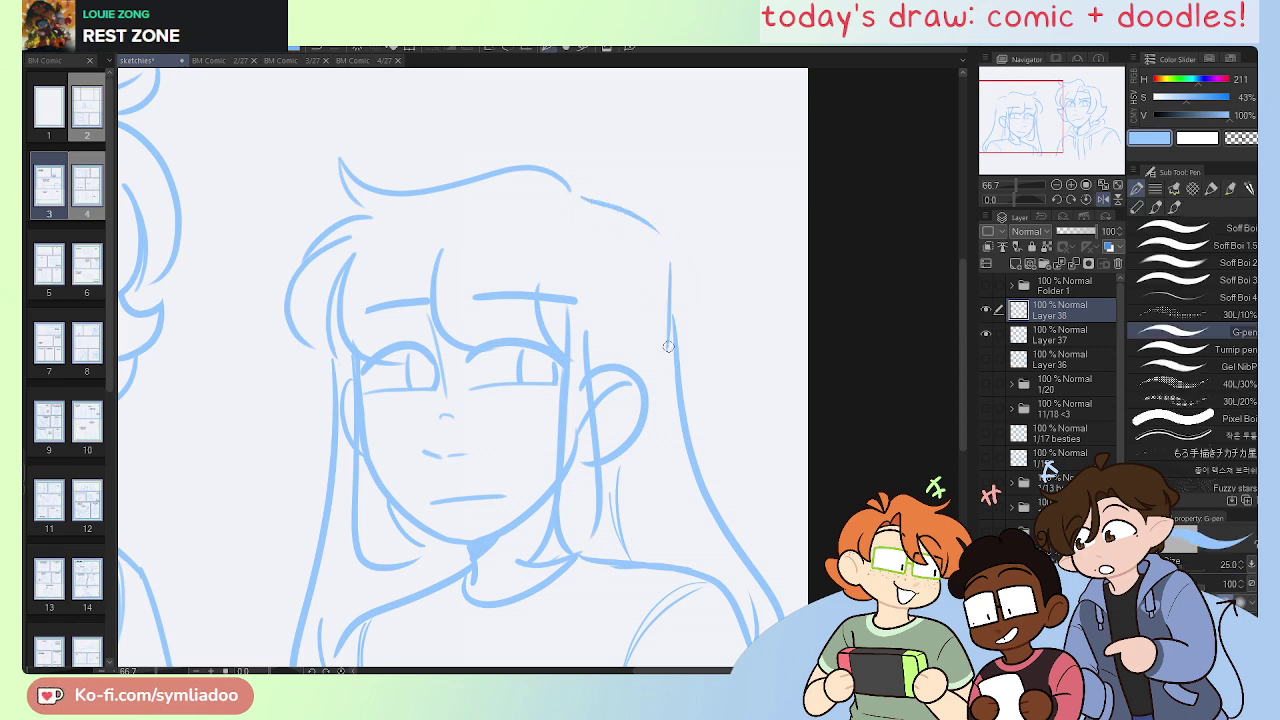
key("ctrl+z")
key("ctrl+z")
left_click_drag(585, 198, 669, 262)
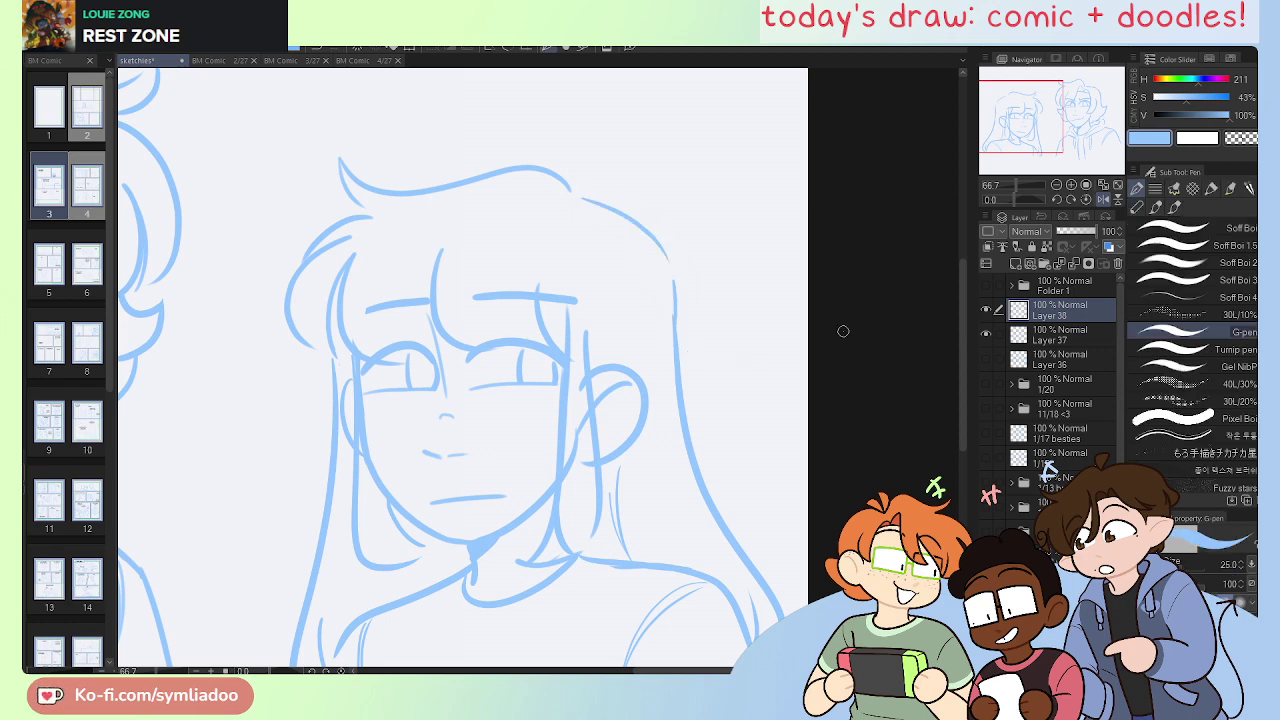
left_click(1118, 186)
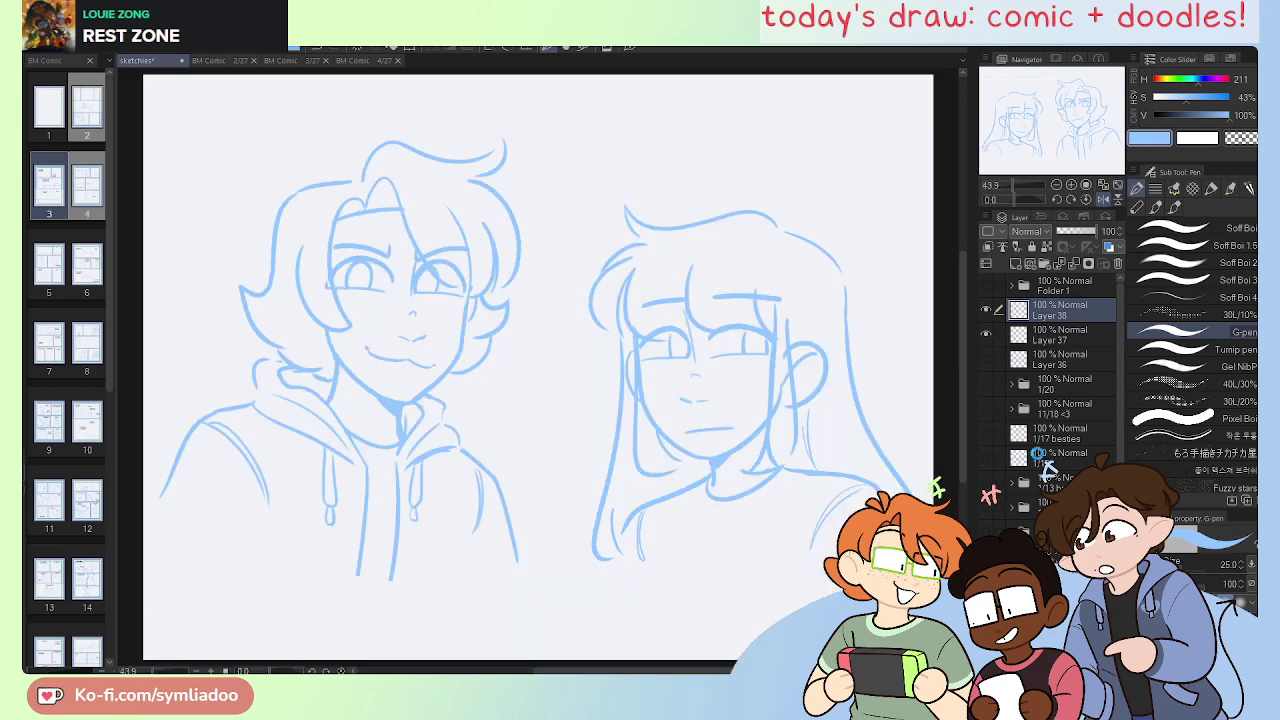
Step: Save the sketch and erase the lower part of the front hair lock beside the small ear on Layer 38
key("ctrl+s")
left_click(1060, 334)
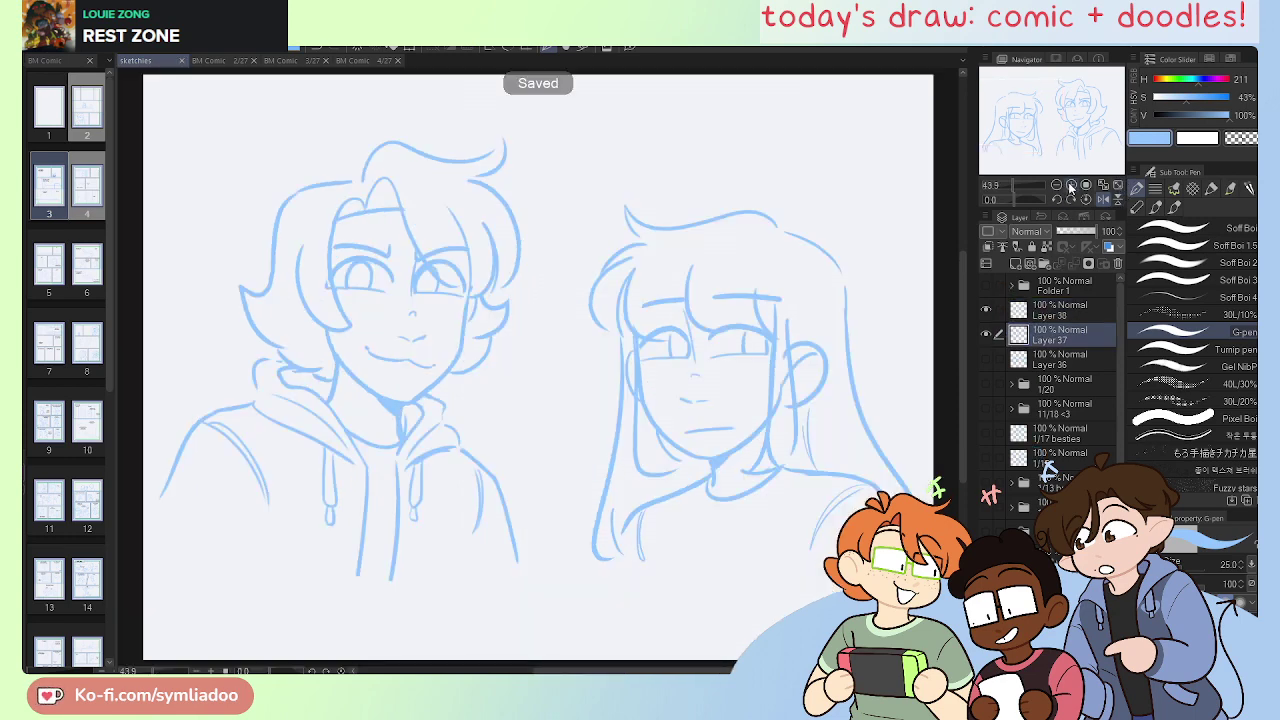
left_click(1071, 185)
left_click(1071, 185)
mouse_move(1058, 125)
left_mouse_down()
mouse_move(1067, 138)
mouse_move(1027, 129)
left_mouse_up()
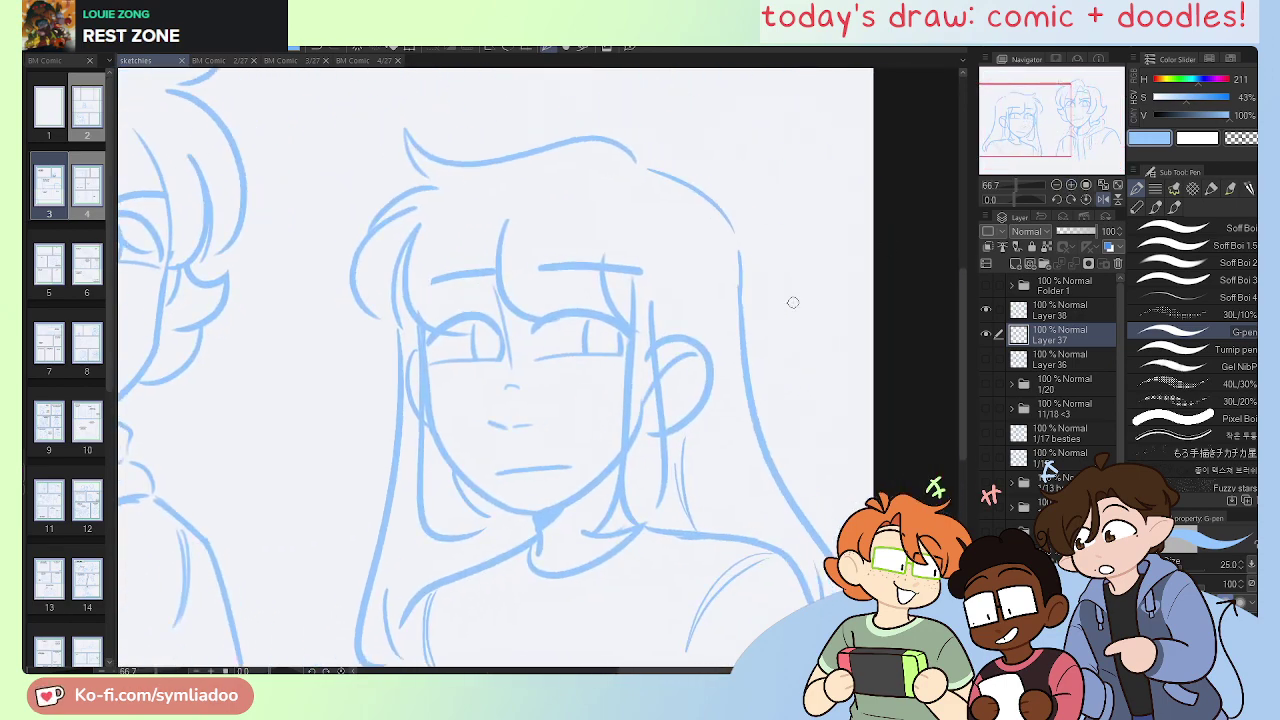
key("e")
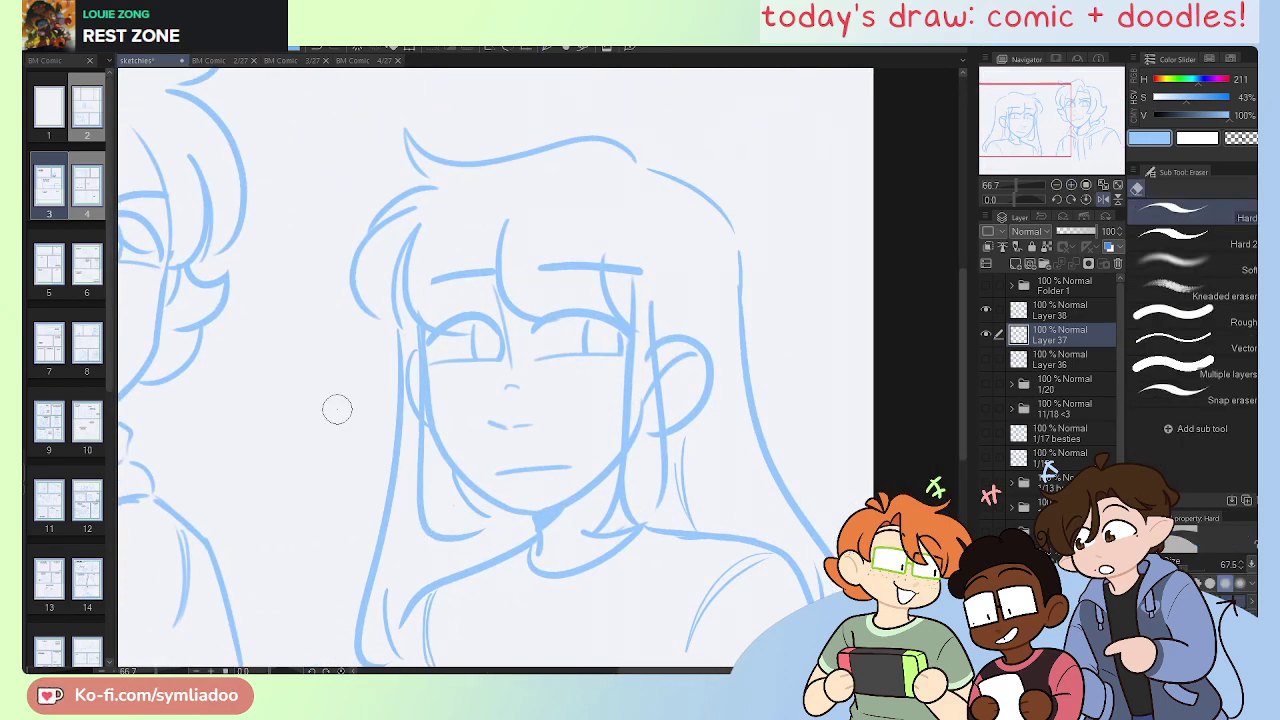
key("h")
left_click(1071, 186)
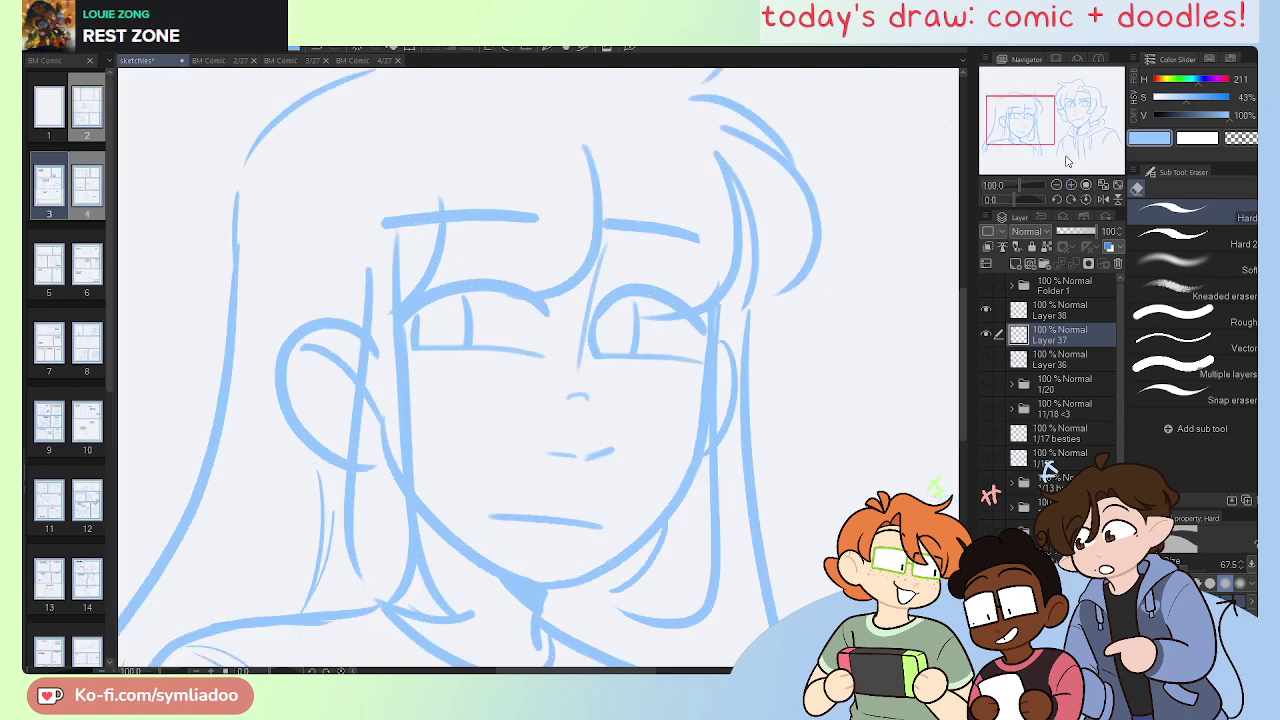
left_click(1060, 310)
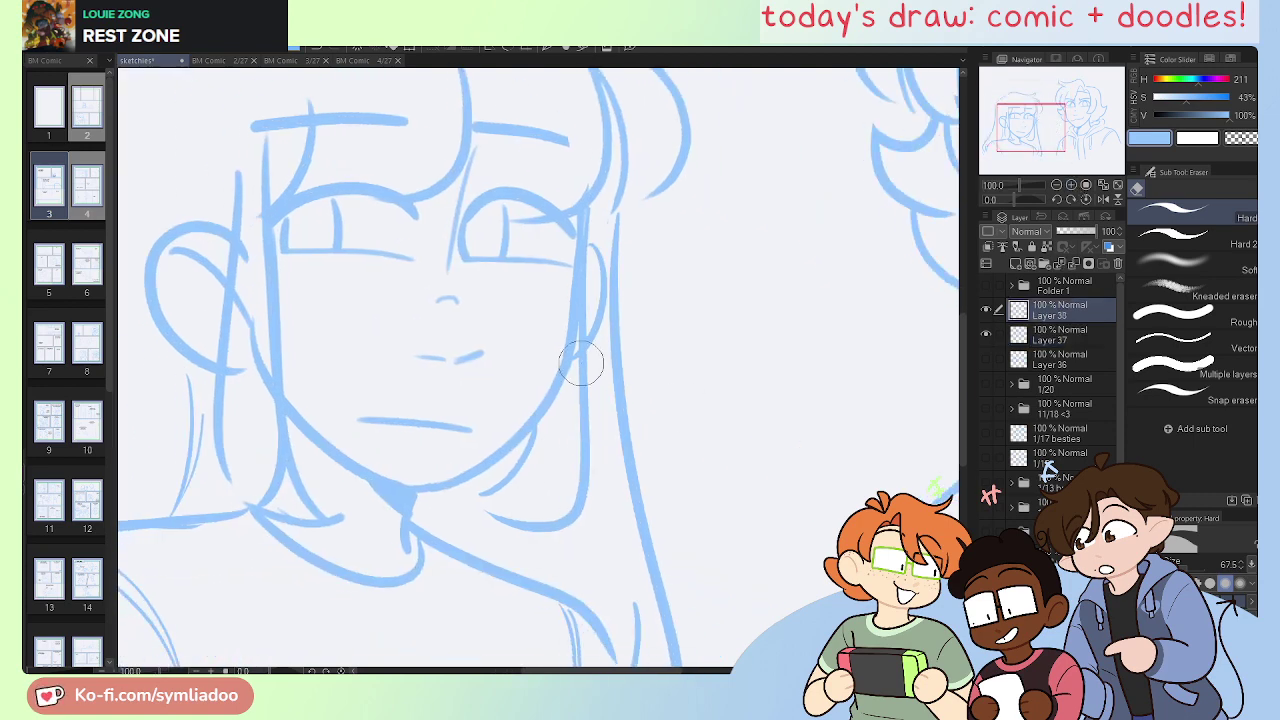
mouse_move(580, 357)
left_mouse_down()
mouse_move(580, 497)
mouse_move(478, 505)
left_mouse_up()
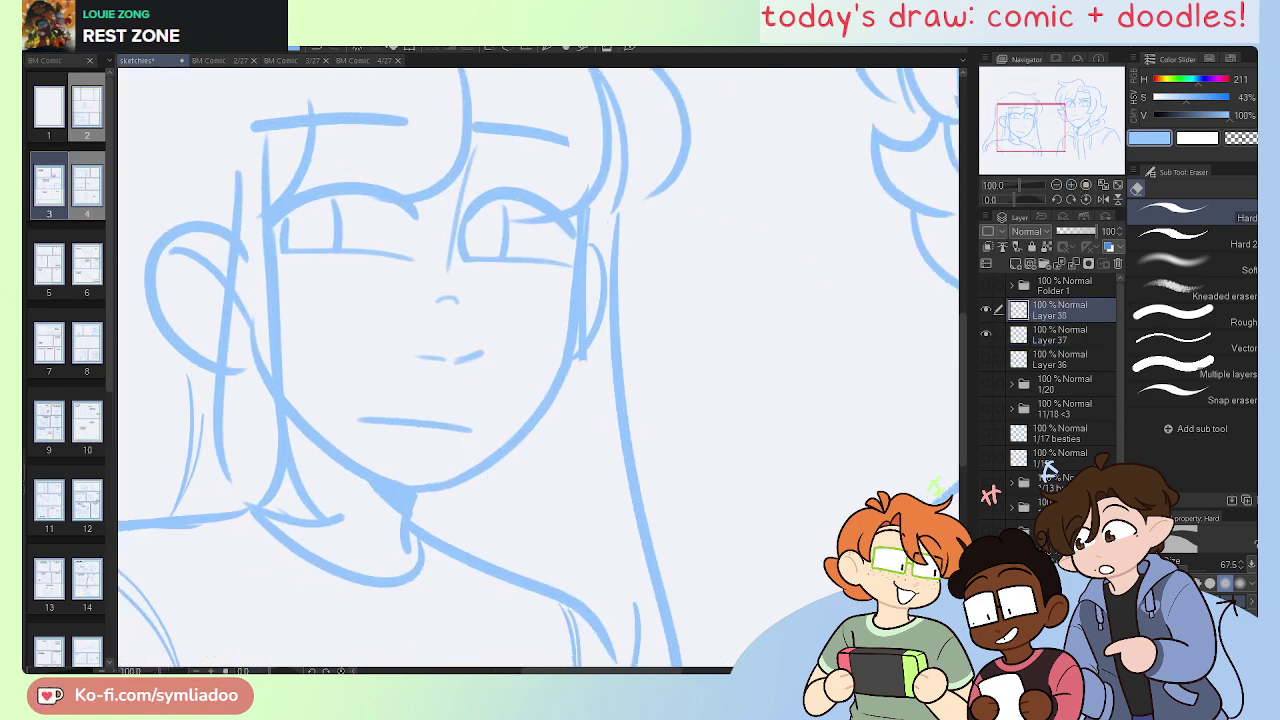
Step: Redraw that front lock with the G-pen as a curve sweeping under the jaw to a pointed tip
key("p")
mouse_move(579, 335)
left_mouse_down()
mouse_move(589, 471)
mouse_move(469, 524)
mouse_move(527, 440)
left_mouse_up()
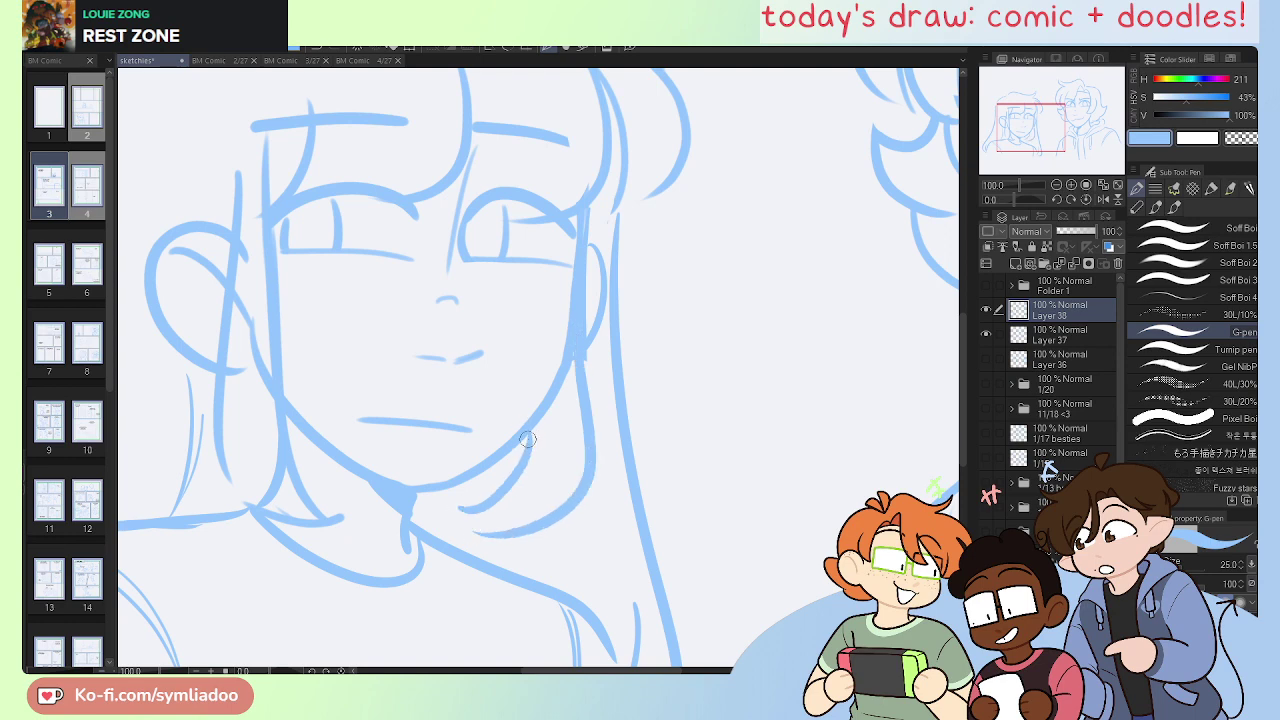
left_click_drag(457, 509, 567, 500)
key("ctrl+z")
key("ctrl+z")
mouse_move(462, 520)
left_mouse_down()
mouse_move(509, 486)
mouse_move(525, 416)
mouse_move(474, 524)
left_mouse_up()
key("ctrl+z")
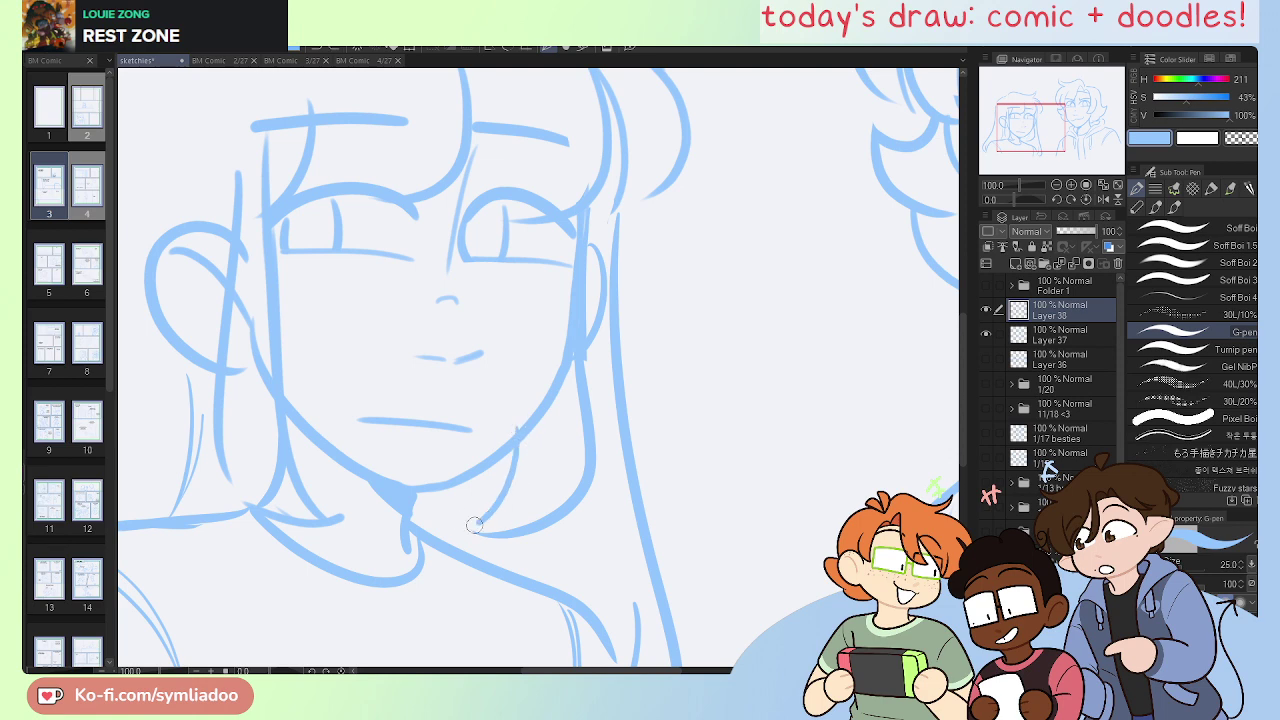
key("ctrl+z")
left_click_drag(512, 453, 469, 523)
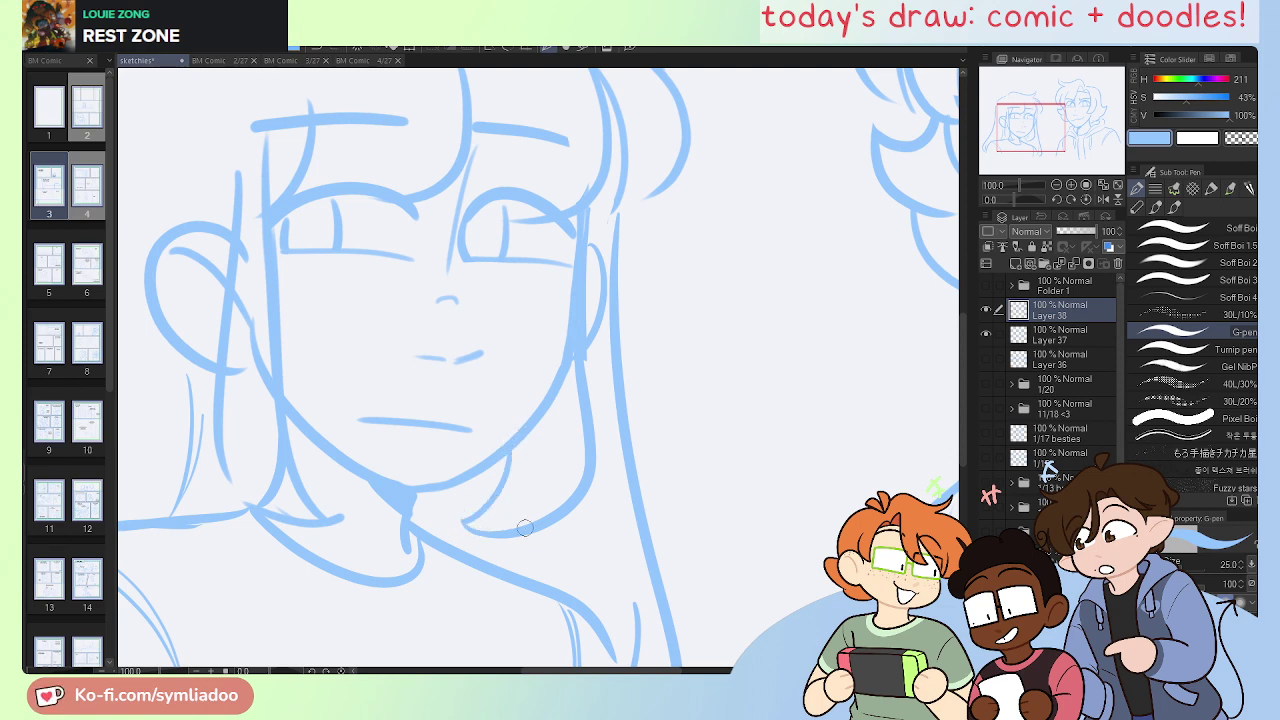
Step: Fade Layer 38 to 53% opacity to check the face lines beneath the hair, and restore it to 100%
key("e")
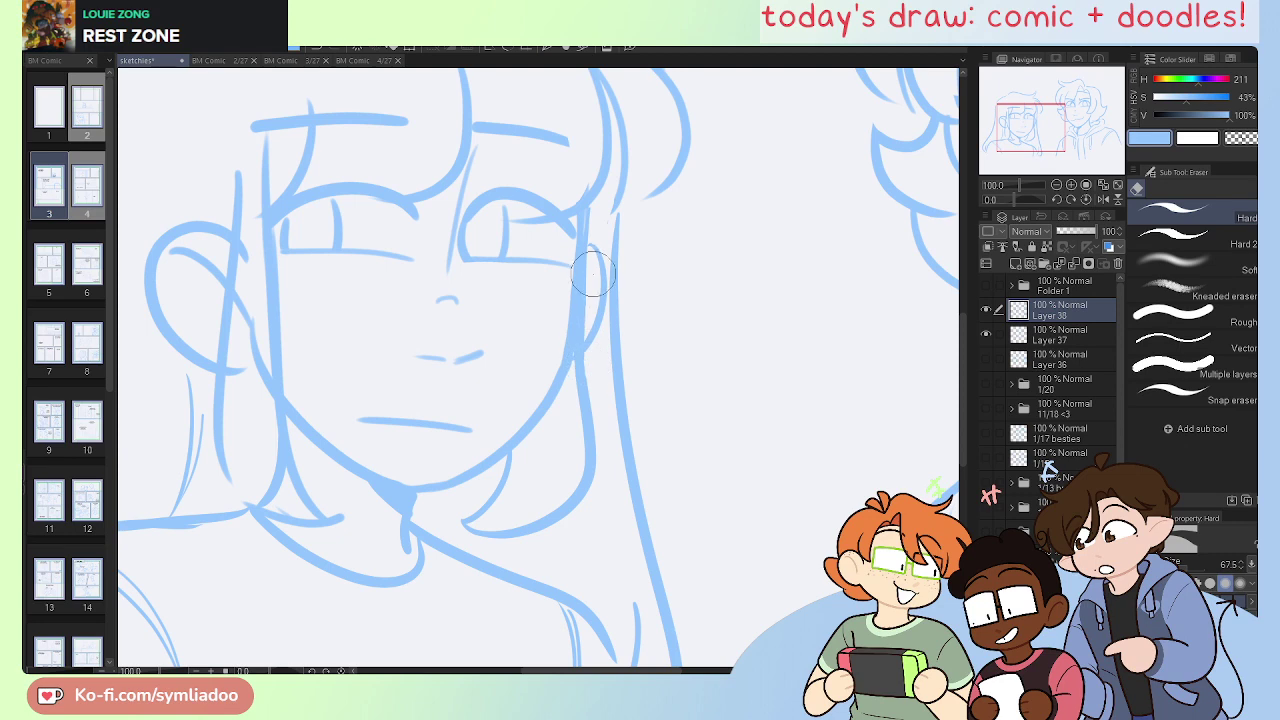
left_click(1055, 338)
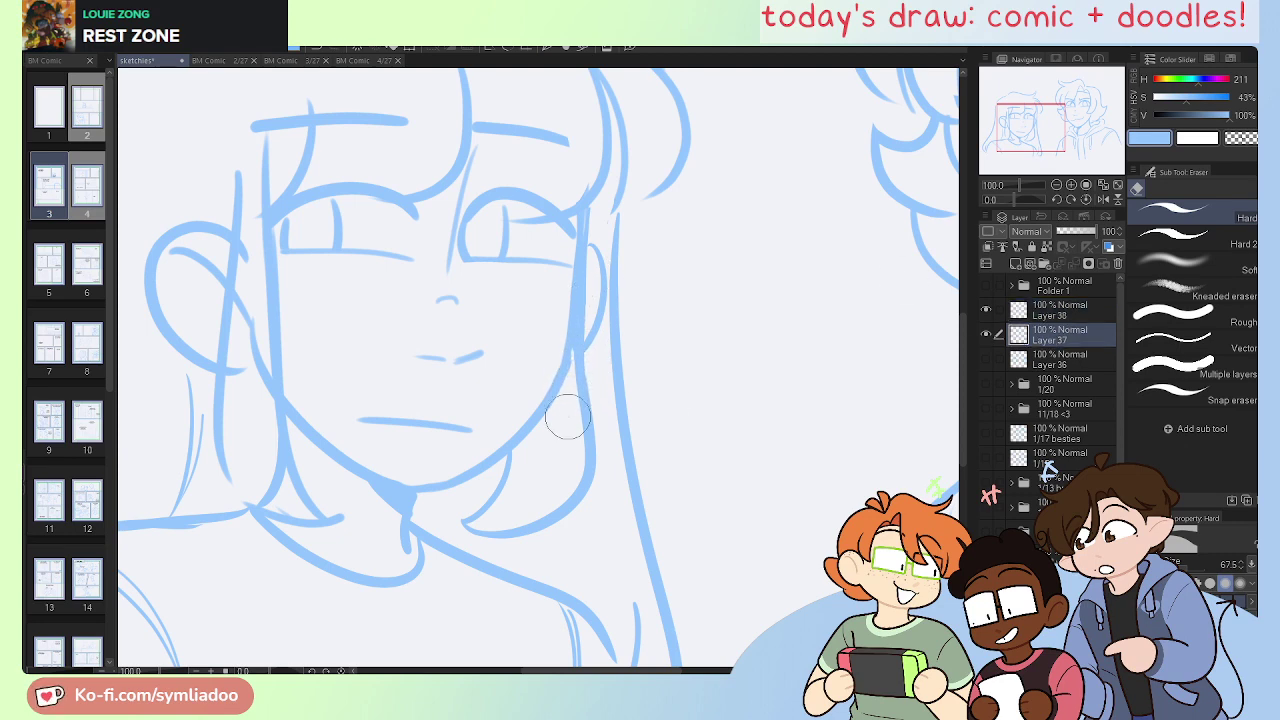
key("h")
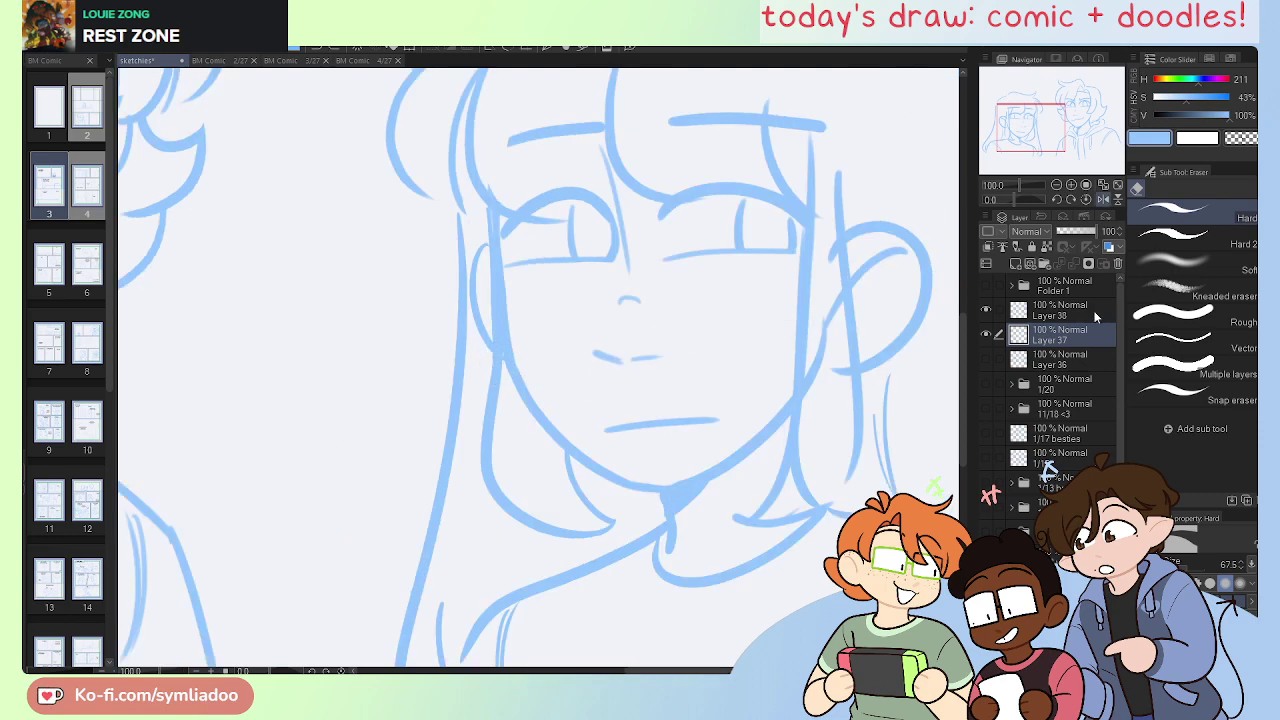
left_click(1058, 308)
left_click(1077, 232)
left_click(1054, 334)
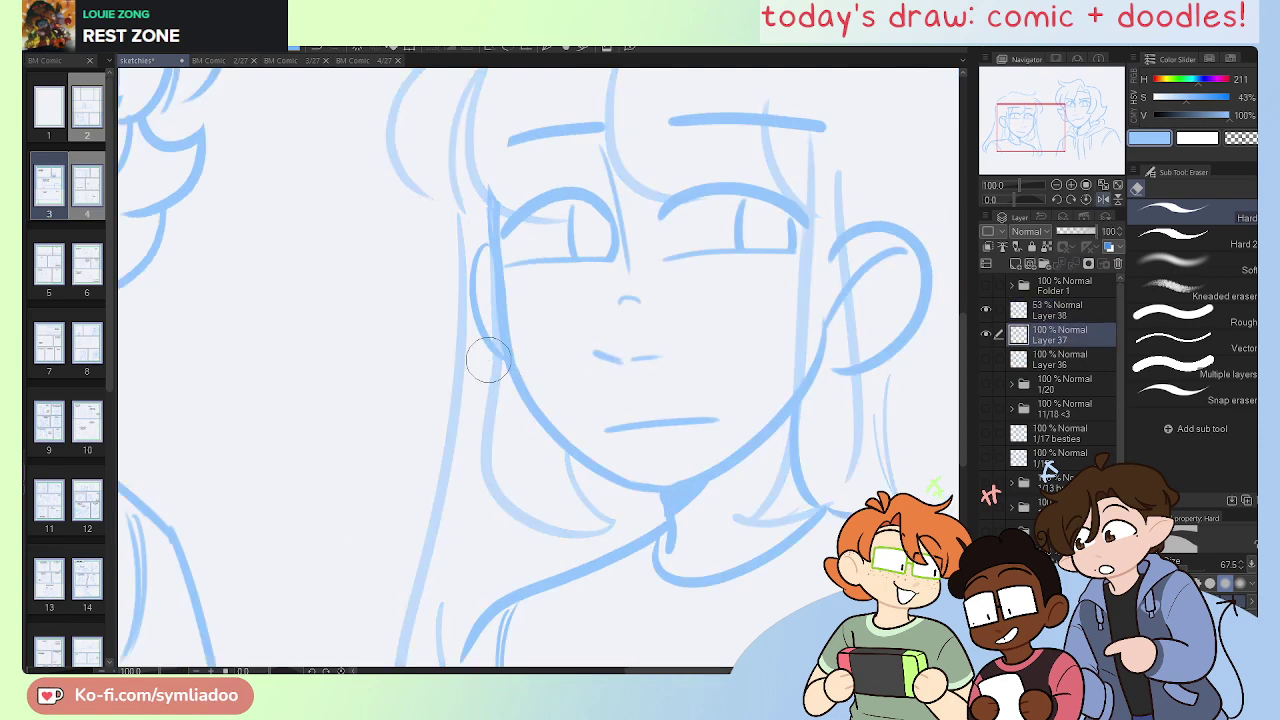
left_click(1056, 310)
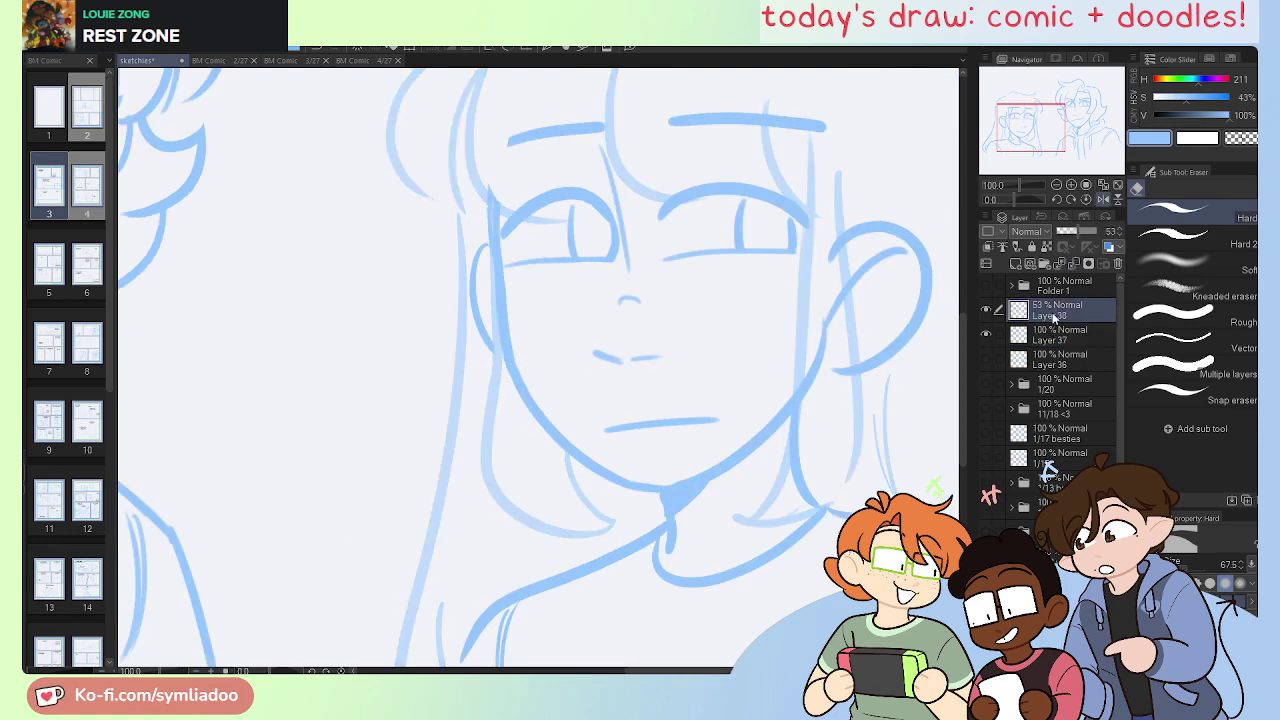
left_click_drag(1077, 231, 1102, 231)
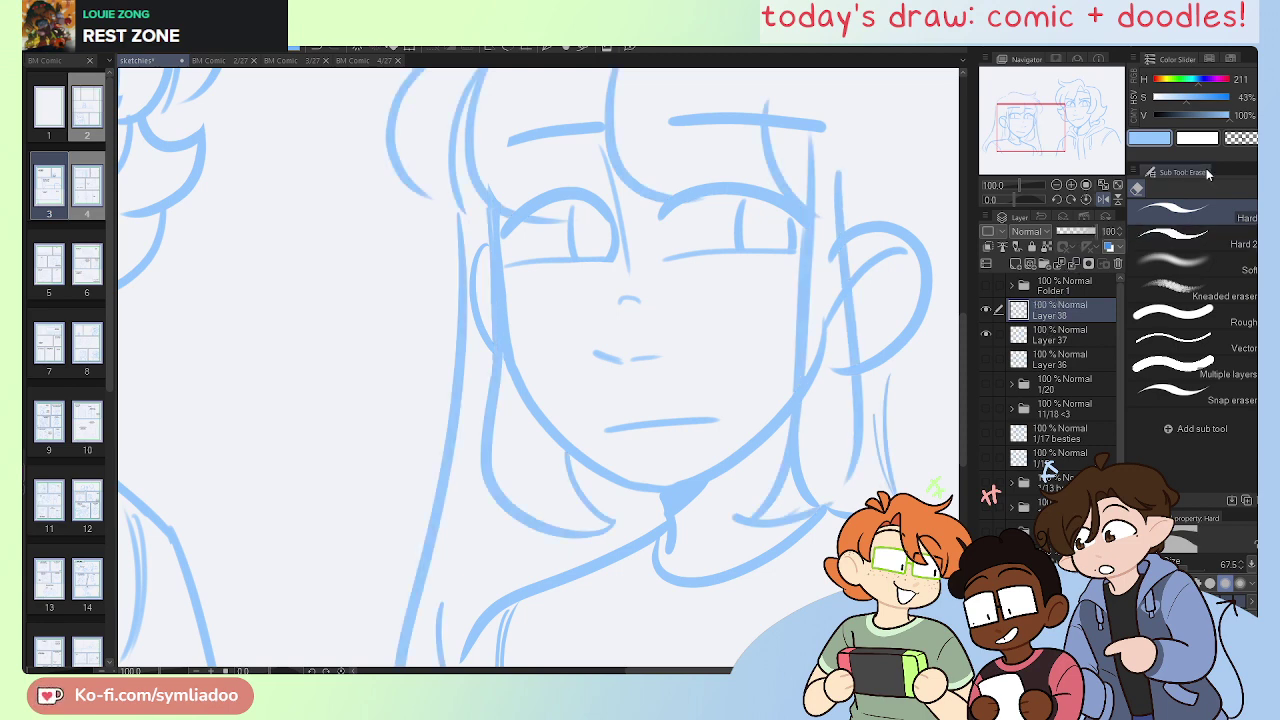
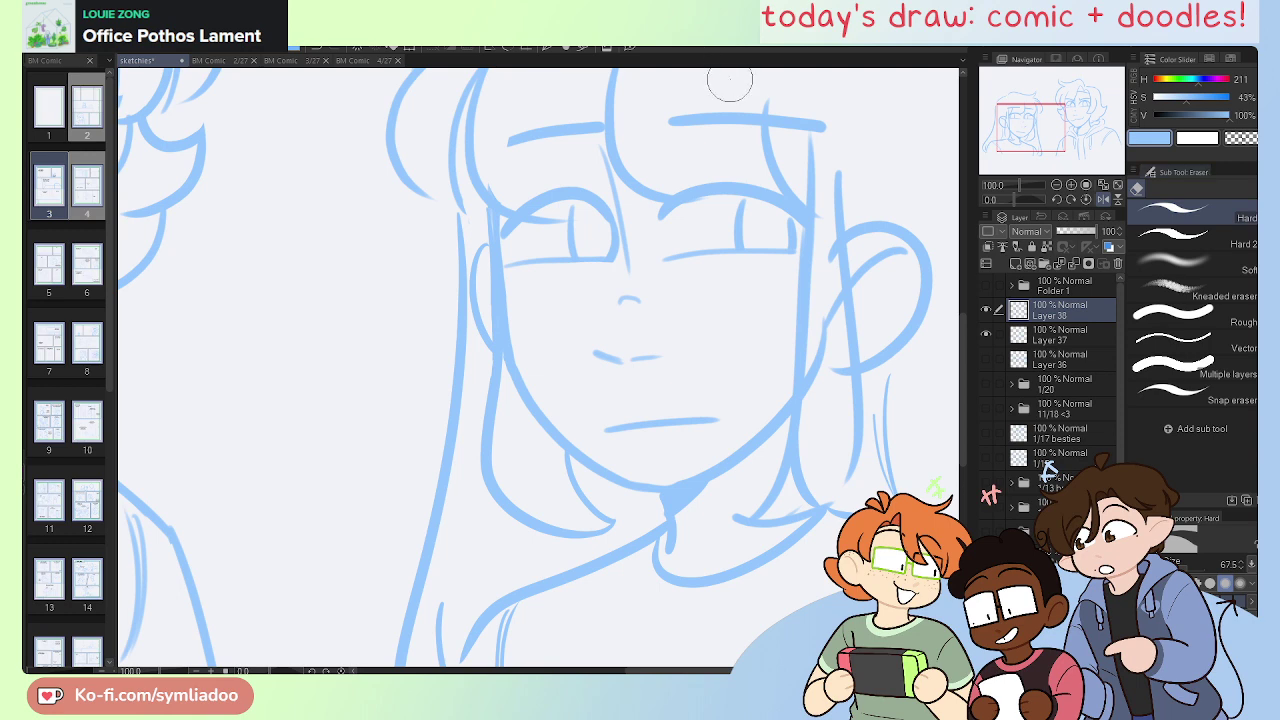
Step: Erase the large ear and jaw lines on Layer 37 where the front hair lock covers them
left_click(1051, 339)
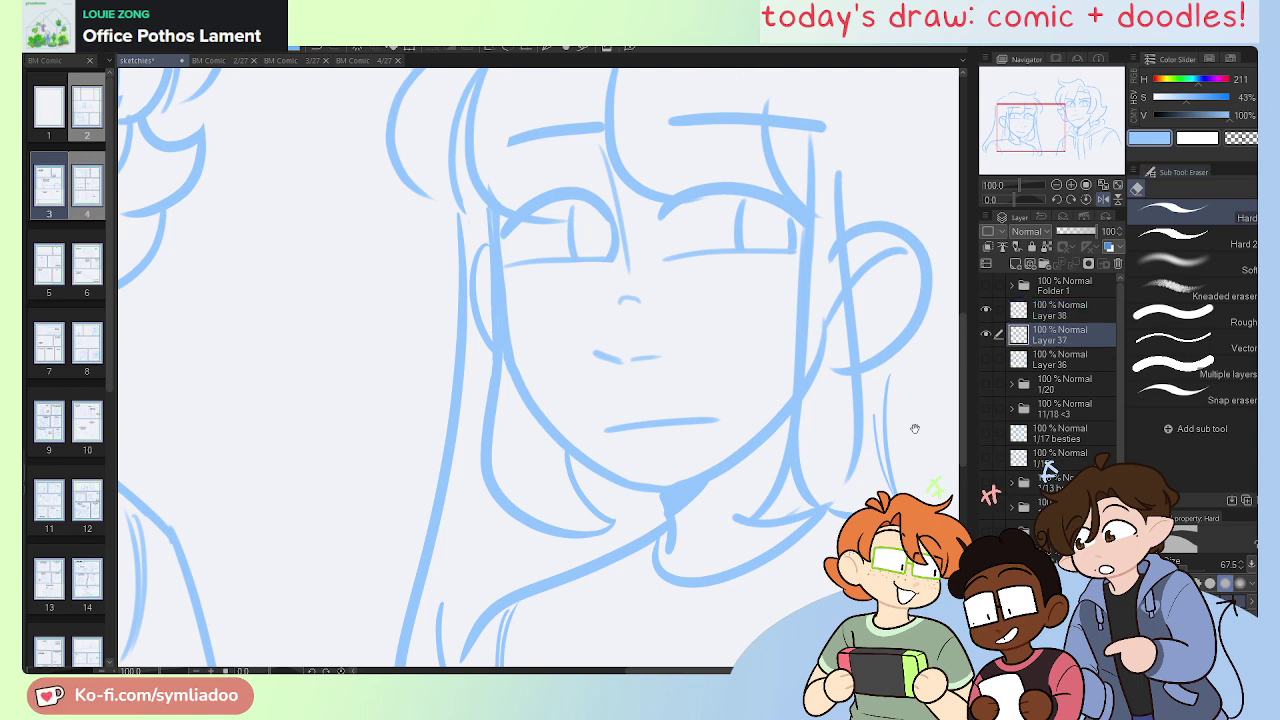
left_click_drag(914, 428, 746, 482)
left_click_drag(657, 210, 666, 368)
mouse_move(666, 312)
left_mouse_down()
mouse_move(665, 430)
mouse_move(643, 473)
mouse_move(647, 456)
mouse_move(640, 522)
mouse_move(621, 537)
mouse_move(636, 498)
mouse_move(655, 533)
left_mouse_up()
Step: Close the lower end of the lock beside the large ear on Layer 38, and return to the eraser on Layer 37
left_click(1050, 318)
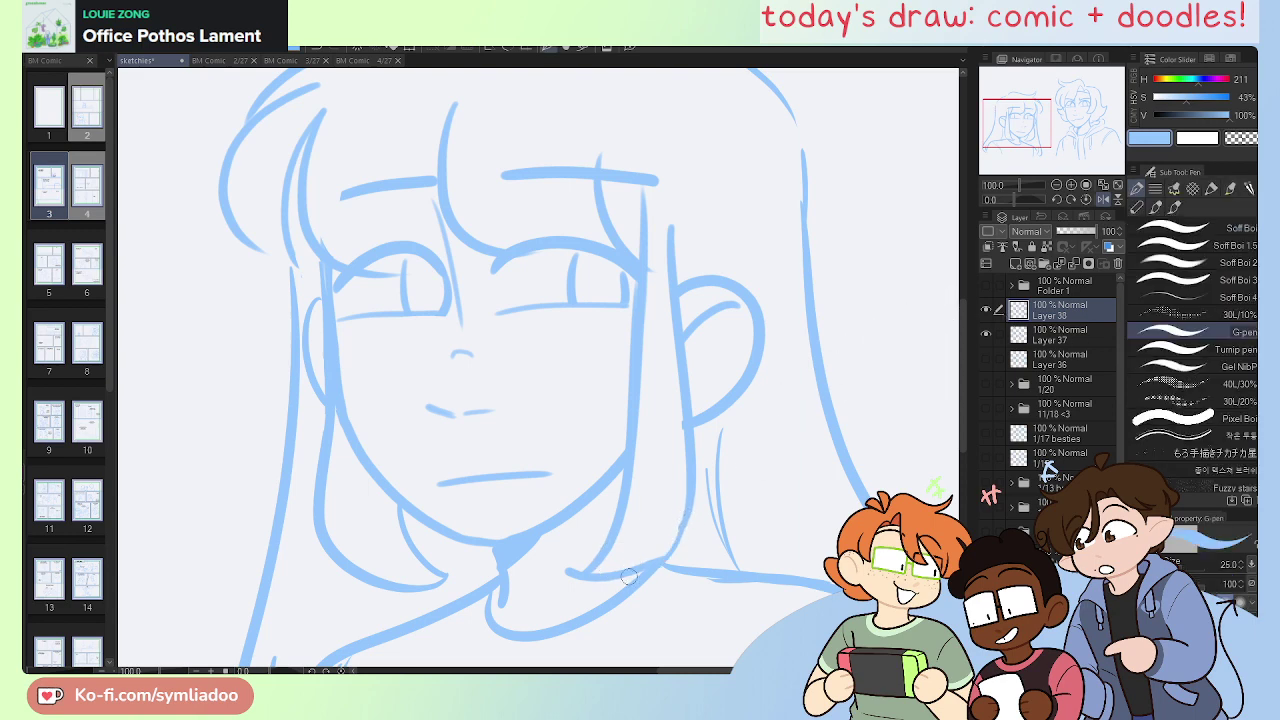
left_click_drag(691, 503, 656, 560)
key("ctrl+z")
left_click(1042, 343)
key("e")
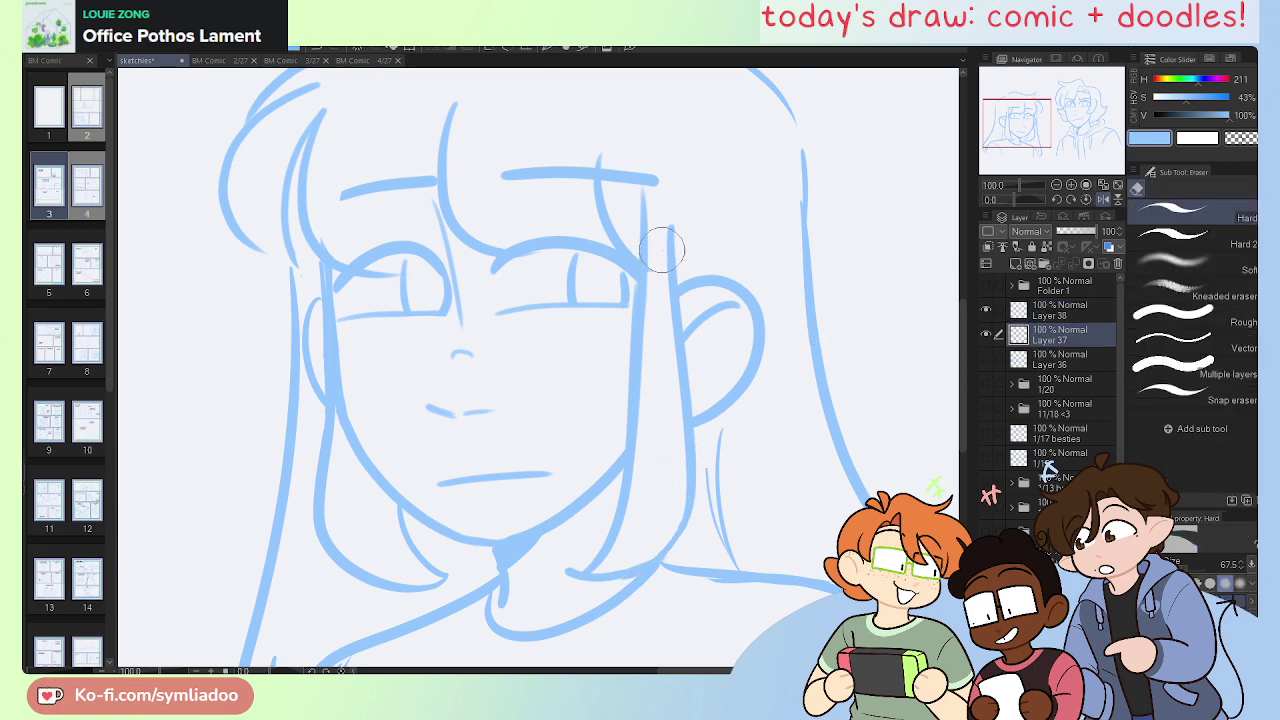
Step: Examine the long-haired character's overall shape, the area around the small ear and eyes, and the whole canvas
key("ctrl+minus")
key("ctrl+minus")
key("ctrl+minus")
key("ctrl+minus")
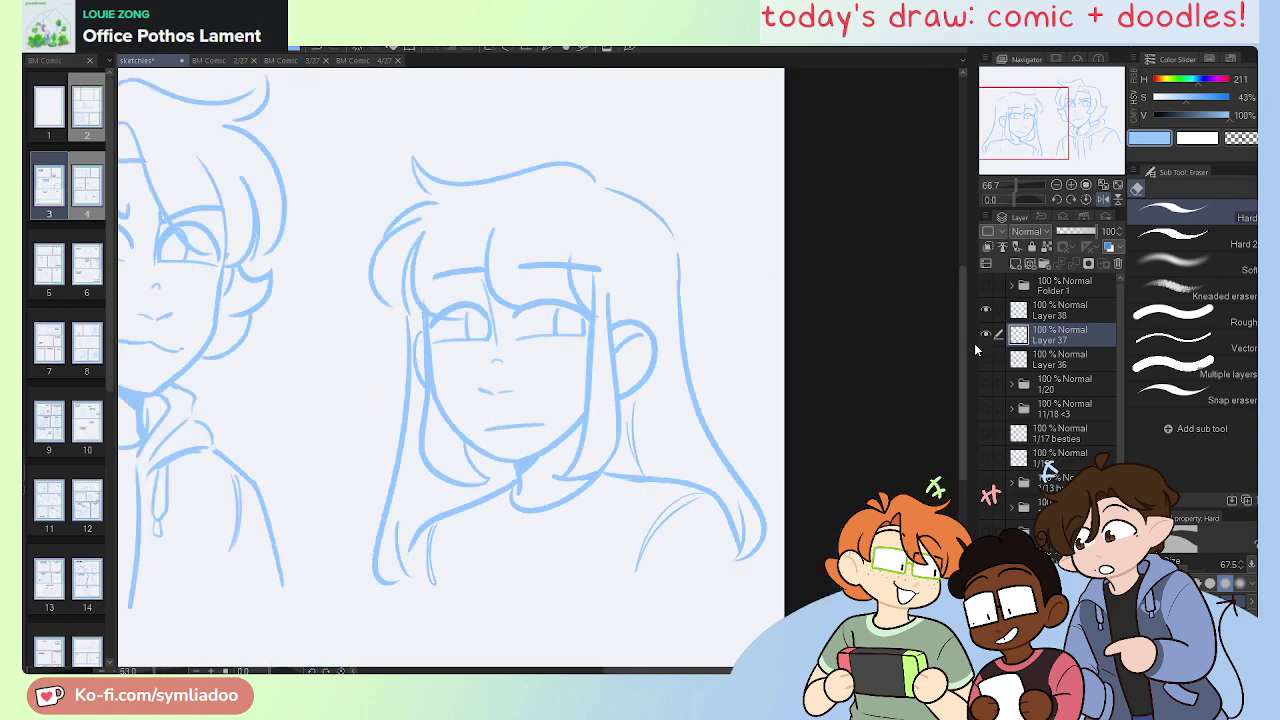
left_click_drag(686, 523, 694, 560)
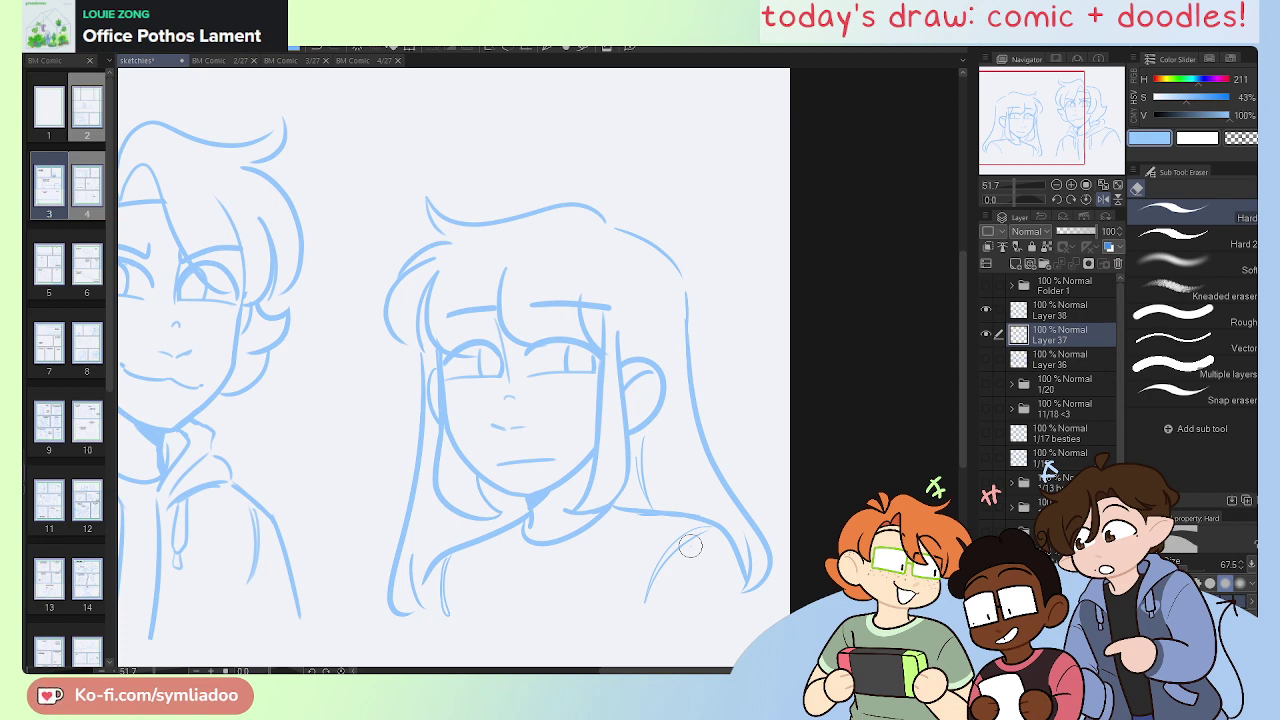
left_click(1070, 184)
left_click(1070, 184)
left_click(1070, 184)
left_click_drag(1029, 110, 1052, 100)
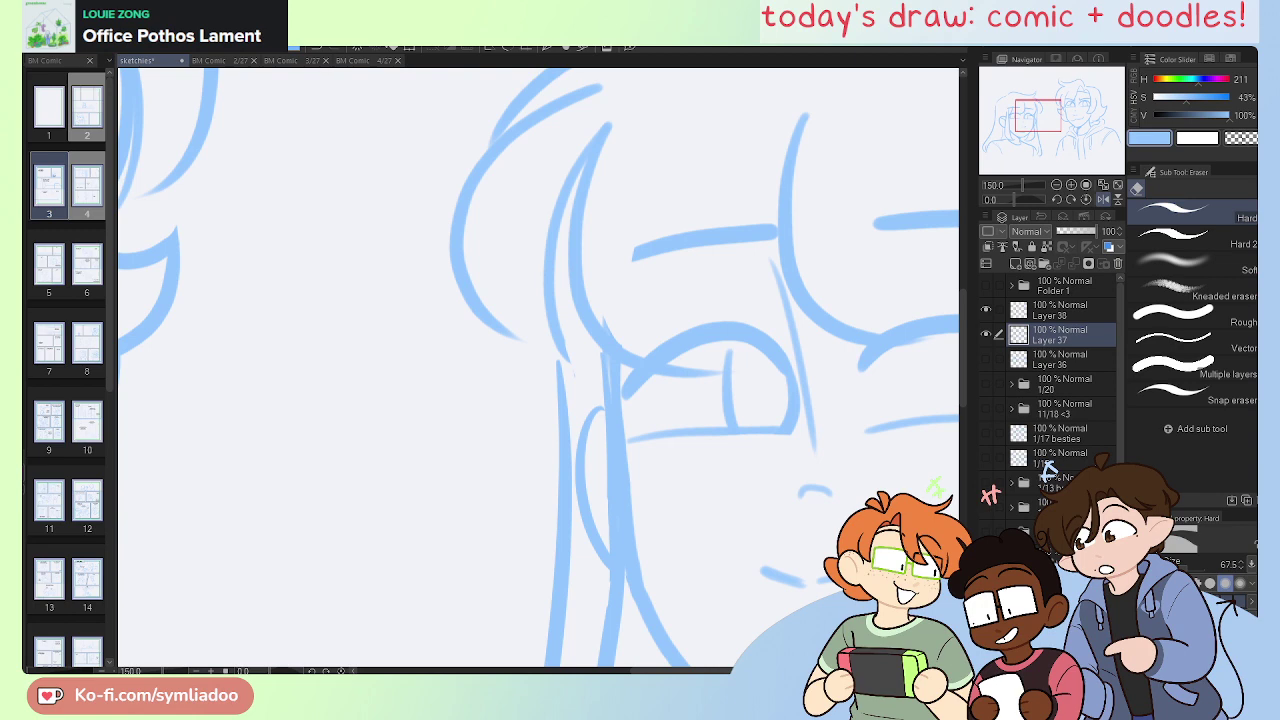
left_click_drag(728, 480, 611, 440)
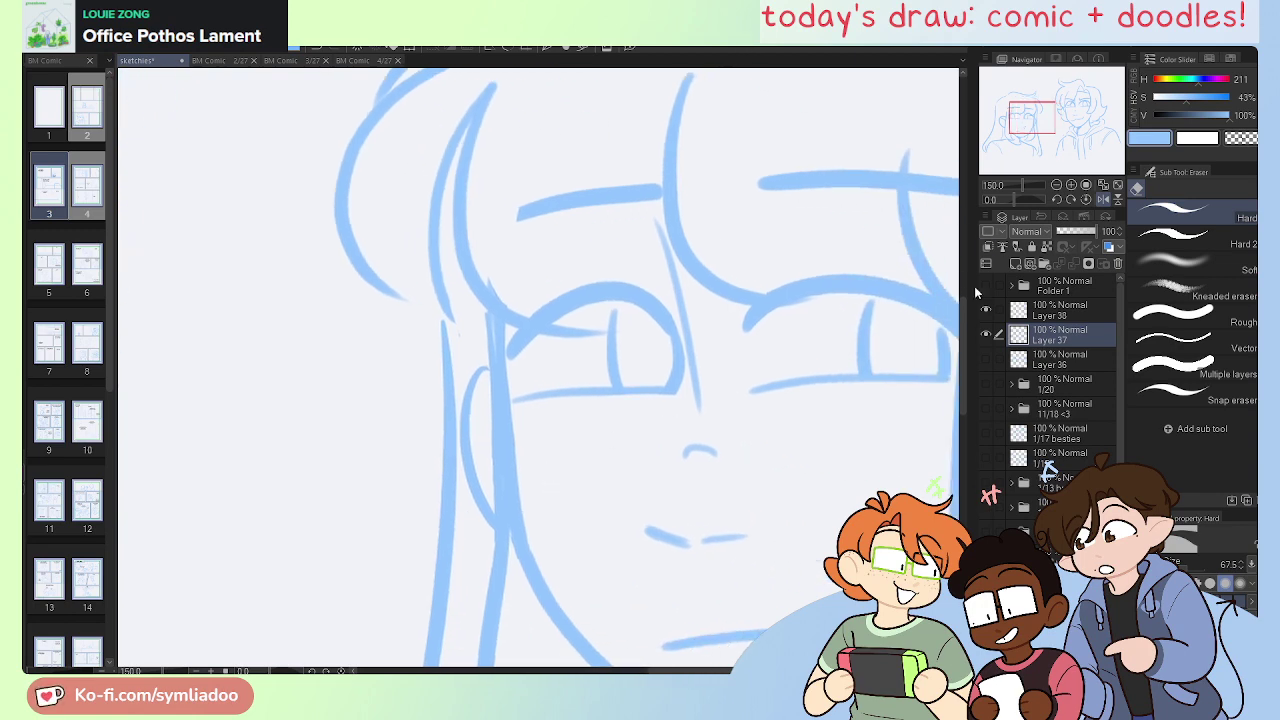
left_click(1118, 185)
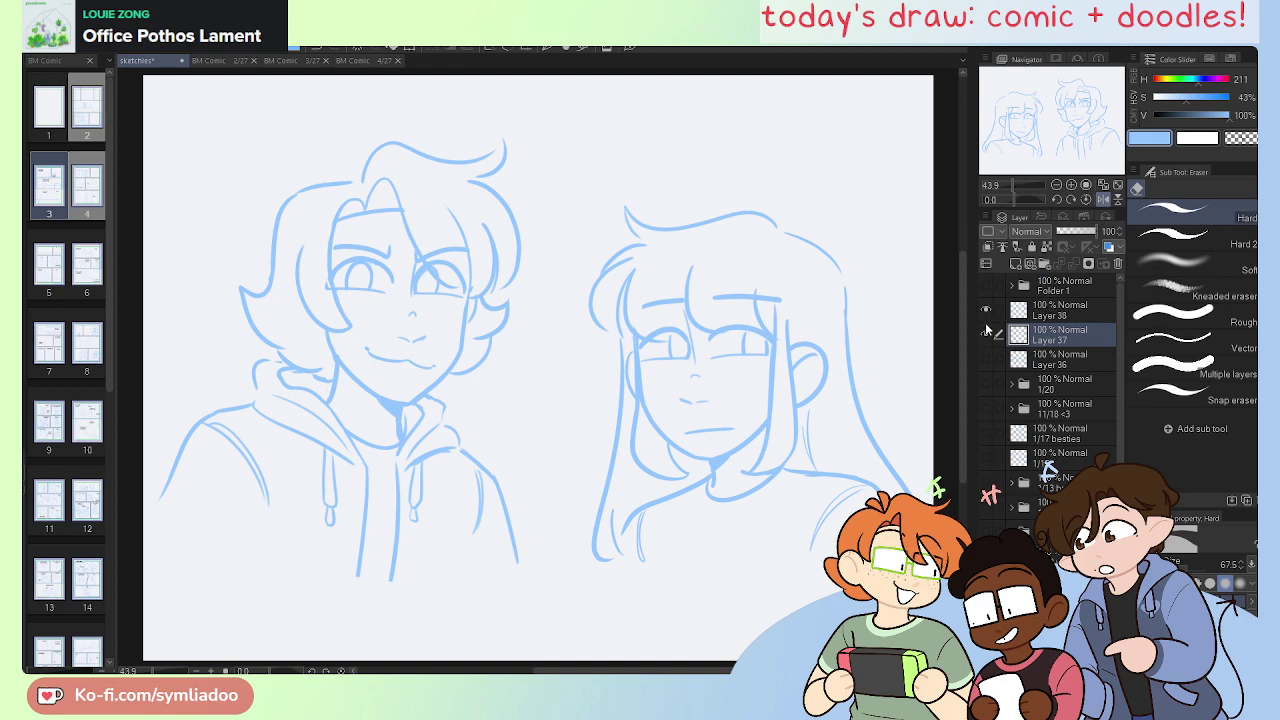
Step: Save the sketch and compare the braided hairstyle in Folder 1 with the long hair on Layer 38
key("ctrl+s")
left_click(986, 310)
left_click(986, 287)
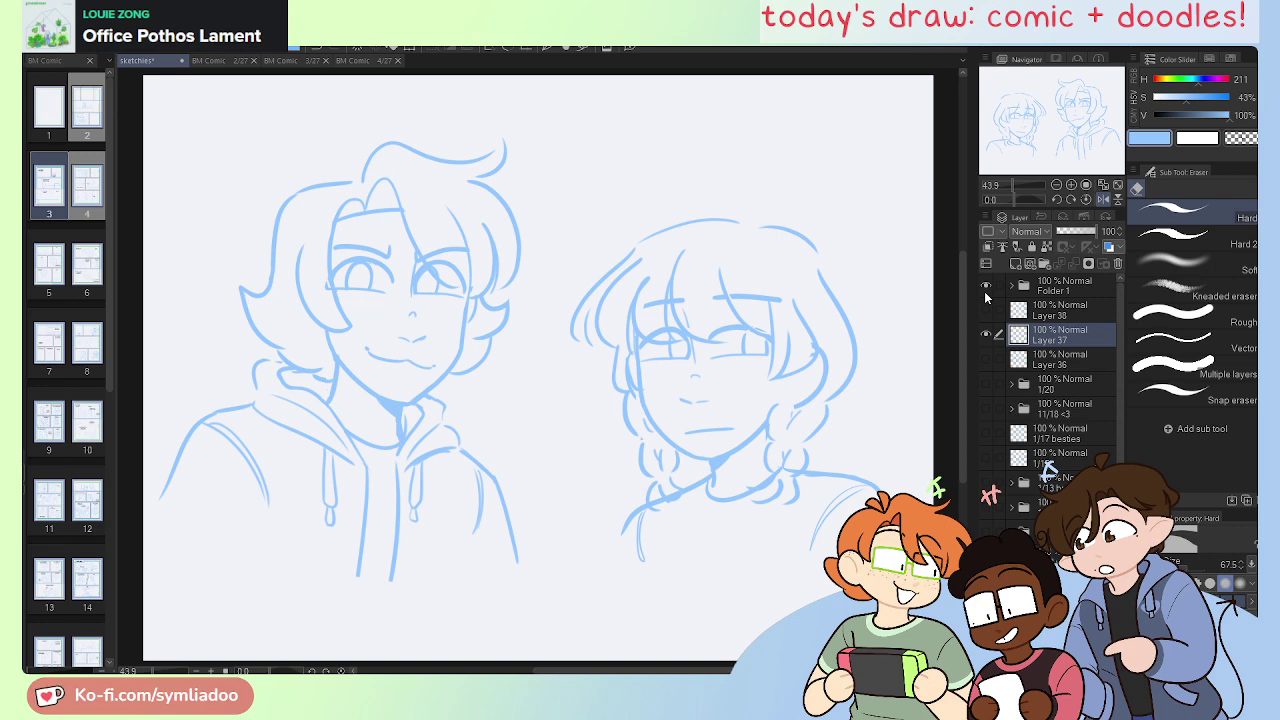
left_click(986, 333)
left_click(986, 310)
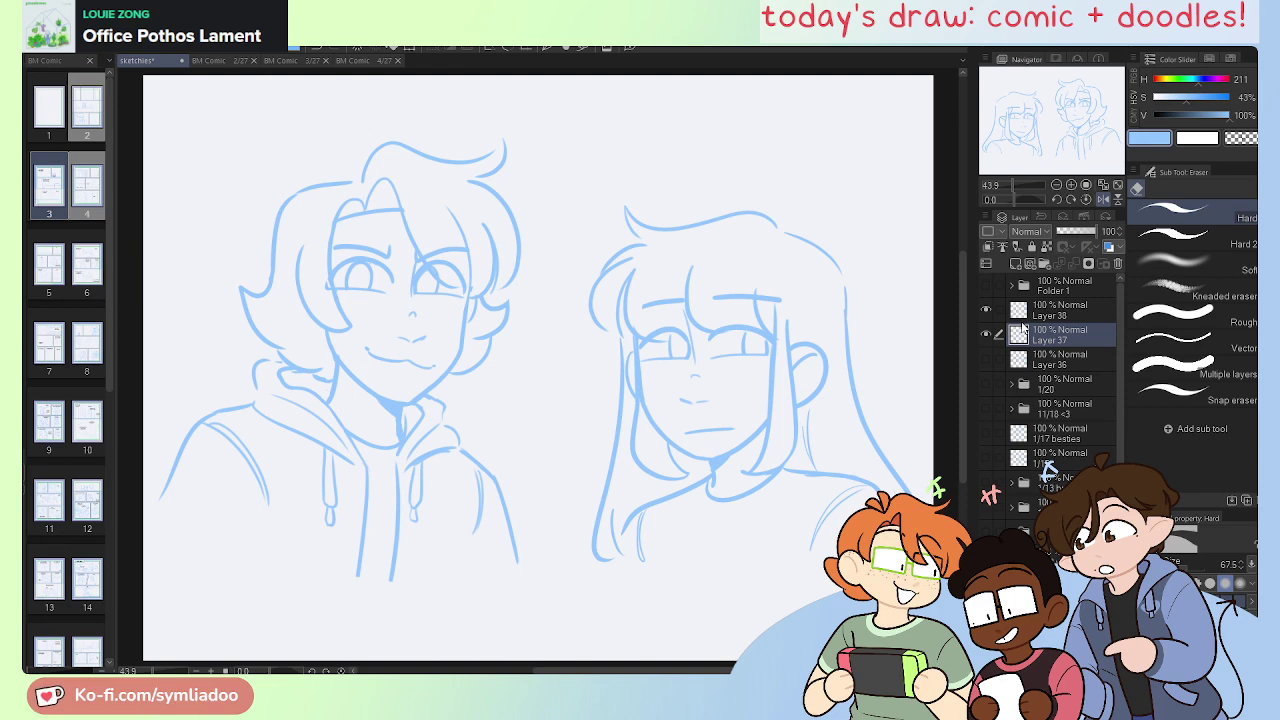
Step: Hide the long hair on Layer 38 and add a new layer above it
left_click(986, 310)
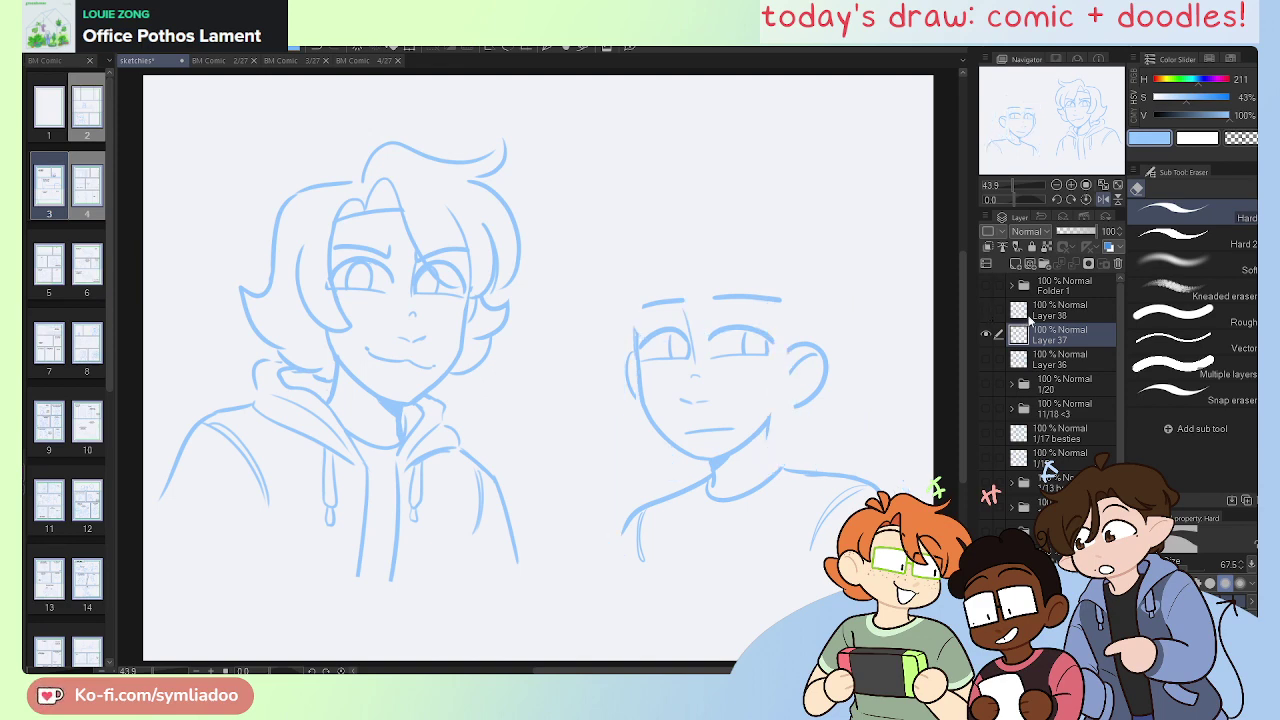
left_click(1042, 305)
left_click(1015, 263)
Step: Draw a curved side tuft beside the small ear and the first fringe strands above the eyes with the G-pen
left_click_drag(1053, 150, 1025, 154)
left_click(1071, 185)
left_click_drag(740, 583, 665, 517)
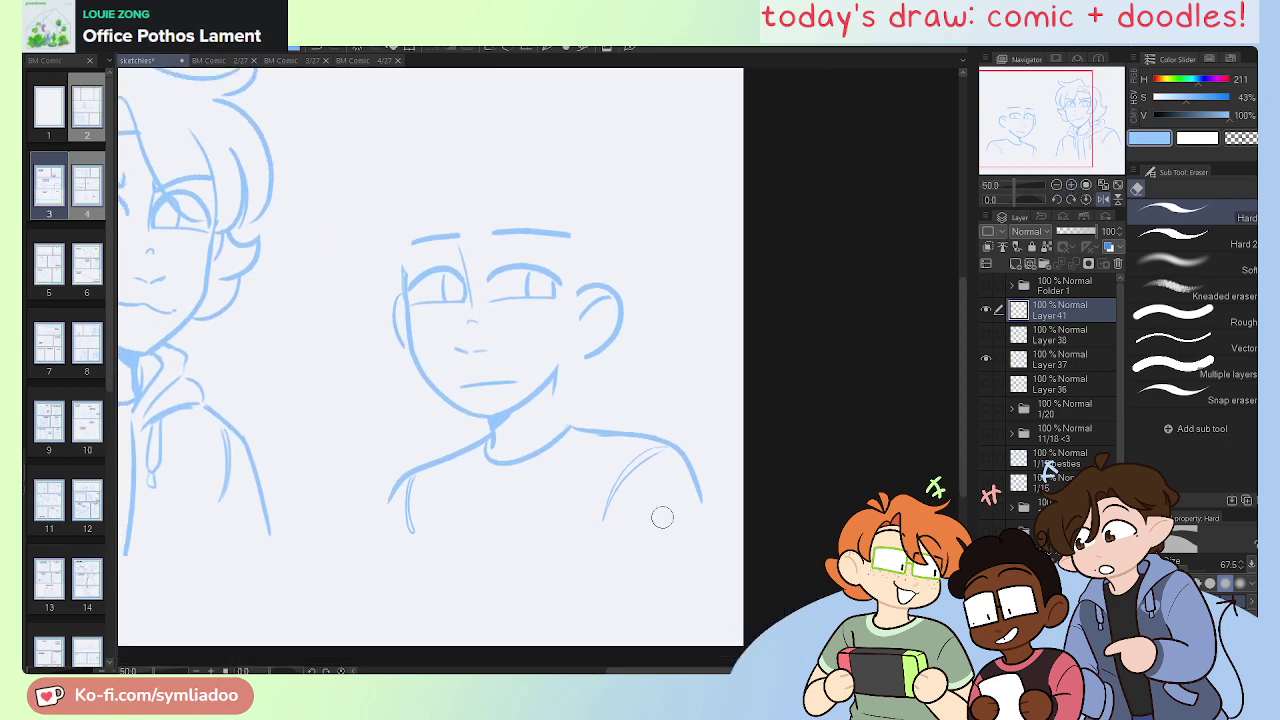
key("ctrl+plus")
left_click_drag(600, 472, 664, 577)
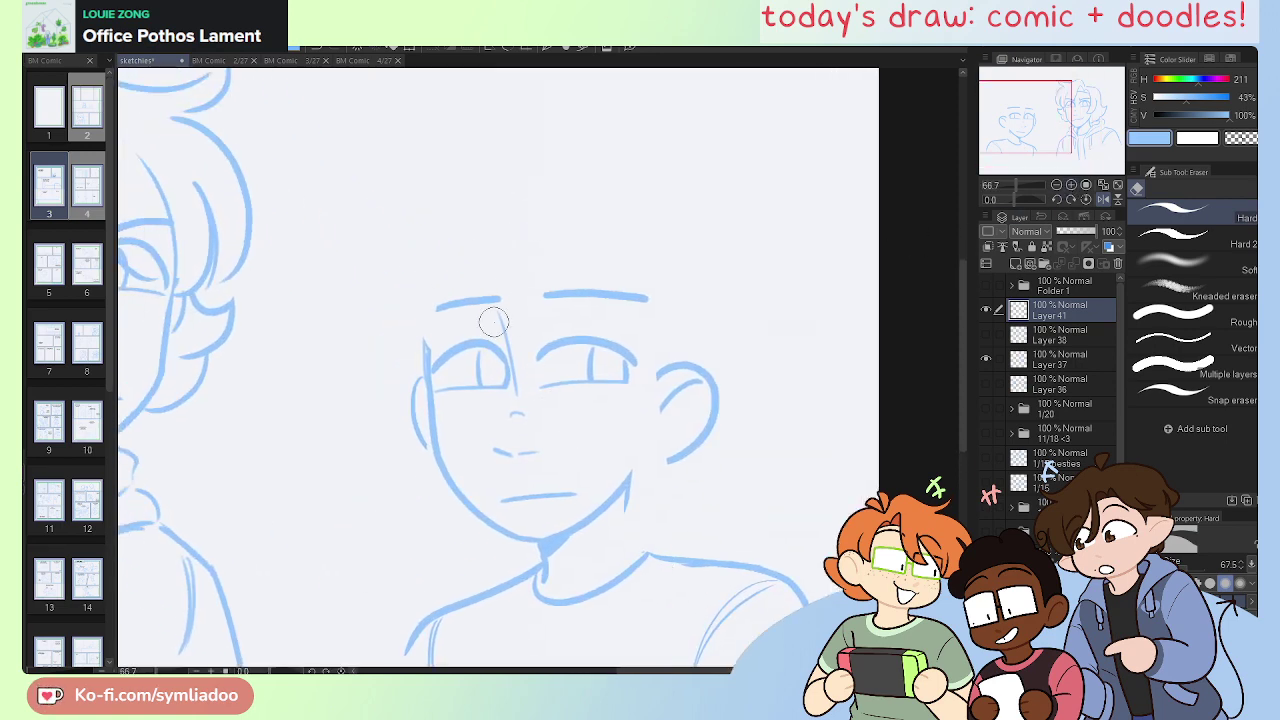
key("p")
mouse_move(401, 243)
left_mouse_down()
mouse_move(387, 375)
mouse_move(424, 371)
left_mouse_up()
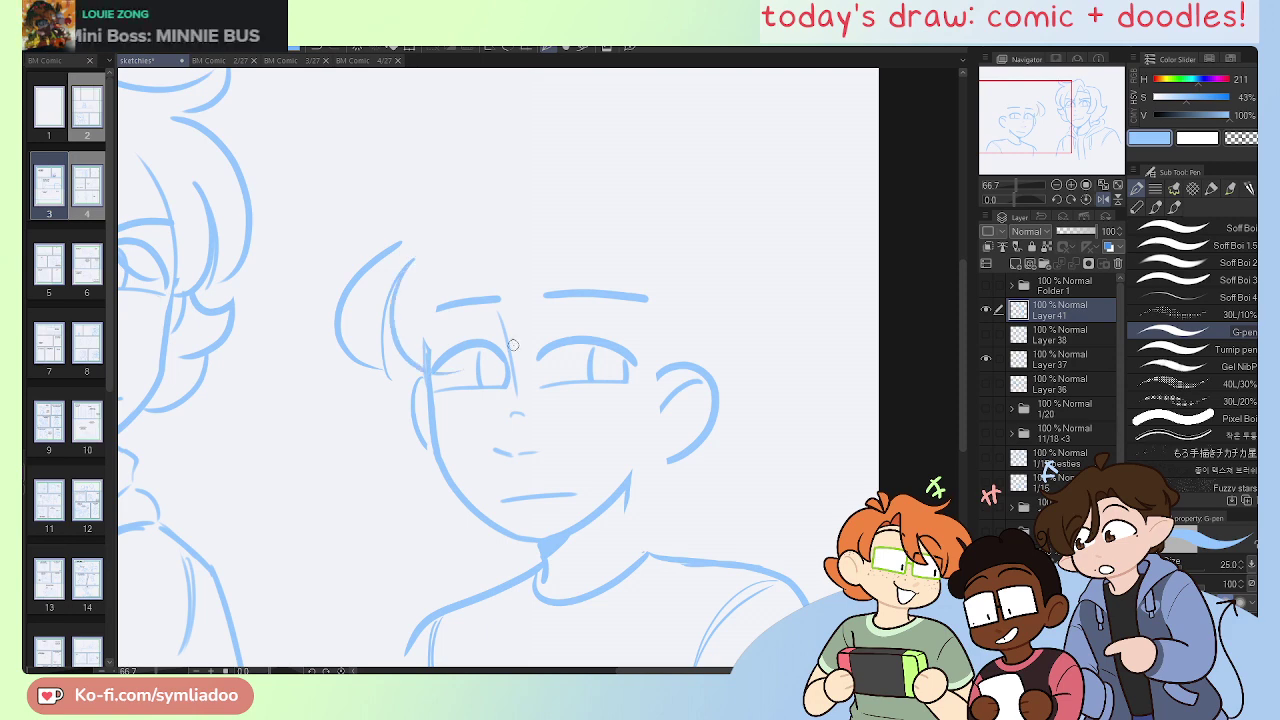
left_click_drag(466, 243, 464, 305)
left_click_drag(463, 308, 540, 352)
Step: Finish the fringe and draw long front locks on both sides of the face, ending in rounded tips over the shoulders
mouse_move(565, 258)
left_mouse_down()
mouse_move(661, 277)
mouse_move(631, 451)
mouse_move(688, 562)
left_mouse_up()
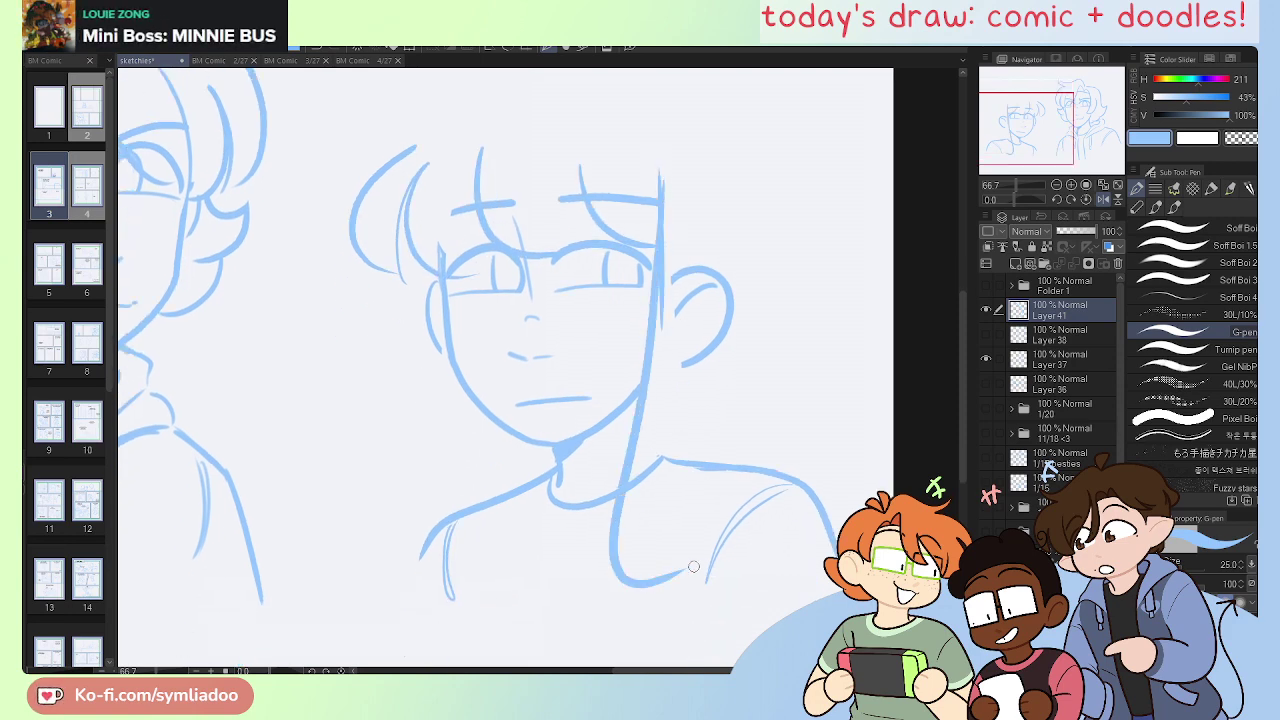
mouse_move(668, 486)
left_mouse_down()
mouse_move(714, 526)
mouse_move(740, 512)
left_mouse_up()
key("ctrl+z")
mouse_move(670, 490)
left_mouse_down()
mouse_move(704, 564)
mouse_move(731, 320)
mouse_move(707, 215)
left_mouse_up()
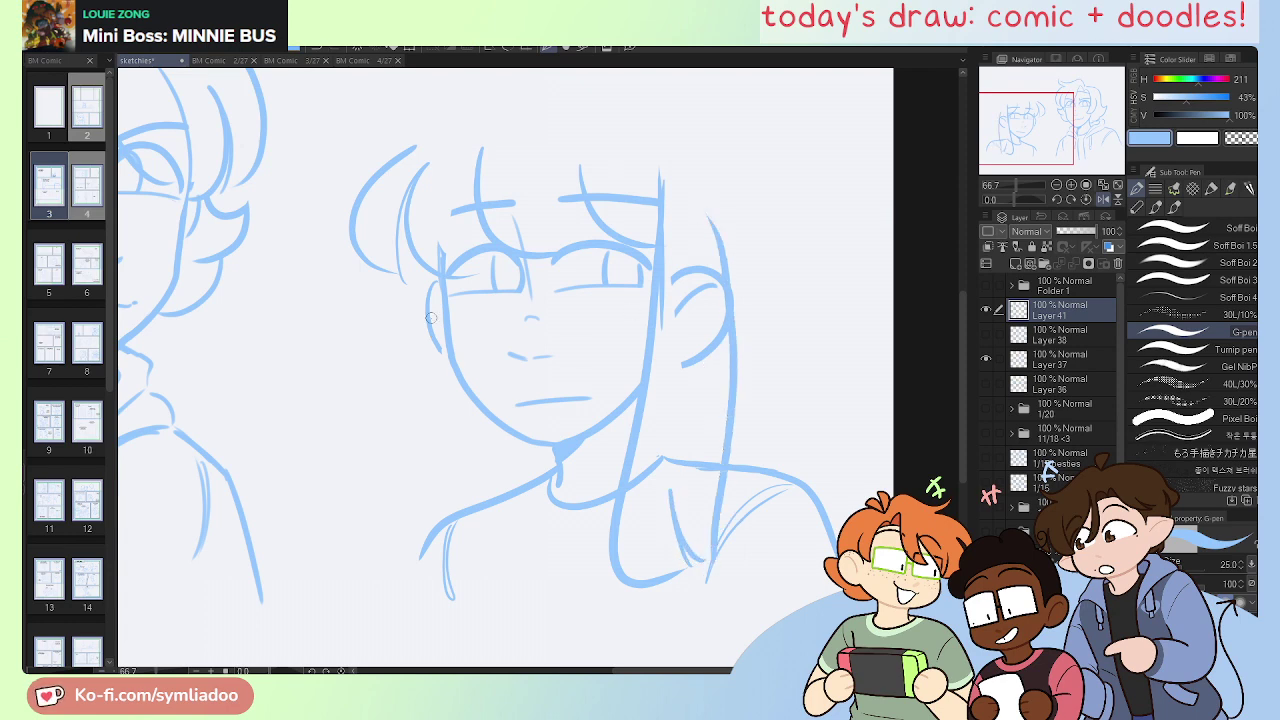
mouse_move(435, 285)
left_mouse_down()
mouse_move(441, 542)
mouse_move(472, 507)
mouse_move(484, 537)
left_mouse_up()
mouse_move(467, 468)
left_mouse_down()
mouse_move(504, 554)
mouse_move(508, 431)
left_mouse_up()
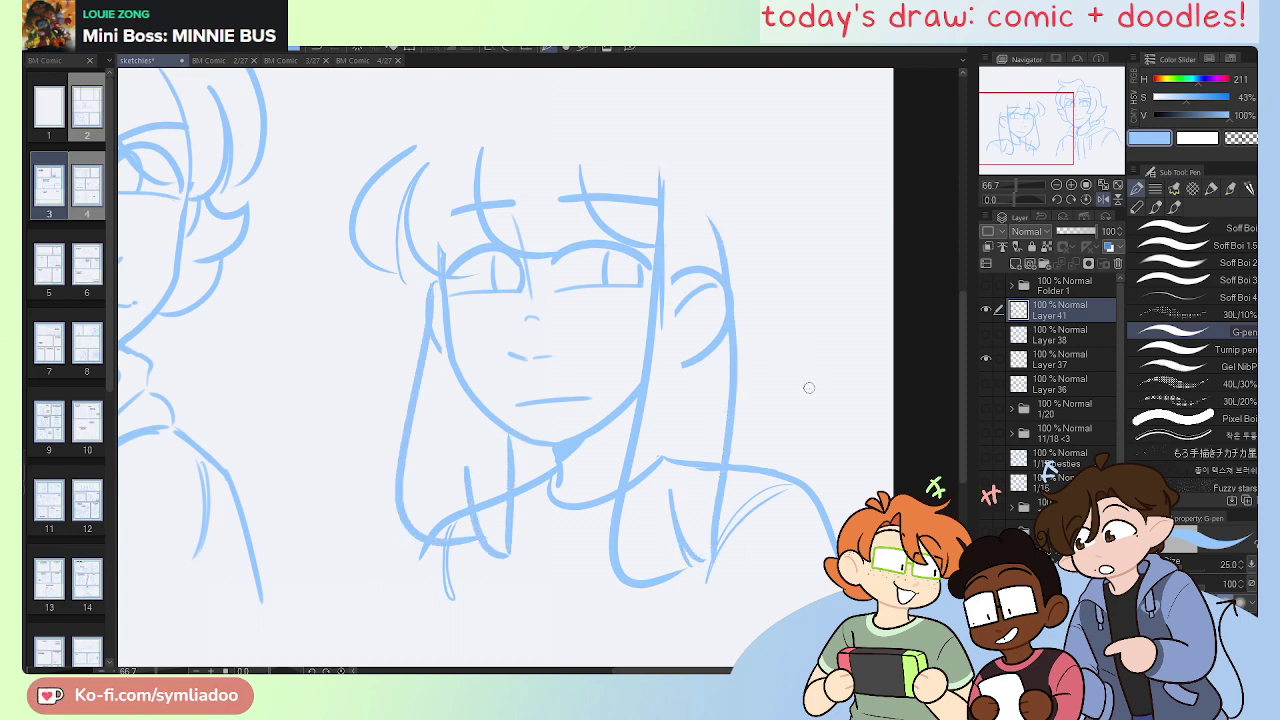
Step: Draw the crown with a flicked tuft at the front, an outer side curve and a rounded back outline
scroll(778, 422, "up", 2)
mouse_move(606, 155)
left_mouse_down()
mouse_move(404, 192)
mouse_move(412, 208)
left_mouse_up()
left_click_drag(402, 212, 337, 268)
left_click_drag(642, 166, 796, 290)
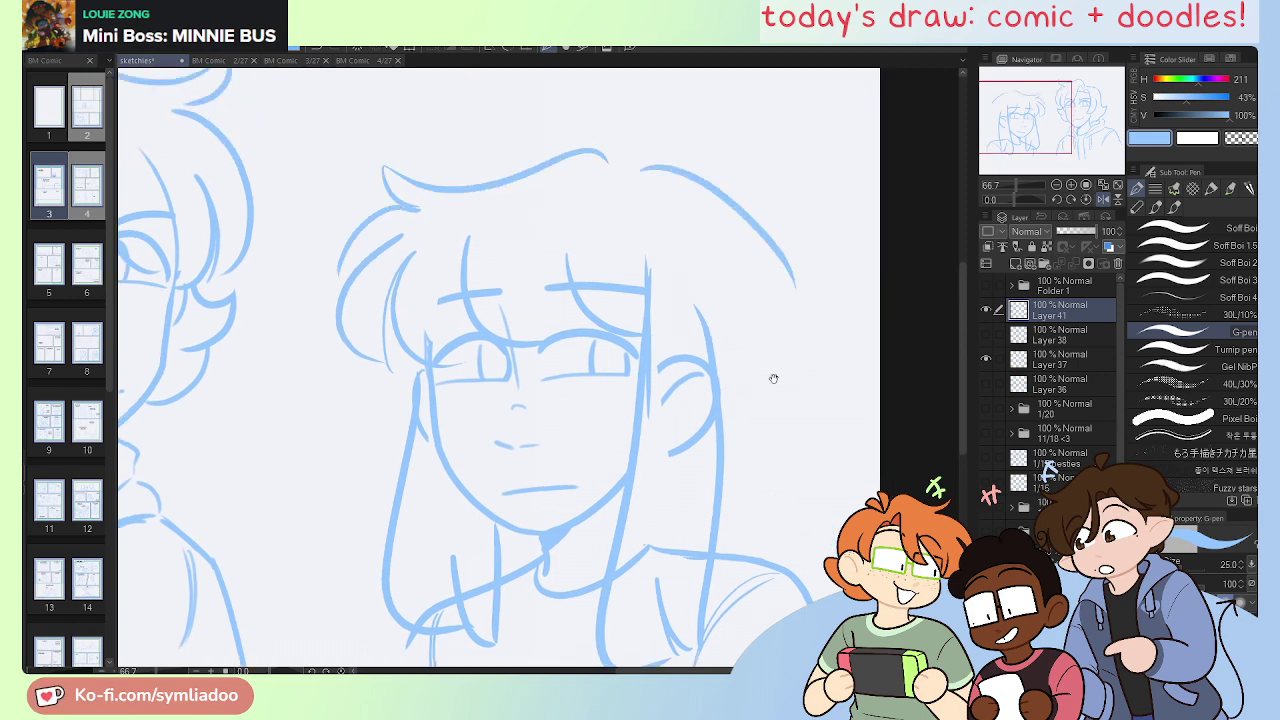
scroll(771, 374, "down", 2)
key("ctrl+z")
mouse_move(622, 105)
left_mouse_down()
mouse_move(726, 156)
mouse_move(742, 182)
left_mouse_up()
Step: Draw the long outer edge of the hair falling from the back of the crown past the shoulder
left_click_drag(752, 228, 768, 405)
mouse_move(765, 340)
left_mouse_down()
mouse_move(818, 488)
mouse_move(845, 522)
left_mouse_up()
key("ctrl+z")
left_click_drag(752, 283, 813, 575)
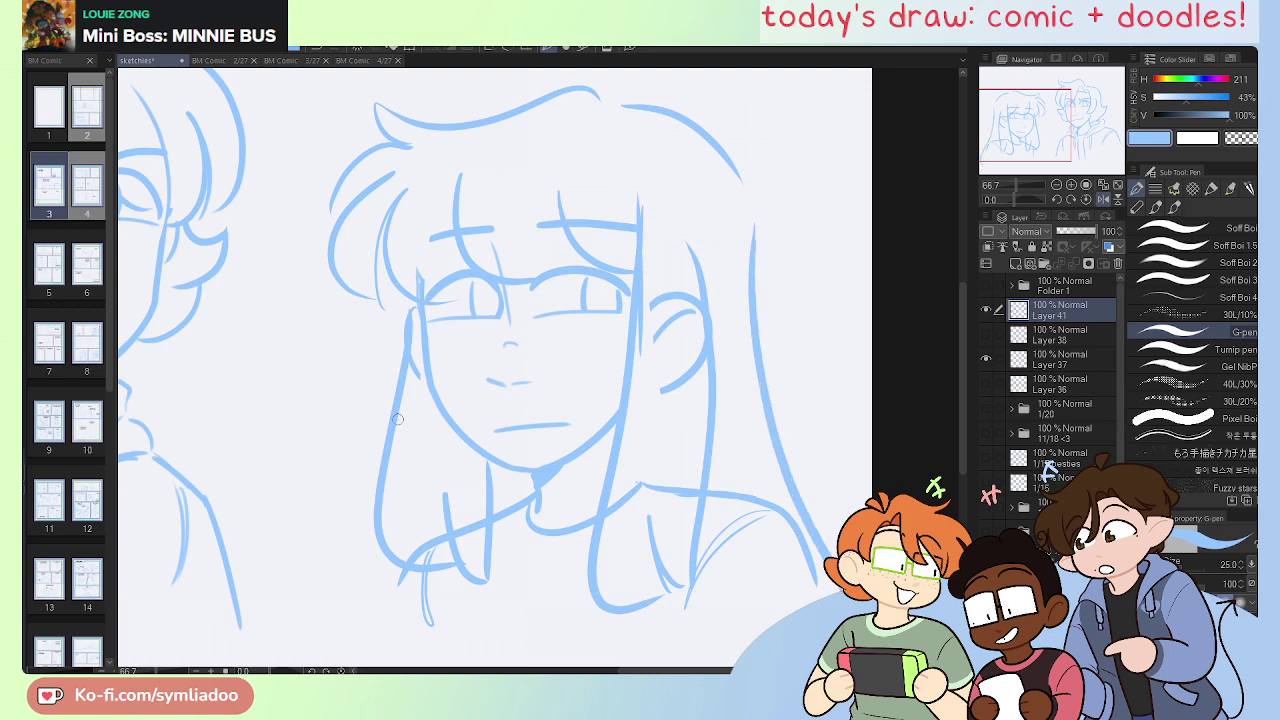
Step: Redraw the outer line of the small-ear side's front lock and draw the long outer hair edge behind it
key("e")
mouse_move(396, 316)
left_mouse_down()
mouse_move(389, 488)
mouse_move(397, 588)
mouse_move(432, 588)
left_mouse_up()
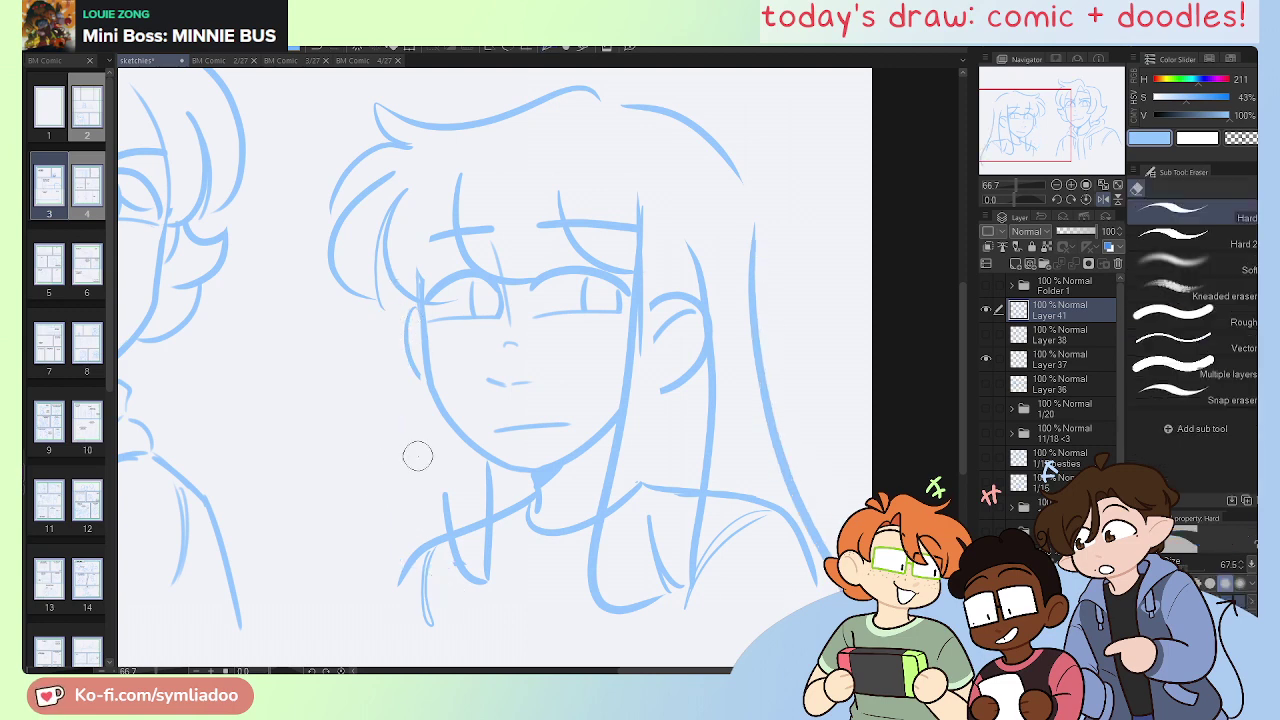
key("p")
left_click_drag(421, 294, 392, 560)
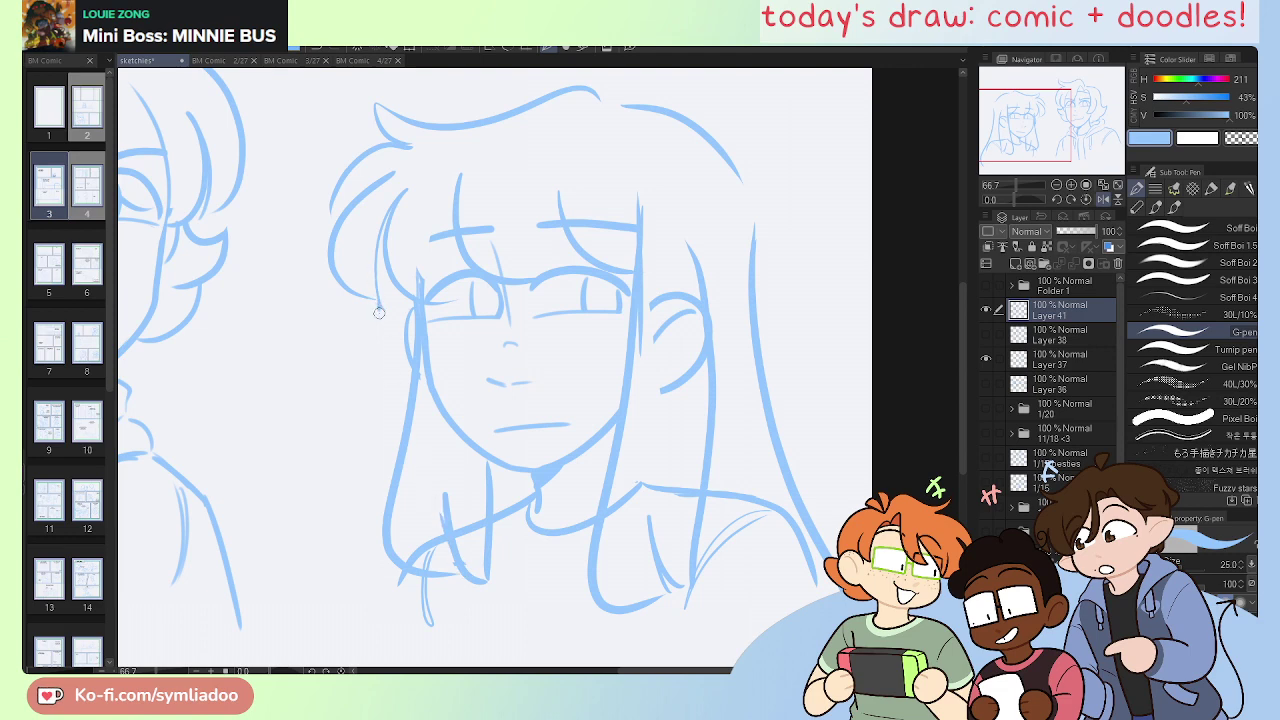
left_click_drag(379, 312, 366, 636)
key("ctrl+z")
mouse_move(410, 296)
left_mouse_down()
mouse_move(384, 392)
mouse_move(366, 630)
left_mouse_up()
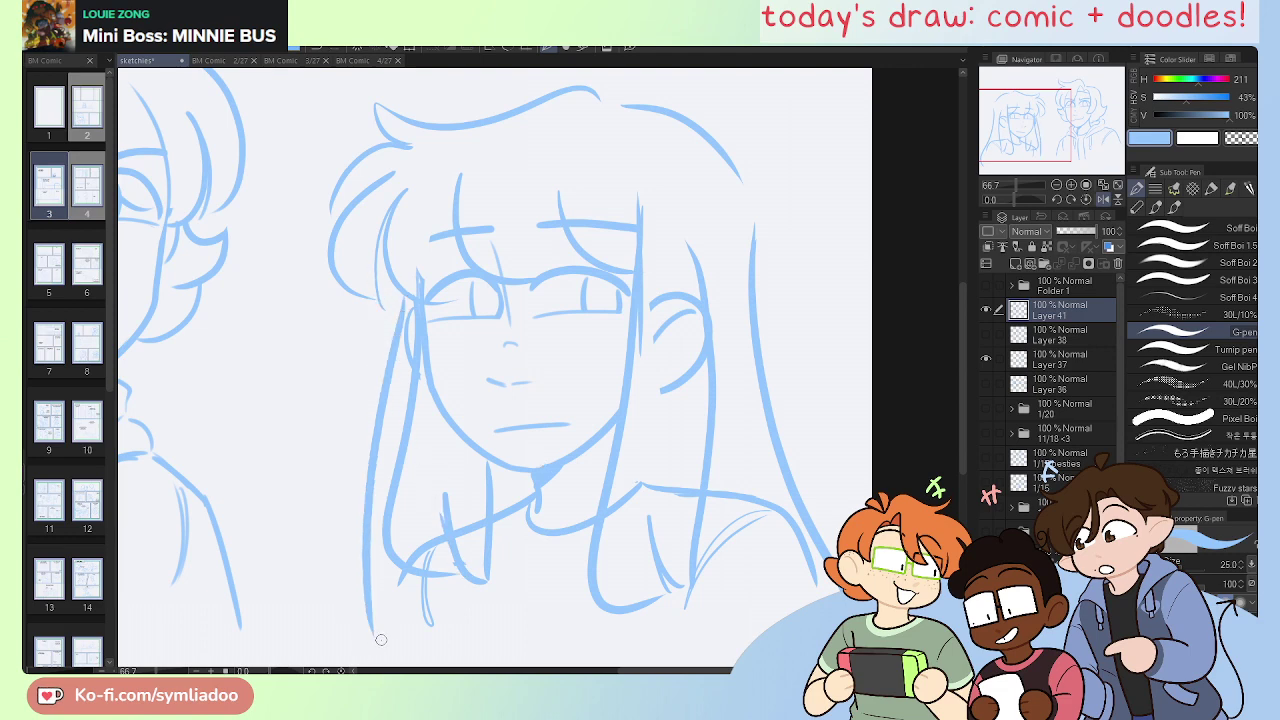
key("ctrl+z")
left_click_drag(396, 272, 376, 655)
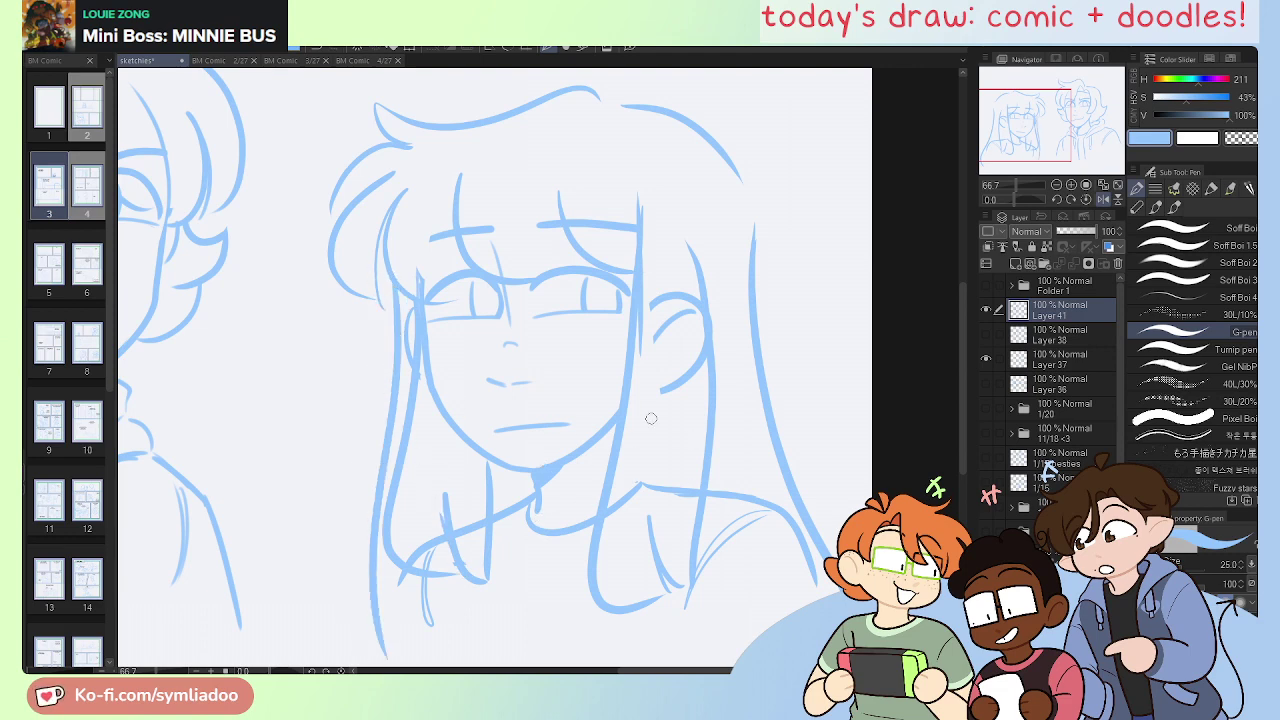
Step: Add a layer beneath the hair lines and paint out the ears, jaw and shoulder lines under the hair with the near-white Turnip pen
left_click(1045, 335)
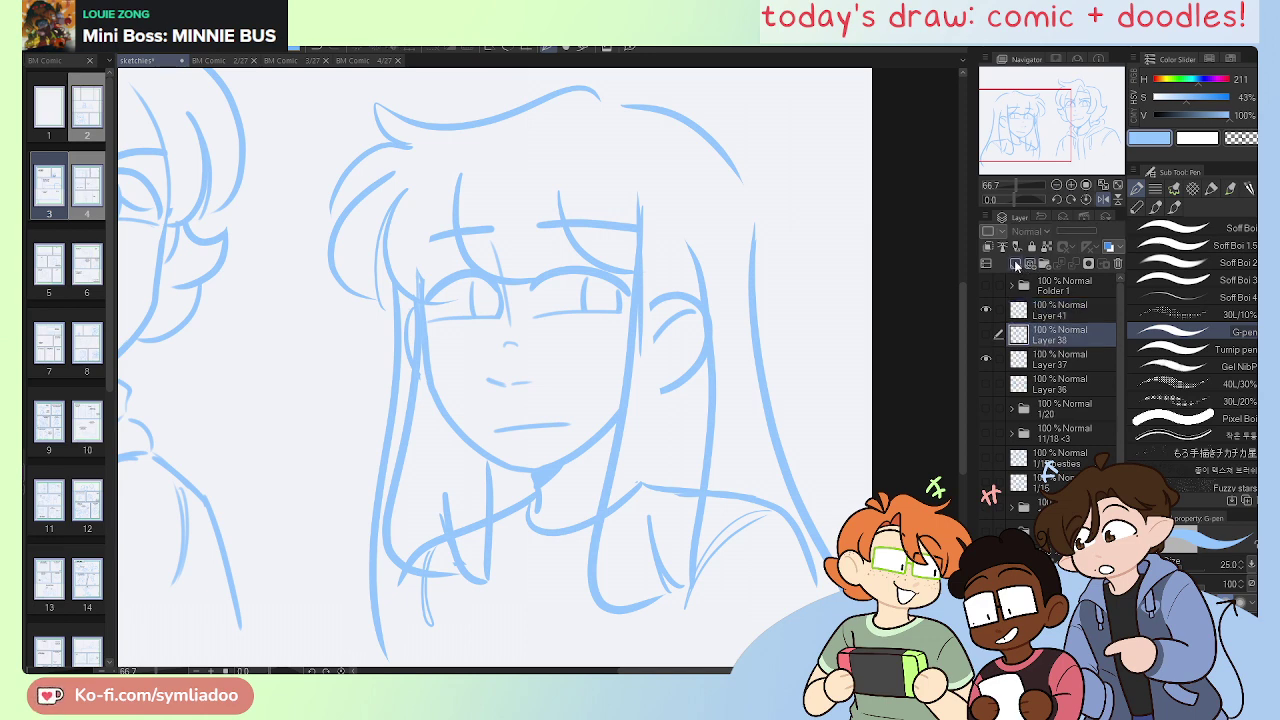
left_click(1016, 265)
key("x")
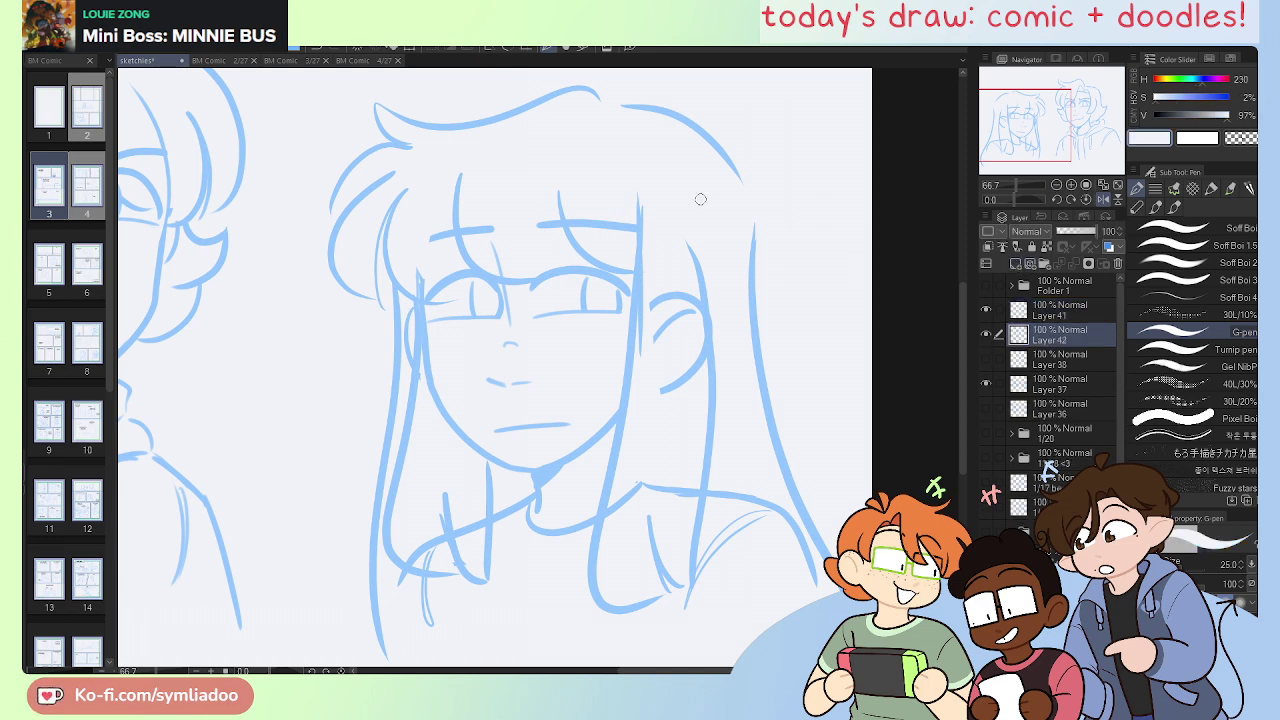
left_click(1188, 350)
mouse_move(676, 287)
left_mouse_down()
mouse_move(660, 391)
mouse_move(678, 352)
mouse_move(691, 356)
mouse_move(690, 315)
mouse_move(651, 393)
mouse_move(671, 256)
mouse_move(666, 463)
left_mouse_up()
left_click_drag(431, 527, 451, 538)
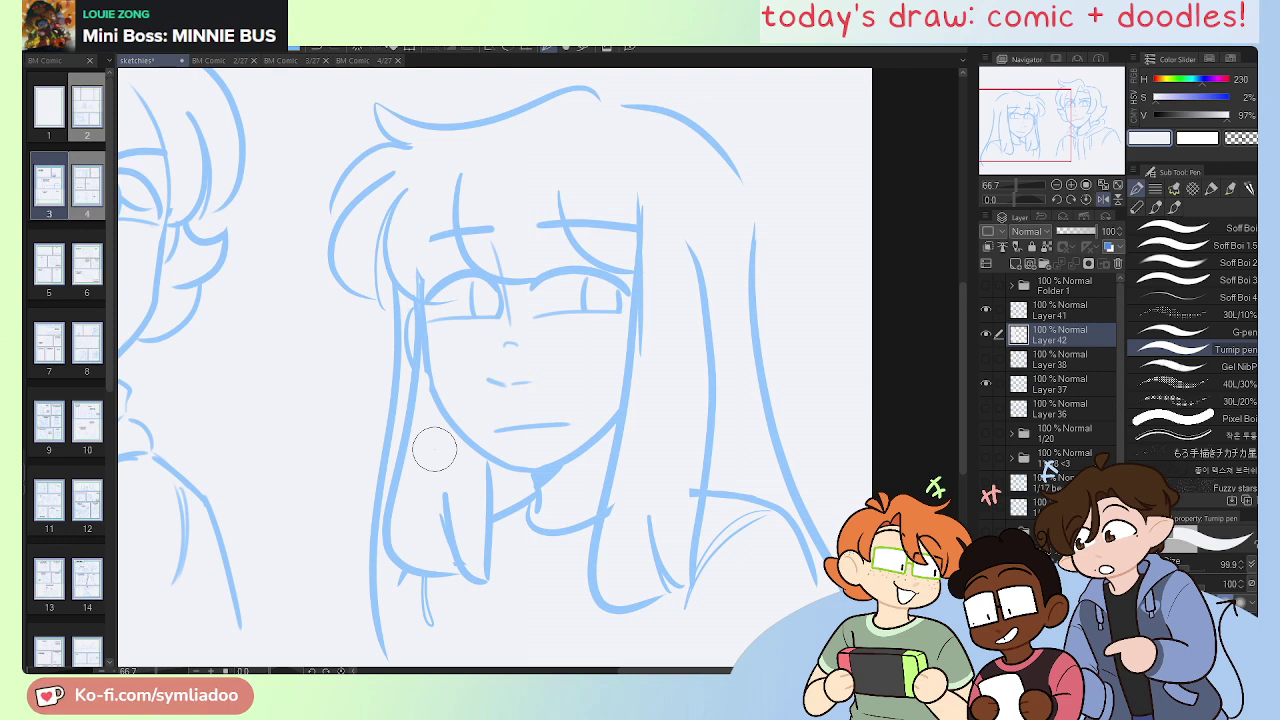
Step: Undo the paint-out, its layer and the whole alternative hairstyle back to the bare head
key("ctrl+z")
key("ctrl+z")
key("ctrl+z")
key("ctrl+z")
key("ctrl+z")
key("ctrl+z")
key("ctrl+z")
key("ctrl+z")
key("ctrl+z")
key("ctrl+z")
key("ctrl+z")
key("ctrl+z")
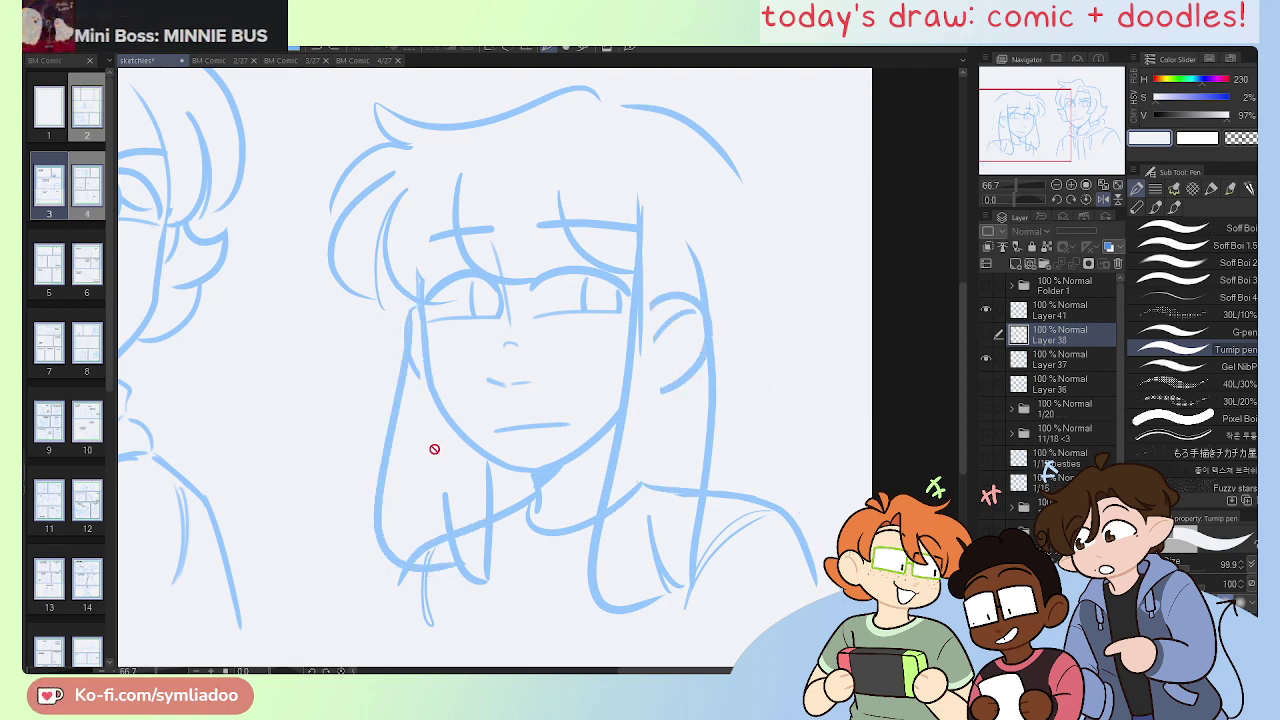
key("ctrl+z")
key("ctrl+z")
key("ctrl+z")
key("ctrl+z")
key("ctrl+z")
key("ctrl+z")
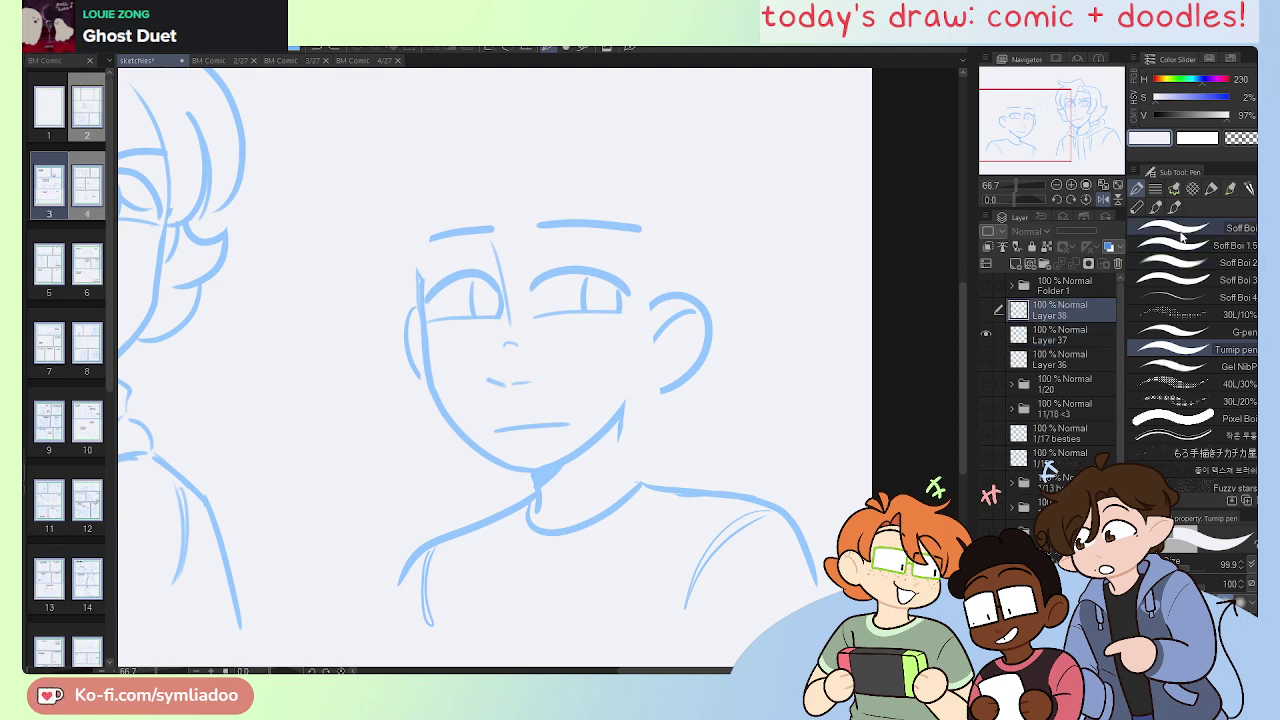
Step: Show the long hairstyle on Layer 38 and touch up the front lock beside the jaw with the Soff Boi 2 pen
left_click(1190, 262)
left_click(986, 310)
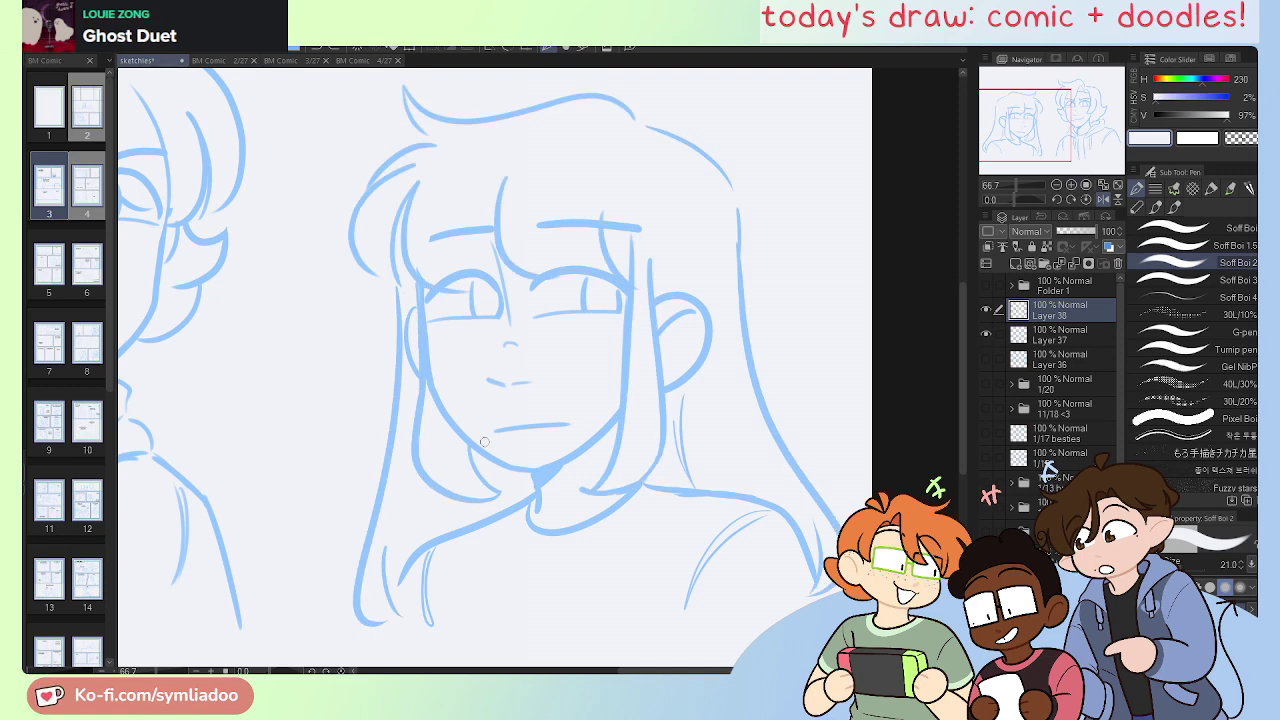
left_click_drag(469, 447, 497, 489)
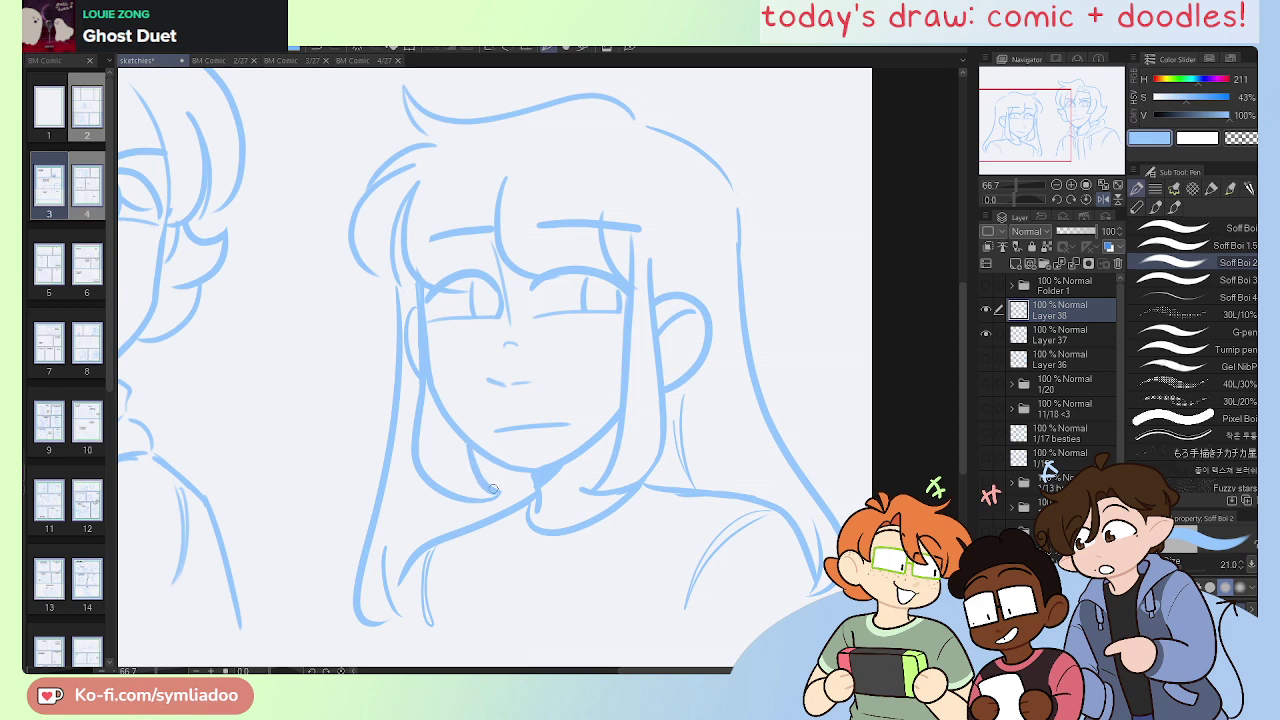
mouse_move(422, 355)
left_mouse_down()
mouse_move(434, 480)
mouse_move(422, 463)
mouse_move(495, 496)
left_mouse_up()
left_click(1101, 185)
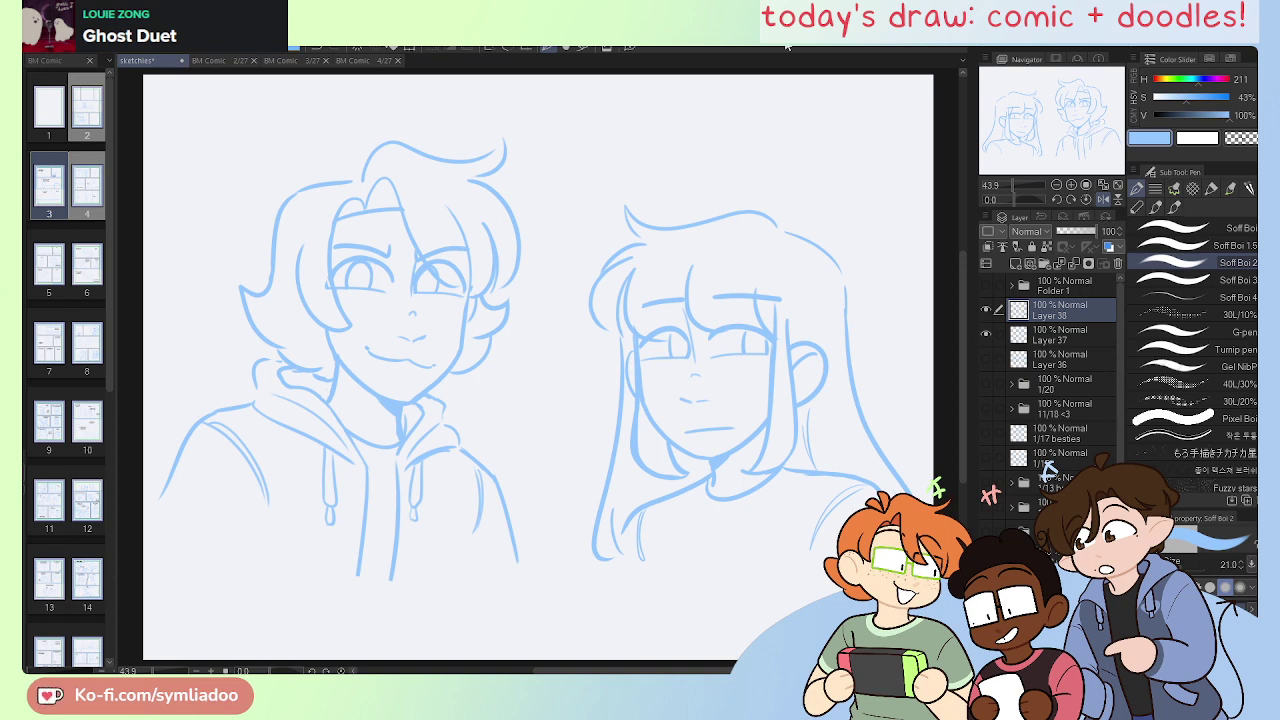
left_click(1118, 192)
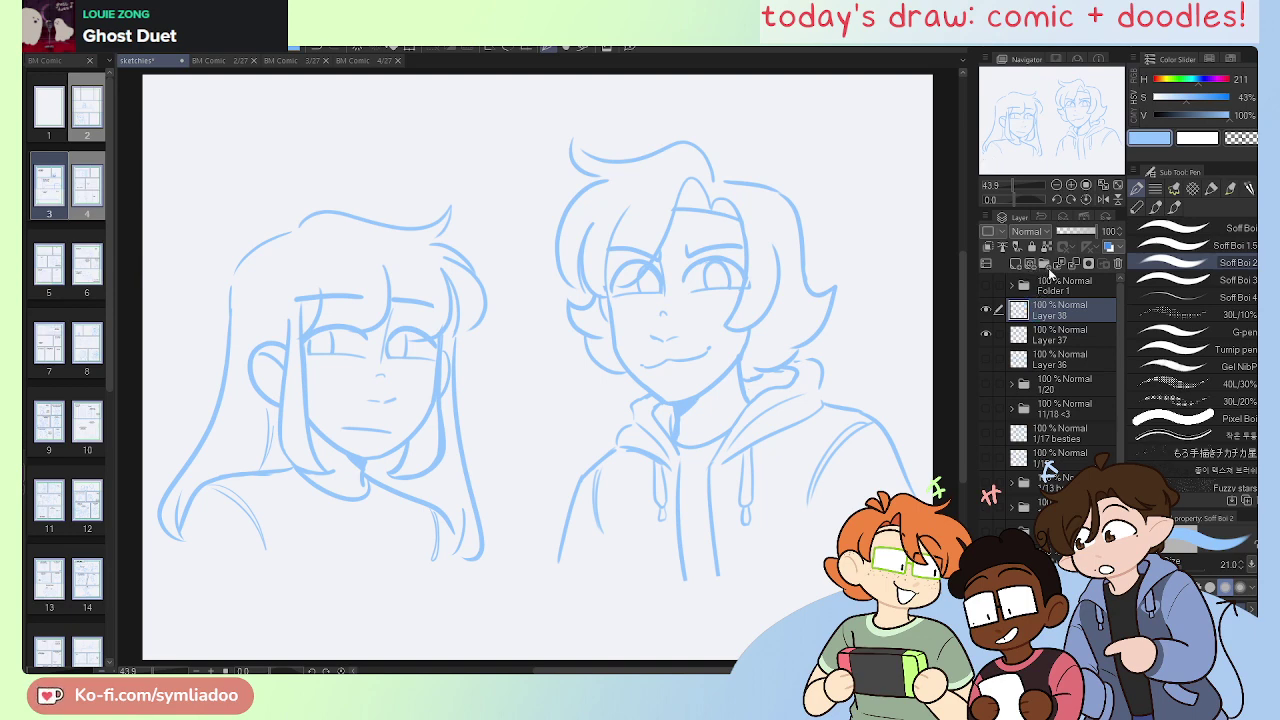
Step: Save the file and gather Folder 1, Layer 38 and Layer 37 in a new layer folder
key("ctrl+s")
left_click(1045, 266)
left_click(1040, 310)
left_click(998, 334)
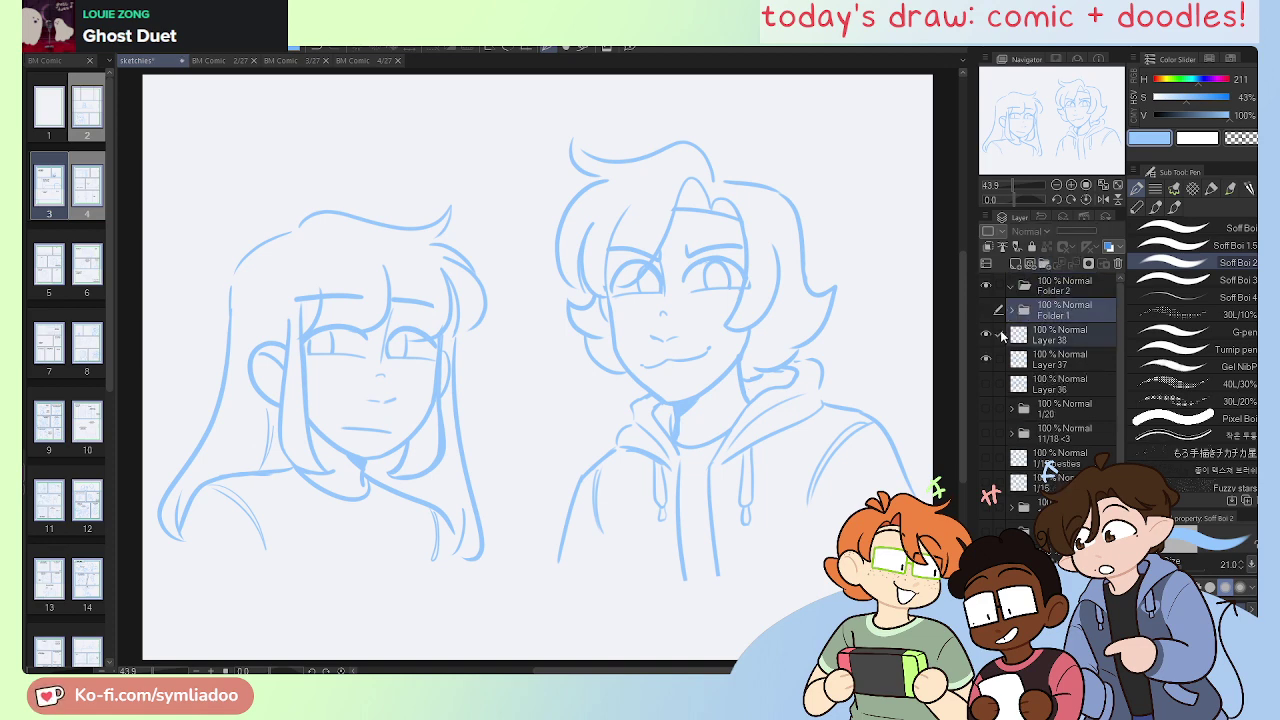
left_click(998, 358)
left_click_drag(1038, 314, 1017, 287)
left_click(1018, 290)
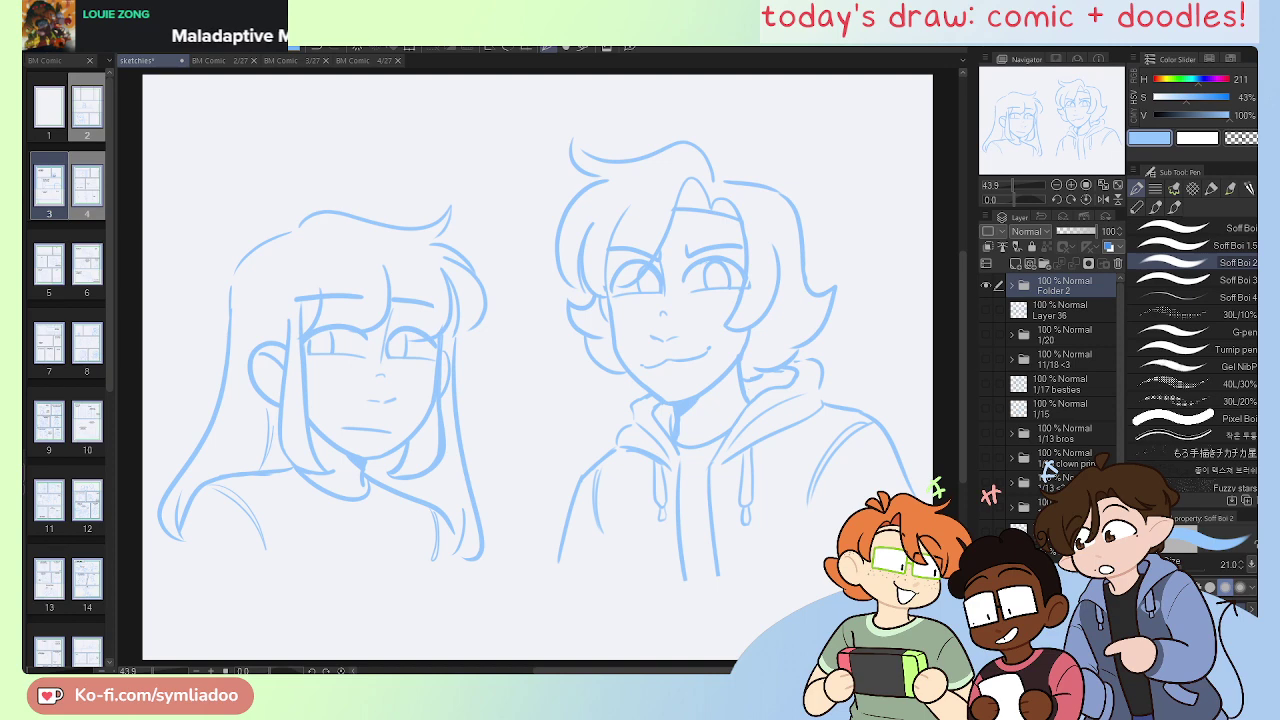
Step: Move the grouped sketch slightly down, and lasso the hoodie character on Layer 37 to scale it up
key("k")
left_click_drag(790, 487, 791, 525)
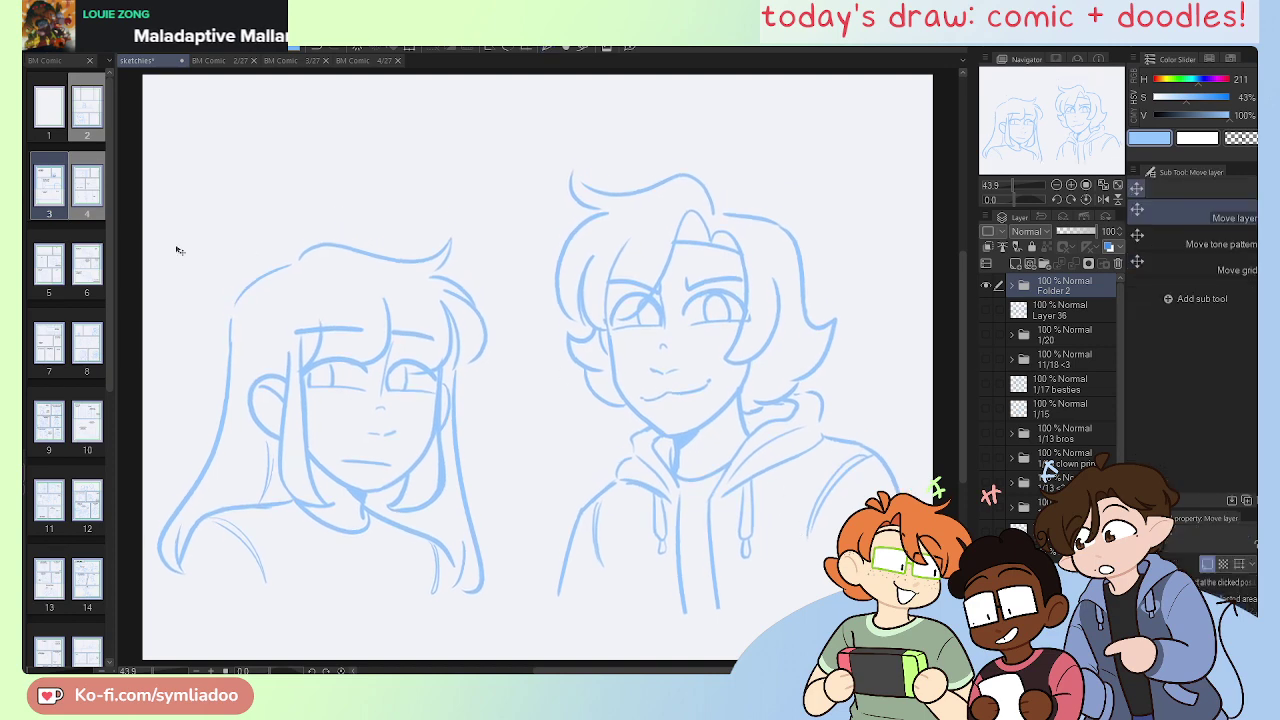
key("m")
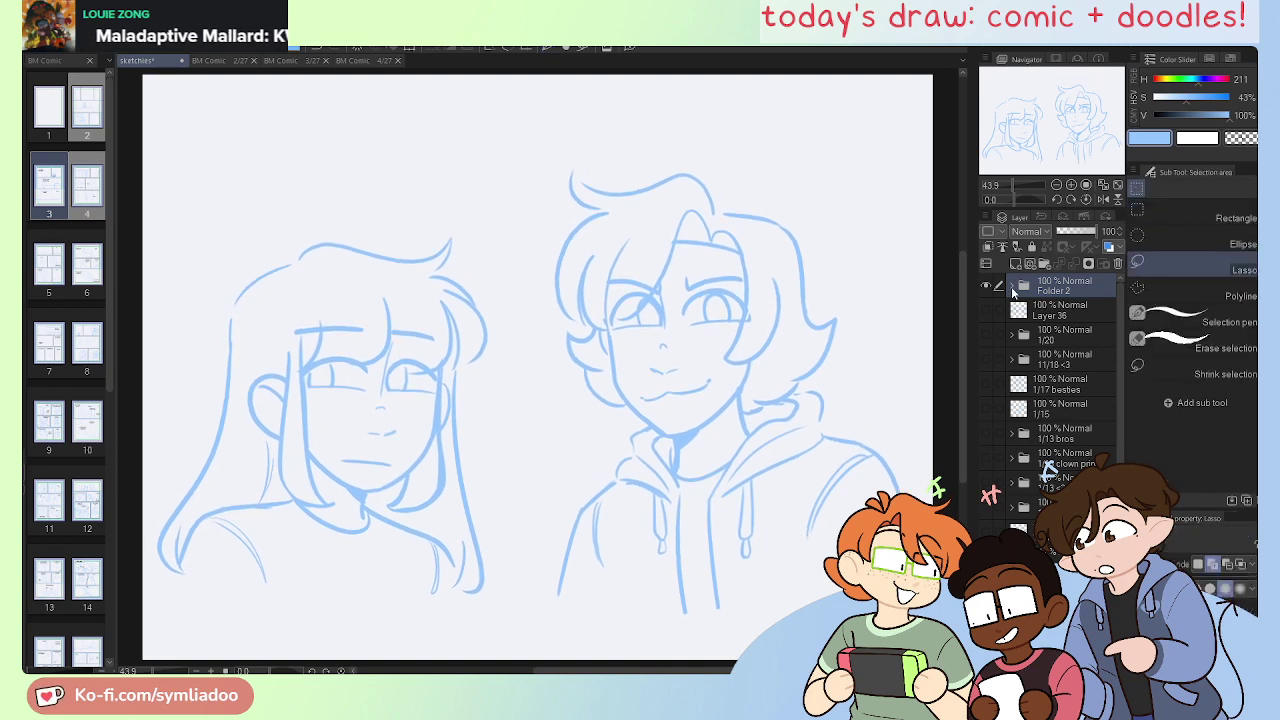
left_click(1012, 288)
left_click(1028, 356)
mouse_move(588, 122)
left_mouse_down()
mouse_move(530, 203)
mouse_move(574, 646)
mouse_move(958, 494)
mouse_move(800, 128)
left_mouse_up()
left_click(1057, 186)
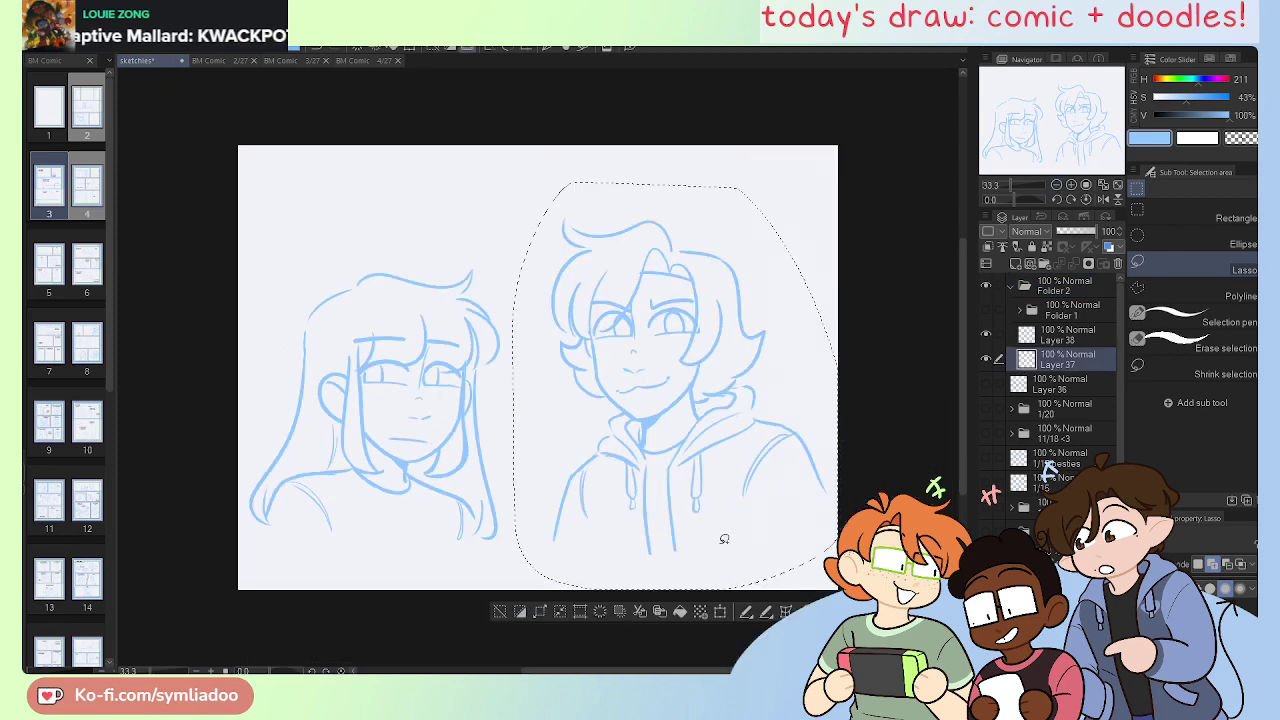
left_click(720, 611)
mouse_move(674, 186)
left_mouse_down()
mouse_move(674, 139)
mouse_move(674, 155)
left_mouse_up()
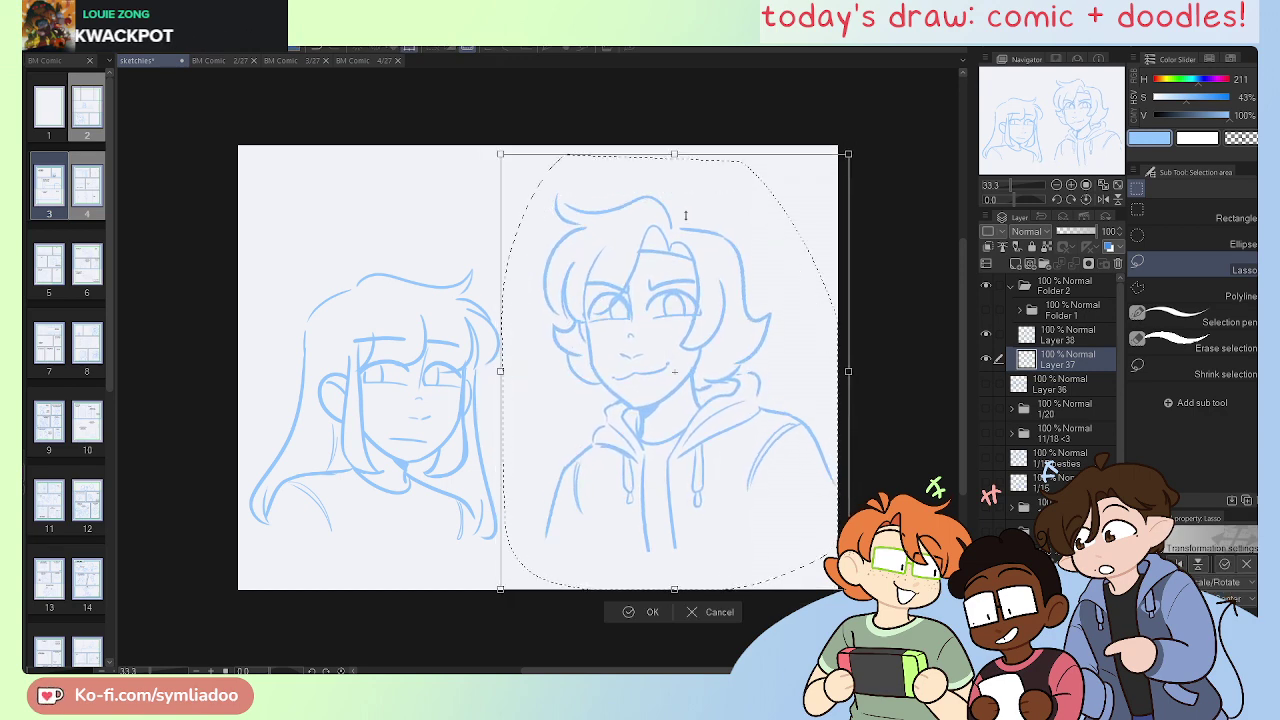
left_click(648, 611)
key("ctrl+d")
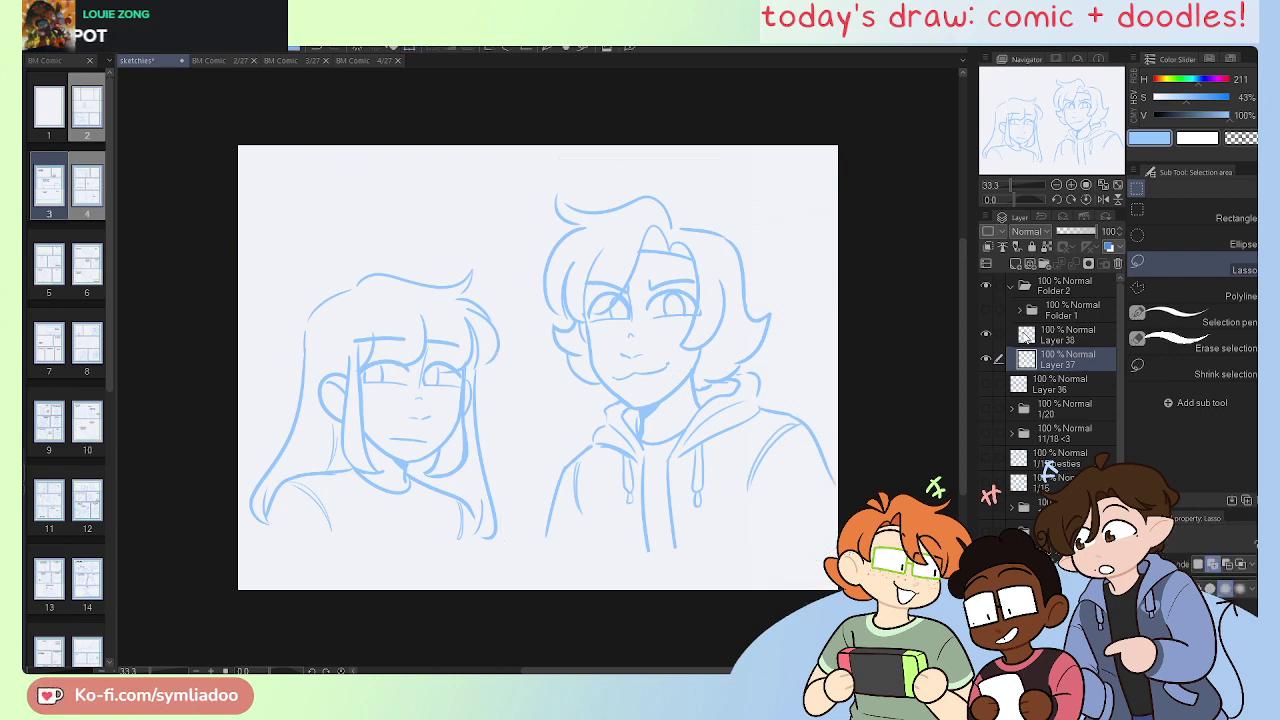
Step: Lasso the long-haired character across Layer 38, Layer 37 and Folder 1, and shift it down with a slight counterclockwise rotation
left_click(1032, 336)
left_click(999, 358)
left_click(999, 311)
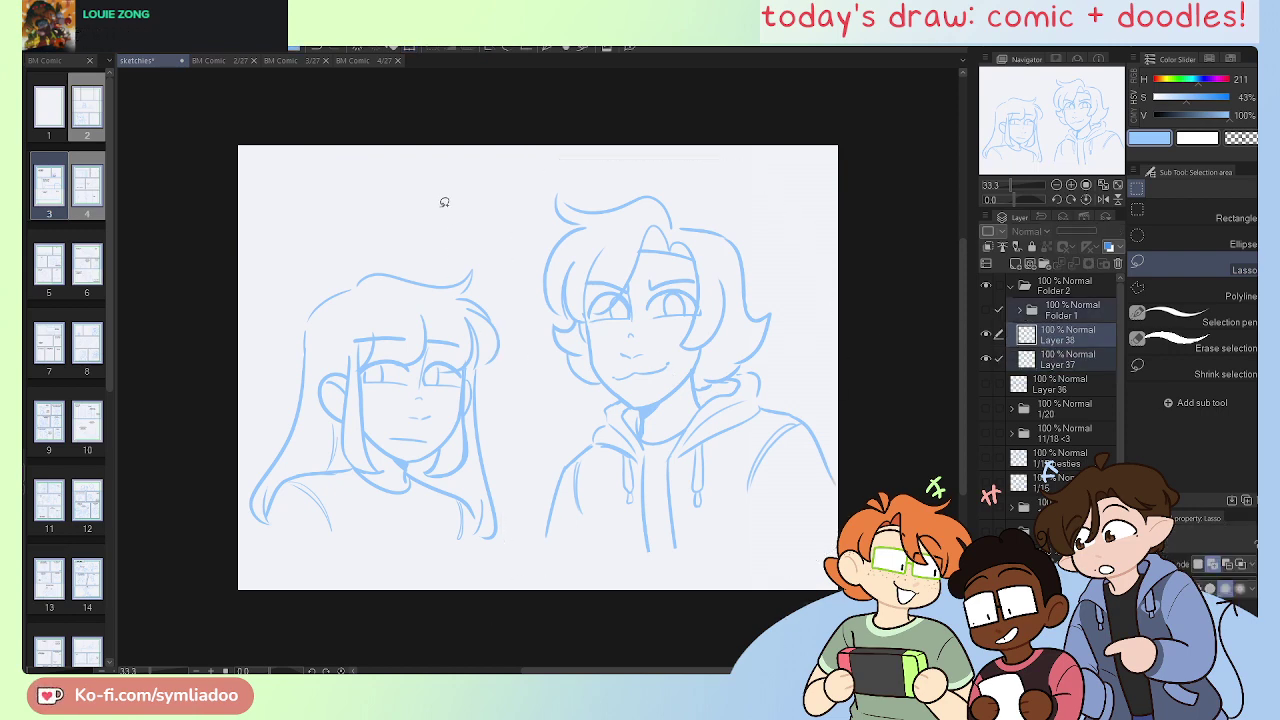
mouse_move(444, 202)
left_mouse_down()
mouse_move(240, 543)
mouse_move(511, 551)
mouse_move(506, 286)
mouse_move(480, 230)
left_mouse_up()
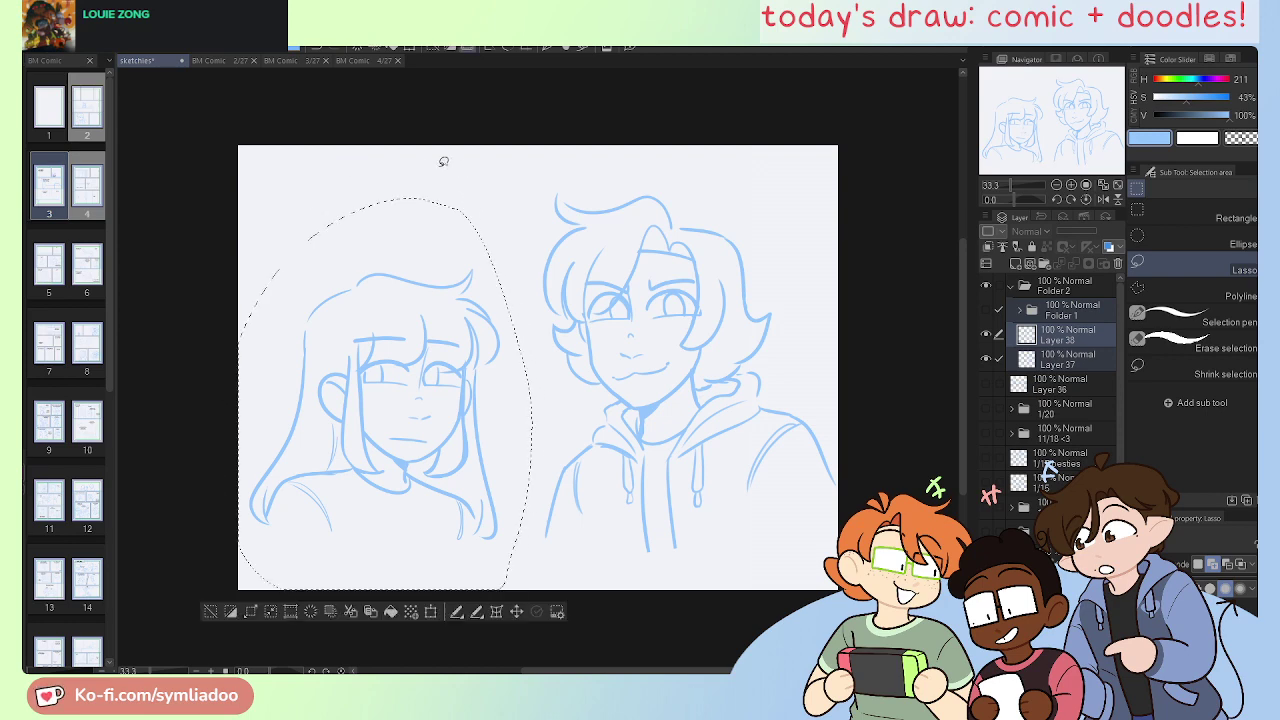
key("ctrl+t")
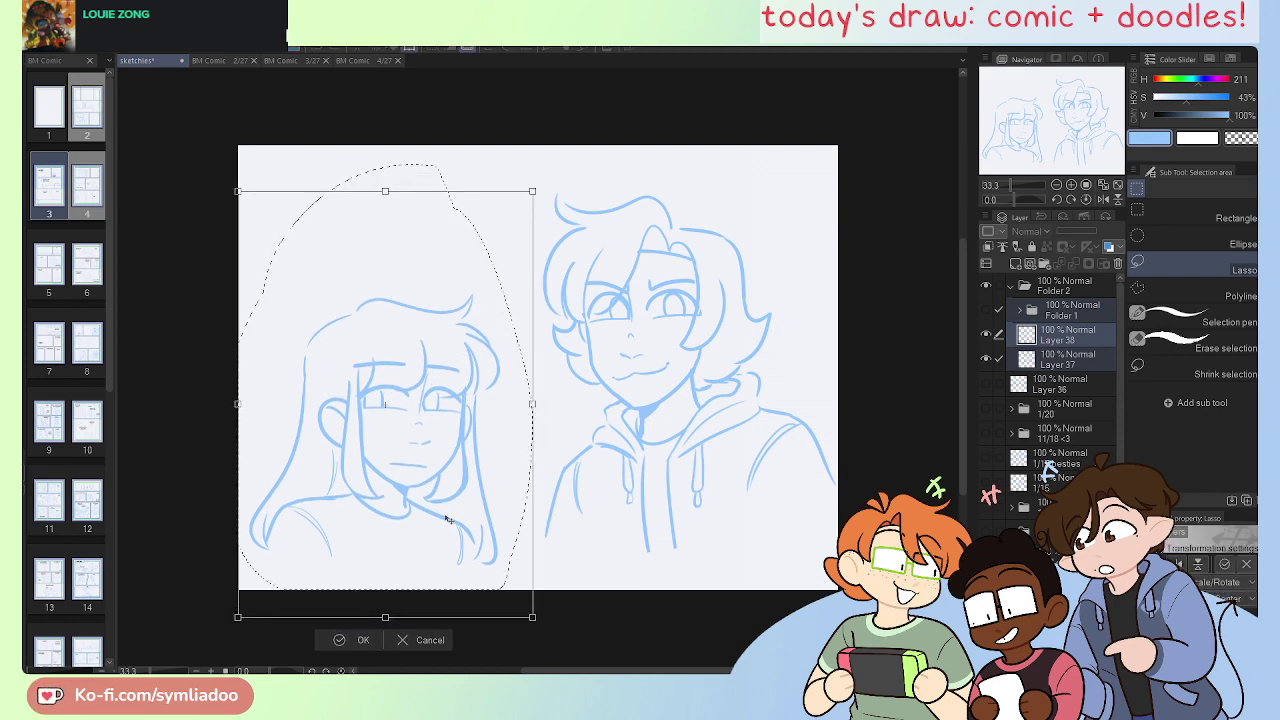
left_click_drag(447, 519, 449, 527)
left_click_drag(551, 462, 551, 451)
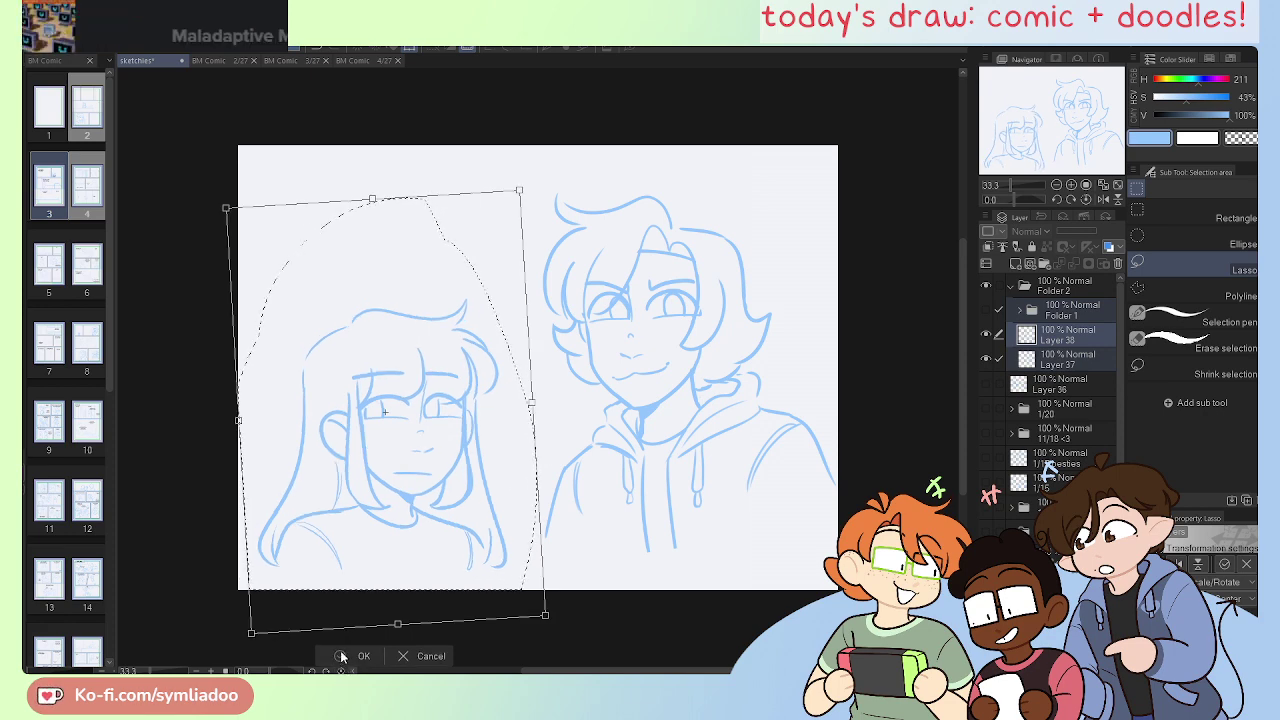
left_click(341, 656)
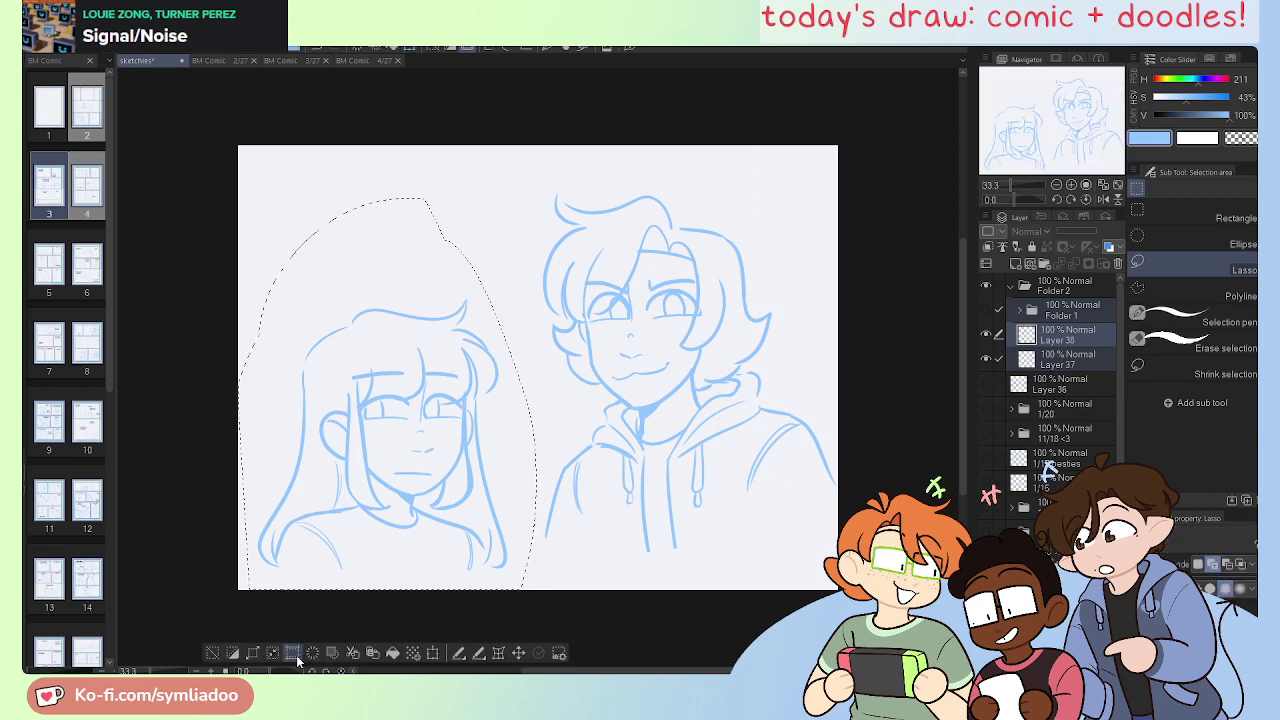
key("ctrl+d")
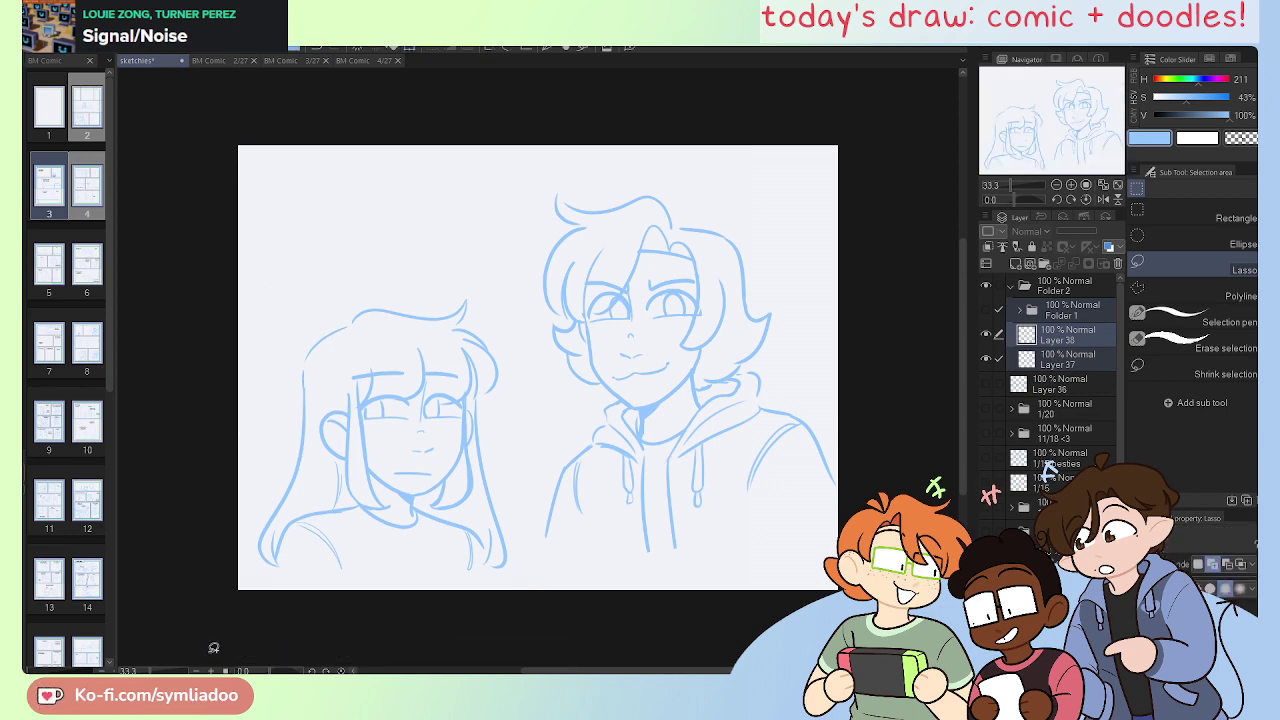
Step: Hand-letter the long-haired character's name and an ampersand above the head on Layer 37 with the Soff Boi 2 pen
left_click(1071, 185)
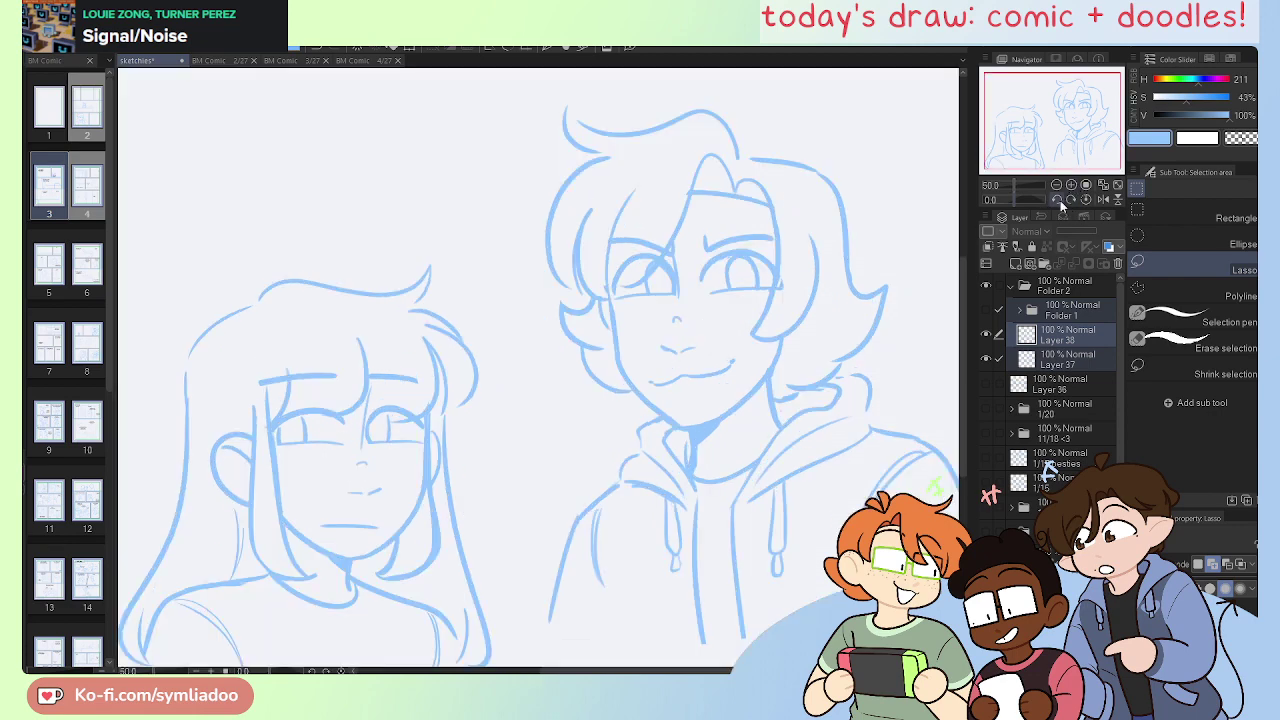
key("ctrl+minus")
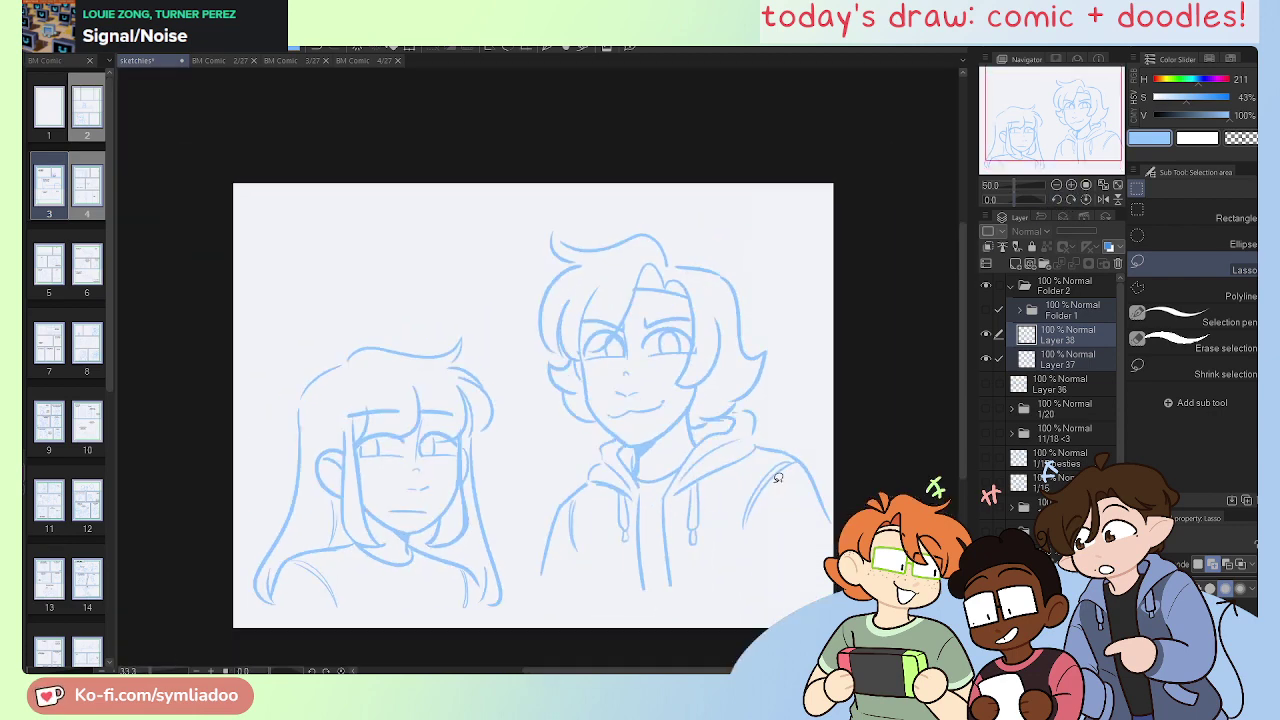
key("ctrl+plus")
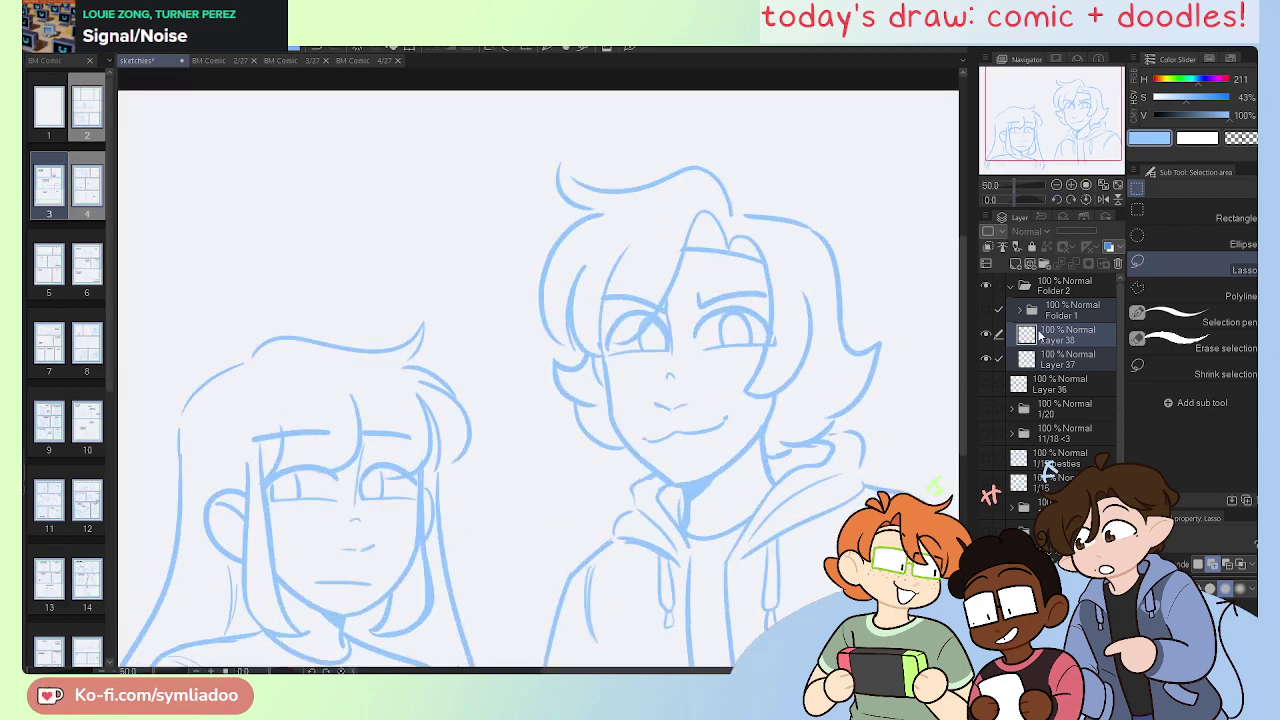
left_click(1062, 358)
key("p")
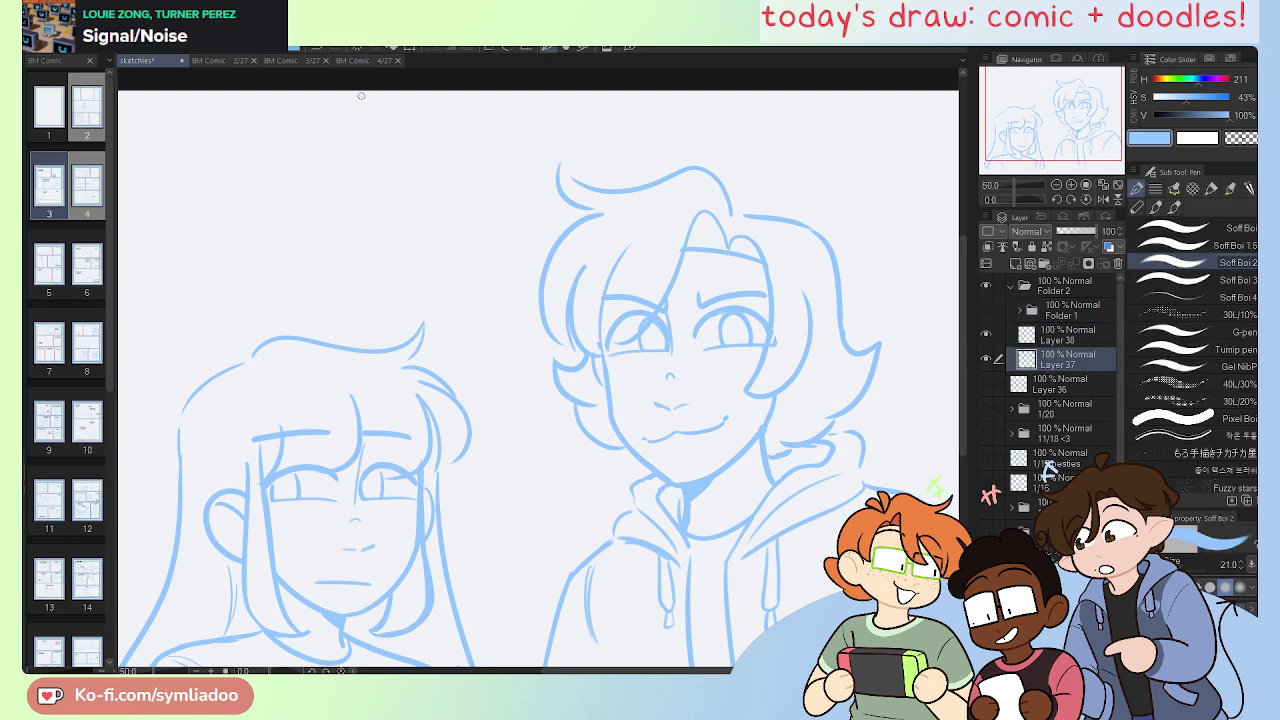
mouse_move(248, 184)
left_mouse_down()
mouse_move(250, 217)
mouse_move(326, 248)
left_mouse_up()
key("ctrl+z")
mouse_move(249, 242)
left_mouse_down()
mouse_move(282, 282)
mouse_move(295, 249)
mouse_move(343, 242)
mouse_move(362, 266)
left_mouse_up()
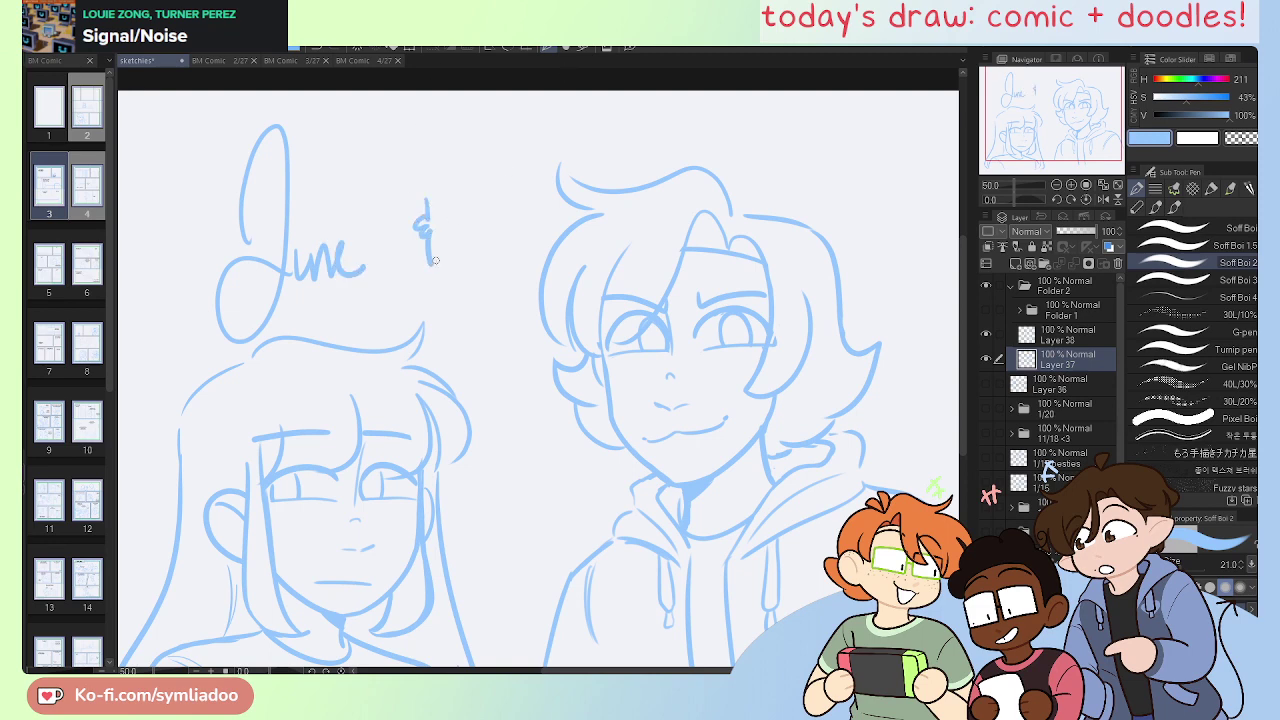
Step: Hand-letter the hoodie character's name in blue beside the top of the hair on Layer 37
left_click_drag(678, 218, 533, 278)
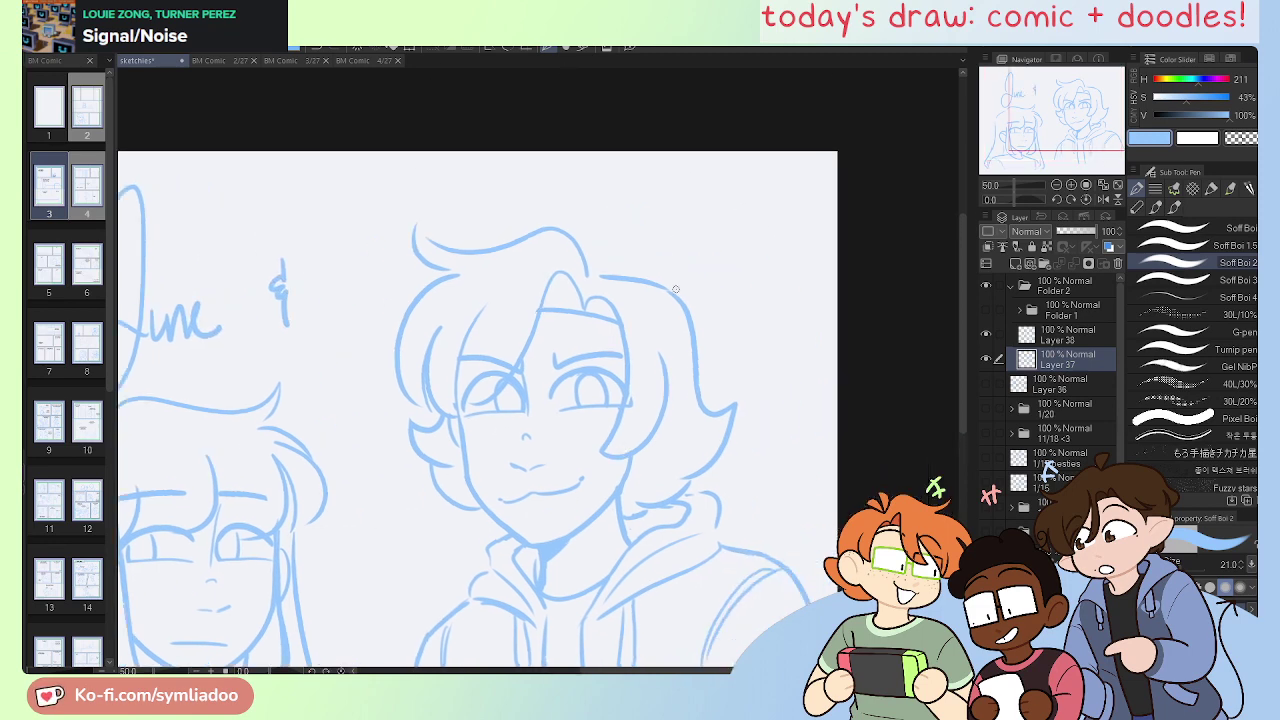
left_click_drag(672, 292, 697, 312)
key("ctrl+z")
left_click_drag(675, 255, 720, 325)
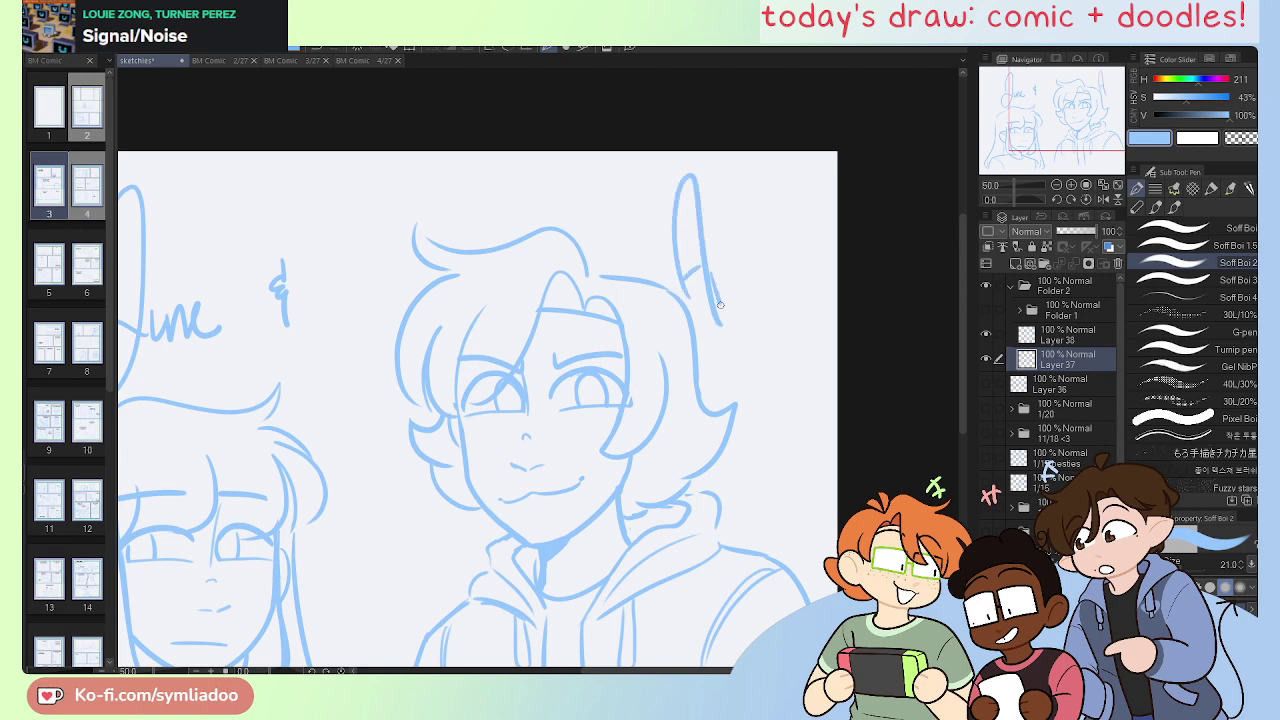
left_click_drag(725, 255, 720, 308)
mouse_move(736, 245)
left_mouse_down()
mouse_move(734, 292)
mouse_move(747, 277)
left_mouse_up()
key("ctrl+z")
left_click(1118, 186)
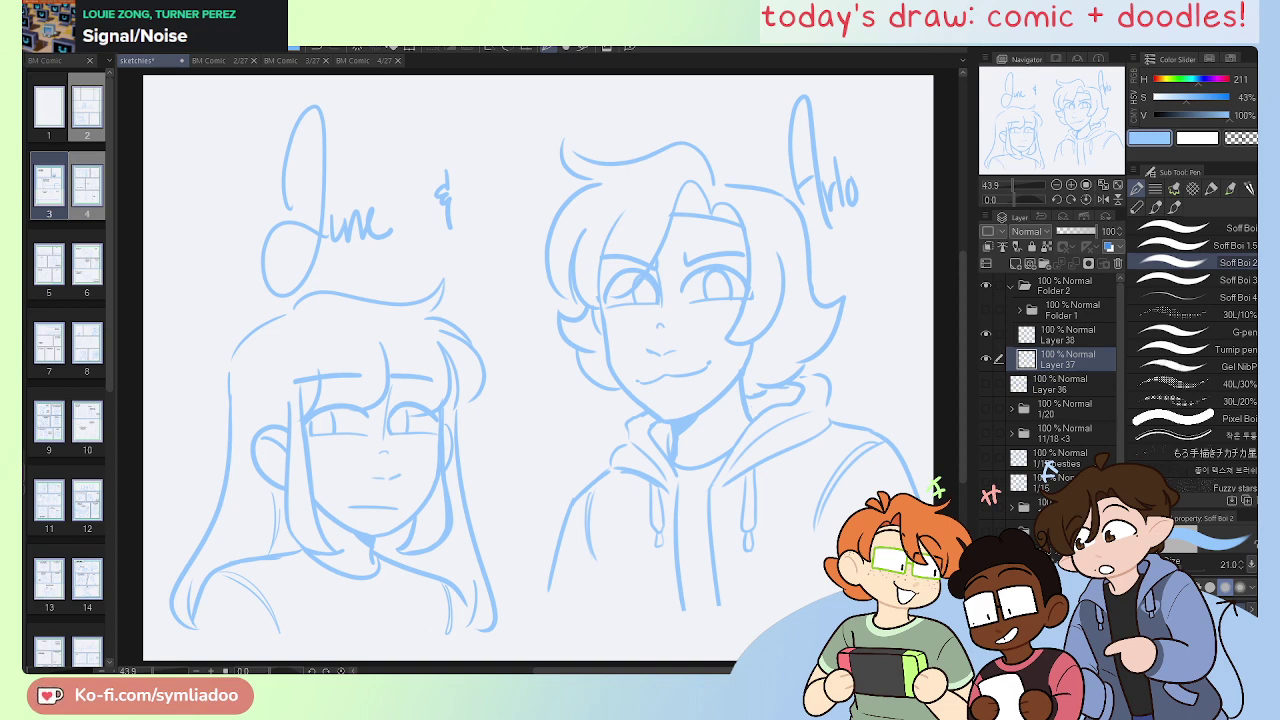
Step: Save the file and collapse Folder 2 in the layer list
key("ctrl+s")
left_click(1012, 287)
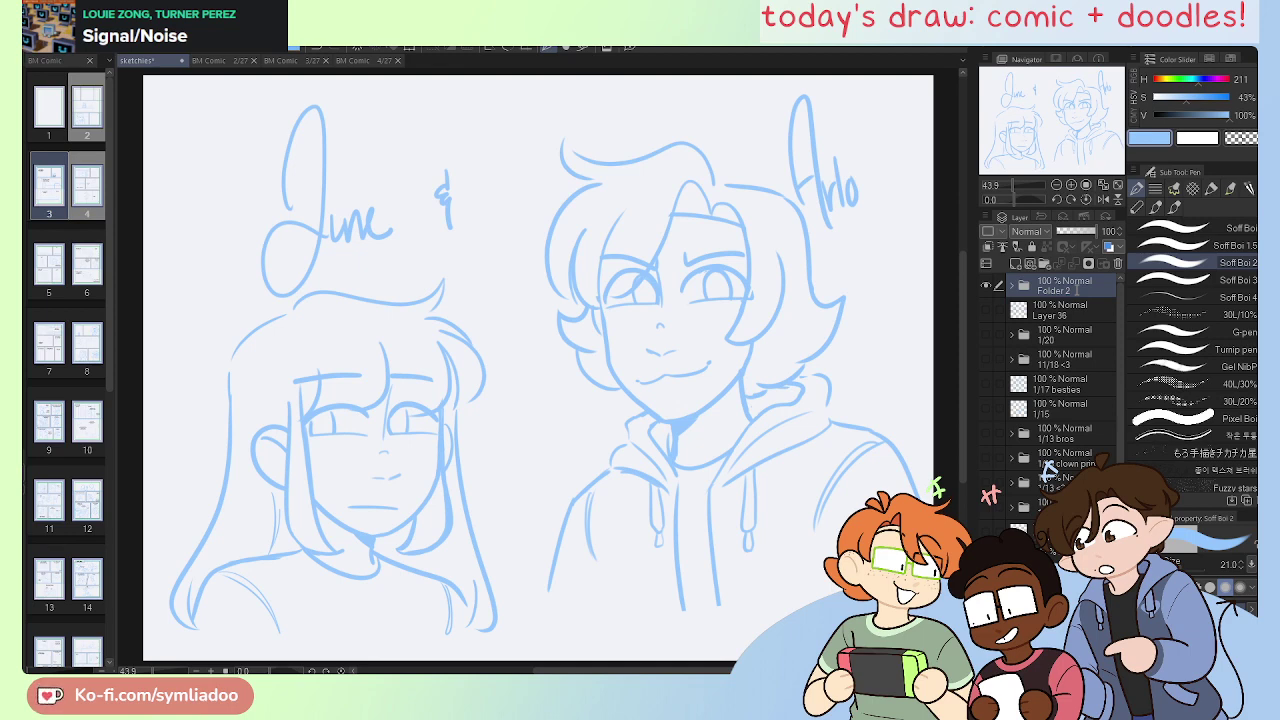
Step: Rename both Folder 2 and Layer 36 as 1/20, showing the 17 and 23 head sketches in place of the two-character folder
left_click(986, 286)
left_click(986, 309)
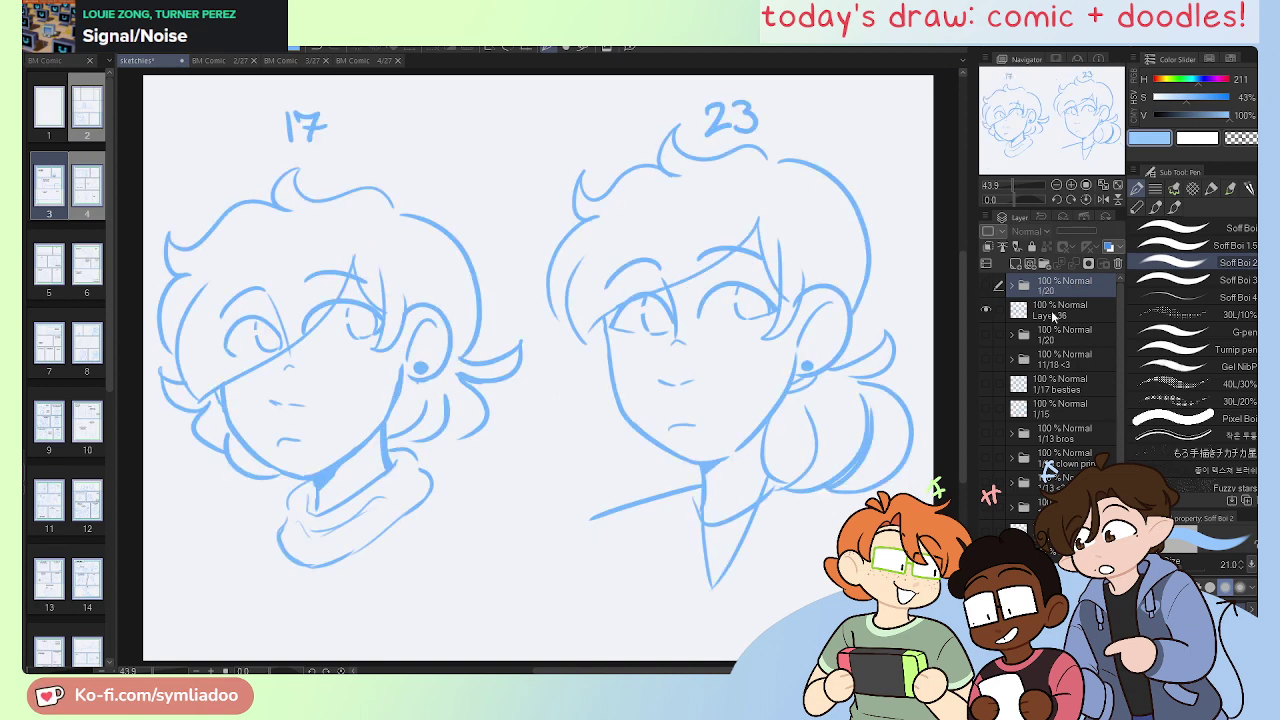
left_click(1056, 314)
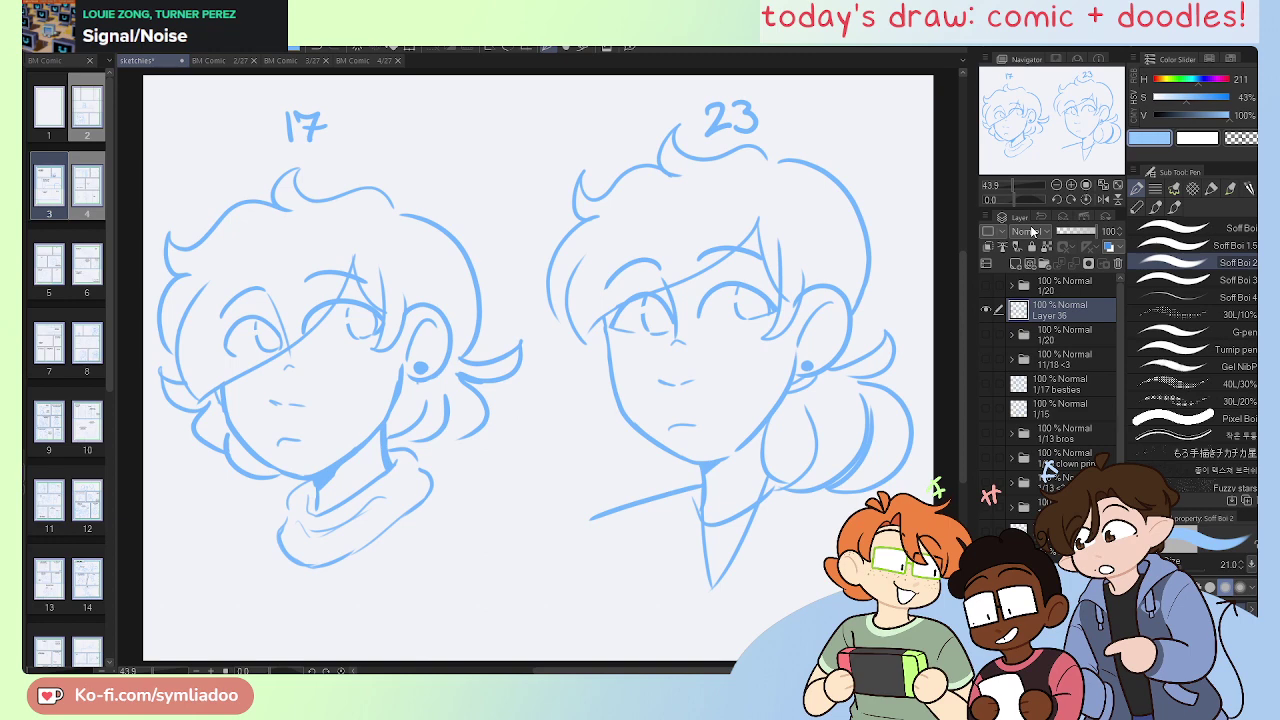
type("1/20")
key("Return")
Step: Compare the two-character folder with the 17 and 23 sketch layer by alternating which one is visible
left_click(986, 309)
left_click(987, 289)
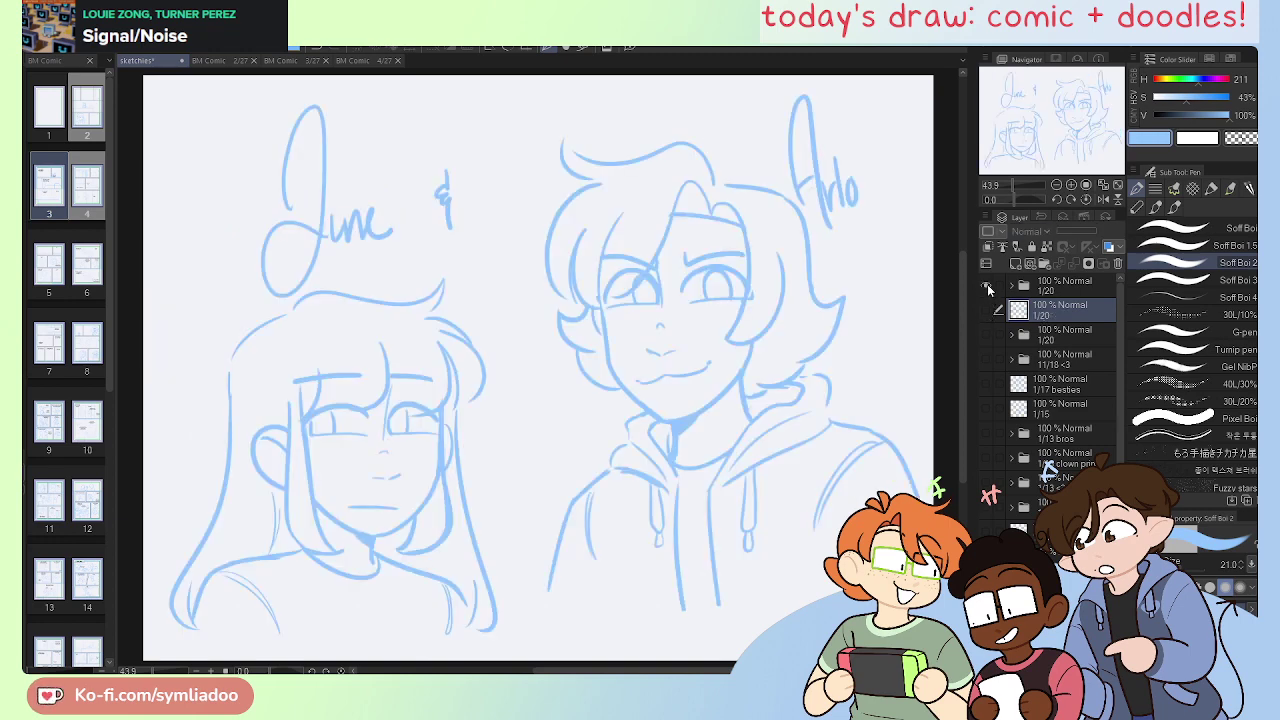
left_click(987, 284)
left_click(984, 308)
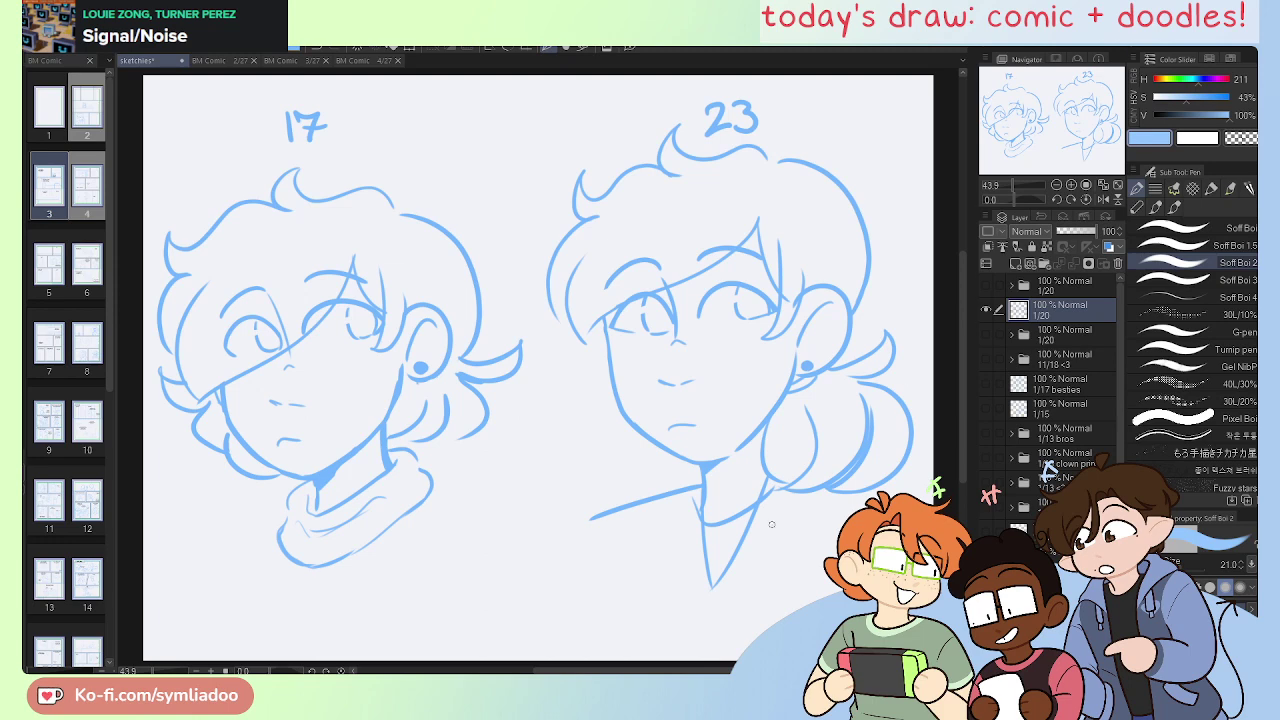
Step: Sample the darker blue from the 23 sketch's linework and erase the line of its left cheek and jaw
left_click_drag(772, 524, 611, 515)
key("ctrl+plus")
key("ctrl+plus")
left_click_drag(301, 442, 311, 391)
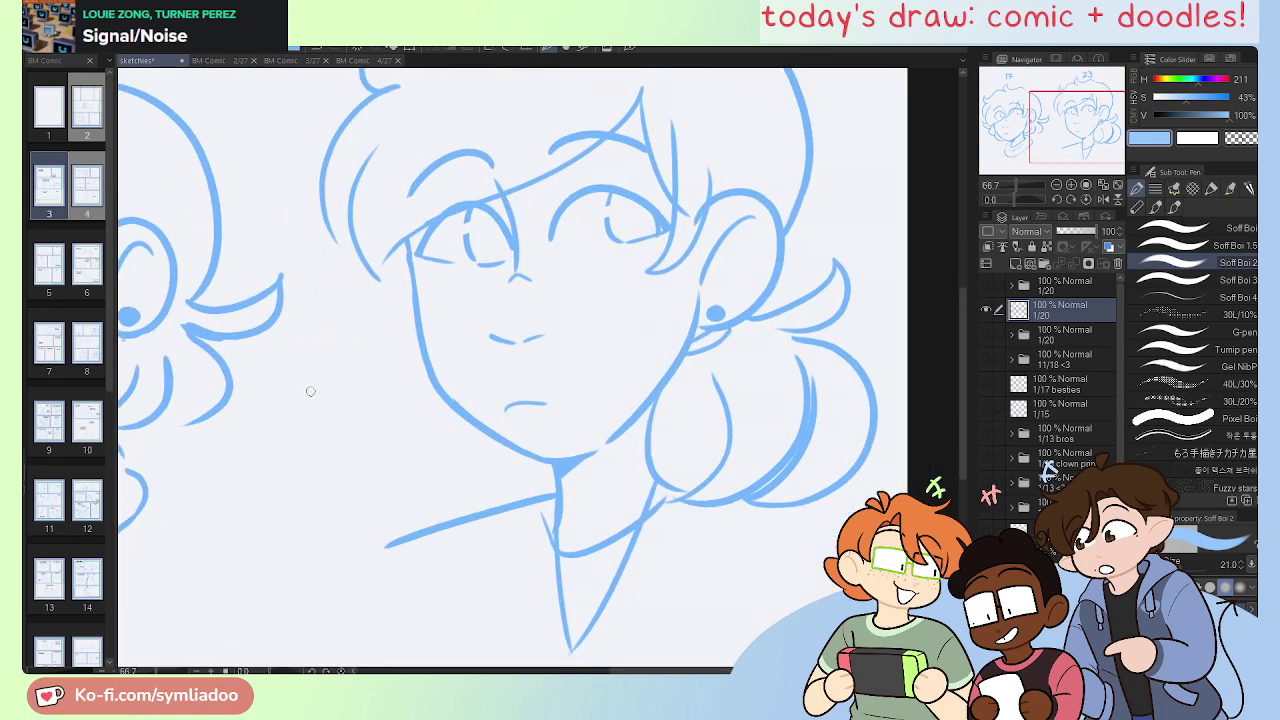
left_click(355, 128, "alt")
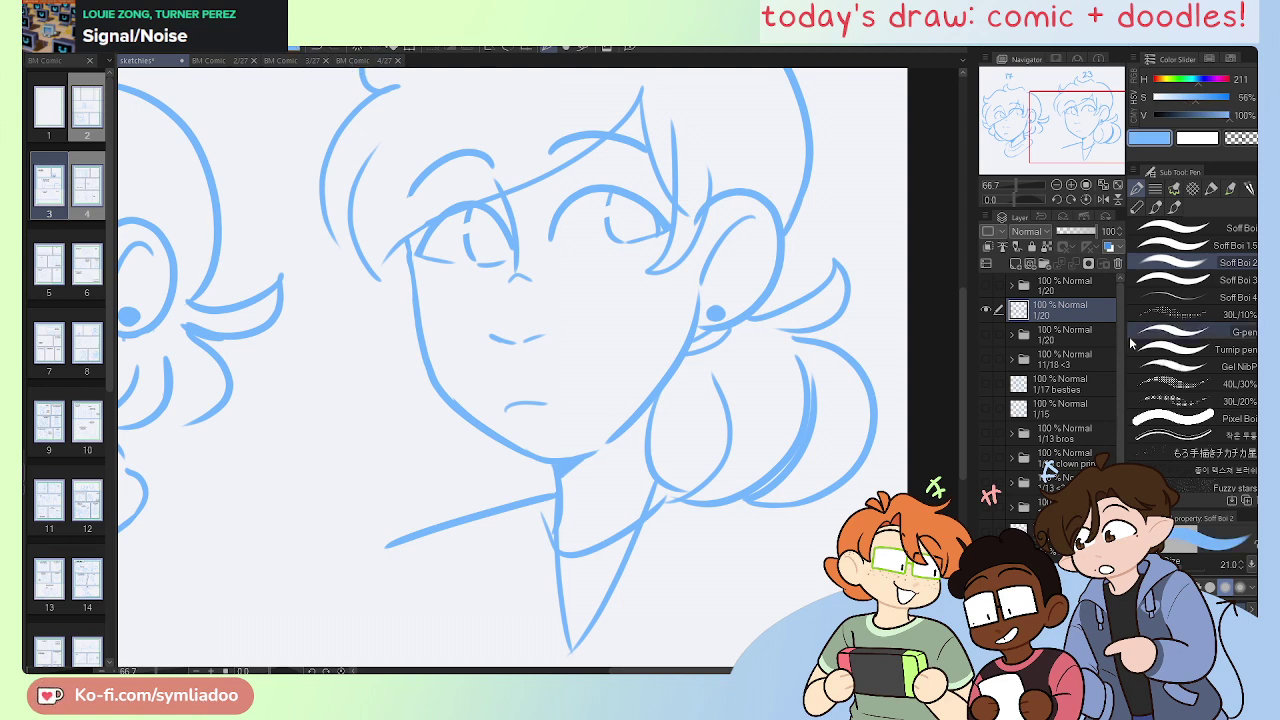
key("e")
mouse_move(440, 385)
left_mouse_down()
mouse_move(468, 419)
mouse_move(459, 412)
mouse_move(522, 444)
left_mouse_up()
key("p")
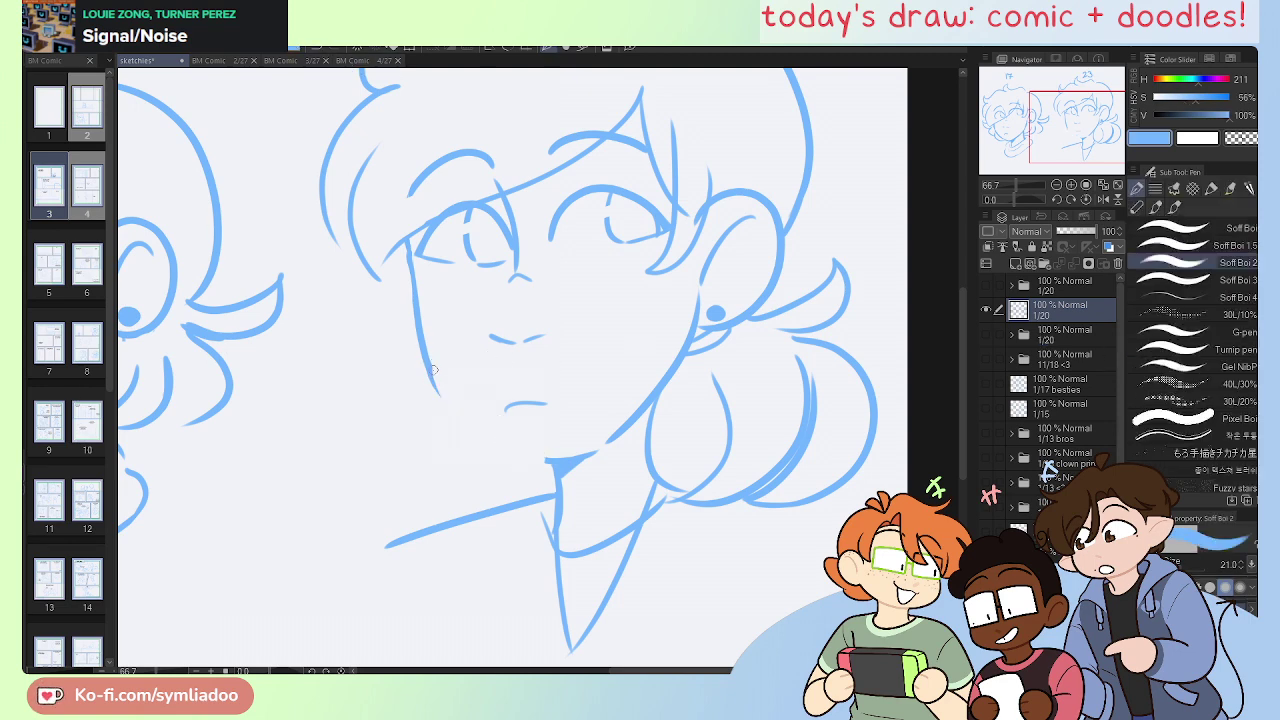
key("e")
left_click_drag(409, 270, 433, 386)
key("p")
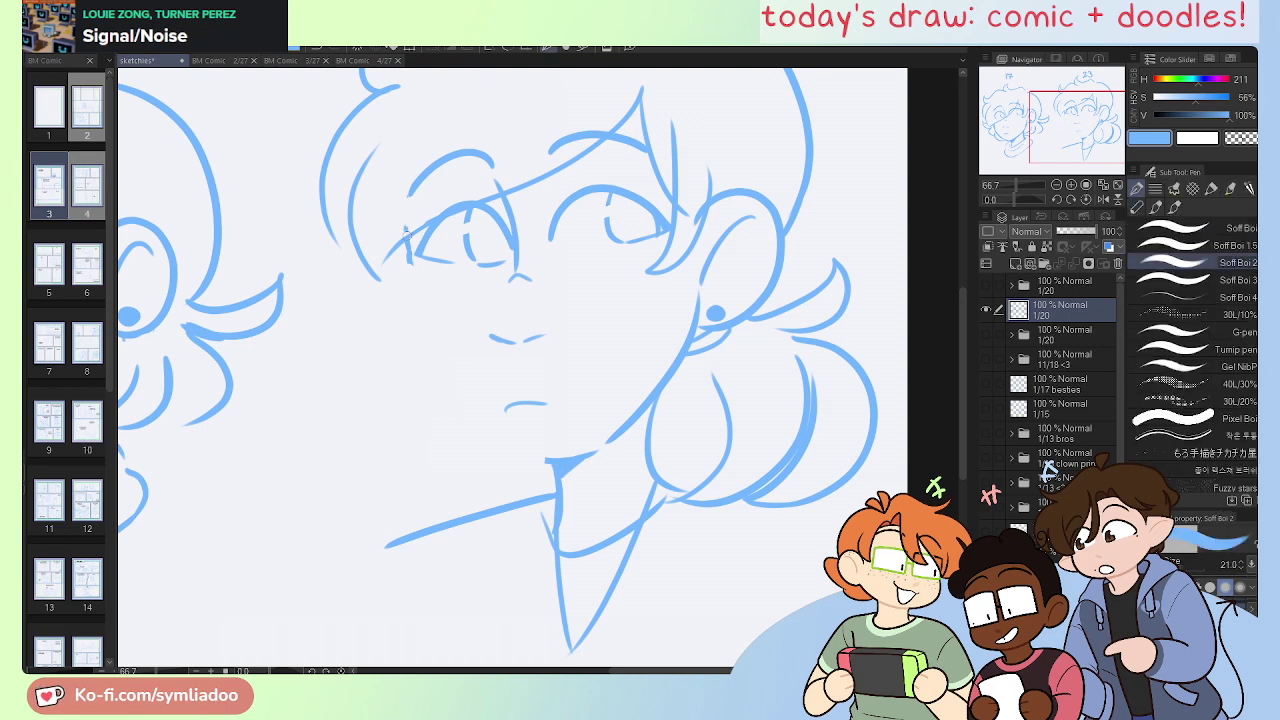
Step: Try redrawing the 23 character's left cheek and jaw with the Soff Boi 2 pen, working on the jaw in mirrored view
left_click_drag(406, 230, 427, 356)
key("ctrl+z")
mouse_move(406, 240)
left_mouse_down()
mouse_move(430, 381)
mouse_move(560, 458)
left_mouse_up()
key("ctrl+z")
mouse_move(423, 368)
left_mouse_down()
mouse_move(499, 440)
mouse_move(560, 452)
left_mouse_up()
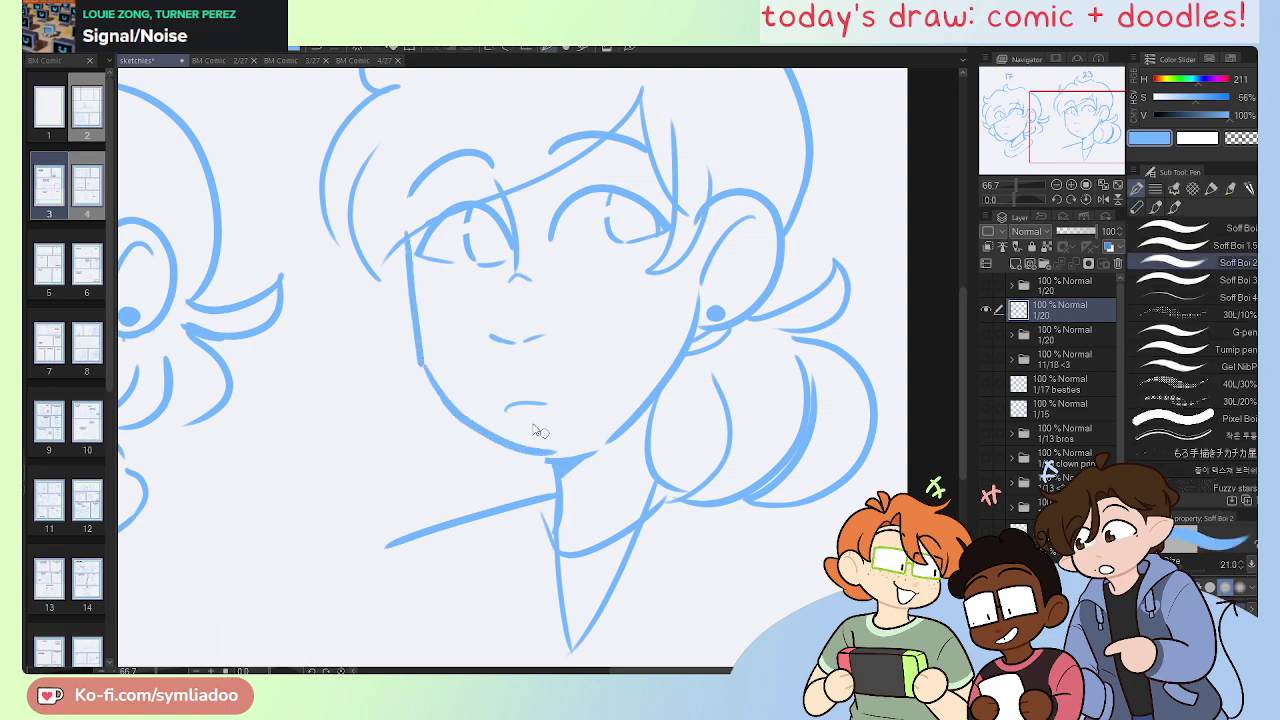
key("ctrl+z")
key("h")
left_click_drag(652, 366, 525, 466)
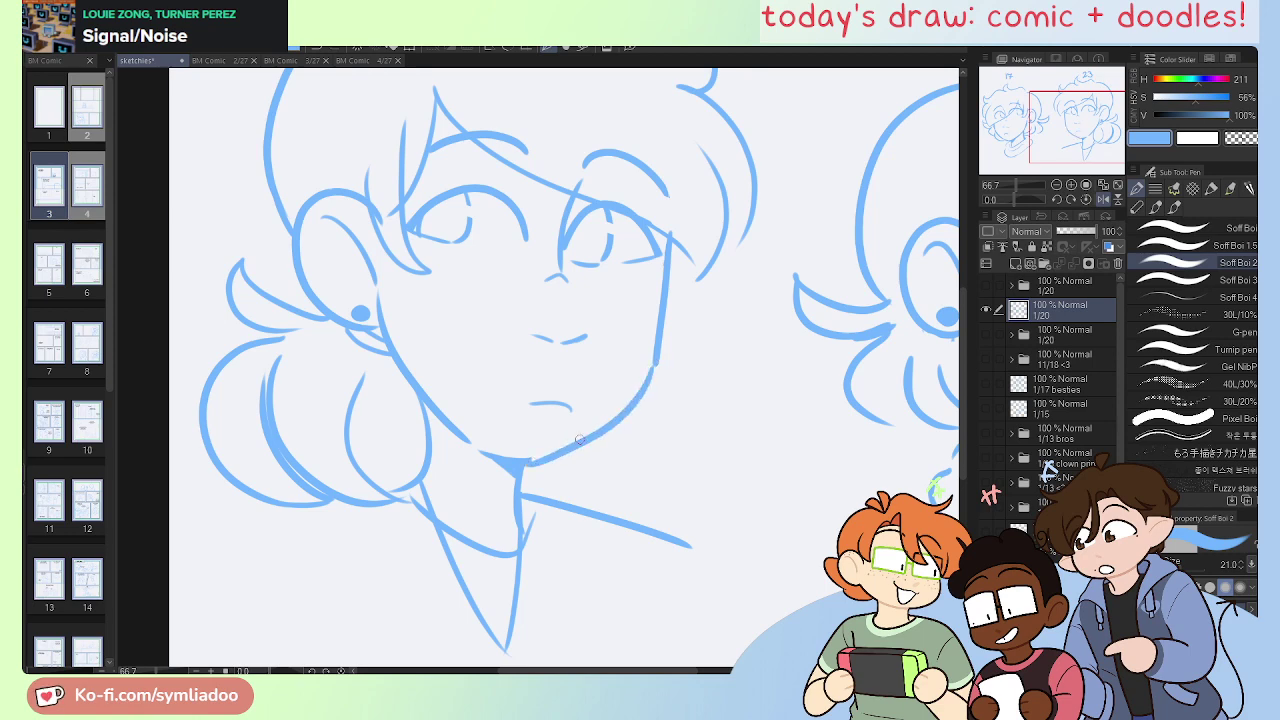
key("ctrl+z")
left_click_drag(652, 366, 535, 463)
key("h")
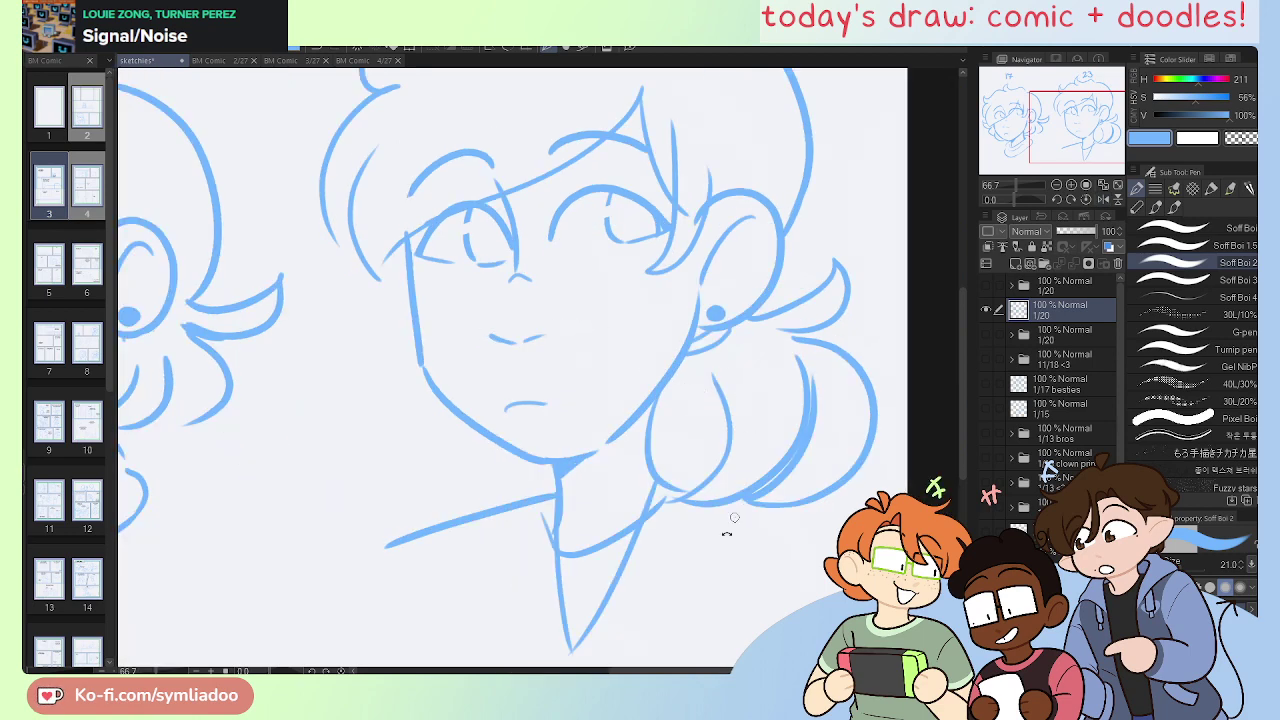
Step: Try trimming the join between cheek and jaw in a rotated view, and undo the last jaw stroke
left_click_drag(734, 517, 462, 598)
key("e")
mouse_move(491, 297)
left_mouse_down()
mouse_move(451, 383)
mouse_move(488, 269)
left_mouse_up()
key("p")
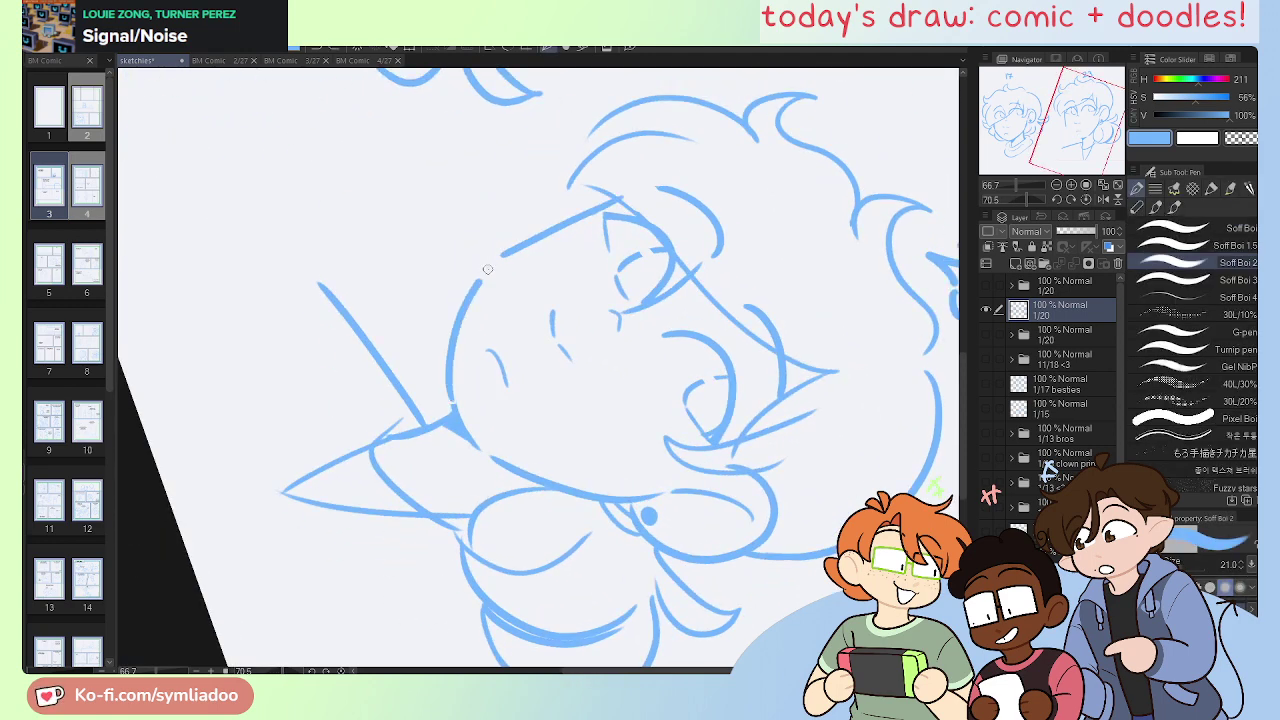
left_click(1087, 199)
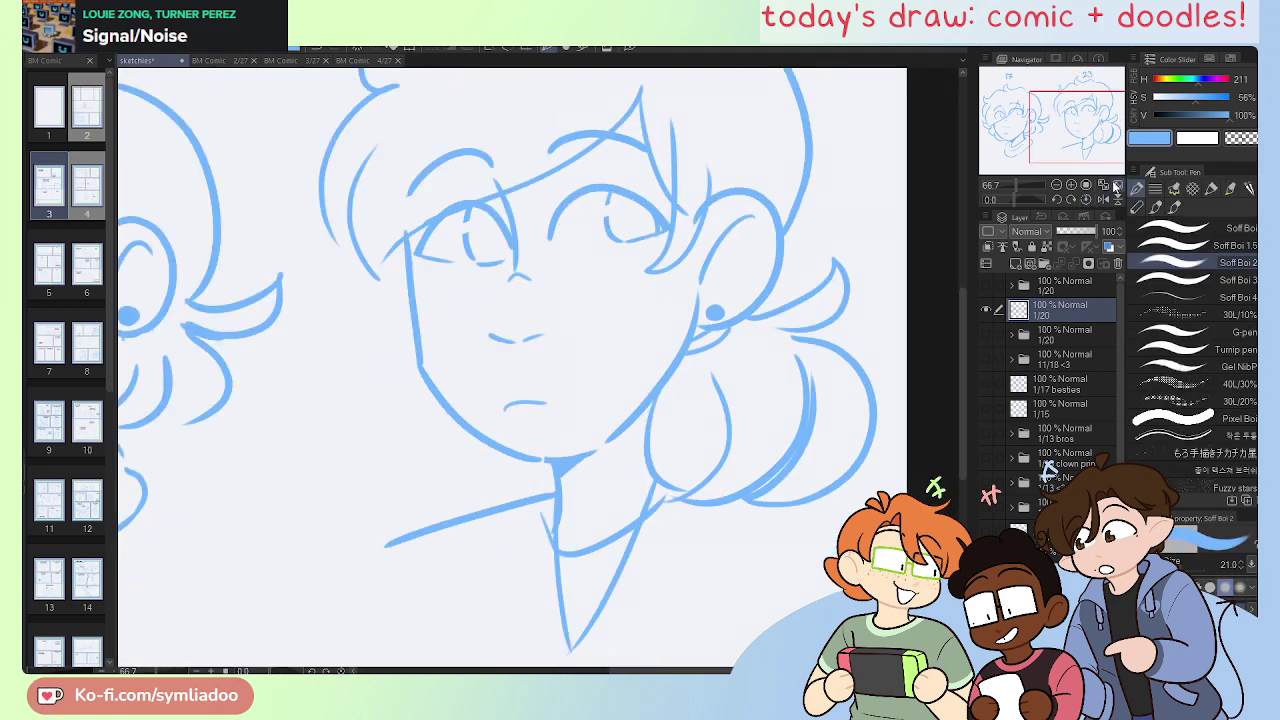
left_click(1116, 188)
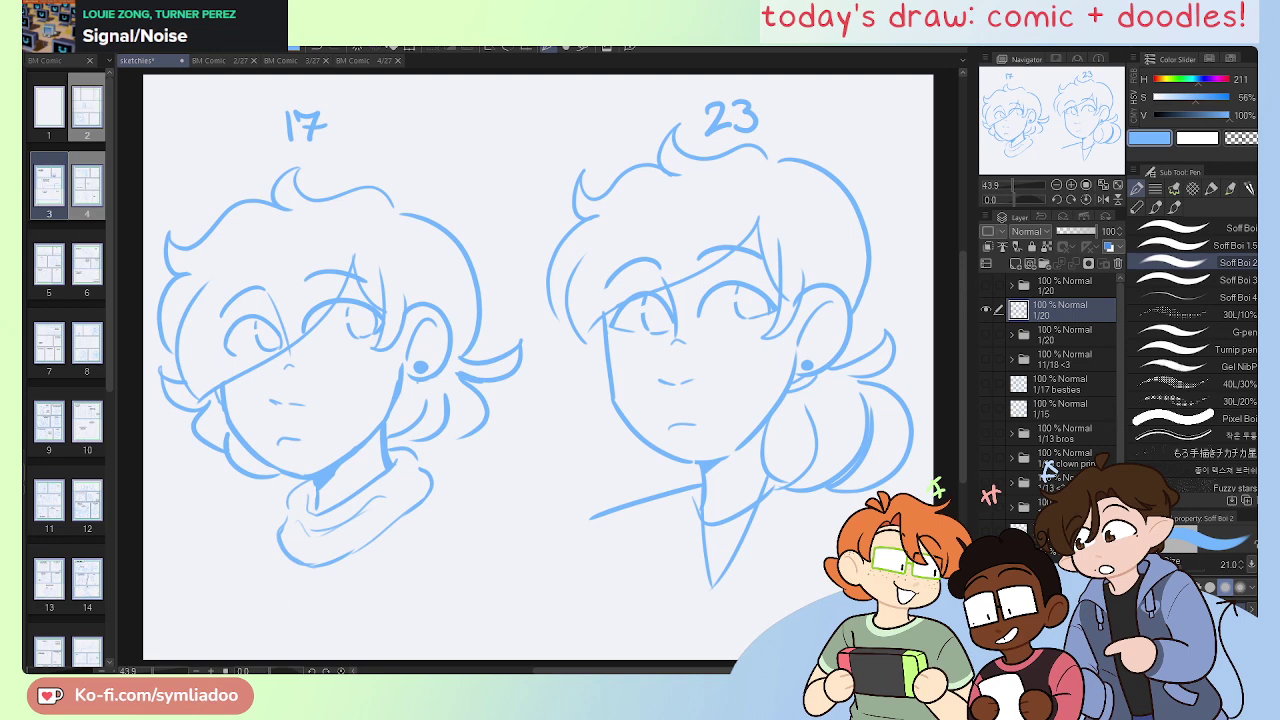
key("ctrl+plus")
key("ctrl+plus")
left_click_drag(731, 286, 485, 292)
key("ctrl+z")
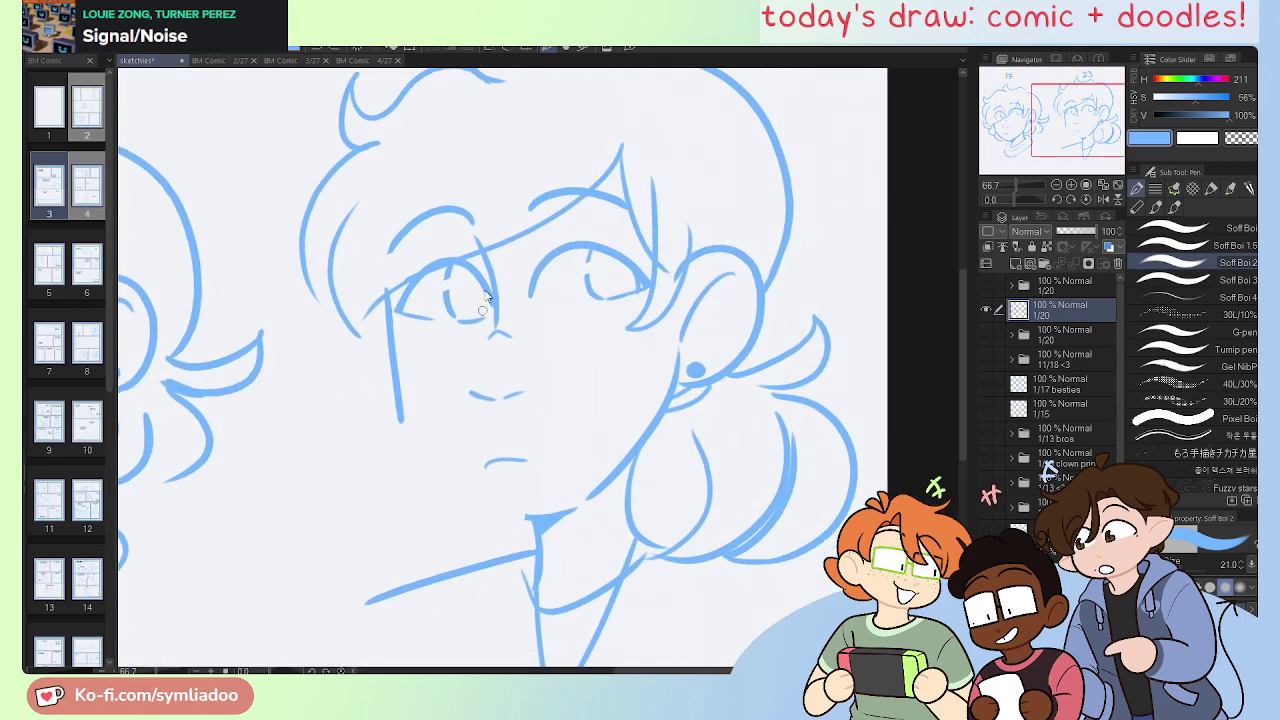
Step: Redraw the 23 character's left cheek and jaw as one smooth curve down to the chin, erasing the rejected strokes
mouse_move(388, 298)
left_mouse_down()
mouse_move(422, 454)
mouse_move(528, 512)
left_mouse_up()
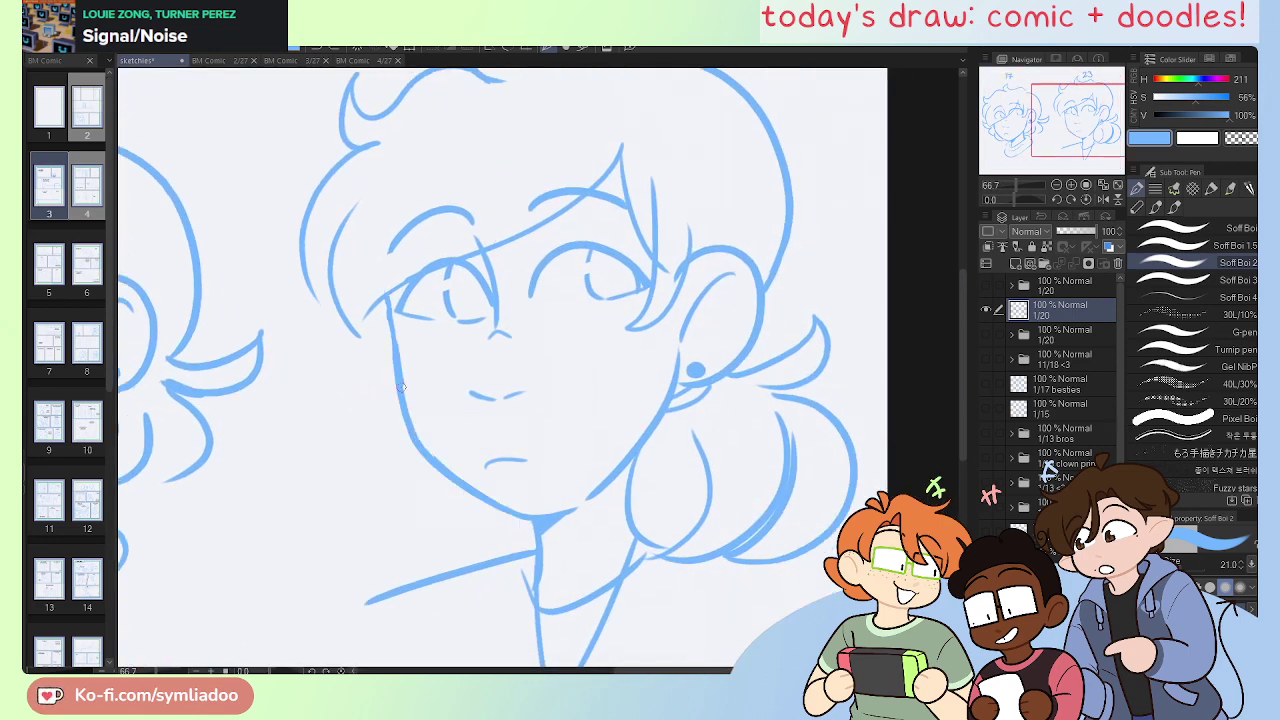
mouse_move(401, 386)
left_mouse_down()
mouse_move(413, 430)
mouse_move(538, 515)
left_mouse_up()
key("ctrl+z")
key("e")
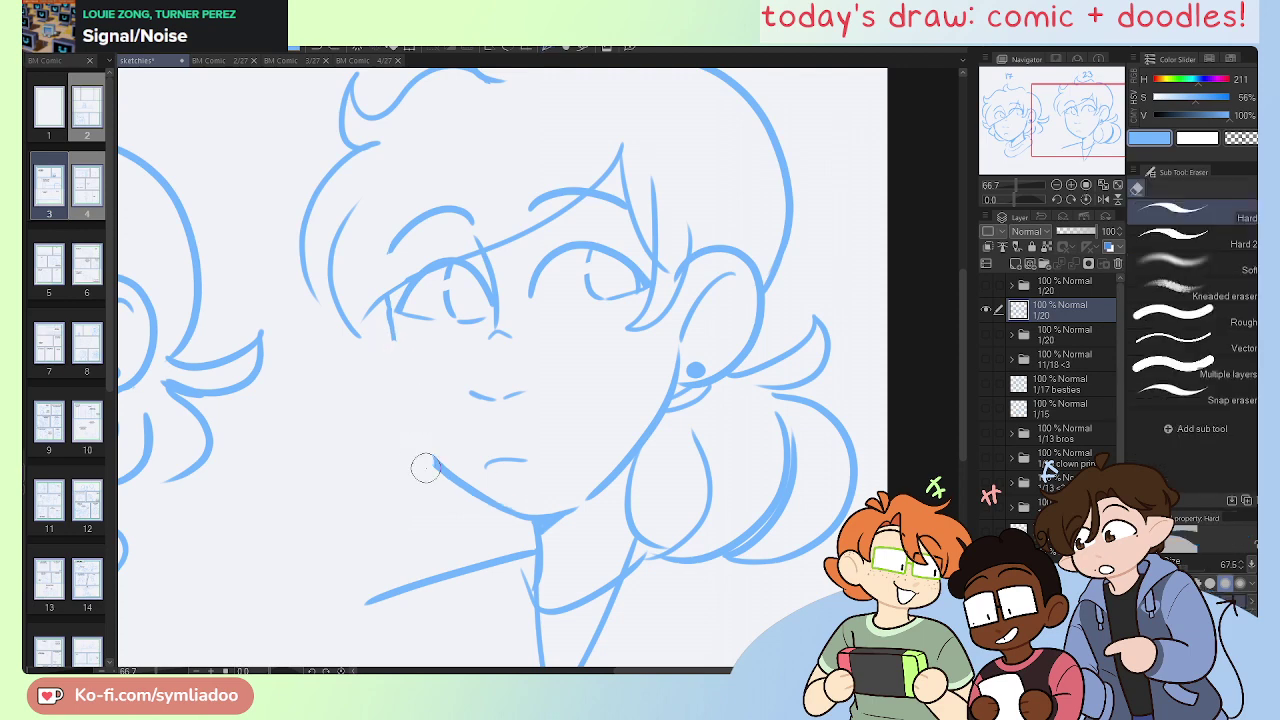
left_click_drag(424, 466, 415, 450)
key("p")
mouse_move(392, 333)
left_mouse_down()
mouse_move(410, 426)
mouse_move(518, 514)
left_mouse_up()
key("ctrl+z")
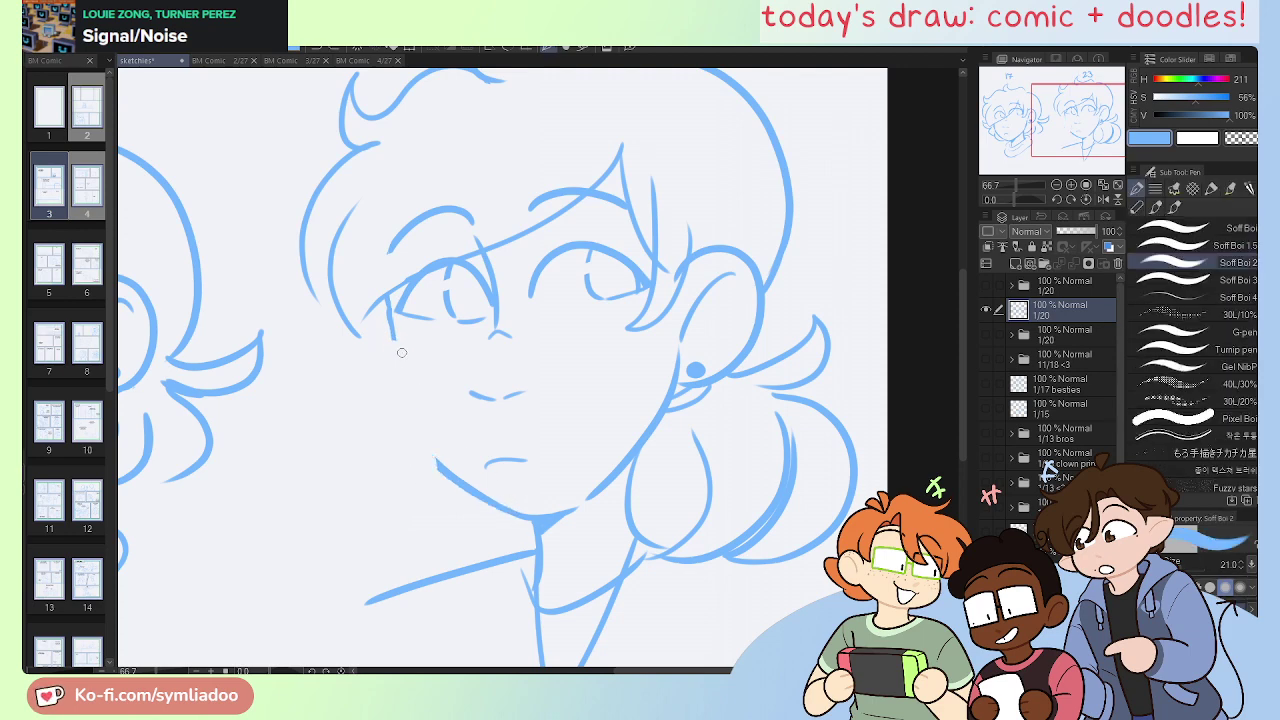
mouse_move(393, 330)
left_mouse_down()
mouse_move(418, 424)
mouse_move(548, 524)
left_mouse_up()
key("ctrl+z")
mouse_move(392, 330)
left_mouse_down()
mouse_move(415, 431)
mouse_move(477, 498)
mouse_move(540, 518)
left_mouse_up()
Step: Clean up the 23 character's chin with the eraser and redraw it so both sides of the jaw connect
key("e")
mouse_move(475, 478)
left_mouse_down()
mouse_move(507, 504)
mouse_move(545, 509)
left_mouse_up()
key("p")
mouse_move(464, 482)
left_mouse_down()
mouse_move(500, 510)
mouse_move(557, 517)
mouse_move(600, 493)
mouse_move(523, 515)
mouse_move(620, 456)
left_mouse_up()
key("ctrl+z")
left_click_drag(514, 516, 615, 472)
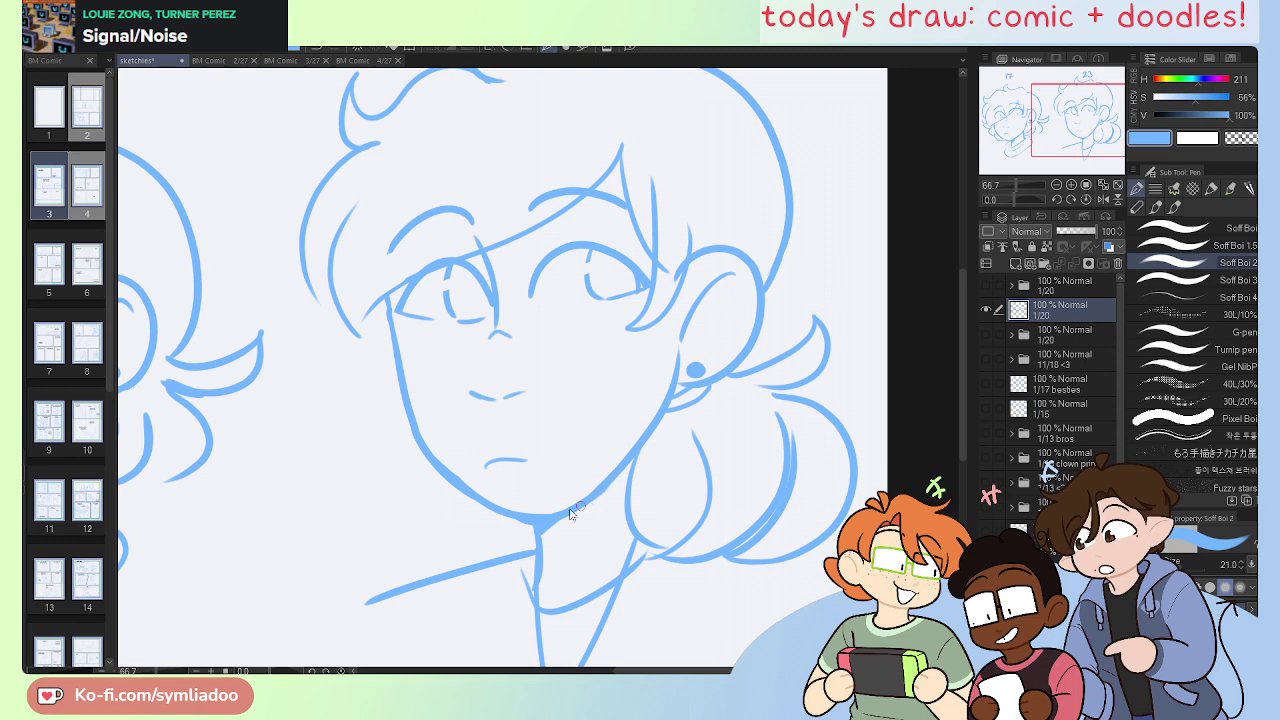
key("ctrl+z")
left_click_drag(537, 516, 630, 450)
key("ctrl+z")
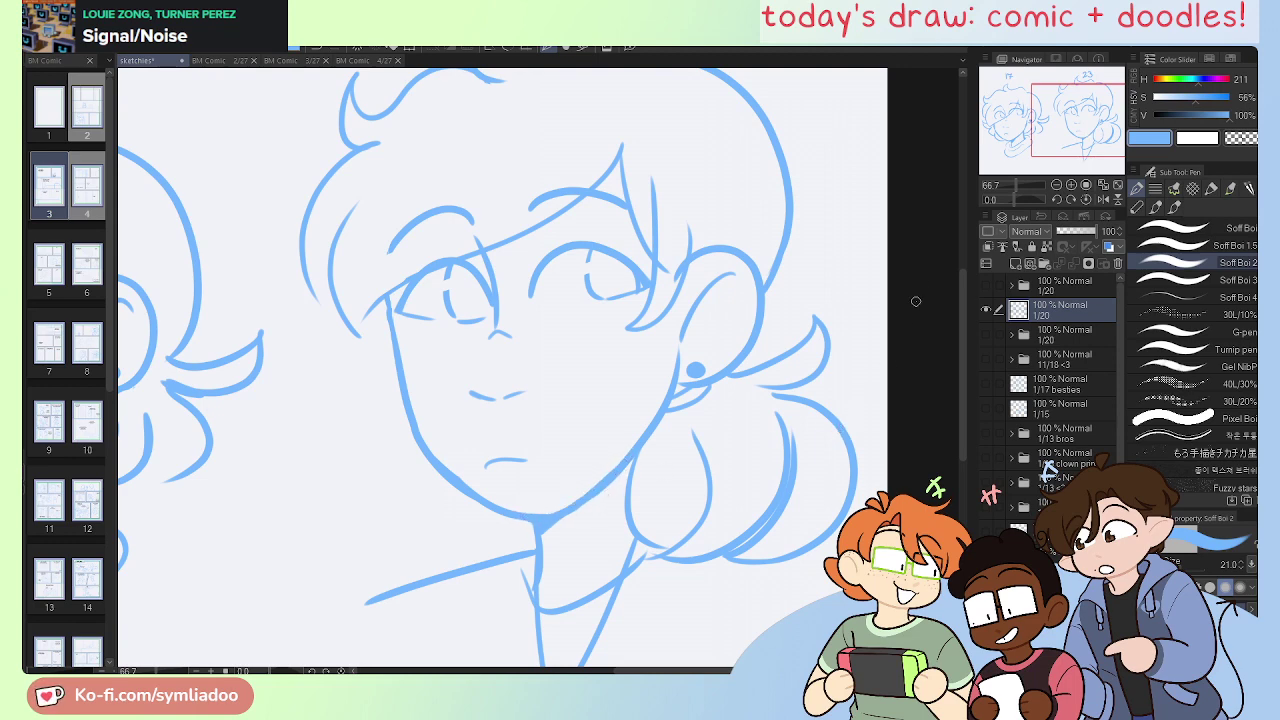
Step: Draw a short line beside the 23 character's left cheek below the fringe, and save the file
key("e")
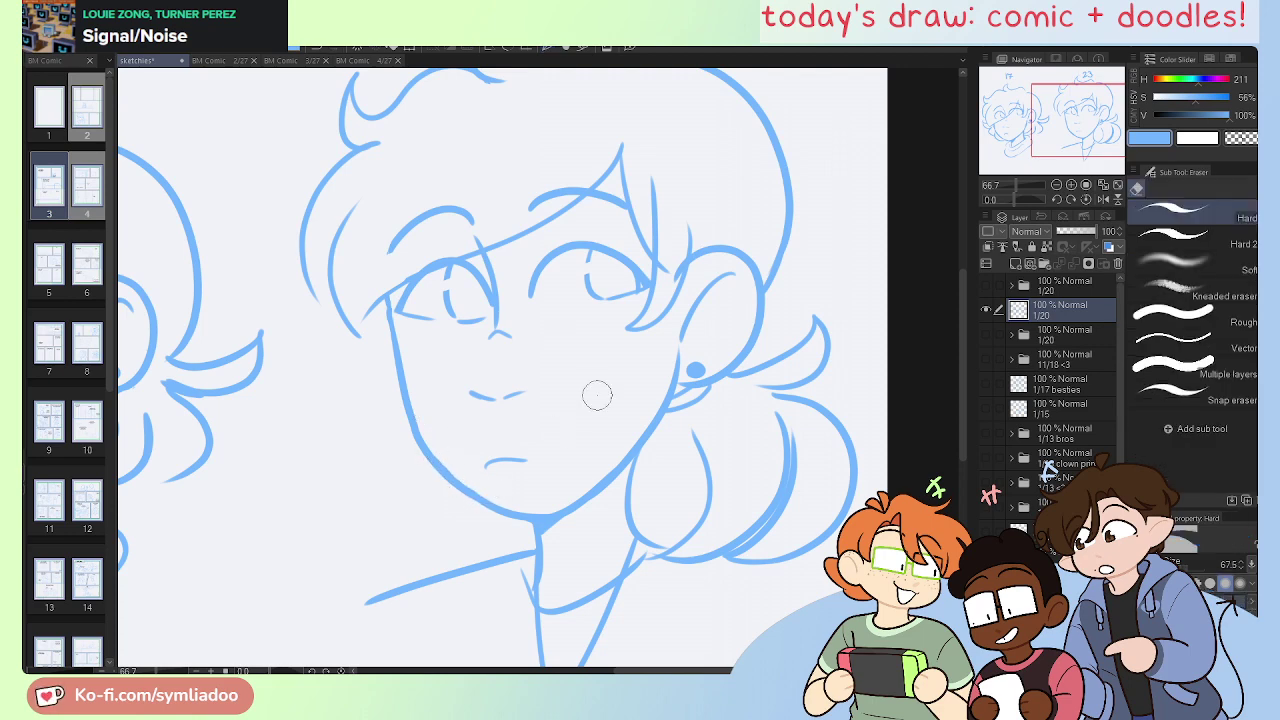
left_click(1114, 194)
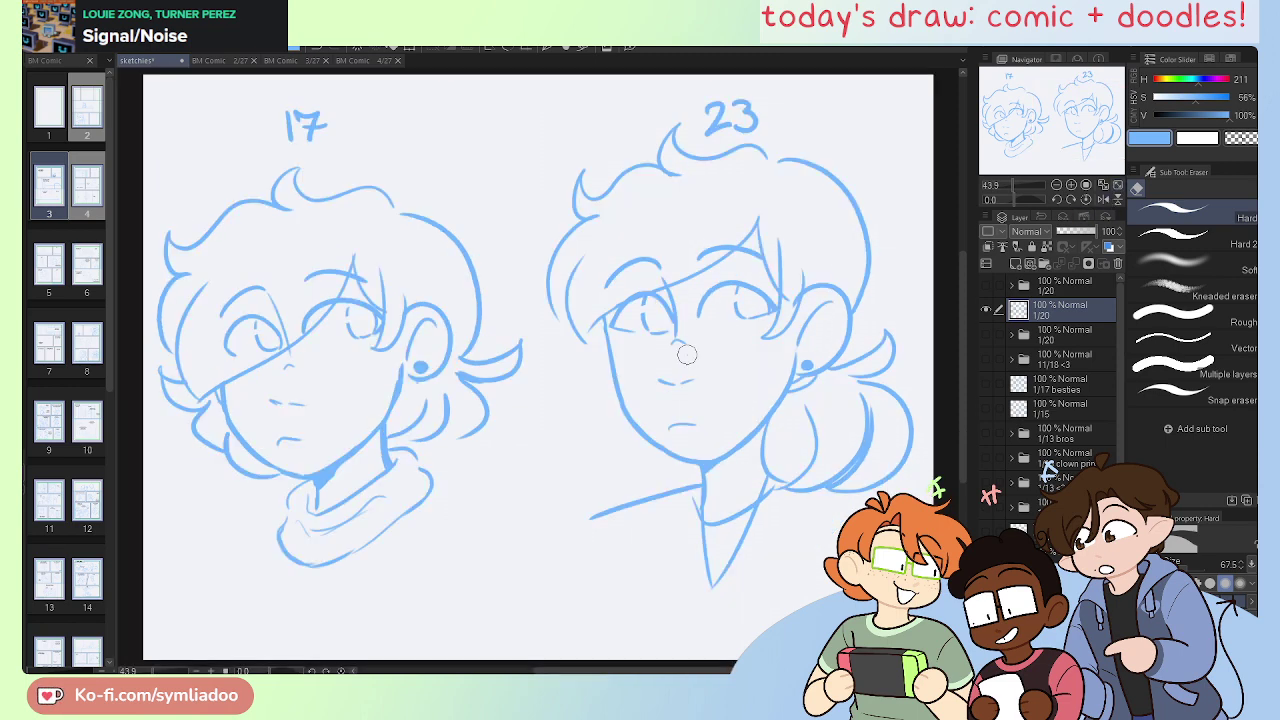
key("p")
key("ctrl+z")
key("ctrl+z")
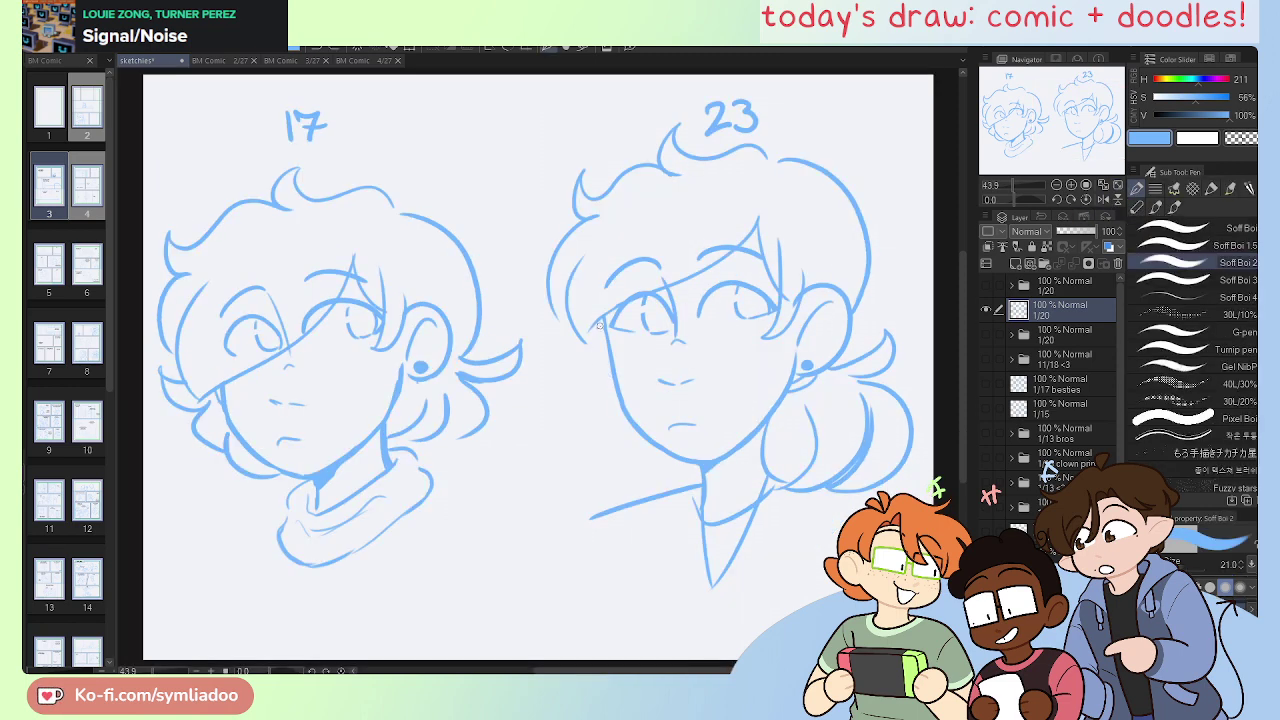
left_click_drag(600, 324, 614, 383)
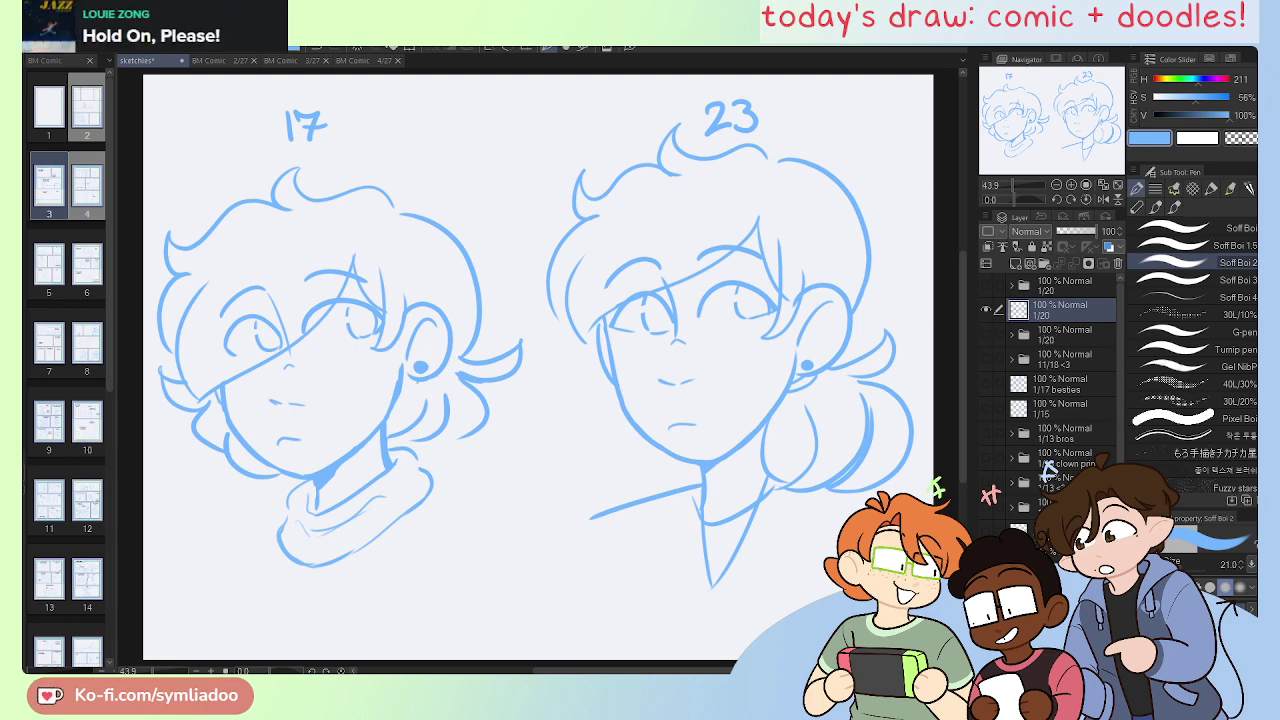
key("e")
key("ctrl+s")
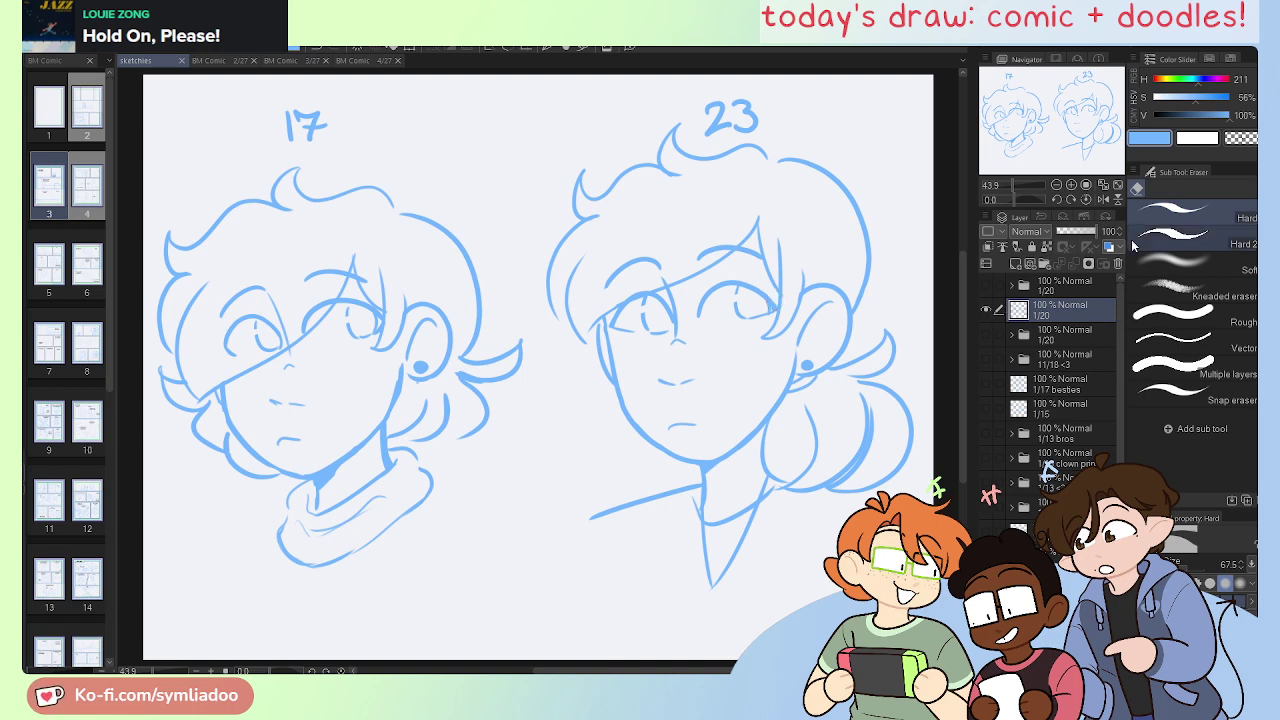
Step: Set the drawing colour's saturation to 43% and save the file with the two-character folder shown instead of the 17 and 23 sketches
left_click(1186, 97)
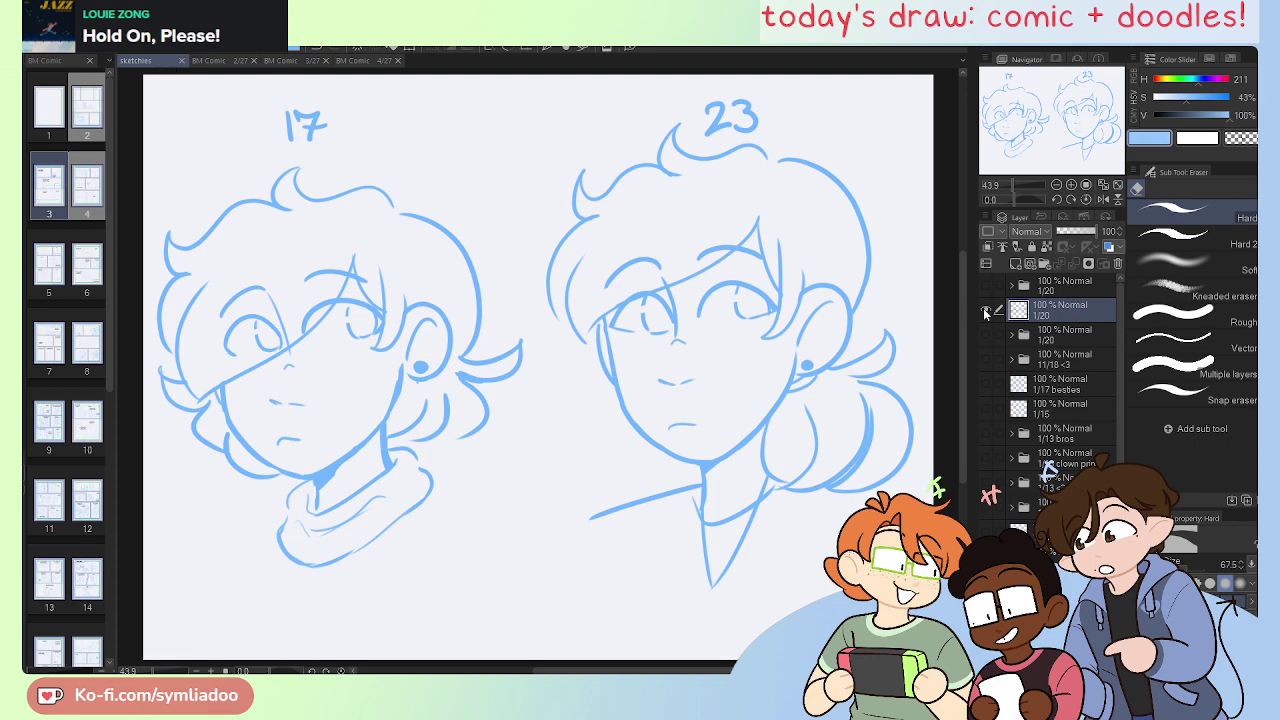
left_click(987, 306)
left_click(985, 285)
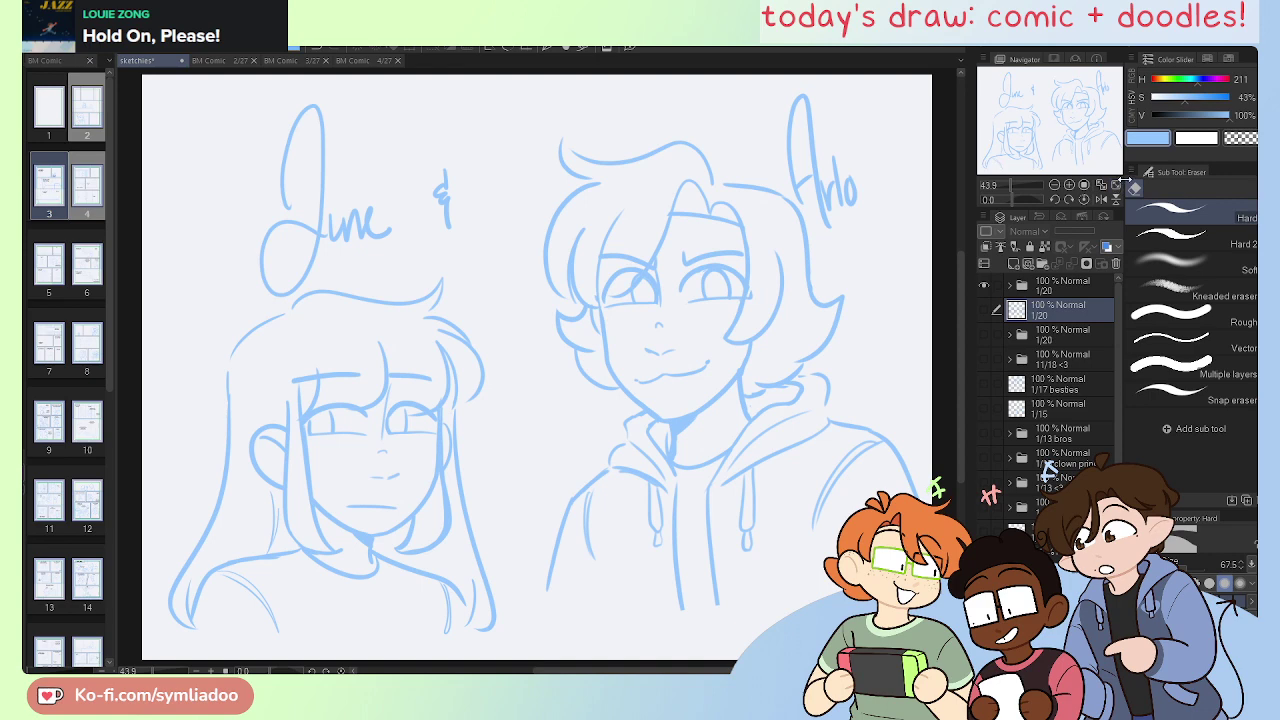
left_click_drag(1125, 180, 1126, 186)
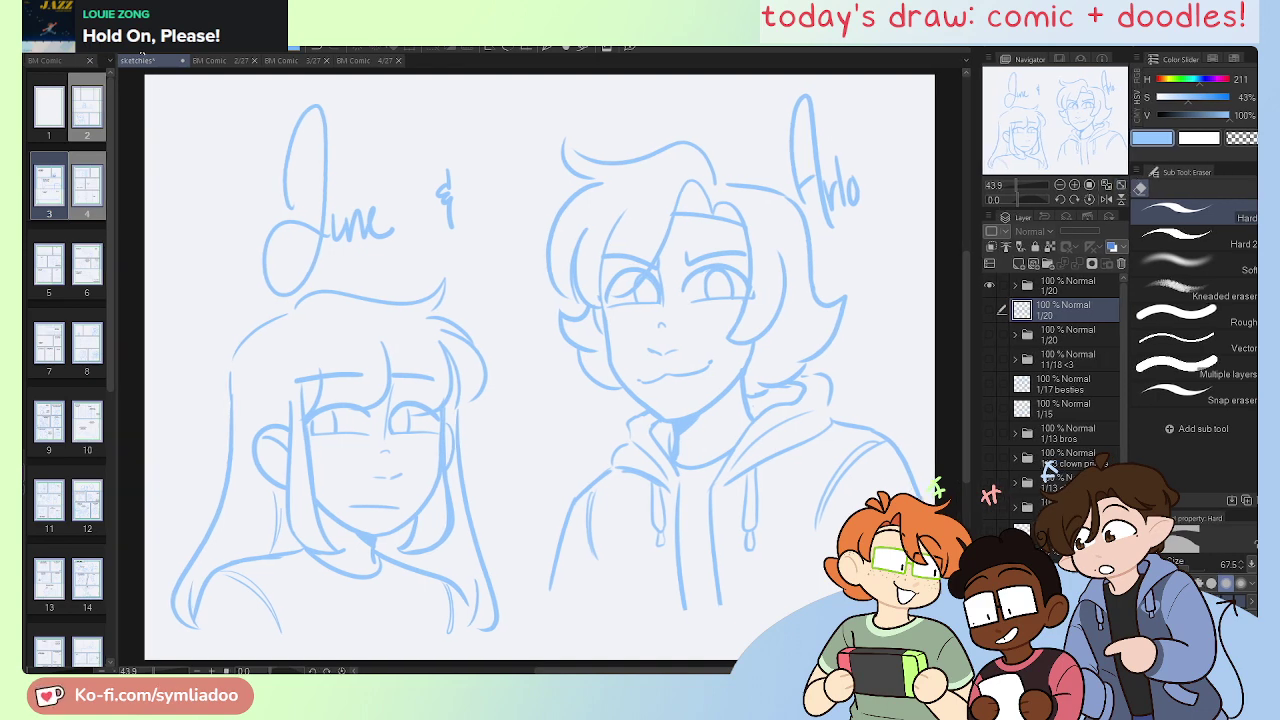
key("ctrl+s")
left_click(1030, 288)
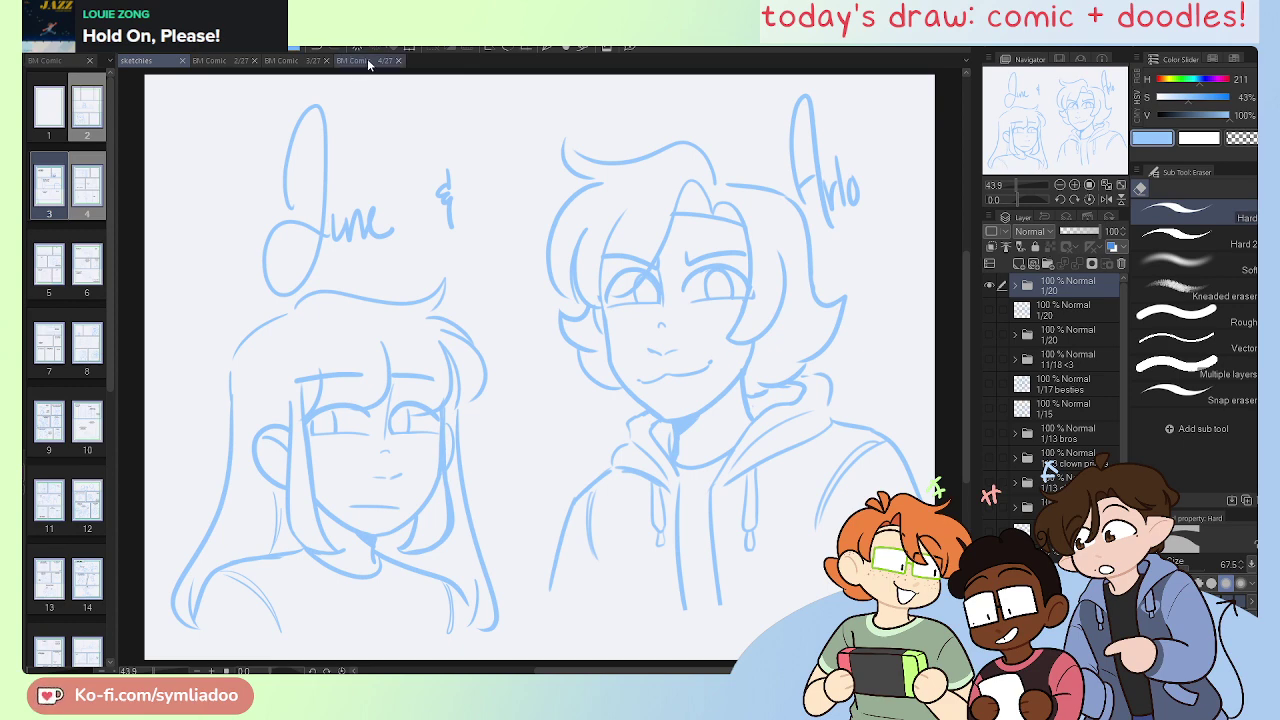
Step: Switch to BM Comic page 2/27, check what Layer 9 contains by toggling its visibility, and mirror the canvas view
left_click(215, 61)
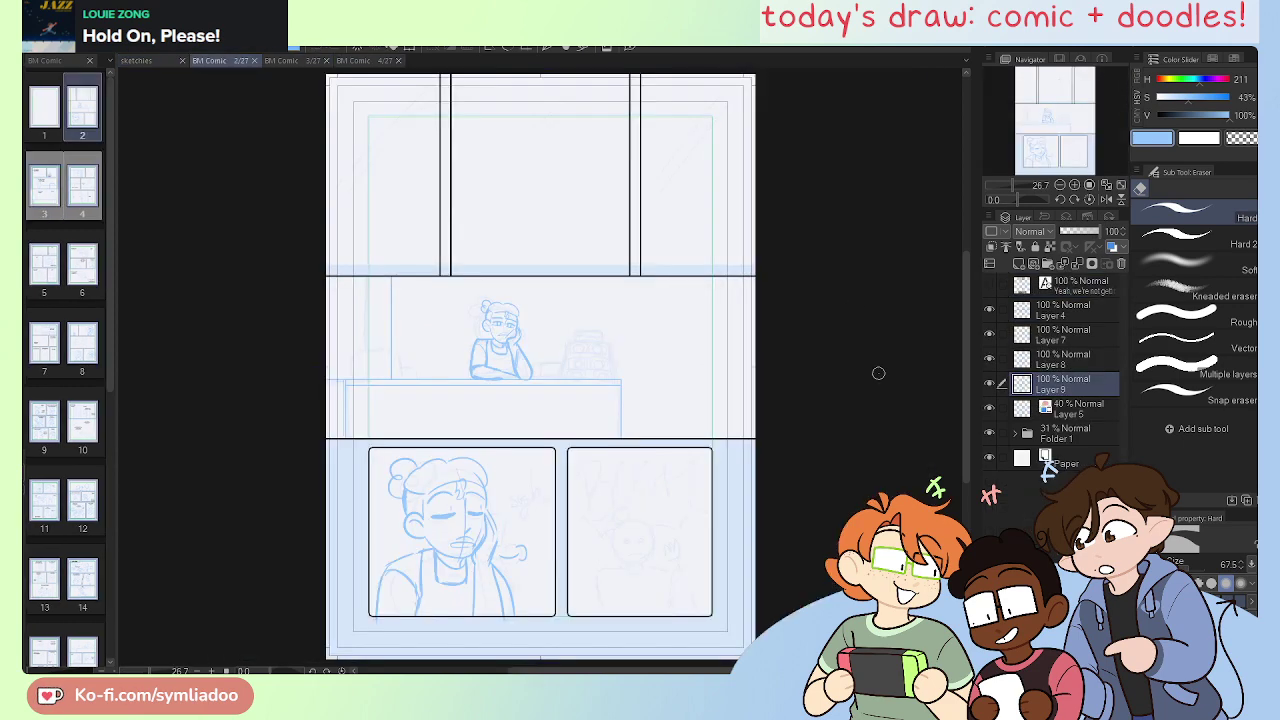
left_click(989, 383)
left_click(989, 383)
key("ctrl+plus")
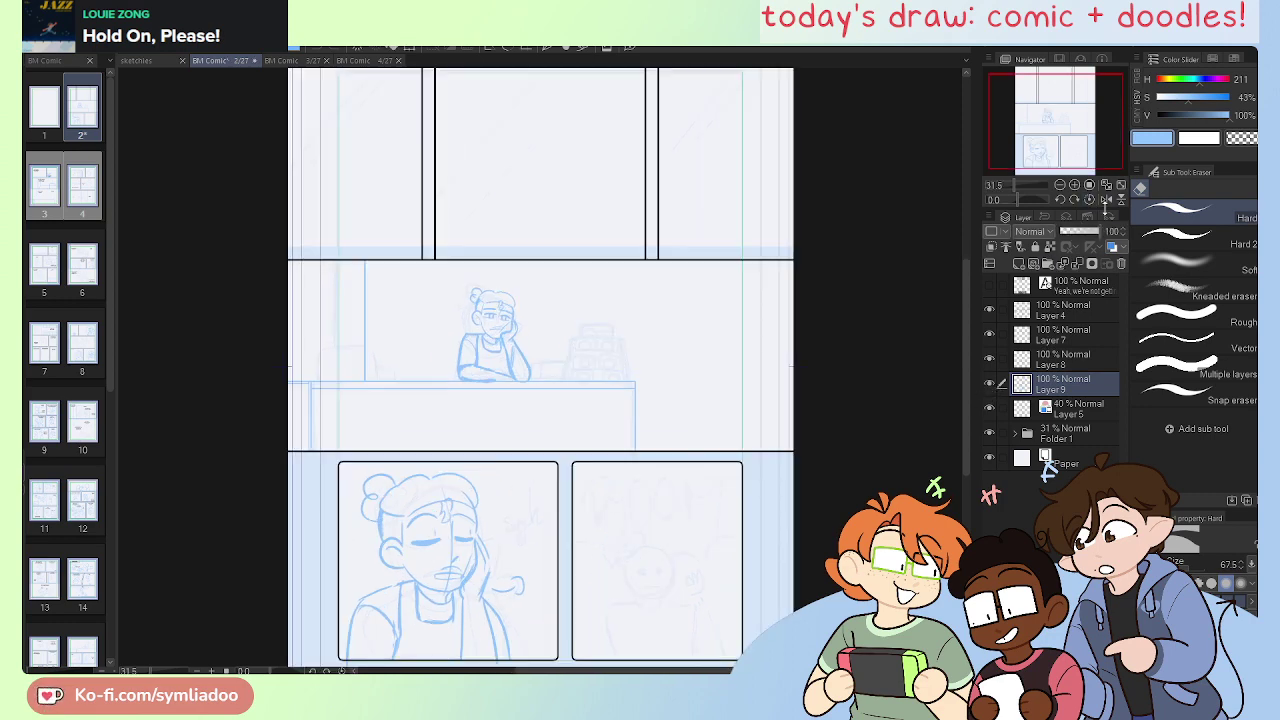
left_click(1106, 199)
left_click_drag(768, 577, 640, 394)
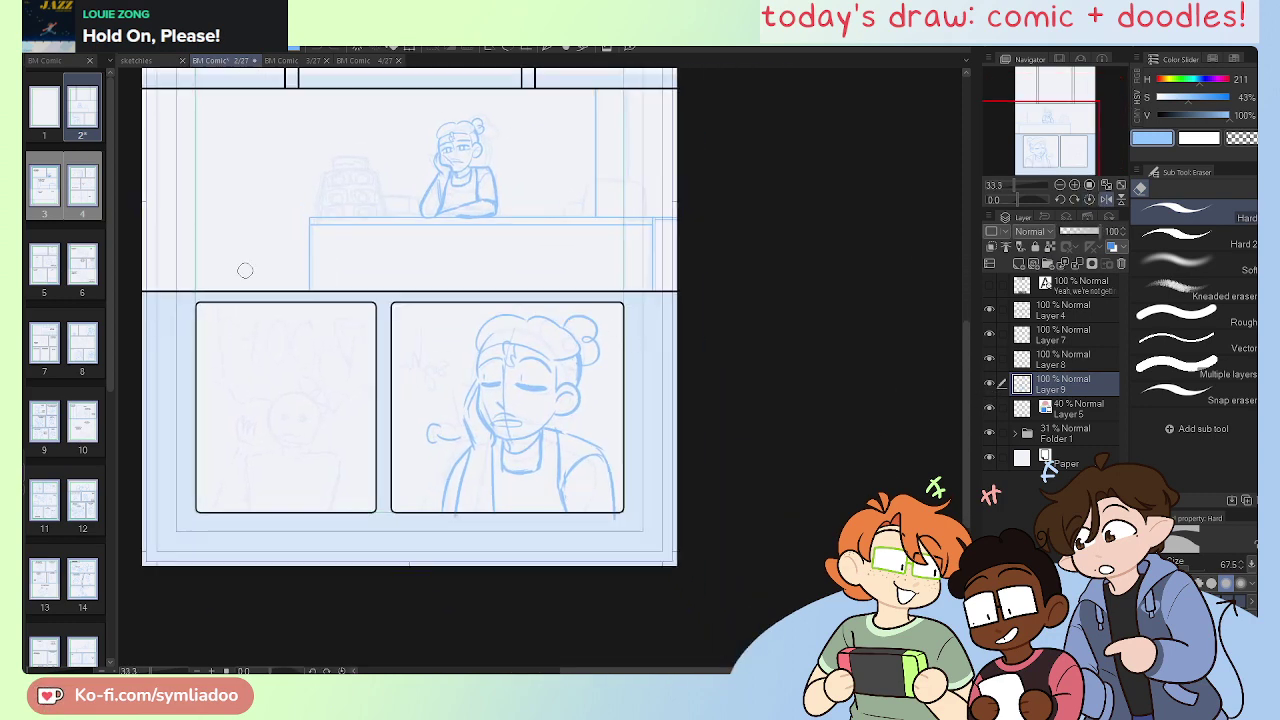
Step: Lasso the blue close-up of the apron-wearing character in the bottom panel on Layer 9, delete it, and clear the selection
key("ctrl+plus")
key("ctrl+plus")
key("m")
left_click_drag(644, 558, 667, 469)
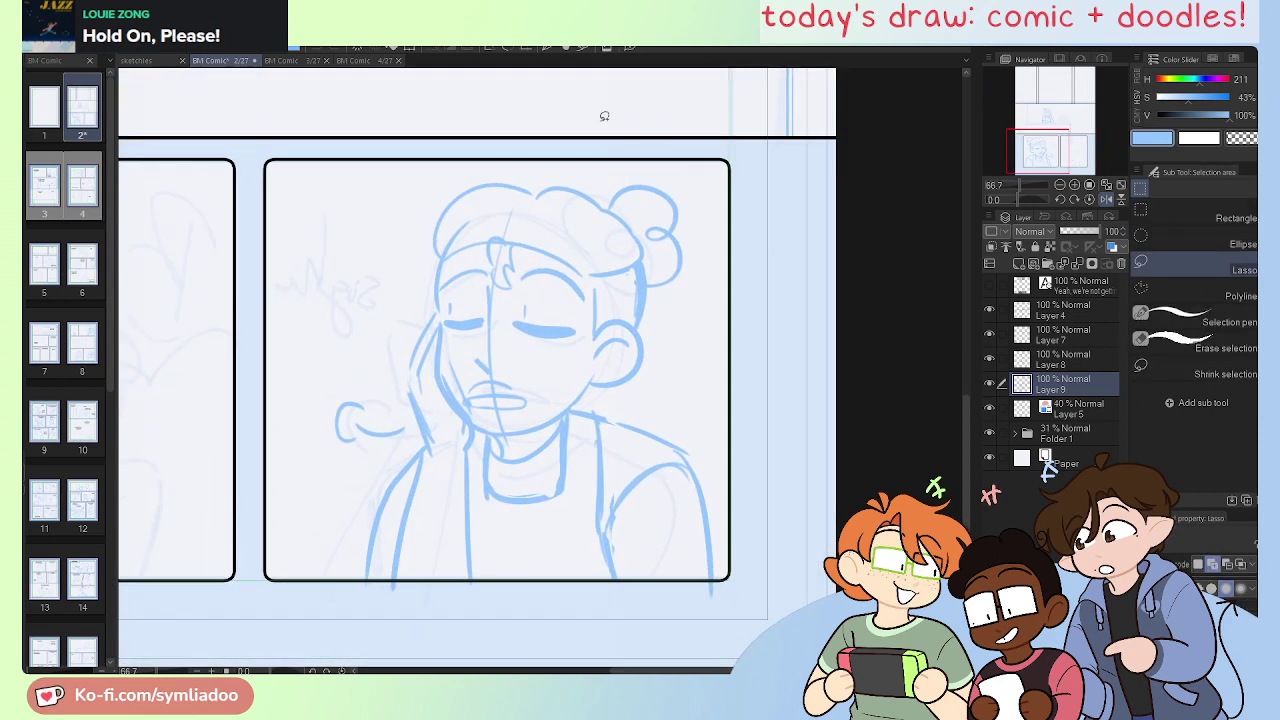
mouse_move(600, 100)
left_mouse_down()
mouse_move(560, 645)
mouse_move(700, 100)
left_mouse_up()
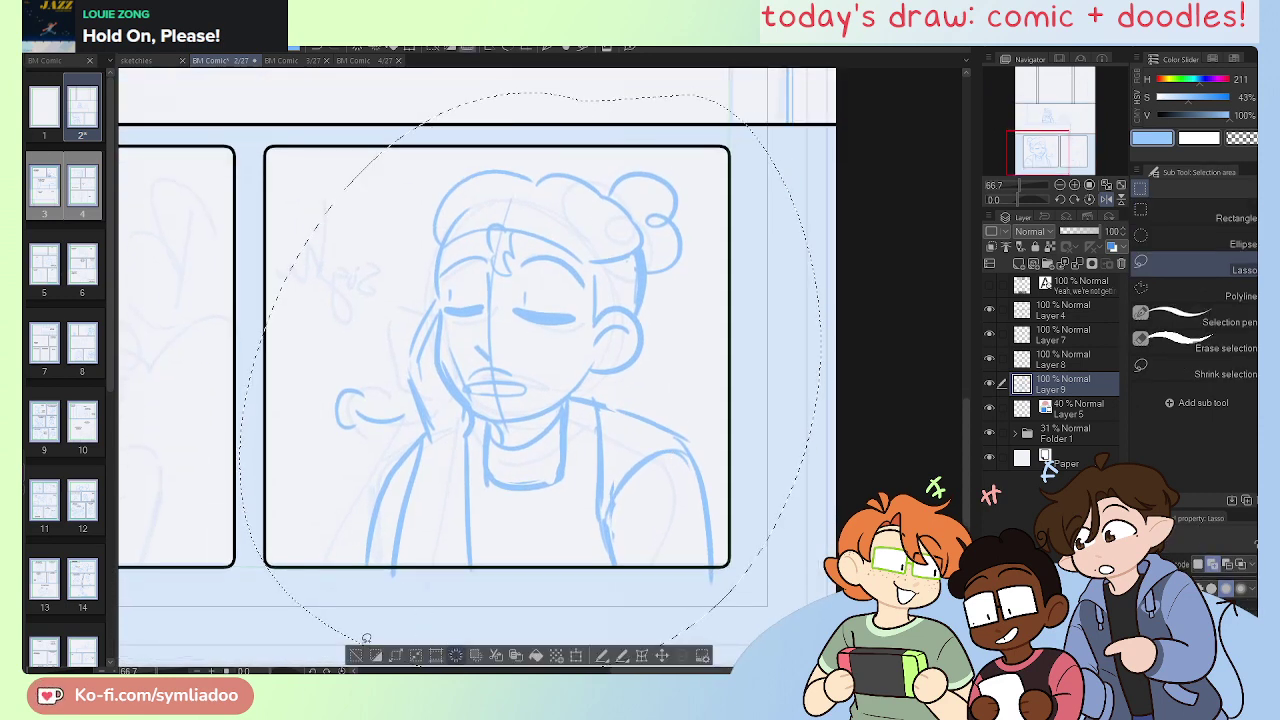
key("Delete")
key("ctrl+d")
key("ctrl+plus")
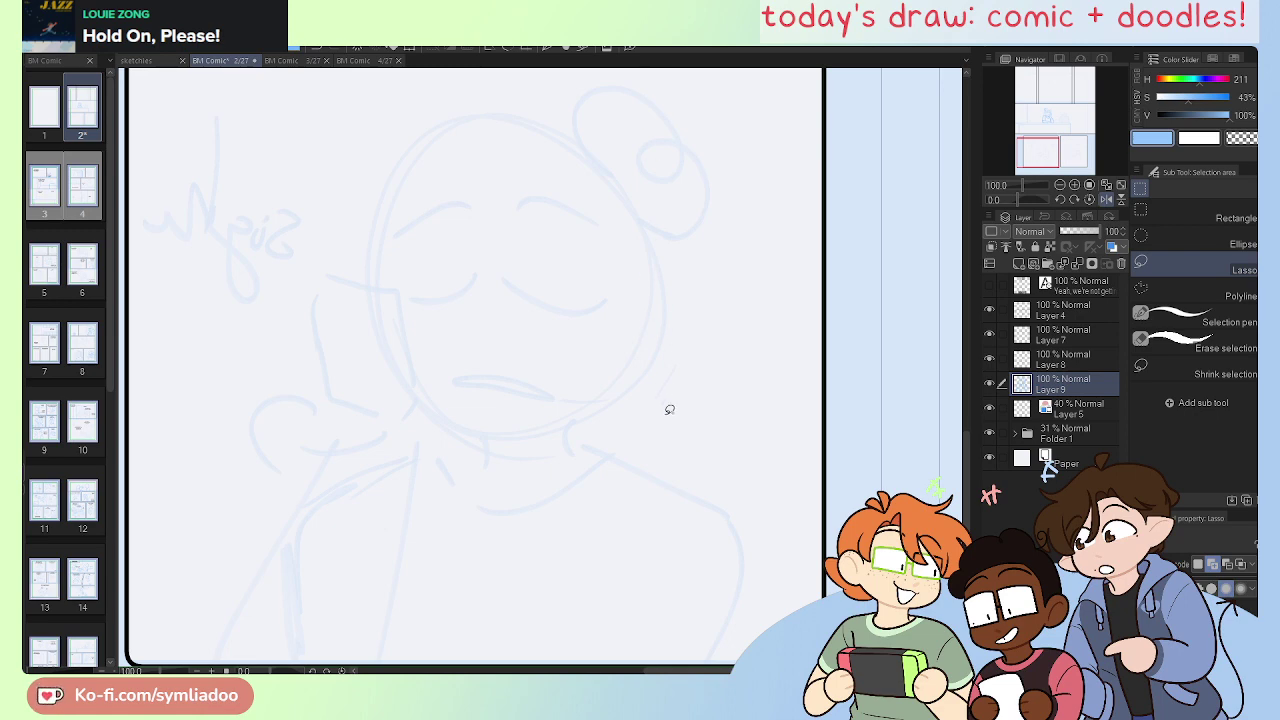
Step: Draw a round head construction circle with the pen on Layer 9 in the bottom panel, keeping just one outline
key("ctrl+minus")
left_click_drag(663, 520, 706, 536)
key("p")
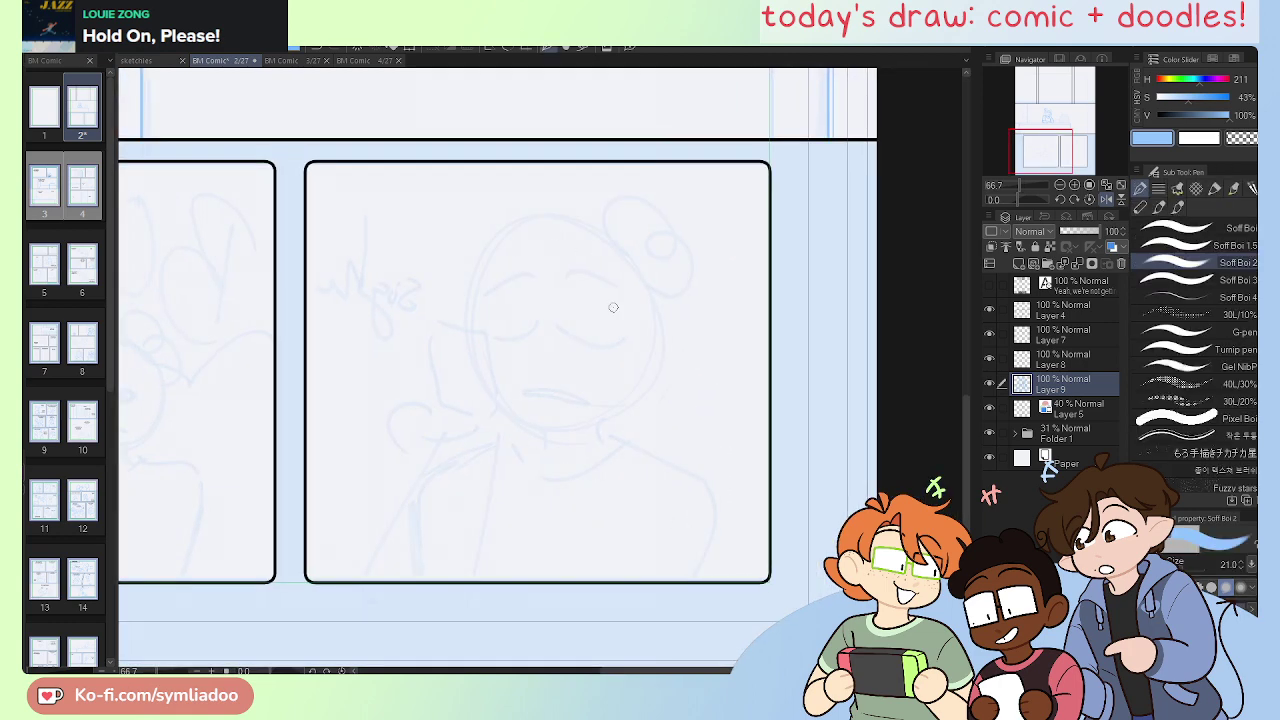
mouse_move(600, 258)
left_mouse_down()
mouse_move(606, 352)
mouse_move(530, 422)
mouse_move(448, 320)
left_mouse_up()
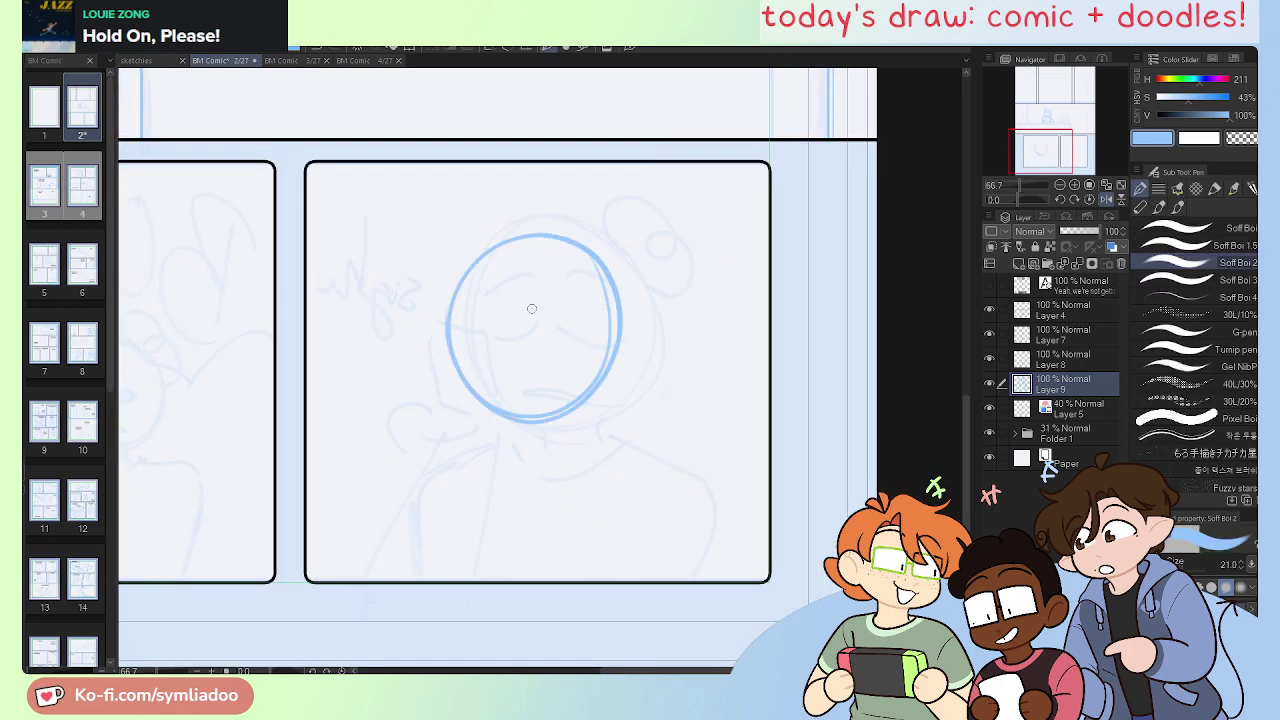
left_click_drag(465, 264, 449, 358)
key("ctrl+z")
Step: Check the counter panel above for reference and draw the left jaw line from the head circle down to the chin
left_click_drag(452, 121, 596, 623)
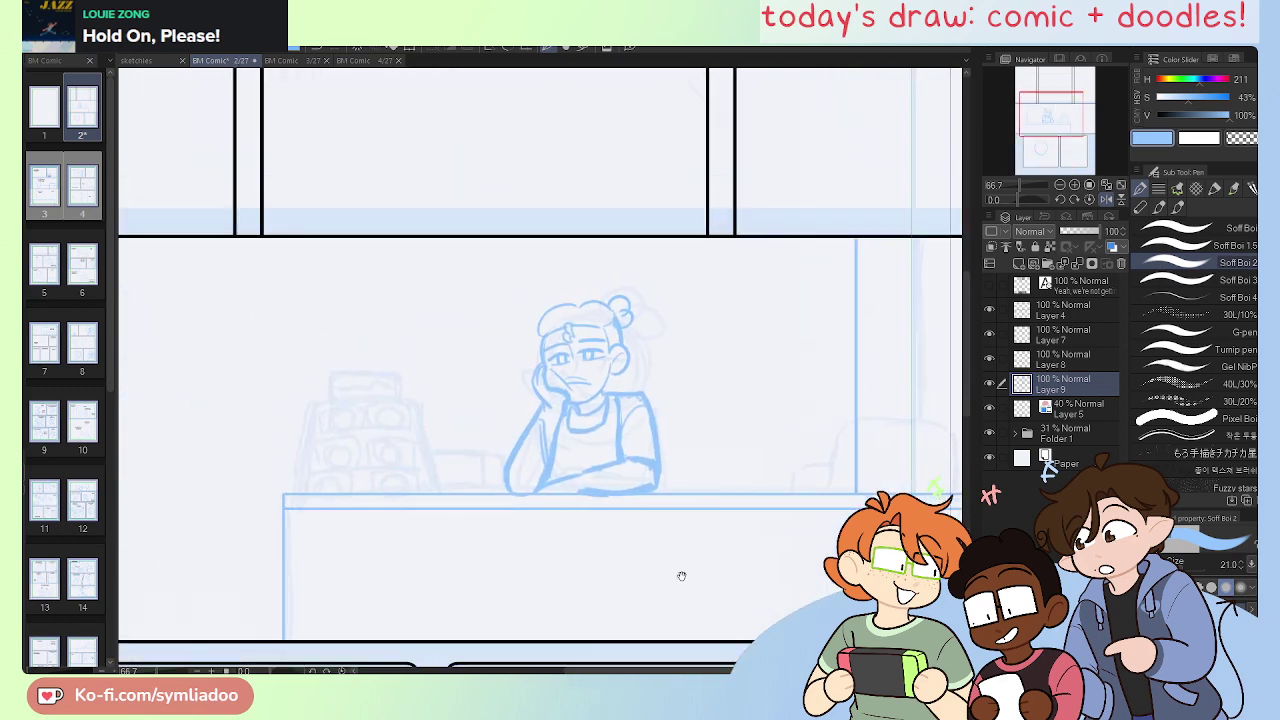
left_click_drag(766, 524, 700, 230)
left_click_drag(725, 514, 658, 324)
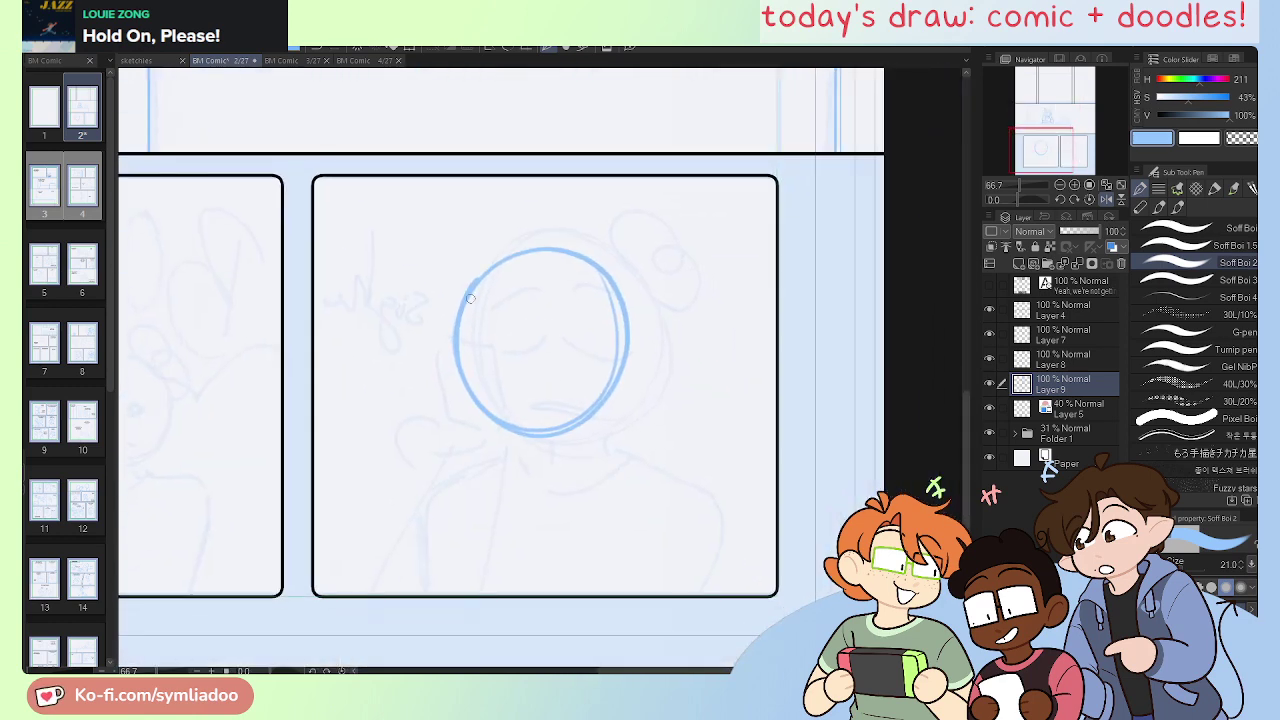
key("ctrl+plus")
left_click_drag(418, 372, 426, 428)
mouse_move(416, 368)
left_mouse_down()
mouse_move(424, 424)
mouse_move(471, 506)
left_mouse_up()
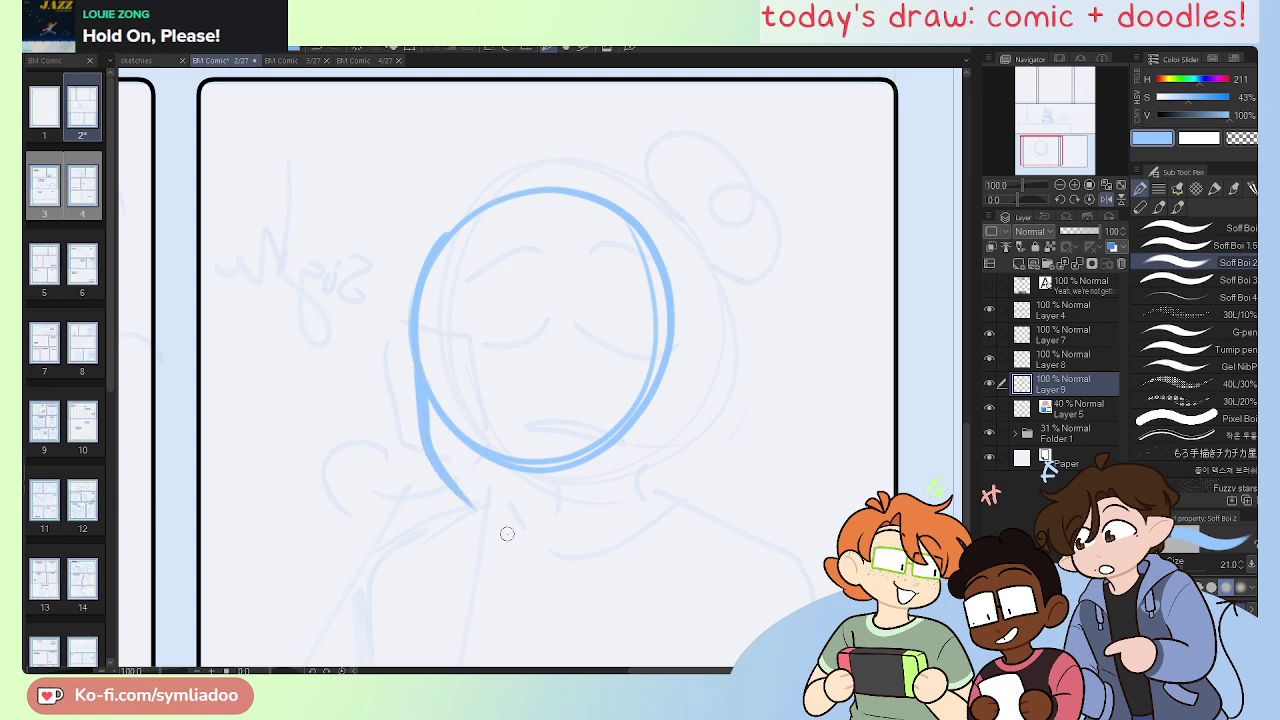
key("ctrl+z")
left_click_drag(427, 426, 518, 536)
key("ctrl+z")
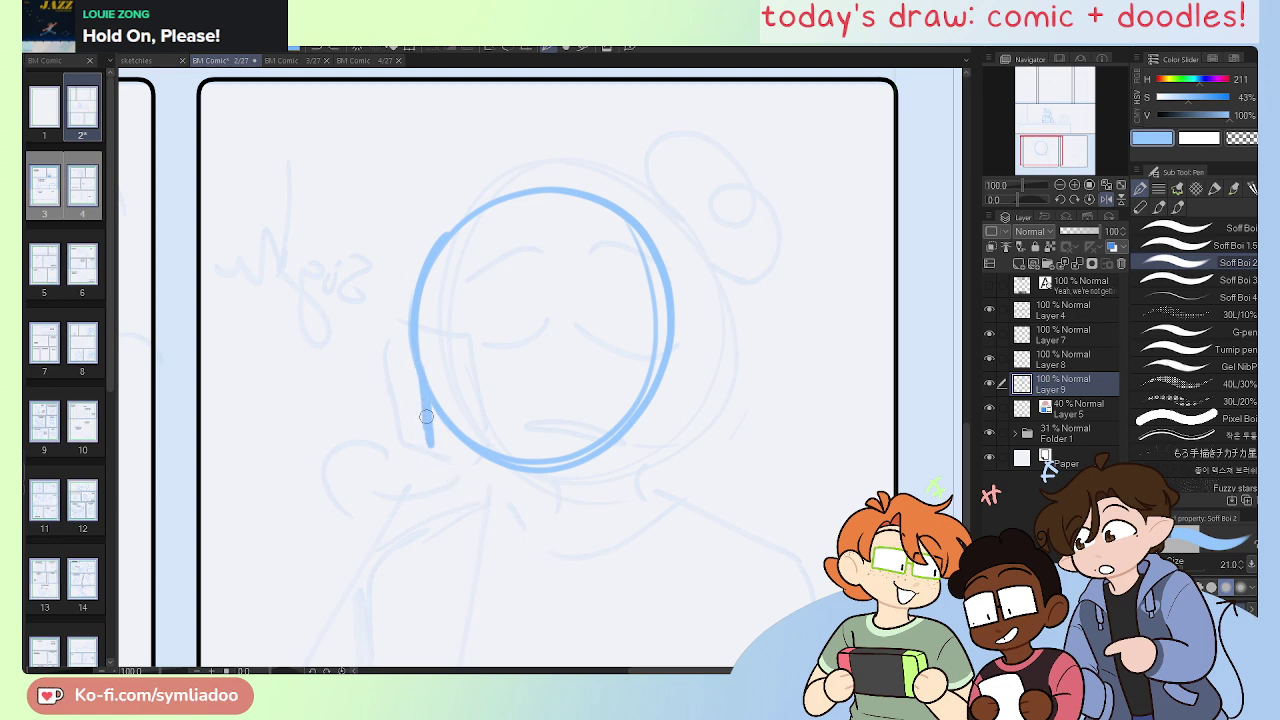
left_click_drag(438, 474, 534, 552)
Step: Draw the right side of the jaw from the chin up to the head circle, redoing strokes until the contour joins smoothly
mouse_move(474, 512)
left_mouse_down()
mouse_move(570, 528)
mouse_move(624, 460)
left_mouse_up()
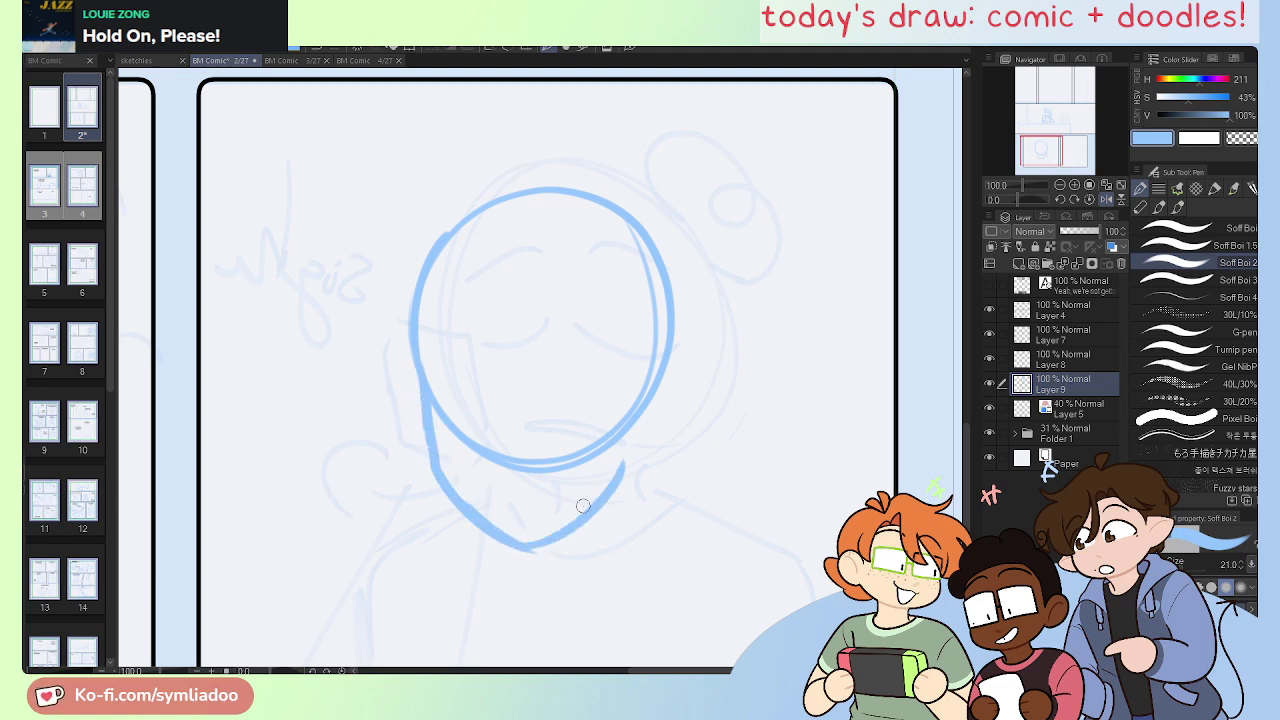
key("ctrl+z")
mouse_move(523, 548)
left_mouse_down()
mouse_move(632, 451)
mouse_move(640, 408)
left_mouse_up()
key("ctrl+z")
mouse_move(632, 462)
left_mouse_down()
mouse_move(644, 410)
mouse_move(629, 464)
left_mouse_up()
key("ctrl+z")
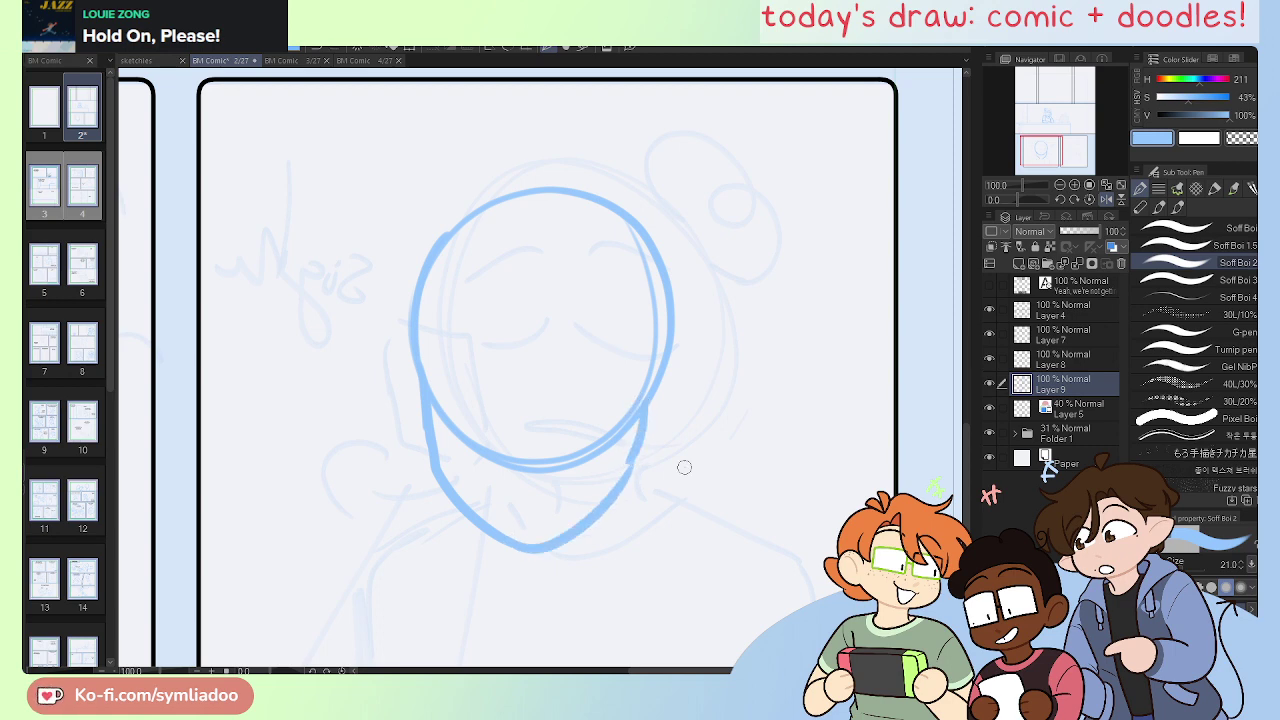
key("ctrl+z")
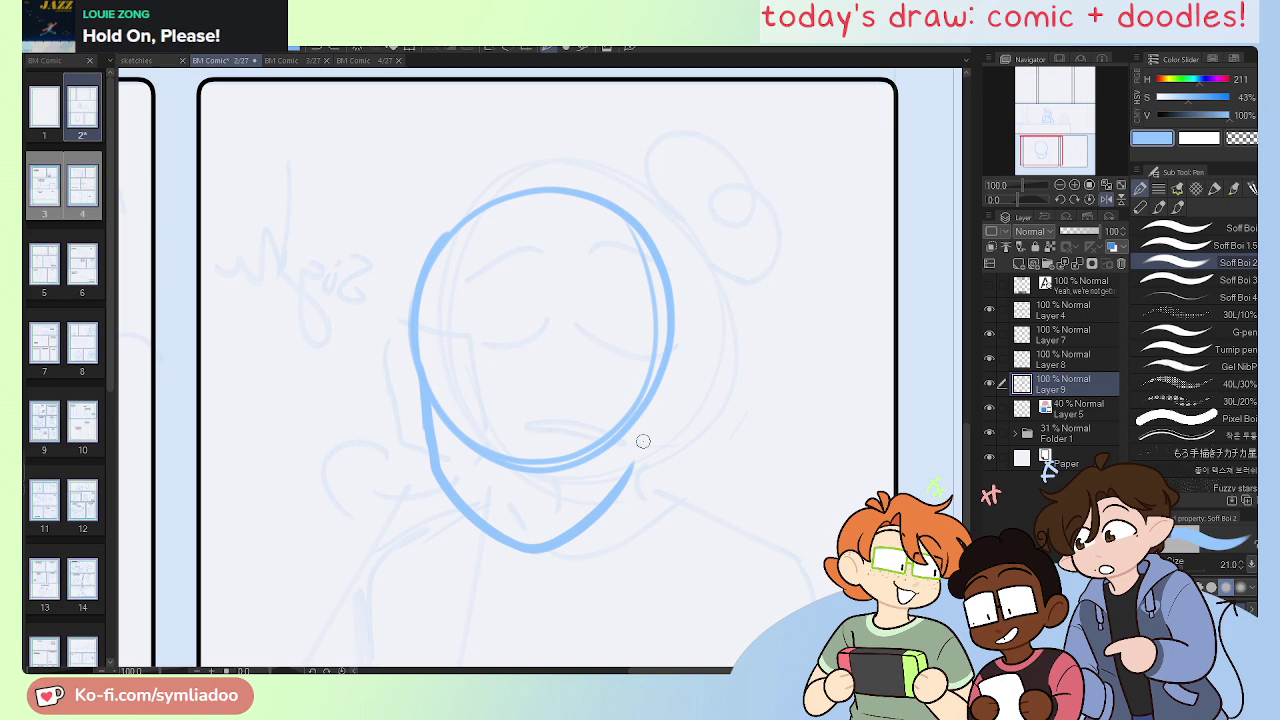
left_click_drag(646, 400, 630, 466)
key("ctrl+z")
left_click_drag(648, 398, 630, 472)
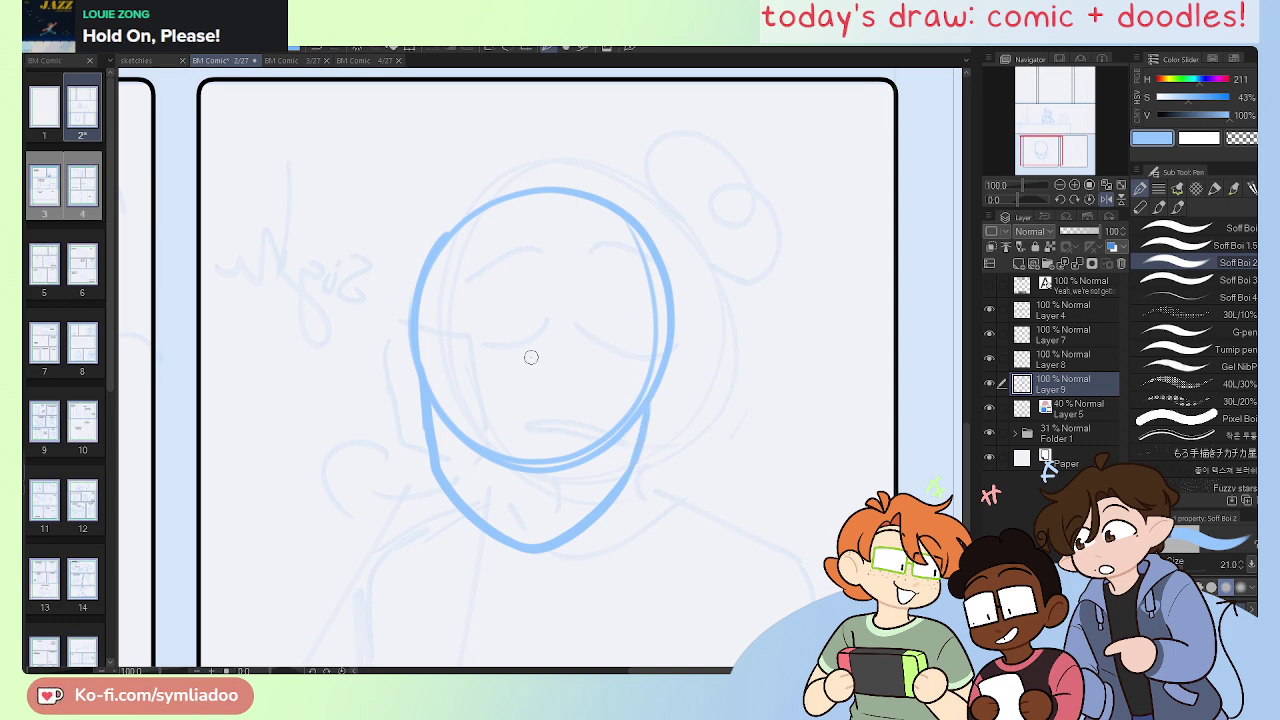
Step: Erase the lower arc of the construction circle inside the jaw outline
key("e")
mouse_move(437, 365)
left_mouse_down()
mouse_move(489, 470)
mouse_move(538, 461)
left_mouse_up()
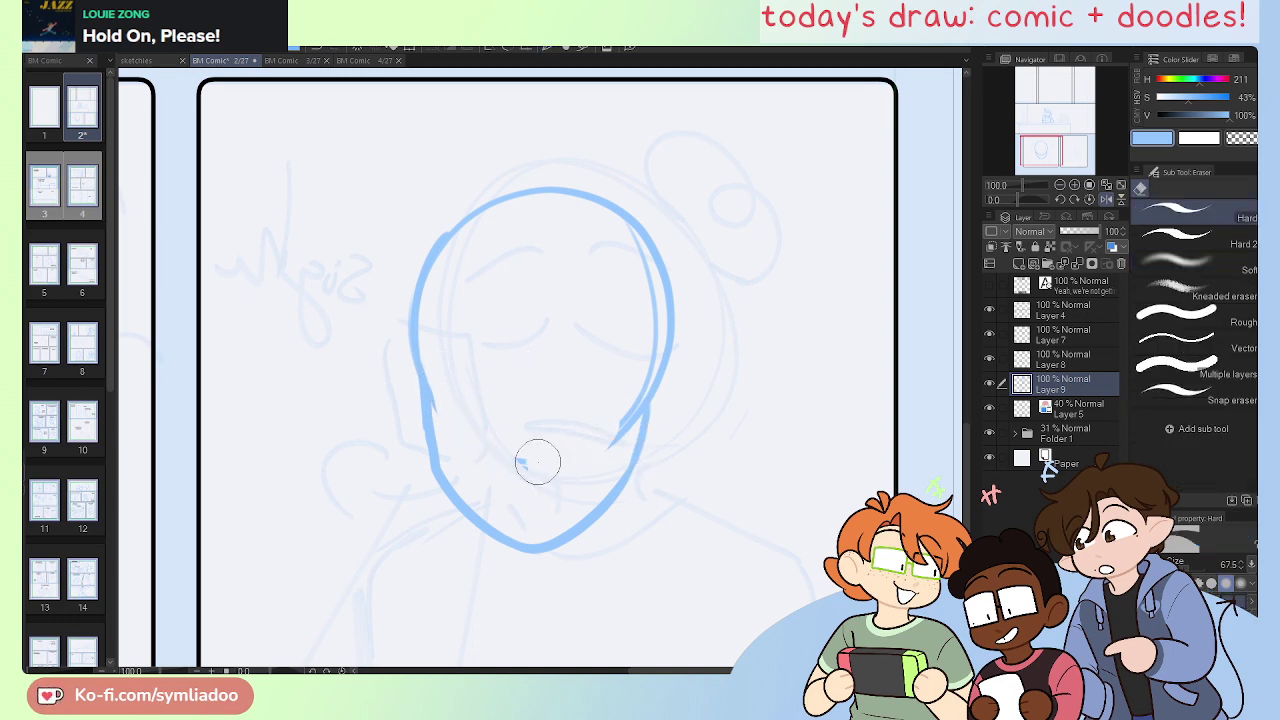
left_click_drag(612, 445, 608, 351)
Step: Sketch the slanted nose and chin strokes and a short mouth line on the lower left of the face
key("p")
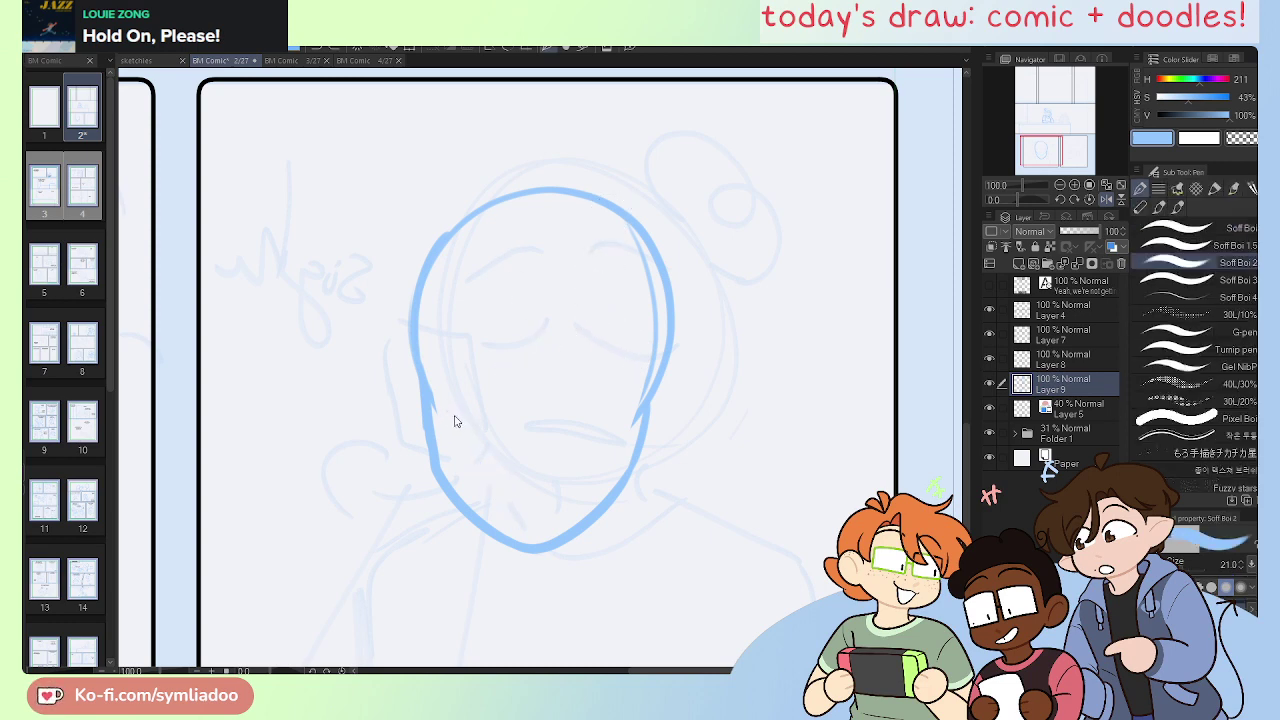
mouse_move(449, 410)
left_mouse_down()
mouse_move(524, 516)
mouse_move(545, 527)
mouse_move(566, 477)
left_mouse_up()
key("ctrl+z")
key("ctrl+y")
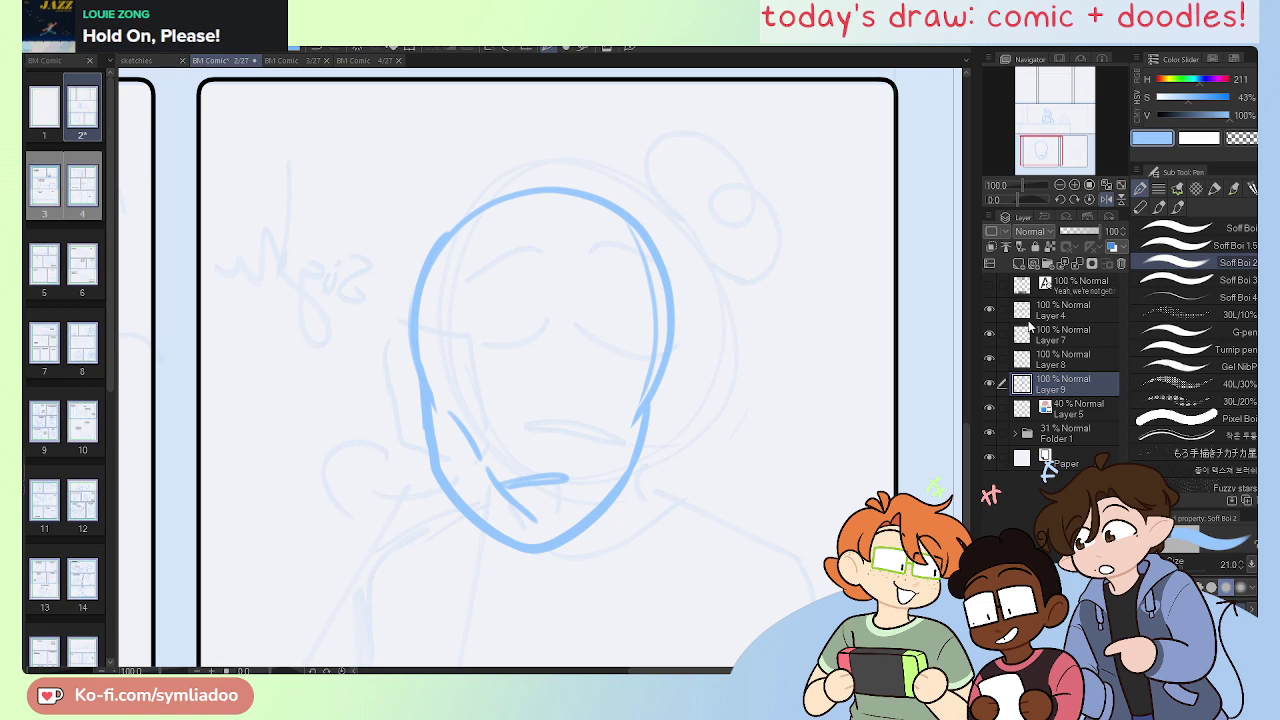
Step: Step back through the edit history to view the deleted close-up, and restore the new head sketch
key("ctrl+z")
key("ctrl+z")
key("ctrl+z")
key("ctrl+z")
key("ctrl+z")
key("ctrl+z")
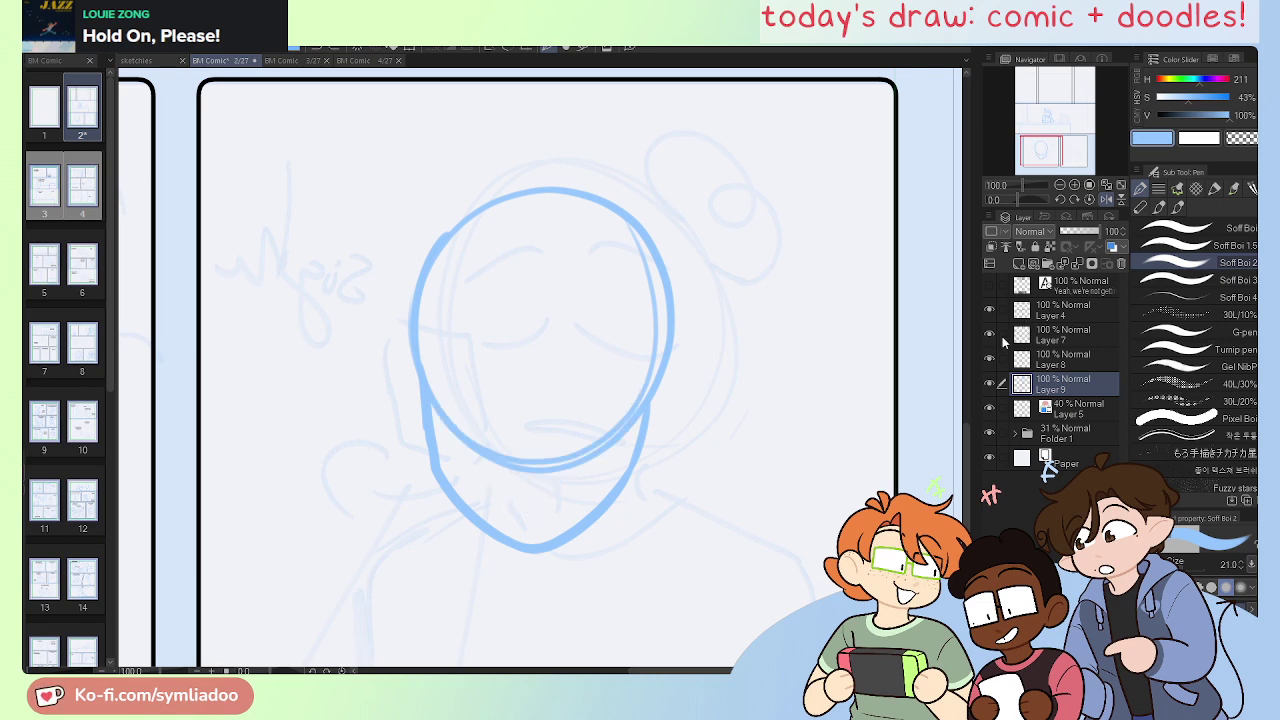
key("ctrl+z")
key("ctrl+z")
key("ctrl+z")
key("ctrl+z")
key("ctrl+z")
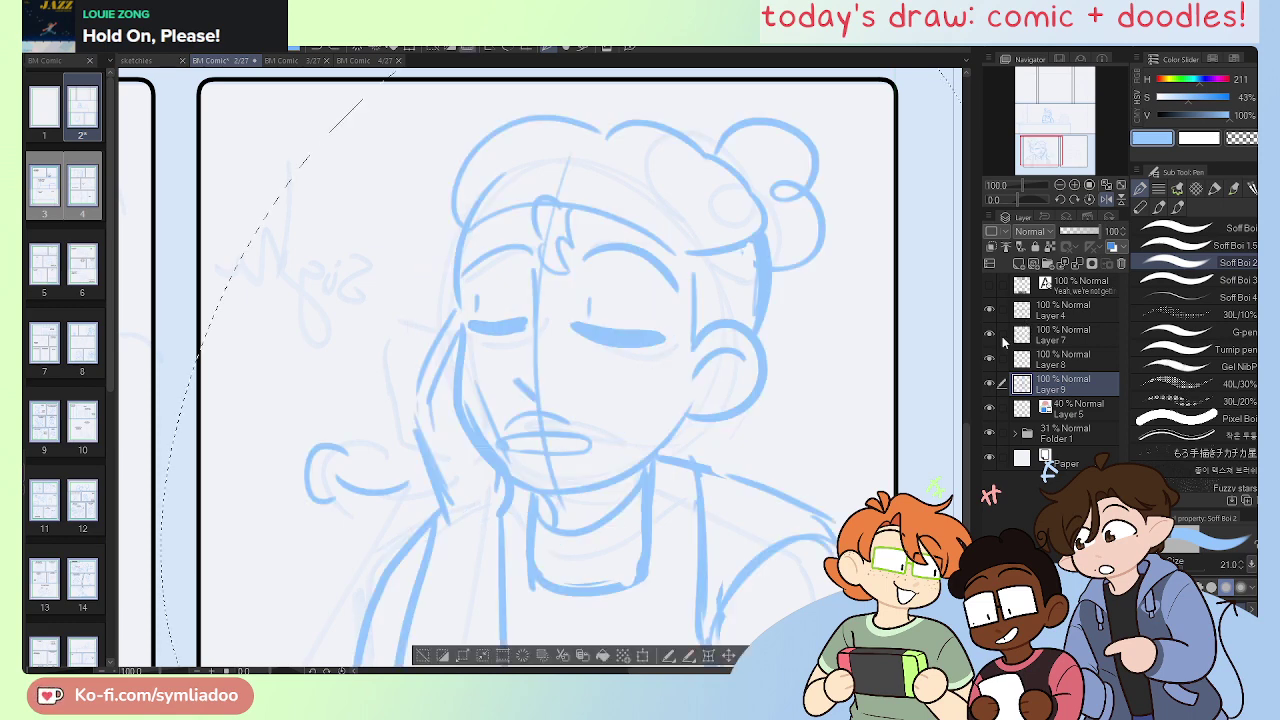
key("ctrl+y")
key("ctrl+y")
key("ctrl+y")
key("ctrl+y")
key("ctrl+y")
key("ctrl+y")
key("ctrl+y")
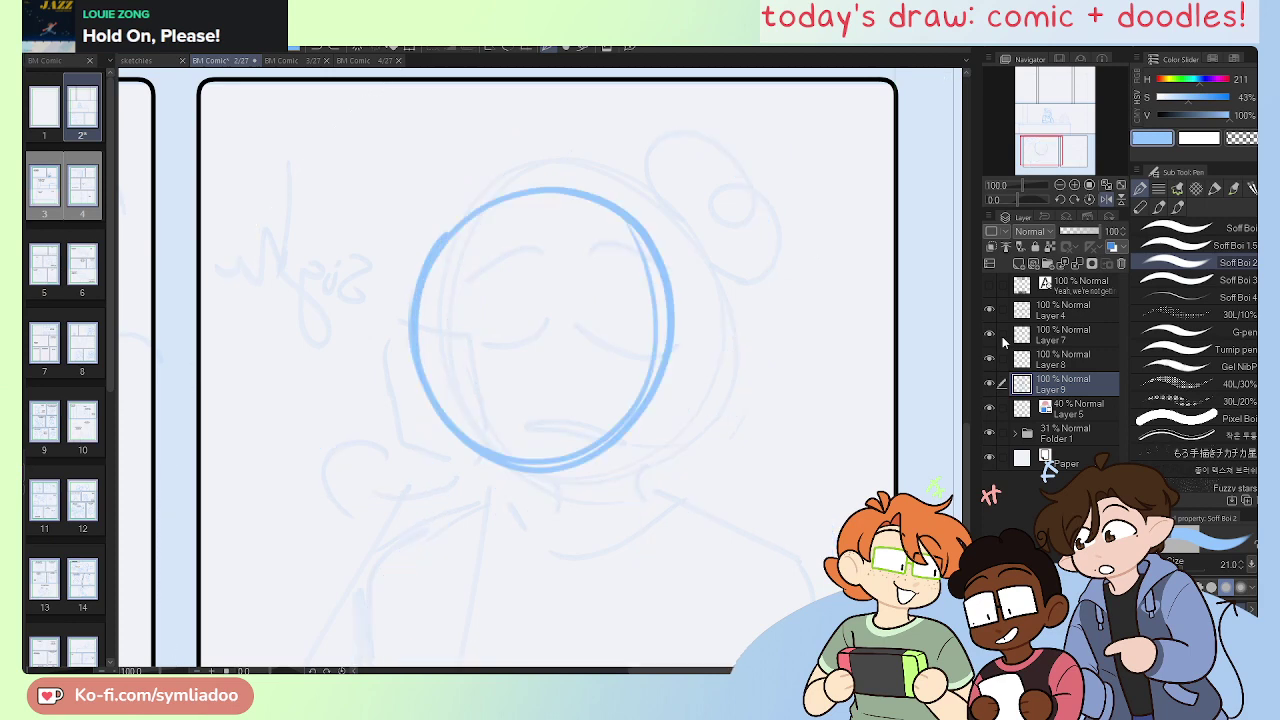
key("ctrl+y")
key("ctrl+y")
key("ctrl+y")
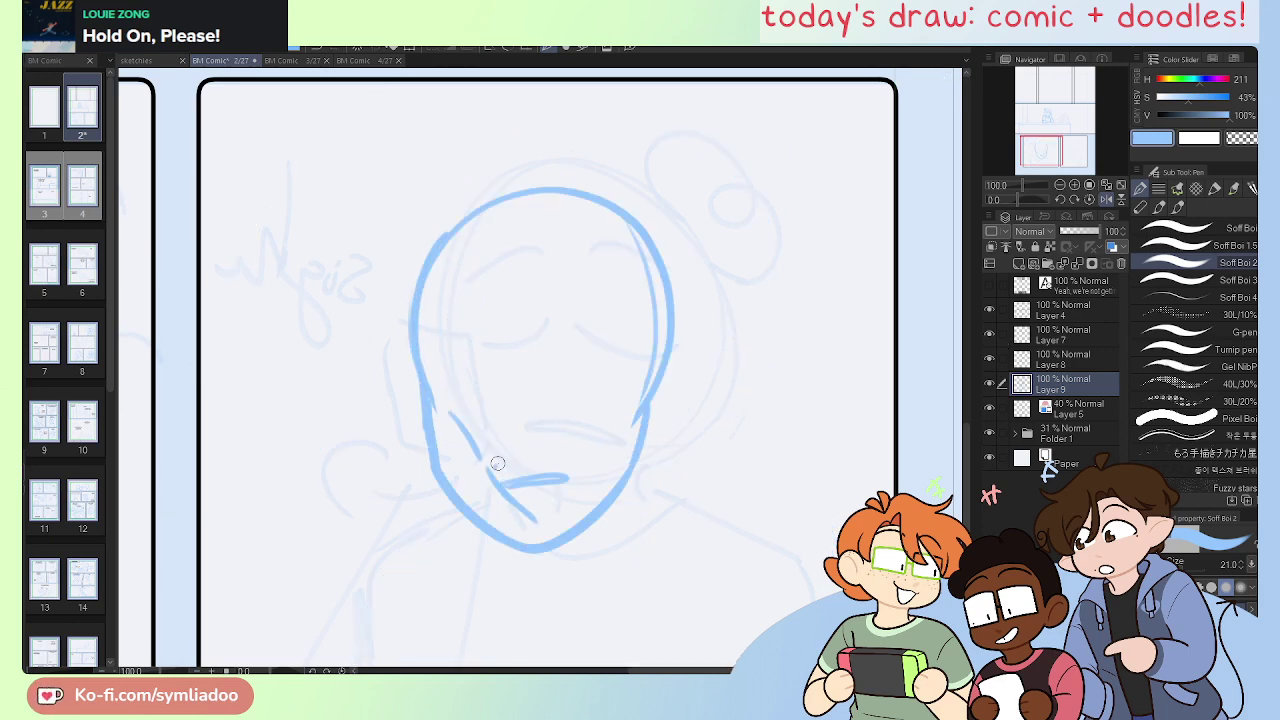
Step: Add a curved upper lip above the mouth line and draw two flat, heavy eyelid lines across the face
left_click_drag(497, 463, 560, 464)
key("ctrl+z")
left_click_drag(1032, 119, 1043, 148)
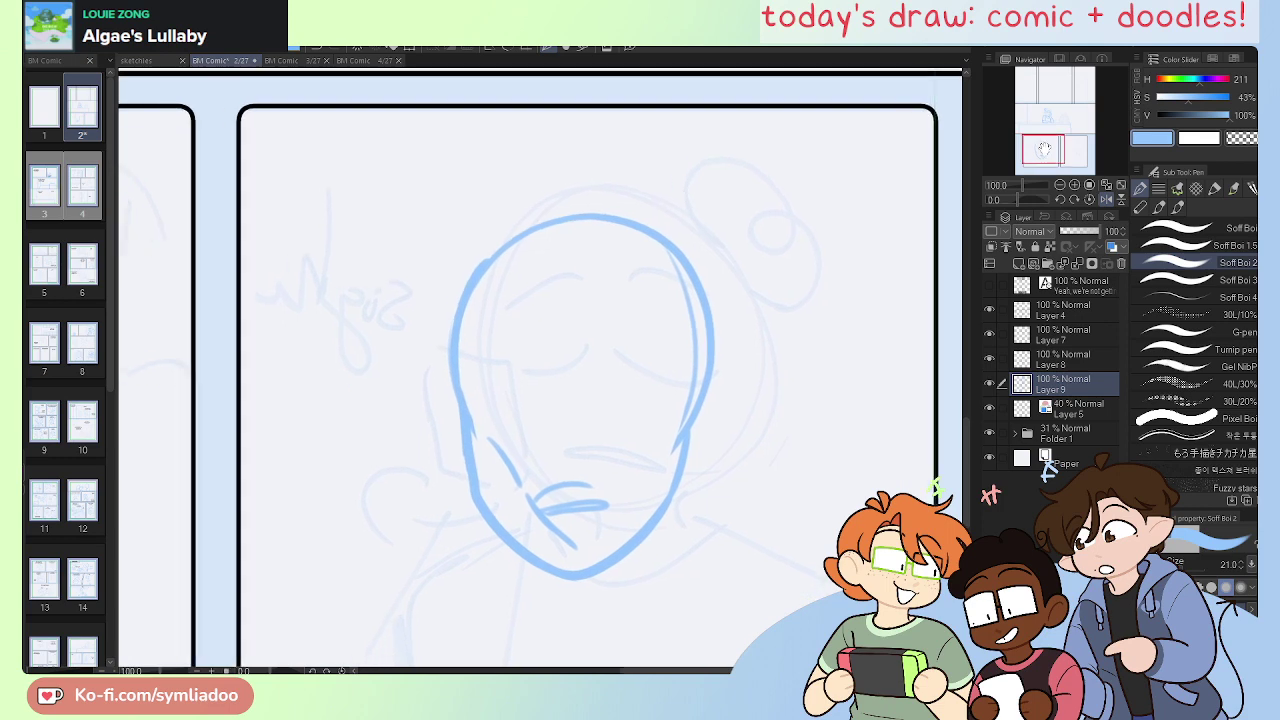
key("ctrl+plus")
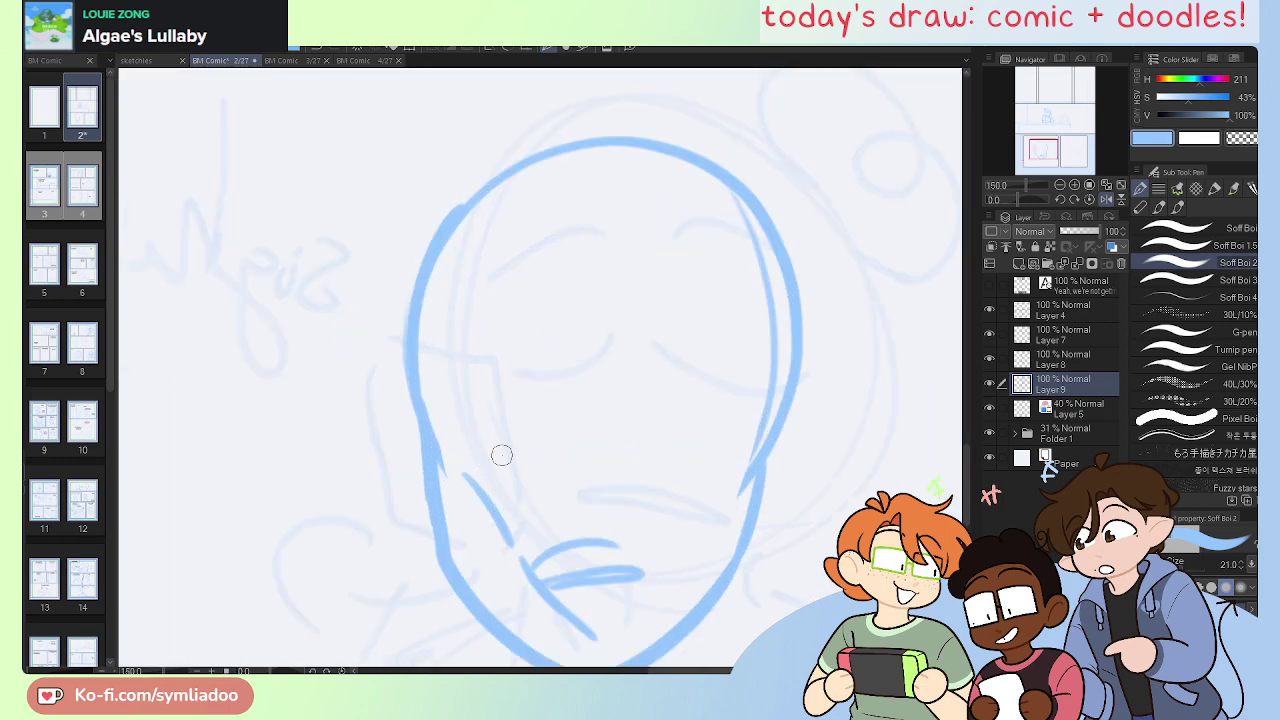
left_click_drag(456, 447, 552, 436)
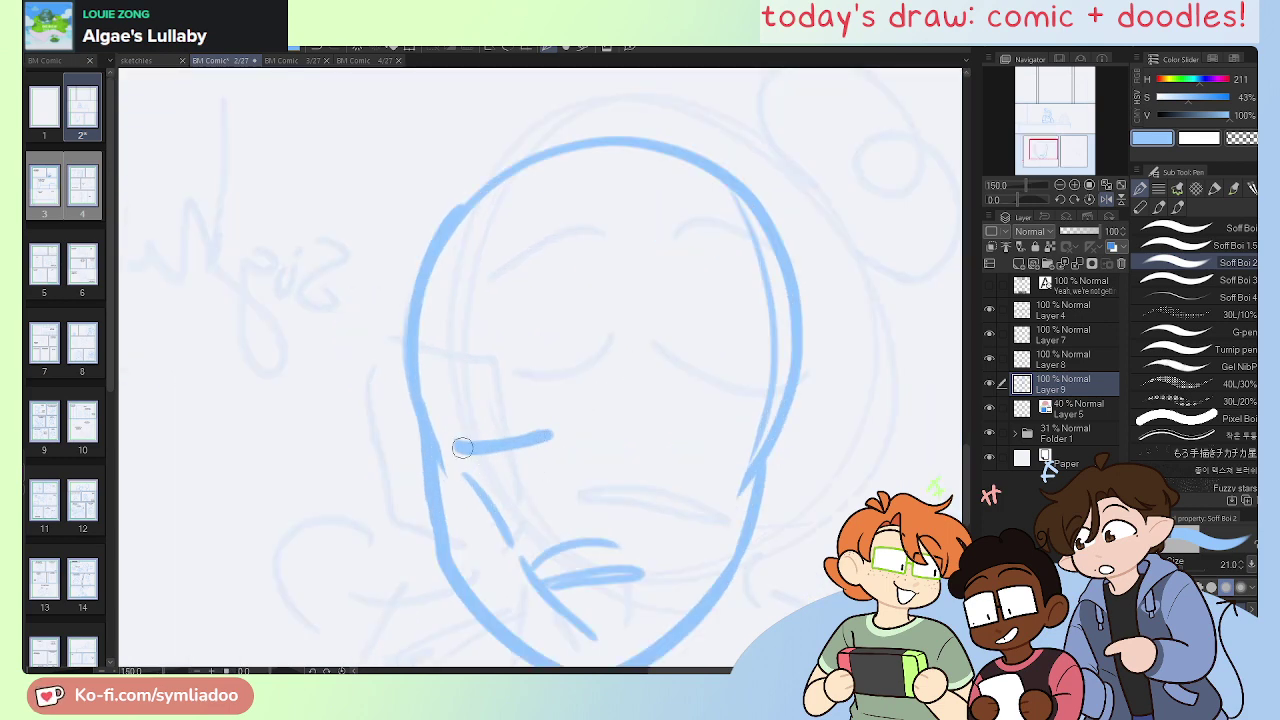
mouse_move(562, 436)
left_mouse_down()
mouse_move(455, 439)
mouse_move(716, 409)
left_mouse_up()
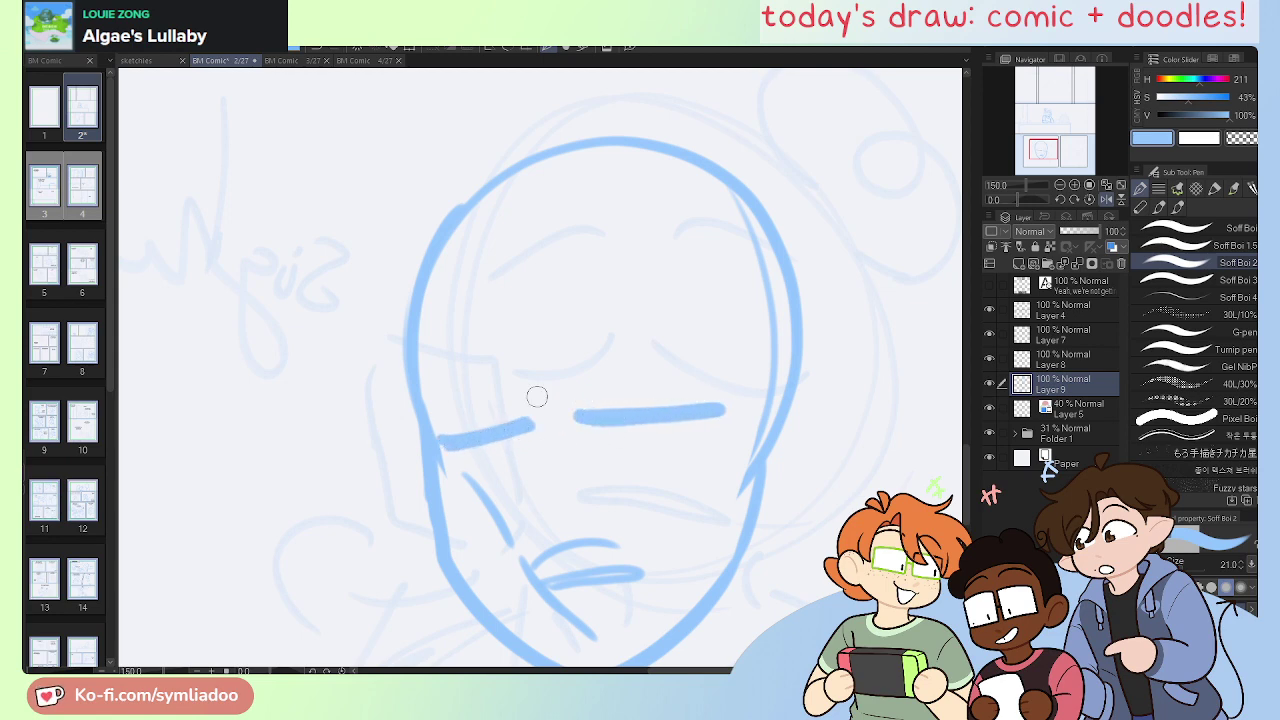
left_click_drag(578, 431, 624, 432)
key("ctrl+z")
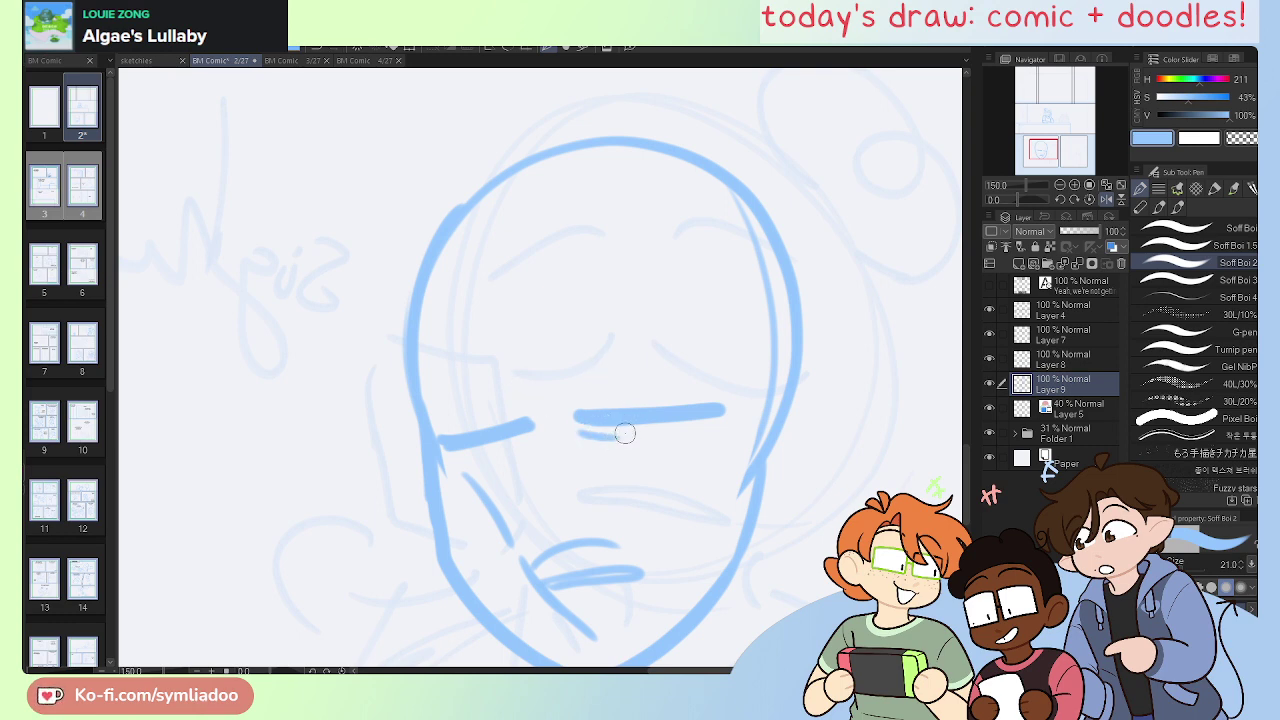
Step: Draw two low, nearly straight eyebrows with hooked inner ends above the eyes, and check the face at a smaller scale
left_click_drag(566, 347, 692, 344)
left_click_drag(530, 358, 417, 393)
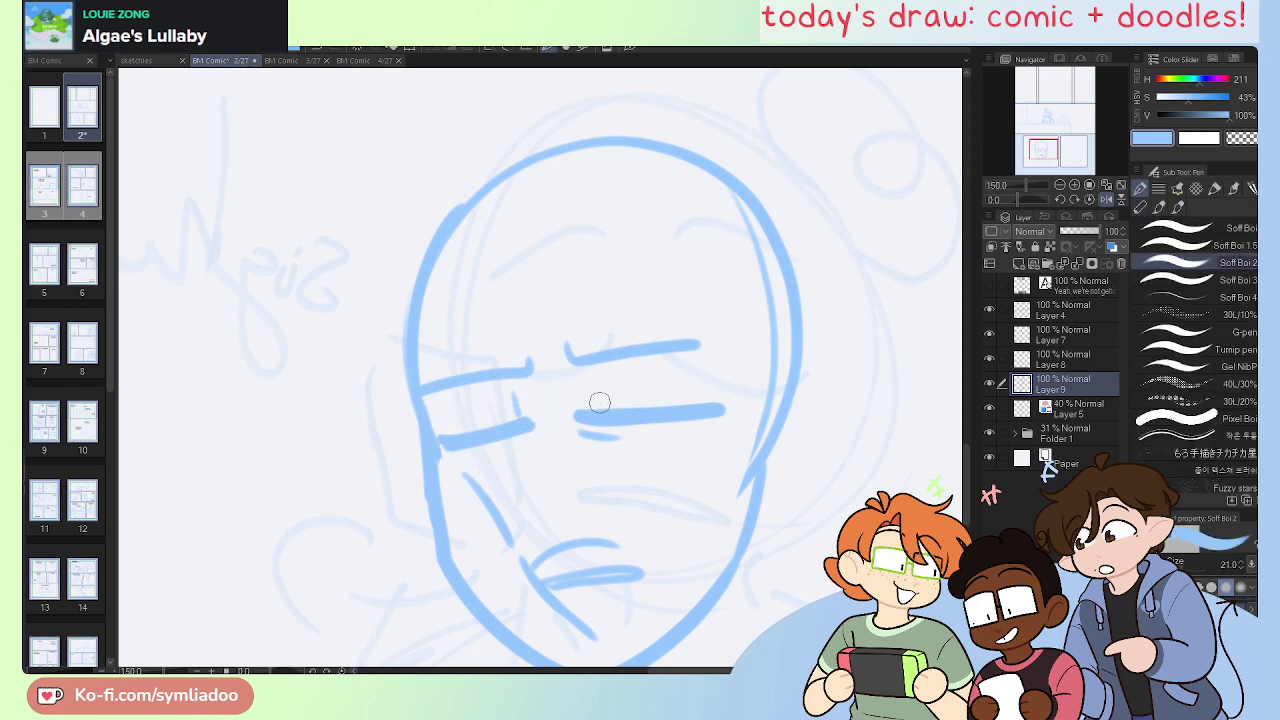
key("ctrl+minus")
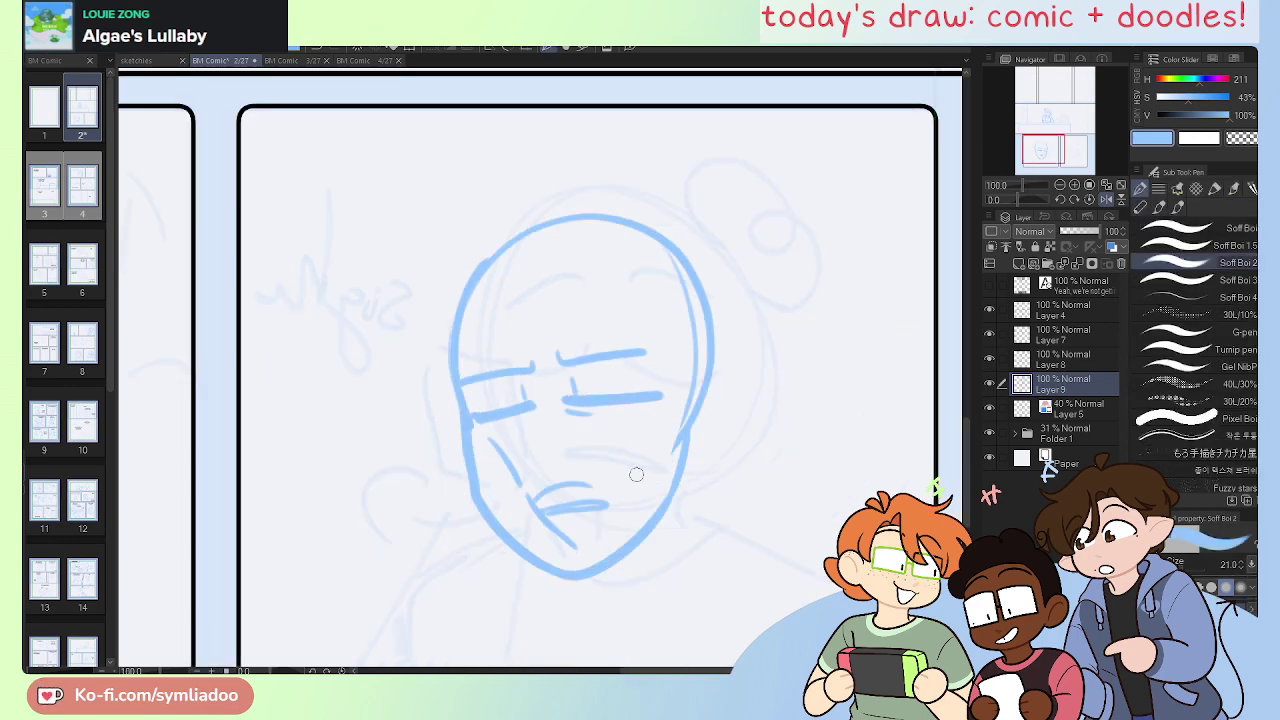
key("ctrl+minus")
key("ctrl+plus")
Step: Erase the left cheek and jaw contour and redraw it slightly fuller from the eye down to the chin
key("e")
mouse_move(466, 455)
left_mouse_down()
mouse_move(481, 504)
mouse_move(511, 549)
left_mouse_up()
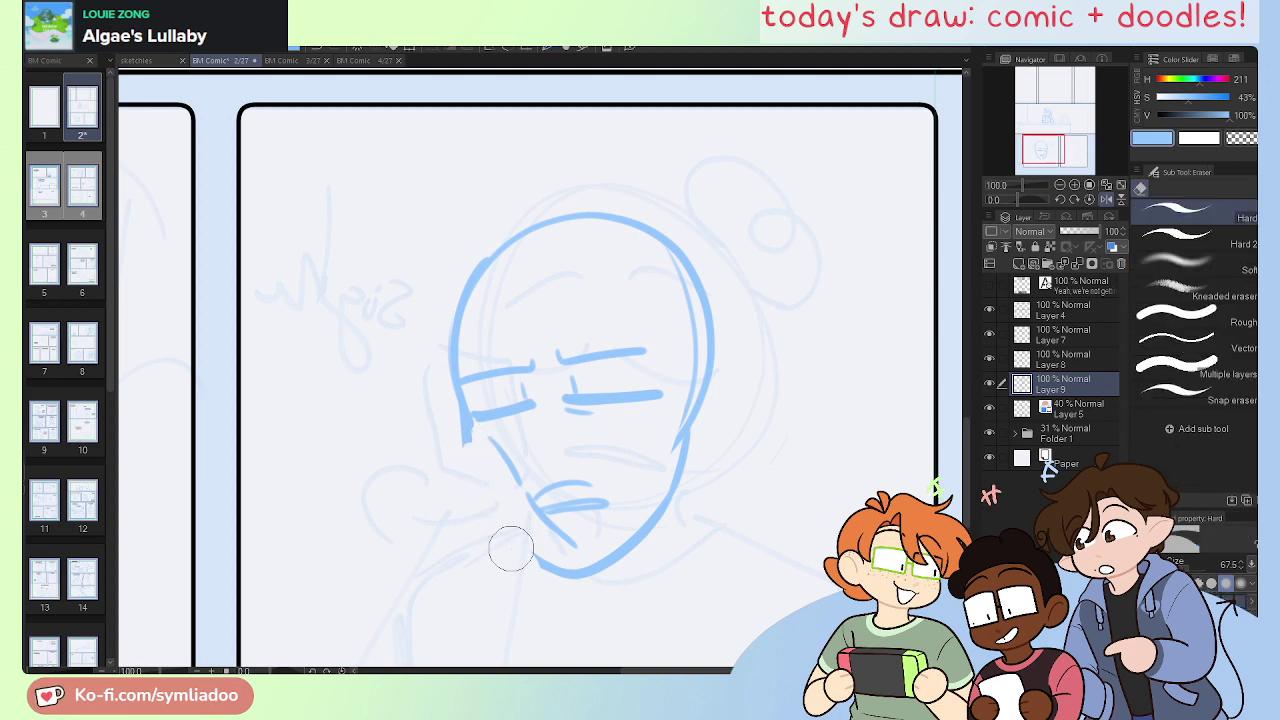
key("p")
mouse_move(464, 420)
left_mouse_down()
mouse_move(475, 503)
mouse_move(585, 583)
left_mouse_up()
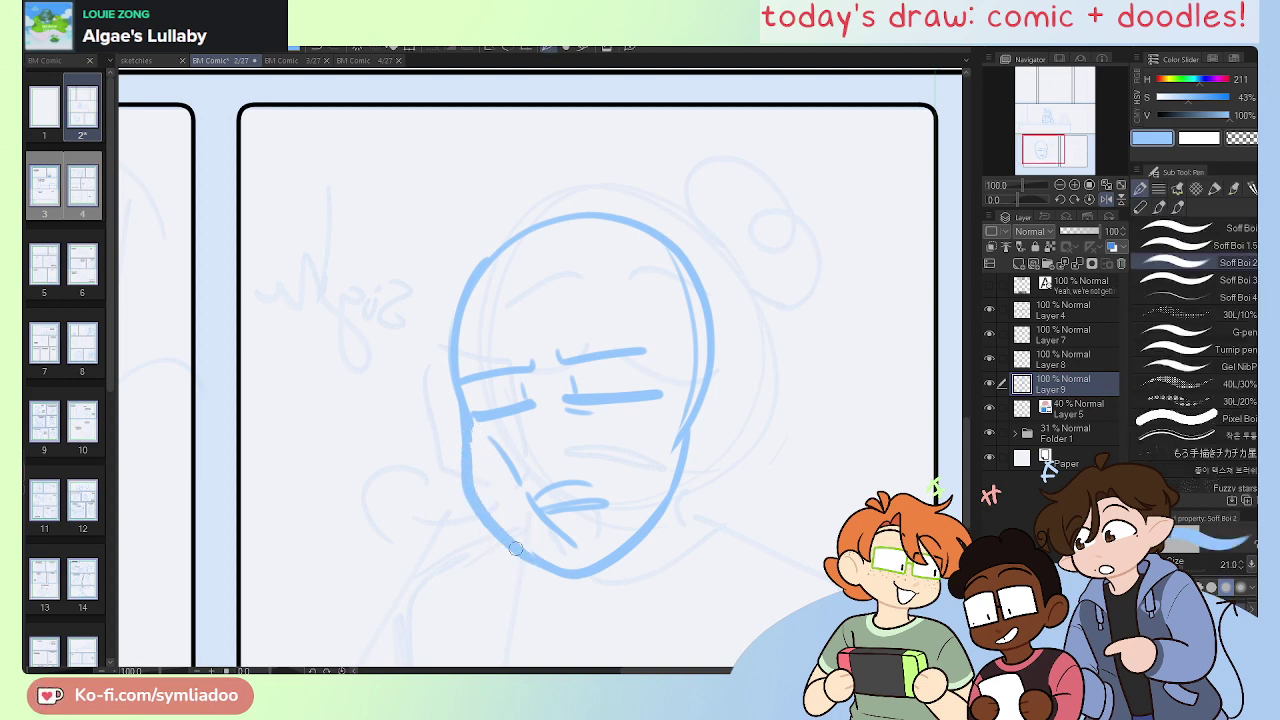
Step: Erase the right side of the skull outline and draw an ear with an inner fold beside the jaw
key("e")
mouse_move(697, 349)
left_mouse_down()
mouse_move(675, 444)
mouse_move(700, 289)
mouse_move(714, 394)
mouse_move(697, 350)
mouse_move(708, 302)
left_mouse_up()
key("p")
mouse_move(681, 392)
left_mouse_down()
mouse_move(716, 475)
mouse_move(685, 380)
mouse_move(686, 486)
left_mouse_up()
key("ctrl+z")
key("ctrl+z")
left_click_drag(680, 396, 676, 472)
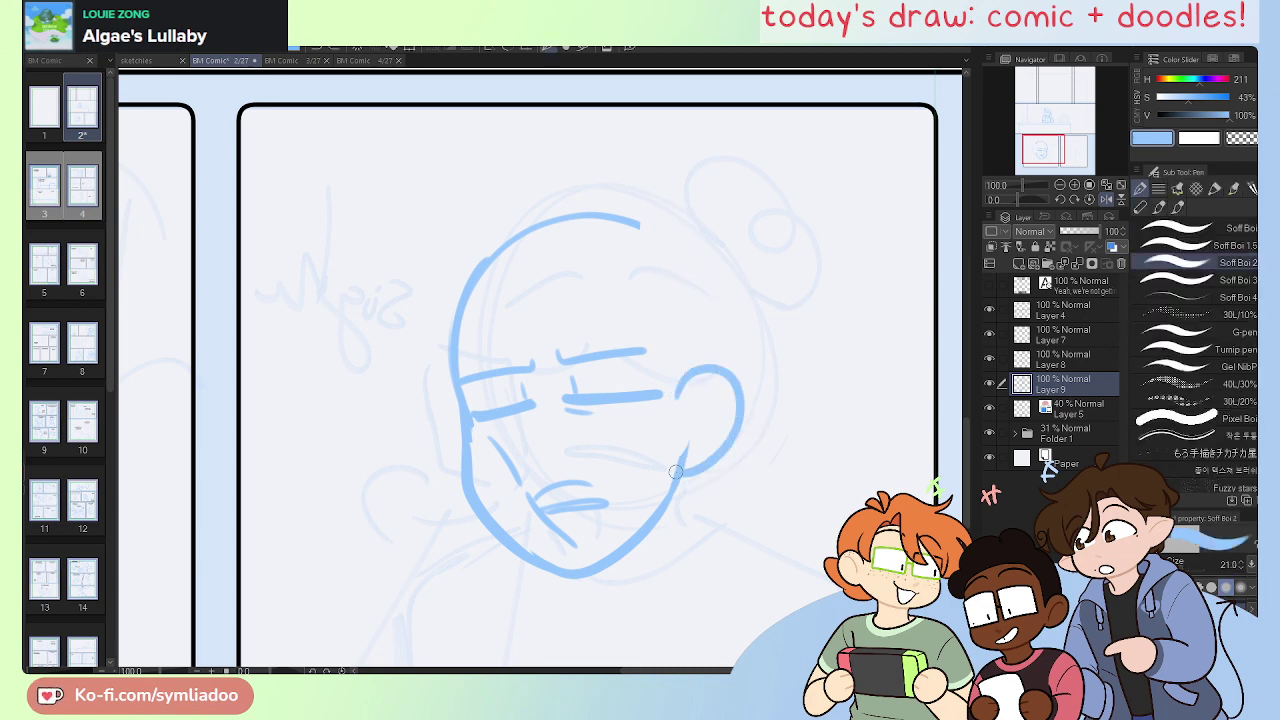
key("ctrl+z")
mouse_move(680, 372)
left_mouse_down()
mouse_move(706, 376)
mouse_move(678, 472)
mouse_move(740, 390)
mouse_move(680, 476)
left_mouse_up()
key("ctrl+z")
left_click_drag(714, 394, 690, 444)
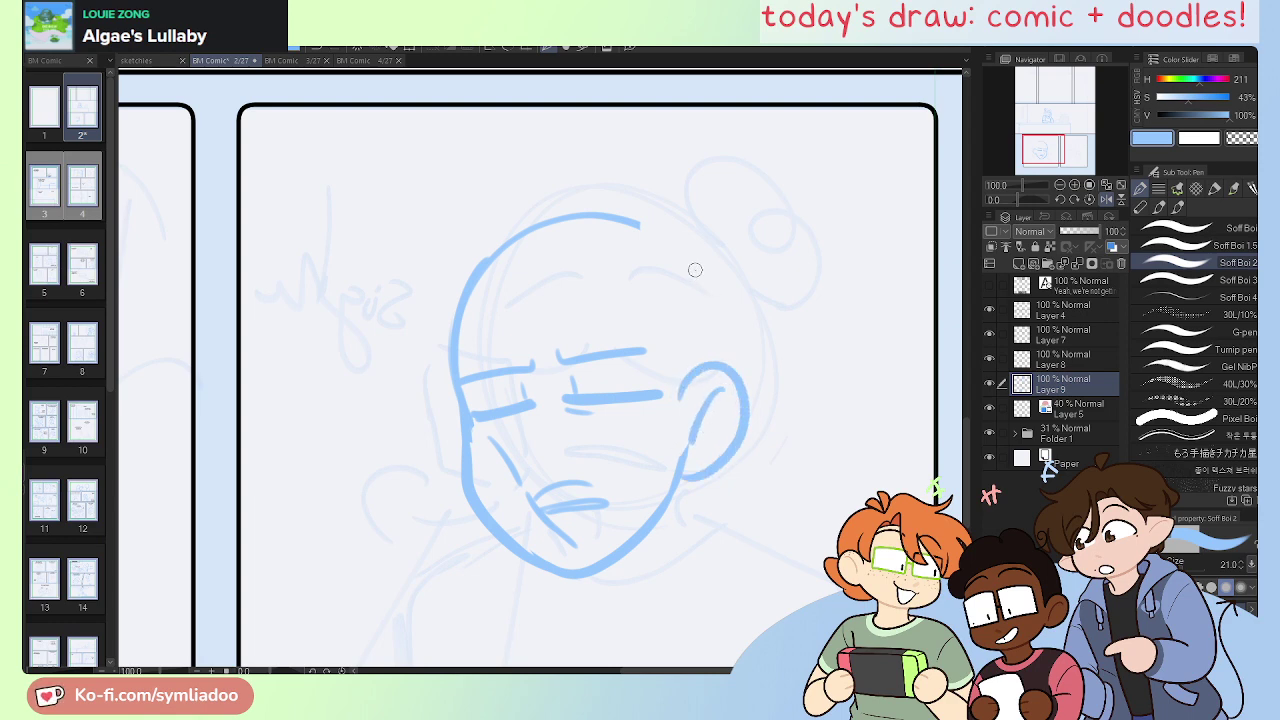
Step: Replace the skull's top outline with a curved hairline across the forehead and a sideburn line, erasing the leftover line above it
key("e")
left_click_drag(640, 214, 490, 262)
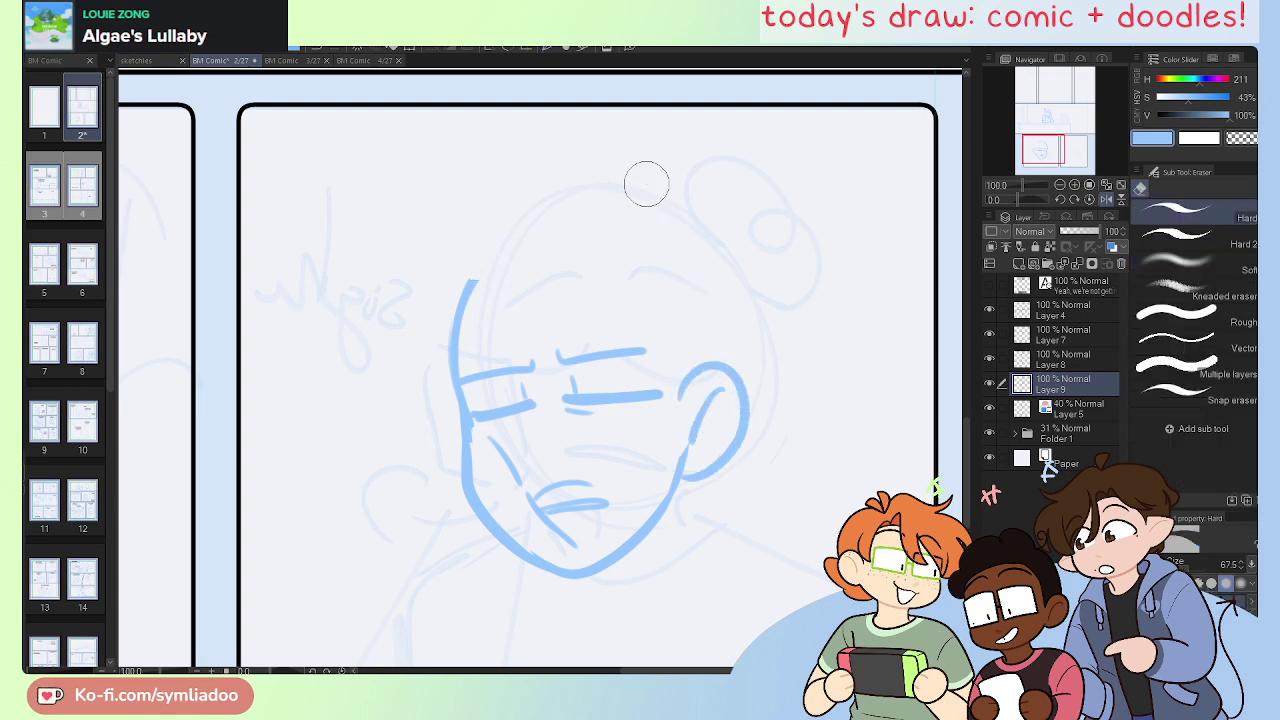
key("p")
mouse_move(456, 346)
left_mouse_down()
mouse_move(509, 304)
mouse_move(684, 306)
left_mouse_up()
key("ctrl+z")
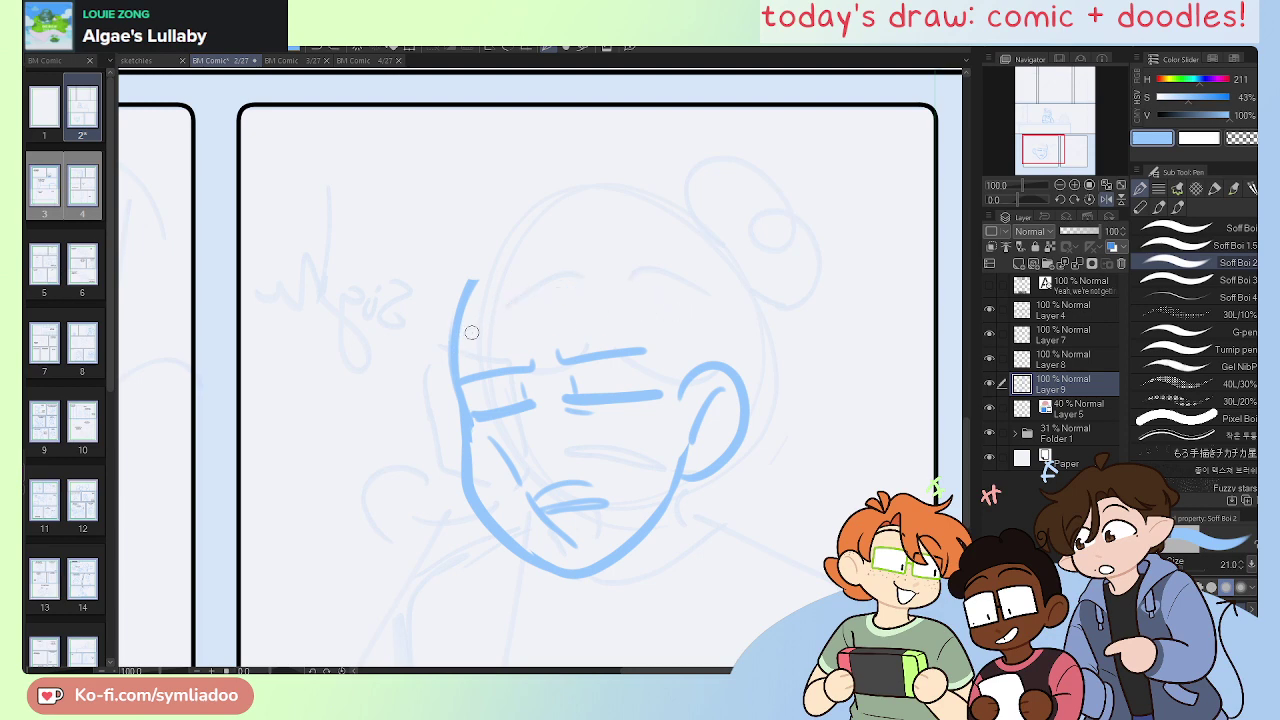
mouse_move(454, 346)
left_mouse_down()
mouse_move(607, 300)
mouse_move(664, 315)
mouse_move(678, 394)
left_mouse_up()
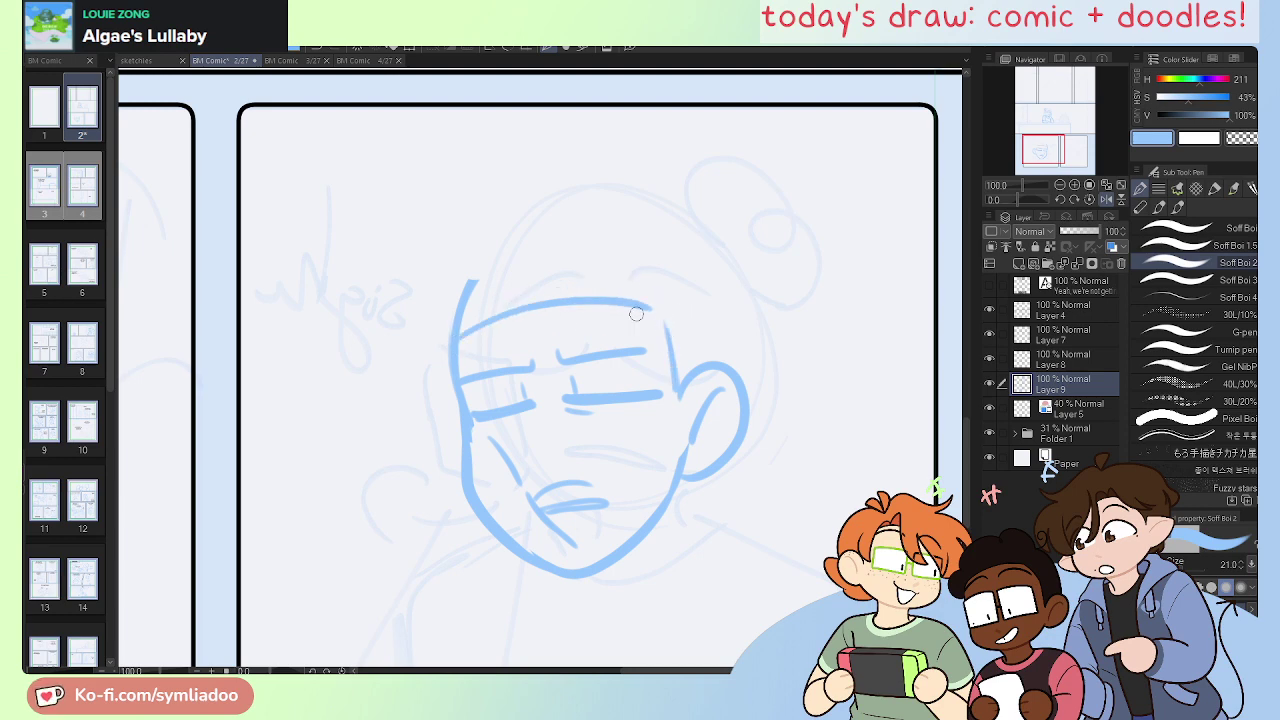
key("e")
mouse_move(431, 349)
left_mouse_down()
mouse_move(471, 286)
mouse_move(478, 300)
left_mouse_up()
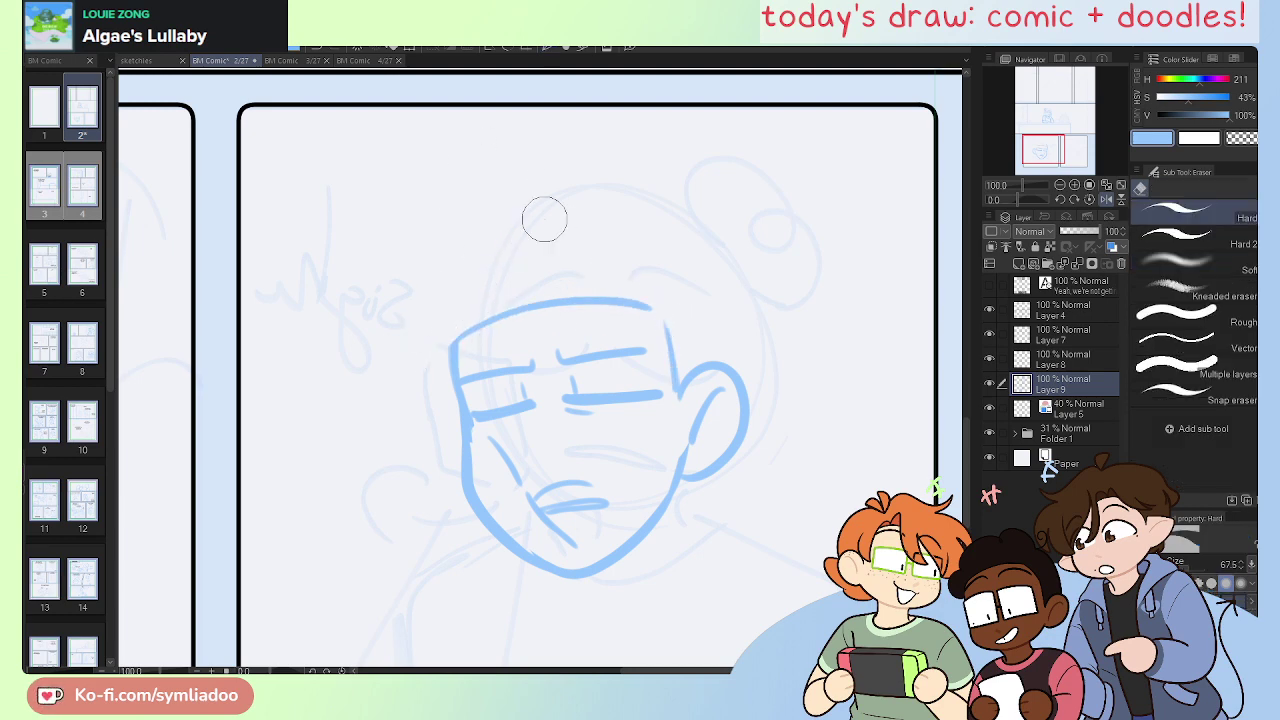
Step: Draw the puffy hair outline above the hairline and a two-lobed bun at the back of the head
key("p")
left_click_drag(450, 346, 484, 236)
key("ctrl+z")
mouse_move(450, 346)
left_mouse_down()
mouse_move(420, 310)
mouse_move(525, 228)
mouse_move(686, 226)
mouse_move(659, 311)
left_mouse_up()
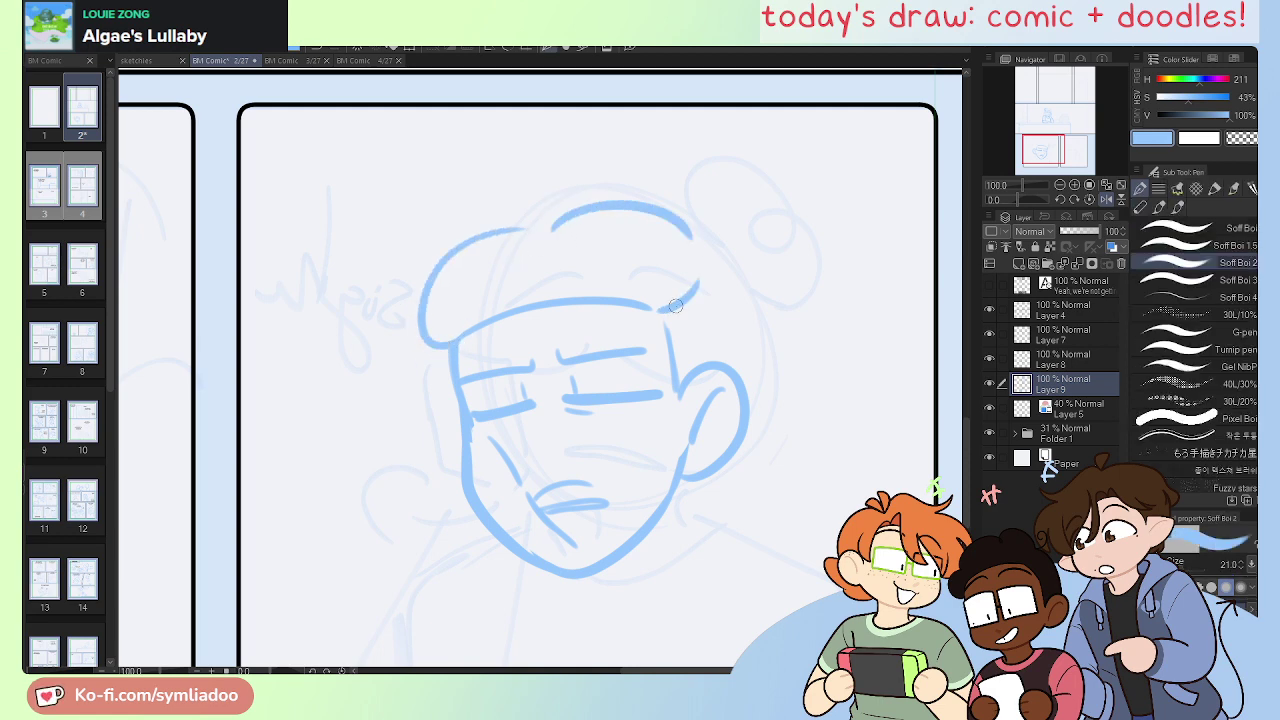
mouse_move(676, 198)
left_mouse_down()
mouse_move(742, 245)
mouse_move(696, 289)
left_mouse_up()
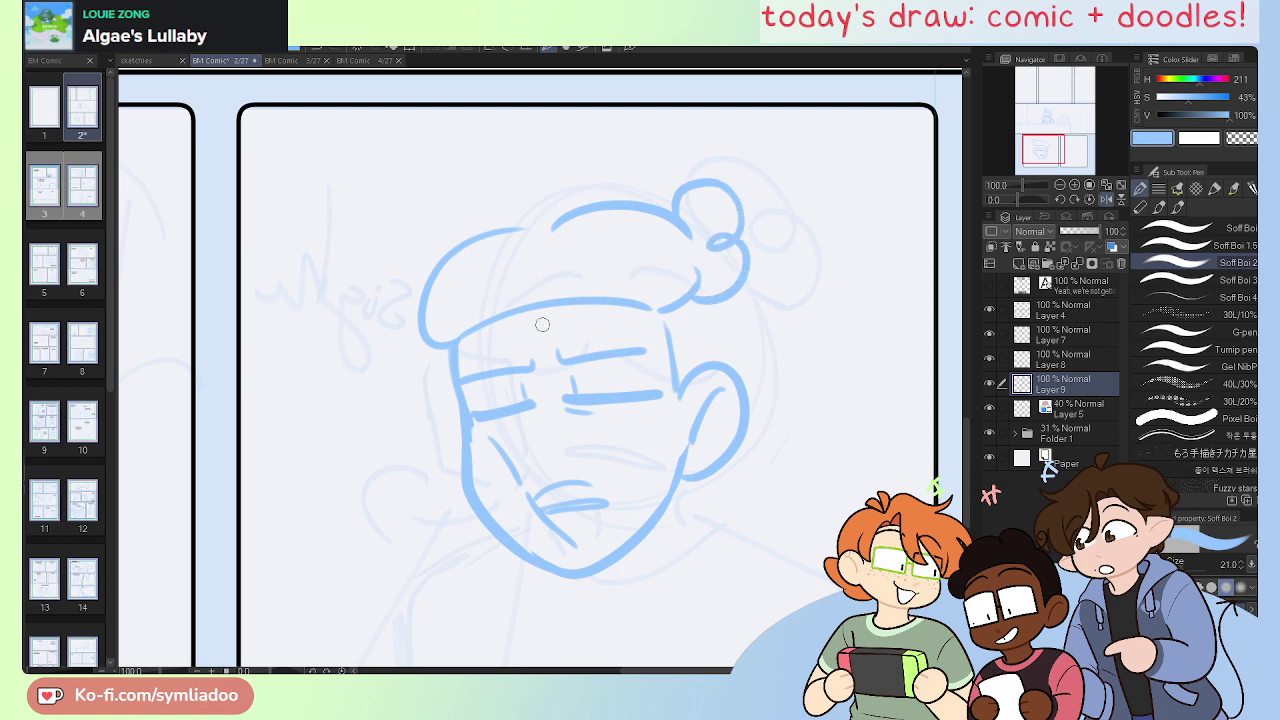
Step: Draw a small curly strand below the hairline on the forehead and the back-of-head line from the bun to the ear
left_click_drag(527, 319, 551, 356)
left_click_drag(541, 304, 553, 336)
left_click_drag(711, 311, 729, 375)
key("ctrl+z")
left_click_drag(698, 288, 724, 366)
key("ctrl+z")
left_click_drag(698, 274, 715, 294)
Step: Erase the overlap where the hair meets the bun and redraw the hair's rounded back edge there
key("e")
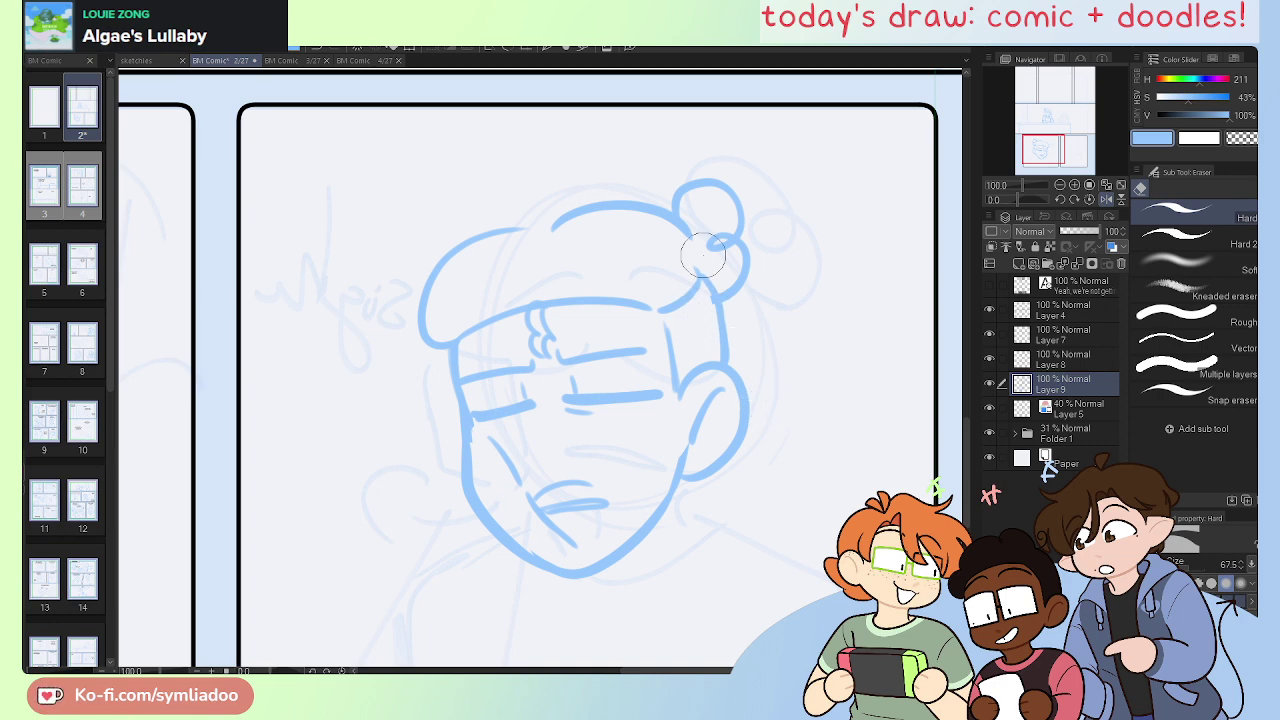
key("p")
left_click_drag(686, 232, 690, 288)
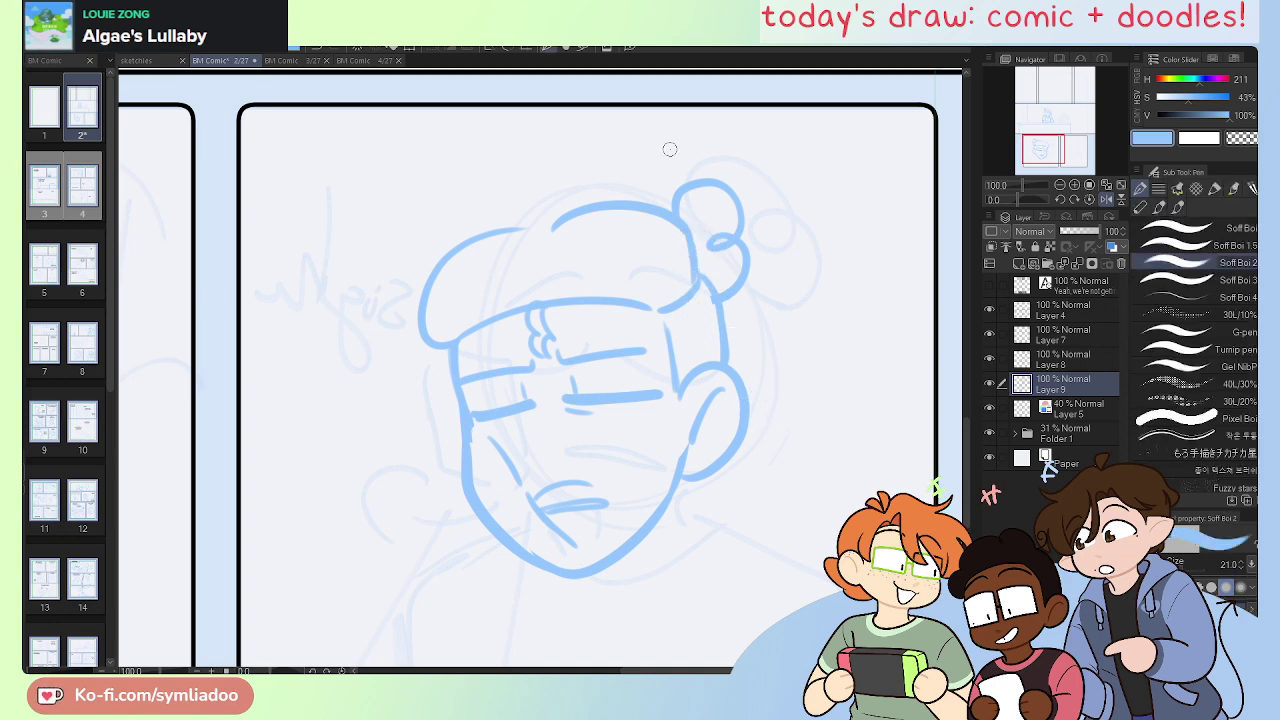
key("ctrl+z")
key("e")
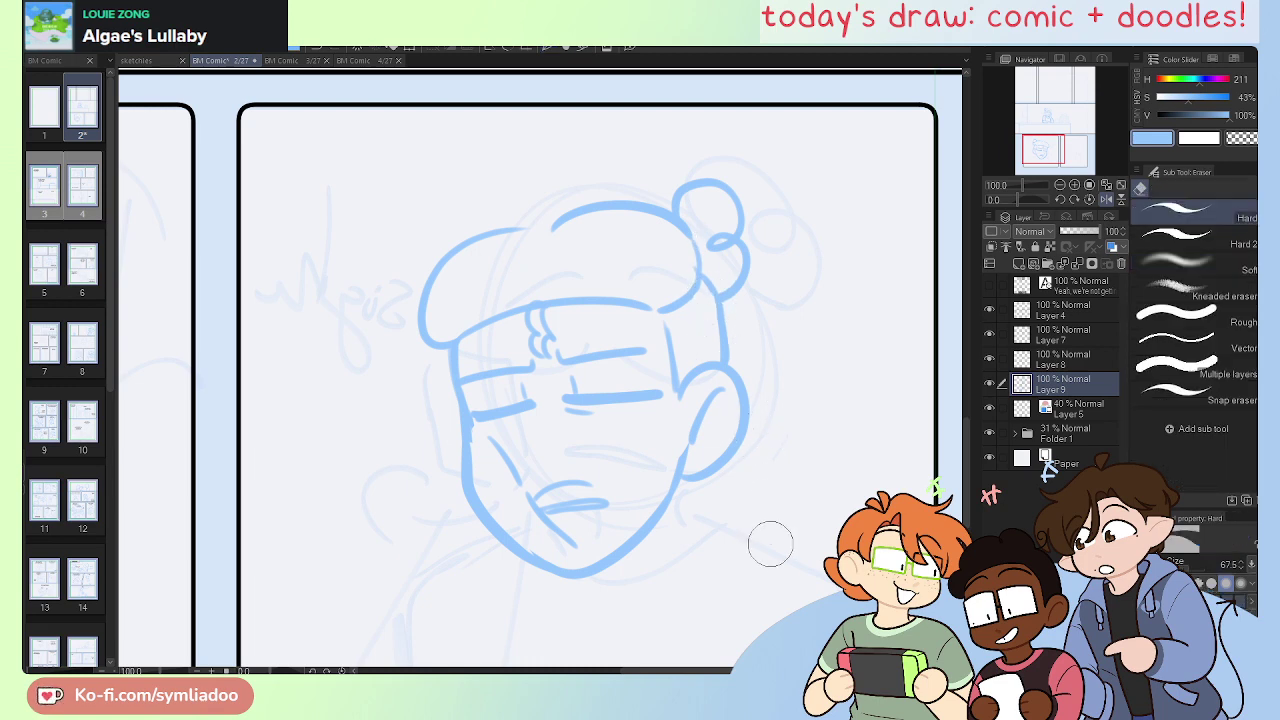
Step: Draw the palm edge along the jaw and the first finger on the cheek, based on the leaning pose in the panel above
left_click_drag(760, 552, 747, 414)
key("p")
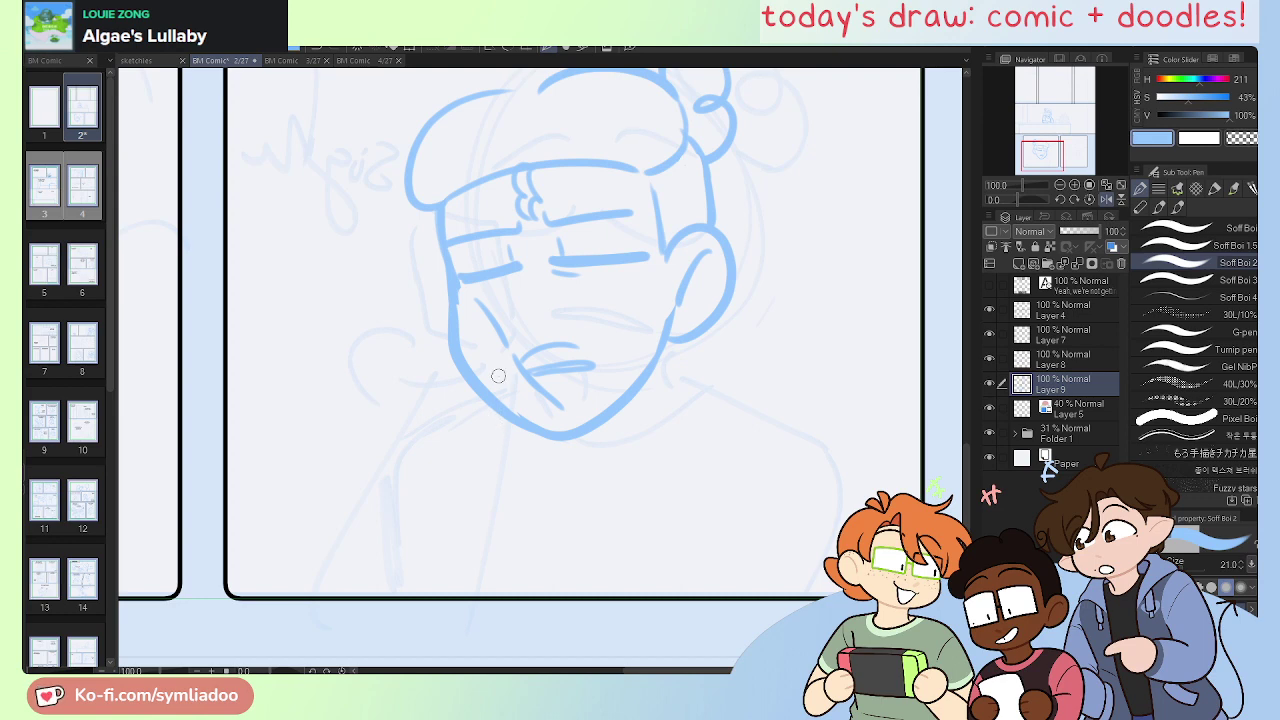
left_click_drag(640, 262, 614, 434)
left_click_drag(505, 110, 571, 488)
scroll(570, 488, "up", 2)
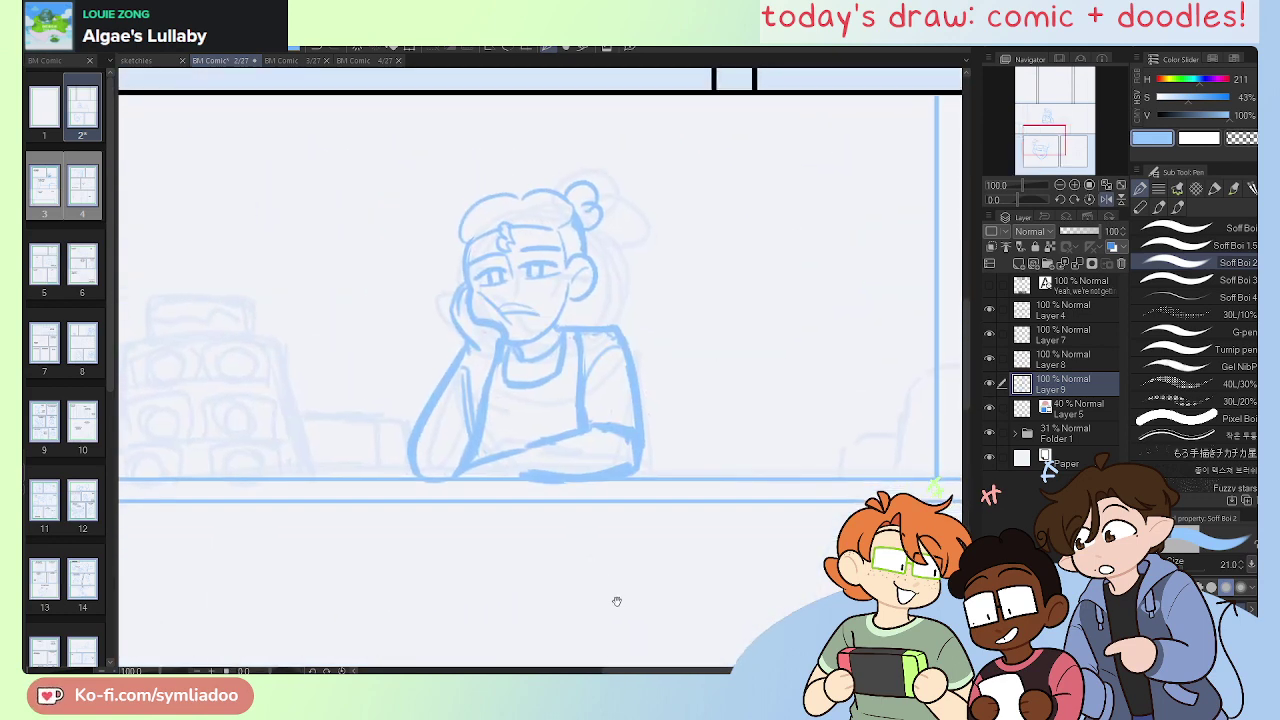
scroll(566, 420, "down", 7)
left_click_drag(556, 380, 596, 408)
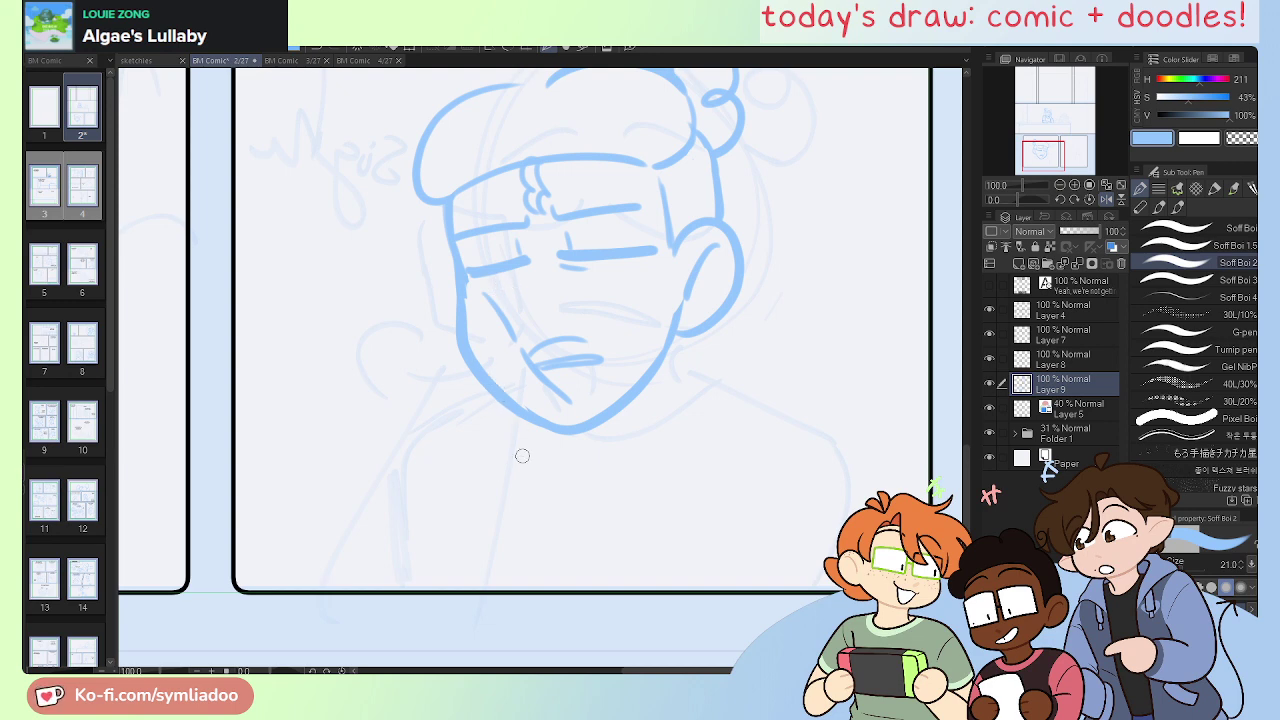
key("h")
left_click_drag(529, 438, 596, 360)
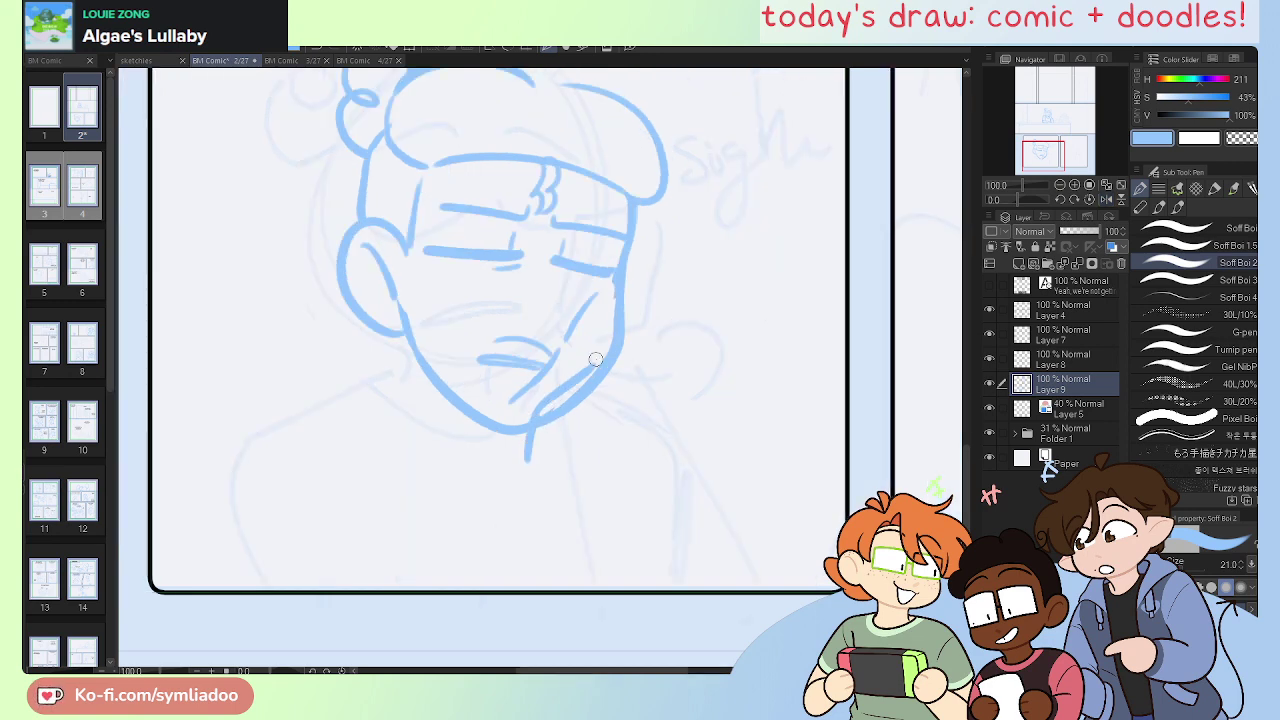
key("h")
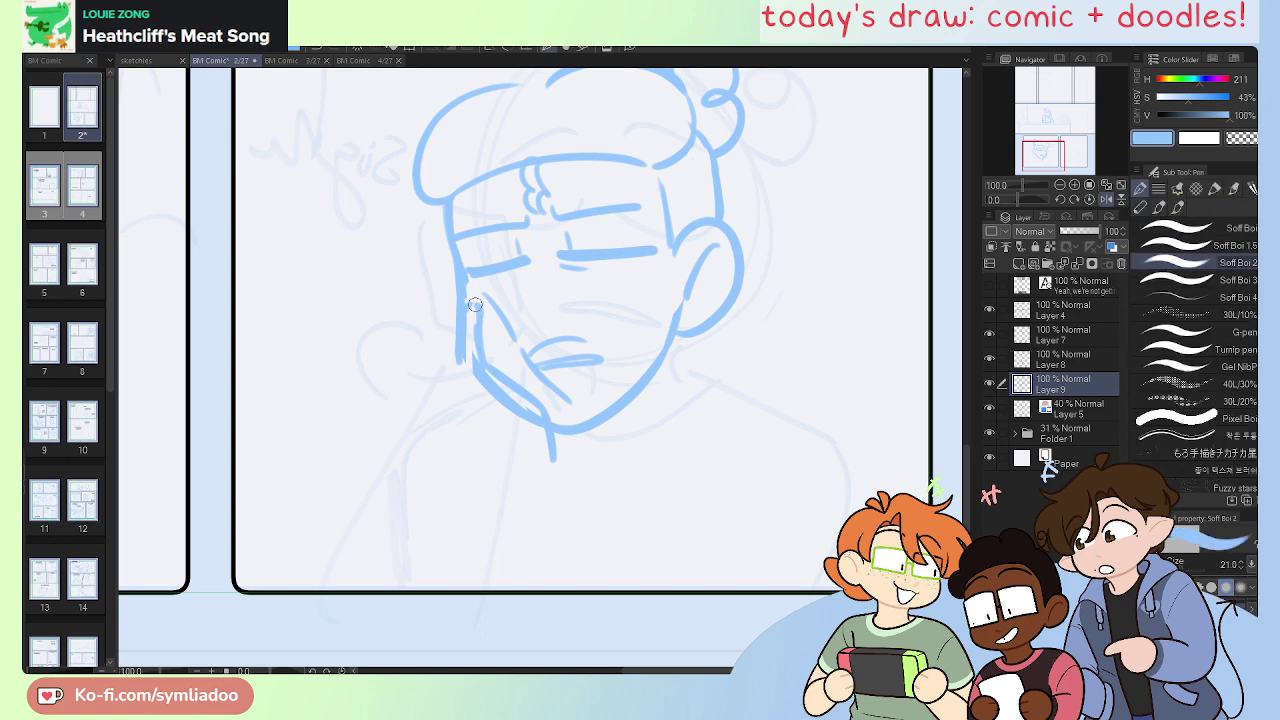
key("e")
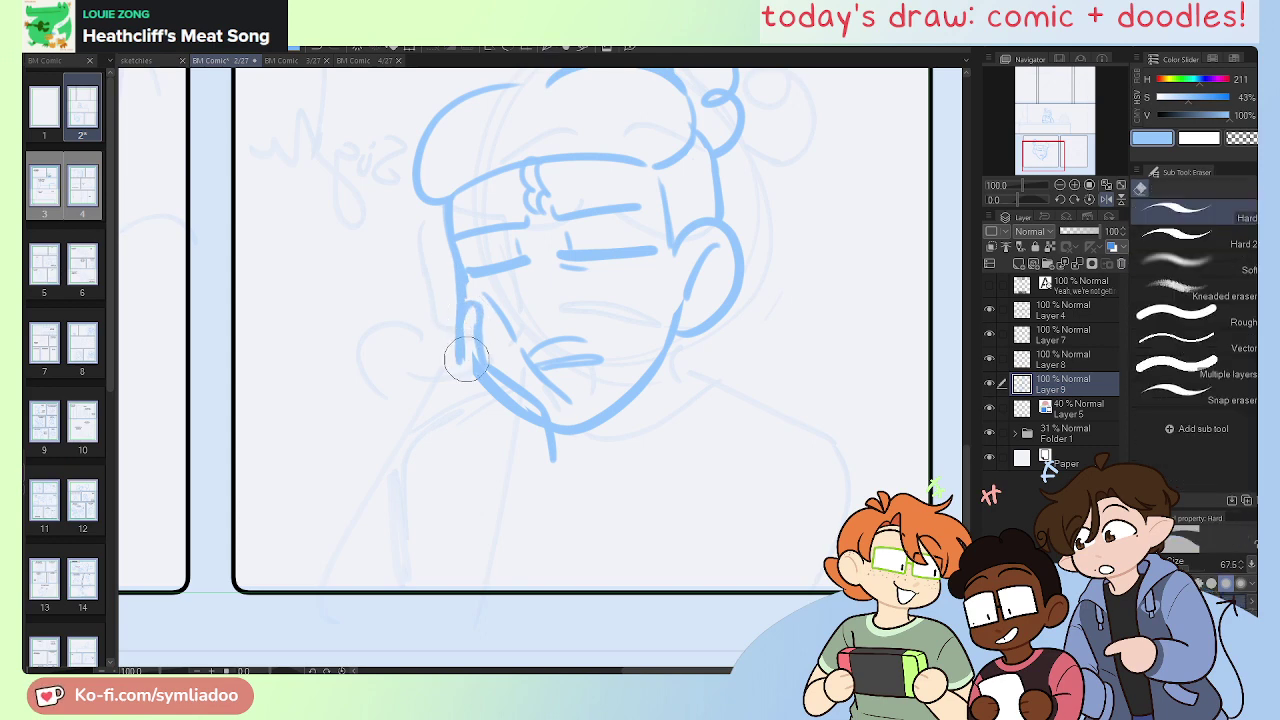
key("p")
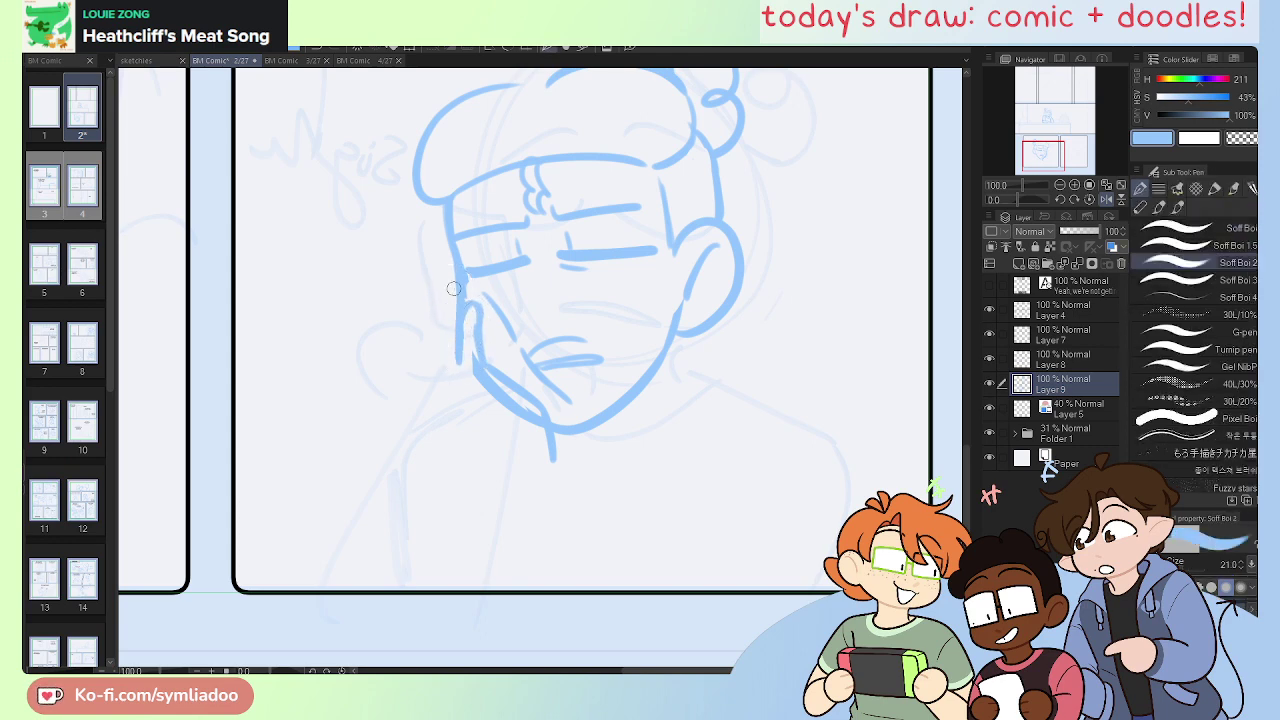
Step: Draw the remaining finger lines against the cheek and the outer edge of the hand down to the wrist
mouse_move(462, 280)
left_mouse_down()
mouse_move(436, 326)
mouse_move(459, 425)
left_mouse_up()
left_click_drag(451, 322, 441, 368)
key("ctrl+z")
left_click_drag(438, 305, 433, 361)
key("ctrl+z")
mouse_move(454, 286)
left_mouse_down()
mouse_move(424, 348)
mouse_move(427, 332)
left_mouse_up()
key("ctrl+z")
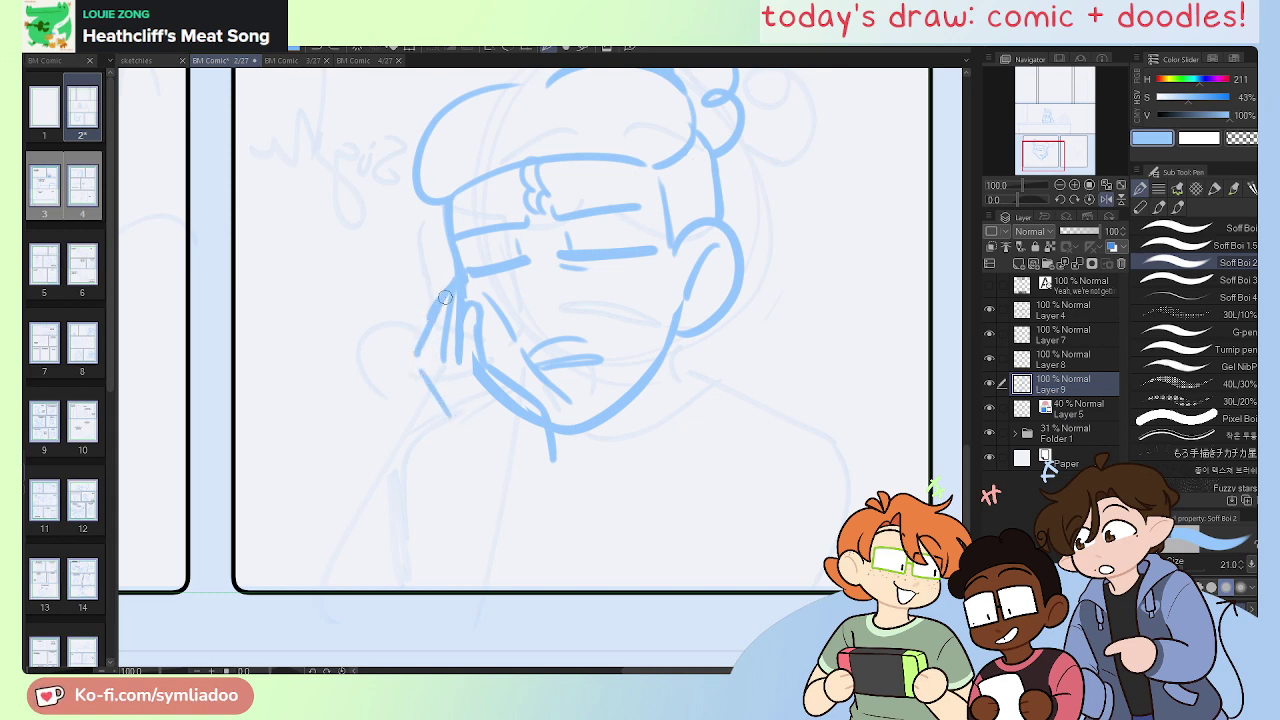
key("ctrl+z")
key("ctrl+z")
key("ctrl+z")
left_click_drag(462, 270, 429, 322)
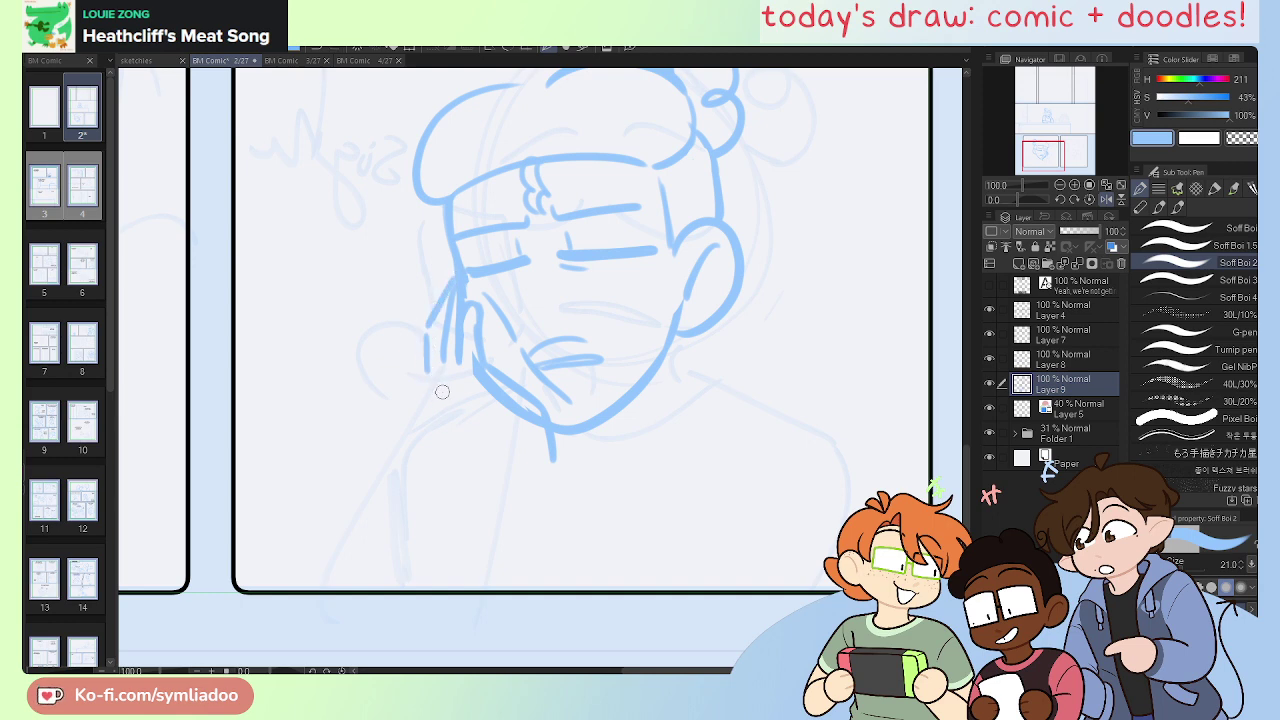
mouse_move(423, 342)
left_mouse_down()
mouse_move(421, 376)
mouse_move(501, 460)
left_mouse_up()
Step: Erase the outermost finger's contour and redraw it as a curve from the cheek to the knuckle
key("e")
left_click_drag(426, 302, 434, 318)
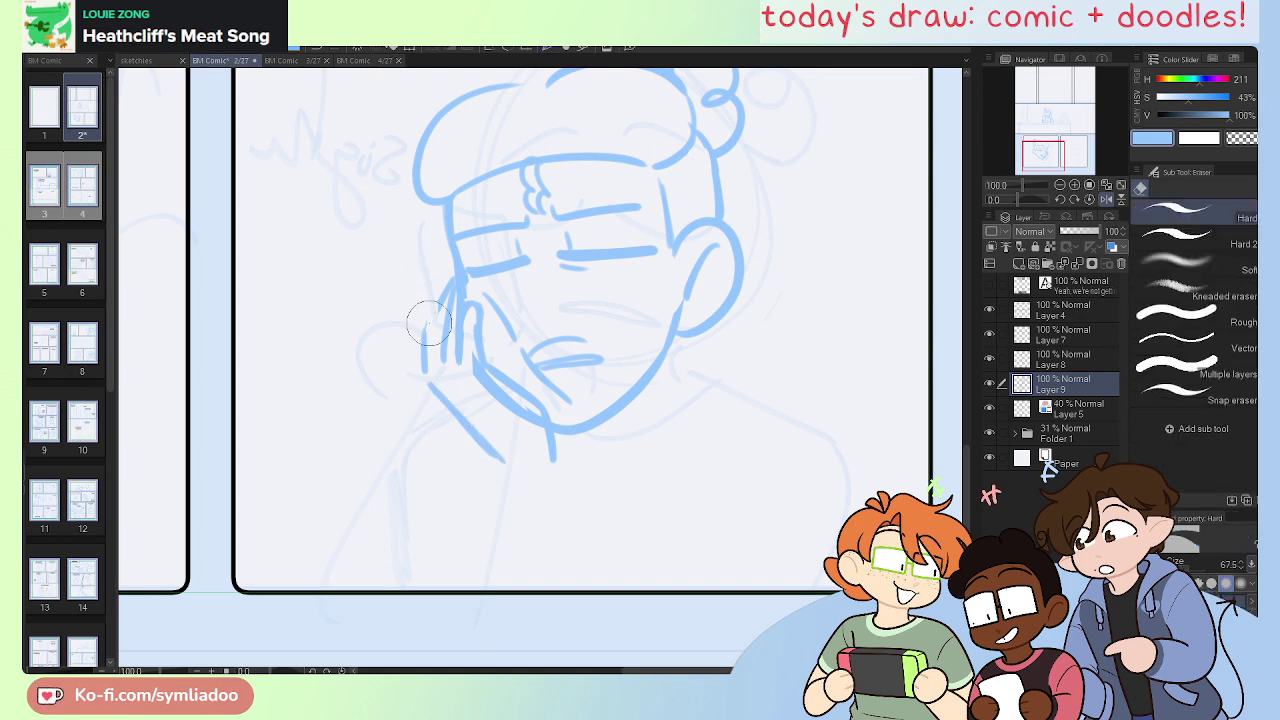
key("p")
key("ctrl+z")
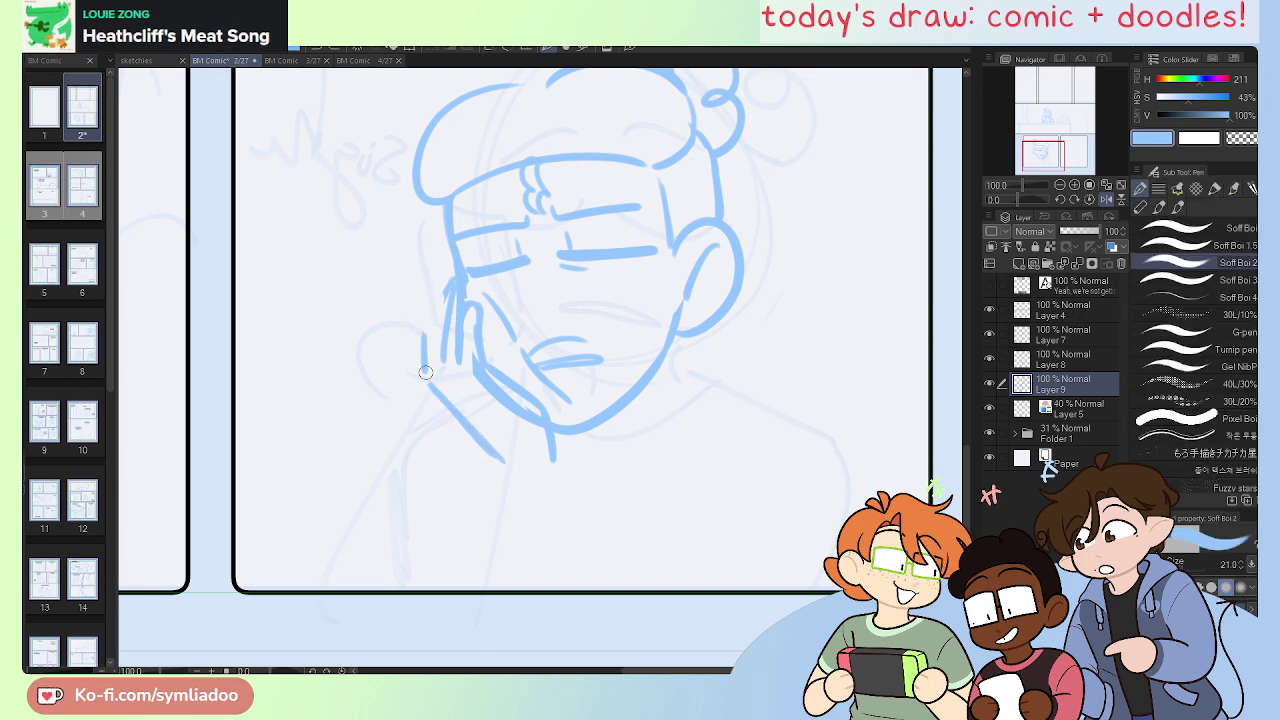
key("ctrl+z")
mouse_move(425, 364)
left_mouse_down()
mouse_move(450, 290)
mouse_move(424, 338)
left_mouse_up()
key("ctrl+z")
Step: Erase the jaw line under the hand and redraw the palm edge as one curve from finger to wrist
key("e")
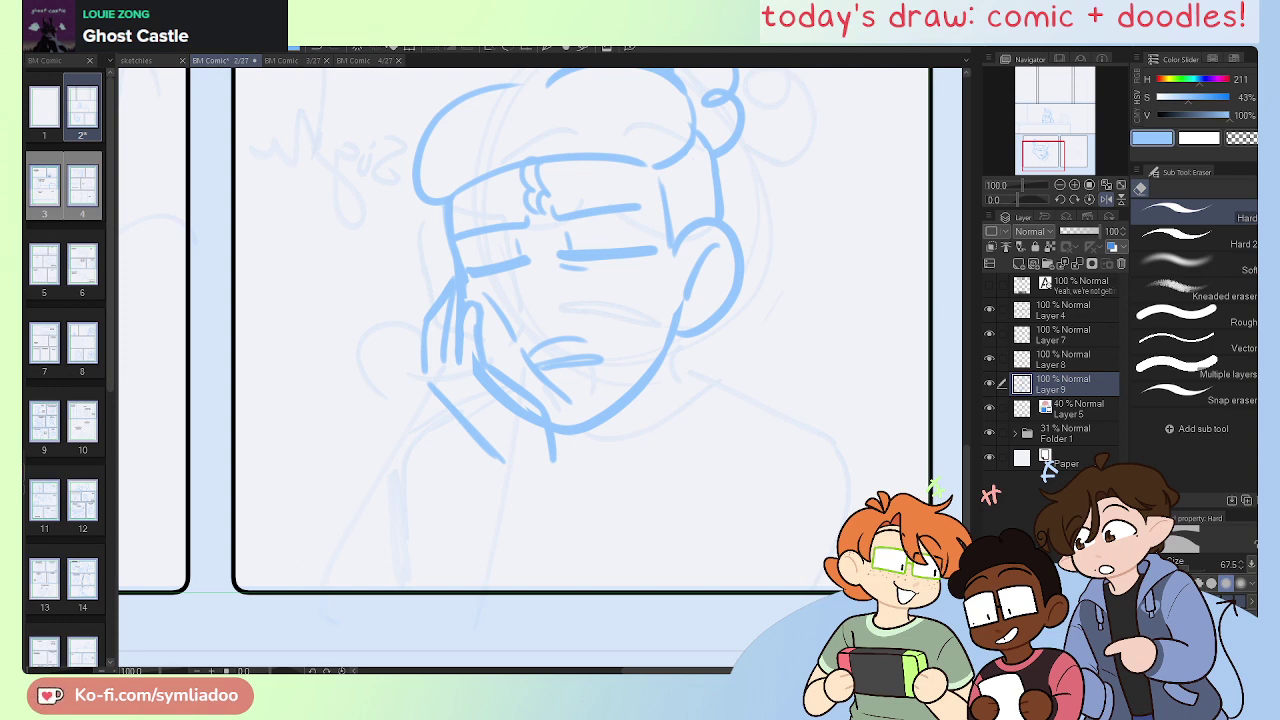
left_click_drag(473, 351, 528, 419)
left_click_drag(489, 375, 549, 451)
key("h")
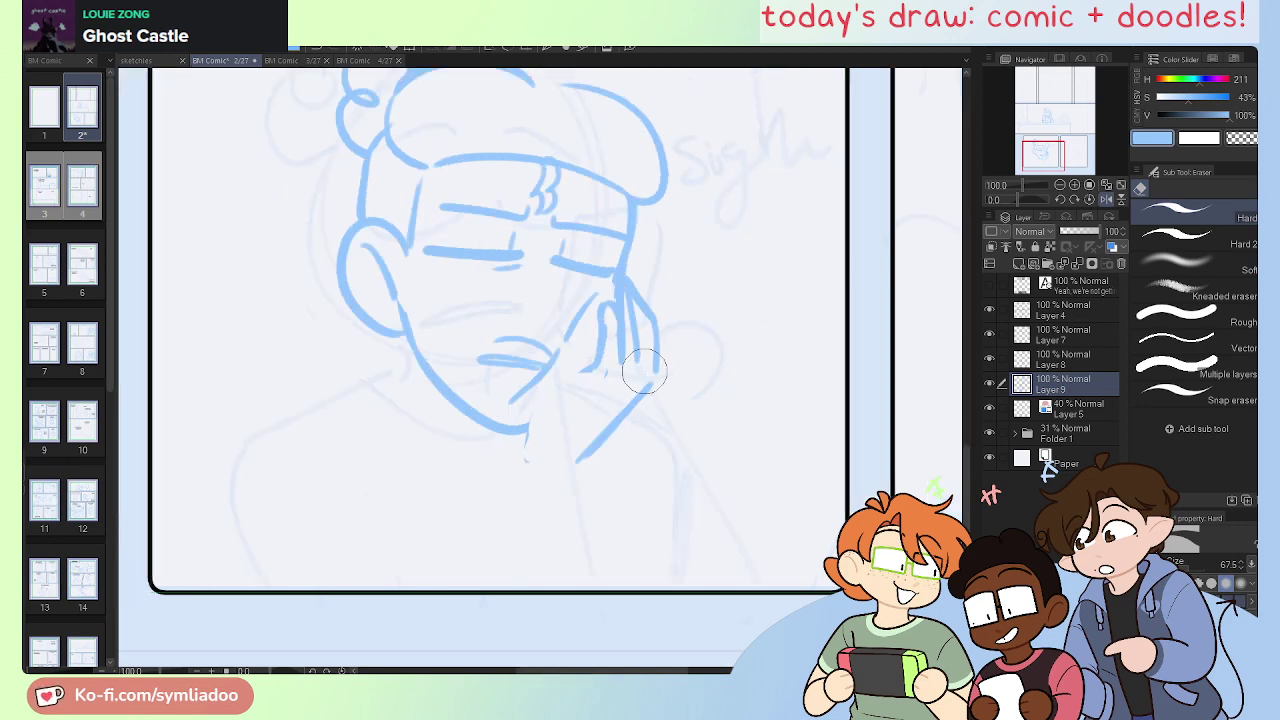
key("p")
mouse_move(597, 362)
left_mouse_down()
mouse_move(538, 408)
mouse_move(525, 461)
left_mouse_up()
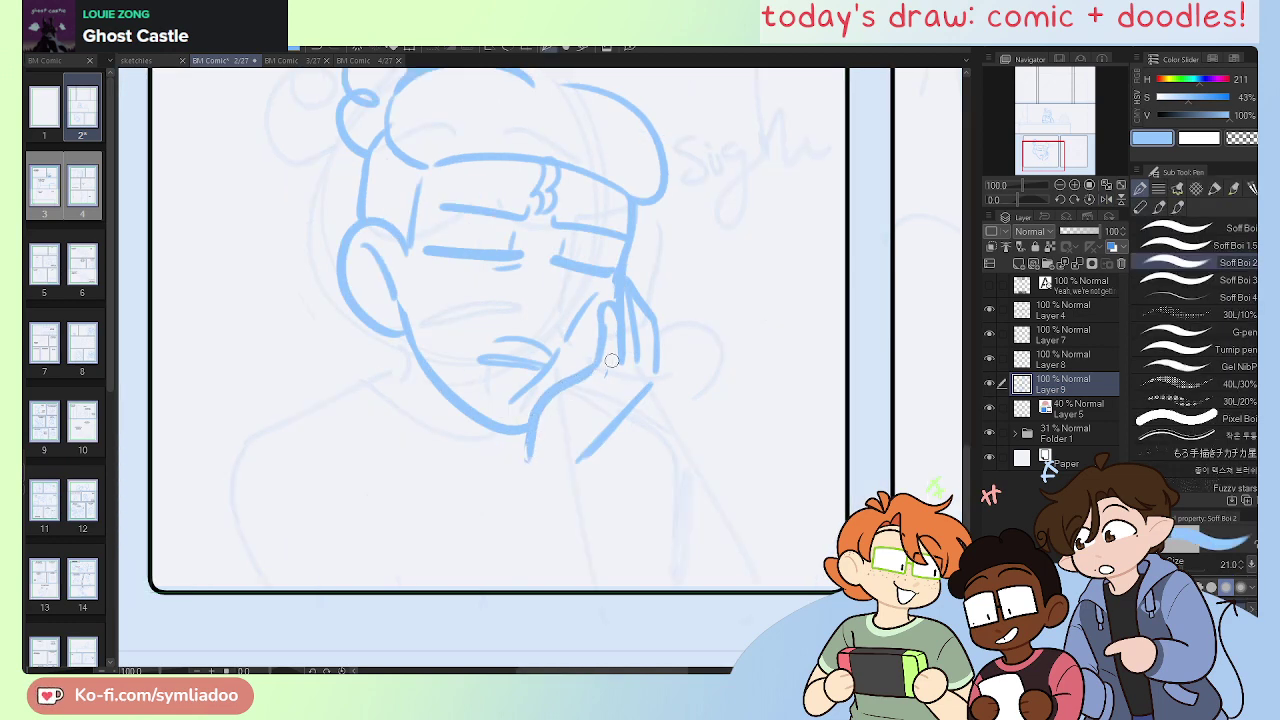
key("e")
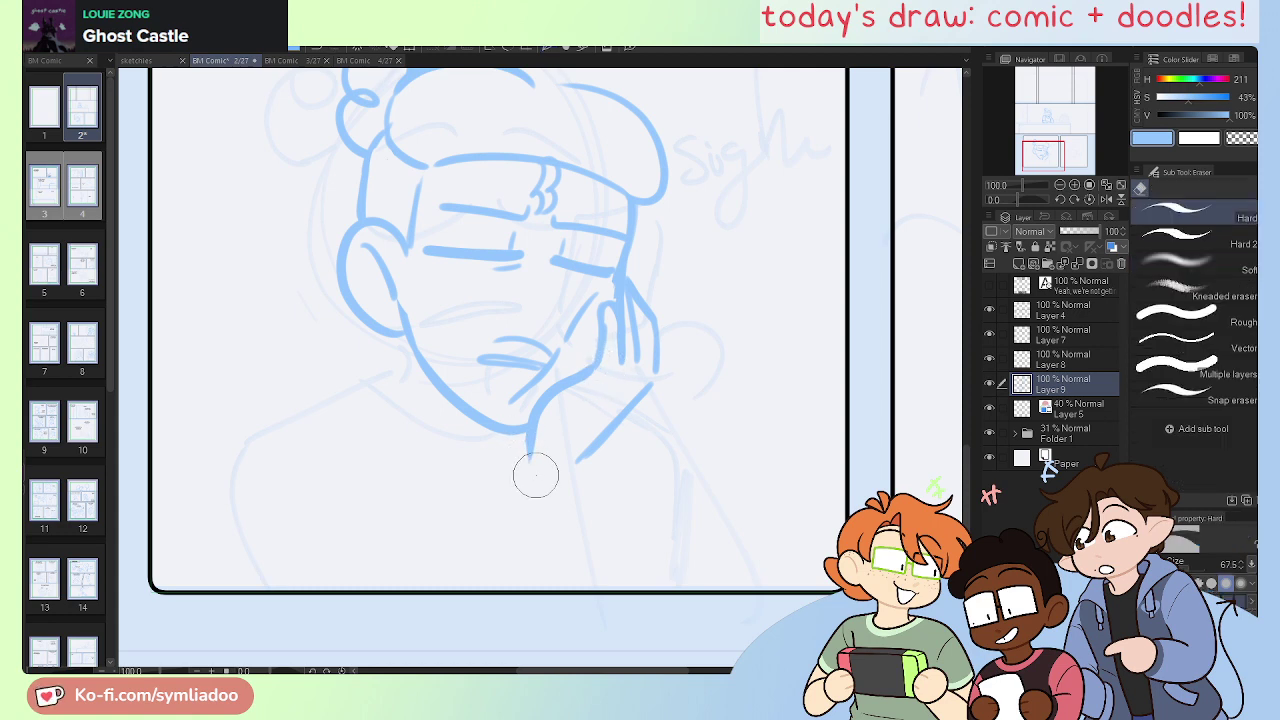
key("h")
Step: Erase the cheek outline behind the fingers and rework the finger lines into slimmer, tapered shapes
left_click_drag(677, 507, 571, 517)
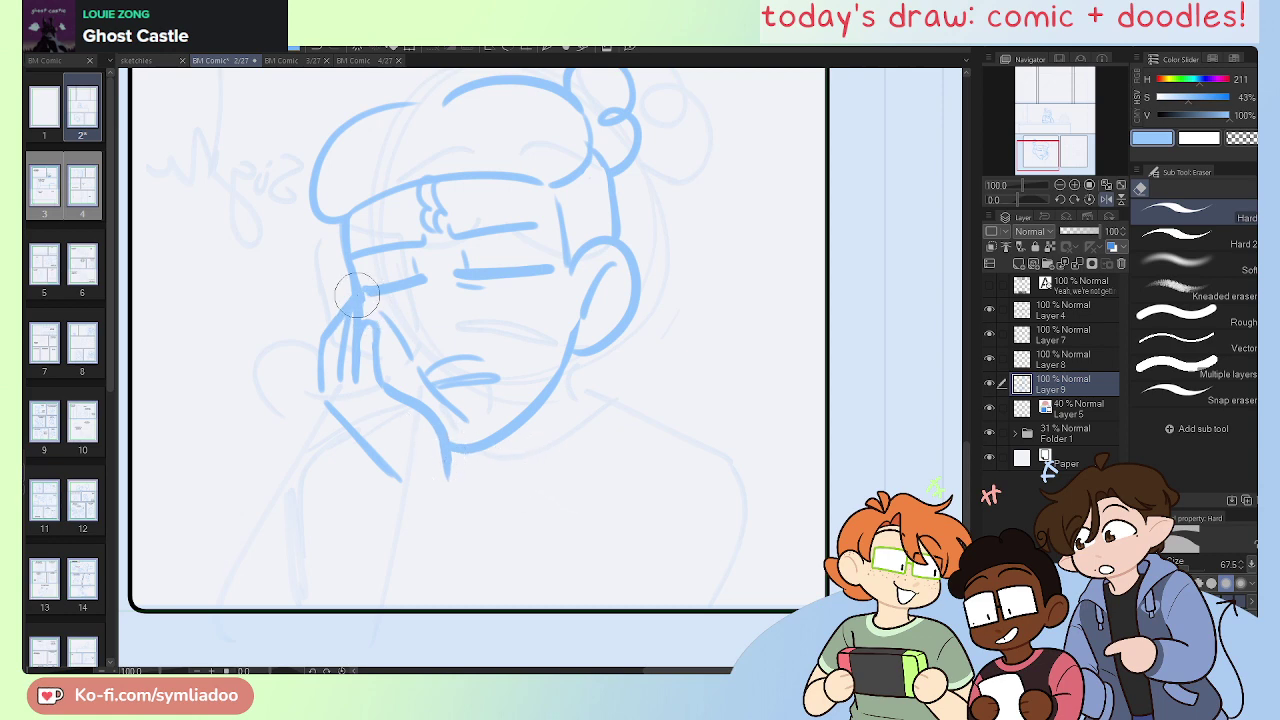
mouse_move(357, 295)
left_mouse_down()
mouse_move(370, 378)
mouse_move(383, 339)
mouse_move(373, 329)
mouse_move(365, 374)
left_mouse_up()
key("p")
key("h")
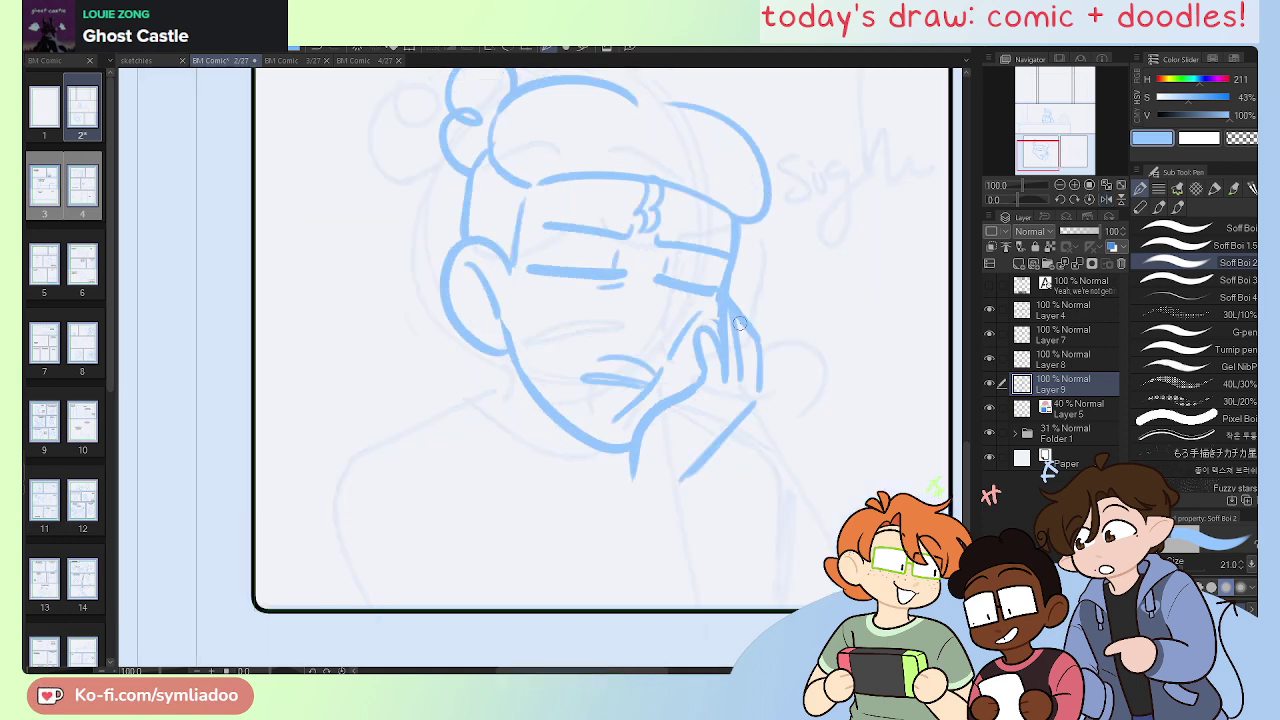
key("e")
mouse_move(712, 328)
left_mouse_down()
mouse_move(725, 336)
mouse_move(722, 321)
mouse_move(710, 332)
mouse_move(723, 380)
left_mouse_up()
key("p")
key("e")
left_click_drag(720, 330, 730, 395)
key("h")
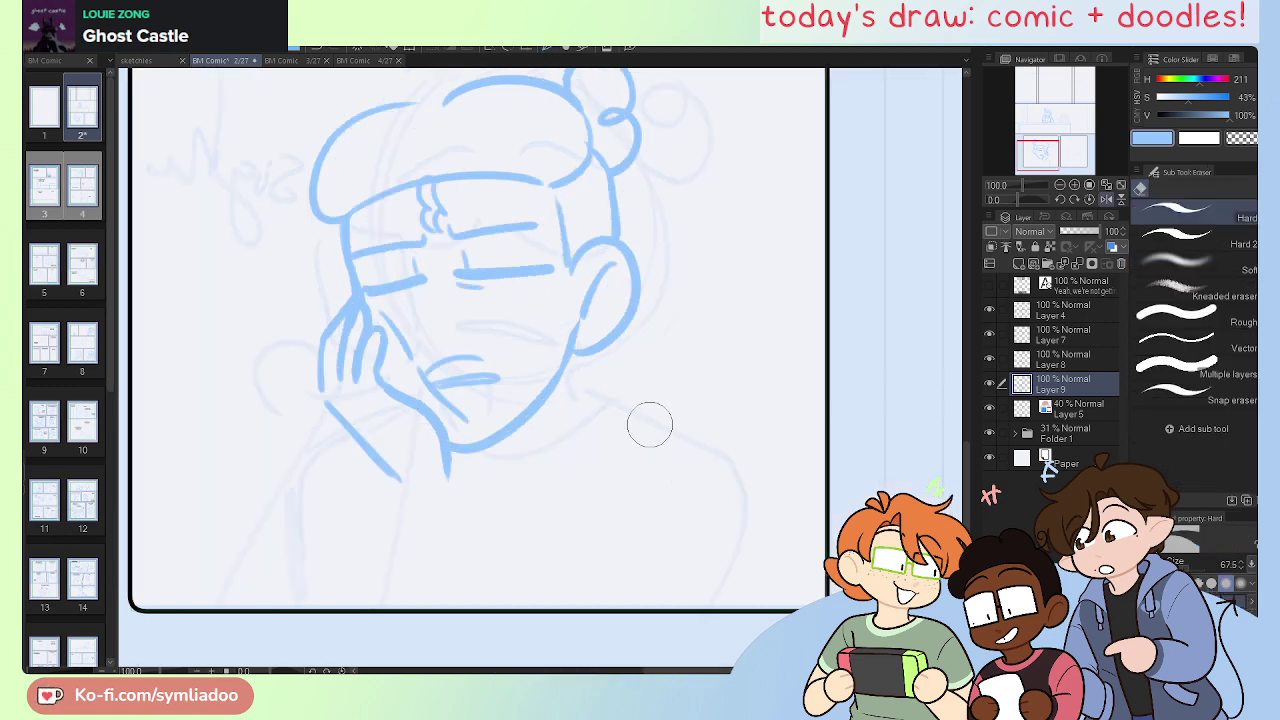
mouse_move(349, 340)
left_mouse_down()
mouse_move(345, 355)
mouse_move(340, 341)
left_mouse_up()
key("p")
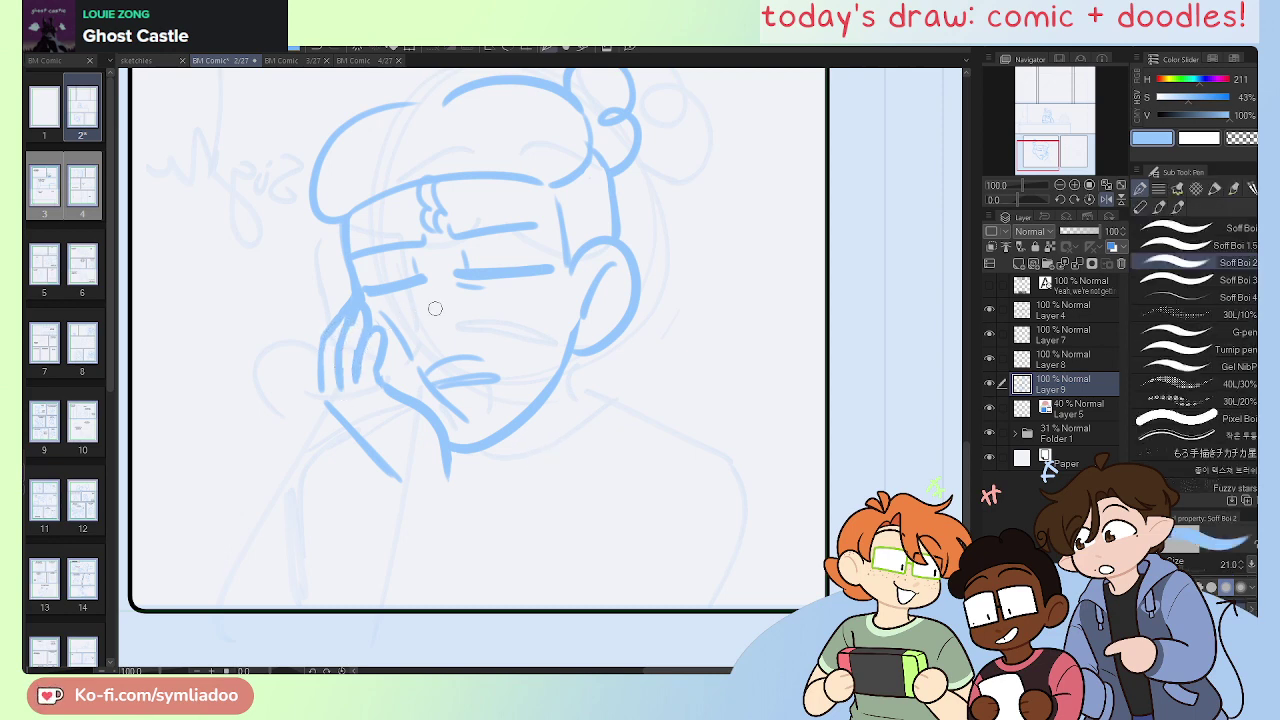
key("ctrl+z")
key("e")
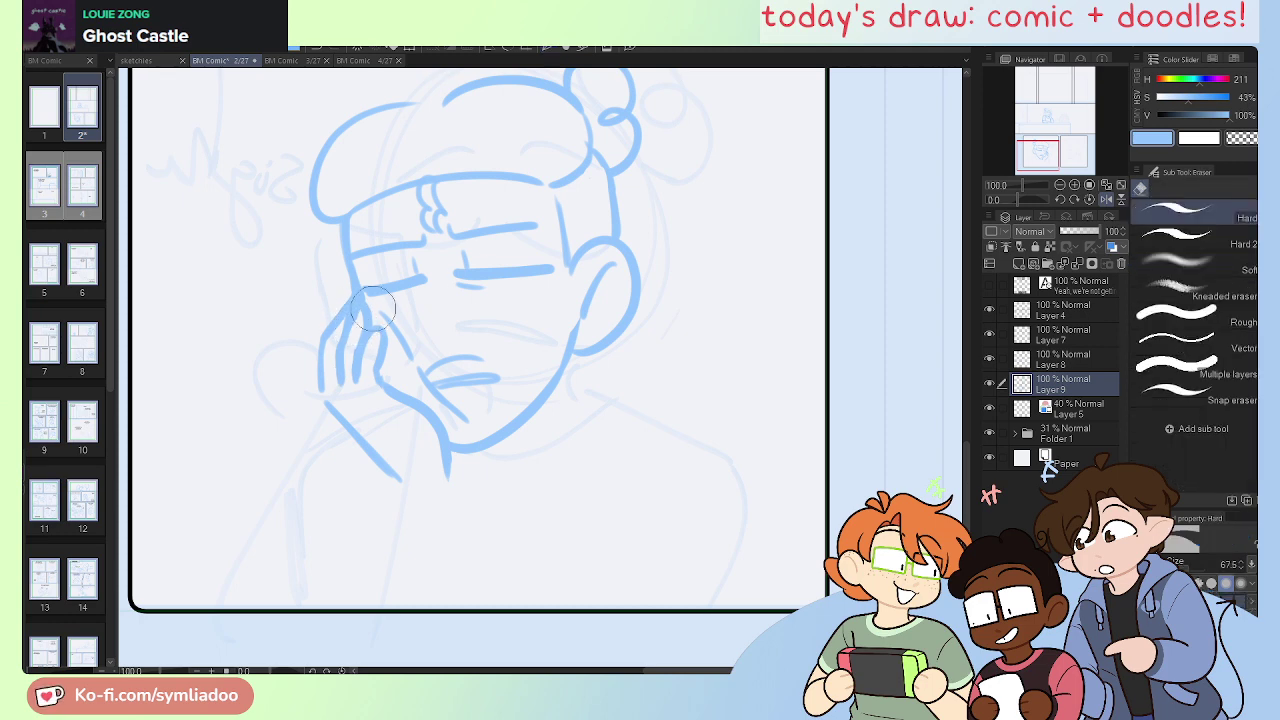
key("p")
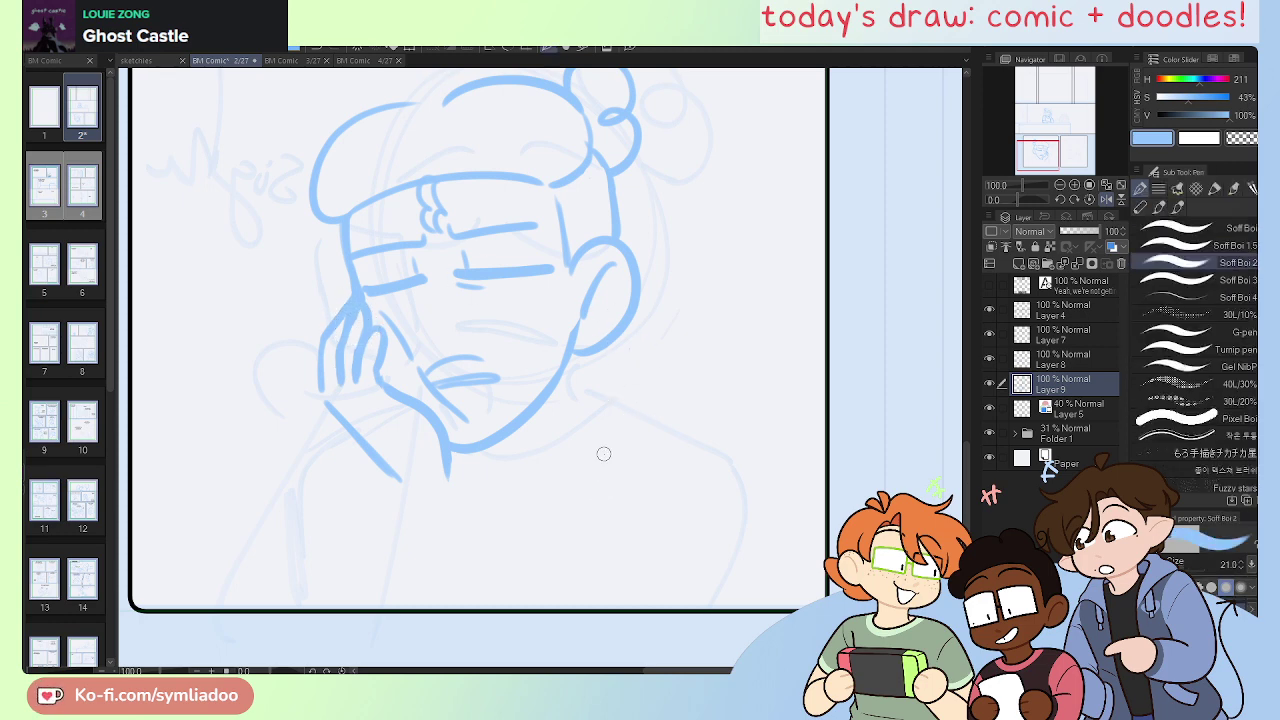
Step: Erase the heel of the palm and redraw it as a smoother curve from the first finger past the chin
key("e")
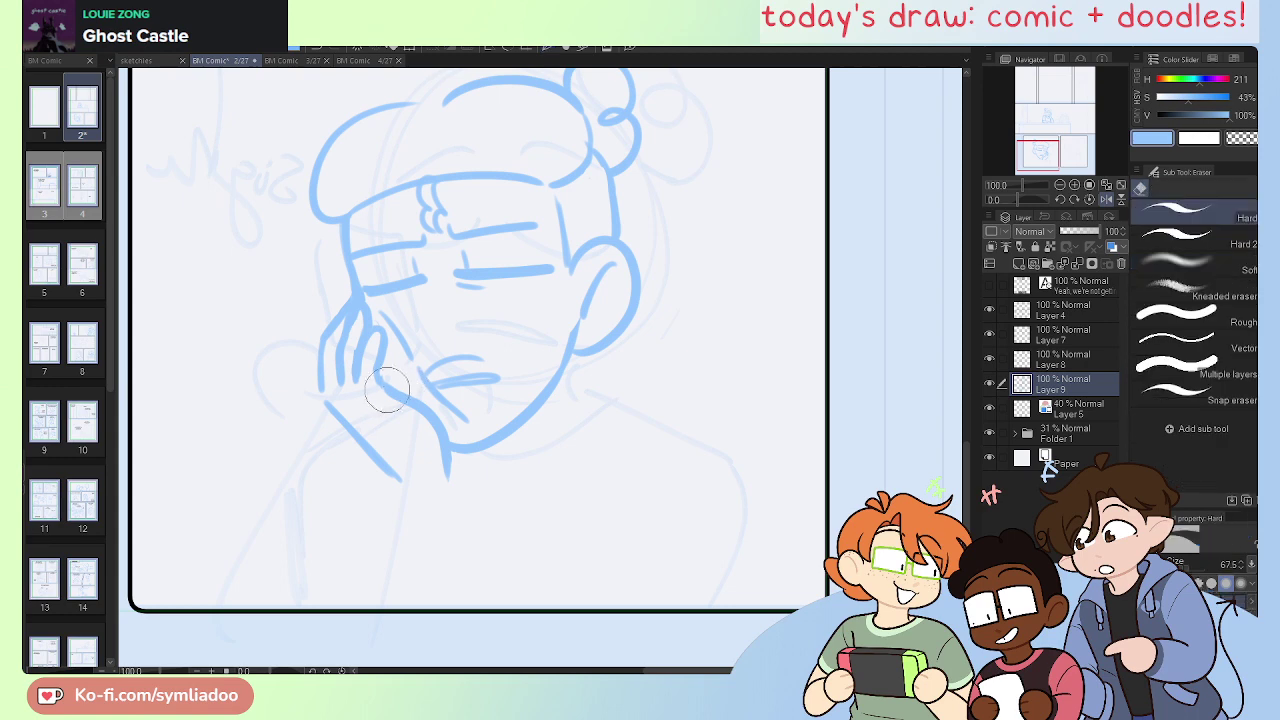
mouse_move(421, 378)
left_mouse_down()
mouse_move(439, 462)
mouse_move(422, 420)
mouse_move(439, 462)
left_mouse_up()
key("p")
key("ctrl+z")
mouse_move(379, 382)
left_mouse_down()
mouse_move(447, 440)
mouse_move(440, 482)
left_mouse_up()
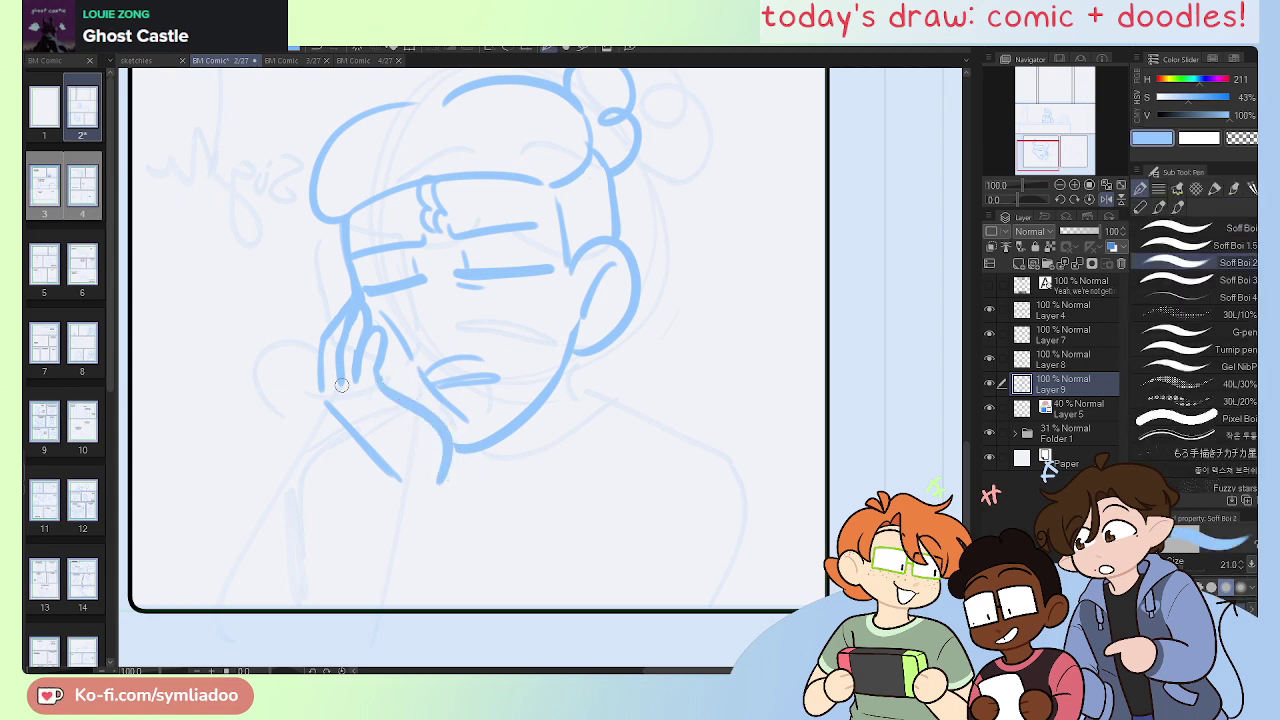
Step: Erase the outer edge of the hand and redraw it from the little finger down to the wrist
key("e")
left_click_drag(332, 406, 397, 478)
key("p")
left_click_drag(321, 400, 401, 478)
key("ctrl+z")
mouse_move(322, 398)
left_mouse_down()
mouse_move(389, 472)
mouse_move(386, 486)
left_mouse_up()
key("ctrl+z")
Step: Draw the two forearm lines from the wrist down to the panel's bottom border
key("h")
left_click_drag(700, 574, 676, 529)
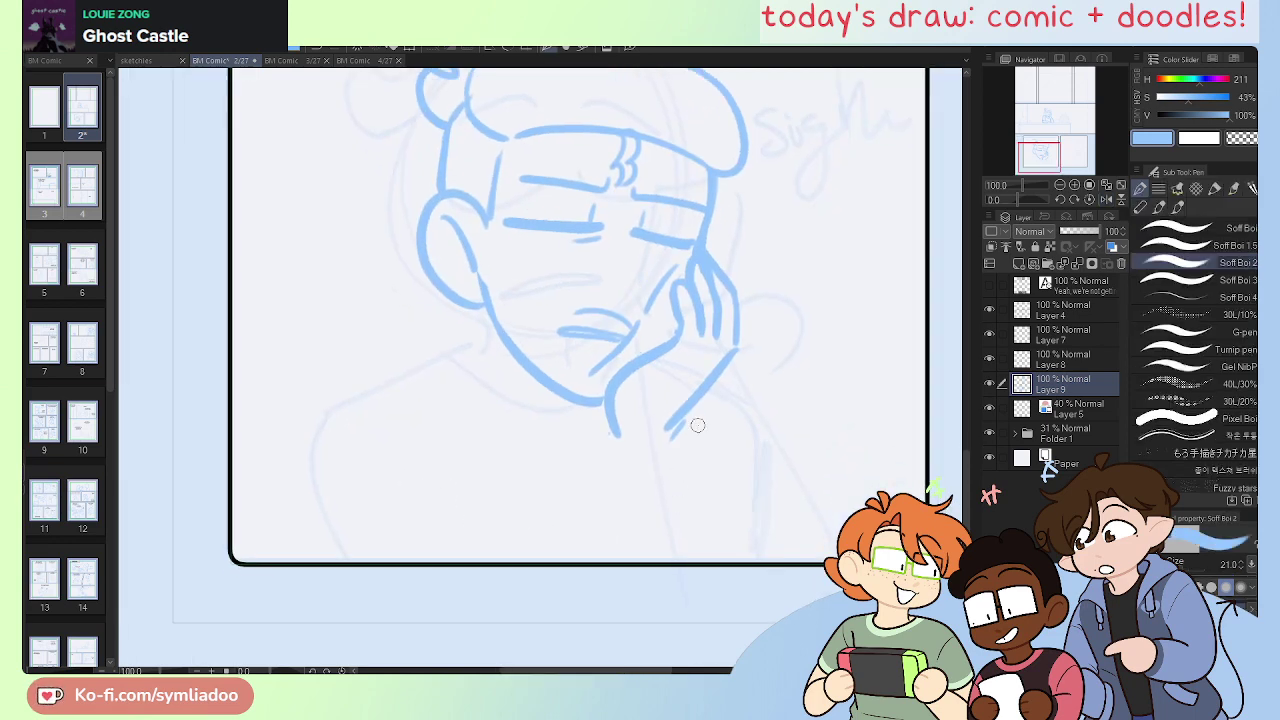
left_click_drag(685, 433, 710, 540)
key("ctrl+z")
left_click_drag(683, 428, 706, 492)
key("ctrl+z")
left_click_drag(682, 428, 744, 560)
key("ctrl+z")
left_click_drag(683, 429, 760, 565)
key("ctrl+z")
left_click_drag(680, 426, 760, 565)
left_click_drag(616, 434, 657, 583)
key("ctrl+z")
left_click_drag(613, 424, 652, 588)
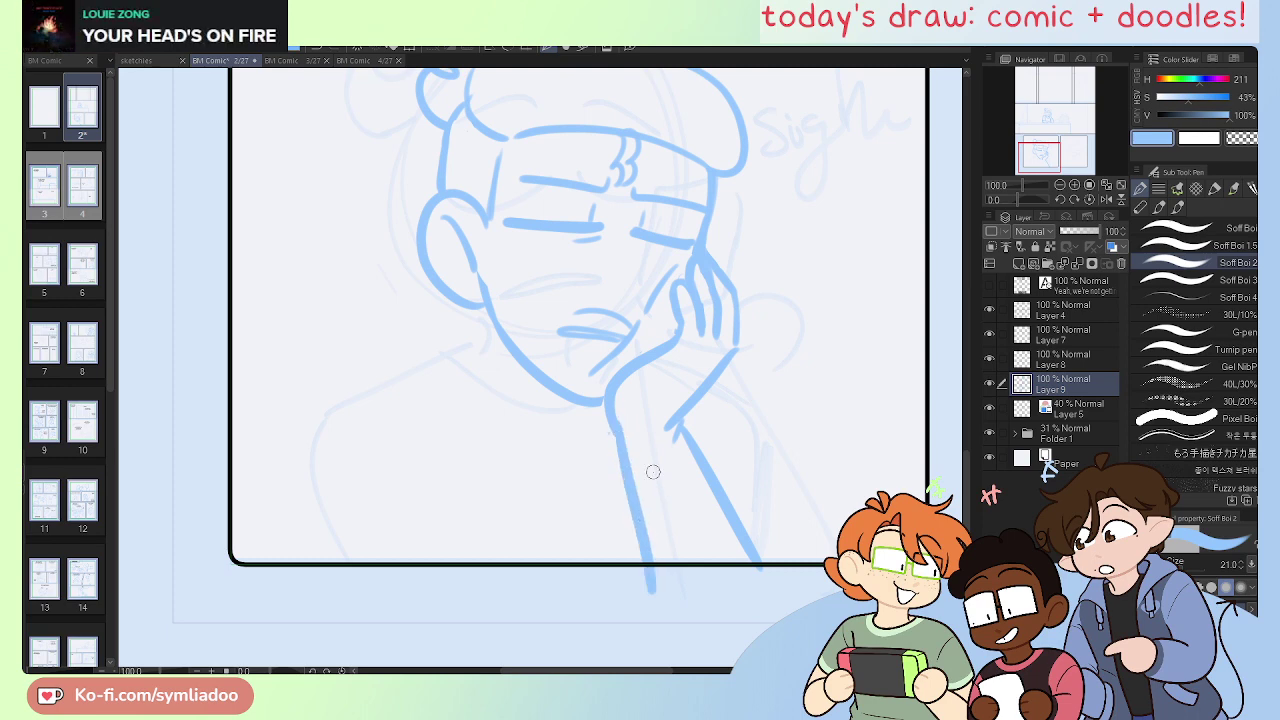
Step: Lasso the outer forearm line, move it slightly up and outward to meet the wrist, and clear the selection
key("h")
key("e")
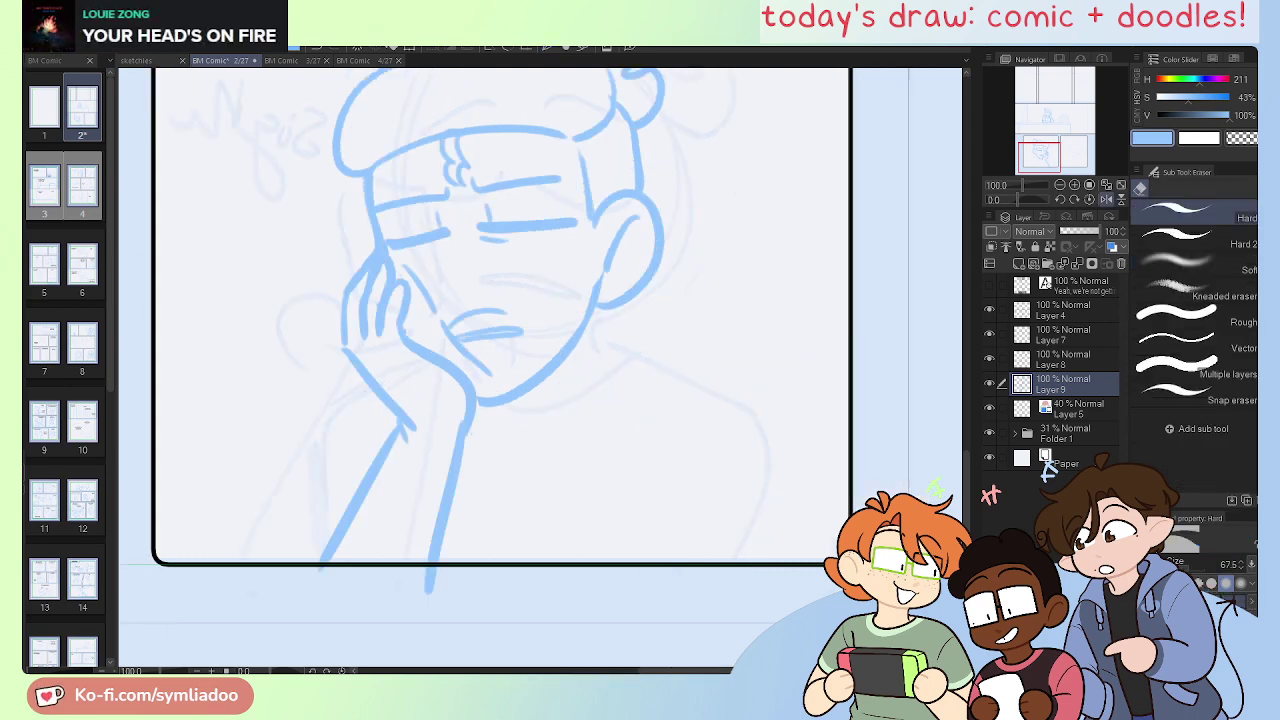
key("m")
mouse_move(400, 388)
left_mouse_down()
mouse_move(385, 405)
mouse_move(443, 434)
mouse_move(438, 405)
left_mouse_up()
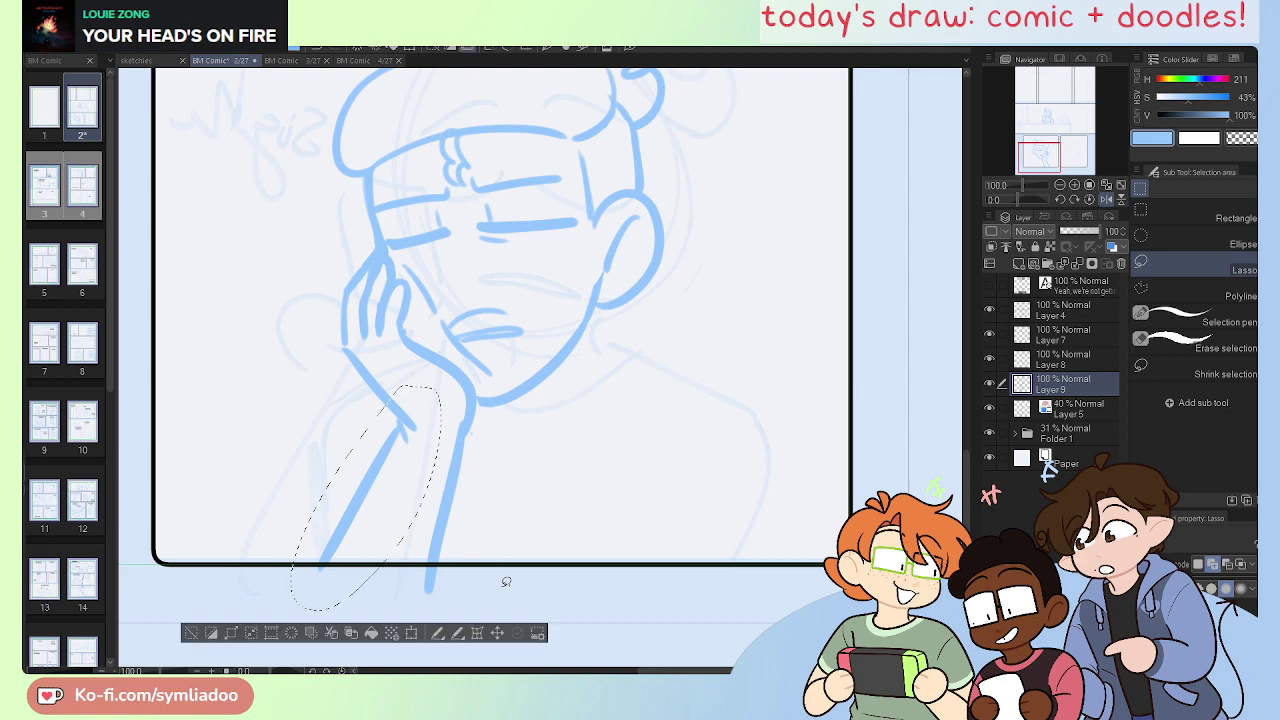
key("k")
left_click_drag(383, 480, 371, 469)
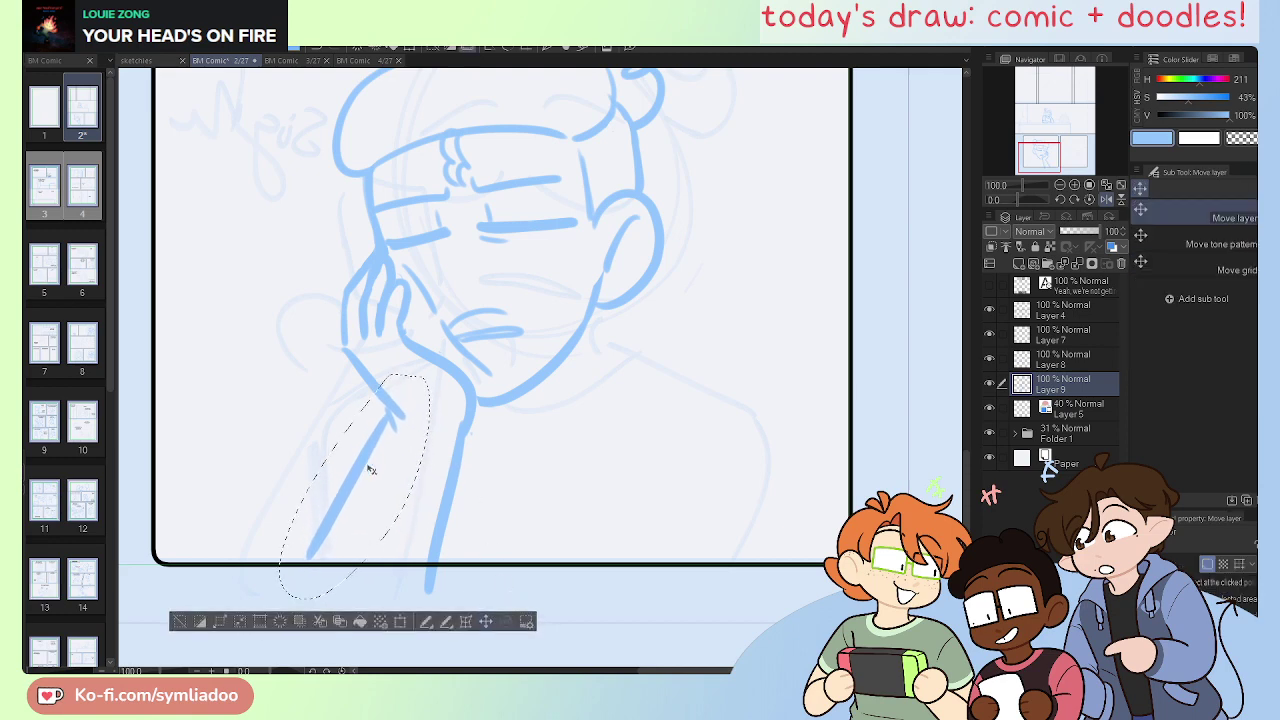
key("e")
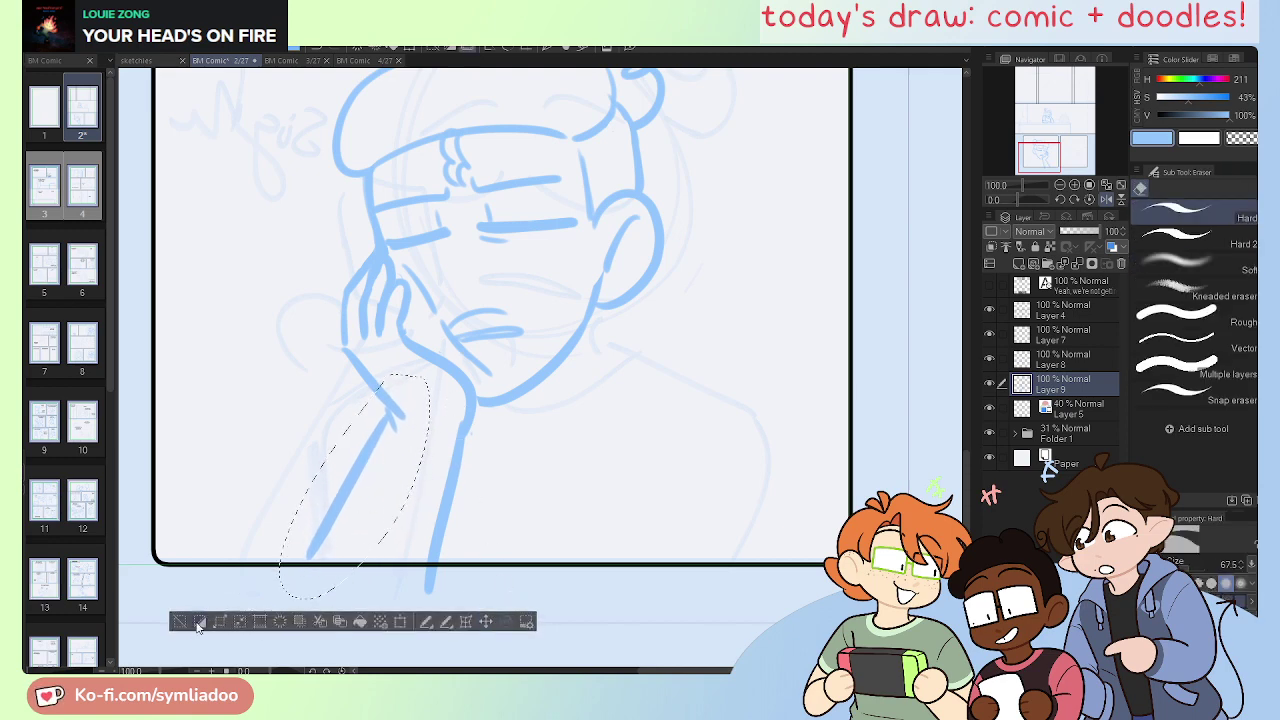
left_click(179, 621)
Step: Erase the inner forearm line and redraw it from the heel of the palm to the panel's bottom border
left_click_drag(477, 403, 428, 590)
key("p")
left_click_drag(469, 414, 450, 458)
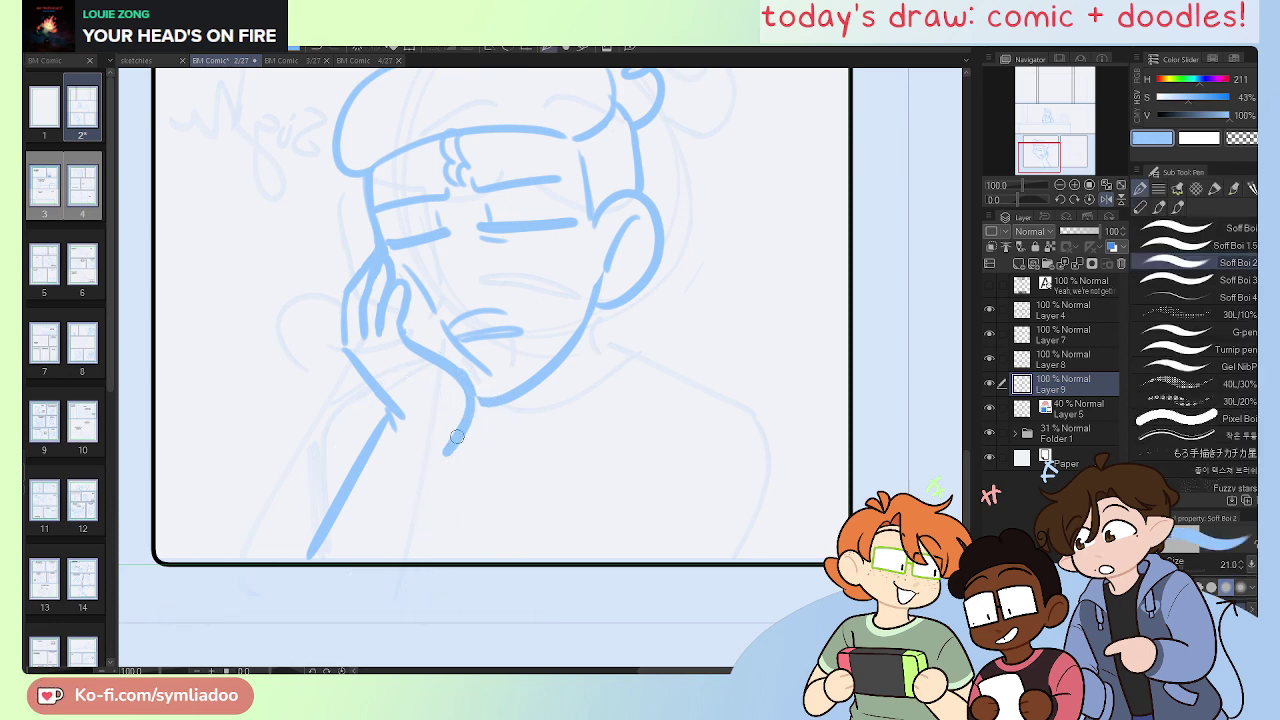
key("ctrl+z")
left_click_drag(464, 374, 420, 560)
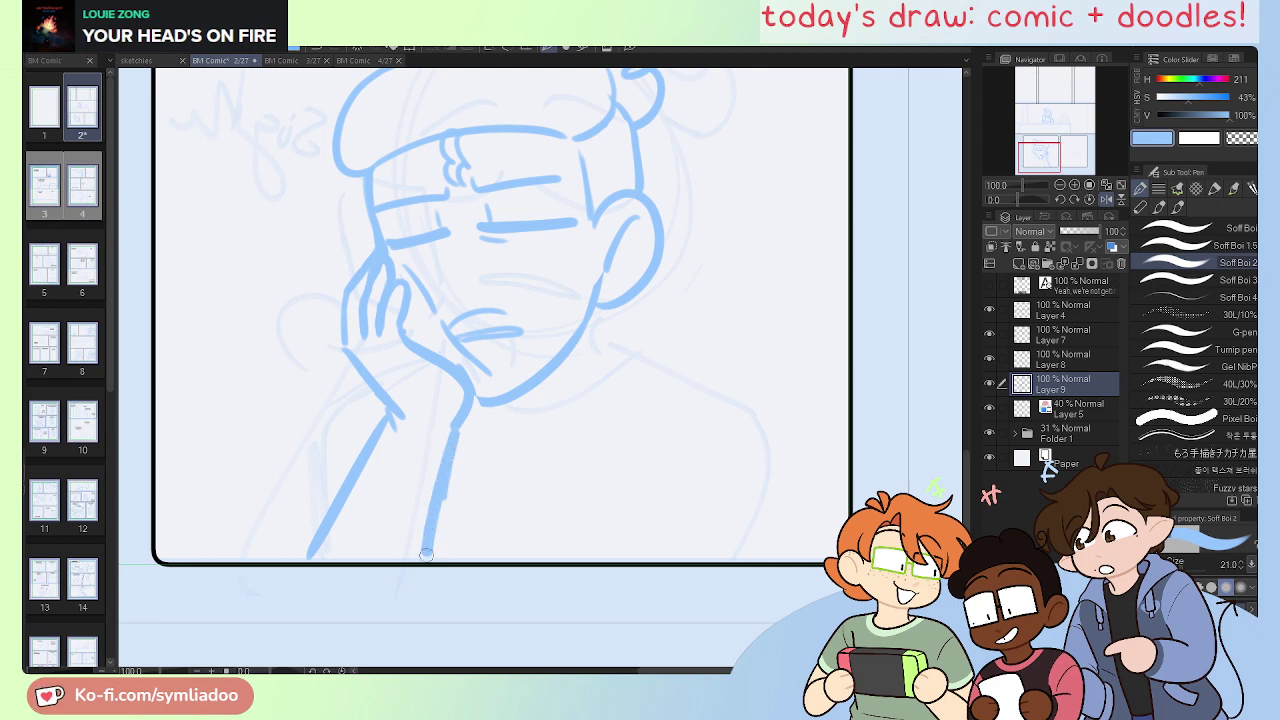
key("ctrl+z")
left_click_drag(466, 400, 412, 565)
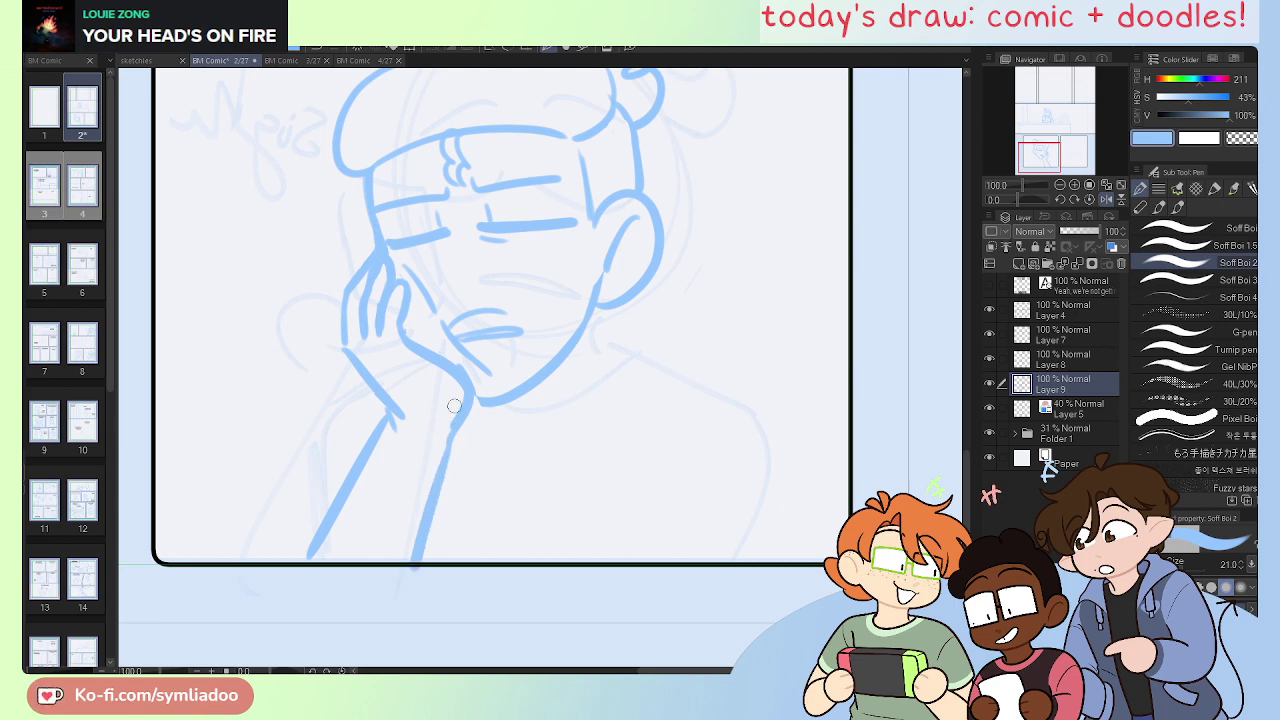
Step: Erase the overlapping line ends where the heel of the palm meets the chin and tidy the jawline there
key("e")
left_click_drag(488, 380, 480, 406)
key("p")
key("e")
mouse_move(450, 348)
left_mouse_down()
mouse_move(480, 402)
mouse_move(492, 392)
left_mouse_up()
left_click_drag(599, 420, 569, 506)
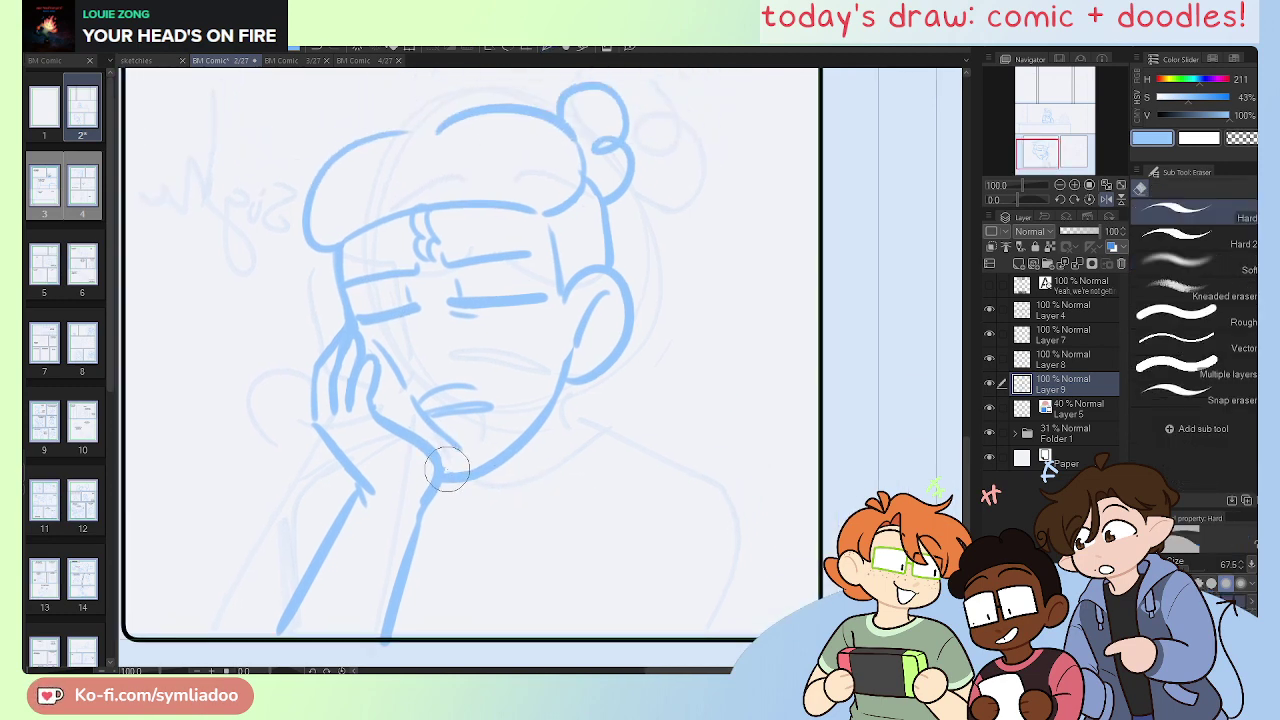
left_click_drag(447, 470, 480, 445)
left_click_drag(562, 492, 594, 528)
key("p")
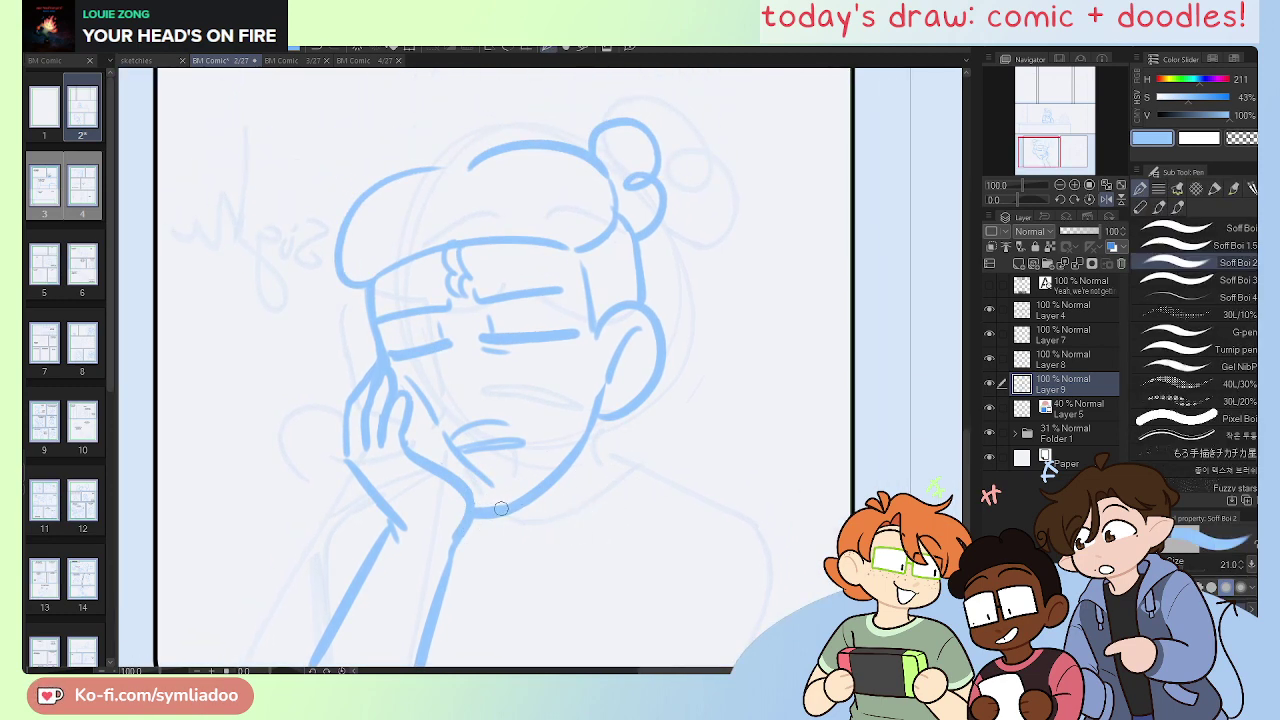
Step: Draw the short neck line under the chin, the collar notch and the collarbone line toward the far shoulder
left_click_drag(677, 568, 657, 497)
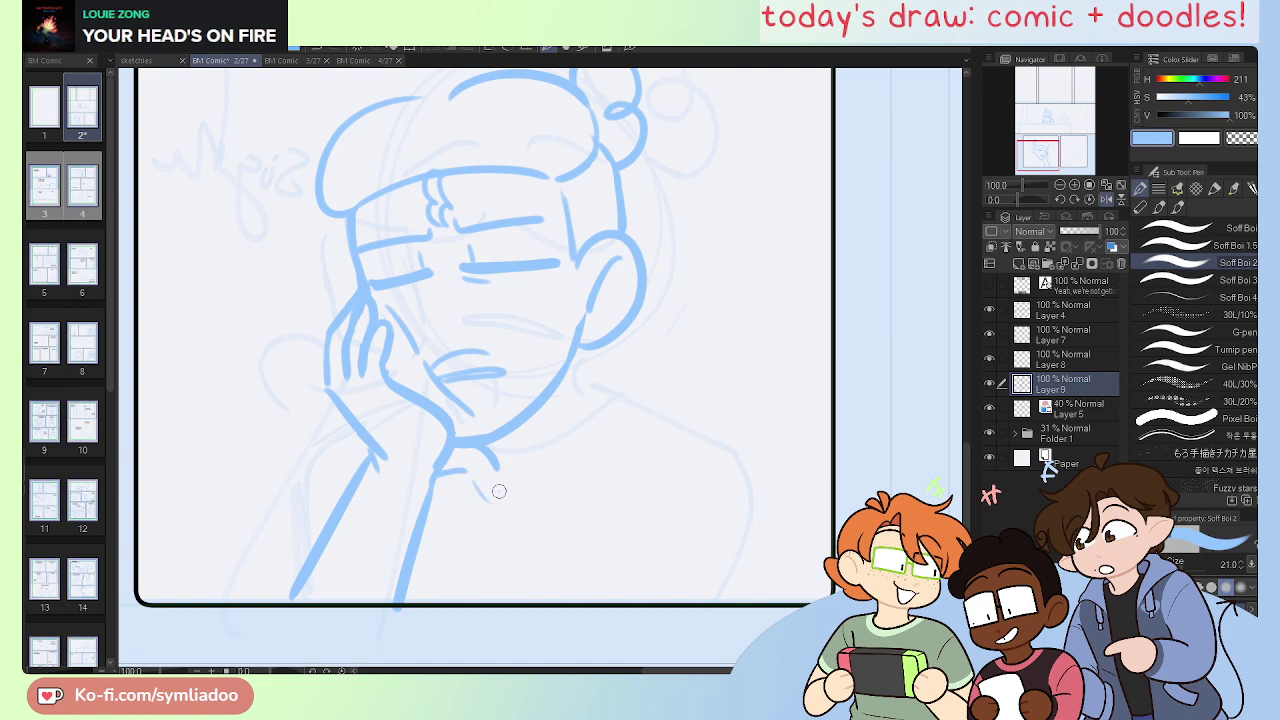
left_click_drag(549, 463, 657, 435)
key("ctrl+z")
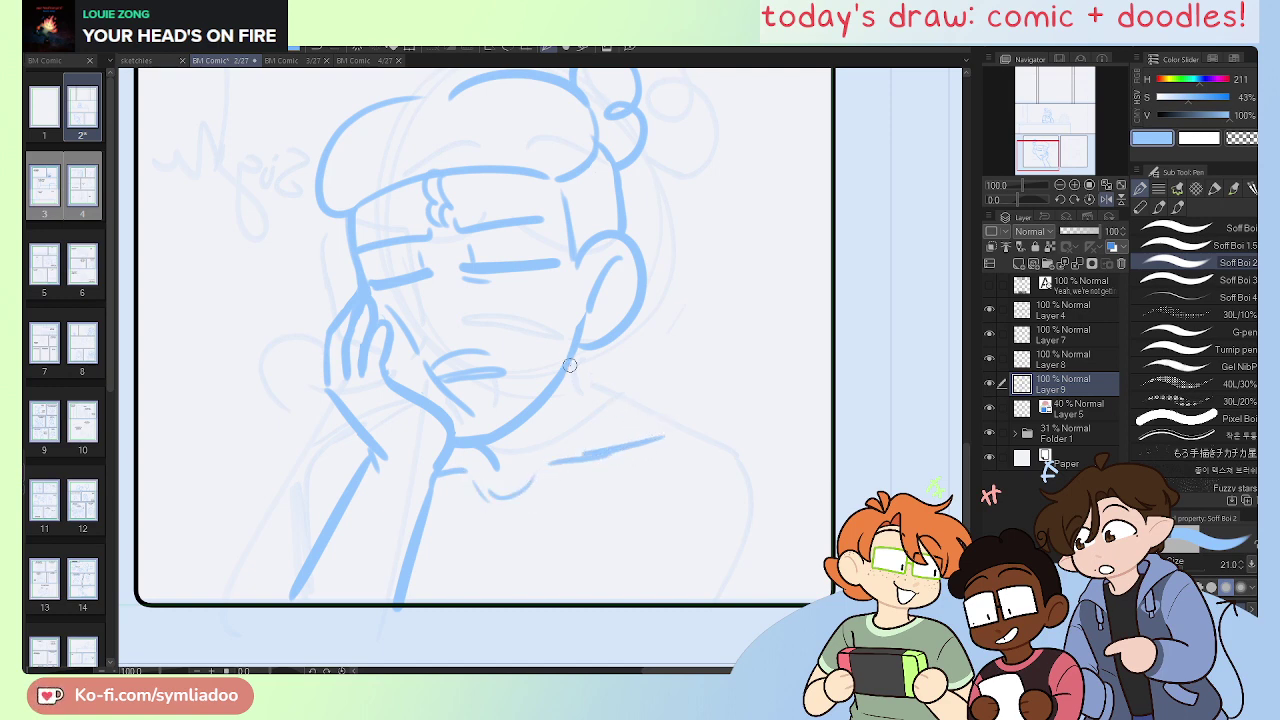
Step: Draw the shoulder line from the base of the neck outward and down to the panel's bottom border
left_click_drag(572, 382, 684, 405)
key("ctrl+z")
mouse_move(573, 385)
left_mouse_down()
mouse_move(768, 455)
mouse_move(815, 578)
left_mouse_up()
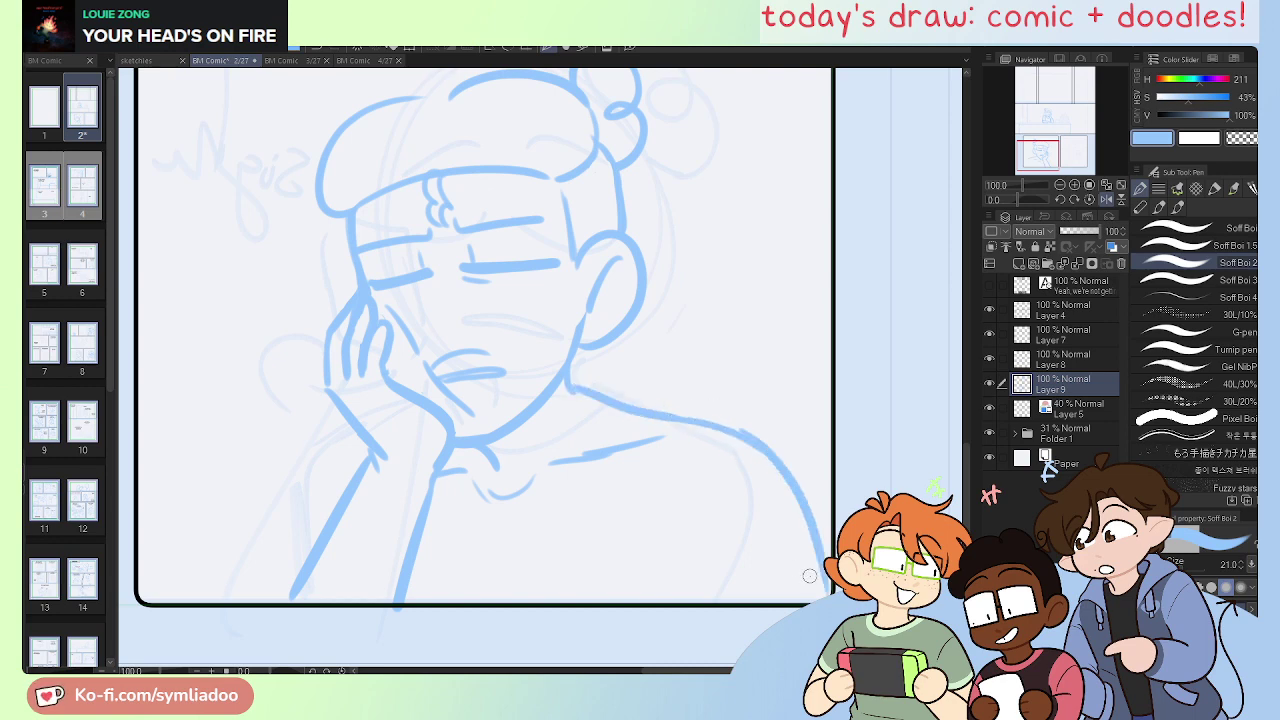
Step: Lasso the whole close-up character, shift it sideways toward the neighbouring panel to centre it, and clear the selection
key("m")
key("ctrl+minus")
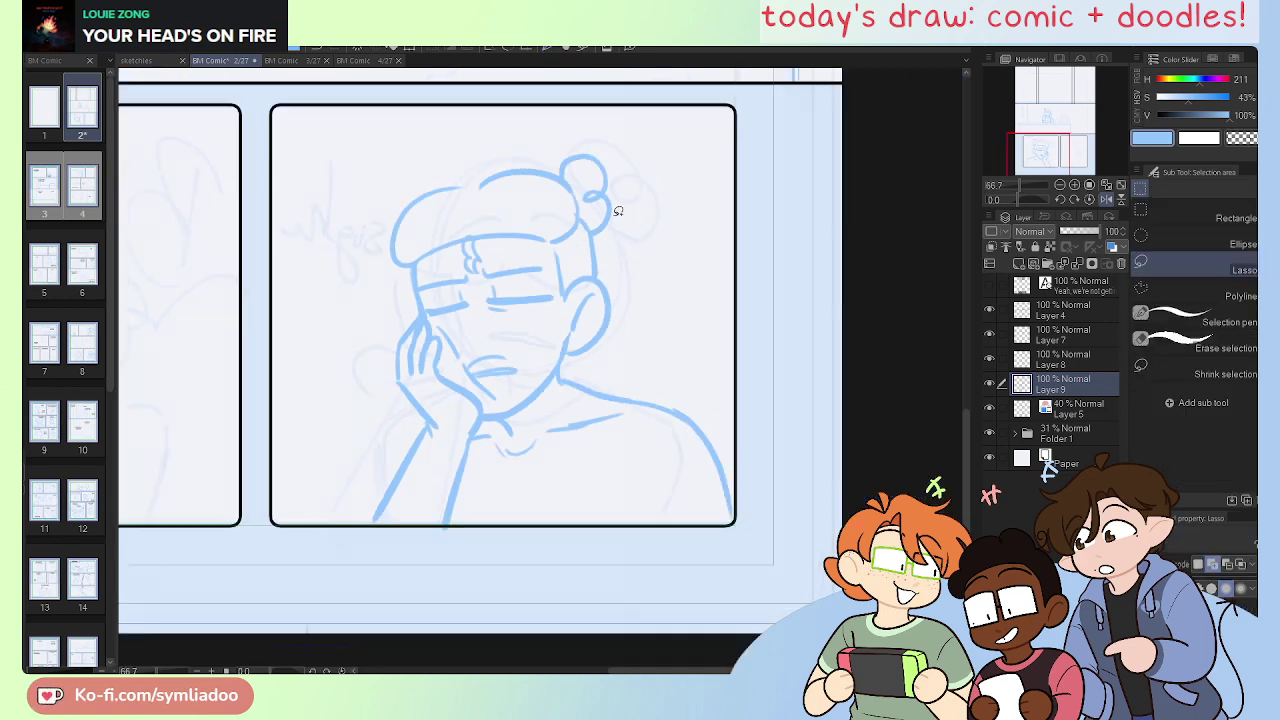
mouse_move(617, 134)
left_mouse_down()
mouse_move(297, 265)
mouse_move(703, 171)
mouse_move(610, 132)
left_mouse_up()
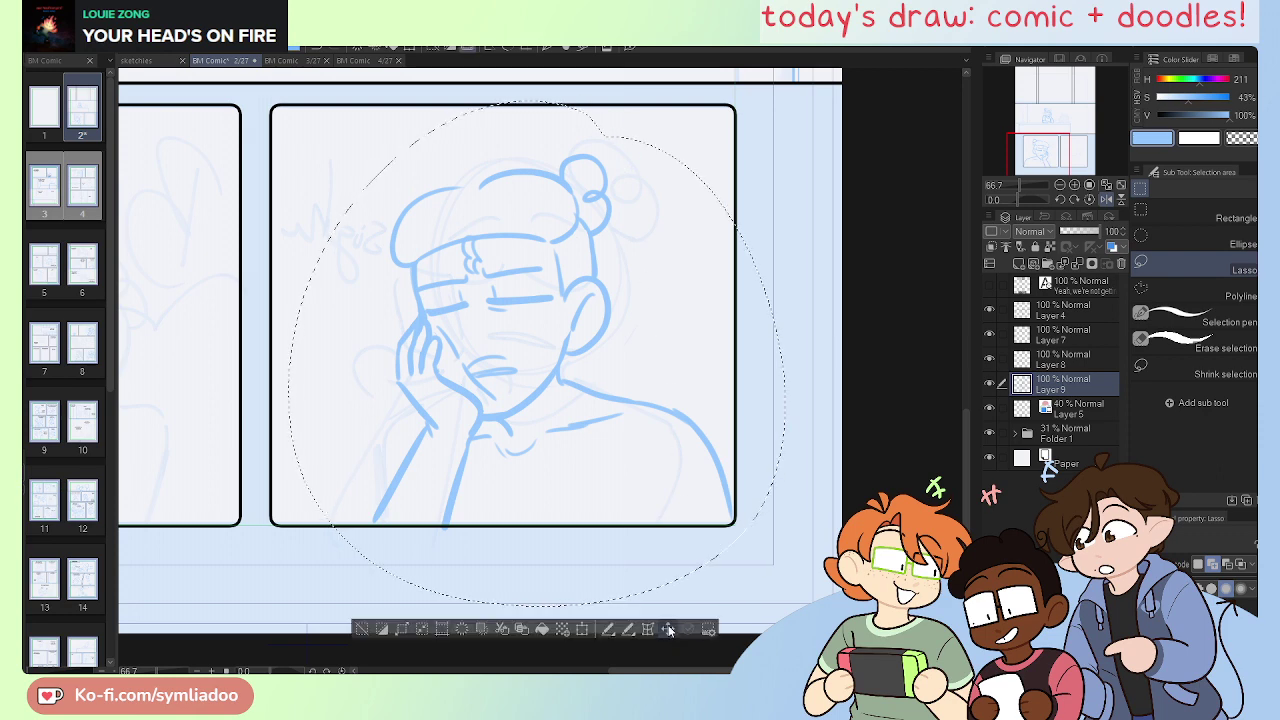
key("k")
left_click_drag(611, 519, 566, 514)
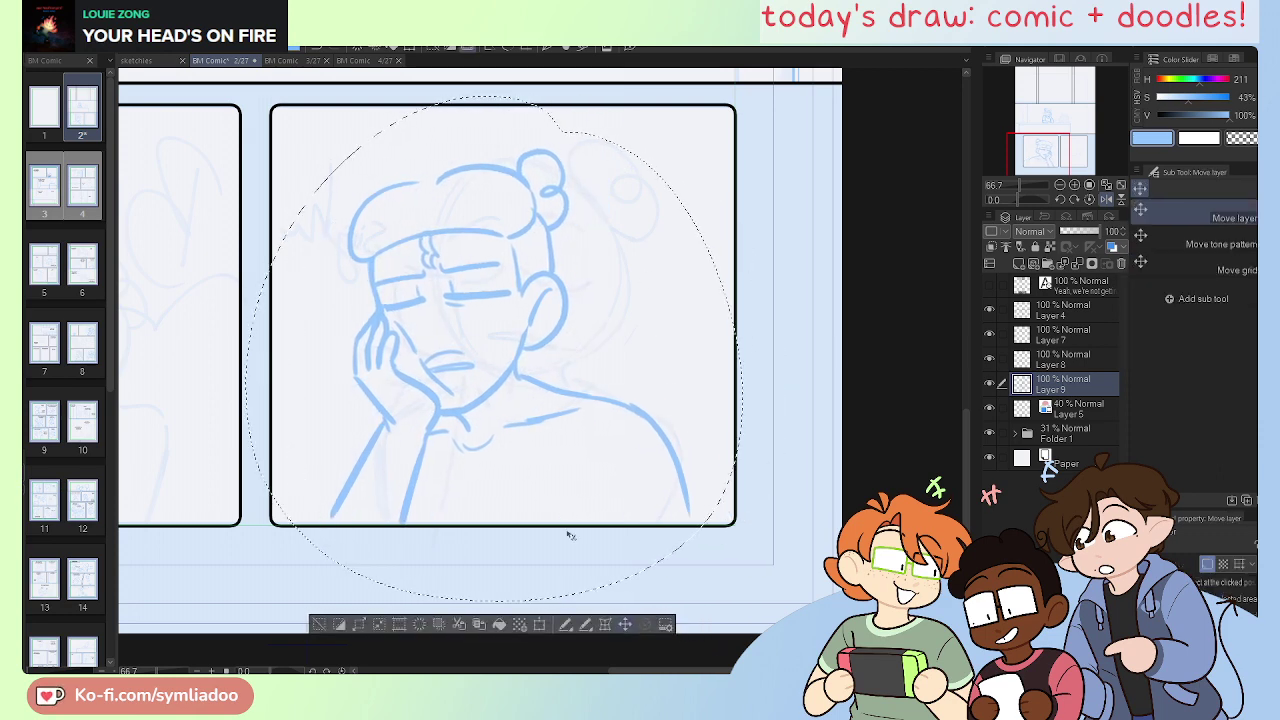
left_click(319, 624)
Step: Extend the outer forearm line down to the panel's bottom border
key("ctrl+plus")
left_click_drag(678, 568, 745, 531)
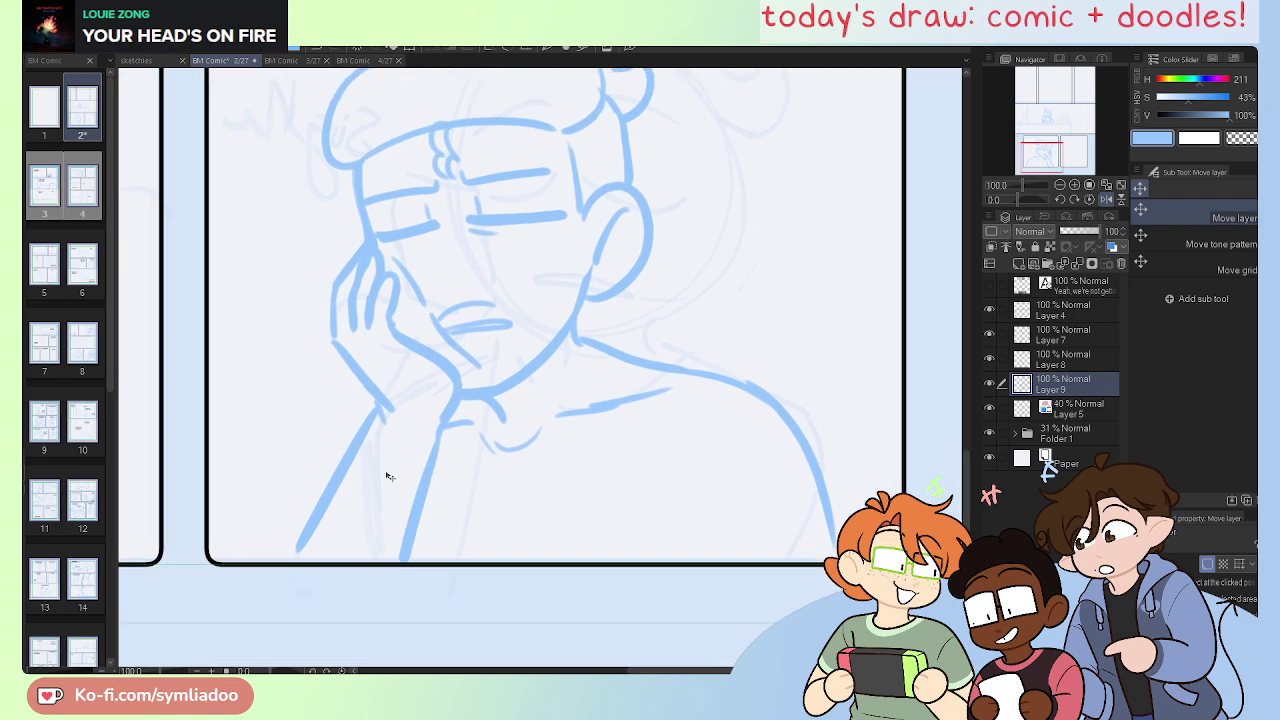
key("p")
left_click_drag(286, 570, 325, 500)
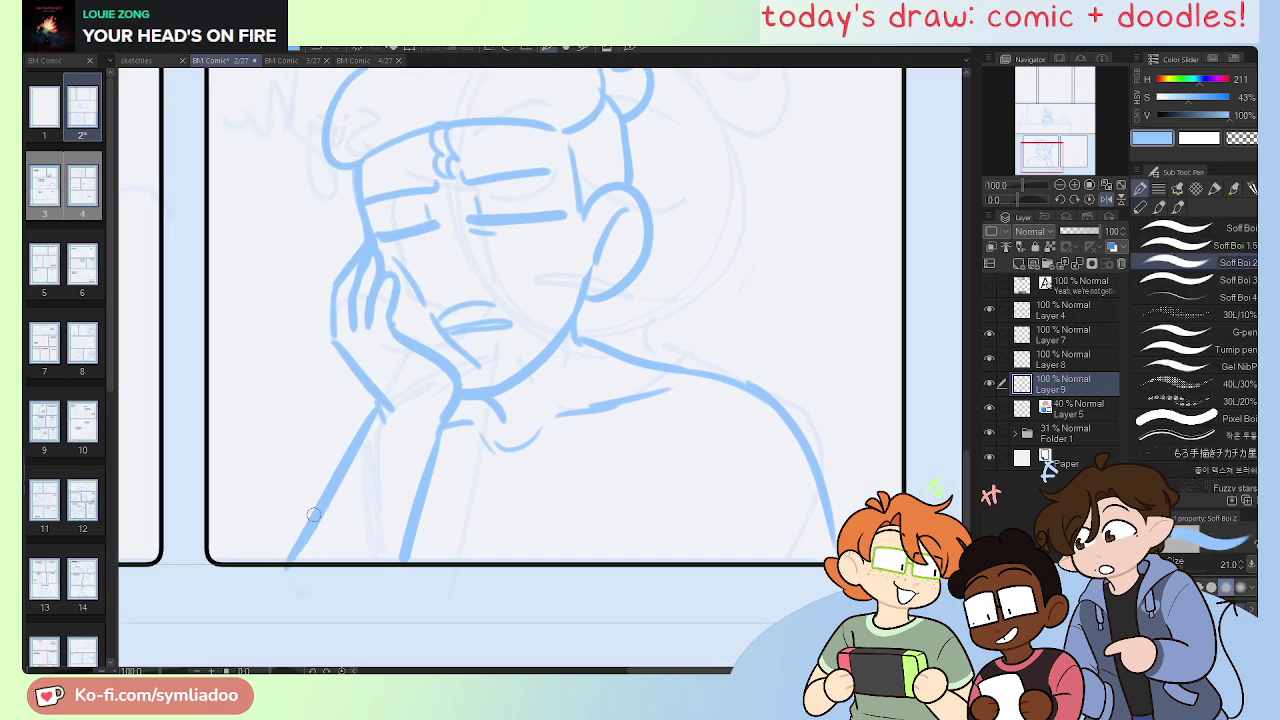
Step: Erase and redraw the apron strap beside the neck on the leaning character in the middle panel
left_click_drag(526, 420, 595, 668)
mouse_move(477, 147)
left_mouse_down()
mouse_move(523, 426)
mouse_move(530, 607)
left_mouse_up()
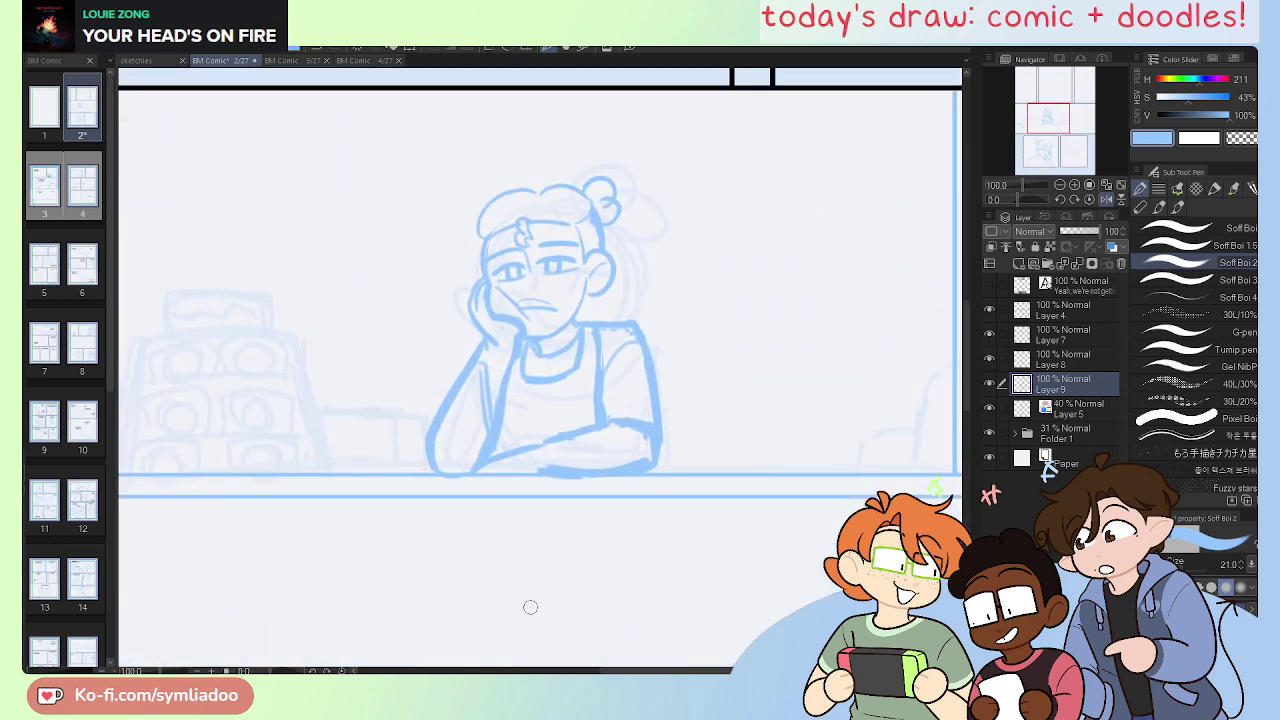
left_click_drag(742, 614, 682, 606)
key("ctrl+plus")
key("ctrl+plus")
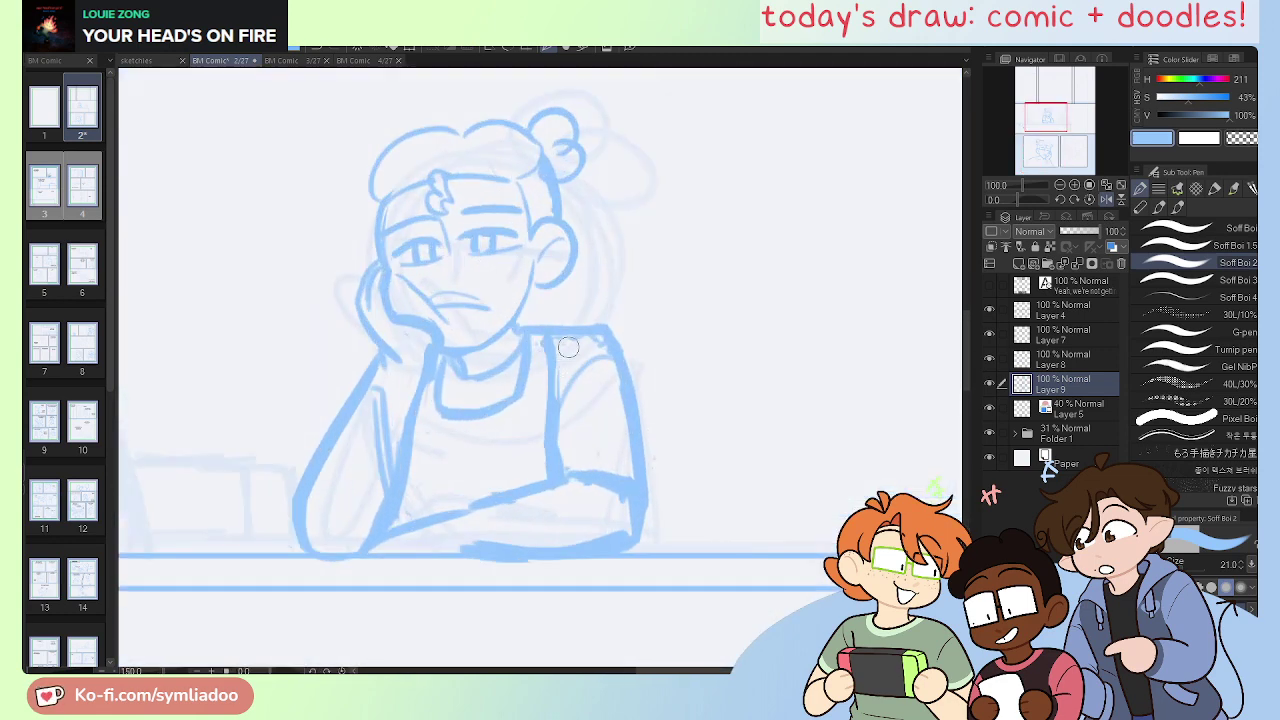
key("e")
mouse_move(522, 335)
left_mouse_down()
mouse_move(517, 397)
mouse_move(546, 346)
mouse_move(540, 362)
mouse_move(518, 340)
mouse_move(523, 404)
left_mouse_up()
key("p")
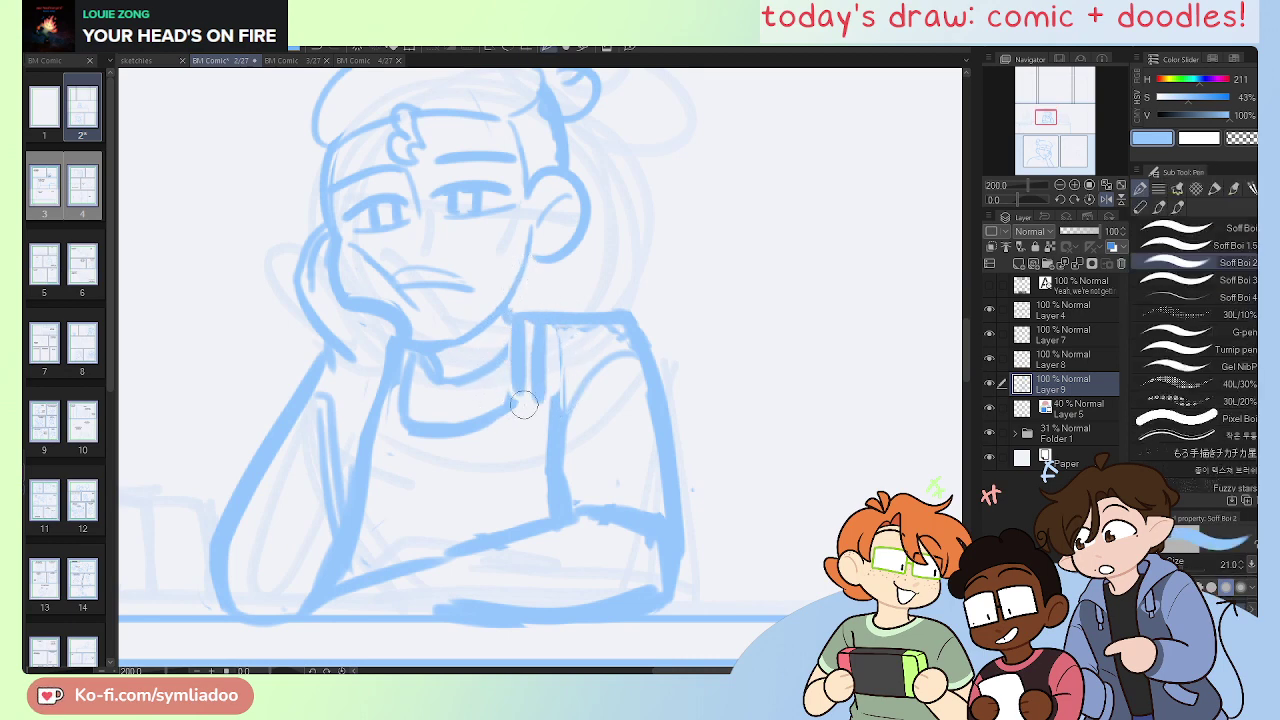
Step: Replace the apron's rounded neckline with a straight top edge across the chest and tidy the strap beside the leaning arm
left_click_drag(378, 434, 548, 408)
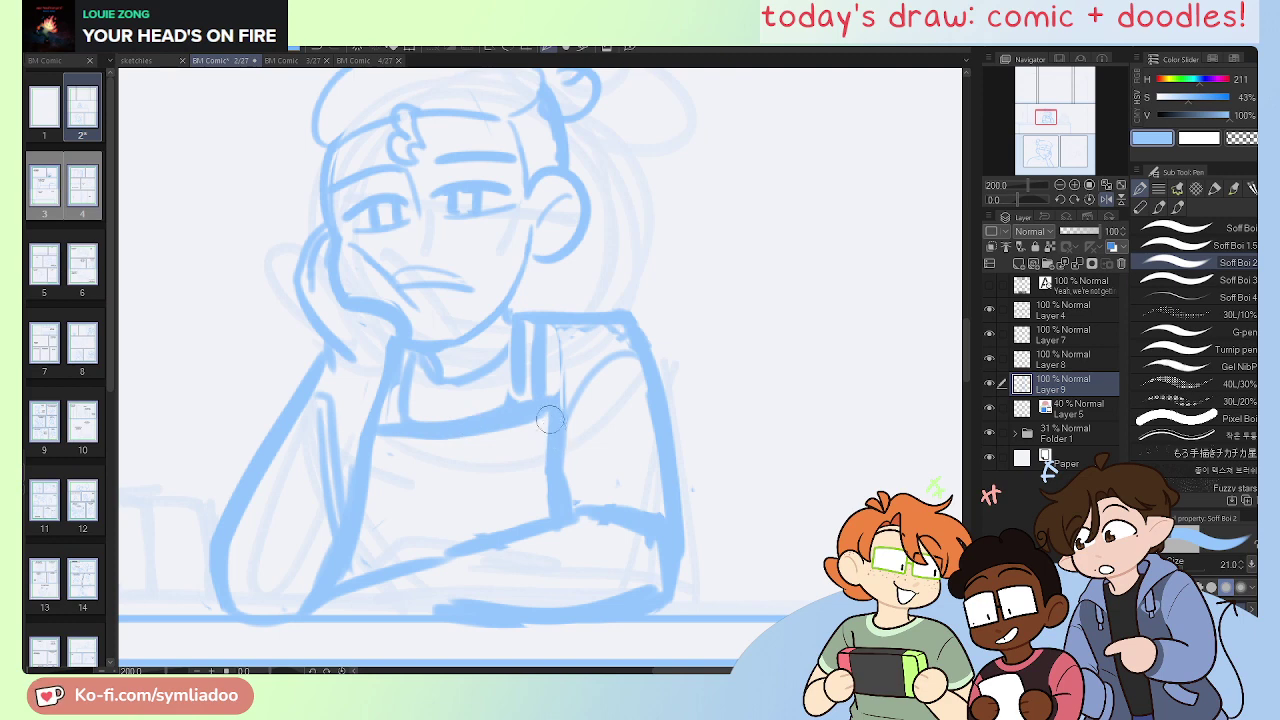
key("e")
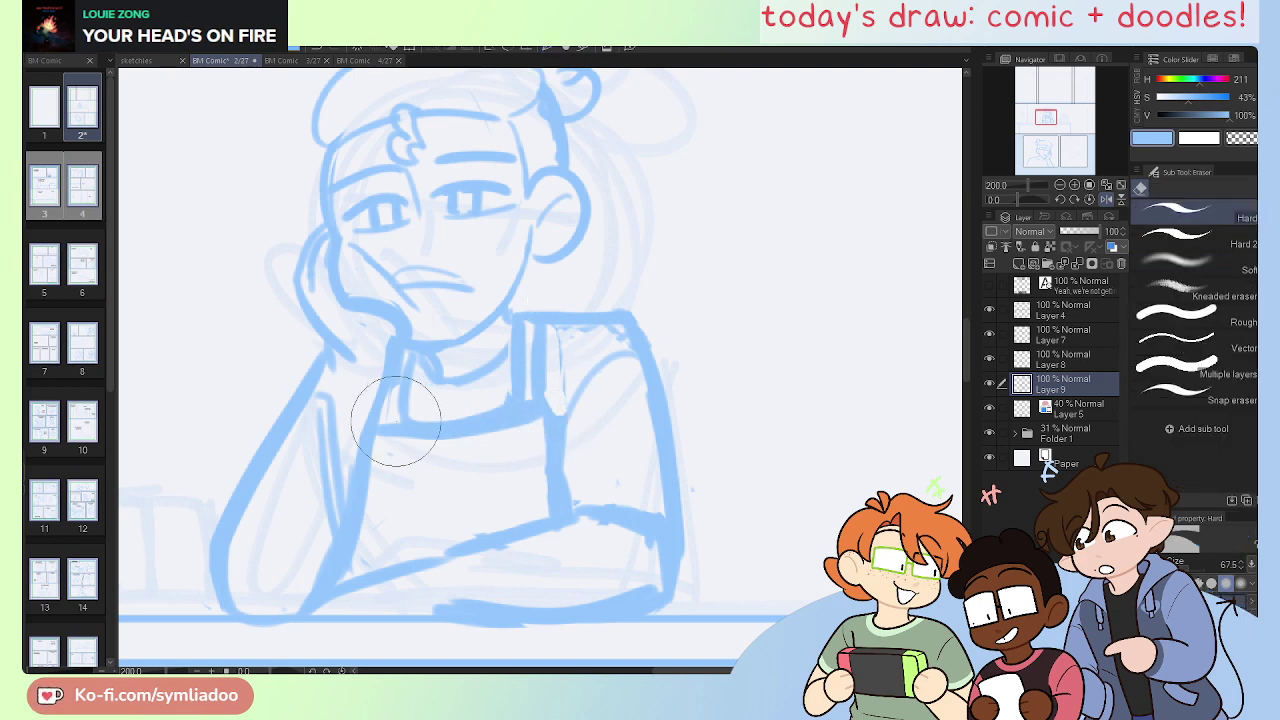
key("p")
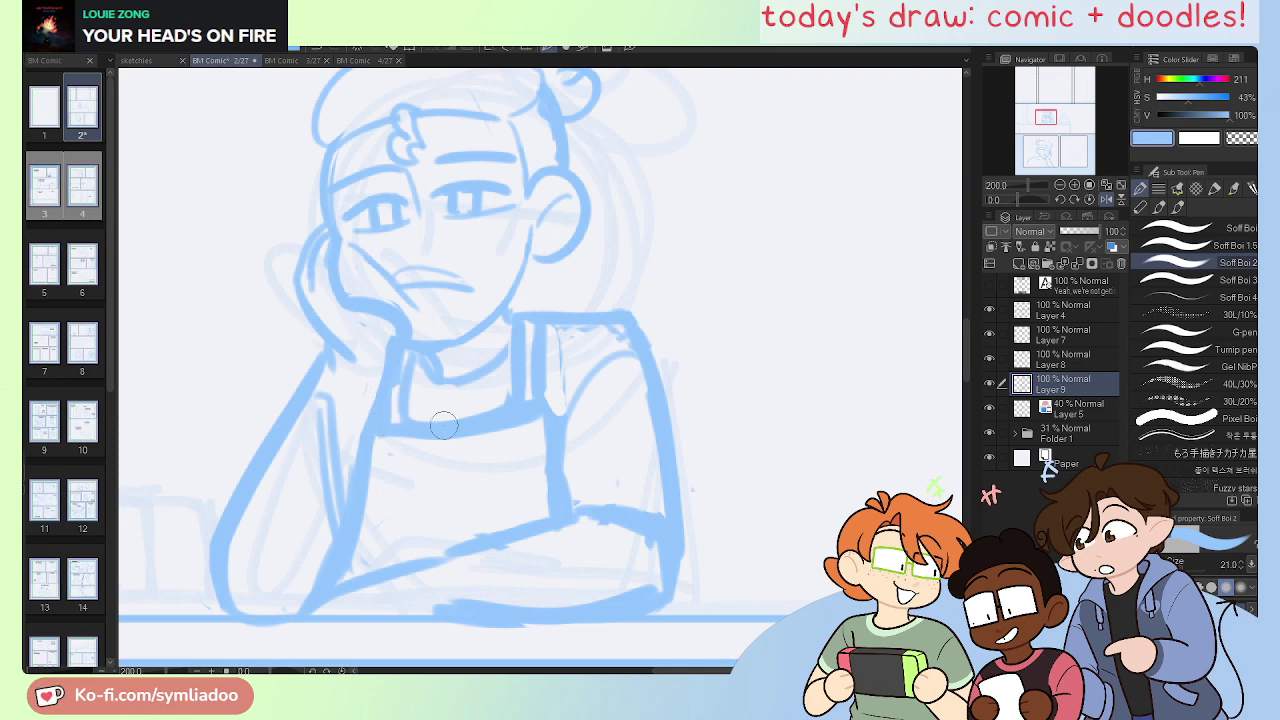
key("e")
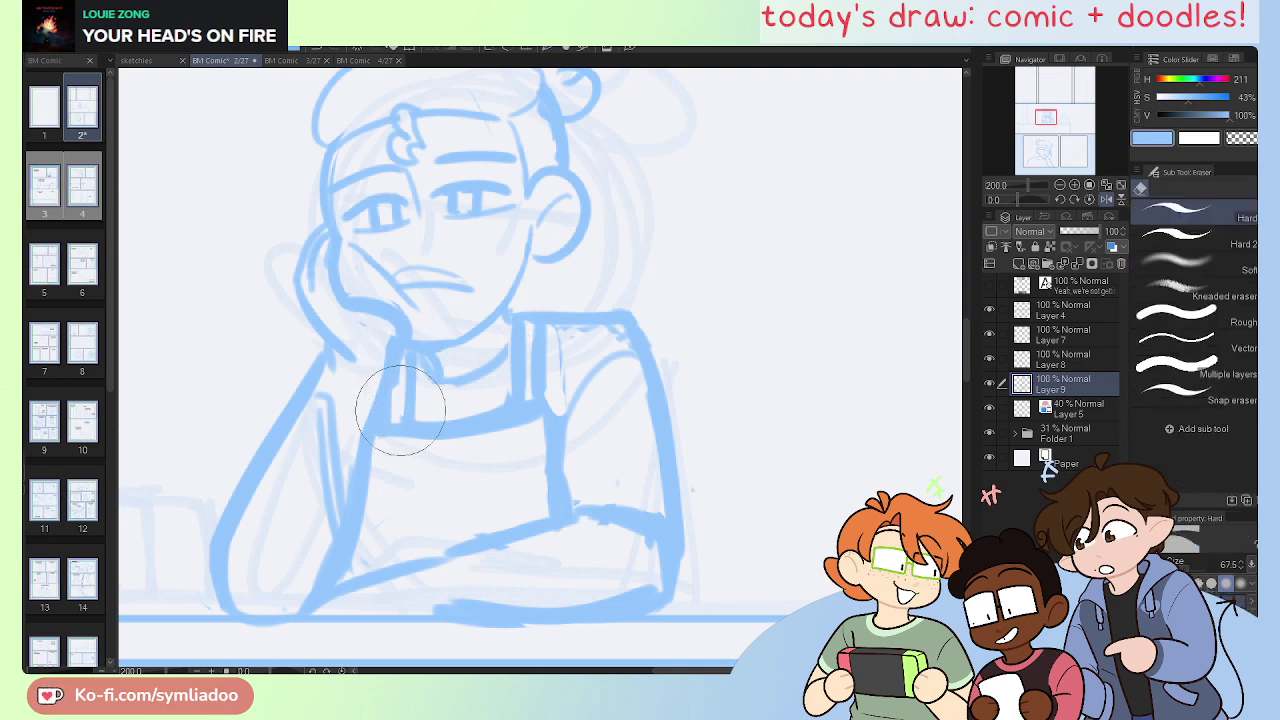
Step: Close the gap at the top of the close-up character's hair outline and clean the join with the hairline
scroll(500, 420, "down", 8)
left_click_drag(584, 368, 590, 89)
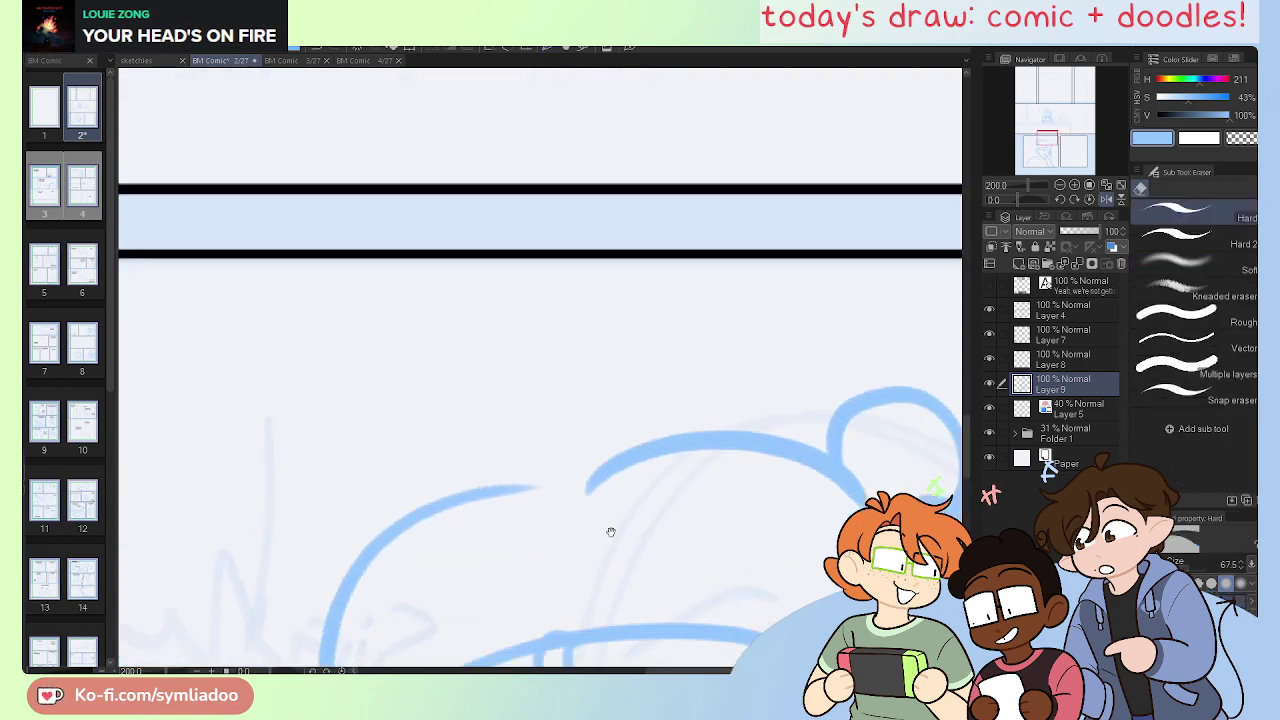
left_click_drag(611, 531, 620, 138)
left_click_drag(666, 80, 566, 337)
left_click_drag(580, 95, 621, 656)
scroll(620, 655, "up", 4)
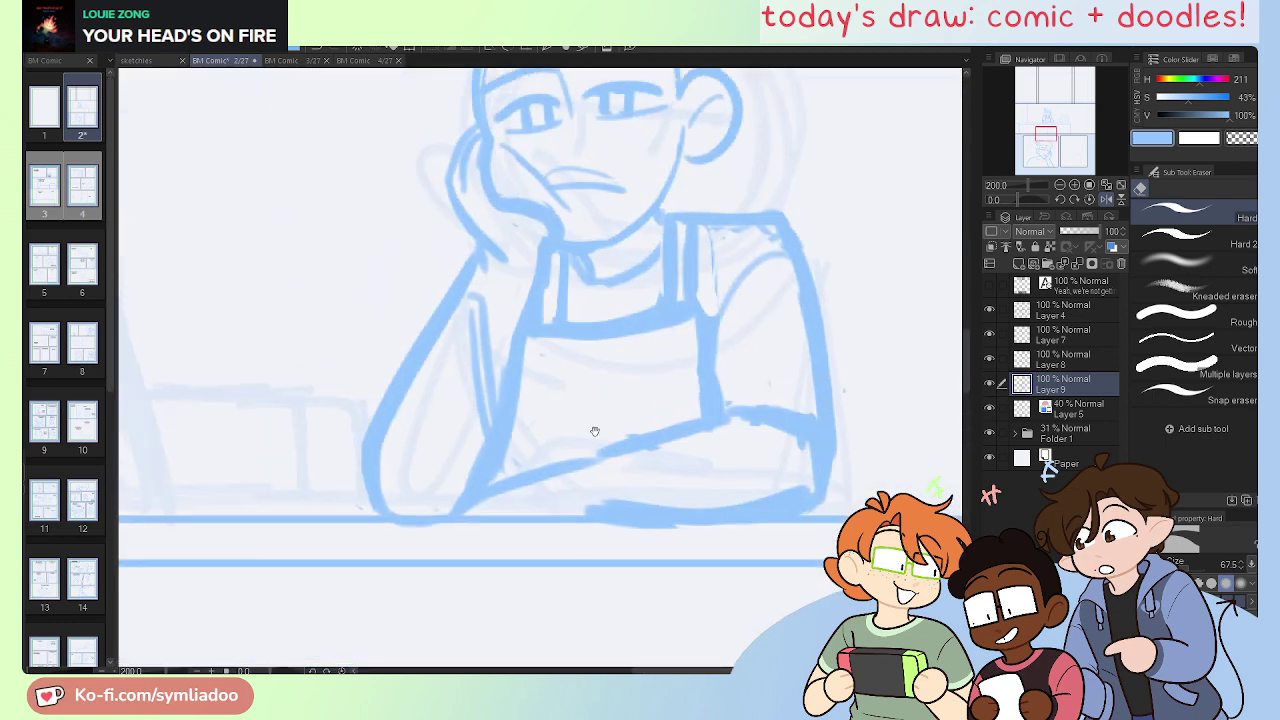
scroll(634, 646, "down", 8)
scroll(601, 176, "down", 5)
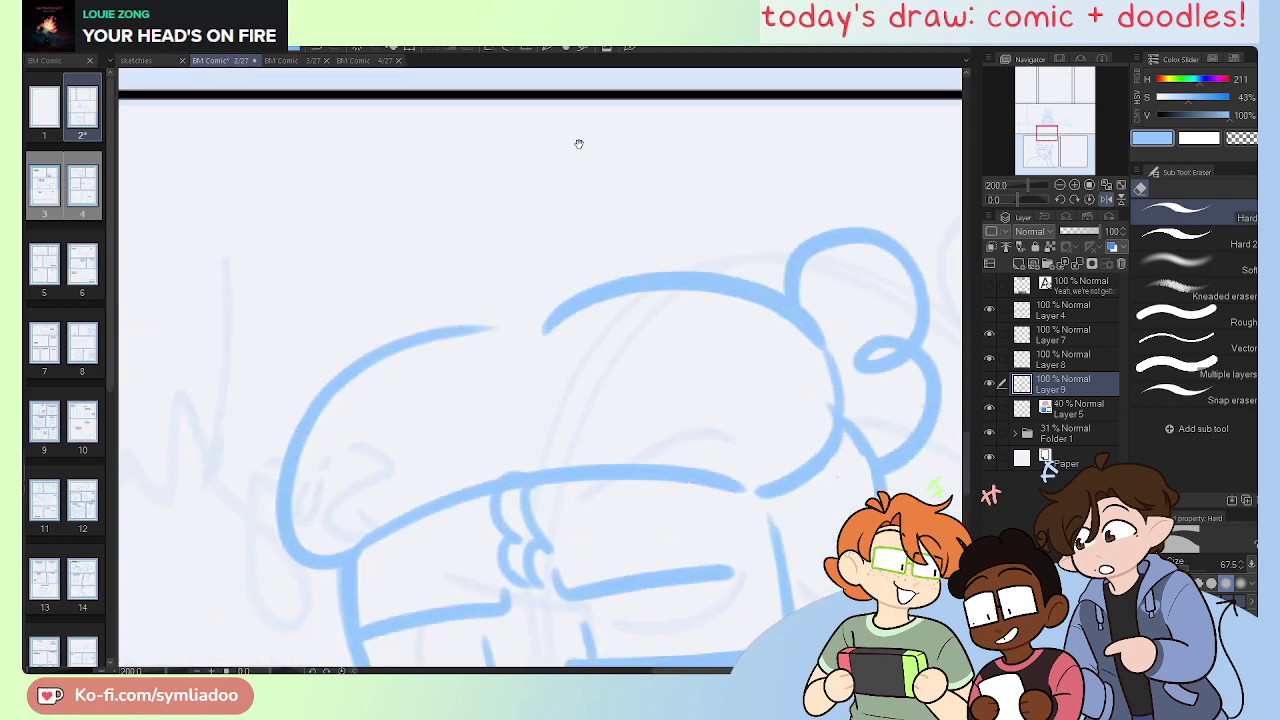
key("p")
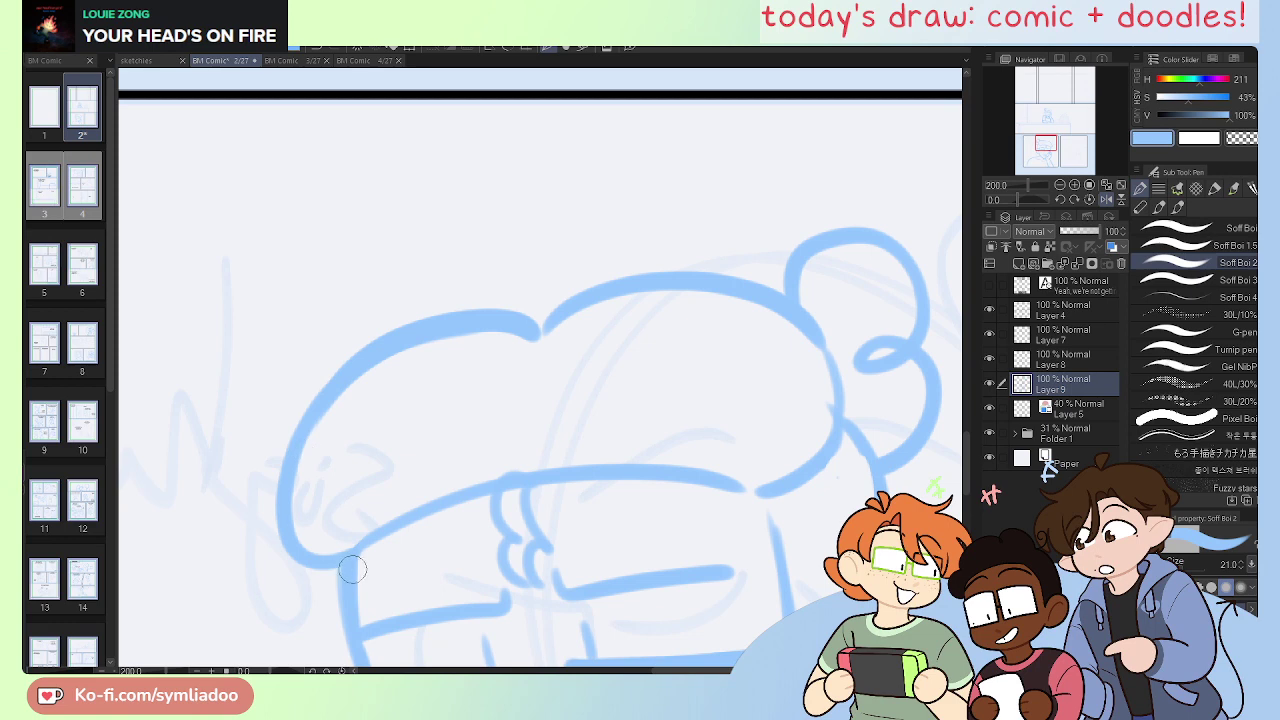
key("e")
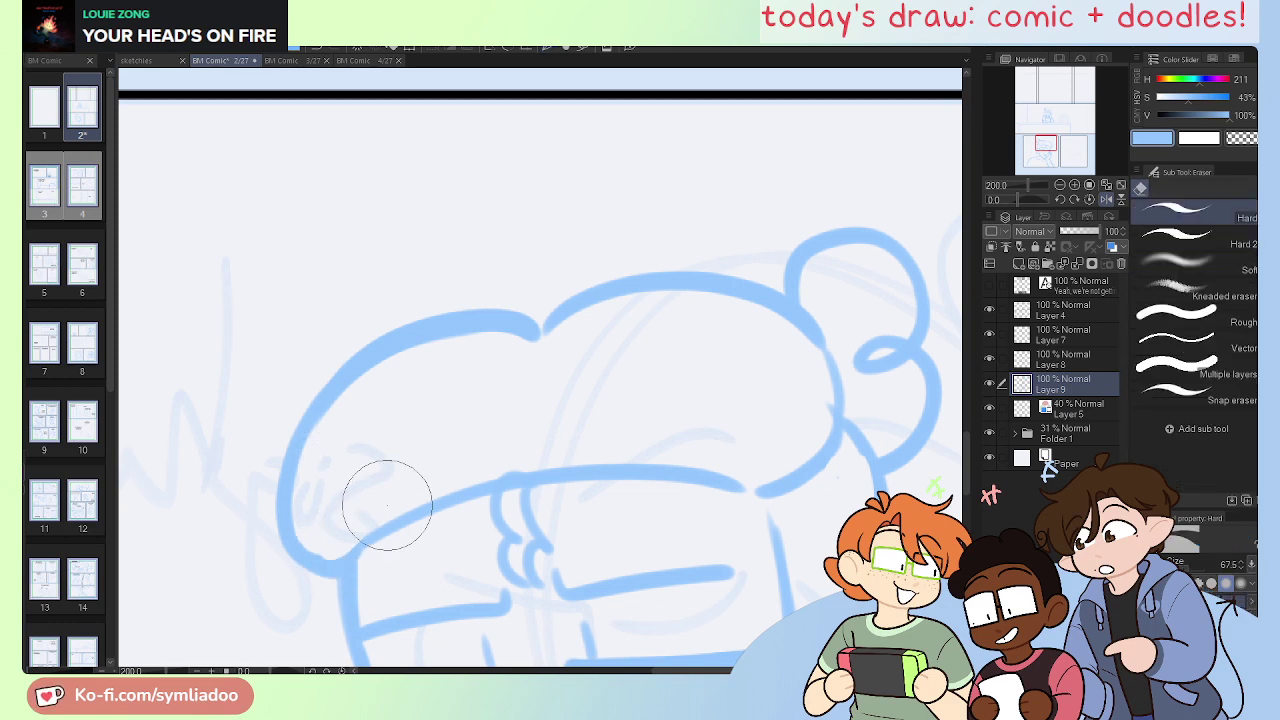
Step: Draw the palm's edge across the base of the fingers and the curved line across the wrist
left_click_drag(800, 620, 649, 354)
mouse_move(673, 556)
left_mouse_down()
mouse_move(700, 331)
mouse_move(715, 529)
mouse_move(706, 517)
mouse_move(677, 617)
mouse_move(670, 581)
mouse_move(751, 177)
mouse_move(609, 214)
left_mouse_up()
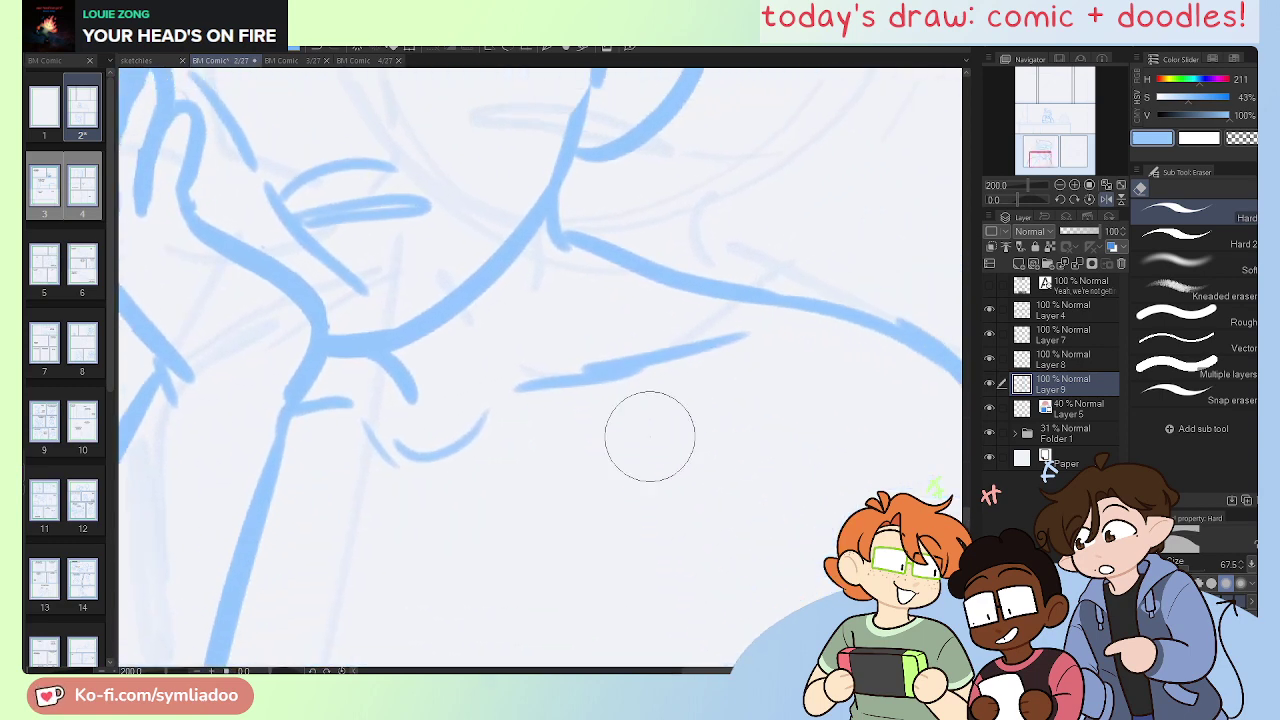
scroll(650, 436, "down", 3)
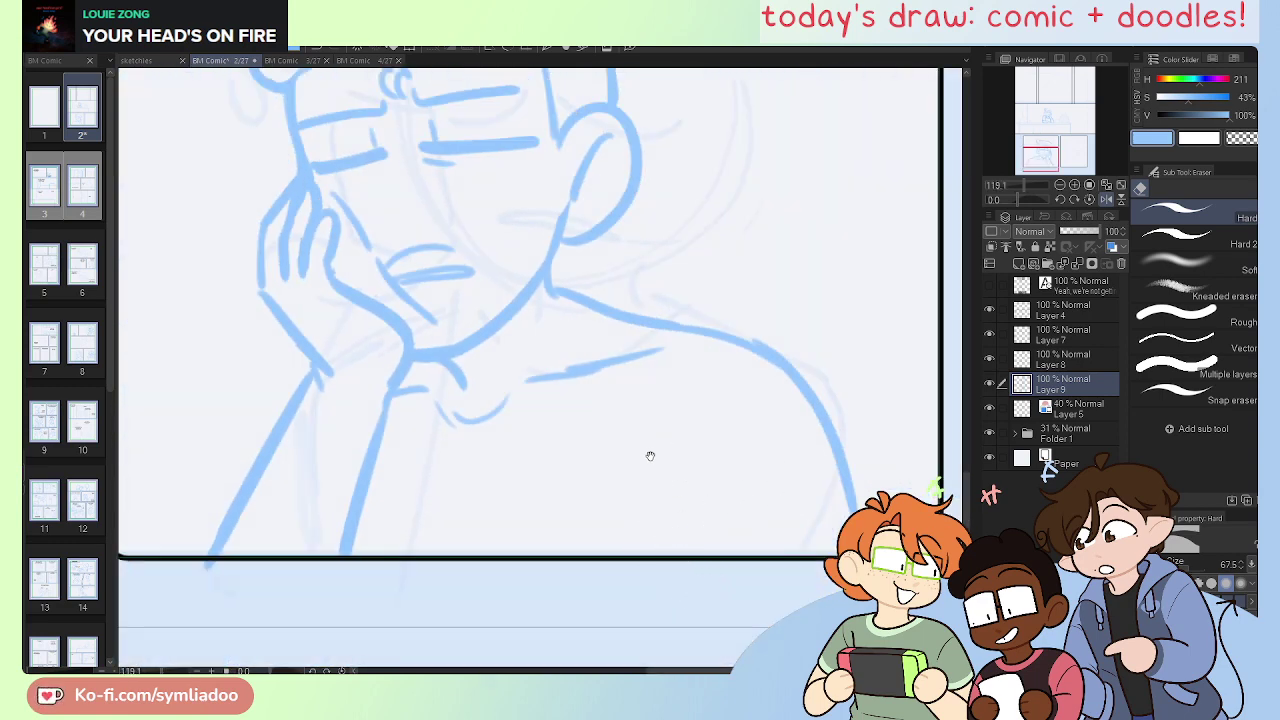
left_click_drag(650, 456, 702, 543)
key("p")
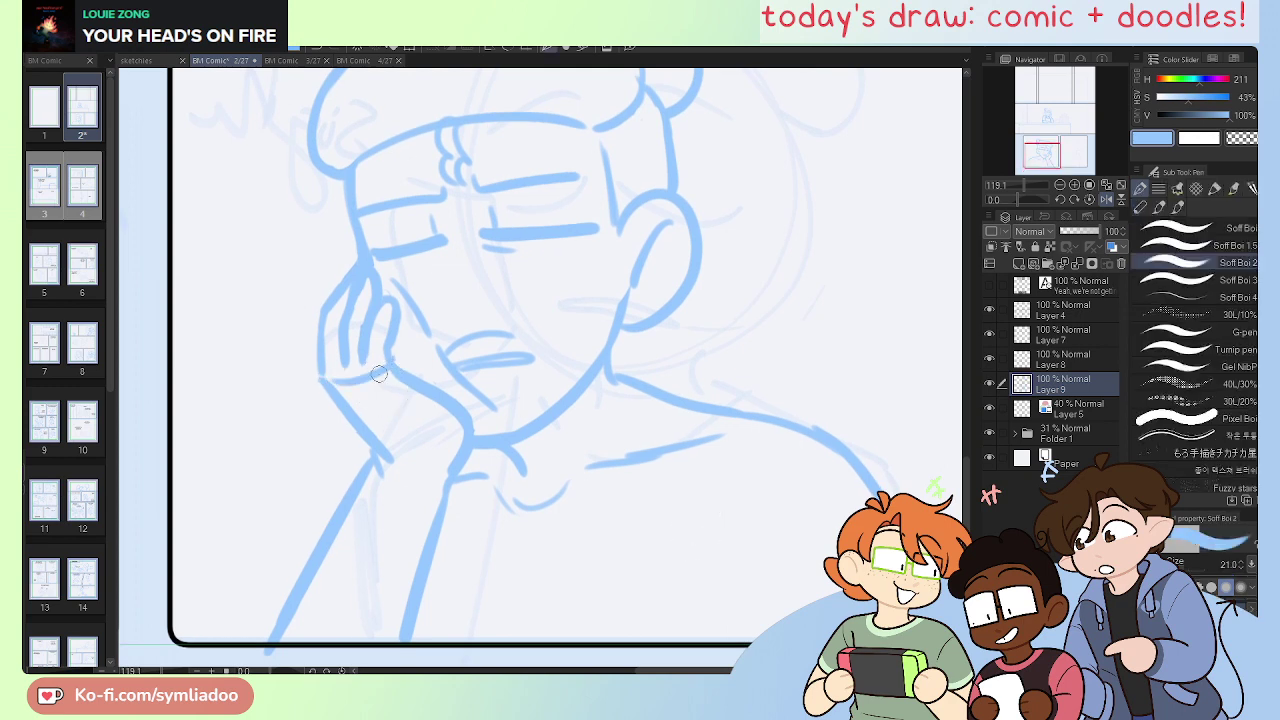
left_click_drag(320, 372, 390, 390)
left_click_drag(382, 457, 450, 445)
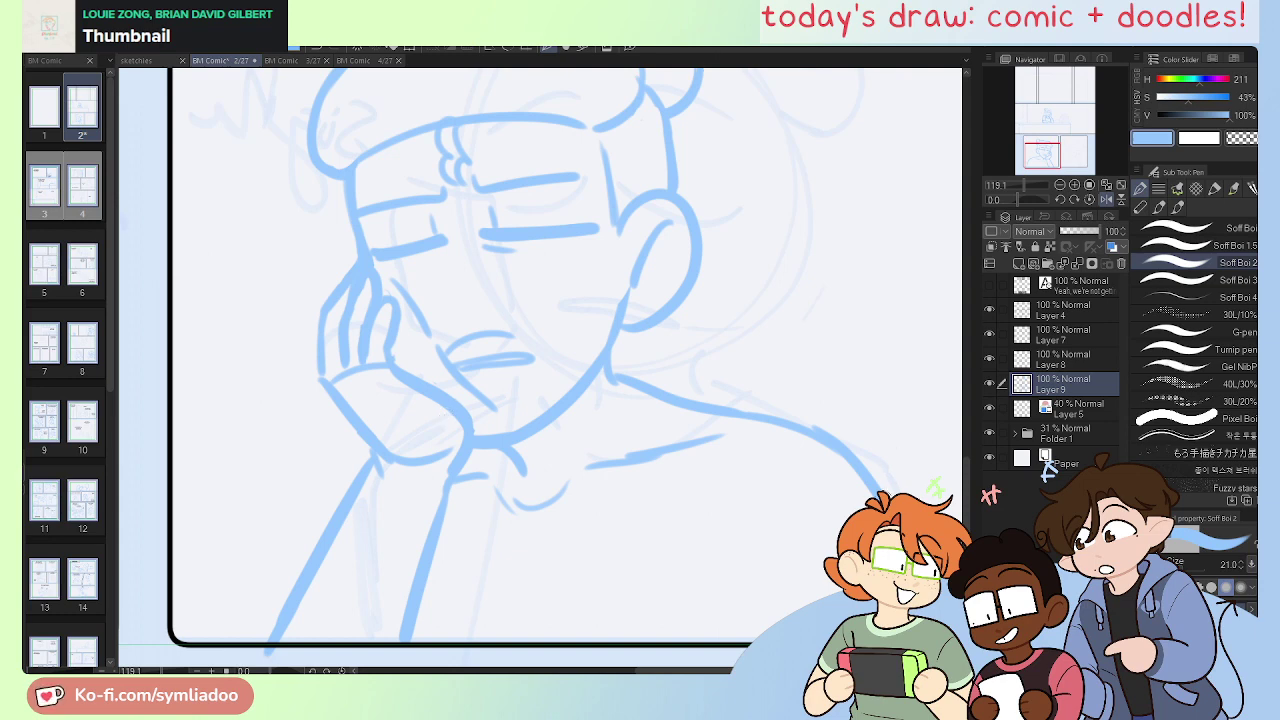
Step: Draw the inner arm curve below the far shoulder and a curved torso line crossing the raised forearm past the bottom border
mouse_move(816, 464)
left_mouse_down()
mouse_move(716, 611)
mouse_move(736, 540)
left_mouse_up()
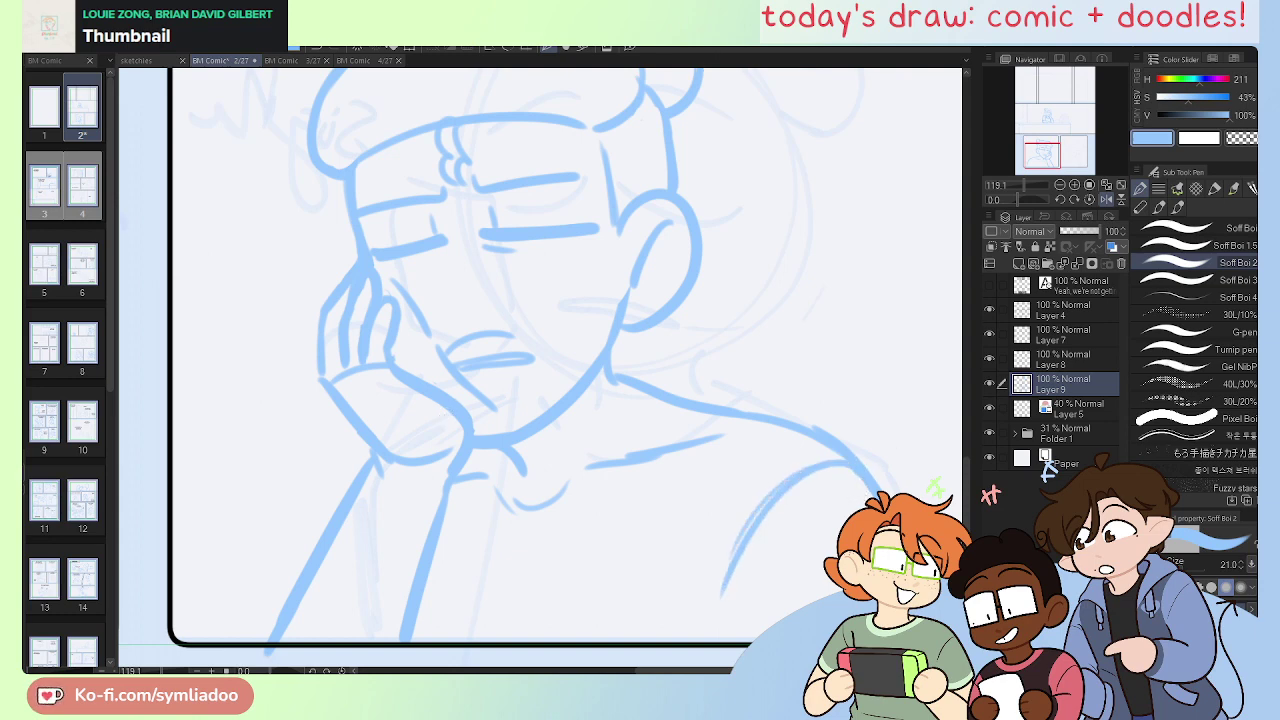
left_click_drag(857, 533, 823, 443)
key("ctrl+z")
key("ctrl+z")
mouse_move(812, 357)
left_mouse_down()
mouse_move(774, 357)
mouse_move(695, 548)
mouse_move(680, 552)
left_mouse_up()
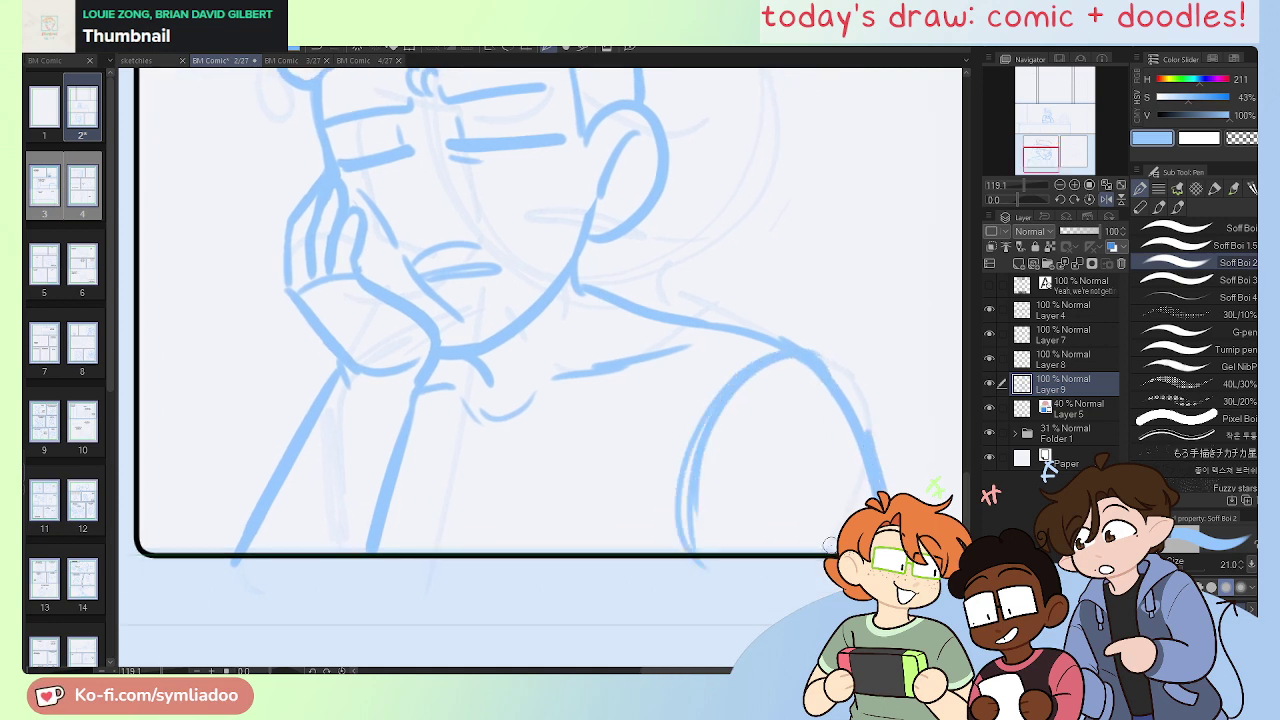
left_click_drag(335, 455, 450, 624)
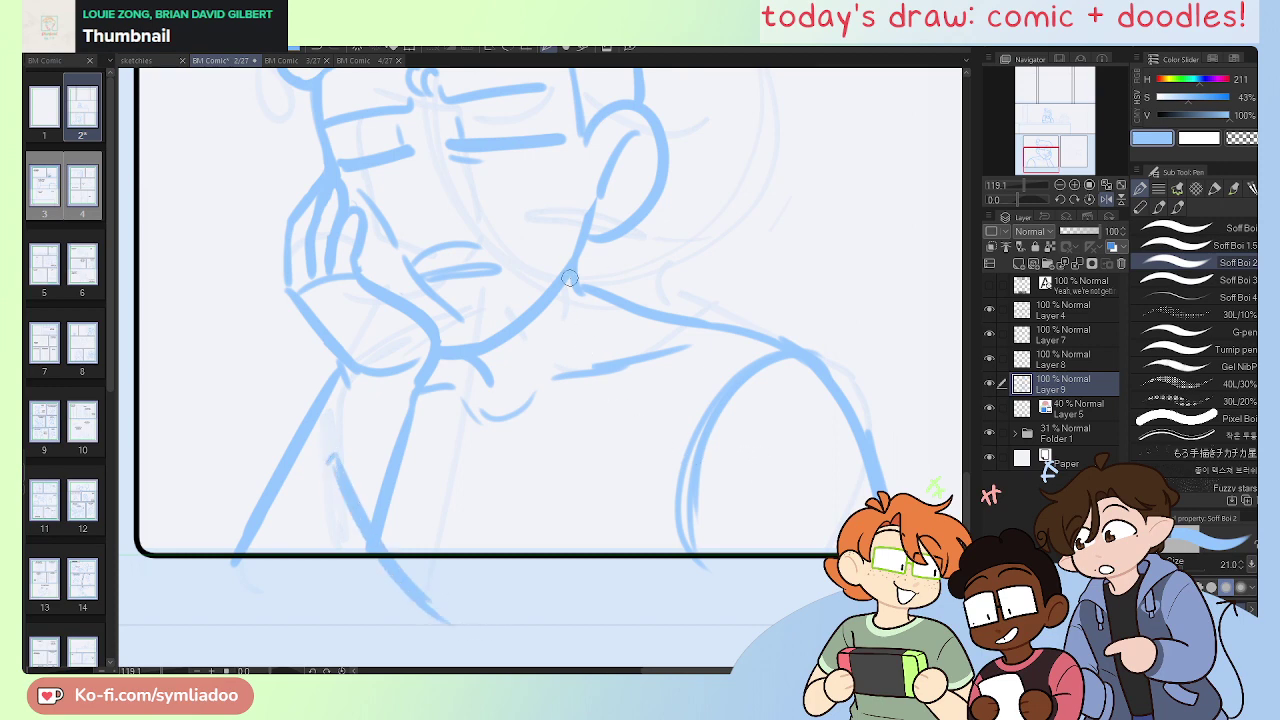
Step: Check the figure in a mirrored view and redraw the outer forearm line fuller from the wrist to the bottom border
left_click_drag(336, 368, 214, 584)
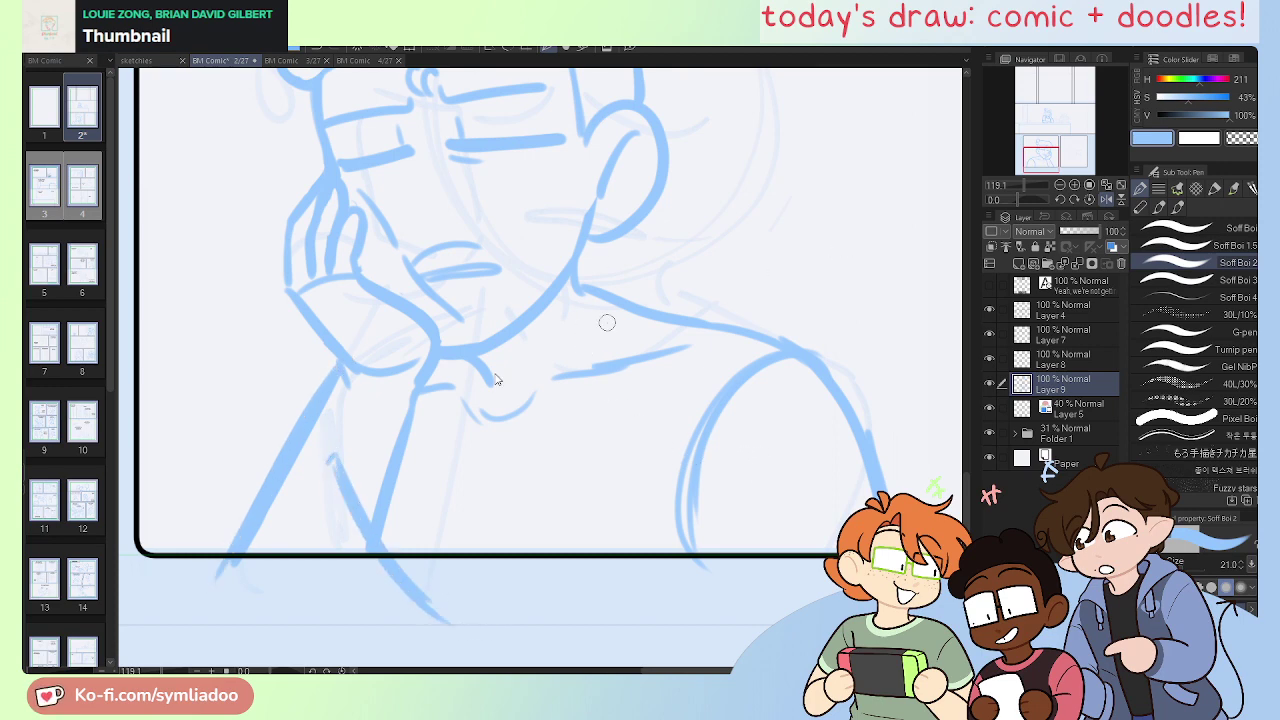
key("ctrl+z")
key("h")
mouse_move(670, 360)
left_mouse_down()
mouse_move(726, 379)
mouse_move(838, 526)
left_mouse_up()
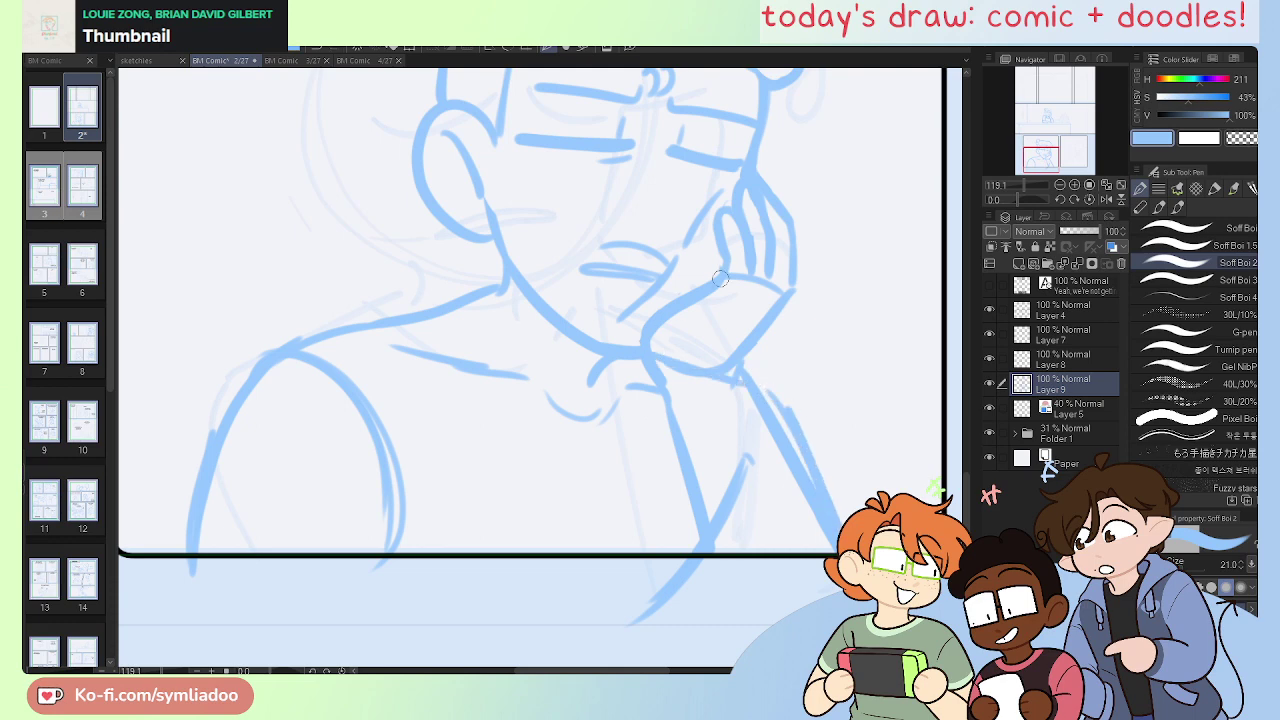
key("h")
Step: Erase the collarbone line and the collar notch below the neck
key("e")
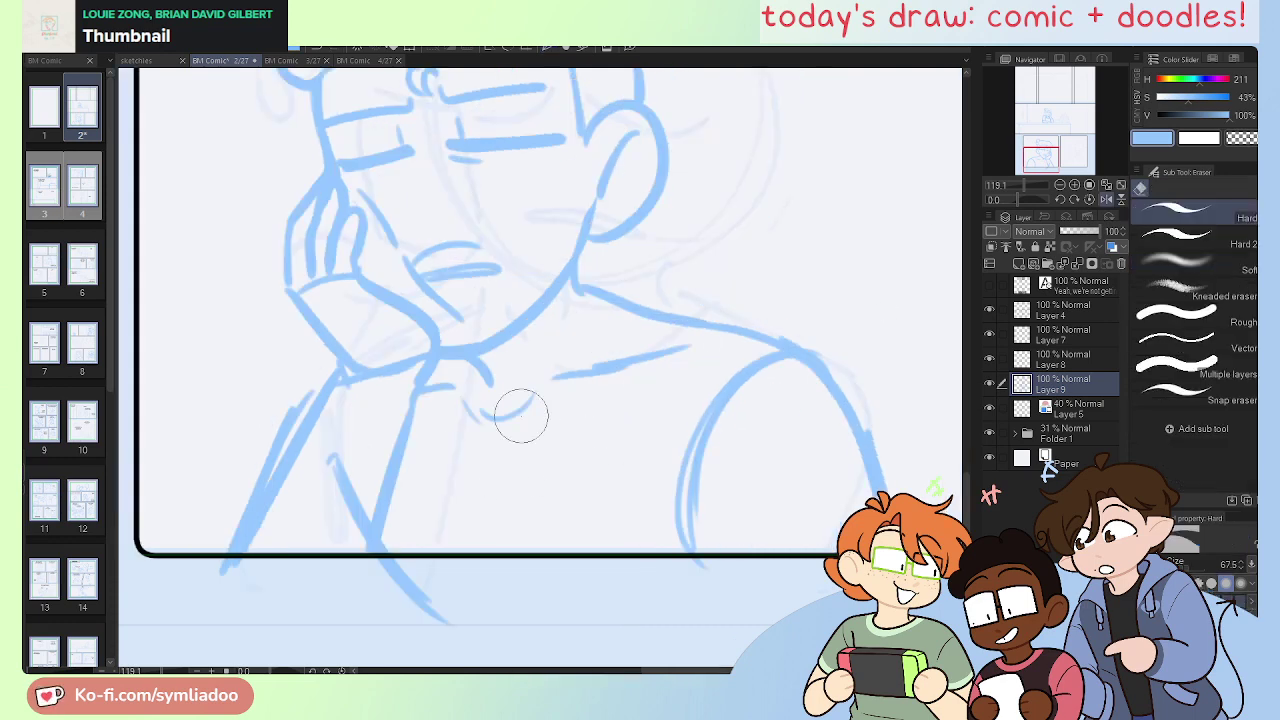
mouse_move(514, 414)
left_mouse_down()
mouse_move(458, 395)
mouse_move(658, 371)
mouse_move(596, 369)
mouse_move(506, 423)
mouse_move(658, 357)
left_mouse_up()
key("p")
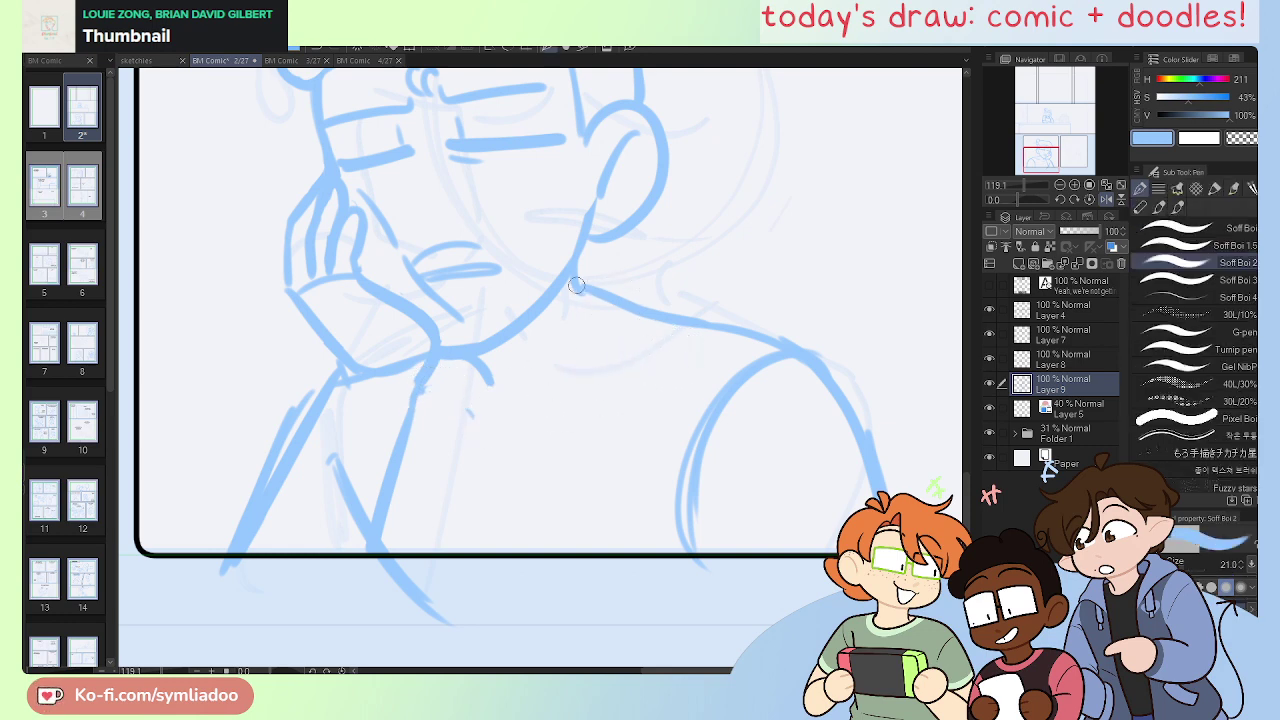
Step: Erase the upper edge of the shoulder line beside the neck and redraw that stretch
left_click_drag(590, 288, 727, 316)
key("ctrl+z")
key("e")
left_click_drag(590, 278, 725, 326)
key("p")
Step: Erase the leftover collar mark below the neck and touch up the short neck line under the chin
key("e")
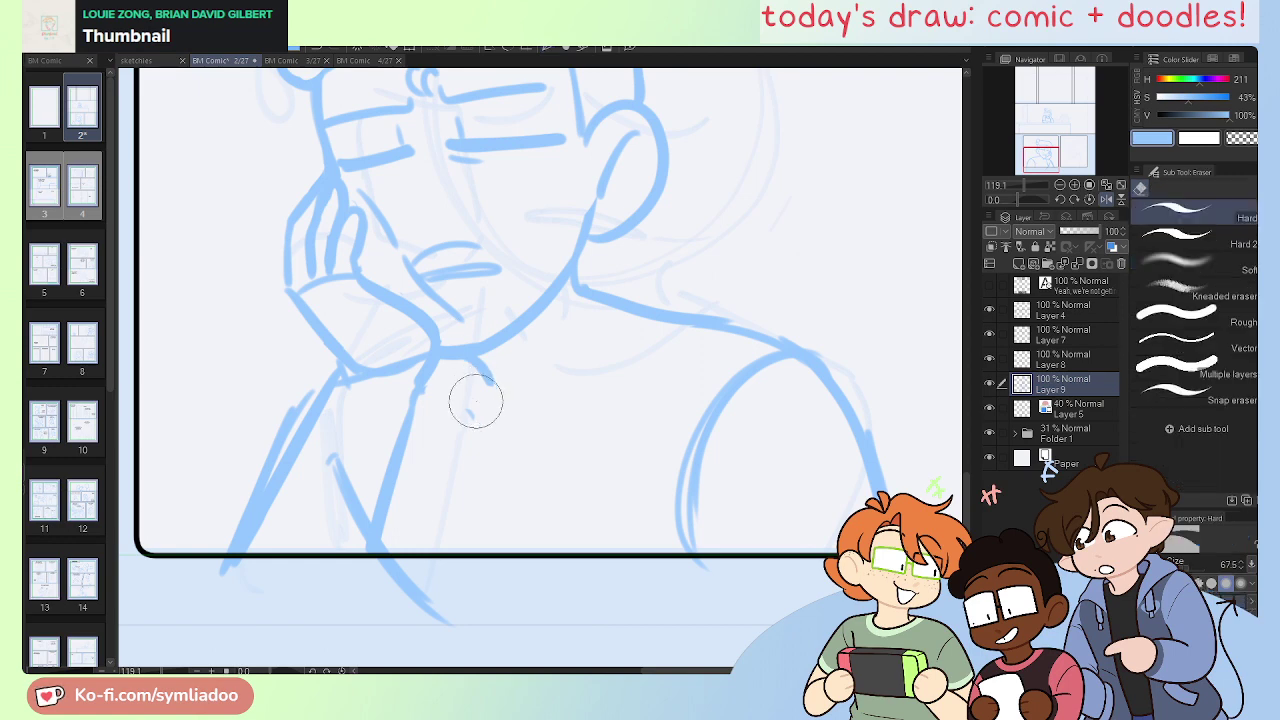
left_click_drag(471, 400, 486, 414)
key("p")
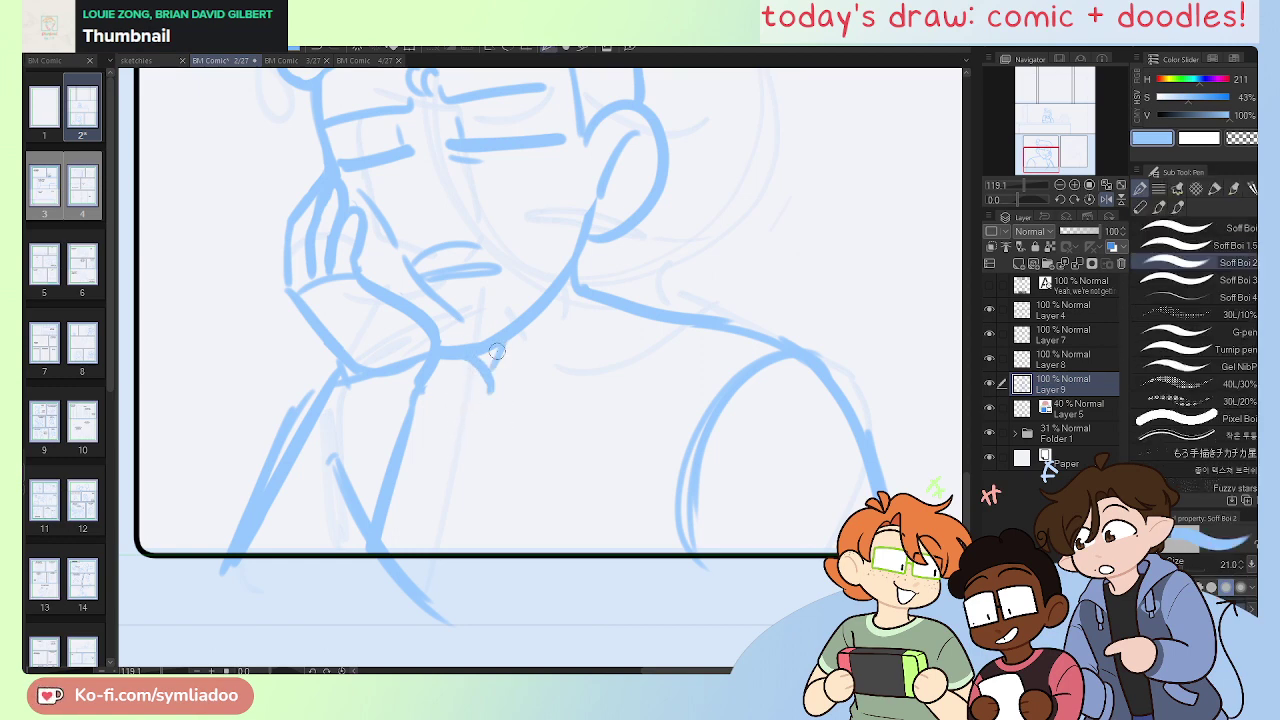
Step: Draw the shirt's curved neckline below the chin and both lines of the apron strap on the shoulder away from the hand
mouse_move(477, 356)
left_mouse_down()
mouse_move(506, 337)
mouse_move(488, 392)
mouse_move(601, 300)
mouse_move(583, 456)
left_mouse_up()
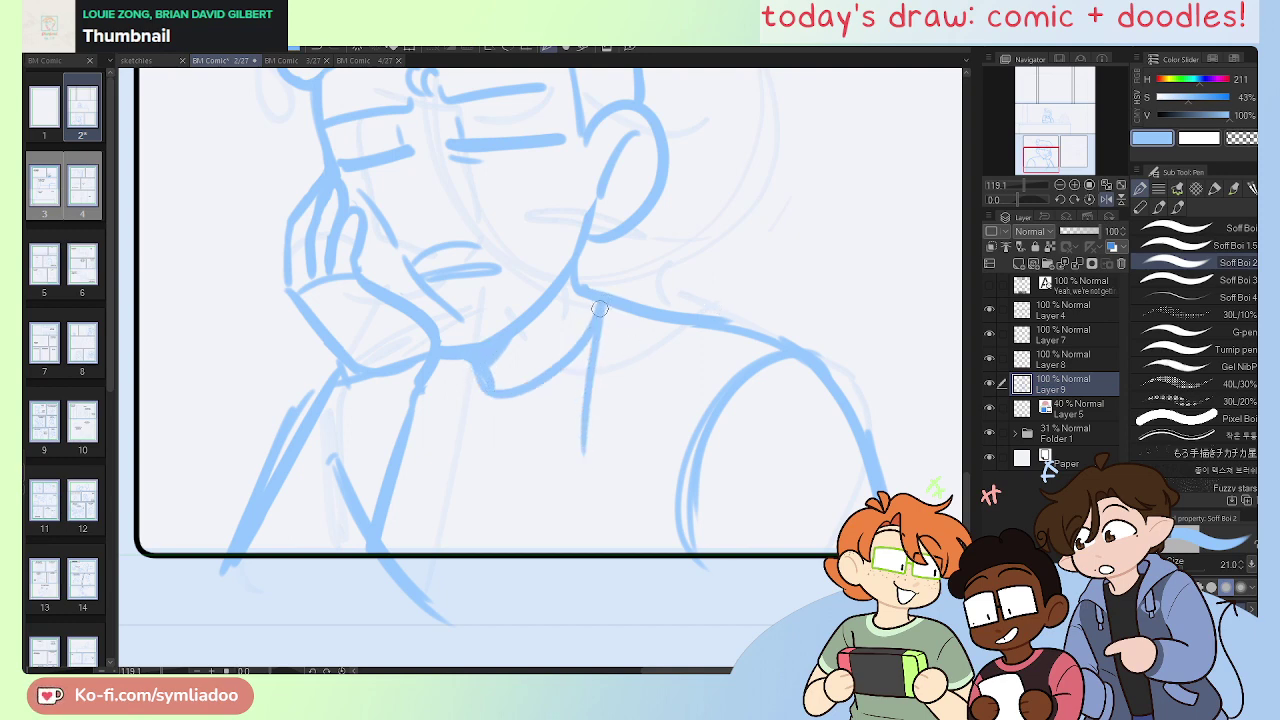
left_click_drag(624, 305, 620, 450)
left_click_drag(472, 357, 471, 432)
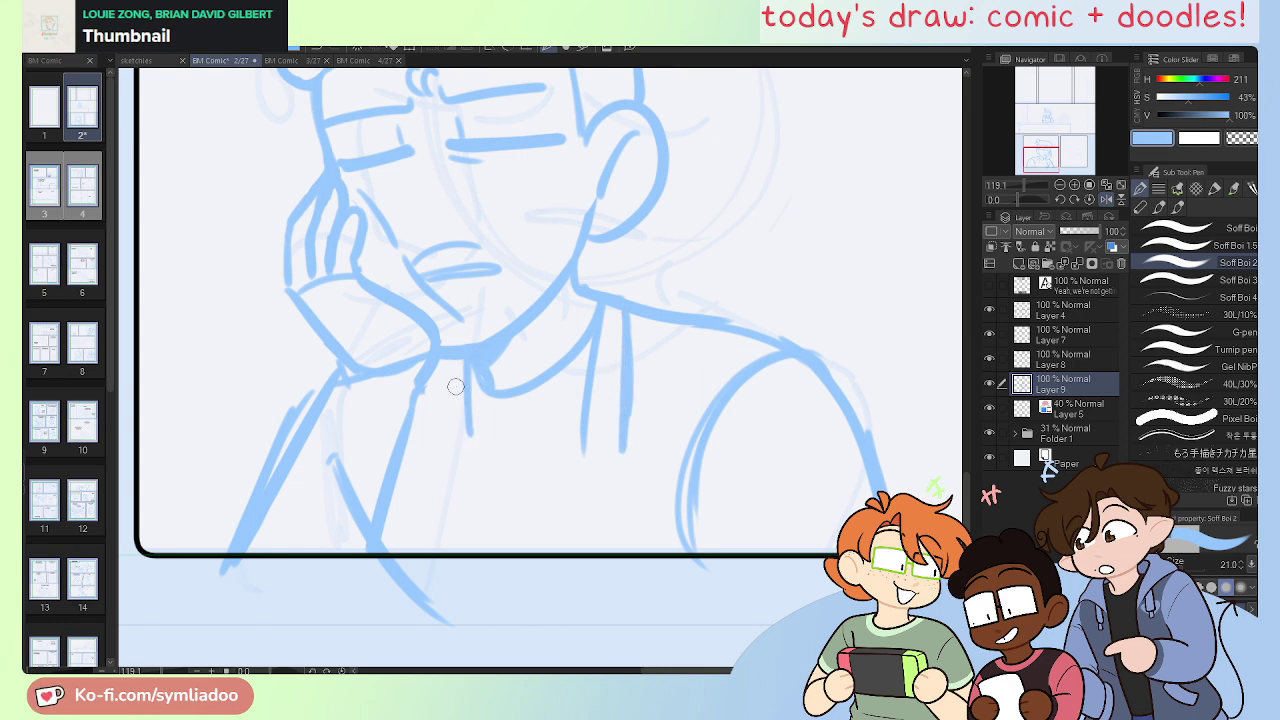
mouse_move(450, 354)
left_mouse_down()
mouse_move(437, 432)
mouse_move(447, 413)
mouse_move(622, 427)
left_mouse_up()
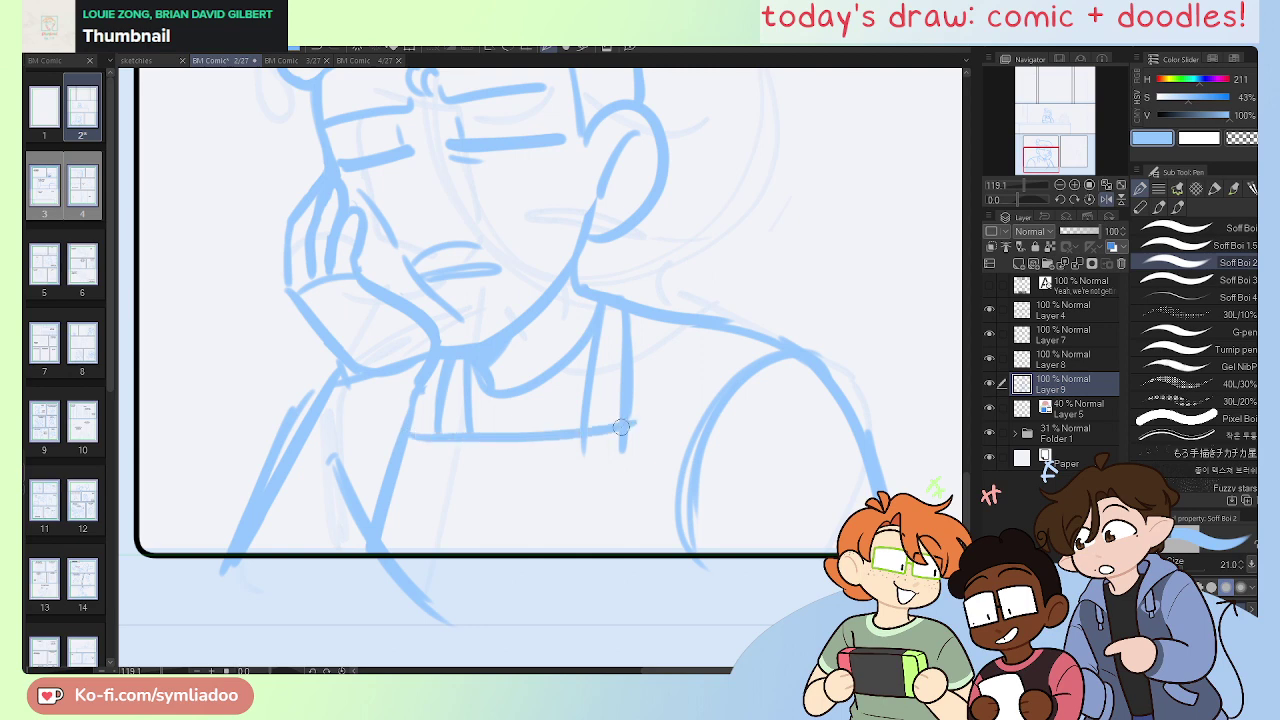
left_click_drag(422, 442, 658, 430)
key("ctrl+z")
key("ctrl+z")
key("ctrl+z")
key("ctrl+z")
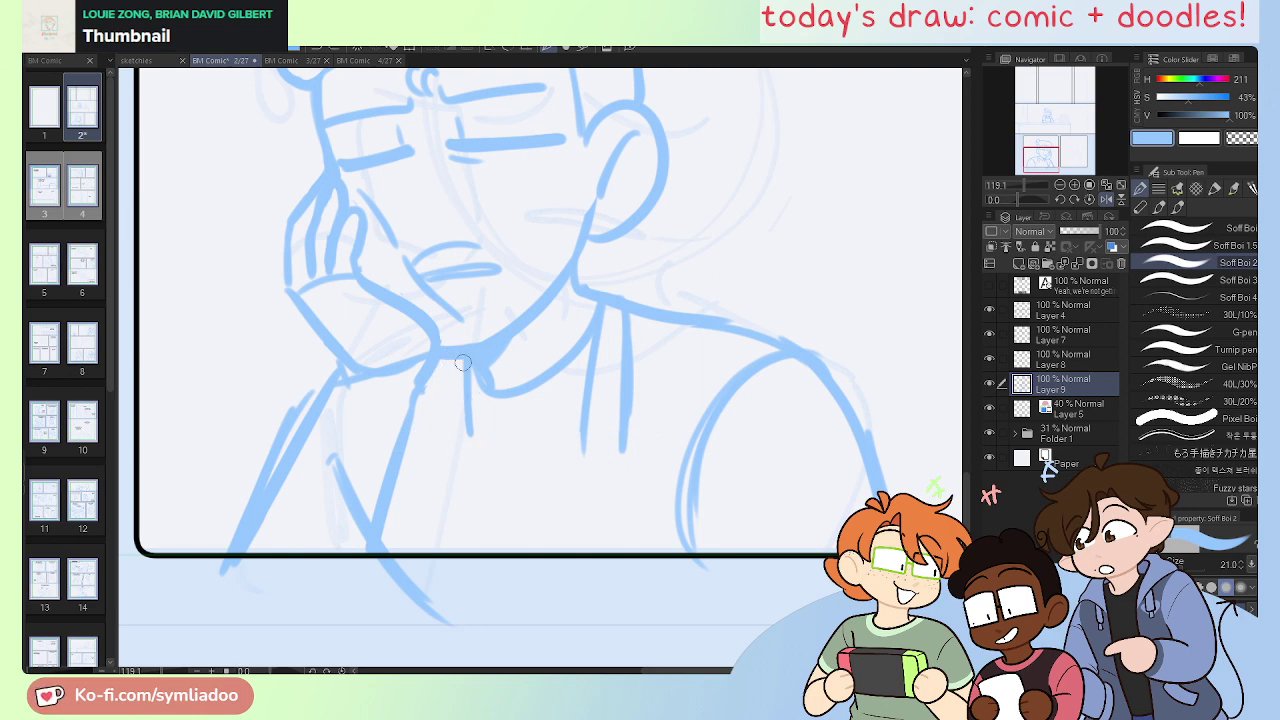
key("ctrl+z")
Step: Draw the apron strap beside the hand and the bib's top edge, and redraw the other shoulder's strap with slightly curved lines
mouse_move(456, 362)
left_mouse_down()
mouse_move(437, 444)
mouse_move(640, 432)
left_mouse_up()
left_click_drag(521, 441, 698, 418)
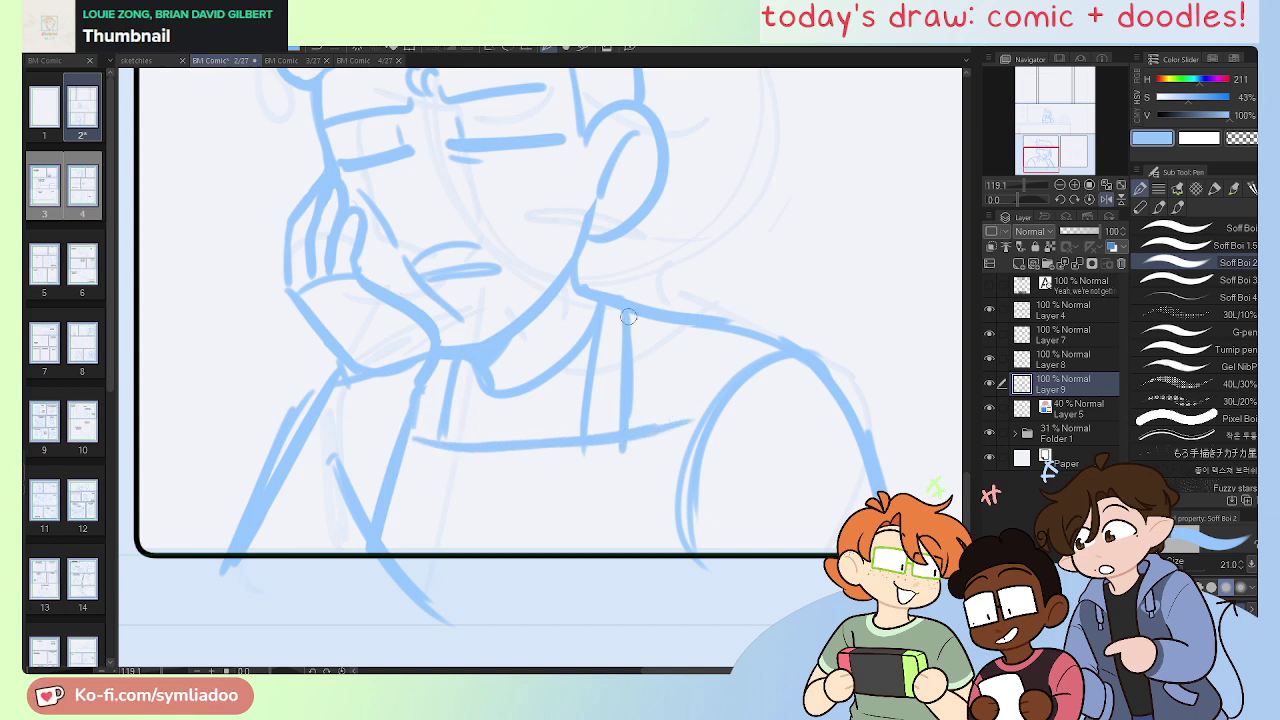
left_click_drag(632, 310, 634, 438)
key("e")
mouse_move(607, 320)
left_mouse_down()
mouse_move(638, 345)
mouse_move(621, 323)
mouse_move(636, 392)
mouse_move(605, 406)
mouse_move(600, 298)
mouse_move(596, 426)
mouse_move(629, 318)
mouse_move(641, 421)
left_mouse_up()
key("p")
key("ctrl+z")
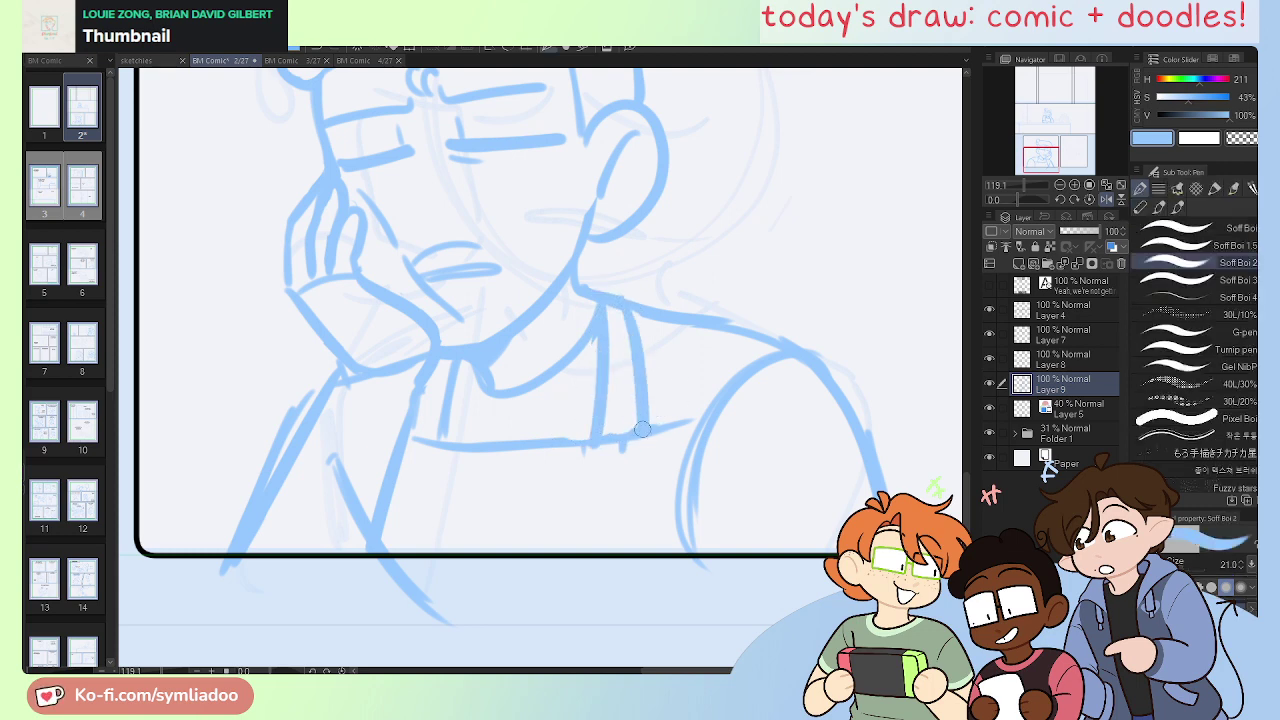
Step: Clean up the strap ends and bib corner, and draw the bib's side edge from the corner down along the hanging arm
key("e")
mouse_move(566, 460)
left_mouse_down()
mouse_move(657, 441)
mouse_move(558, 439)
mouse_move(686, 423)
mouse_move(648, 431)
mouse_move(692, 505)
left_mouse_up()
key("p")
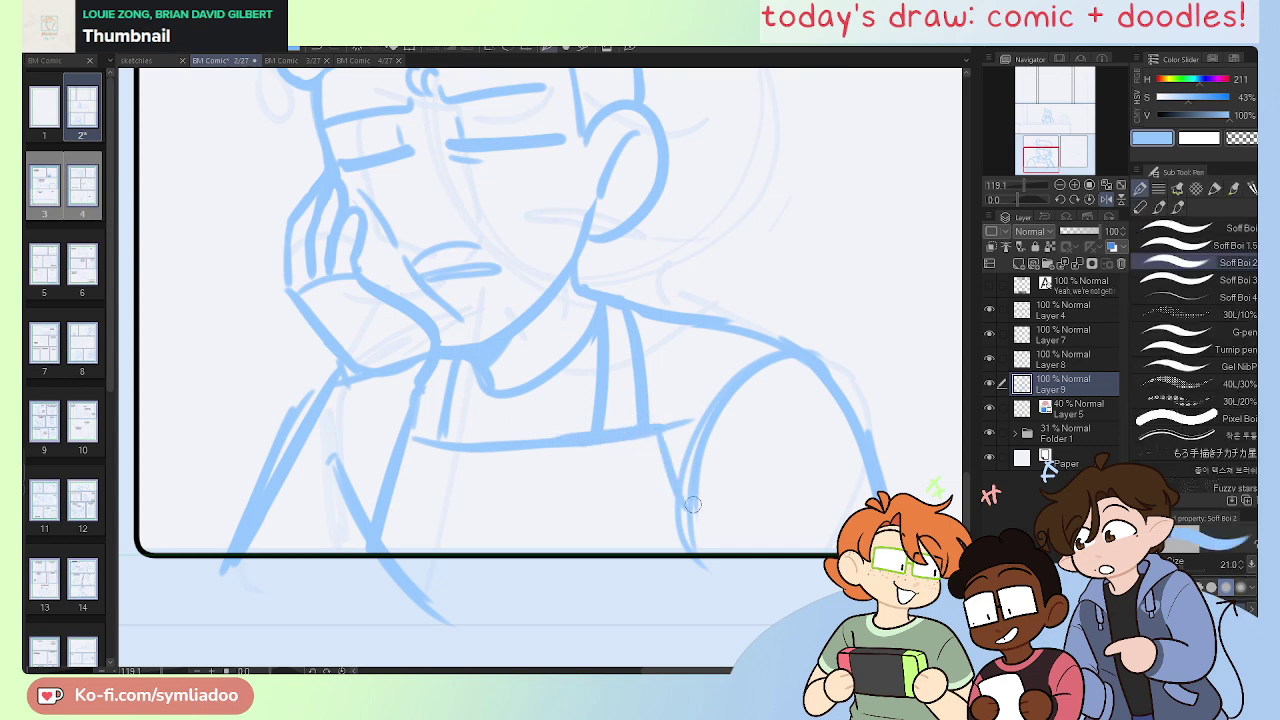
key("e")
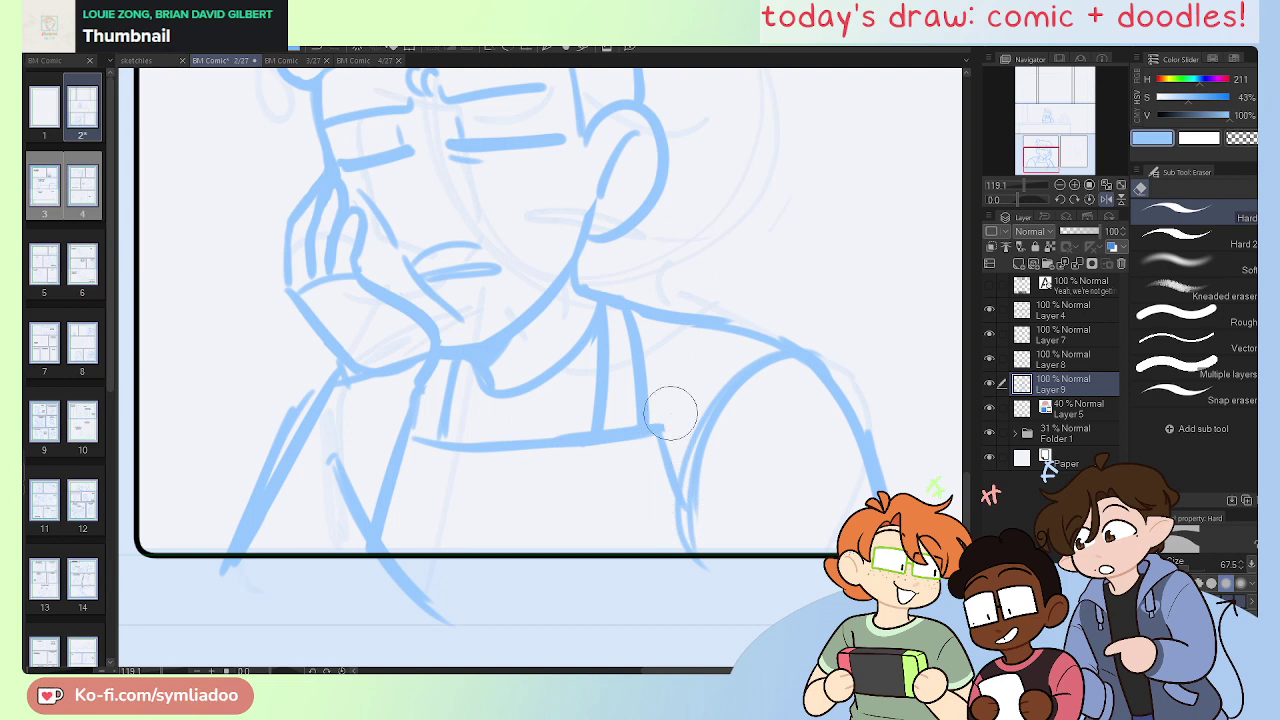
key("p")
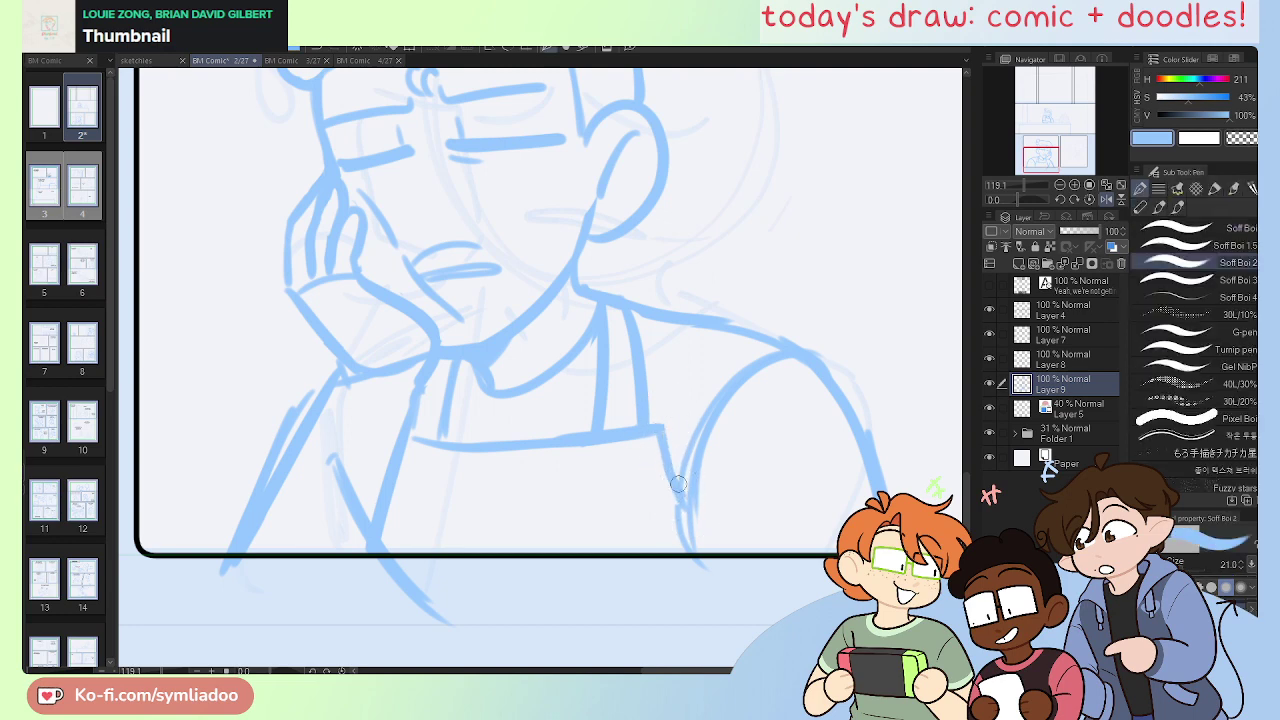
left_click_drag(678, 484, 692, 558)
key("ctrl+z")
left_click_drag(659, 432, 692, 536)
Step: Extend the bib's top edge to the propped forearm and draw the bib's edge beside it past the bottom border
left_click_drag(408, 437, 470, 446)
left_click_drag(391, 497, 410, 582)
left_click_drag(378, 474, 400, 606)
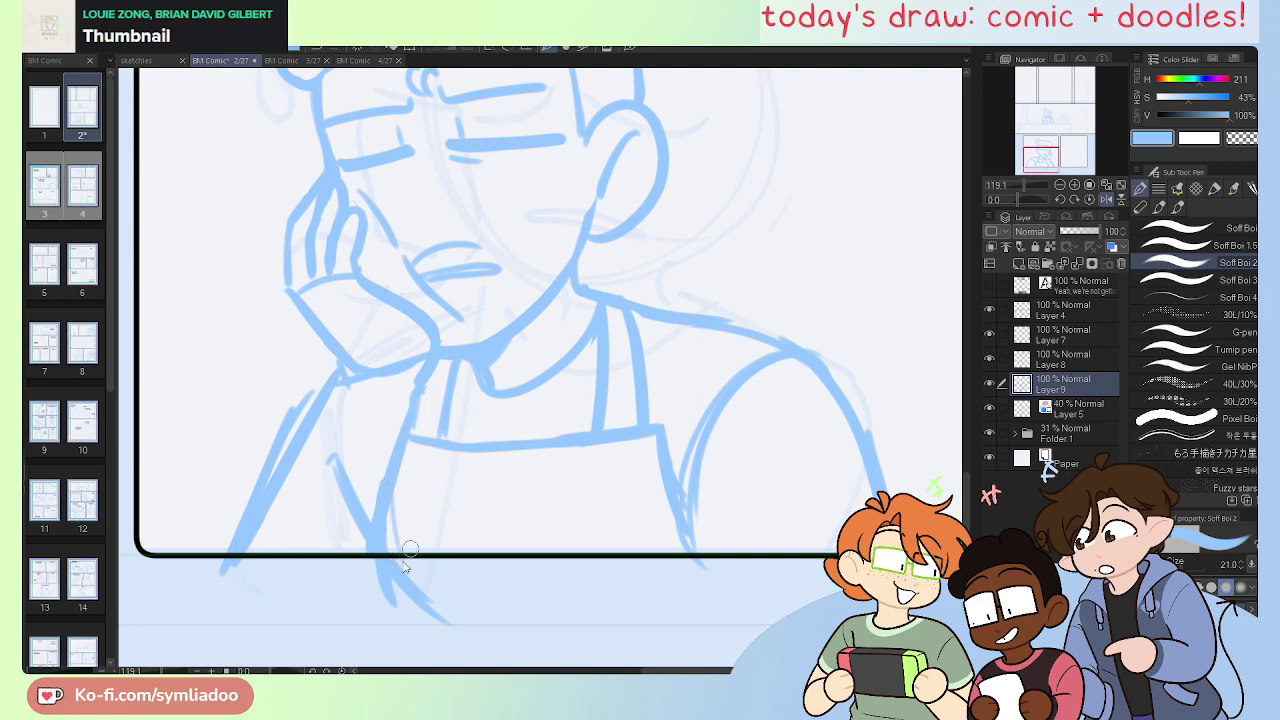
key("ctrl+z")
left_click_drag(385, 496, 415, 592)
Step: Replace the angular corner of the middle panel character's shoulder, on the side away from the propping hand, with a rounded line
left_click_drag(445, 371, 554, 634)
left_click_drag(436, 190, 526, 457)
left_click_drag(447, 265, 499, 581)
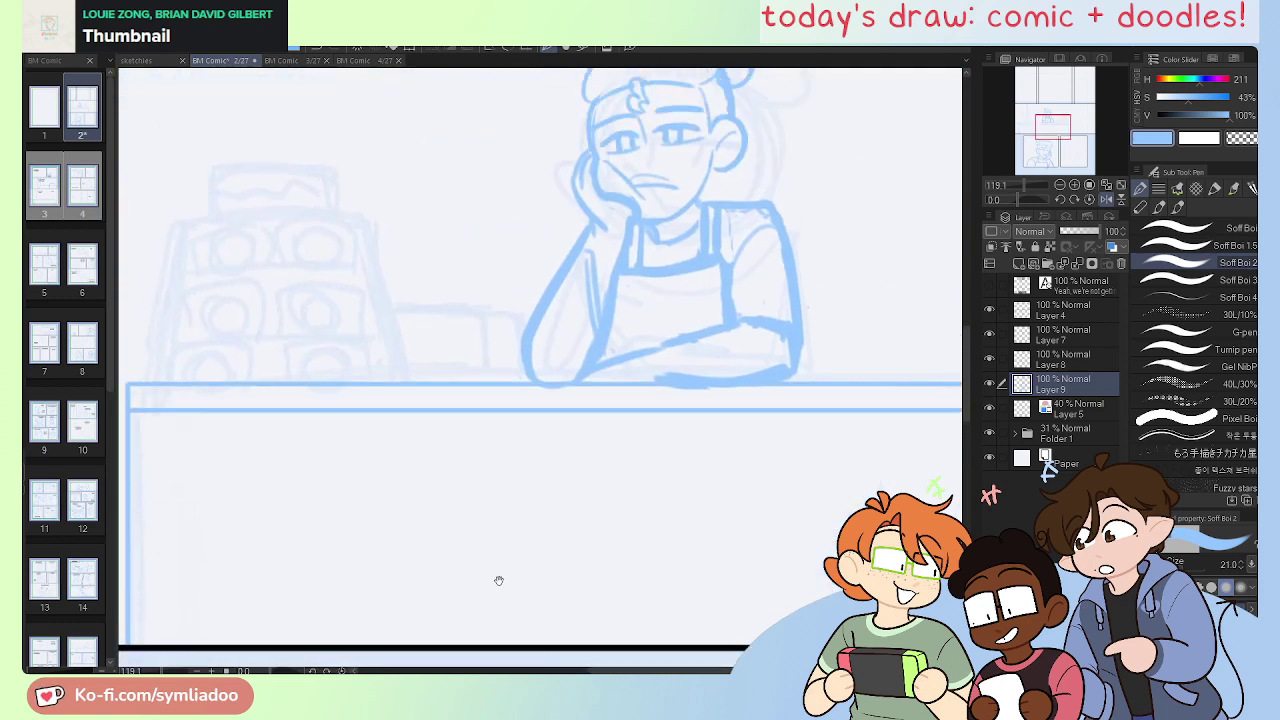
scroll(498, 580, "up", 1)
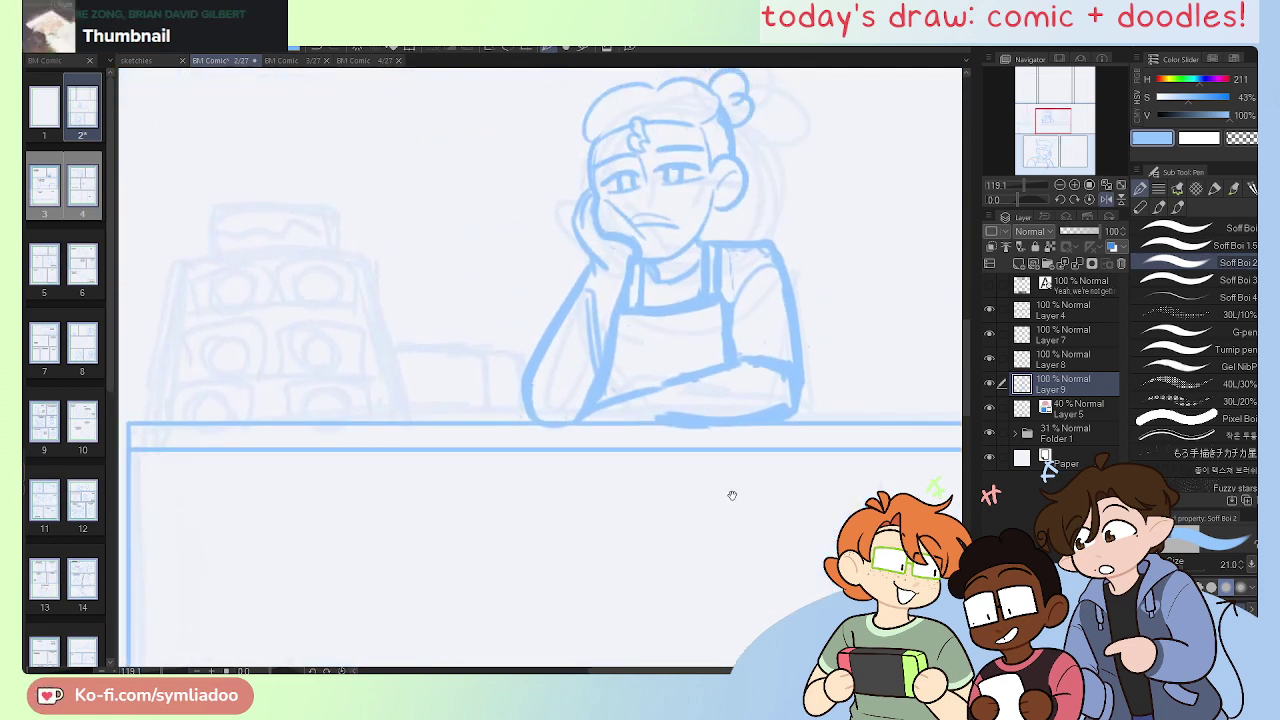
key("e")
key("p")
left_click_drag(740, 242, 793, 294)
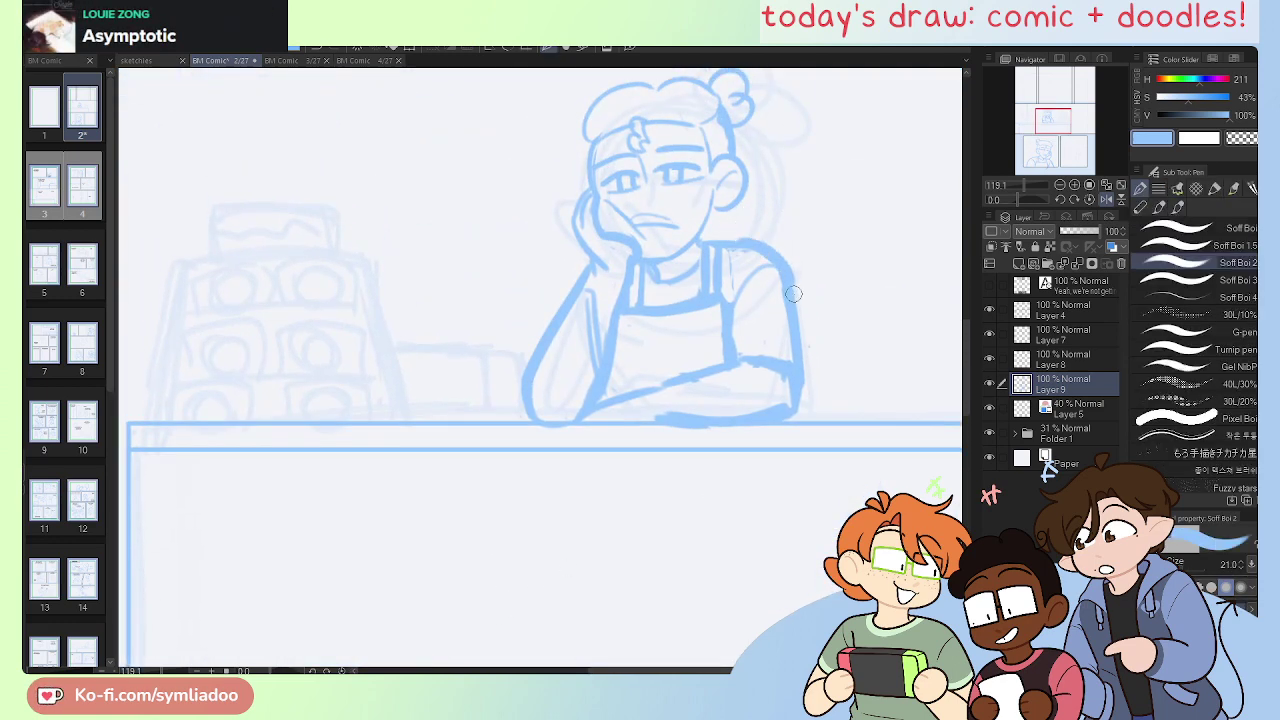
mouse_move(590, 268)
left_mouse_down()
mouse_move(537, 375)
mouse_move(606, 406)
left_mouse_up()
Step: Flip the view and redraw the outer line of the middle panel character's propped forearm closer to the body, from wrist to elbow
key("h")
key("e")
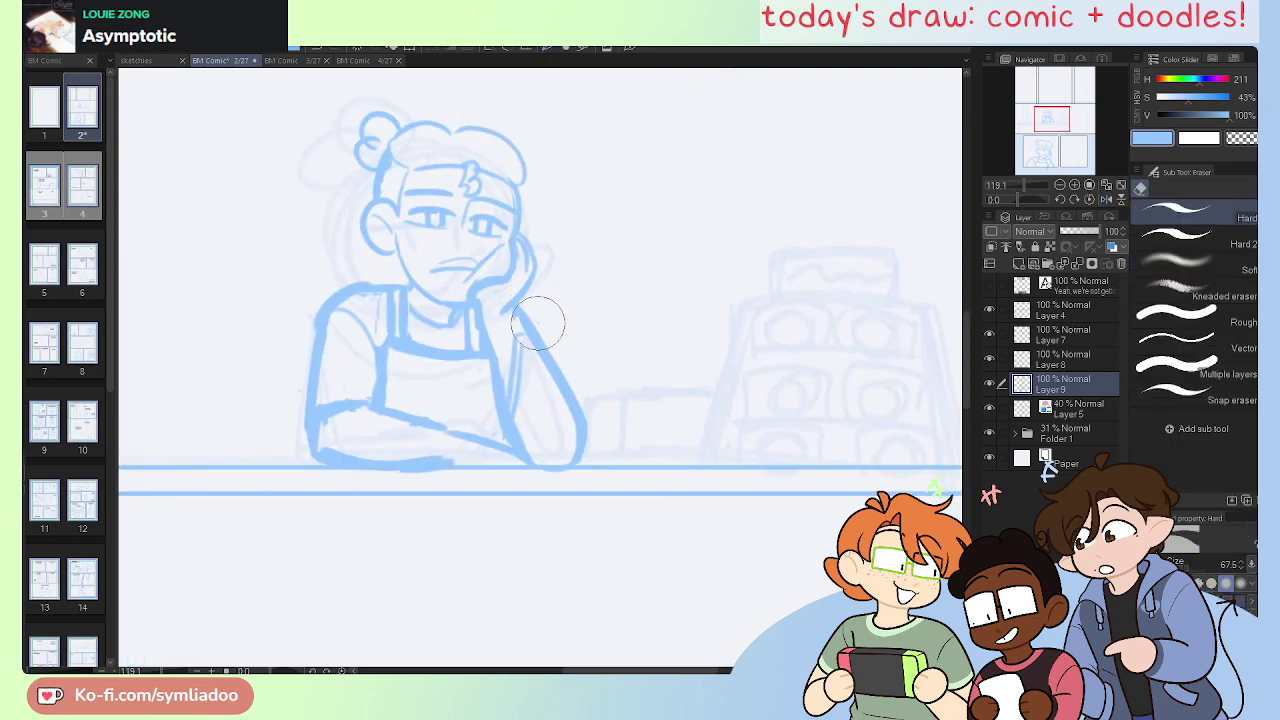
left_click_drag(540, 323, 560, 389)
key("p")
mouse_move(522, 334)
left_mouse_down()
mouse_move(548, 378)
mouse_move(531, 342)
mouse_move(544, 451)
mouse_move(549, 405)
mouse_move(528, 464)
mouse_move(545, 398)
mouse_move(520, 438)
mouse_move(493, 386)
mouse_move(528, 460)
left_mouse_up()
key("e")
key("p")
key("ctrl+z")
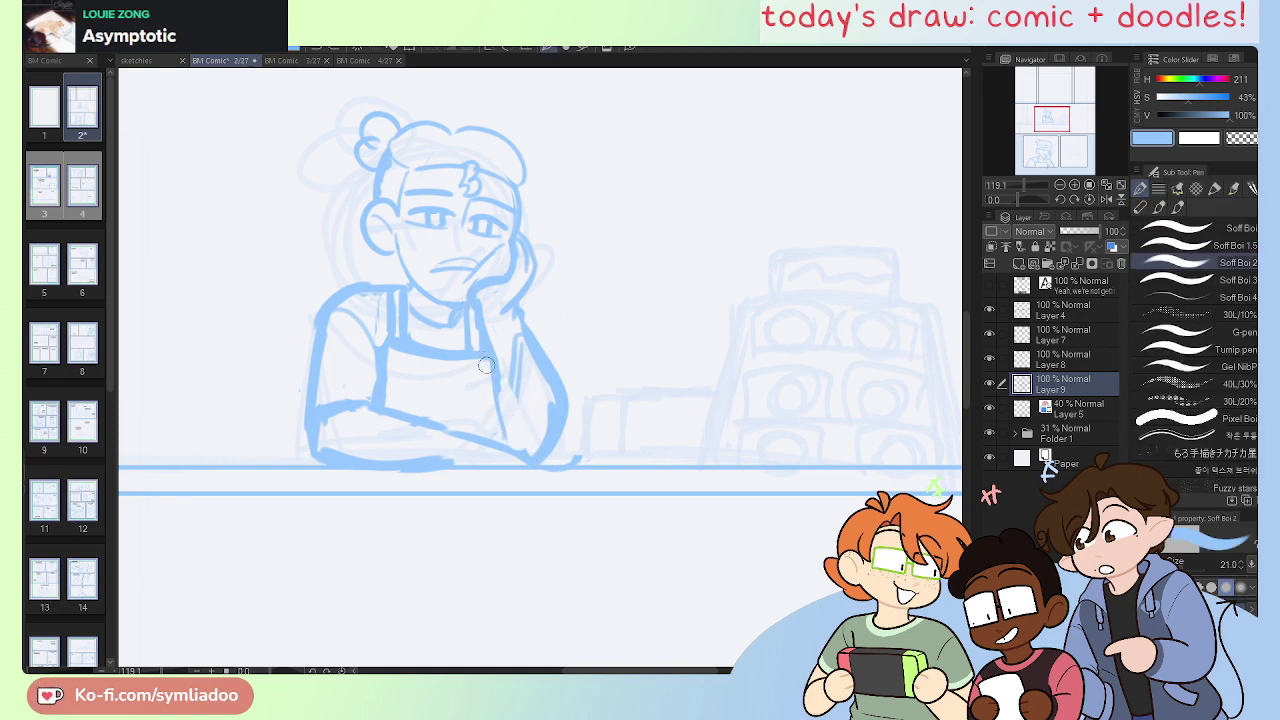
Step: Redraw the propped forearm's inner line down into a rounded elbow, and erase the leftover line inside the forearm
mouse_move(486, 366)
left_mouse_down()
mouse_move(500, 435)
mouse_move(547, 466)
mouse_move(555, 372)
mouse_move(572, 451)
mouse_move(602, 464)
left_mouse_up()
key("e")
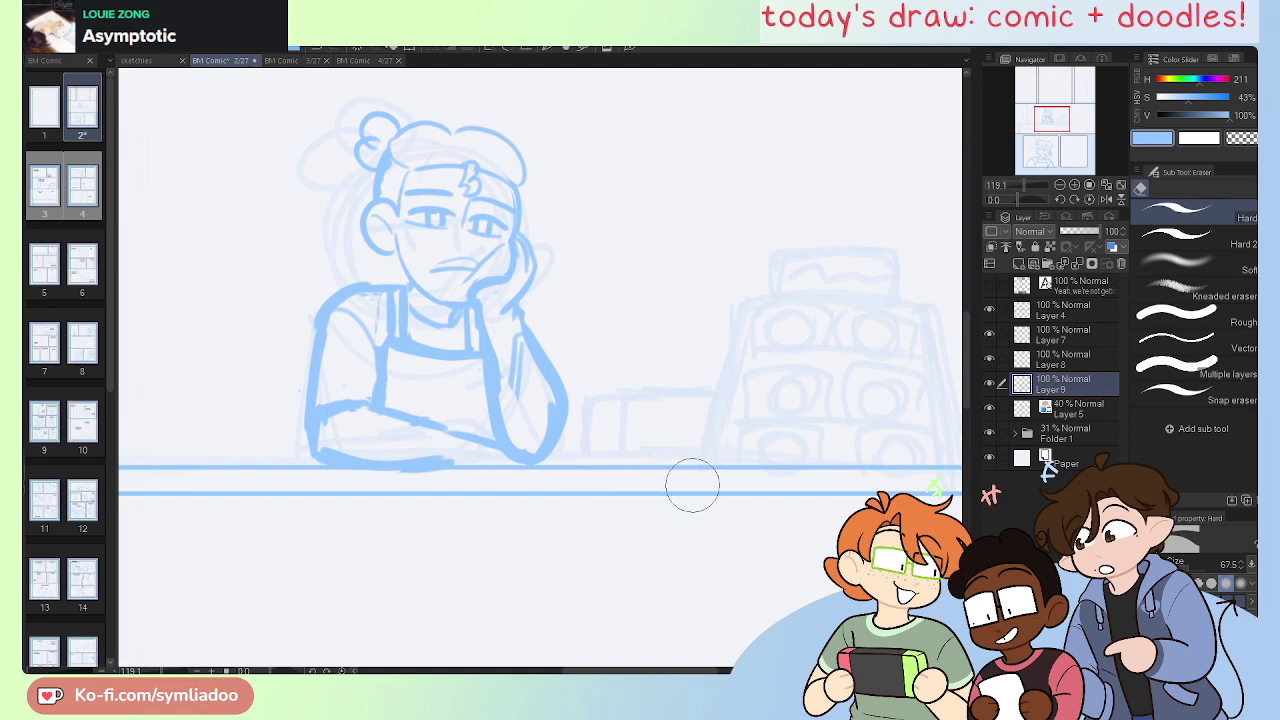
left_click_drag(508, 350, 514, 401)
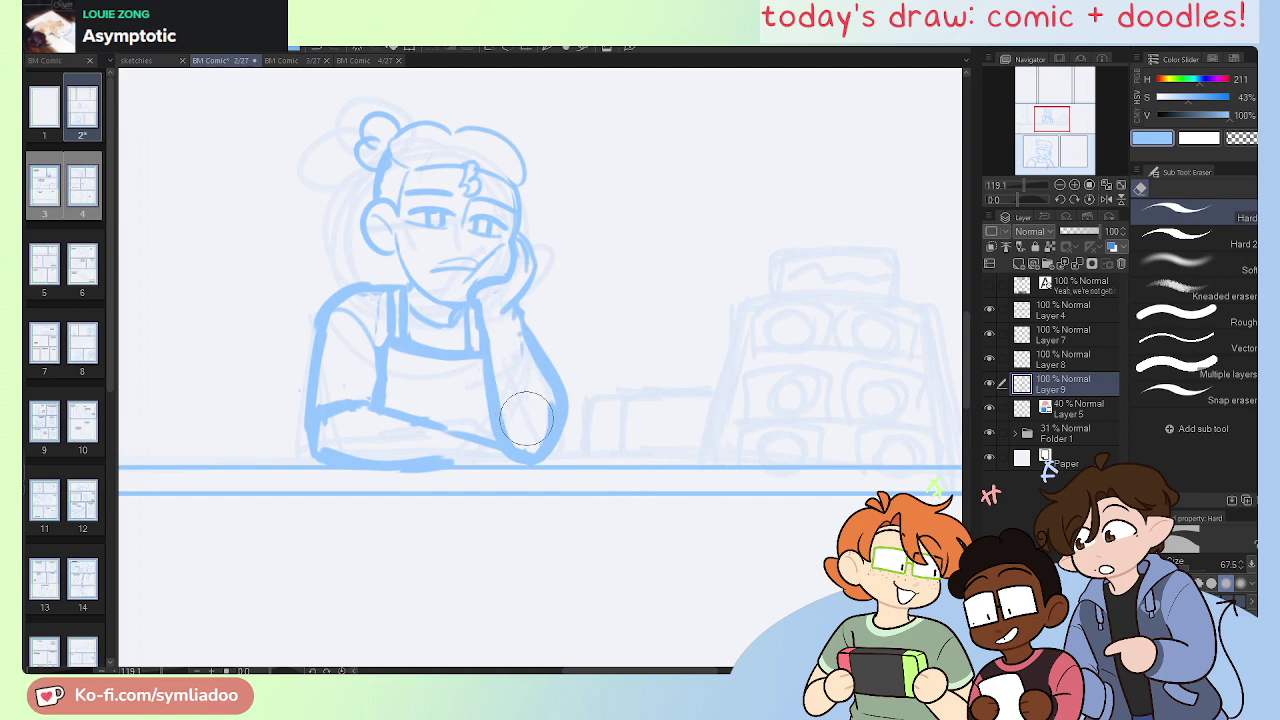
left_click_drag(338, 398, 330, 402)
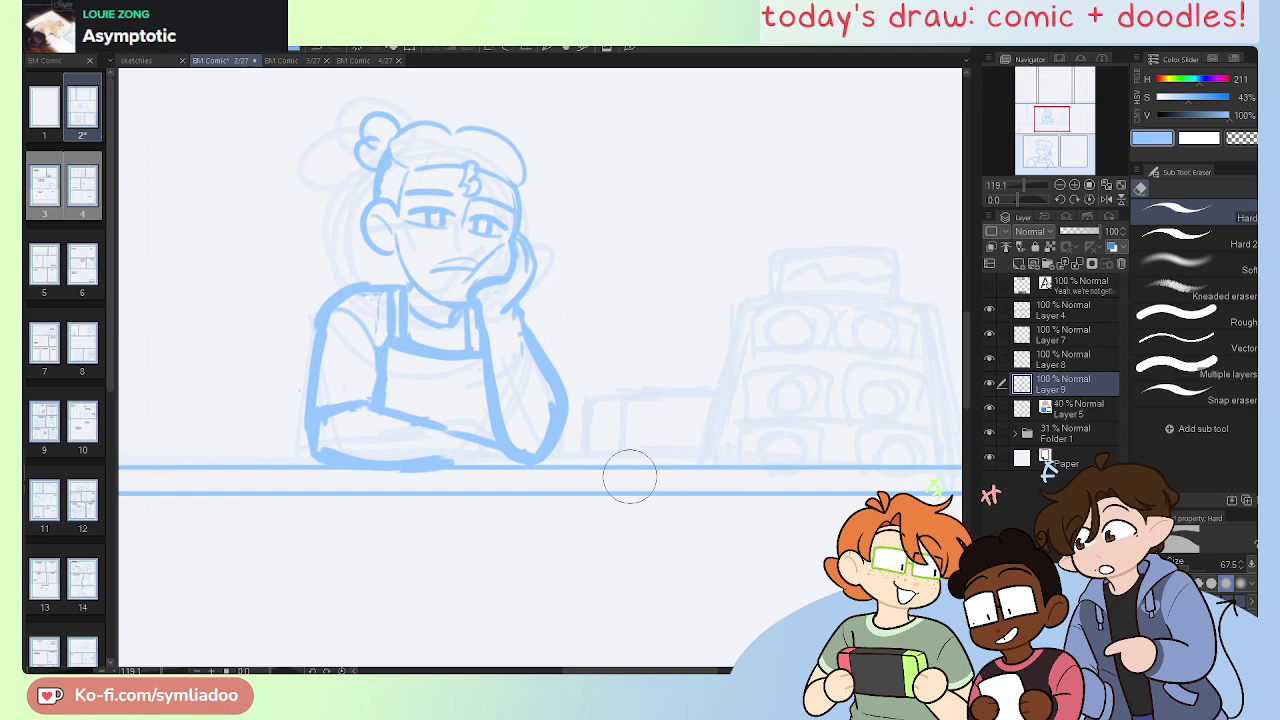
Step: Flip the view again, return to the bottom panel's close-up, and reinforce the outer forearm line below the wrist
key("h")
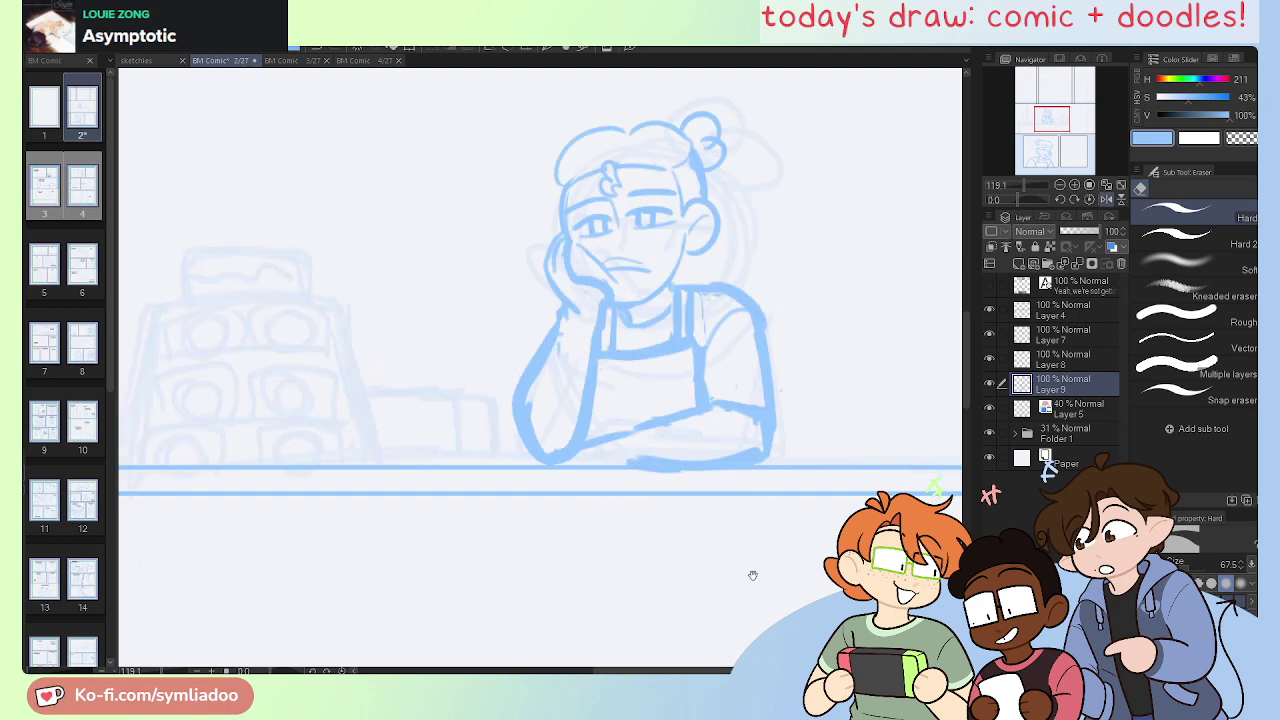
left_click_drag(751, 590, 700, 271)
left_click_drag(760, 506, 697, 134)
left_click_drag(710, 461, 722, 220)
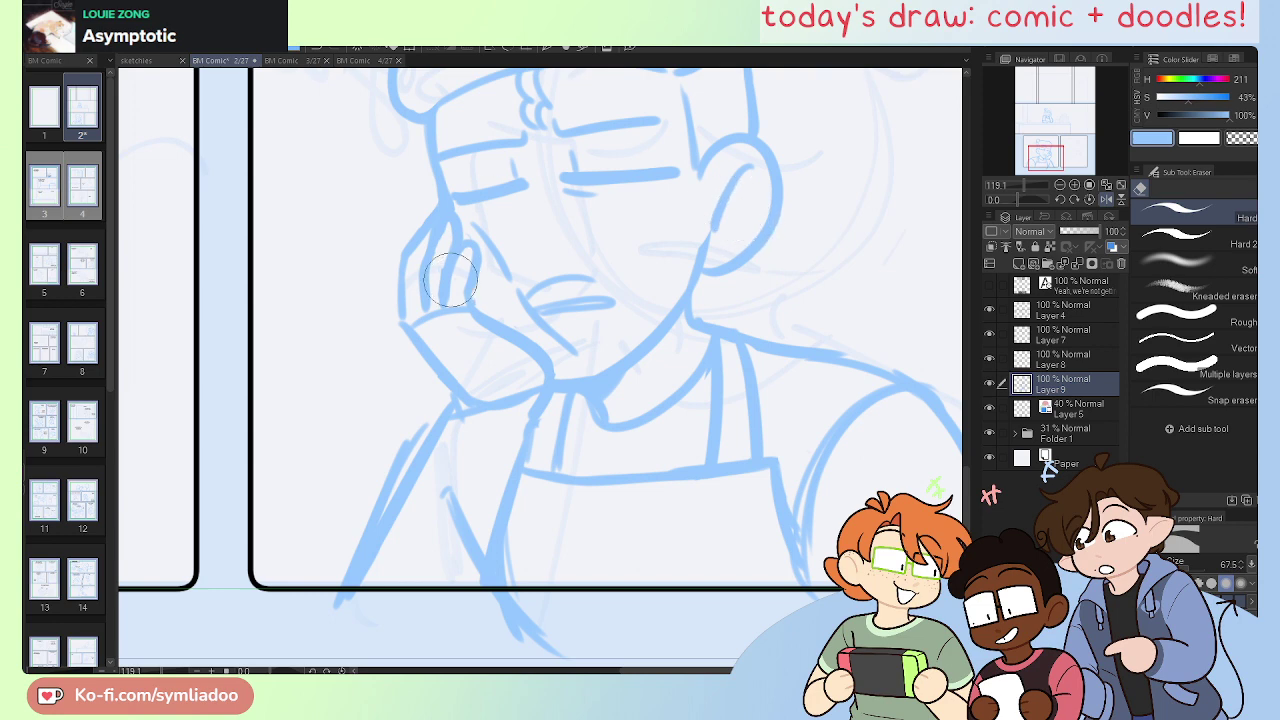
key("p")
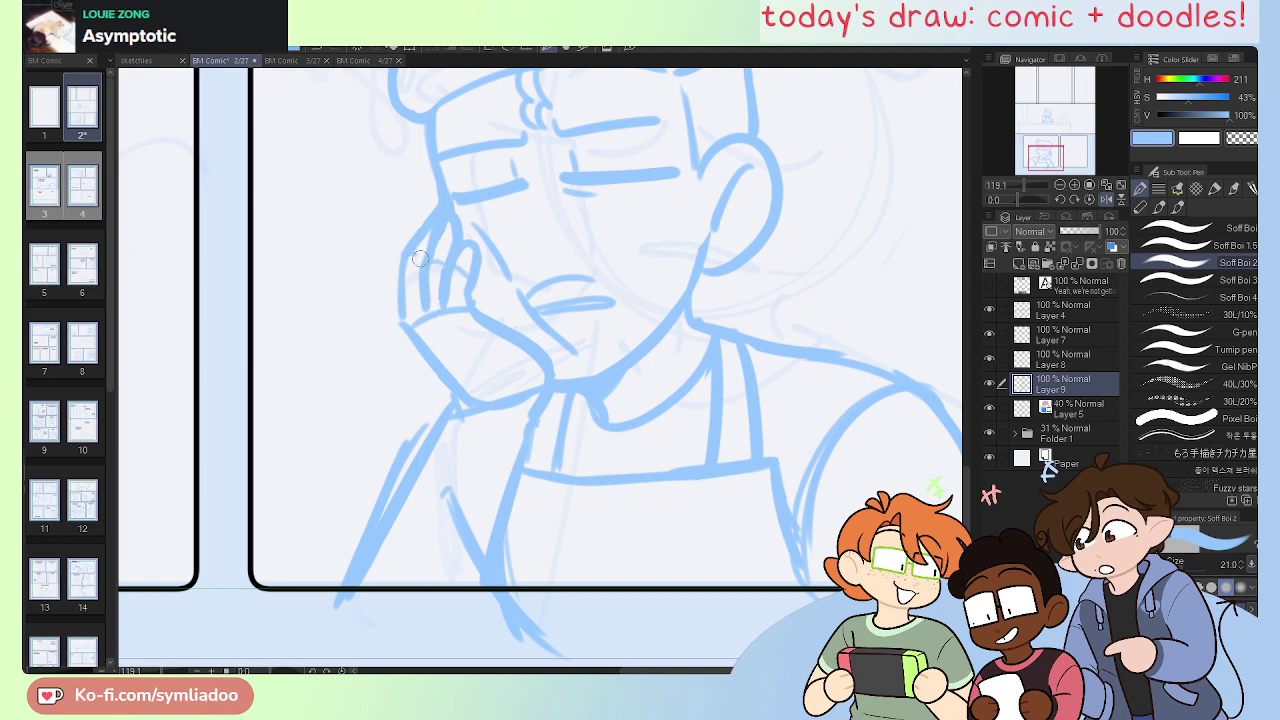
key("ctrl+minus")
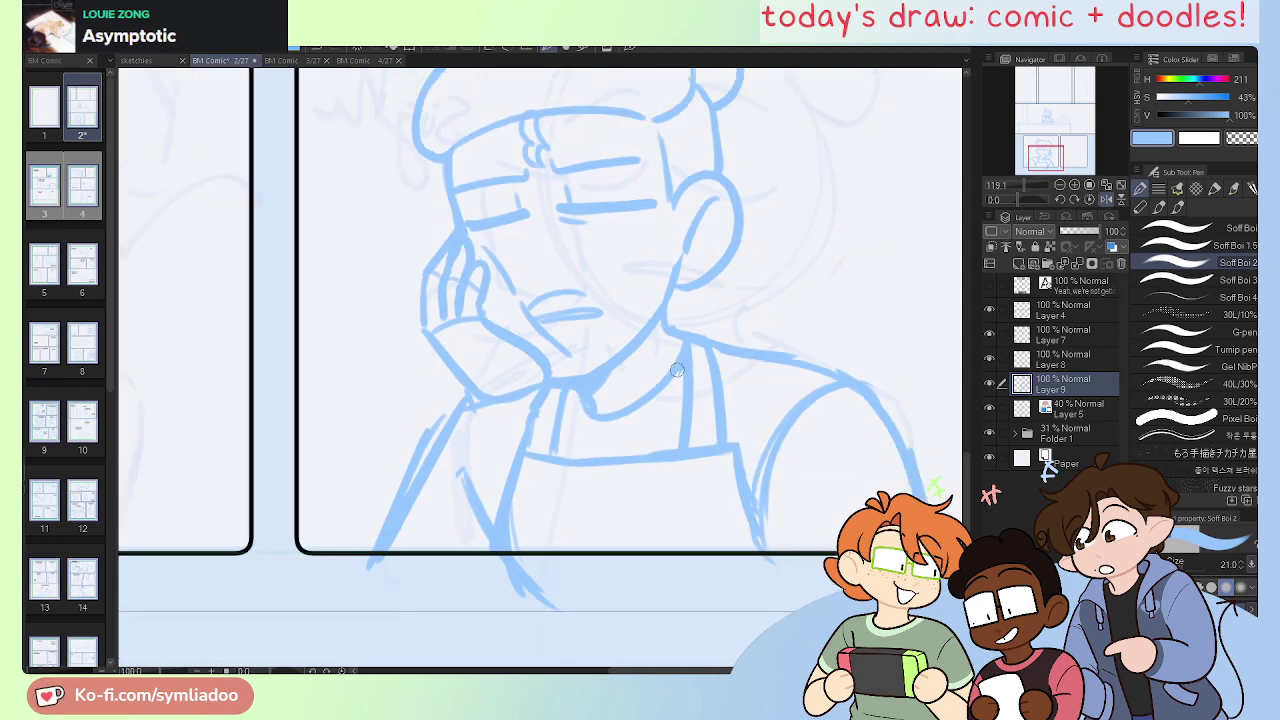
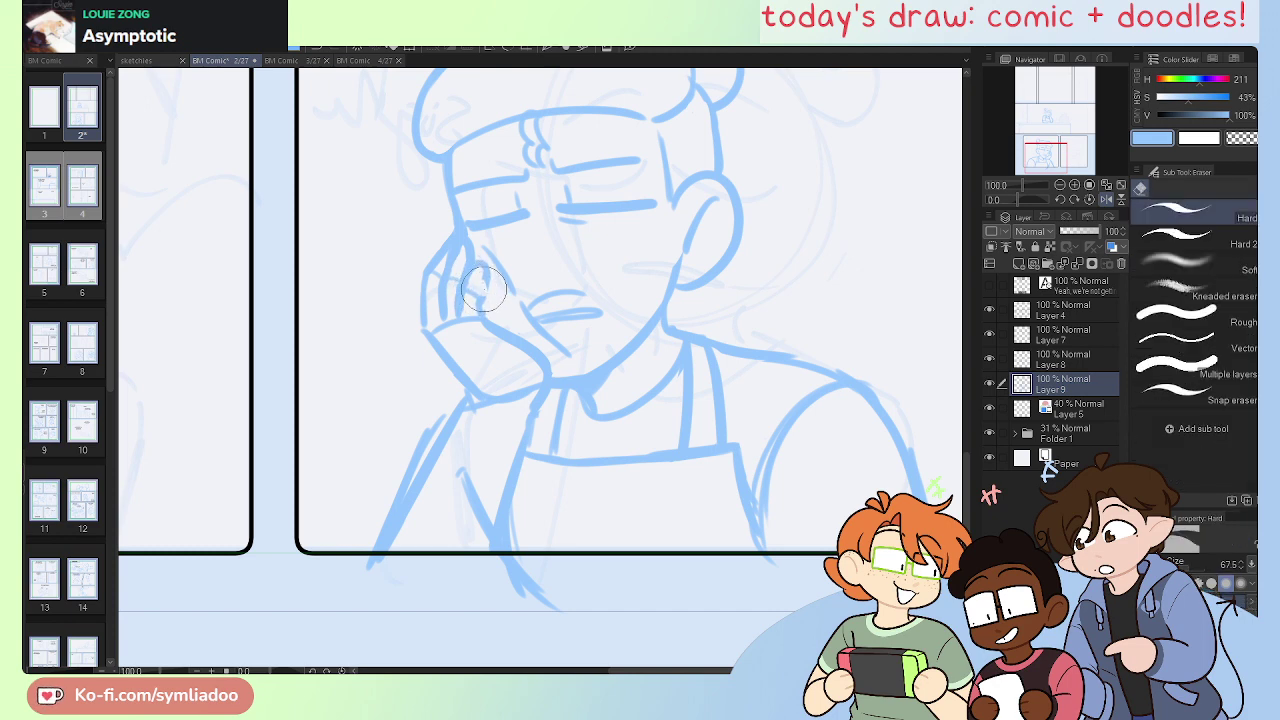
left_click_drag(778, 574, 755, 611)
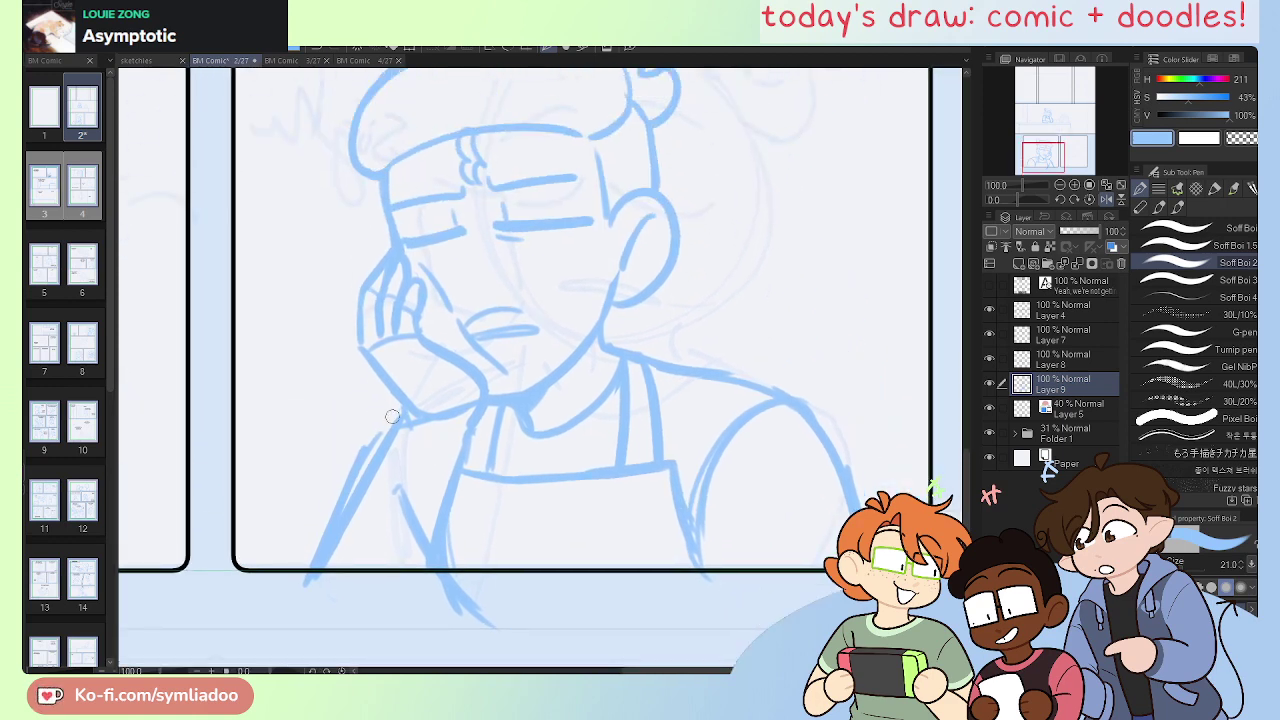
left_click_drag(392, 416, 339, 497)
key("ctrl+minus")
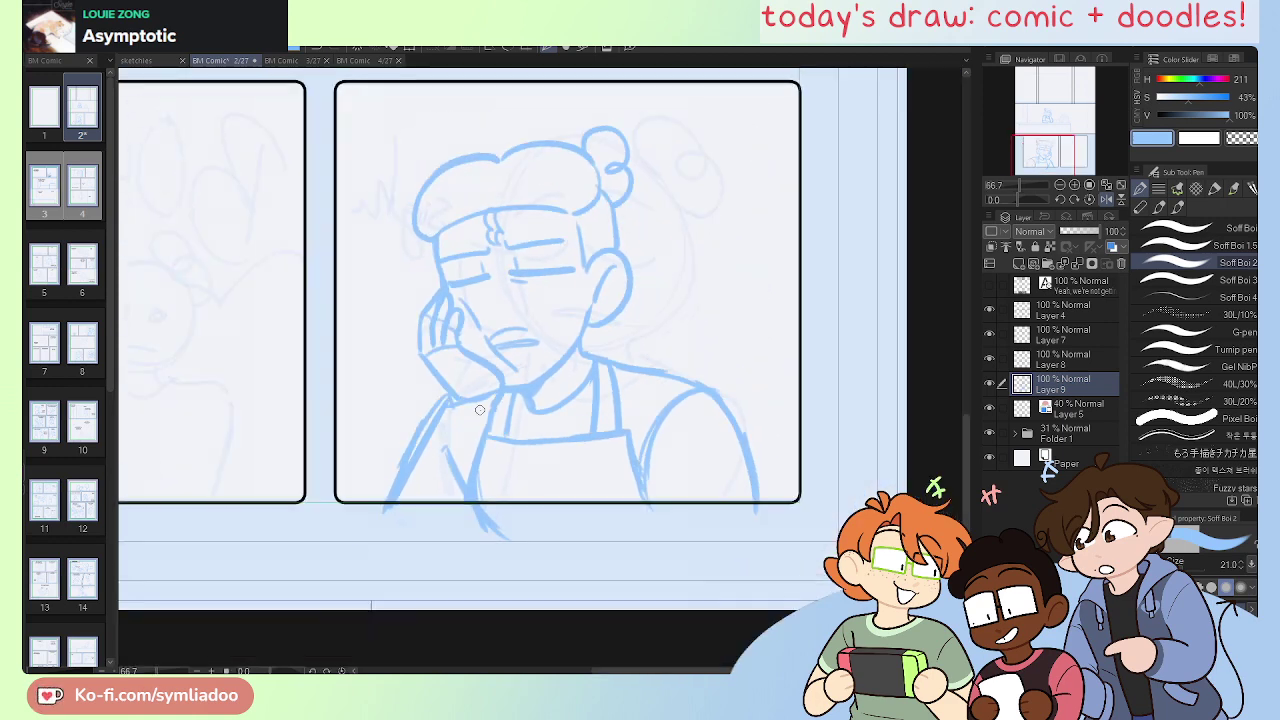
Step: Check the close-up figure in the flipped view, then erase the heavy armhole curve beside the bib and redraw it thinner
left_click_drag(730, 398, 704, 437)
key("h")
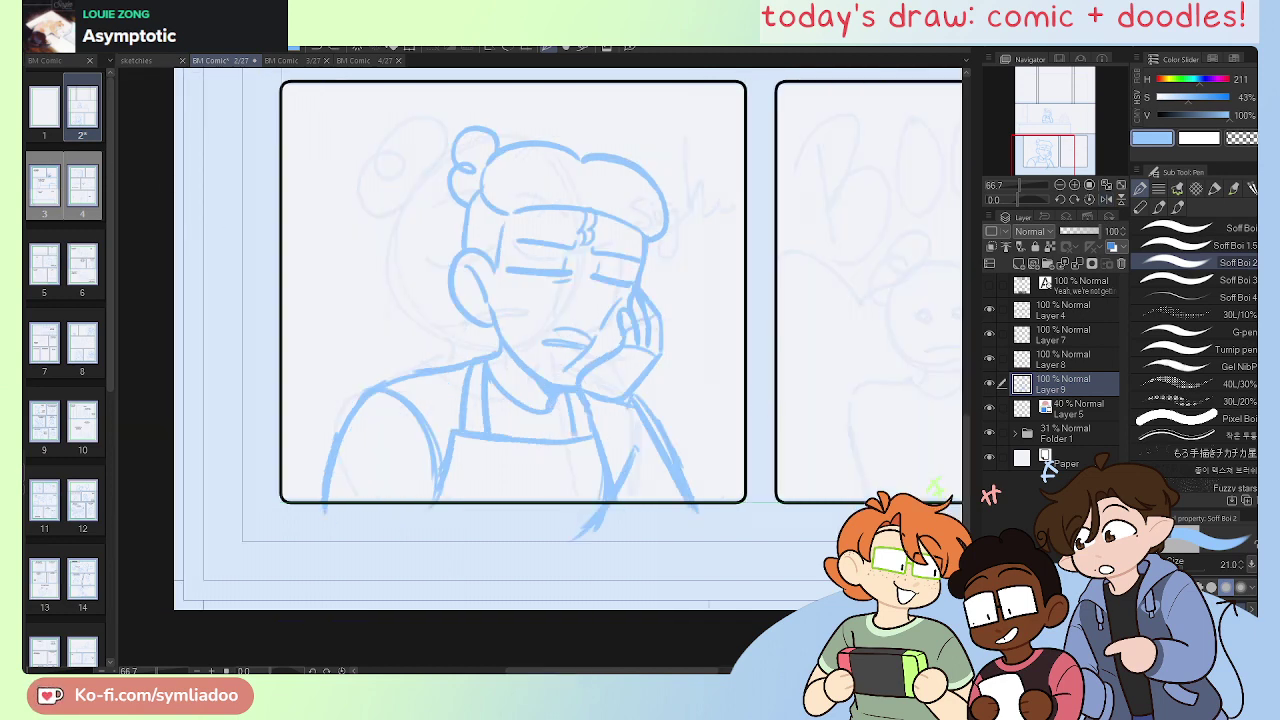
key("m")
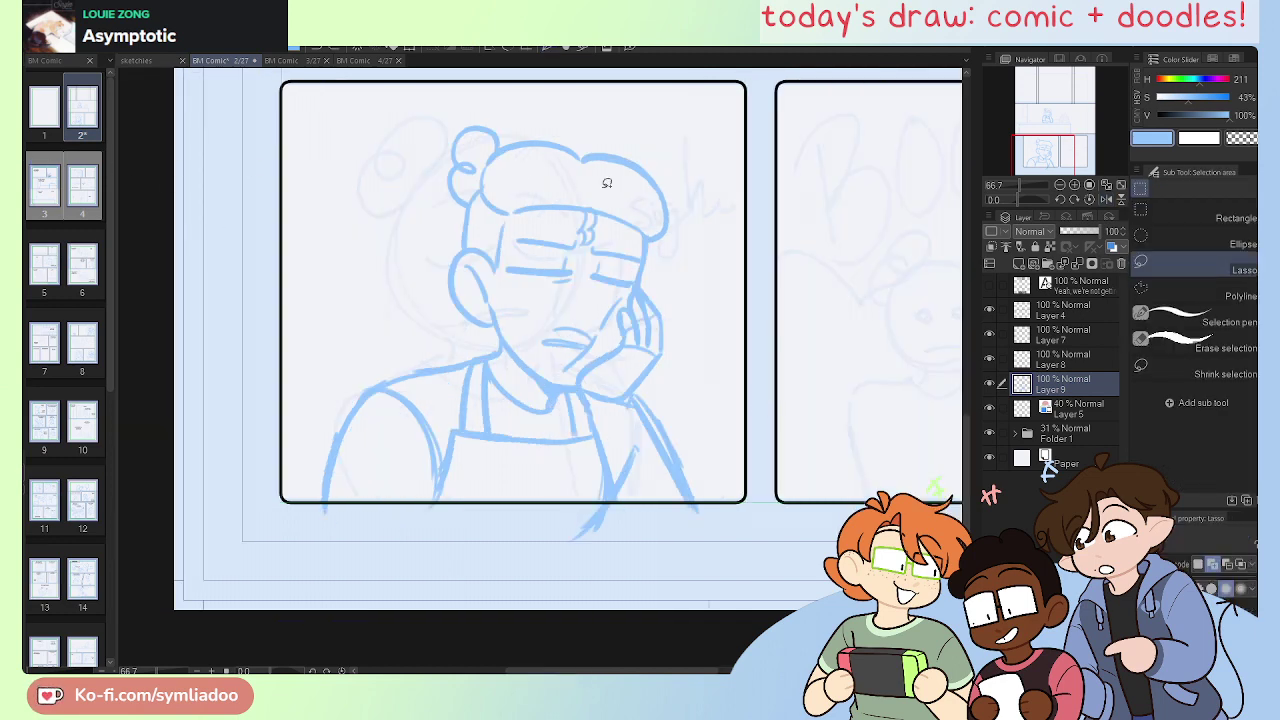
key("ctrl+minus")
key("p")
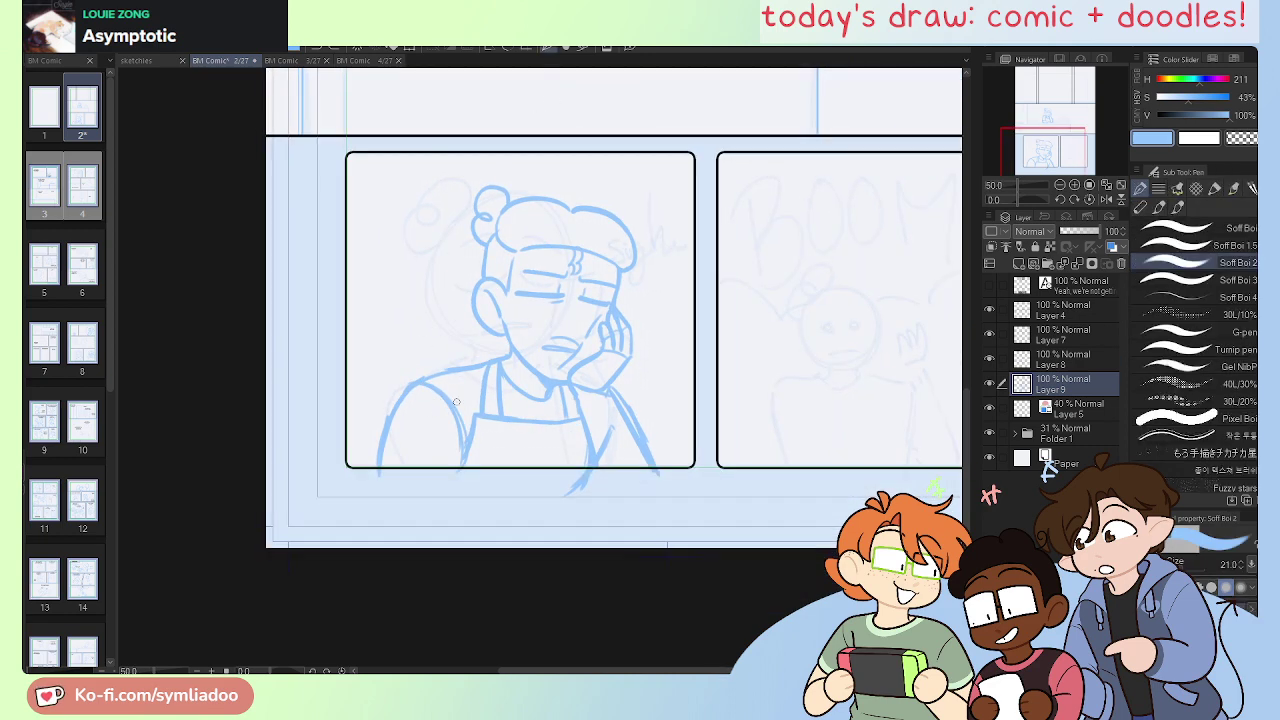
key("h")
key("e")
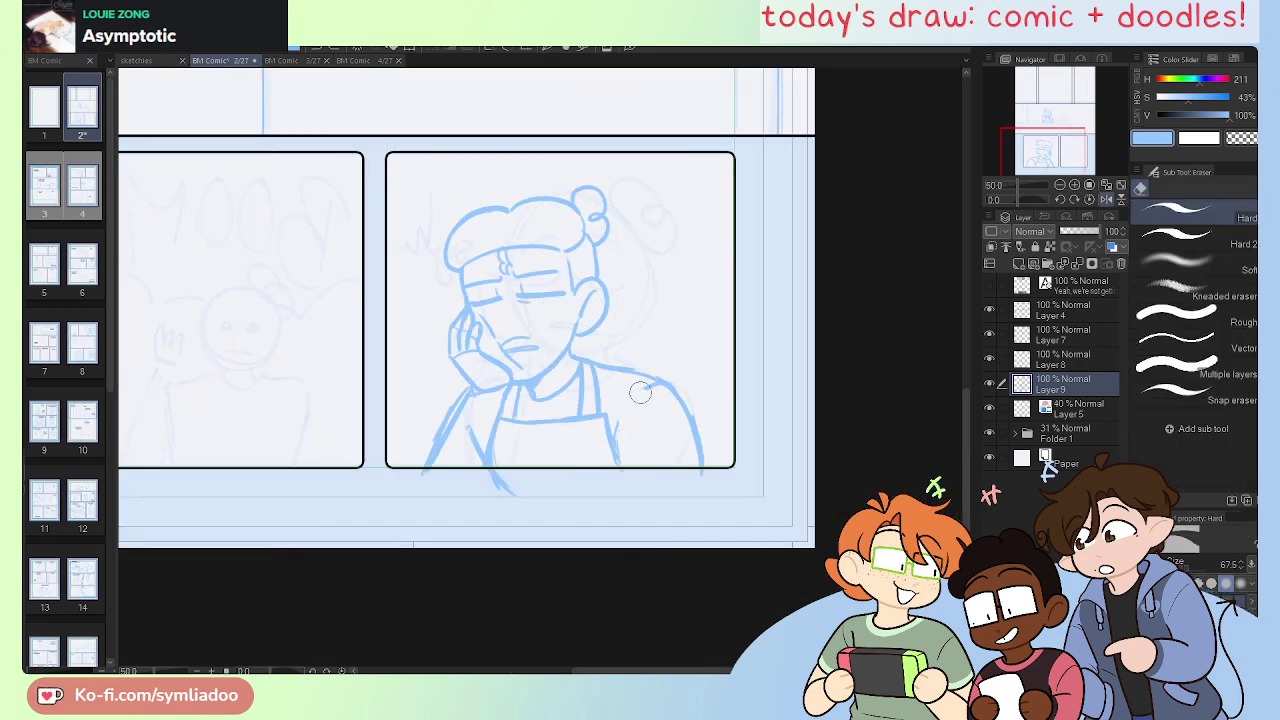
key("p")
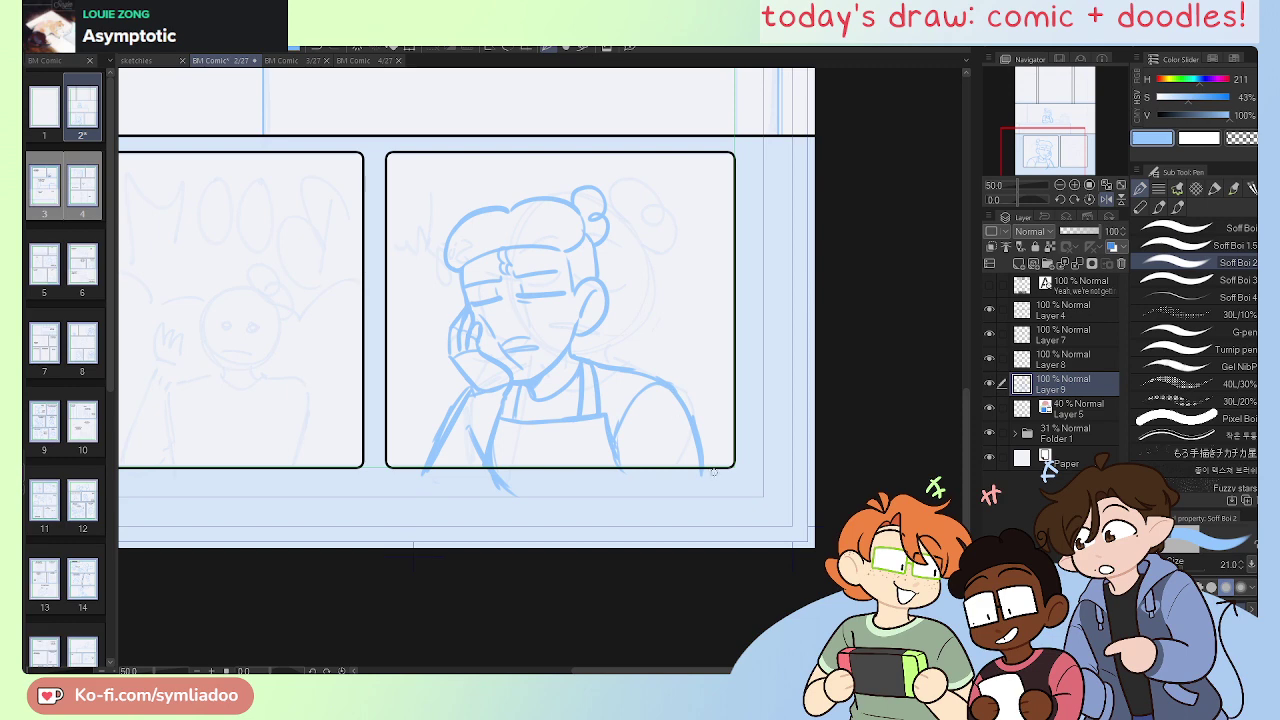
Step: Extend the hanging arm's outer line and the bib's side edge past the bottom border, and clean up the bib's upper corner
left_click_drag(697, 437, 707, 488)
left_click_drag(613, 449, 620, 486)
key("e")
left_click_drag(604, 420, 610, 414)
key("p")
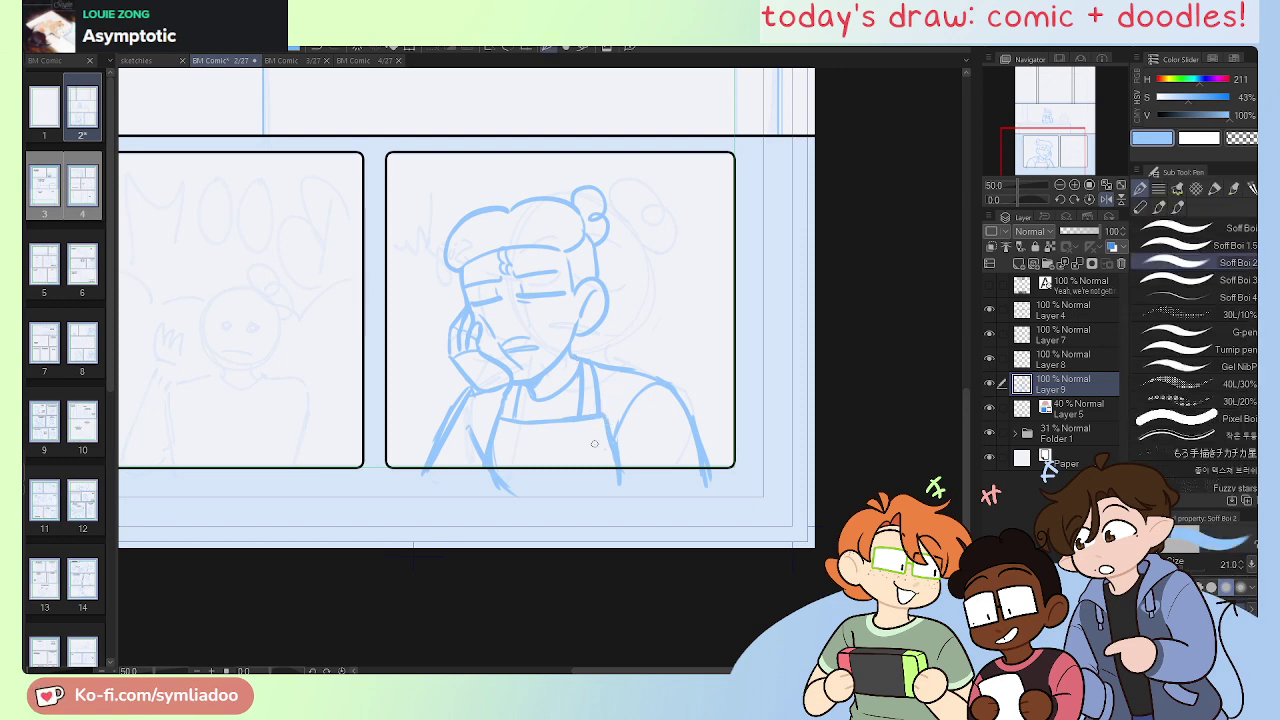
Step: Lasso the whole close-up figure, move it toward the panel's outer side border, and scale it down slightly
key("m")
mouse_move(620, 150)
left_mouse_down()
mouse_move(537, 551)
mouse_move(705, 258)
left_mouse_up()
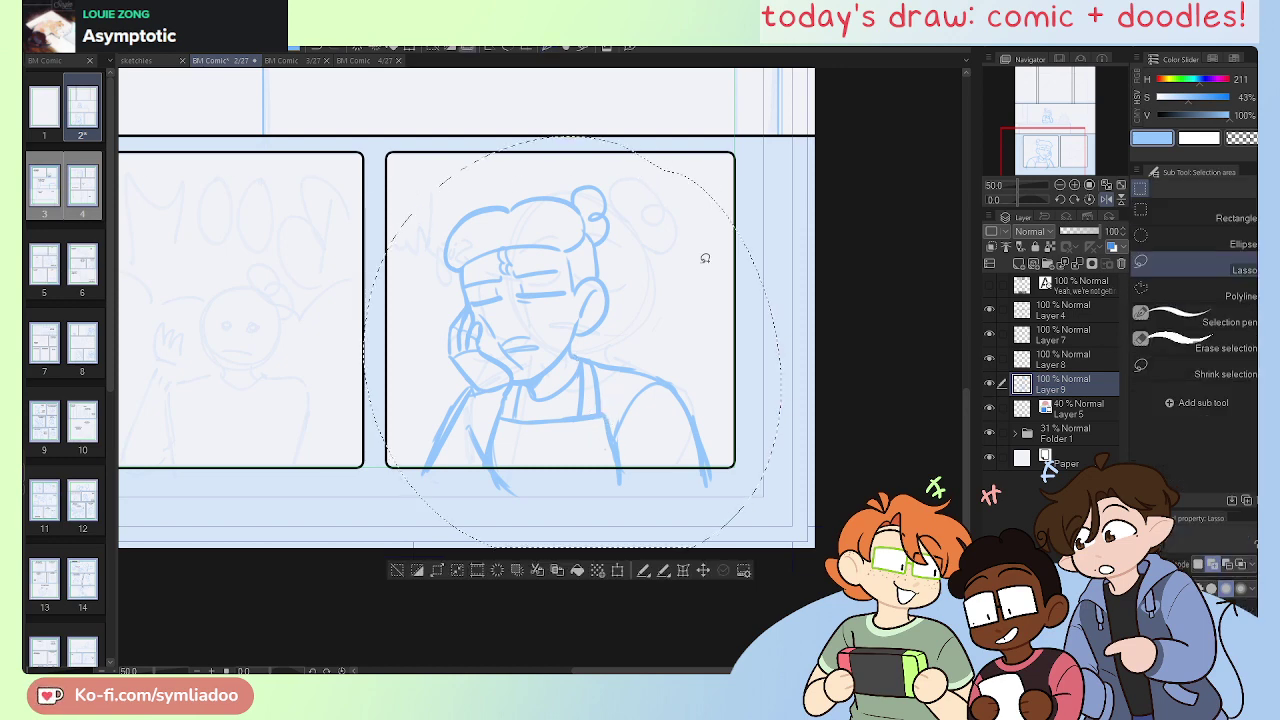
left_click(702, 569)
left_click_drag(680, 481, 704, 480)
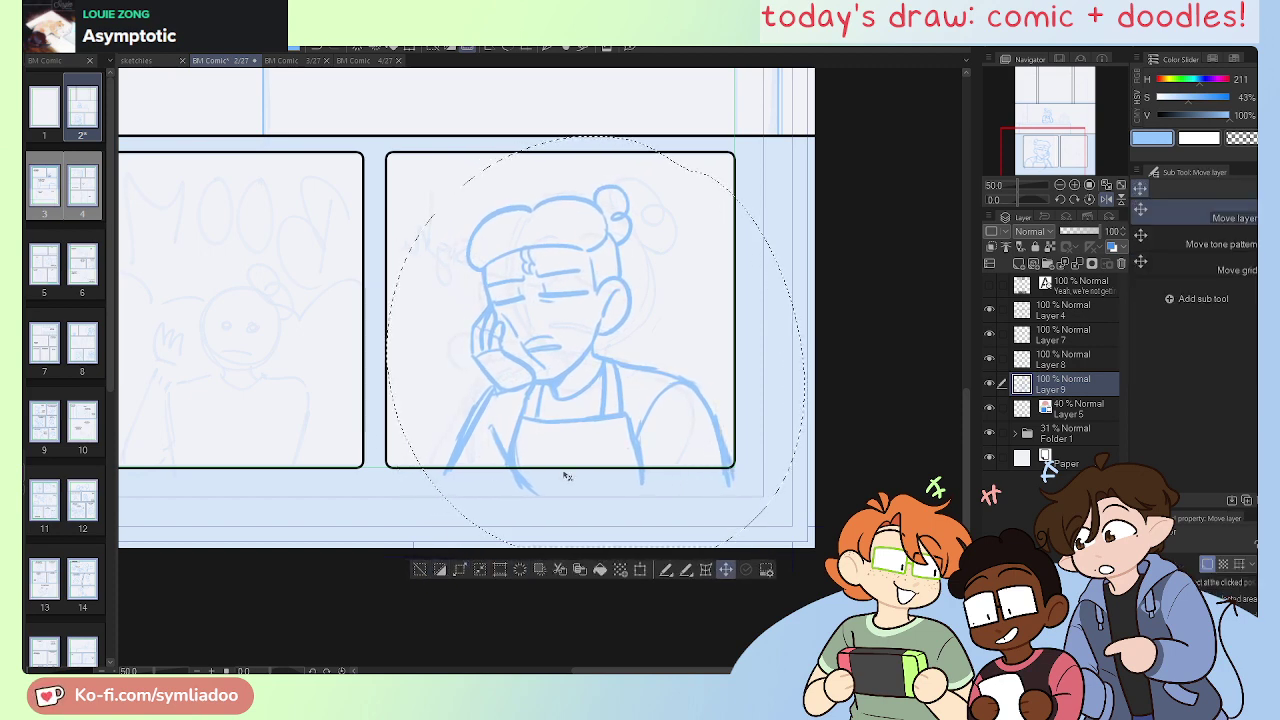
left_click(705, 569)
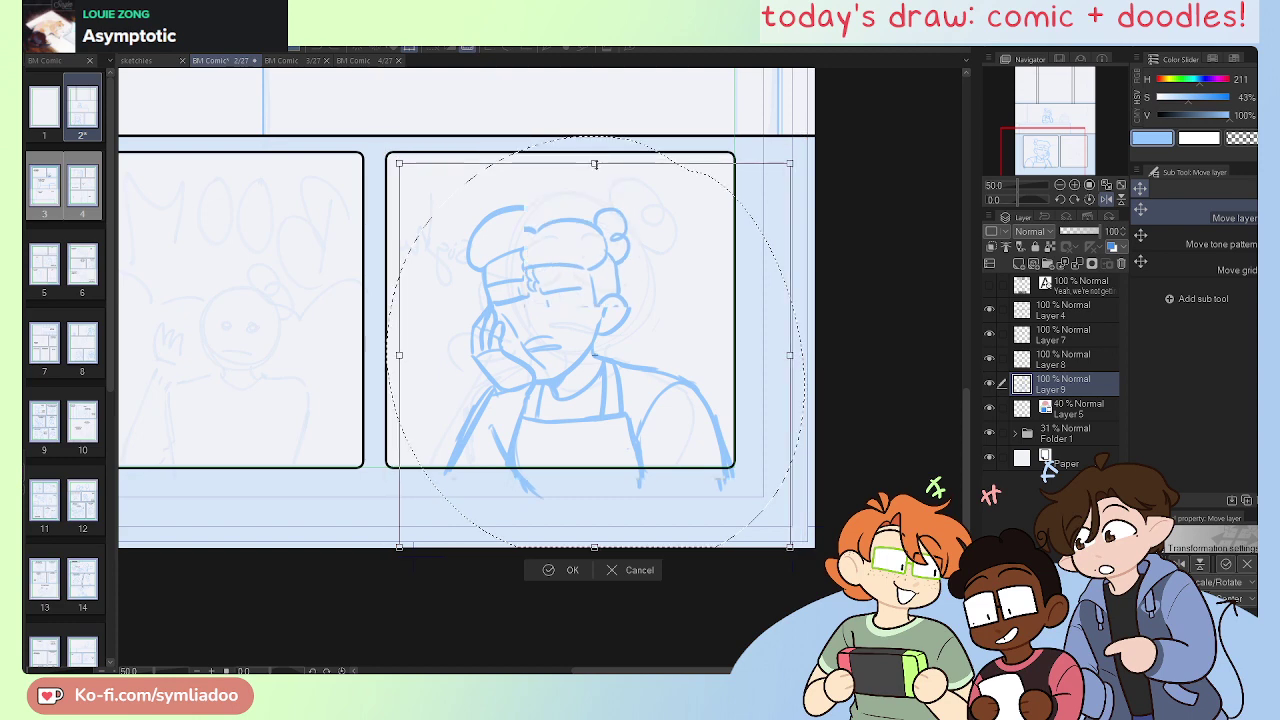
left_click_drag(707, 442, 715, 427)
left_click(542, 556)
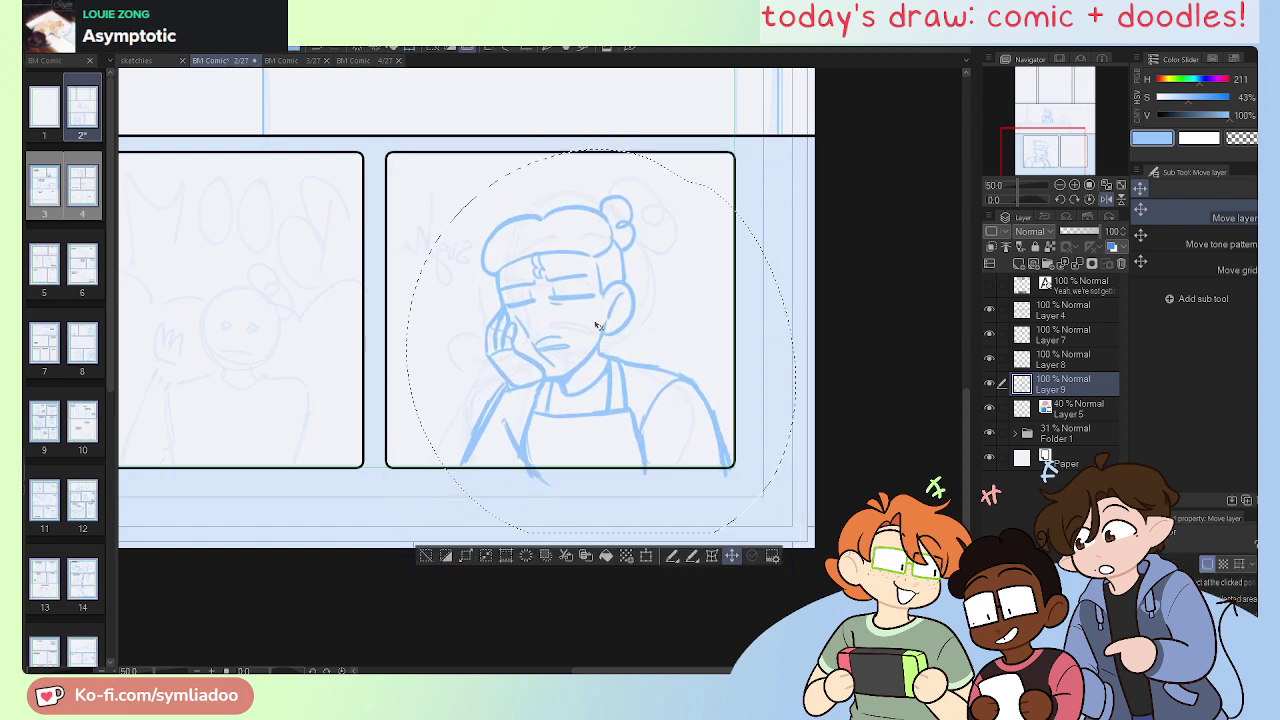
Step: Deselect the close-up figure and draw the bib's remaining side edge from the strap down past the panel's bottom border
key("ctrl+plus")
key("ctrl+d")
key("p")
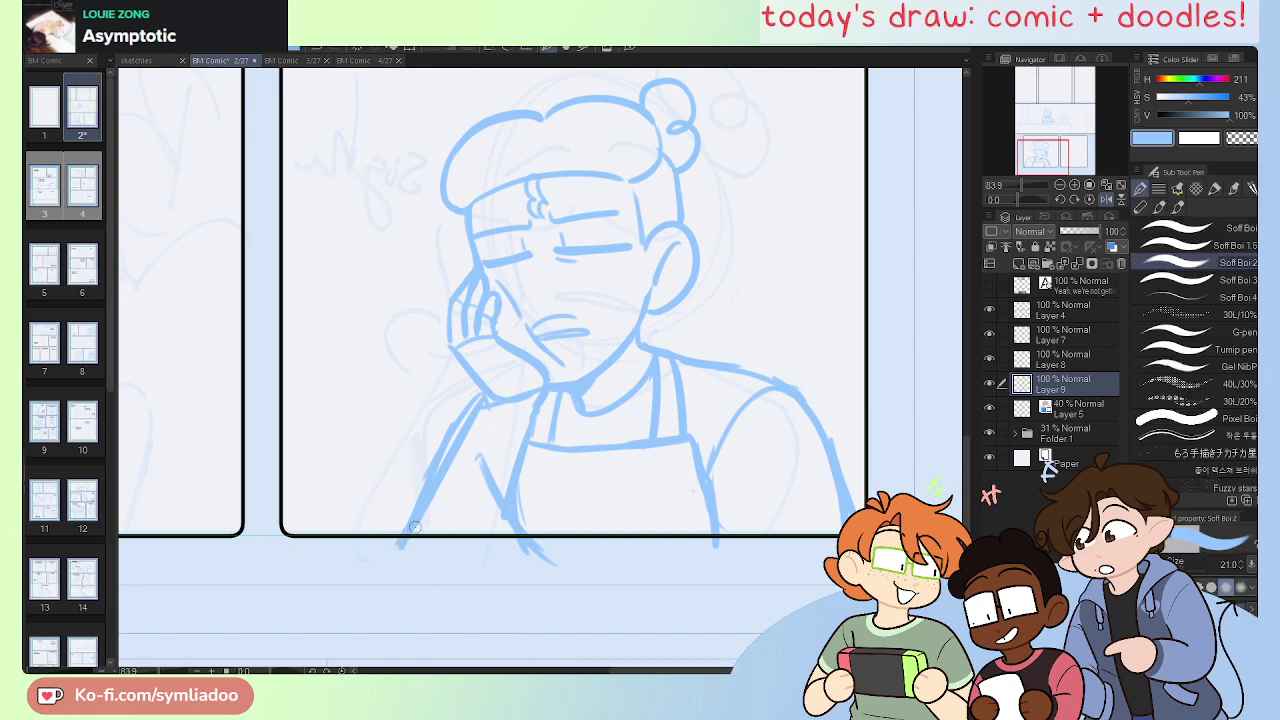
key("e")
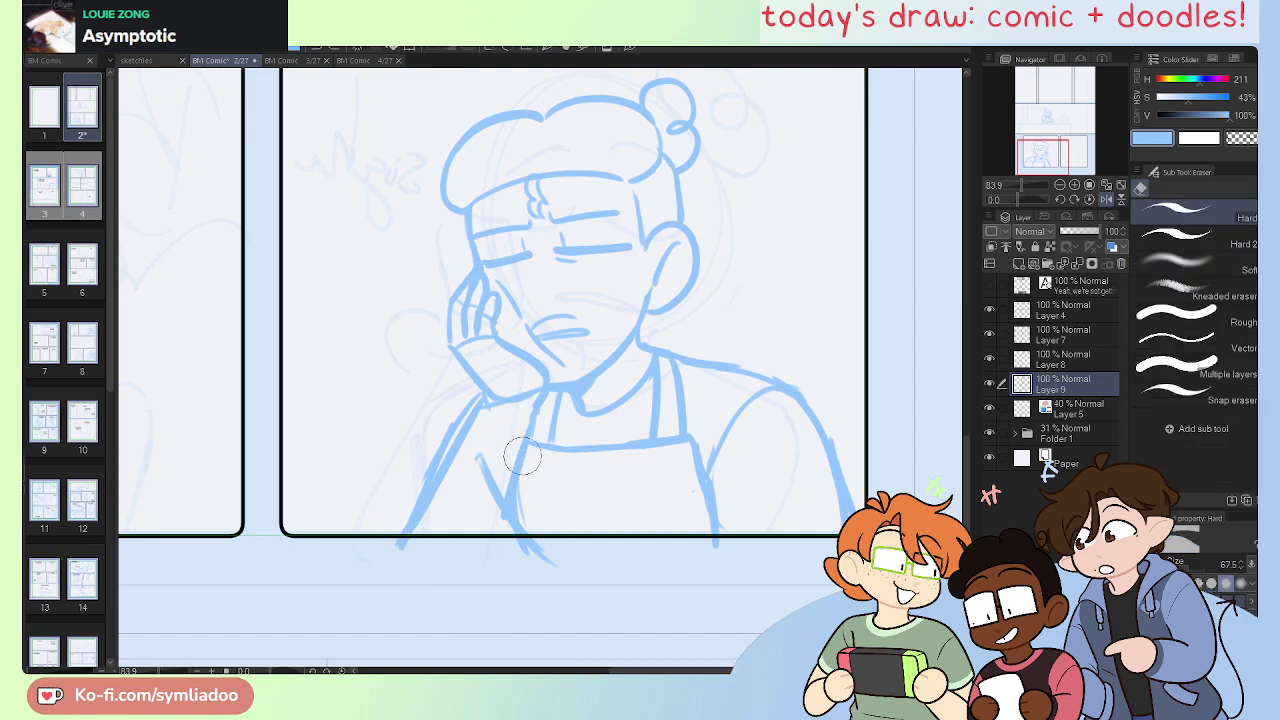
key("p")
left_click_drag(528, 425, 497, 545)
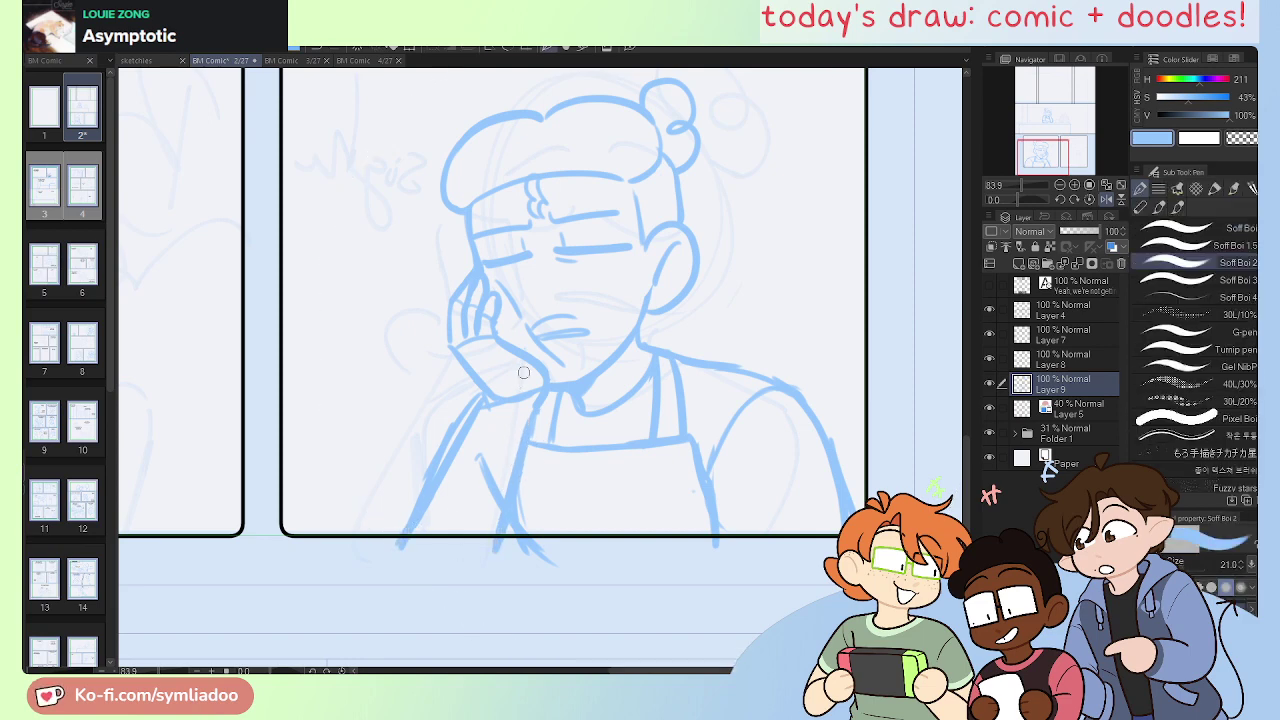
Step: Draw a small curled sigh puff beside the leaning hand, checking it in both view orientations
key("h")
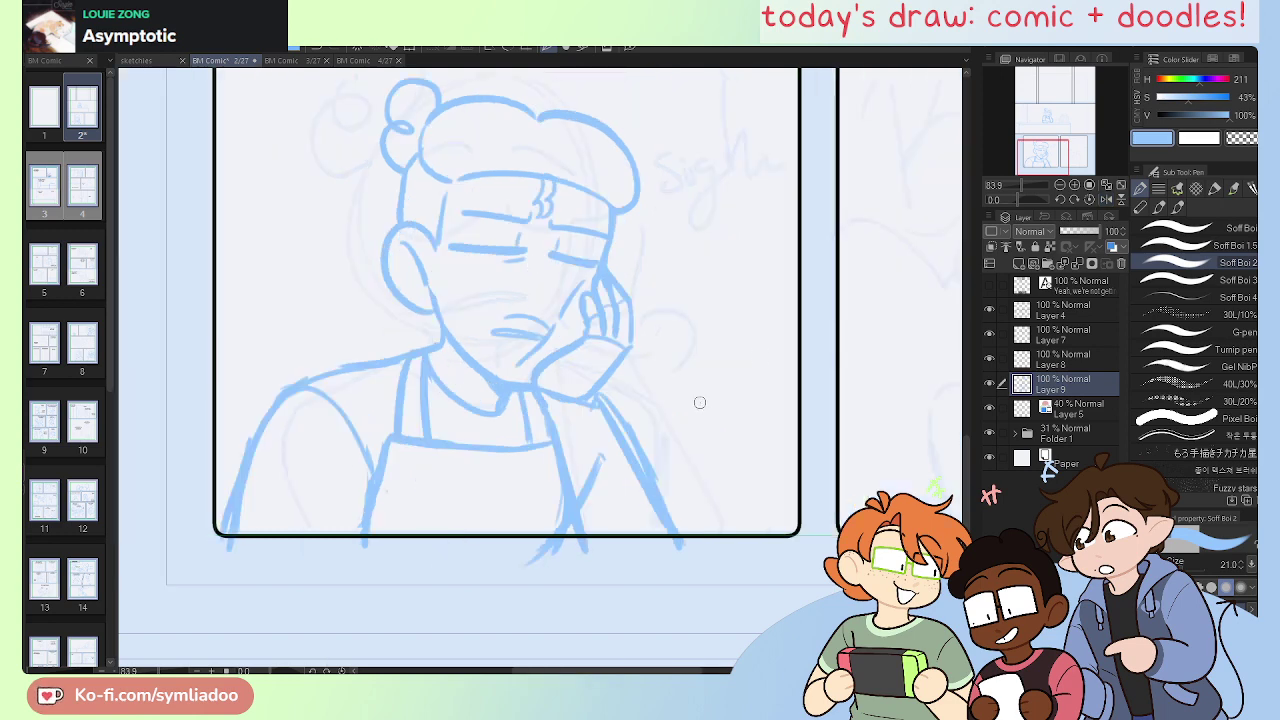
left_click_drag(643, 310, 694, 311)
key("ctrl+z")
mouse_move(636, 348)
left_mouse_down()
mouse_move(681, 340)
mouse_move(679, 328)
mouse_move(692, 360)
left_mouse_up()
left_click(1108, 199)
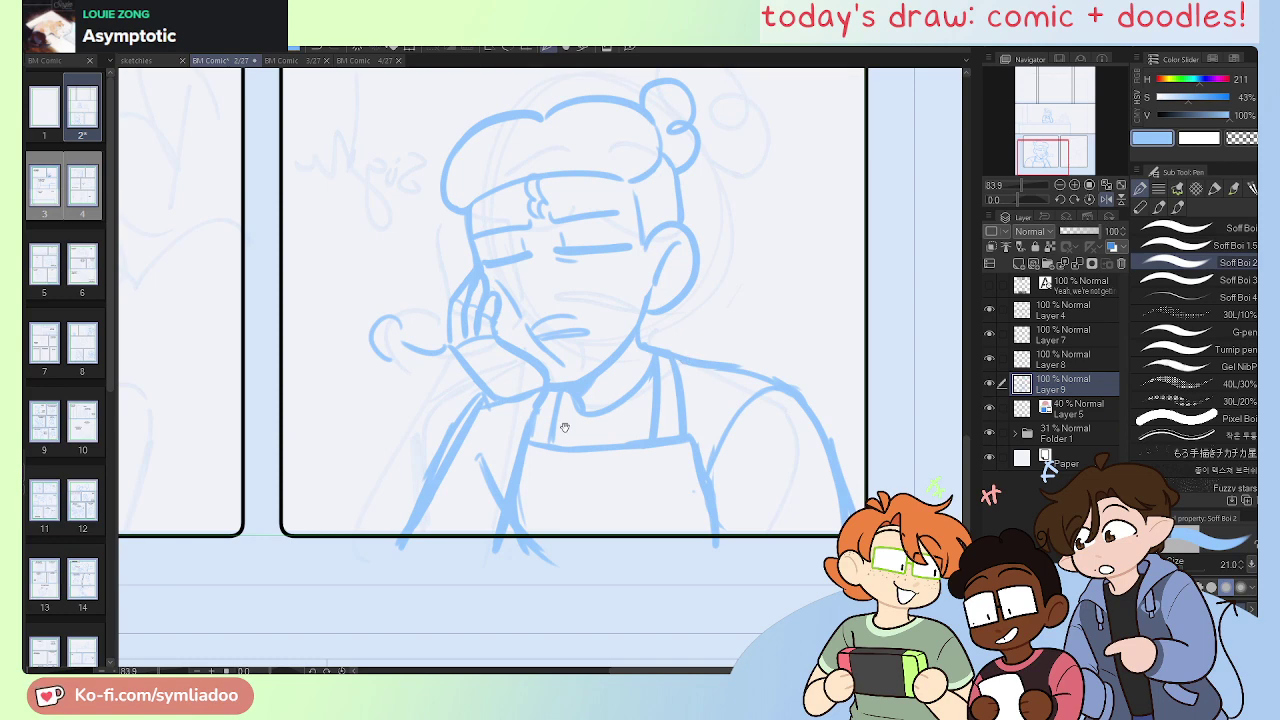
left_click(1110, 199)
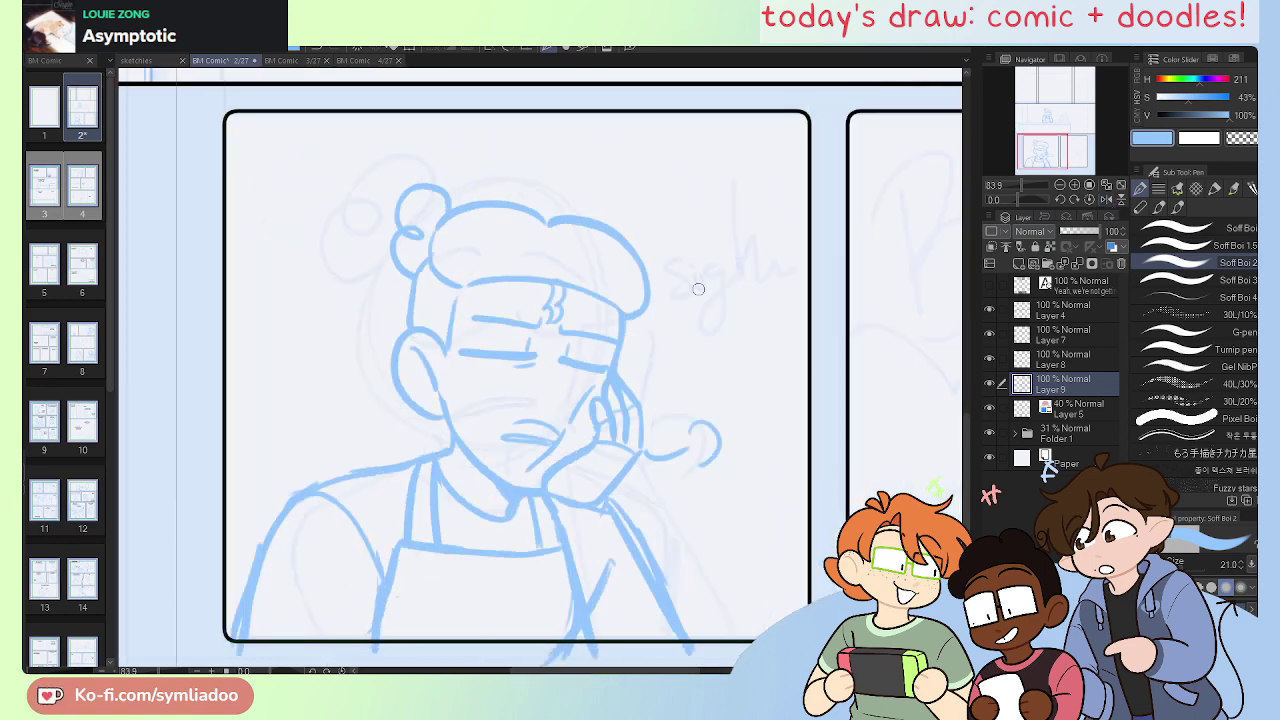
Step: Letter "Sigh" in cursive between the faint rough lettering and the puff, and save the page
mouse_move(687, 295)
left_mouse_down()
mouse_move(688, 350)
mouse_move(699, 337)
mouse_move(674, 347)
mouse_move(697, 314)
mouse_move(677, 350)
mouse_move(706, 353)
mouse_move(711, 335)
mouse_move(716, 409)
mouse_move(754, 318)
mouse_move(785, 352)
mouse_move(723, 342)
mouse_move(732, 399)
mouse_move(743, 304)
mouse_move(780, 352)
left_mouse_up()
key("ctrl+z")
key("ctrl+z")
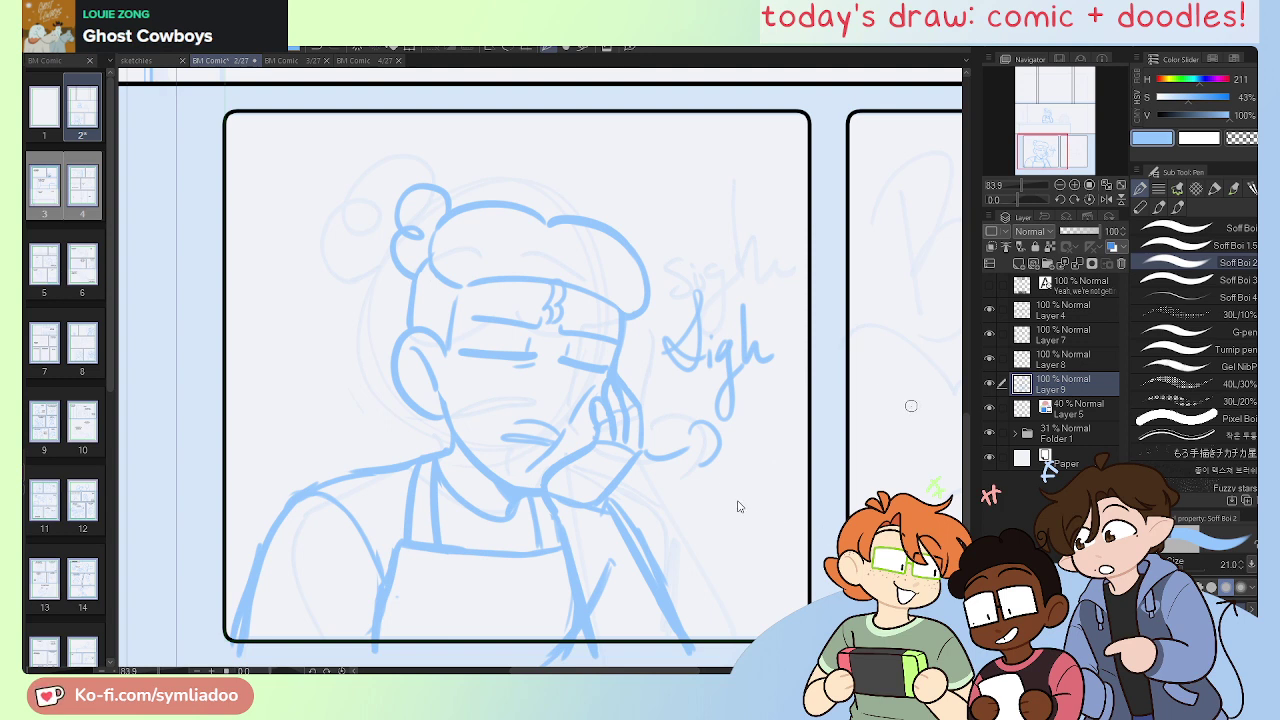
key("ctrl+s")
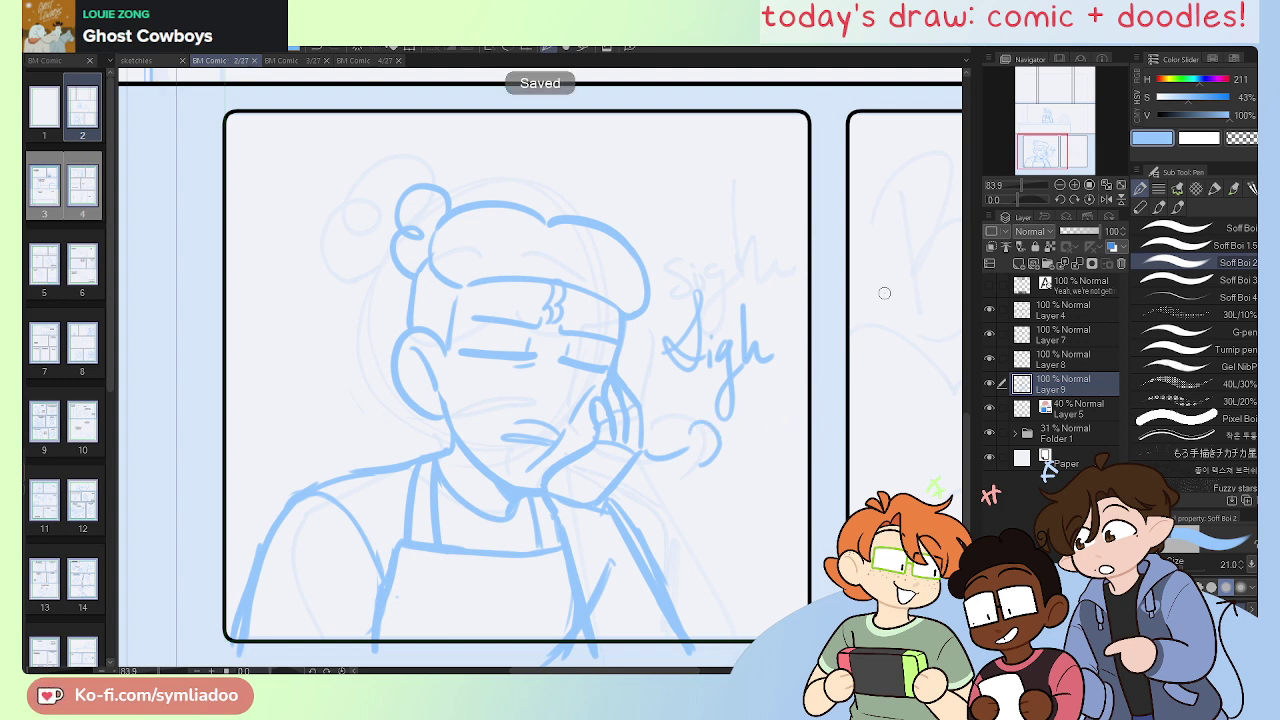
Step: In the flipped view, add the short nose bridge line between the closed eyes and sketch the small nose tip below it
key("h")
key("ctrl+plus")
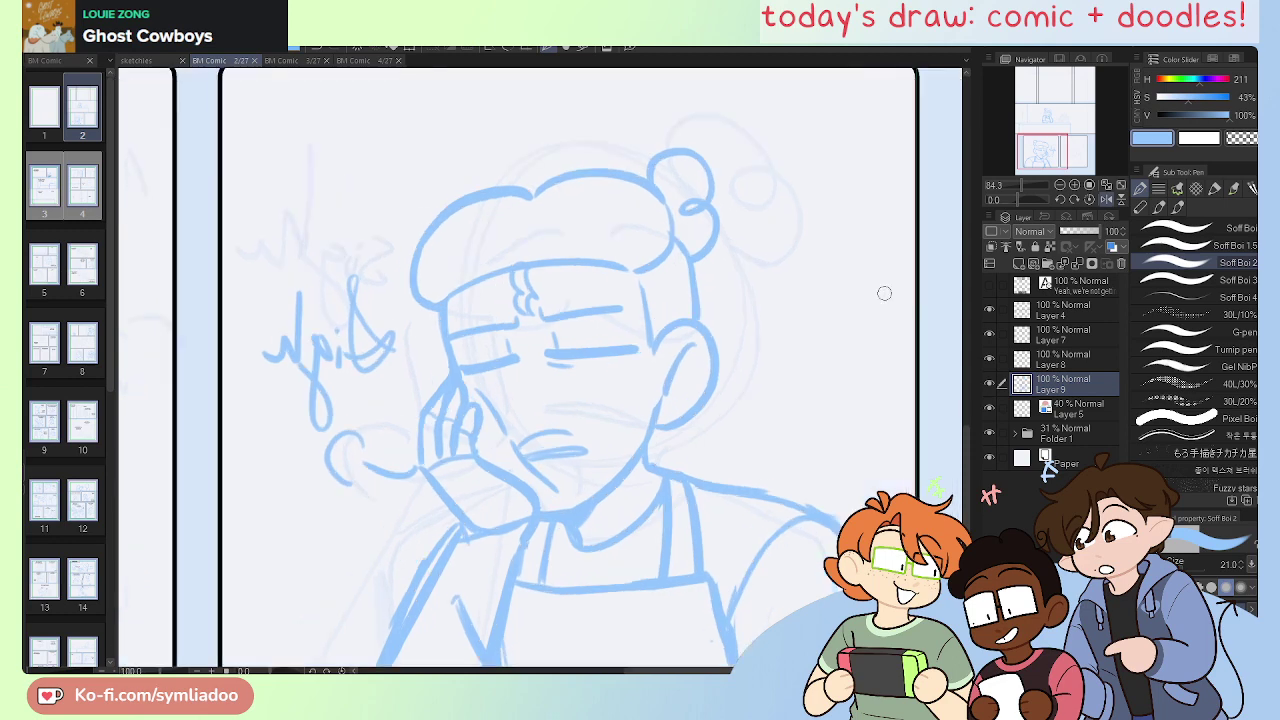
key("ctrl+plus")
left_click_drag(507, 308, 529, 383)
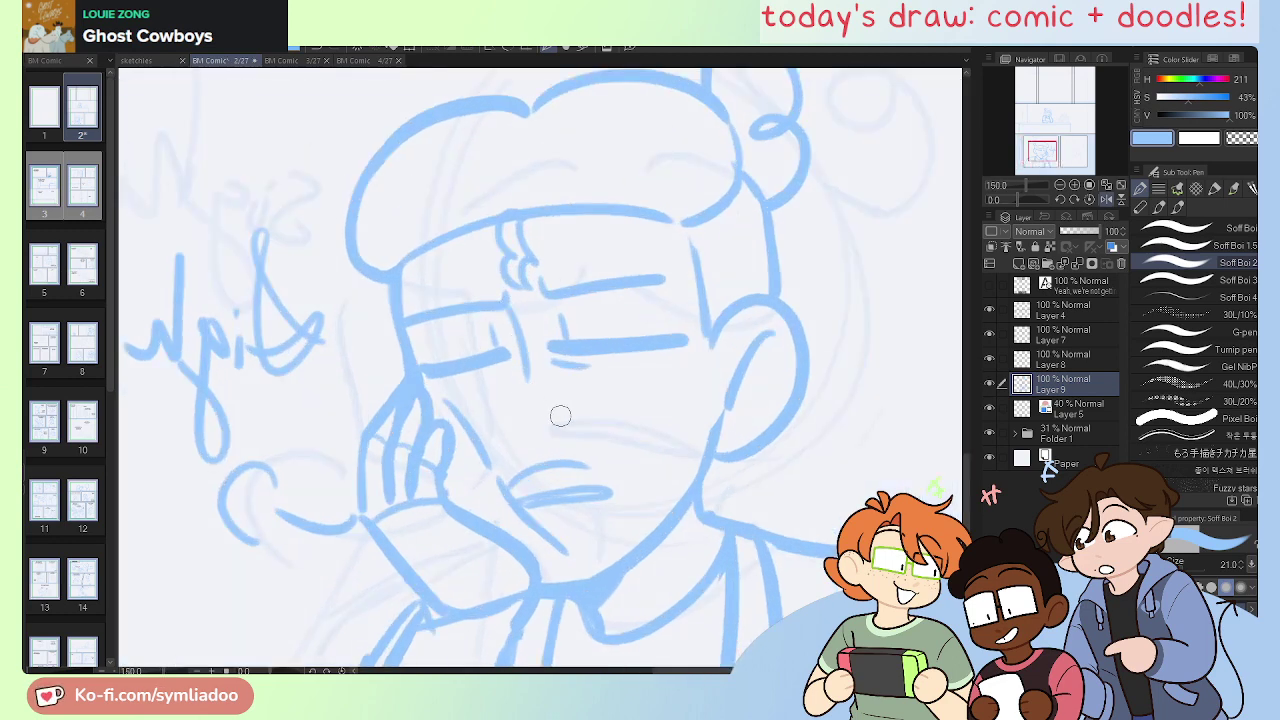
key("ctrl+z")
left_click_drag(497, 293, 517, 375)
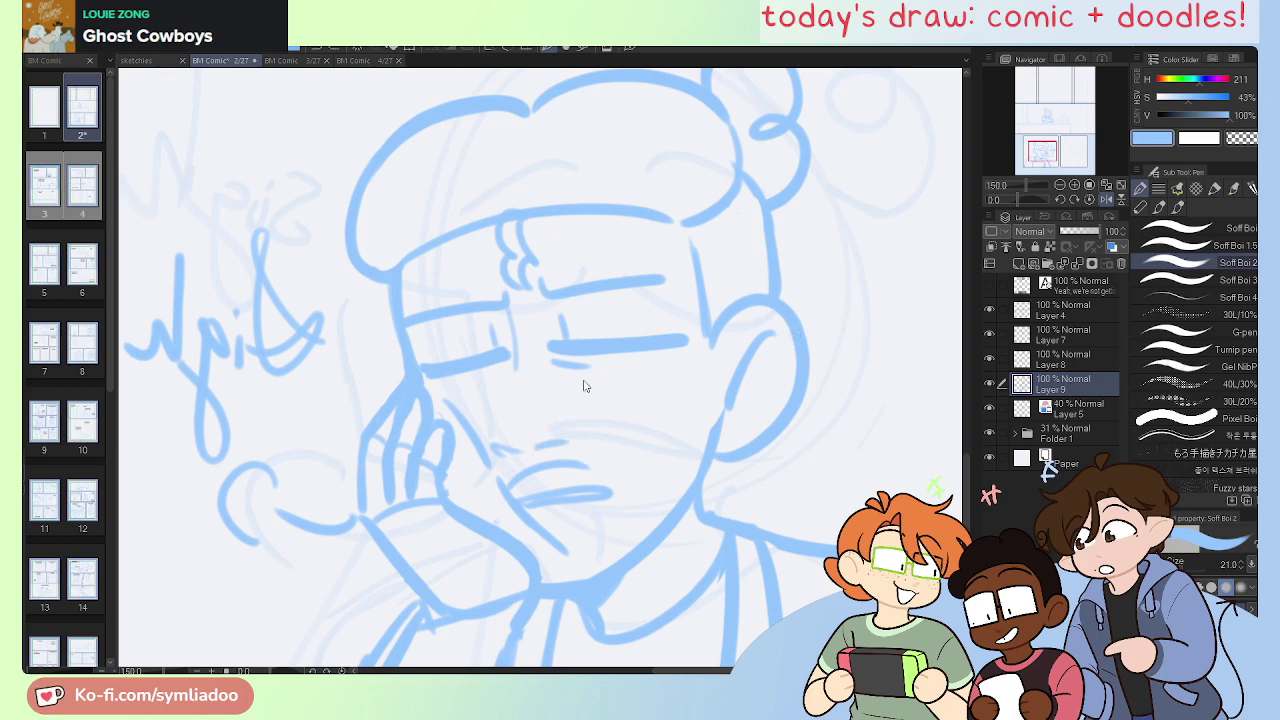
left_click_drag(514, 390, 547, 391)
key("ctrl+z")
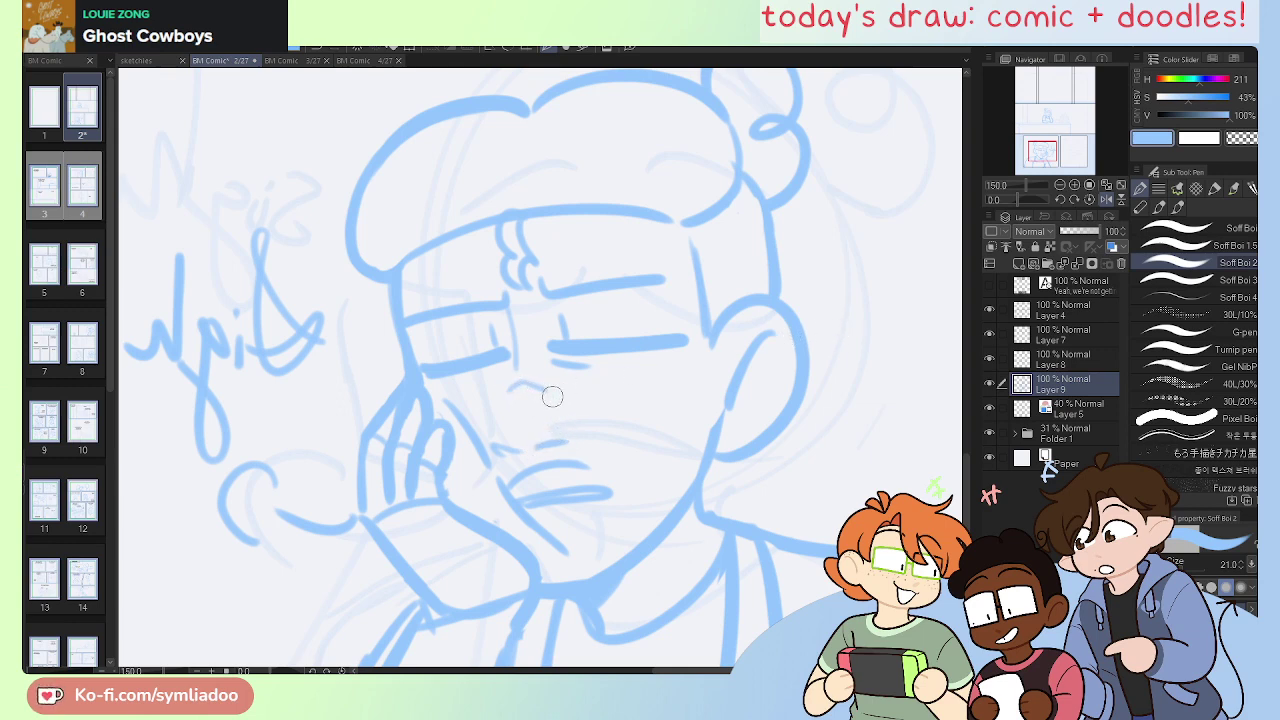
Step: Review the sighing close-up within the whole page, and examine the neighbouring BOOM panel's rough in both view orientations
key("ctrl+minus")
key("ctrl+minus")
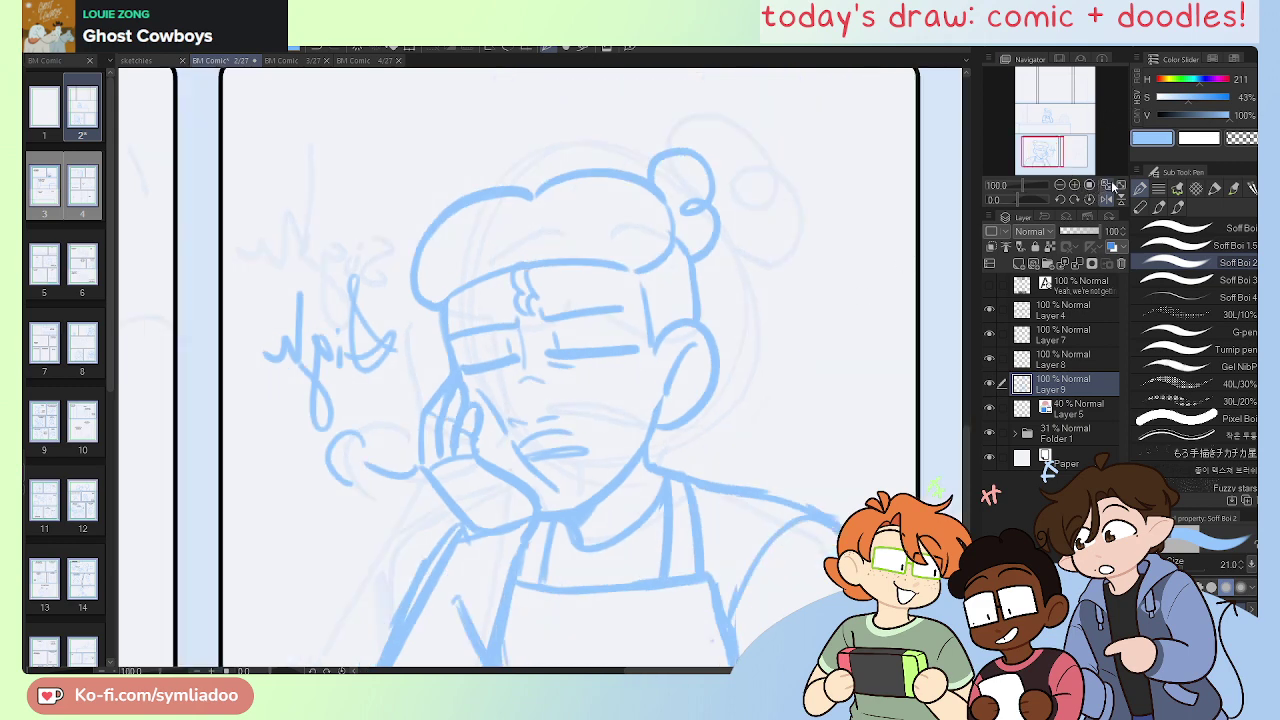
left_click(1109, 186)
left_click_drag(817, 546, 808, 424)
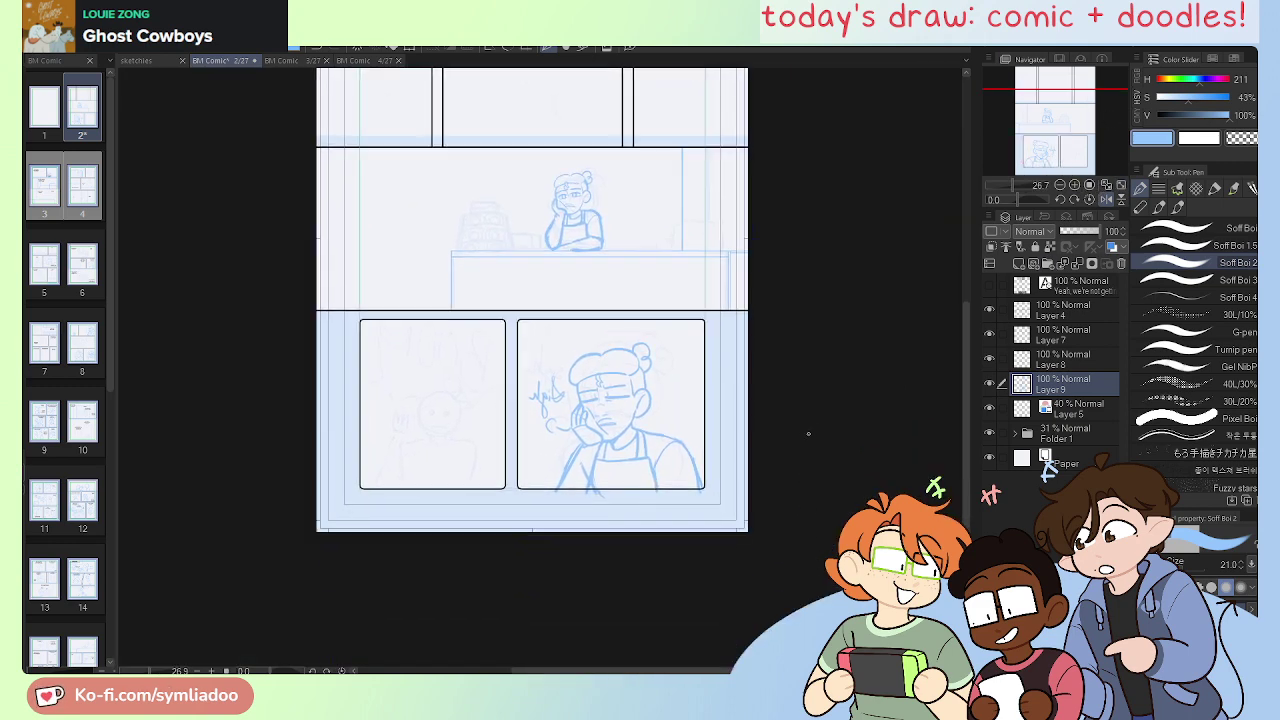
key("ctrl+plus")
key("ctrl+plus")
key("ctrl+plus")
left_click_drag(510, 605, 743, 455)
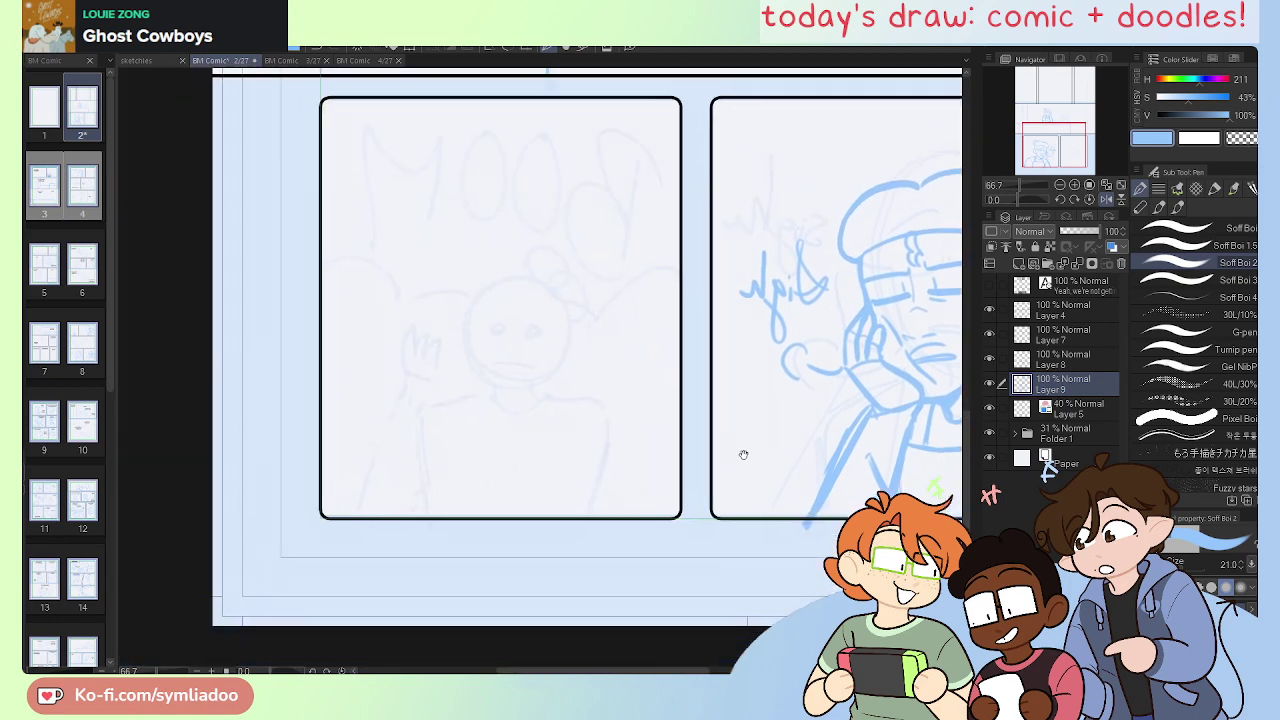
key("h")
key("h")
left_click_drag(666, 486, 703, 495)
key("h")
left_click_drag(802, 477, 817, 476)
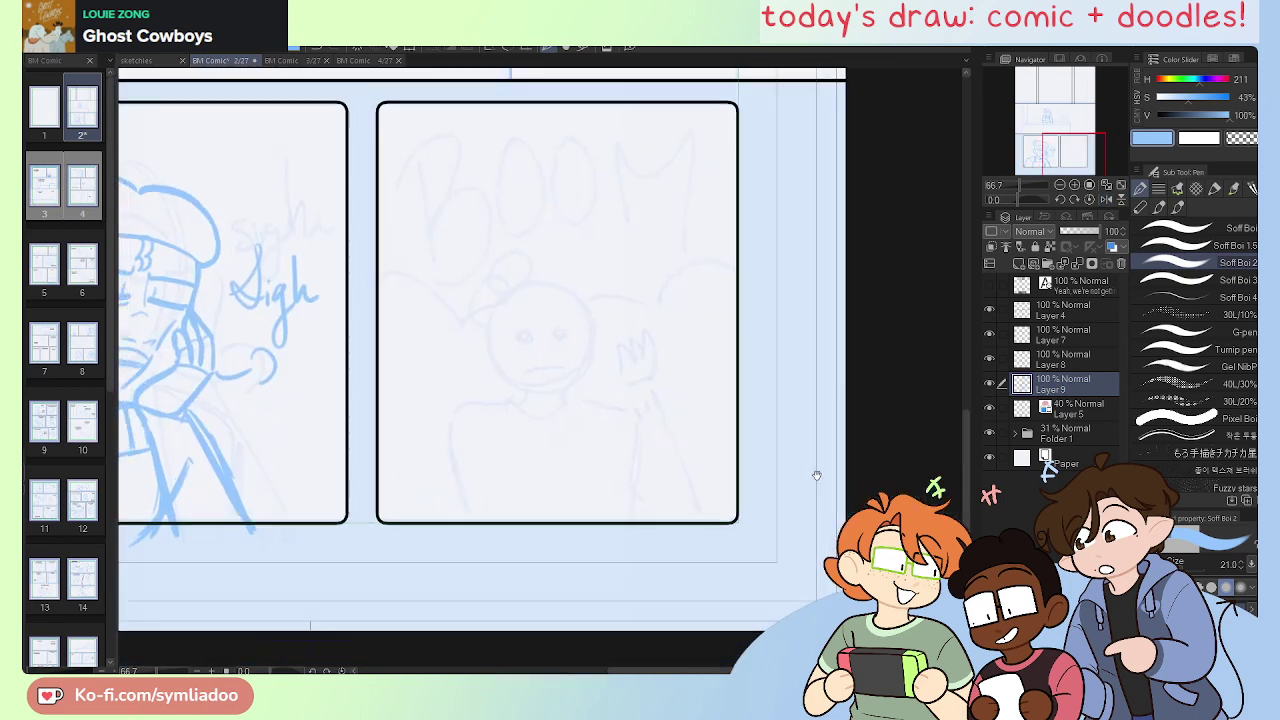
Step: Draw a round head over the BOOM panel's rough figure in the flipped view, with two small oval eyes and a frowning mouth
key("h")
left_click_drag(647, 517, 565, 472)
key("ctrl+plus")
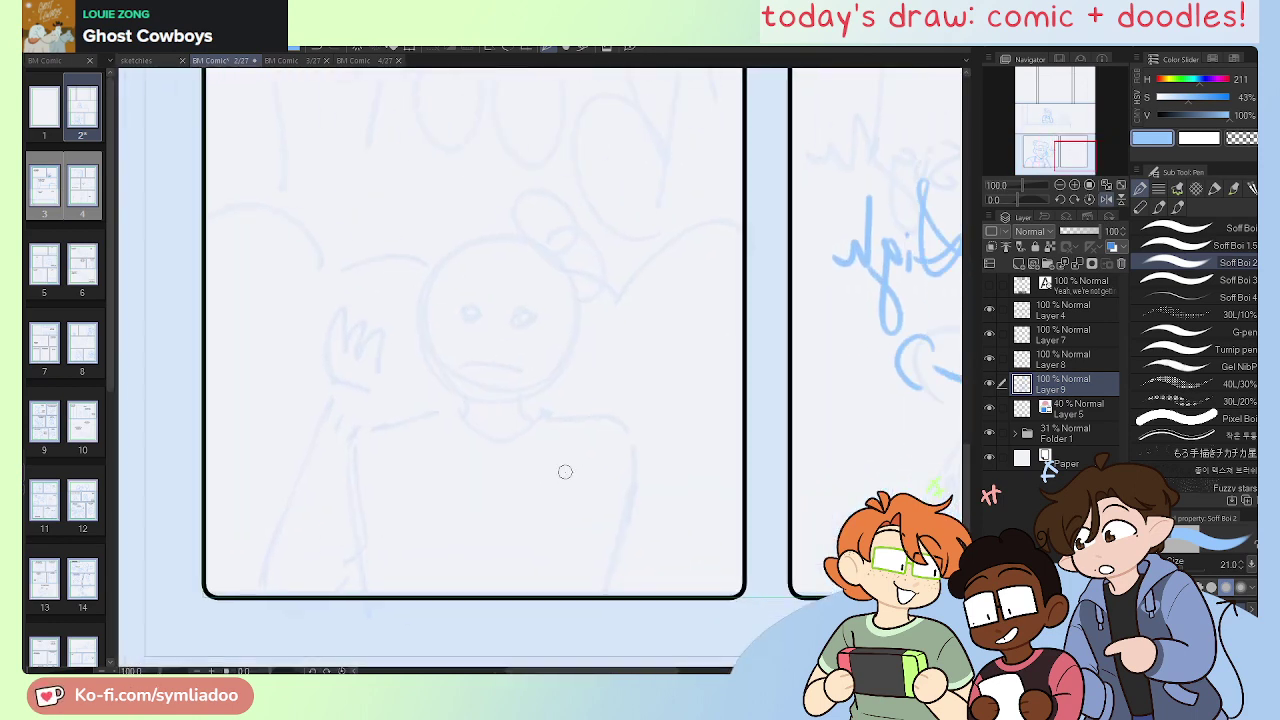
left_click_drag(455, 405, 534, 358)
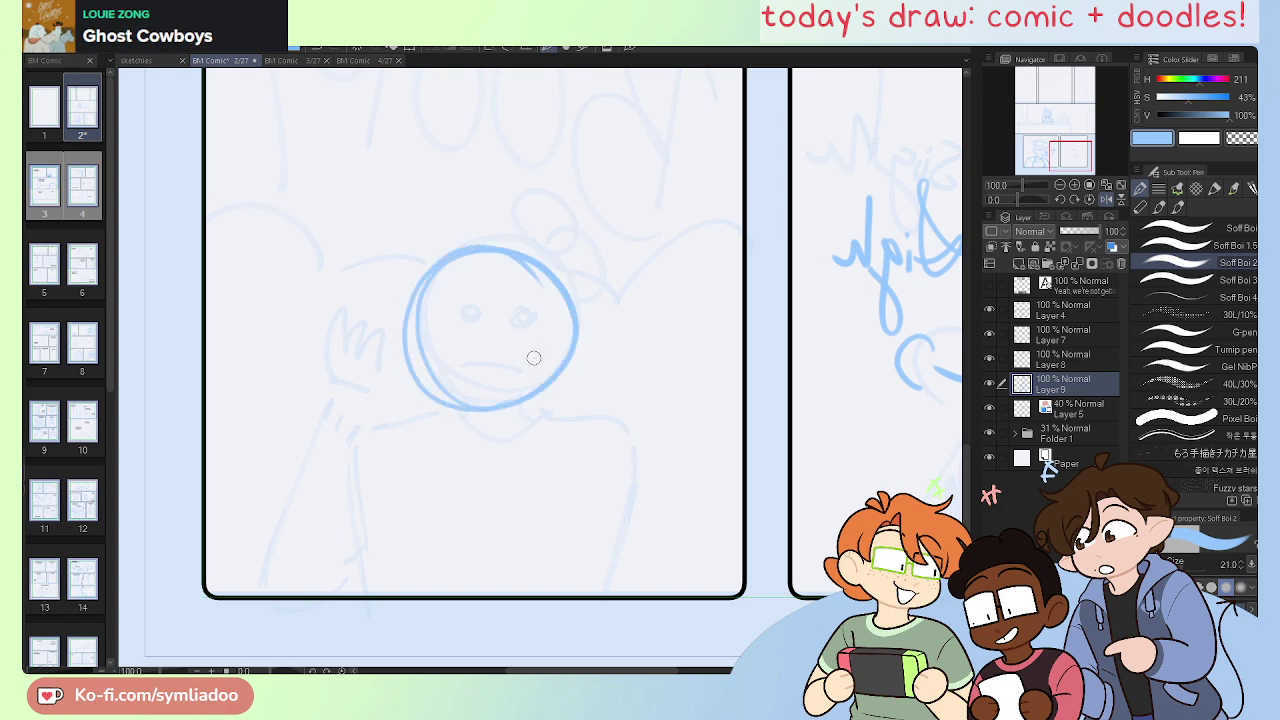
key("ctrl+z")
mouse_move(517, 231)
left_mouse_down()
mouse_move(571, 280)
mouse_move(557, 326)
left_mouse_up()
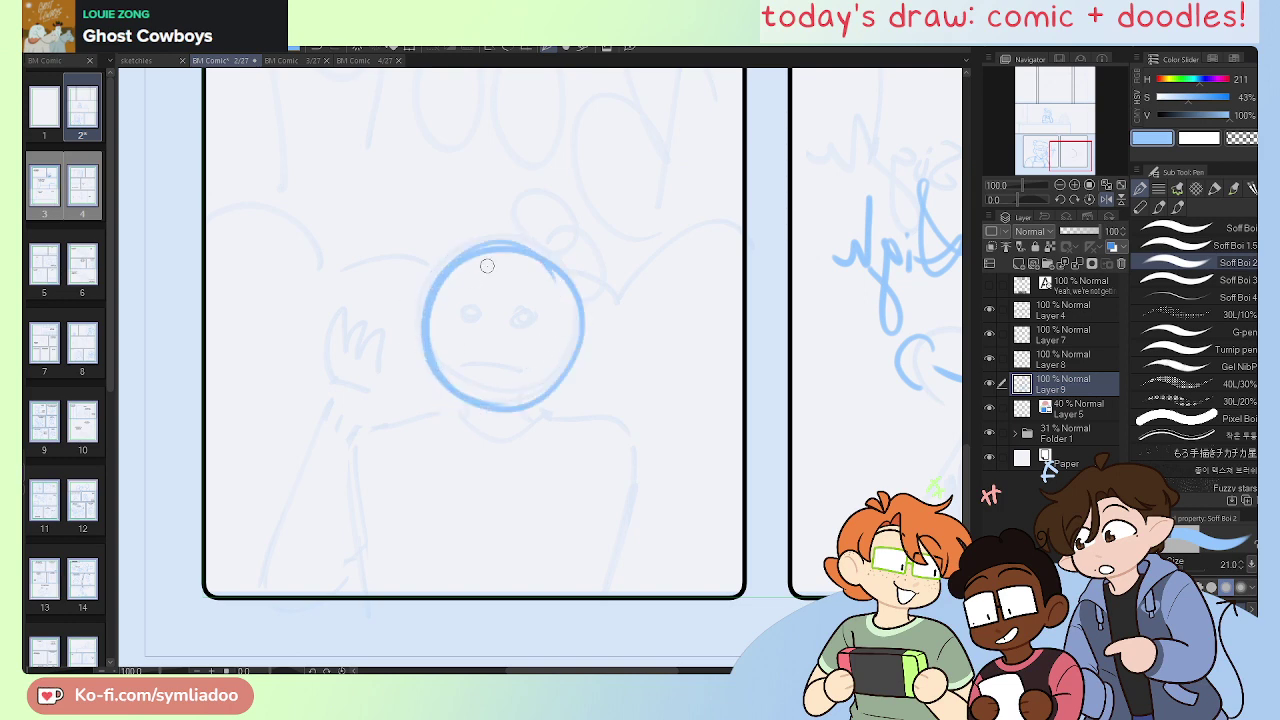
left_click_drag(468, 387, 532, 382)
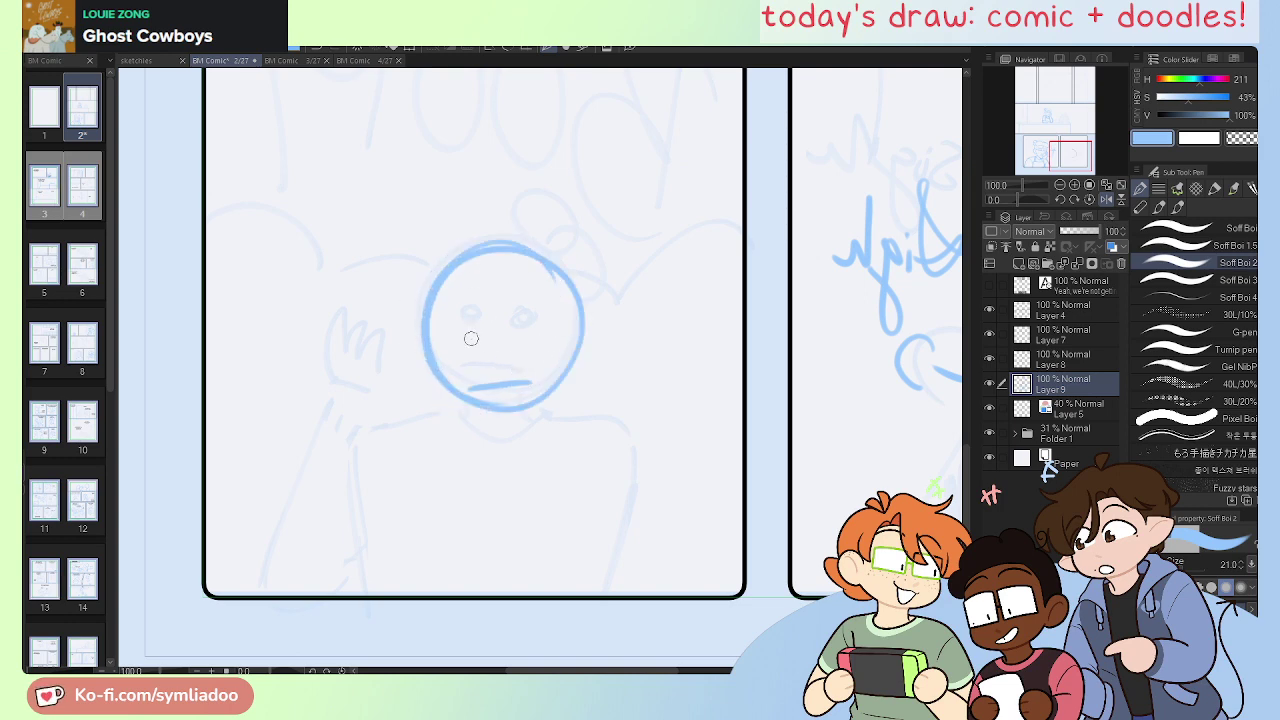
left_click_drag(464, 338, 466, 334)
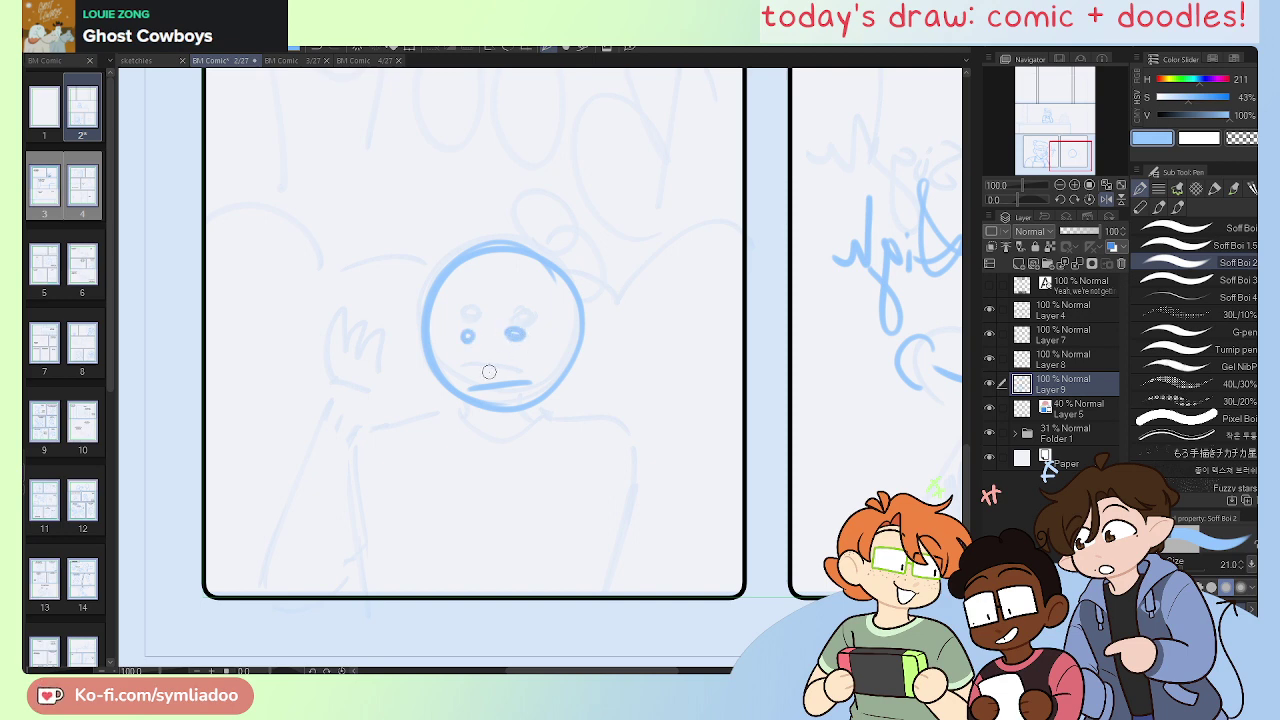
key("ctrl+z")
mouse_move(477, 306)
left_mouse_down()
mouse_move(463, 308)
mouse_move(523, 306)
left_mouse_up()
key("ctrl+z")
Step: Draw the figure's neck and curved collar, and run the far shoulder into the hanging arm's outer line down to the panel border
left_click_drag(491, 409, 498, 430)
left_click_drag(550, 393, 557, 409)
left_click_drag(515, 410, 504, 413)
mouse_move(484, 428)
left_mouse_down()
mouse_move(527, 446)
mouse_move(559, 407)
mouse_move(606, 398)
mouse_move(656, 438)
mouse_move(652, 488)
left_mouse_up()
key("ctrl+z")
mouse_move(554, 406)
left_mouse_down()
mouse_move(654, 426)
mouse_move(656, 518)
left_mouse_up()
left_click_drag(655, 464, 652, 588)
key("ctrl+z")
key("ctrl+z")
left_click_drag(560, 406, 672, 586)
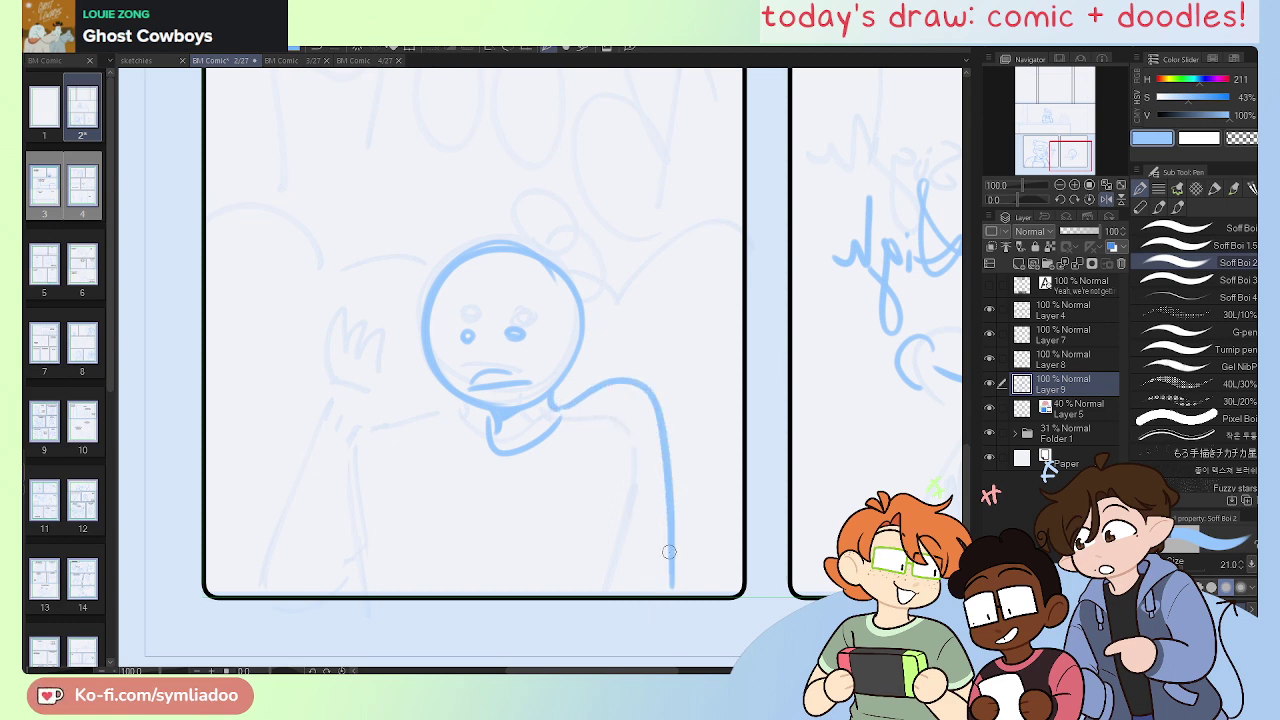
Step: Draw the raised hand with curled fingers beside the head, the two forearm lines, and the torso's side line beneath it
left_click_drag(446, 414, 378, 596)
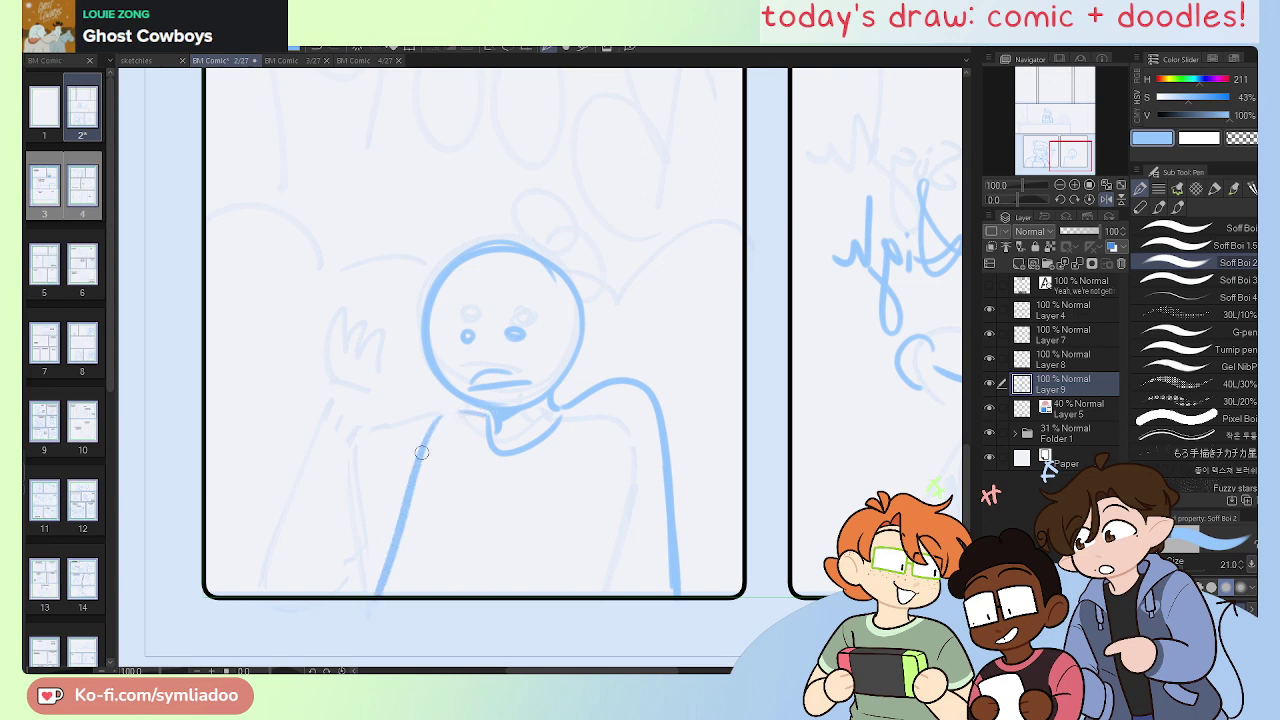
mouse_move(383, 403)
left_mouse_down()
mouse_move(408, 386)
mouse_move(441, 437)
mouse_move(432, 424)
mouse_move(441, 464)
left_mouse_up()
key("ctrl+z")
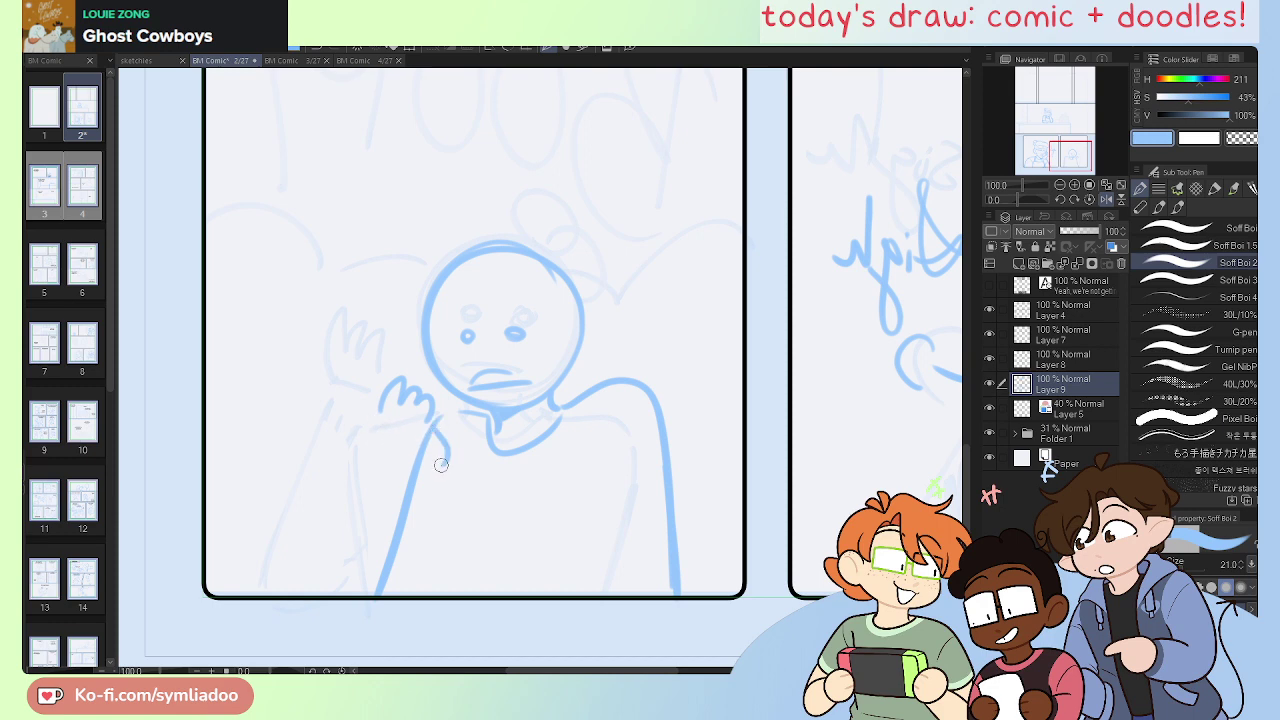
mouse_move(434, 415)
left_mouse_down()
mouse_move(432, 452)
mouse_move(380, 421)
mouse_move(393, 464)
left_mouse_up()
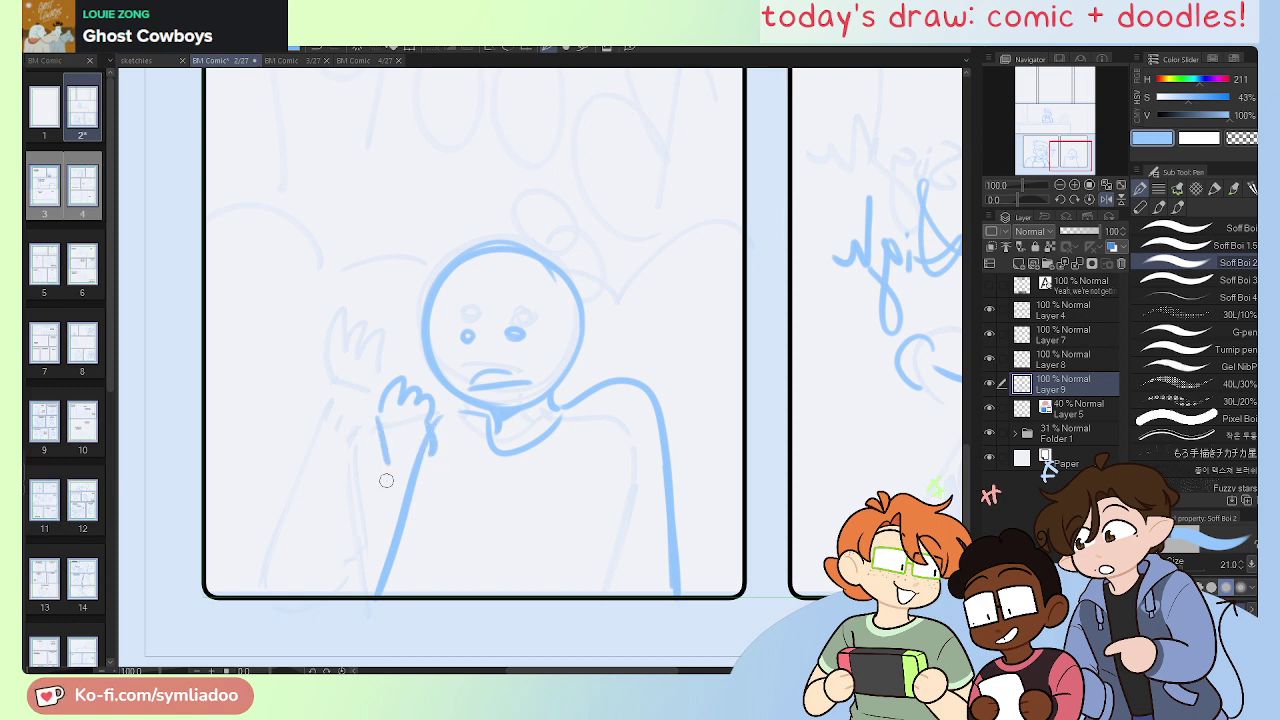
key("ctrl+z")
mouse_move(381, 410)
left_mouse_down()
mouse_move(397, 466)
mouse_move(334, 587)
left_mouse_up()
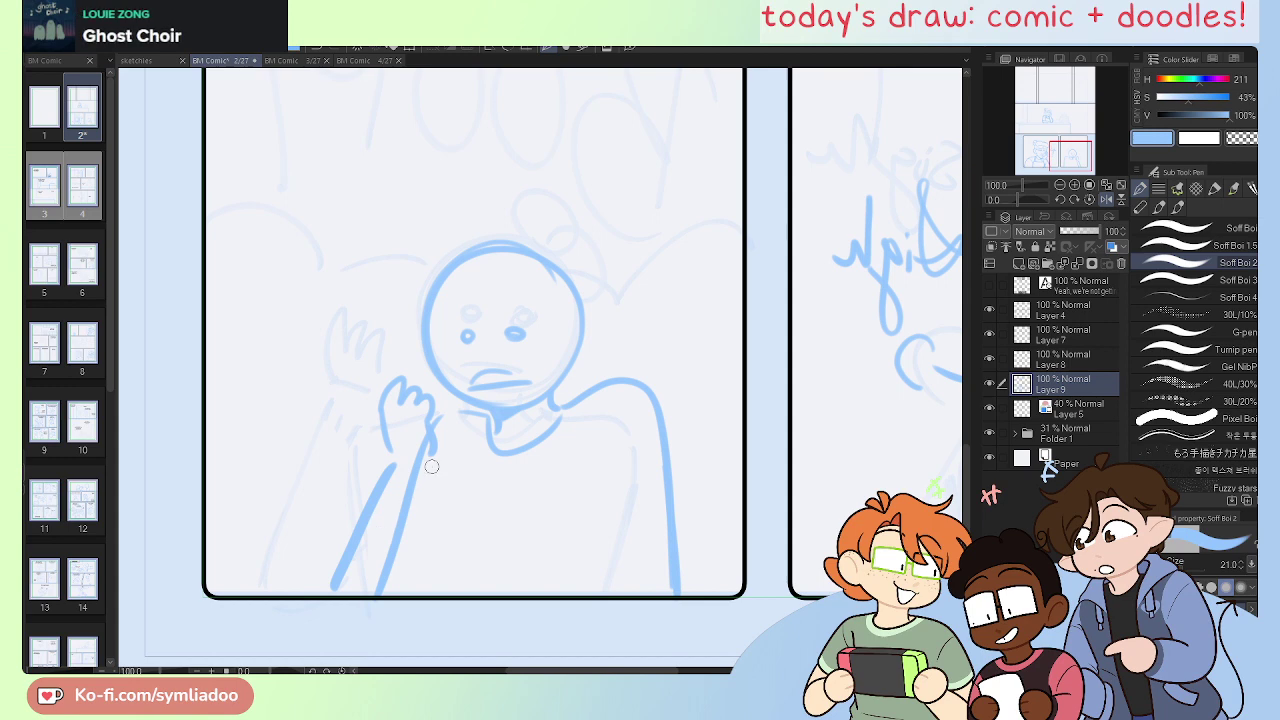
left_click_drag(430, 465, 408, 590)
key("ctrl+z")
left_click_drag(427, 466, 416, 582)
Step: Lasso the whole BOOM panel figure, move it down and toward the panel's outer side border, and deselect it
key("m")
mouse_move(600, 185)
left_mouse_down()
mouse_move(314, 274)
mouse_move(689, 280)
mouse_move(605, 188)
left_mouse_up()
left_click(531, 655)
left_click_drag(577, 463, 539, 506)
left_click(399, 657)
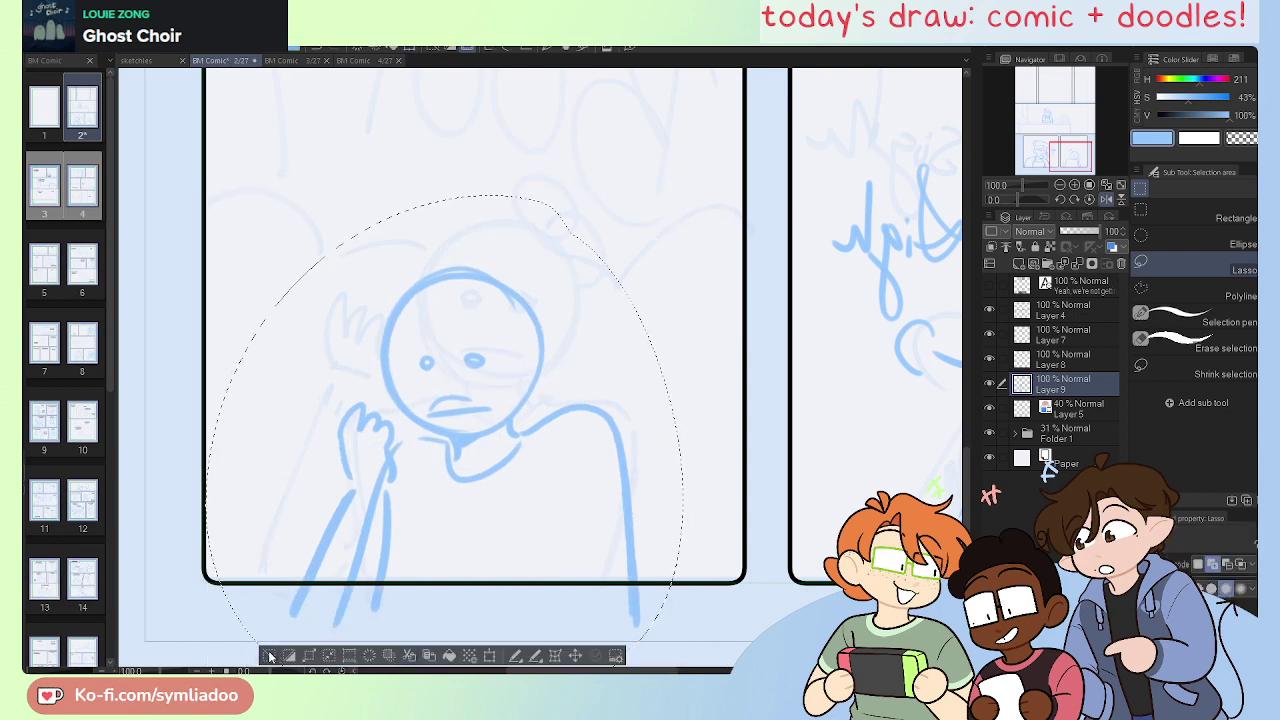
key("ctrl+d")
Step: Draw a two-lobed hair bun on the upper back of the round head
key("p")
mouse_move(502, 251)
left_mouse_down()
mouse_move(550, 265)
mouse_move(535, 318)
mouse_move(557, 268)
mouse_move(562, 322)
mouse_move(548, 243)
mouse_move(569, 300)
mouse_move(530, 308)
mouse_move(550, 251)
mouse_move(573, 303)
mouse_move(545, 325)
left_mouse_up()
key("m")
key("ctrl+z")
key("ctrl+z")
key("ctrl+d")
key("p")
key("ctrl+z")
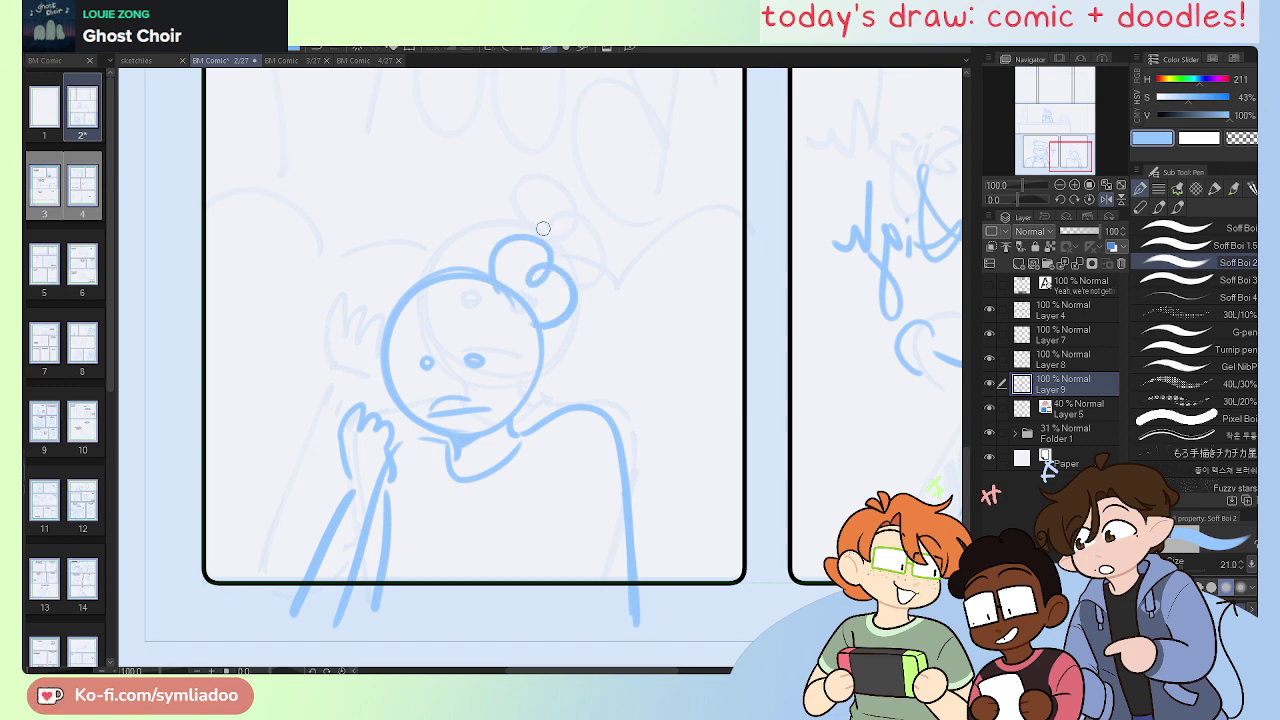
Step: Erase the inner forearm line below the raised hand, and draw the near shoulder line and the hanging arm's armhole curve
key("e")
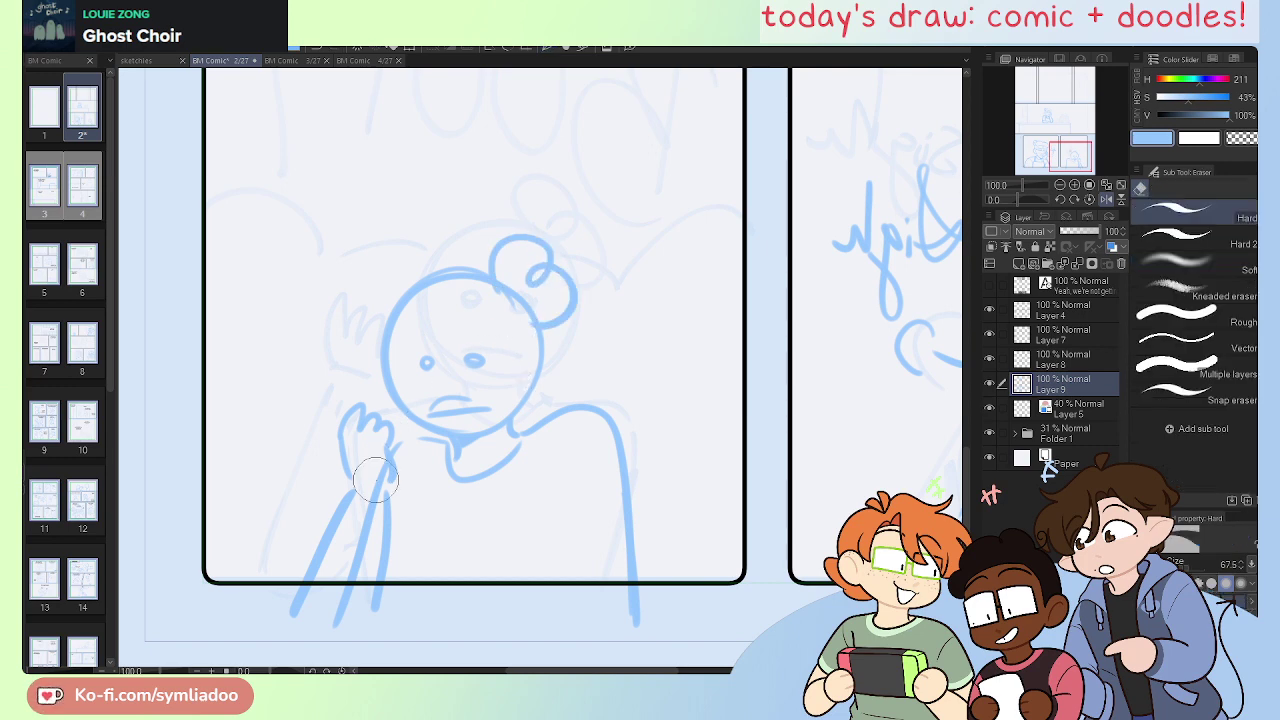
mouse_move(382, 446)
left_mouse_down()
mouse_move(350, 560)
mouse_move(362, 541)
left_mouse_up()
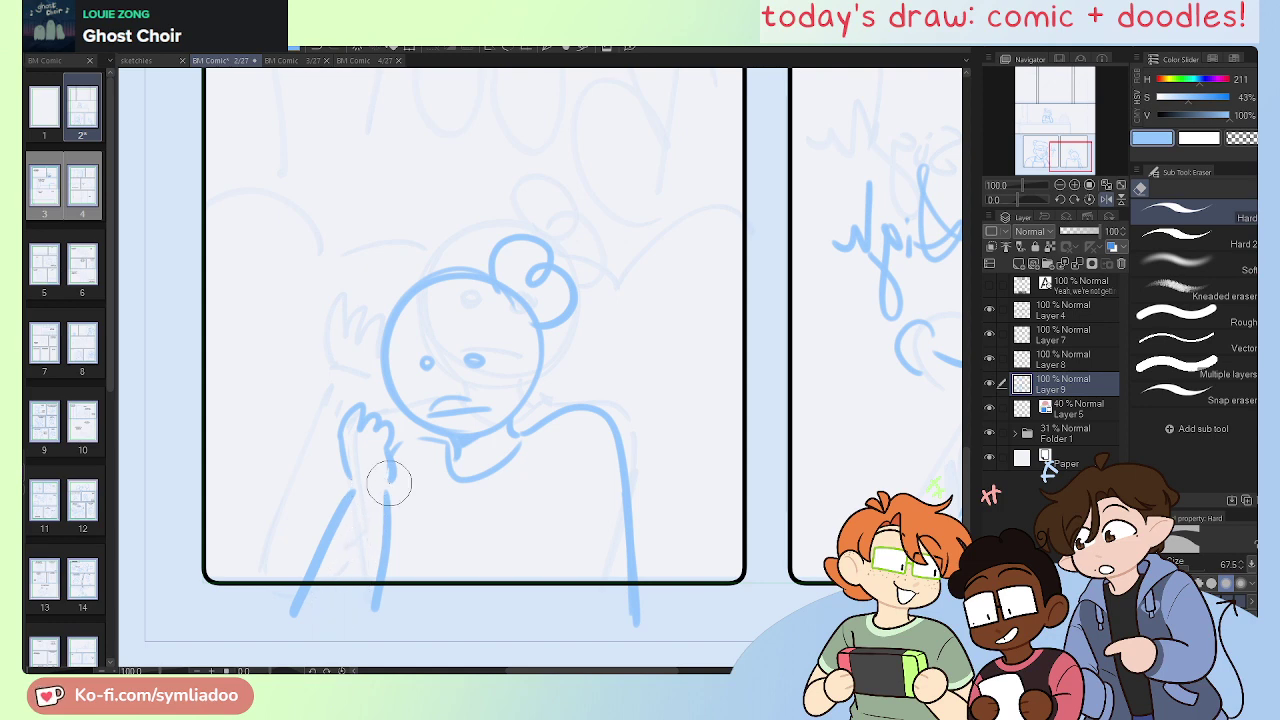
key("p")
left_click_drag(603, 443, 546, 500)
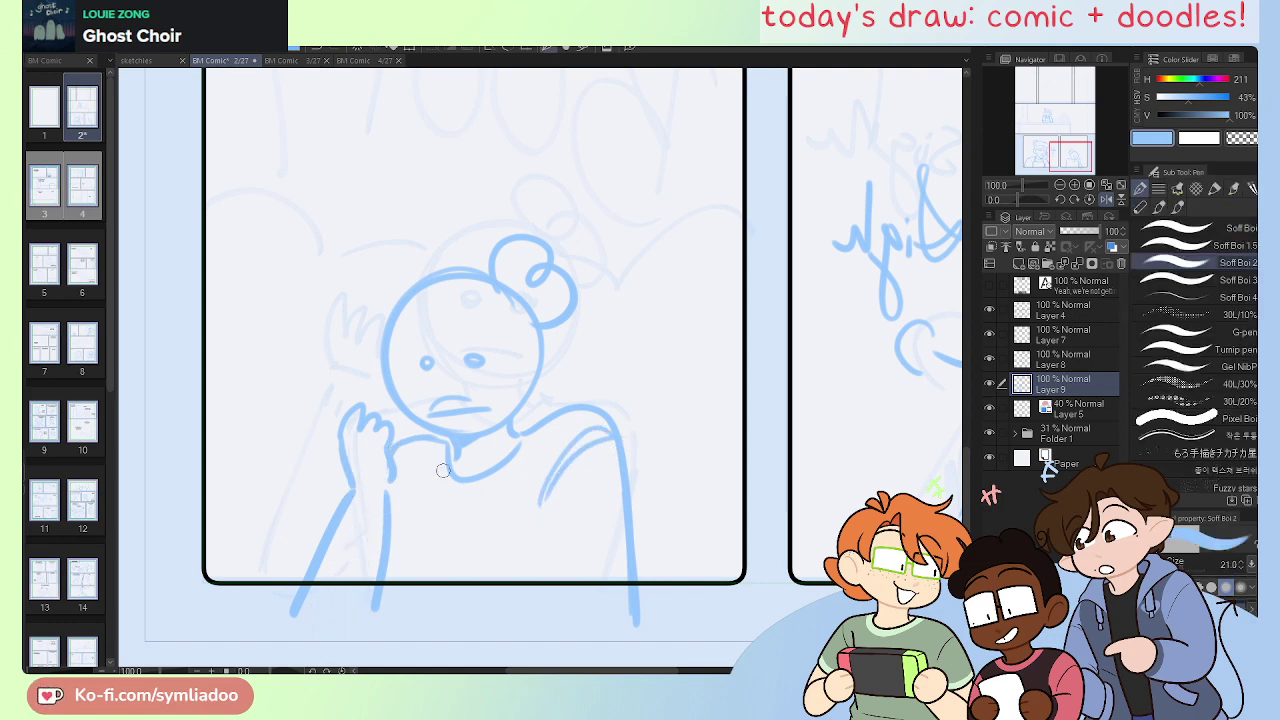
Step: Draw the apron's two double-lined straps on either side of the collar
left_click_drag(424, 446, 422, 492)
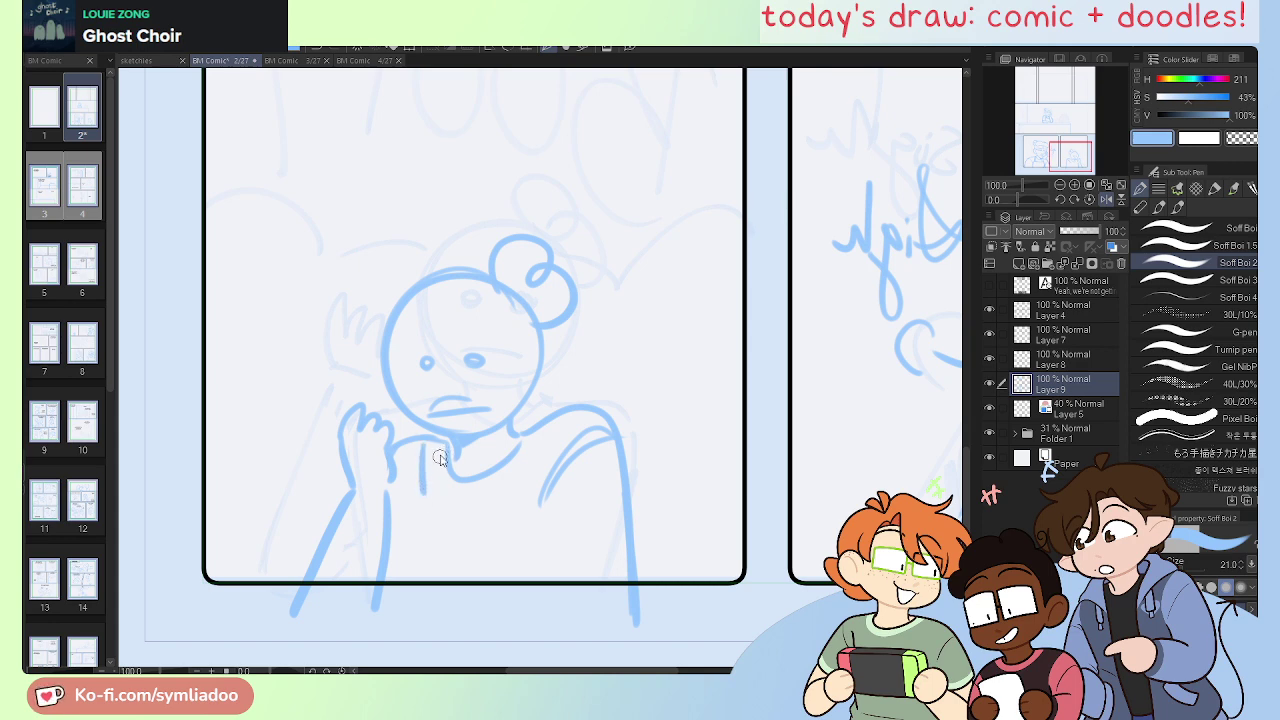
key("ctrl+z")
key("ctrl+z")
left_click_drag(433, 446, 428, 491)
key("ctrl+z")
left_click_drag(447, 444, 445, 492)
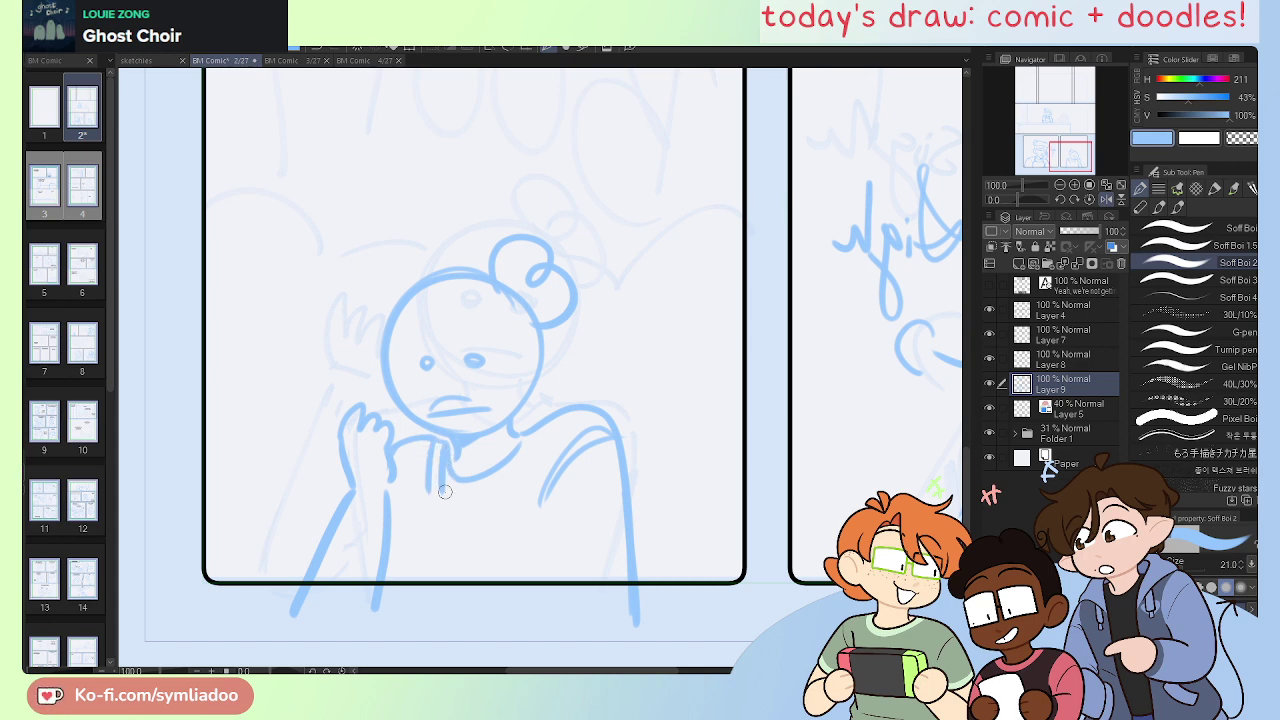
mouse_move(516, 426)
left_mouse_down()
mouse_move(510, 490)
mouse_move(527, 487)
left_mouse_up()
key("ctrl+z")
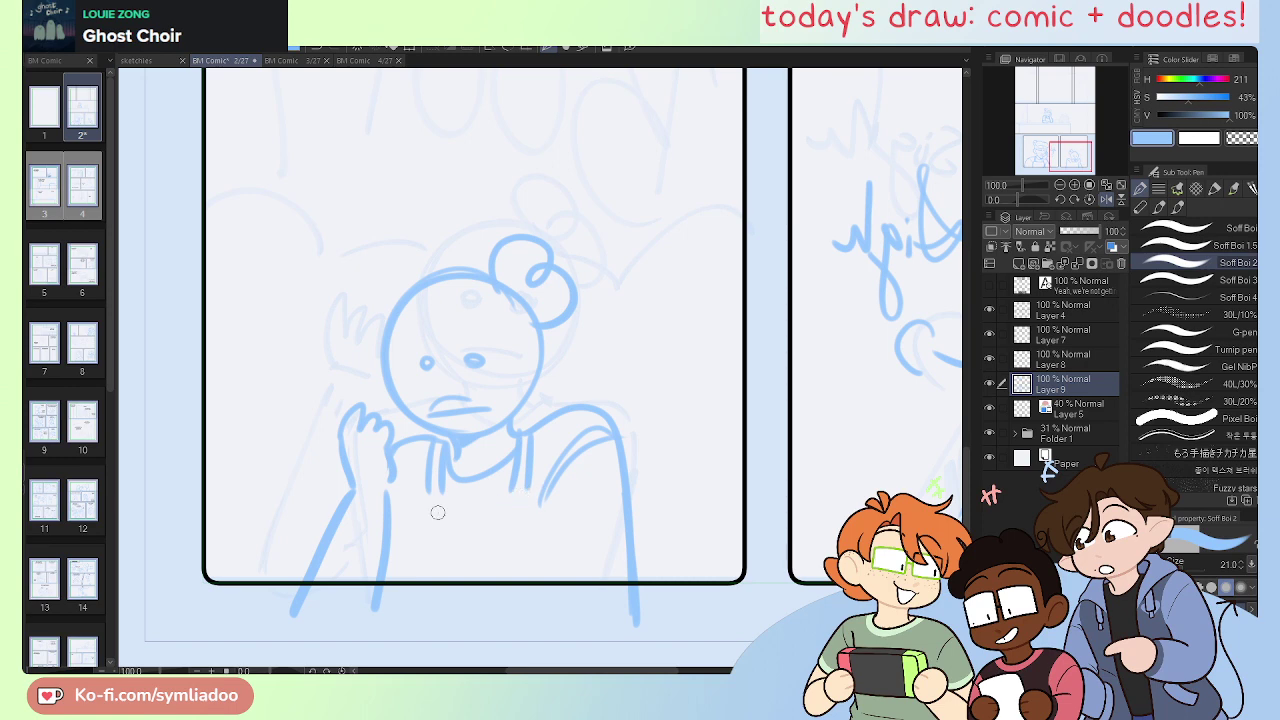
Step: Draw the apron bib's curved top edge across the chest beneath both straps
left_click_drag(420, 495, 550, 486)
key("ctrl+z")
left_click_drag(416, 493, 548, 484)
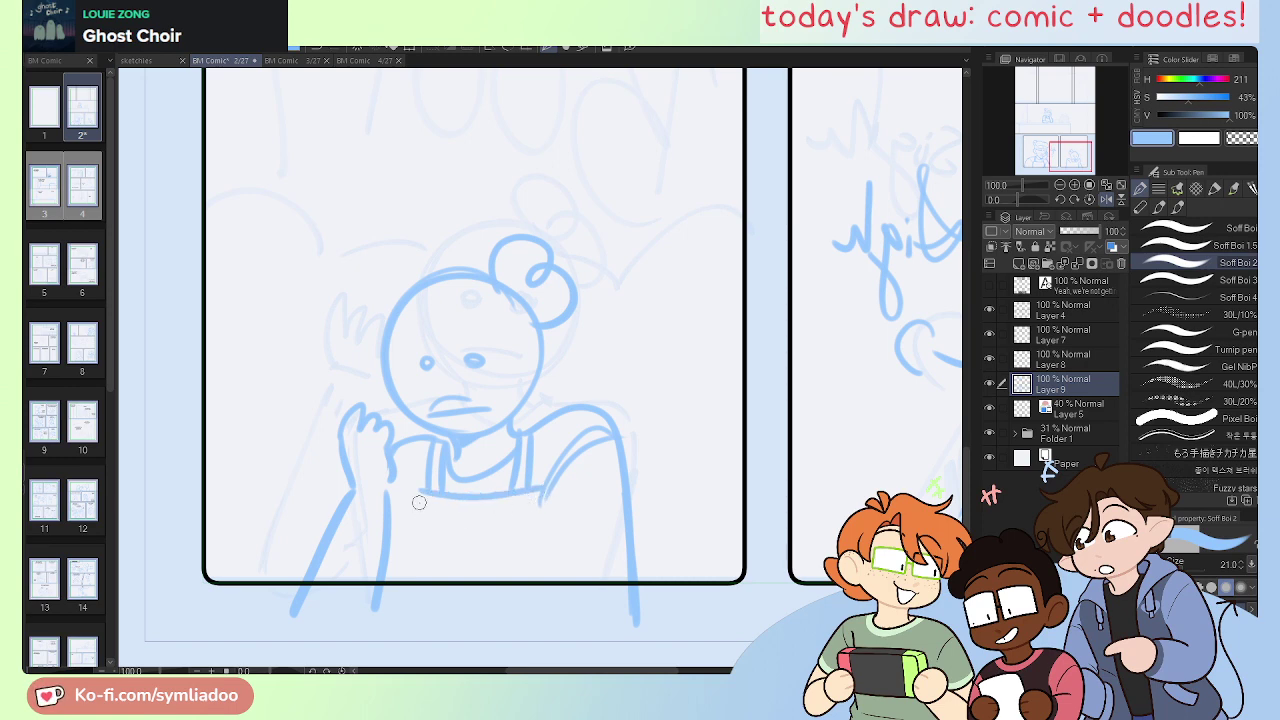
Step: Draw the torso's side line below the hanging arm's armhole and a curved sleeve hem across that arm
left_click_drag(416, 498, 390, 560)
key("ctrl+z")
left_click_drag(417, 495, 379, 607)
key("ctrl+z")
left_click_drag(418, 496, 388, 602)
key("ctrl+z")
left_click_drag(540, 493, 552, 580)
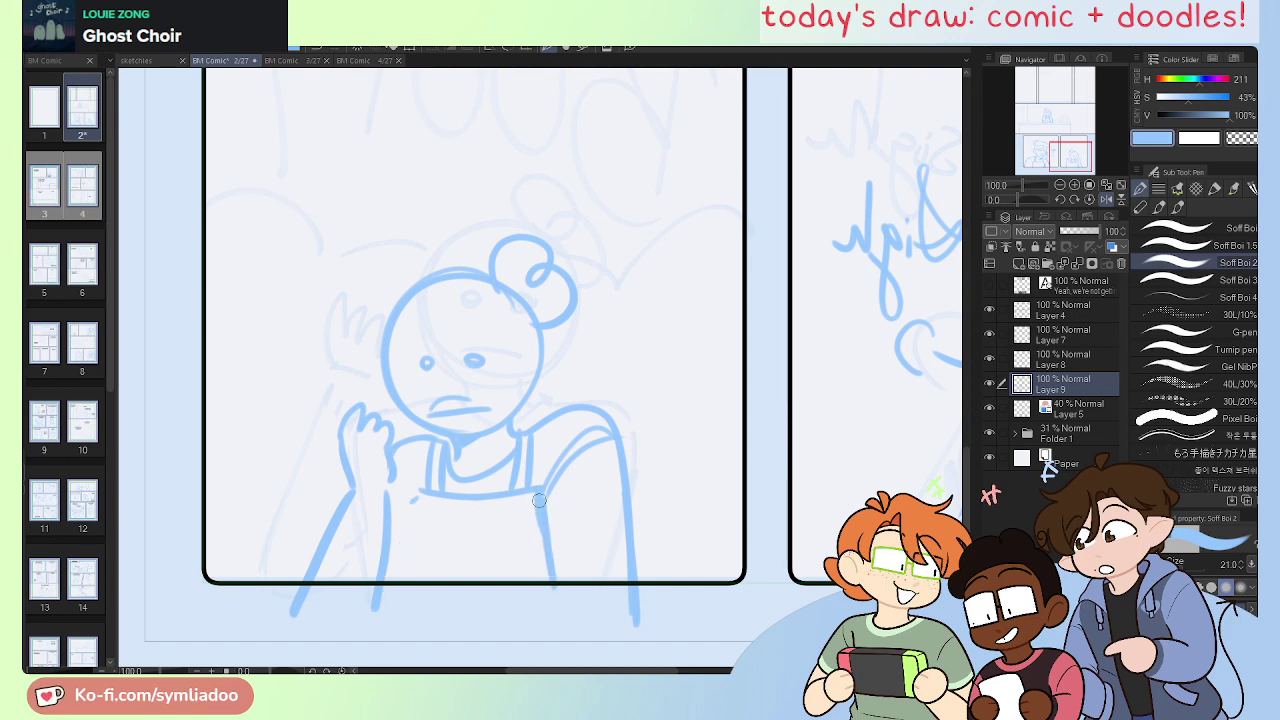
key("ctrl+z")
mouse_move(535, 495)
left_mouse_down()
mouse_move(550, 580)
mouse_move(618, 561)
left_mouse_up()
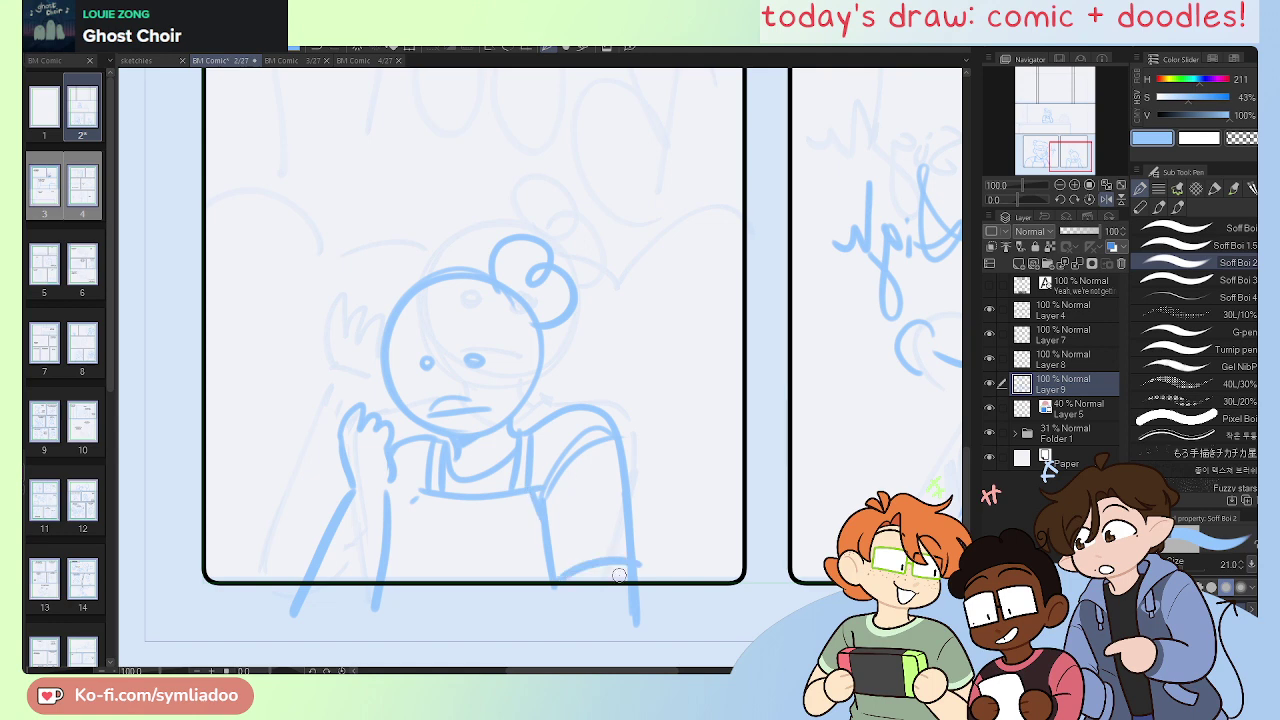
Step: Erase and redraw both lines of the forearm below the raised hand, shifted slightly nearer the body
key("e")
left_click_drag(352, 490, 294, 609)
key("p")
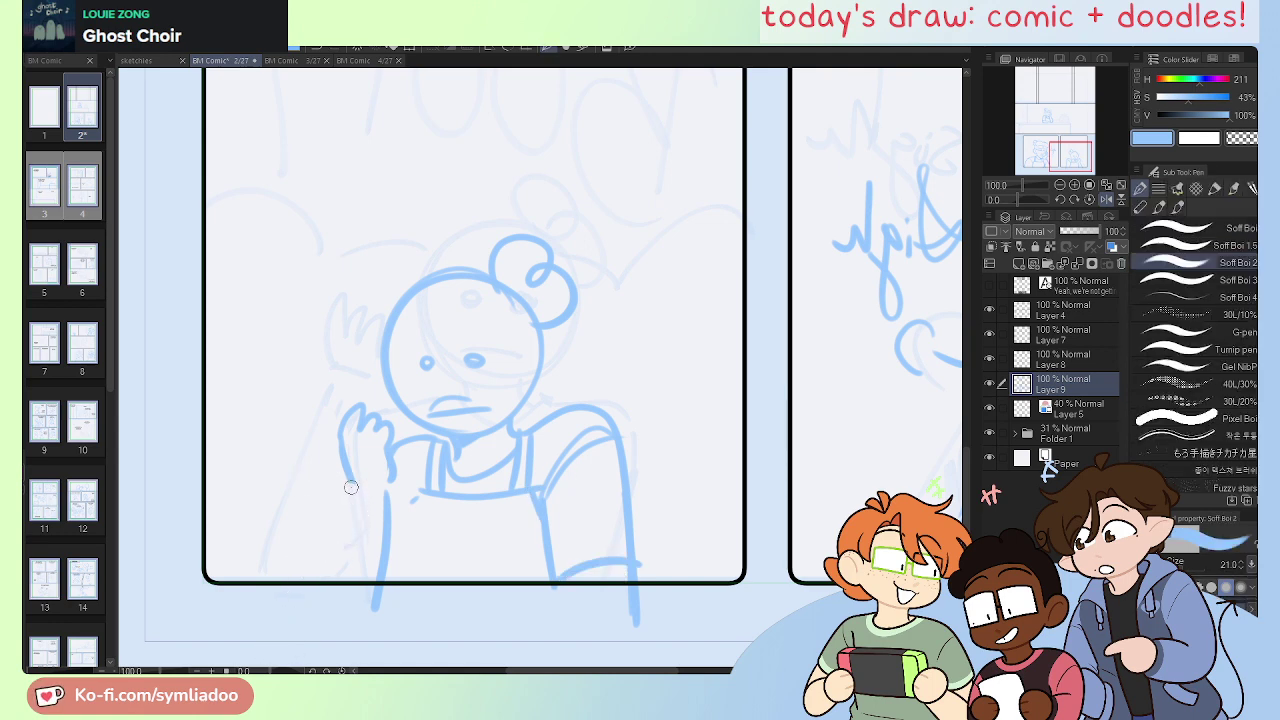
left_click_drag(350, 487, 318, 605)
key("ctrl+z")
left_click_drag(350, 487, 311, 602)
key("e")
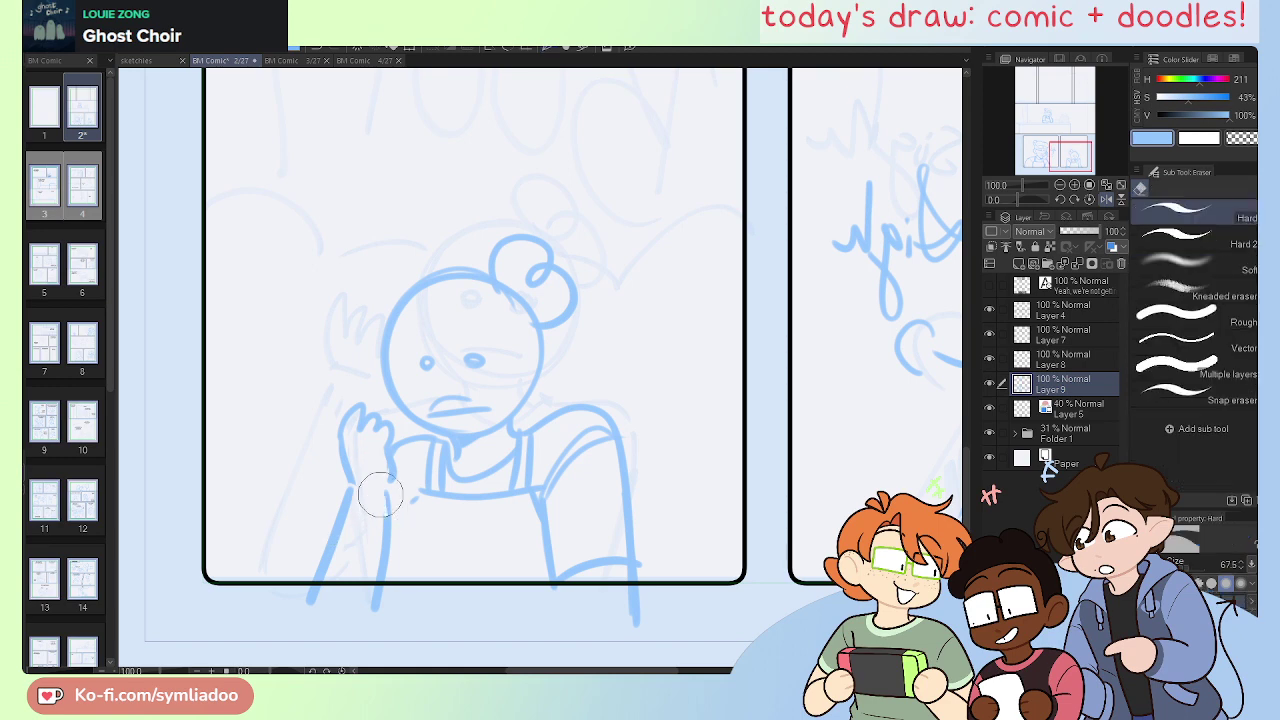
mouse_move(389, 492)
left_mouse_down()
mouse_move(373, 628)
mouse_move(387, 593)
left_mouse_up()
key("p")
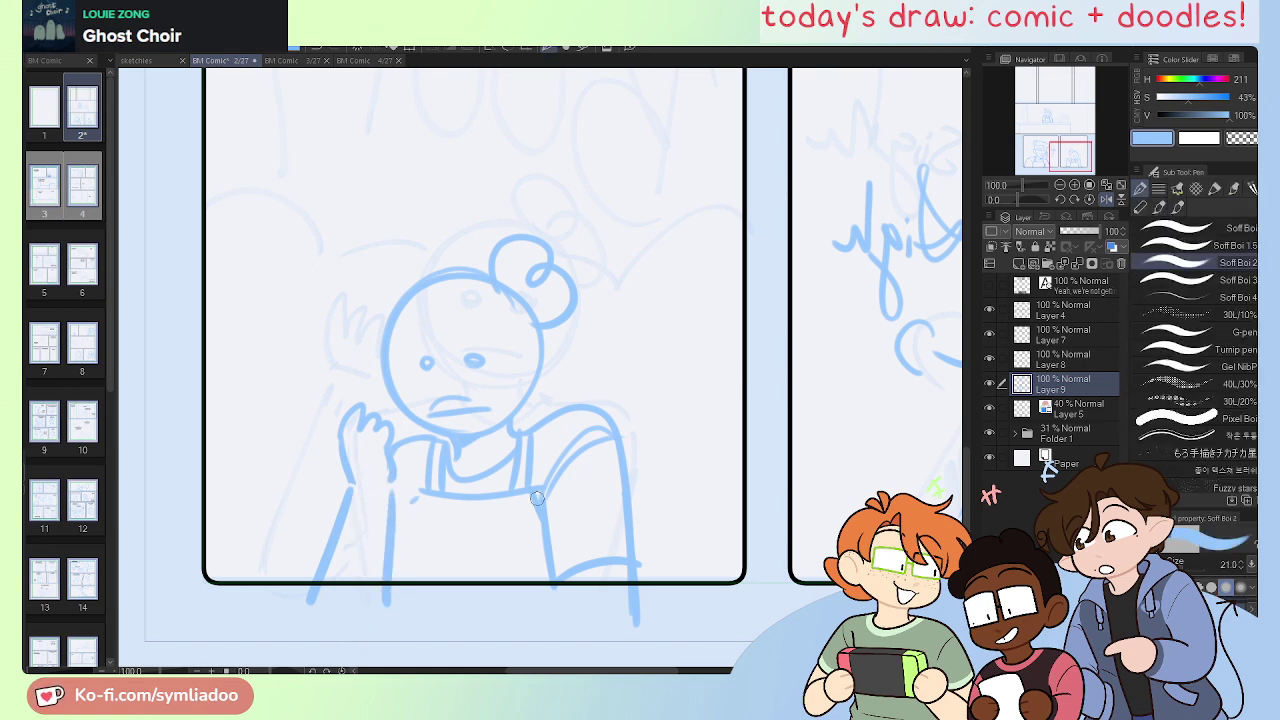
Step: Draw the apron's side edge down from the bib corner and the short body line beside the raised forearm
left_click_drag(418, 492, 398, 580)
key("ctrl+z")
left_click_drag(415, 496, 407, 580)
key("h")
key("ctrl+z")
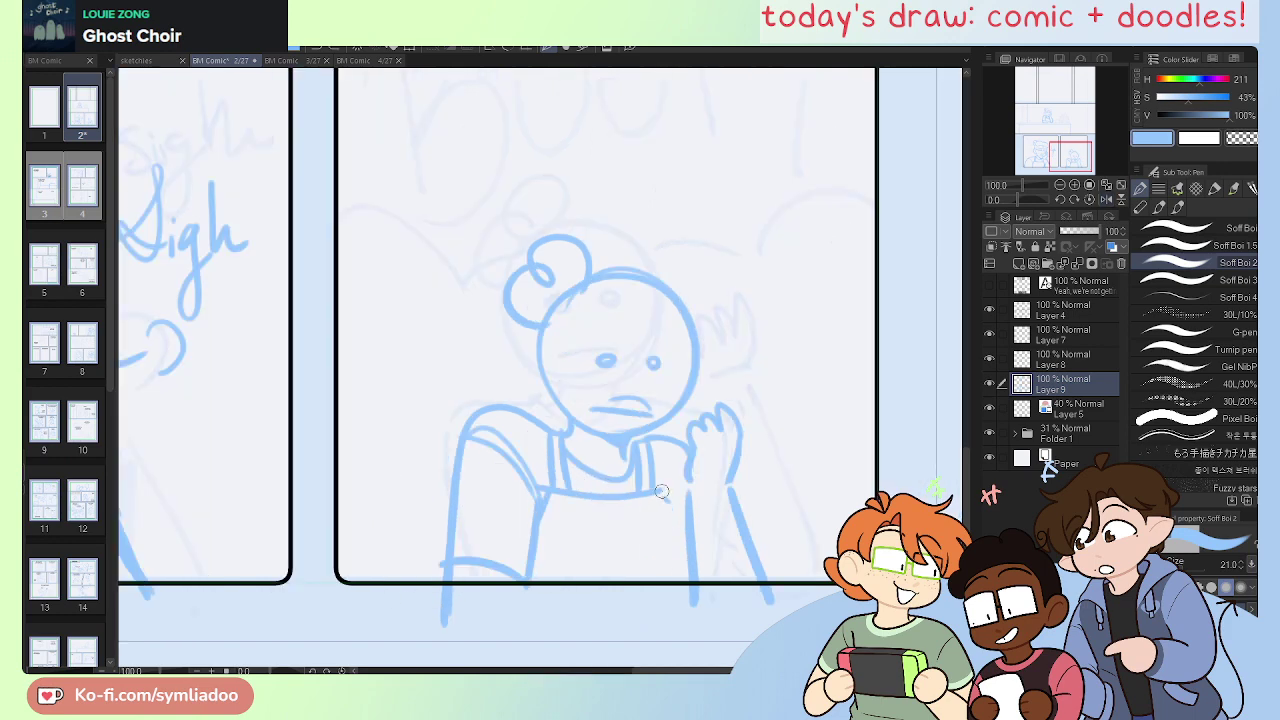
left_click_drag(663, 492, 676, 592)
left_click_drag(676, 483, 672, 550)
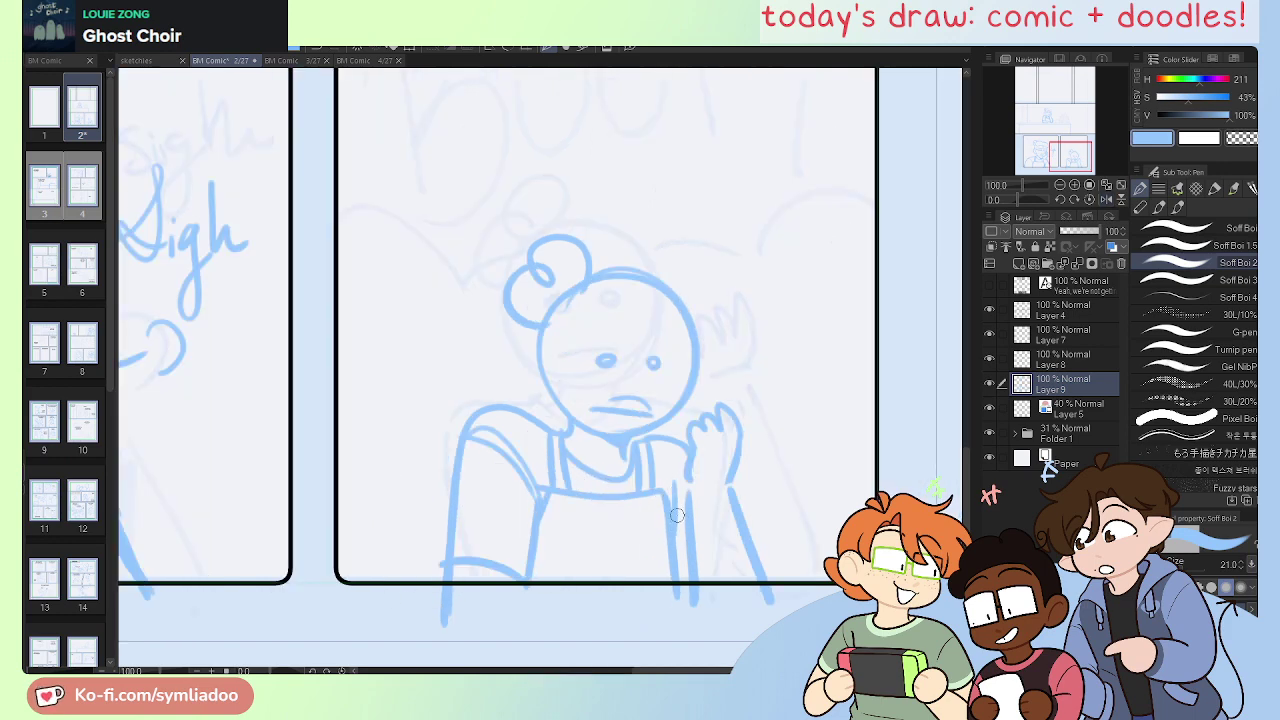
key("h")
left_click_drag(671, 471, 668, 533)
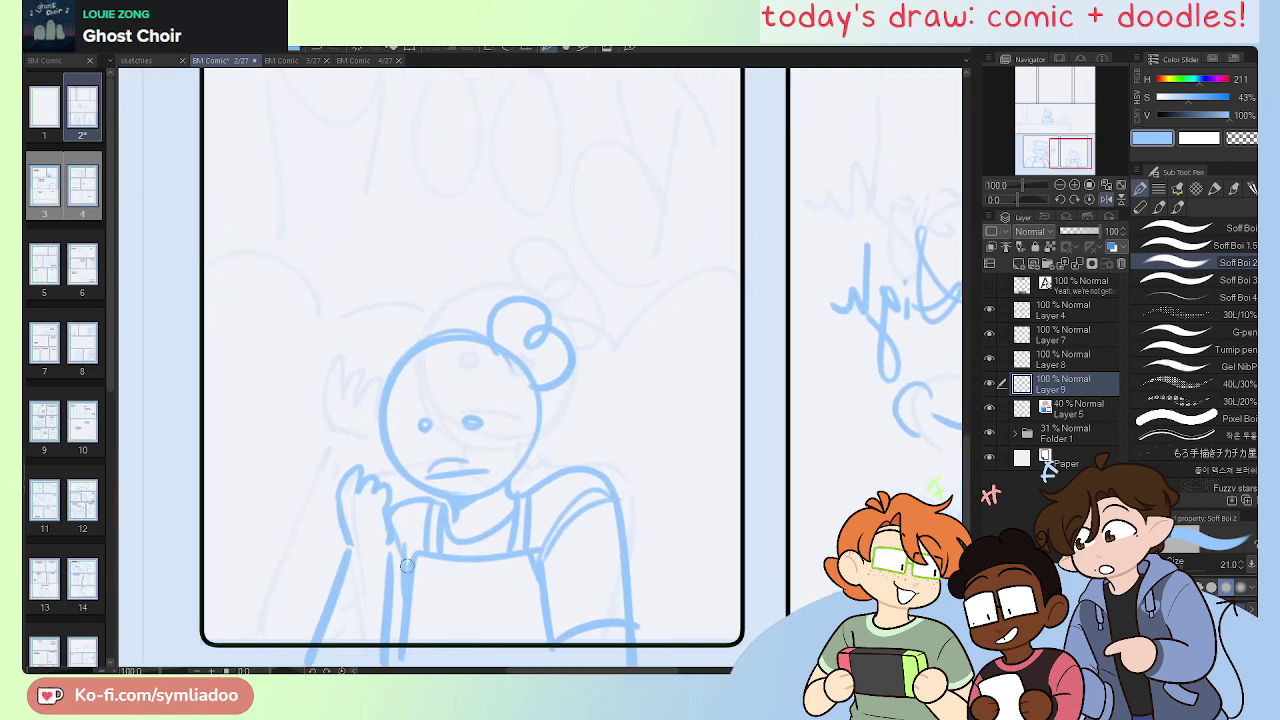
Step: Return the canvas to its unmirrored orientation, review the whole of page 2 and save it
key("ctrl+minus")
key("e")
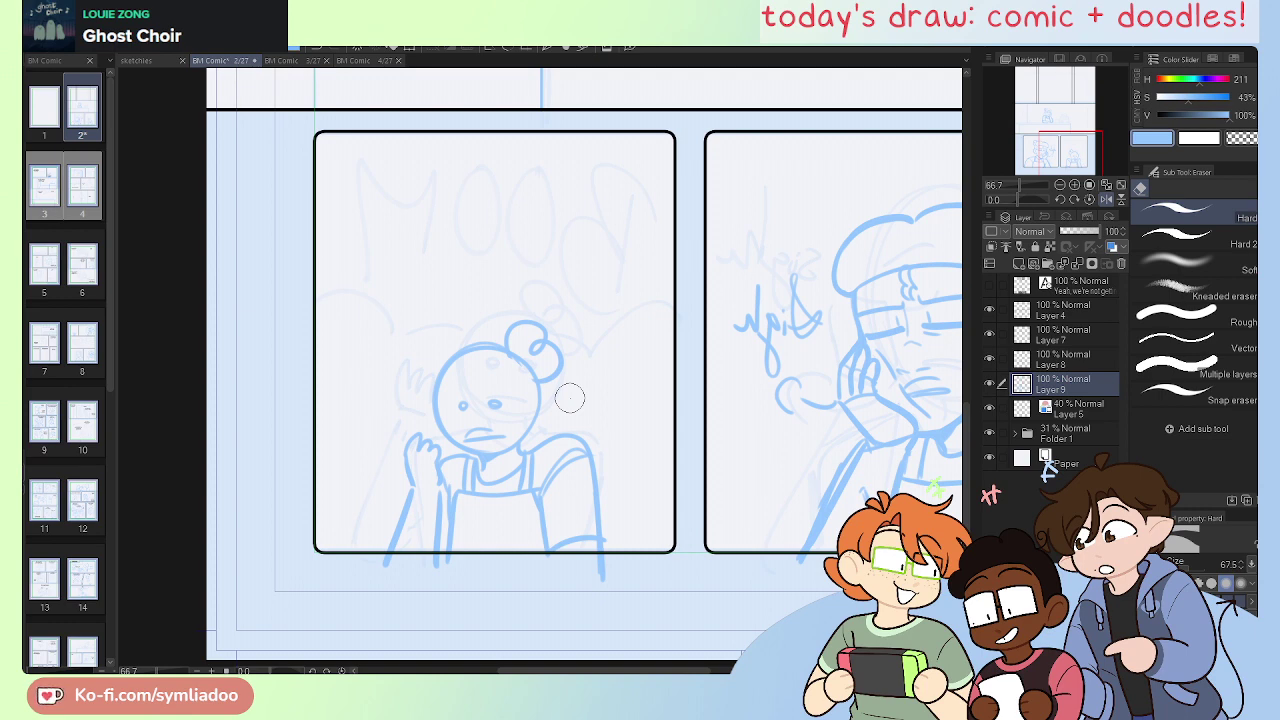
left_click_drag(686, 460, 558, 454)
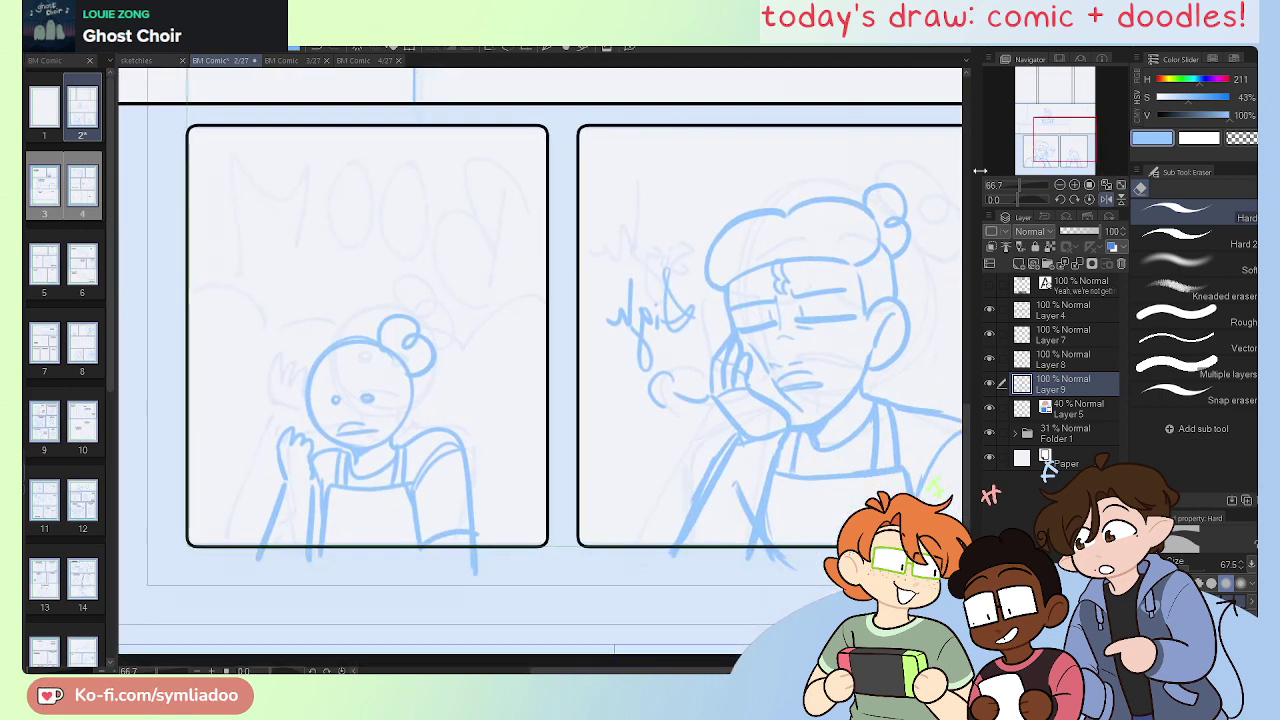
left_click(1106, 198)
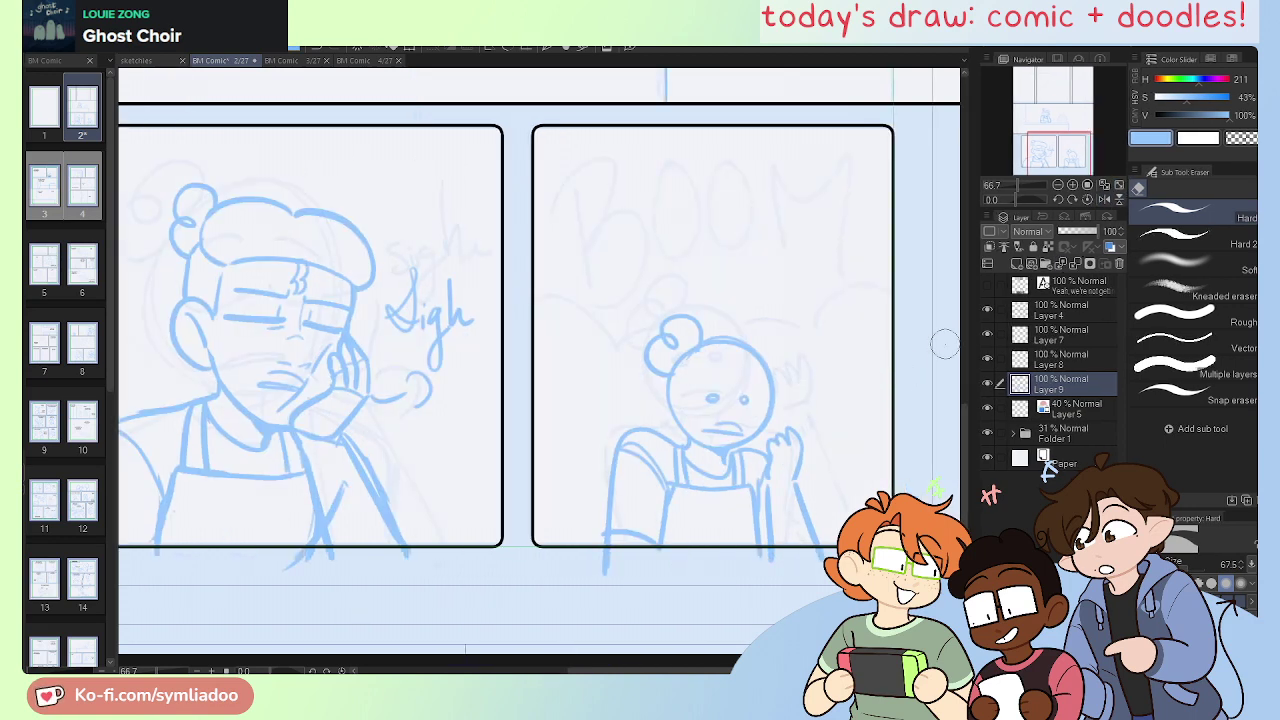
left_click(1118, 187)
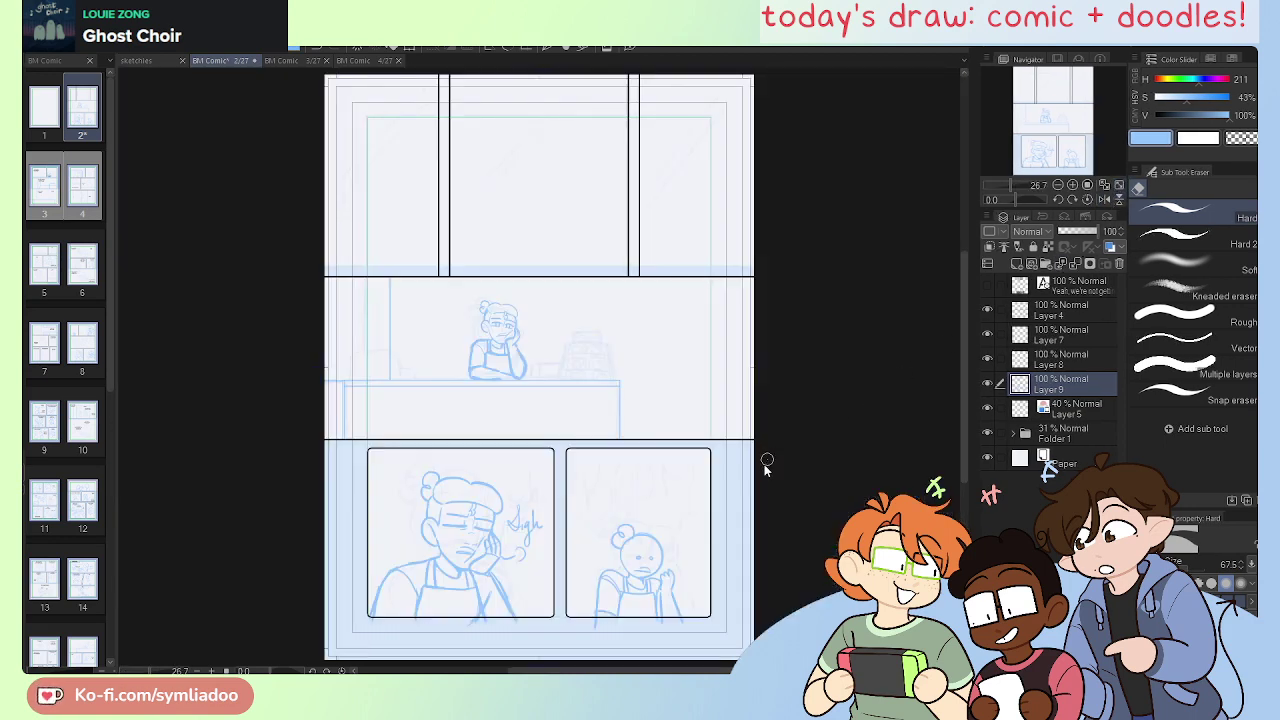
key("ctrl+s")
left_click_drag(987, 320, 998, 363)
Step: Open BM Comic page 3 and add a new layer above Layer 8 for sketching the first panel
left_click(296, 62)
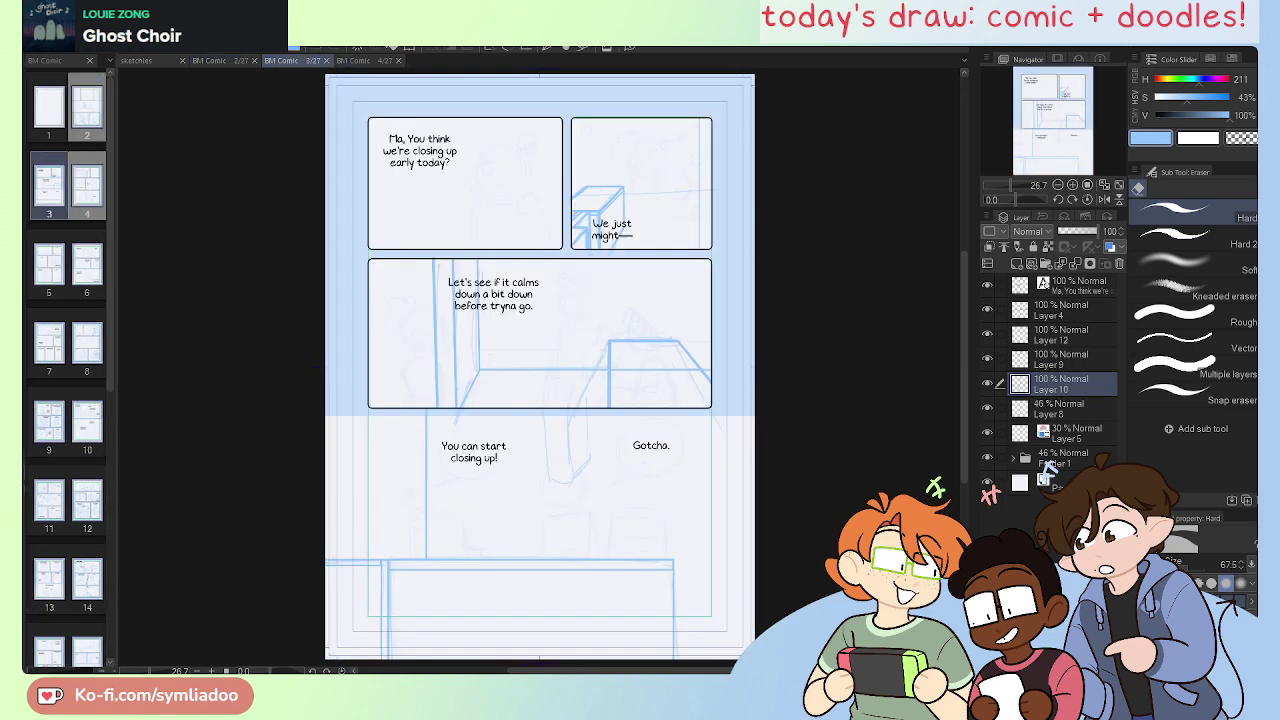
left_click(1072, 185)
left_click(1072, 185)
left_click(1072, 185)
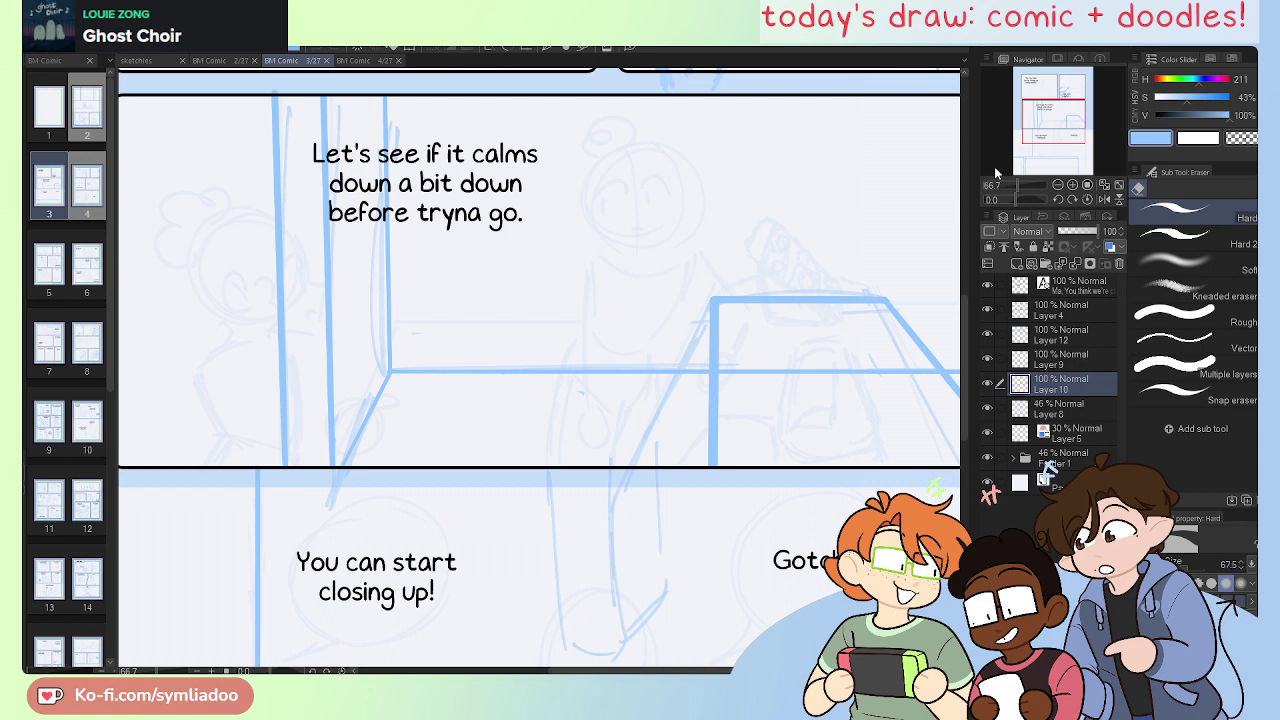
left_click_drag(1051, 111, 1044, 80)
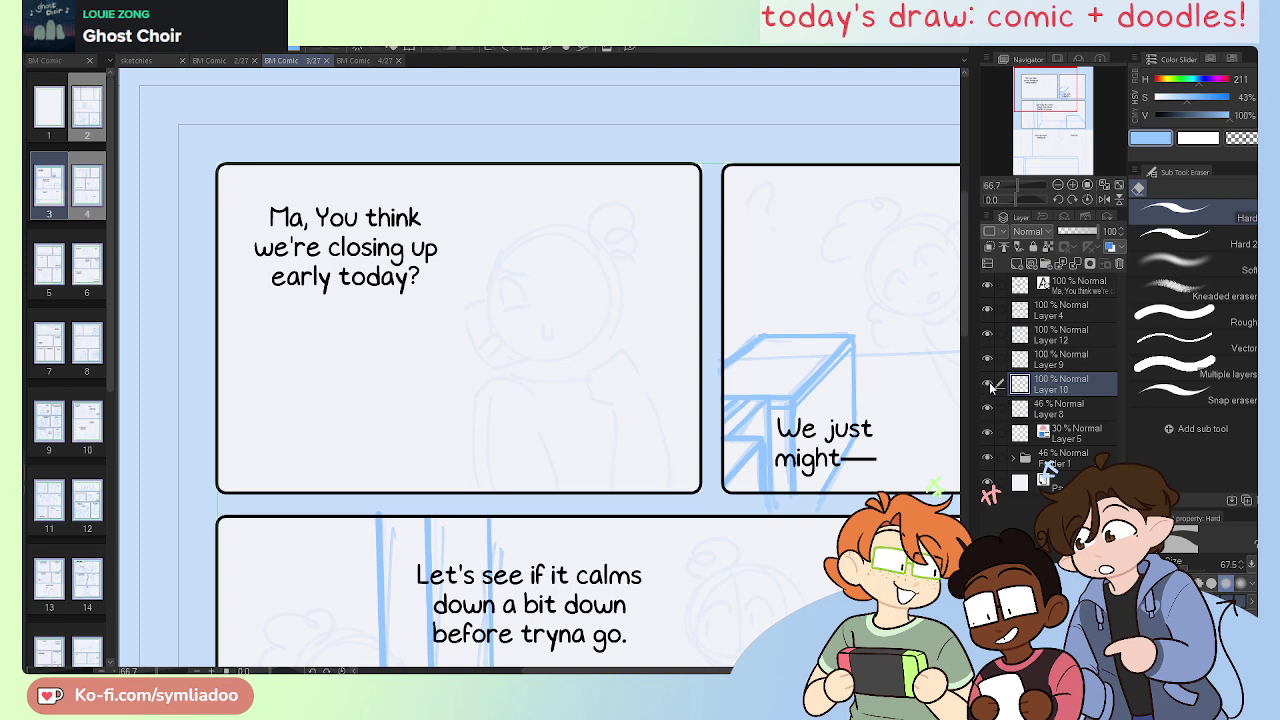
scroll(539, 369, "down", 1)
left_click(1036, 408)
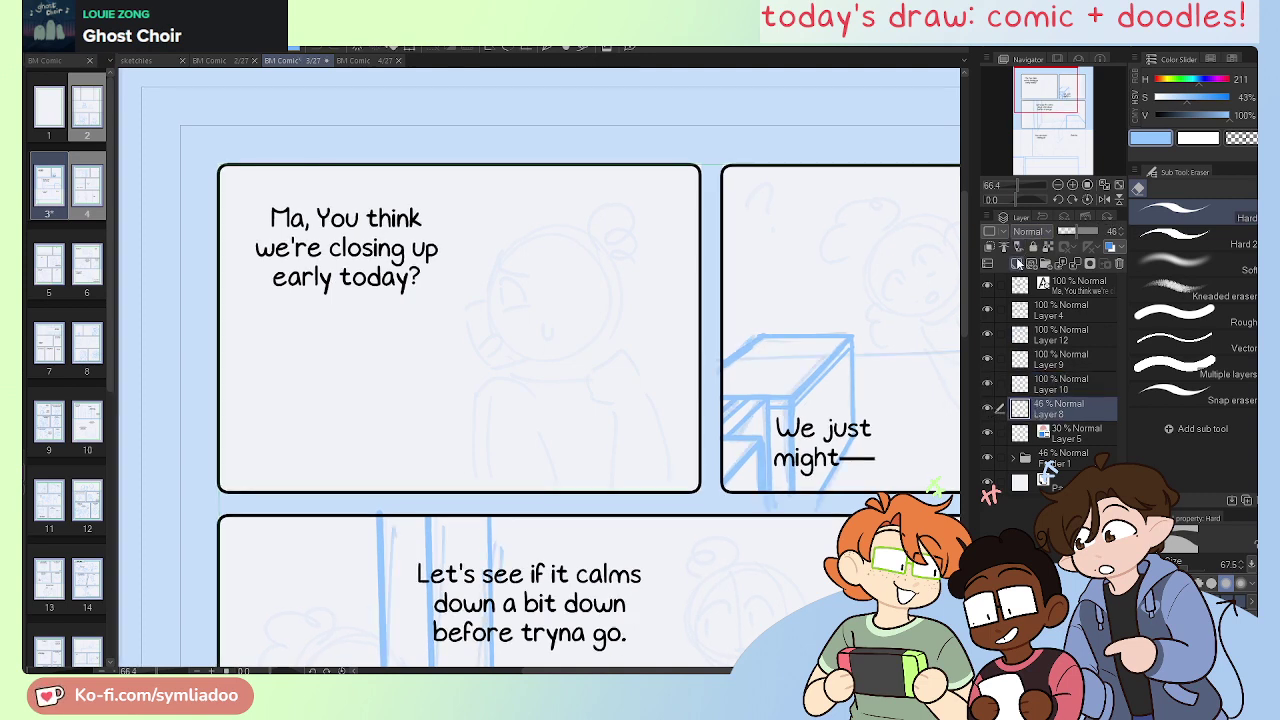
left_click(1016, 264)
key("ctrl+plus")
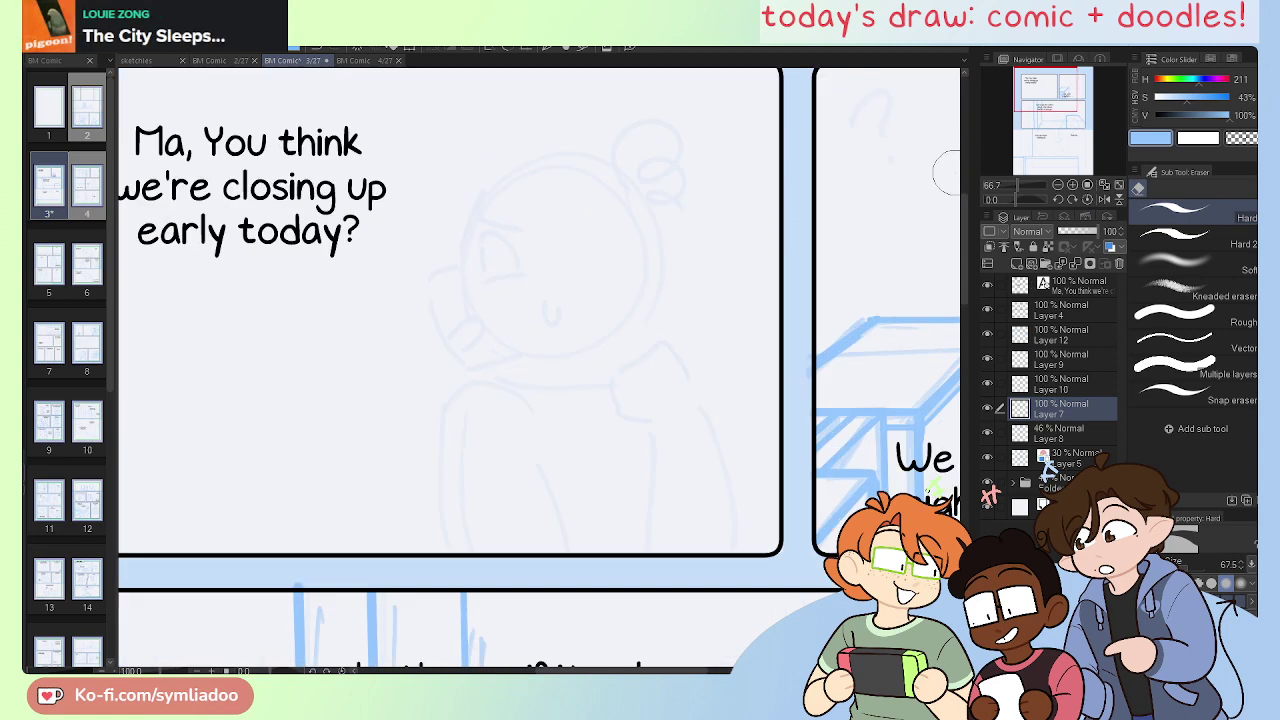
key("p")
left_click_drag(537, 377, 574, 438)
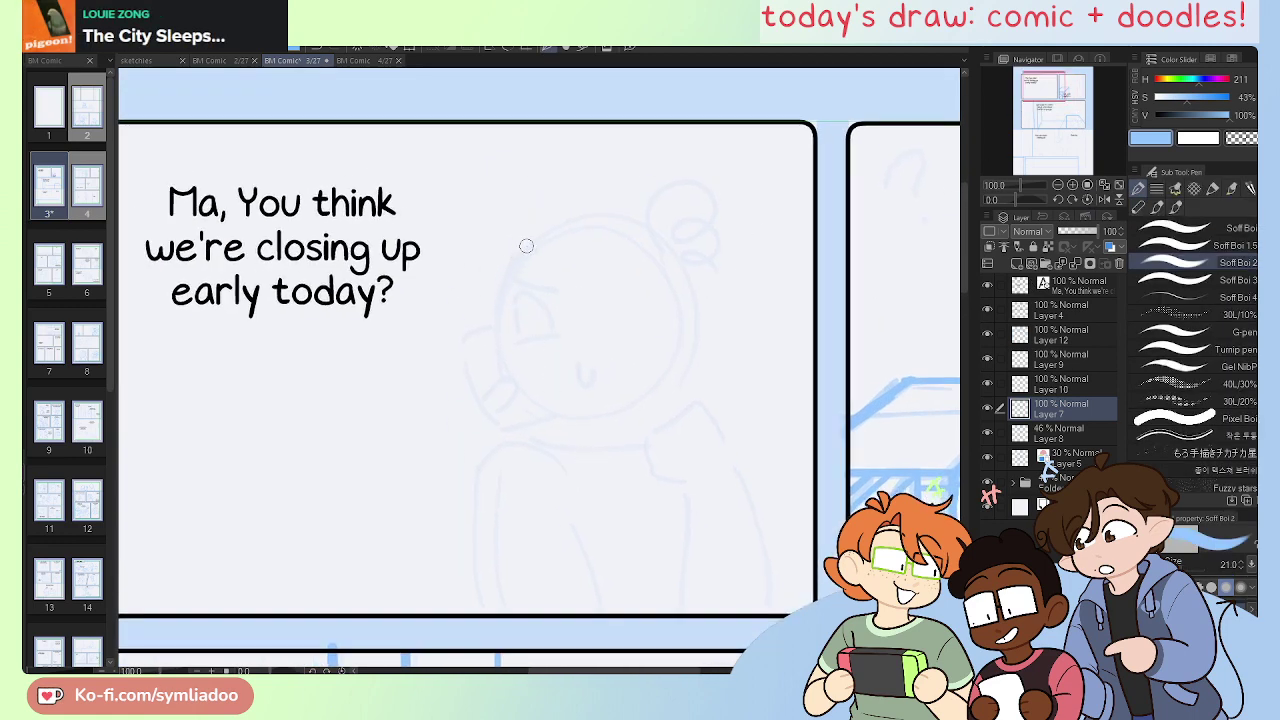
mouse_move(528, 243)
left_mouse_down()
mouse_move(487, 347)
mouse_move(505, 276)
mouse_move(572, 229)
left_mouse_up()
key("ctrl+z")
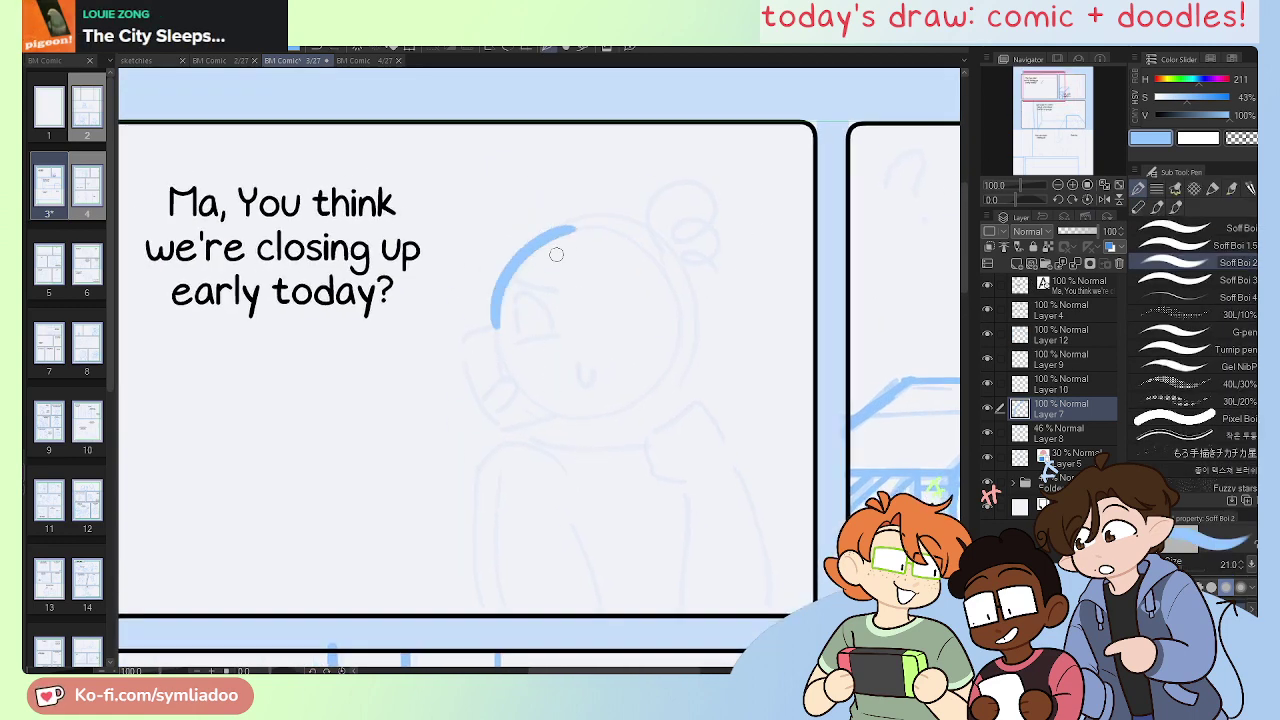
key("ctrl+z")
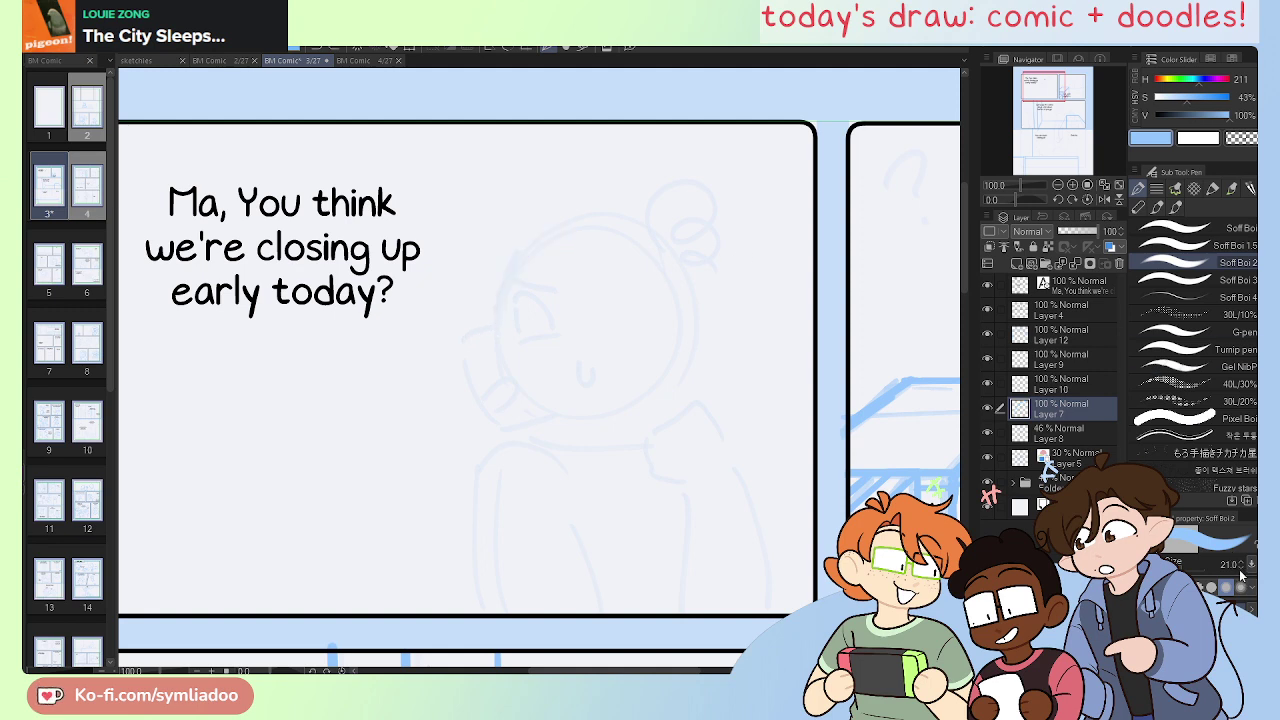
Step: Set the pen size to 18 and draw the character's forehead, protruding muzzle, open mouth and jaw in the first panel
left_click(1176, 545)
mouse_move(496, 316)
left_mouse_down()
mouse_move(551, 233)
mouse_move(592, 312)
left_mouse_up()
key("ctrl+z")
key("h")
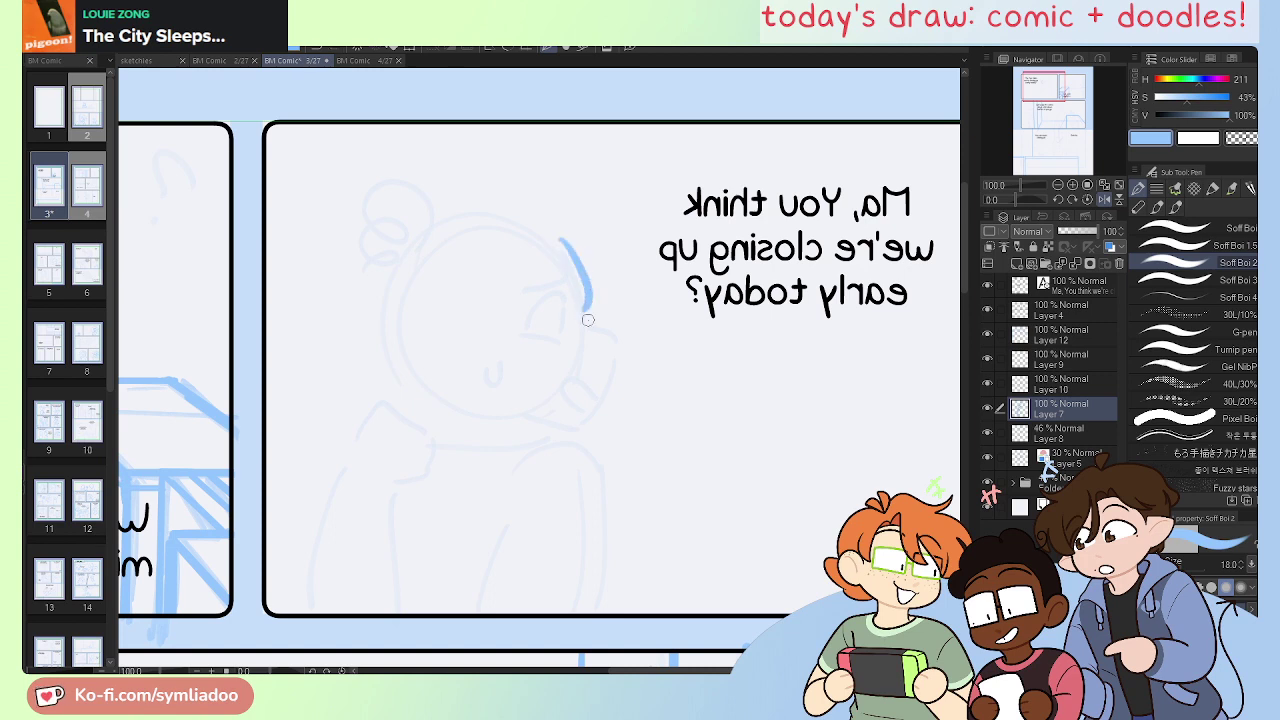
key("ctrl+z")
mouse_move(554, 240)
left_mouse_down()
mouse_move(620, 355)
mouse_move(590, 420)
left_mouse_up()
key("ctrl+z")
mouse_move(592, 318)
left_mouse_down()
mouse_move(600, 411)
mouse_move(585, 408)
mouse_move(591, 323)
mouse_move(593, 412)
mouse_move(500, 404)
left_mouse_up()
key("ctrl+z")
key("h")
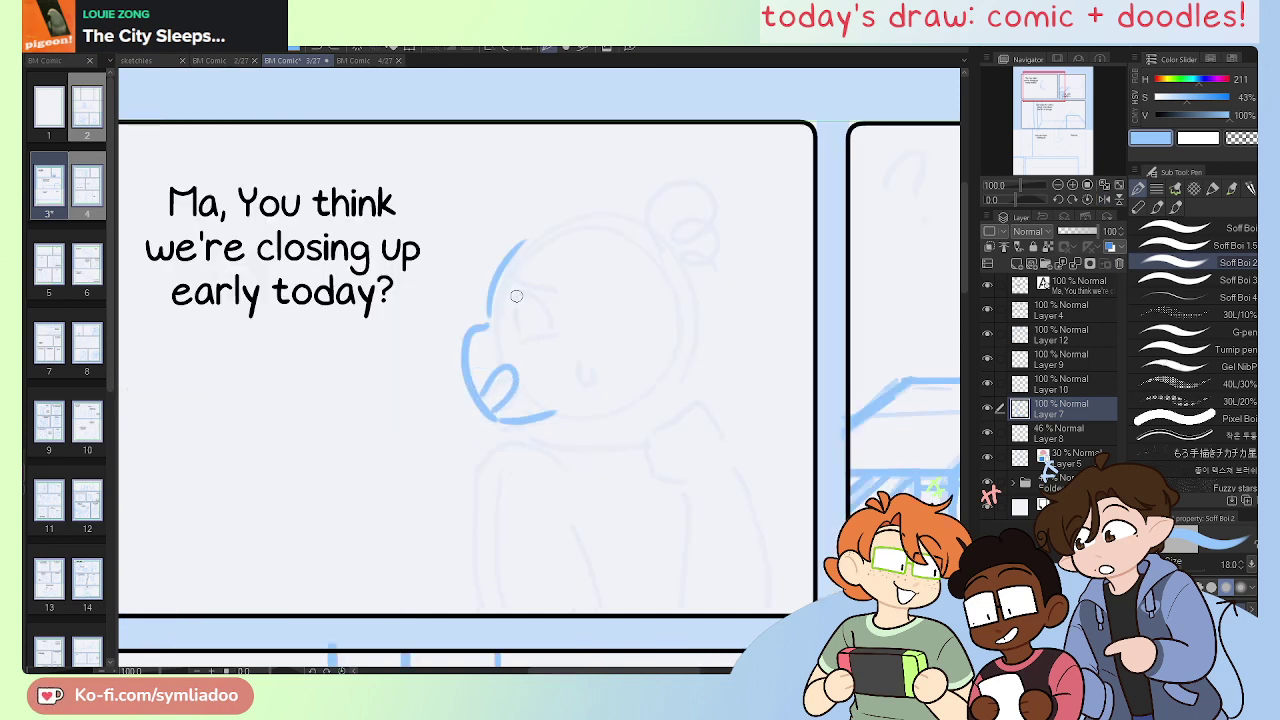
Step: Draw the face's eye, eyebrow, cheek mark and ear, and the curved hairline across the forehead
mouse_move(506, 318)
left_mouse_down()
mouse_move(544, 314)
mouse_move(548, 333)
mouse_move(512, 340)
mouse_move(549, 332)
left_mouse_up()
left_click_drag(506, 281, 550, 287)
left_click_drag(569, 367, 588, 372)
left_click_drag(507, 259, 600, 270)
mouse_move(599, 334)
left_mouse_down()
mouse_move(648, 323)
mouse_move(608, 369)
mouse_move(605, 359)
left_mouse_up()
key("ctrl+z")
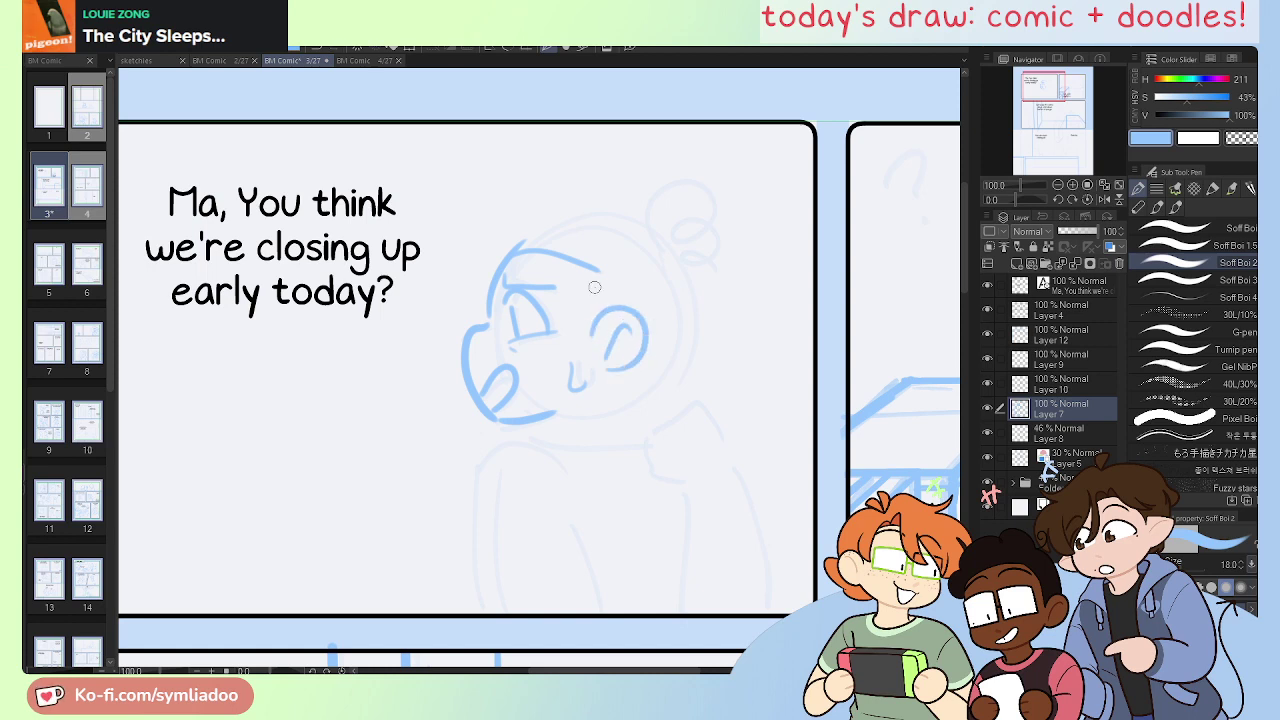
Step: Draw the hairline down to the front of the ear and trim the forehead hairline's overshooting end
left_click_drag(595, 278, 588, 338)
key("e")
left_click_drag(606, 263, 597, 266)
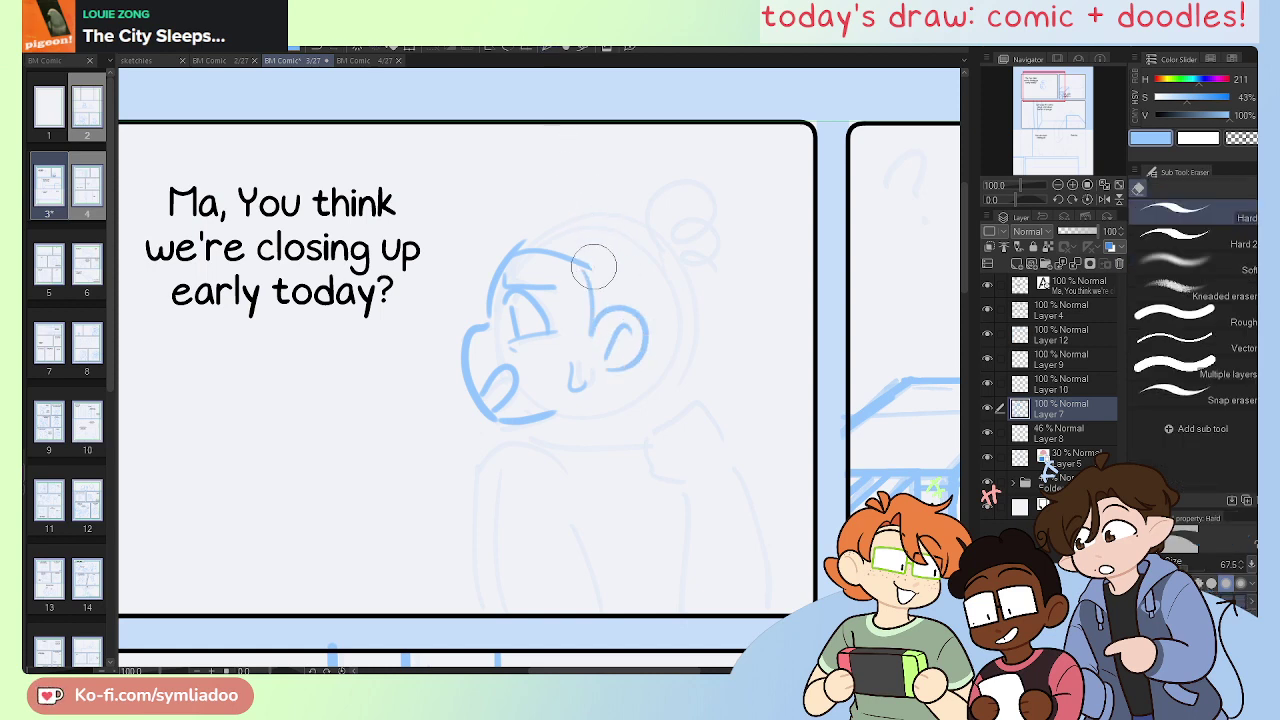
Step: Draw the puffy two-lobed front hair above the hairline, closing its lower edge toward the bun
key("p")
mouse_move(500, 235)
left_mouse_down()
mouse_move(586, 231)
mouse_move(646, 206)
mouse_move(644, 229)
left_mouse_up()
key("ctrl+z")
key("ctrl+z")
mouse_move(514, 242)
left_mouse_down()
mouse_move(574, 184)
mouse_move(596, 196)
left_mouse_up()
left_click_drag(598, 196, 660, 236)
key("ctrl+z")
key("ctrl+z")
mouse_move(513, 247)
left_mouse_down()
mouse_move(562, 194)
mouse_move(567, 210)
mouse_move(651, 223)
left_mouse_up()
mouse_move(576, 261)
left_mouse_down()
mouse_move(636, 244)
mouse_move(629, 255)
mouse_move(605, 250)
mouse_move(700, 204)
mouse_move(652, 236)
left_mouse_up()
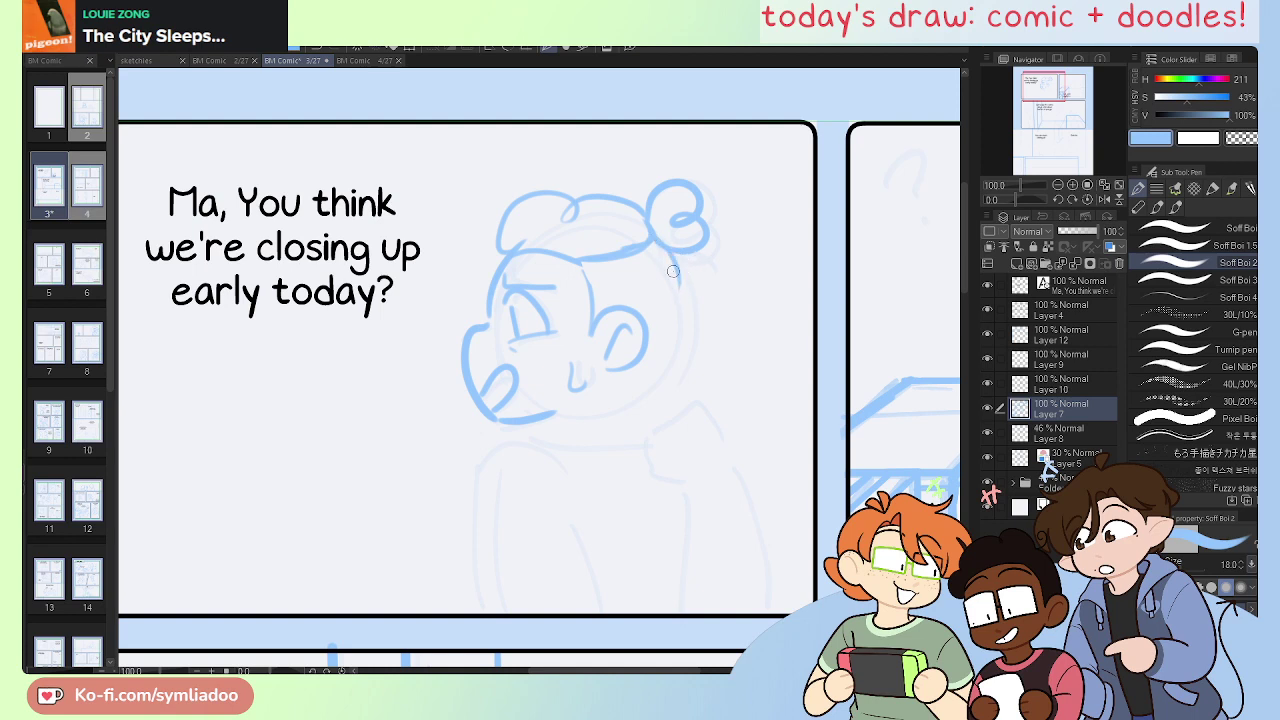
Step: Redraw the curly hair bun and draw the back of the head curving down to the nape
key("ctrl+z")
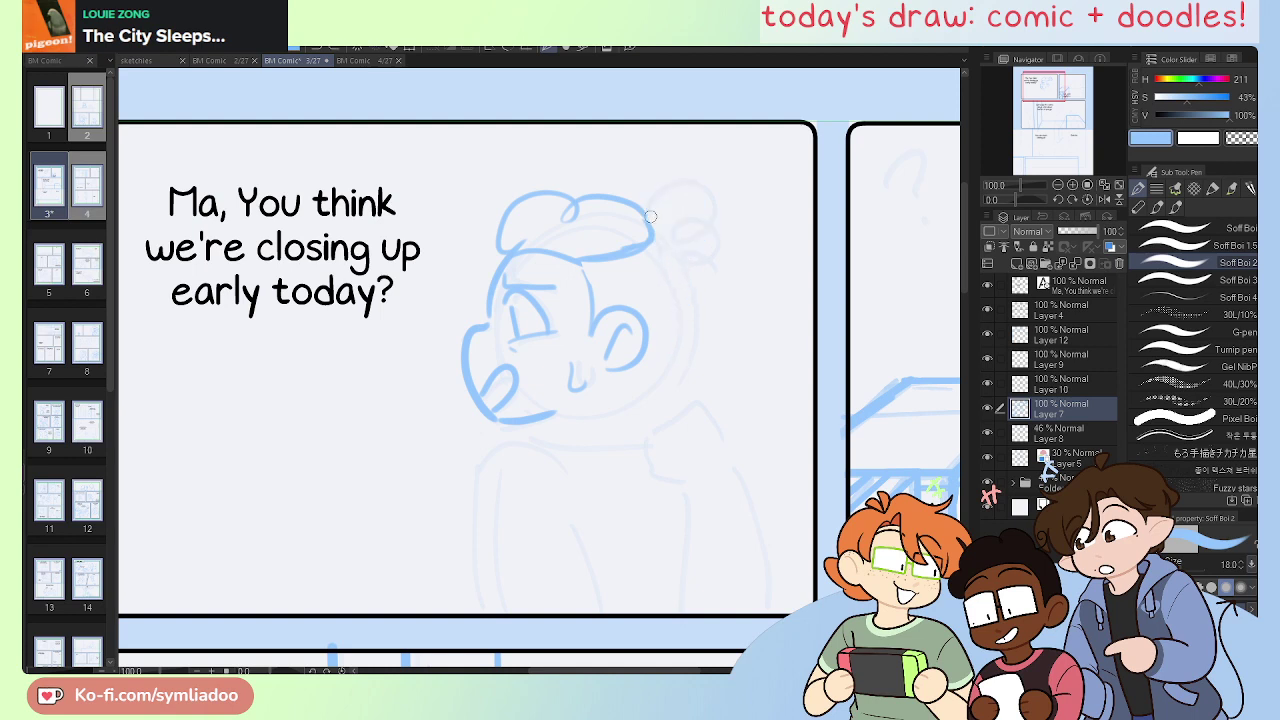
mouse_move(650, 216)
left_mouse_down()
mouse_move(705, 209)
mouse_move(684, 236)
mouse_move(697, 274)
mouse_move(656, 238)
mouse_move(674, 314)
left_mouse_up()
left_click_drag(666, 257, 669, 345)
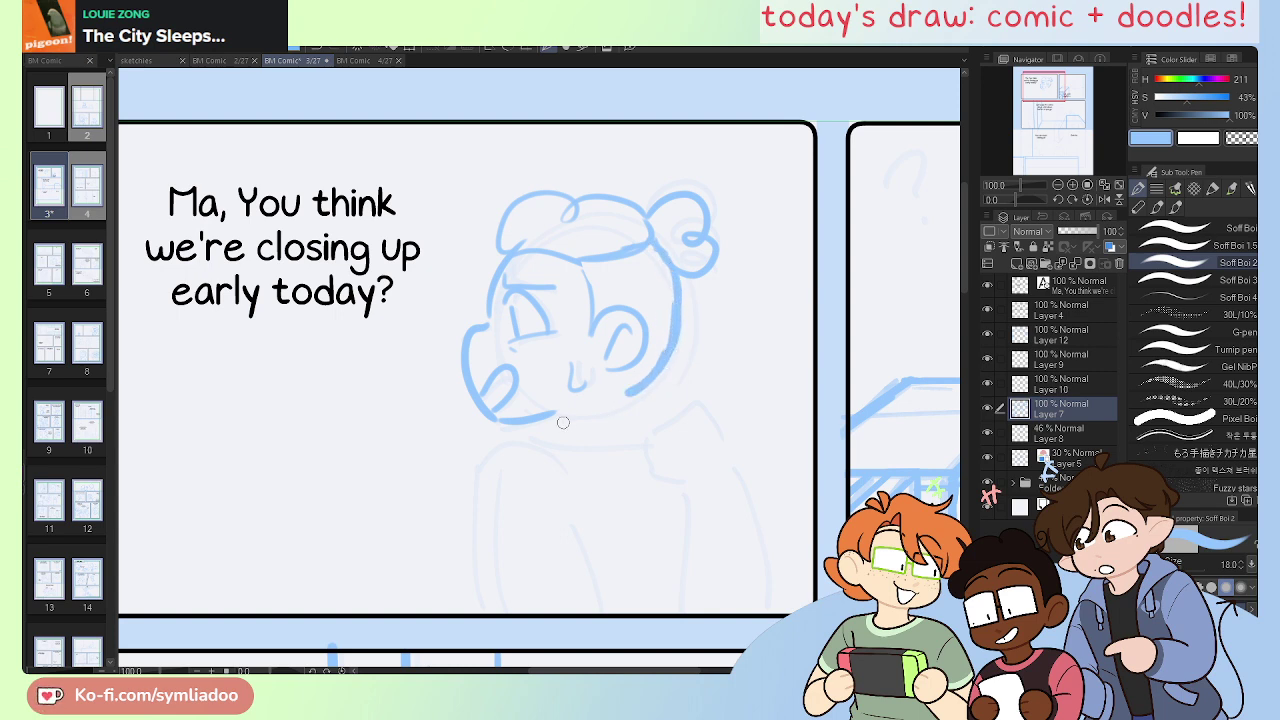
Step: Draw the front and back neck lines below the jaw and nape
left_click_drag(562, 420, 561, 438)
key("ctrl+z")
key("e")
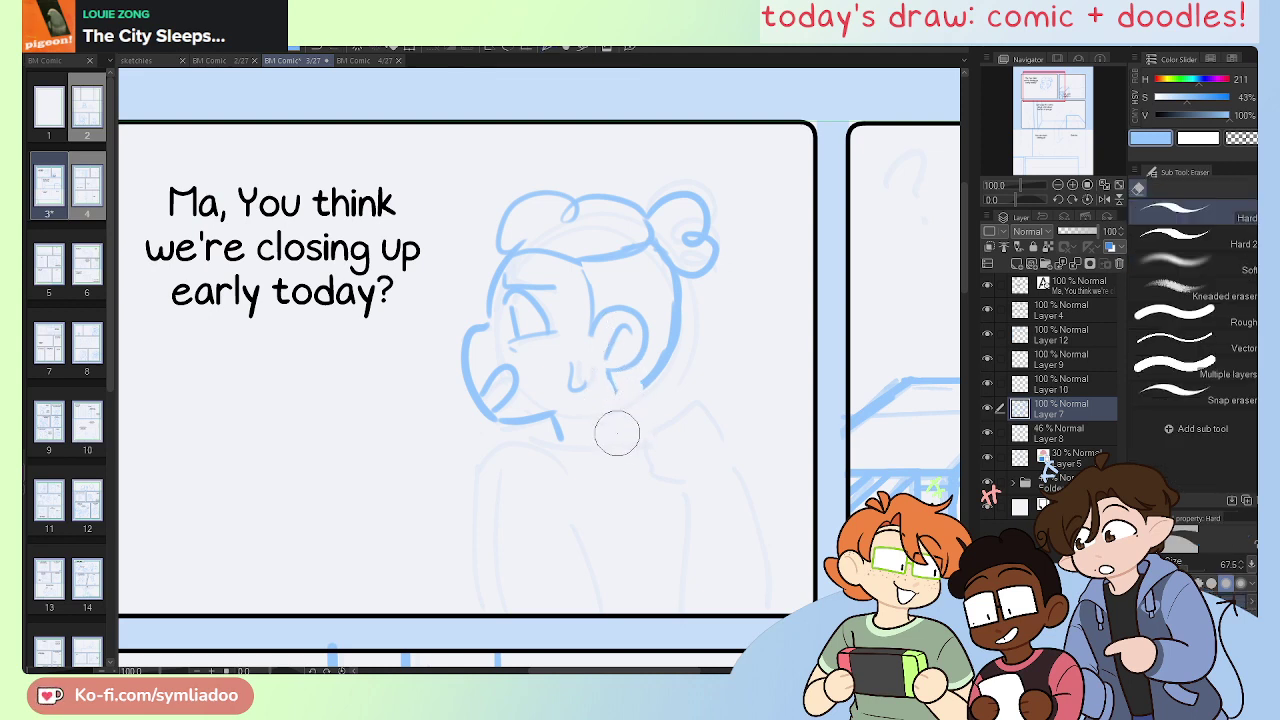
key("p")
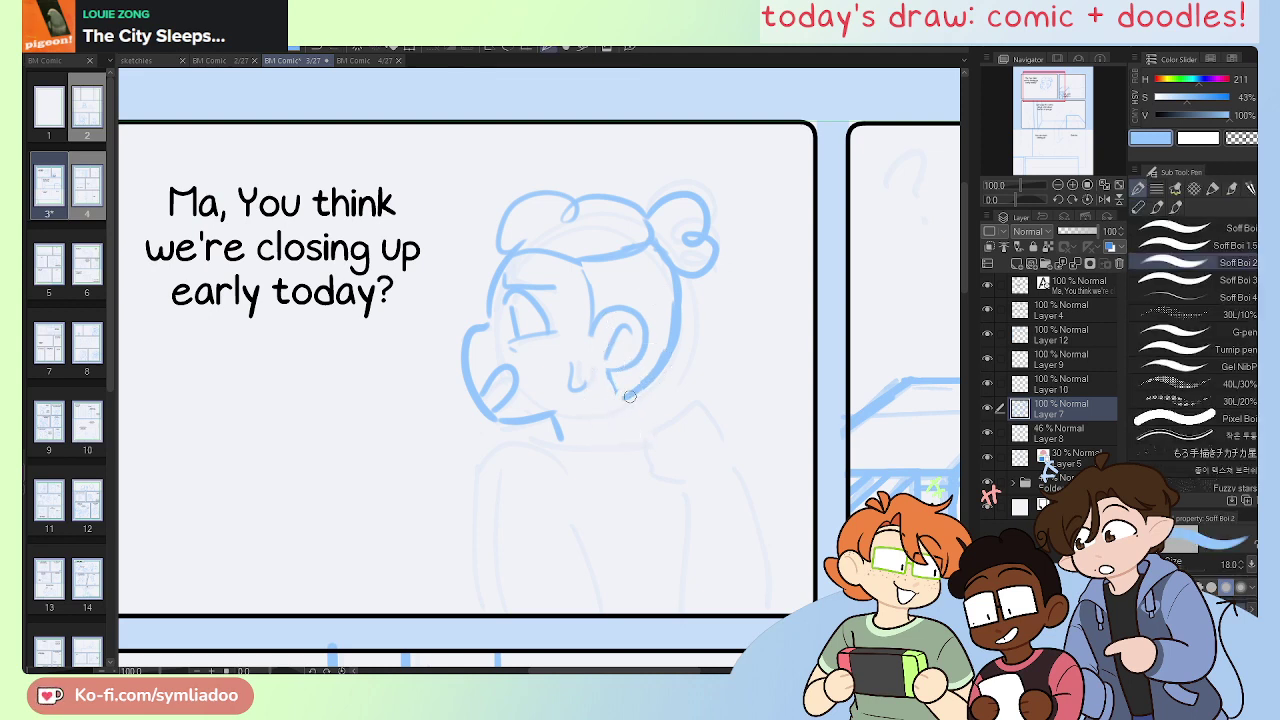
left_click_drag(623, 410, 630, 432)
mouse_move(551, 440)
left_mouse_down()
mouse_move(630, 437)
mouse_move(511, 445)
mouse_move(469, 590)
left_mouse_up()
key("ctrl+z")
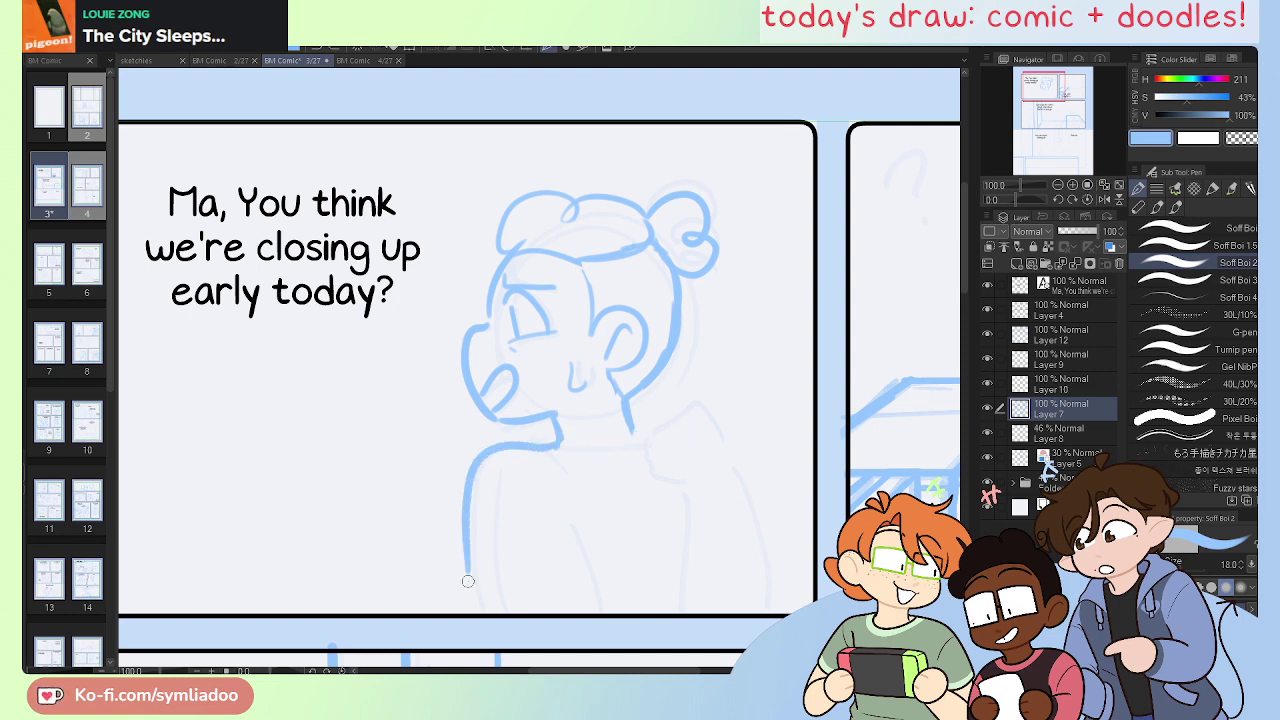
key("ctrl+z")
mouse_move(556, 440)
left_mouse_down()
mouse_move(474, 494)
mouse_move(475, 608)
left_mouse_up()
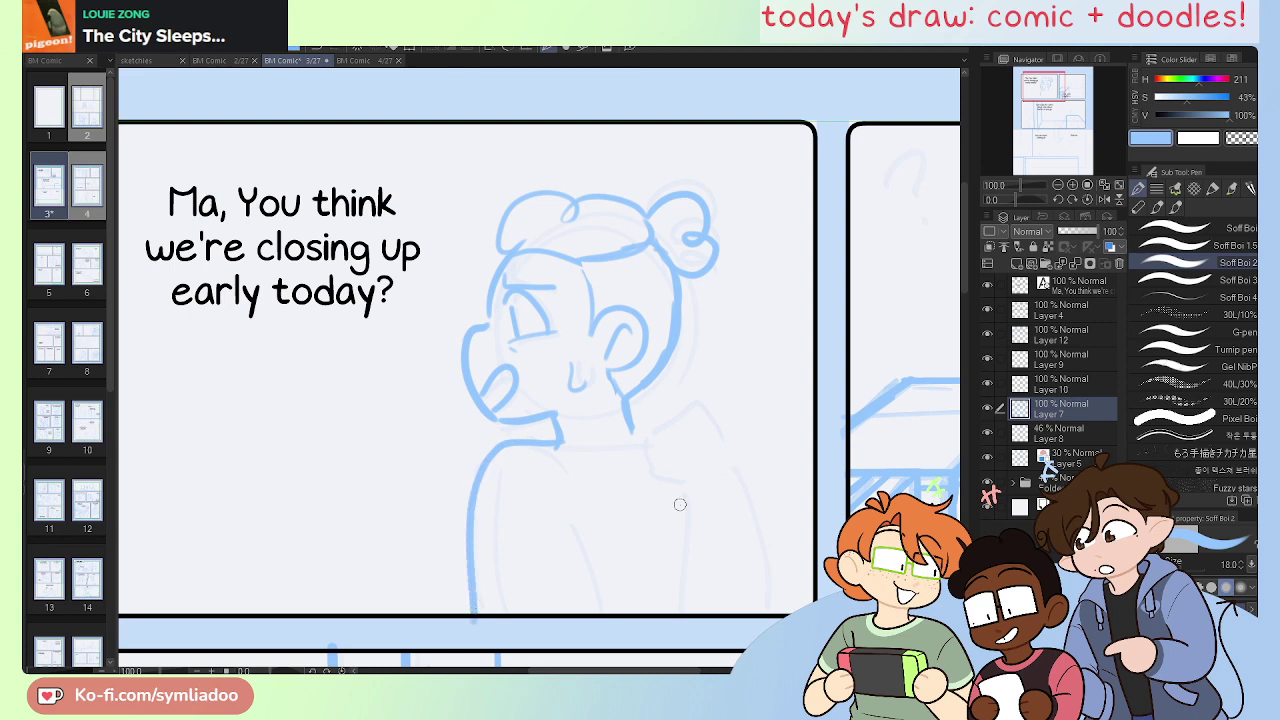
key("h")
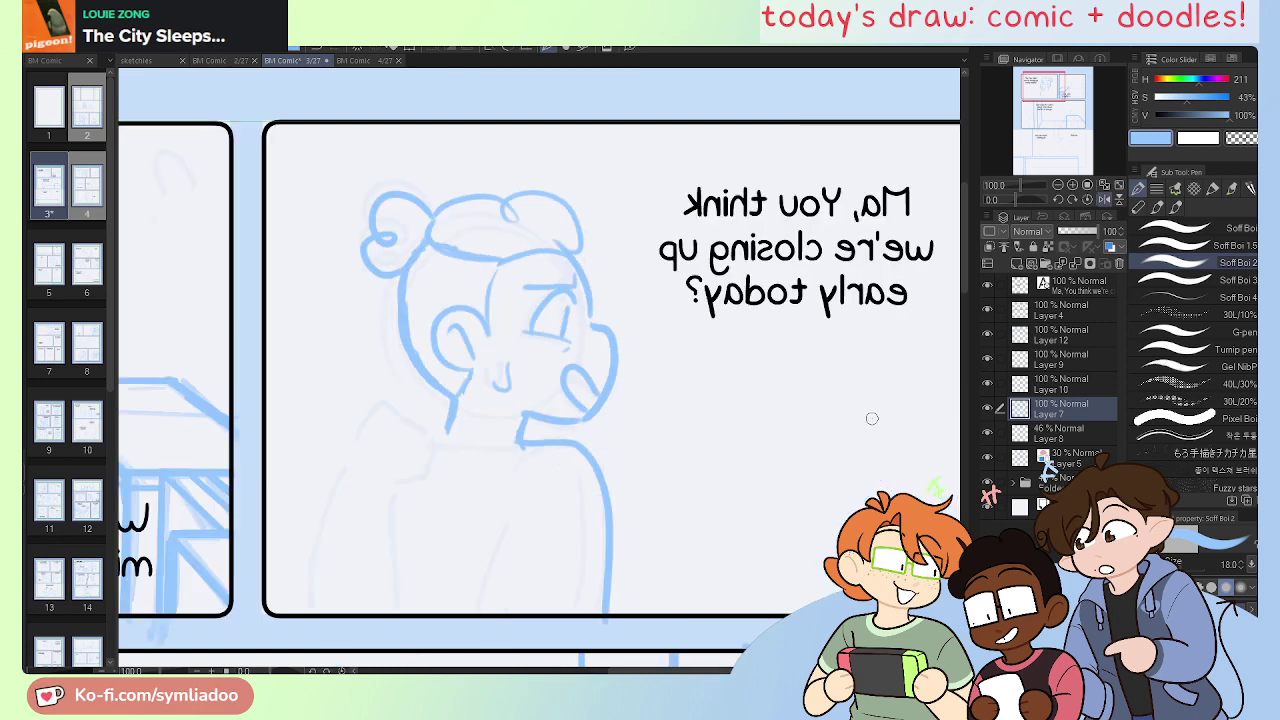
key("h")
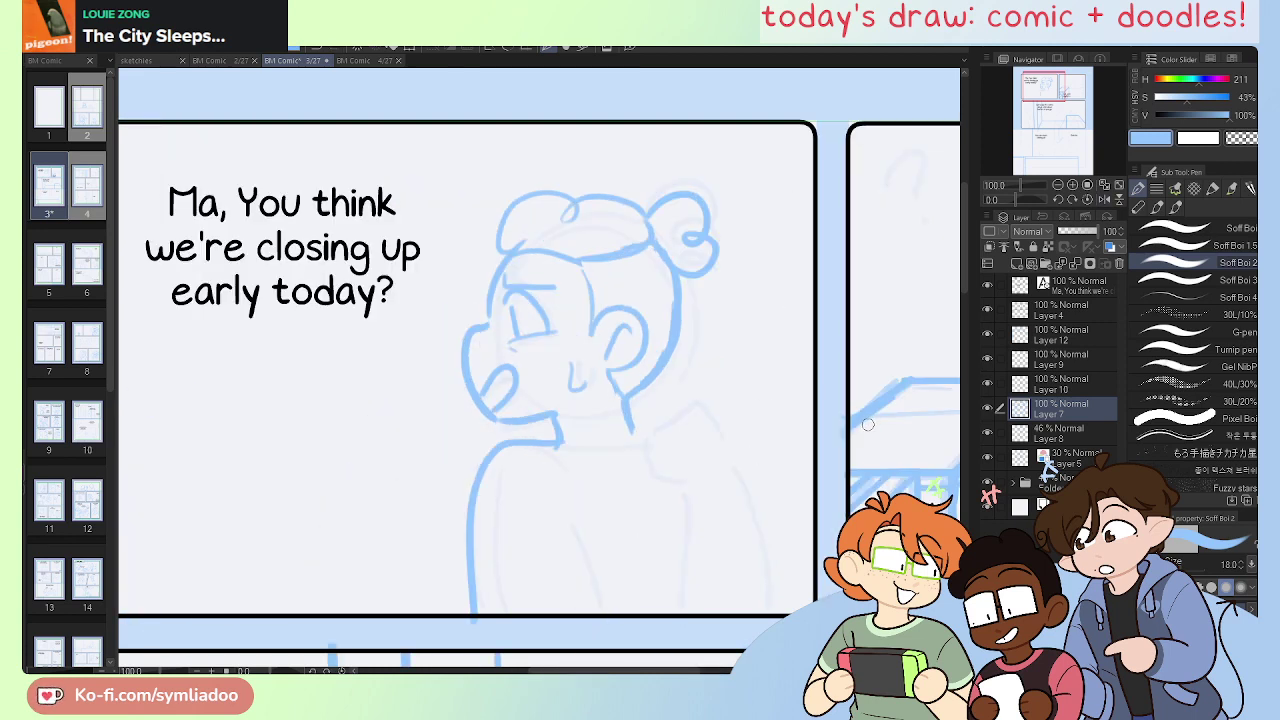
key("ctrl+z")
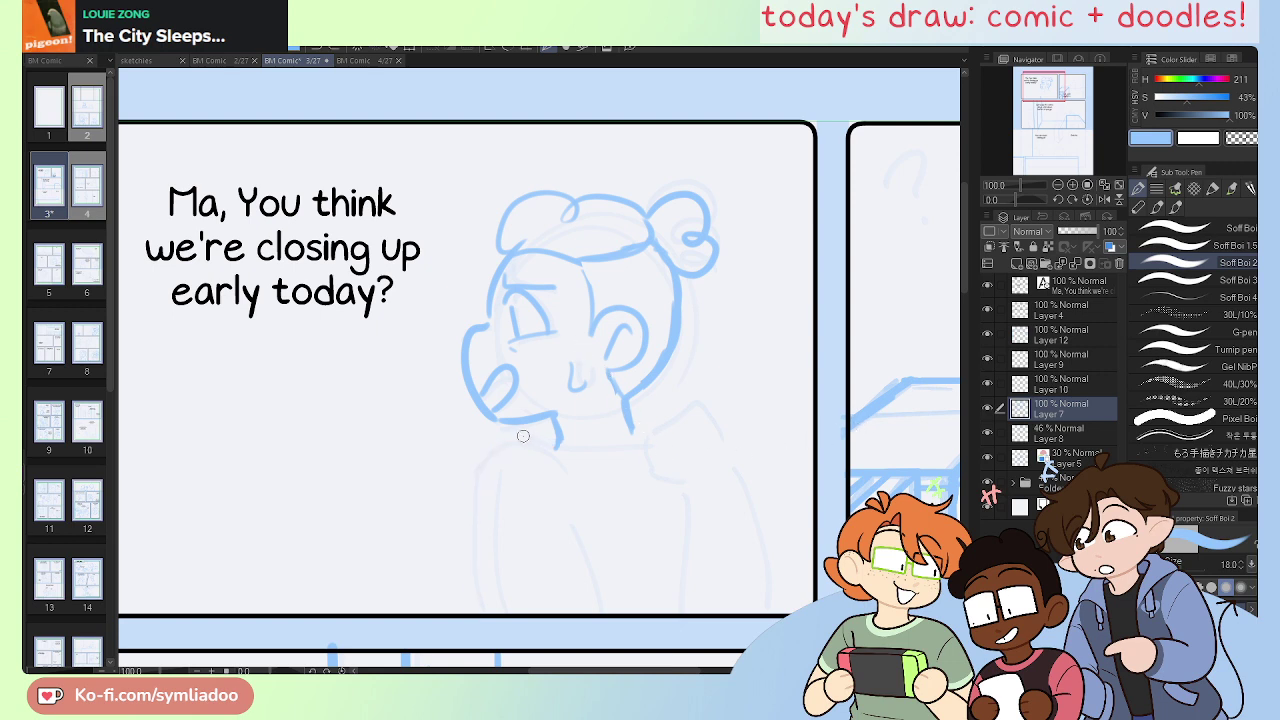
Step: Draw the sloping shoulders and outer arm lines on both sides of the neck, down to the panel's bottom edge
mouse_move(556, 438)
left_mouse_down()
mouse_move(501, 444)
mouse_move(437, 516)
mouse_move(422, 610)
left_mouse_up()
key("ctrl+z")
mouse_move(636, 430)
left_mouse_down()
mouse_move(670, 426)
mouse_move(766, 560)
mouse_move(770, 598)
left_mouse_up()
mouse_move(556, 436)
left_mouse_down()
mouse_move(478, 462)
mouse_move(446, 628)
left_mouse_up()
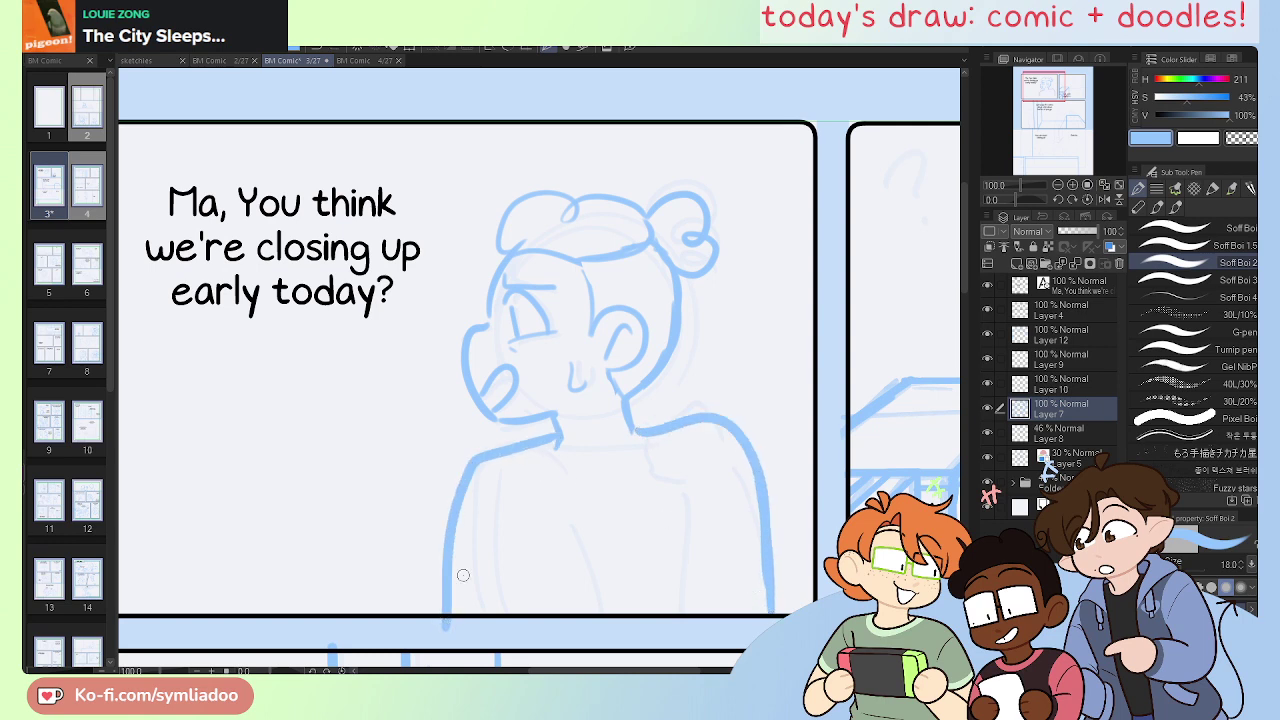
Step: Redraw the front shoulder and arm line and add a curved neckline joining both sides of the neck
key("ctrl+z")
mouse_move(558, 434)
left_mouse_down()
mouse_move(470, 482)
mouse_move(450, 620)
left_mouse_up()
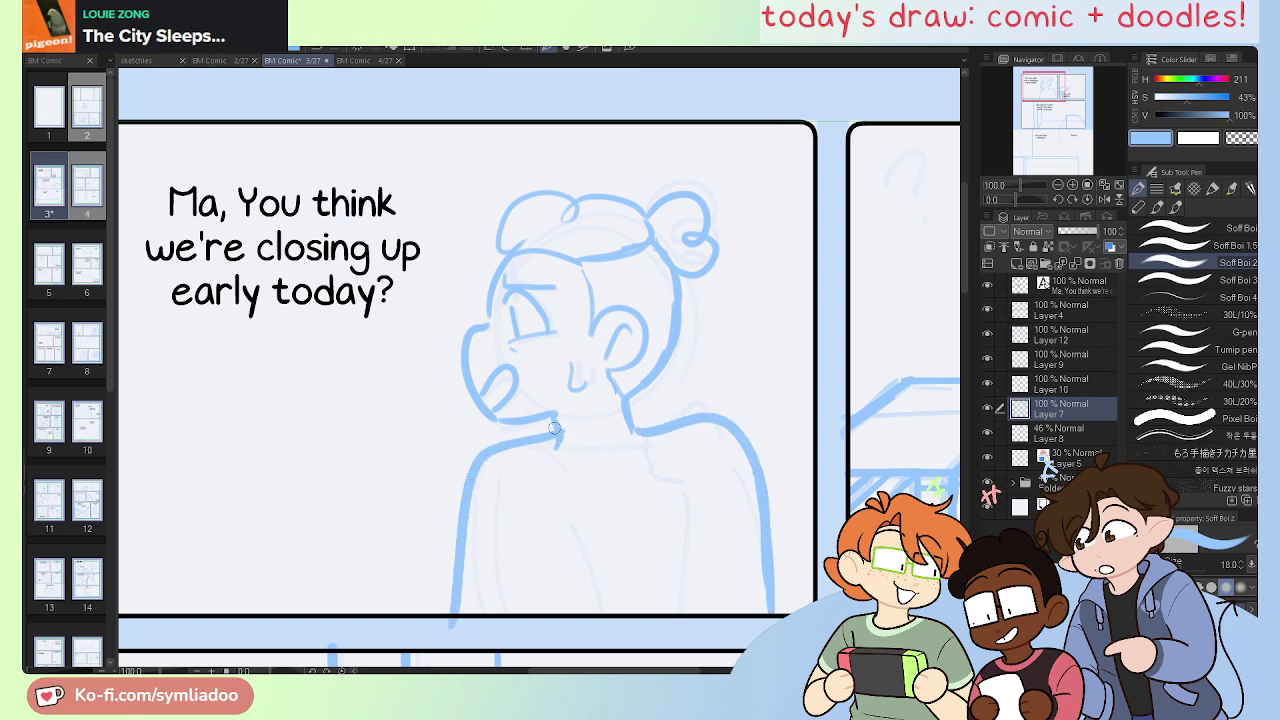
mouse_move(551, 434)
left_mouse_down()
mouse_move(637, 431)
mouse_move(568, 446)
left_mouse_up()
key("e")
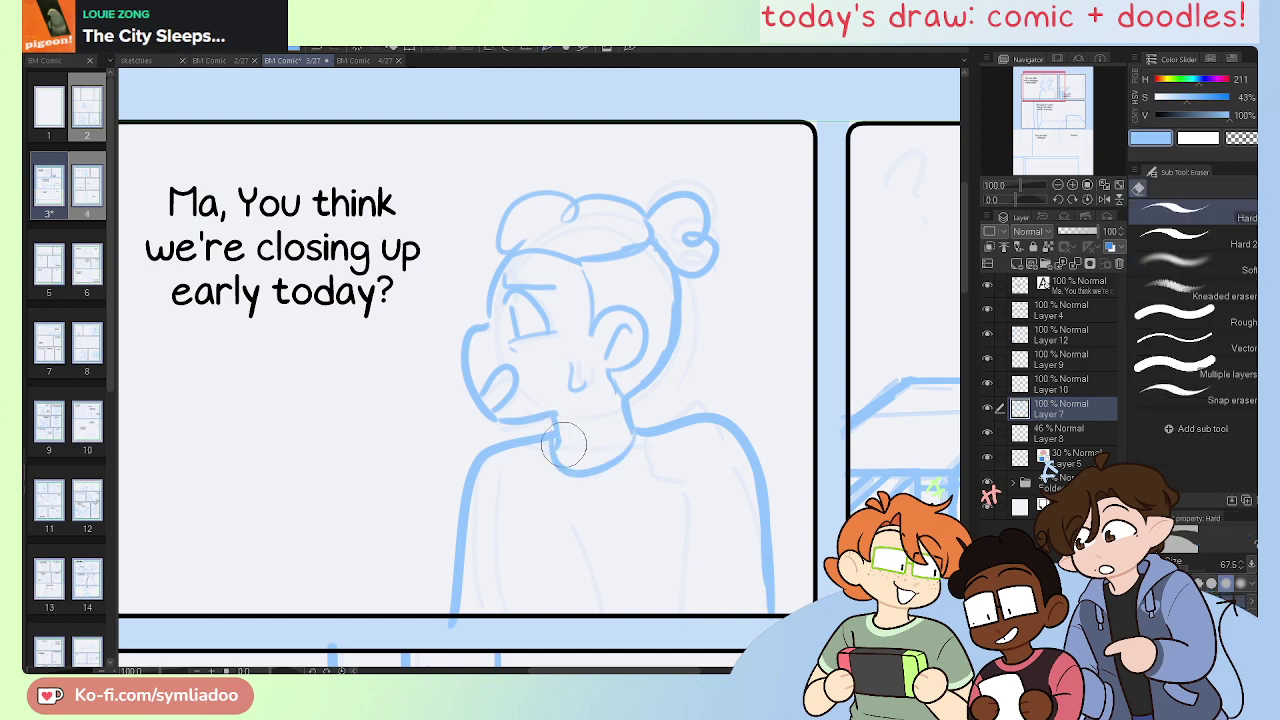
key("p")
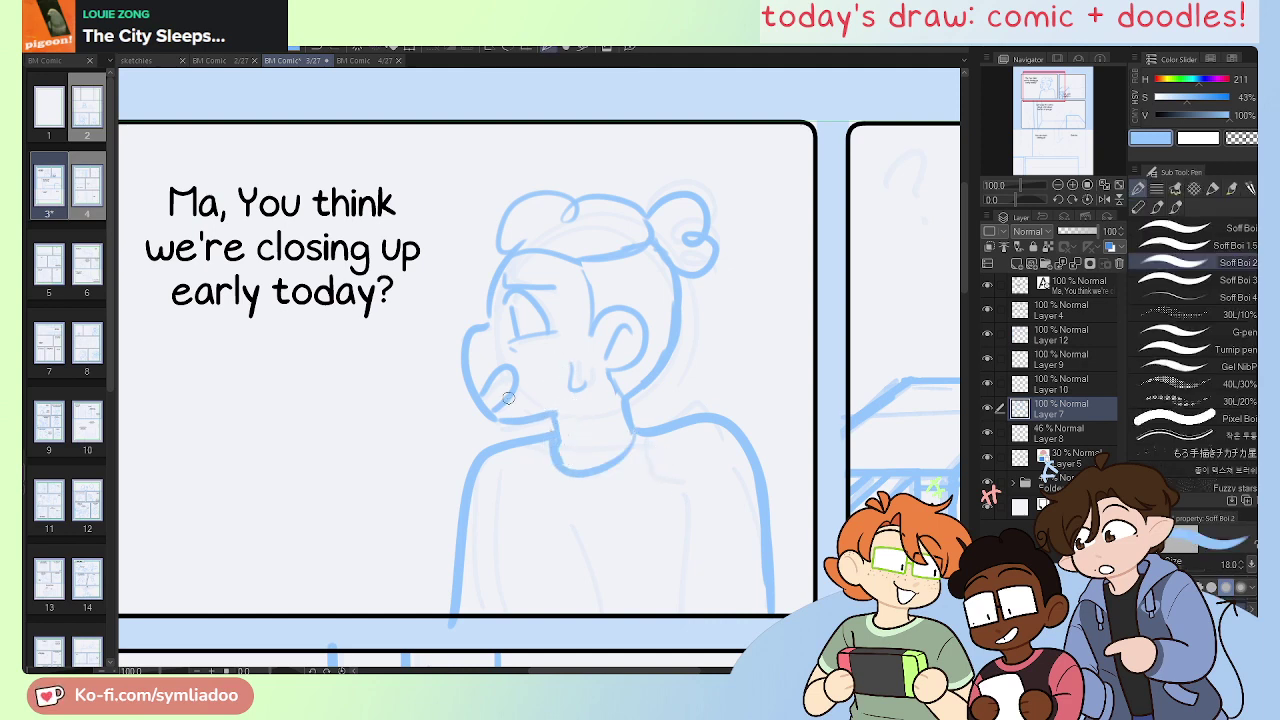
Step: Erase the front shoulder and arm line and redraw it as a rounder curve to the panel's bottom edge, using a mirrored canvas view
key("e")
left_click_drag(472, 445, 440, 630)
key("p")
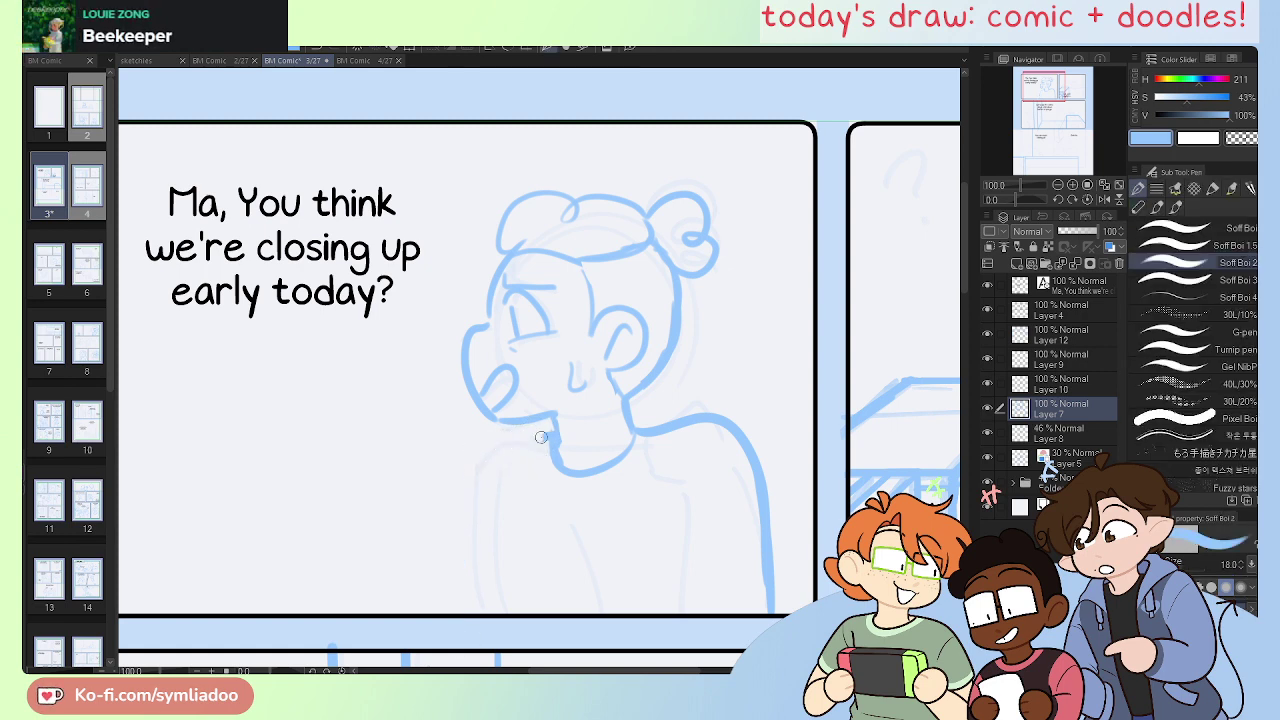
mouse_move(547, 433)
left_mouse_down()
mouse_move(486, 457)
mouse_move(456, 614)
left_mouse_up()
key("ctrl+z")
key("h")
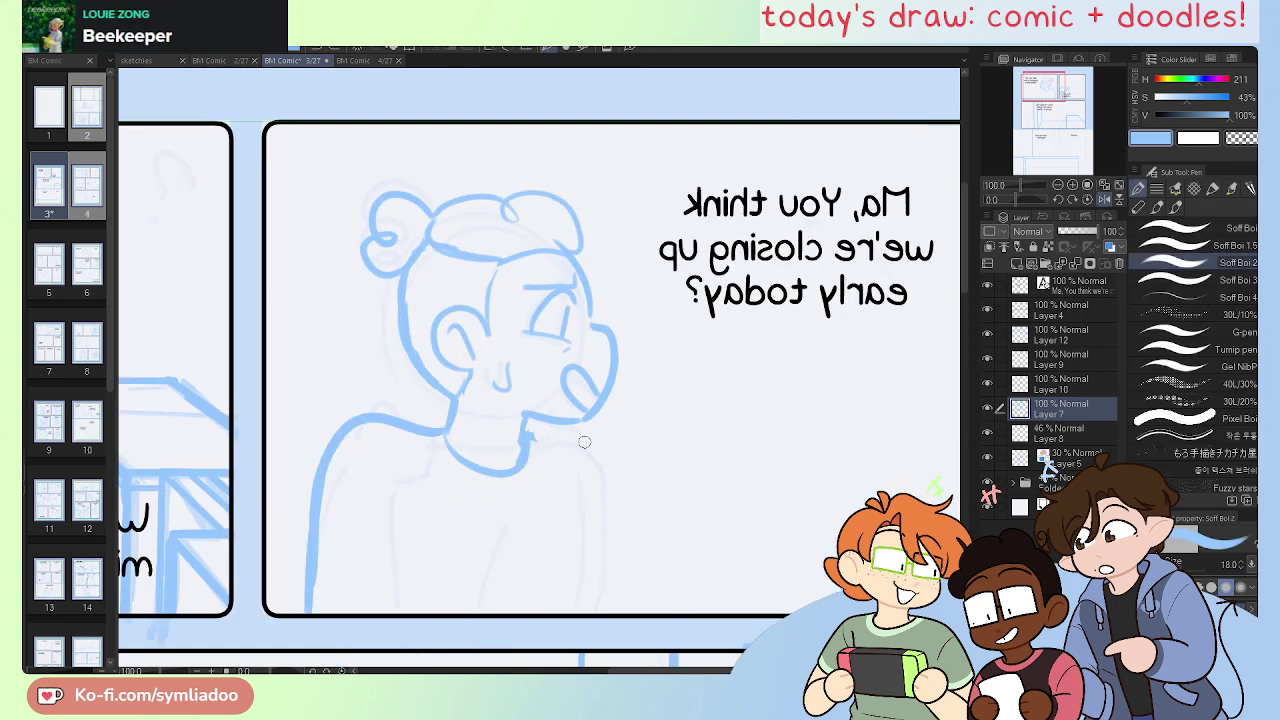
mouse_move(526, 436)
left_mouse_down()
mouse_move(573, 437)
mouse_move(606, 604)
left_mouse_up()
key("ctrl+z")
mouse_move(526, 436)
left_mouse_down()
mouse_move(616, 486)
mouse_move(628, 612)
left_mouse_up()
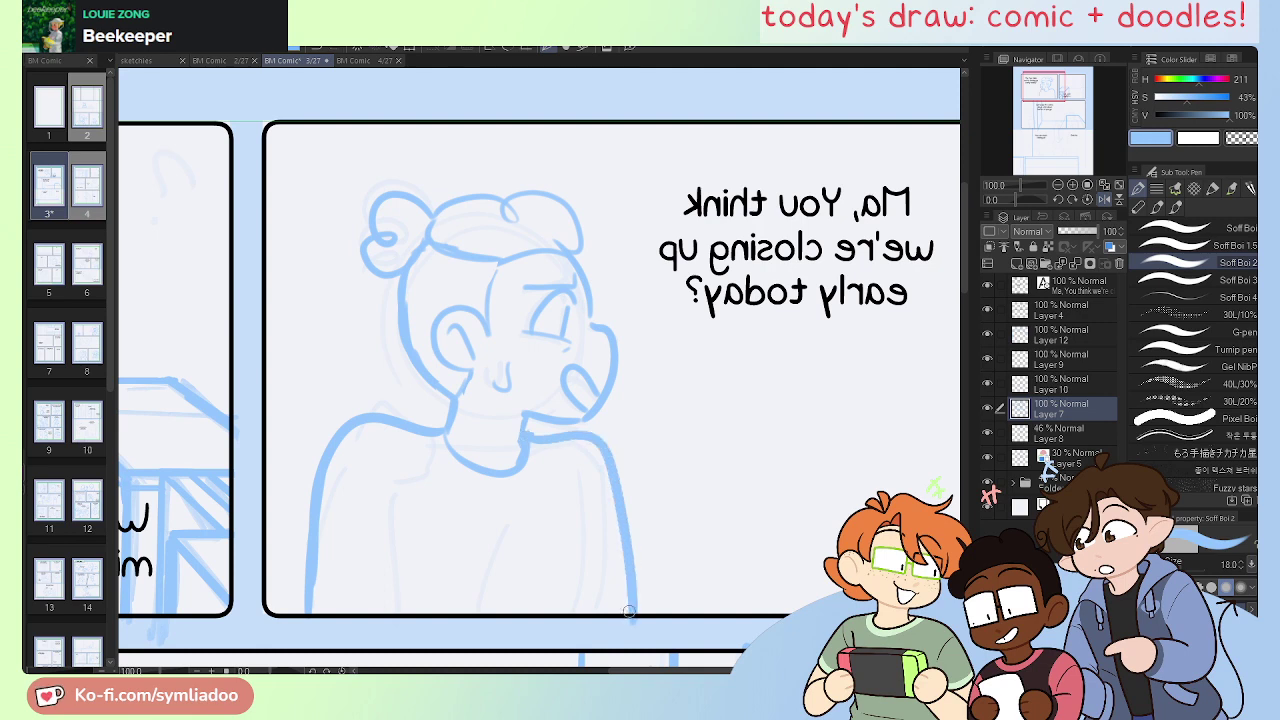
key("ctrl+z")
left_click_drag(530, 437, 632, 602)
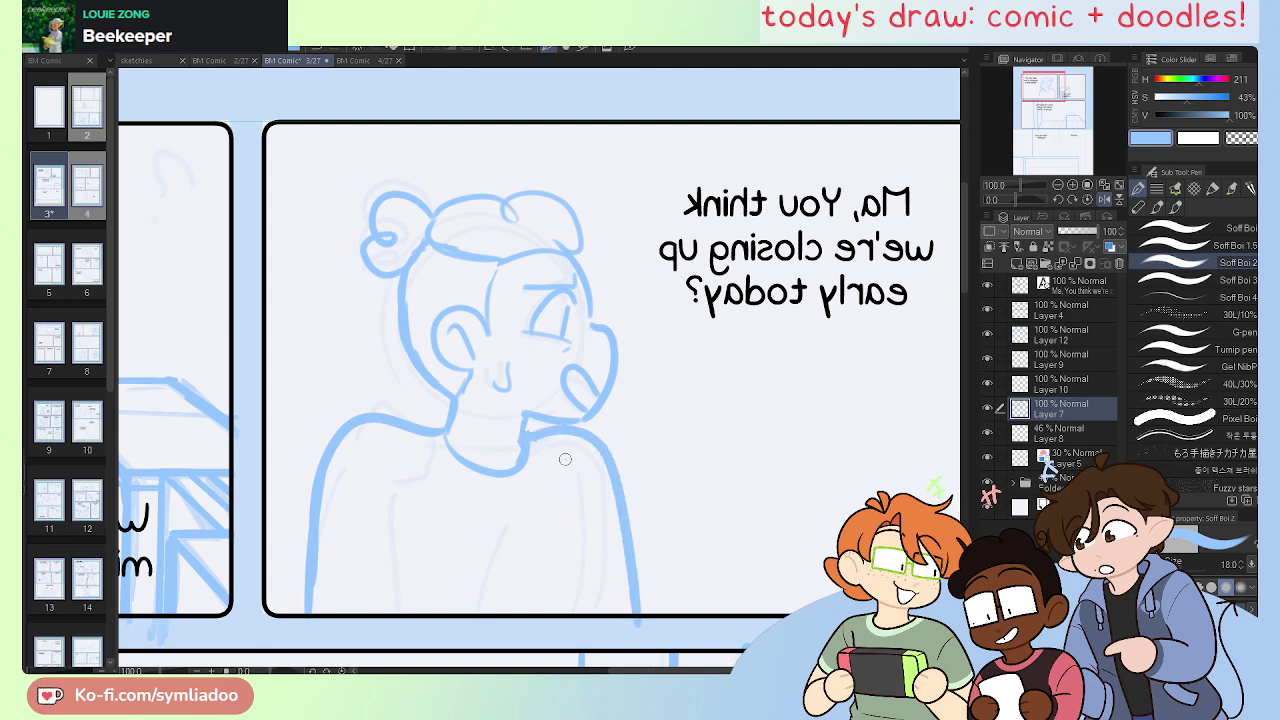
key("h")
Step: Erase the back shoulder and arm line and redraw it as a smooth curve from the nape to the panel's bottom edge
key("e")
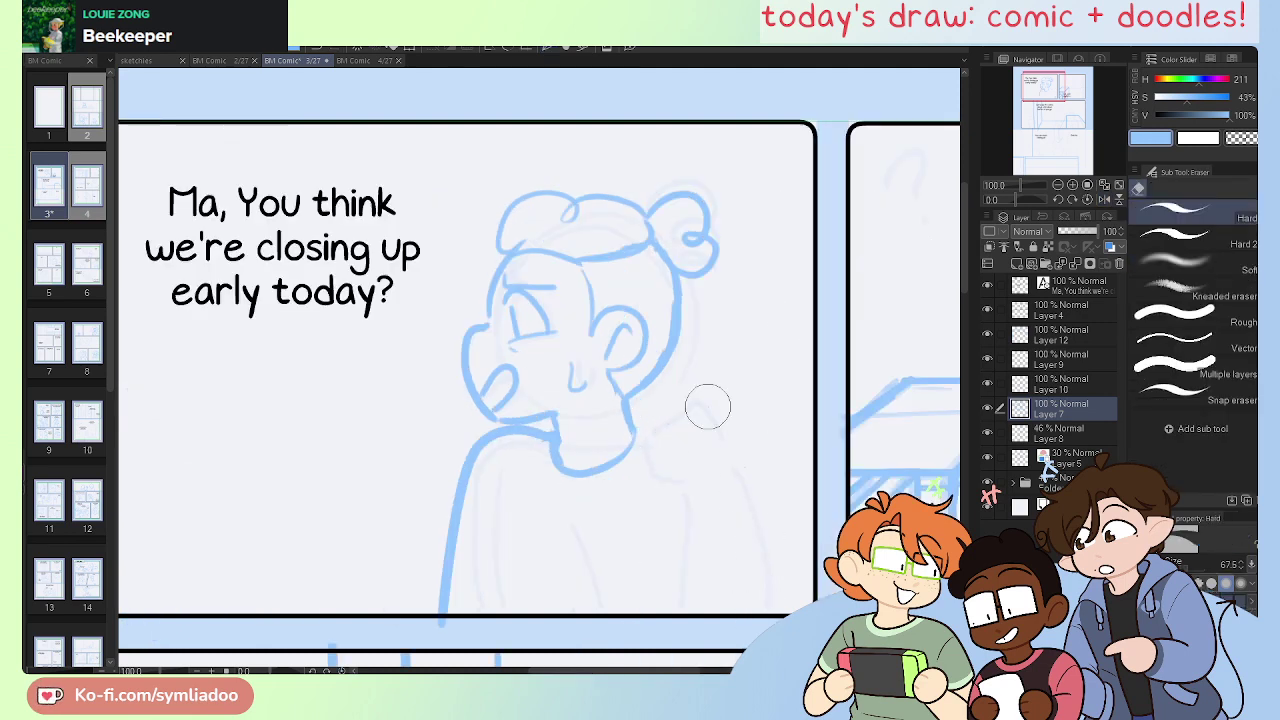
key("p")
mouse_move(634, 430)
left_mouse_down()
mouse_move(700, 409)
mouse_move(756, 612)
left_mouse_up()
key("ctrl+z")
mouse_move(634, 428)
left_mouse_down()
mouse_move(764, 536)
mouse_move(768, 612)
left_mouse_up()
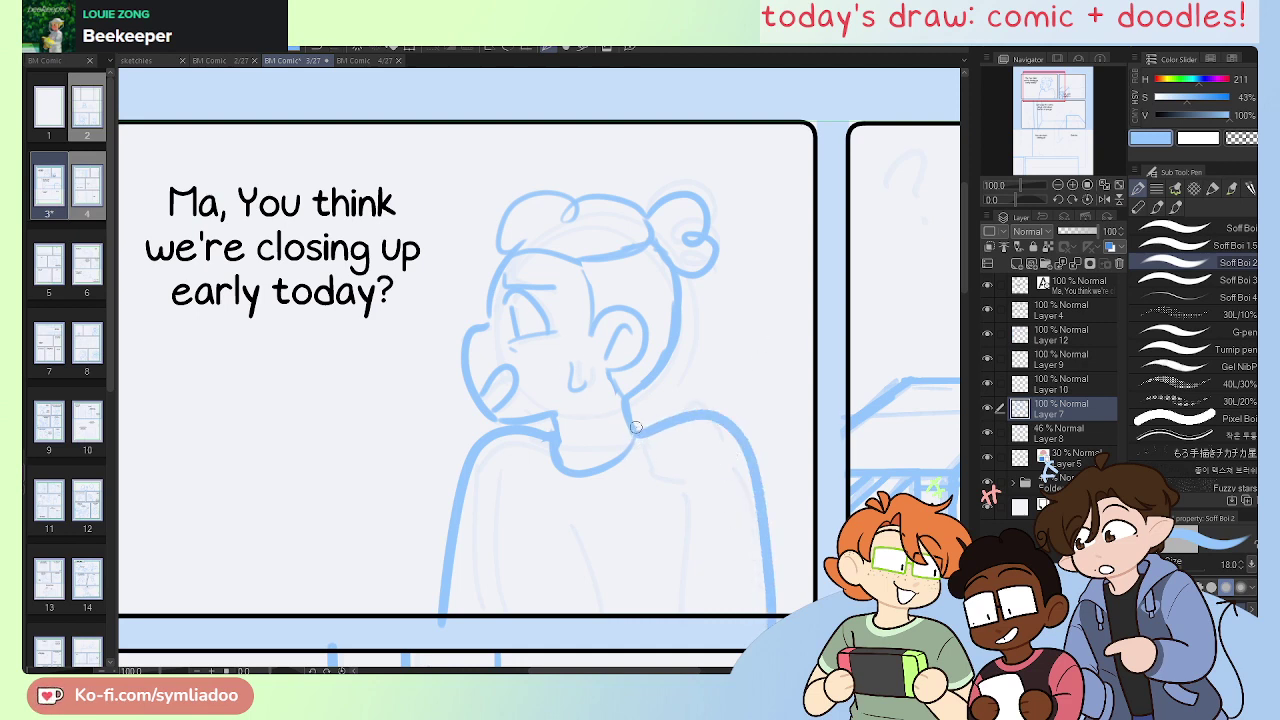
Step: Draw the two apron straps as paired lines running down the chest from both shoulders beside the neckline
left_click_drag(634, 438, 625, 510)
left_click_drag(651, 432, 652, 505)
left_click_drag(548, 443, 554, 514)
key("ctrl+z")
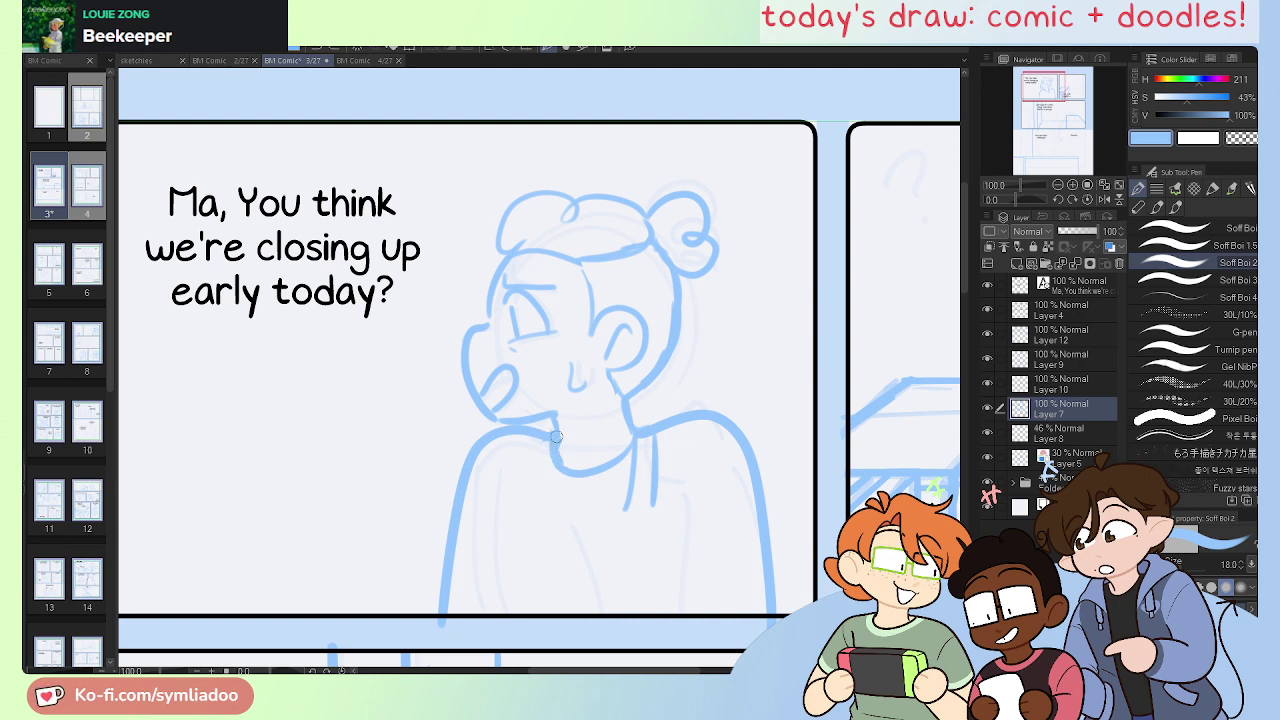
mouse_move(555, 437)
left_mouse_down()
mouse_move(559, 507)
mouse_move(543, 492)
mouse_move(537, 512)
mouse_move(641, 498)
left_mouse_up()
key("ctrl+z")
key("ctrl+z")
Step: Draw the apron bib's top edge across the strap ends and its front side edge down to the panel's bottom edge
left_click_drag(525, 508, 655, 494)
key("ctrl+z")
left_click_drag(527, 508, 655, 495)
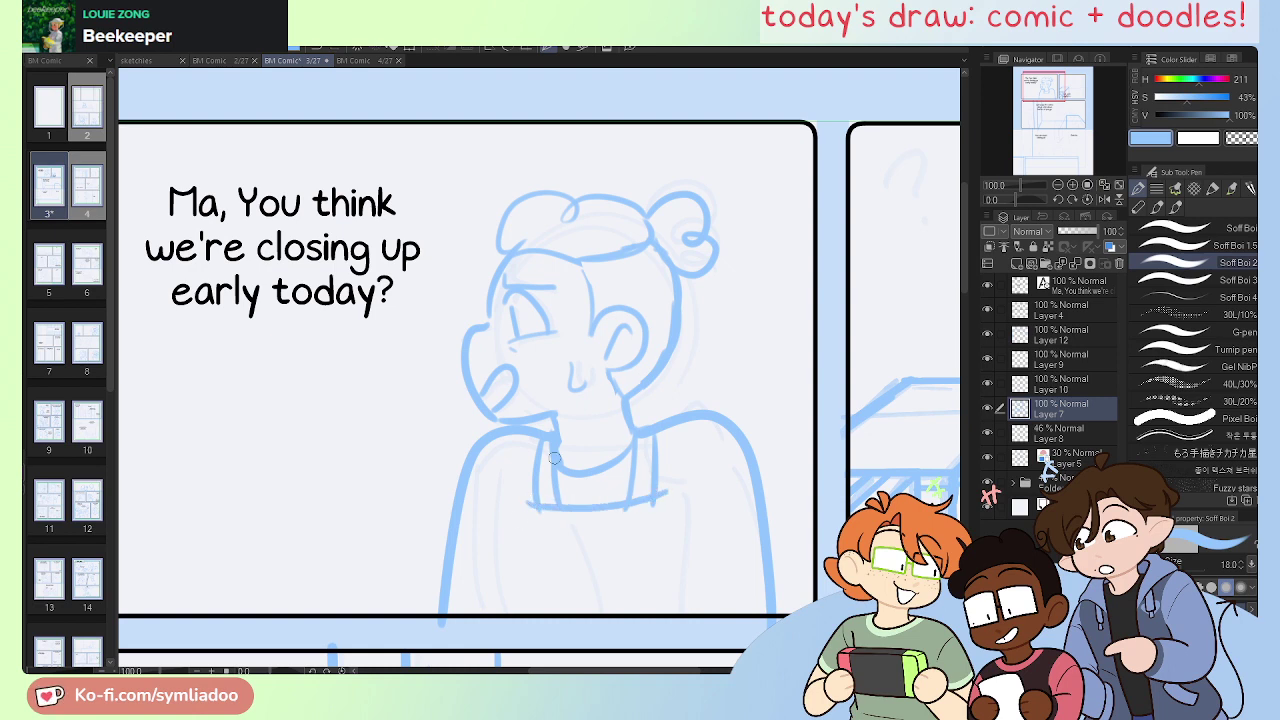
left_click_drag(522, 510, 526, 631)
key("ctrl+z")
mouse_move(530, 509)
left_mouse_down()
mouse_move(510, 552)
mouse_move(516, 627)
left_mouse_up()
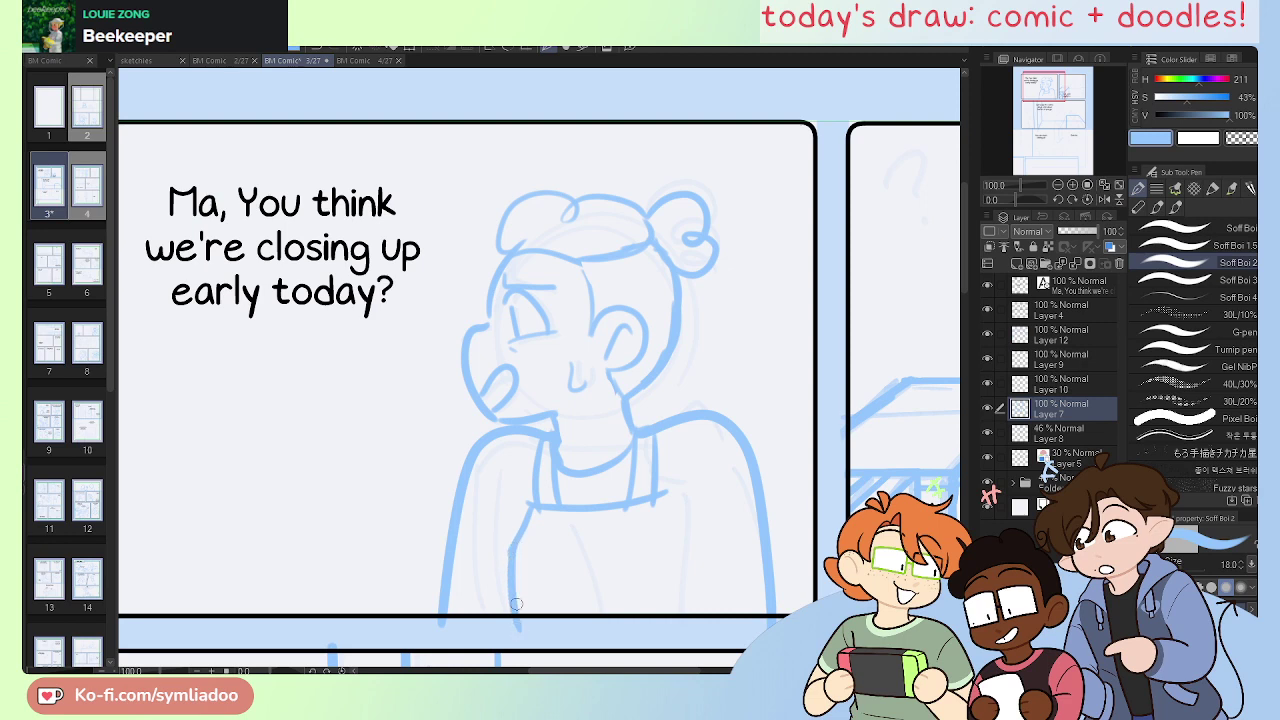
Step: Redraw both side edges of the character's apron in the first panel, running down to the panel's lower border
key("ctrl+z")
left_click_drag(529, 508, 515, 565)
key("ctrl+z")
key("ctrl+z")
mouse_move(529, 507)
left_mouse_down()
mouse_move(512, 570)
mouse_move(522, 634)
left_mouse_up()
key("ctrl+z")
key("ctrl+z")
left_click_drag(529, 507, 499, 612)
left_click_drag(663, 494, 697, 618)
Step: Sketch the sleeve fold lines near both shoulders and the sleeve hems across both arms
left_click_drag(737, 446, 681, 516)
left_click_drag(741, 452, 690, 502)
left_click_drag(484, 449, 508, 525)
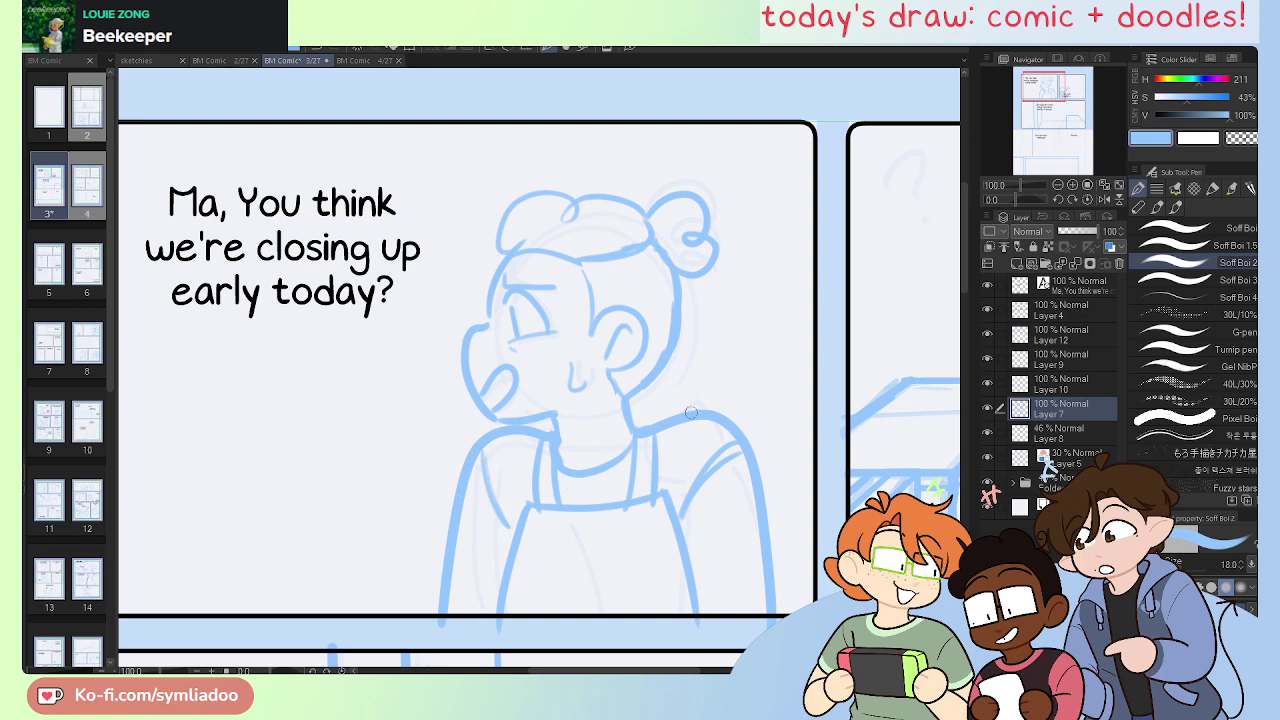
key("ctrl+z")
left_click_drag(478, 455, 514, 525)
left_click_drag(768, 588, 708, 615)
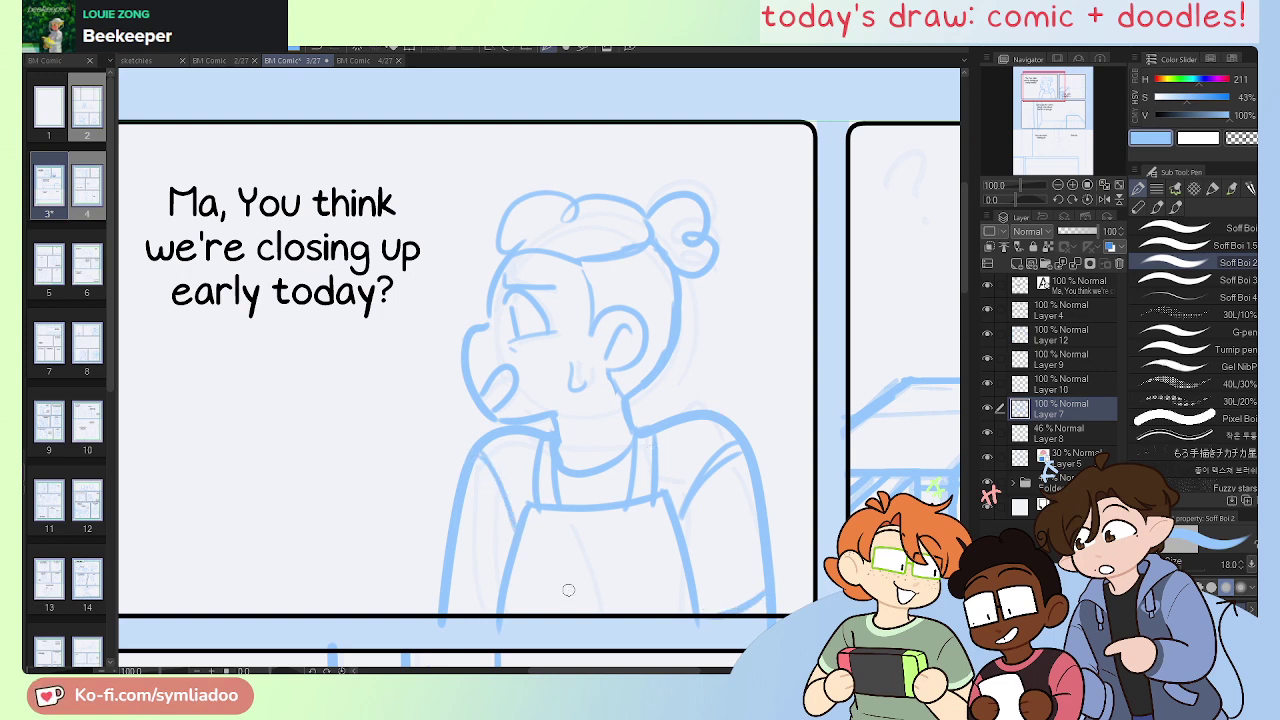
left_click_drag(447, 587, 505, 610)
Step: Draw the inner arm lines down both sides of the apron, redoing strokes until they fit
left_click_drag(676, 486, 691, 568)
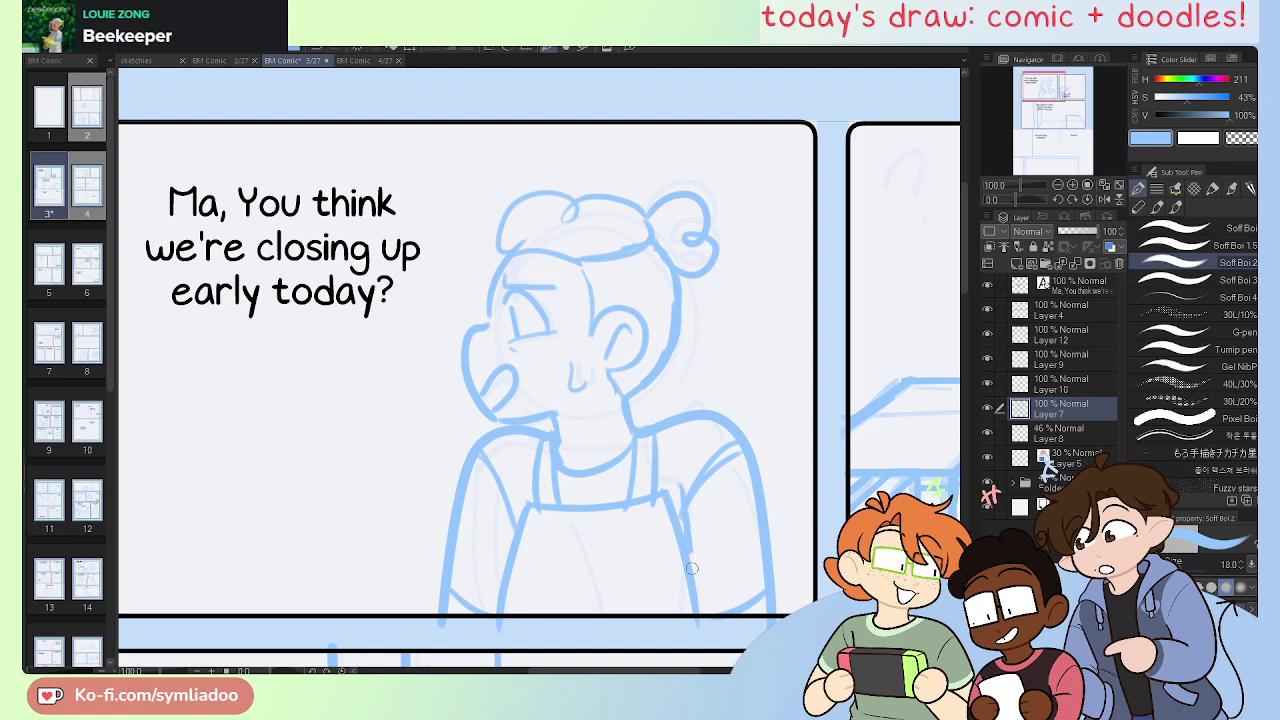
key("ctrl+z")
left_click_drag(691, 514, 692, 587)
left_click_drag(507, 501, 508, 560)
key("ctrl+z")
left_click_drag(505, 500, 502, 595)
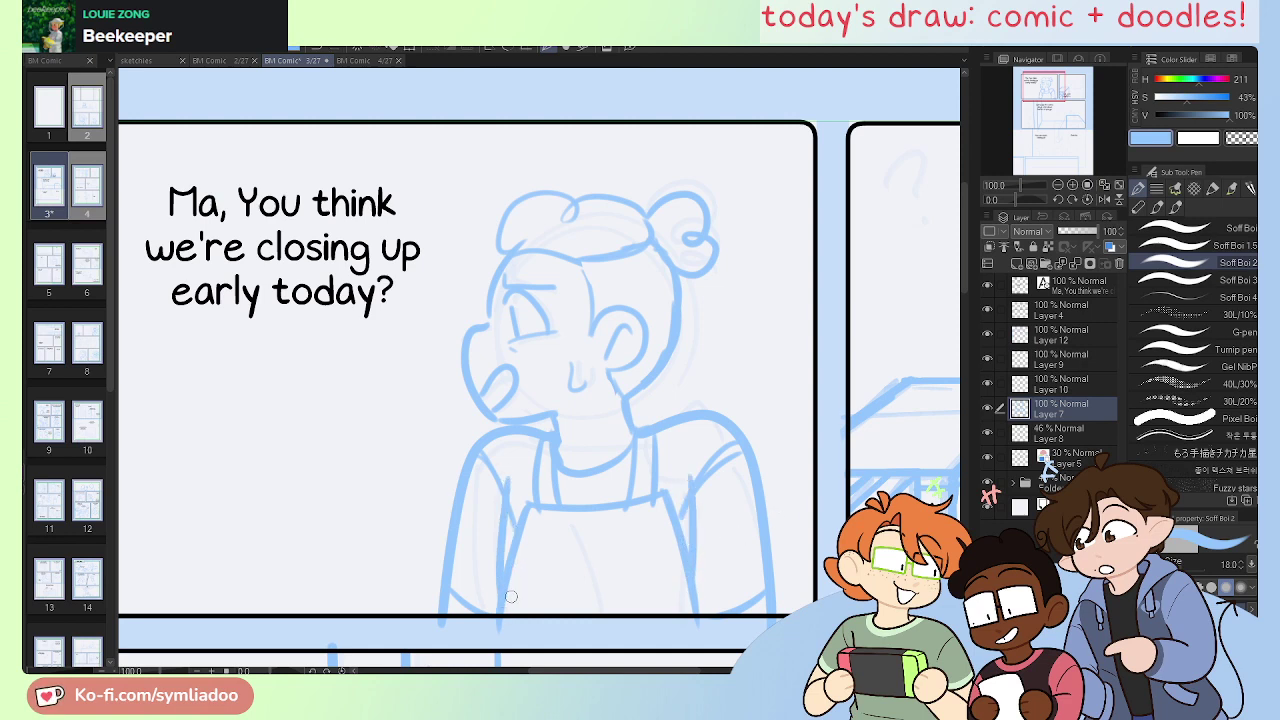
key("ctrl+z")
left_click_drag(511, 494, 506, 585)
Step: Erase the stray overlaps at the apron's upper corners and redraw the apron edge along the right-hand arm
key("e")
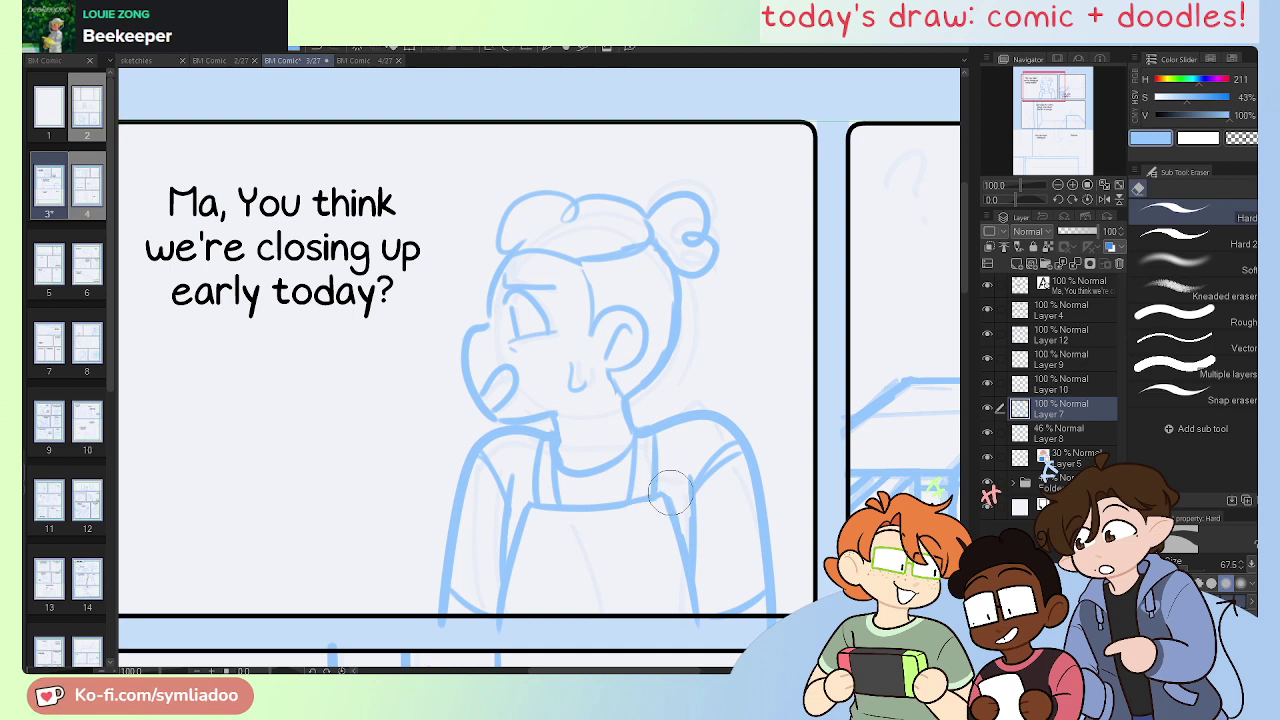
key("p")
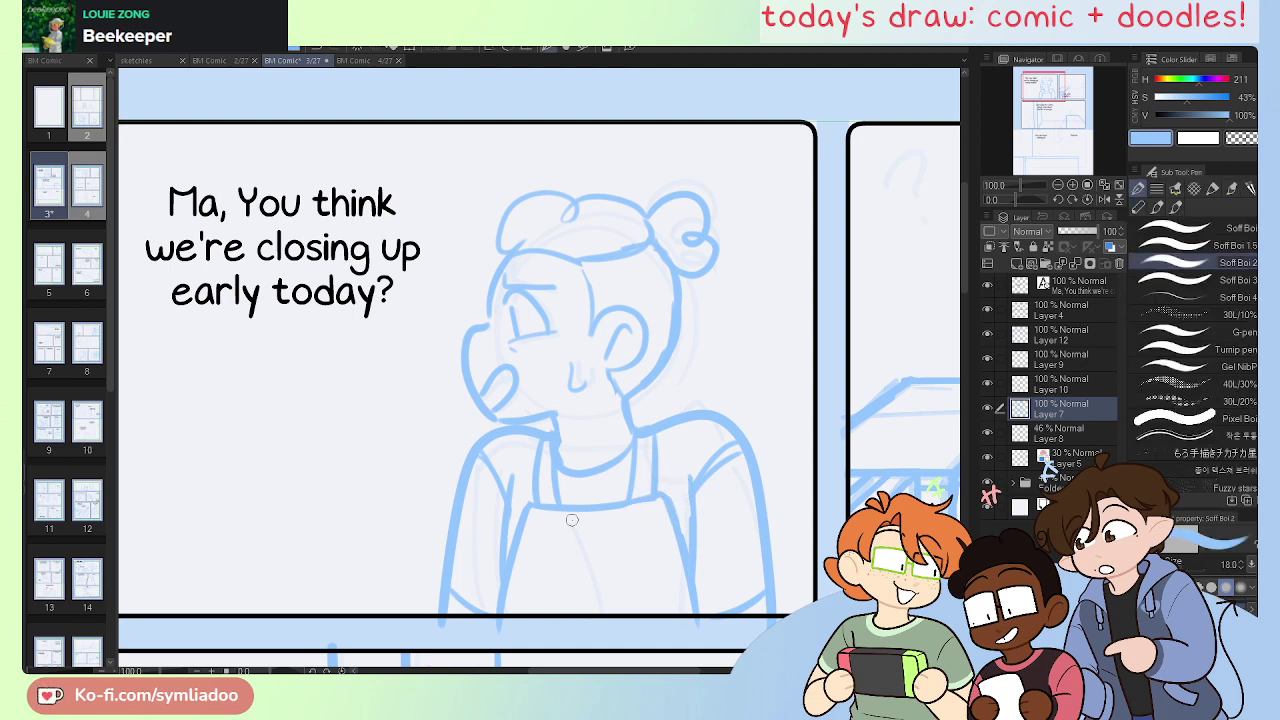
key("e")
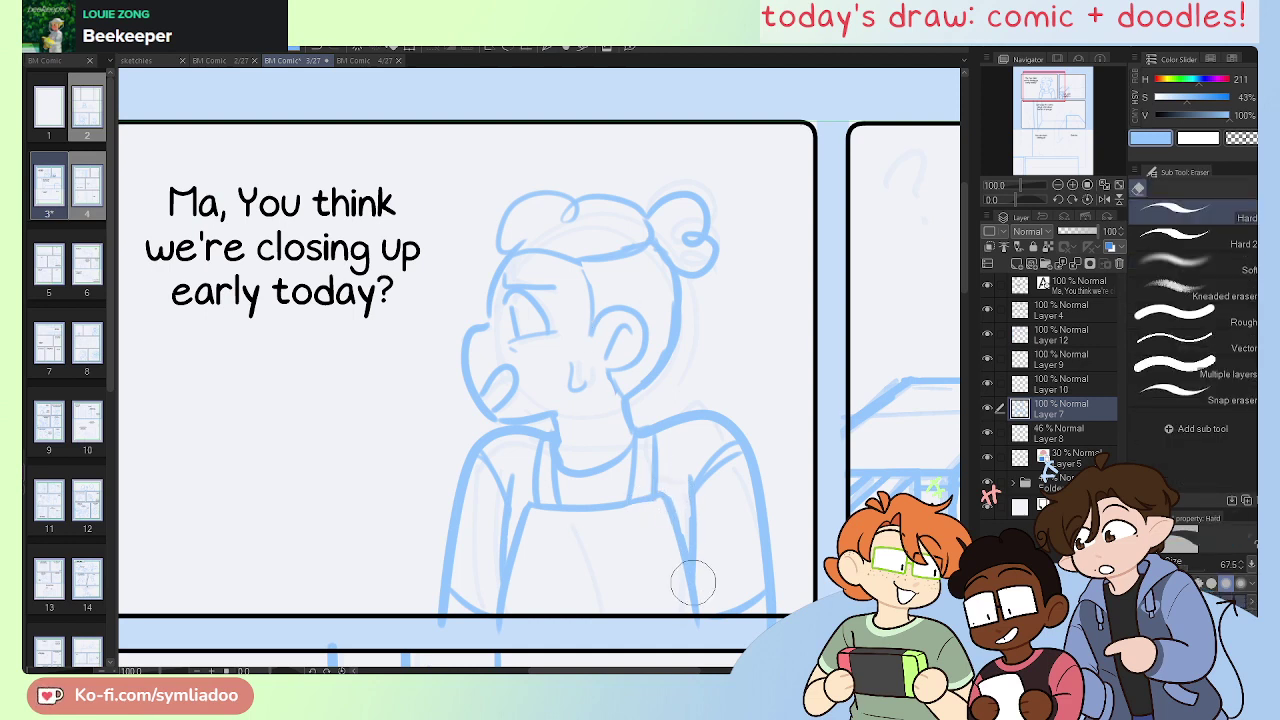
key("p")
left_click_drag(679, 521, 698, 612)
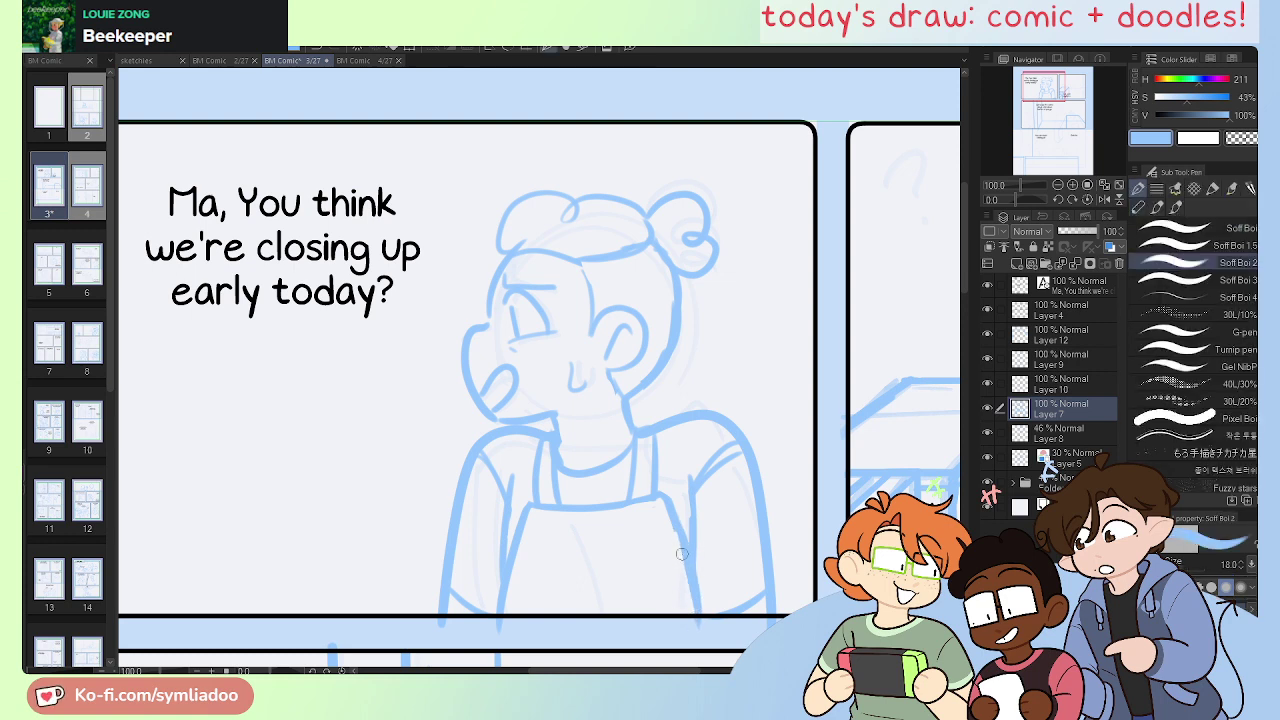
key("ctrl+z")
mouse_move(675, 518)
left_mouse_down()
mouse_move(684, 624)
mouse_move(681, 517)
mouse_move(697, 577)
mouse_move(699, 554)
mouse_move(691, 545)
mouse_move(688, 610)
left_mouse_up()
key("e")
key("p")
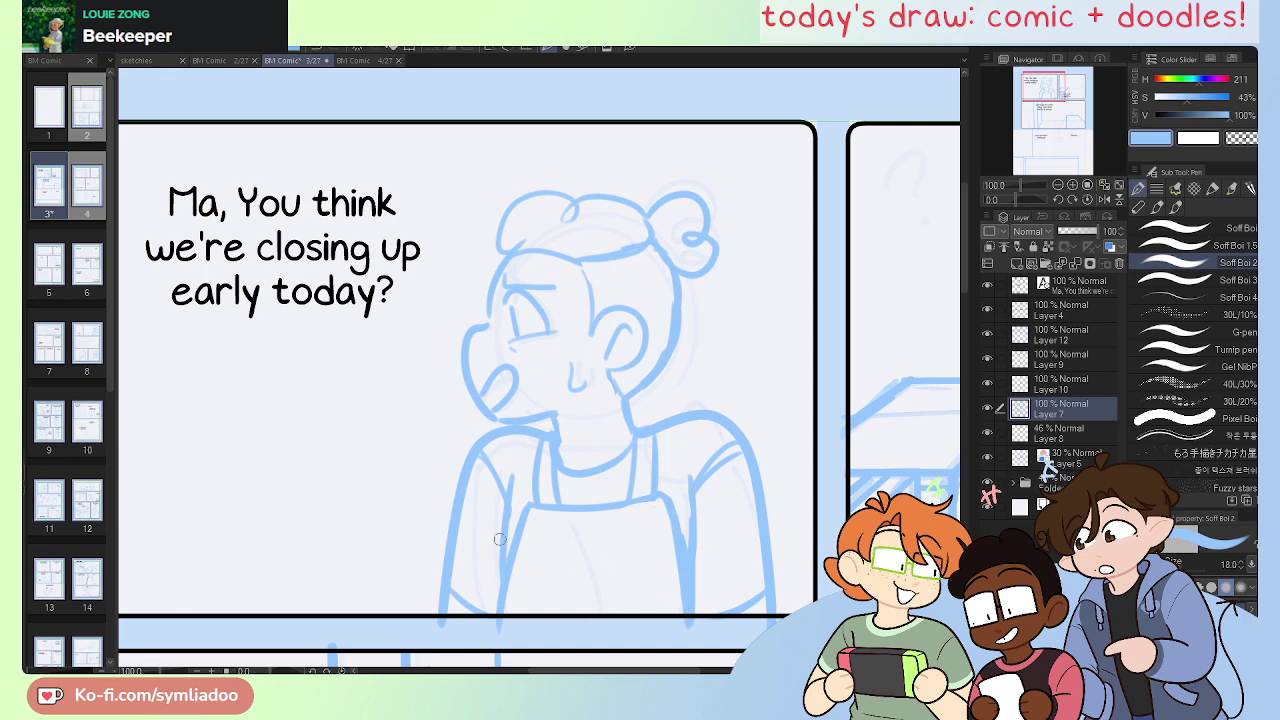
Step: Erase the lower end of the left-hand inner arm line and redraw it beside the apron
key("e")
left_click_drag(494, 583, 506, 629)
key("p")
mouse_move(503, 550)
left_mouse_down()
mouse_move(507, 623)
mouse_move(507, 612)
left_mouse_up()
Step: Save the comic page
key("ctrl+minus")
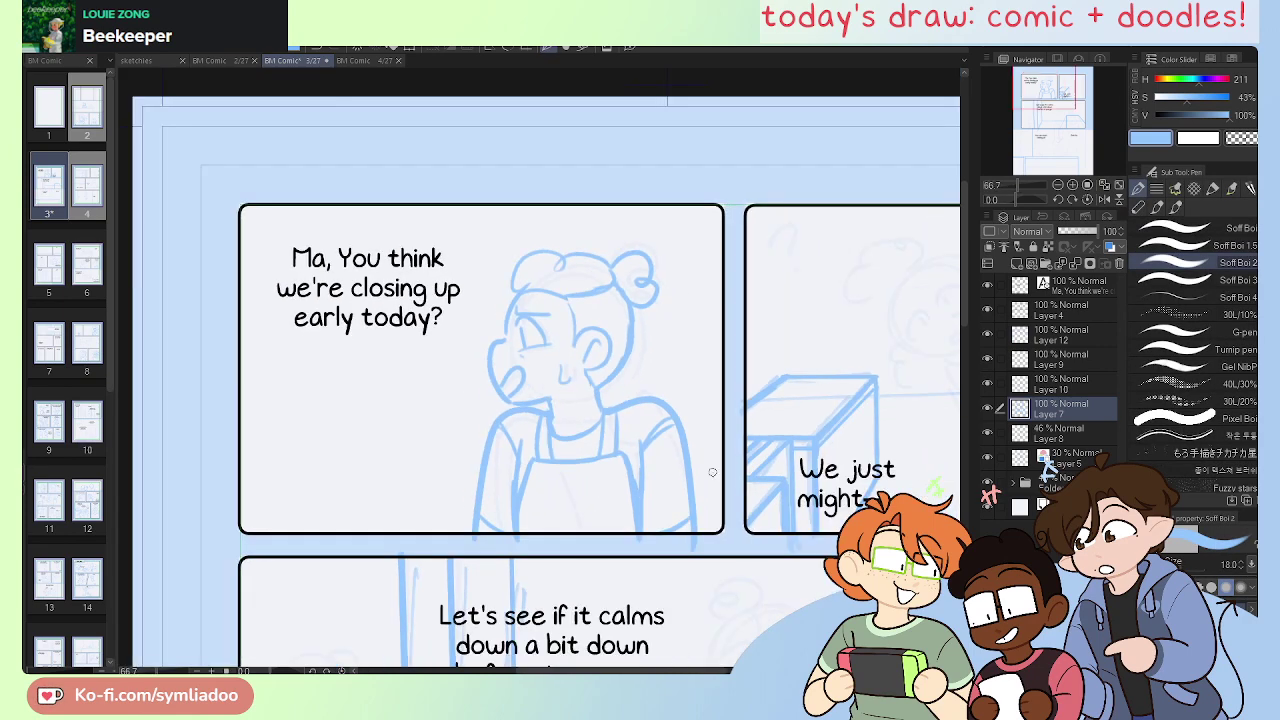
scroll(690, 573, "down", 3)
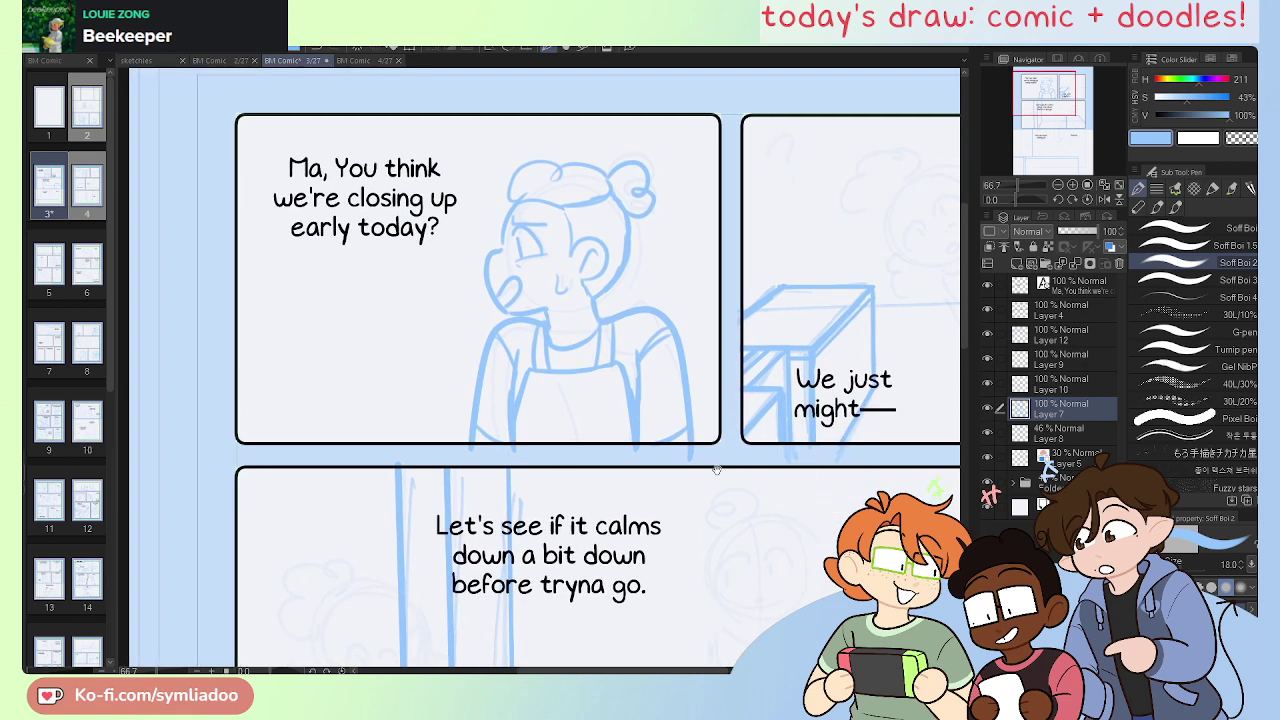
key("e")
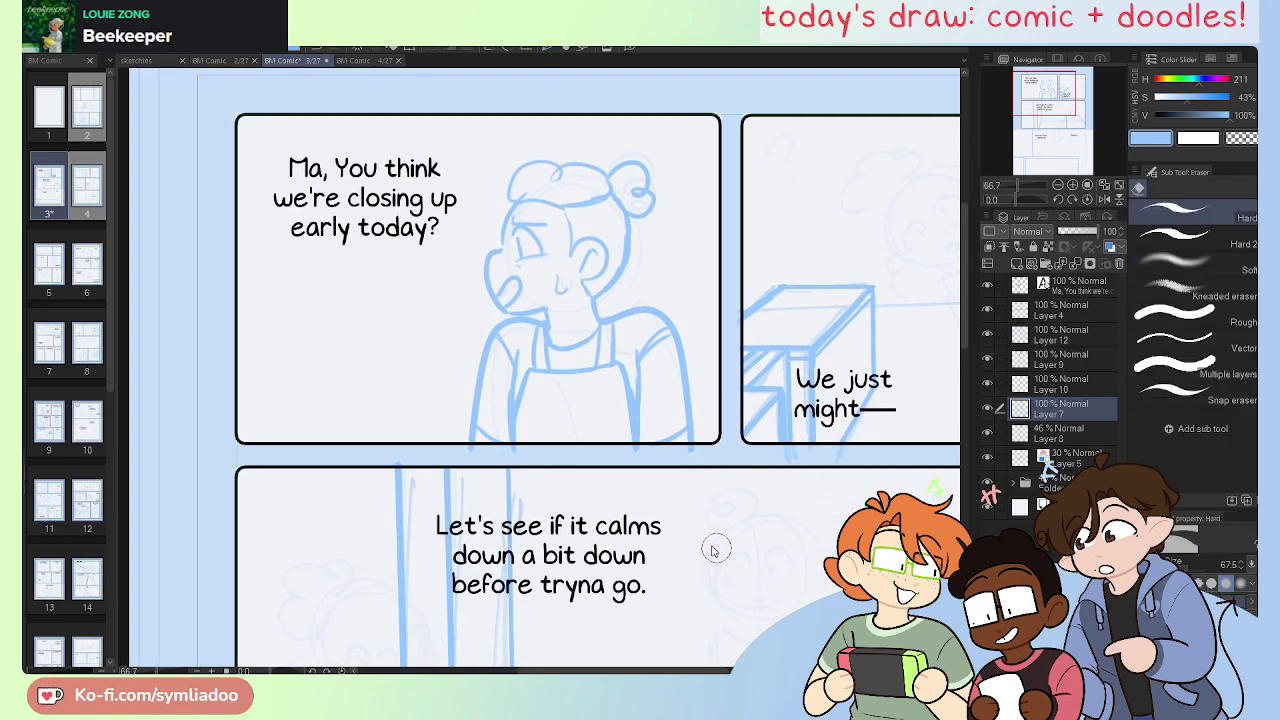
key("ctrl+s")
left_click_drag(753, 500, 703, 469)
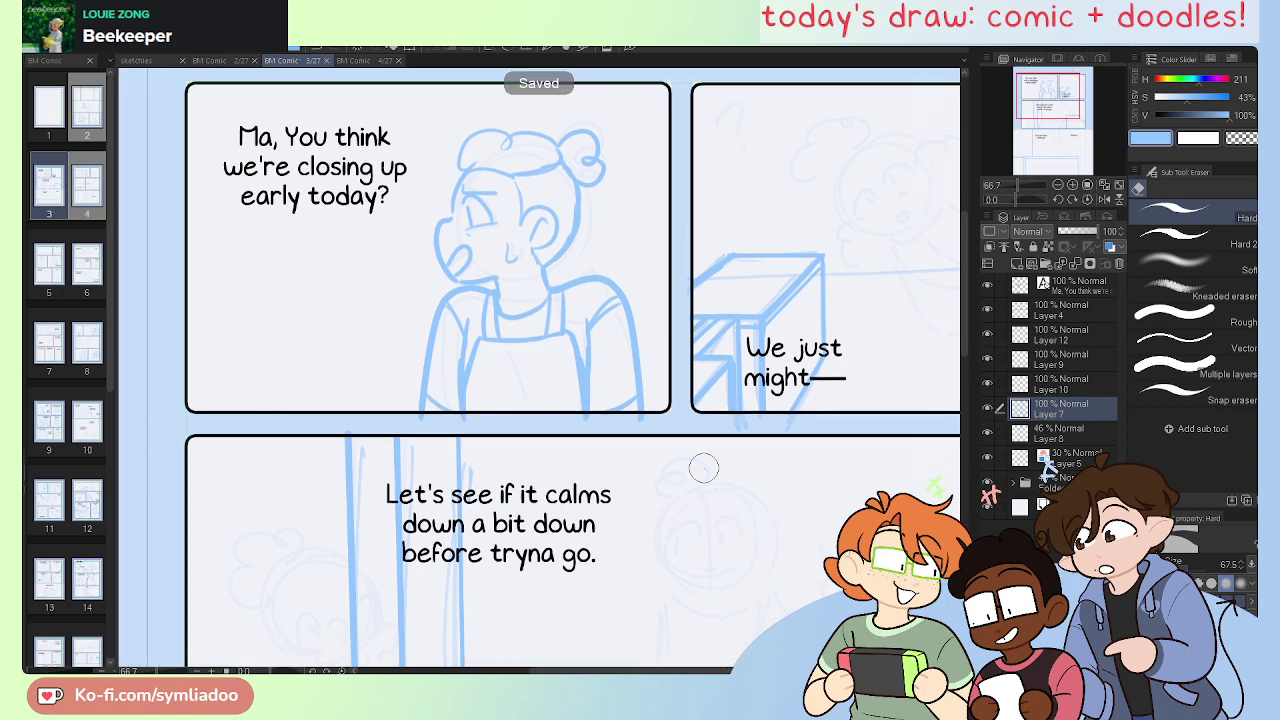
Step: Erase the front end of the first-panel character's hair outline and sketch small curls above the forehead
left_click_drag(501, 284, 553, 420)
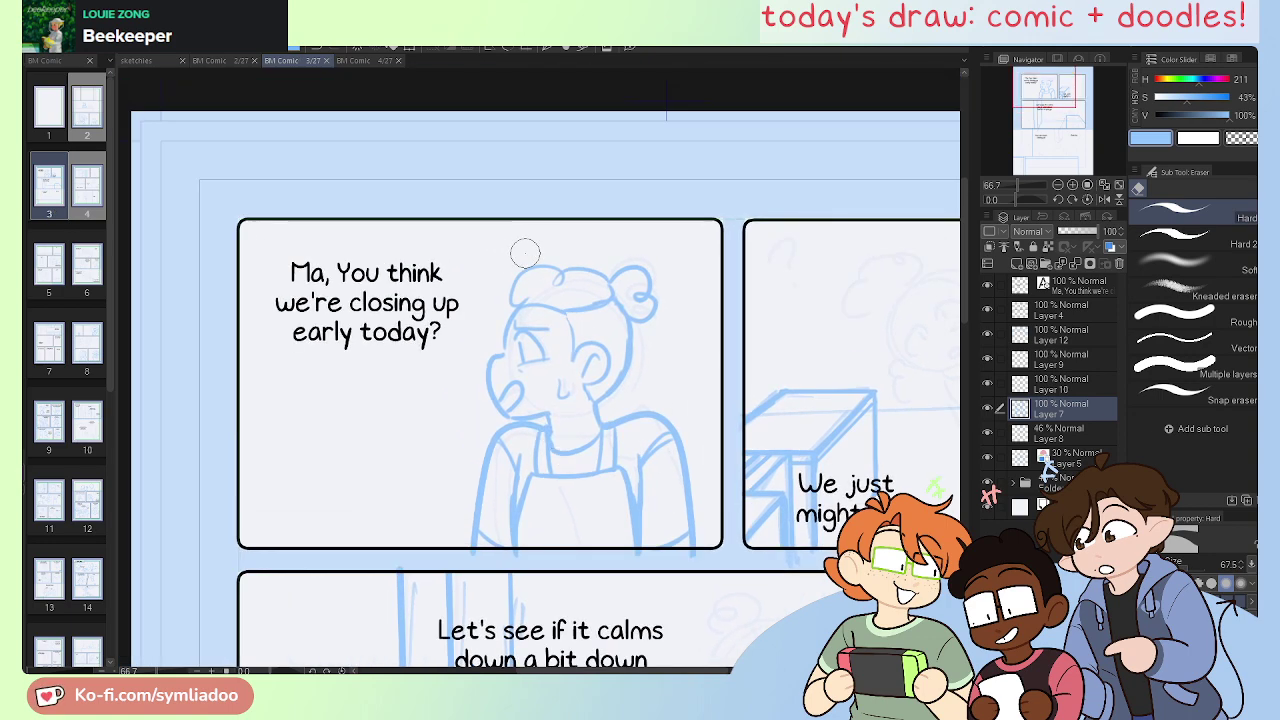
scroll(505, 235, "up", 4)
mouse_move(497, 208)
left_mouse_down()
mouse_move(508, 194)
mouse_move(494, 222)
mouse_move(498, 200)
left_mouse_up()
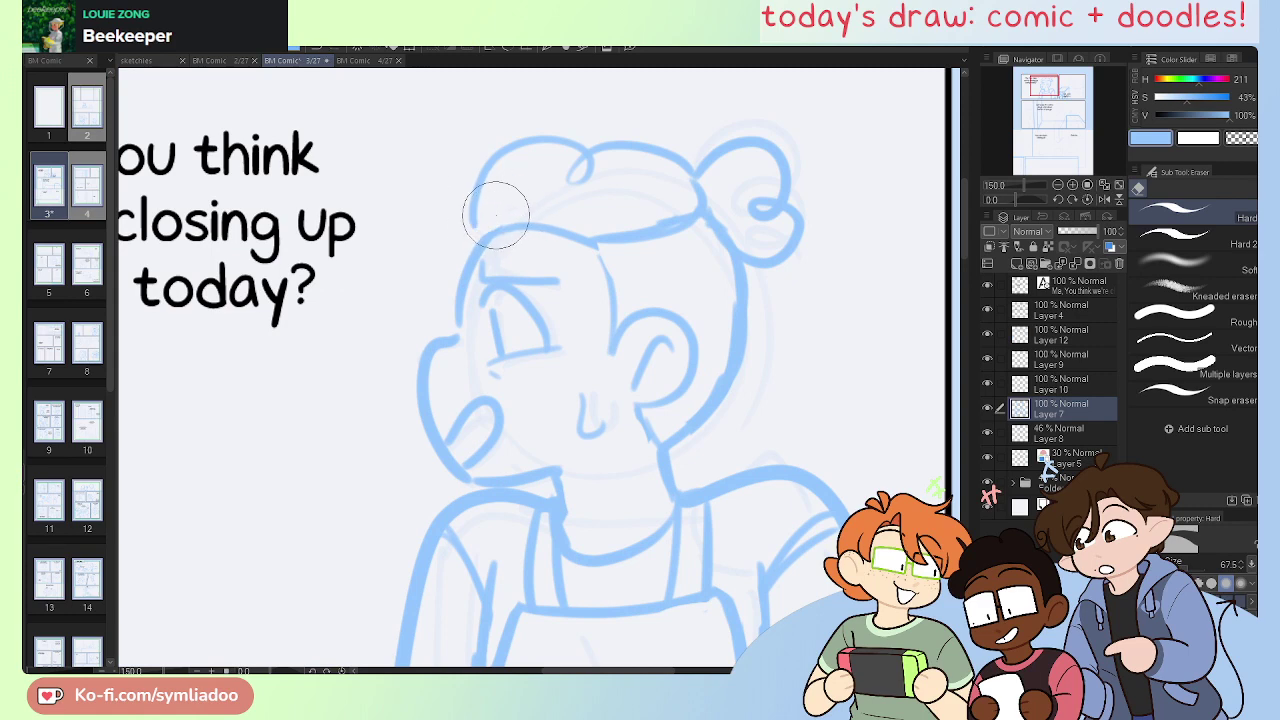
key("p")
scroll(489, 239, "down", 2)
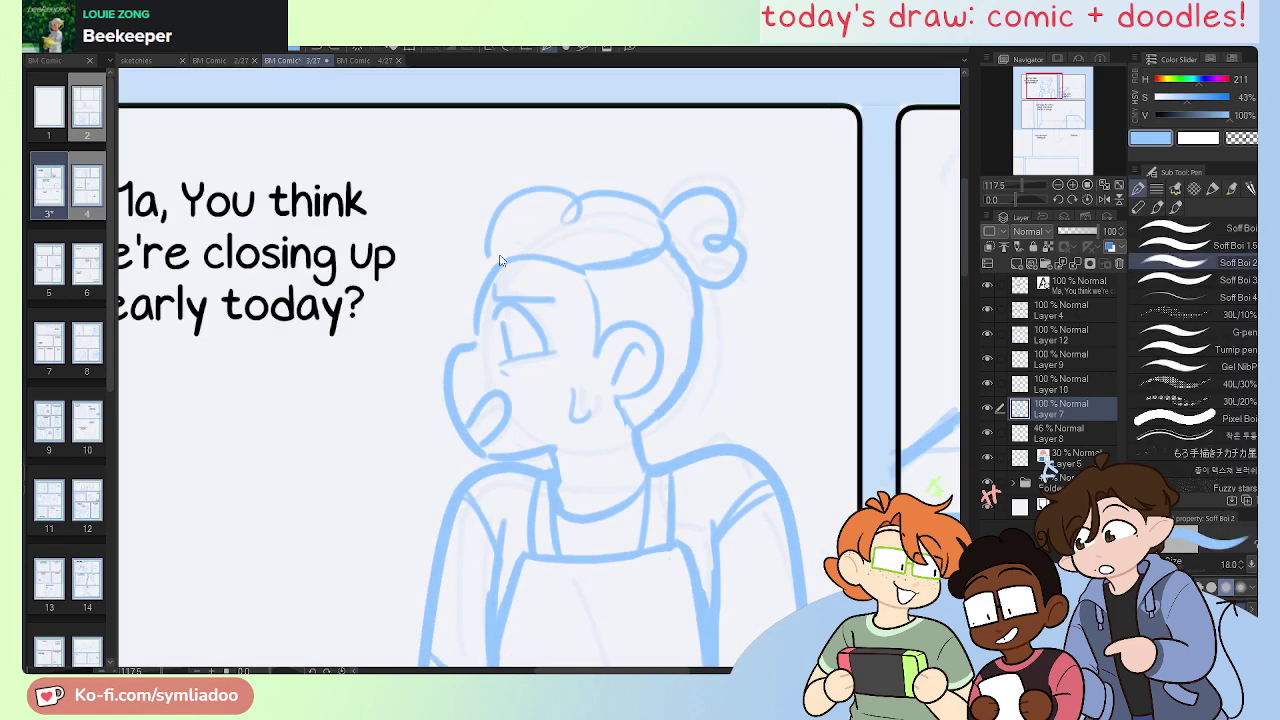
mouse_move(493, 262)
left_mouse_down()
mouse_move(464, 295)
mouse_move(512, 257)
left_mouse_up()
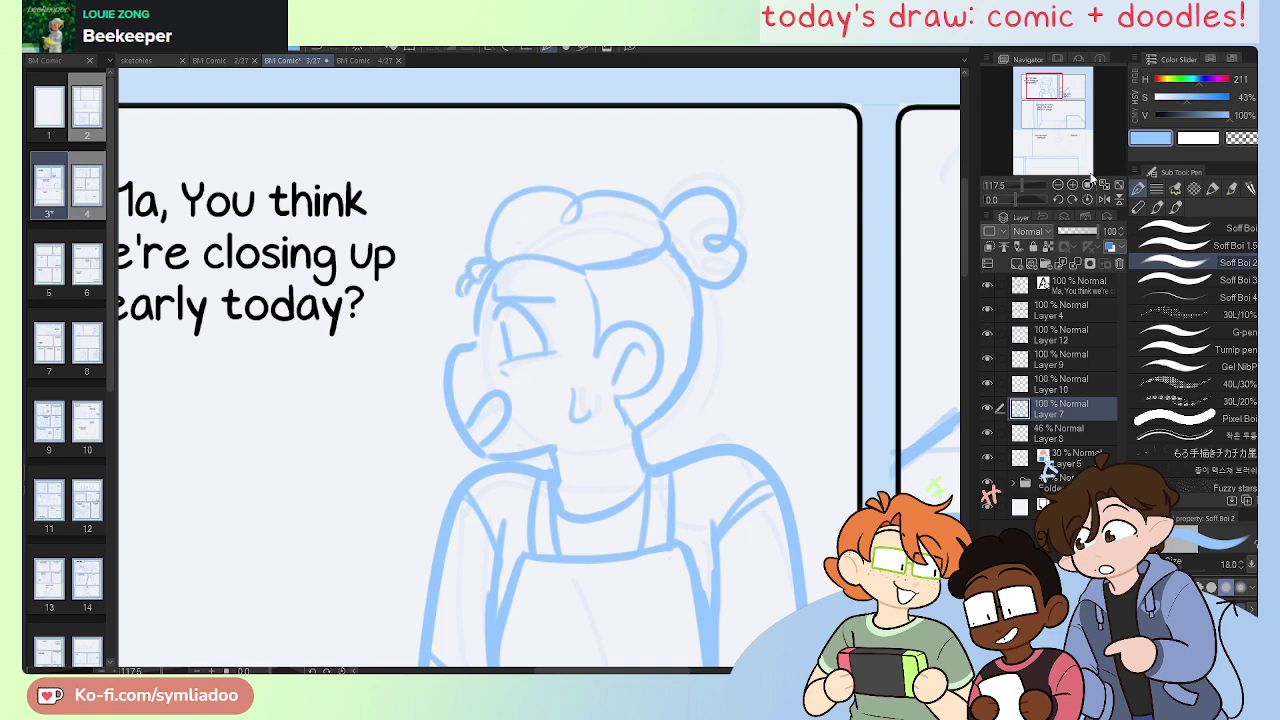
Step: Flip the canvas view horizontally for sketching in the panel reading "Let's see if it calms down a bit"
key("e")
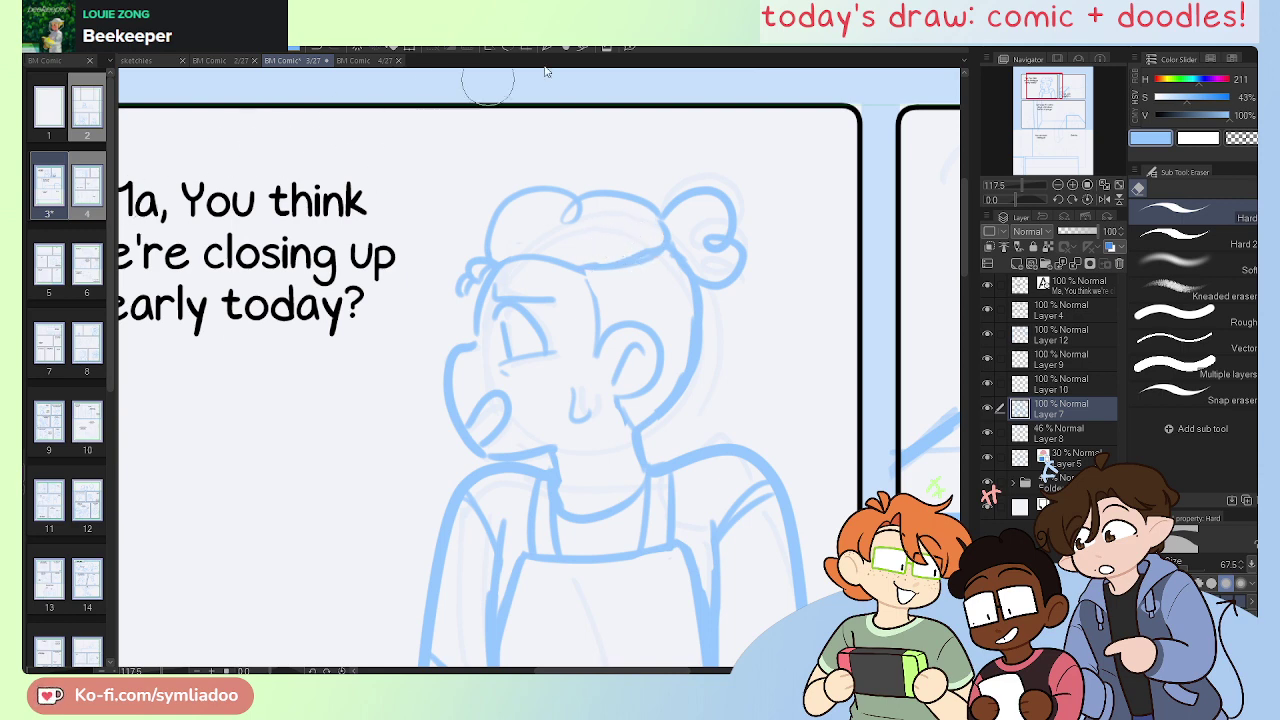
left_click(1107, 184)
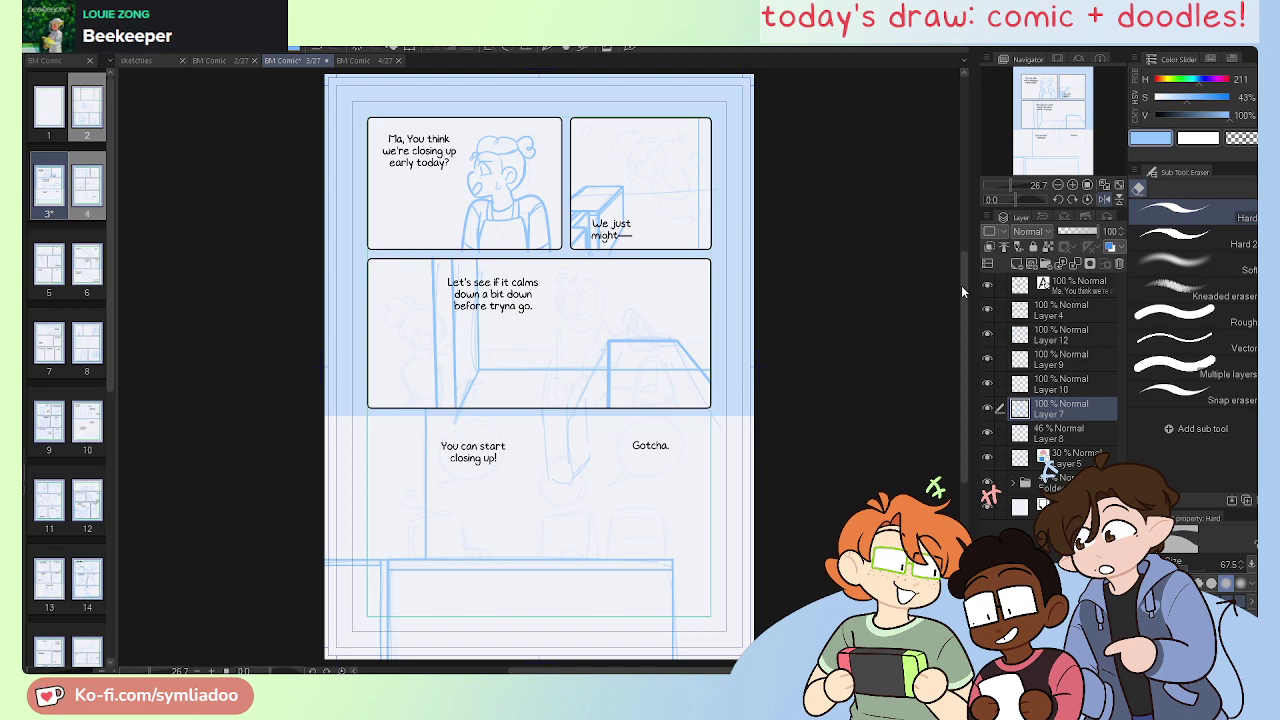
scroll(638, 373, "up", 3)
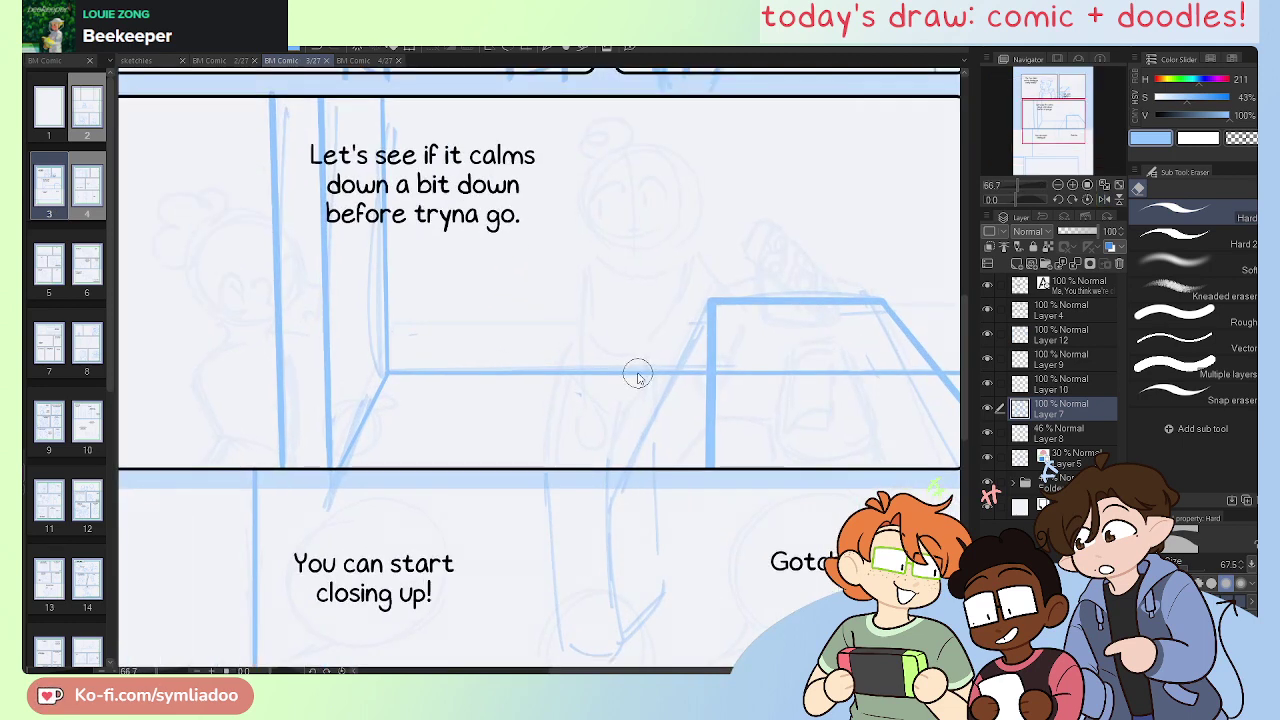
key("h")
mouse_move(630, 402)
left_mouse_down()
mouse_move(674, 511)
mouse_move(709, 540)
left_mouse_up()
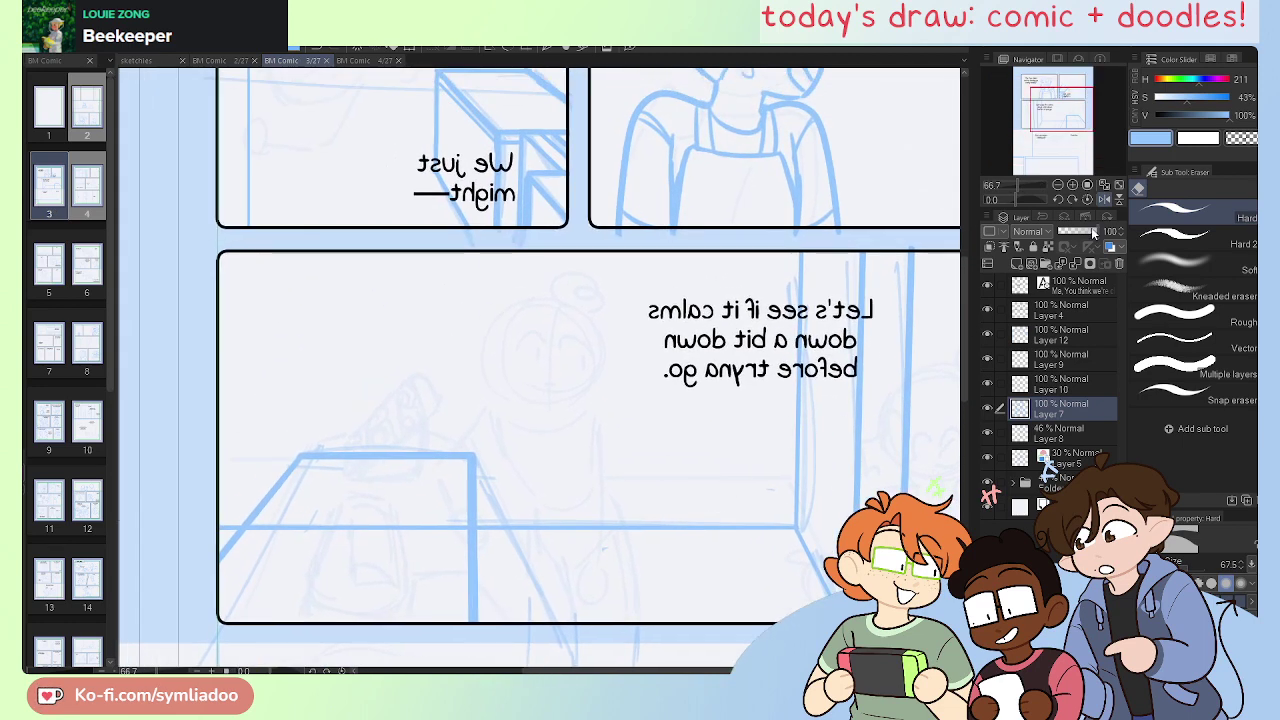
key("p")
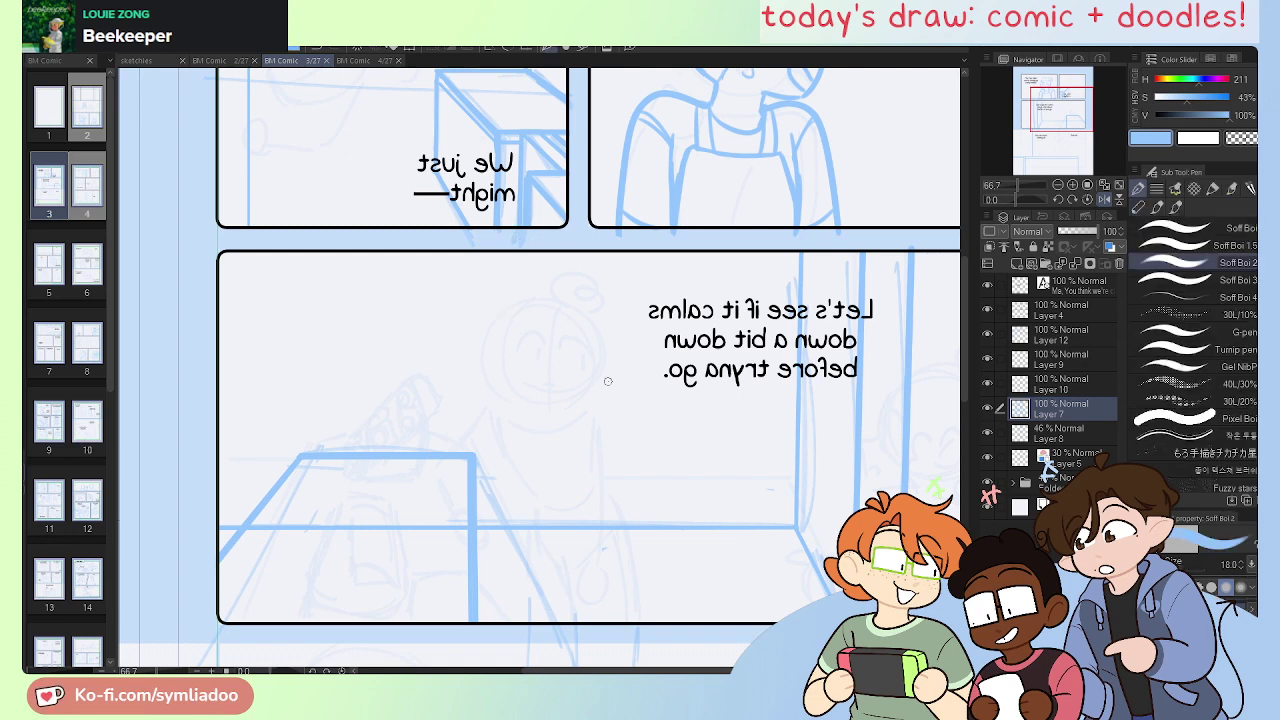
Step: Sketch the middle character's round head over the faint rough, add a fuller cheek and jaw, and erase the overlapping inner line
mouse_move(554, 300)
left_mouse_down()
mouse_move(599, 353)
mouse_move(494, 340)
mouse_move(540, 301)
left_mouse_up()
key("ctrl+z")
scroll(540, 305, "up", 3)
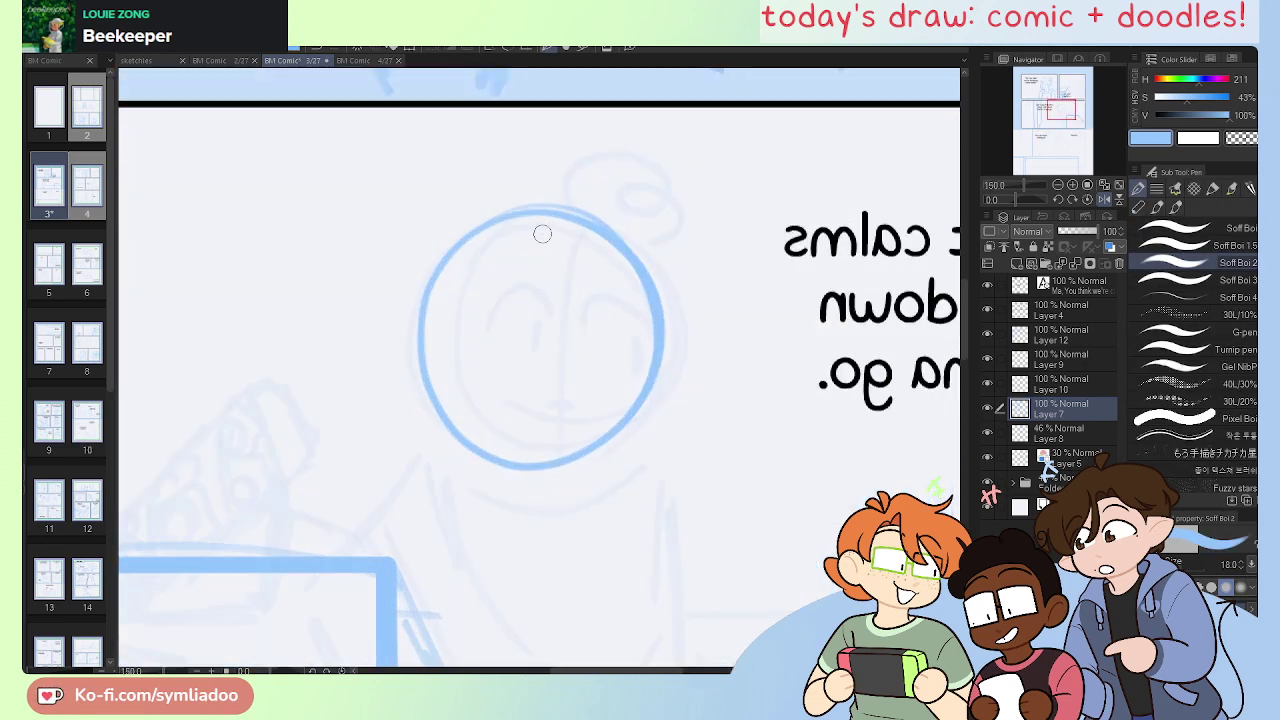
mouse_move(463, 236)
left_mouse_down()
mouse_move(421, 311)
mouse_move(432, 435)
mouse_move(530, 468)
left_mouse_up()
key("ctrl+z")
mouse_move(427, 368)
left_mouse_down()
mouse_move(439, 436)
mouse_move(615, 430)
left_mouse_up()
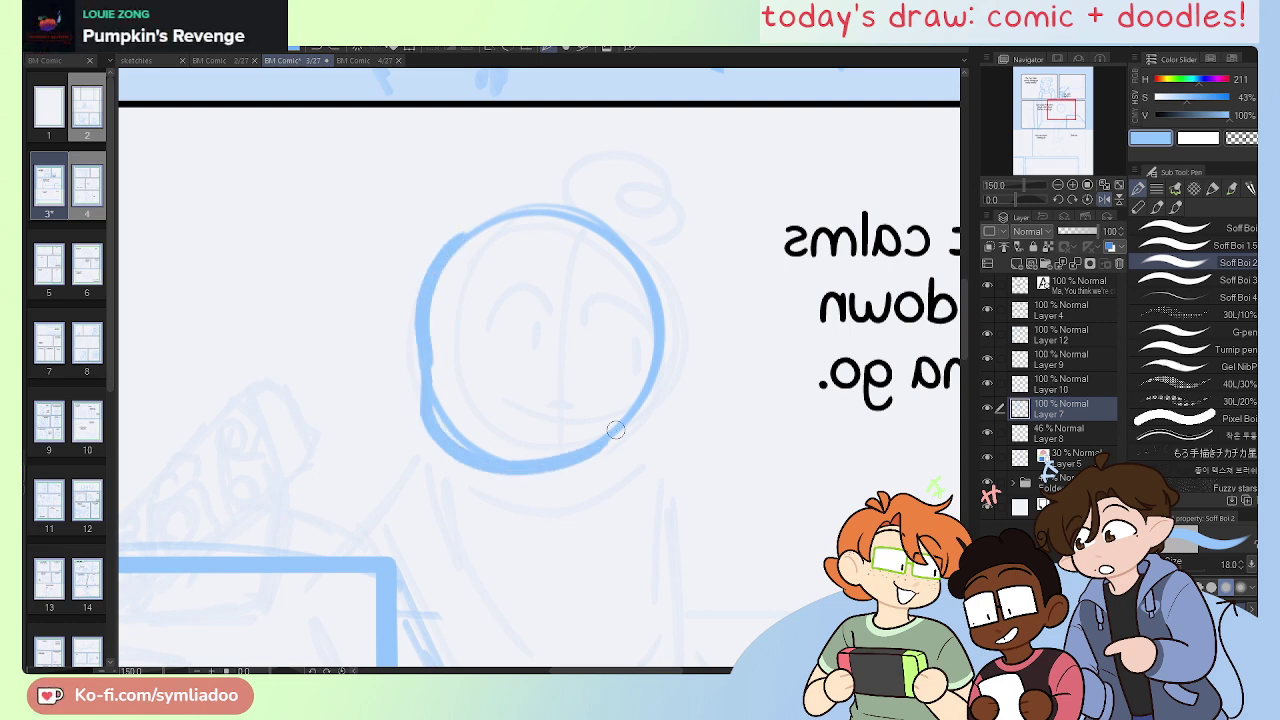
key("e")
left_click_drag(441, 390, 508, 443)
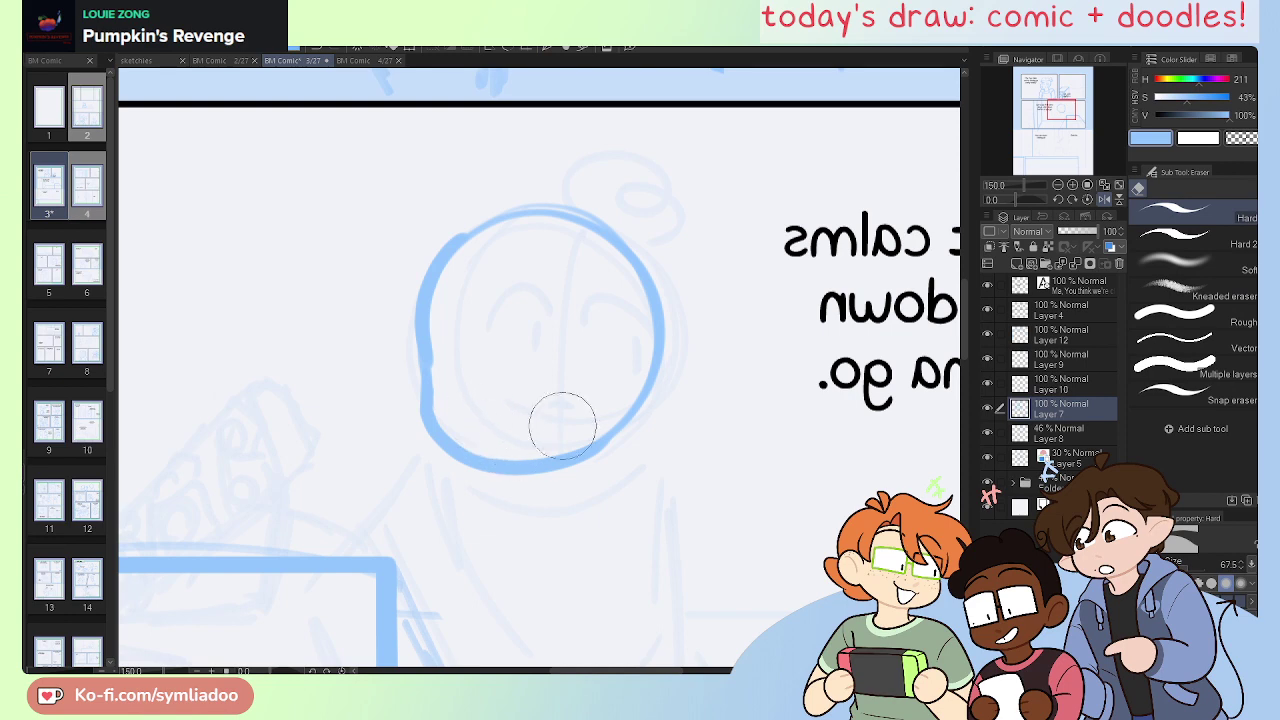
Step: Draw a slightly curved vertical centre guideline down the face
key("p")
left_click_drag(527, 212, 545, 462)
key("ctrl+z")
left_click_drag(537, 225, 549, 452)
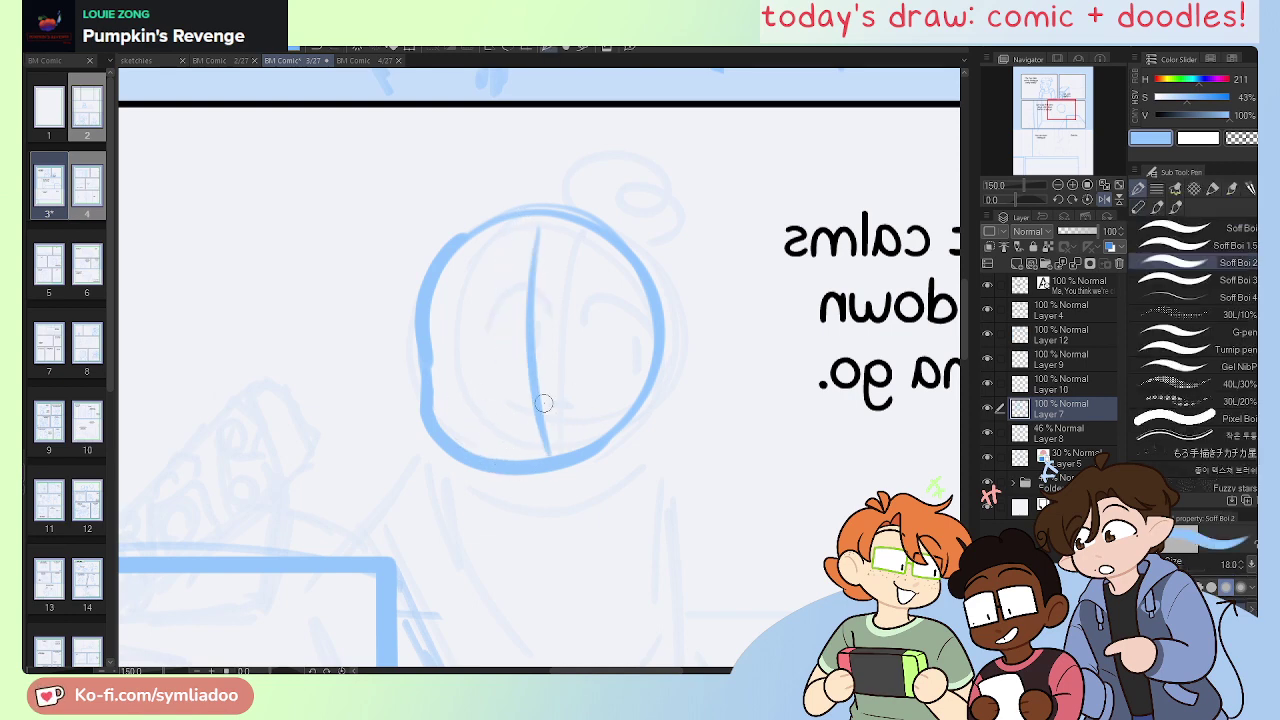
Step: Sketch two arched upper eyelids on either side of the guideline and add an oval pupil under each
mouse_move(512, 322)
left_mouse_down()
mouse_move(480, 305)
mouse_move(459, 349)
mouse_move(509, 324)
mouse_move(445, 357)
left_mouse_up()
key("ctrl+z")
mouse_move(548, 332)
left_mouse_down()
mouse_move(568, 304)
mouse_move(626, 342)
left_mouse_up()
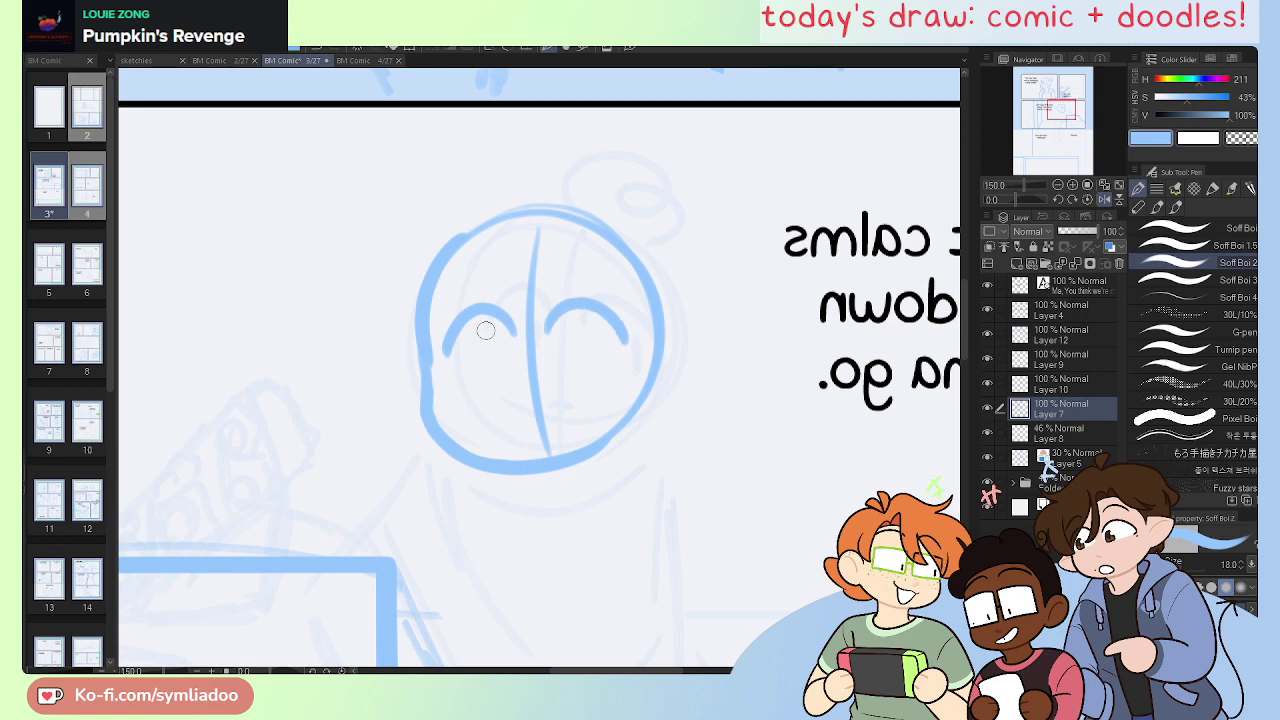
mouse_move(510, 328)
left_mouse_down()
mouse_move(513, 352)
mouse_move(503, 330)
left_mouse_up()
left_click_drag(600, 330, 604, 366)
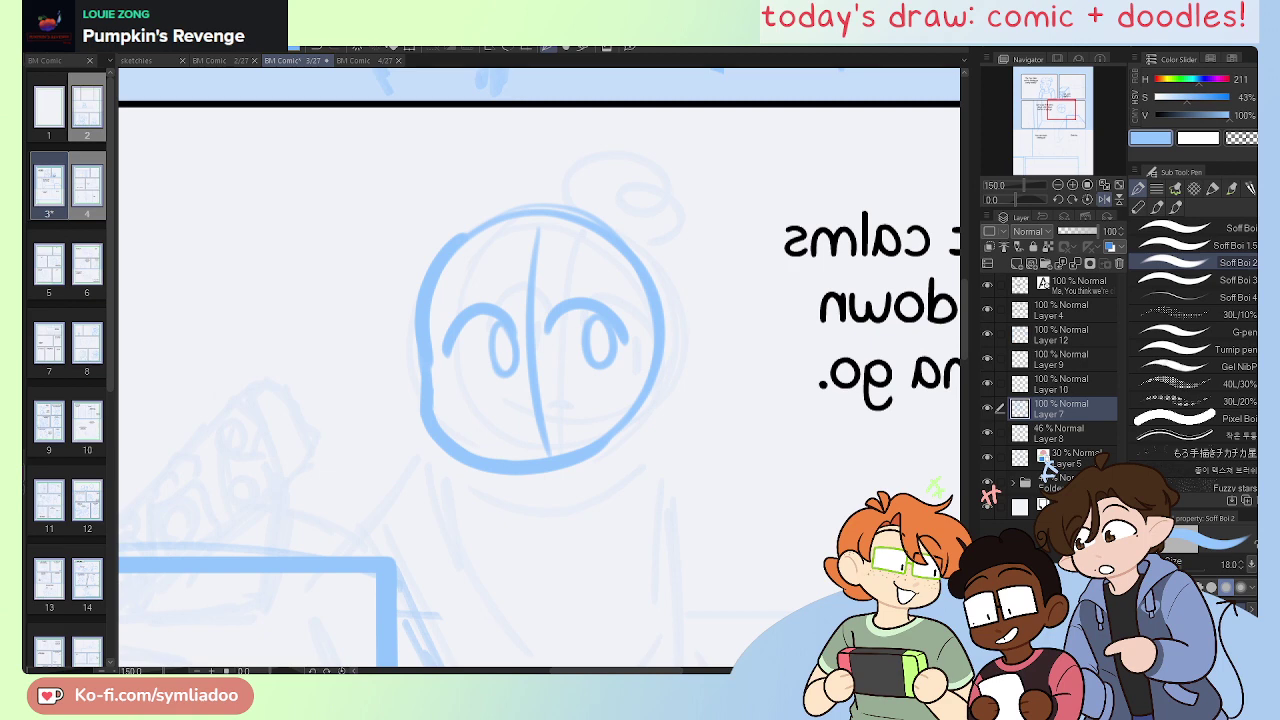
Step: Return the canvas view to unflipped and redraw the lower edge of the first-panel character's top hair, curving up to the bun
left_click_drag(1061, 110, 1042, 88)
key("h")
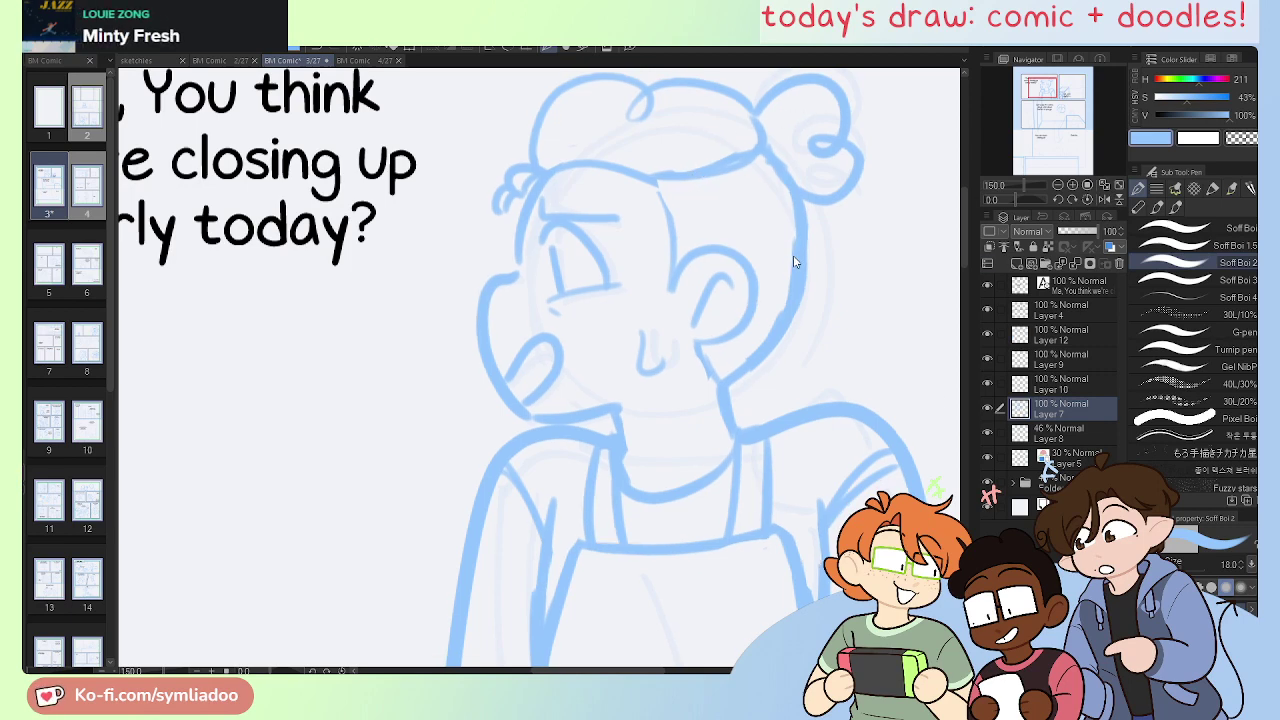
left_click_drag(793, 255, 797, 267)
key("ctrl+z")
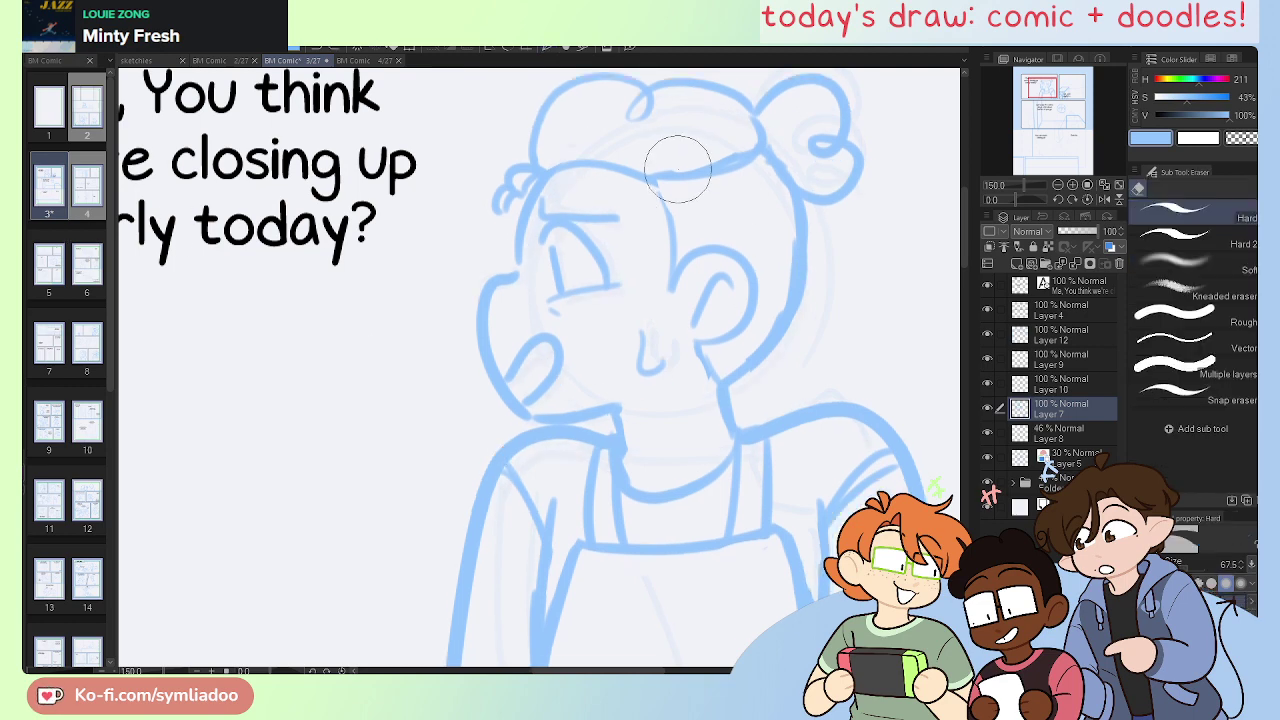
left_click_drag(761, 143, 723, 166)
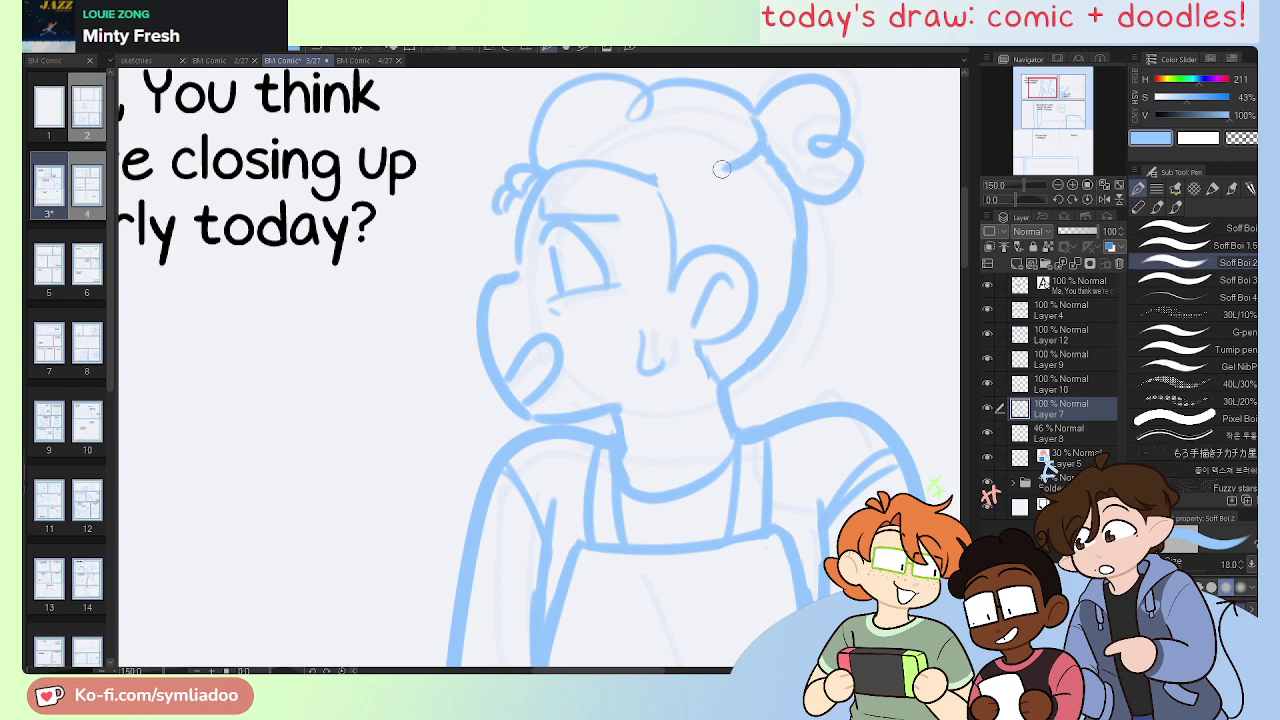
left_click_drag(645, 173, 750, 150)
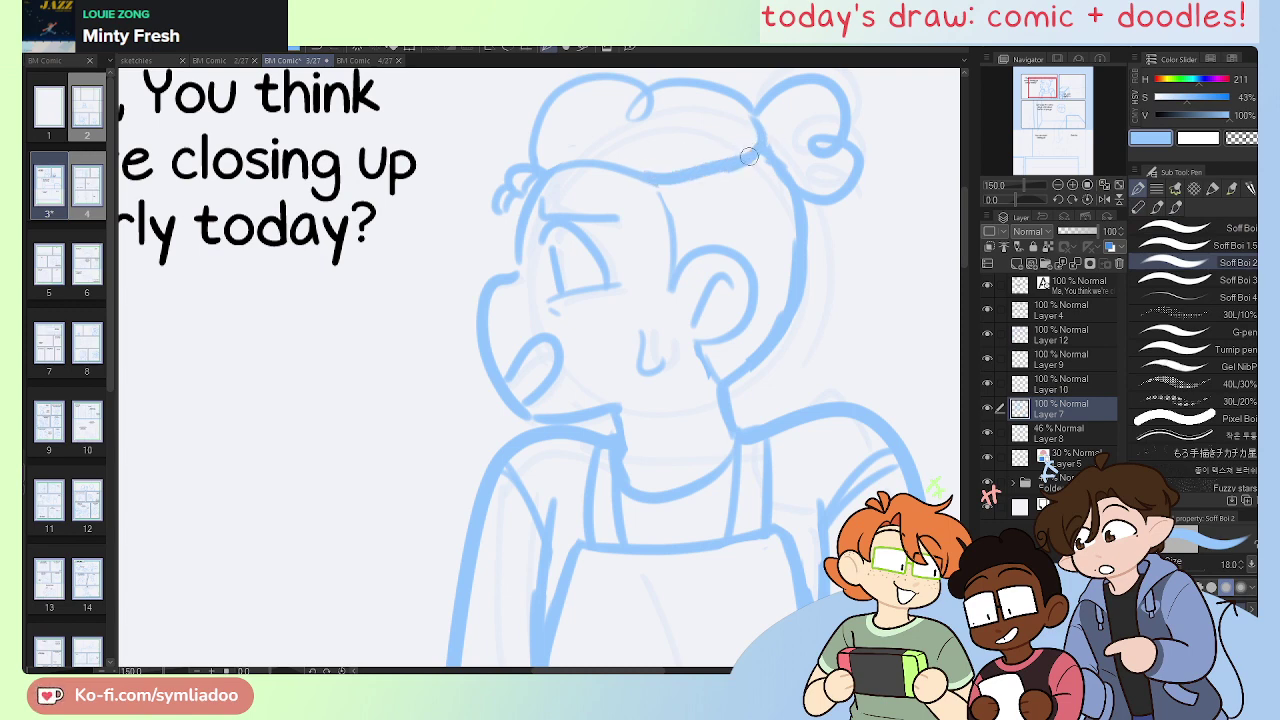
key("ctrl+z")
key("ctrl+z")
mouse_move(646, 174)
left_mouse_down()
mouse_move(730, 172)
mouse_move(760, 152)
left_mouse_up()
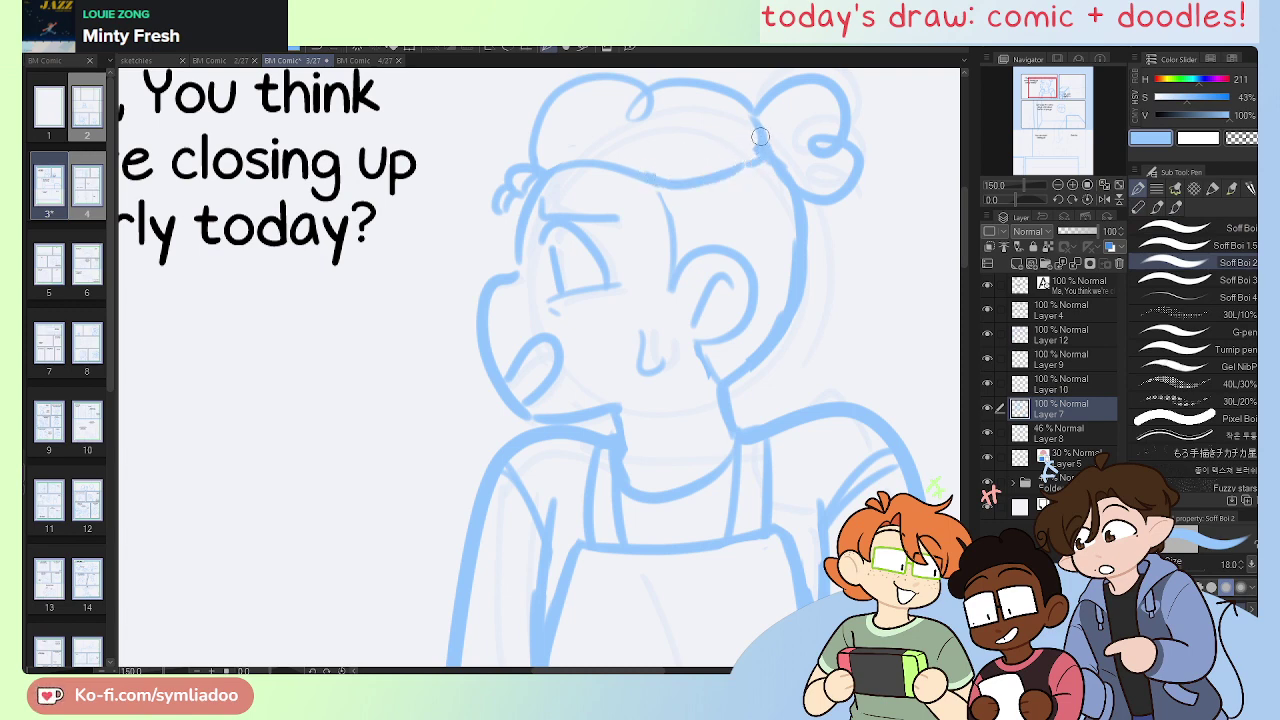
key("e")
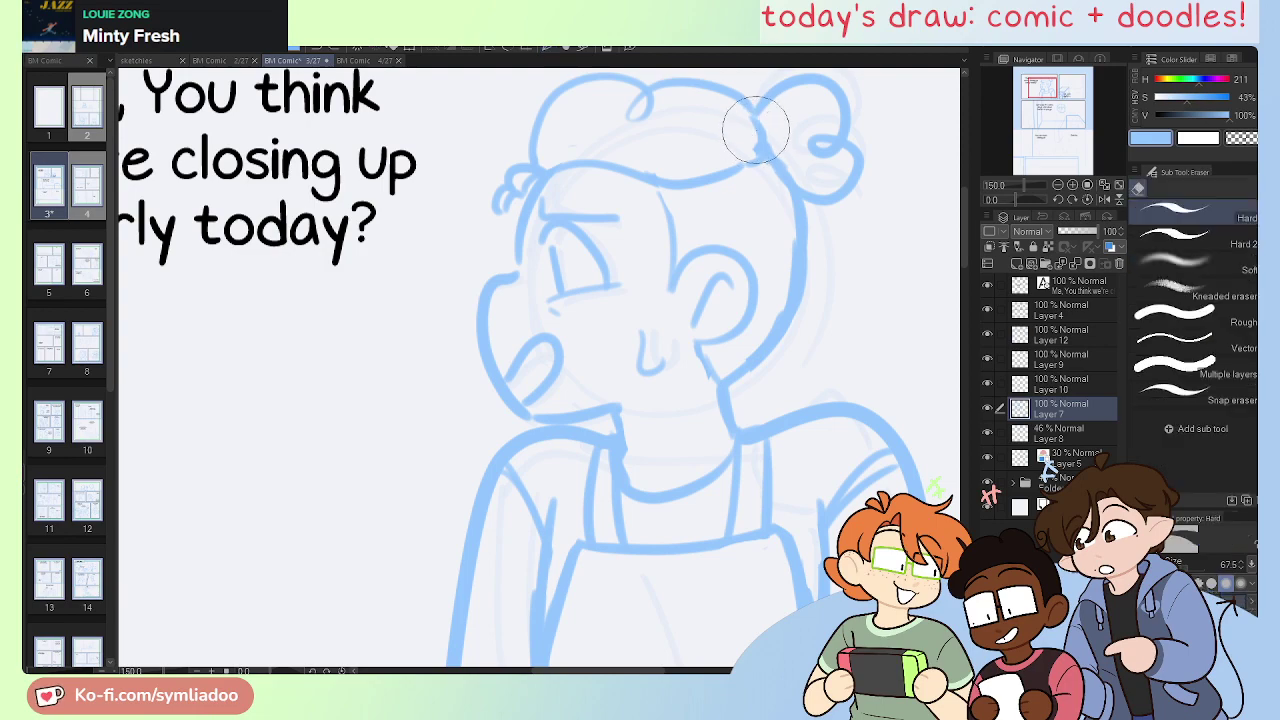
key("p")
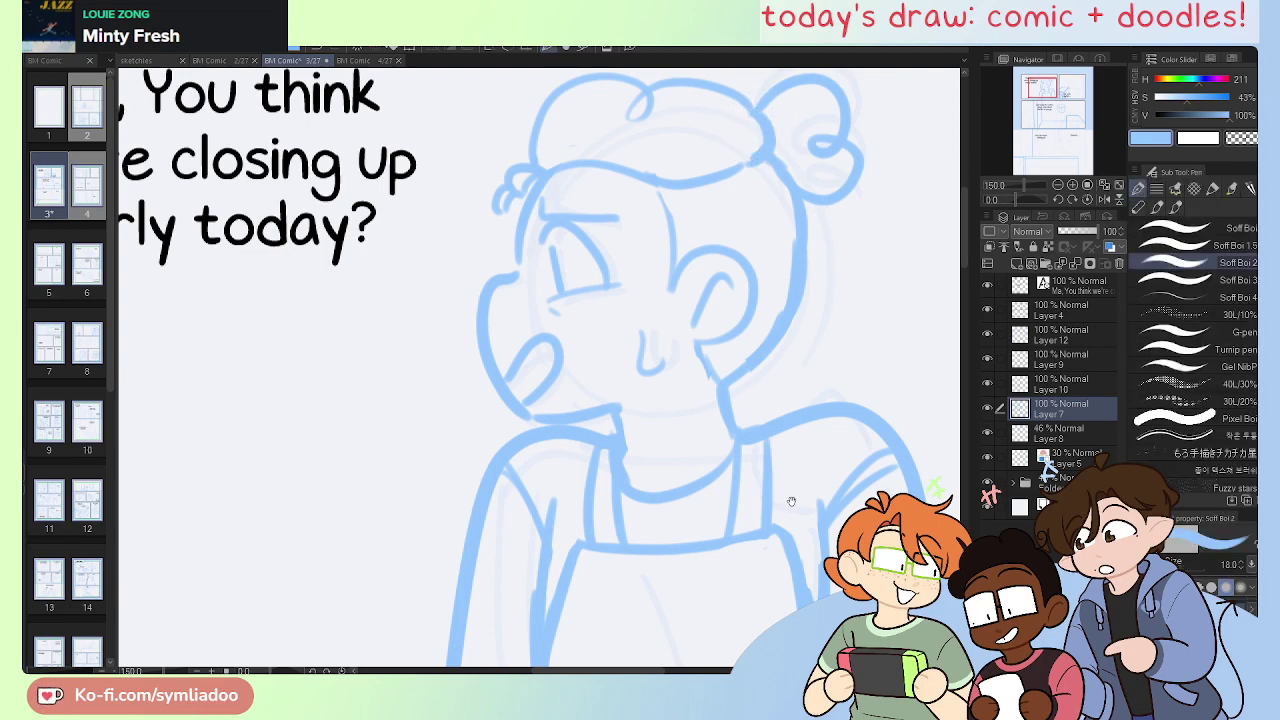
Step: Flip the canvas view, select the middle-panel character's outer cheek and jaw outline, shift it slightly inward, and clear the selection
left_click_drag(791, 501, 754, 70)
left_click_drag(689, 545, 798, 88)
mouse_move(560, 471)
left_mouse_down()
mouse_move(674, 431)
mouse_move(249, 512)
left_mouse_up()
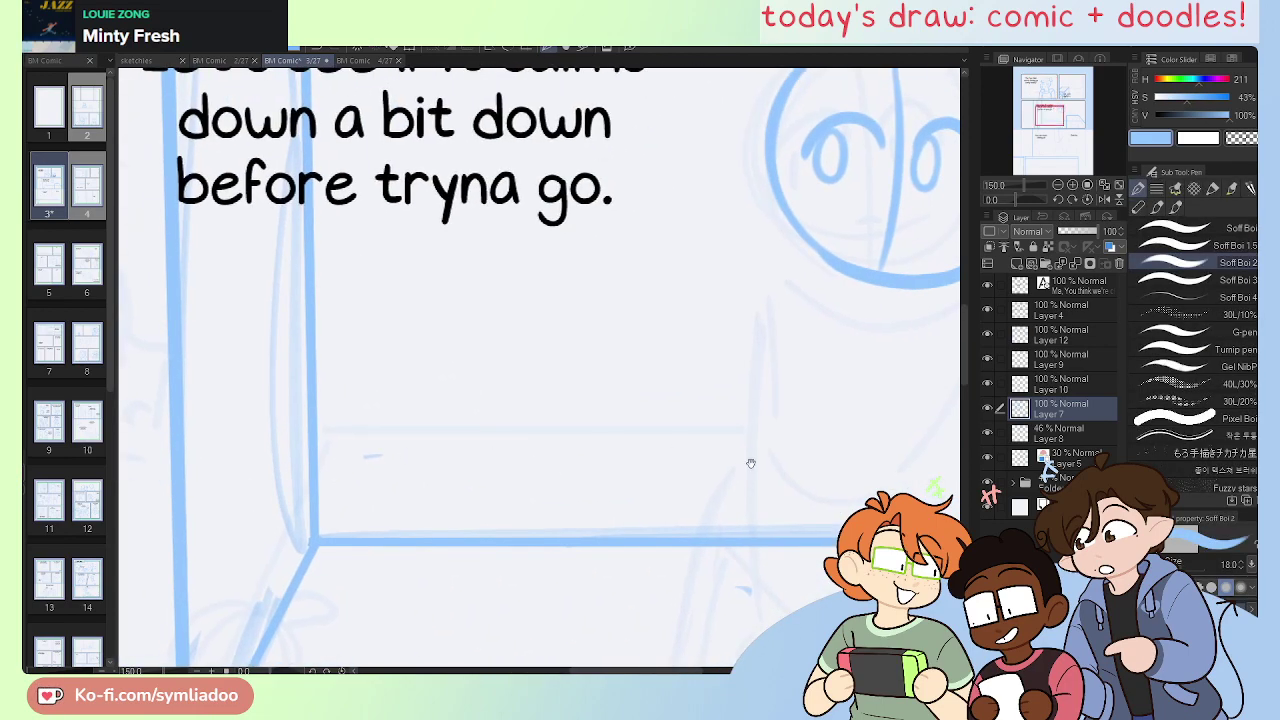
left_click_drag(751, 463, 469, 489)
key("h")
left_click_drag(617, 440, 477, 511)
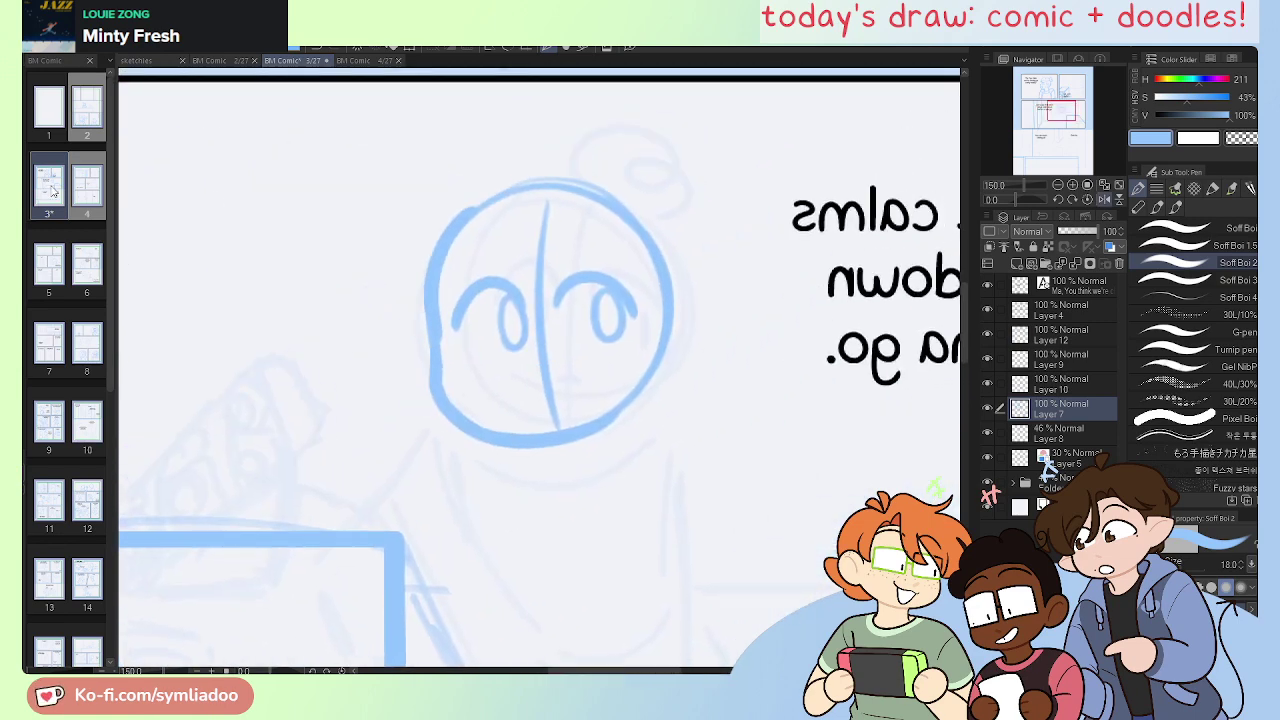
key("m")
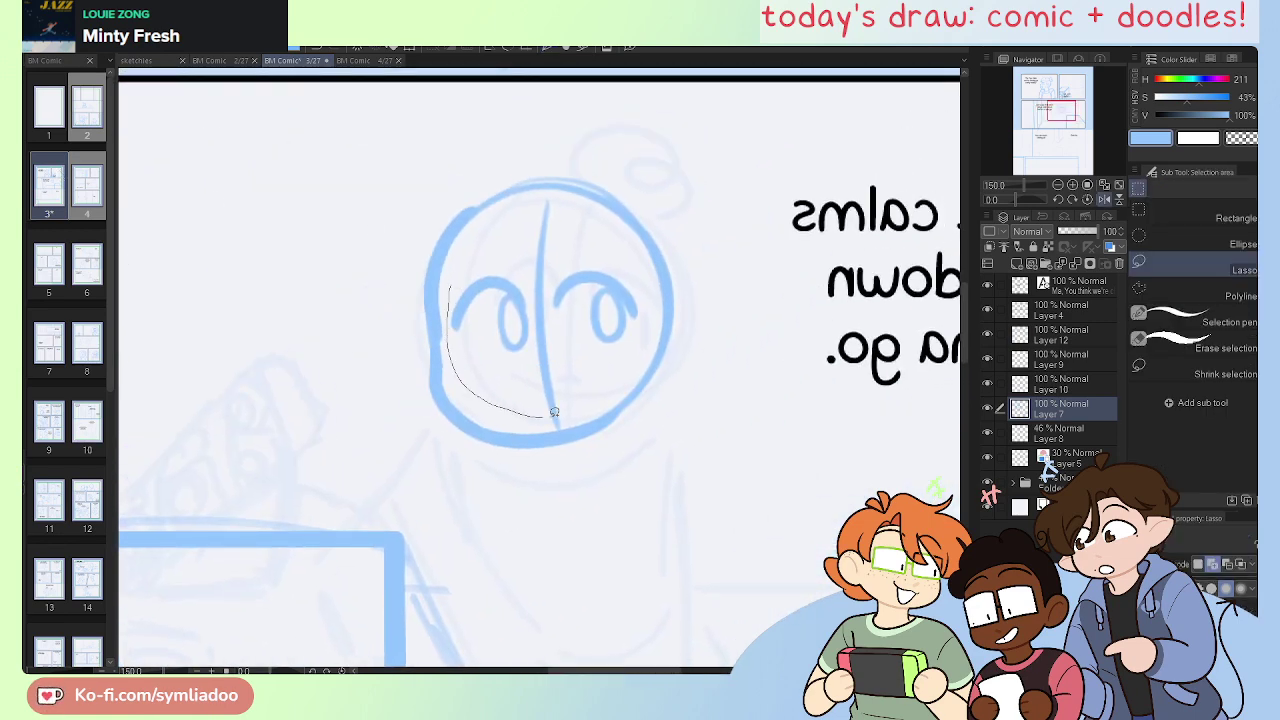
mouse_move(502, 487)
left_mouse_down()
mouse_move(375, 337)
mouse_move(577, 154)
mouse_move(629, 182)
mouse_move(564, 186)
left_mouse_up()
key("k")
left_click_drag(543, 407, 536, 435)
key("ctrl+z")
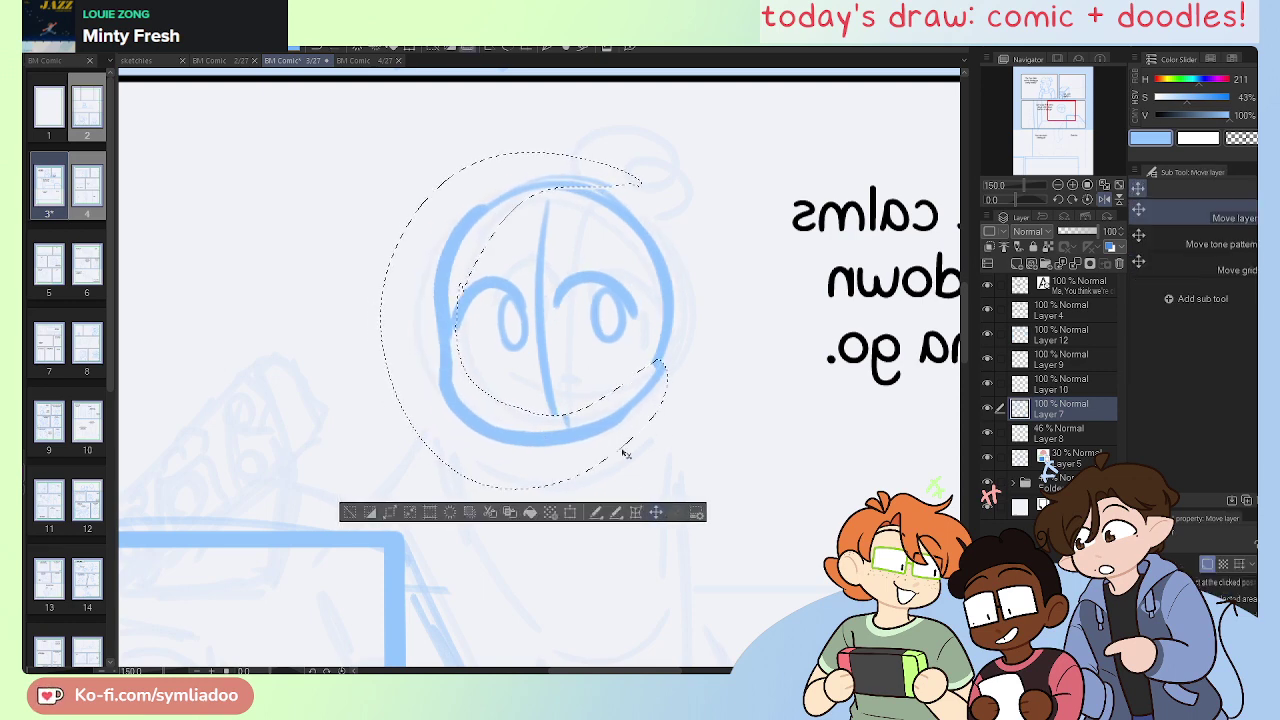
left_click(349, 512)
Step: Erase the side of the head outline beside the eye and sketch a rounded ear with an inner curve there
key("e")
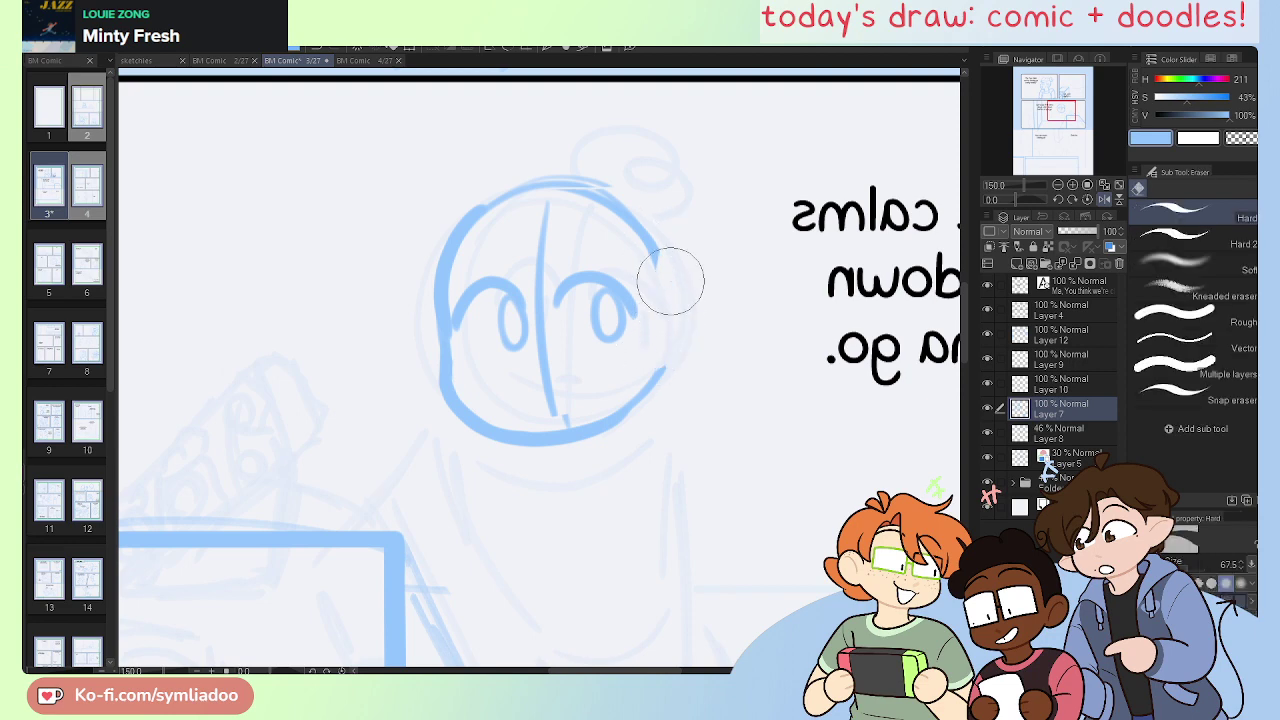
key("p")
left_click_drag(663, 309, 703, 357)
key("ctrl+z")
mouse_move(663, 309)
left_mouse_down()
mouse_move(701, 361)
mouse_move(660, 375)
mouse_move(680, 286)
mouse_move(657, 375)
mouse_move(656, 355)
left_mouse_up()
key("ctrl+z")
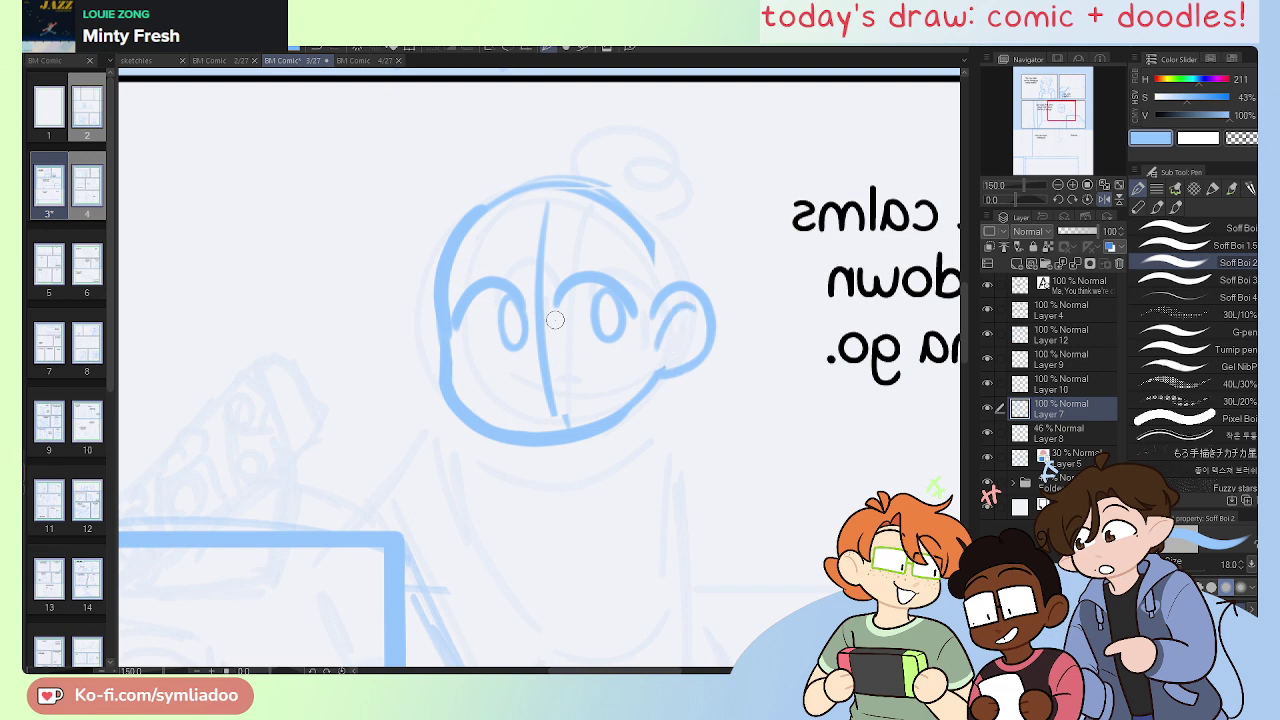
Step: Erase the vertical centre guideline from the face and draw a small nose curve above a short, slightly arched mouth
key("e")
mouse_move(555, 320)
left_mouse_down()
mouse_move(546, 395)
mouse_move(551, 212)
left_mouse_up()
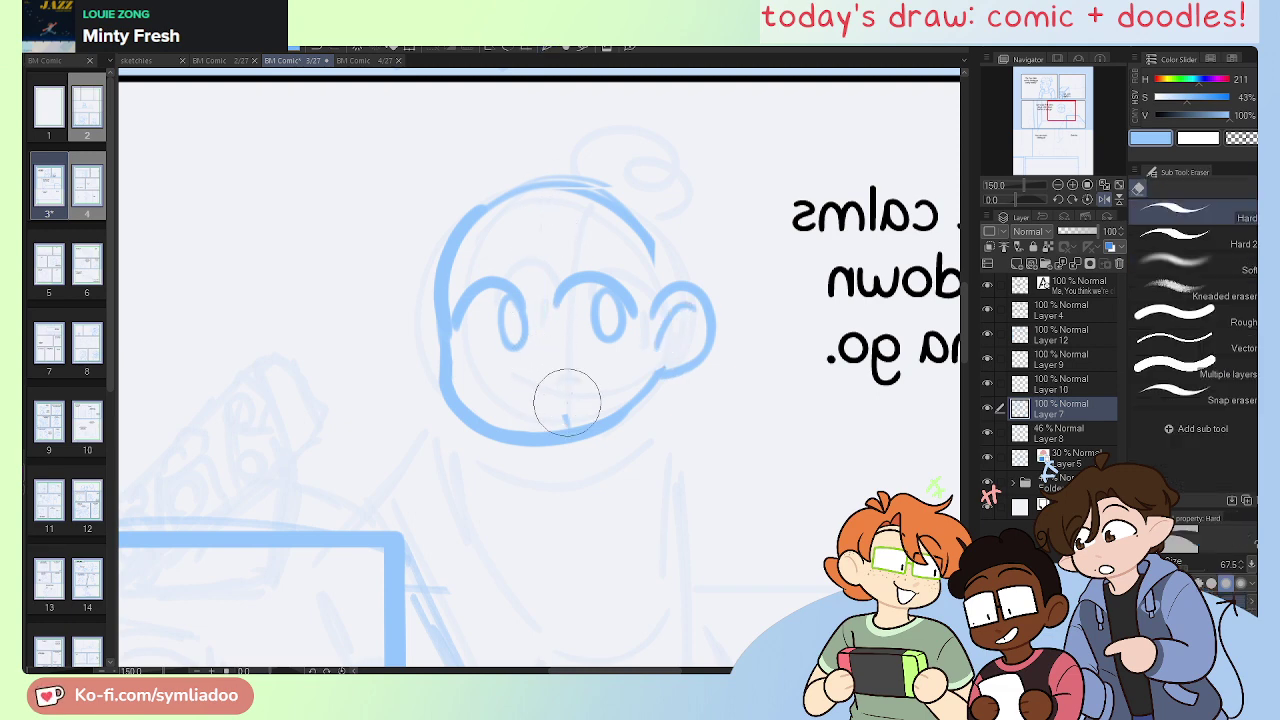
key("p")
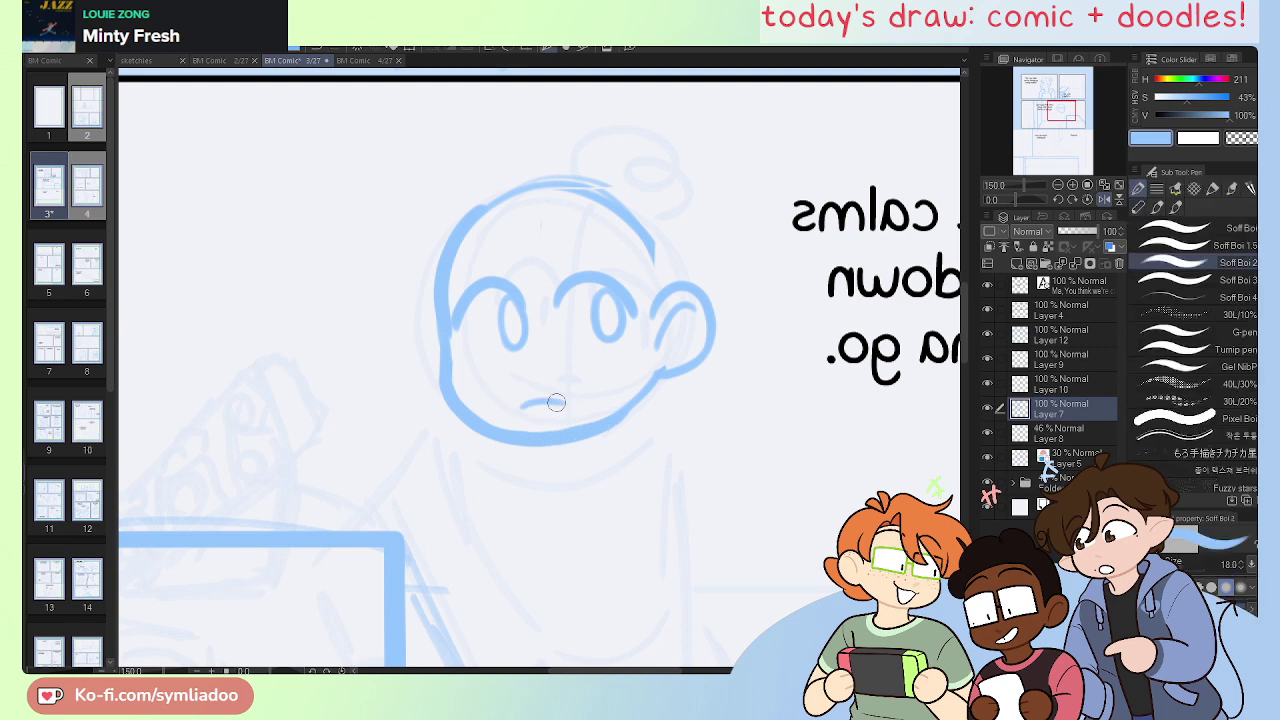
left_click_drag(538, 374, 563, 391)
key("ctrl+z")
Step: Draw two arched eyebrows above the eyes and redraw the hairline curving across the forehead and down to the ear
mouse_move(455, 265)
left_mouse_down()
mouse_move(642, 270)
mouse_move(615, 196)
mouse_move(633, 216)
mouse_move(606, 185)
mouse_move(509, 190)
mouse_move(640, 222)
left_mouse_up()
key("e")
key("p")
key("ctrl+z")
mouse_move(480, 210)
left_mouse_down()
mouse_move(566, 196)
mouse_move(666, 256)
mouse_move(650, 254)
mouse_move(652, 299)
left_mouse_up()
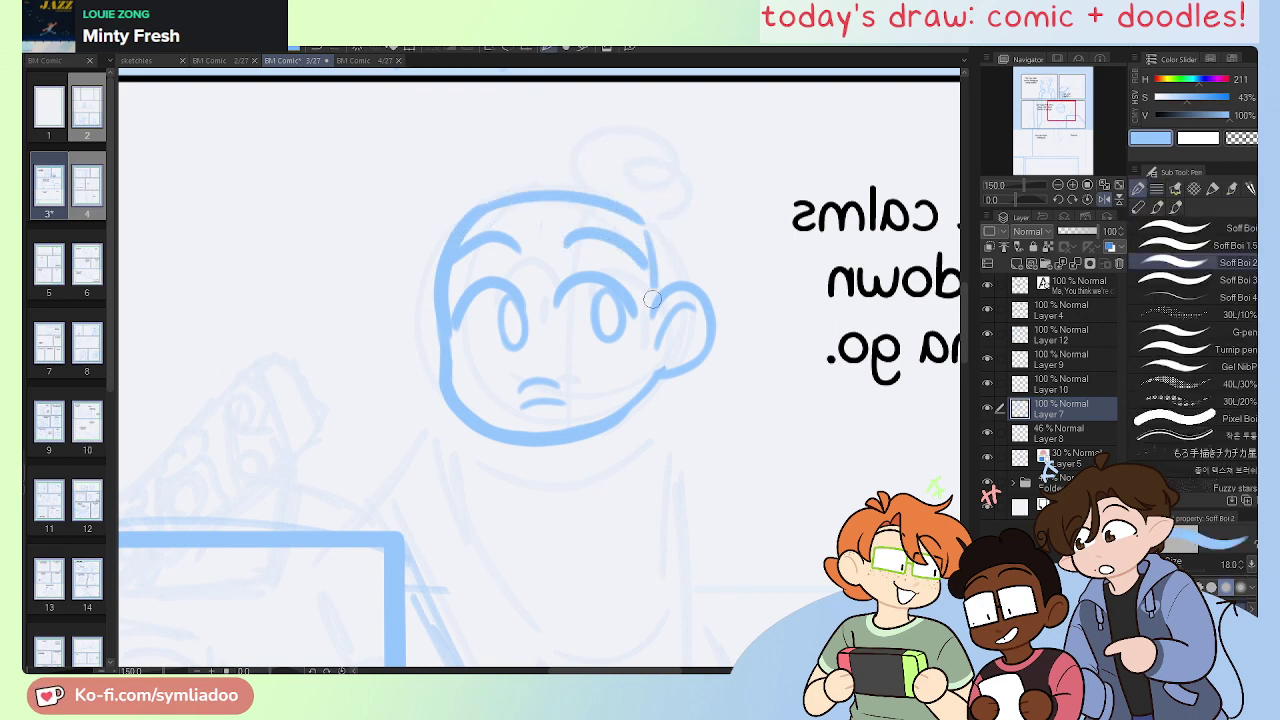
Step: Sketch the puffy, parted top hair above the hairline and add a small curl on the forehead
left_click_drag(458, 208, 577, 158)
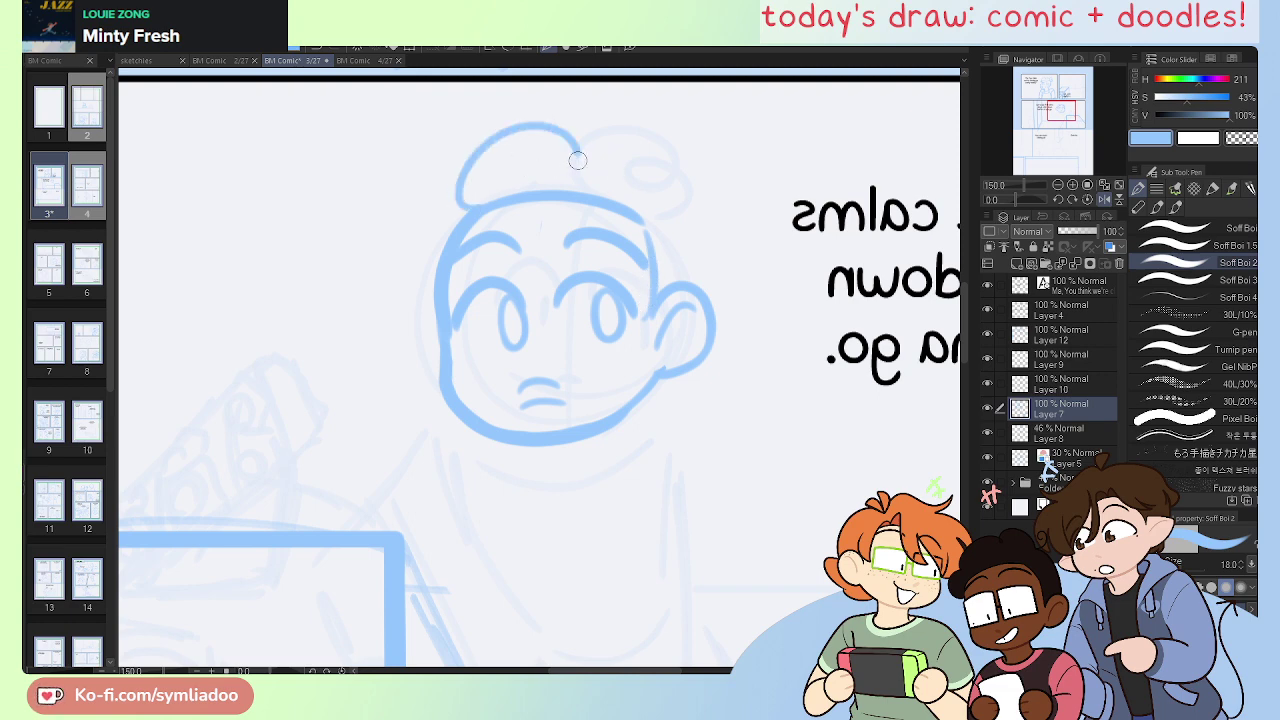
key("ctrl+z")
mouse_move(440, 222)
left_mouse_down()
mouse_move(489, 143)
mouse_move(653, 172)
mouse_move(652, 214)
left_mouse_up()
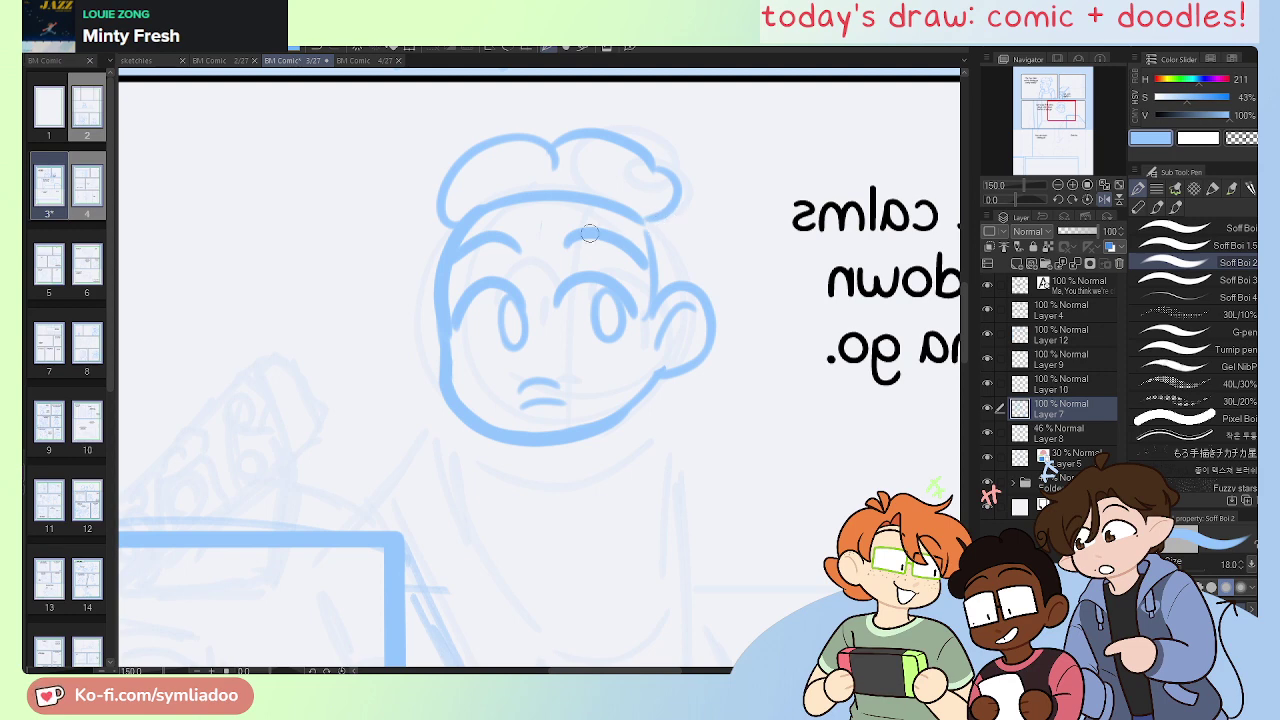
left_click_drag(524, 198, 529, 214)
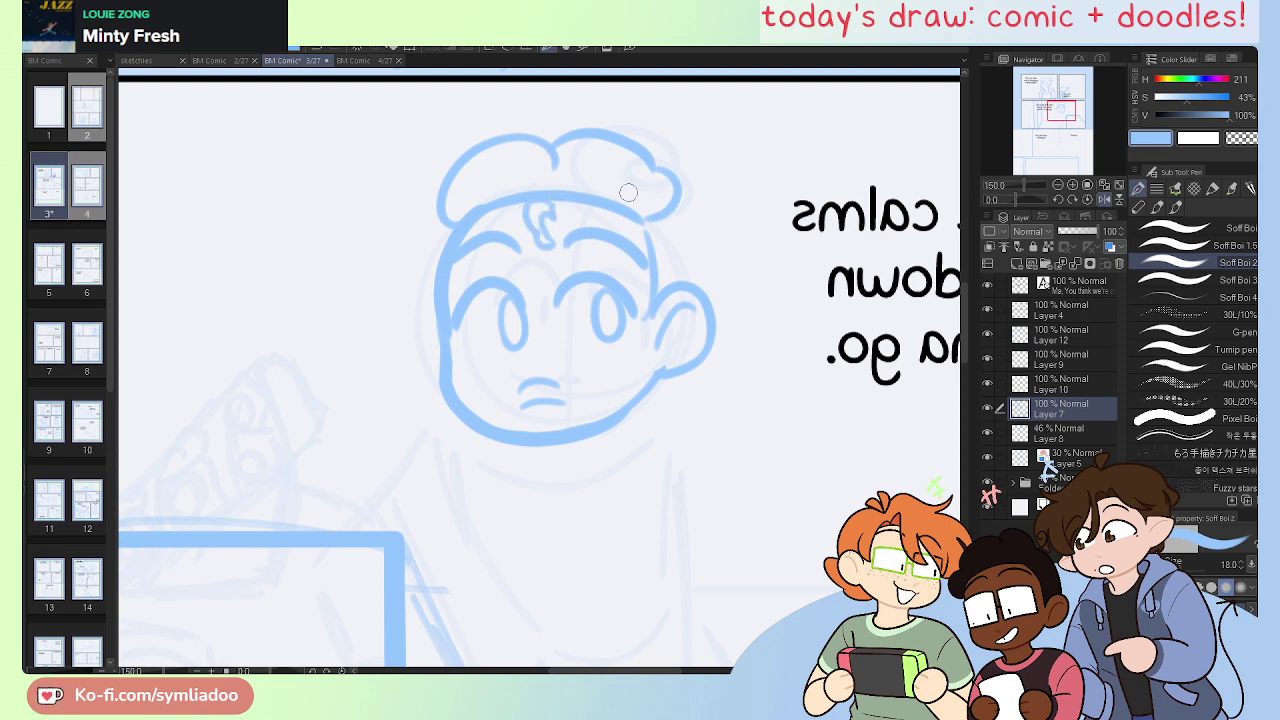
Step: Draw a round bun with an inner swirl behind the top hair and extend the back of the head down to the ear
mouse_move(655, 120)
left_mouse_down()
mouse_move(689, 168)
mouse_move(690, 215)
left_mouse_up()
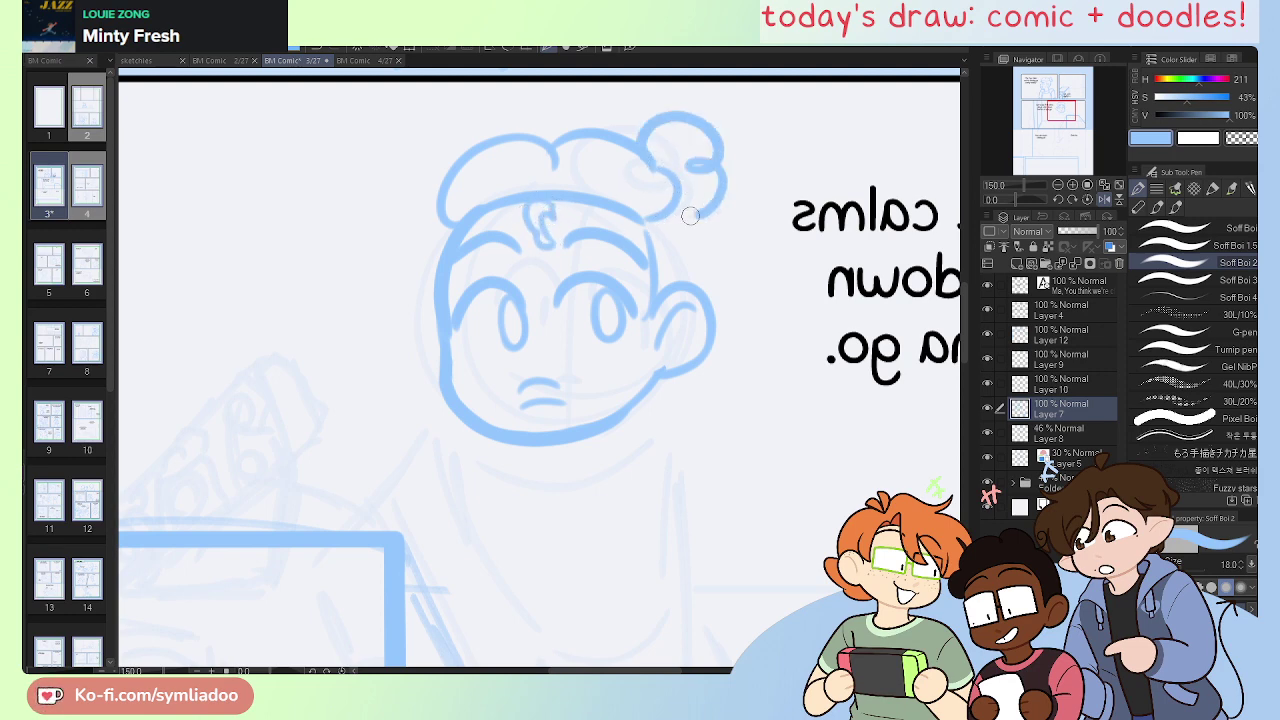
key("ctrl+z")
mouse_move(653, 165)
left_mouse_down()
mouse_move(651, 121)
mouse_move(689, 160)
mouse_move(680, 213)
left_mouse_up()
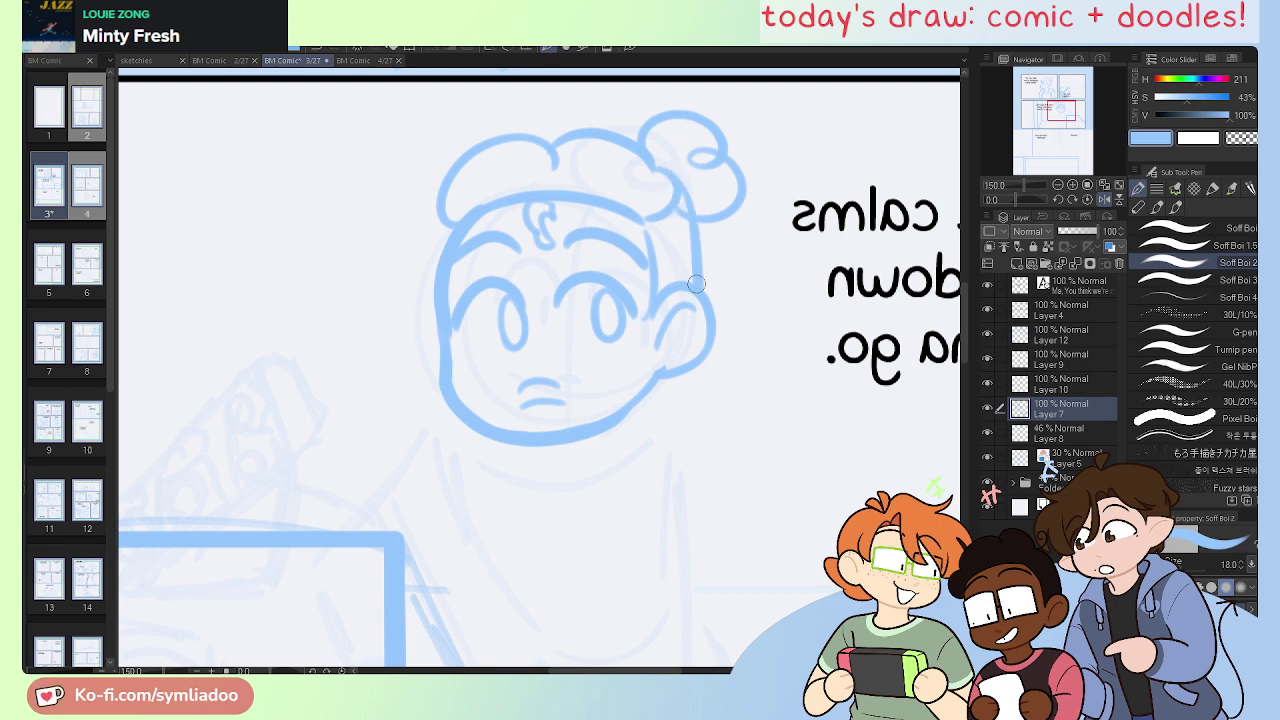
key("e")
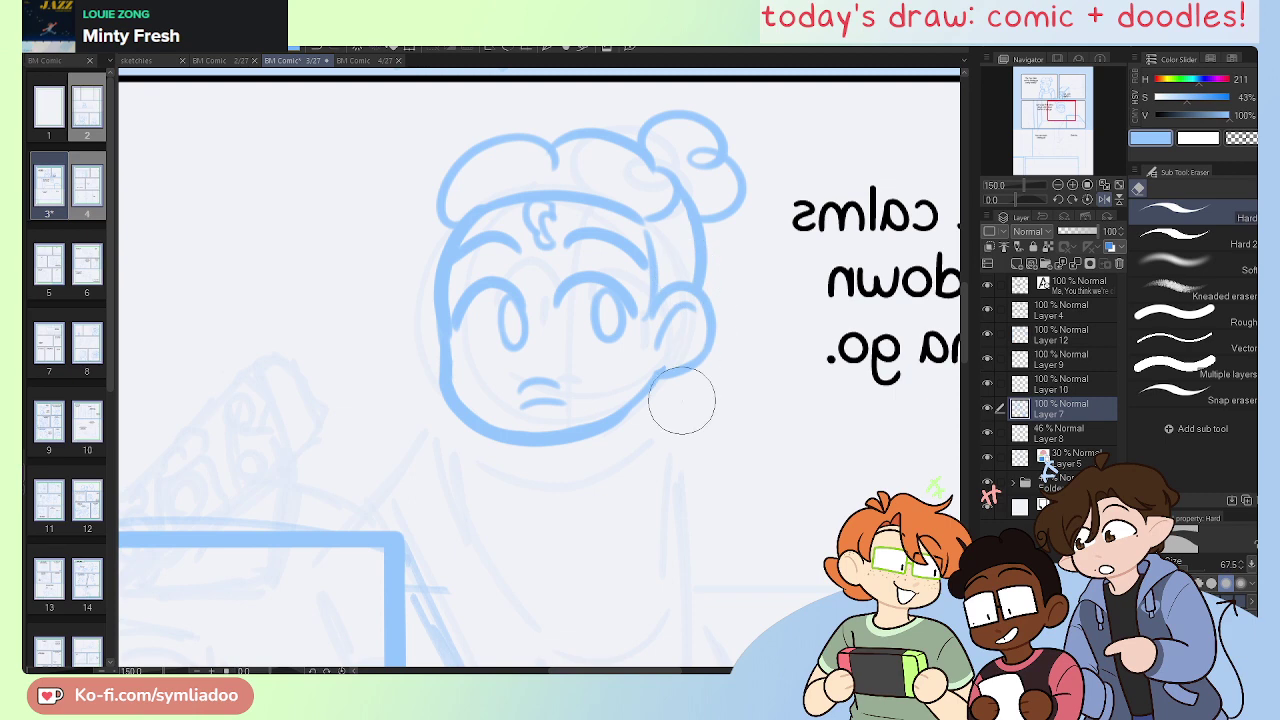
Step: Sketch the neck below the chin with a curved neckline, then add the collar and shoulder lines
scroll(660, 520, "down", 3)
key("p")
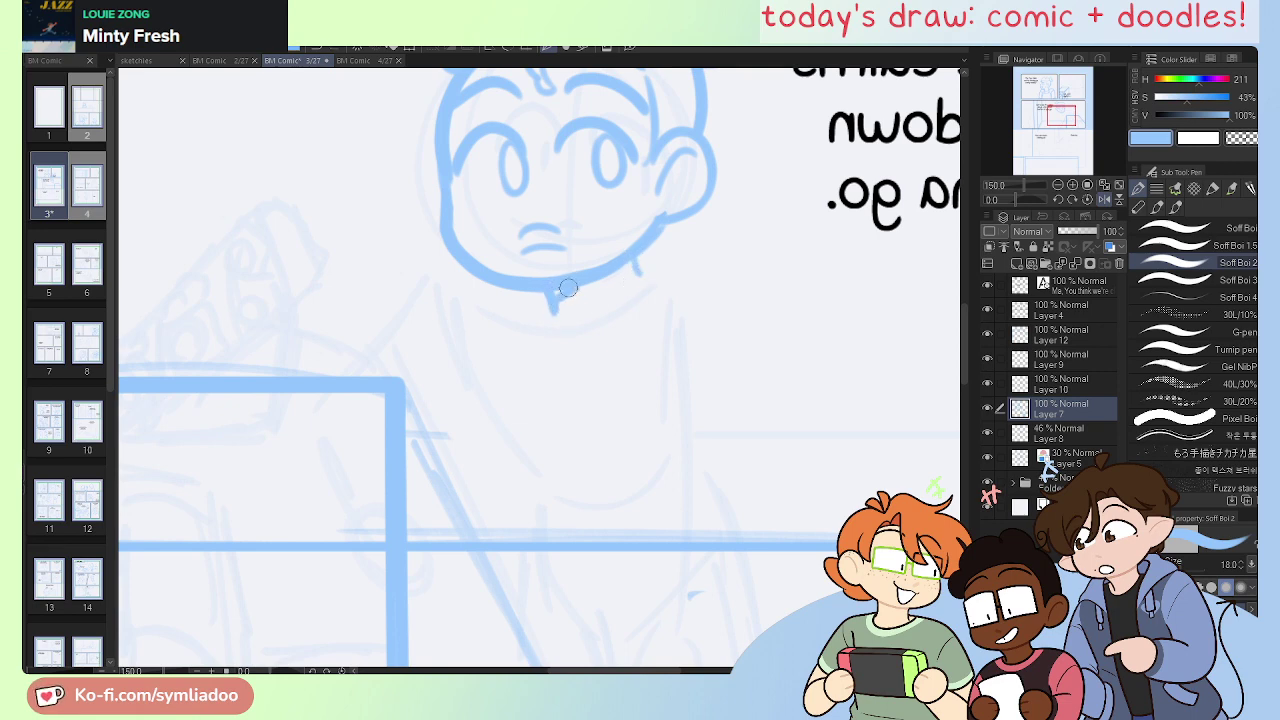
left_click_drag(530, 292, 634, 276)
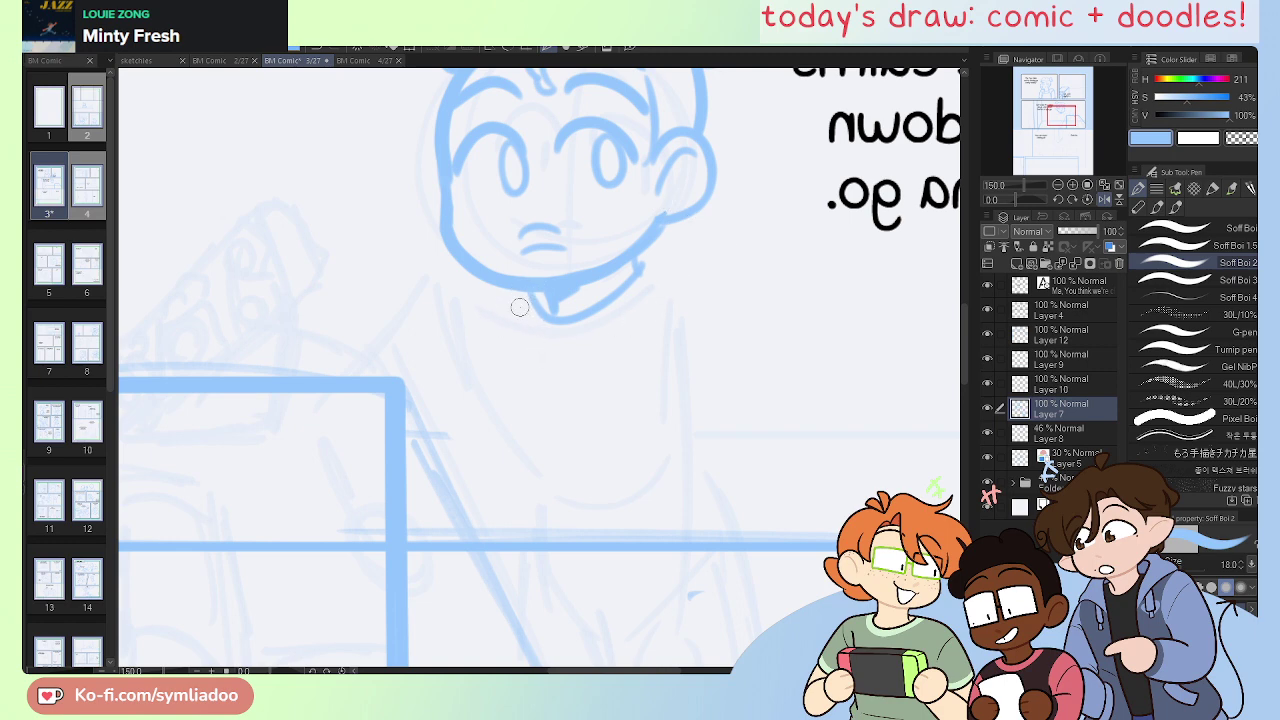
mouse_move(521, 314)
left_mouse_down()
mouse_move(537, 346)
mouse_move(676, 292)
left_mouse_up()
Step: Draw the two curved outer sides of the character's torso and join them with a curved lower edge
left_click_drag(473, 336, 555, 505)
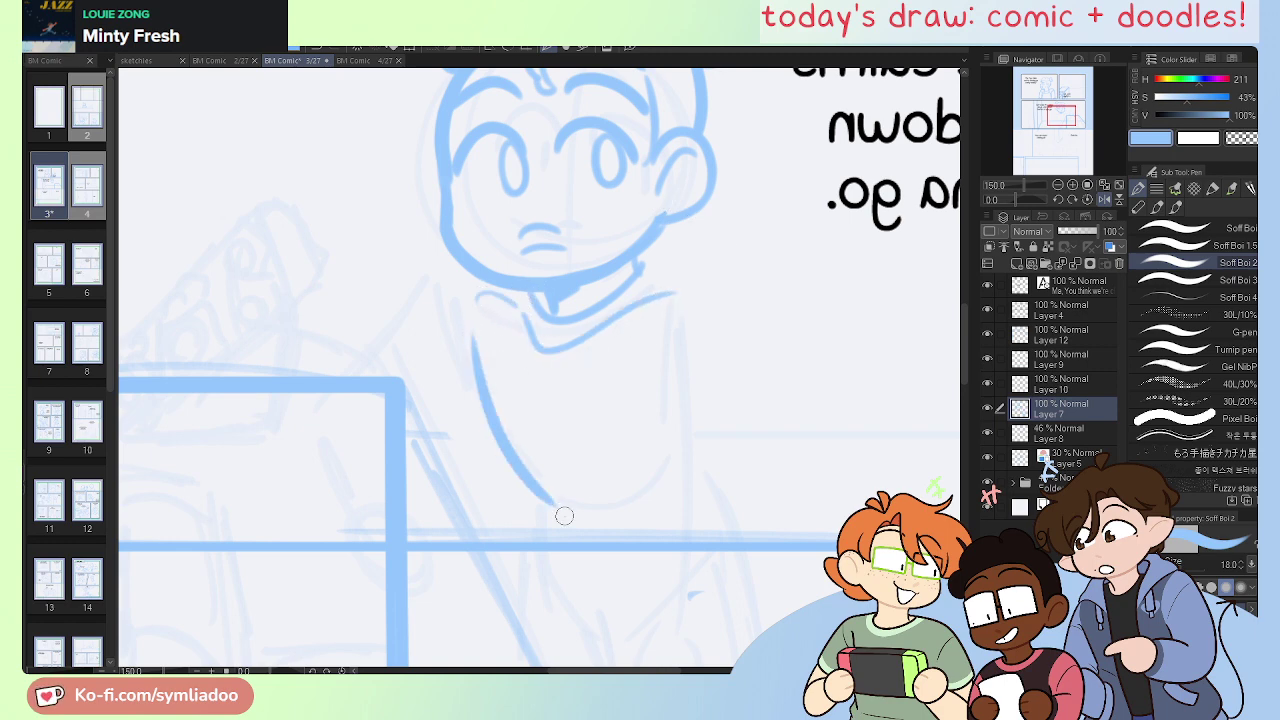
mouse_move(705, 316)
left_mouse_down()
mouse_move(670, 488)
mouse_move(712, 410)
mouse_move(712, 455)
left_mouse_up()
key("ctrl+z")
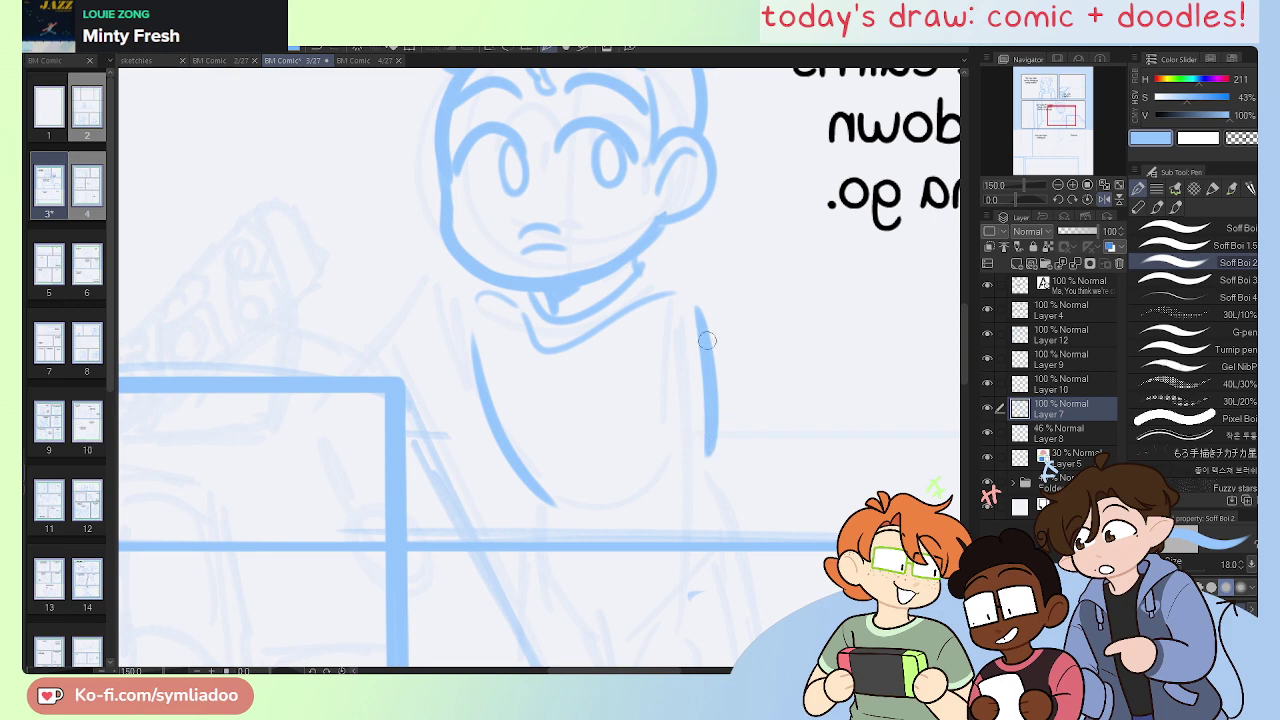
left_click_drag(522, 456, 679, 483)
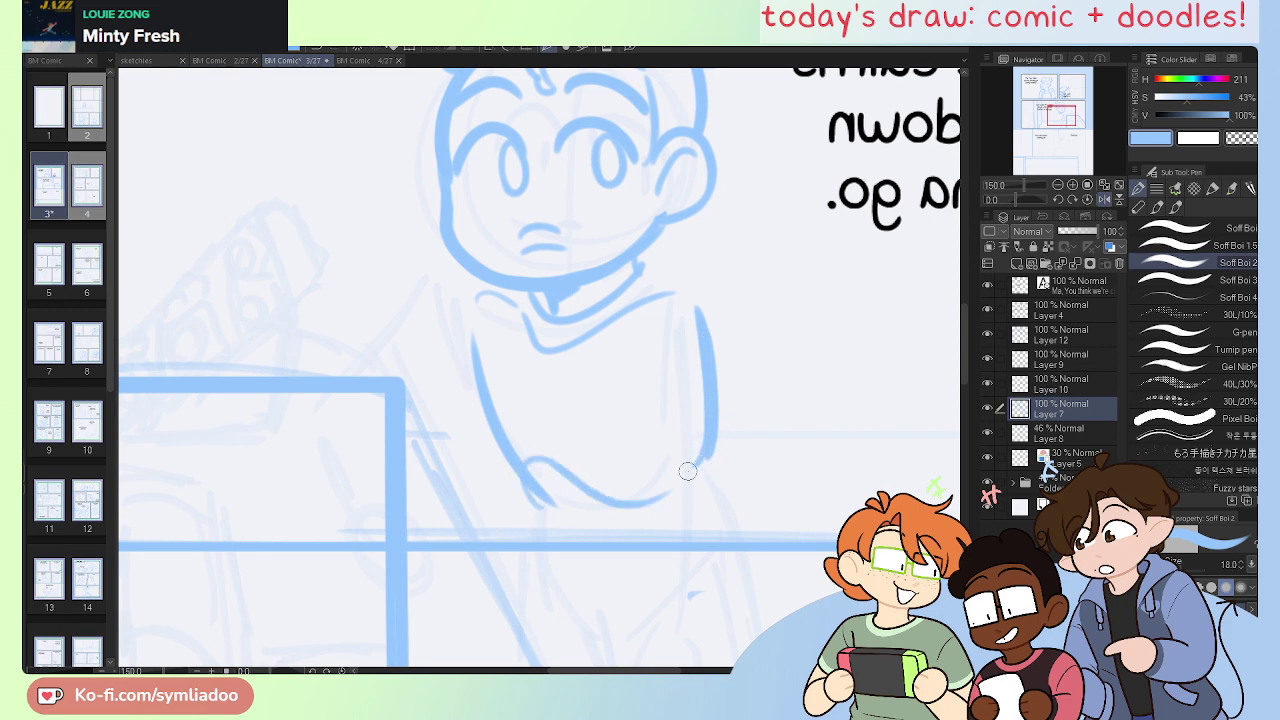
key("ctrl+z")
left_click_drag(532, 440, 694, 457)
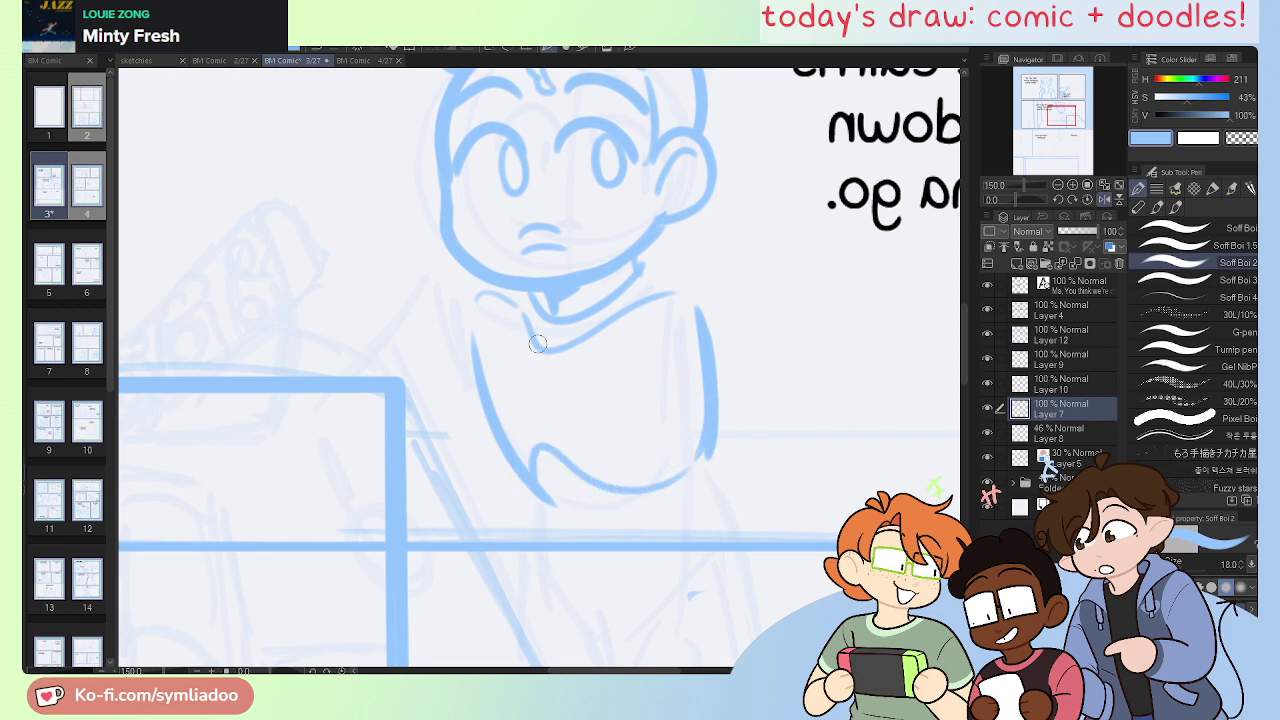
Step: Lasso the character's head and neck, scale them down slightly above the torso, apply the transform, deselect, and unflip the canvas view
scroll(570, 330, "down", 2)
scroll(579, 328, "down", 3)
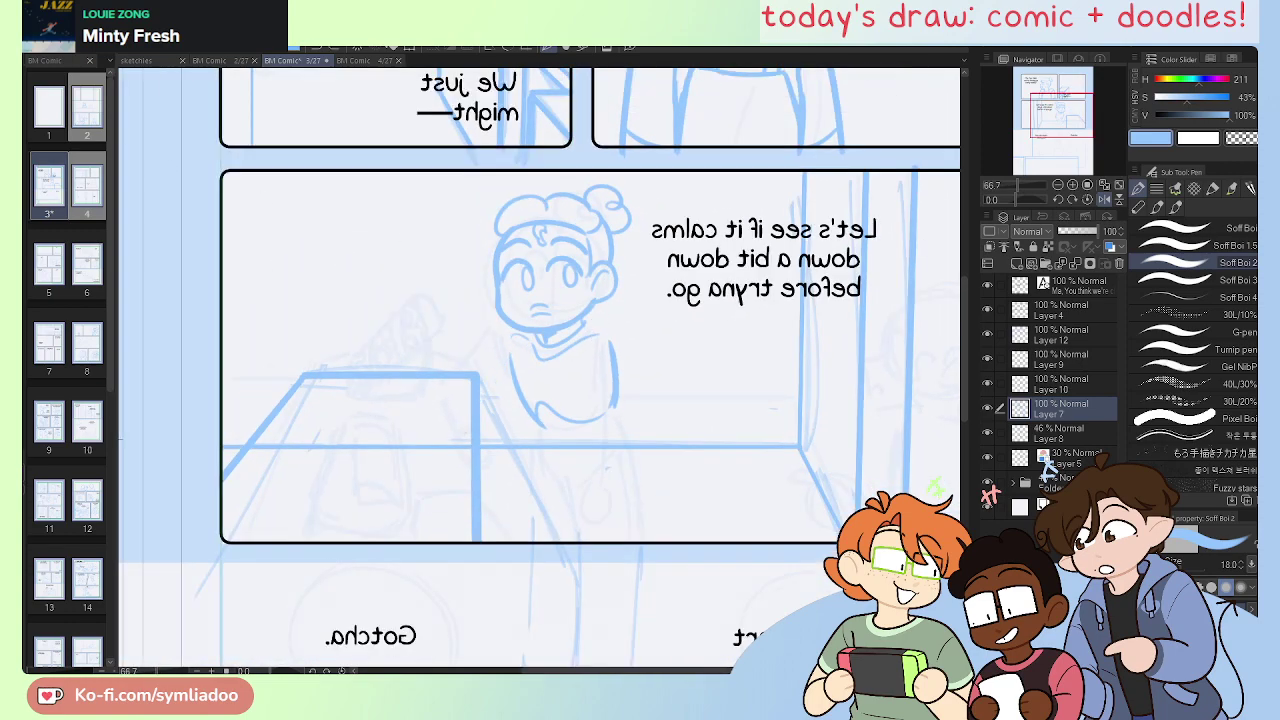
key("m")
scroll(620, 248, "up", 3)
left_click_drag(644, 362, 632, 473)
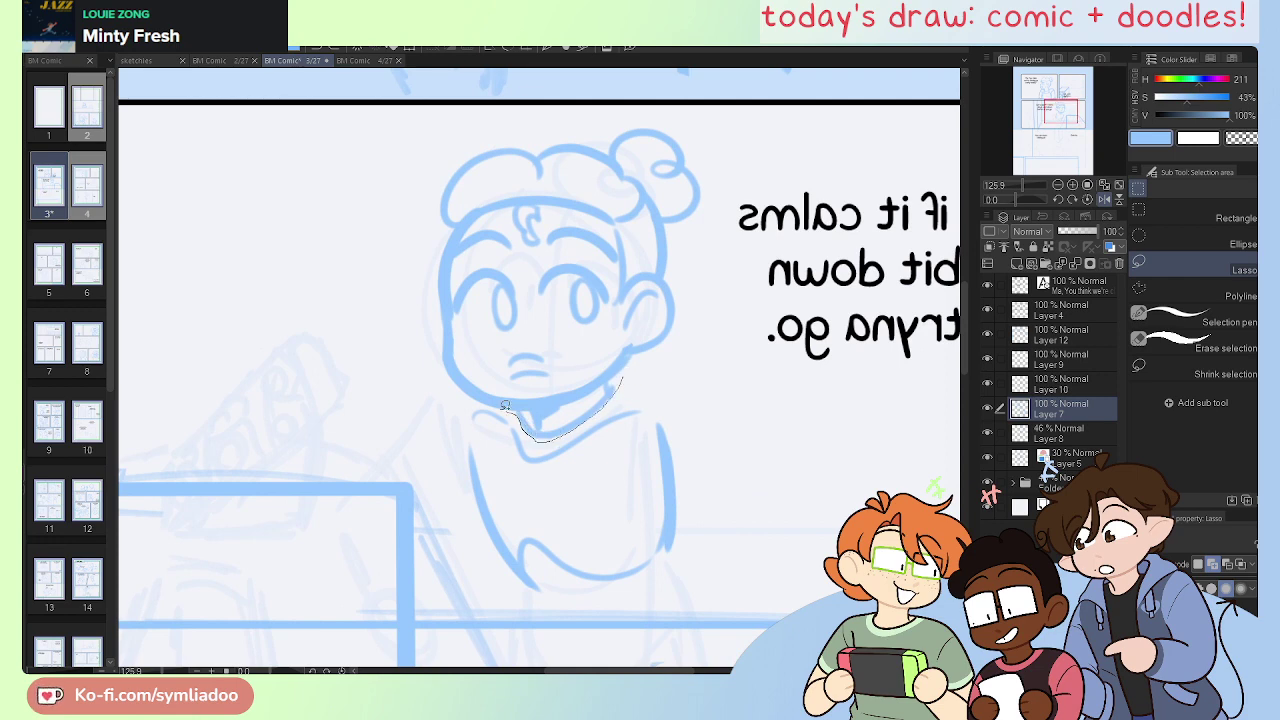
mouse_move(505, 405)
left_mouse_down()
mouse_move(574, 86)
mouse_move(736, 252)
mouse_move(622, 377)
left_mouse_up()
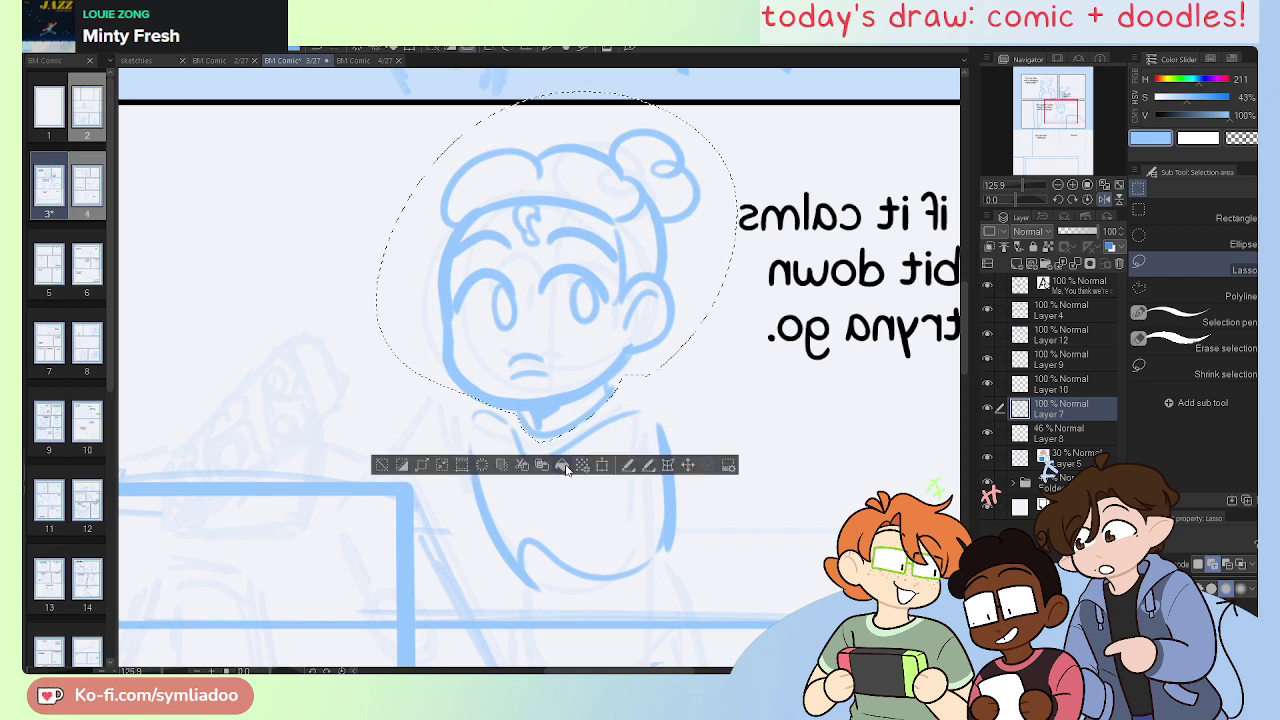
left_click(602, 464)
left_click_drag(557, 94, 557, 127)
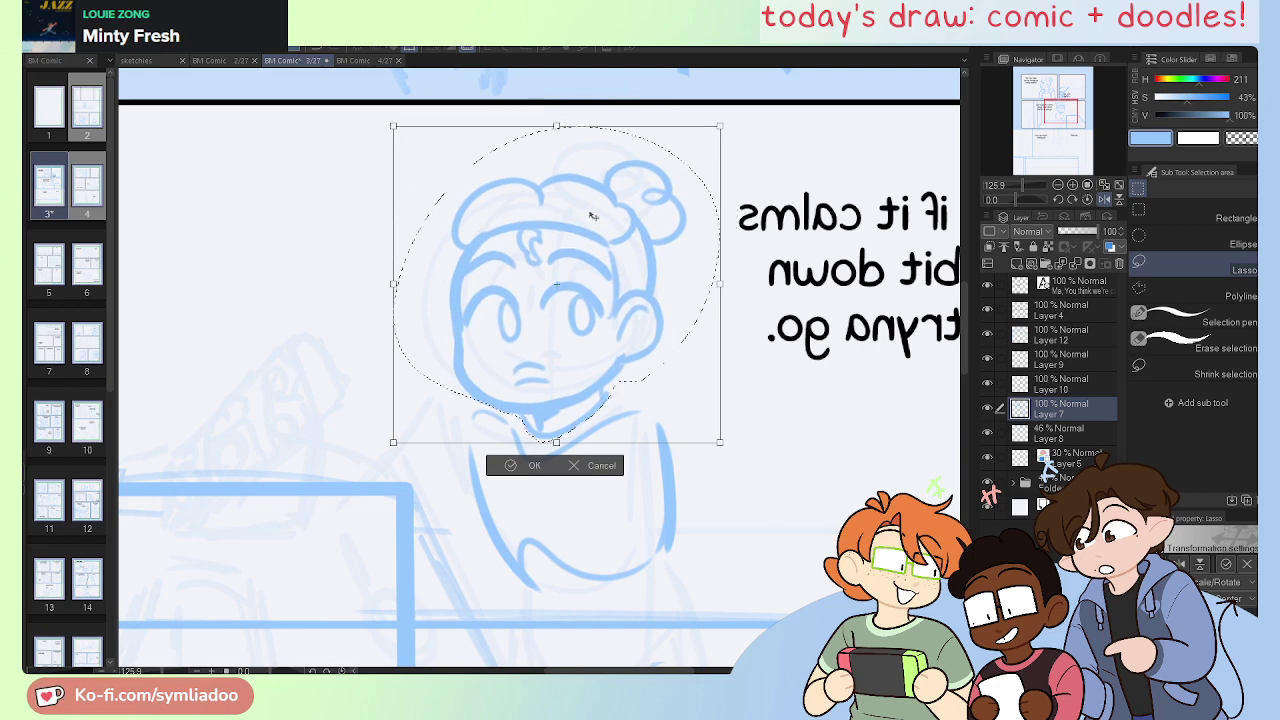
left_click_drag(603, 281, 605, 266)
mouse_move(557, 114)
left_mouse_down()
mouse_move(563, 148)
mouse_move(562, 119)
left_mouse_up()
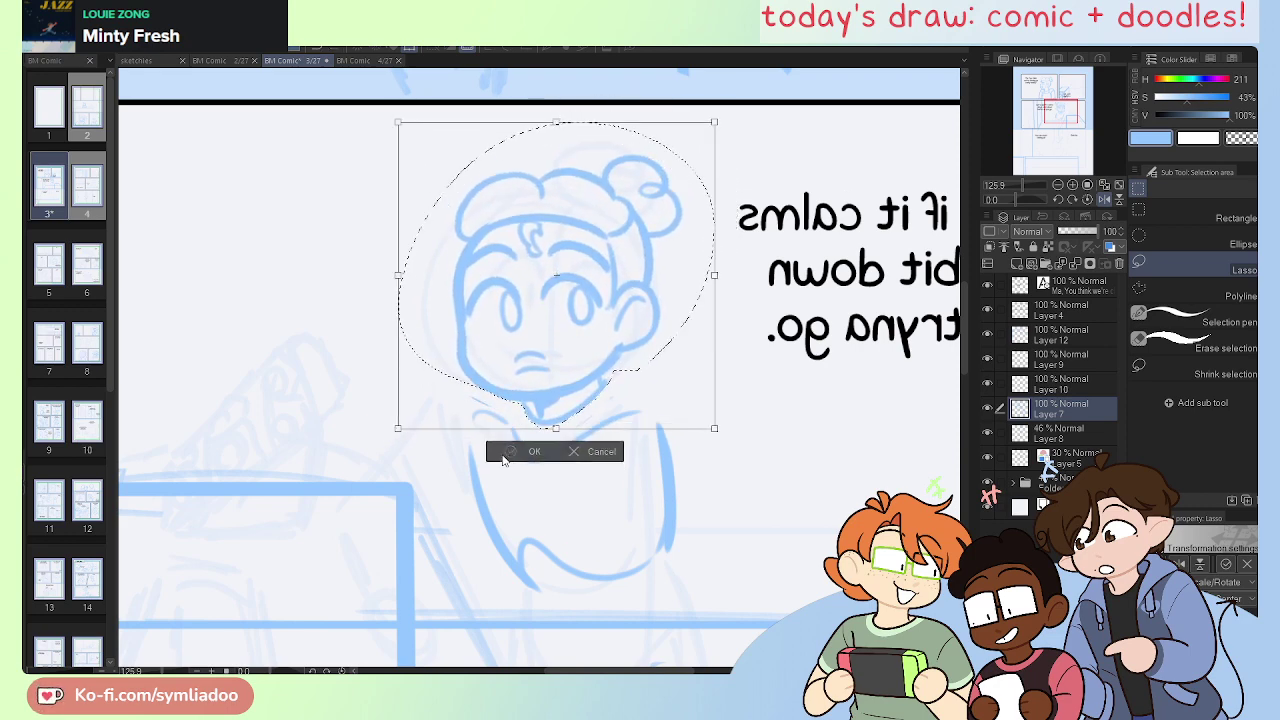
left_click(522, 455)
left_click(382, 451)
key("h")
left_click_drag(698, 531, 654, 411)
scroll(588, 190, "down", 3)
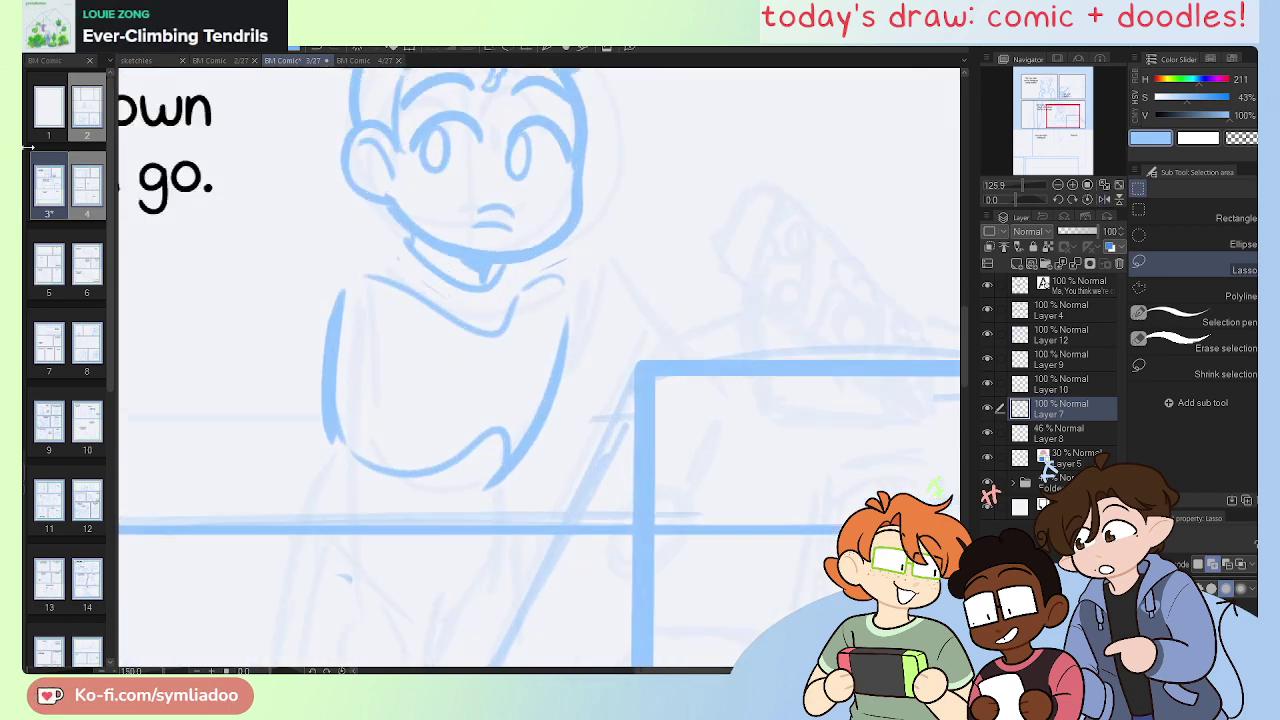
key("e")
scroll(500, 450, "up", 2)
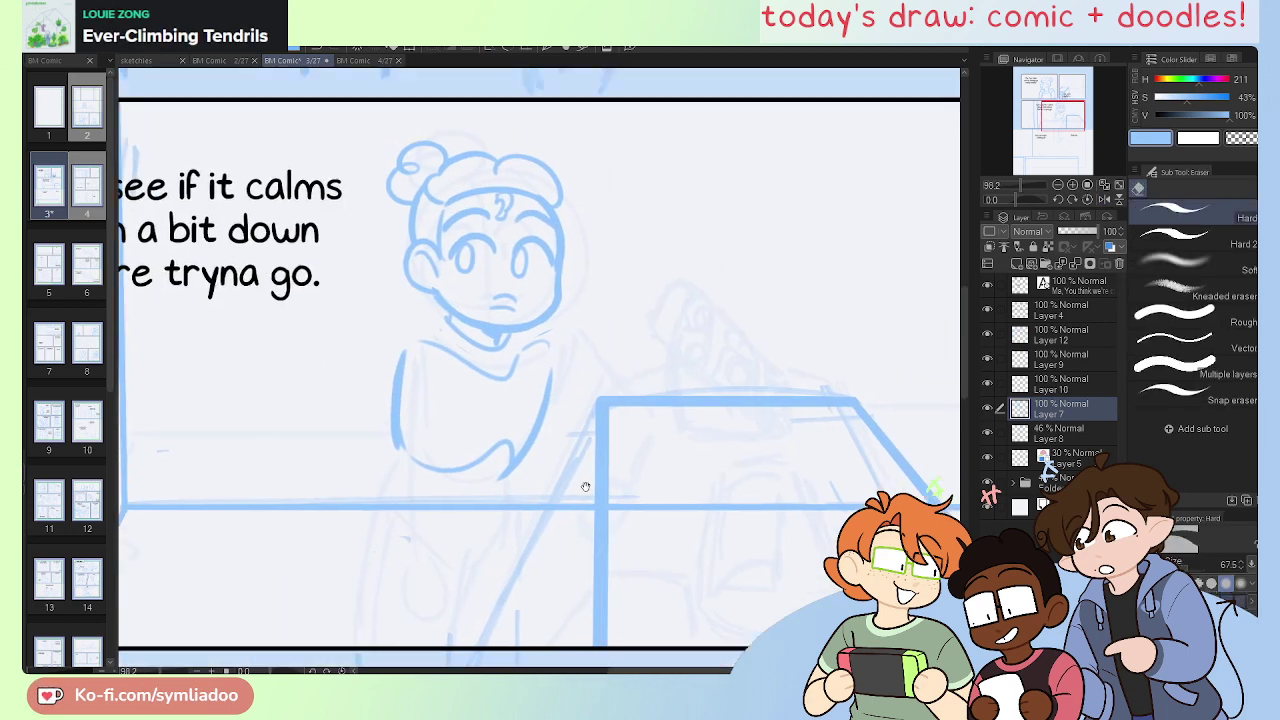
key("o")
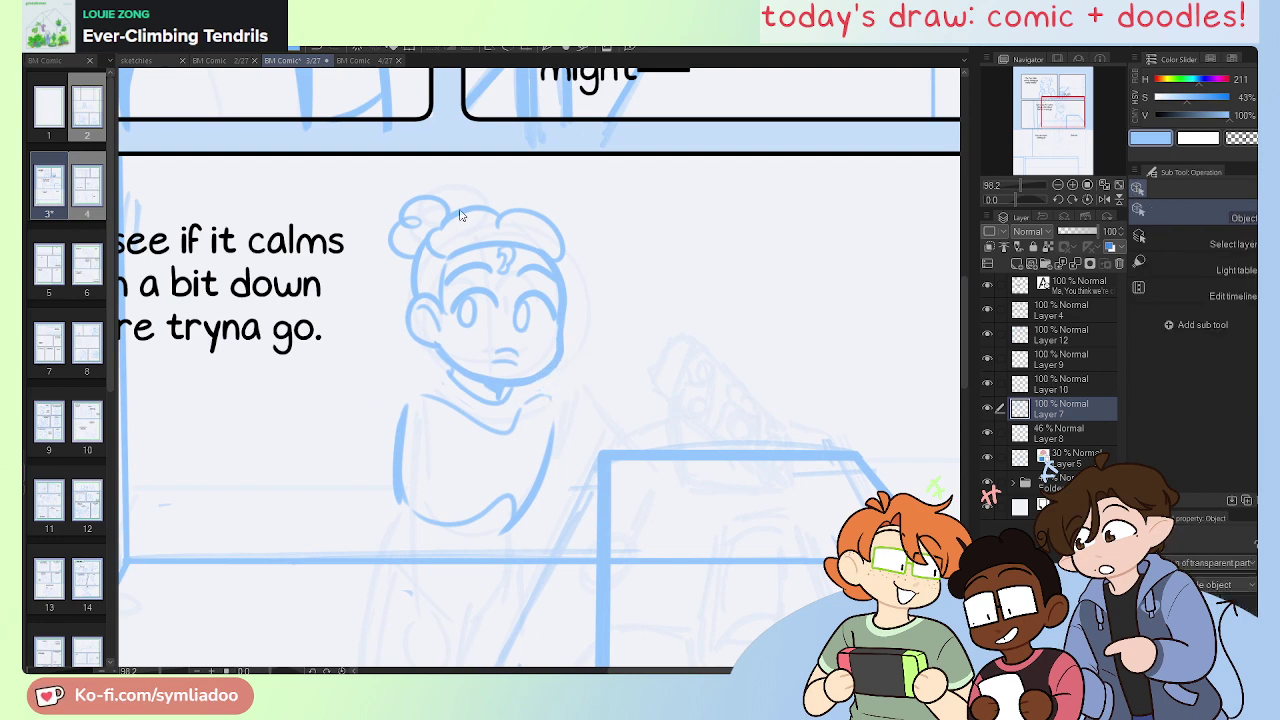
key("m")
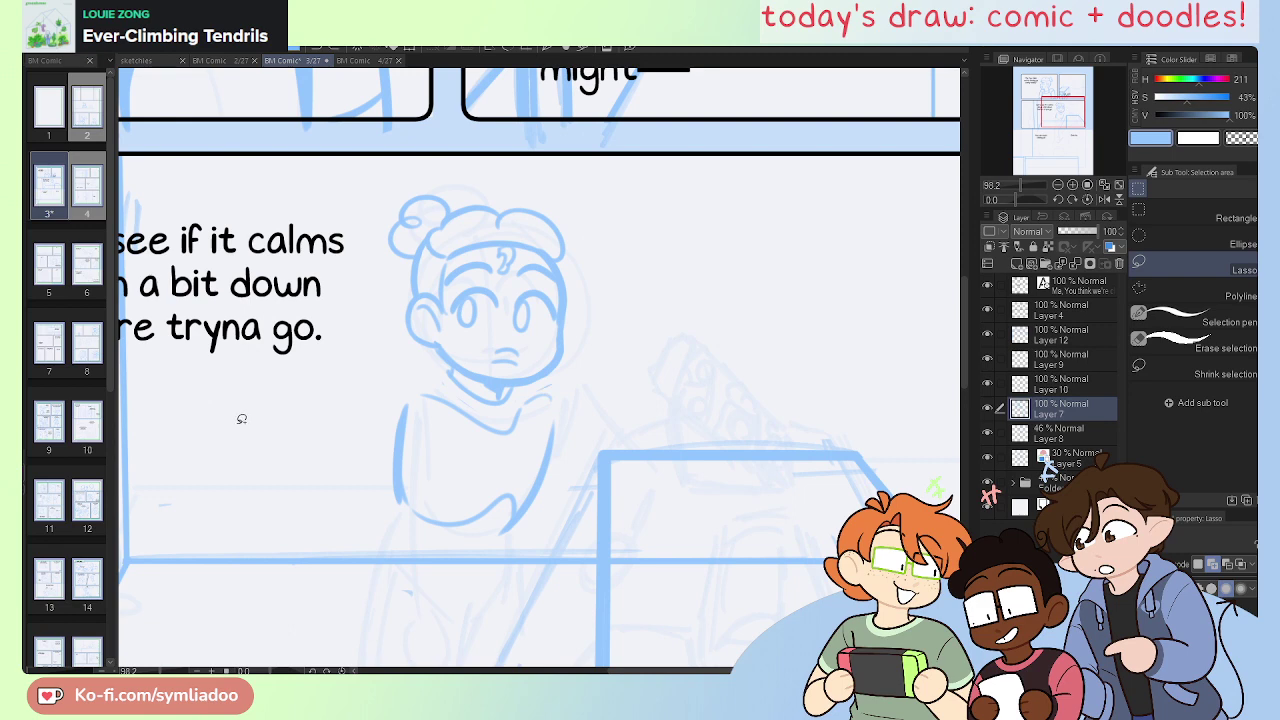
key("ctrl+z")
key("ctrl+z")
left_click(1046, 217)
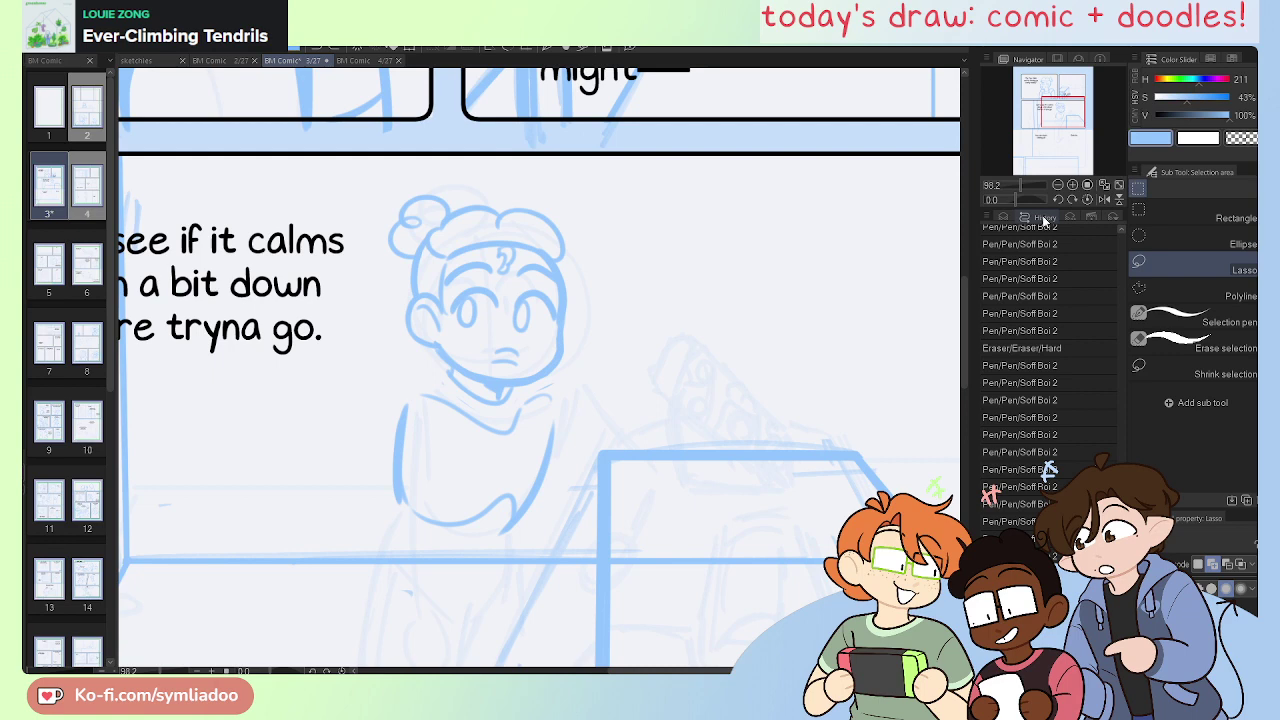
key("ctrl+a")
key("ctrl+d")
left_click(1005, 217)
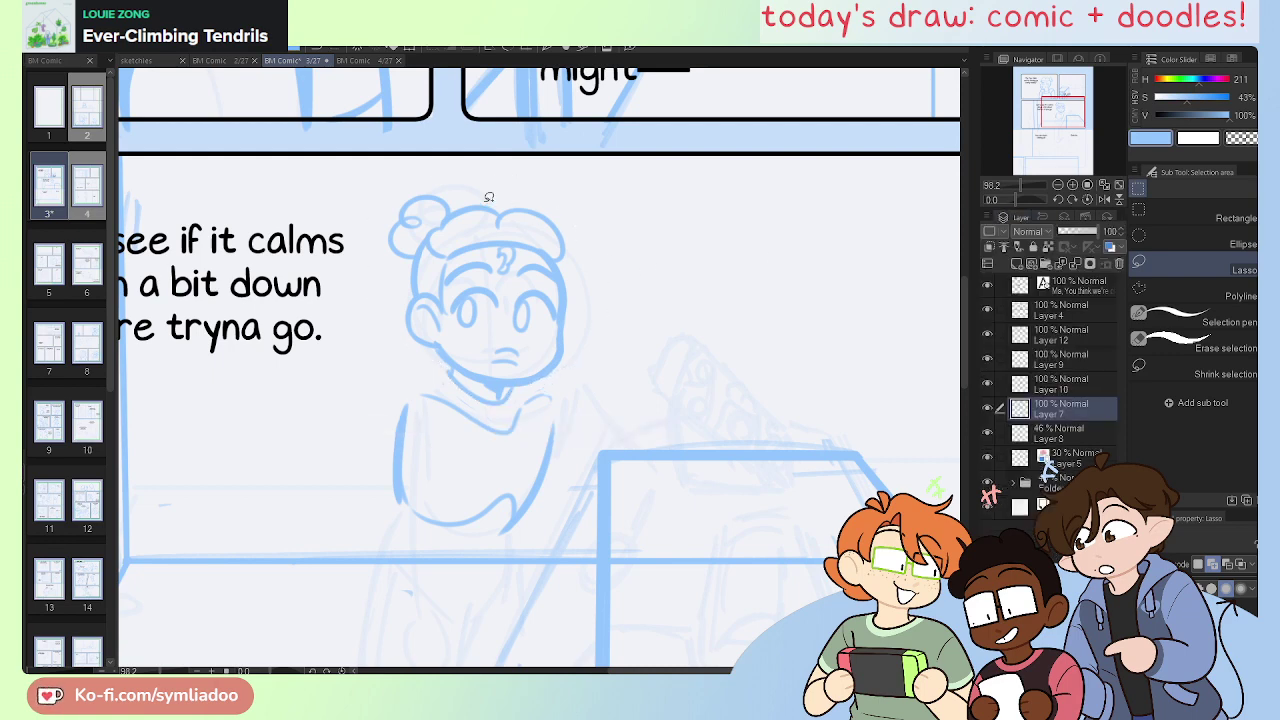
Step: Lasso the whole middle-panel character, move it closer to the counter and slightly down, deselect, and flip the canvas view
mouse_move(412, 170)
left_mouse_down()
mouse_move(354, 503)
mouse_move(575, 177)
mouse_move(500, 176)
left_mouse_up()
key("k")
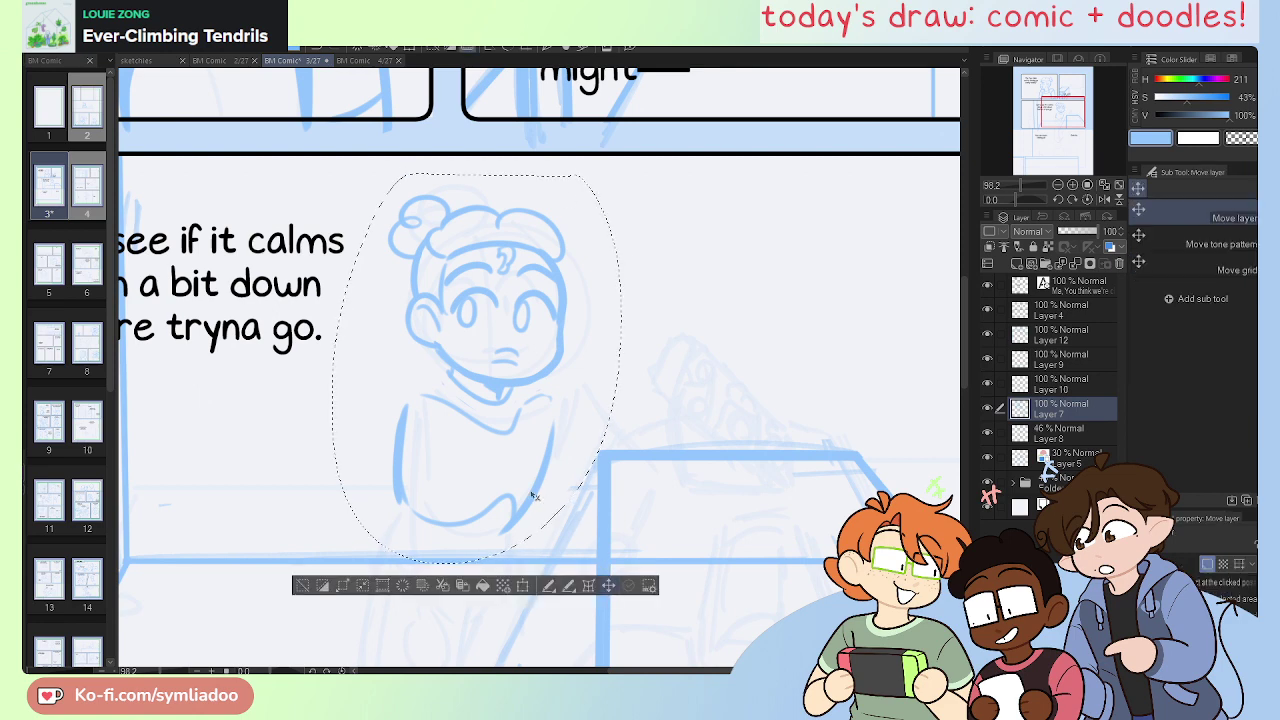
mouse_move(540, 489)
left_mouse_down()
mouse_move(578, 495)
mouse_move(603, 520)
left_mouse_up()
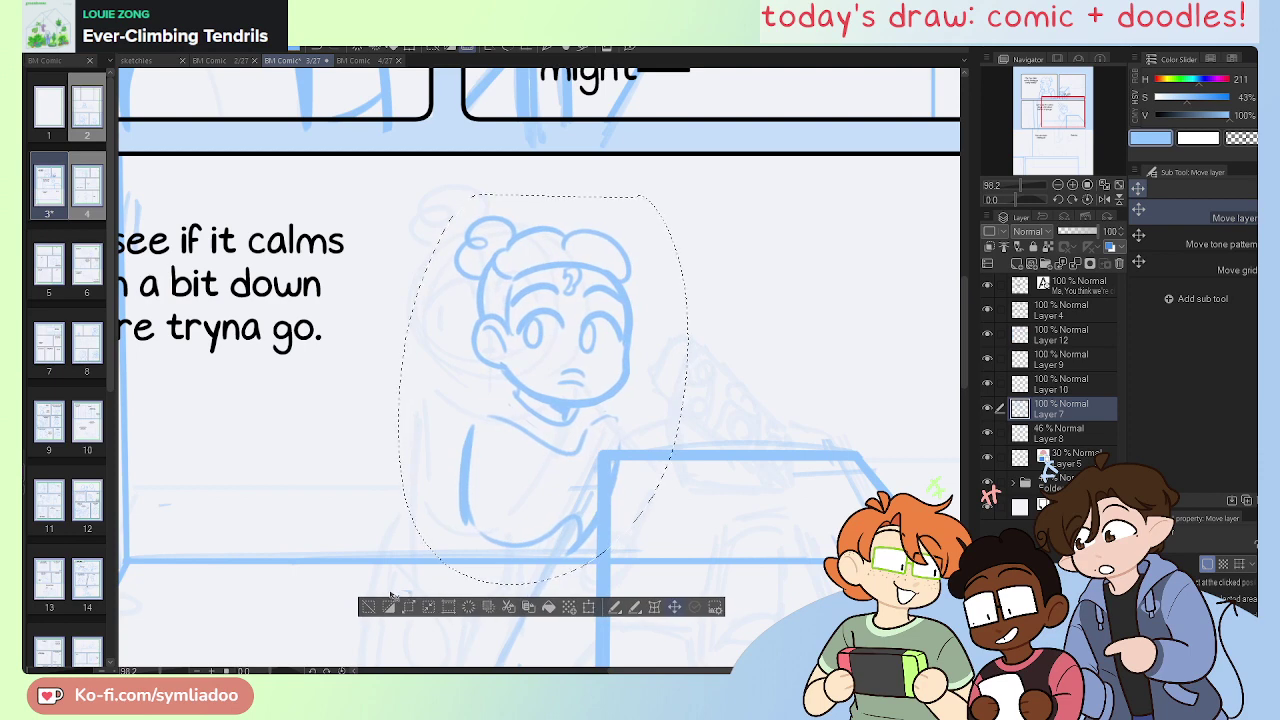
left_click(371, 608)
key("h")
left_click_drag(705, 546, 708, 452)
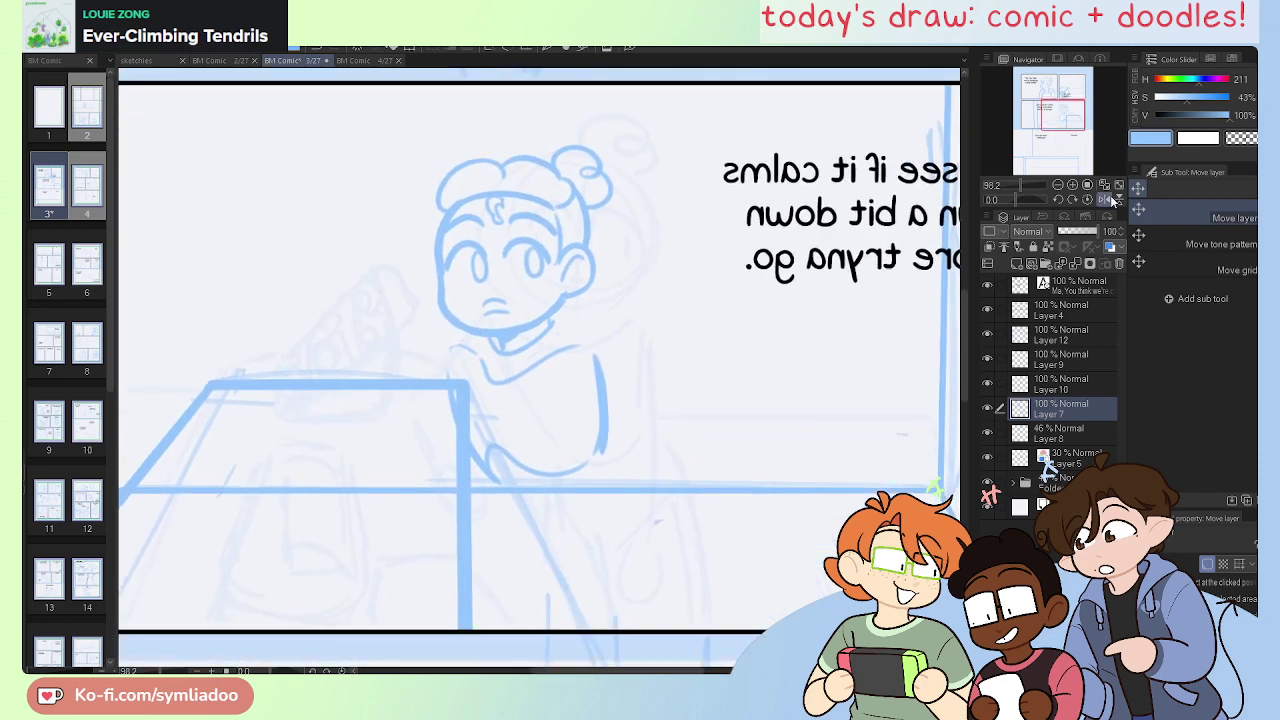
Step: Find the layer holding the counter, lower Layer 12's opacity to 33%, and return to Layer 7 for drawing
left_click(988, 384)
left_click(988, 384)
left_click(988, 336)
left_click(988, 336)
left_click(1060, 335)
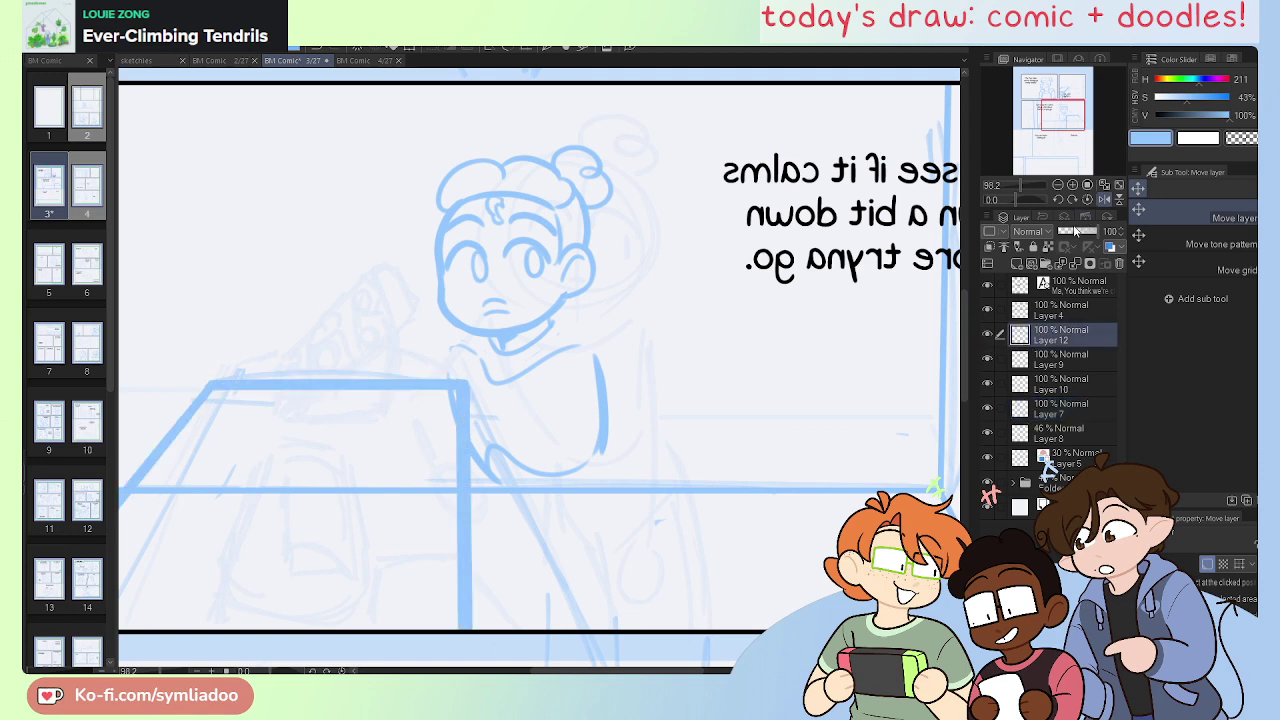
left_click(1075, 231)
left_click(1040, 410)
Step: Sketch the character's counter-side arm sloping from the shoulder to the elbow, with a short sleeve edge and two forearm lines angling back
key("p")
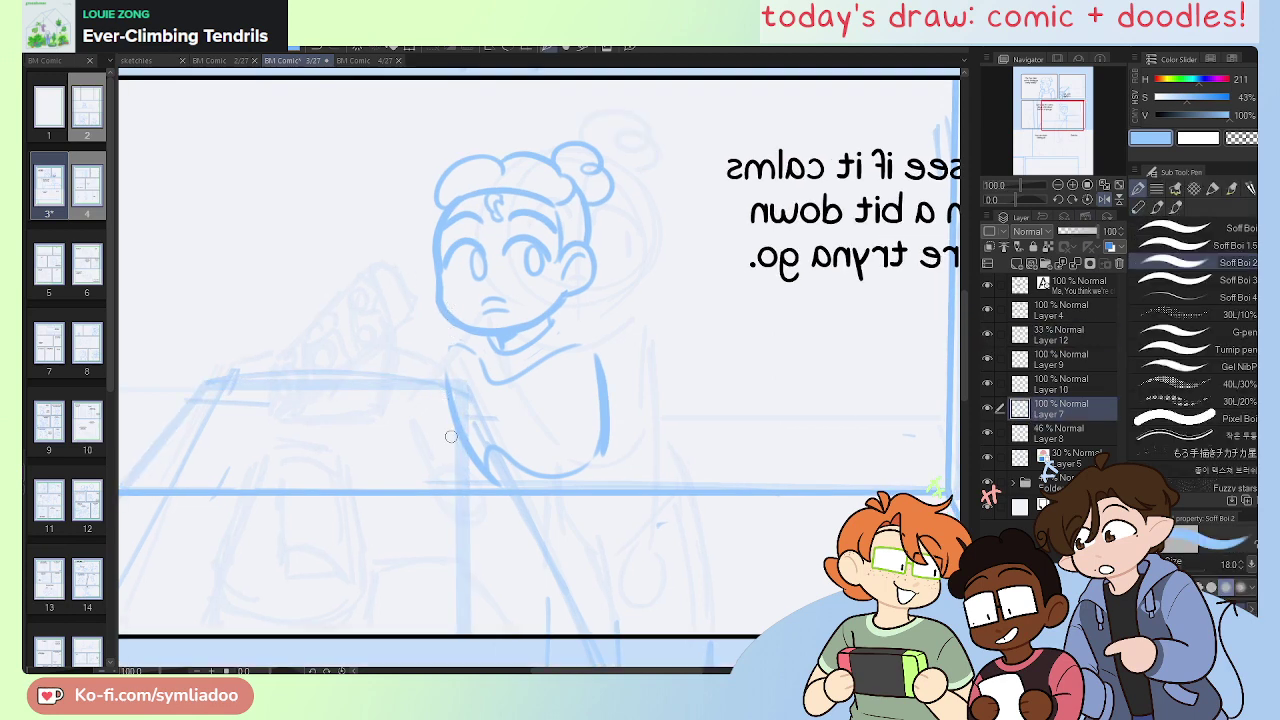
left_click_drag(464, 518, 578, 530)
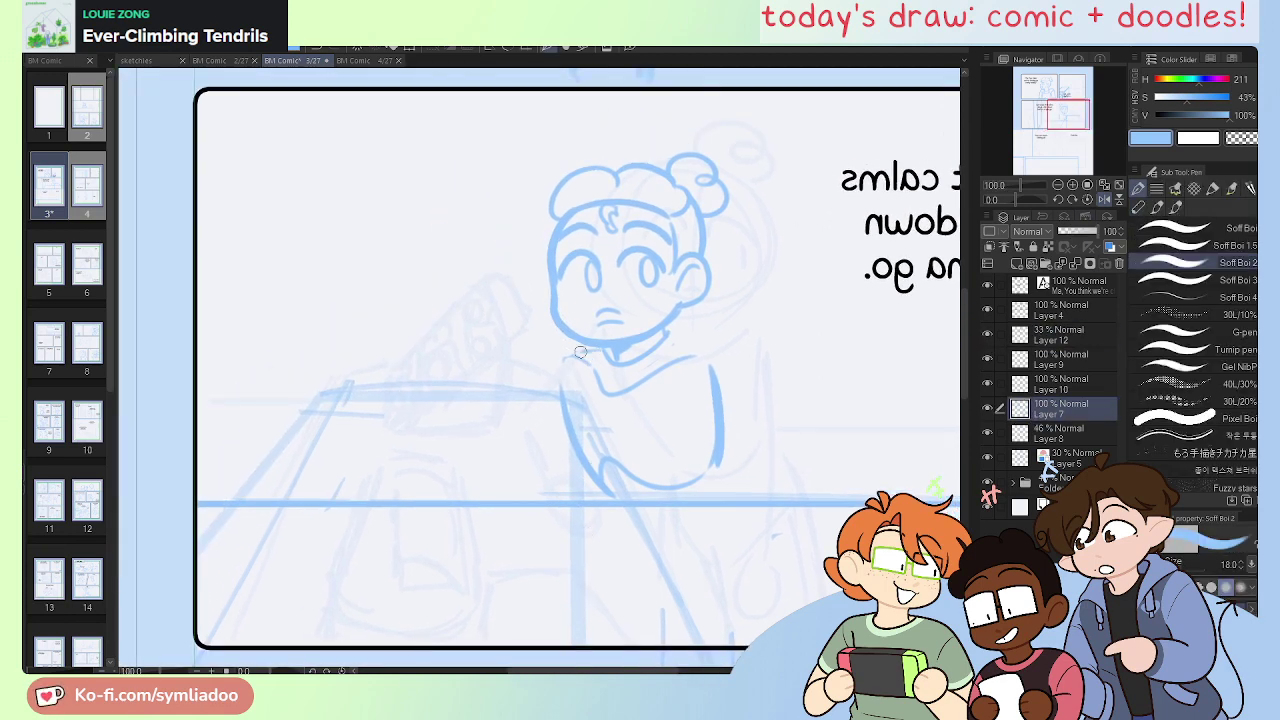
left_click_drag(580, 350, 500, 470)
key("h")
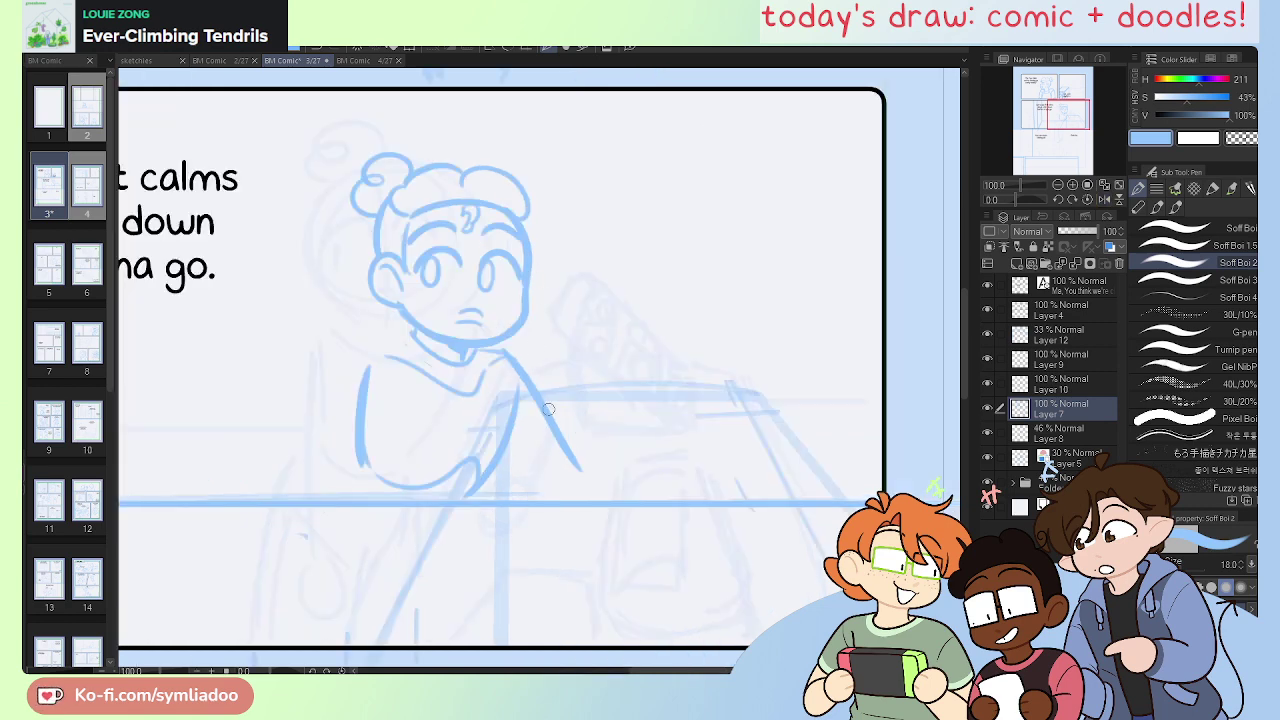
key("ctrl+z")
mouse_move(518, 360)
left_mouse_down()
mouse_move(577, 460)
mouse_move(562, 504)
mouse_move(574, 464)
mouse_move(569, 537)
left_mouse_up()
key("ctrl+z")
key("ctrl+z")
left_click_drag(575, 464, 519, 545)
key("ctrl+z")
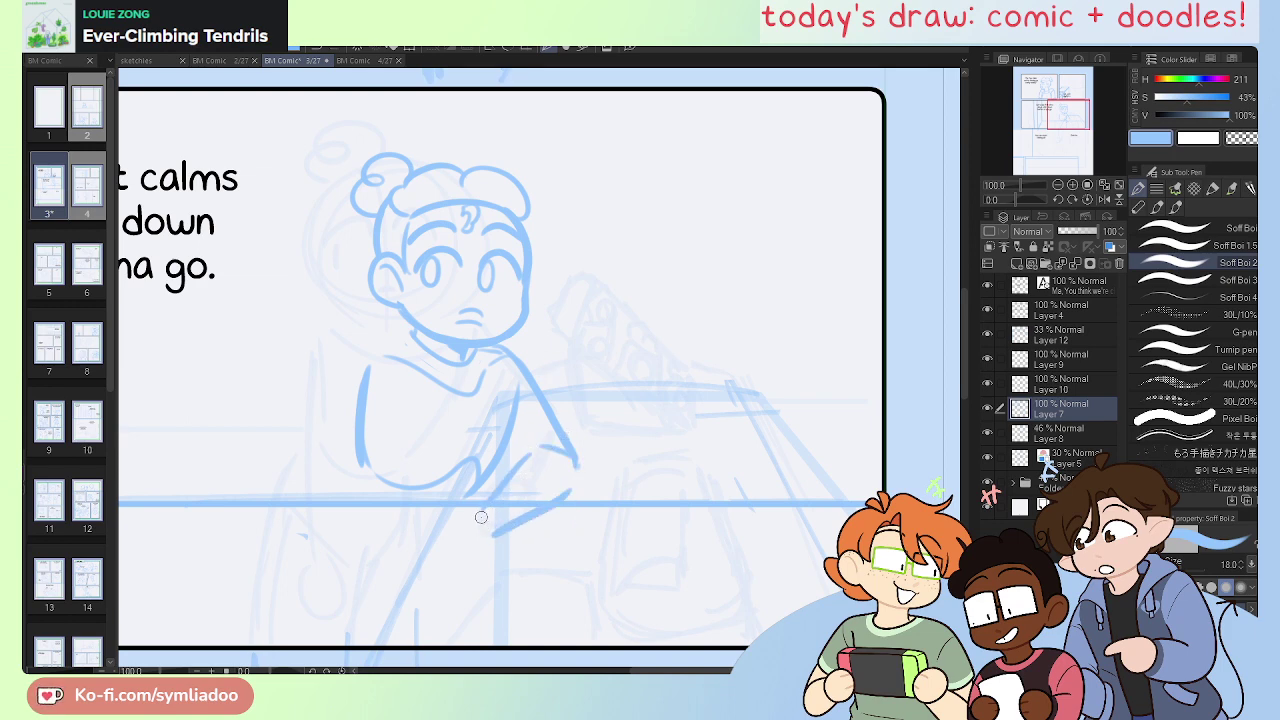
Step: Sketch a rounded hand at the end of the bent forearm, connecting it to the wrist lines
left_click_drag(464, 532, 498, 552)
mouse_move(490, 506)
left_mouse_down()
mouse_move(487, 556)
mouse_move(500, 544)
mouse_move(481, 568)
left_mouse_up()
left_click_drag(526, 529, 608, 516)
key("ctrl+plus")
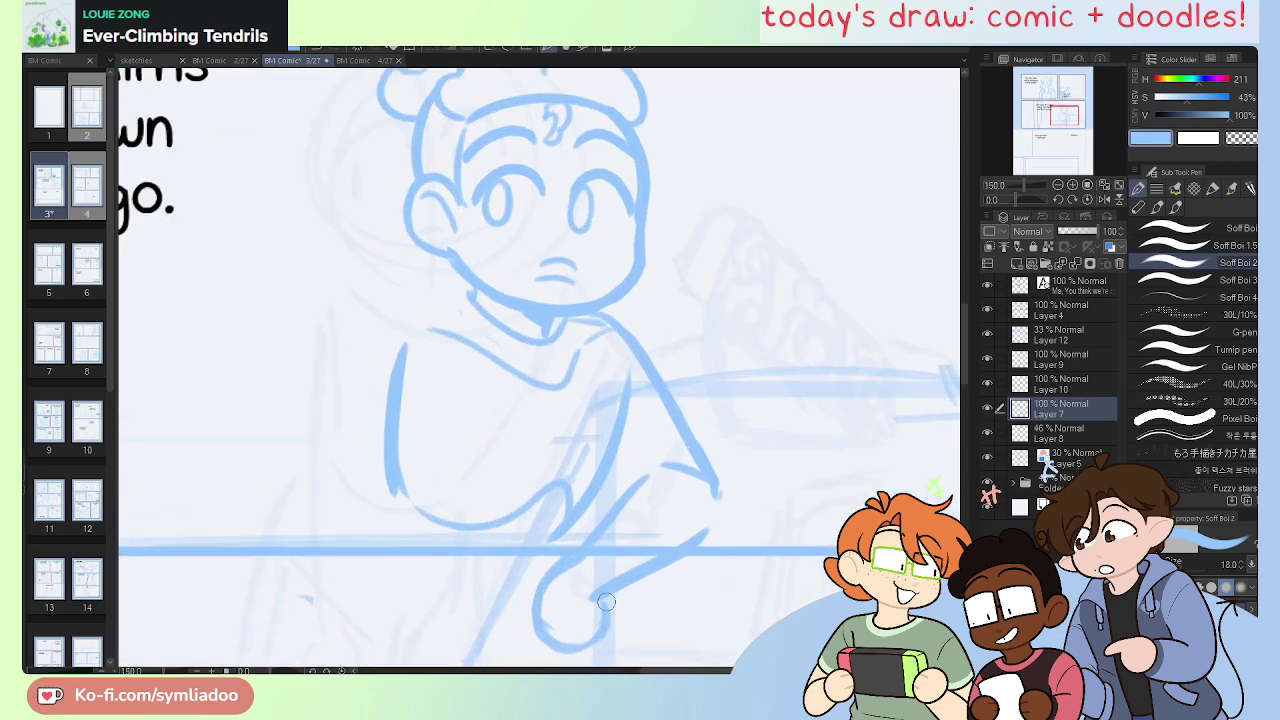
key("e")
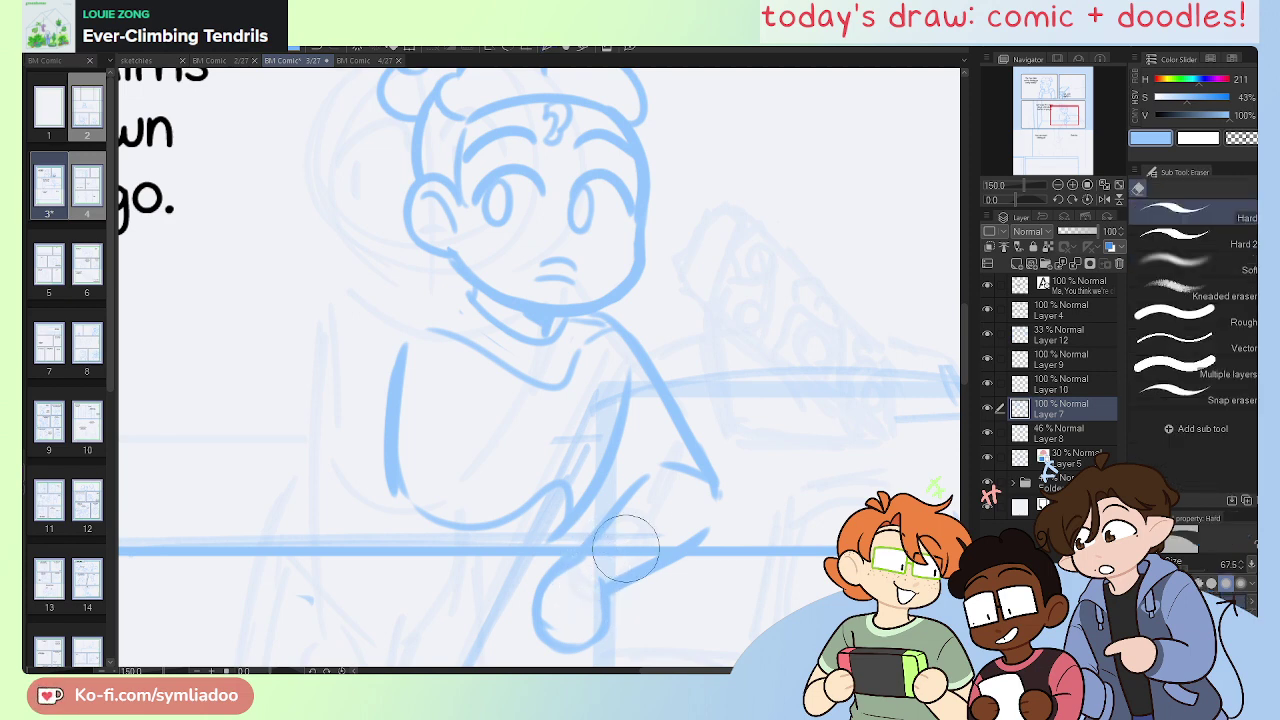
left_click_drag(669, 491, 753, 518)
key("p")
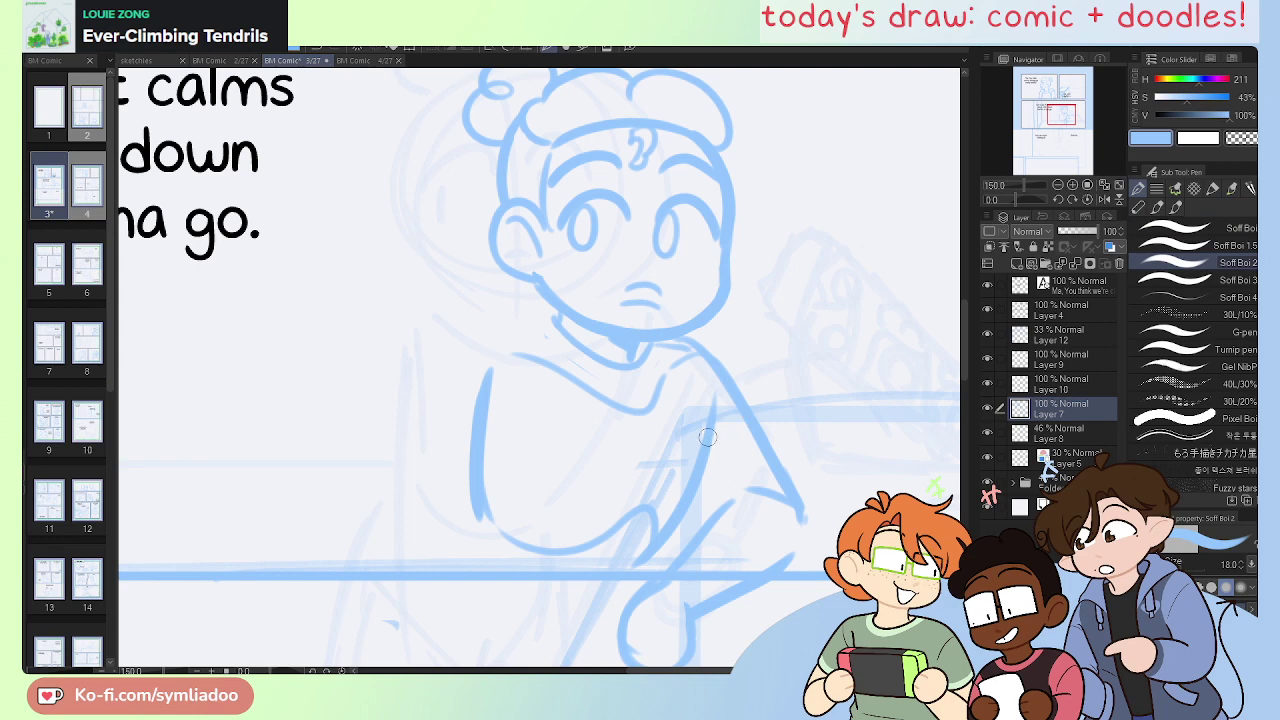
Step: Extend the torso's outer side line down past the horizontal background line, checking the pose in both mirrored and normal views
key("h")
left_click_drag(680, 583, 708, 452)
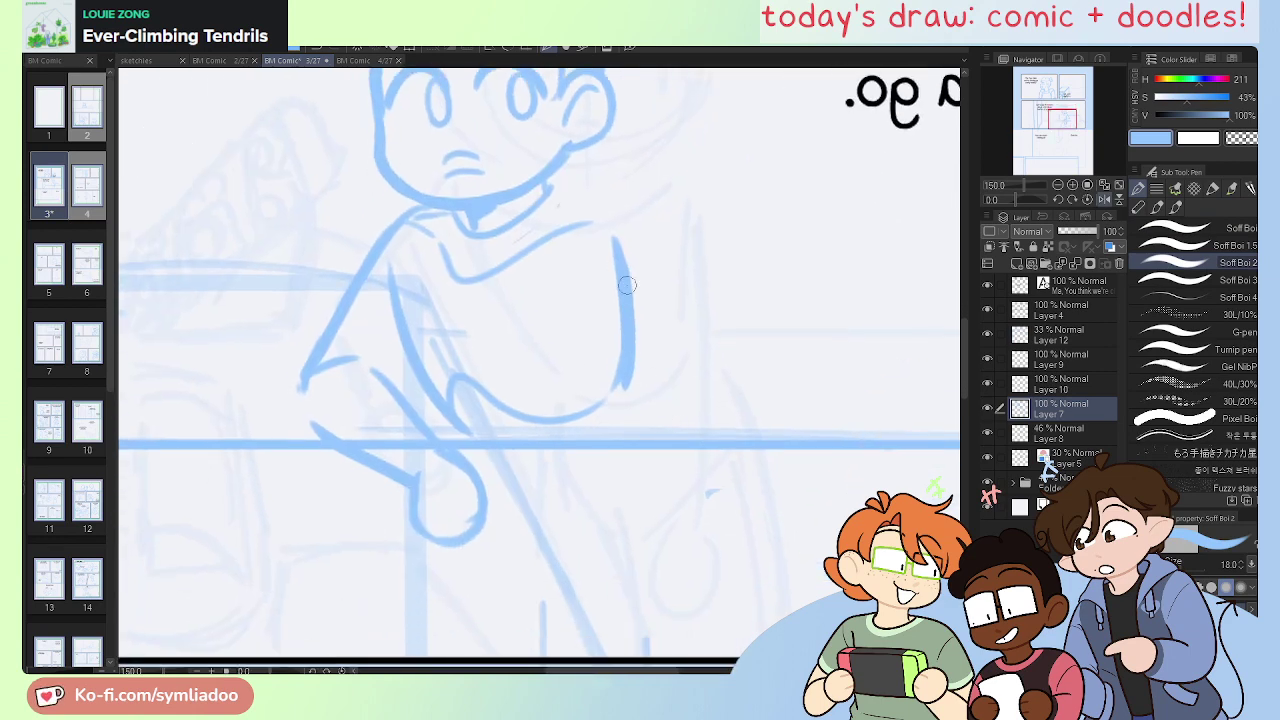
left_click_drag(630, 349, 636, 428)
left_click_drag(634, 322, 625, 524)
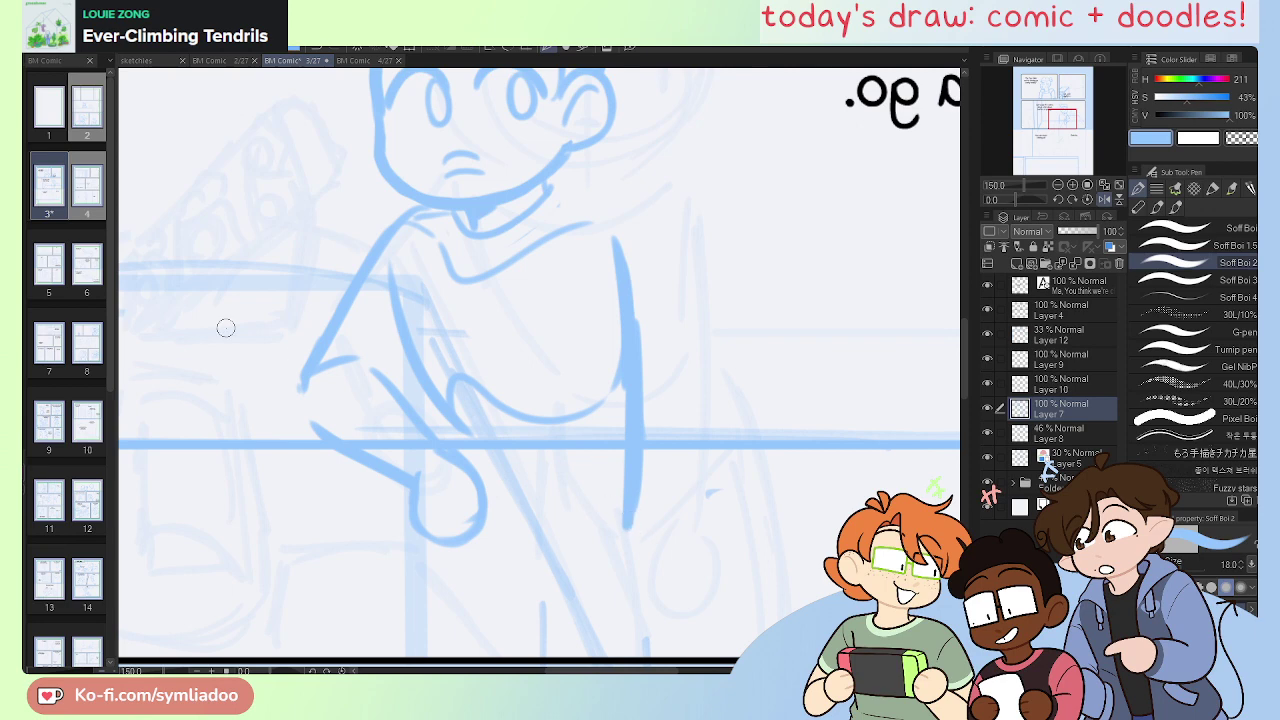
key("m")
key("ctrl+minus")
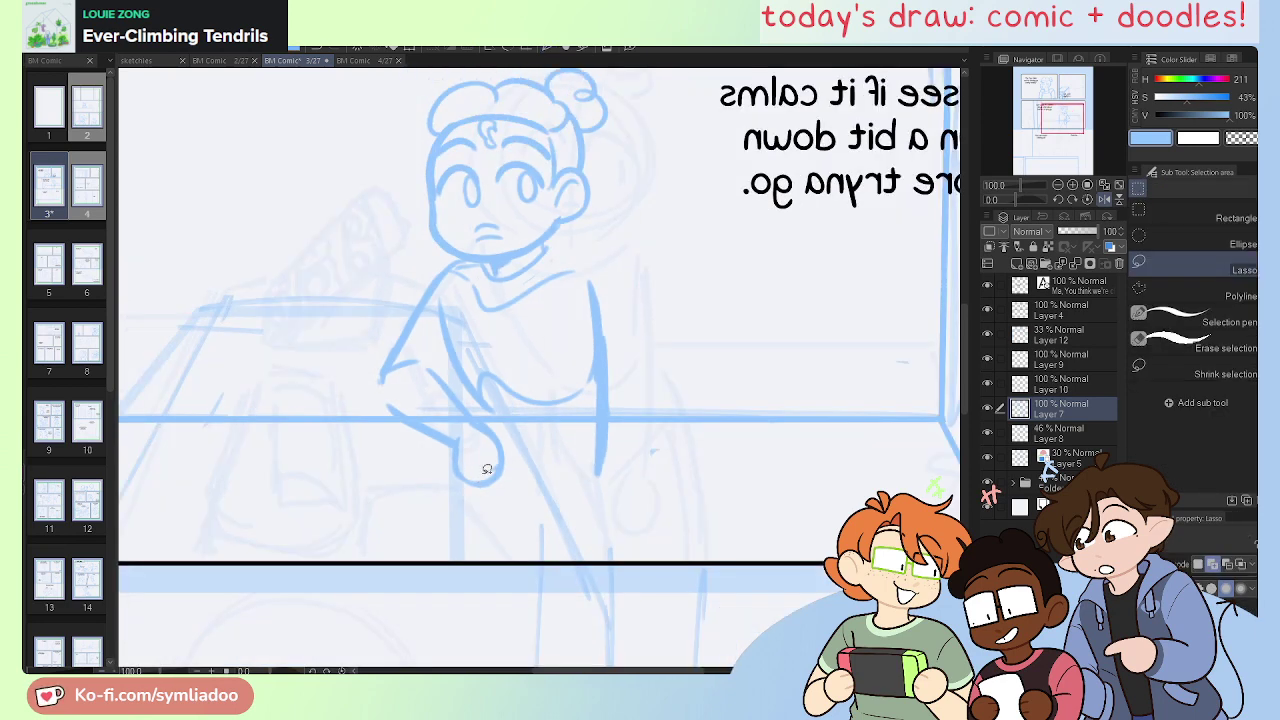
key("ctrl+plus")
key("h")
left_click_drag(705, 574, 737, 422)
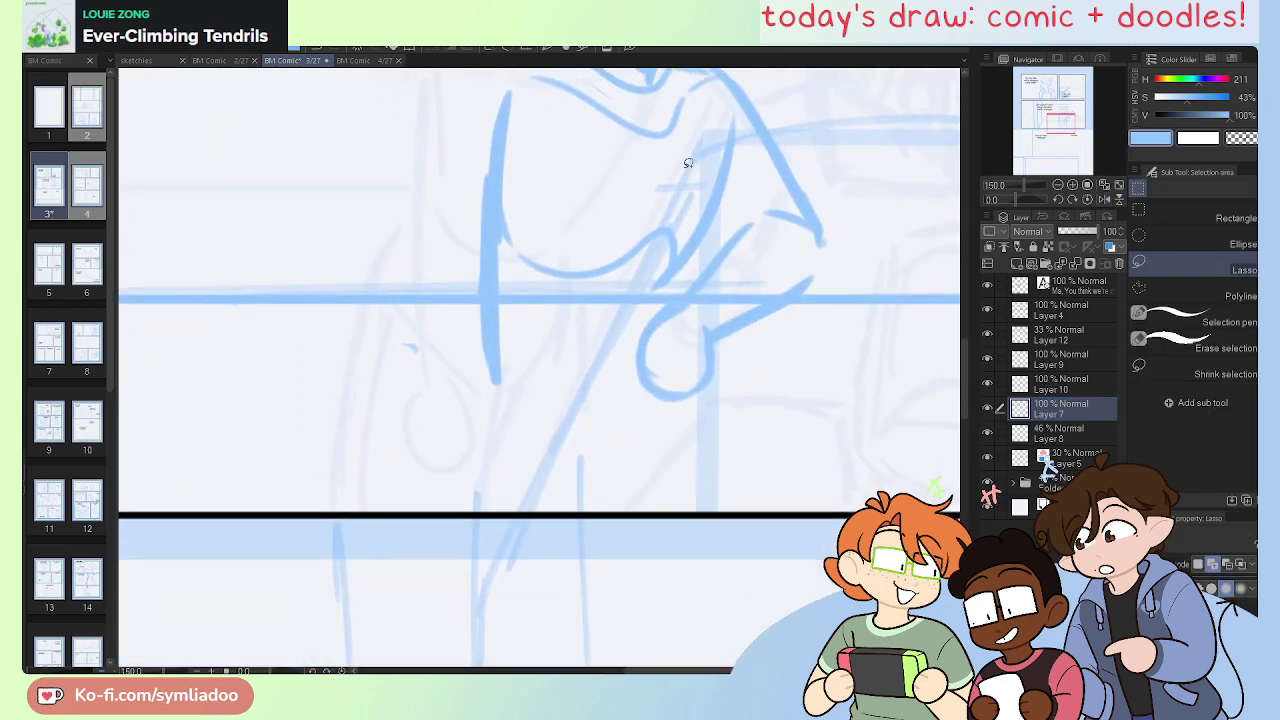
Step: Sketch the front of the torso curving from the neckline to the waist, and add two short lines beside the hand
key("p")
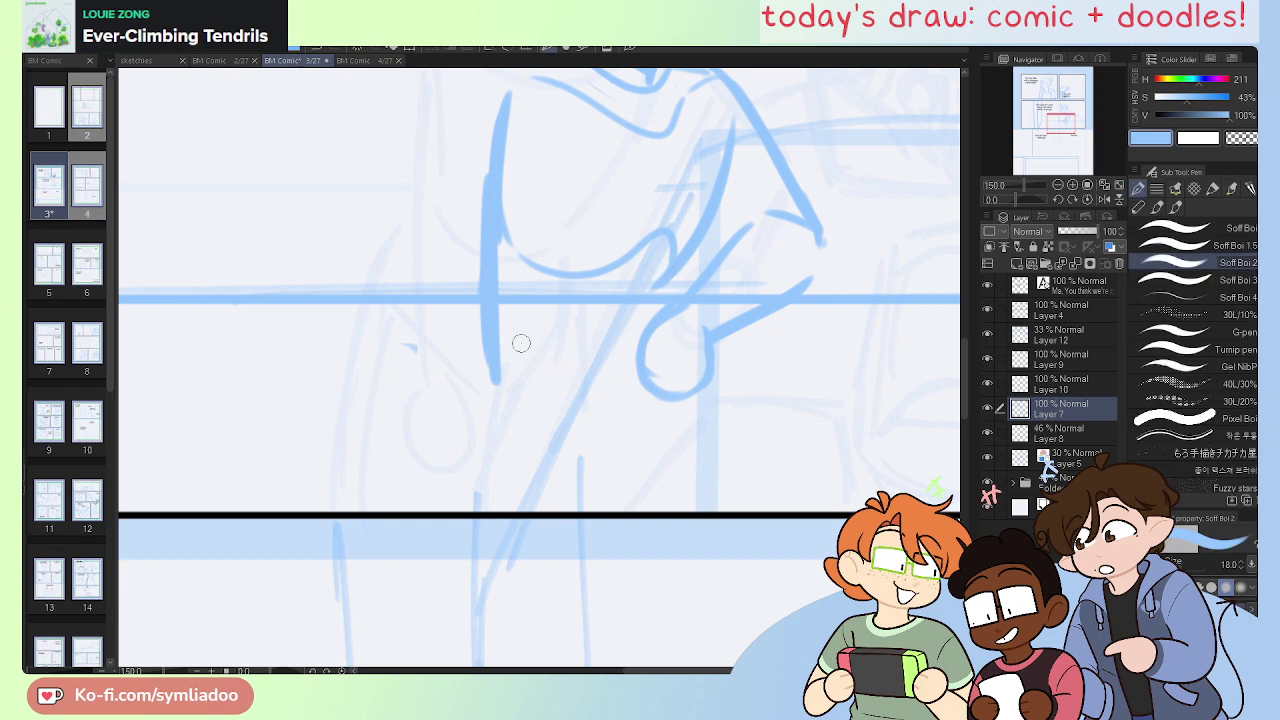
mouse_move(502, 320)
left_mouse_down()
mouse_move(604, 360)
mouse_move(588, 359)
mouse_move(634, 349)
left_mouse_up()
key("ctrl+z")
key("ctrl+z")
left_click_drag(654, 112, 648, 240)
left_click_drag(660, 165, 616, 262)
left_click_drag(602, 310, 622, 394)
key("ctrl+z")
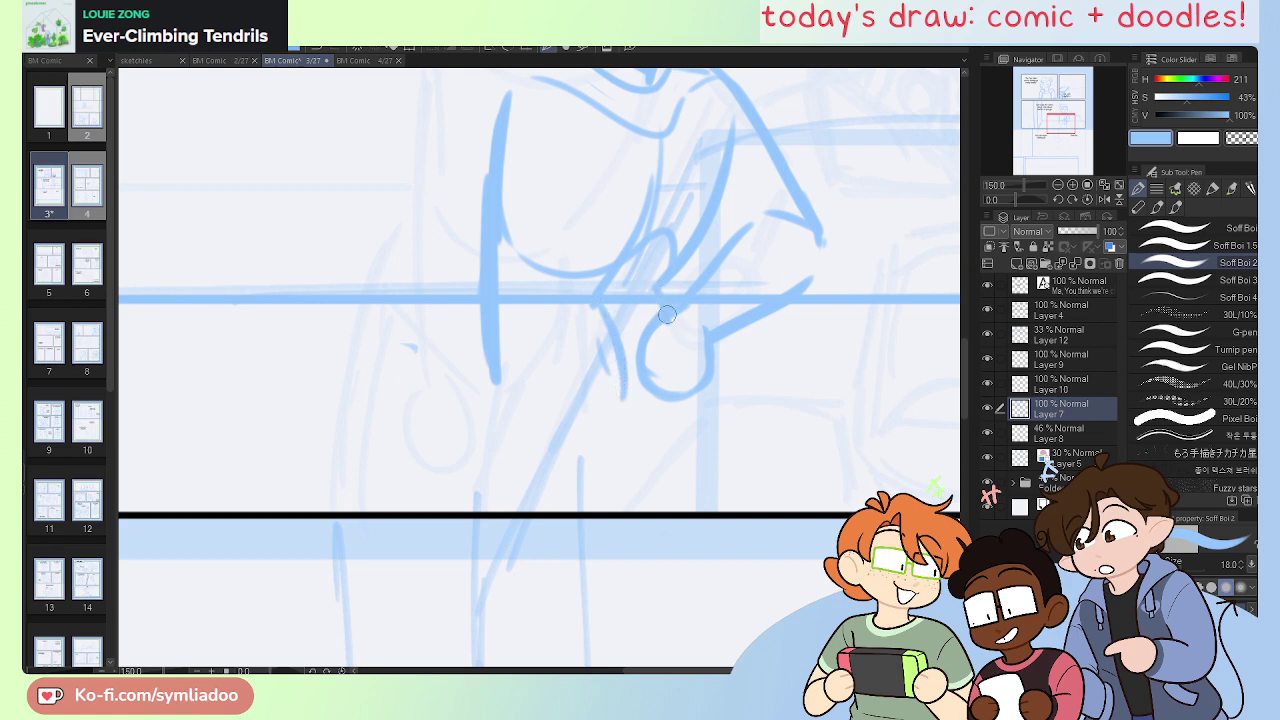
Step: Sketch a curved waistline below the torso and hip lines narrowing to a short crotch line under the hand
left_click_drag(500, 312, 652, 344)
key("ctrl+z")
left_click_drag(499, 310, 658, 318)
mouse_move(491, 385)
left_mouse_down()
mouse_move(605, 441)
mouse_move(523, 382)
mouse_move(603, 463)
left_mouse_up()
key("ctrl+z")
mouse_move(691, 400)
left_mouse_down()
mouse_move(682, 434)
mouse_move(602, 463)
left_mouse_up()
Step: Erase the stray outer hip line, redraw the leg's outer and inner sides down to the panel border, and firm up the crotch line
key("e")
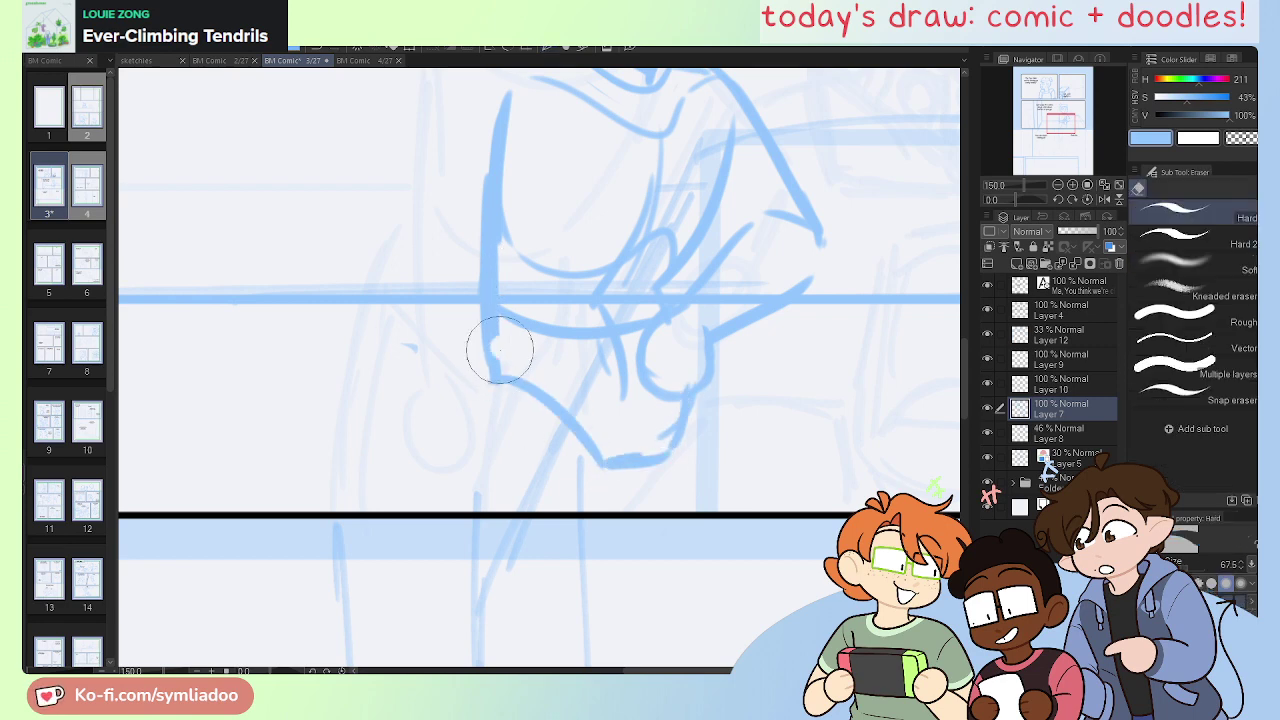
left_click_drag(491, 351, 474, 363)
key("p")
mouse_move(488, 306)
left_mouse_down()
mouse_move(483, 379)
mouse_move(591, 464)
left_mouse_up()
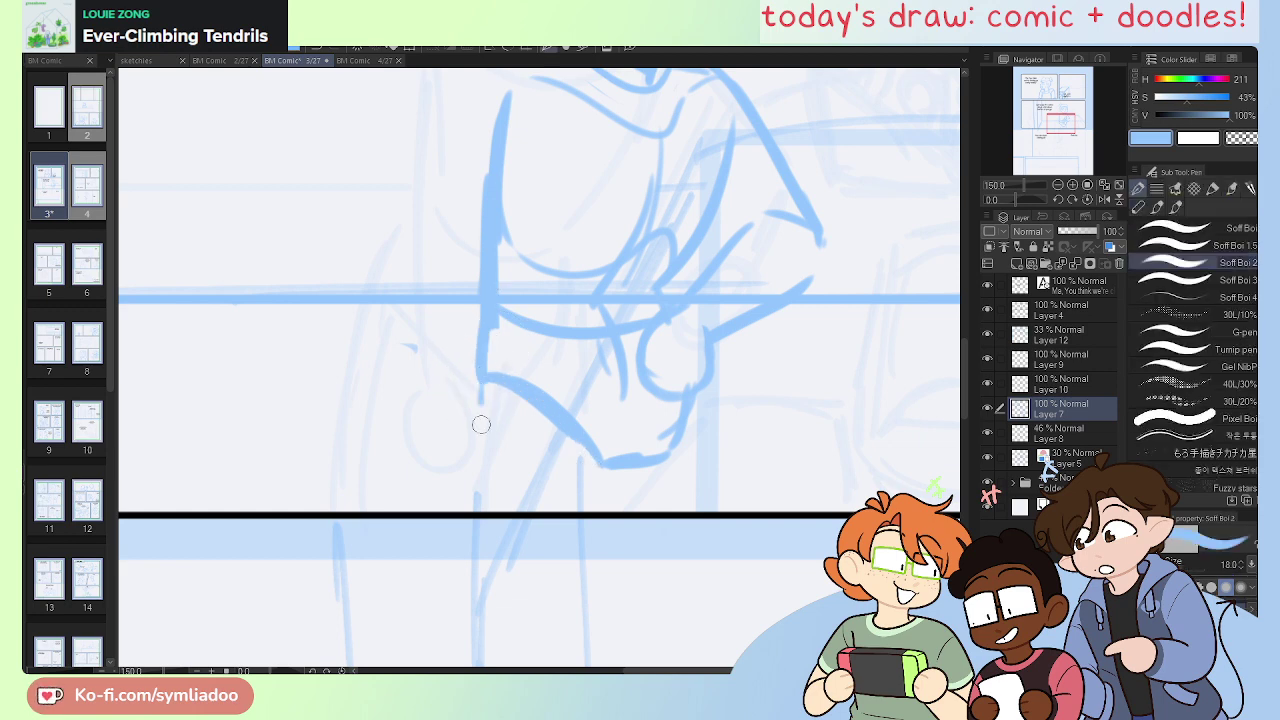
mouse_move(480, 370)
left_mouse_down()
mouse_move(482, 512)
mouse_move(572, 404)
mouse_move(590, 495)
left_mouse_up()
left_click_drag(590, 445, 590, 512)
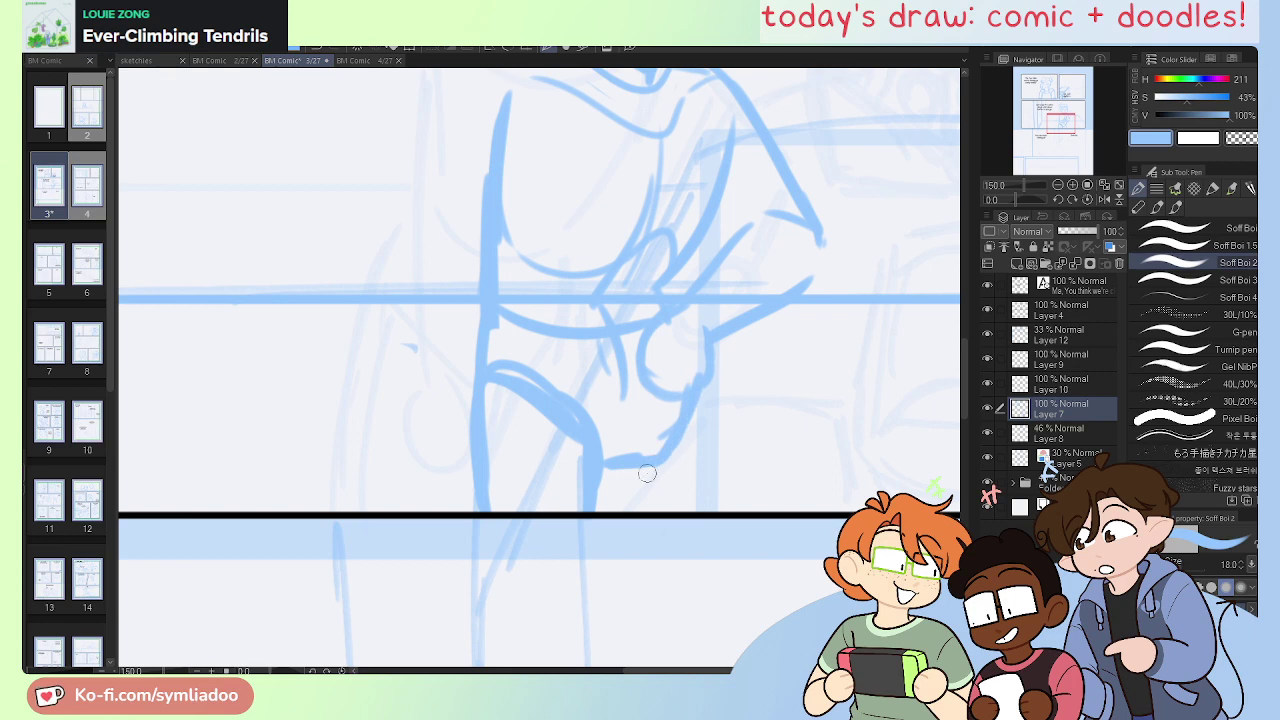
left_click_drag(640, 468, 686, 380)
Step: Flip the canvas view, erase the doubled line over the top of the thigh, and redraw it as one smooth curve
key("e")
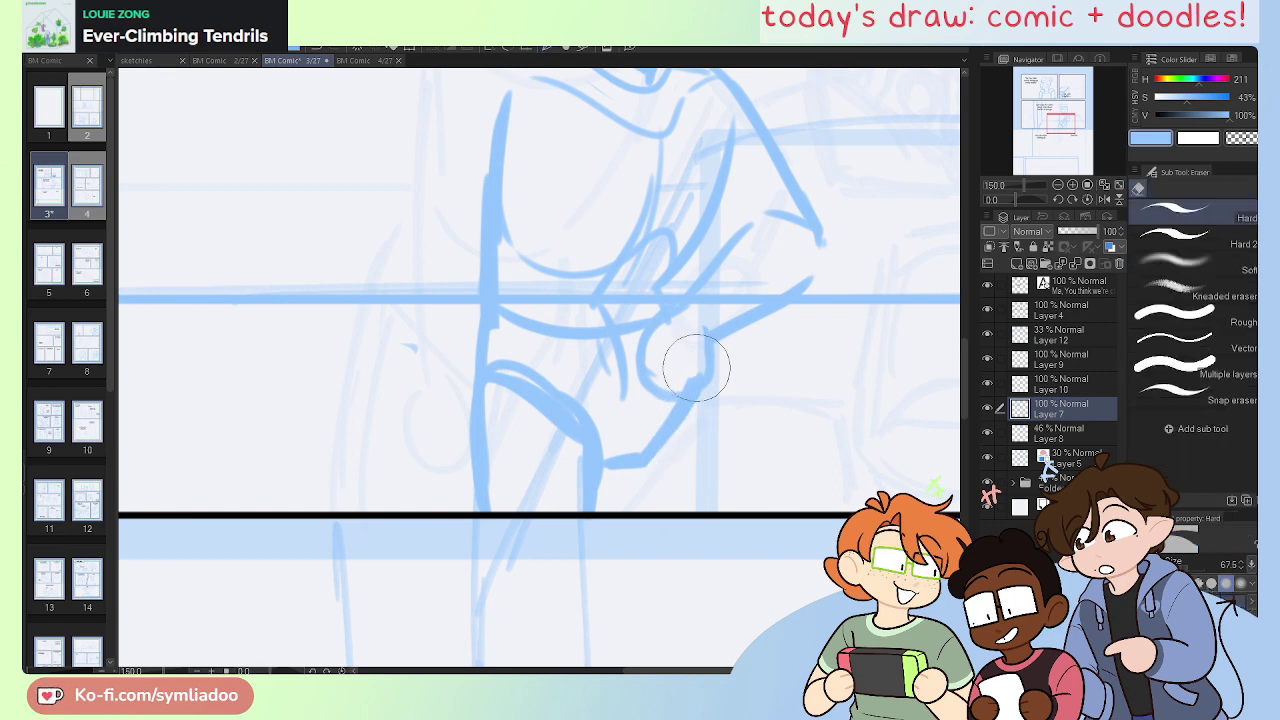
key("h")
left_click_drag(640, 485, 746, 509)
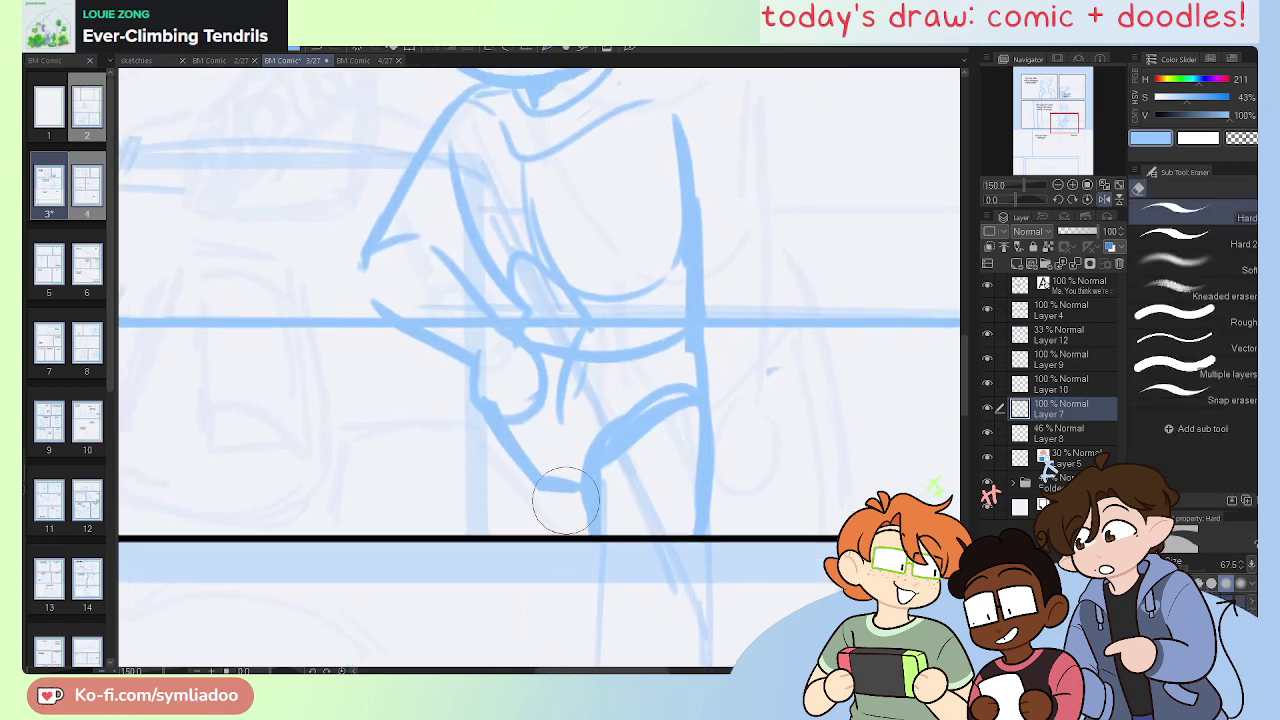
left_click_drag(635, 365, 680, 430)
key("p")
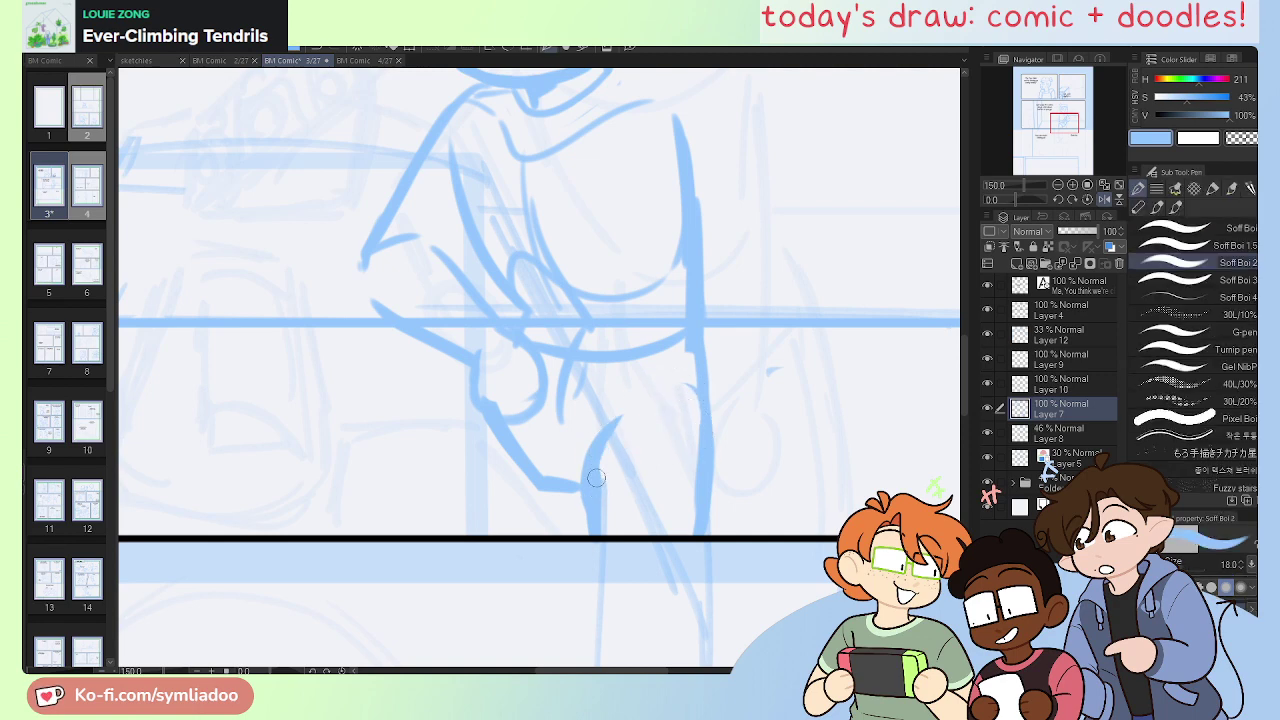
left_click_drag(600, 436, 705, 375)
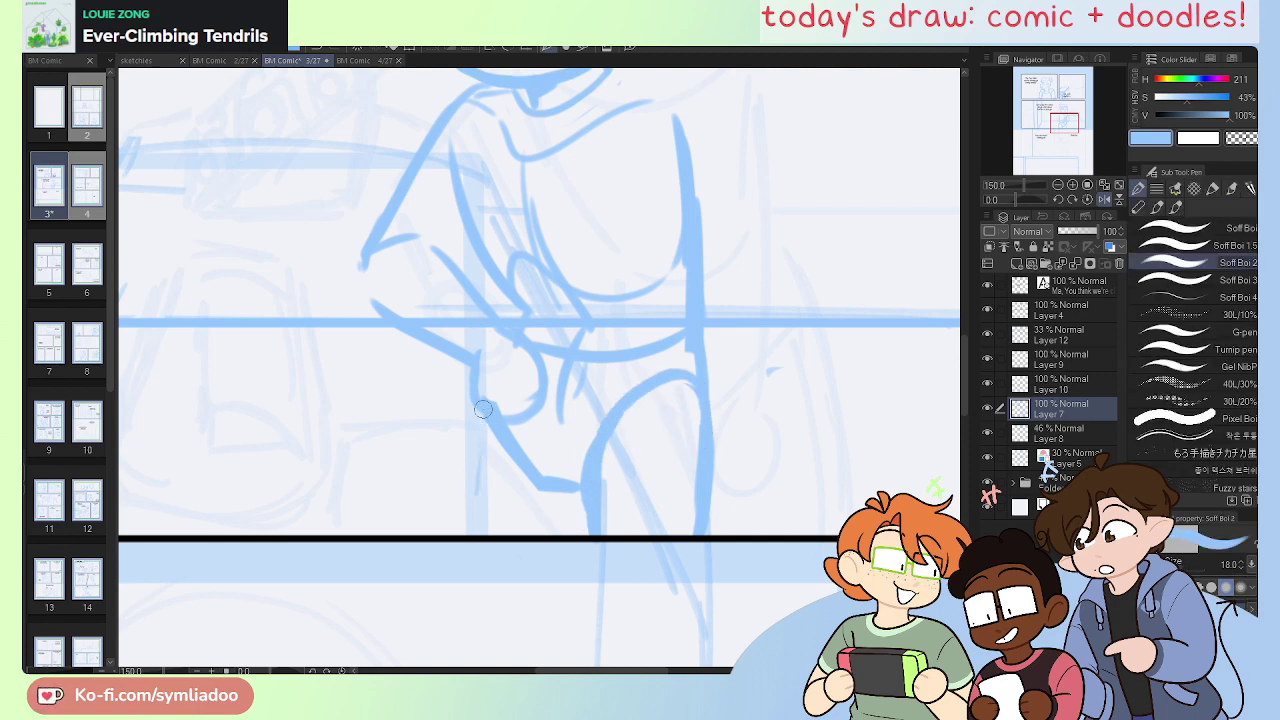
Step: Sketch the other leg's outer side from below the hand past the panel border, and its short inner line below the crotch
left_click_drag(476, 396, 468, 491)
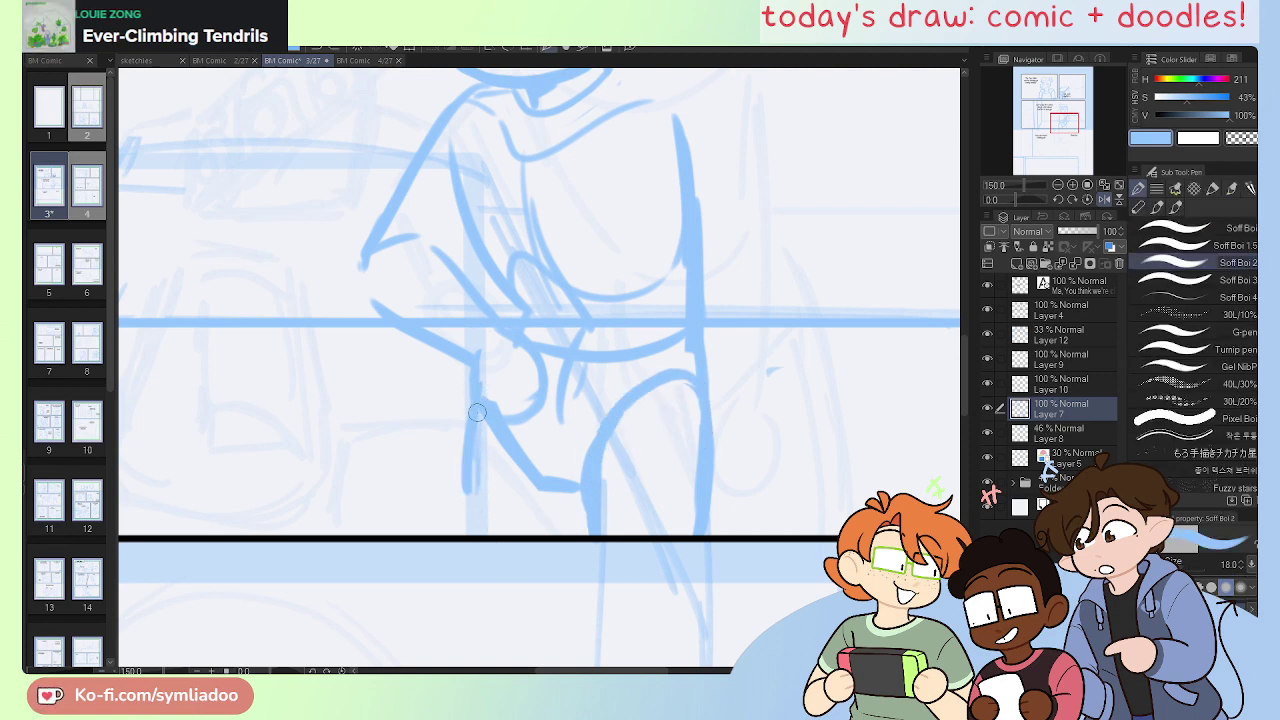
key("ctrl+z")
left_click_drag(478, 392, 466, 559)
left_click_drag(563, 494, 564, 555)
key("ctrl+z")
key("ctrl+z")
left_click_drag(567, 498, 563, 545)
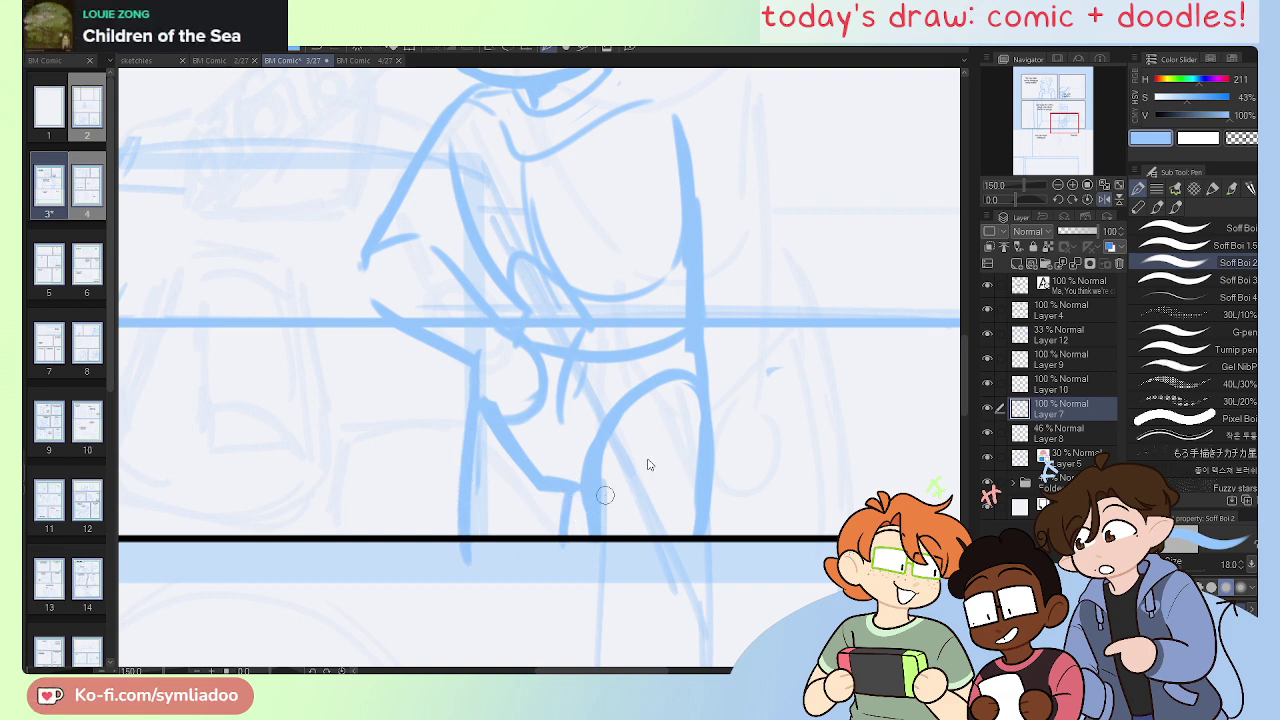
Step: Erase the thick lower end of the first leg's inner line and redraw it thinner down to the panel border
key("h")
key("ctrl+t")
left_click(293, 594)
left_click_drag(690, 370, 691, 502)
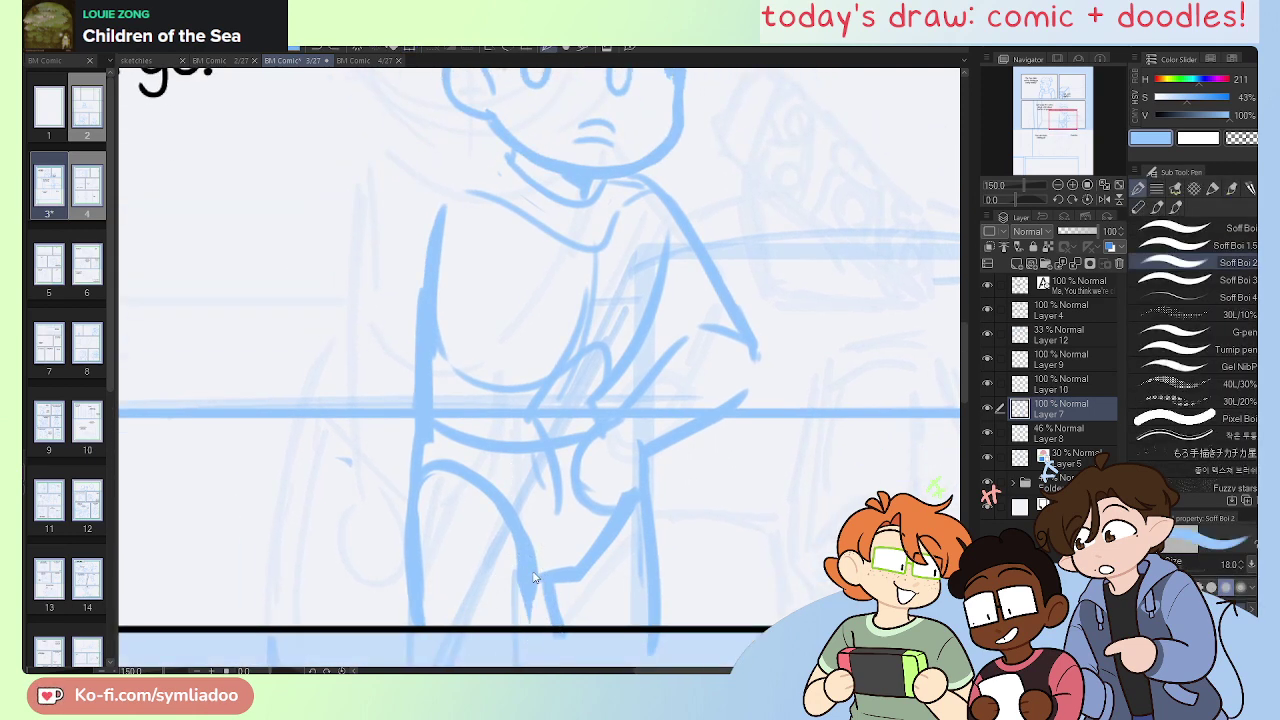
key("e")
left_click_drag(518, 606, 526, 625)
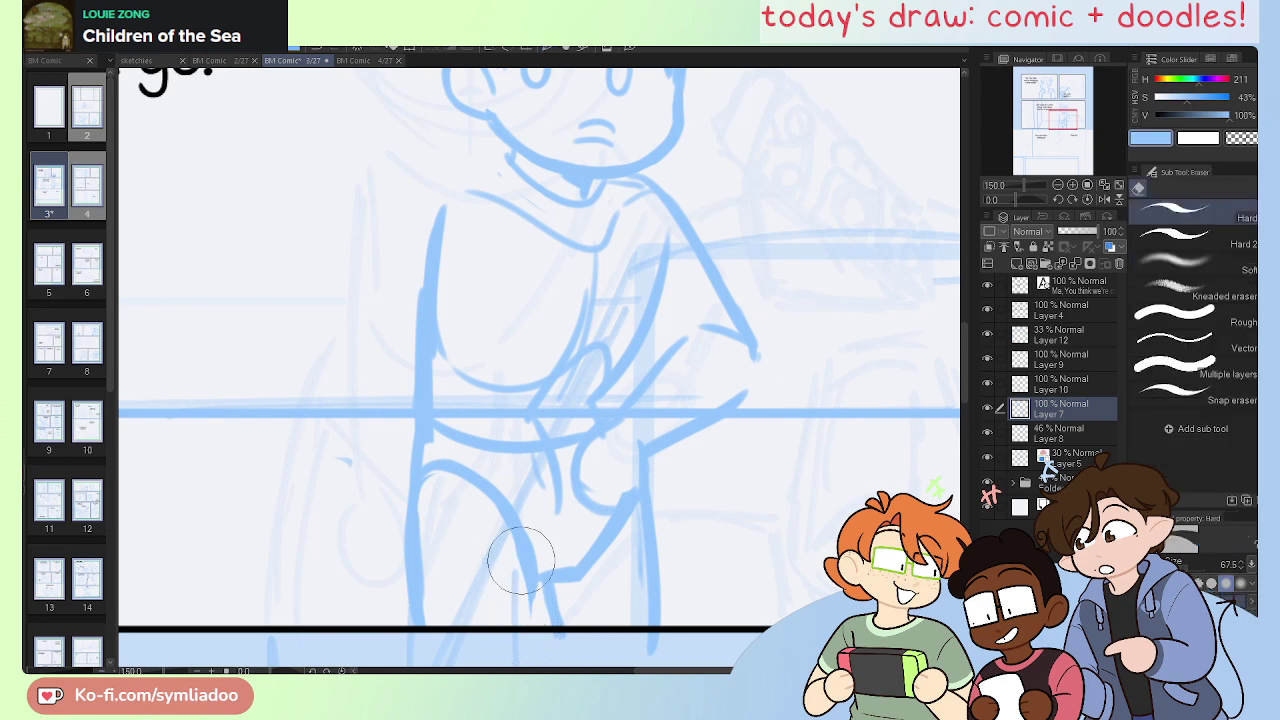
key("p")
left_click_drag(525, 575, 532, 633)
mouse_move(644, 399)
left_mouse_down()
mouse_move(639, 507)
mouse_move(669, 429)
left_mouse_up()
key("h")
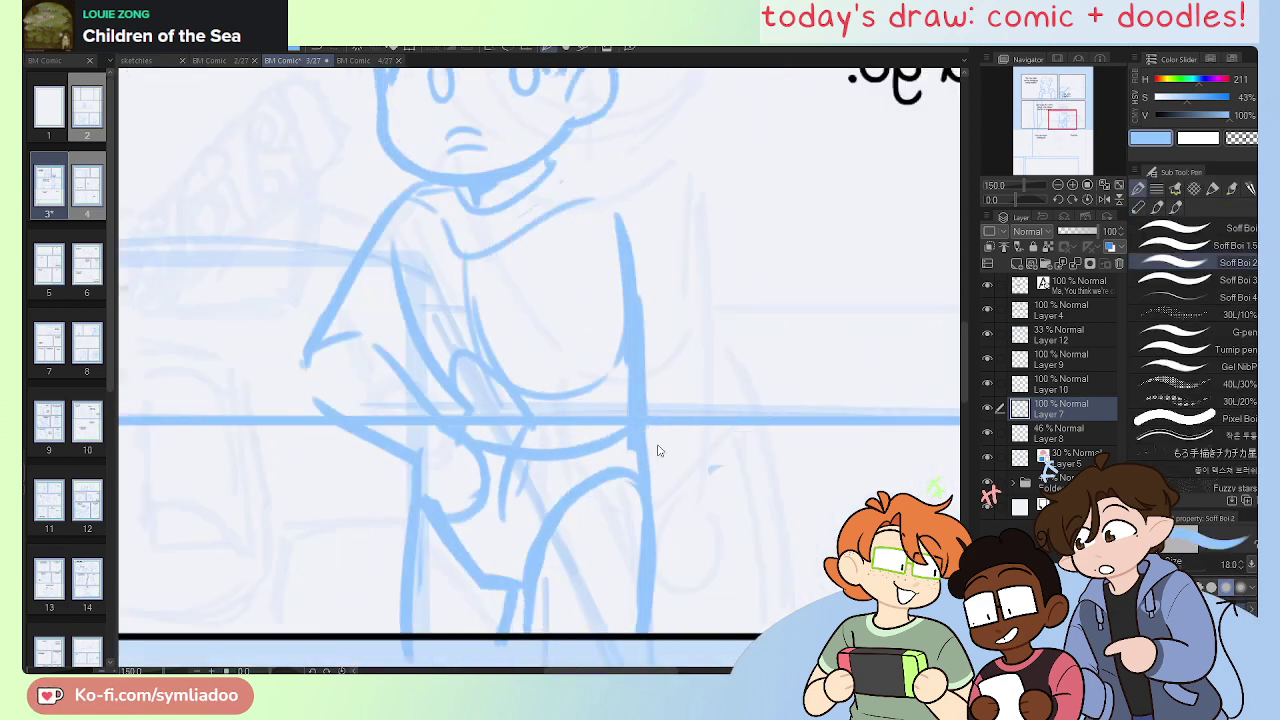
Step: Sketch the shoulder line from the neck, curving down into the outer edge of the hanging arm
left_click_drag(752, 429, 781, 480)
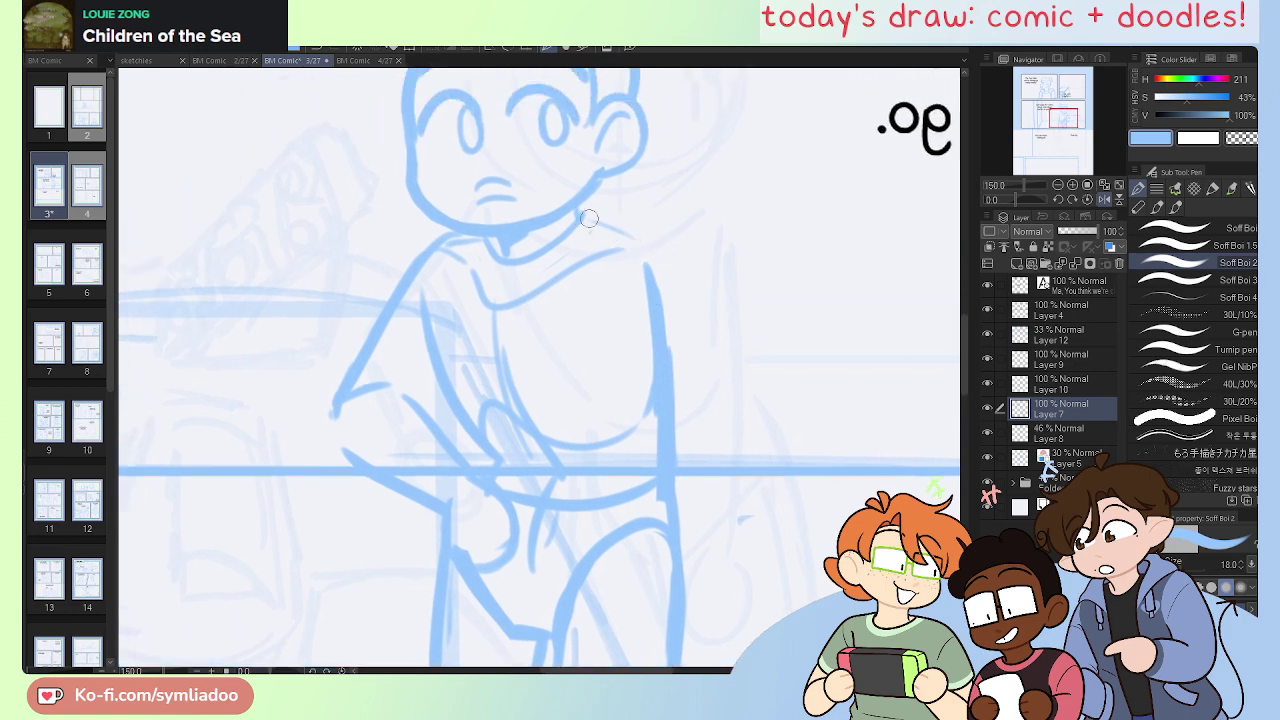
left_click_drag(587, 216, 660, 242)
key("ctrl+z")
mouse_move(580, 213)
left_mouse_down()
mouse_move(661, 263)
mouse_move(692, 440)
left_mouse_up()
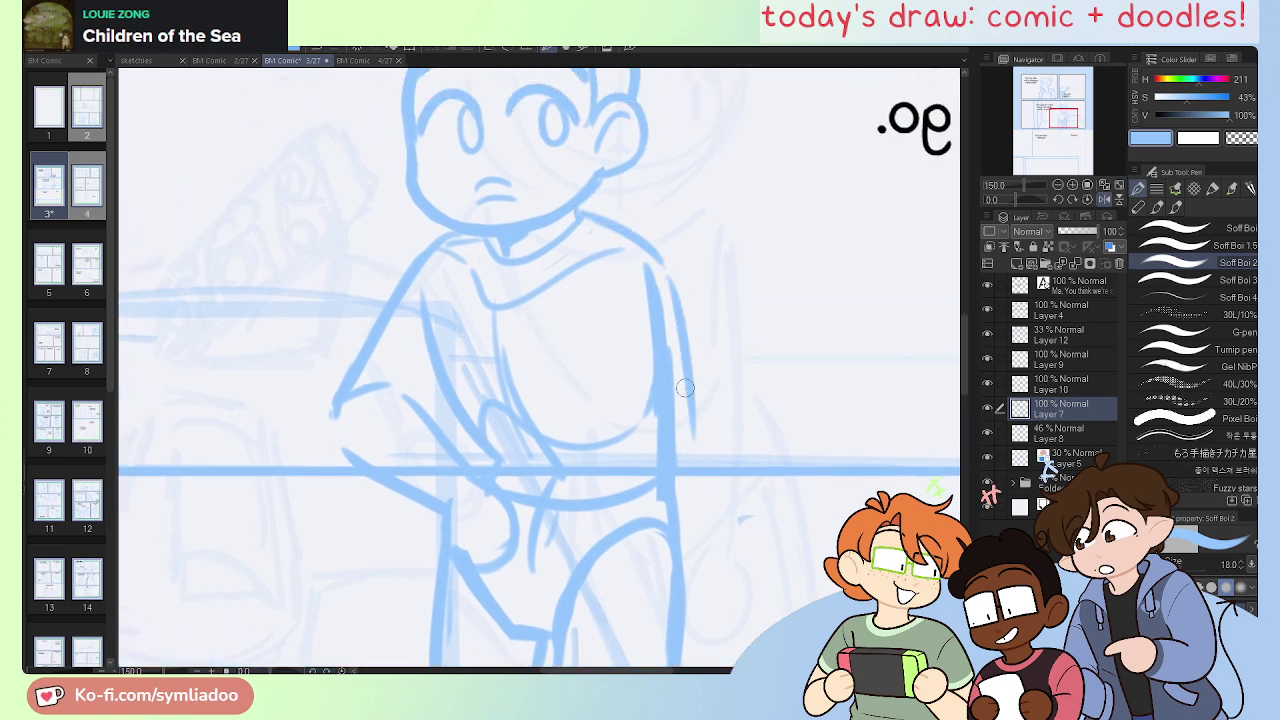
left_click_drag(670, 268, 708, 540)
left_click_drag(668, 272, 600, 381)
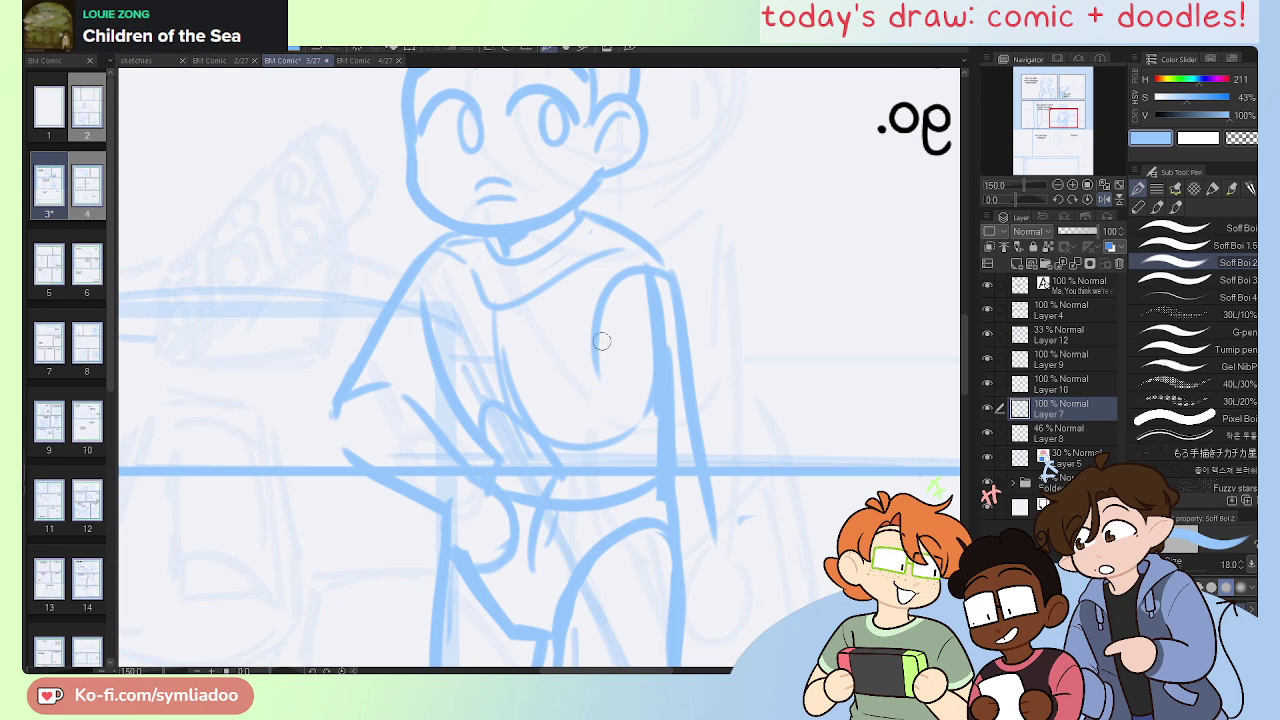
key("ctrl+z")
mouse_move(660, 264)
left_mouse_down()
mouse_move(600, 296)
mouse_move(600, 423)
mouse_move(628, 478)
mouse_move(704, 400)
left_mouse_up()
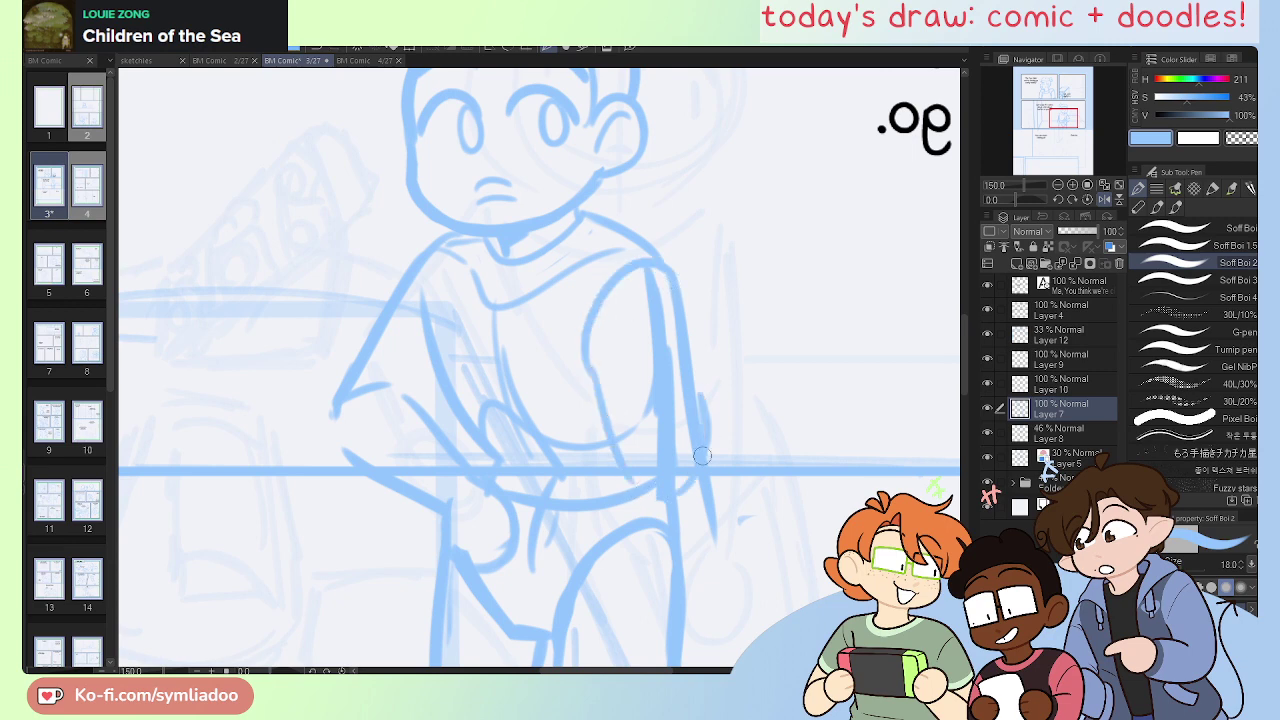
key("ctrl+z")
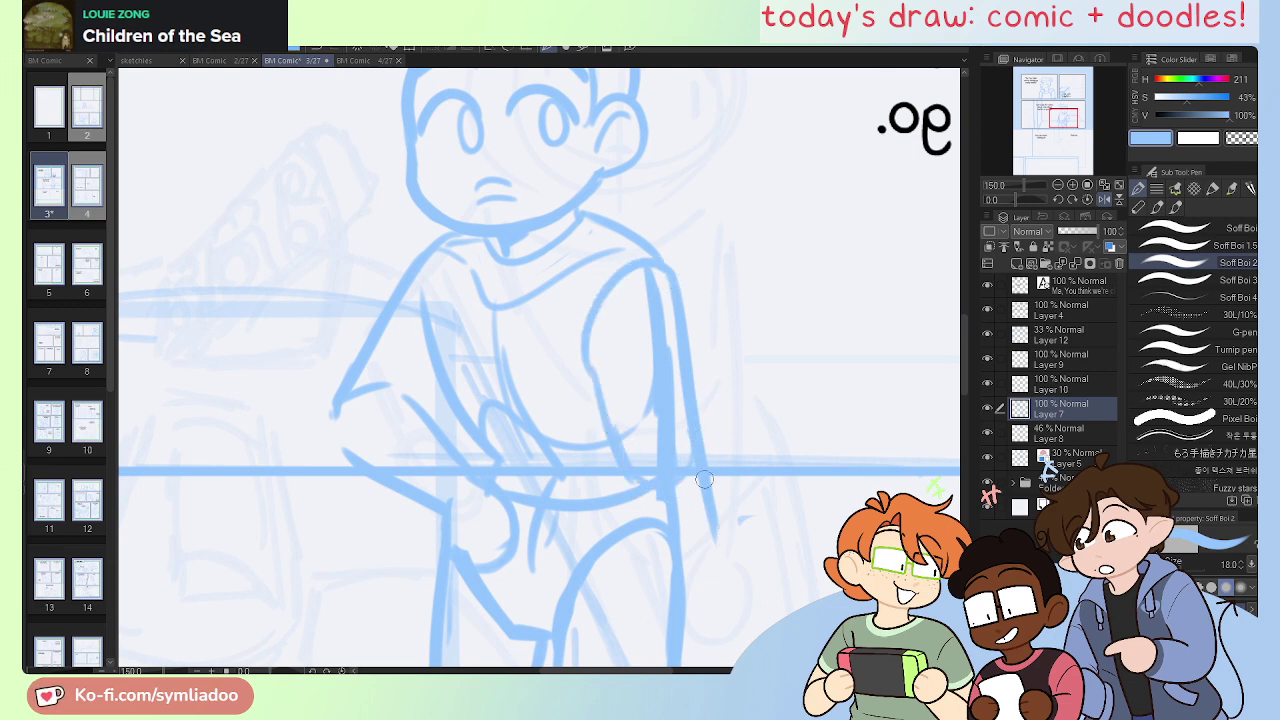
left_click_drag(716, 520, 725, 592)
key("ctrl+z")
key("ctrl+z")
key("ctrl+z")
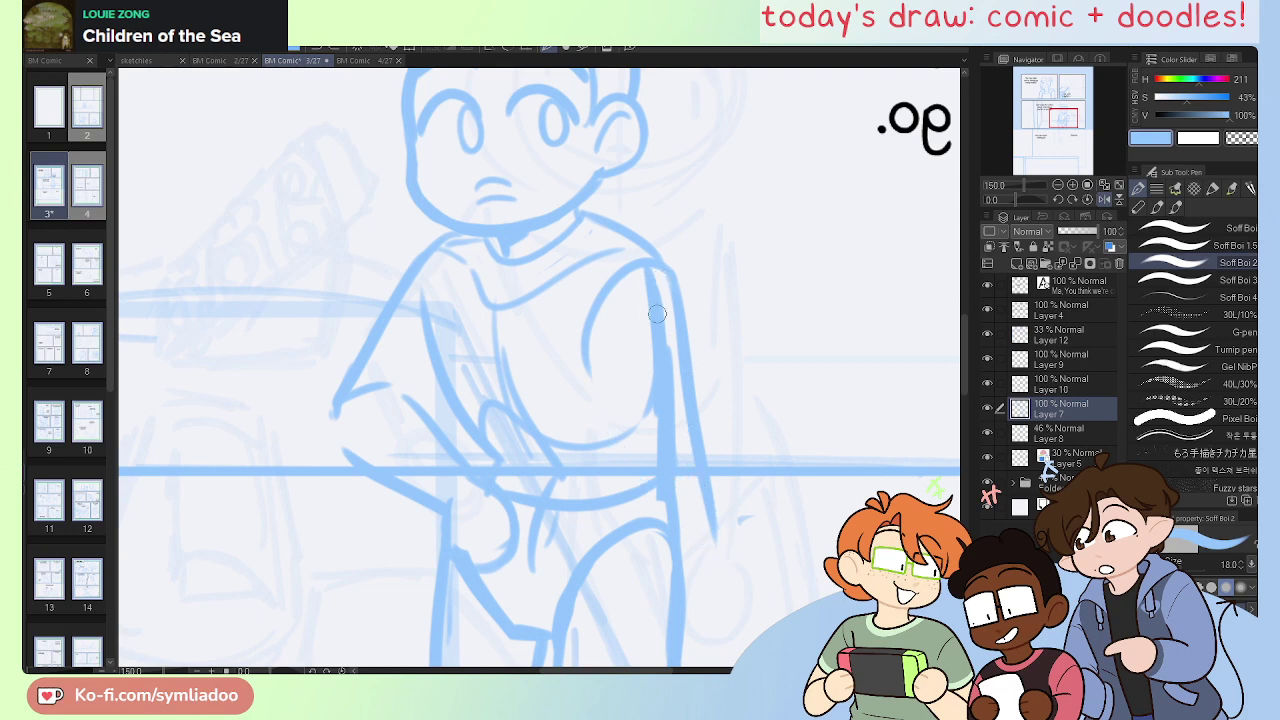
key("ctrl+z")
key("ctrl+z")
Step: Sketch the sleeve around the hanging arm, with two long edges and a rounded hem at its lower end
mouse_move(646, 267)
left_mouse_down()
mouse_move(590, 345)
mouse_move(593, 528)
left_mouse_up()
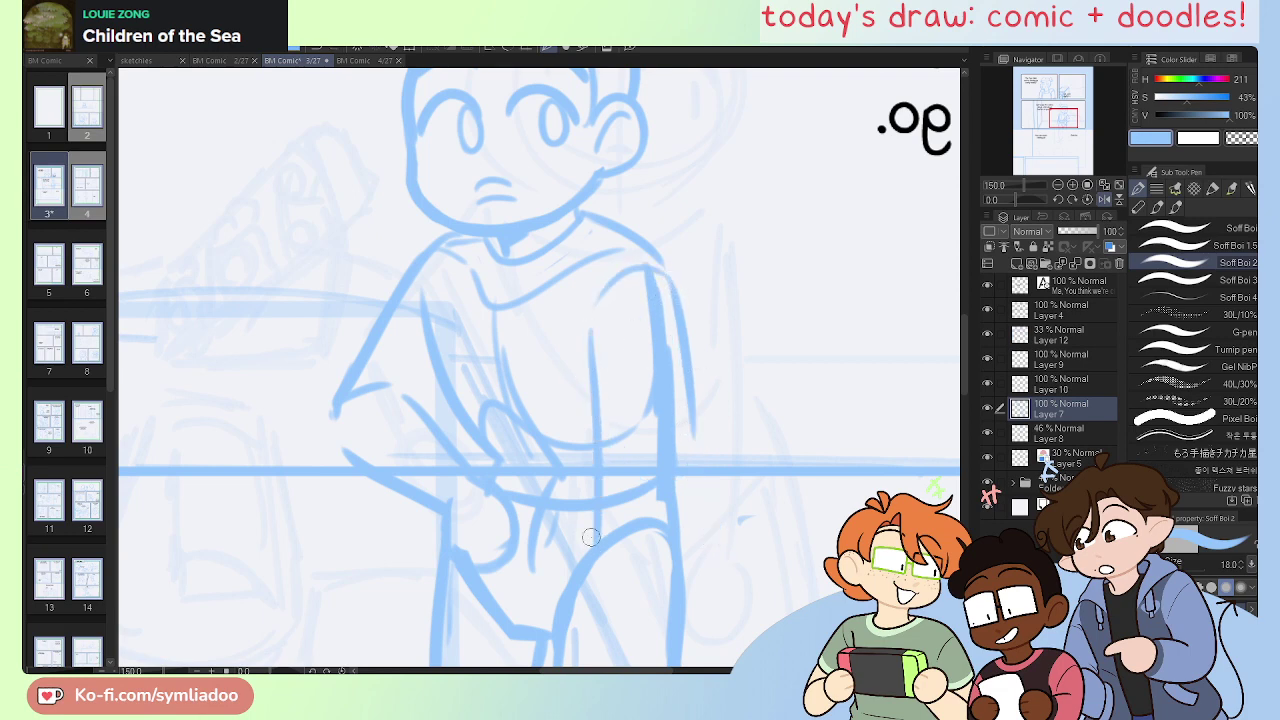
left_click_drag(592, 399, 640, 589)
left_click_drag(654, 268, 589, 375)
mouse_move(592, 426)
left_mouse_down()
mouse_move(691, 309)
mouse_move(695, 450)
left_mouse_up()
left_click_drag(691, 336, 681, 456)
mouse_move(602, 428)
left_mouse_down()
mouse_move(680, 415)
mouse_move(637, 482)
mouse_move(631, 465)
mouse_move(690, 495)
mouse_move(616, 470)
mouse_move(601, 444)
mouse_move(659, 497)
mouse_move(688, 399)
mouse_move(633, 492)
left_mouse_up()
key("ctrl+z")
key("ctrl+z")
key("h")
key("h")
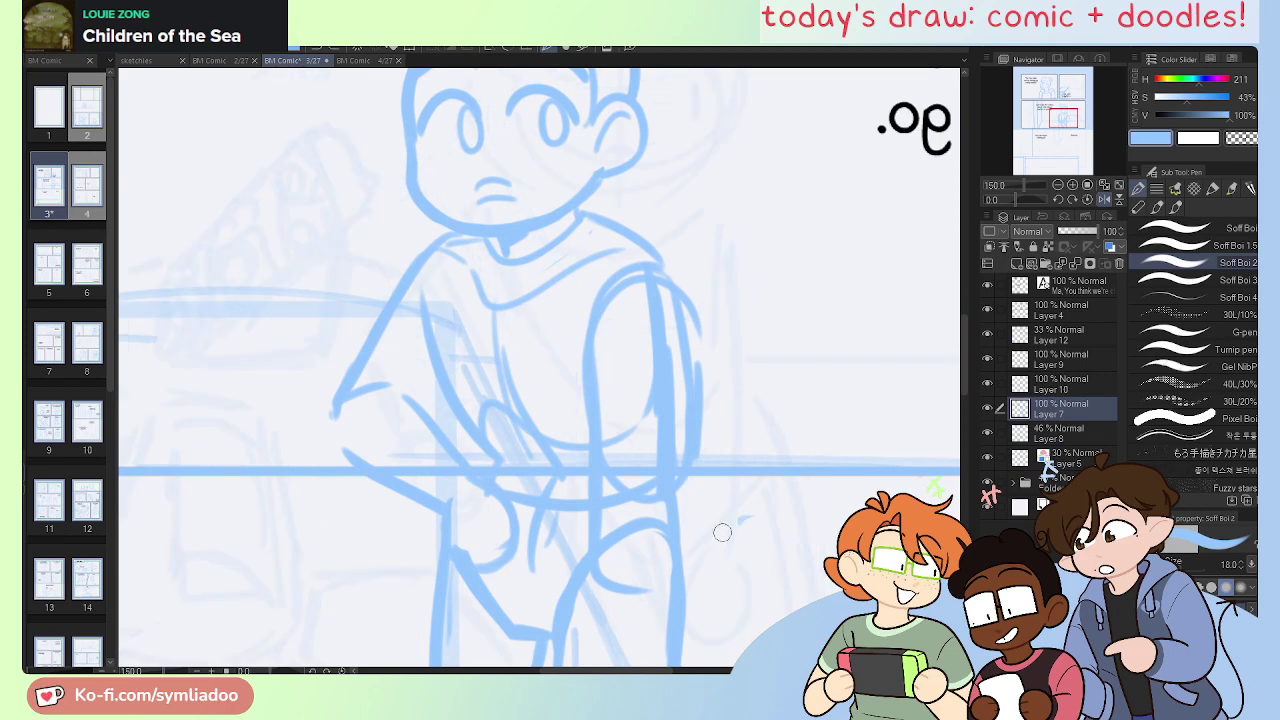
Step: Erase the stray curved stroke over the thigh below the sleeve hem
left_click_drag(709, 588, 733, 488)
key("e")
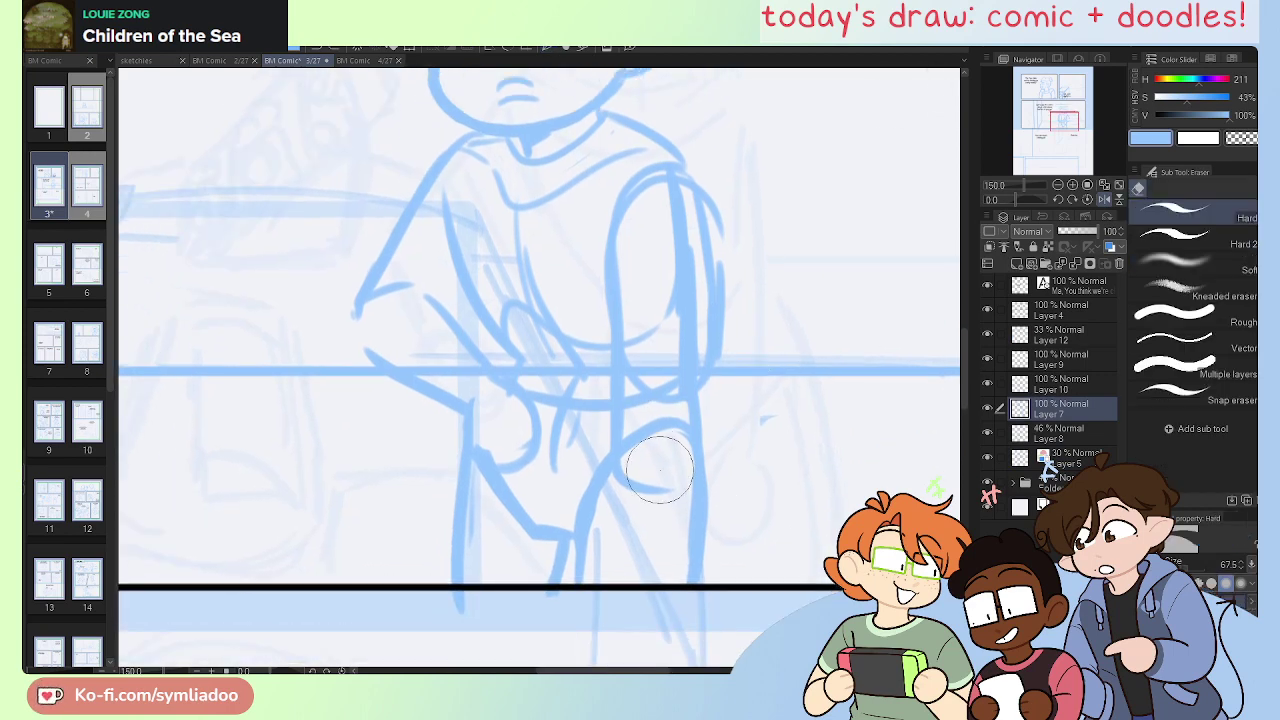
left_click_drag(660, 470, 654, 465)
left_click_drag(618, 426, 606, 440)
Step: Sketch the lower arm from the sleeve hem to a rounded end, with short lines below it reaching the panel border
key("p")
left_click_drag(616, 389, 639, 527)
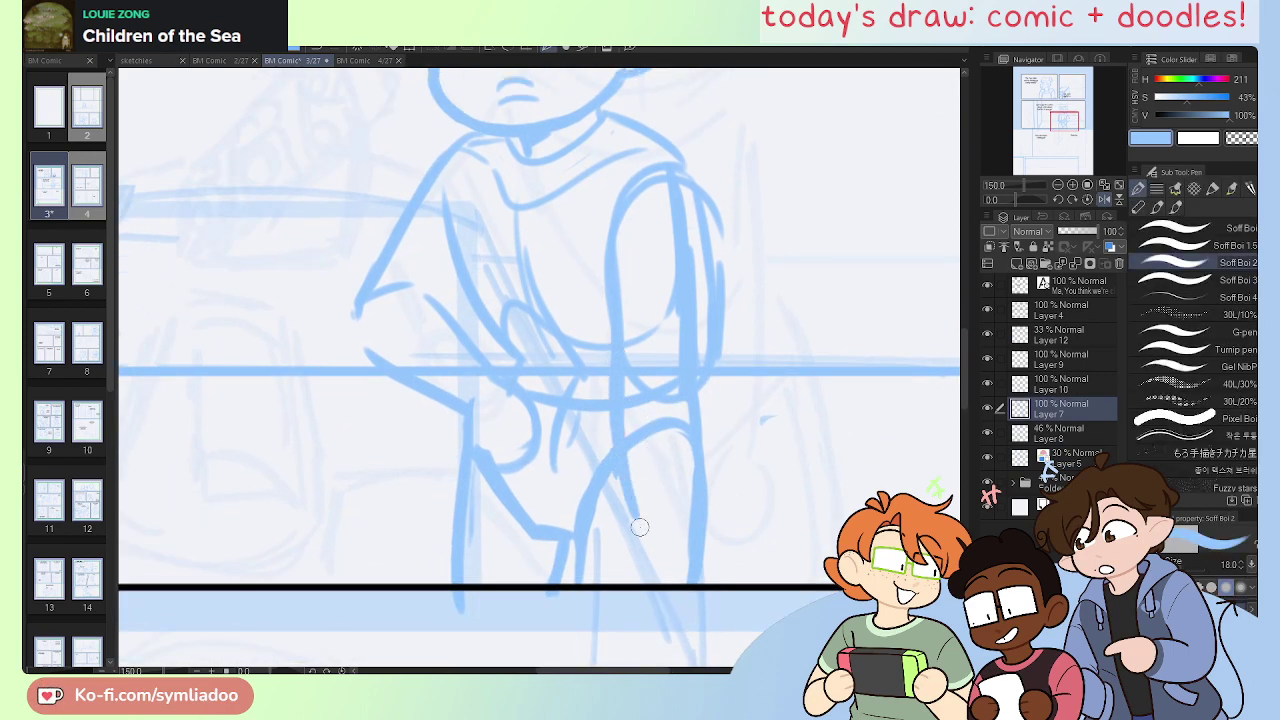
key("ctrl+z")
left_click_drag(616, 374, 637, 533)
left_click_drag(712, 378, 704, 486)
mouse_move(640, 526)
left_mouse_down()
mouse_move(679, 534)
mouse_move(636, 543)
mouse_move(616, 580)
left_mouse_up()
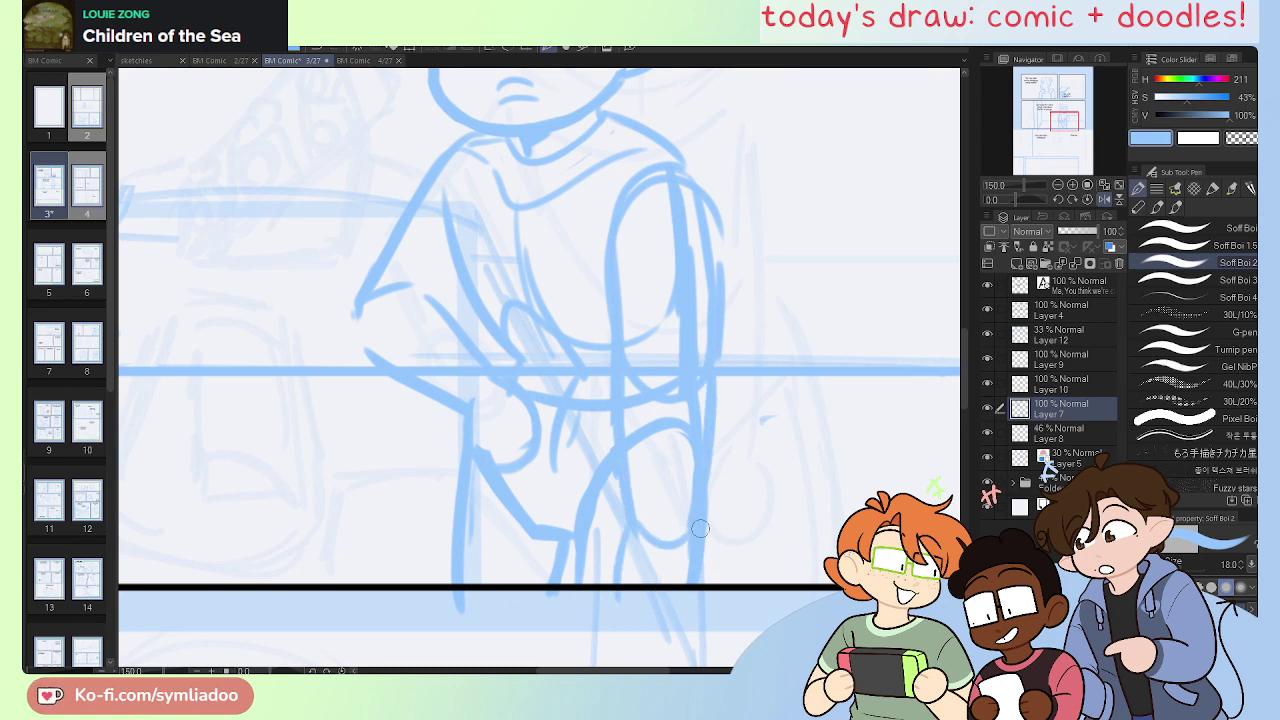
left_click_drag(700, 522, 708, 585)
Step: Erase the torso and leg lines crossing the arm, and redraw both sides of the lower arm more firmly
key("e")
mouse_move(665, 200)
left_mouse_down()
mouse_move(650, 249)
mouse_move(676, 353)
mouse_move(679, 291)
mouse_move(650, 256)
mouse_move(678, 282)
mouse_move(660, 454)
mouse_move(642, 453)
mouse_move(643, 435)
mouse_move(691, 422)
mouse_move(673, 421)
mouse_move(682, 508)
left_mouse_up()
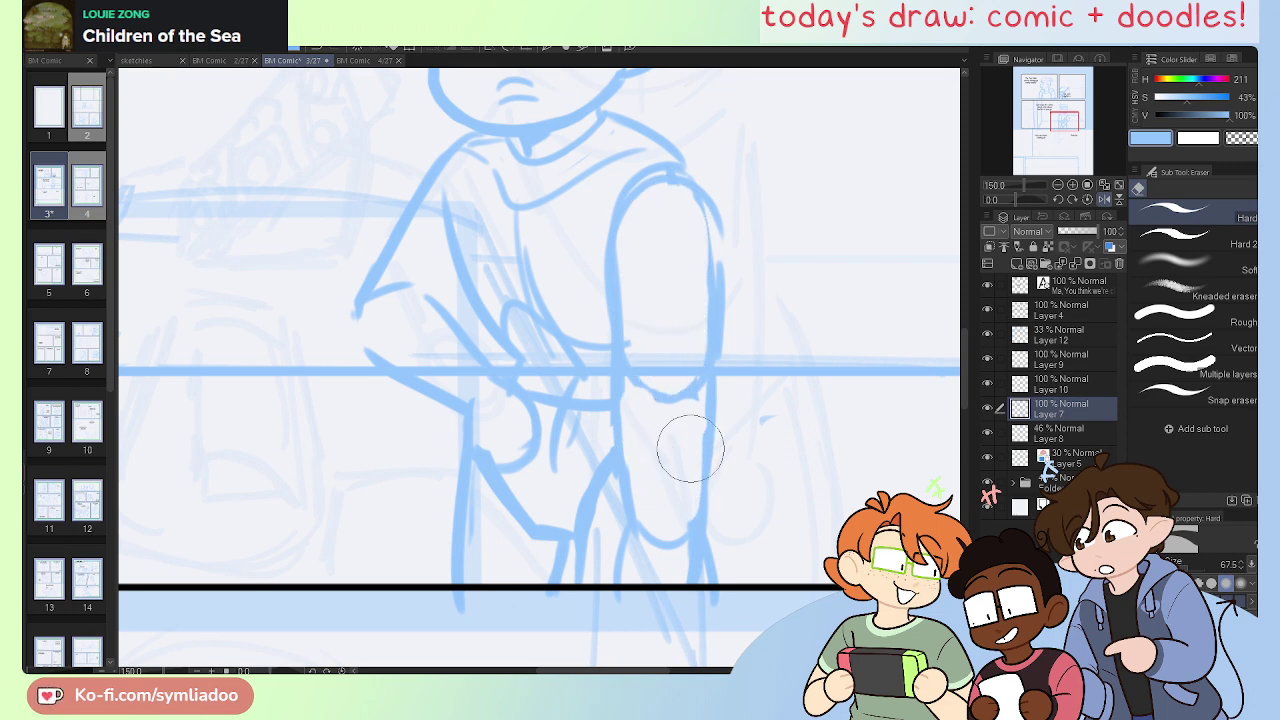
key("p")
left_click_drag(706, 400, 681, 528)
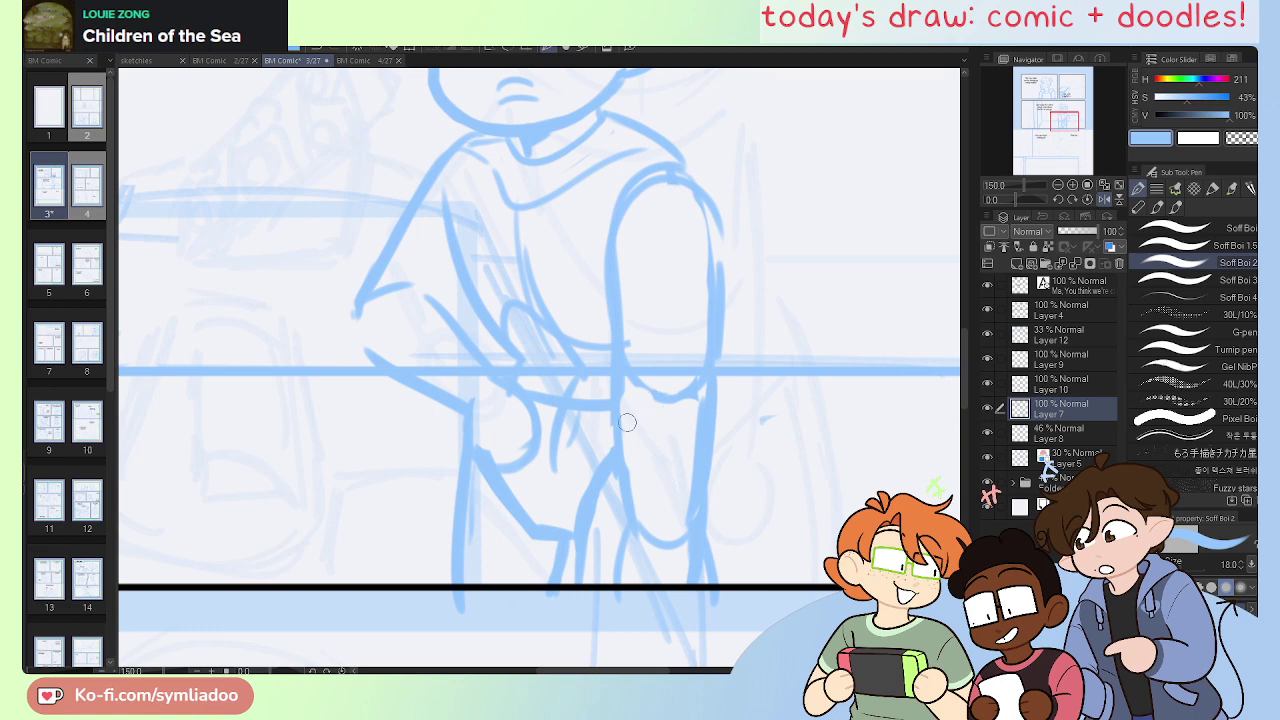
left_click_drag(624, 394, 636, 486)
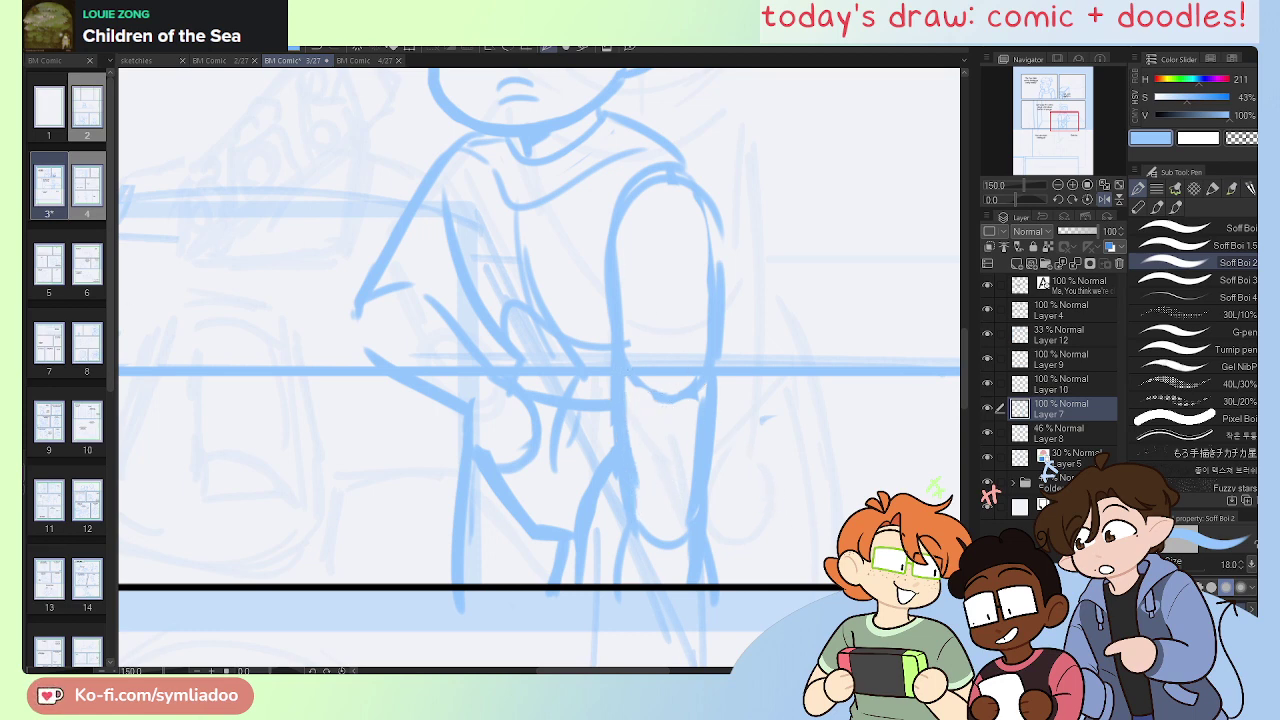
Step: Lasso the whole hanging arm, shift it slightly upward toward the shoulder, and clear the selection
key("m")
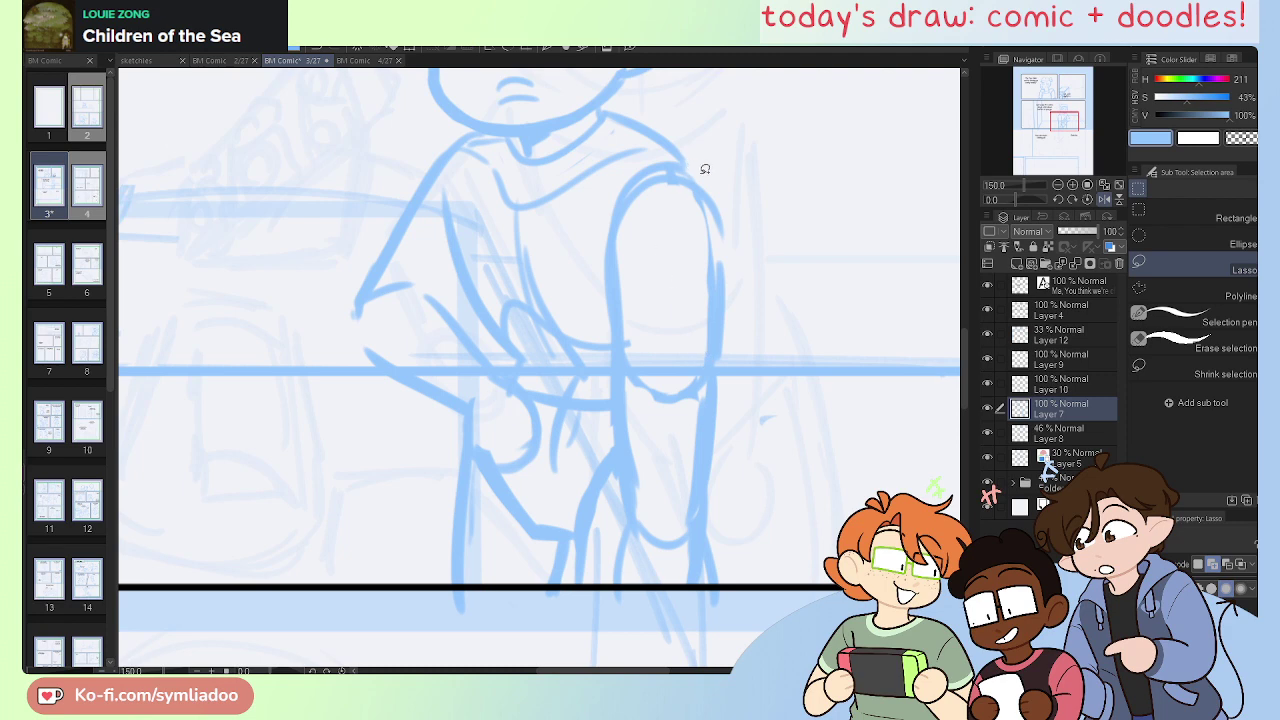
mouse_move(705, 169)
left_mouse_down()
mouse_move(603, 214)
mouse_move(619, 482)
mouse_move(666, 617)
mouse_move(707, 570)
mouse_move(746, 414)
mouse_move(710, 165)
left_mouse_up()
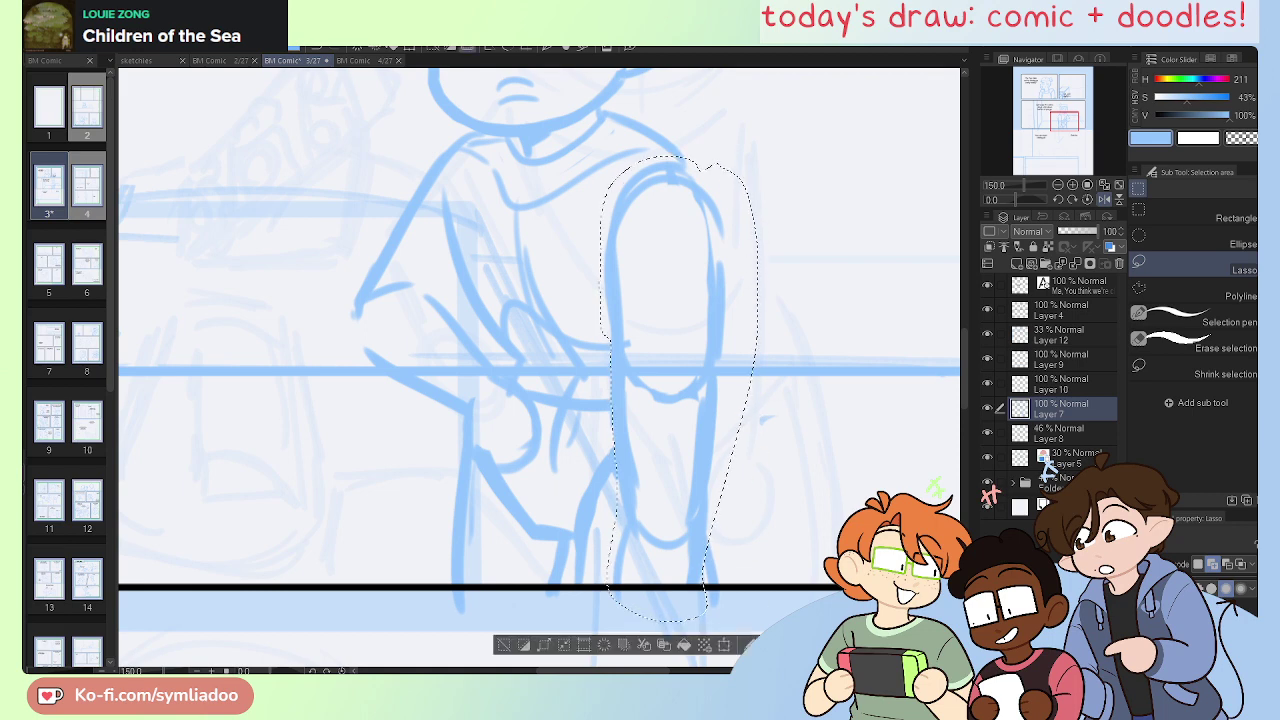
key("k")
left_click_drag(674, 423, 669, 395)
left_click(504, 620)
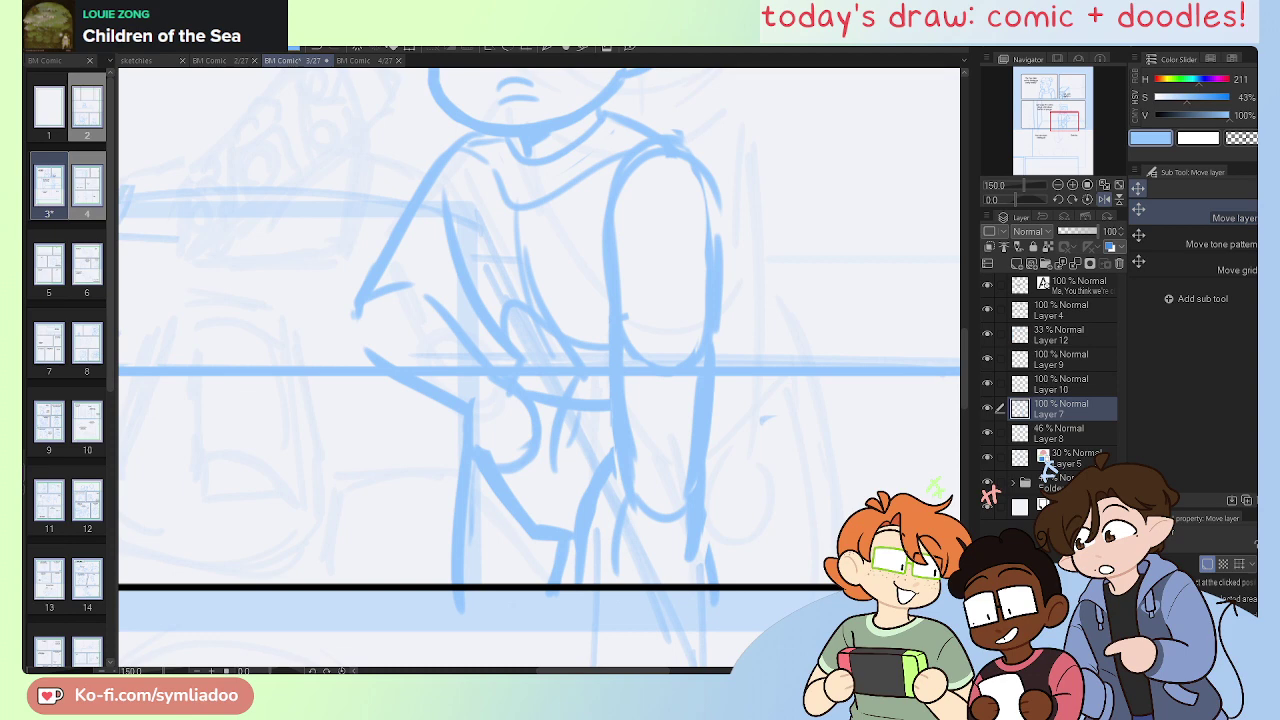
Step: Redraw the lines below the arm down to the panel border, and erase the leftover doubled stroke beside them
key("p")
mouse_move(694, 543)
left_mouse_down()
mouse_move(682, 591)
mouse_move(708, 566)
left_mouse_up()
left_click_drag(700, 520, 712, 582)
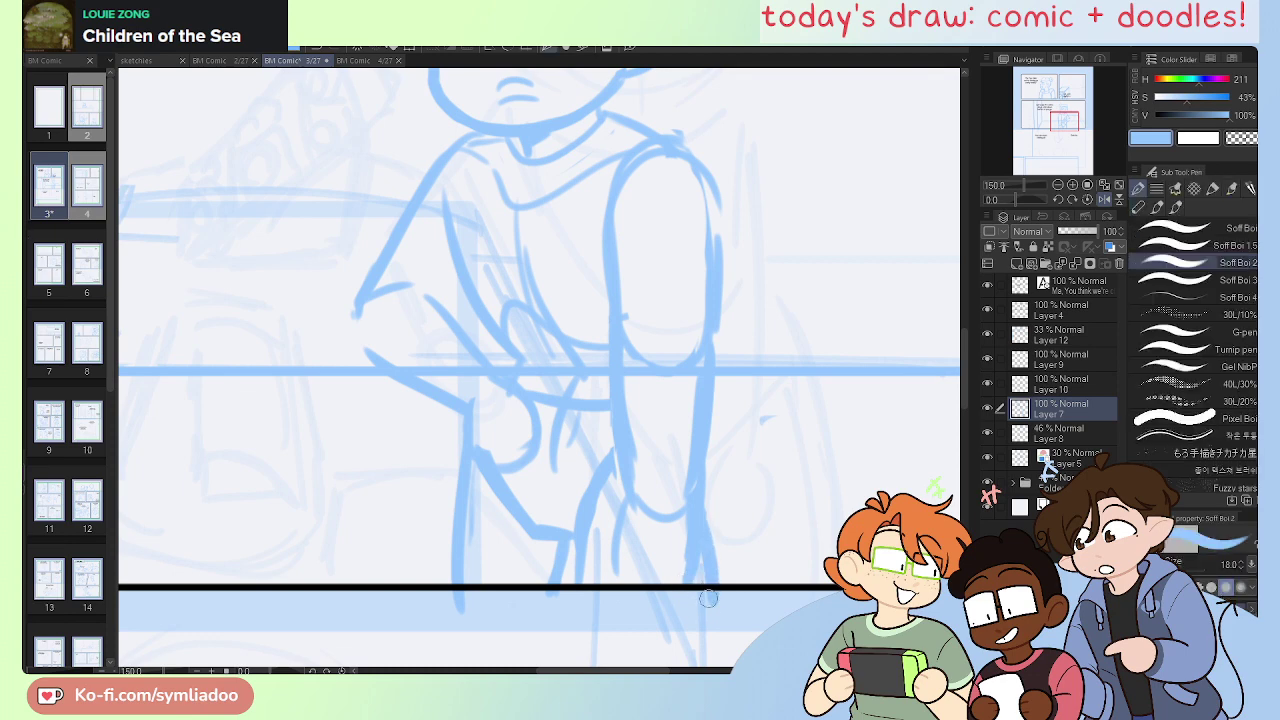
key("e")
left_click_drag(717, 531, 712, 605)
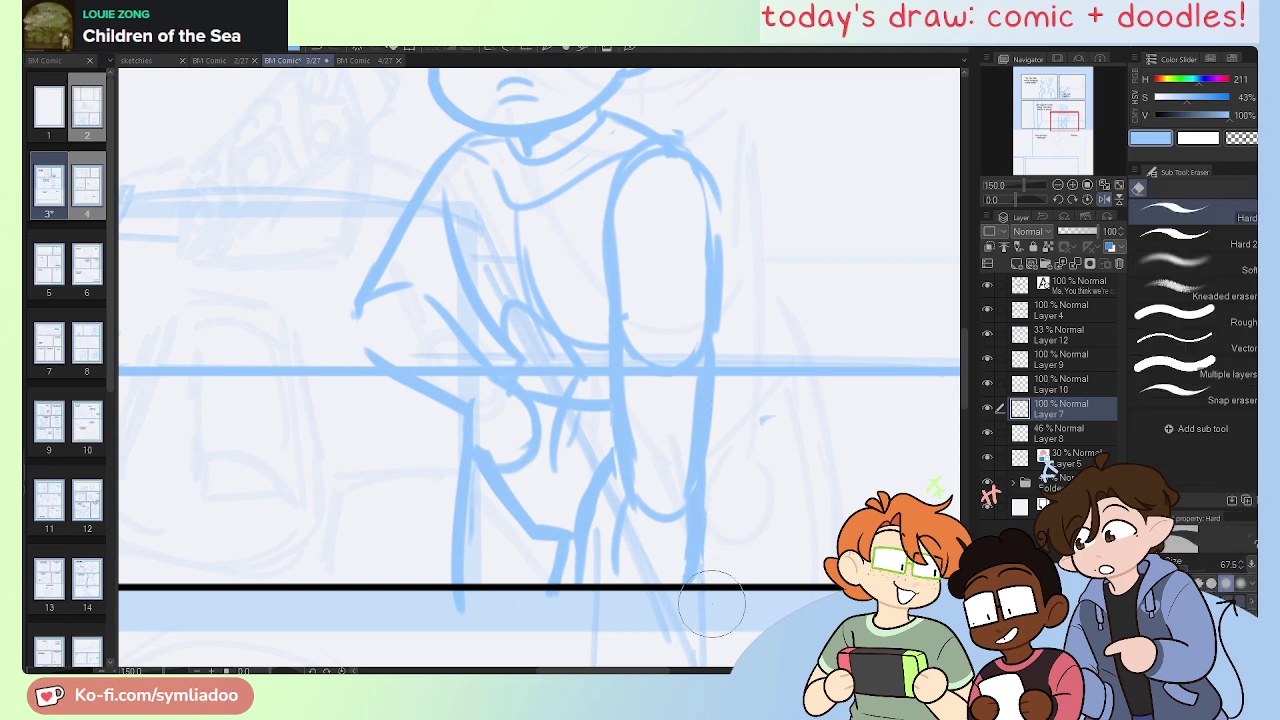
key("h")
key("p")
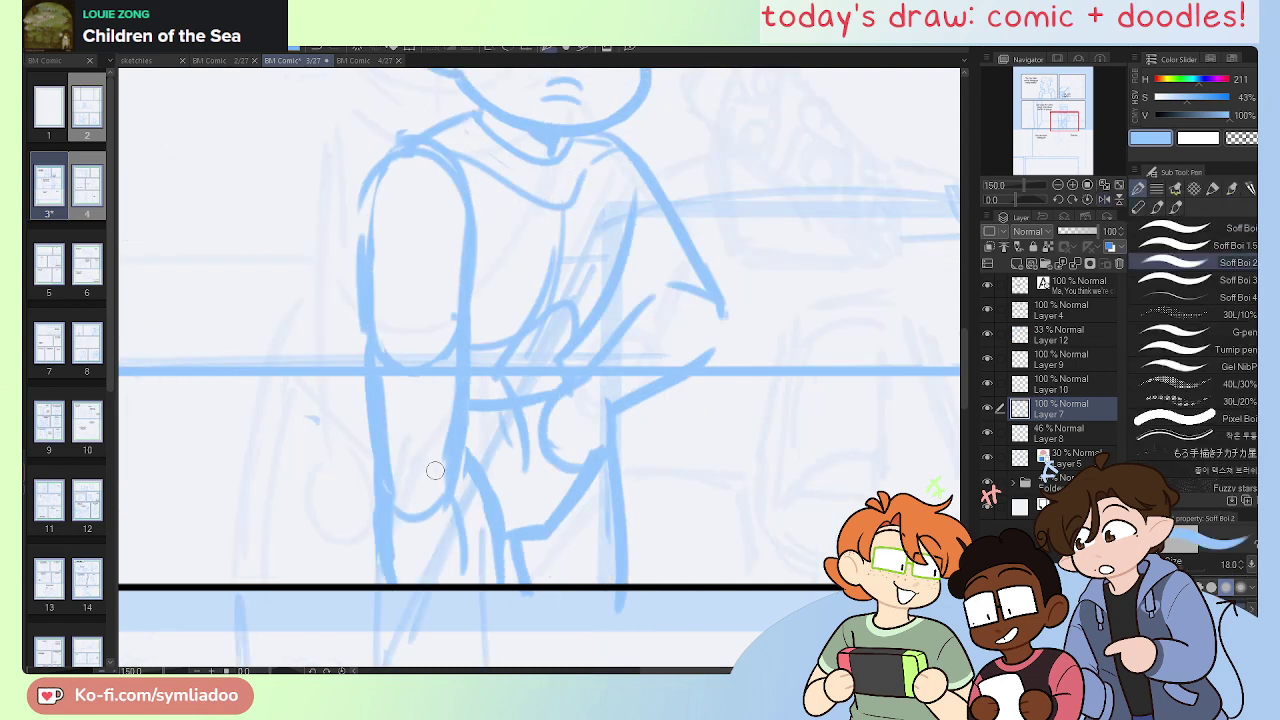
left_click_drag(382, 519, 384, 612)
left_click_drag(463, 546, 450, 600)
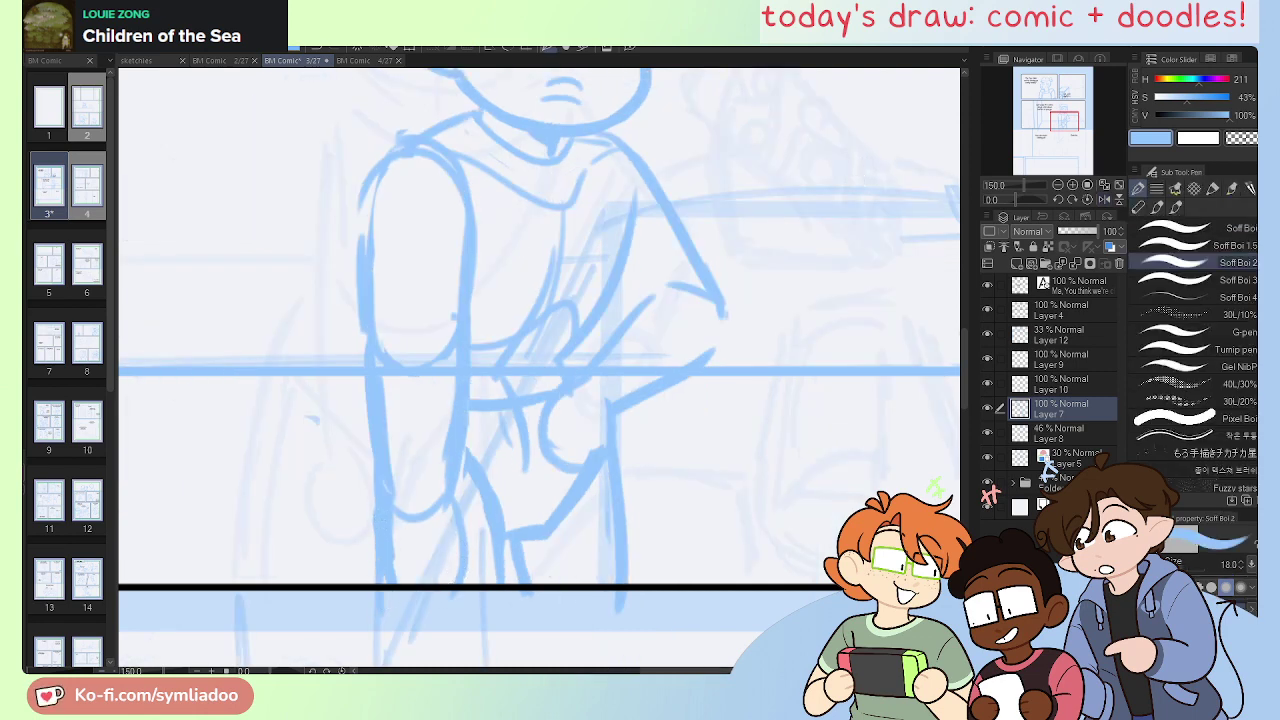
Step: Thicken the sleeve's inner edge, then erase its broken outer edge and redraw it as one smooth line
left_click_drag(458, 210, 460, 310)
key("e")
left_click_drag(350, 306, 323, 234)
key("p")
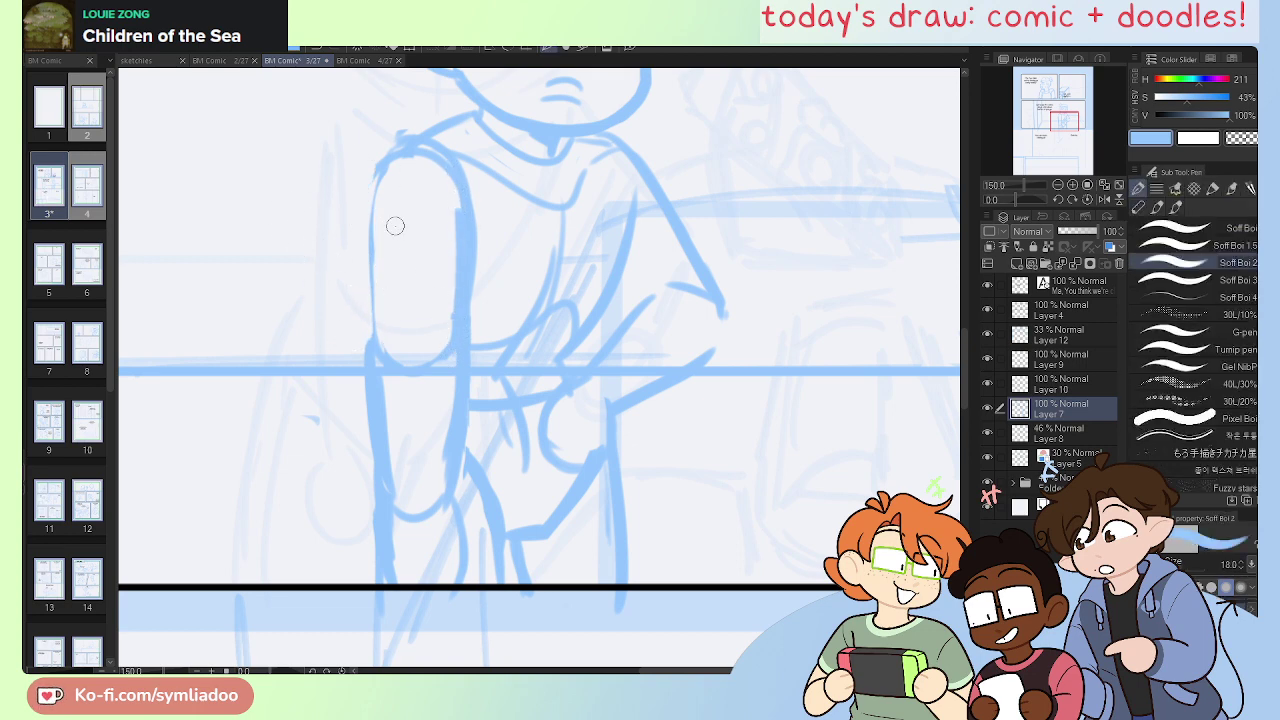
mouse_move(388, 172)
left_mouse_down()
mouse_move(366, 251)
mouse_move(377, 324)
left_mouse_up()
key("e")
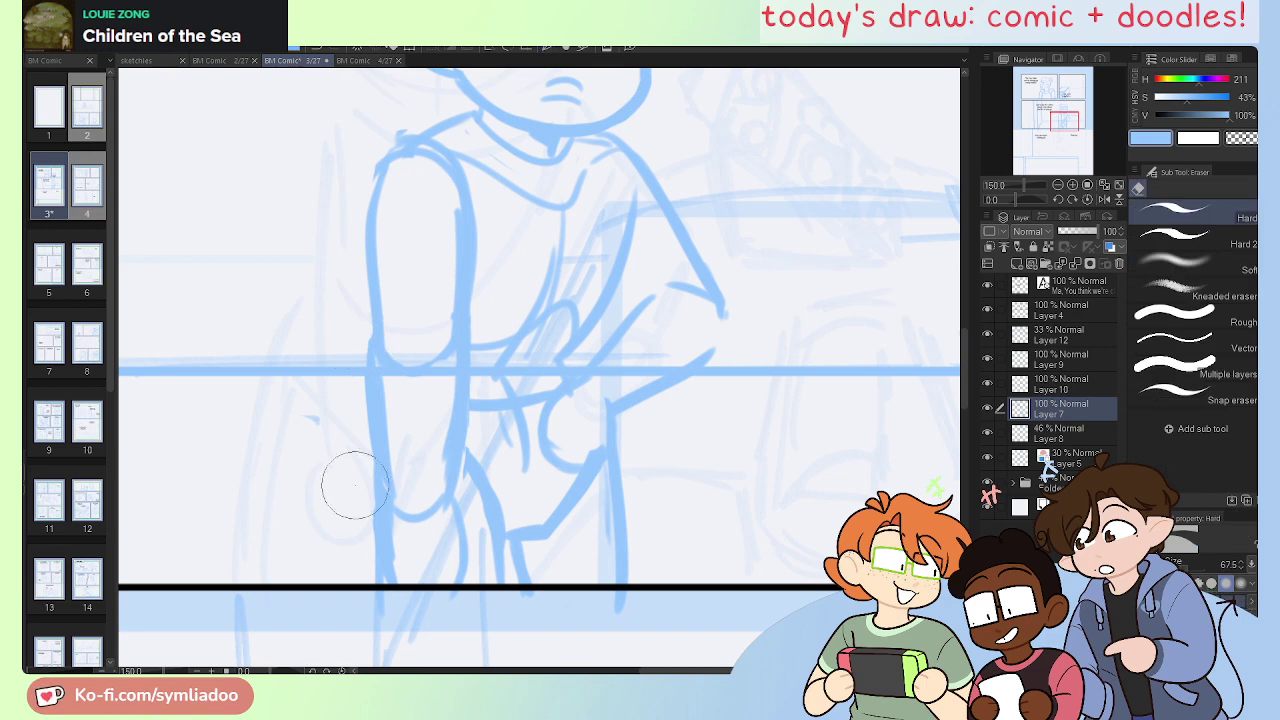
Step: Examine the middle-panel character's arm, hand and head at different zoom levels and in both canvas orientations
scroll(355, 525, "up", 1)
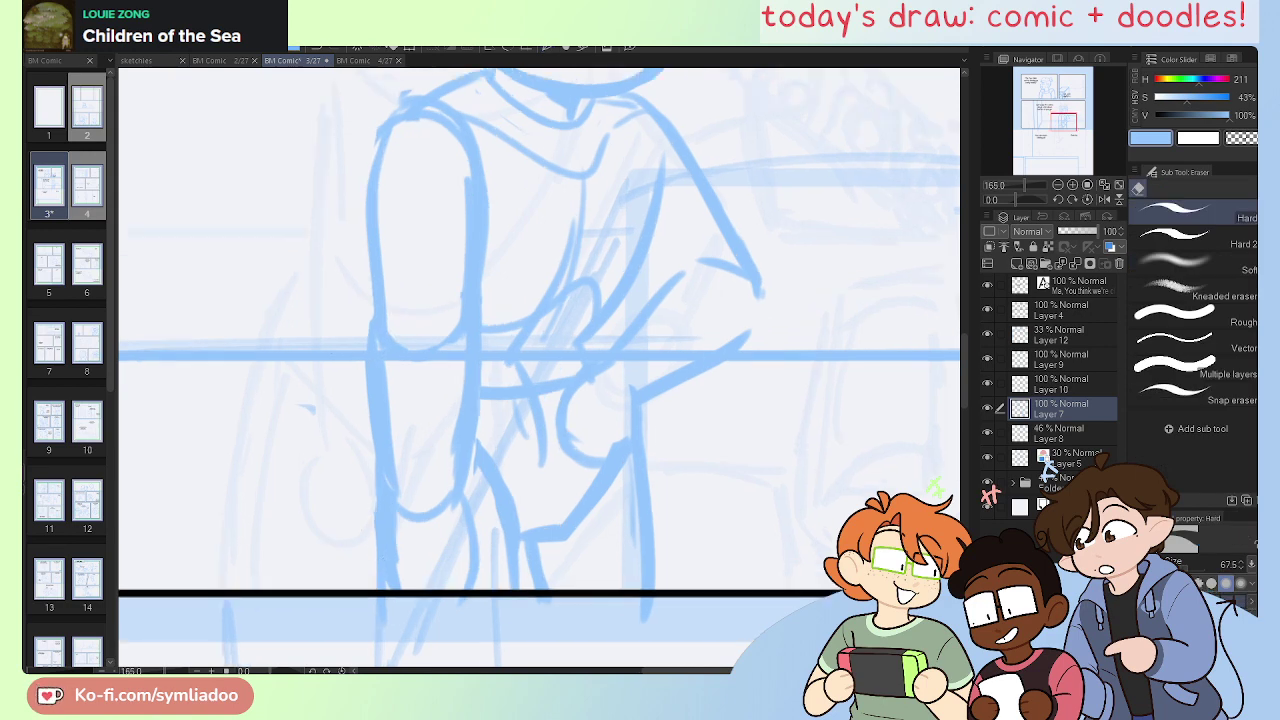
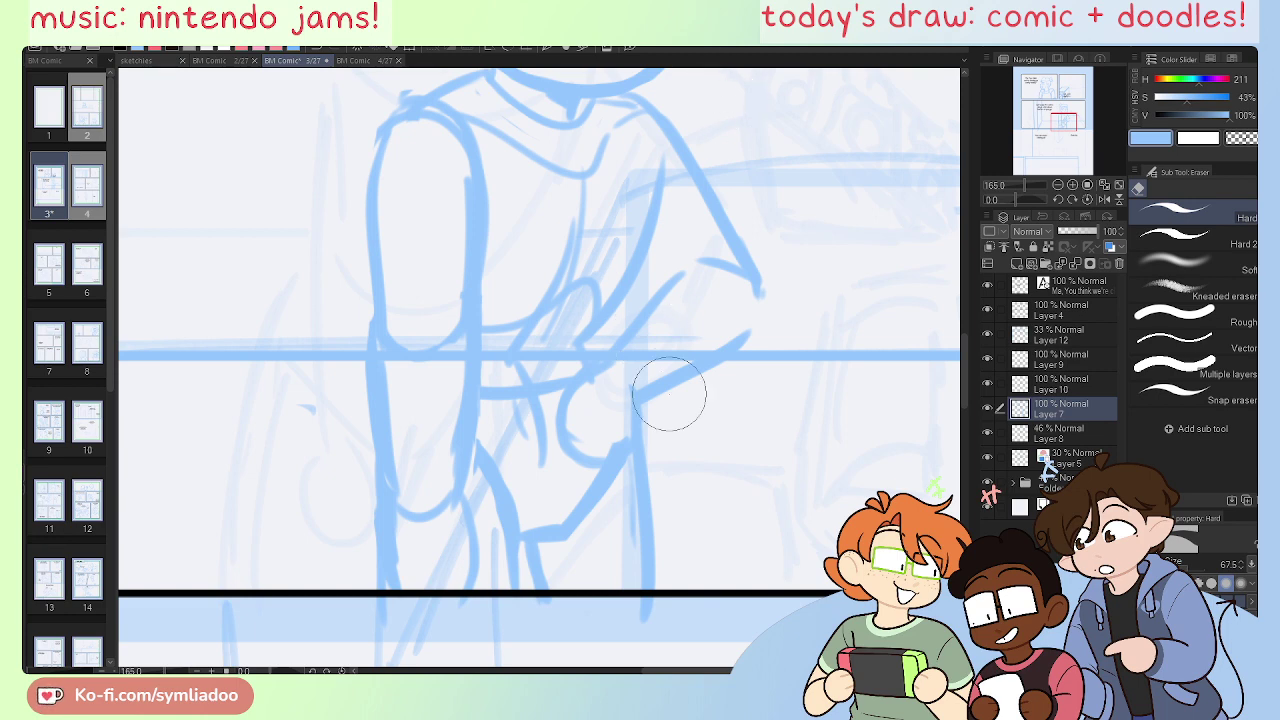
key("h")
key("h")
key("ctrl+plus")
key("ctrl+plus")
scroll(678, 424, "up", 2)
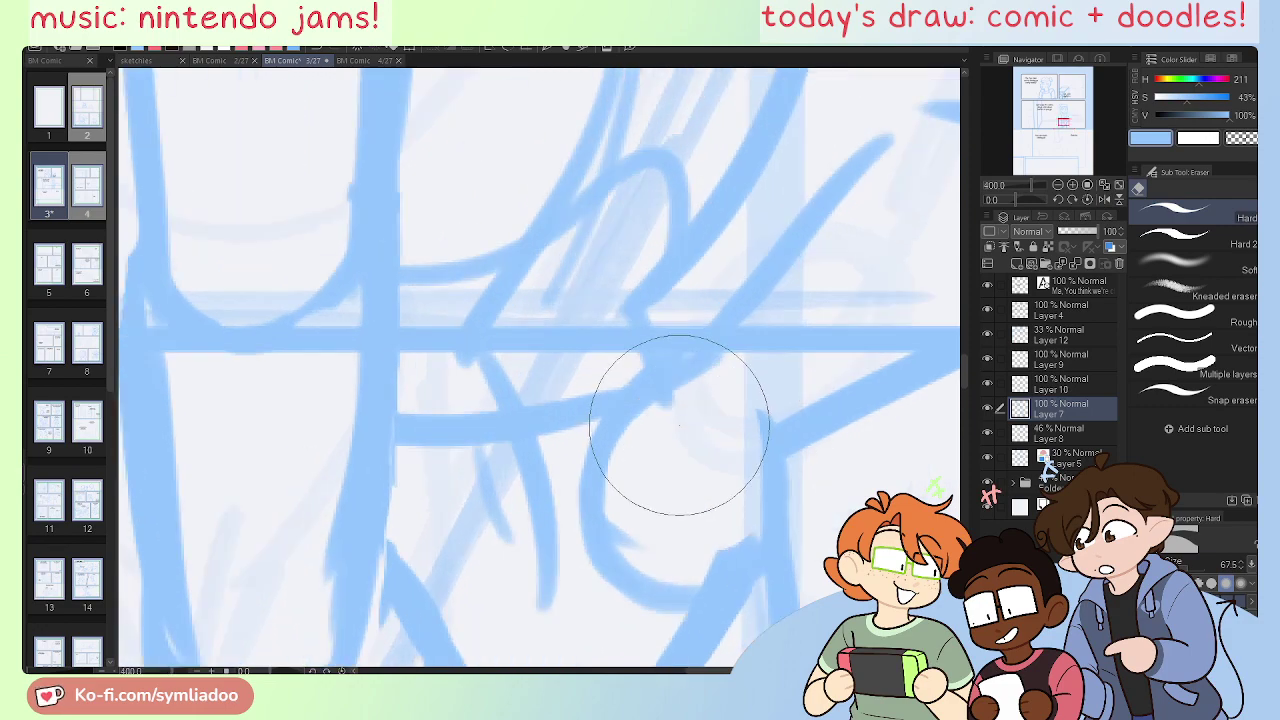
scroll(663, 400, "up", 1)
scroll(766, 314, "down", 1)
scroll(776, 337, "down", 4)
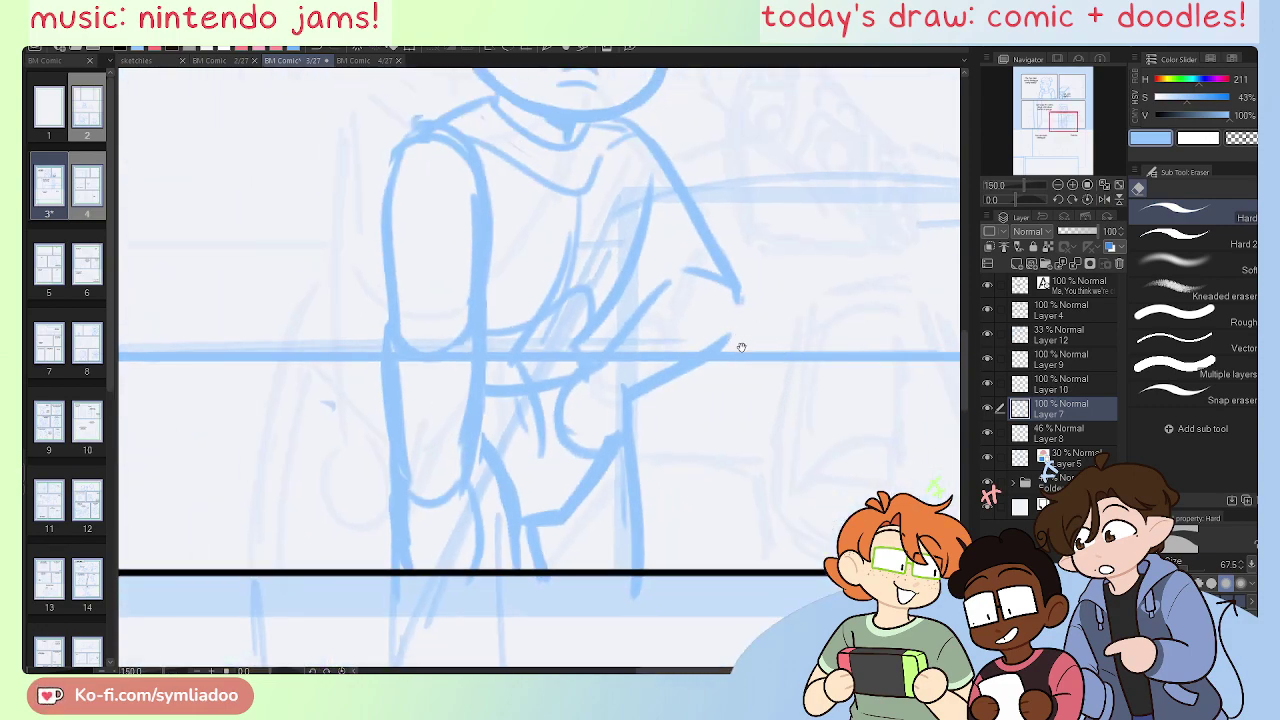
left_click_drag(741, 346, 709, 512)
key("h")
mouse_move(778, 437)
left_mouse_down()
mouse_move(723, 457)
mouse_move(643, 451)
left_mouse_up()
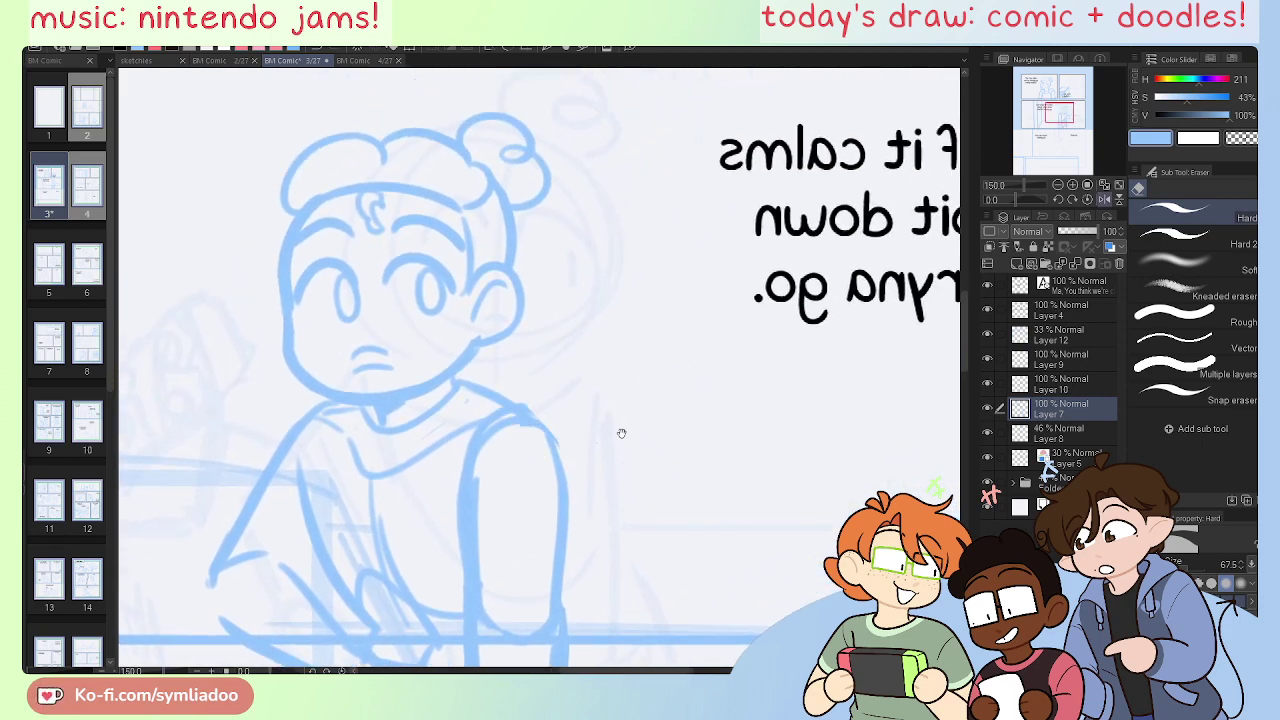
left_click_drag(848, 441, 717, 437)
left_click_drag(521, 508, 754, 489)
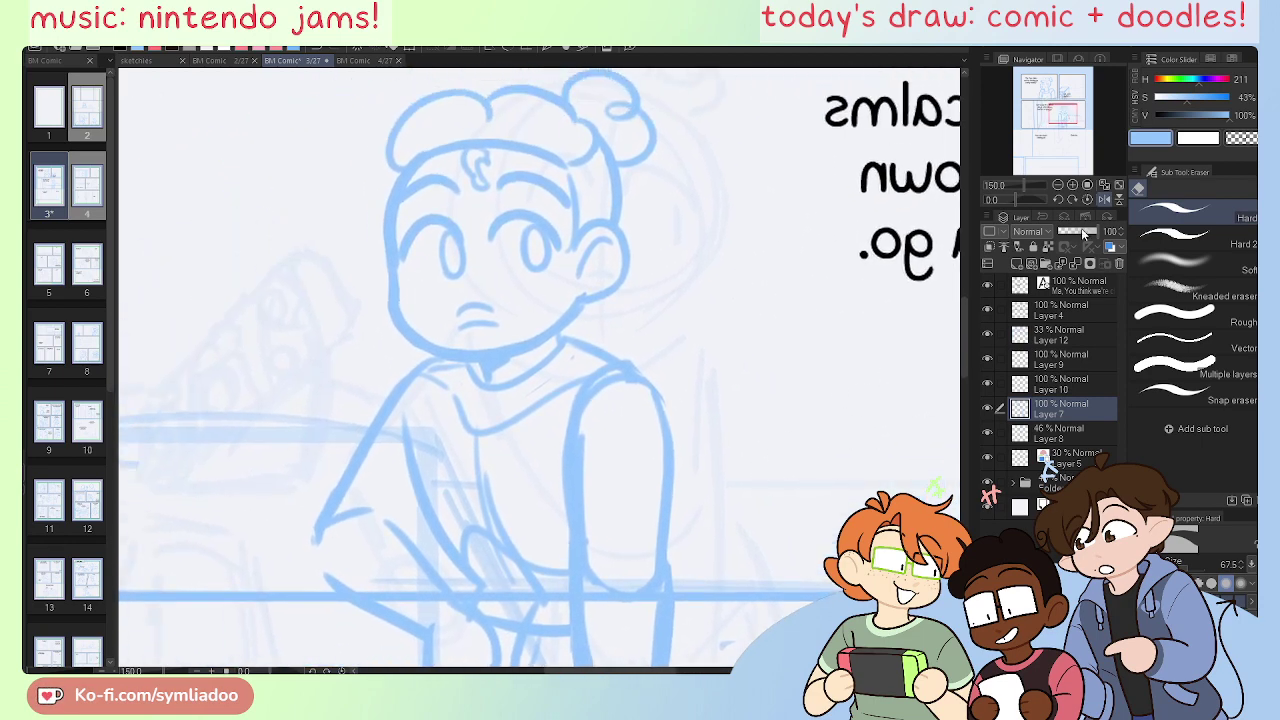
left_click_drag(828, 477, 449, 440)
left_click_drag(803, 423, 439, 411)
left_click_drag(688, 350, 780, 263)
Step: In the neighbouring panel with the "Let's see if it calms" text, sketch the rough character's face profile from forehead to jaw
key("h")
key("ctrl+minus")
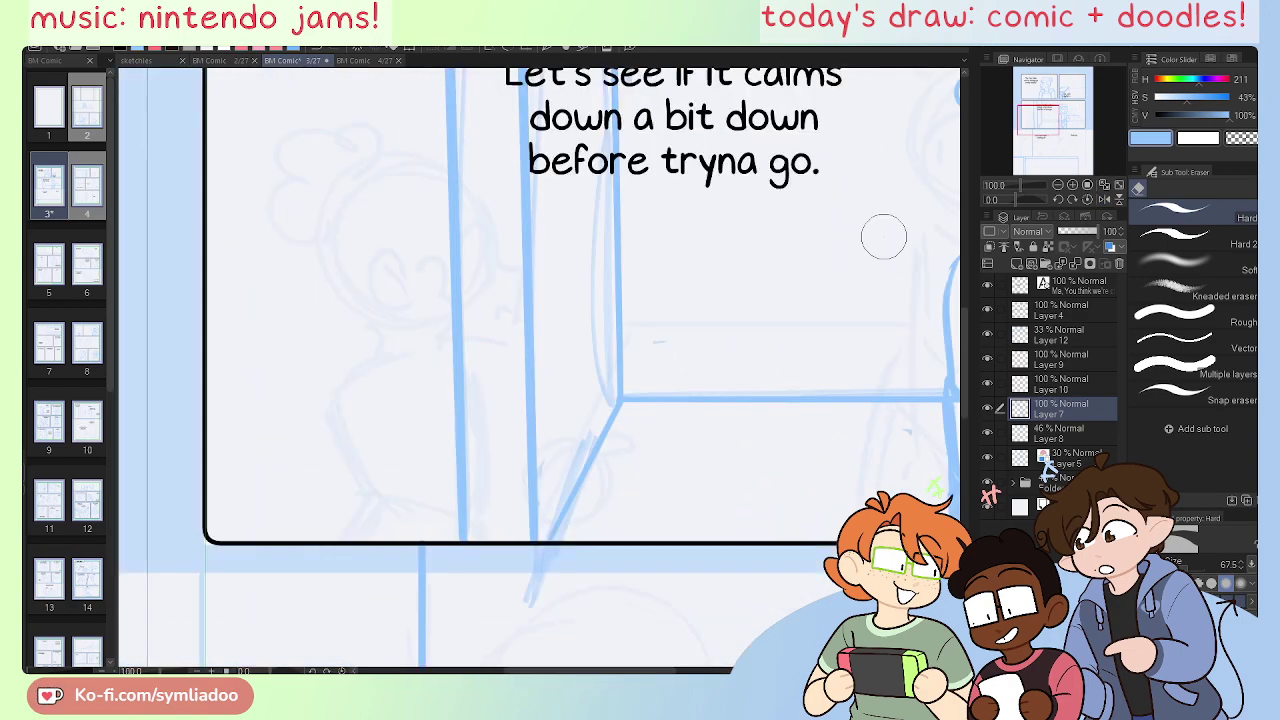
key("ctrl+minus")
left_click_drag(723, 403, 820, 460)
key("h")
key("ctrl+alt+0")
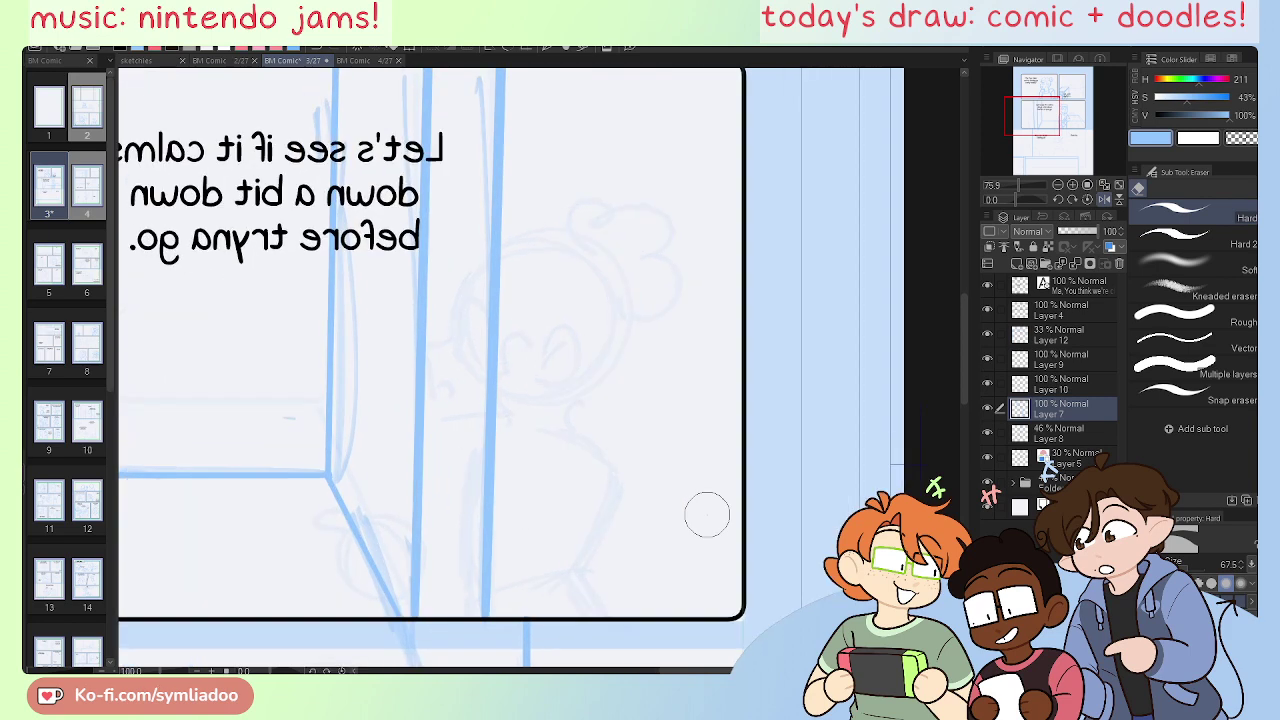
mouse_move(606, 517)
left_mouse_down()
mouse_move(618, 560)
mouse_move(651, 556)
left_mouse_up()
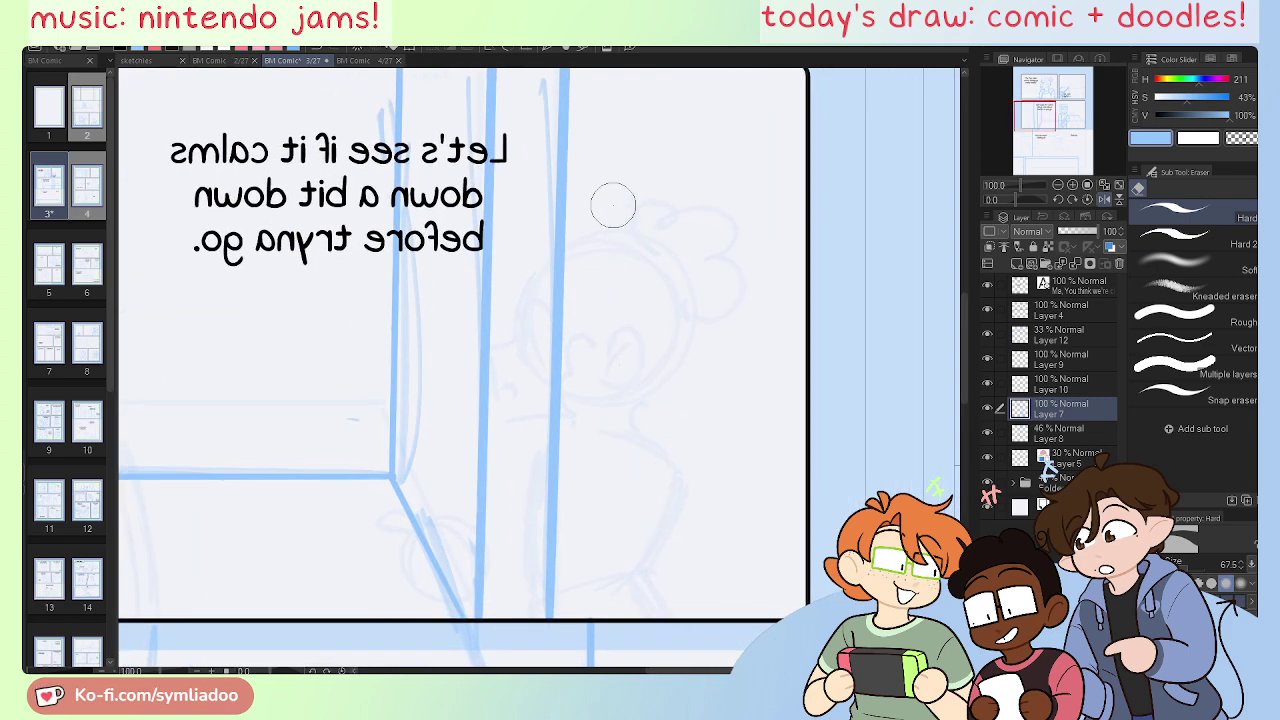
key("p")
scroll(570, 249, "up", 2)
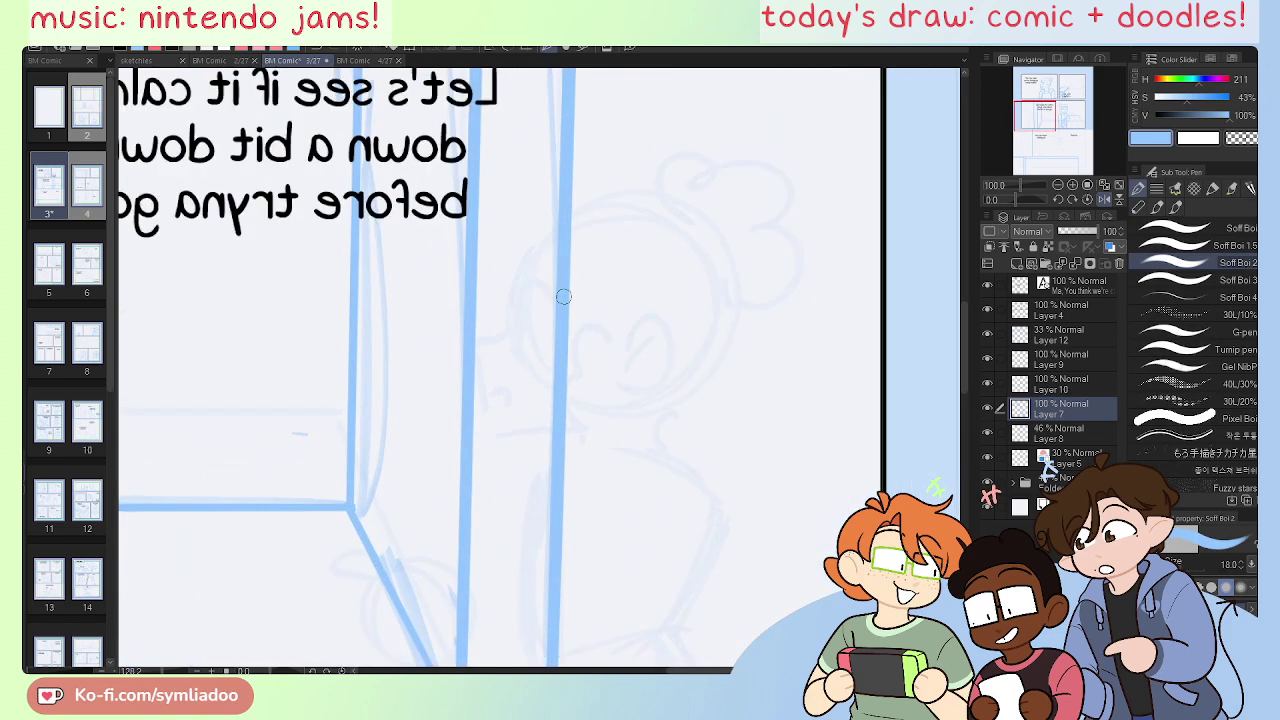
mouse_move(560, 201)
left_mouse_down()
mouse_move(541, 233)
mouse_move(506, 327)
mouse_move(523, 283)
mouse_move(516, 307)
mouse_move(470, 327)
mouse_move(478, 421)
left_mouse_up()
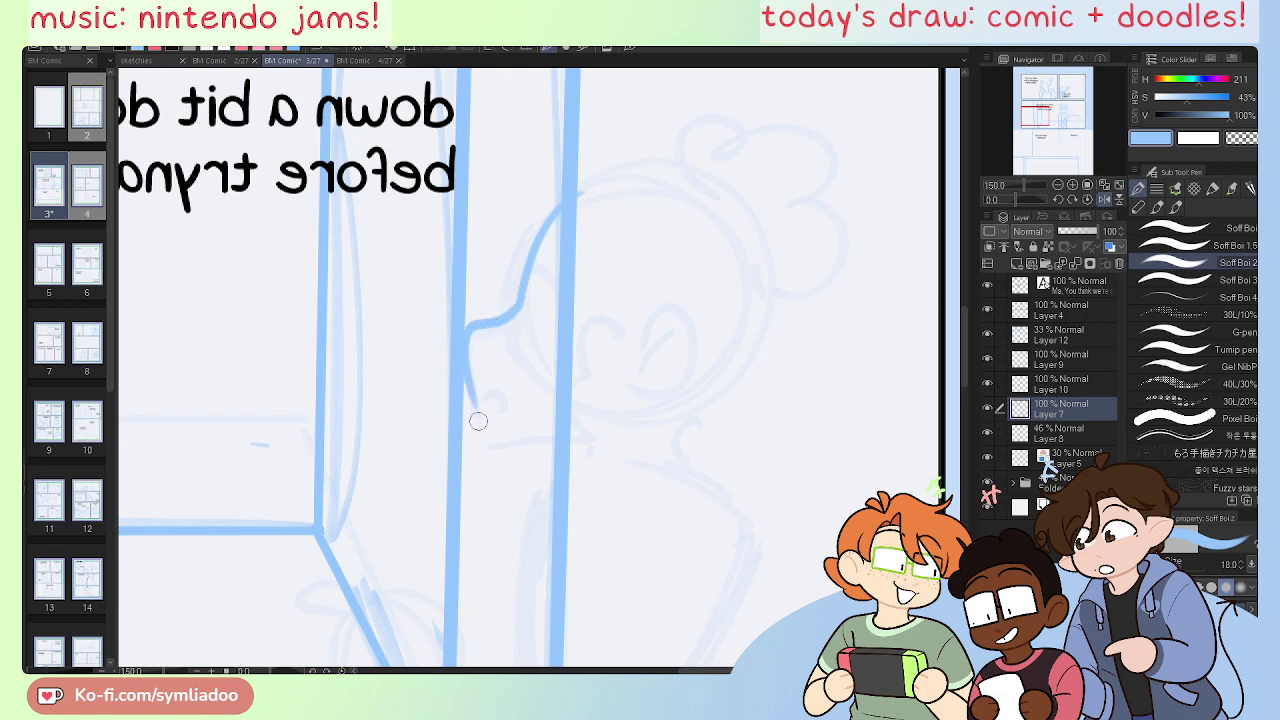
key("ctrl+z")
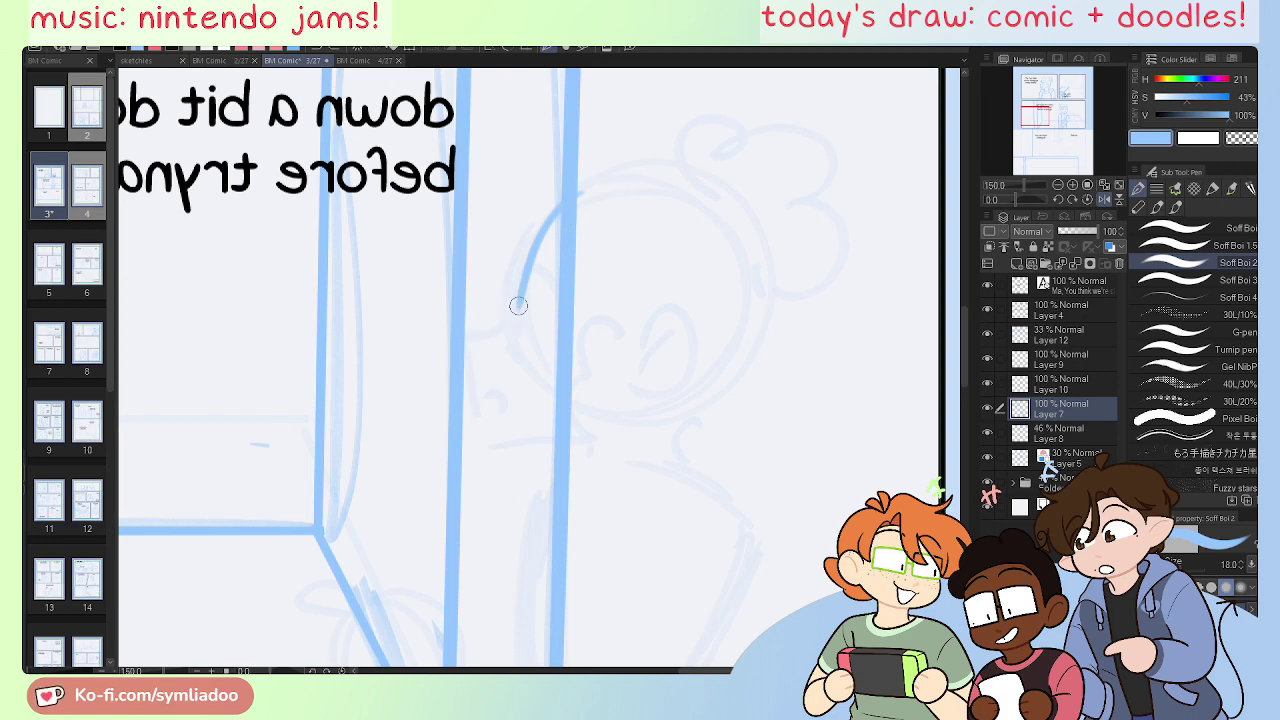
left_click_drag(517, 298, 478, 421)
mouse_move(466, 378)
left_mouse_down()
mouse_move(486, 441)
mouse_move(590, 425)
left_mouse_up()
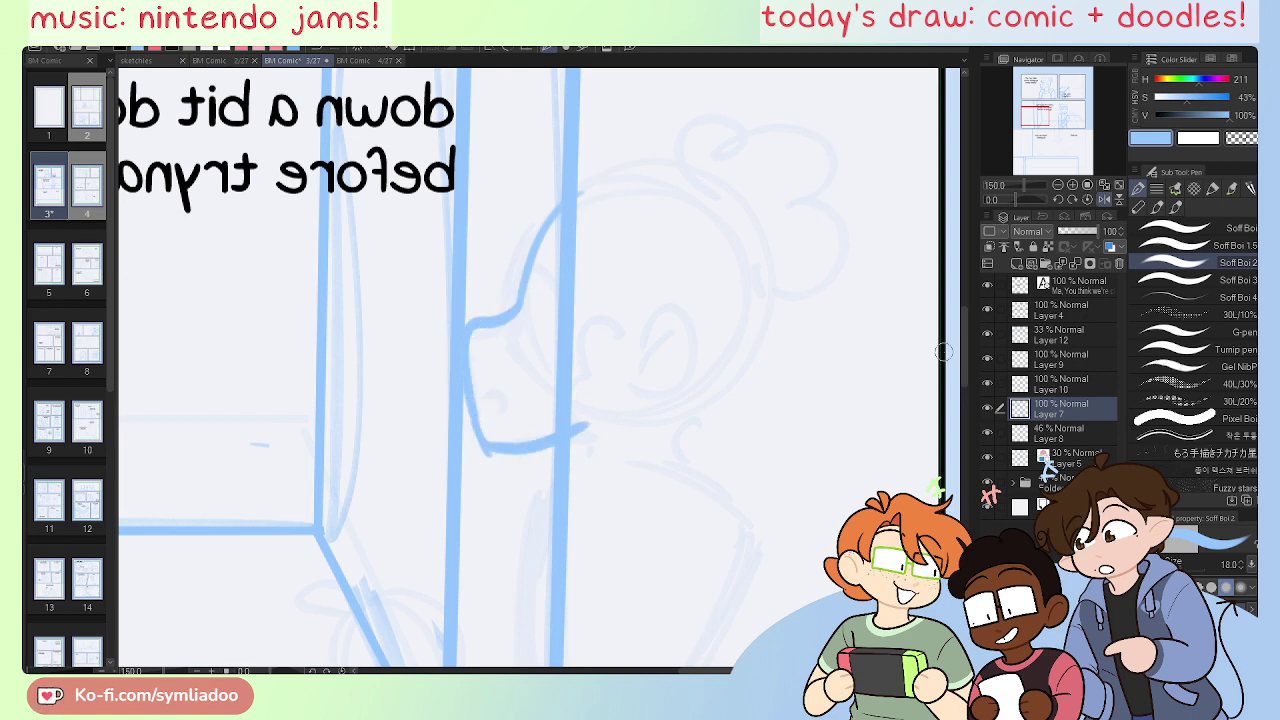
Step: Lower the opacity of Layer 10 to 53% and make Layer 7 the active layer again
left_click(1035, 387)
left_click(1082, 231)
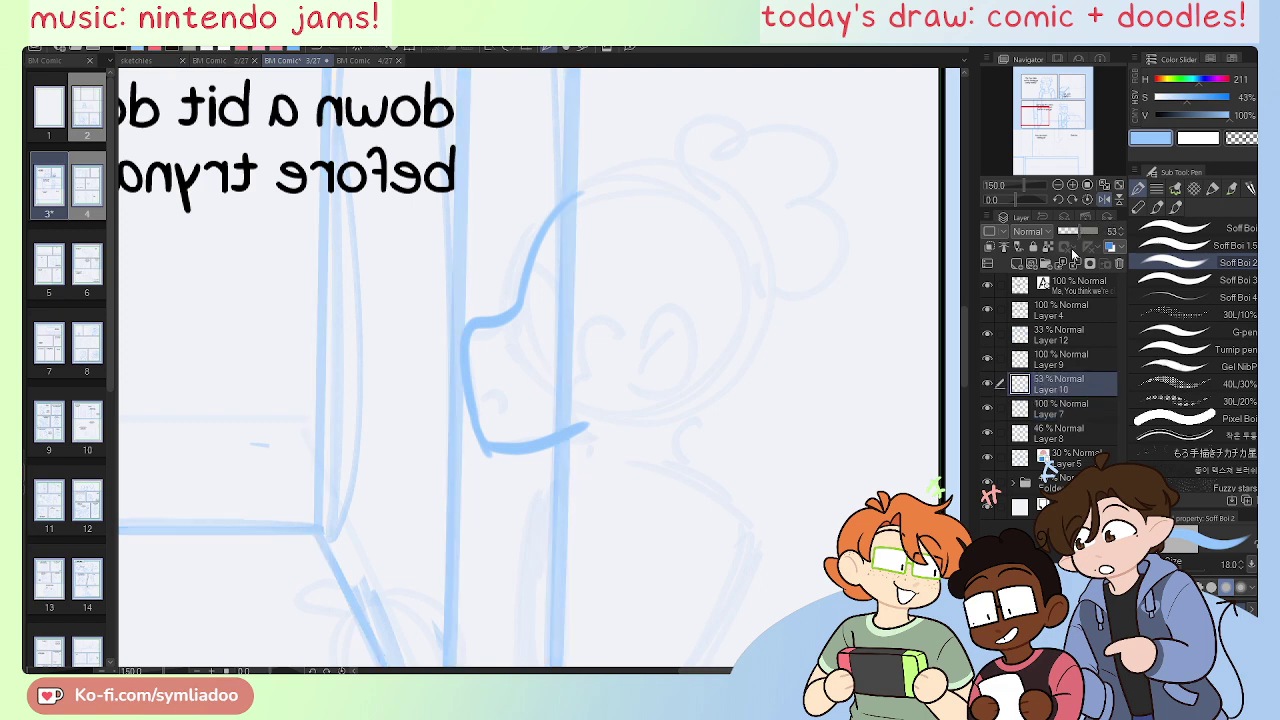
left_click(1043, 410)
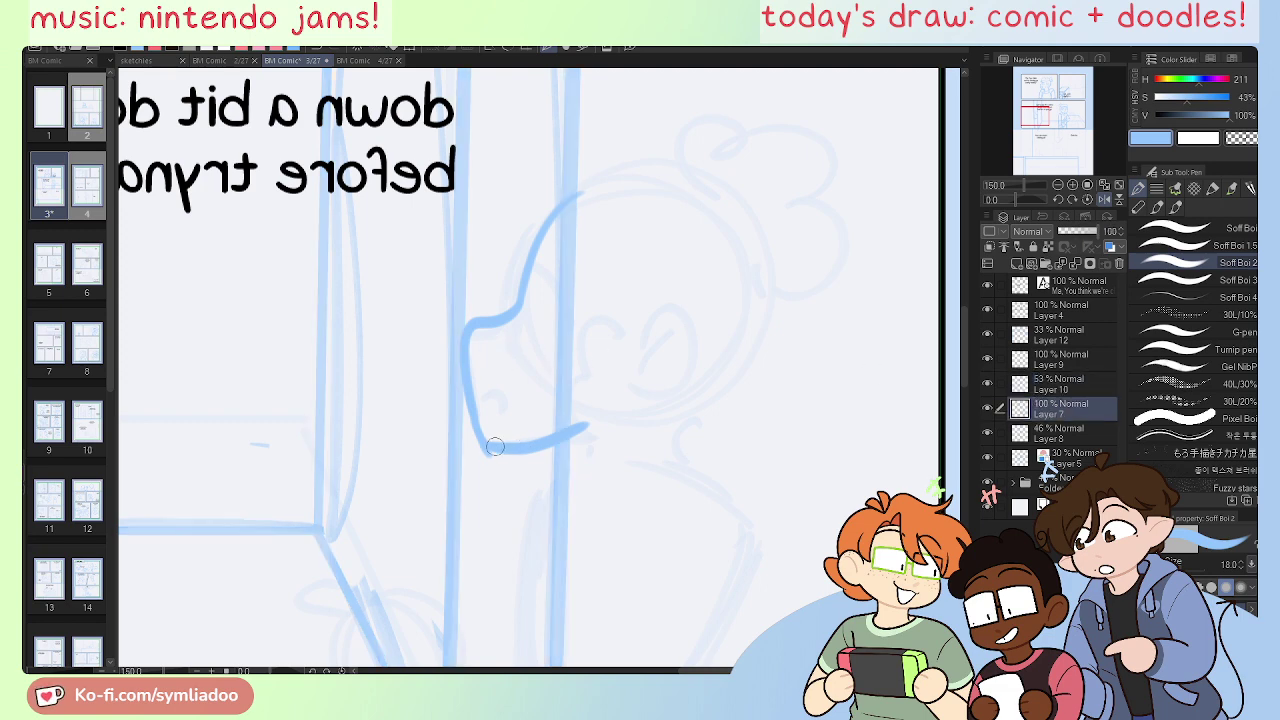
Step: Sketch the profile face's small round mouth, the eye, the ear with its inner curve, and the arc above the eye
left_click_drag(479, 405, 499, 409)
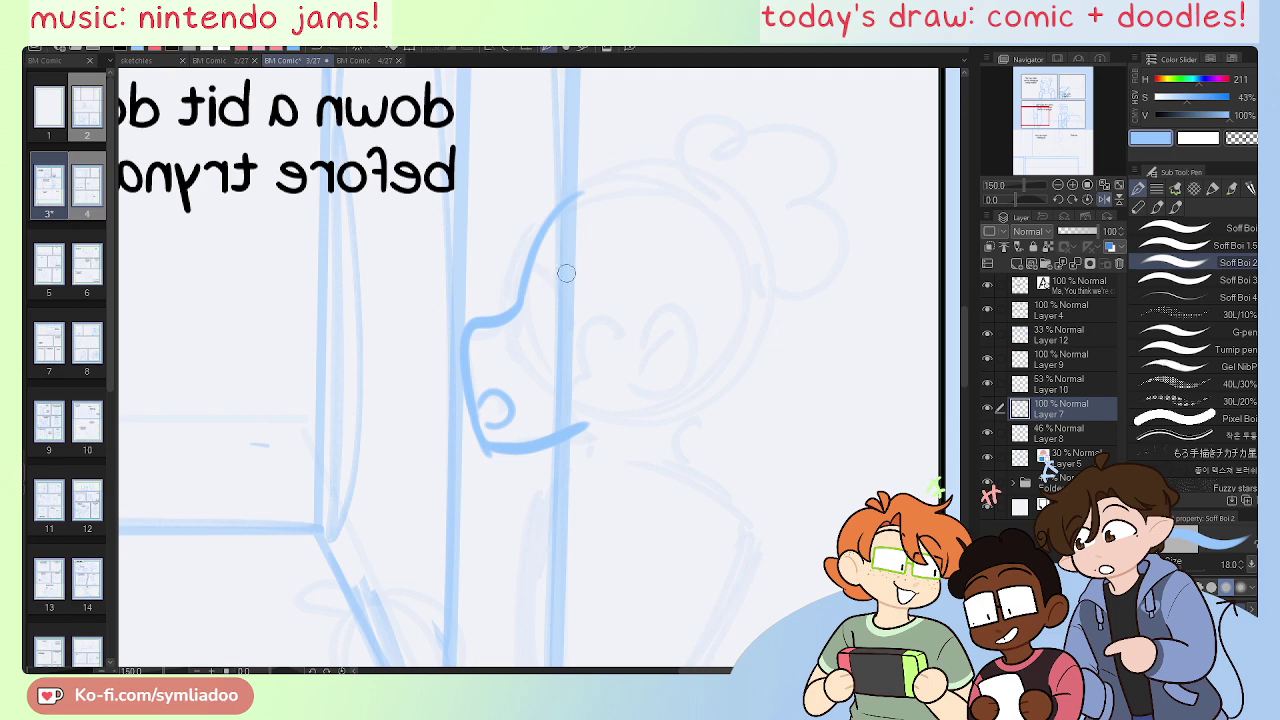
mouse_move(542, 277)
left_mouse_down()
mouse_move(586, 311)
mouse_move(545, 318)
mouse_move(558, 342)
left_mouse_up()
key("ctrl+z")
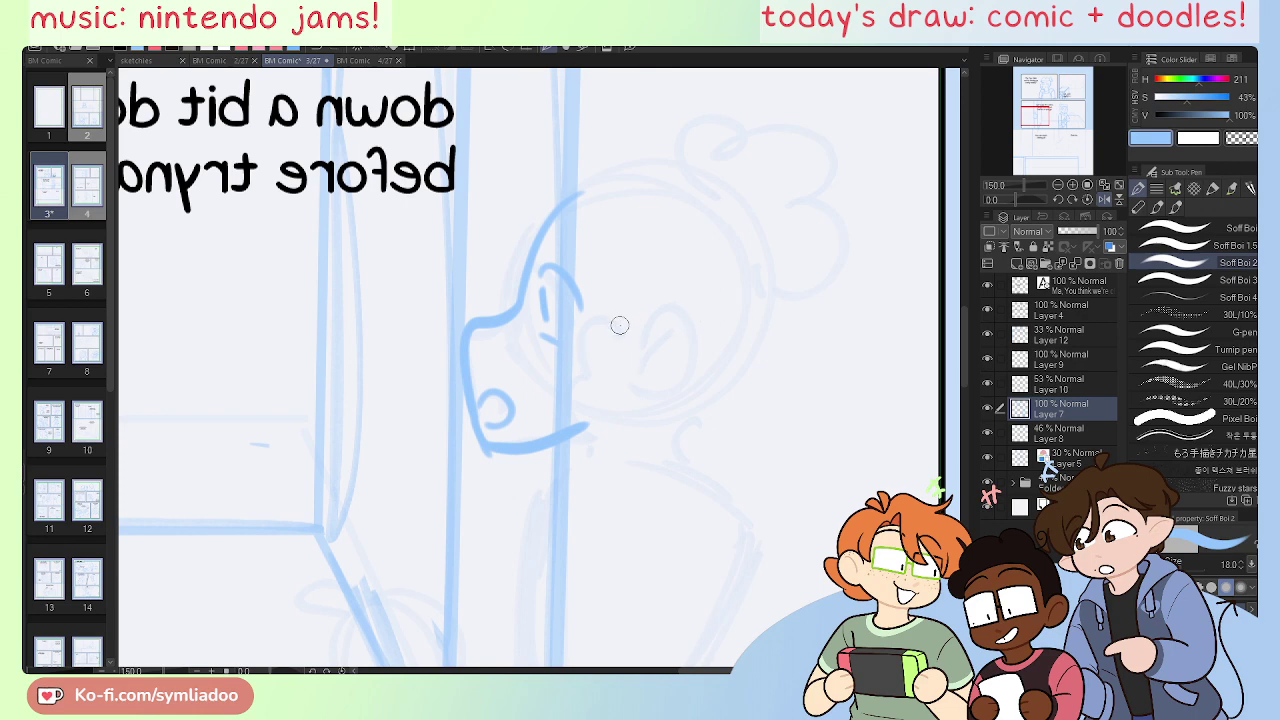
mouse_move(622, 302)
left_mouse_down()
mouse_move(678, 320)
mouse_move(638, 376)
left_mouse_up()
key("ctrl+z")
left_click_drag(624, 300, 631, 371)
left_click_drag(664, 316, 628, 350)
mouse_move(550, 225)
left_mouse_down()
mouse_move(600, 273)
mouse_move(583, 308)
left_mouse_up()
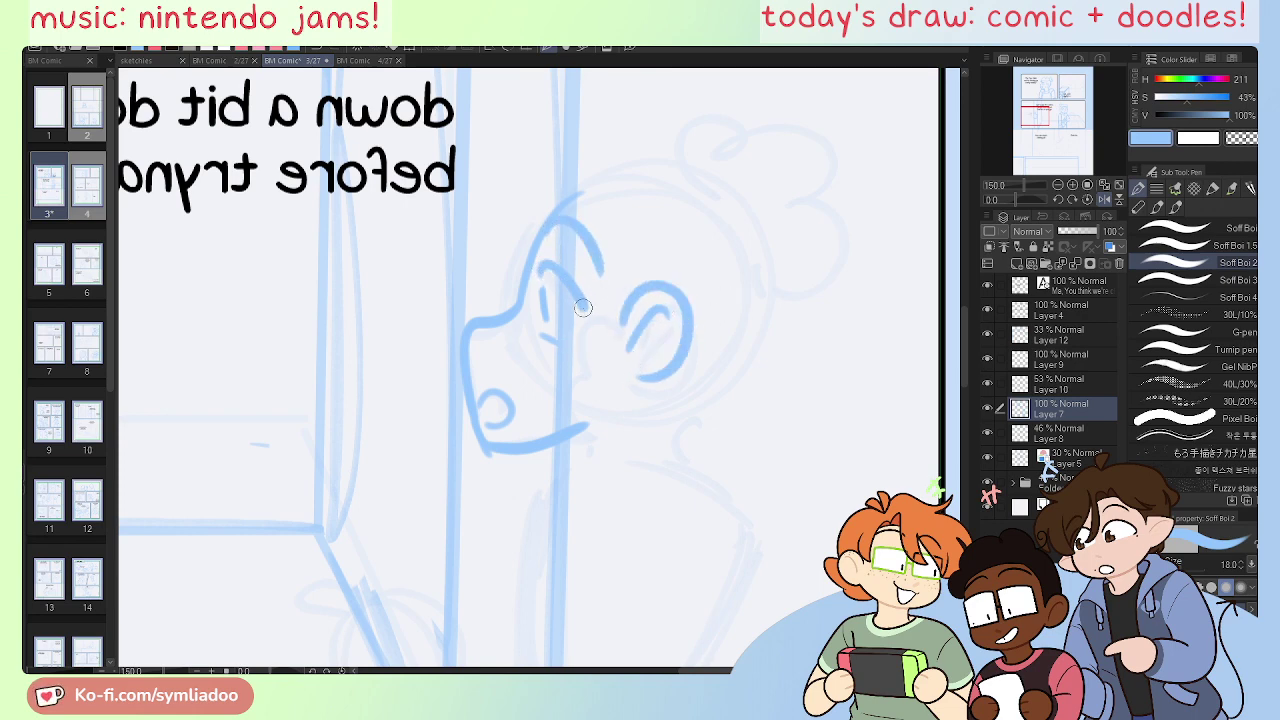
Step: Redraw the arc above the profile character's eye and add a short line from its end toward the ear
key("ctrl+z")
left_click_drag(541, 268, 580, 316)
mouse_move(586, 316)
left_mouse_down()
mouse_move(605, 316)
mouse_move(593, 330)
left_mouse_up()
key("ctrl+z")
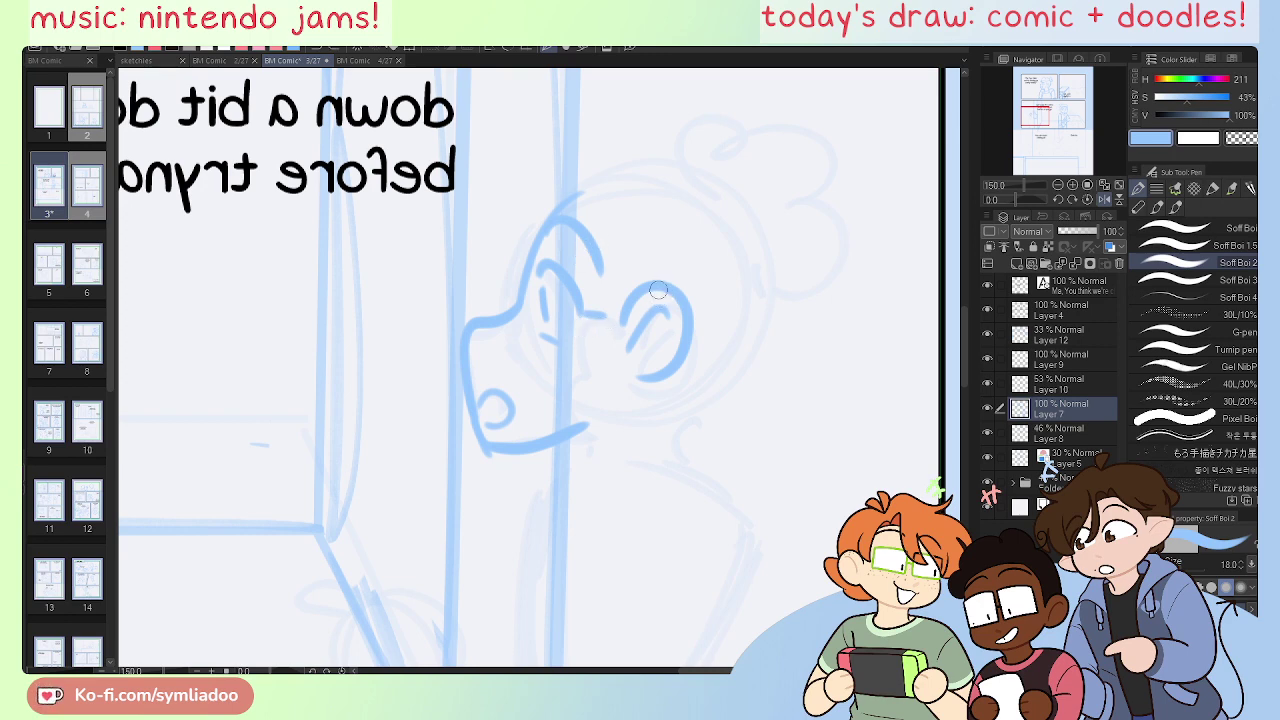
Step: Erase and redraw the jaw line below the round mouth as a straighter stroke, and erase the short line behind the eye
scroll(655, 390, "down", 3)
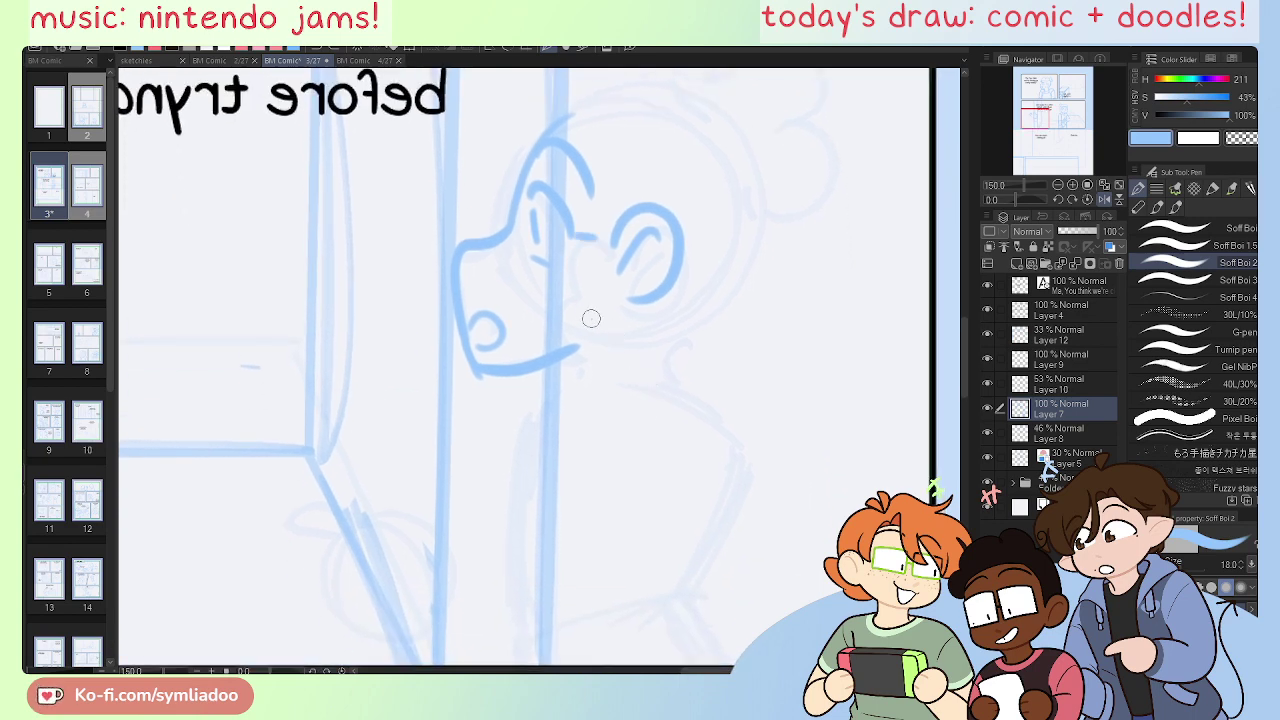
key("e")
mouse_move(480, 372)
left_mouse_down()
mouse_move(592, 356)
mouse_move(557, 349)
left_mouse_up()
key("p")
mouse_move(466, 350)
left_mouse_down()
mouse_move(485, 372)
mouse_move(568, 362)
left_mouse_up()
key("ctrl+z")
mouse_move(462, 332)
left_mouse_down()
mouse_move(478, 371)
mouse_move(569, 357)
left_mouse_up()
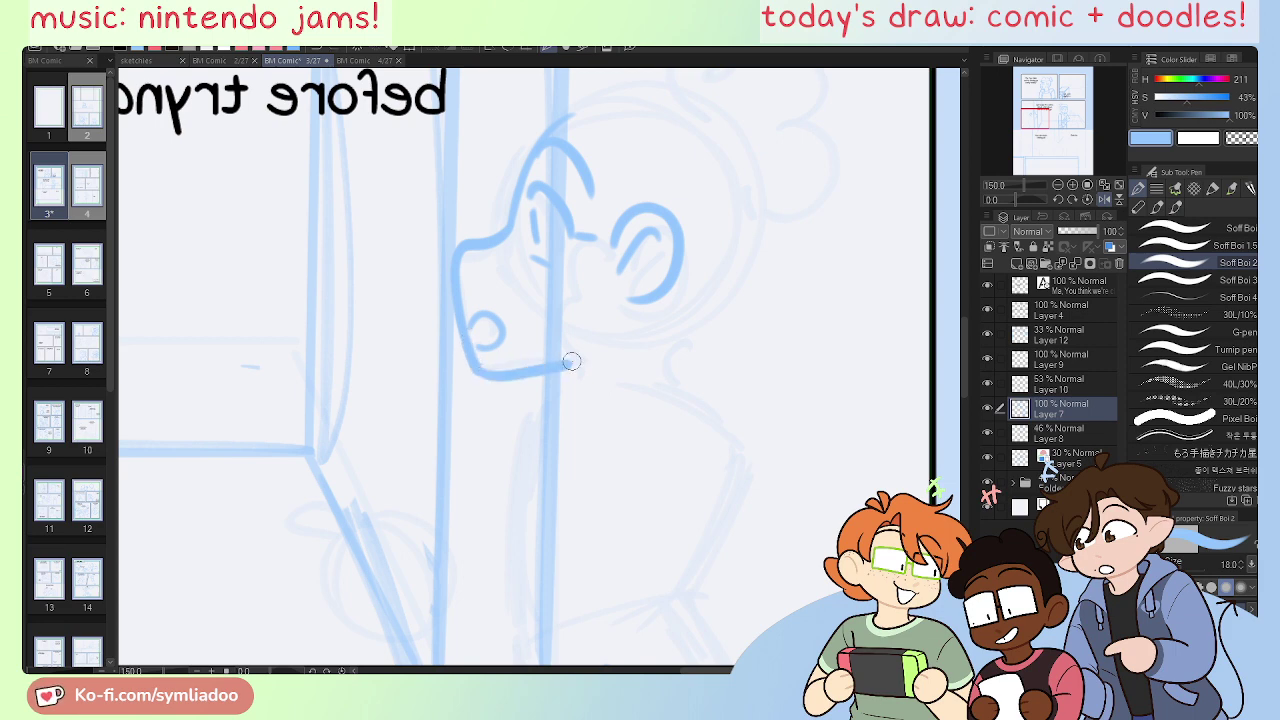
key("e")
left_click_drag(592, 238, 589, 254)
Step: Sketch the crown of the head, the hairline, the curly sideburn in front of the ear and small curls over the forehead
left_click_drag(722, 361, 695, 519)
key("p")
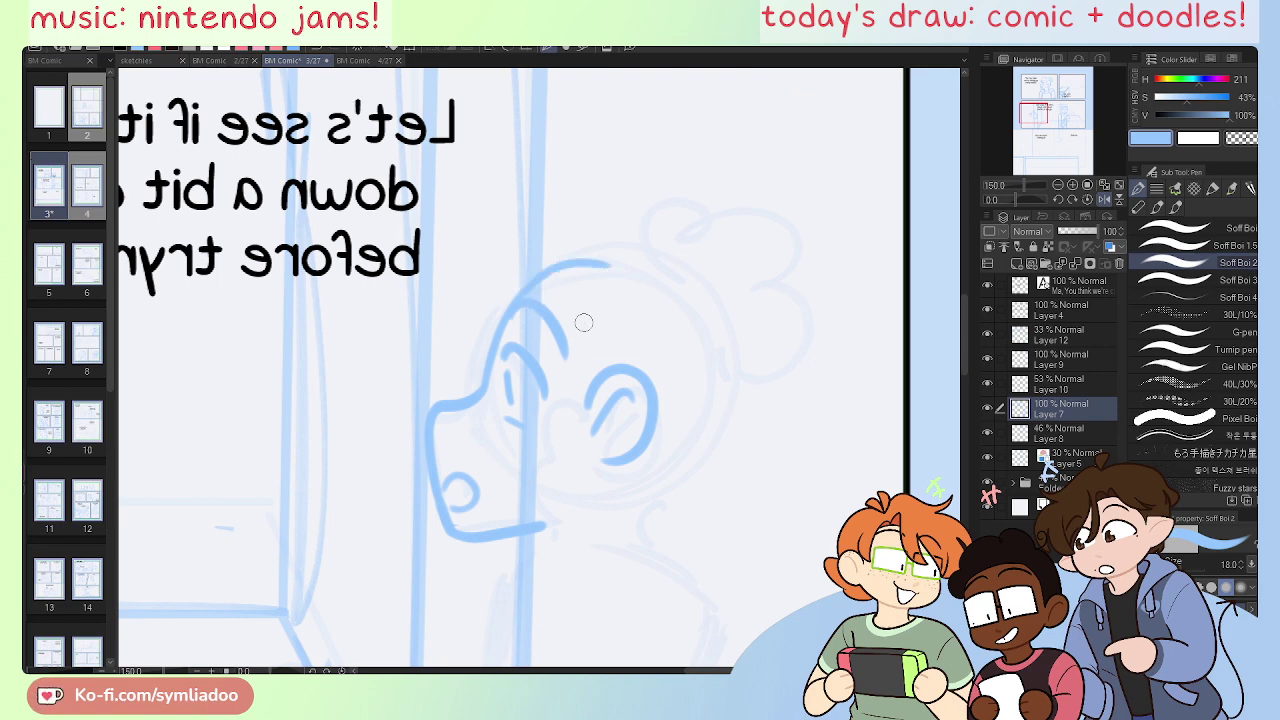
left_click_drag(524, 290, 615, 252)
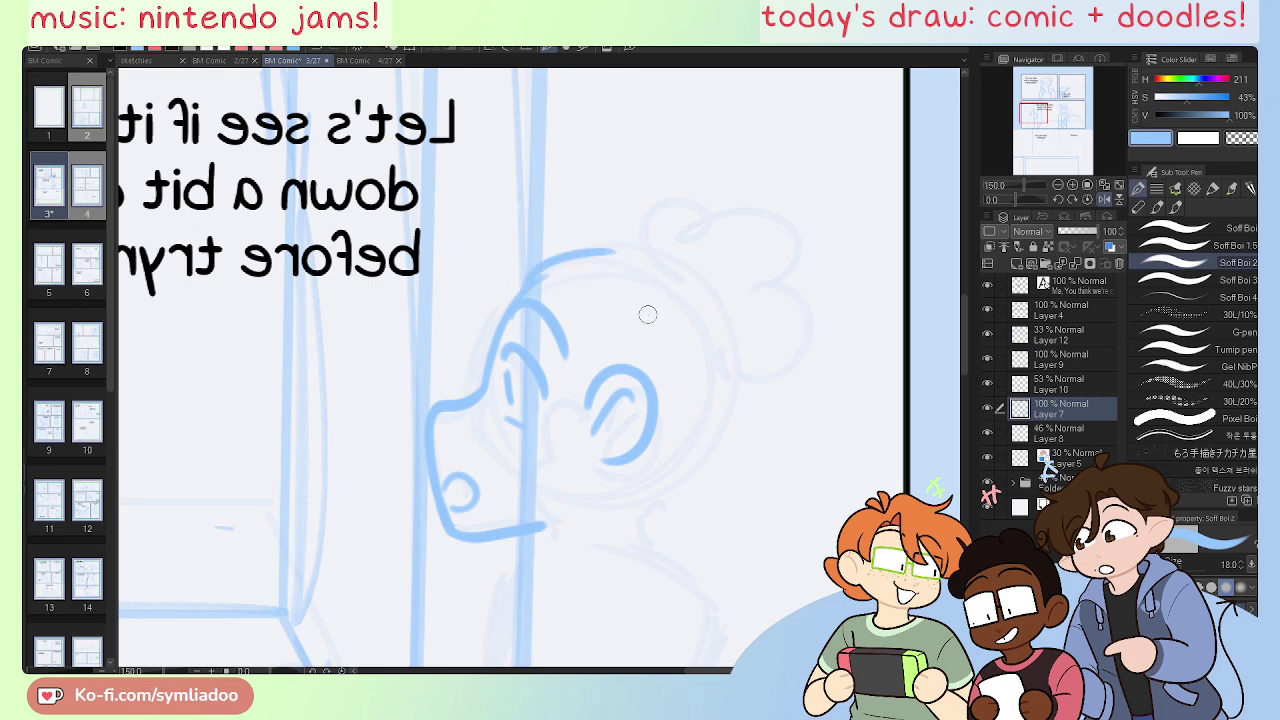
mouse_move(558, 306)
left_mouse_down()
mouse_move(640, 340)
mouse_move(573, 362)
mouse_move(584, 392)
mouse_move(562, 440)
mouse_move(570, 470)
left_mouse_up()
left_click_drag(570, 422, 584, 392)
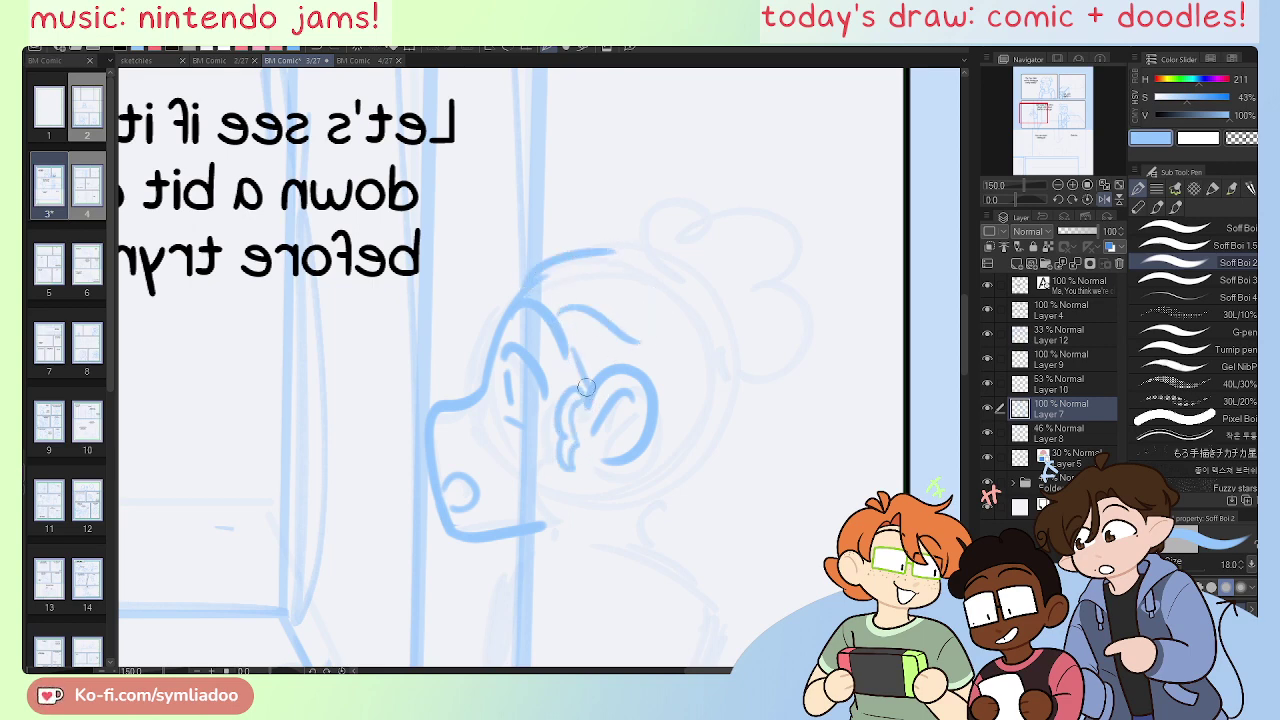
mouse_move(524, 294)
left_mouse_down()
mouse_move(481, 305)
mouse_move(482, 352)
mouse_move(532, 292)
left_mouse_up()
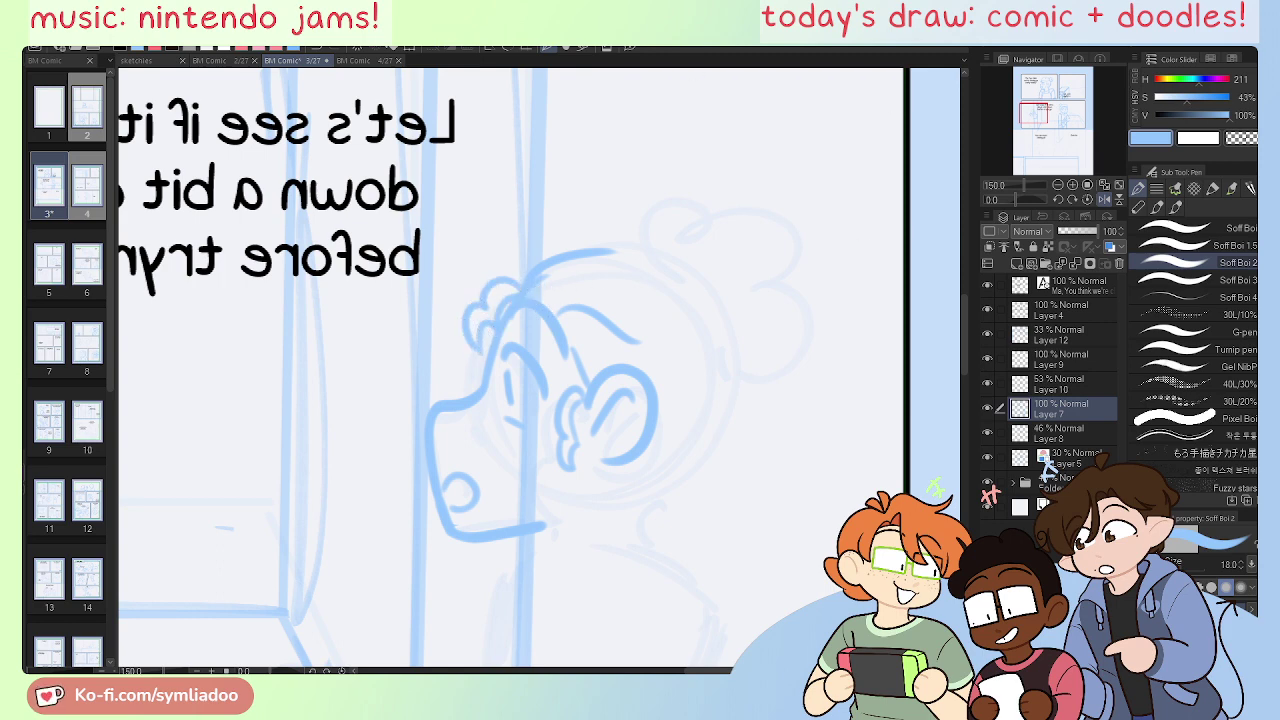
Step: Look over pages 4 and 6 of the BM Comic, enlarging the page overview to find the reference page
left_click(43, 250)
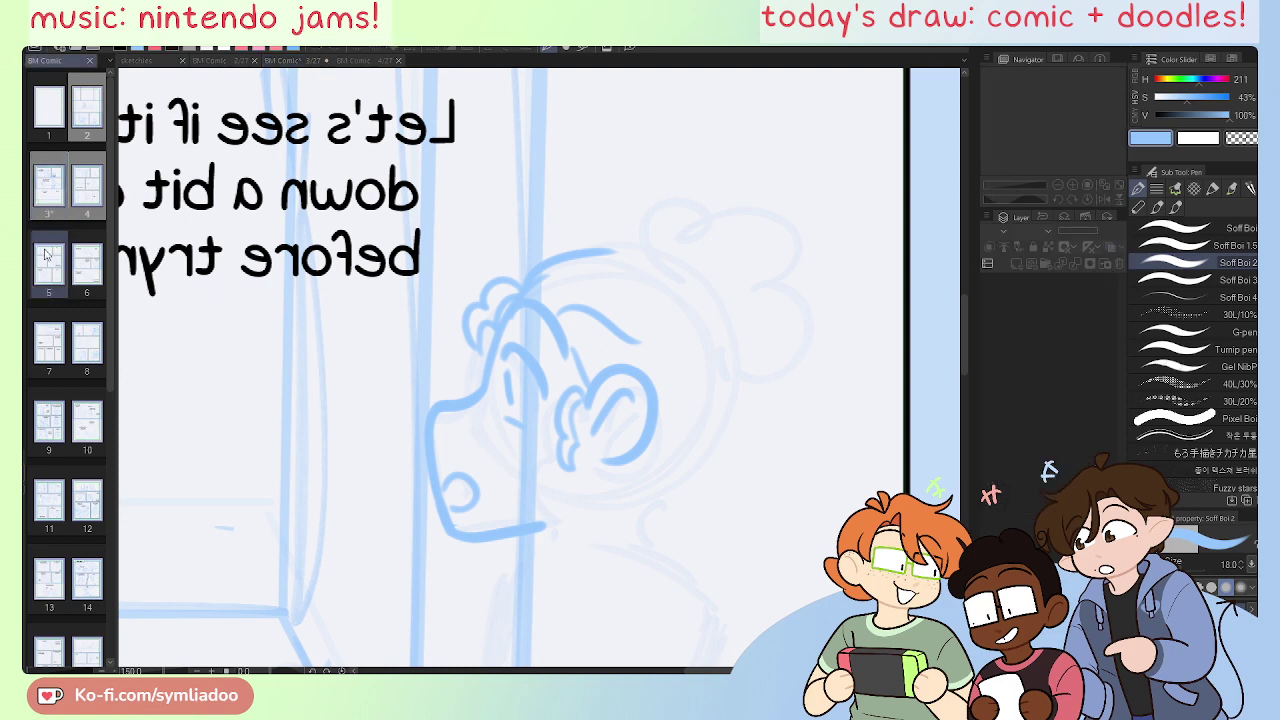
left_click(366, 60)
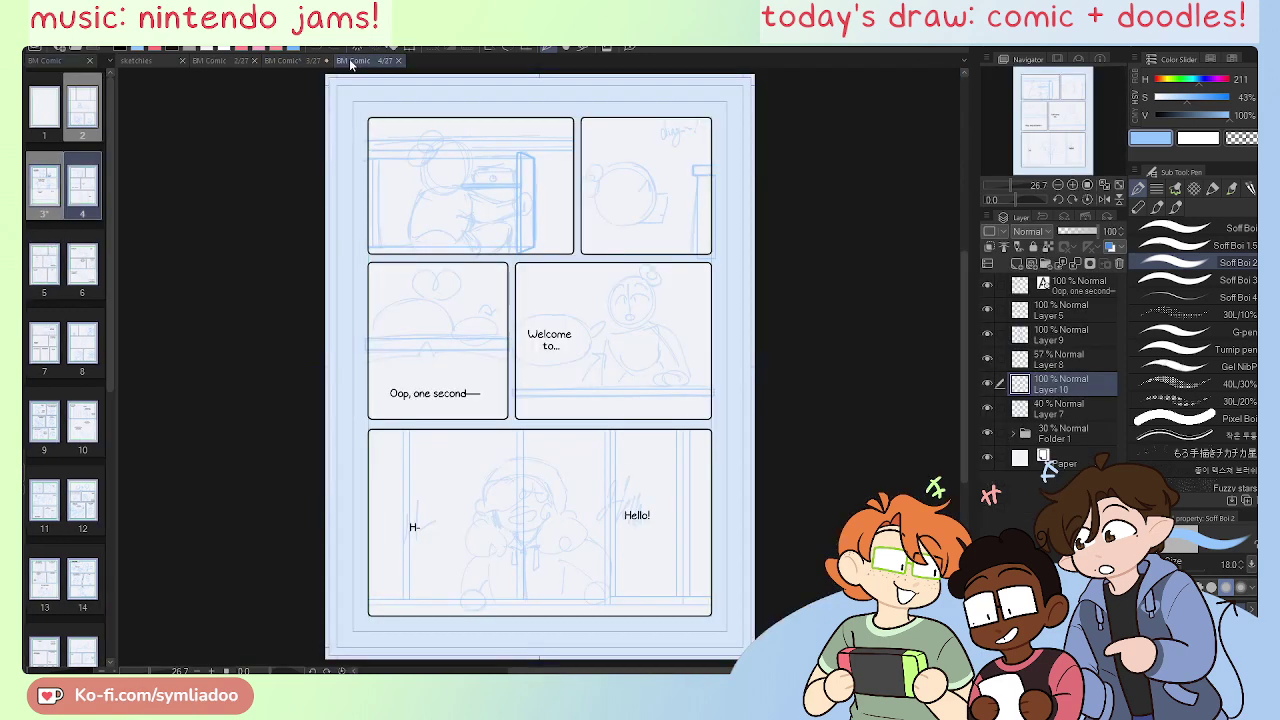
left_click(300, 62)
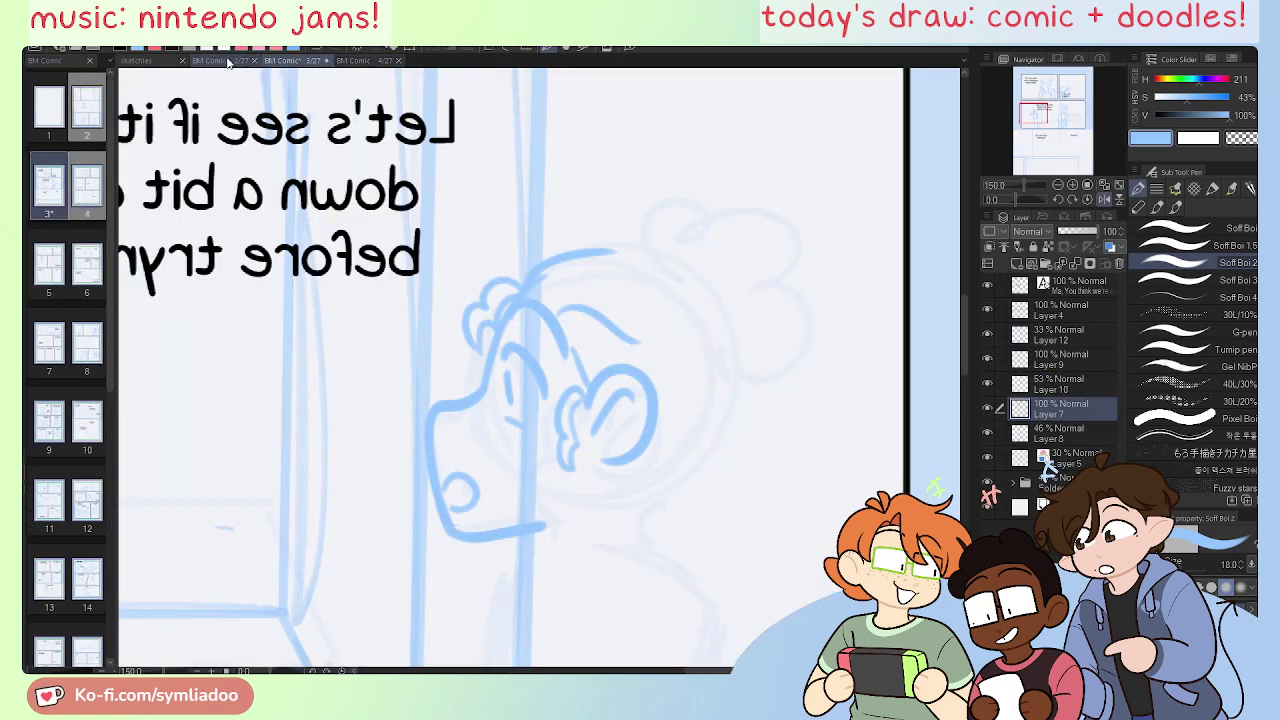
left_click_drag(115, 277, 404, 277)
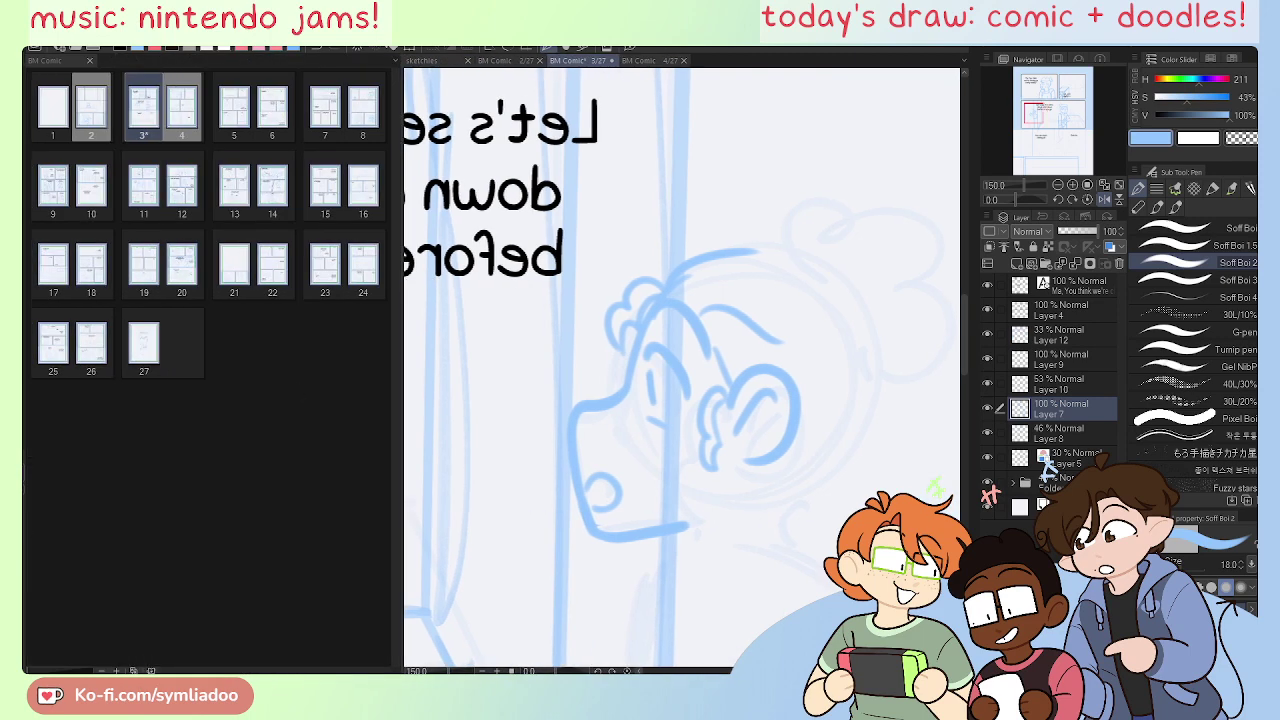
scroll(242, 434, "up", 5)
scroll(242, 434, "up", 3)
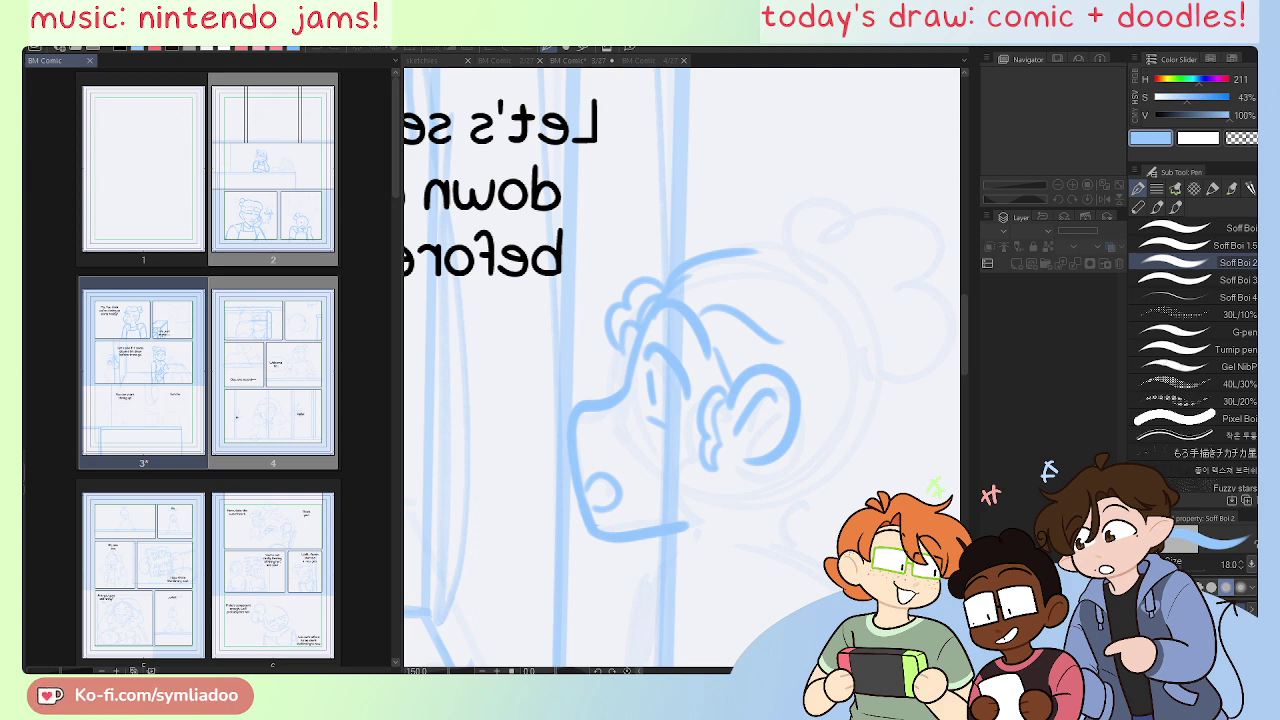
scroll(208, 367, "down", 1)
left_click(272, 458)
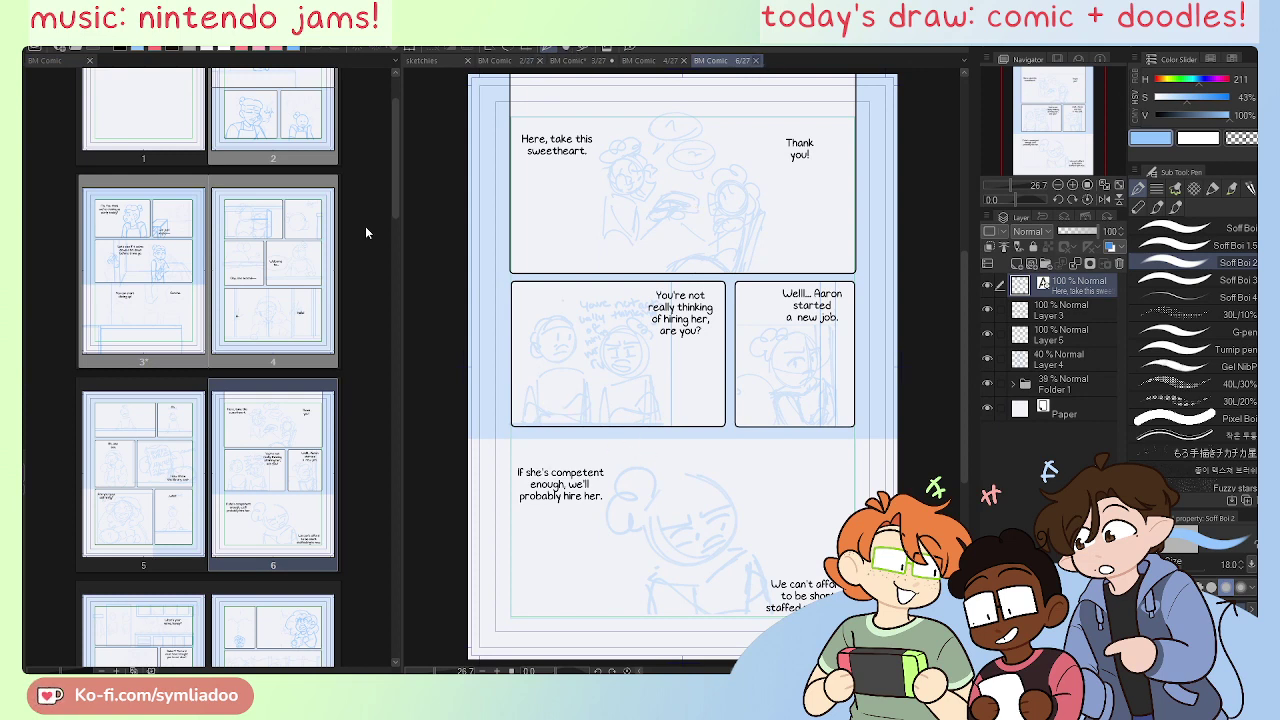
Step: Close page 6, shrink the page overview back to a narrow strip and return to page 3
key("ctrl+w")
key("ctrl+minus")
key("ctrl+minus")
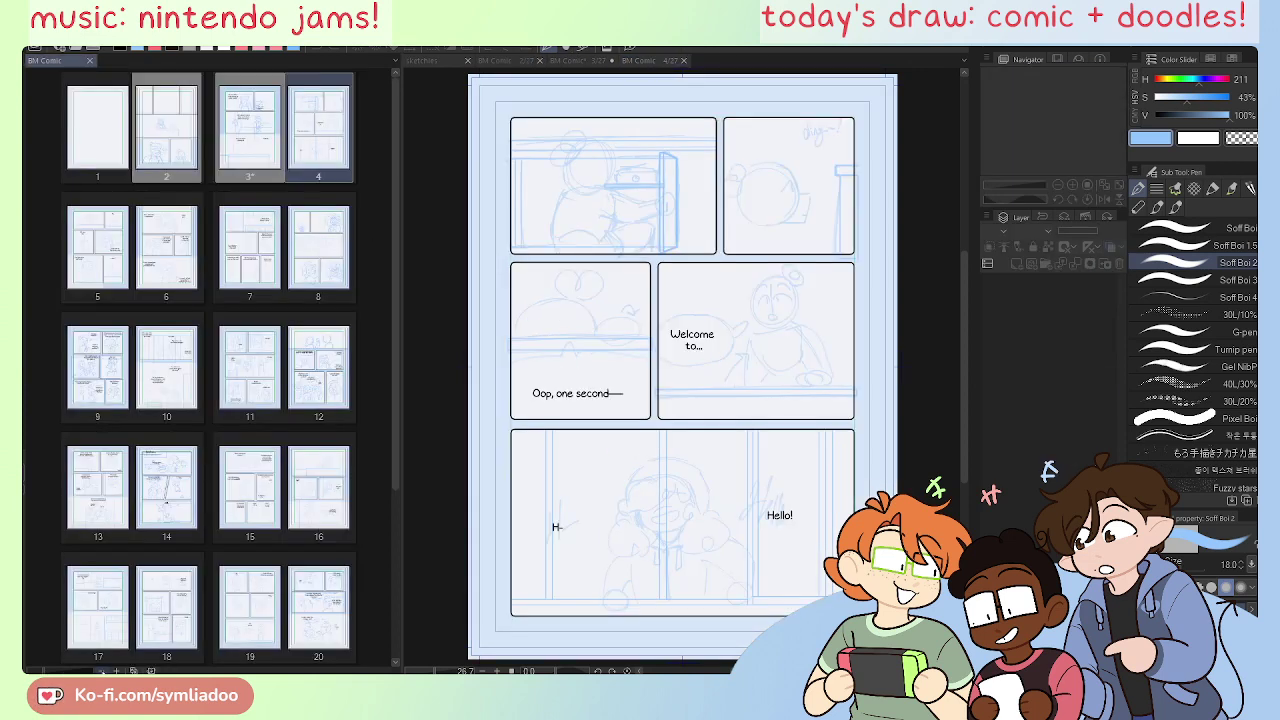
left_click_drag(401, 495, 129, 514)
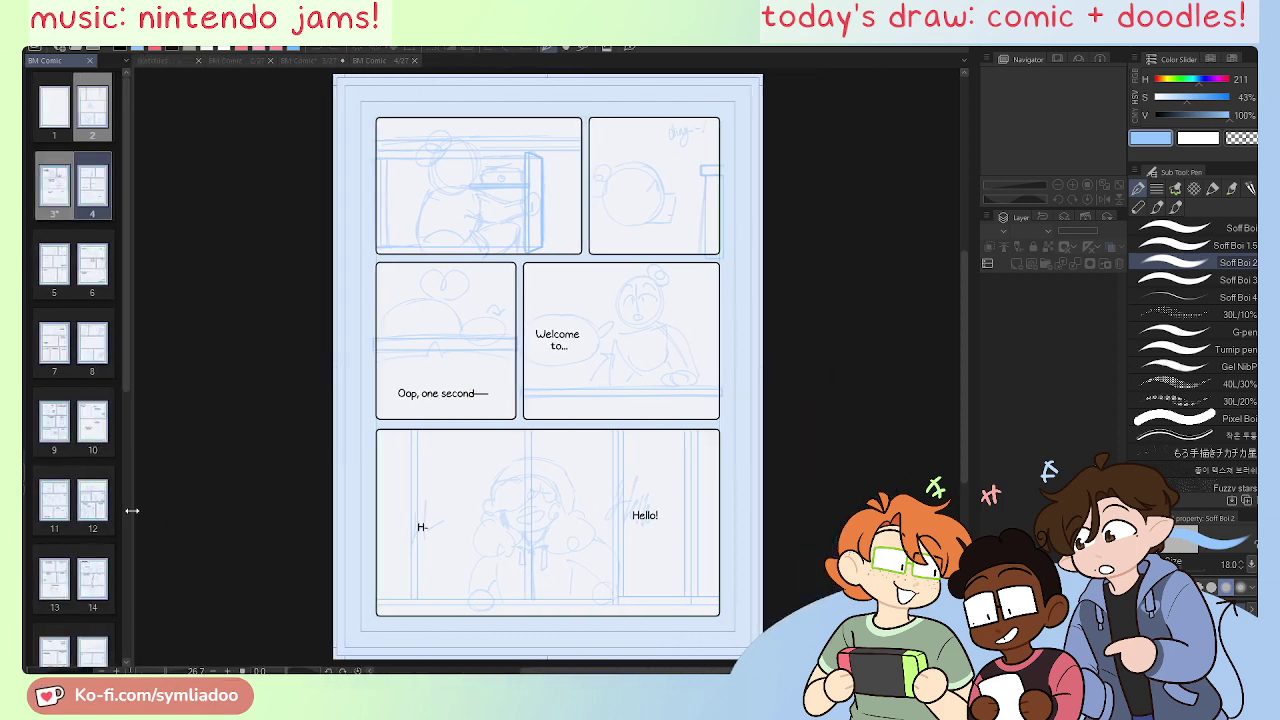
left_click(295, 62)
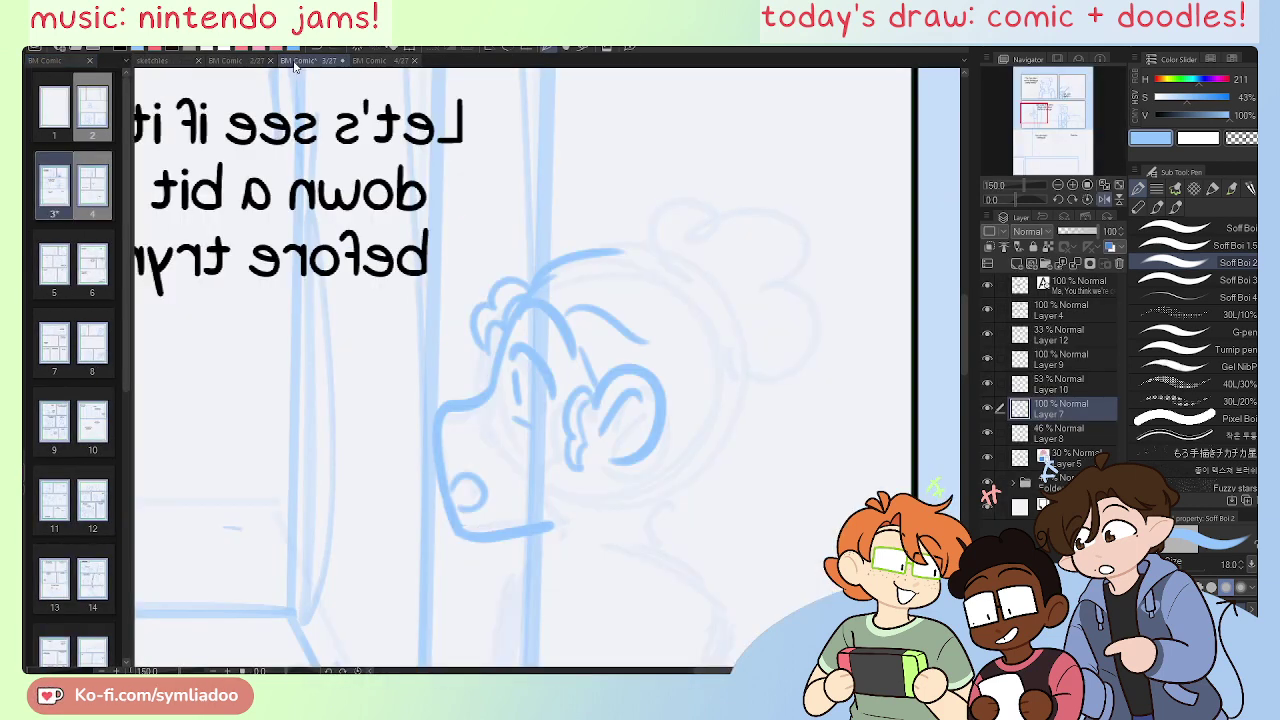
Step: Lasso the profile's nose, mouth and jaw, tilt and shift them slightly toward the head, apply the transformation and deselect
key("m")
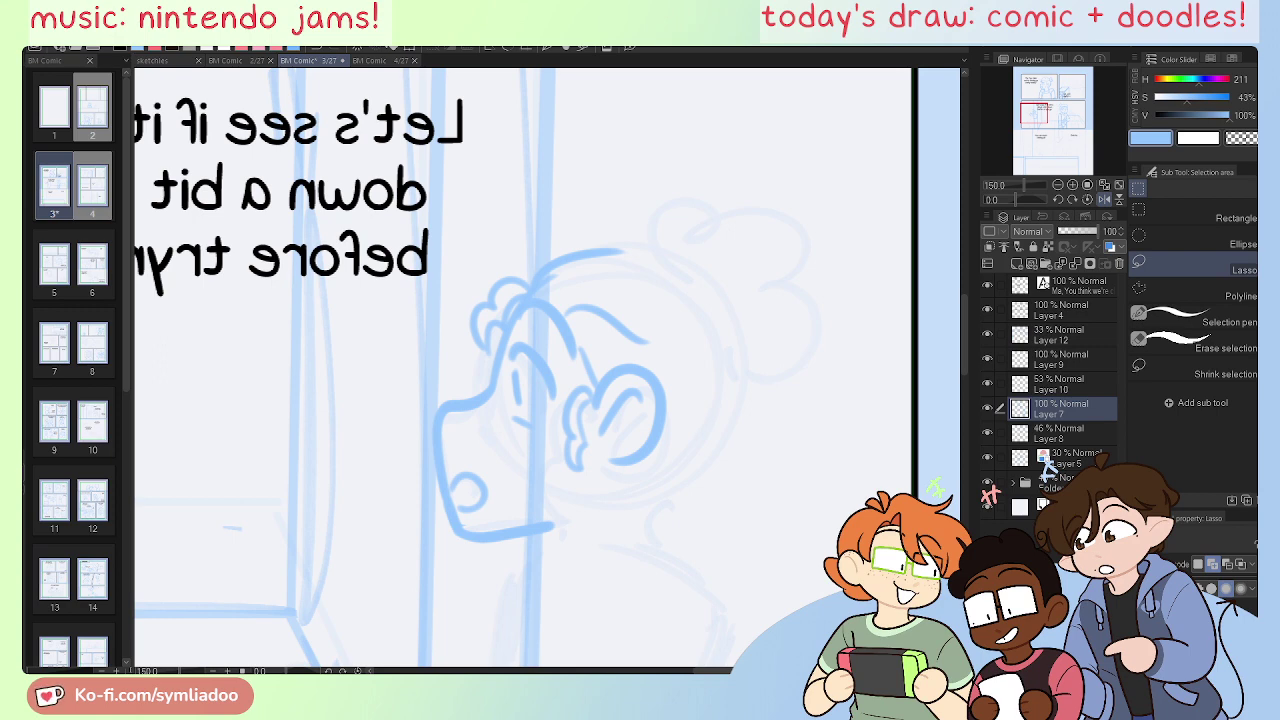
left_click_drag(572, 545, 493, 402)
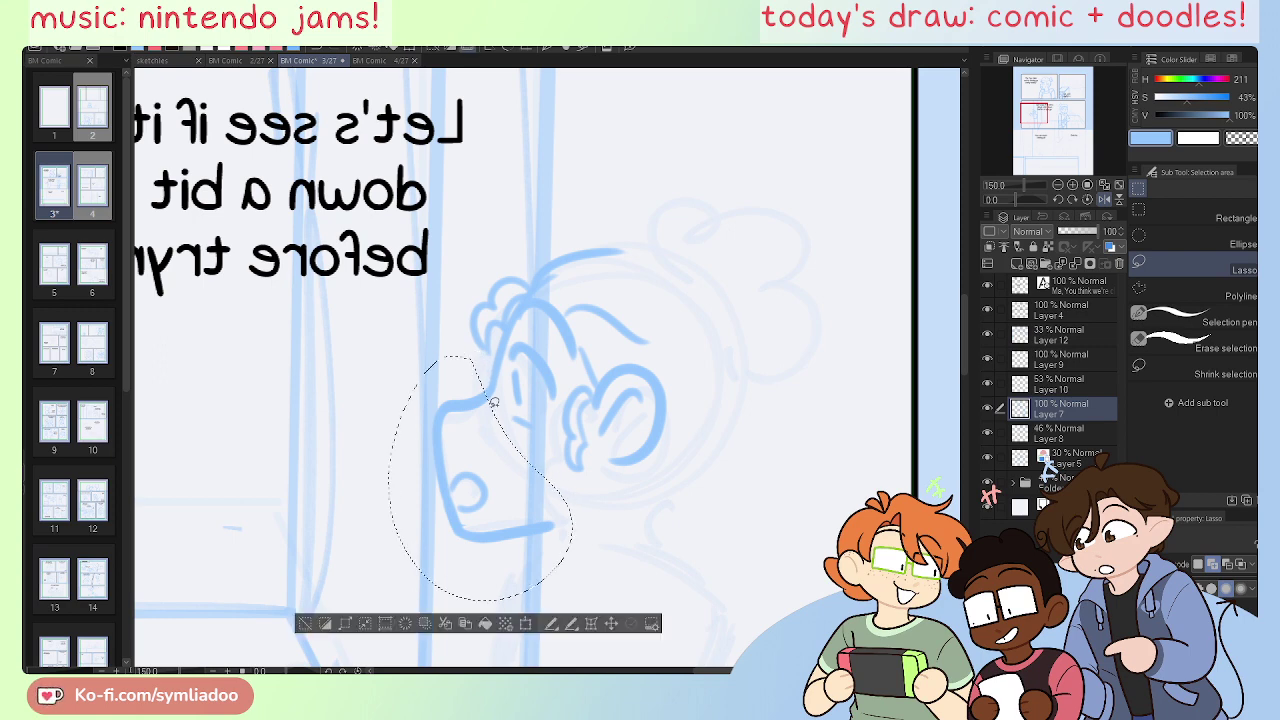
left_click(525, 624)
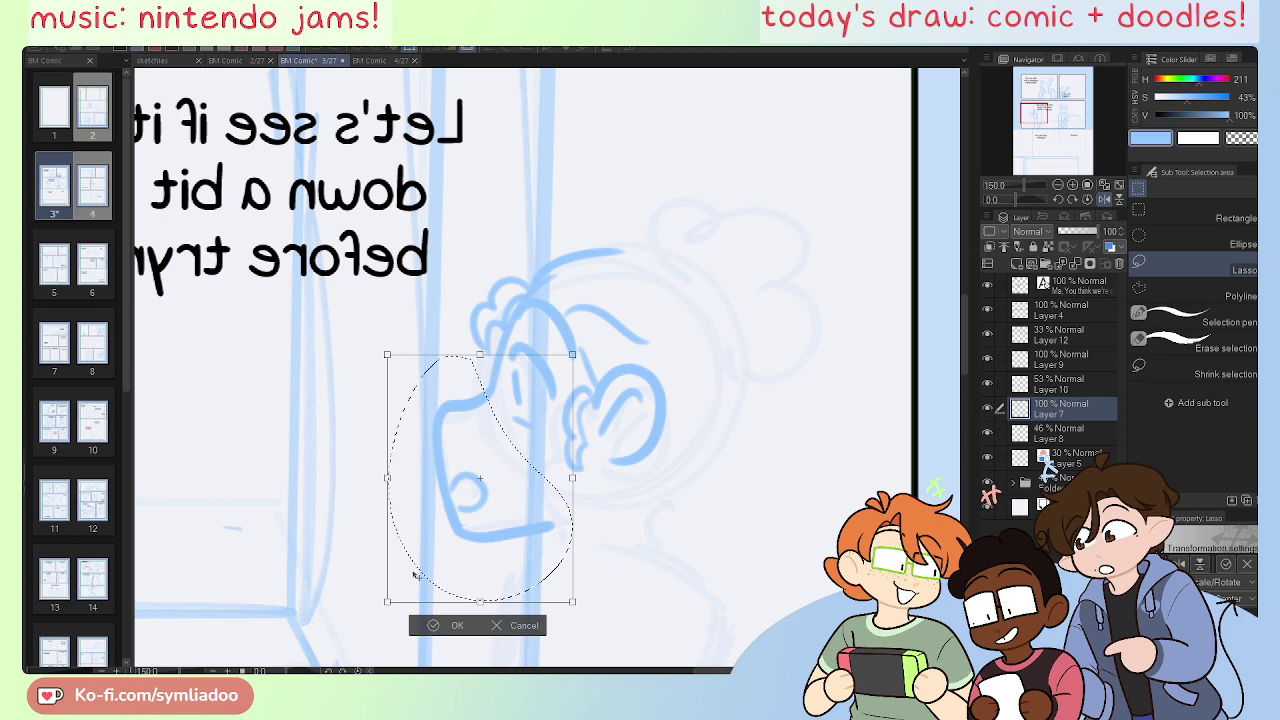
left_click(518, 624)
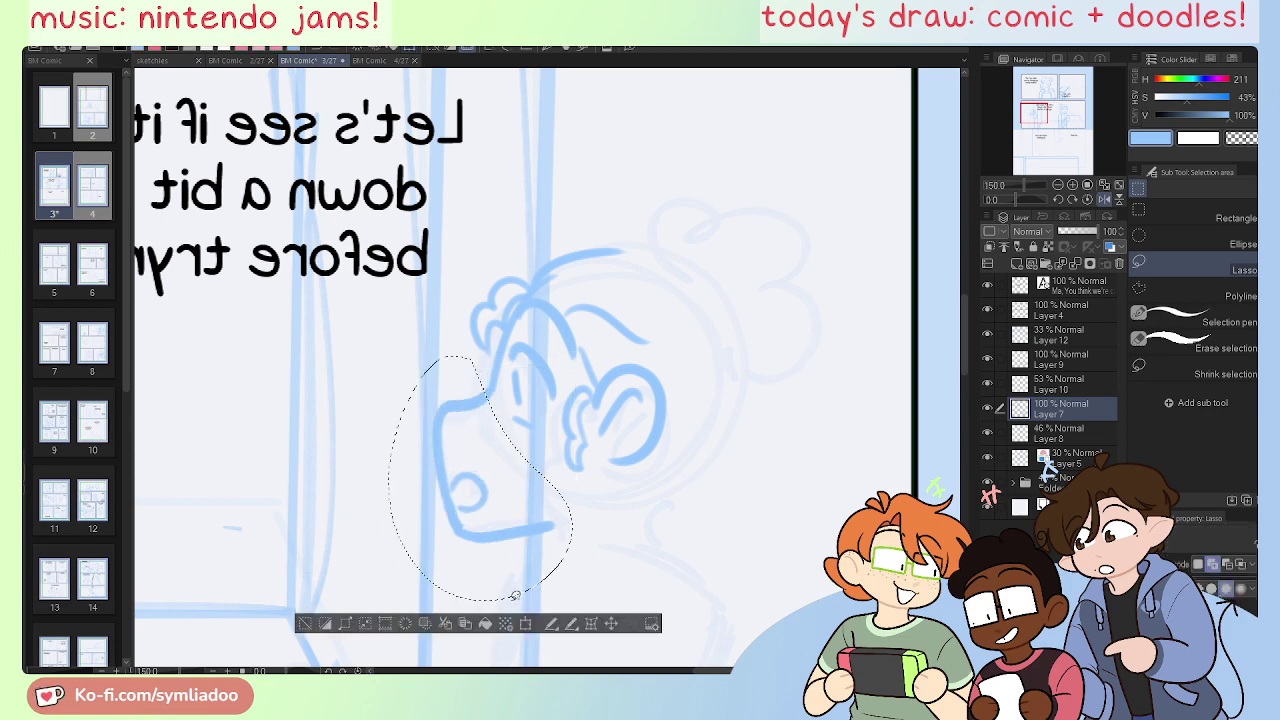
key("ctrl+t")
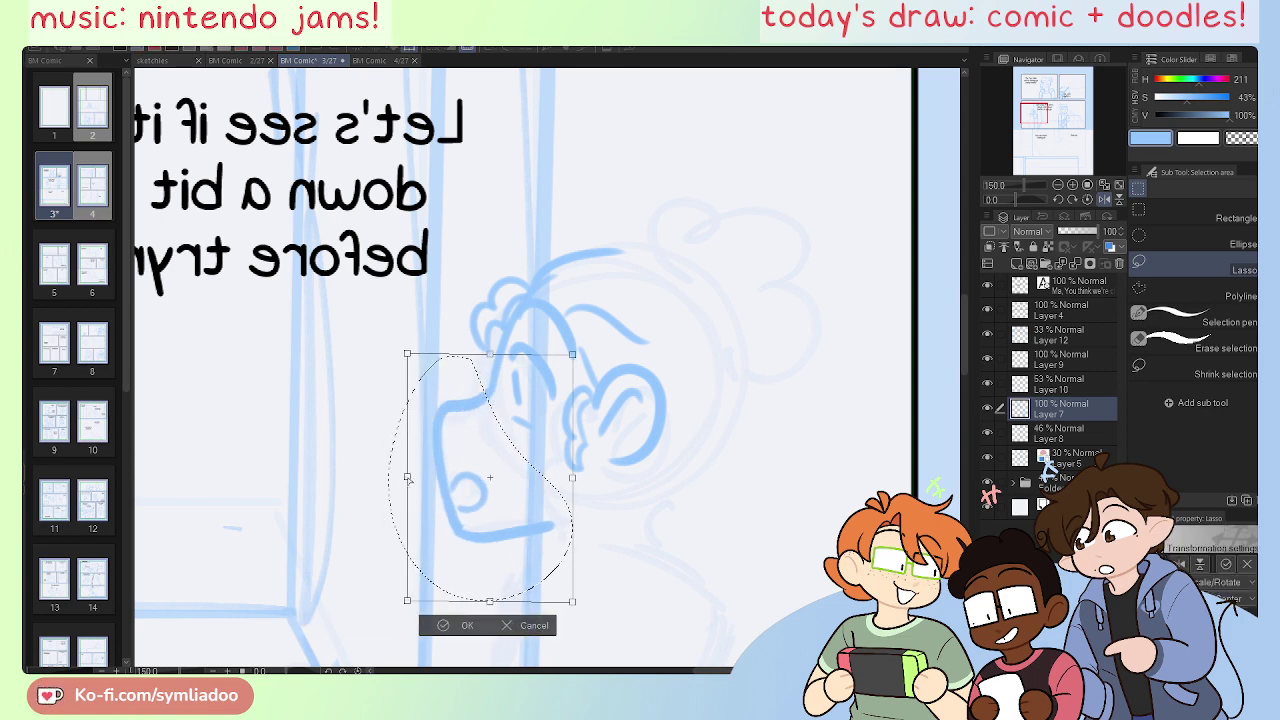
left_click_drag(544, 515, 544, 511)
mouse_move(572, 350)
left_mouse_down()
mouse_move(574, 364)
mouse_move(569, 349)
left_mouse_up()
left_click_drag(522, 488, 524, 485)
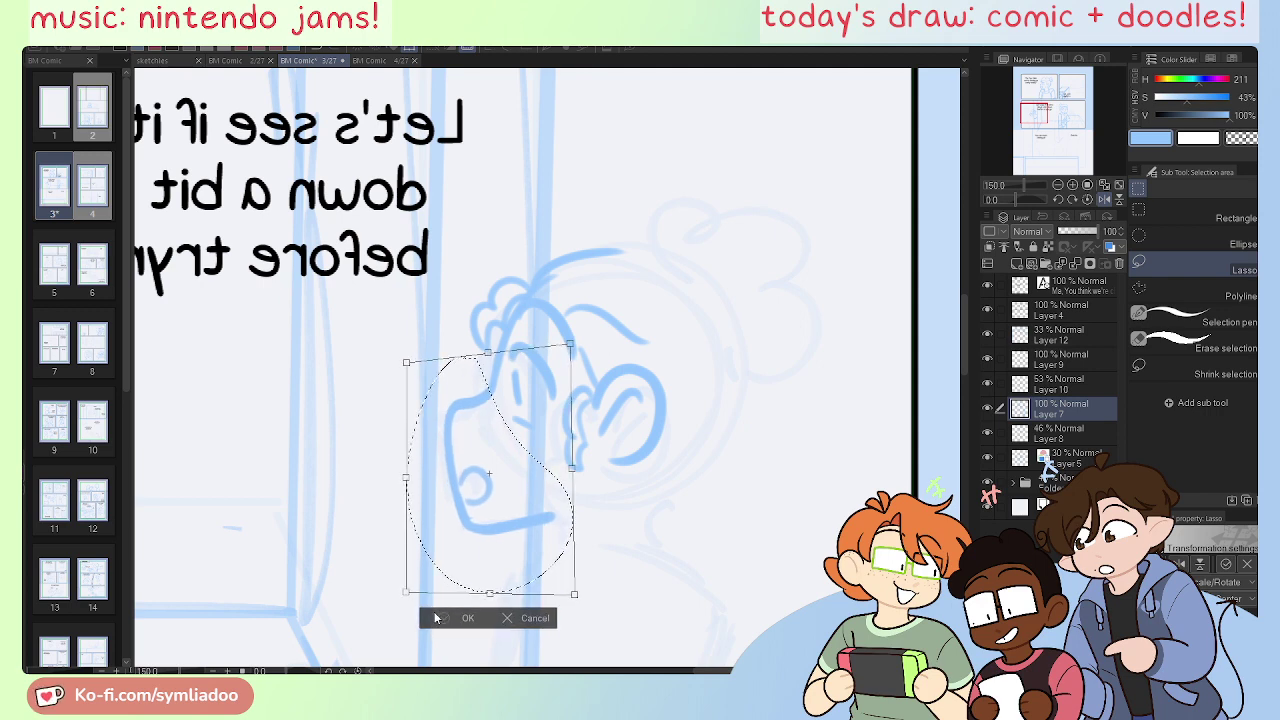
left_click(445, 618)
left_click(312, 617)
Step: Examine the profile head beside the other character in the panel, in both mirrored and normal canvas orientation
scroll(610, 395, "down", 2)
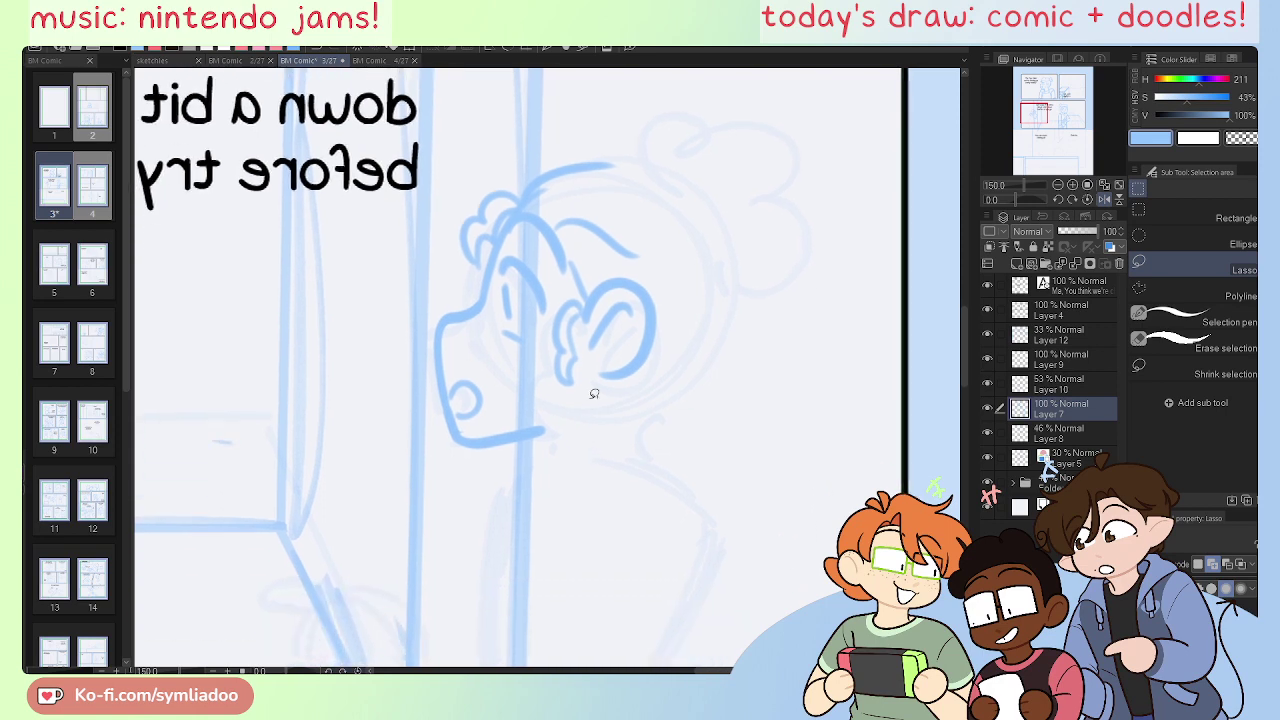
key("ctrl+minus")
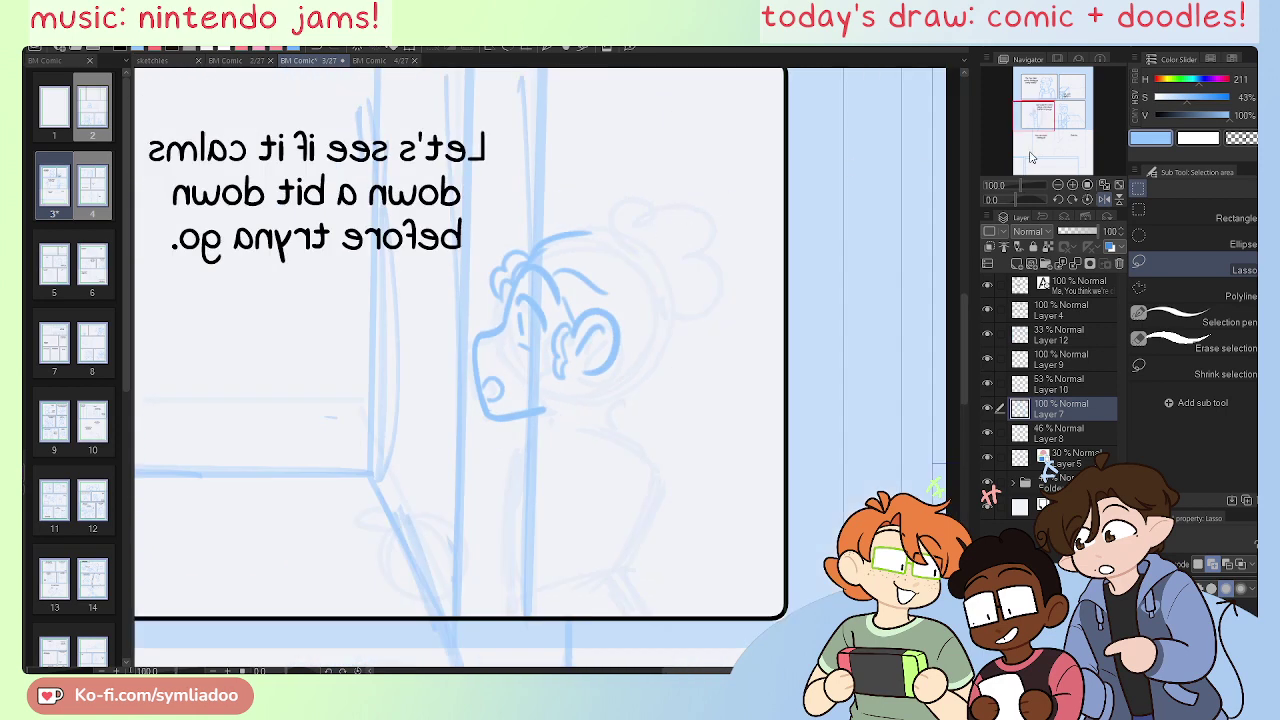
left_click_drag(630, 513, 880, 525)
key("e")
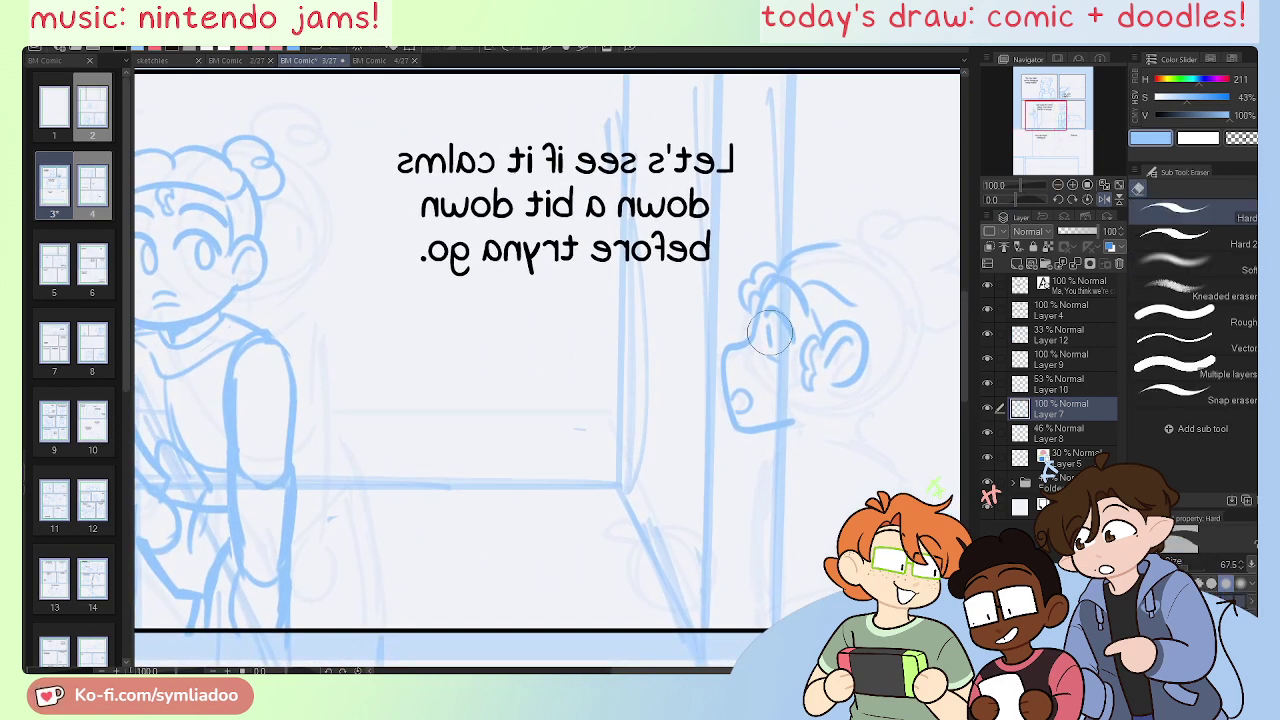
key("p")
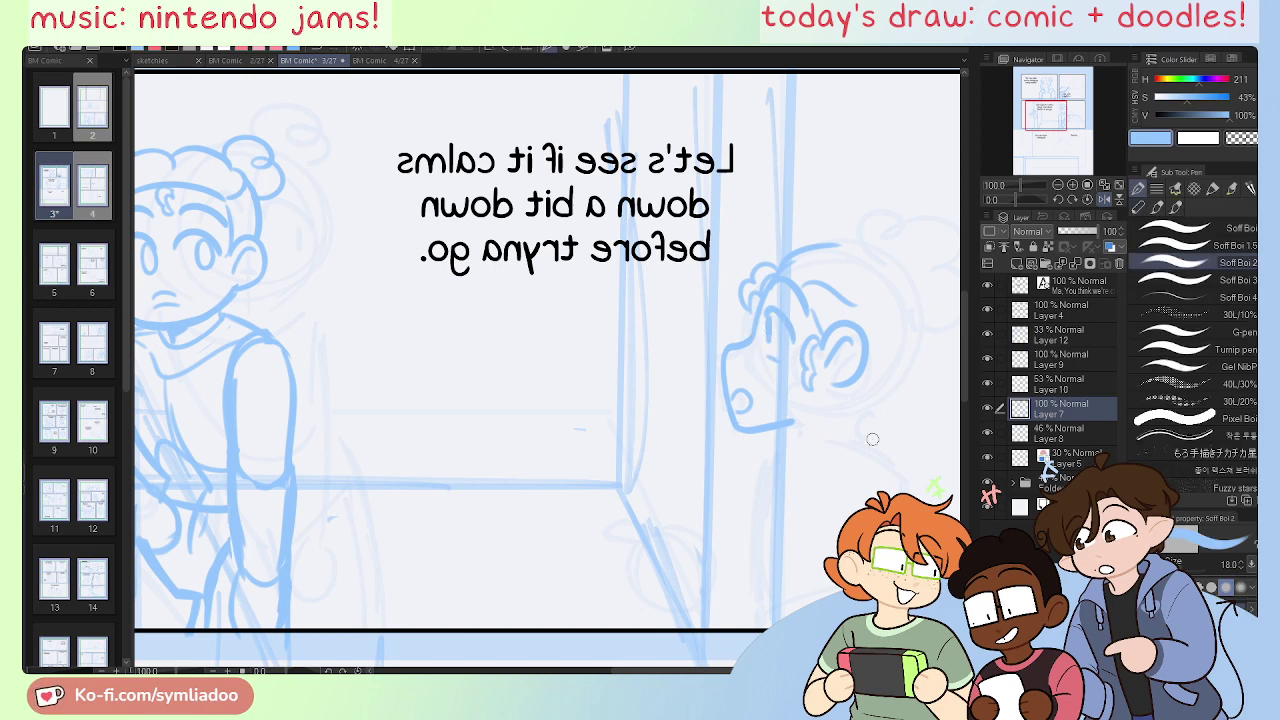
left_click_drag(834, 494, 652, 416)
left_click_drag(718, 444, 649, 457)
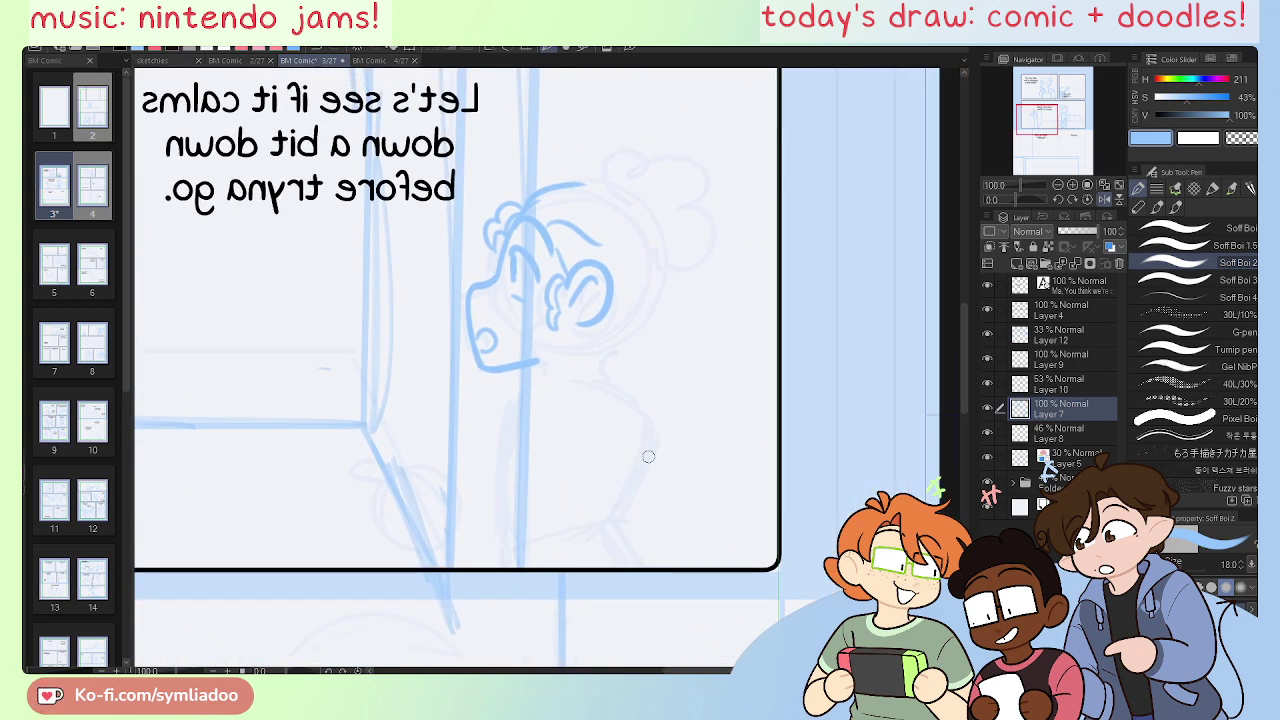
key("h")
left_click_drag(841, 459, 508, 501)
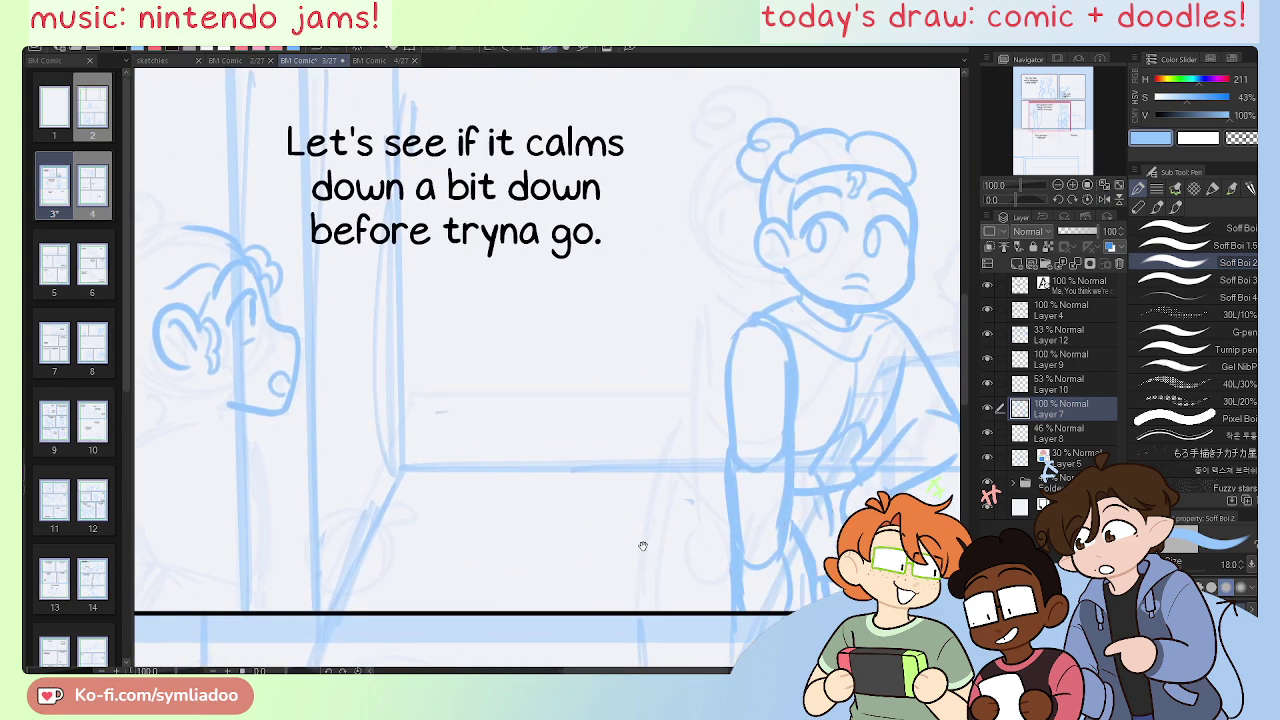
left_click_drag(630, 563, 635, 430)
key("h")
Step: Sketch the front and back neck lines below the profile character's jaw and ear
key("ctrl+plus")
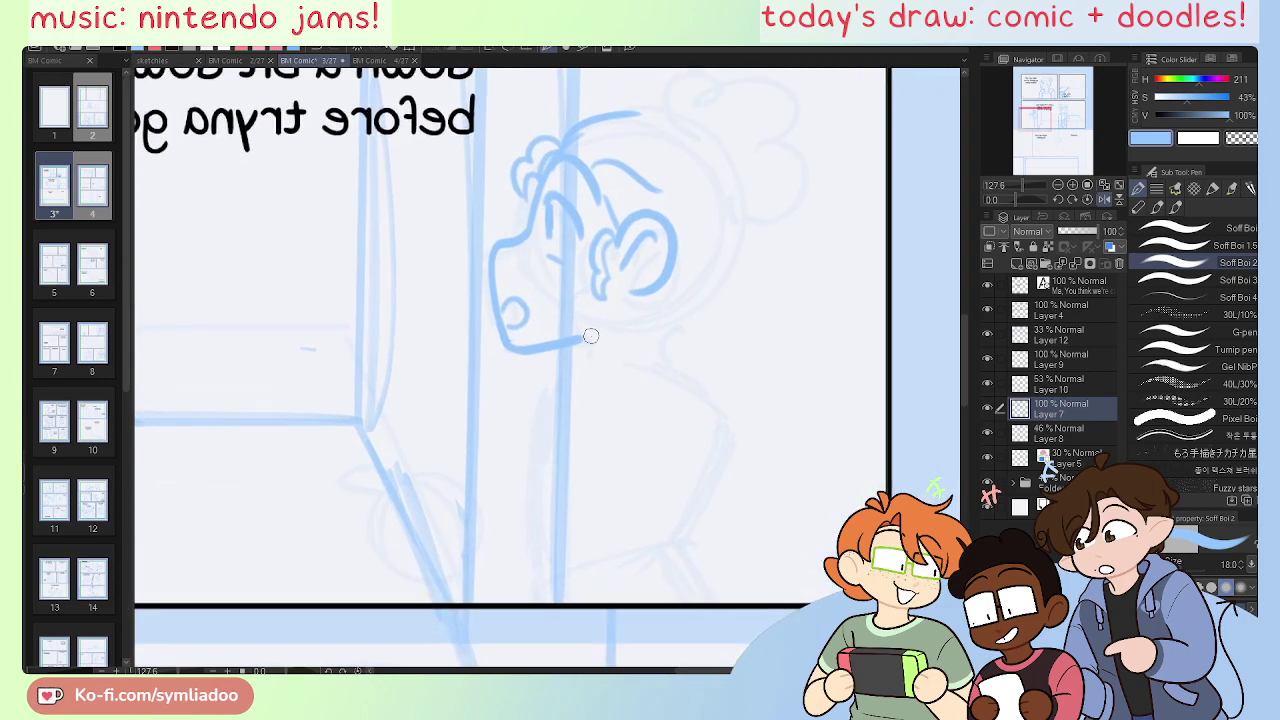
left_click_drag(579, 337, 587, 354)
key("ctrl+z")
left_click_drag(656, 322, 694, 429)
Step: Sketch the back of the head down to the nape, and outline the curly hair bun behind it
scroll(685, 260, "up", 2)
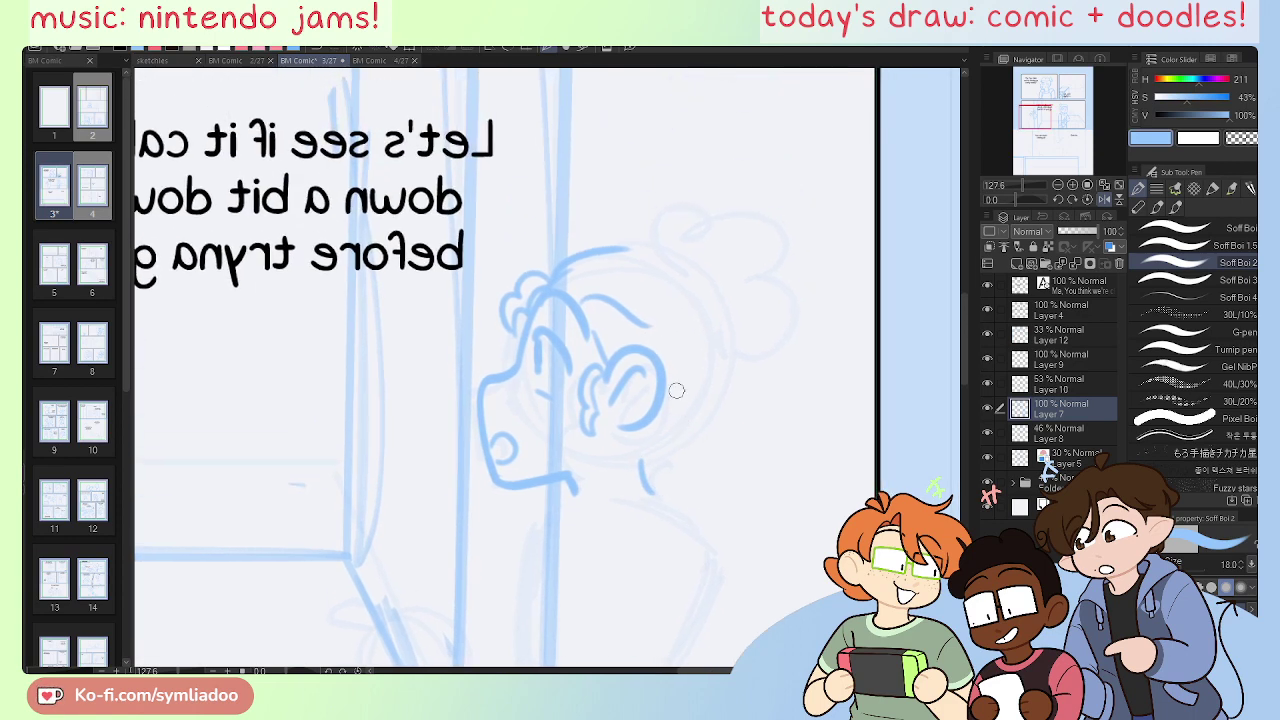
mouse_move(614, 240)
left_mouse_down()
mouse_move(705, 289)
mouse_move(694, 284)
mouse_move(727, 349)
left_mouse_up()
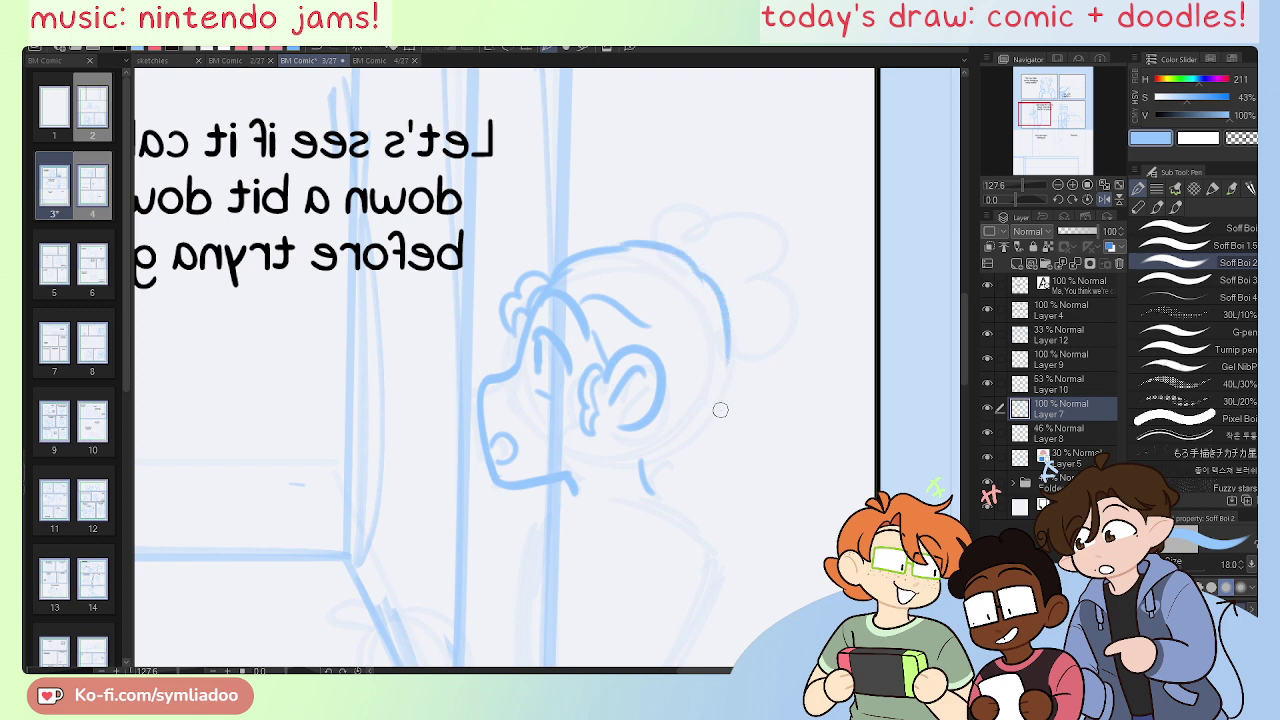
mouse_move(720, 410)
left_mouse_down()
mouse_move(644, 462)
mouse_move(691, 440)
mouse_move(644, 449)
mouse_move(643, 458)
left_mouse_up()
mouse_move(665, 245)
left_mouse_down()
mouse_move(694, 235)
mouse_move(735, 205)
mouse_move(810, 280)
mouse_move(738, 372)
left_mouse_up()
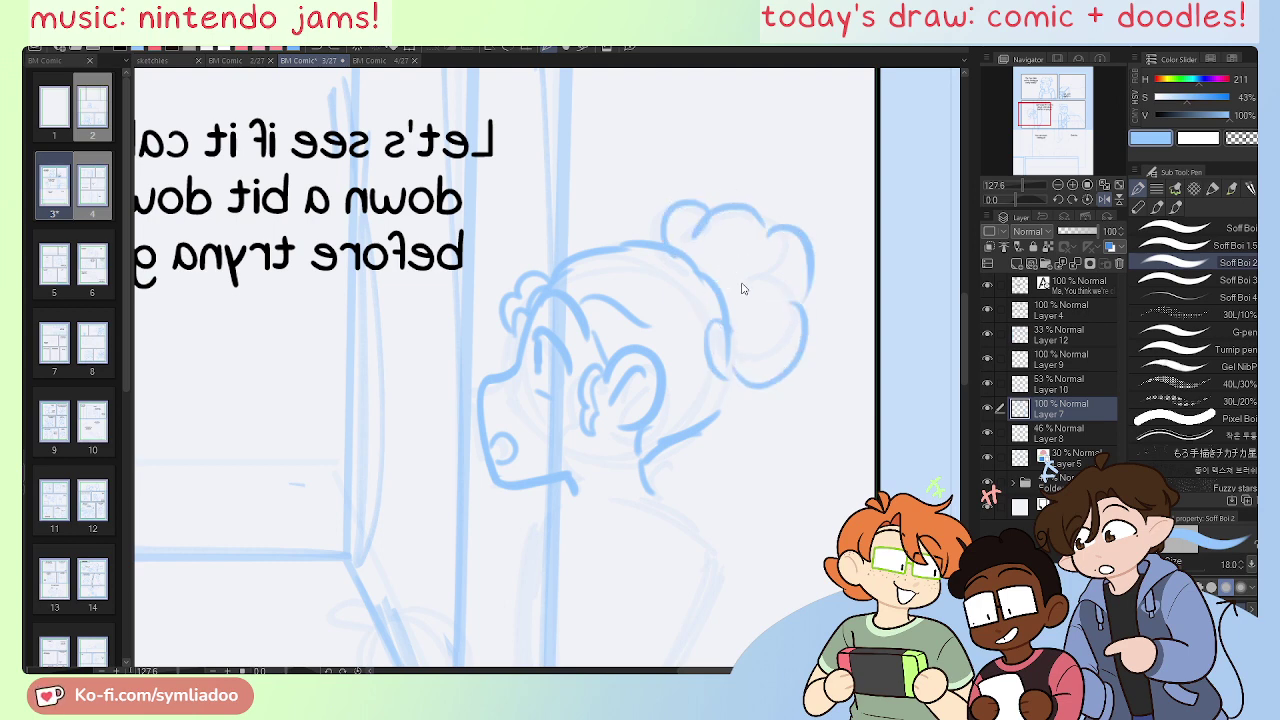
Step: Try erasing where the bun meets the back of the head and redrawing the inner curve, and undo the changes
key("e")
mouse_move(744, 345)
left_mouse_down()
mouse_move(712, 351)
mouse_move(736, 306)
mouse_move(744, 350)
mouse_move(733, 308)
mouse_move(709, 334)
mouse_move(730, 310)
left_mouse_up()
key("p")
key("ctrl+z")
key("ctrl+z")
left_click_drag(671, 257, 724, 320)
key("e")
key("ctrl+z")
key("ctrl+z")
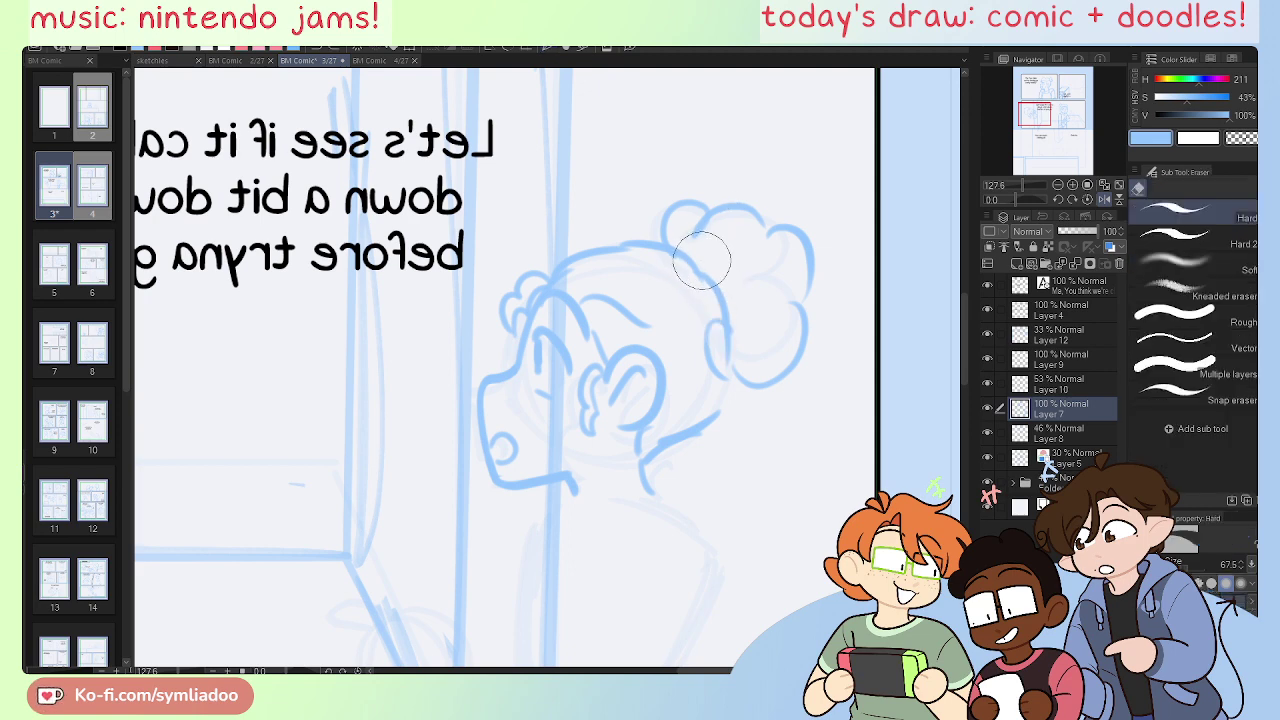
Step: Sketch the curly inner edge of the profile character's bun and erase the head line that crosses it
key("p")
mouse_move(680, 254)
left_mouse_down()
mouse_move(698, 305)
mouse_move(704, 351)
left_mouse_up()
key("e")
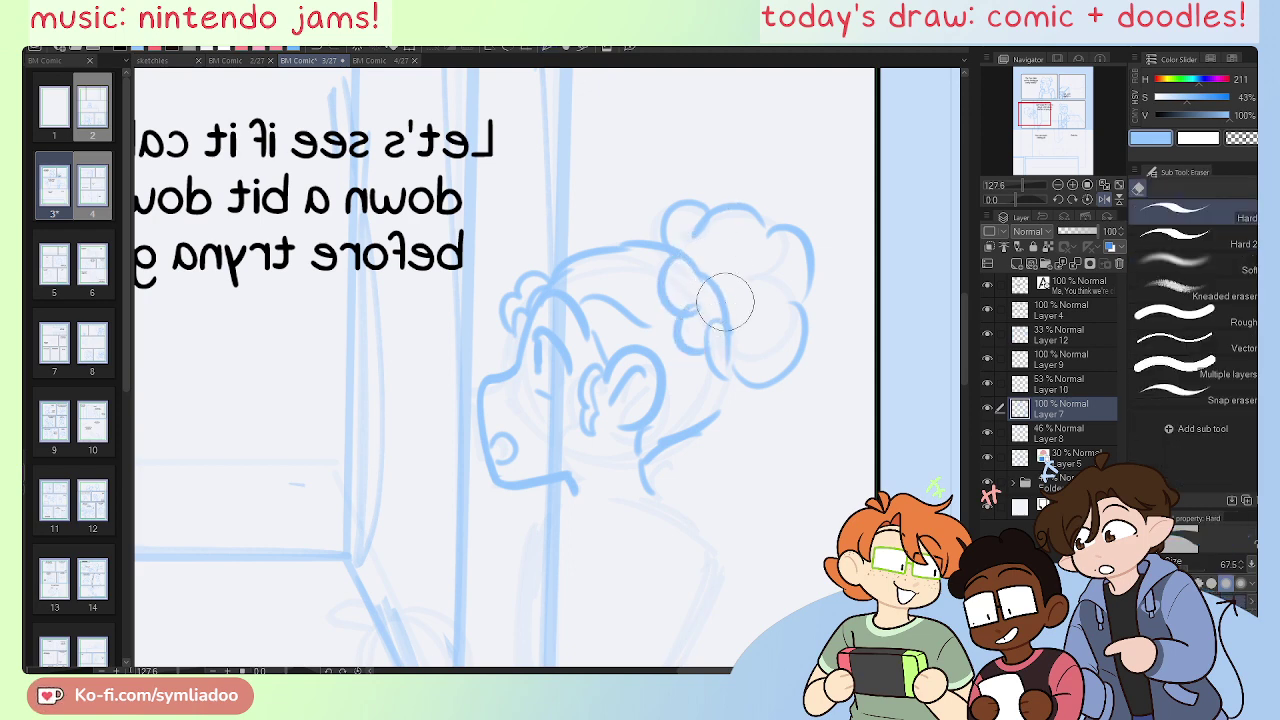
left_click_drag(722, 285, 700, 272)
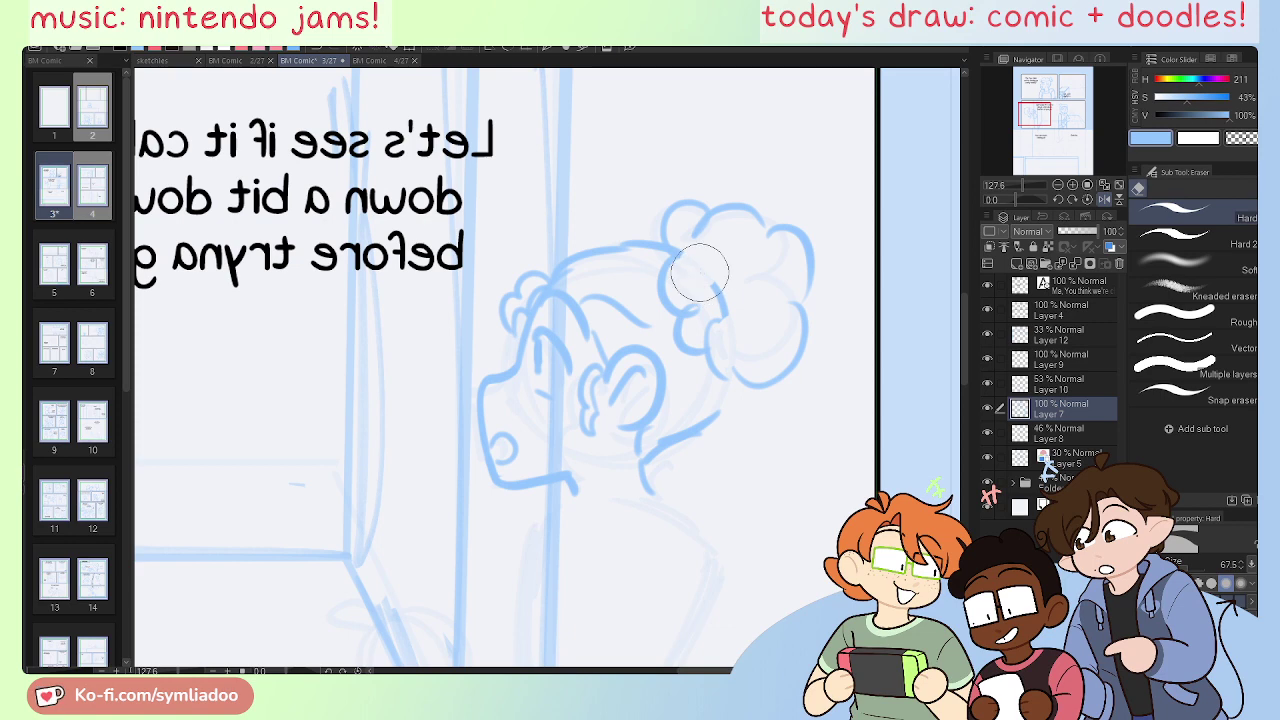
key("p")
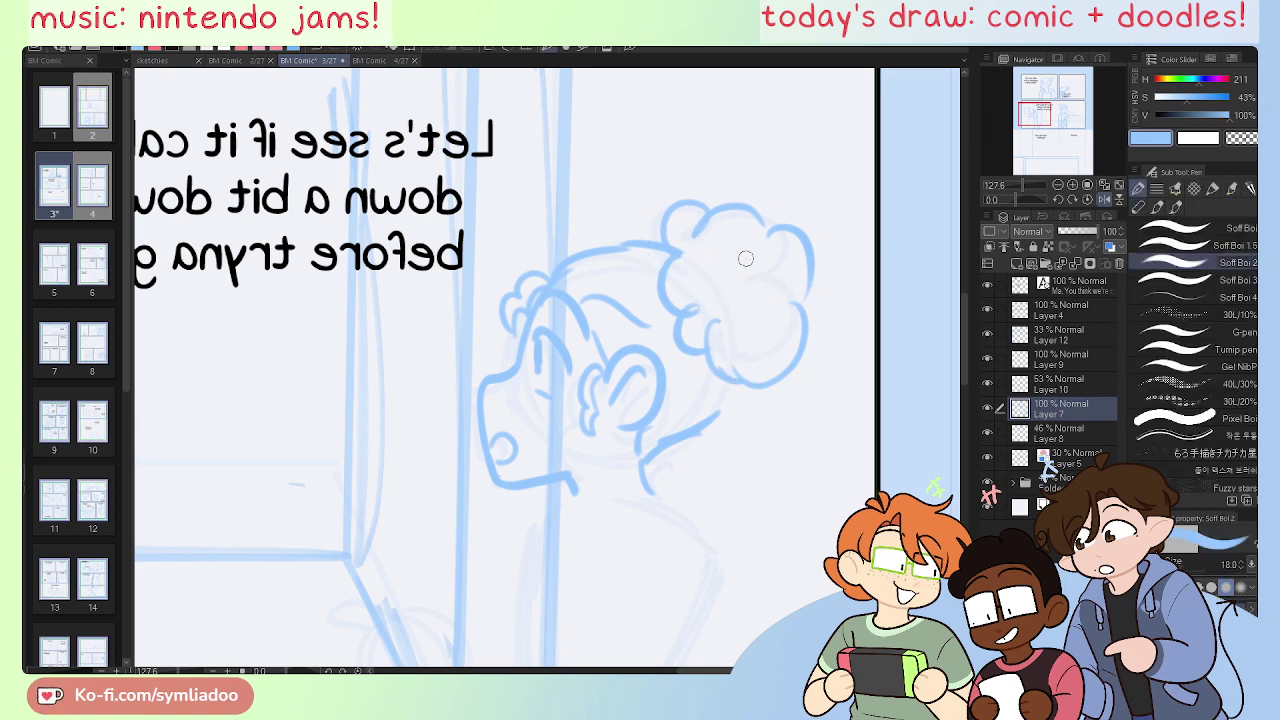
Step: Add a small curl inside the bun and sketch the back of the head from the bun down to the nape
left_click_drag(772, 236, 735, 263)
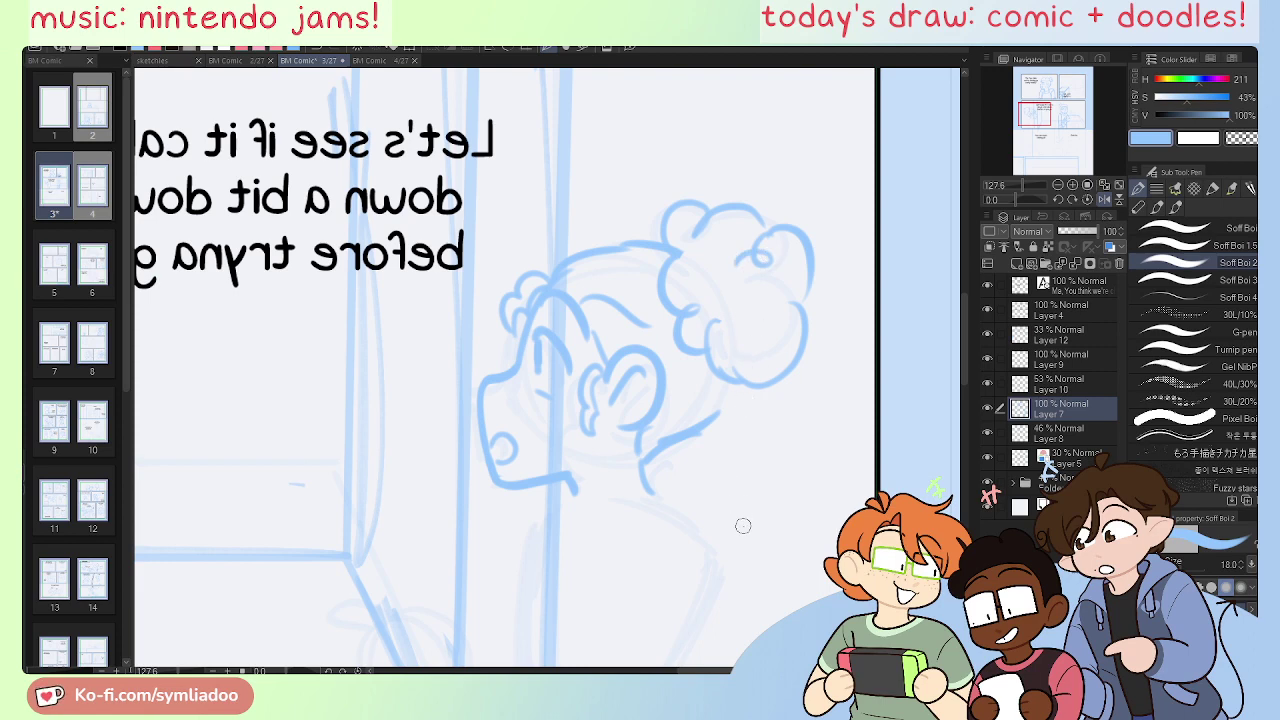
left_click_drag(745, 560, 773, 452)
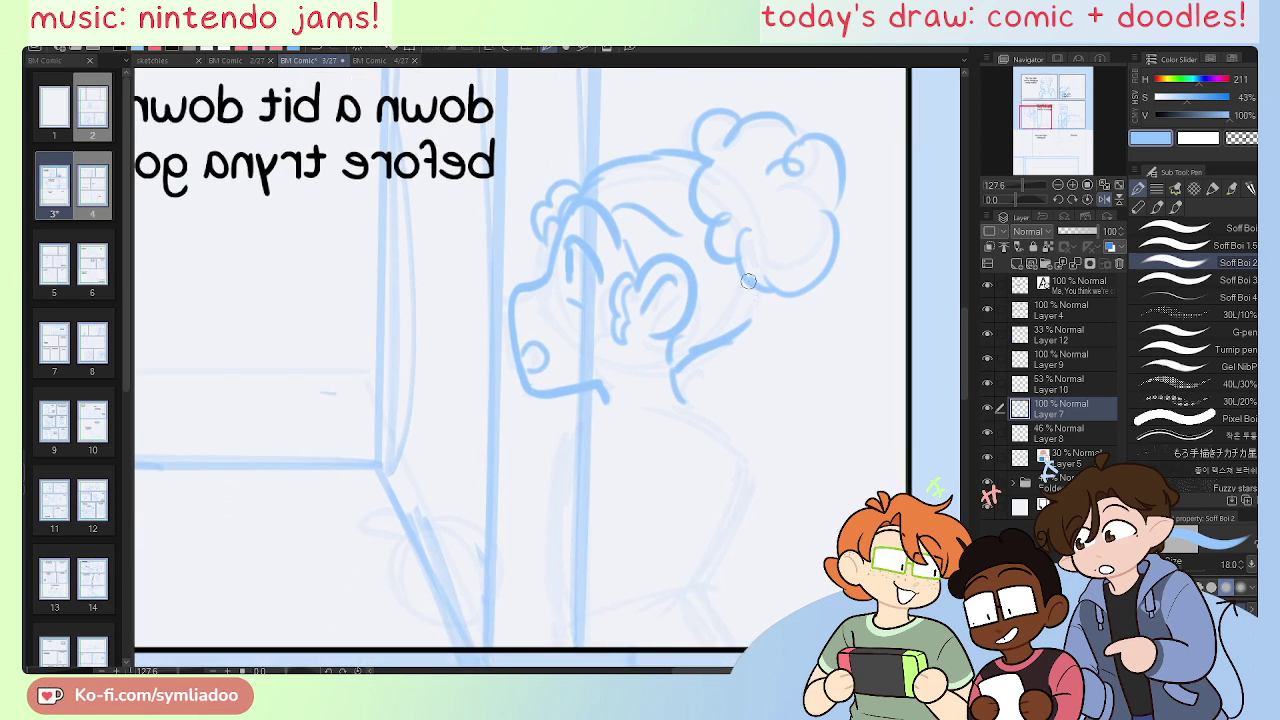
mouse_move(751, 283)
left_mouse_down()
mouse_move(674, 384)
mouse_move(701, 293)
mouse_move(675, 361)
mouse_move(732, 302)
mouse_move(690, 350)
left_mouse_up()
Step: Erase and redraw the hair strands between the forehead and ear as shorter strokes, trimming the line above the ear
key("e")
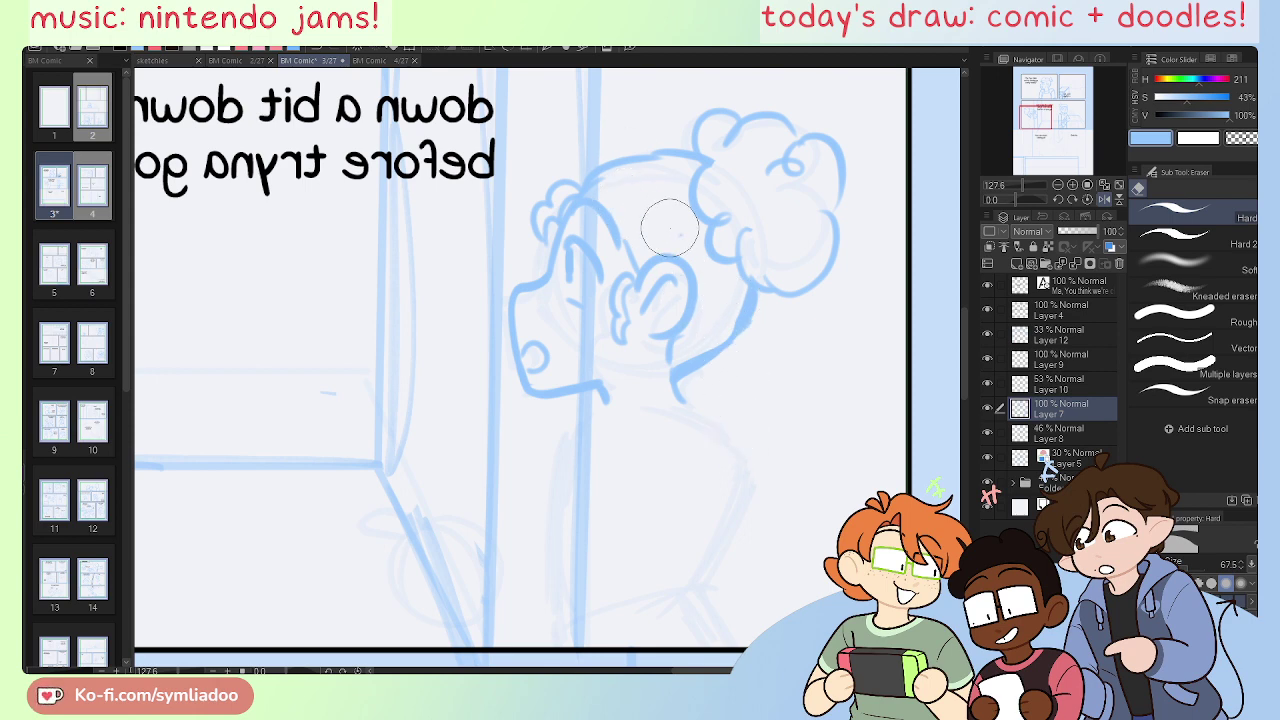
key("p")
key("e")
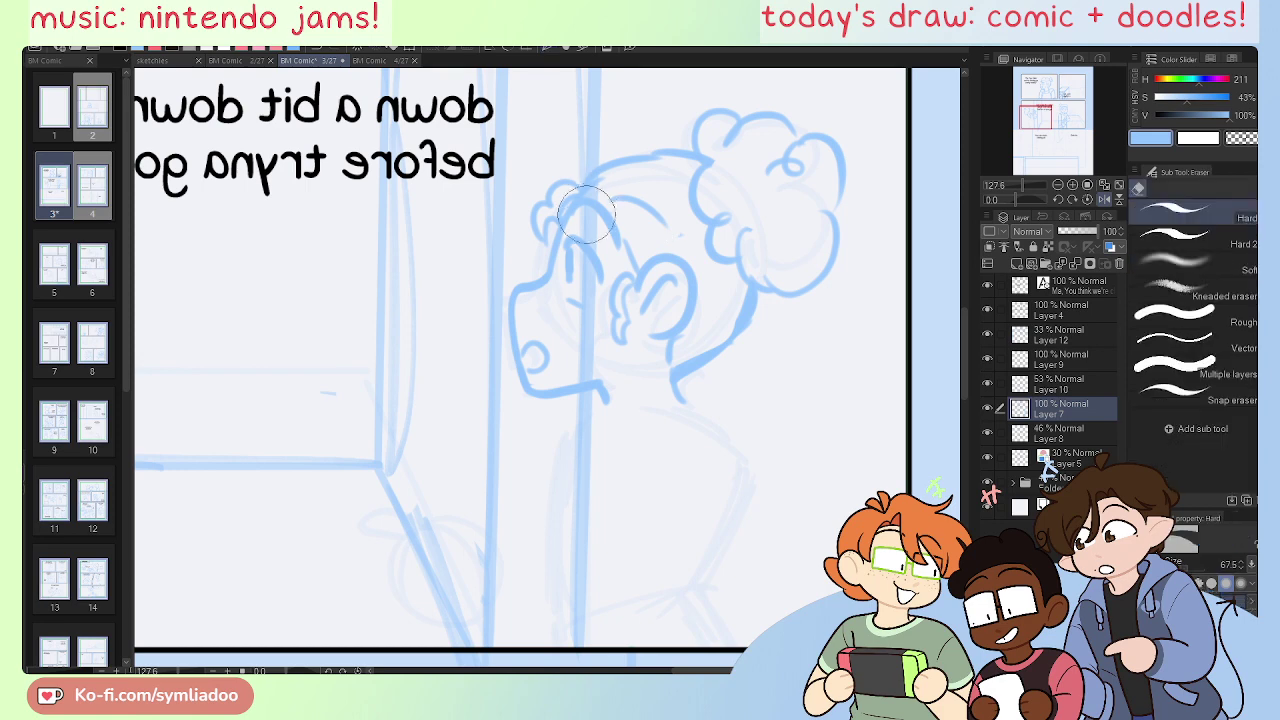
key("p")
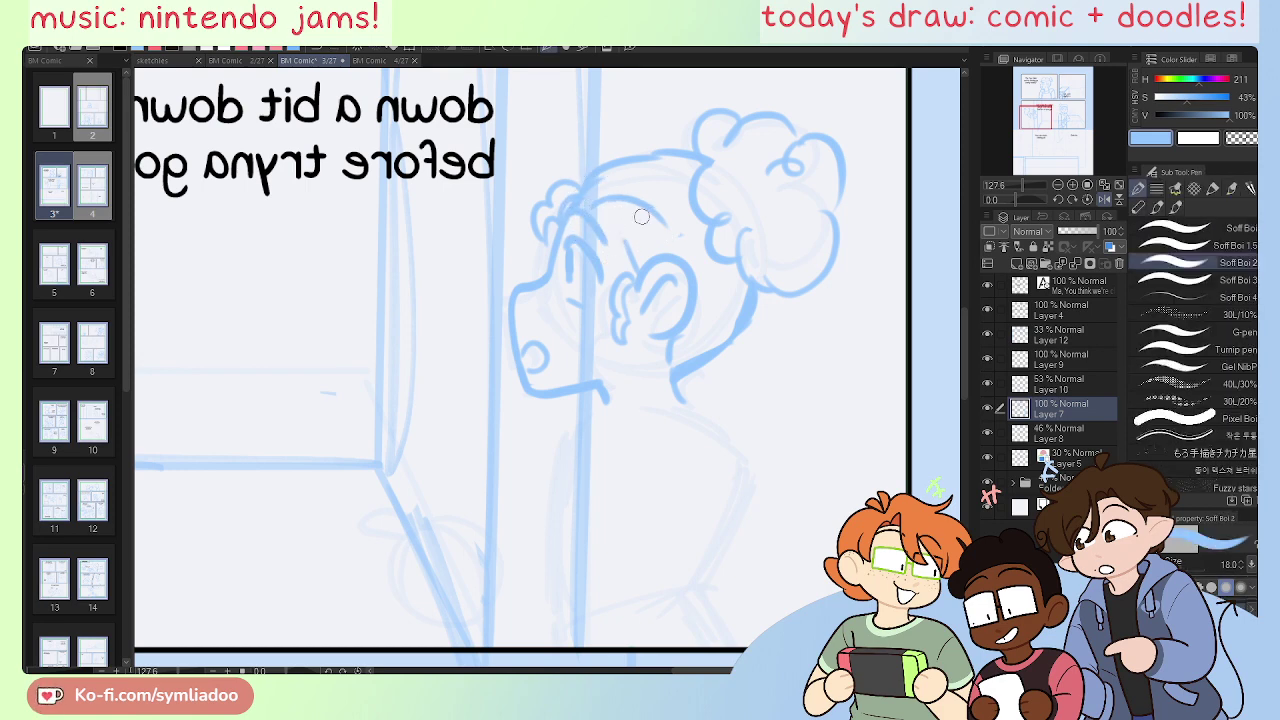
key("e")
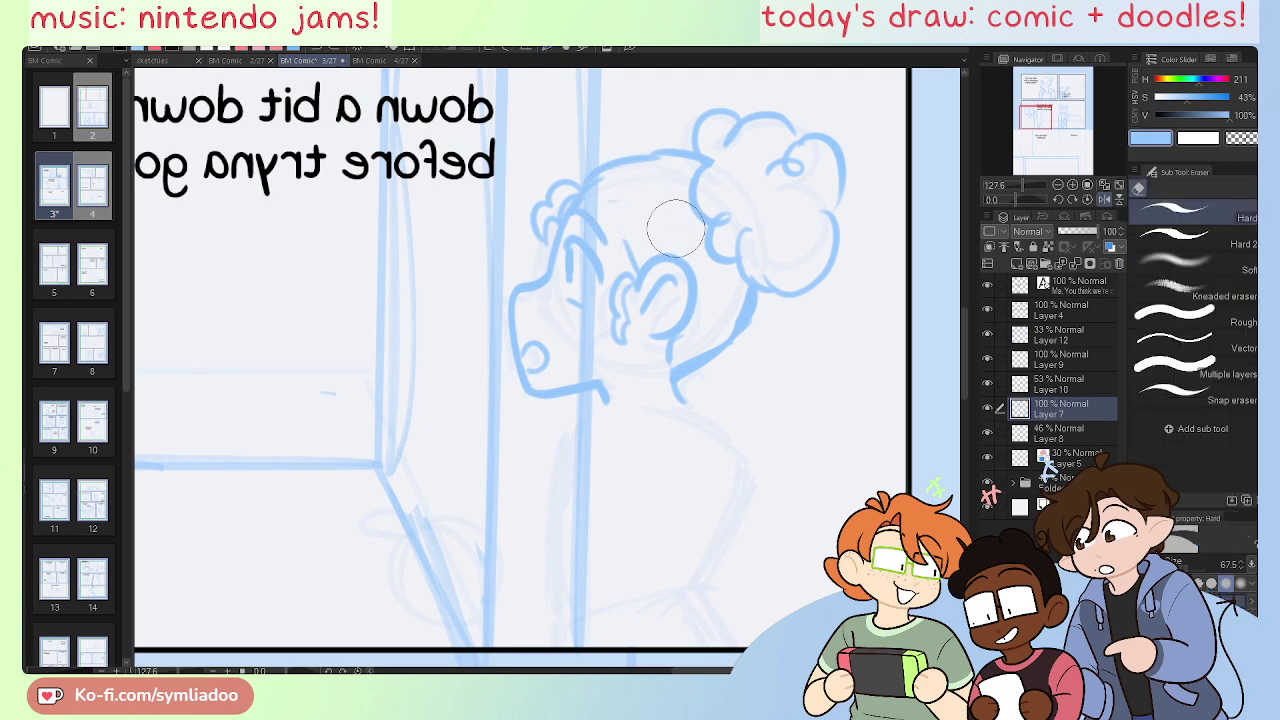
key("p")
left_click_drag(597, 203, 647, 217)
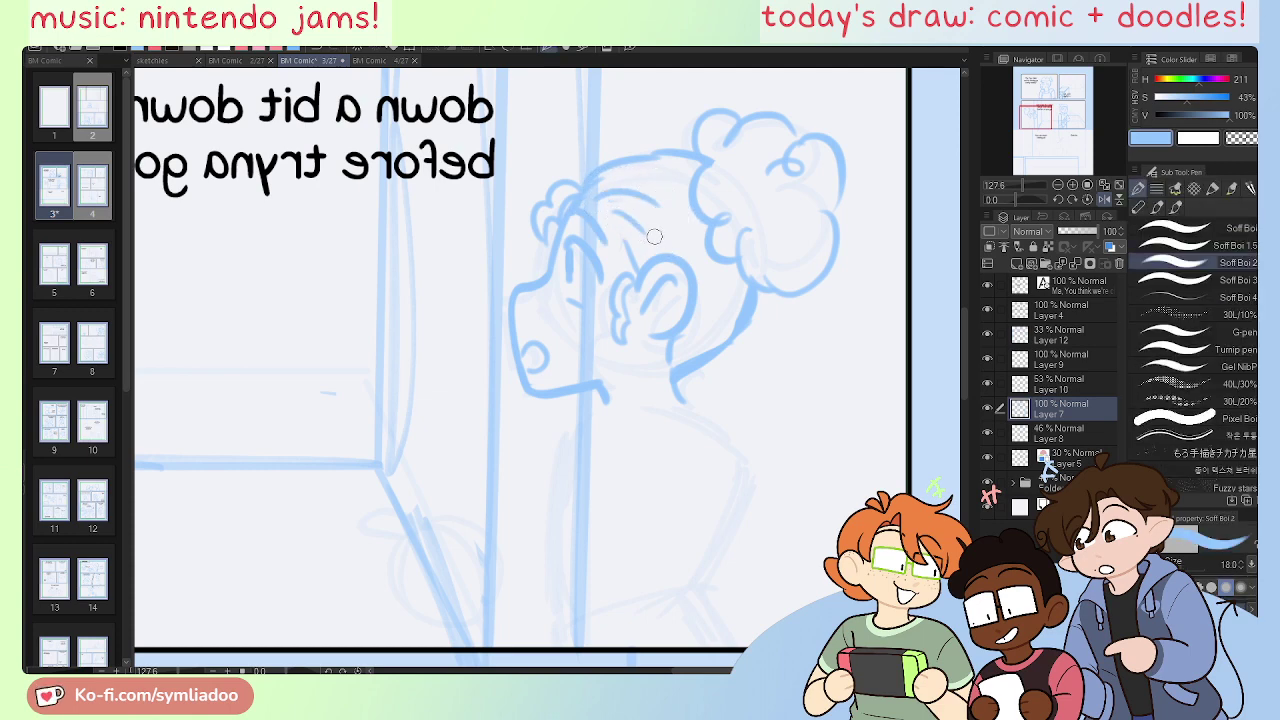
key("e")
left_click_drag(622, 236, 637, 260)
key("p")
Step: Redraw the upper hair strand on the side of the head as a longer stroke and check it with the canvas flipped
mouse_move(740, 547)
left_mouse_down()
mouse_move(749, 423)
mouse_move(793, 485)
left_mouse_up()
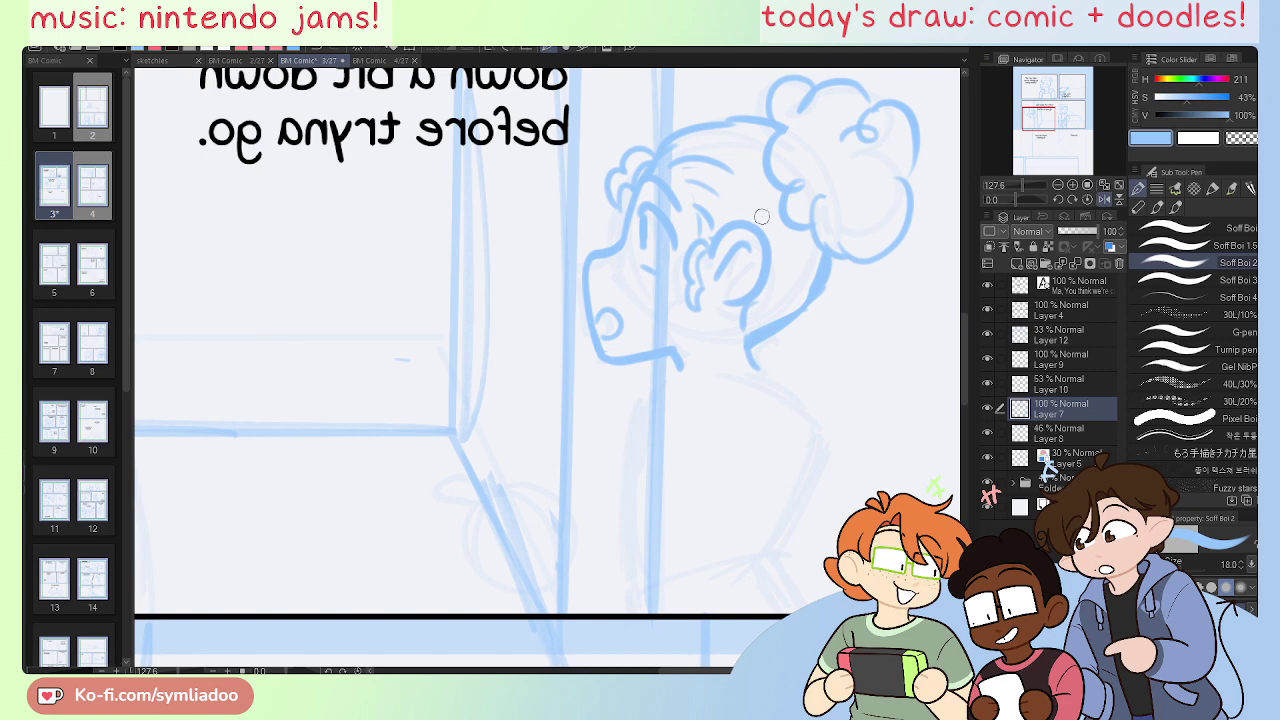
key("e")
mouse_move(698, 160)
left_mouse_down()
mouse_move(726, 191)
mouse_move(711, 163)
mouse_move(742, 181)
left_mouse_up()
key("p")
key("ctrl+z")
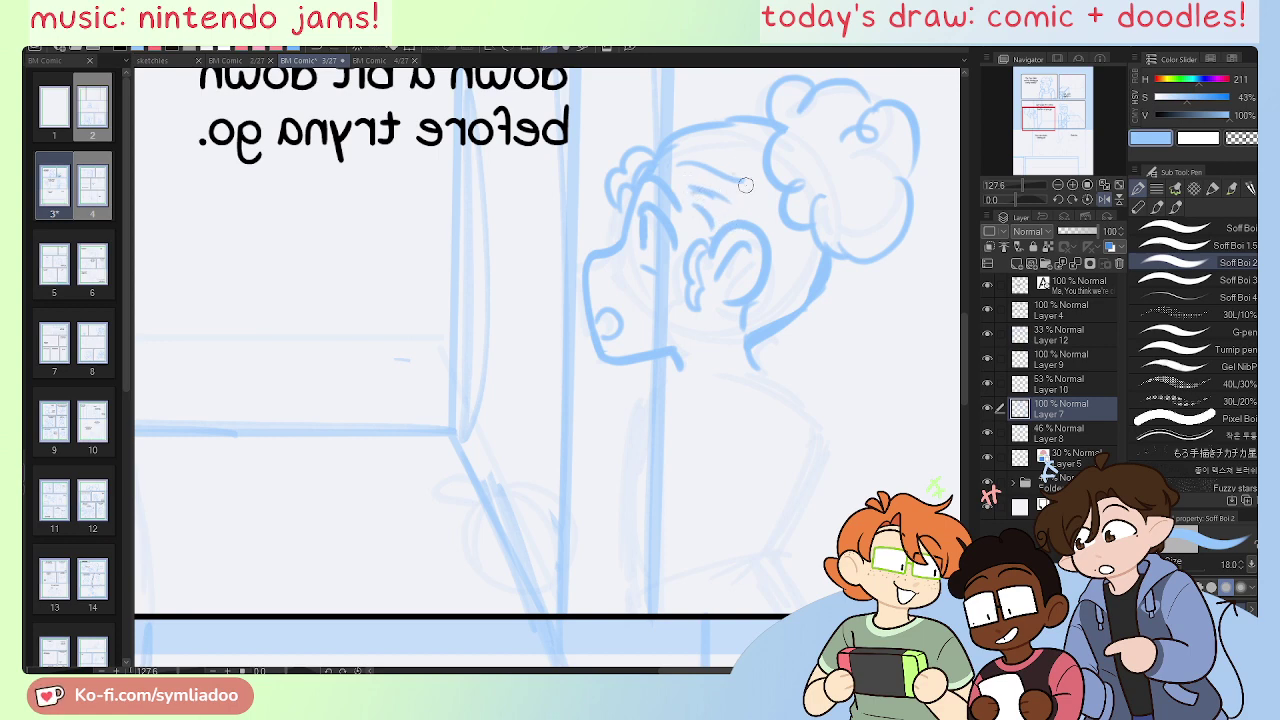
key("h")
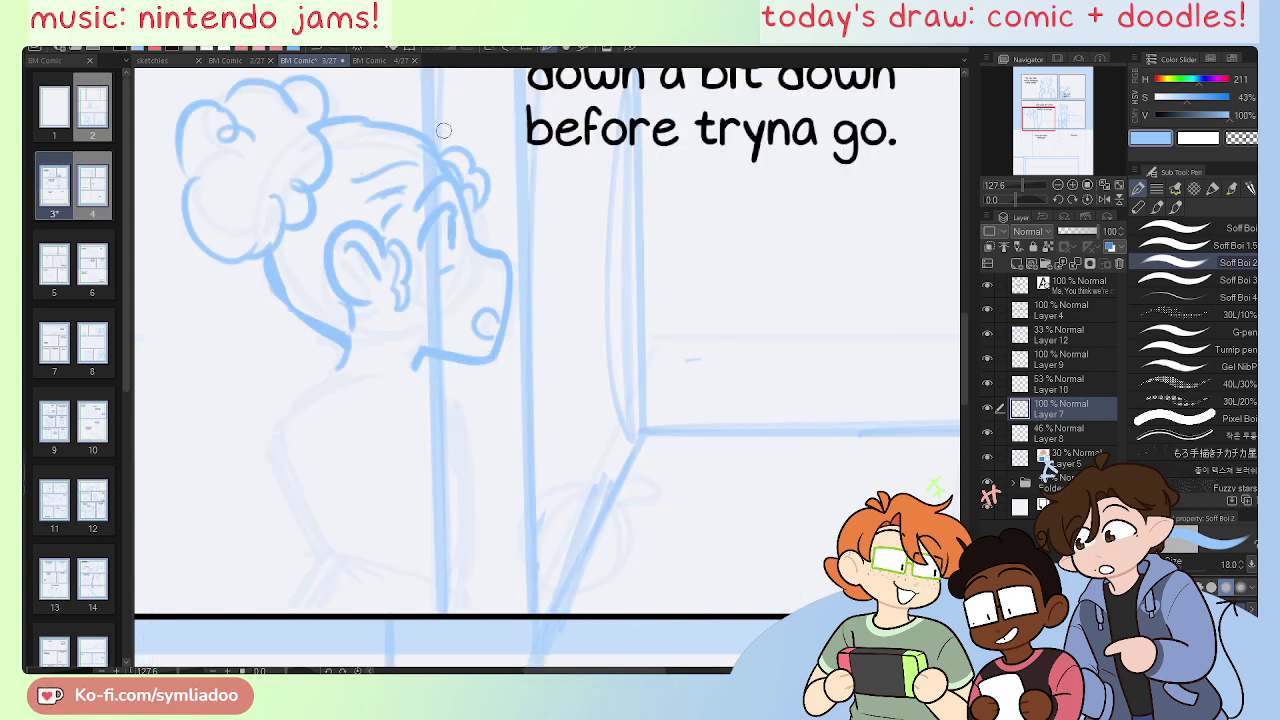
key("h")
Step: Extend the front neck line and sketch the front shoulder and the curved neckline, undoing the unwanted strokes
scroll(801, 555, "down", 3)
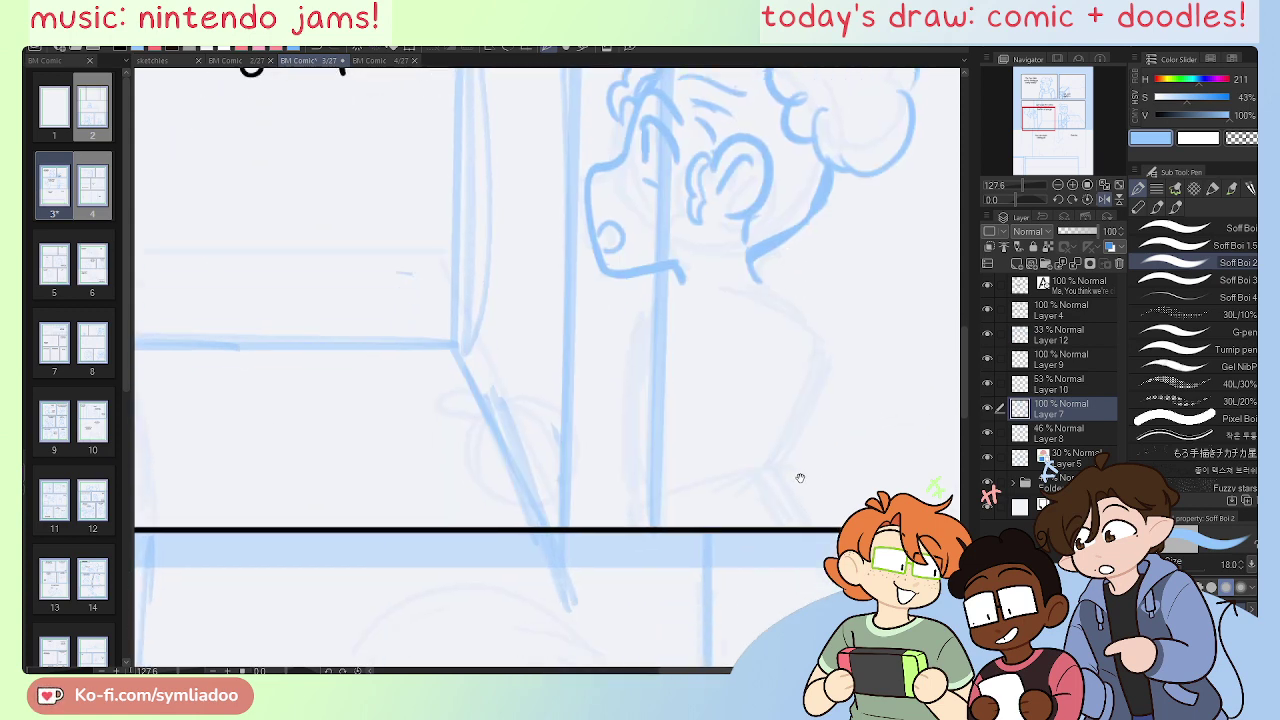
left_click_drag(673, 258, 684, 290)
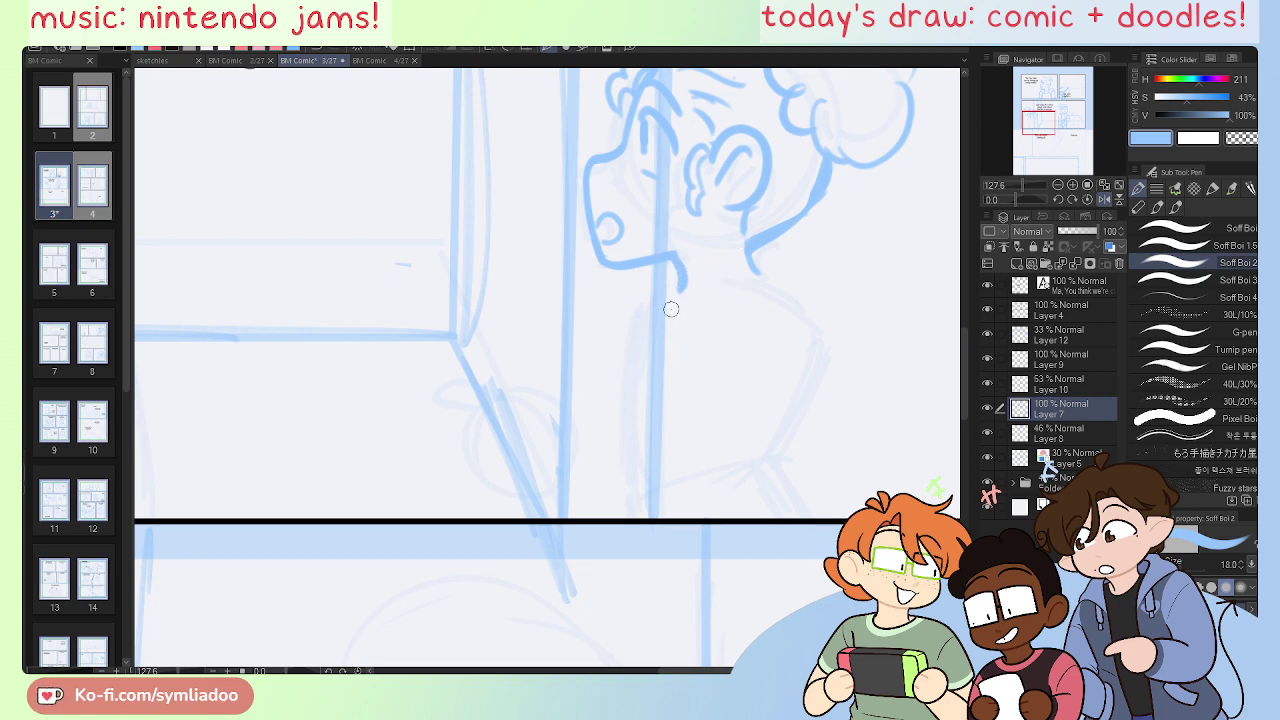
mouse_move(685, 289)
left_mouse_down()
mouse_move(634, 315)
mouse_move(614, 346)
left_mouse_up()
left_click_drag(614, 346, 640, 303)
key("ctrl+z")
key("ctrl+z")
left_click_drag(713, 288, 765, 312)
Step: Sketch the back shoulder, the outer back line, the inner back seam and the start of the waistline
mouse_move(682, 286)
left_mouse_down()
mouse_move(742, 298)
mouse_move(788, 277)
mouse_move(815, 302)
mouse_move(785, 465)
left_mouse_up()
left_click_drag(808, 329, 793, 444)
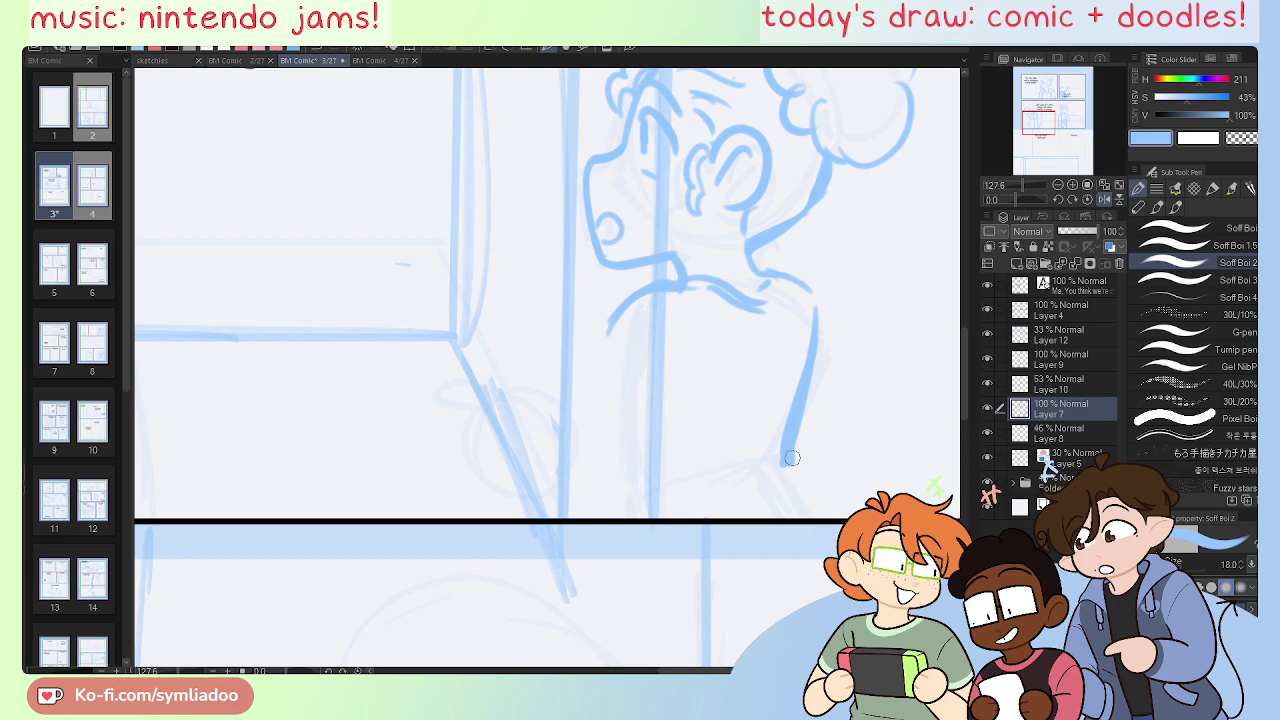
left_click_drag(758, 292, 775, 515)
left_click_drag(785, 463, 706, 482)
key("ctrl+z")
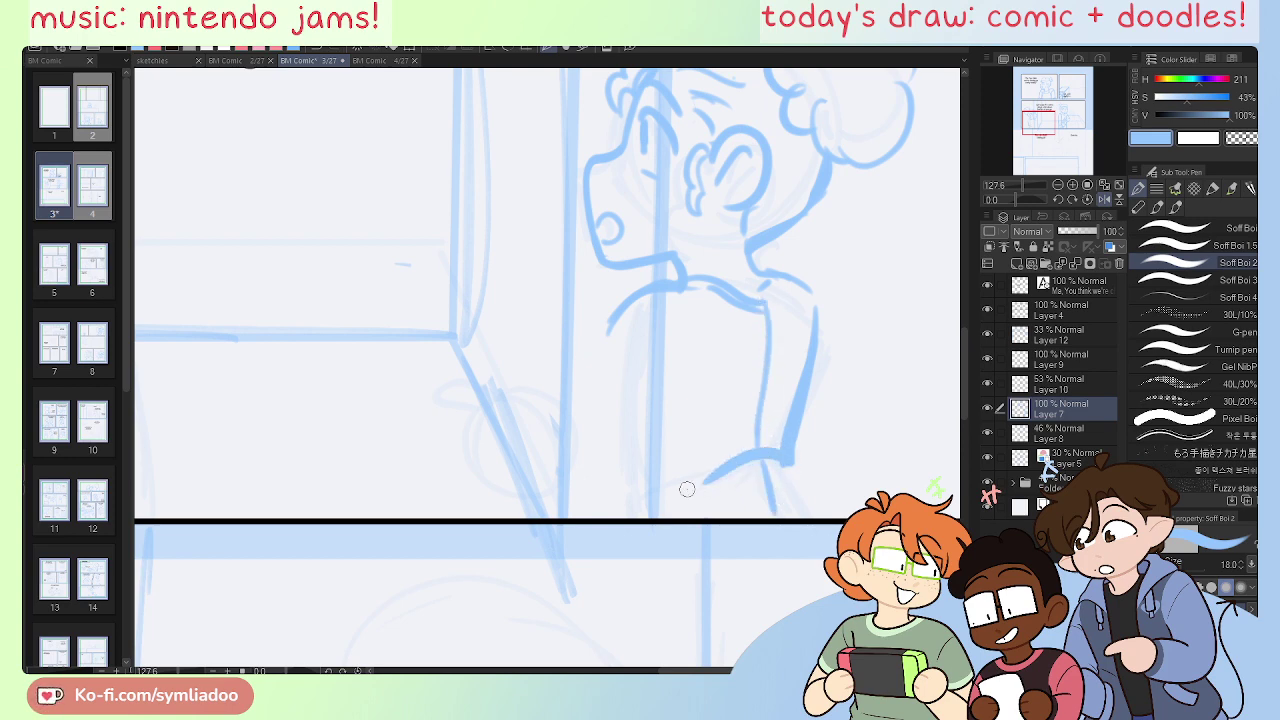
Step: Sketch the front side of the torso down to the waist, and a second inner seam below the neckline
mouse_move(638, 341)
left_mouse_down()
mouse_move(660, 446)
mouse_move(684, 478)
left_mouse_up()
key("ctrl+z")
mouse_move(614, 324)
left_mouse_down()
mouse_move(658, 503)
mouse_move(718, 468)
left_mouse_up()
left_click_drag(683, 292, 704, 458)
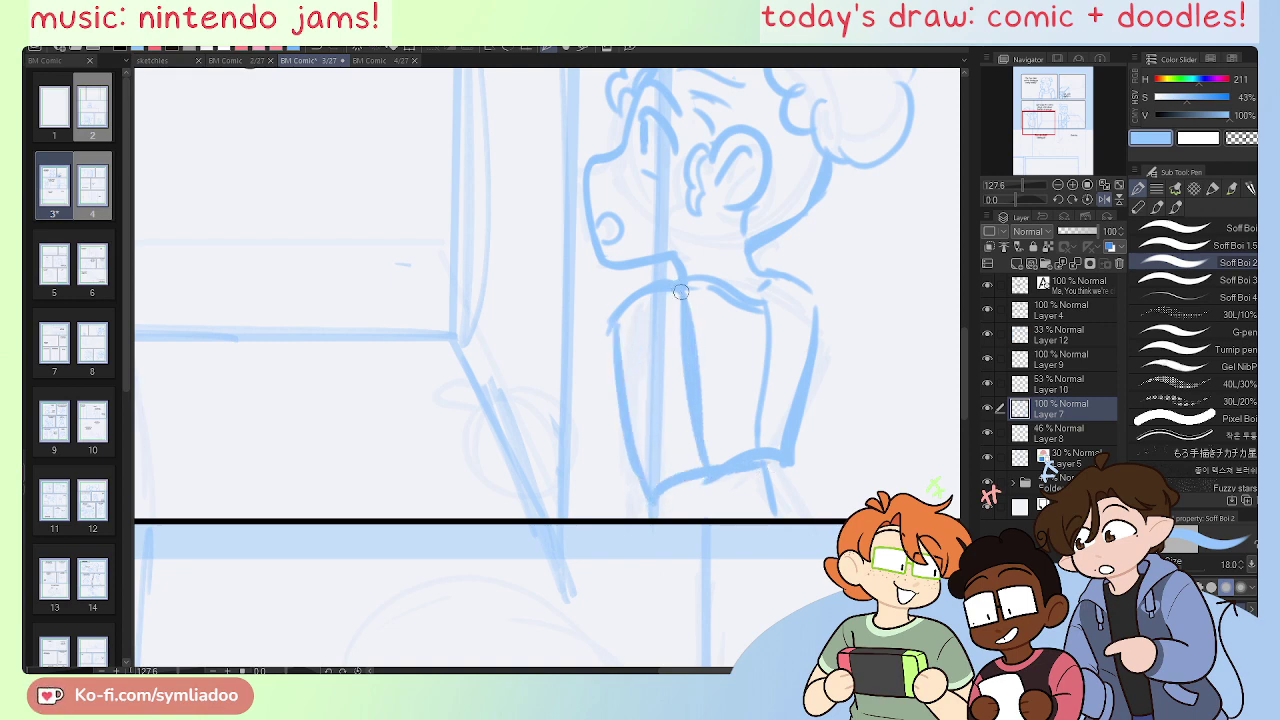
Step: Erase the upper end of the front inner seam and sketch the line across the front shoulder and the collar
mouse_move(608, 320)
left_mouse_down()
mouse_move(676, 289)
mouse_move(694, 308)
mouse_move(688, 346)
left_mouse_up()
key("e")
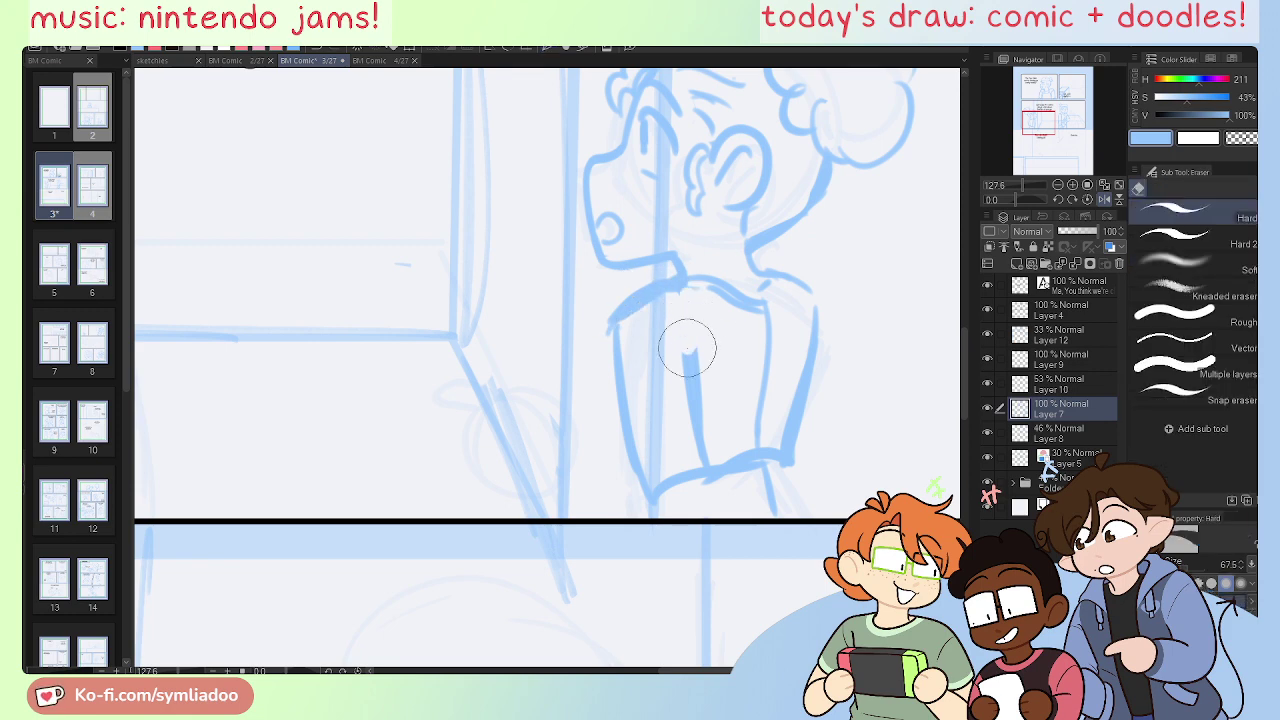
key("p")
mouse_move(616, 322)
left_mouse_down()
mouse_move(700, 330)
mouse_move(789, 287)
left_mouse_up()
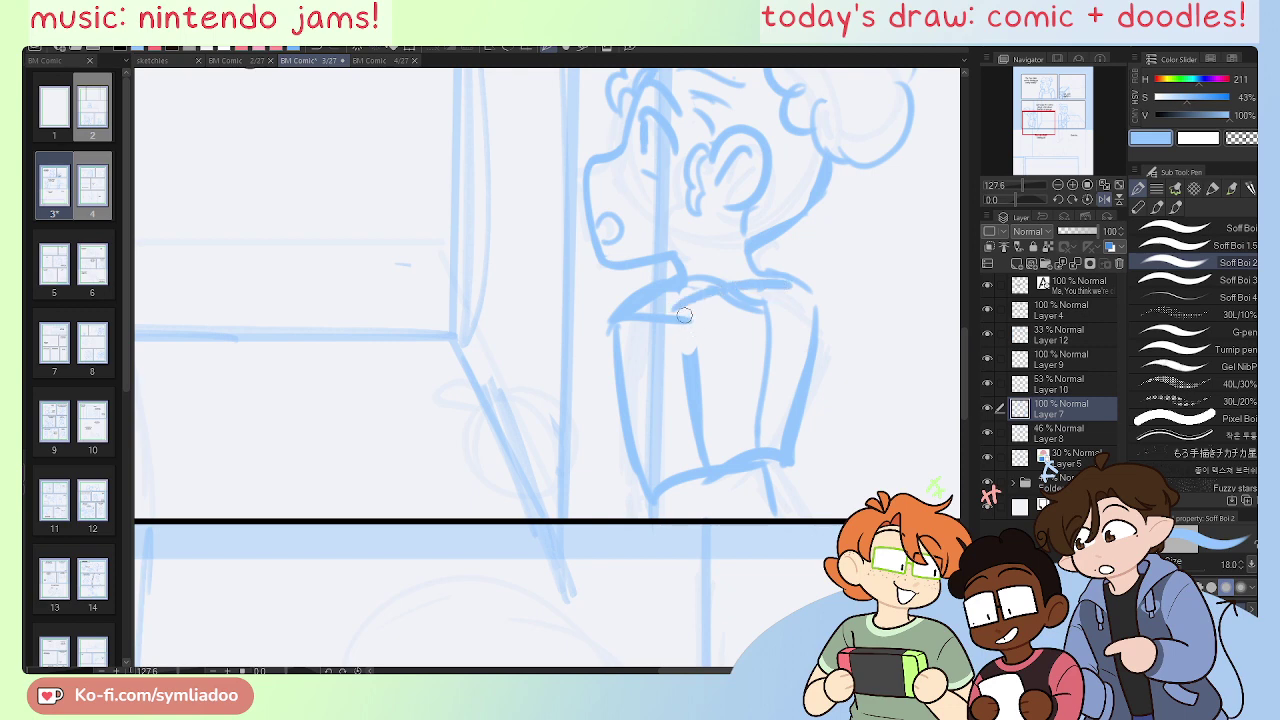
Step: Examine the profile character's torso in mirrored and normal orientation, close up and beside the other character
key("h")
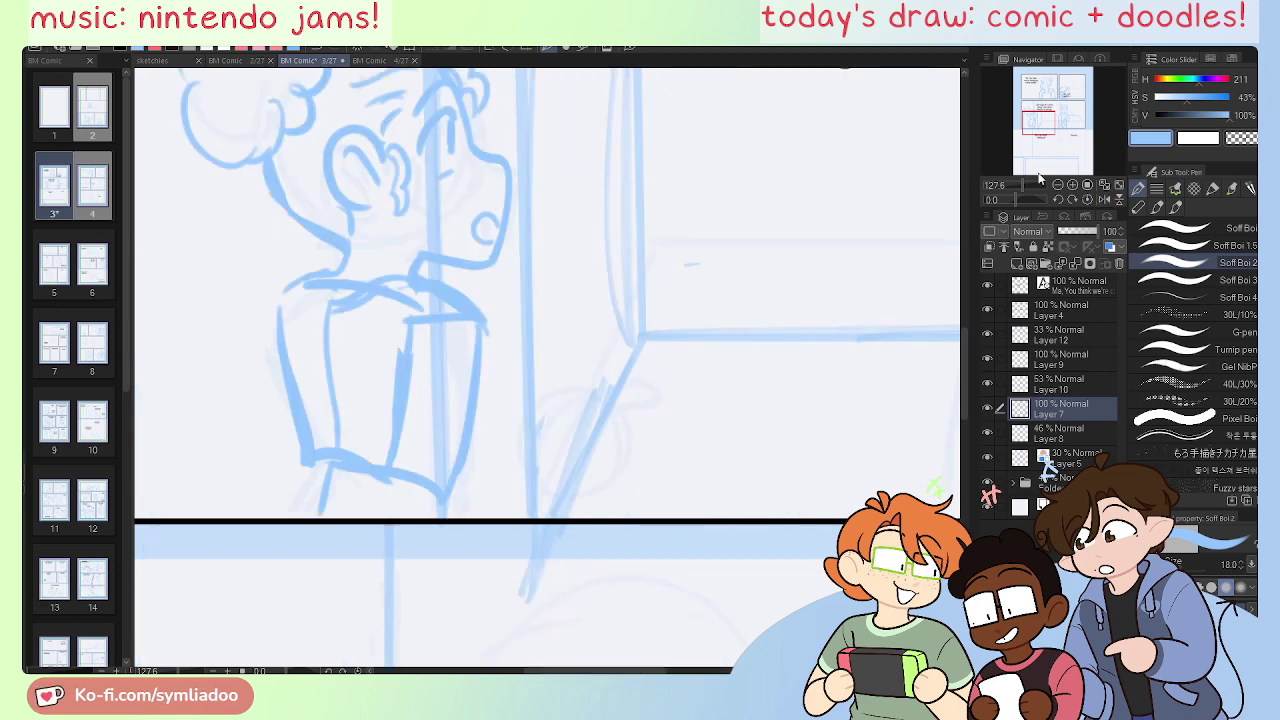
key("h")
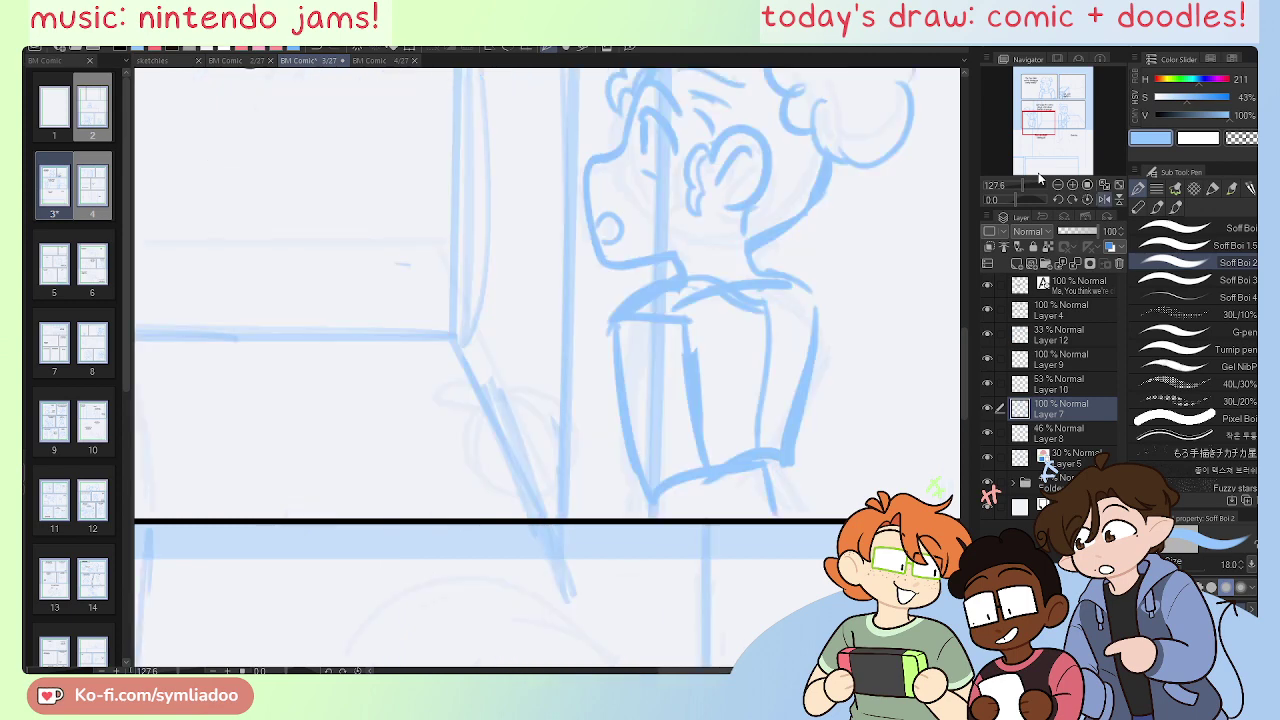
left_click_drag(688, 482, 657, 491)
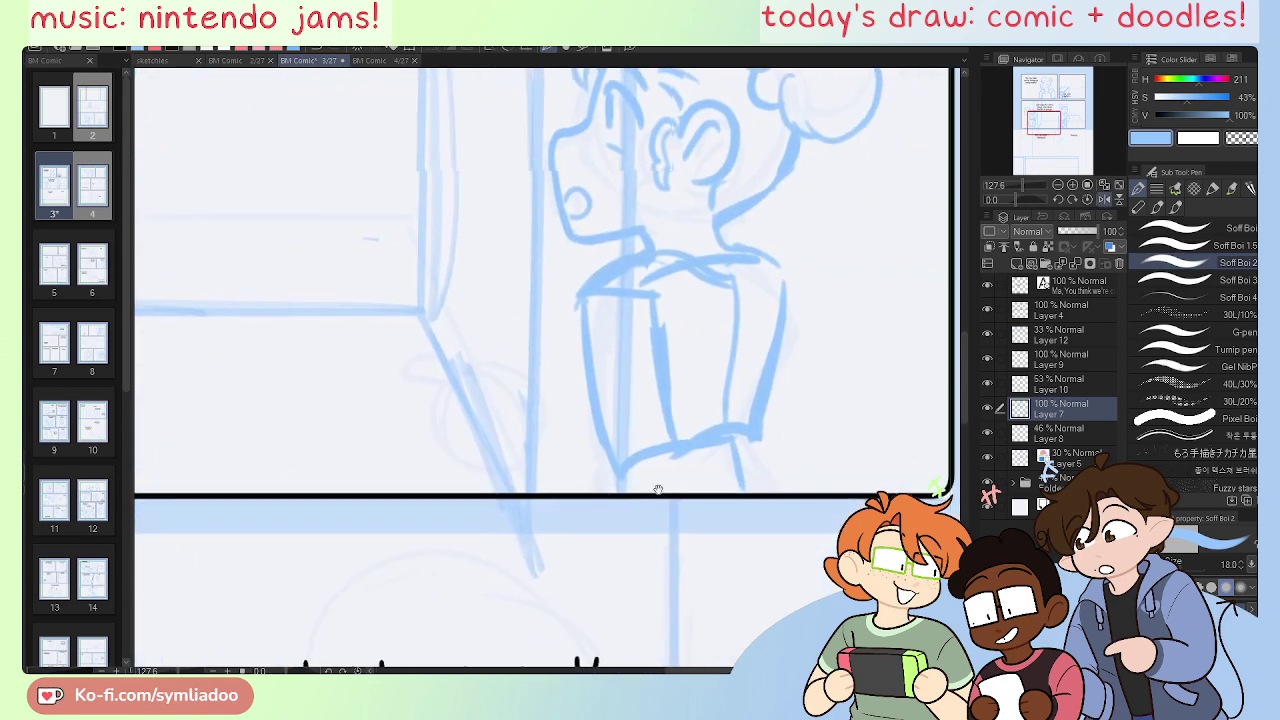
left_click_drag(747, 406, 764, 457)
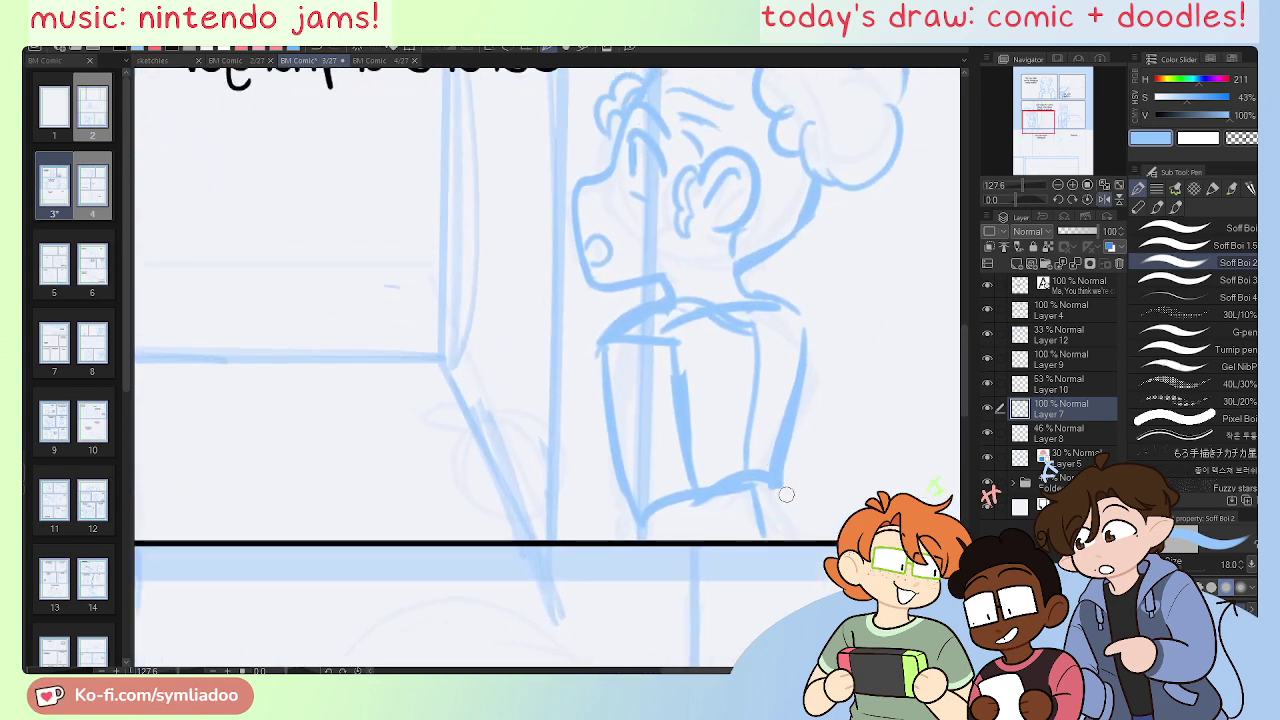
key("ctrl+plus")
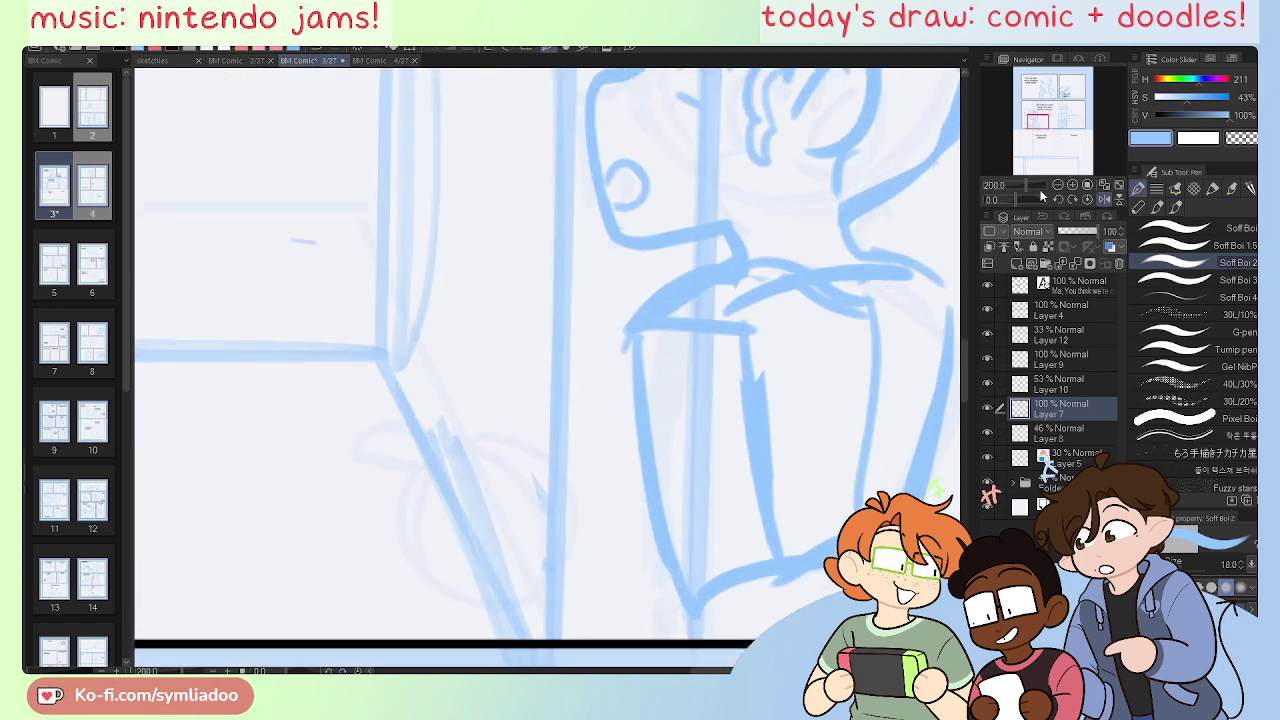
left_click(1057, 187)
left_click_drag(670, 472, 733, 518)
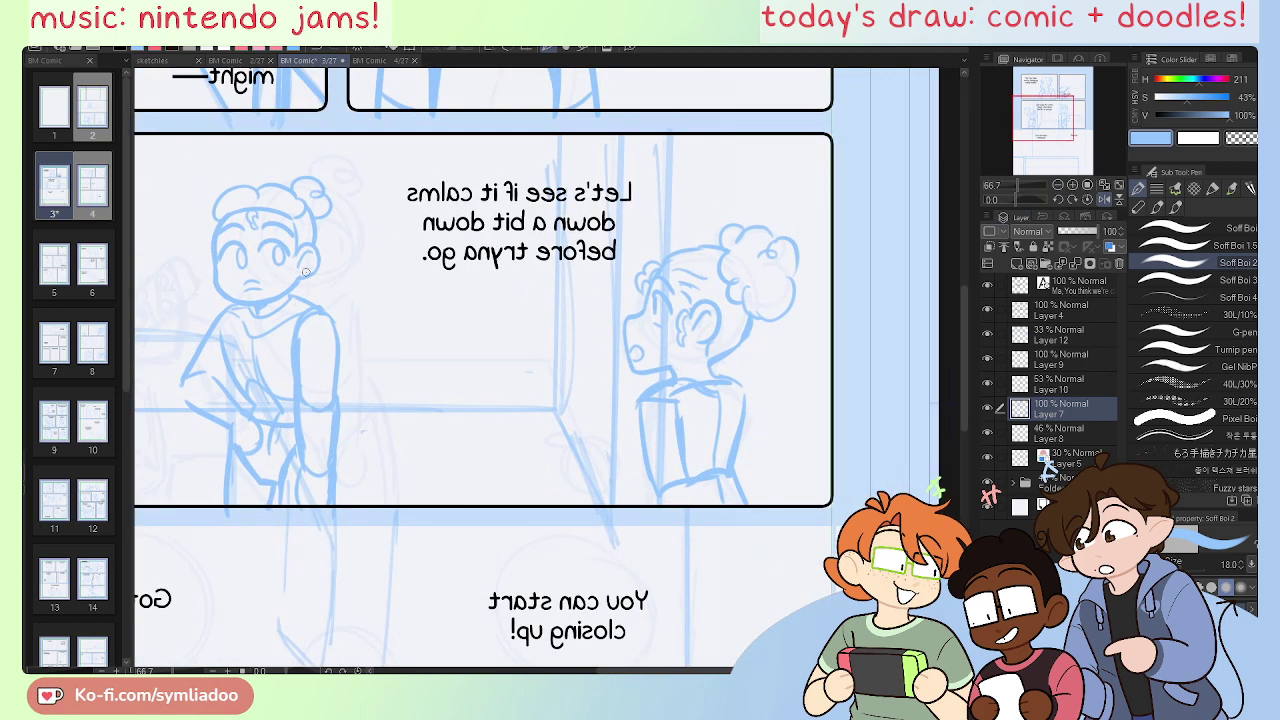
Step: Lasso the profile character's head and bun and scale them down slightly onto the neck
key("m")
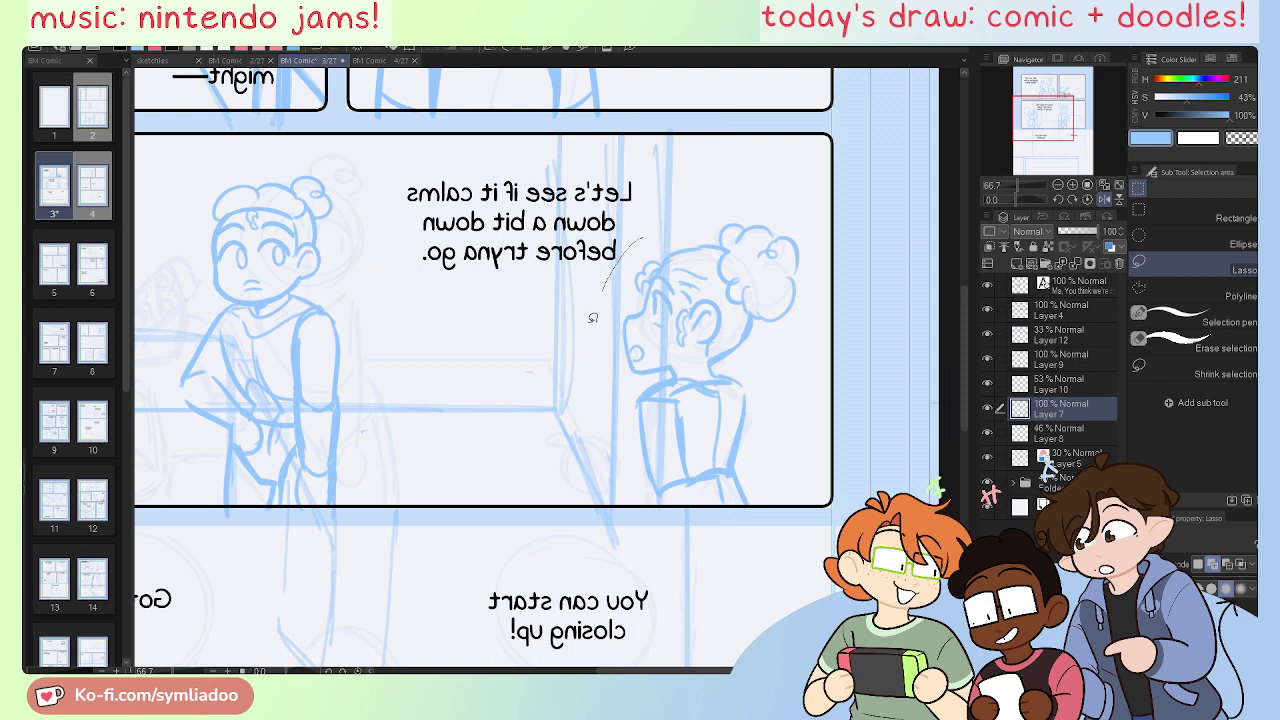
mouse_move(655, 232)
left_mouse_down()
mouse_move(766, 182)
mouse_move(700, 190)
left_mouse_up()
left_click(538, 557)
mouse_move(631, 387)
left_mouse_down()
mouse_move(643, 227)
mouse_move(850, 307)
mouse_move(765, 355)
left_mouse_up()
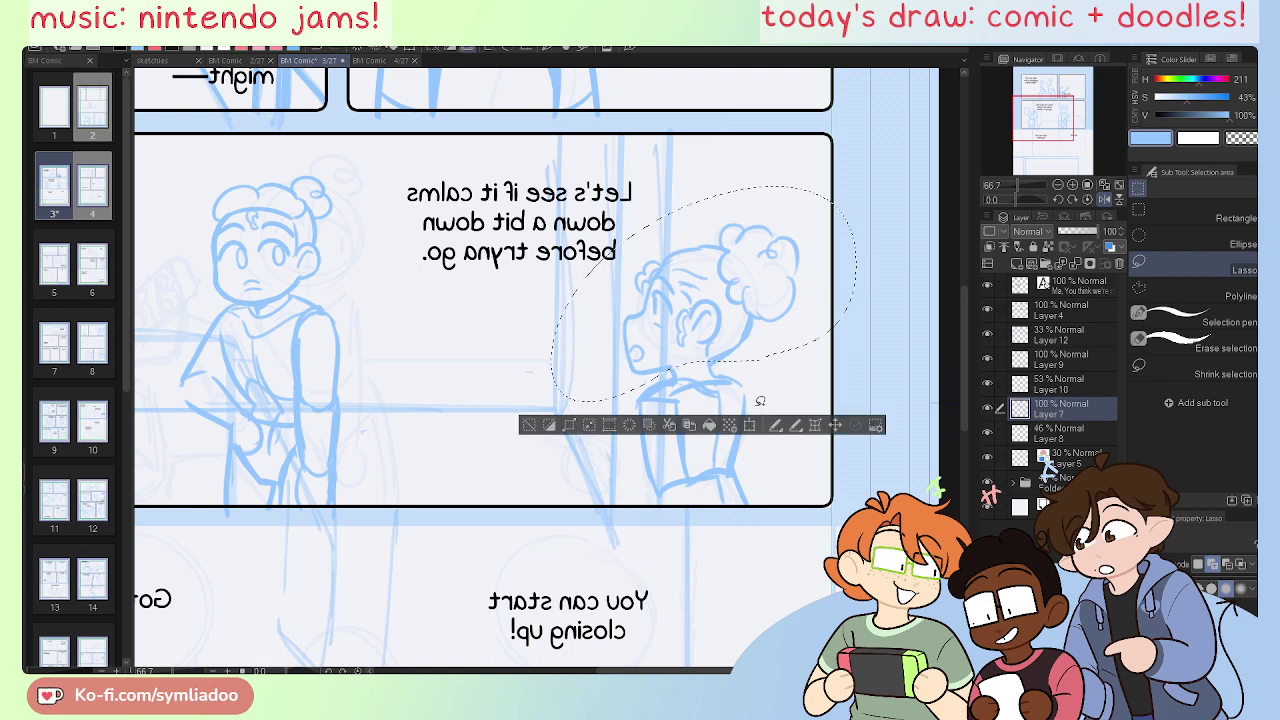
left_click(747, 426)
mouse_move(703, 186)
left_mouse_down()
mouse_move(701, 210)
mouse_move(786, 209)
mouse_move(740, 190)
left_mouse_up()
left_click(659, 421)
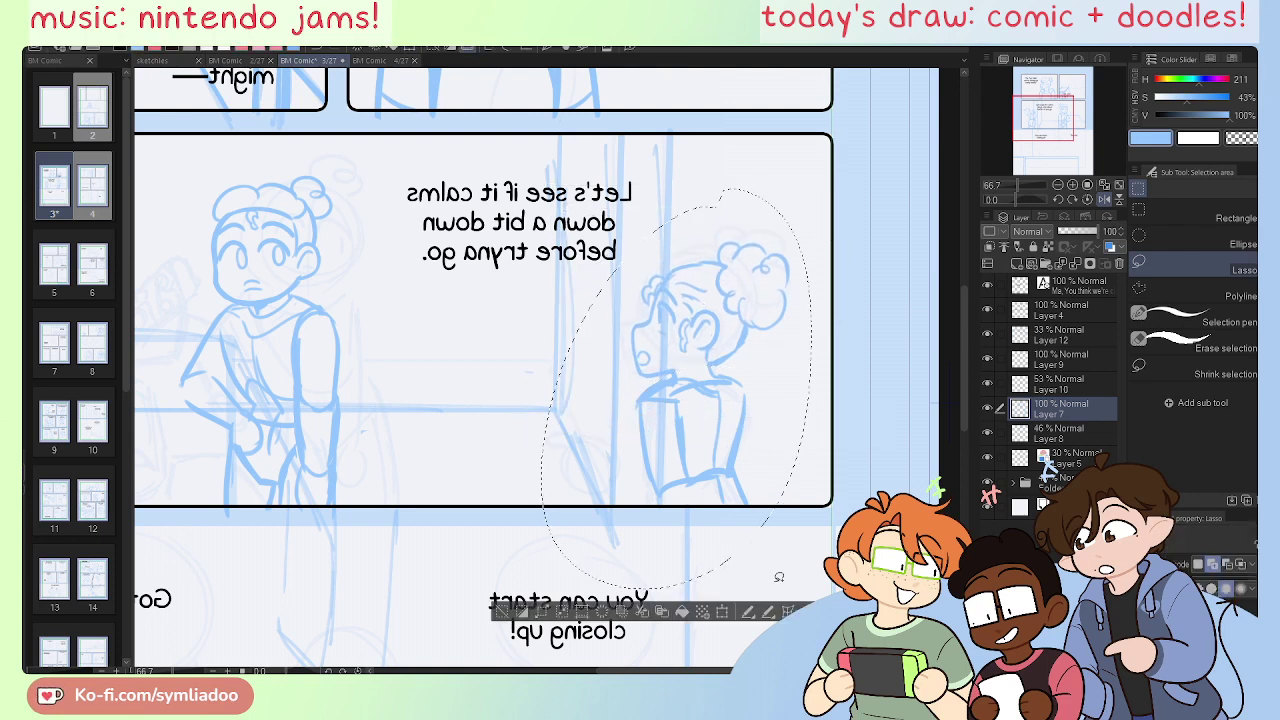
Step: Move the selected profile character slightly upward in the panel and clear the selection
key("ctrl+t")
key("Escape")
key("k")
mouse_move(727, 447)
left_mouse_down()
mouse_move(722, 407)
mouse_move(687, 451)
left_mouse_up()
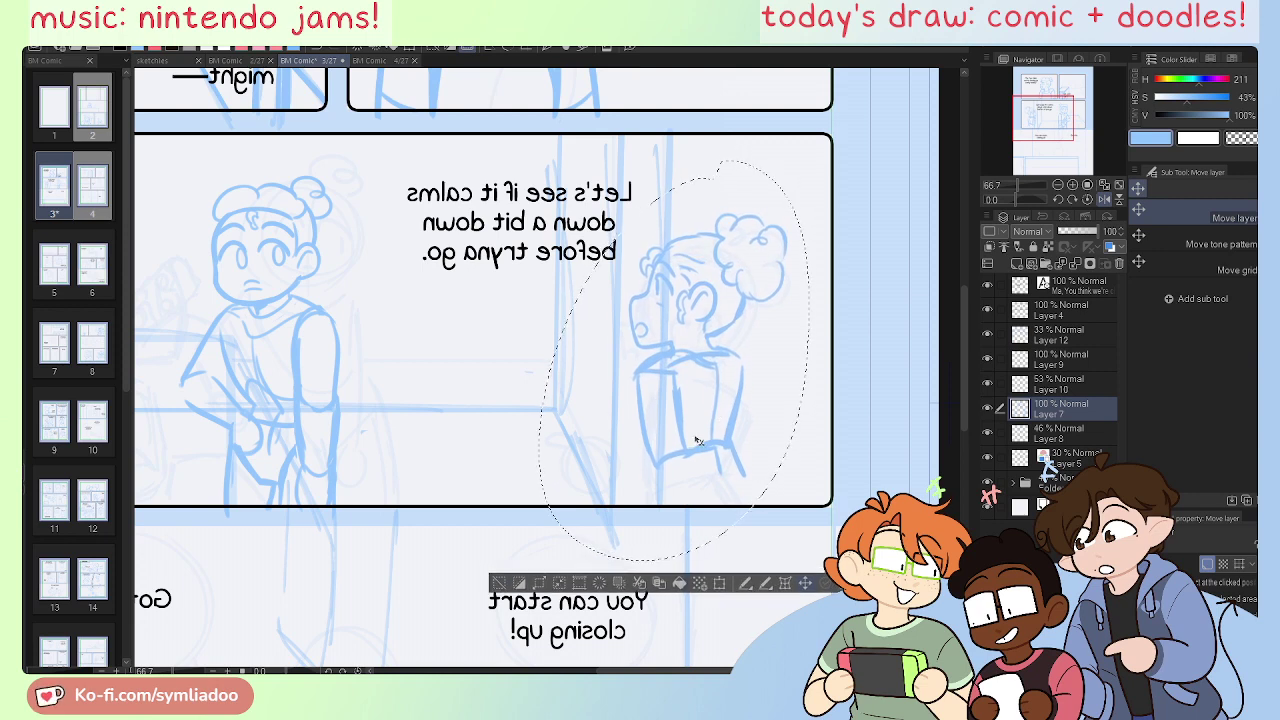
left_click(499, 579)
Step: Sketch the front line of the lower body from the waist down past the panel's lower border
key("h")
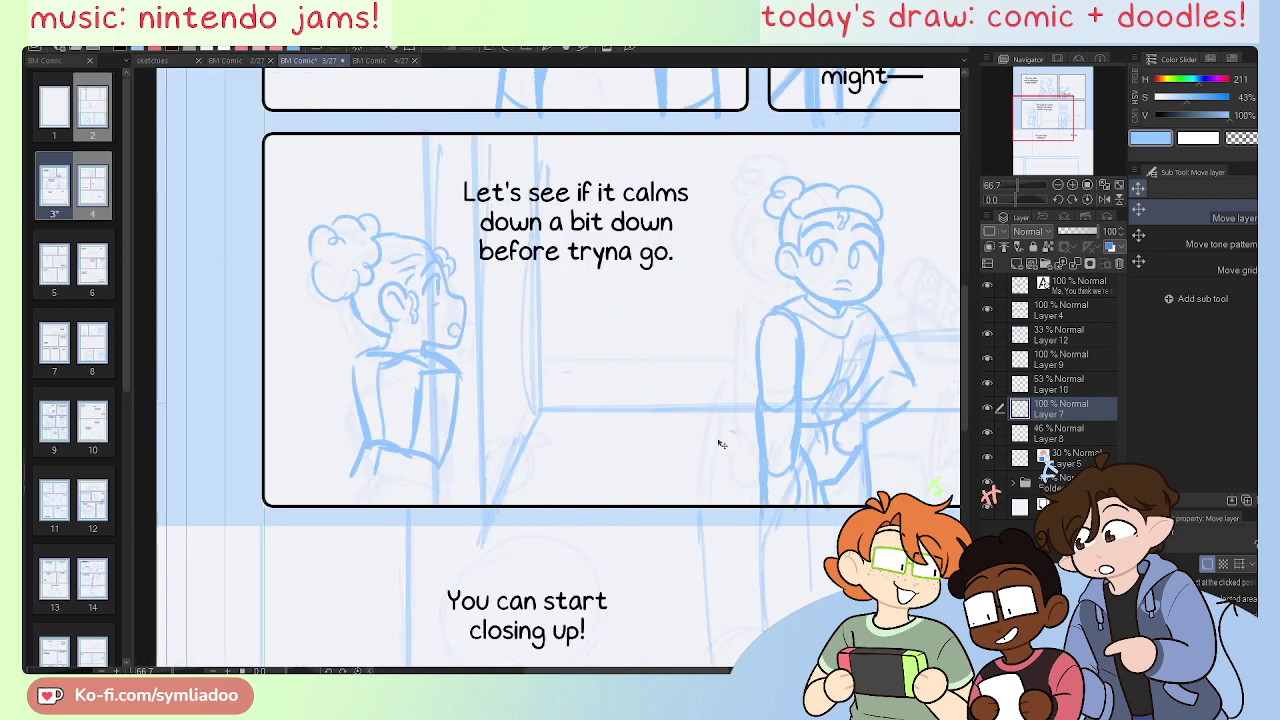
key("p")
left_click_drag(469, 487, 586, 498)
key("ctrl+plus")
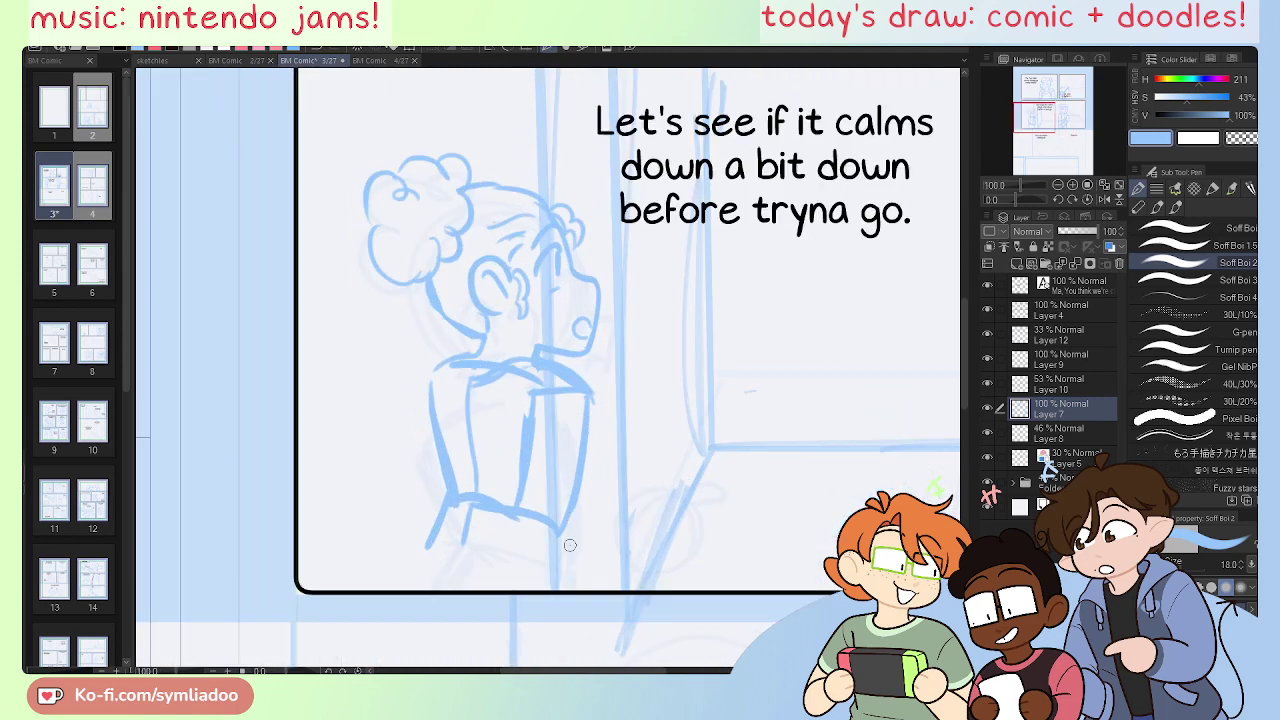
key("ctrl+plus")
mouse_move(588, 599)
left_mouse_down()
mouse_move(620, 371)
mouse_move(608, 489)
left_mouse_up()
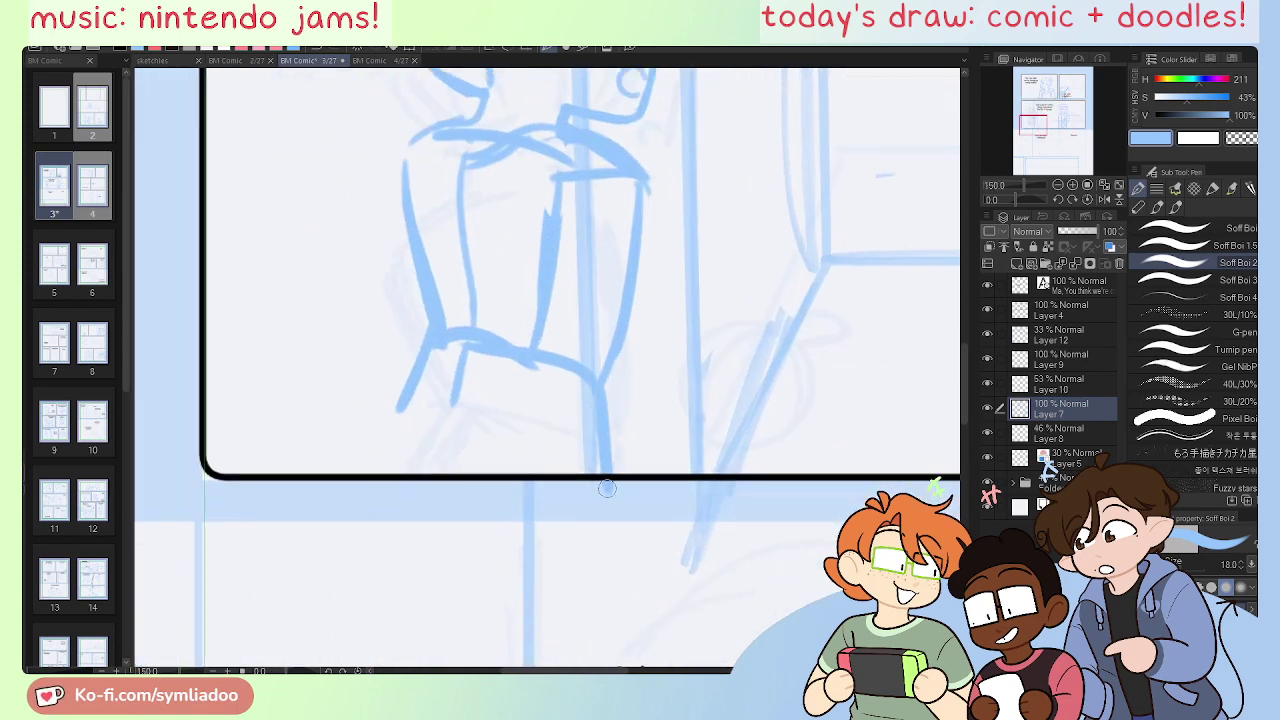
Step: With the canvas mirrored, sketch an outward-bulging curve from the front shoulder down to the waist
key("h")
left_click_drag(590, 383, 626, 491)
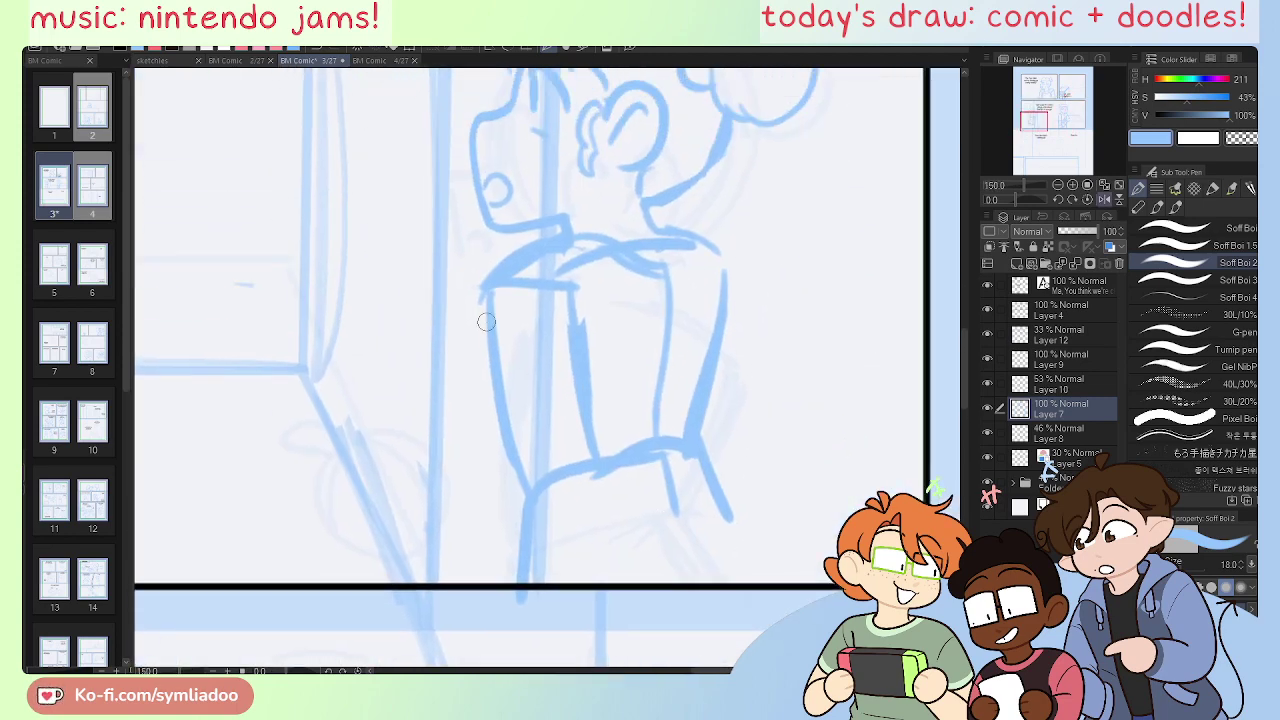
mouse_move(480, 307)
left_mouse_down()
mouse_move(468, 404)
mouse_move(514, 486)
left_mouse_up()
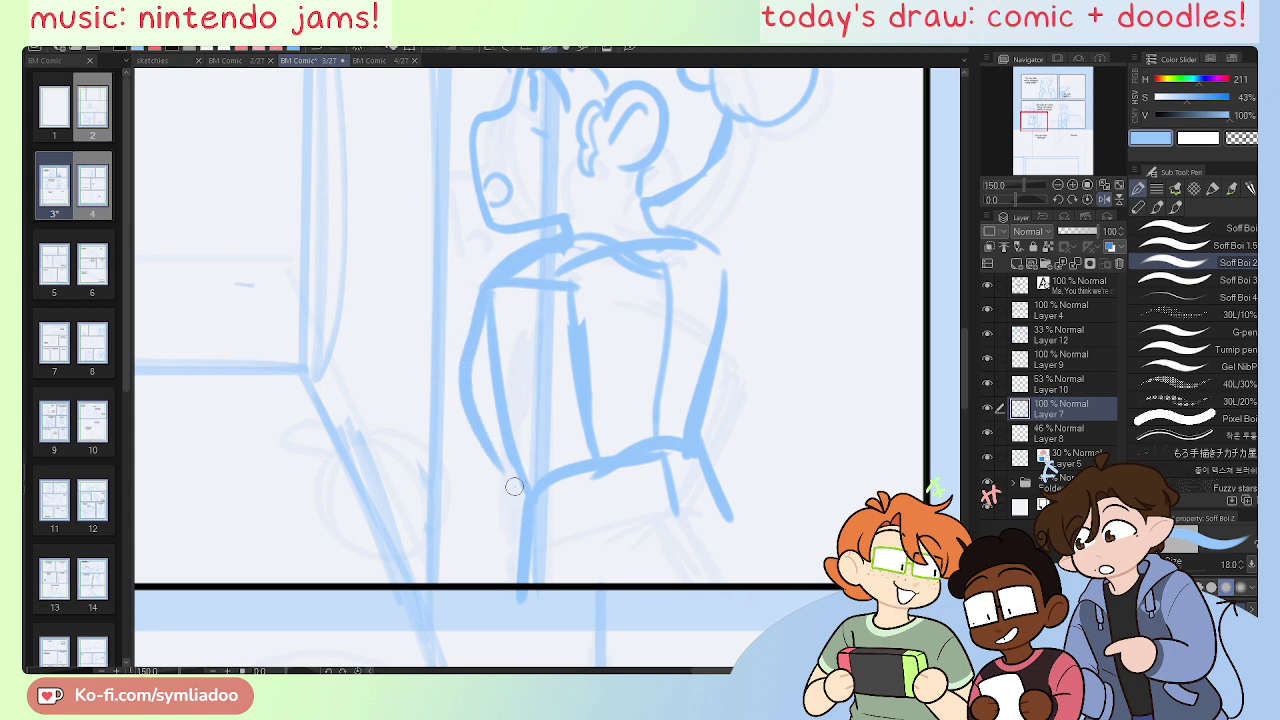
Step: Extend the profile character's lower body with front and back lines past the waist and sketch a curved hem across the hips
mouse_move(485, 435)
left_mouse_down()
mouse_move(517, 544)
mouse_move(518, 516)
mouse_move(500, 607)
left_mouse_up()
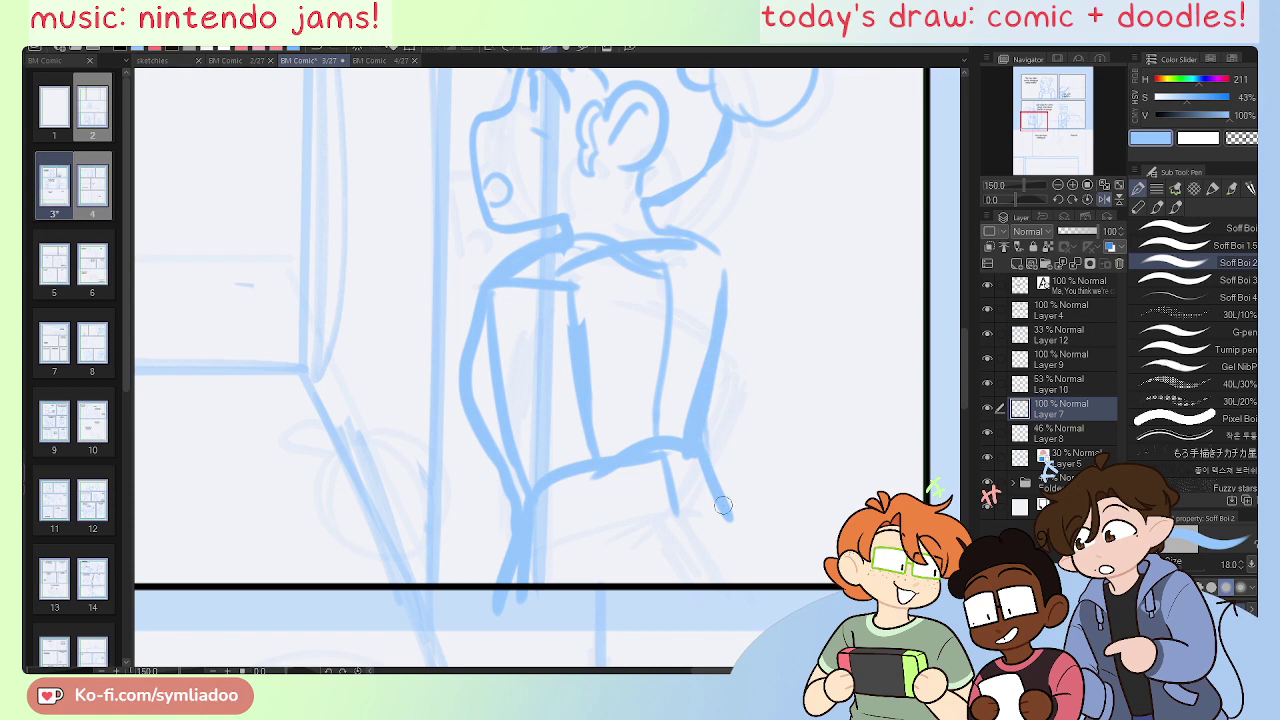
left_click_drag(706, 458, 753, 583)
left_click_drag(680, 506, 785, 503)
mouse_move(668, 564)
left_mouse_down()
mouse_move(800, 540)
mouse_move(700, 548)
mouse_move(646, 571)
mouse_move(828, 520)
mouse_move(886, 524)
left_mouse_up()
key("ctrl+z")
key("ctrl+z")
key("e")
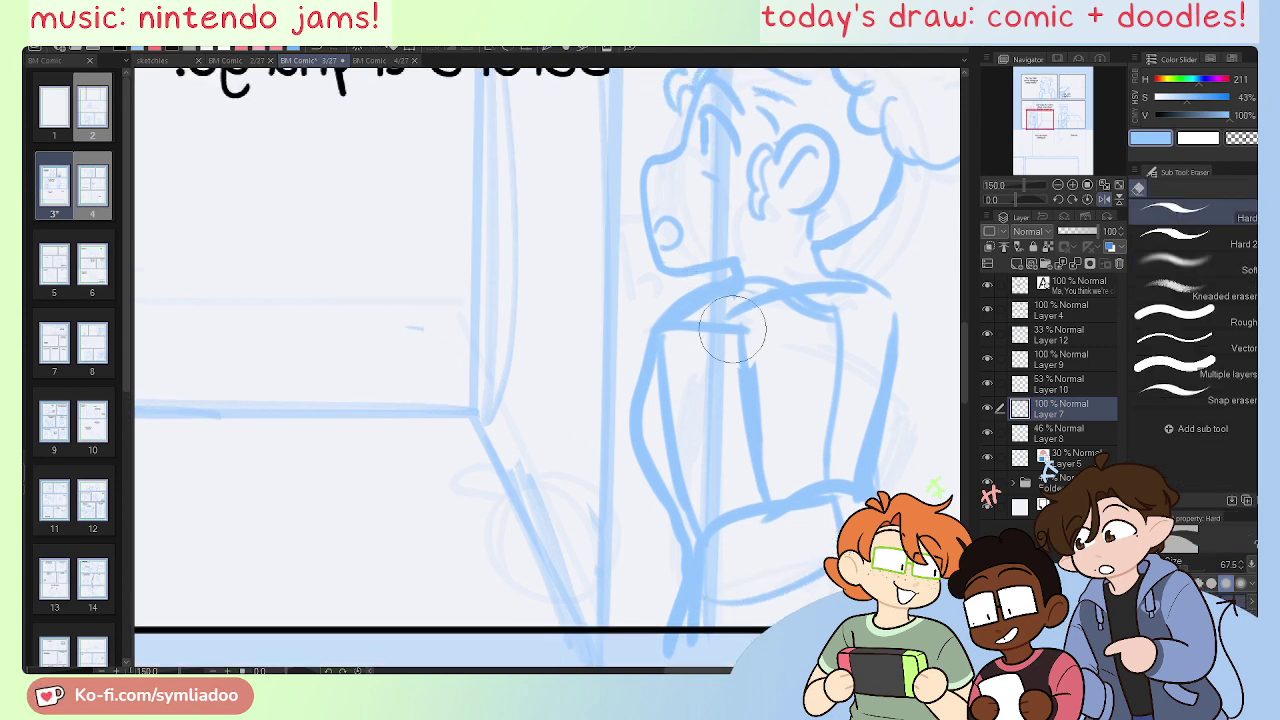
Step: Sketch the front line of the near upper arm, running from the shoulder down and outward to the elbow bend
key("p")
left_click_drag(630, 410, 580, 508)
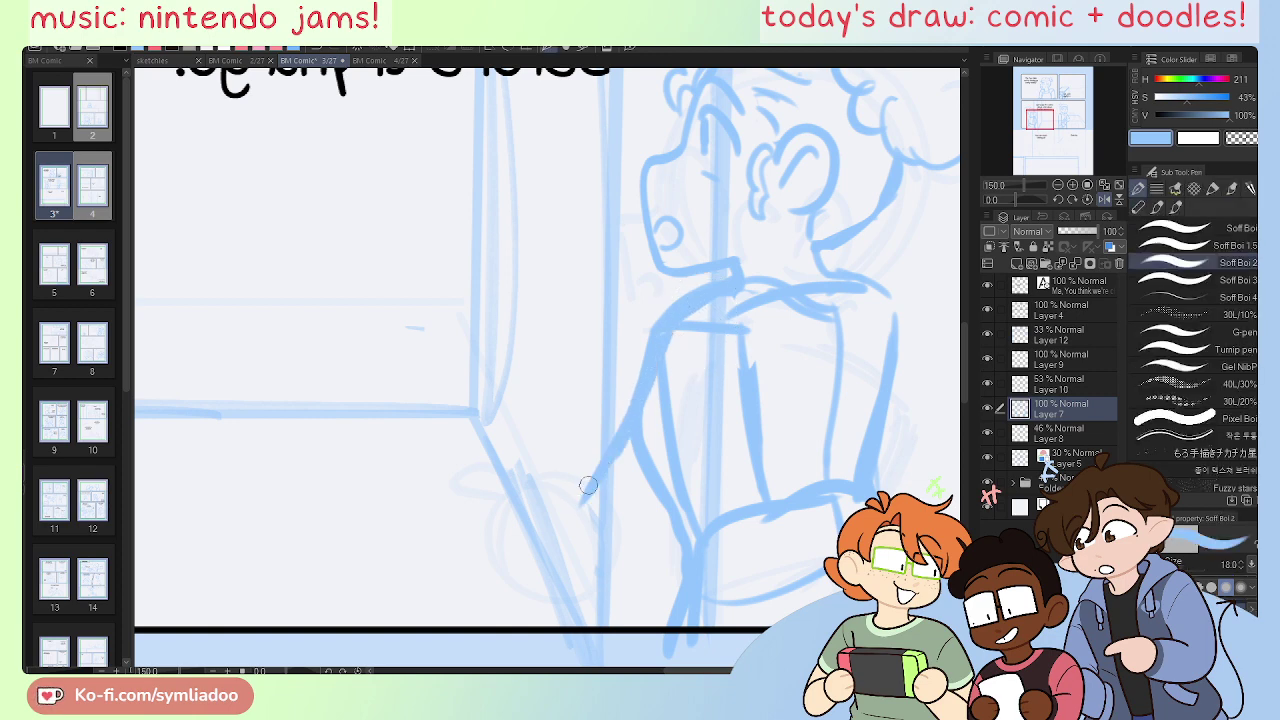
key("h")
left_click_drag(725, 473, 780, 457)
key("ctrl+z")
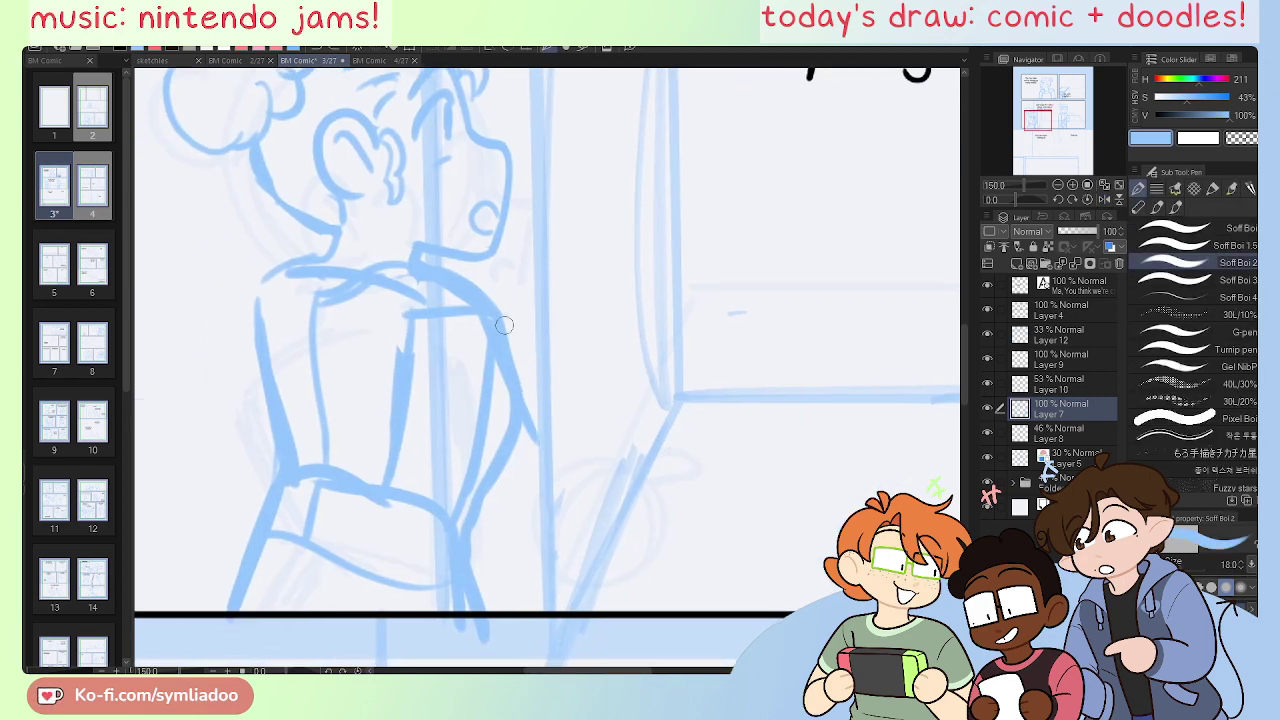
left_click_drag(497, 320, 560, 505)
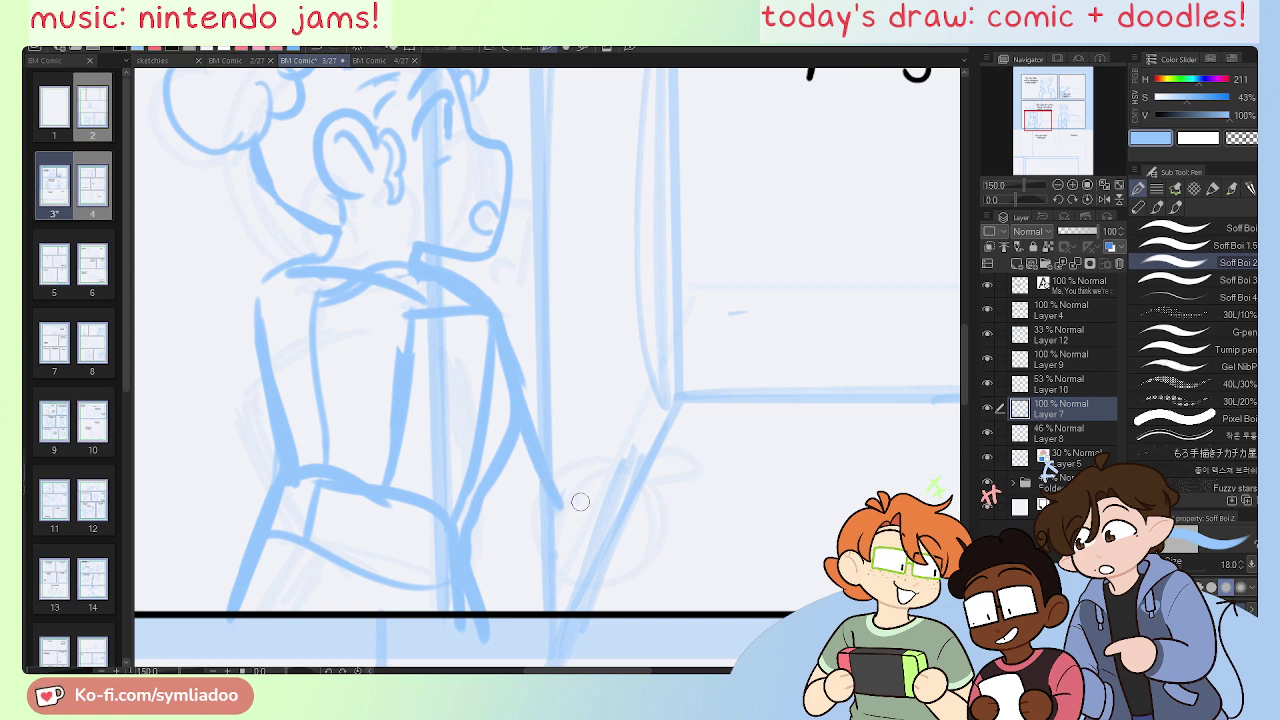
Step: Sketch the thumb of the outstretched hand as a short hooked curve over the rough
mouse_move(622, 460)
left_mouse_down()
mouse_move(698, 414)
mouse_move(655, 455)
mouse_move(703, 426)
mouse_move(660, 466)
mouse_move(680, 449)
mouse_move(674, 517)
left_mouse_up()
key("ctrl+z")
key("ctrl+z")
key("ctrl+z")
mouse_move(620, 460)
left_mouse_down()
mouse_move(689, 443)
mouse_move(663, 486)
mouse_move(666, 548)
left_mouse_up()
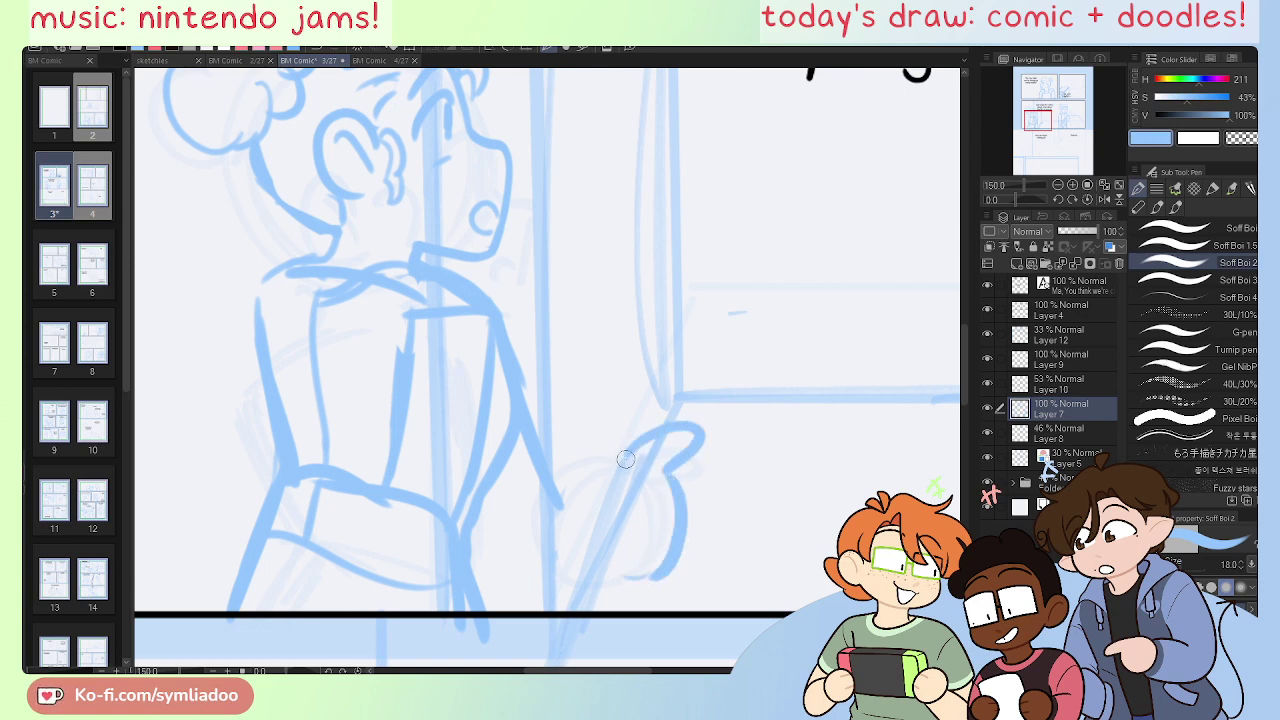
left_click_drag(665, 485, 651, 555)
key("ctrl+z")
key("ctrl+z")
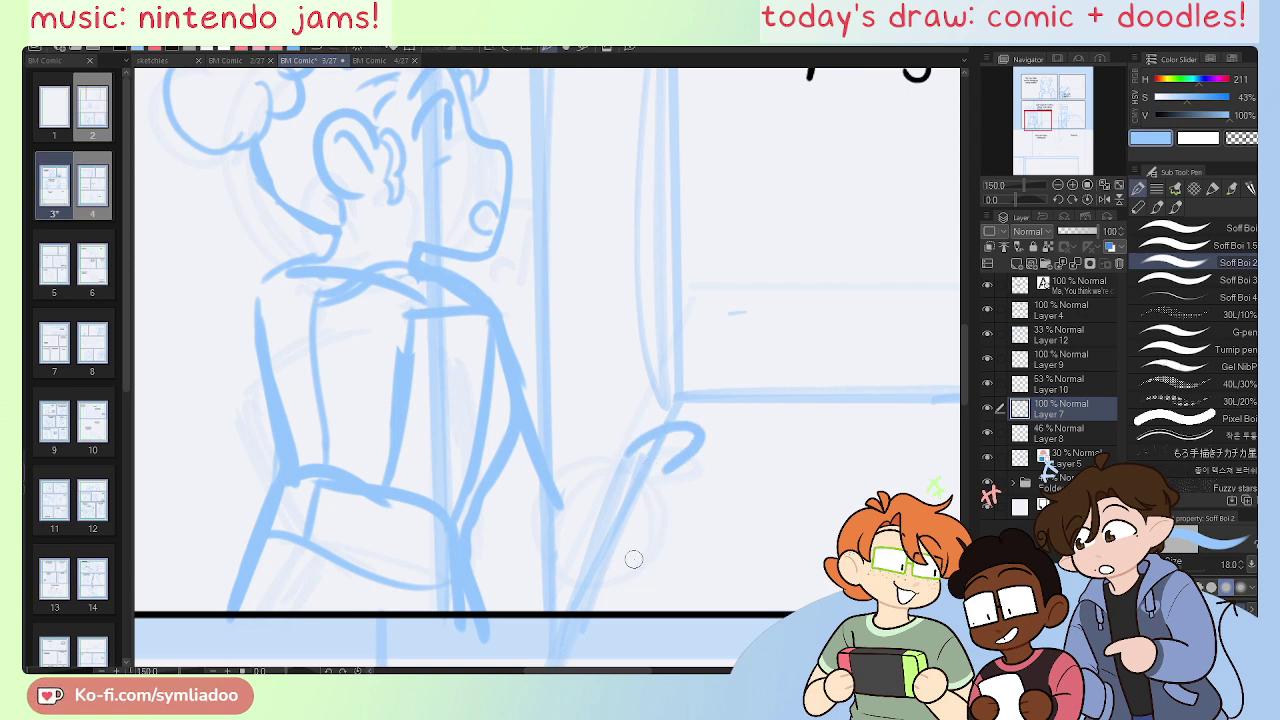
Step: Sketch the palm edge curving down from the thumb and the back of the hand curving toward the wrist
mouse_move(664, 472)
left_mouse_down()
mouse_move(673, 543)
mouse_move(626, 580)
left_mouse_up()
left_click_drag(628, 452, 580, 554)
key("ctrl+z")
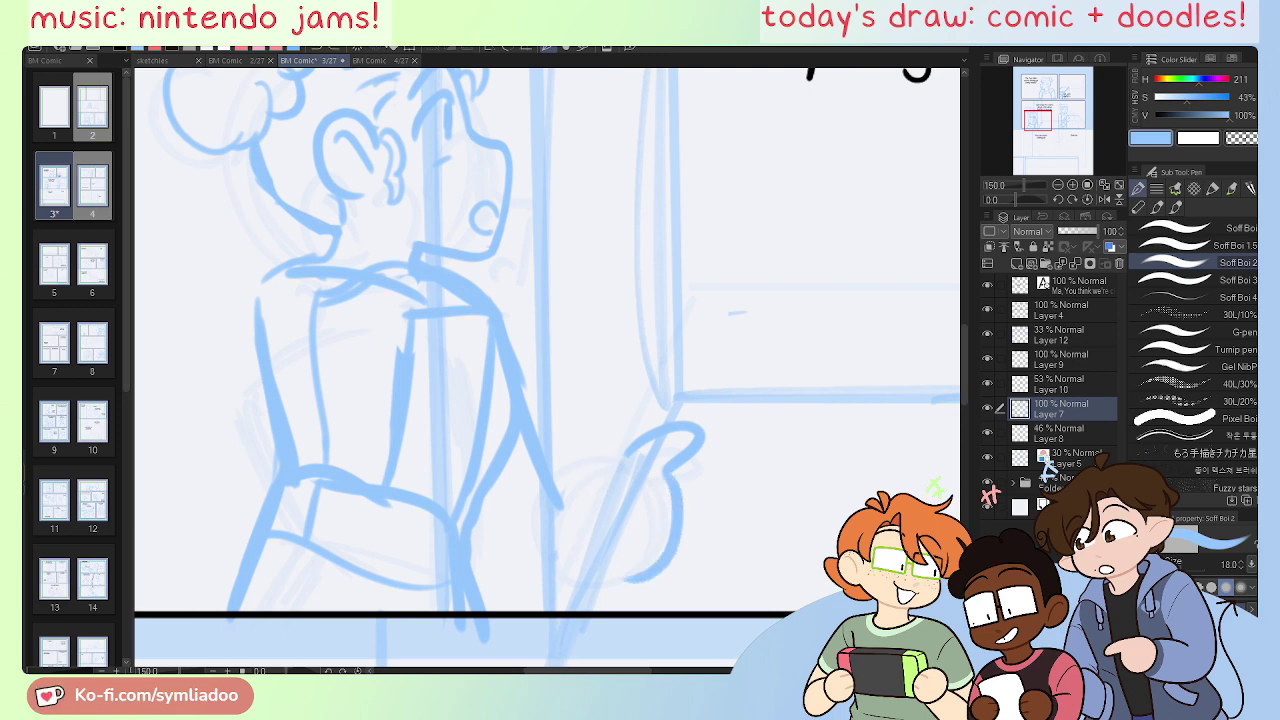
left_click_drag(626, 452, 570, 551)
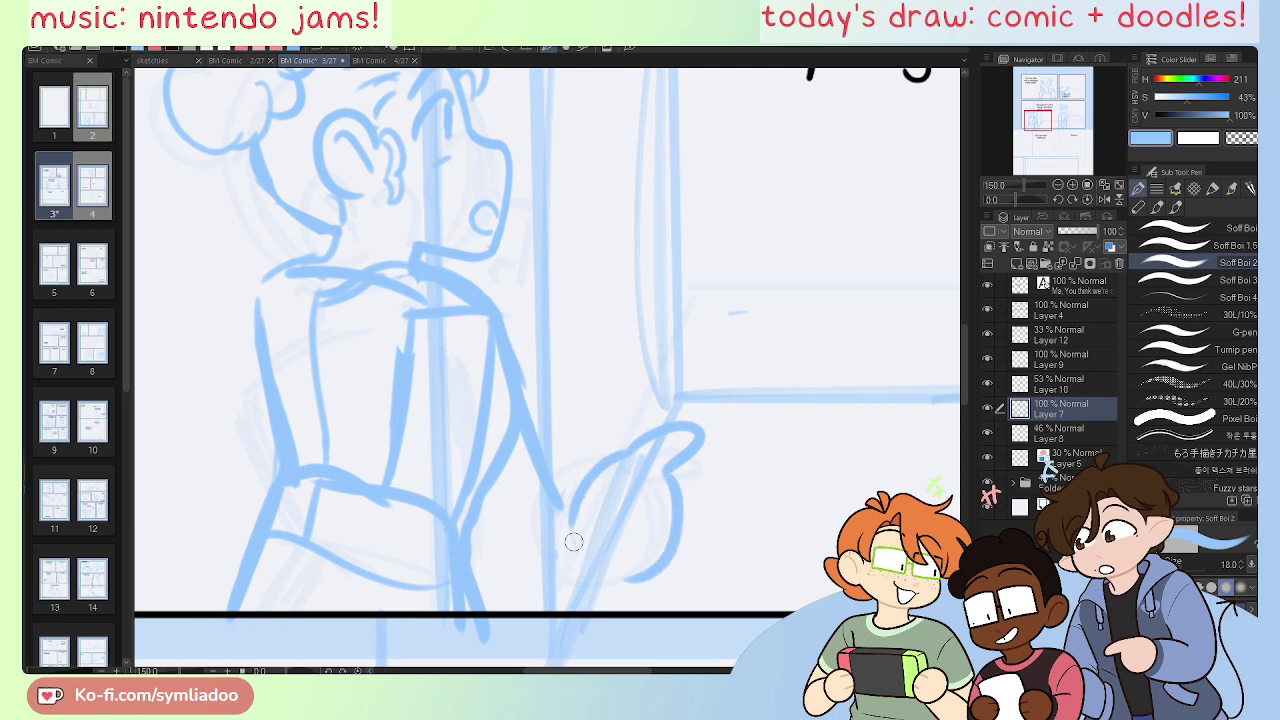
Step: Mirror the canvas, lasso the hand sketch, scale it down, move it upward, and apply the transformation
key("h")
left_click_drag(690, 540, 785, 526)
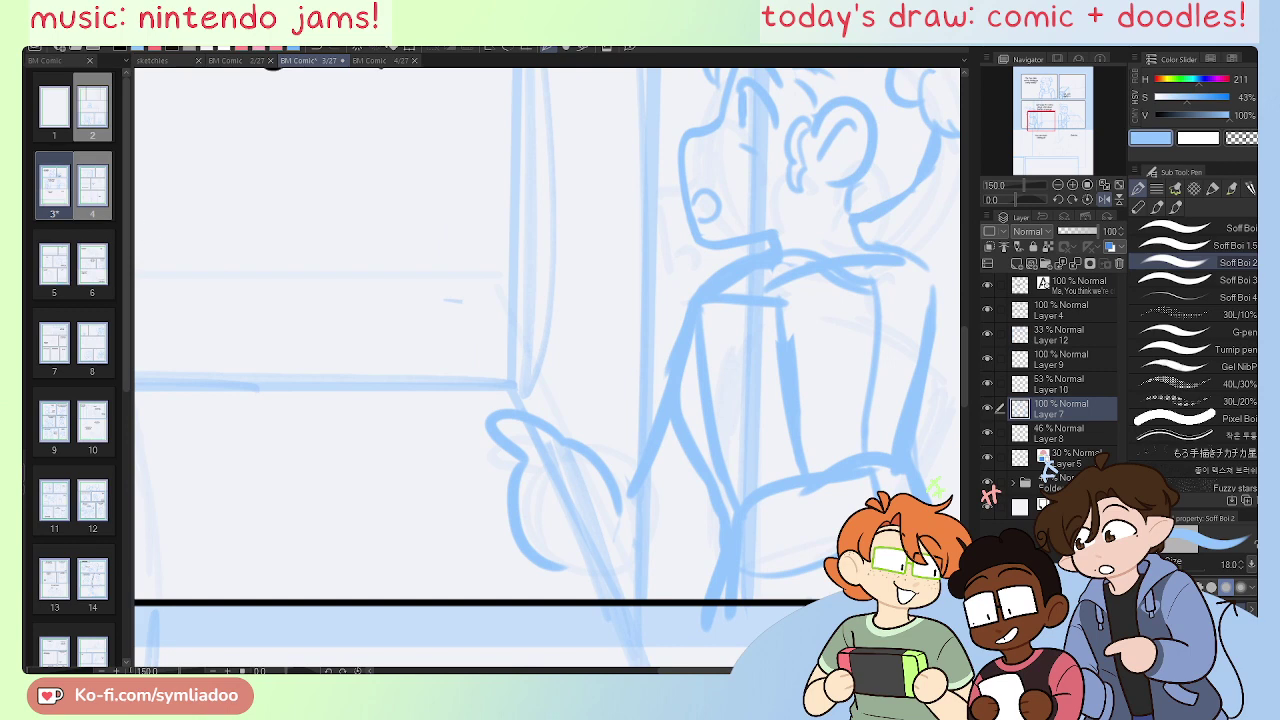
key("m")
mouse_move(630, 491)
left_mouse_down()
mouse_move(529, 349)
mouse_move(615, 565)
mouse_move(627, 547)
left_mouse_up()
key("ctrl+t")
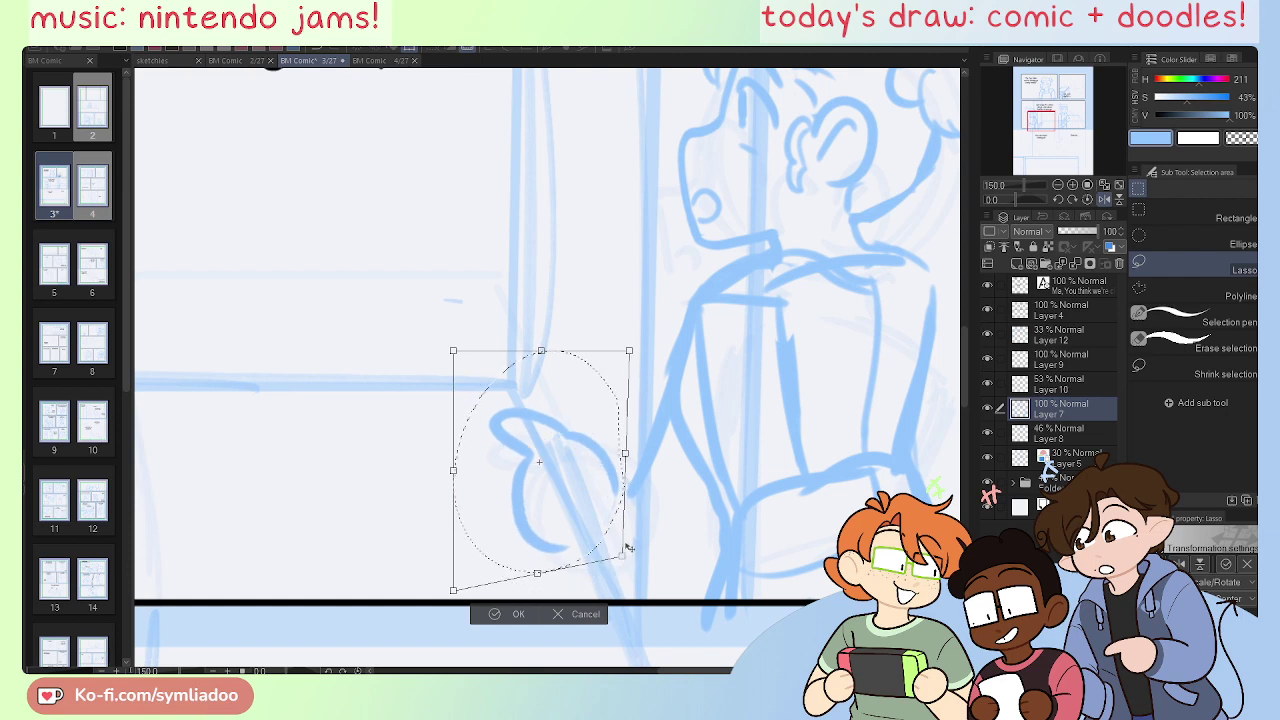
left_click_drag(630, 360, 600, 384)
left_click_drag(561, 479, 561, 418)
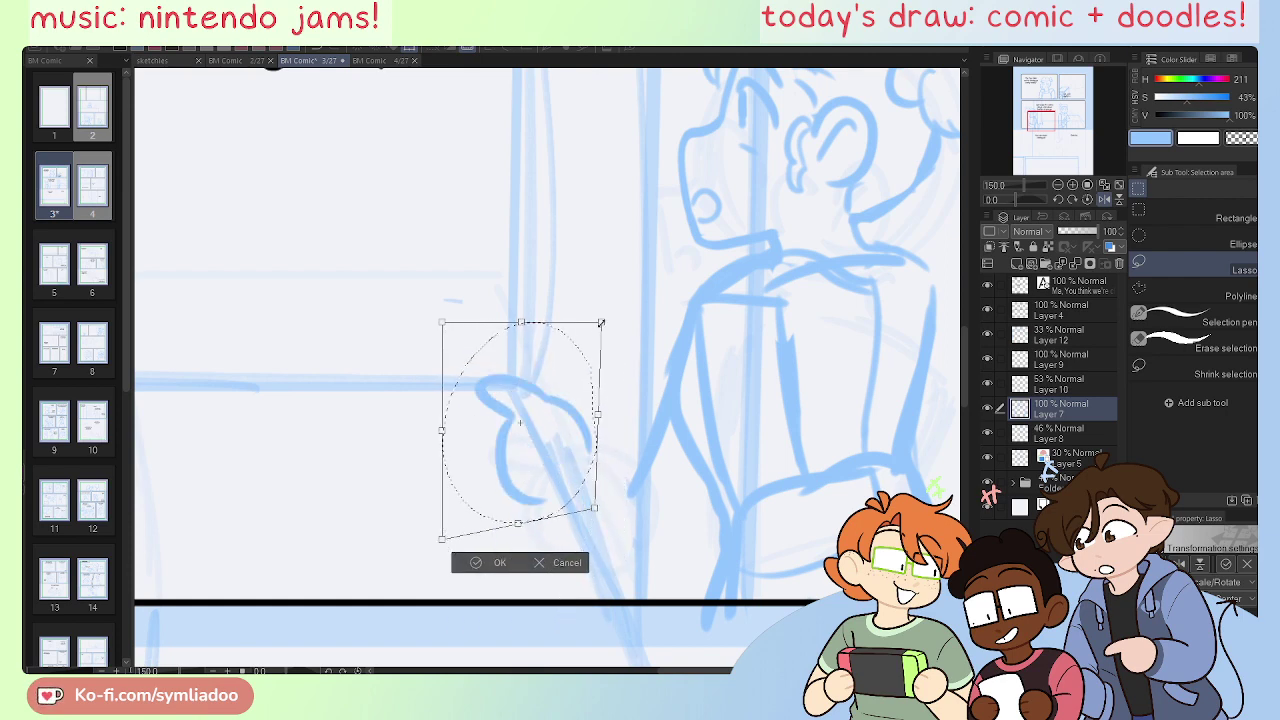
left_click_drag(601, 323, 577, 351)
left_click_drag(560, 414, 562, 376)
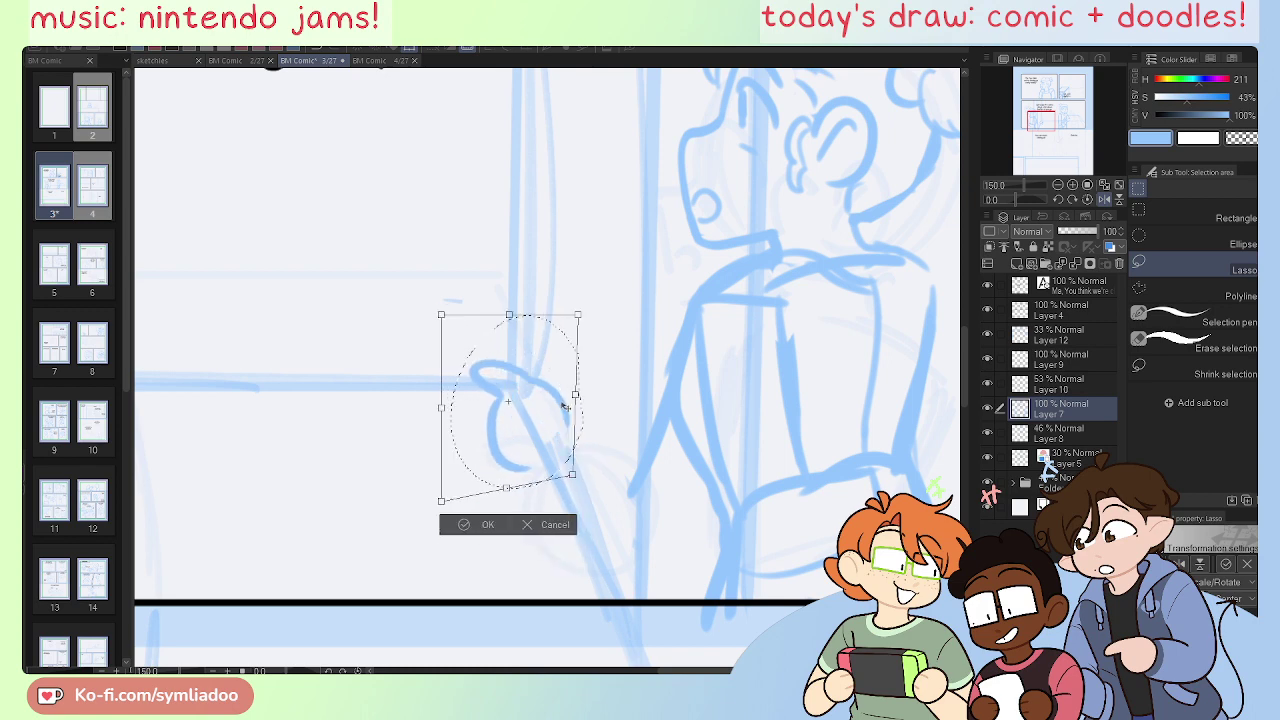
left_click(469, 524)
key("h")
left_click(418, 511)
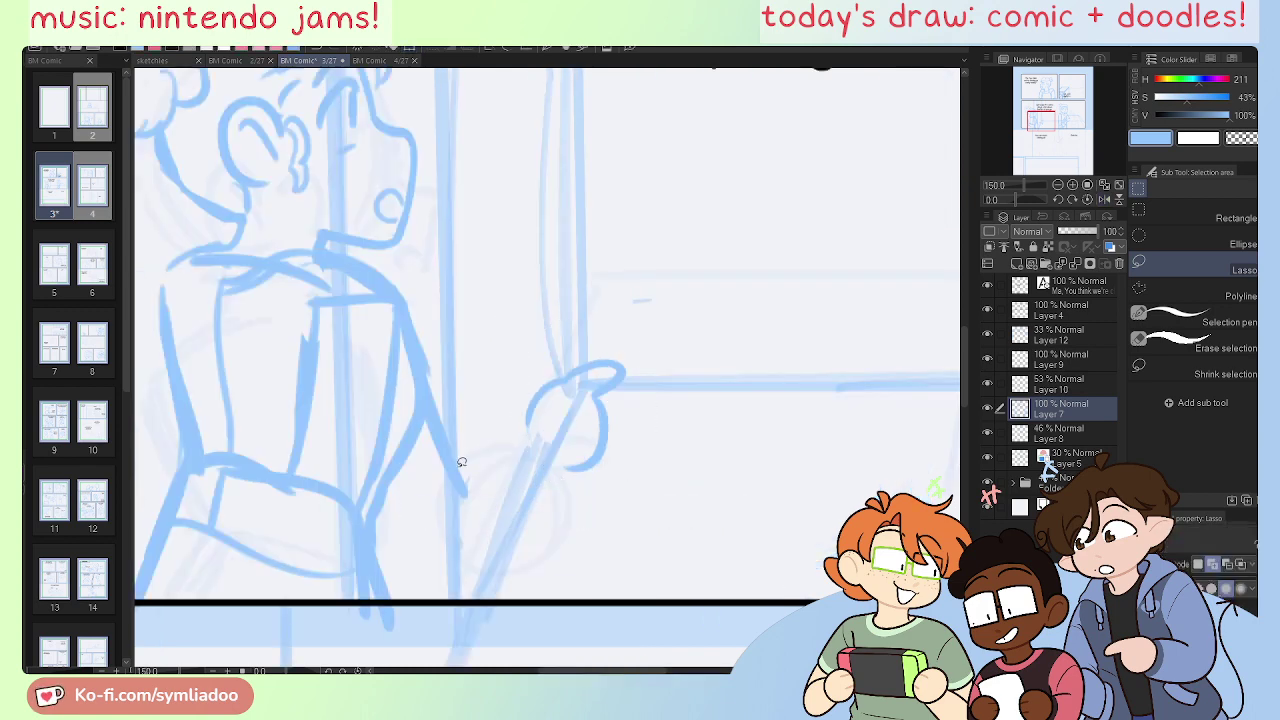
Step: Sketch the forearm's underside from below the hand toward the elbow and erase the torso curve behind the upper arm
key("p")
left_click_drag(551, 490, 433, 571)
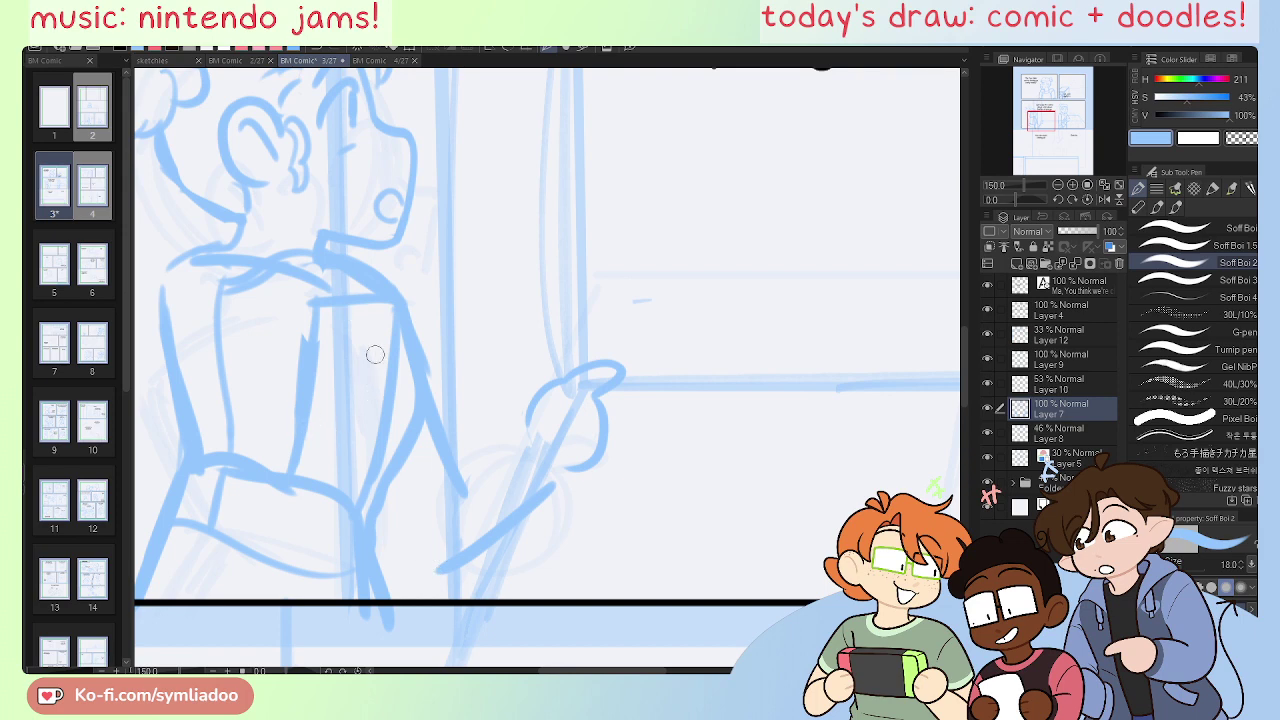
key("e")
left_click_drag(430, 420, 386, 500)
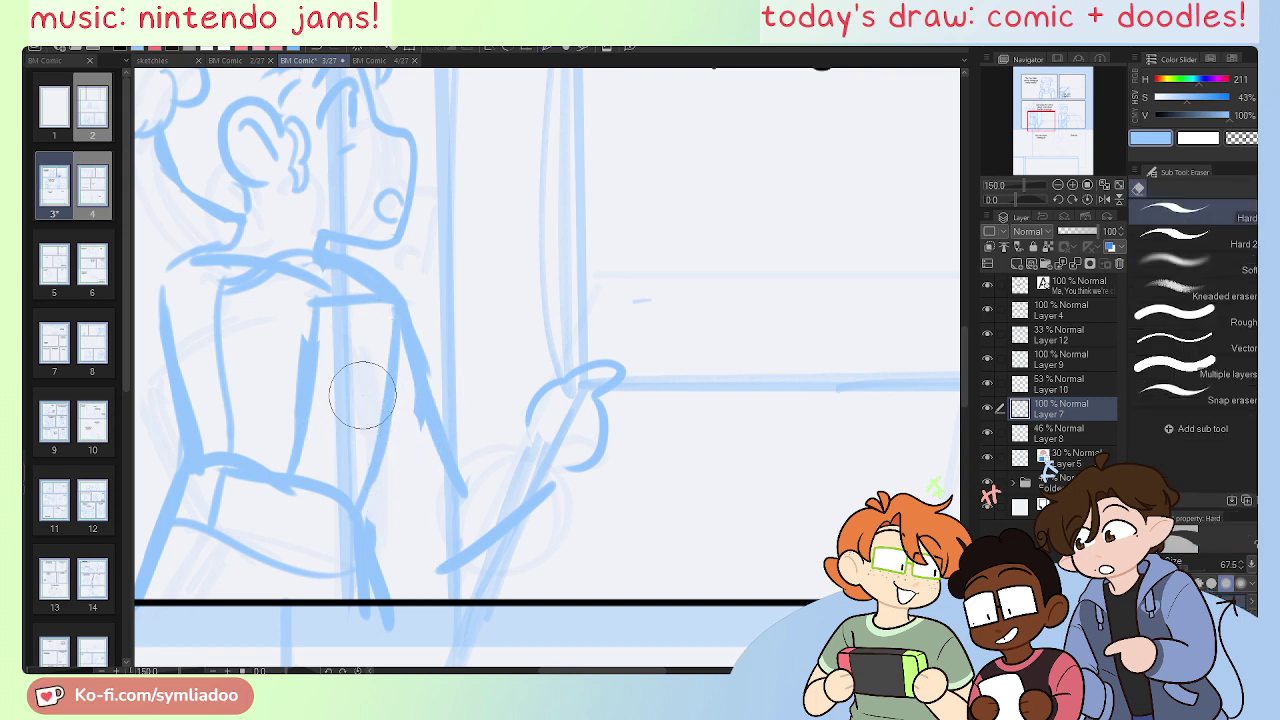
key("p")
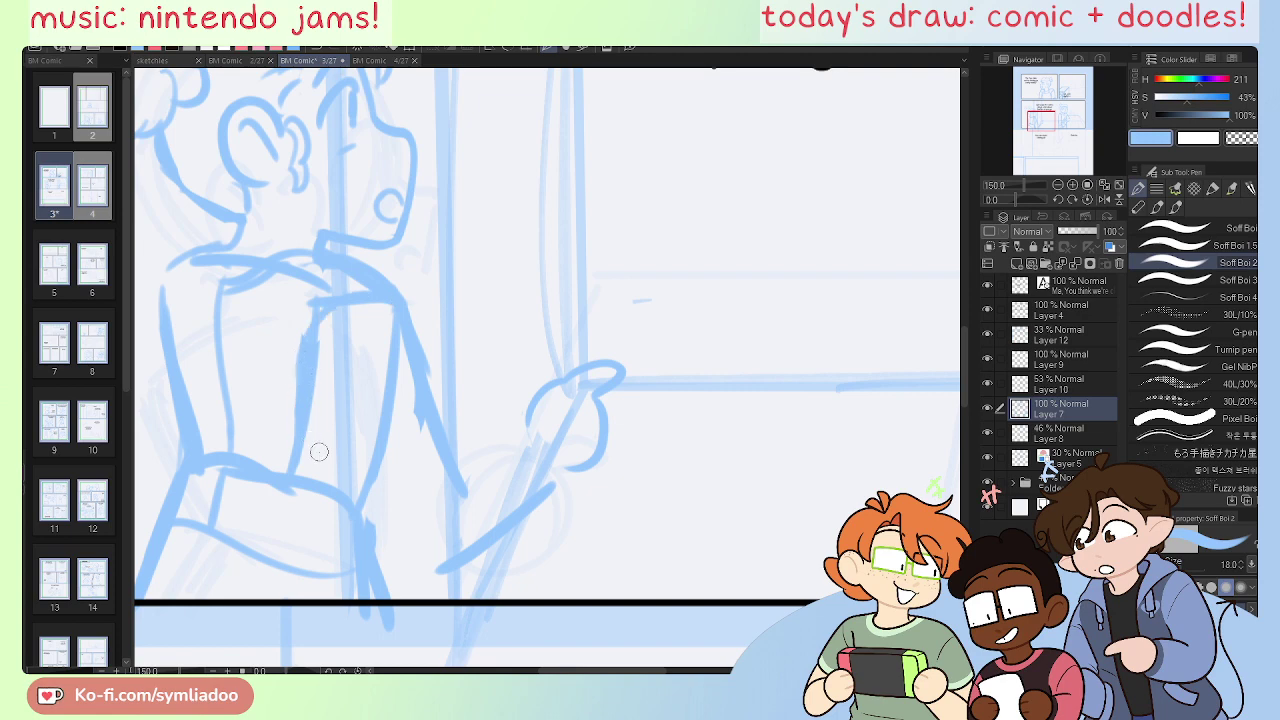
Step: Sketch the upper arm's underside from the side of the torso down to the elbow and join it to the forearm
left_click_drag(308, 420, 411, 556)
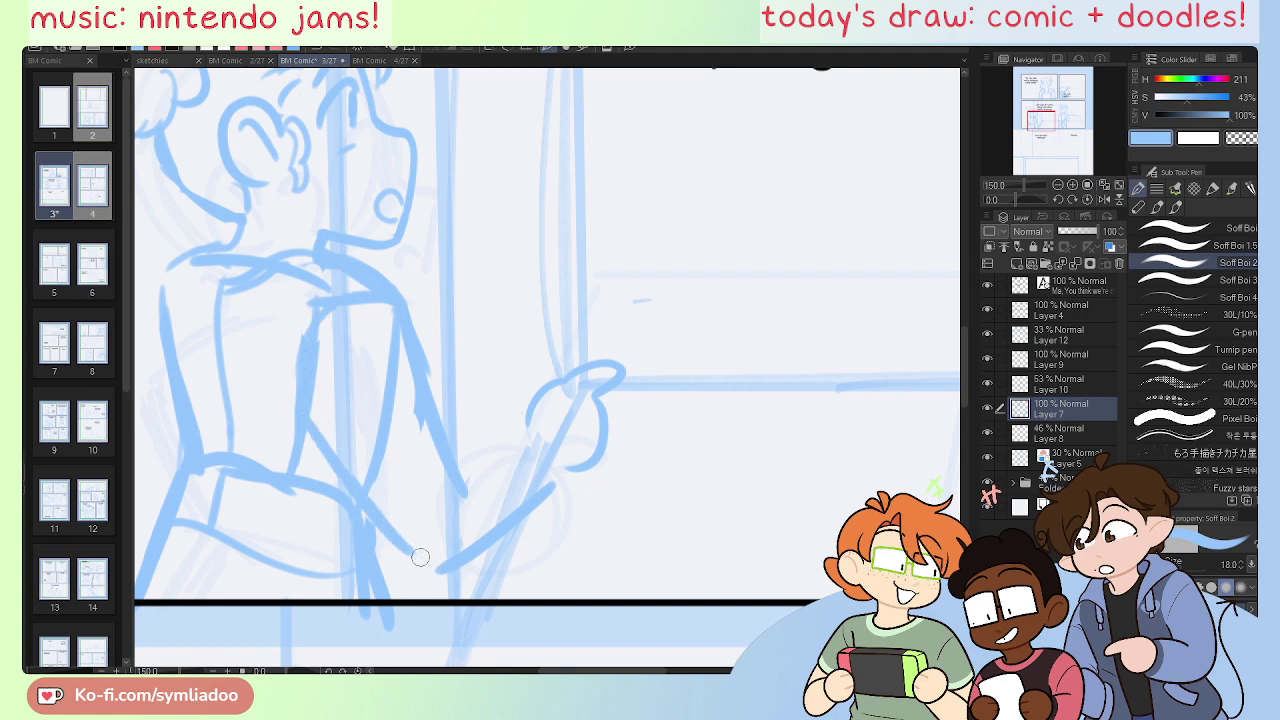
left_click_drag(420, 557, 536, 517)
Step: Sketch the forearm's upper line from the wrist to the inner elbow and erase the excess upper-arm line around it
key("h")
left_click_drag(736, 480, 731, 533)
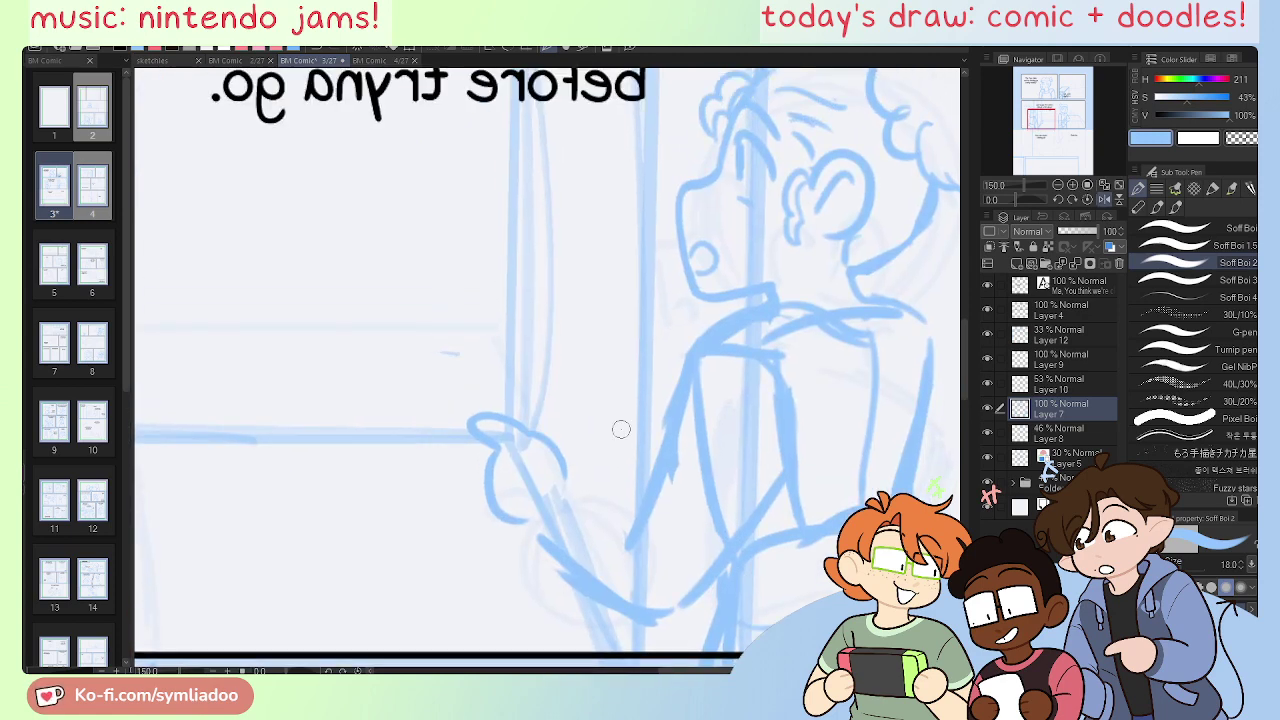
key("e")
left_click_drag(657, 520, 634, 560)
key("p")
left_click_drag(574, 484, 640, 489)
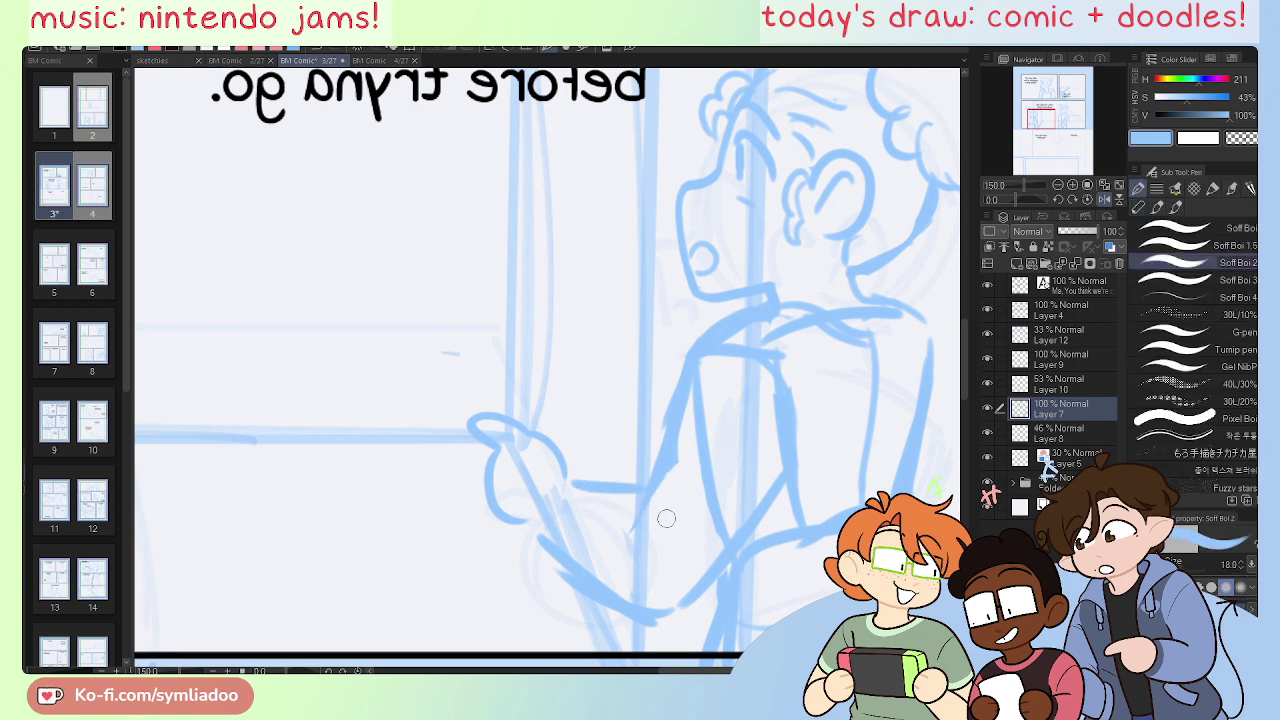
key("ctrl+z")
left_click_drag(566, 476, 649, 505)
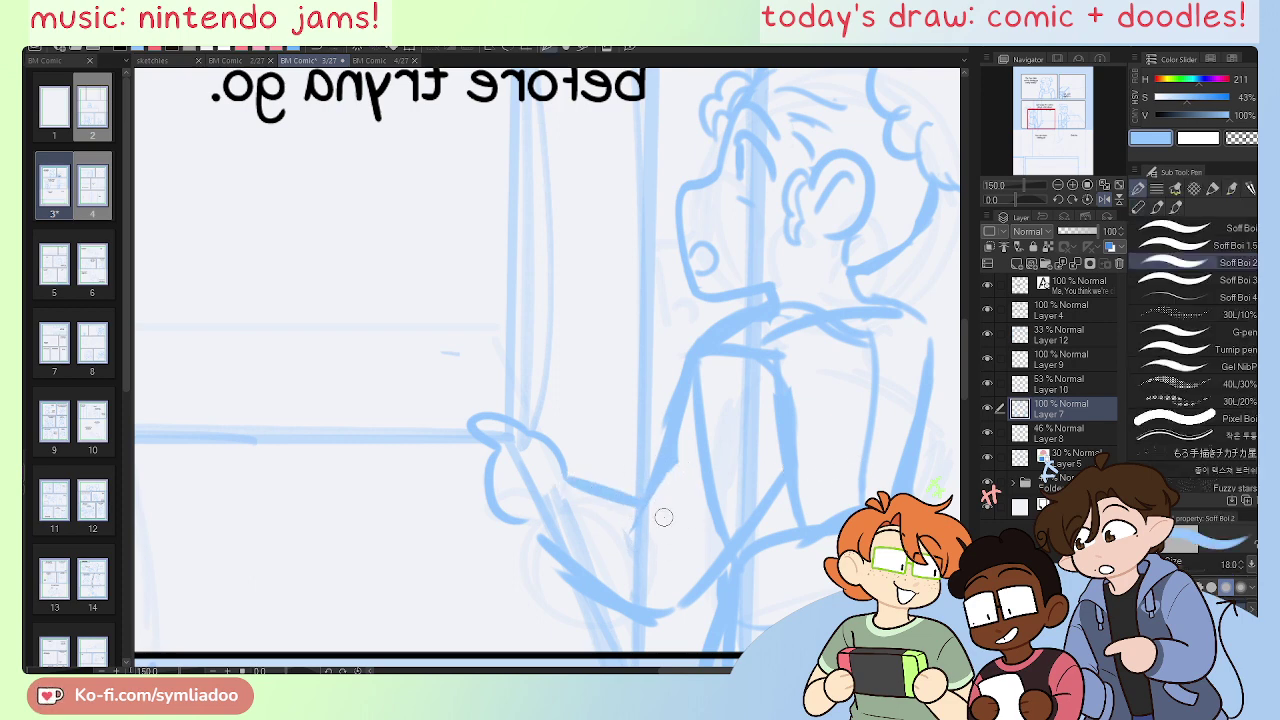
key("e")
mouse_move(671, 414)
left_mouse_down()
mouse_move(675, 460)
mouse_move(657, 500)
left_mouse_up()
key("p")
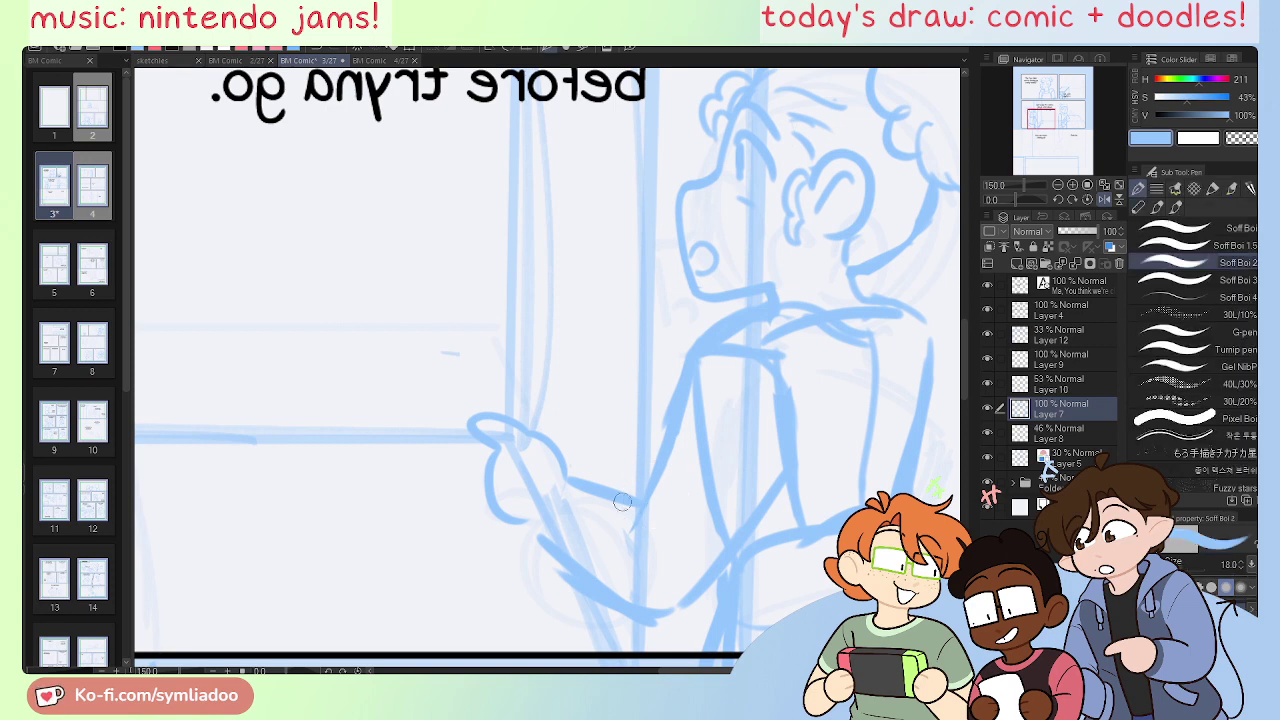
Step: Lasso the forearm and hand, move them slightly up toward the body, and clear the selection
key("h")
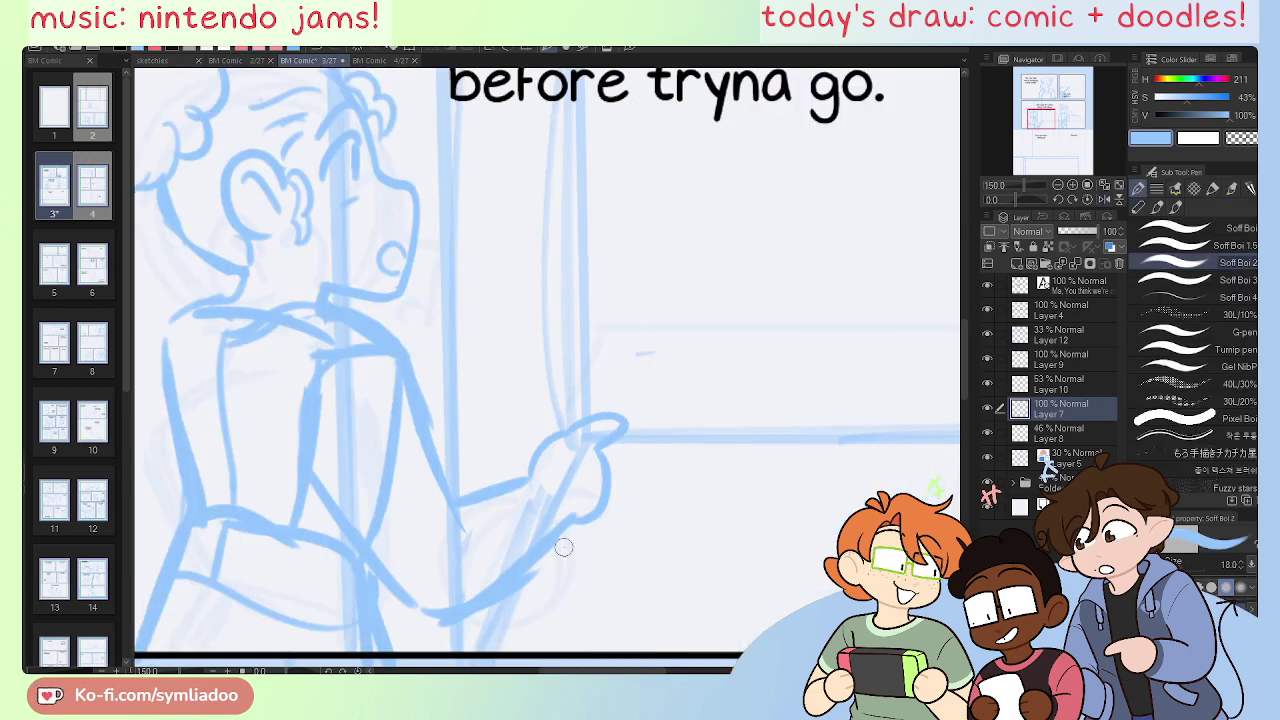
left_click_drag(598, 554, 785, 530)
key("m")
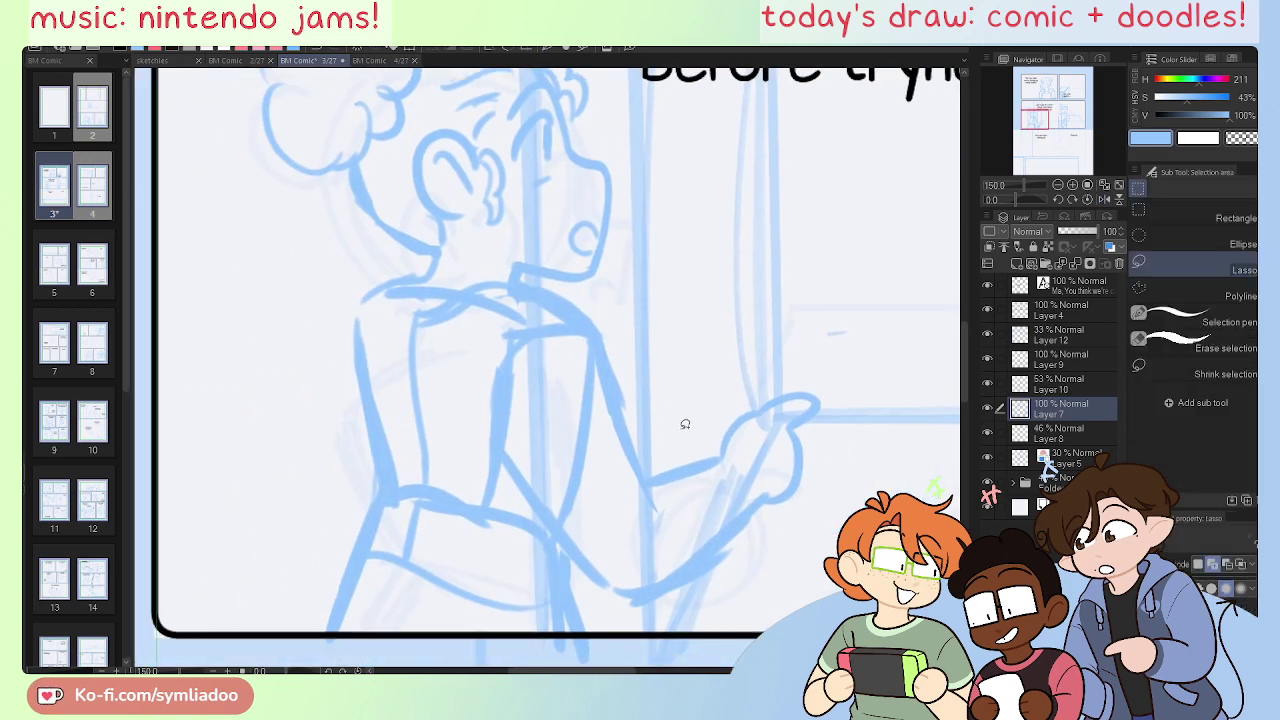
mouse_move(614, 479)
left_mouse_down()
mouse_move(626, 616)
mouse_move(820, 504)
mouse_move(755, 344)
left_mouse_up()
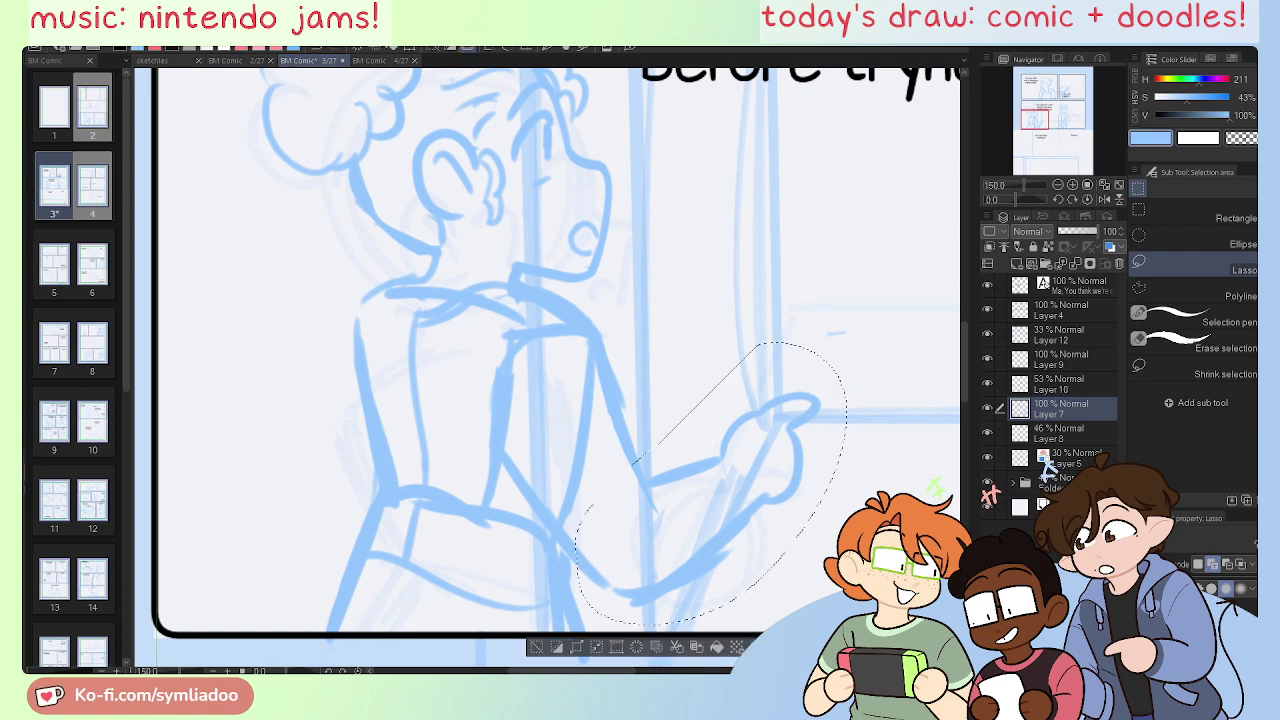
key("v")
left_click_drag(652, 563, 642, 536)
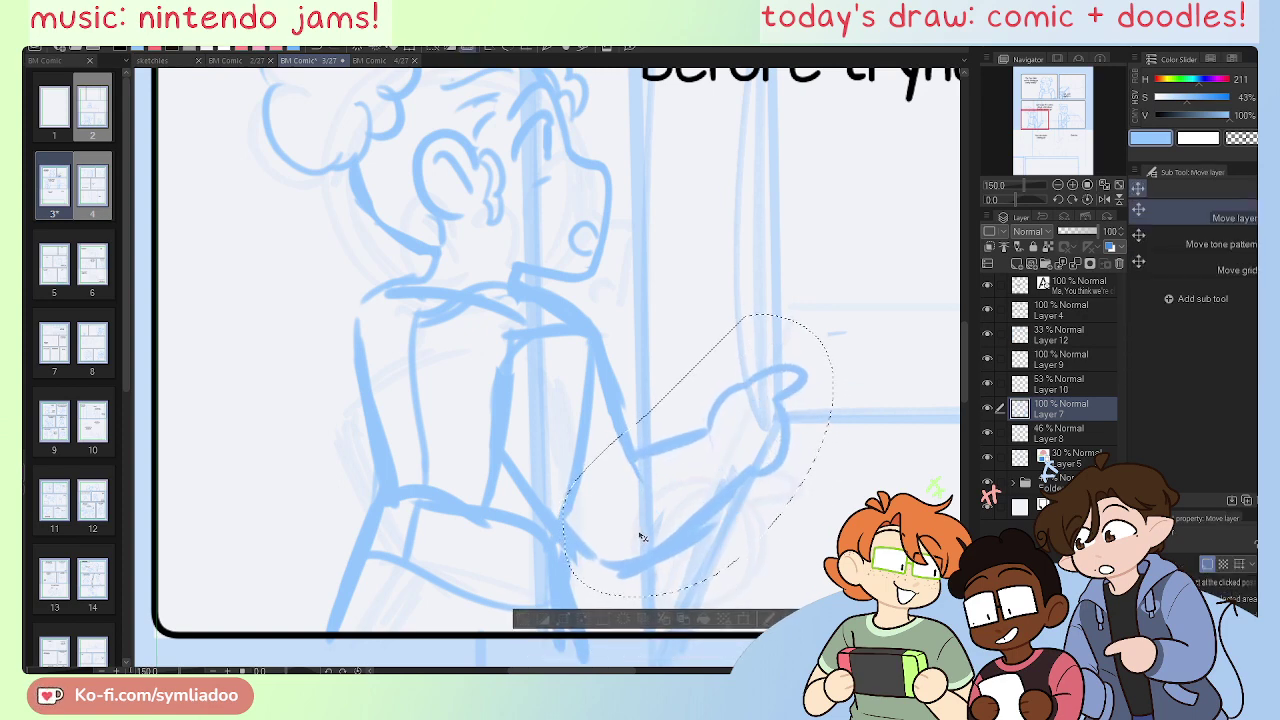
left_click(519, 620)
Step: Clean up the overlapping lines near the elbow and erase part of the torso line beside the upper arm
key("e")
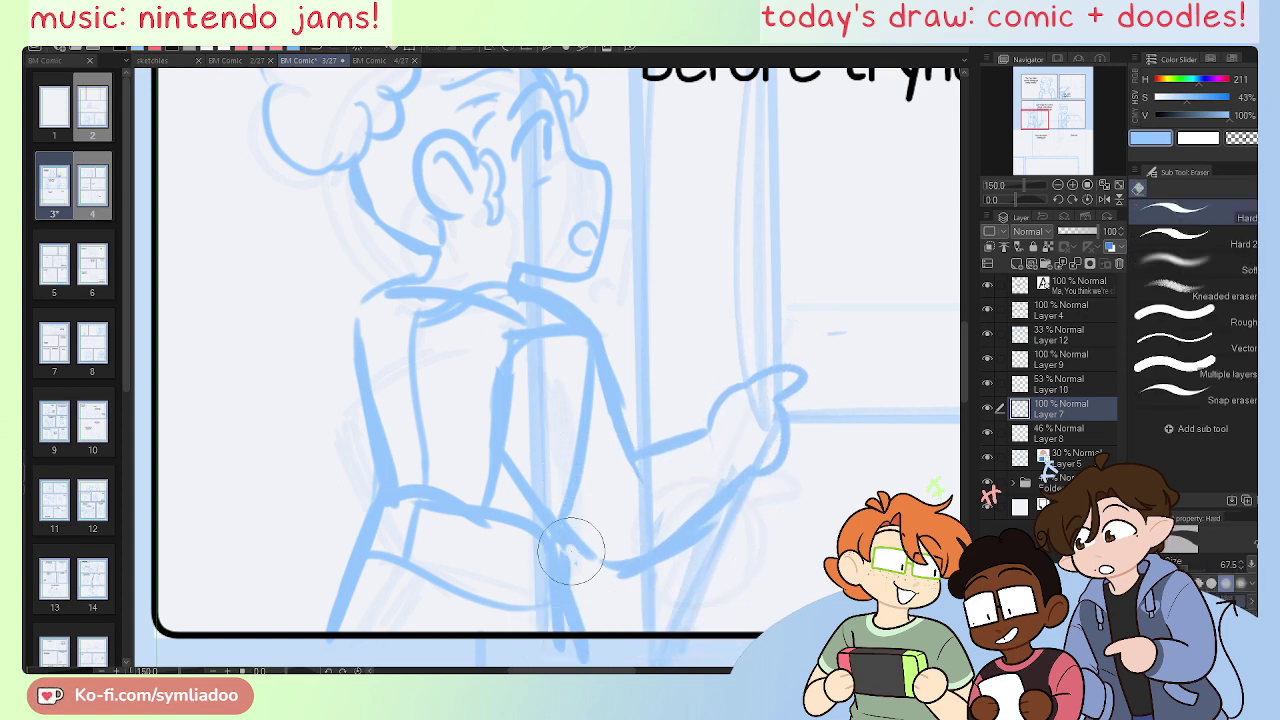
key("p")
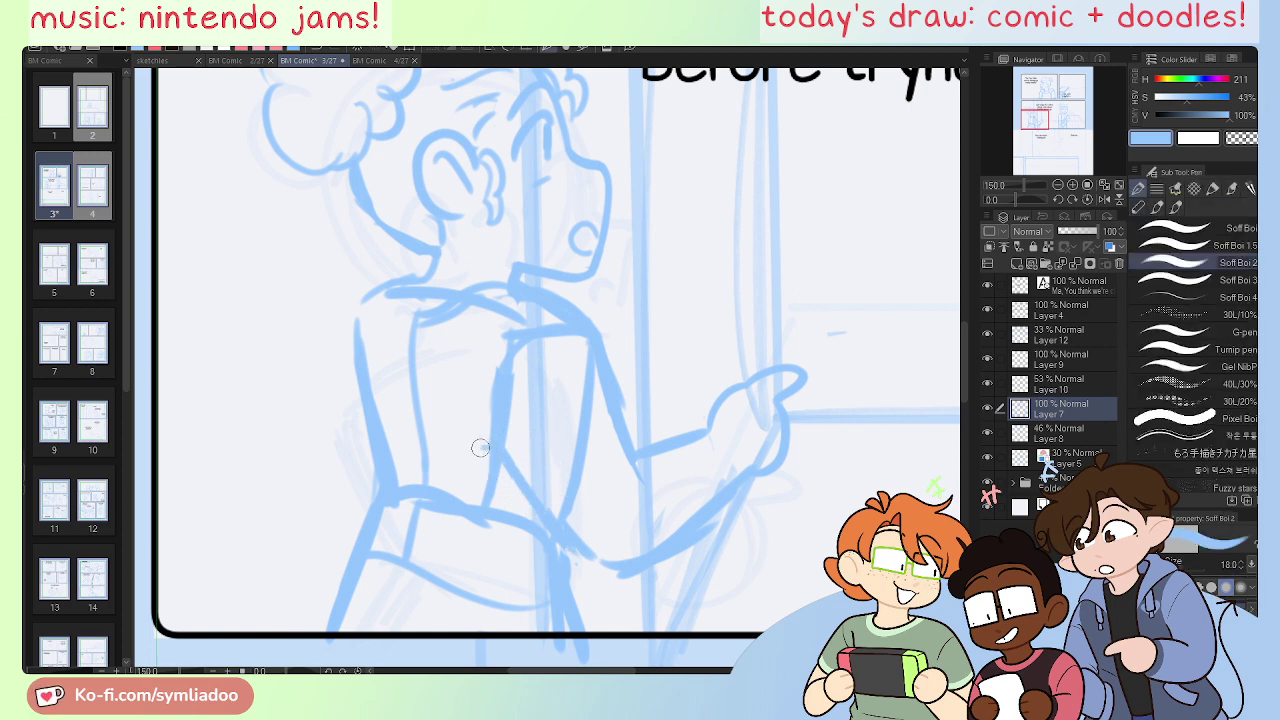
key("h")
left_click_drag(781, 525, 794, 507)
mouse_move(572, 402)
left_mouse_down()
mouse_move(610, 480)
mouse_move(660, 511)
mouse_move(611, 543)
mouse_move(650, 469)
left_mouse_up()
key("e")
key("p")
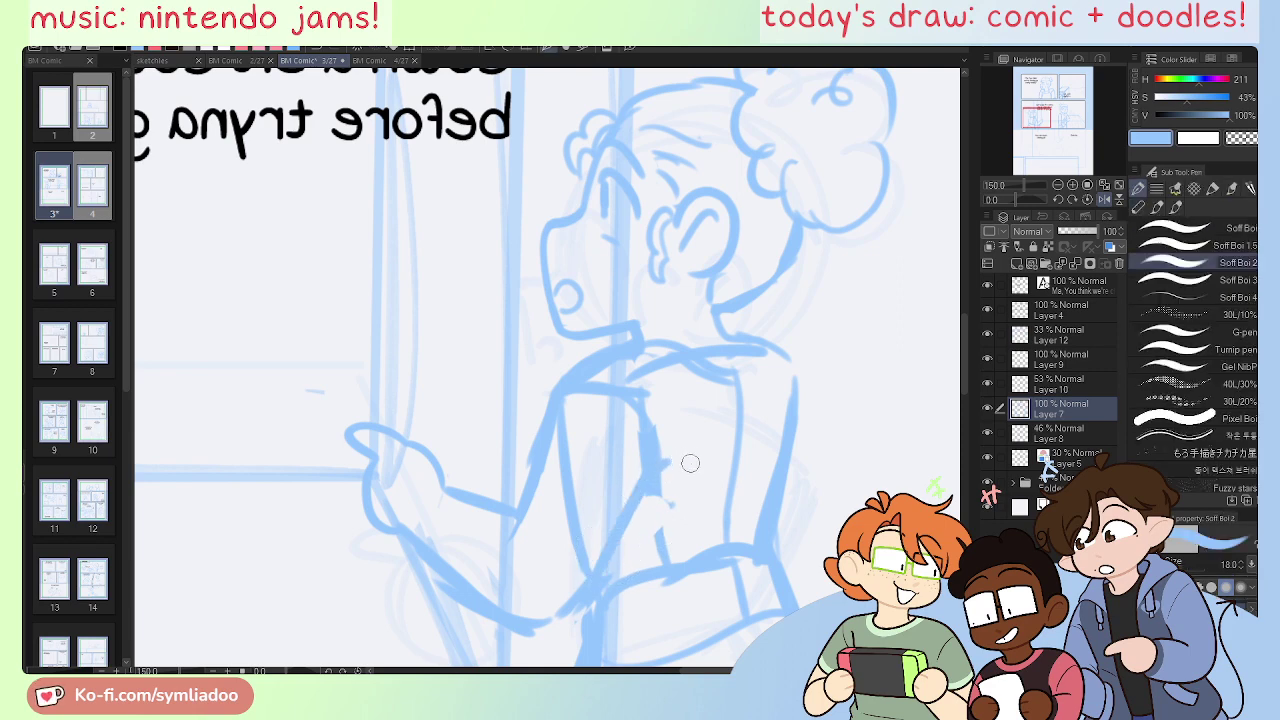
left_click_drag(690, 463, 665, 398)
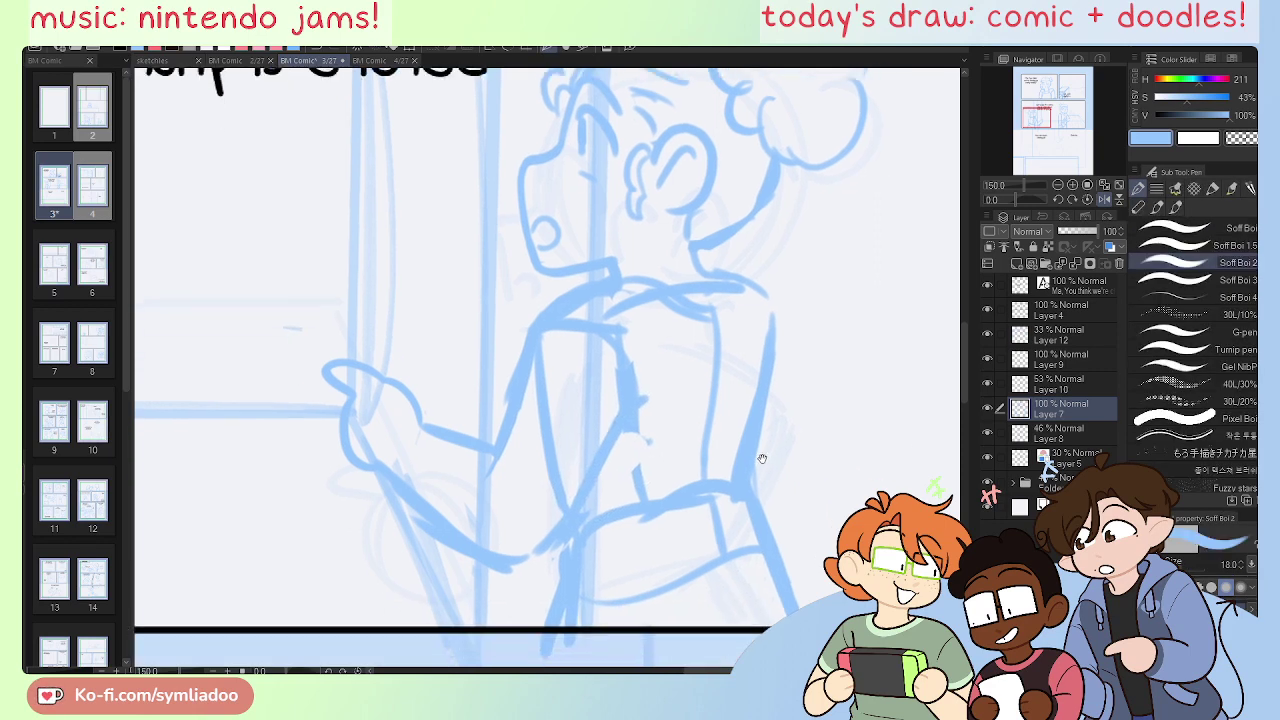
Step: Sketch the other arm's outer line down from the back shoulder and erase the waistband lines beside it
mouse_move(750, 290)
left_mouse_down()
mouse_move(768, 330)
mouse_move(782, 544)
left_mouse_up()
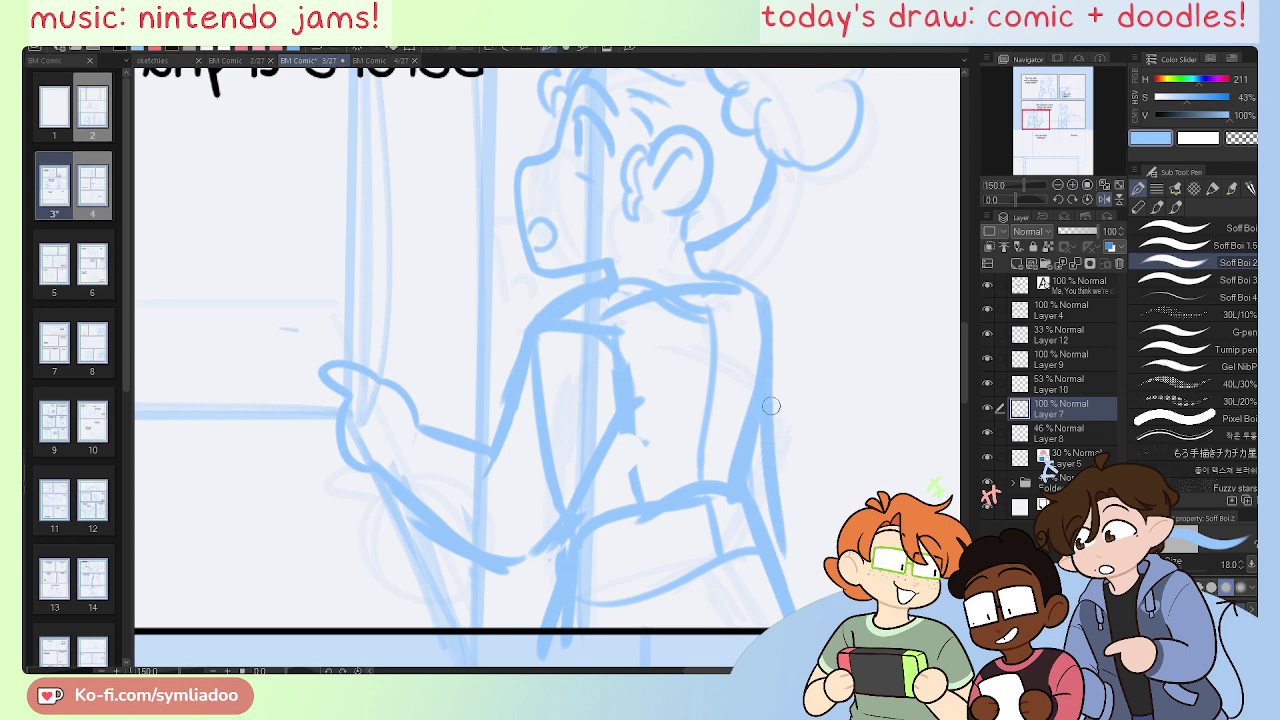
left_click_drag(772, 406, 792, 572)
mouse_move(755, 500)
left_mouse_down()
mouse_move(770, 462)
mouse_move(824, 526)
mouse_move(820, 432)
left_mouse_up()
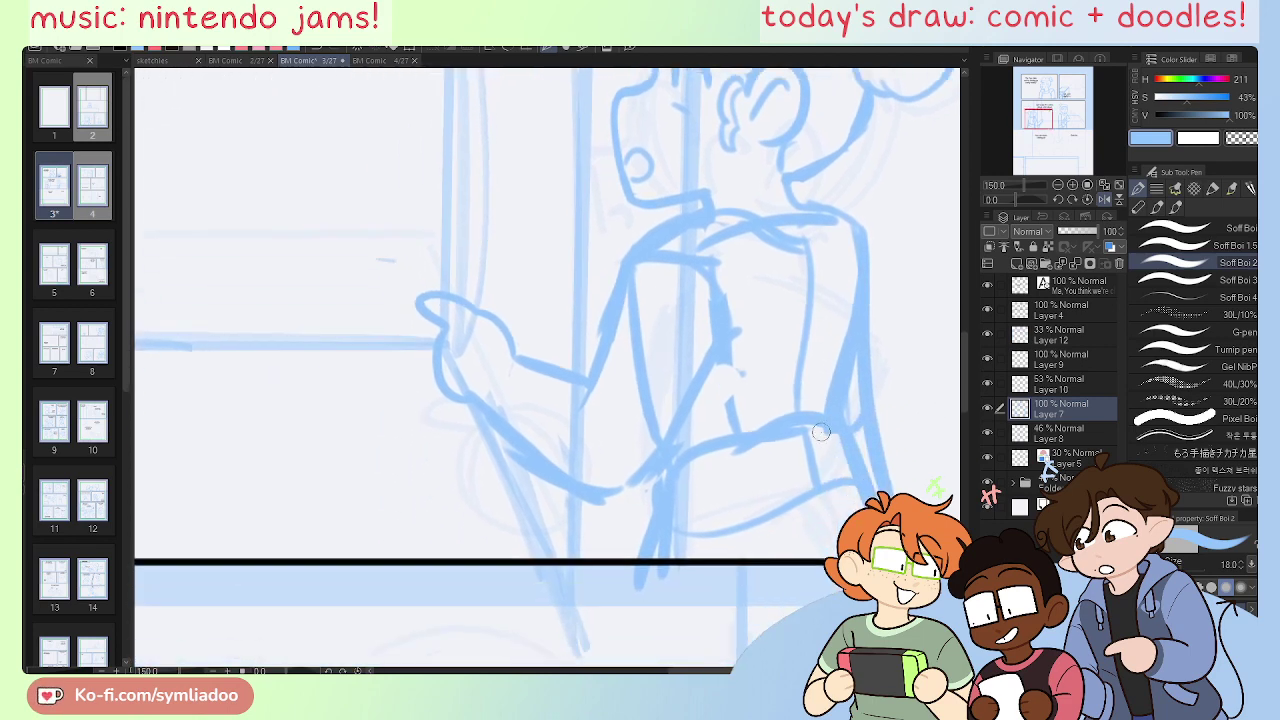
key("e")
mouse_move(720, 474)
left_mouse_down()
mouse_move(814, 427)
mouse_move(781, 474)
mouse_move(801, 462)
mouse_move(769, 399)
mouse_move(768, 490)
mouse_move(783, 470)
mouse_move(766, 508)
mouse_move(775, 550)
mouse_move(797, 505)
left_mouse_up()
key("p")
Step: Try to sketch the other arm's hand with its fingers hanging over the hip
mouse_move(791, 443)
left_mouse_down()
mouse_move(786, 538)
mouse_move(840, 462)
mouse_move(833, 535)
left_mouse_up()
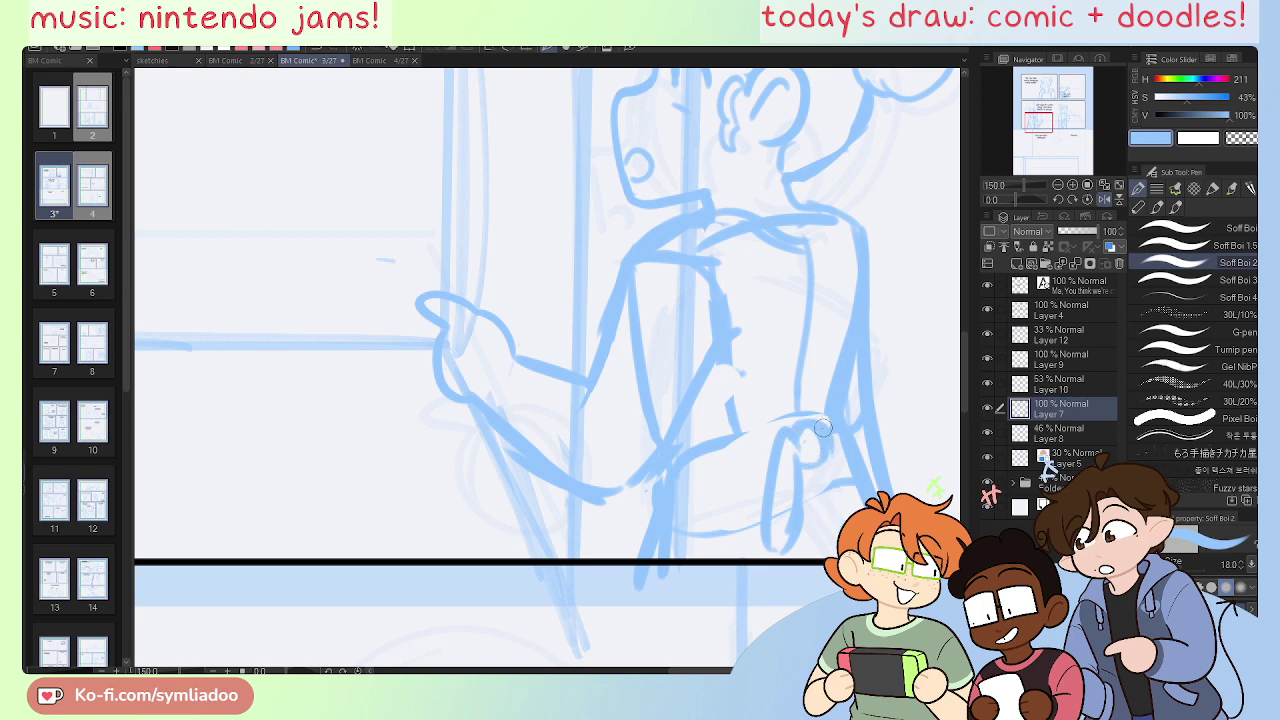
left_click_drag(824, 456, 822, 538)
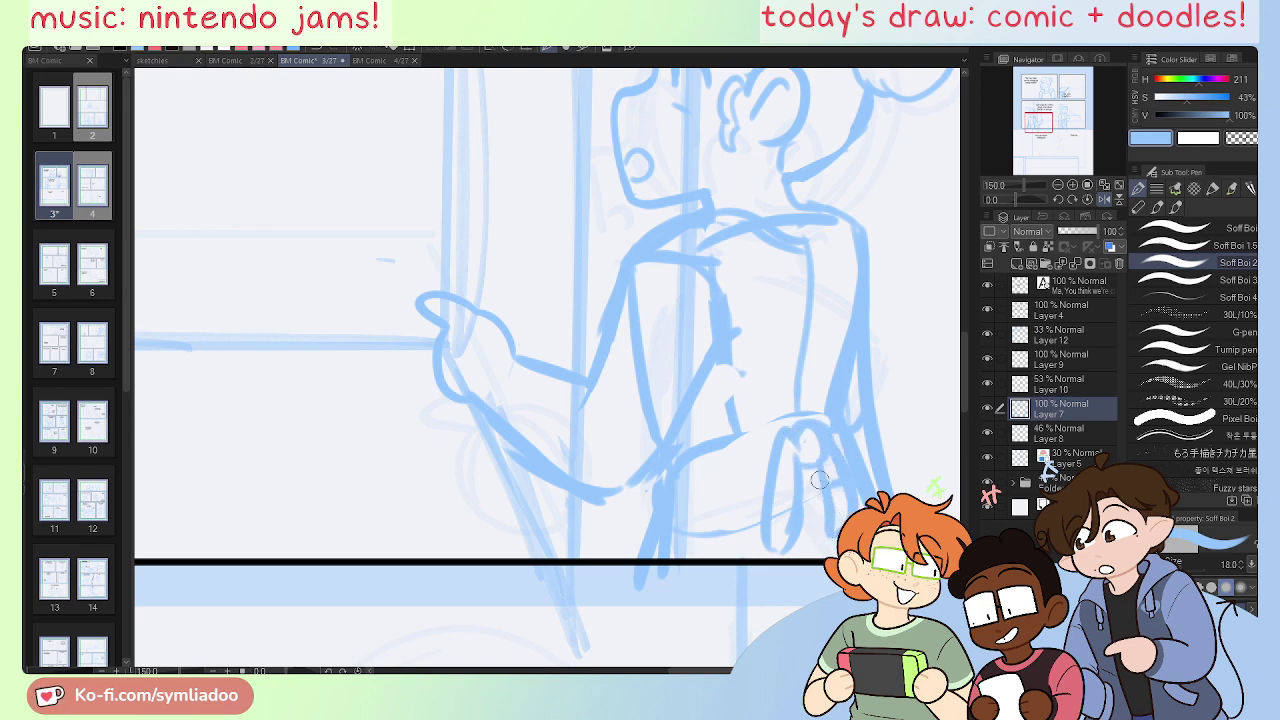
left_click_drag(798, 436, 812, 463)
key("ctrl+z")
key("ctrl+z")
key("ctrl+z")
key("ctrl+z")
key("ctrl+z")
key("ctrl+z")
key("ctrl+z")
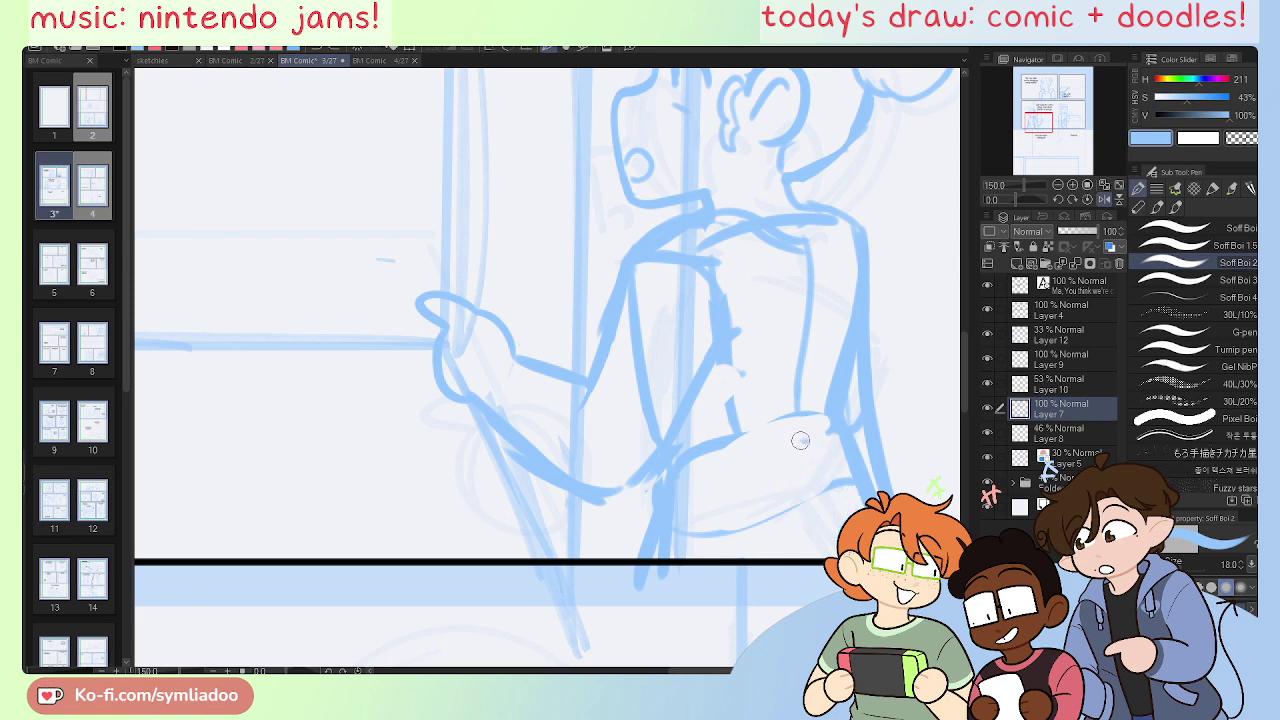
Step: Sketch the apron bow's loops and hanging tails at the back of the profile character's waist
mouse_move(800, 440)
left_mouse_down()
mouse_move(799, 477)
mouse_move(845, 484)
mouse_move(821, 511)
mouse_move(812, 558)
left_mouse_up()
key("ctrl+z")
mouse_move(808, 488)
left_mouse_down()
mouse_move(829, 561)
mouse_move(804, 476)
mouse_move(797, 508)
left_mouse_up()
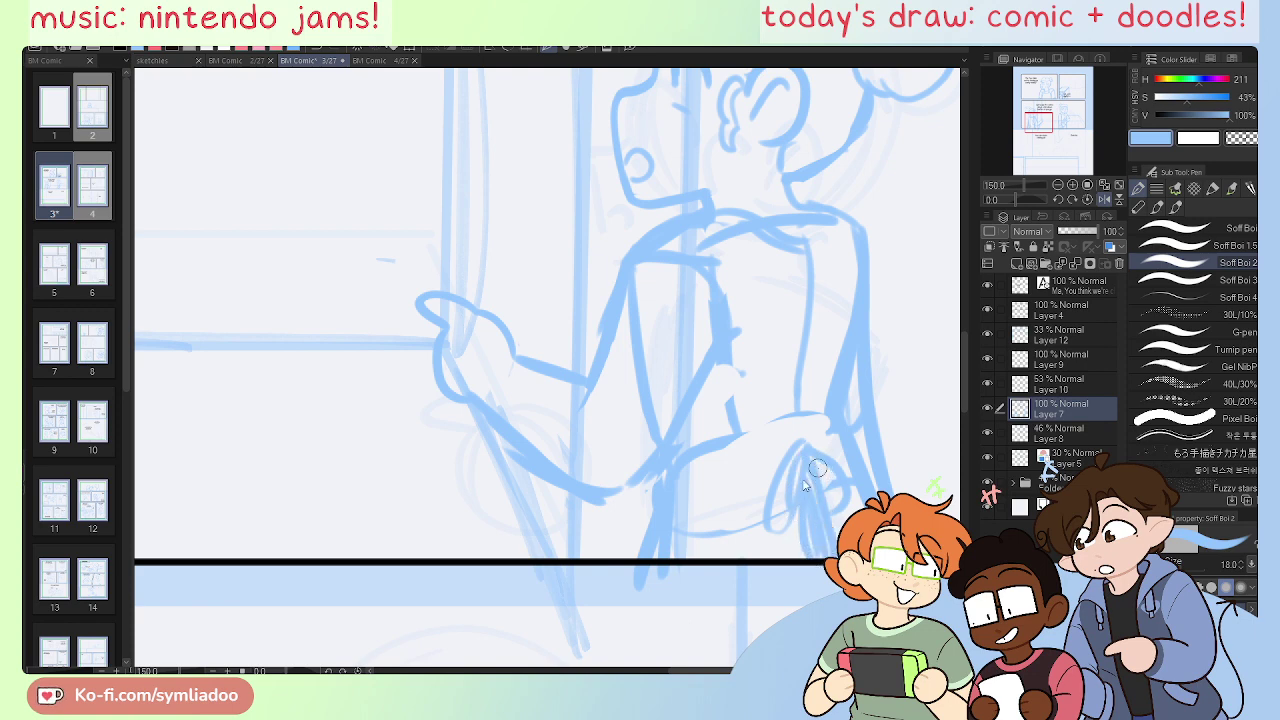
key("ctrl+z")
left_click_drag(800, 450, 782, 531)
key("ctrl+z")
left_click_drag(799, 451, 786, 531)
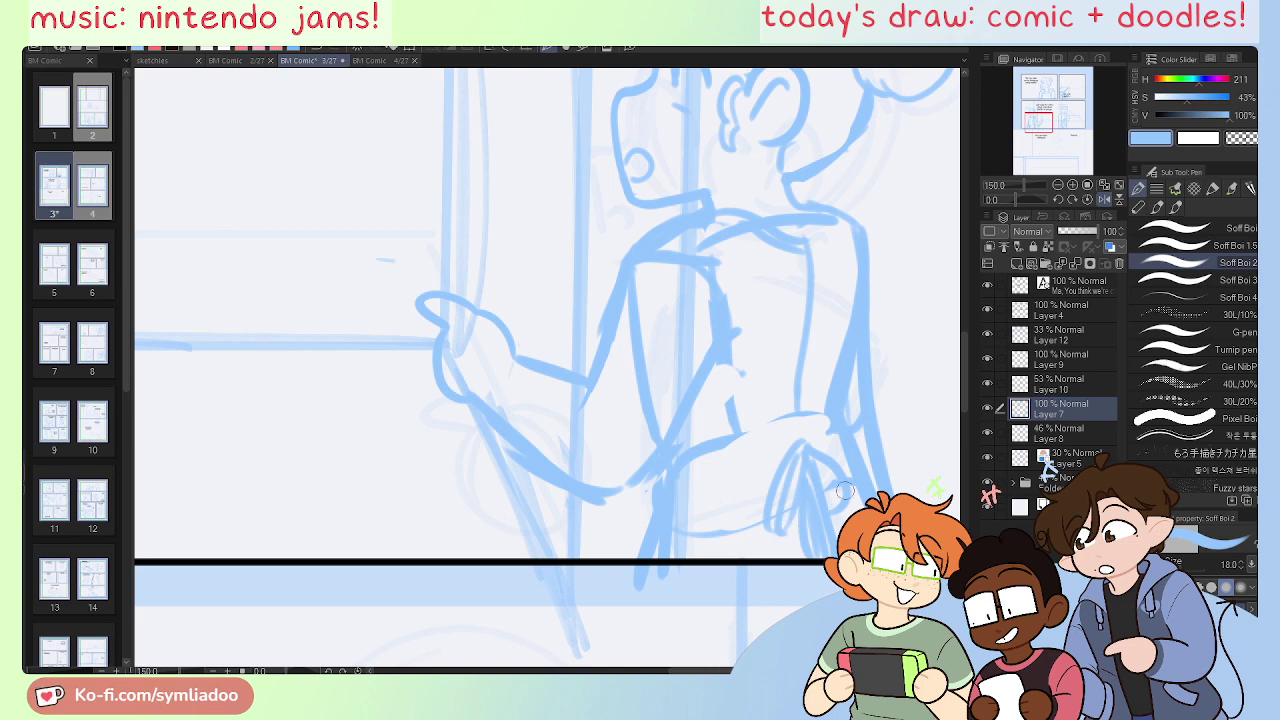
left_click_drag(836, 490, 824, 518)
Step: Sketch the apron's waistband across the lower back and the leg line running down below it
left_click_drag(708, 461, 801, 433)
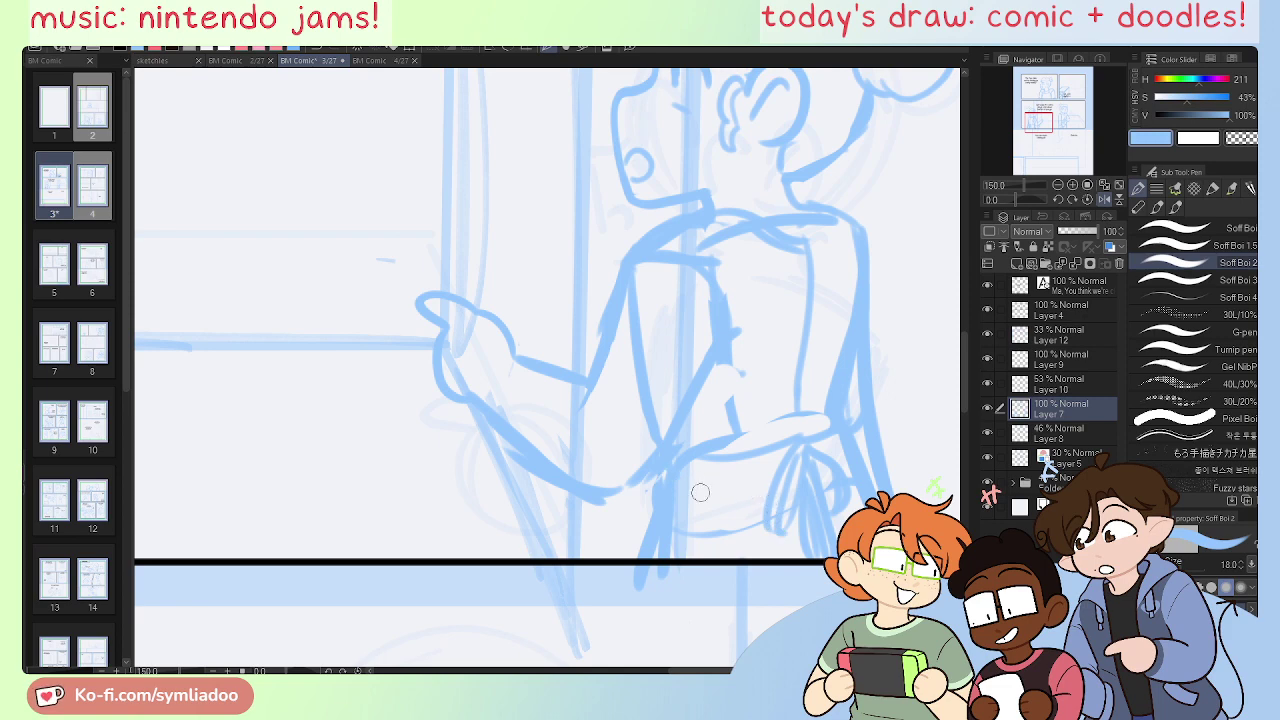
mouse_move(778, 466)
left_mouse_down()
mouse_move(689, 505)
mouse_move(765, 477)
mouse_move(698, 512)
mouse_move(785, 466)
mouse_move(731, 489)
mouse_move(746, 482)
mouse_move(699, 477)
mouse_move(710, 536)
left_mouse_up()
left_click_drag(698, 492, 719, 576)
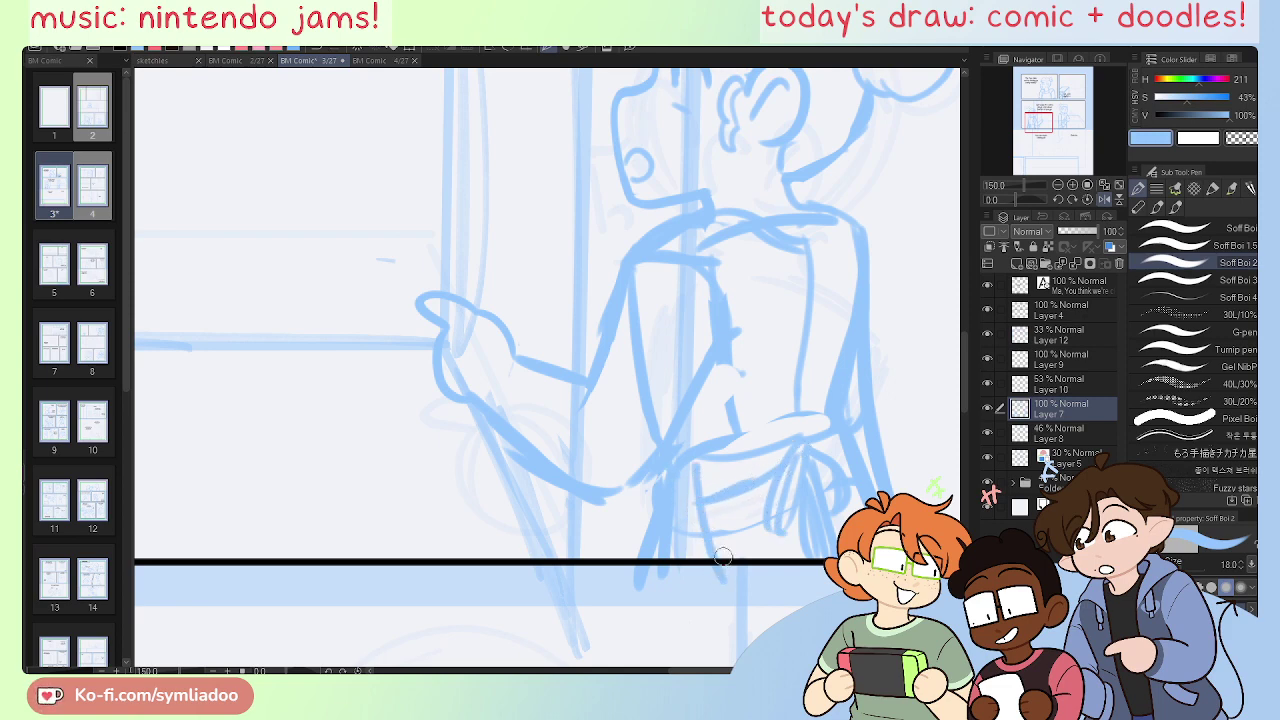
key("ctrl+z")
left_click_drag(696, 461, 715, 578)
key("ctrl+z")
key("ctrl+z")
mouse_move(732, 502)
left_mouse_down()
mouse_move(735, 562)
mouse_move(726, 510)
left_mouse_up()
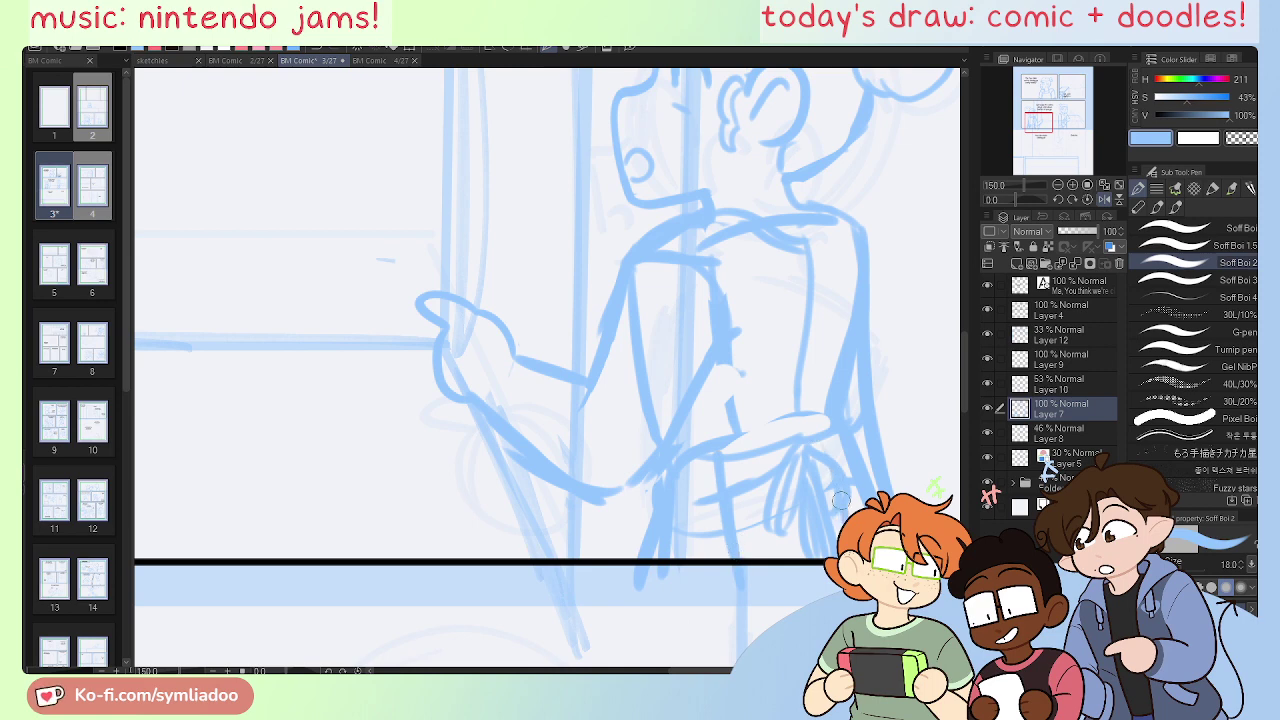
Step: Clean up the lines beside the hip and sketch a short torso side line just above the waistband
key("e")
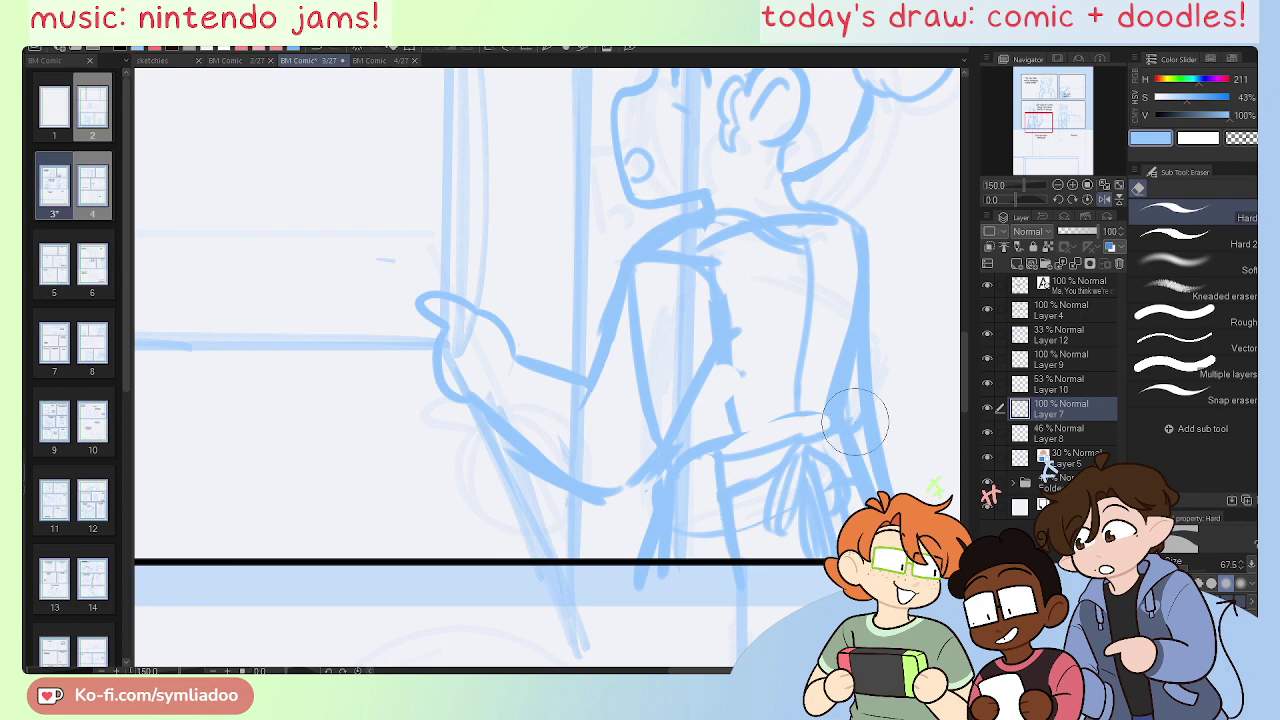
left_click_drag(866, 518, 786, 554)
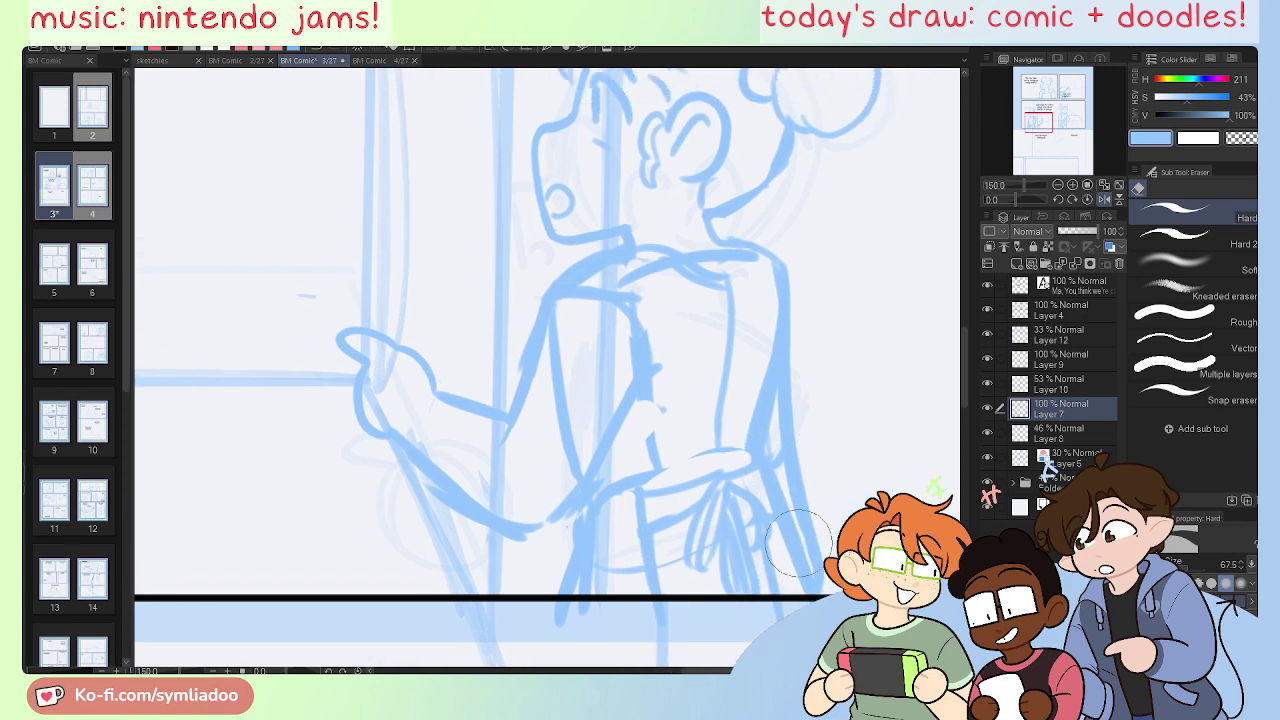
key("ctrl+plus")
key("ctrl+minus")
key("p")
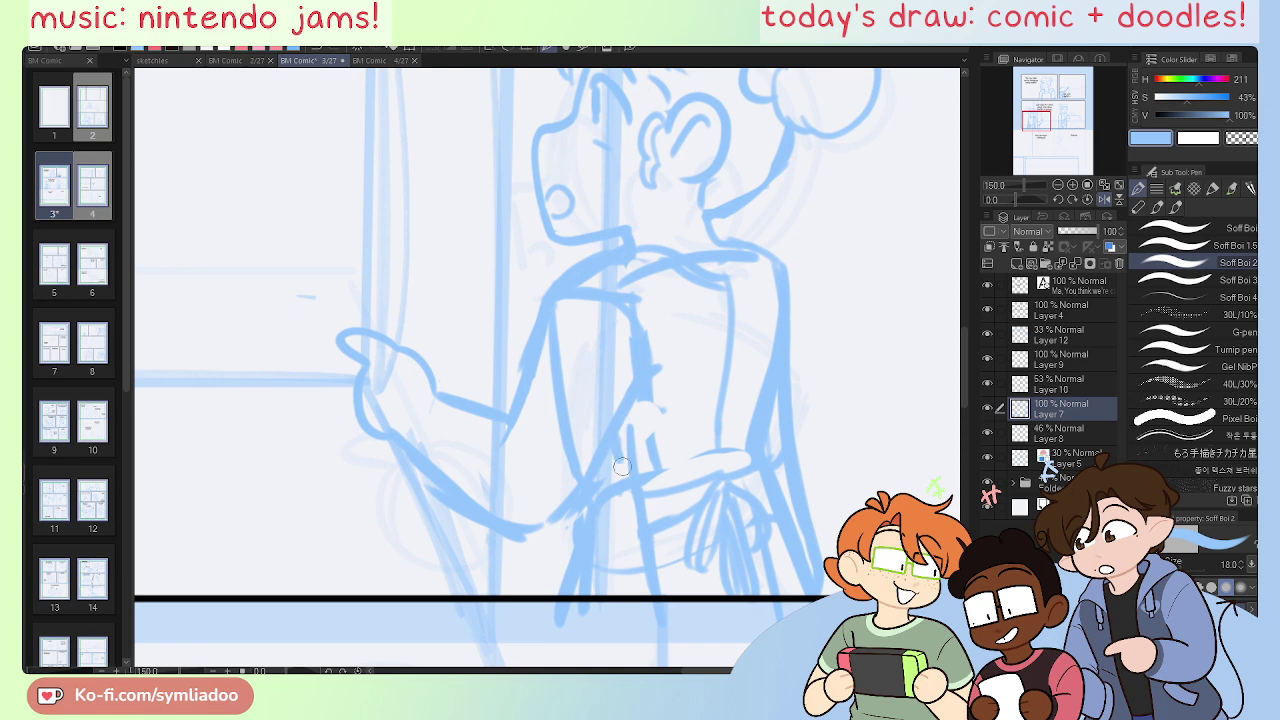
key("e")
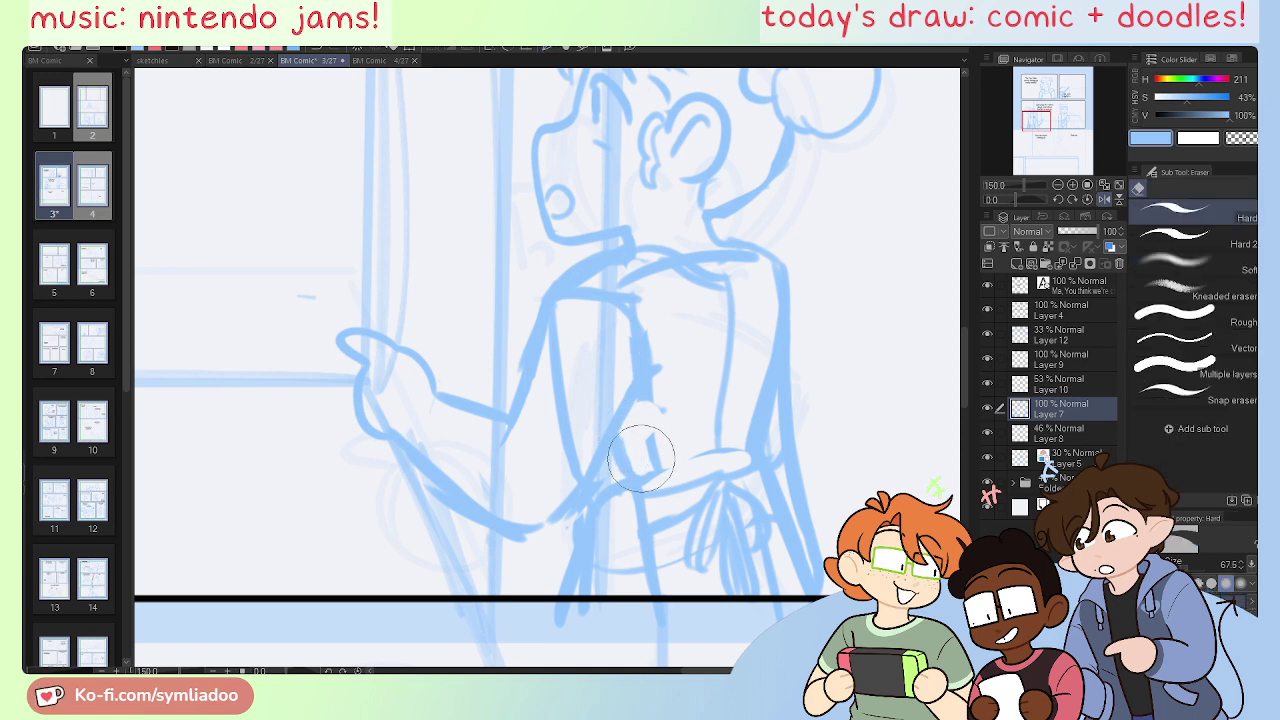
key("p")
left_click_drag(621, 444, 650, 536)
key("e")
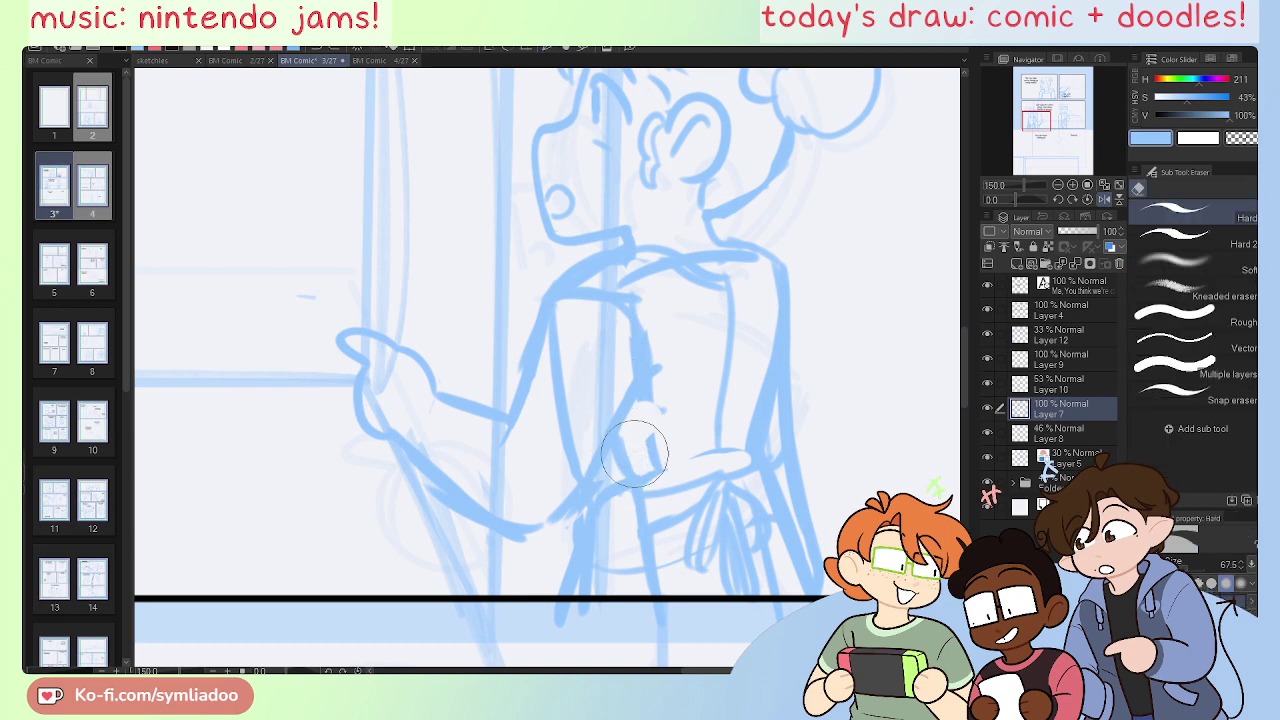
Step: Lasso the waistband and bow, move them slightly up the back, and clear the selection
key("m")
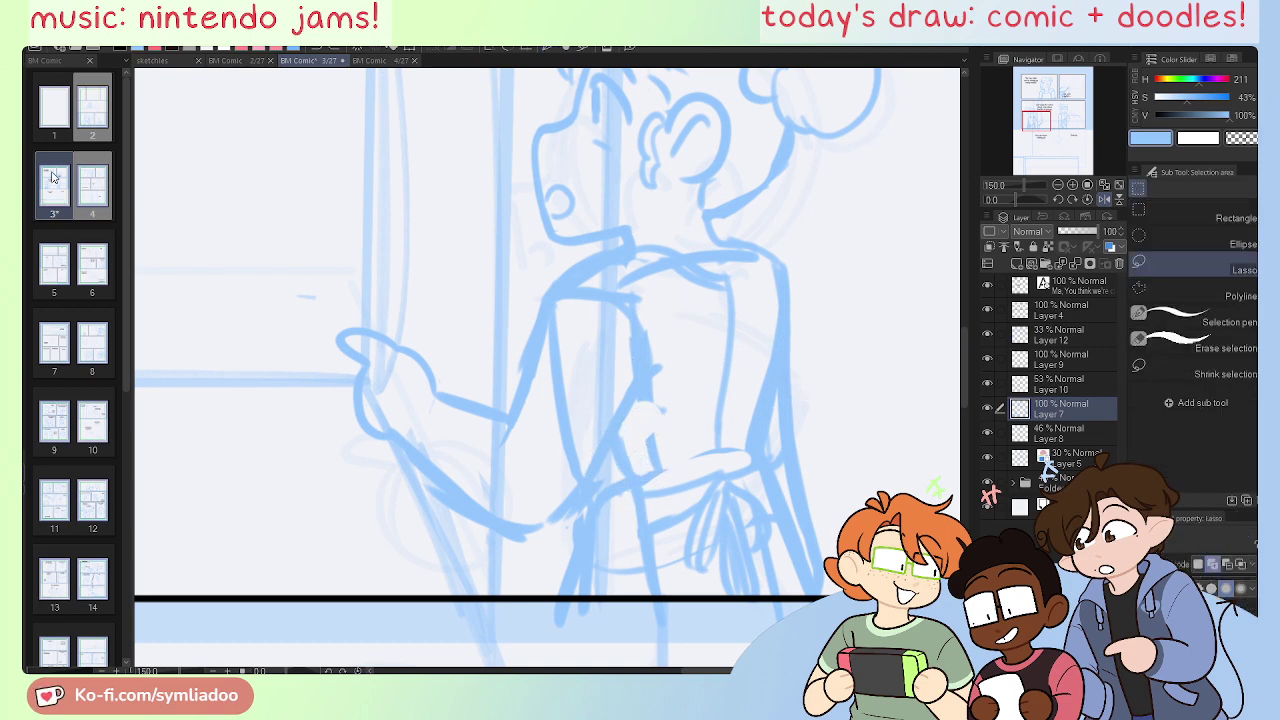
left_click_drag(644, 476, 655, 533)
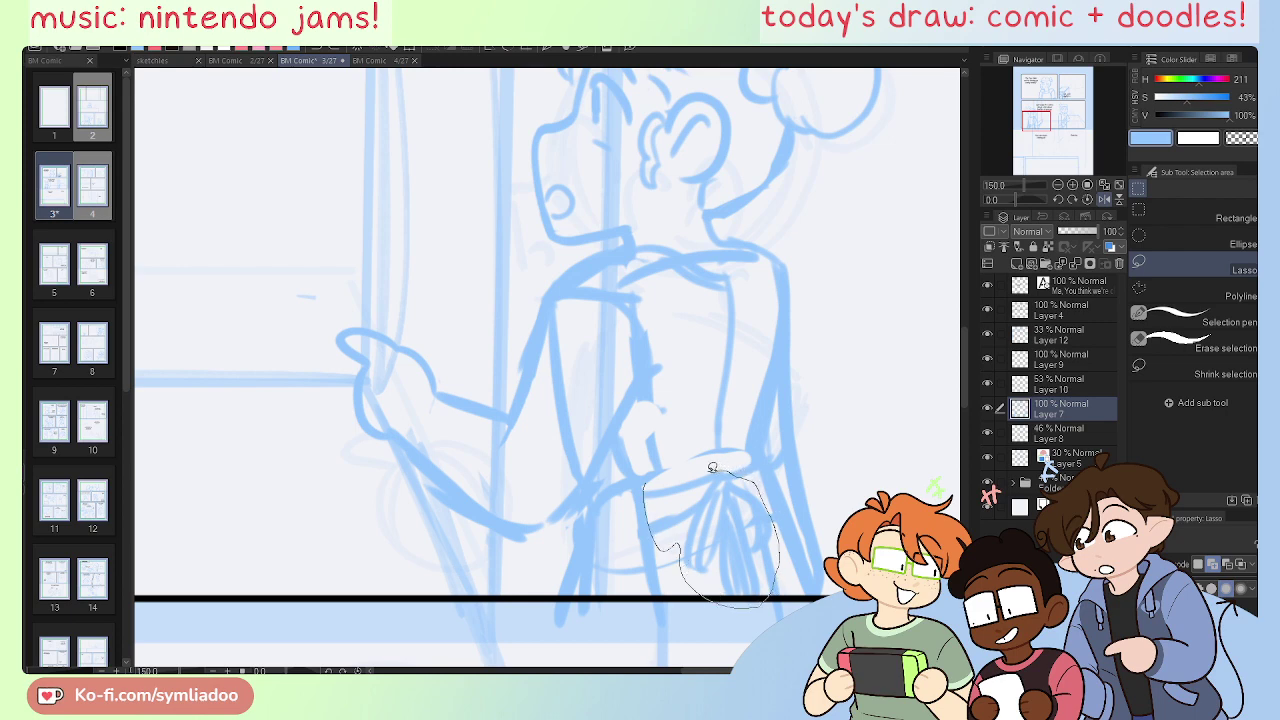
left_click_drag(711, 462, 712, 463)
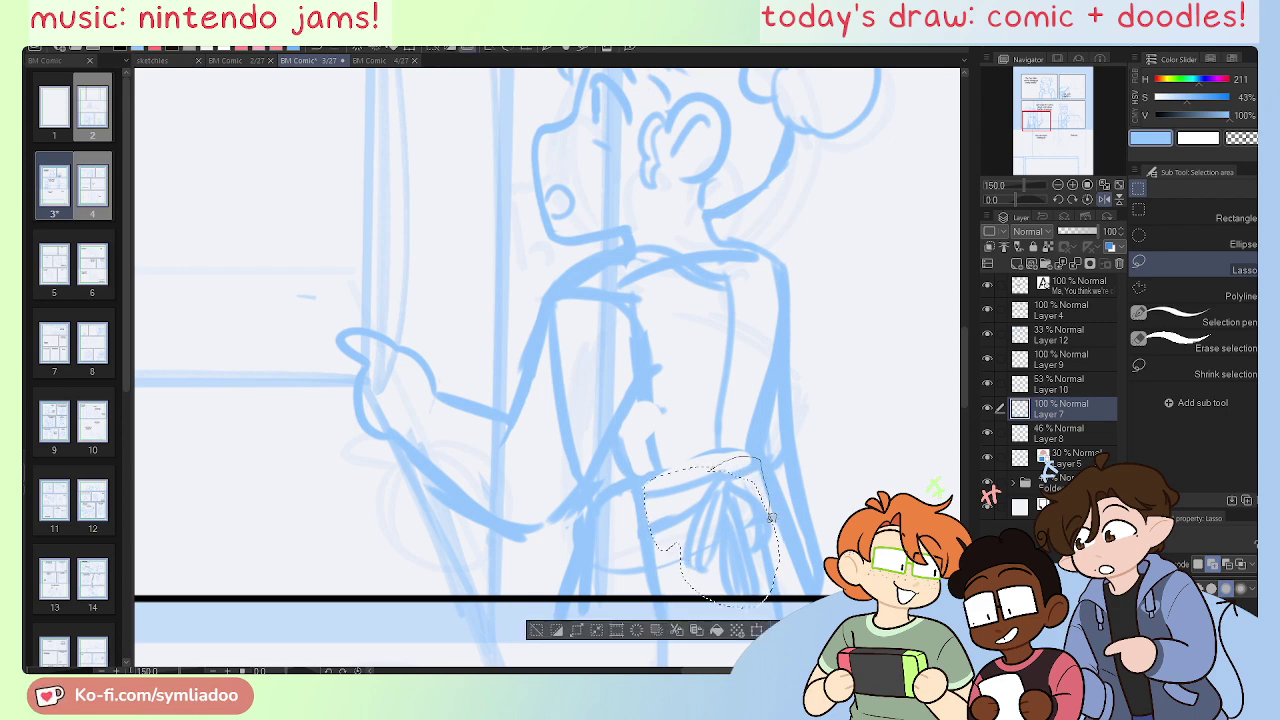
key("k")
mouse_move(738, 533)
left_mouse_down()
mouse_move(731, 511)
mouse_move(735, 523)
left_mouse_up()
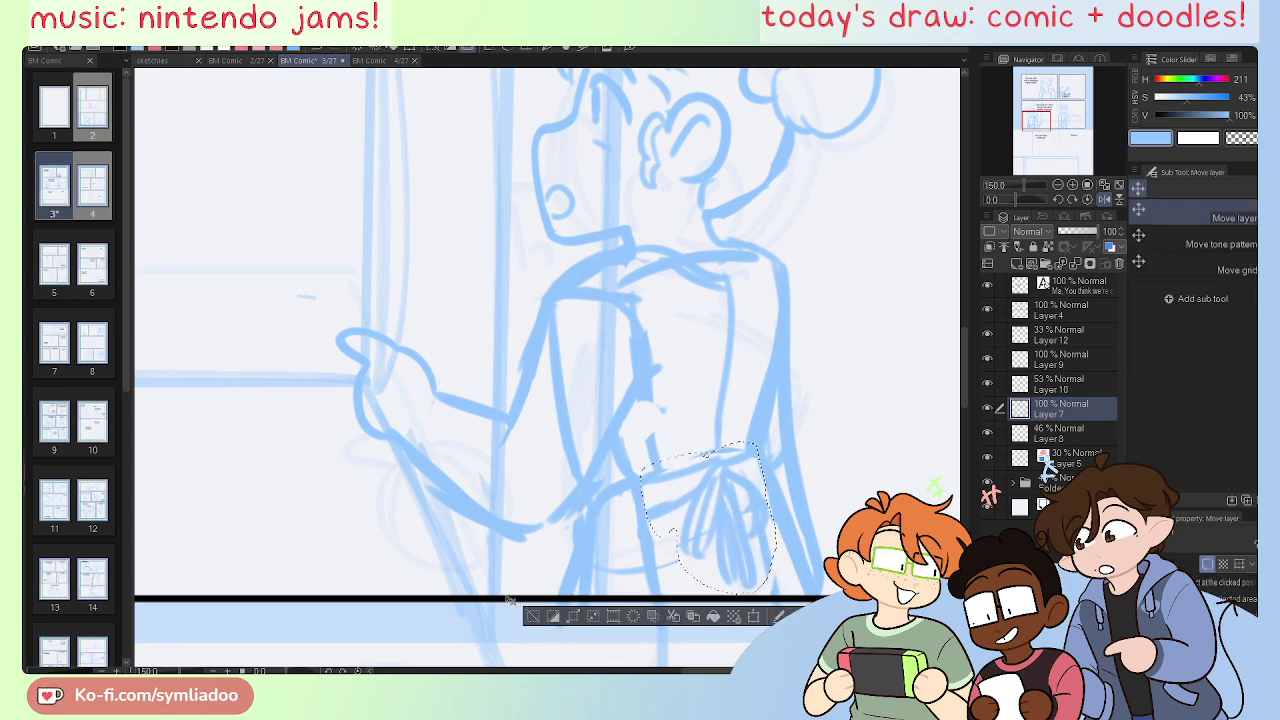
left_click(548, 617)
key("p")
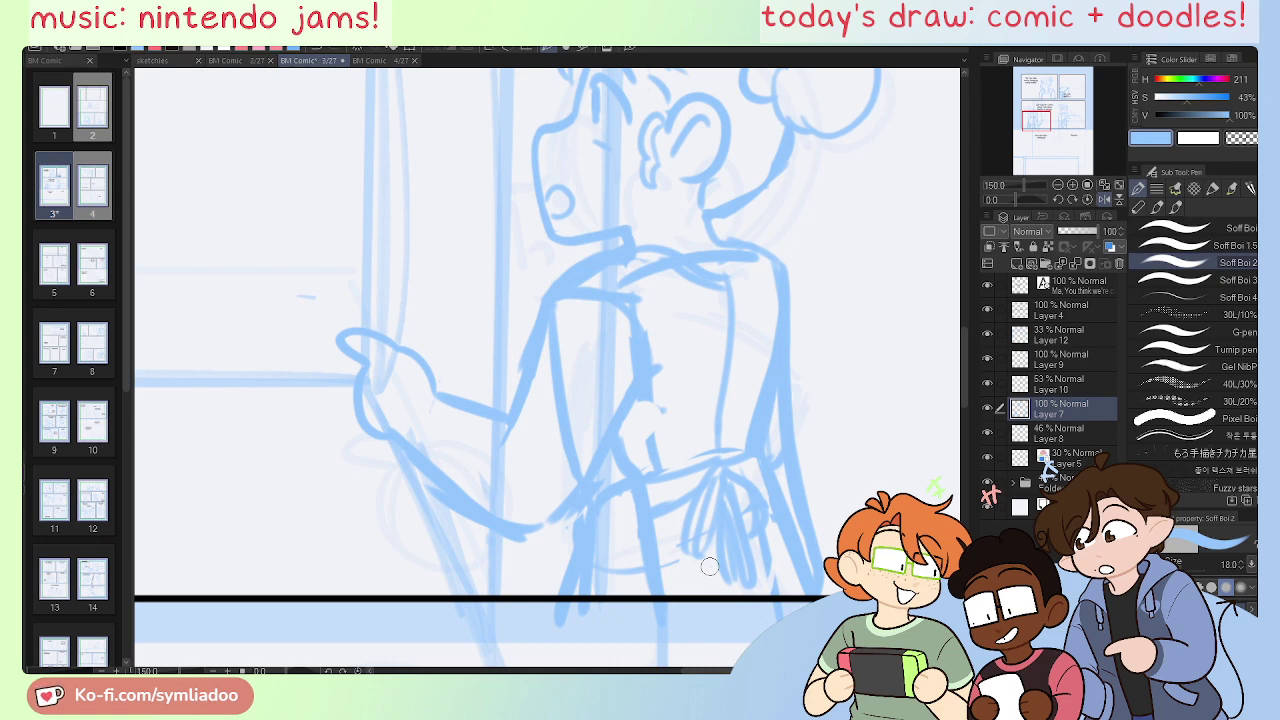
Step: Restore the unmirrored canvas view and check both characters across the whole panel
left_click(1120, 185)
key("ctrl+plus")
key("ctrl+plus")
key("ctrl+plus")
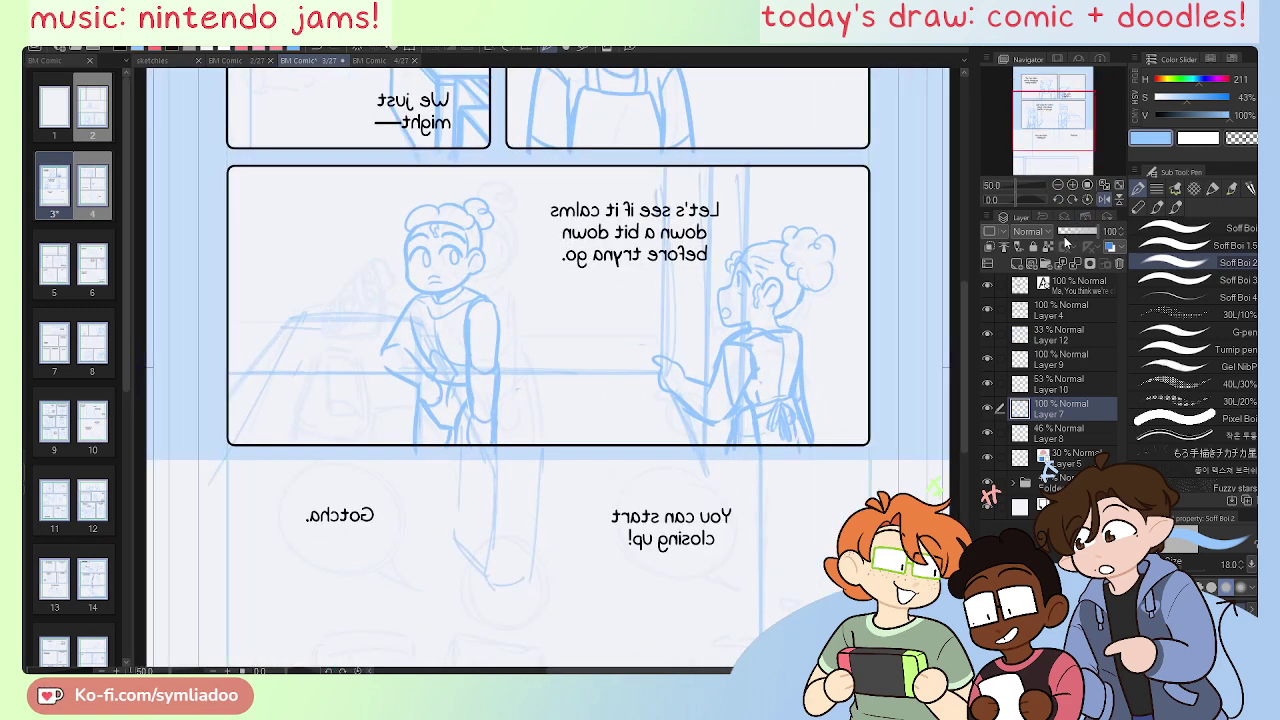
key("h")
mouse_move(806, 543)
left_mouse_down()
mouse_move(800, 523)
mouse_move(798, 536)
left_mouse_up()
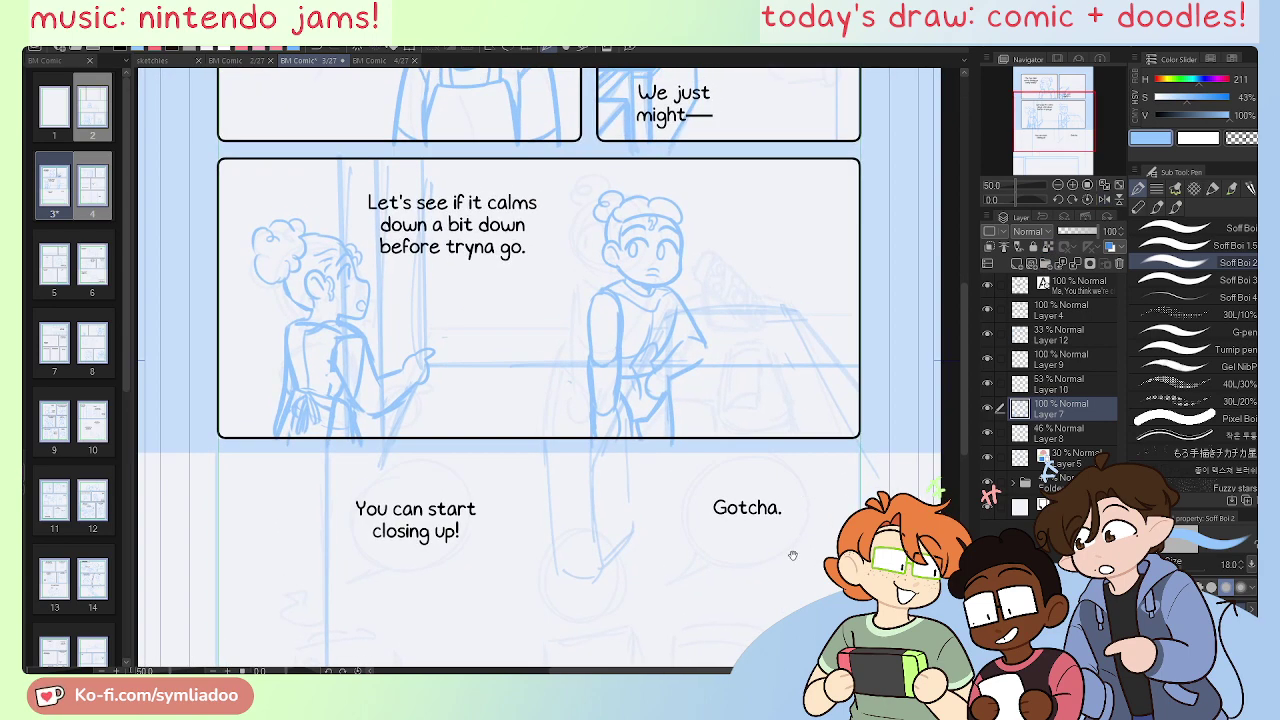
Step: Sketch the head circle with a heavier chin curve over the rough between the two balloons of the bottom panel
scroll(792, 555, "down", 5)
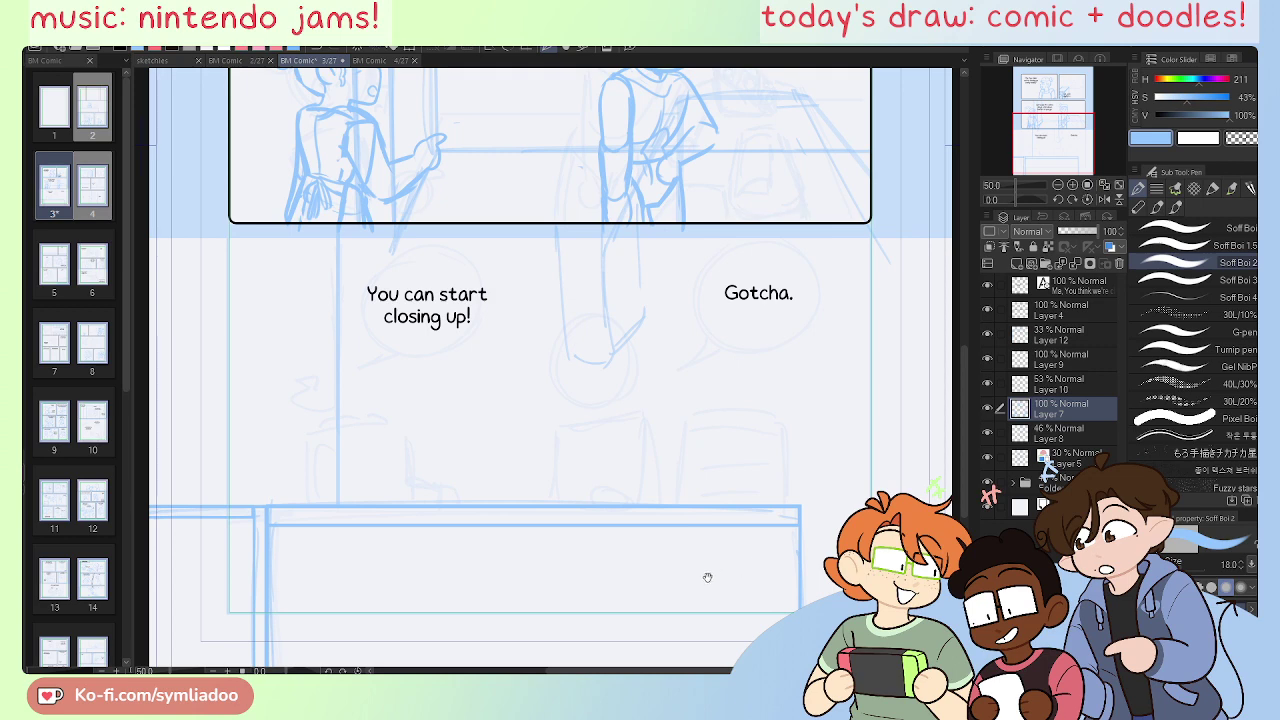
left_click_drag(746, 574, 768, 577)
key("ctrl+plus")
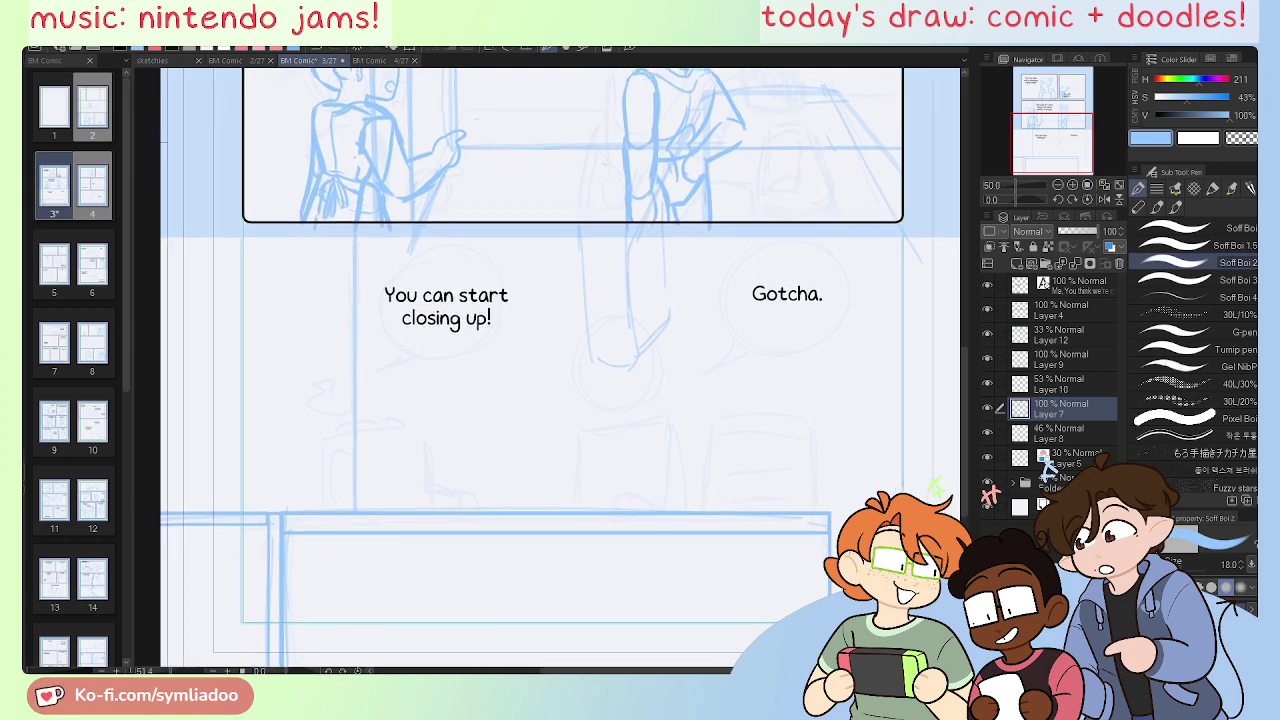
key("ctrl+plus")
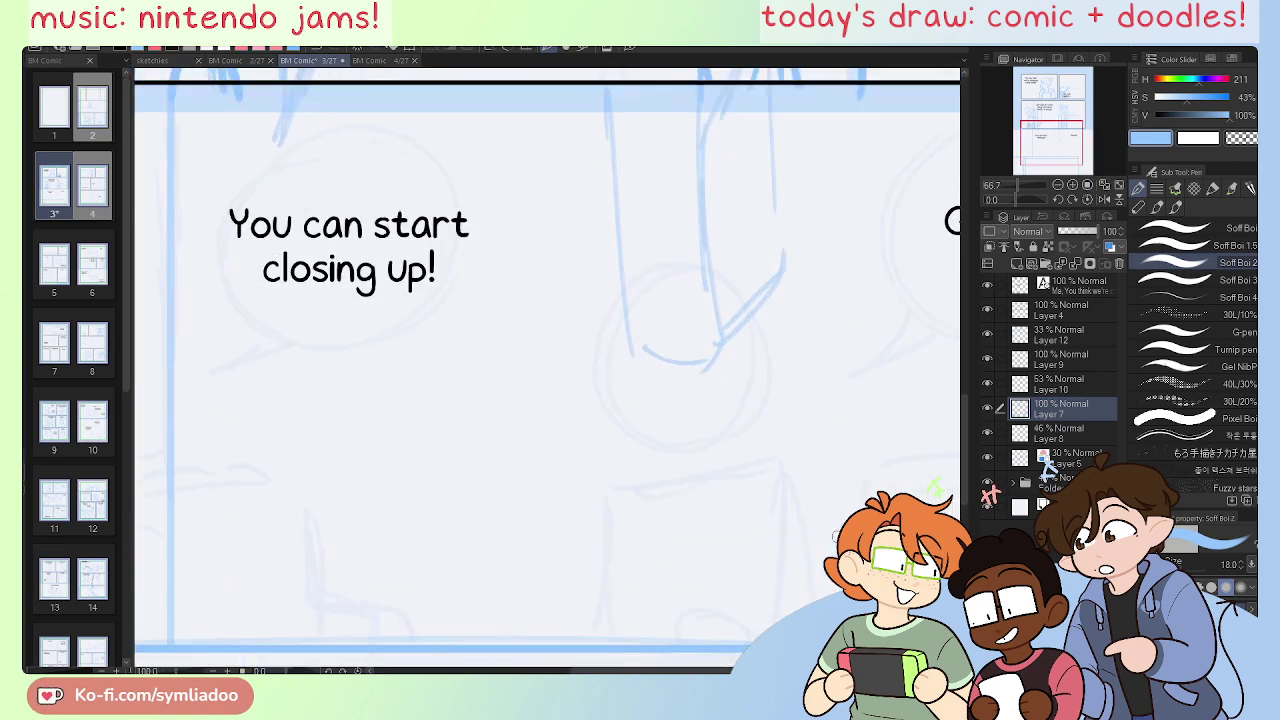
left_click_drag(470, 631, 869, 601)
mouse_move(562, 427)
left_mouse_down()
mouse_move(522, 400)
mouse_move(541, 414)
left_mouse_up()
scroll(526, 557, "right", 6)
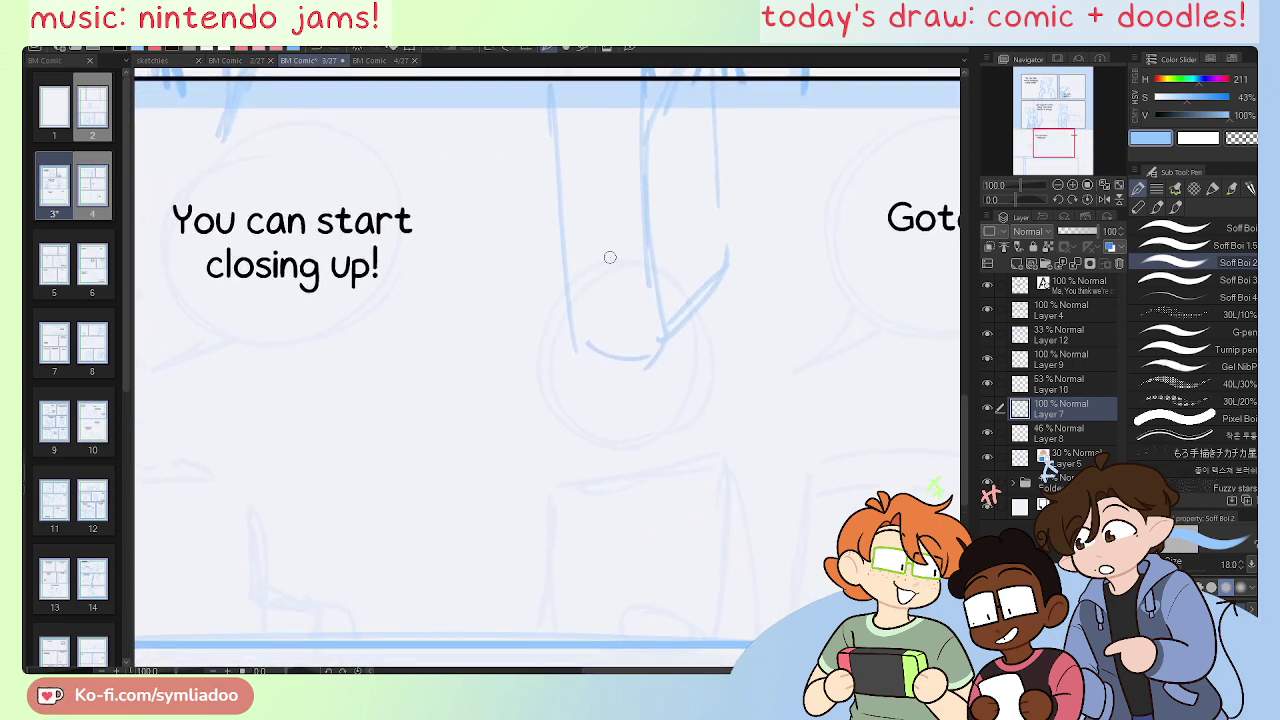
mouse_move(544, 361)
left_mouse_down()
mouse_move(566, 294)
mouse_move(670, 417)
mouse_move(634, 259)
left_mouse_up()
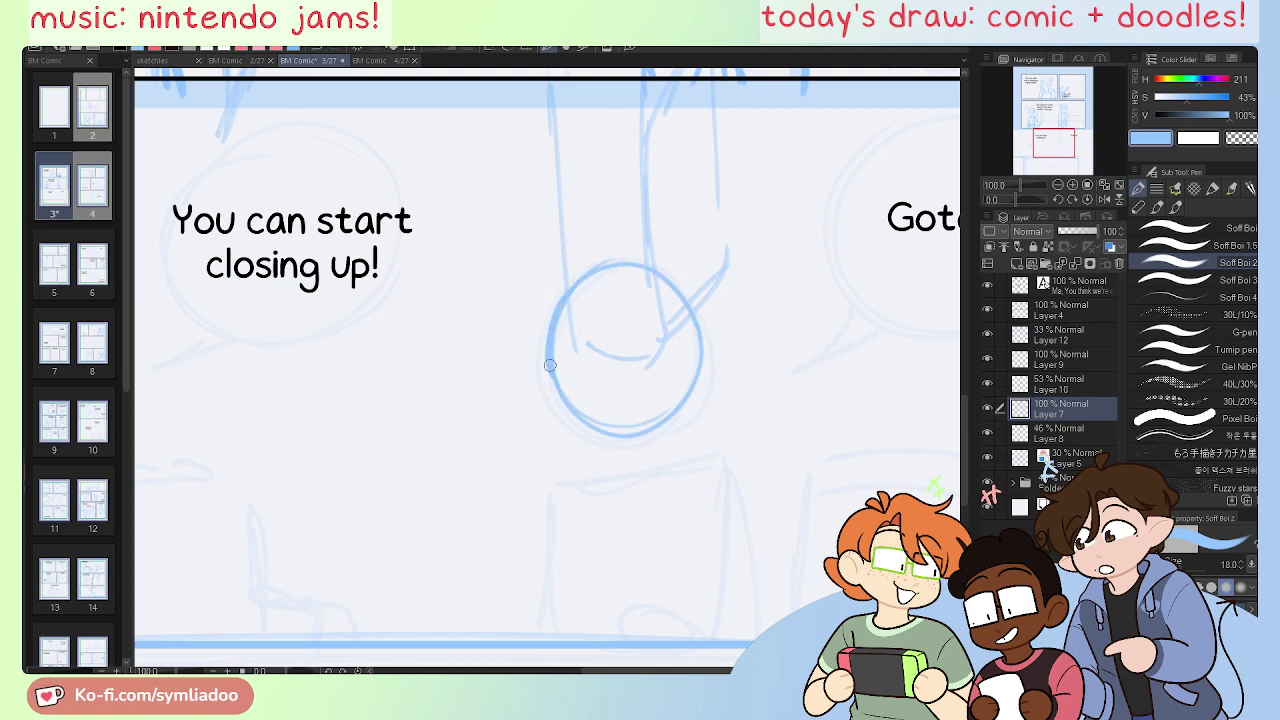
mouse_move(550, 365)
left_mouse_down()
mouse_move(552, 409)
mouse_move(610, 453)
mouse_move(565, 421)
mouse_move(687, 407)
left_mouse_up()
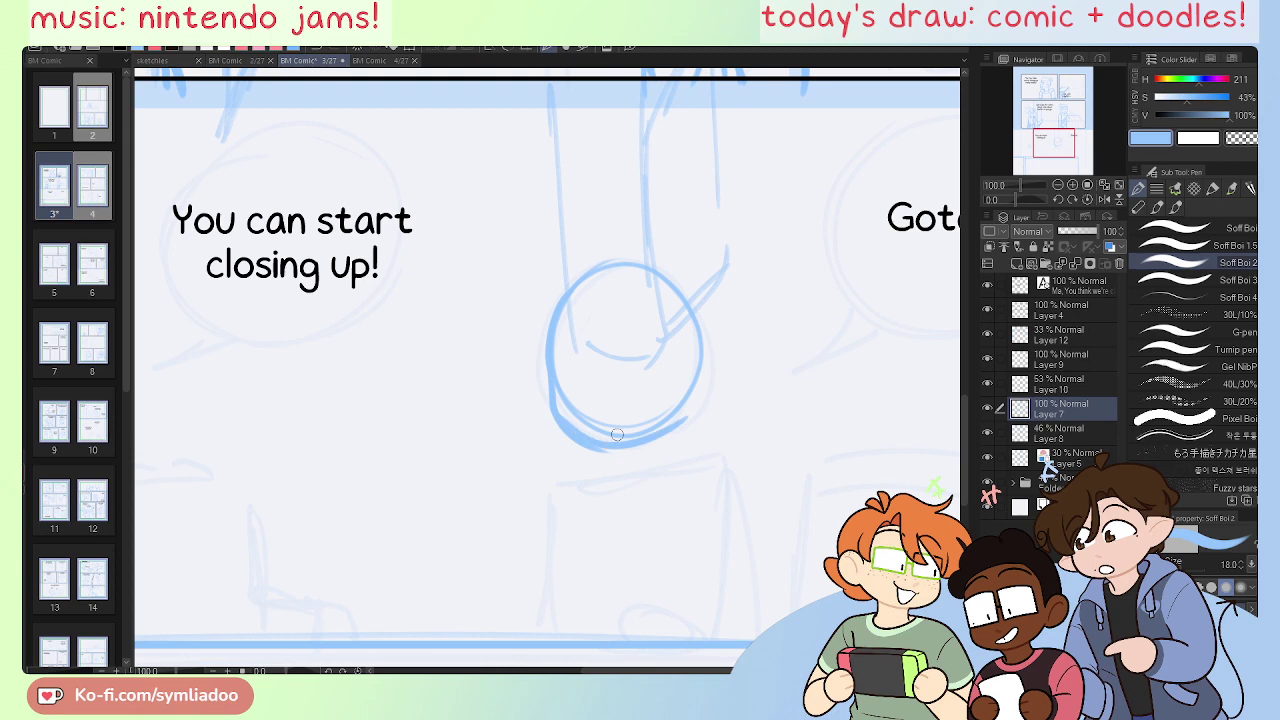
Step: Erase the circle's inner chin line and sketch a small open mouth with a curve above it
key("e")
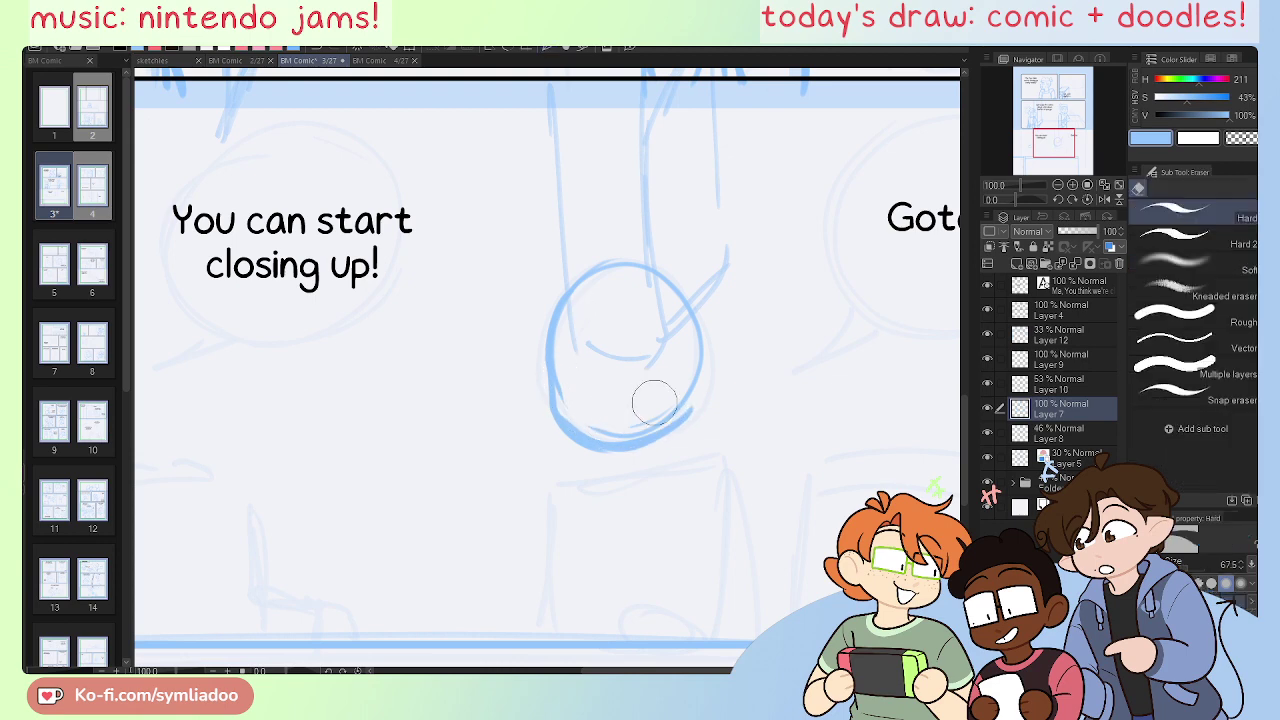
key("p")
mouse_move(598, 420)
left_mouse_down()
mouse_move(632, 432)
mouse_move(606, 422)
left_mouse_up()
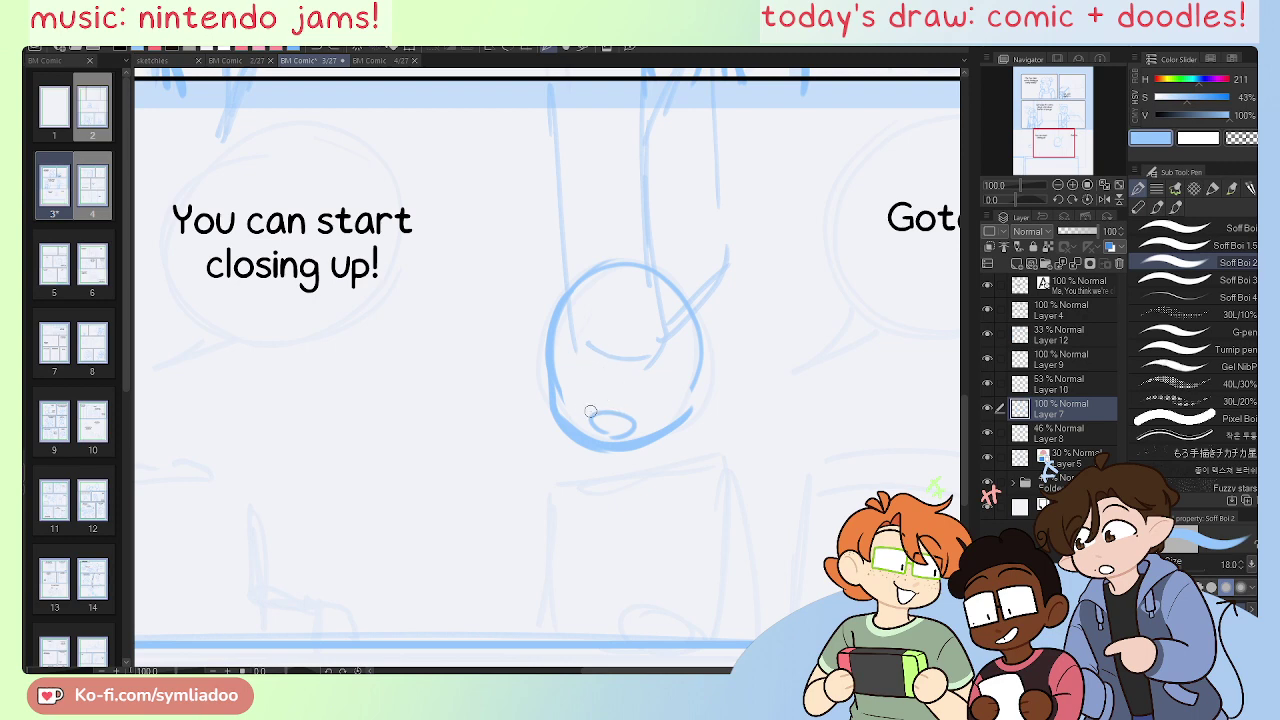
key("ctrl+z")
key("e")
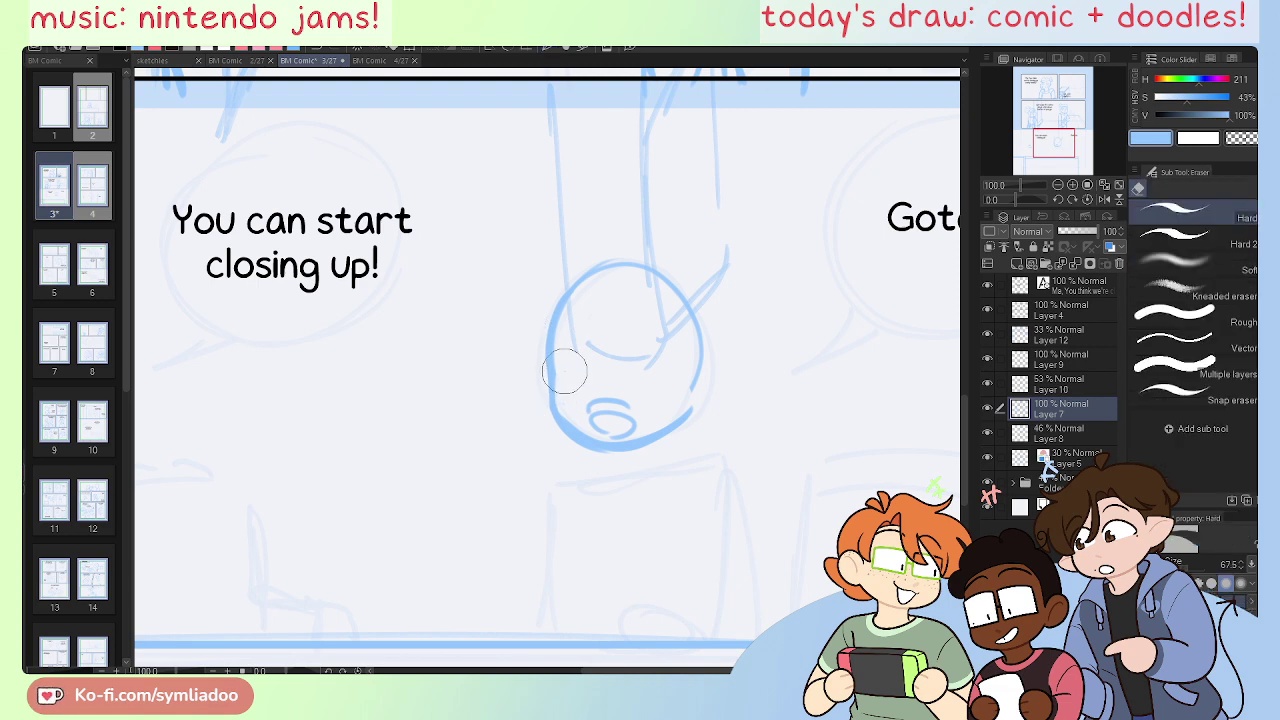
Step: Sketch a vertical face guideline and the two arched upper eye lines on the new head
key("p")
mouse_move(565, 362)
left_mouse_down()
mouse_move(616, 354)
mouse_move(682, 371)
left_mouse_up()
key("ctrl+z")
key("ctrl+z")
key("ctrl+z")
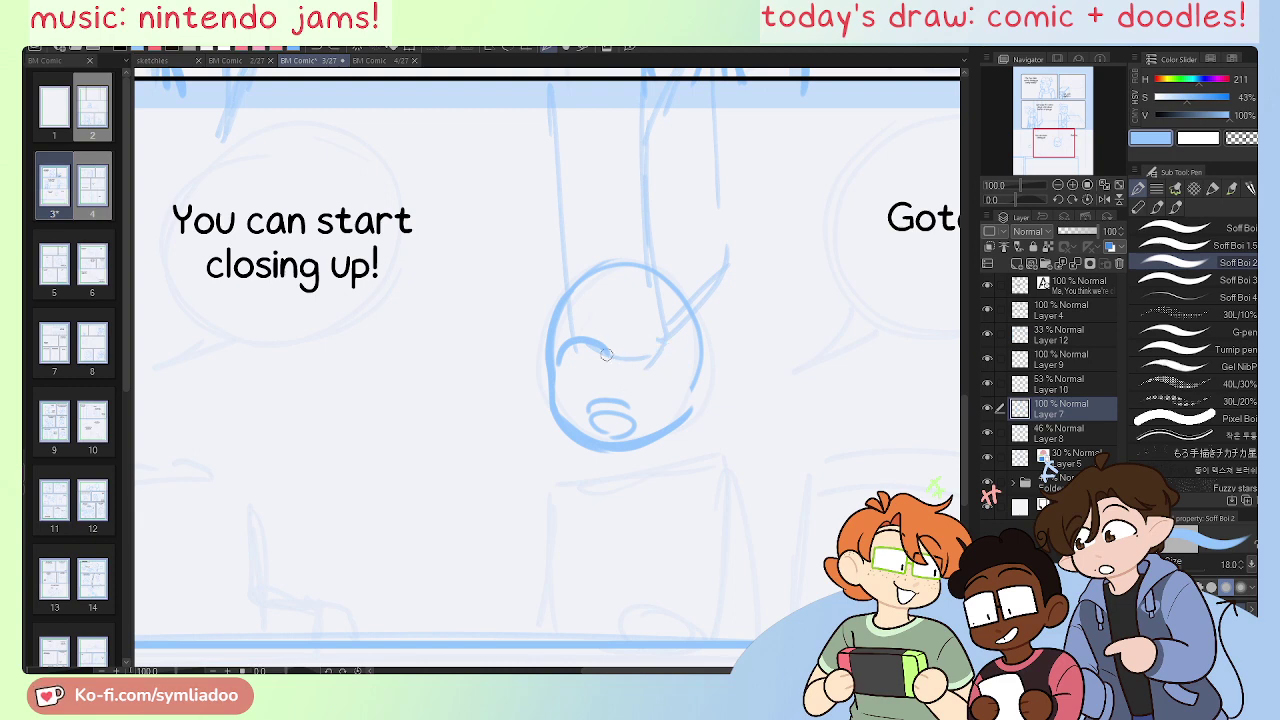
left_click_drag(613, 279, 613, 402)
key("ctrl+z")
left_click_drag(613, 268, 605, 400)
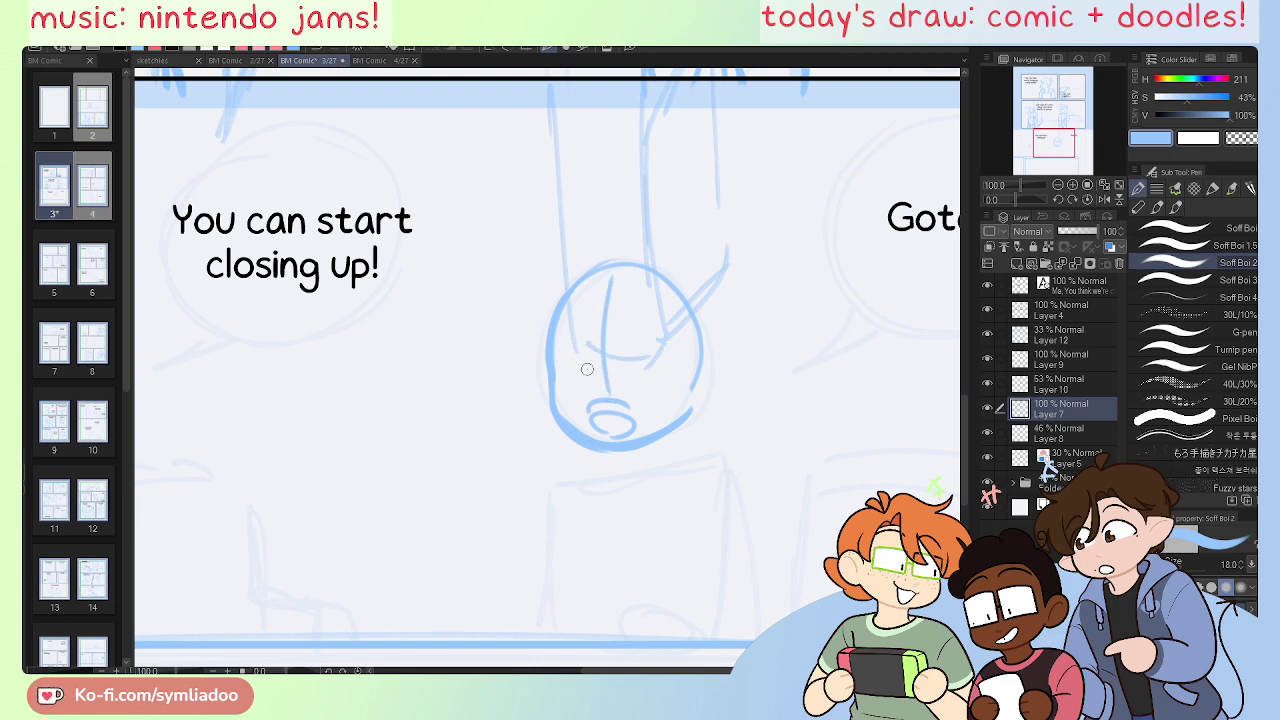
left_click_drag(556, 364, 656, 348)
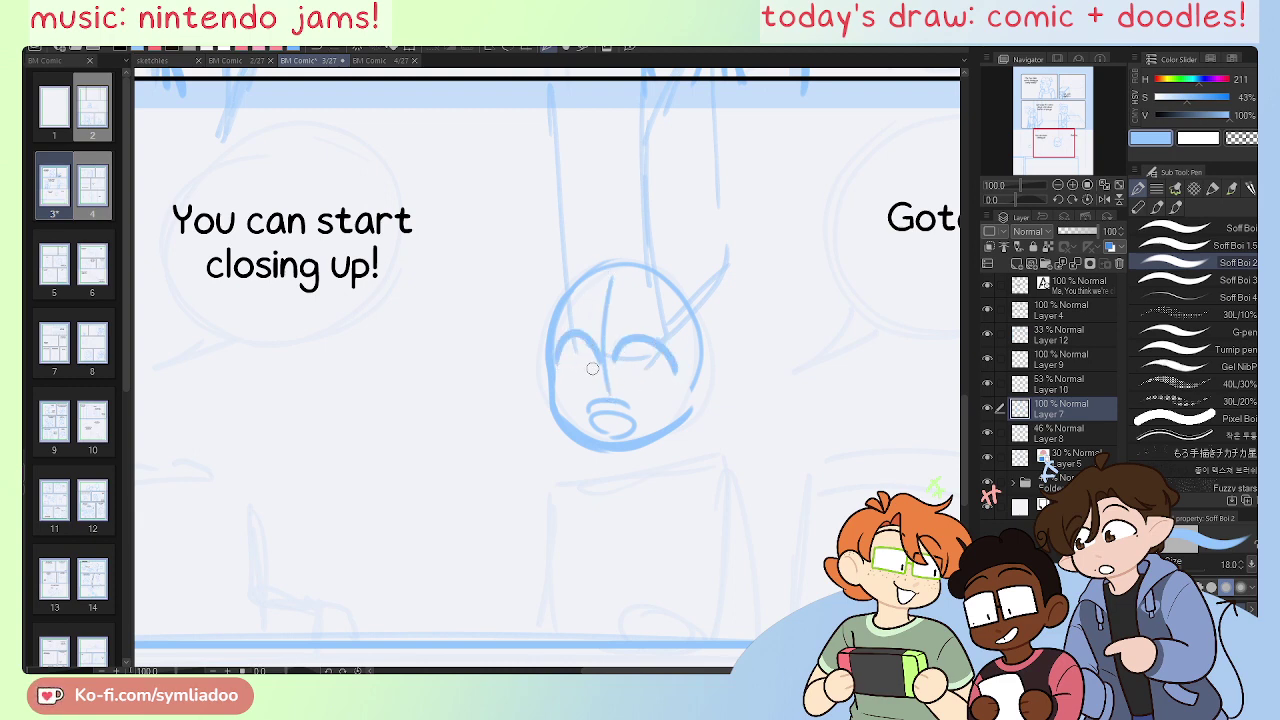
Step: Erase the guideline between the eyes and sketch the ear with its inner curve on the side of the head
key("e")
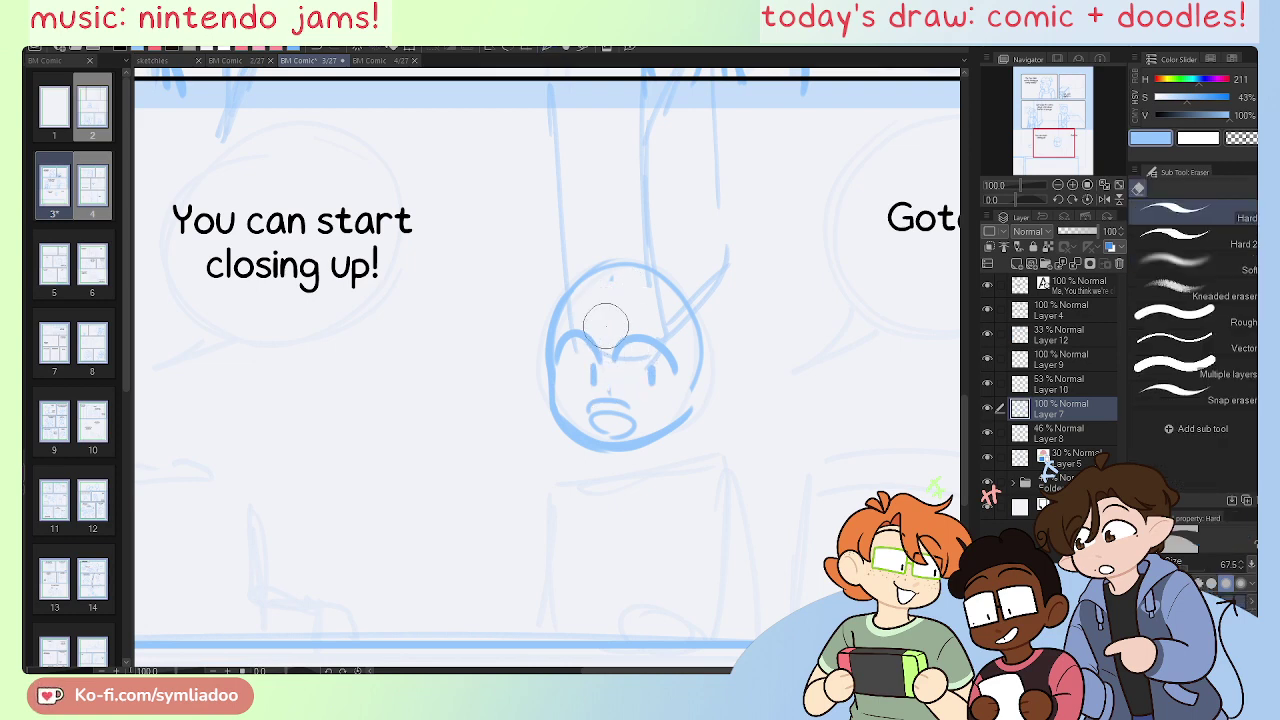
key("p")
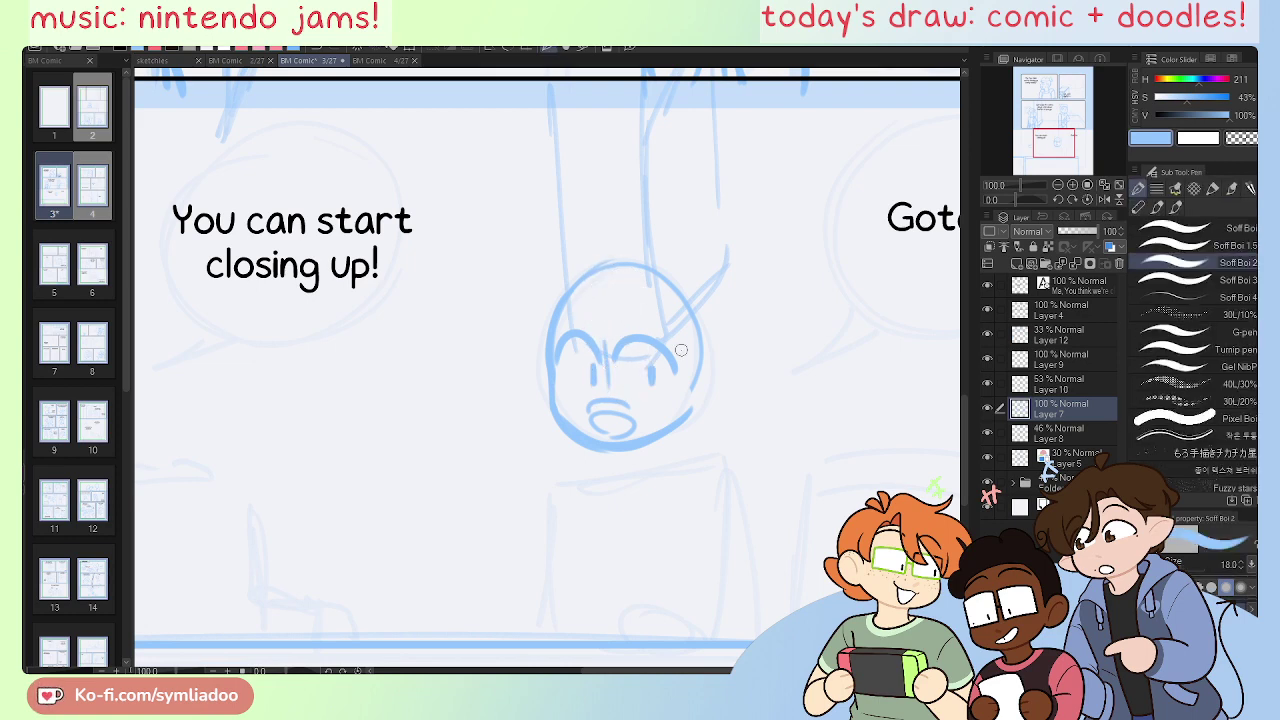
mouse_move(694, 372)
left_mouse_down()
mouse_move(720, 410)
mouse_move(698, 414)
mouse_move(694, 296)
mouse_move(713, 374)
left_mouse_up()
key("ctrl+z")
key("e")
key("p")
key("ctrl+plus")
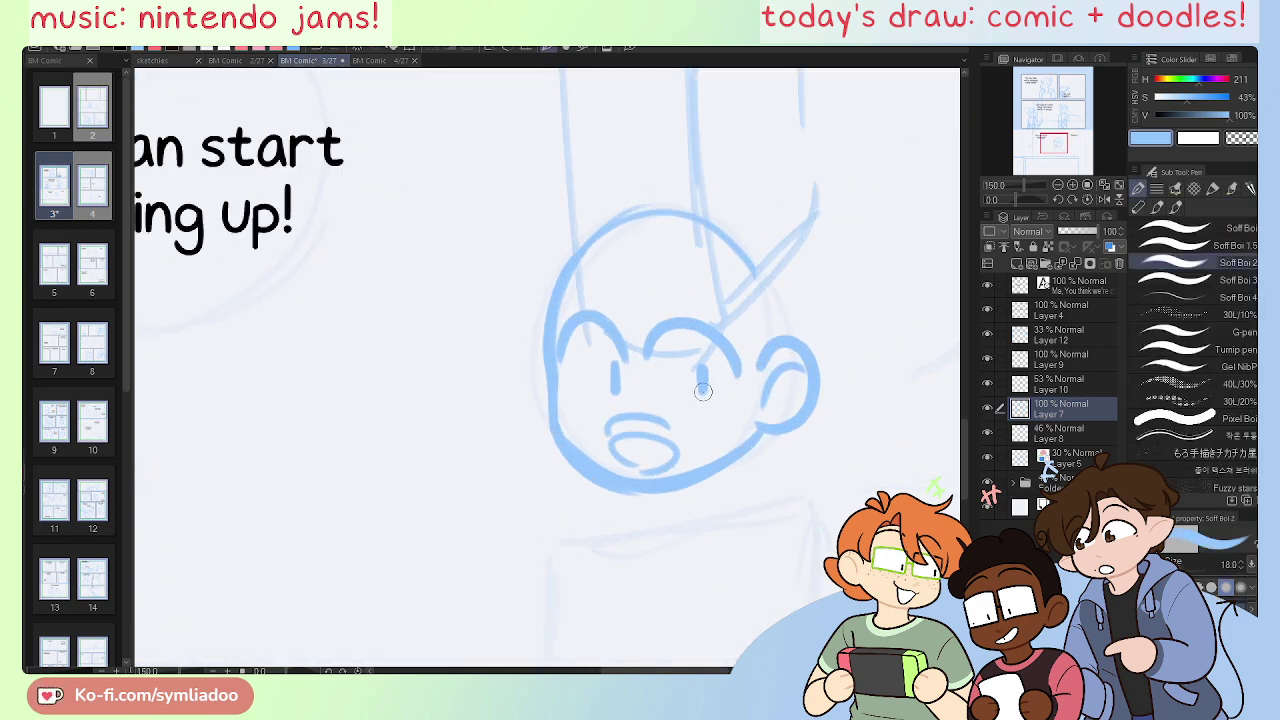
Step: Redraw the small open mouth with a line inside it
left_click_drag(784, 404, 687, 428)
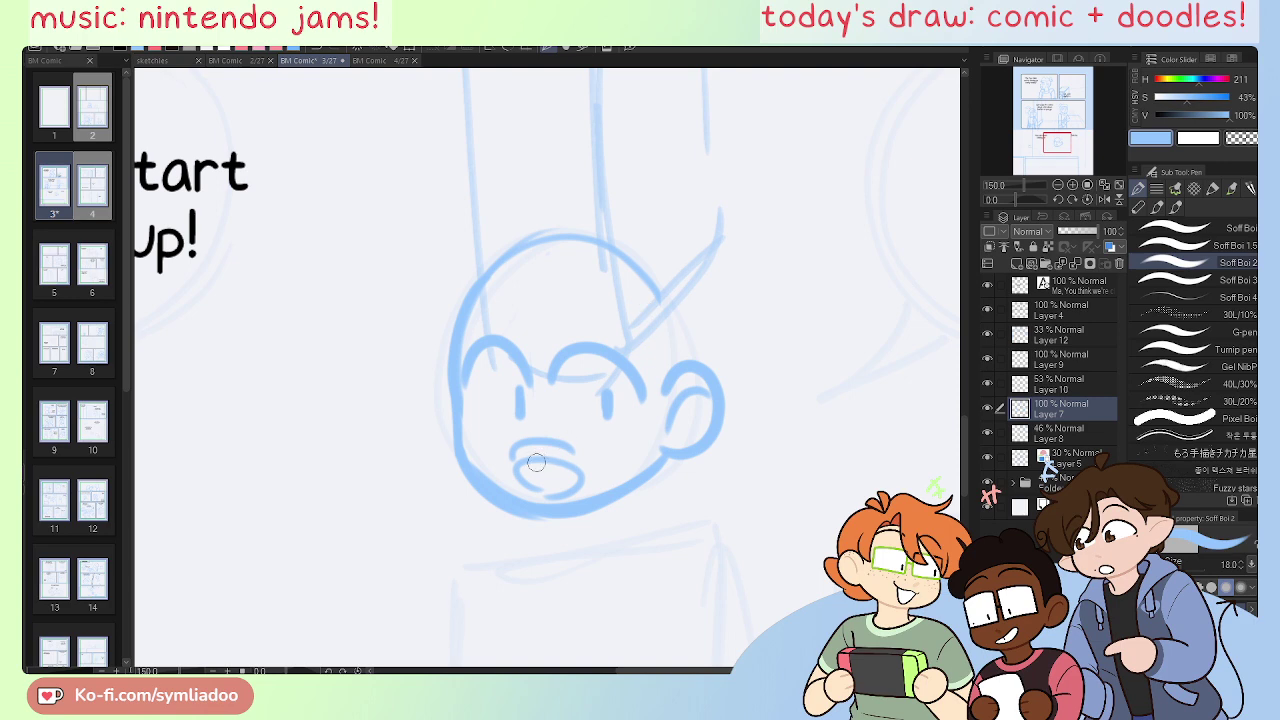
key("ctrl+z")
mouse_move(551, 474)
left_mouse_down()
mouse_move(568, 464)
mouse_move(532, 476)
mouse_move(584, 476)
left_mouse_up()
key("ctrl+z")
key("ctrl+z")
key("ctrl+z")
Step: Sketch two arched, raised eyebrows on the forehead above the eyes
mouse_move(470, 318)
left_mouse_down()
mouse_move(611, 309)
mouse_move(612, 324)
left_mouse_up()
key("ctrl+z")
left_click_drag(490, 300, 660, 330)
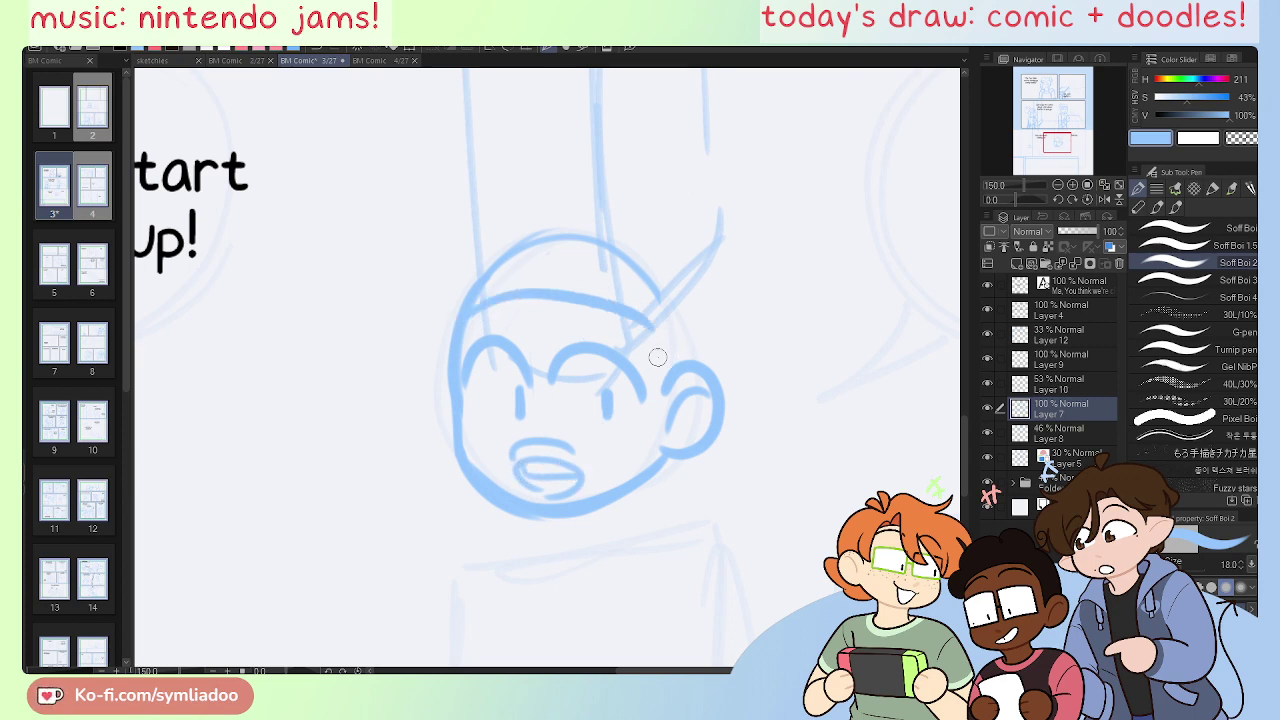
left_click_drag(525, 302, 468, 318)
key("ctrl+z")
key("ctrl+z")
left_click_drag(562, 311, 639, 333)
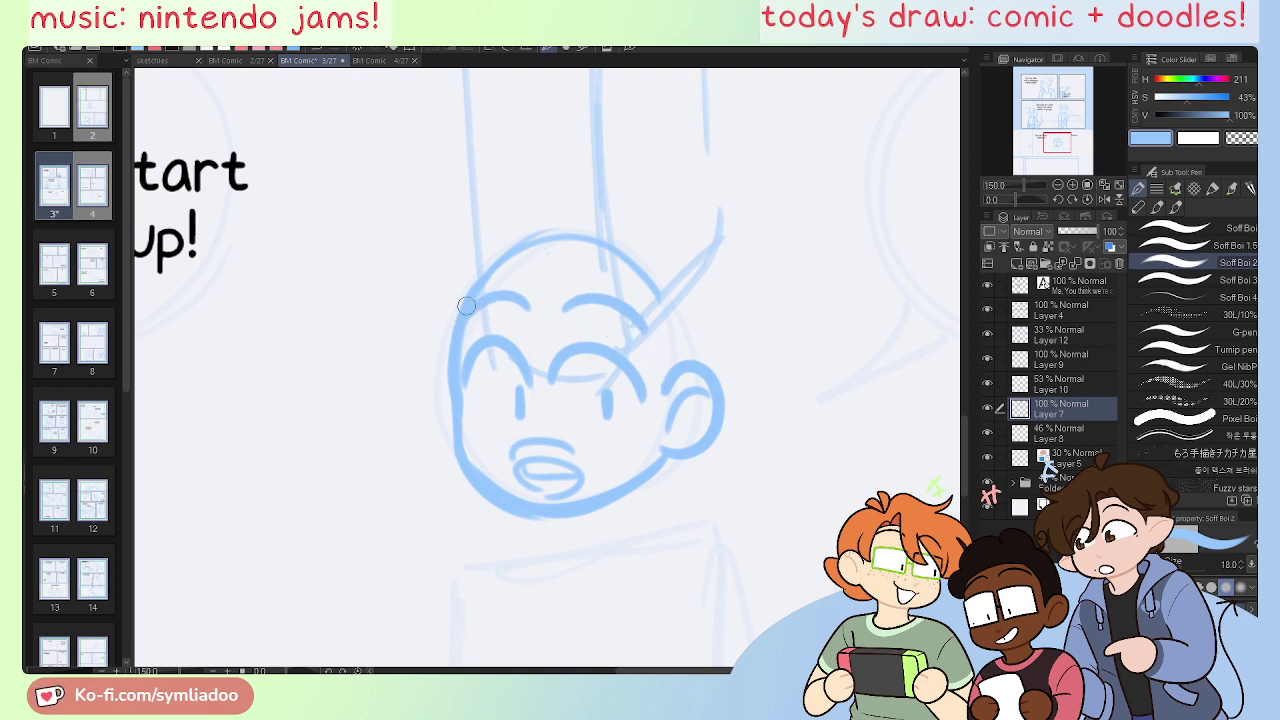
Step: Replace the top of the head outline with an arched hairline running over the forehead and down to the ear
left_click_drag(460, 314, 650, 302)
key("ctrl+z")
mouse_move(470, 300)
left_mouse_down()
mouse_move(665, 303)
mouse_move(566, 234)
mouse_move(459, 275)
mouse_move(571, 214)
mouse_move(665, 254)
mouse_move(517, 203)
mouse_move(678, 262)
left_mouse_up()
key("e")
key("p")
key("ctrl+z")
key("ctrl+z")
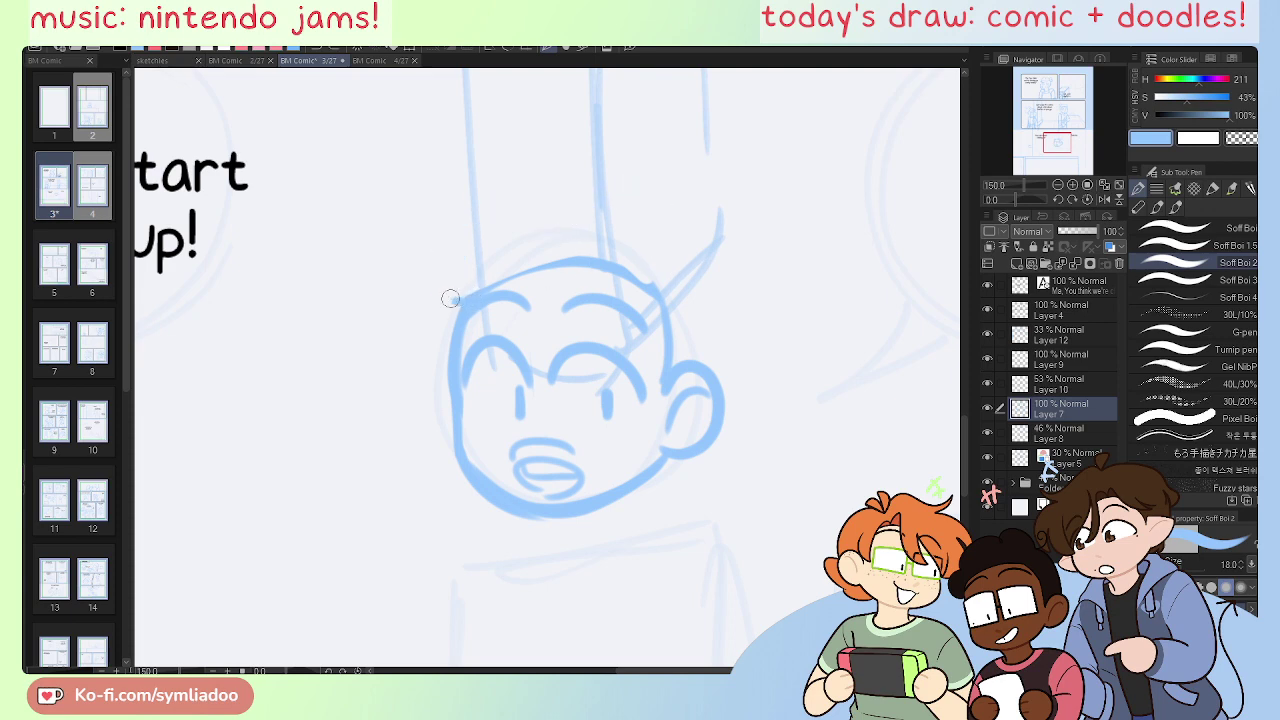
Step: Sketch the puffy hair outline above the hairline and a small round bun at the back of the head
mouse_move(450, 298)
left_mouse_down()
mouse_move(646, 200)
mouse_move(690, 268)
mouse_move(718, 372)
left_mouse_up()
mouse_move(672, 250)
left_mouse_down()
mouse_move(738, 240)
mouse_move(705, 258)
mouse_move(752, 288)
mouse_move(698, 264)
left_mouse_up()
key("ctrl+z")
key("ctrl+z")
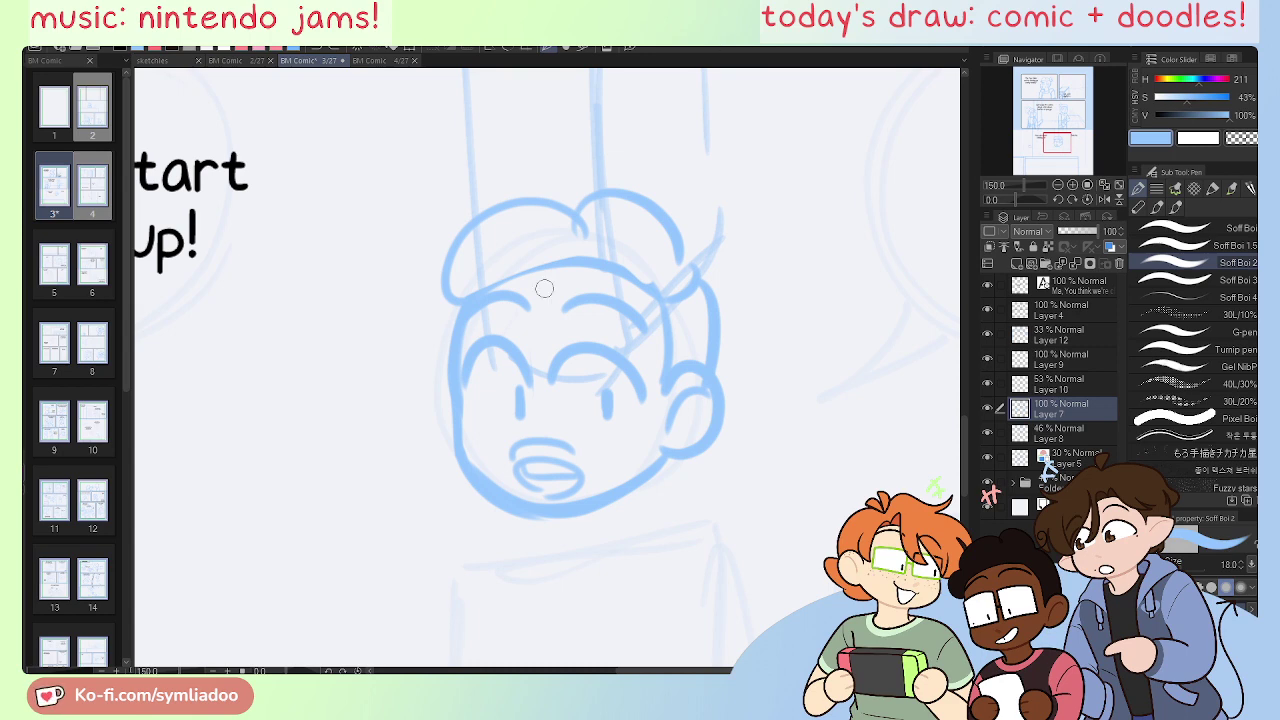
mouse_move(686, 254)
left_mouse_down()
mouse_move(721, 245)
mouse_move(706, 266)
left_mouse_up()
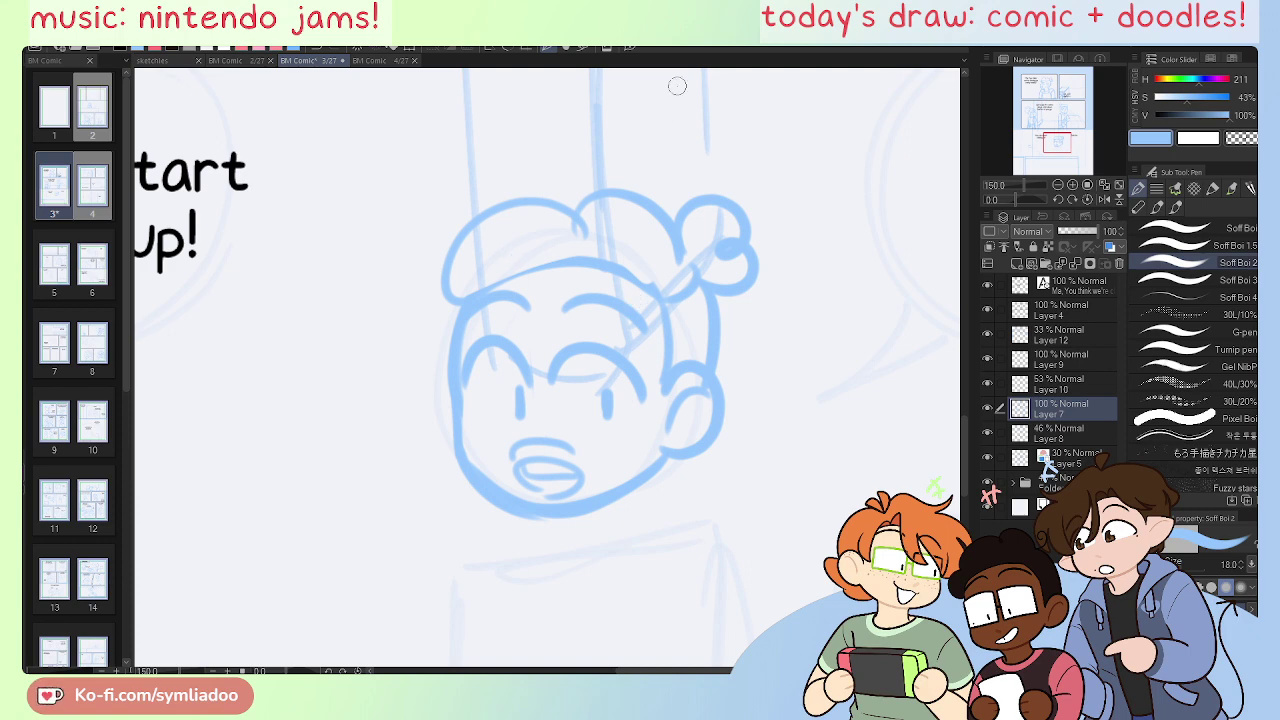
Step: Erase the hairline across the forehead and redraw it as a flatter curve
key("e")
left_click_drag(483, 280, 627, 271)
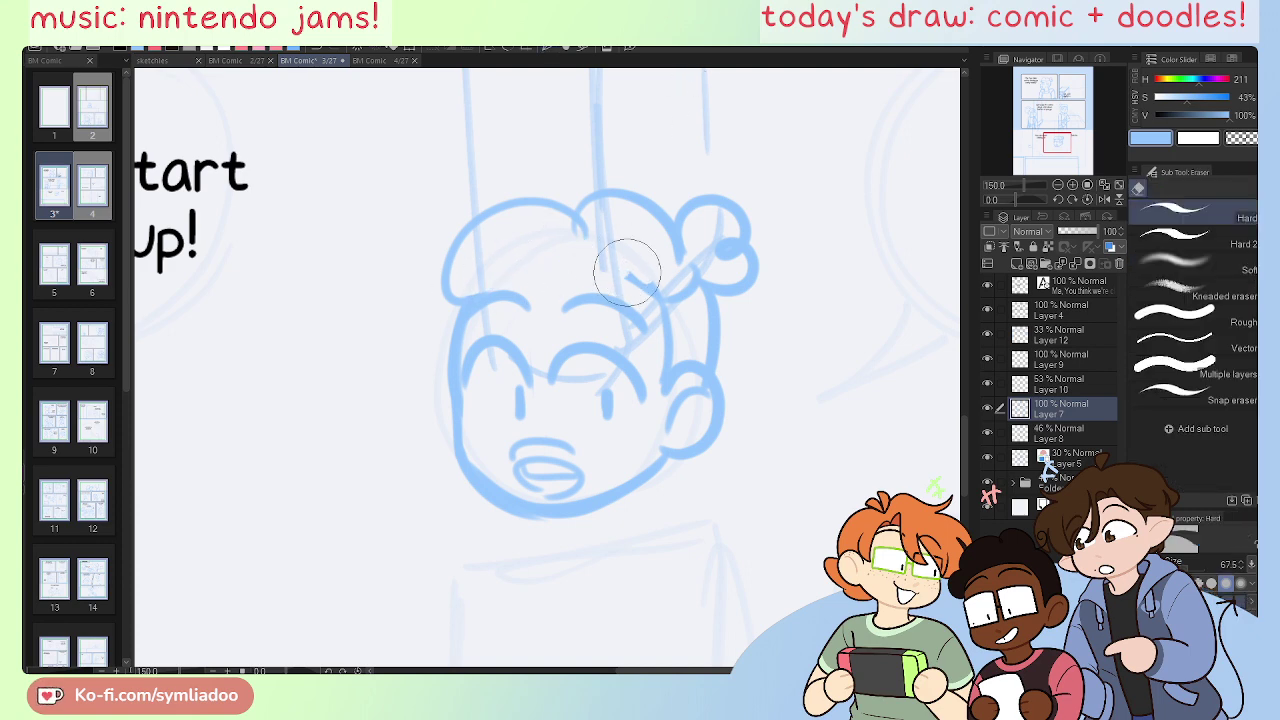
key("p")
mouse_move(461, 297)
left_mouse_down()
mouse_move(636, 280)
mouse_move(665, 290)
left_mouse_up()
key("ctrl+z")
mouse_move(458, 298)
left_mouse_down()
mouse_move(535, 282)
mouse_move(666, 300)
left_mouse_up()
key("e")
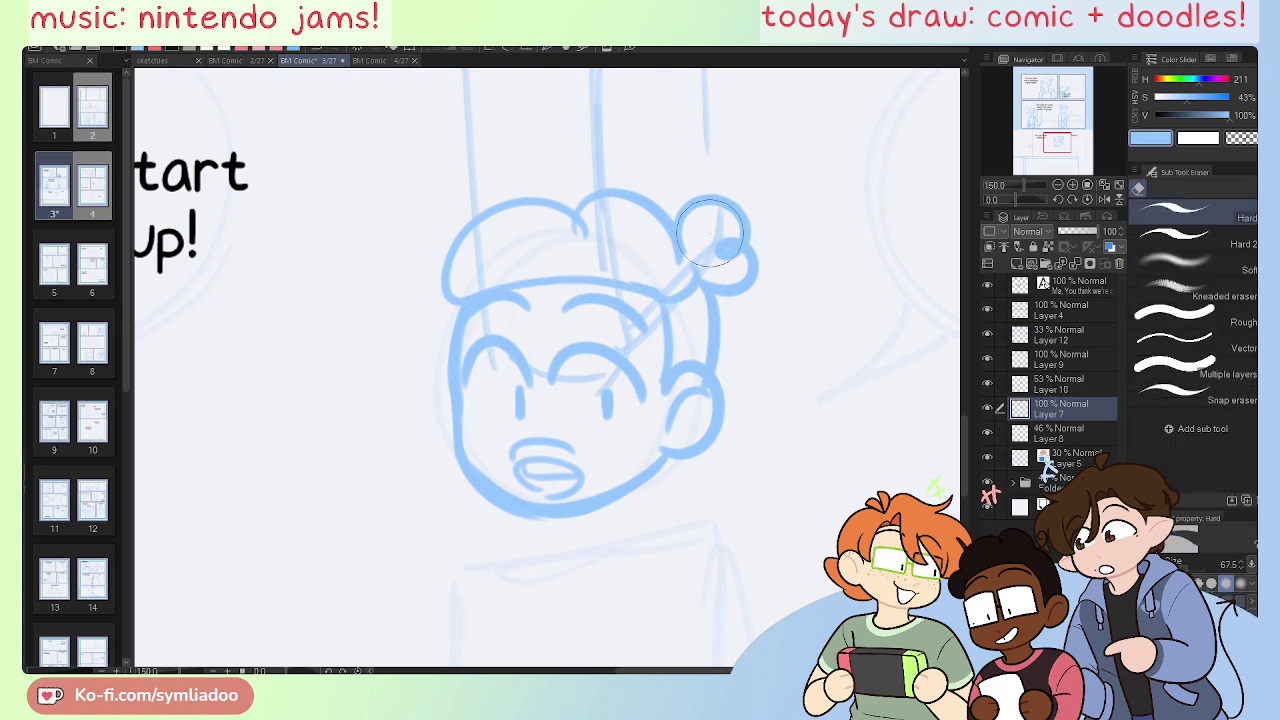
key("p")
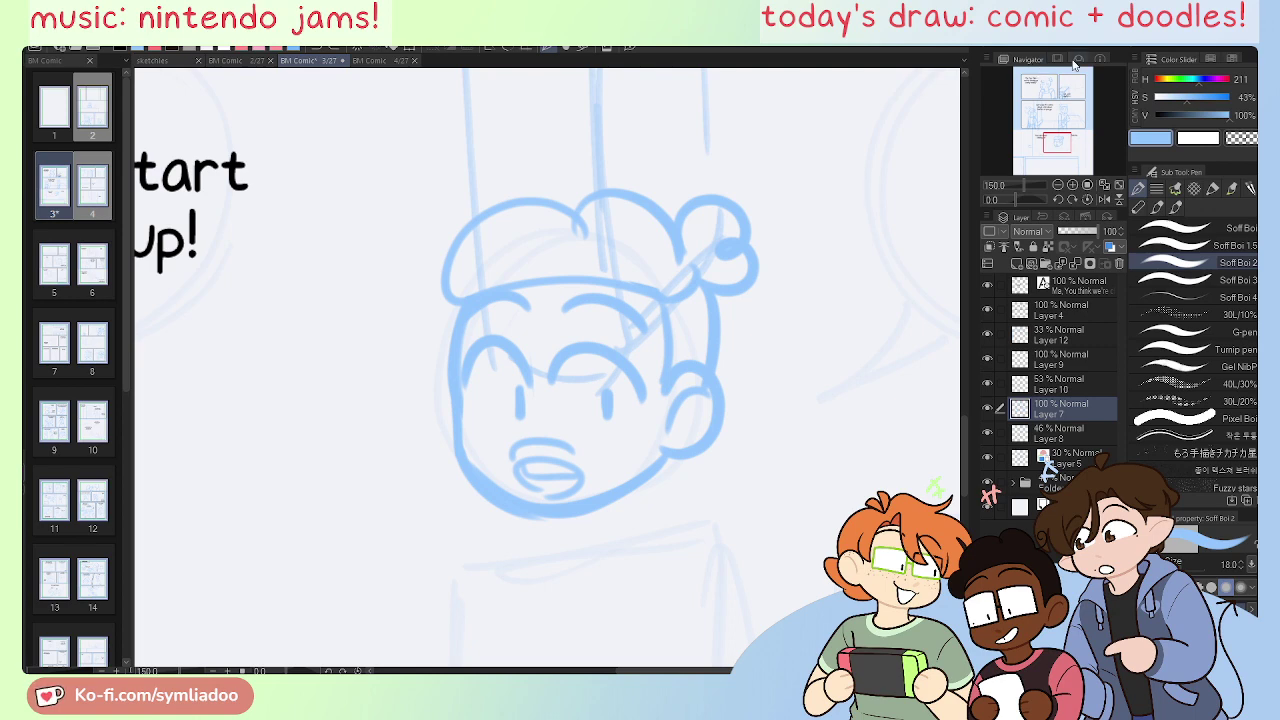
Step: Sketch the neck, the curved shirt neckline and the shoulder lines below the head
mouse_move(1053, 142)
left_mouse_down()
mouse_move(1055, 153)
mouse_move(1057, 142)
left_mouse_up()
left_click(1057, 185)
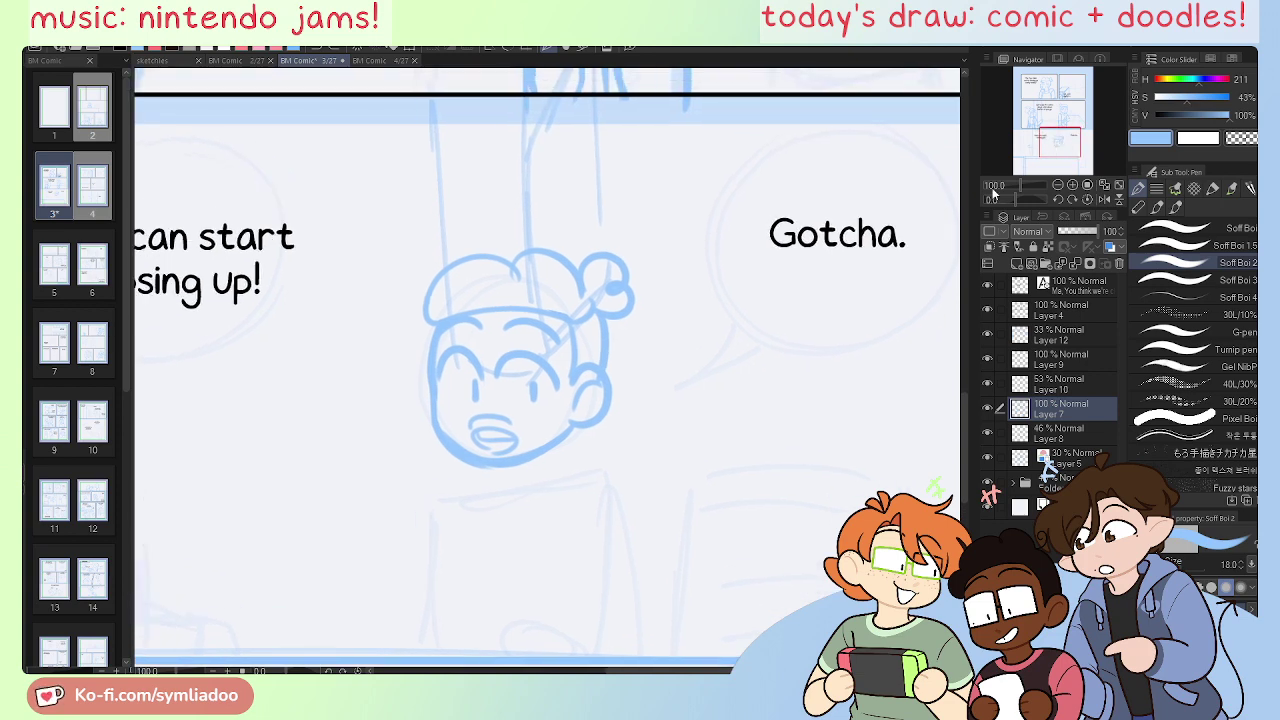
left_click_drag(675, 551, 672, 525)
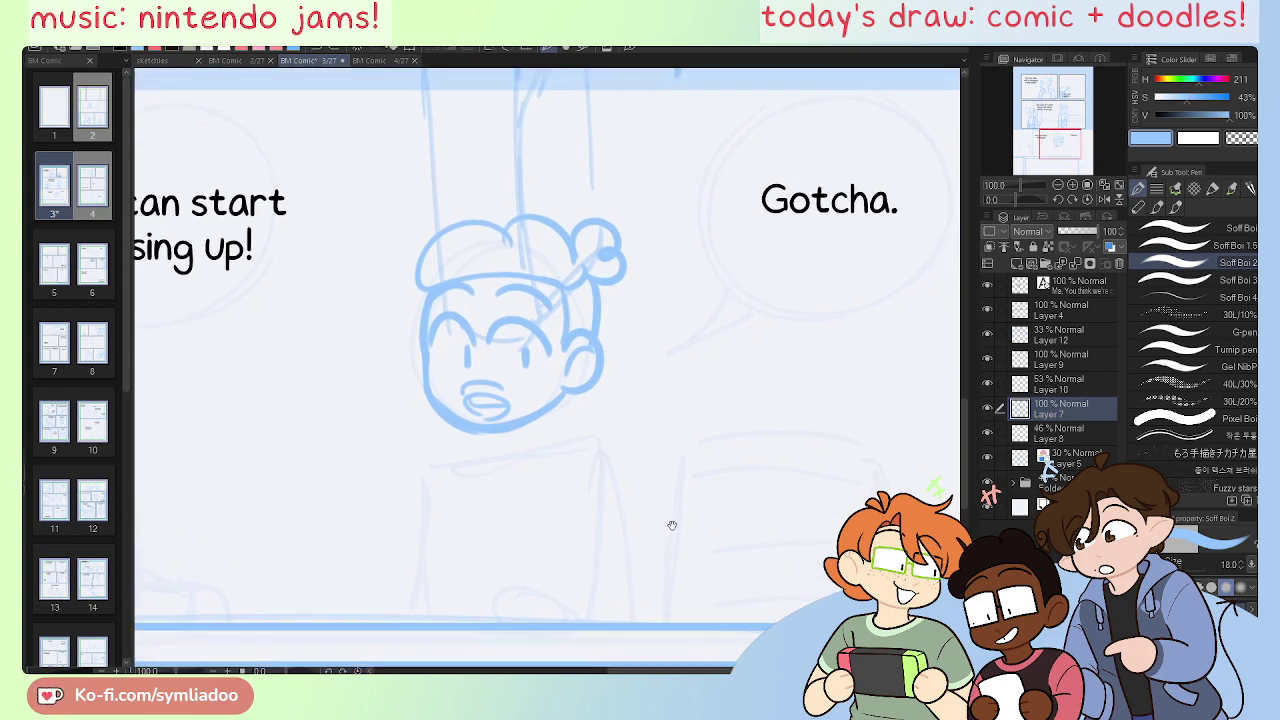
key("ctrl+plus")
left_click_drag(581, 604, 649, 537)
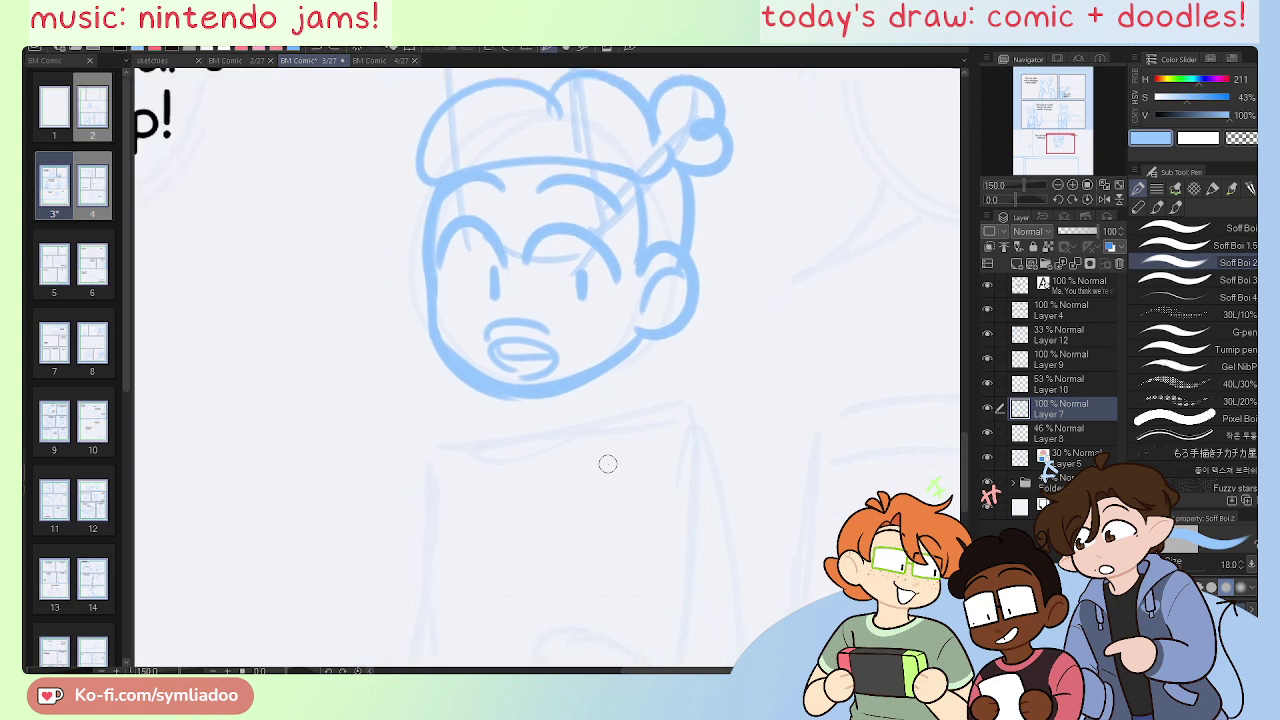
key("e")
scroll(674, 554, "down", 2)
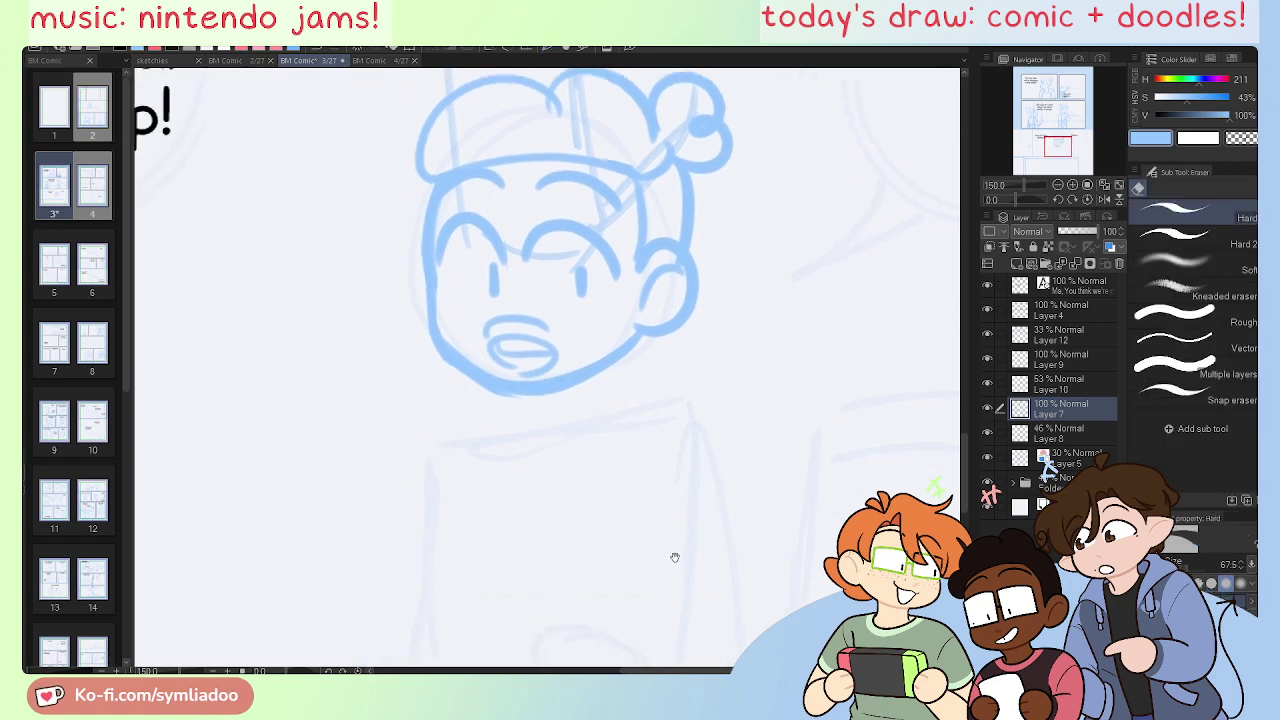
key("p")
left_click_drag(528, 324, 537, 360)
key("ctrl+z")
left_click_drag(610, 305, 627, 341)
key("ctrl+z")
mouse_move(530, 330)
left_mouse_down()
mouse_move(574, 338)
mouse_move(551, 330)
mouse_move(520, 371)
mouse_move(640, 344)
mouse_move(728, 341)
left_mouse_up()
Step: Sketch both sides of the torso and join them with a wavy line along the bottom
mouse_move(514, 366)
left_mouse_down()
mouse_move(439, 375)
mouse_move(500, 588)
left_mouse_up()
left_click_drag(735, 350, 712, 578)
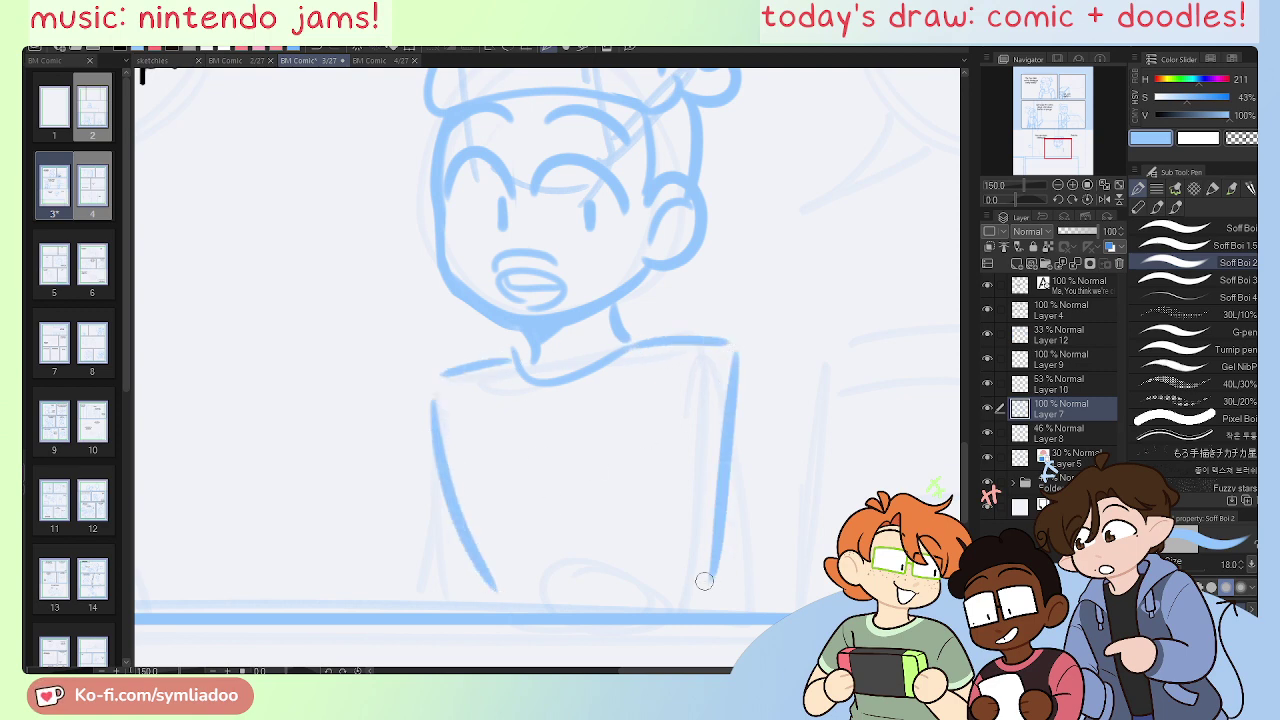
mouse_move(502, 589)
left_mouse_down()
mouse_move(693, 591)
mouse_move(509, 551)
mouse_move(710, 573)
left_mouse_up()
key("ctrl+z")
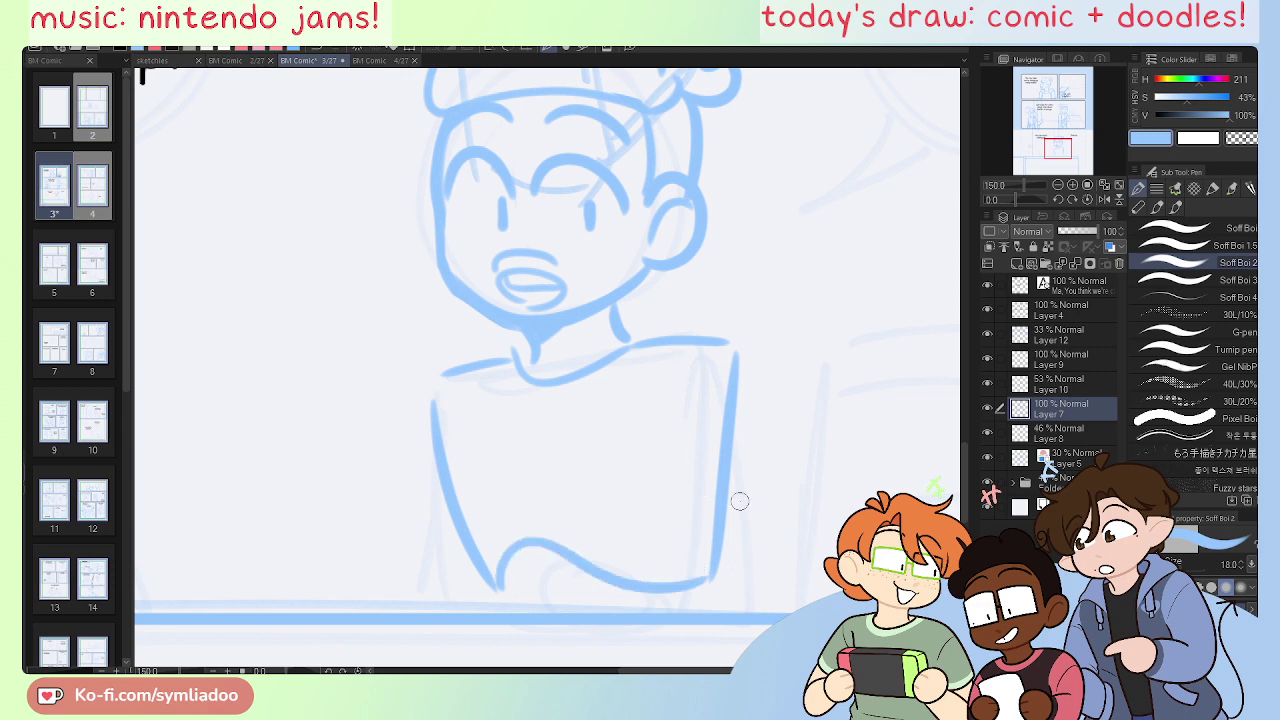
Step: Redraw both shoulder lines so they slope down from the neckline to the torso's sides
left_click_drag(740, 501, 709, 476)
scroll(716, 499, "down", 3)
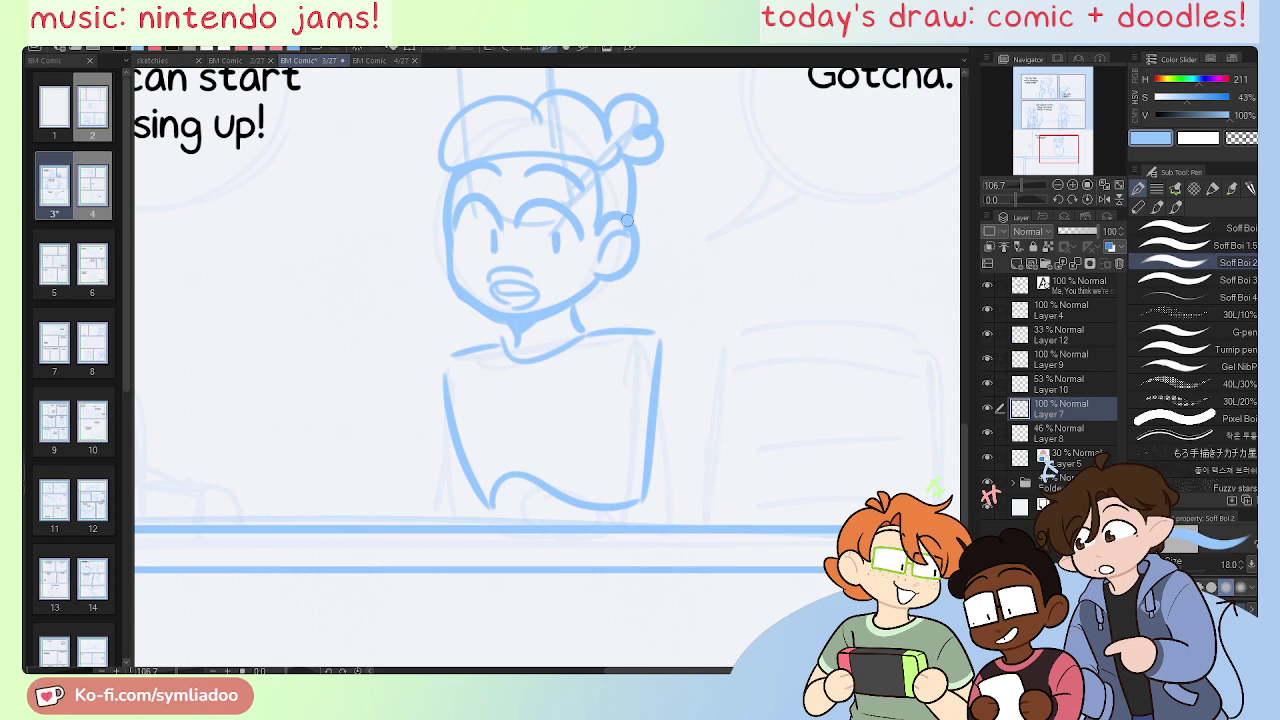
left_click_drag(588, 326, 655, 346)
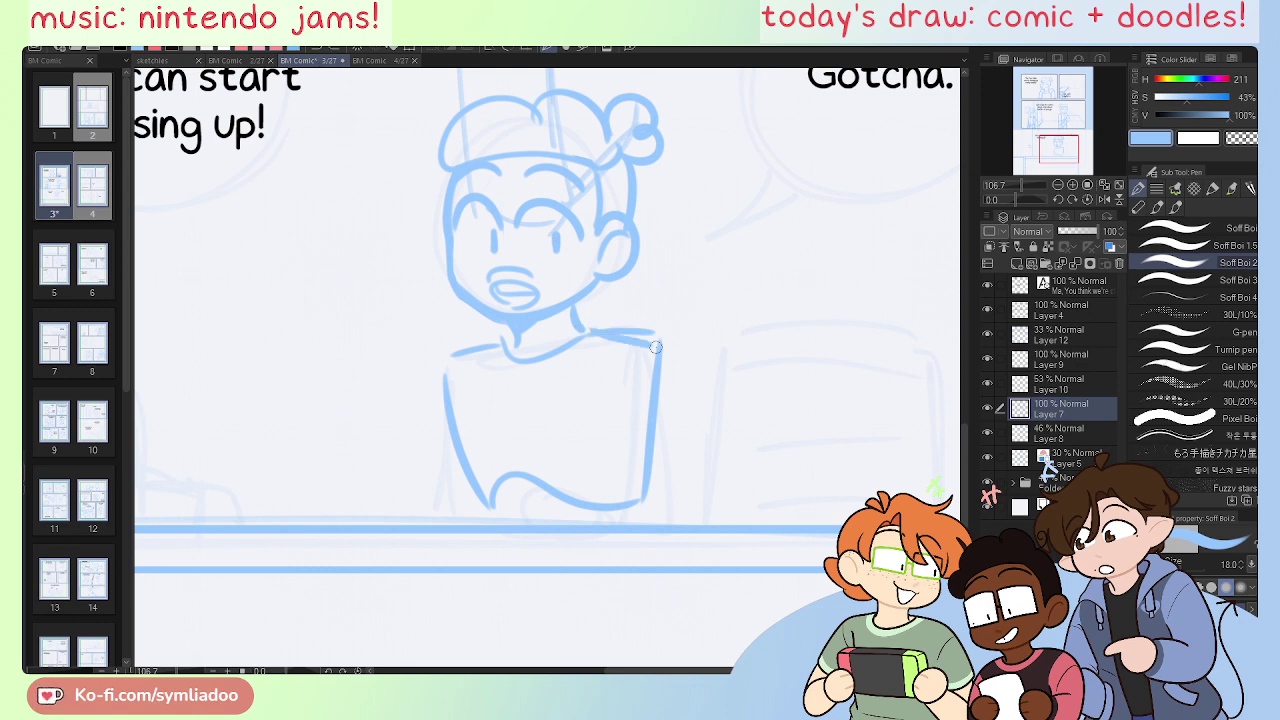
key("e")
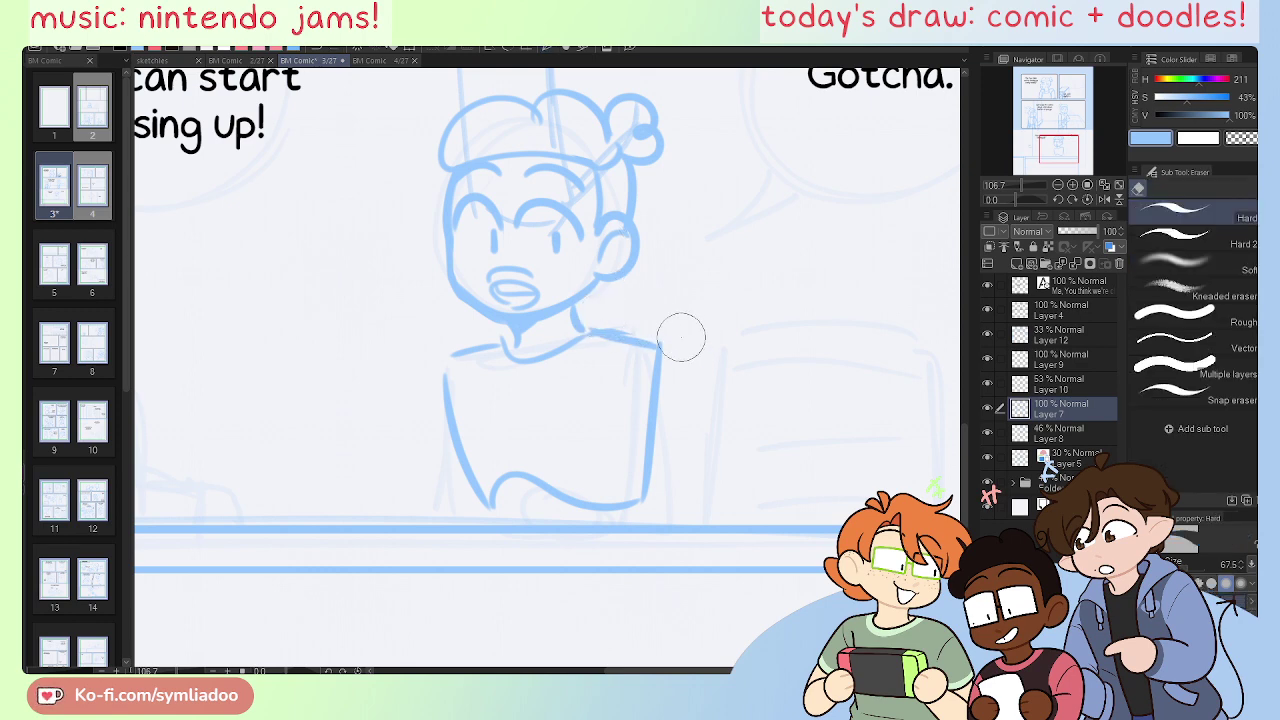
key("p")
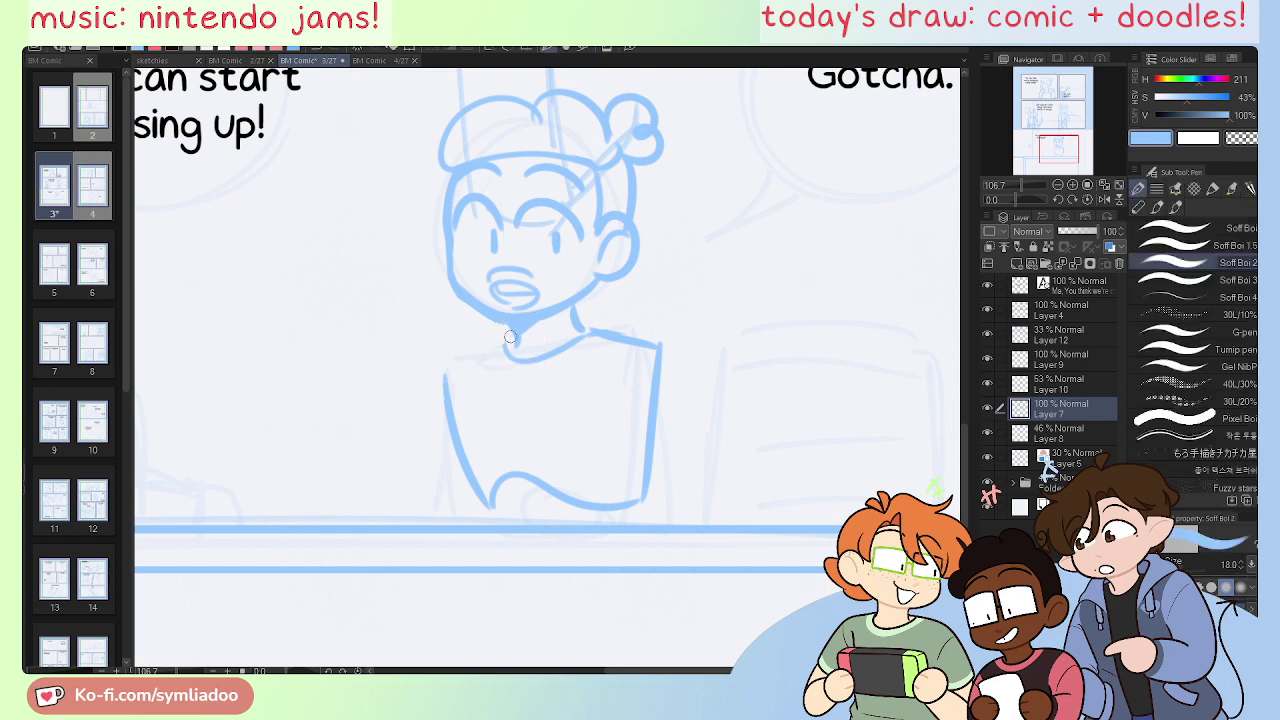
left_click_drag(518, 333, 451, 365)
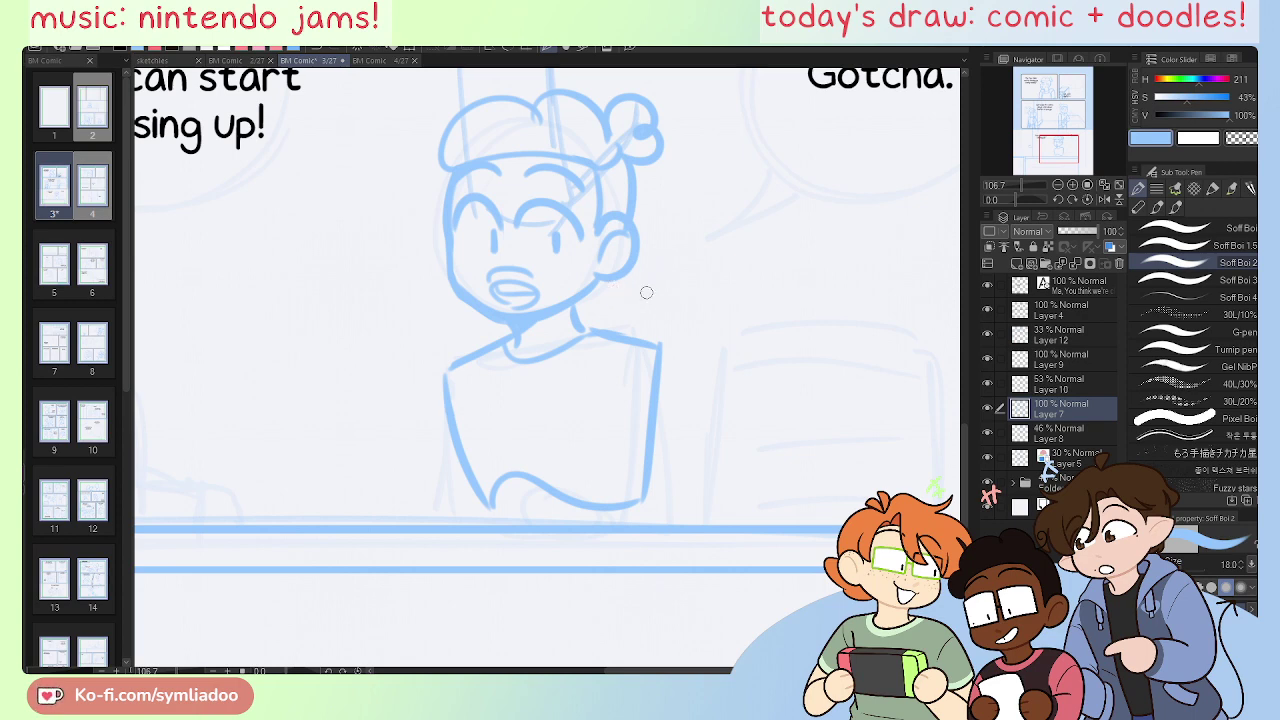
Step: Sketch the outer line of the arm below the ear side and a curved armhole inside that shoulder
left_click_drag(658, 344, 697, 466)
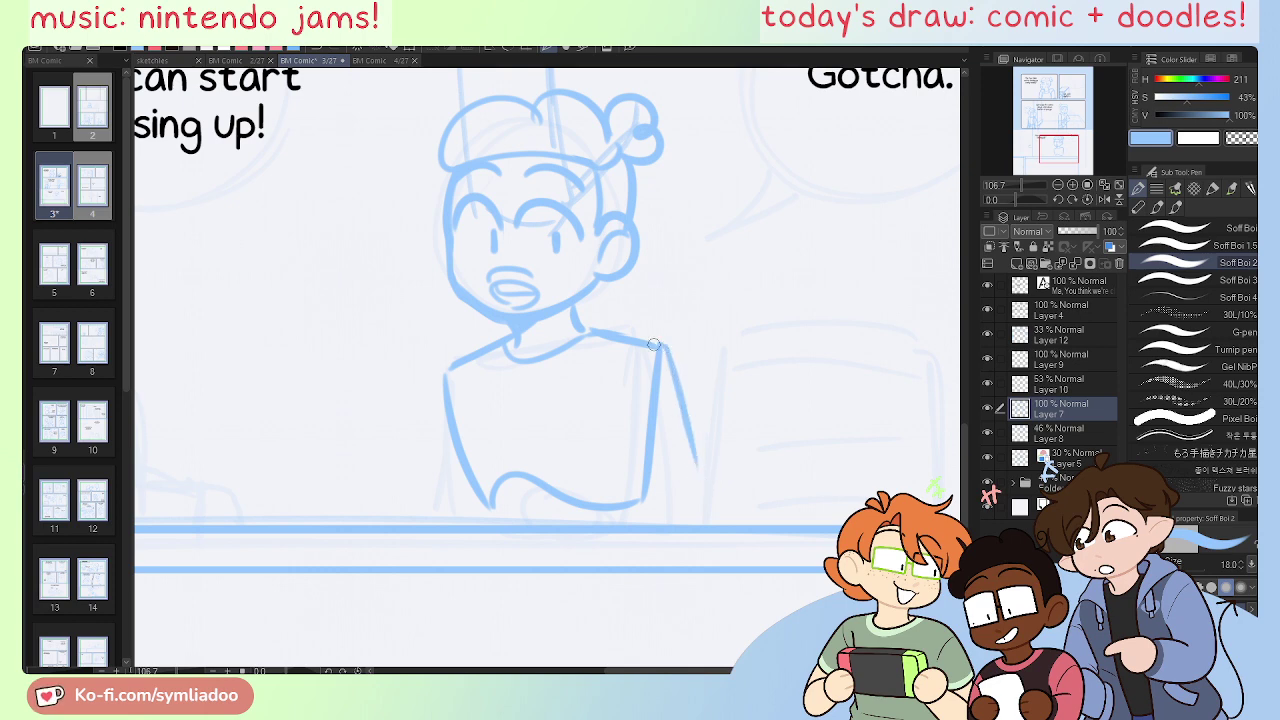
left_click_drag(638, 360, 617, 418)
key("ctrl+z")
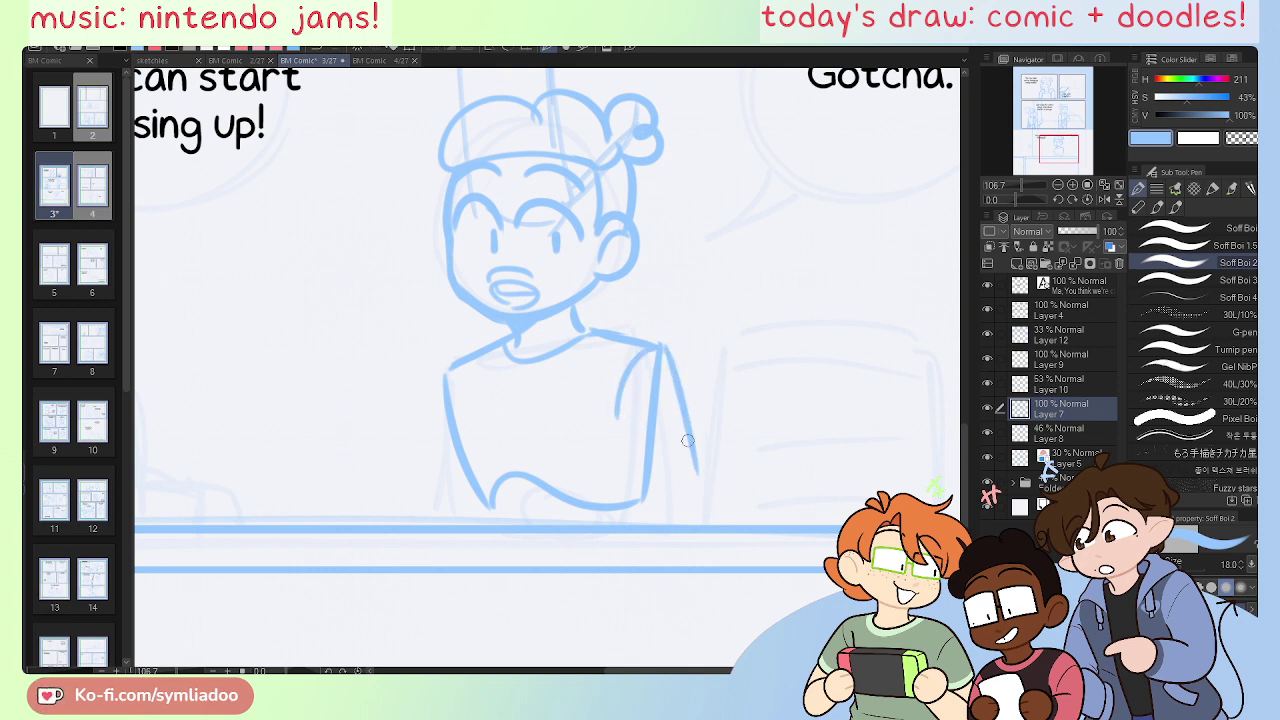
left_click_drag(674, 366, 705, 492)
Step: Sketch the outer line of the opposite arm and rework the torso edge beside it
left_click_drag(443, 384, 419, 513)
key("ctrl+z")
key("e")
left_click_drag(449, 396, 474, 506)
key("p")
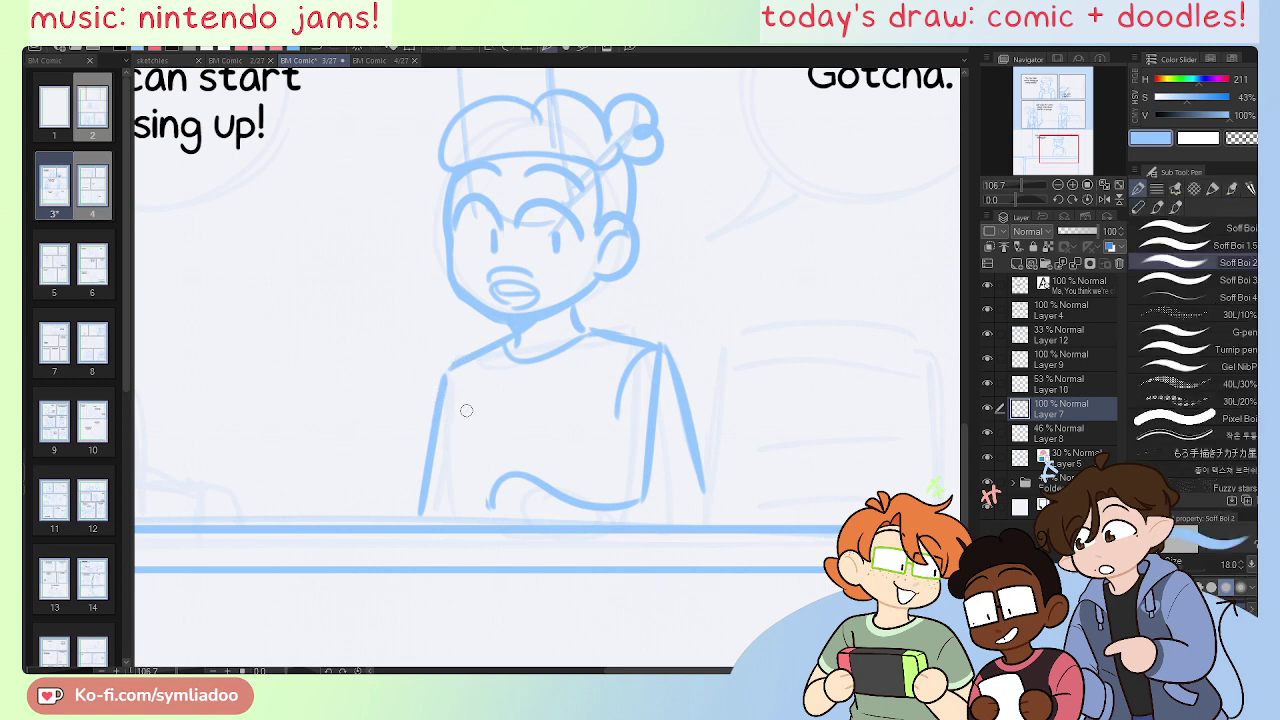
left_click_drag(447, 390, 488, 512)
key("ctrl+z")
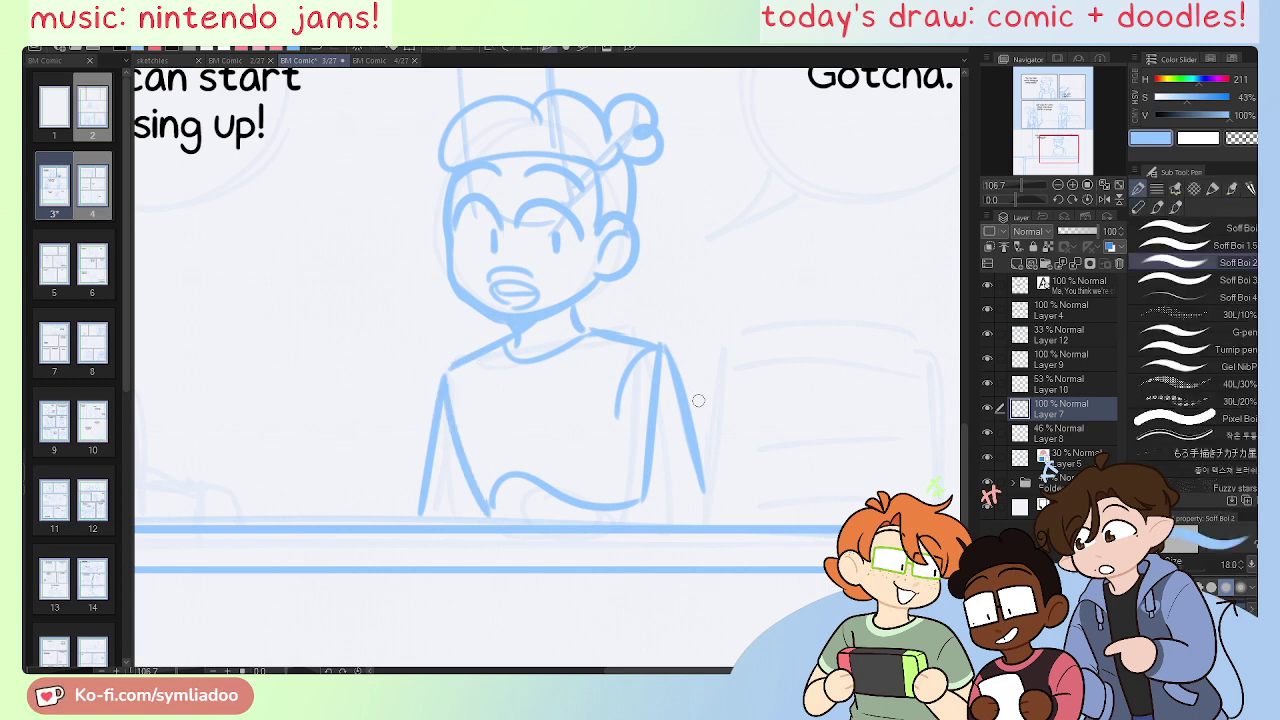
Step: Rework the armhole curve on the ear side and extend both lines of that arm down to the counter
left_click_drag(658, 348, 612, 426)
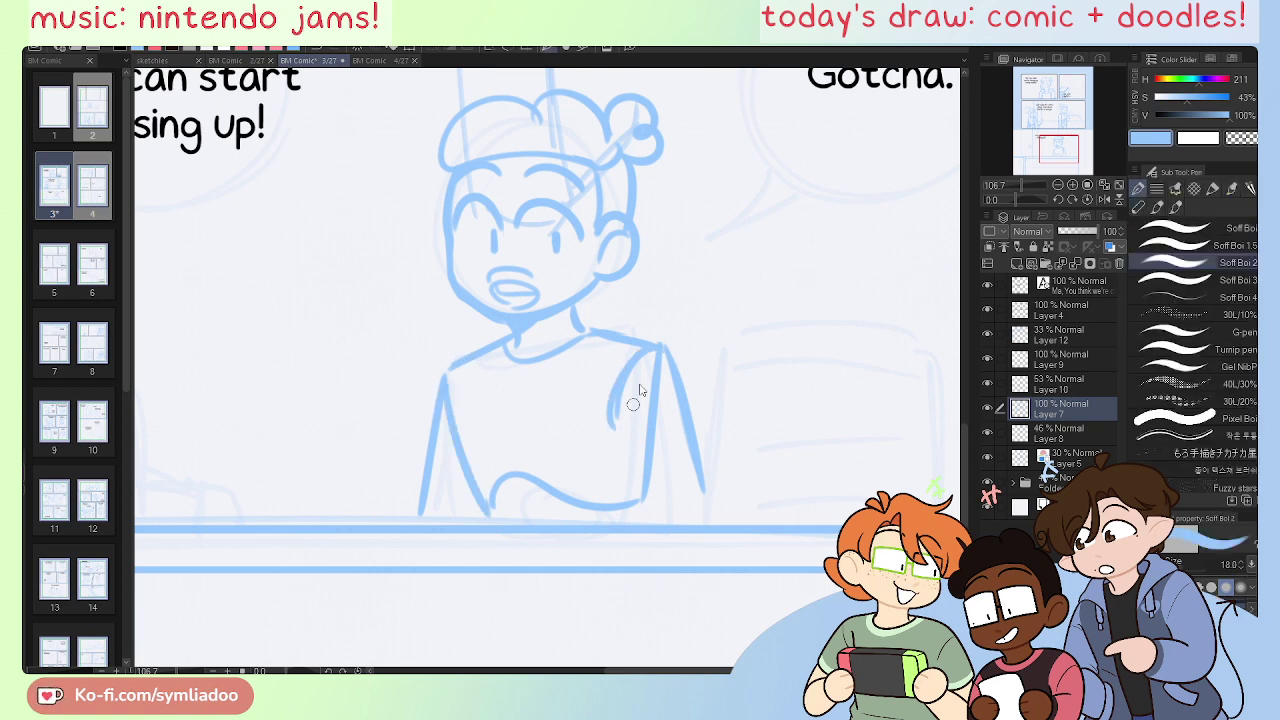
key("ctrl+z")
left_click_drag(659, 346, 614, 419)
key("ctrl+z")
mouse_move(660, 350)
left_mouse_down()
mouse_move(625, 467)
mouse_move(609, 423)
mouse_move(652, 532)
mouse_move(699, 476)
mouse_move(707, 508)
left_mouse_up()
left_click_drag(688, 394, 707, 495)
key("ctrl+z")
key("ctrl+z")
key("ctrl+z")
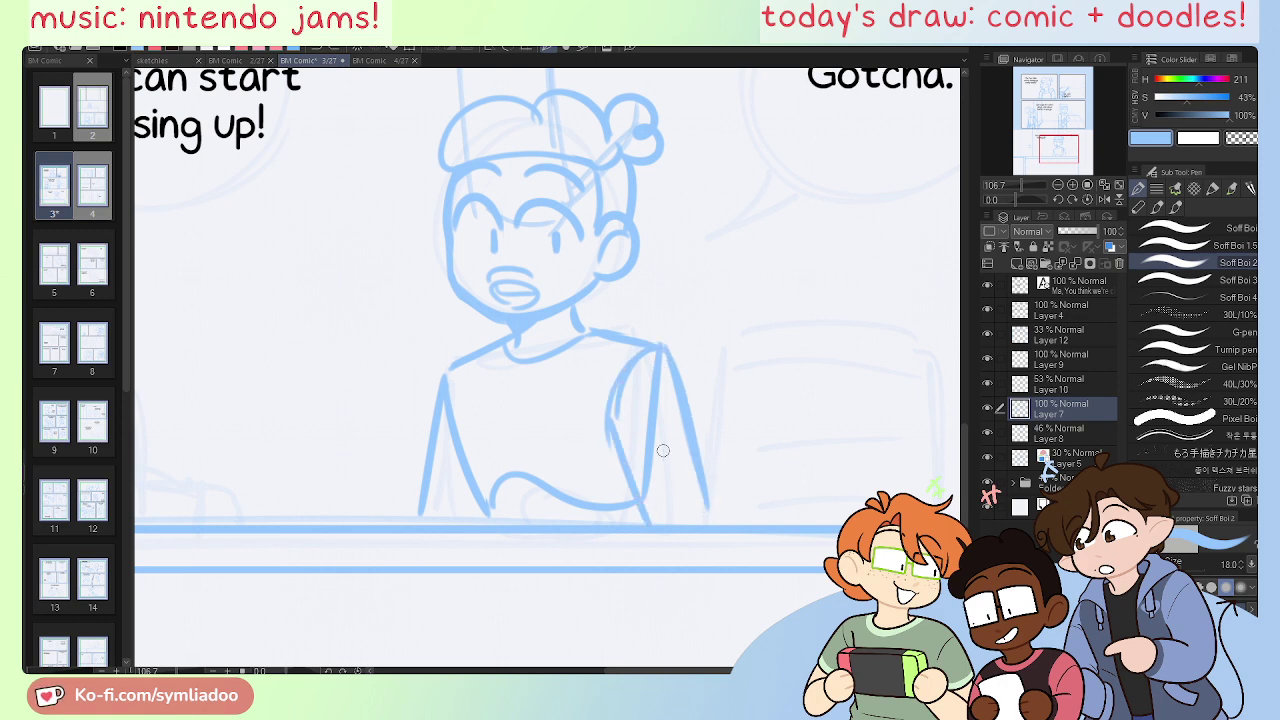
left_click_drag(617, 408, 648, 544)
left_click_drag(668, 354, 714, 534)
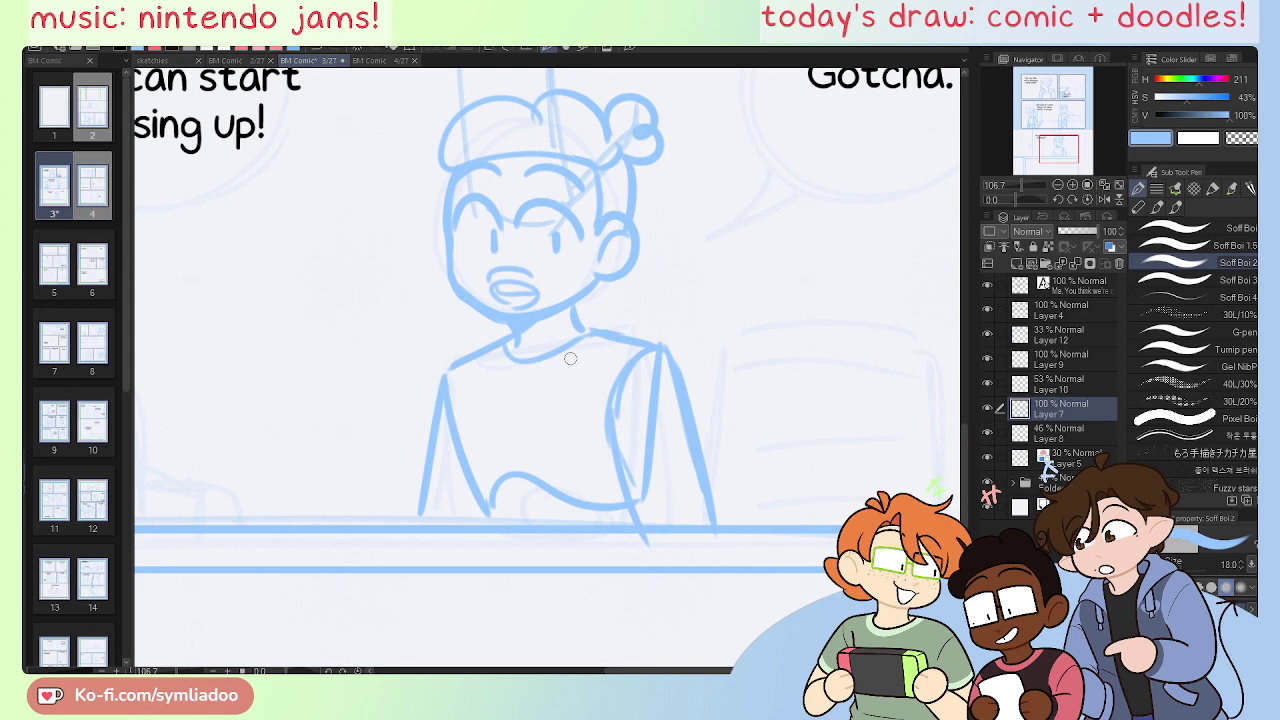
Step: Erase the old straight torso line inside the ear-side arm and redraw the armhole curve from the shoulder
key("e")
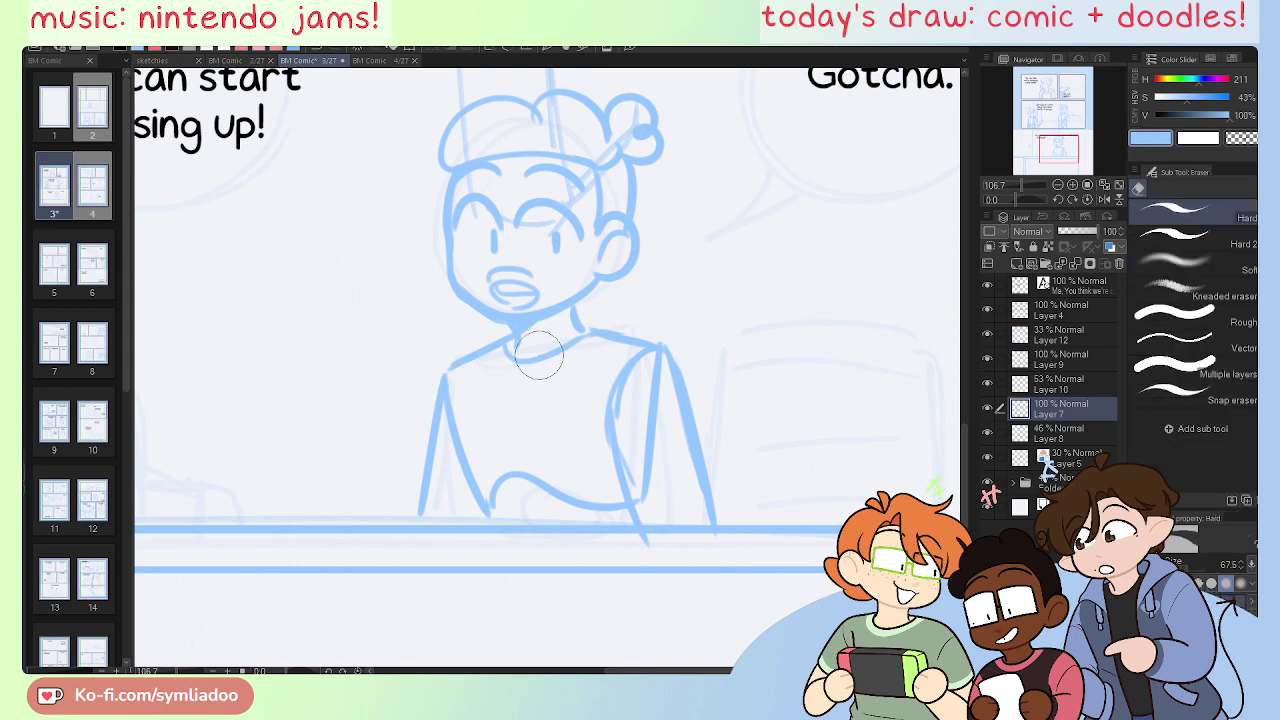
mouse_move(631, 455)
left_mouse_down()
mouse_move(649, 381)
mouse_move(649, 499)
left_mouse_up()
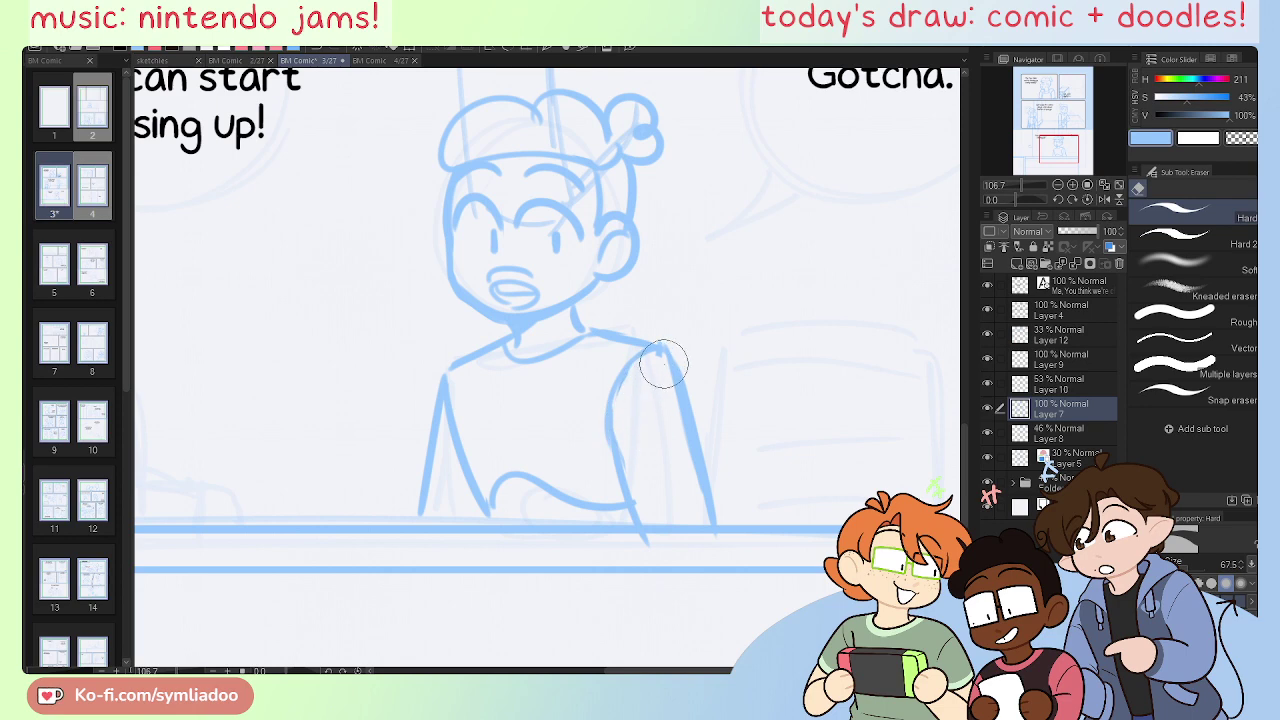
key("p")
left_click_drag(662, 346, 614, 426)
Step: Check page 2 for comparison, then lasso the bottom panel's character on page 3, shrink it slightly and shift it up and left
left_click(1058, 185)
left_click(1058, 185)
left_click(1058, 185)
left_click_drag(1058, 149, 1055, 145)
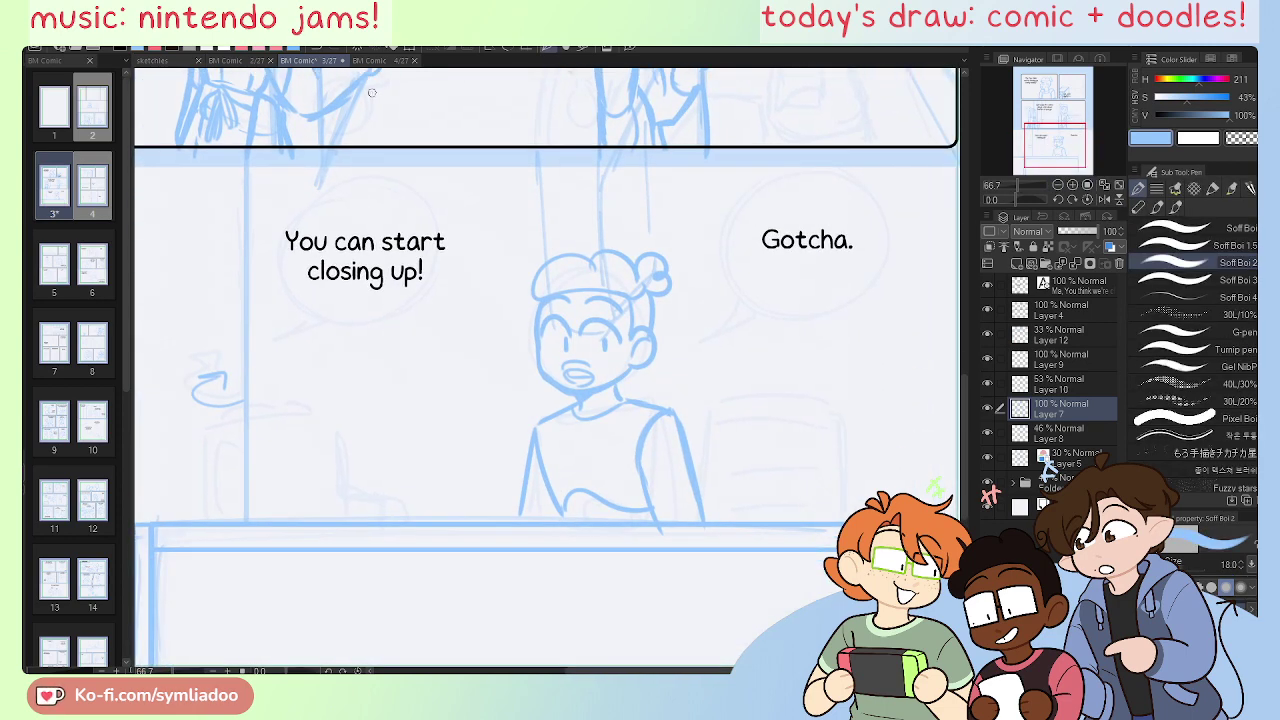
left_click(237, 60)
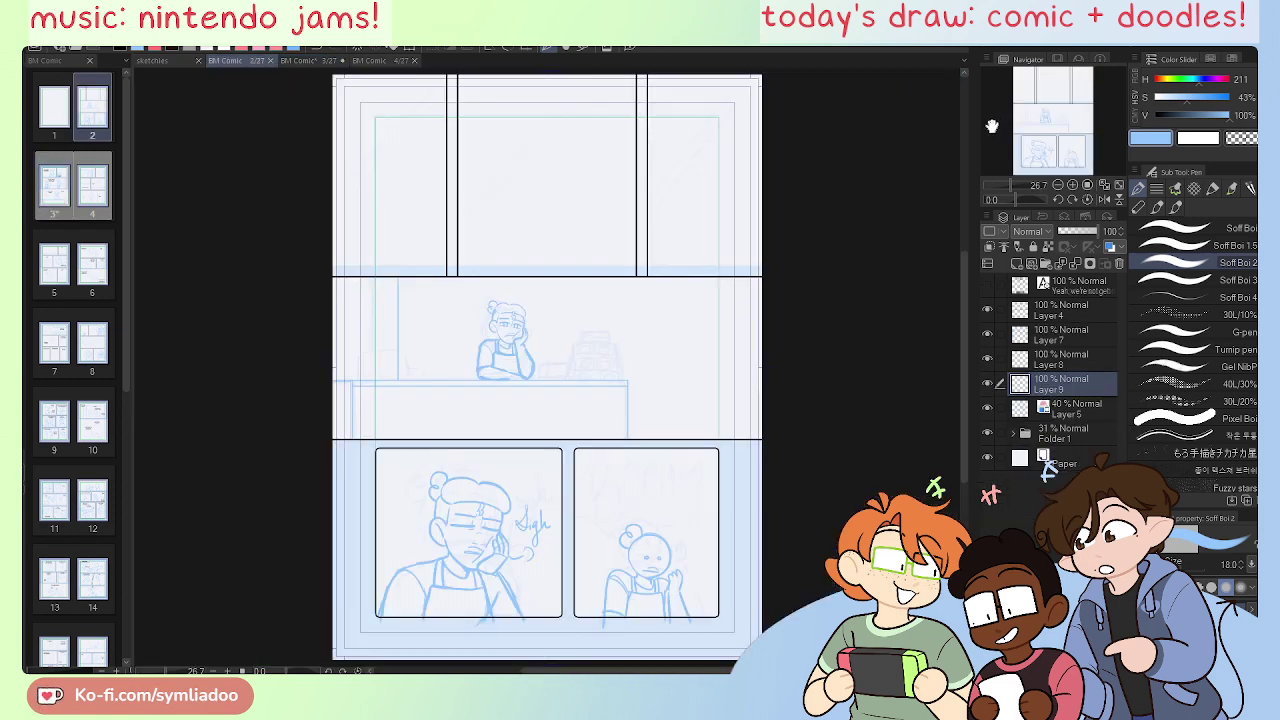
left_click(308, 61)
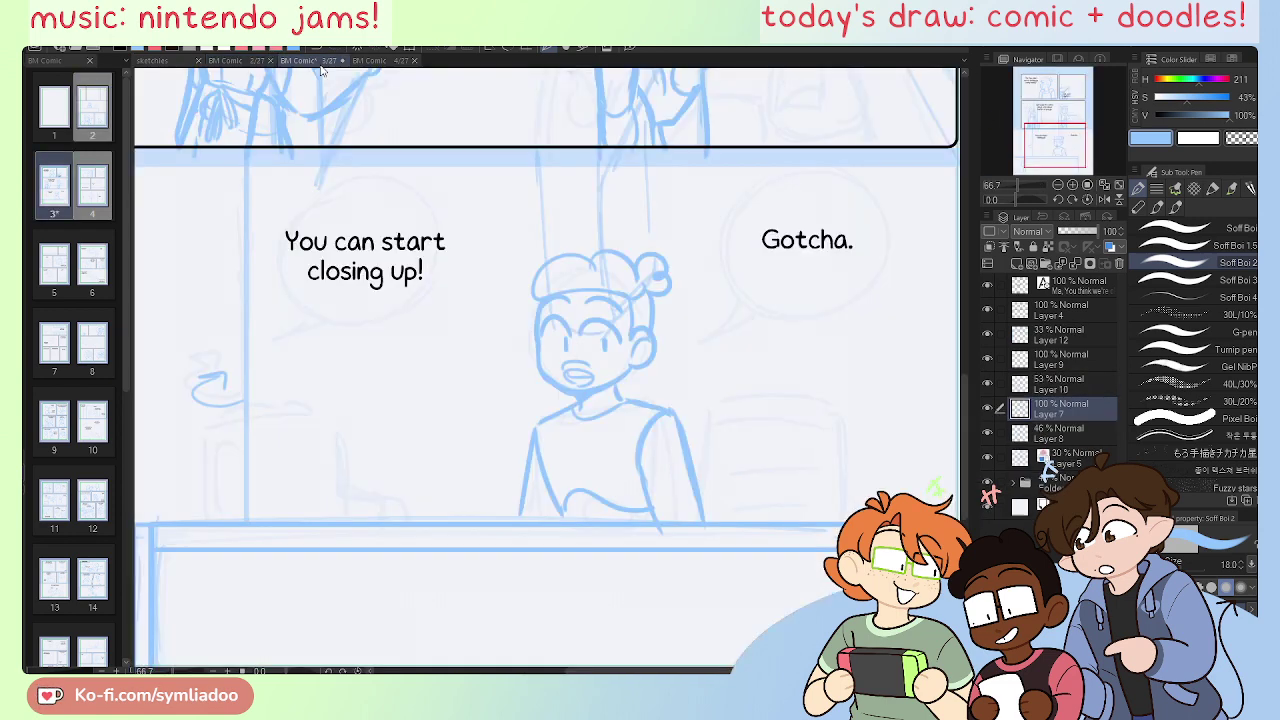
key("m")
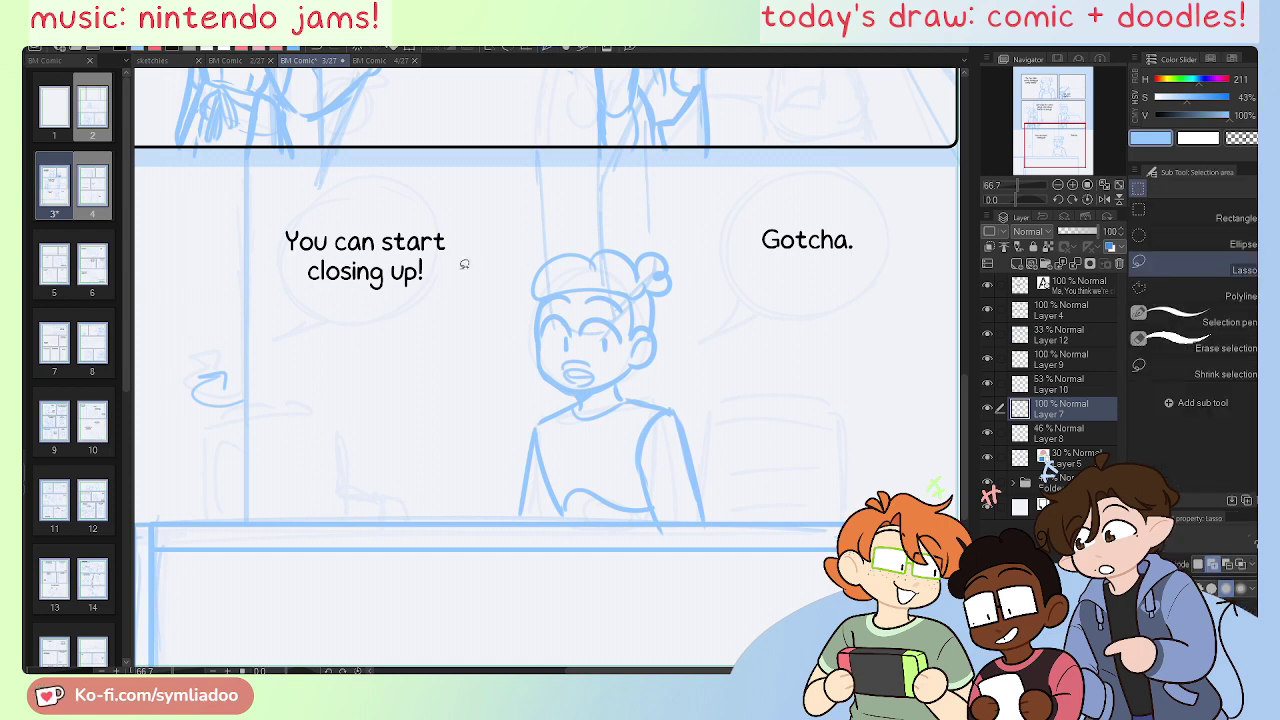
mouse_move(630, 206)
left_mouse_down()
mouse_move(606, 577)
mouse_move(700, 225)
left_mouse_up()
left_click(647, 604)
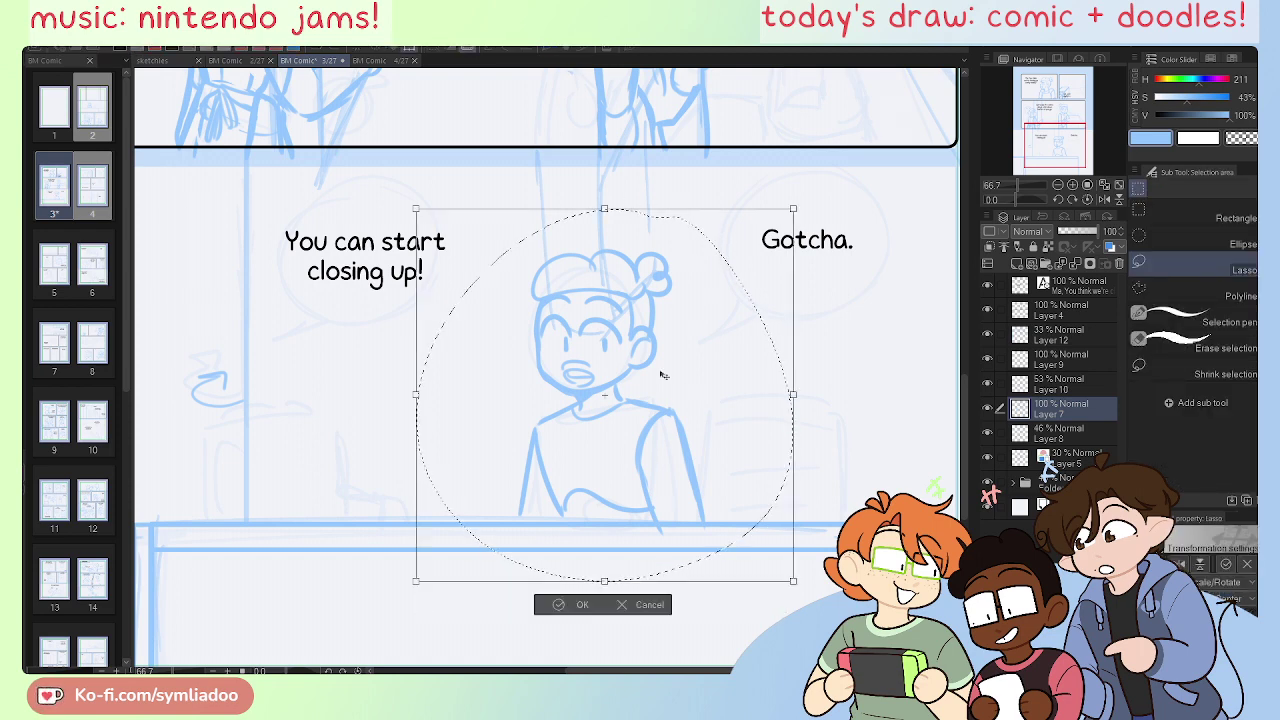
left_click_drag(605, 209, 605, 228)
left_click_drag(652, 476, 641, 457)
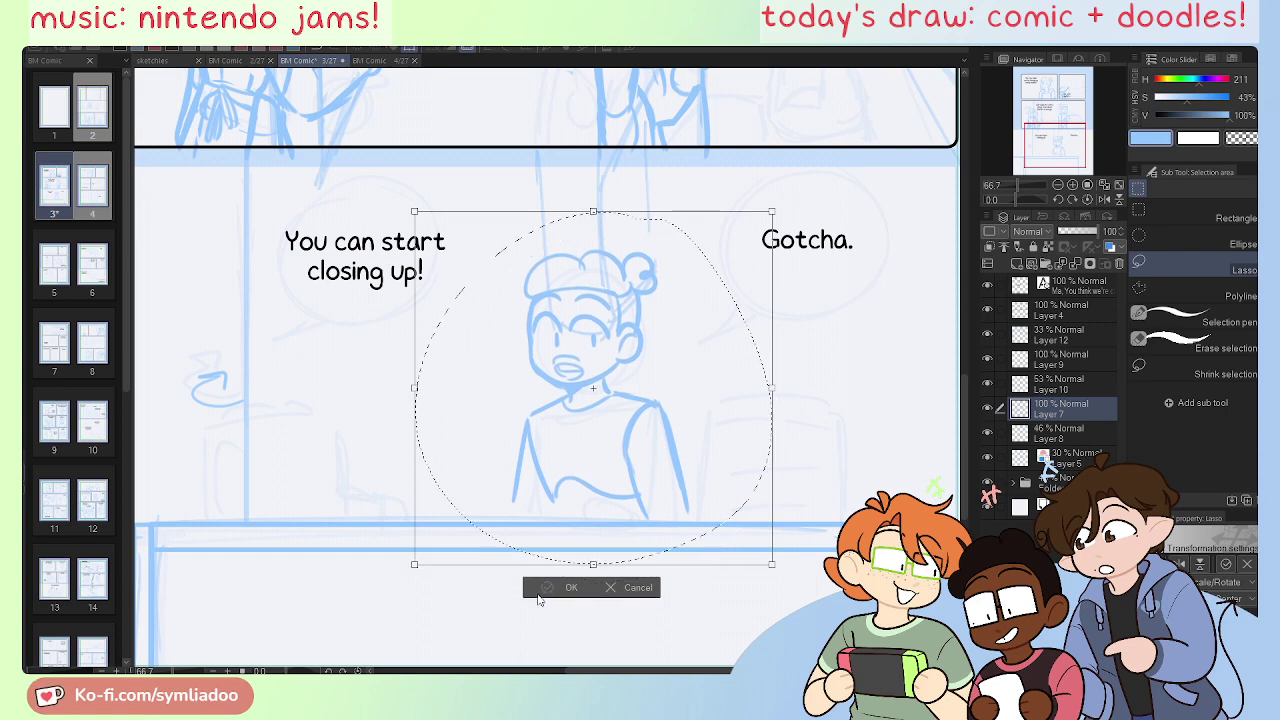
key("Return")
left_click(438, 587)
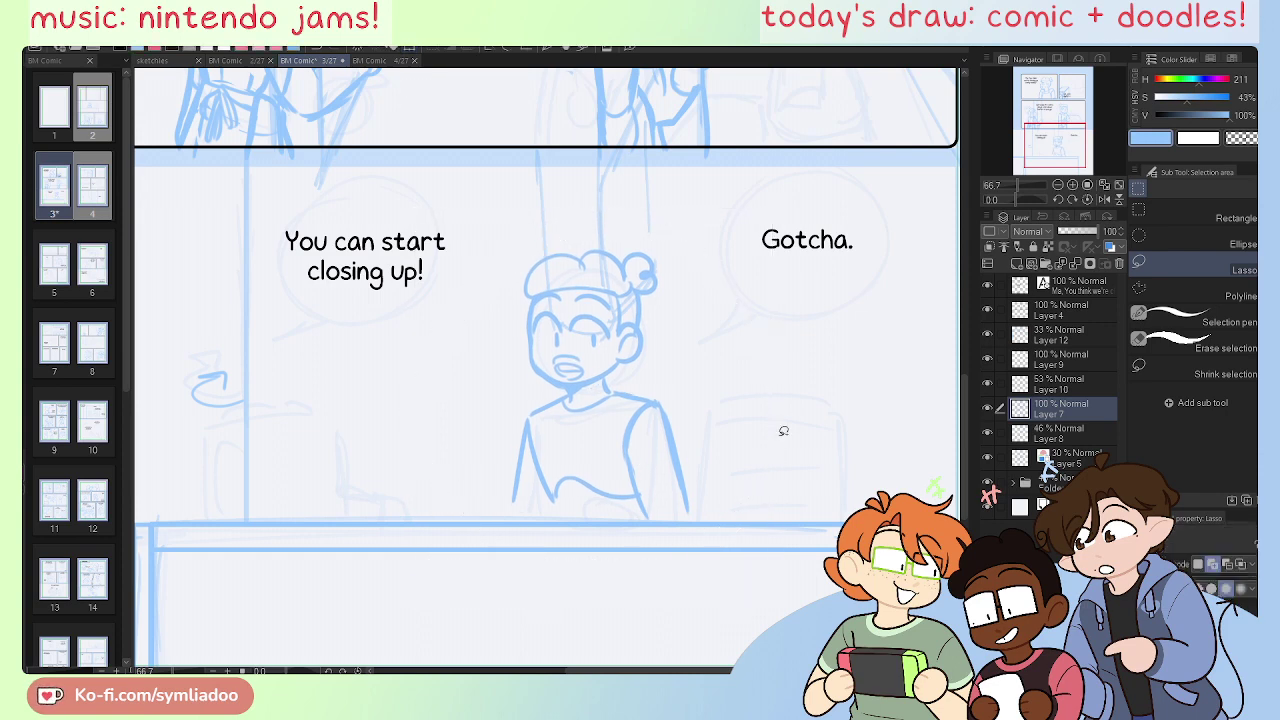
key("ctrl+plus")
key("ctrl+plus")
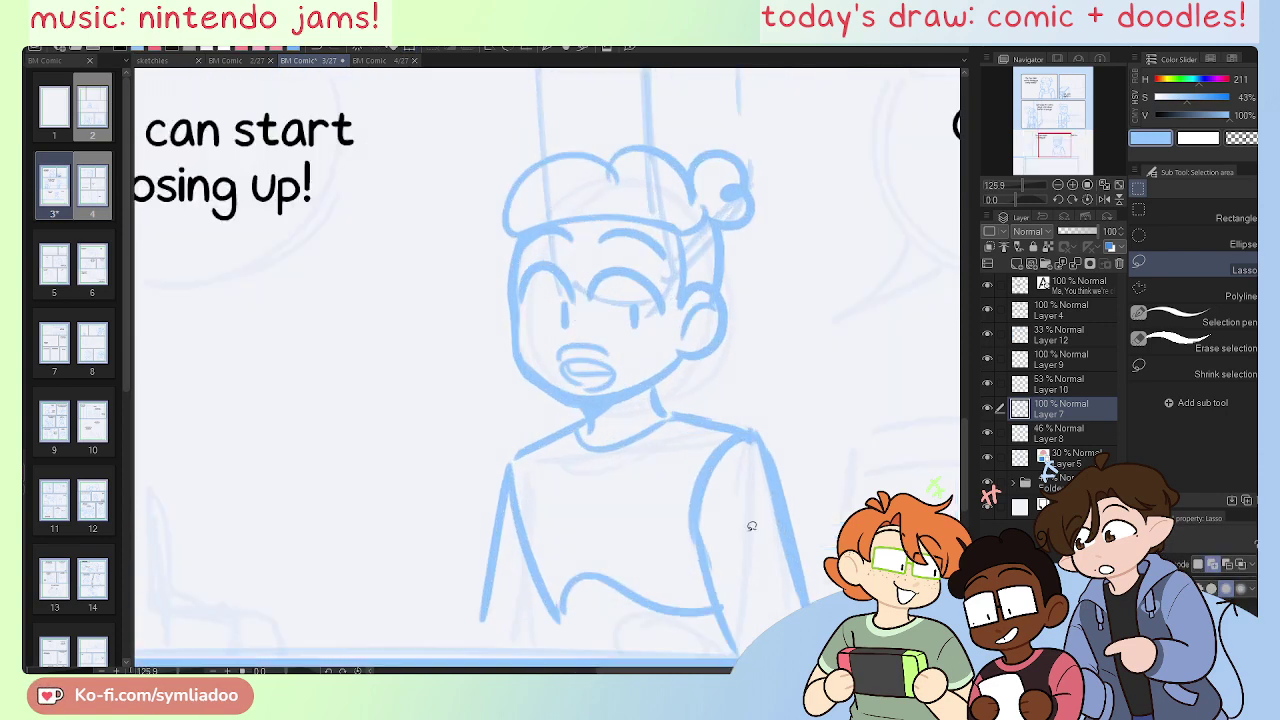
left_click_drag(732, 617, 723, 529)
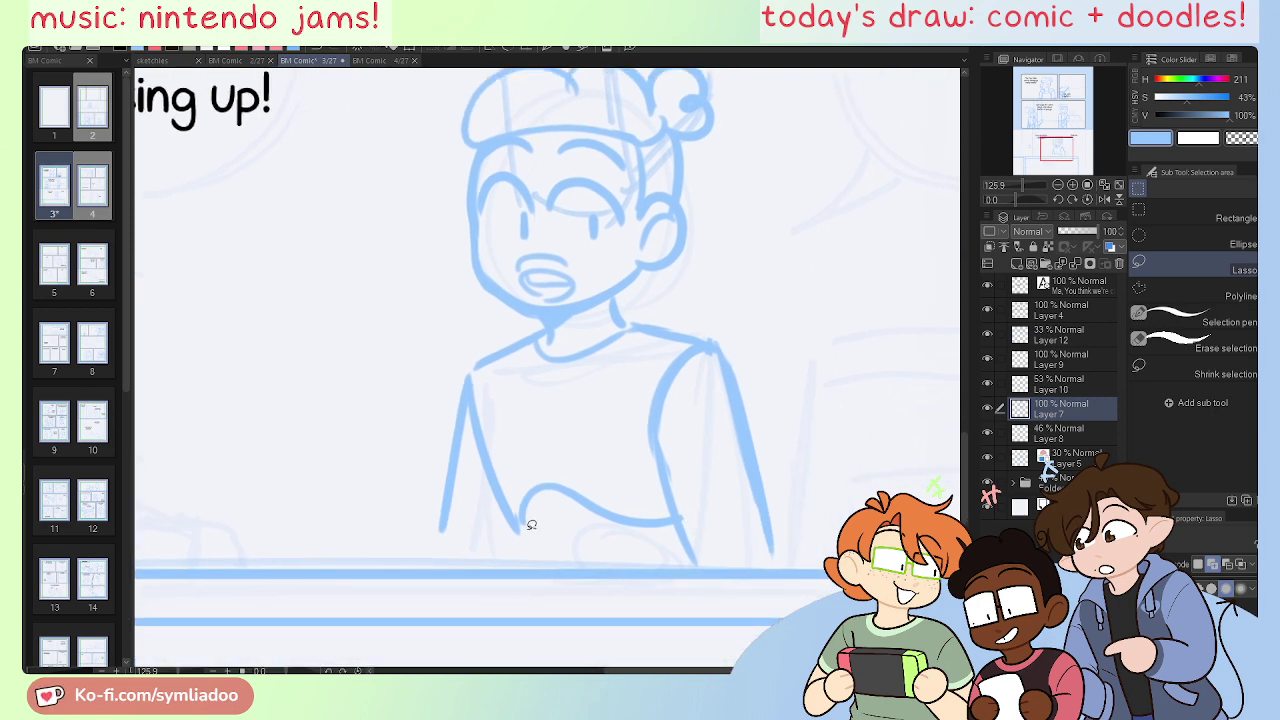
Step: Extend the torso's side line opposite the ear down to the counter and try a curved waistline beneath it
key("p")
mouse_move(510, 567)
left_mouse_down()
mouse_move(524, 551)
mouse_move(628, 546)
mouse_move(668, 530)
left_mouse_up()
key("ctrl+z")
mouse_move(523, 540)
left_mouse_down()
mouse_move(622, 565)
mouse_move(703, 533)
left_mouse_up()
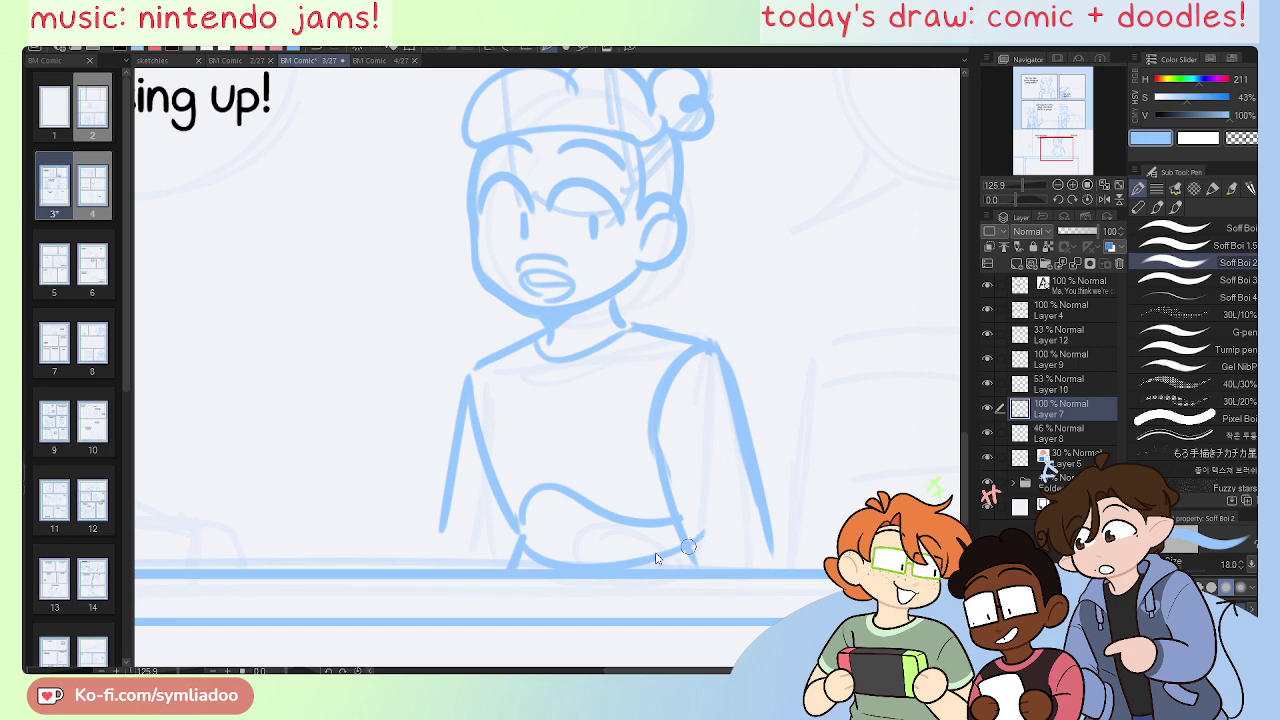
key("ctrl+z")
left_click_drag(532, 556, 680, 536)
key("ctrl+z")
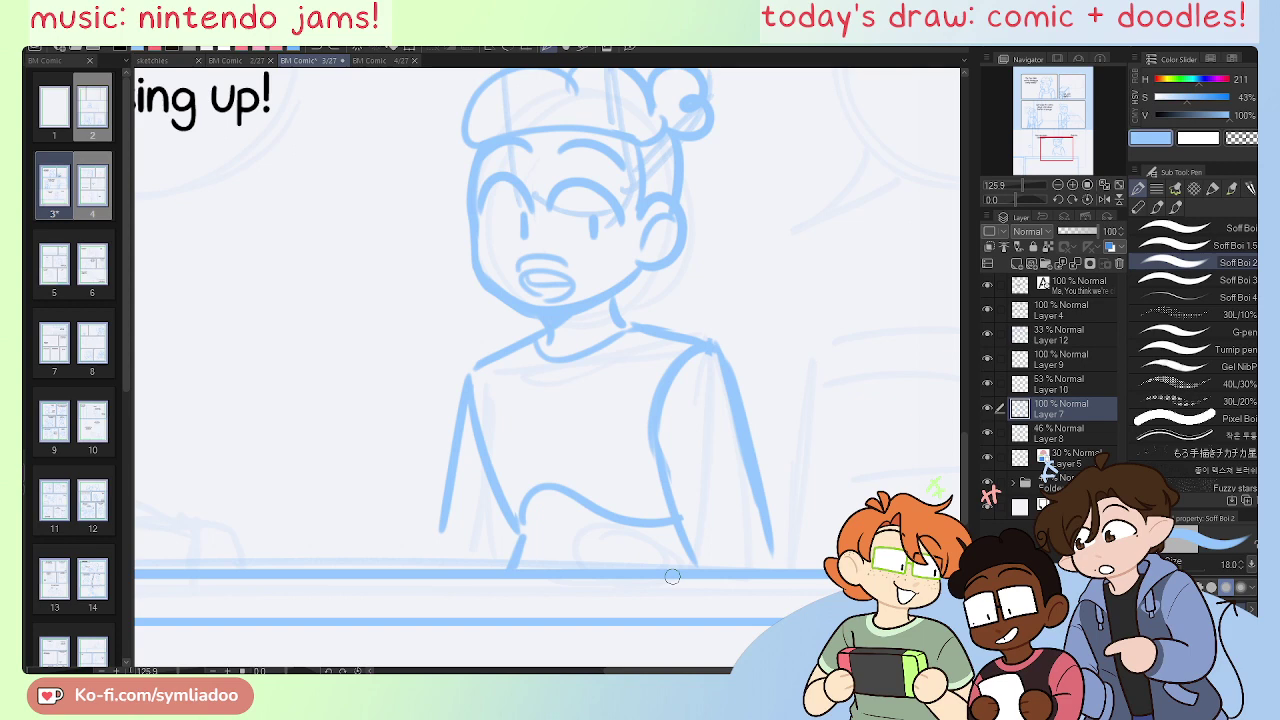
Step: Redraw the outer line of the arm opposite the ear down to the counter and try a curved sleeve hem on it
key("e")
mouse_move(449, 389)
left_mouse_down()
mouse_move(447, 503)
mouse_move(440, 535)
left_mouse_up()
key("p")
left_click_drag(468, 393, 446, 570)
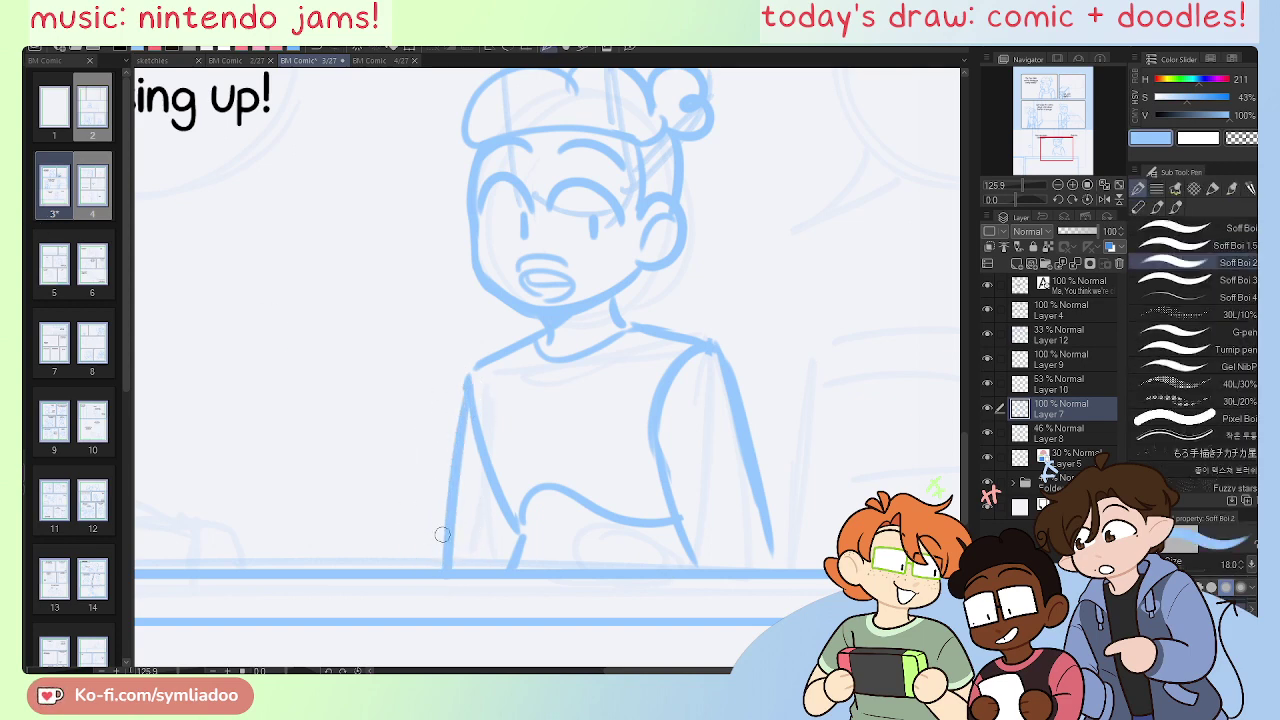
key("ctrl+z")
left_click_drag(467, 378, 446, 568)
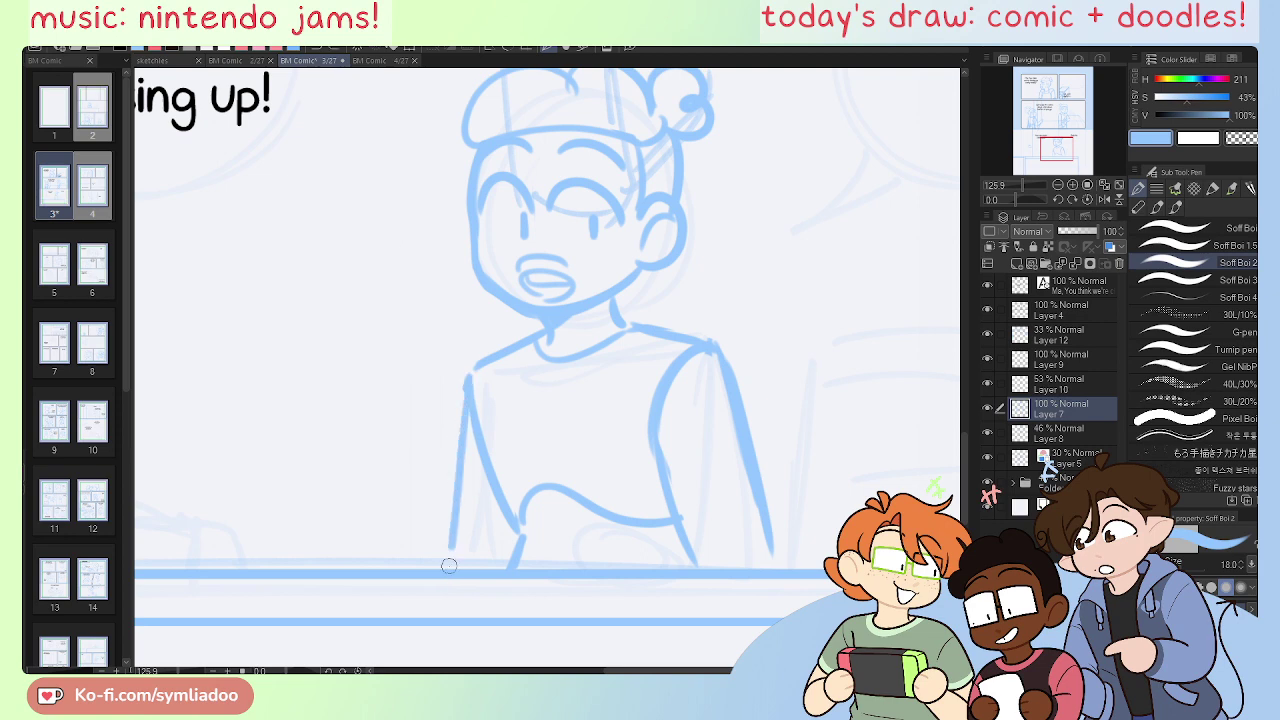
left_click_drag(469, 509, 521, 539)
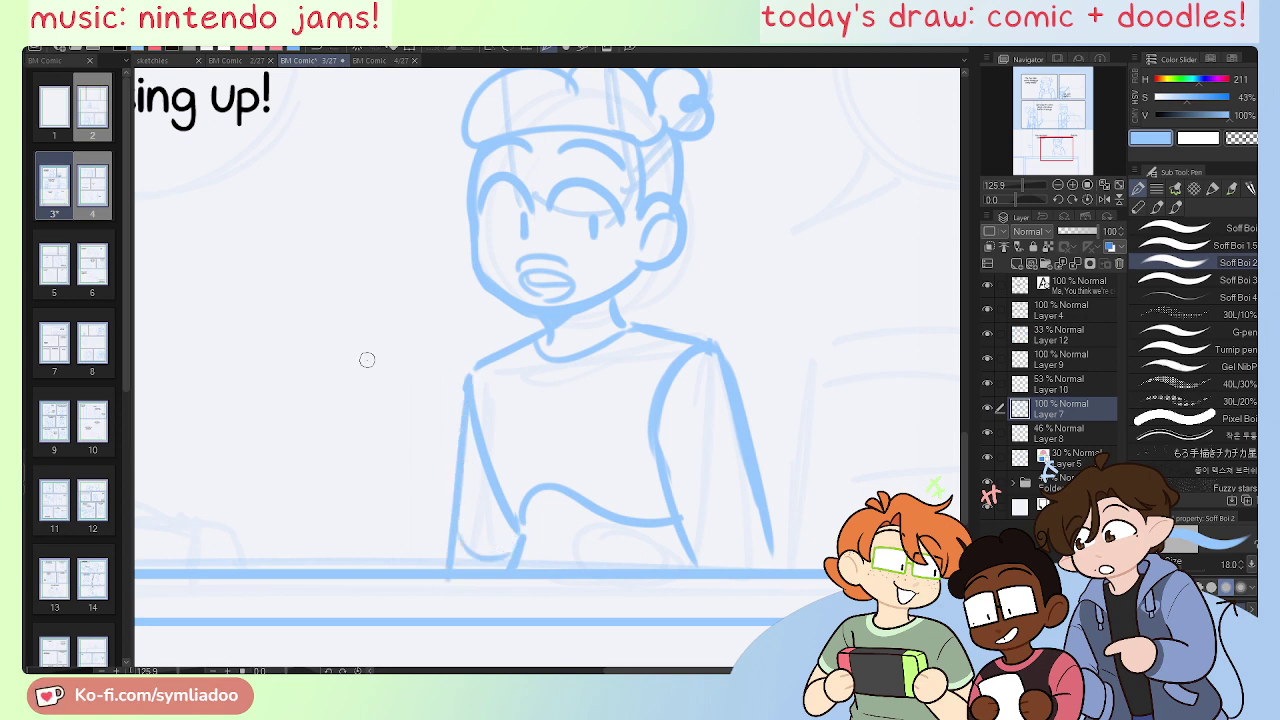
key("ctrl+z")
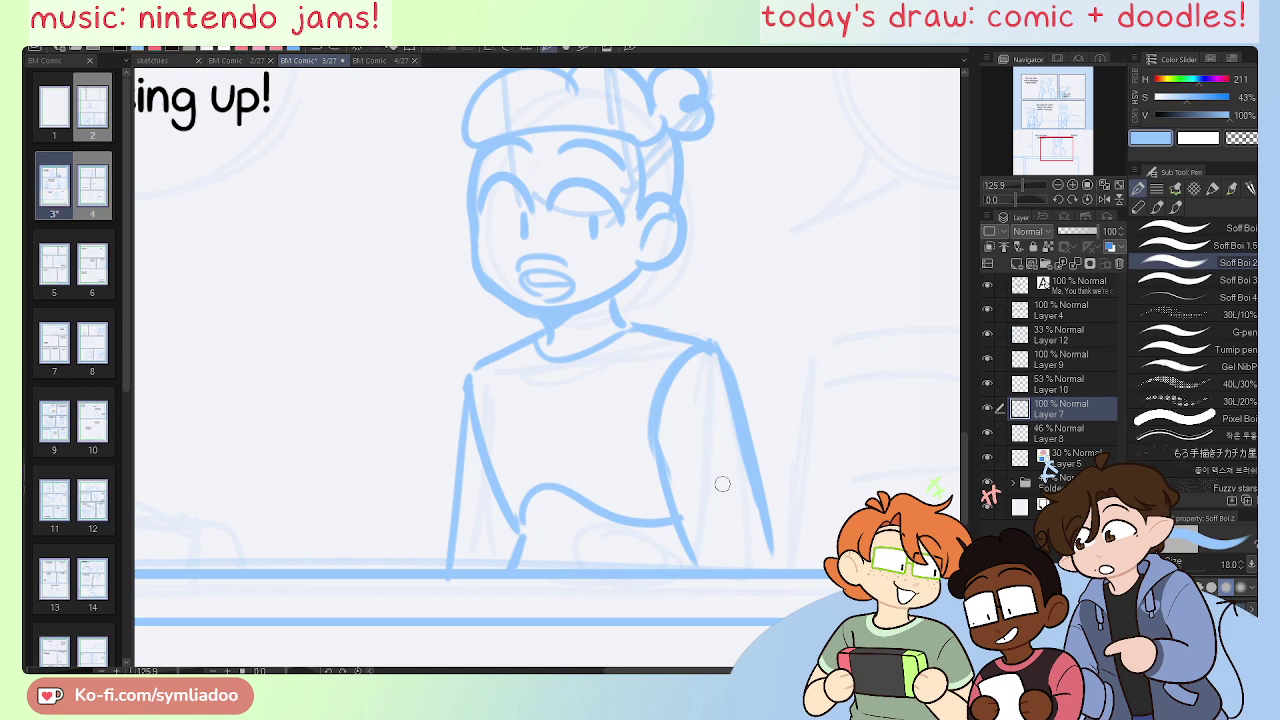
Step: Draw a curved sleeve hem across the ear-side arm and clean up the stray line at its shoulder
left_click_drag(673, 518, 765, 530)
key("e")
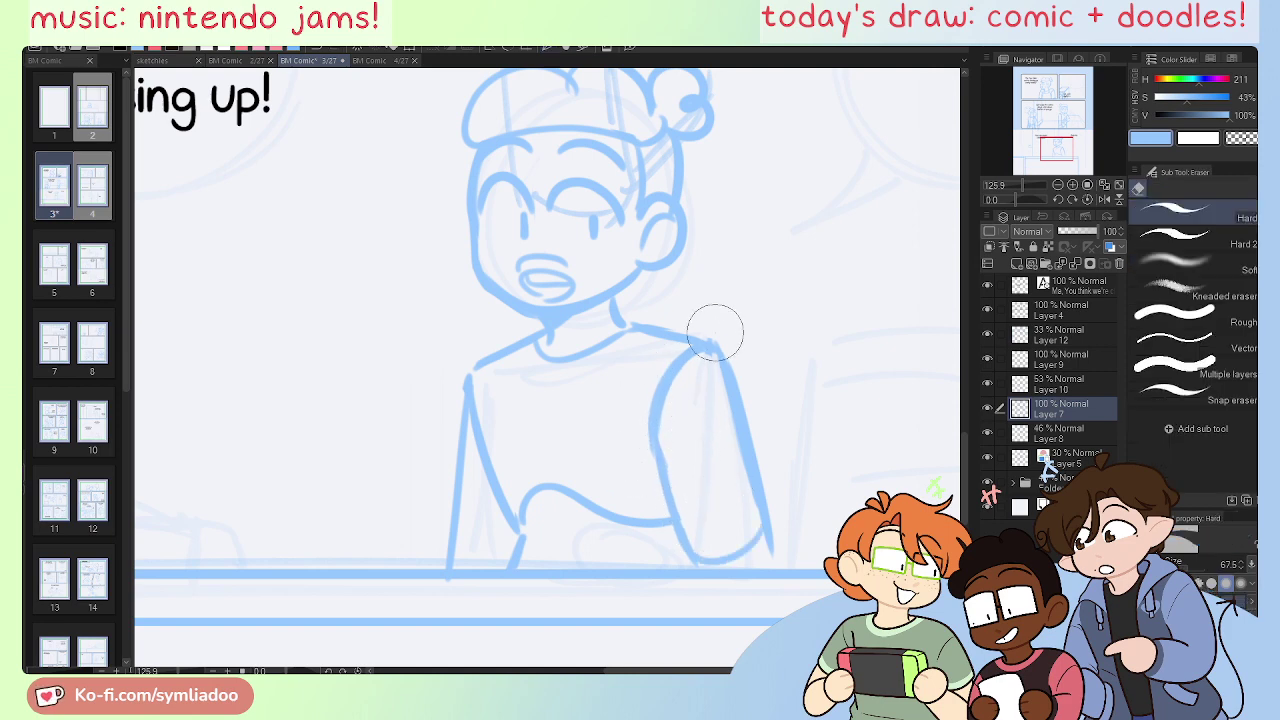
left_click_drag(717, 334, 710, 336)
Step: Redraw the shoulder opposite the ear as a rounded curve running into that arm's outer line
key("p")
left_click_drag(478, 384, 500, 487)
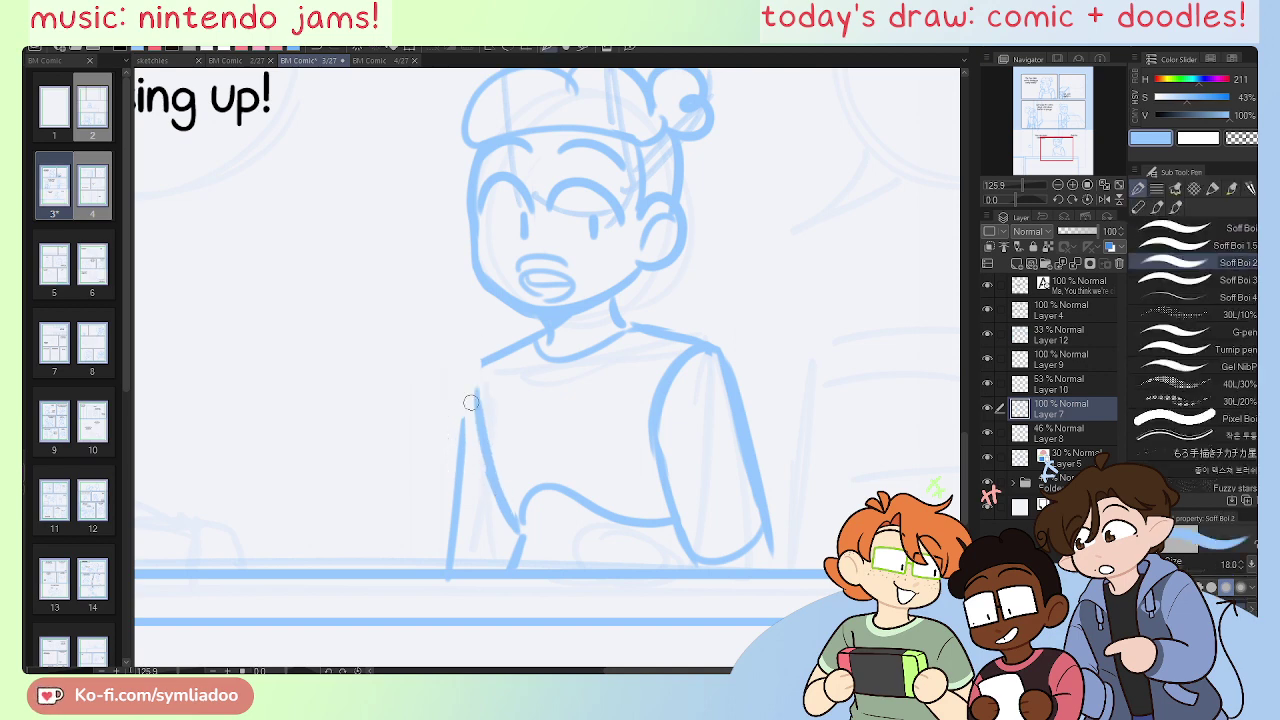
left_click_drag(480, 369, 466, 486)
key("ctrl+z")
left_click_drag(483, 365, 456, 474)
key("ctrl+z")
left_click_drag(487, 361, 463, 440)
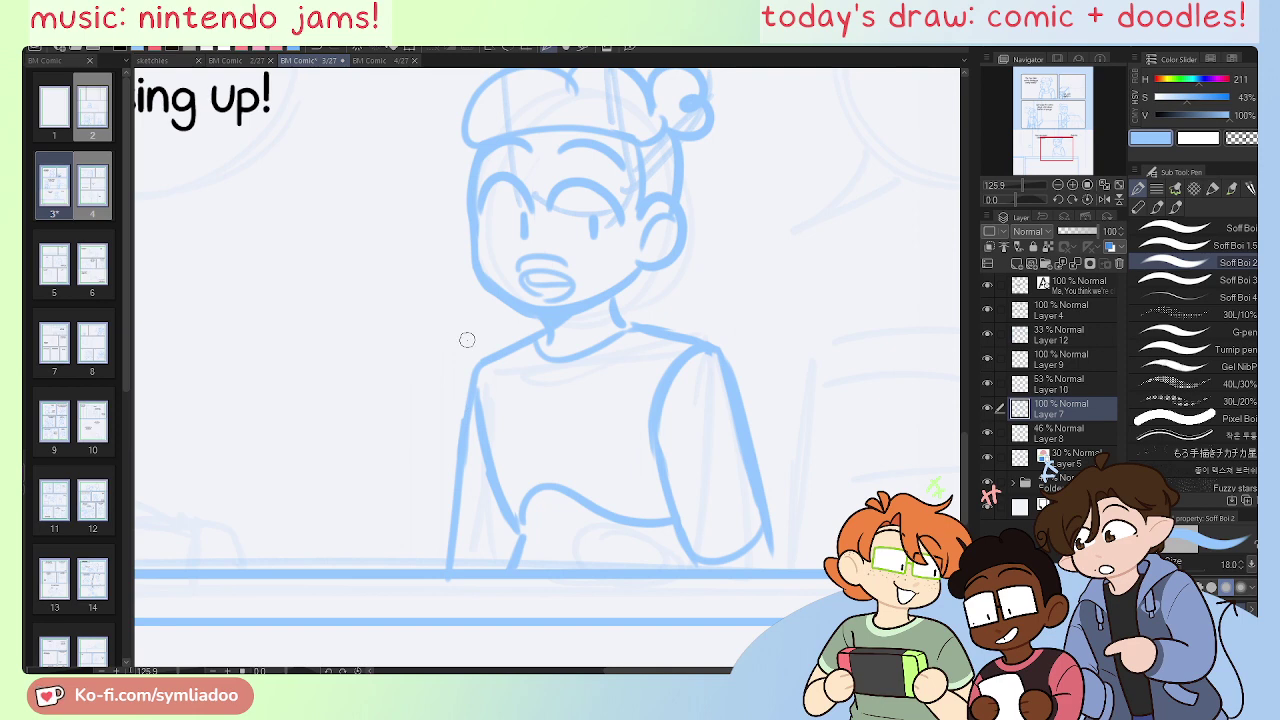
Step: Check the figure mirrored, closing the hem of the arm opposite the ear and extending the ear-side arm's outer line to the counter
key("e")
left_click_drag(457, 409, 449, 545)
key("h")
key("p")
mouse_move(621, 405)
left_mouse_down()
mouse_move(634, 590)
mouse_move(629, 551)
mouse_move(630, 566)
mouse_move(594, 575)
left_mouse_up()
key("ctrl+z")
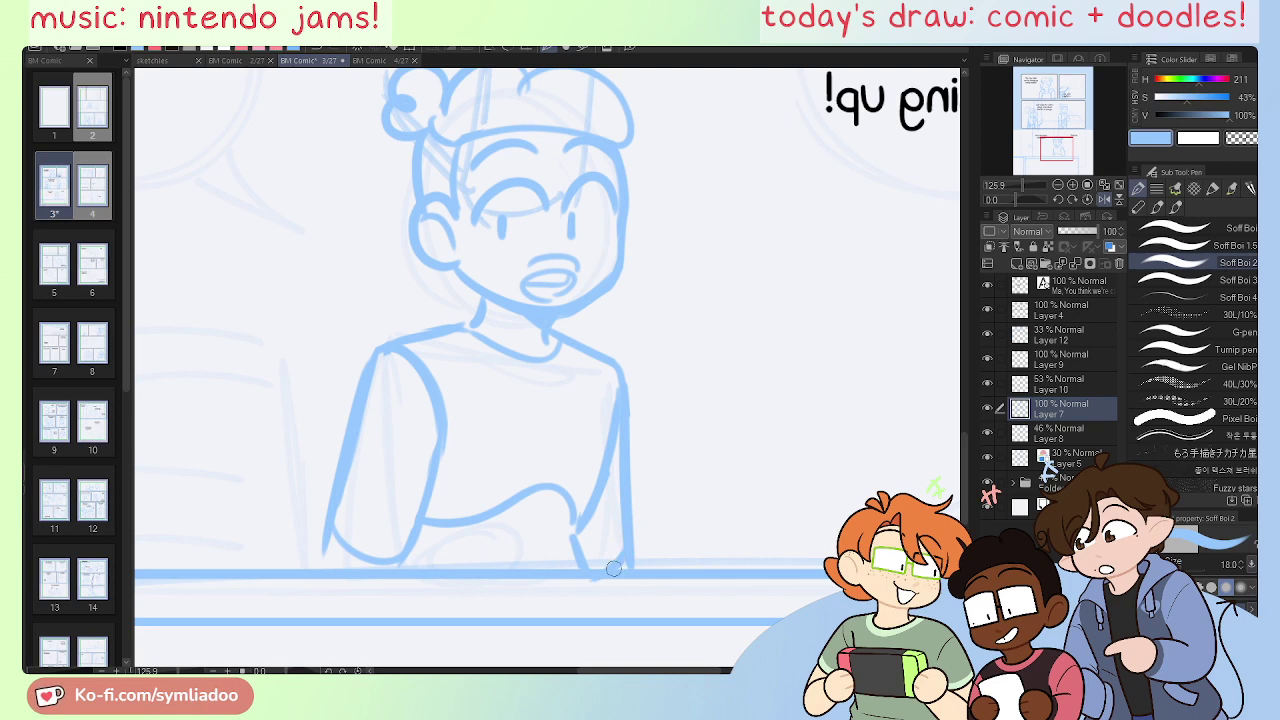
left_click_drag(319, 546, 311, 581)
key("h")
mouse_move(769, 437)
left_mouse_down()
mouse_move(711, 517)
mouse_move(709, 445)
left_mouse_up()
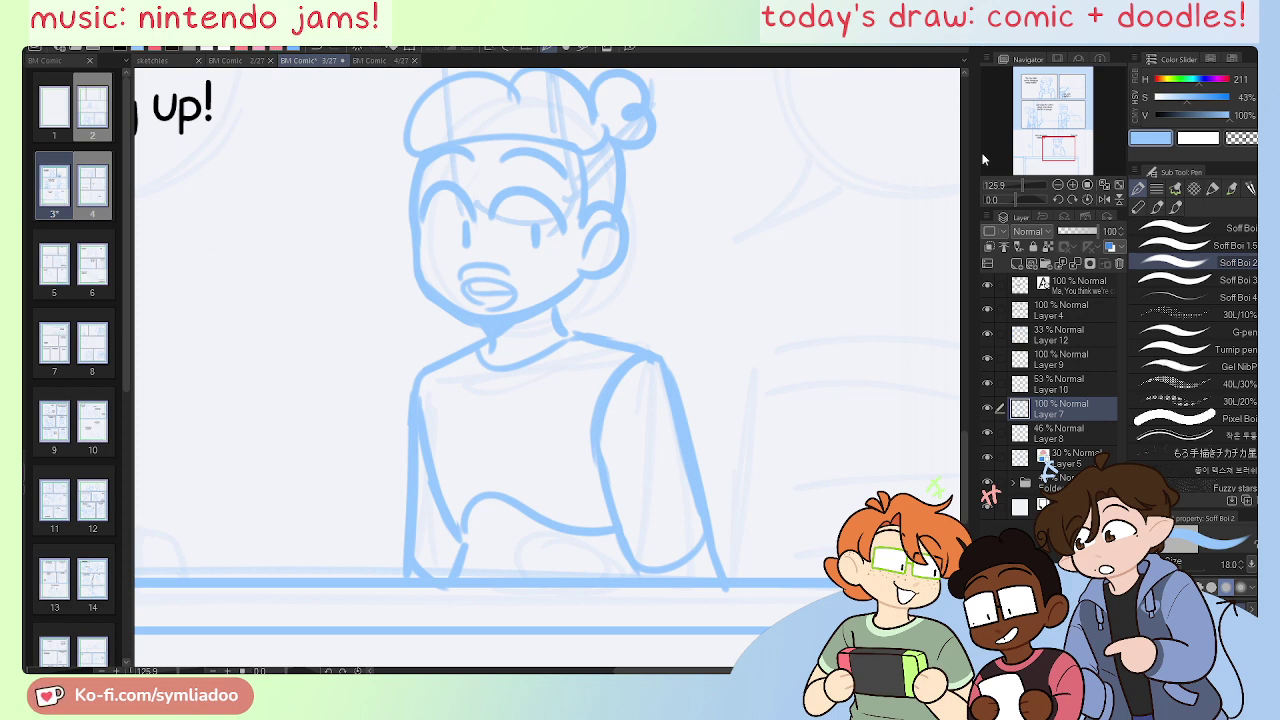
Step: Sketch the two apron straps running down the chest from either side of the neckline
left_click_drag(479, 349, 480, 452)
key("ctrl+z")
mouse_move(480, 351)
left_mouse_down()
mouse_move(478, 423)
mouse_move(457, 434)
left_mouse_up()
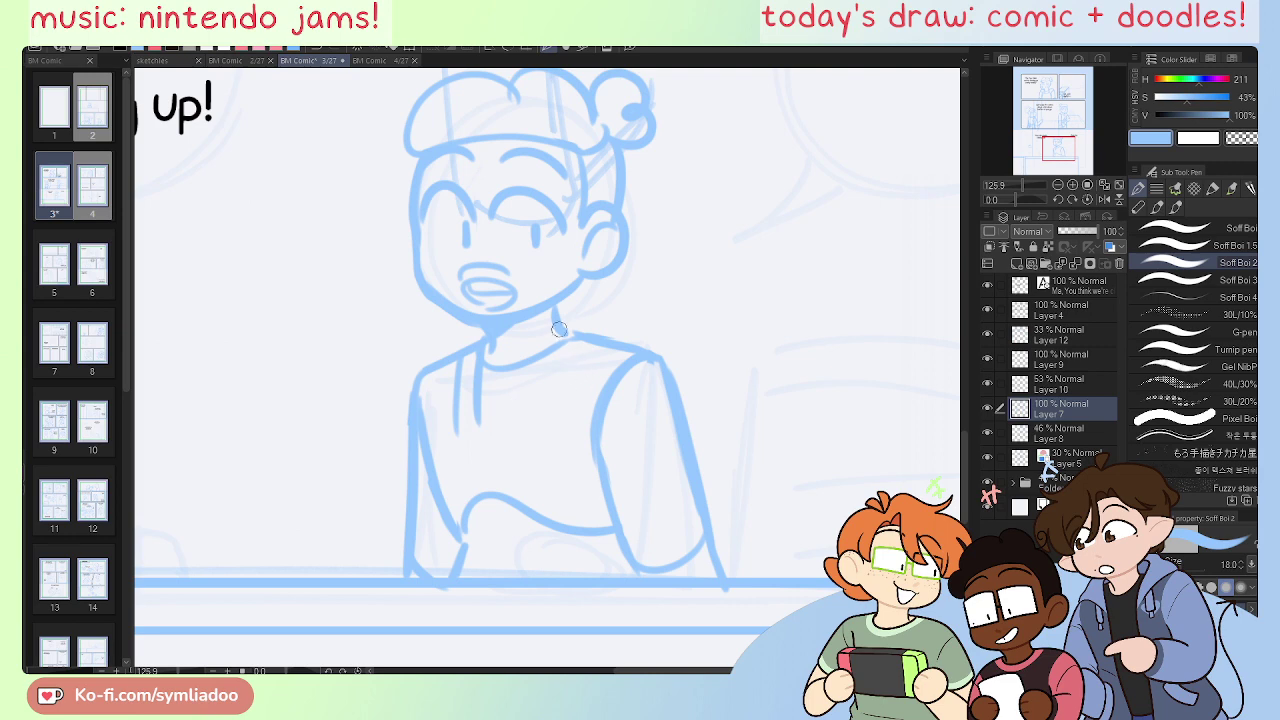
mouse_move(563, 346)
left_mouse_down()
mouse_move(549, 431)
mouse_move(552, 411)
left_mouse_up()
key("ctrl+z")
left_click_drag(586, 340, 578, 406)
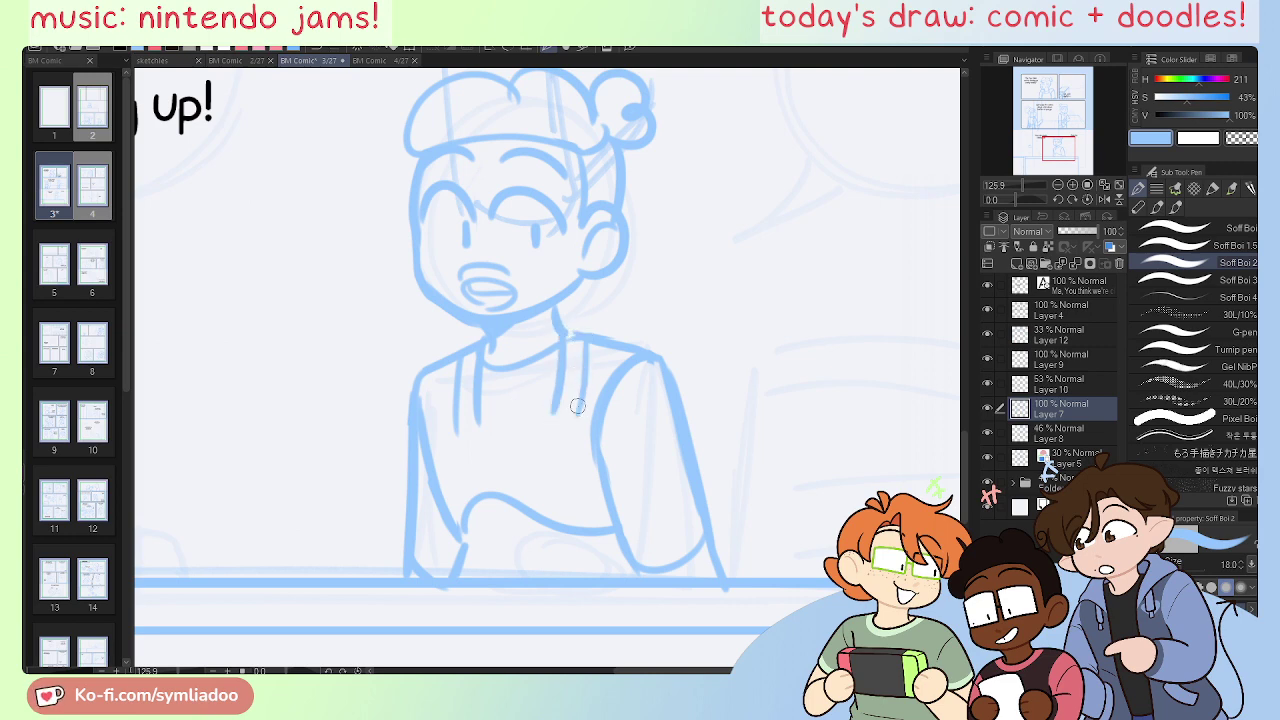
Step: Draw the top and side edges of the apron bib and tidy where the straps meet it
mouse_move(449, 400)
left_mouse_down()
mouse_move(590, 404)
mouse_move(482, 407)
mouse_move(571, 409)
left_mouse_up()
key("ctrl+z")
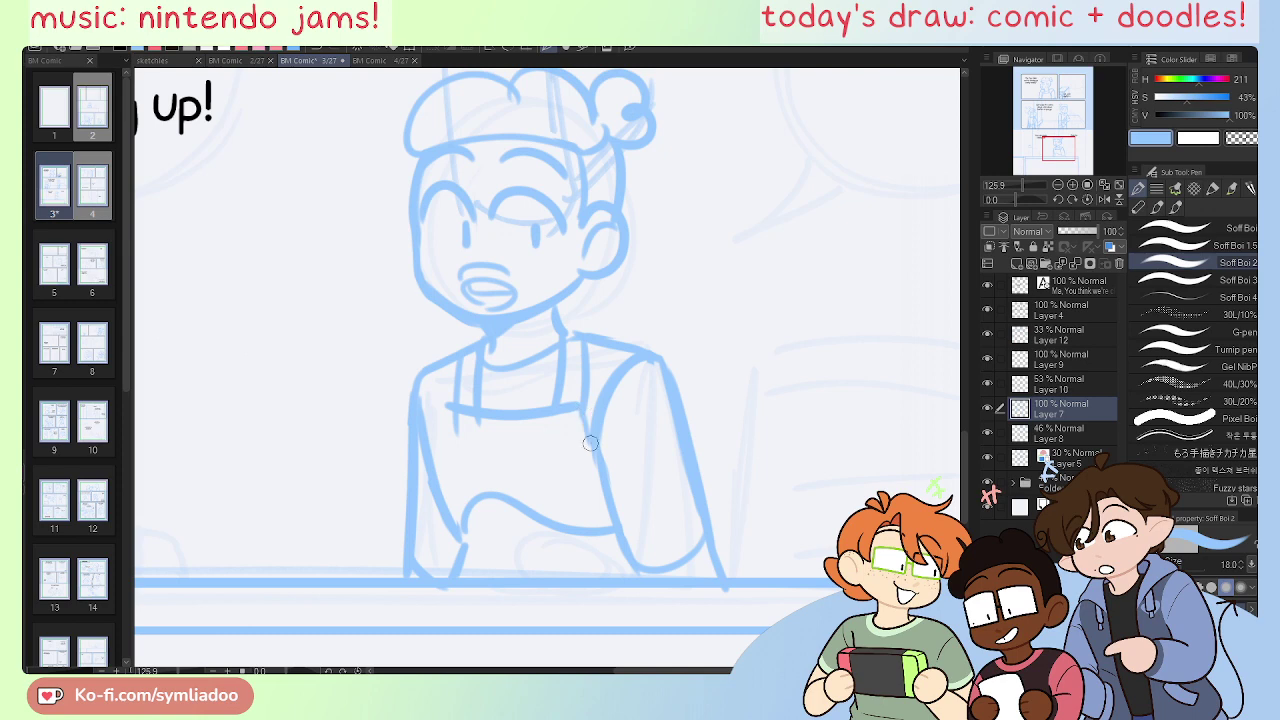
left_click_drag(450, 407, 449, 527)
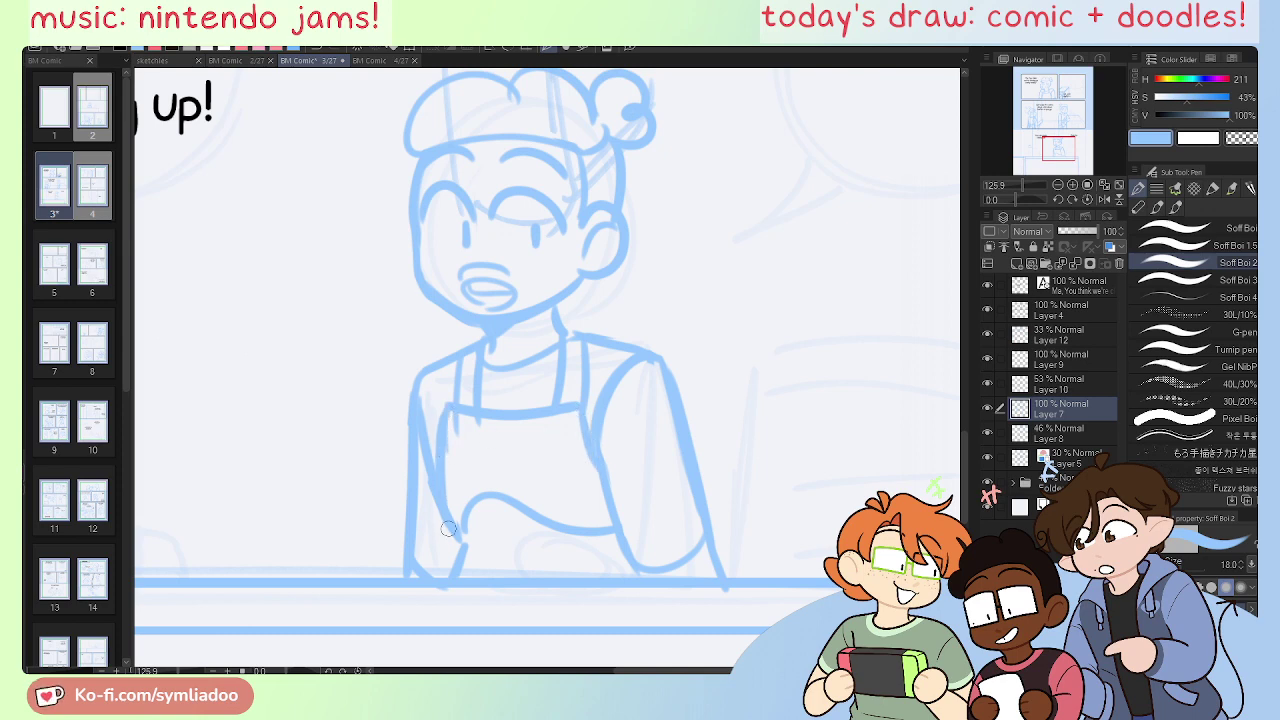
key("e")
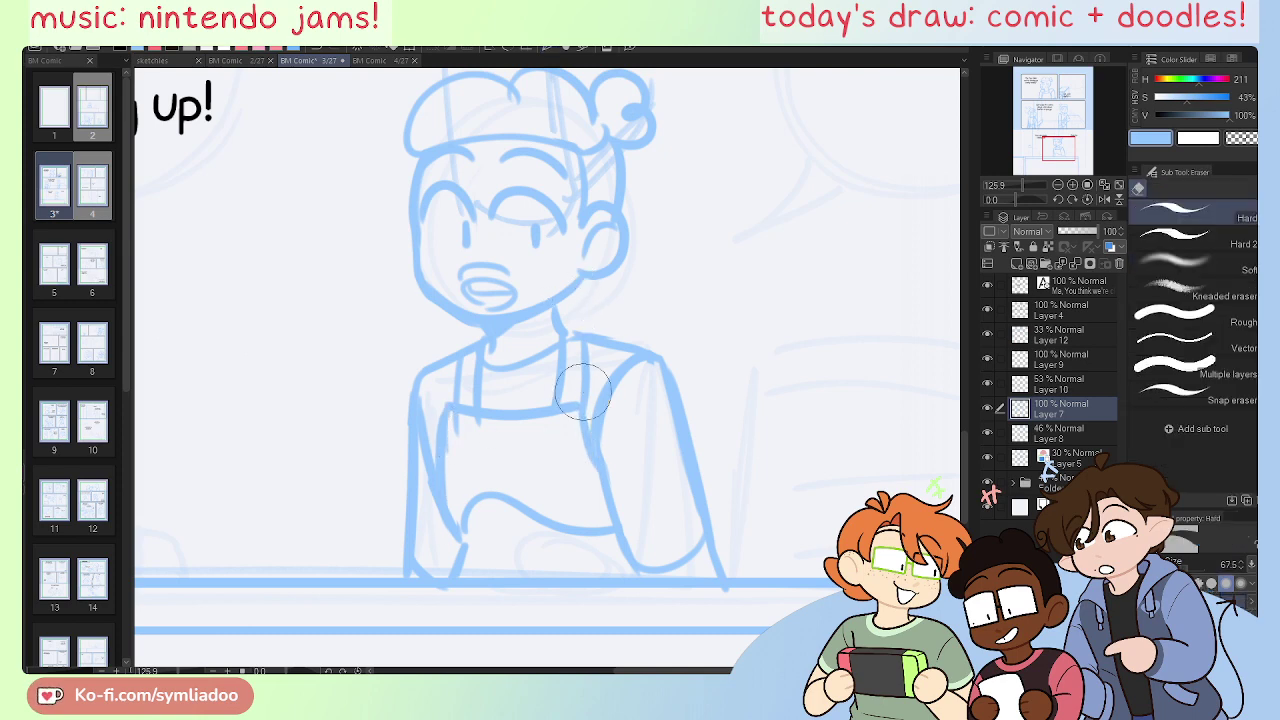
mouse_move(586, 398)
left_mouse_down()
mouse_move(549, 409)
mouse_move(594, 432)
left_mouse_up()
key("p")
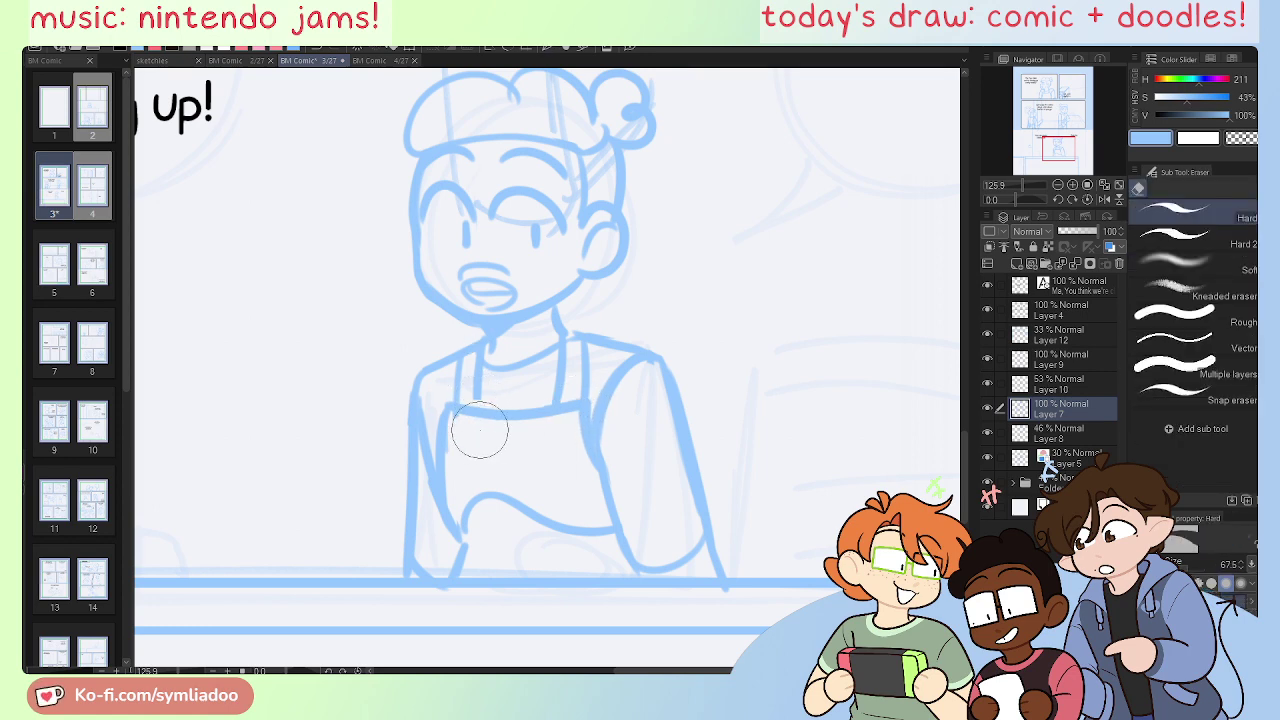
left_click_drag(462, 350, 455, 408)
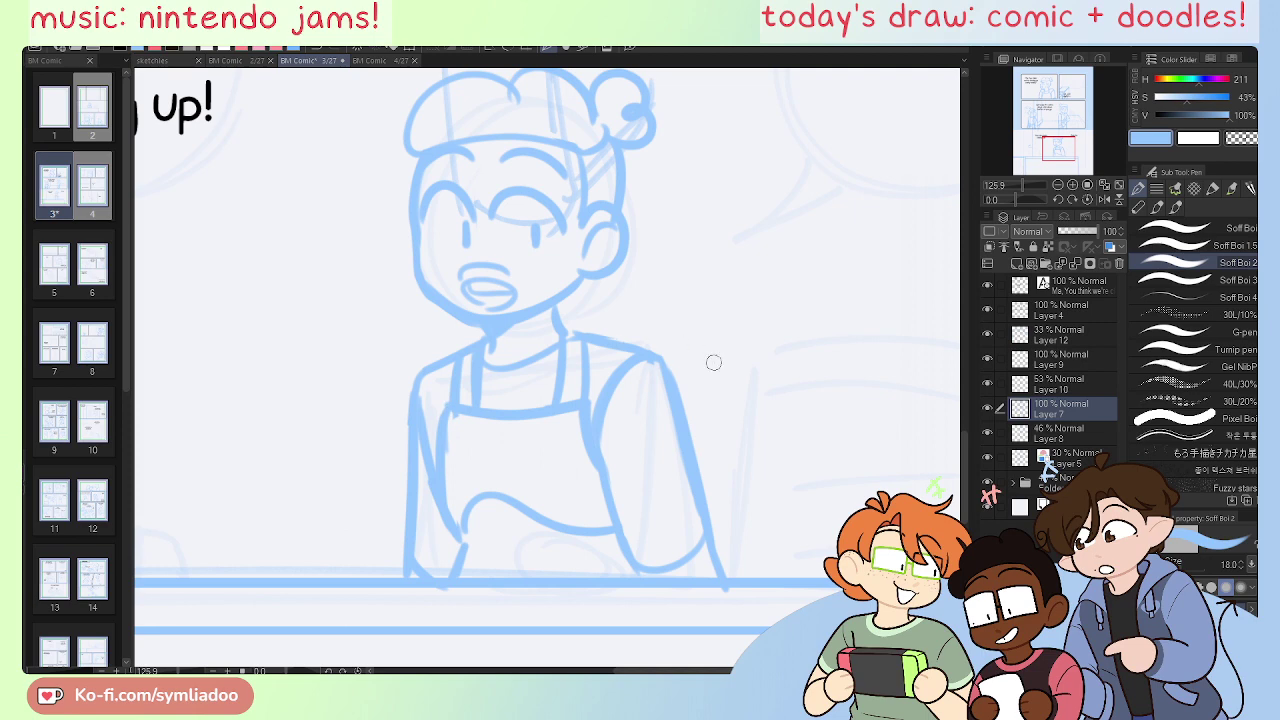
Step: Replace the wavy waist curve with a flat waistline across the apron and continue the apron's side line down to the counter
scroll(687, 591, "down", 2)
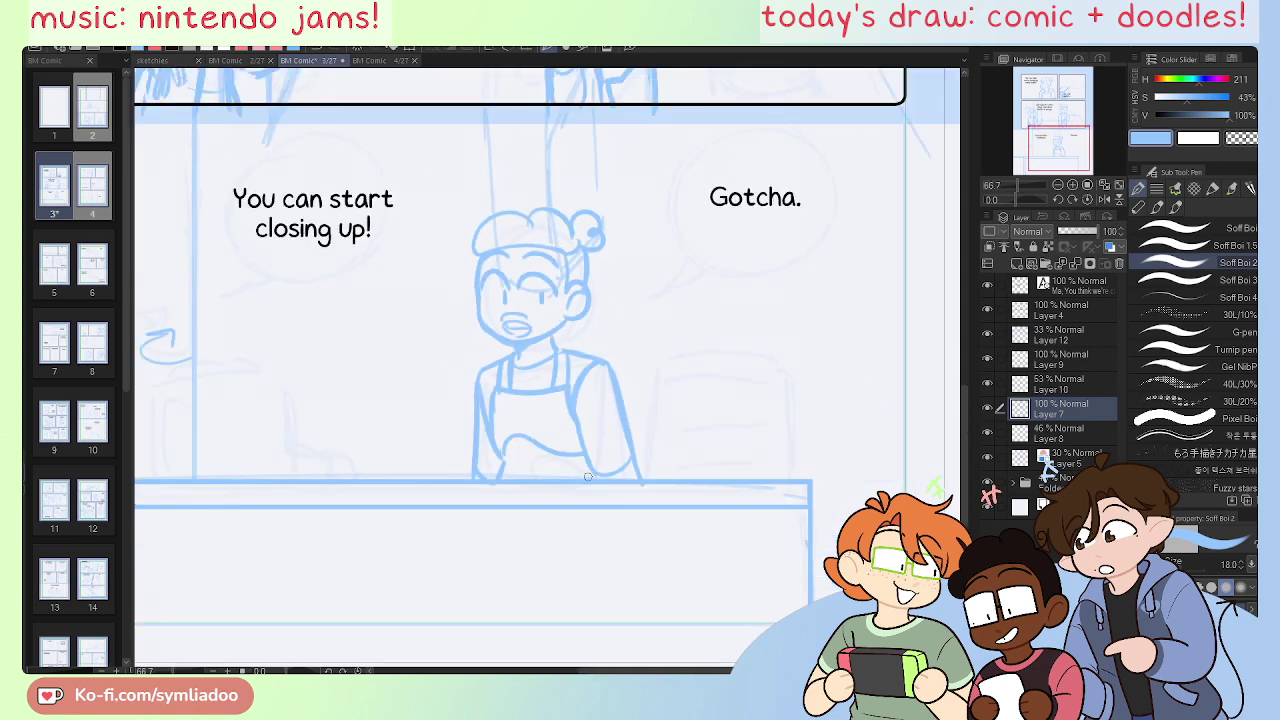
left_click_drag(487, 420, 494, 470)
scroll(491, 445, "up", 1)
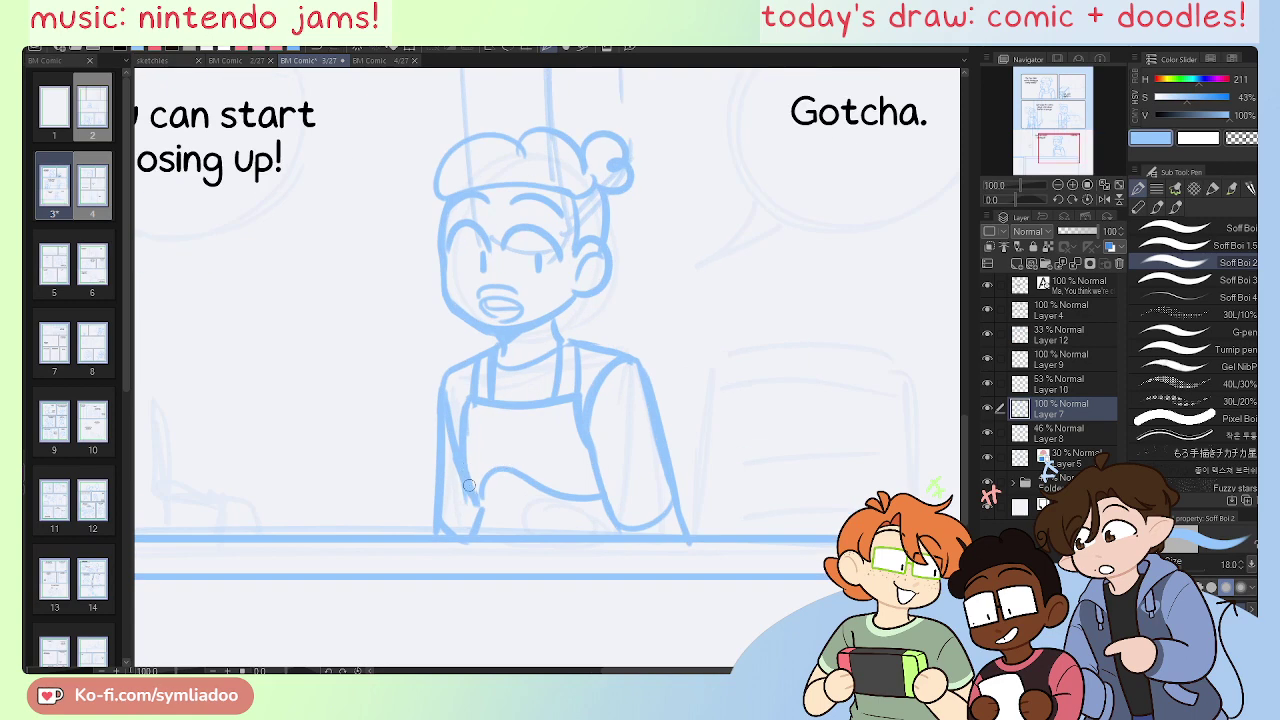
mouse_move(469, 485)
left_mouse_down()
mouse_move(477, 519)
mouse_move(590, 507)
mouse_move(486, 517)
left_mouse_up()
key("ctrl+z")
key("ctrl+z")
key("e")
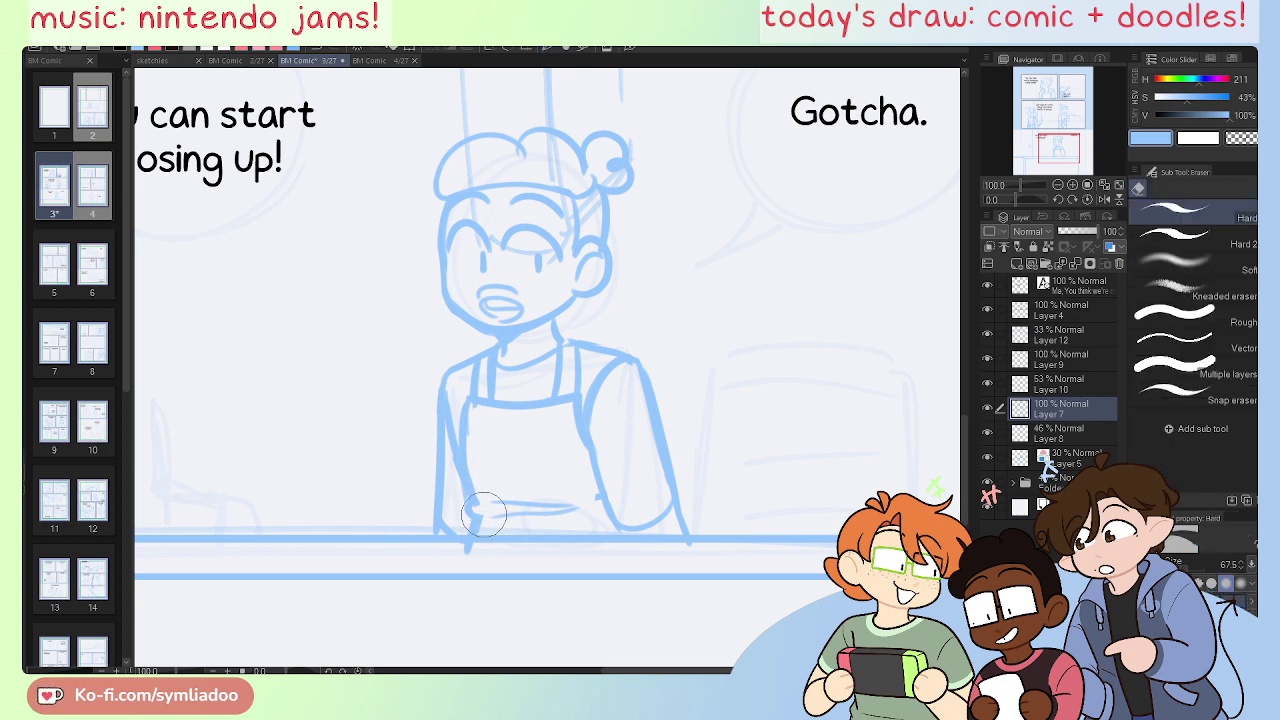
key("p")
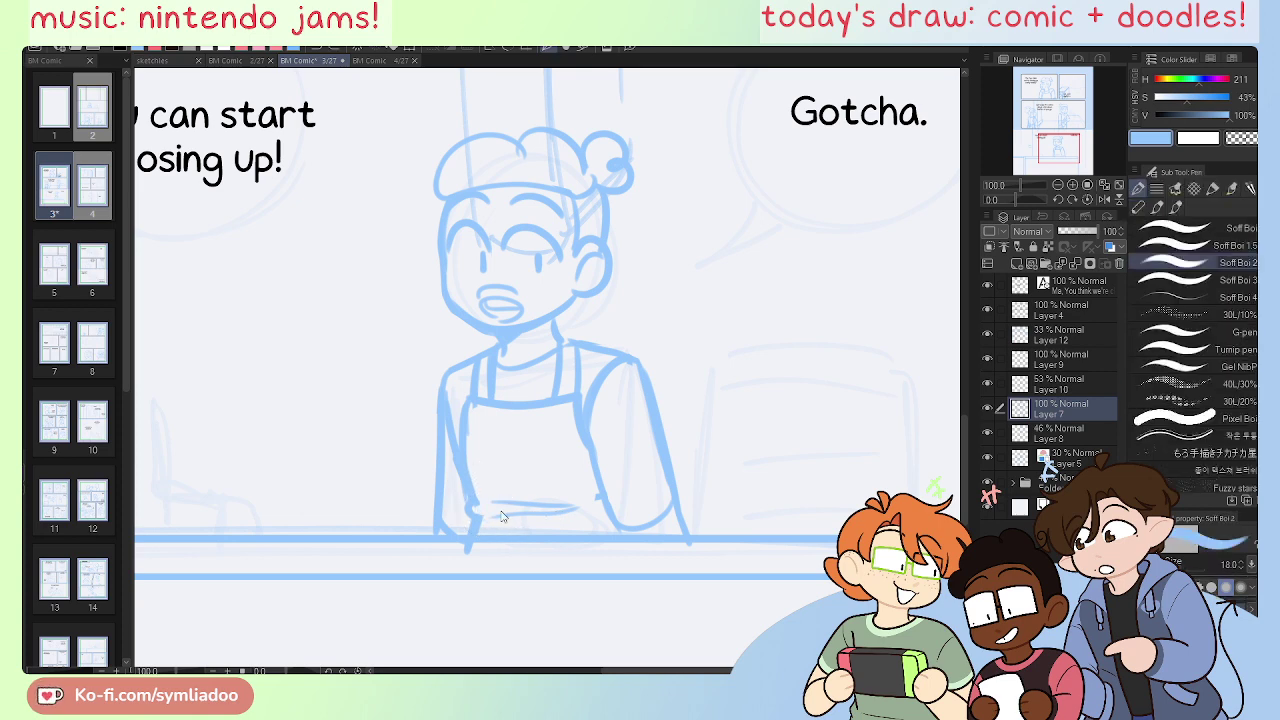
Step: Clean up the waist corner of the apron opposite the ear with the eraser and save the page
key("e")
left_click_drag(467, 505, 470, 513)
key("p")
key("e")
left_click_drag(479, 515, 486, 519)
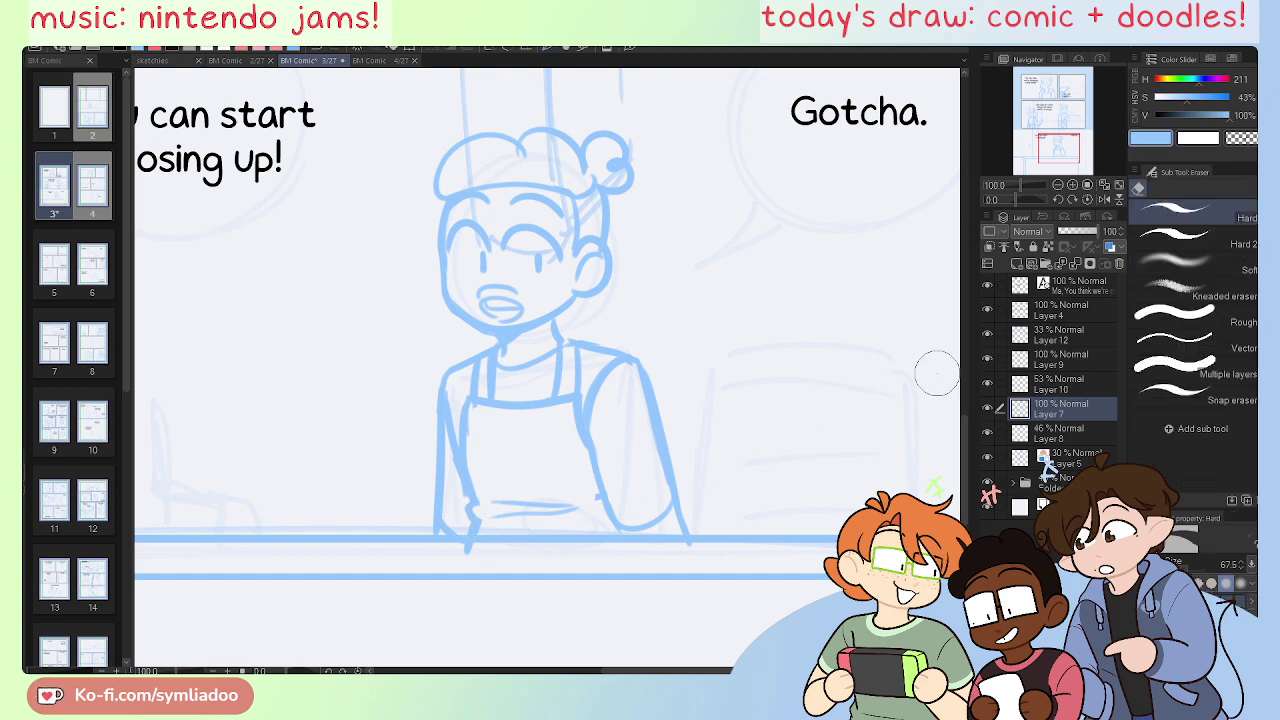
key("ctrl+minus")
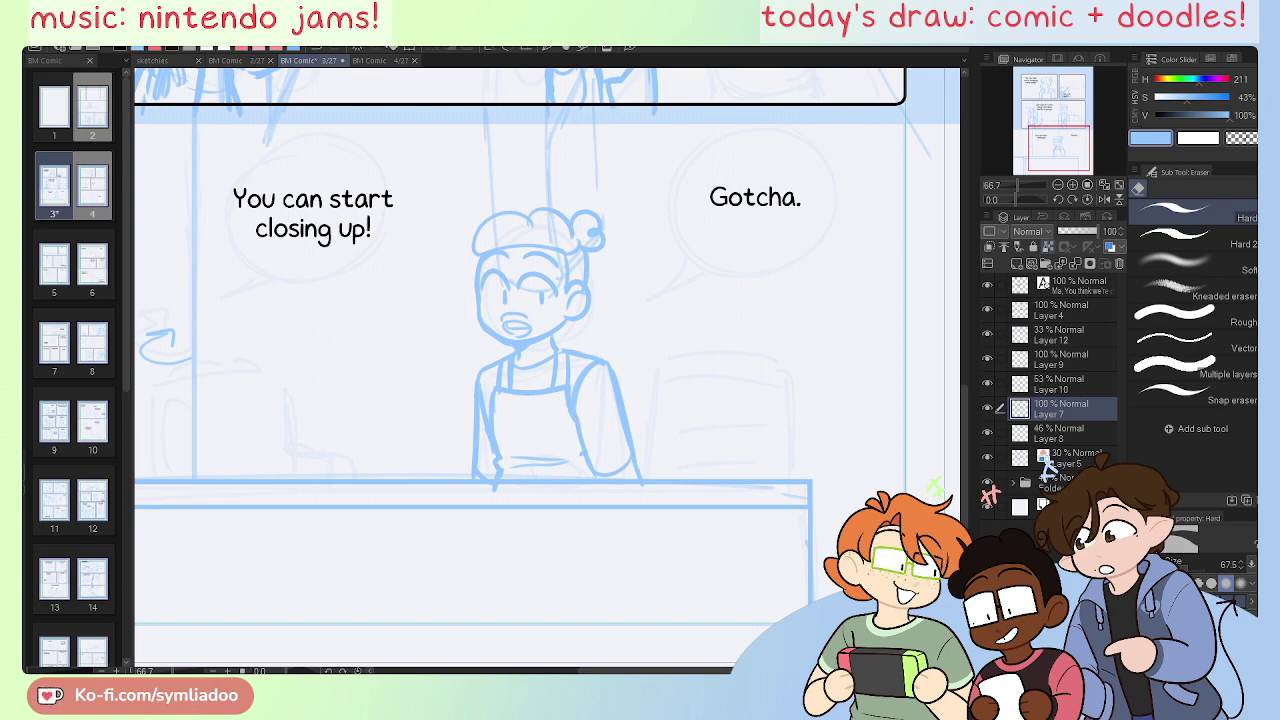
key("ctrl+s")
Step: Round off the outer shoulder lines of both arms, check the whole page and save it
left_click_drag(714, 472, 737, 513)
scroll(550, 360, "up", 2)
scroll(518, 370, "up", 4)
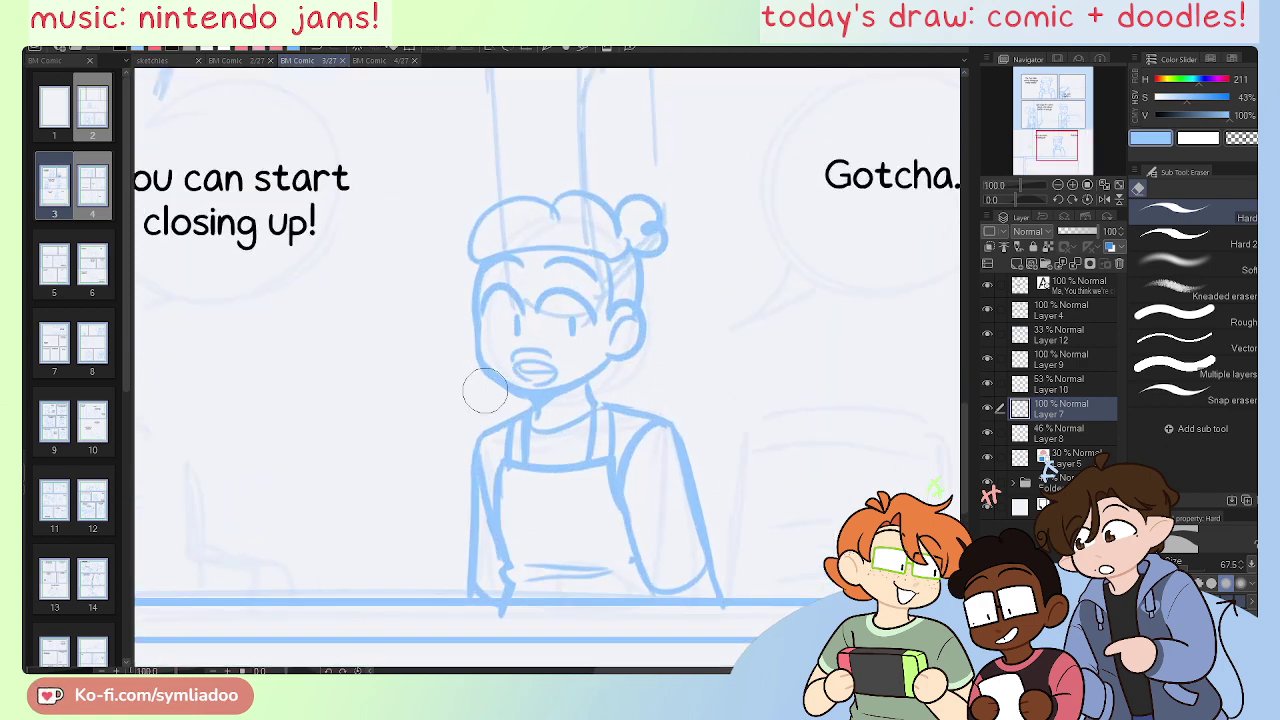
key("p")
left_click_drag(445, 488, 435, 512)
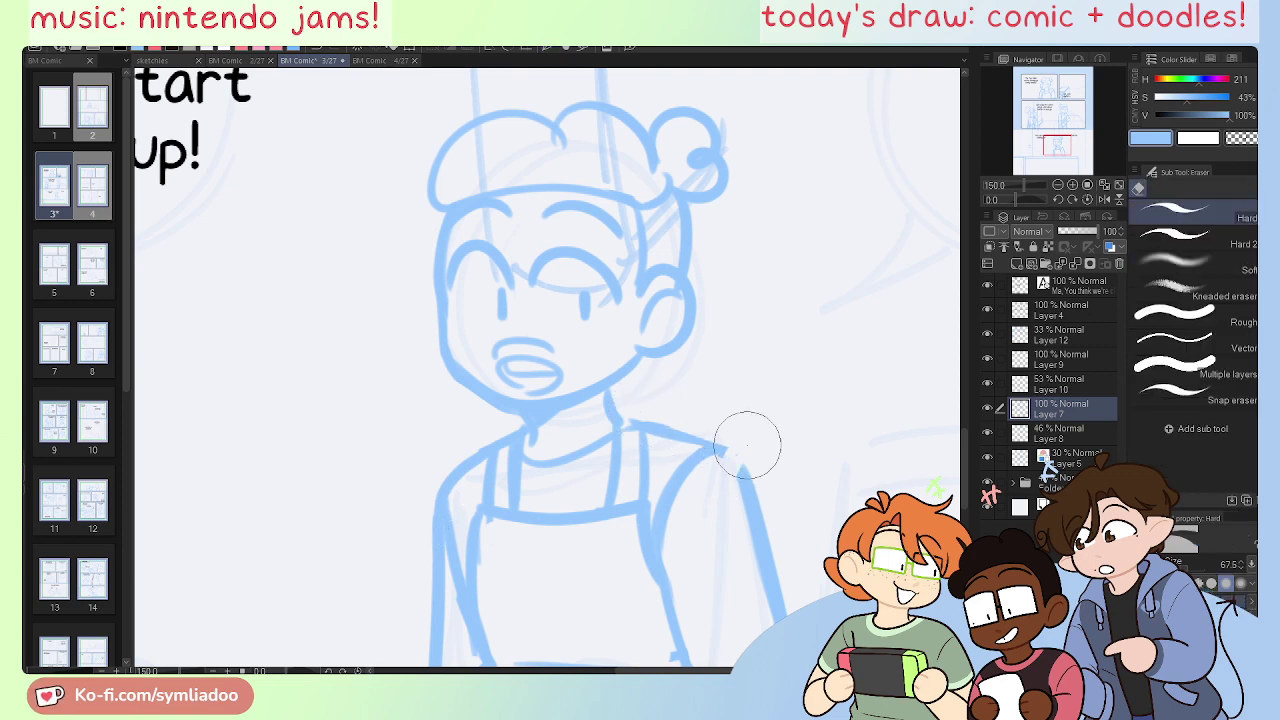
left_click_drag(733, 457, 757, 514)
key("ctrl+minus")
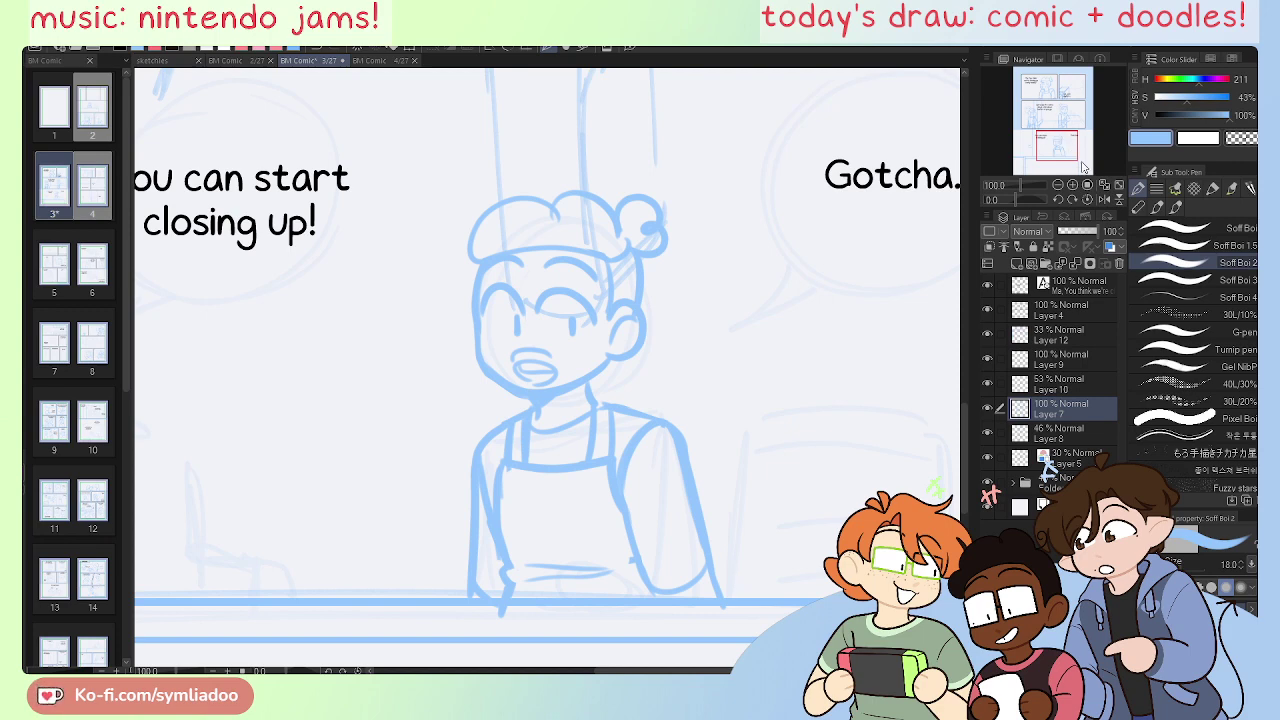
left_click(1058, 186)
mouse_move(1057, 144)
left_mouse_down()
mouse_move(1049, 105)
mouse_move(1053, 129)
left_mouse_up()
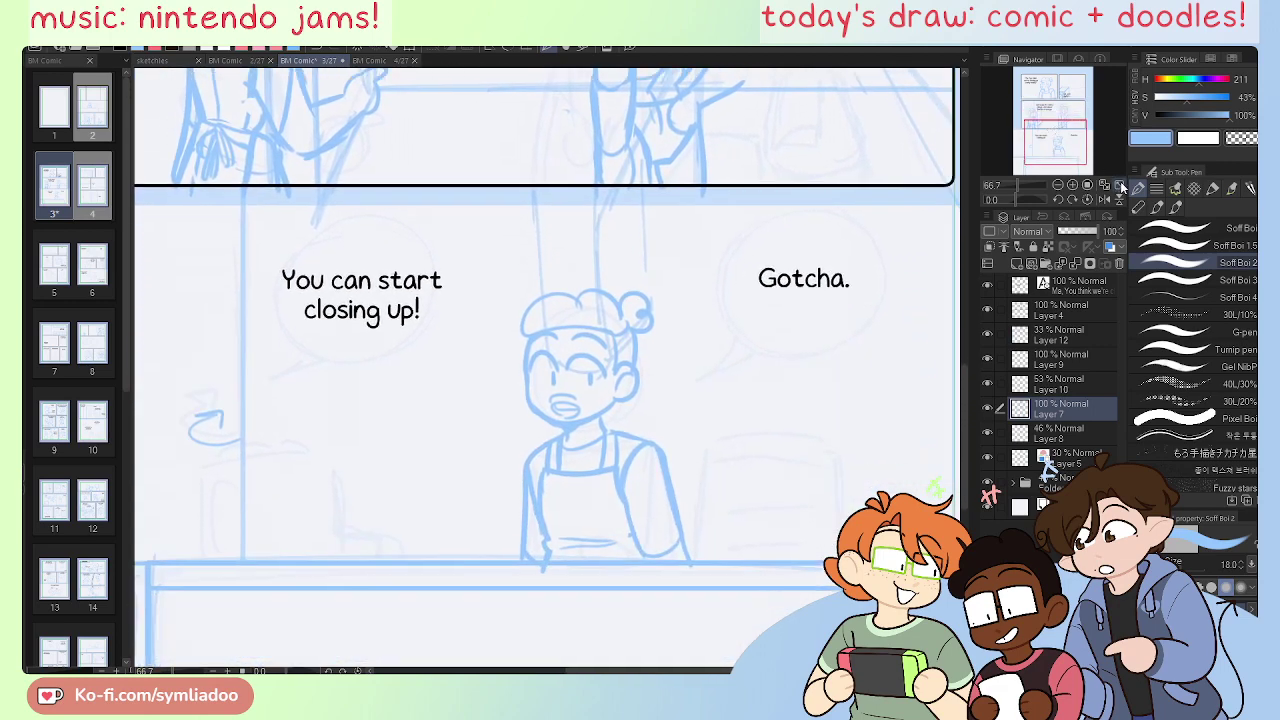
left_click(1119, 186)
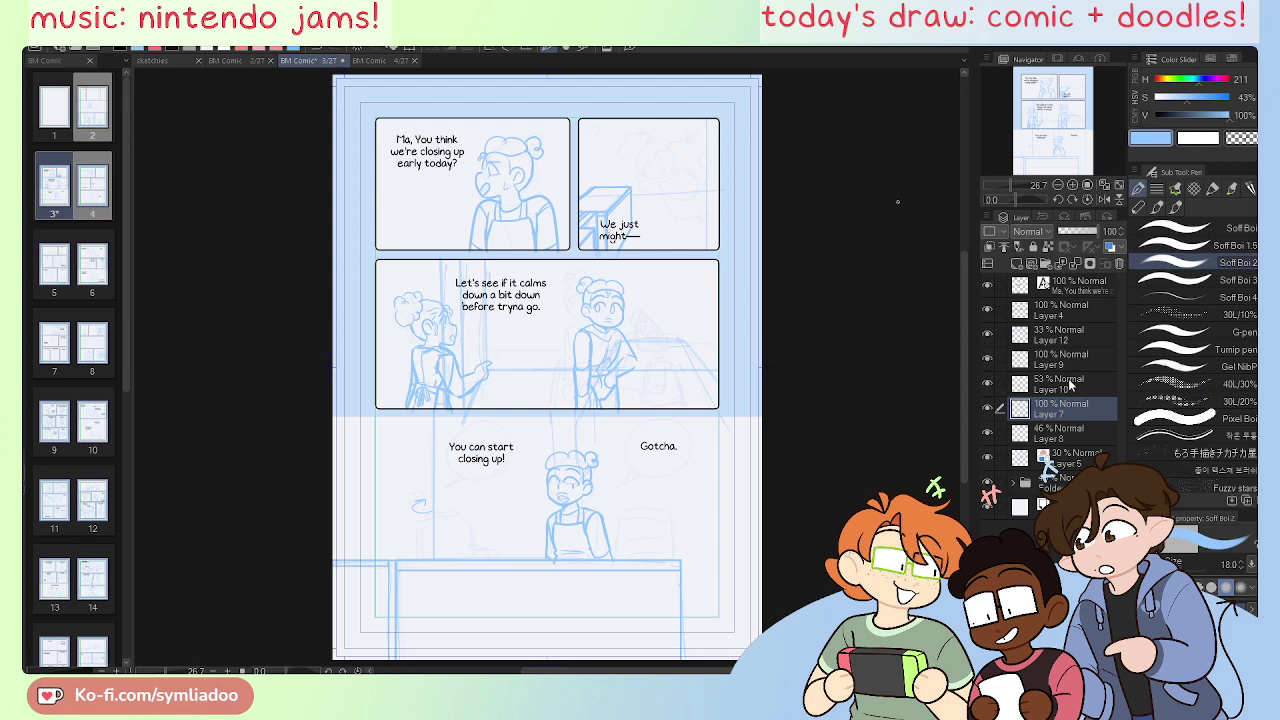
key("ctrl+s")
Step: Lasso the bottom panel's character, move it left along the counter and clear the selection
key("m")
left_click_drag(579, 437, 612, 434)
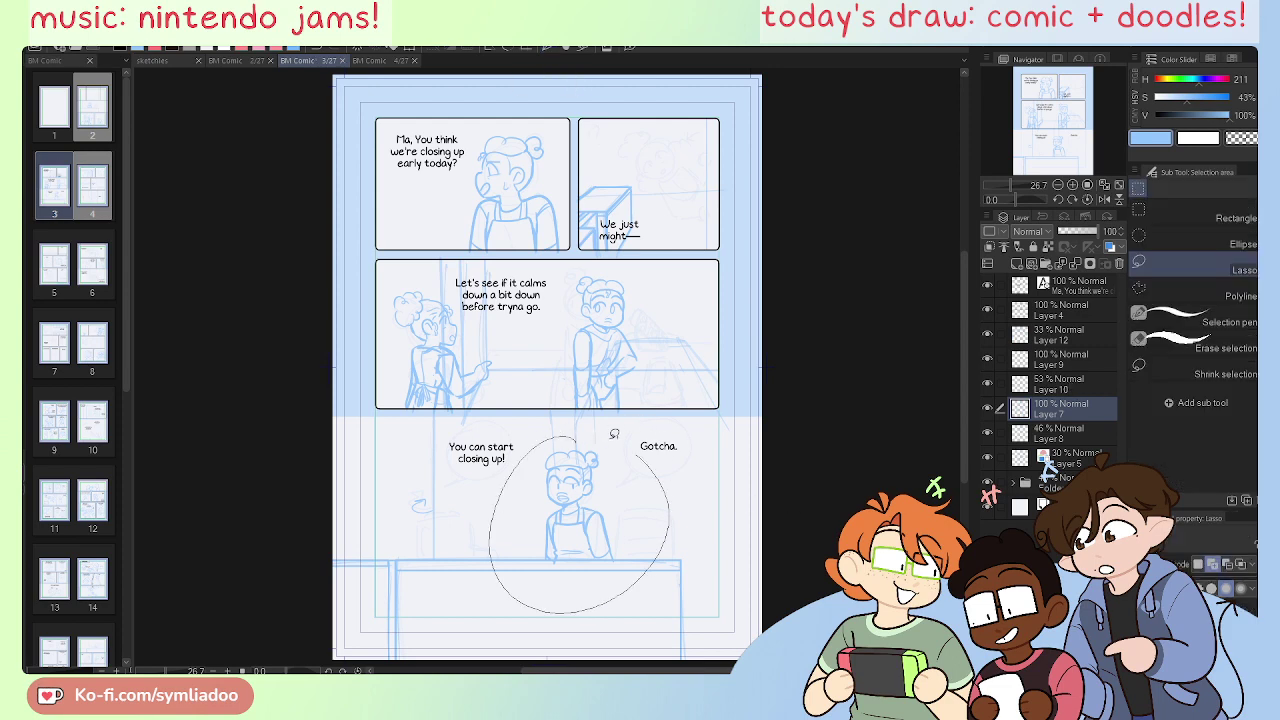
key("k")
left_click_drag(651, 586, 567, 562)
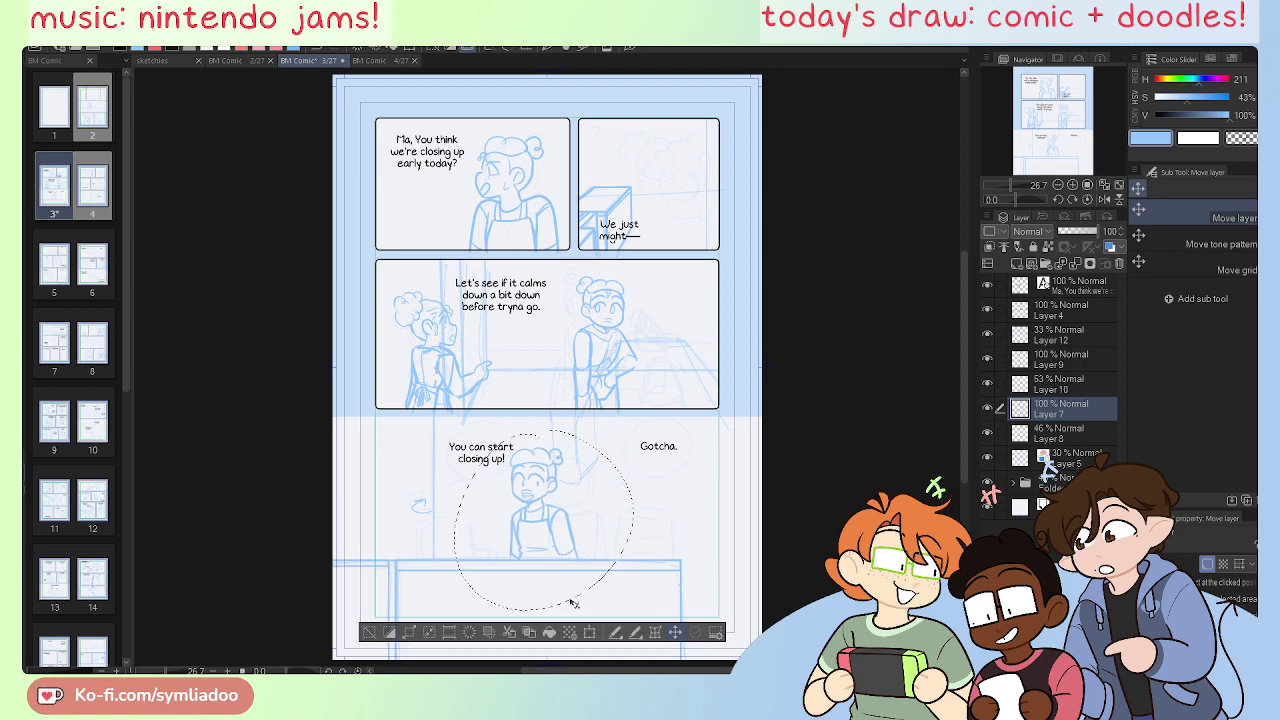
left_click_drag(565, 563, 563, 559)
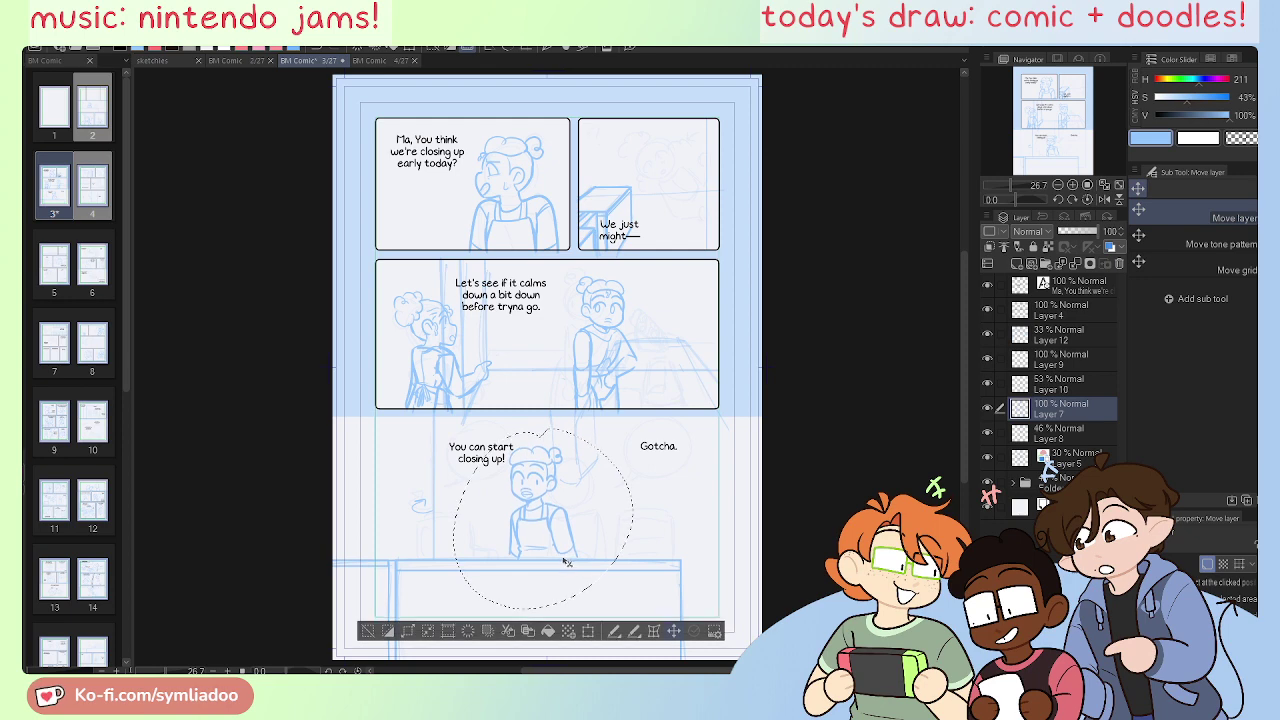
left_click(367, 630)
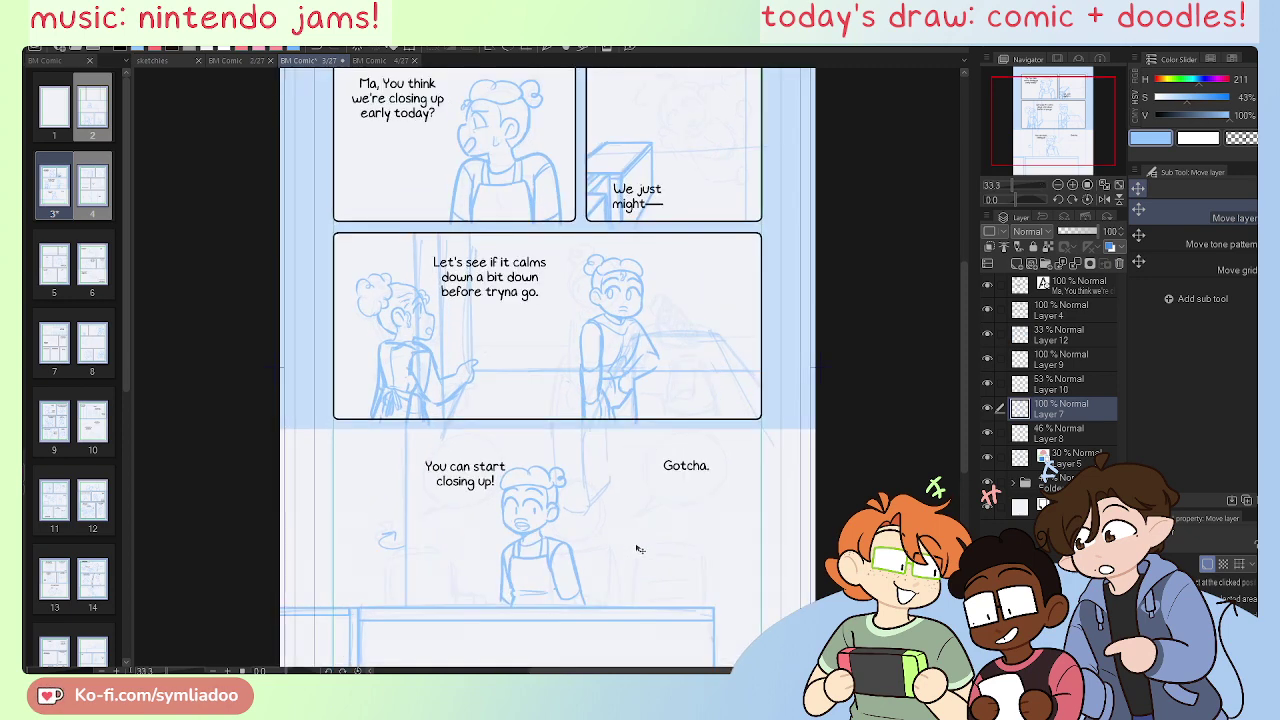
scroll(634, 548, "up", 3)
left_click_drag(621, 520, 636, 302)
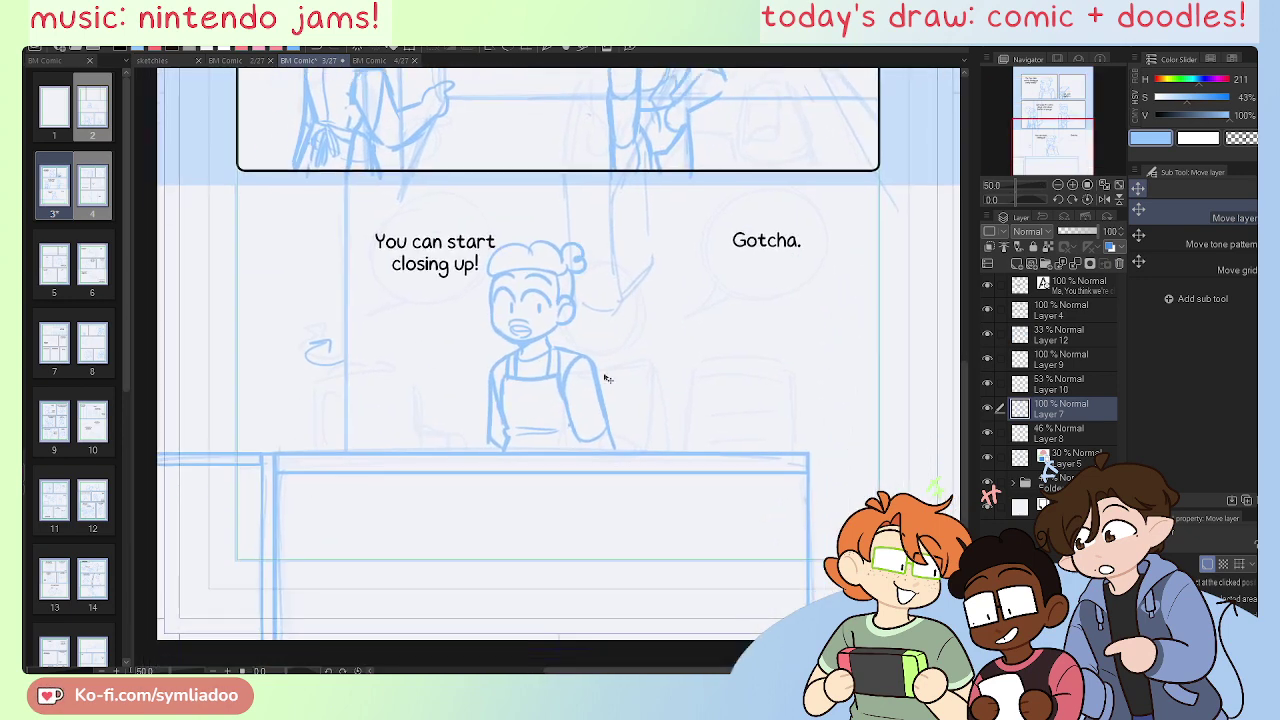
key("p")
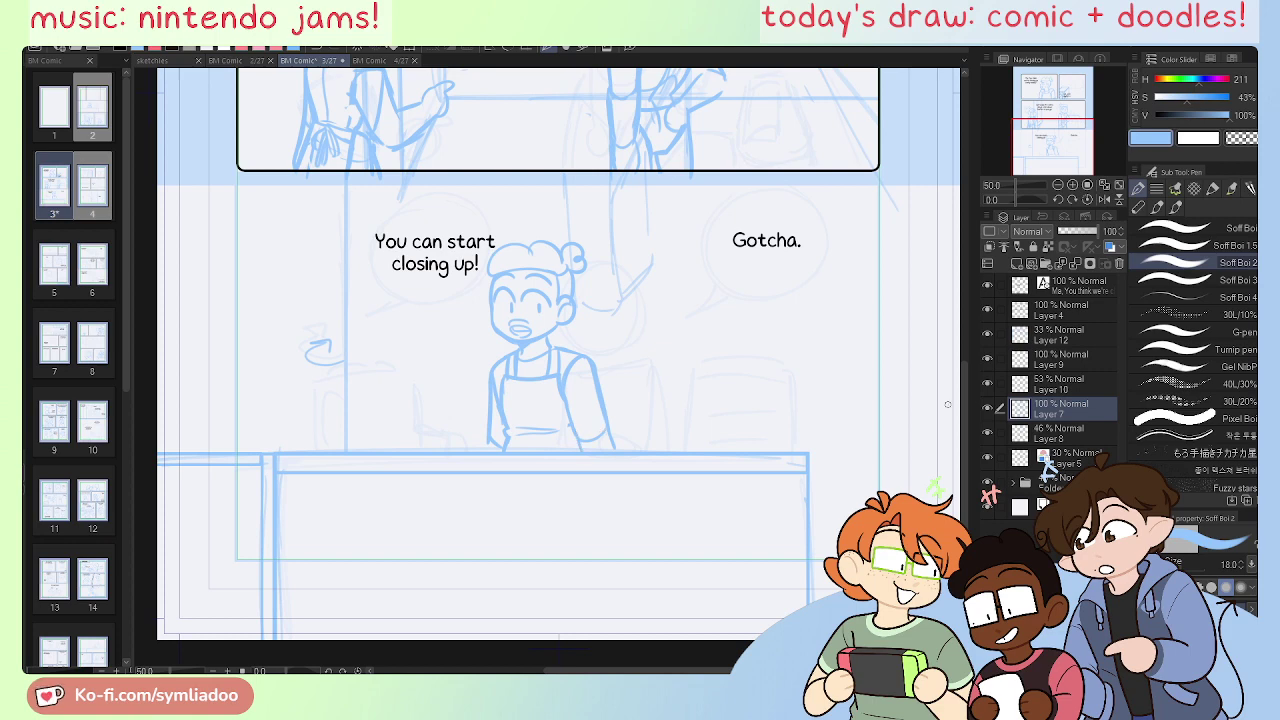
Step: Check the whole of page 3 and save it
left_click(1119, 186)
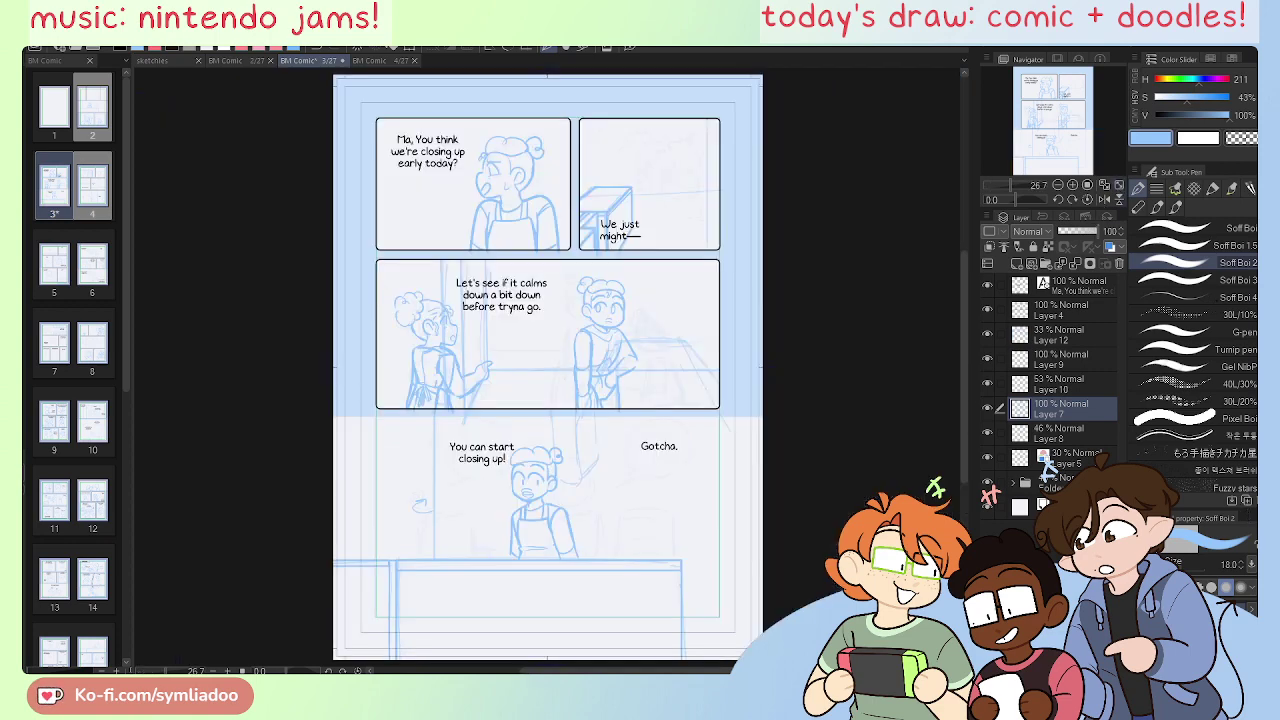
key("ctrl+s")
scroll(726, 270, "down", 1)
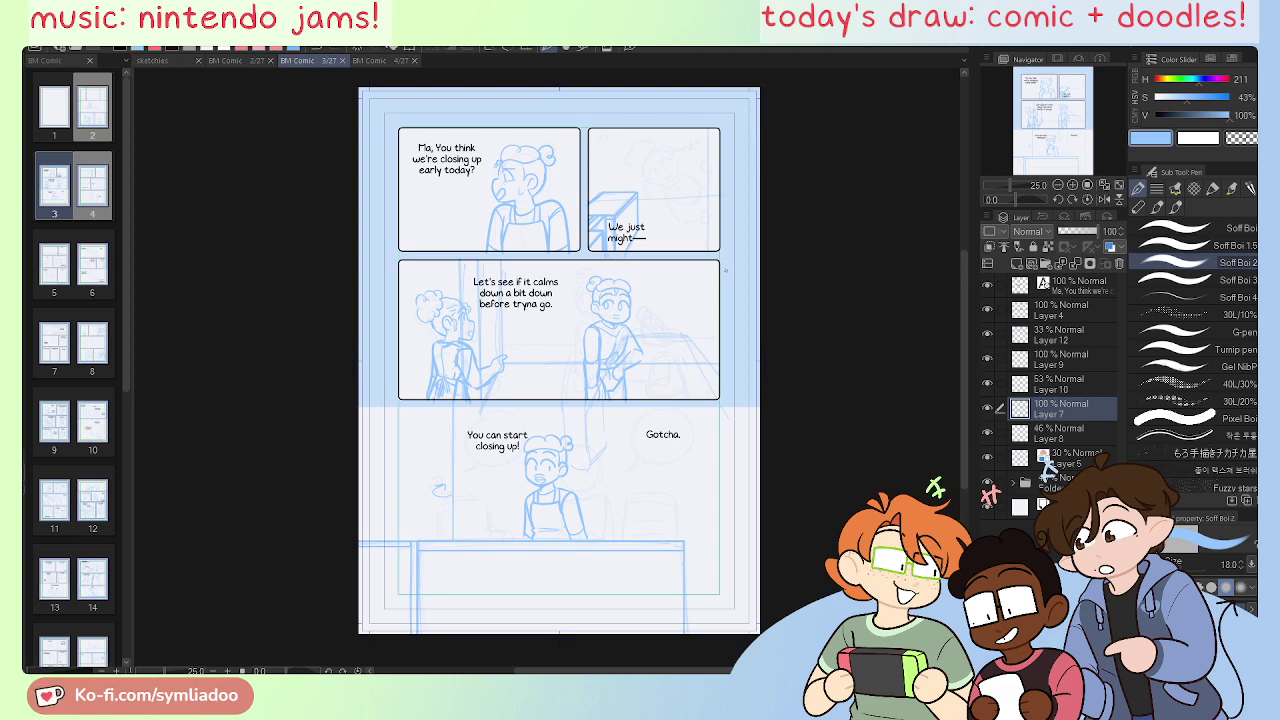
Step: Switch to page 4, lower the opacity of its character roughs (Layer 7) to 22% and add a new layer directly above
left_click(395, 61)
scroll(572, 190, "up", 3)
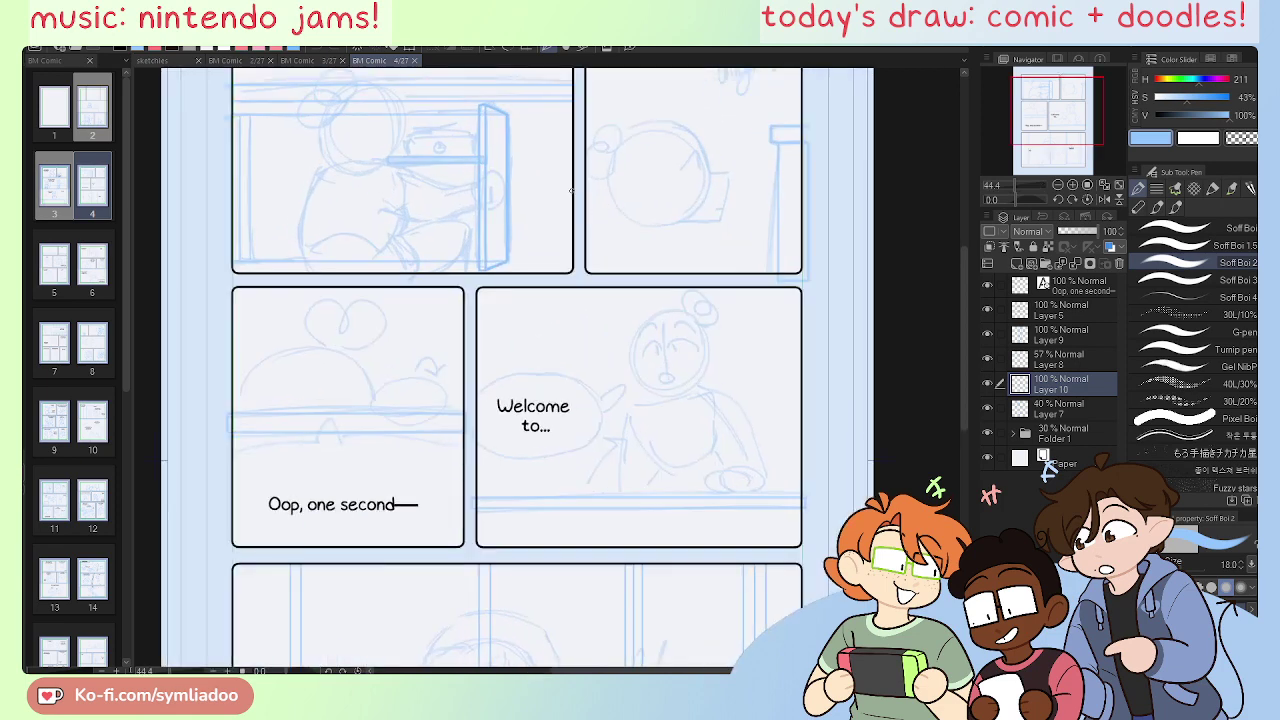
left_click(989, 387)
left_click(988, 408)
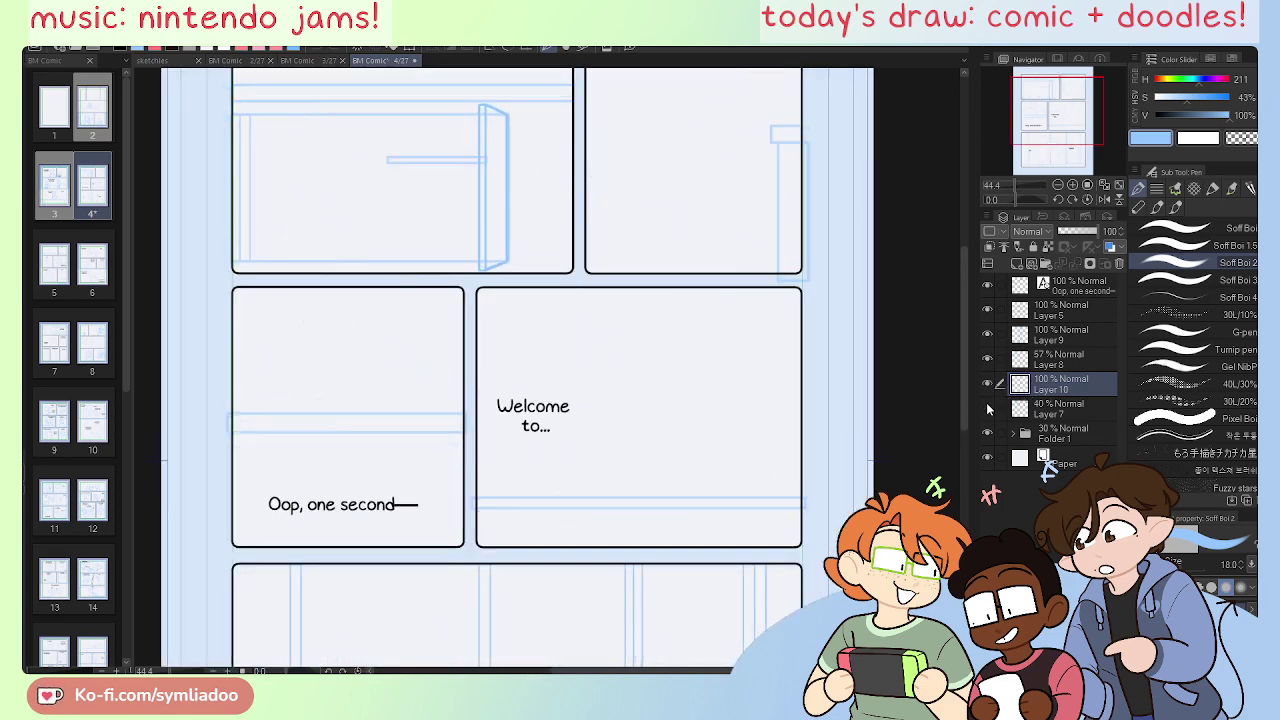
left_click(988, 408)
left_click(1060, 408)
left_click_drag(1080, 232, 1074, 236)
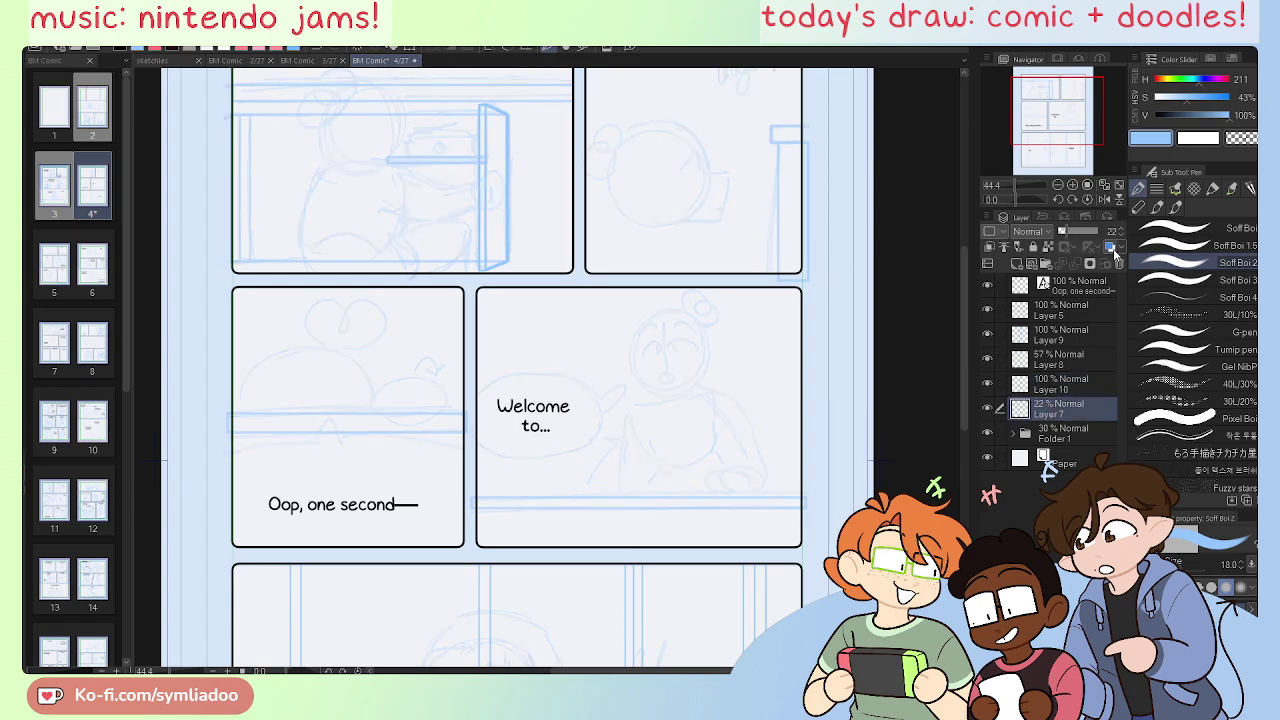
left_click(1017, 263)
scroll(476, 433, "up", 1)
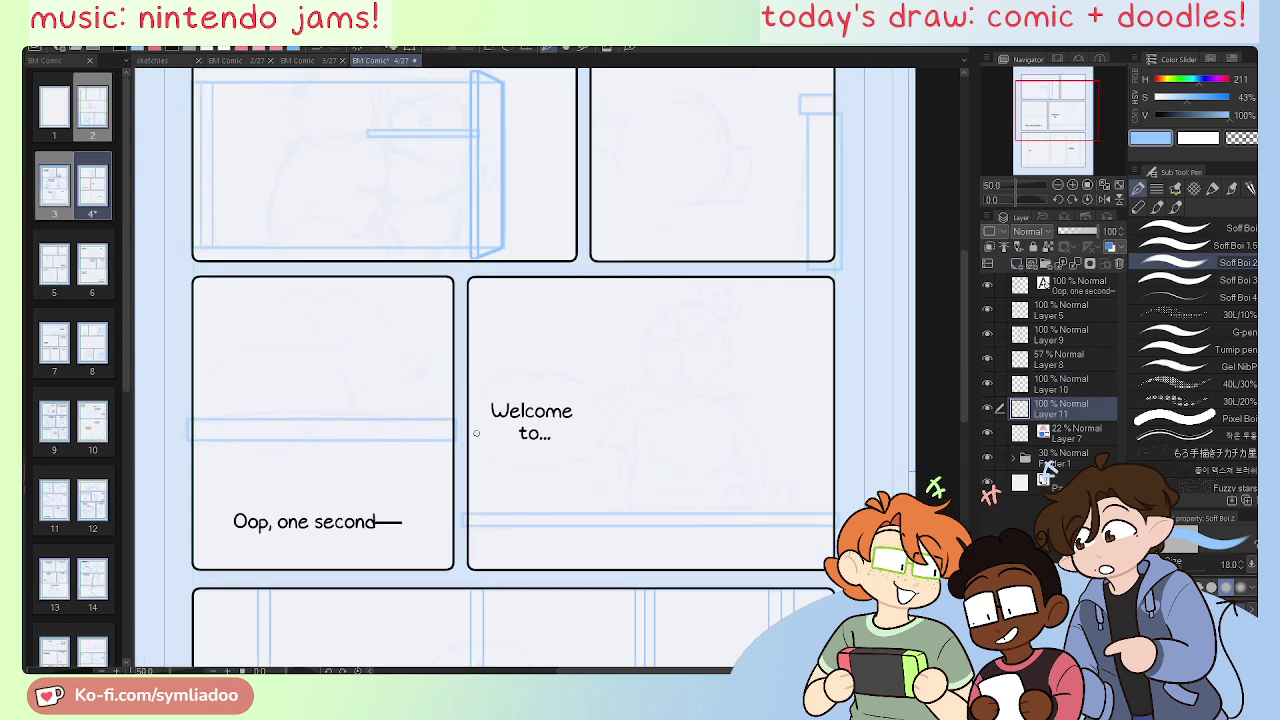
Step: Mirror the view on page 4's first panel, set Layer 7's opacity to 40% and make the new Layer 11 active
key("h")
left_click_drag(726, 265, 484, 505)
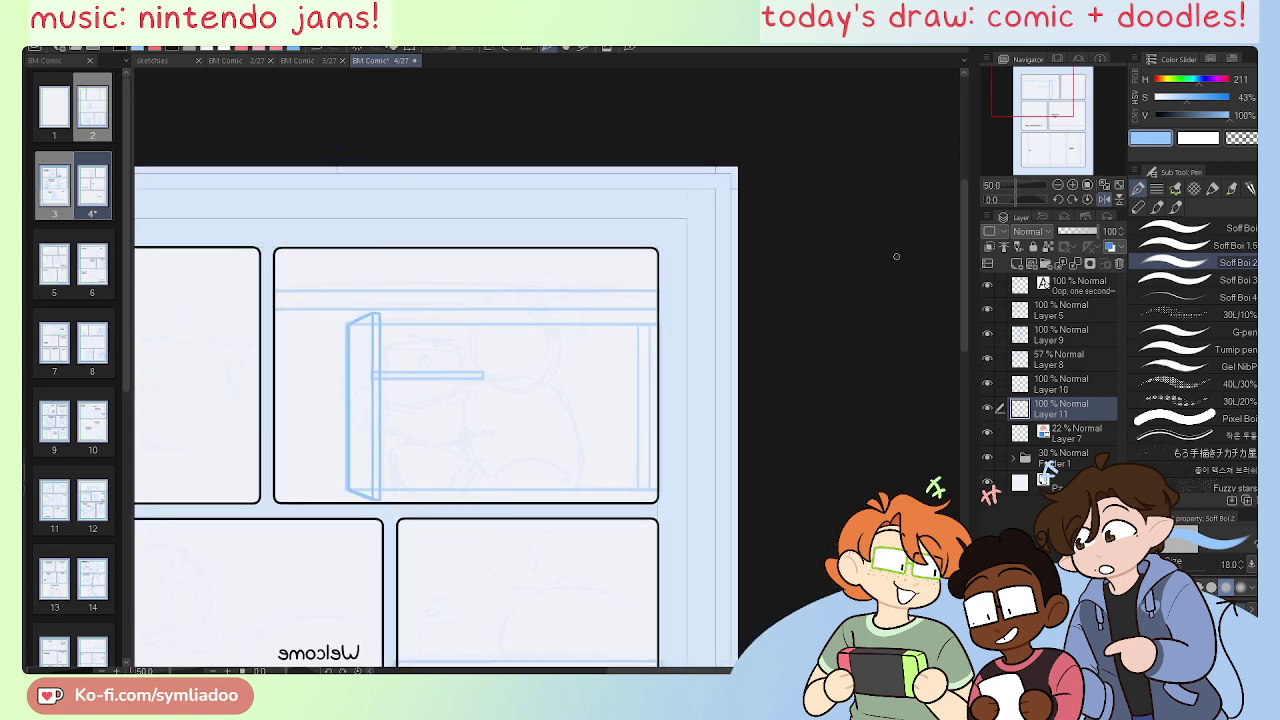
key("ctrl+plus")
key("ctrl+plus")
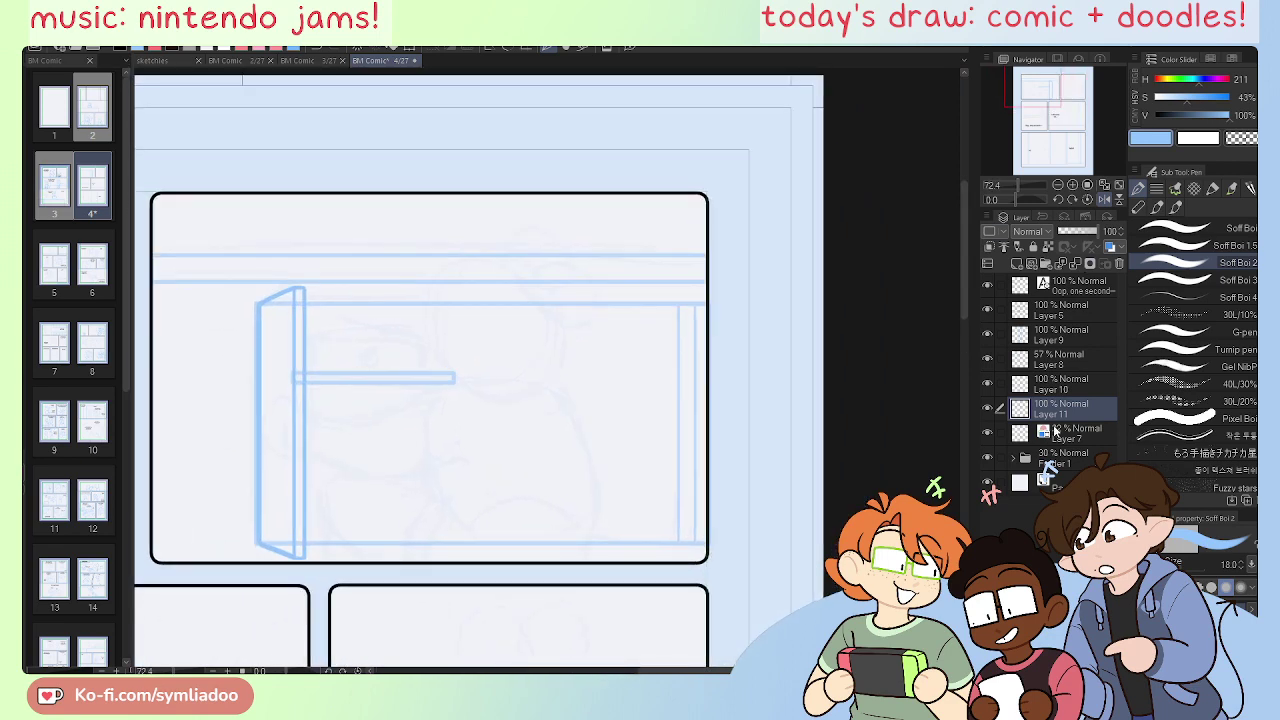
left_click(1055, 430)
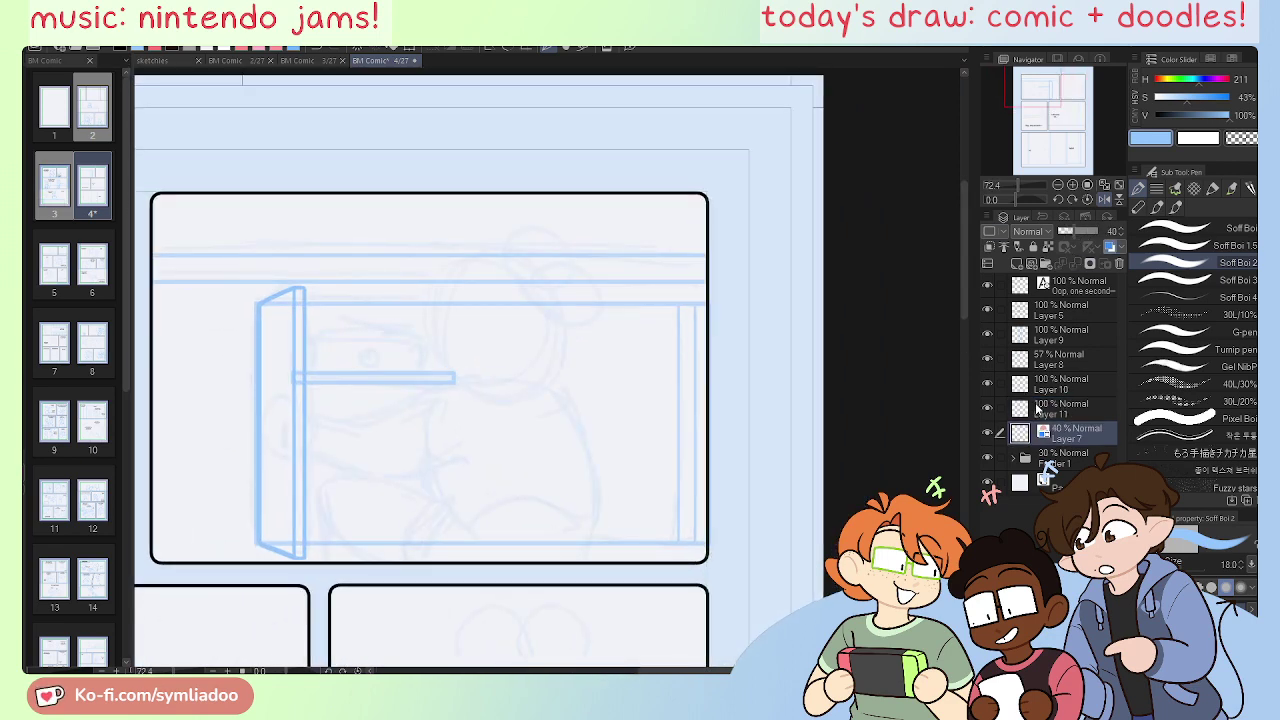
left_click(1058, 408)
Step: Draw the forehead curve of the crouching character over the rough head circle in the first panel, redoing it until it sits right
scroll(607, 455, "up", 2)
left_click_drag(532, 522, 682, 490)
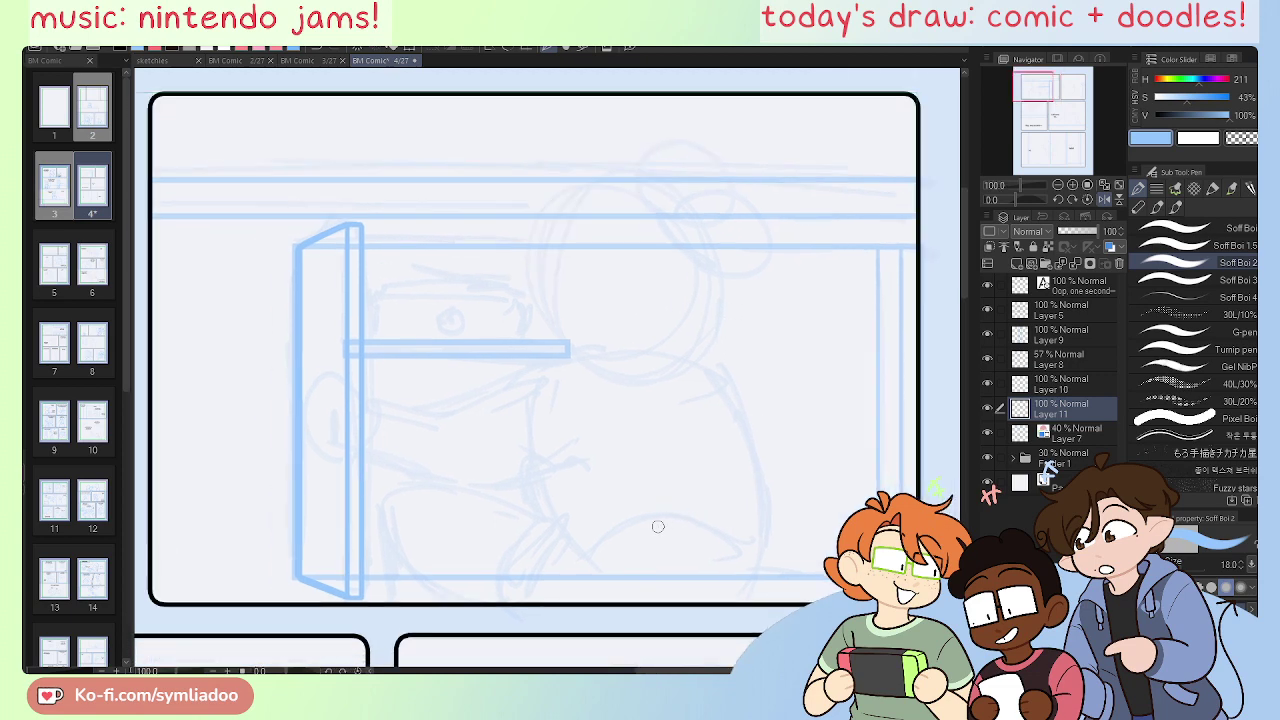
mouse_move(604, 188)
left_mouse_down()
mouse_move(554, 208)
mouse_move(540, 300)
left_mouse_up()
key("ctrl+z")
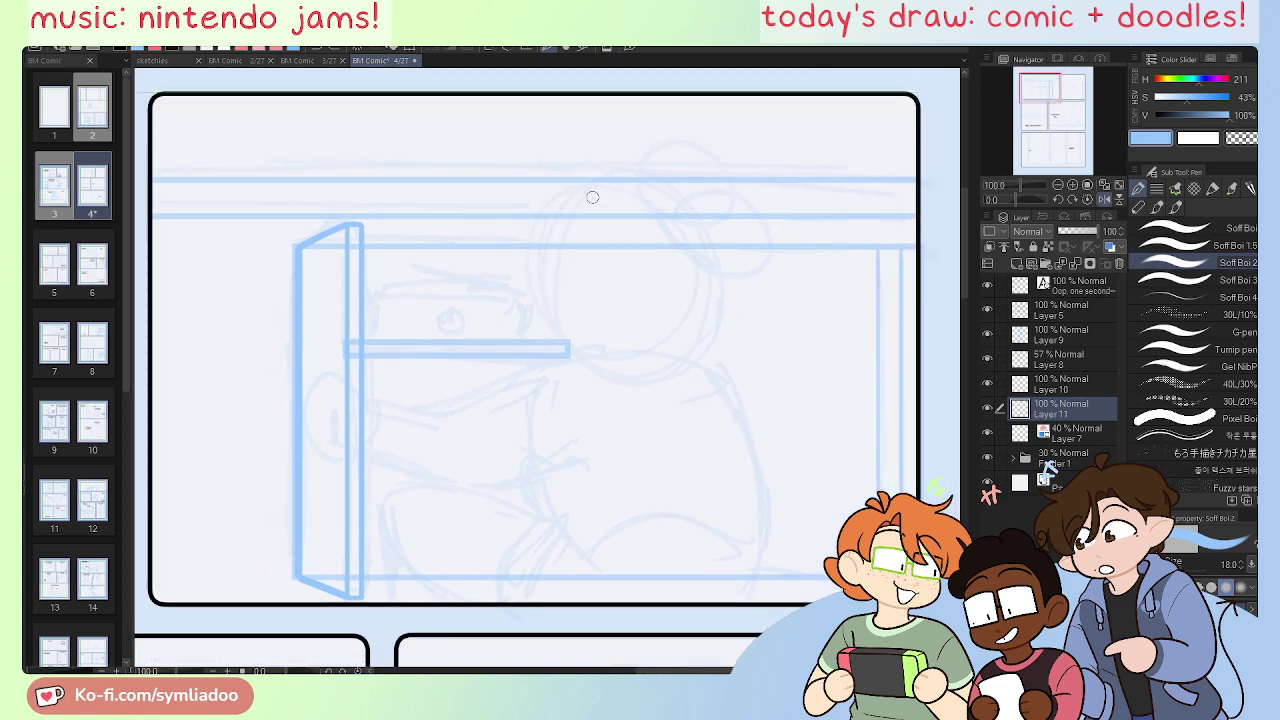
left_click_drag(605, 185, 543, 298)
key("ctrl+z")
left_click_drag(605, 185, 542, 294)
key("ctrl+z")
mouse_move(605, 188)
left_mouse_down()
mouse_move(545, 244)
mouse_move(541, 290)
mouse_move(540, 268)
mouse_move(512, 292)
mouse_move(529, 326)
left_mouse_up()
key("ctrl+z")
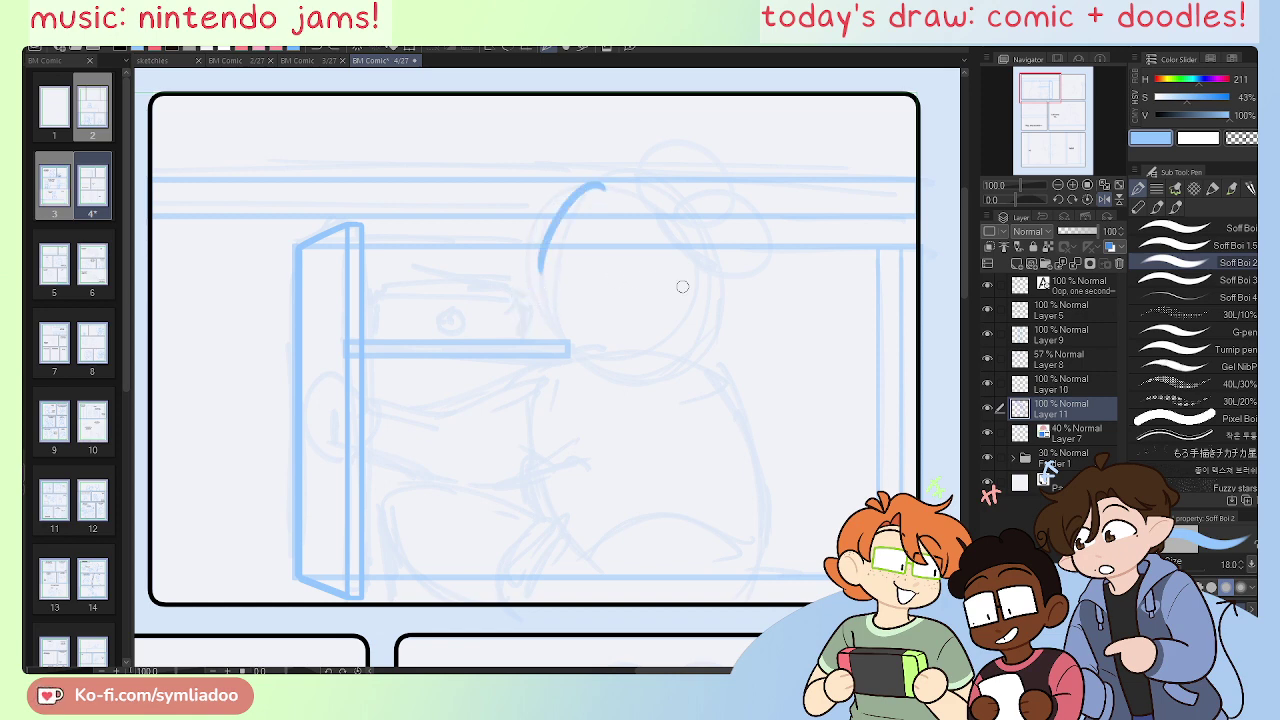
Step: Continue the face outline from the forehead through the brow dip and cheek down to the chin, redoing strokes as needed
key("h")
left_click_drag(571, 417, 604, 461)
key("ctrl+z")
mouse_move(536, 223)
left_mouse_down()
mouse_move(595, 346)
mouse_move(577, 323)
mouse_move(594, 384)
left_mouse_up()
key("ctrl+z")
mouse_move(582, 325)
left_mouse_down()
mouse_move(583, 397)
mouse_move(519, 414)
left_mouse_up()
key("ctrl+z")
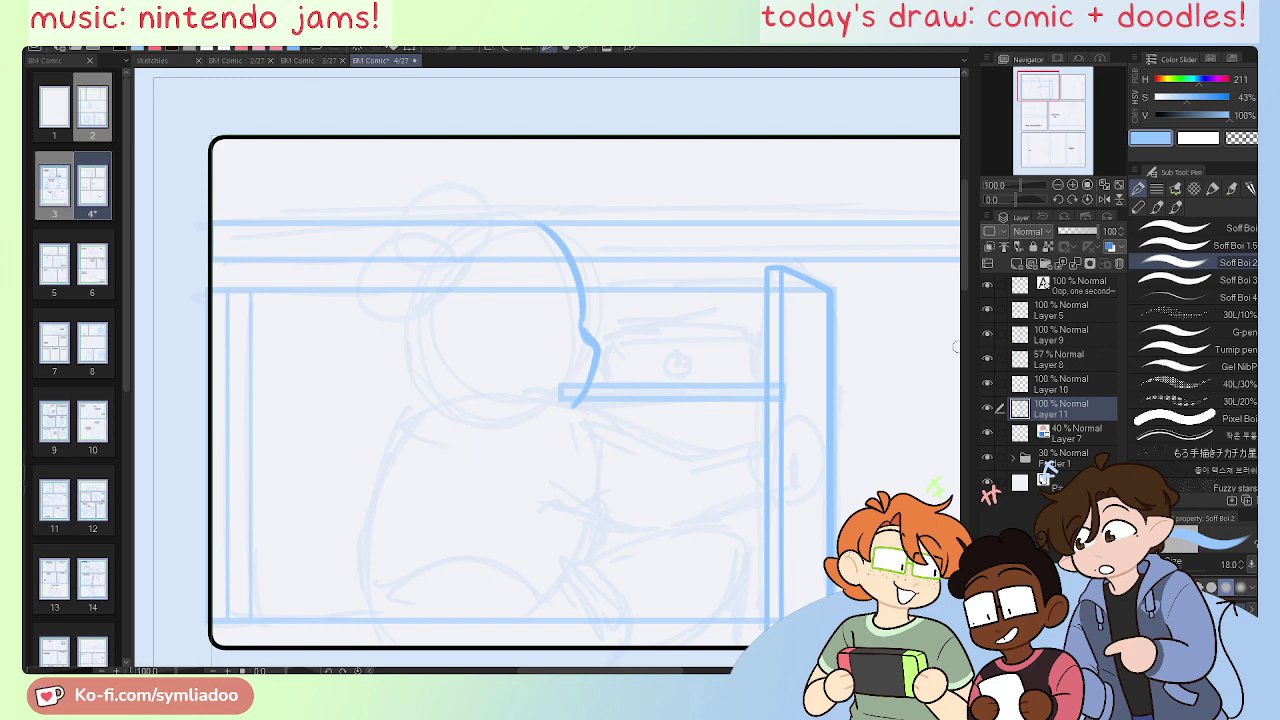
Step: Draw the upper line of the reaching arm, the shoulders and the rounded back down to the base line of the cabinet
key("h")
left_click_drag(590, 479, 623, 443)
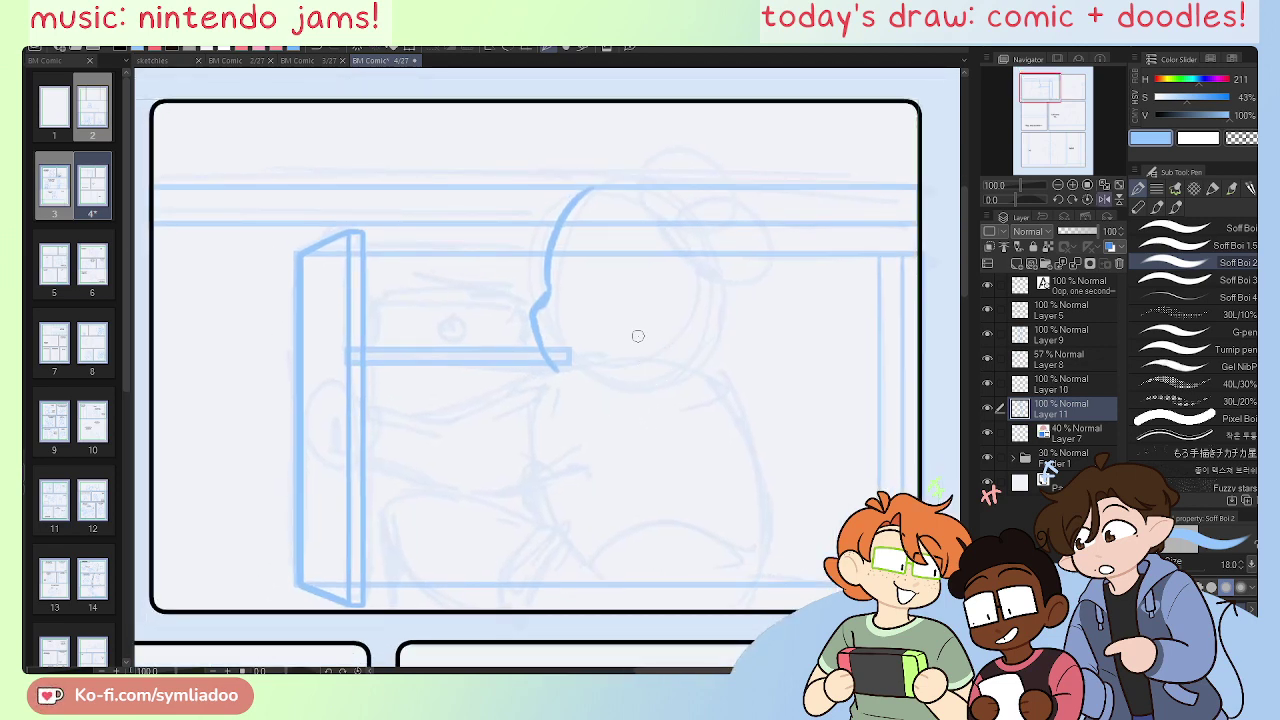
mouse_move(665, 356)
left_mouse_down()
mouse_move(572, 363)
mouse_move(433, 421)
left_mouse_up()
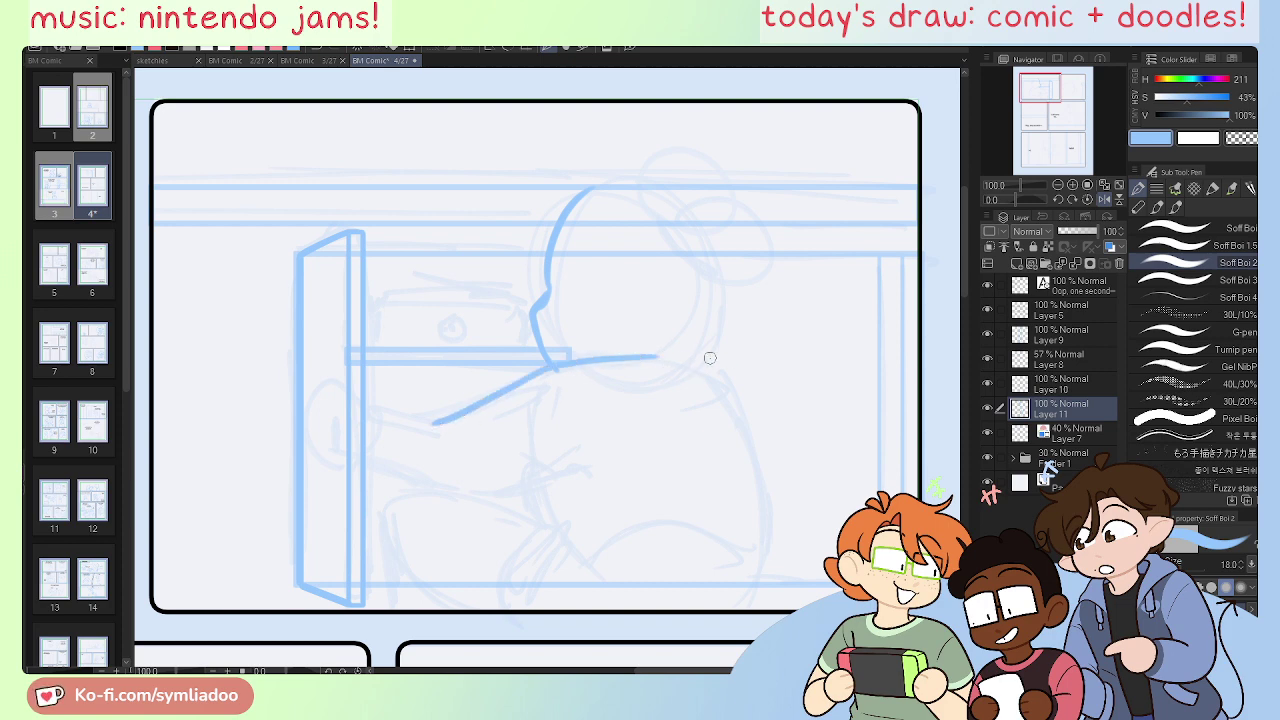
mouse_move(658, 356)
left_mouse_down()
mouse_move(714, 371)
mouse_move(751, 431)
mouse_move(767, 522)
left_mouse_up()
left_click_drag(743, 420, 758, 588)
key("h")
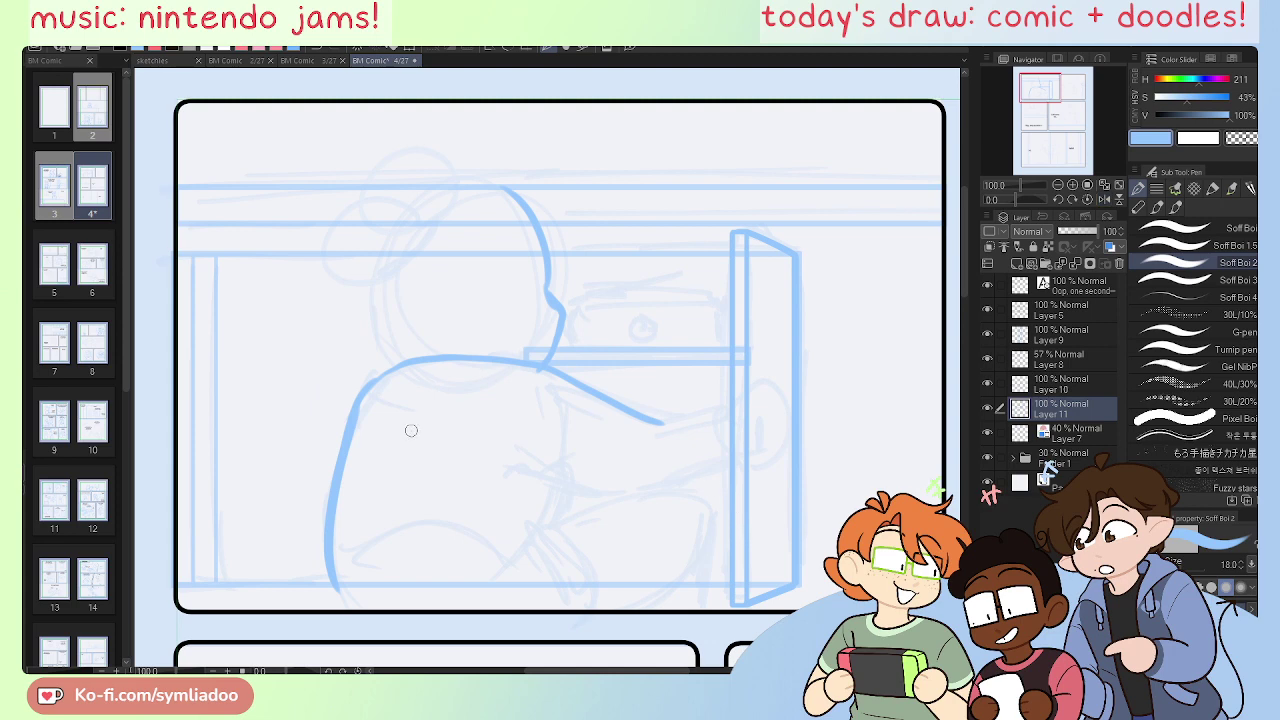
mouse_move(375, 391)
left_mouse_down()
mouse_move(345, 434)
mouse_move(341, 605)
left_mouse_up()
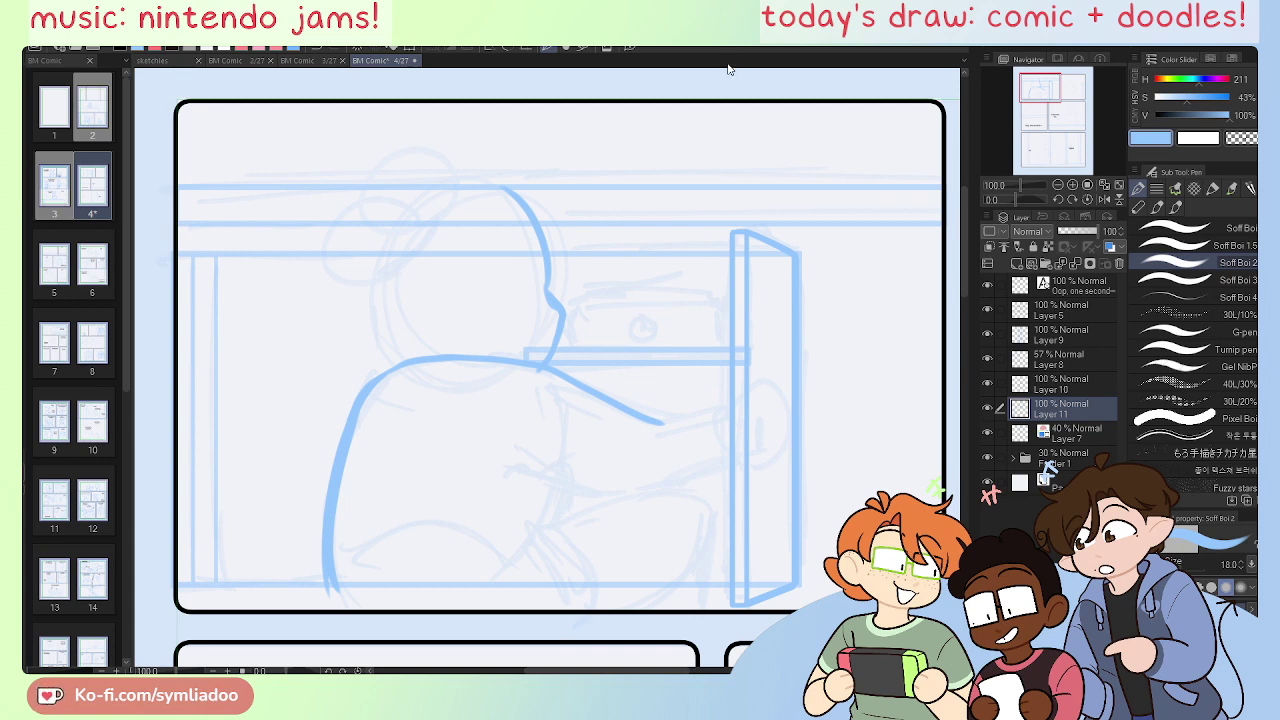
Step: Draw the underside of the reaching arm and a slanted torso line running down from the armpit
left_click_drag(634, 609, 673, 489)
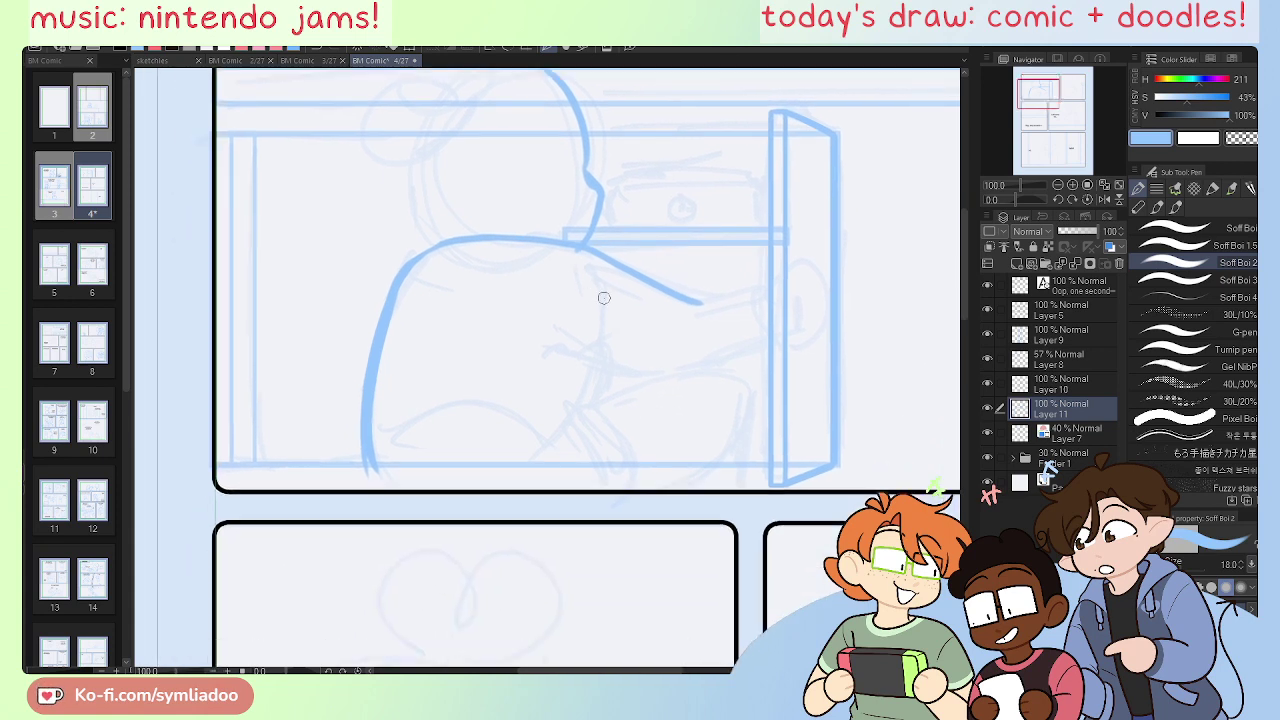
key("h")
left_click_drag(557, 491, 668, 572)
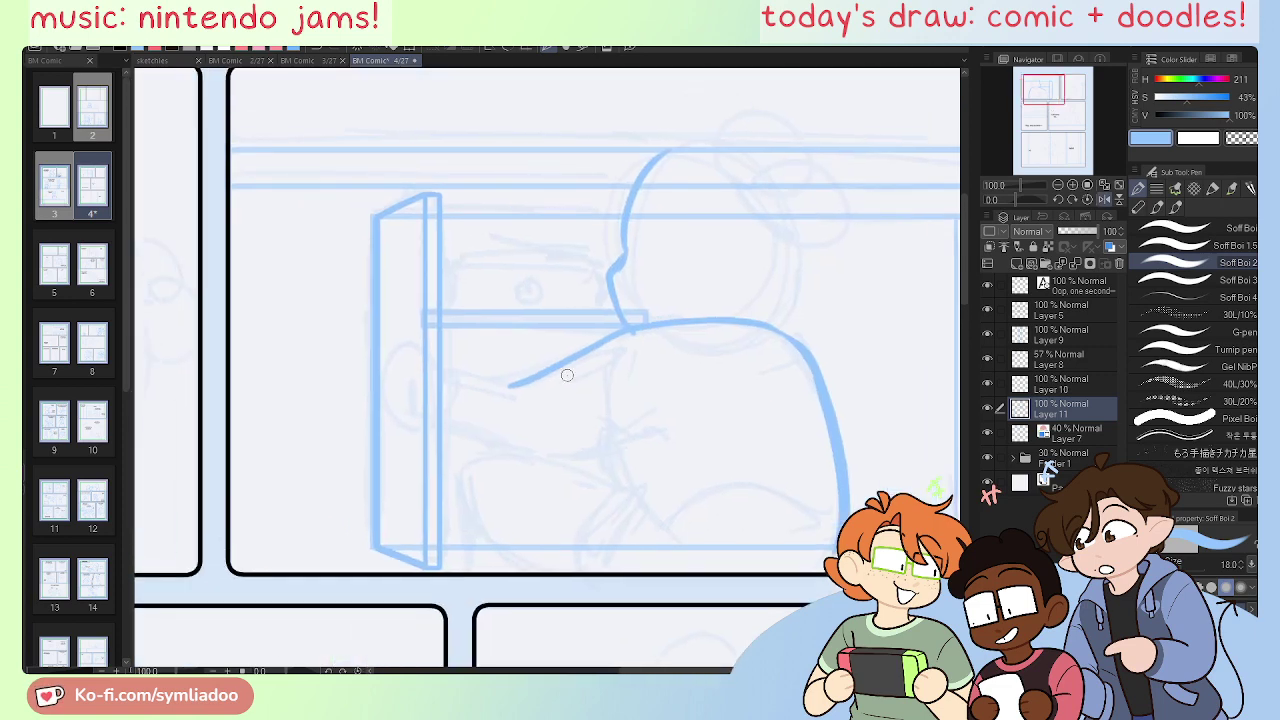
mouse_move(528, 458)
left_mouse_down()
mouse_move(667, 426)
mouse_move(649, 522)
left_mouse_up()
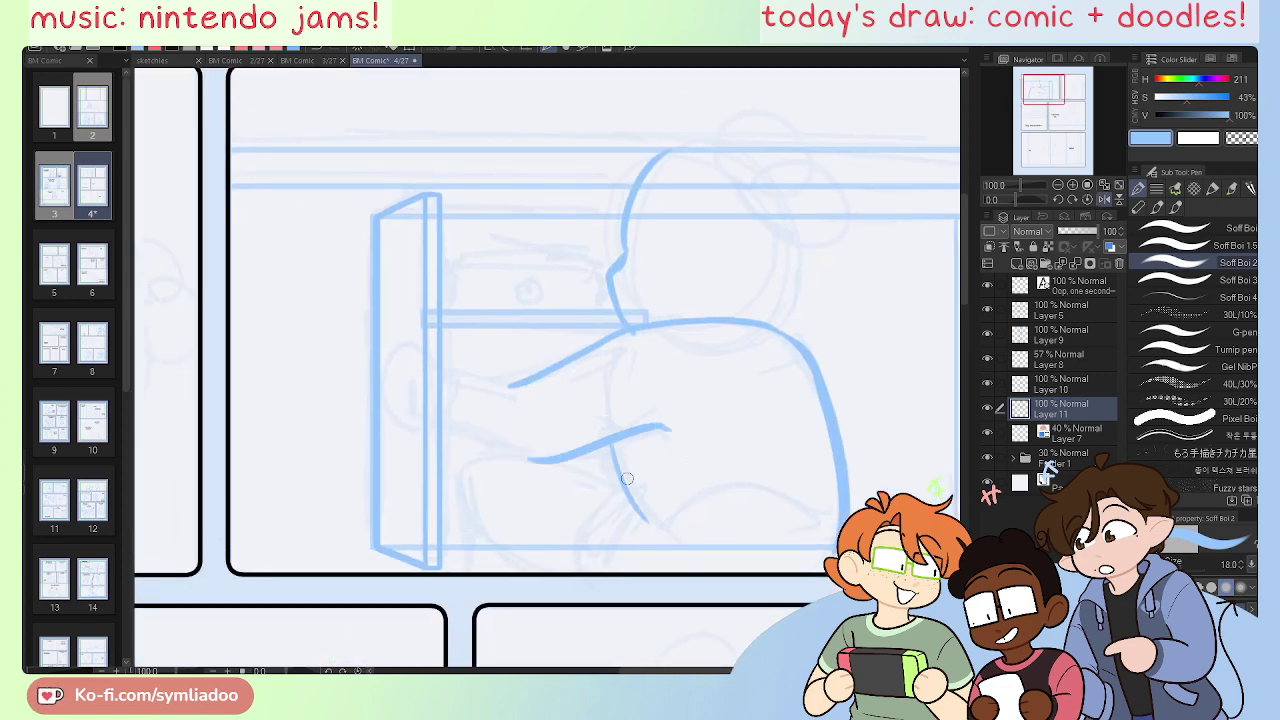
key("ctrl+z")
left_click_drag(610, 449, 652, 504)
key("ctrl+z")
left_click_drag(624, 445, 662, 521)
key("ctrl+z")
mouse_move(623, 441)
left_mouse_down()
mouse_move(656, 508)
mouse_move(723, 566)
left_mouse_up()
key("h")
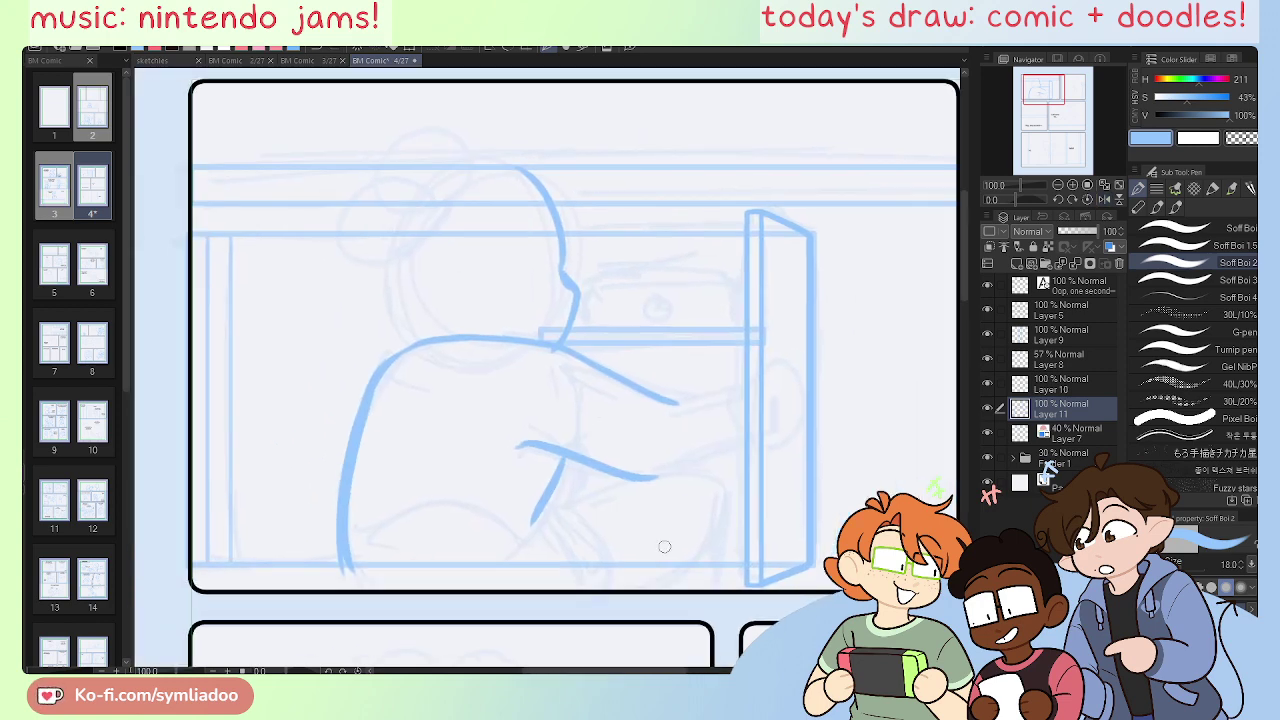
Step: Extend the torso line with a kink at the waist and add a second line parallel to it beneath the arm
left_click_drag(533, 521, 529, 553)
key("h")
left_click_drag(643, 546, 672, 518)
left_click_drag(576, 422, 607, 461)
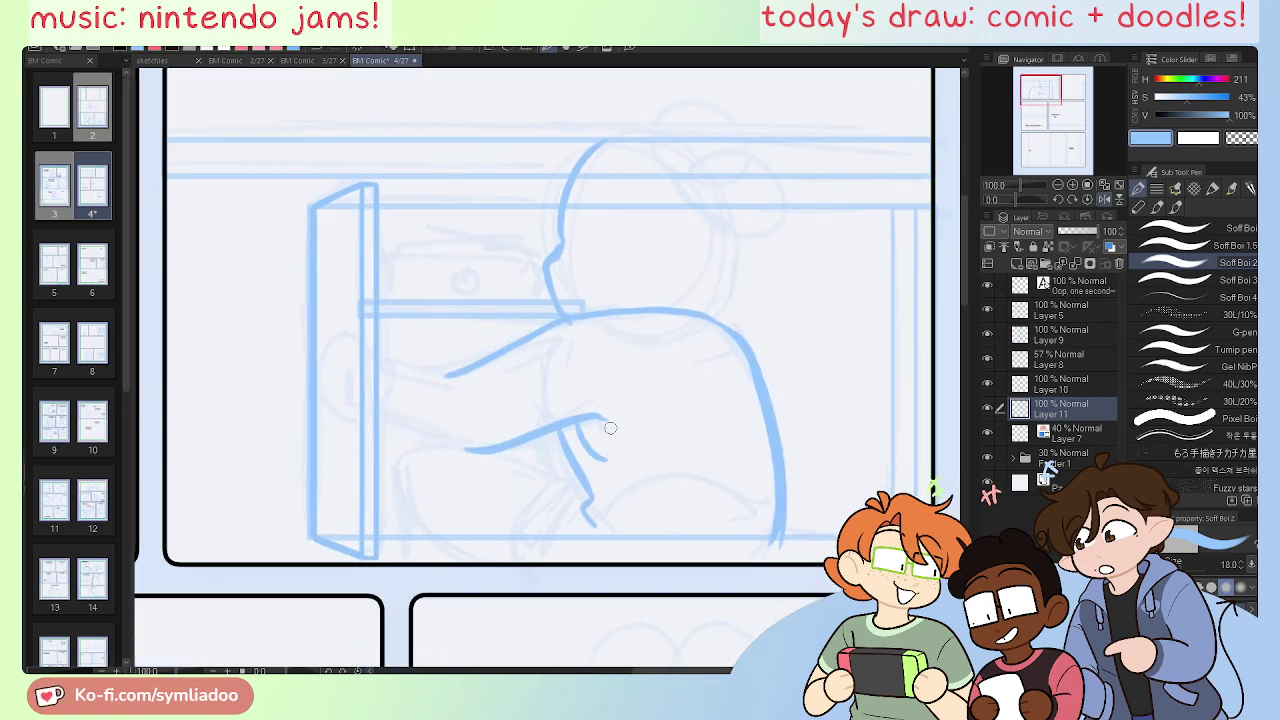
key("ctrl+z")
left_click_drag(578, 423, 628, 465)
key("ctrl+z")
key("h")
left_click_drag(566, 509, 706, 503)
key("ctrl+z")
left_click_drag(650, 416, 604, 530)
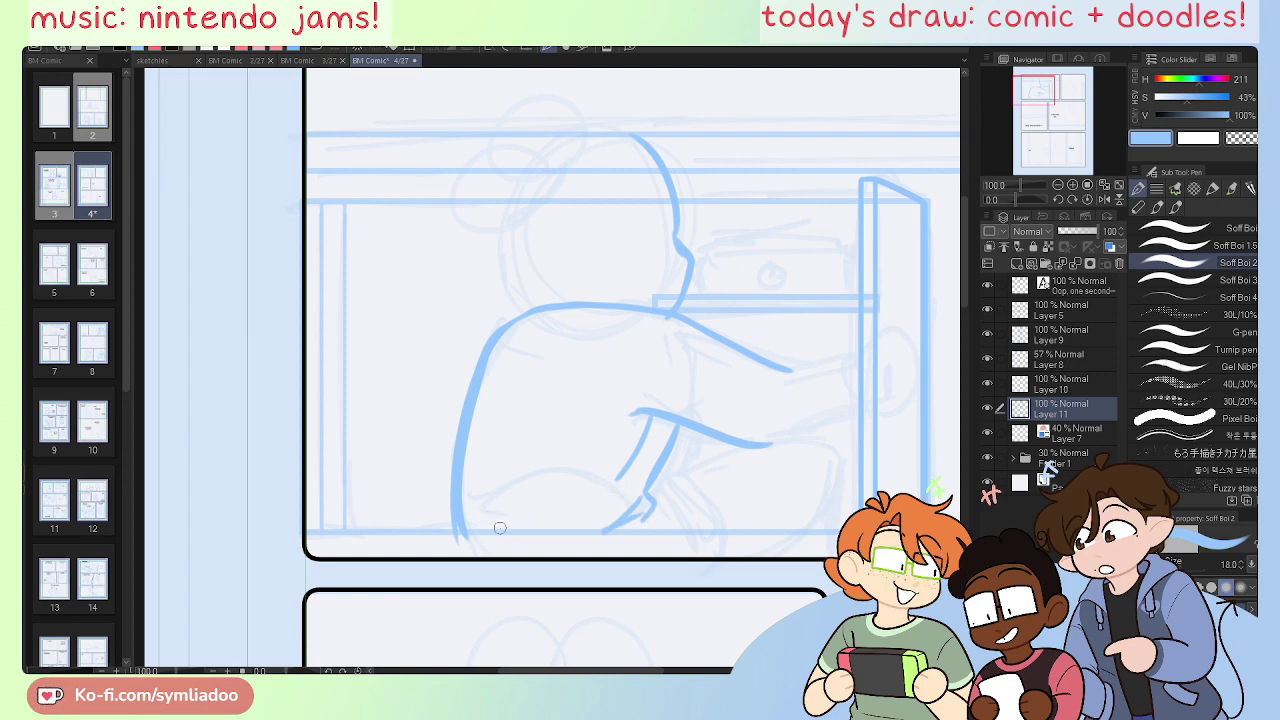
Step: Carry the inner torso line from the waist down past the cabinet's base line to the panel border
left_click_drag(599, 489, 590, 530)
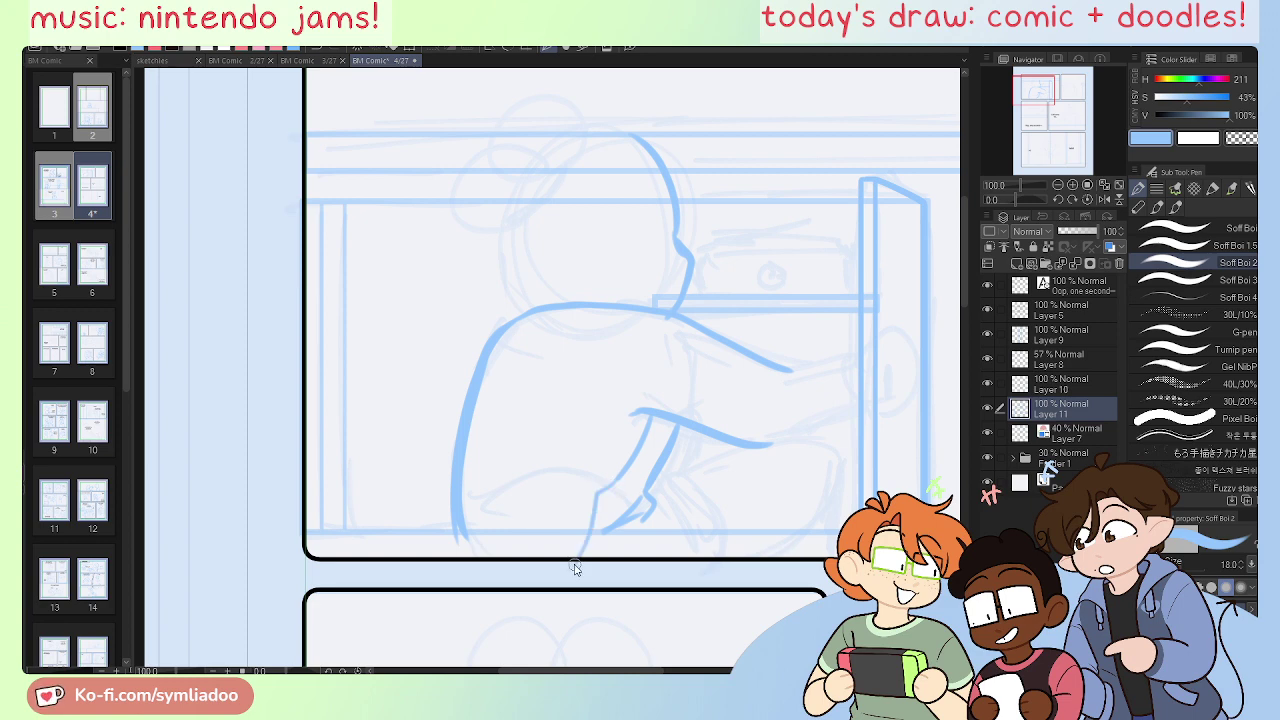
key("ctrl+z")
left_click_drag(617, 479, 577, 566)
key("ctrl+z")
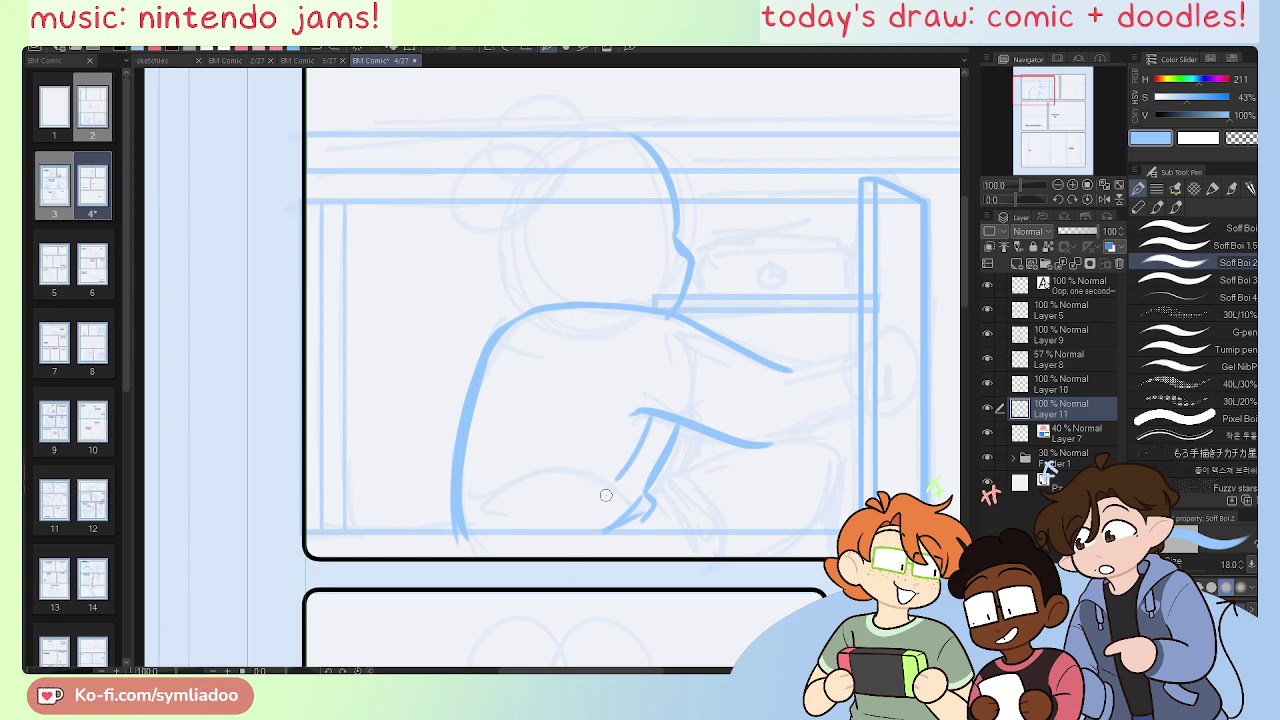
left_click_drag(607, 485, 585, 562)
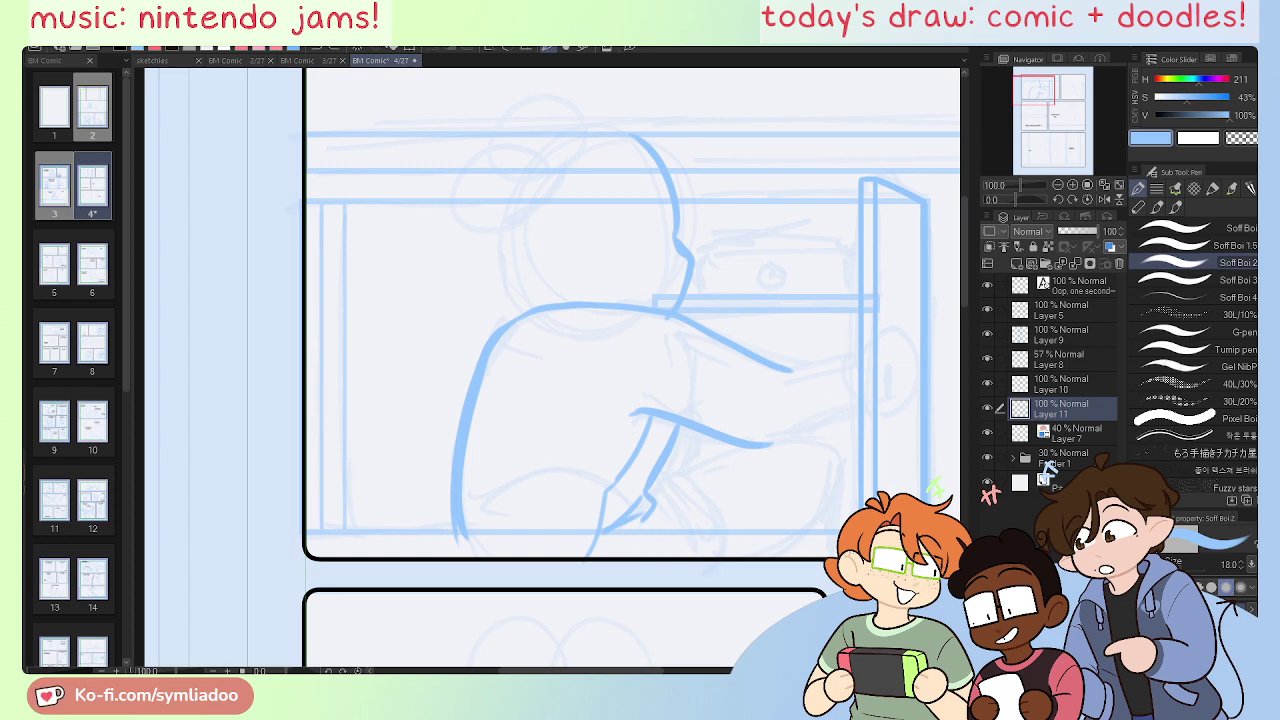
Step: Draw the curved line of the bent leg from the waist down to the panel's lower border, discarding the earlier tries
left_click_drag(656, 488, 783, 456)
key("ctrl+z")
left_click_drag(684, 441, 772, 472)
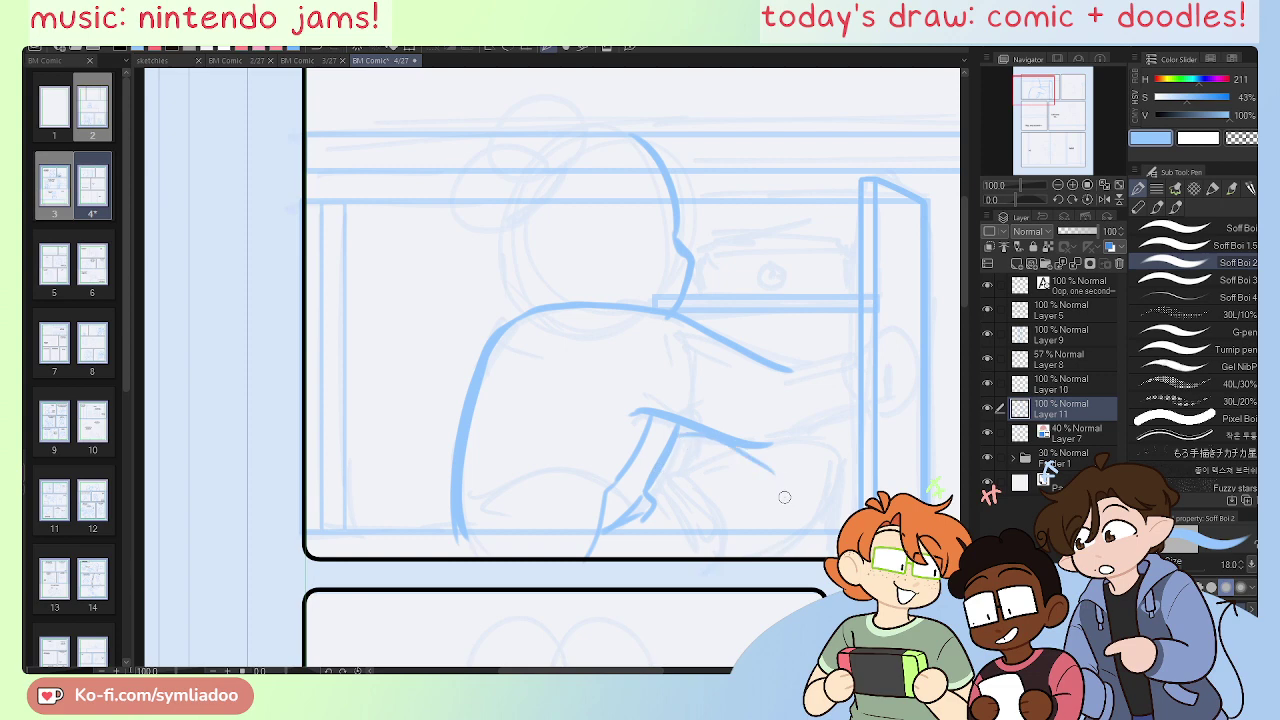
key("ctrl+z")
key("h")
left_click_drag(500, 554, 660, 538)
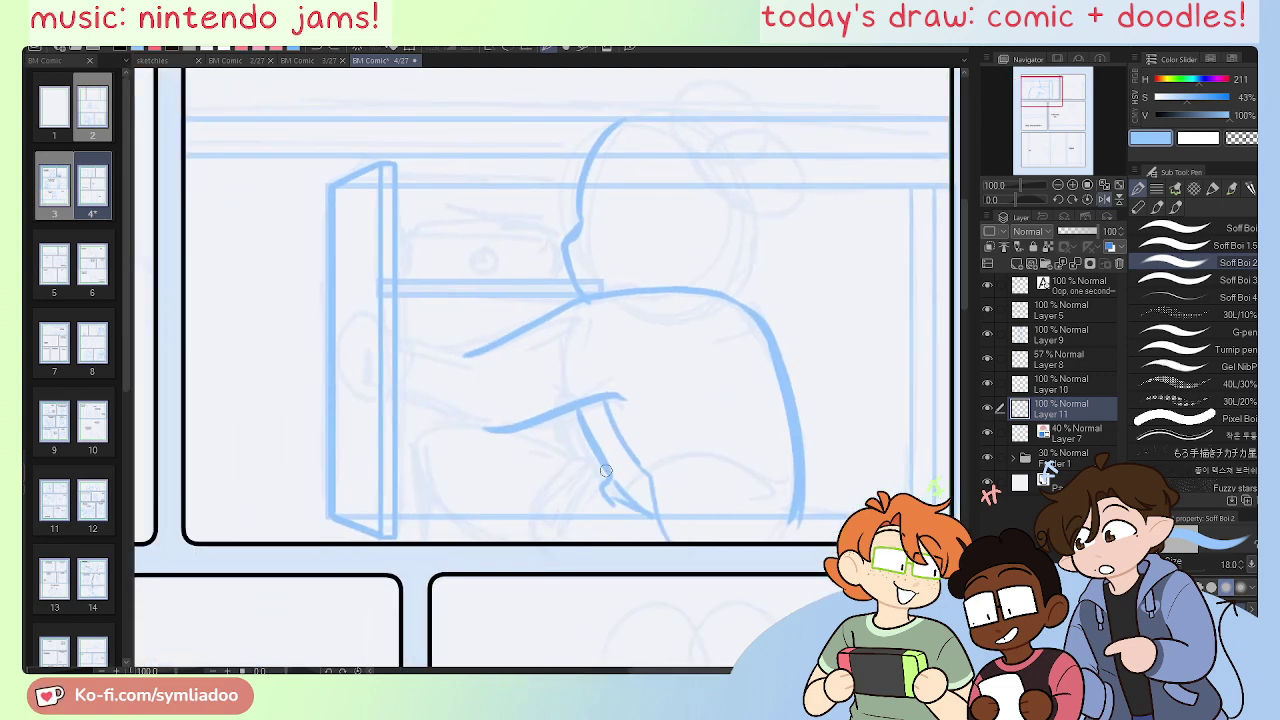
left_click_drag(584, 462, 504, 546)
key("ctrl+z")
mouse_move(590, 442)
left_mouse_down()
mouse_move(495, 544)
mouse_move(590, 444)
left_mouse_up()
left_click_drag(497, 548, 546, 466)
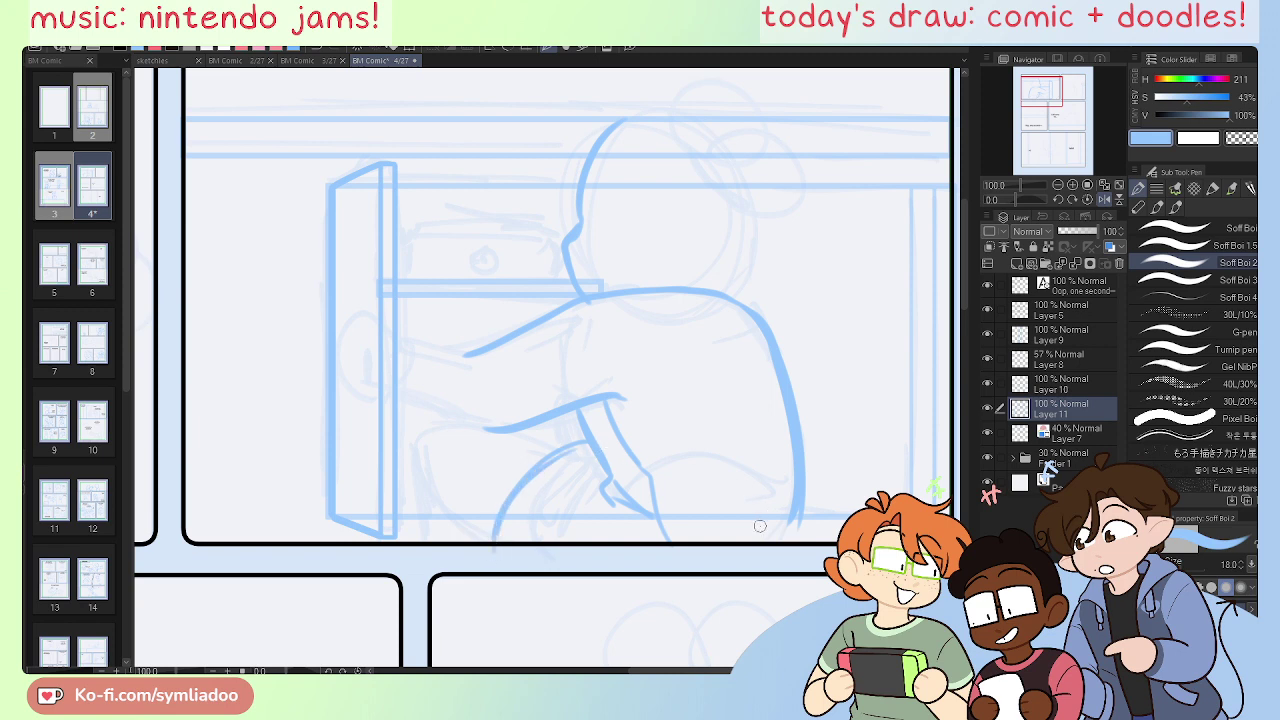
Step: Extend the back line to the panel's lower border and redraw the lower end of the inner torso line past it
left_click_drag(801, 460, 799, 554)
key("ctrl+z")
left_click_drag(800, 469, 793, 549)
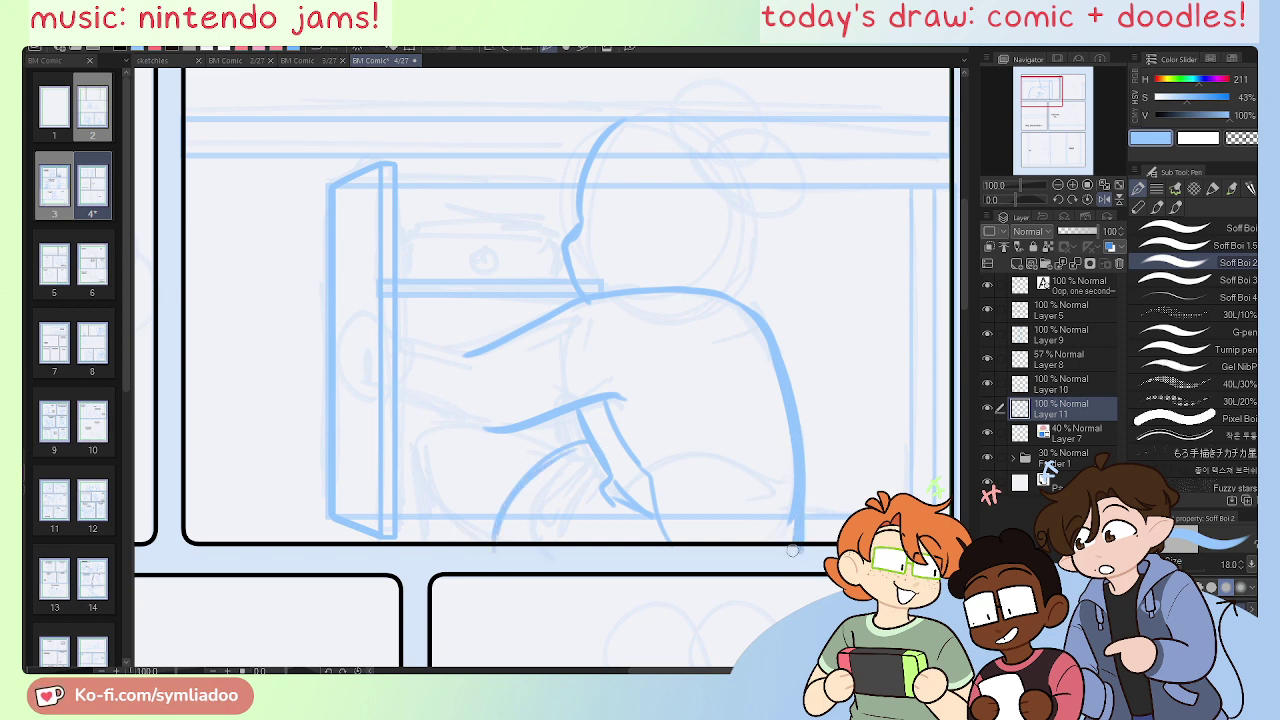
left_click_drag(651, 508, 662, 525)
key("e")
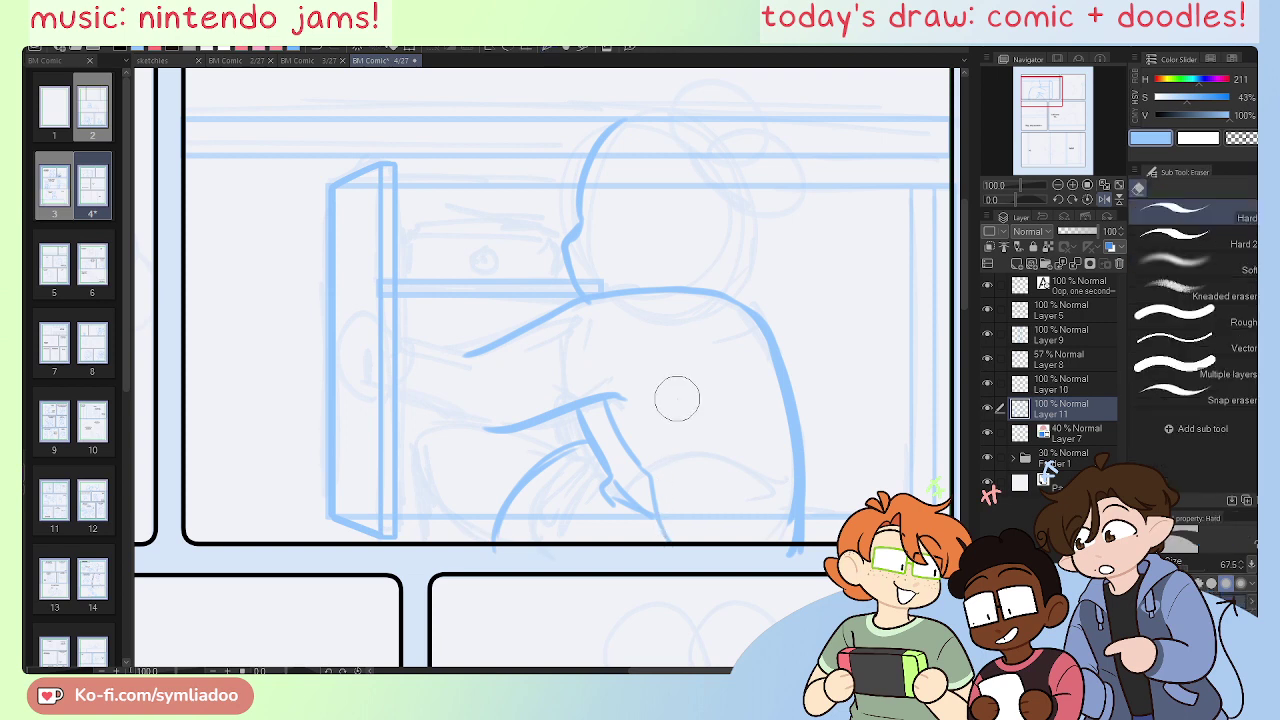
key("p")
left_click_drag(652, 478, 658, 566)
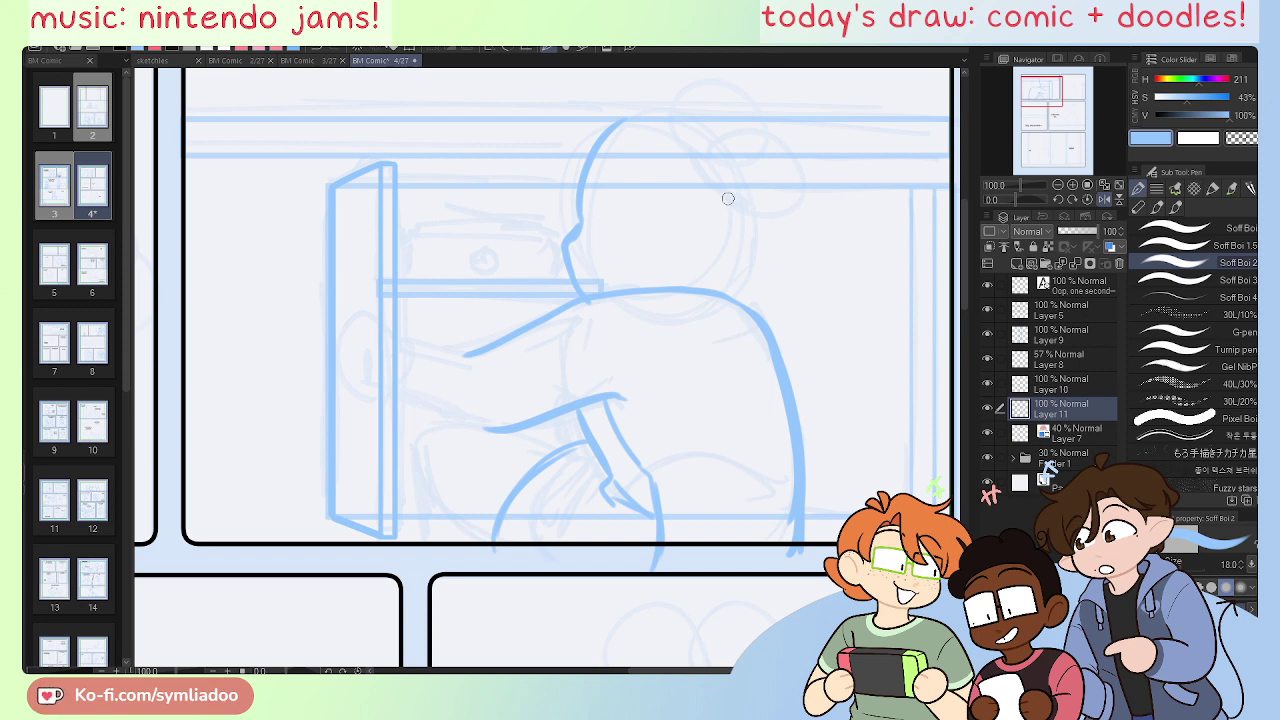
Step: Bring the upper part of the first panel into view and save page 4
key("e")
left_click(1046, 82)
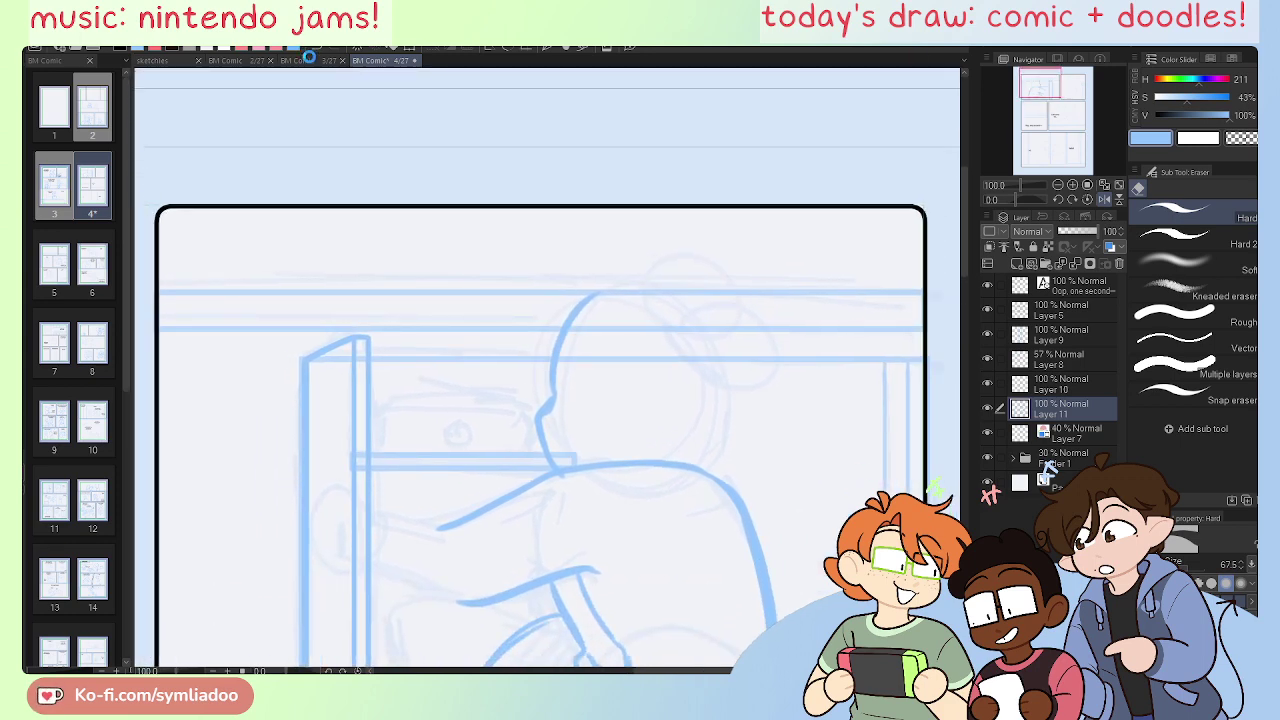
key("ctrl+s")
Step: Switch to page 3 and examine its middle panel's characters enlarged and mirrored
left_click(305, 60)
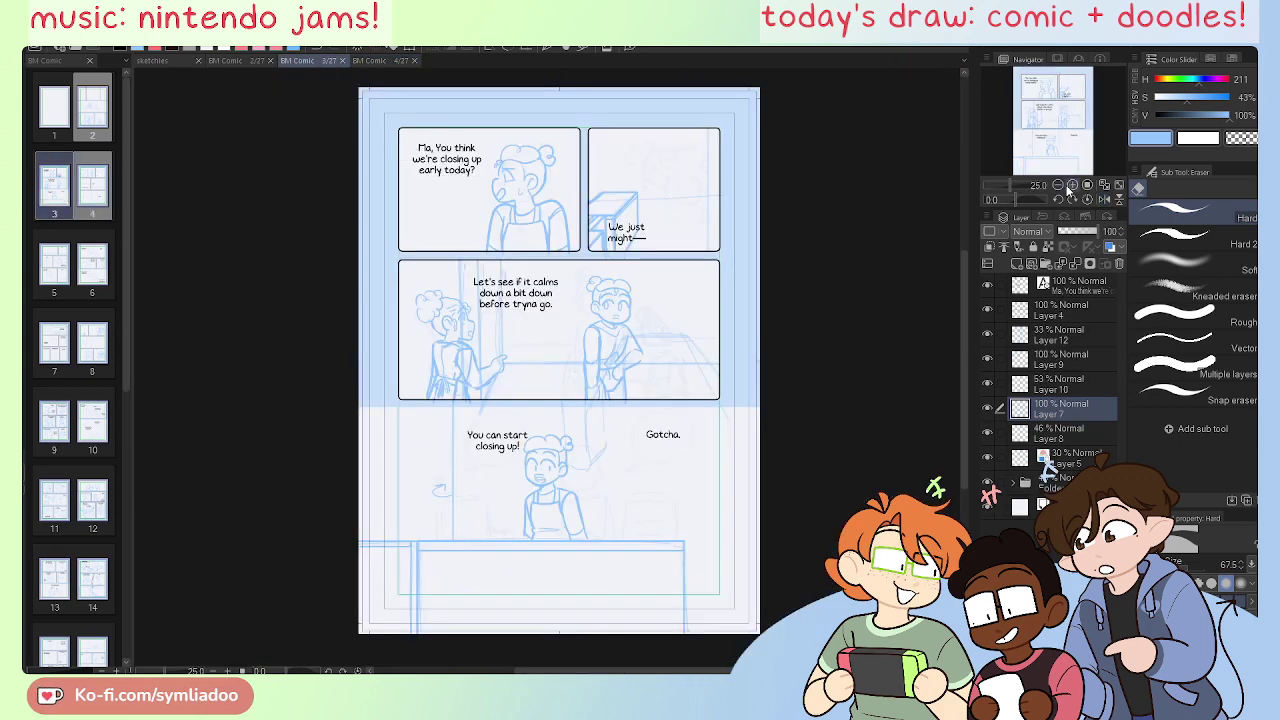
left_click(1072, 185)
left_click(1072, 185)
left_click(1072, 185)
key("h")
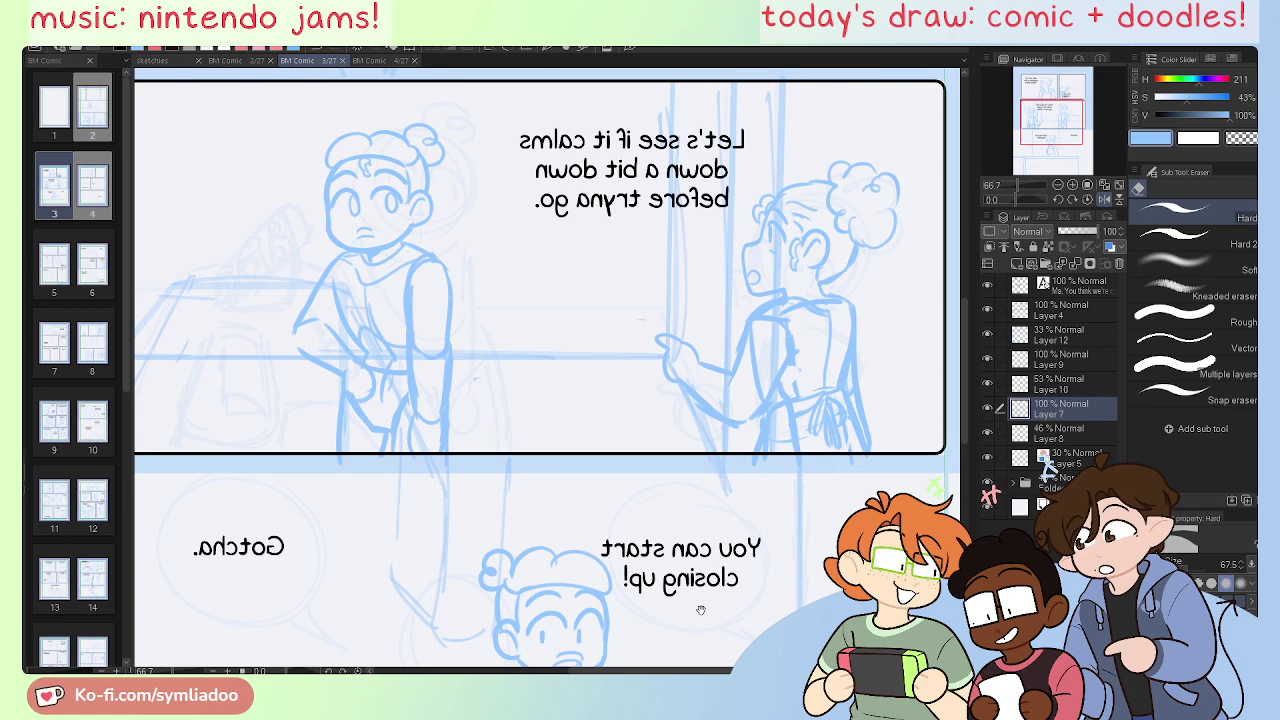
Step: Examine the bottom panel of page 3 unmirrored and return to the crouching character in page 4's first panel
left_click_drag(700, 623, 698, 406)
key("h")
left_click_drag(711, 560, 654, 497)
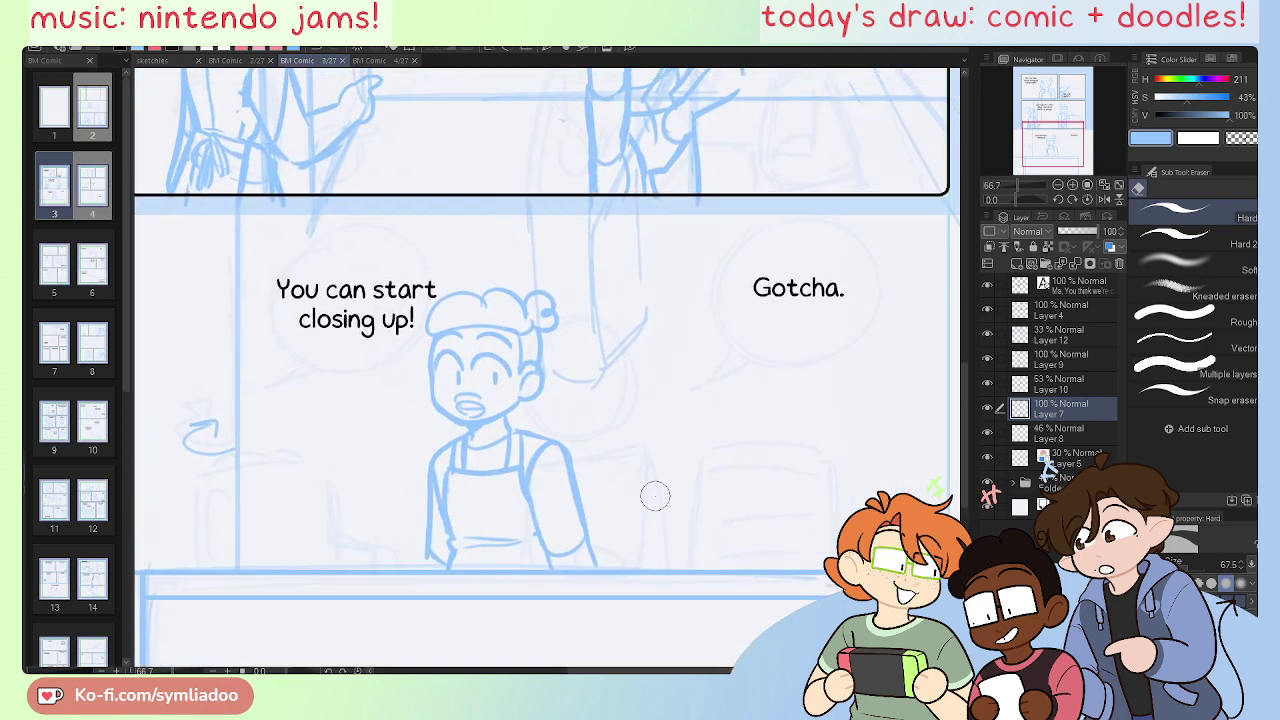
left_click(380, 61)
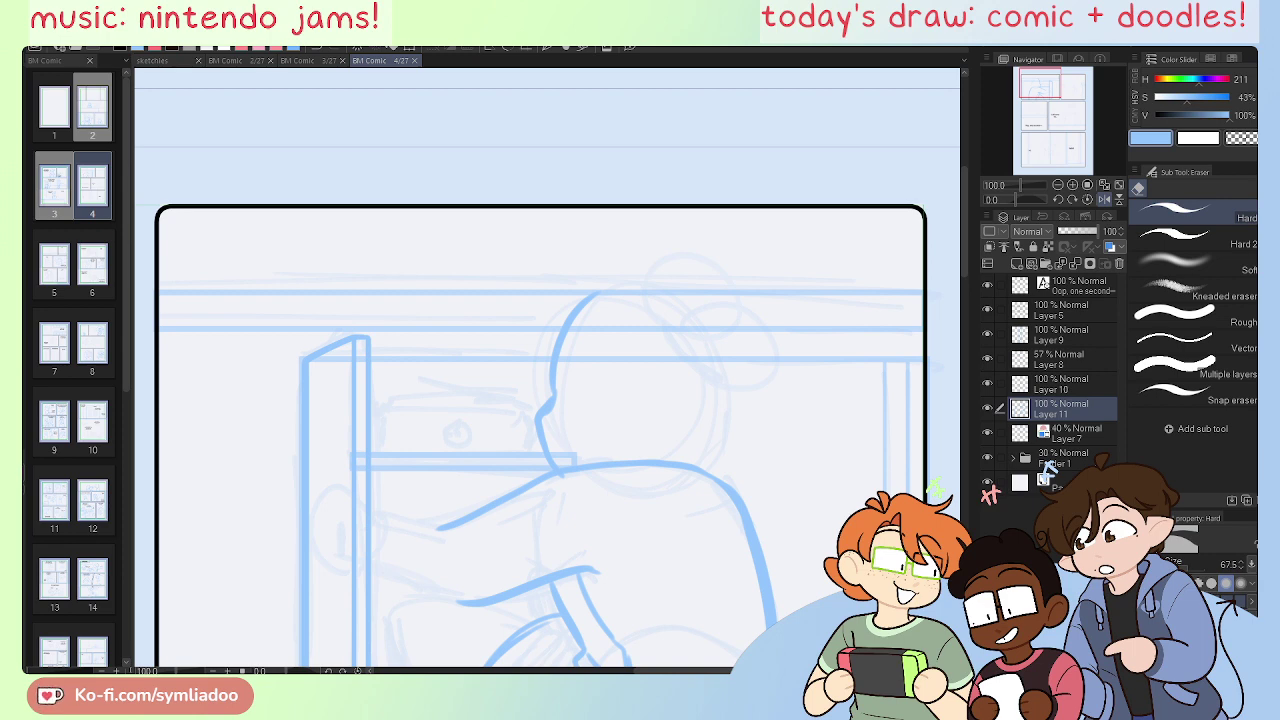
left_click_drag(697, 574, 746, 268)
left_click_drag(704, 442, 628, 545)
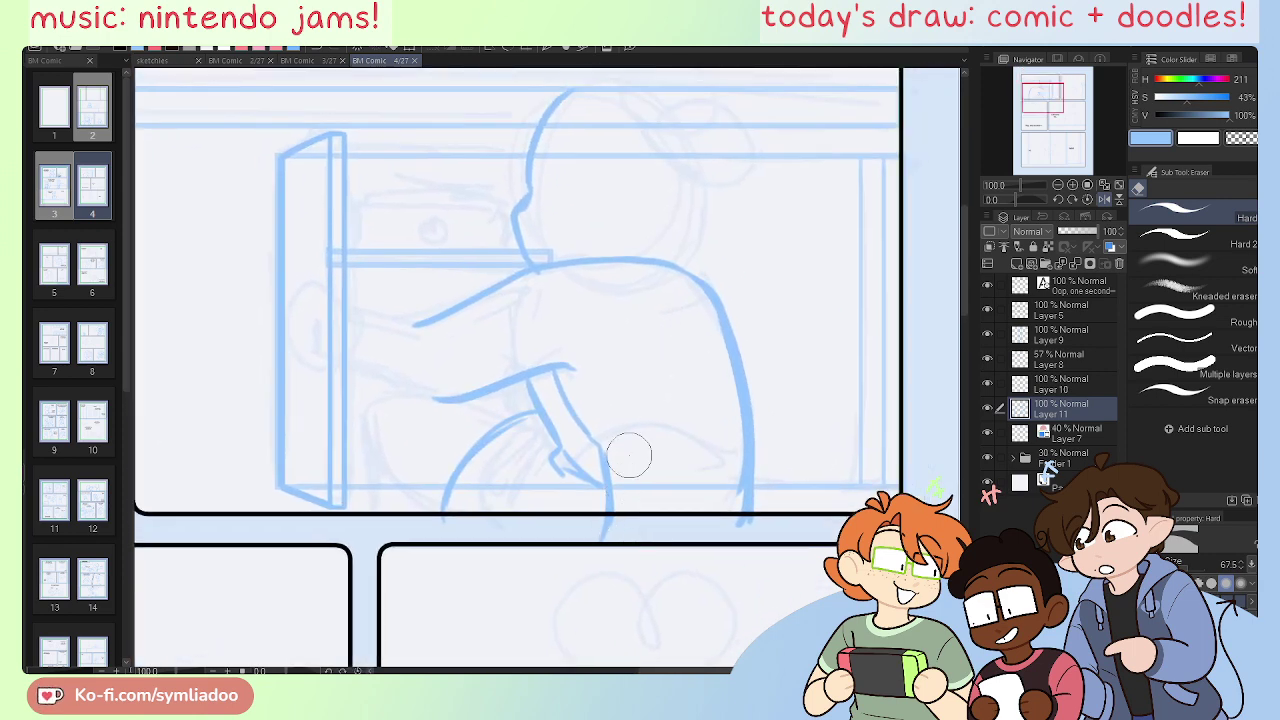
Step: Draw the torso's lower edge along the panel's lower border, with wavy folds near the back line, discarding the earlier tries
key("p")
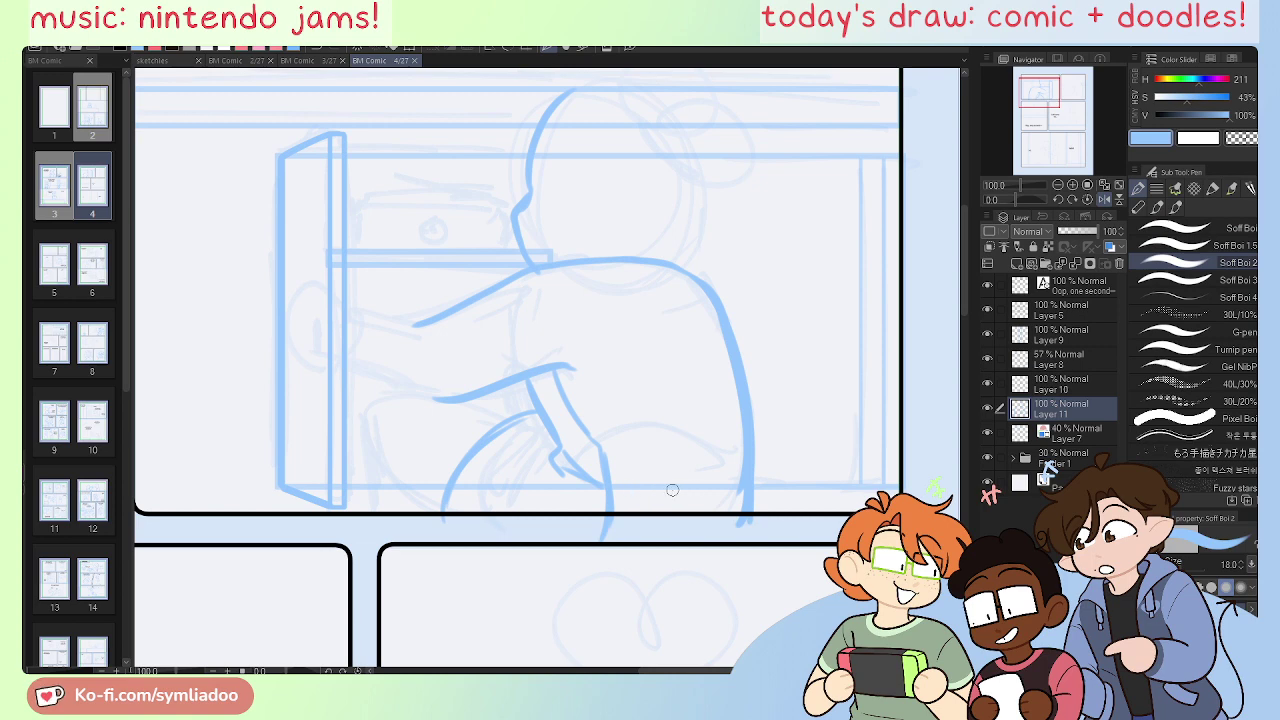
left_click_drag(602, 475, 696, 495)
key("ctrl+z")
mouse_move(609, 500)
left_mouse_down()
mouse_move(668, 518)
mouse_move(606, 498)
mouse_move(704, 505)
mouse_move(660, 514)
mouse_move(705, 517)
mouse_move(681, 522)
mouse_move(695, 507)
mouse_move(681, 522)
mouse_move(716, 514)
left_mouse_up()
key("ctrl+z")
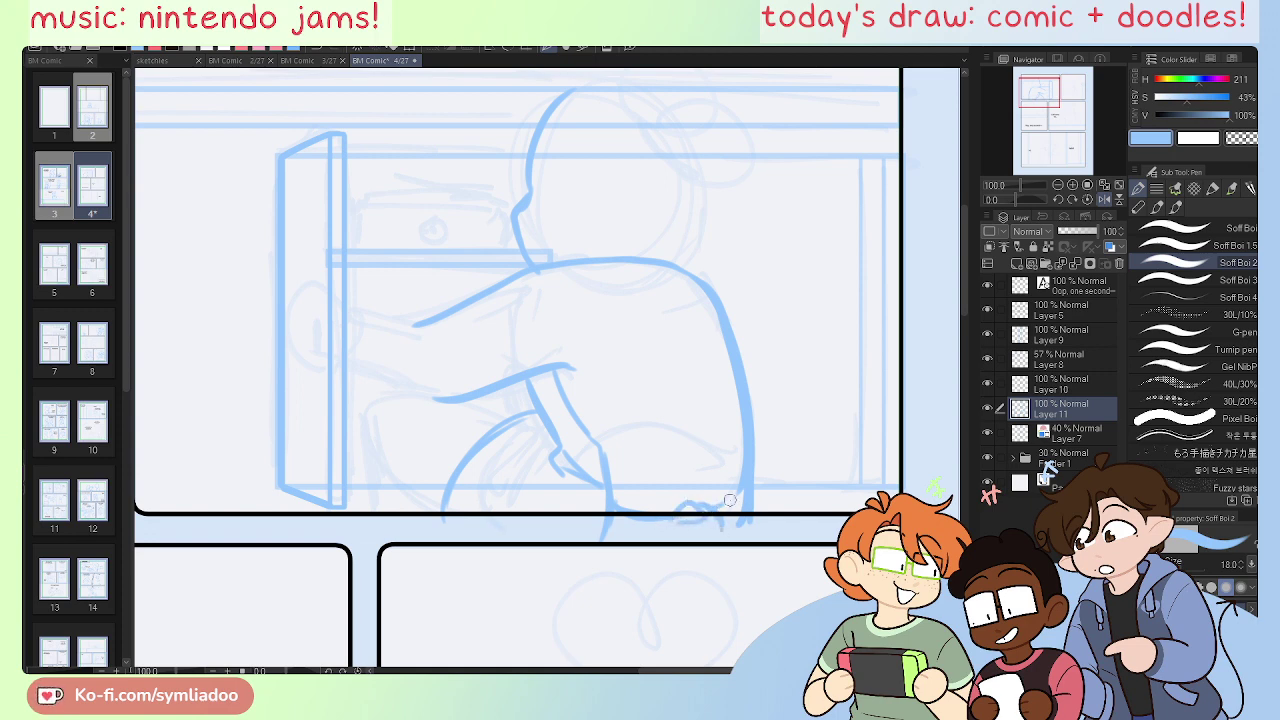
mouse_move(750, 509)
left_mouse_down()
mouse_move(747, 498)
mouse_move(728, 520)
left_mouse_up()
Step: Lasso the wavy folds at the end of the torso's lower edge, shift them toward the back line and clear the selection
key("m")
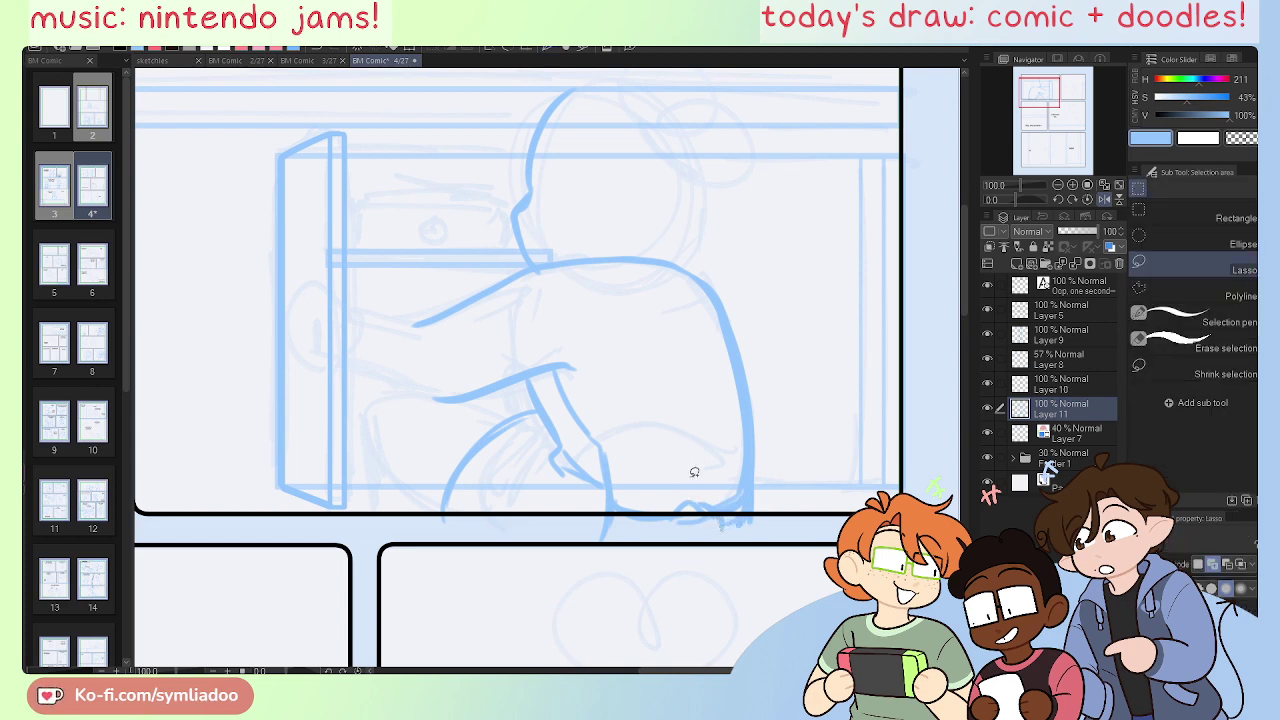
mouse_move(691, 476)
left_mouse_down()
mouse_move(738, 515)
mouse_move(712, 480)
mouse_move(738, 521)
left_mouse_up()
key("k")
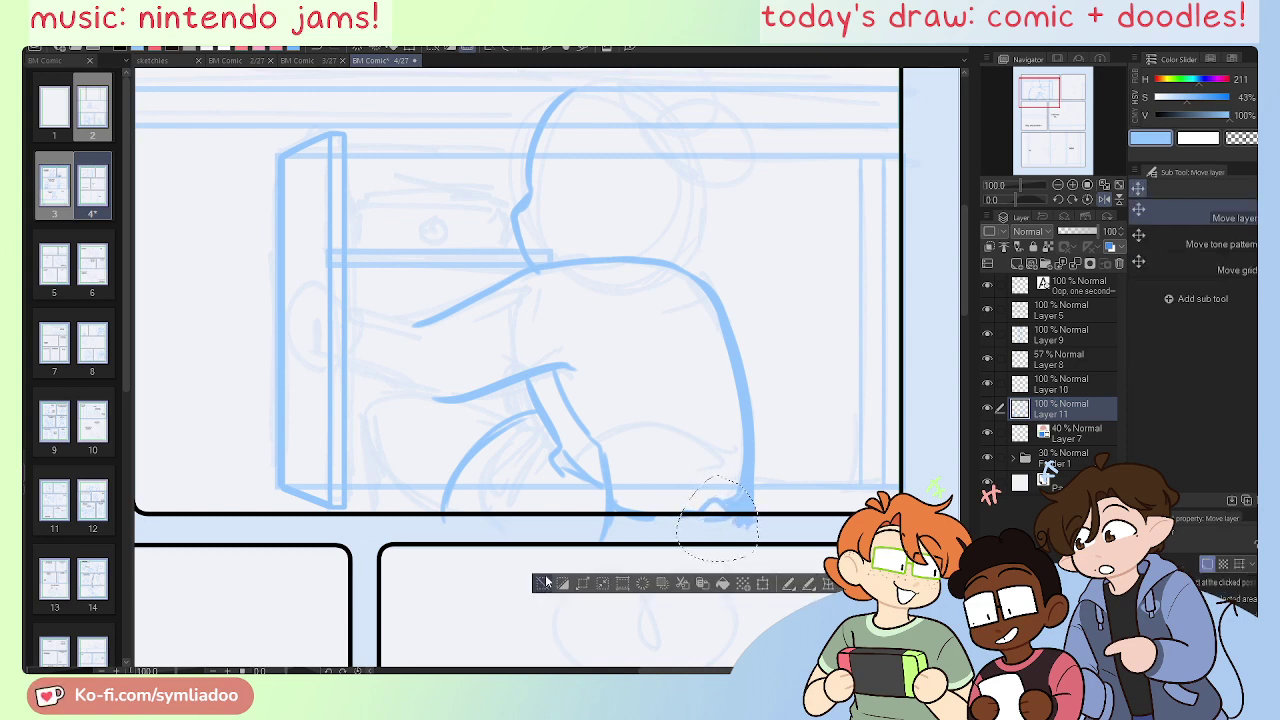
key("ctrl+d")
Step: Enlarge and mirror the view of the outstretched arm and extend both its outlines to the cabinet's upright side
key("p")
key("ctrl+plus")
key("ctrl+plus")
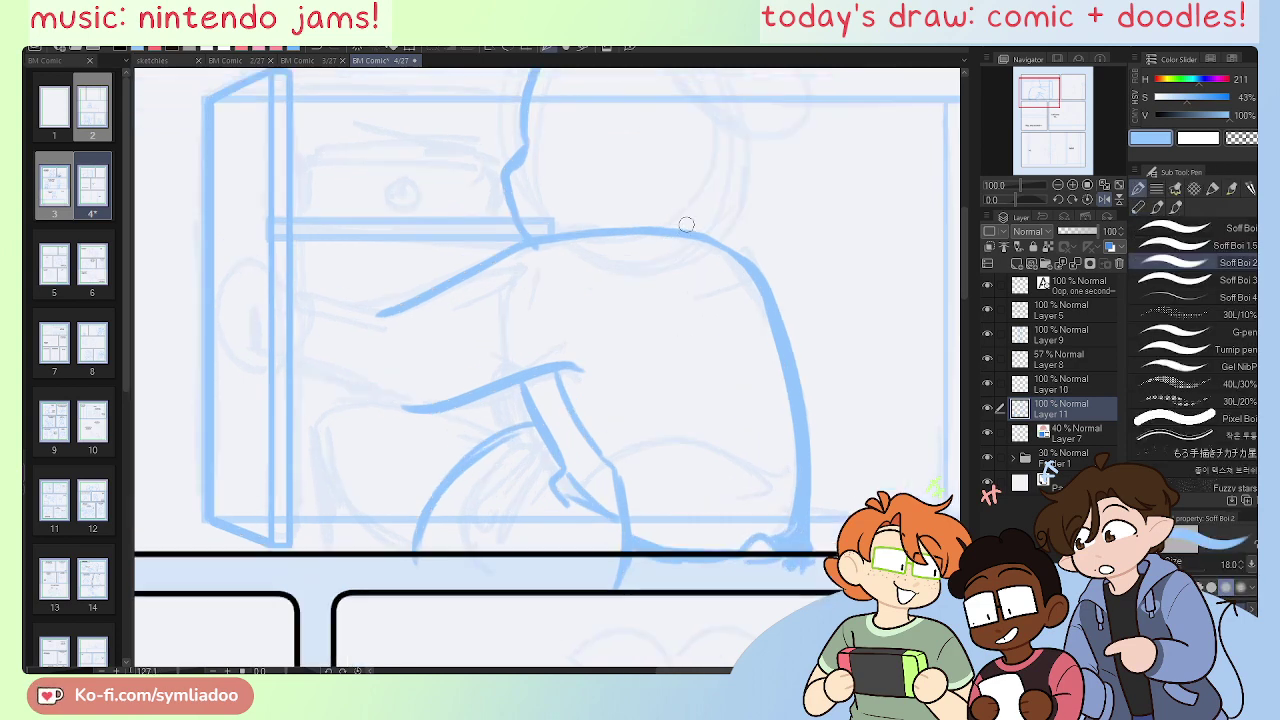
left_click_drag(728, 491, 777, 581)
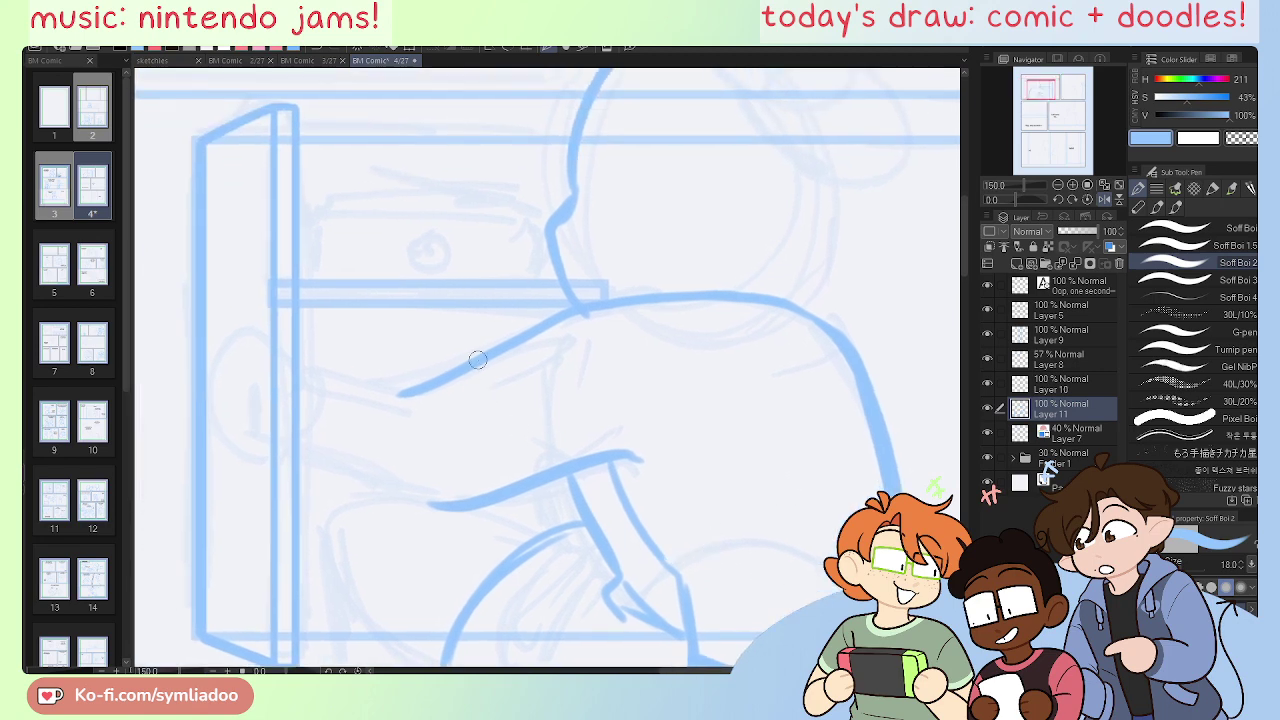
key("h")
left_click_drag(668, 511, 680, 543)
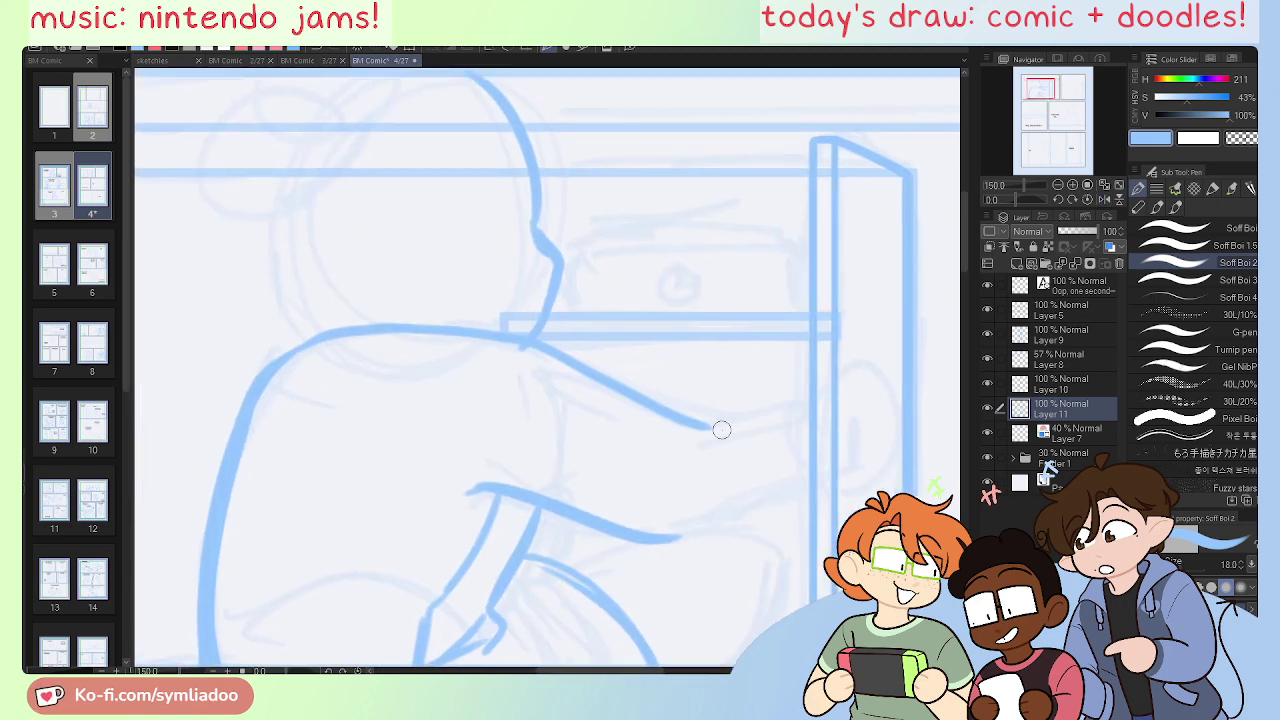
left_click_drag(708, 423, 810, 390)
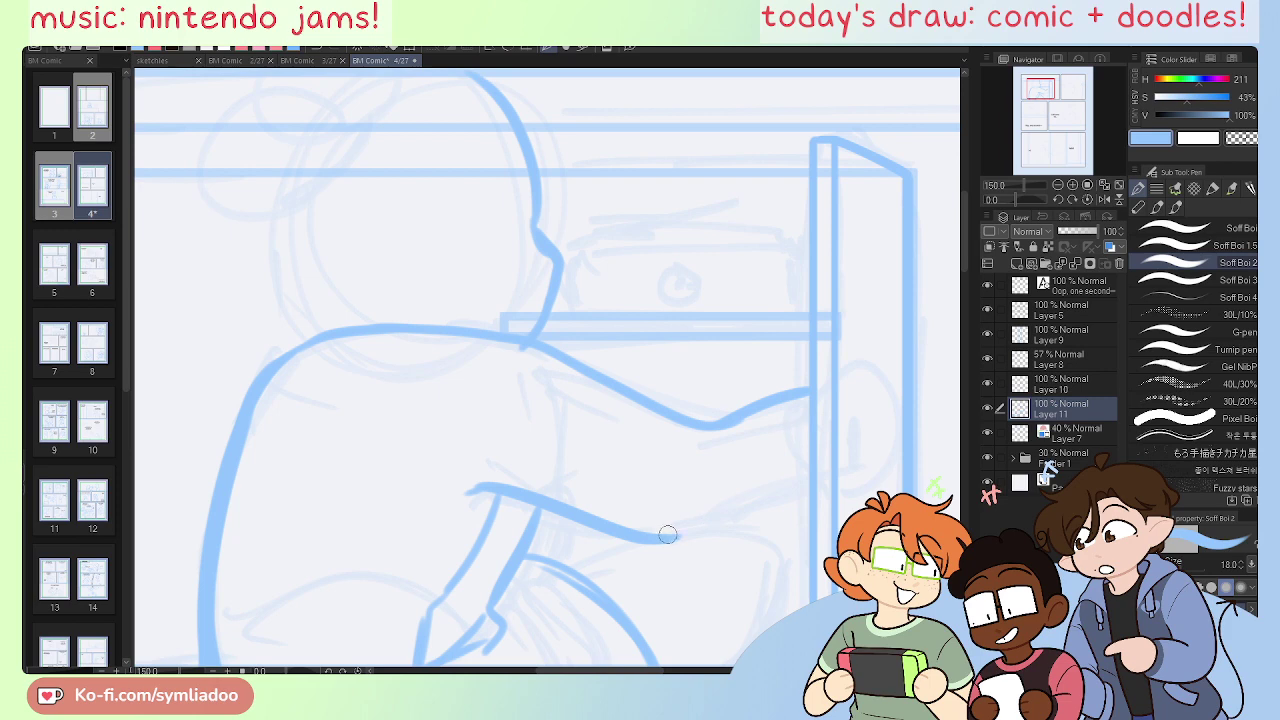
left_click_drag(668, 535, 810, 480)
Step: Erase the forearm's upper line and redraw it straighter from the sleeve to the cabinet's upright side, discarding the trial strokes
key("e")
left_click_drag(771, 400, 817, 387)
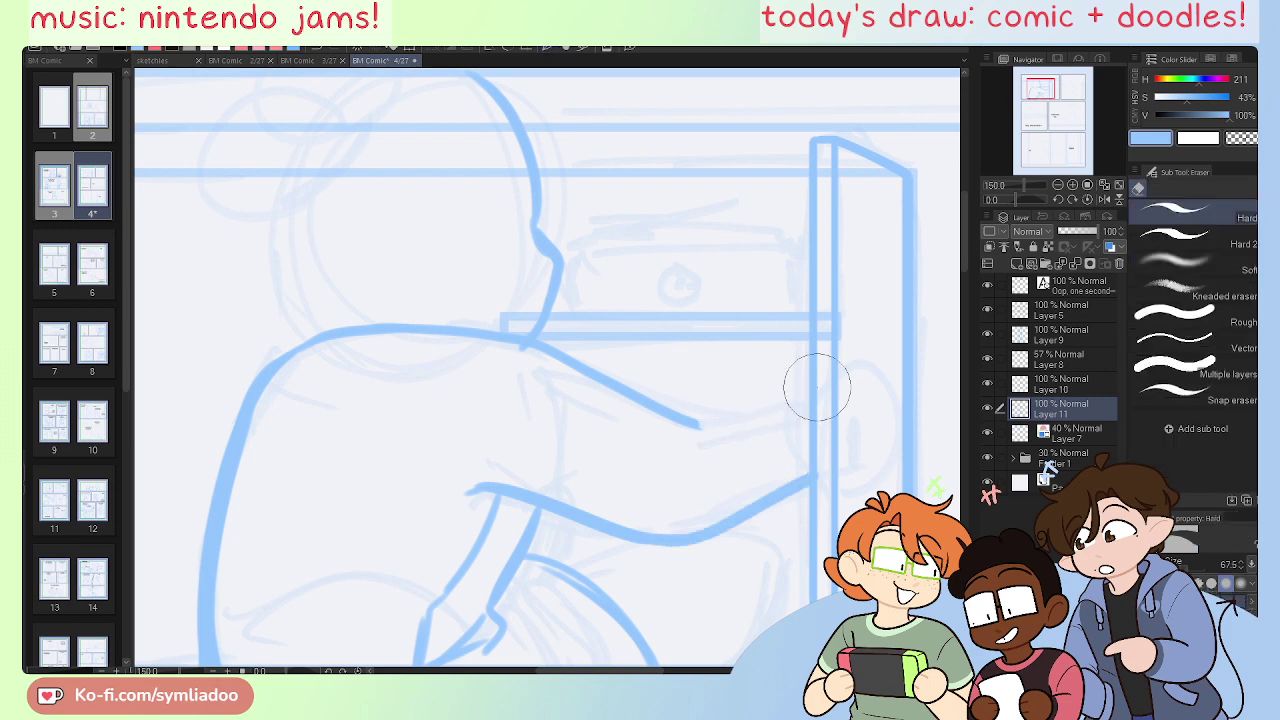
key("h")
key("p")
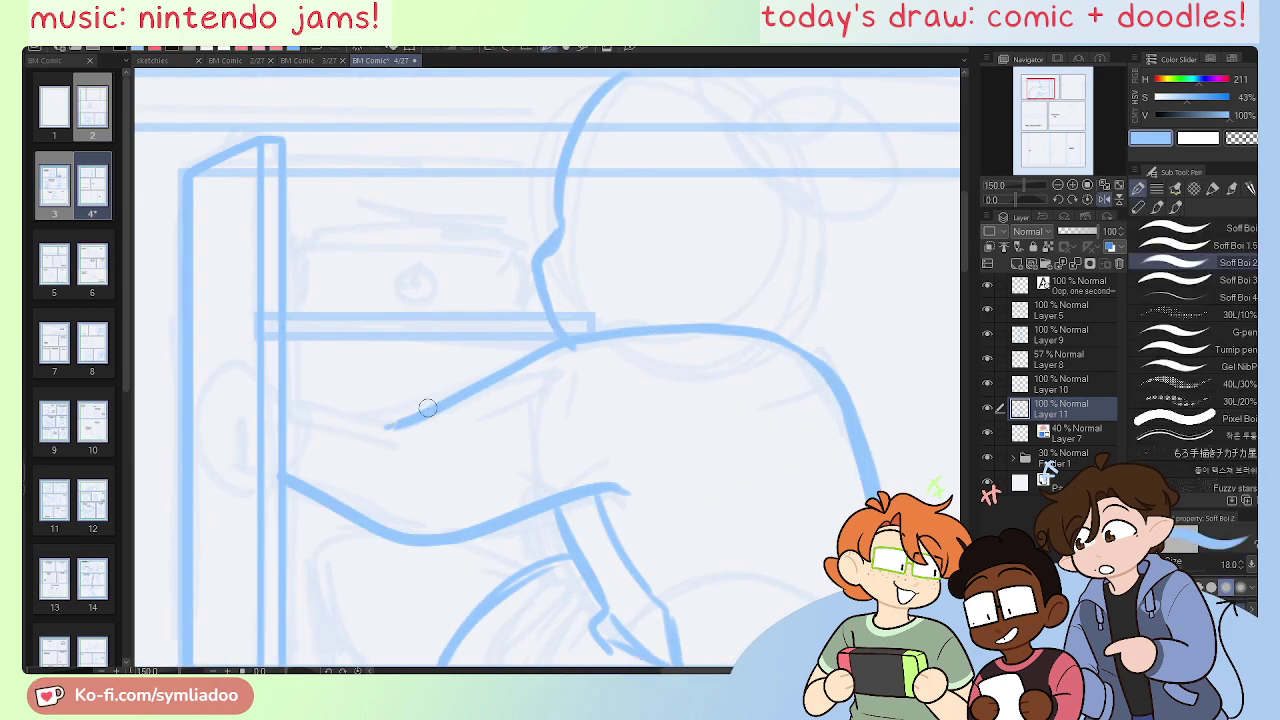
left_click_drag(401, 418, 305, 387)
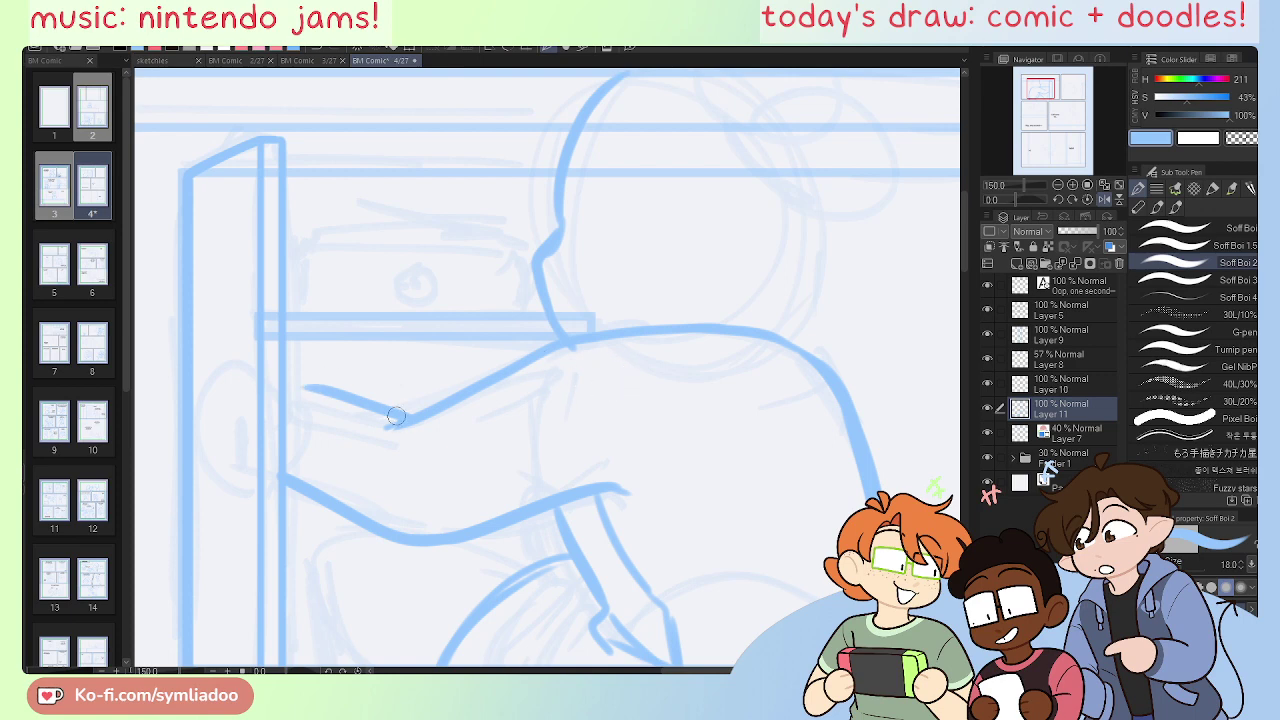
left_click_drag(398, 417, 288, 381)
key("h")
key("ctrl+z")
key("ctrl+z")
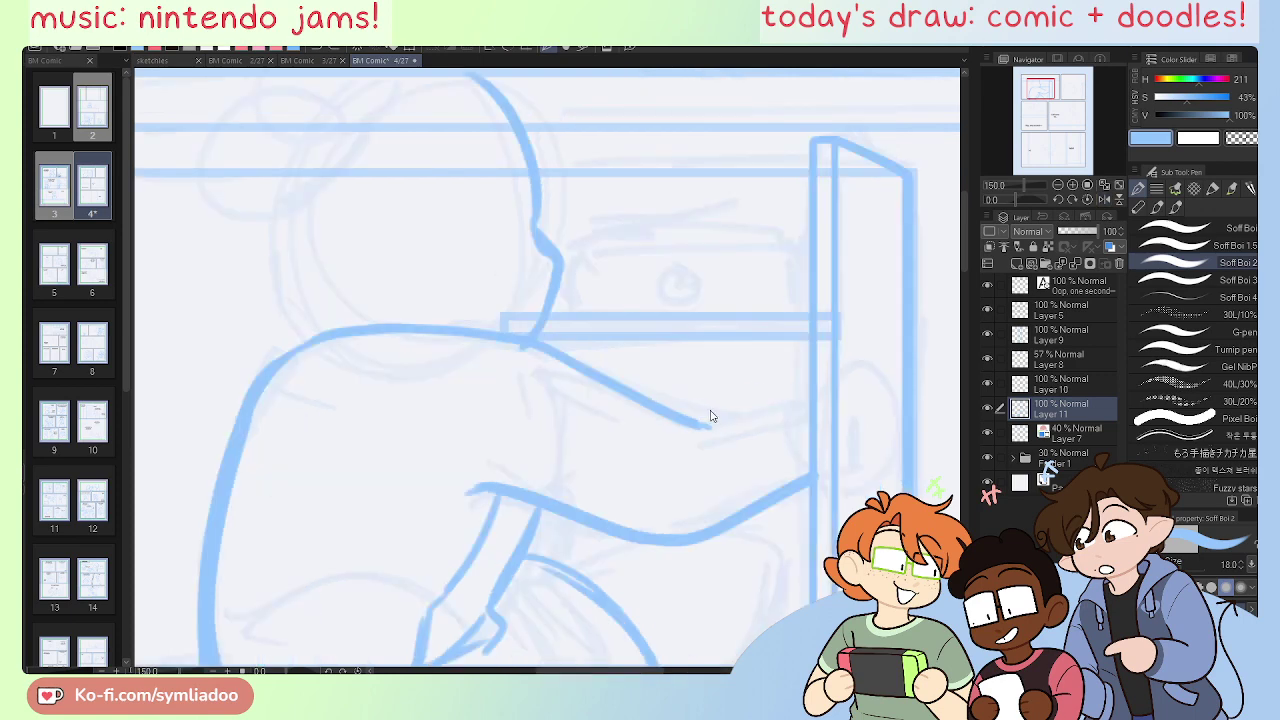
left_click_drag(688, 416, 812, 381)
key("ctrl+z")
left_click_drag(704, 423, 812, 382)
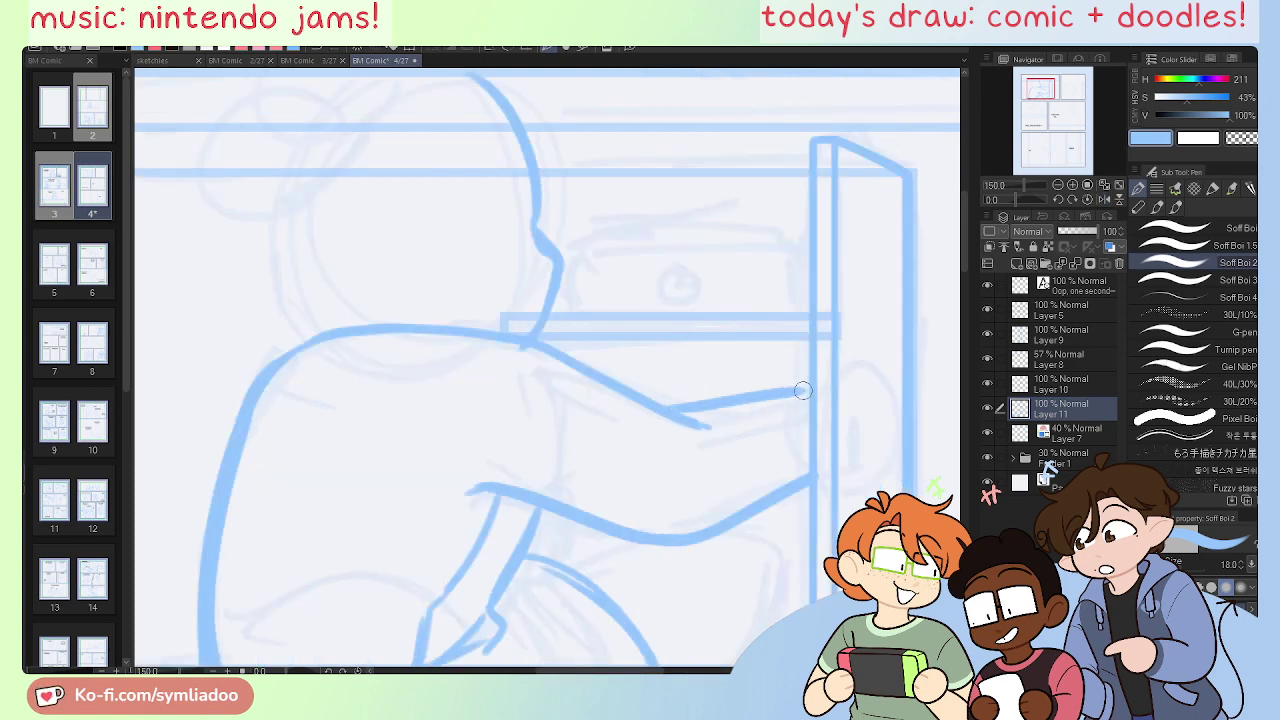
Step: Redraw the upper forearm line from the sleeve's edge toward the open cabinet door
key("ctrl+z")
left_click_drag(704, 424, 803, 401)
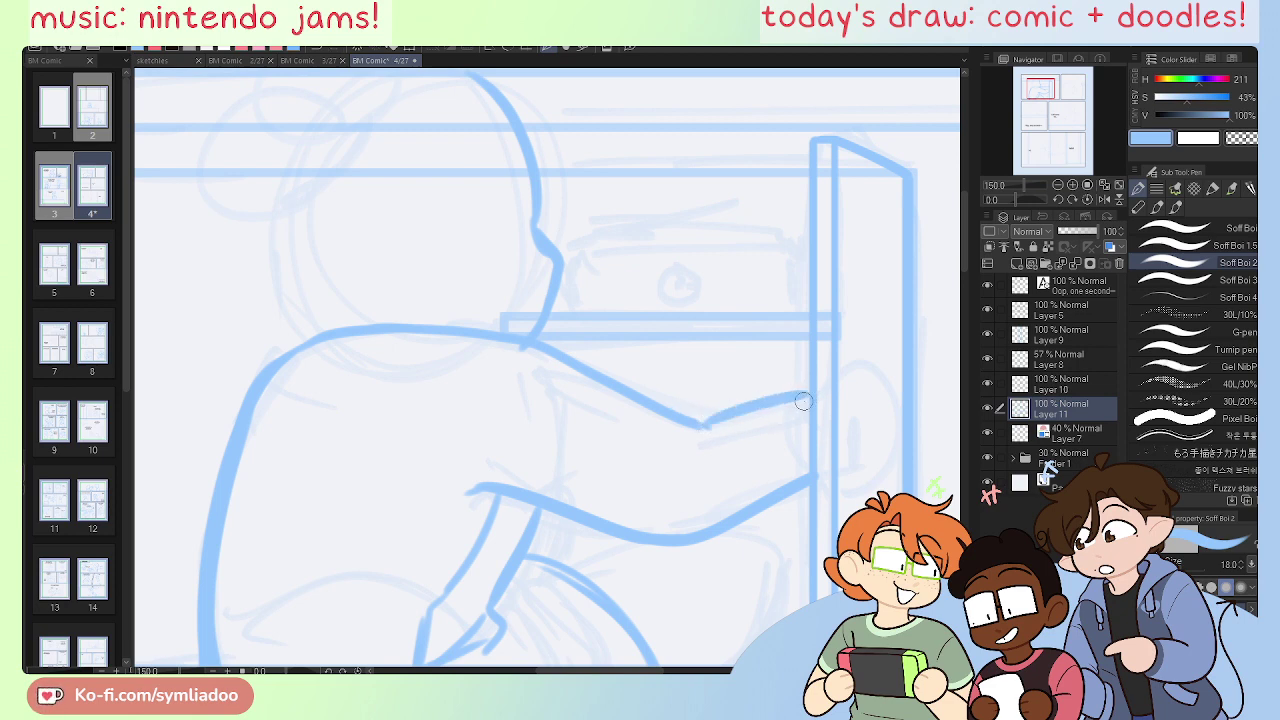
key("ctrl+z")
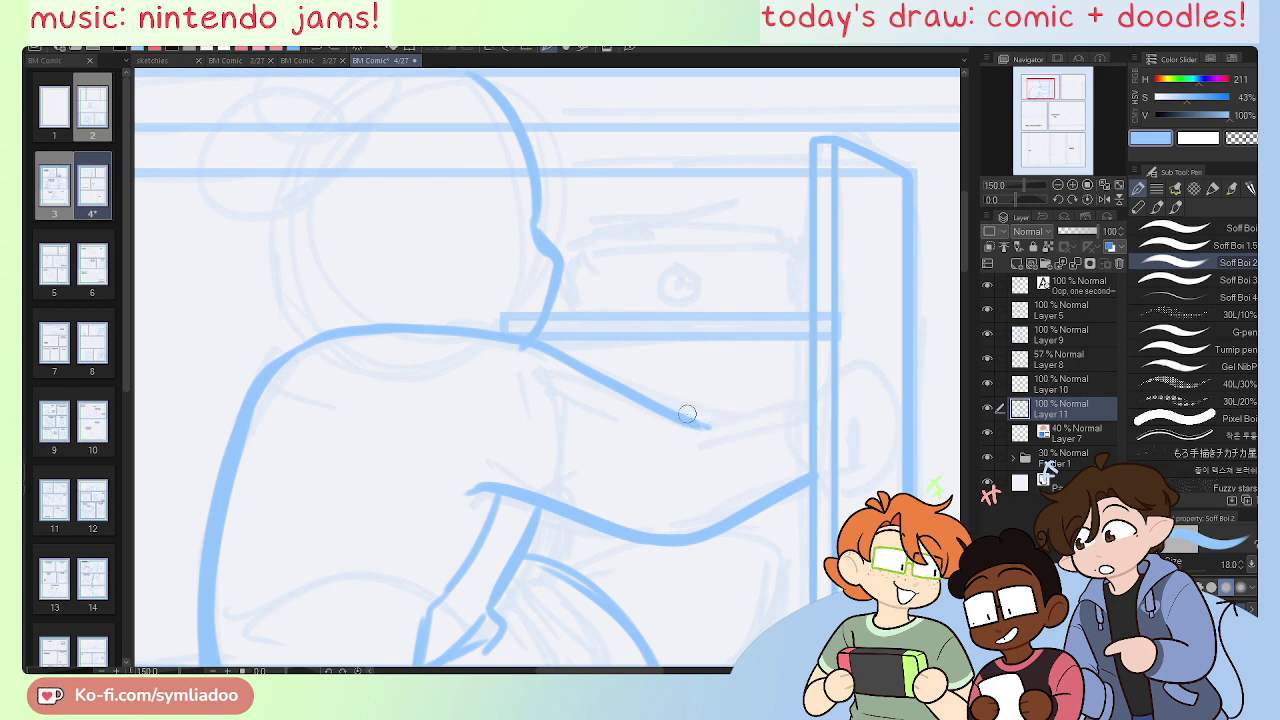
left_click_drag(687, 414, 800, 381)
key("ctrl+z")
left_click_drag(686, 409, 798, 386)
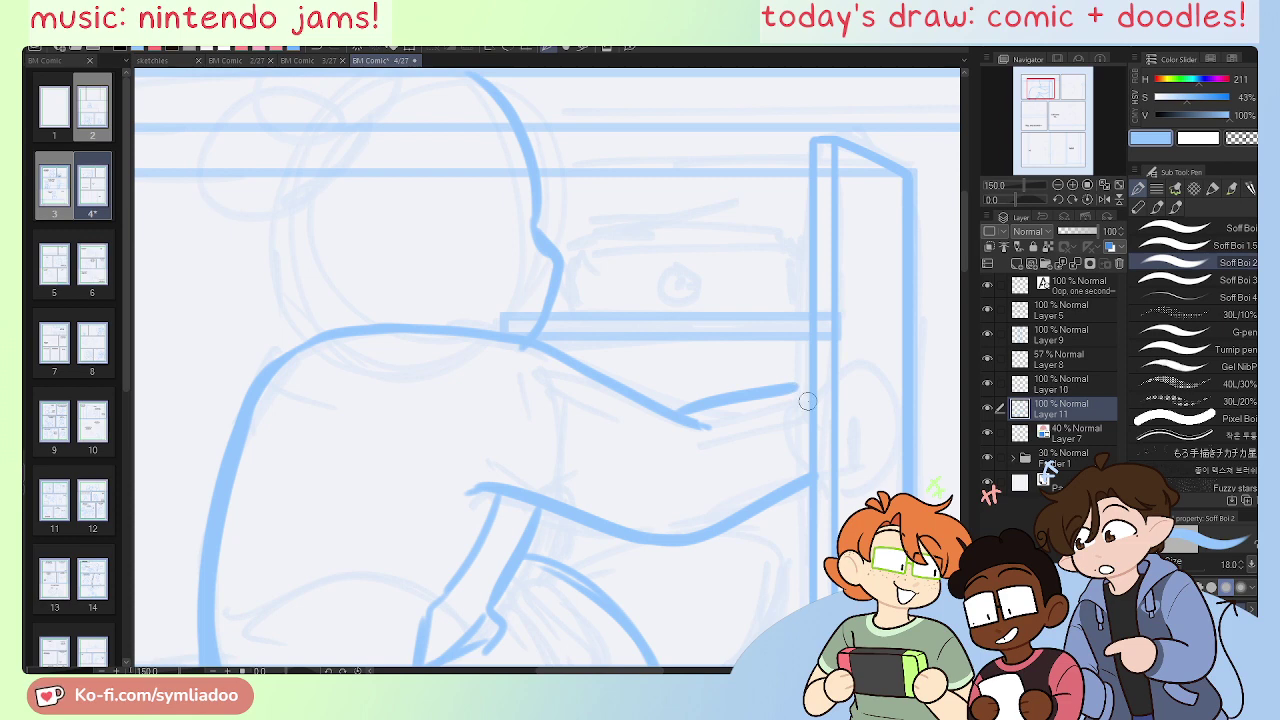
Step: Erase the end of the lower forearm line and redraw it curving up to the cabinet door
key("e")
left_click_drag(781, 488, 851, 451)
key("p")
left_click_drag(716, 530, 826, 441)
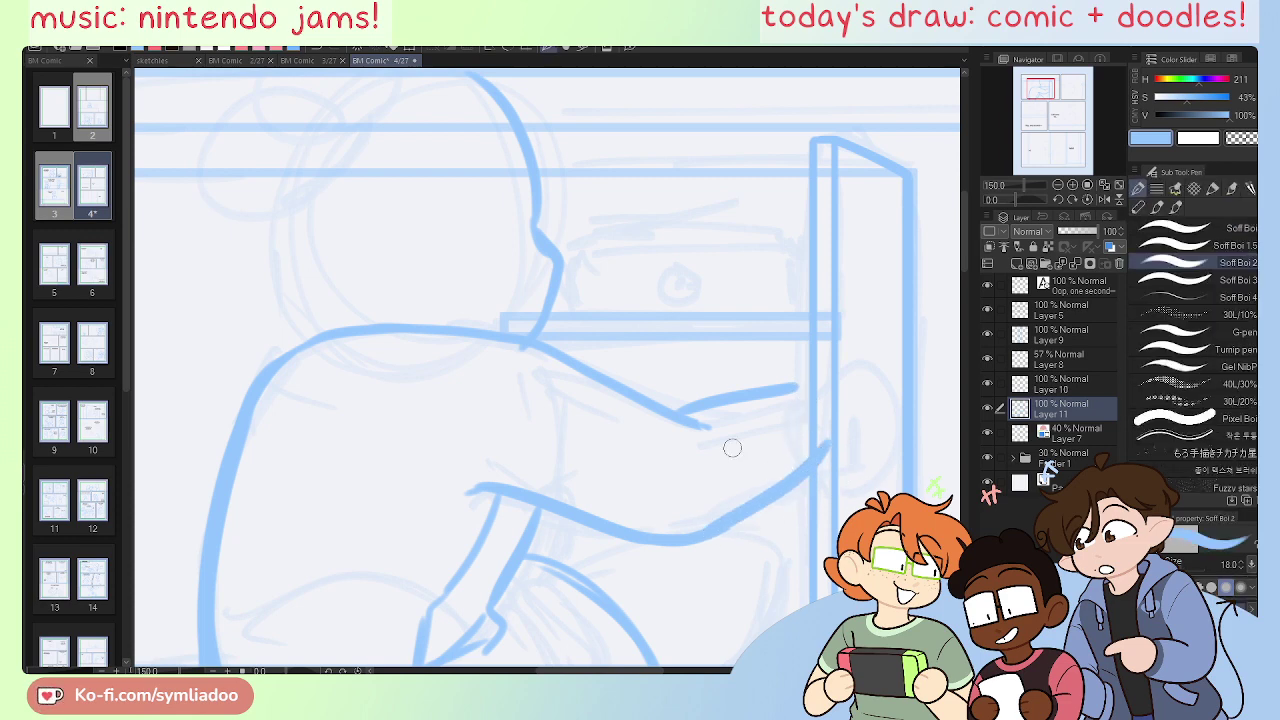
Step: Draw a curved cuff line across the arm where the sleeve ends near the elbow
mouse_move(684, 412)
left_mouse_down()
mouse_move(719, 502)
mouse_move(693, 536)
left_mouse_up()
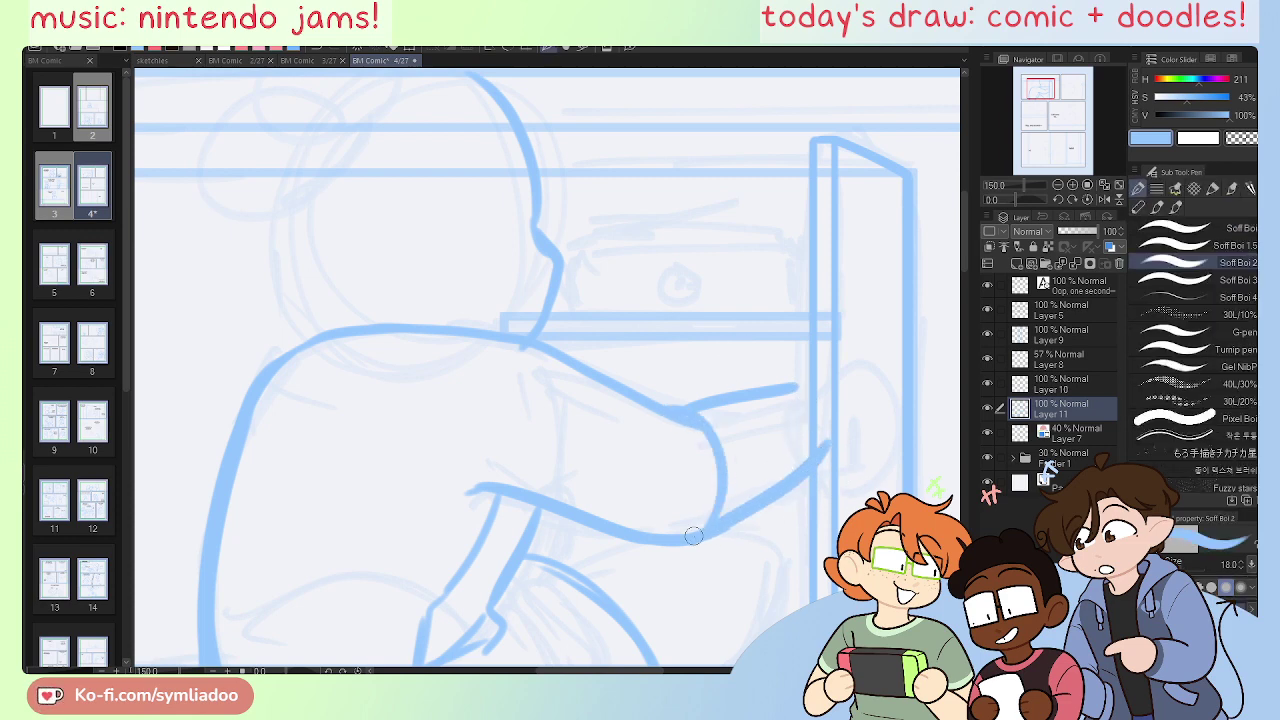
key("ctrl+z")
mouse_move(682, 412)
left_mouse_down()
mouse_move(609, 539)
mouse_move(679, 415)
left_mouse_up()
key("ctrl+z")
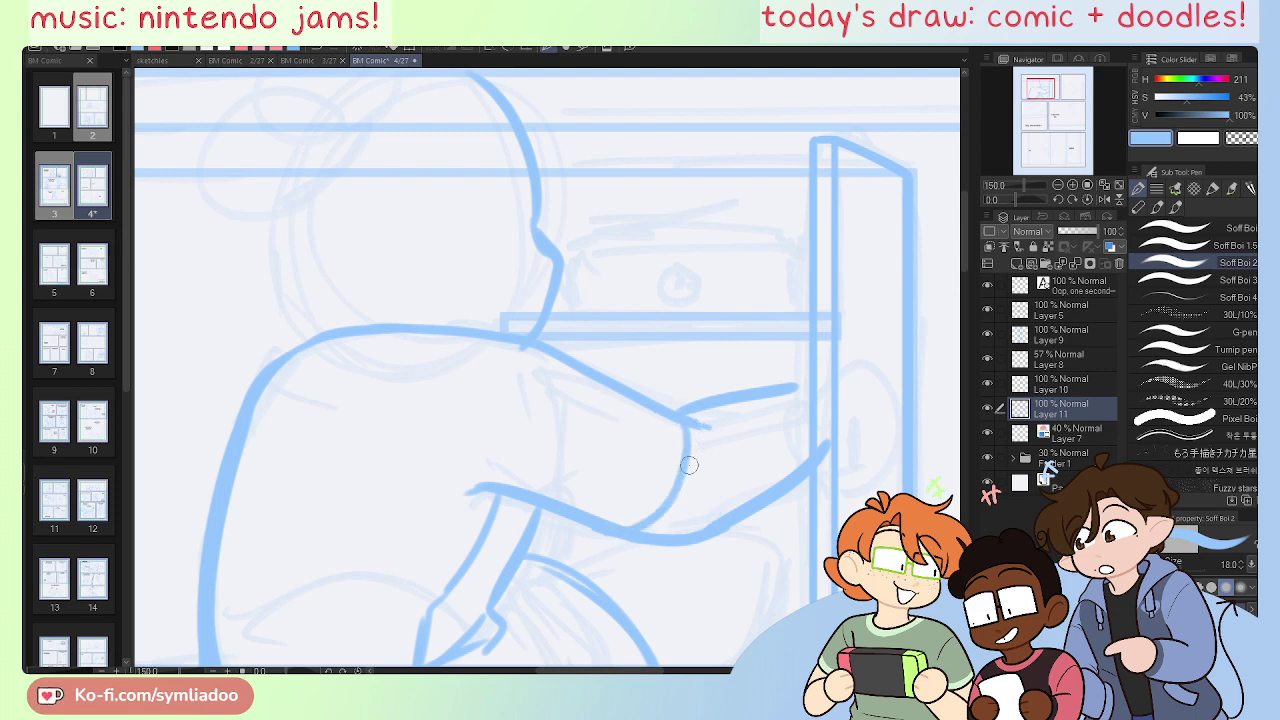
Step: Erase and redraw the underside of the sleeve near the armpit, leaving a short fold mark
key("h")
key("e")
mouse_move(505, 530)
left_mouse_down()
mouse_move(591, 471)
mouse_move(623, 495)
mouse_move(449, 552)
mouse_move(362, 507)
left_mouse_up()
key("p")
key("ctrl+z")
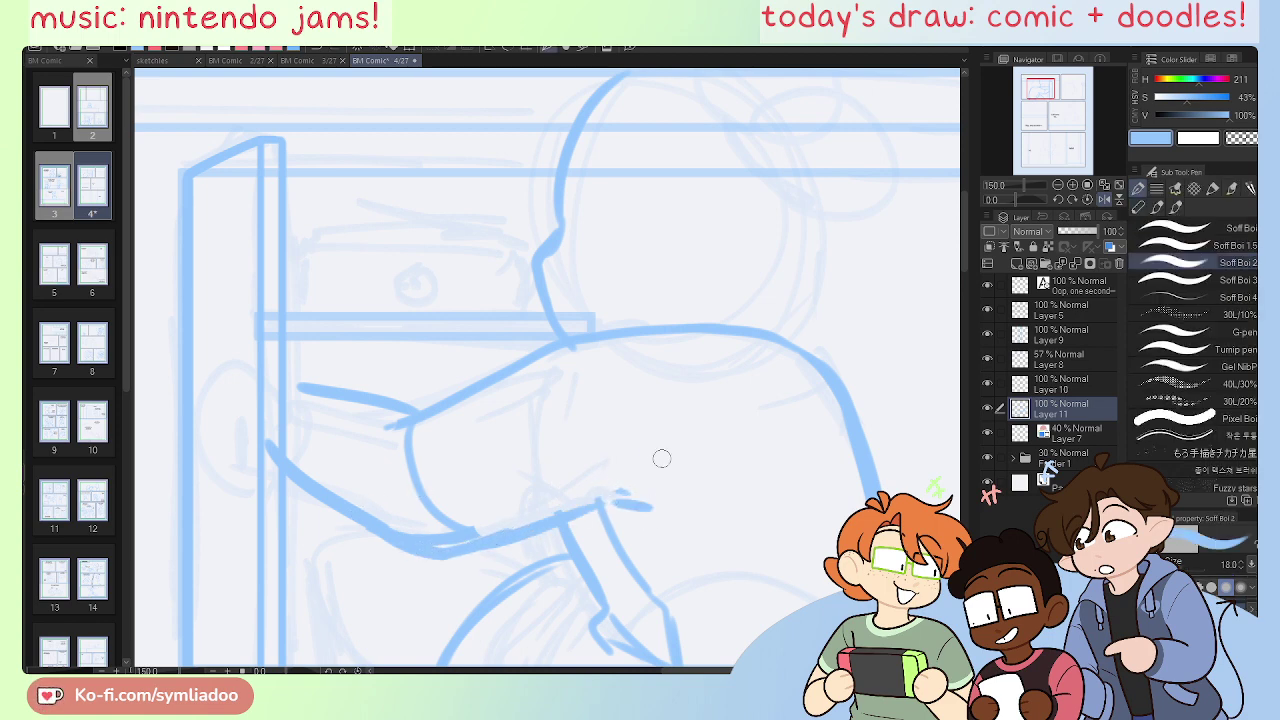
Step: Erase the cuff line, redraw it with a fuller curve, and clean the stray mark at the armpit
key("h")
key("e")
mouse_move(614, 509)
left_mouse_down()
mouse_move(525, 500)
mouse_move(619, 529)
mouse_move(598, 519)
mouse_move(685, 496)
mouse_move(652, 510)
mouse_move(687, 472)
mouse_move(723, 465)
mouse_move(699, 512)
left_mouse_up()
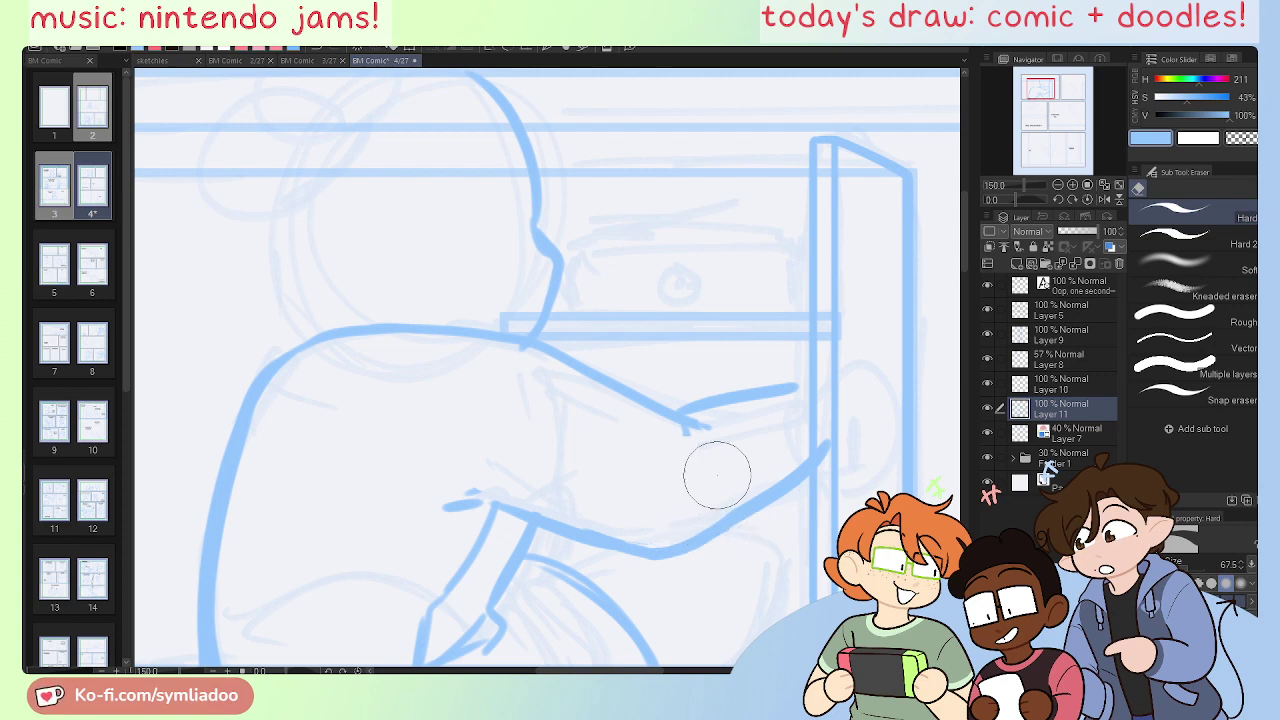
key("p")
left_click_drag(679, 434, 644, 540)
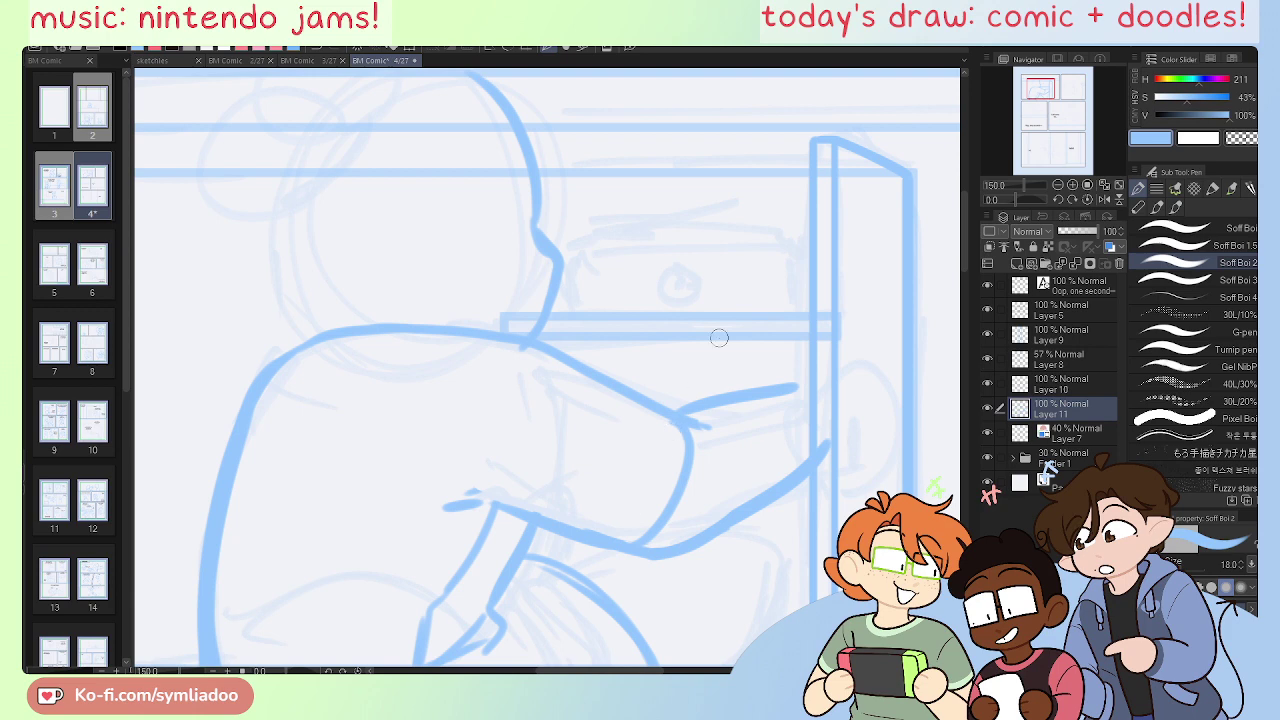
key("e")
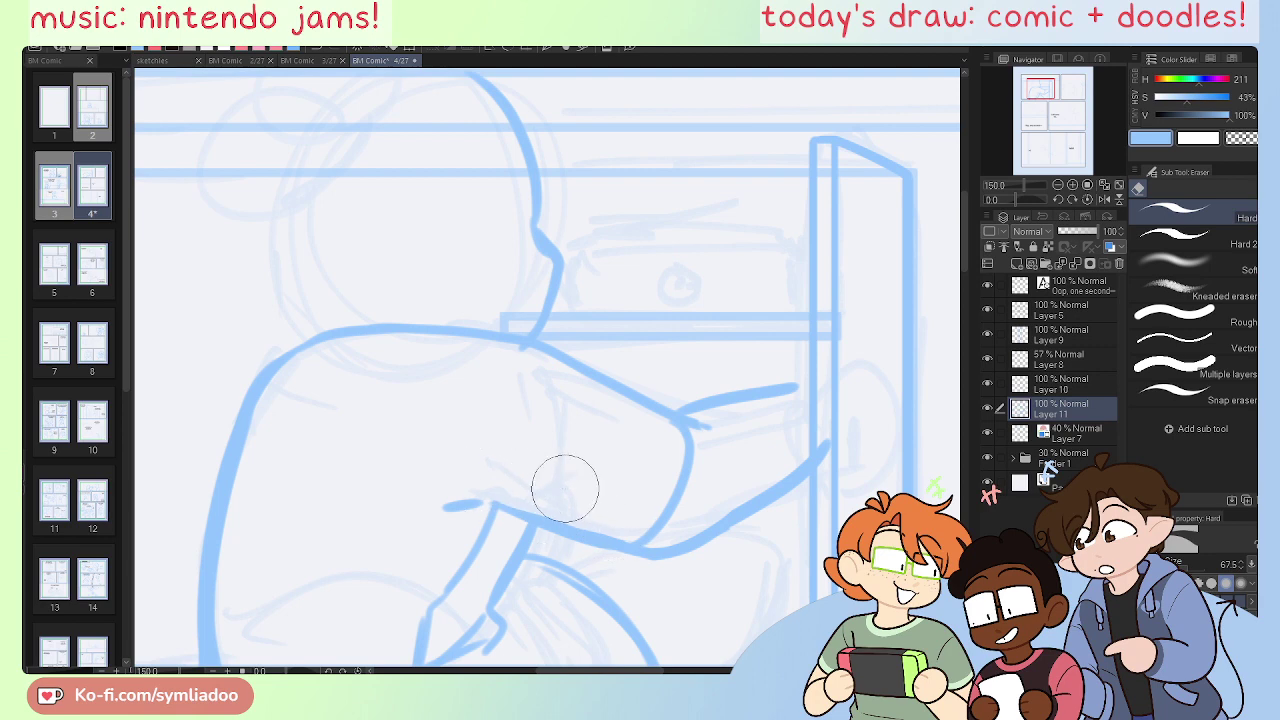
Step: Thicken the sleeve cuff's curve, joining it to the upper and lower sleeve lines
key("h")
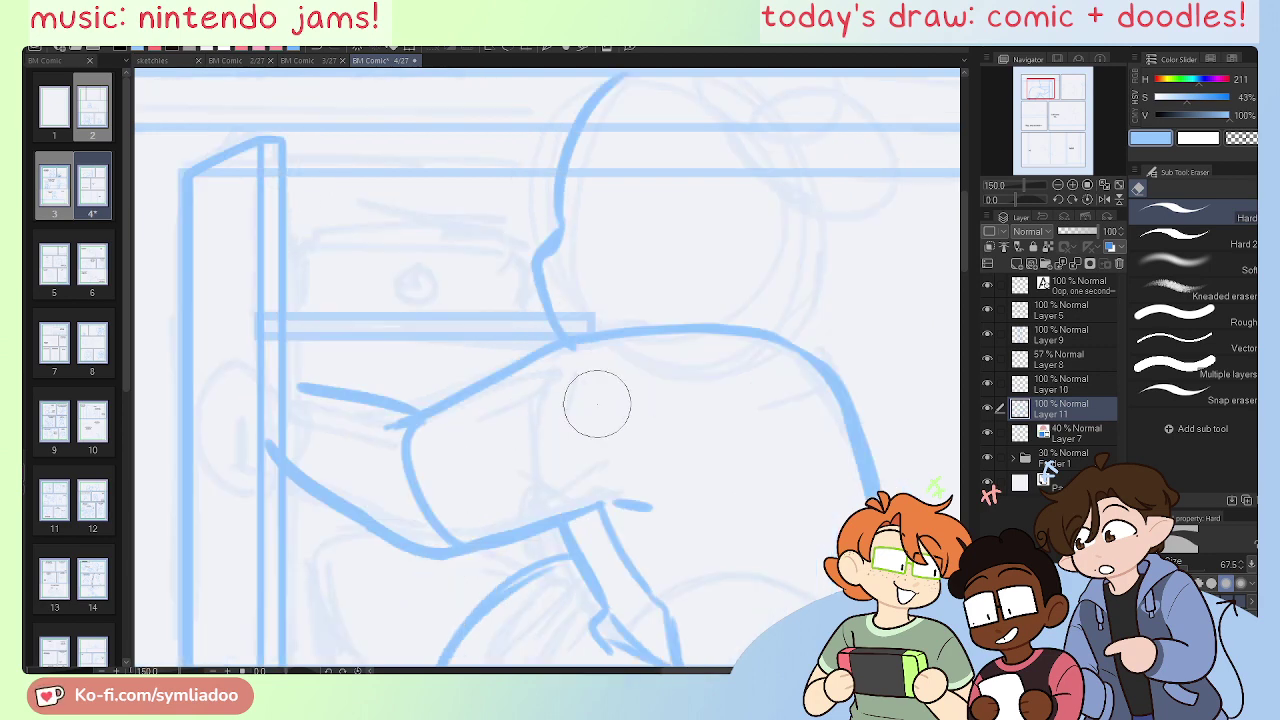
mouse_move(659, 485)
left_mouse_down()
mouse_move(637, 503)
mouse_move(648, 489)
left_mouse_up()
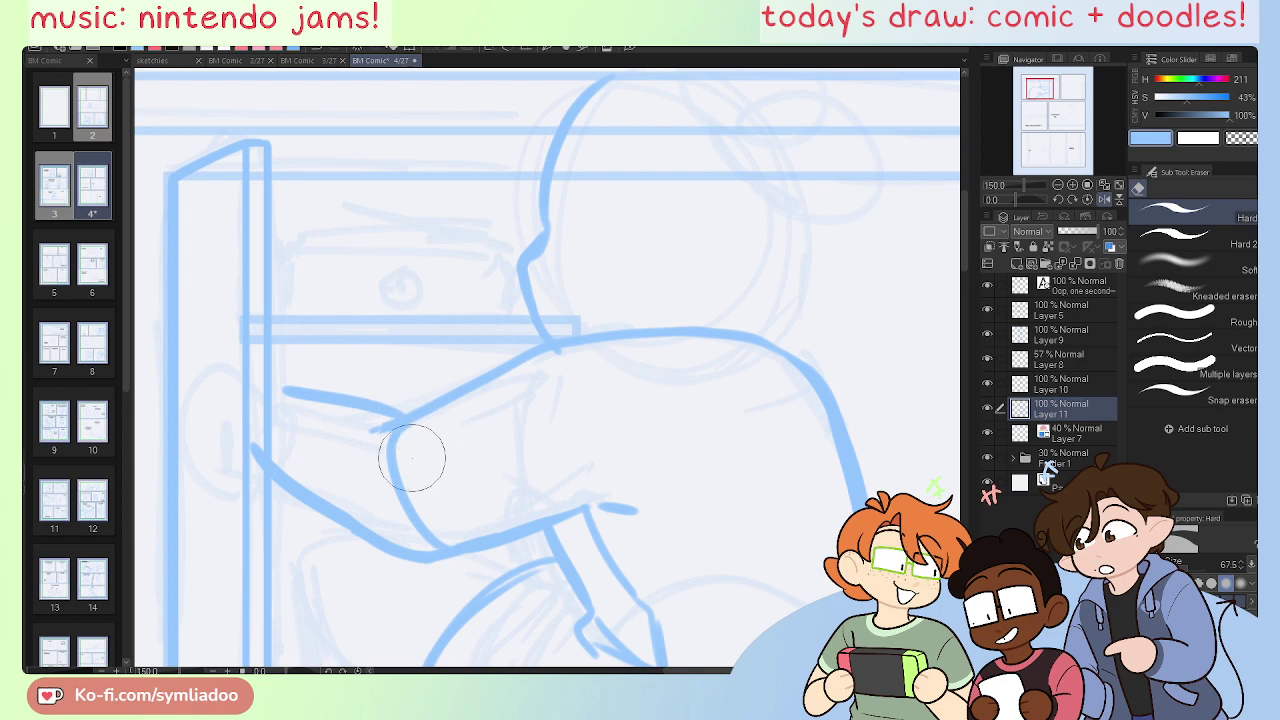
key("p")
left_click_drag(402, 424, 412, 505)
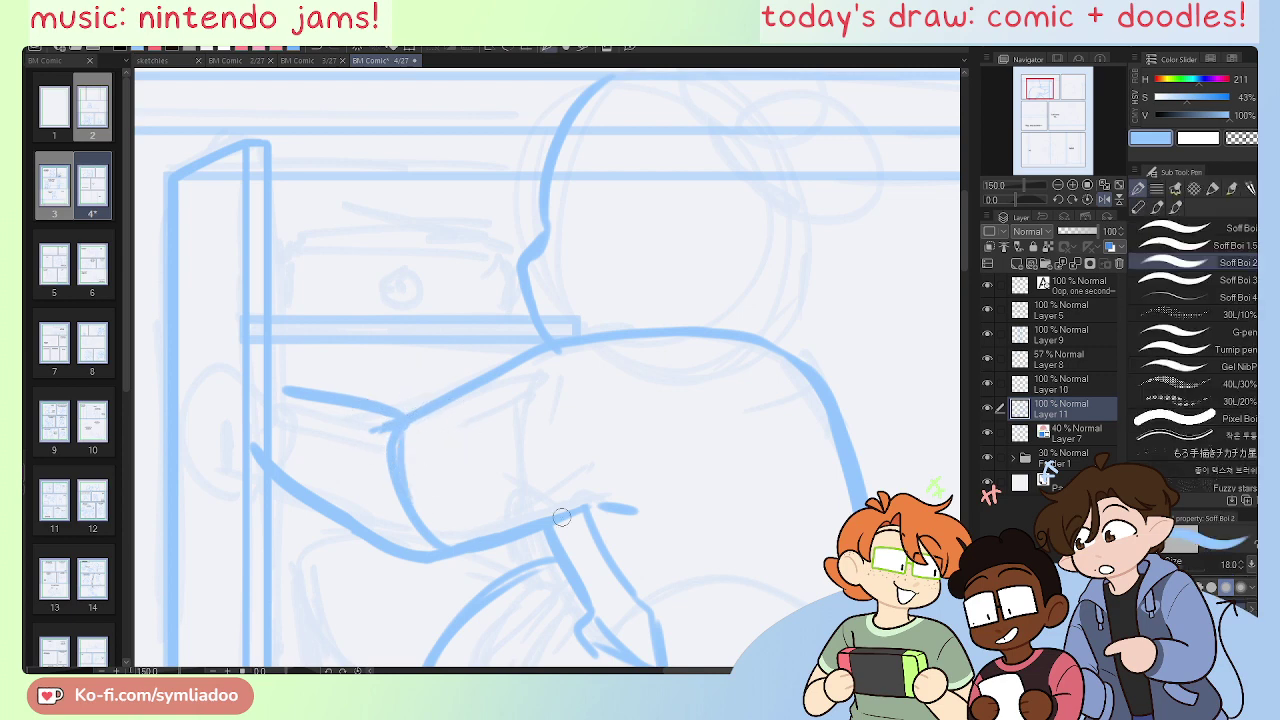
key("ctrl+z")
left_click_drag(404, 424, 417, 530)
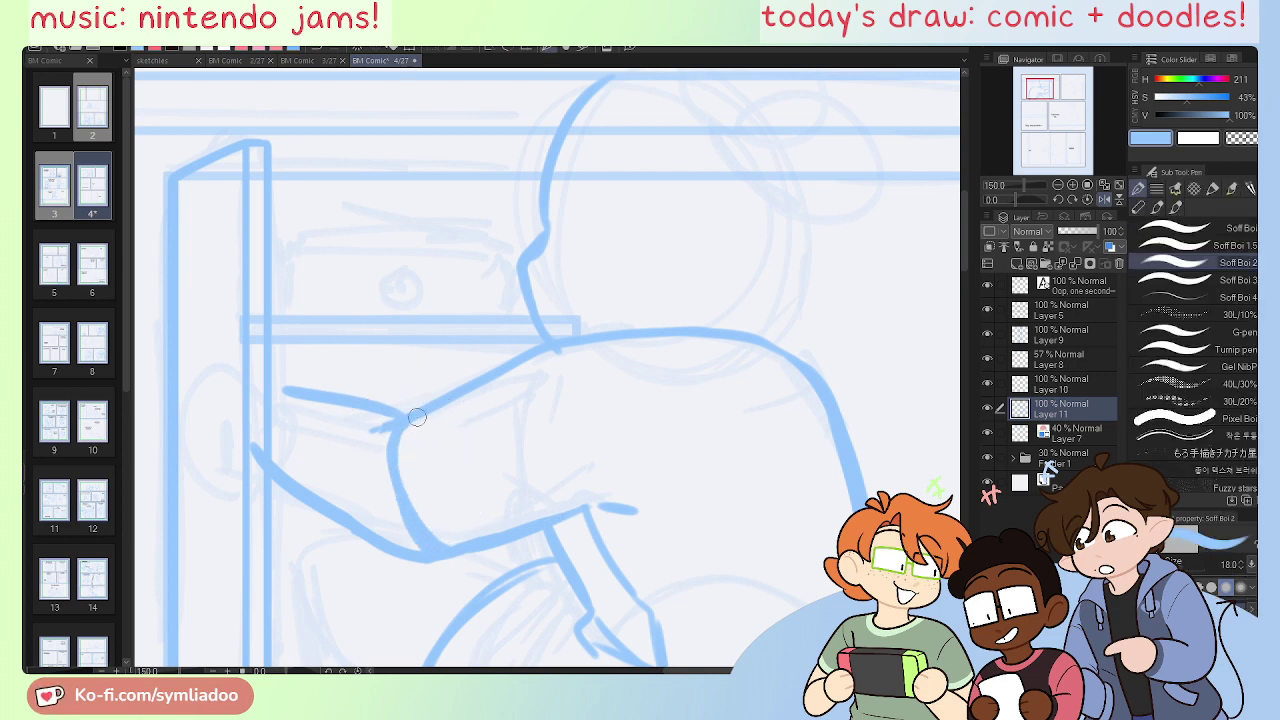
Step: Draw the crouching figure's far bent leg, with the knee below the forearm and the shin running down to the panel's edge
left_click_drag(614, 518, 674, 532)
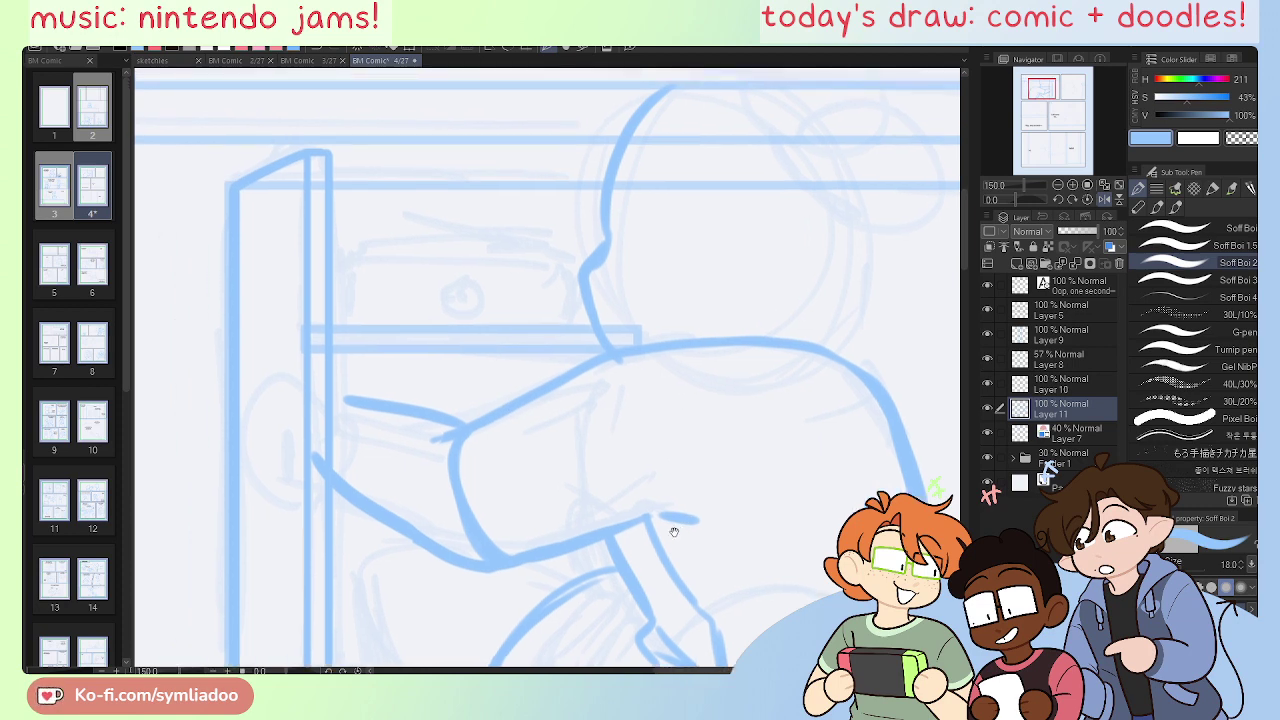
scroll(538, 351, "down", 3)
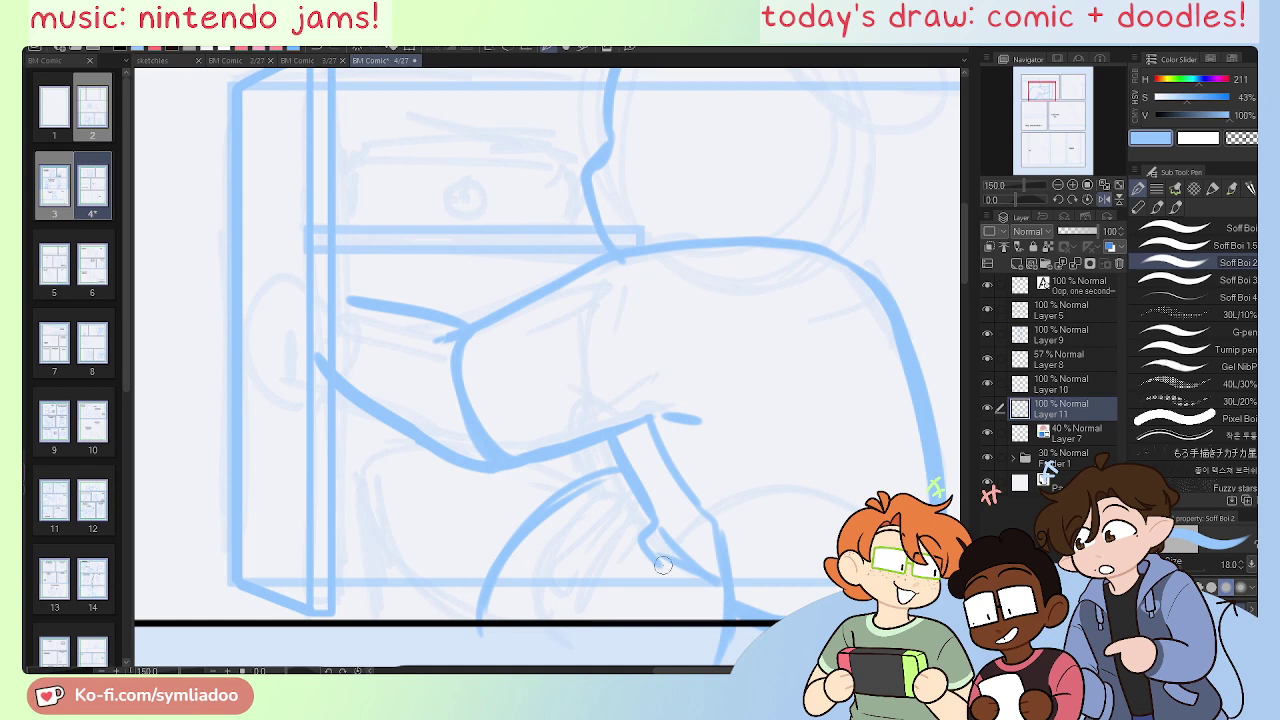
key("h")
left_click_drag(637, 579, 703, 544)
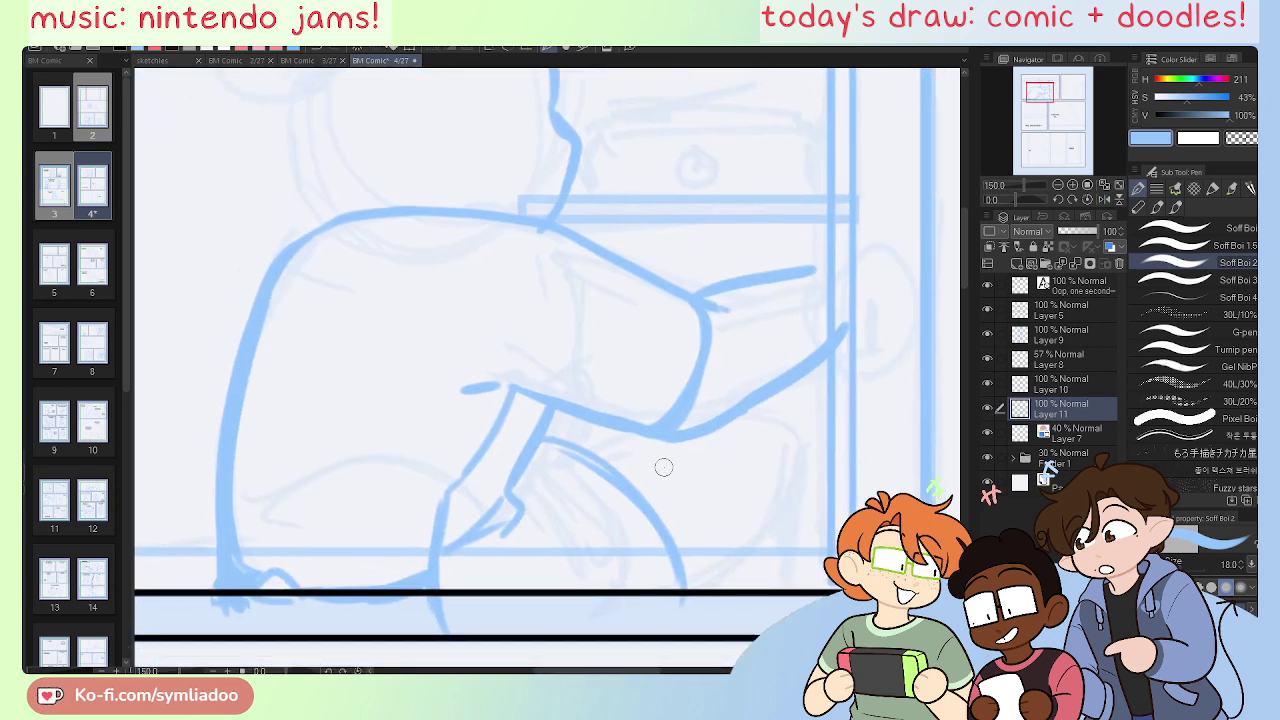
mouse_move(600, 458)
left_mouse_down()
mouse_move(735, 461)
mouse_move(740, 615)
left_mouse_up()
left_click_drag(752, 482, 742, 628)
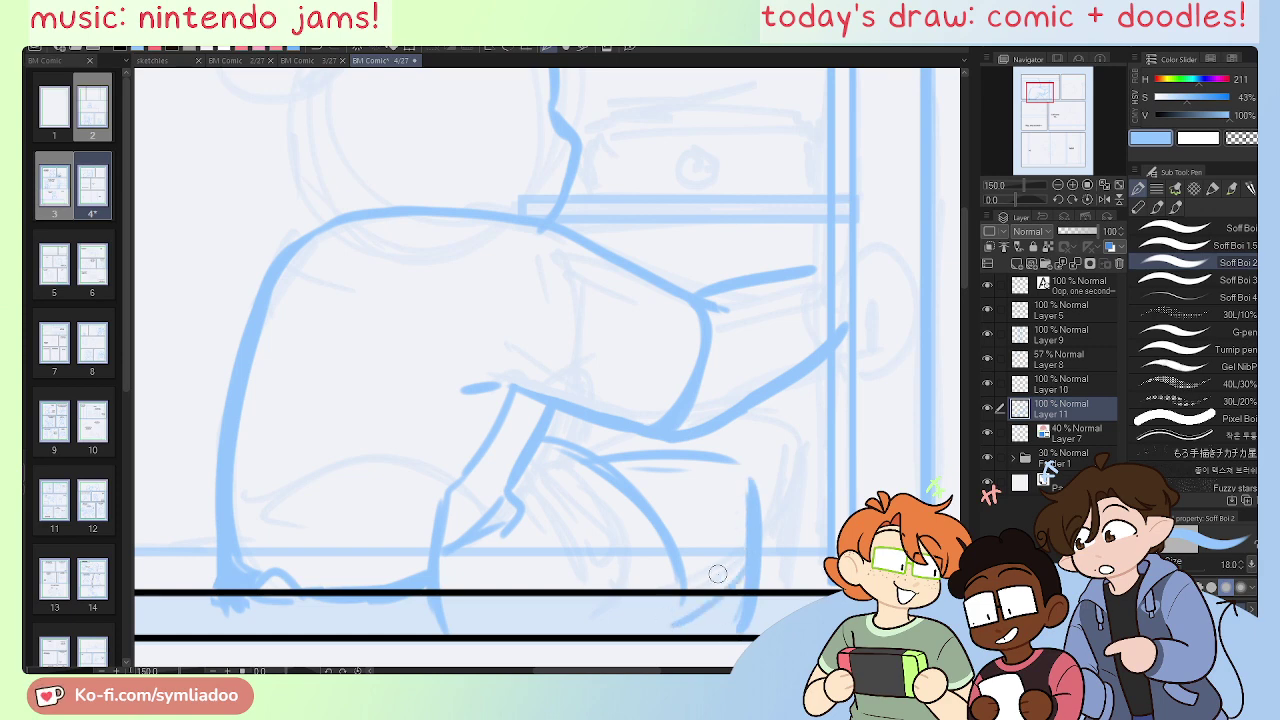
mouse_move(604, 472)
left_mouse_down()
mouse_move(680, 454)
mouse_move(706, 462)
mouse_move(596, 463)
mouse_move(700, 446)
mouse_move(752, 484)
left_mouse_up()
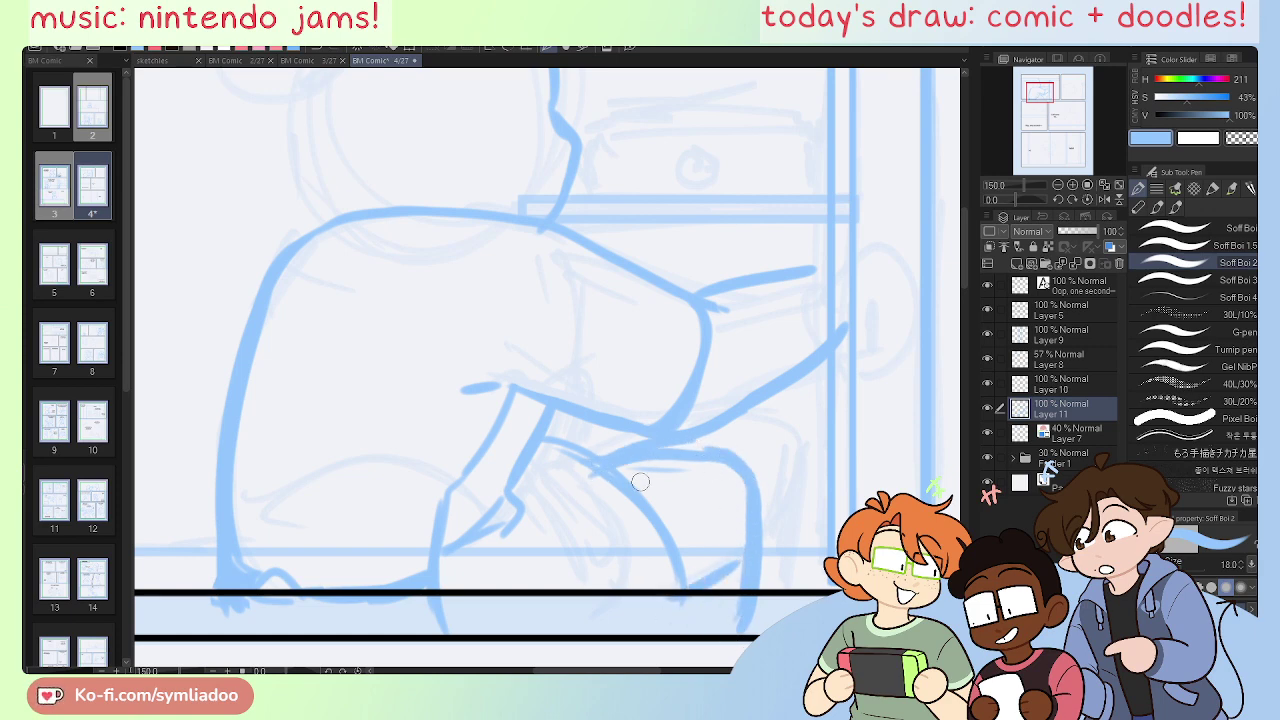
key("ctrl+z")
mouse_move(612, 434)
left_mouse_down()
mouse_move(590, 462)
mouse_move(621, 452)
left_mouse_up()
Step: Clean up the thigh lines beneath the sleeve and extend the thigh line to the lowered arm
key("h")
left_click_drag(762, 515, 784, 369)
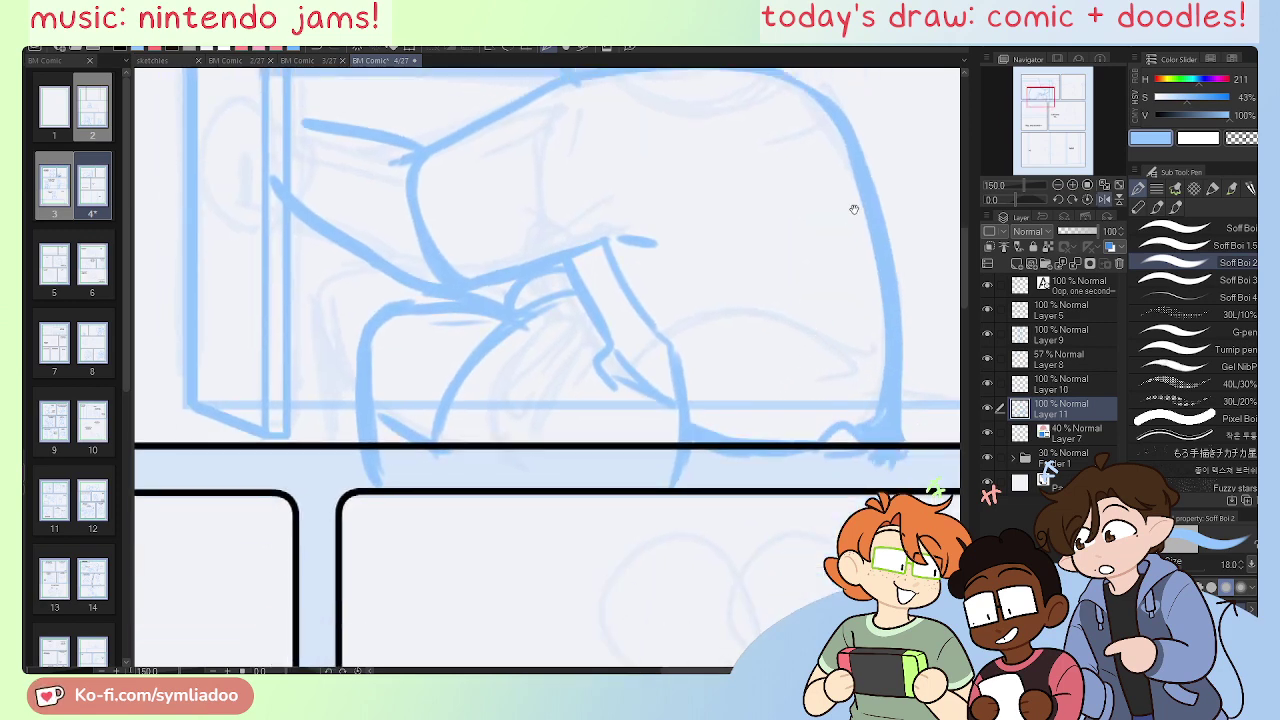
left_click_drag(854, 209, 840, 190)
left_click_drag(536, 648, 717, 360)
left_click_drag(873, 175, 608, 557)
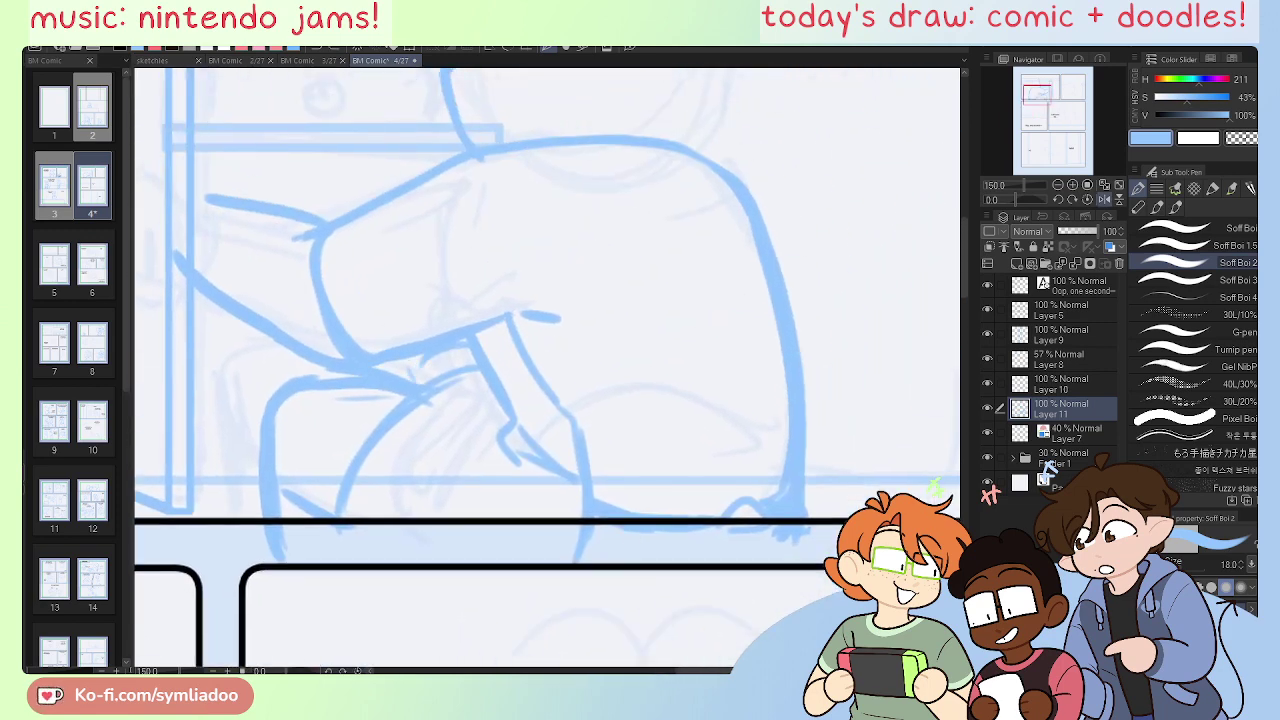
key("e")
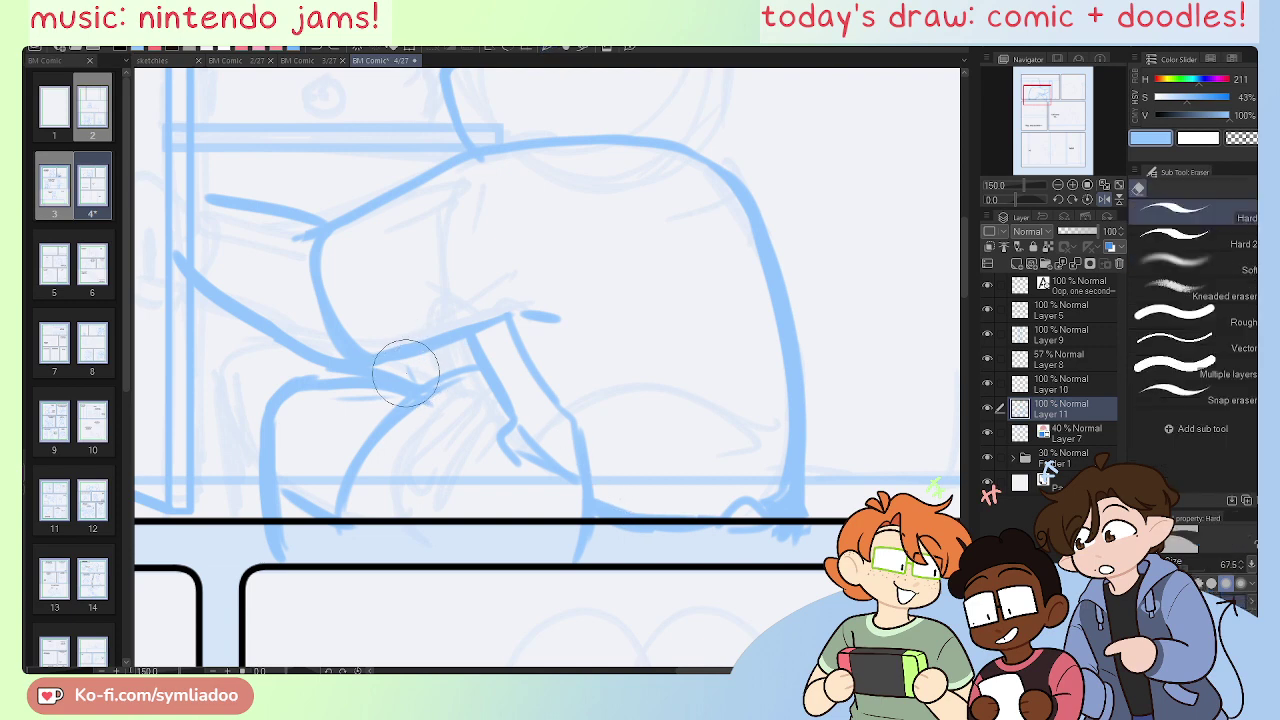
key("p")
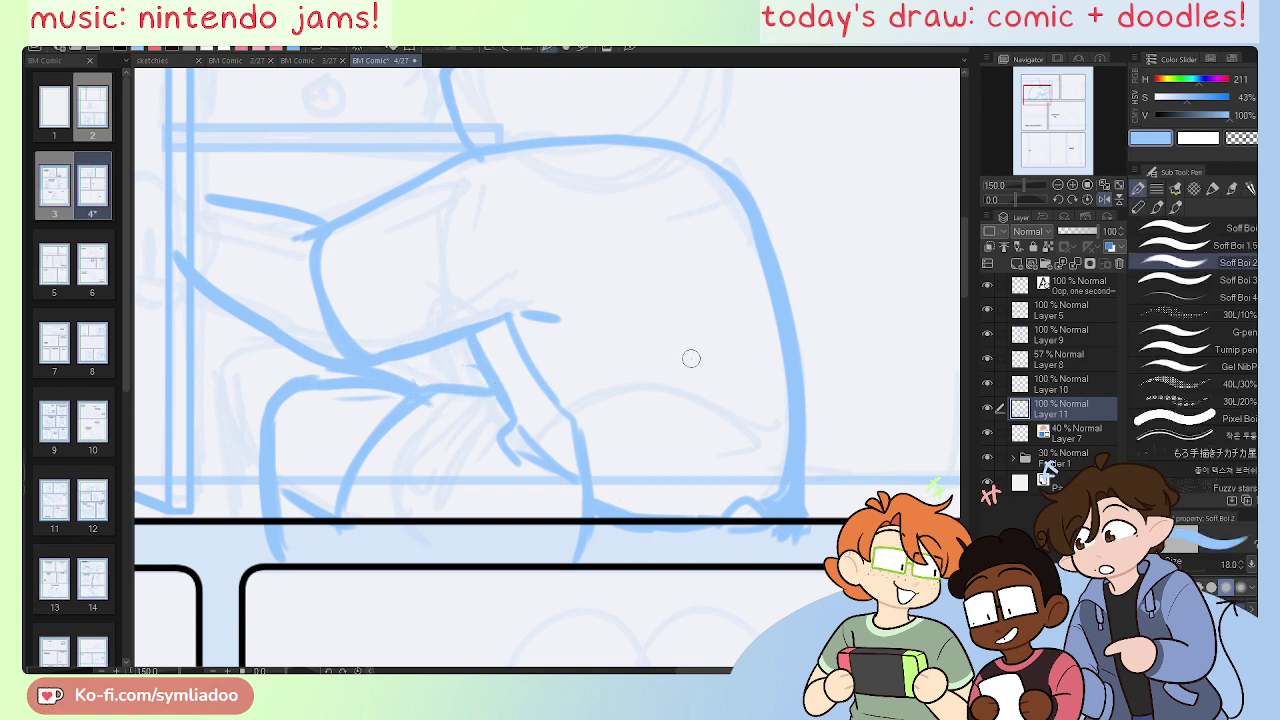
Step: Rework the overlapping thigh lines between the knees and the lowered arm
key("ctrl+z")
key("ctrl+z")
key("ctrl+y")
key("ctrl+y")
mouse_move(414, 412)
left_mouse_down()
mouse_move(494, 417)
mouse_move(459, 414)
mouse_move(486, 401)
mouse_move(425, 401)
mouse_move(521, 419)
mouse_move(530, 435)
mouse_move(422, 395)
mouse_move(505, 416)
mouse_move(457, 401)
mouse_move(494, 410)
left_mouse_up()
key("ctrl+z")
key("ctrl+z")
key("ctrl+z")
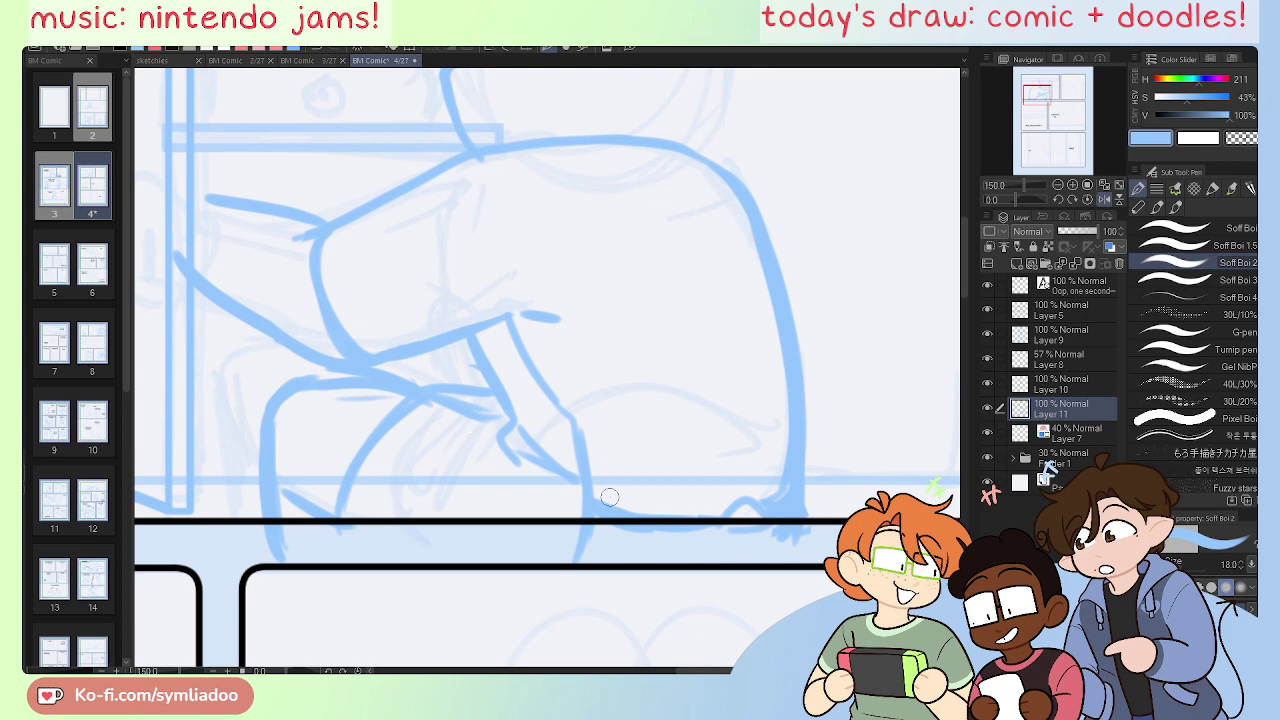
Step: Erase the stray sketch marks around the figure's lower back near the panel's bottom border
scroll(700, 434, "down", 4)
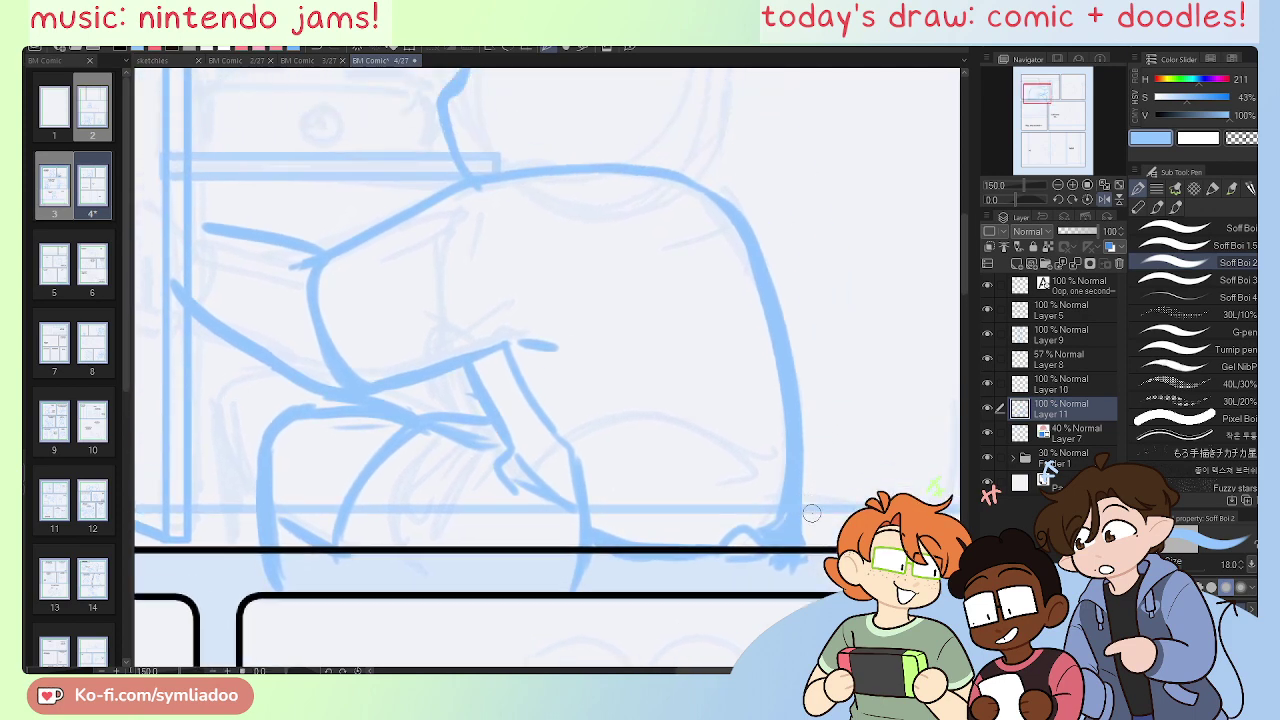
key("e")
left_click_drag(717, 506, 760, 506)
left_click_drag(595, 532, 663, 560)
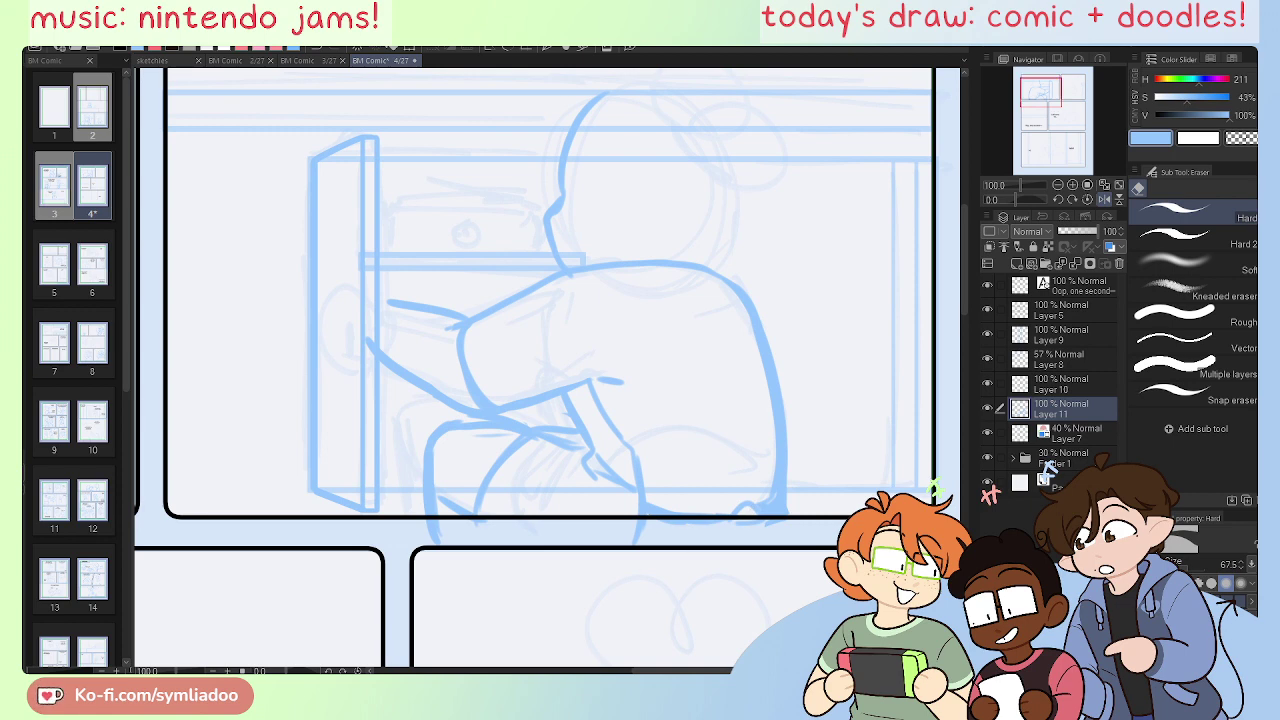
scroll(546, 431, "up", 2)
left_click_drag(520, 517, 640, 420)
key("p")
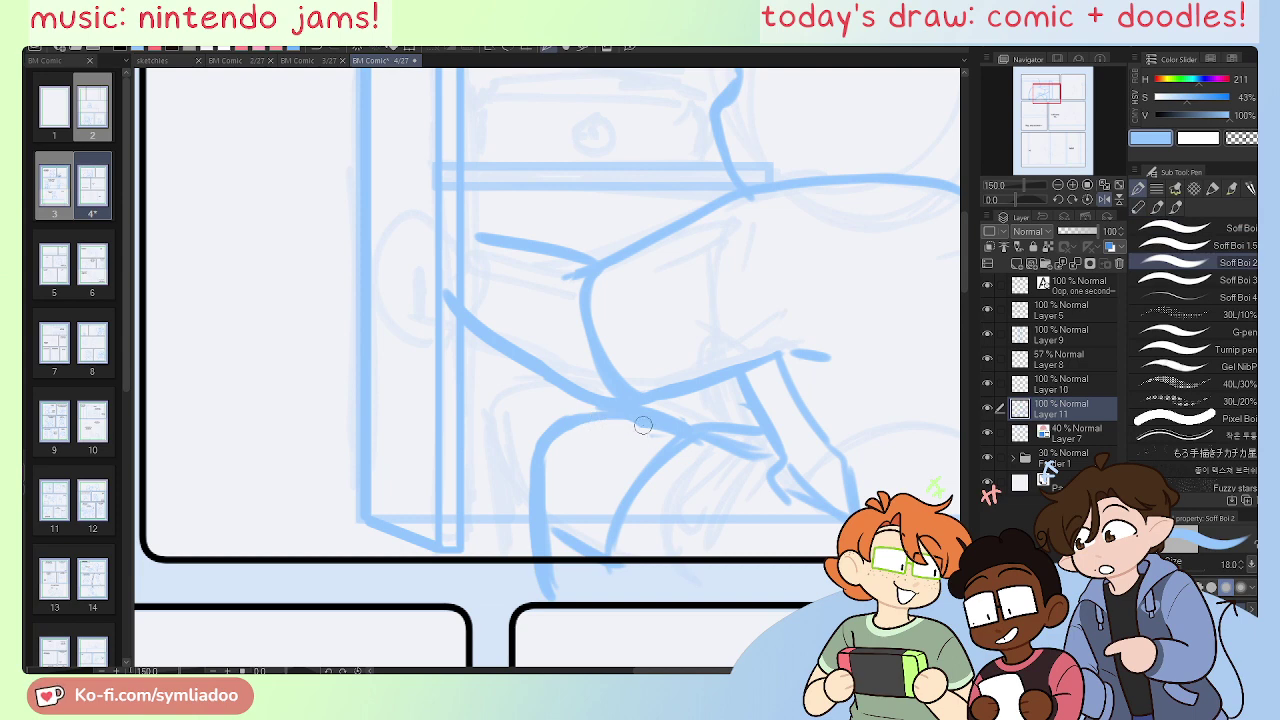
Step: Erase the lower end of the far shin and redraw it curving back below the panel border
scroll(628, 468, "down", 2)
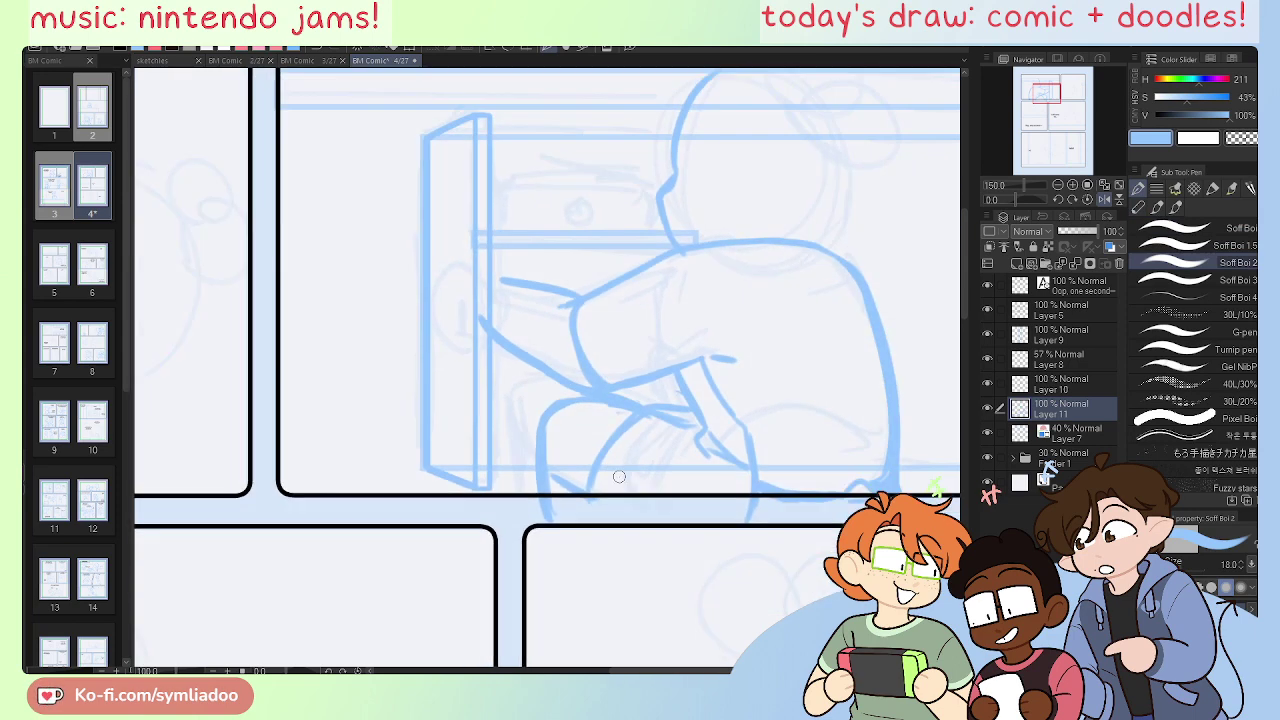
left_click_drag(871, 420, 746, 486)
key("h")
left_click_drag(757, 537, 741, 617)
key("e")
left_click_drag(644, 564, 597, 636)
key("p")
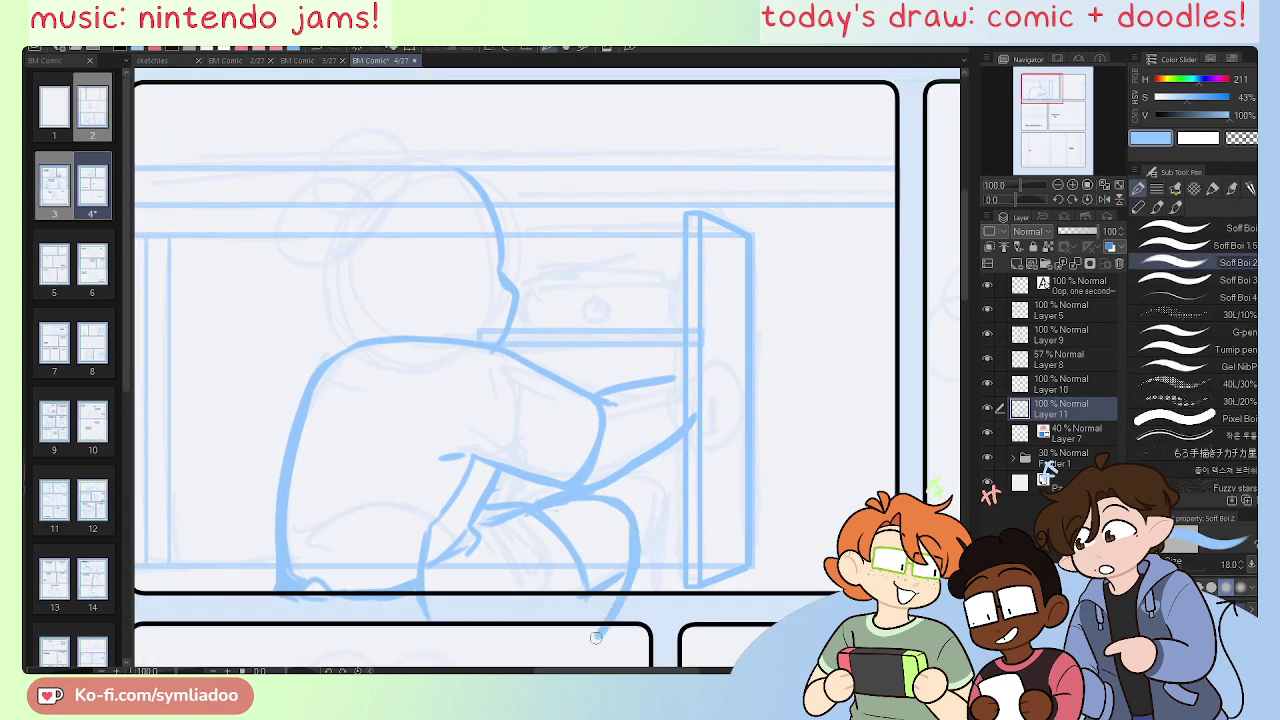
key("ctrl+z")
left_click_drag(634, 556, 609, 610)
Step: Draw a small curved ear on the side of the head, retrying the stroke until its shape fits
key("h")
left_click_drag(799, 374, 706, 540)
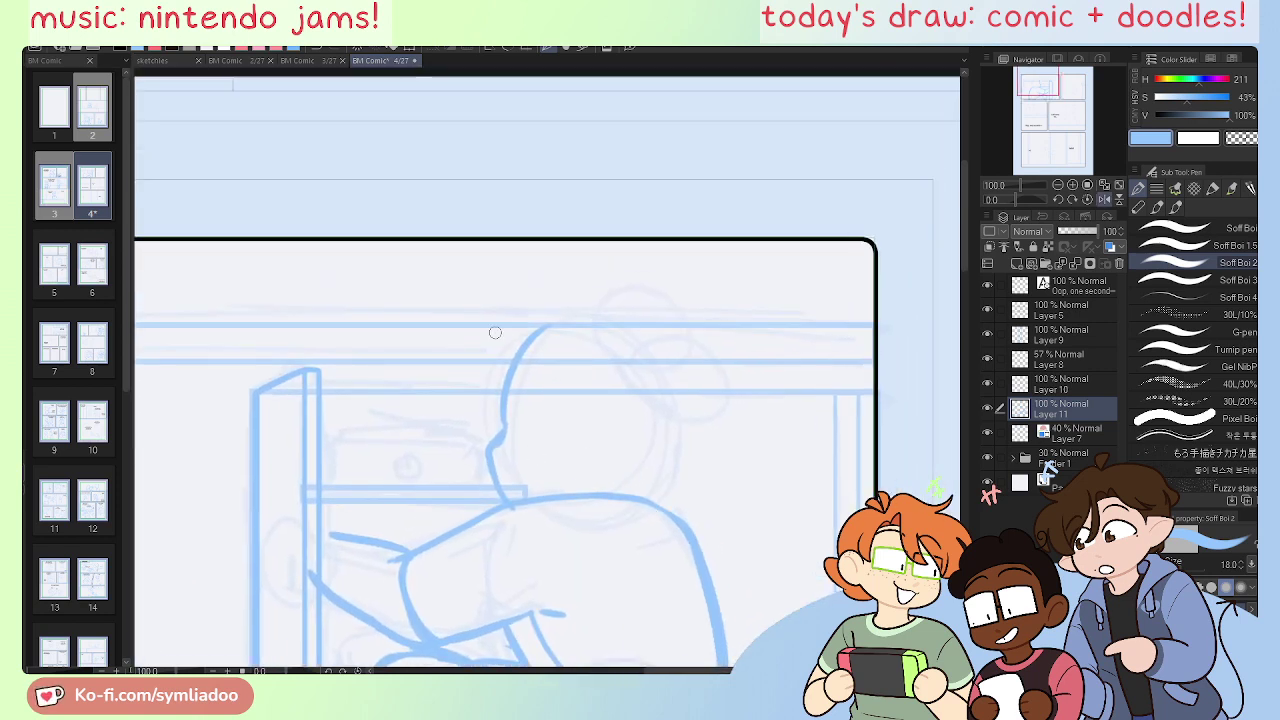
key("ctrl+plus")
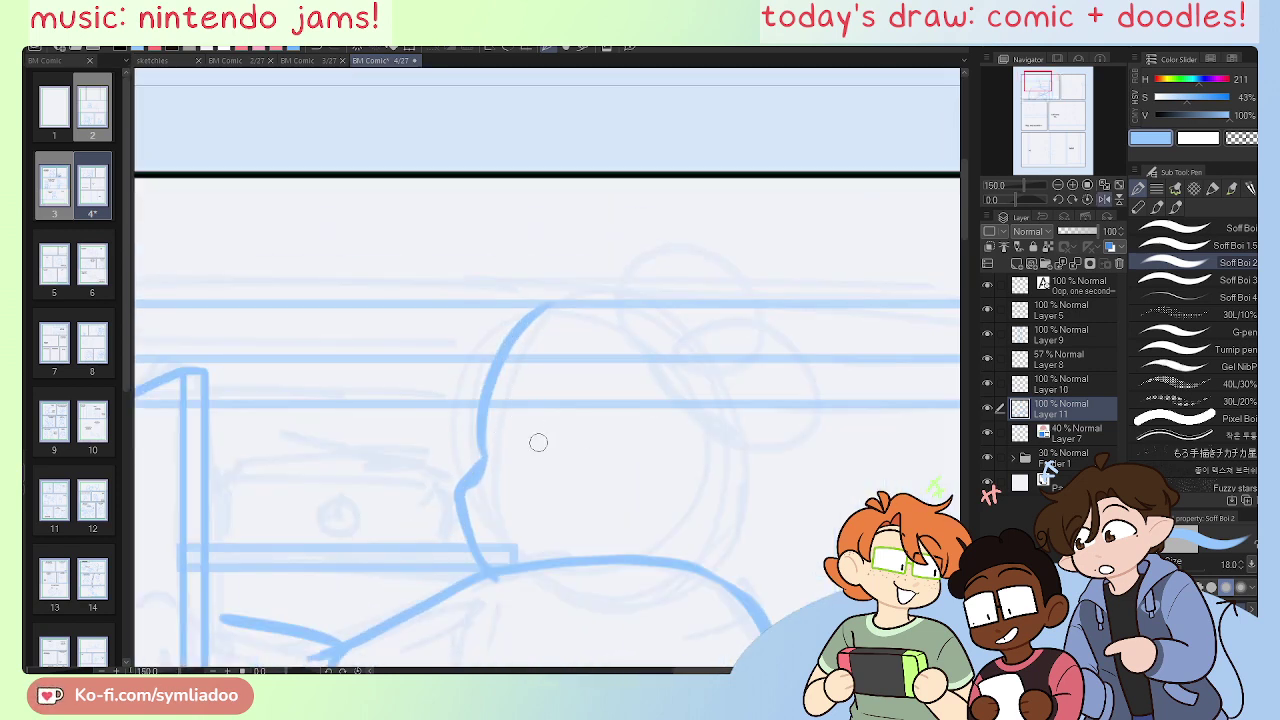
left_click_drag(535, 433, 525, 498)
key("ctrl+z")
mouse_move(548, 440)
left_mouse_down()
mouse_move(510, 434)
mouse_move(518, 492)
left_mouse_up()
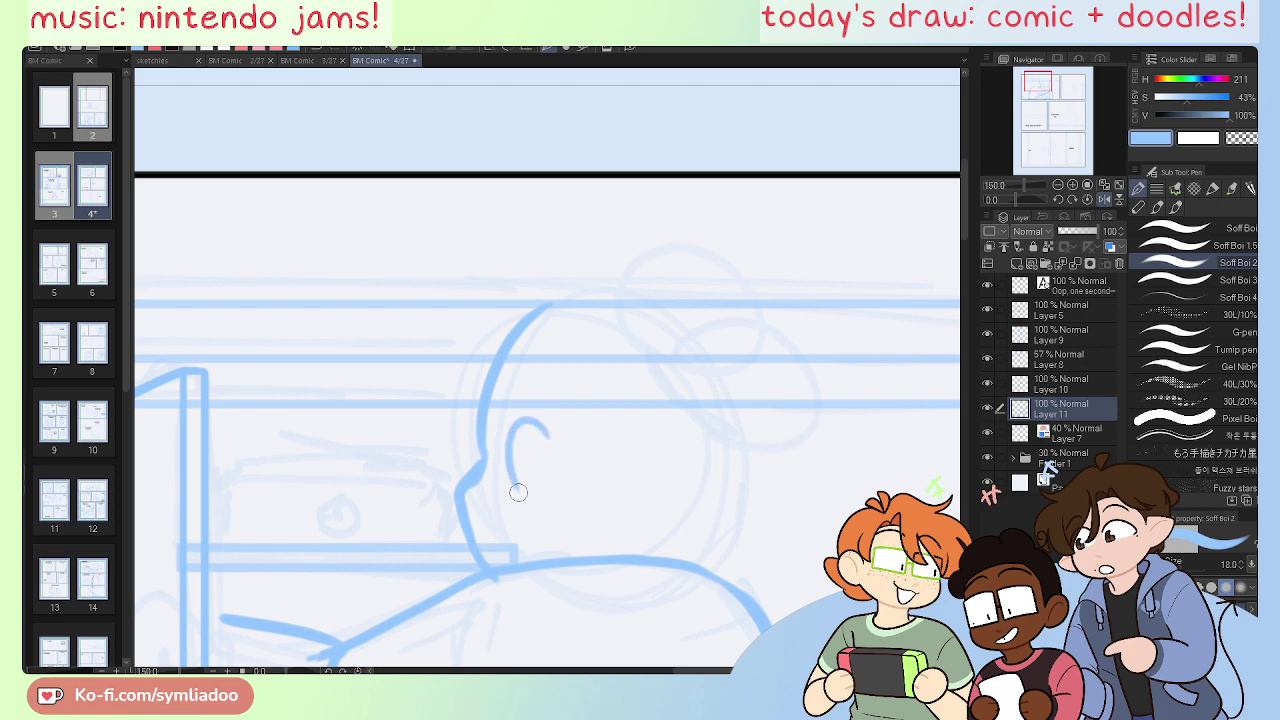
key("ctrl+z")
key("ctrl+z")
mouse_move(548, 436)
left_mouse_down()
mouse_move(526, 489)
mouse_move(551, 441)
mouse_move(524, 456)
mouse_move(524, 497)
left_mouse_up()
key("ctrl+z")
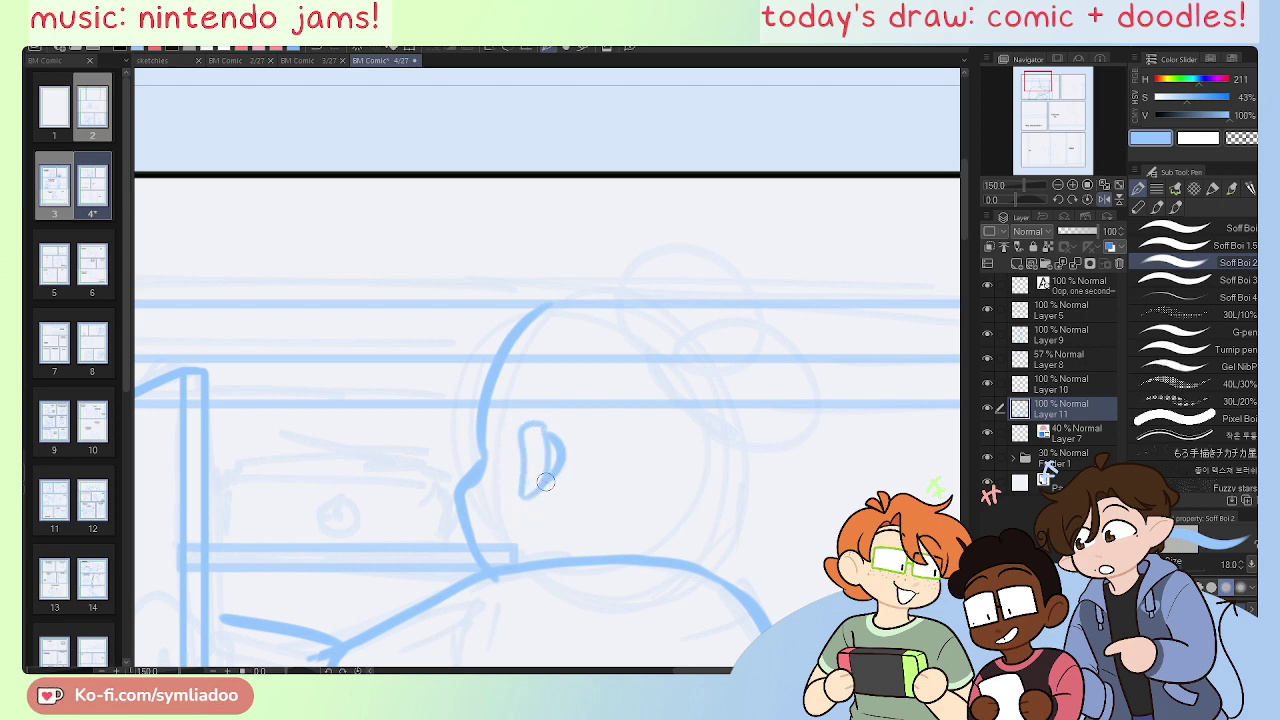
key("ctrl+z")
left_click_drag(548, 432, 556, 487)
key("ctrl+z")
key("ctrl+z")
mouse_move(548, 432)
left_mouse_down()
mouse_move(561, 478)
mouse_move(534, 493)
left_mouse_up()
key("ctrl+z")
key("ctrl+z")
left_click_drag(551, 440, 540, 495)
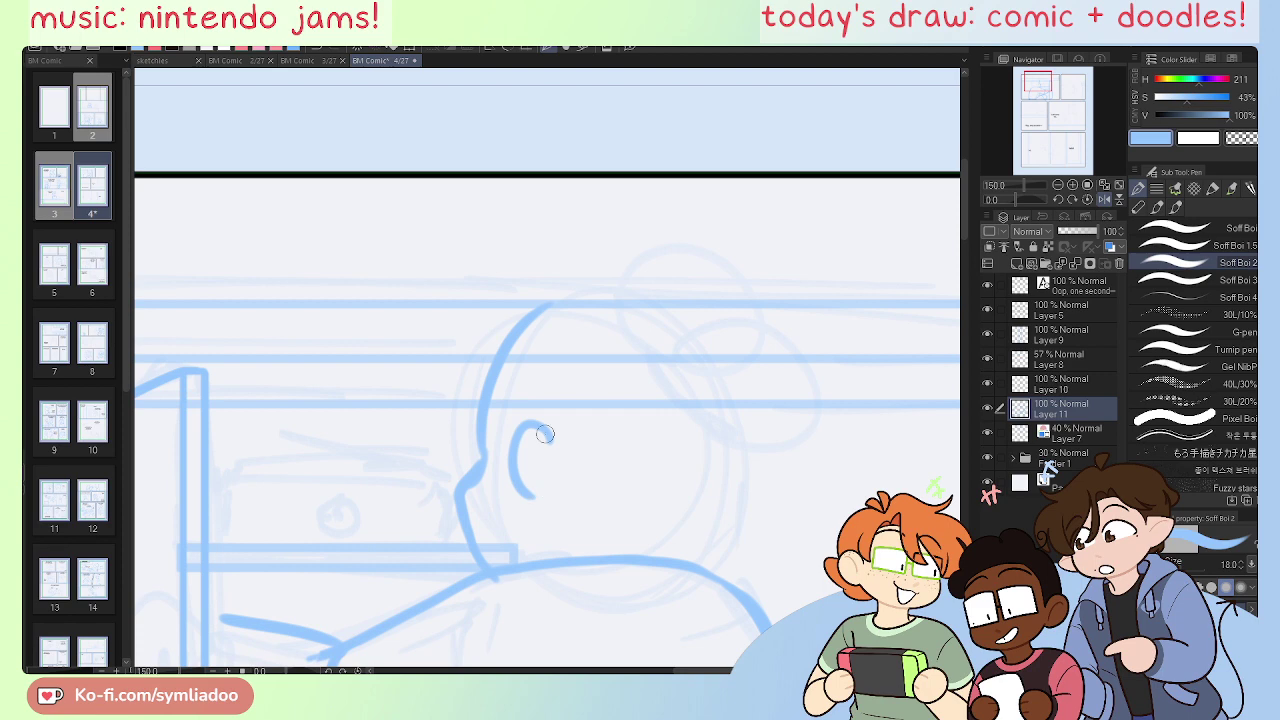
Step: Trim the face contour between the nose and neck and restore the pen for redrawing it
key("e")
mouse_move(474, 467)
left_mouse_down()
mouse_move(457, 481)
mouse_move(481, 564)
left_mouse_up()
key("p")
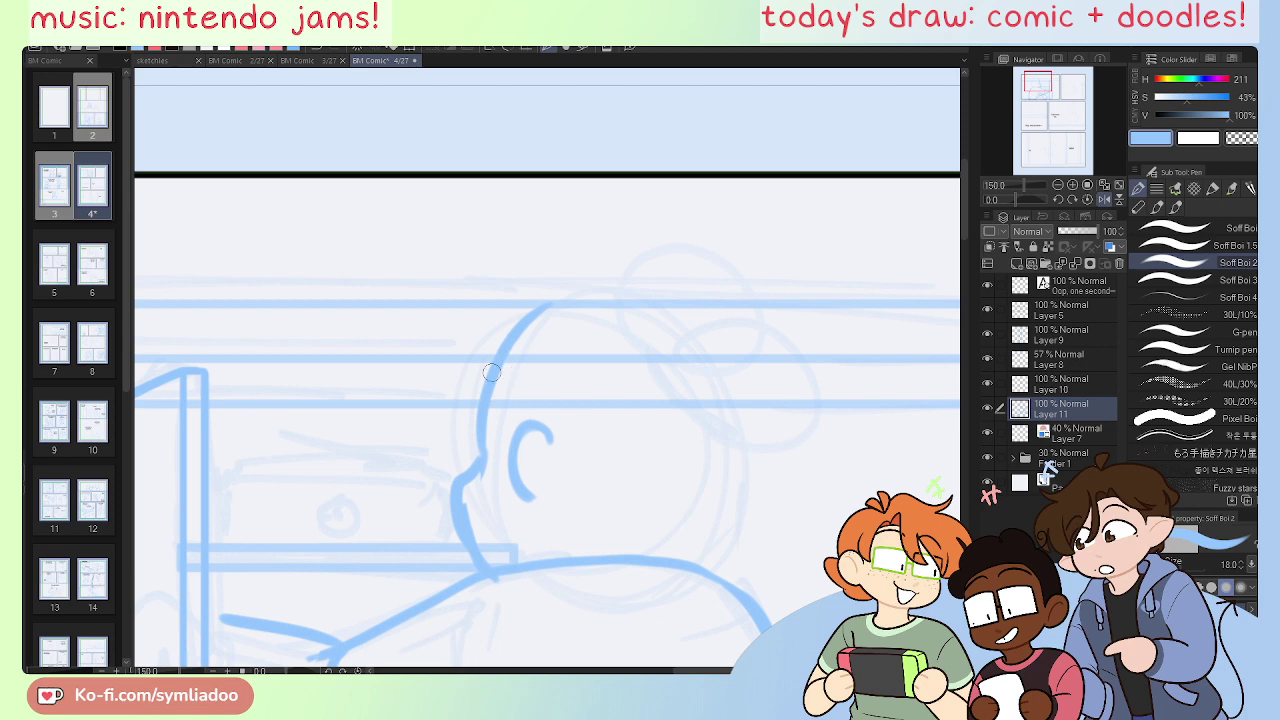
Step: Draw the short hairline between the forehead and ear, and the lower back-of-head curve down to the shoulder line
left_click_drag(492, 358, 531, 390)
key("ctrl+z")
left_click_drag(503, 362, 531, 398)
left_click_drag(708, 440, 662, 544)
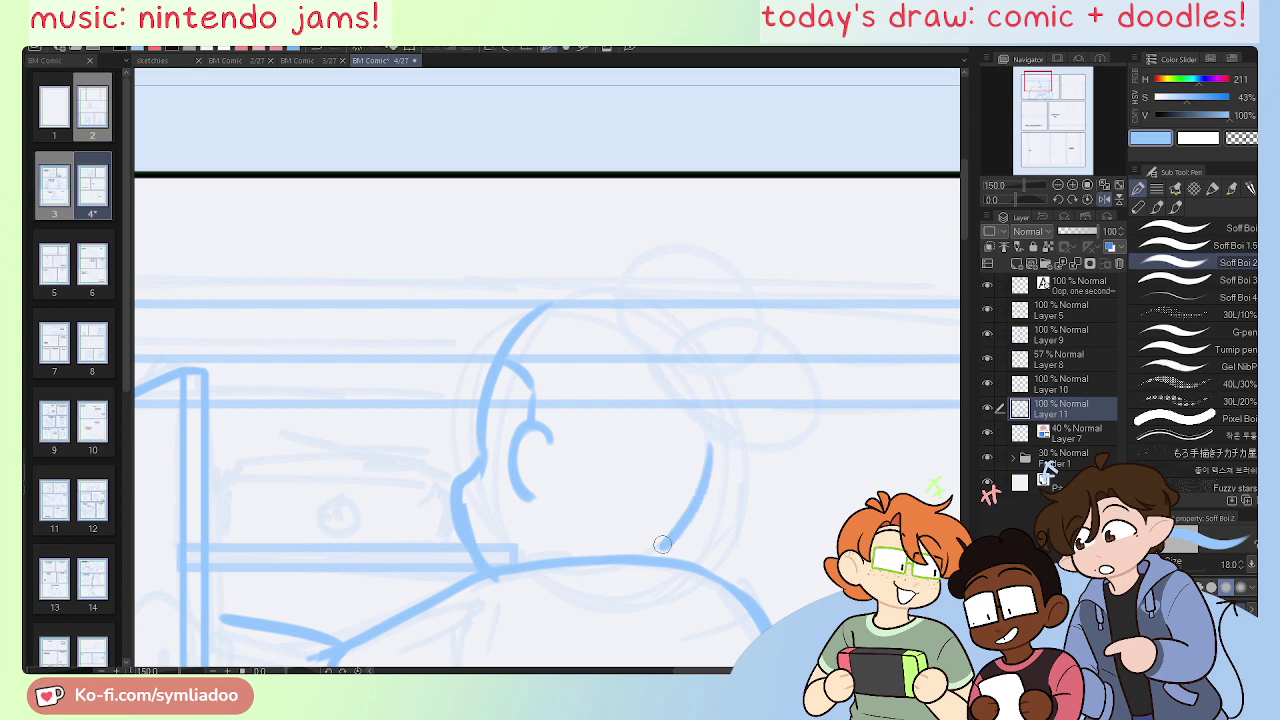
key("ctrl+z")
left_click_drag(720, 434, 682, 557)
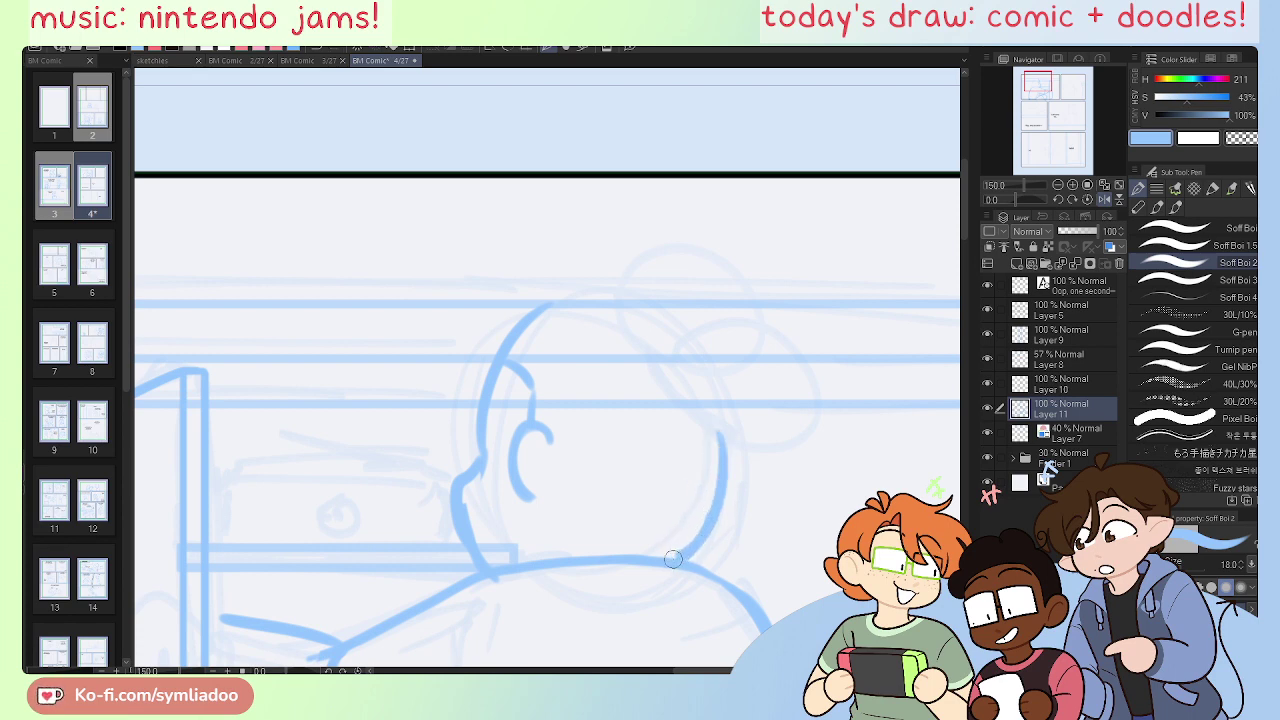
Step: Erase the upper back outline below the neck and redraw it as a rounder curve joining the lower back
mouse_move(760, 579)
left_mouse_down()
mouse_move(734, 529)
mouse_move(737, 417)
left_mouse_up()
key("ctrl+z")
mouse_move(771, 580)
left_mouse_down()
mouse_move(701, 300)
mouse_move(675, 279)
left_mouse_up()
key("h")
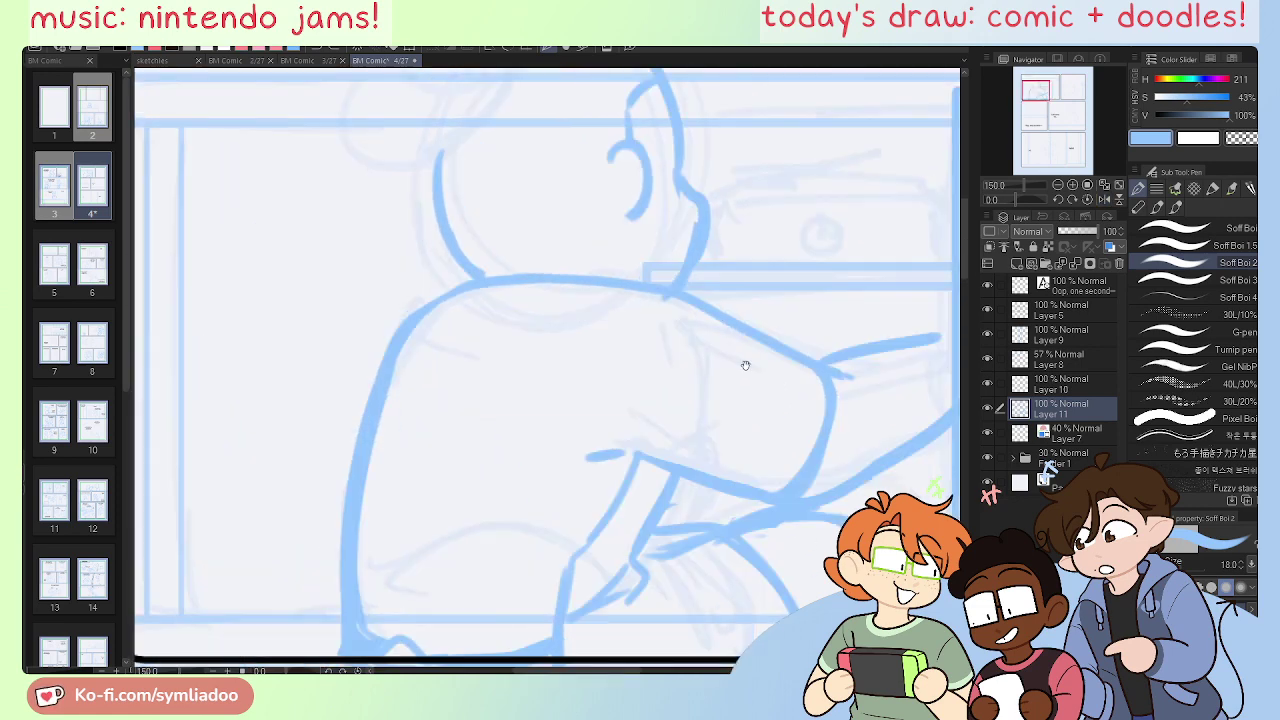
mouse_move(746, 366)
left_mouse_down()
mouse_move(749, 389)
mouse_move(712, 352)
left_mouse_up()
key("e")
left_click_drag(438, 275, 340, 366)
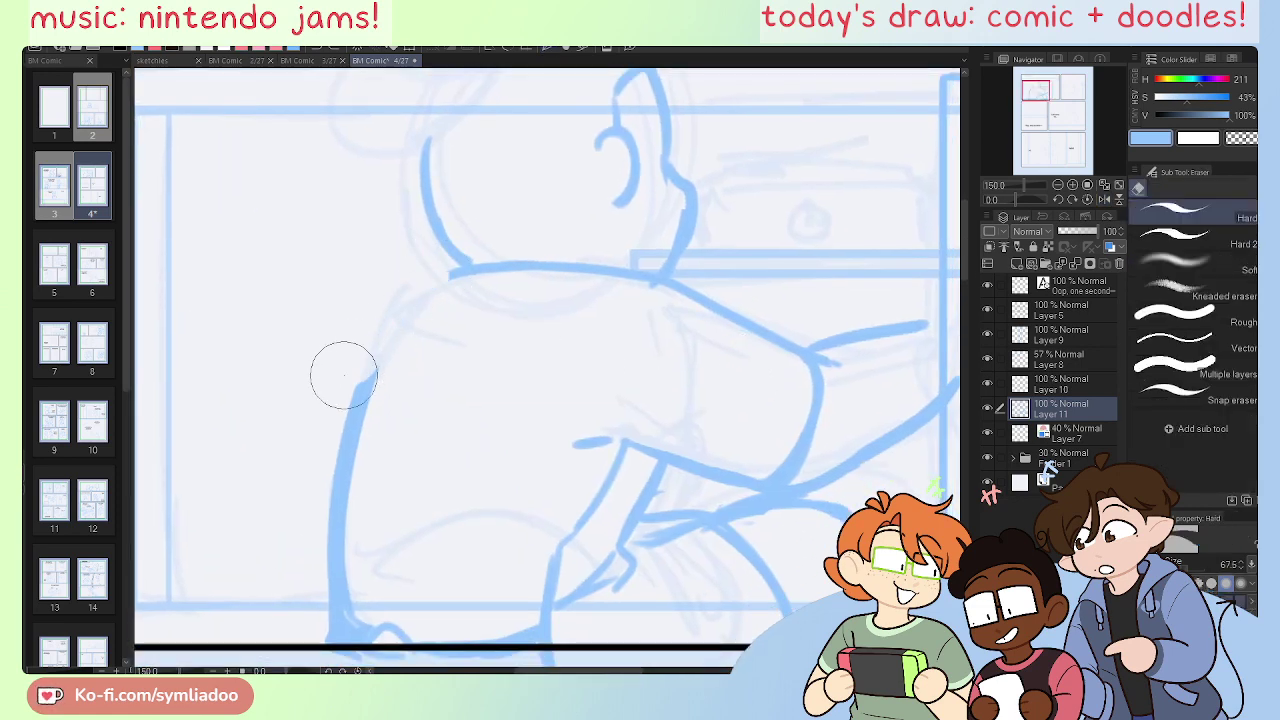
key("p")
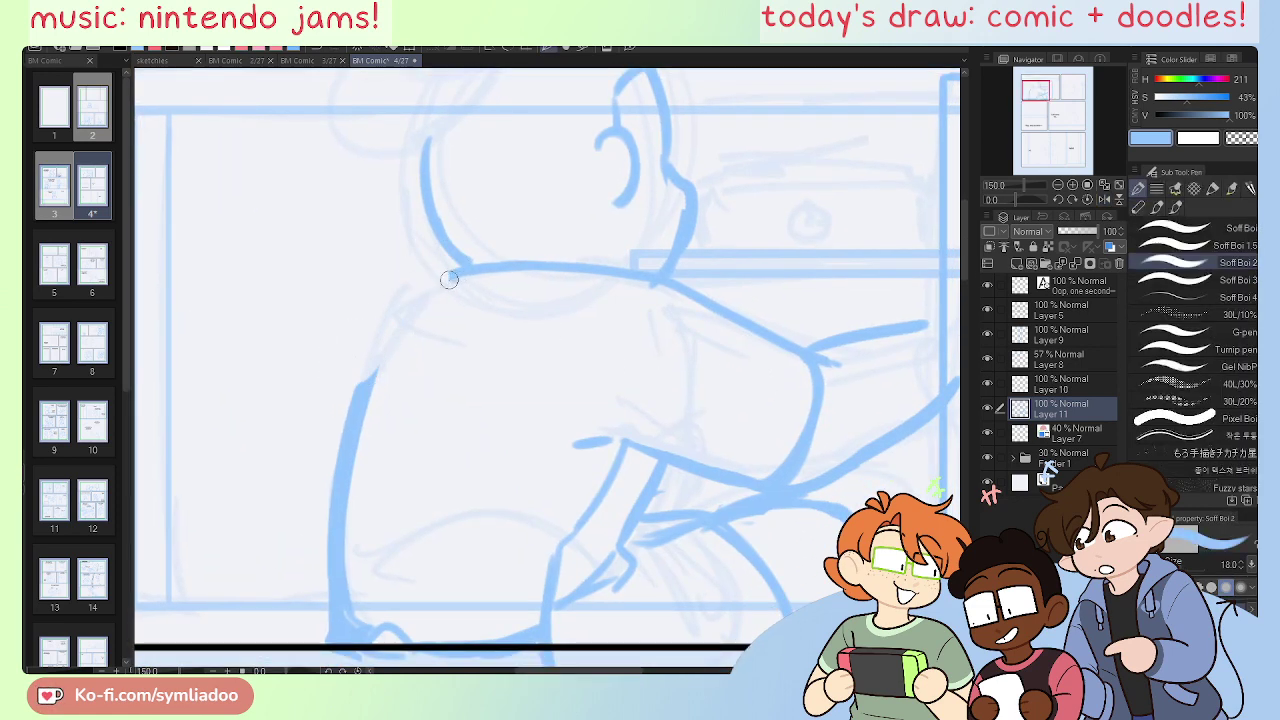
left_click_drag(448, 279, 360, 430)
Step: Trim the figure's back outline to an even thickness and clean up the face contour where it meets the shoulder
key("e")
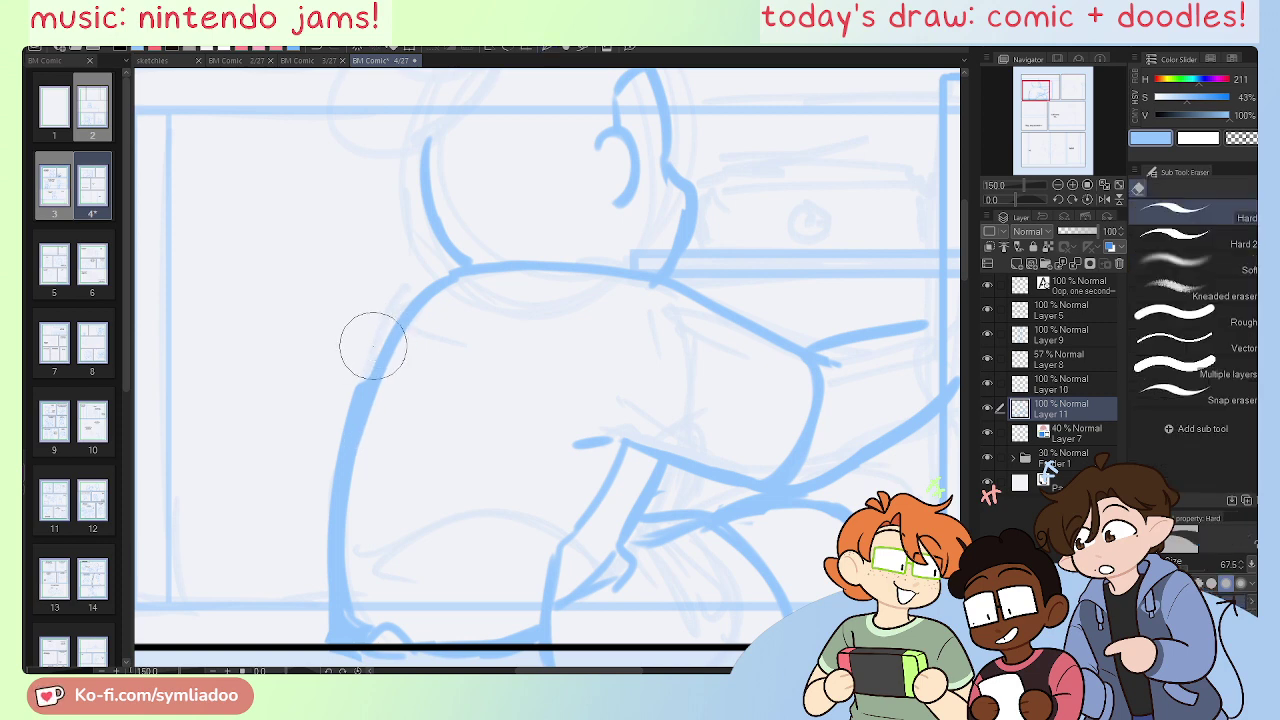
mouse_move(373, 345)
left_mouse_down()
mouse_move(342, 470)
mouse_move(340, 423)
mouse_move(318, 585)
left_mouse_up()
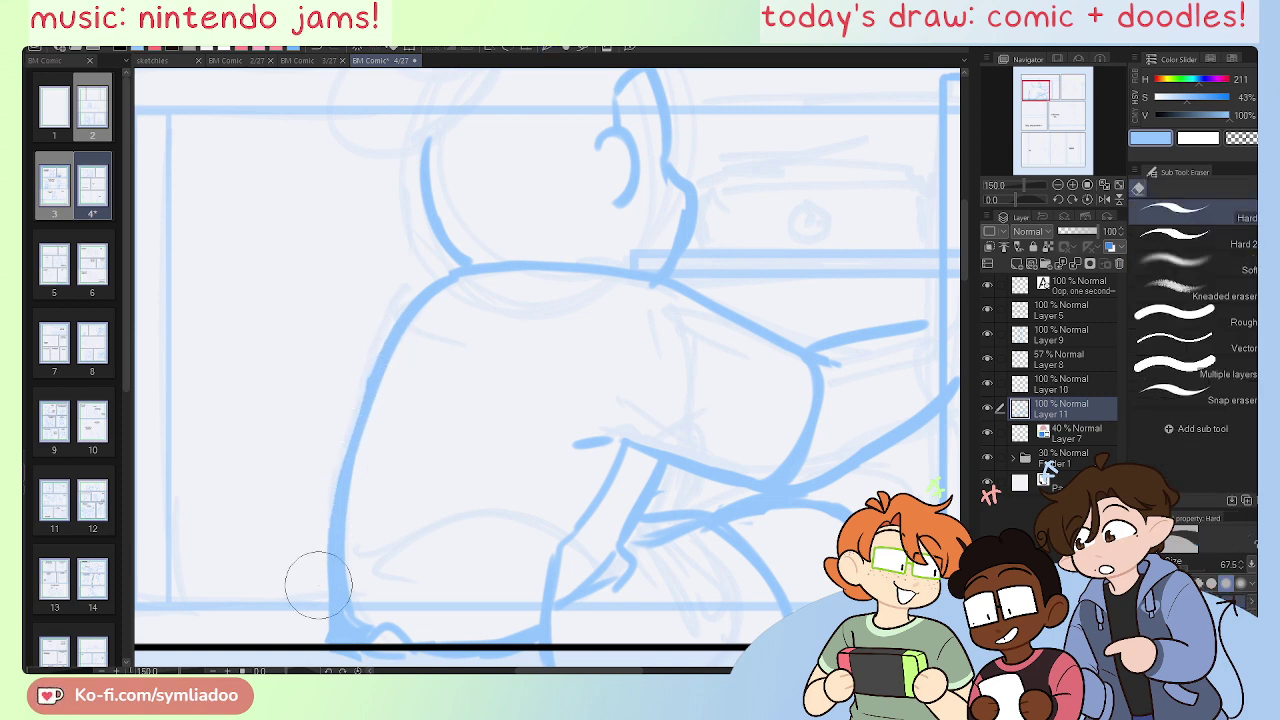
key("h")
left_click_drag(721, 364, 805, 557)
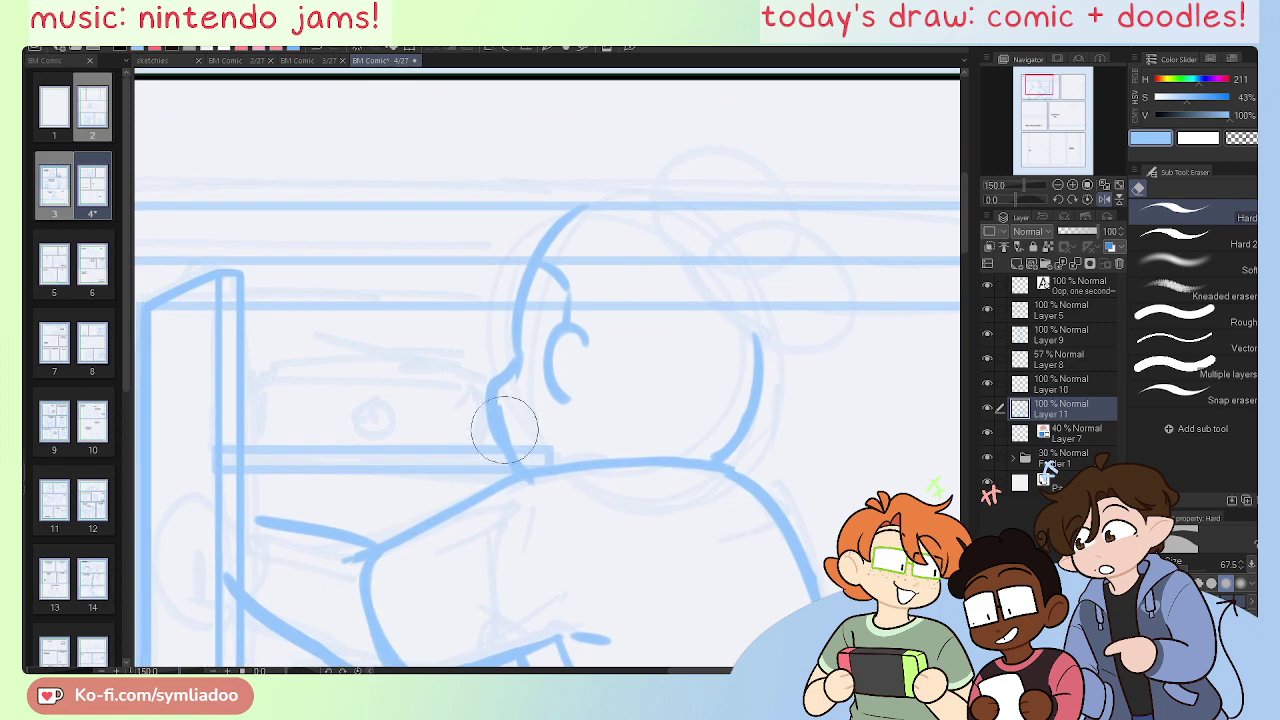
mouse_move(505, 430)
left_mouse_down()
mouse_move(551, 491)
mouse_move(592, 478)
left_mouse_up()
key("p")
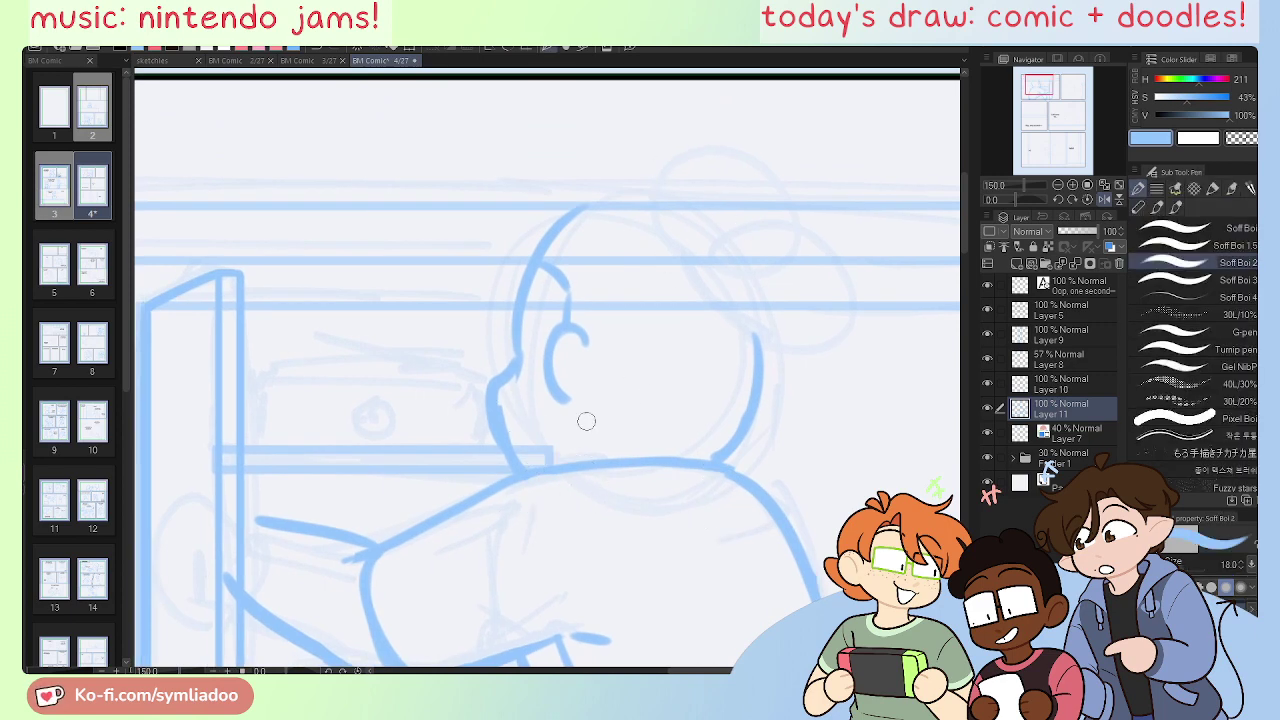
Step: Draw the hairline from behind the ear down to the neck and a curved nape line just above the collar
mouse_move(571, 323)
left_mouse_down()
mouse_move(603, 372)
mouse_move(601, 407)
left_mouse_up()
left_click_drag(613, 454, 721, 445)
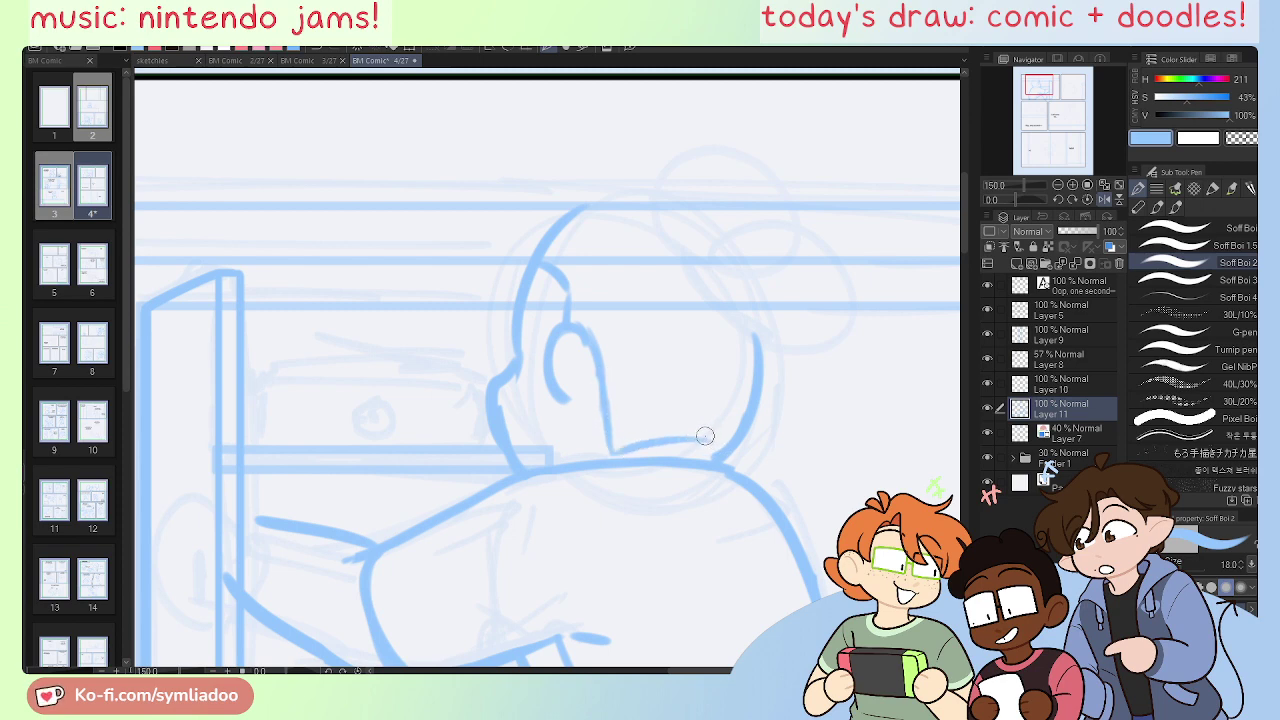
key("ctrl+z")
mouse_move(613, 454)
left_mouse_down()
mouse_move(680, 445)
mouse_move(737, 474)
left_mouse_up()
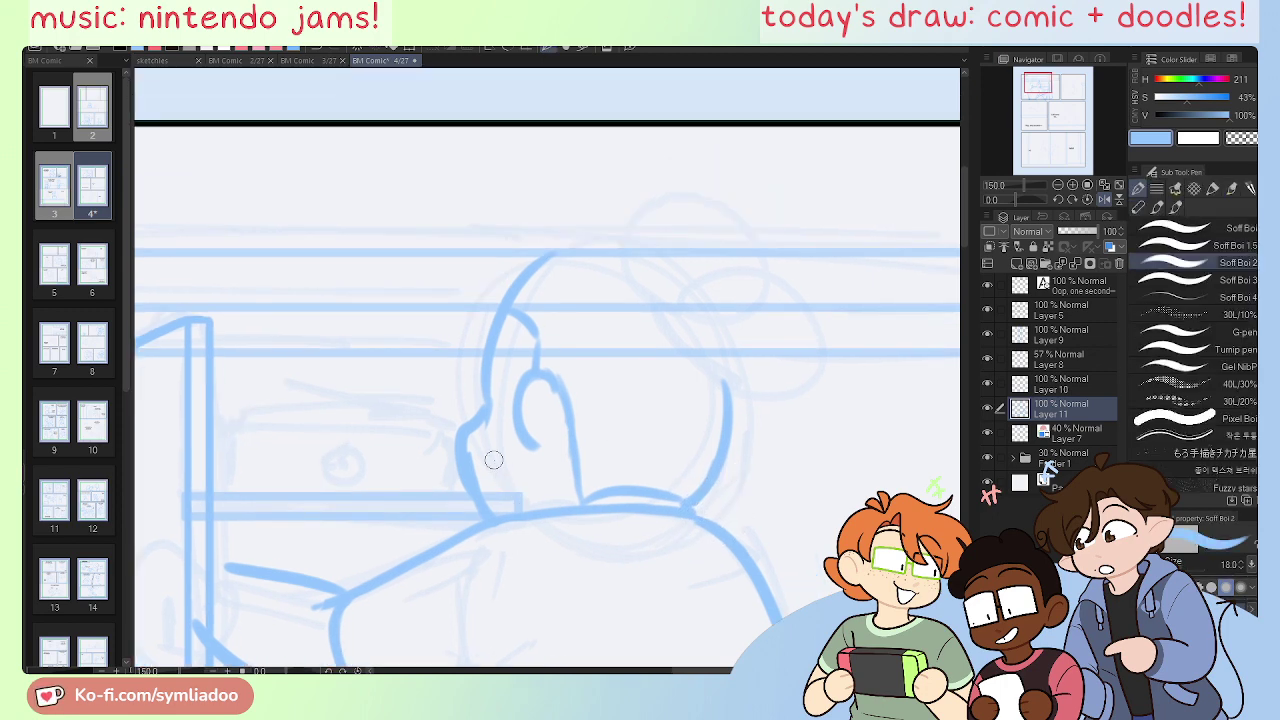
Step: Thin the face contour below the nose and extend the lower end of the ear's curve
key("e")
left_click_drag(473, 457, 471, 444)
key("p")
left_click_drag(529, 447, 550, 455)
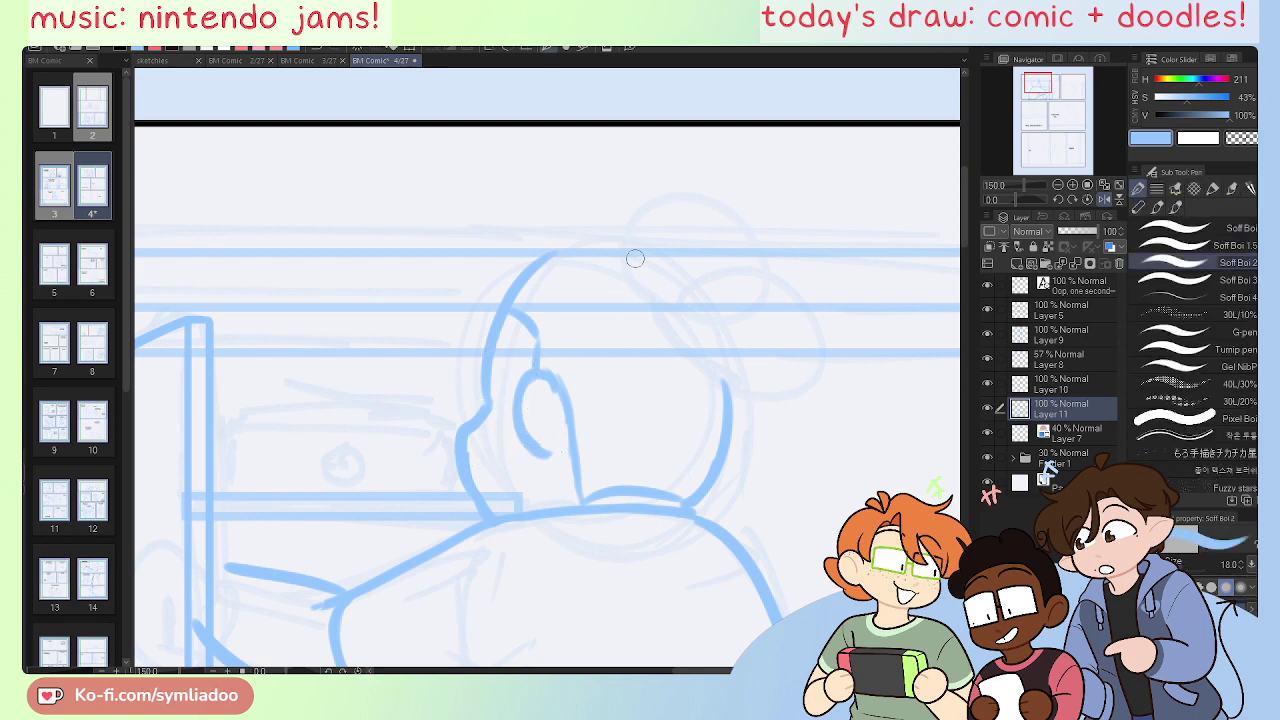
Step: Erase the head contour above the forehead and draw small hair curls in front of the brow
key("e")
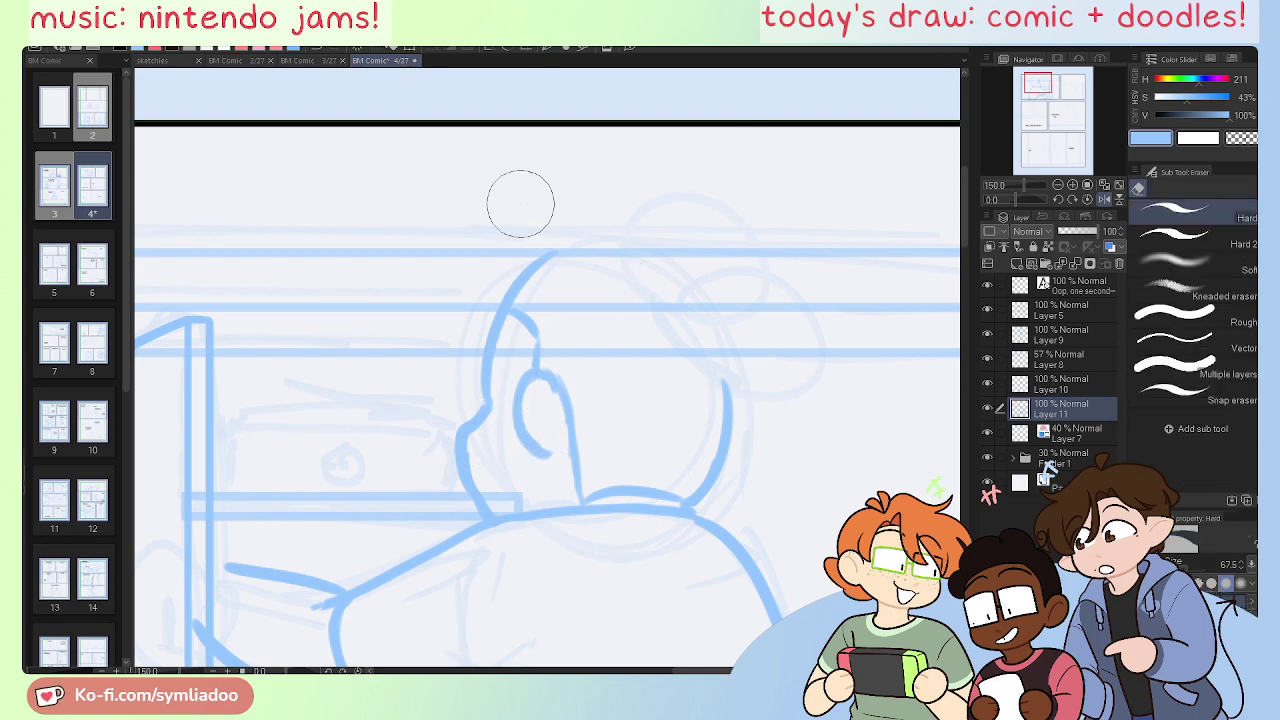
left_click_drag(525, 288, 568, 266)
key("p")
mouse_move(502, 309)
left_mouse_down()
mouse_move(464, 346)
mouse_move(586, 260)
left_mouse_up()
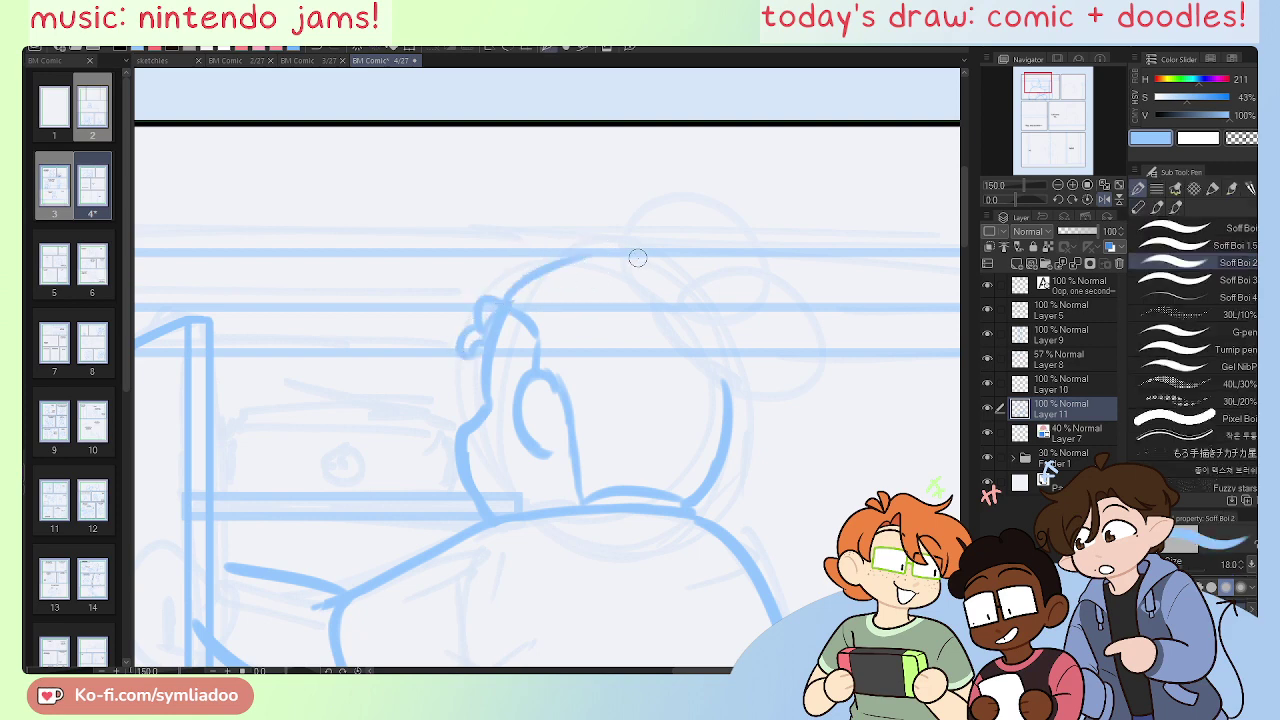
key("ctrl+z")
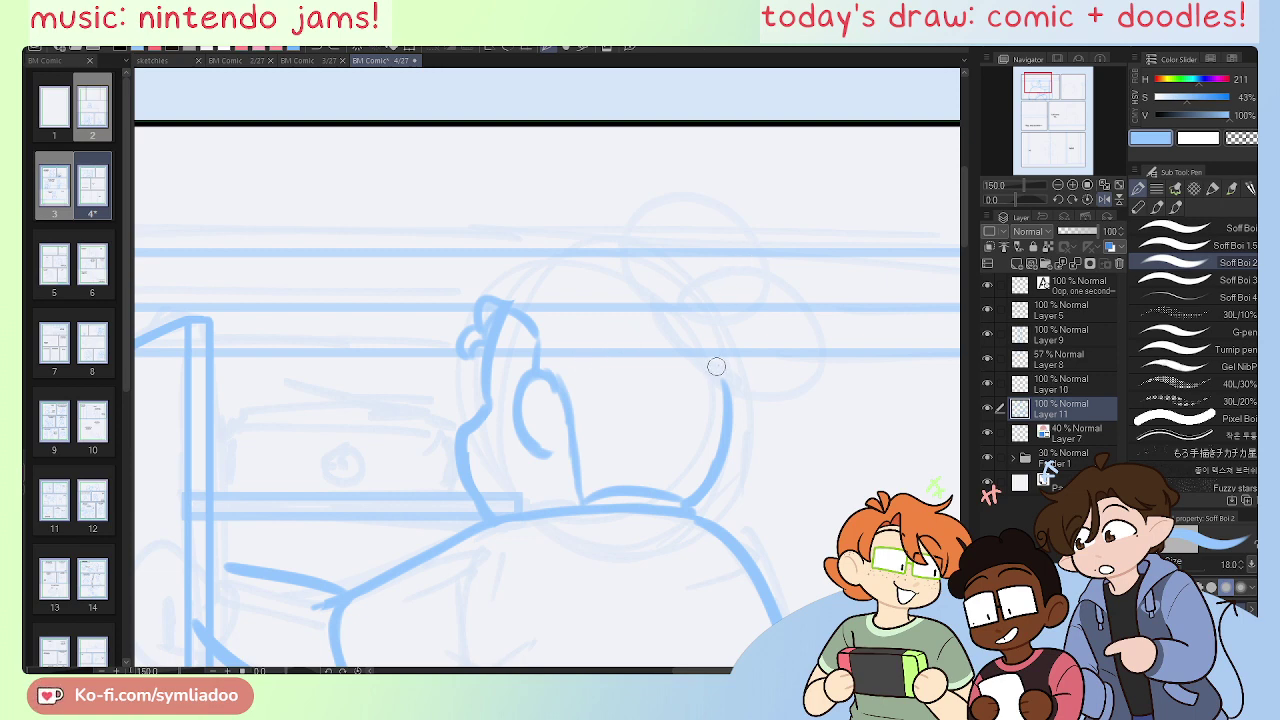
mouse_move(505, 302)
left_mouse_down()
mouse_move(644, 267)
mouse_move(712, 284)
mouse_move(711, 322)
left_mouse_up()
key("ctrl+z")
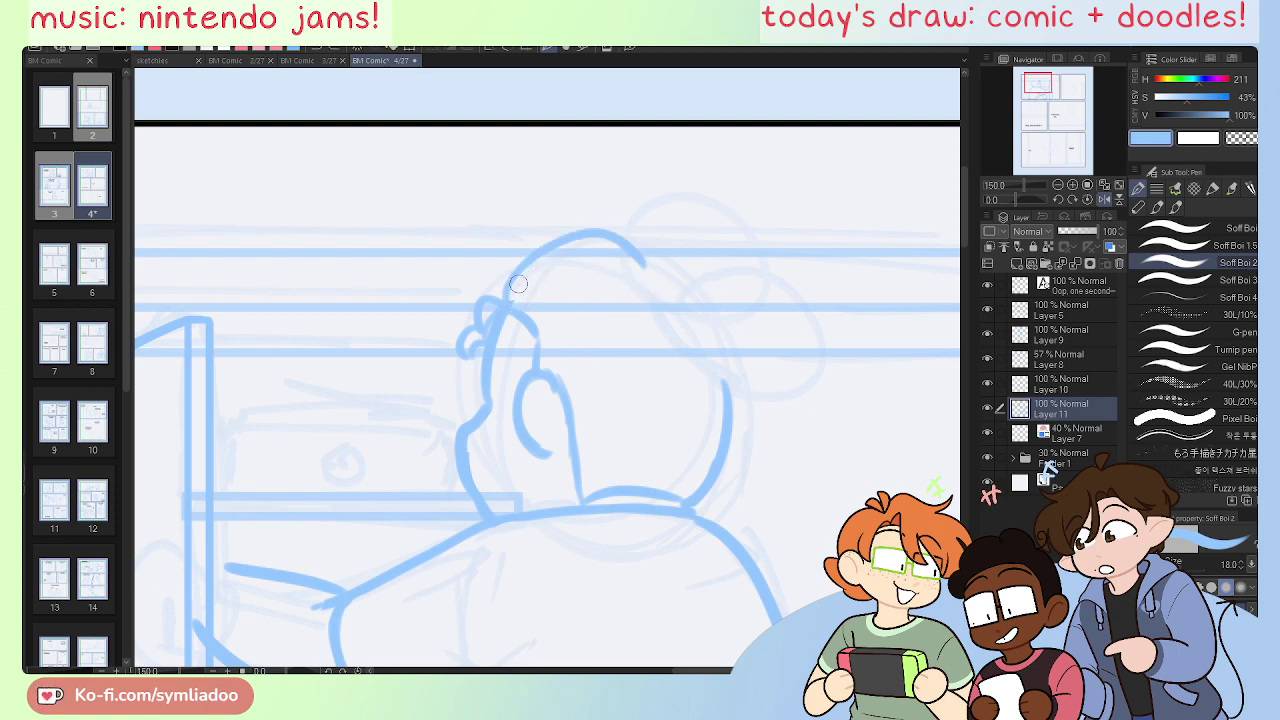
key("ctrl+z")
mouse_move(505, 302)
left_mouse_down()
mouse_move(690, 243)
mouse_move(722, 318)
left_mouse_up()
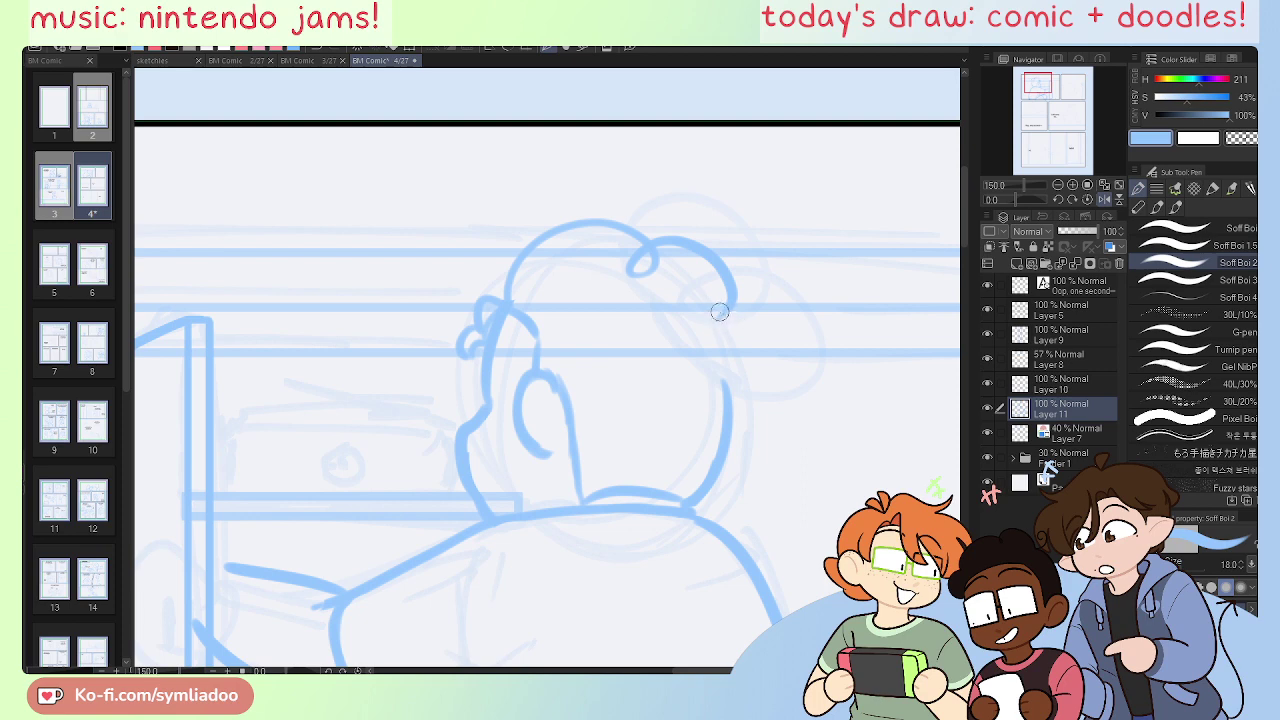
mouse_move(652, 290)
left_mouse_down()
mouse_move(708, 300)
mouse_move(643, 350)
mouse_move(706, 370)
mouse_move(650, 345)
mouse_move(700, 293)
mouse_move(640, 377)
left_mouse_up()
key("ctrl+z")
key("ctrl+z")
key("ctrl+z")
key("ctrl+z")
key("h")
key("ctrl+z")
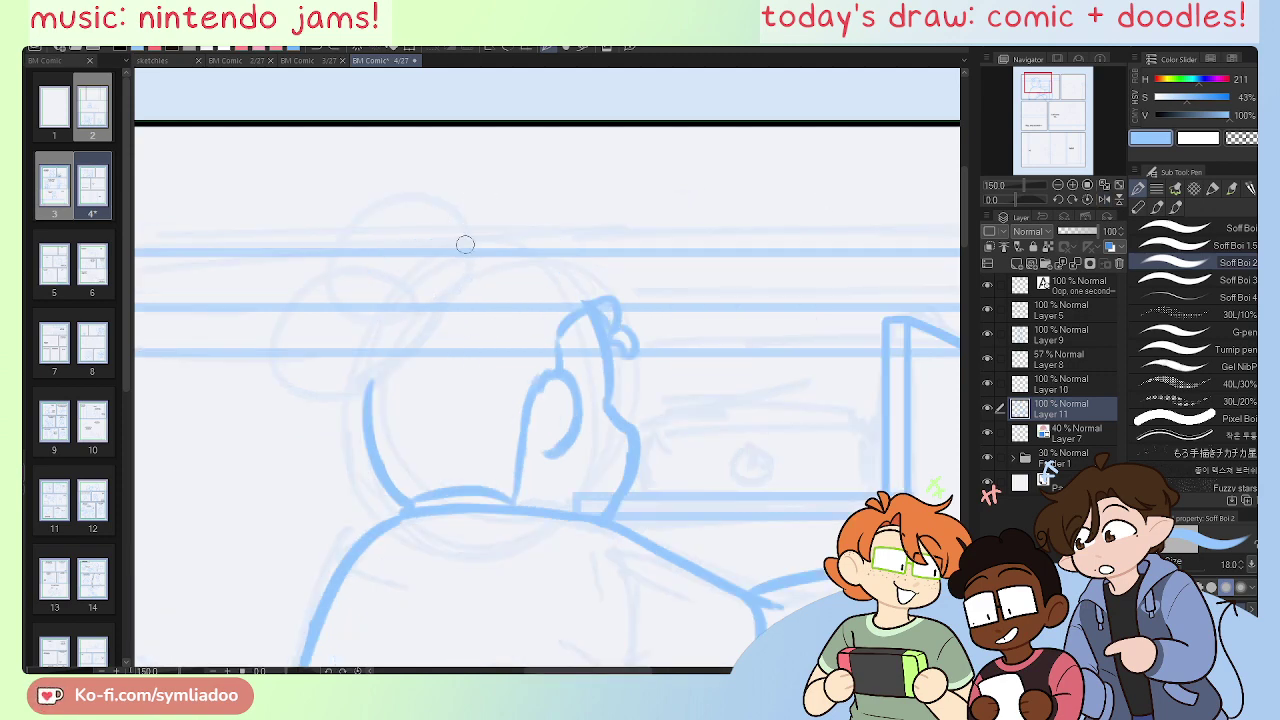
mouse_move(465, 288)
left_mouse_down()
mouse_move(384, 241)
mouse_move(345, 395)
left_mouse_up()
key("ctrl+z")
mouse_move(466, 274)
left_mouse_down()
mouse_move(384, 287)
mouse_move(317, 325)
mouse_move(436, 330)
mouse_move(461, 270)
mouse_move(420, 341)
left_mouse_up()
key("ctrl+z")
key("ctrl+z")
mouse_move(378, 296)
left_mouse_down()
mouse_move(336, 290)
mouse_move(449, 291)
mouse_move(466, 279)
left_mouse_up()
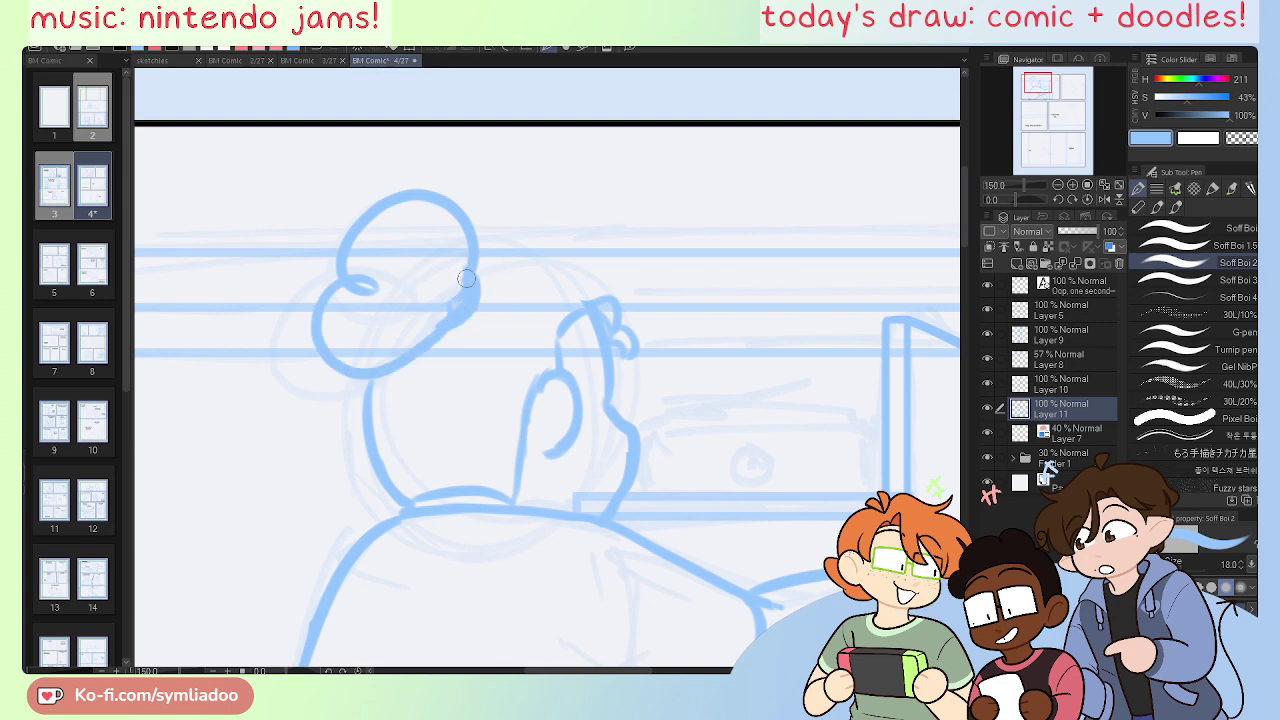
key("h")
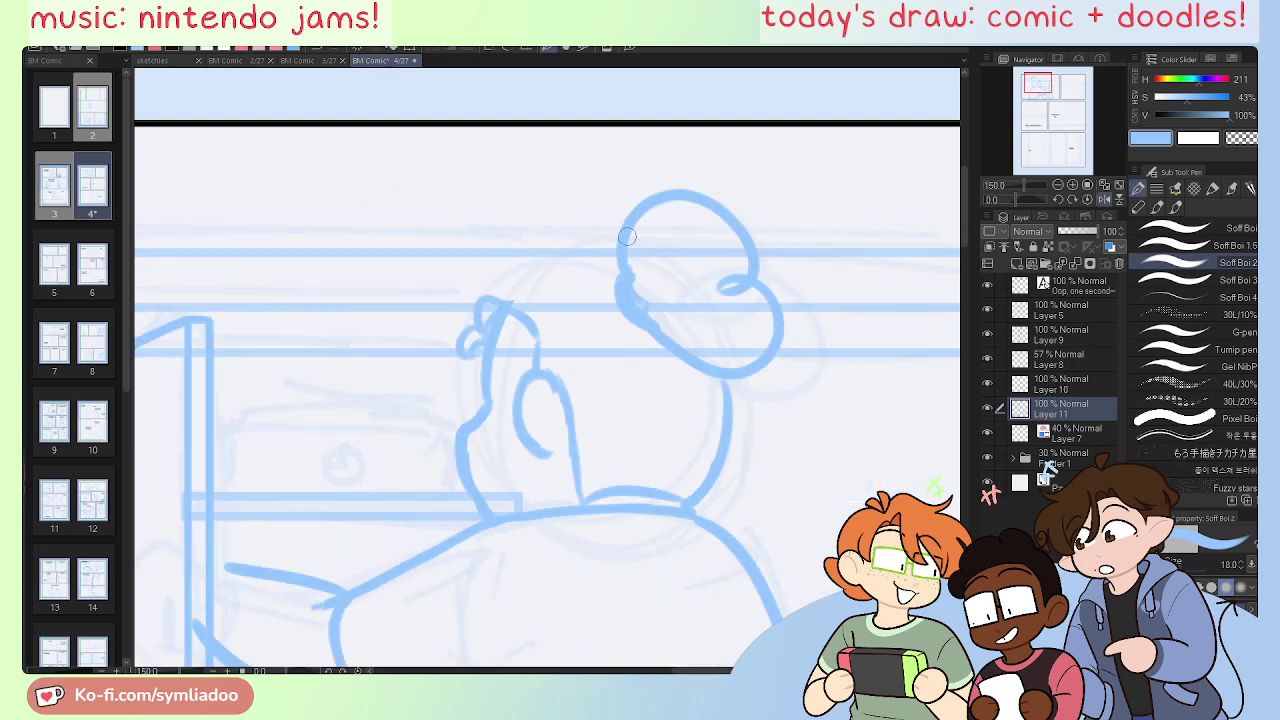
key("ctrl+z")
key("ctrl+z")
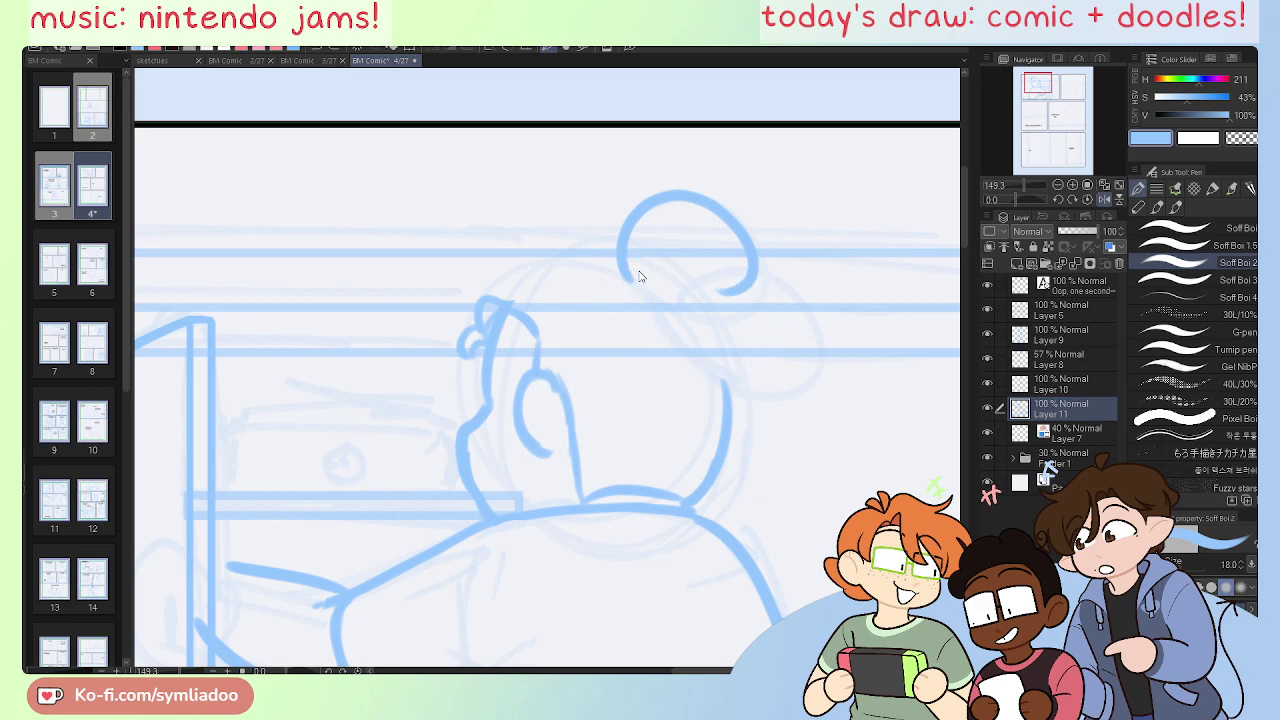
key("ctrl+z")
Step: Draw a two-lobed hair bun at the back of the head, with the crown outline, swept hairline and connecting head curve
mouse_move(639, 270)
left_mouse_down()
mouse_move(693, 212)
mouse_move(679, 359)
mouse_move(639, 278)
mouse_move(637, 320)
left_mouse_up()
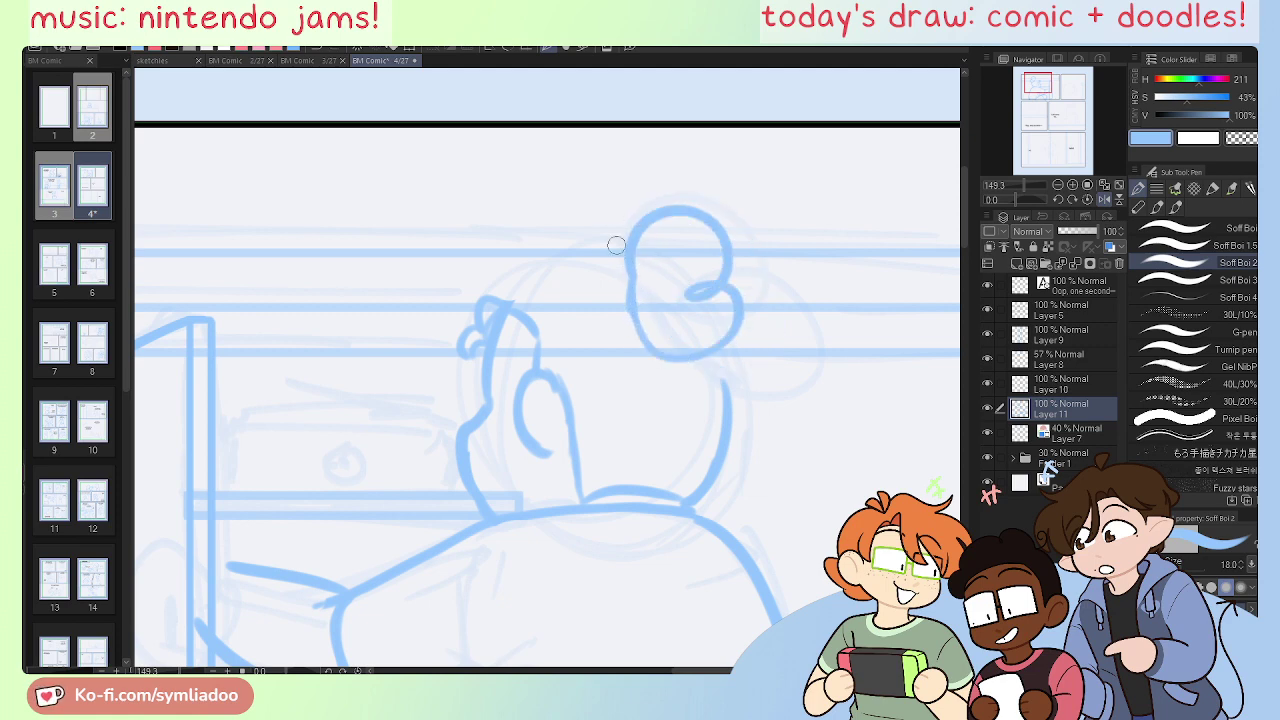
mouse_move(510, 312)
left_mouse_down()
mouse_move(507, 261)
mouse_move(570, 228)
left_mouse_up()
mouse_move(590, 238)
left_mouse_down()
mouse_move(625, 222)
mouse_move(641, 238)
left_mouse_up()
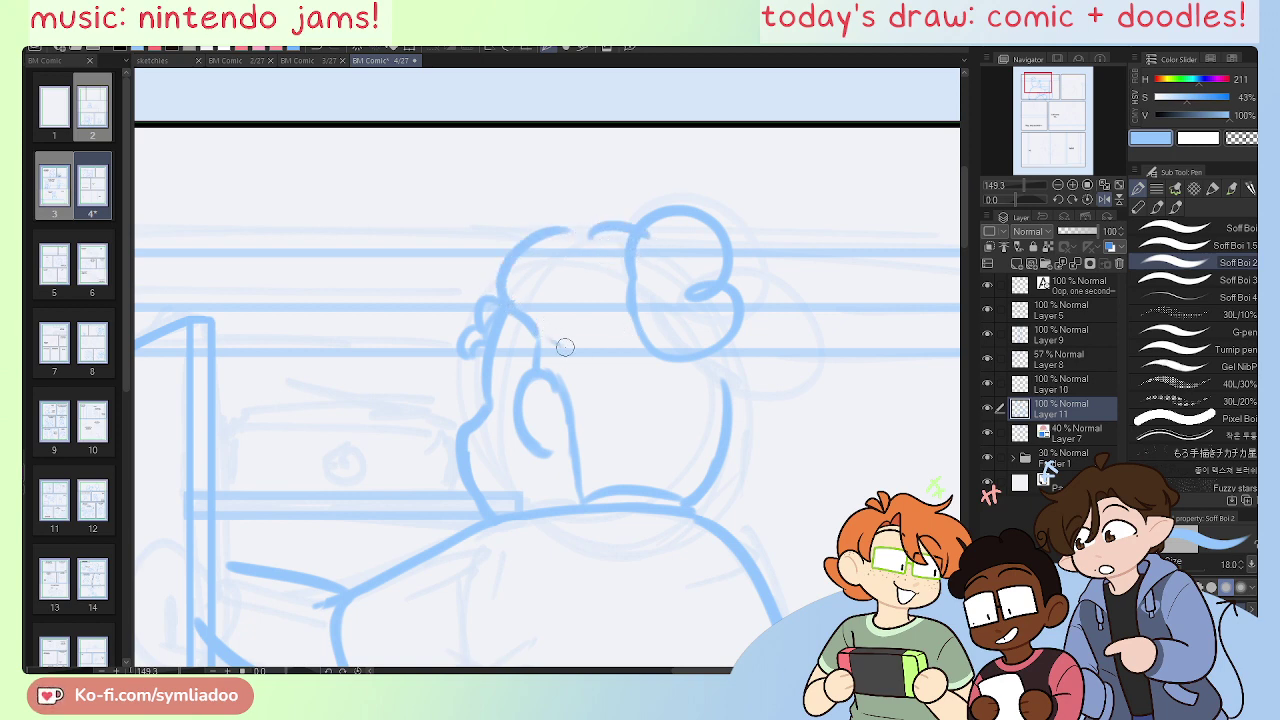
mouse_move(538, 326)
left_mouse_down()
mouse_move(584, 356)
mouse_move(648, 352)
left_mouse_up()
left_click_drag(717, 344, 735, 410)
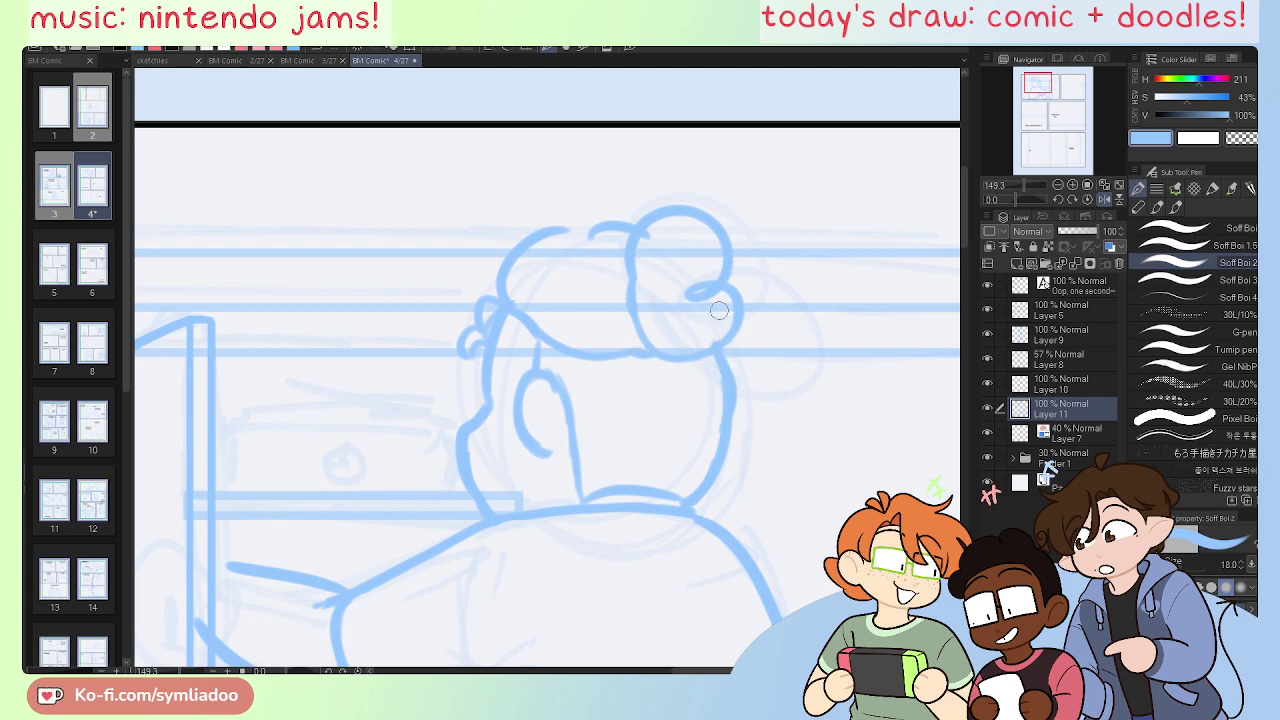
Step: Redraw the back-of-head curve fuller, running from under the hair bun down to the collar
key("e")
mouse_move(722, 350)
left_mouse_down()
mouse_move(732, 431)
mouse_move(722, 463)
mouse_move(707, 450)
mouse_move(668, 494)
left_mouse_up()
key("p")
key("ctrl+z")
mouse_move(718, 354)
left_mouse_down()
mouse_move(714, 455)
mouse_move(714, 431)
mouse_move(689, 481)
left_mouse_up()
left_click_drag(714, 432, 676, 498)
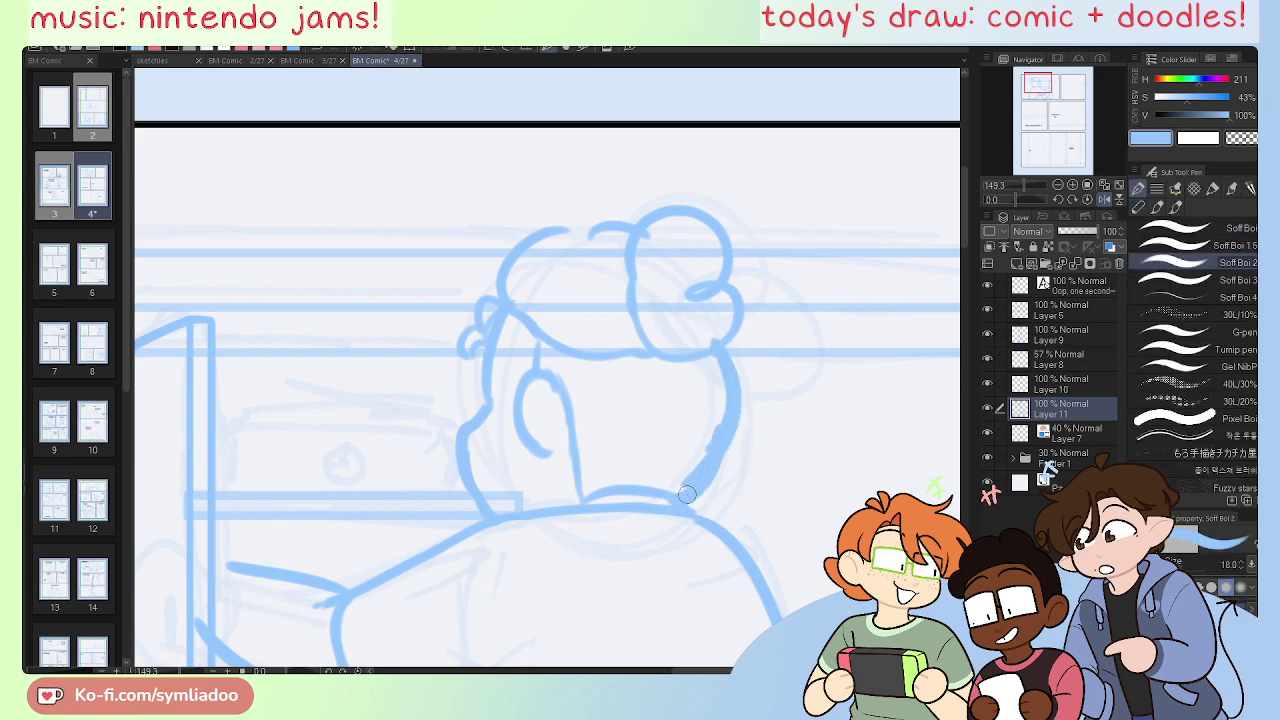
Step: Trim the thick back-of-head curve to an even line in the mirrored view and save the comic page
key("h")
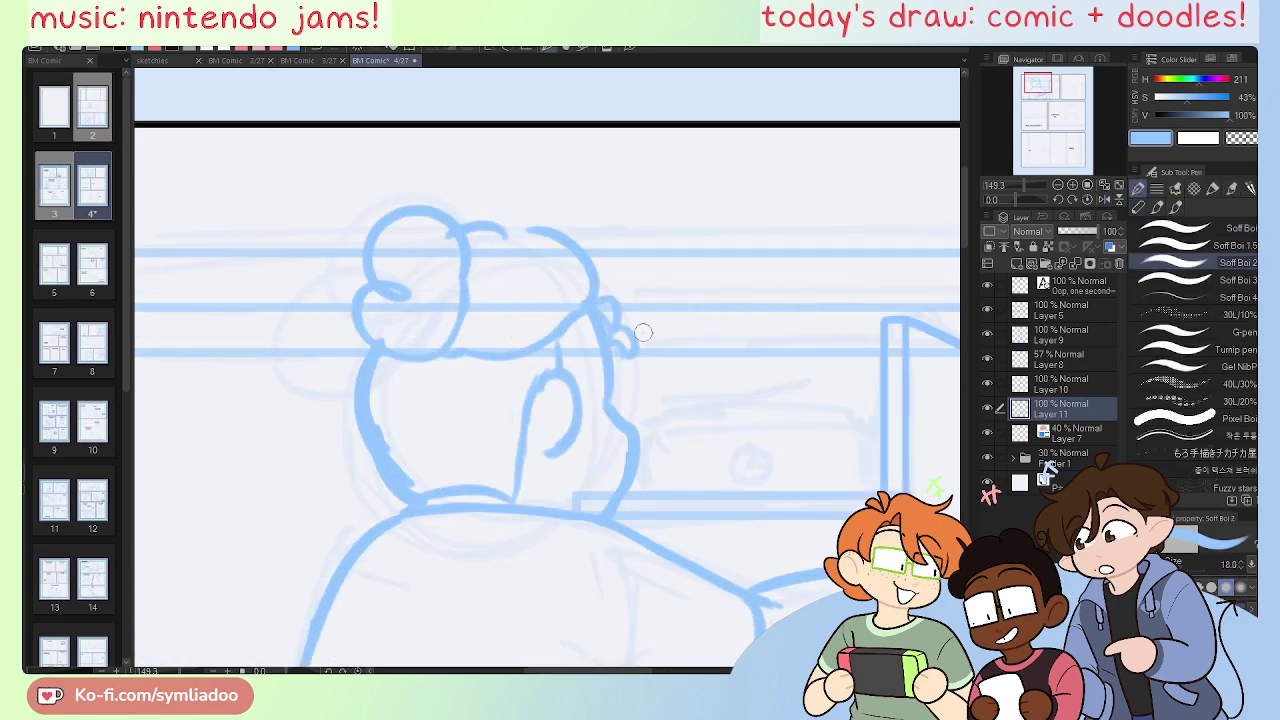
key("e")
mouse_move(372, 362)
left_mouse_down()
mouse_move(399, 449)
mouse_move(397, 469)
mouse_move(365, 371)
mouse_move(377, 464)
mouse_move(420, 500)
left_mouse_up()
key("p")
key("e")
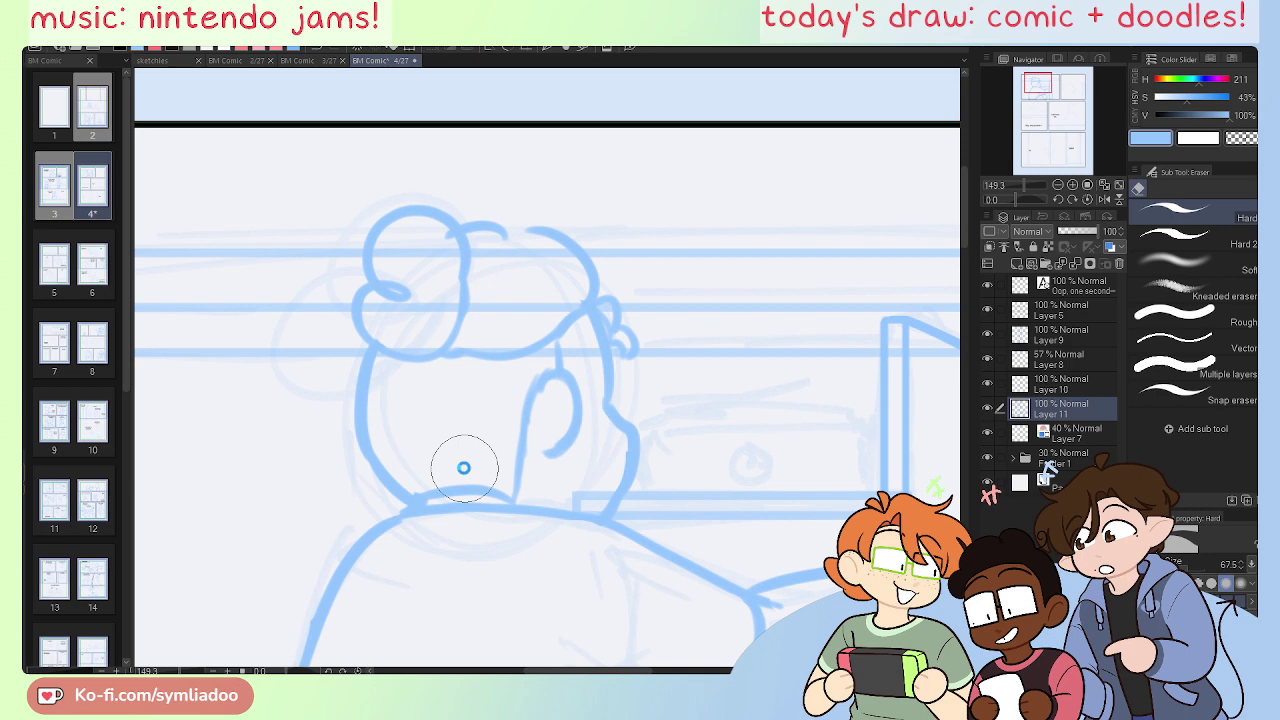
key("ctrl+s")
Step: Reinforce the front edge of the hair bun with an additional pen stroke
key("h")
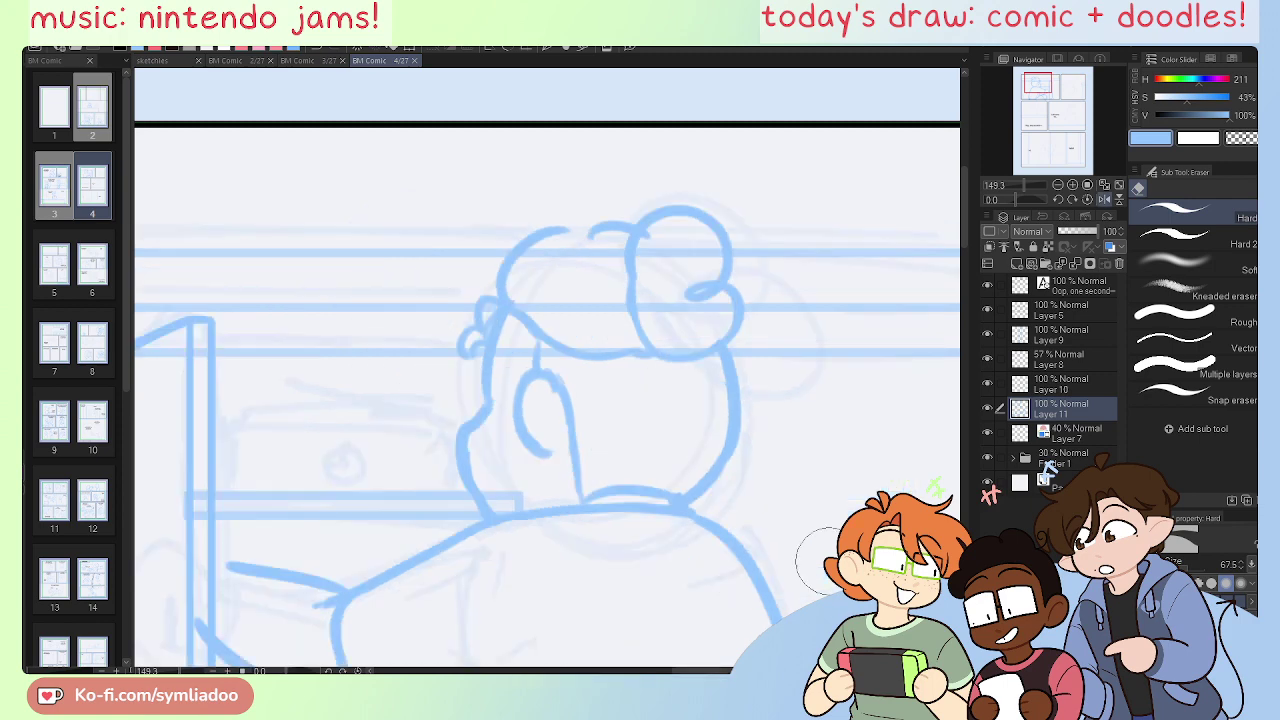
left_click_drag(696, 492, 720, 529)
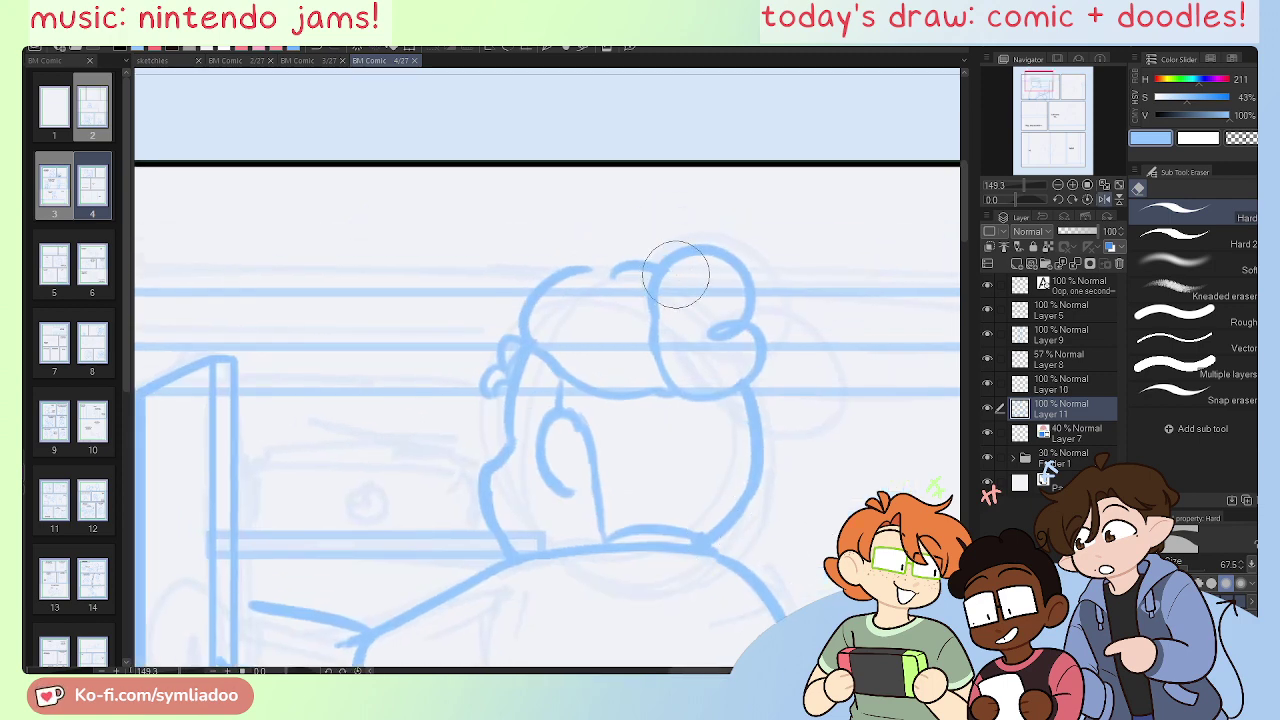
key("p")
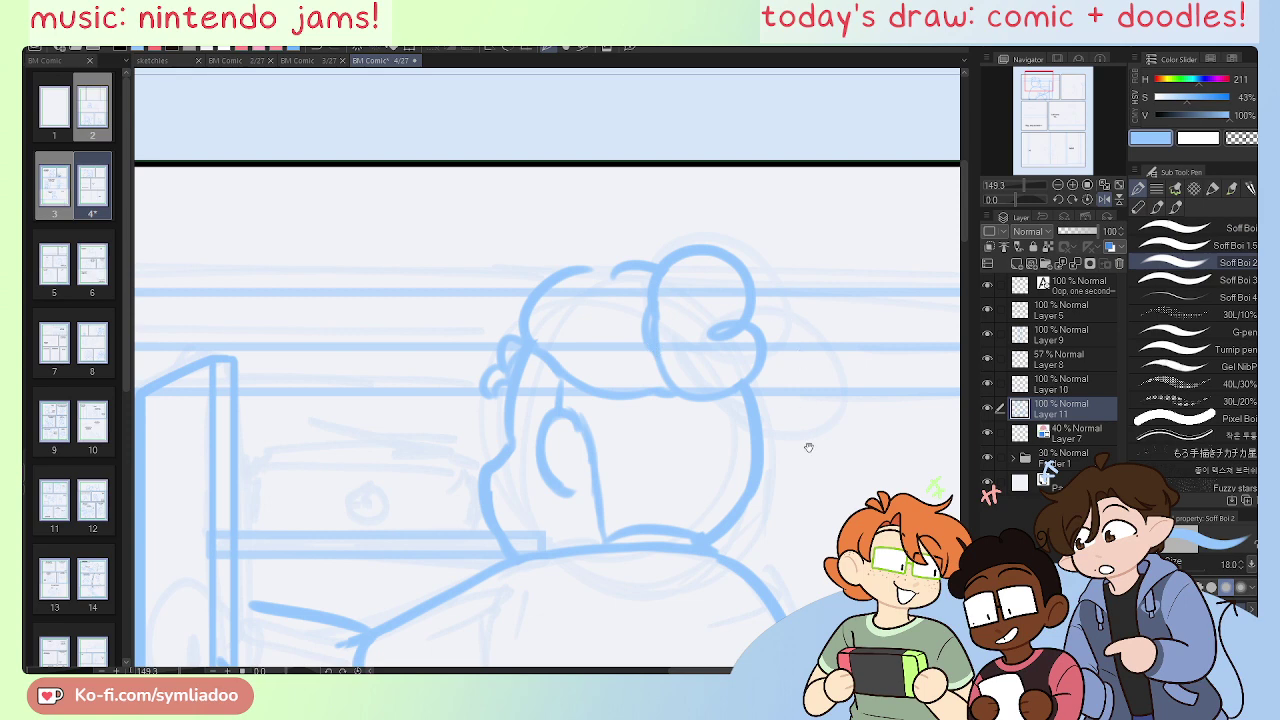
mouse_move(804, 554)
left_mouse_down()
mouse_move(797, 466)
mouse_move(774, 541)
left_mouse_up()
Step: Lasso the hair bun and shift it slightly outward from the head, then deselect it
key("m")
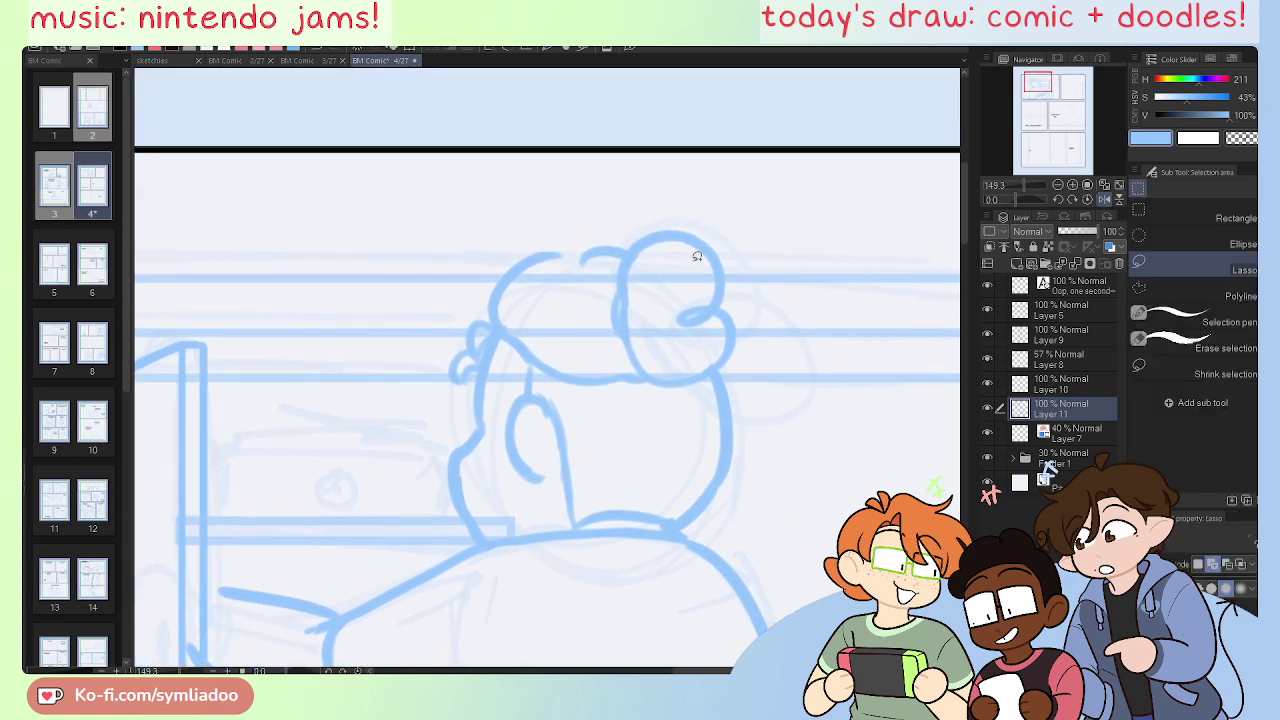
mouse_move(620, 238)
left_mouse_down()
mouse_move(610, 340)
mouse_move(654, 393)
mouse_move(718, 366)
mouse_move(706, 213)
mouse_move(640, 244)
left_mouse_up()
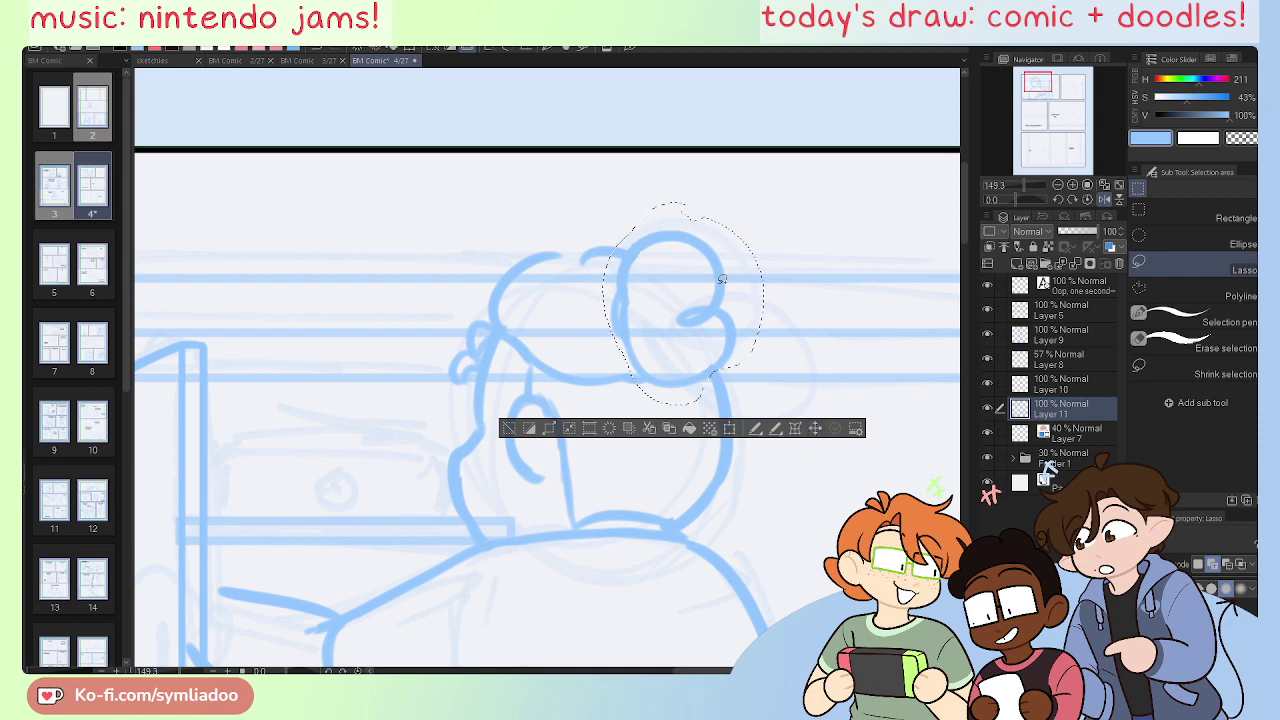
left_click(815, 428)
left_click_drag(717, 340, 736, 337)
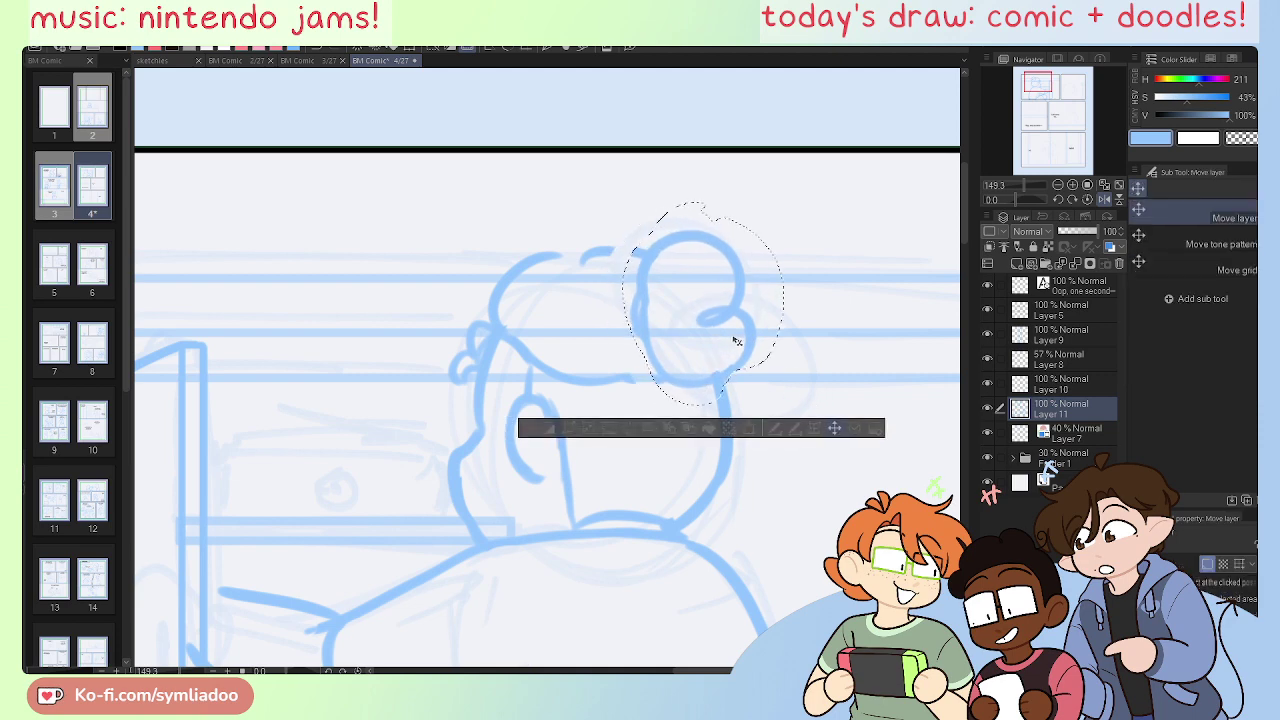
key("ctrl+d")
Step: Reconnect the crown outline and lower hairline to the shifted bun and close the gap at the crown
key("p")
left_click_drag(640, 248, 612, 247)
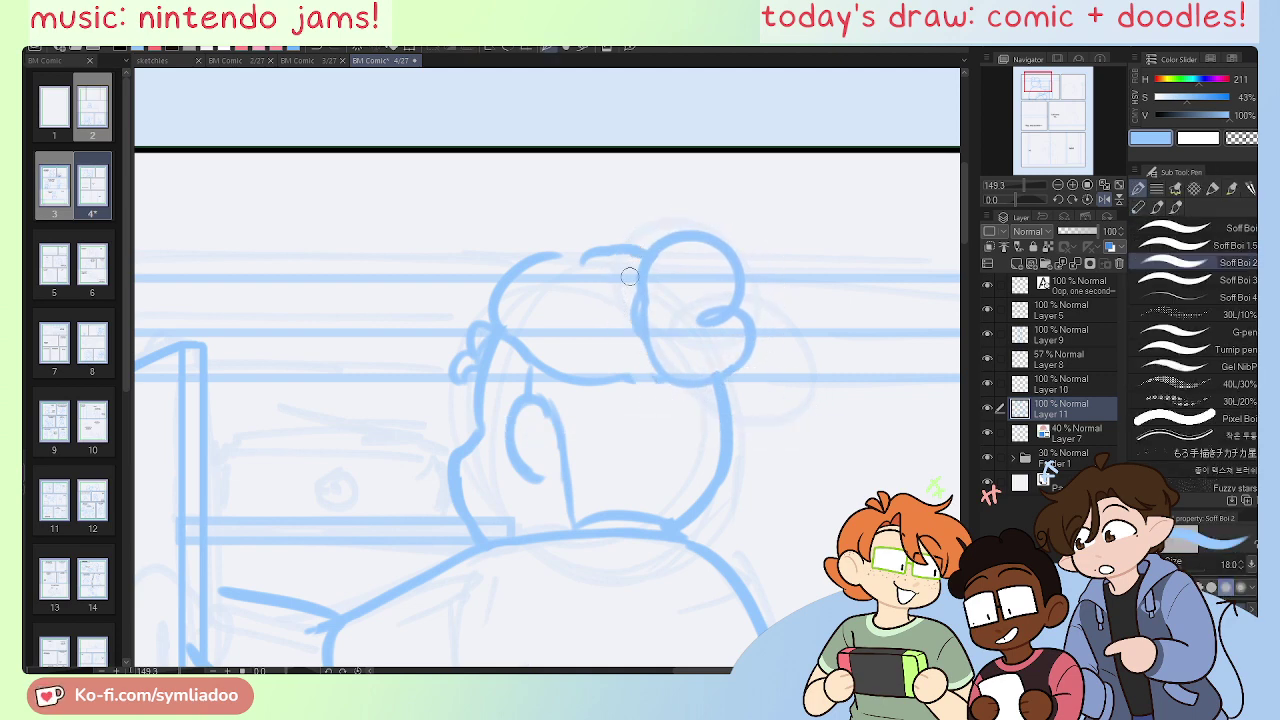
left_click_drag(668, 373, 608, 377)
left_click_drag(576, 257, 552, 254)
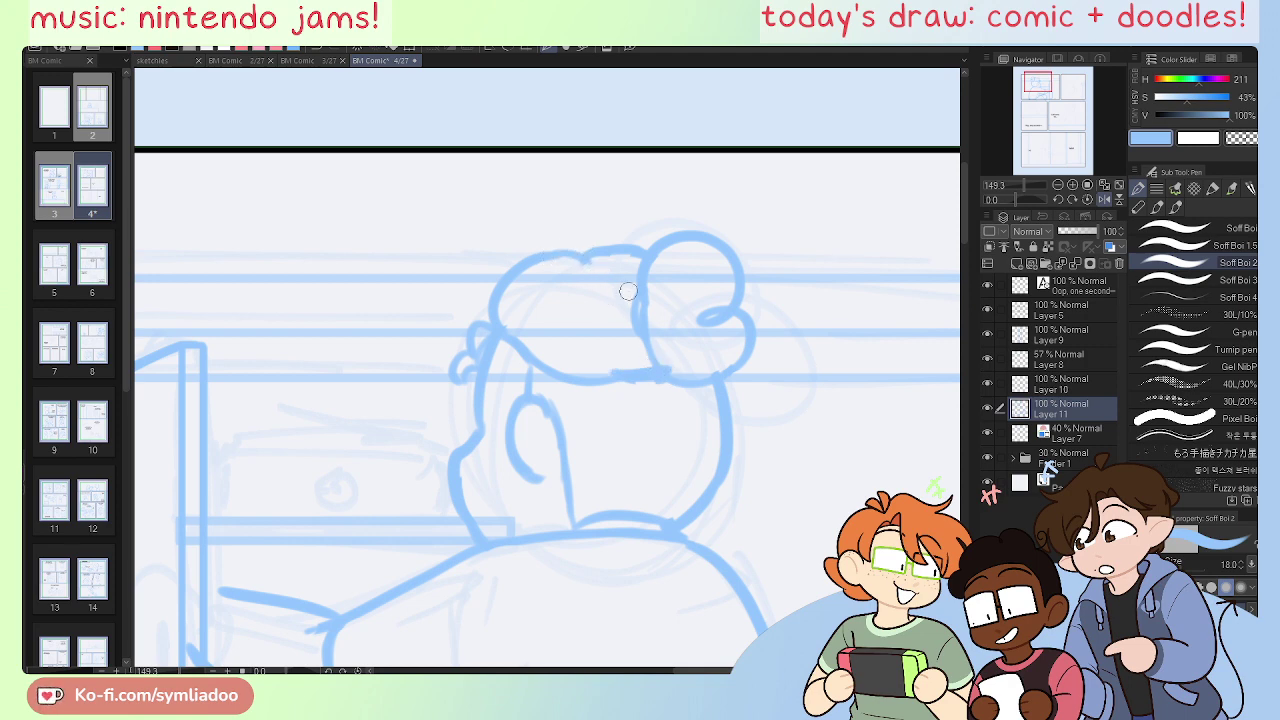
Step: Add a short crease stroke beside the bun's front edge and clean up the face and cheek outline near the ear
left_click_drag(634, 322, 628, 340)
key("h")
left_click_drag(750, 504, 744, 320)
mouse_move(758, 406)
left_mouse_down()
mouse_move(754, 306)
mouse_move(771, 286)
mouse_move(754, 446)
left_mouse_up()
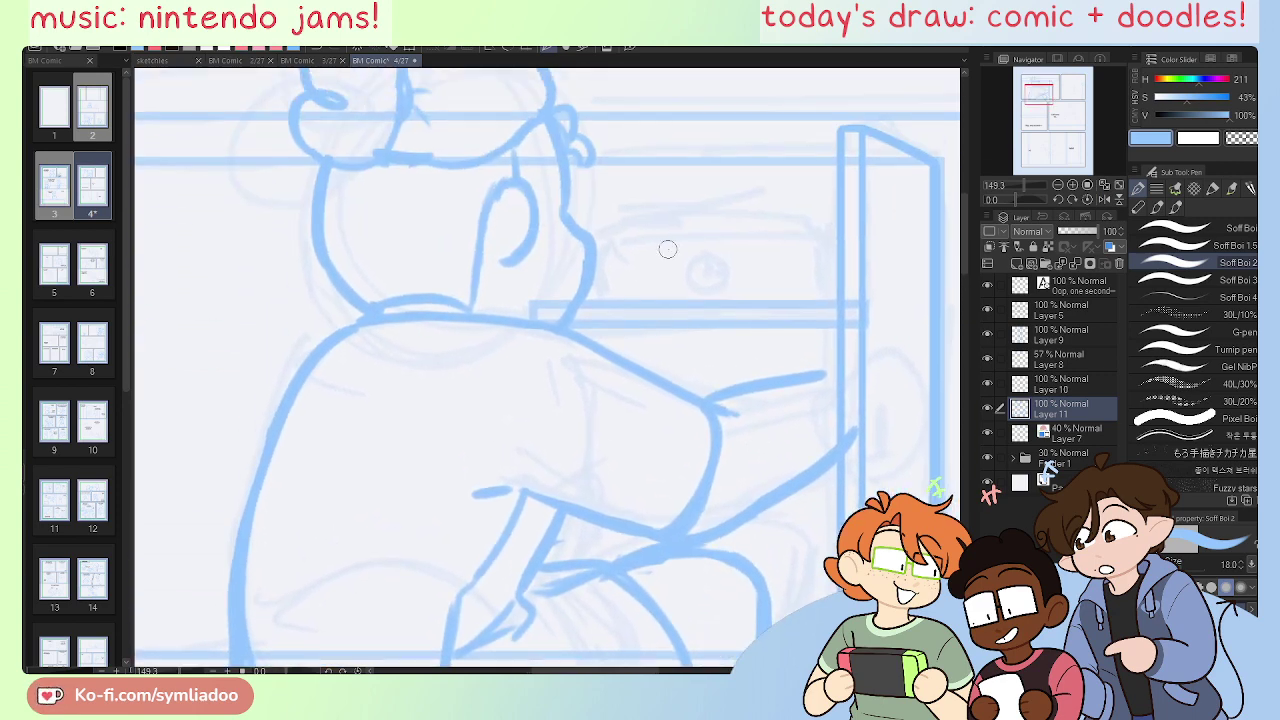
key("e")
mouse_move(580, 202)
left_mouse_down()
mouse_move(606, 246)
mouse_move(590, 250)
mouse_move(568, 330)
left_mouse_up()
key("p")
key("e")
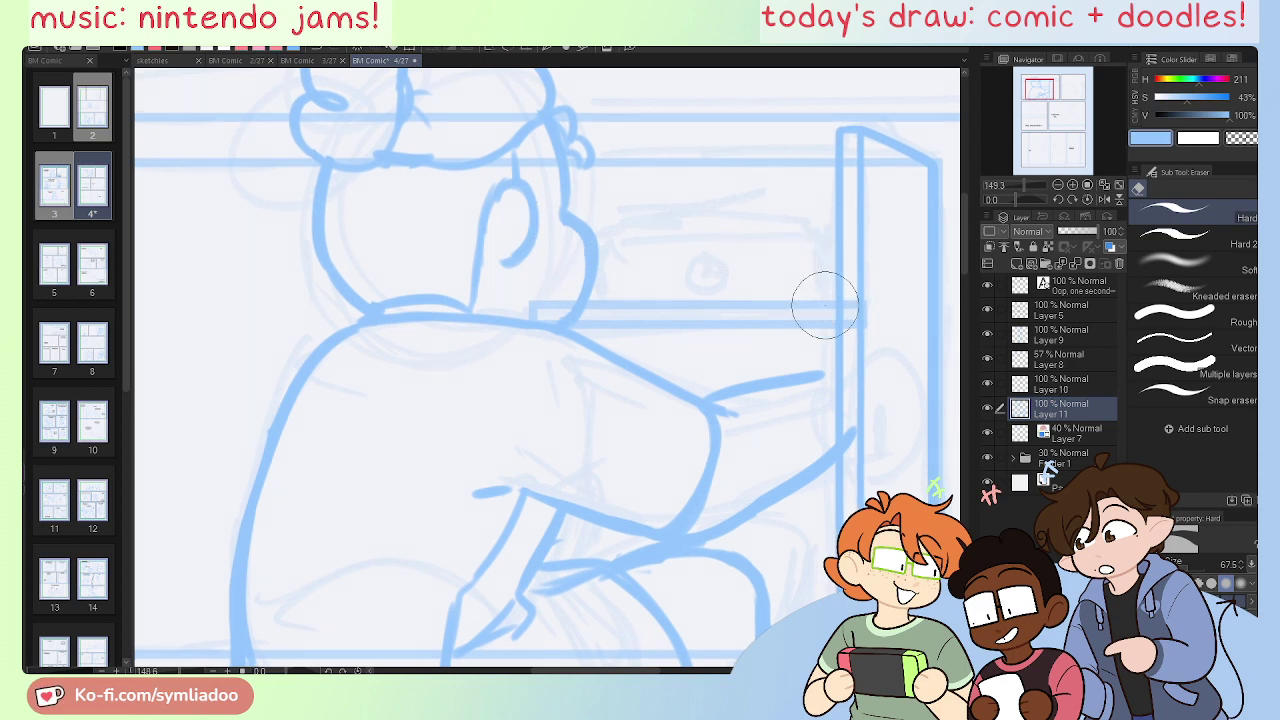
Step: Examine the first panel's figure alongside its neighbouring panels at a reduced zoom and in the mirrored view
key("ctrl+minus")
key("ctrl+minus")
key("ctrl+minus")
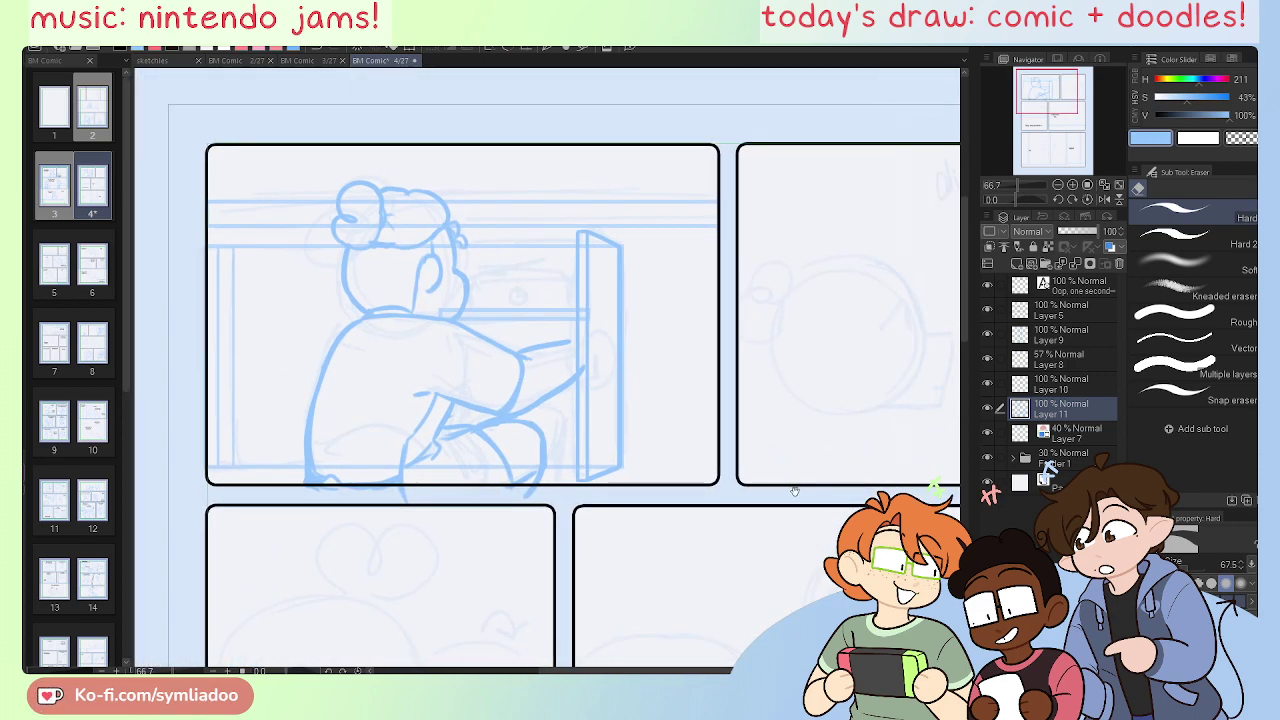
mouse_move(783, 519)
left_mouse_down()
mouse_move(769, 523)
mouse_move(740, 485)
left_mouse_up()
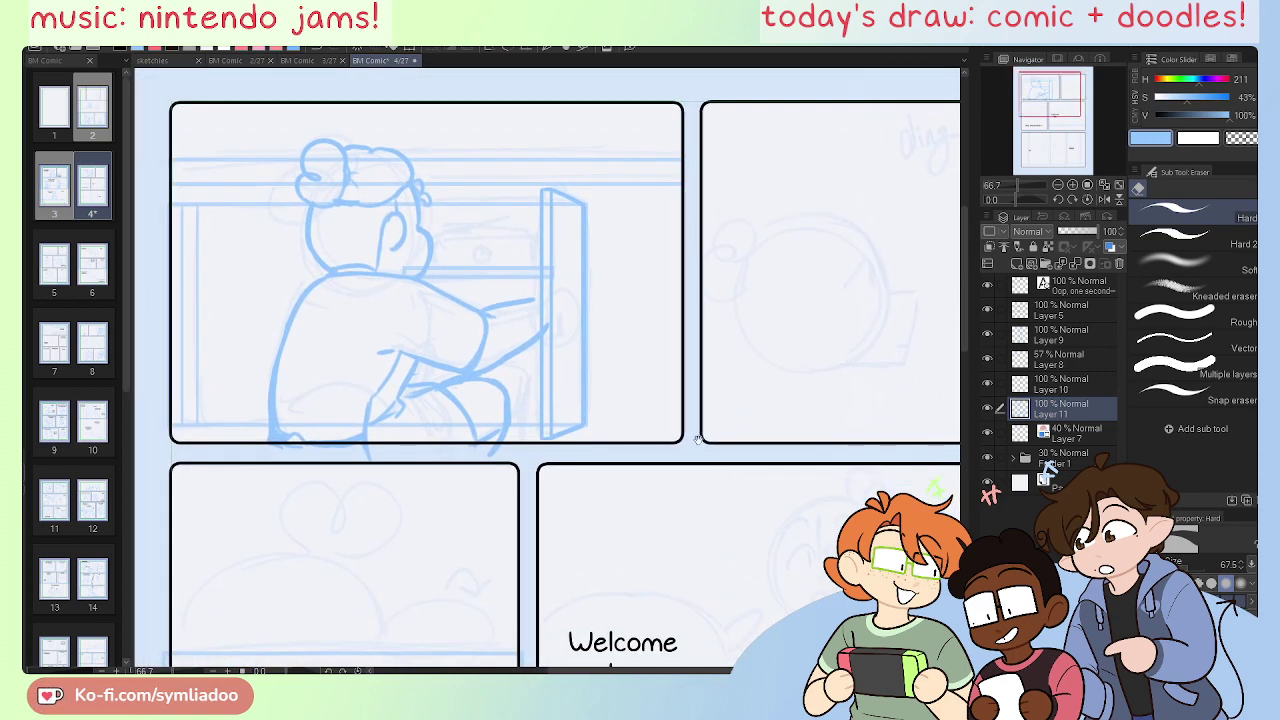
key("p")
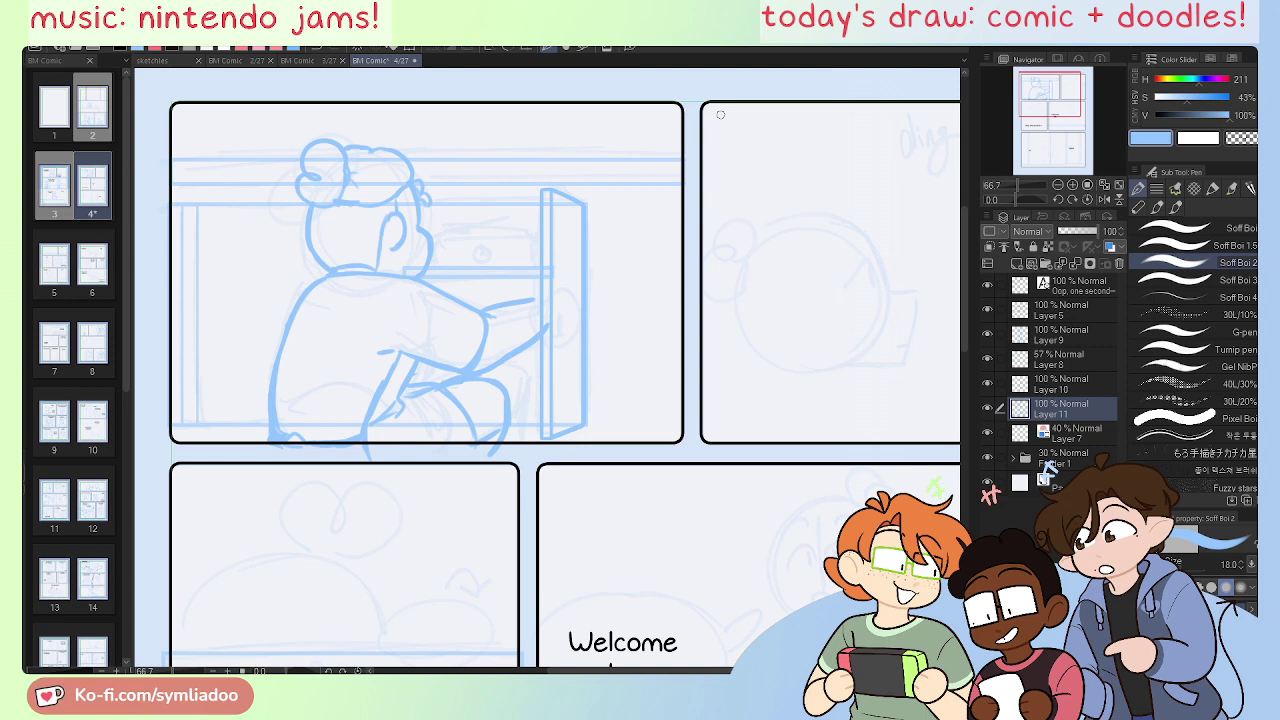
left_click_drag(706, 500, 622, 545)
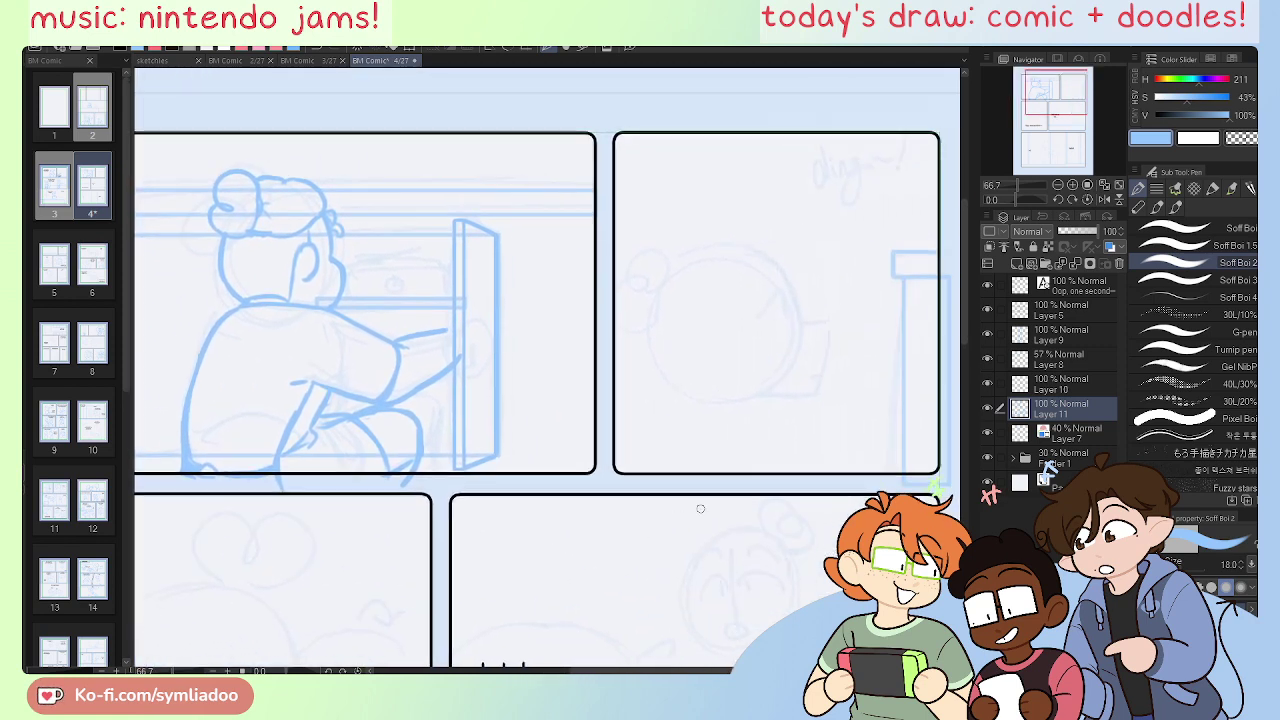
key("h")
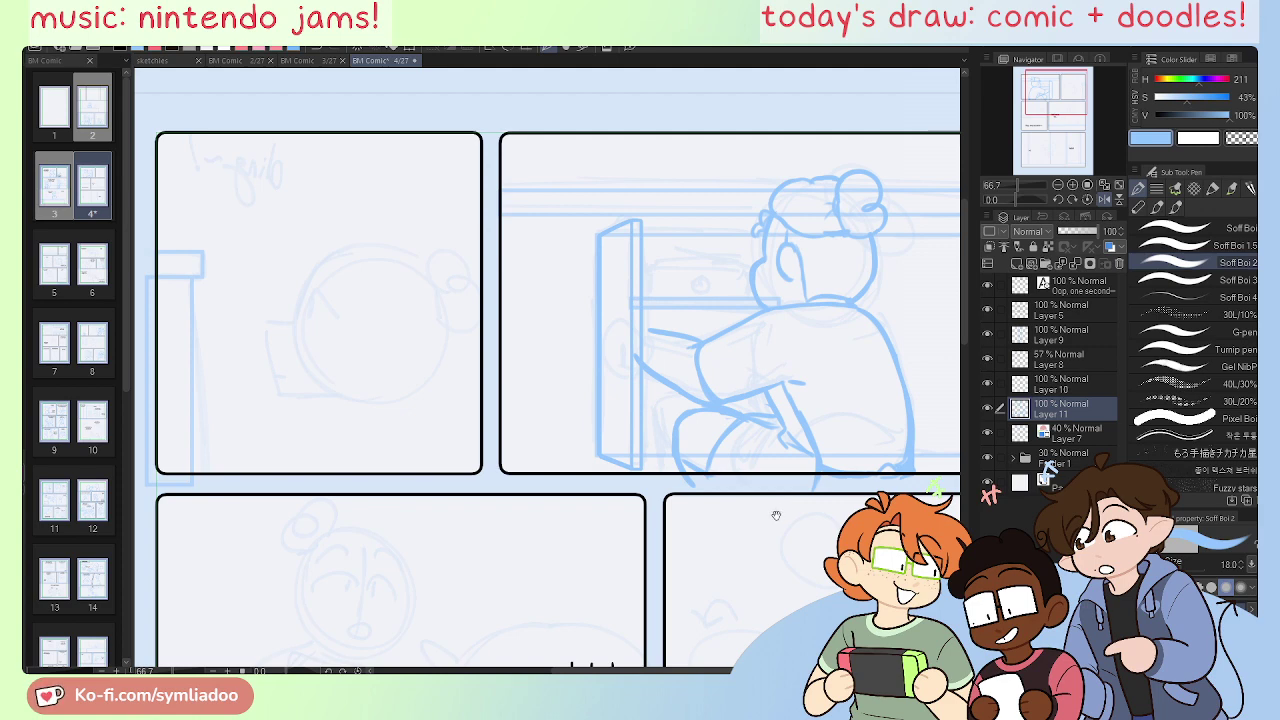
key("h")
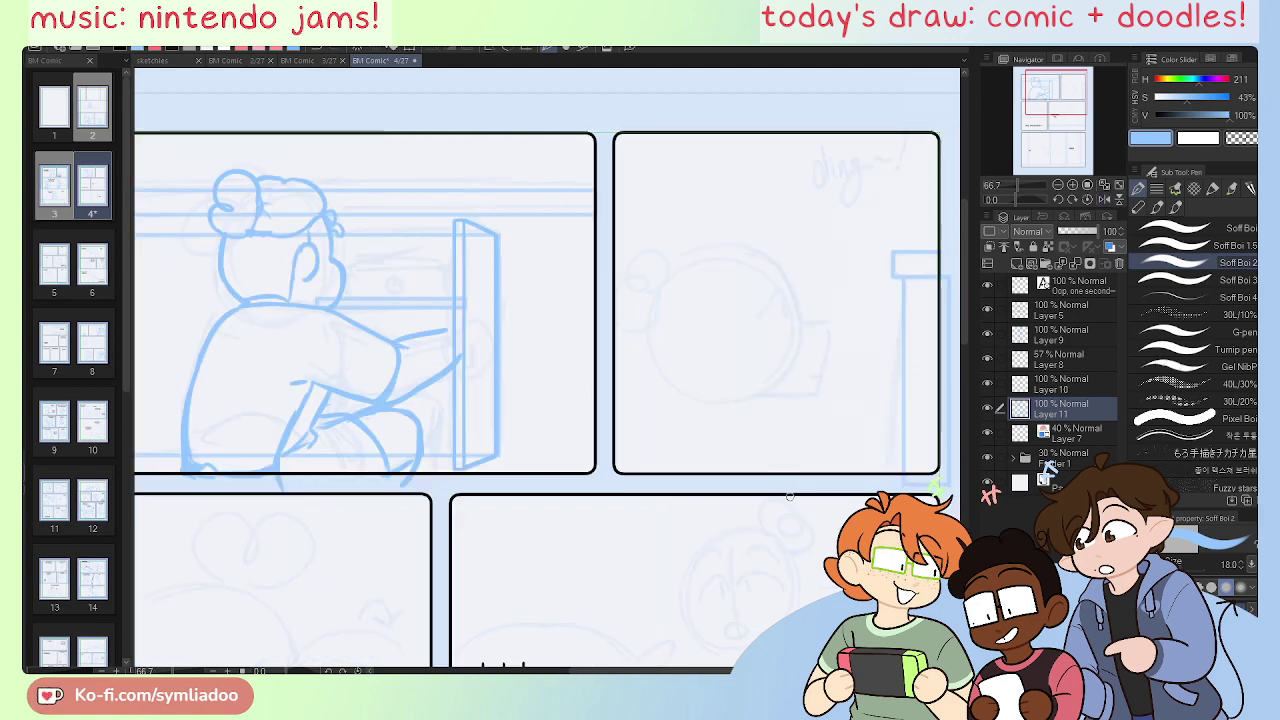
scroll(545, 360, "up", 2)
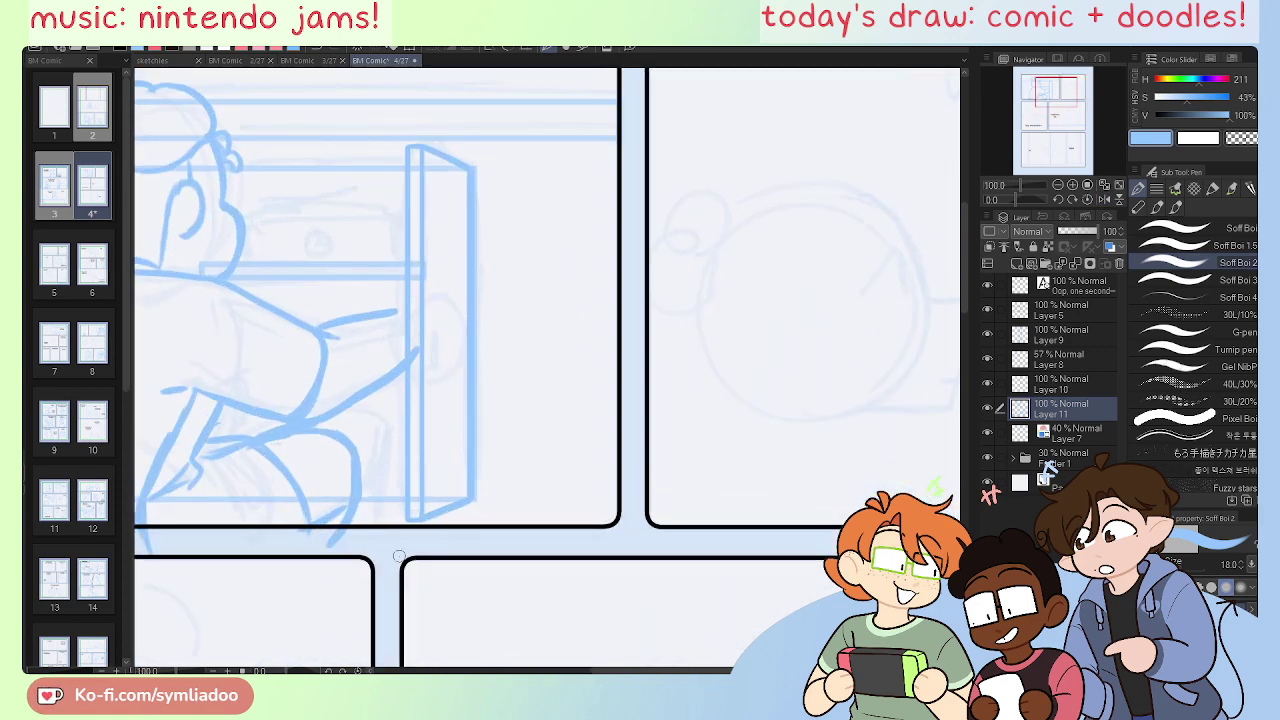
left_click_drag(398, 556, 651, 564)
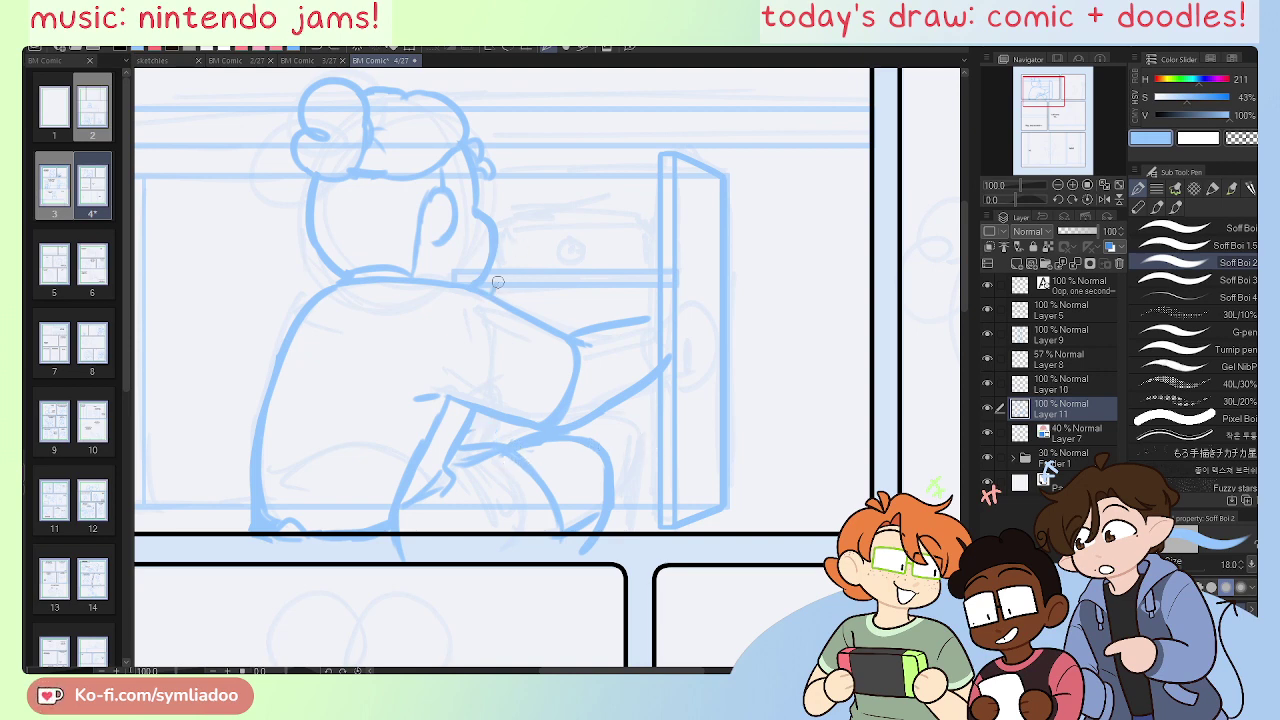
Step: Try sketching a hand with curled fingers above the figure's shoulder and upper arm
left_click_drag(529, 267, 498, 293)
mouse_move(518, 298)
left_mouse_down()
mouse_move(568, 283)
mouse_move(576, 301)
left_mouse_up()
key("ctrl+z")
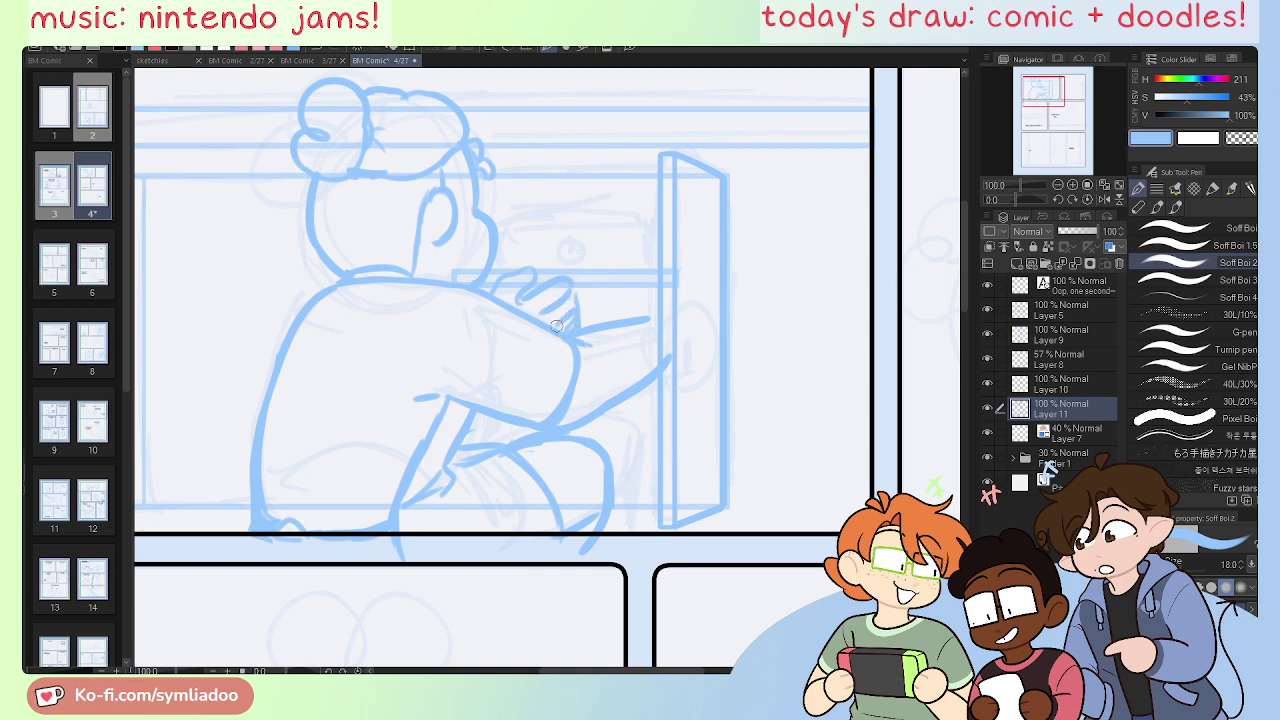
mouse_move(570, 287)
left_mouse_down()
mouse_move(551, 321)
mouse_move(537, 303)
mouse_move(562, 332)
left_mouse_up()
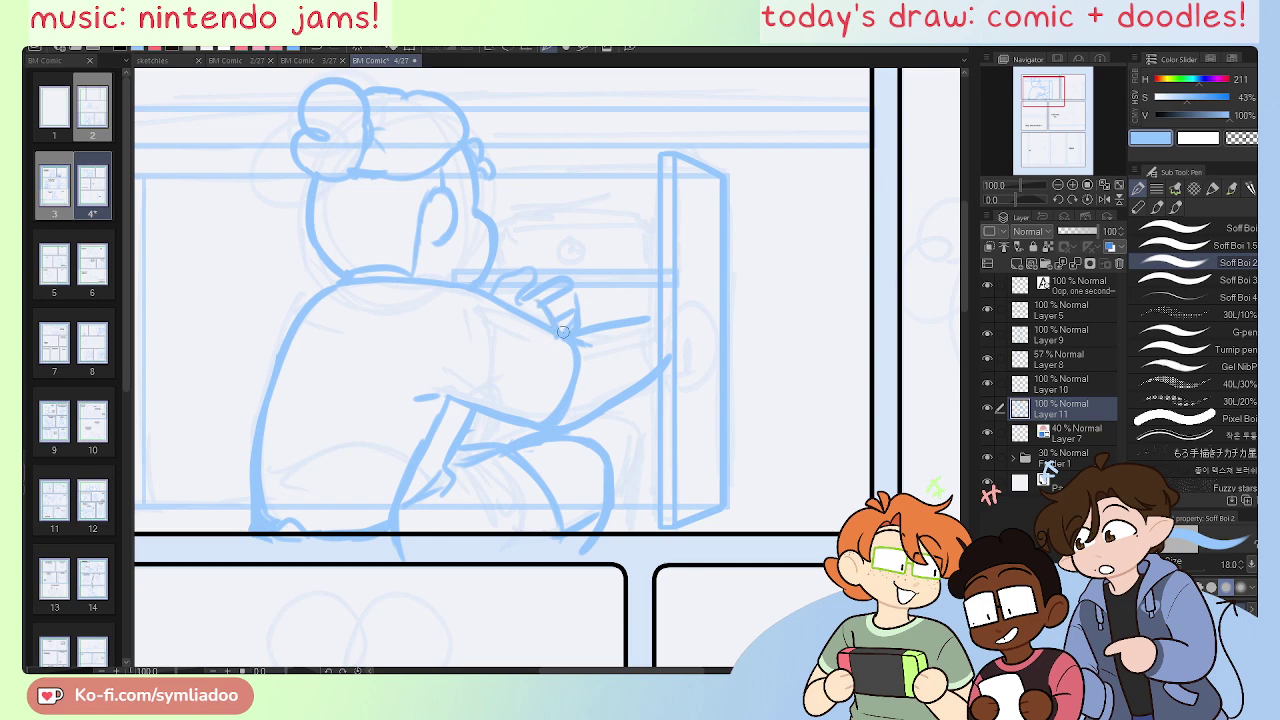
key("e")
key("h")
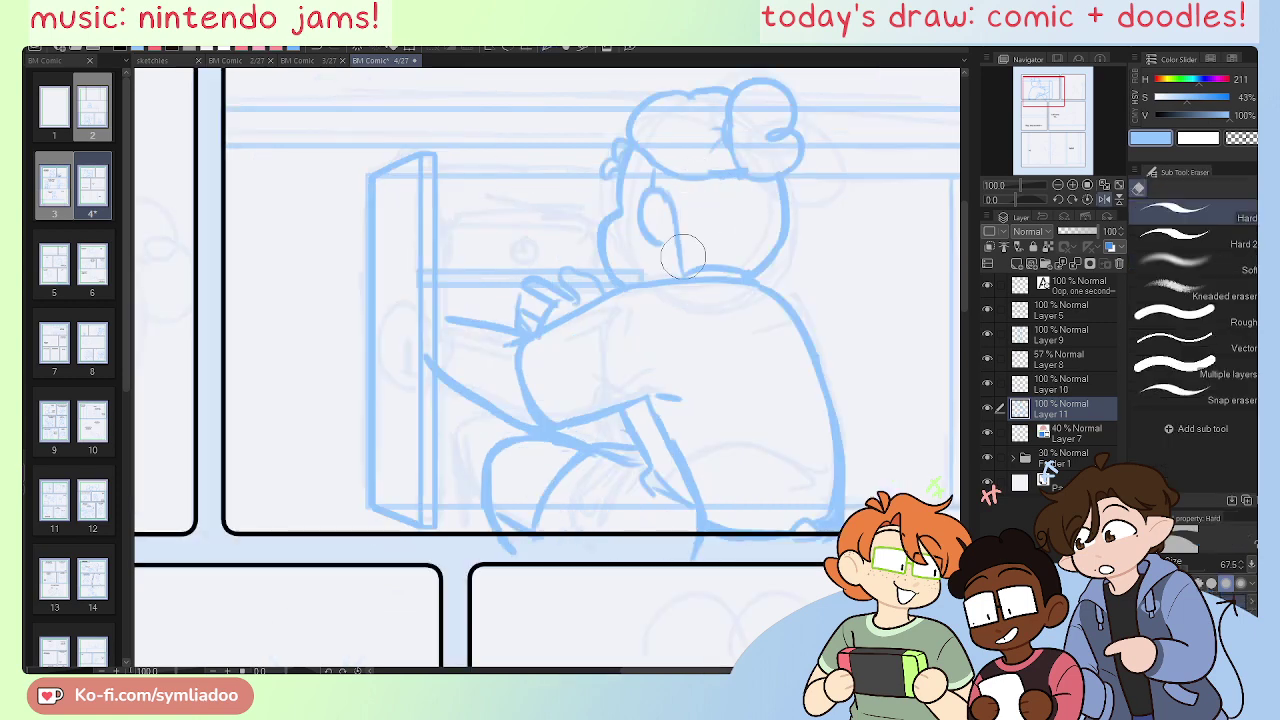
key("p")
mouse_move(607, 292)
left_mouse_down()
mouse_move(577, 272)
mouse_move(568, 286)
mouse_move(582, 296)
left_mouse_up()
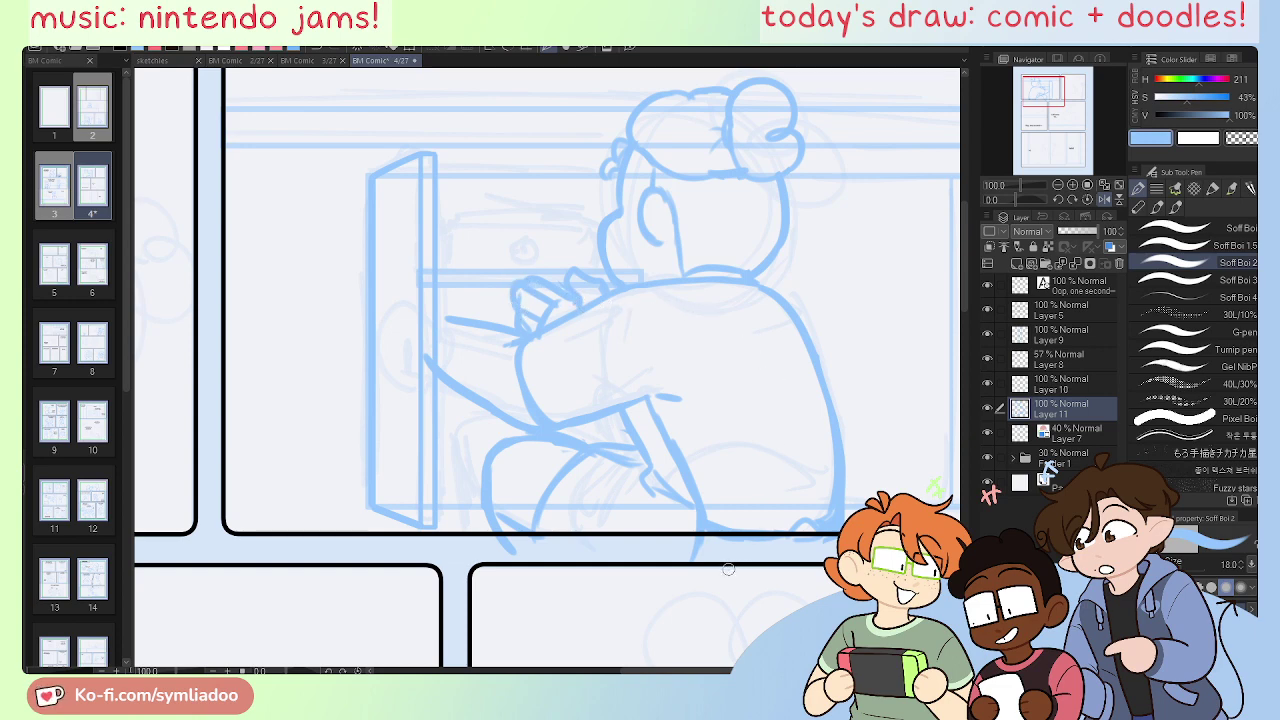
Step: Erase the trial fingers above the upper arm and restore the shoulder-to-elbow outline
key("e")
key("h")
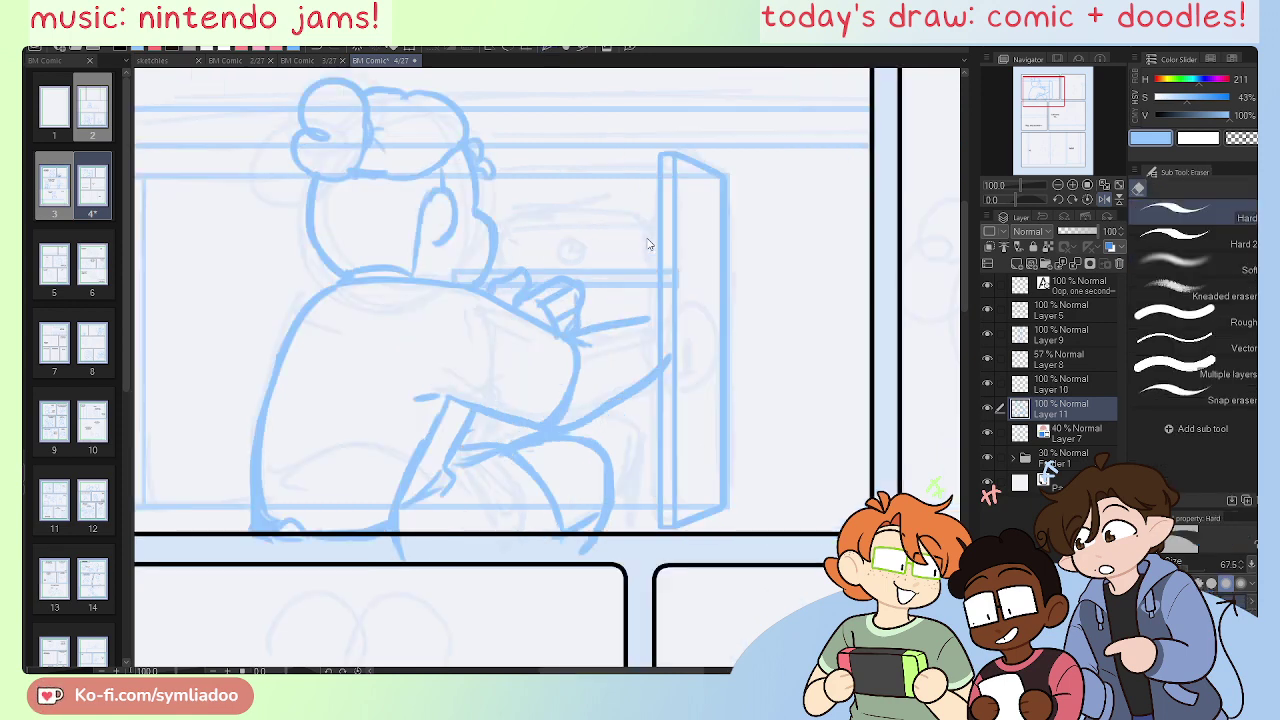
mouse_move(508, 278)
left_mouse_down()
mouse_move(521, 294)
mouse_move(570, 294)
mouse_move(515, 300)
mouse_move(537, 271)
left_mouse_up()
key("p")
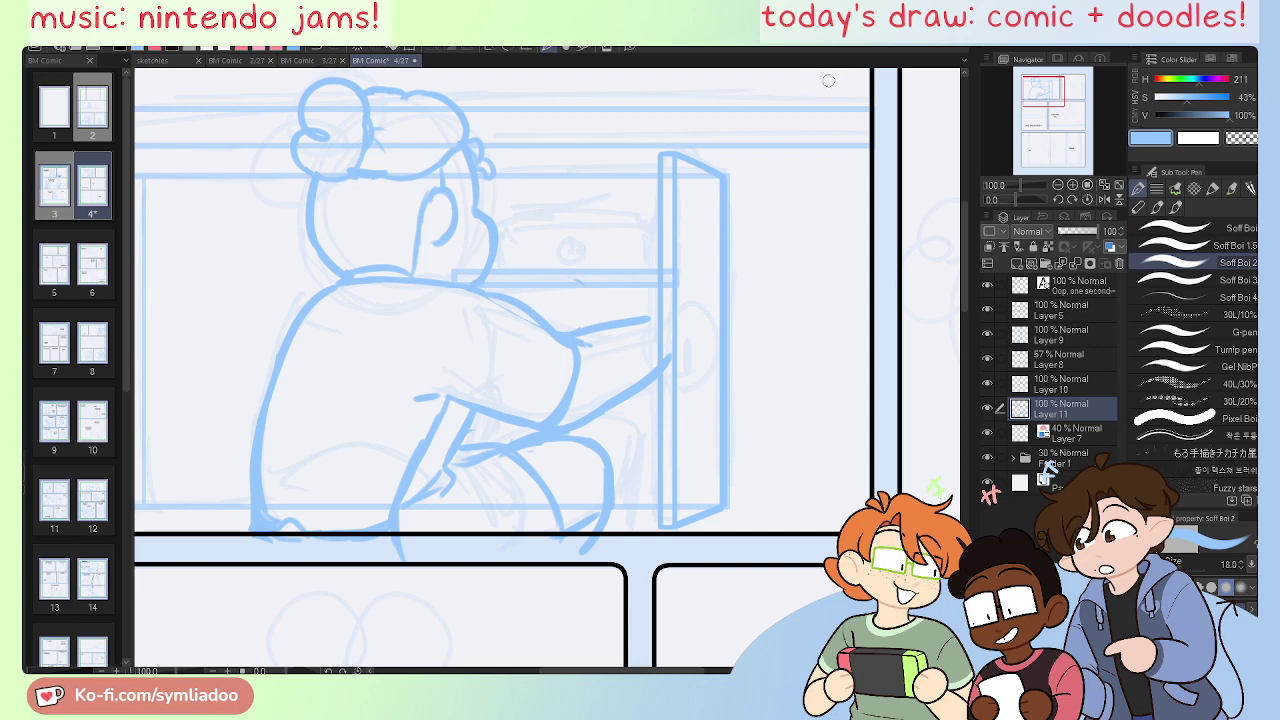
key("ctrl+z")
left_click_drag(481, 291, 565, 335)
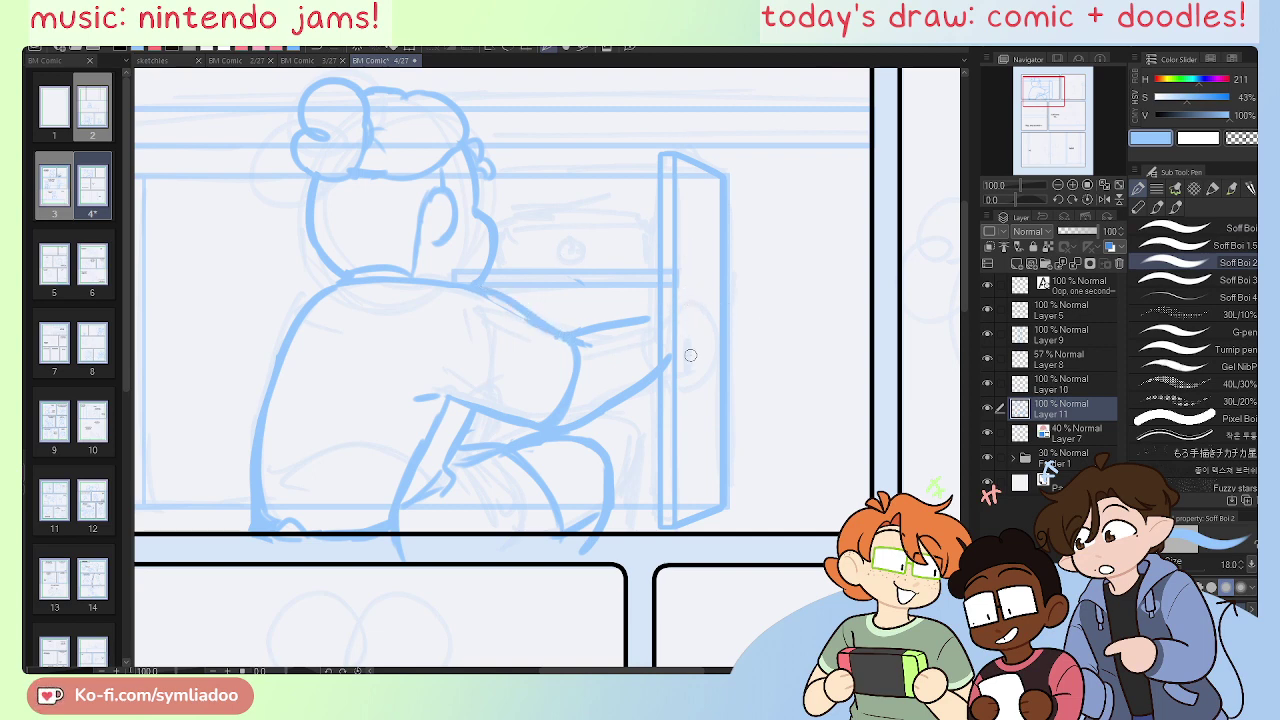
Step: Lasso the reaching arm, rotate it slightly downward and shift it, then deselect it
key("m")
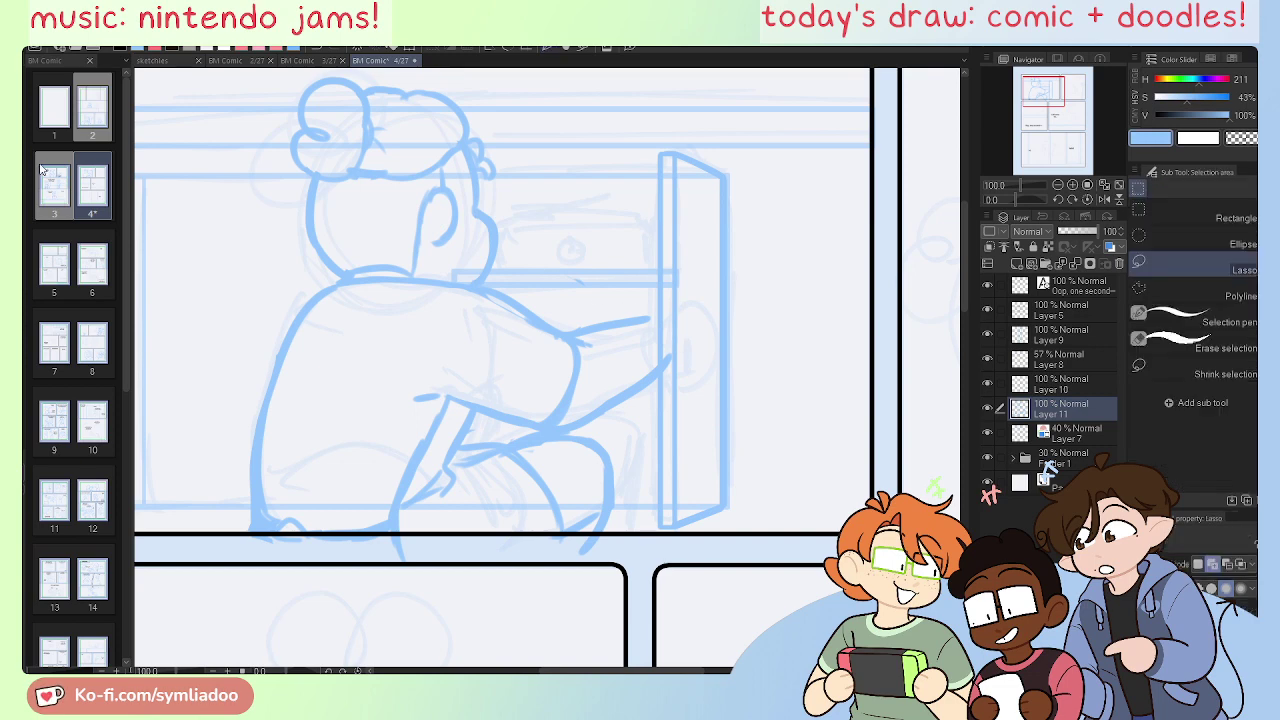
mouse_move(499, 281)
left_mouse_down()
mouse_move(409, 384)
mouse_move(555, 427)
mouse_move(654, 400)
mouse_move(683, 364)
mouse_move(685, 295)
mouse_move(568, 299)
mouse_move(525, 281)
left_mouse_up()
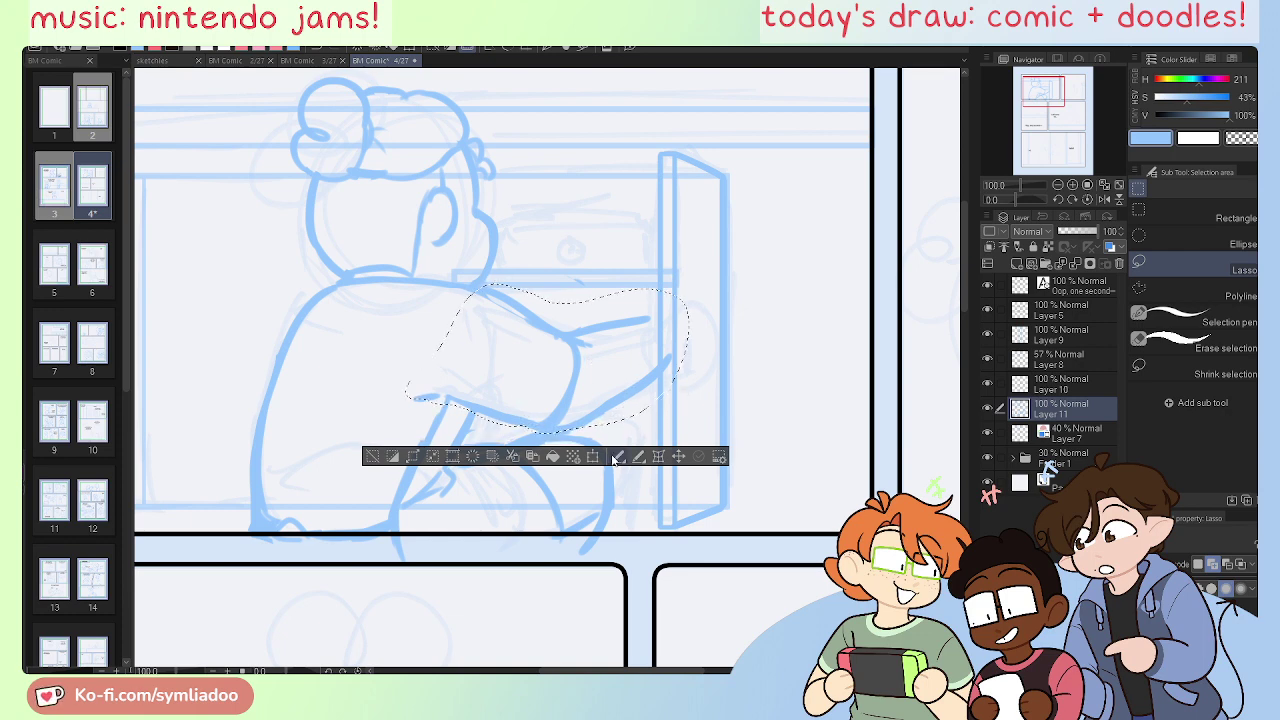
left_click(659, 454)
left_click_drag(738, 300, 743, 328)
left_click_drag(558, 382, 550, 390)
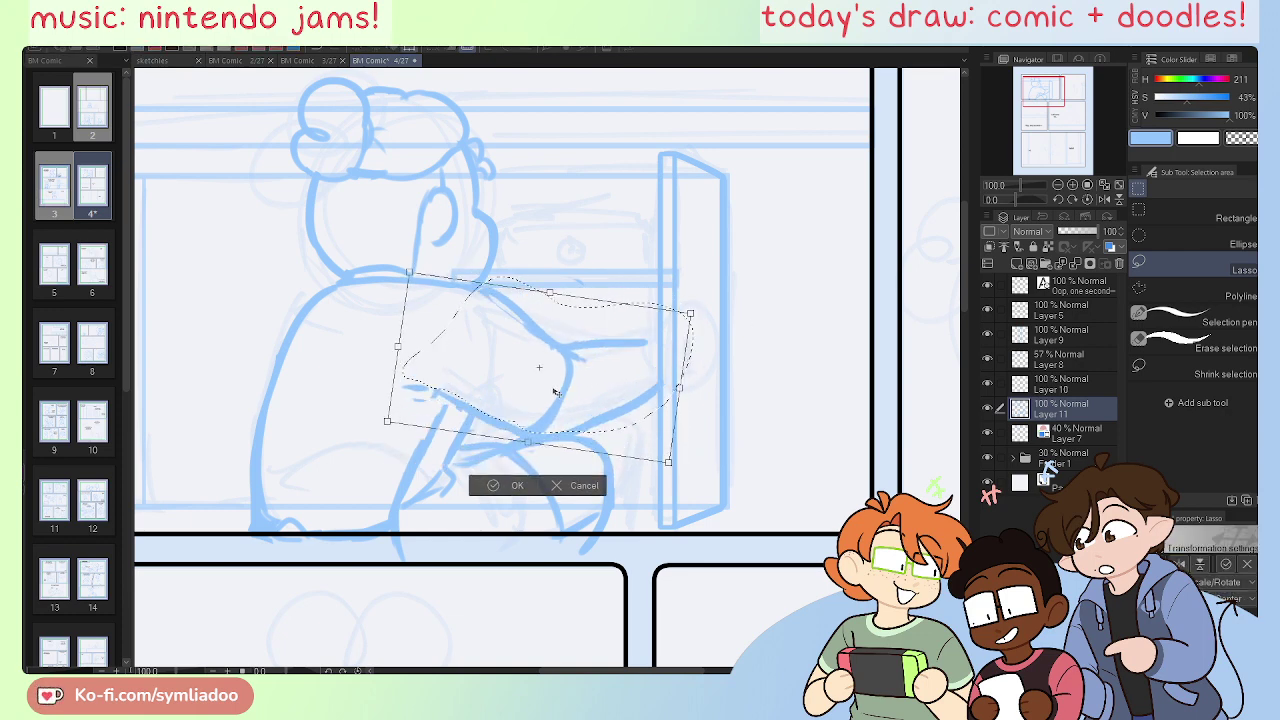
left_click(508, 486)
key("ctrl+d")
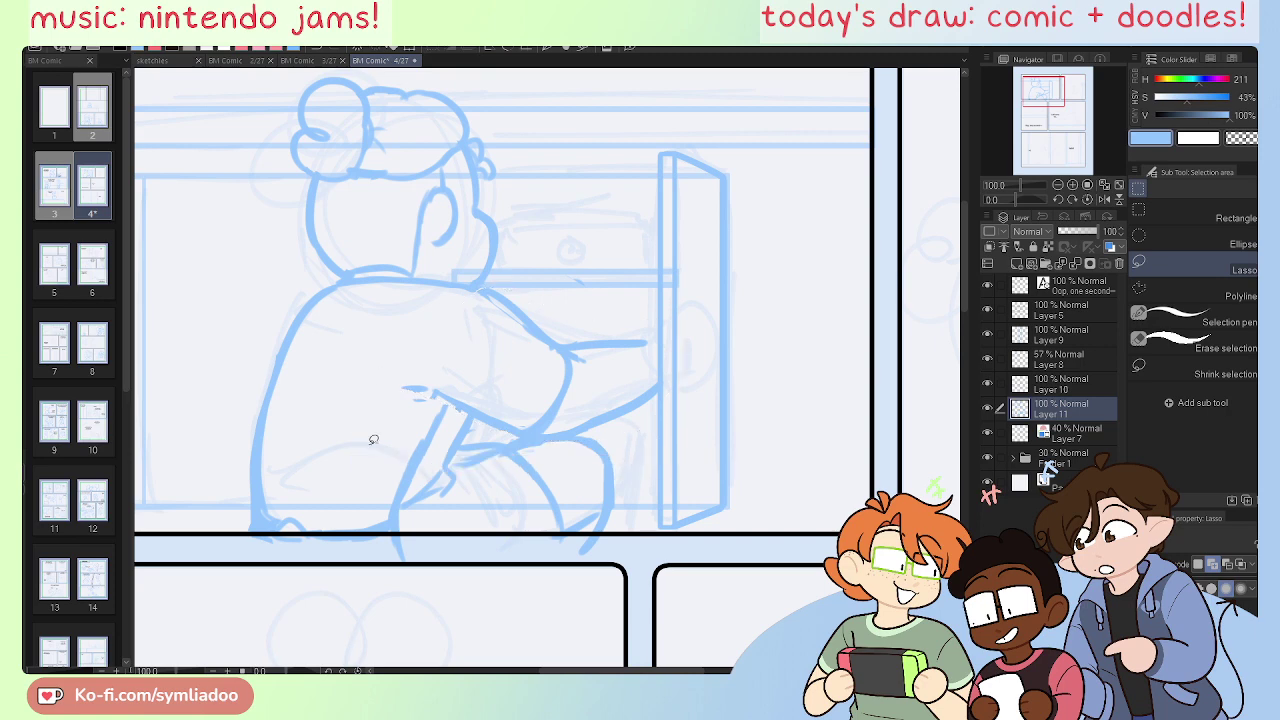
Step: Clean up the leftover sleeve strokes at the figure's armpit
key("e")
key("ctrl+z")
key("p")
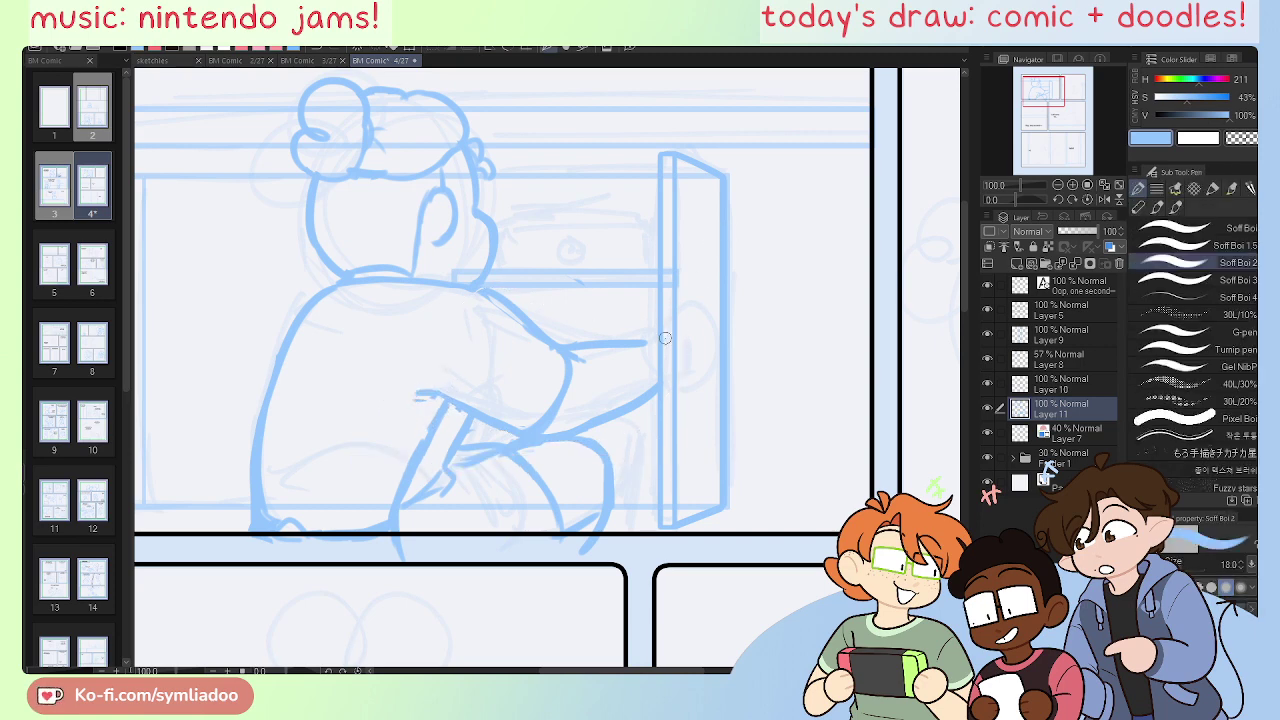
Step: Sketch a hand with bent fingers against the open cabinet door and connect the forearm's upper line to its wrist
mouse_move(665, 338)
left_mouse_down()
mouse_move(700, 298)
mouse_move(688, 328)
mouse_move(698, 340)
mouse_move(718, 318)
mouse_move(714, 368)
mouse_move(712, 306)
mouse_move(714, 366)
mouse_move(700, 386)
mouse_move(668, 382)
left_mouse_up()
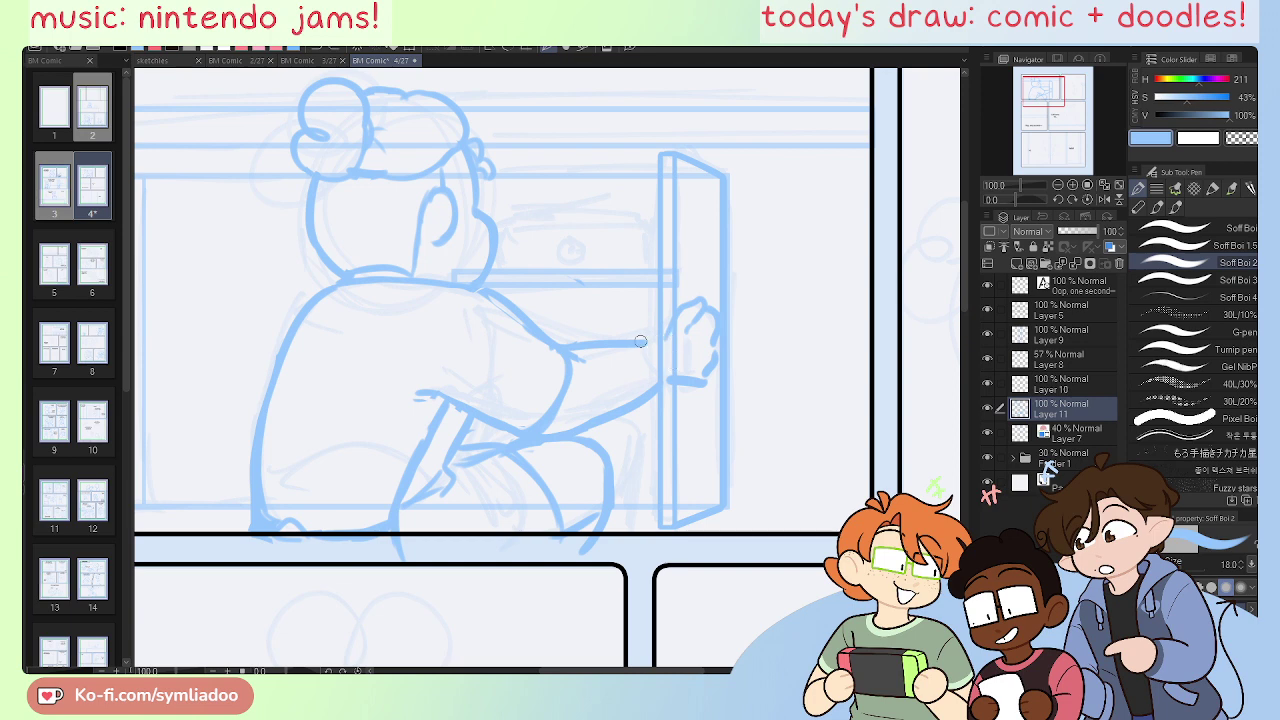
left_click_drag(640, 341, 672, 335)
key("ctrl+z")
key("e")
key("h")
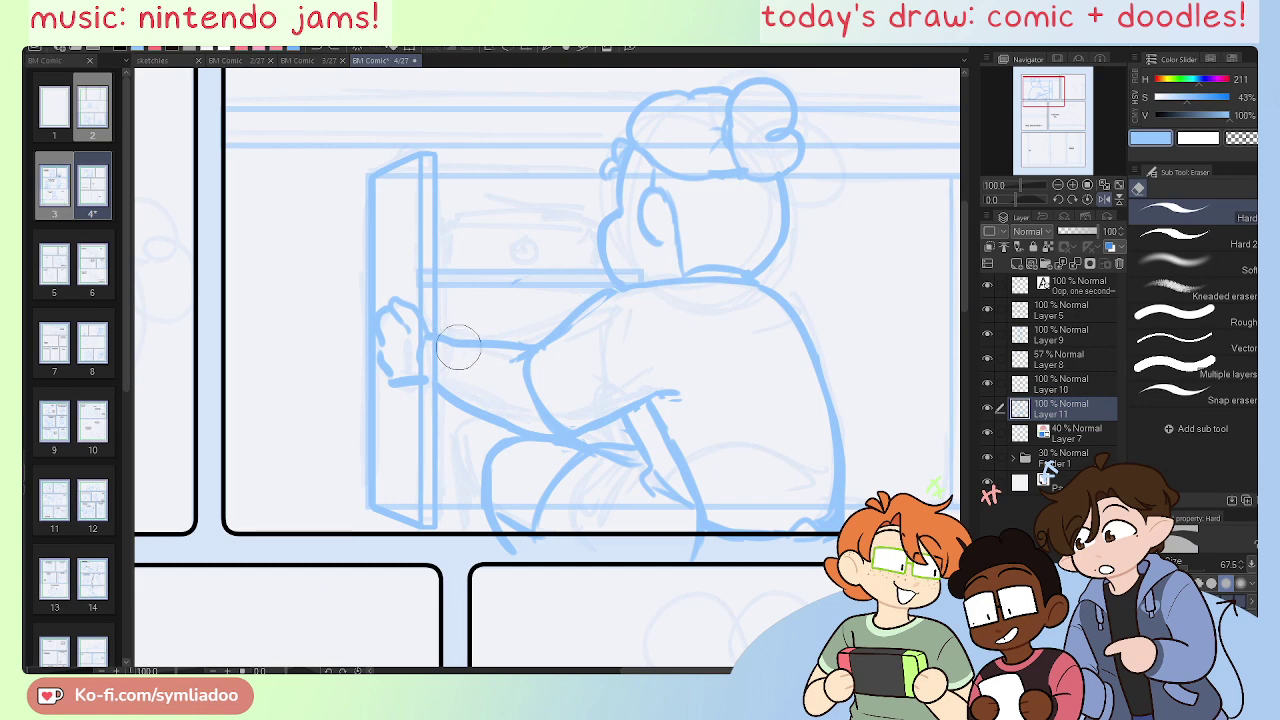
key("p")
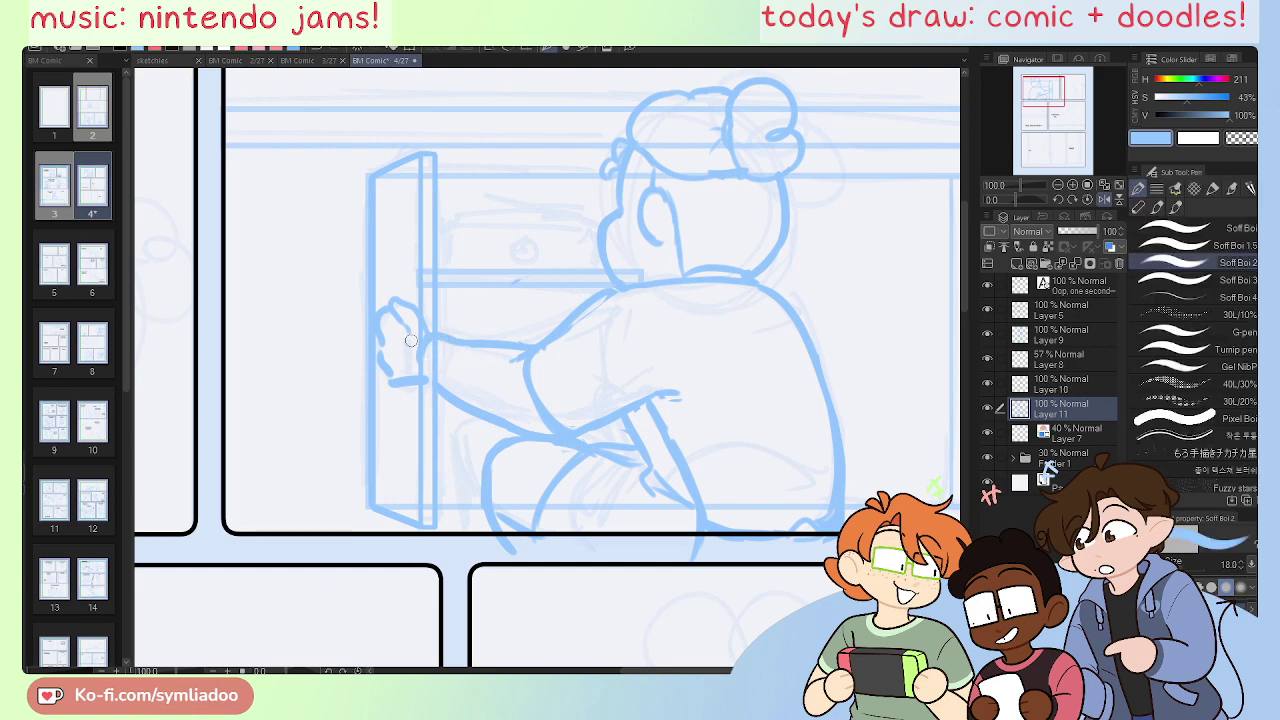
Step: Erase the hand's outer finger lines and trim it at the cabinet door's far edge, checking the pose in the mirrored view
key("e")
key("h")
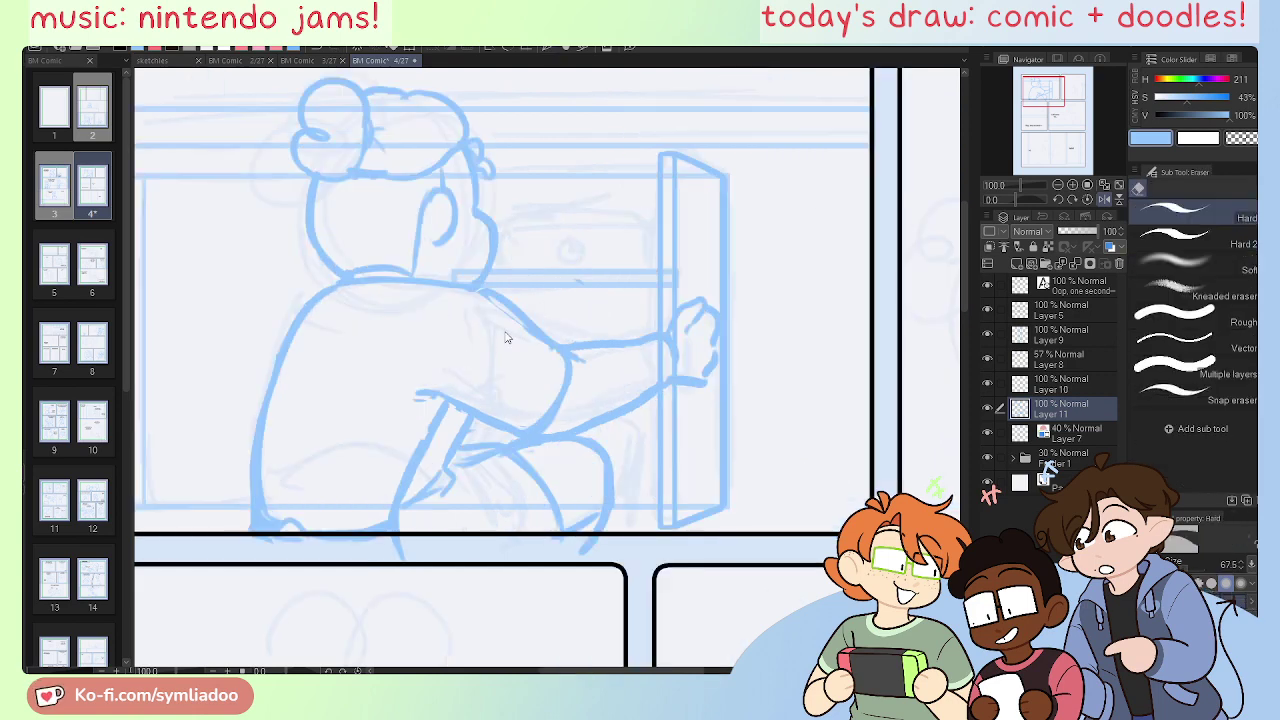
mouse_move(723, 351)
left_mouse_down()
mouse_move(694, 325)
mouse_move(706, 307)
mouse_move(719, 311)
mouse_move(722, 355)
left_mouse_up()
key("p")
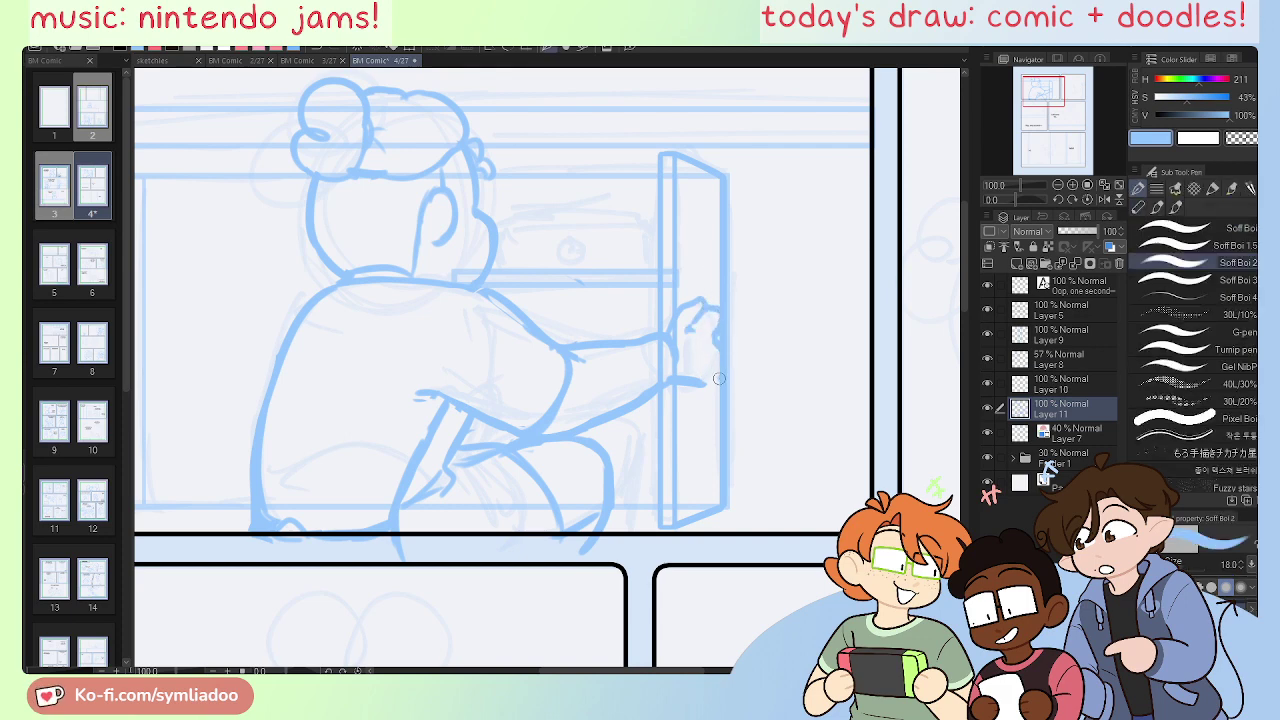
key("h")
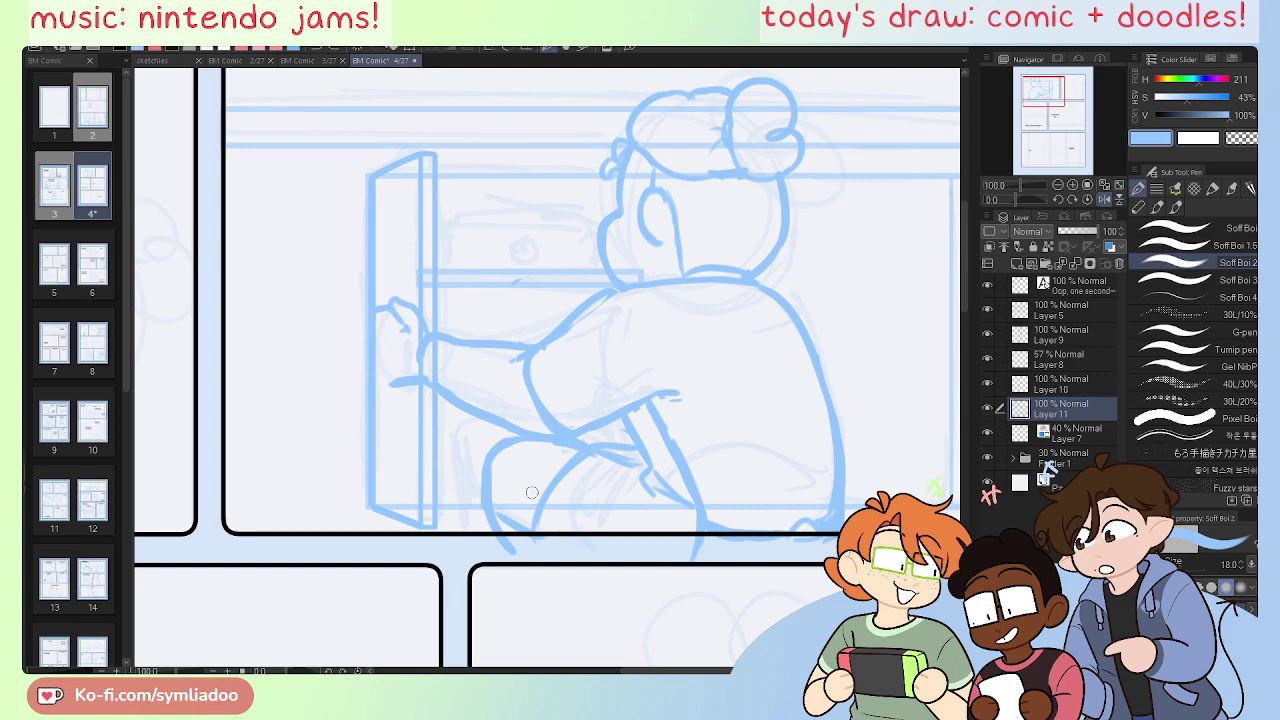
key("h")
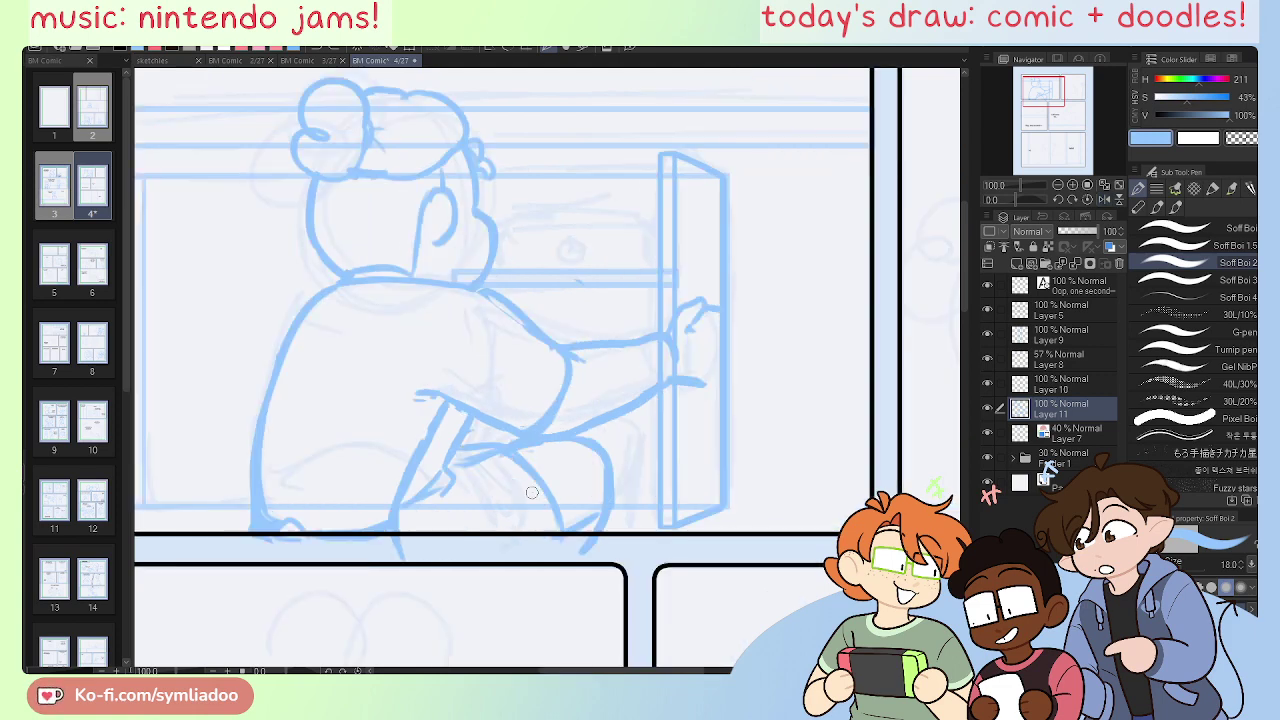
Step: Lower the opacity of Layer 10 to 50% and Layer 9 to 42%, and make Layer 11 active again
left_click(1043, 386)
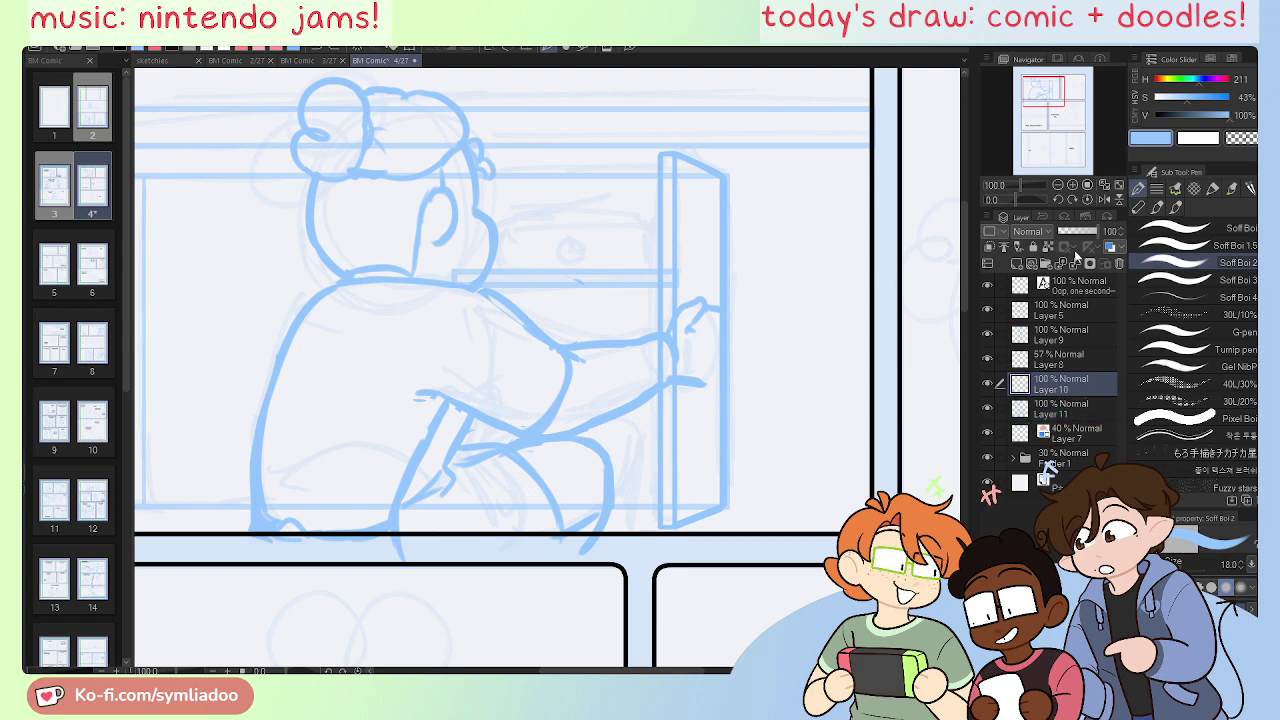
left_click(1079, 233)
left_click(1077, 233)
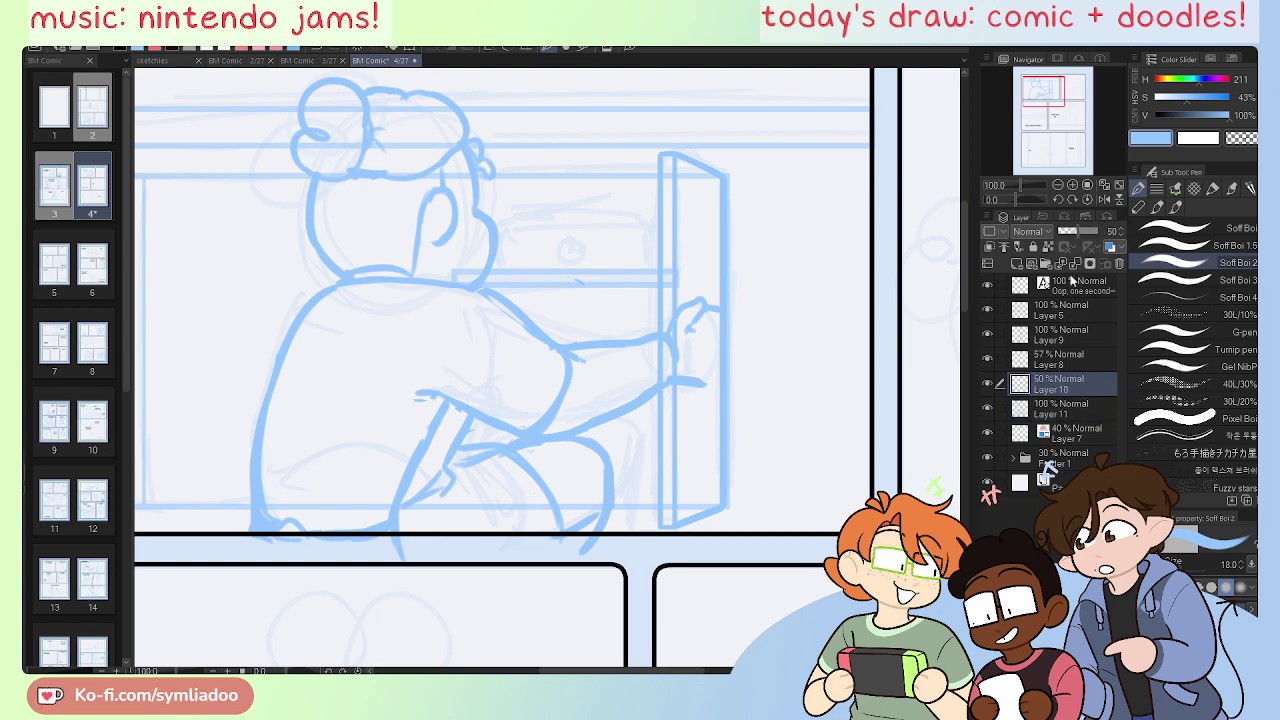
left_click(1056, 337)
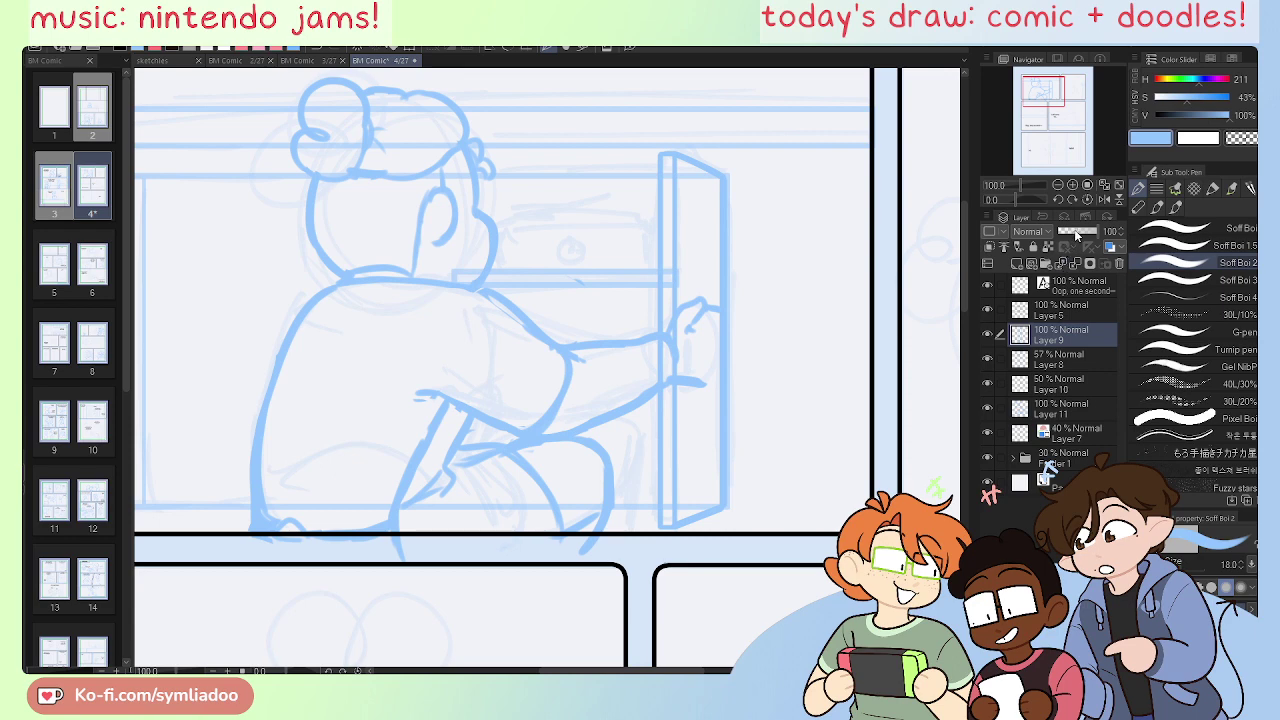
left_click(1074, 233)
left_click(1057, 413)
key("ctrl+plus")
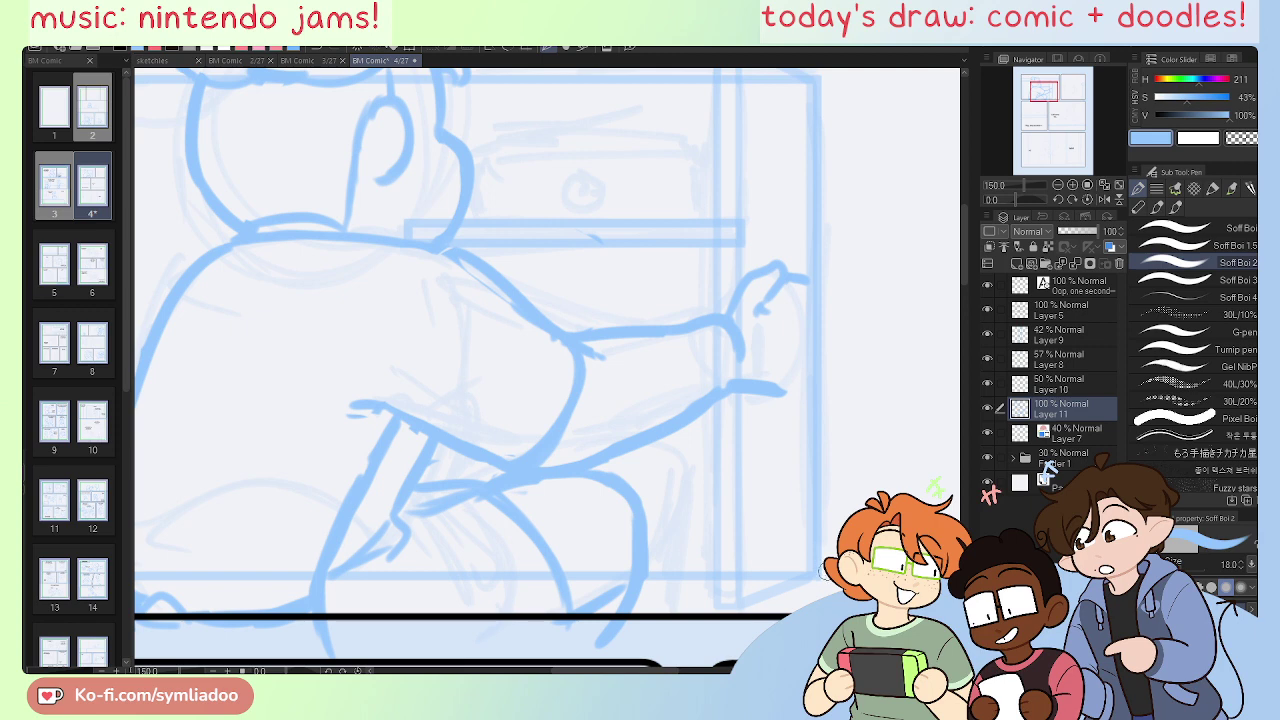
key("h")
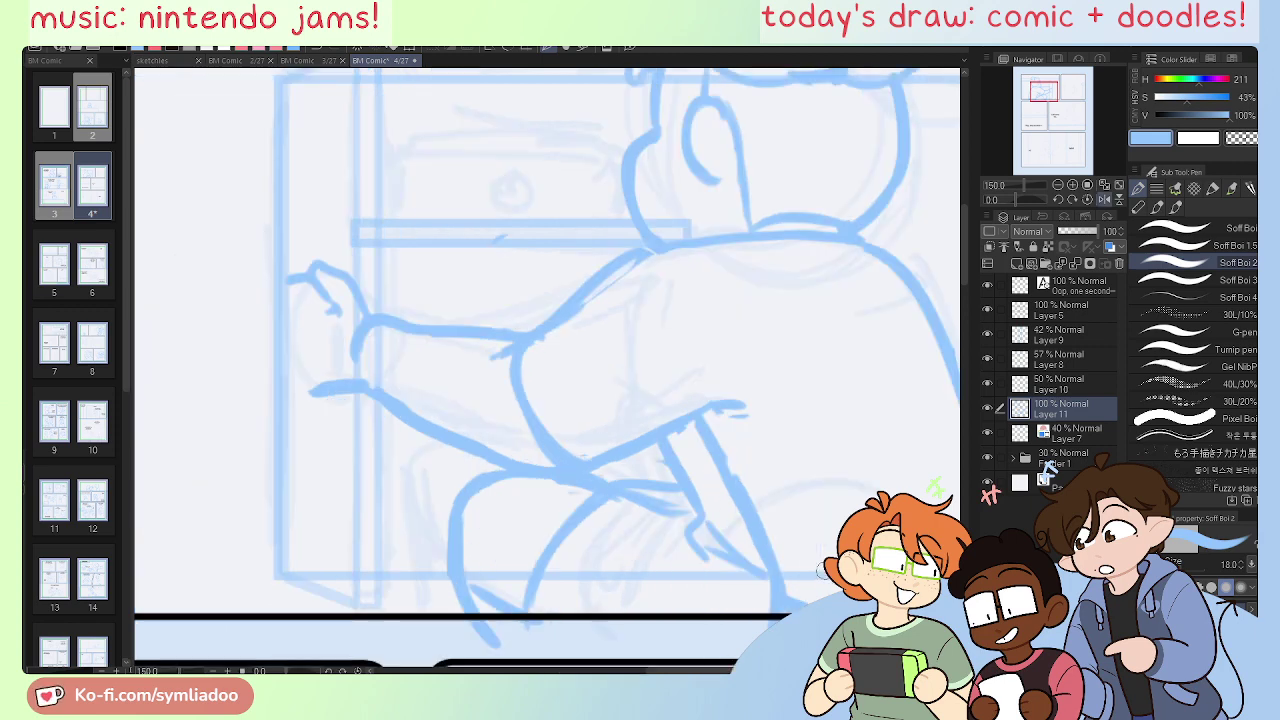
key("h")
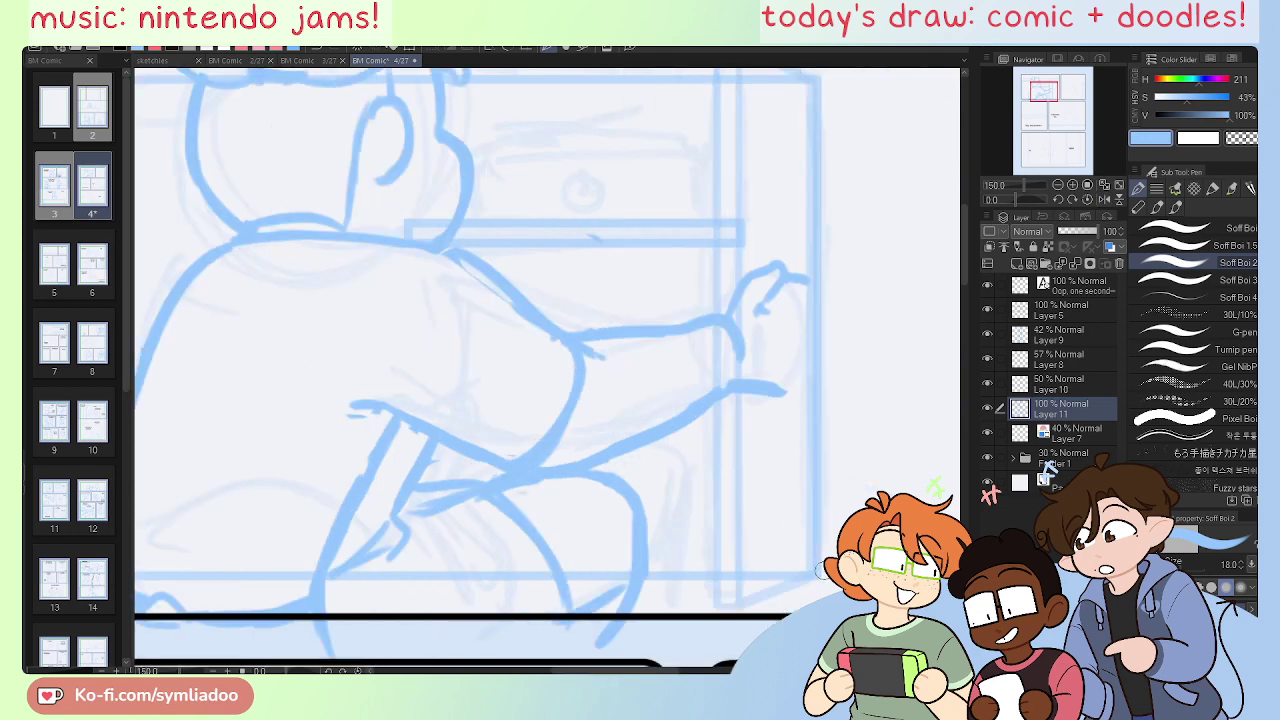
Step: Sketch the outer fingers and the outer palm edge of the hand, closing its outline down to the wrist on the cabinet door
left_click_drag(823, 570, 801, 518)
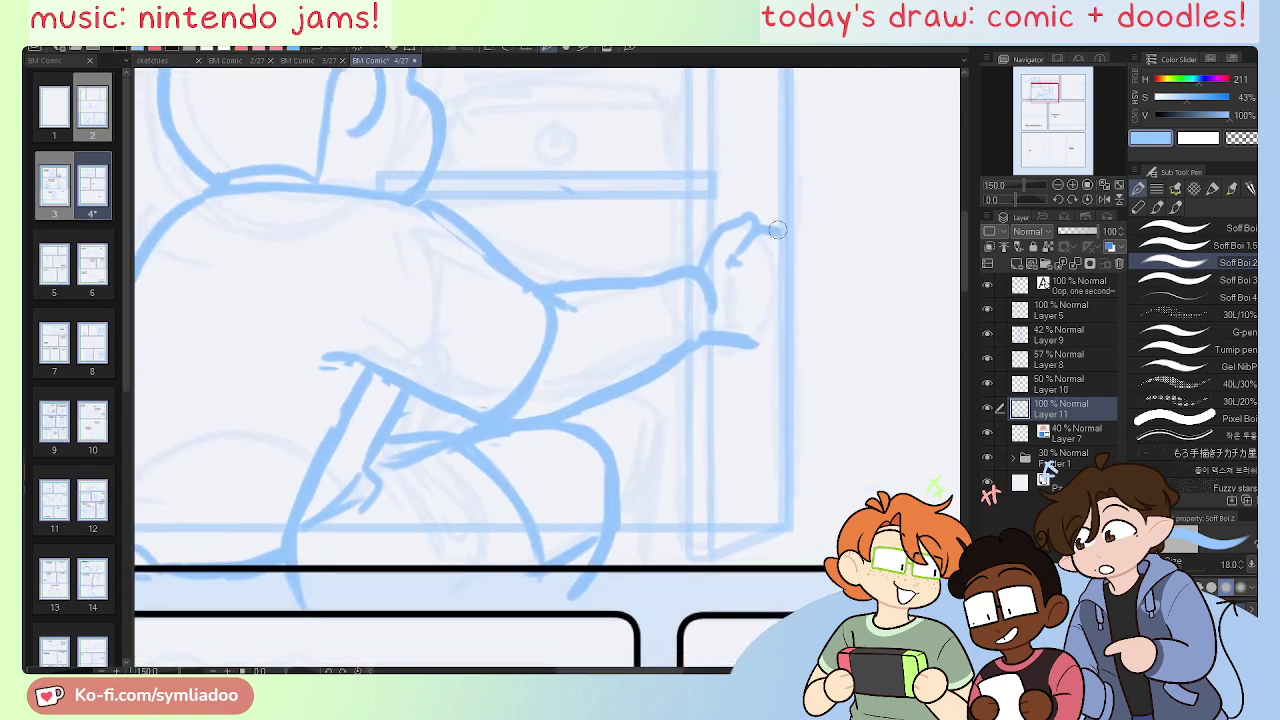
mouse_move(777, 230)
left_mouse_down()
mouse_move(778, 262)
mouse_move(790, 240)
mouse_move(800, 246)
mouse_move(795, 287)
left_mouse_up()
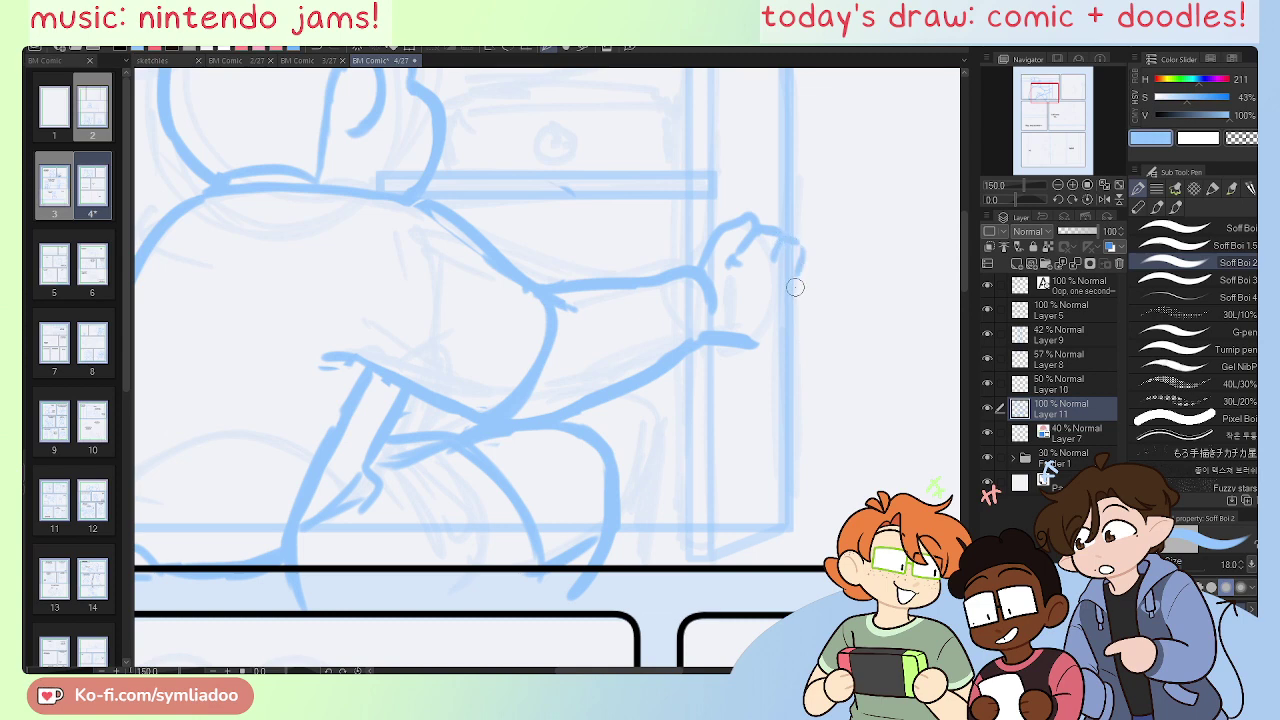
key("h")
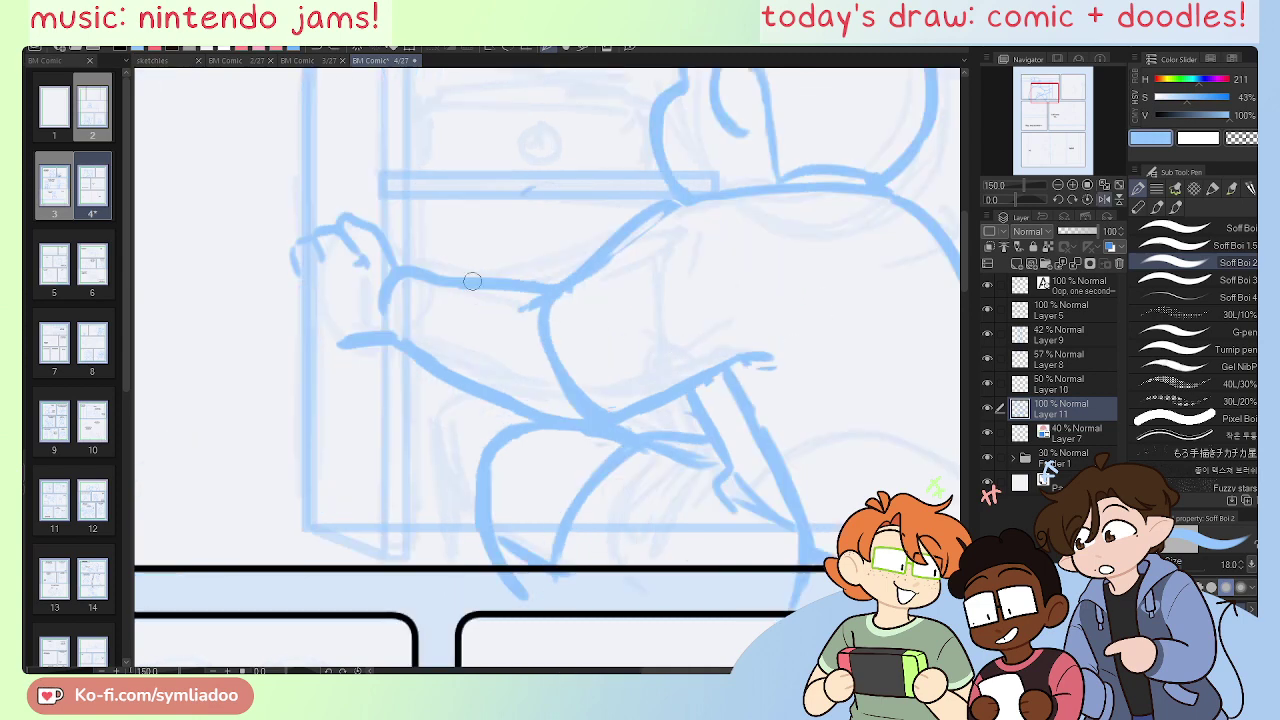
key("ctrl+z")
mouse_move(318, 237)
left_mouse_down()
mouse_move(294, 289)
mouse_move(302, 328)
mouse_move(340, 345)
mouse_move(365, 338)
left_mouse_up()
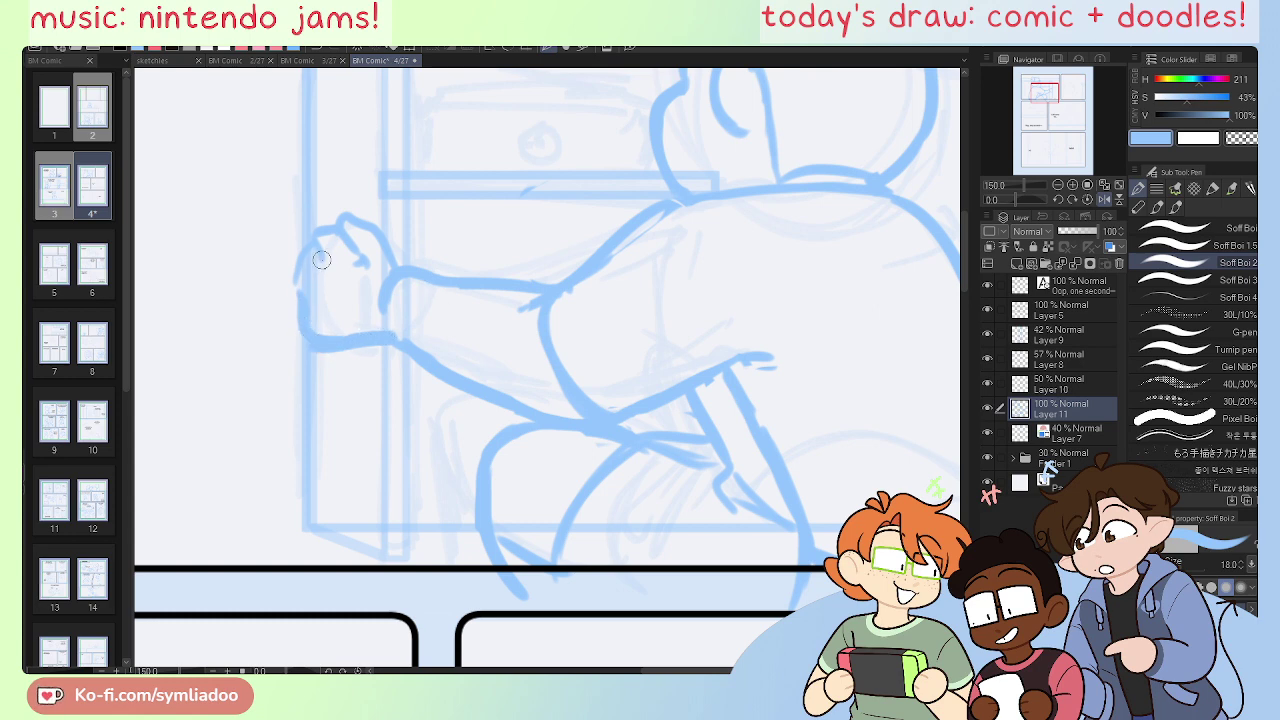
left_click_drag(319, 285, 312, 306)
Step: Tidy the hand's outer finger line with the eraser, compare both view orientations, and save the page
key("e")
left_click_drag(306, 258, 302, 288)
key("p")
key("ctrl+s")
key("h")
key("h")
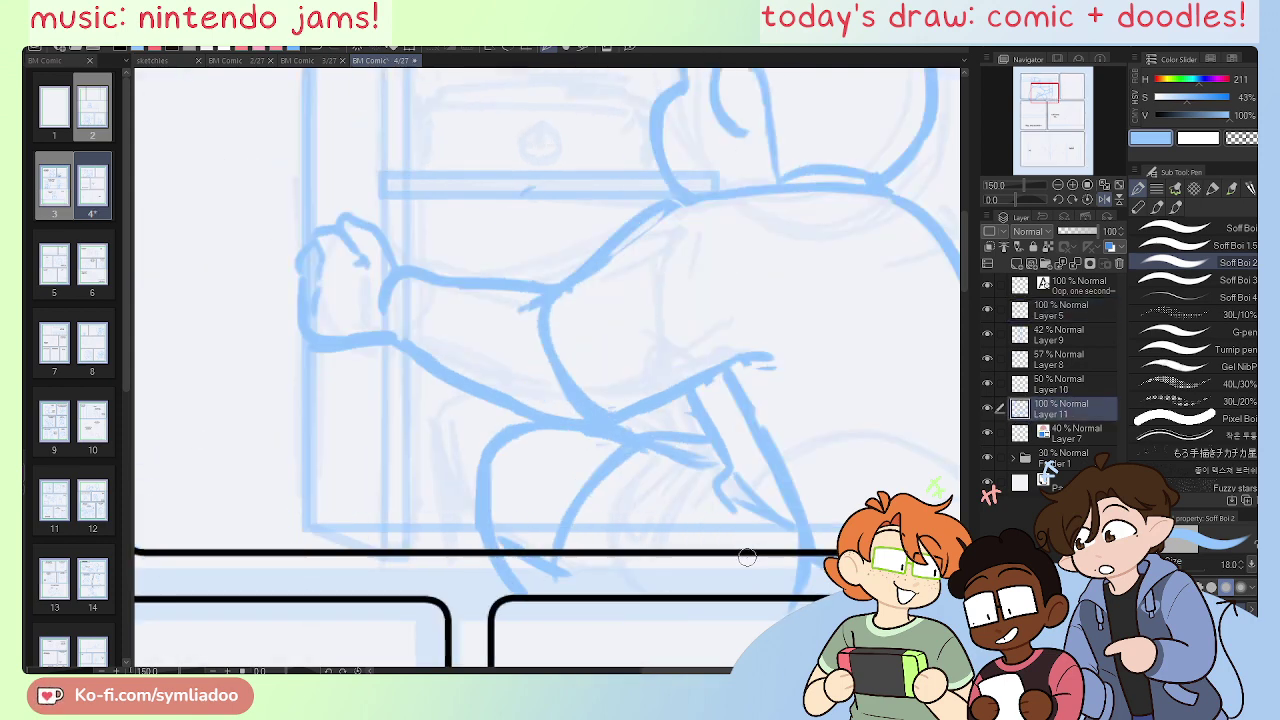
key("ctrl+z")
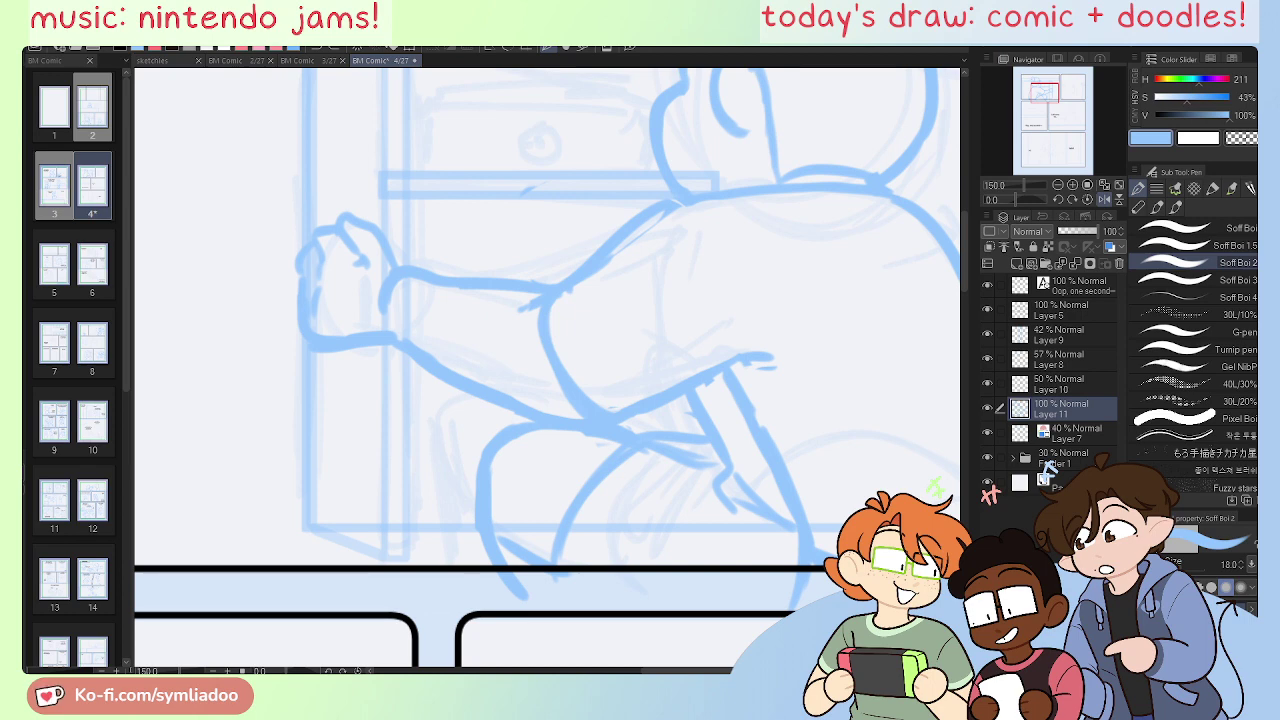
key("ctrl+minus")
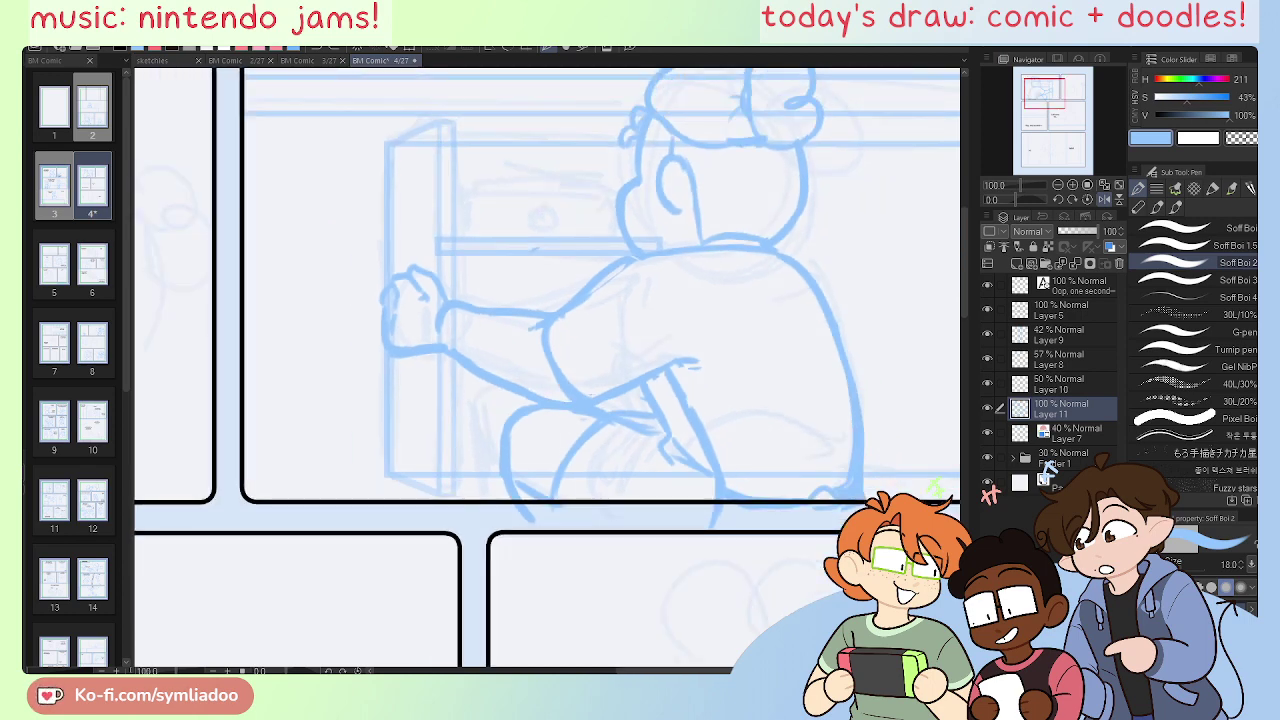
key("ctrl+s")
Step: Redraw the shoulder line from the collar to the sleeve and clean it up with the eraser in both view orientations
key("ctrl+minus")
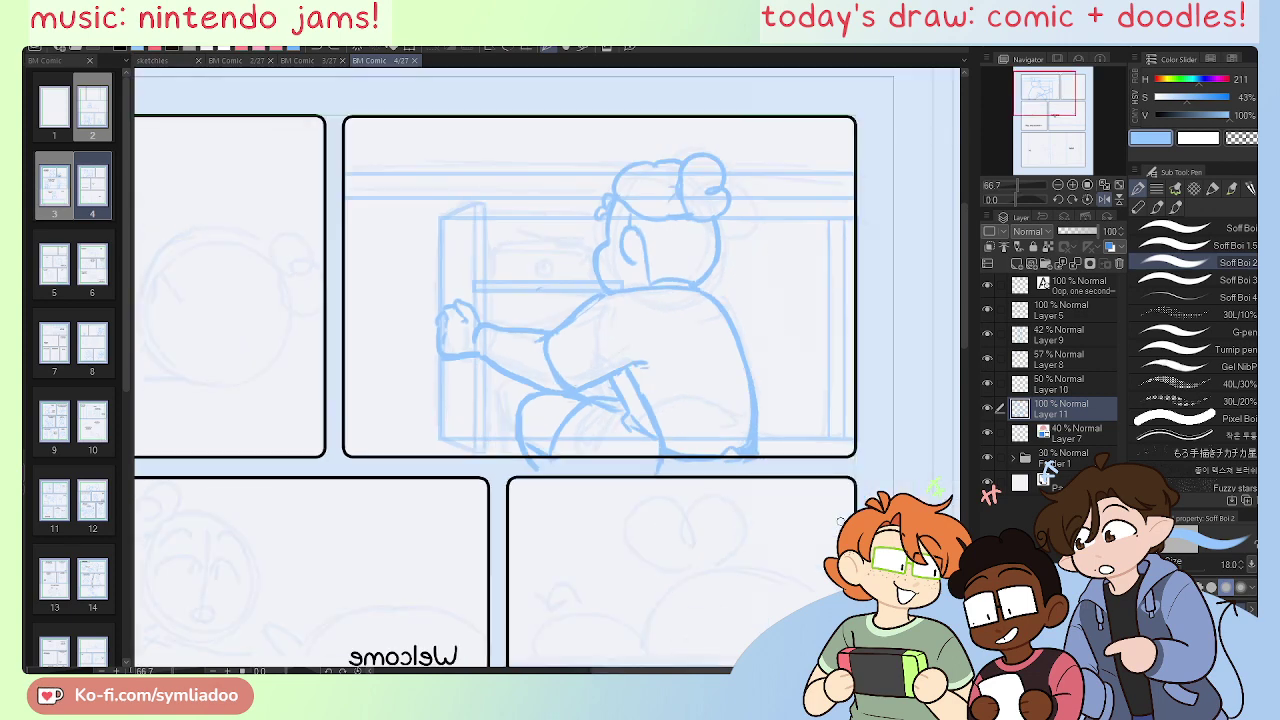
left_click_drag(547, 357, 529, 383)
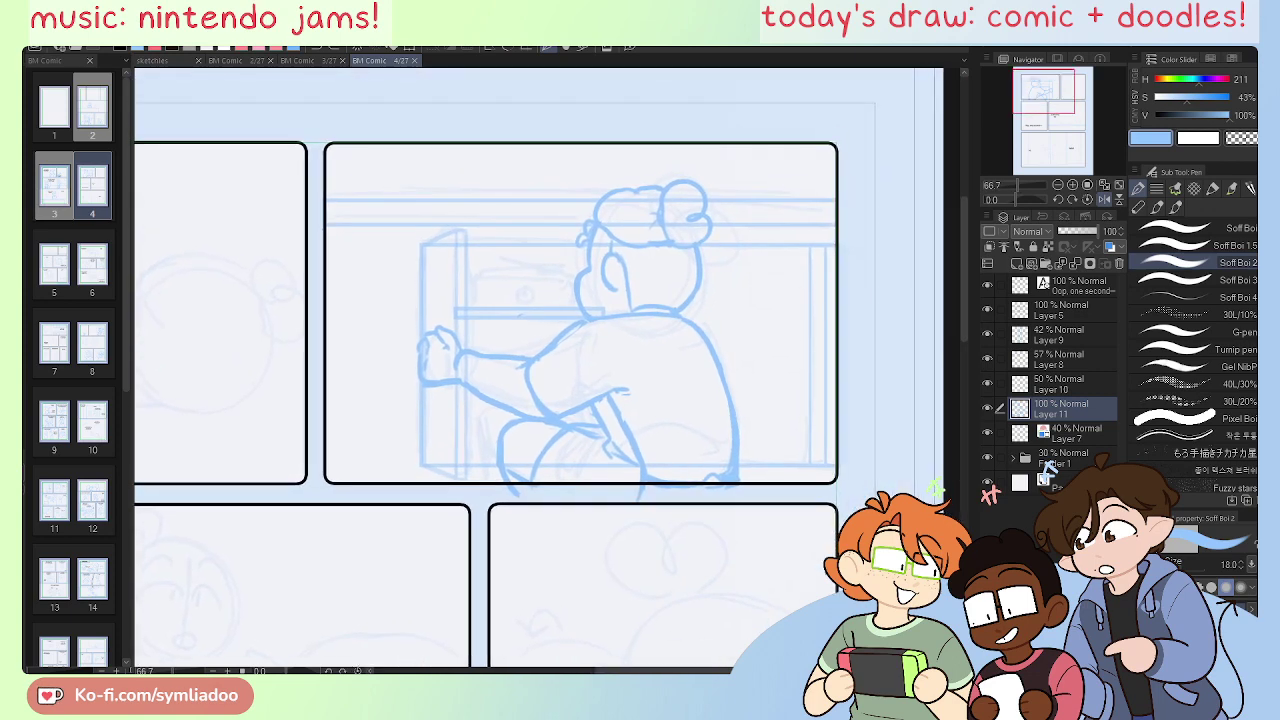
key("ctrl+plus")
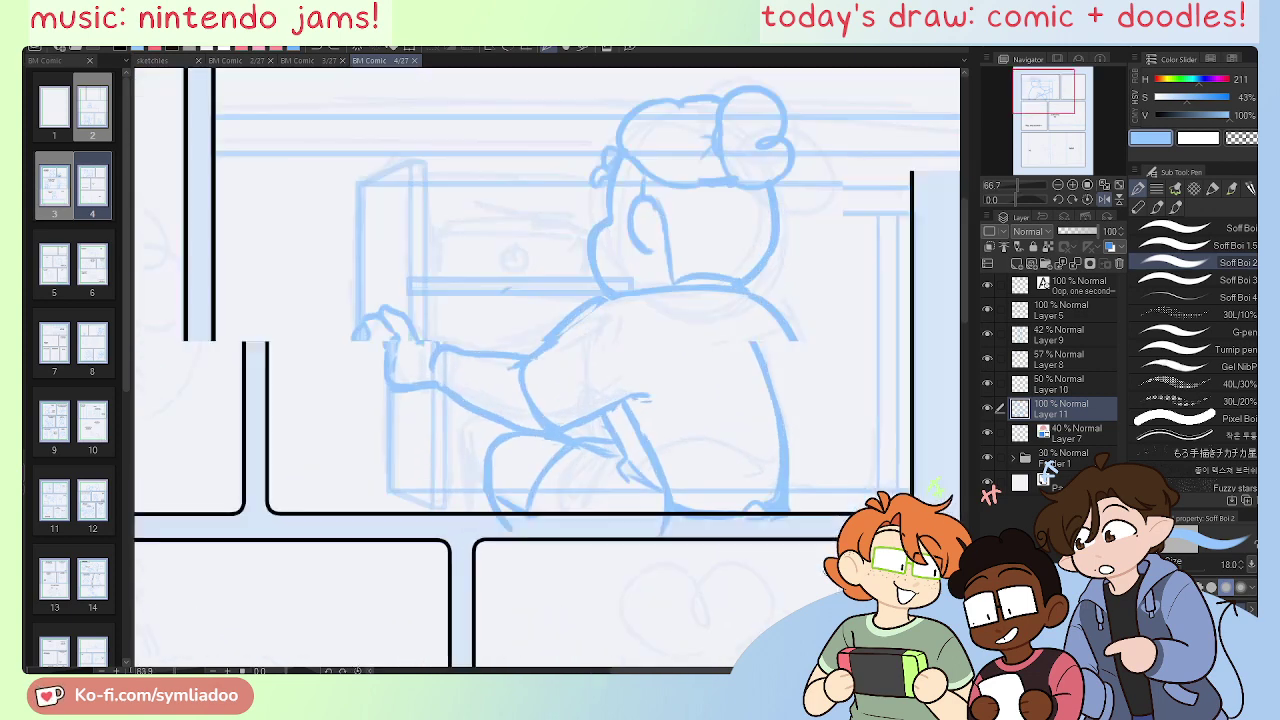
left_click_drag(722, 556, 669, 499)
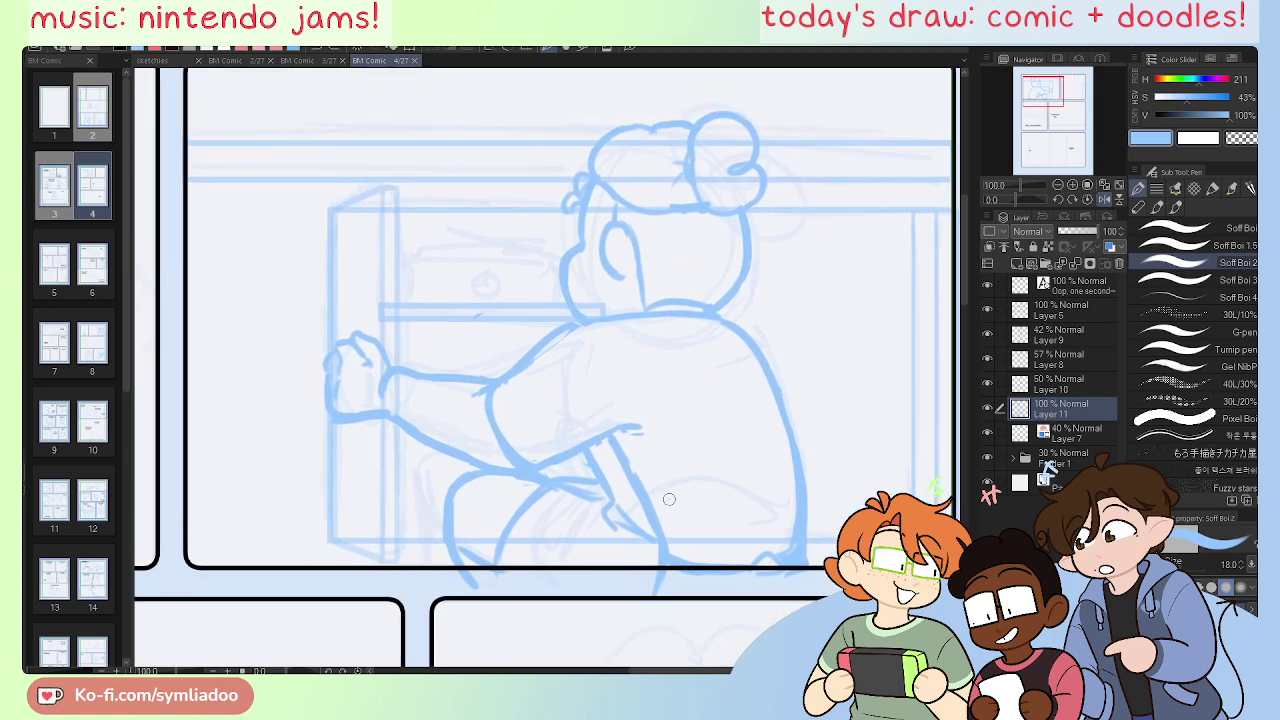
key("e")
key("h")
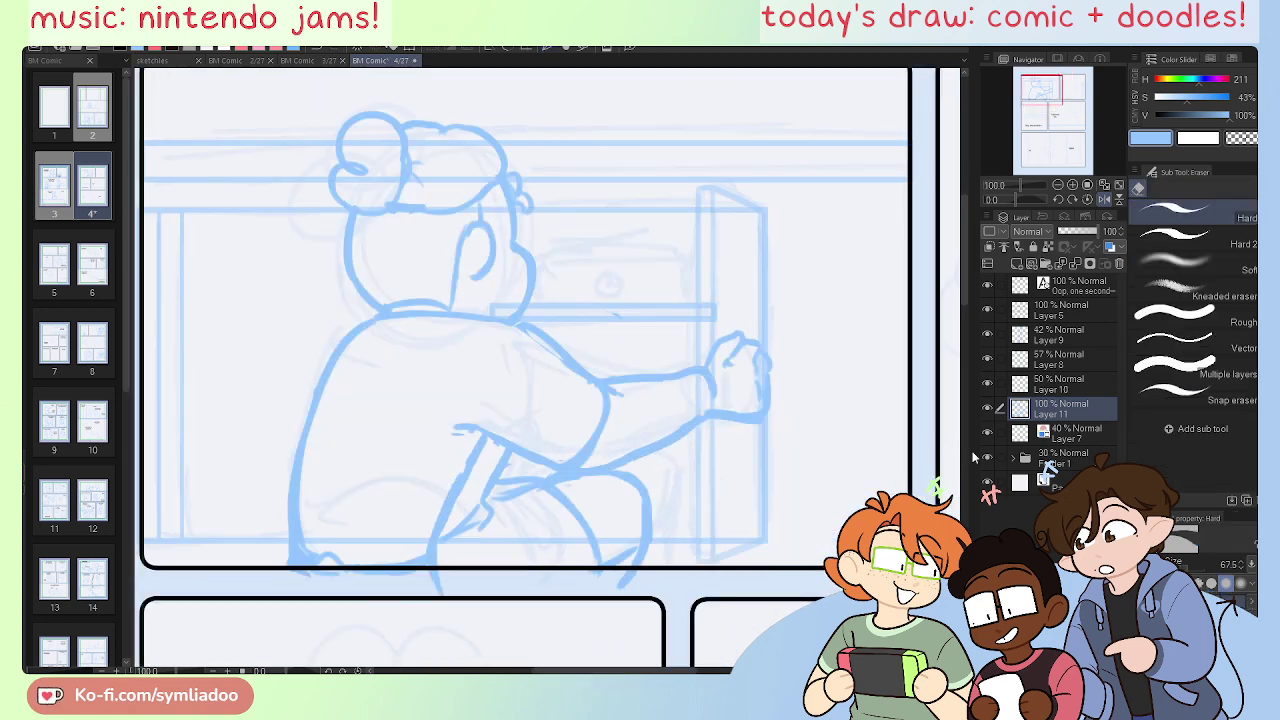
key("ctrl+plus")
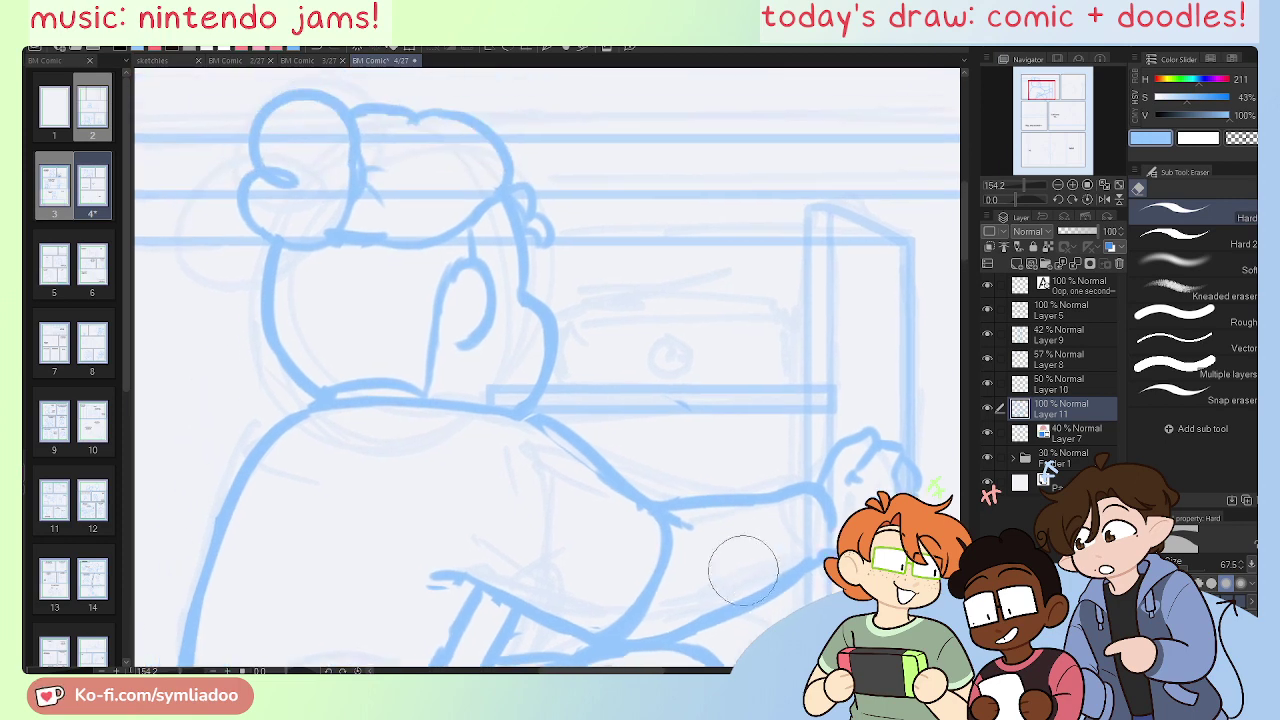
key("h")
key("p")
mouse_move(800, 404)
left_mouse_down()
mouse_move(721, 423)
mouse_move(587, 517)
left_mouse_up()
key("e")
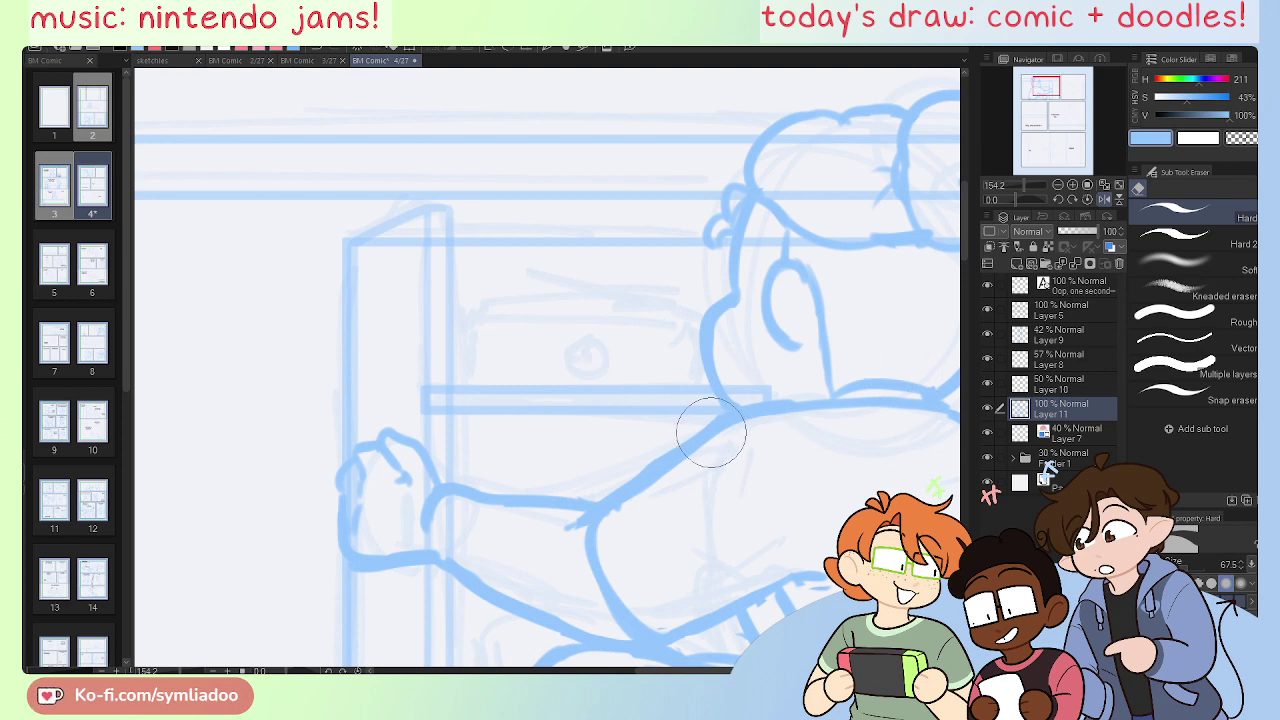
key("h")
left_click_drag(733, 466, 770, 331)
left_click_drag(675, 472, 707, 542)
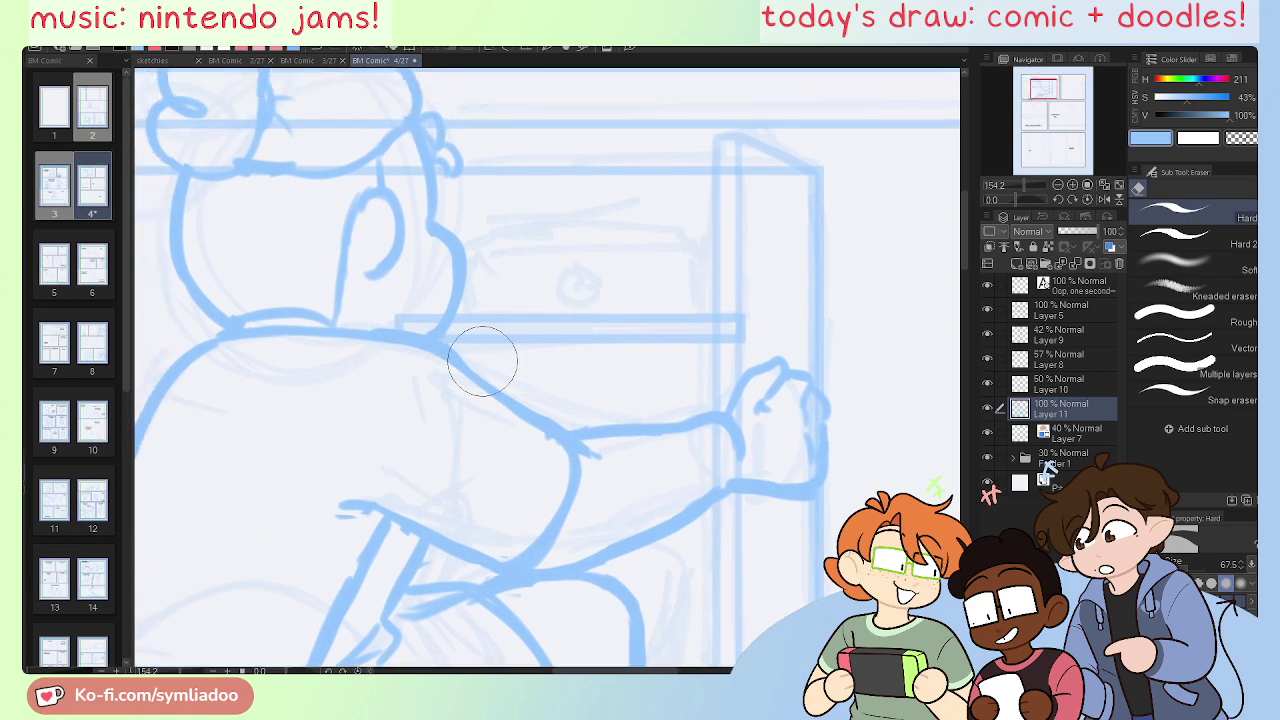
Step: Examine the crouching figure's proportions within the panel in normal and mirrored view at different zoom levels
key("h")
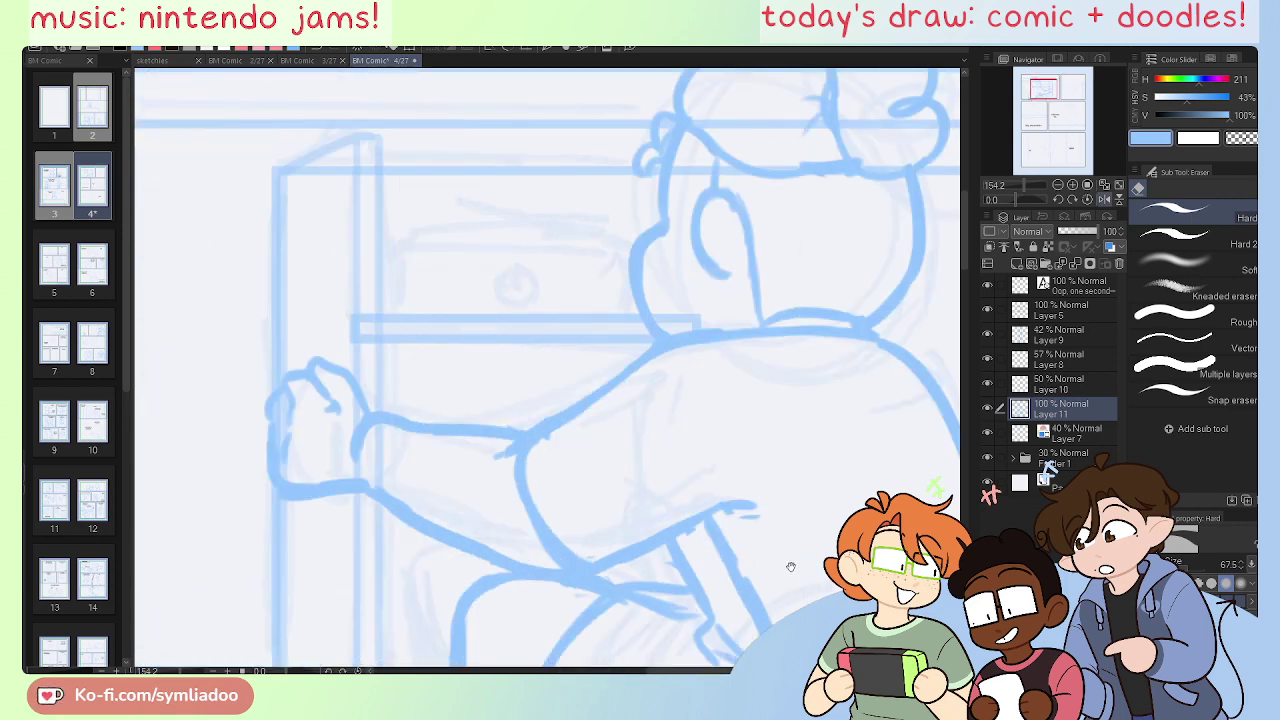
left_click_drag(791, 566, 780, 491)
key("ctrl+minus")
scroll(779, 494, "down", 2)
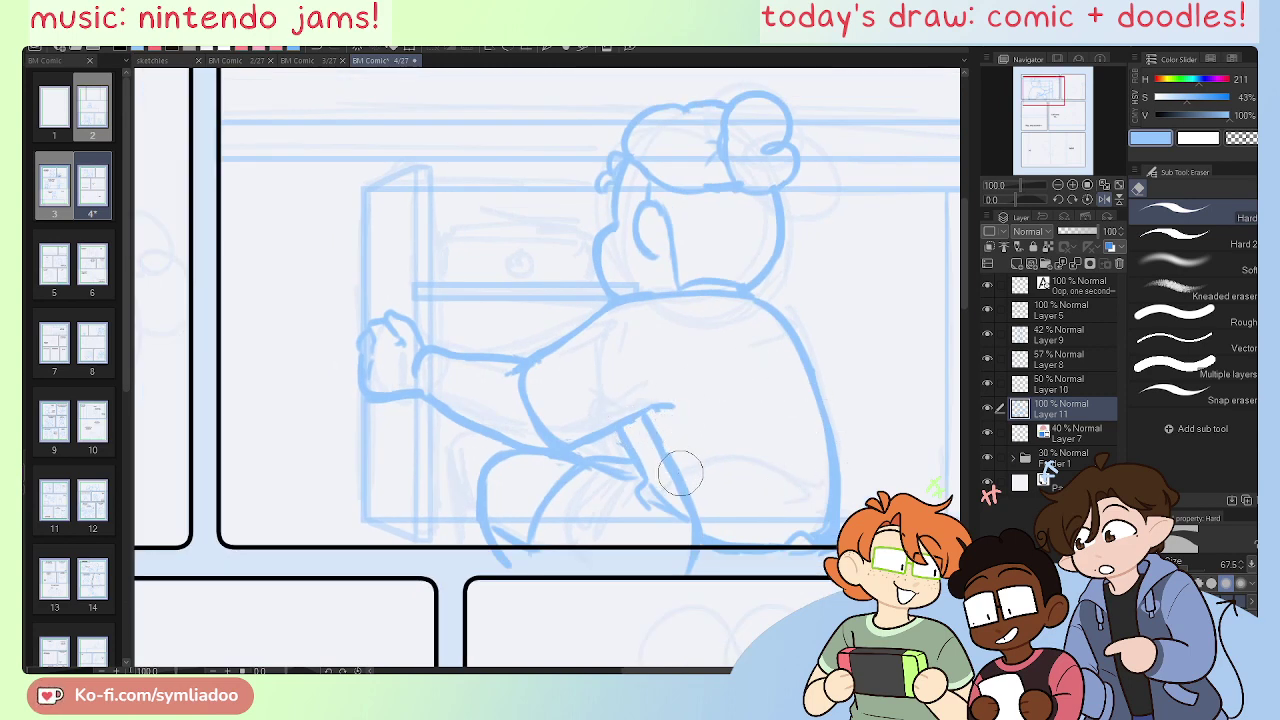
mouse_move(783, 472)
left_mouse_down()
mouse_move(728, 477)
mouse_move(773, 512)
left_mouse_up()
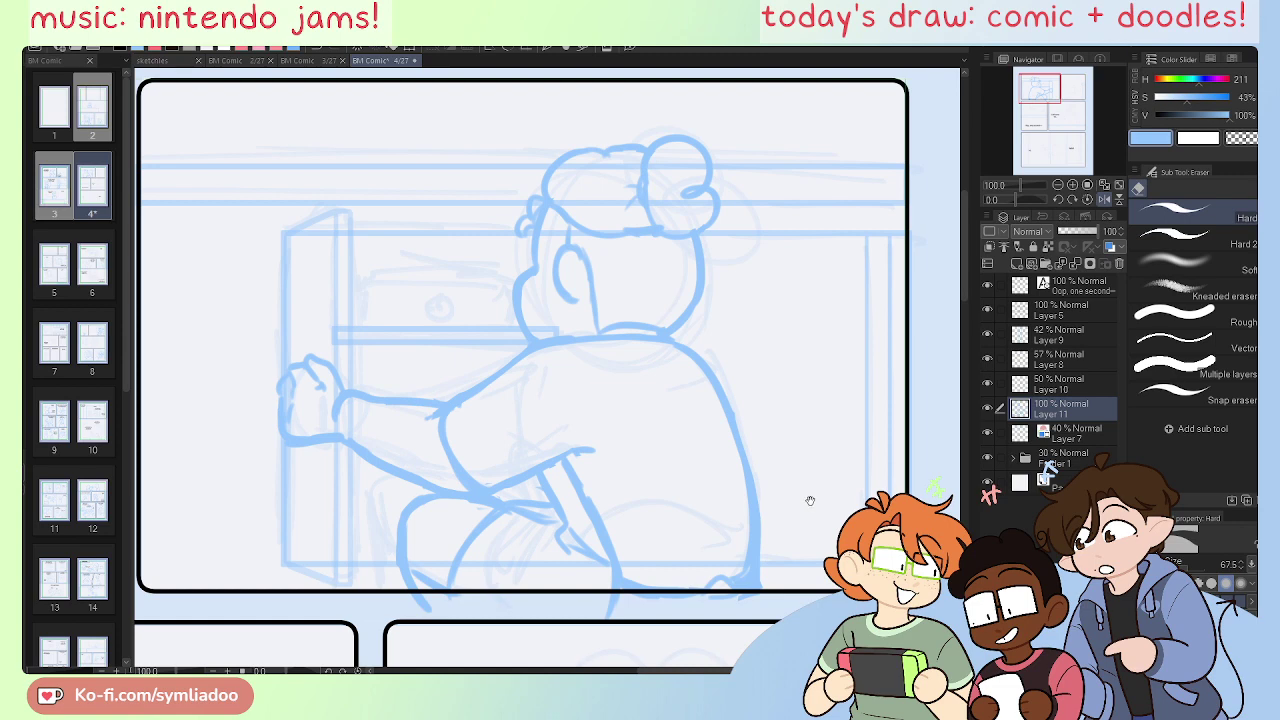
key("h")
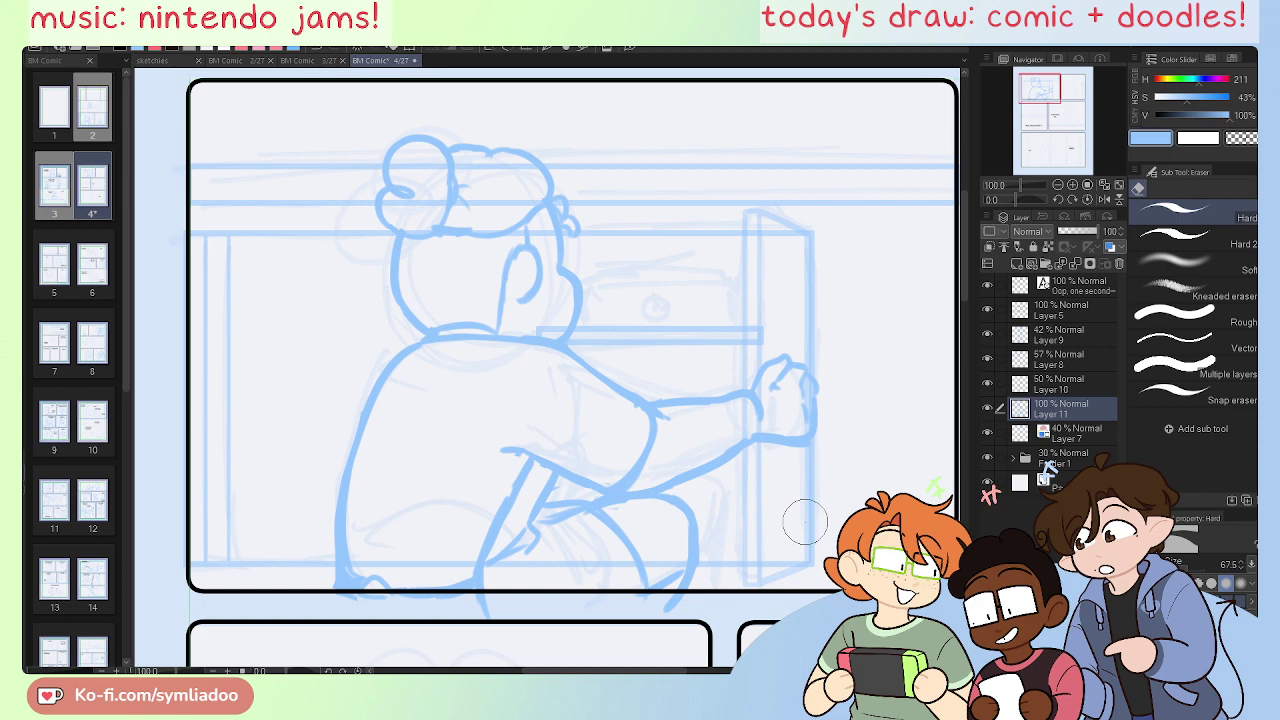
left_click_drag(772, 458, 734, 486)
key("h")
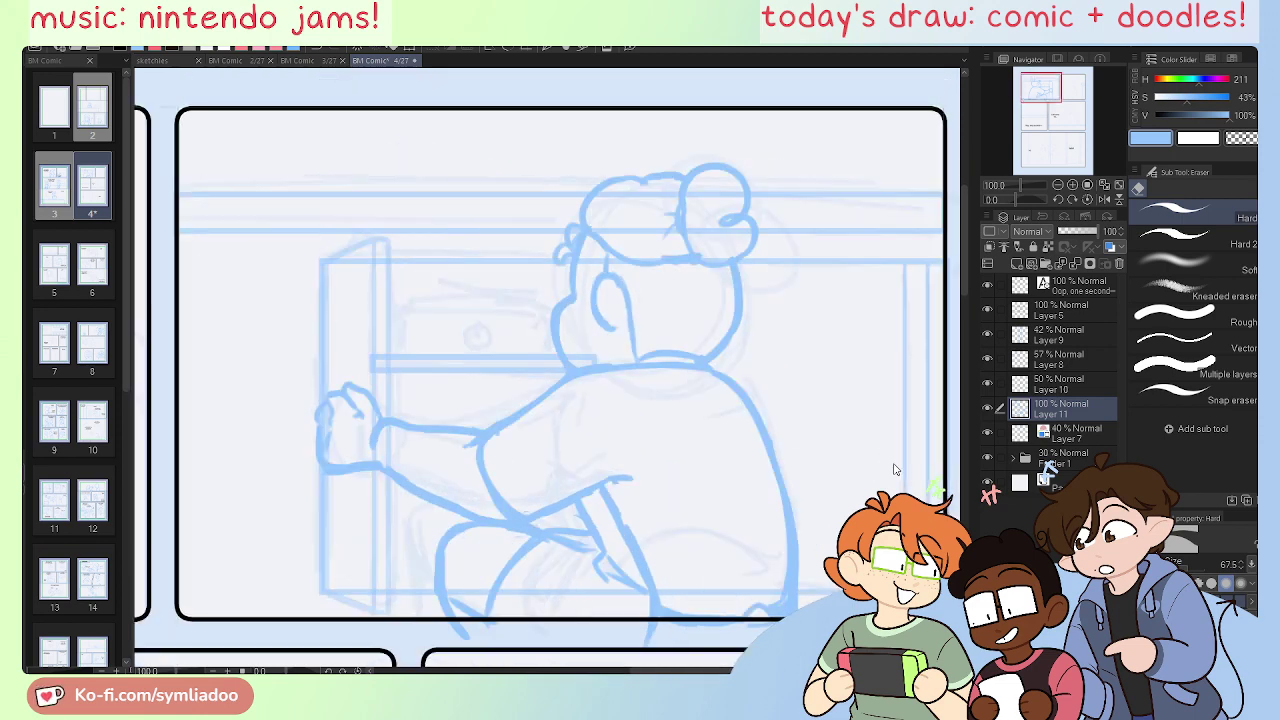
key("h")
key("ctrl+minus")
left_click_drag(843, 536, 577, 516)
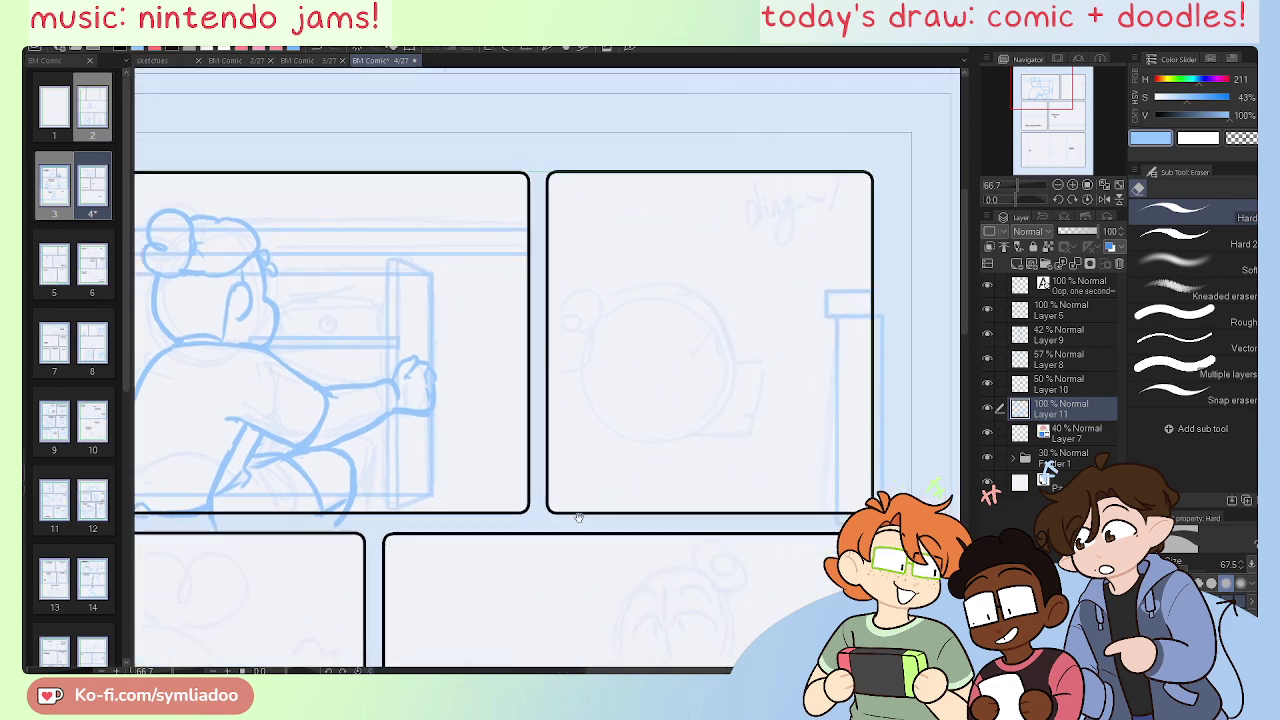
left_click_drag(787, 521, 955, 538)
key("h")
left_click_drag(780, 543, 654, 578)
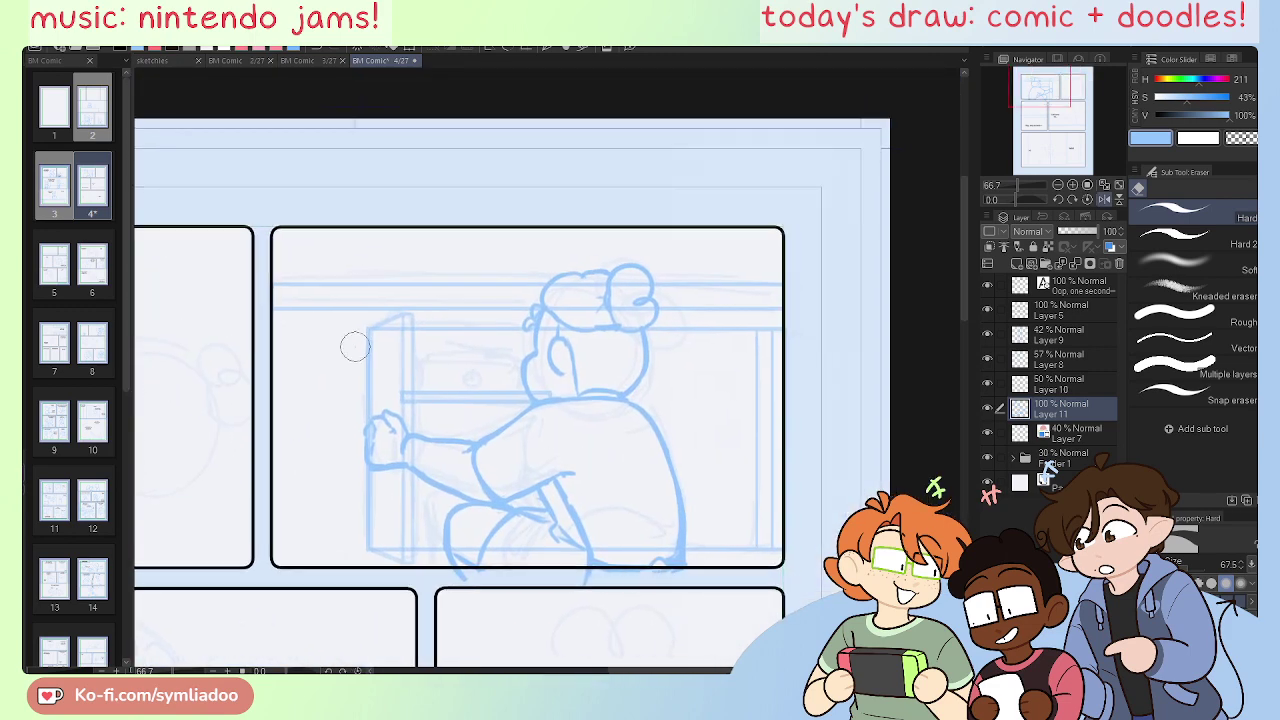
Step: Lasso the figure's head and bun, scale them slightly smaller, shift them onto the collar, and deselect
key("ctrl+plus")
key("ctrl+plus")
key("m")
mouse_move(742, 427)
left_mouse_down()
mouse_move(682, 525)
mouse_move(429, 534)
mouse_move(817, 443)
mouse_move(634, 542)
left_mouse_up()
key("ctrl+t")
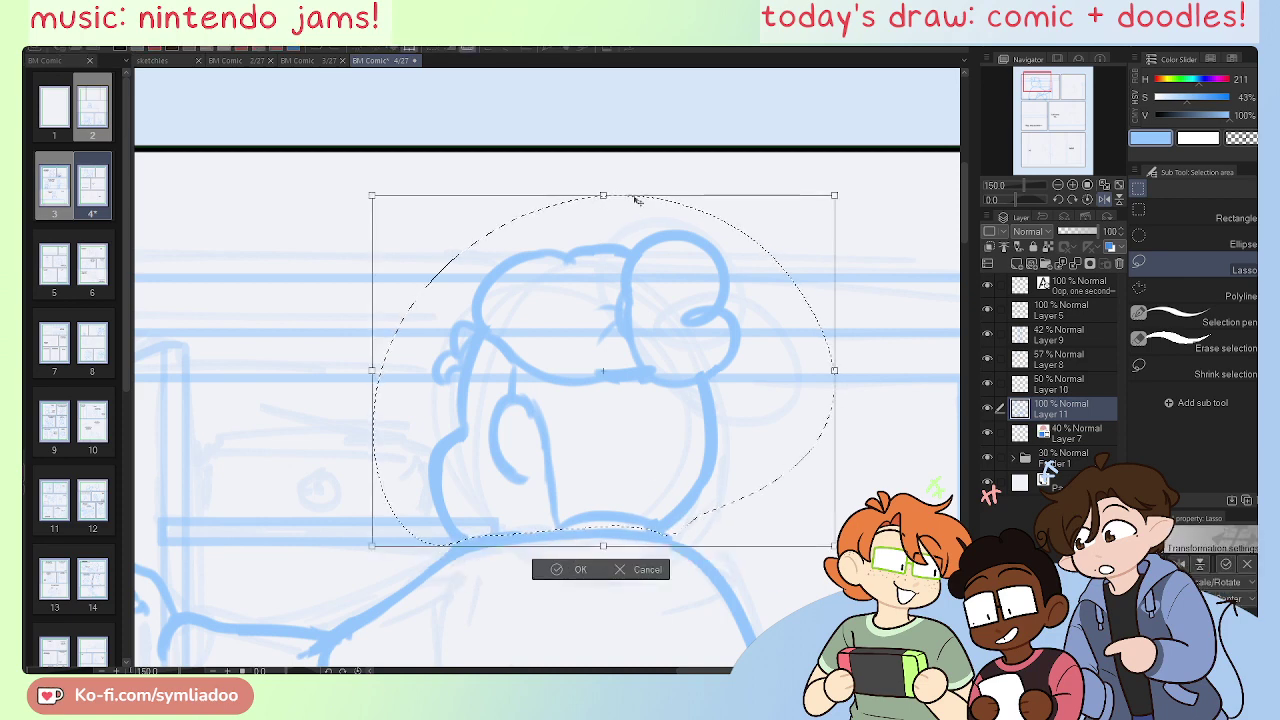
left_click_drag(600, 195, 603, 214)
left_click_drag(668, 409, 655, 414)
left_click(550, 566)
left_click(419, 577)
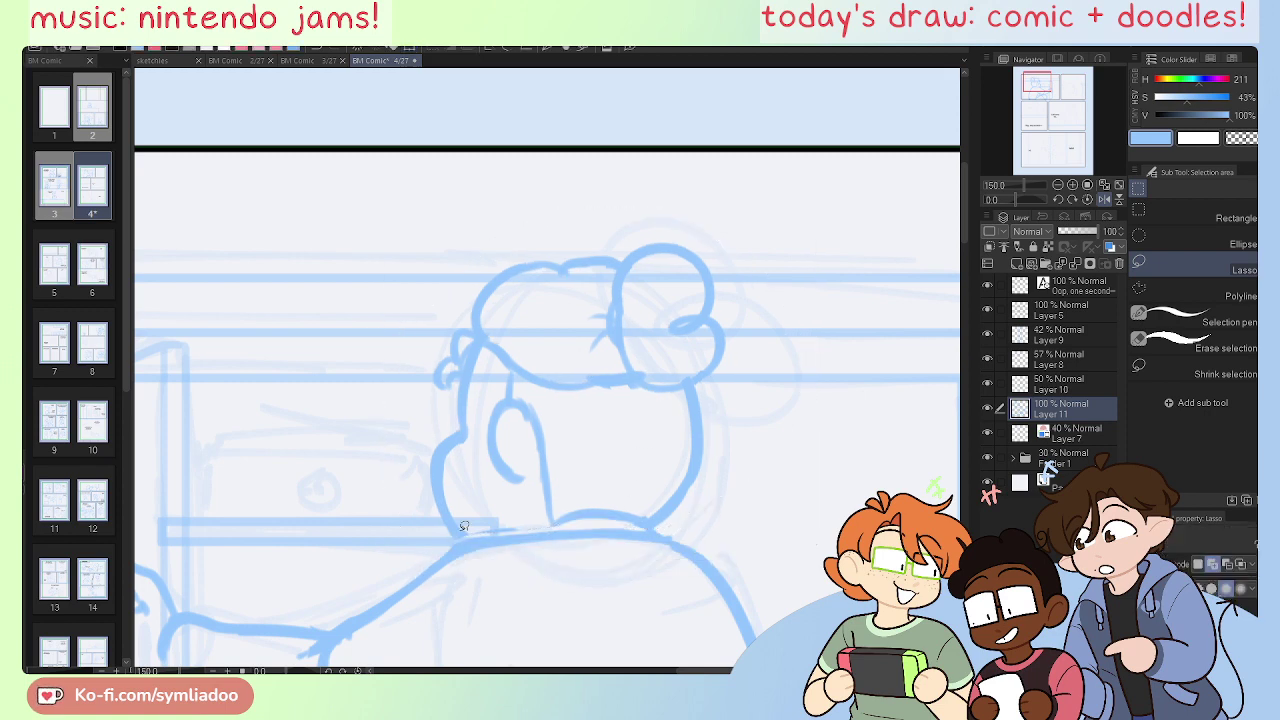
Step: Retouch the collar line at the nape below the resized head, replacing the overly thick strokes
key("p")
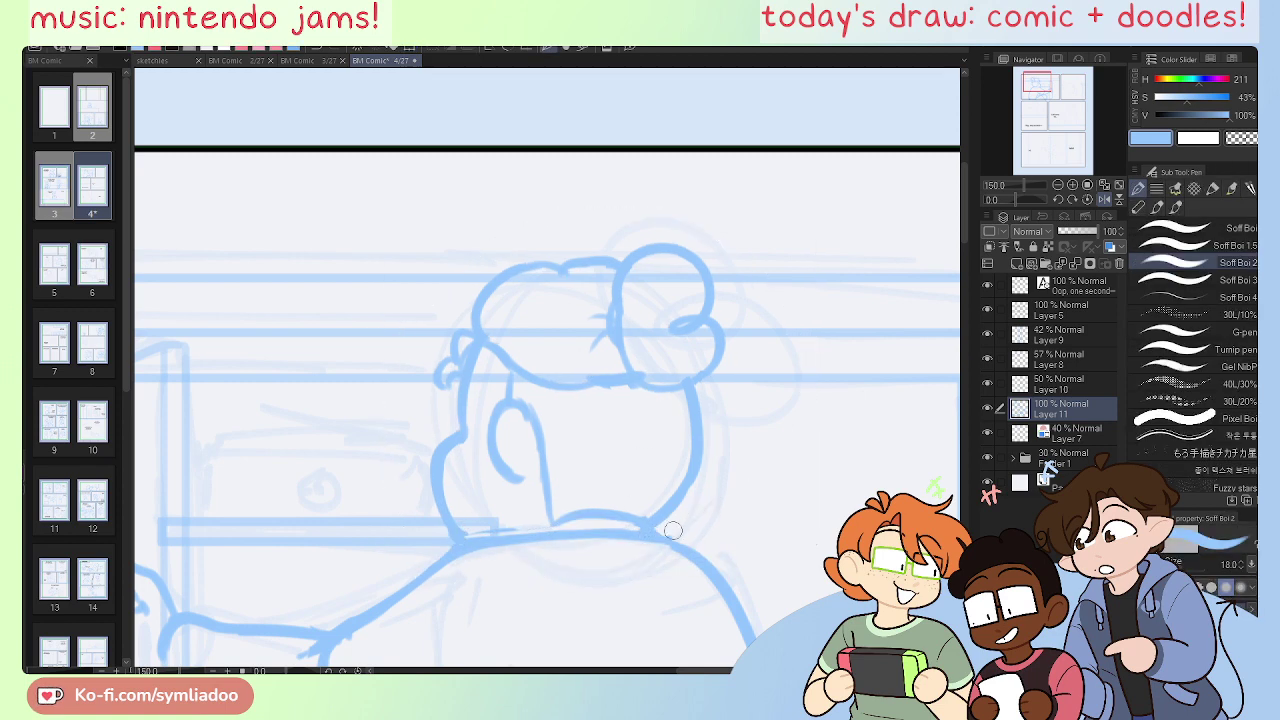
key("ctrl+minus")
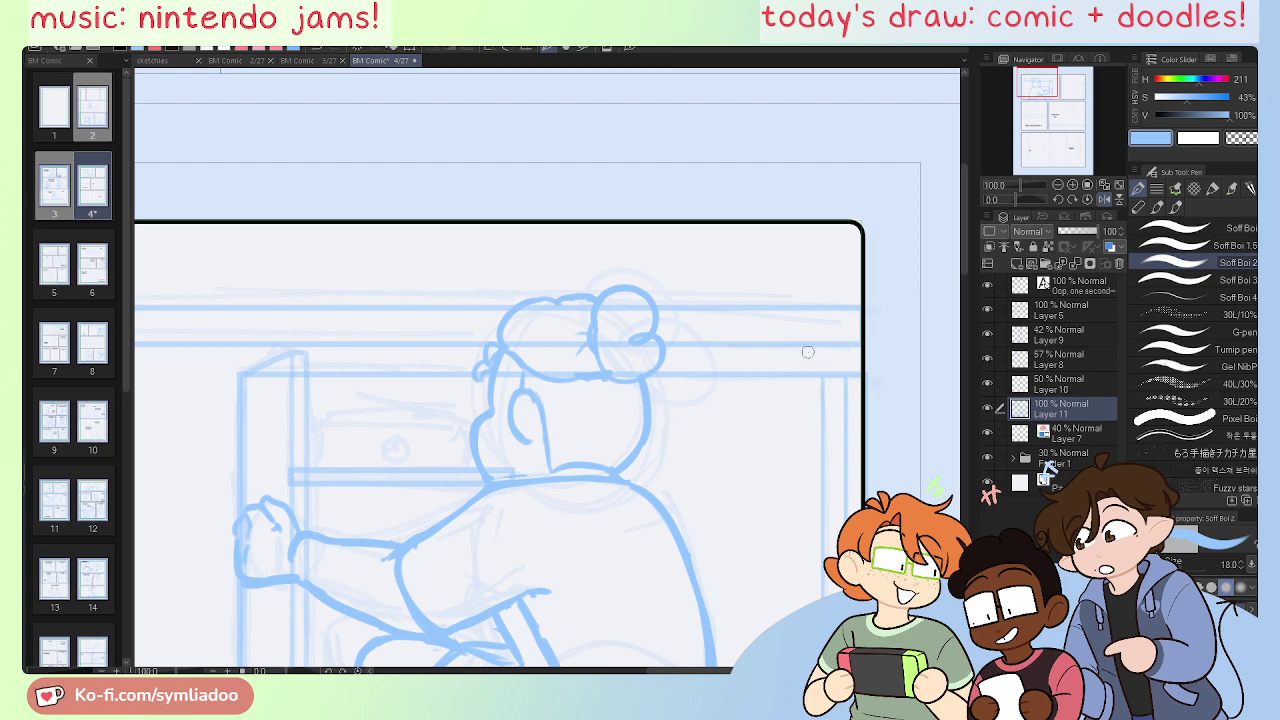
key("h")
left_click_drag(635, 480, 663, 406)
key("ctrl+plus")
key("ctrl+plus")
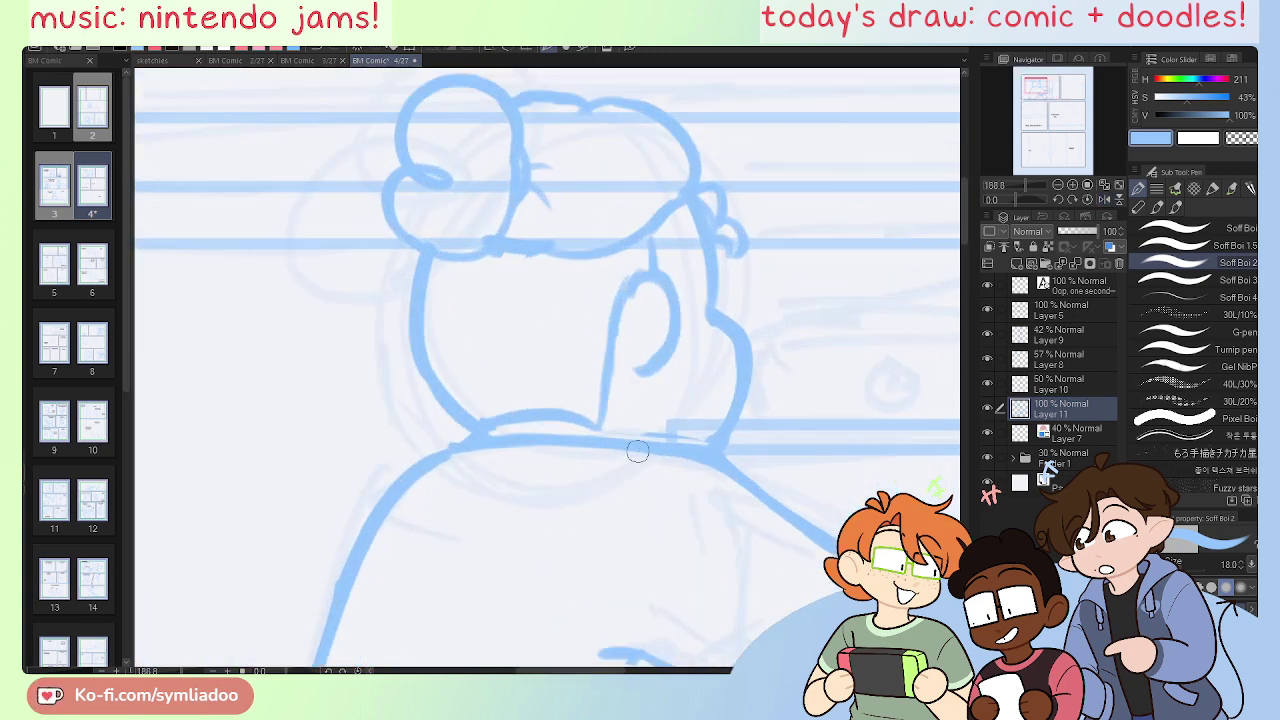
mouse_move(600, 446)
left_mouse_down()
mouse_move(452, 448)
mouse_move(606, 443)
left_mouse_up()
key("ctrl+z")
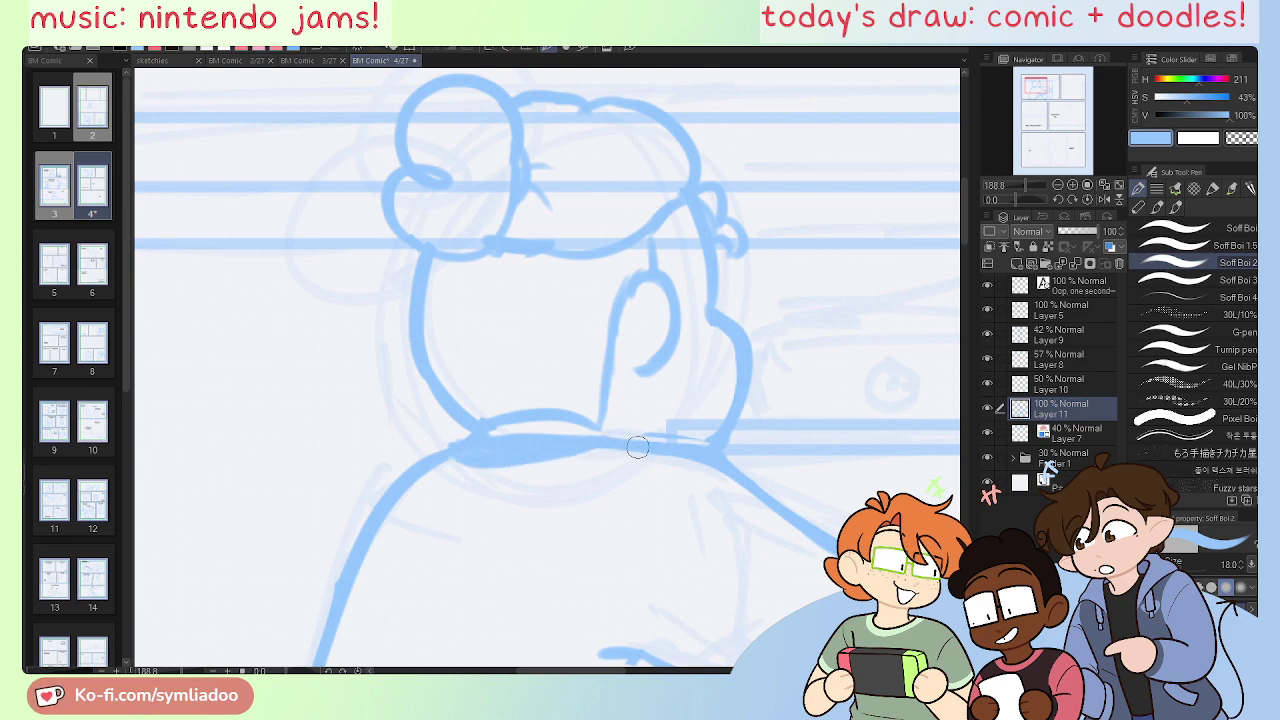
key("ctrl+z")
key("ctrl+z")
left_click_drag(472, 447, 598, 442)
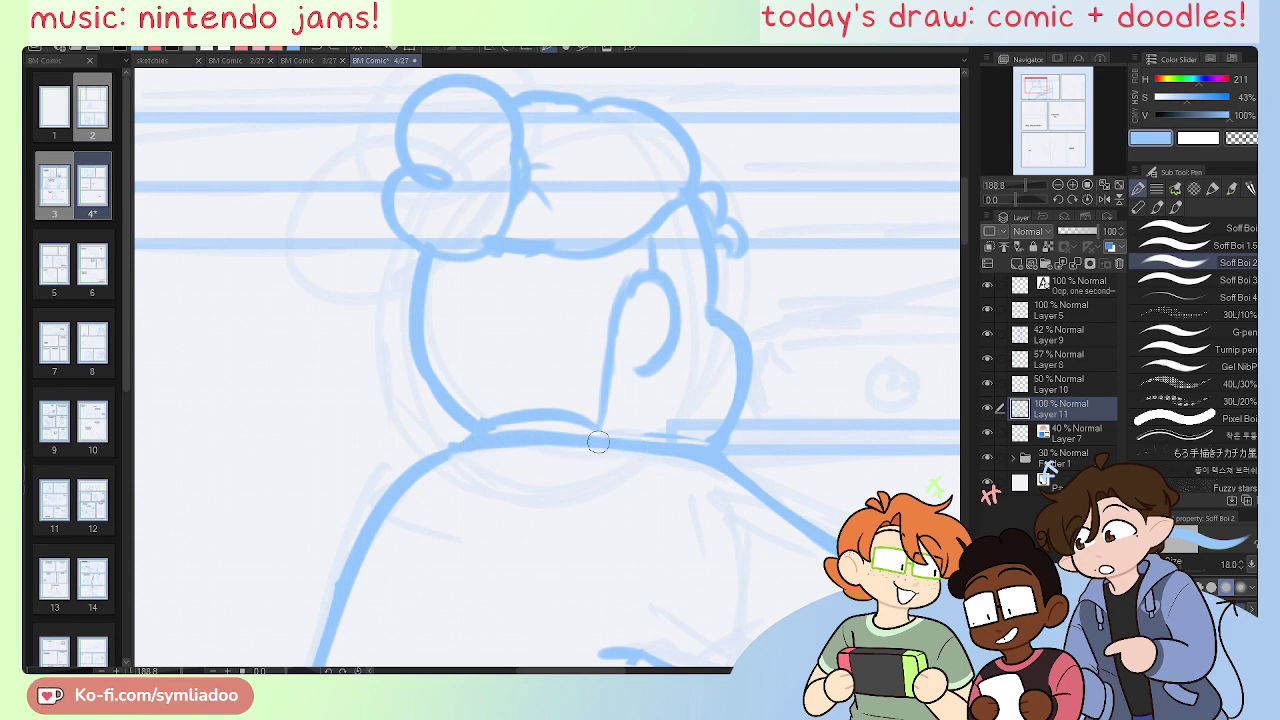
Step: Check the resized head in mirrored view, save the page, and erase the stray line beside the jaw
key("ctrl+alt+0")
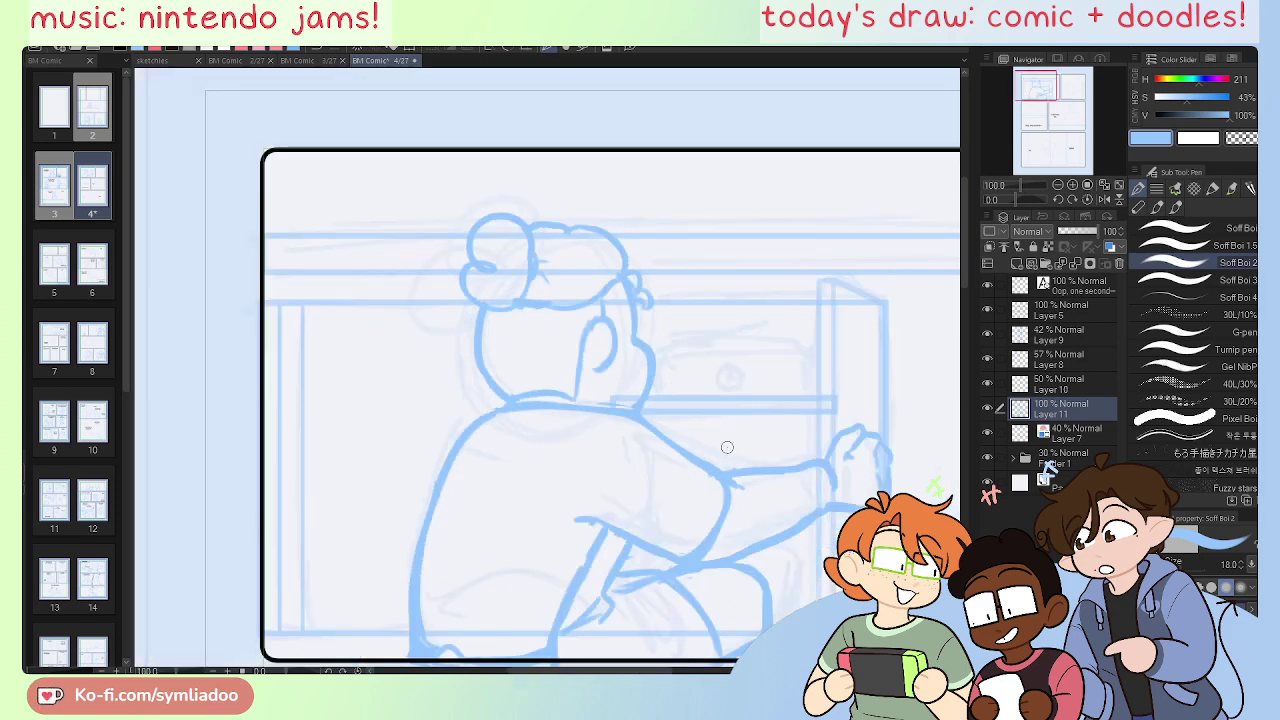
key("h")
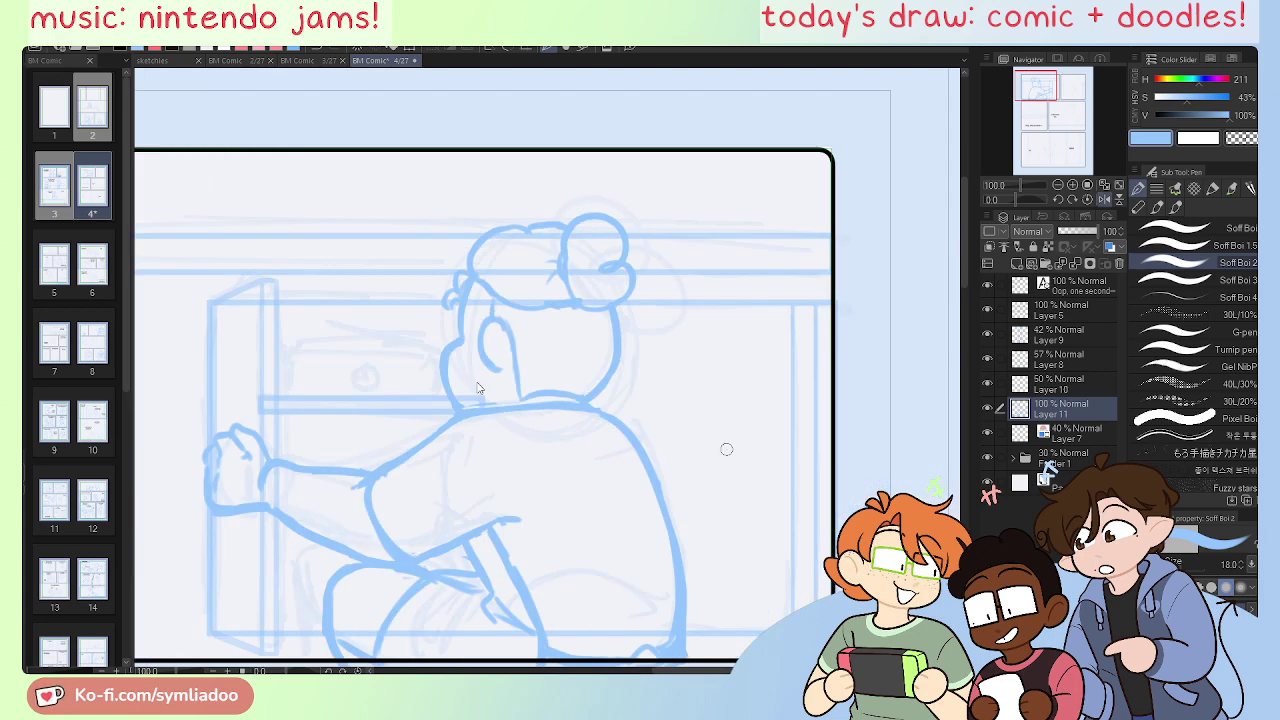
key("ctrl+s")
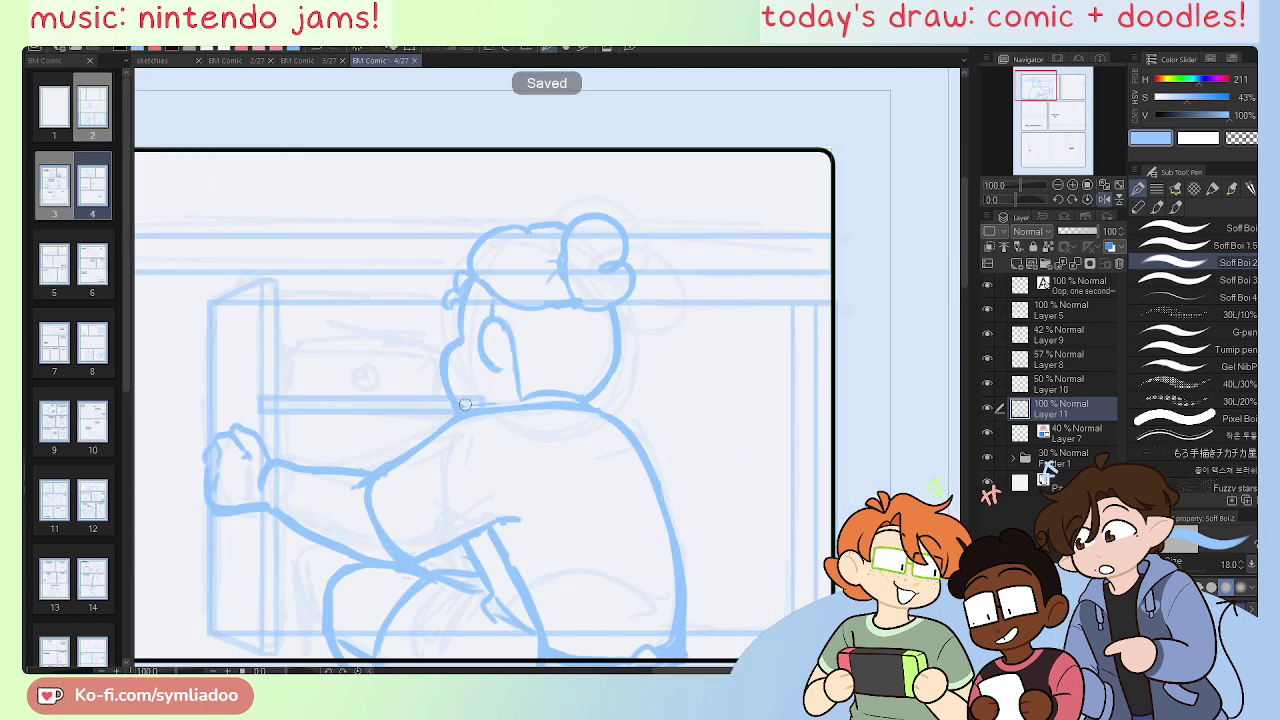
key("e")
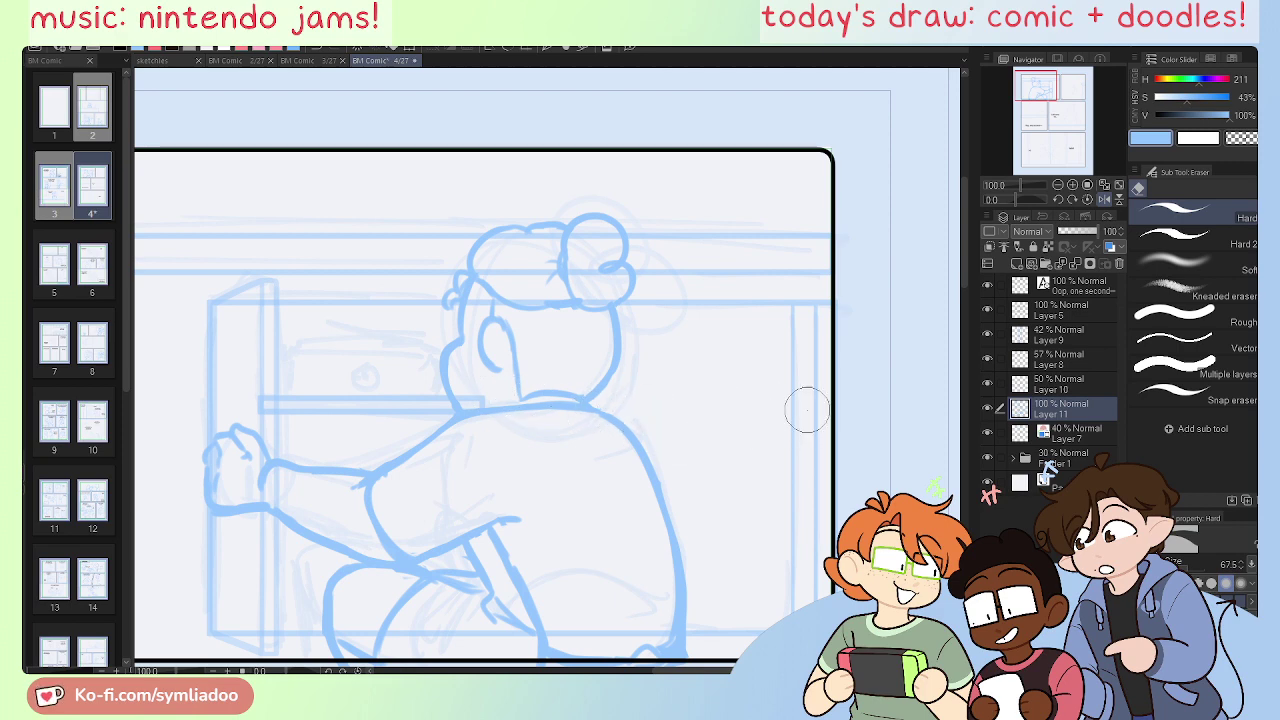
Step: Examine the rough guide drawing in the "ding~!" panel in mirrored view at different zoom levels
key("h")
left_click_drag(842, 545, 591, 440)
left_click_drag(777, 486, 587, 426)
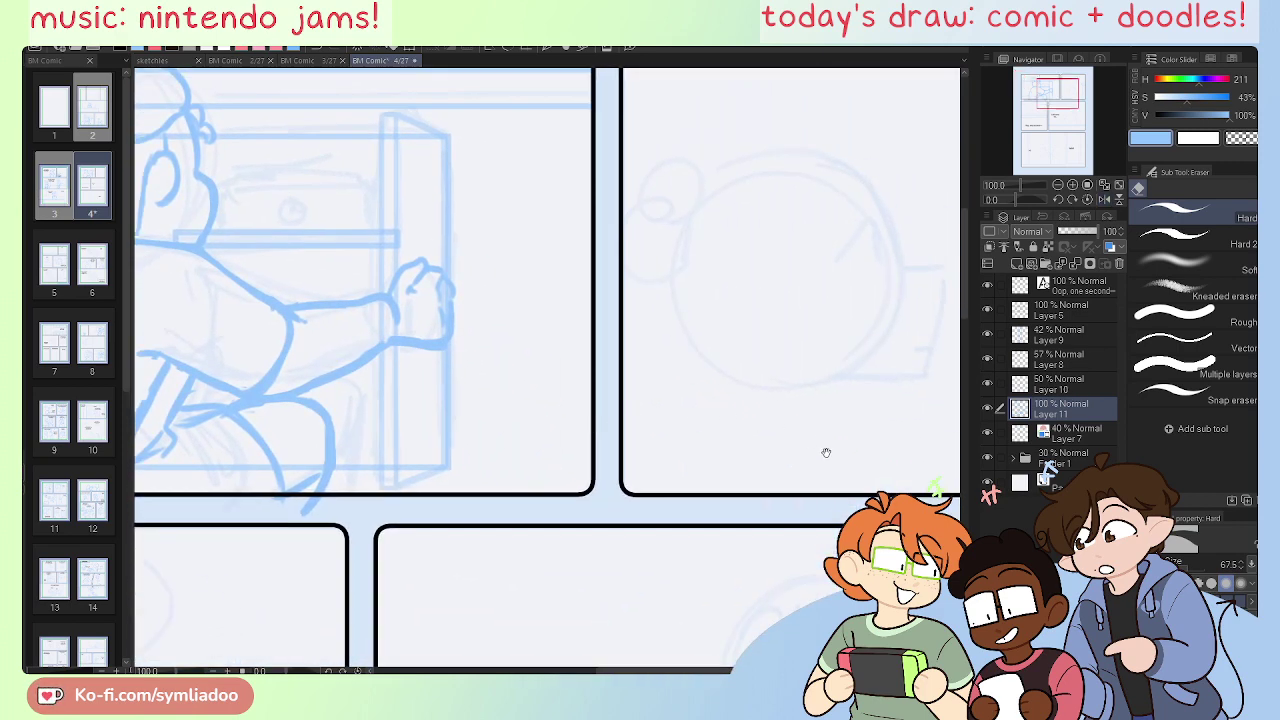
left_click_drag(866, 438, 583, 514)
key("h")
left_click_drag(744, 448, 736, 511)
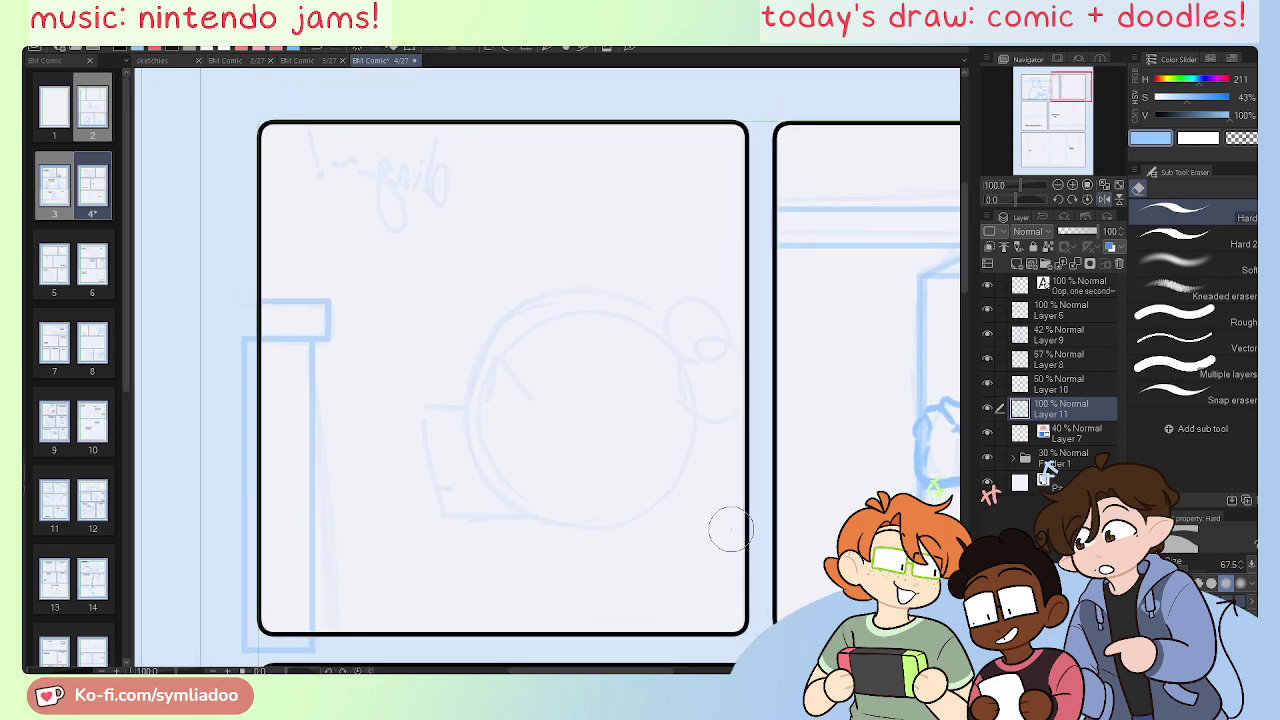
left_click_drag(600, 578, 659, 583)
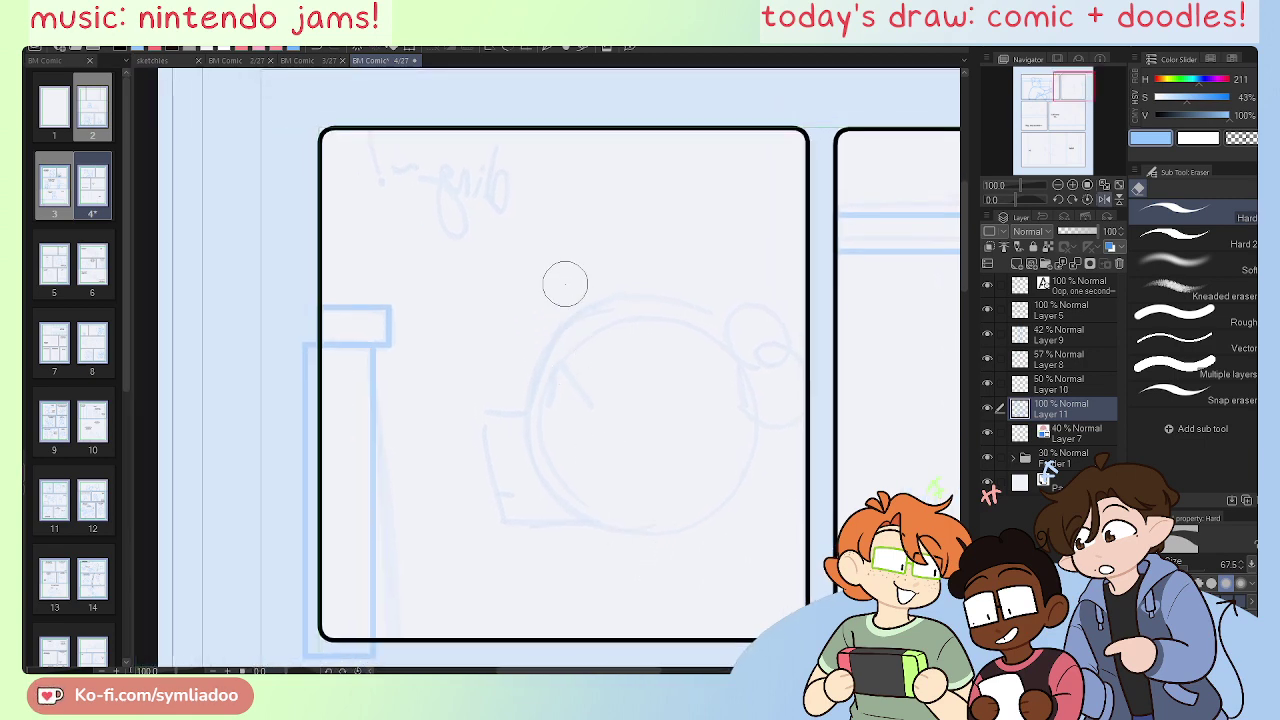
scroll(566, 326, "up", 3)
key("p")
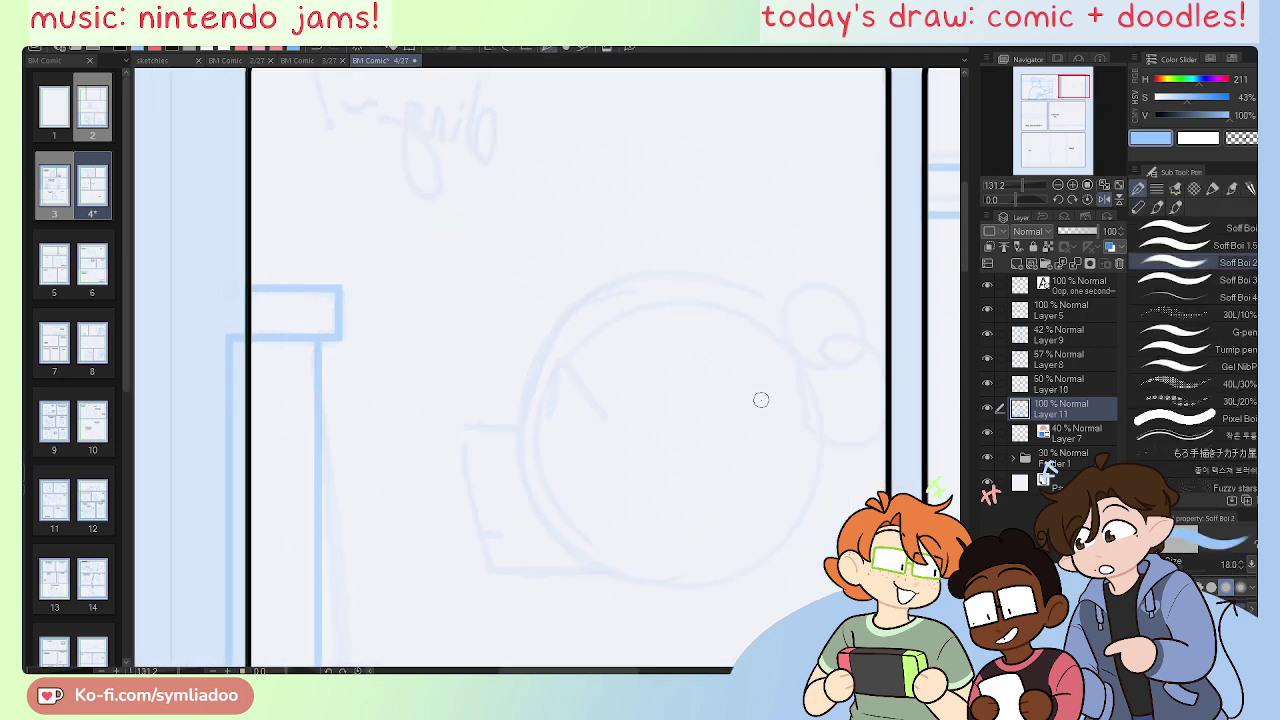
key("ctrl+minus")
mouse_move(1064, 92)
left_mouse_down()
mouse_move(1026, 94)
mouse_move(1068, 92)
left_mouse_up()
left_click_drag(724, 588, 717, 520)
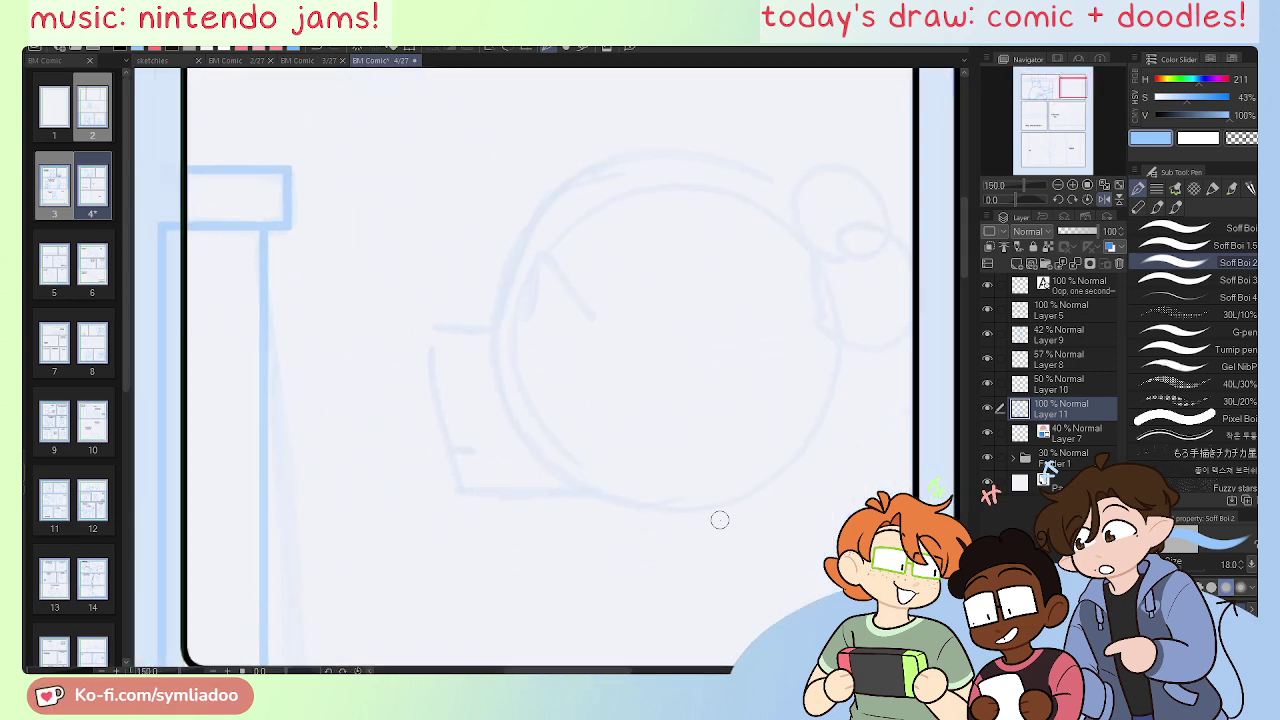
key("ctrl+minus")
key("ctrl+plus")
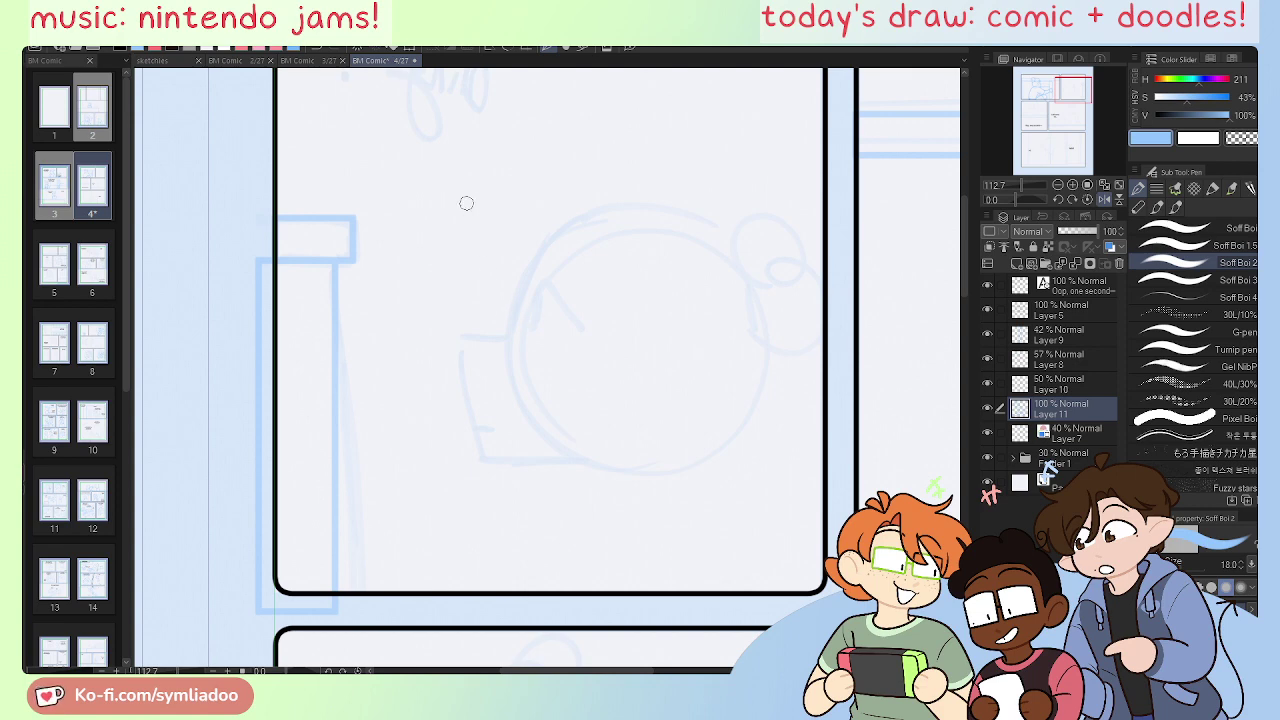
mouse_move(480, 150)
left_mouse_down()
mouse_move(452, 173)
mouse_move(488, 223)
left_mouse_up()
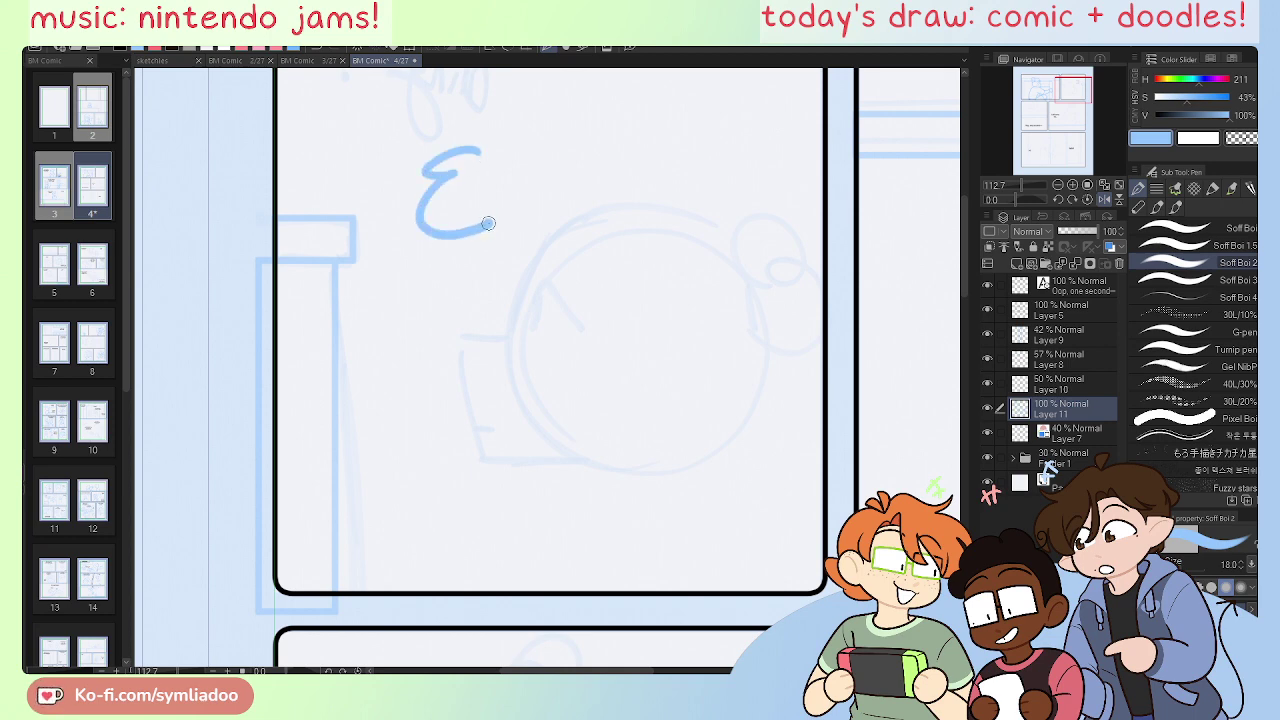
mouse_move(505, 148)
left_mouse_down()
mouse_move(540, 192)
mouse_move(498, 222)
left_mouse_up()
mouse_move(566, 178)
left_mouse_down()
mouse_move(596, 190)
mouse_move(566, 182)
left_mouse_up()
mouse_move(660, 156)
left_mouse_down()
mouse_move(614, 196)
mouse_move(649, 152)
left_mouse_up()
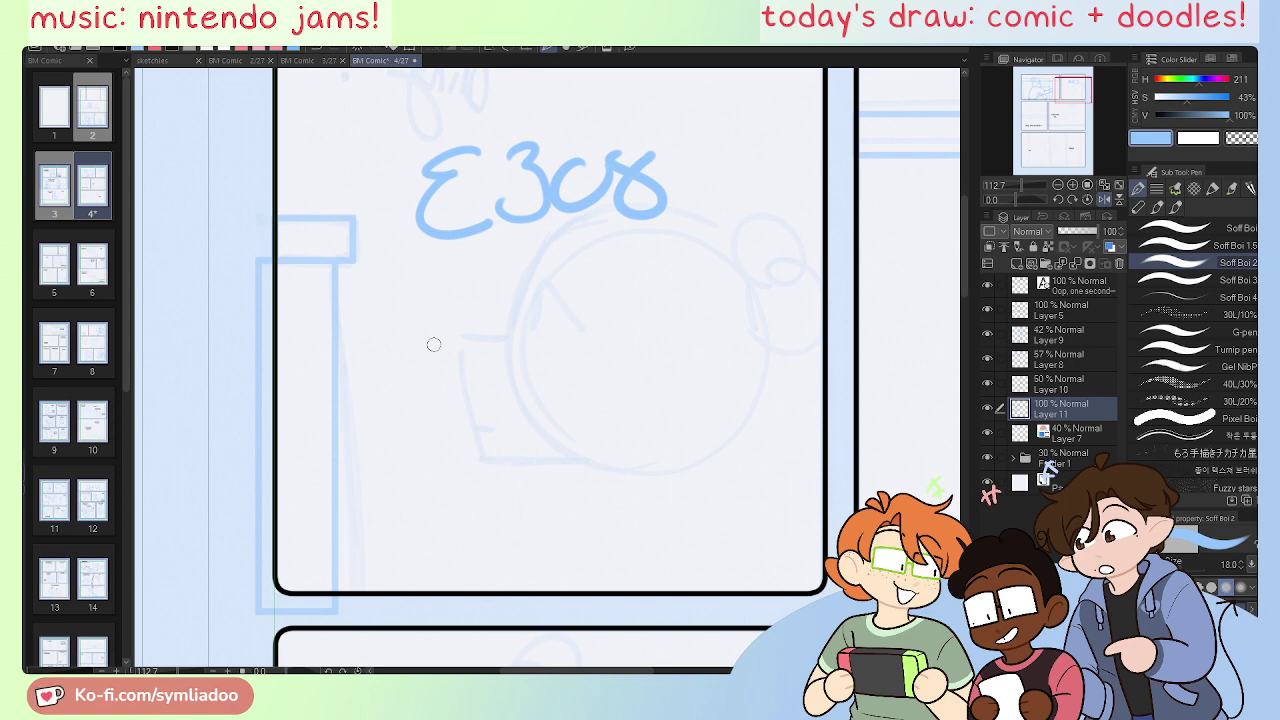
left_click_drag(422, 316, 440, 400)
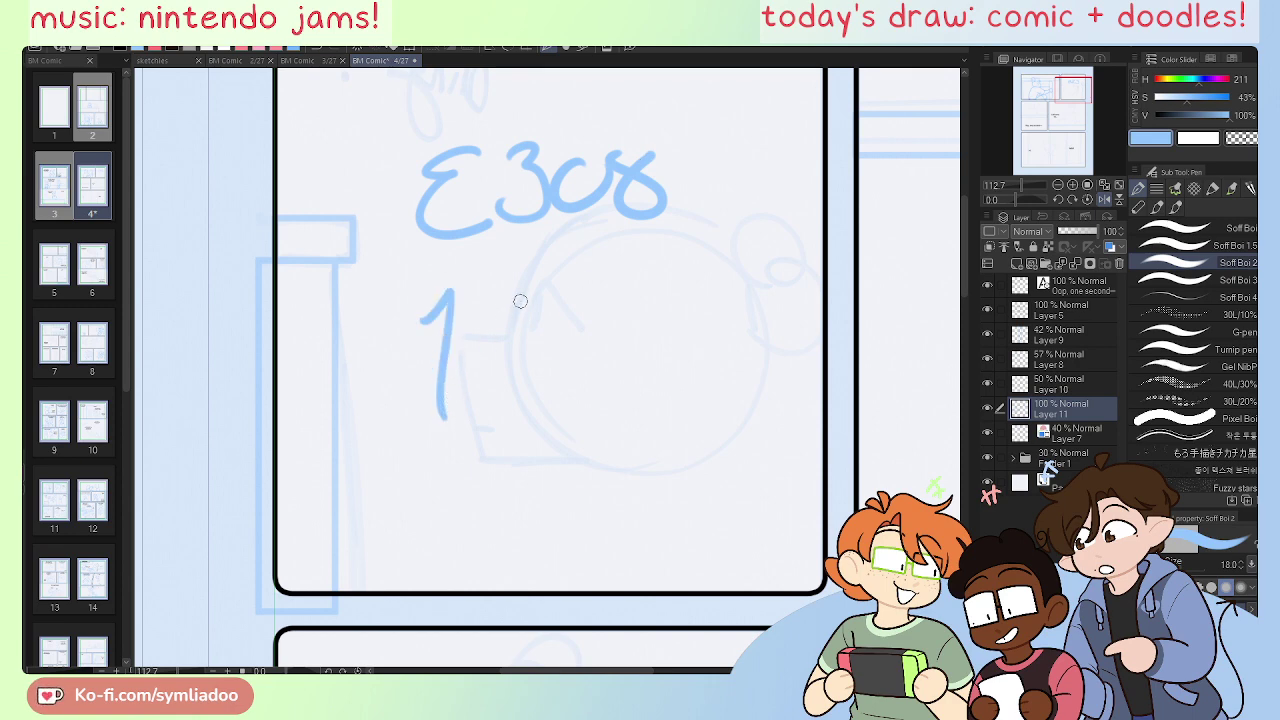
left_click_drag(482, 349, 482, 368)
key("ctrl+z")
left_click_drag(502, 291, 504, 318)
mouse_move(534, 291)
left_mouse_down()
mouse_move(555, 321)
mouse_move(577, 284)
mouse_move(566, 318)
left_mouse_up()
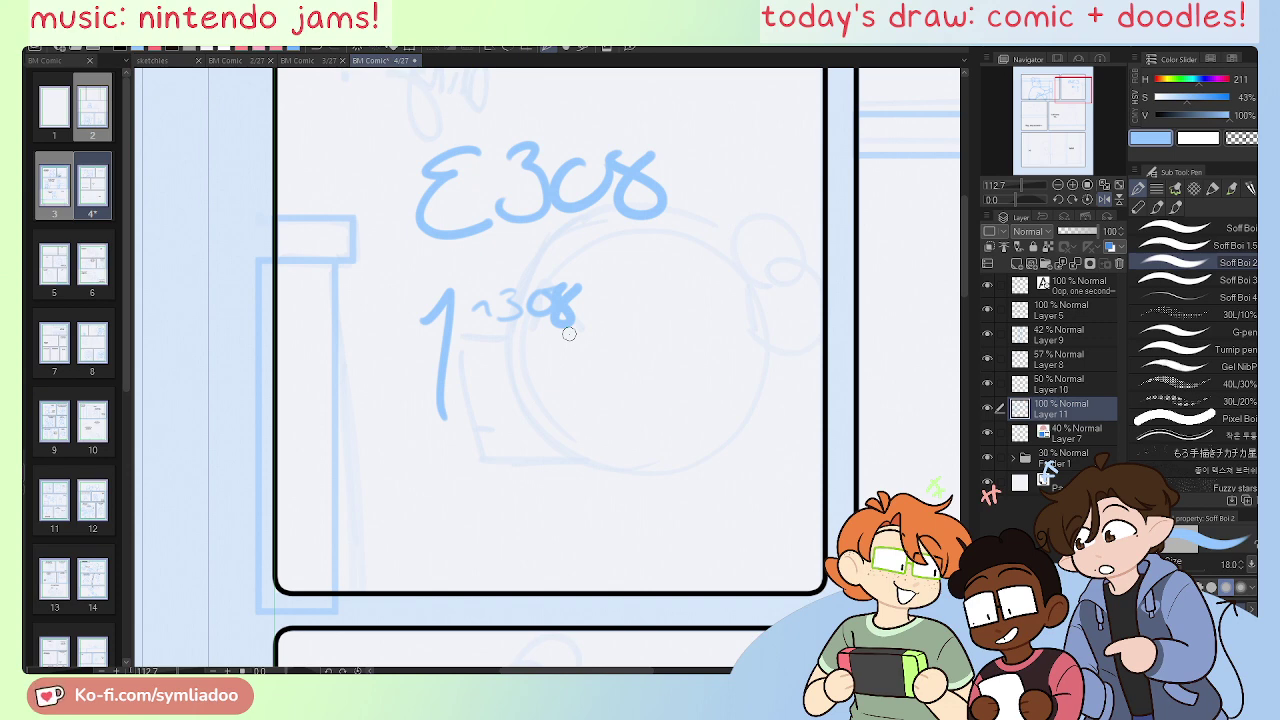
key("ctrl+z")
key("ctrl+z")
key("ctrl+z")
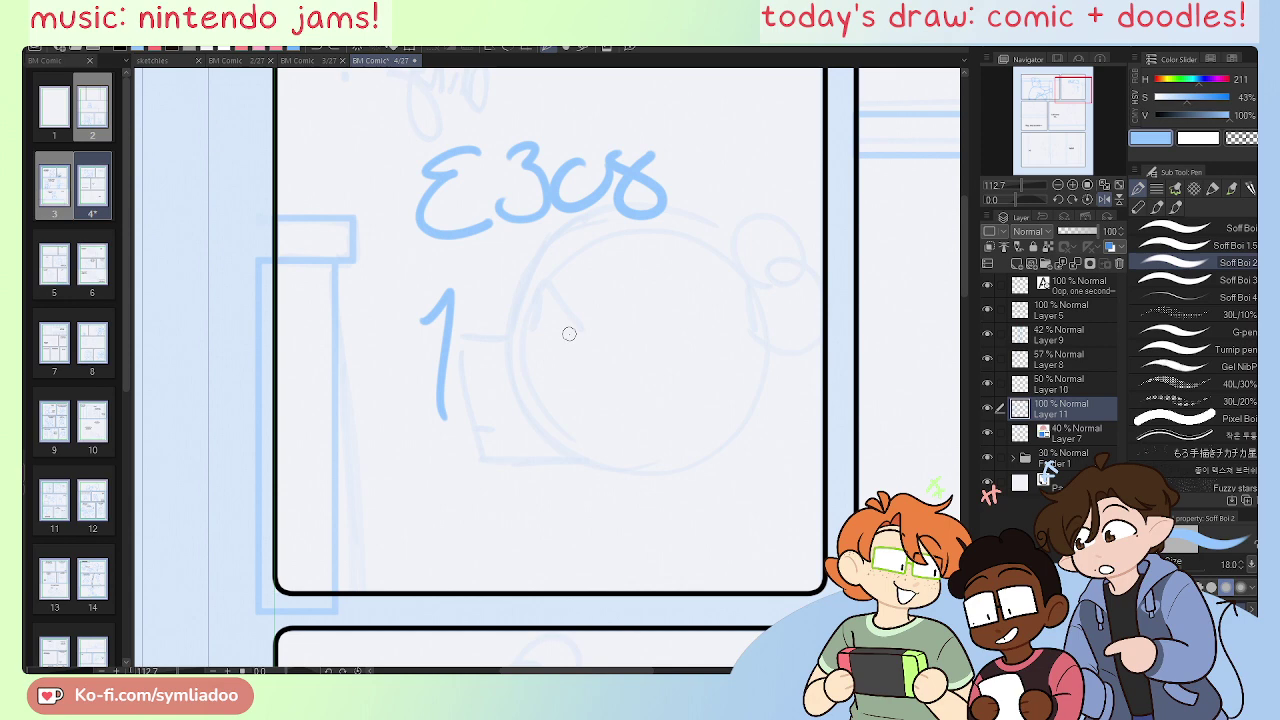
key("ctrl+z")
key("ctrl+z")
key("ctrl+z")
key("ctrl+z")
key("ctrl+z")
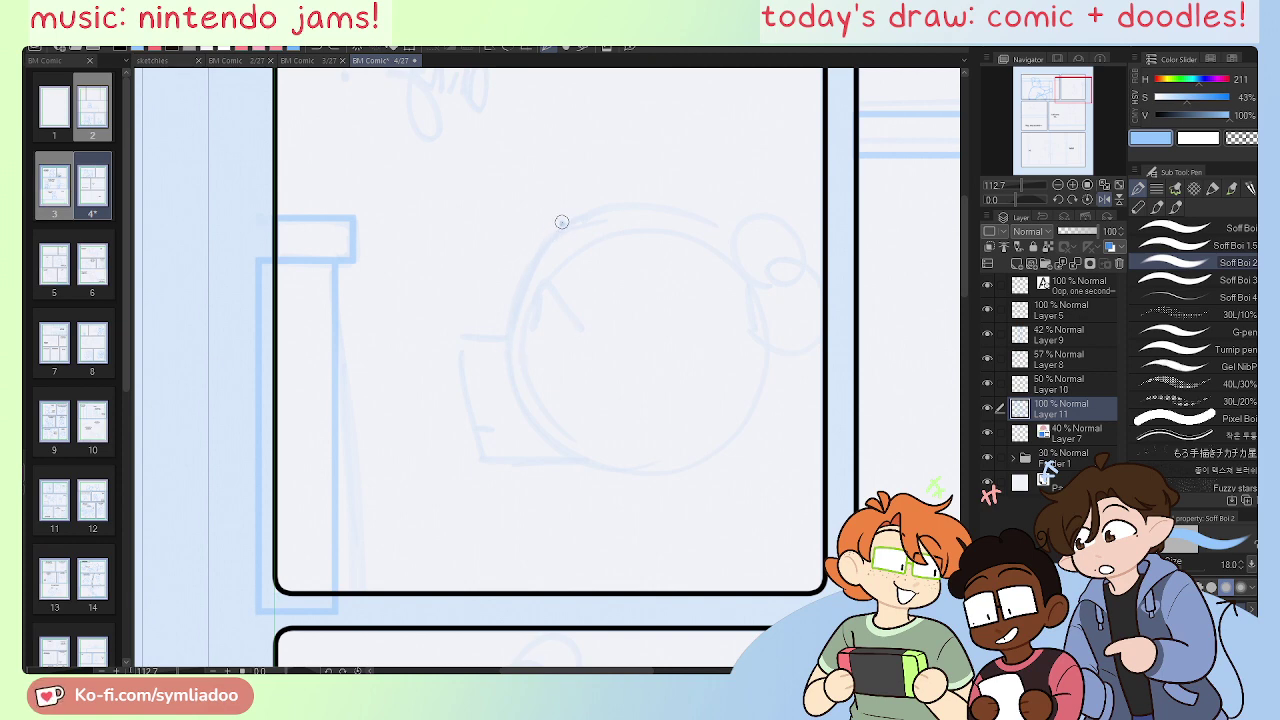
Step: Draw the profile's forehead curve and the nose-to-chin contour ending along the jaw over the rough head in the "ding~!" panel
mouse_move(560, 220)
left_mouse_down()
mouse_move(500, 345)
mouse_move(584, 214)
left_mouse_up()
key("ctrl+z")
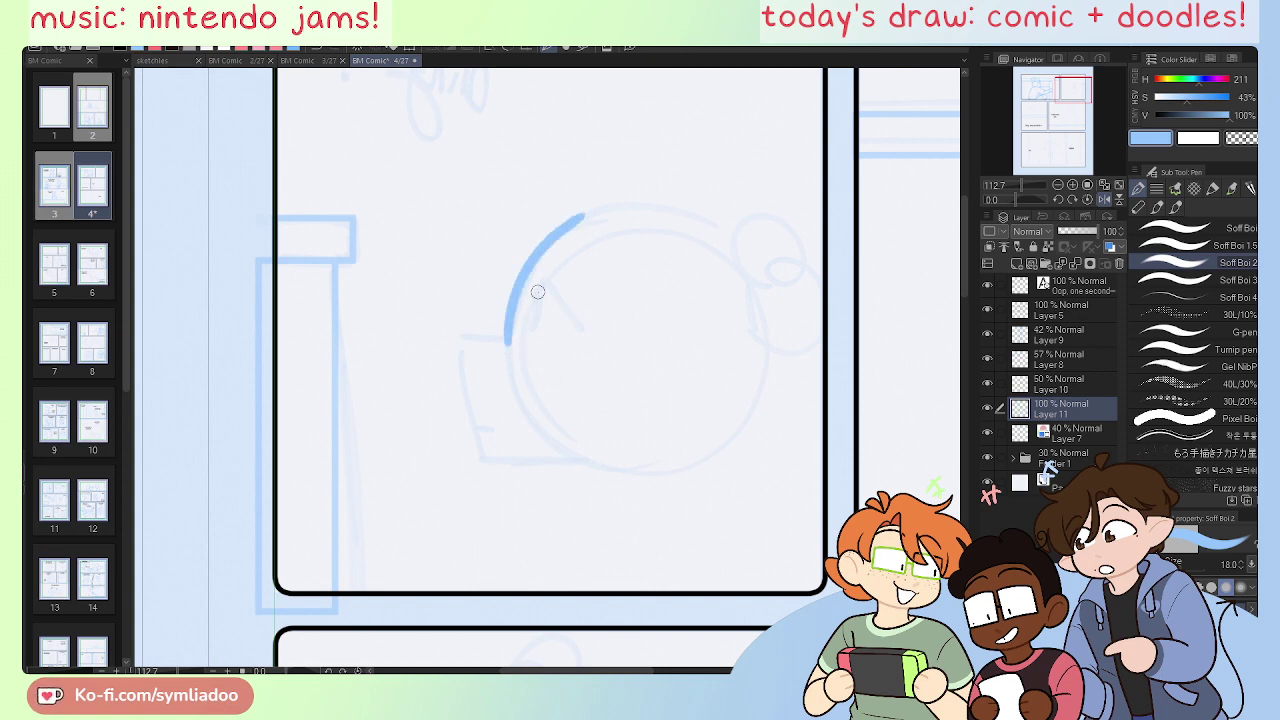
mouse_move(507, 338)
left_mouse_down()
mouse_move(452, 369)
mouse_move(474, 449)
left_mouse_up()
key("ctrl+z")
mouse_move(508, 338)
left_mouse_down()
mouse_move(462, 383)
mouse_move(505, 482)
left_mouse_up()
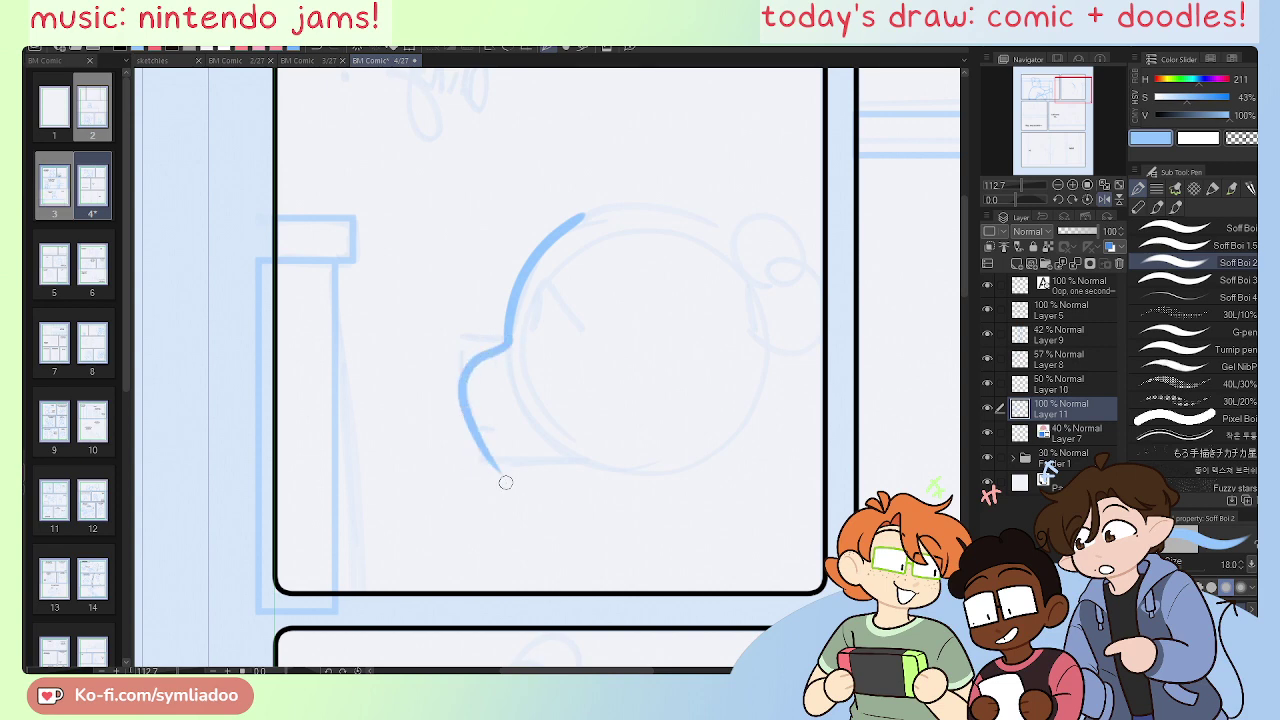
key("ctrl+z")
mouse_move(506, 340)
left_mouse_down()
mouse_move(511, 476)
mouse_move(539, 492)
mouse_move(630, 465)
left_mouse_up()
Step: Draw the short mouth line and the arched eye inside the profile, and clean up the small stroke beneath the arch
mouse_move(512, 458)
left_mouse_down()
mouse_move(546, 458)
mouse_move(533, 458)
left_mouse_up()
key("ctrl+z")
mouse_move(525, 309)
left_mouse_down()
mouse_move(570, 343)
mouse_move(527, 350)
mouse_move(576, 343)
left_mouse_up()
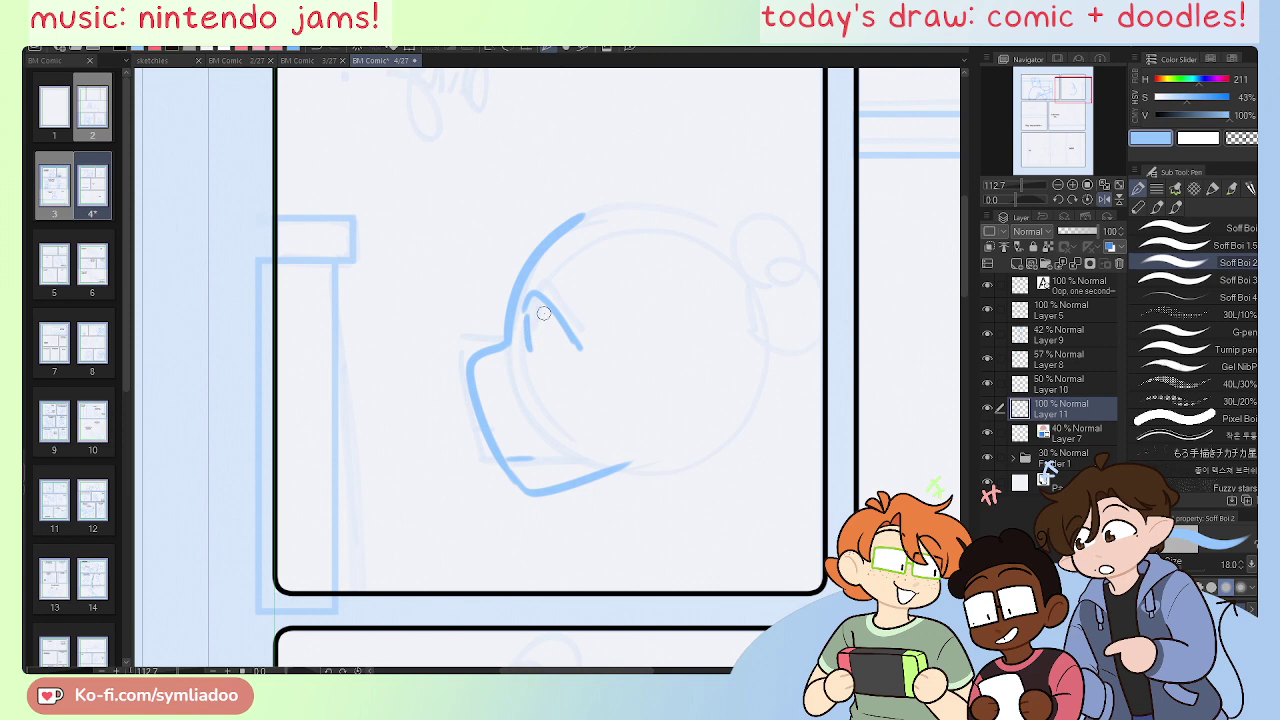
key("e")
key("ctrl+plus")
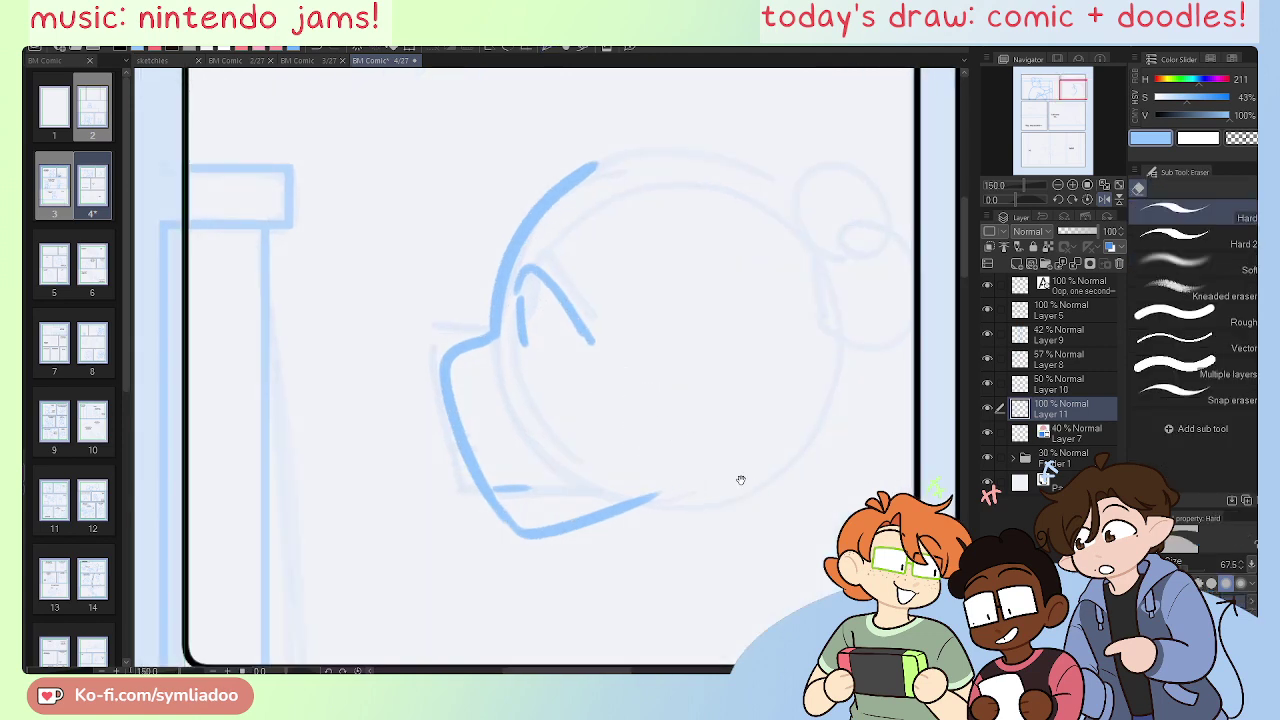
left_click_drag(741, 480, 684, 508)
left_click_drag(470, 334, 467, 376)
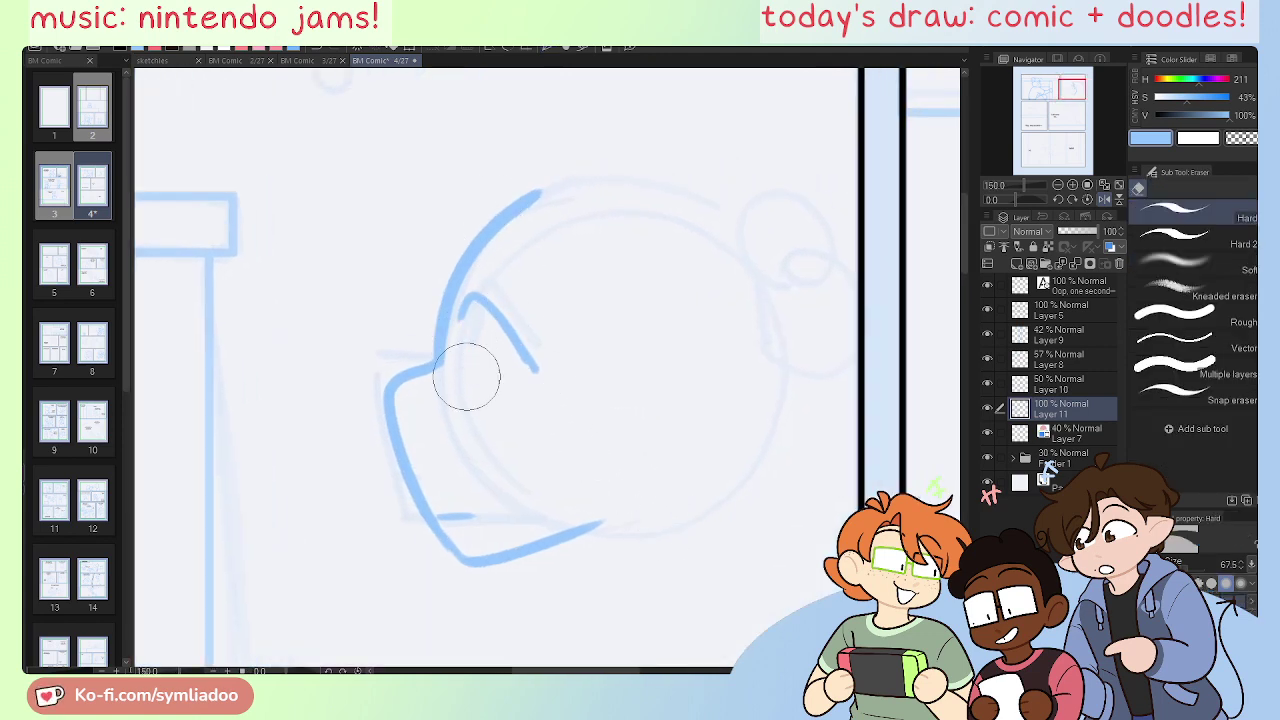
key("p")
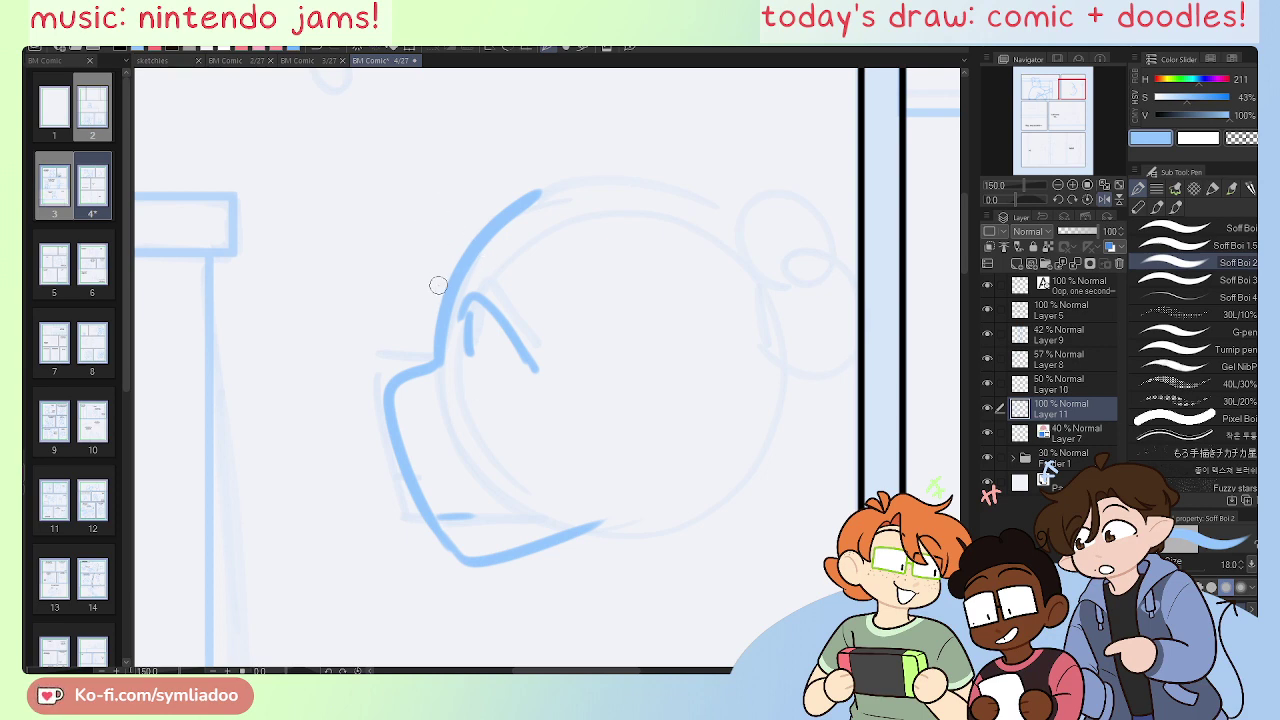
Step: Add two short accent strokes in front of the forehead and trim the outer end of the arched eye stroke
mouse_move(320, 228)
left_mouse_down()
mouse_move(340, 276)
mouse_move(357, 228)
mouse_move(354, 271)
left_mouse_up()
key("ctrl+z")
key("ctrl+z")
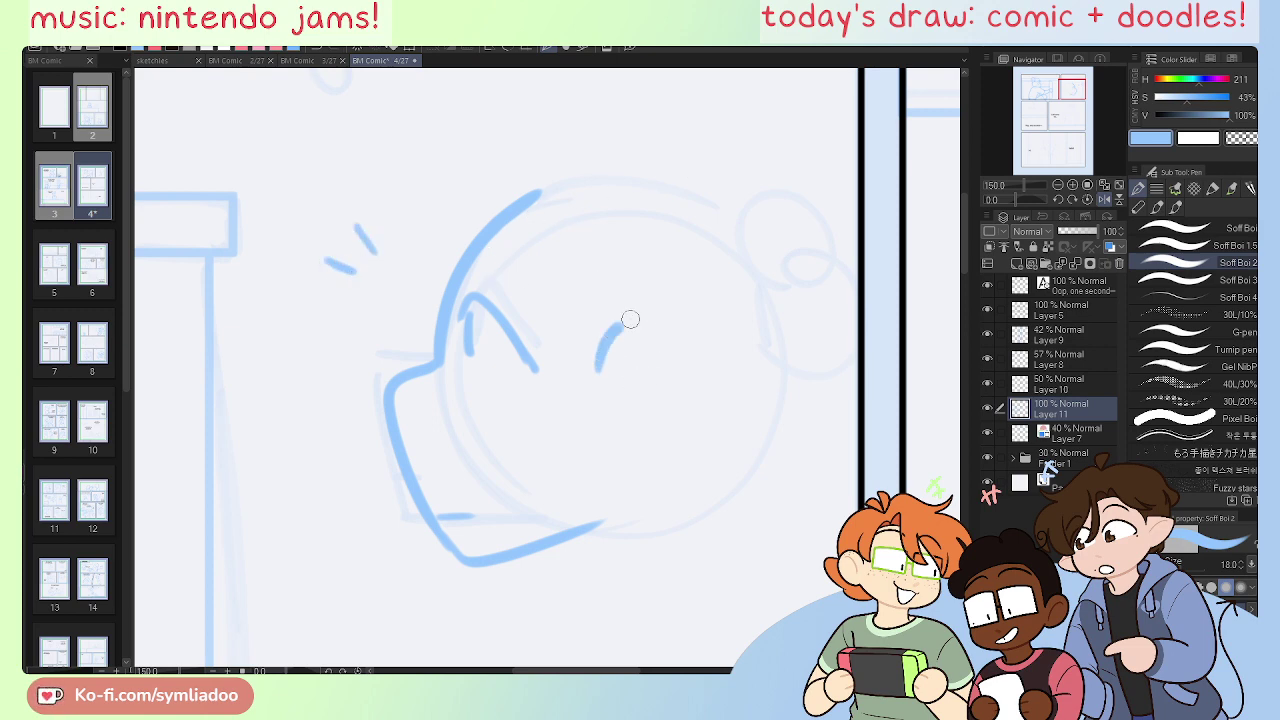
key("e")
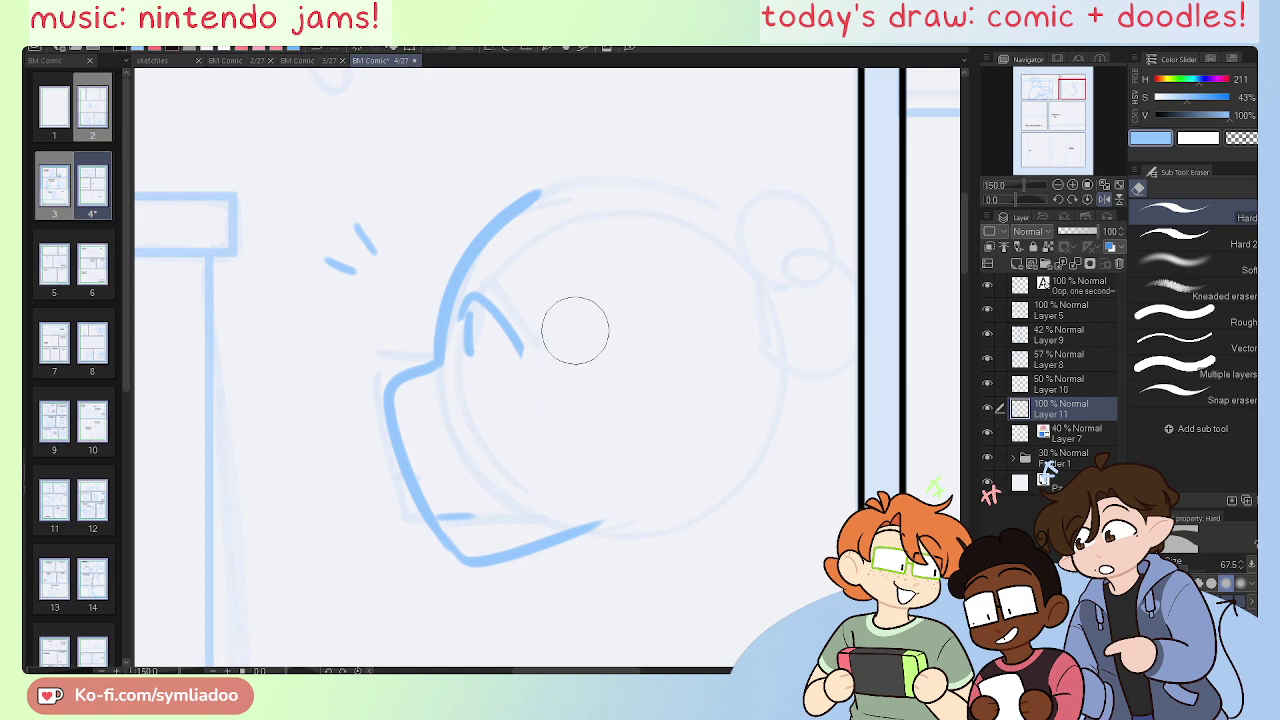
Step: Try several rounded ear outlines with an inner fold on the side of the head
key("p")
mouse_move(588, 366)
left_mouse_down()
mouse_move(654, 417)
mouse_move(622, 428)
mouse_move(609, 306)
mouse_move(657, 410)
left_mouse_up()
key("ctrl+z")
key("ctrl+z")
mouse_move(590, 358)
left_mouse_down()
mouse_move(653, 295)
mouse_move(614, 423)
left_mouse_up()
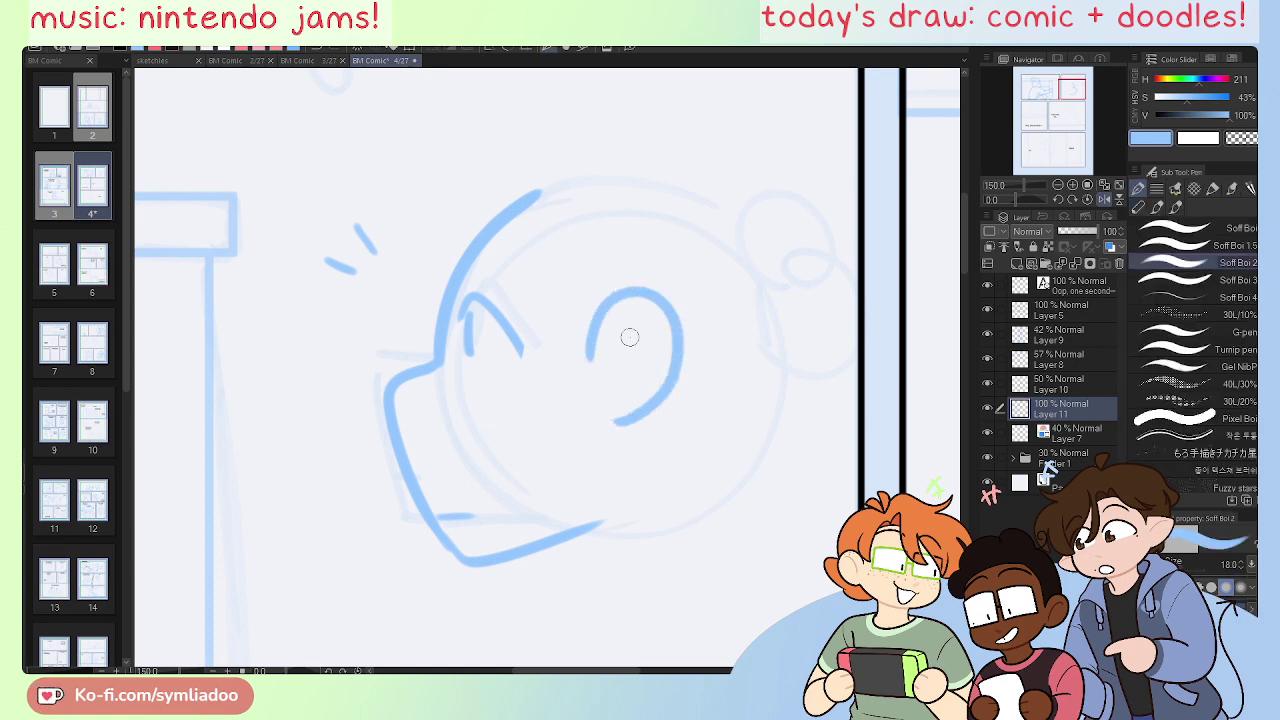
key("ctrl+z")
mouse_move(586, 352)
left_mouse_down()
mouse_move(640, 402)
mouse_move(620, 408)
left_mouse_up()
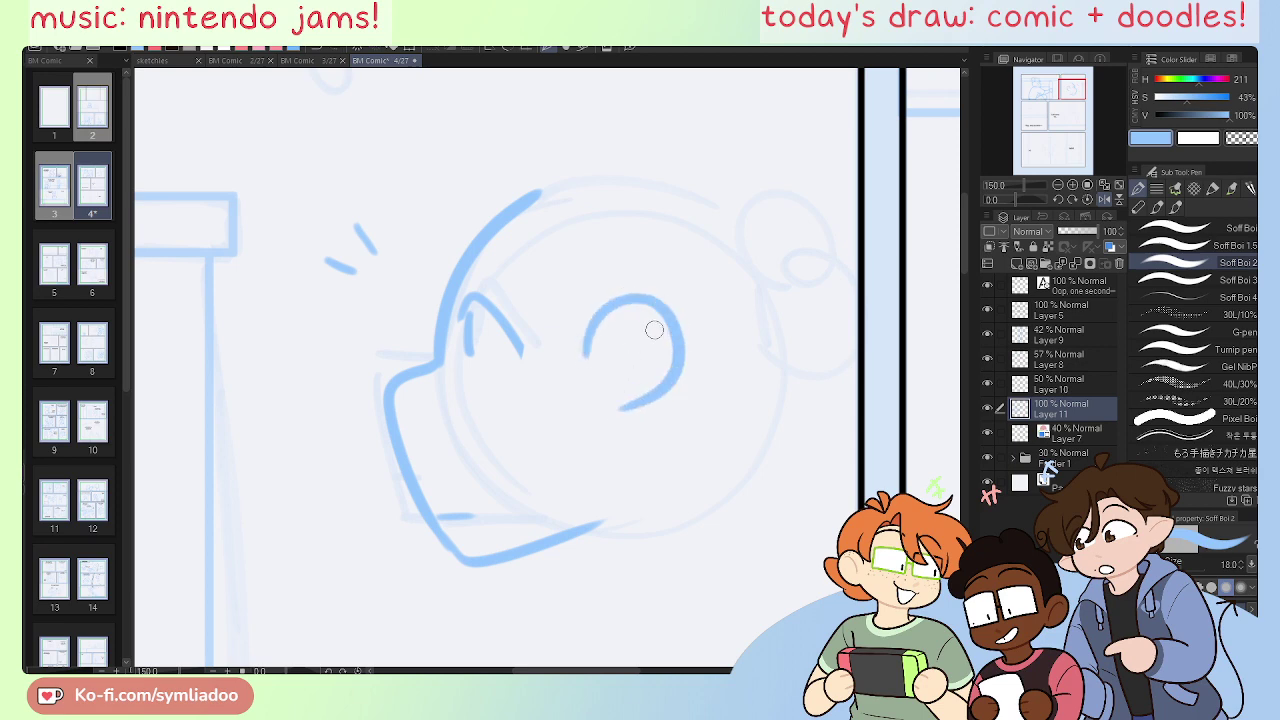
key("ctrl+z")
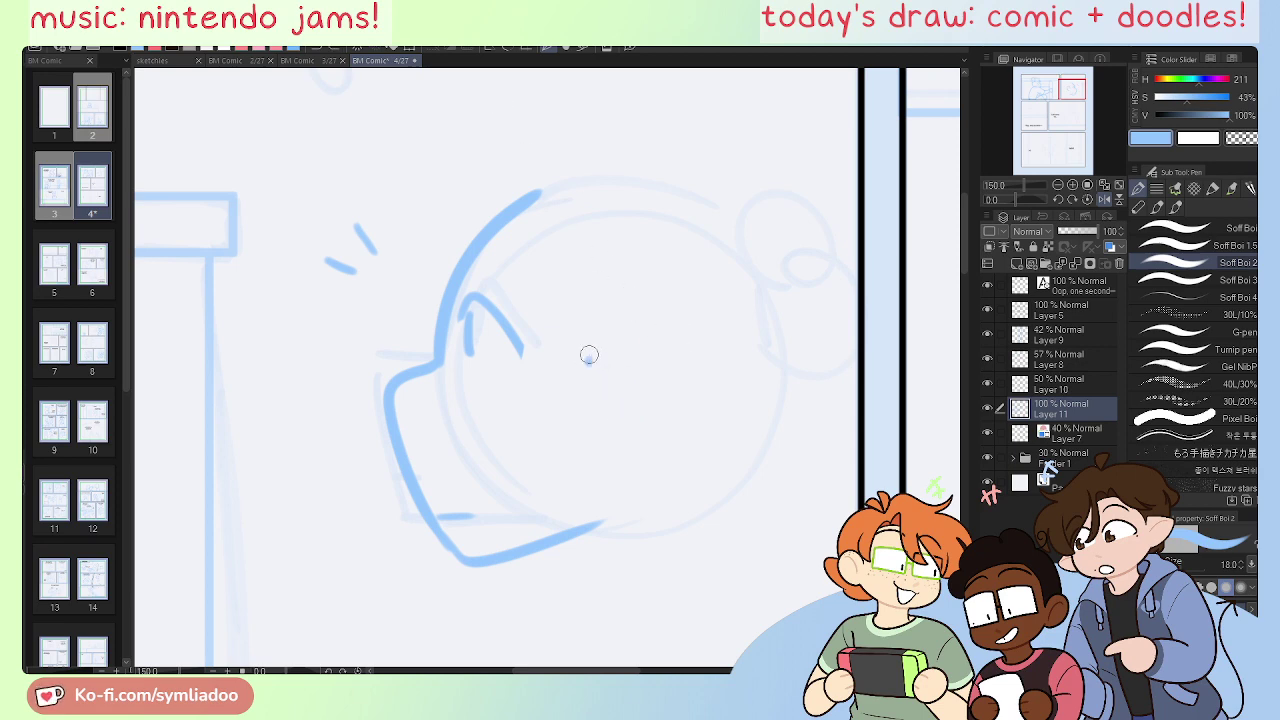
left_click_drag(586, 354, 614, 403)
key("ctrl+z")
mouse_move(601, 352)
left_mouse_down()
mouse_move(658, 397)
mouse_move(614, 404)
left_mouse_up()
key("ctrl+z")
left_click_drag(591, 357, 628, 408)
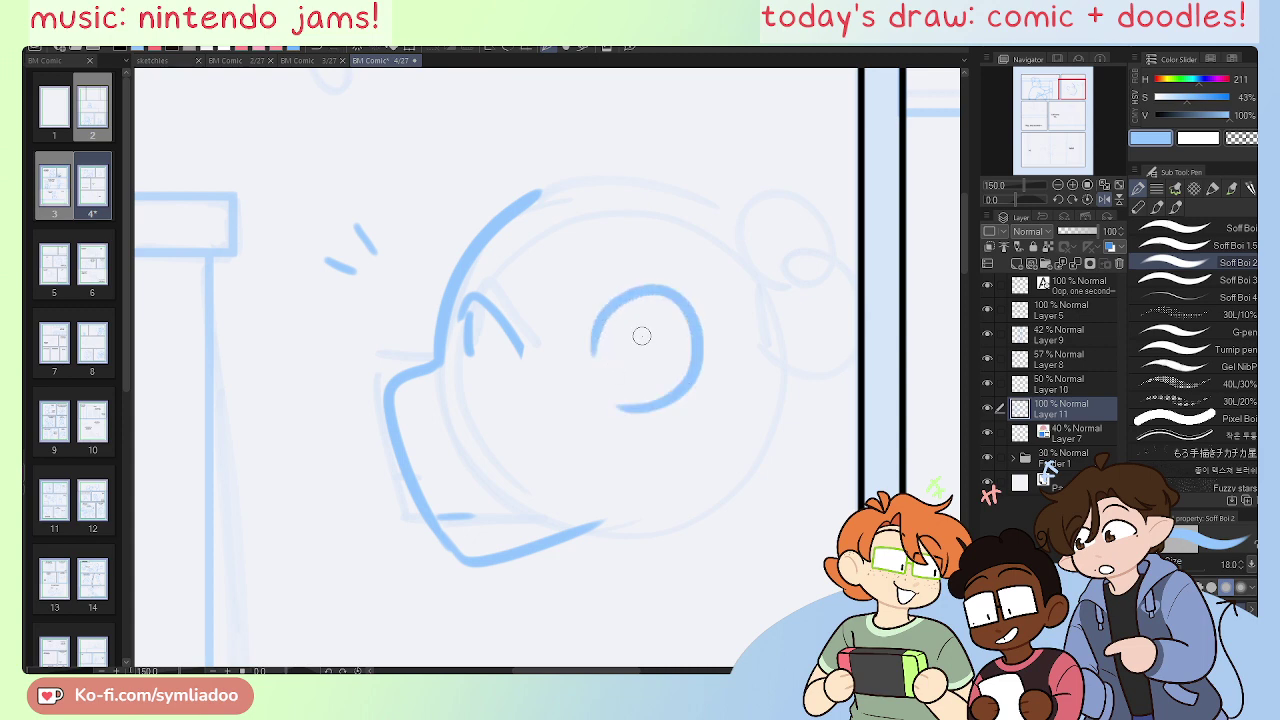
mouse_move(660, 324)
left_mouse_down()
mouse_move(616, 400)
mouse_move(643, 444)
mouse_move(623, 459)
left_mouse_up()
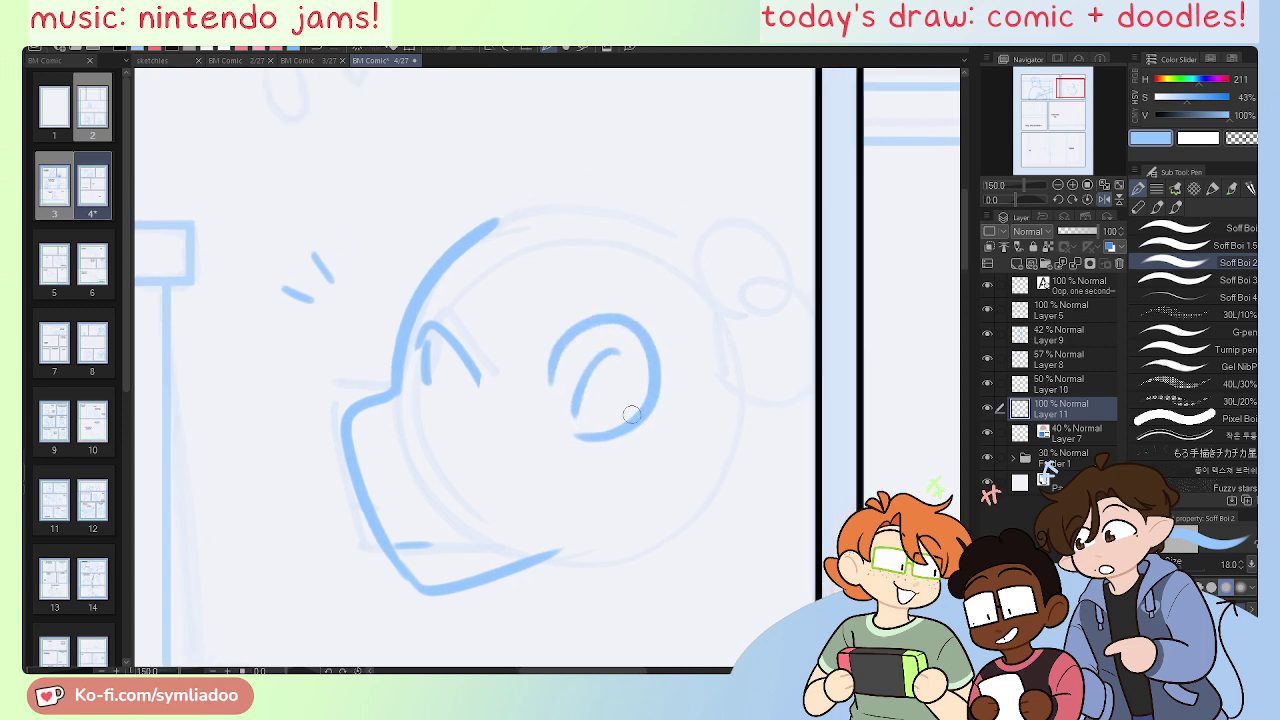
key("e")
mouse_move(621, 296)
left_mouse_down()
mouse_move(616, 364)
mouse_move(572, 384)
mouse_move(617, 308)
mouse_move(587, 437)
left_mouse_up()
key("p")
key("ctrl+z")
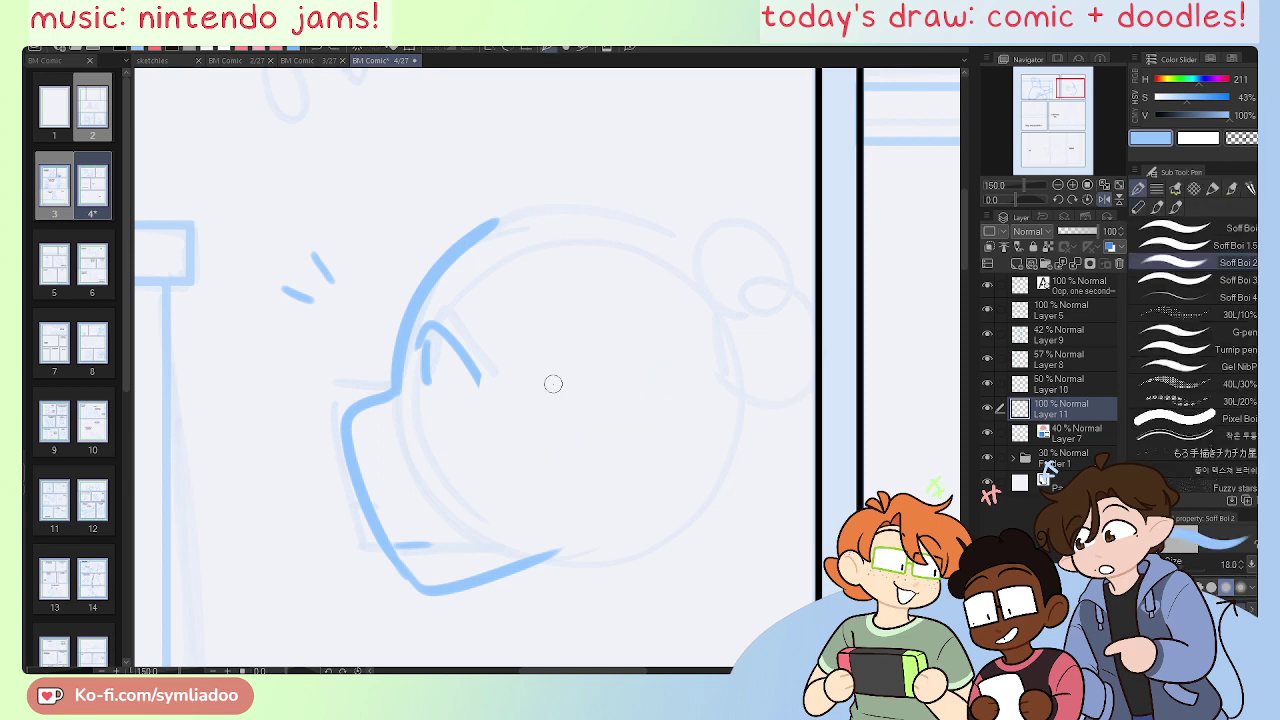
Step: Draw the ear's outline and inner fold on the side of the head, and redraw its rear curve down to the lobe
mouse_move(551, 382)
left_mouse_down()
mouse_move(608, 431)
mouse_move(584, 440)
left_mouse_up()
left_click_drag(621, 348, 575, 420)
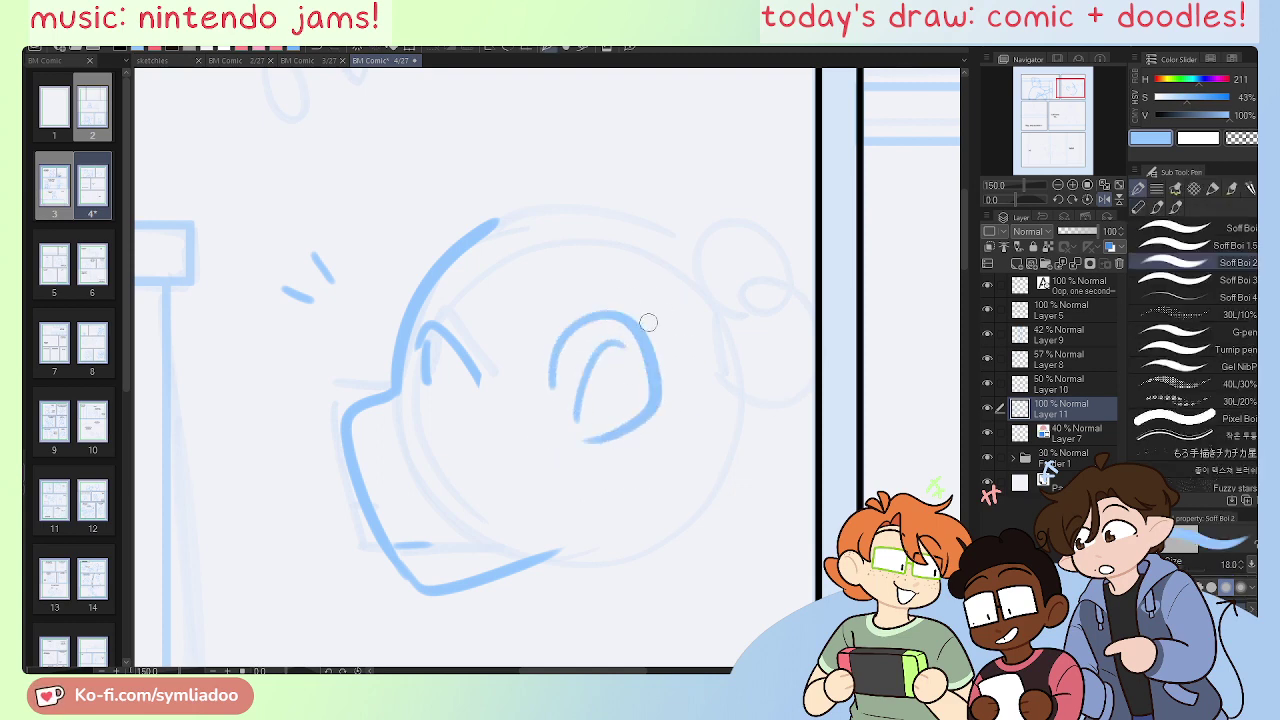
key("e")
mouse_move(640, 340)
left_mouse_down()
mouse_move(651, 389)
mouse_move(608, 432)
left_mouse_up()
key("p")
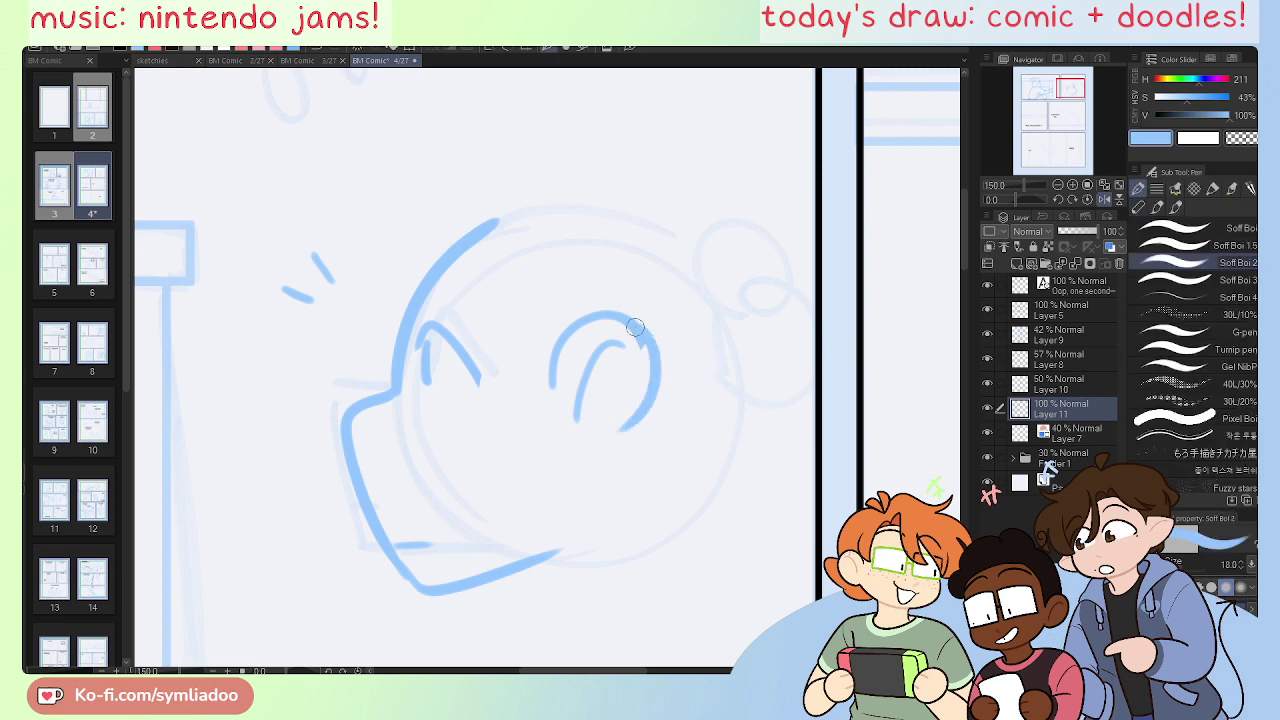
mouse_move(639, 340)
left_mouse_down()
mouse_move(634, 411)
mouse_move(603, 429)
left_mouse_up()
key("ctrl+z")
mouse_move(645, 342)
left_mouse_down()
mouse_move(647, 397)
mouse_move(608, 425)
left_mouse_up()
key("ctrl+z")
left_click_drag(640, 330, 604, 436)
key("e")
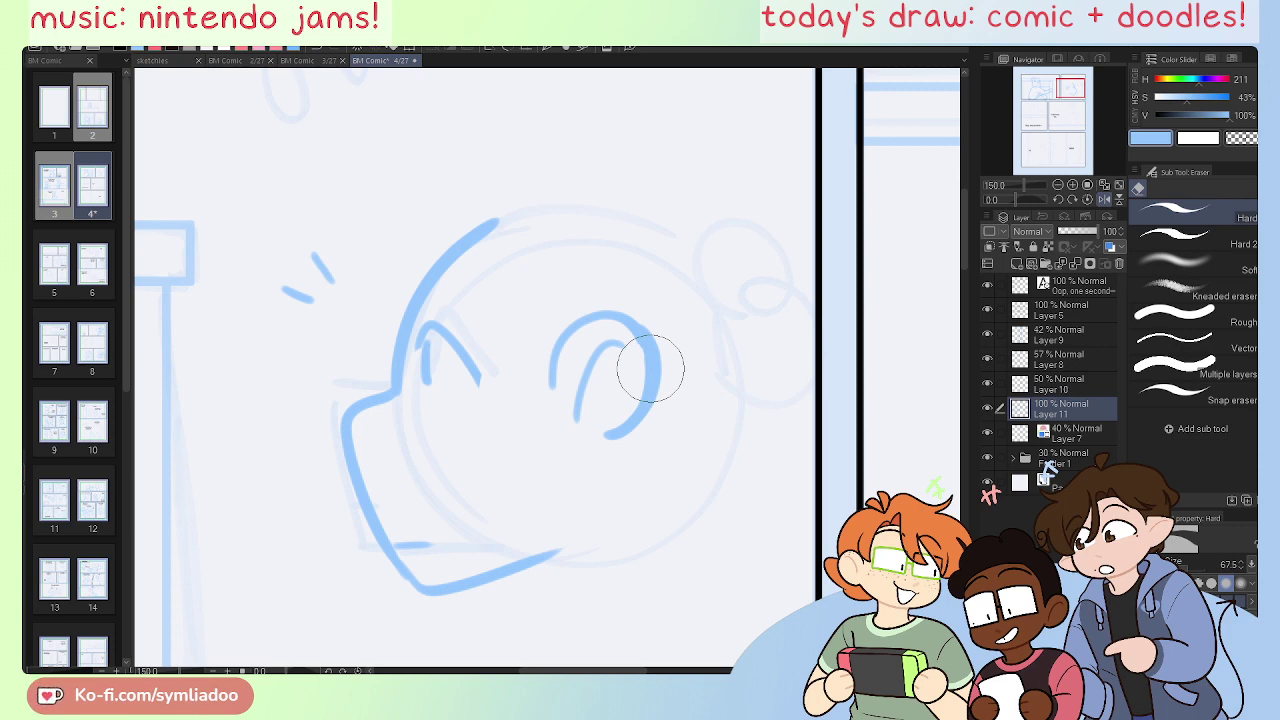
Step: Lasso the ear, tilt it slightly, shift it into place on the head, and deselect
key("m")
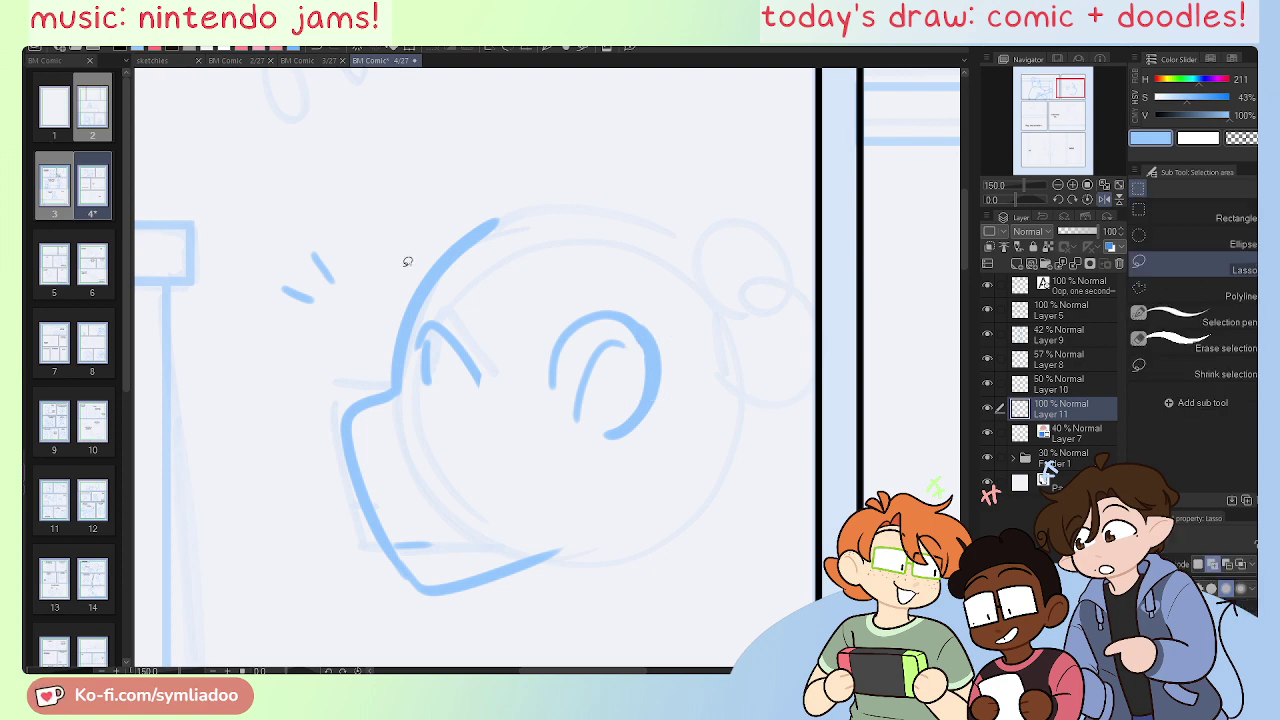
mouse_move(600, 265)
left_mouse_down()
mouse_move(534, 440)
mouse_move(694, 386)
mouse_move(728, 389)
left_mouse_up()
left_click(656, 499)
left_click_drag(648, 412, 647, 423)
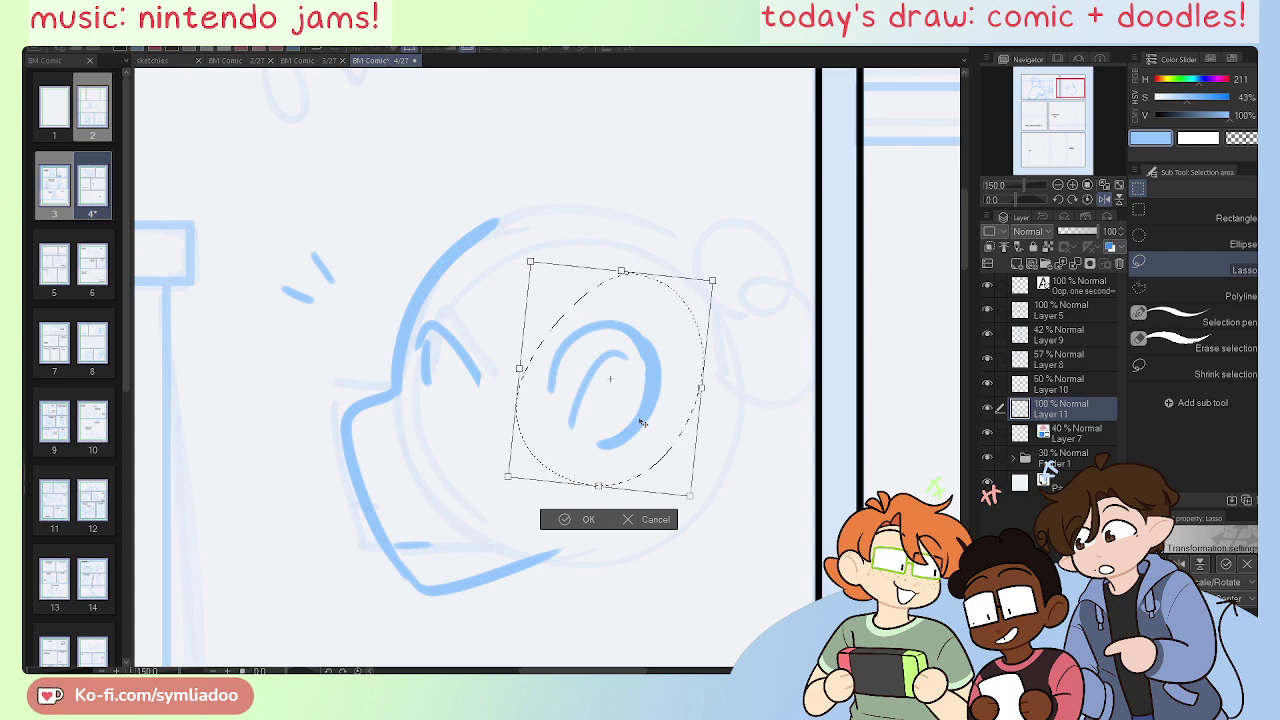
left_click(575, 519)
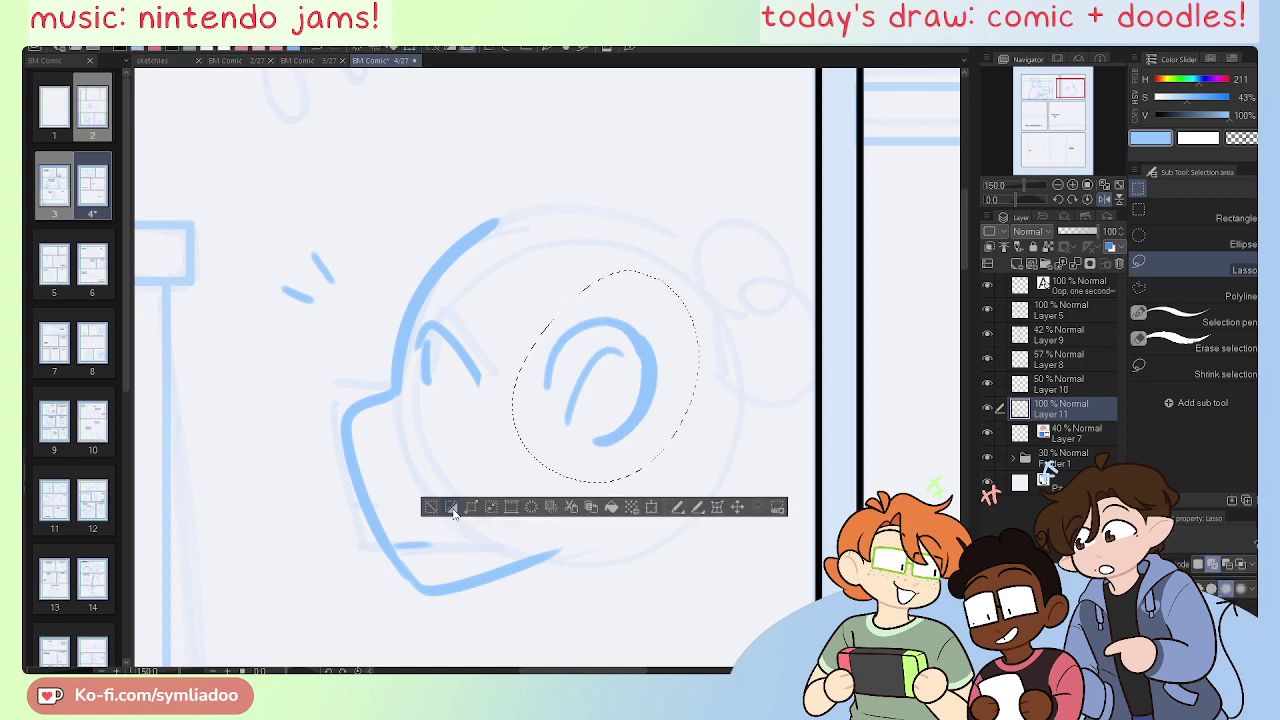
key("ctrl+d")
Step: Draw the hairline from the forehead down to the front of the ear, and erase the forehead stroke extending above it
scroll(517, 471, "up", 3)
key("p")
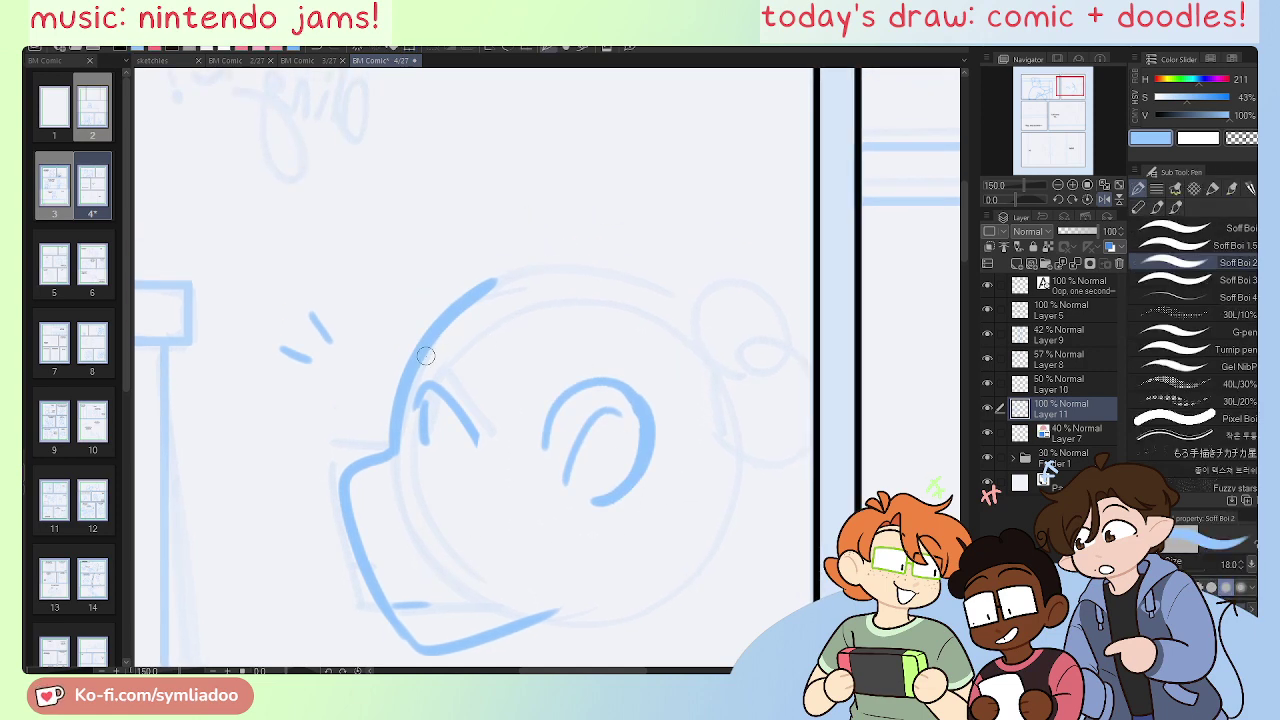
mouse_move(420, 358)
left_mouse_down()
mouse_move(465, 339)
mouse_move(540, 455)
left_mouse_up()
key("ctrl+z")
key("ctrl+z")
mouse_move(420, 358)
left_mouse_down()
mouse_move(473, 340)
mouse_move(539, 380)
mouse_move(542, 451)
left_mouse_up()
key("e")
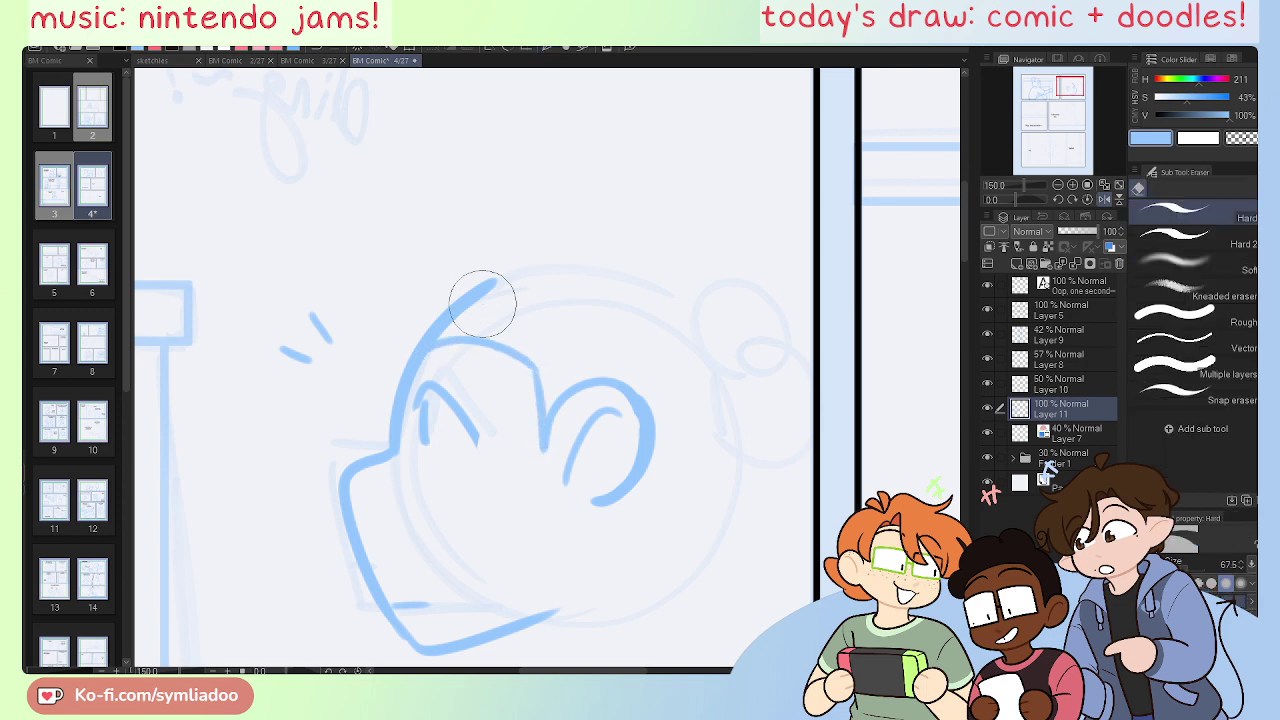
mouse_move(409, 334)
left_mouse_down()
mouse_move(441, 304)
mouse_move(490, 288)
left_mouse_up()
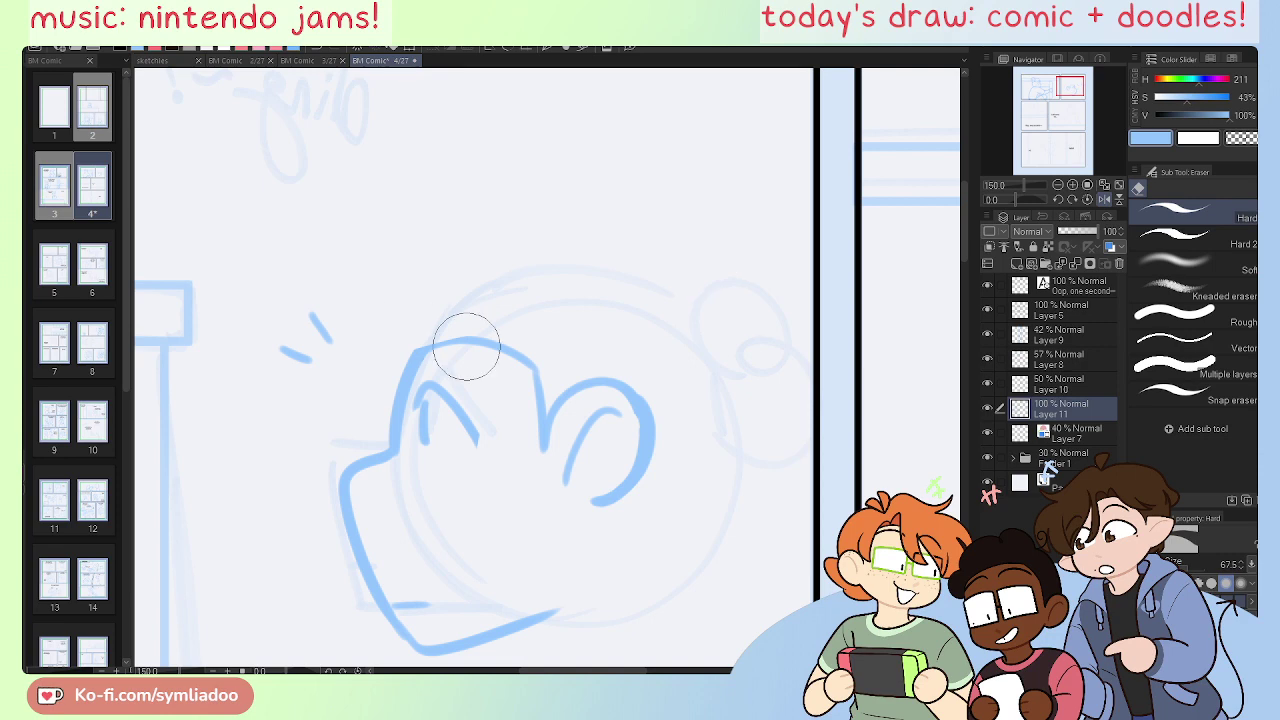
Step: Draw the hair's puffy upper outline from the forehead to the back of the head, with a small loop curl midway
key("p")
mouse_move(420, 352)
left_mouse_down()
mouse_move(468, 241)
mouse_move(551, 283)
left_mouse_up()
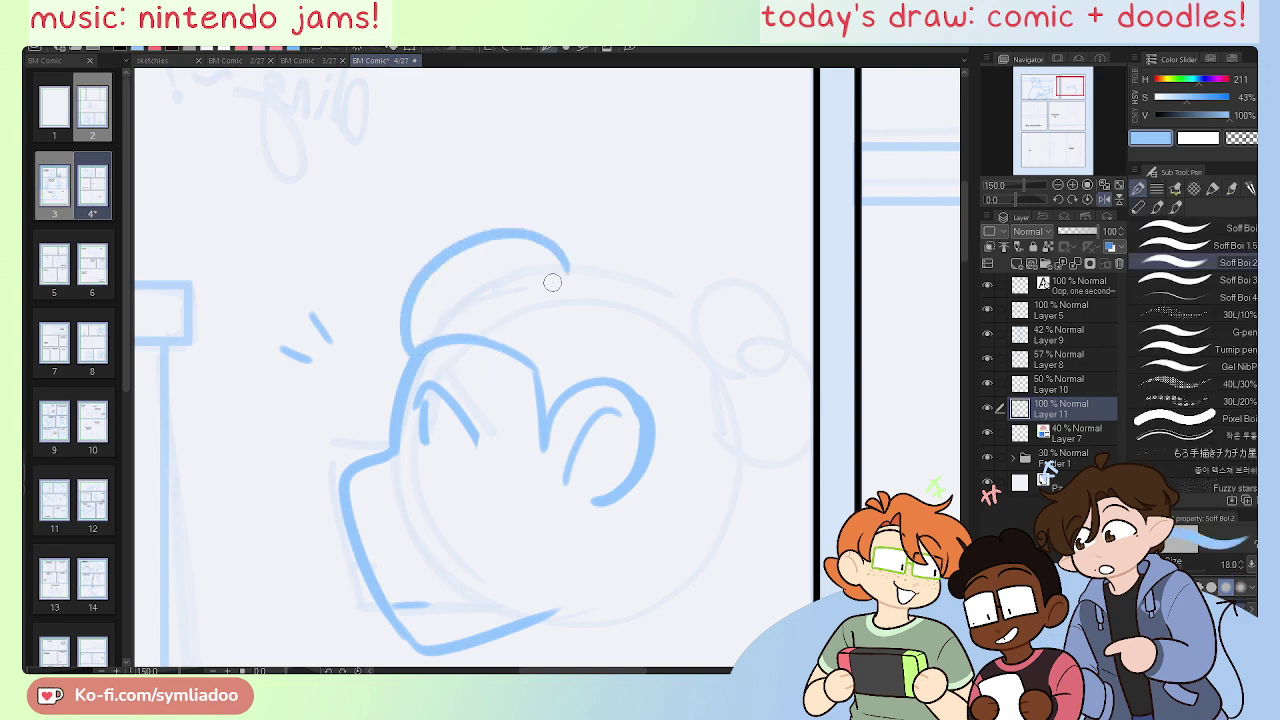
key("ctrl+z")
mouse_move(410, 345)
left_mouse_down()
mouse_move(614, 210)
mouse_move(683, 304)
left_mouse_up()
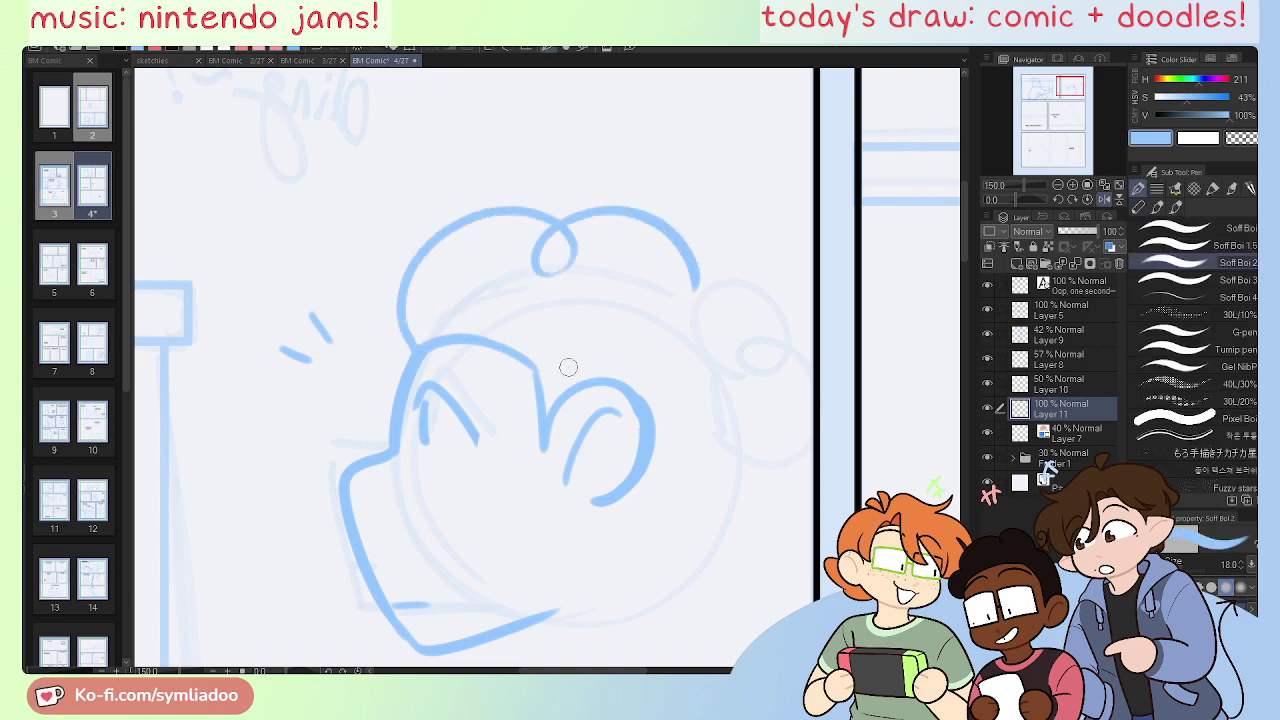
Step: Draw the hair's lower edge from the hairline above the ear to the back end of the puffy outline
left_click_drag(526, 370, 677, 320)
key("ctrl+z")
left_click_drag(523, 366, 700, 323)
key("ctrl+z")
mouse_move(537, 354)
left_mouse_down()
mouse_move(699, 312)
mouse_move(676, 332)
left_mouse_up()
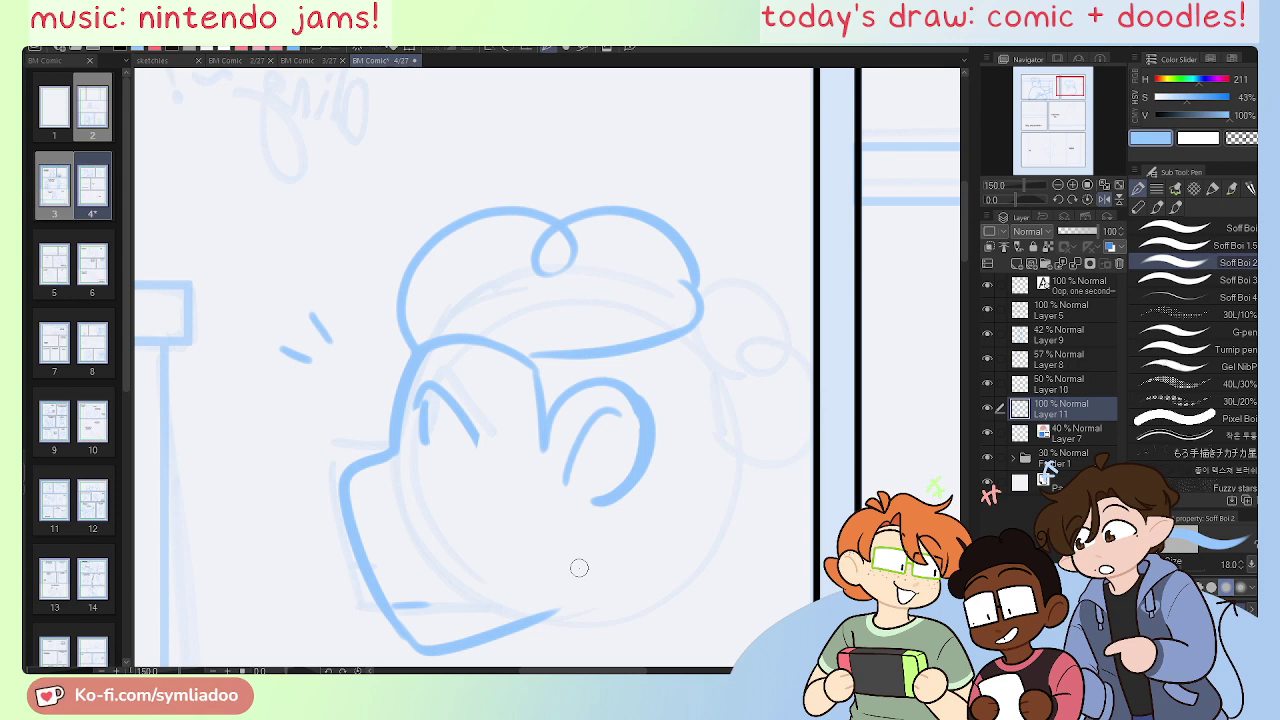
Step: Draw a rounded bun with a small inner curl behind the hair, joined to the hair's back end
key("e")
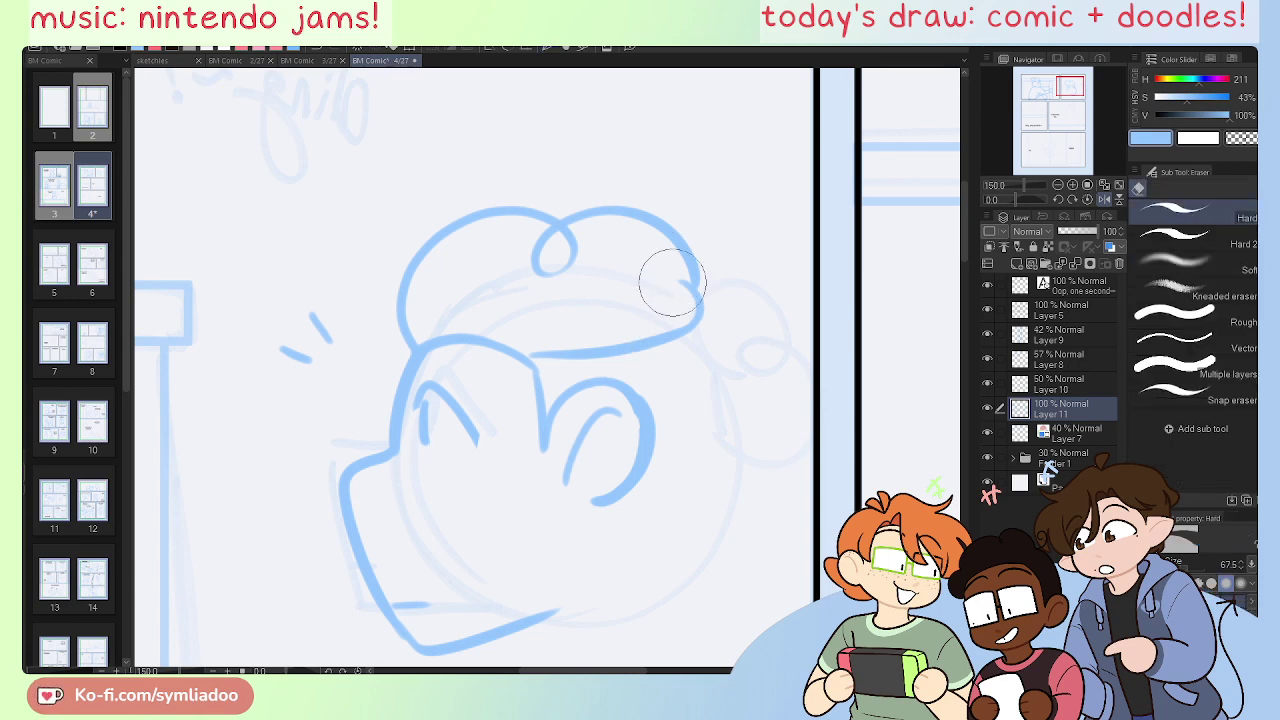
key("p")
mouse_move(692, 288)
left_mouse_down()
mouse_move(803, 247)
mouse_move(734, 294)
mouse_move(709, 368)
mouse_move(707, 236)
mouse_move(783, 337)
mouse_move(676, 322)
mouse_move(700, 237)
mouse_move(775, 344)
mouse_move(703, 224)
mouse_move(800, 293)
mouse_move(779, 376)
mouse_move(709, 297)
mouse_move(718, 308)
mouse_move(696, 310)
mouse_move(705, 330)
mouse_move(699, 275)
mouse_move(698, 305)
left_mouse_up()
key("ctrl+z")
key("ctrl+z")
key("ctrl+z")
key("ctrl+z")
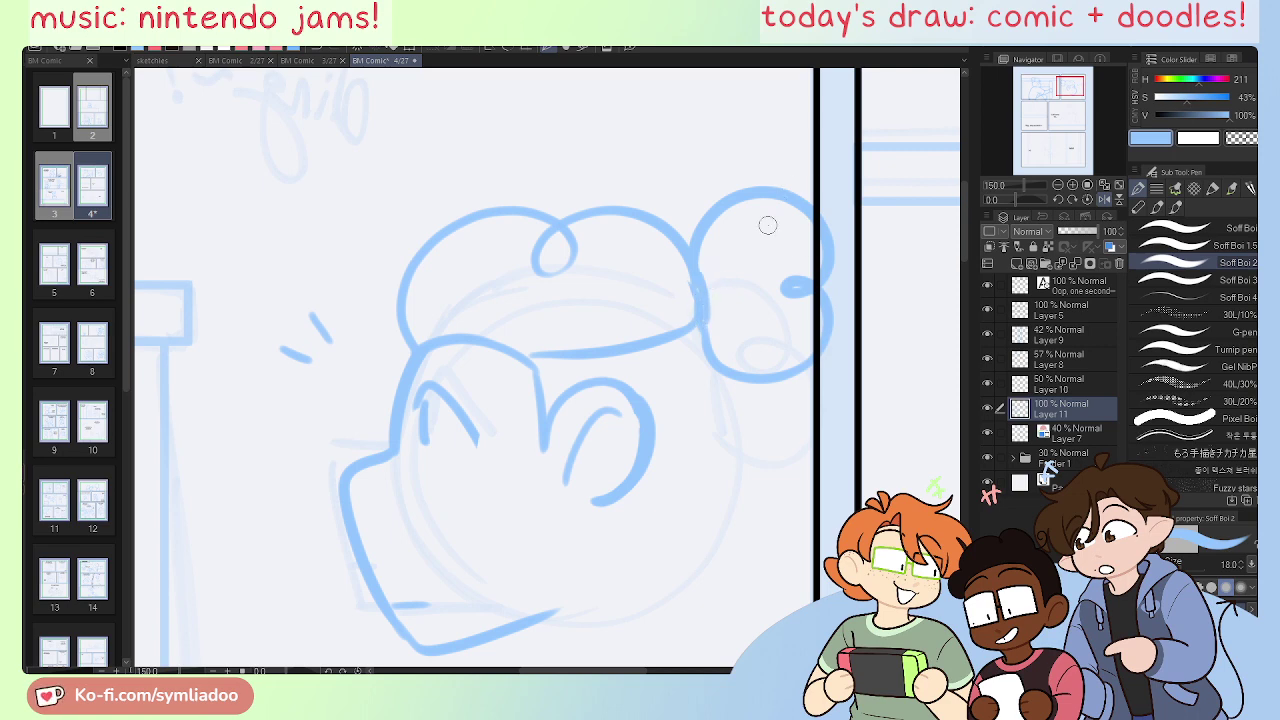
Step: Lasso the whole head, narrow it slightly, shift it inside the panel border, and deselect
key("m")
key("ctrl+minus")
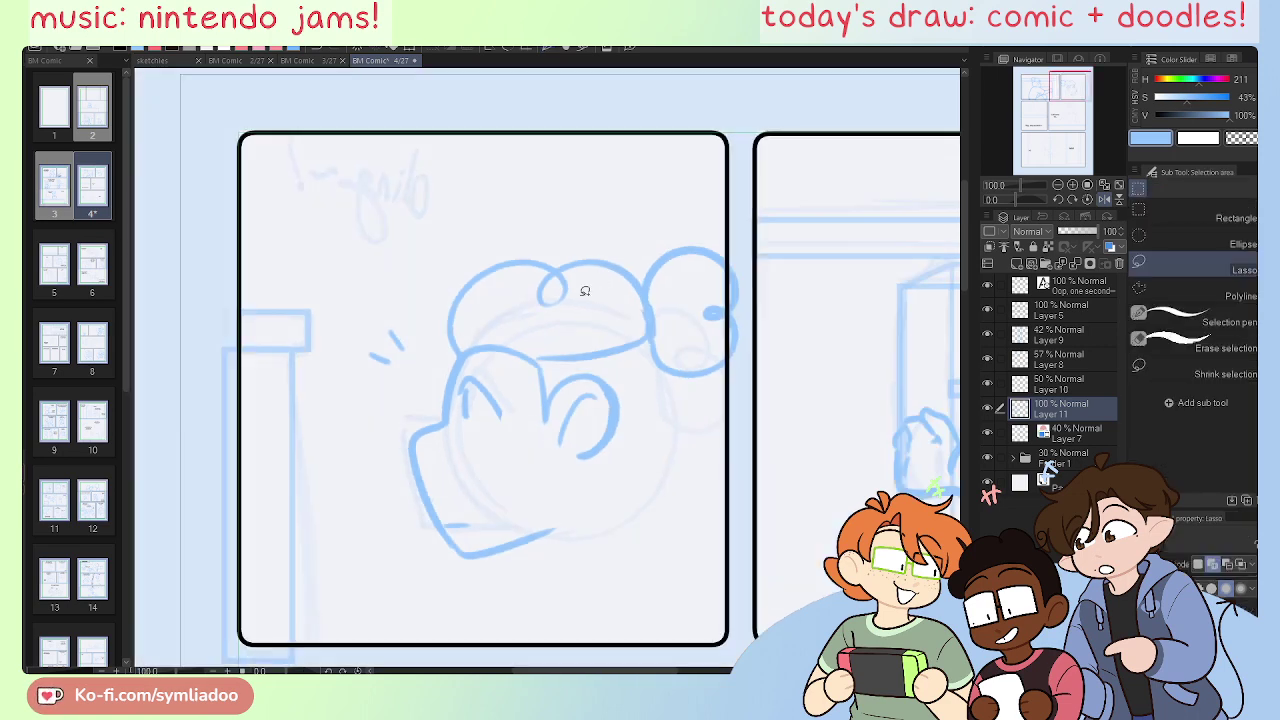
mouse_move(442, 240)
left_mouse_down()
mouse_move(760, 486)
mouse_move(520, 195)
left_mouse_up()
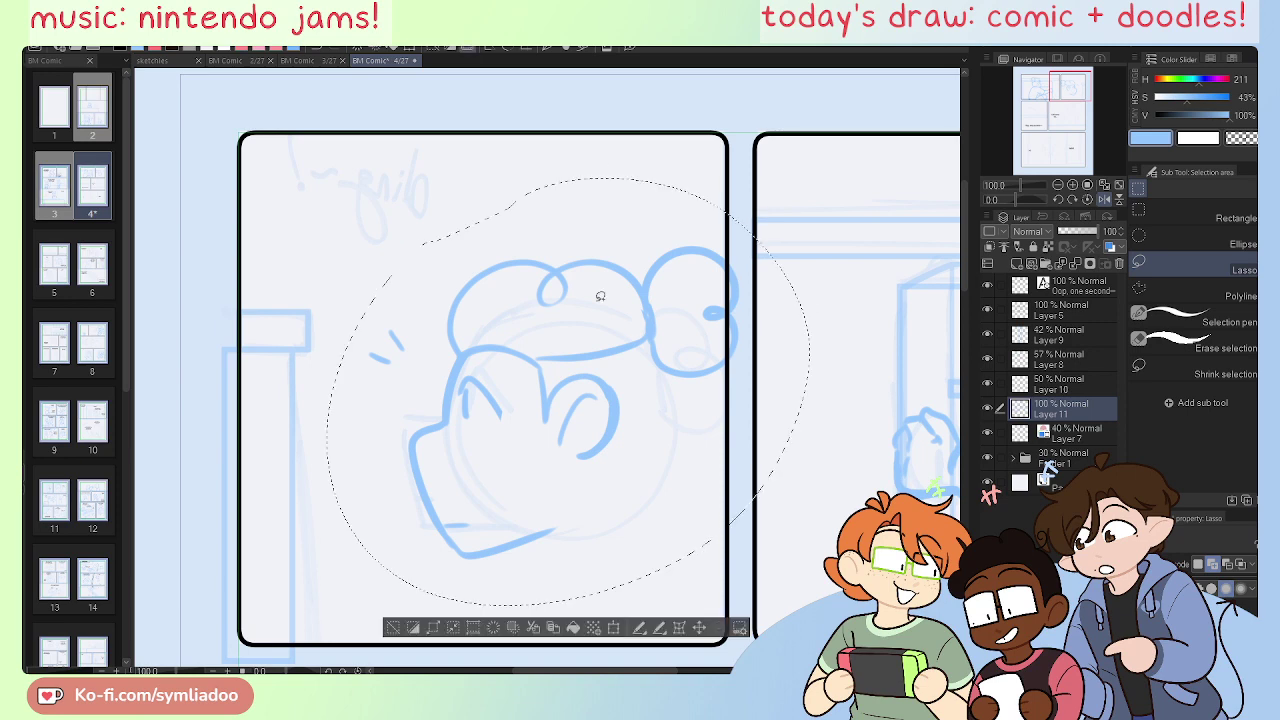
left_click(616, 628)
left_click_drag(779, 388, 771, 390)
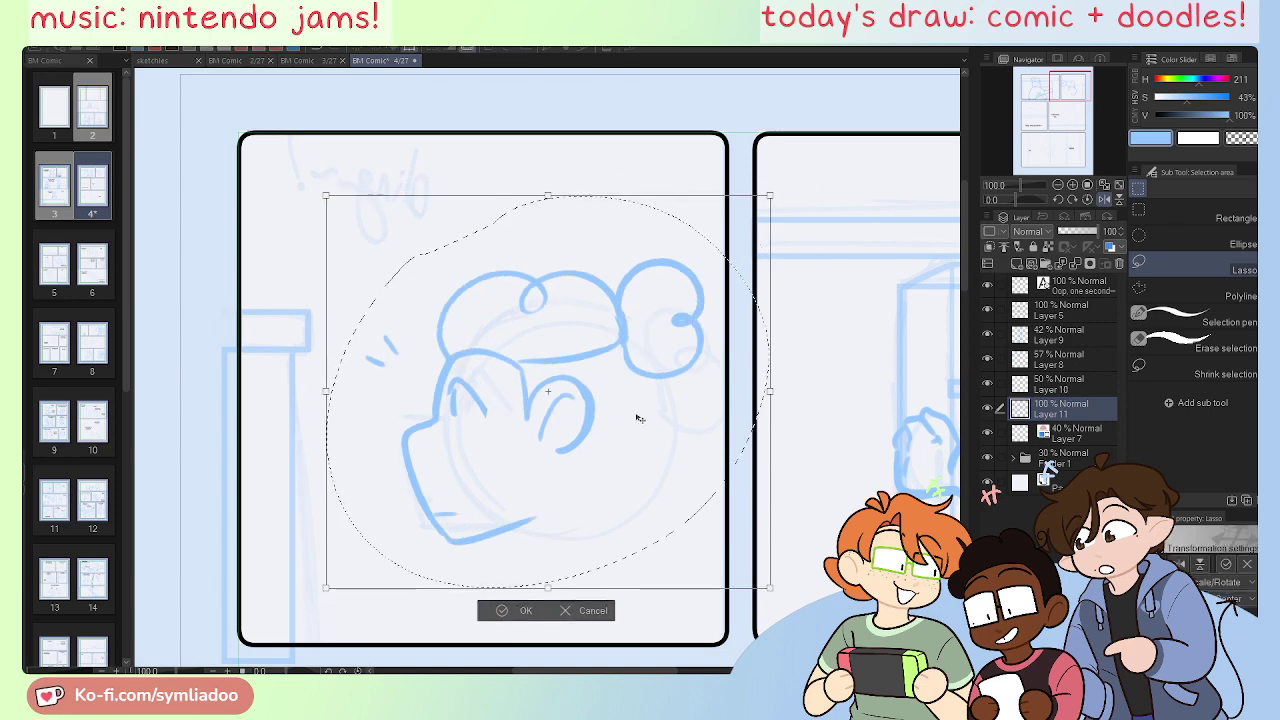
left_click_drag(640, 420, 624, 439)
left_click_drag(759, 408, 747, 405)
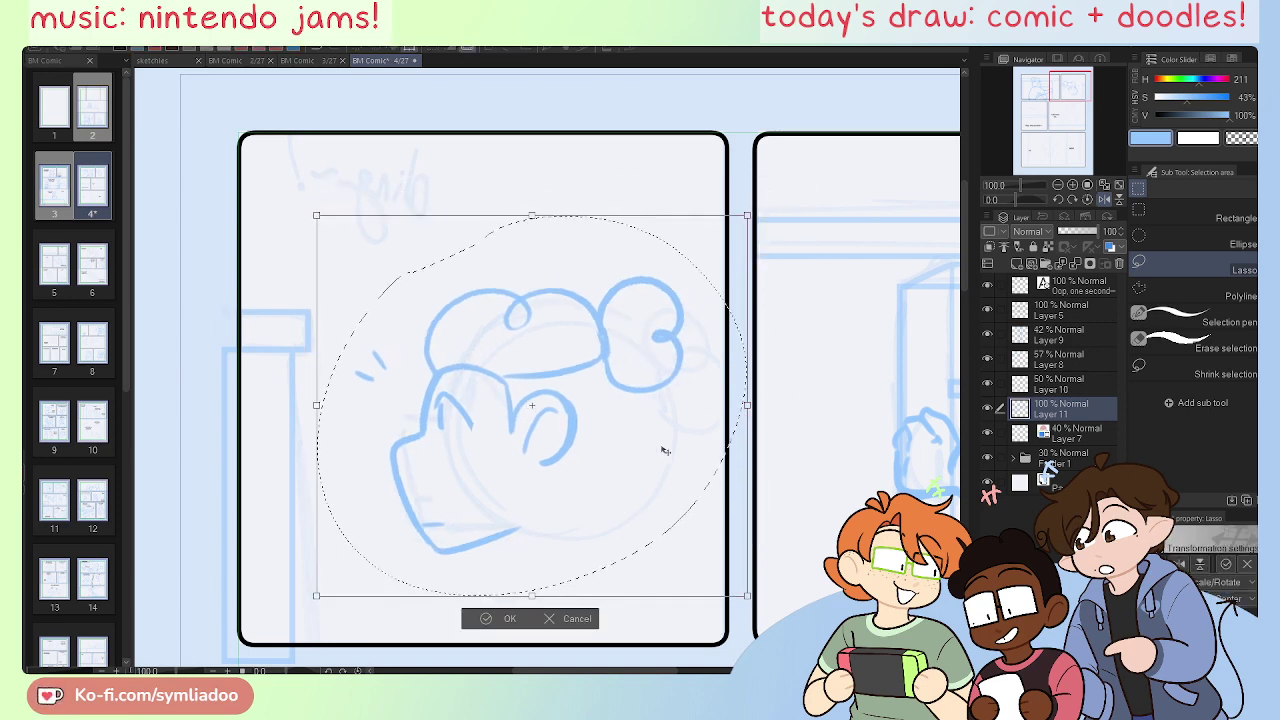
left_click(476, 614)
left_click(357, 618)
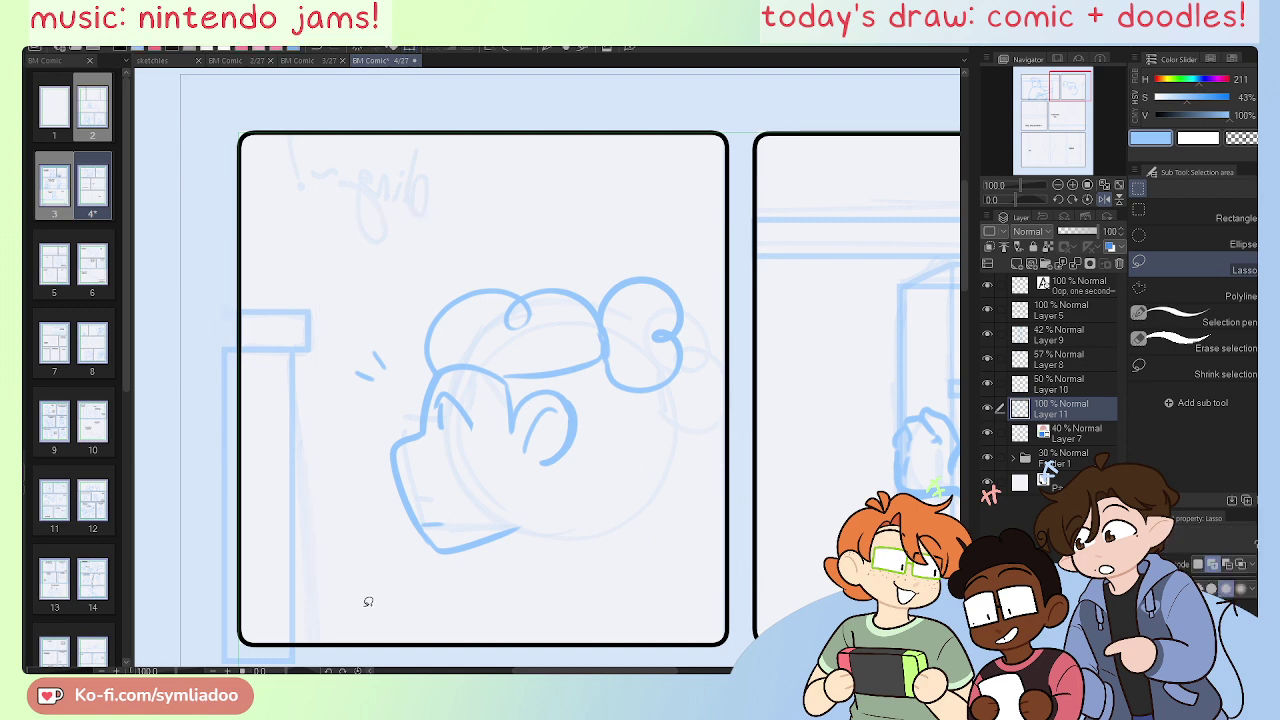
Step: Try several strokes for the back of the head running down from beneath the bun
scroll(728, 286, "up", 3)
left_click_drag(647, 527, 677, 366)
key("p")
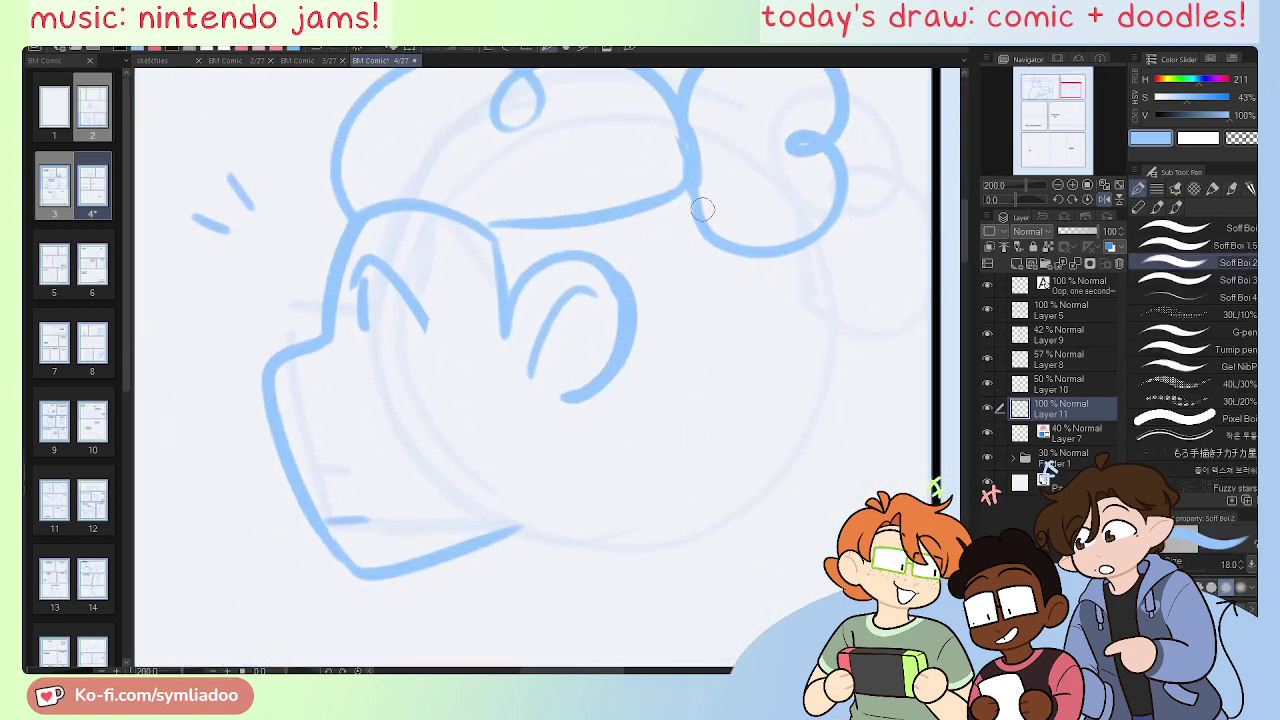
left_click_drag(700, 186, 729, 404)
key("ctrl+z")
left_click_drag(727, 235, 716, 452)
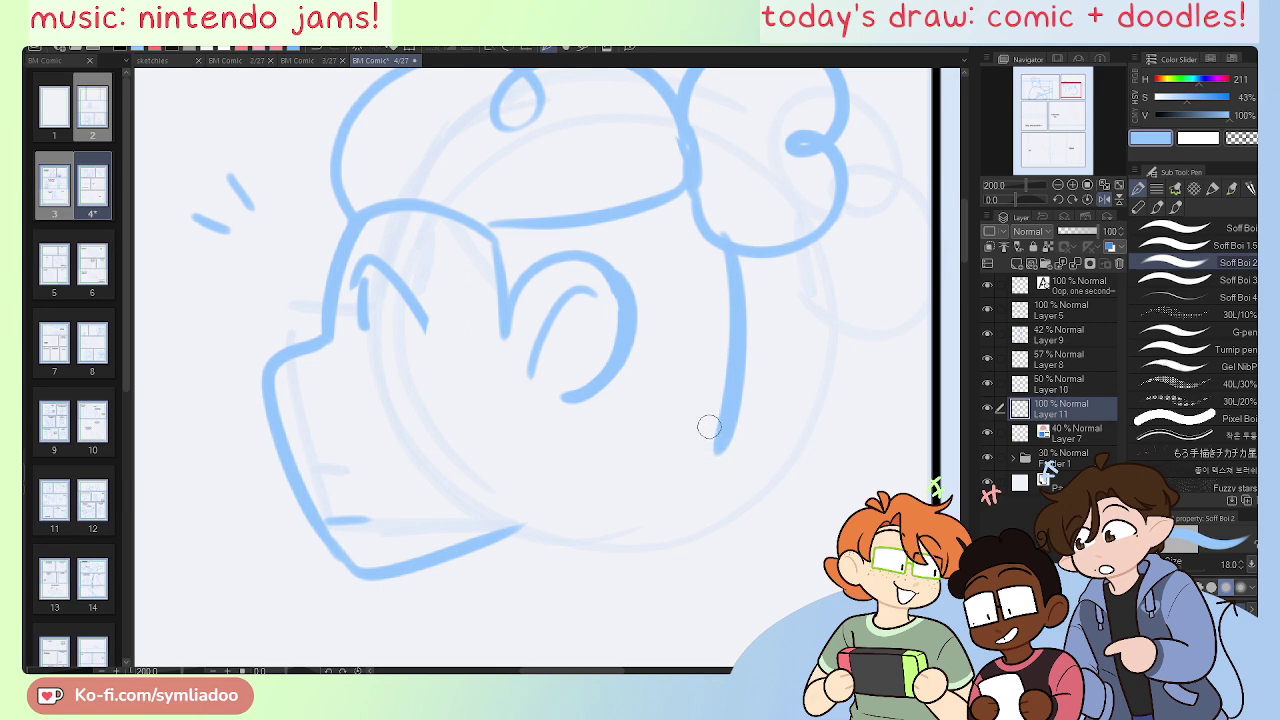
key("ctrl+z")
left_click_drag(724, 238, 706, 457)
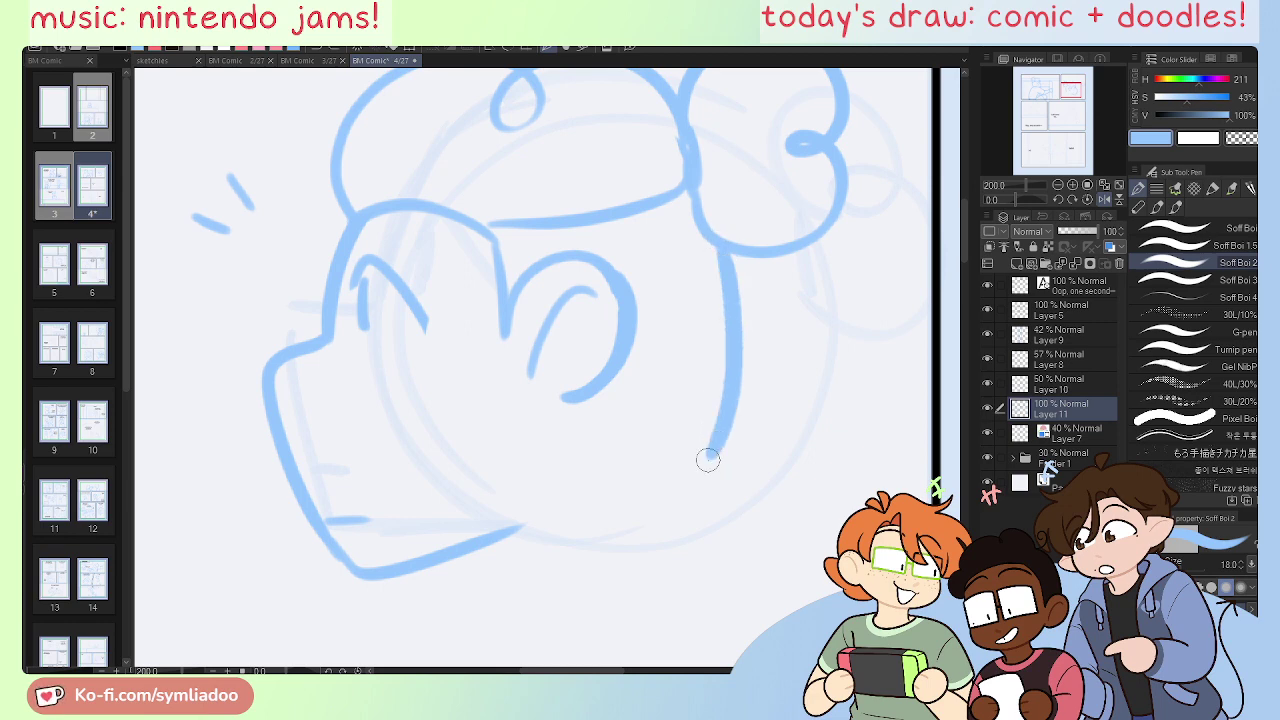
key("ctrl+z")
left_click_drag(727, 241, 637, 603)
key("ctrl+z")
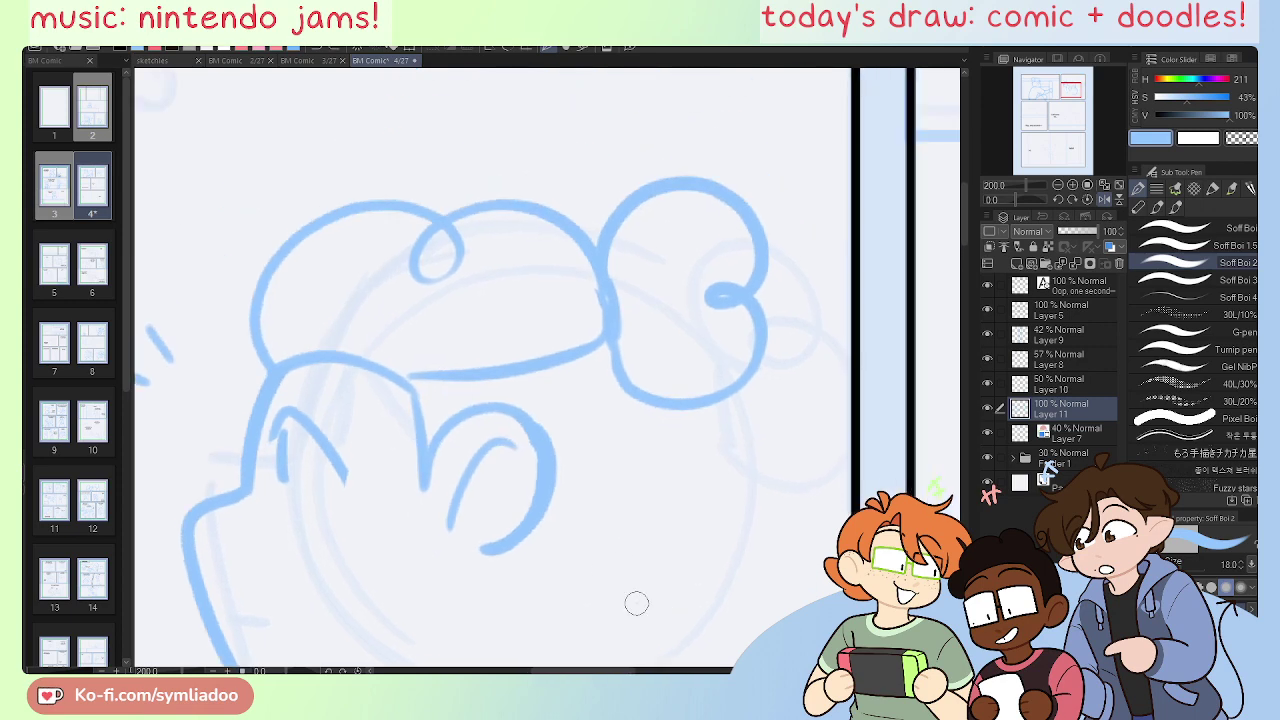
Step: Try lassoing the hair and bun in the mirrored view and stretching them wider
key("h")
key("m")
left_click_drag(556, 418, 630, 424)
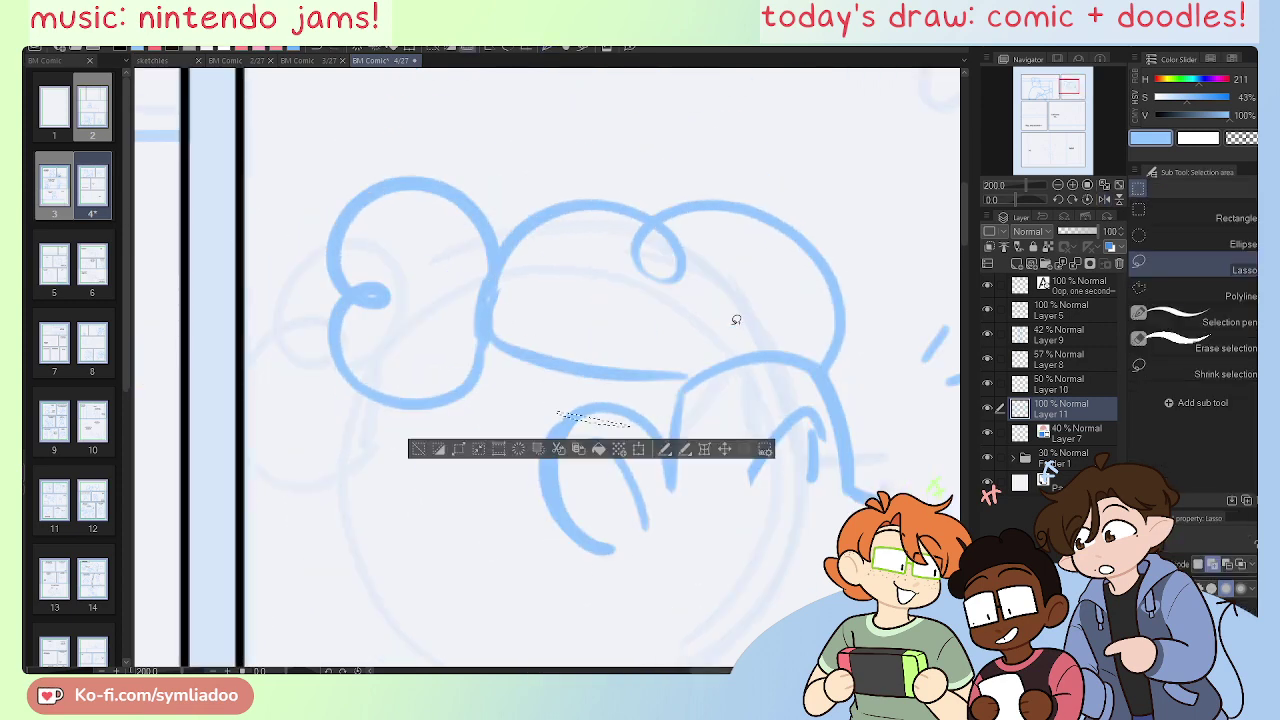
key("ctrl+d")
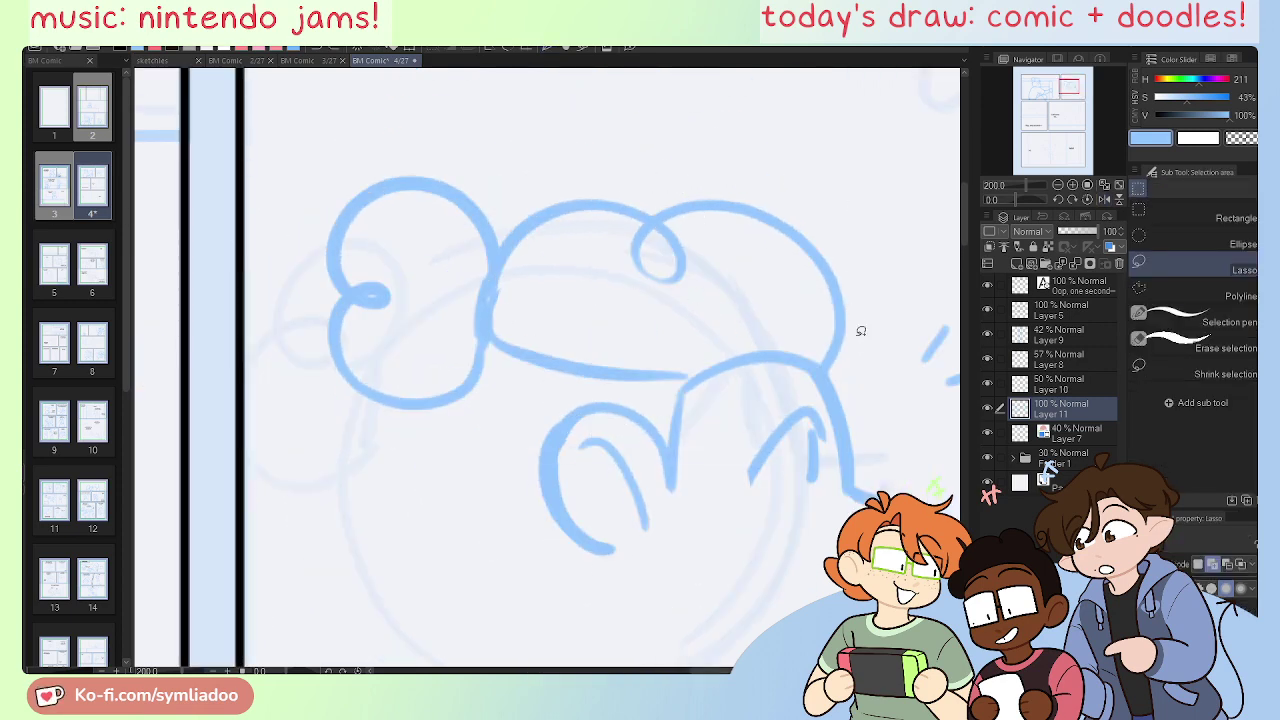
mouse_move(835, 369)
left_mouse_down()
mouse_move(707, 331)
mouse_move(690, 379)
mouse_move(521, 424)
mouse_move(295, 449)
mouse_move(556, 81)
mouse_move(858, 290)
left_mouse_up()
left_click(811, 240)
mouse_move(833, 364)
left_mouse_down()
mouse_move(700, 360)
mouse_move(460, 443)
mouse_move(854, 183)
mouse_move(848, 345)
mouse_move(820, 352)
mouse_move(858, 329)
left_mouse_up()
key("h")
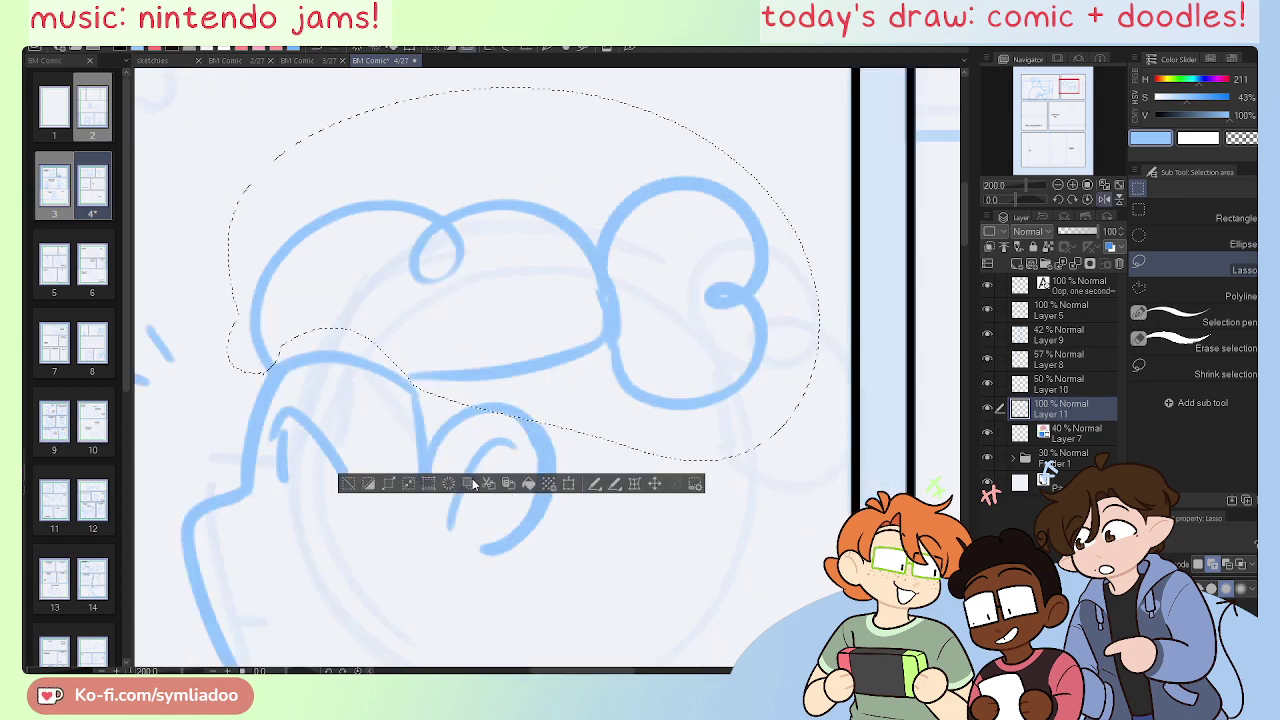
left_click(568, 484)
left_click_drag(827, 274, 853, 278)
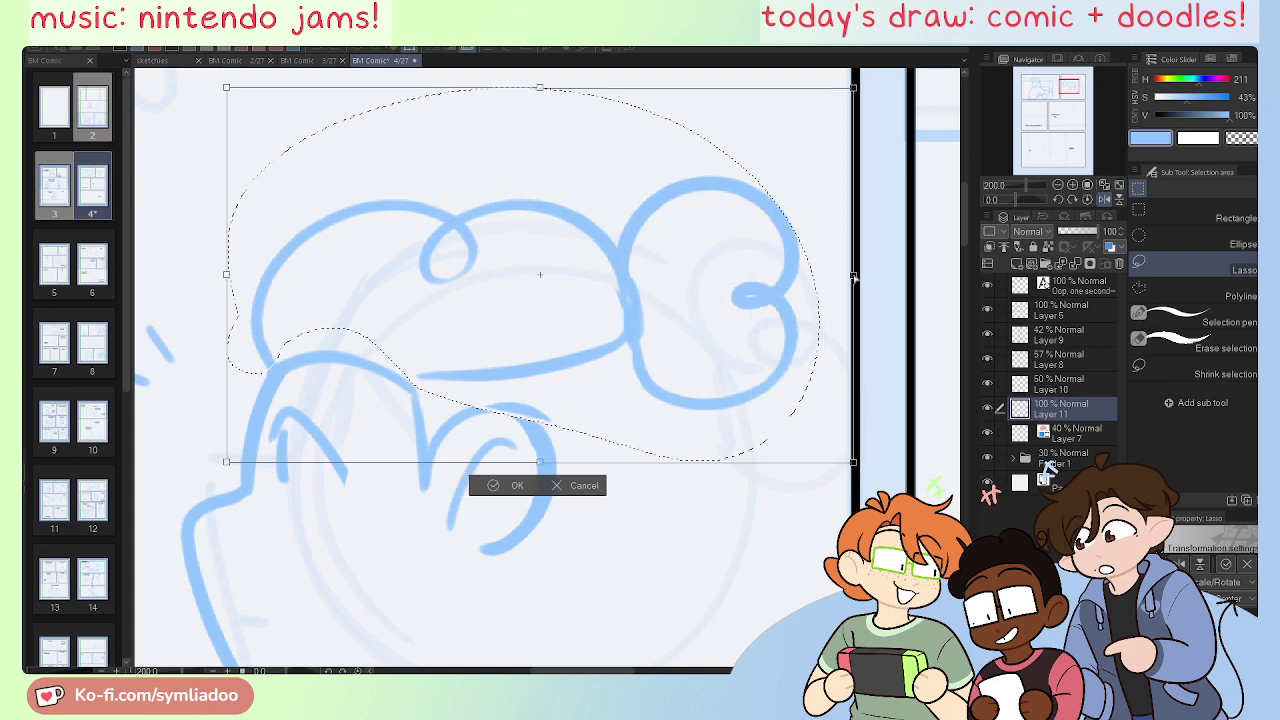
left_click(572, 485)
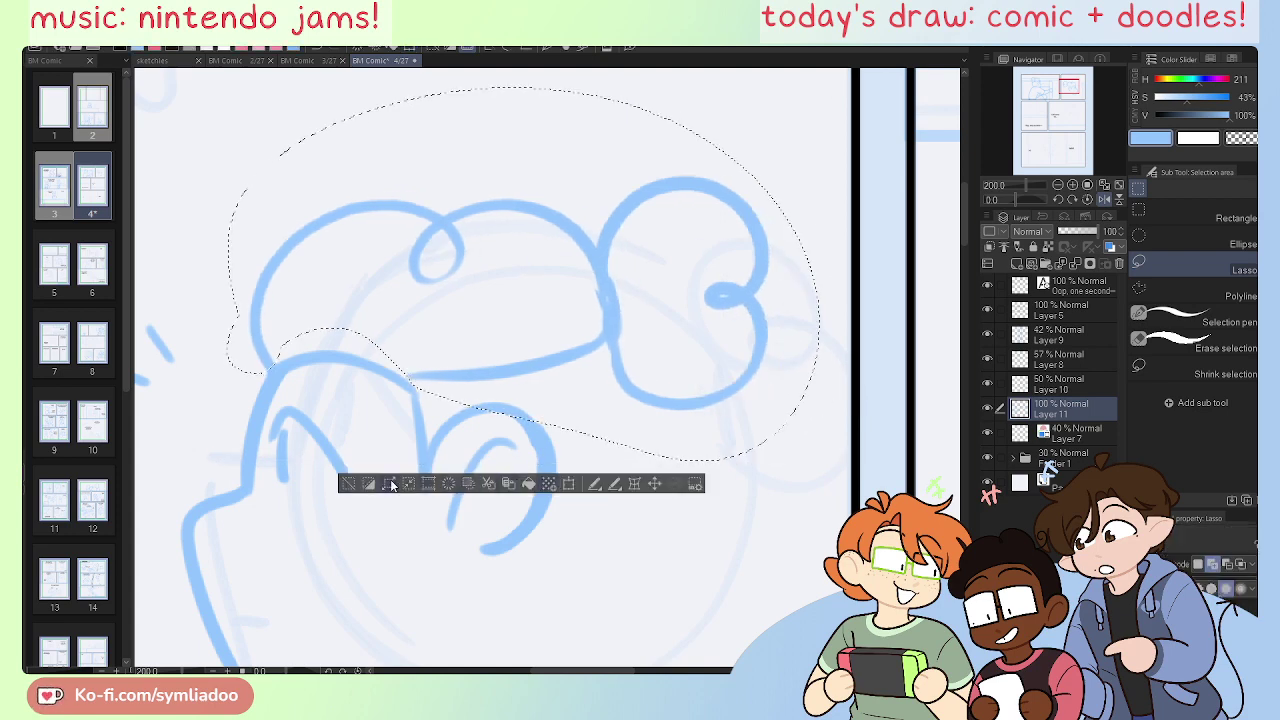
left_click(391, 484)
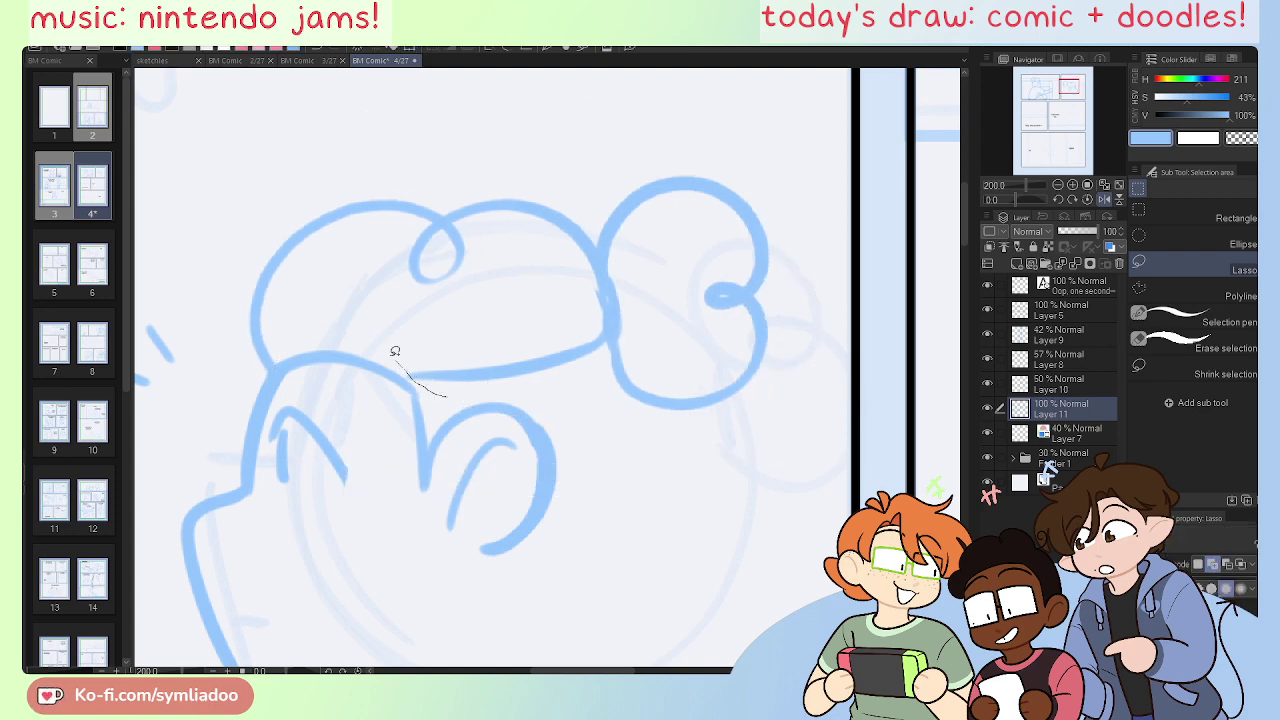
Step: Lasso the hair and bun again, stretch them slightly wider towards the back, deselect, and join the lower hair edge to the hairline
mouse_move(285, 353)
left_mouse_down()
mouse_move(512, 106)
mouse_move(874, 240)
mouse_move(689, 438)
mouse_move(530, 392)
left_mouse_up()
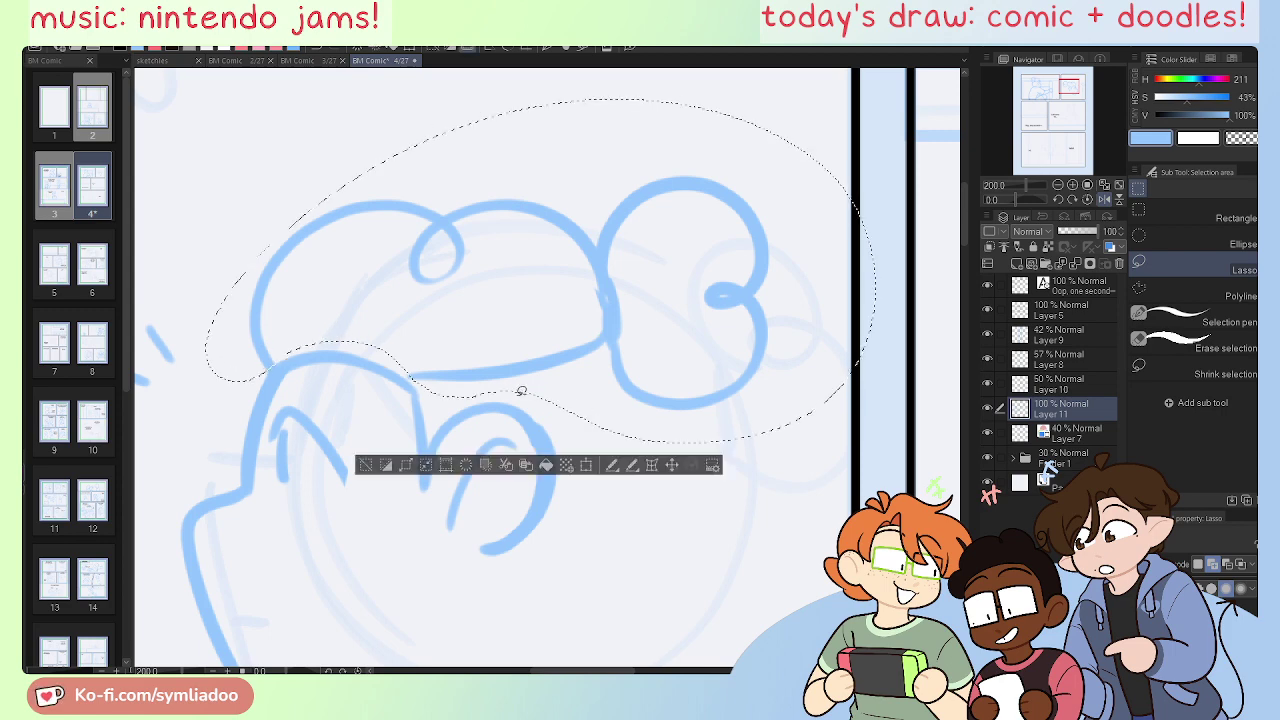
left_click(586, 465)
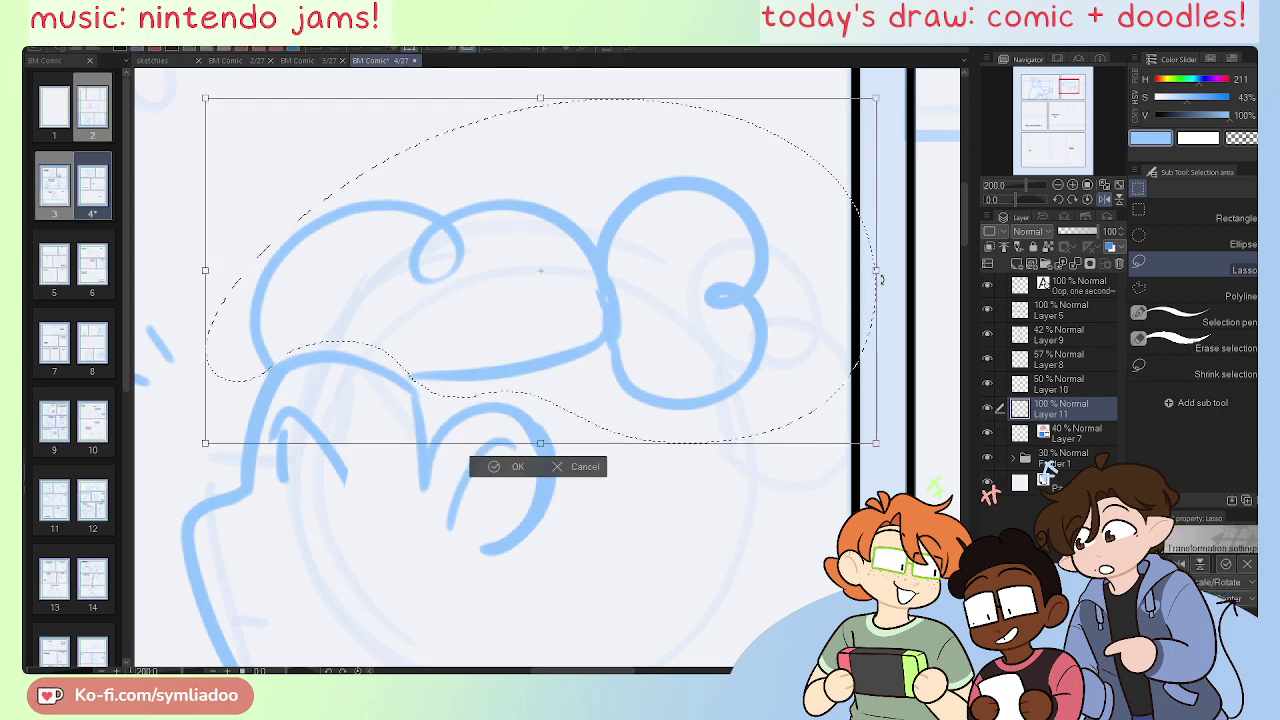
mouse_move(874, 276)
left_mouse_down()
mouse_move(862, 278)
mouse_move(906, 276)
left_mouse_up()
left_click(530, 472)
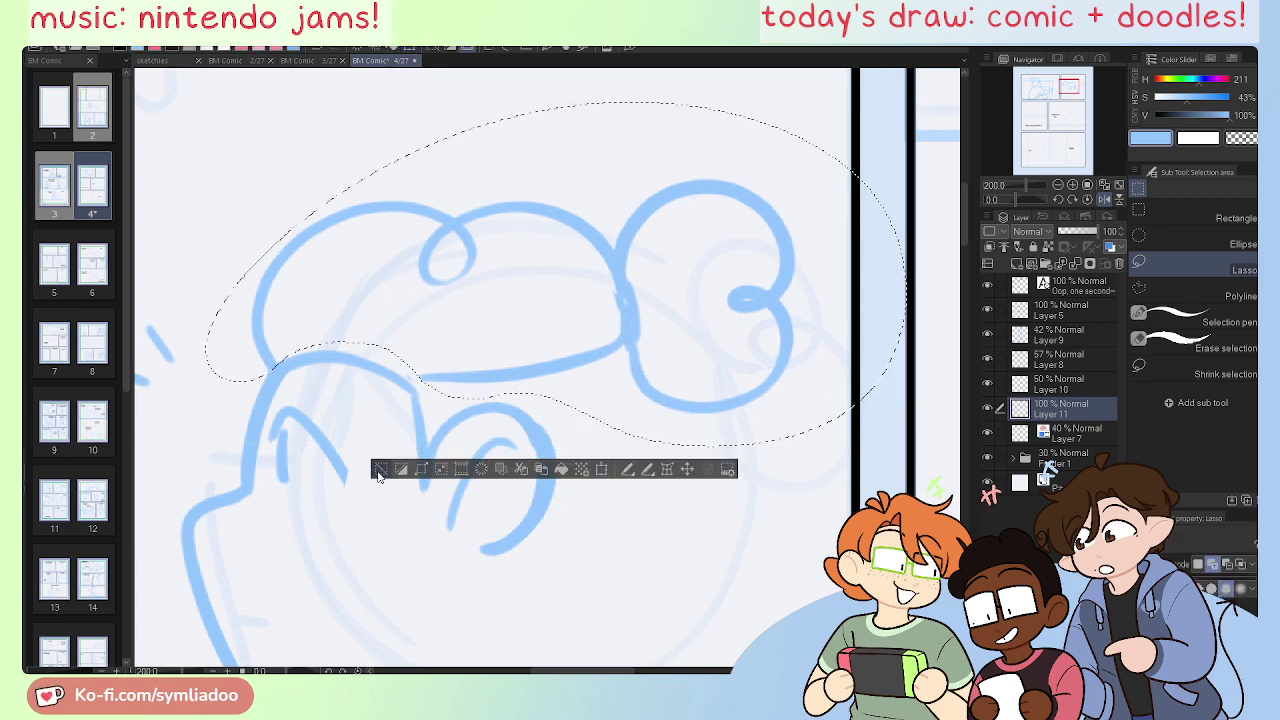
left_click(376, 468)
key("e")
key("p")
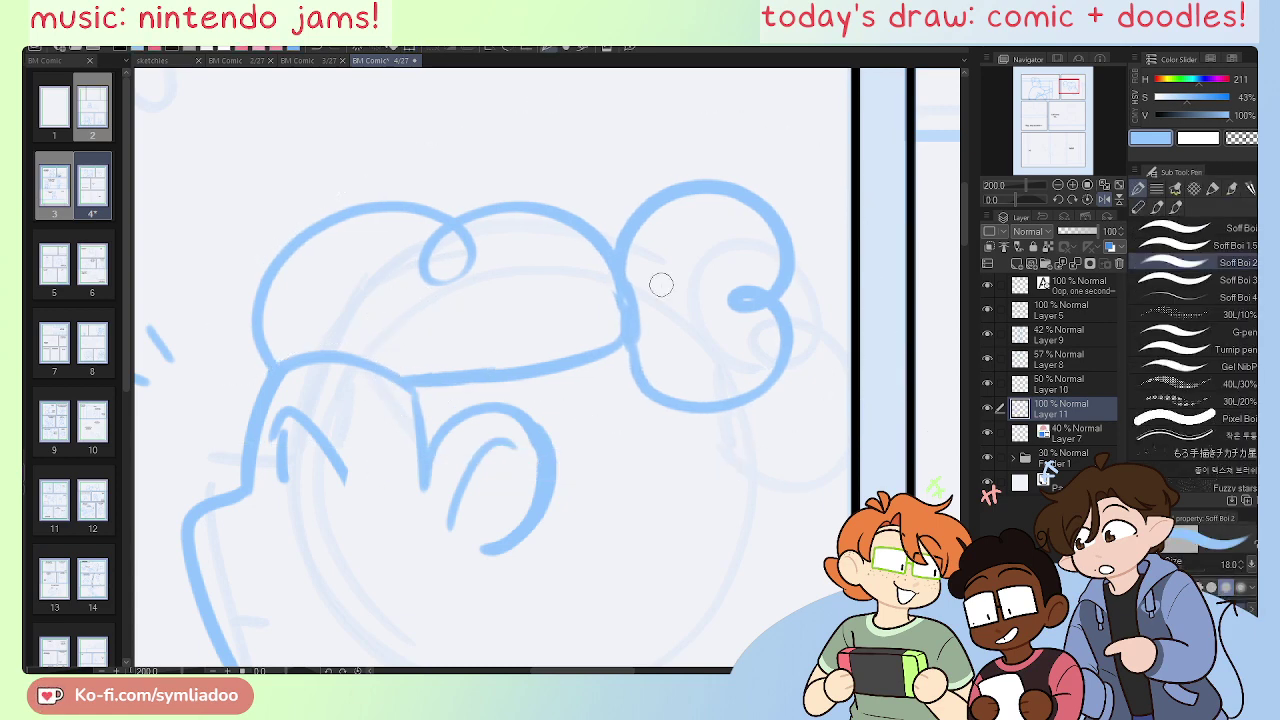
Step: Draw the back of the head curving from beneath the bun down to the nape
left_click_drag(664, 398, 662, 559)
key("ctrl+z")
mouse_move(660, 398)
left_mouse_down()
mouse_move(627, 597)
mouse_move(793, 371)
left_mouse_up()
left_click_drag(770, 254, 666, 442)
key("ctrl+z")
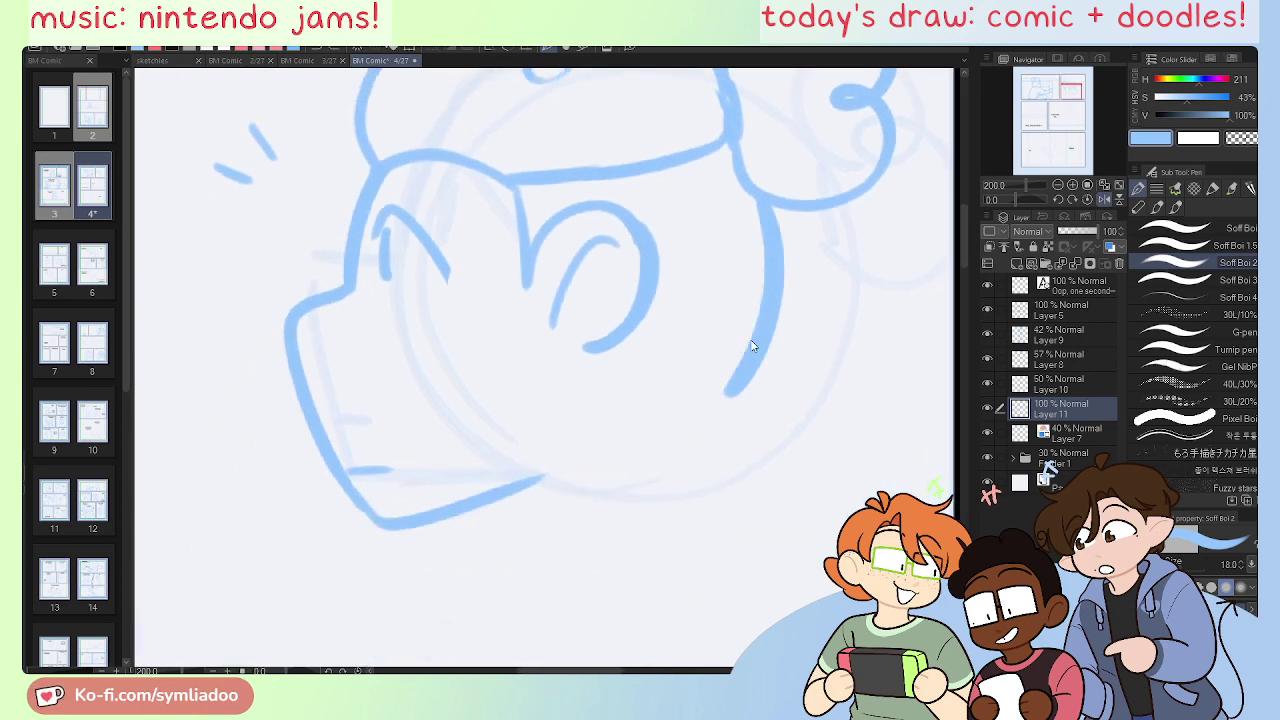
left_click_drag(750, 349, 664, 451)
key("ctrl+z")
Step: Draw a slanted line from below the earlobe to the nape, then erase and redraw the head curve's lower end to meet it
left_click_drag(606, 372, 650, 448)
left_click_drag(620, 376, 655, 453)
key("ctrl+z")
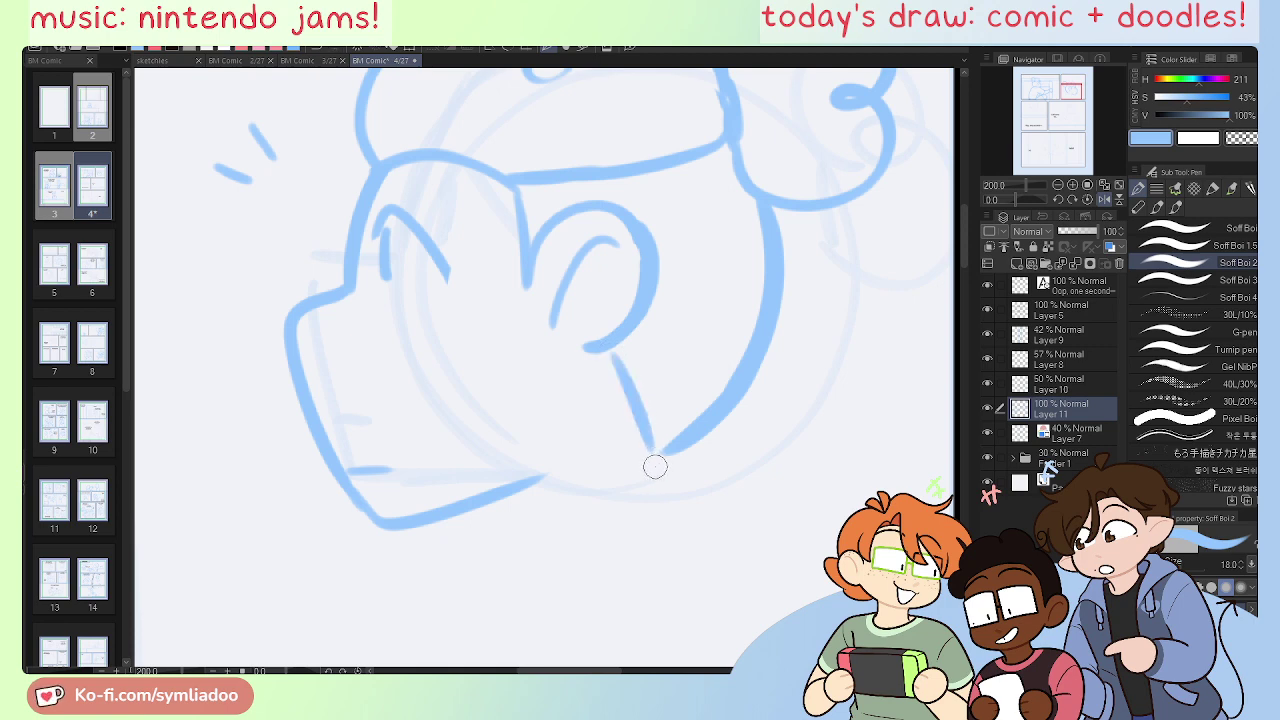
mouse_move(709, 526)
left_mouse_down()
mouse_move(666, 529)
mouse_move(660, 402)
mouse_move(691, 504)
left_mouse_up()
key("e")
left_click_drag(651, 389, 750, 368)
key("p")
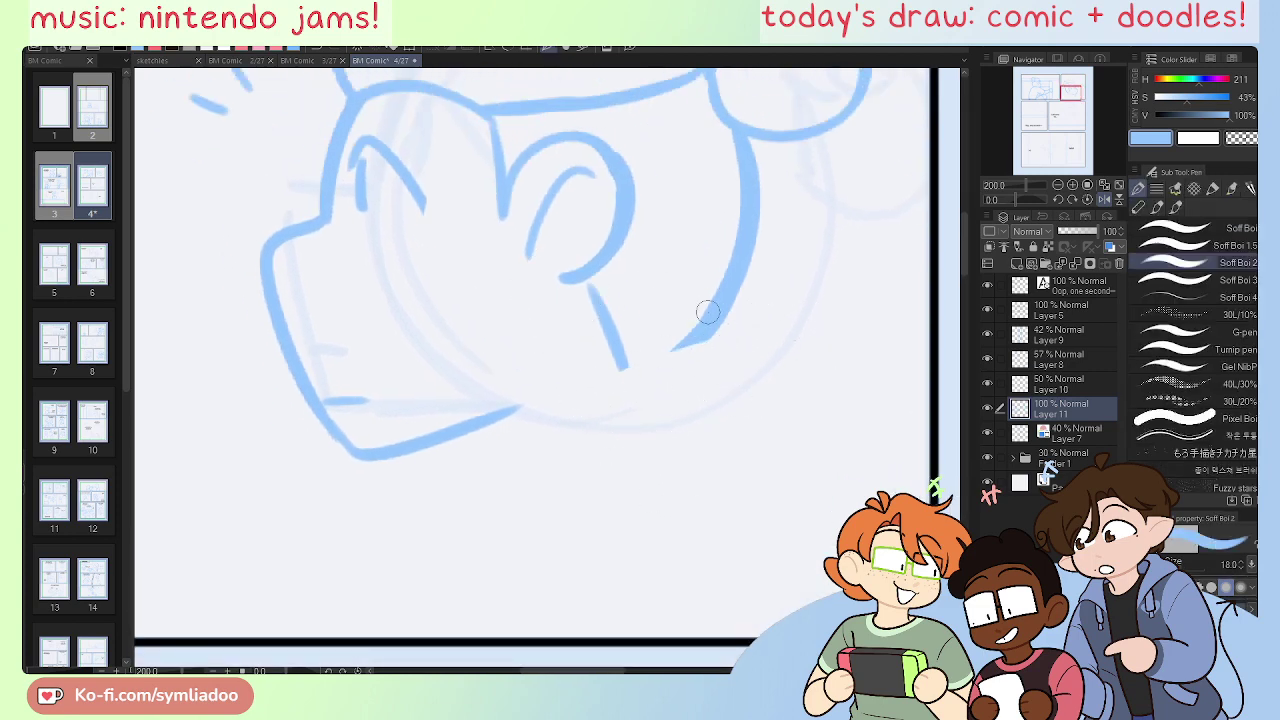
left_click_drag(705, 330, 640, 365)
Step: Erase the rear end of the jawline and draw a short stroke down from it to start the front of the neck
key("e")
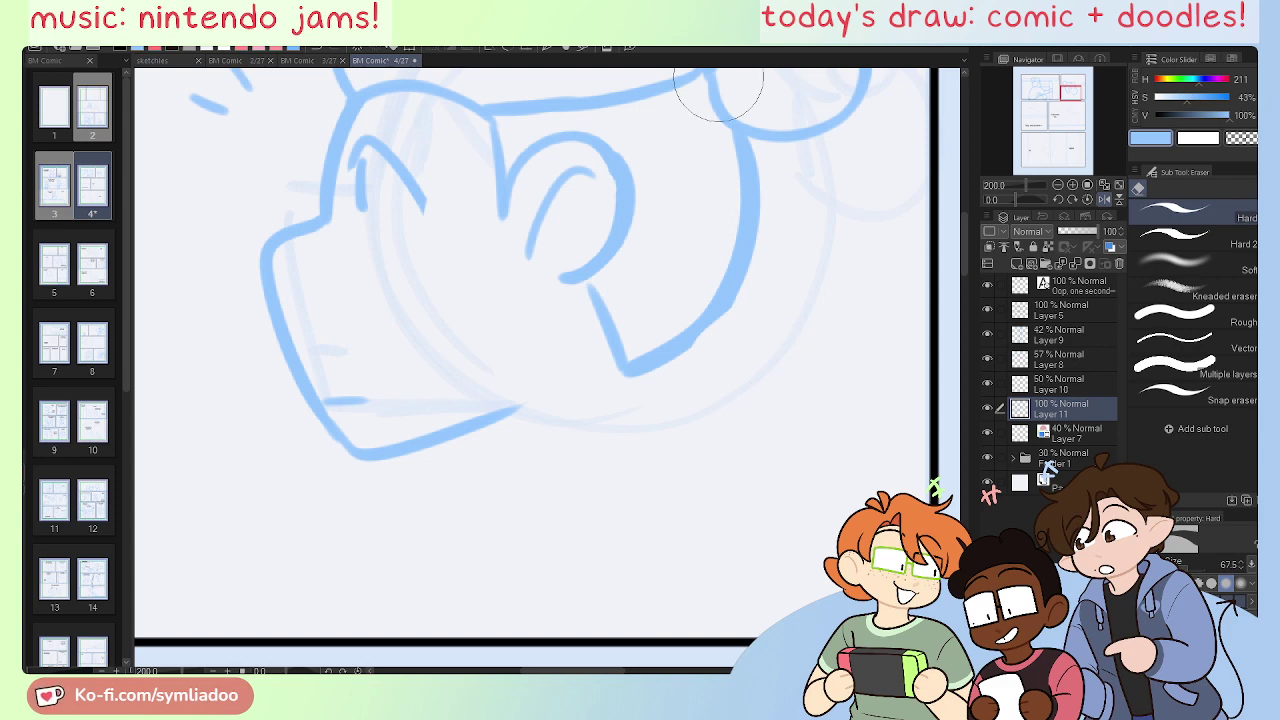
mouse_move(524, 398)
left_mouse_down()
mouse_move(534, 401)
mouse_move(515, 459)
left_mouse_up()
key("p")
key("ctrl+z")
key("ctrl+z")
key("e")
mouse_move(503, 400)
left_mouse_down()
mouse_move(509, 417)
mouse_move(480, 466)
mouse_move(497, 462)
left_mouse_up()
key("p")
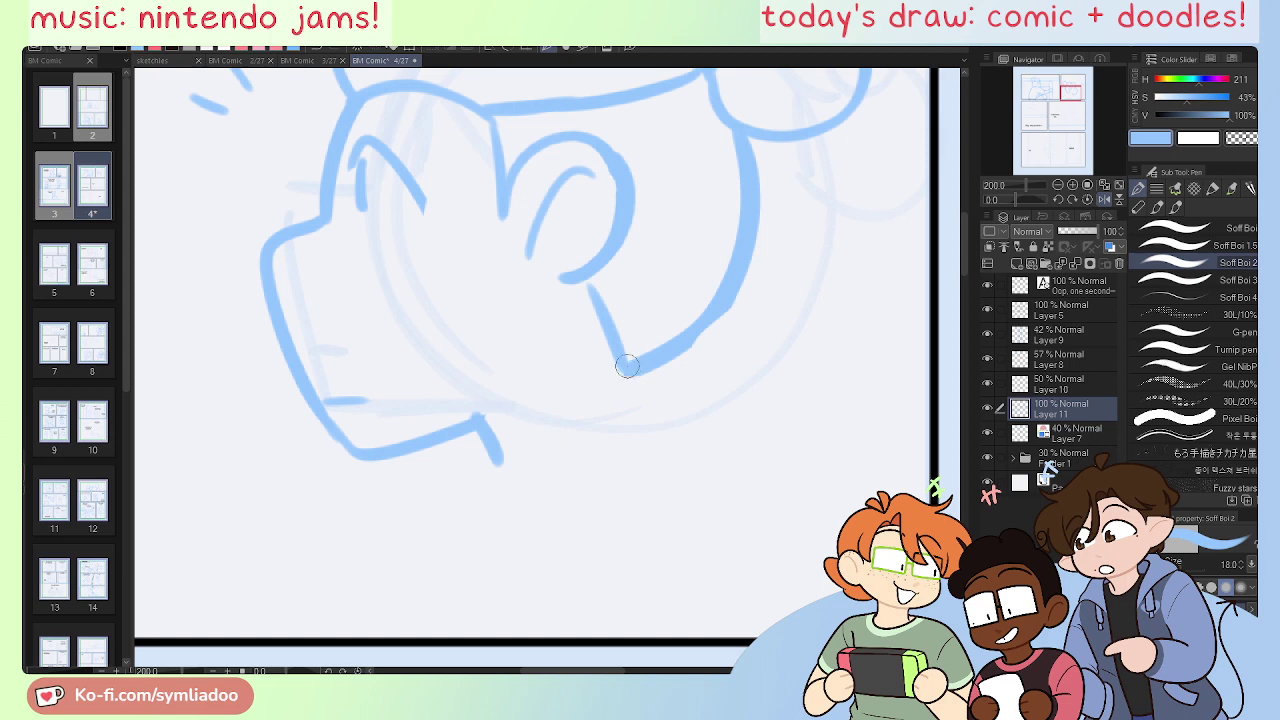
Step: Extend the back of the neck below the nape and draw a diagonal neckline from it down towards the front
left_click_drag(618, 362, 645, 403)
key("h")
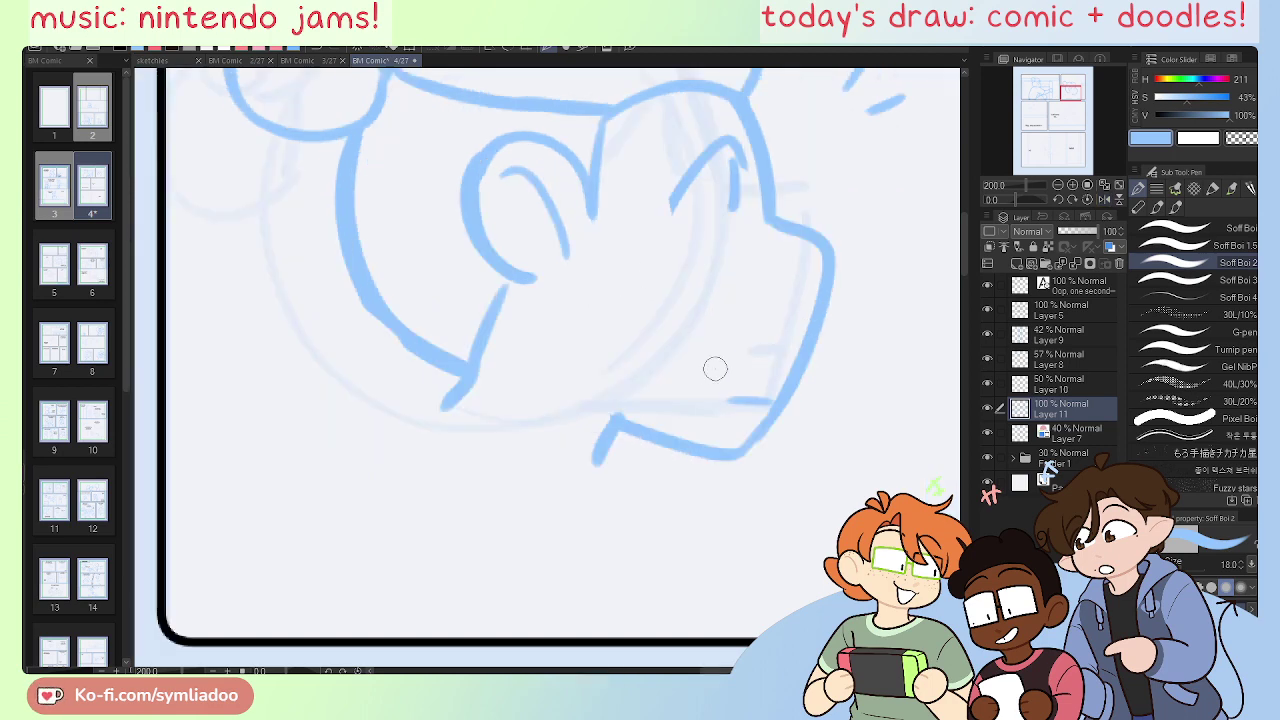
key("e")
key("p")
mouse_move(470, 368)
left_mouse_down()
mouse_move(453, 409)
mouse_move(615, 514)
left_mouse_up()
key("ctrl+z")
mouse_move(442, 428)
left_mouse_down()
mouse_move(486, 437)
mouse_move(618, 540)
left_mouse_up()
key("e")
key("h")
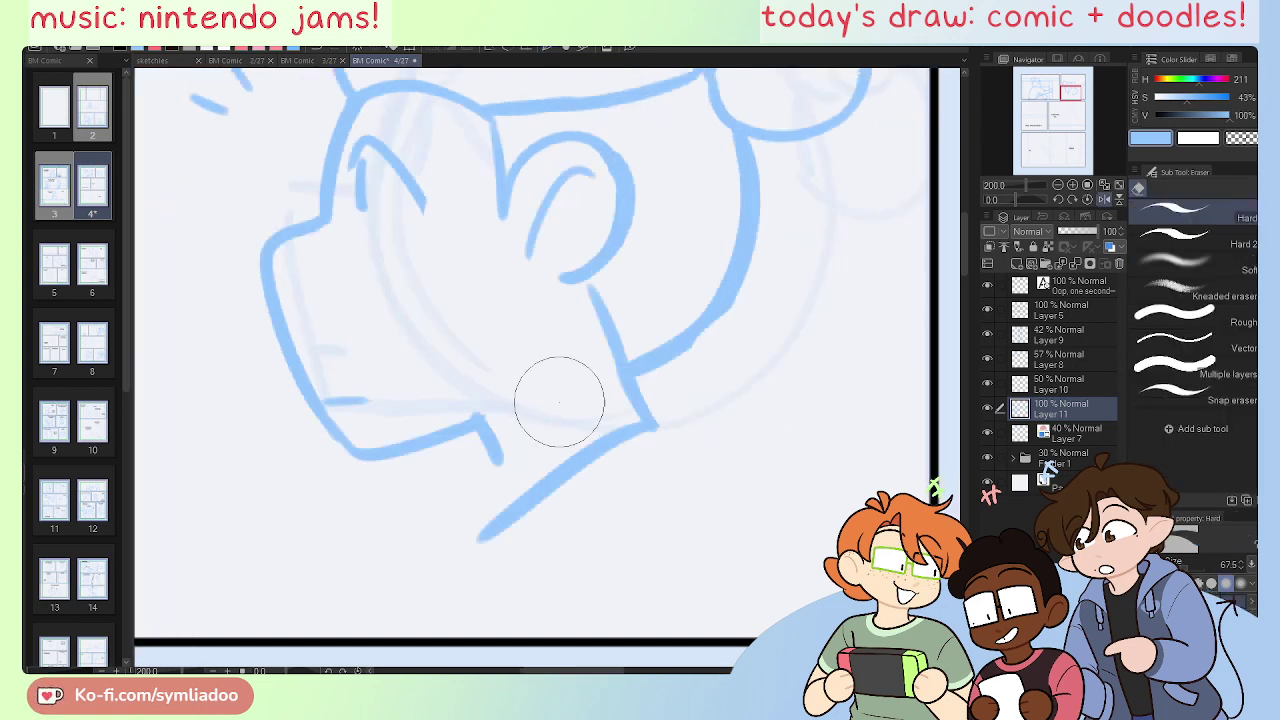
Step: Redraw the front of the neck from the jaw down to the diagonal neckline
key("p")
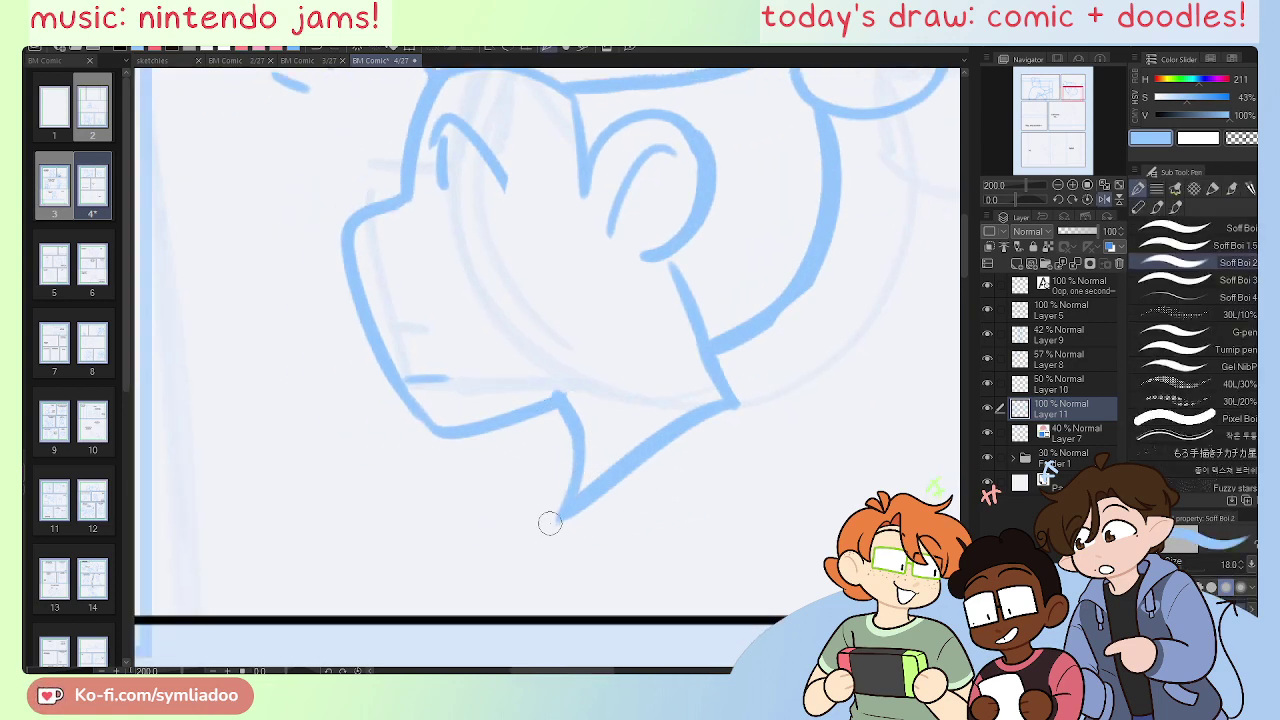
key("ctrl+z")
mouse_move(576, 420)
left_mouse_down()
mouse_move(588, 479)
mouse_move(570, 514)
mouse_move(790, 408)
left_mouse_up()
key("ctrl+z")
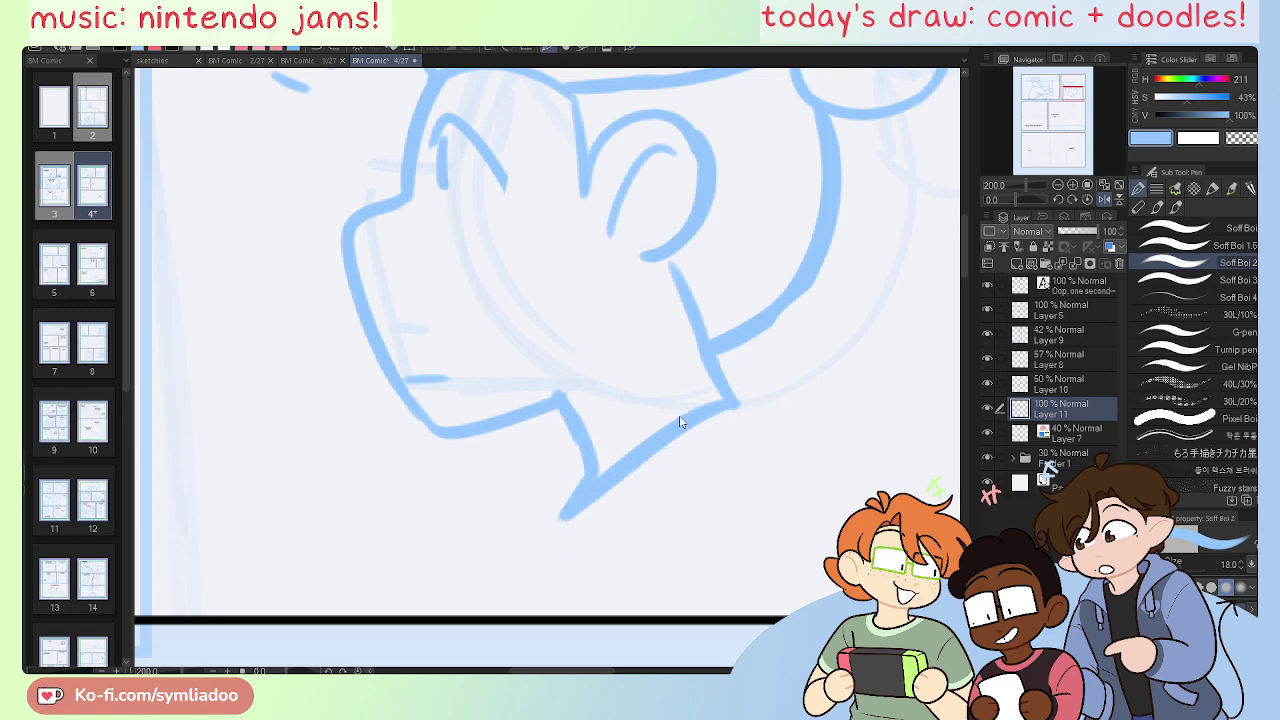
Step: Clean up the neckline's underside with the eraser, redraw it as a smoother, thicker curve, and mirror the view
key("e")
left_click_drag(622, 510, 680, 466)
left_click_drag(740, 438, 674, 474)
key("p")
left_click_drag(582, 510, 737, 401)
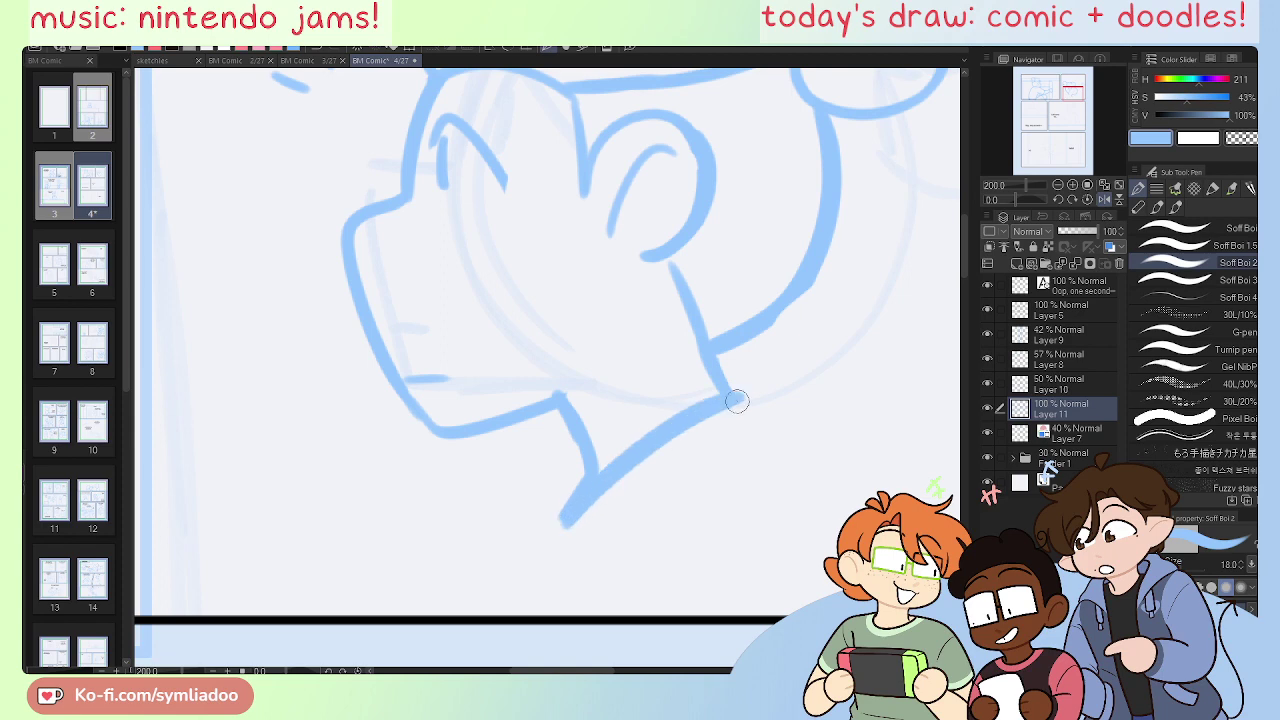
key("h")
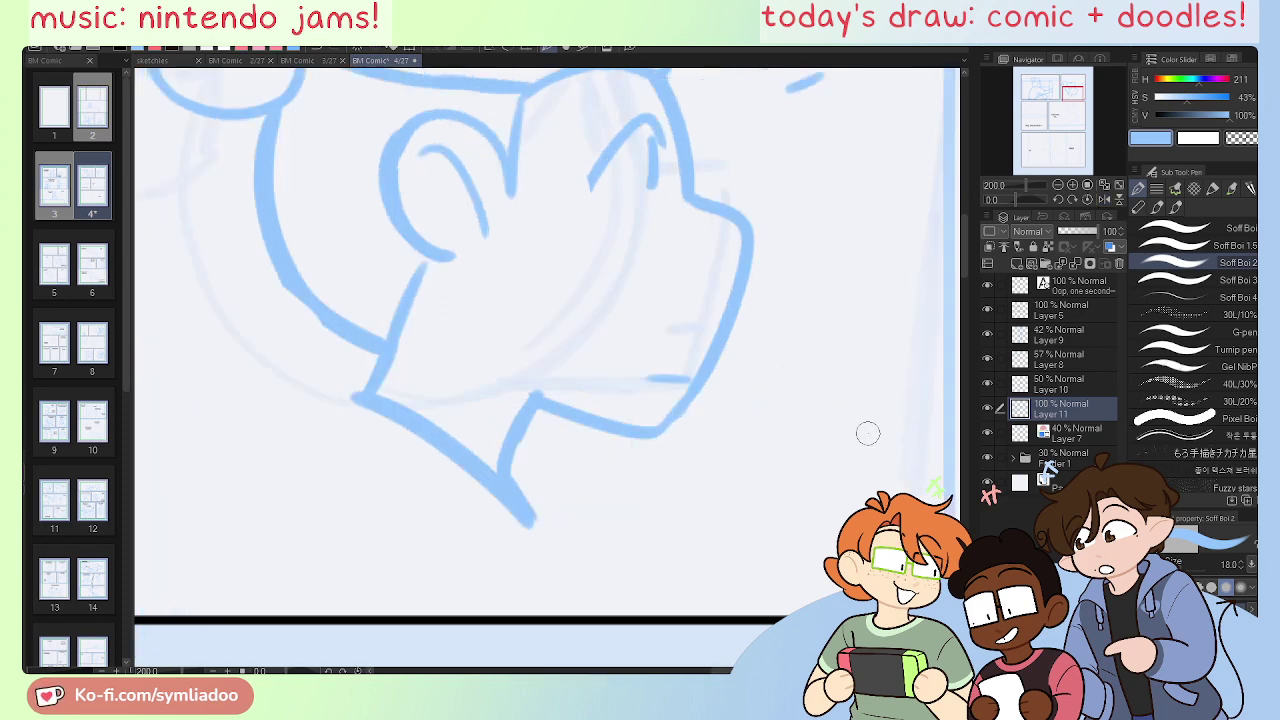
Step: Redraw the lower back-of-head curve above the nape as a smoother line in the mirrored view, and mirror the view again to check it
key("h")
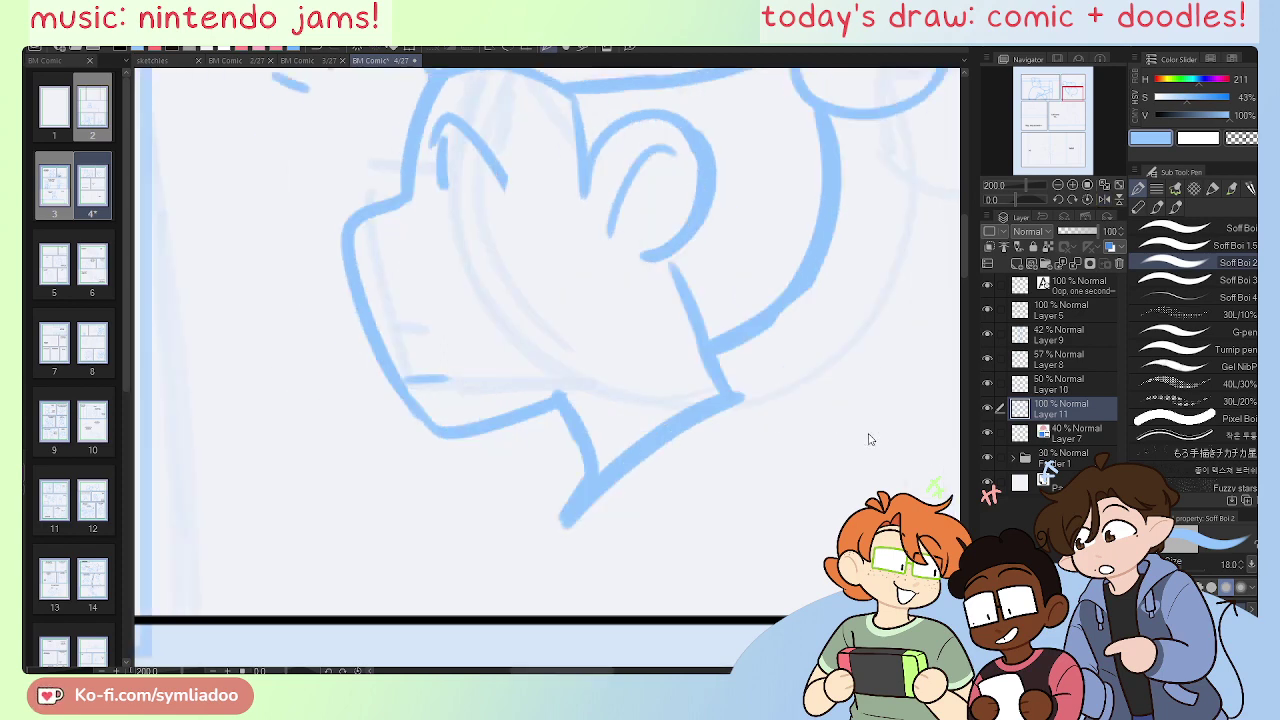
left_click_drag(741, 549, 724, 459)
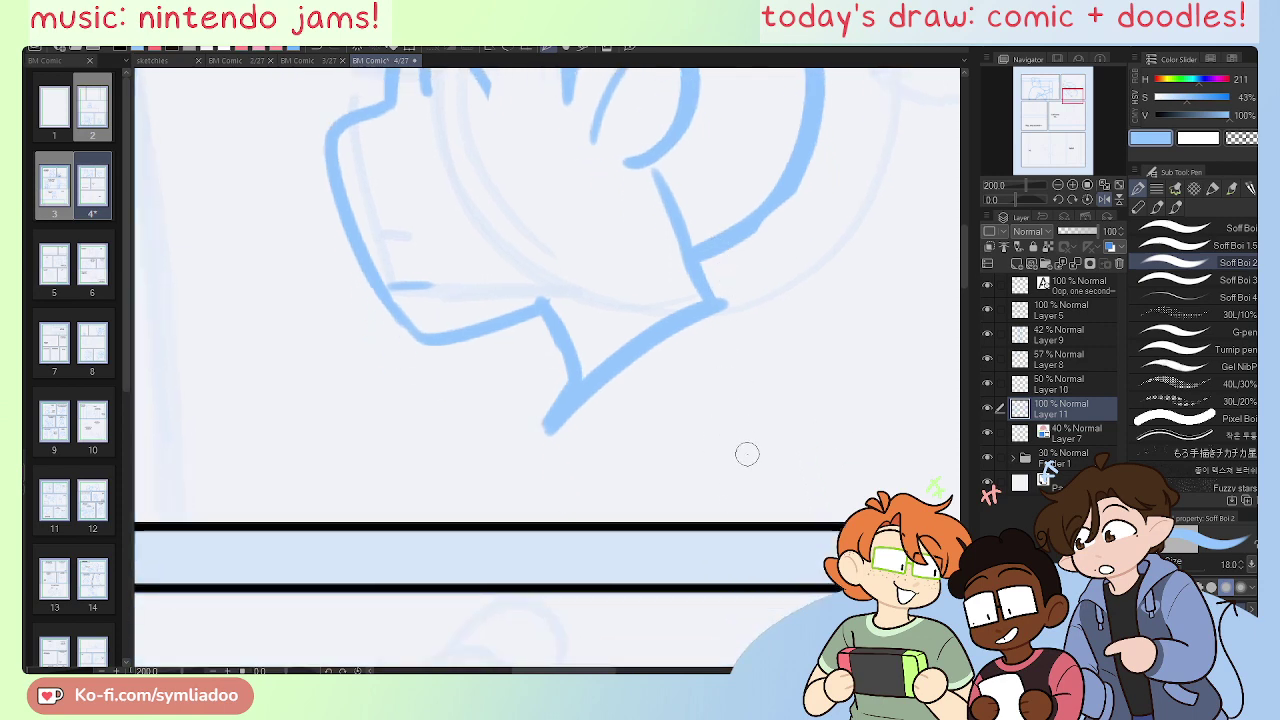
left_click_drag(743, 503, 734, 565)
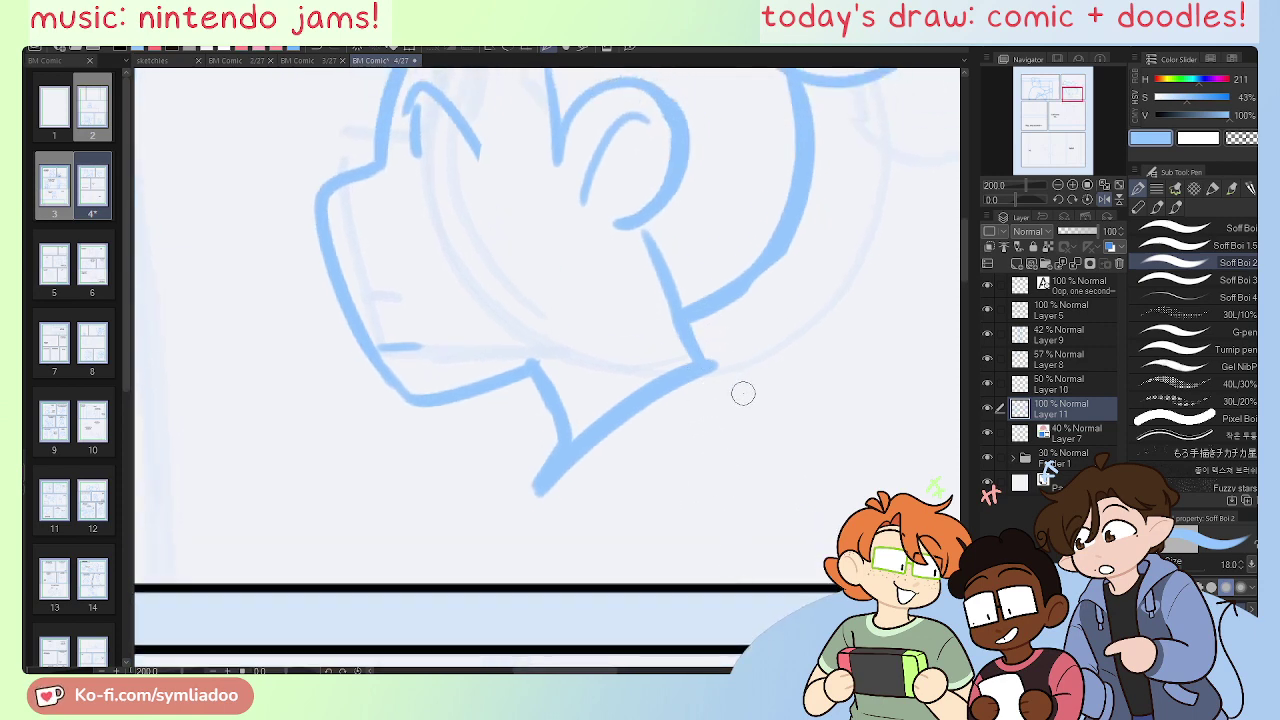
left_click_drag(743, 393, 728, 393)
left_click_drag(772, 256, 720, 301)
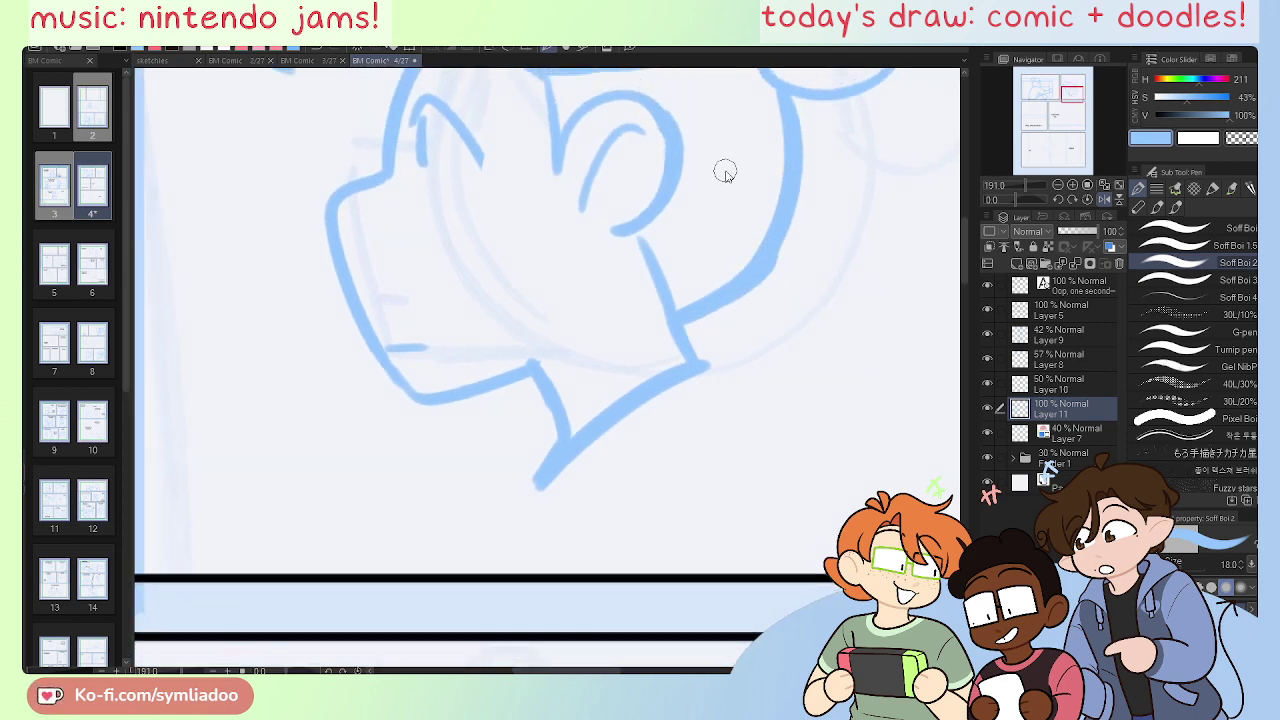
key("ctrl+z")
left_click_drag(776, 240, 717, 298)
mouse_move(756, 508)
left_mouse_down()
mouse_move(751, 450)
mouse_move(697, 471)
mouse_move(717, 502)
left_mouse_up()
key("e")
key("p")
key("h")
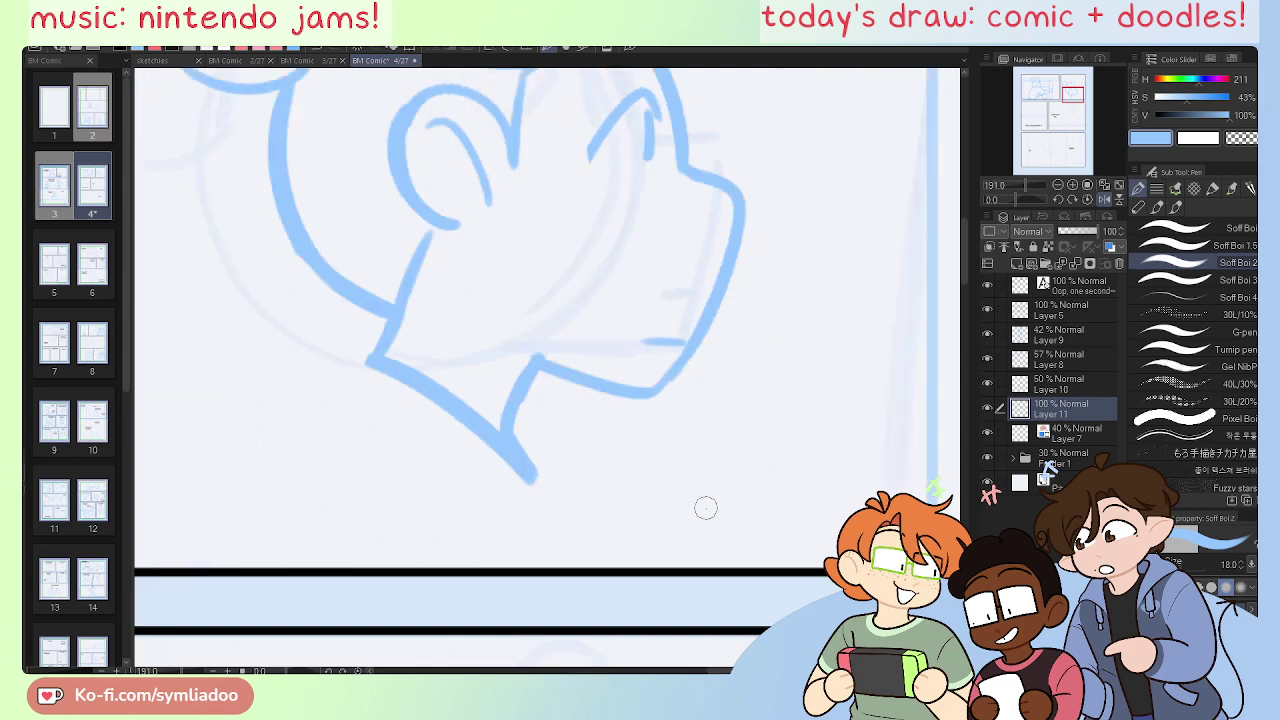
Step: Examine the head's proportions and its placement in the panel, both mirrored and unmirrored and at several magnifications
left_click_drag(652, 569, 771, 540)
key("h")
left_click_drag(631, 540, 788, 554)
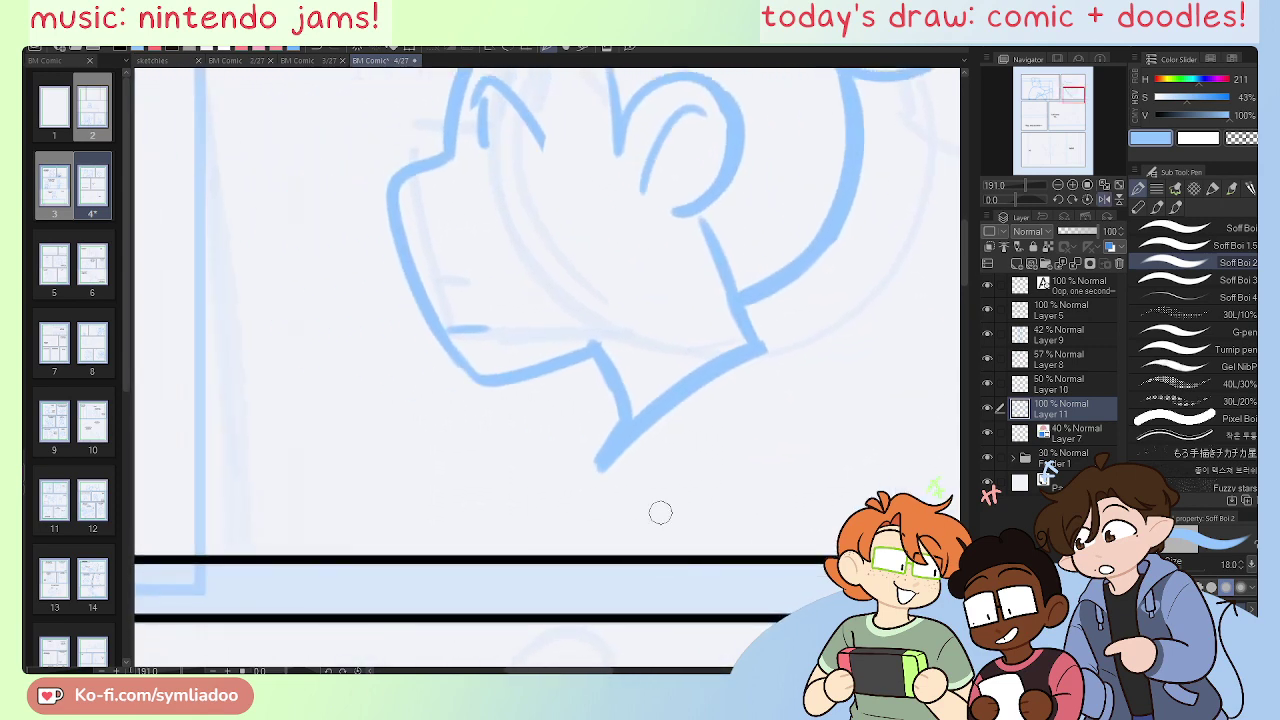
key("e")
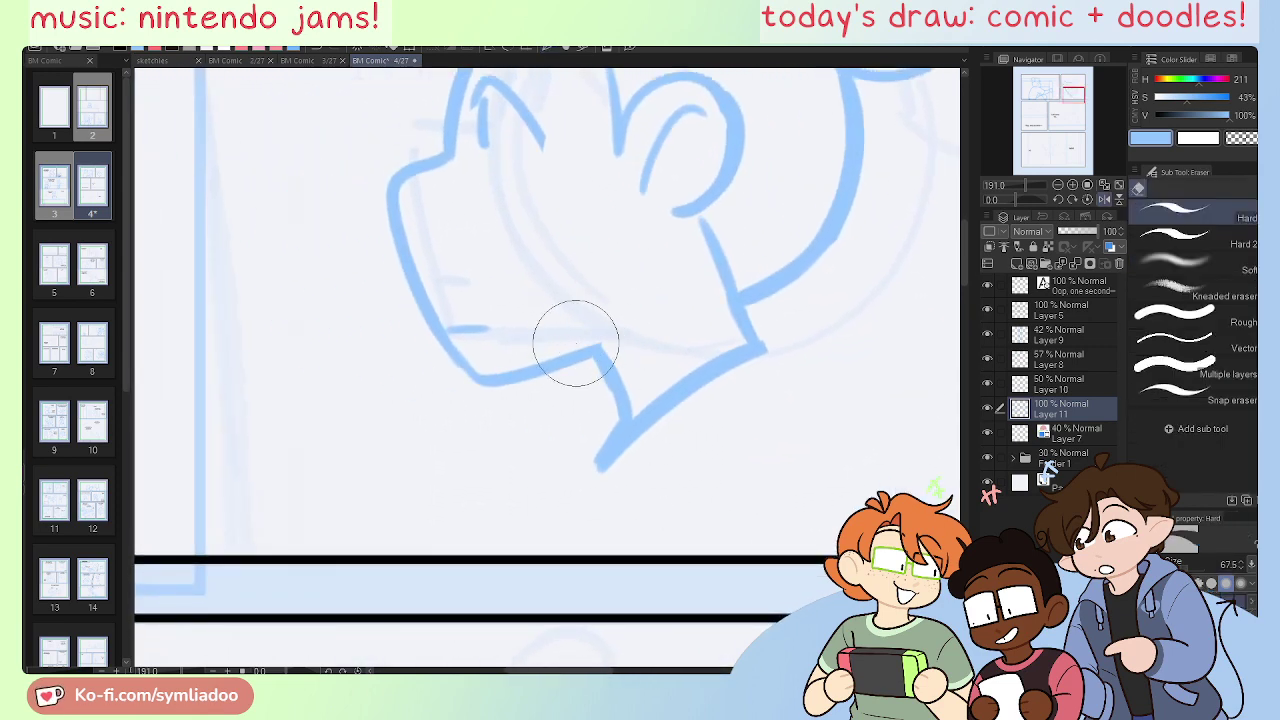
left_click_drag(723, 477, 800, 506)
key("p")
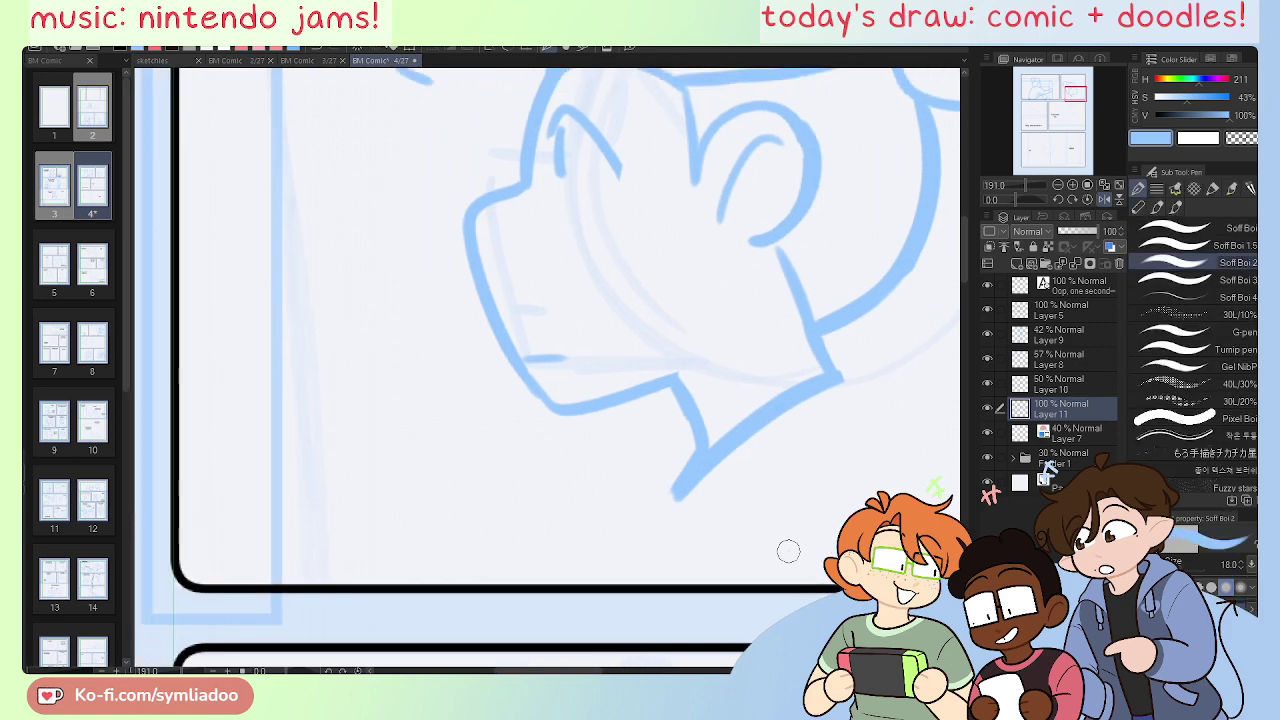
key("ctrl+minus")
key("ctrl+minus")
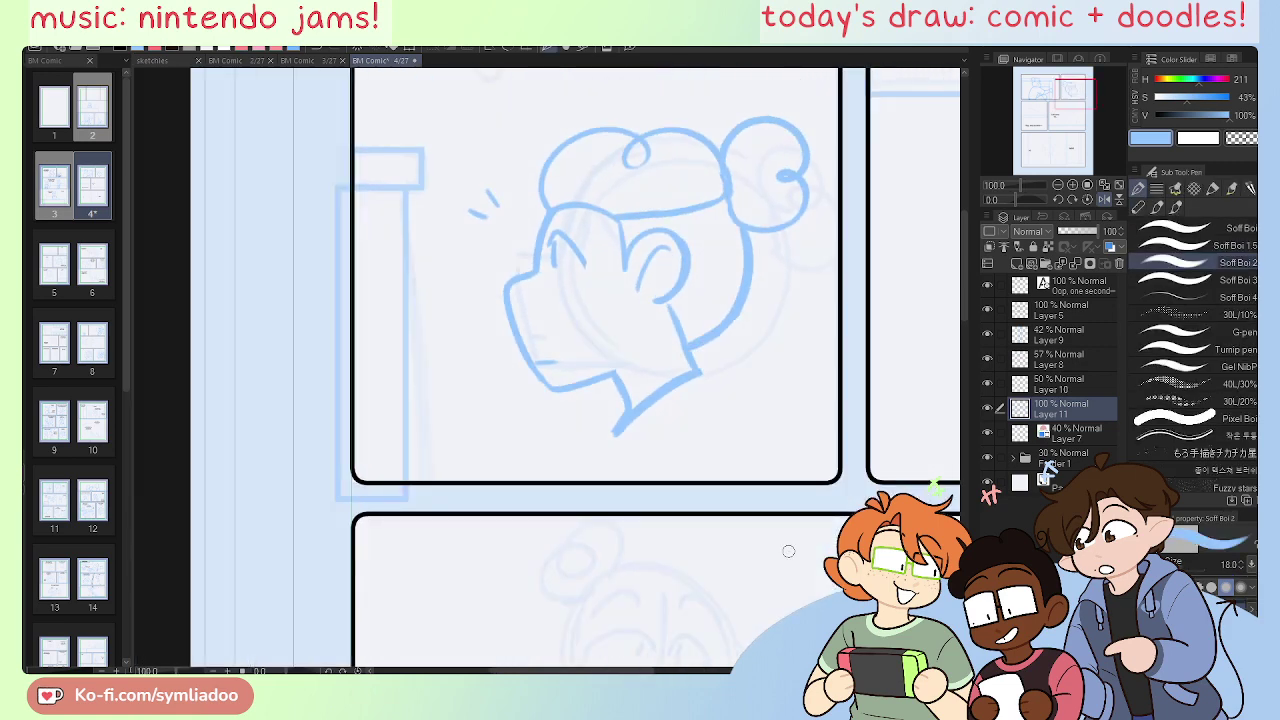
key("ctrl+plus")
key("ctrl+plus")
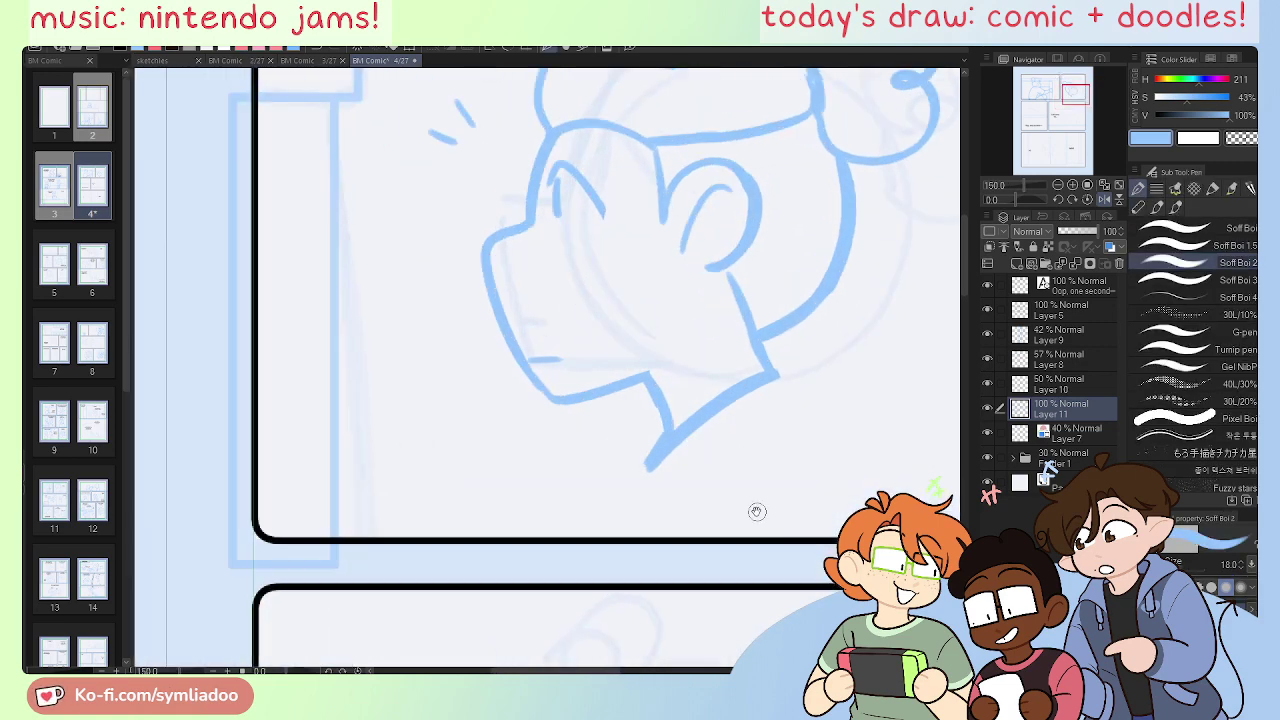
left_click_drag(770, 516, 754, 545)
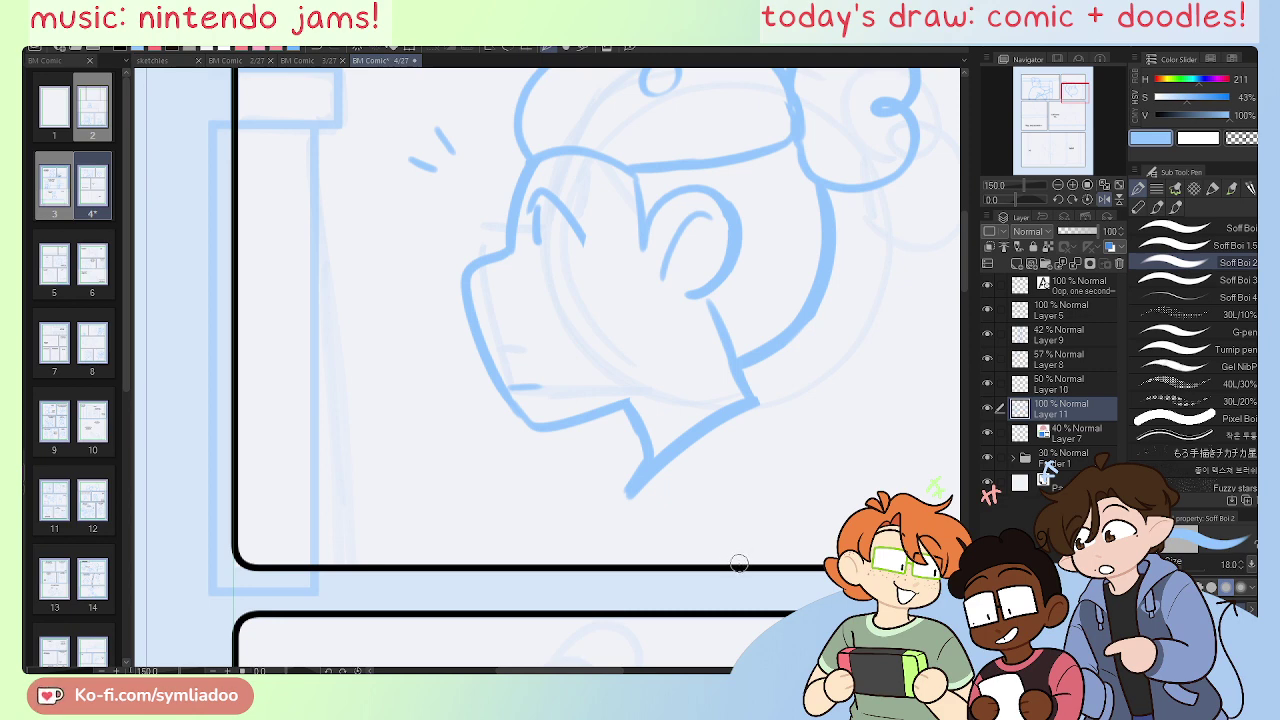
scroll(739, 563, "down", 1)
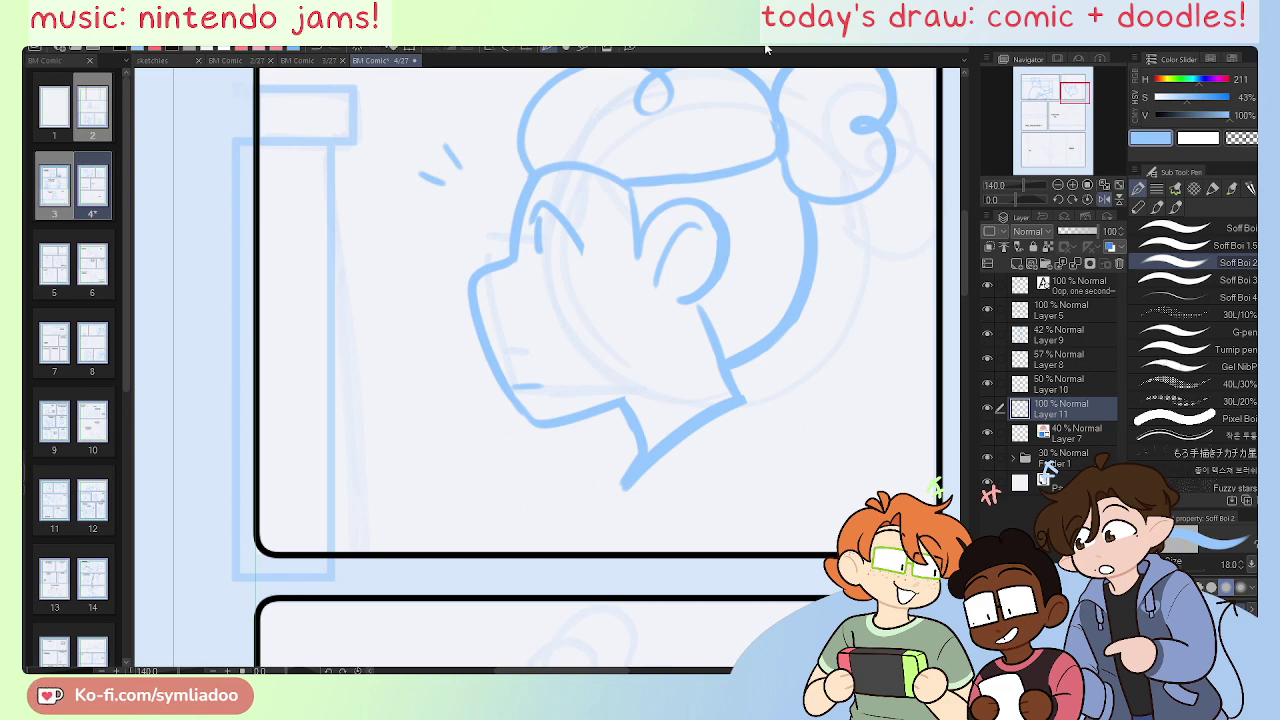
left_click_drag(788, 470, 738, 606)
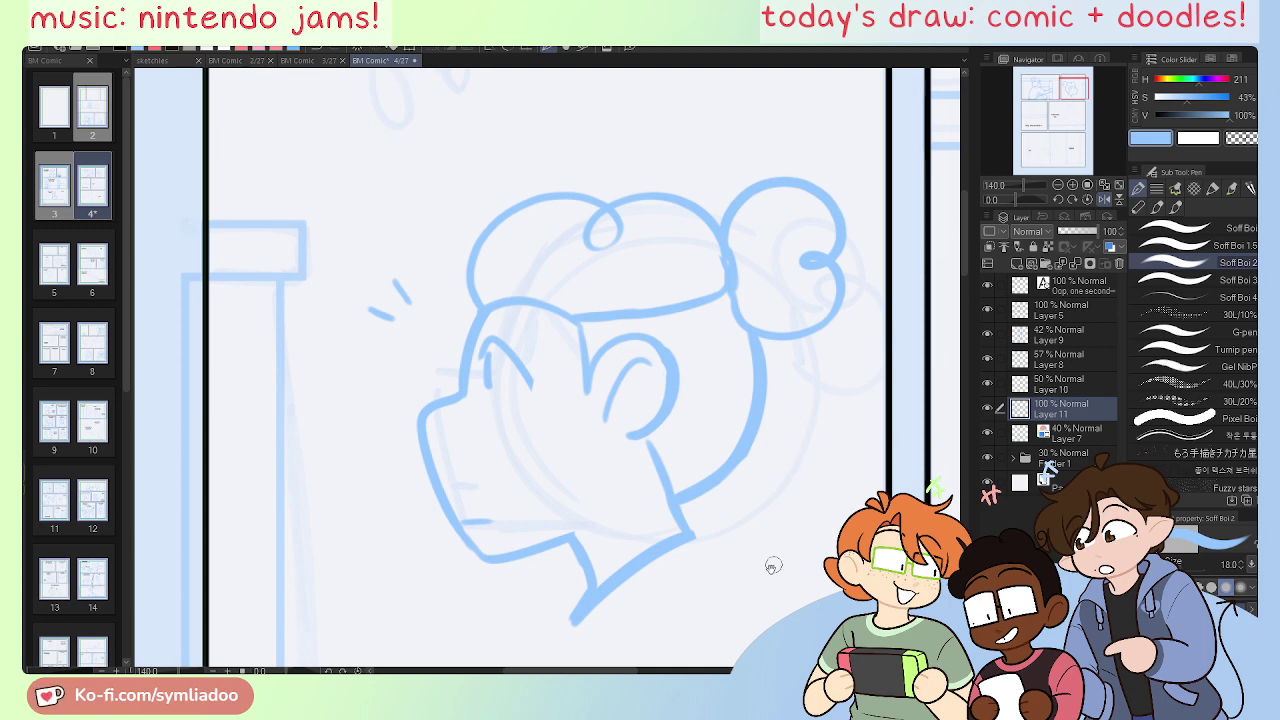
left_click_drag(767, 574, 762, 437)
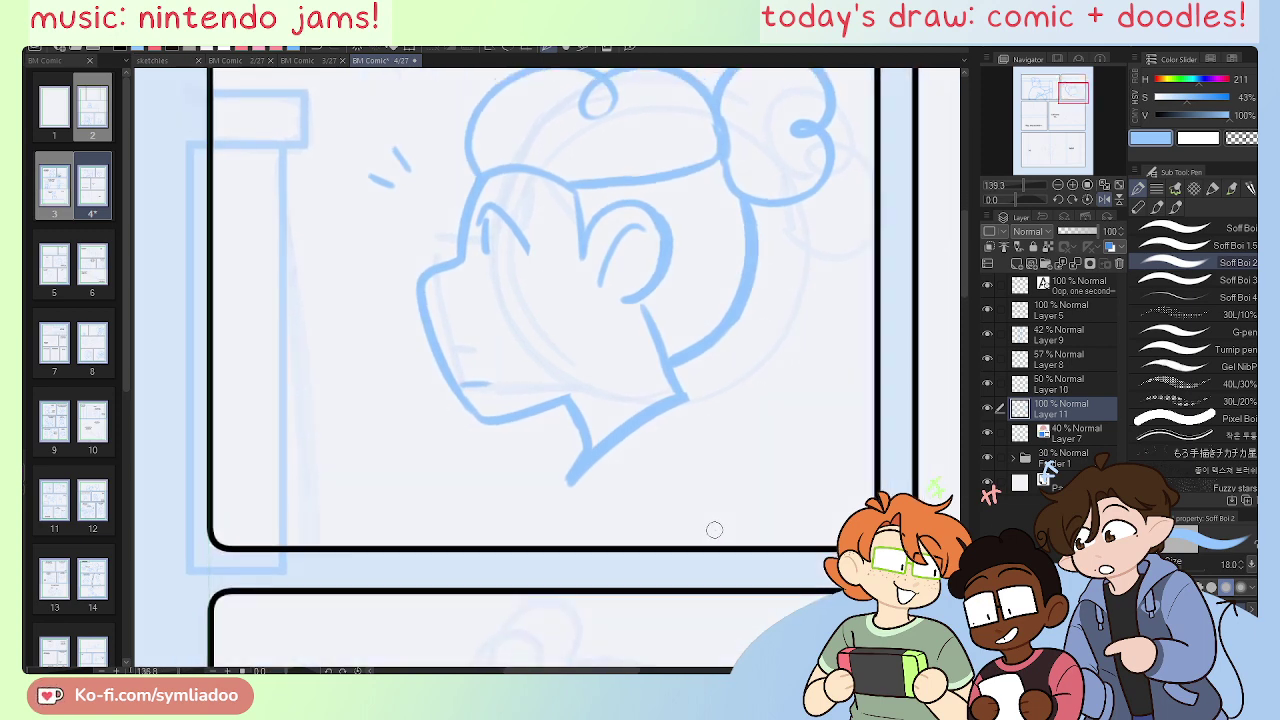
key("ctrl+minus")
key("h")
left_click_drag(678, 440, 708, 542)
scroll(708, 542, "down", 2)
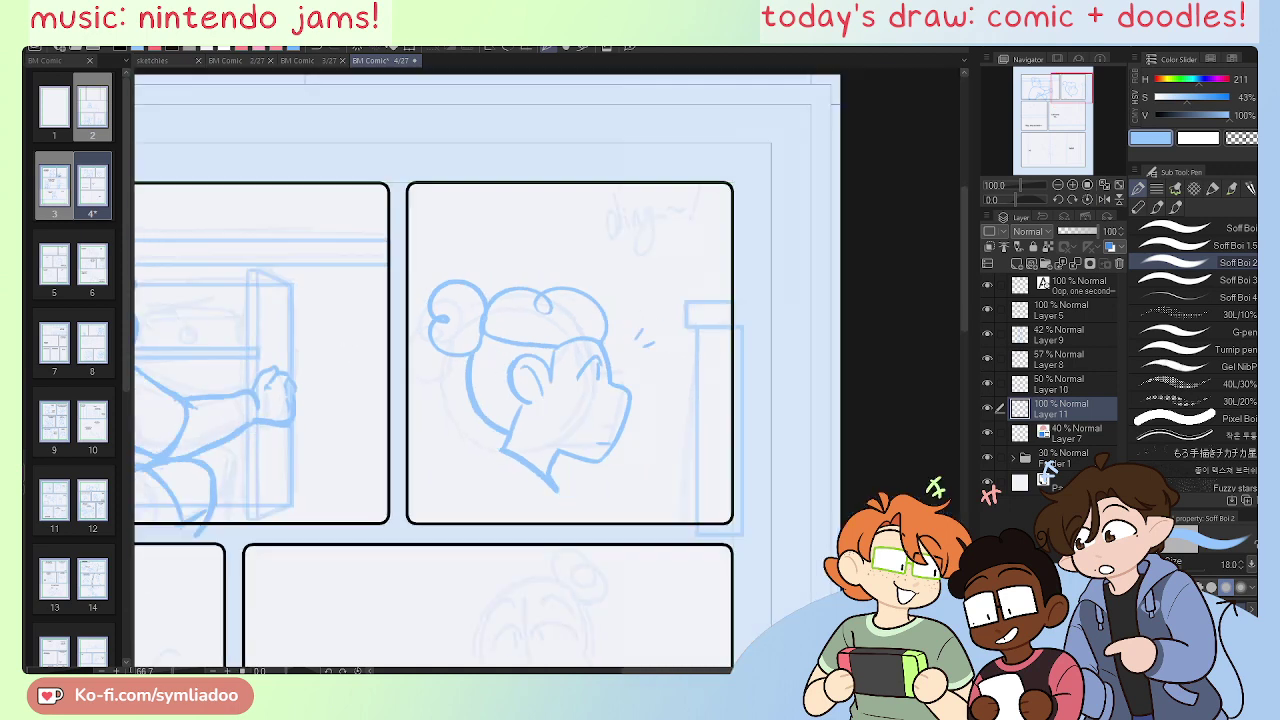
Step: Lasso the whole head with its accent marks, scale it down slightly, shift it up within the panel and deselect it
key("m")
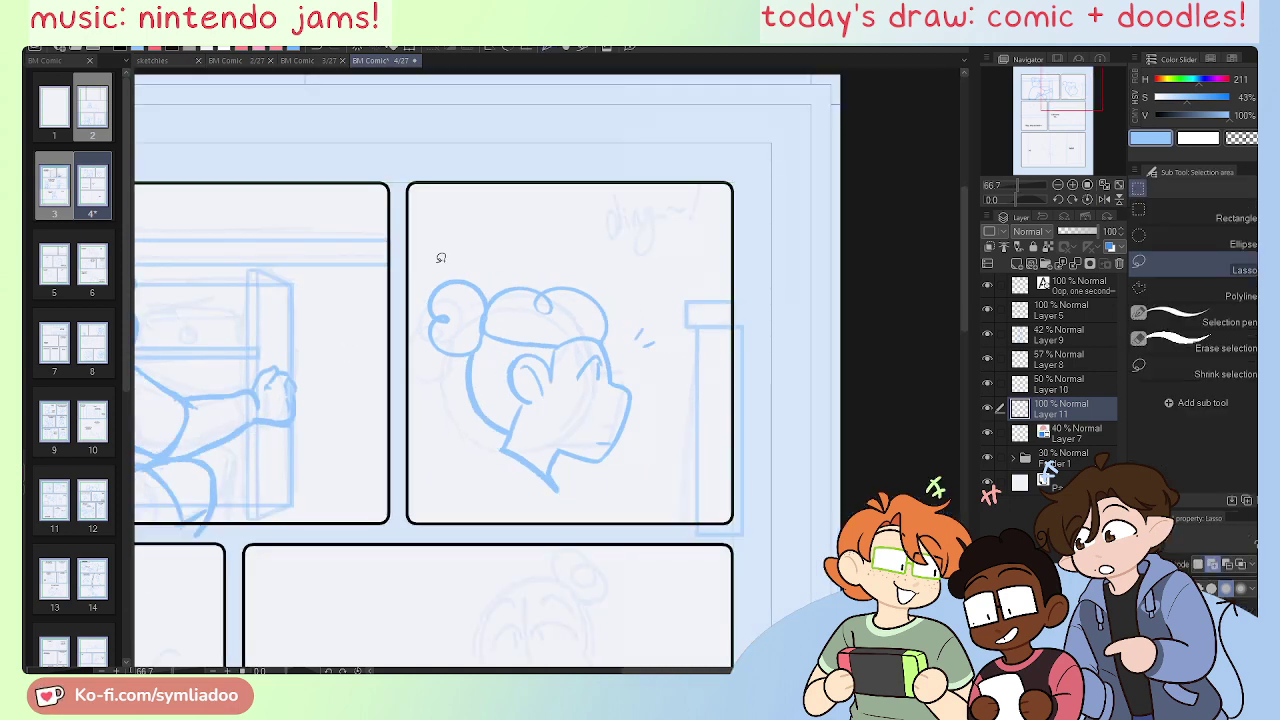
mouse_move(437, 257)
left_mouse_down()
mouse_move(658, 488)
mouse_move(565, 212)
left_mouse_up()
left_click(597, 567)
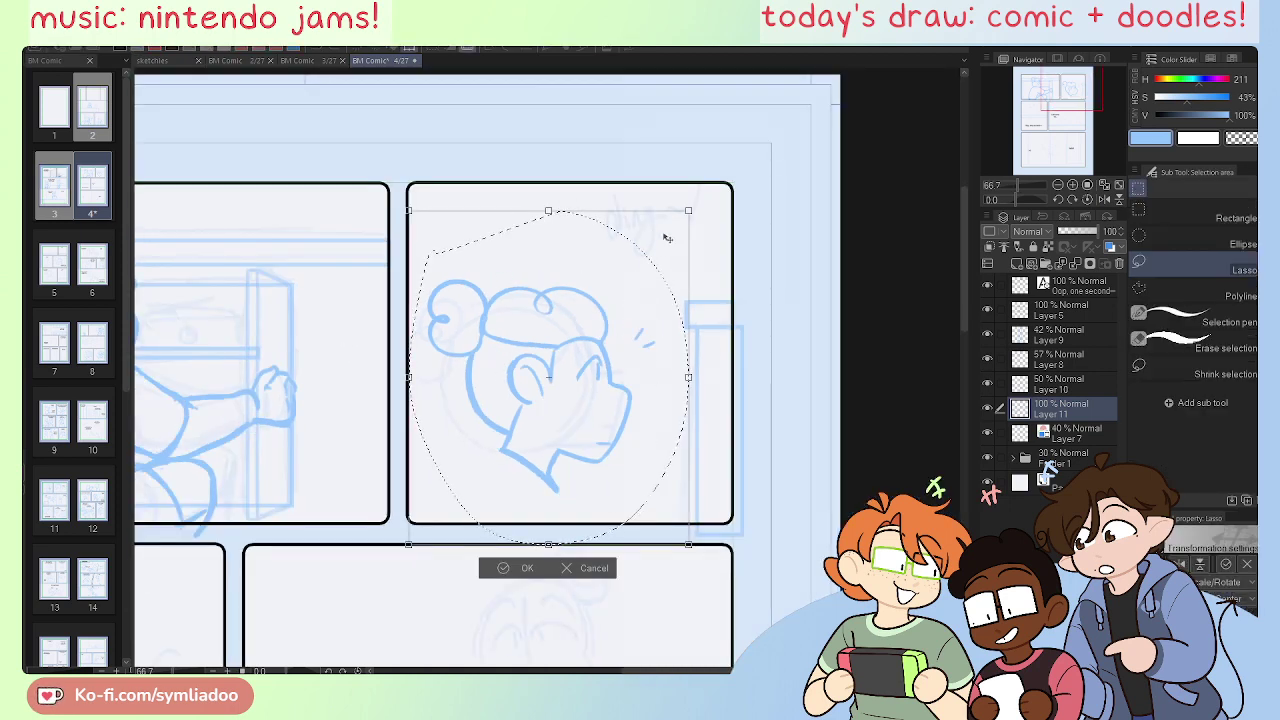
left_click_drag(688, 212, 675, 227)
left_click_drag(615, 356, 626, 334)
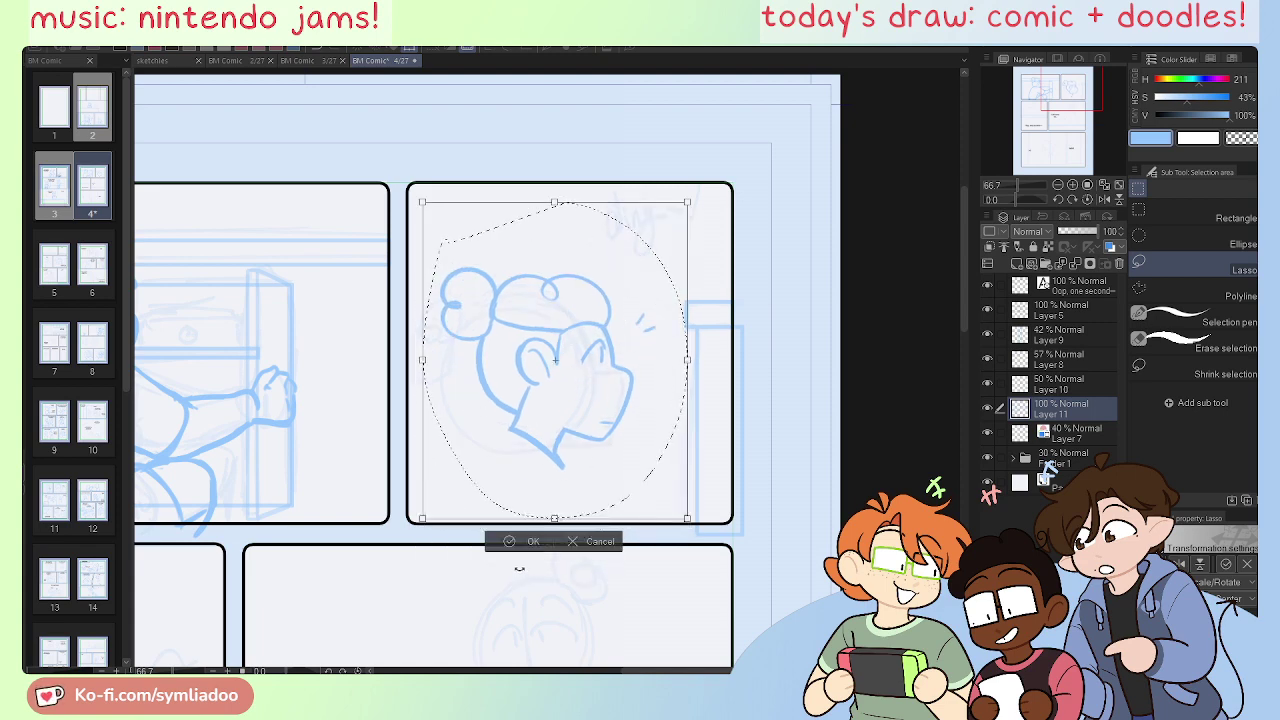
left_click(510, 541)
key("ctrl+plus")
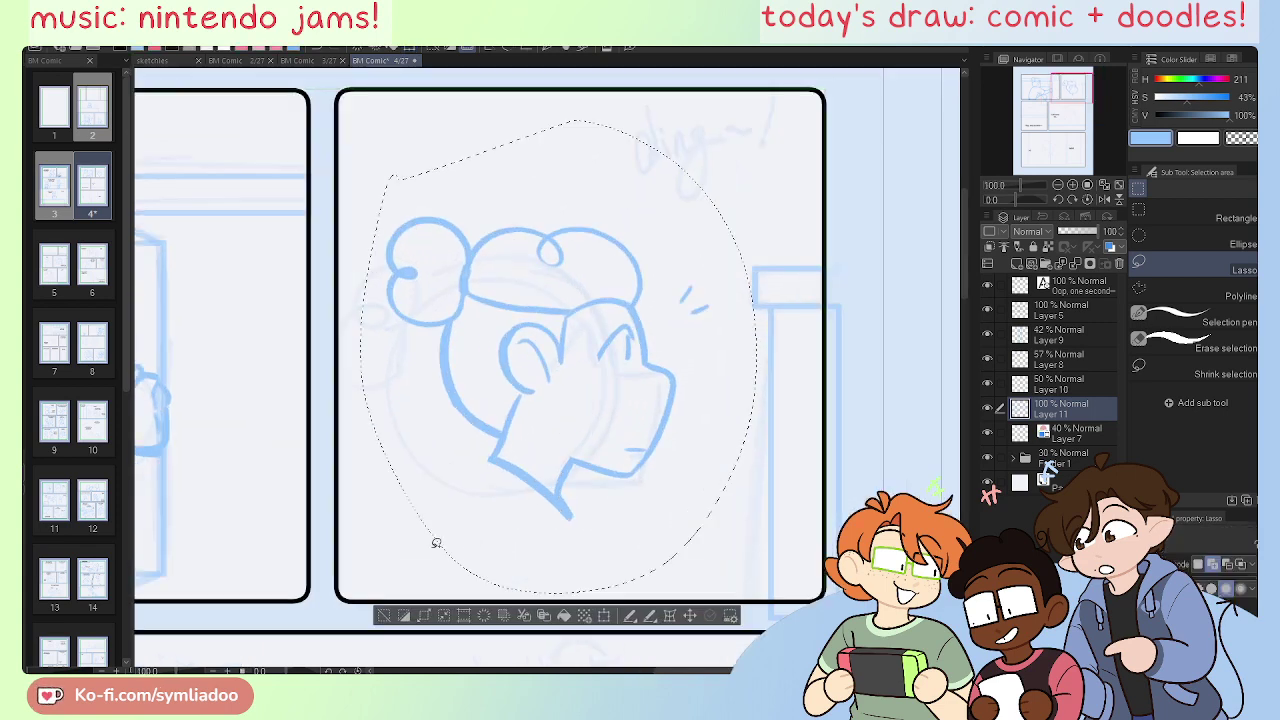
left_click(384, 616)
Step: Mirror the view and erase the face's front outline from the nose bridge down through the mouth to the jaw
key("h")
scroll(553, 565, "up", 1)
key("ctrl+plus")
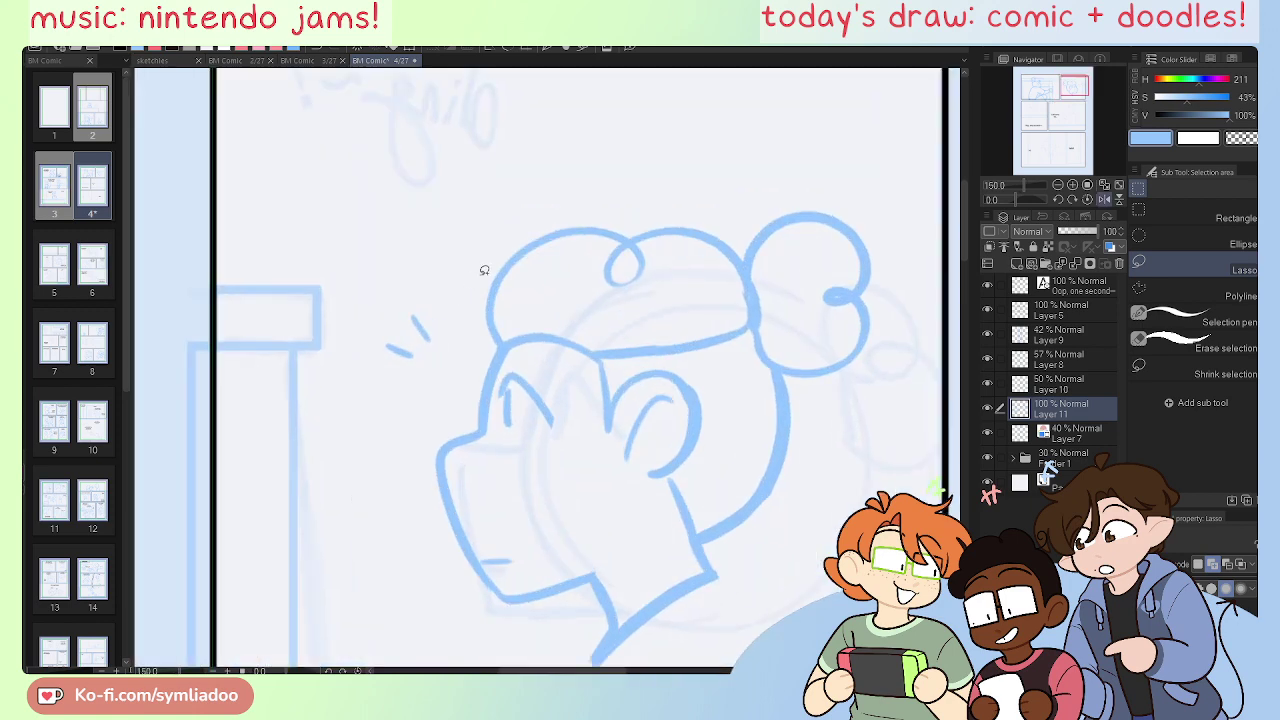
mouse_move(530, 363)
left_mouse_down()
mouse_move(497, 410)
mouse_move(558, 370)
left_mouse_up()
left_click_drag(543, 428, 541, 441)
left_click(351, 491)
left_click_drag(578, 544, 600, 494)
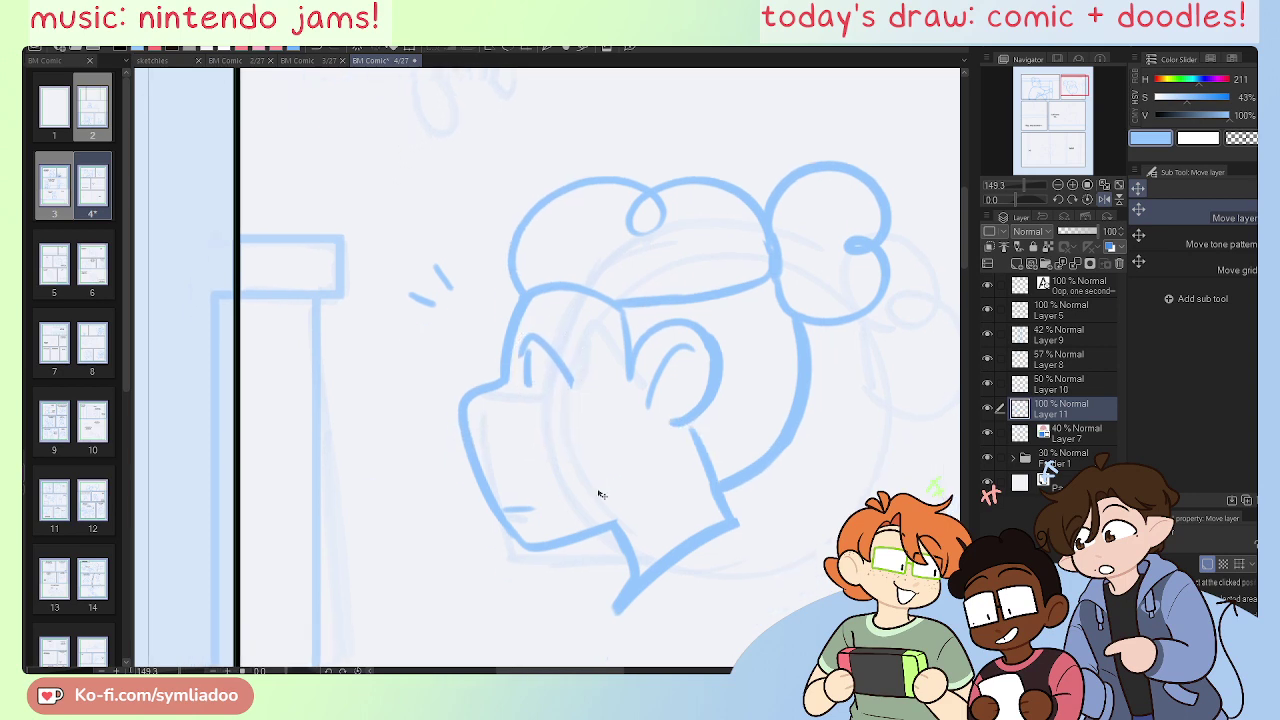
key("e")
mouse_move(498, 398)
left_mouse_down()
mouse_move(467, 466)
mouse_move(509, 519)
mouse_move(575, 512)
left_mouse_up()
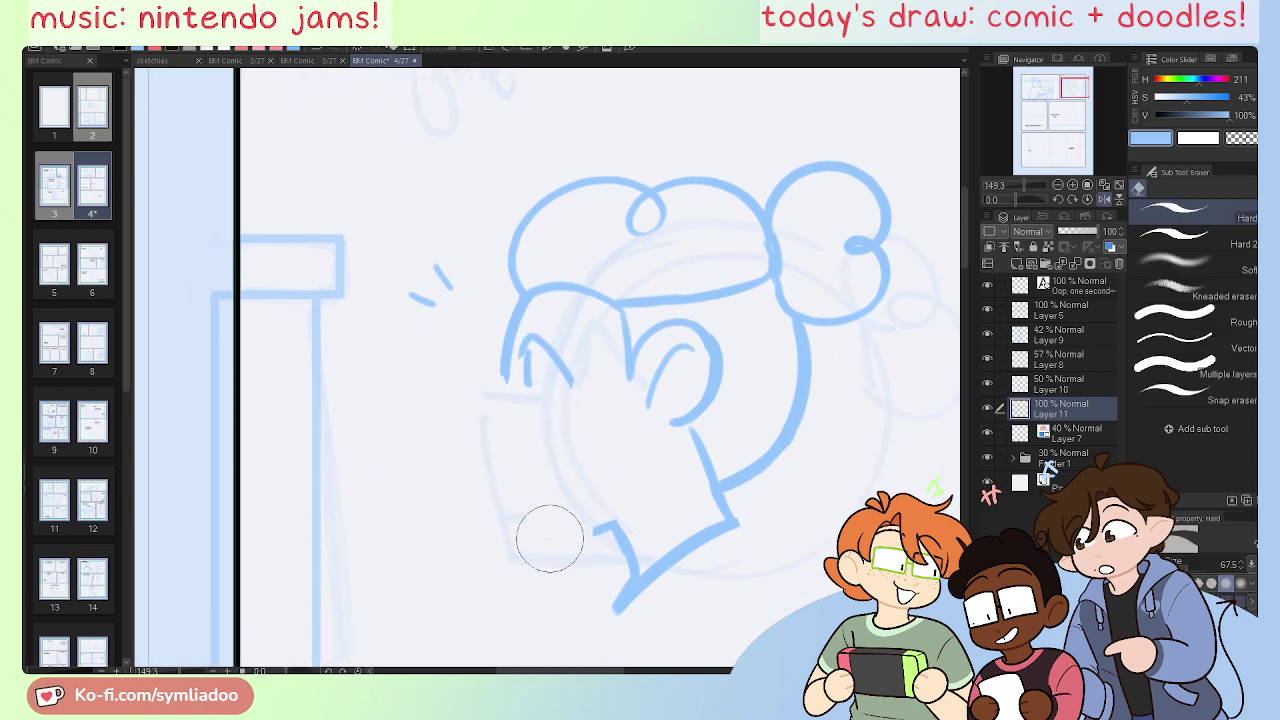
Step: Redraw the front of the face with a pointed nose, a slanted muzzle and a rounded chin joining the jaw
key("p")
mouse_move(504, 376)
left_mouse_down()
mouse_move(465, 417)
mouse_move(489, 495)
left_mouse_up()
key("ctrl+z")
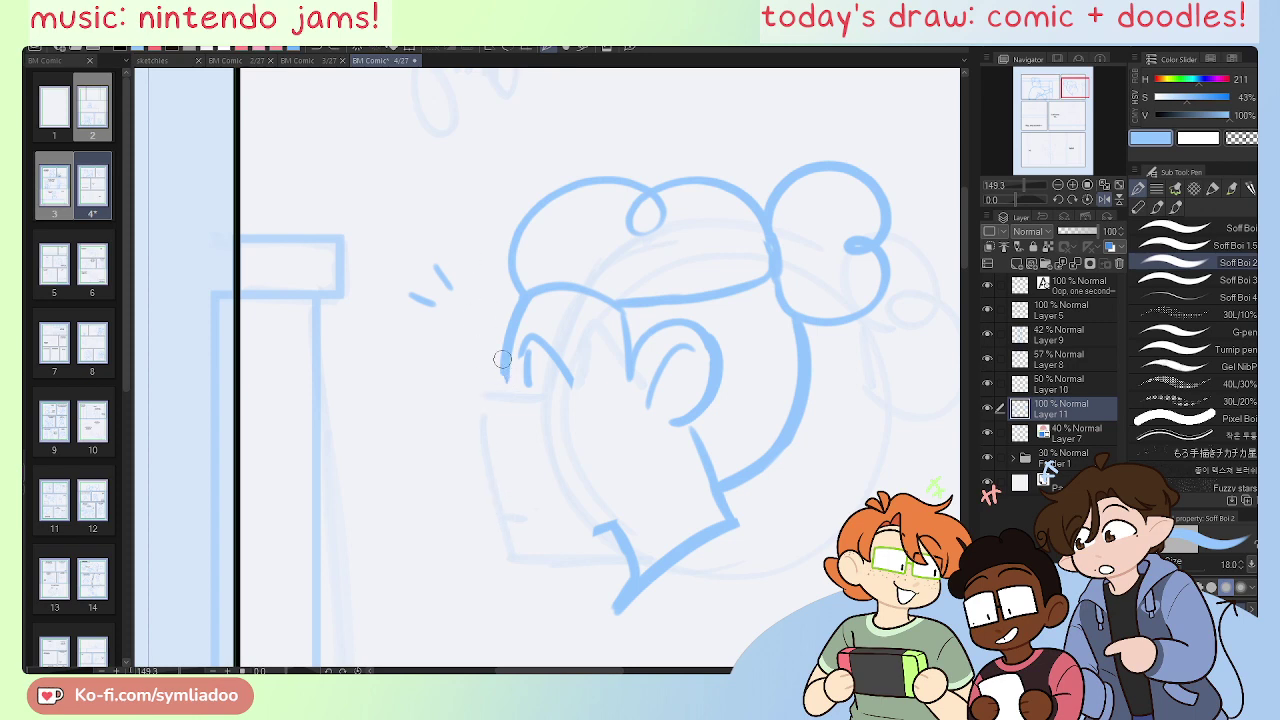
mouse_move(502, 391)
left_mouse_down()
mouse_move(466, 434)
mouse_move(474, 486)
mouse_move(531, 540)
mouse_move(619, 511)
left_mouse_up()
key("e")
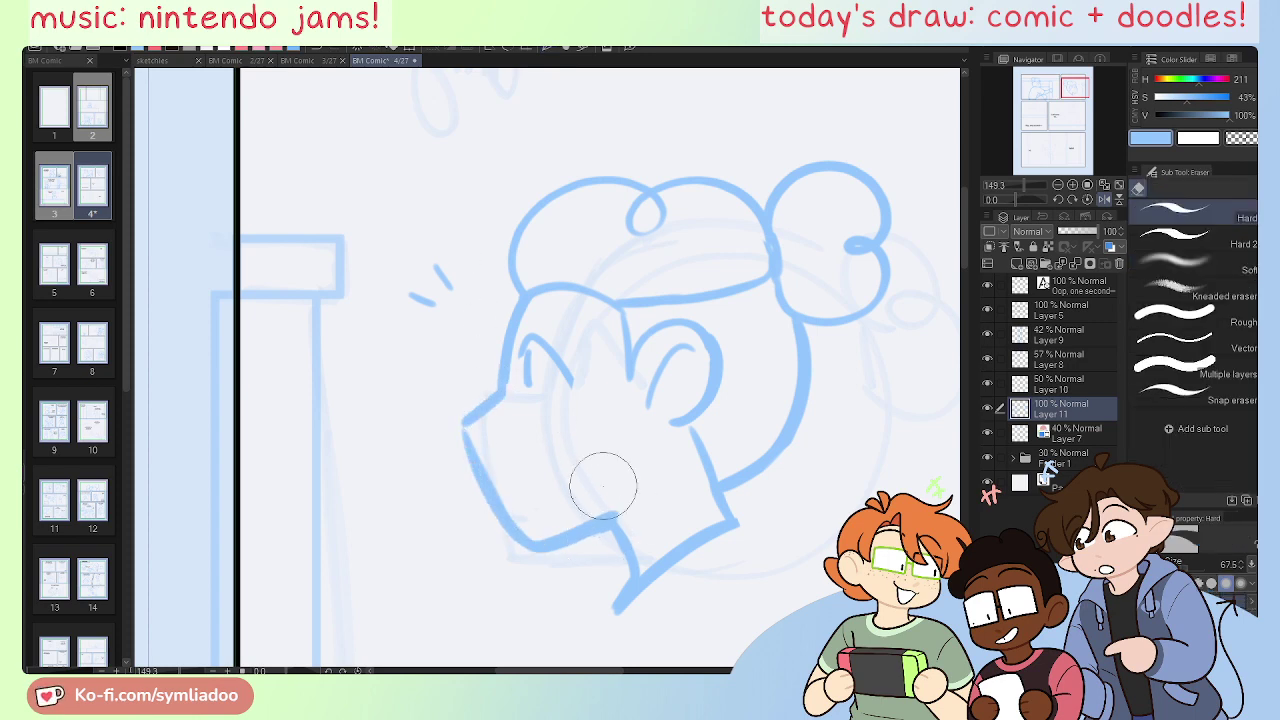
Step: Draw a short mouth line inside the chin and trim the ends of the mouth and closed-eye strokes
key("p")
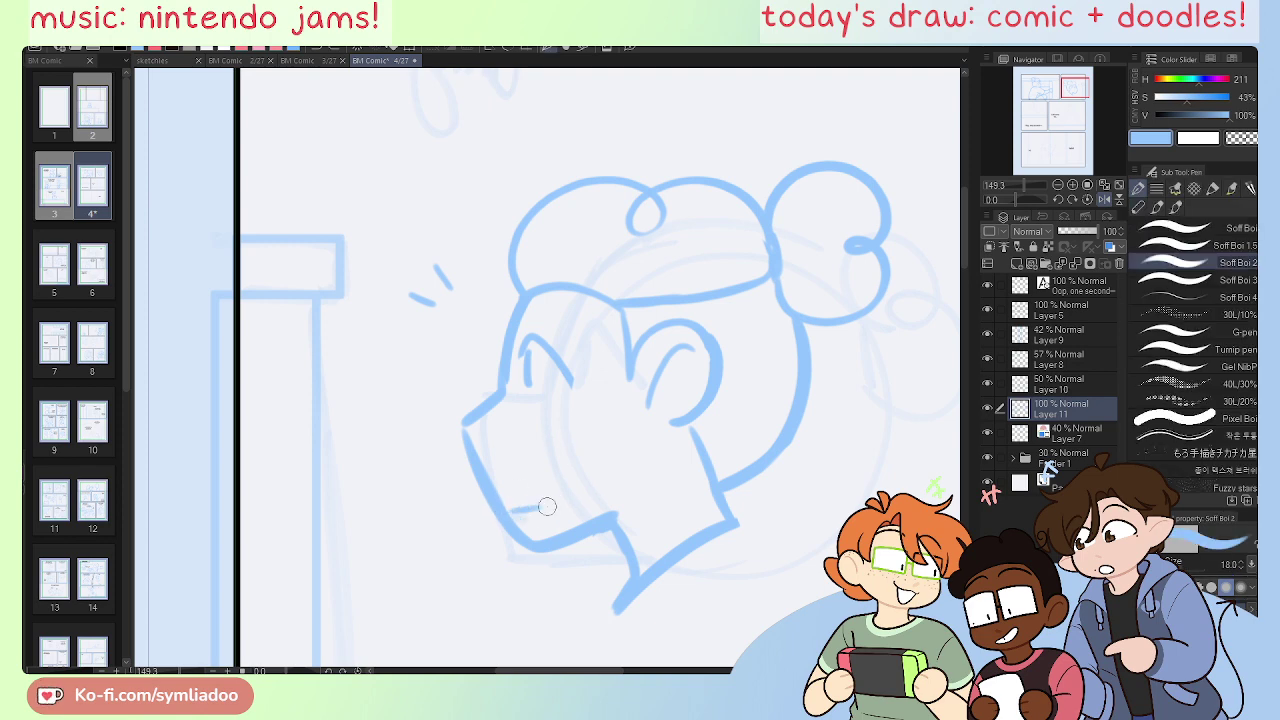
key("e")
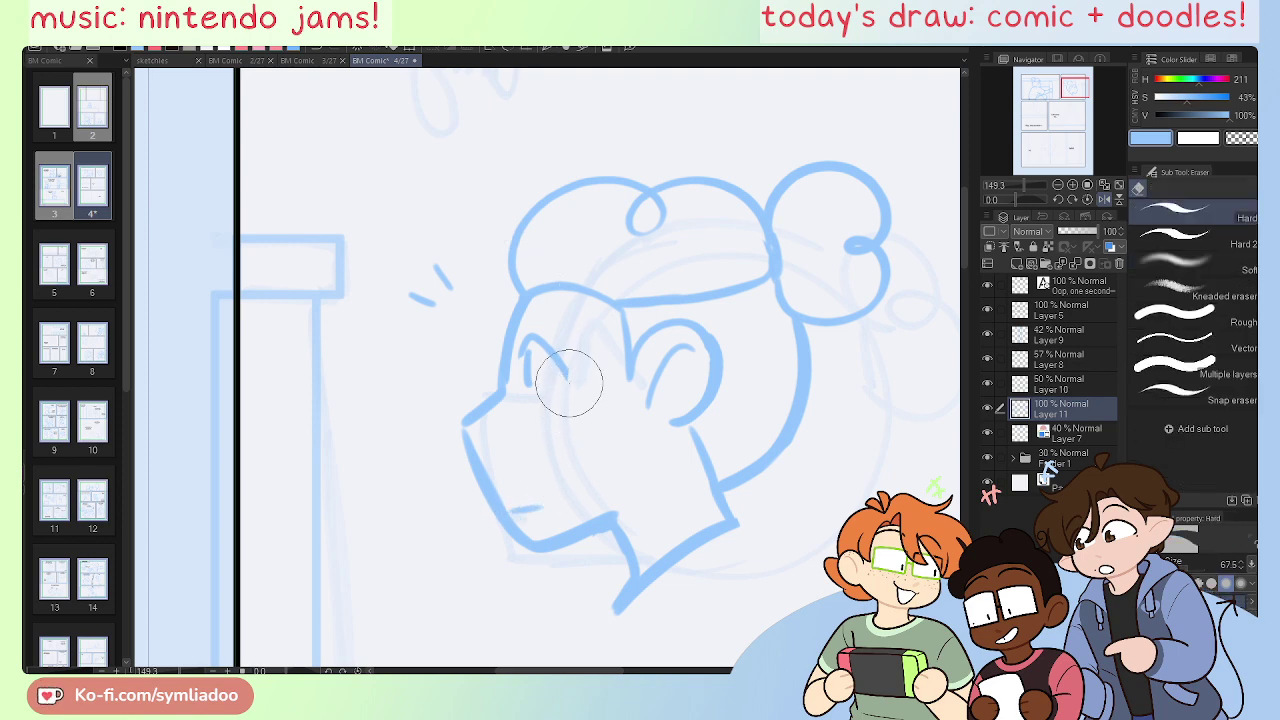
key("p")
key("ctrl+z")
left_click_drag(556, 360, 568, 388)
key("ctrl+z")
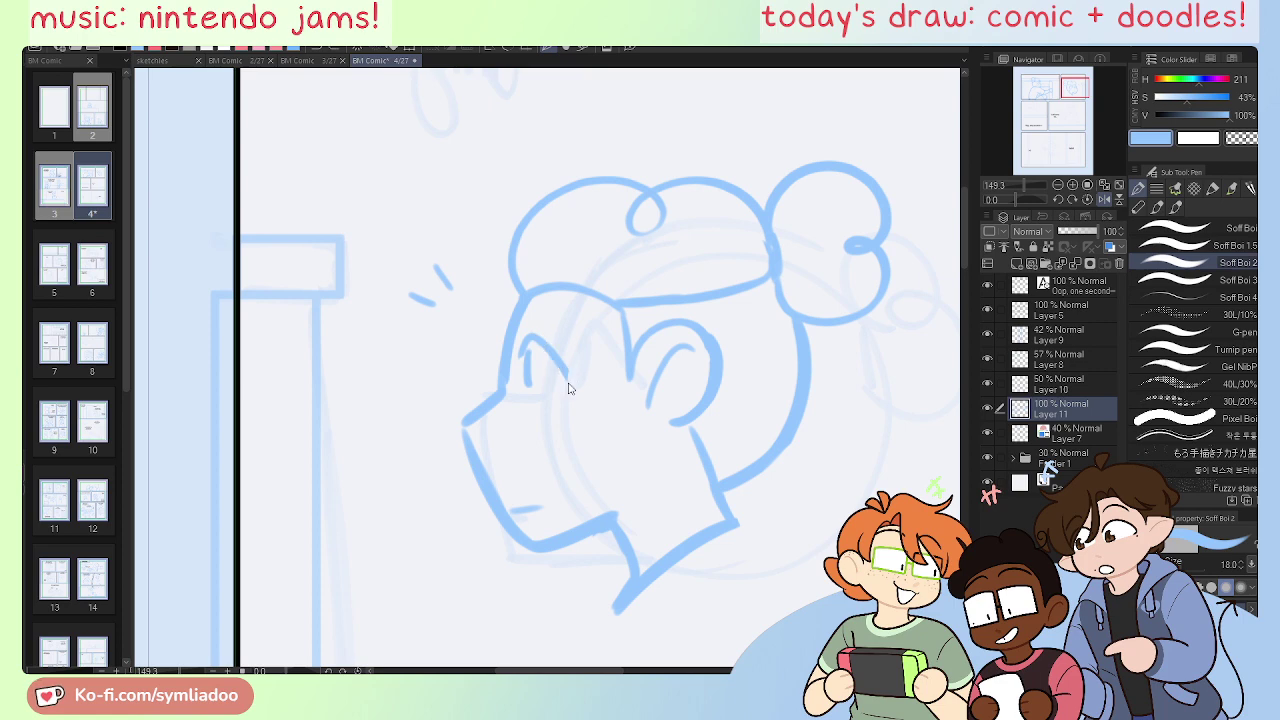
key("e")
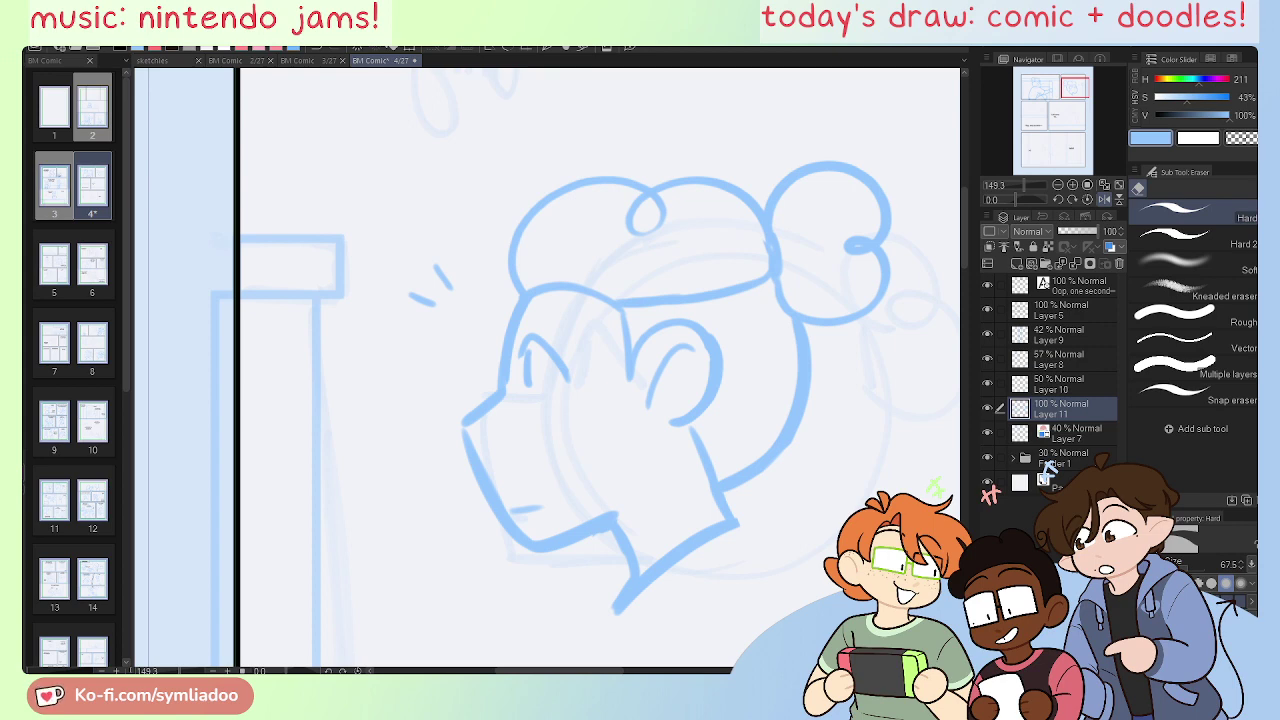
Step: Erase the nose bridge and tip and redraw them as a line from the brow out to the muzzle
key("p")
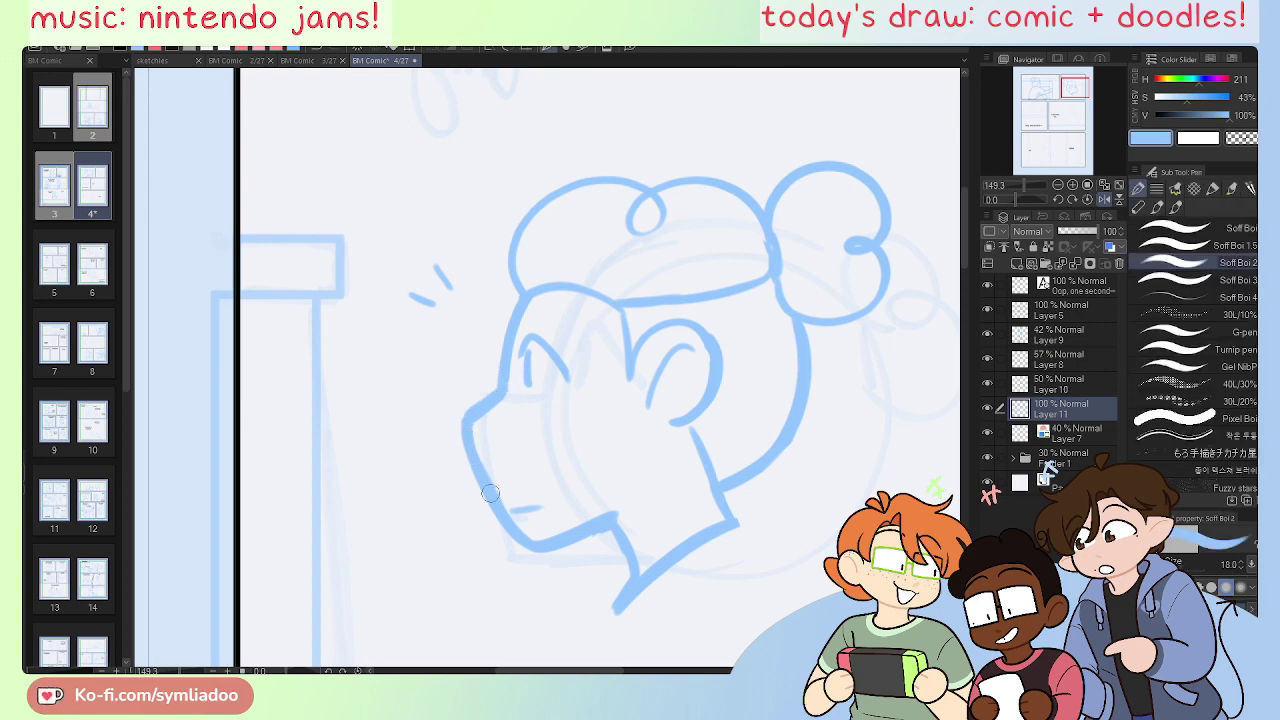
key("e")
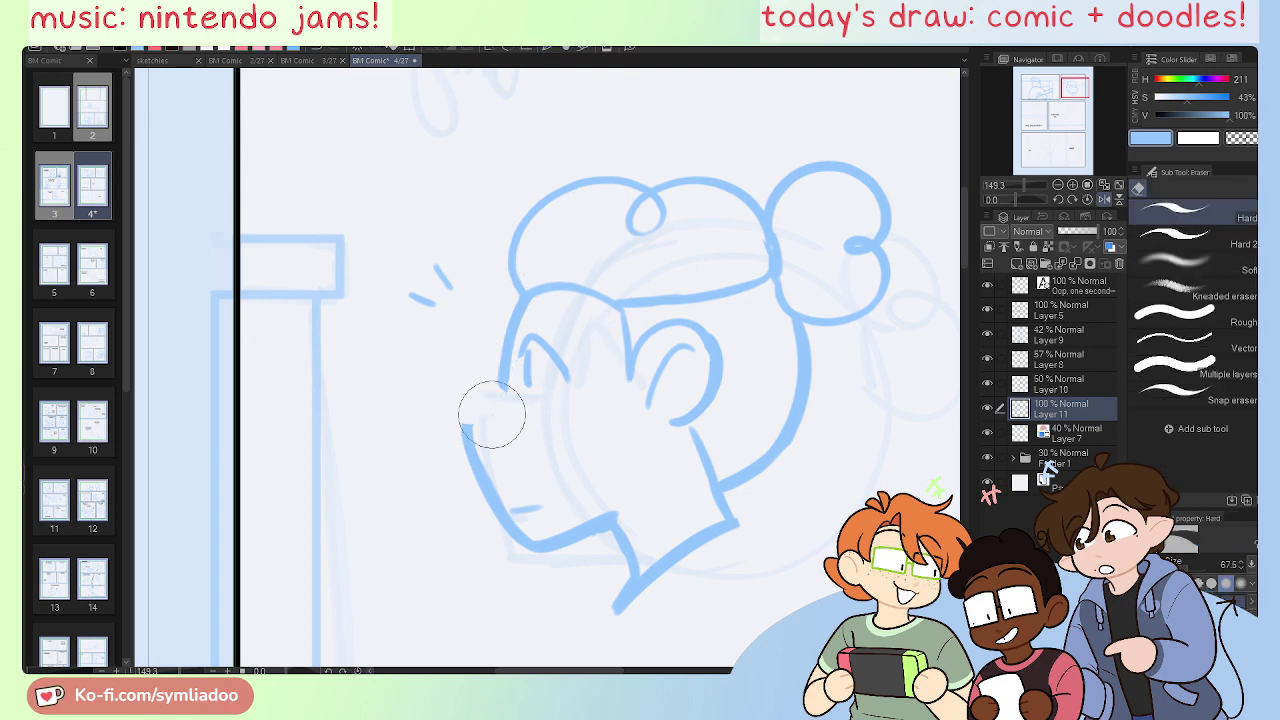
key("p")
left_click_drag(464, 425, 488, 476)
key("ctrl+z")
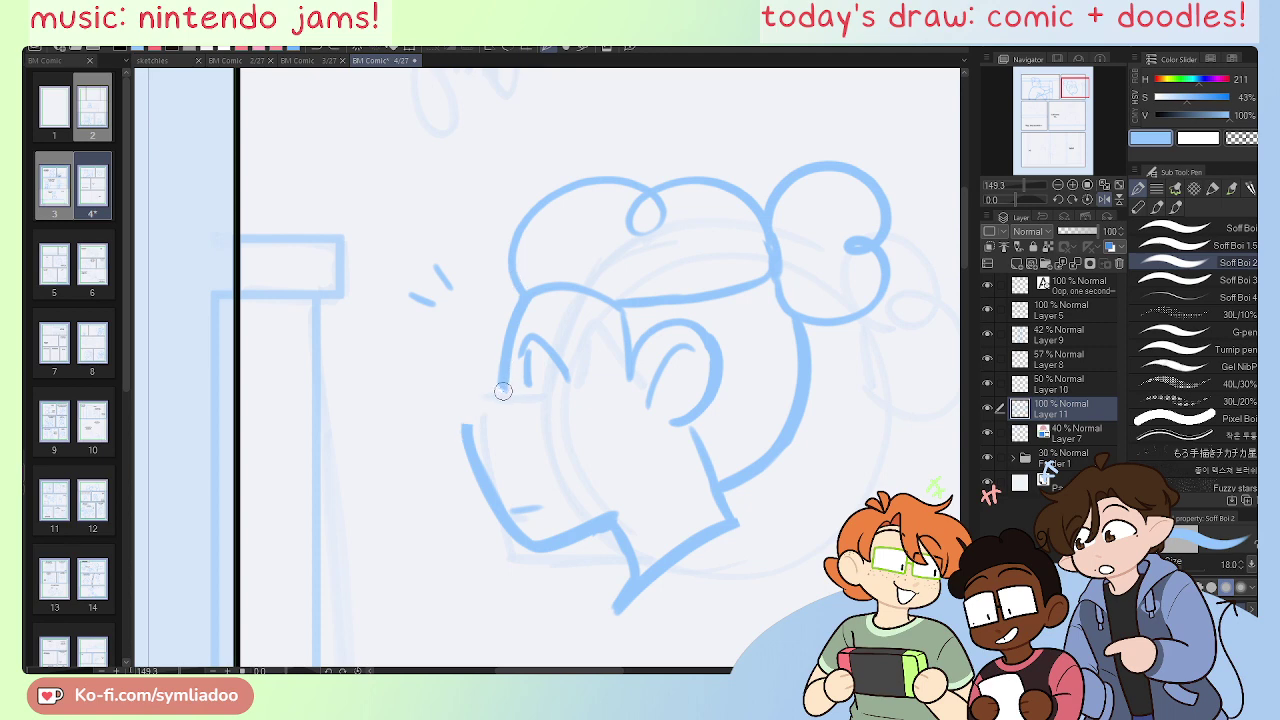
mouse_move(504, 385)
left_mouse_down()
mouse_move(481, 407)
mouse_move(480, 461)
mouse_move(480, 426)
mouse_move(465, 424)
mouse_move(485, 478)
left_mouse_up()
key("ctrl+z")
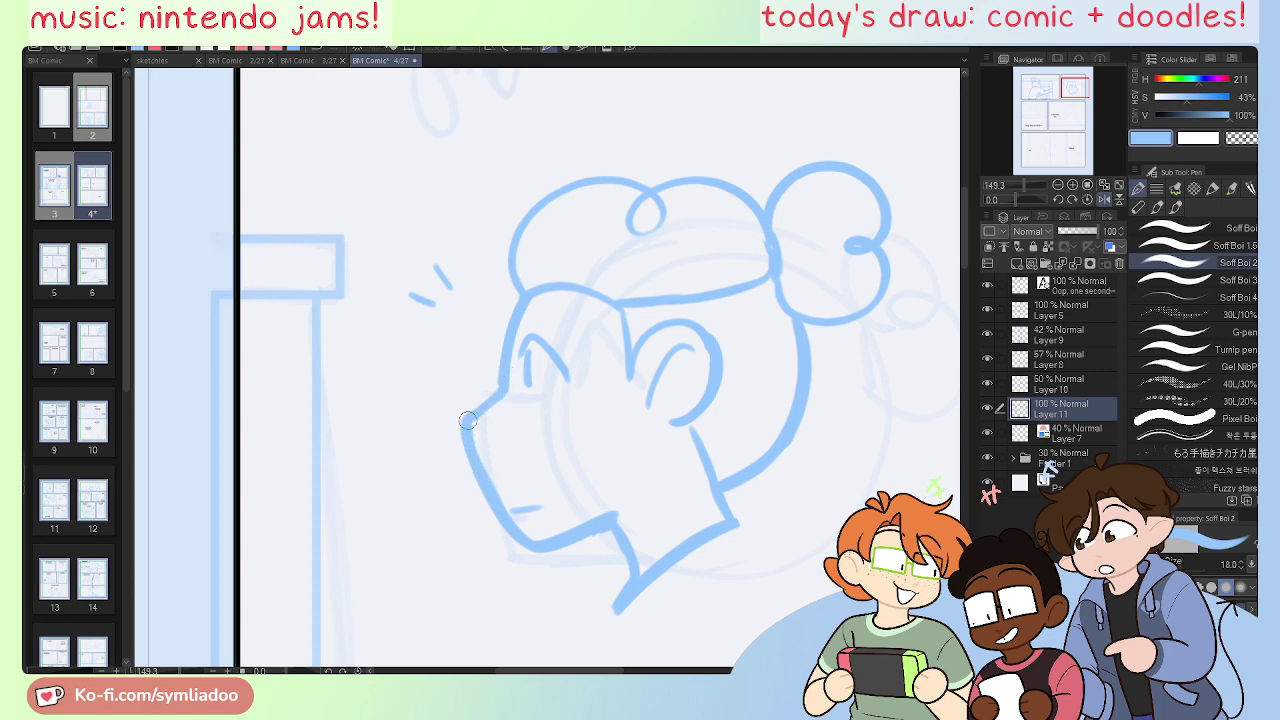
Step: Thicken the redrawn nose bridge and clean up its join with the muzzle line using the eraser
key("e")
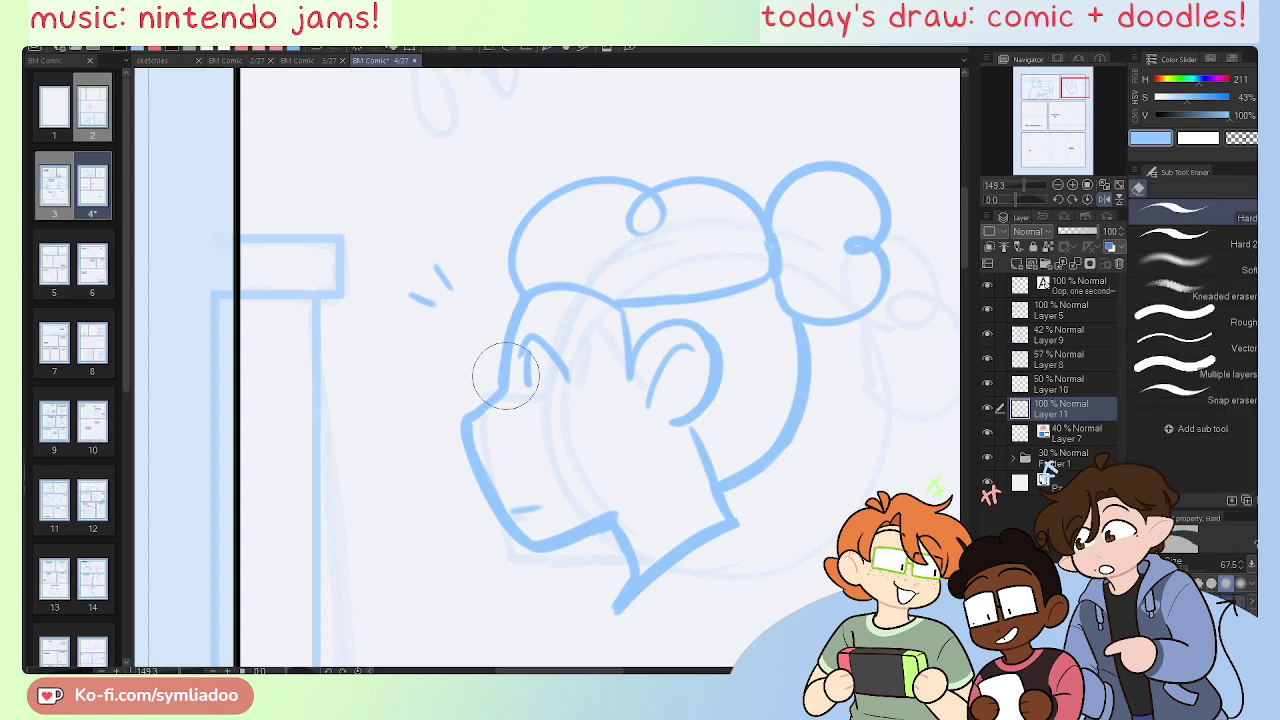
key("p")
key("e")
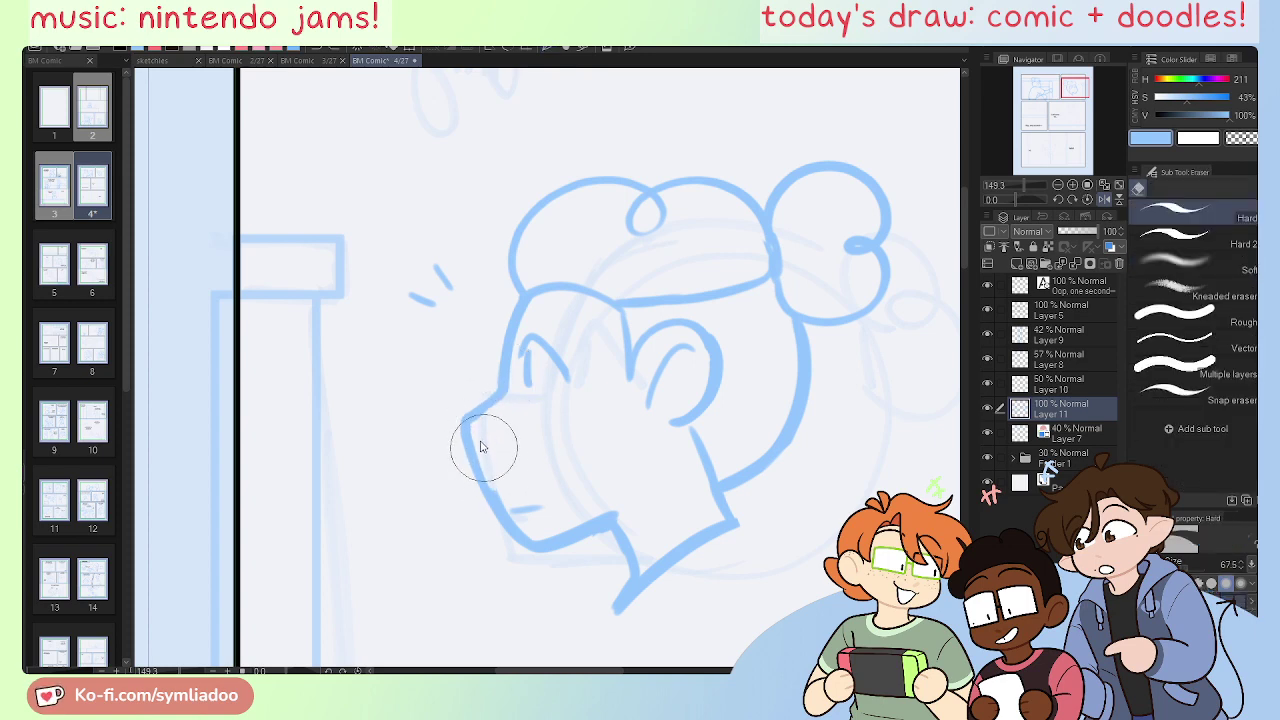
mouse_move(473, 428)
left_mouse_down()
mouse_move(503, 491)
mouse_move(474, 427)
left_mouse_up()
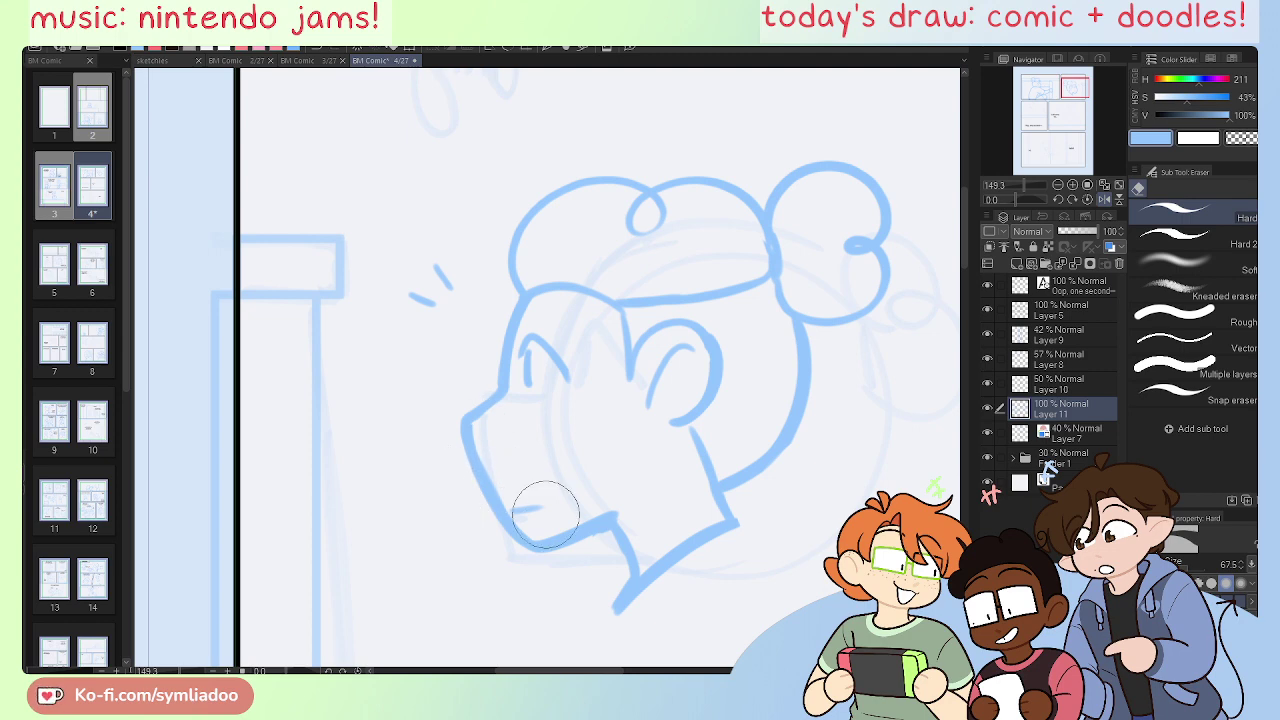
Step: Add a second short stroke just above the mouth line inside the muzzle
key("h")
left_click_drag(709, 583, 717, 517)
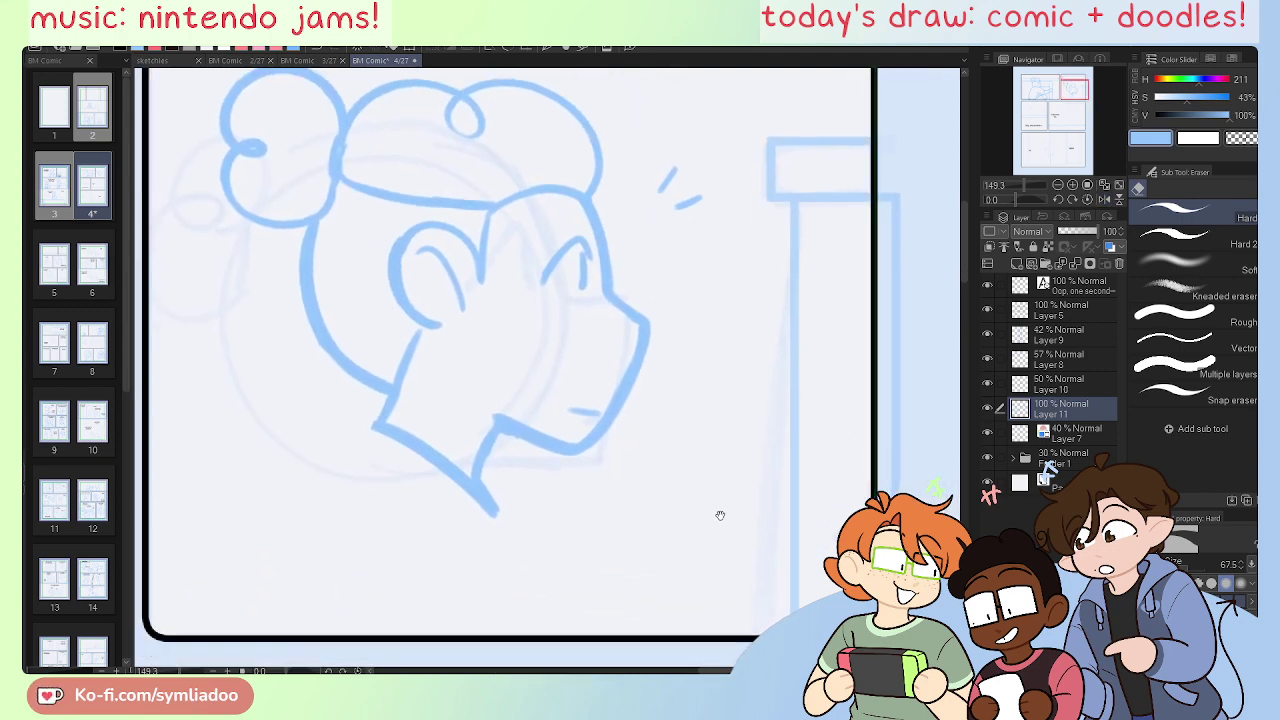
key("h")
key("p")
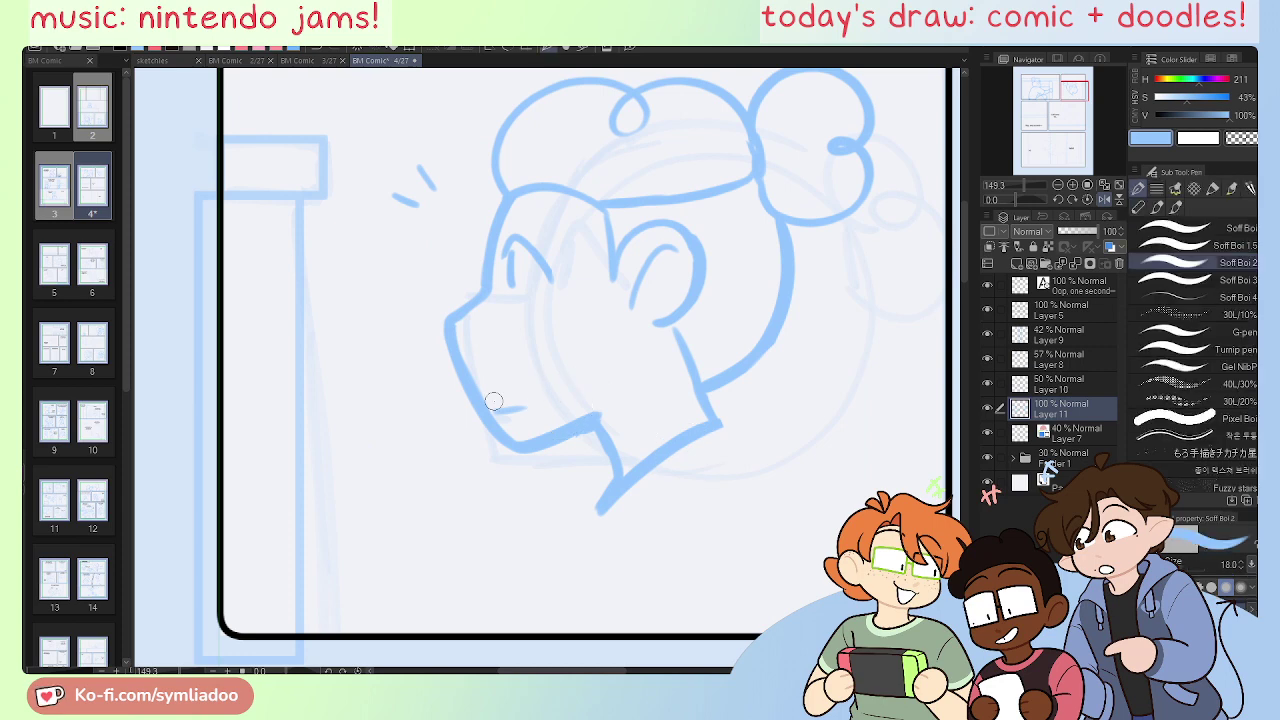
left_click_drag(484, 402, 514, 398)
key("ctrl+z")
key("ctrl+minus")
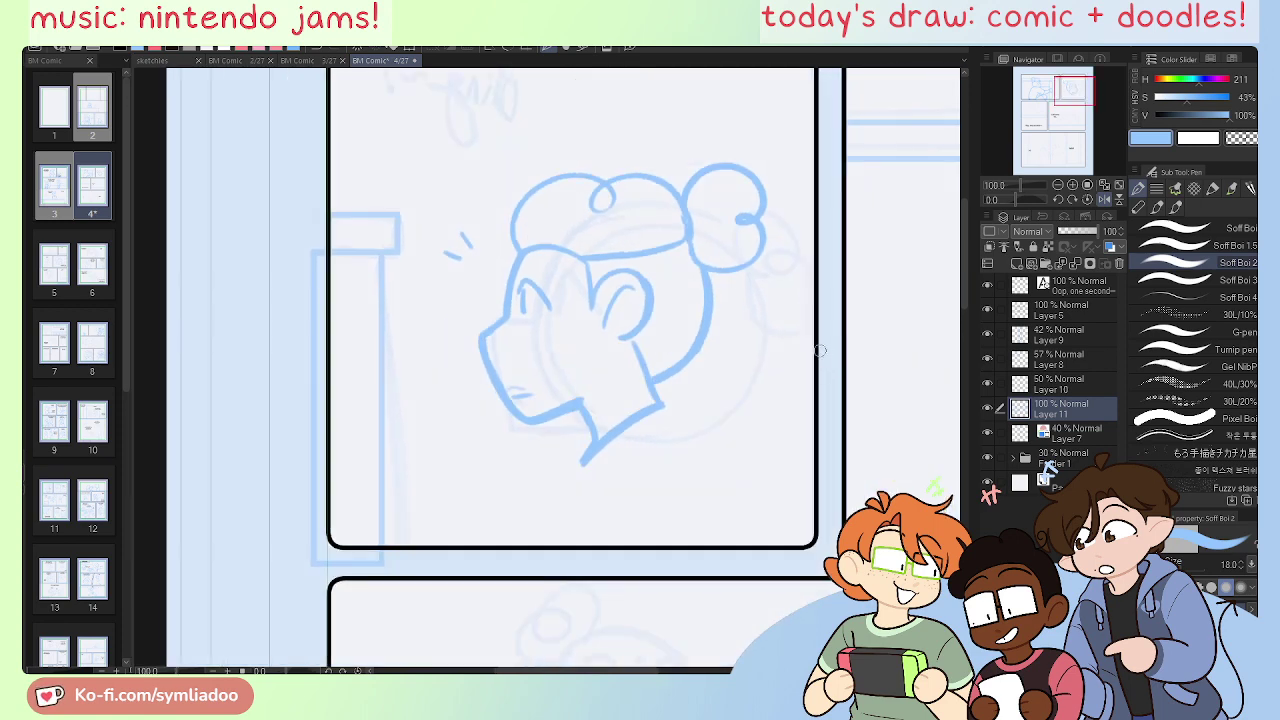
key("ctrl+plus")
scroll(611, 395, "up", 1)
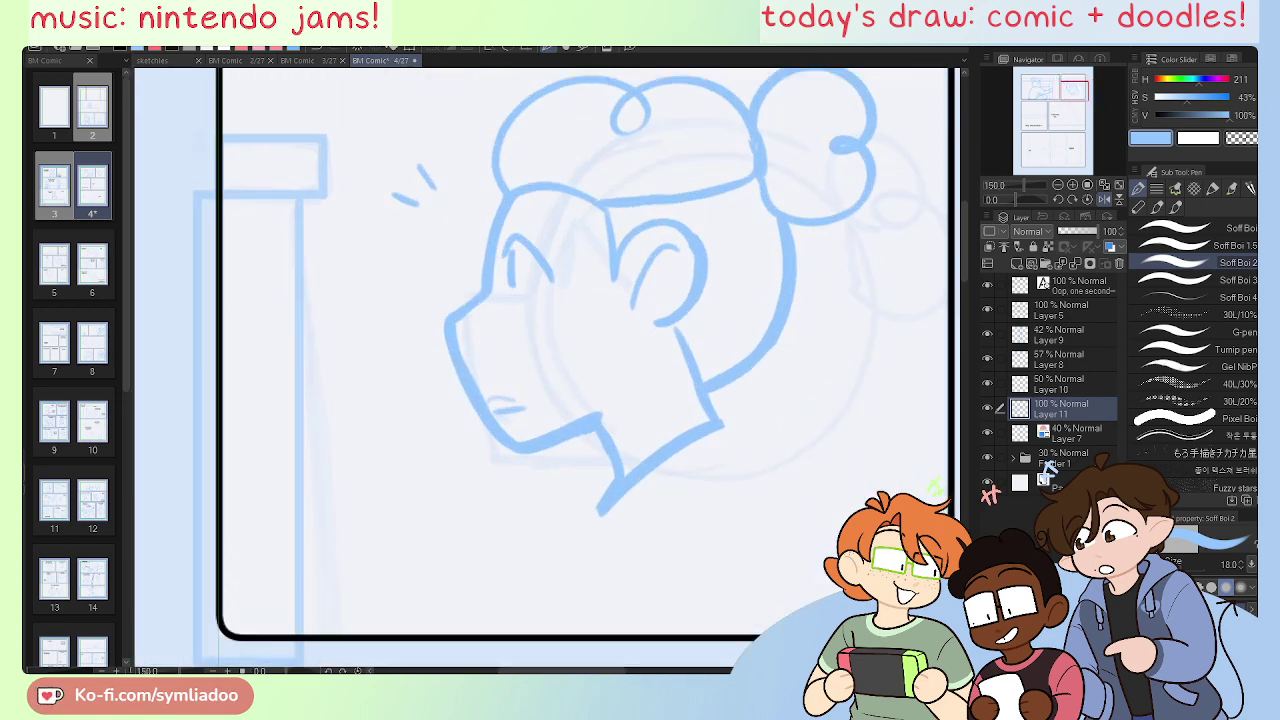
Step: Examine the crouching figure's shoulders, arm and torso in the neighbouring panel as a pose reference
key("m")
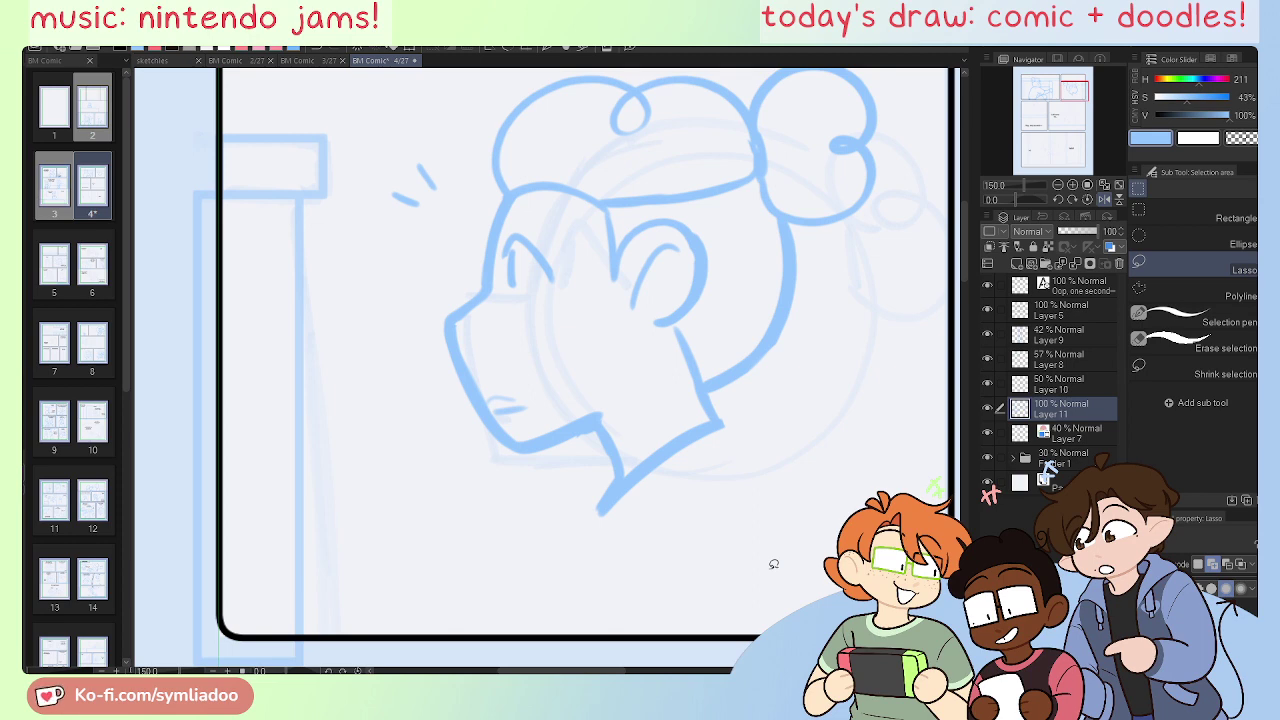
scroll(773, 564, "down", 1)
key("p")
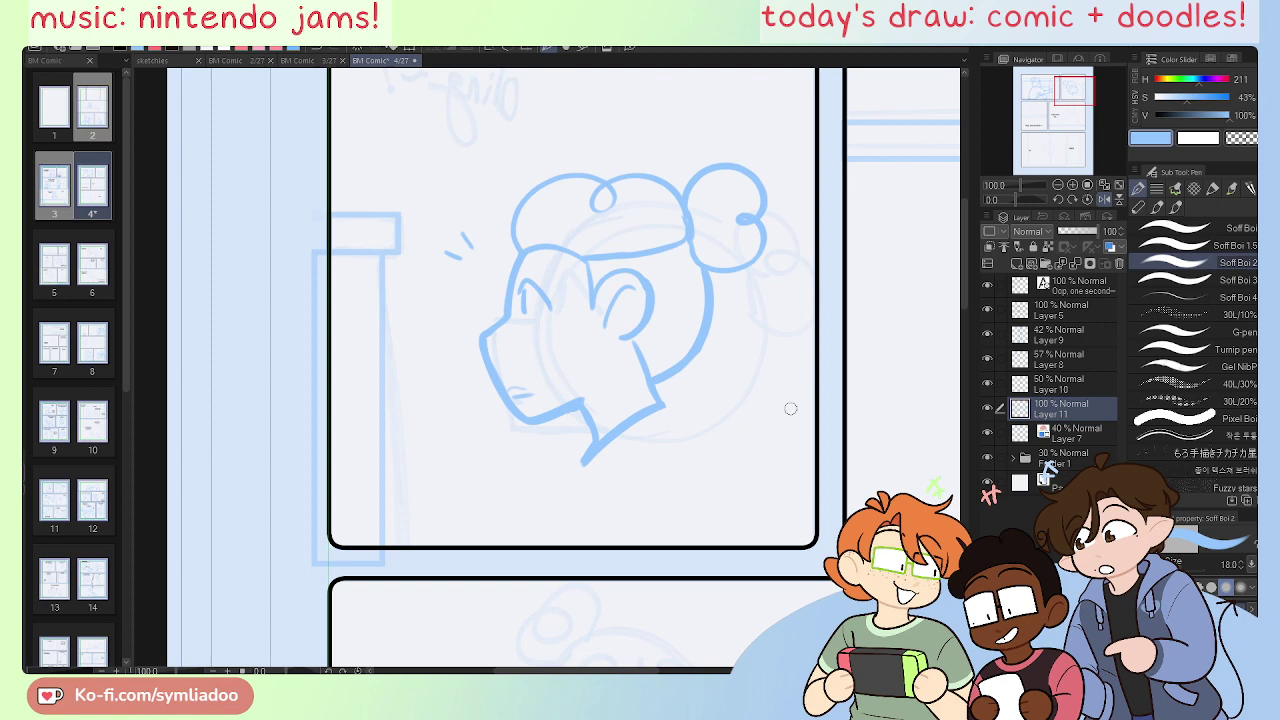
left_click_drag(766, 402, 566, 440)
left_click_drag(868, 649, 703, 271)
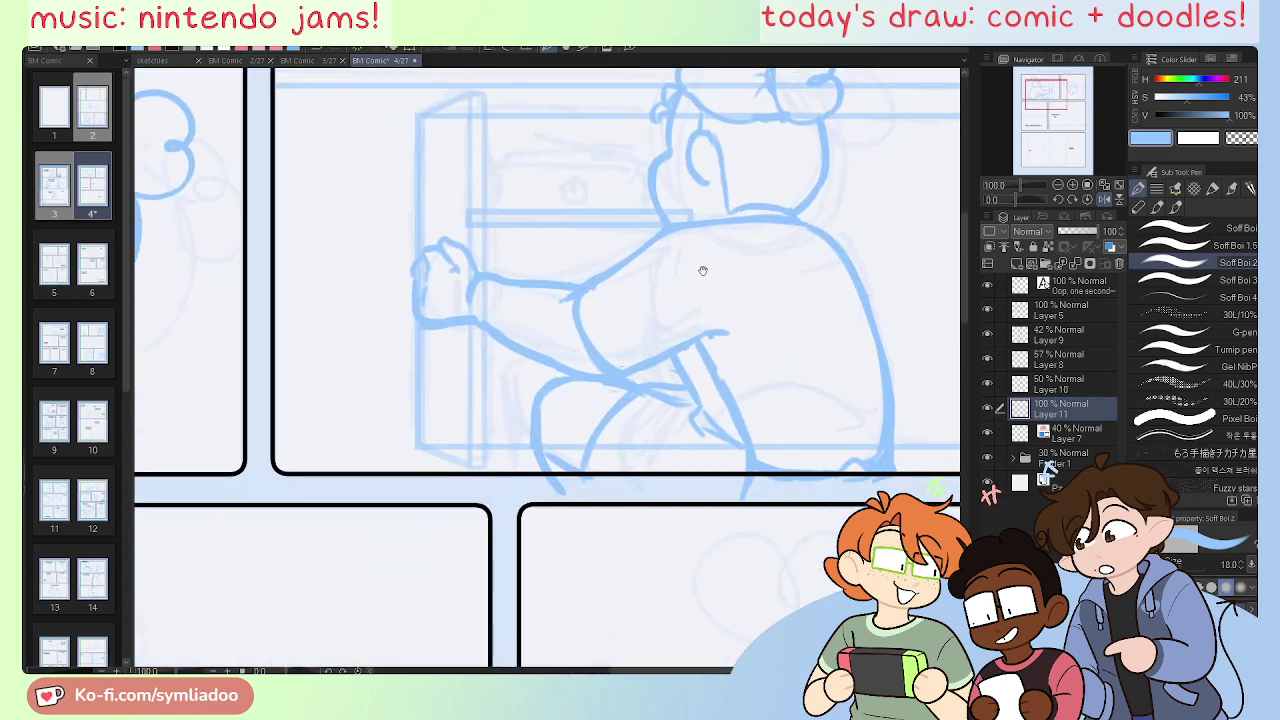
left_click_drag(818, 375, 797, 457)
left_click_drag(489, 560, 910, 470)
left_click_drag(654, 497, 799, 508)
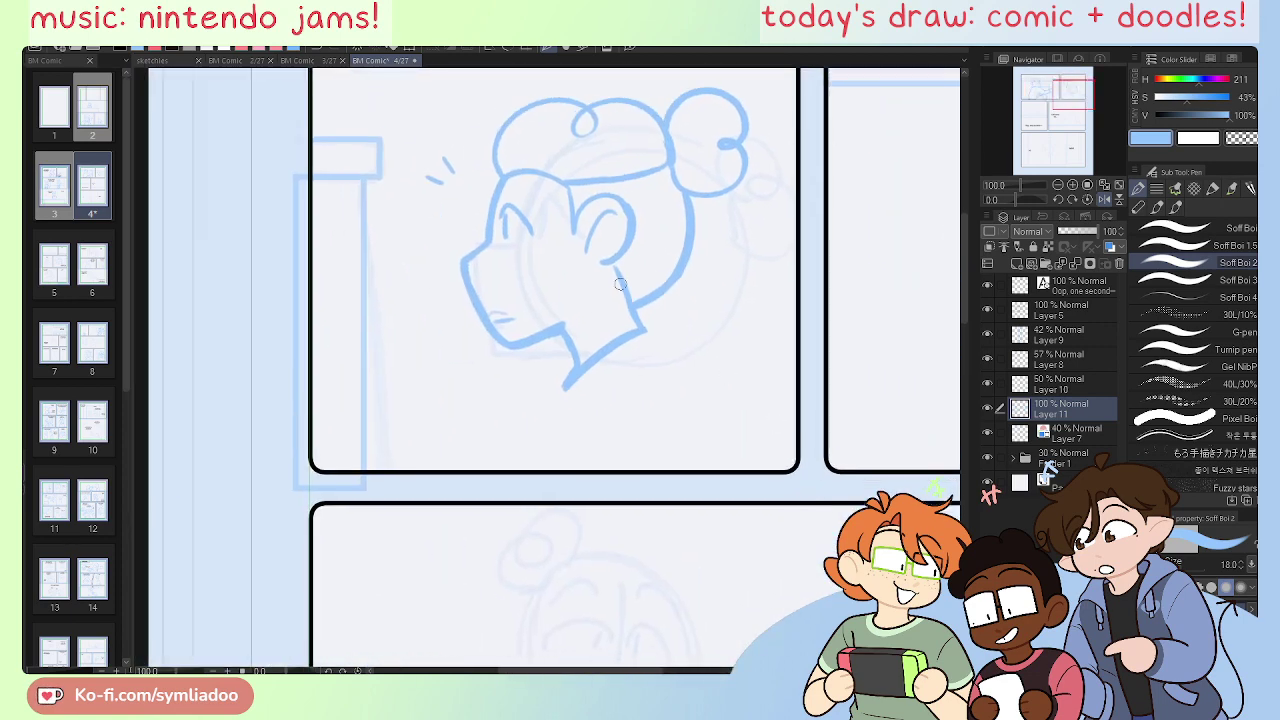
Step: Draw the outstretched arm's upper line sloping from the base of the neck and a curved back line running past the panel's lower border
left_click_drag(628, 337, 445, 468)
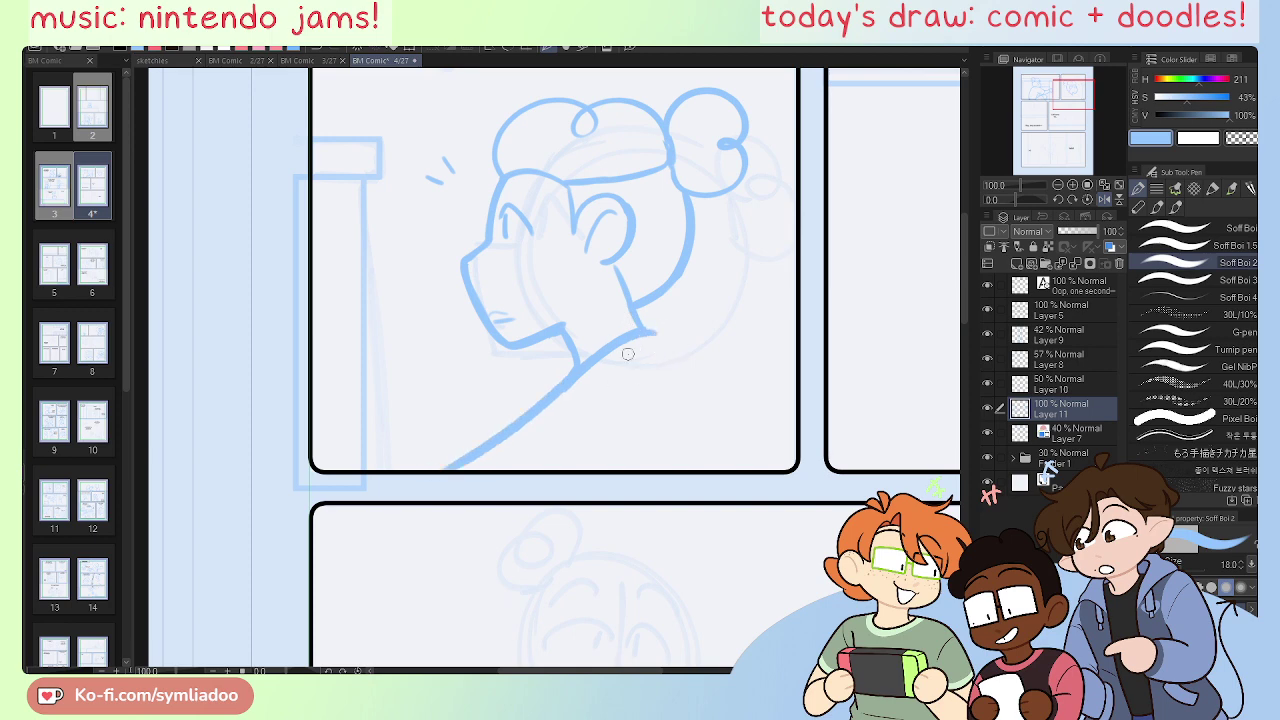
key("ctrl+z")
left_click_drag(634, 332, 410, 437)
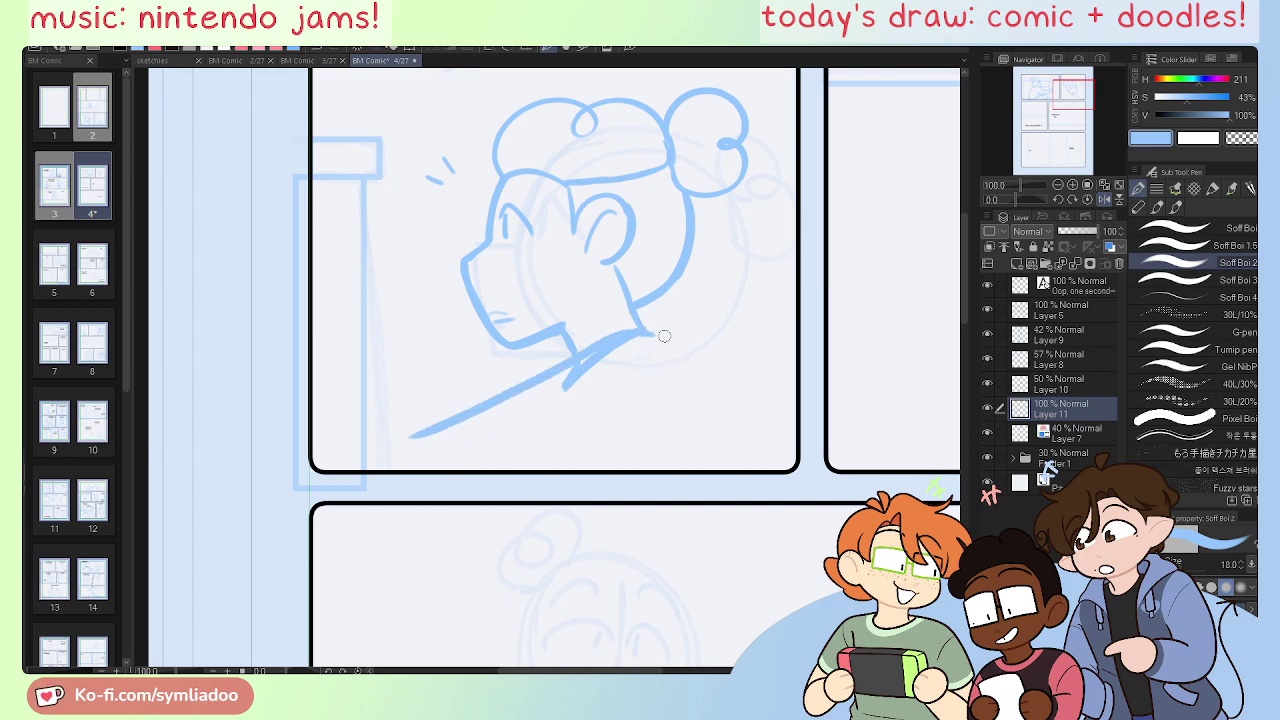
mouse_move(648, 332)
left_mouse_down()
mouse_move(726, 397)
mouse_move(757, 460)
left_mouse_up()
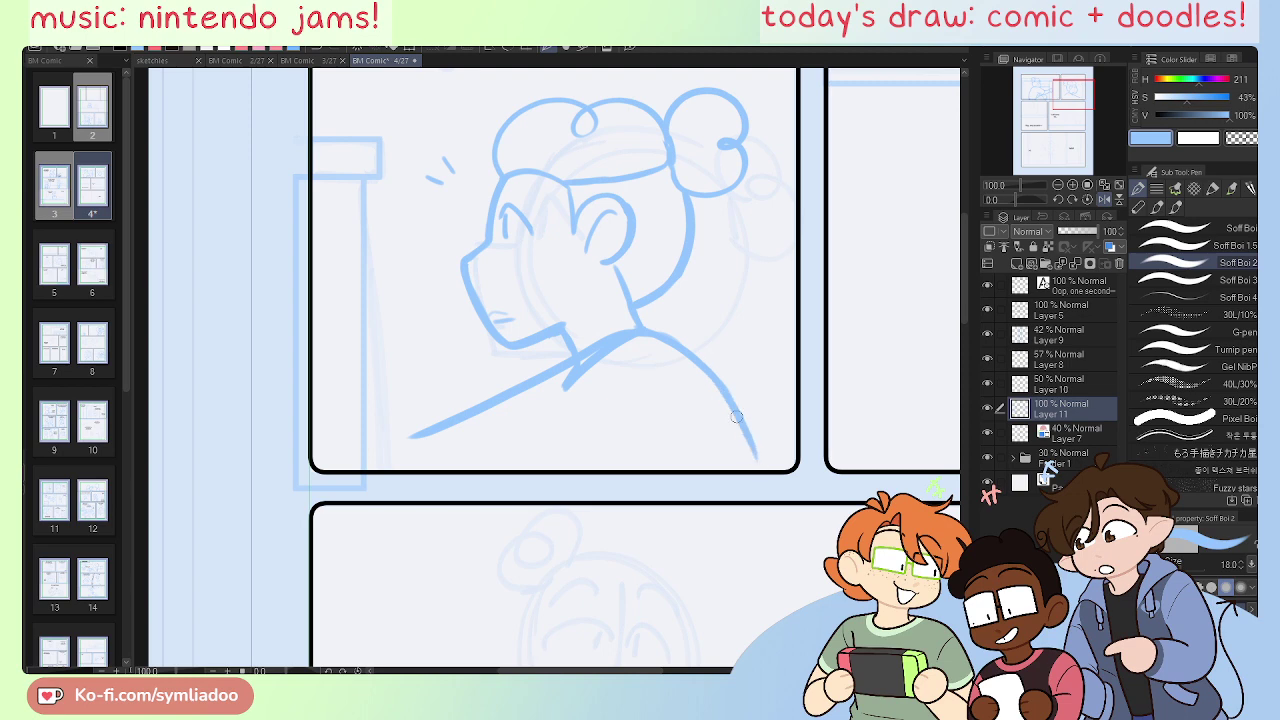
left_click_drag(736, 416, 759, 479)
Step: Erase the neck line's overshoot, then add a light shoulder curve and short strokes for the sleeve edge and the underarm
key("e")
mouse_move(591, 377)
left_mouse_down()
mouse_move(640, 351)
mouse_move(600, 369)
mouse_move(637, 420)
left_mouse_up()
key("p")
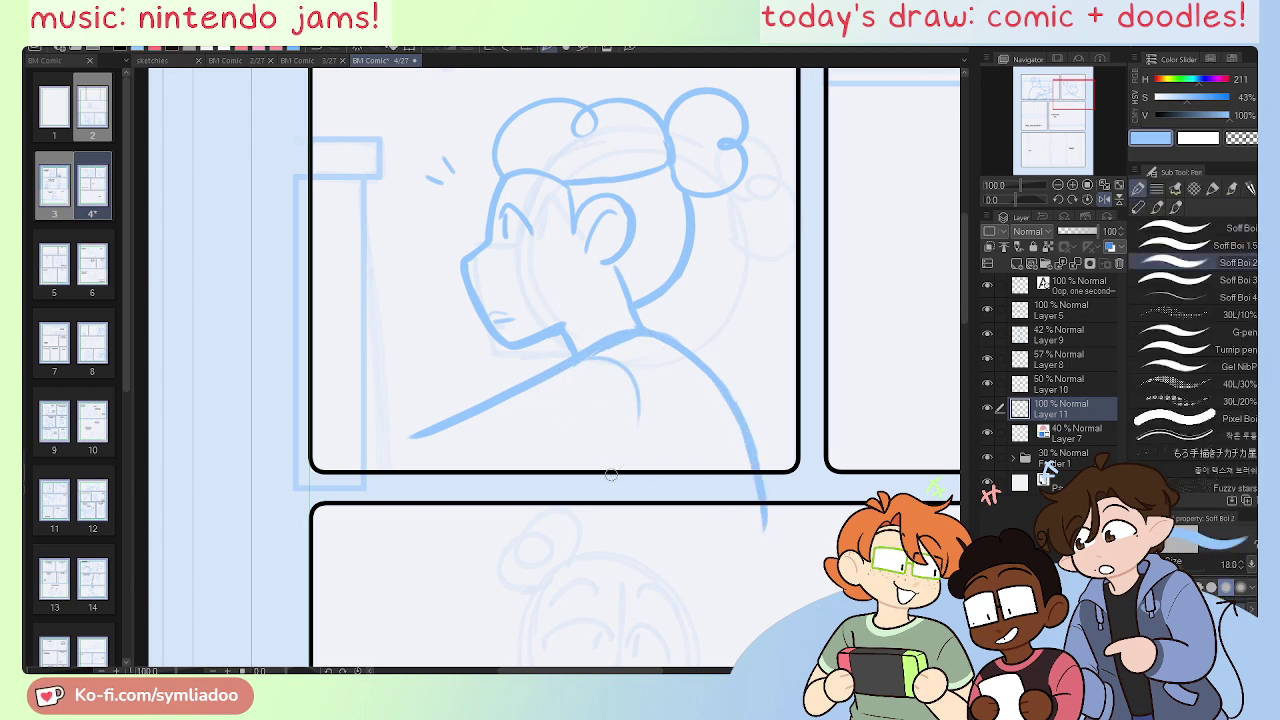
left_click_drag(622, 468, 580, 481)
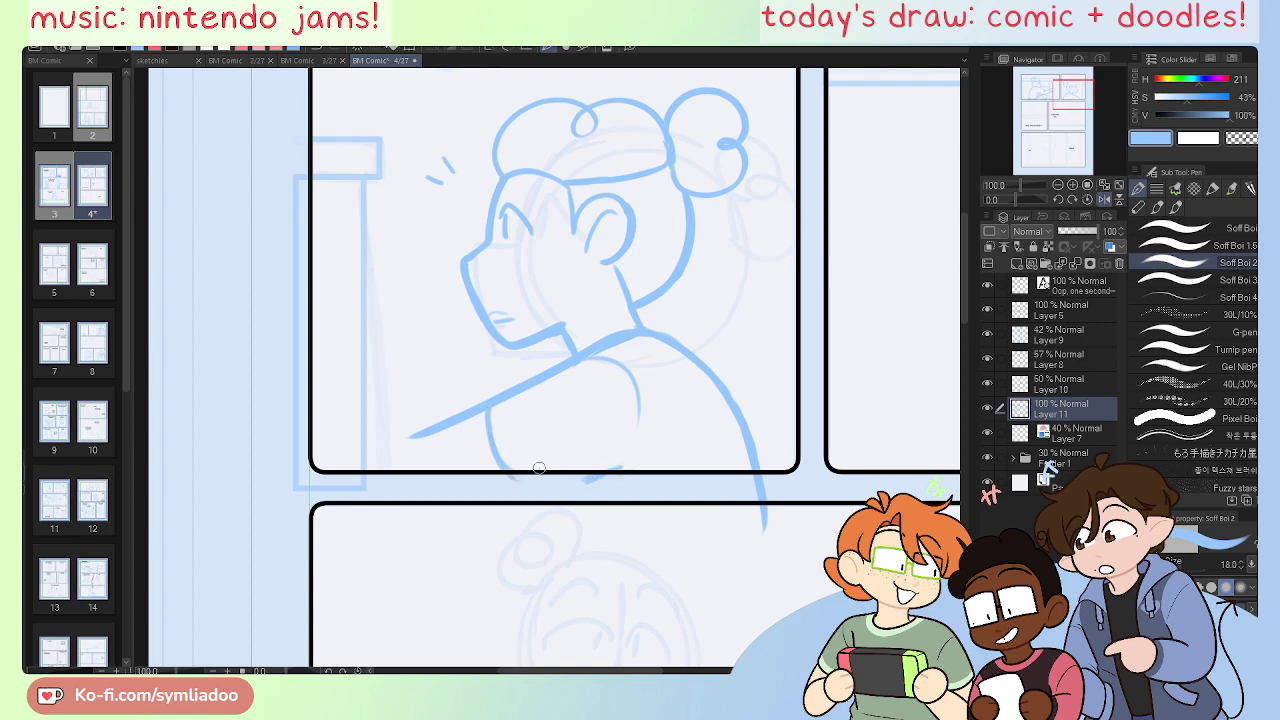
Step: Extend the arm line with a forearm stroke bending up toward the pillar
key("h")
left_click_drag(688, 437, 752, 421)
key("ctrl+z")
key("h")
left_click_drag(599, 461, 539, 535)
Step: Lasso the whole figure, scale it down slightly and reposition it lower in the panel, and clear the selection
key("m")
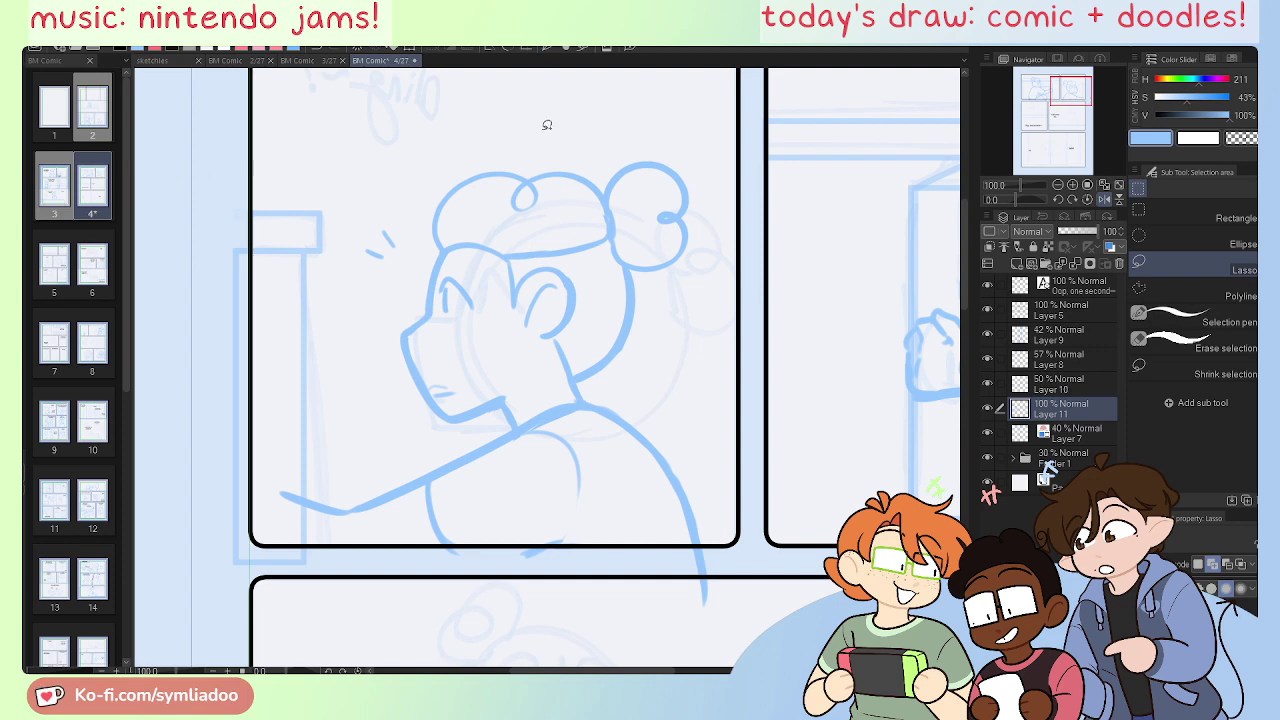
mouse_move(548, 126)
left_mouse_down()
mouse_move(245, 480)
mouse_move(725, 235)
mouse_move(610, 160)
left_mouse_up()
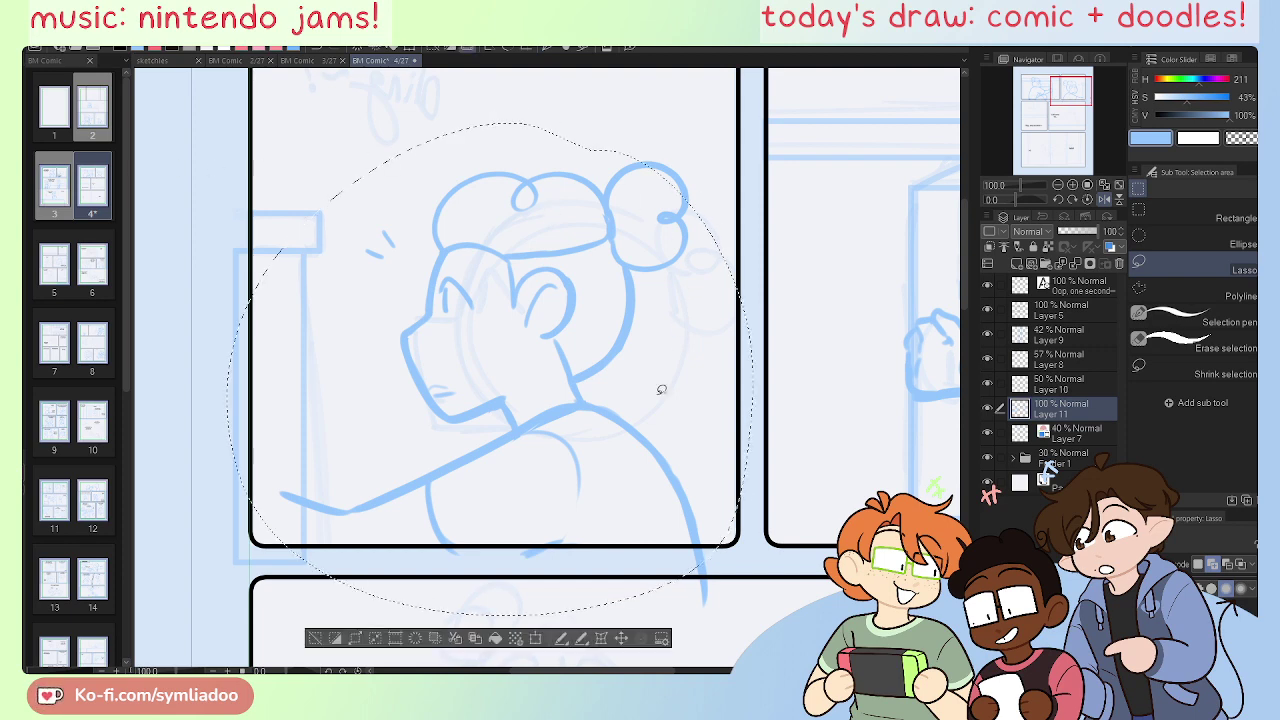
left_click_drag(700, 150, 668, 137)
left_click(536, 638)
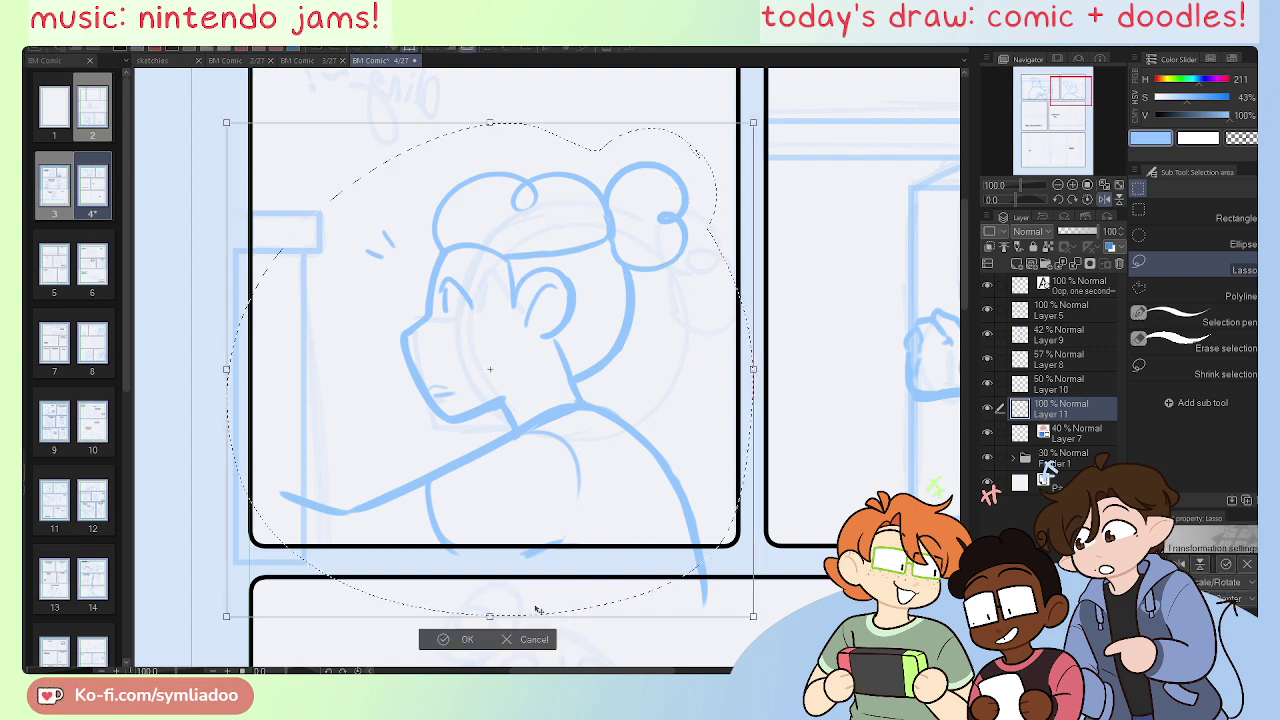
left_click_drag(490, 123, 491, 188)
left_click_drag(607, 514, 594, 494)
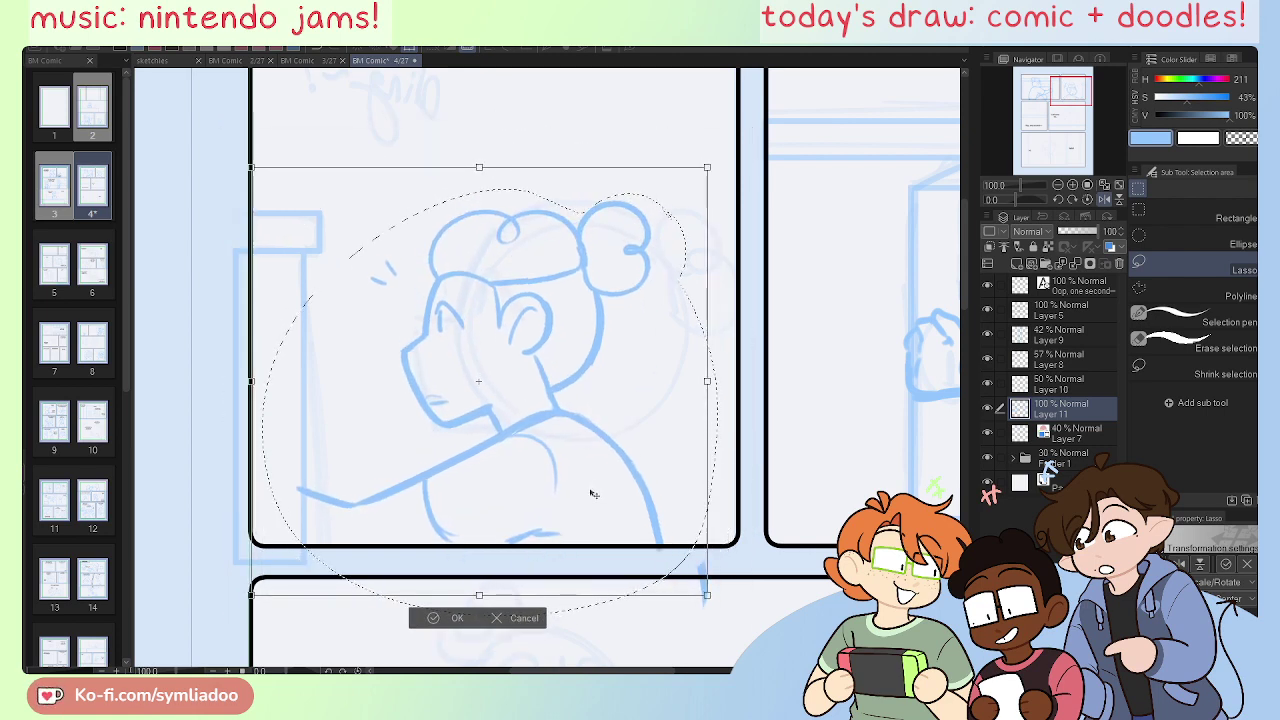
left_click(440, 617)
left_click(307, 618)
Step: Erase the bent forearm and redraw it as a straighter stroke angling up from the elbow to the pillar
key("h")
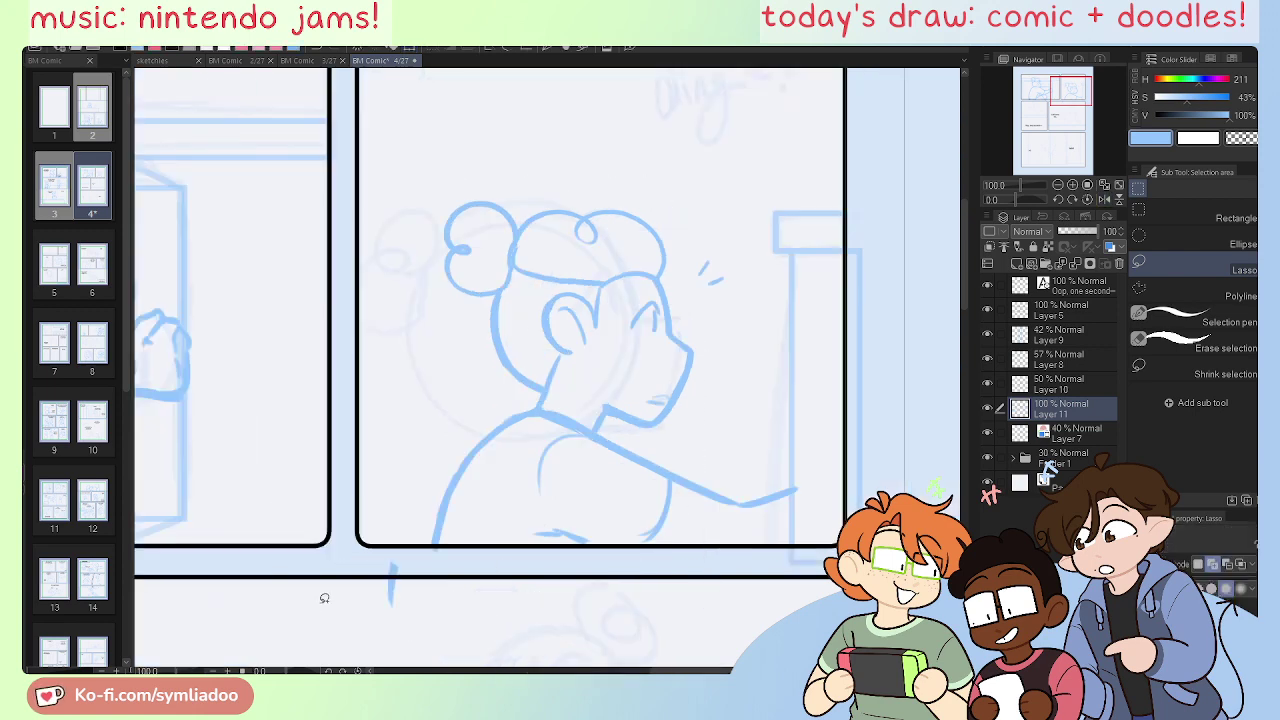
key("e")
left_click_drag(737, 519, 813, 480)
key("p")
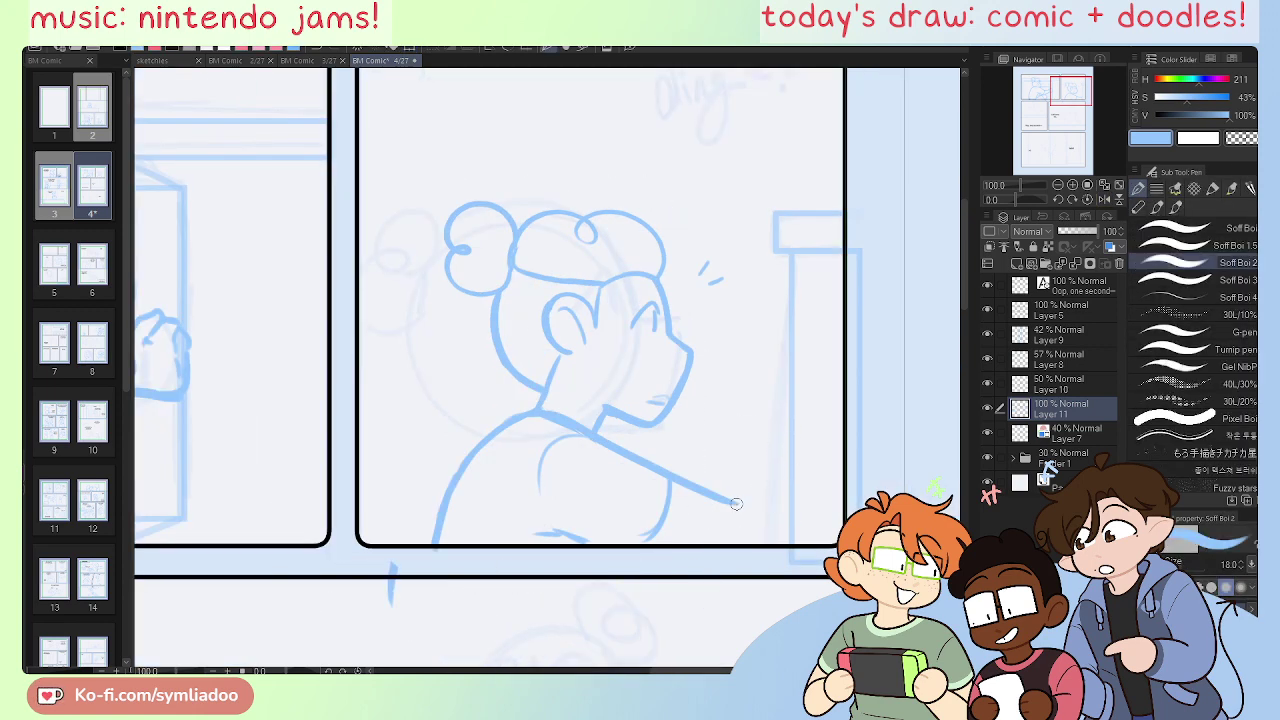
left_click_drag(736, 503, 821, 451)
key("ctrl+z")
left_click_drag(737, 505, 803, 466)
key("ctrl+z")
left_click_drag(742, 503, 798, 476)
key("ctrl+z")
left_click_drag(730, 512, 808, 472)
Step: Erase the sleeve's front edge and redraw it as a curve from the arm line down past the panel border
key("e")
mouse_move(660, 504)
left_mouse_down()
mouse_move(627, 561)
mouse_move(658, 528)
mouse_move(641, 549)
left_mouse_up()
key("p")
key("ctrl+z")
key("ctrl+z")
left_click_drag(669, 483, 638, 551)
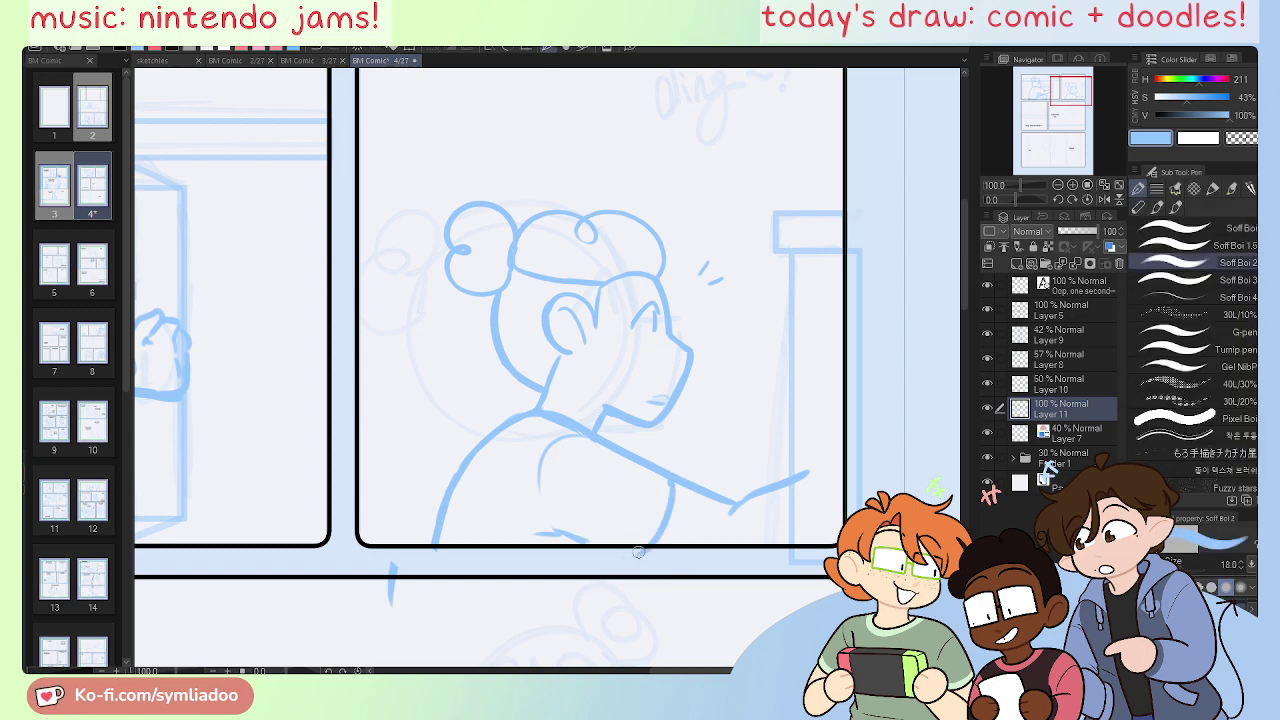
Step: Erase the short underarm stroke and redraw it as a diagonal line crossing the lower border, trimming its end
key("h")
key("e")
left_click_drag(533, 538, 552, 529)
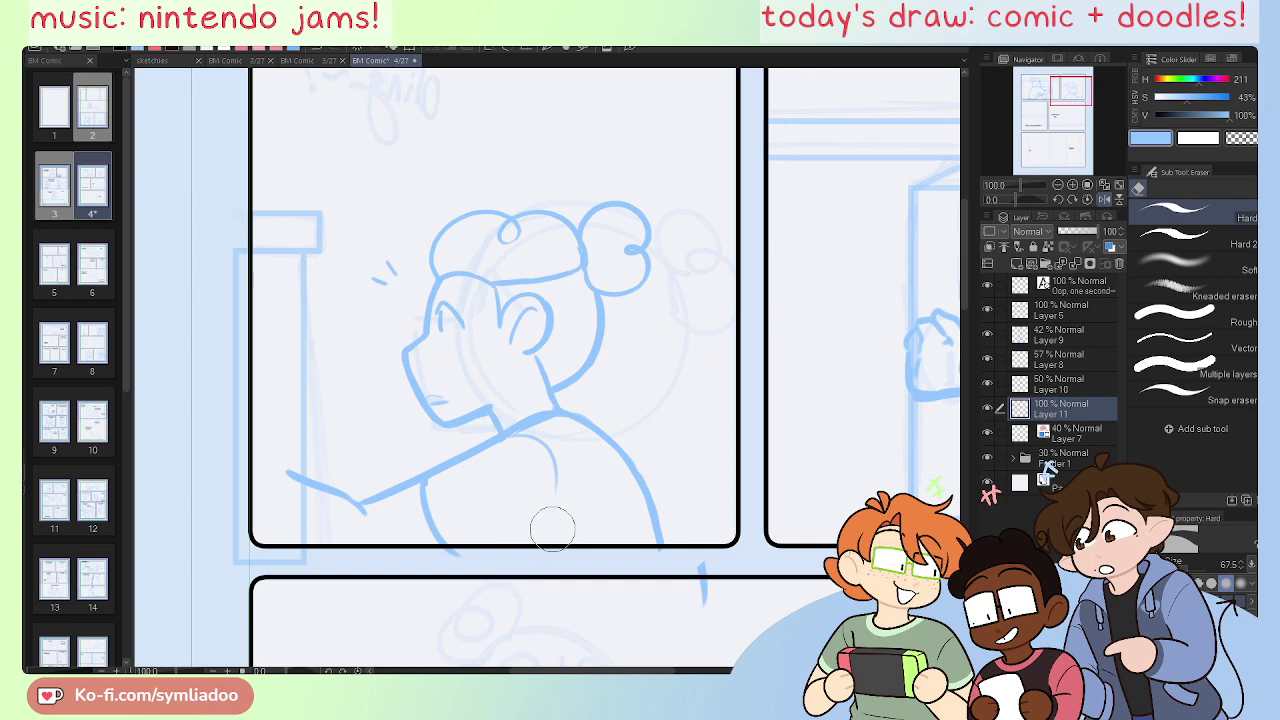
key("p")
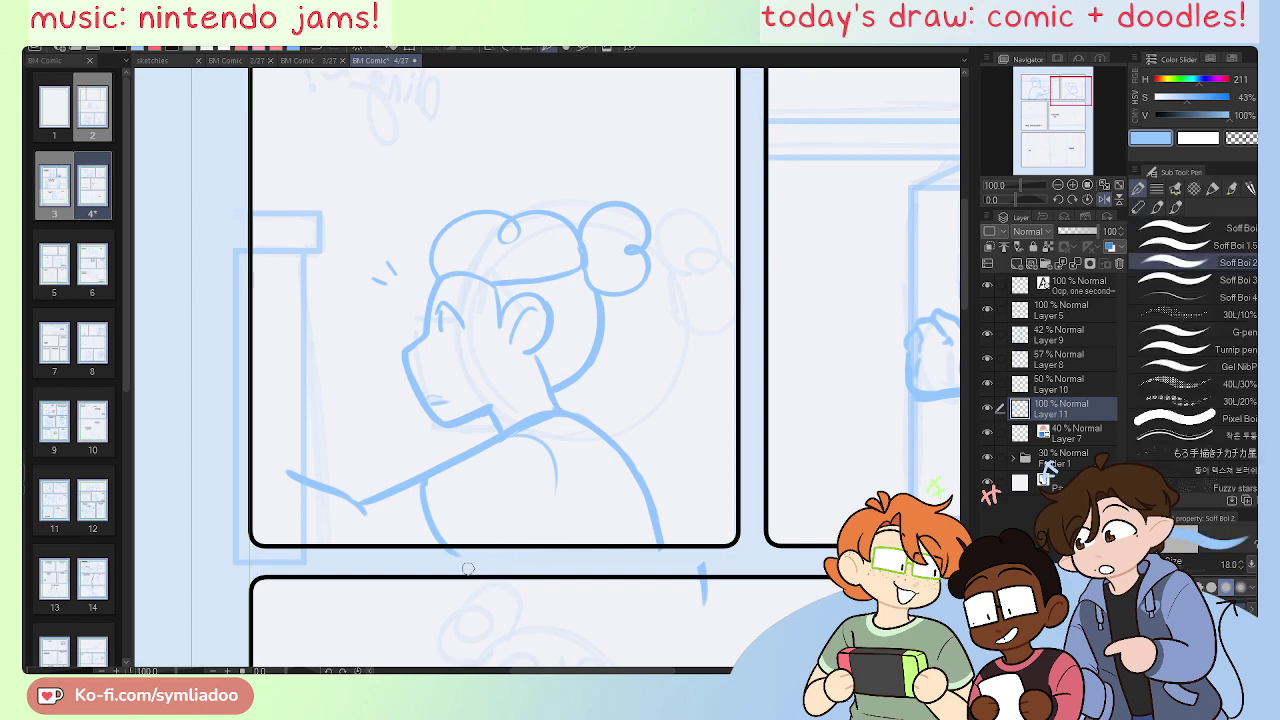
mouse_move(525, 548)
left_mouse_down()
mouse_move(559, 520)
mouse_move(492, 550)
left_mouse_up()
key("ctrl+z")
key("ctrl+z")
key("e")
left_click(571, 500)
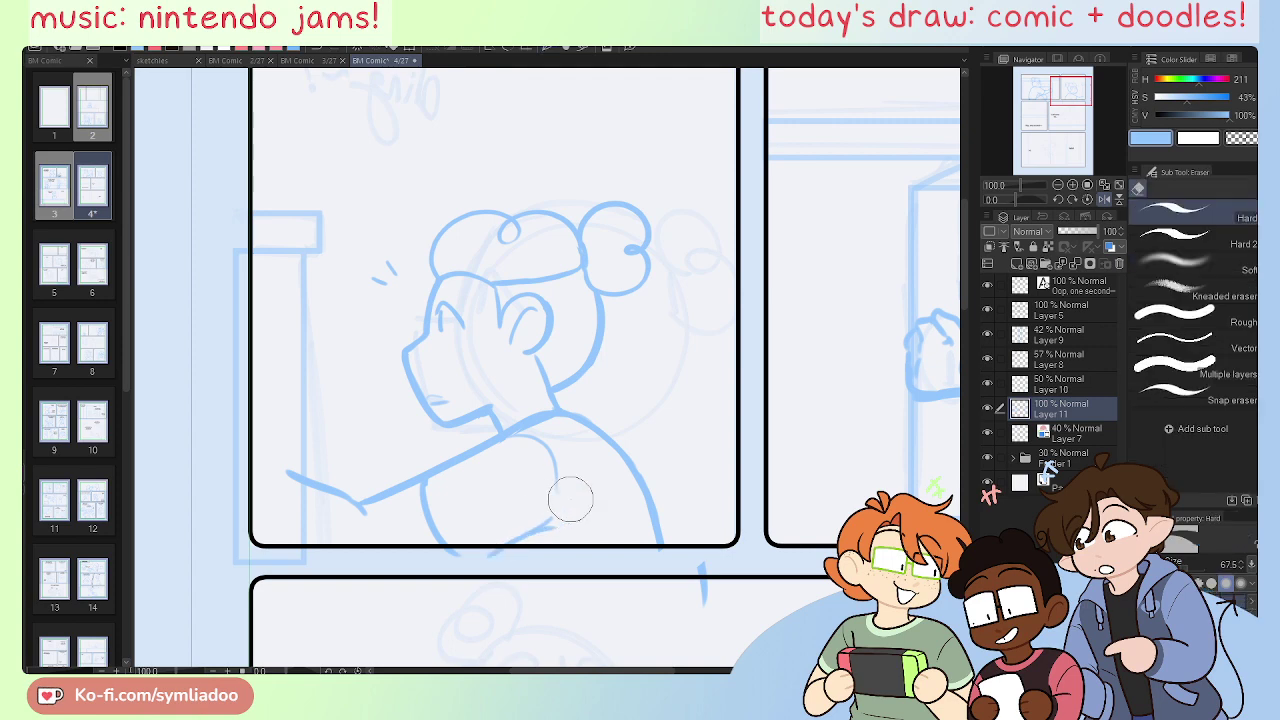
Step: Erase the stray piece of the back line left below the panel border
key("p")
key("e")
left_click_drag(696, 549, 697, 645)
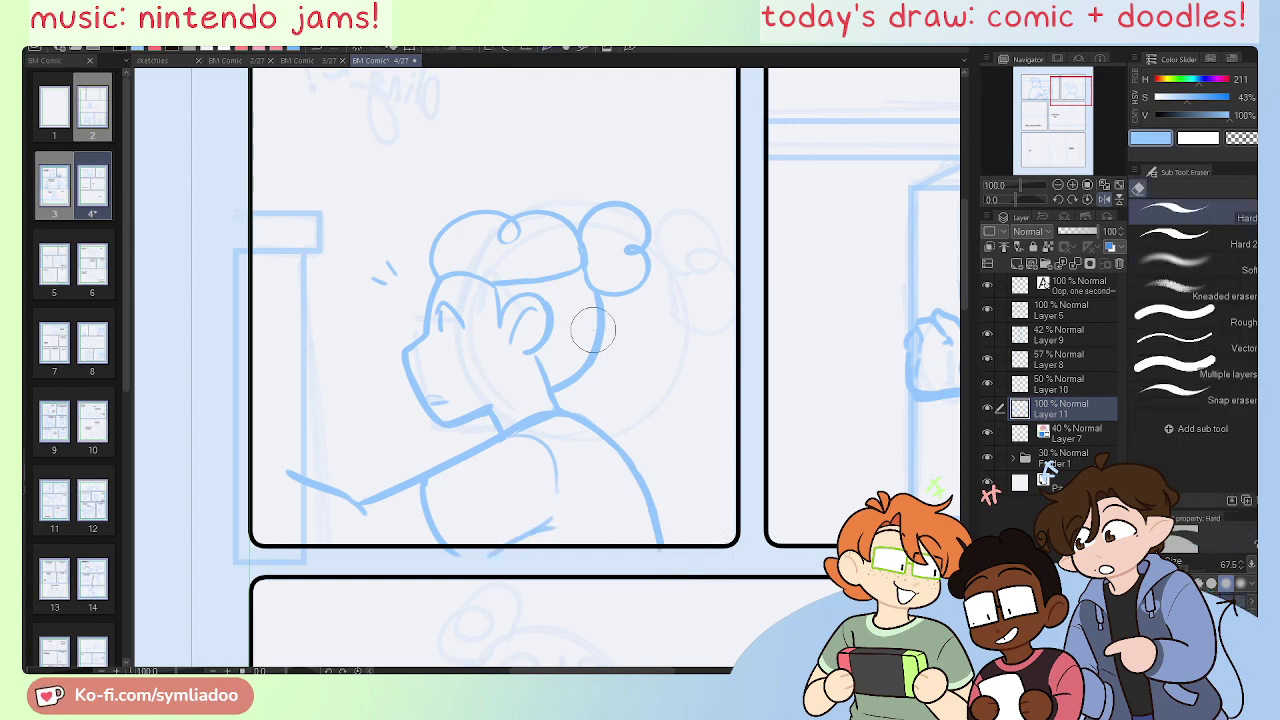
Step: Try to draw the arm's underside curving from the underarm below the border and up to the pillar
key("h")
key("p")
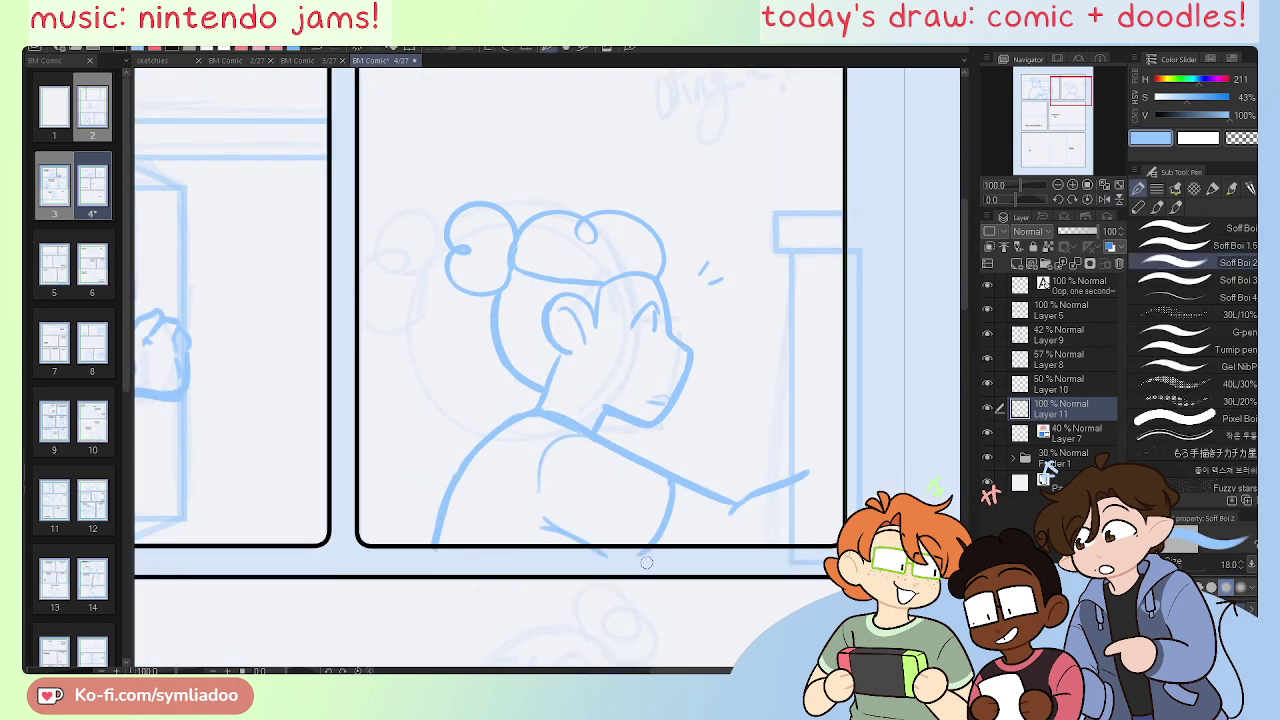
mouse_move(656, 573)
left_mouse_down()
mouse_move(725, 581)
mouse_move(819, 529)
left_mouse_up()
left_click_drag(751, 573, 829, 521)
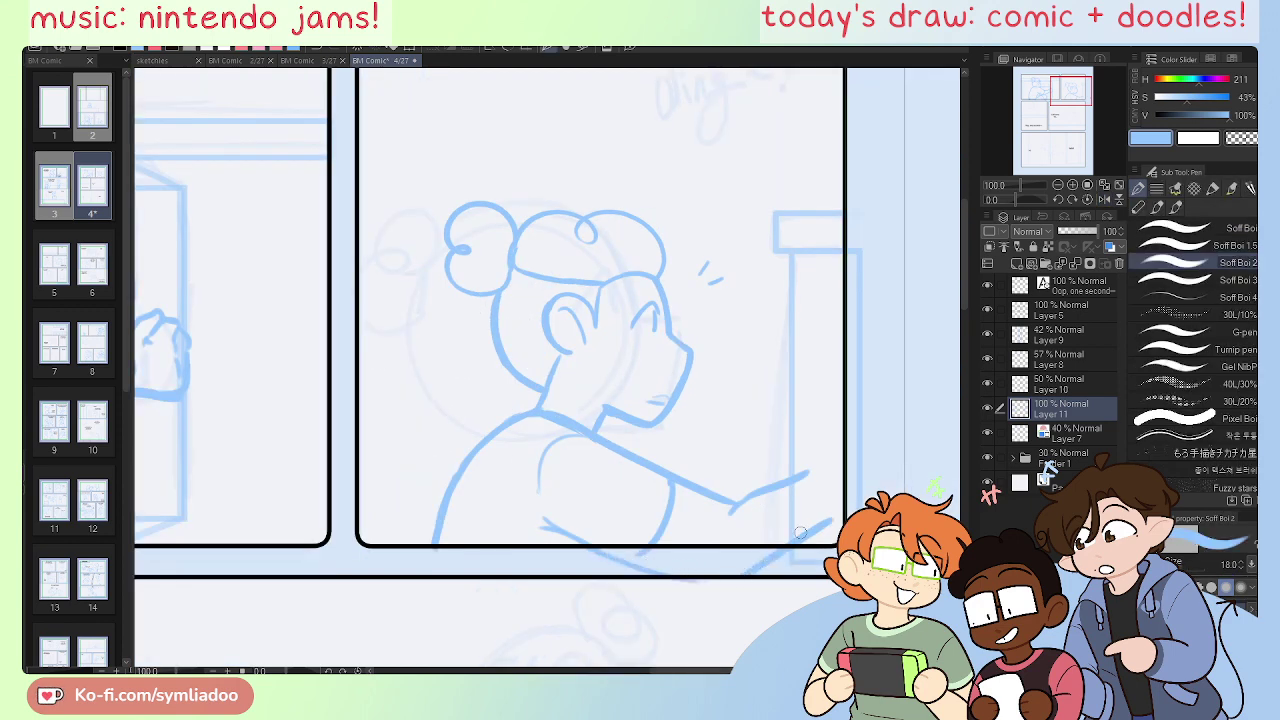
key("ctrl+z")
key("ctrl+z")
key("ctrl+z")
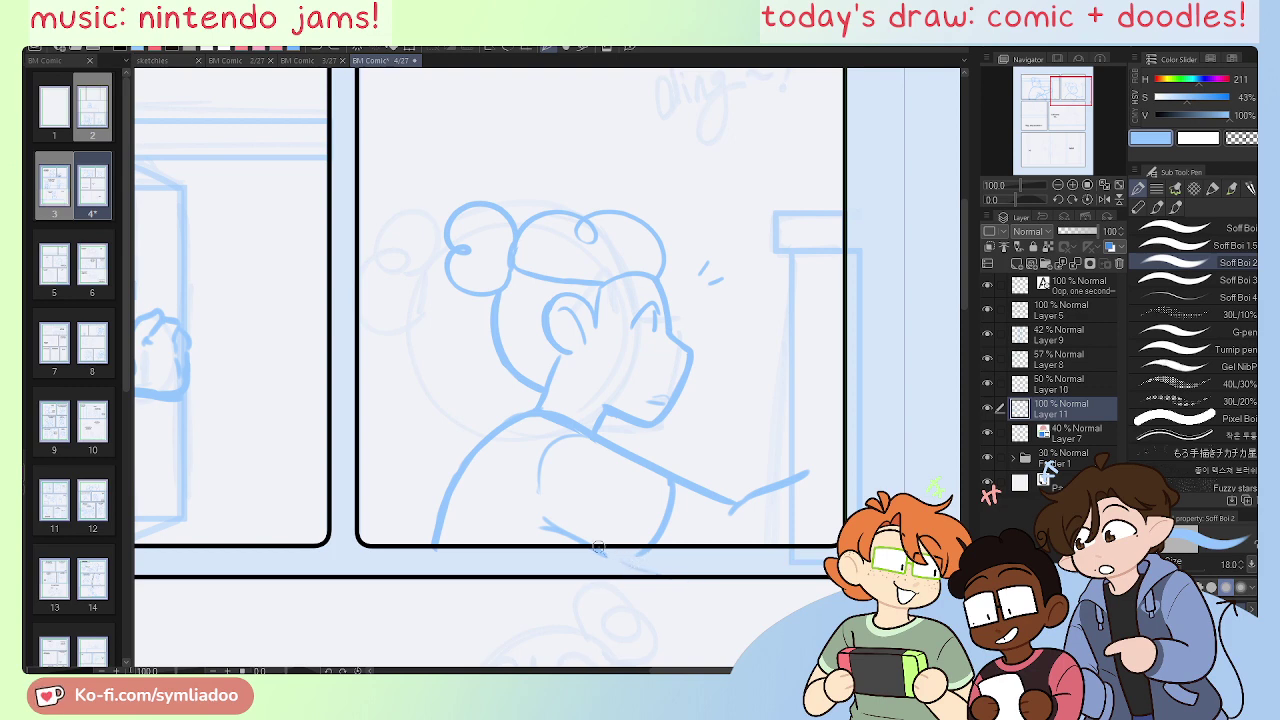
Step: Draw the arm's underside below the panel border and add curved forearm outlines rising to the pillar
left_click_drag(598, 548, 703, 571)
mouse_move(727, 569)
left_mouse_down()
mouse_move(786, 543)
mouse_move(798, 526)
mouse_move(721, 524)
mouse_move(820, 466)
left_mouse_up()
key("ctrl+z")
key("ctrl+z")
key("ctrl+z")
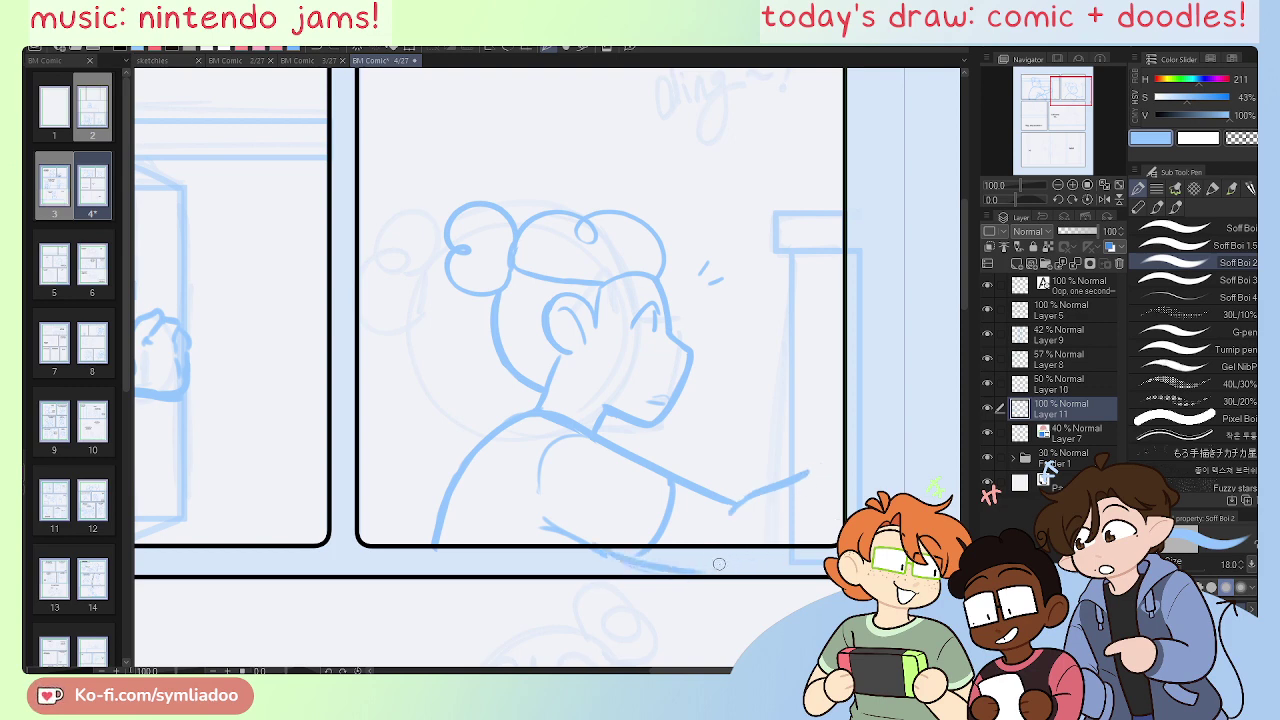
key("ctrl+z")
key("ctrl+y")
mouse_move(716, 566)
left_mouse_down()
mouse_move(726, 525)
mouse_move(804, 477)
left_mouse_up()
left_click_drag(726, 572, 808, 534)
key("ctrl+z")
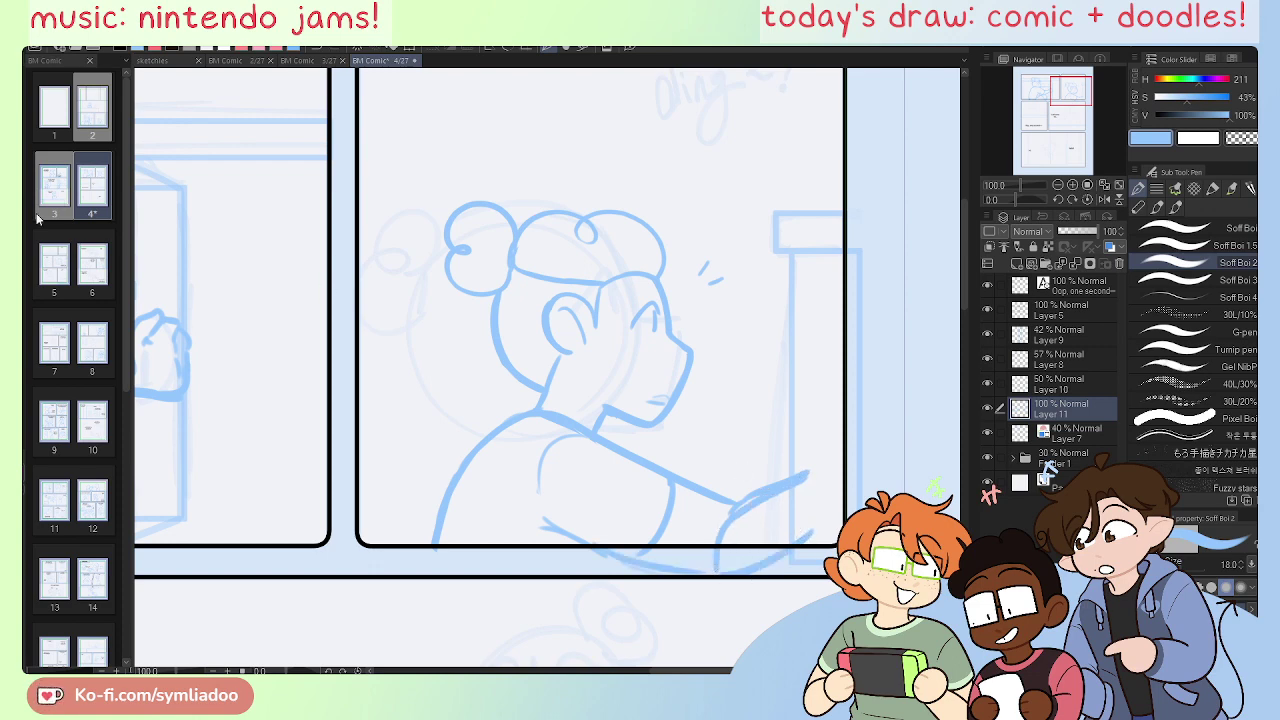
Step: Lasso the forearm strokes, move them slightly up and closer to the body, and clear the selection
key("m")
mouse_move(816, 428)
left_mouse_down()
mouse_move(866, 498)
mouse_move(838, 422)
left_mouse_up()
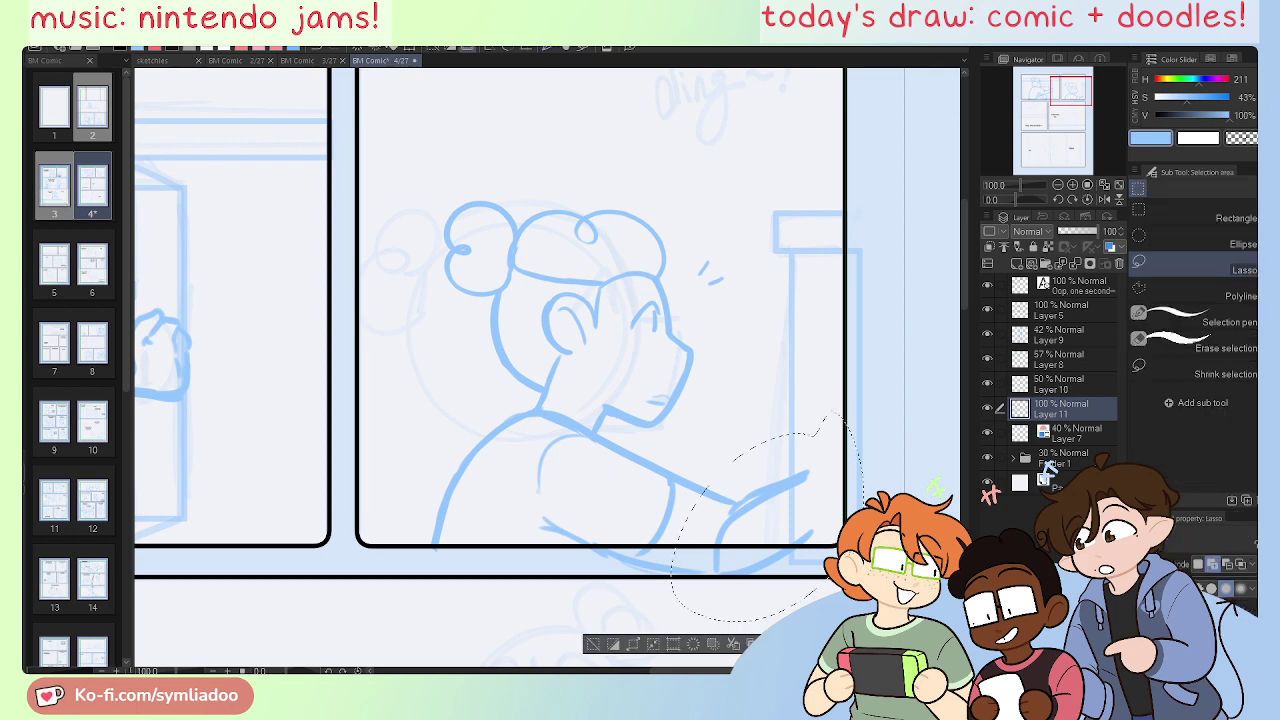
key("k")
left_click_drag(755, 526, 741, 510)
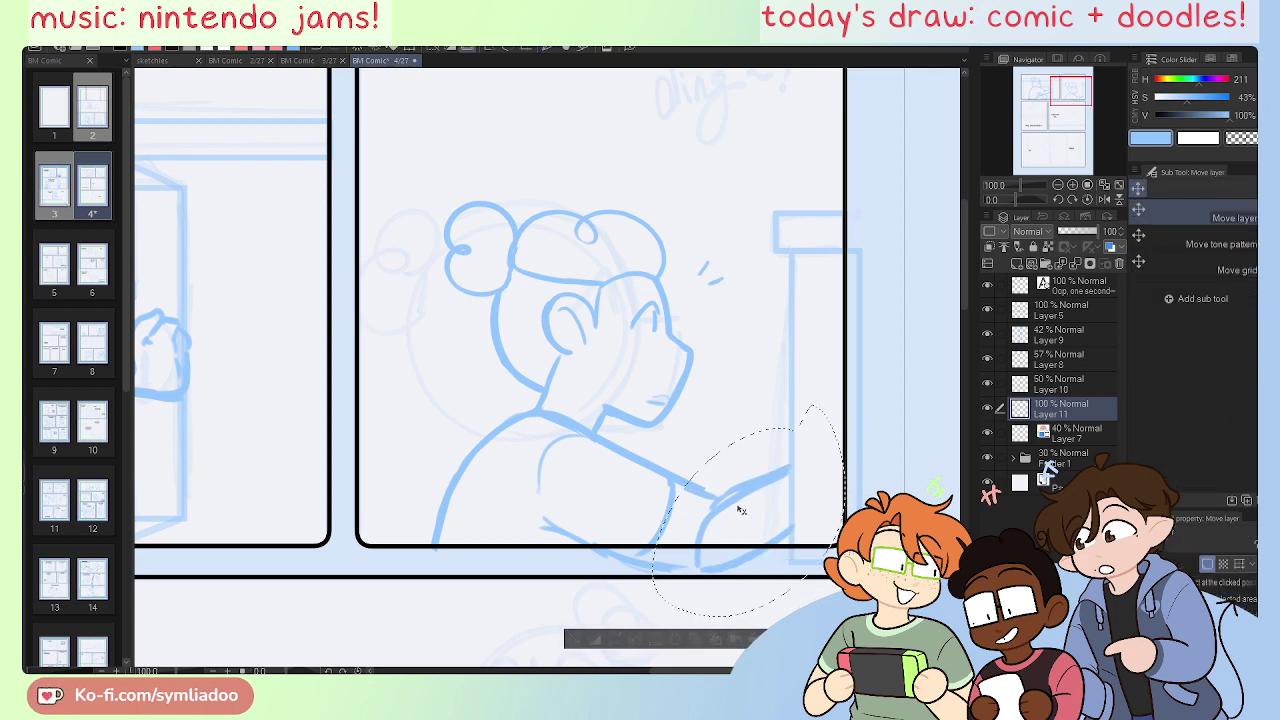
left_click(576, 638)
key("m")
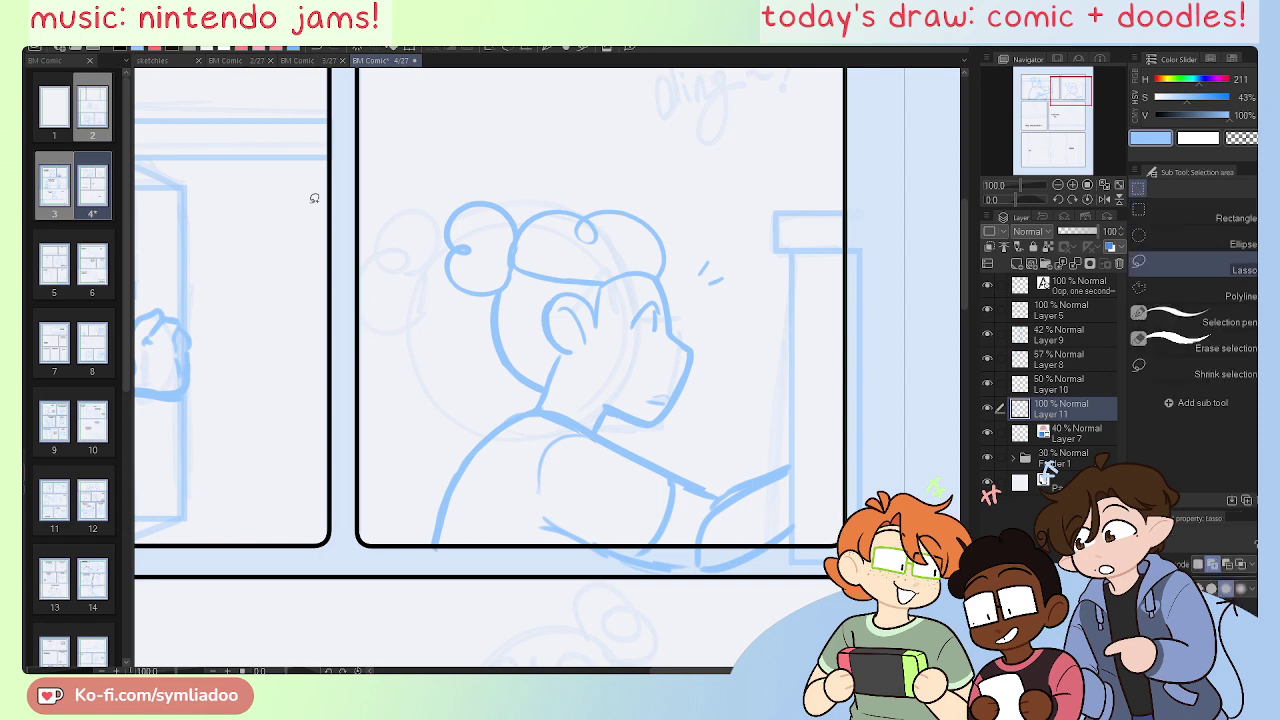
Step: Lasso the whole figure, shift it slightly up and closer to the pillar, and clear the selection
mouse_move(657, 172)
left_mouse_down()
mouse_move(343, 443)
mouse_move(751, 200)
mouse_move(762, 212)
left_mouse_up()
key("k")
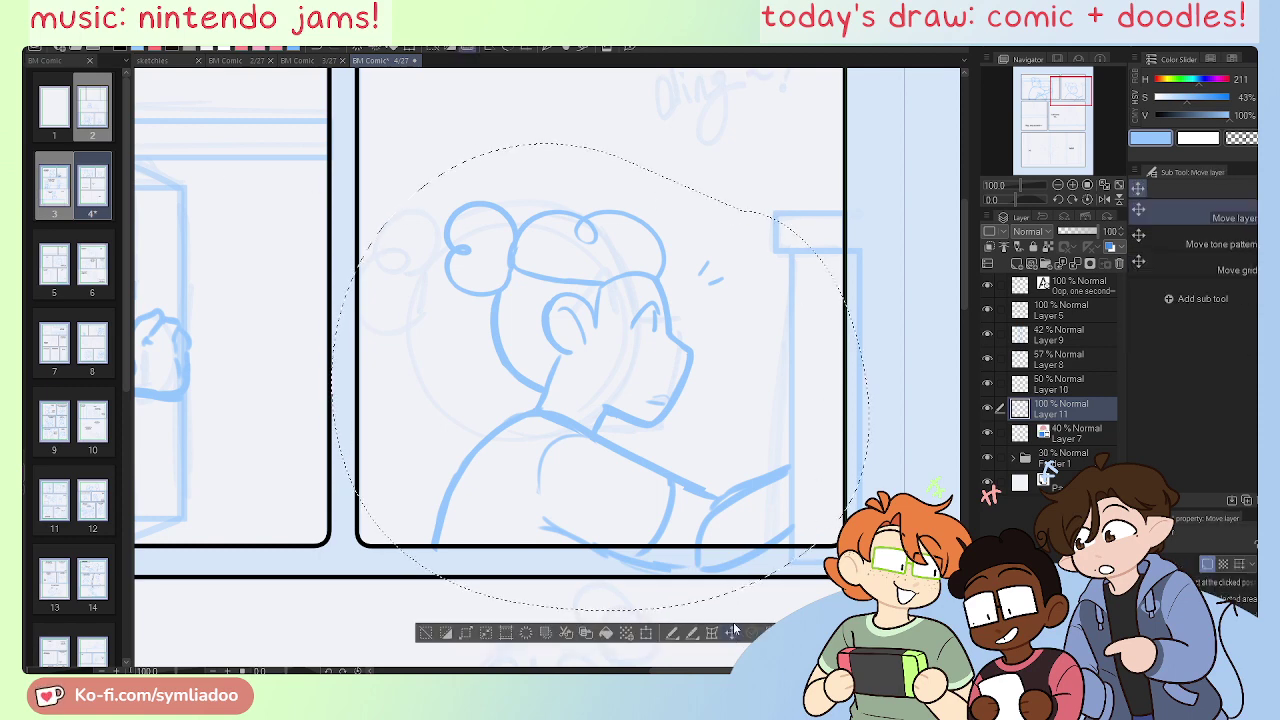
left_click_drag(738, 507, 765, 503)
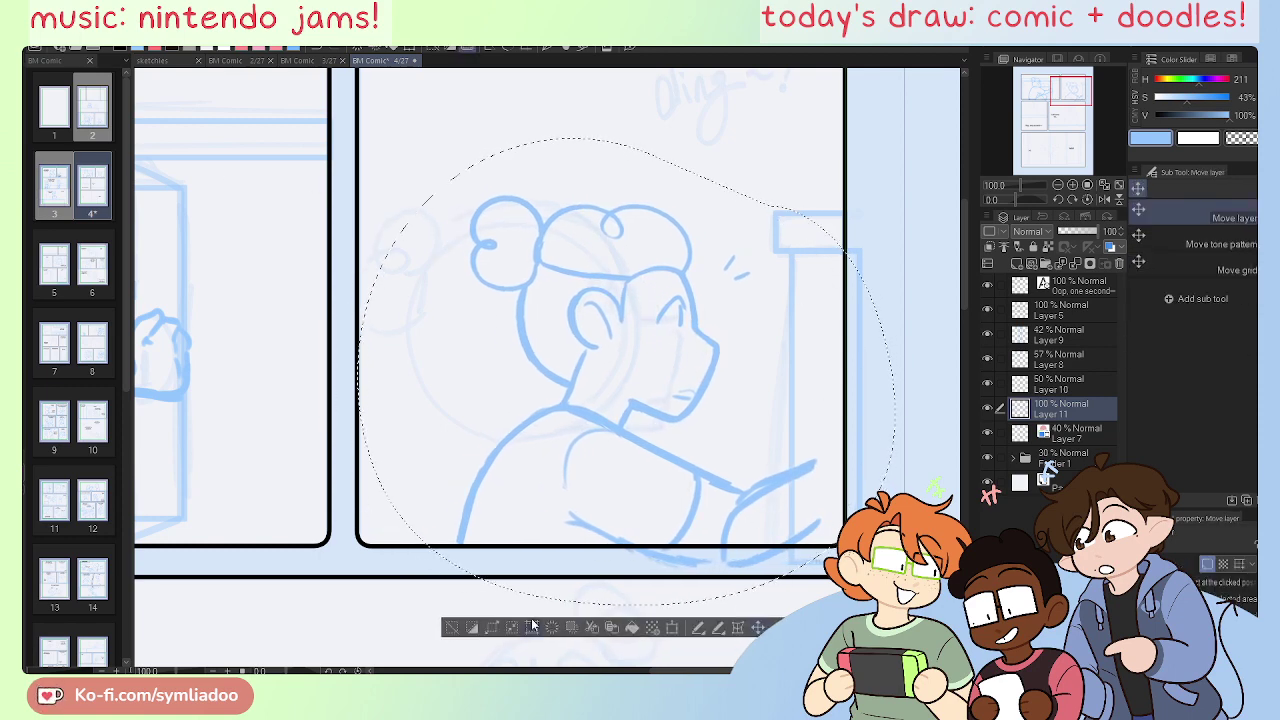
left_click(471, 627)
key("e")
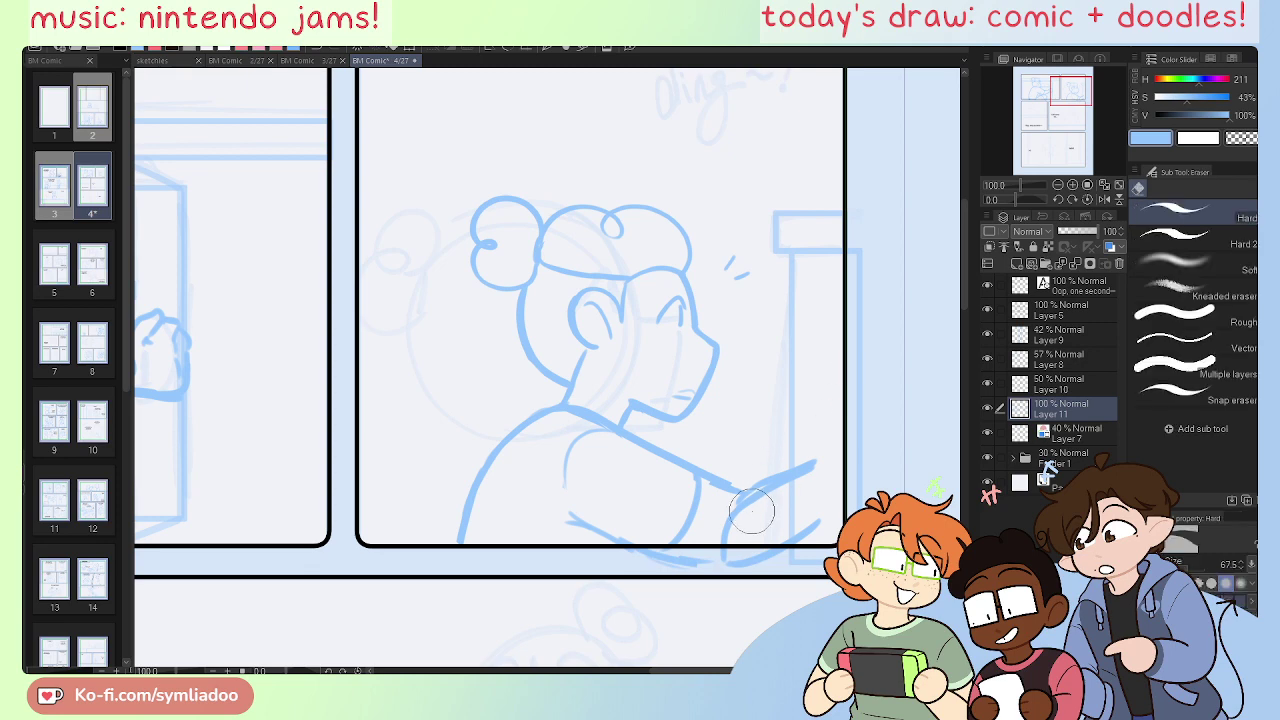
Step: Erase the doubled forearm stroke and redraw the forearm's upper edge and the curved crease at the elbow
mouse_move(790, 490)
left_mouse_down()
mouse_move(841, 464)
mouse_move(822, 467)
left_mouse_up()
key("p")
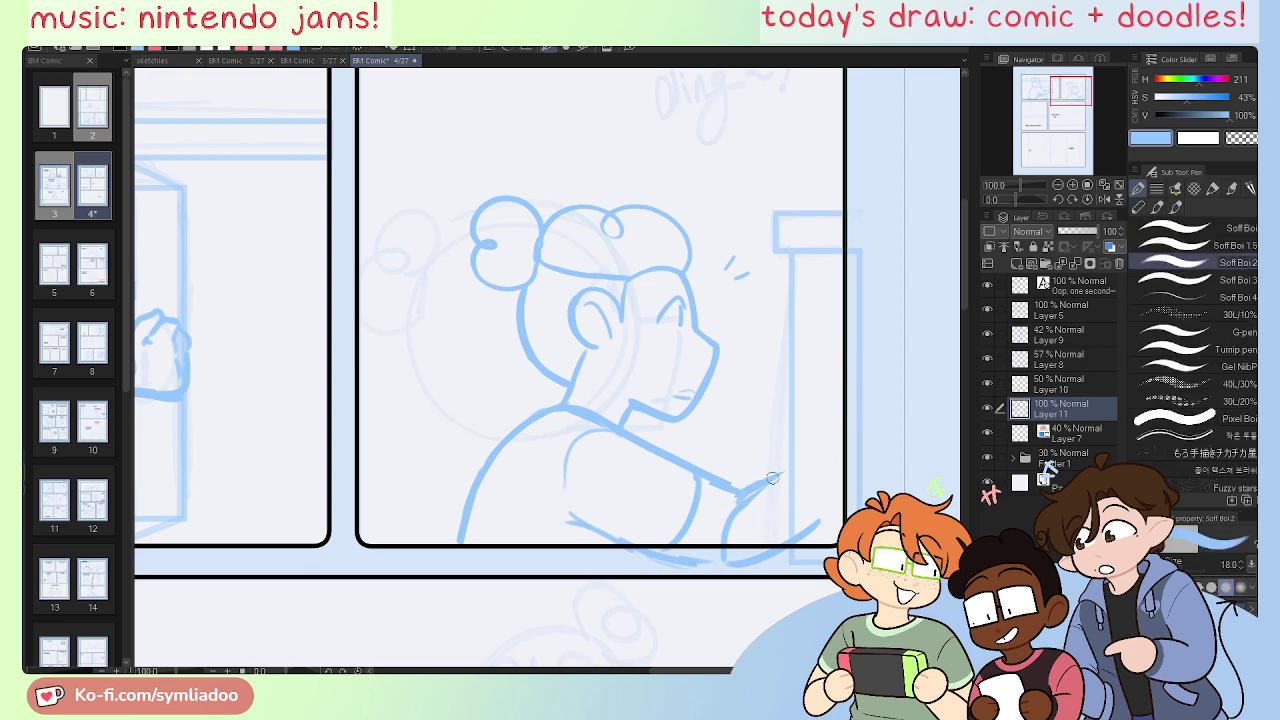
left_click_drag(742, 490, 818, 460)
left_click_drag(735, 499, 729, 537)
key("e")
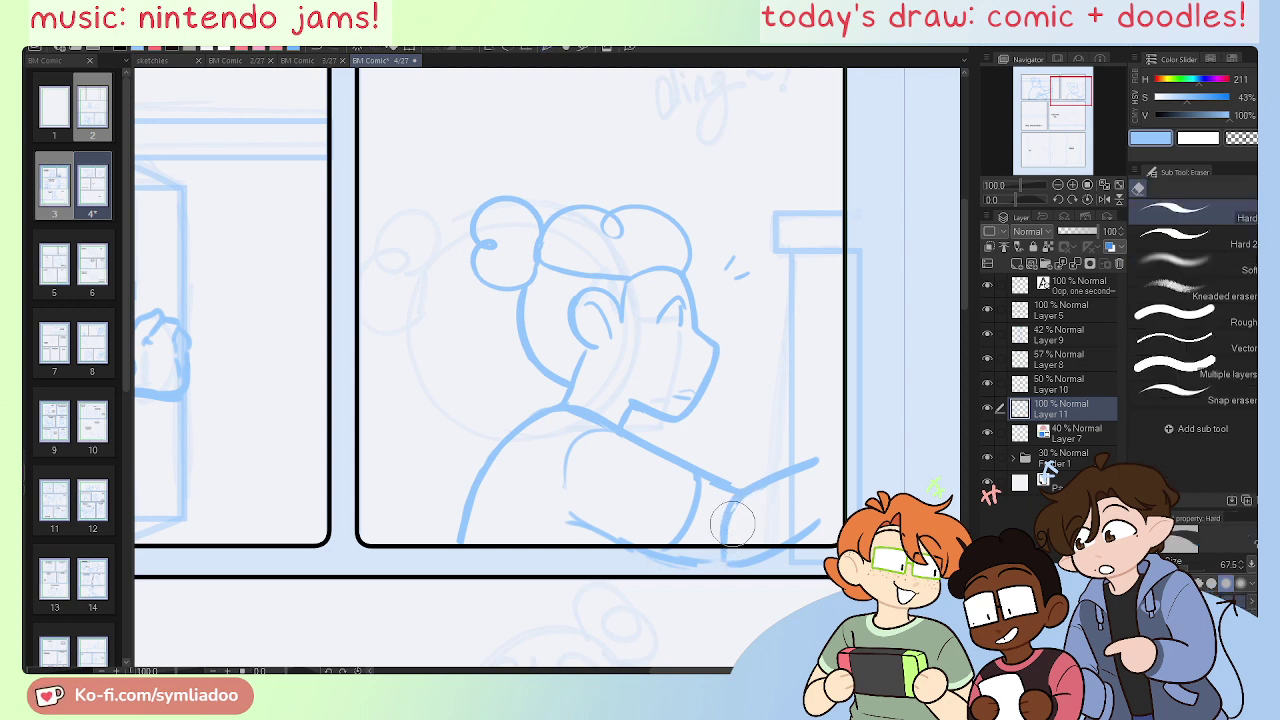
Step: Check the figure in mirrored view and redraw the sleeve opening and the upper arm's top edge down to the elbow
key("h")
left_click_drag(754, 550, 749, 580)
left_click_drag(394, 525, 414, 550)
key("p")
left_click_drag(410, 485, 450, 568)
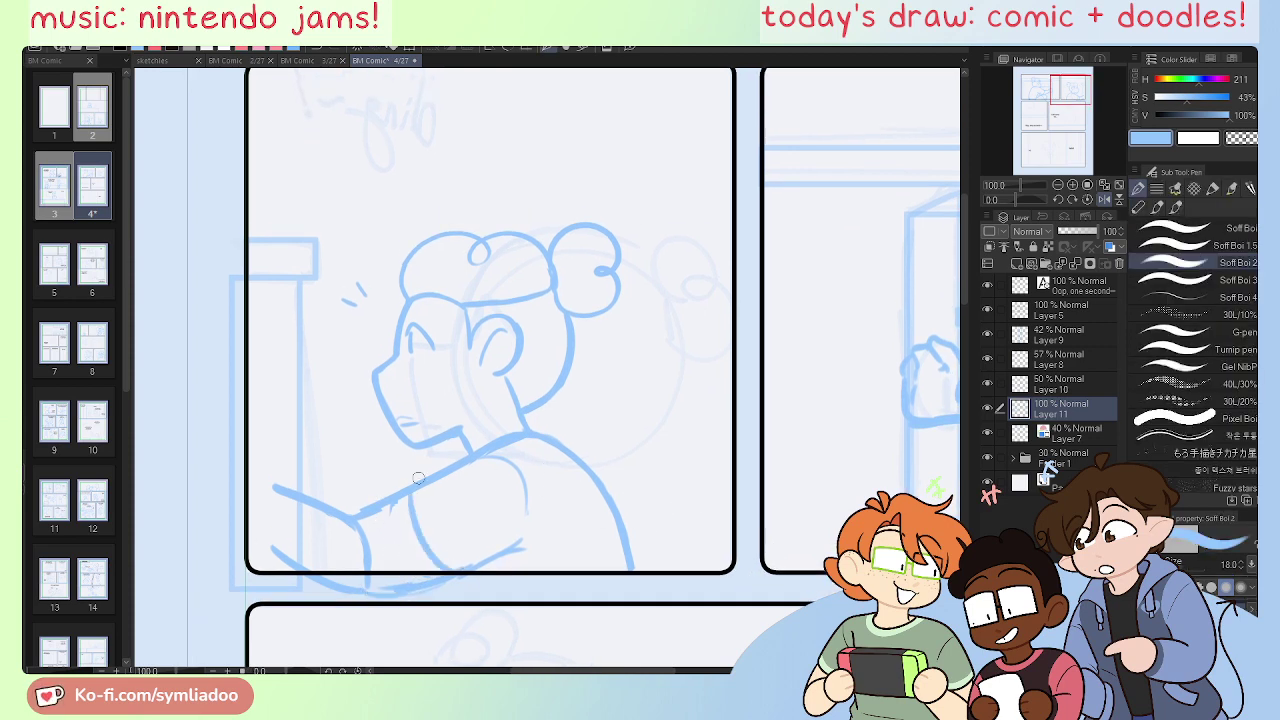
key("e")
key("p")
left_click_drag(355, 518, 444, 476)
left_click_drag(846, 446, 820, 517)
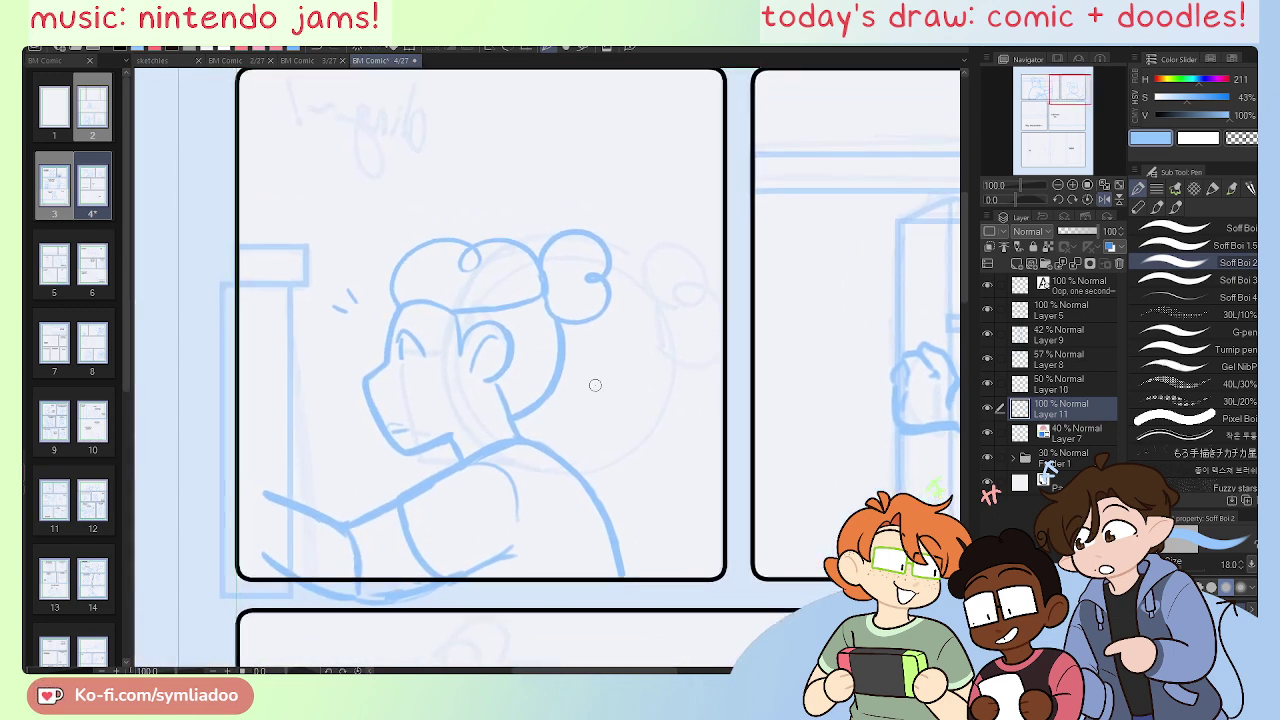
Step: Erase the overlapping stroke along the hairline above the forehead and save the page
key("e")
left_click_drag(418, 304, 462, 310)
key("p")
key("ctrl+z")
key("e")
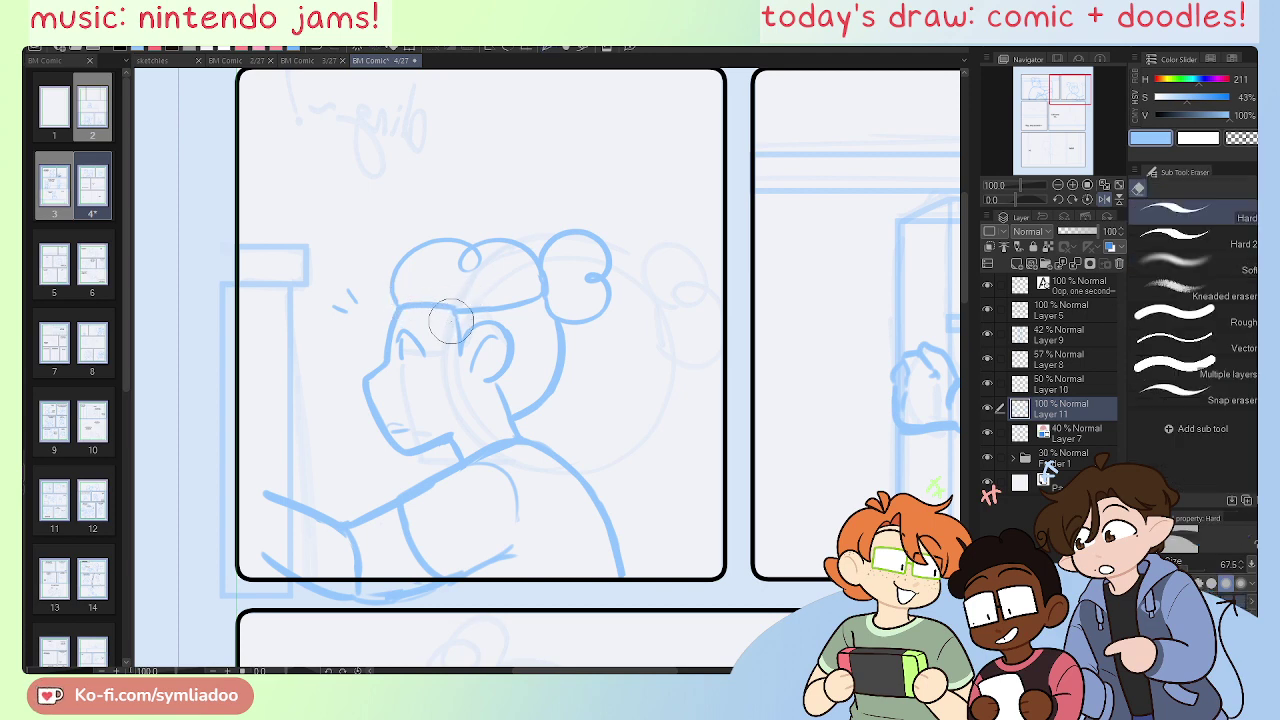
left_click_drag(876, 529, 671, 491)
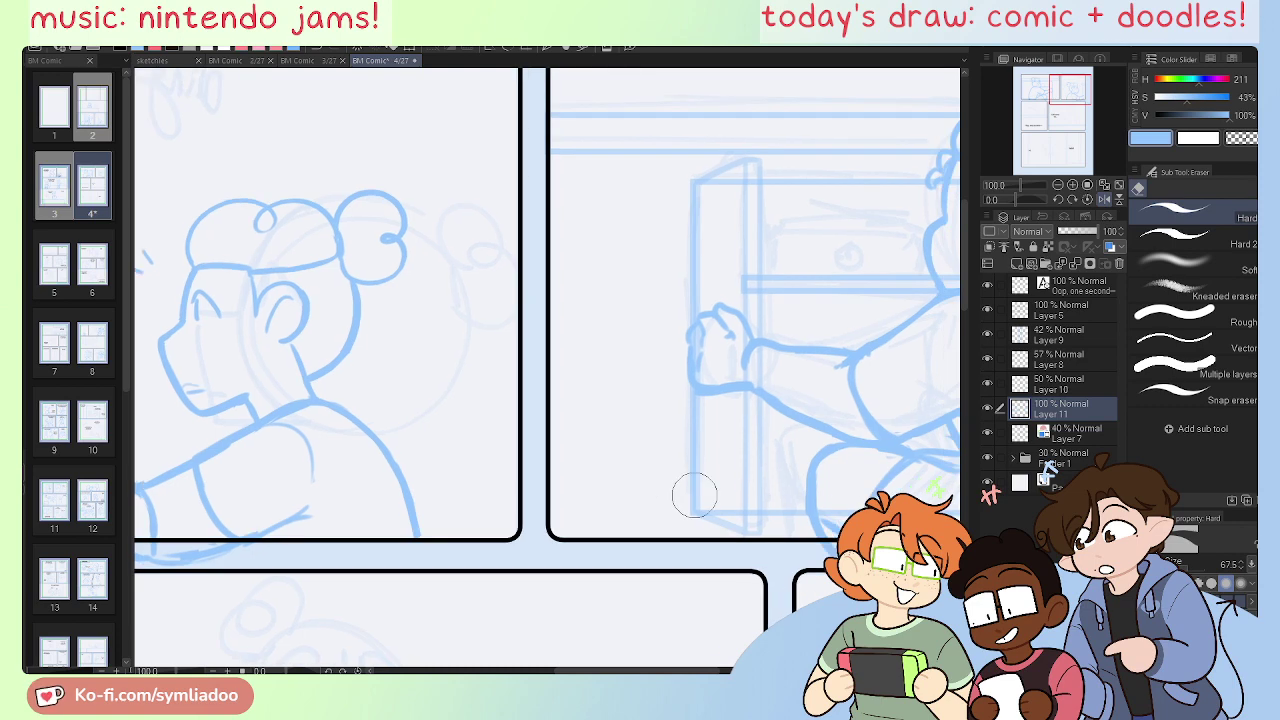
key("ctrl+s")
Step: Try to outline two large rounded humps above the counter in the "Oop, one second—" panel
left_click(1058, 185)
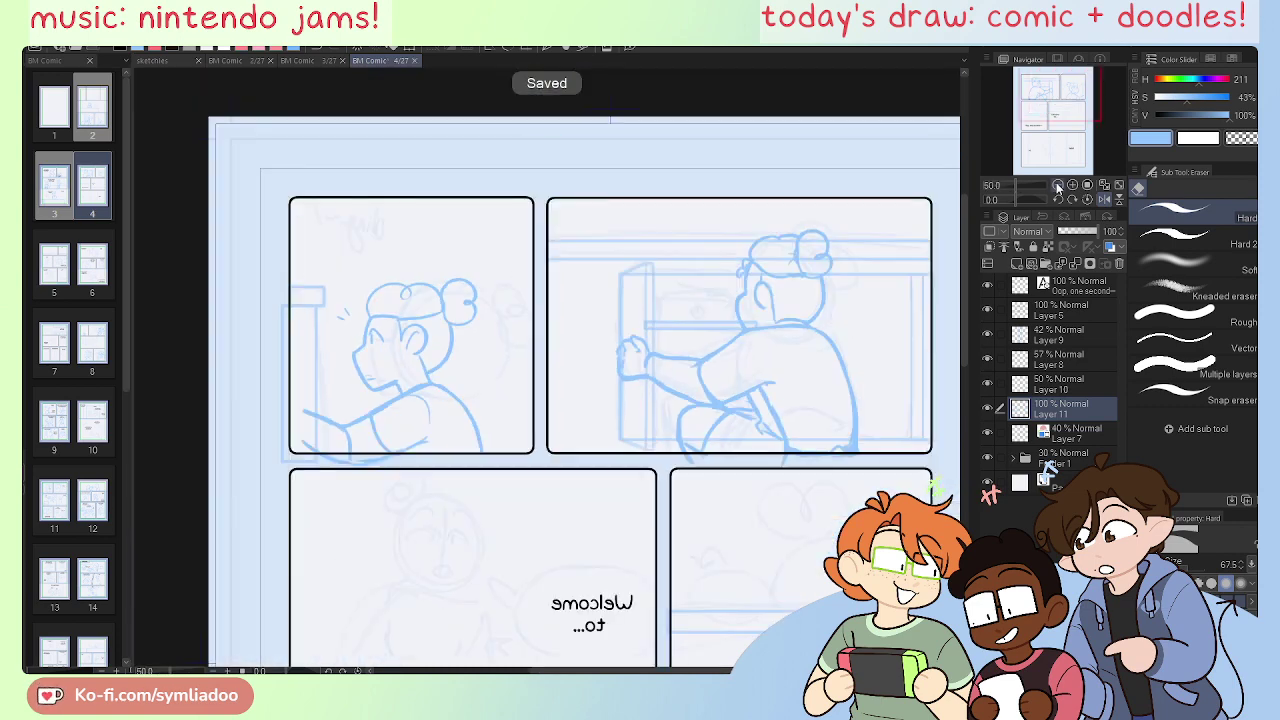
key("h")
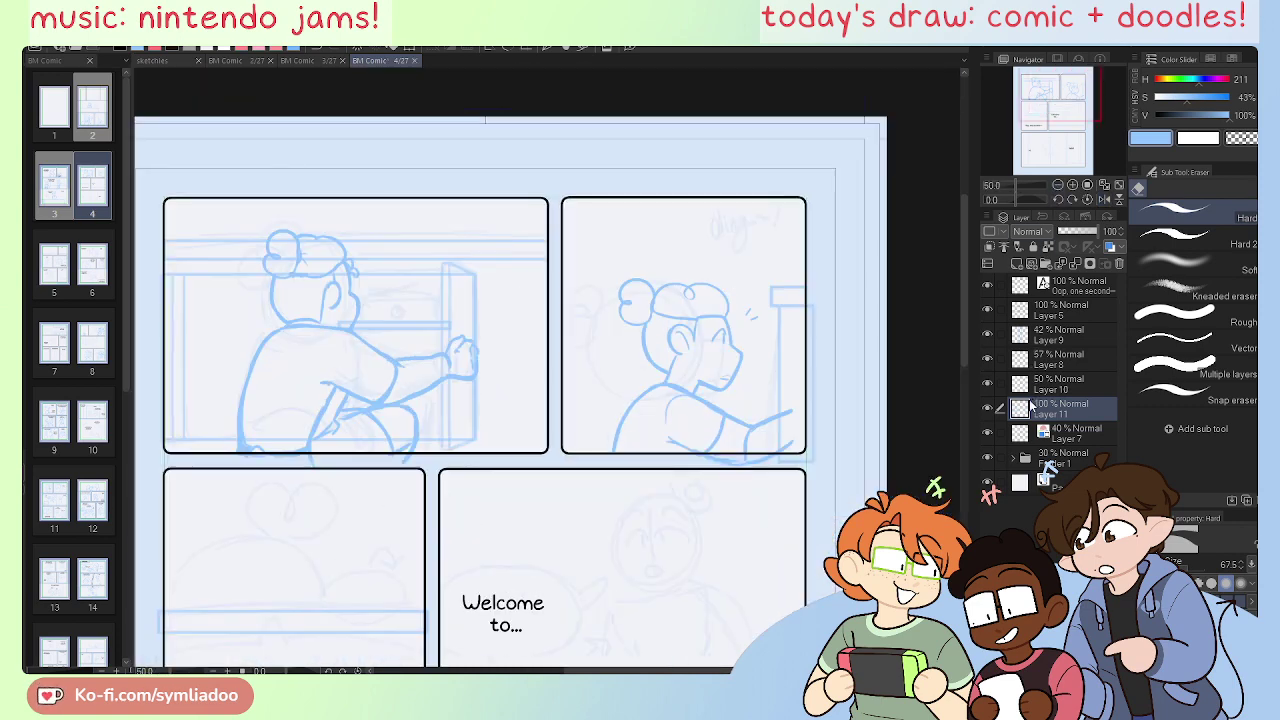
left_click_drag(651, 526, 788, 530)
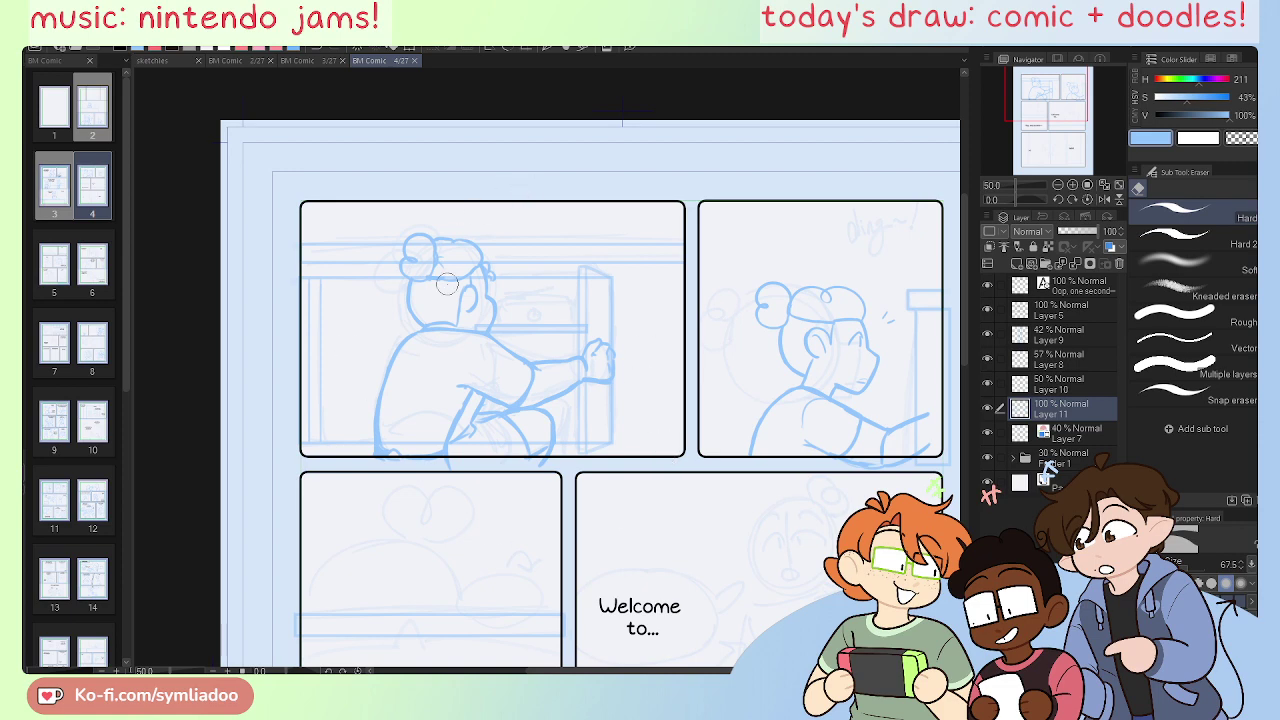
scroll(510, 375, "down", 5)
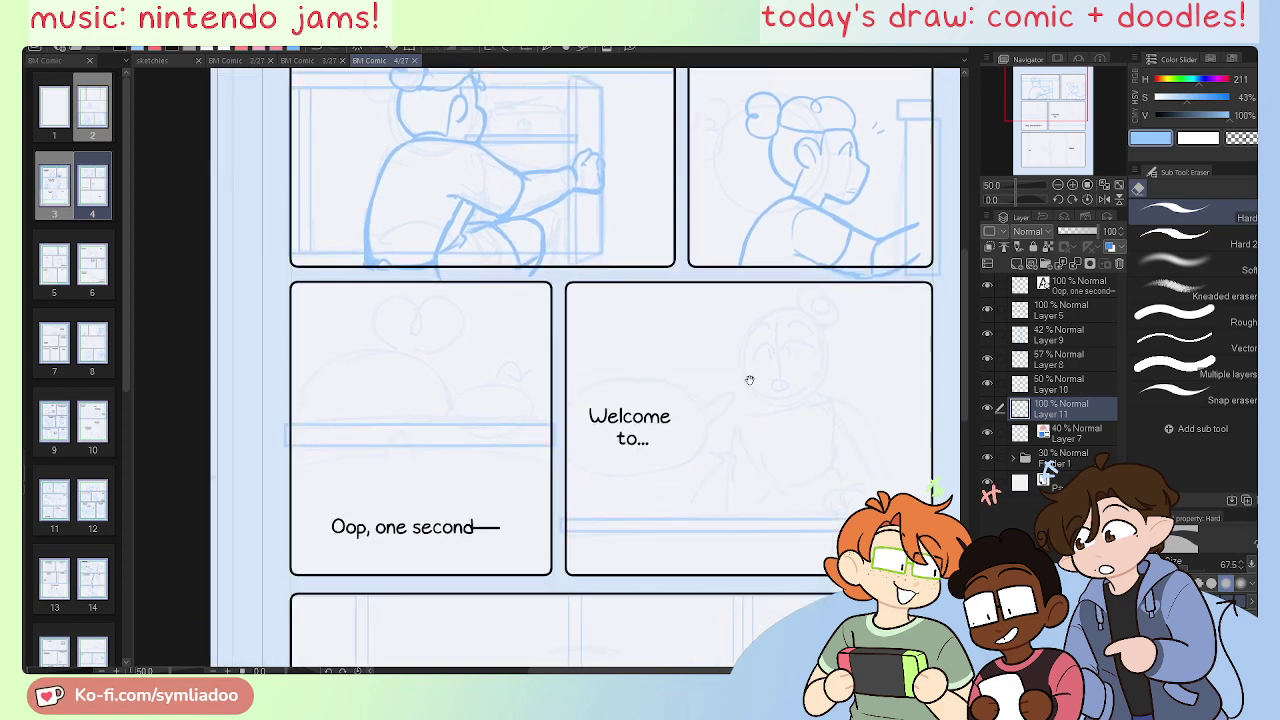
left_click_drag(695, 488, 858, 550)
key("ctrl+plus")
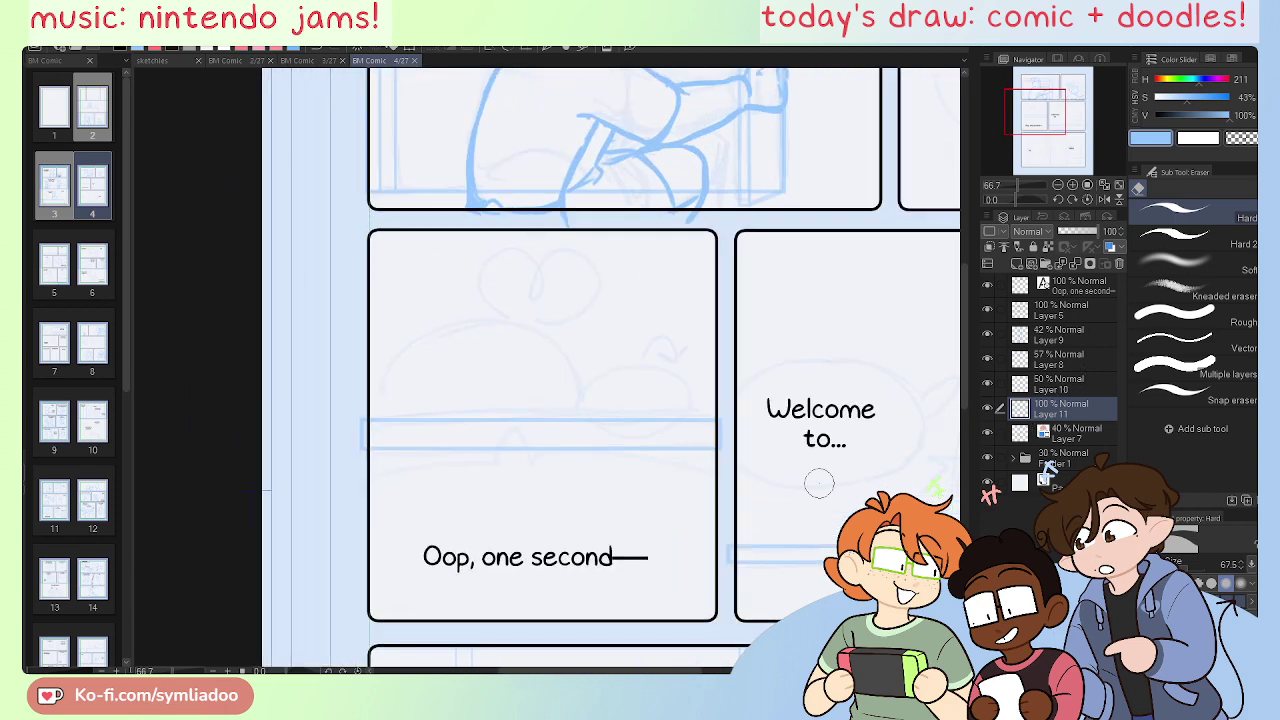
left_click_drag(649, 517, 677, 528)
key("ctrl+plus")
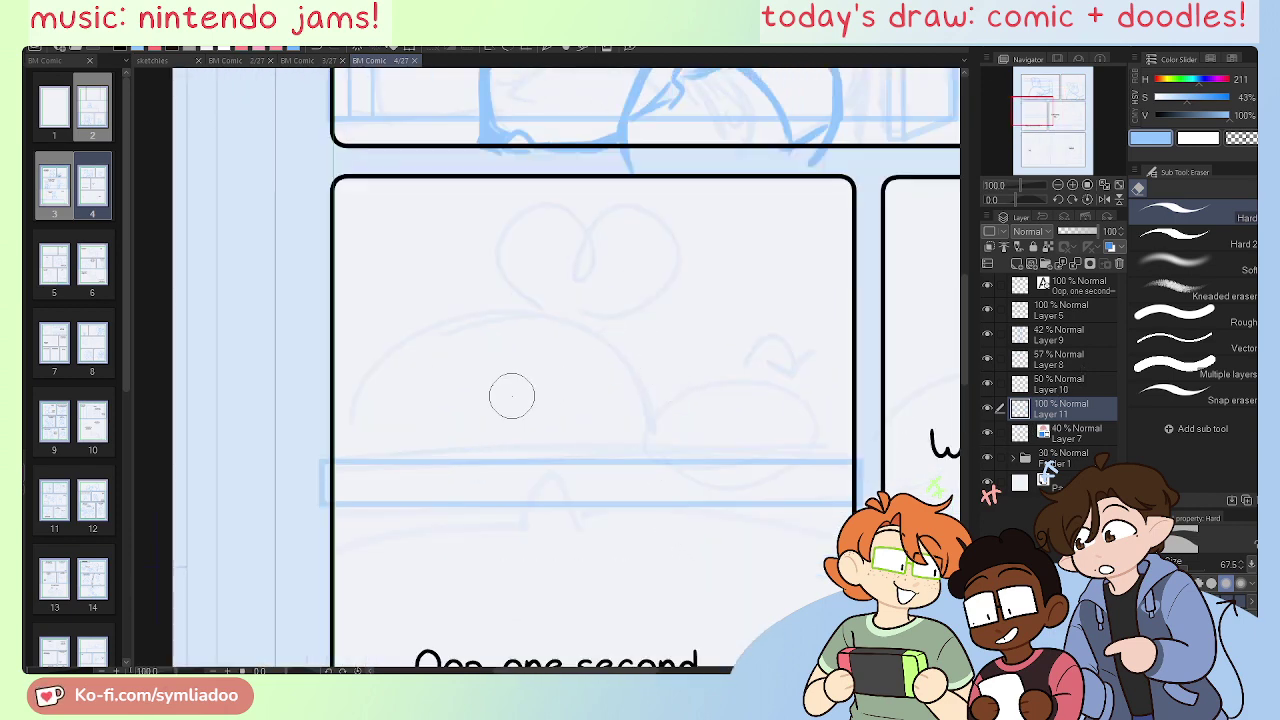
key("p")
mouse_move(340, 458)
left_mouse_down()
mouse_move(448, 306)
mouse_move(582, 326)
left_mouse_up()
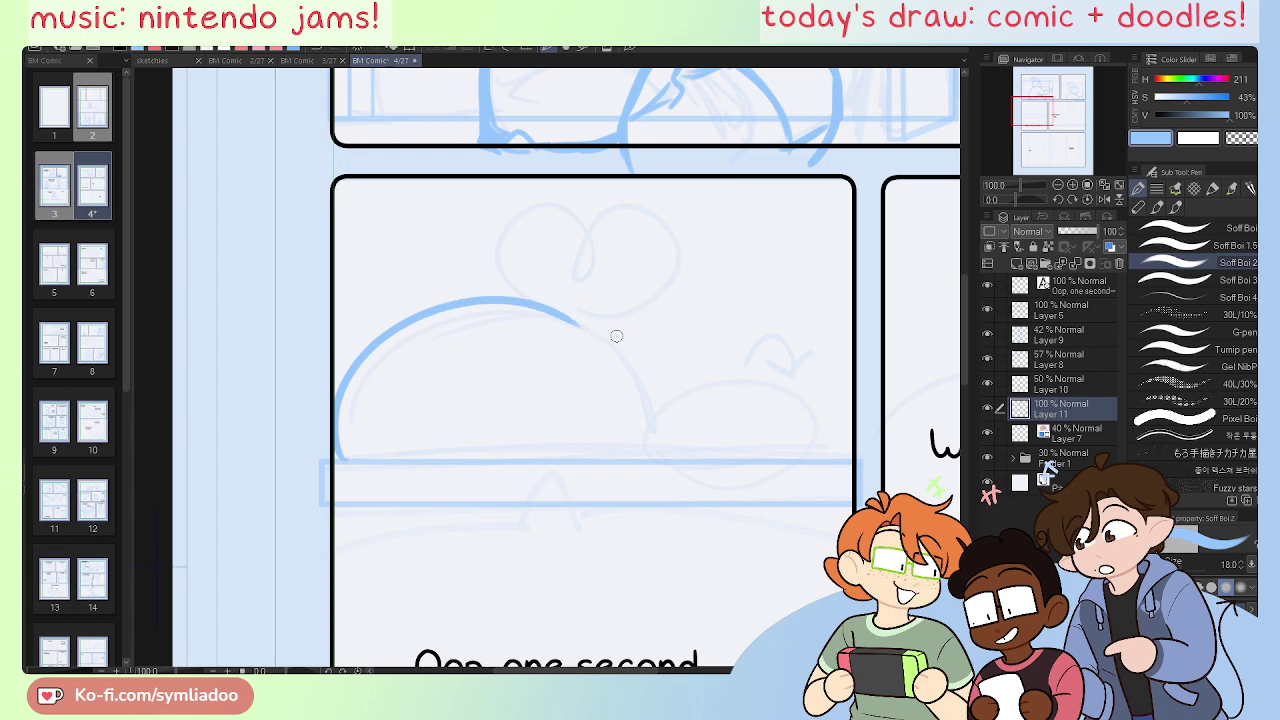
key("ctrl+z")
mouse_move(357, 455)
left_mouse_down()
mouse_move(548, 324)
mouse_move(598, 378)
mouse_move(702, 352)
mouse_move(735, 378)
left_mouse_up()
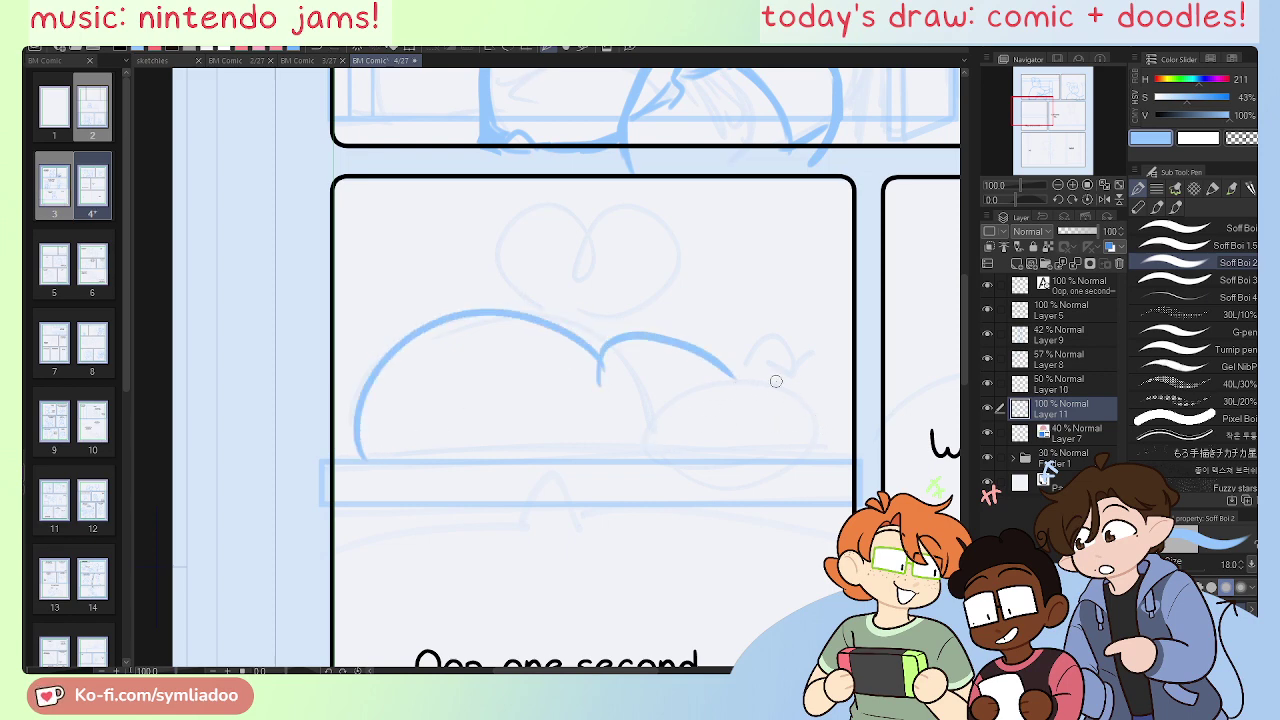
Step: Try to draw smaller curved bumps beside the humps, reaching to the panel border
mouse_move(636, 447)
left_mouse_down()
mouse_move(727, 369)
mouse_move(788, 387)
left_mouse_up()
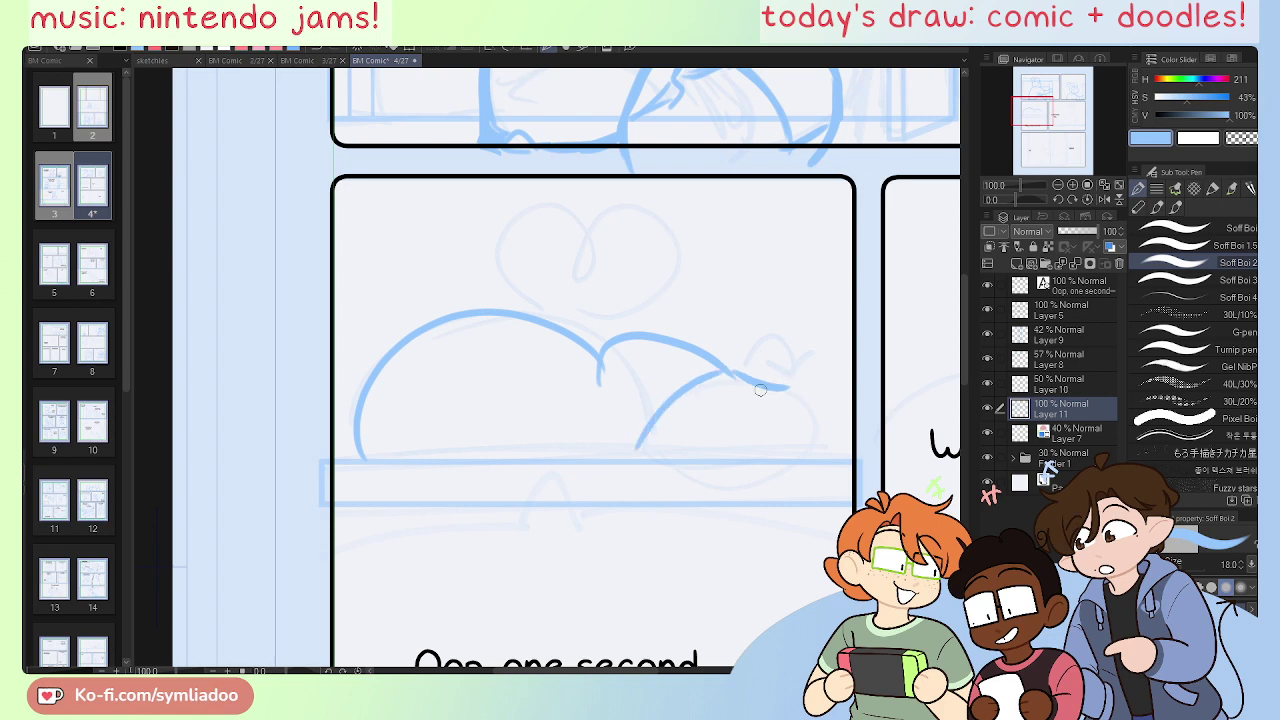
key("ctrl+z")
mouse_move(634, 446)
left_mouse_down()
mouse_move(668, 391)
mouse_move(786, 393)
left_mouse_up()
left_click_drag(792, 382, 856, 373)
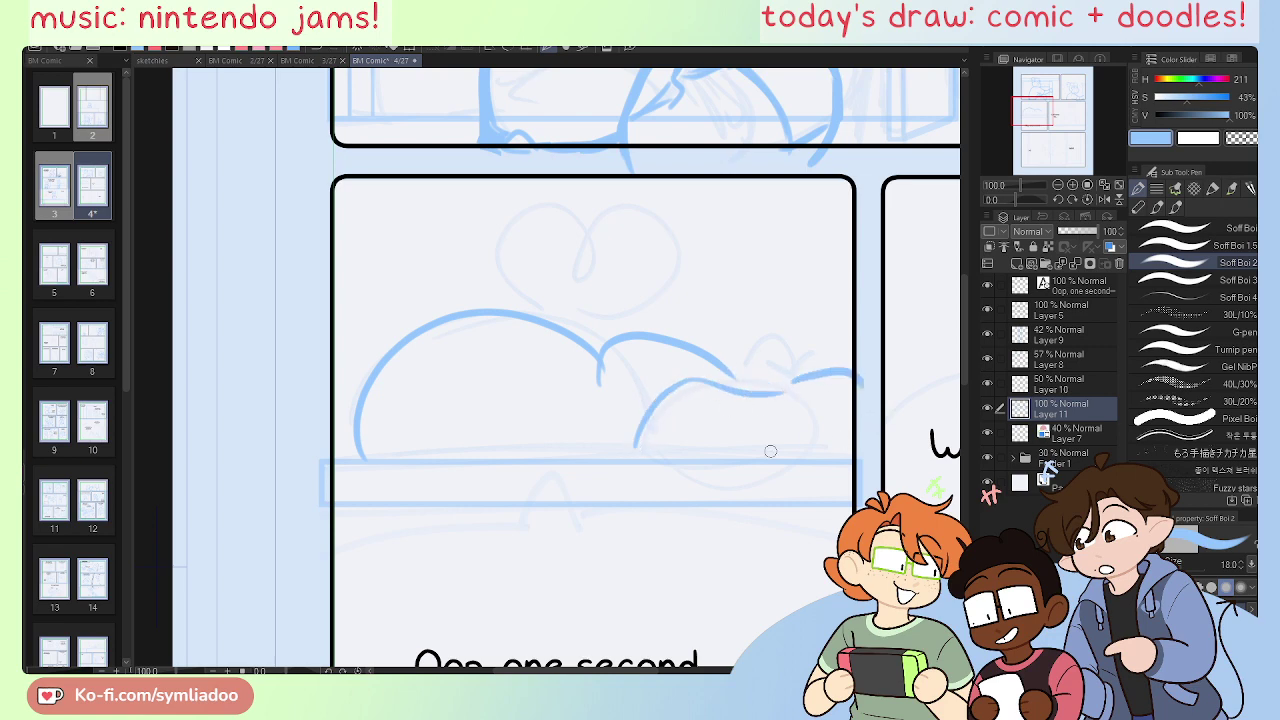
key("ctrl+z")
key("ctrl+z")
mouse_move(714, 412)
left_mouse_down()
mouse_move(624, 443)
mouse_move(708, 375)
mouse_move(778, 396)
mouse_move(852, 385)
left_mouse_up()
key("ctrl+z")
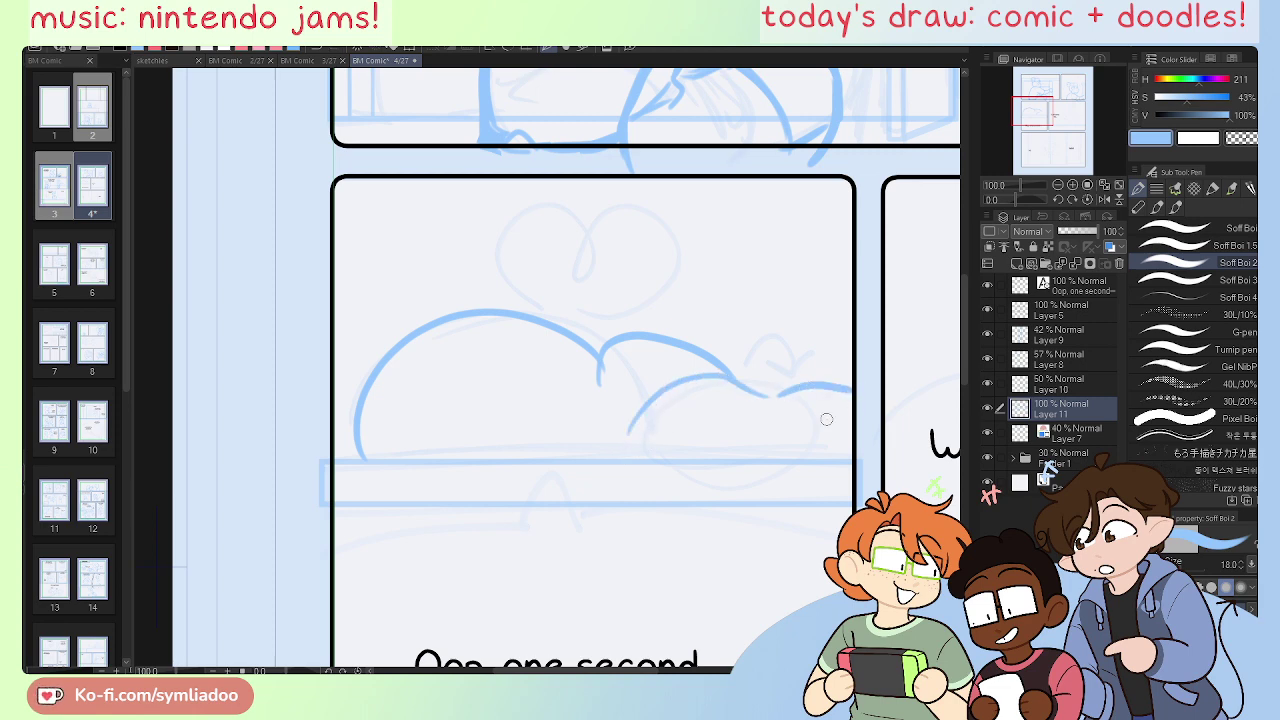
left_click_drag(643, 421, 613, 477)
key("ctrl+z")
key("ctrl+z")
key("ctrl+z")
Step: Draw a row of curled fingers resting on the counter's edge, ending just past the panel border
mouse_move(653, 420)
left_mouse_down()
mouse_move(614, 464)
mouse_move(720, 444)
mouse_move(710, 421)
mouse_move(779, 419)
mouse_move(697, 462)
left_mouse_up()
left_click_drag(778, 430, 740, 465)
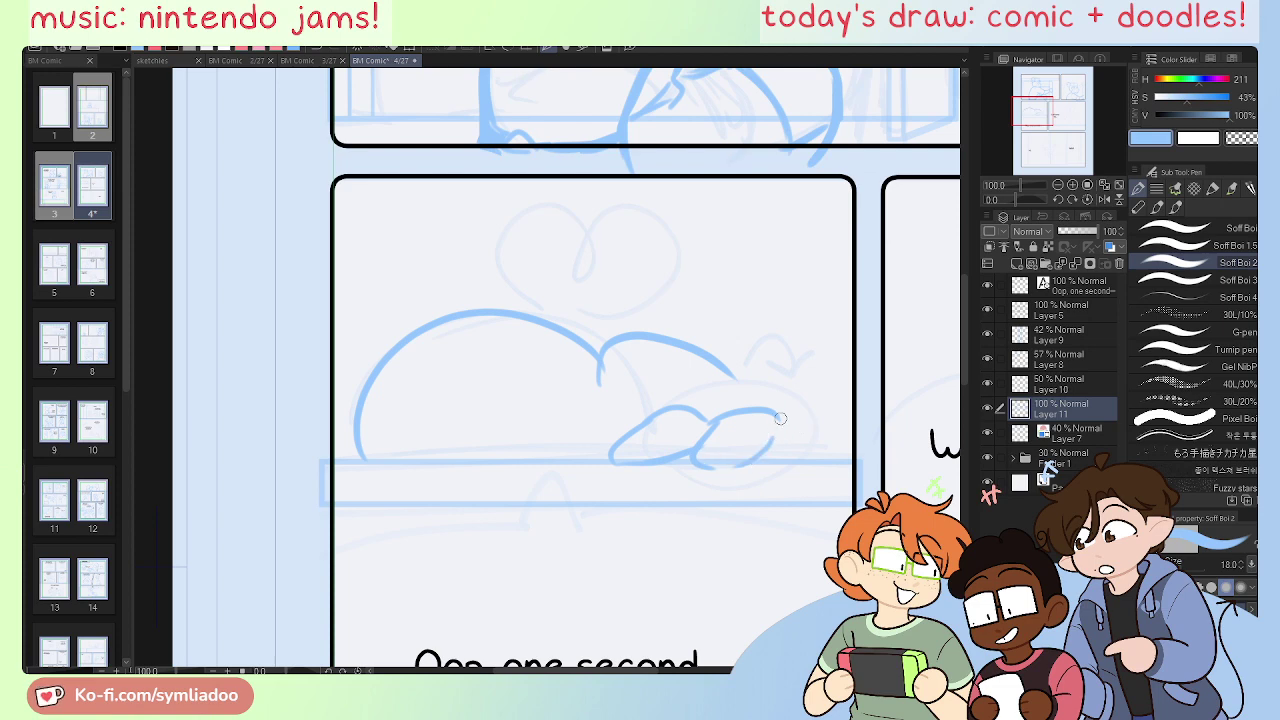
mouse_move(776, 414)
left_mouse_down()
mouse_move(823, 411)
mouse_move(843, 443)
left_mouse_up()
left_click_drag(836, 419, 853, 424)
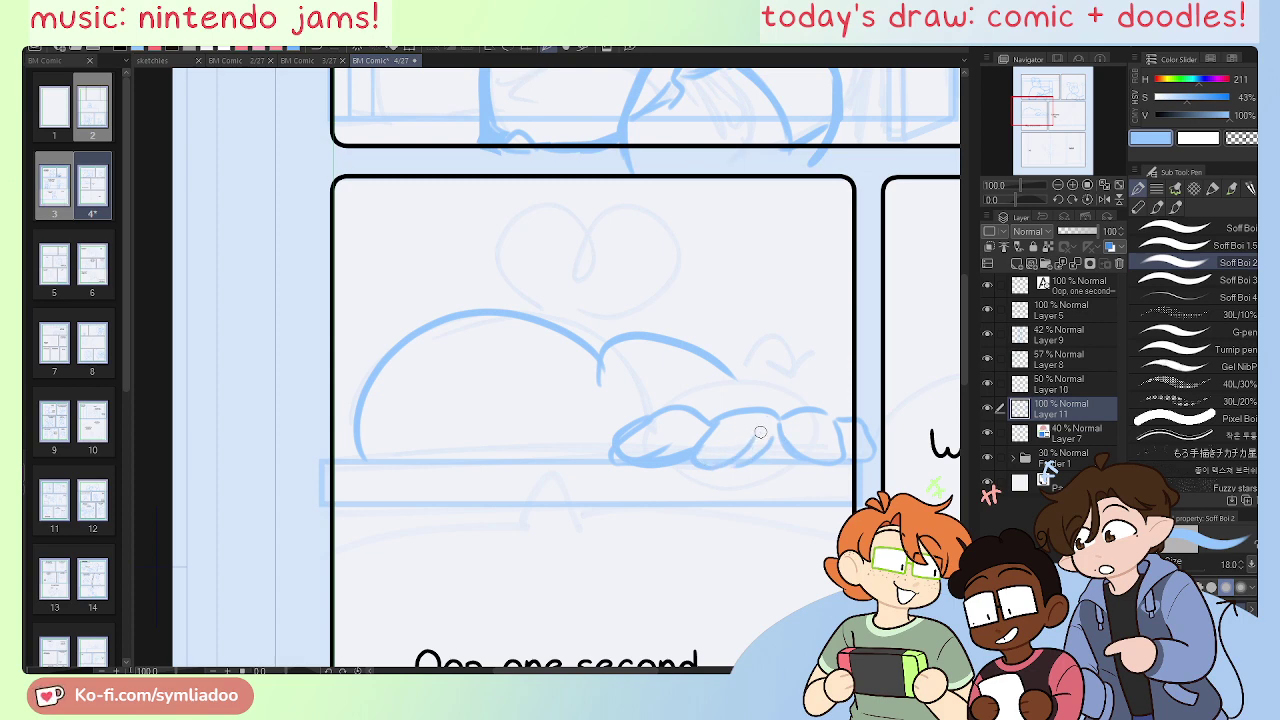
key("ctrl+z")
left_click_drag(702, 460, 755, 437)
key("ctrl+z")
Step: Erase the dip between the humps and try a smoother second hump down to the fingers
key("e")
mouse_move(614, 378)
left_mouse_down()
mouse_move(702, 335)
mouse_move(740, 352)
left_mouse_up()
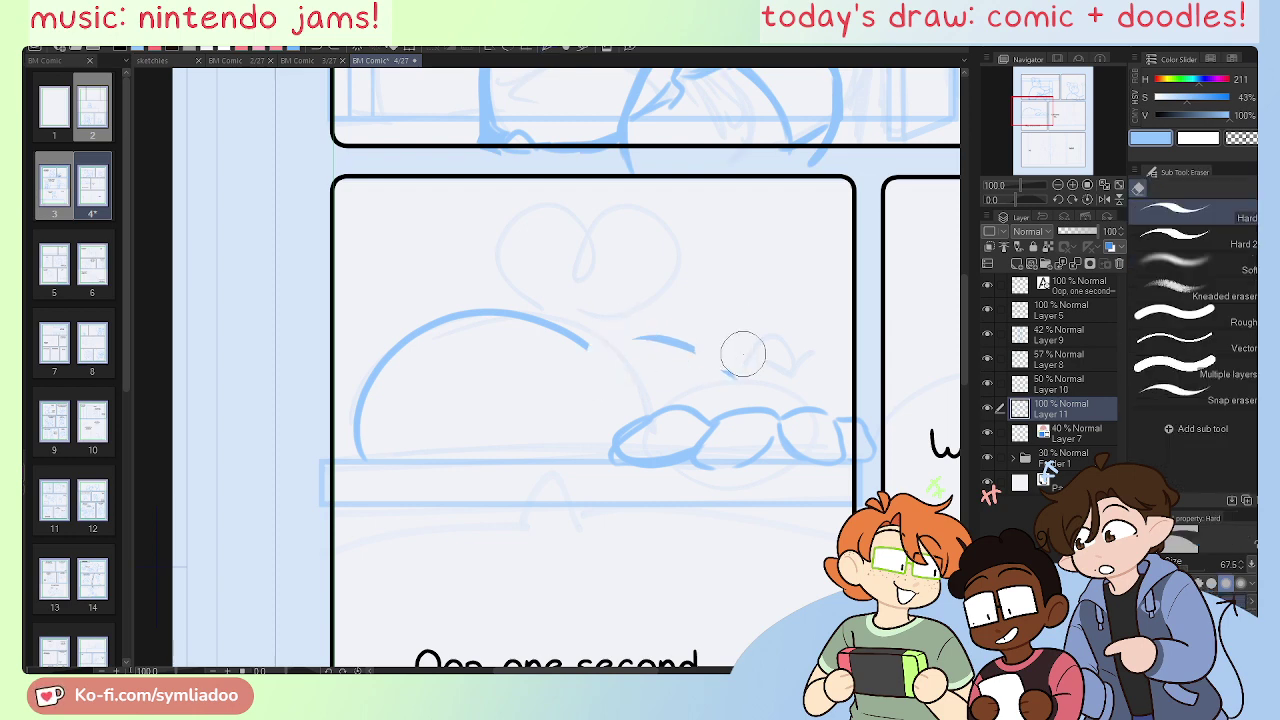
key("p")
mouse_move(584, 344)
left_mouse_down()
mouse_move(733, 346)
mouse_move(752, 398)
left_mouse_up()
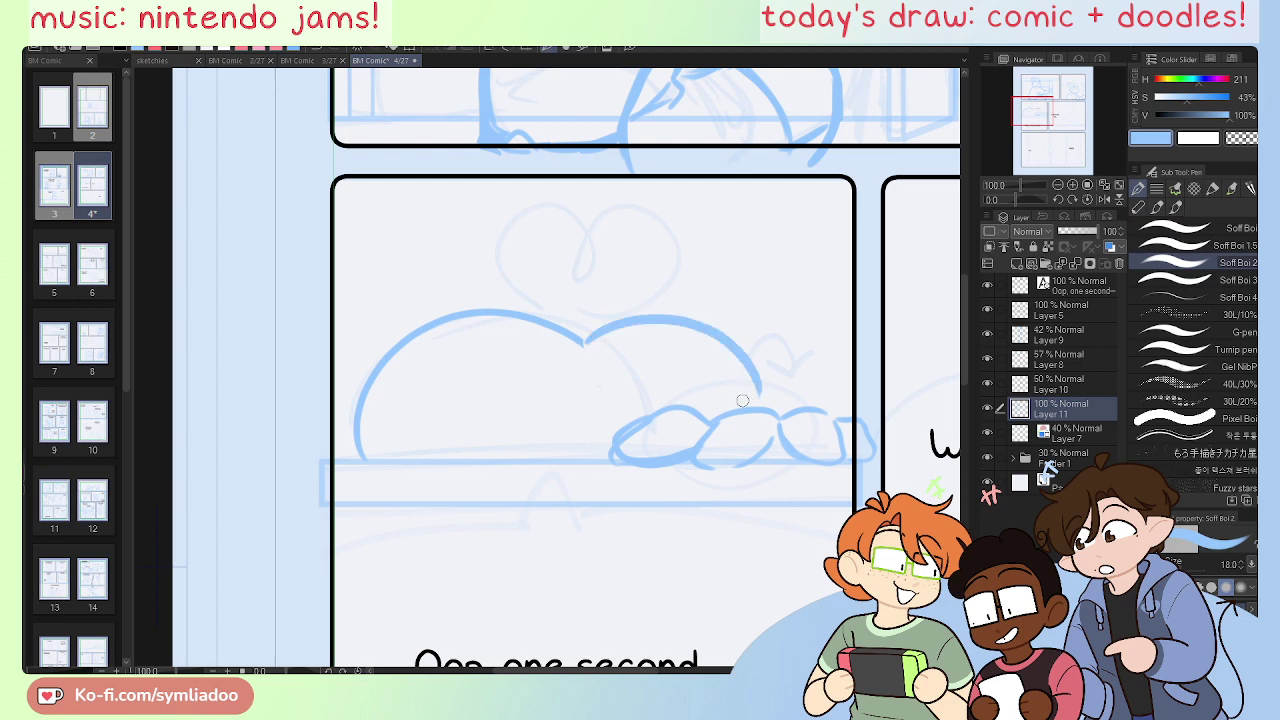
key("ctrl+z")
Step: Erase the hump outlines and try several new two-hump shapes above the counter
key("e")
mouse_move(357, 474)
left_mouse_down()
mouse_move(581, 298)
mouse_move(376, 424)
mouse_move(375, 442)
mouse_move(613, 300)
mouse_move(757, 388)
left_mouse_up()
key("p")
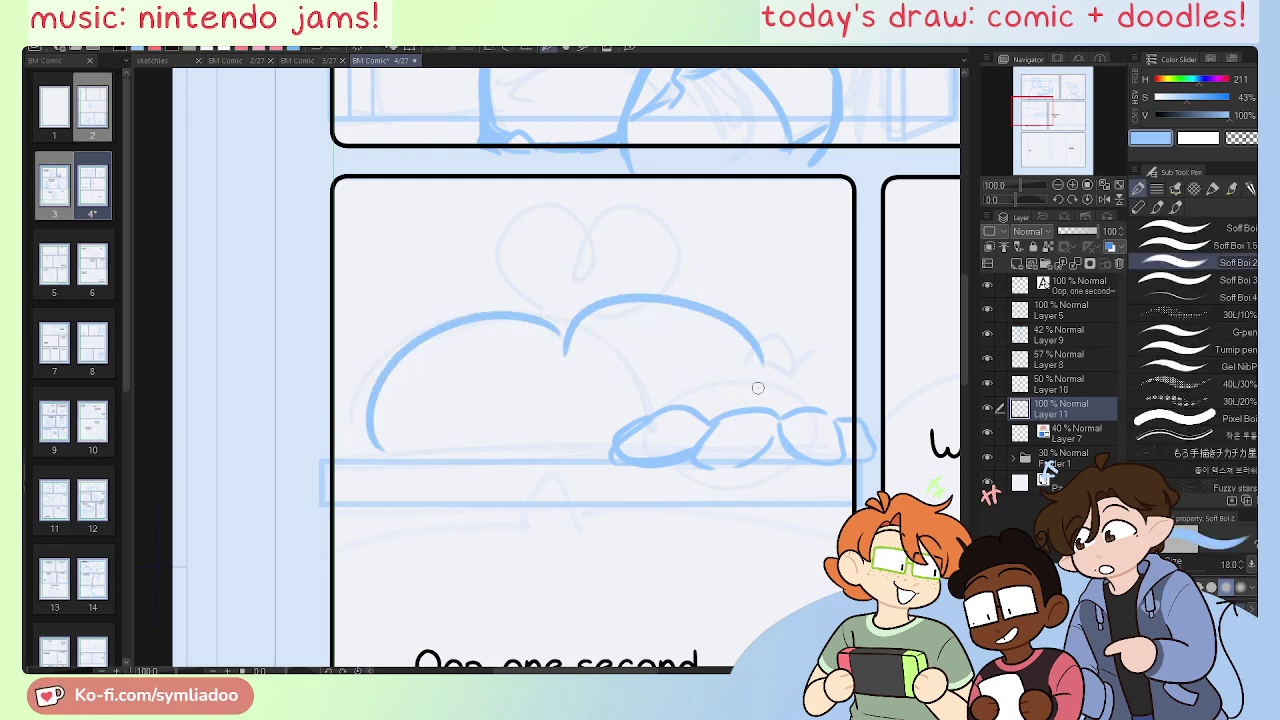
key("ctrl+z")
mouse_move(558, 370)
left_mouse_down()
mouse_move(700, 328)
mouse_move(766, 410)
left_mouse_up()
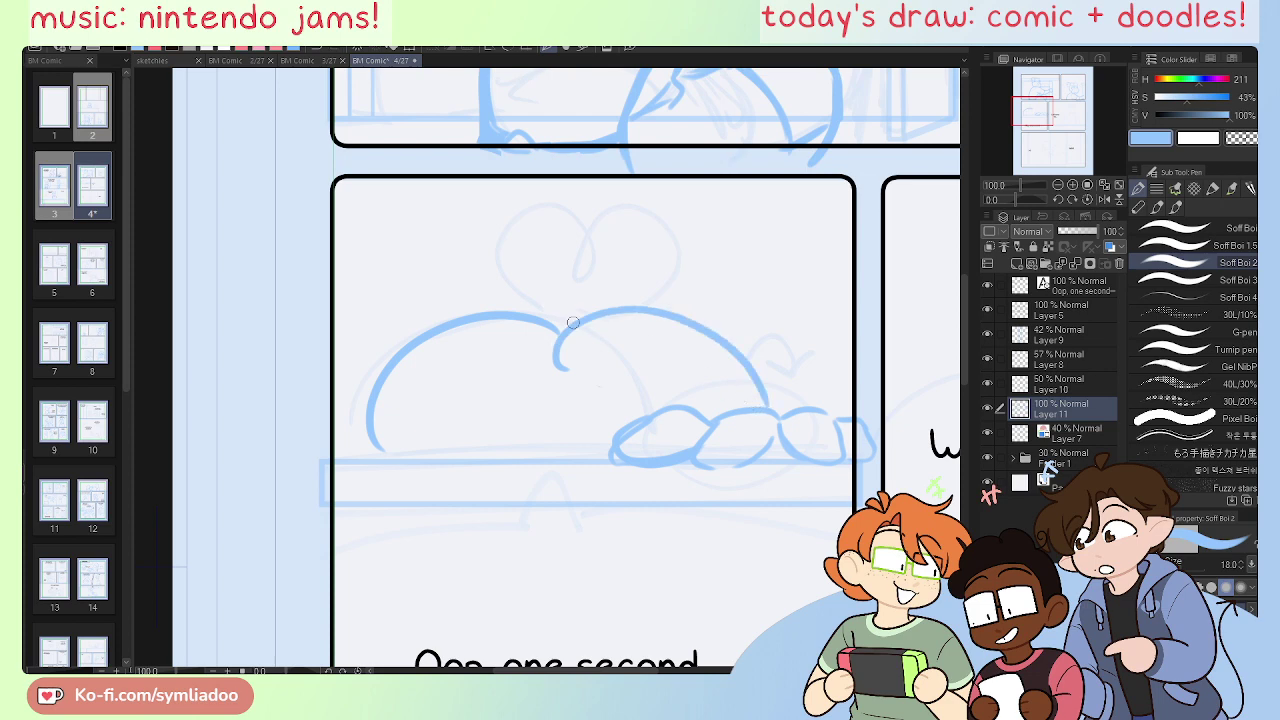
key("ctrl+z")
key("ctrl+z")
mouse_move(428, 468)
left_mouse_down()
mouse_move(436, 368)
mouse_move(491, 297)
mouse_move(602, 280)
mouse_move(753, 418)
mouse_move(752, 378)
left_mouse_up()
key("ctrl+z")
key("ctrl+z")
key("ctrl+z")
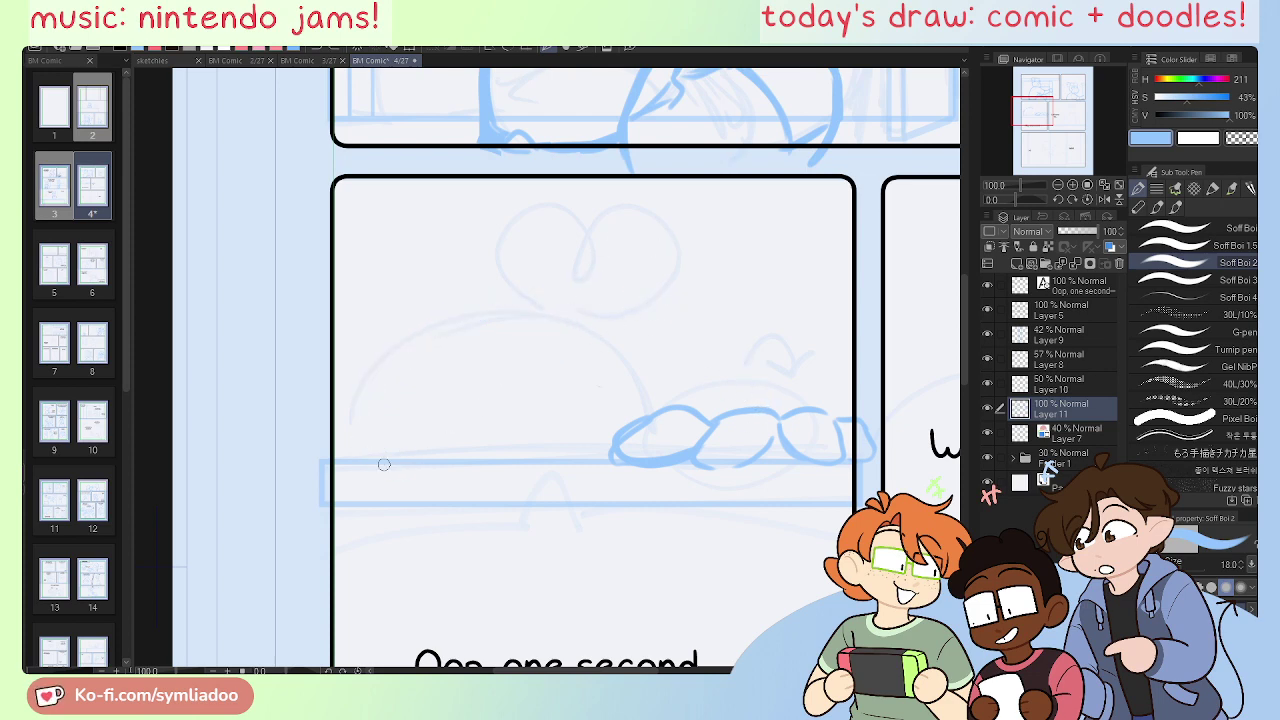
Step: Draw a scalloped outline rising from the counter and a large two-lobed hair puff with a central curl above it
mouse_move(395, 485)
left_mouse_down()
mouse_move(385, 382)
mouse_move(467, 378)
left_mouse_up()
mouse_move(460, 360)
left_mouse_down()
mouse_move(545, 300)
mouse_move(631, 306)
mouse_move(781, 421)
left_mouse_up()
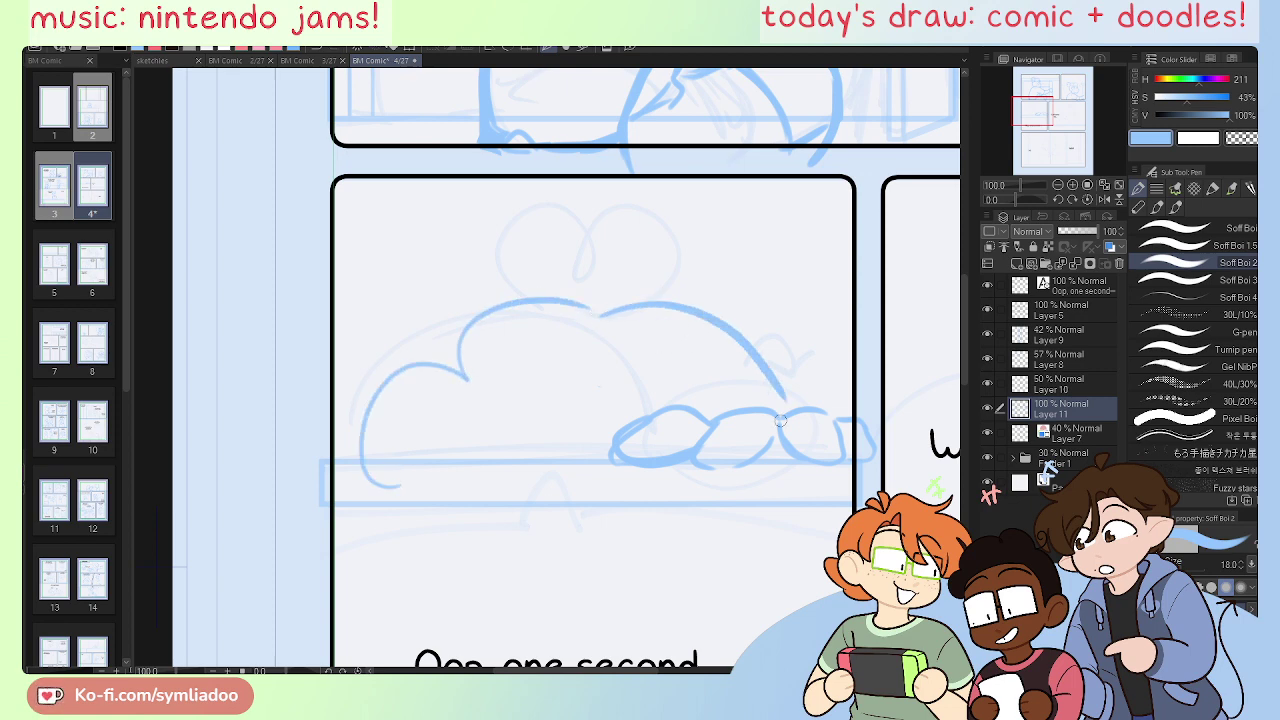
mouse_move(609, 319)
left_mouse_down()
mouse_move(629, 211)
mouse_move(780, 290)
mouse_move(815, 350)
left_mouse_up()
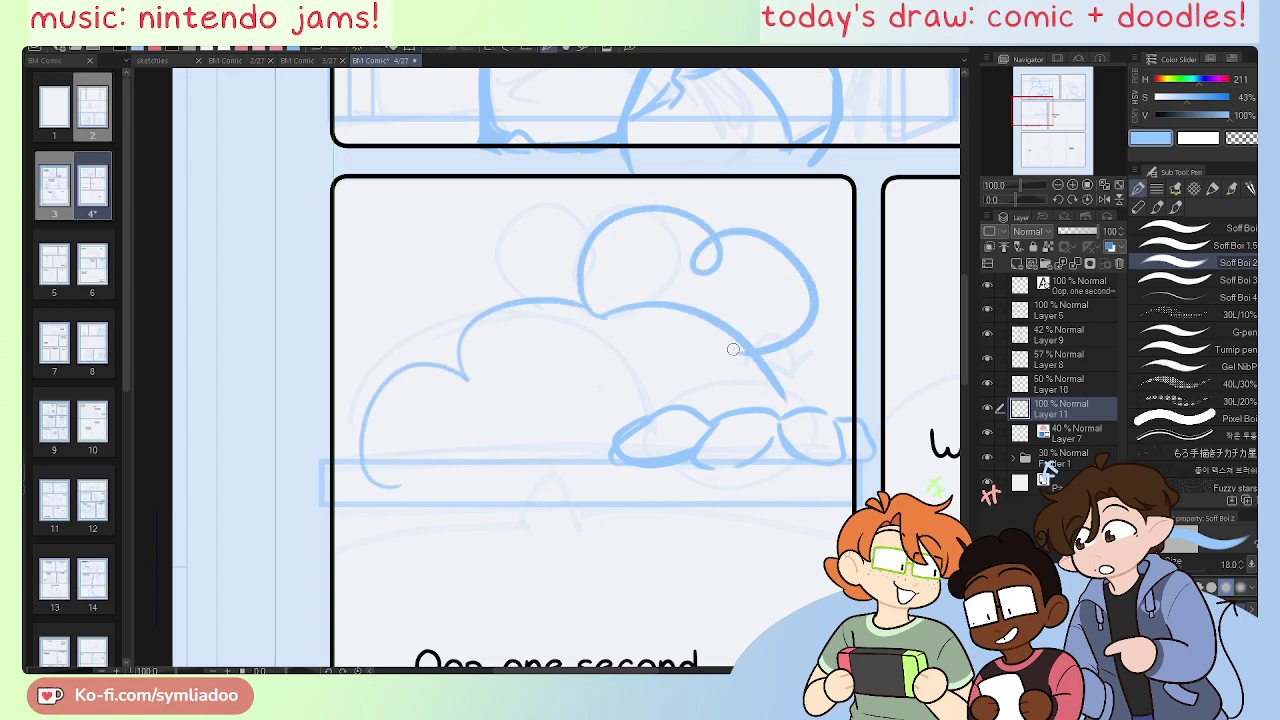
key("ctrl+z")
mouse_move(618, 314)
left_mouse_down()
mouse_move(582, 278)
mouse_move(717, 272)
mouse_move(814, 294)
mouse_move(726, 359)
mouse_move(470, 385)
mouse_move(445, 338)
mouse_move(409, 391)
mouse_move(416, 427)
left_mouse_up()
Step: Replace the scalloped side of the outline with a long slope that steps down to the counter
key("e")
key("h")
key("p")
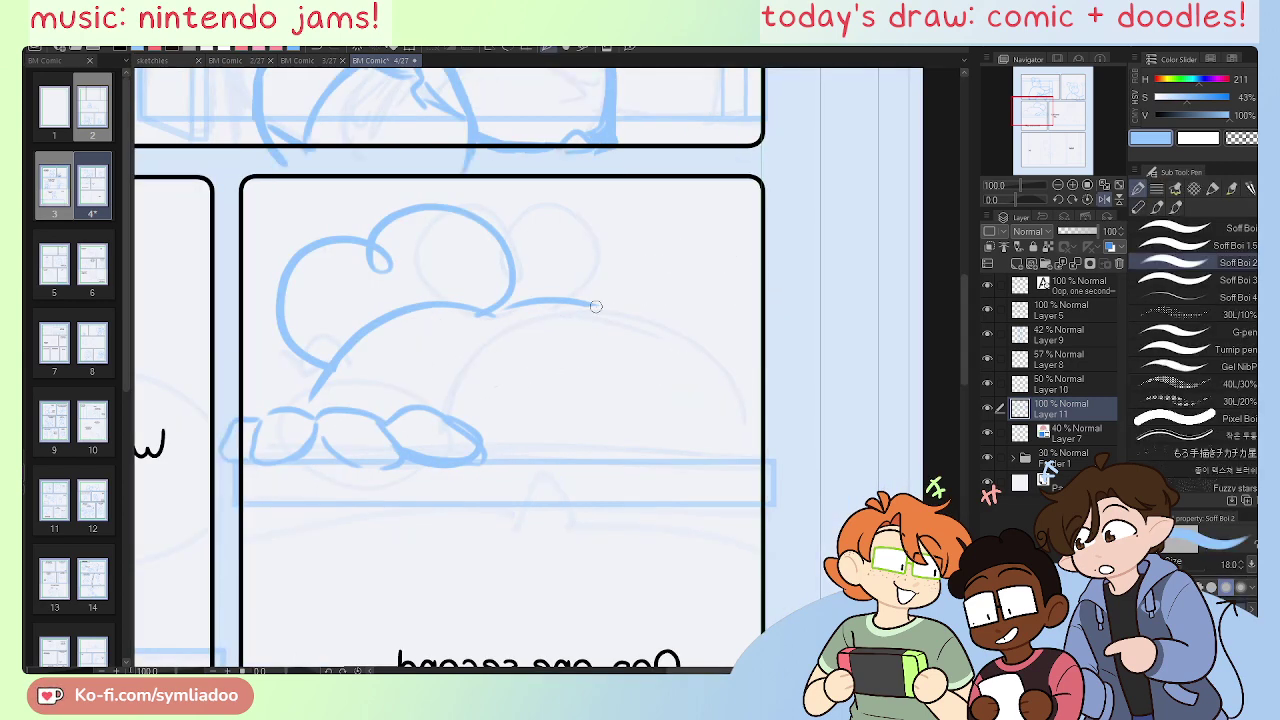
mouse_move(600, 303)
left_mouse_down()
mouse_move(664, 340)
mouse_move(695, 424)
left_mouse_up()
key("ctrl+z")
mouse_move(597, 311)
left_mouse_down()
mouse_move(703, 403)
mouse_move(756, 474)
left_mouse_up()
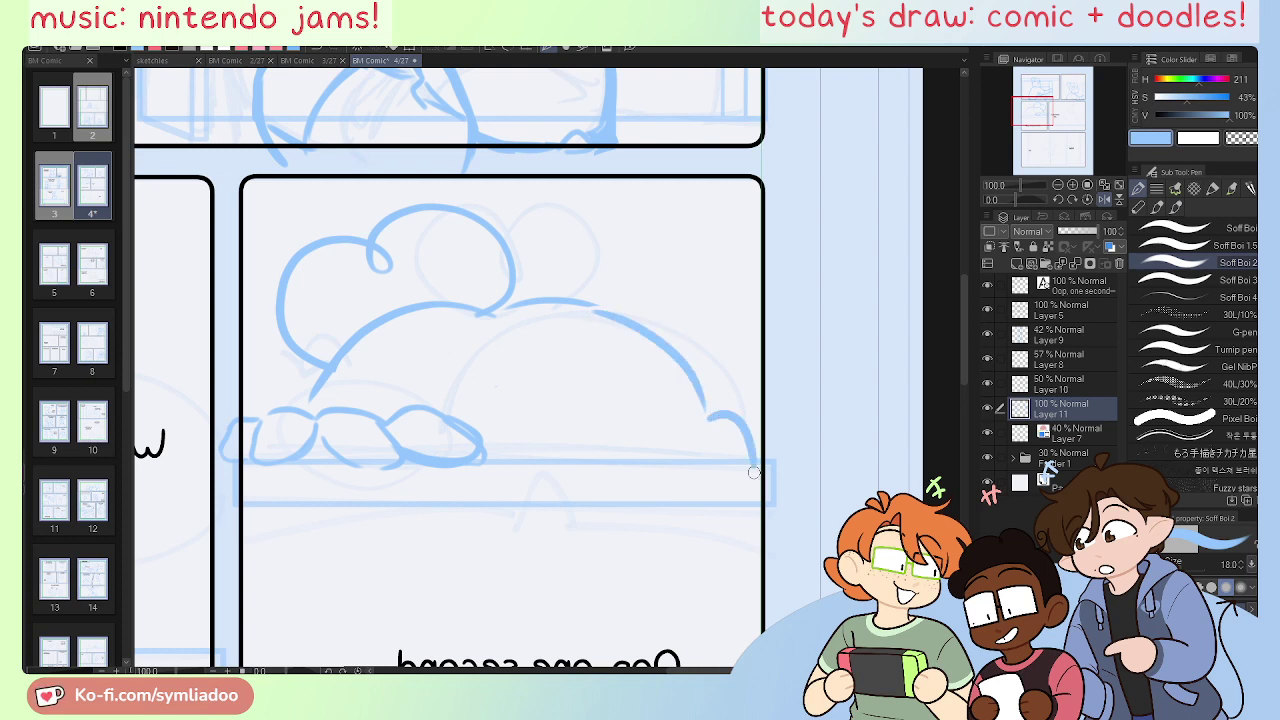
key("ctrl+z")
left_click_drag(706, 406, 748, 499)
Step: Close the hair puff with a curved underside running from its base to its outer lobe
key("h")
left_click_drag(595, 290, 562, 354)
mouse_move(562, 340)
left_mouse_down()
mouse_move(585, 374)
mouse_move(702, 375)
left_mouse_up()
key("ctrl+z")
mouse_move(560, 330)
left_mouse_down()
mouse_move(578, 364)
mouse_move(700, 408)
left_mouse_up()
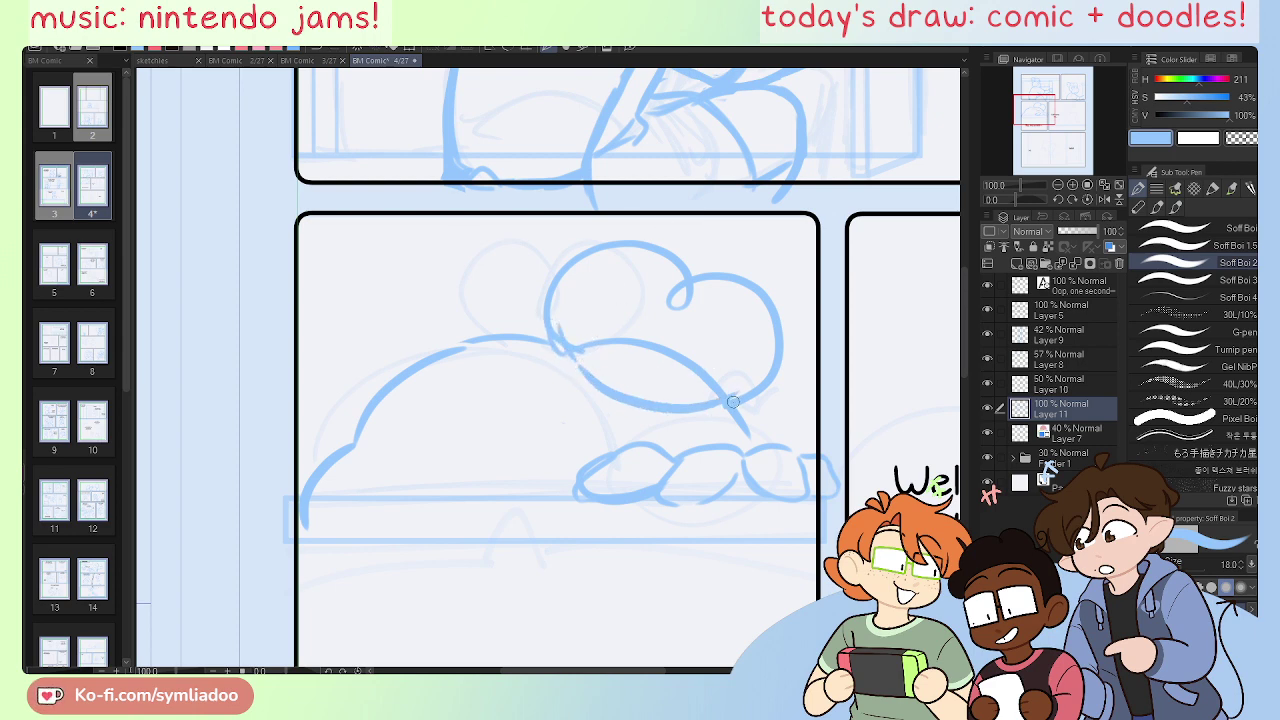
key("ctrl+z")
mouse_move(561, 339)
left_mouse_down()
mouse_move(597, 401)
mouse_move(733, 395)
left_mouse_up()
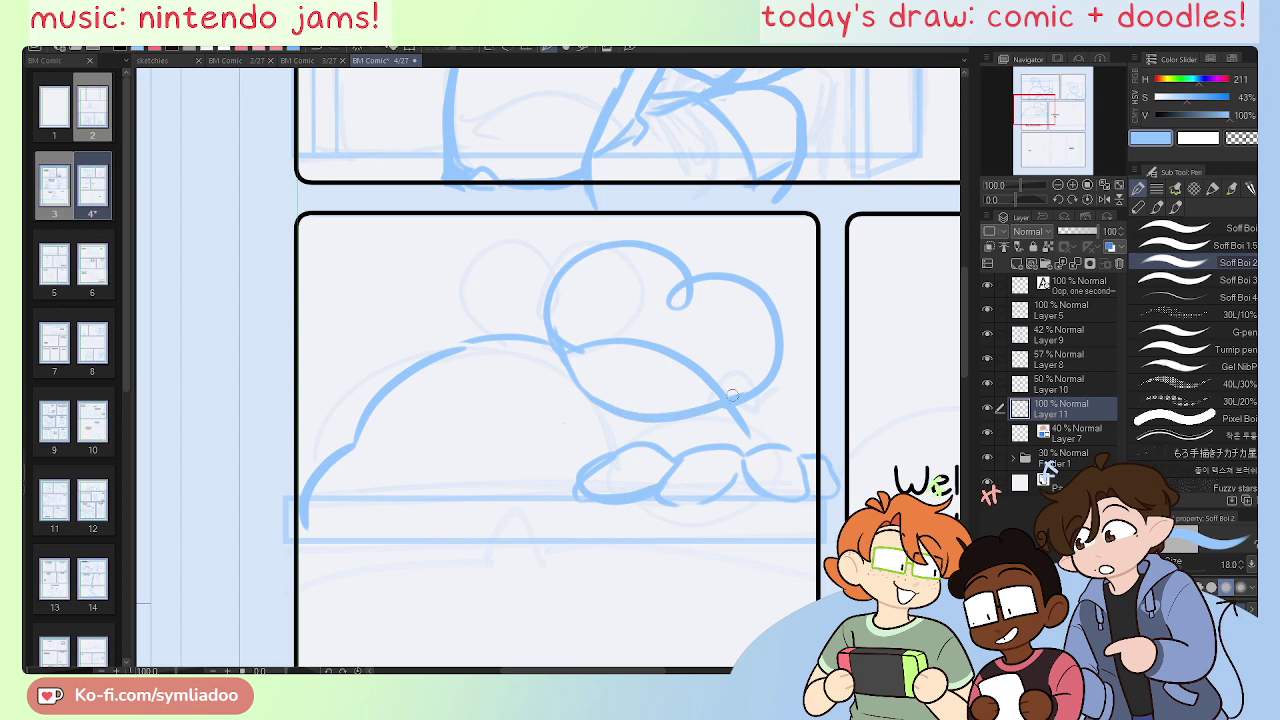
Step: Erase the outline crossing inside the hair puff and add a second stroke along the puff's lower edge
key("e")
mouse_move(585, 345)
left_mouse_down()
mouse_move(691, 365)
mouse_move(646, 337)
mouse_move(612, 348)
mouse_move(673, 377)
mouse_move(713, 377)
mouse_move(708, 366)
mouse_move(720, 381)
mouse_move(690, 375)
left_mouse_up()
key("p")
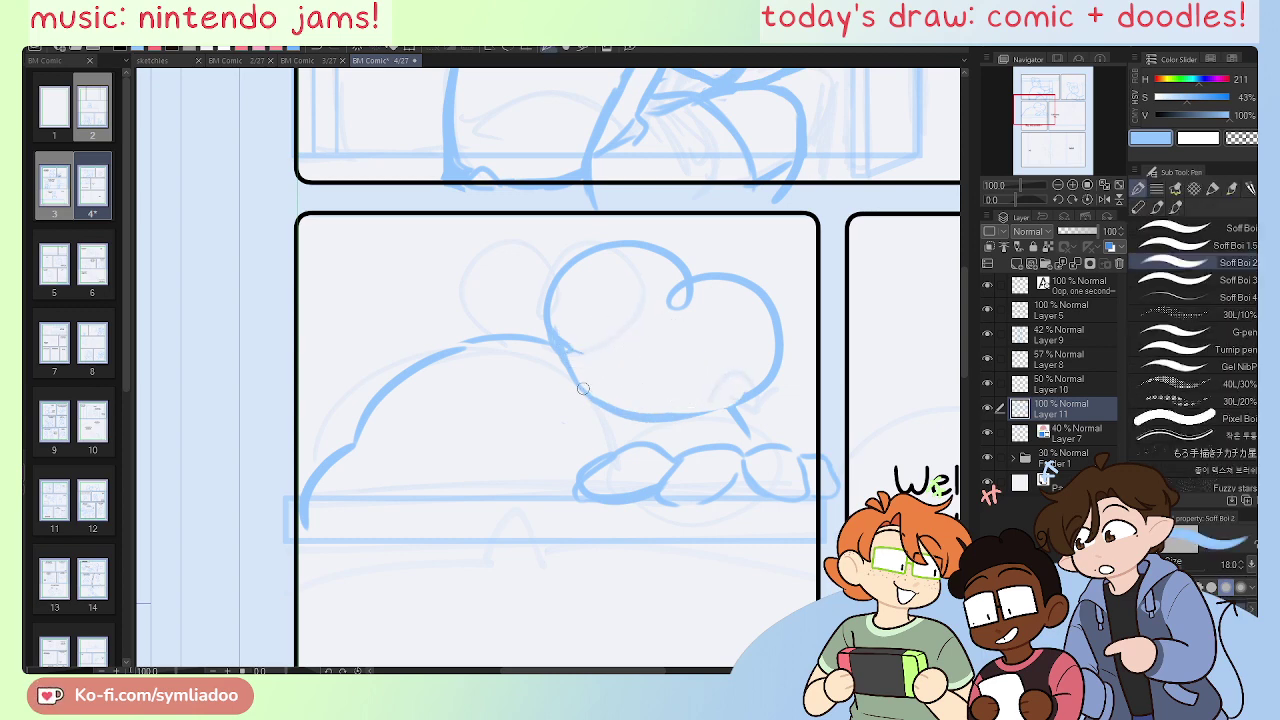
left_click_drag(583, 388, 652, 428)
Step: Lasso the hair puff, move it slightly up, and clear the selection
key("m")
mouse_move(522, 301)
left_mouse_down()
mouse_move(564, 418)
mouse_move(704, 429)
mouse_move(729, 409)
left_mouse_up()
left_click_drag(803, 290, 670, 212)
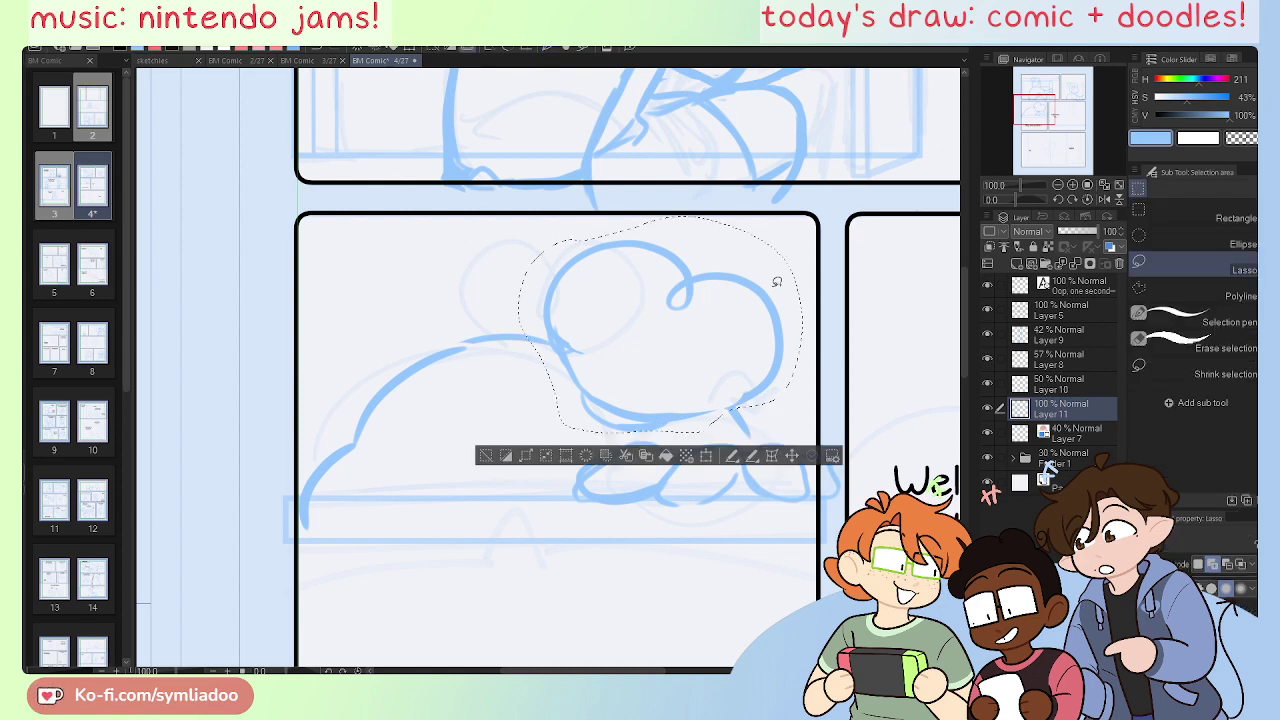
key("k")
left_click_drag(686, 360, 680, 334)
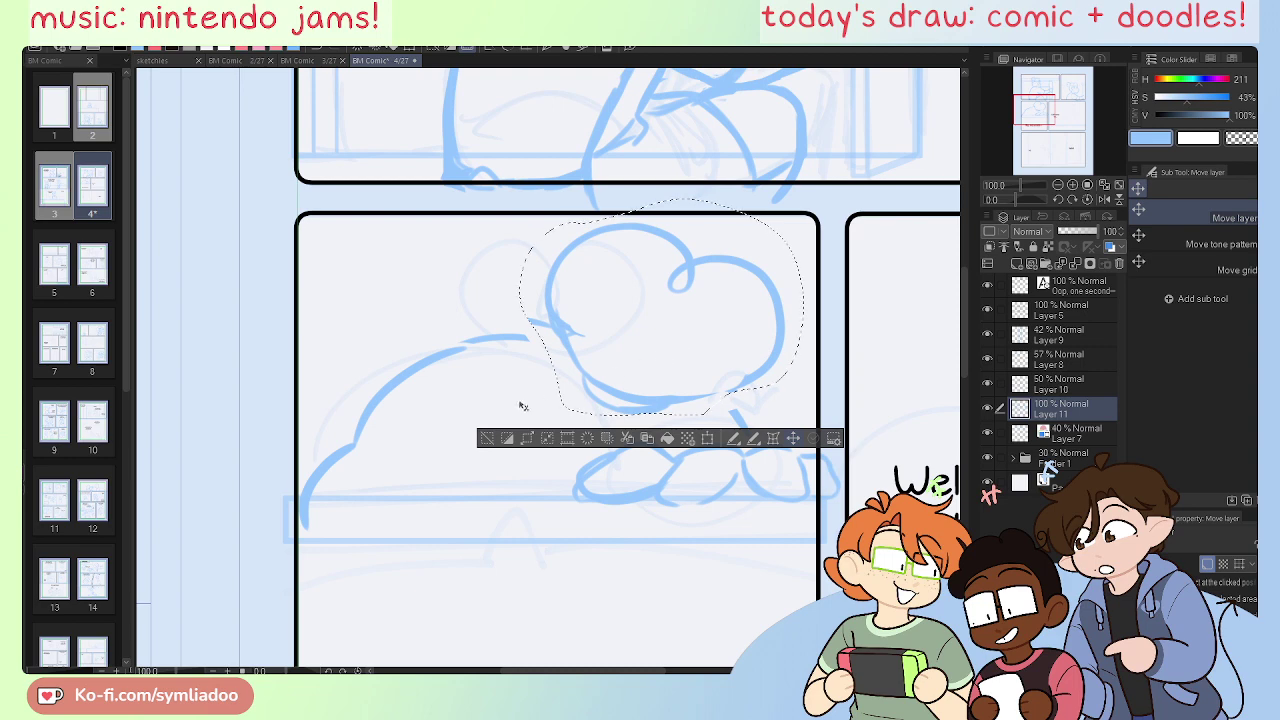
key("ctrl+d")
Step: Erase the leftover stroke beneath the hair puff and redraw its lower edge to rejoin the outer lobe
key("p")
key("e")
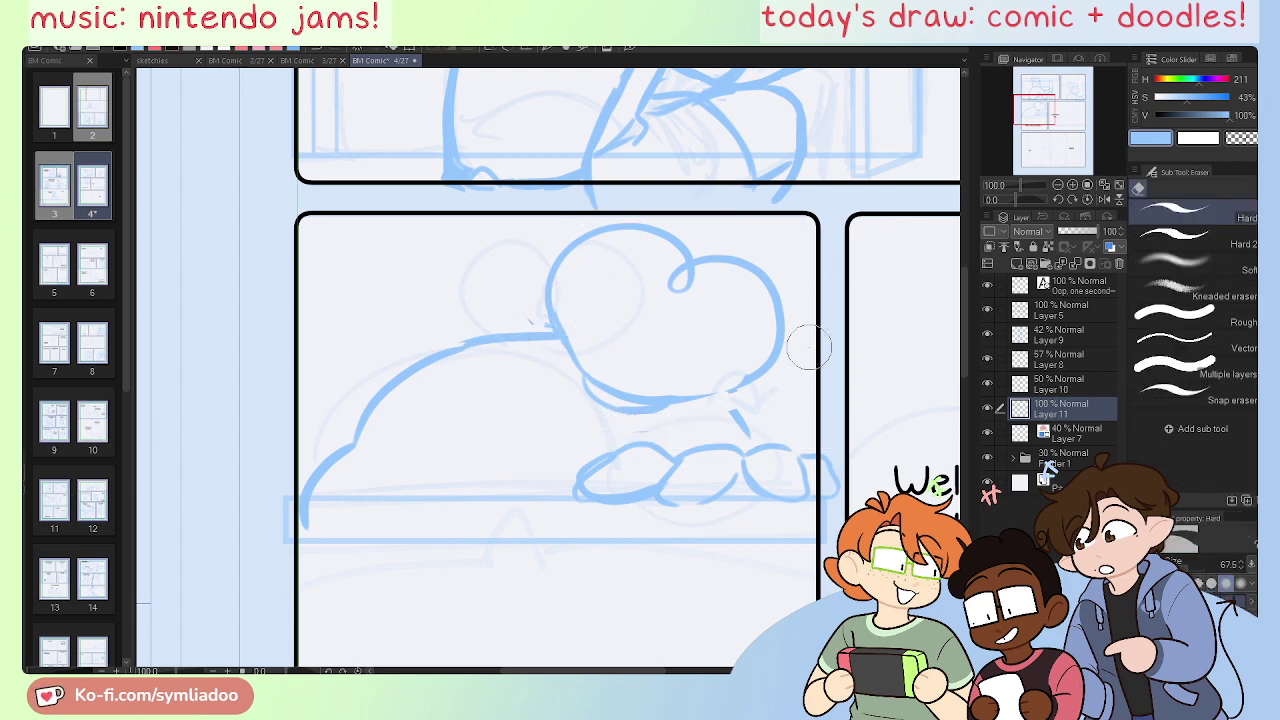
mouse_move(740, 410)
left_mouse_down()
mouse_move(729, 414)
mouse_move(757, 423)
left_mouse_up()
key("p")
left_click_drag(680, 396, 763, 365)
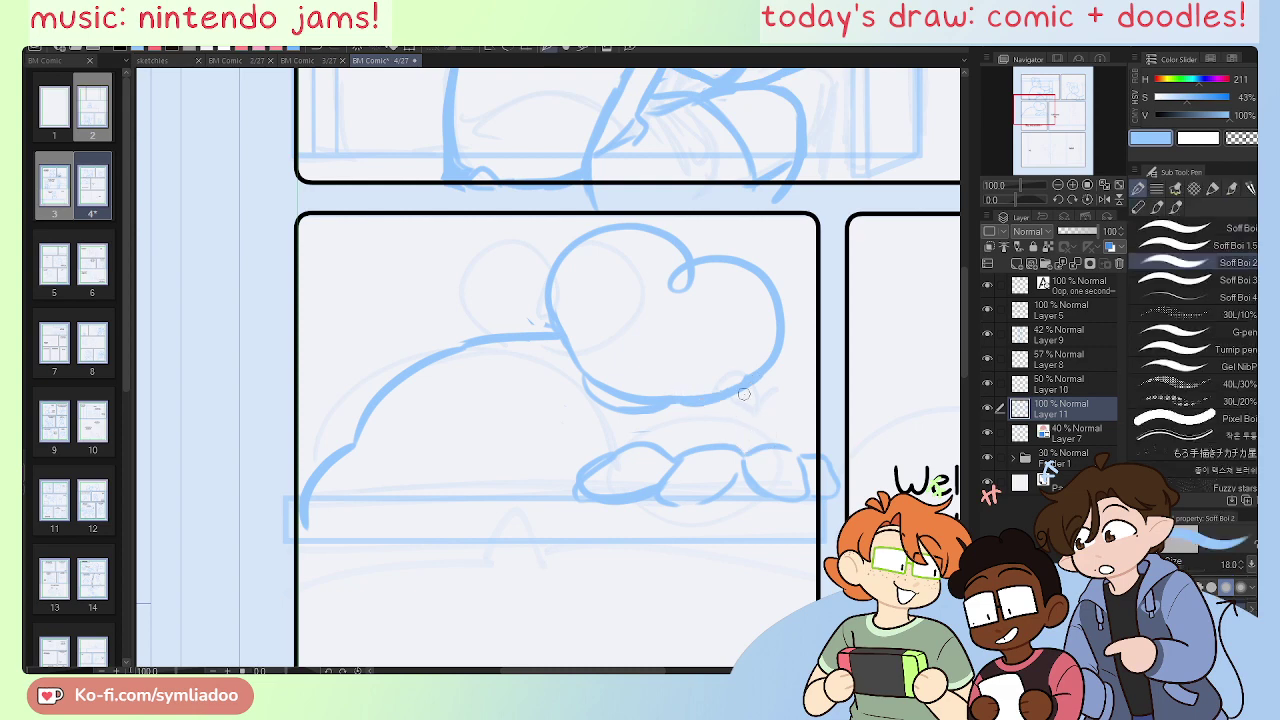
key("ctrl+z")
mouse_move(660, 398)
left_mouse_down()
mouse_move(736, 387)
mouse_move(779, 449)
left_mouse_up()
key("ctrl+z")
left_click_drag(733, 390, 804, 453)
key("ctrl+z")
Step: Undo the hair puff's underside, move and erasures, plus the far end segment of the rounded outline
key("m")
key("ctrl+z")
key("ctrl+z")
key("ctrl+z")
key("ctrl+z")
key("ctrl+z")
key("ctrl+z")
key("ctrl+z")
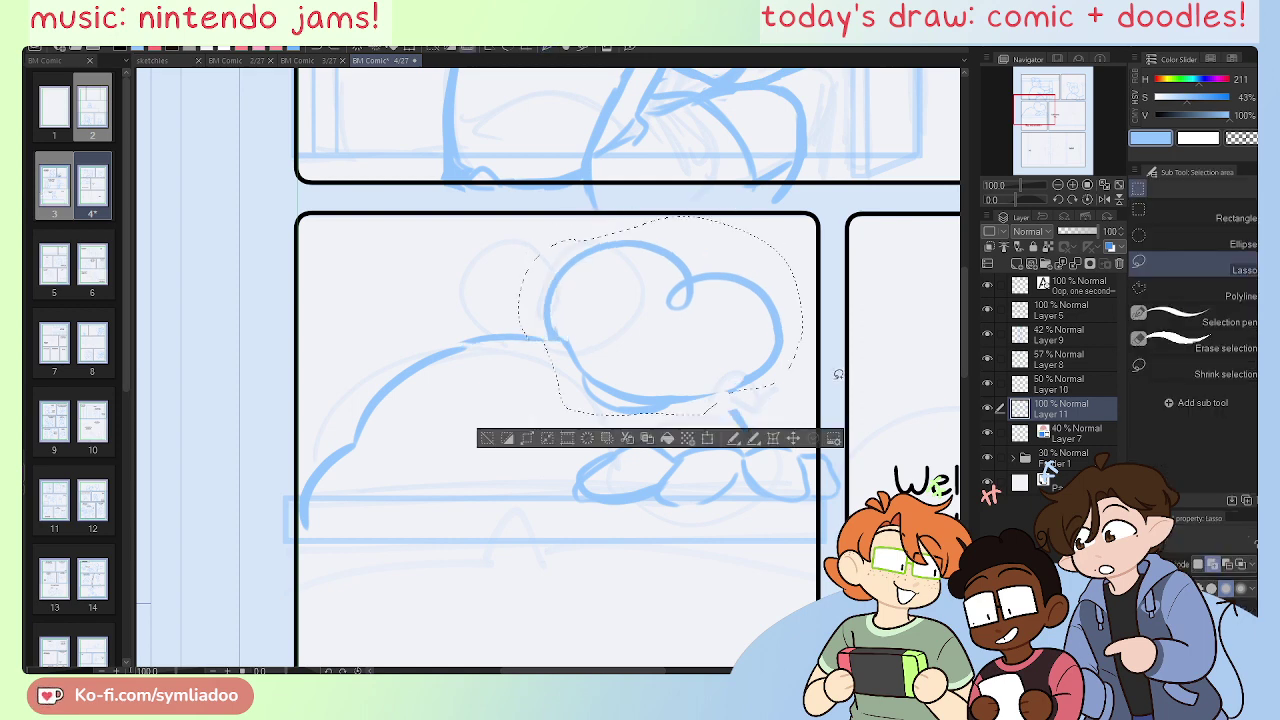
key("ctrl+y")
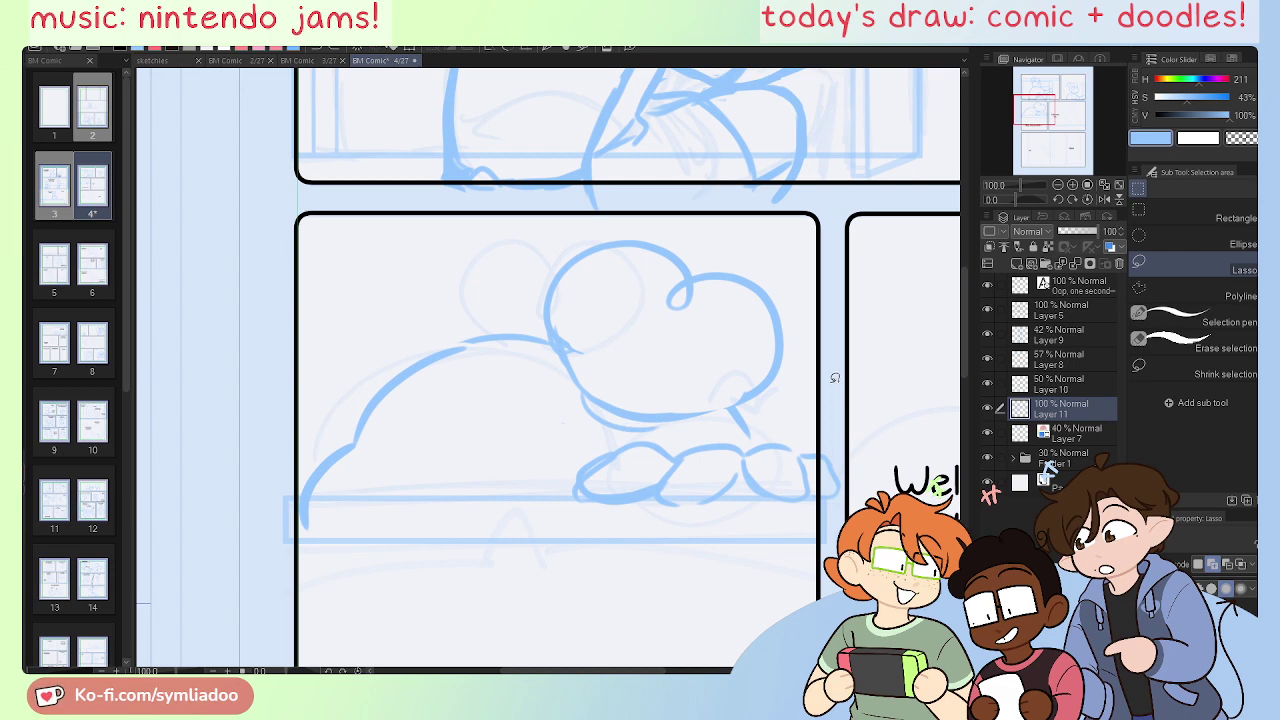
key("h")
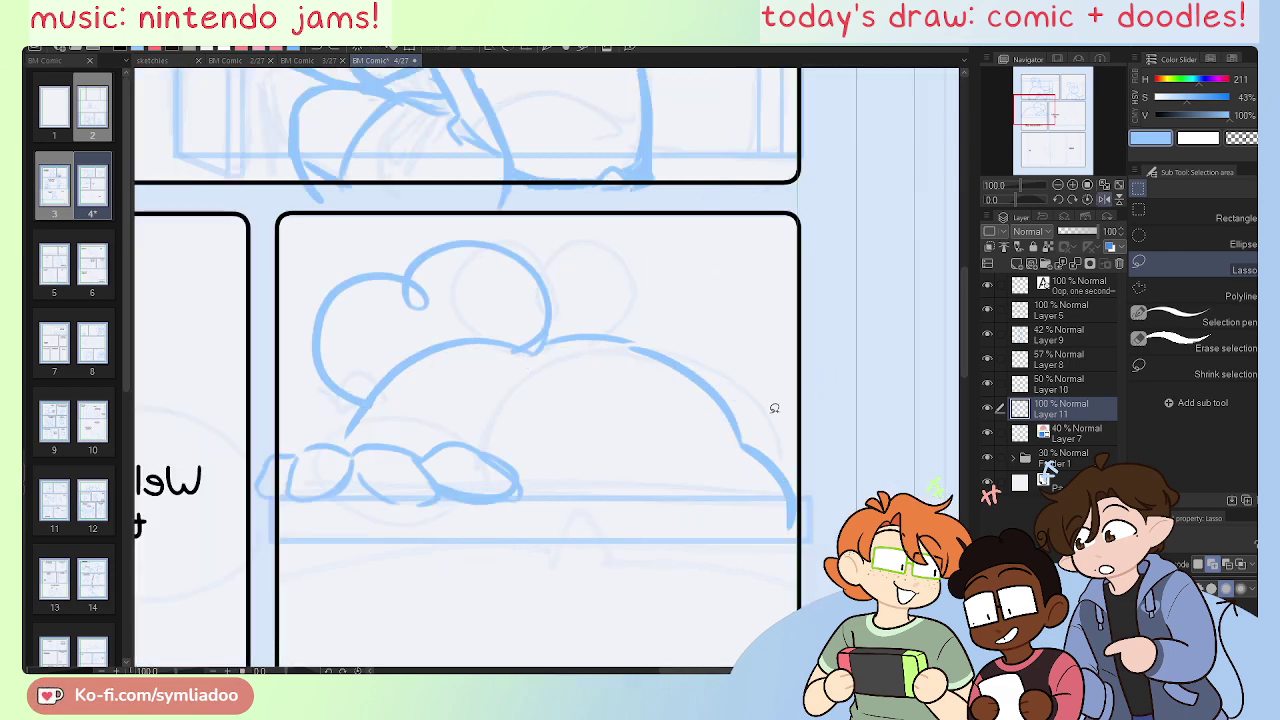
key("ctrl+z")
key("ctrl+z")
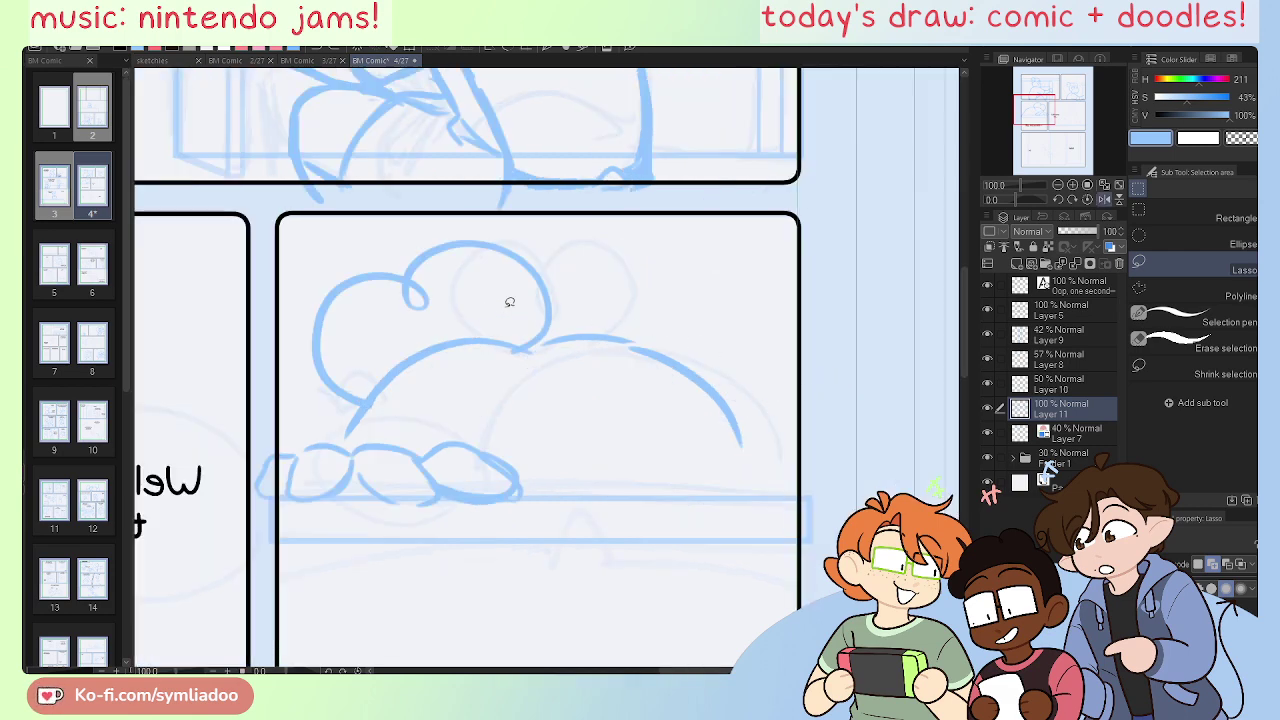
Step: Save the page and redraw the far end of the rounded outline so it curves down to the counter
key("e")
key("h")
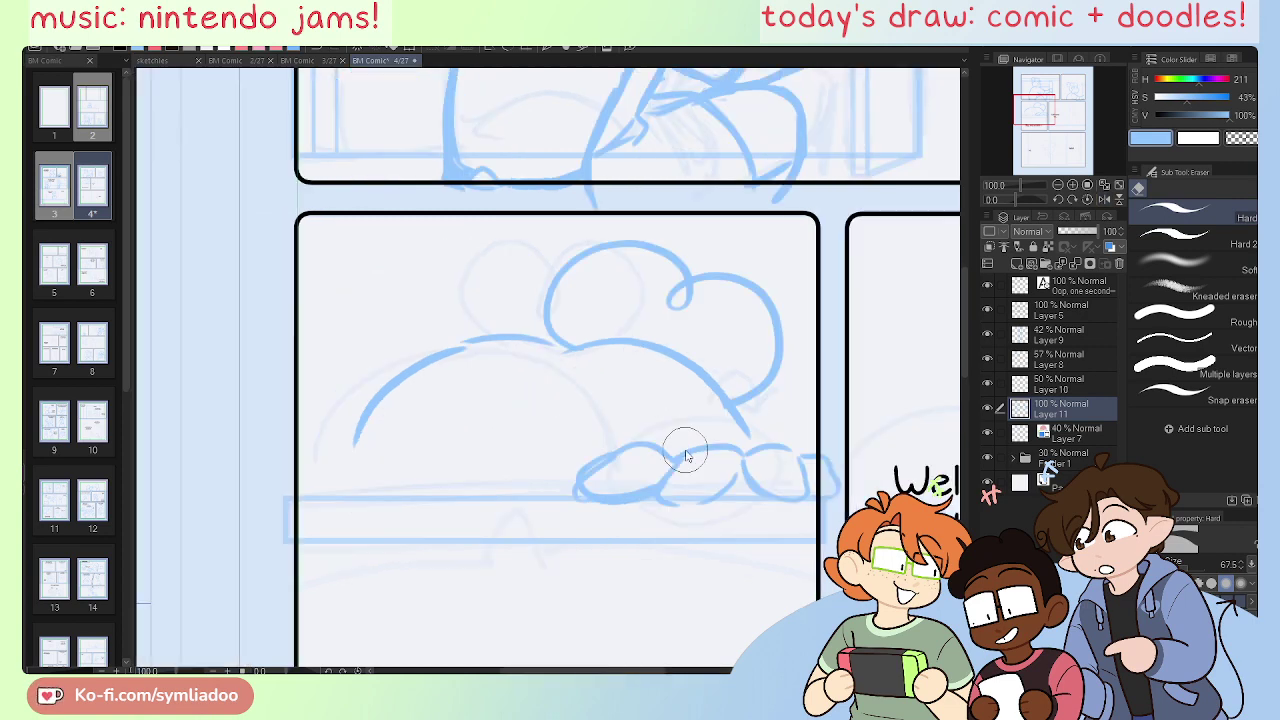
key("ctrl+s")
key("h")
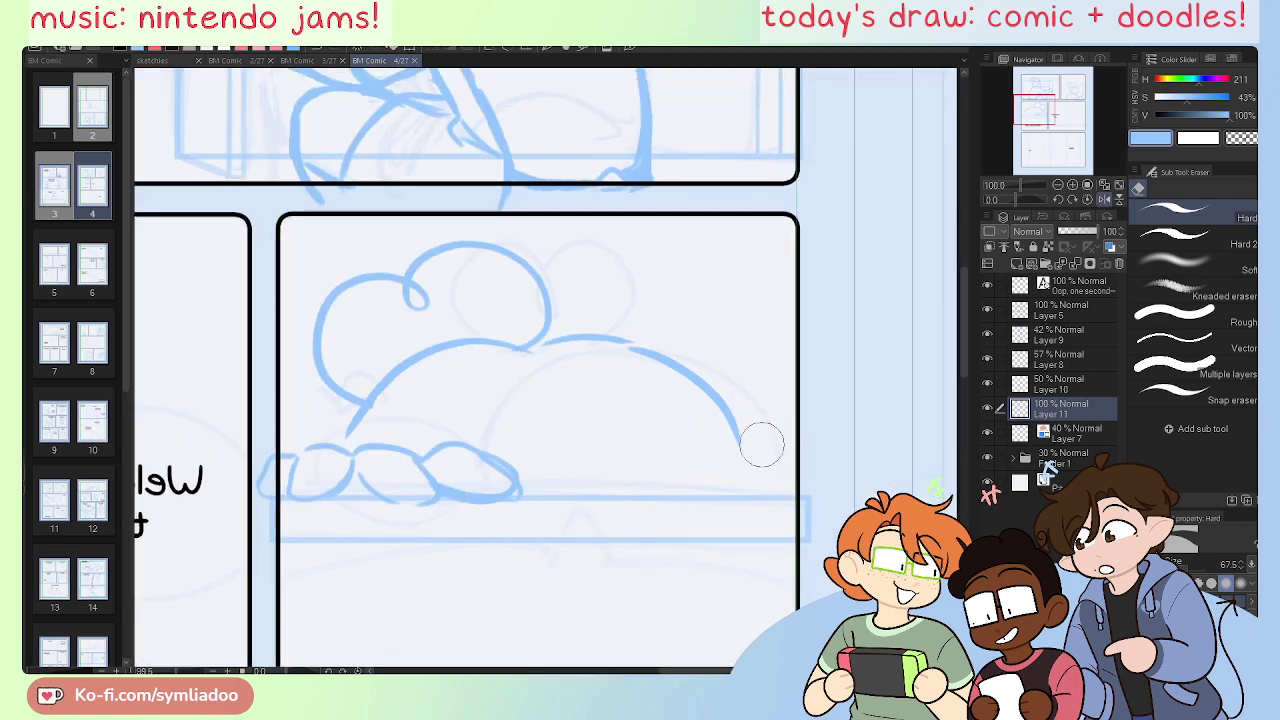
key("p")
left_click_drag(739, 442, 769, 501)
key("ctrl+z")
mouse_move(740, 441)
left_mouse_down()
mouse_move(791, 497)
mouse_move(785, 378)
left_mouse_up()
key("ctrl+minus")
key("h")
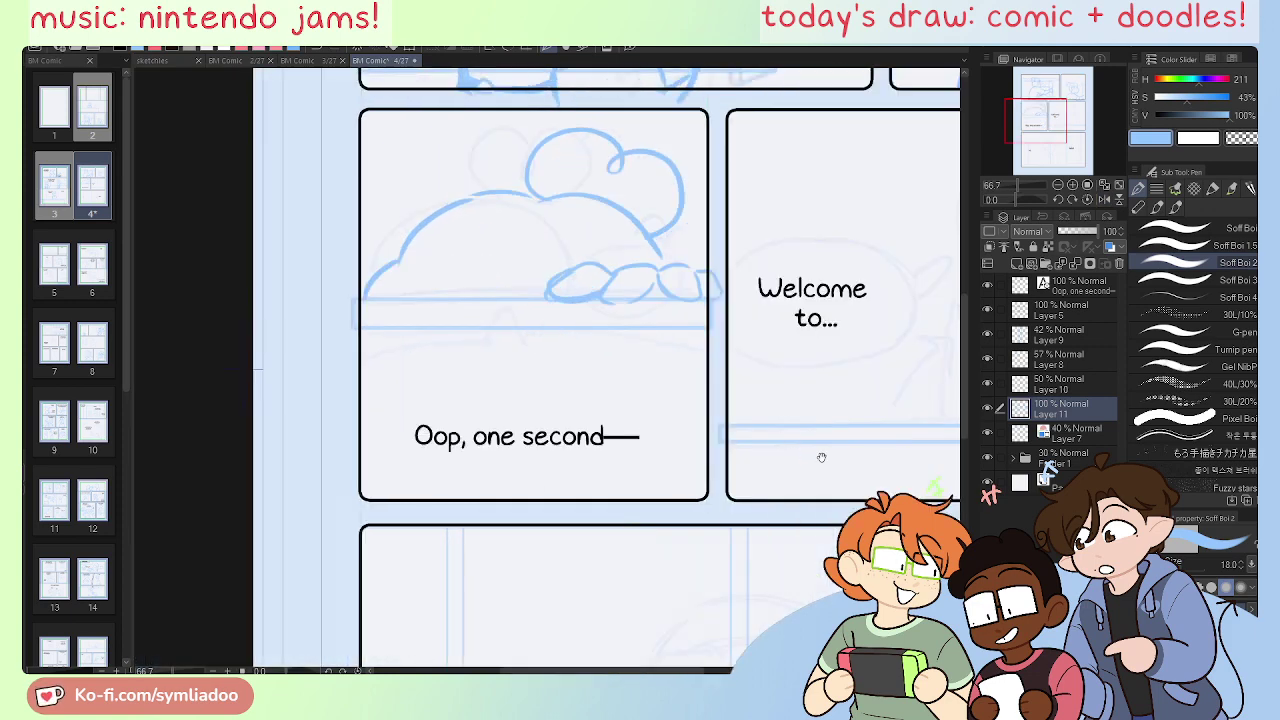
Step: Lasso the fingers on the counter, scale them down, nudge them into place, clear the selection, and save the page
left_click_drag(823, 457, 600, 470)
left_click_drag(802, 492, 763, 514)
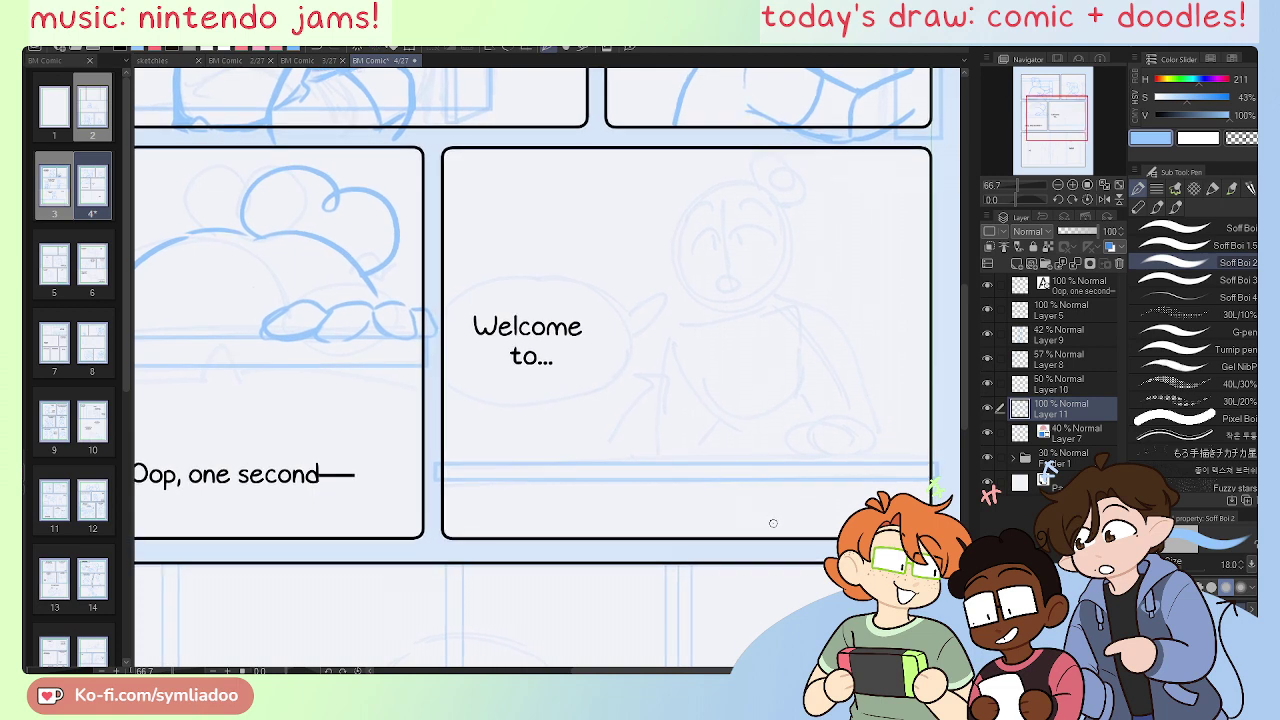
left_click_drag(497, 581, 666, 609)
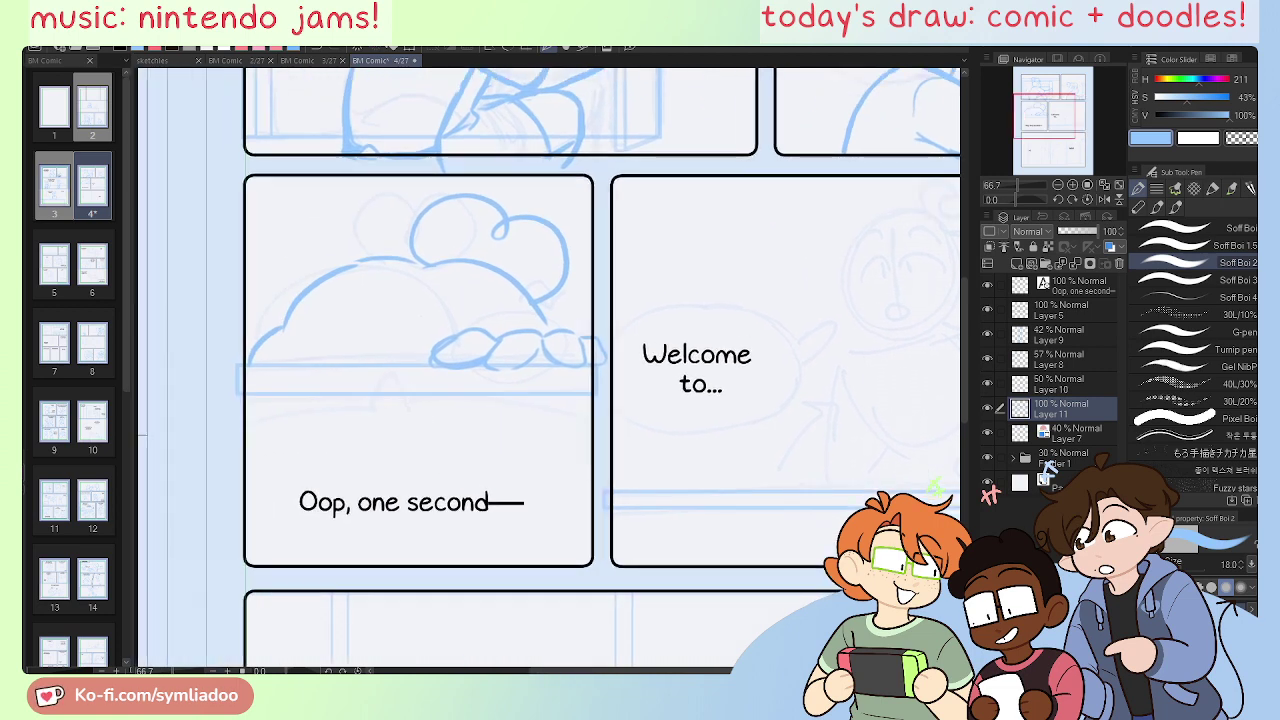
key("m")
mouse_move(558, 318)
left_mouse_down()
mouse_move(469, 314)
mouse_move(612, 378)
mouse_move(600, 322)
left_mouse_up()
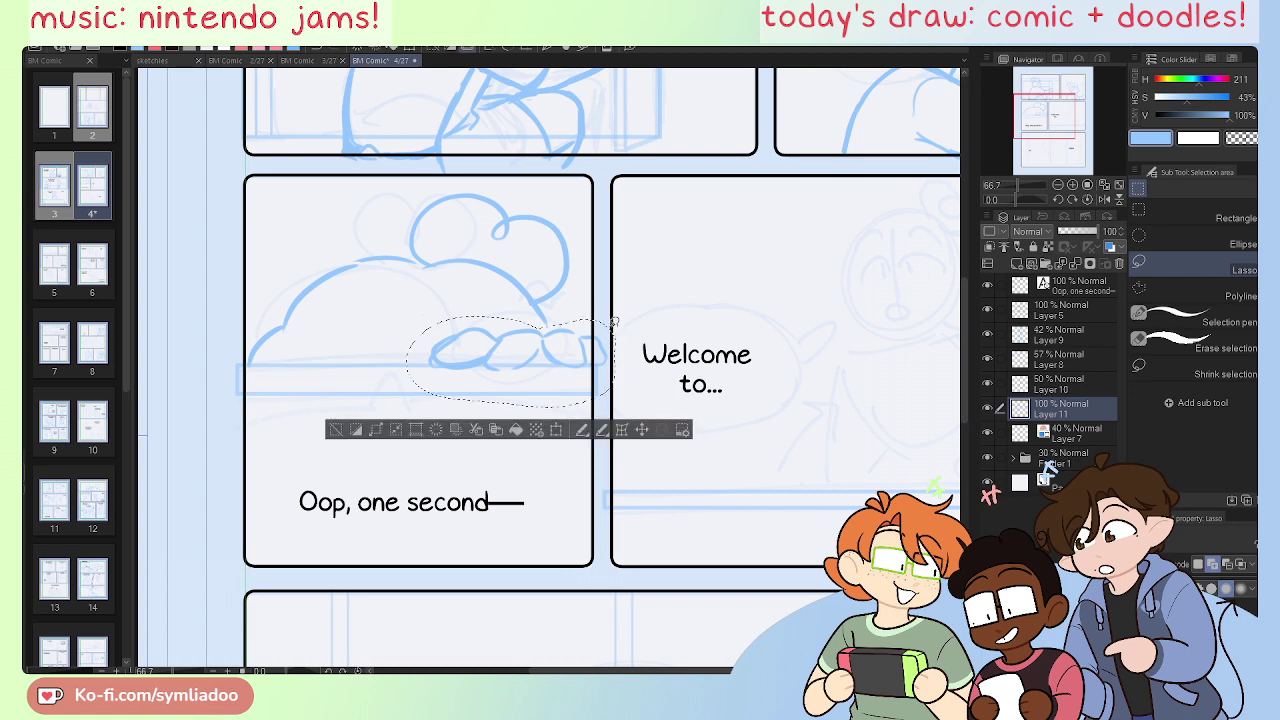
left_click(558, 430)
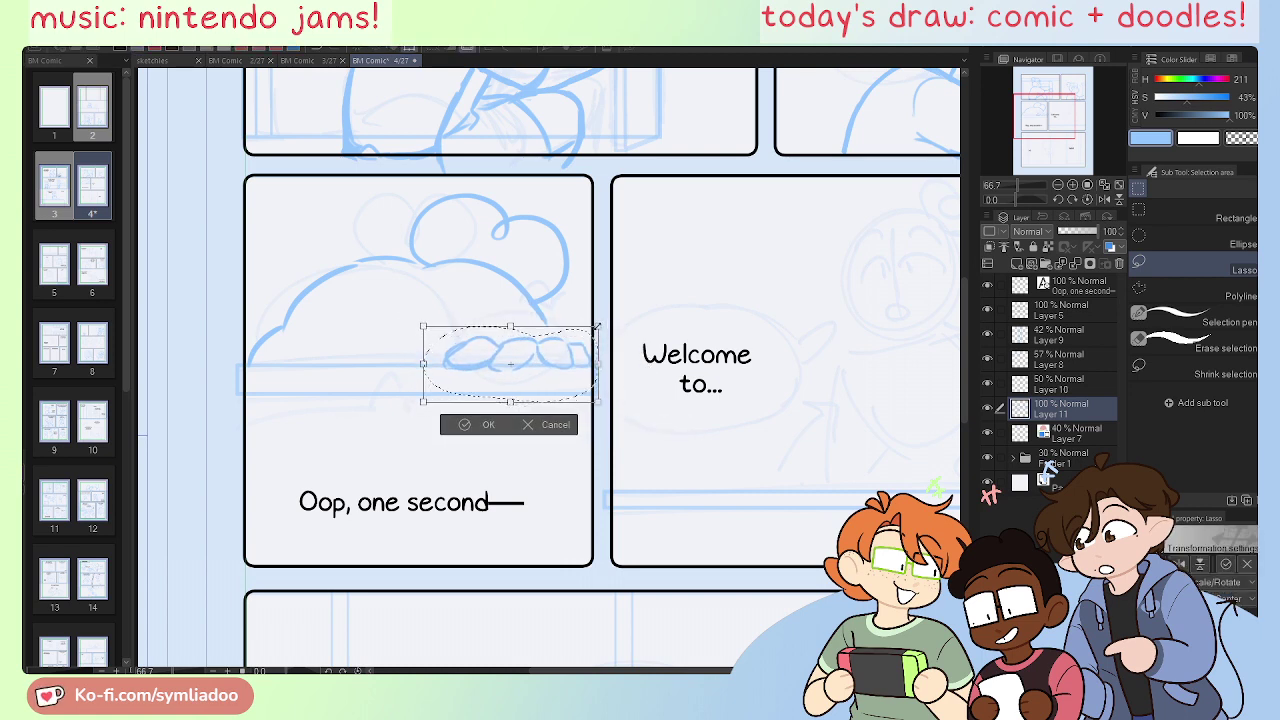
left_click_drag(598, 326, 568, 356)
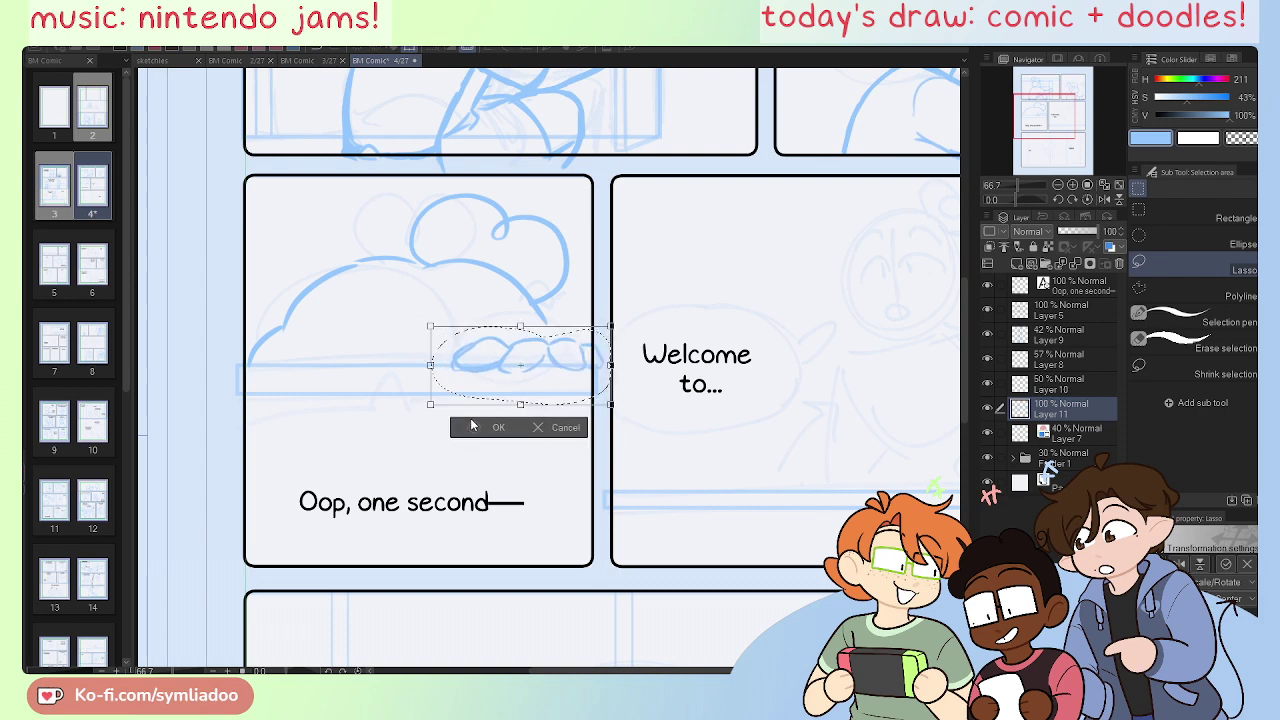
left_click(496, 427)
left_click(656, 427)
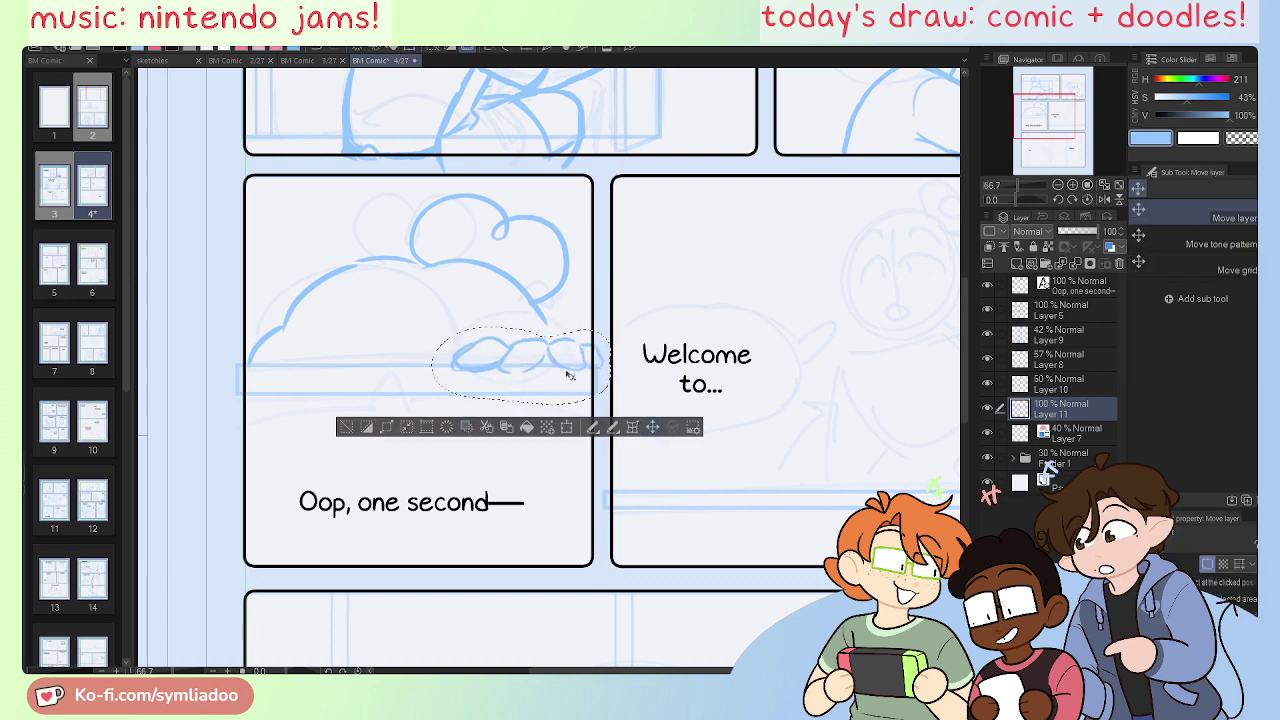
left_click_drag(545, 359, 546, 354)
left_click(346, 426)
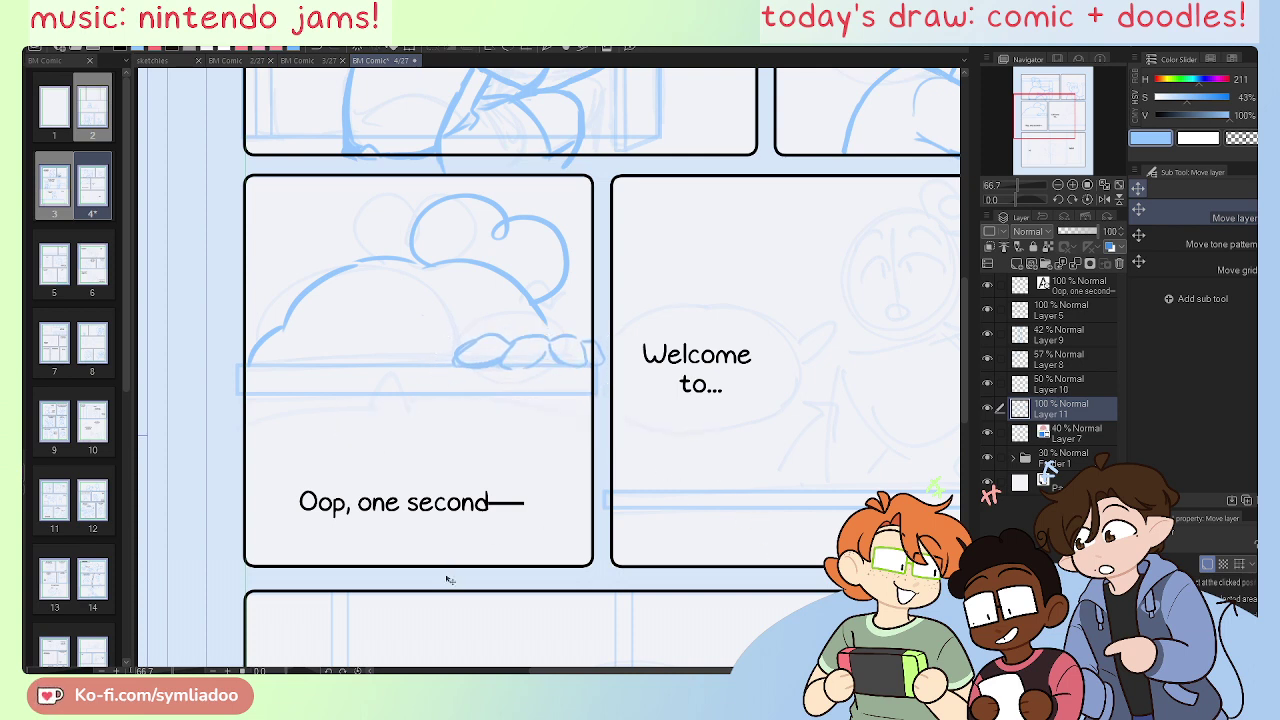
key("ctrl+s")
Step: Set the brush size to 14 and outline the cheek and jaw of the head in the "Welcome to..." panel
left_click_drag(1044, 116, 1067, 115)
key("ctrl+plus")
key("ctrl+plus")
key("ctrl+plus")
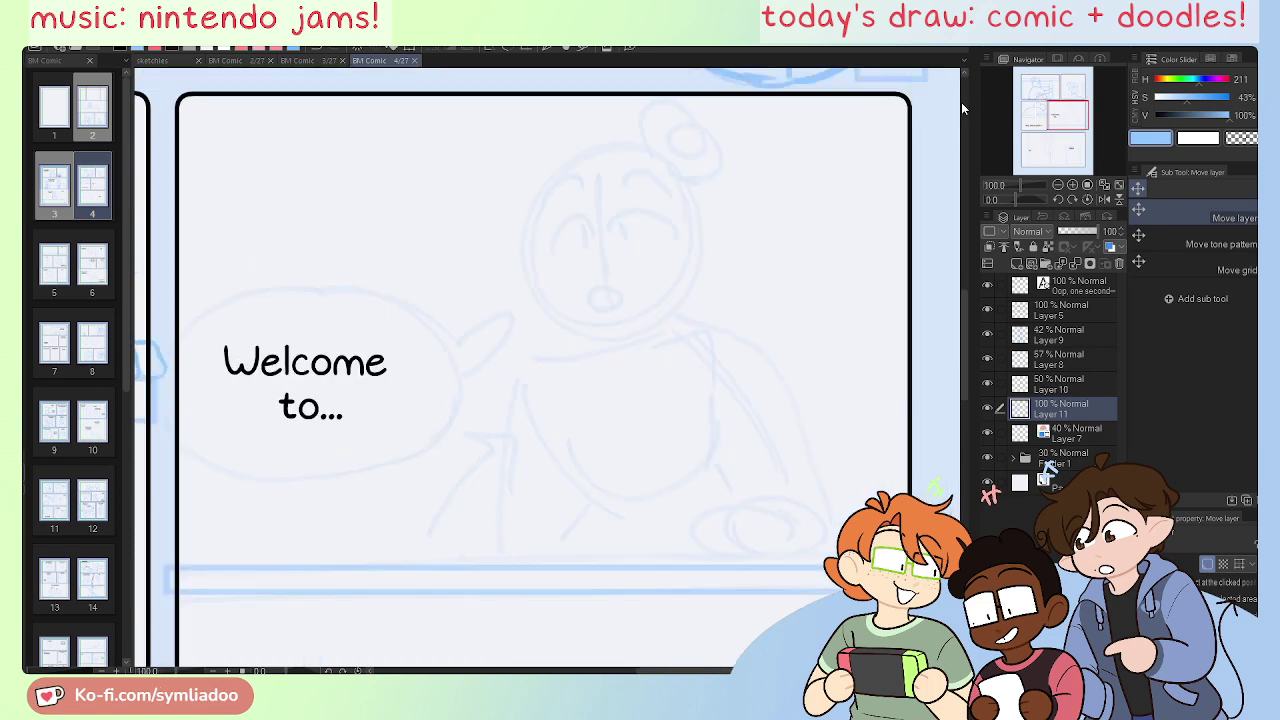
left_click_drag(740, 514, 698, 563)
left_click_drag(603, 365, 580, 434)
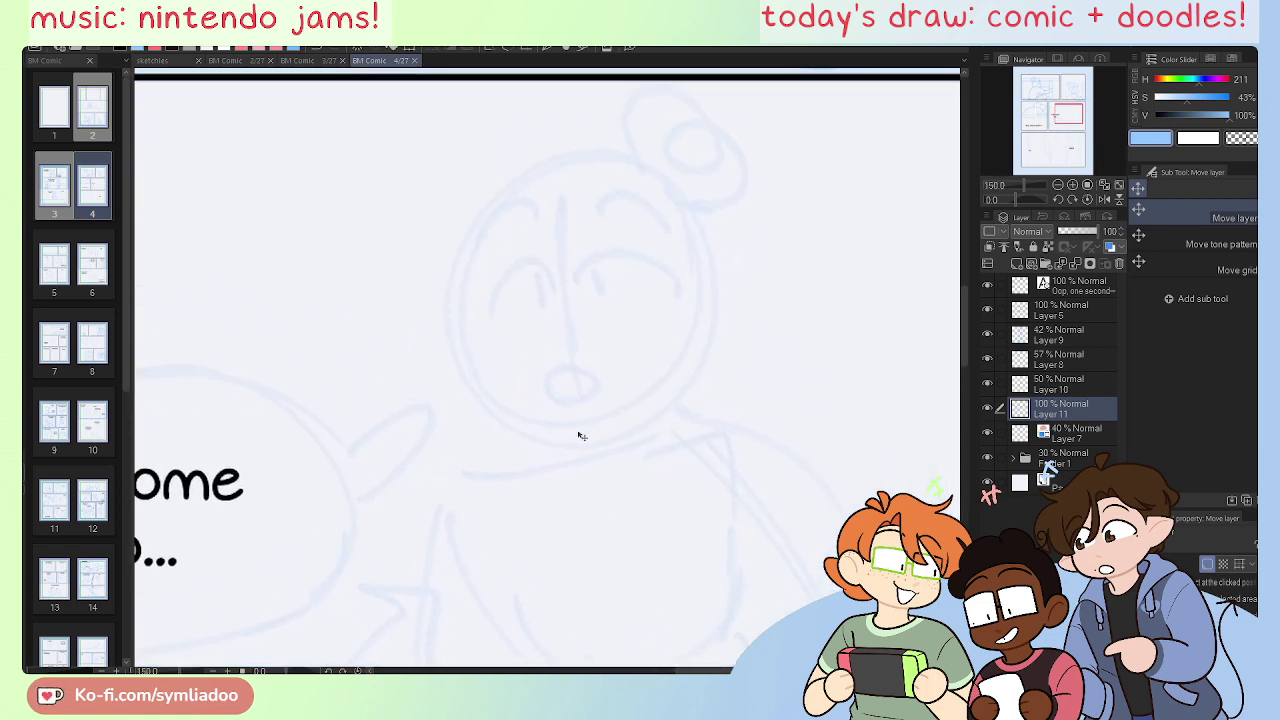
key("p")
mouse_move(505, 186)
left_mouse_down()
mouse_move(466, 319)
mouse_move(479, 393)
mouse_move(702, 364)
left_mouse_up()
key("ctrl+z")
key("ctrl+z")
key("ctrl+z")
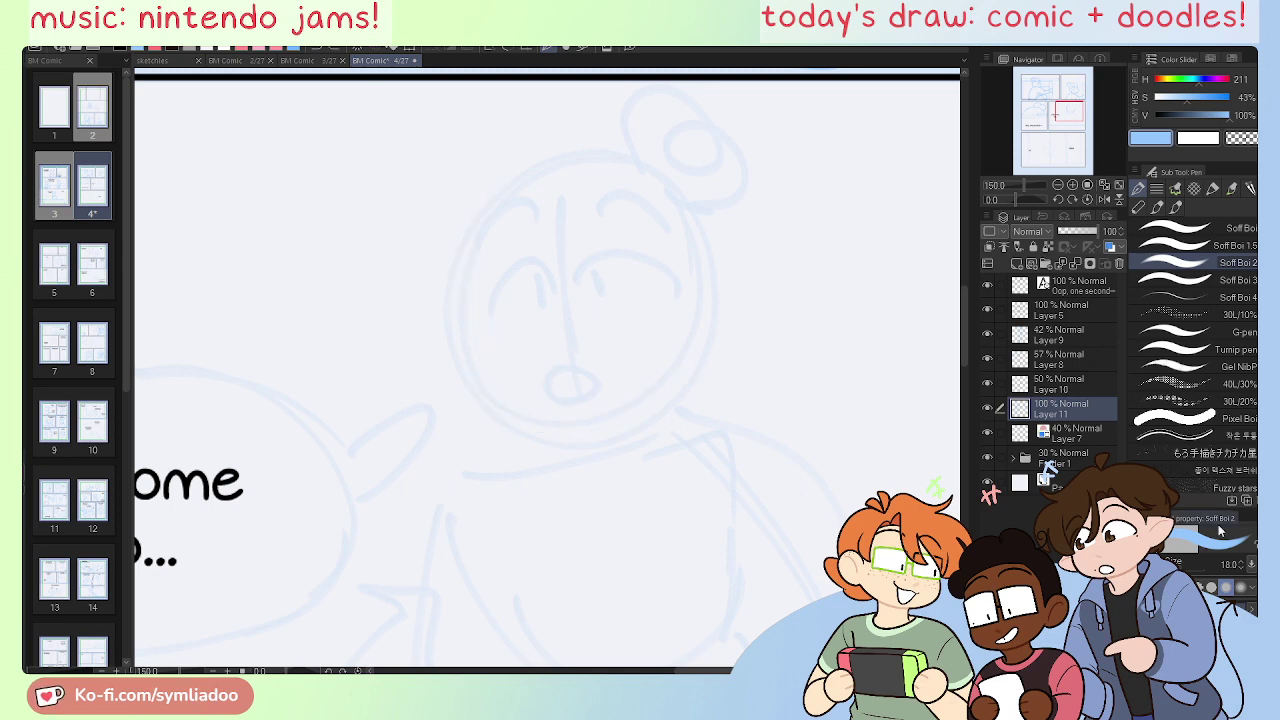
left_click(1246, 566)
mouse_move(503, 186)
left_mouse_down()
mouse_move(474, 209)
mouse_move(452, 380)
mouse_move(673, 365)
left_mouse_up()
key("ctrl+z")
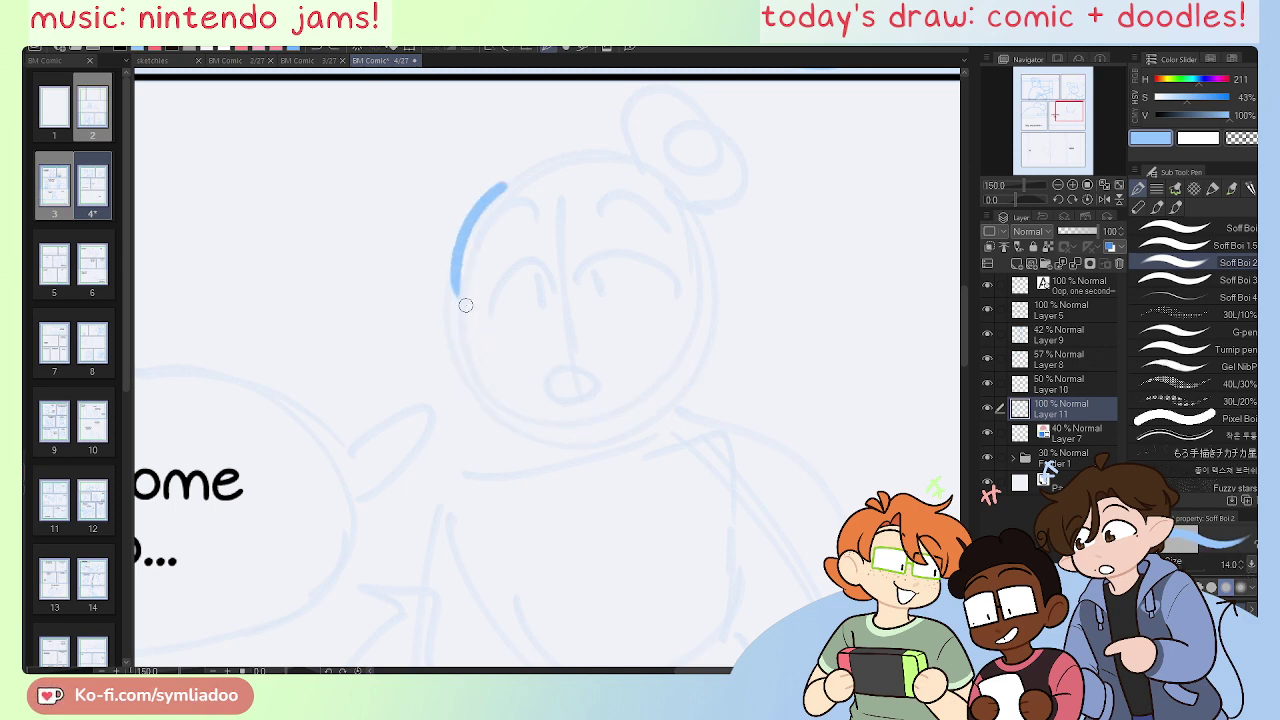
mouse_move(462, 302)
left_mouse_down()
mouse_move(515, 423)
mouse_move(692, 383)
left_mouse_up()
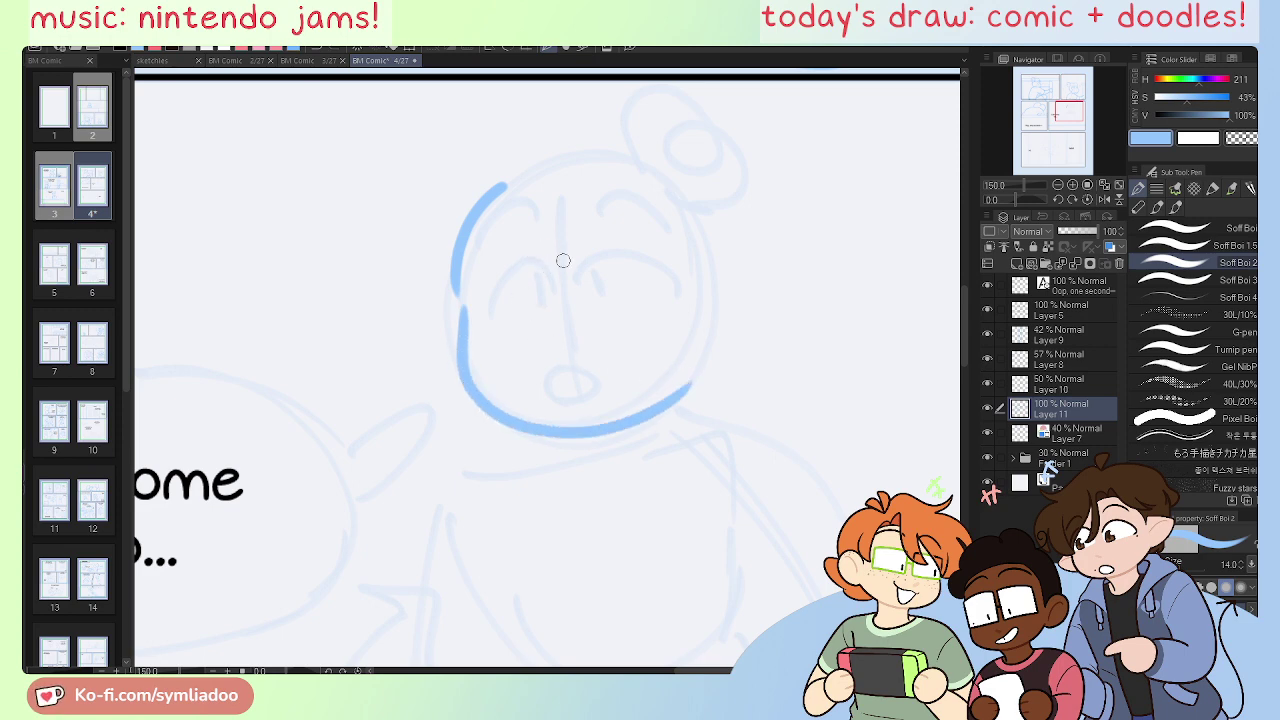
Step: Draw a curved vertical guide line down the face and an arched upper eyelid on each side of it
left_click_drag(587, 146, 587, 421)
mouse_move(553, 288)
left_mouse_down()
mouse_move(497, 261)
mouse_move(486, 322)
left_mouse_up()
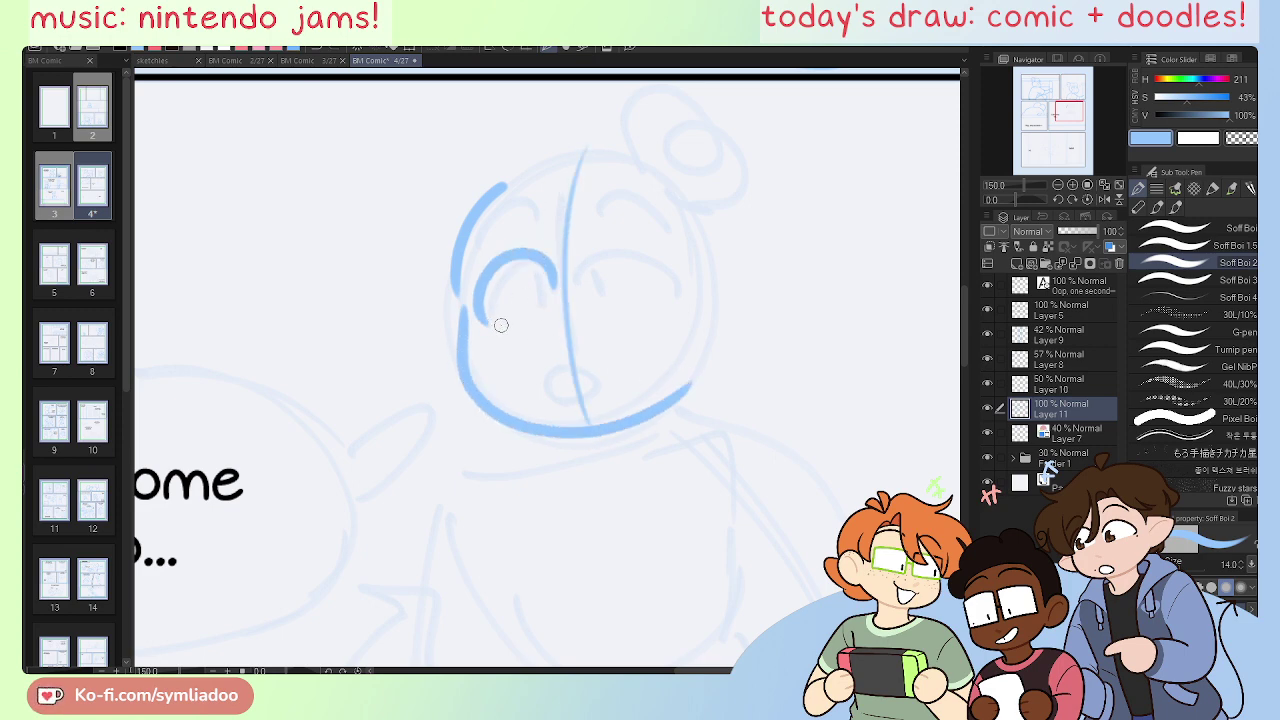
key("ctrl+z")
mouse_move(556, 285)
left_mouse_down()
mouse_move(540, 254)
mouse_move(473, 300)
left_mouse_up()
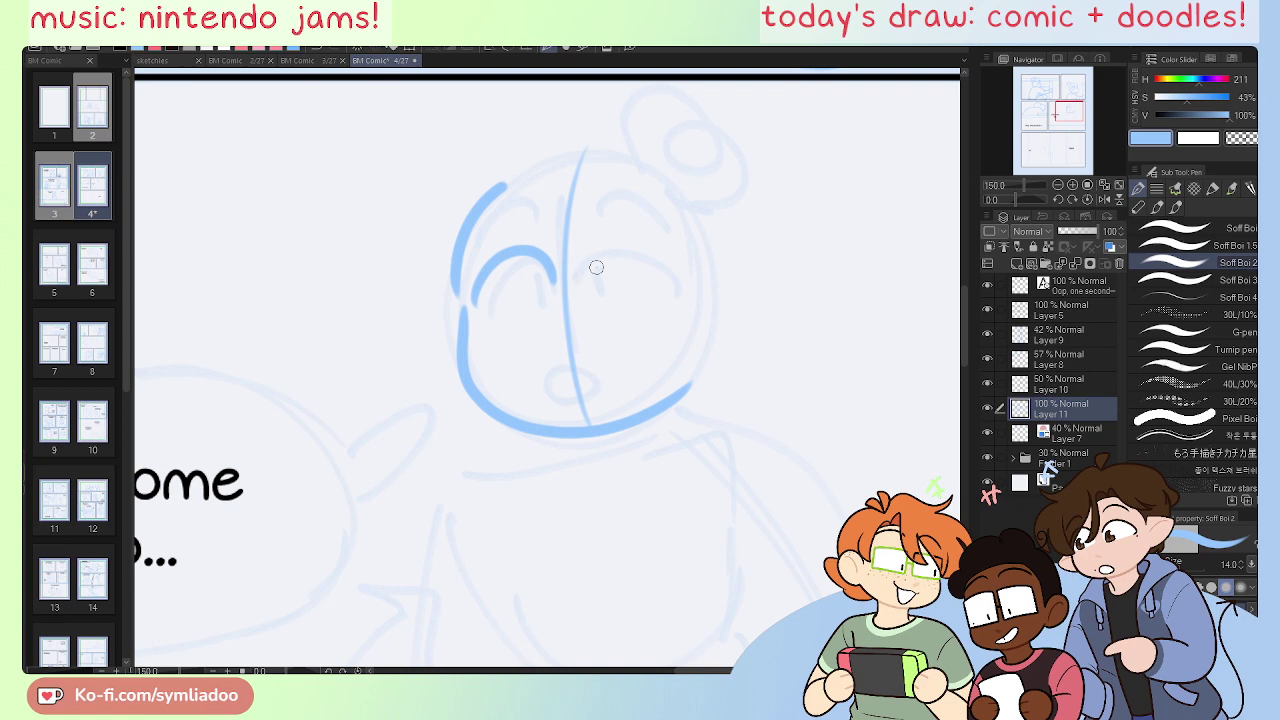
left_click_drag(578, 287, 690, 298)
key("ctrl+z")
left_click_drag(578, 286, 690, 298)
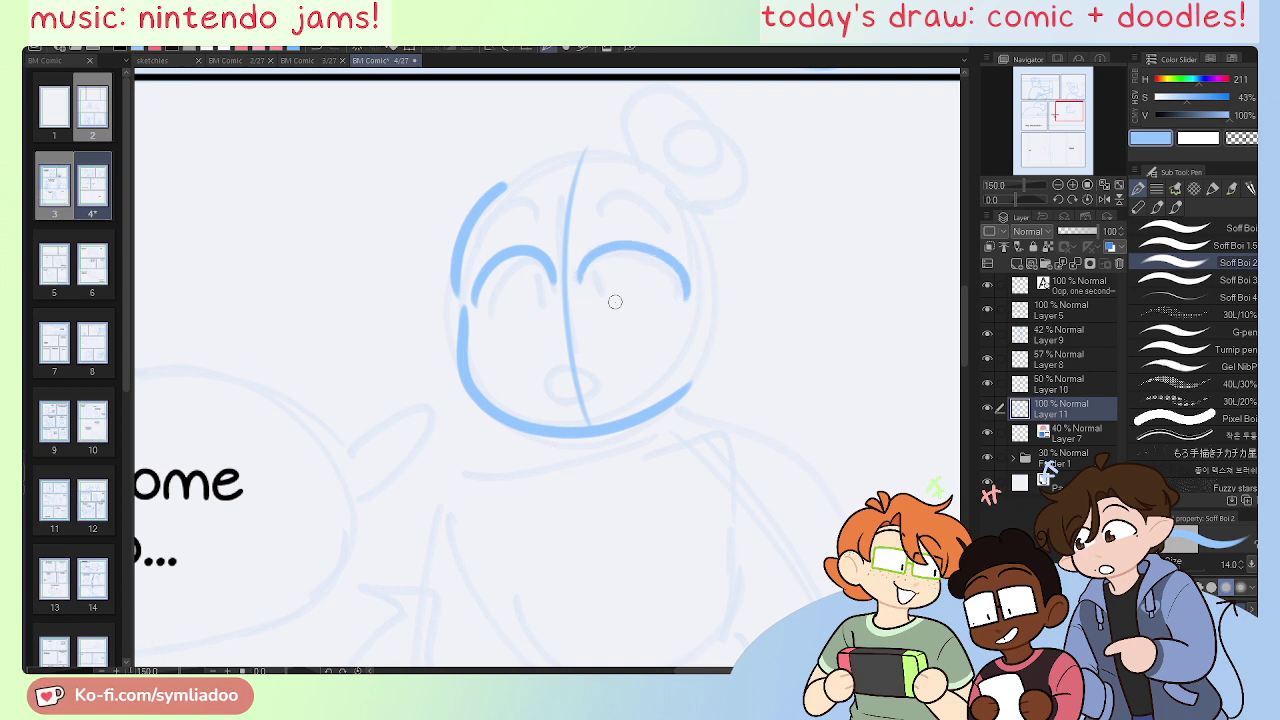
Step: Add an oval pupil under each eyelid and an arched eyebrow above each eye
left_click_drag(603, 266, 609, 296)
left_click_drag(533, 272, 535, 290)
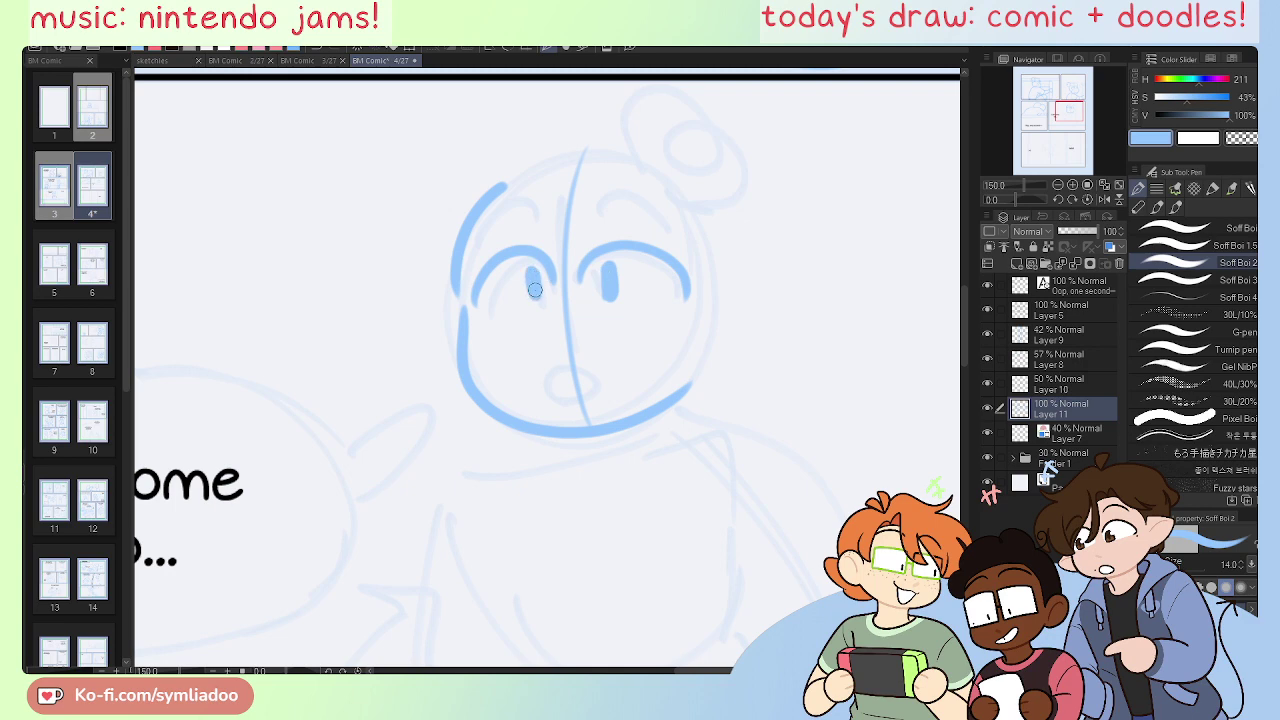
left_click_drag(550, 207, 478, 230)
left_click_drag(594, 211, 688, 226)
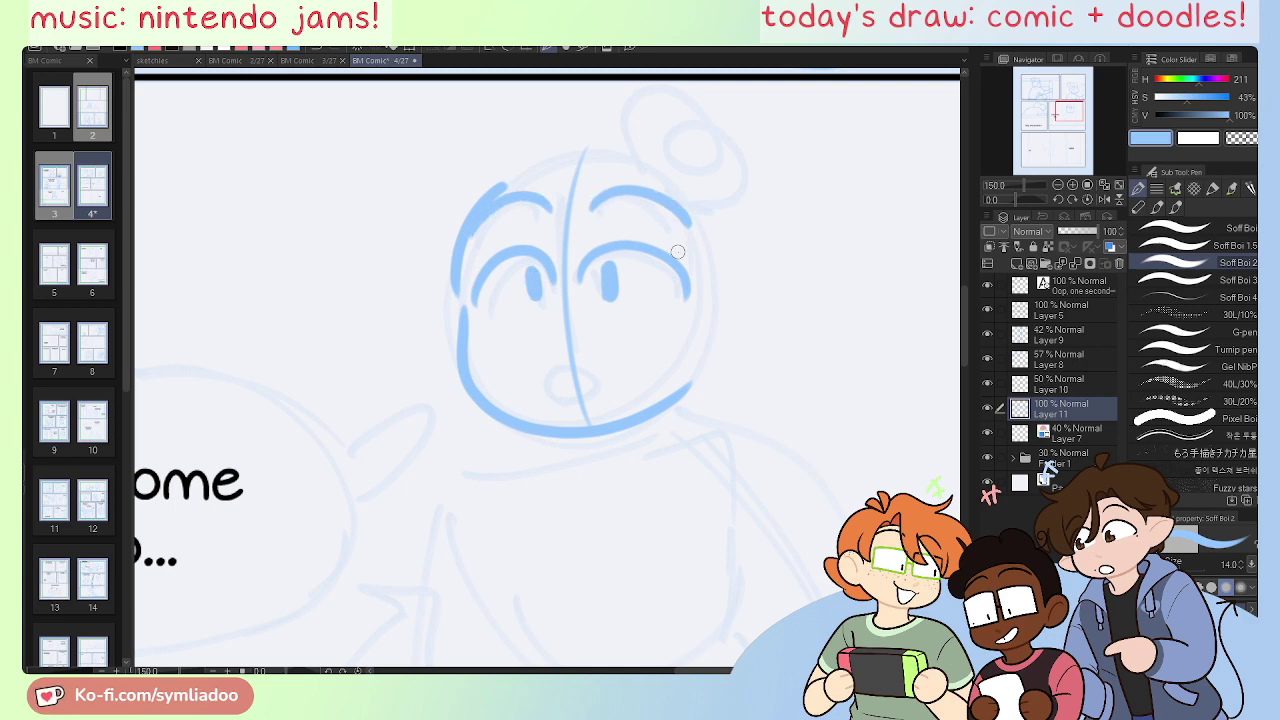
Step: Erase the face's vertical guide line and draw a small open oval mouth with a short arc above it
key("e")
mouse_move(579, 377)
left_mouse_down()
mouse_move(574, 209)
mouse_move(568, 260)
mouse_move(587, 165)
left_mouse_up()
key("p")
mouse_move(574, 404)
left_mouse_down()
mouse_move(575, 366)
mouse_move(578, 402)
mouse_move(553, 392)
mouse_move(572, 367)
mouse_move(577, 398)
mouse_move(602, 368)
left_mouse_up()
key("ctrl+z")
key("ctrl+z")
key("ctrl+z")
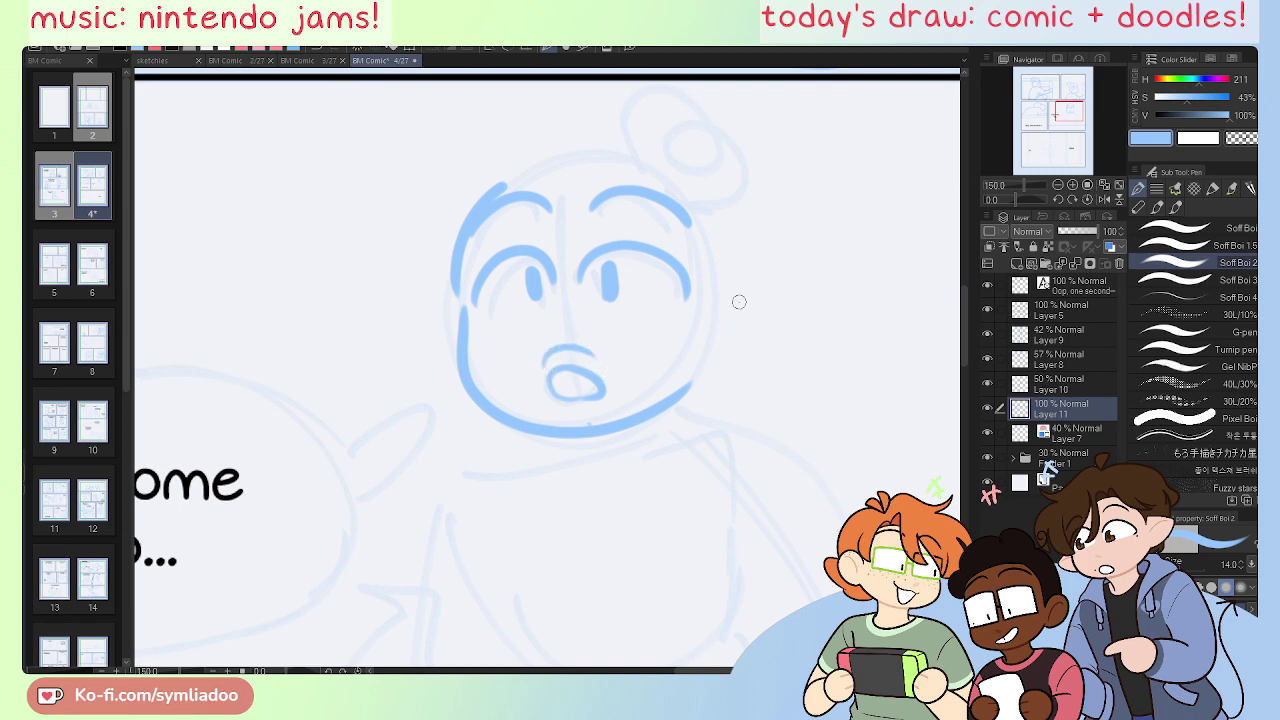
Step: Draw a rounded ear with an inner fold at the side of the head, joined to the jaw
left_click_drag(699, 288, 706, 349)
key("ctrl+z")
mouse_move(700, 290)
left_mouse_down()
mouse_move(709, 357)
mouse_move(752, 312)
mouse_move(714, 342)
left_mouse_up()
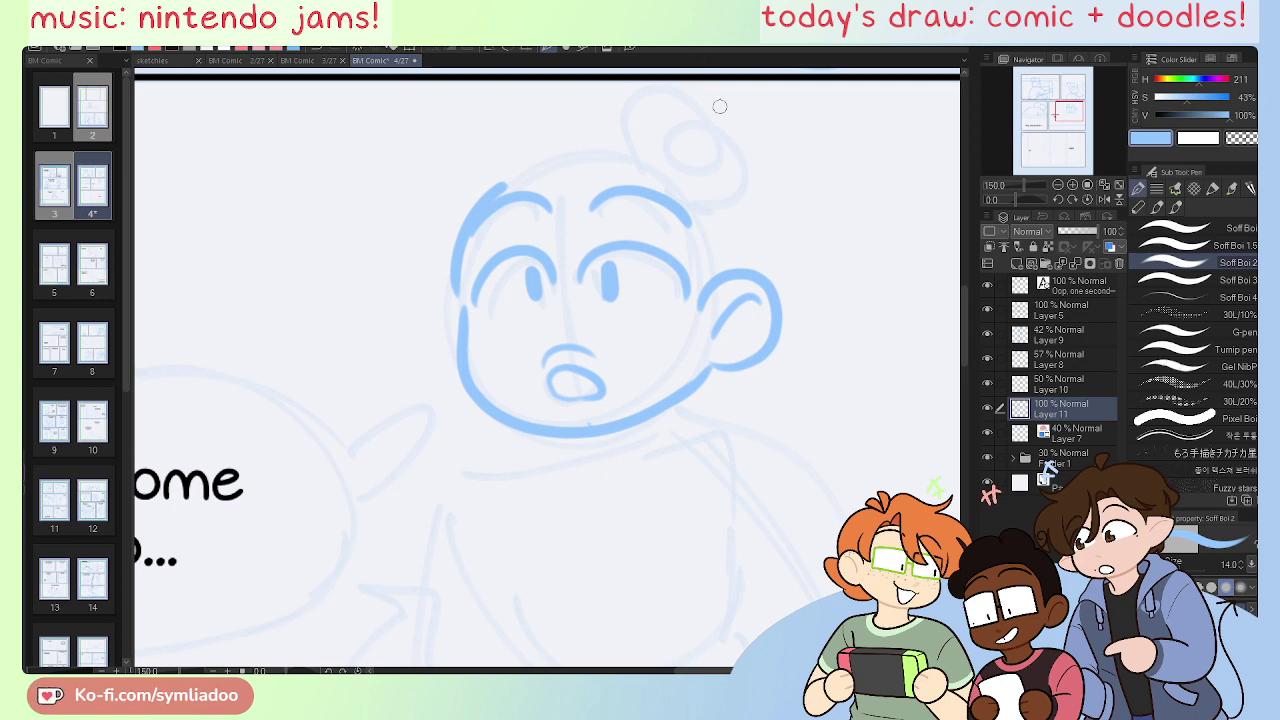
Step: Lasso the whole head, move it slightly down, and clear the selection
left_click_drag(742, 384, 712, 471)
key("m")
mouse_move(625, 217)
left_mouse_down()
mouse_move(330, 370)
mouse_move(663, 229)
left_mouse_up()
key("k")
left_click_drag(661, 464, 653, 480)
key("ctrl+t")
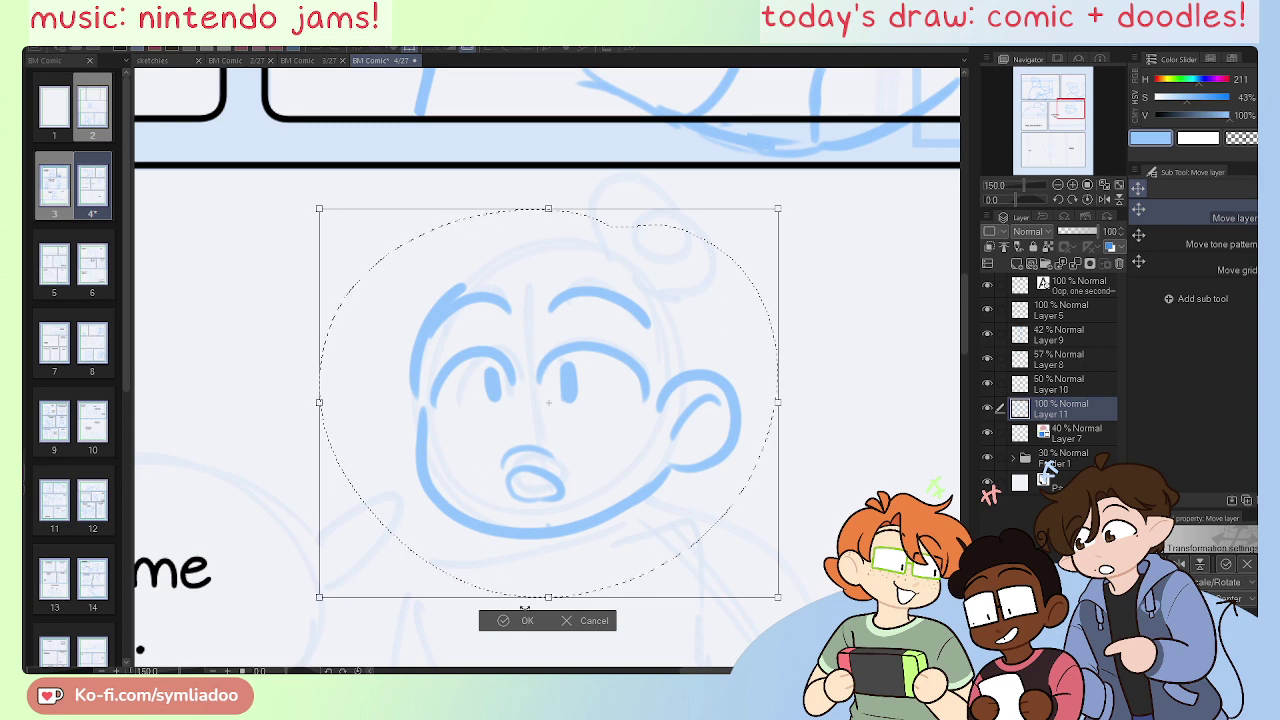
key("Return")
key("ctrl+d")
Step: Draw the hairline curving across the top of the forehead and continuing down to the ear
key("p")
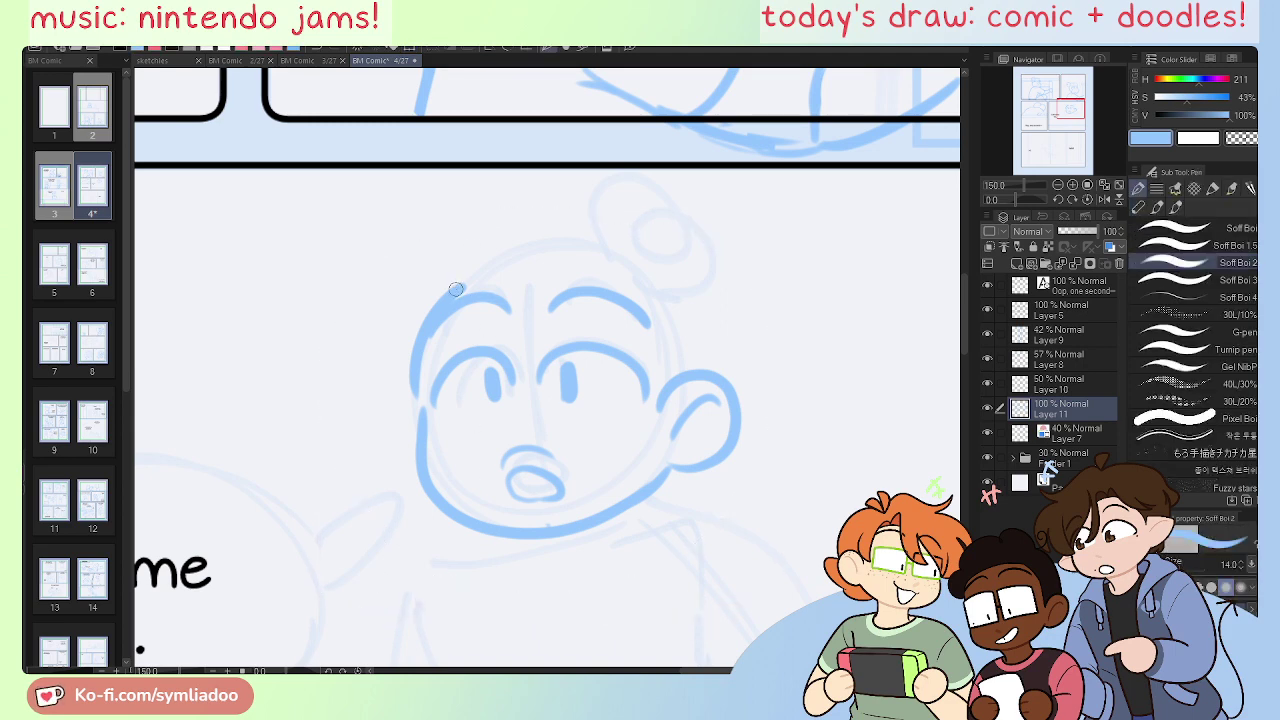
left_click_drag(456, 289, 658, 296)
key("ctrl+z")
mouse_move(467, 286)
left_mouse_down()
mouse_move(652, 297)
mouse_move(674, 332)
mouse_move(662, 390)
left_mouse_up()
key("ctrl+z")
left_click_drag(657, 305, 659, 405)
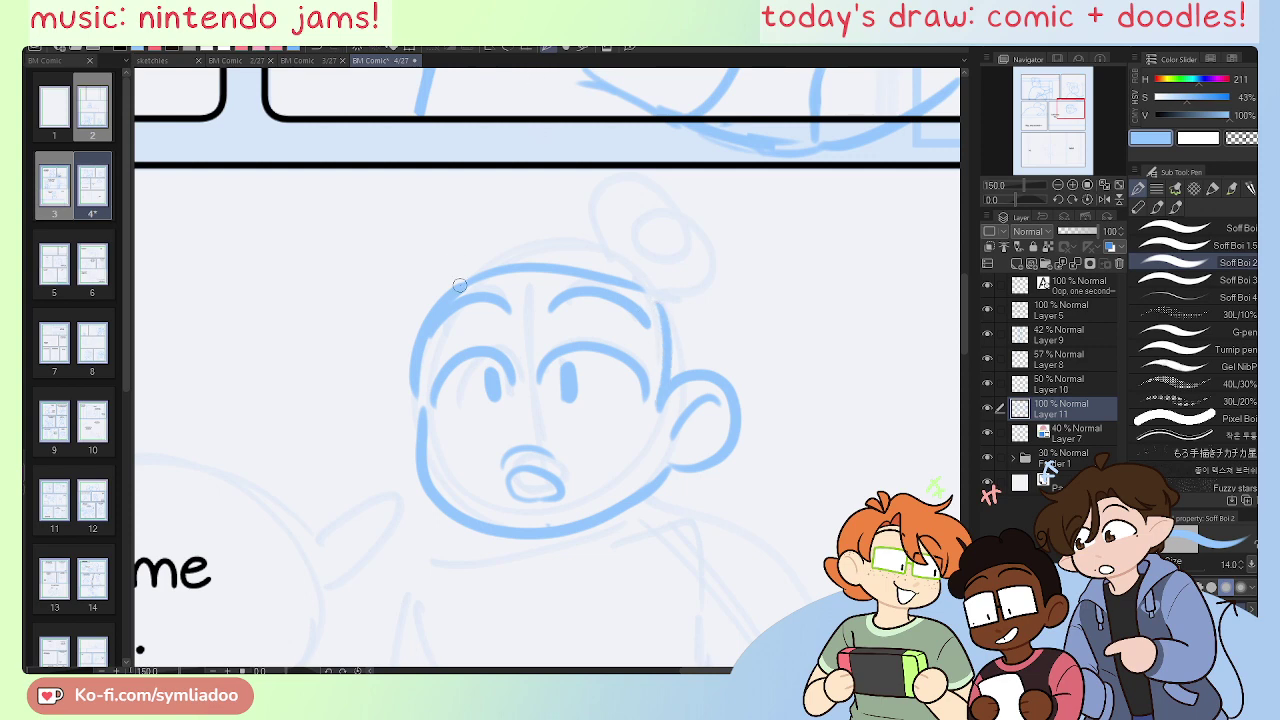
Step: Erase the bulging outline beside the eyebrow opposite the ear and redraw it closer to the face
key("e")
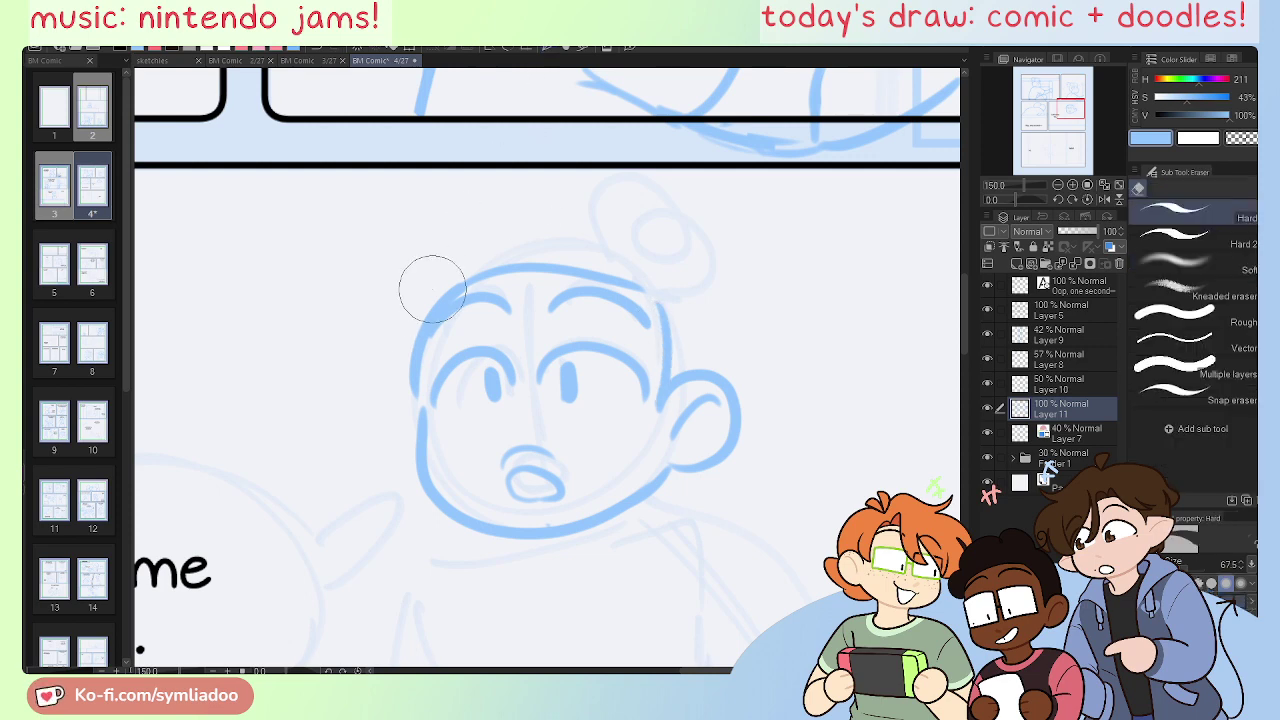
left_click_drag(432, 289, 423, 329)
key("p")
left_click_drag(419, 402, 452, 290)
key("e")
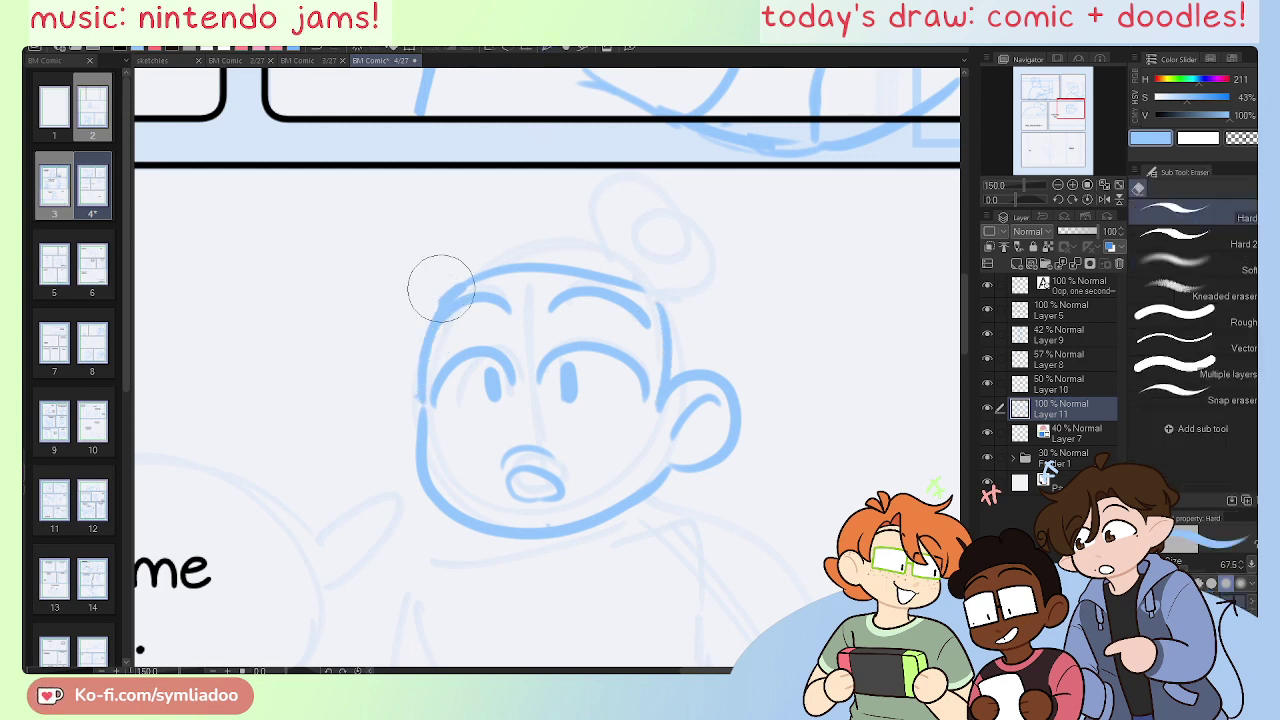
Step: Draw the puffy hair above the hairline with rounded lobes from one temple to the other
key("p")
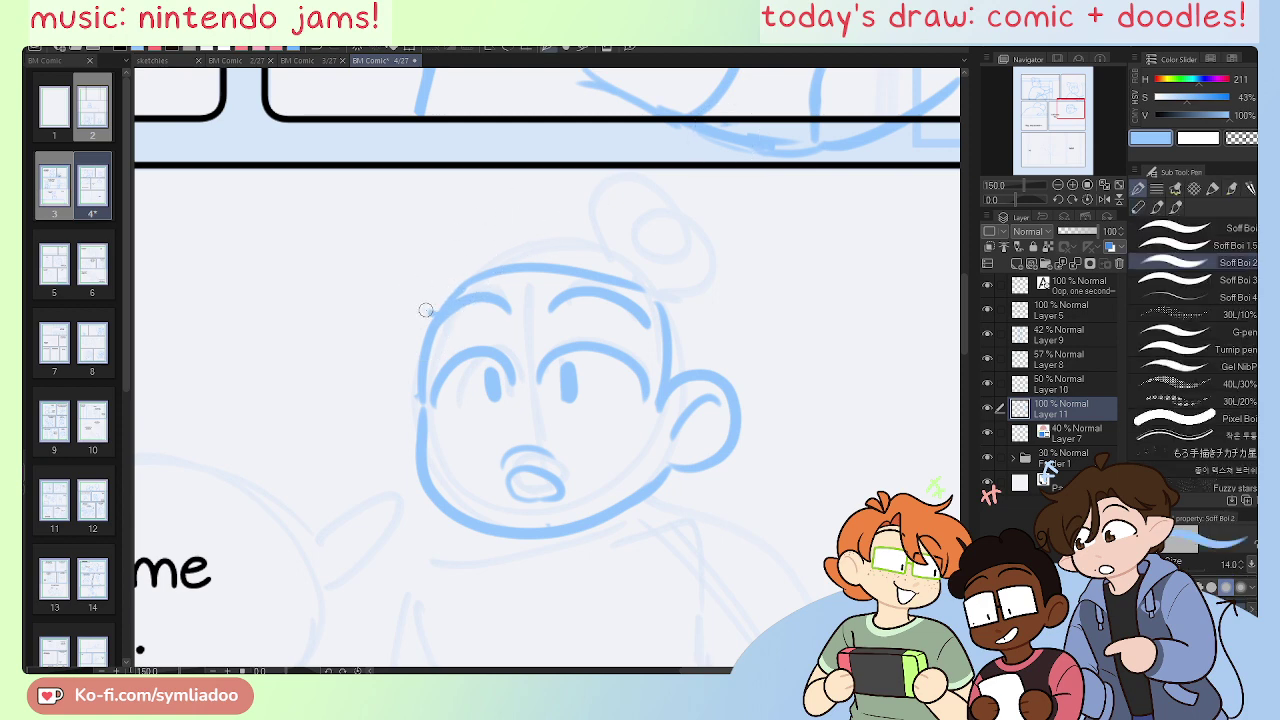
left_click_drag(420, 304, 552, 206)
key("ctrl+z")
mouse_move(420, 303)
left_mouse_down()
mouse_move(544, 208)
mouse_move(533, 207)
mouse_move(666, 216)
mouse_move(664, 320)
left_mouse_up()
key("ctrl+z")
left_click_drag(672, 222, 660, 306)
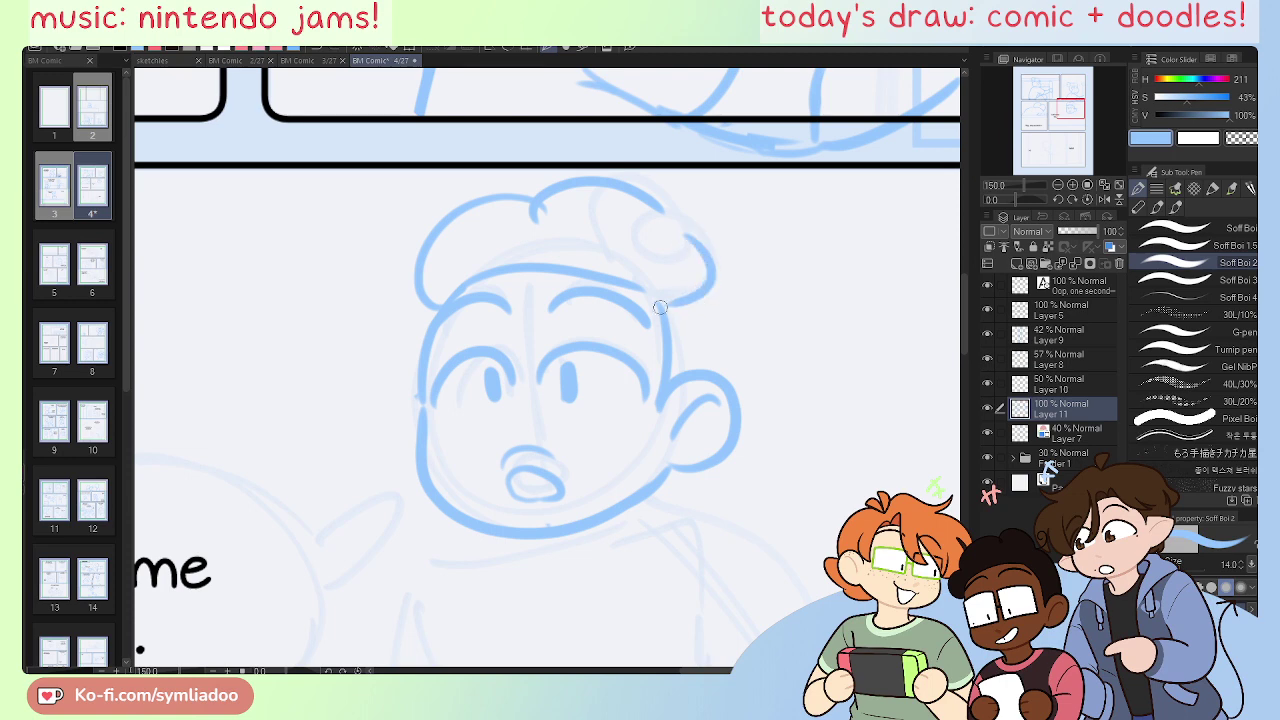
Step: Lasso the head with its hair, move it further down in the panel, and clear the selection
key("m")
mouse_move(606, 158)
left_mouse_down()
mouse_move(329, 291)
mouse_move(698, 165)
mouse_move(610, 150)
left_mouse_up()
key("k")
left_click_drag(650, 440, 645, 491)
key("ctrl+d")
Step: Draw the rounded back of the head from the hair lobe down to the top of the ear
key("p")
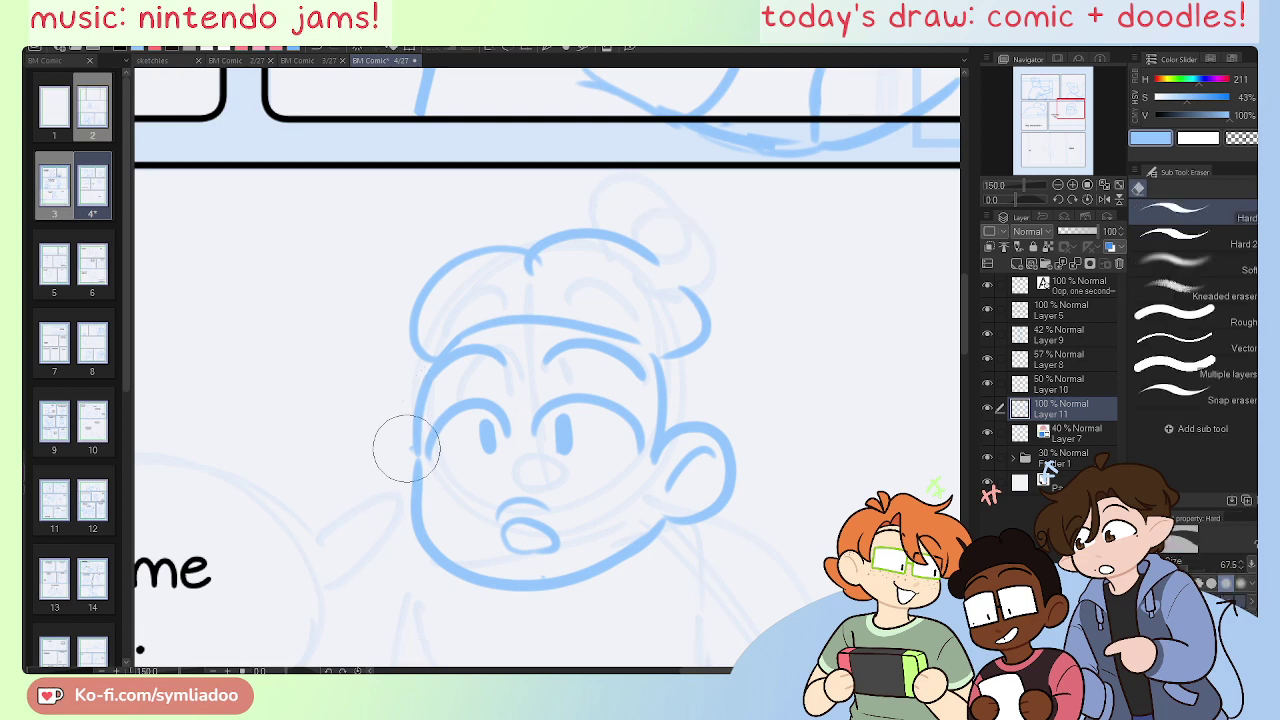
left_click_drag(698, 303, 704, 447)
key("ctrl+z")
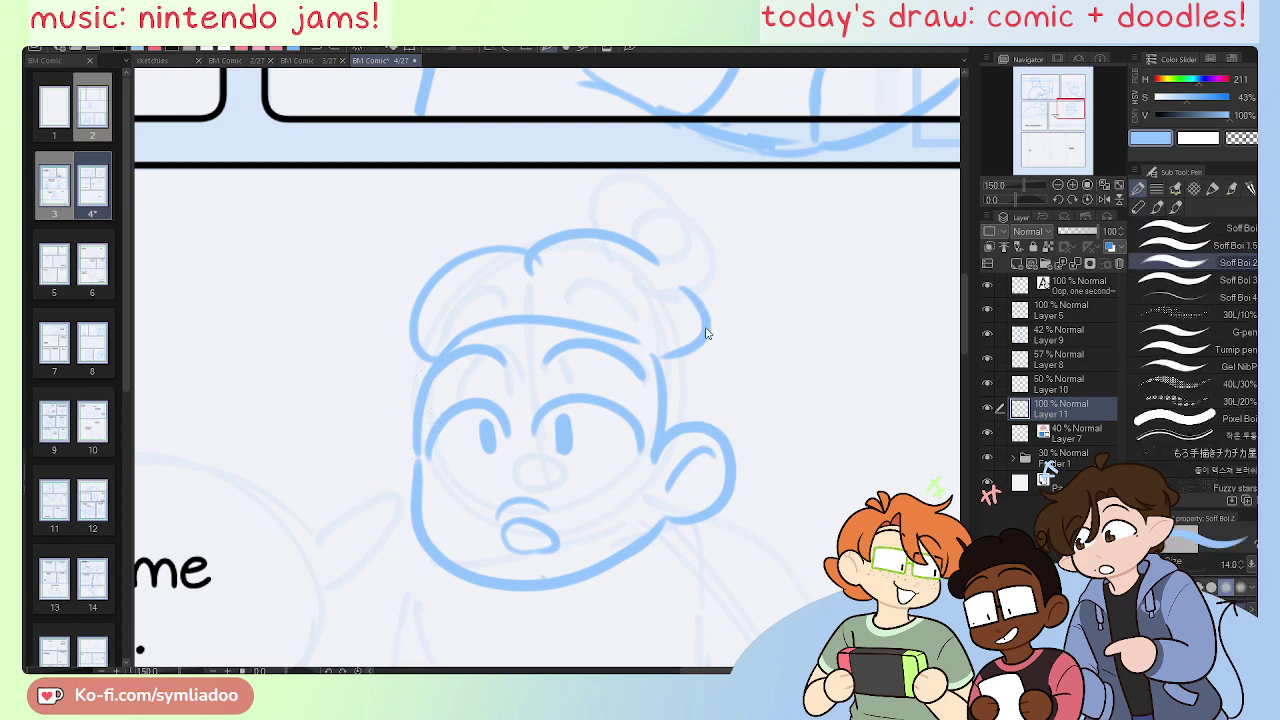
left_click_drag(706, 318, 718, 442)
key("ctrl+z")
mouse_move(708, 318)
left_mouse_down()
mouse_move(726, 418)
mouse_move(717, 440)
left_mouse_up()
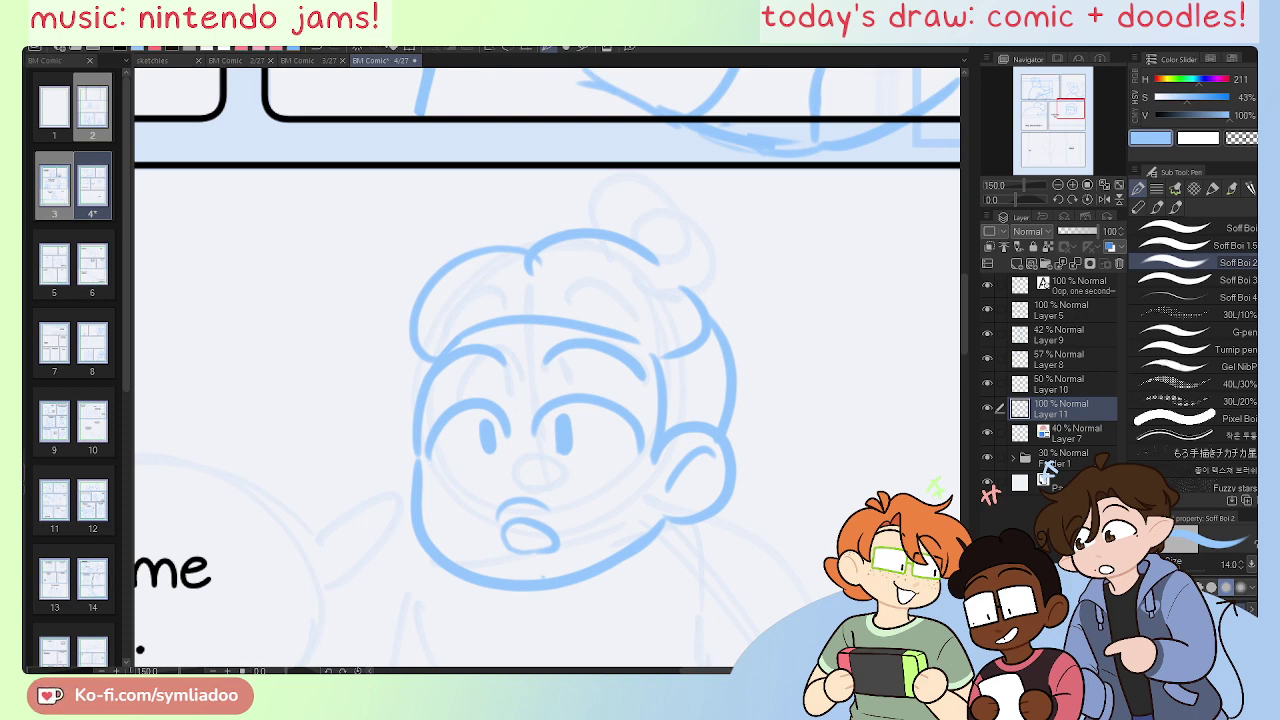
Step: Redraw the forehead curl of the profile character in the panel above as a smaller, tighter curl against the hairline
left_click_drag(1071, 109, 1073, 91)
mouse_move(680, 222)
left_mouse_down()
mouse_move(717, 240)
mouse_move(725, 258)
mouse_move(704, 277)
mouse_move(686, 247)
left_mouse_up()
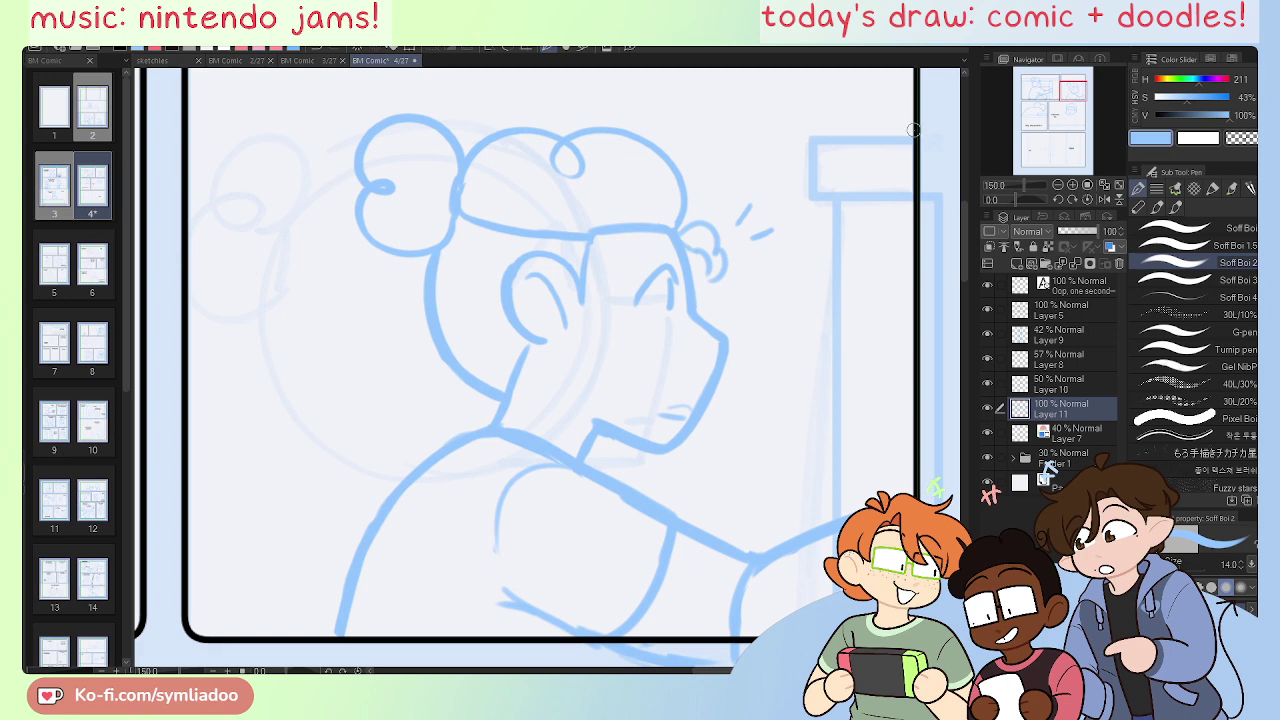
key("h")
key("ctrl+z")
key("ctrl+z")
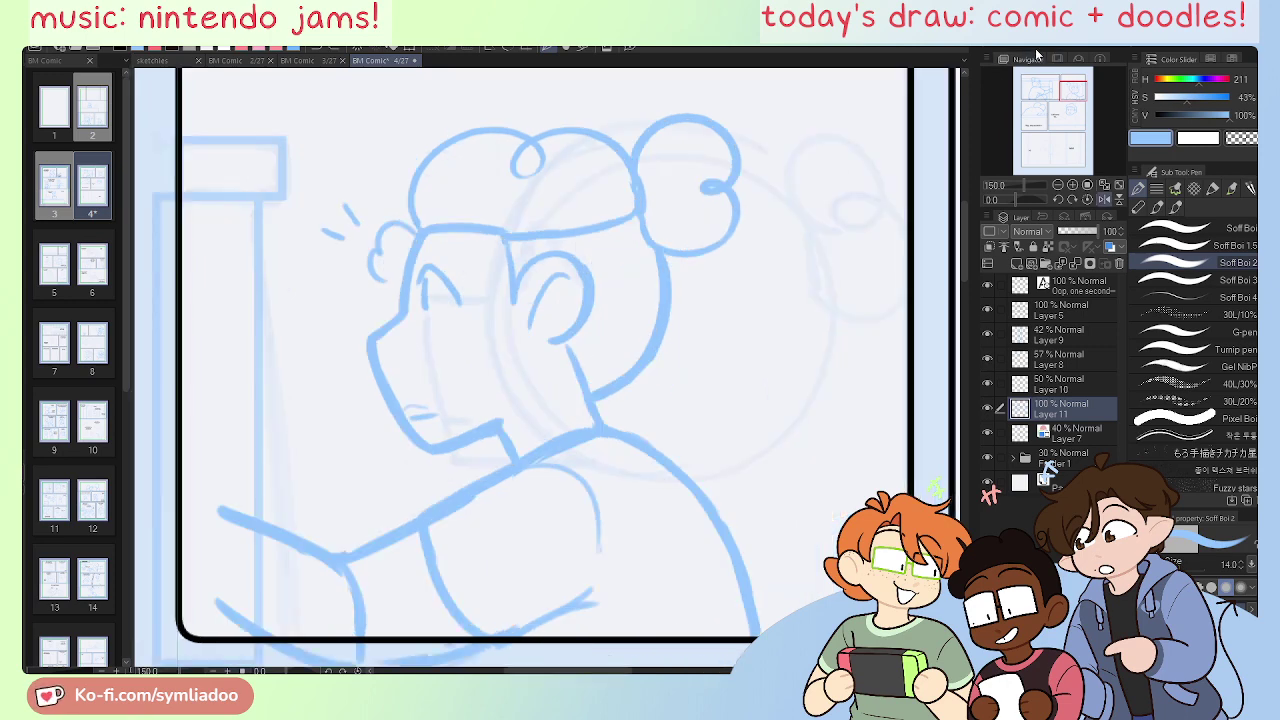
mouse_move(402, 244)
left_mouse_down()
mouse_move(398, 270)
mouse_move(416, 234)
left_mouse_up()
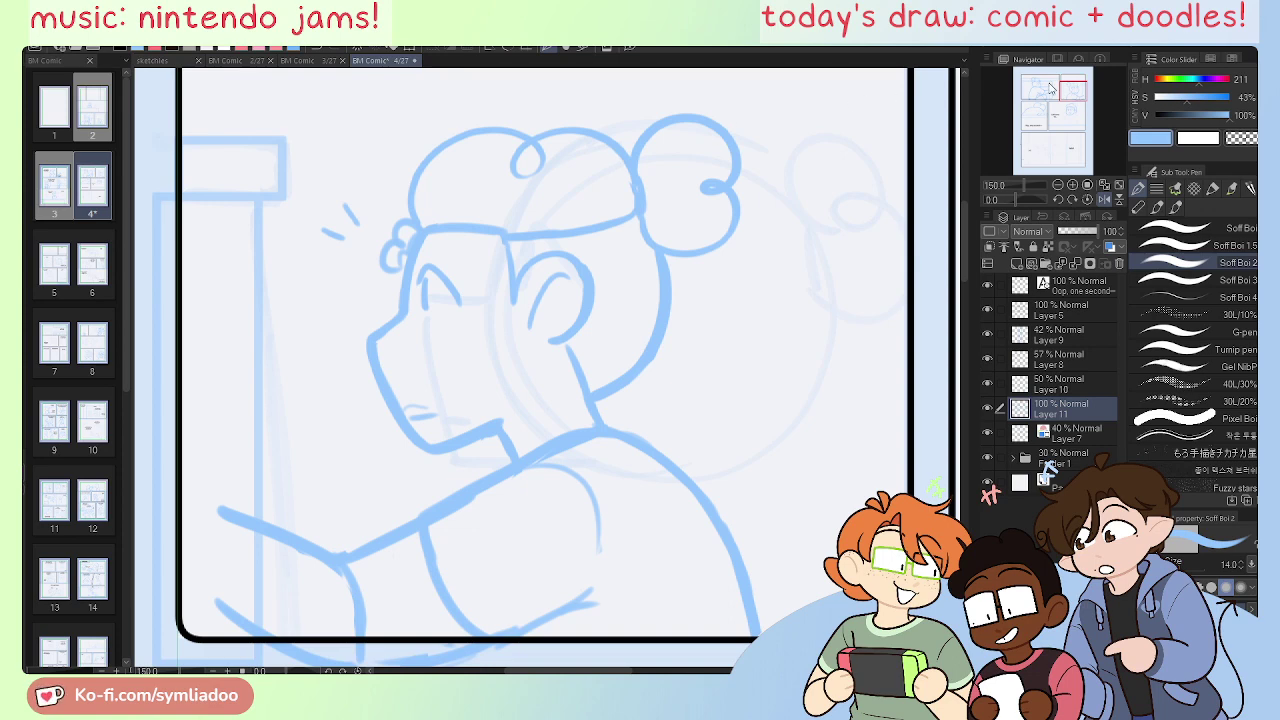
key("ctrl+z")
key("ctrl+z")
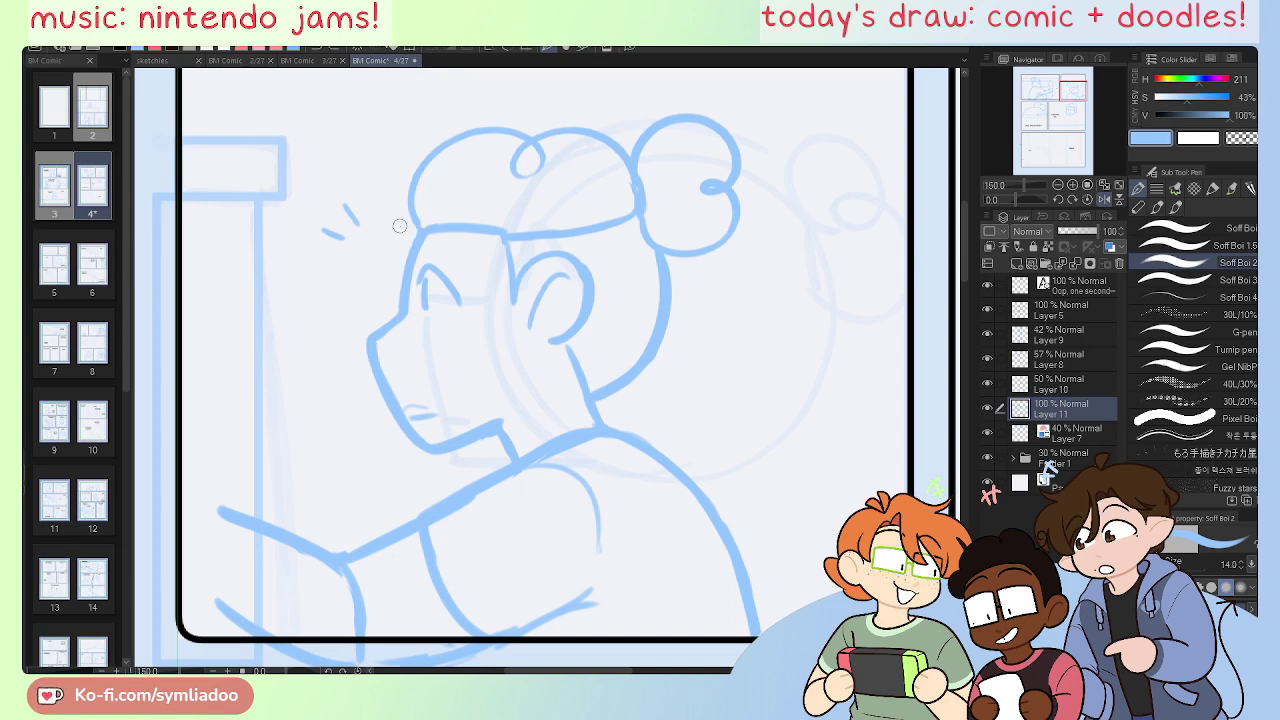
mouse_move(416, 230)
left_mouse_down()
mouse_move(410, 204)
mouse_move(390, 252)
mouse_move(416, 236)
left_mouse_up()
key("ctrl+z")
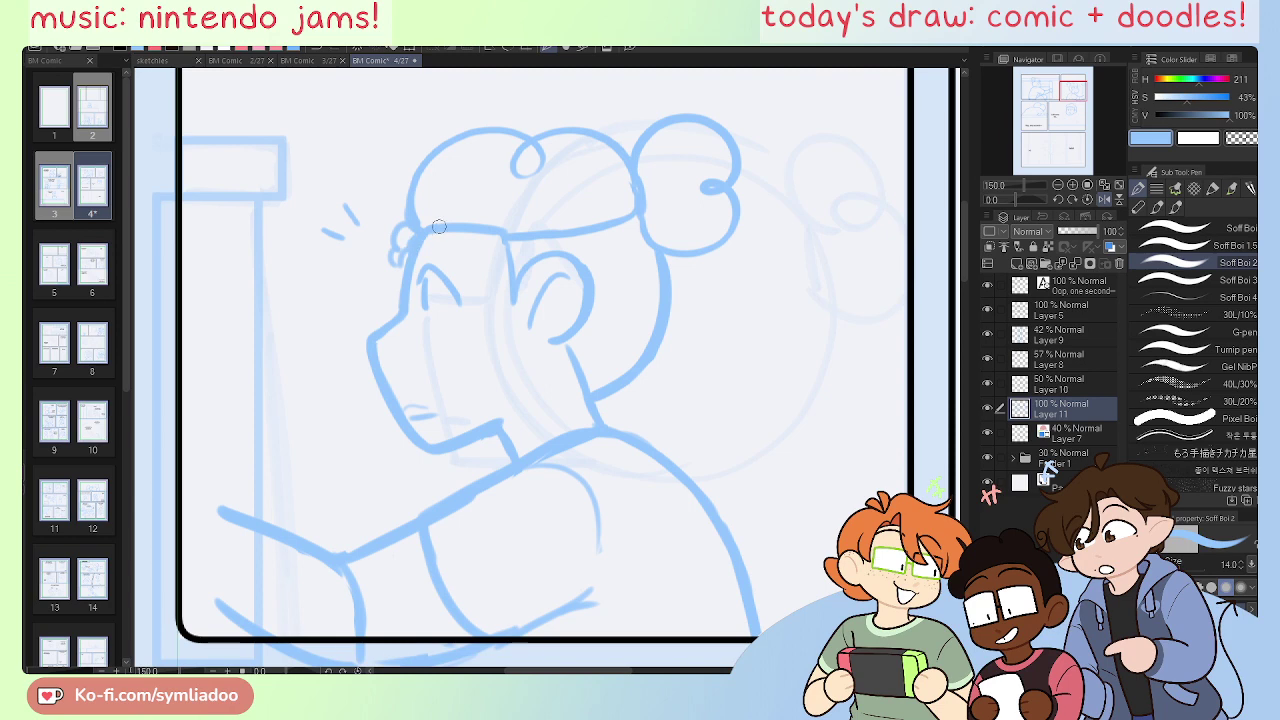
key("h")
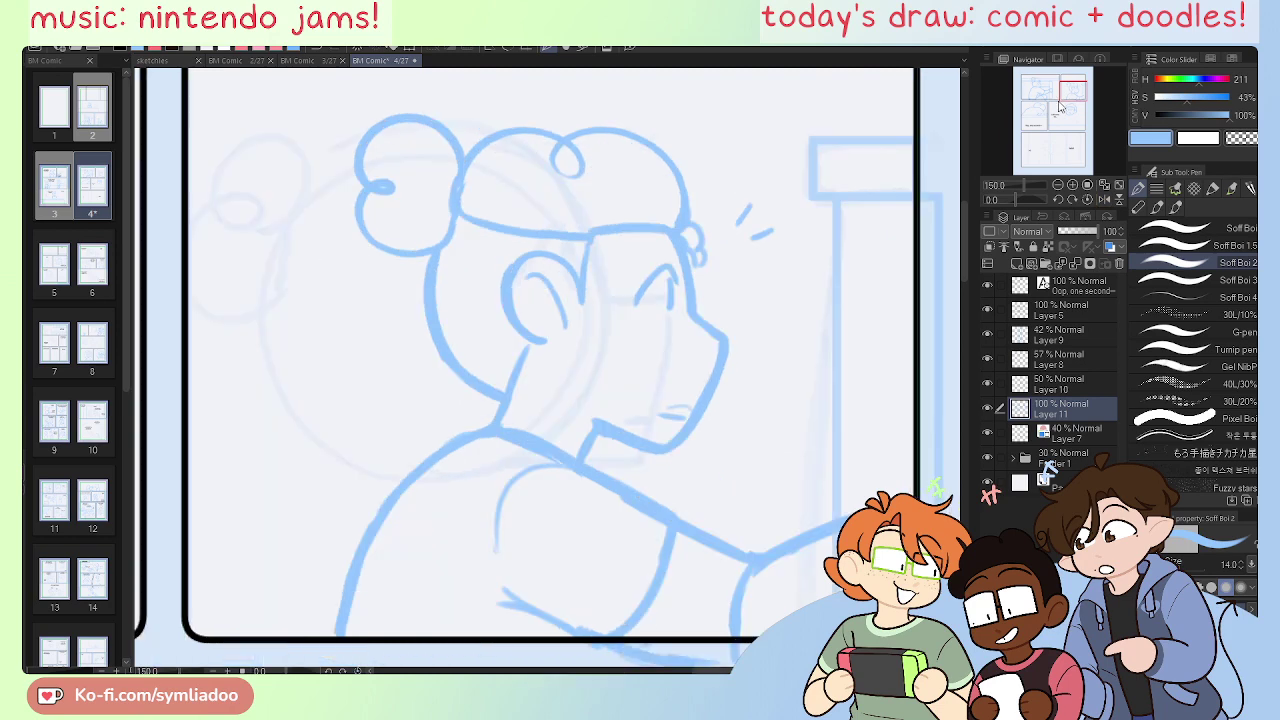
Step: Draw the small curl at the middle of the hairline and a two-lobed bun behind the hair in the "Welcome to..." panel
mouse_move(1062, 104)
left_mouse_down()
mouse_move(1040, 92)
mouse_move(1063, 110)
left_mouse_up()
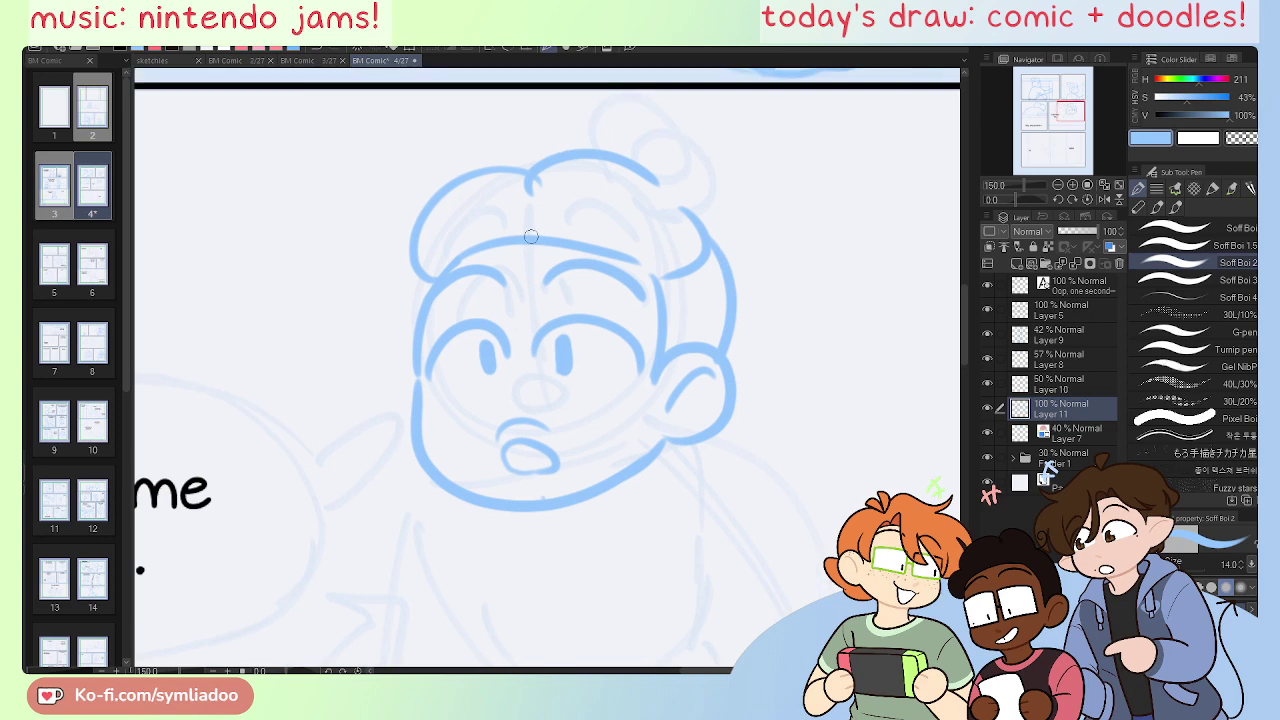
mouse_move(531, 236)
left_mouse_down()
mouse_move(514, 276)
mouse_move(531, 291)
mouse_move(538, 239)
left_mouse_up()
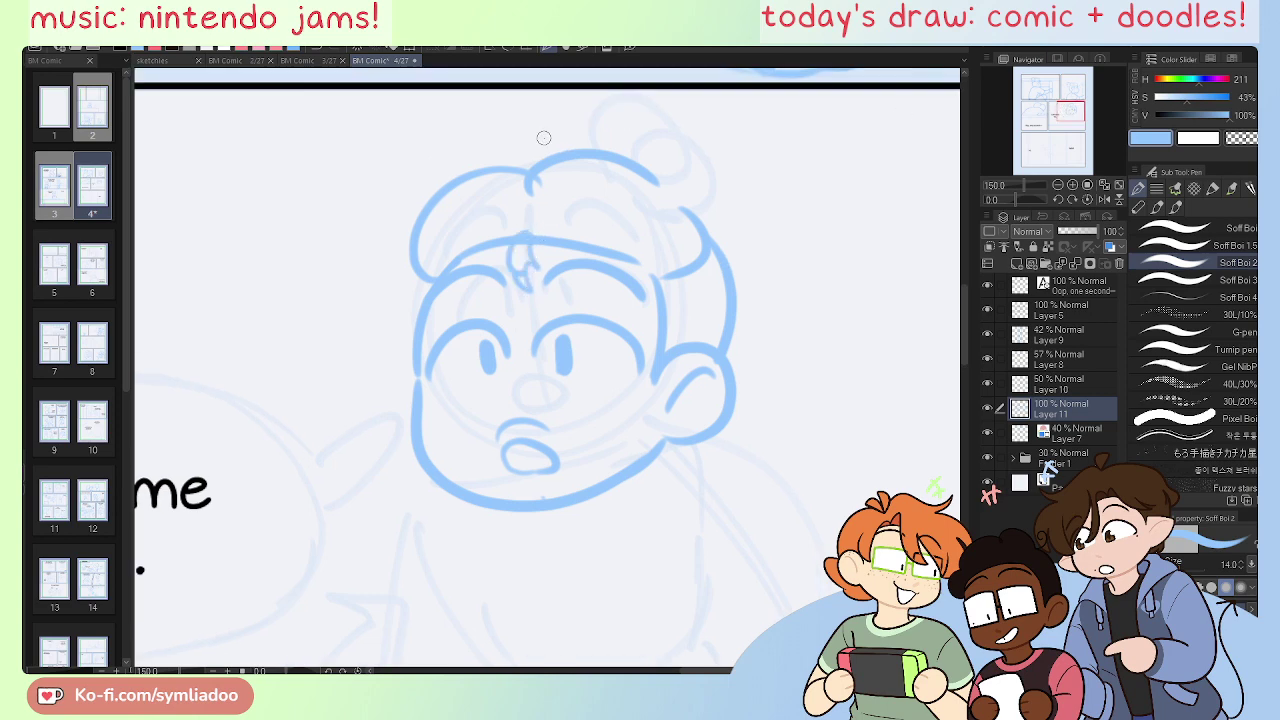
key("ctrl+z")
key("ctrl+z")
key("ctrl+z")
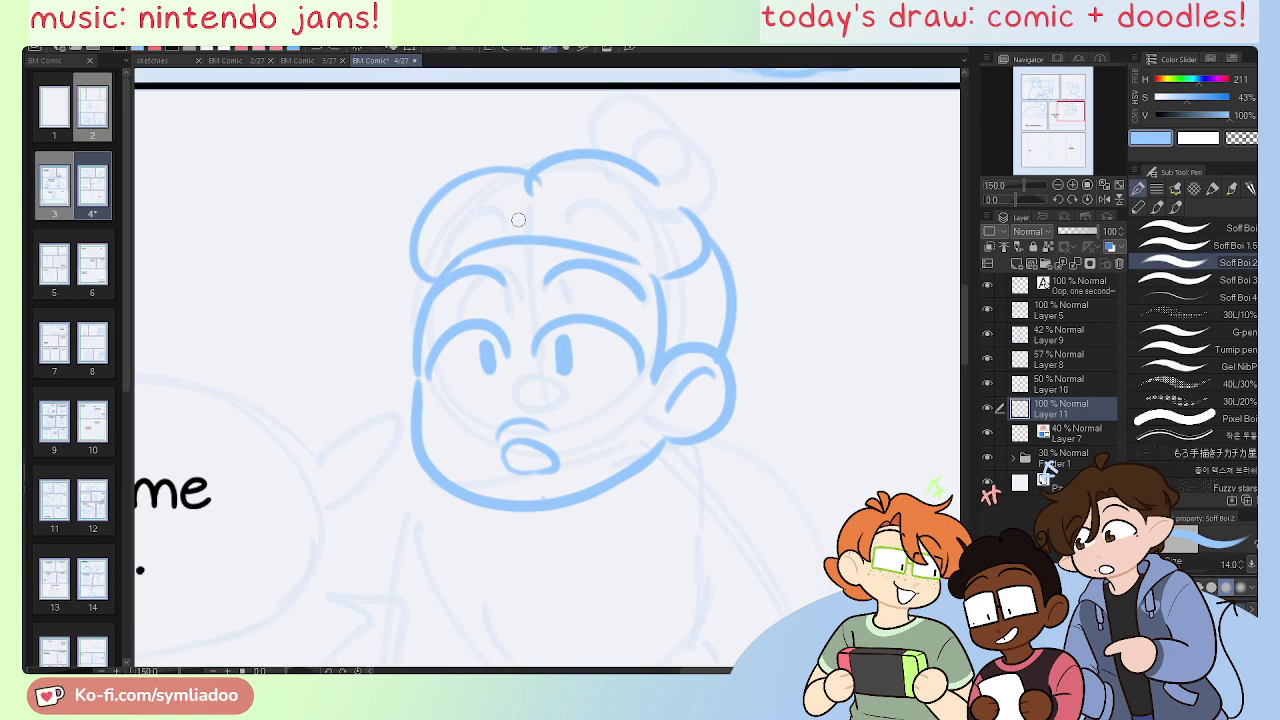
mouse_move(518, 220)
left_mouse_down()
mouse_move(534, 284)
mouse_move(540, 238)
mouse_move(510, 268)
left_mouse_up()
key("e")
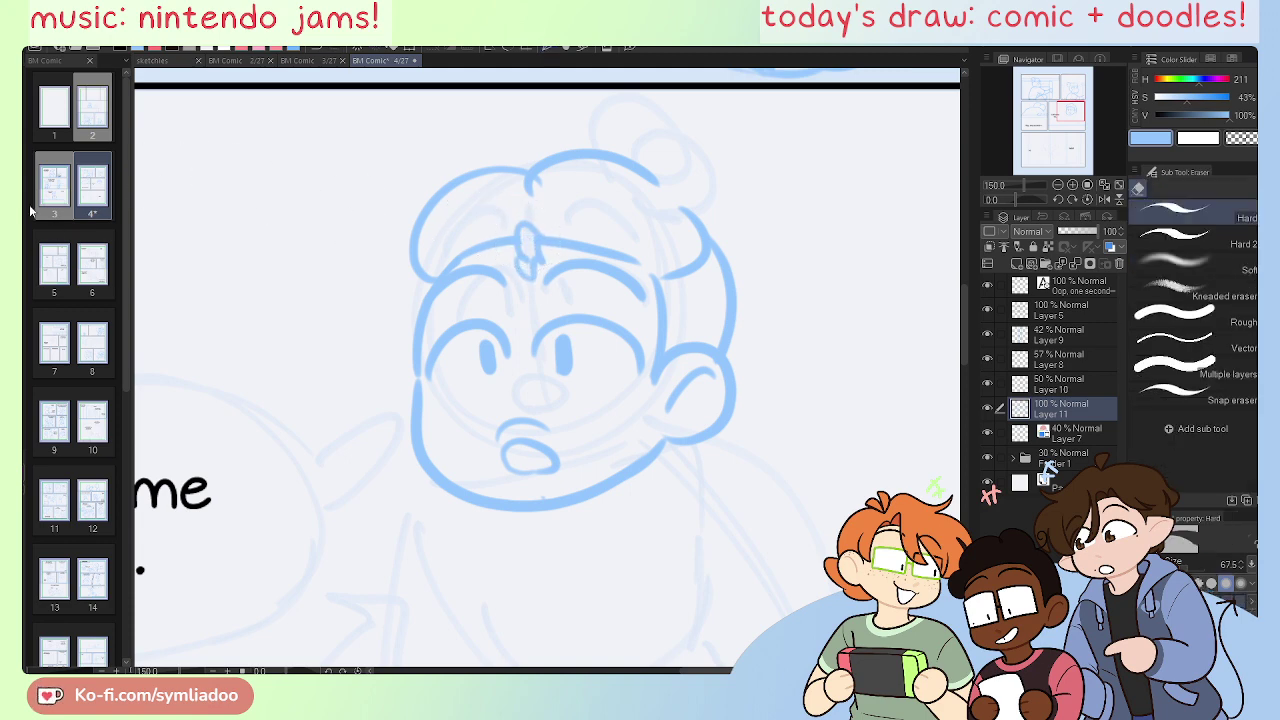
key("p")
mouse_move(674, 198)
left_mouse_down()
mouse_move(707, 183)
mouse_move(710, 218)
left_mouse_up()
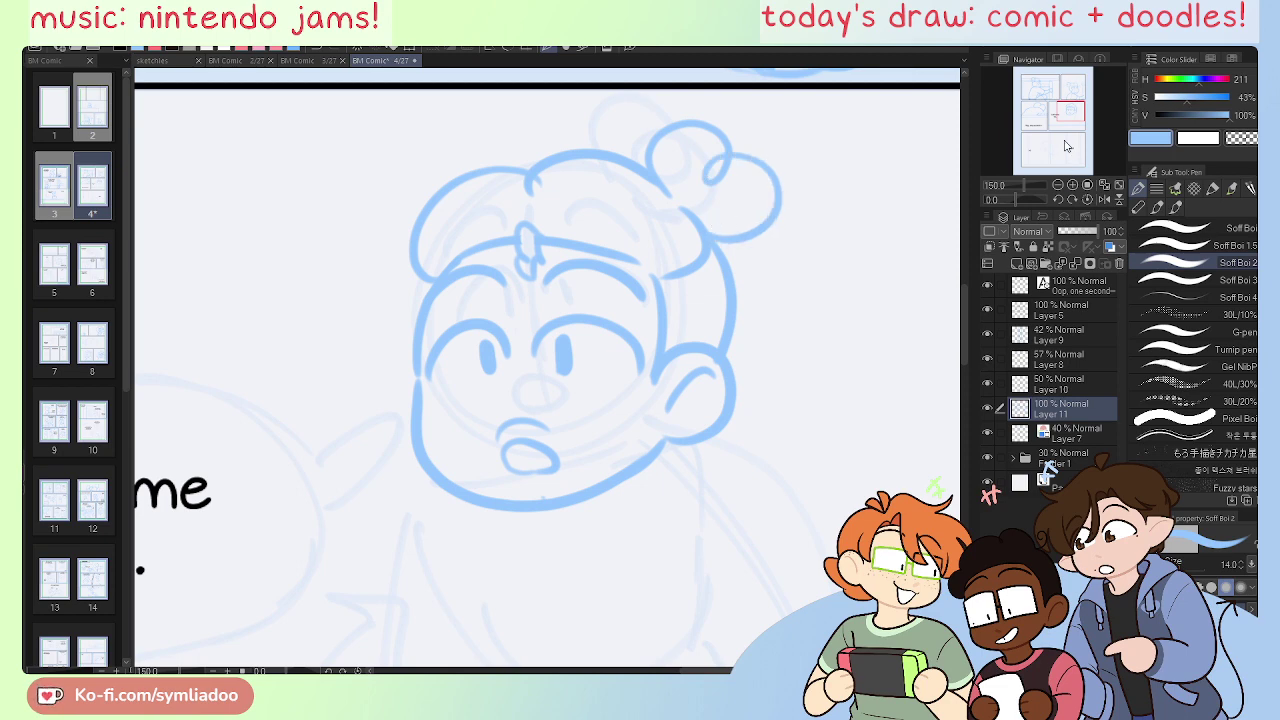
Step: Lasso the head with its bun, scale it down slightly, and clear the selection
left_click_drag(1065, 142, 1059, 110)
left_click(1057, 184)
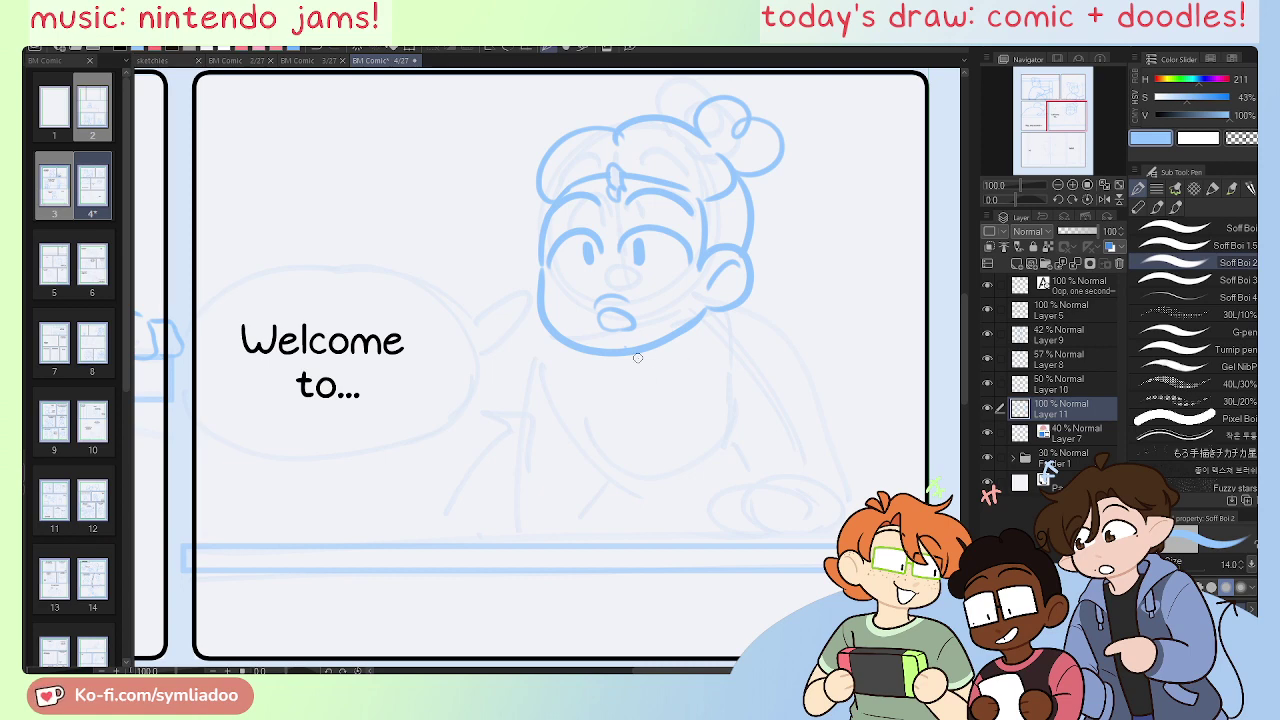
key("m")
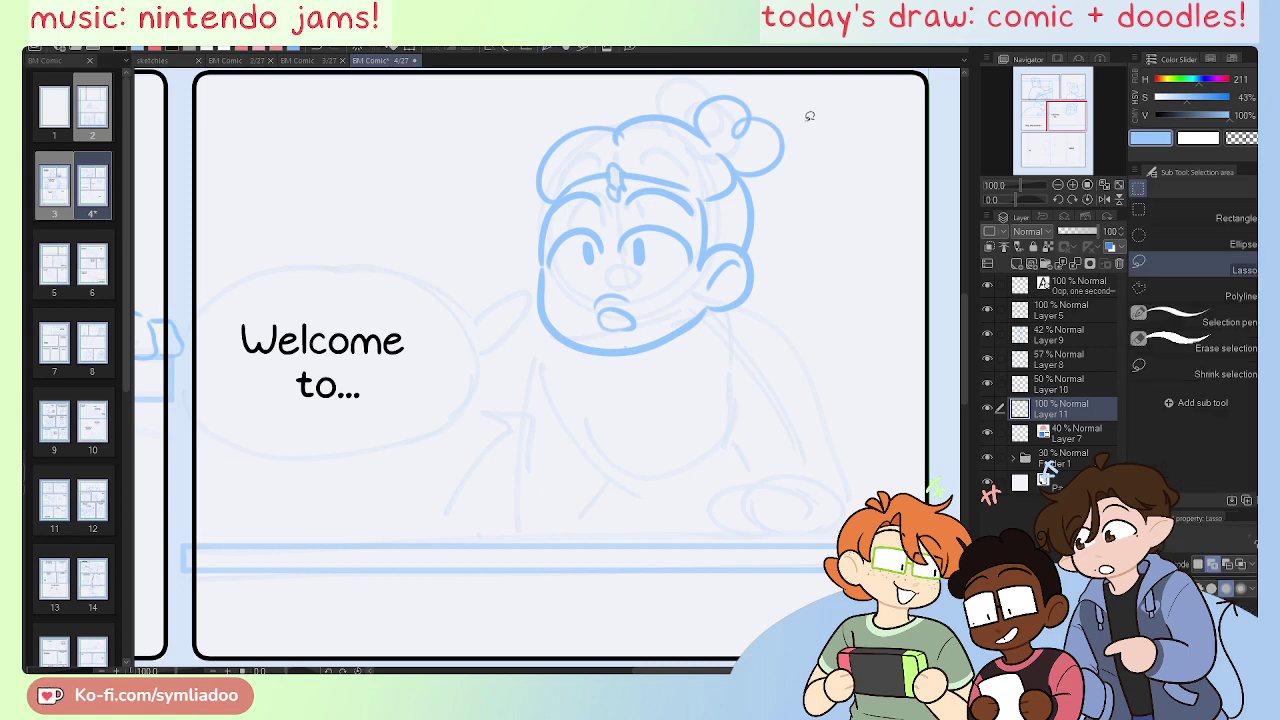
mouse_move(809, 114)
left_mouse_down()
mouse_move(593, 405)
mouse_move(835, 150)
left_mouse_up()
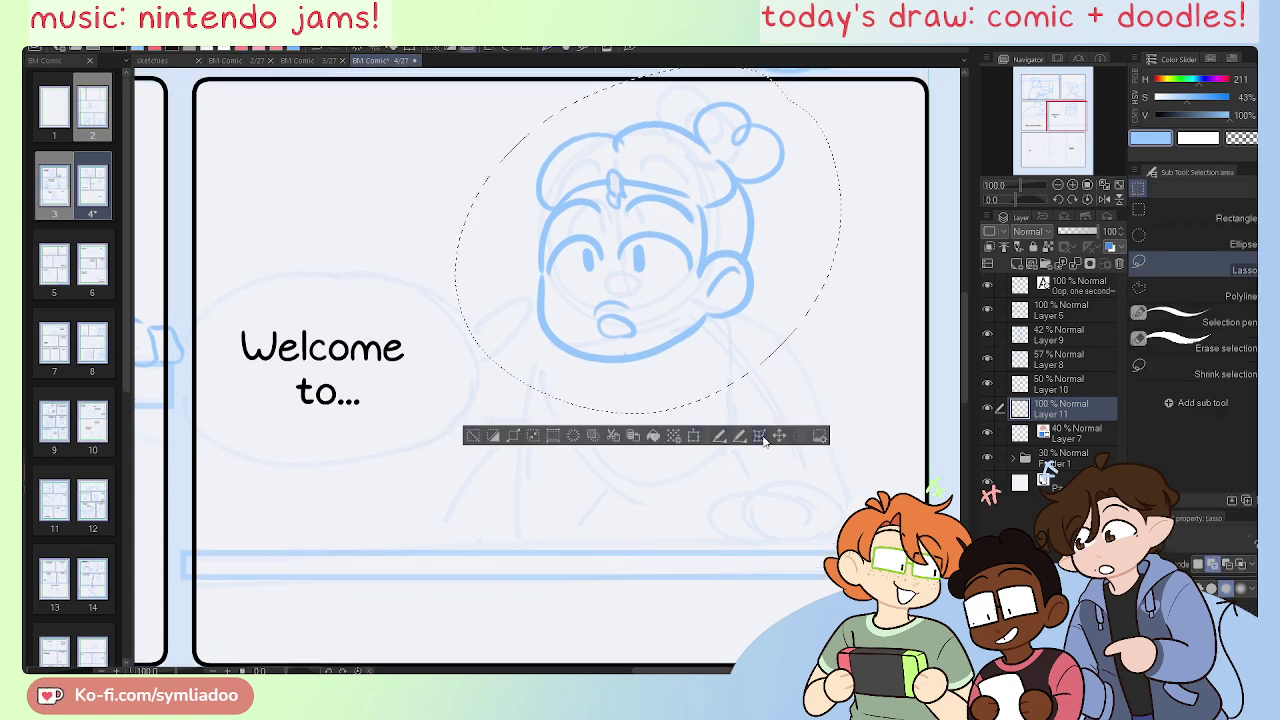
left_click(694, 438)
mouse_move(650, 398)
left_mouse_down()
mouse_move(645, 360)
mouse_move(639, 372)
left_mouse_up()
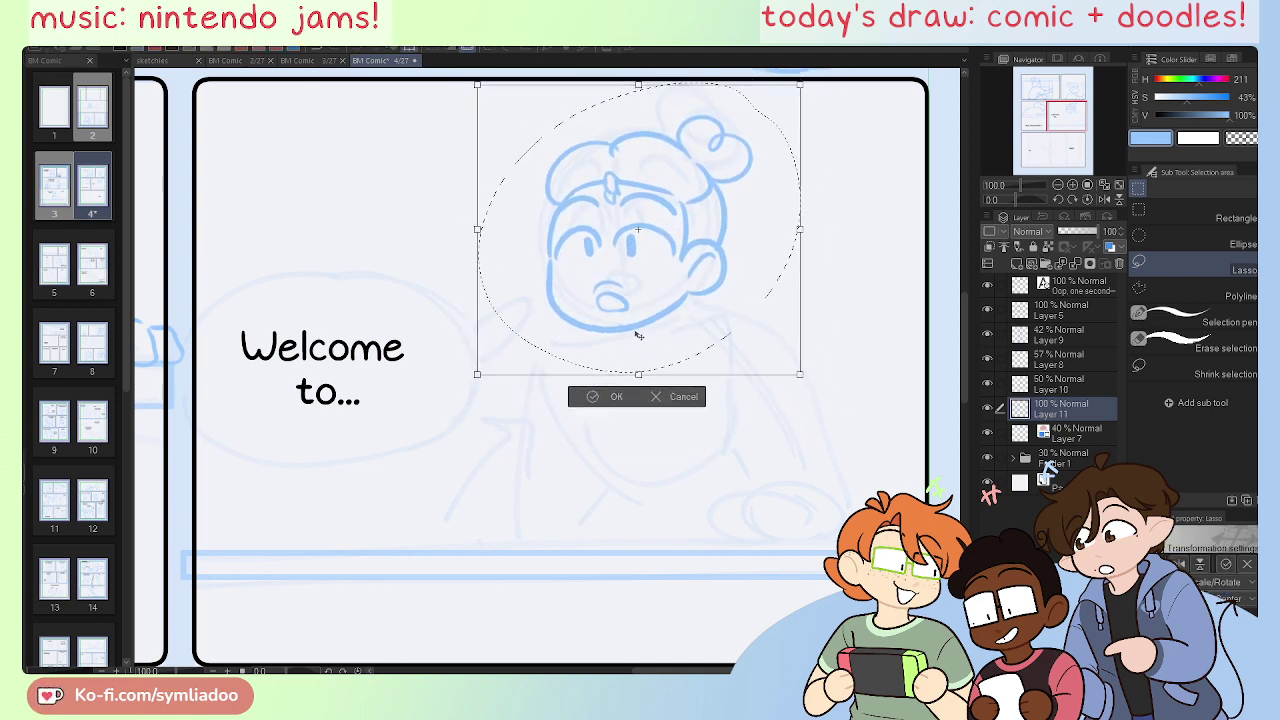
left_click(604, 395)
left_click(465, 397)
Step: Mirror the canvas and draw the neck, neckline, chest contours, and a straight arm line on the speech-bubble side
key("h")
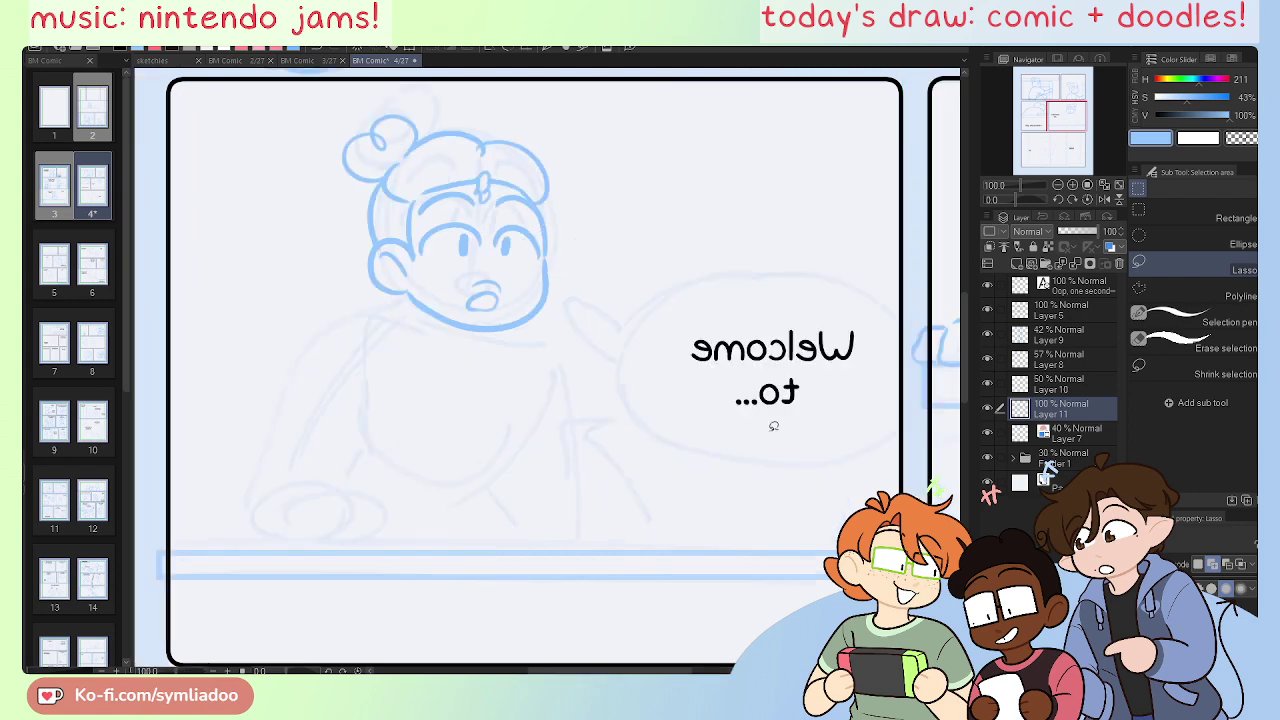
left_click_drag(587, 467, 705, 457)
key("p")
left_click_drag(610, 319, 600, 339)
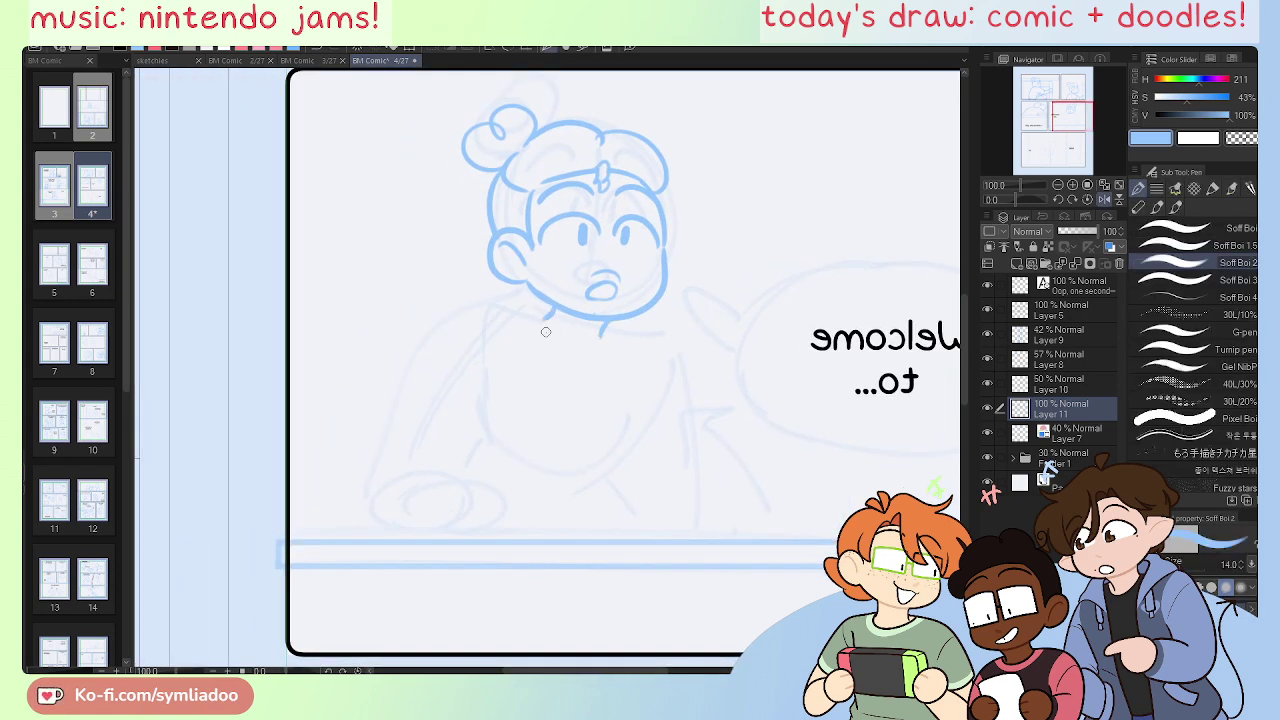
mouse_move(488, 326)
left_mouse_down()
mouse_move(592, 353)
mouse_move(617, 333)
mouse_move(657, 347)
mouse_move(638, 413)
mouse_move(612, 450)
left_mouse_up()
mouse_move(477, 352)
left_mouse_down()
mouse_move(486, 452)
mouse_move(610, 453)
left_mouse_up()
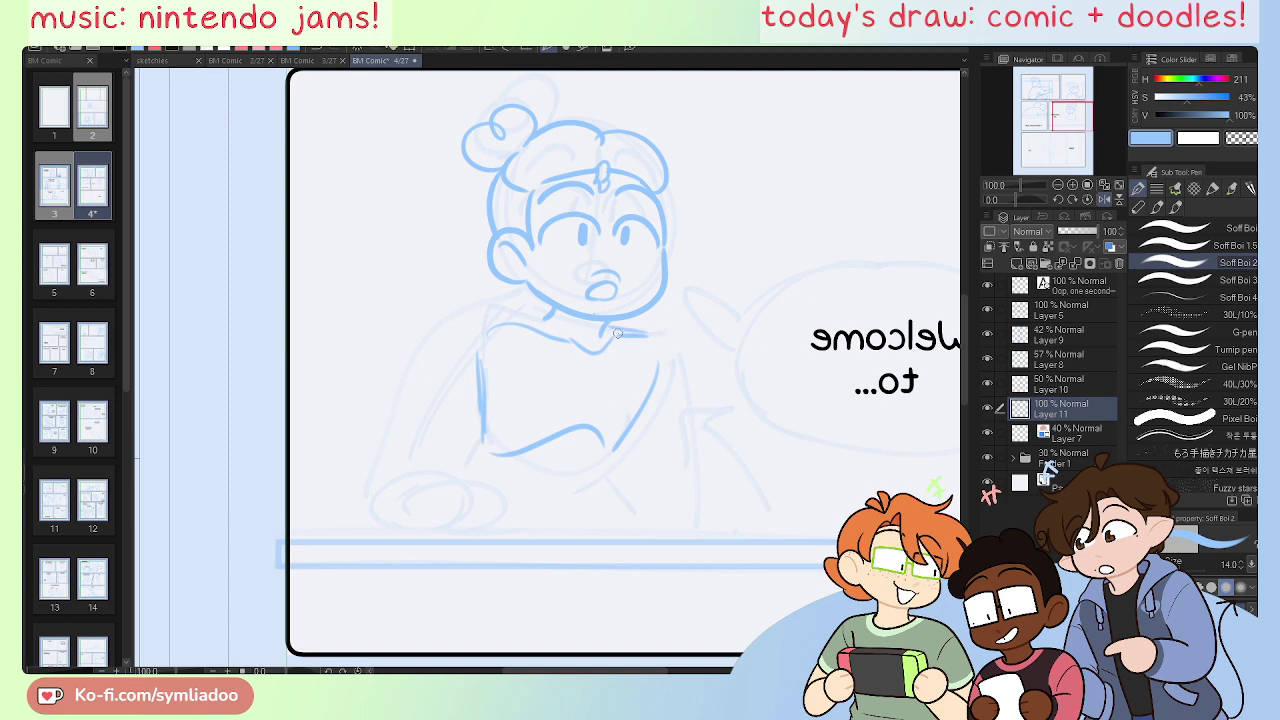
left_click_drag(659, 354, 703, 485)
left_click_drag(688, 436, 714, 531)
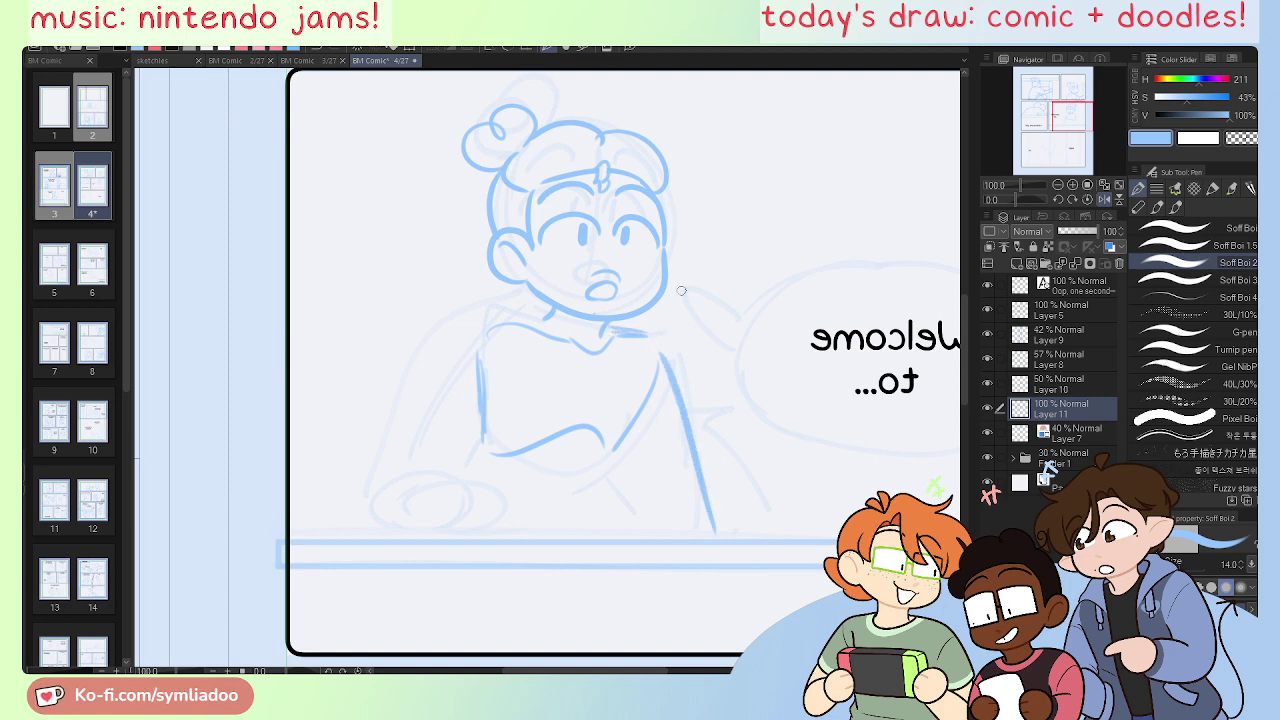
Step: Restore the unmirrored view and draw the ear-side shoulder and the outer edge of that arm
key("h")
left_click_drag(632, 355, 672, 345)
mouse_move(598, 308)
left_mouse_down()
mouse_move(643, 311)
mouse_move(694, 349)
left_mouse_up()
key("ctrl+z")
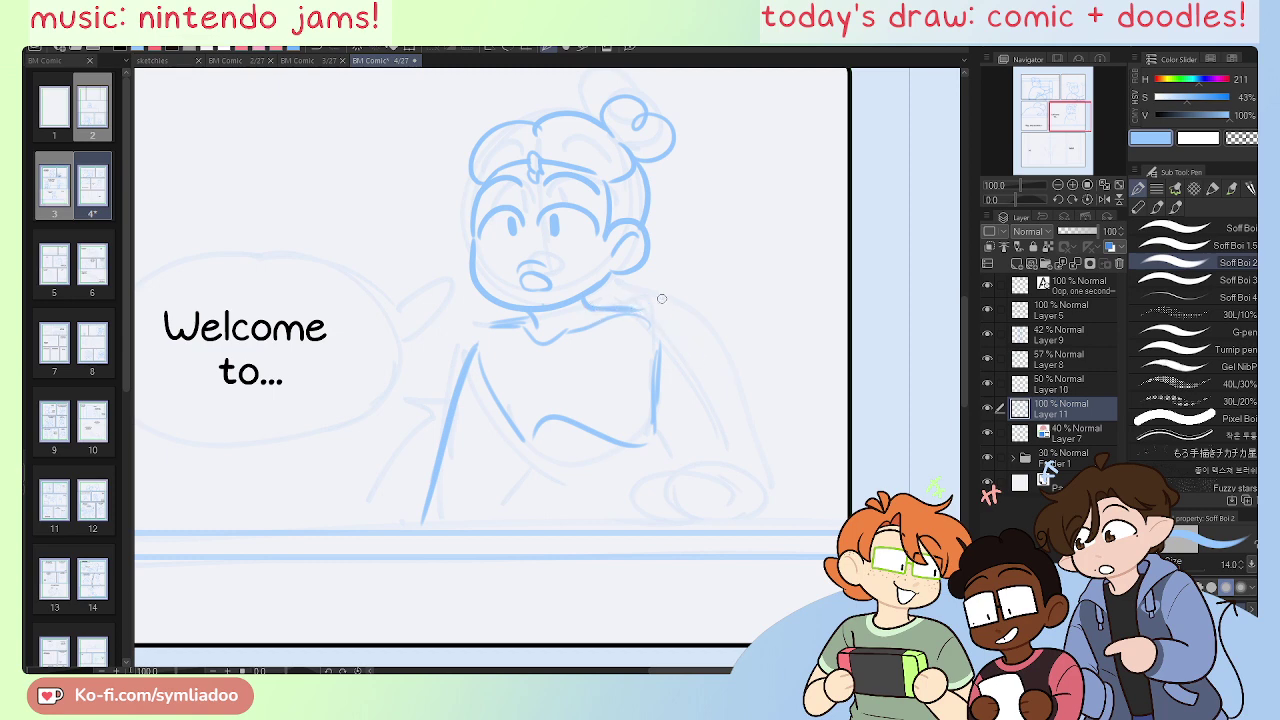
mouse_move(606, 303)
left_mouse_down()
mouse_move(696, 316)
mouse_move(725, 418)
left_mouse_up()
left_click_drag(688, 310, 751, 462)
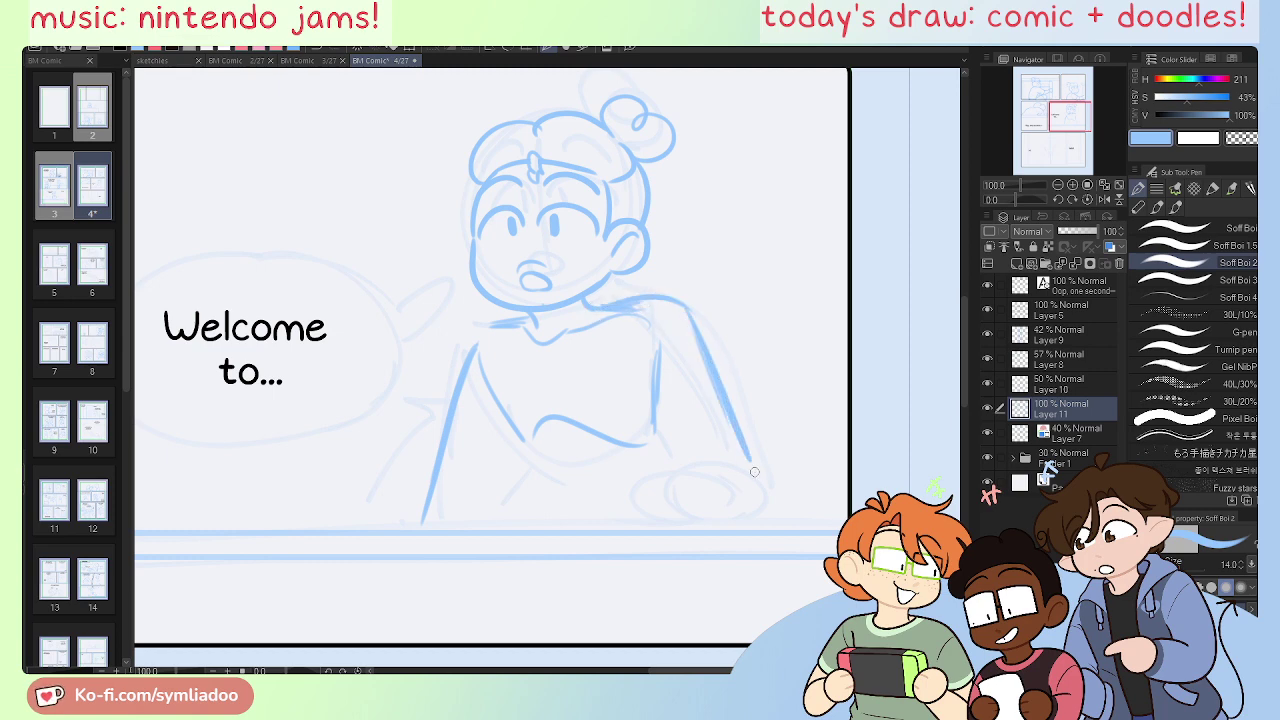
Step: Erase the lower part of the ear-side arm, draw an oval fist on the counter, and extend the arm to it
mouse_move(697, 340)
left_mouse_down()
mouse_move(752, 466)
mouse_move(722, 532)
left_mouse_up()
key("ctrl+z")
key("e")
left_click_drag(724, 385, 743, 469)
key("p")
mouse_move(652, 529)
left_mouse_down()
mouse_move(641, 520)
mouse_move(660, 509)
mouse_move(716, 526)
mouse_move(669, 515)
left_mouse_up()
key("ctrl+z")
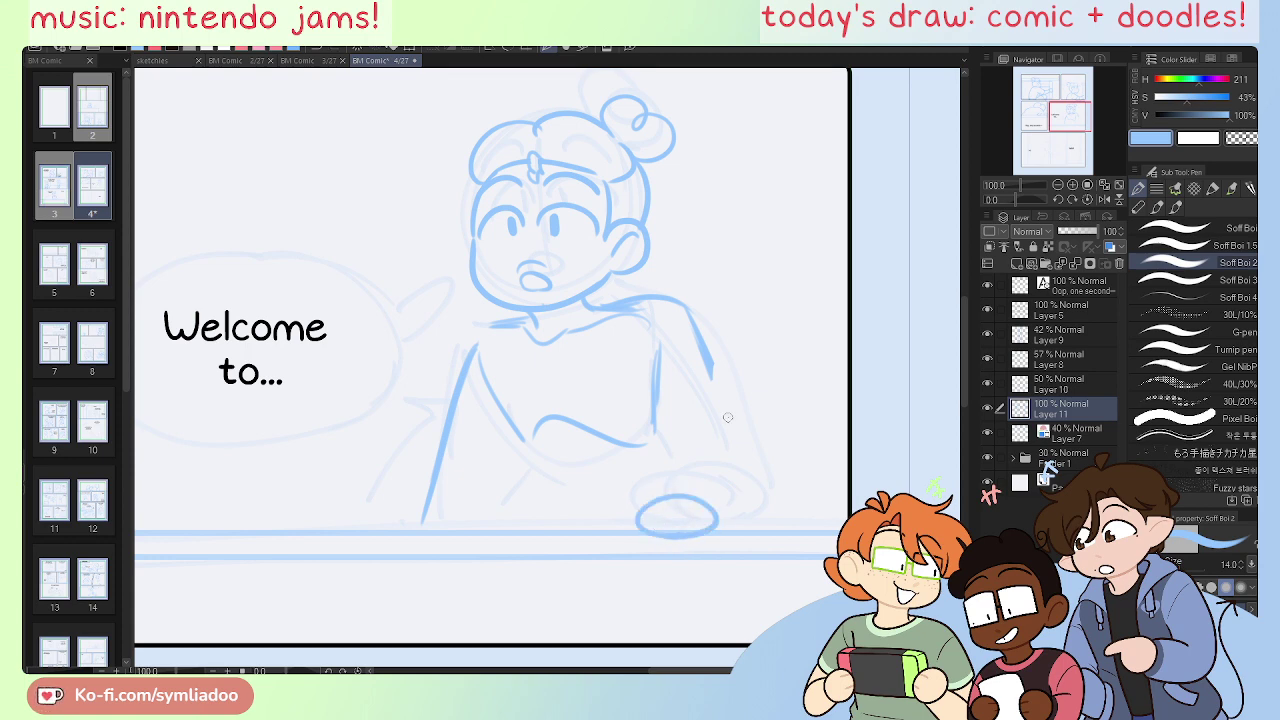
mouse_move(706, 348)
left_mouse_down()
mouse_move(740, 435)
mouse_move(740, 518)
left_mouse_up()
key("ctrl+z")
mouse_move(699, 342)
left_mouse_down()
mouse_move(740, 458)
mouse_move(719, 521)
left_mouse_up()
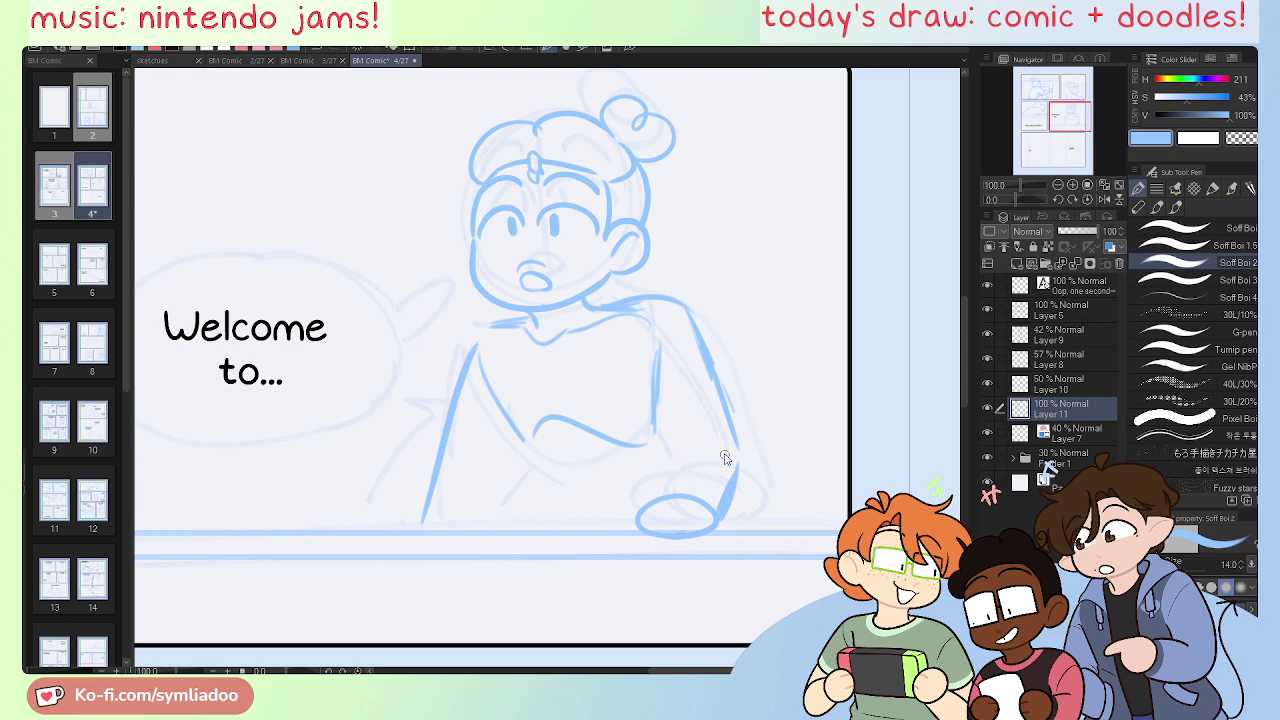
Step: Redraw the outer edge of the ear-side forearm from the elbow down to the fist
key("ctrl+z")
key("ctrl+z")
left_click_drag(738, 450, 714, 505)
key("ctrl+z")
key("ctrl+z")
left_click_drag(739, 450, 710, 500)
key("ctrl+z")
left_click_drag(740, 446, 705, 502)
Step: Draw the curve across the elbow and the inner forearm, and reshape the fist rounder
mouse_move(736, 440)
left_mouse_down()
mouse_move(701, 431)
mouse_move(663, 488)
left_mouse_up()
key("ctrl+z")
mouse_move(682, 436)
left_mouse_down()
mouse_move(658, 503)
mouse_move(700, 528)
mouse_move(683, 540)
mouse_move(716, 516)
mouse_move(664, 488)
mouse_move(648, 516)
left_mouse_up()
key("e")
key("p")
key("ctrl+z")
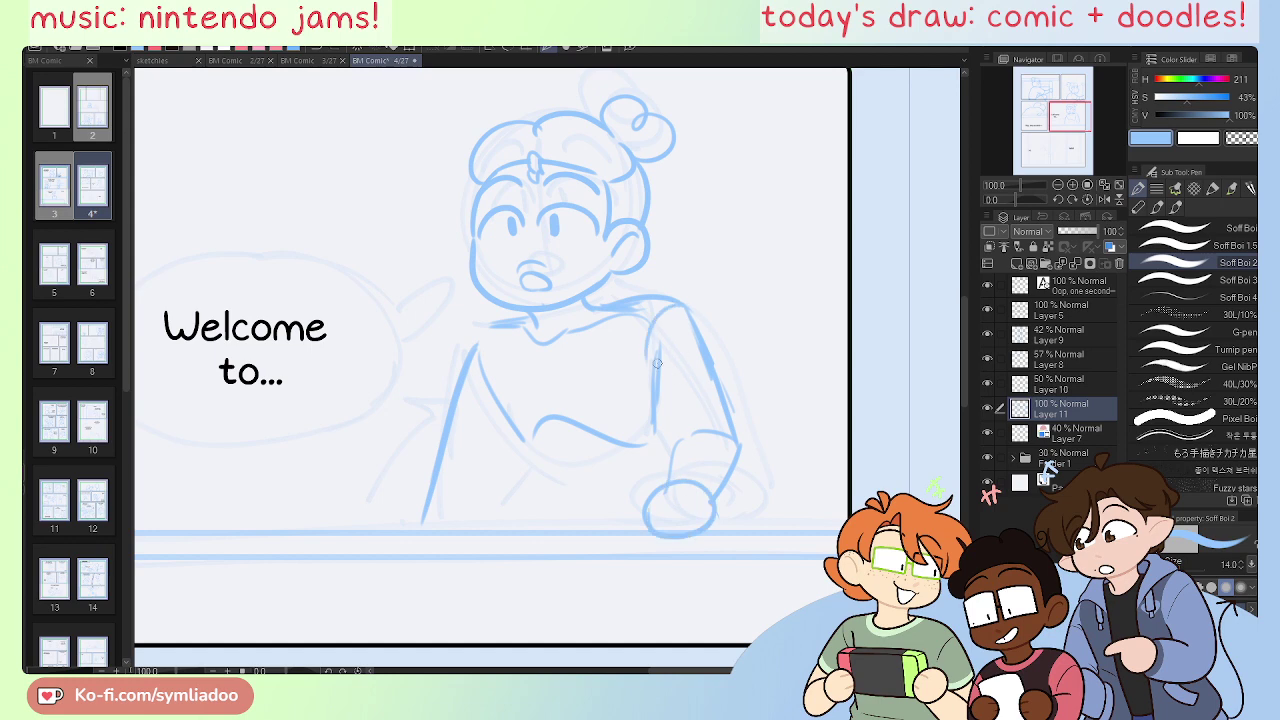
Step: Clean up the ear-side shoulder line and redraw the upper arm as a rounded sleeve form
key("e")
mouse_move(669, 314)
left_mouse_down()
mouse_move(637, 304)
mouse_move(674, 317)
mouse_move(678, 300)
mouse_move(710, 342)
mouse_move(683, 311)
mouse_move(717, 387)
mouse_move(694, 332)
mouse_move(653, 305)
mouse_move(657, 401)
mouse_move(645, 380)
mouse_move(672, 436)
mouse_move(684, 378)
mouse_move(661, 400)
mouse_move(705, 359)
mouse_move(691, 393)
mouse_move(664, 407)
mouse_move(712, 386)
left_mouse_up()
key("p")
key("ctrl+z")
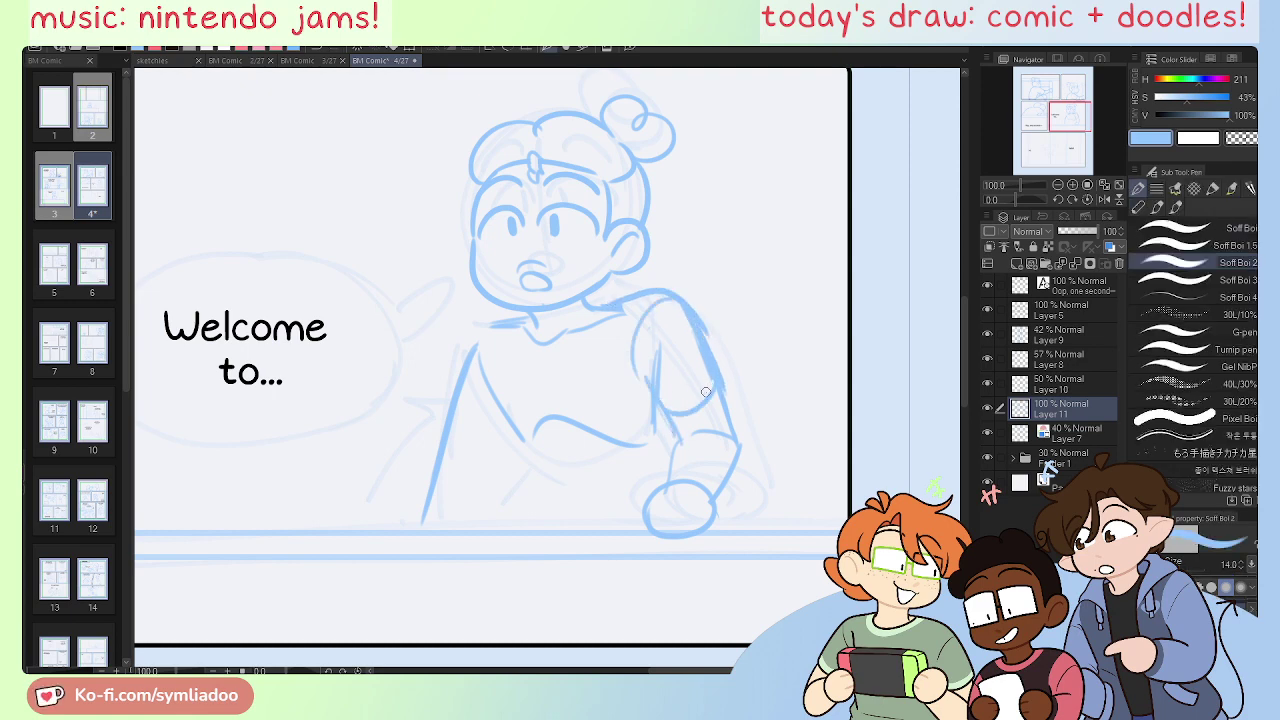
Step: Redraw the inner edge of the ear-side forearm between the elbow curve and the fist
mouse_move(692, 430)
left_mouse_down()
mouse_move(674, 469)
mouse_move(722, 433)
mouse_move(689, 432)
mouse_move(660, 488)
mouse_move(705, 428)
mouse_move(706, 401)
mouse_move(669, 474)
mouse_move(682, 440)
mouse_move(730, 431)
mouse_move(682, 436)
mouse_move(664, 490)
left_mouse_up()
key("ctrl+z")
key("ctrl+z")
key("ctrl+z")
key("ctrl+z")
mouse_move(712, 428)
left_mouse_down()
mouse_move(679, 437)
mouse_move(660, 485)
left_mouse_up()
key("ctrl+z")
mouse_move(712, 430)
left_mouse_down()
mouse_move(681, 441)
mouse_move(669, 488)
left_mouse_up()
Step: Lasso the ear-side arm with its fist, move it slightly closer to the torso, and clear the selection
key("h")
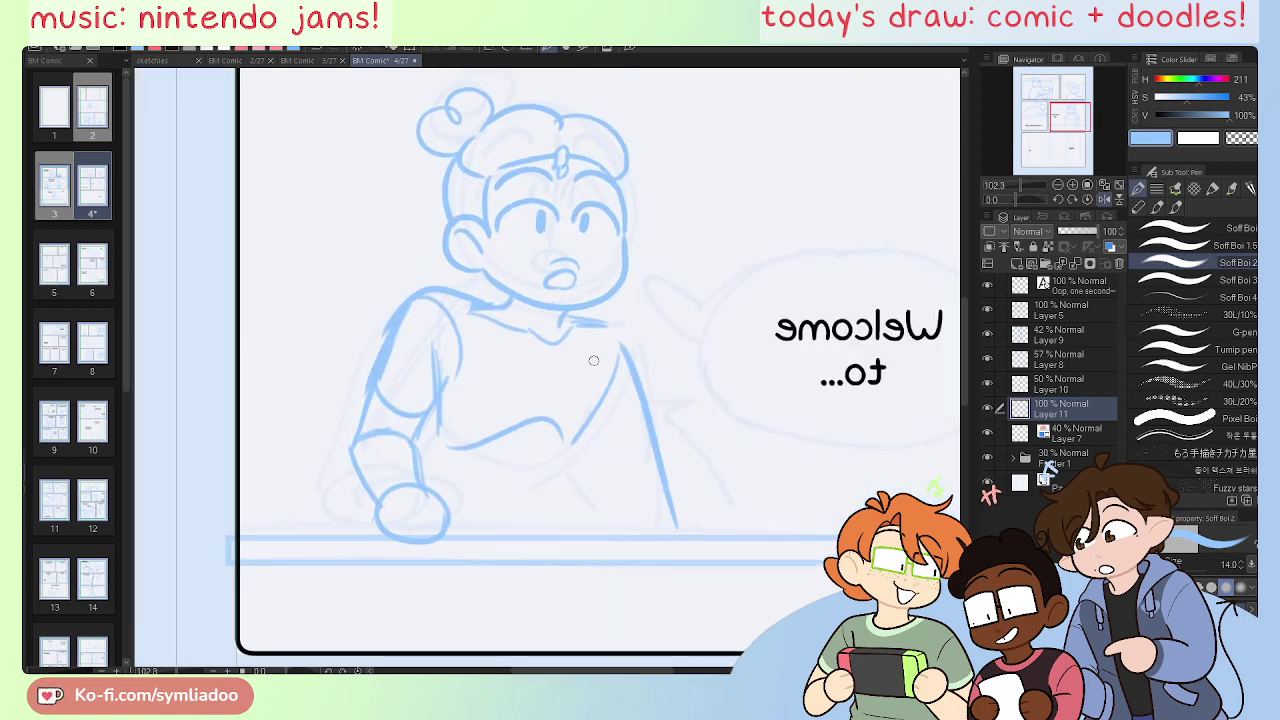
key("ctrl+plus")
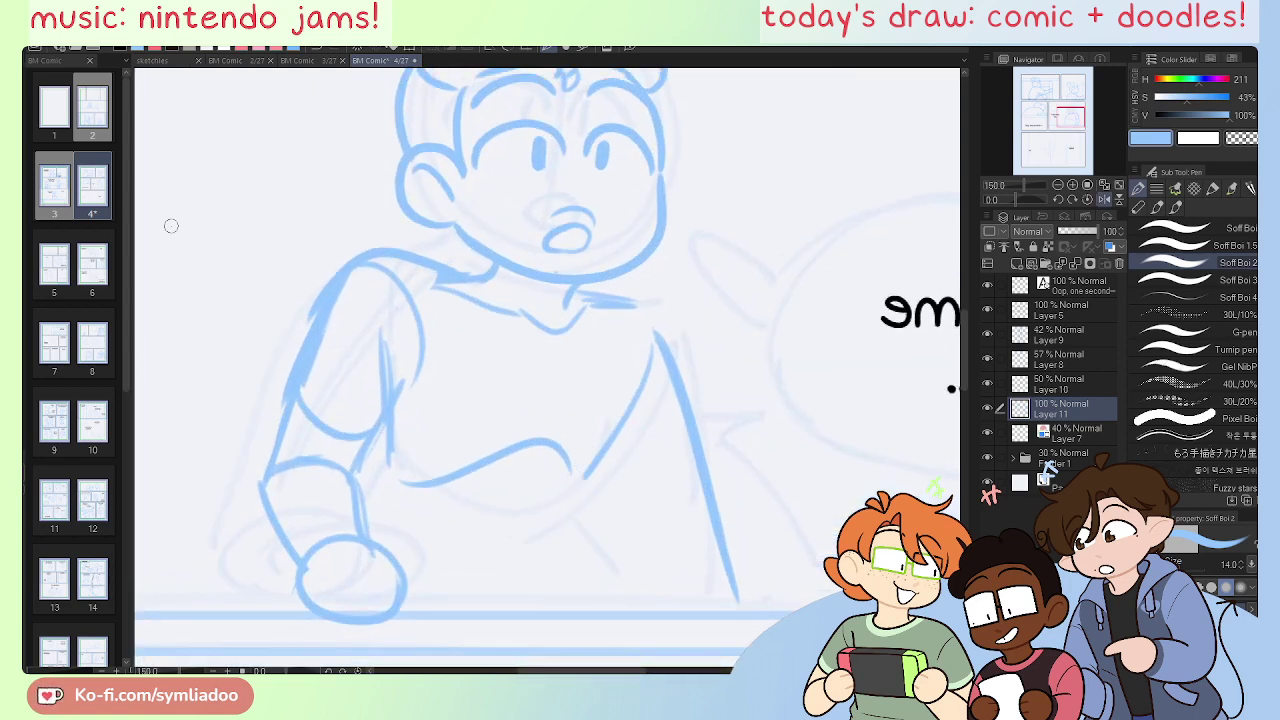
key("h")
key("m")
mouse_move(688, 237)
left_mouse_down()
mouse_move(645, 277)
mouse_move(740, 650)
mouse_move(808, 255)
left_mouse_up()
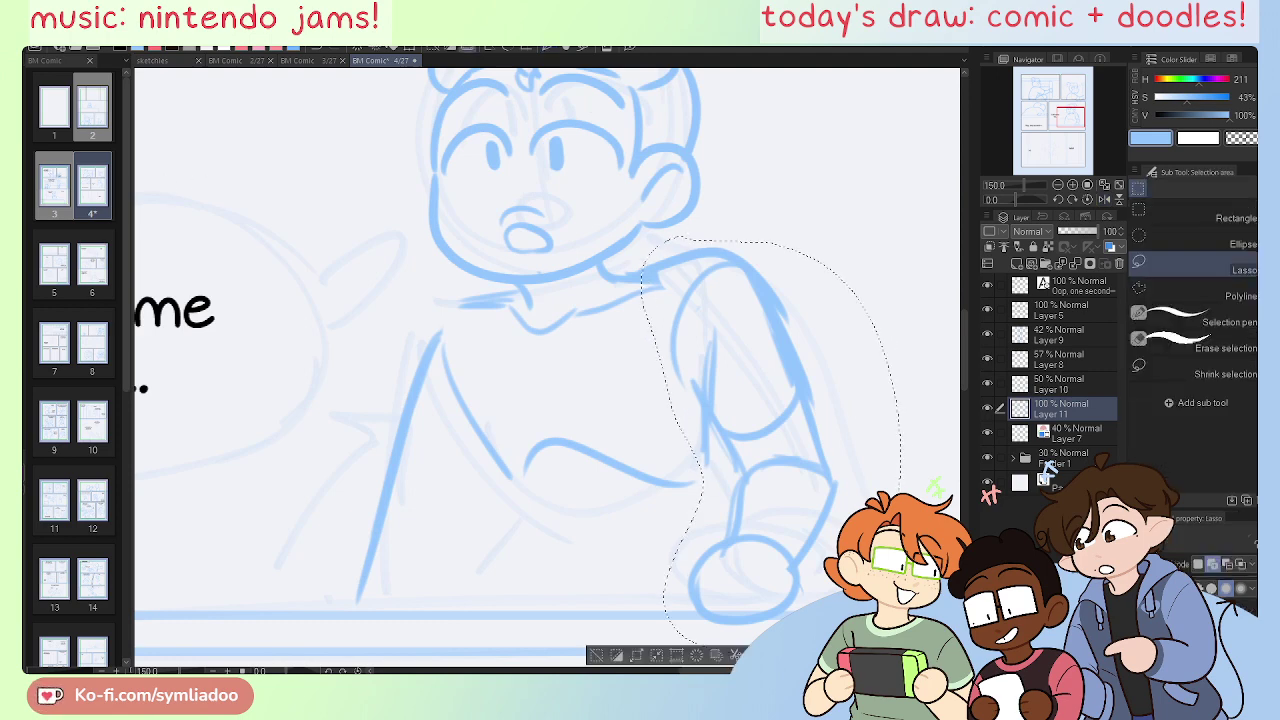
key("k")
left_click_drag(800, 549, 782, 551)
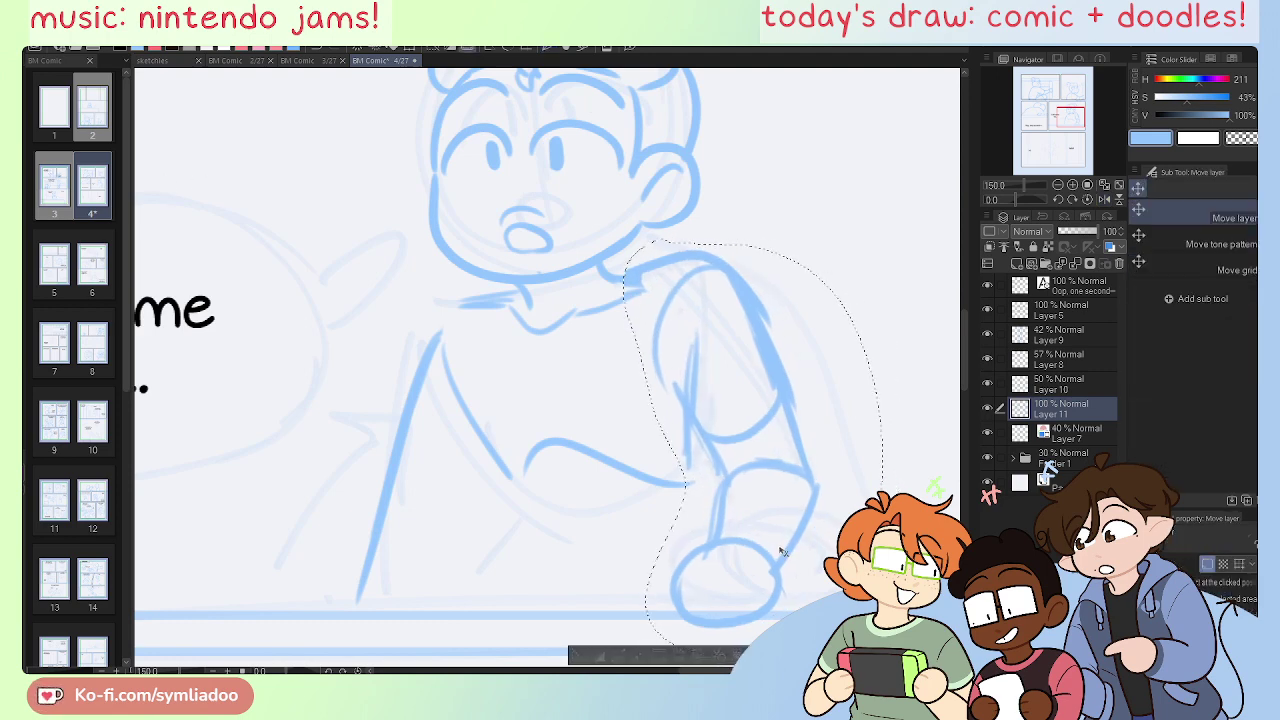
left_click(585, 653)
left_click_drag(714, 582, 781, 568)
Step: Draw a short bent arm outline on the speech-bubble side and erase the straight arm line beside the chest
key("p")
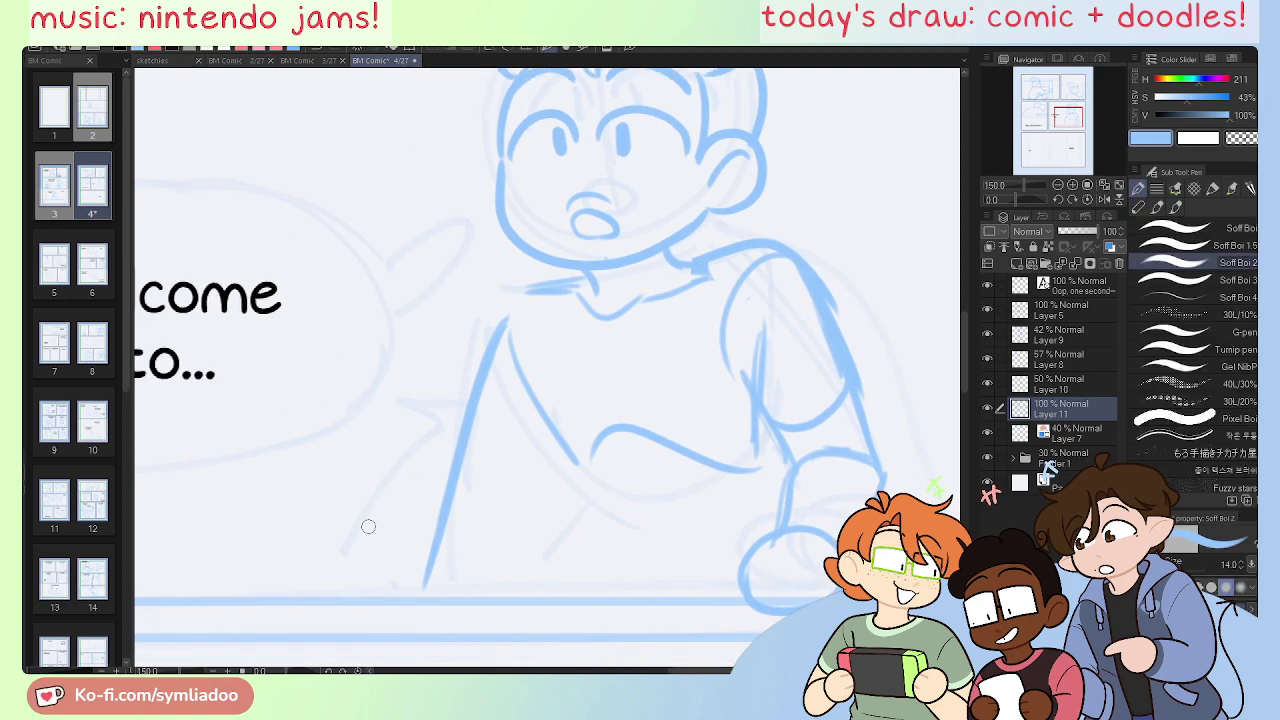
mouse_move(362, 548)
left_mouse_down()
mouse_move(414, 442)
mouse_move(420, 470)
left_mouse_up()
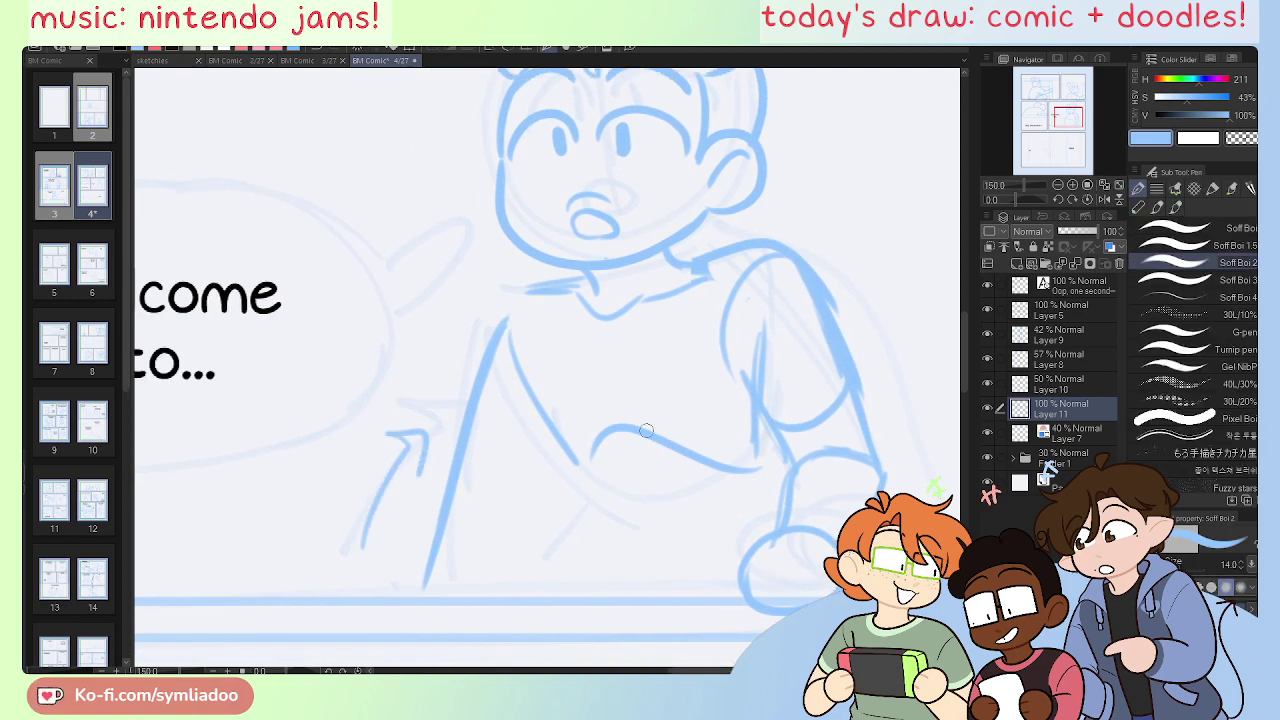
key("e")
left_click_drag(505, 305, 431, 574)
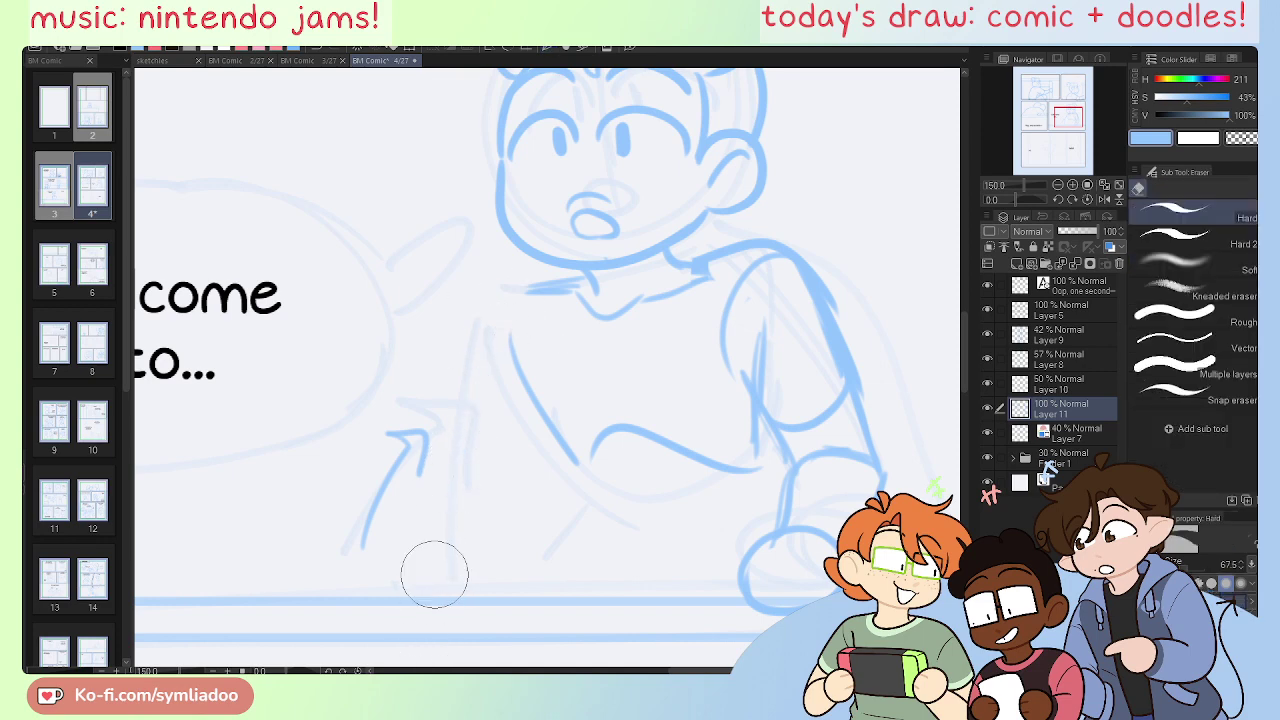
Step: Draw the ear-side torso edge as a long line running from the armpit down across the fist
key("p")
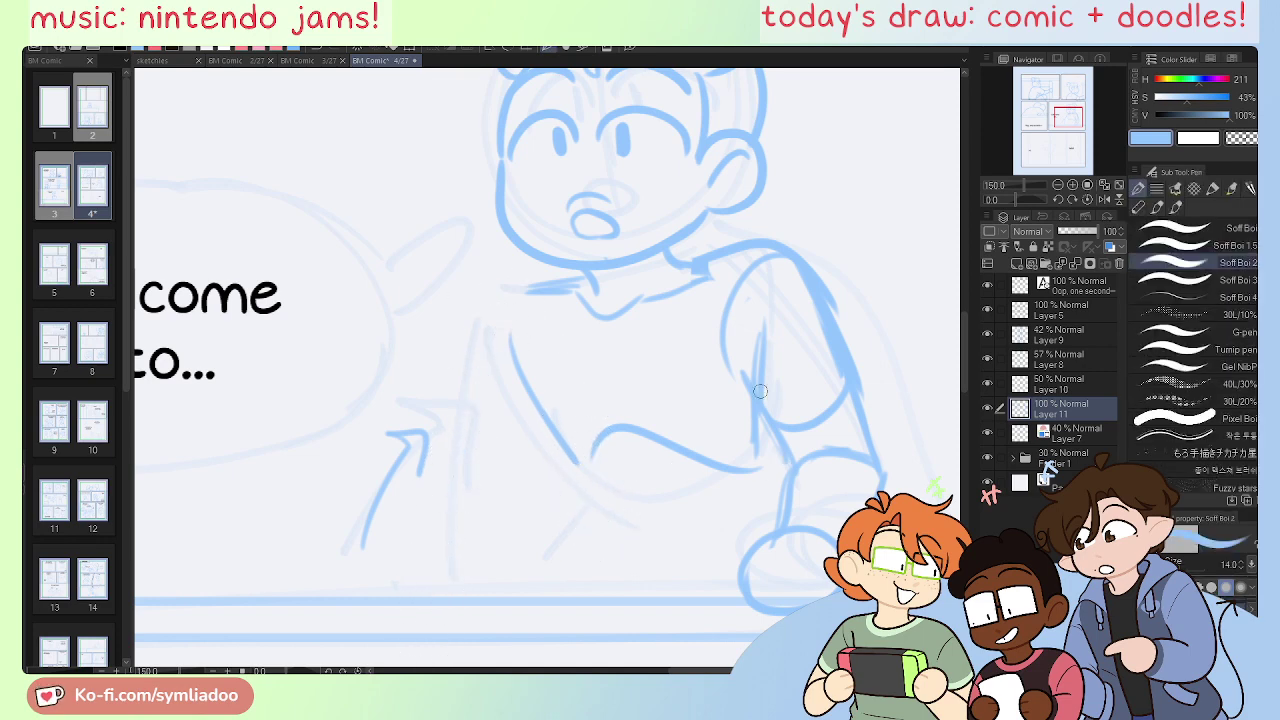
left_click_drag(760, 391, 760, 540)
key("h")
key("ctrl+z")
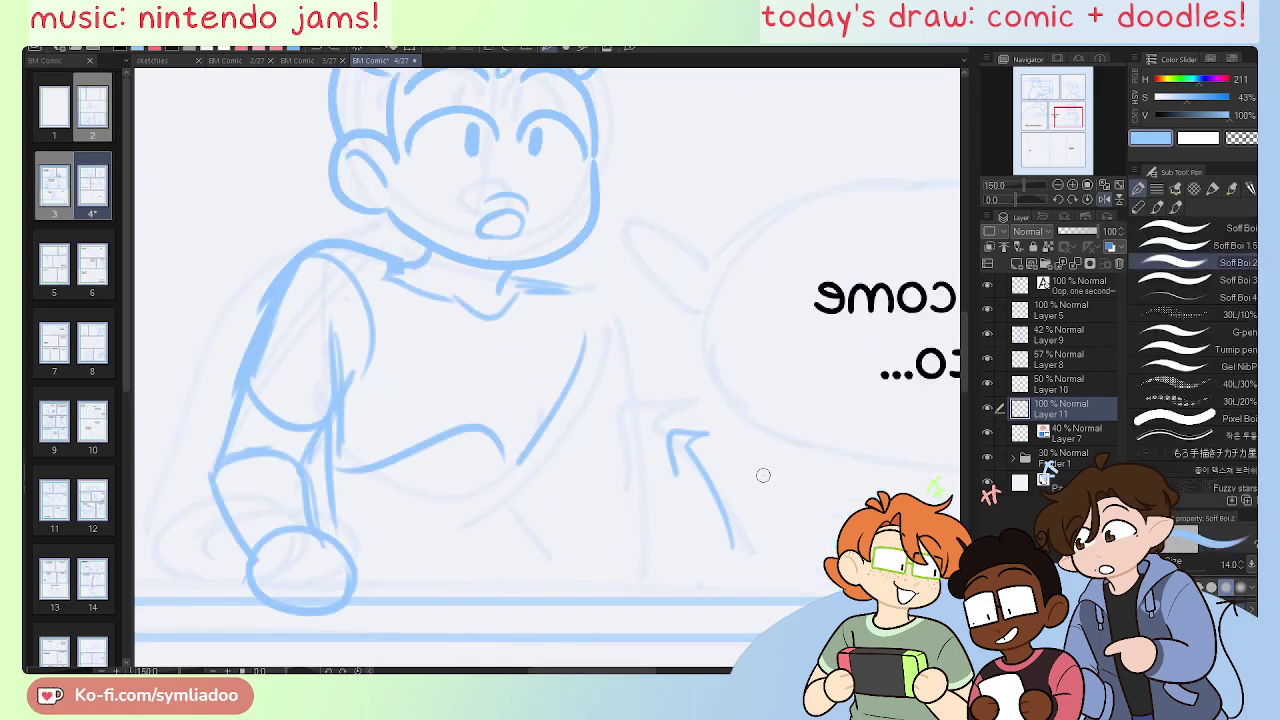
key("h")
left_click_drag(825, 522, 801, 460)
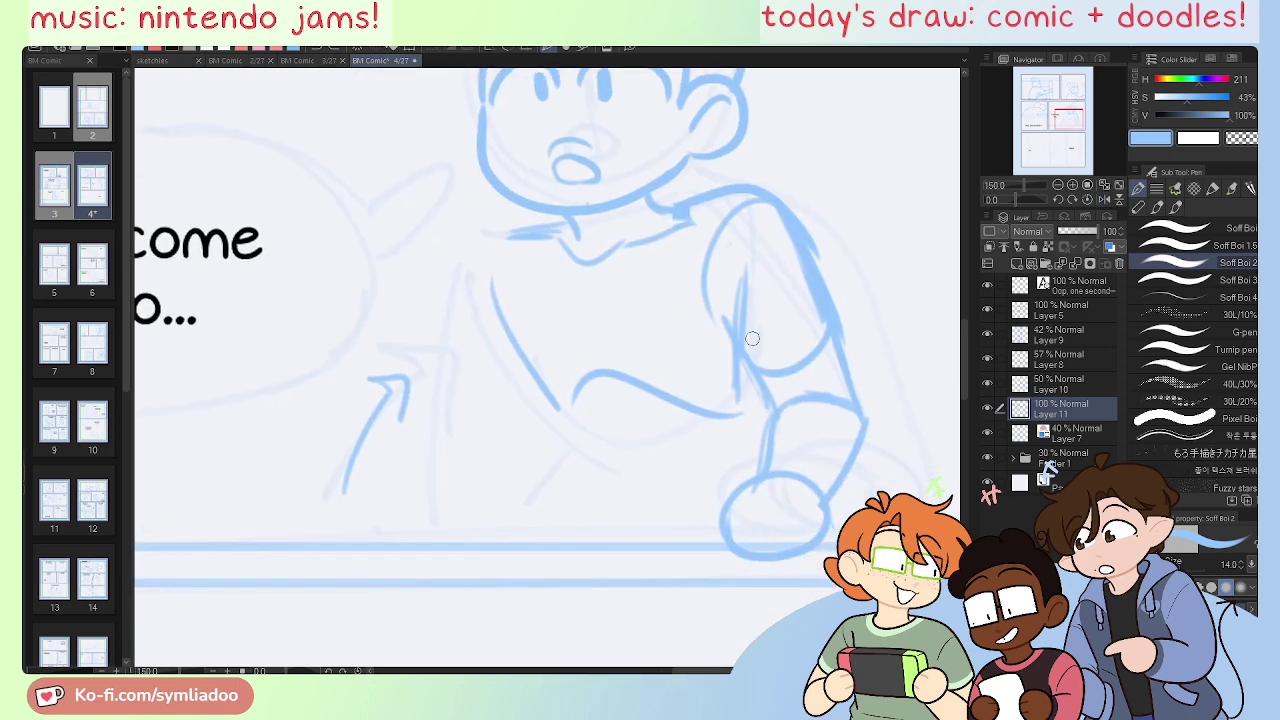
left_click_drag(726, 244, 762, 464)
left_click_drag(748, 318, 768, 510)
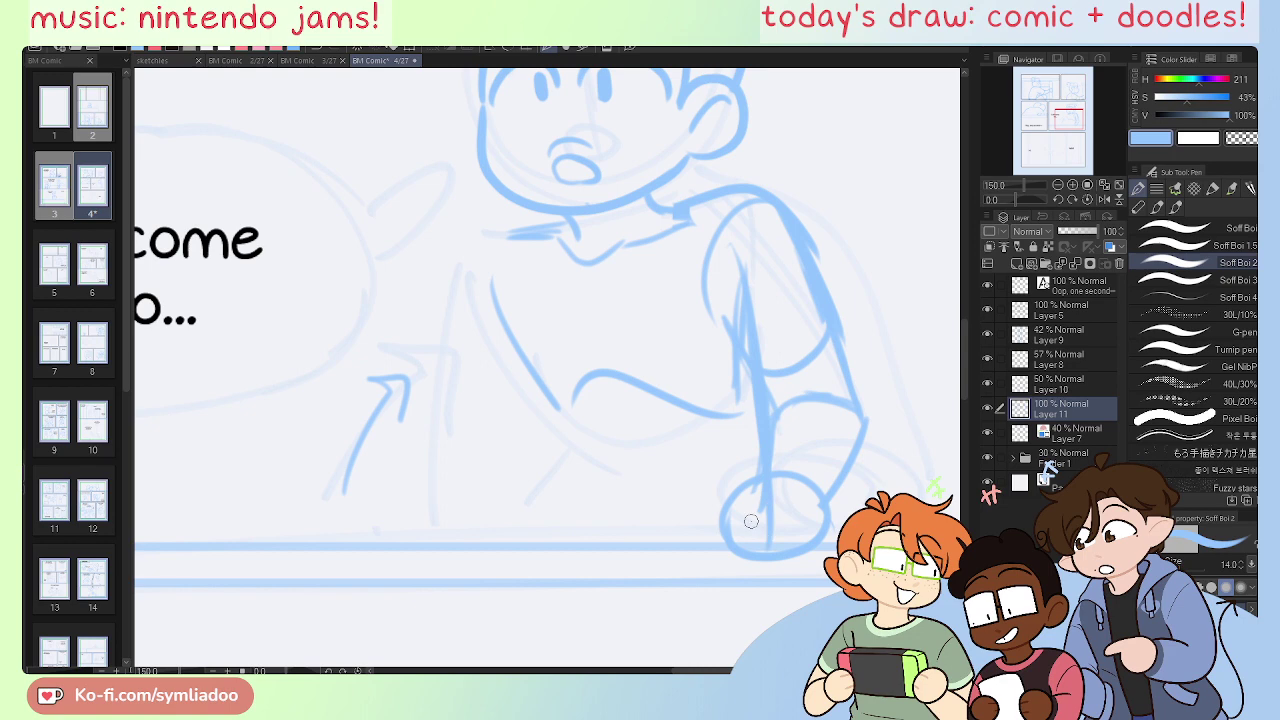
Step: Redraw the torso edge on the speech-bubble side, tapering to the waist and continuing down to the table edge
key("h")
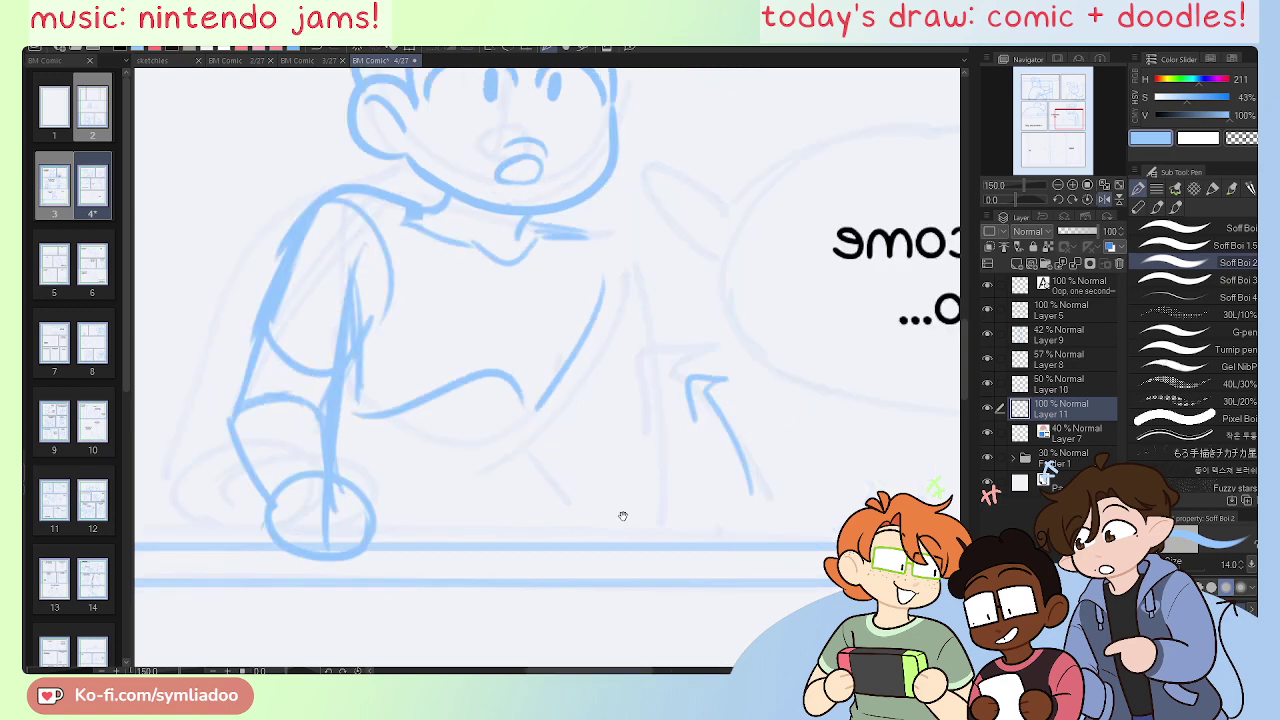
left_click_drag(622, 516, 748, 521)
left_click_drag(684, 390, 618, 478)
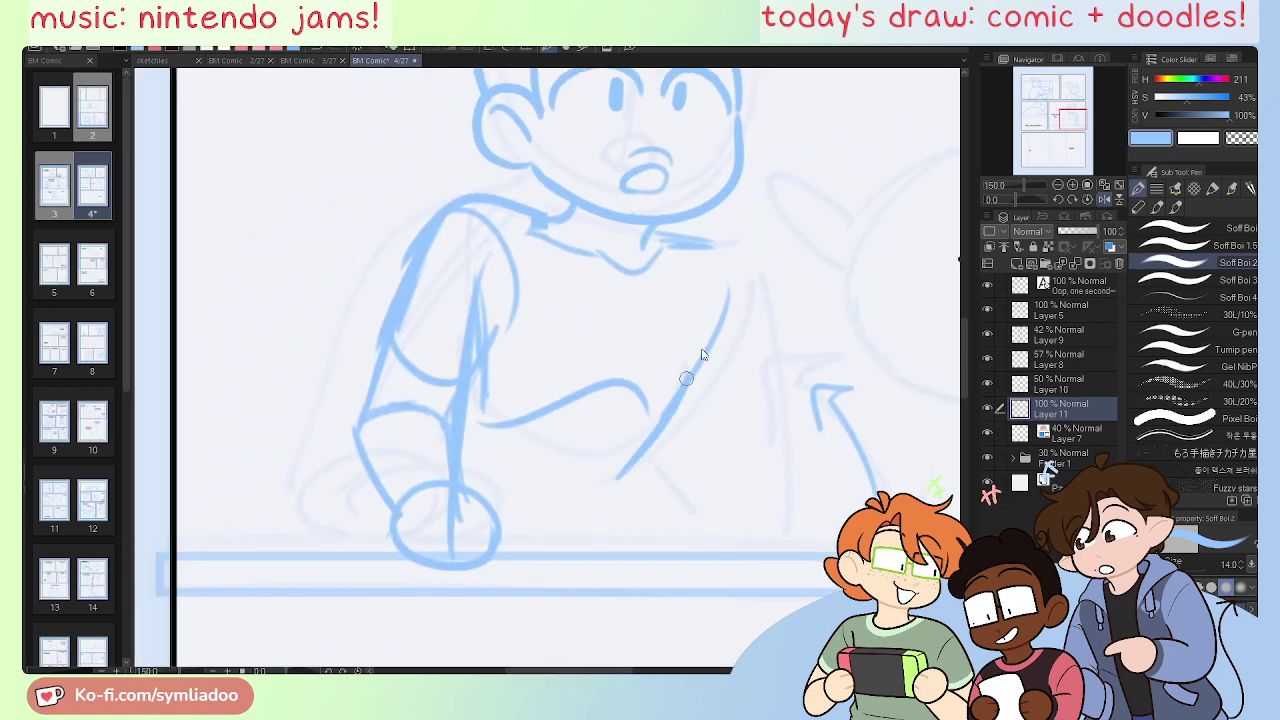
key("ctrl+z")
left_click_drag(718, 332, 630, 462)
key("ctrl+z")
mouse_move(686, 388)
left_mouse_down()
mouse_move(658, 462)
mouse_move(696, 562)
left_mouse_up()
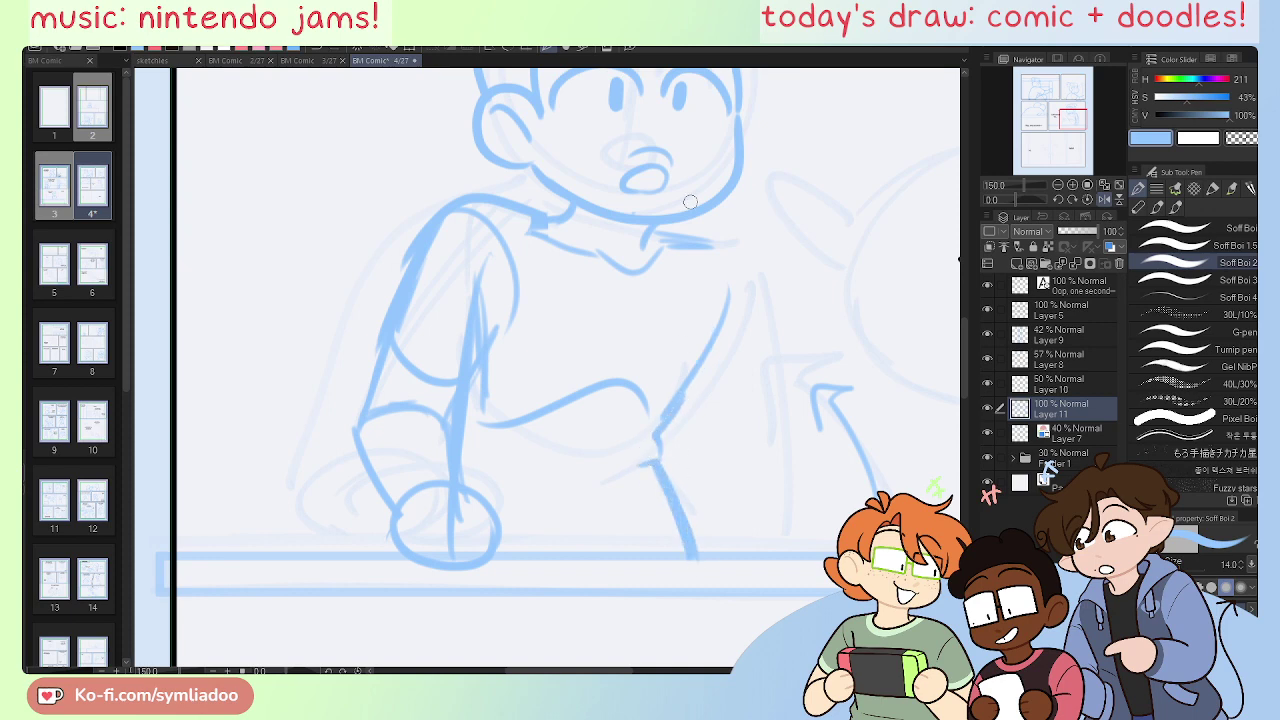
Step: Draw the speech-bubble-side shoulder and extend the outer arm line straight down to the table edge
mouse_move(652, 230)
left_mouse_down()
mouse_move(716, 248)
mouse_move(770, 400)
left_mouse_up()
left_click_drag(739, 292, 788, 548)
key("ctrl+z")
key("ctrl+z")
left_click_drag(722, 254, 786, 538)
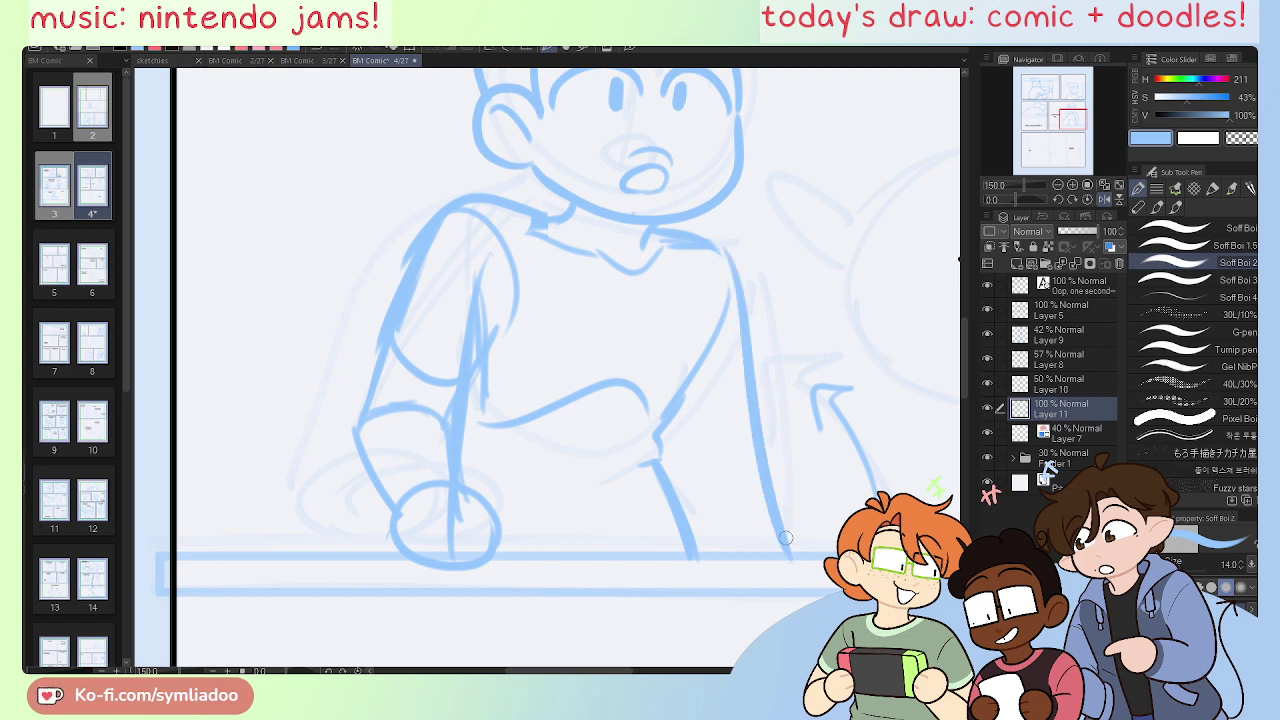
Step: Add a curved sleeve hem across the speech-bubble-side arm, level with the waist
mouse_move(701, 459)
left_mouse_down()
mouse_move(754, 450)
mouse_move(760, 465)
left_mouse_up()
key("ctrl+z")
left_click_drag(668, 420, 692, 473)
key("ctrl+z")
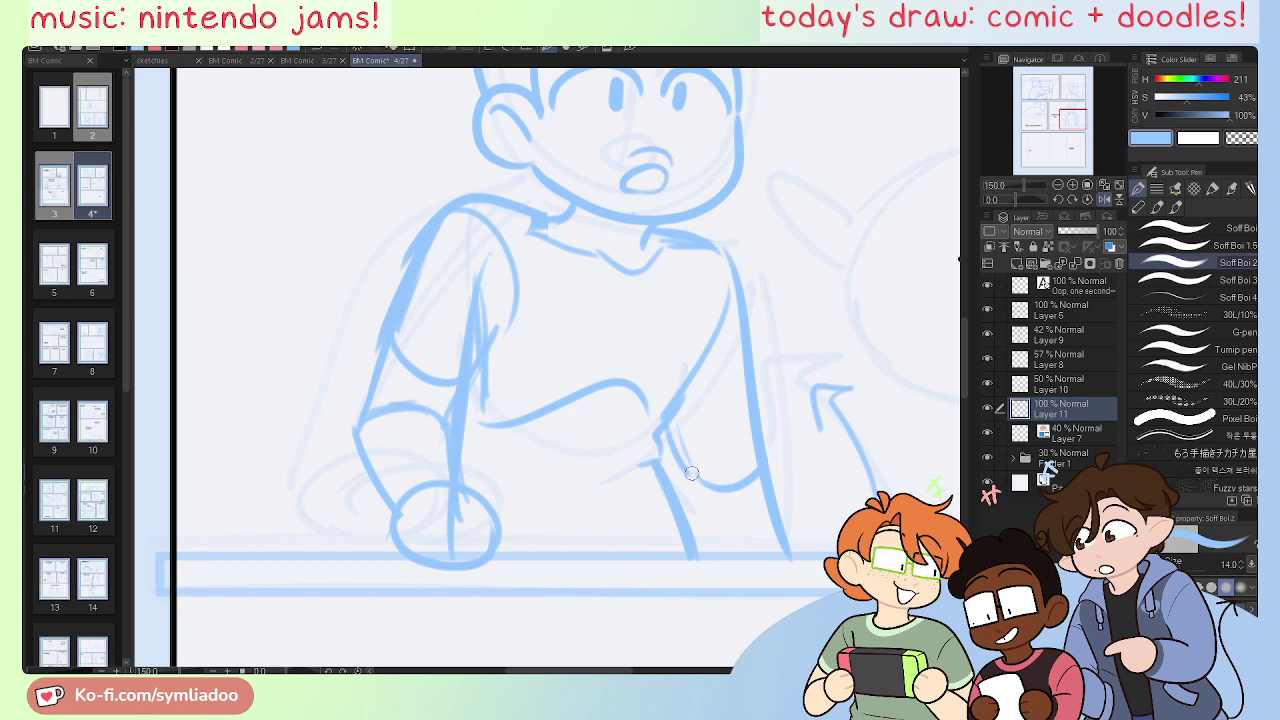
Step: Draw the inner forearm line of the speech-bubble-side arm from below the sleeve hem to the table
key("h")
left_click_drag(608, 532, 736, 584)
left_click_drag(534, 540, 510, 608)
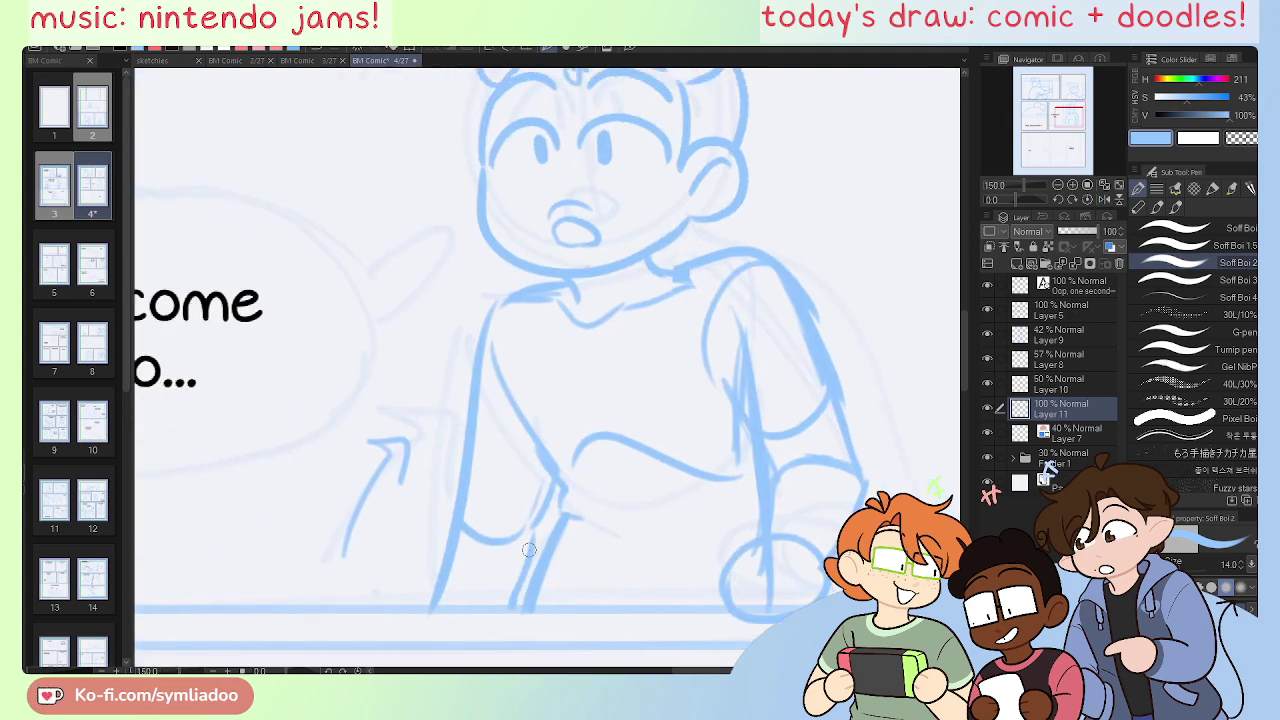
key("ctrl+z")
left_click_drag(540, 526, 508, 612)
Step: Erase the curved line across the lower chest and the stray strokes inside the ear-side sleeve
key("e")
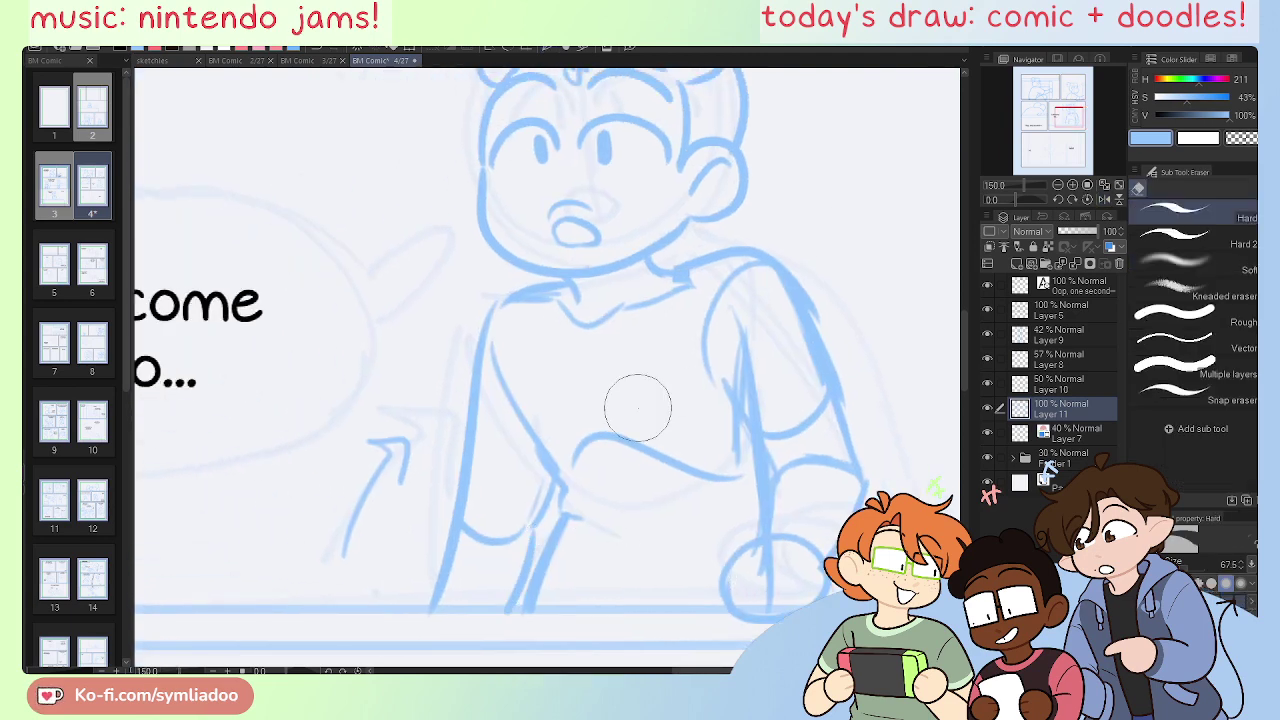
mouse_move(577, 463)
left_mouse_down()
mouse_move(688, 463)
mouse_move(638, 446)
mouse_move(680, 460)
left_mouse_up()
mouse_move(753, 318)
left_mouse_down()
mouse_move(773, 384)
mouse_move(767, 400)
mouse_move(750, 322)
mouse_move(736, 403)
left_mouse_up()
key("p")
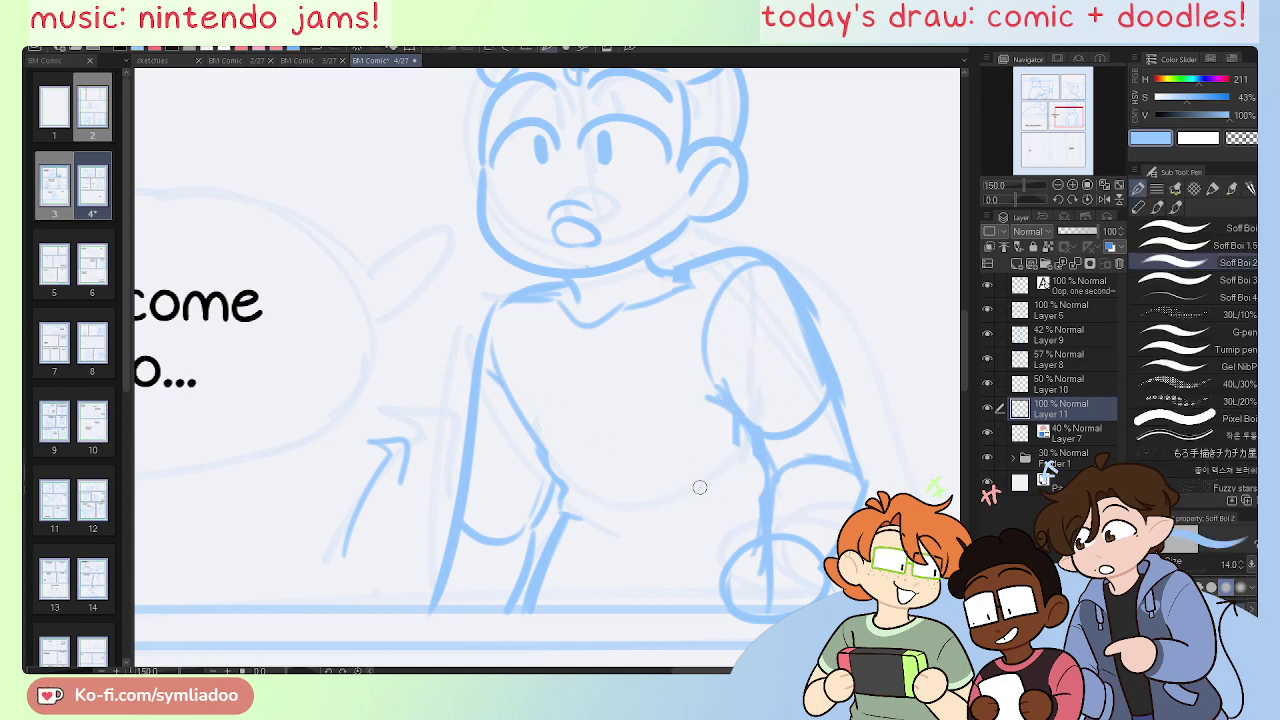
Step: Erase the pointed collar and redraw the neckline as a rounded curve below the chin
key("e")
mouse_move(520, 295)
left_mouse_down()
mouse_move(614, 328)
mouse_move(586, 313)
mouse_move(608, 323)
mouse_move(646, 308)
mouse_move(667, 273)
left_mouse_up()
key("p")
key("ctrl+z")
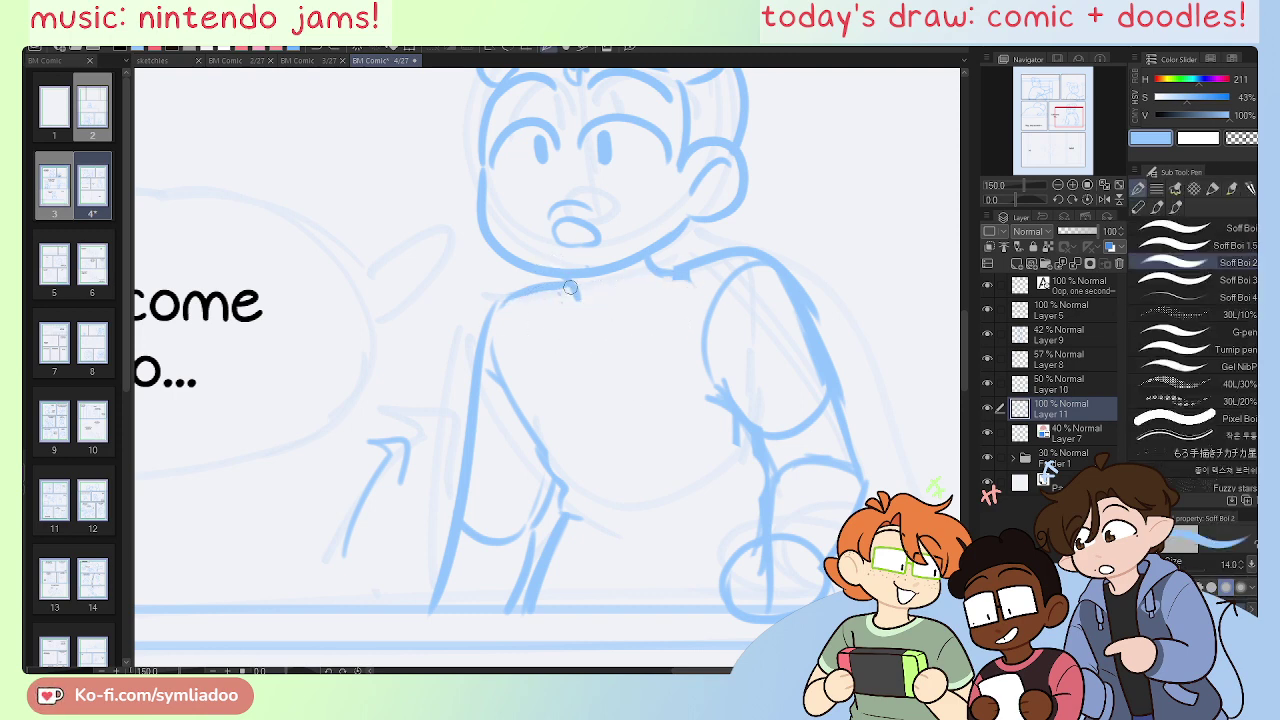
mouse_move(564, 292)
left_mouse_down()
mouse_move(584, 315)
mouse_move(662, 272)
left_mouse_up()
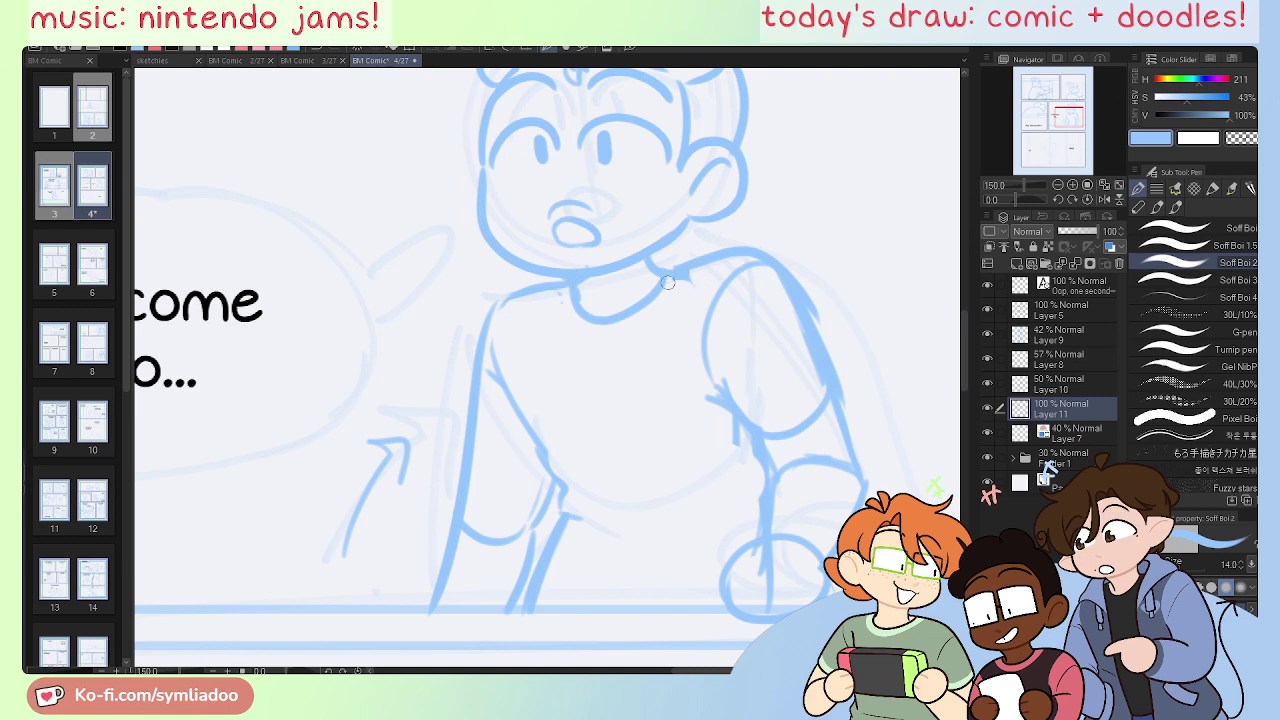
key("e")
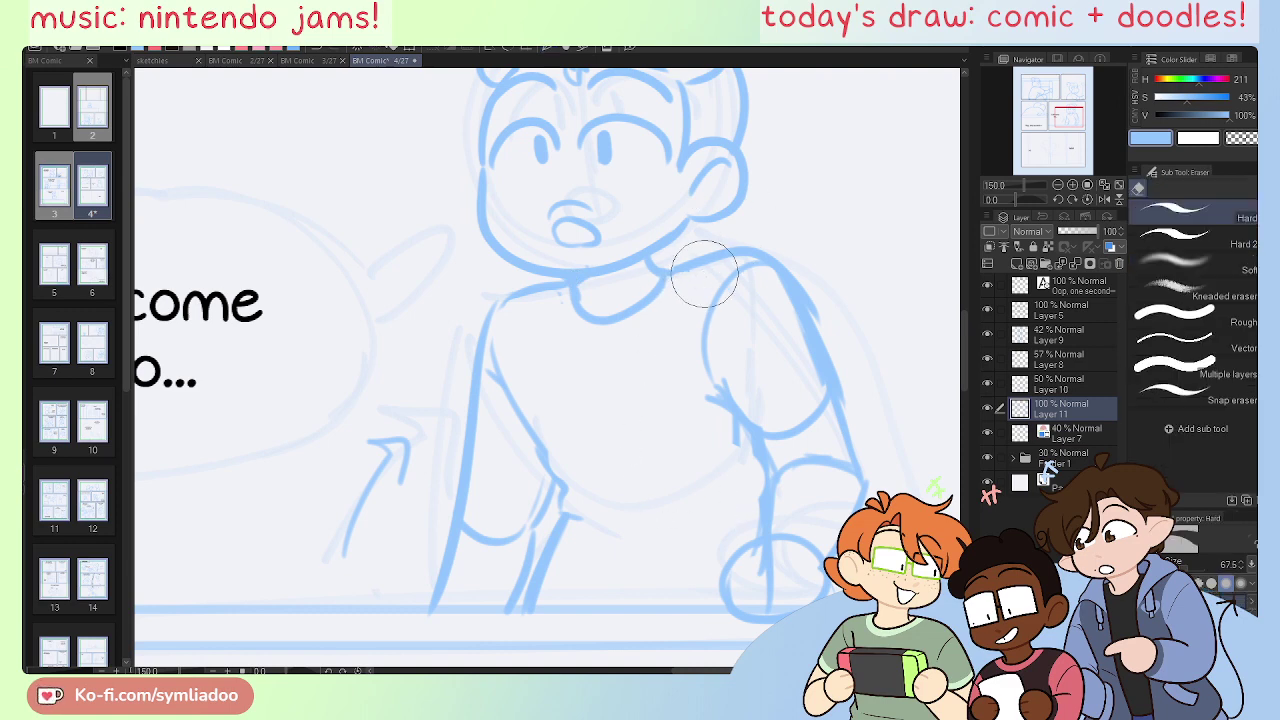
Step: Draw the two apron straps over the shoulders and the top edge of the bib across the character's chest
key("p")
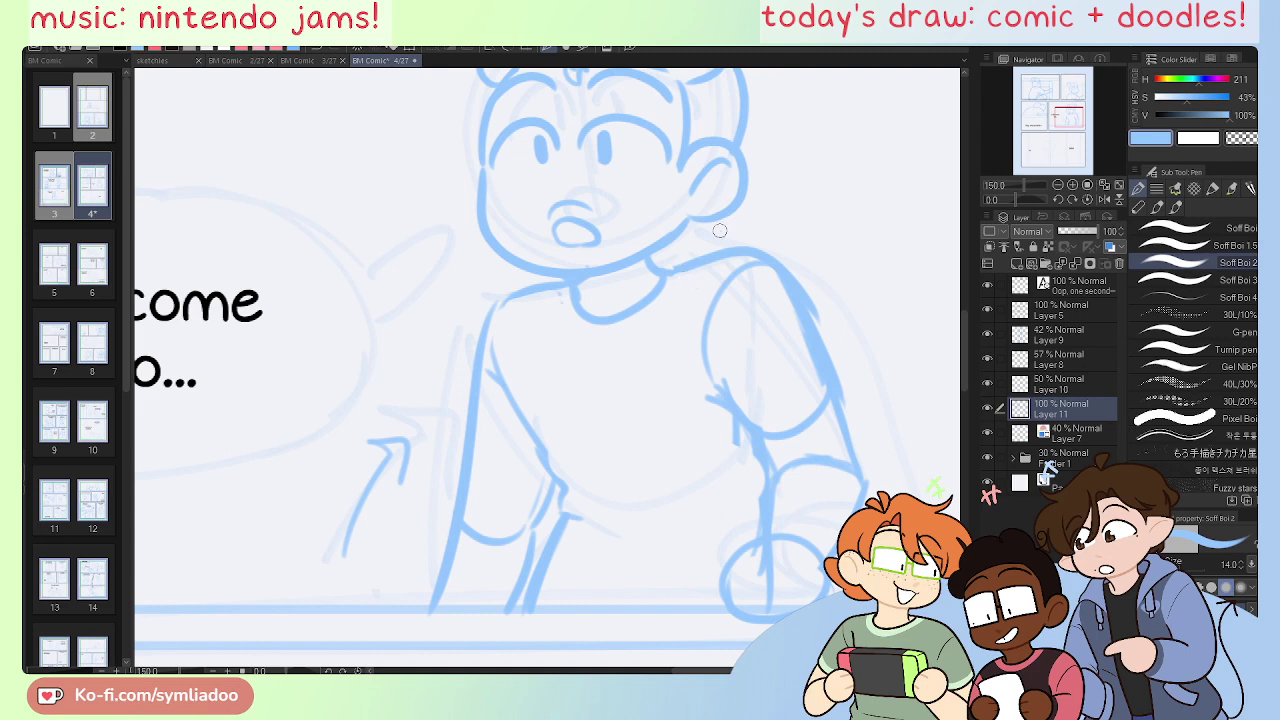
mouse_move(676, 277)
left_mouse_down()
mouse_move(660, 326)
mouse_move(688, 330)
left_mouse_up()
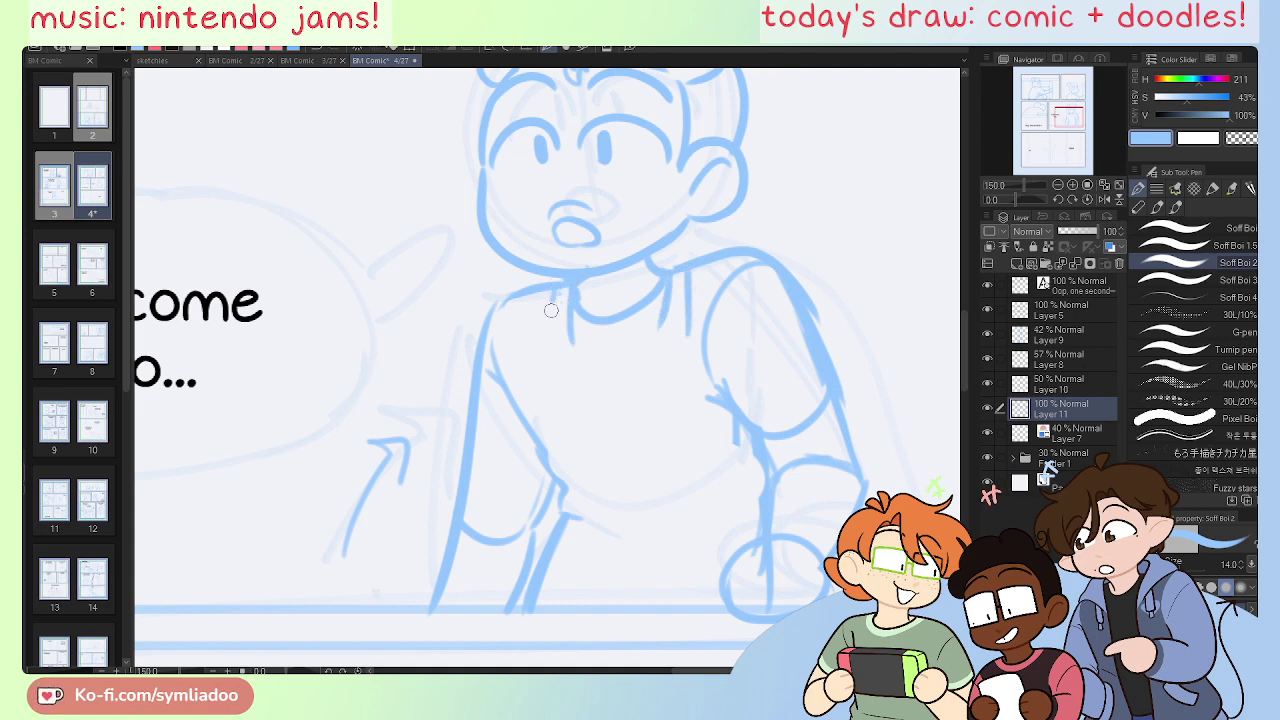
left_click_drag(551, 336, 678, 330)
key("ctrl+z")
left_click_drag(550, 335, 674, 330)
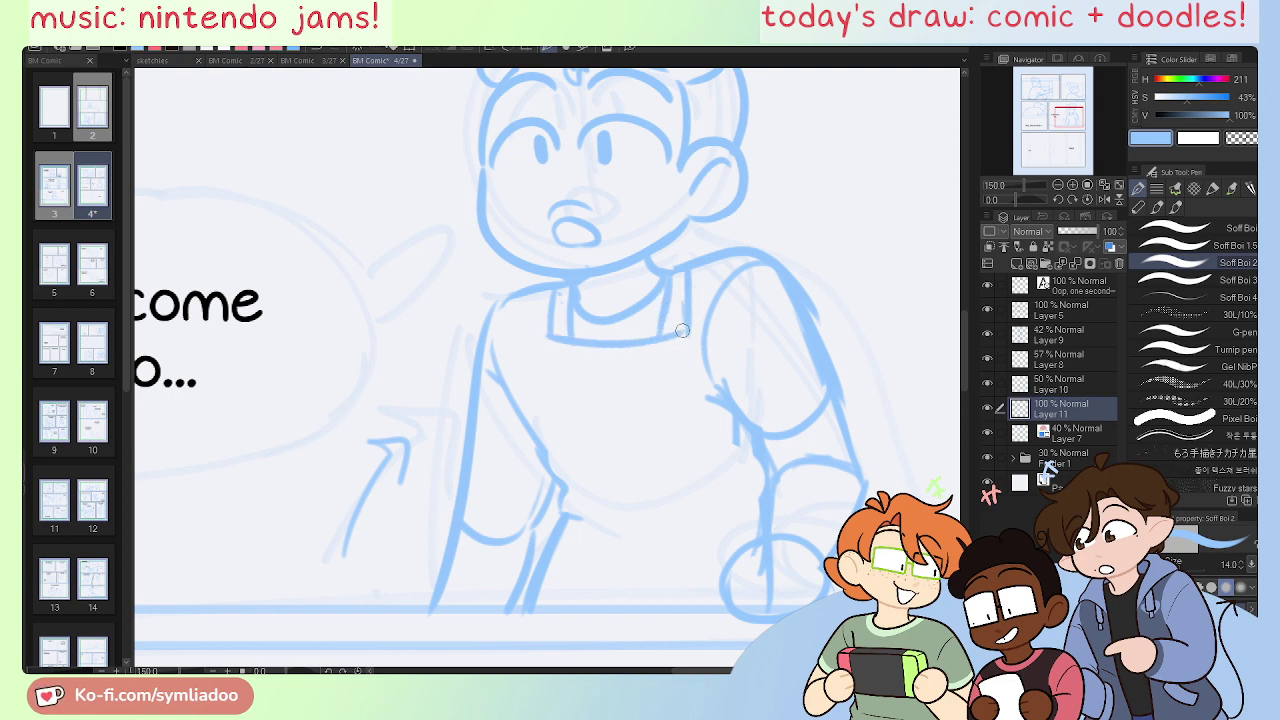
Step: Draw both sides of the apron bib down the torso and a waistline across the front
left_click_drag(690, 338, 719, 415)
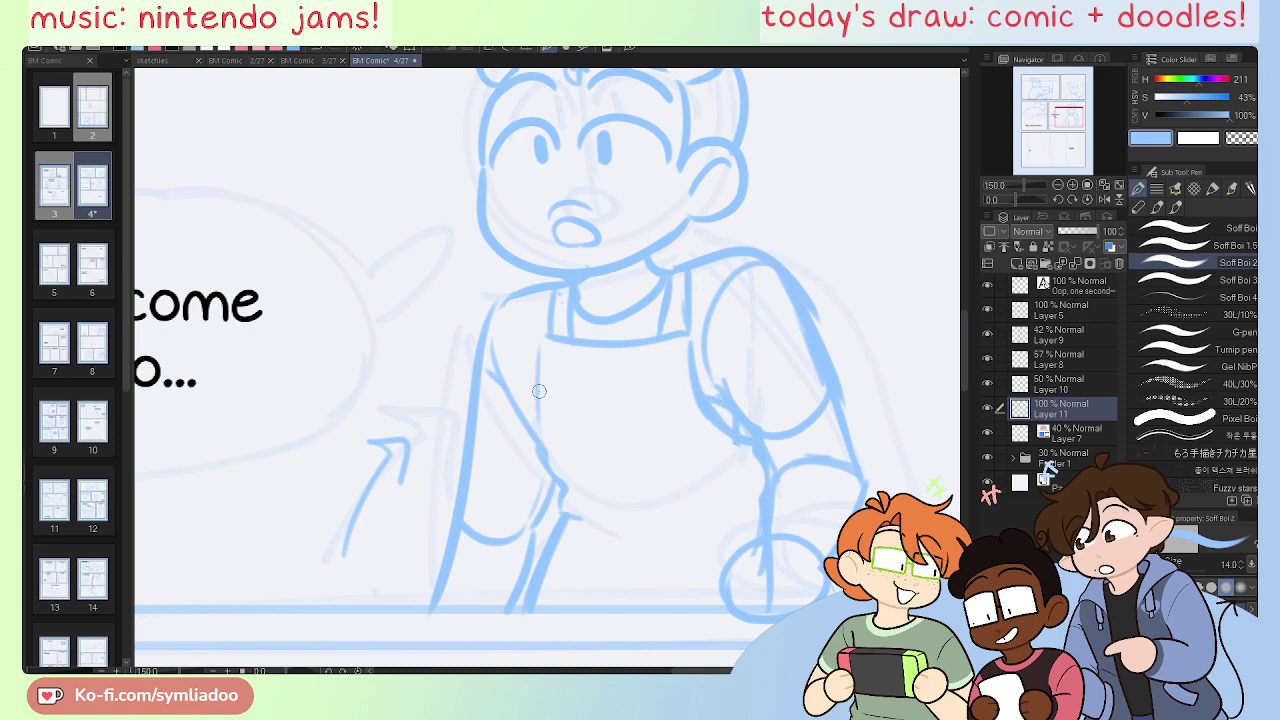
left_click_drag(541, 336, 541, 443)
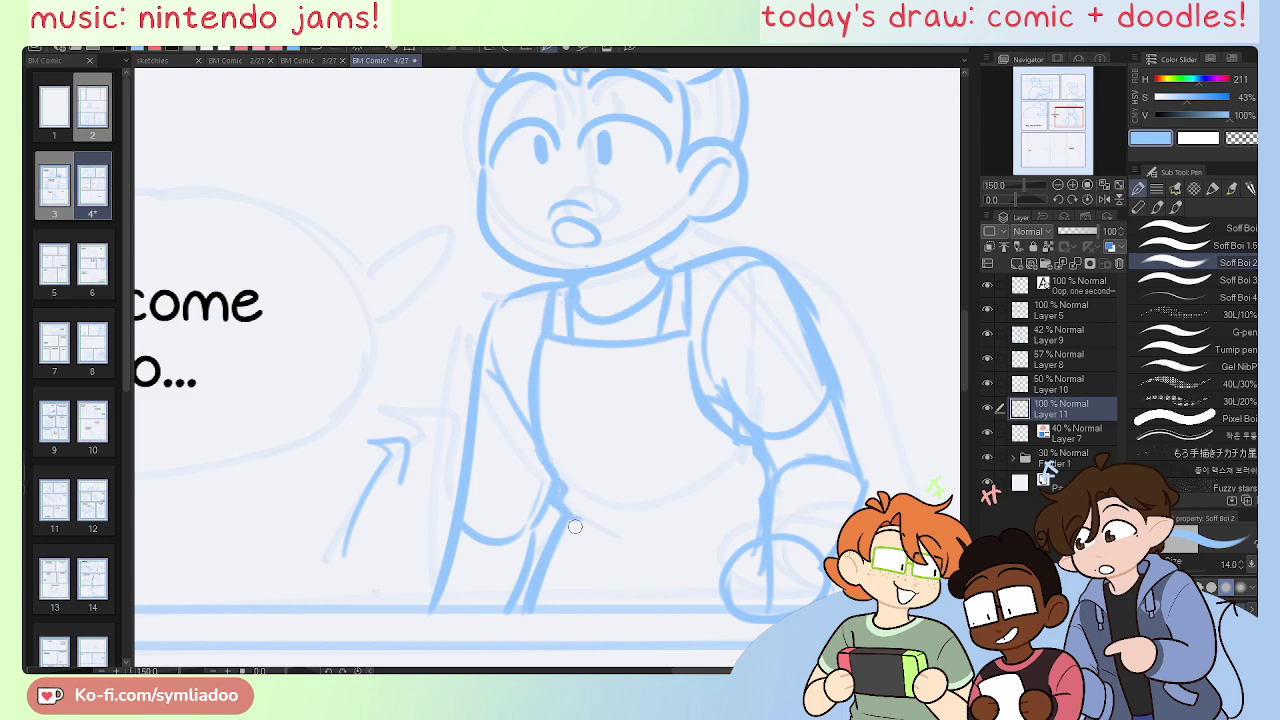
mouse_move(568, 500)
left_mouse_down()
mouse_move(702, 514)
mouse_move(638, 521)
mouse_move(573, 496)
mouse_move(672, 515)
left_mouse_up()
left_click_drag(590, 514, 668, 518)
key("ctrl+z")
left_click_drag(673, 599, 673, 527)
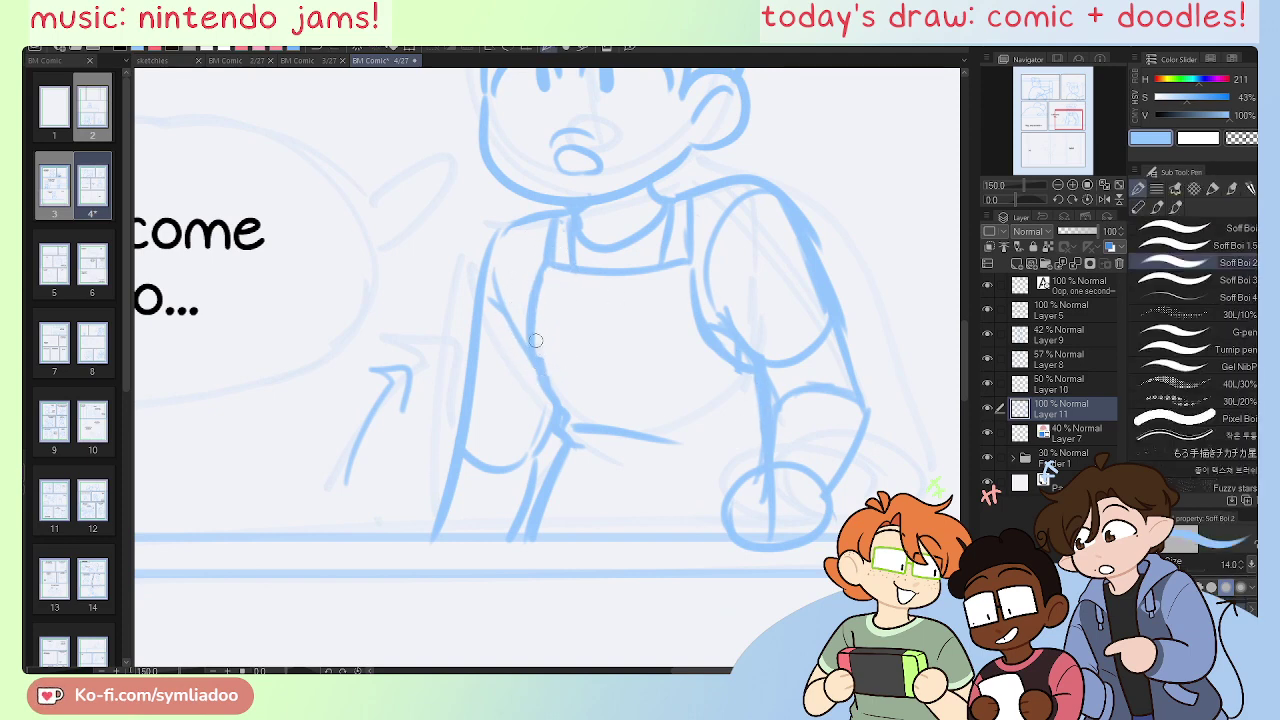
Step: Extend the apron's side edge down beside the bent arm and erase stray overlaps at the elbow
left_click_drag(744, 330, 746, 478)
key("e")
key("p")
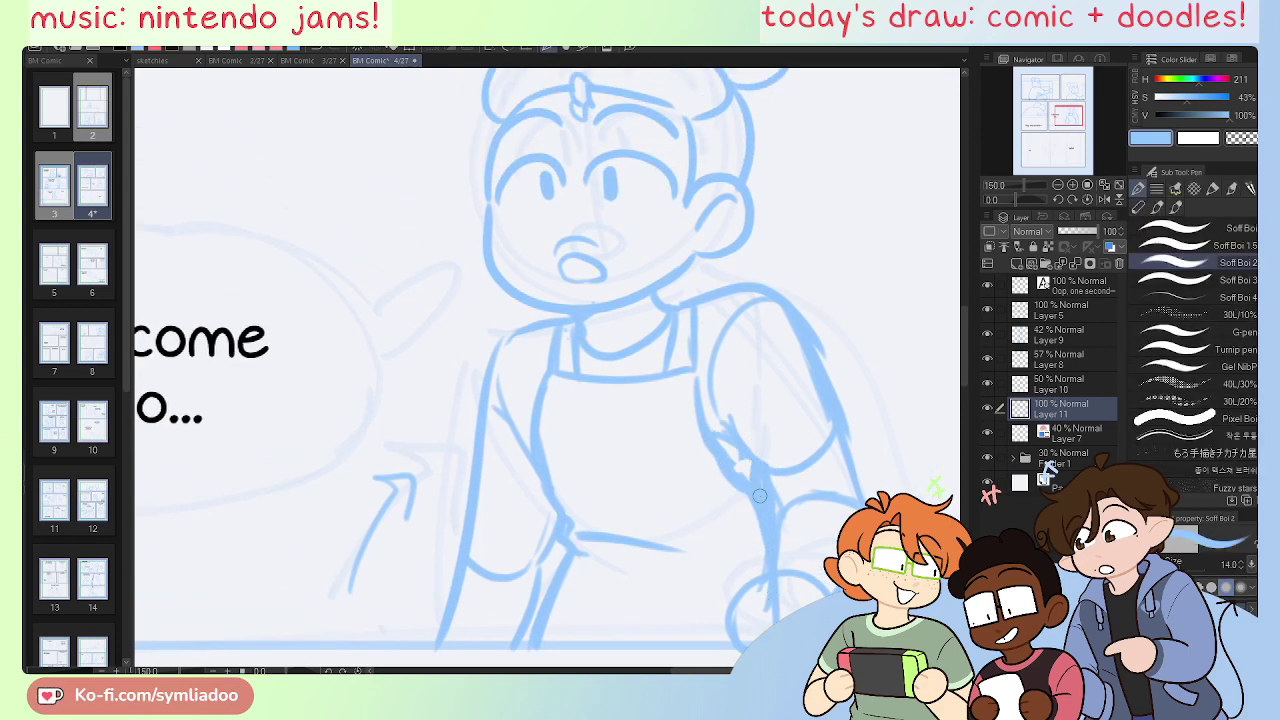
key("e")
left_click_drag(772, 524, 772, 540)
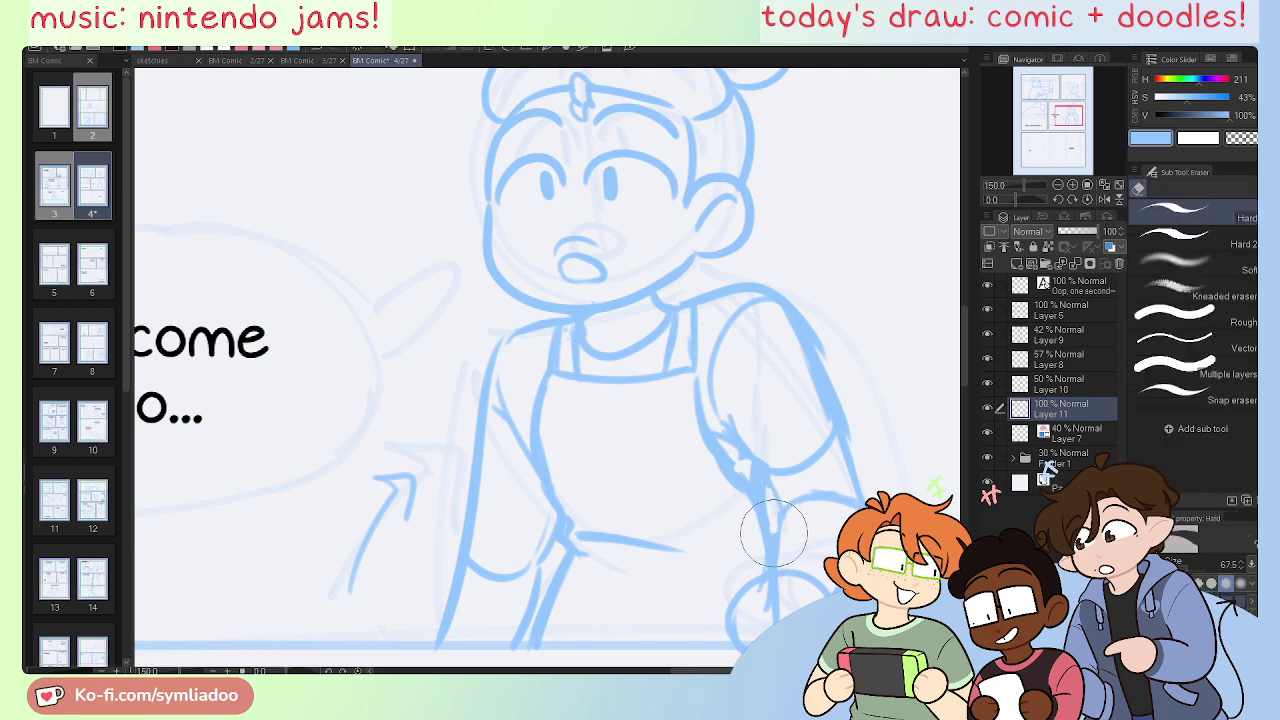
key("p")
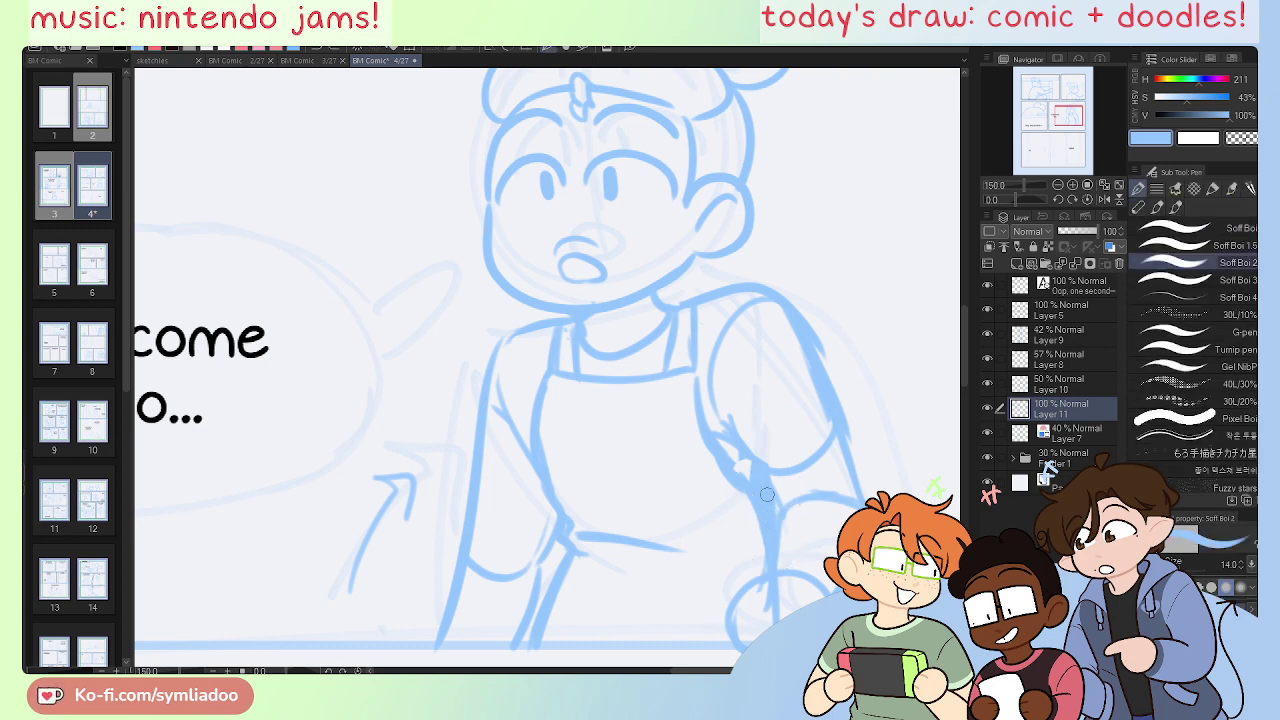
key("e")
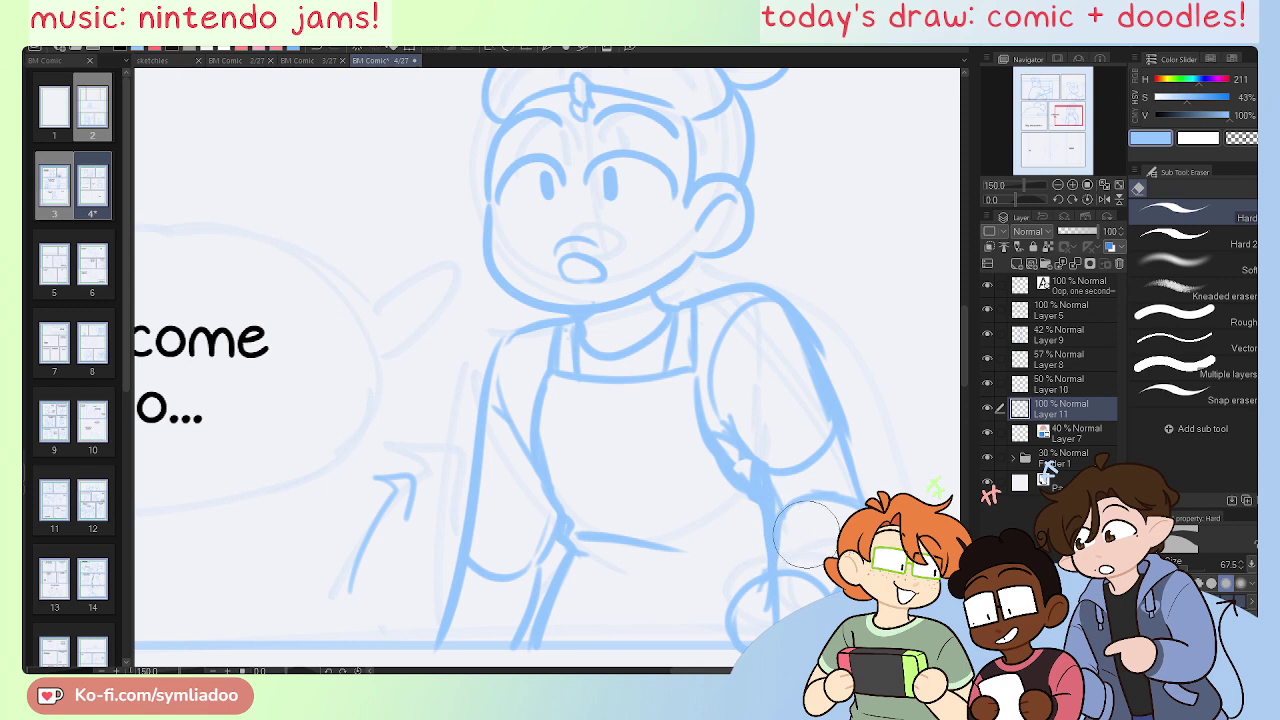
Step: Refine the apron edge beside the bent arm while viewing the canvas mirrored, and restore the normal orientation
key("h")
key("ctrl+minus")
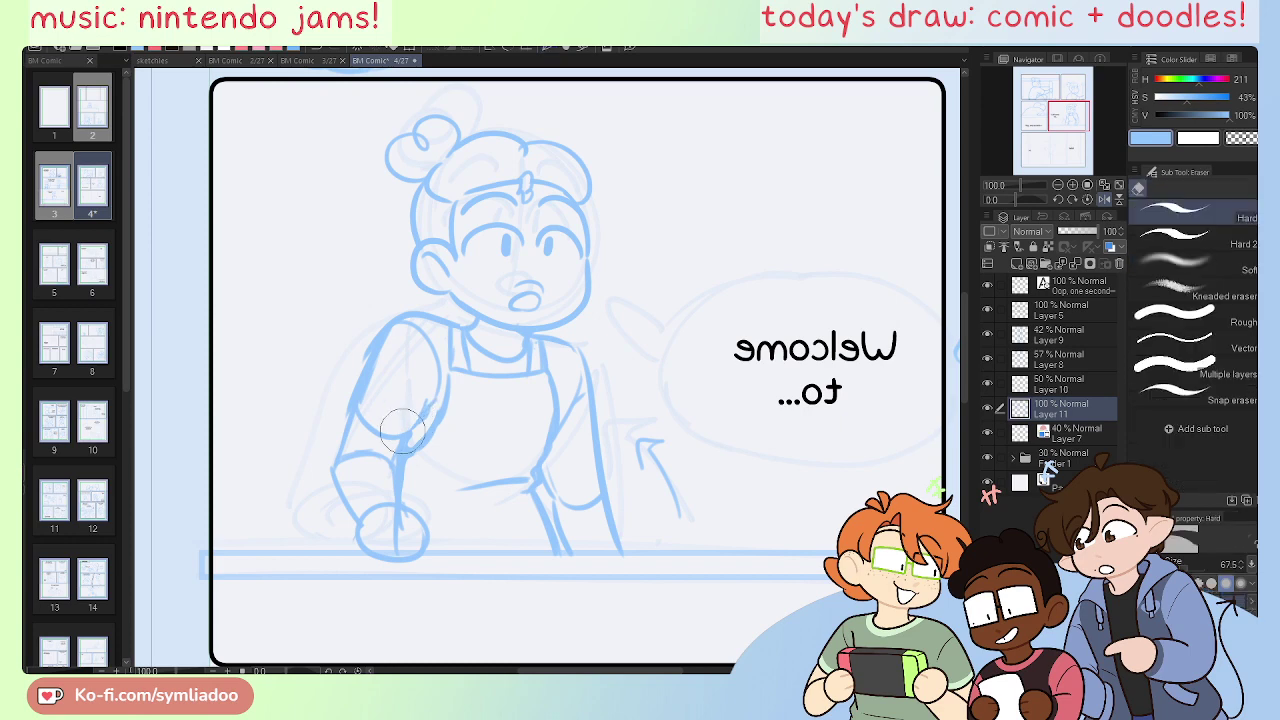
key("p")
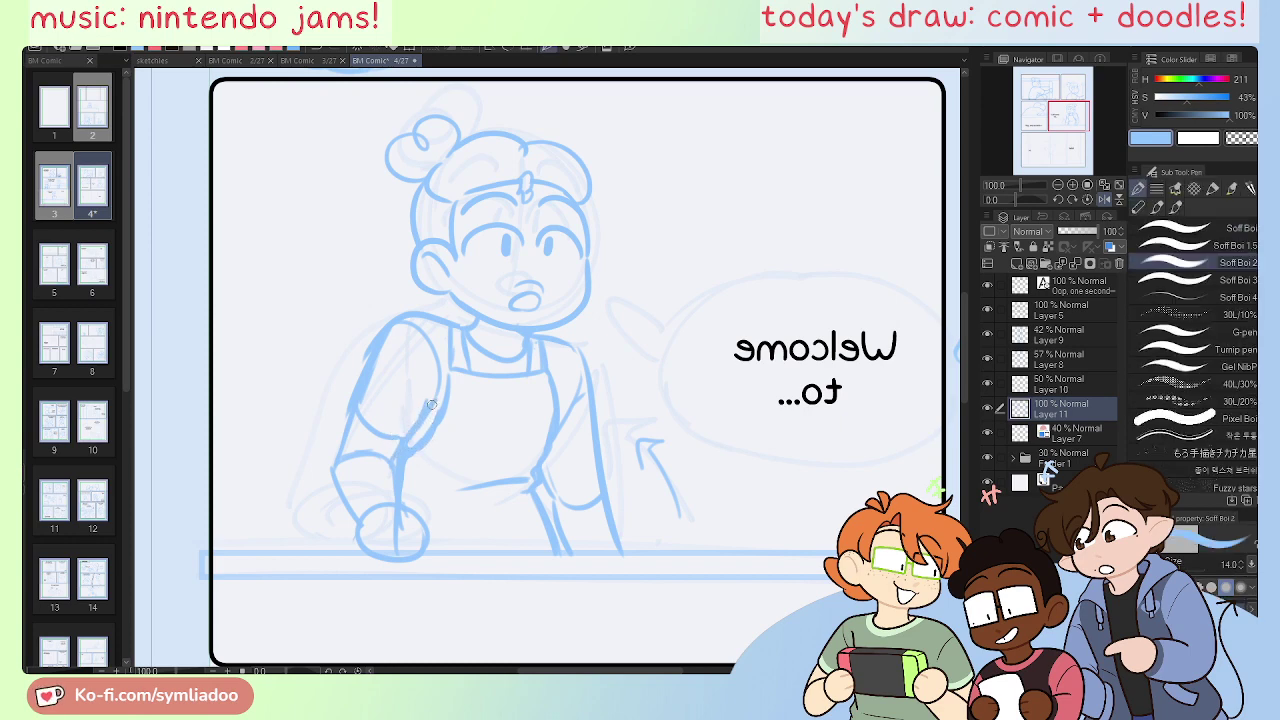
key("e")
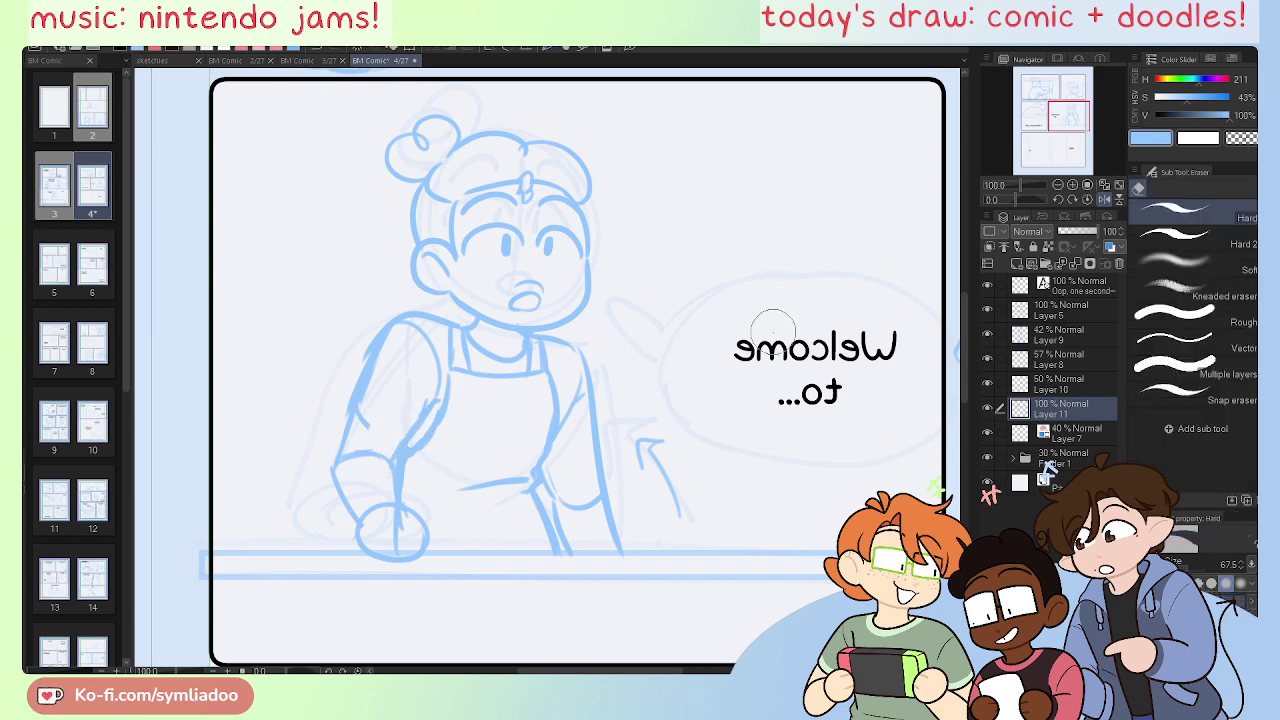
key("p")
key("h")
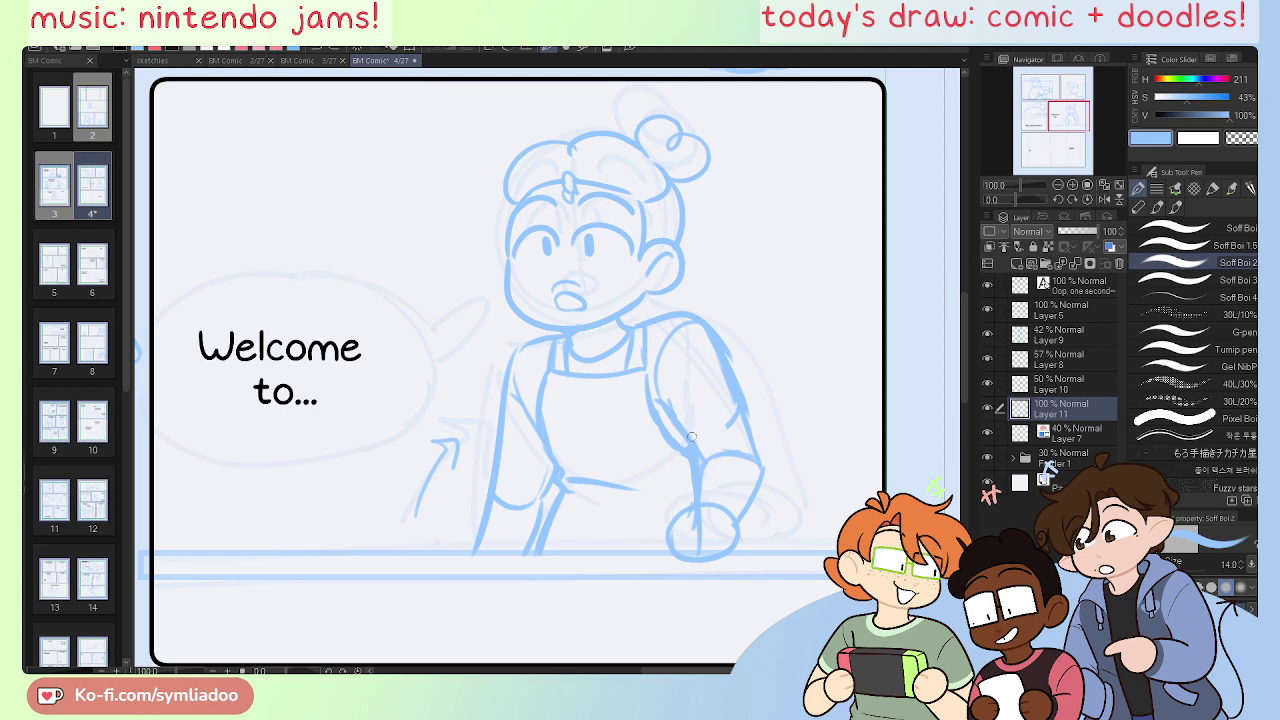
Step: Erase the rough outer edge of the bent arm's sleeve and tidy its inner line against the apron strap
key("e")
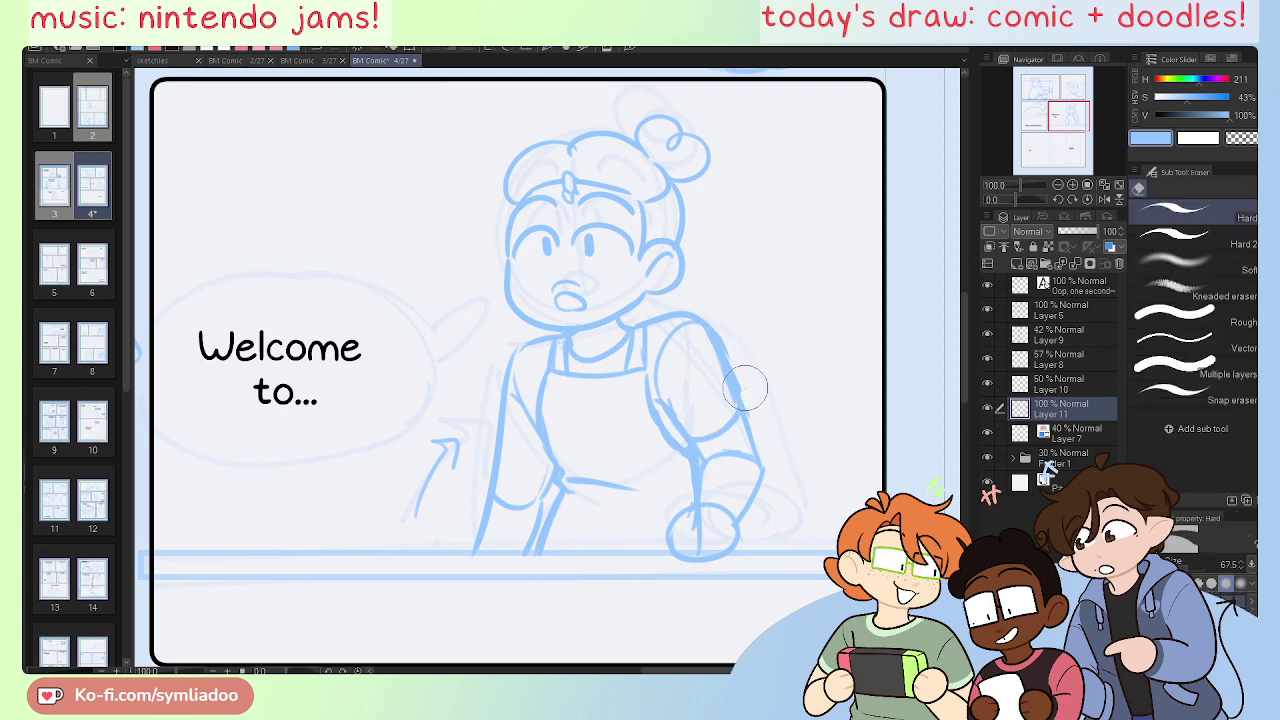
left_click_drag(793, 453, 649, 303)
scroll(648, 304, "up", 1)
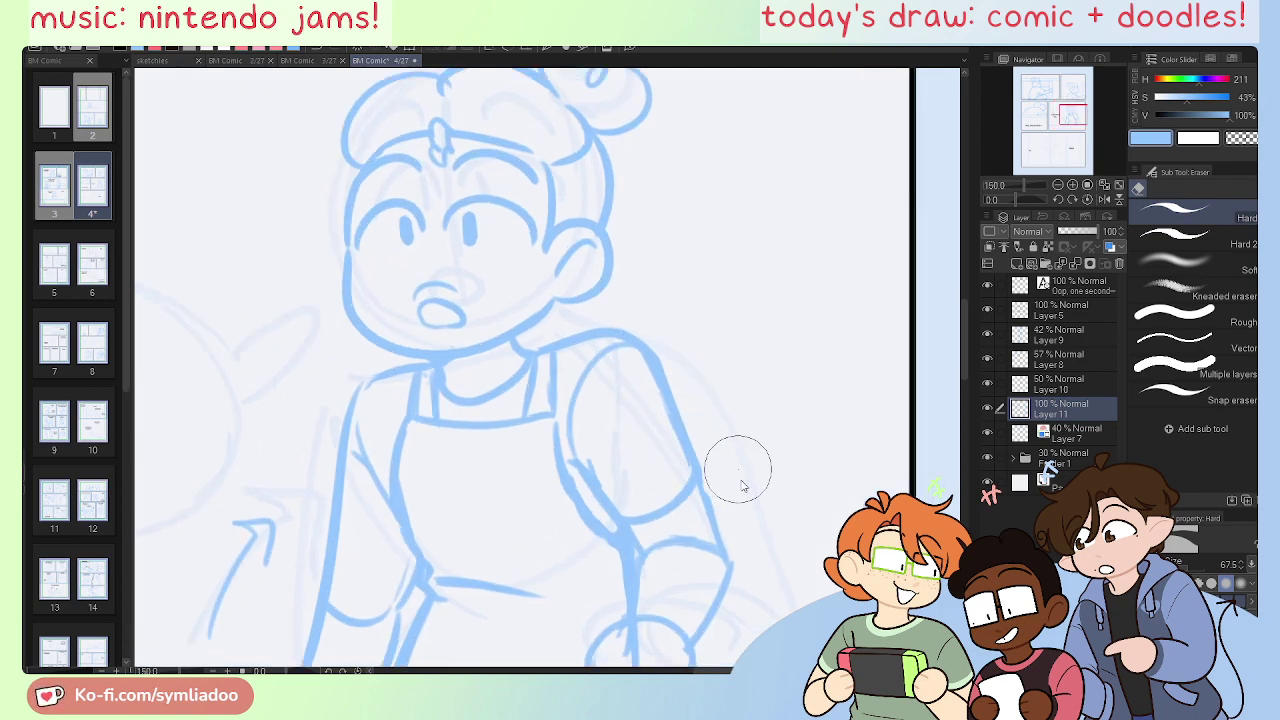
key("h")
key("h")
key("ctrl+minus")
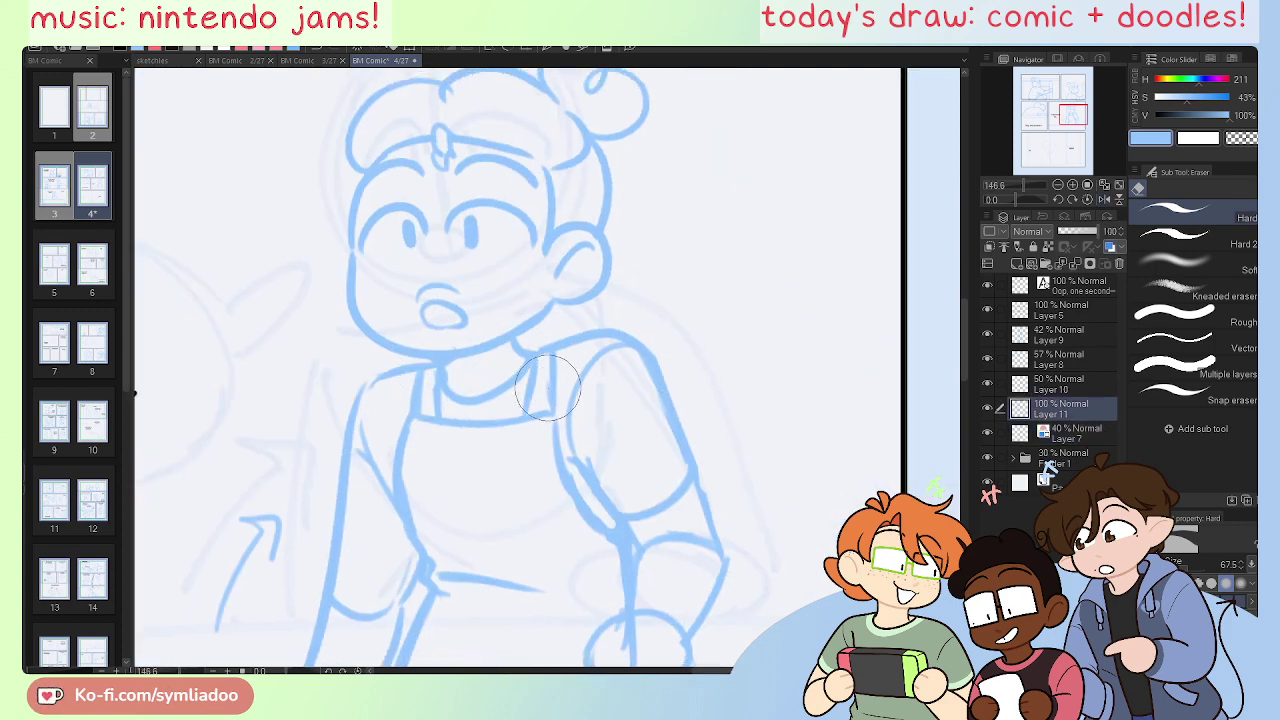
key("p")
key("e")
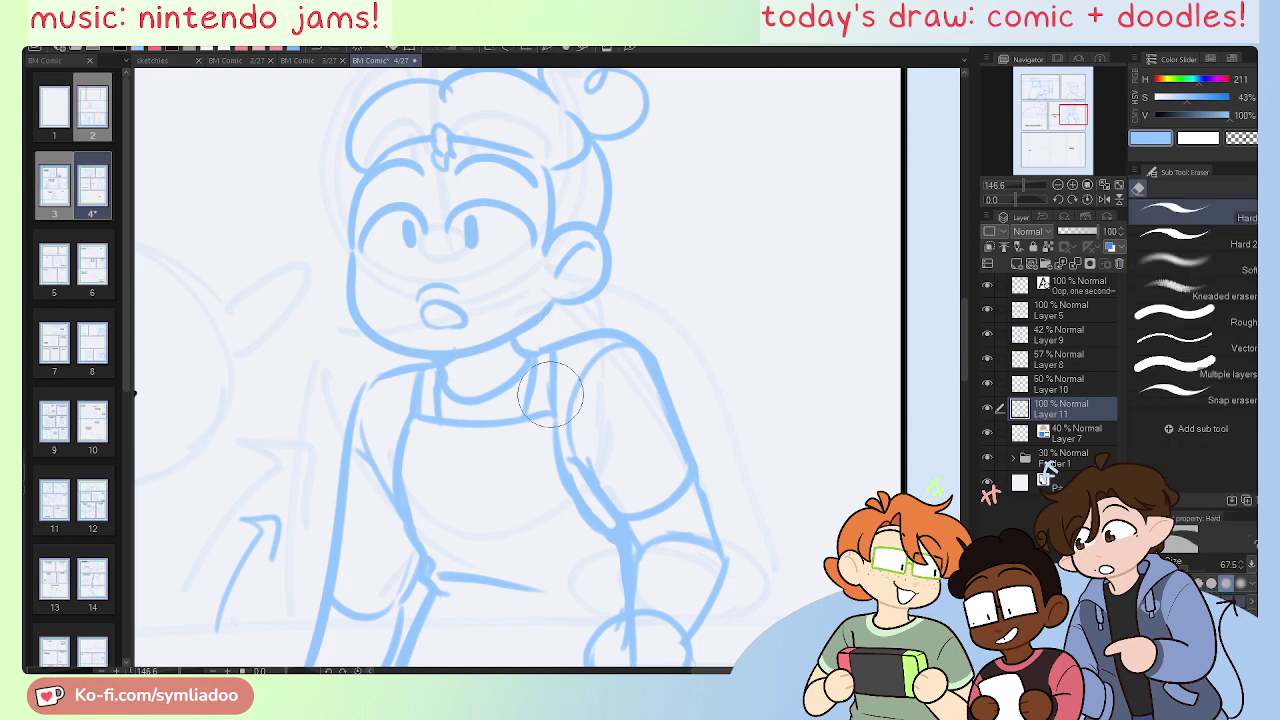
Step: Examine the character's pose in mirrored and normal orientation and within the surrounding page panels
key("ctrl+alt+0")
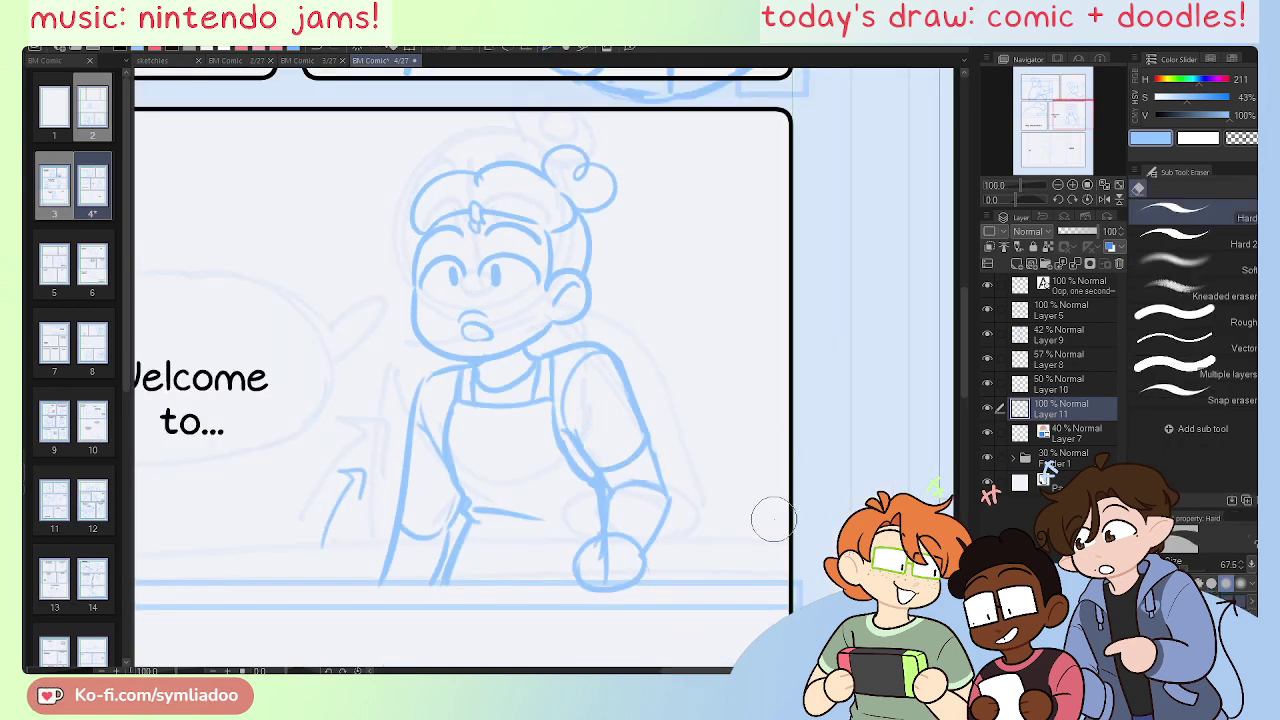
key("h")
key("h")
key("h")
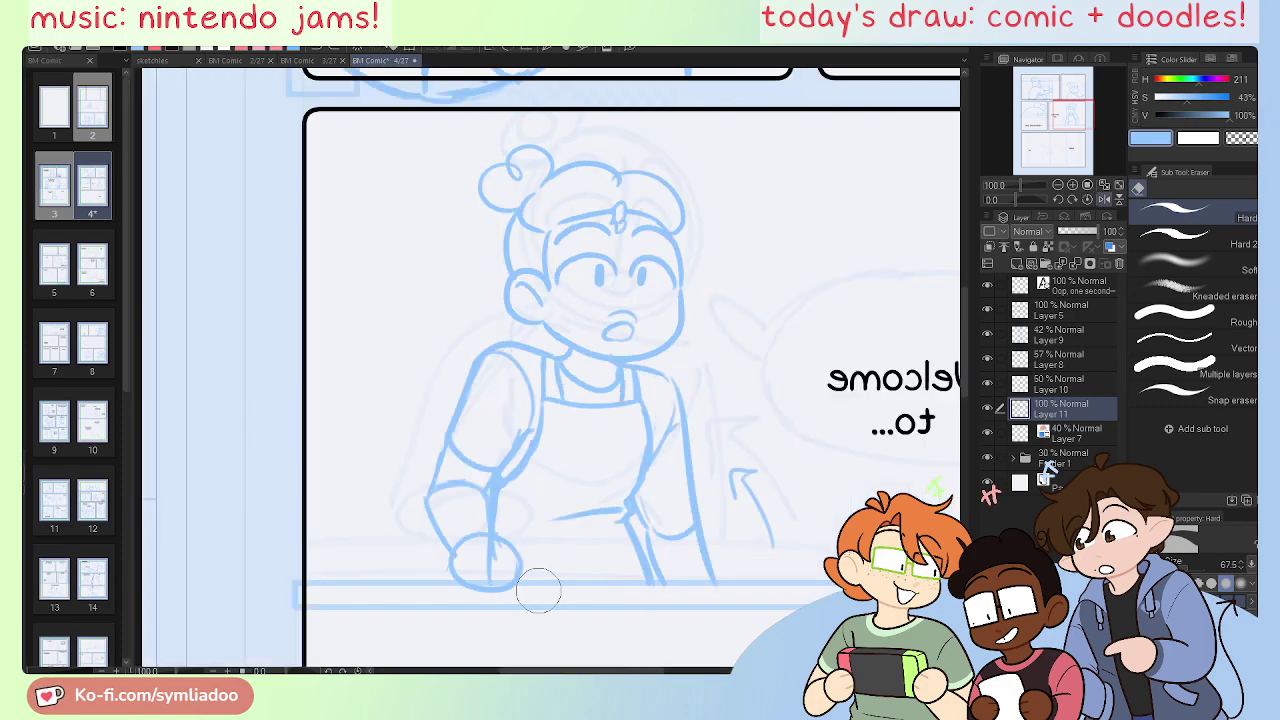
key("h")
left_click_drag(543, 593, 794, 469)
left_click_drag(511, 514, 466, 480)
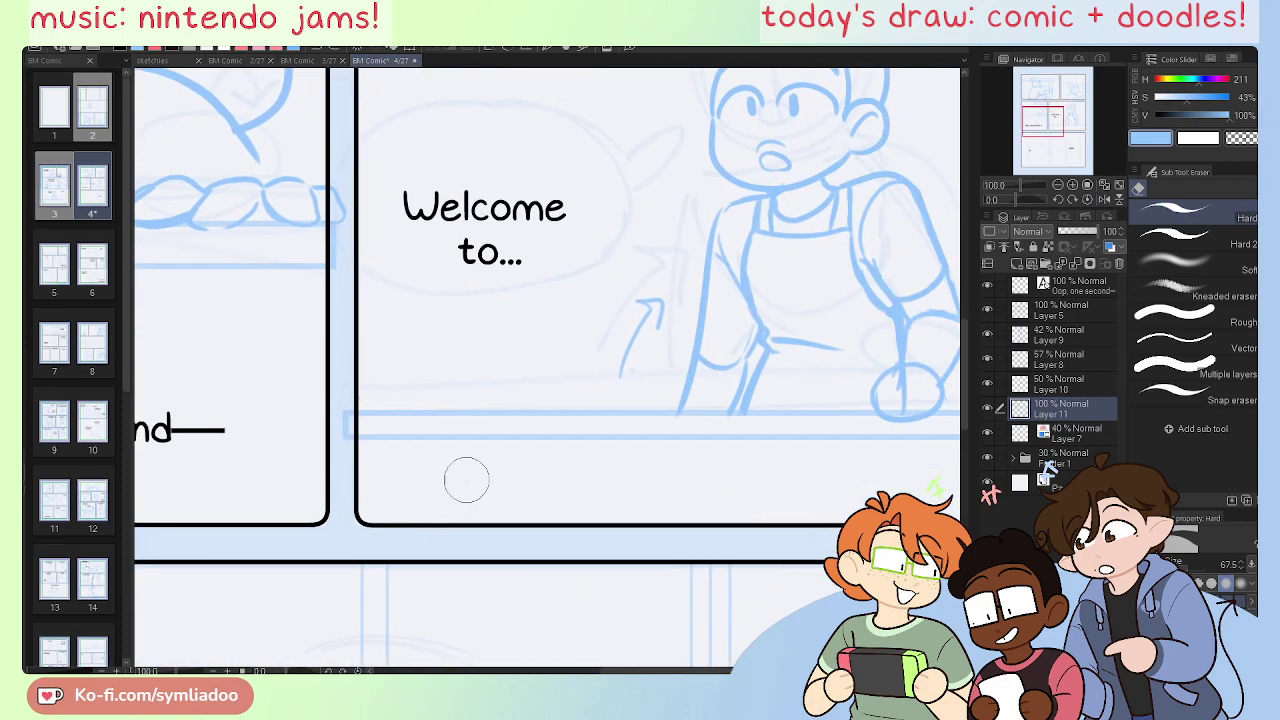
key("ctrl+minus")
key("ctrl+minus")
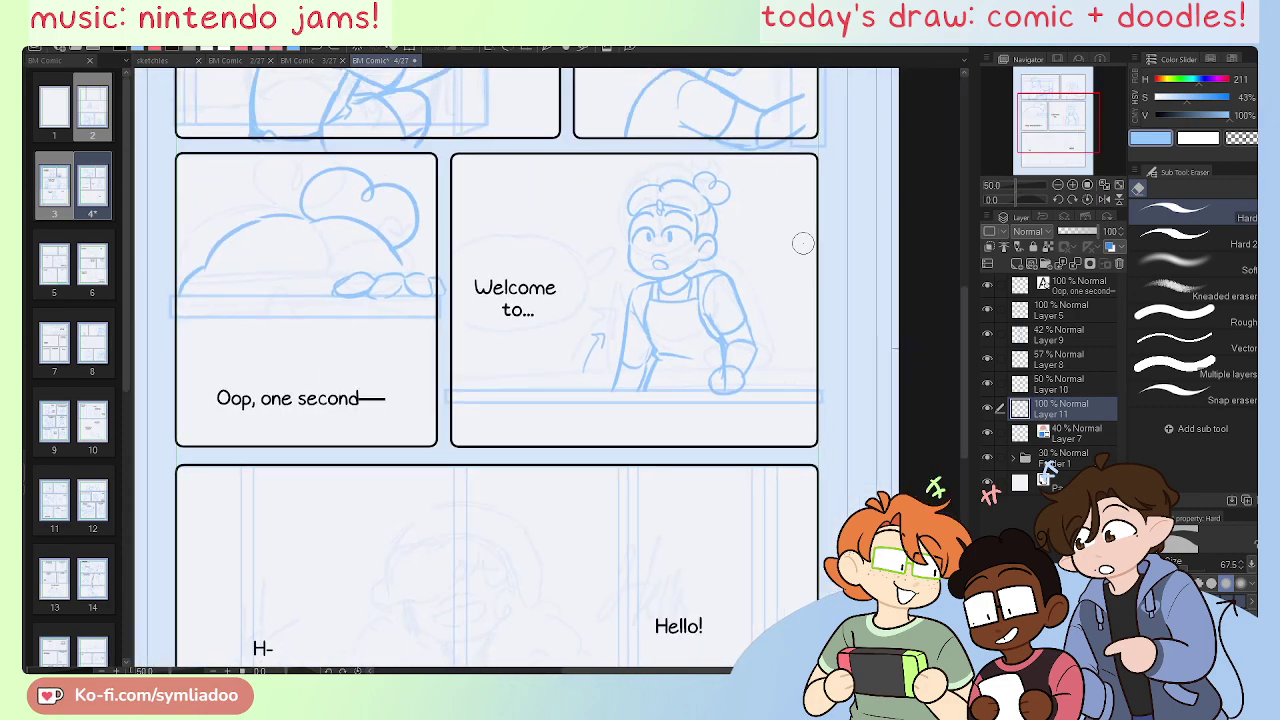
Step: Erase the straight arm's sleeve hem, doubled inner forearm line and outer contour
key("ctrl+plus")
key("h")
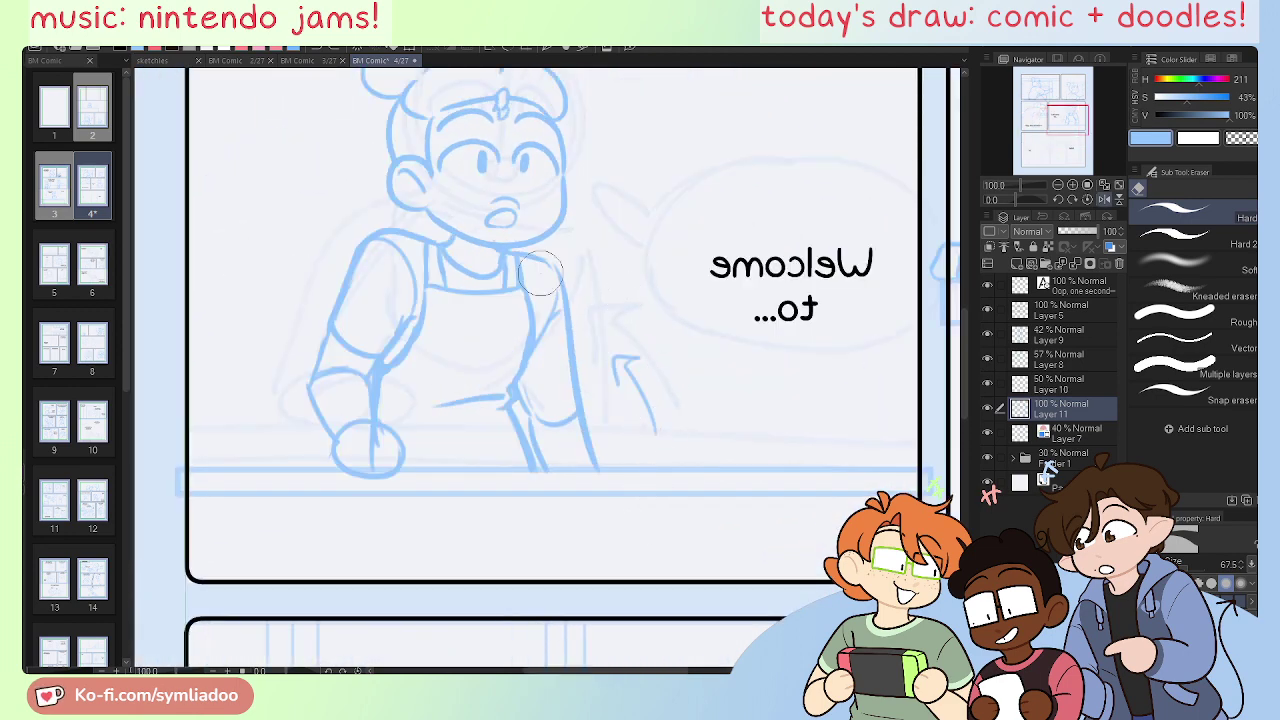
mouse_move(528, 402)
left_mouse_down()
mouse_move(542, 458)
mouse_move(557, 439)
left_mouse_up()
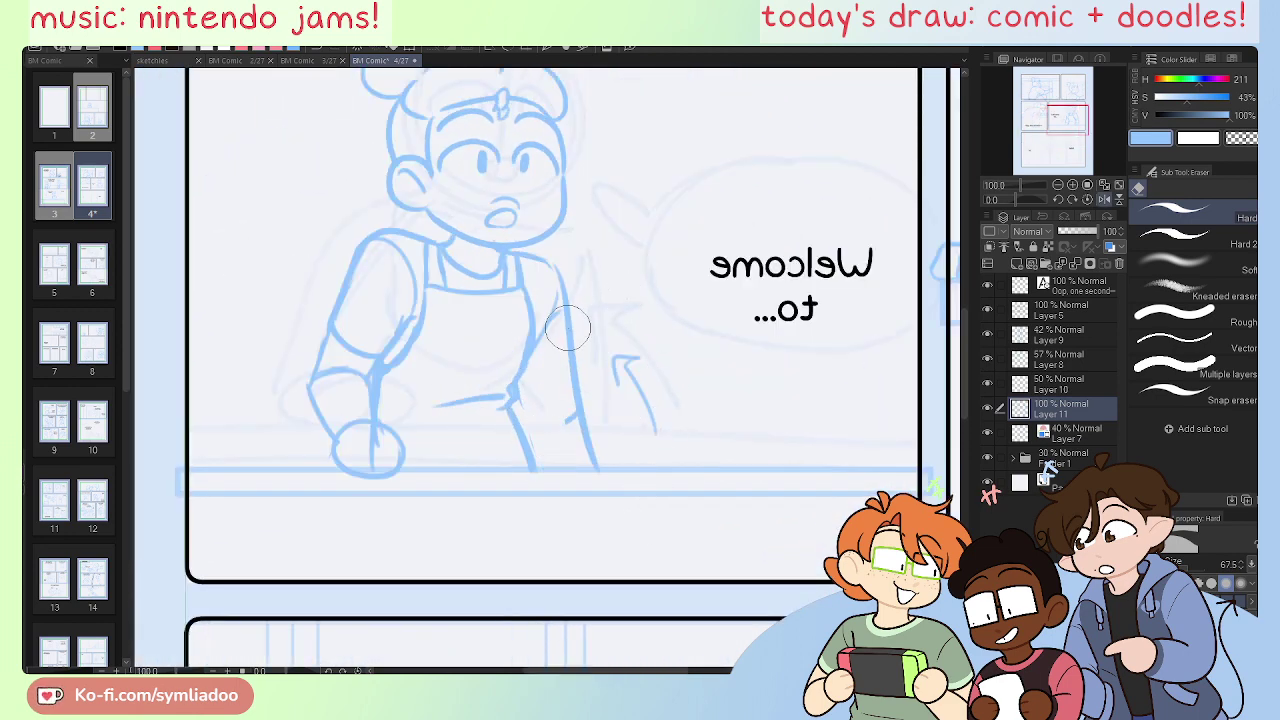
left_click_drag(567, 330, 577, 460)
Step: Redraw the straight arm's outer contour down to the counter and its sleeve hem
key("p")
left_click_drag(555, 290, 579, 474)
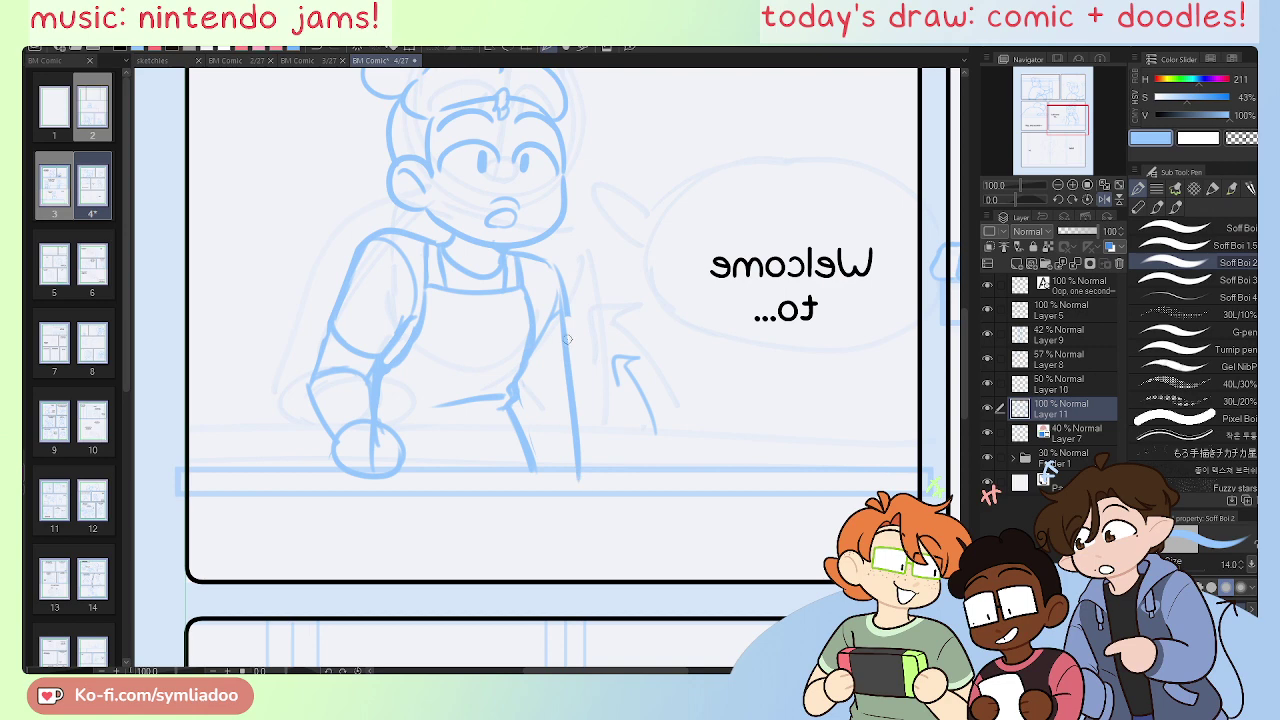
key("ctrl+z")
left_click_drag(559, 294, 576, 473)
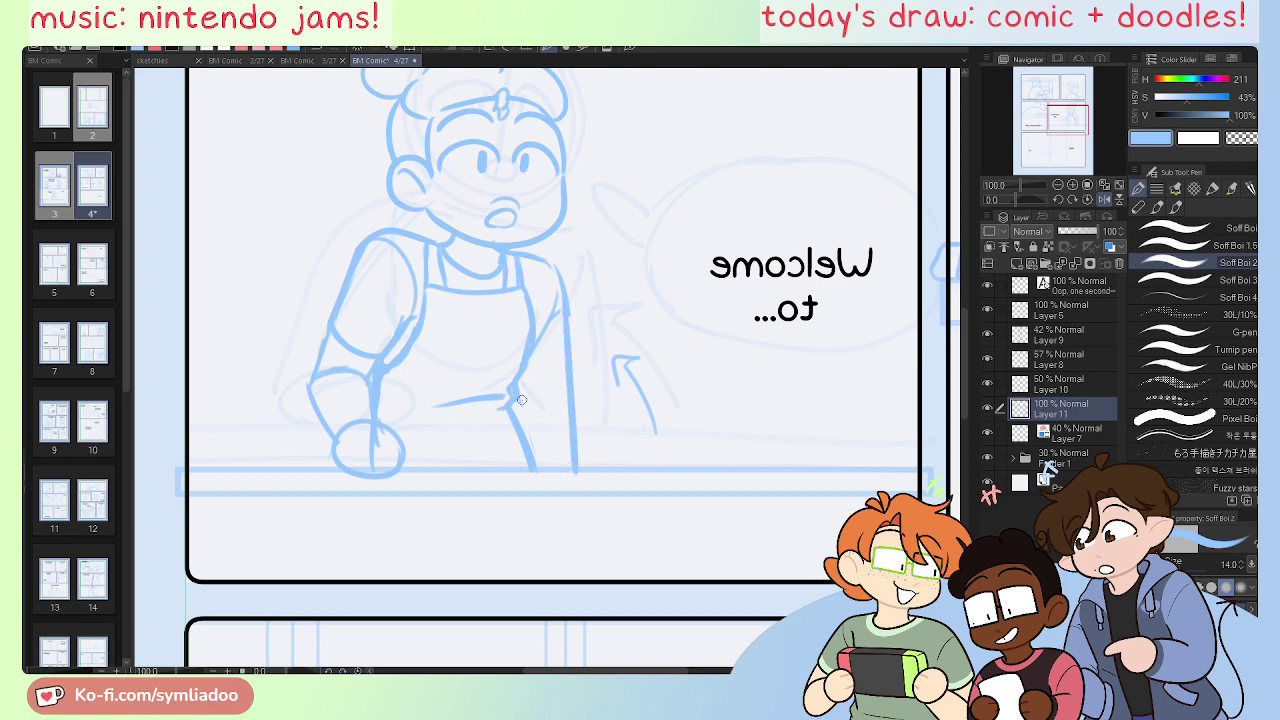
left_click_drag(521, 400, 566, 414)
key("h")
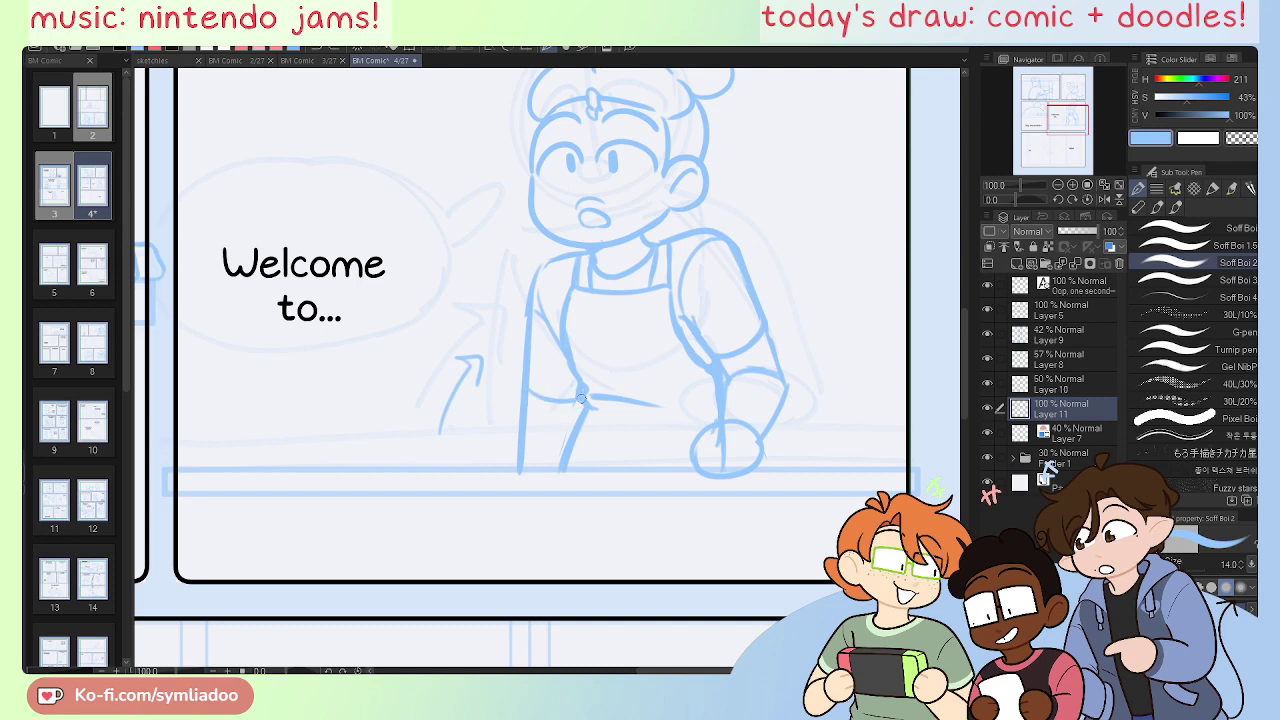
key("ctrl+z")
Step: Lasso the curved motion arrow, move it slightly closer to the character and save the page
left_click_drag(586, 477, 675, 570)
key("m")
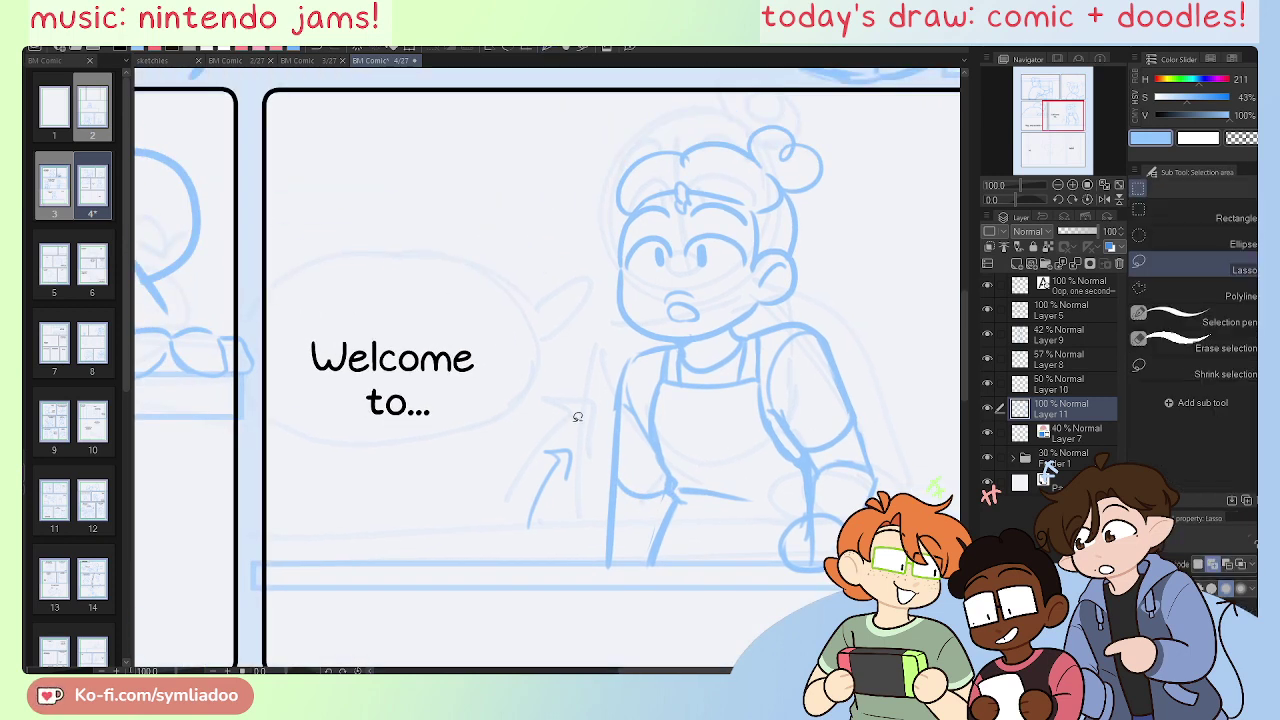
mouse_move(572, 414)
left_mouse_down()
mouse_move(555, 548)
mouse_move(578, 520)
mouse_move(598, 531)
mouse_move(576, 530)
left_mouse_up()
key("k")
left_click(388, 596)
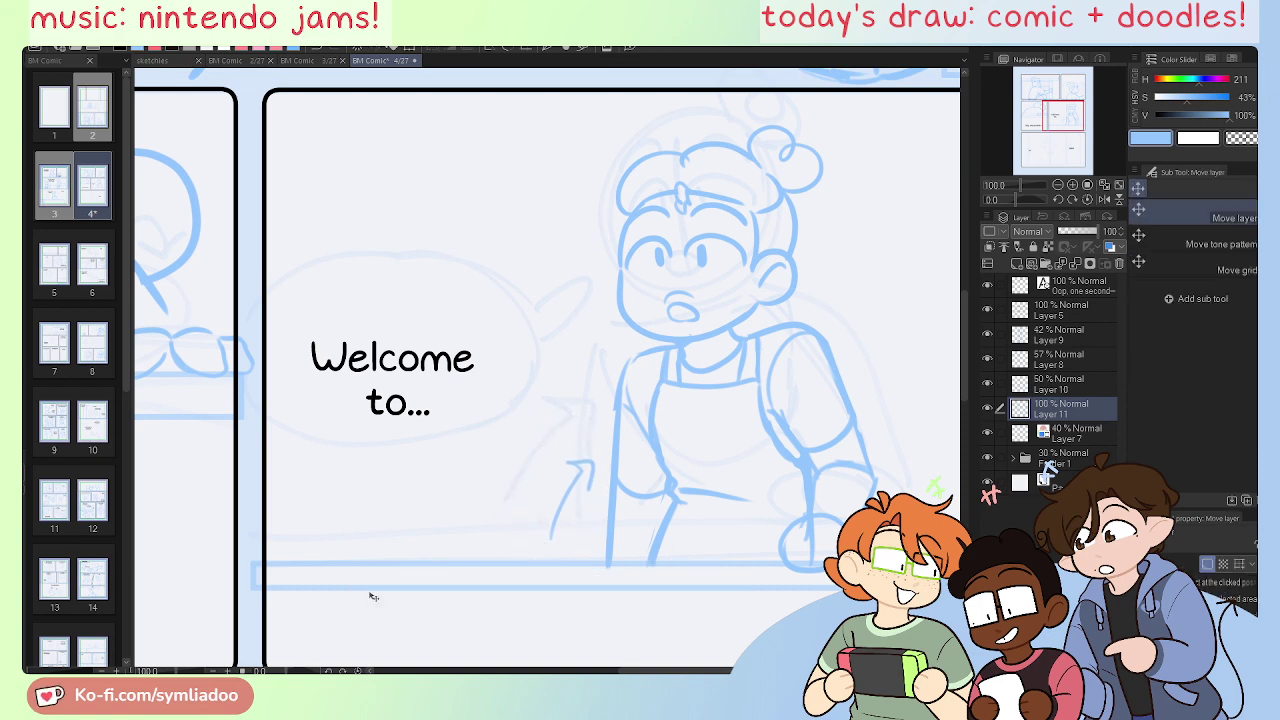
key("ctrl+minus")
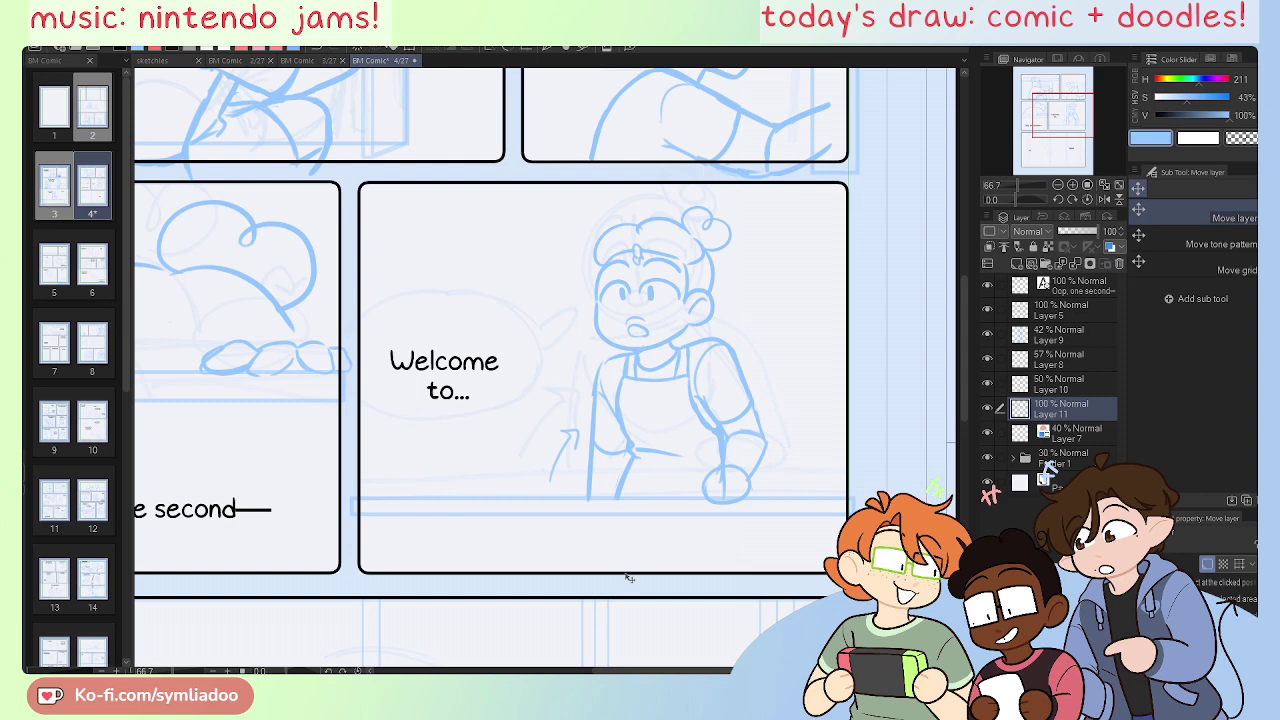
key("ctrl+s")
Step: Erase the forearm line running through the round hand resting on the counter
left_click_drag(707, 543, 569, 483)
key("ctrl+plus")
key("e")
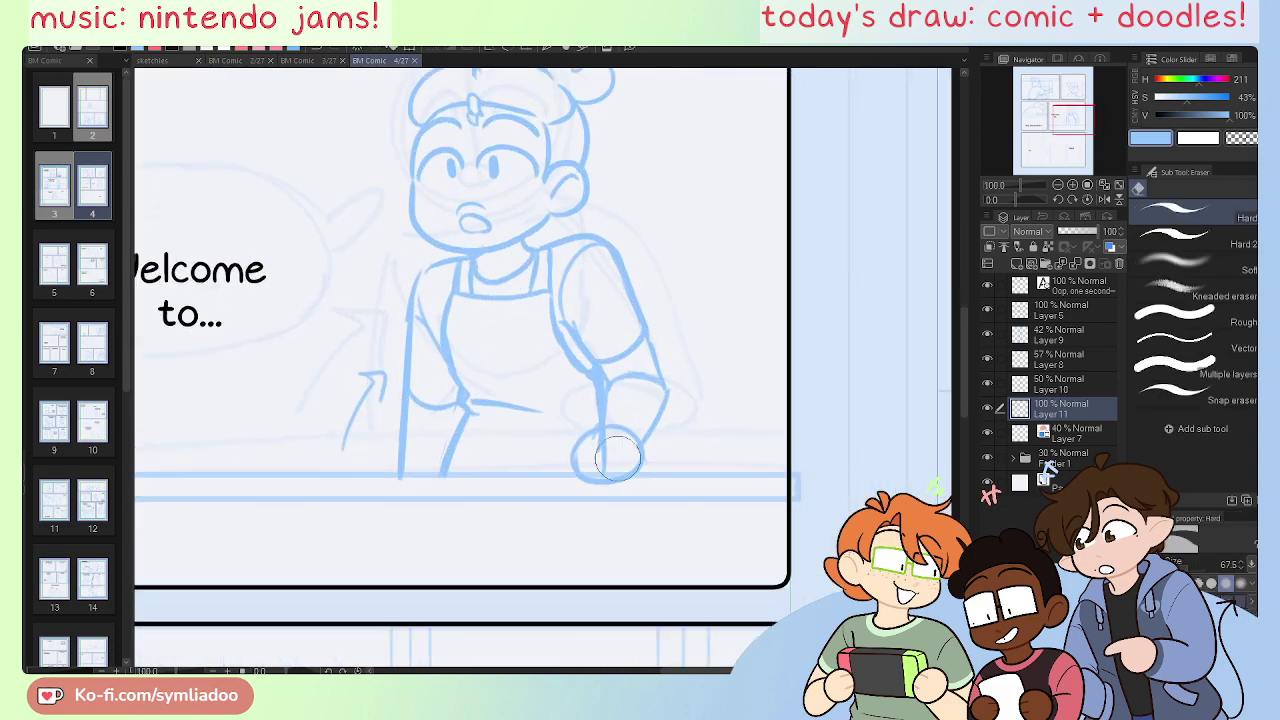
key("ctrl+plus")
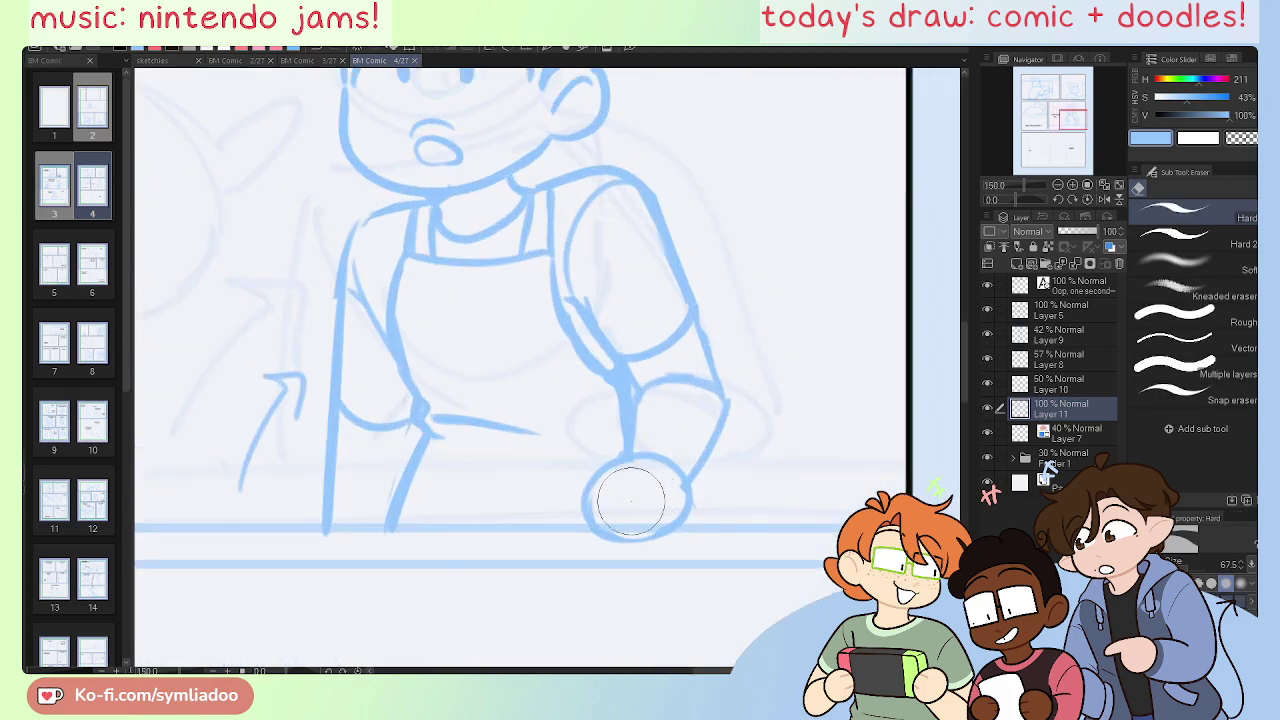
key("ctrl+minus")
key("ctrl+minus")
key("ctrl+minus")
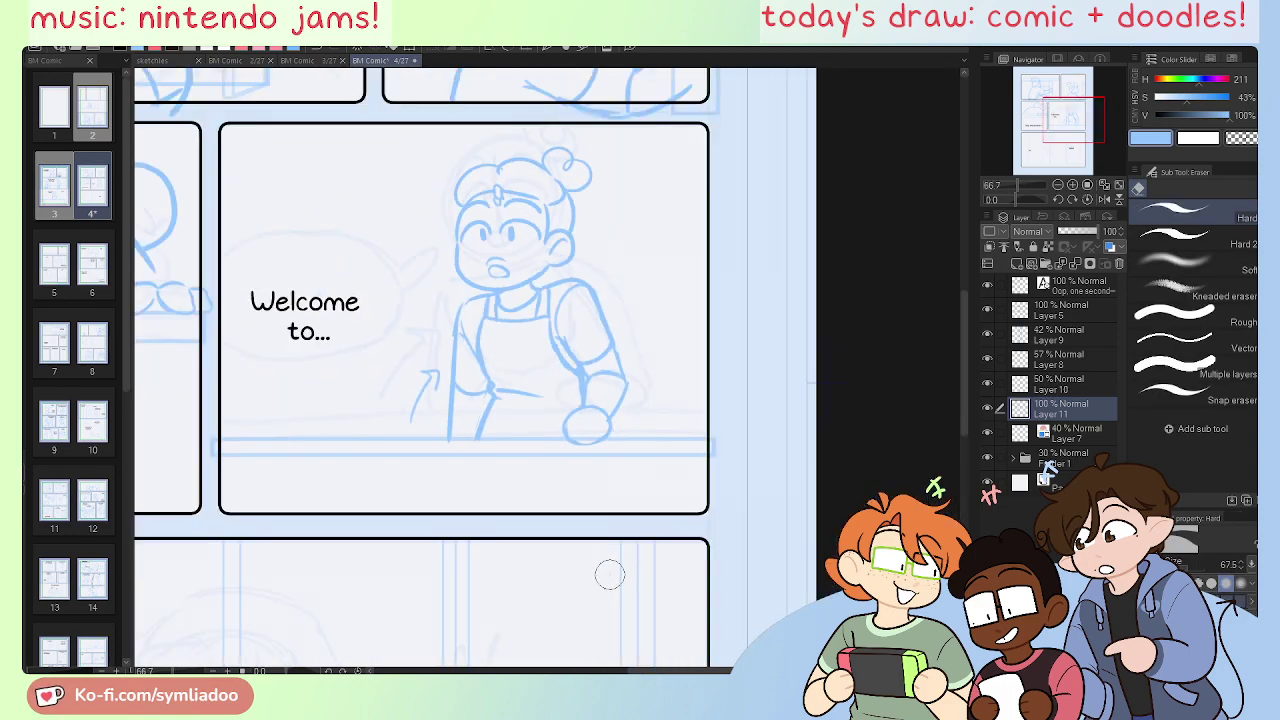
Step: Draw the curved jawline of the character's face in the bottom panel over the faint rough sketch
left_click_drag(446, 621, 636, 456)
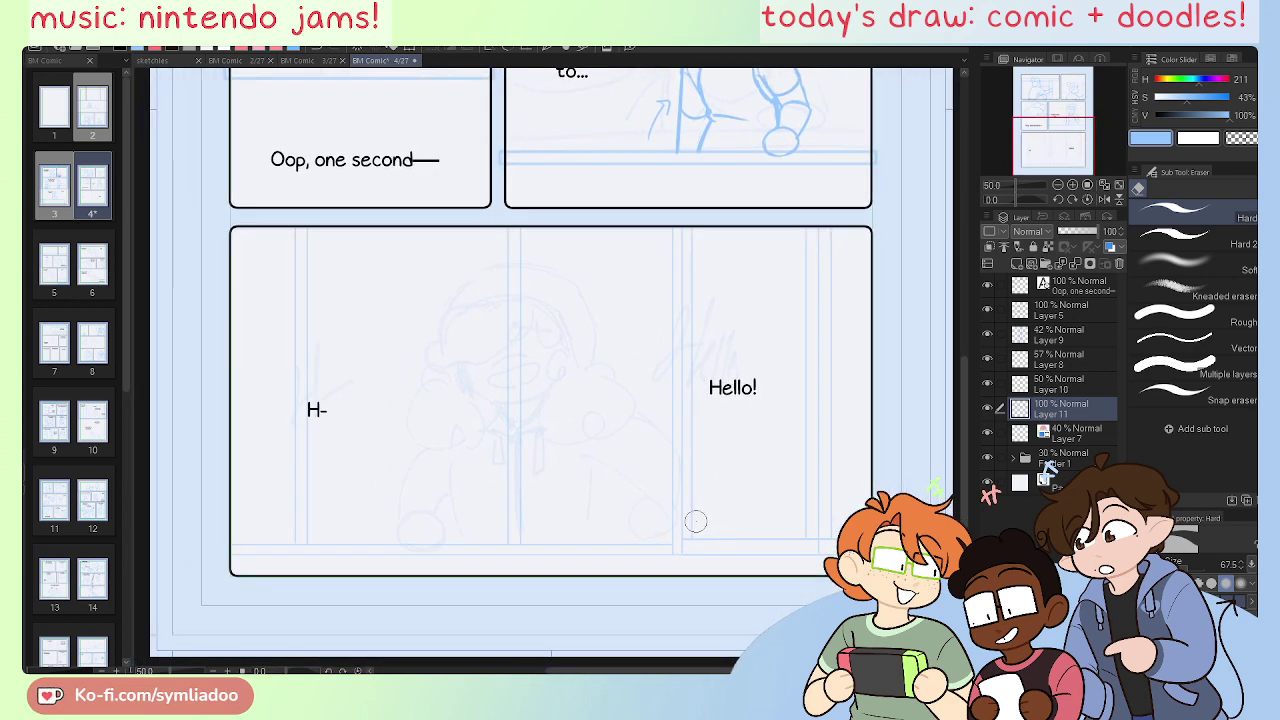
key("ctrl+plus")
key("p")
key("ctrl+plus")
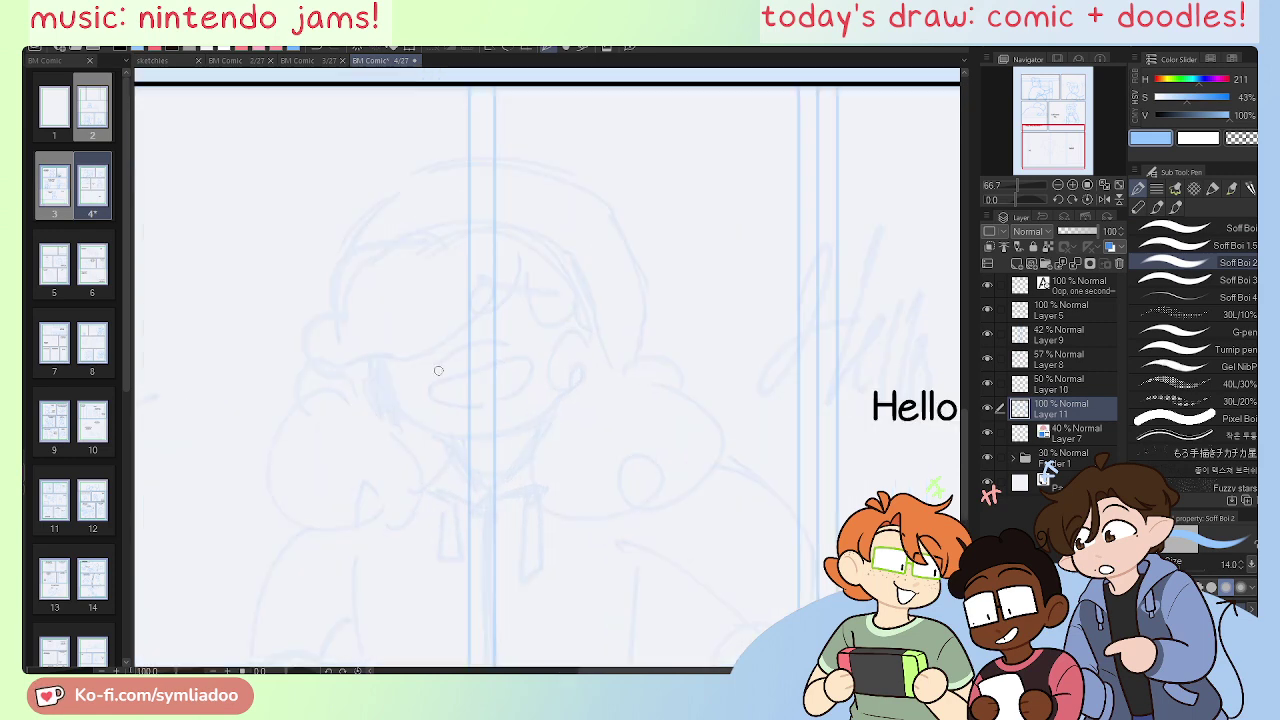
key("ctrl+plus")
left_click_drag(381, 398, 597, 514)
mouse_move(462, 360)
left_mouse_down()
mouse_move(494, 463)
mouse_move(737, 422)
left_mouse_up()
key("ctrl+z")
mouse_move(466, 352)
left_mouse_down()
mouse_move(471, 418)
mouse_move(682, 461)
mouse_move(758, 413)
left_mouse_up()
left_click_drag(744, 475, 711, 572)
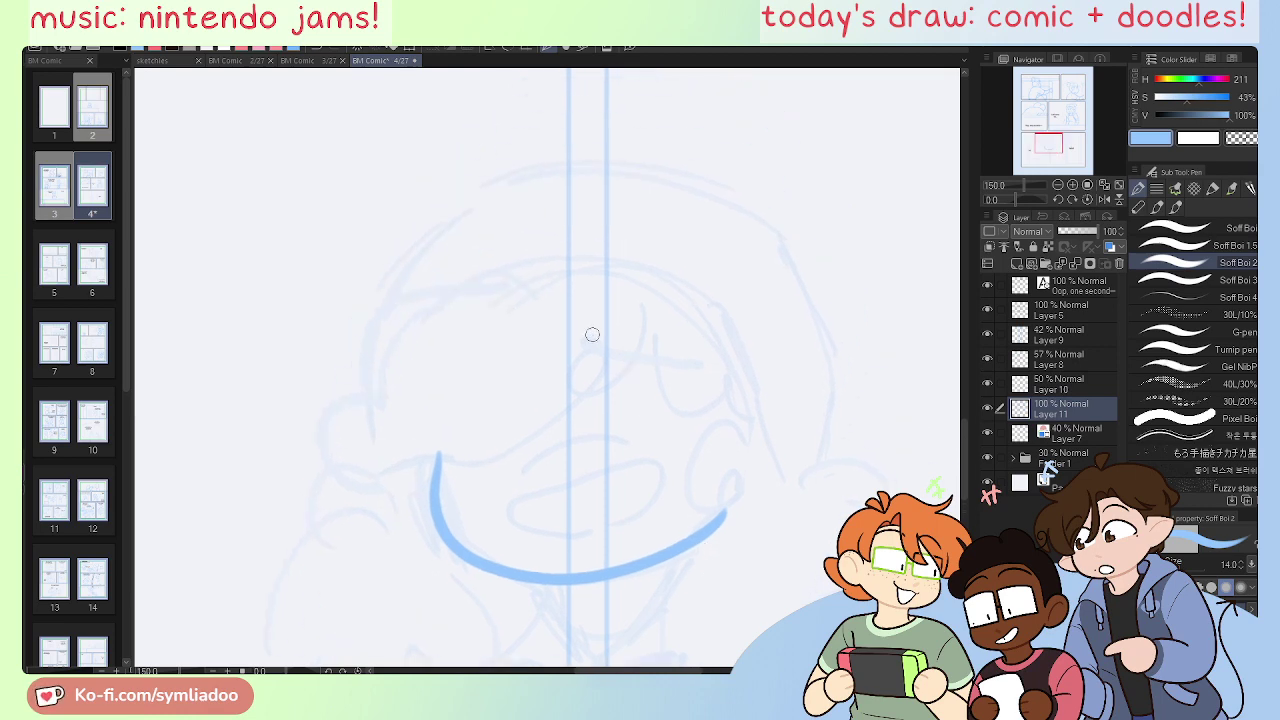
Step: Sketch the short brow line and the curly hair around the face, from the crown down past both cheeks
left_click_drag(592, 336, 702, 360)
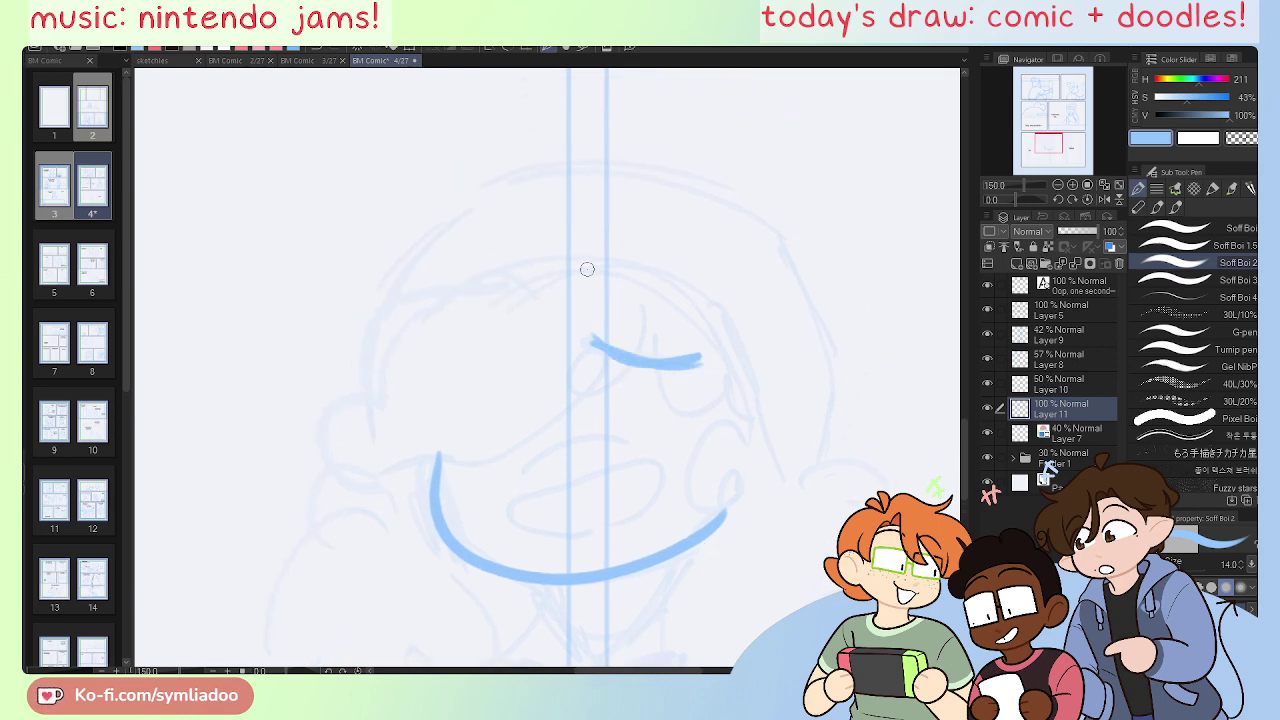
mouse_move(620, 268)
left_mouse_down()
mouse_move(483, 306)
mouse_move(302, 526)
left_mouse_up()
left_click_drag(643, 312, 368, 506)
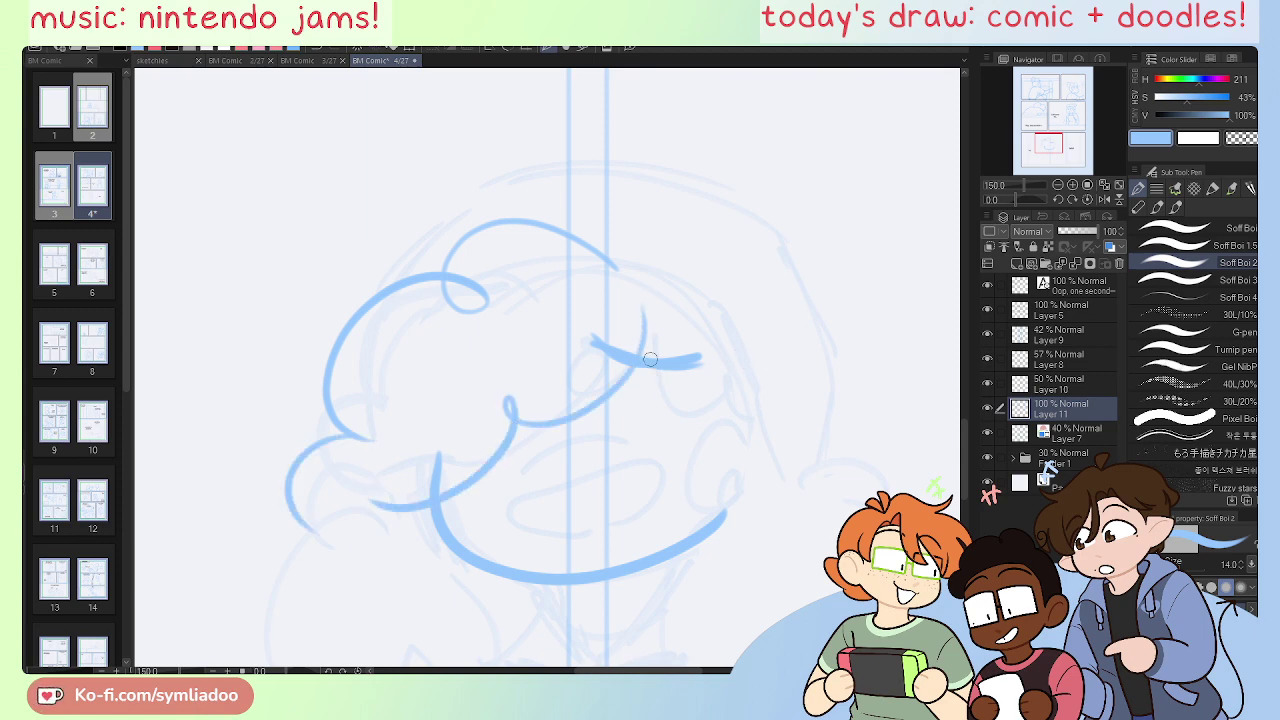
mouse_move(650, 359)
left_mouse_down()
mouse_move(722, 408)
mouse_move(765, 515)
left_mouse_up()
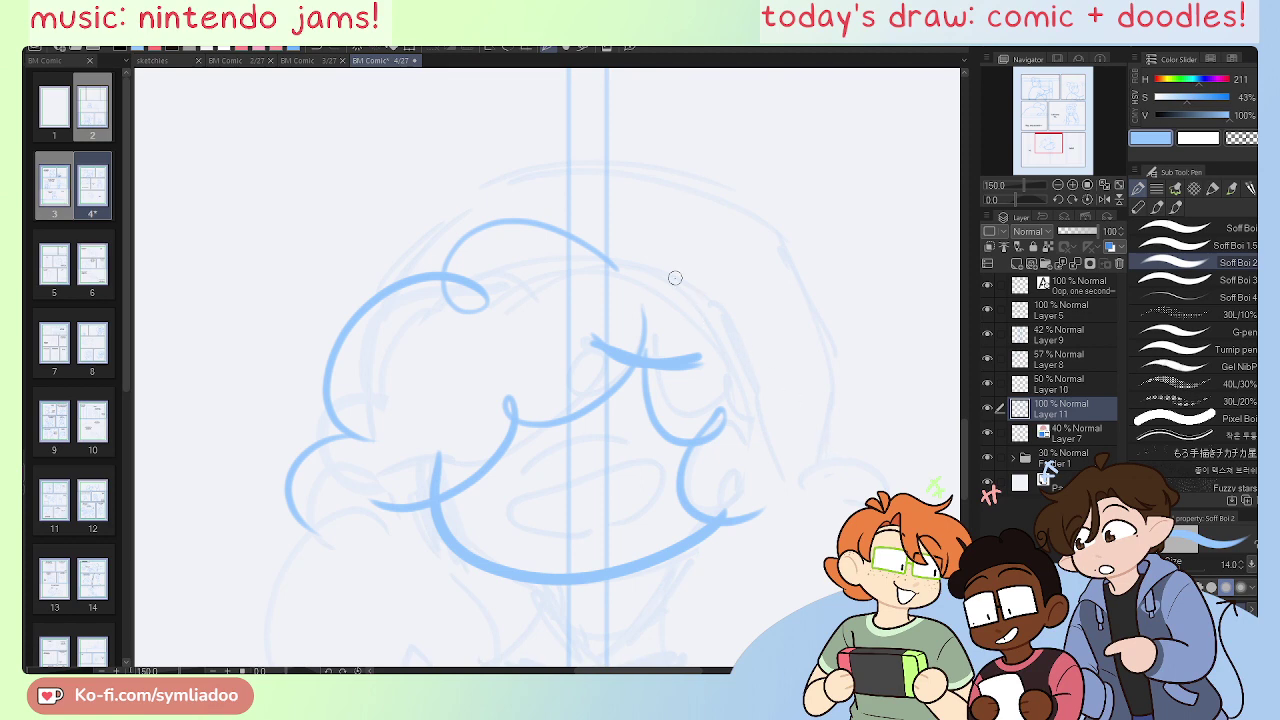
Step: Draw the inner edge of the hood curving from the top curl down beside the face on the "Hello!" side
mouse_move(625, 269)
left_mouse_down()
mouse_move(800, 390)
mouse_move(845, 520)
left_mouse_up()
key("ctrl+z")
mouse_move(610, 266)
left_mouse_down()
mouse_move(752, 356)
mouse_move(795, 490)
left_mouse_up()
key("ctrl+z")
mouse_move(607, 262)
left_mouse_down()
mouse_move(726, 306)
mouse_move(776, 490)
left_mouse_up()
left_click_drag(744, 370, 778, 518)
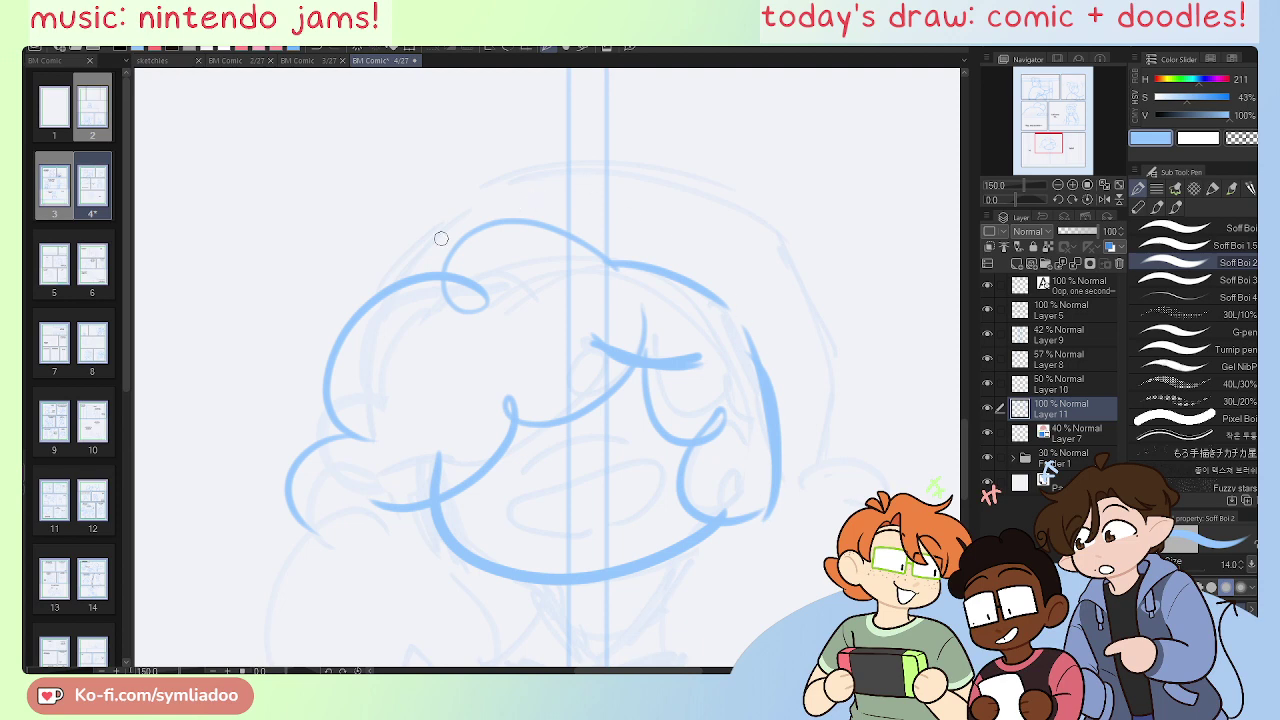
Step: Draw the hood's outer contour over the top of the head and down the "Hello!" side
left_click_drag(437, 228, 730, 219)
mouse_move(400, 262)
left_mouse_down()
mouse_move(443, 211)
mouse_move(768, 205)
mouse_move(835, 465)
left_mouse_up()
key("ctrl+z")
mouse_move(755, 204)
left_mouse_down()
mouse_move(851, 383)
mouse_move(835, 520)
mouse_move(830, 465)
mouse_move(854, 428)
left_mouse_up()
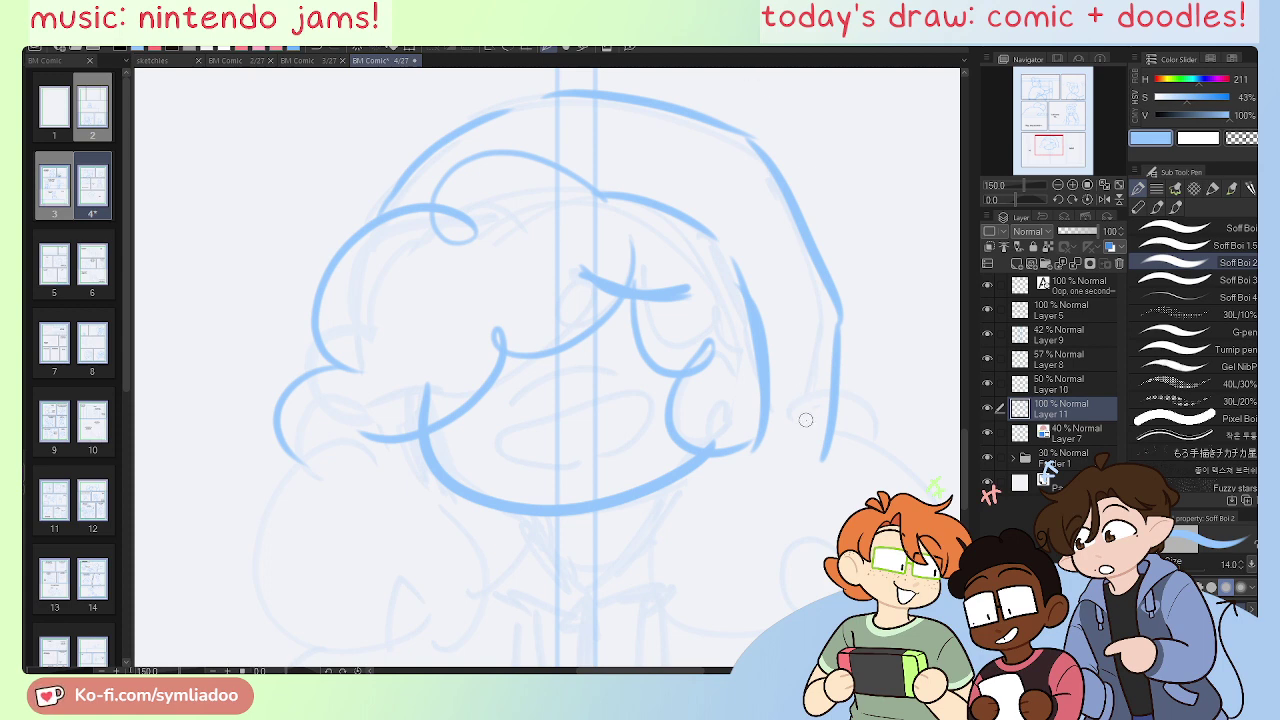
Step: Draw the large rounded hair puffs below the jaw on both sides of the neck
scroll(771, 430, "down", 5)
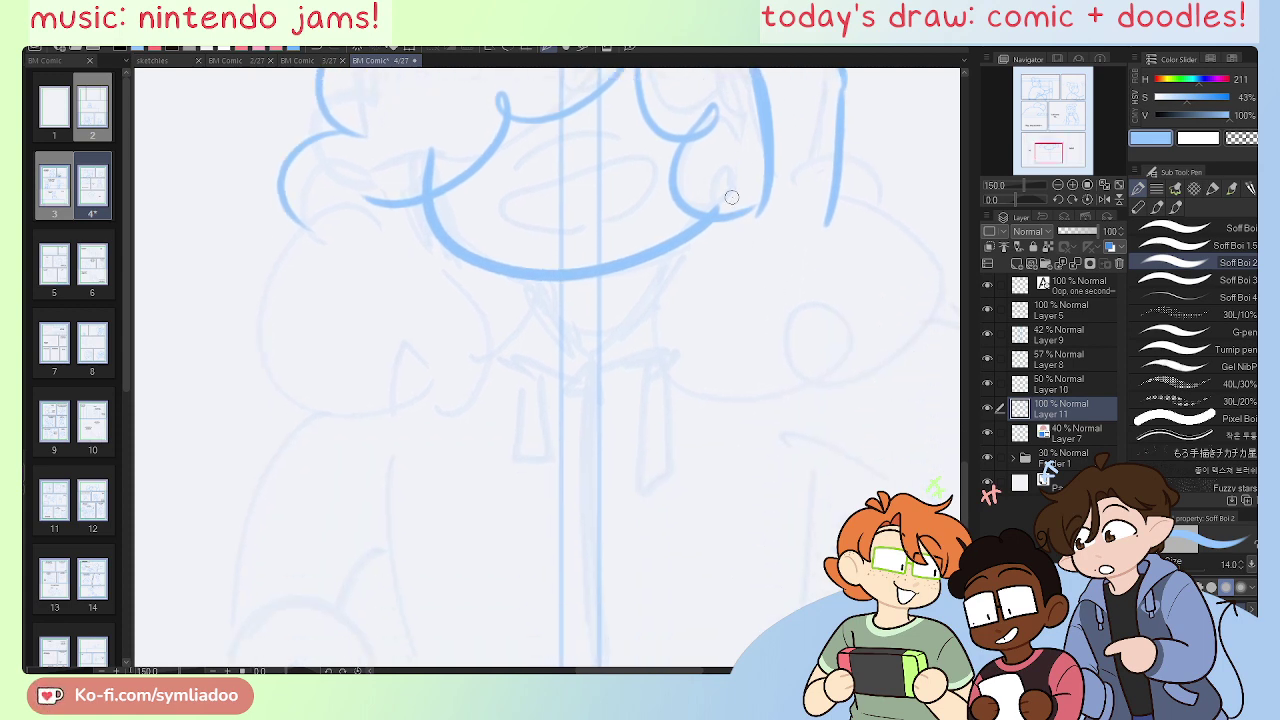
mouse_move(713, 221)
left_mouse_down()
mouse_move(731, 326)
mouse_move(877, 343)
mouse_move(786, 194)
mouse_move(766, 206)
mouse_move(786, 346)
mouse_move(668, 370)
left_mouse_up()
key("ctrl+z")
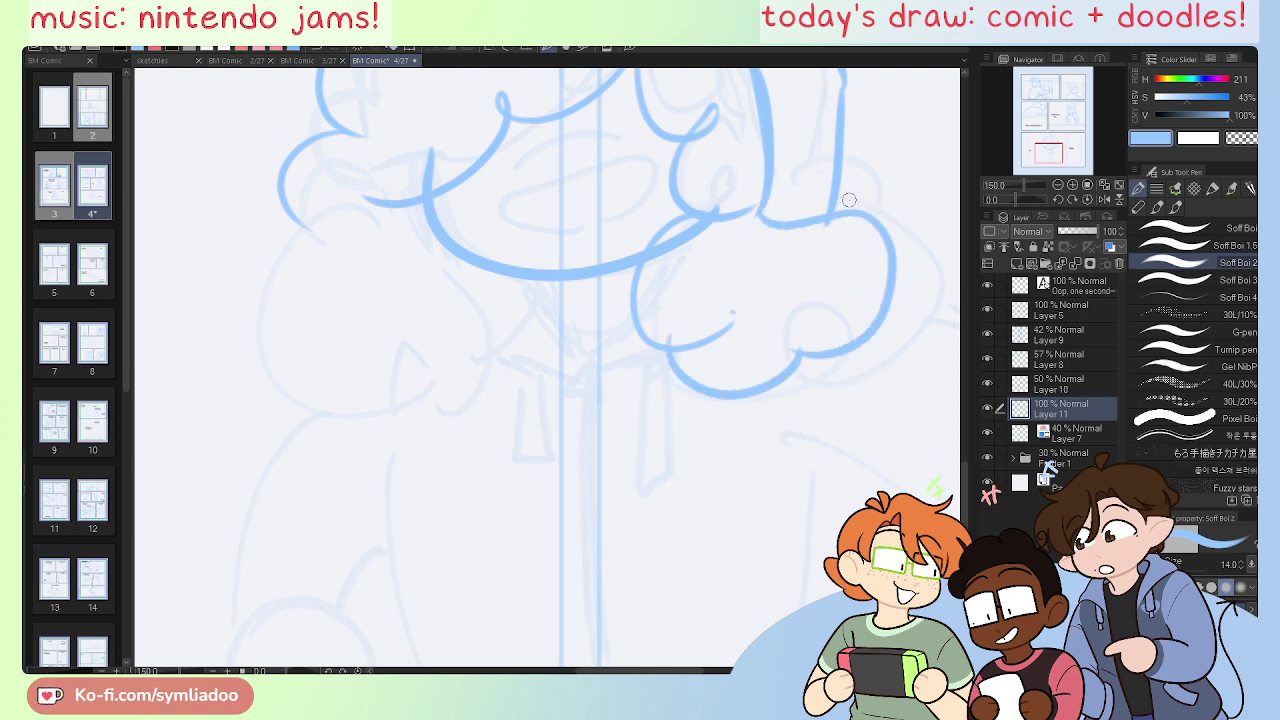
mouse_move(310, 226)
left_mouse_down()
mouse_move(424, 398)
mouse_move(506, 300)
mouse_move(596, 280)
mouse_move(566, 302)
left_mouse_up()
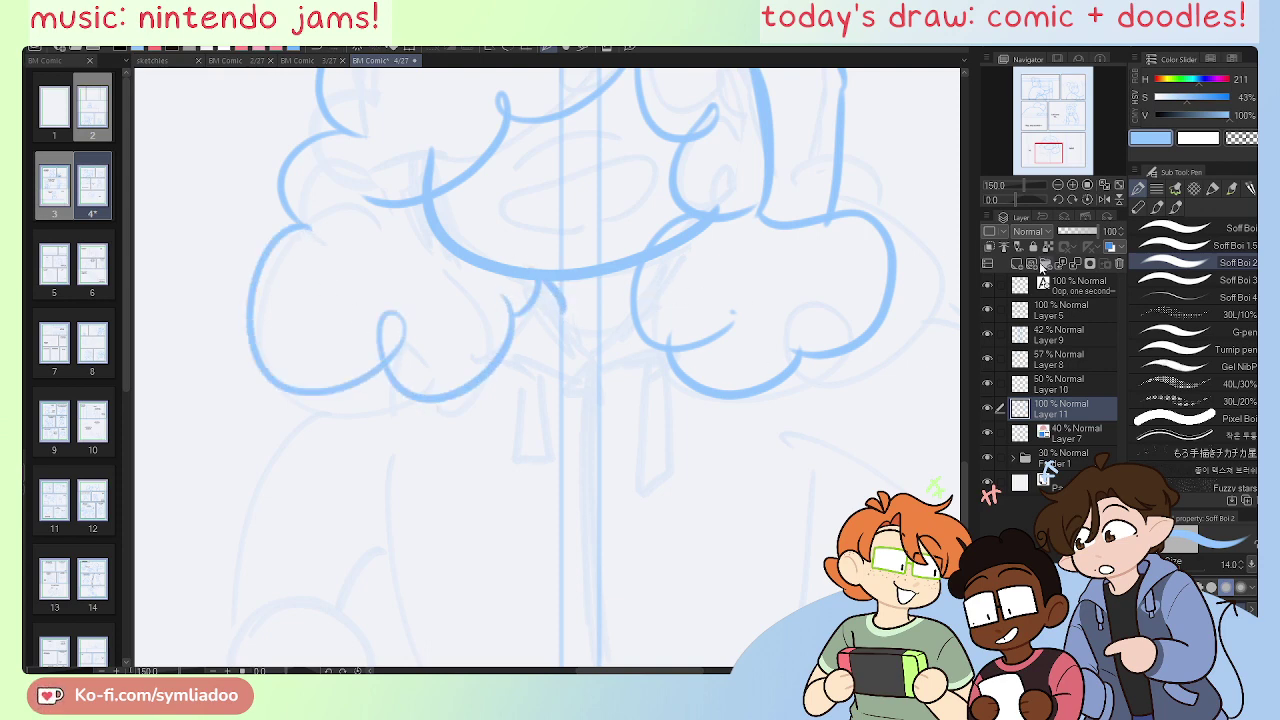
Step: Hide Layer 10 to remove the vertical background lines crossing the character
left_click(987, 434)
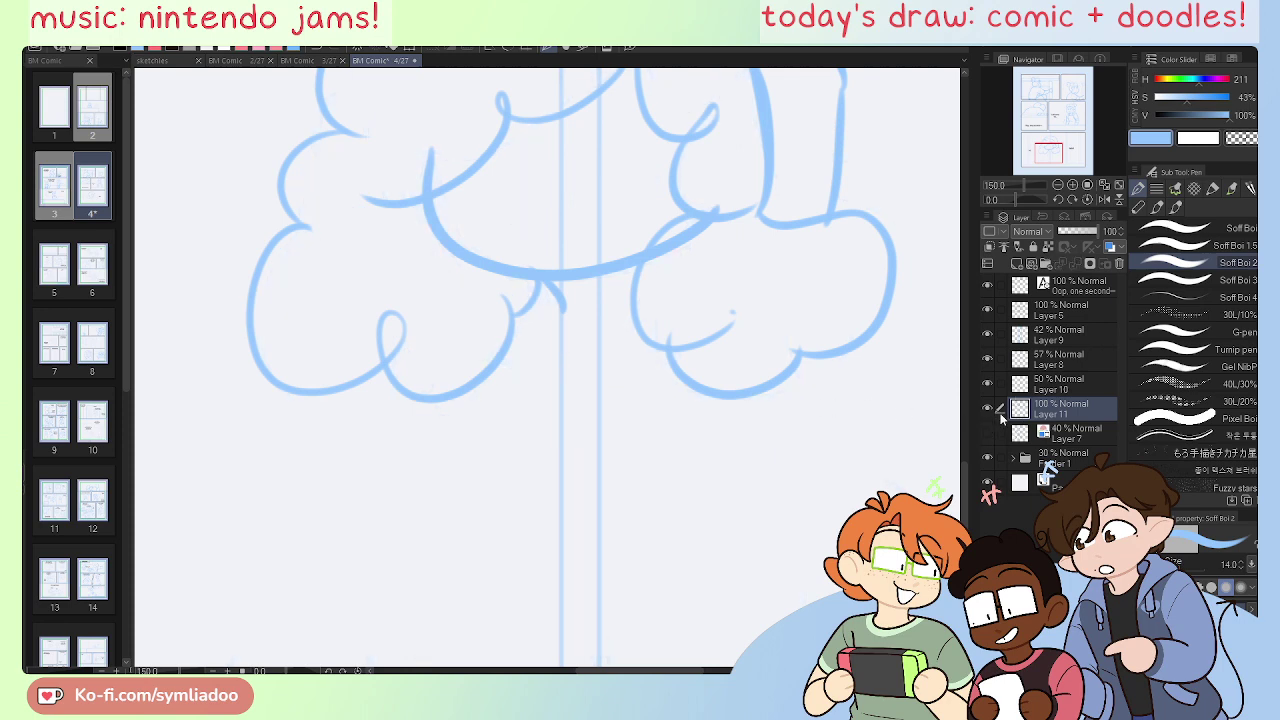
left_click(987, 433)
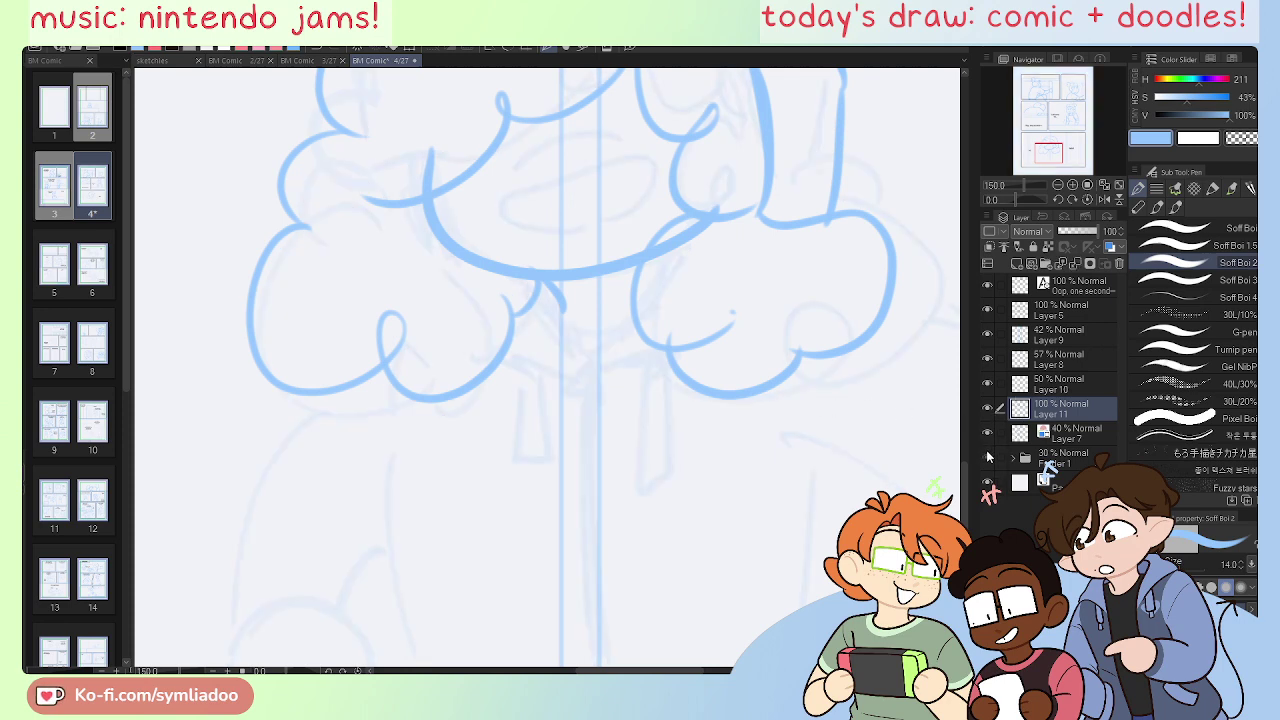
left_click(987, 383)
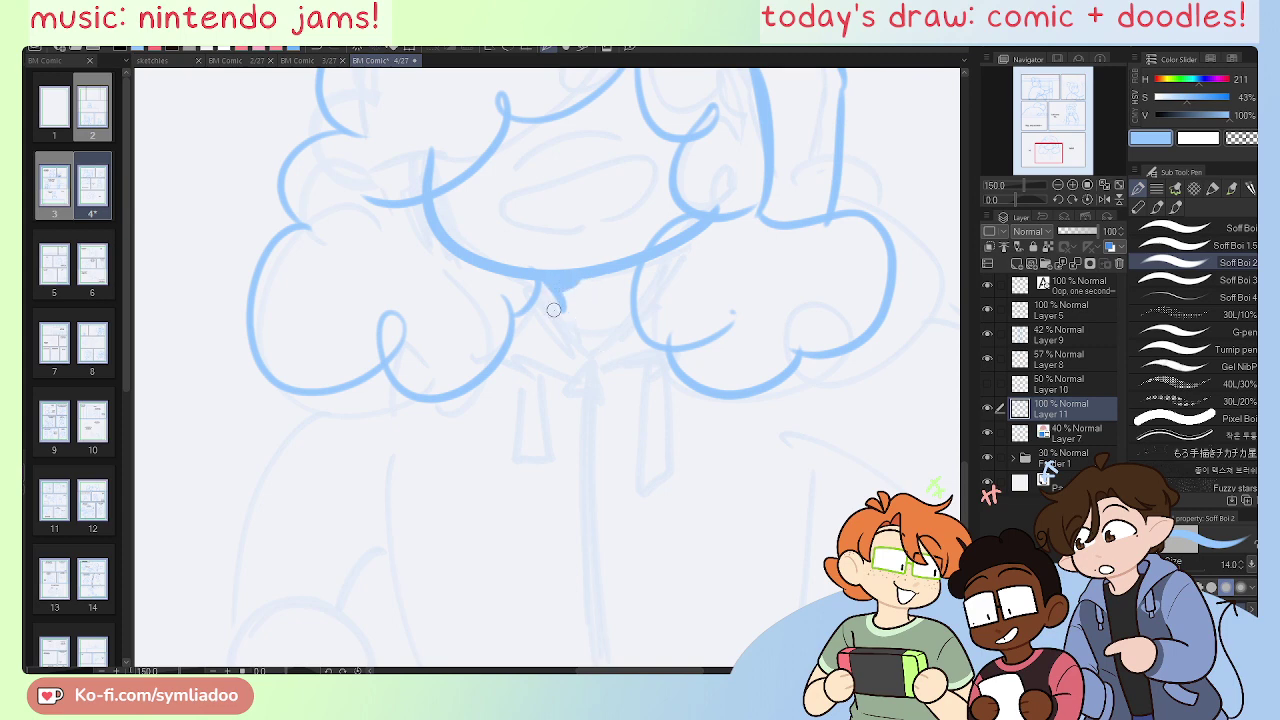
Step: Draw the neck and its rounded neckline between the chin and the hair puffs
mouse_move(547, 297)
left_mouse_down()
mouse_move(582, 337)
mouse_move(622, 312)
left_mouse_up()
key("ctrl+z")
key("ctrl+z")
mouse_move(549, 288)
left_mouse_down()
mouse_move(622, 326)
mouse_move(632, 313)
left_mouse_up()
key("ctrl+minus")
key("ctrl+minus")
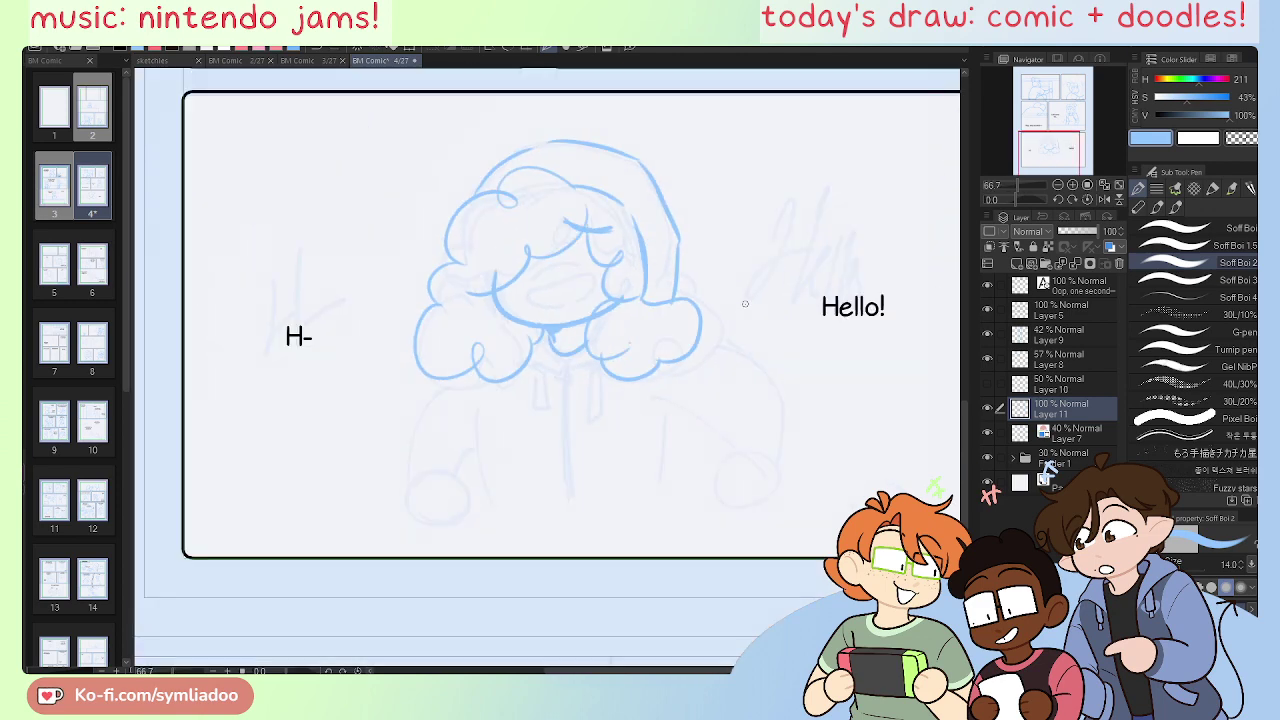
Step: Sketch the shoulder line and both sides of the torso tapering from the hair puffs down to the waist
key("ctrl+plus")
left_click_drag(756, 492, 749, 434)
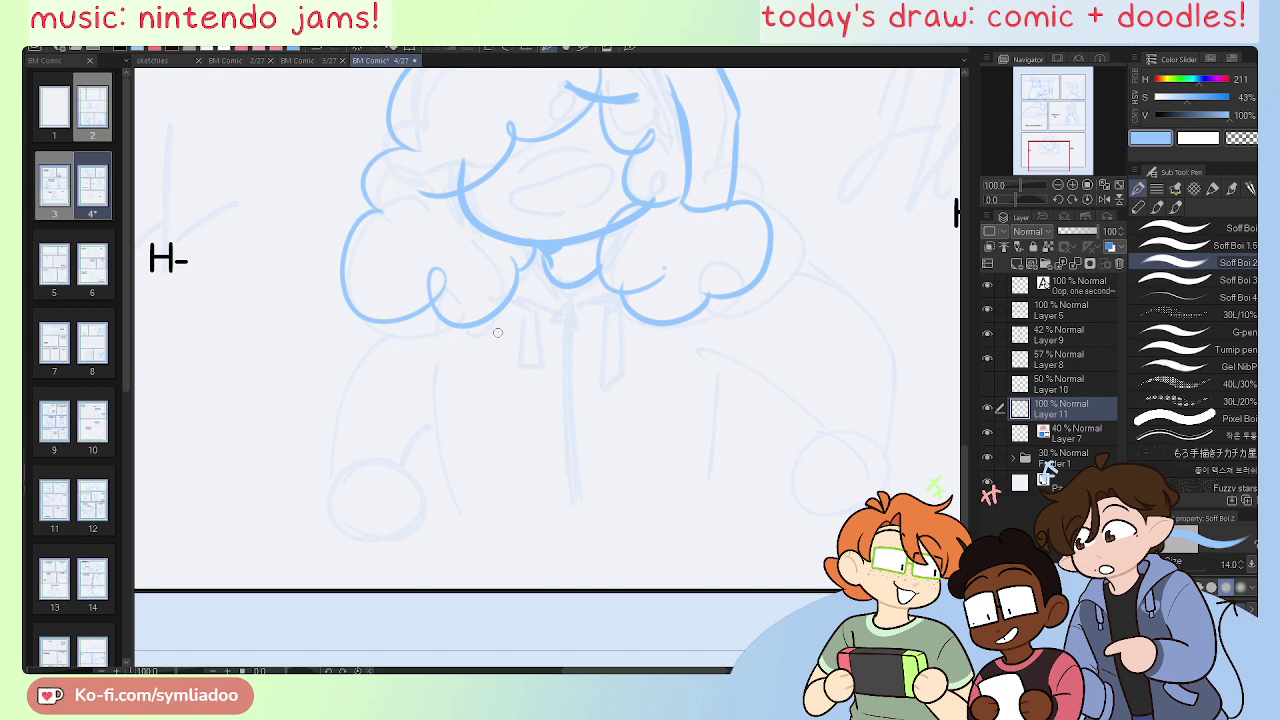
mouse_move(463, 290)
left_mouse_down()
mouse_move(495, 285)
mouse_move(559, 326)
mouse_move(623, 292)
mouse_move(764, 286)
left_mouse_up()
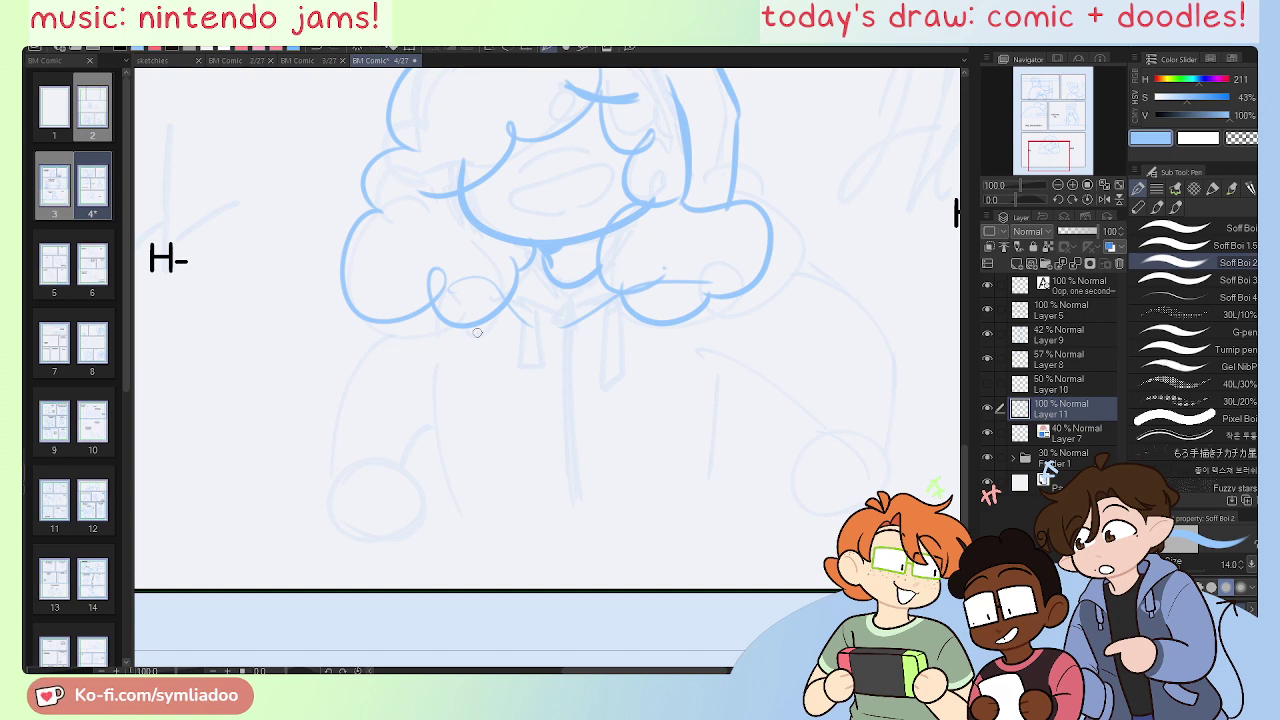
left_click_drag(451, 290, 510, 462)
left_click_drag(726, 327, 706, 468)
left_click_drag(720, 308, 706, 440)
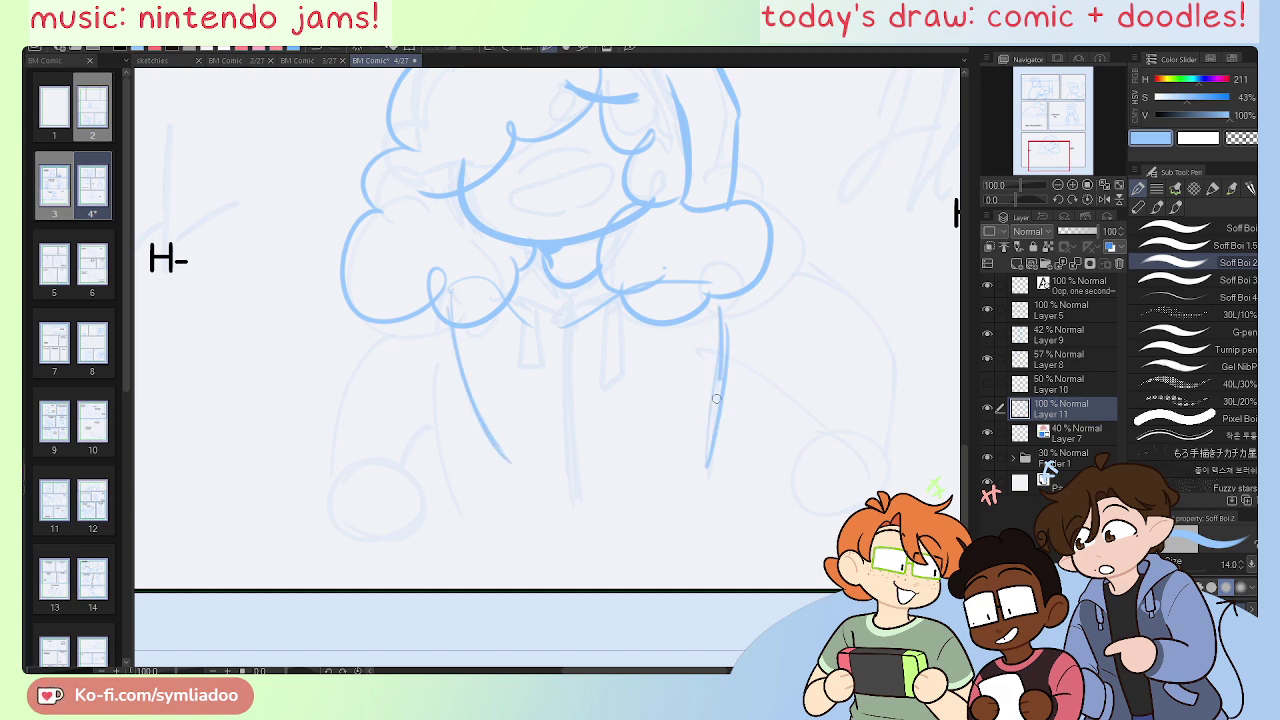
left_click_drag(720, 380, 698, 456)
Step: Draw a wavy line across the torso at the waist, rising to a rounded peak near the centre
left_click_drag(504, 468, 681, 475)
key("ctrl+z")
left_click_drag(517, 450, 686, 434)
key("ctrl+z")
mouse_move(525, 463)
left_mouse_down()
mouse_move(555, 419)
mouse_move(704, 462)
left_mouse_up()
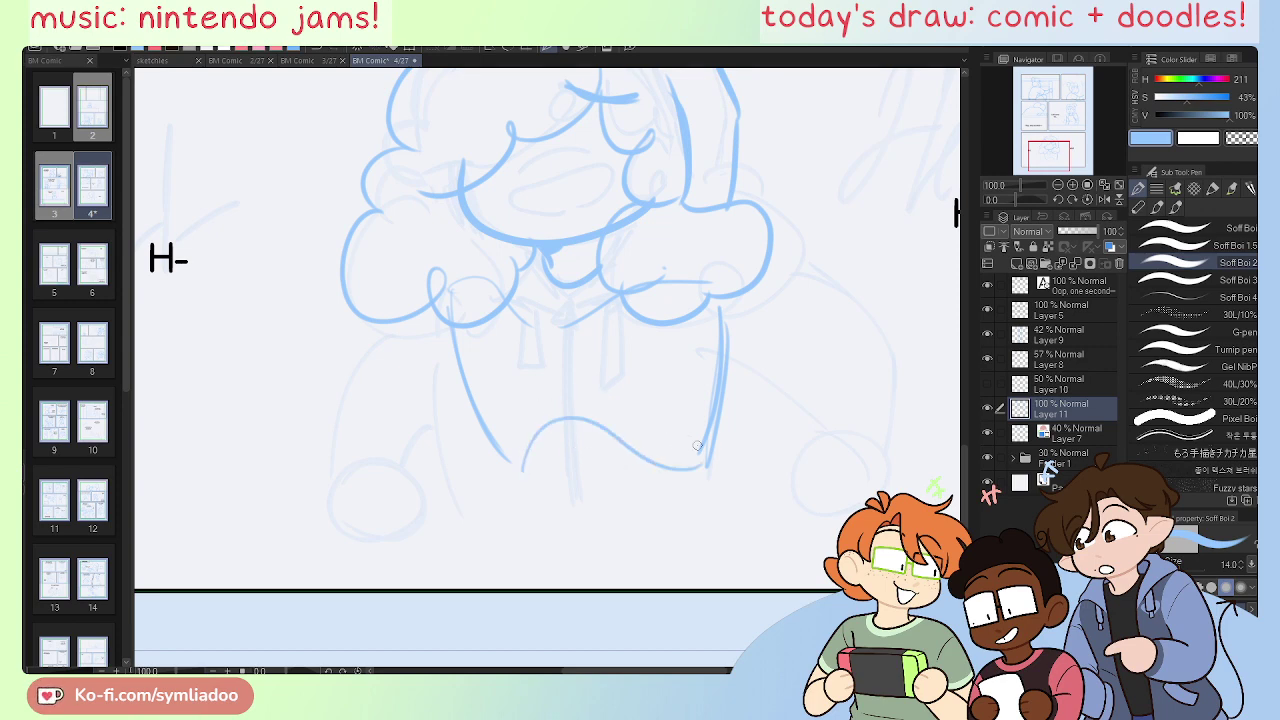
key("ctrl+z")
mouse_move(523, 462)
left_mouse_down()
mouse_move(564, 410)
mouse_move(705, 441)
mouse_move(728, 566)
left_mouse_up()
Step: Draw both hip lines flaring outward from the waist toward the panel's lower border
left_click_drag(706, 460, 730, 574)
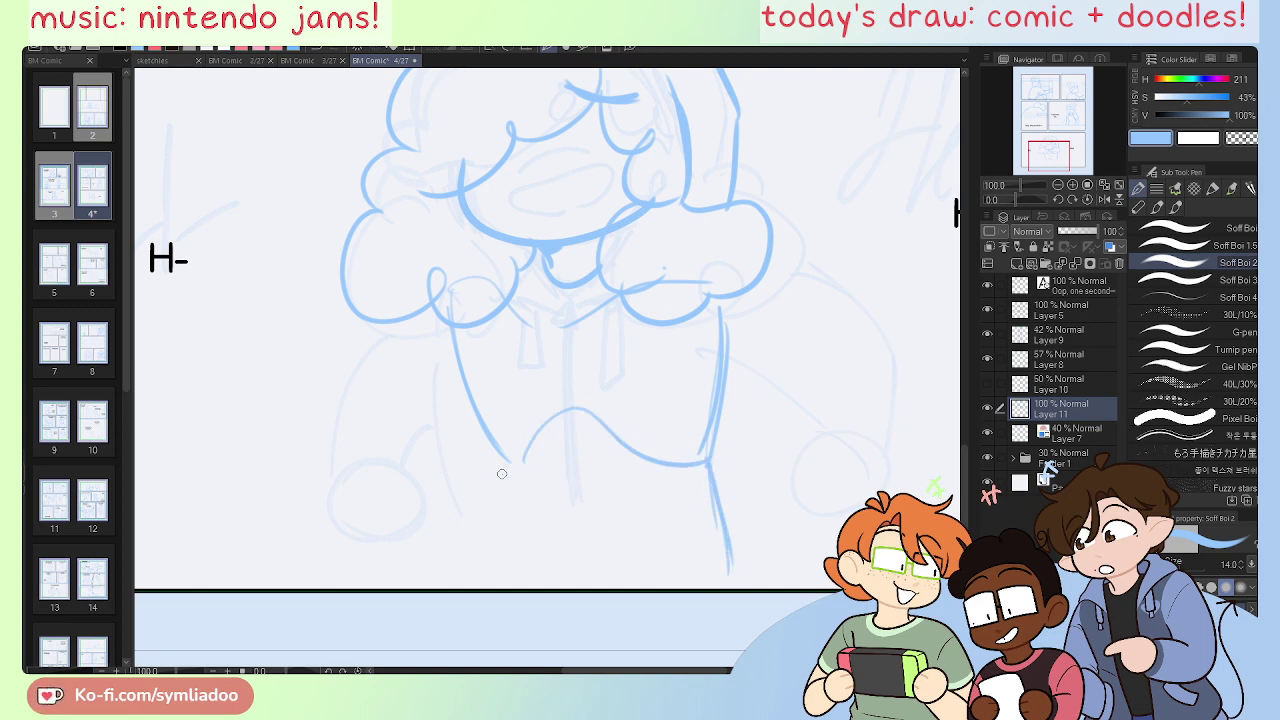
left_click_drag(509, 461, 457, 559)
left_click_drag(709, 462, 738, 582)
Step: Draw a single downward-bowed curve across the hips below the wavy waist line
left_click_drag(495, 505, 697, 480)
key("ctrl+z")
left_click_drag(498, 505, 687, 489)
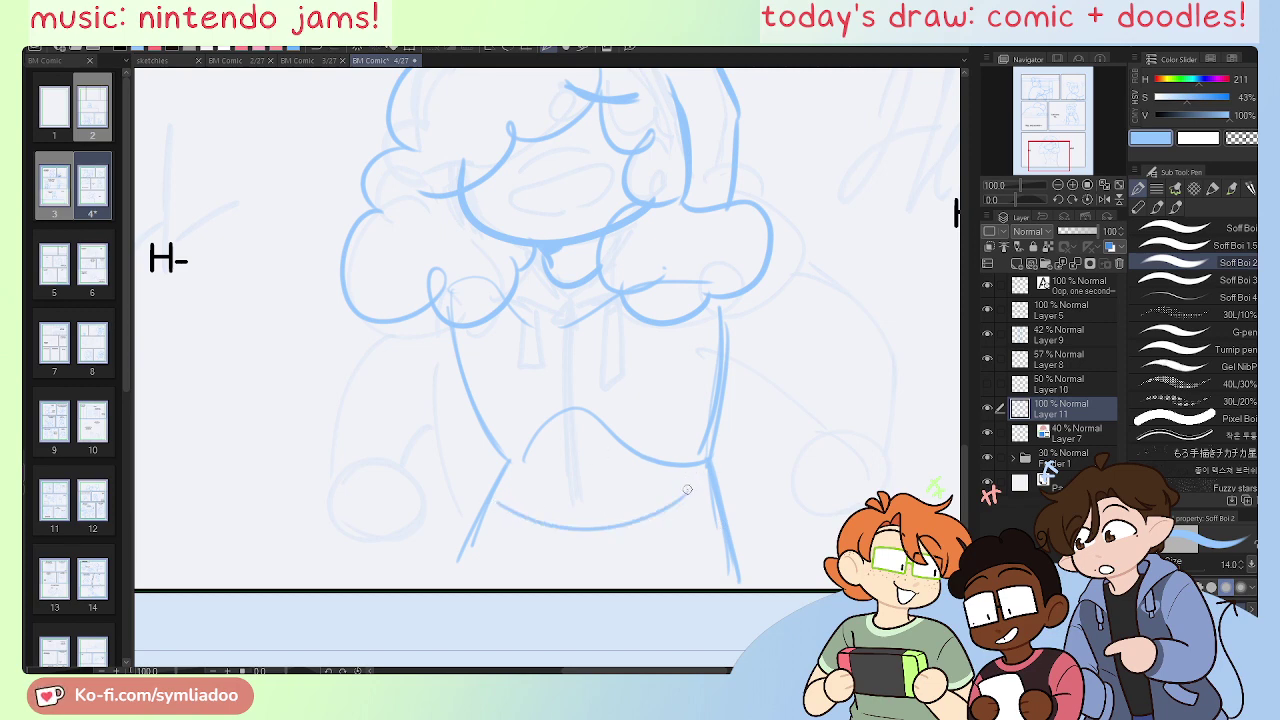
key("ctrl+z")
mouse_move(488, 496)
left_mouse_down()
mouse_move(584, 541)
mouse_move(624, 516)
mouse_move(731, 495)
left_mouse_up()
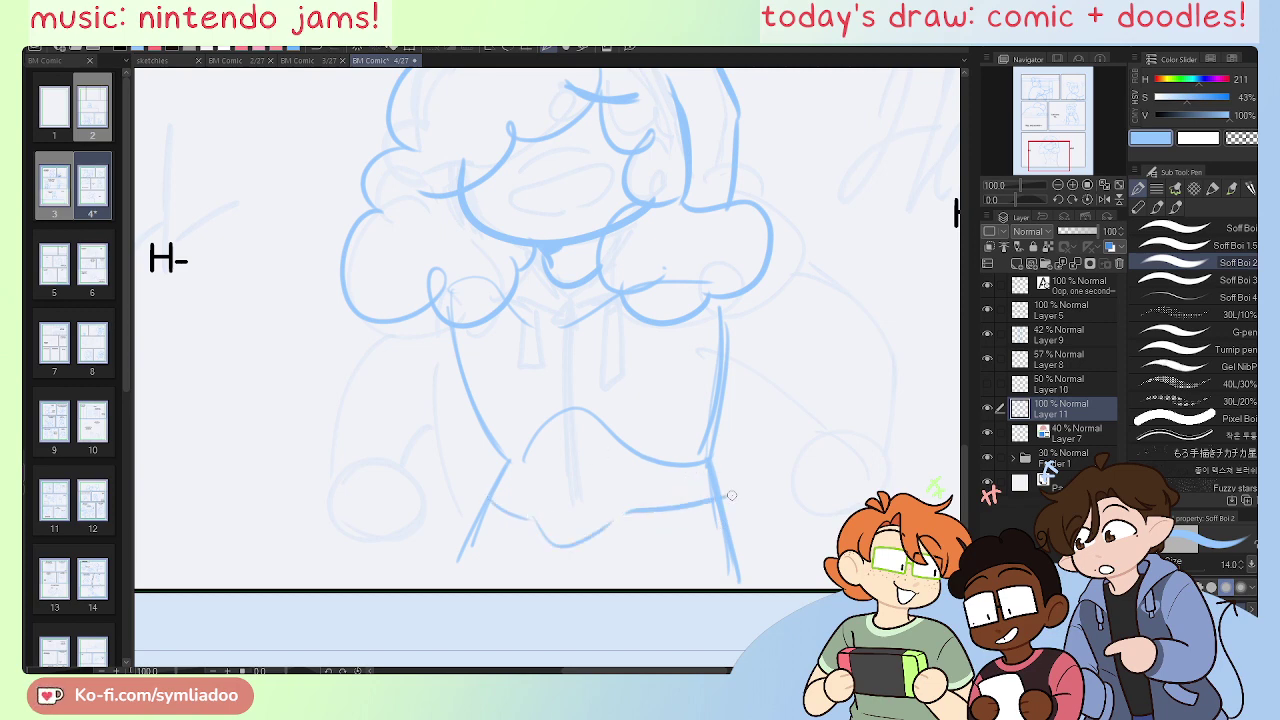
key("ctrl+z")
mouse_move(495, 502)
left_mouse_down()
mouse_move(564, 523)
mouse_move(710, 478)
left_mouse_up()
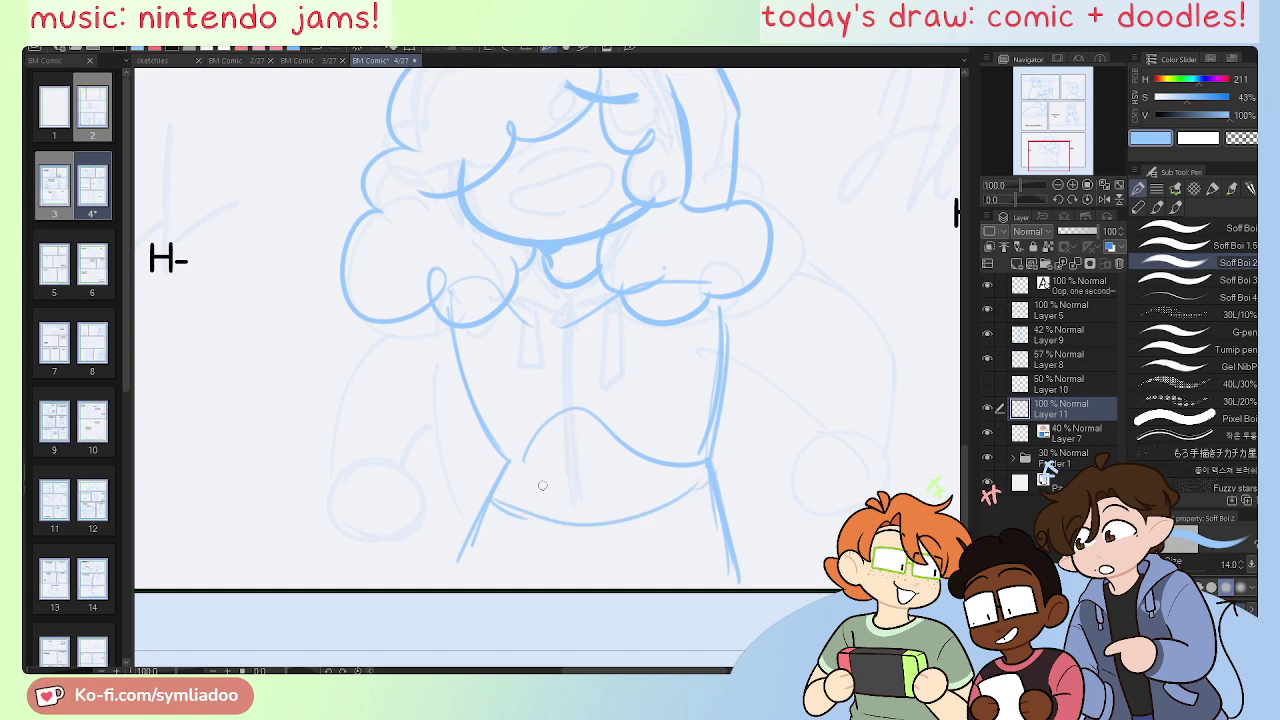
Step: Draw a short vertical line from the wavy line's peak down to the curve across the hips
mouse_move(572, 422)
left_mouse_down()
mouse_move(634, 452)
mouse_move(548, 500)
mouse_move(576, 407)
left_mouse_up()
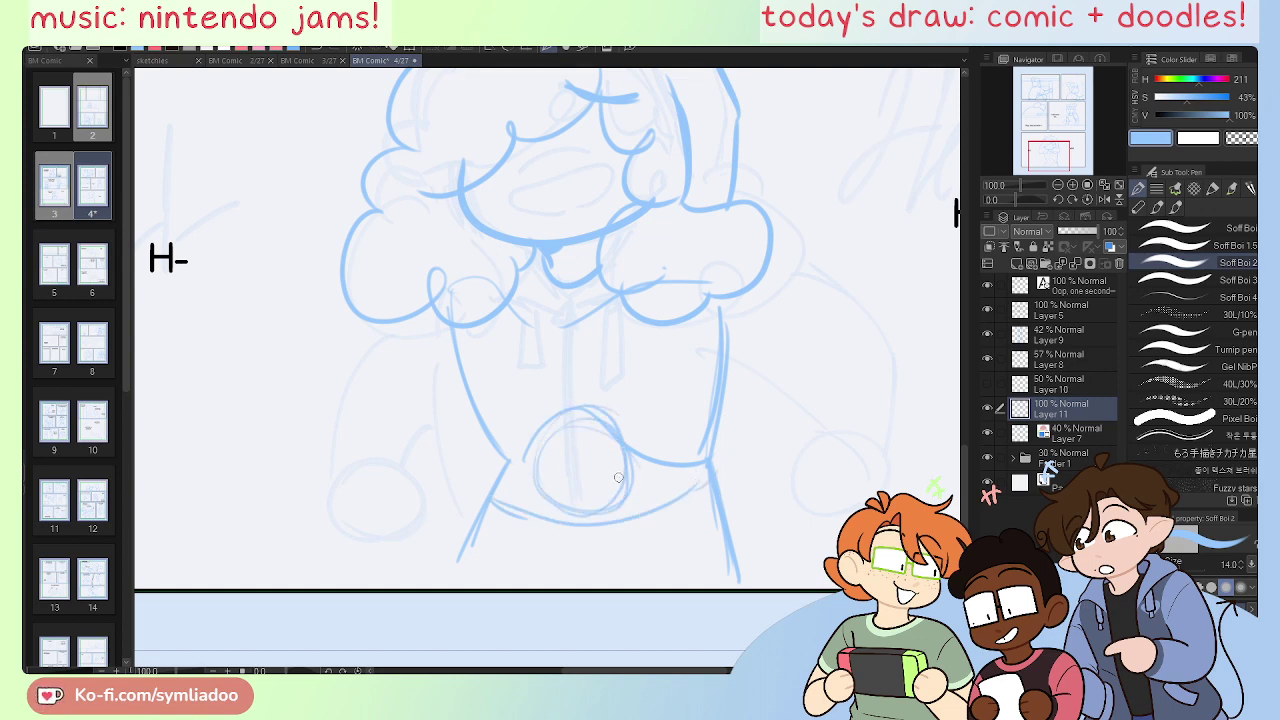
key("ctrl+z")
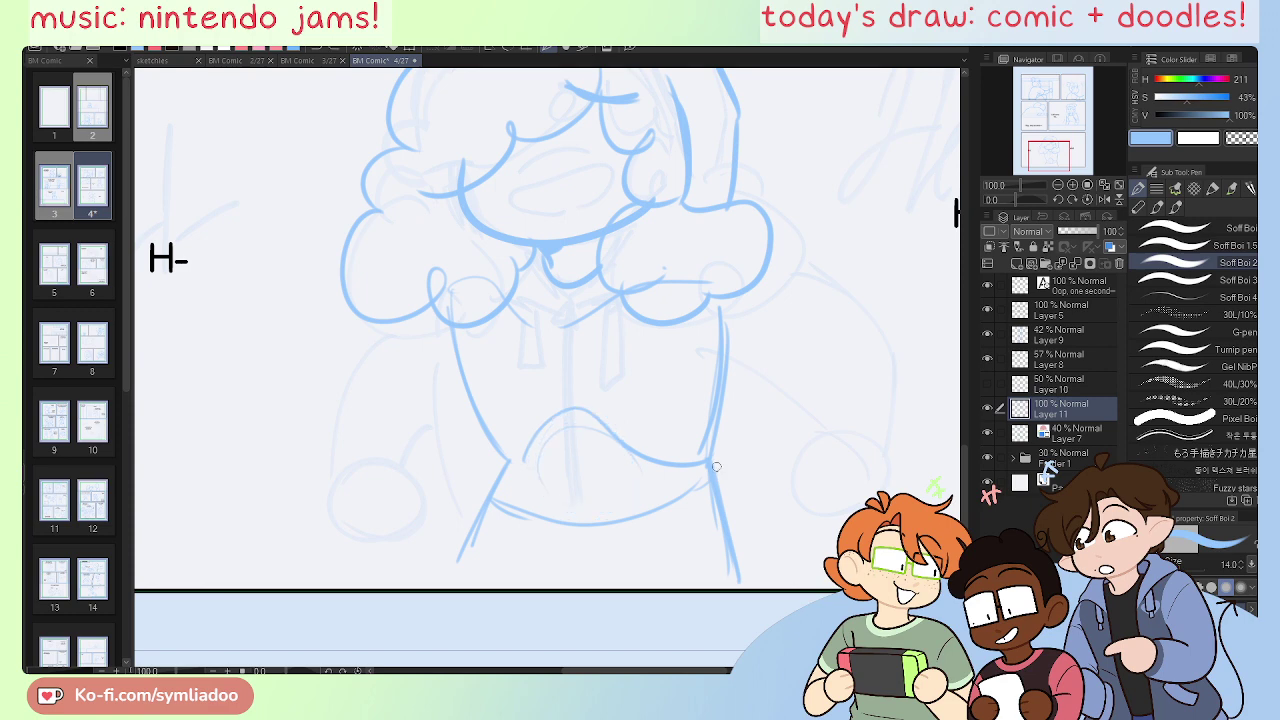
left_click_drag(679, 487, 674, 538)
left_click_drag(561, 478, 590, 566)
key("ctrl+z")
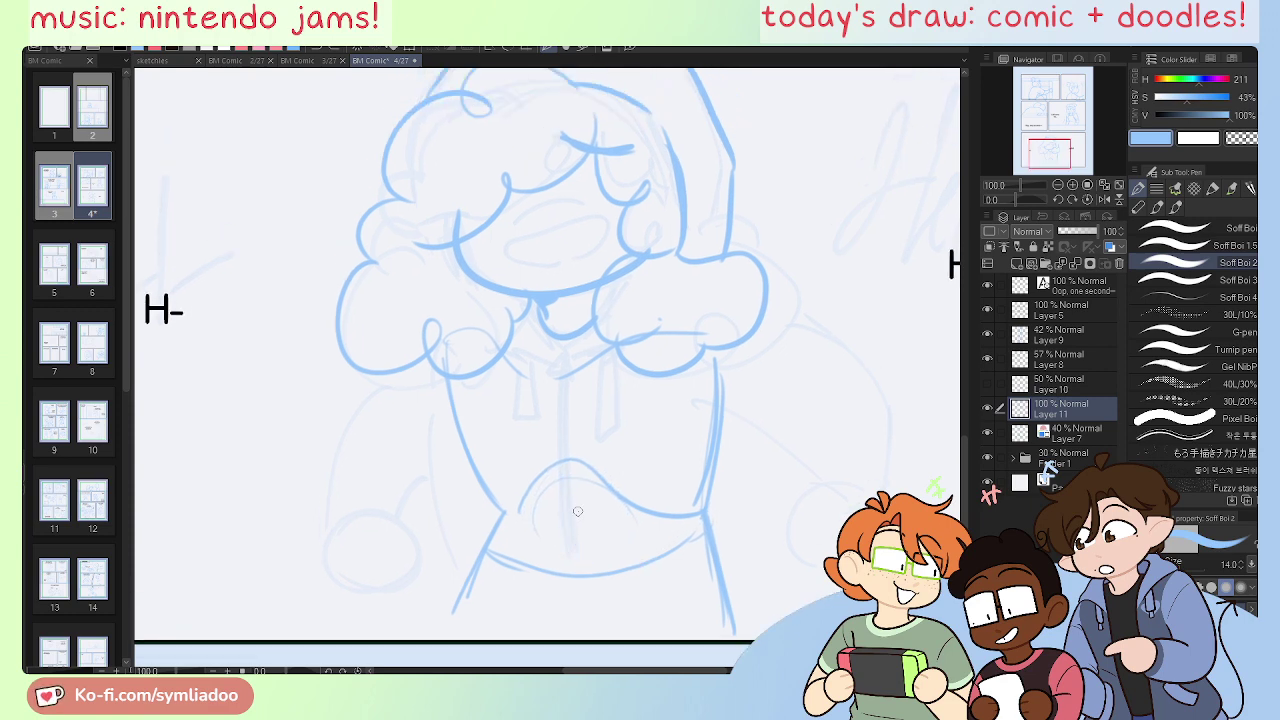
left_click_drag(562, 466, 572, 566)
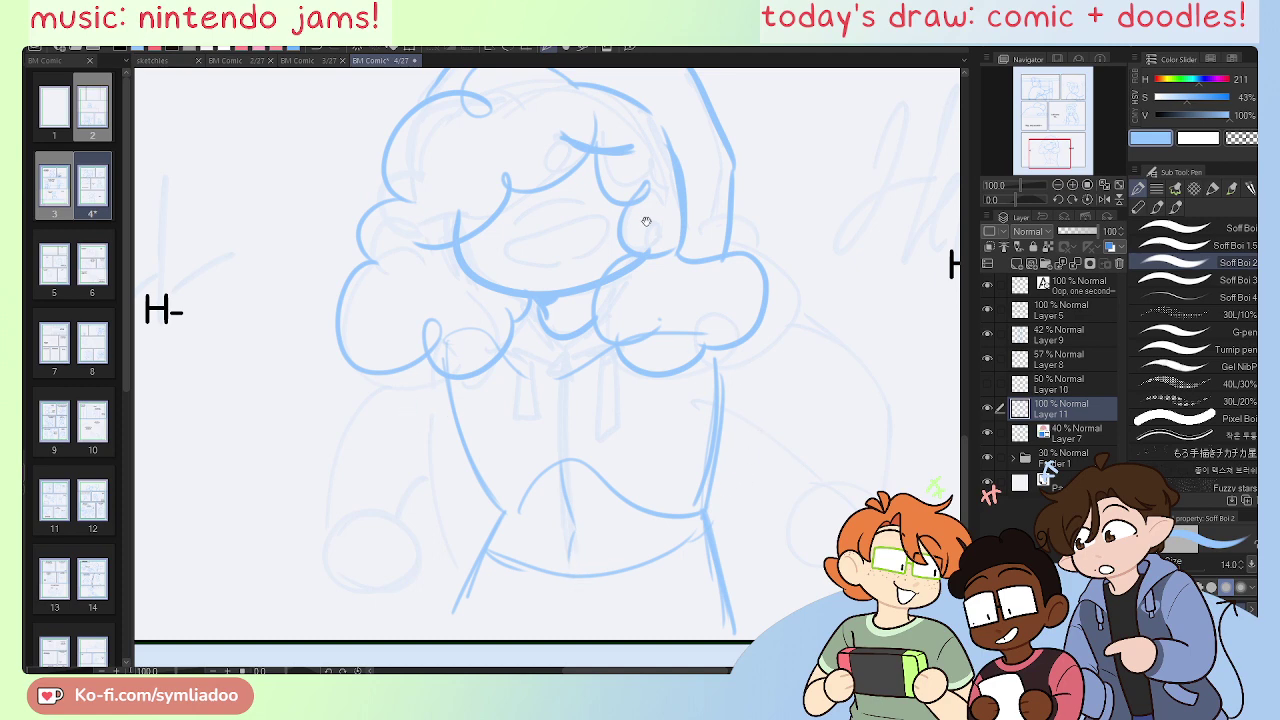
Step: Sketch the shoulder and the start of the upper arm on the "Hello!" side
left_click_drag(646, 221, 624, 197)
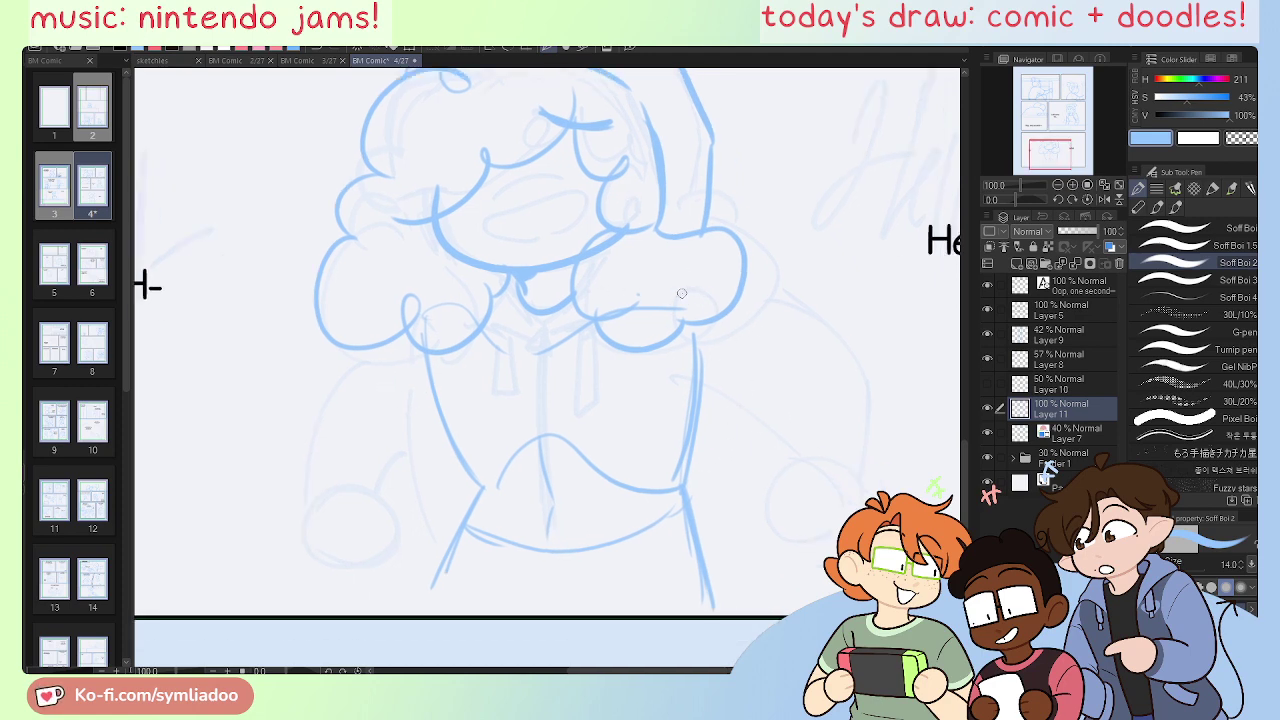
left_click_drag(690, 288, 772, 333)
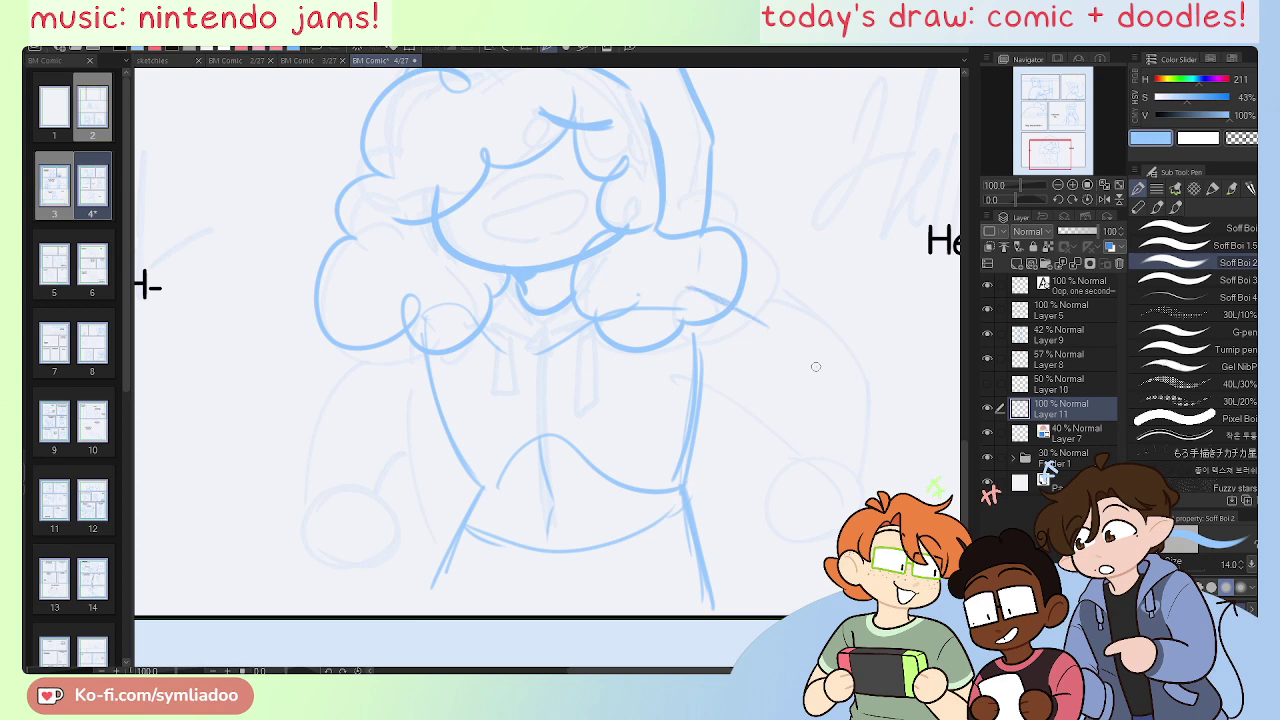
left_click_drag(700, 285, 806, 382)
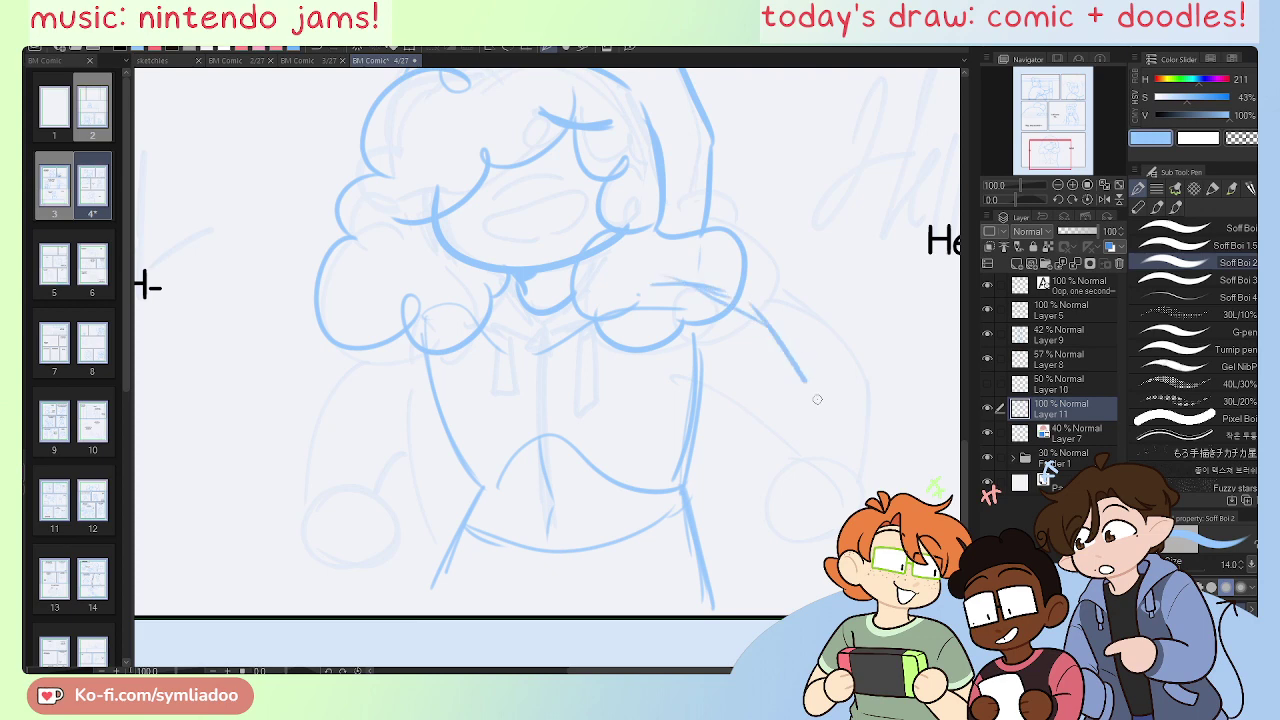
Step: Try to extend the arm on the "Hello!" side as a long, steep diagonal line from the shoulder
left_click_drag(754, 318, 874, 496)
key("ctrl+z")
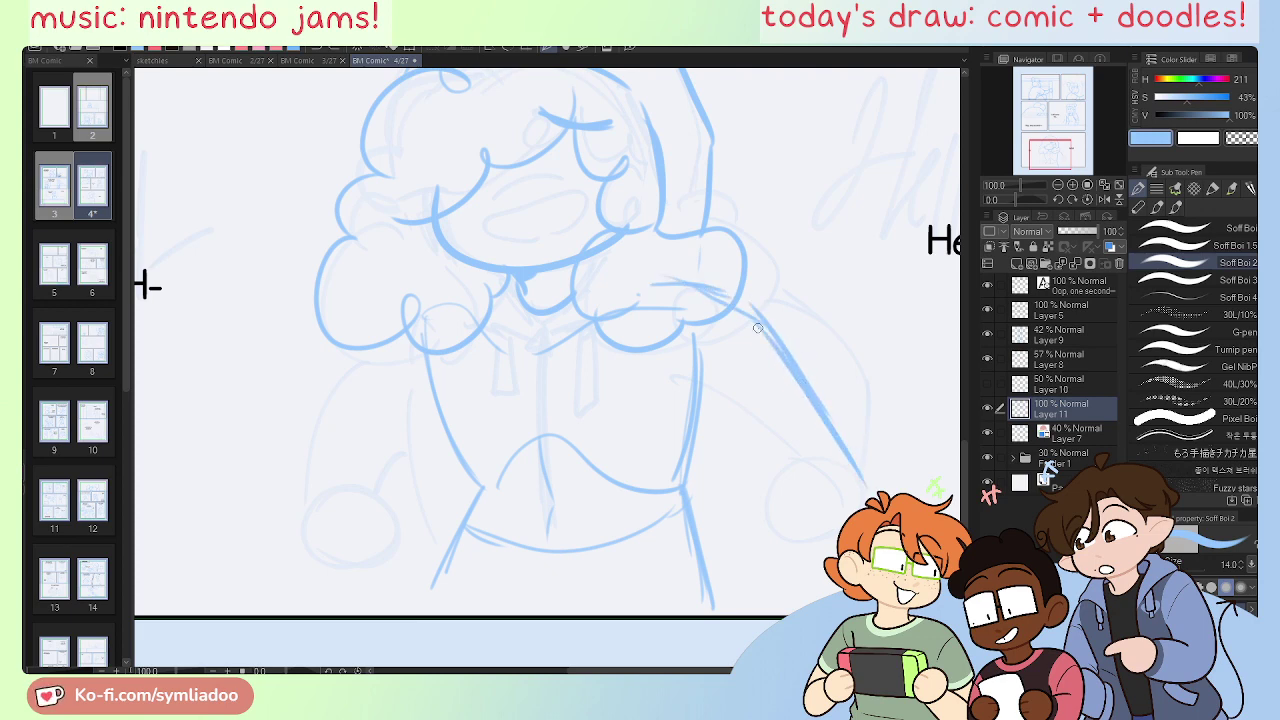
left_click_drag(806, 384, 870, 498)
key("ctrl+z")
key("ctrl+z")
left_click_drag(744, 316, 866, 506)
left_click_drag(805, 392, 860, 506)
mouse_move(811, 600)
left_mouse_down()
mouse_move(824, 547)
mouse_move(813, 598)
left_mouse_up()
key("ctrl+z")
key("ctrl+z")
key("ctrl+z")
left_click_drag(784, 370, 842, 452)
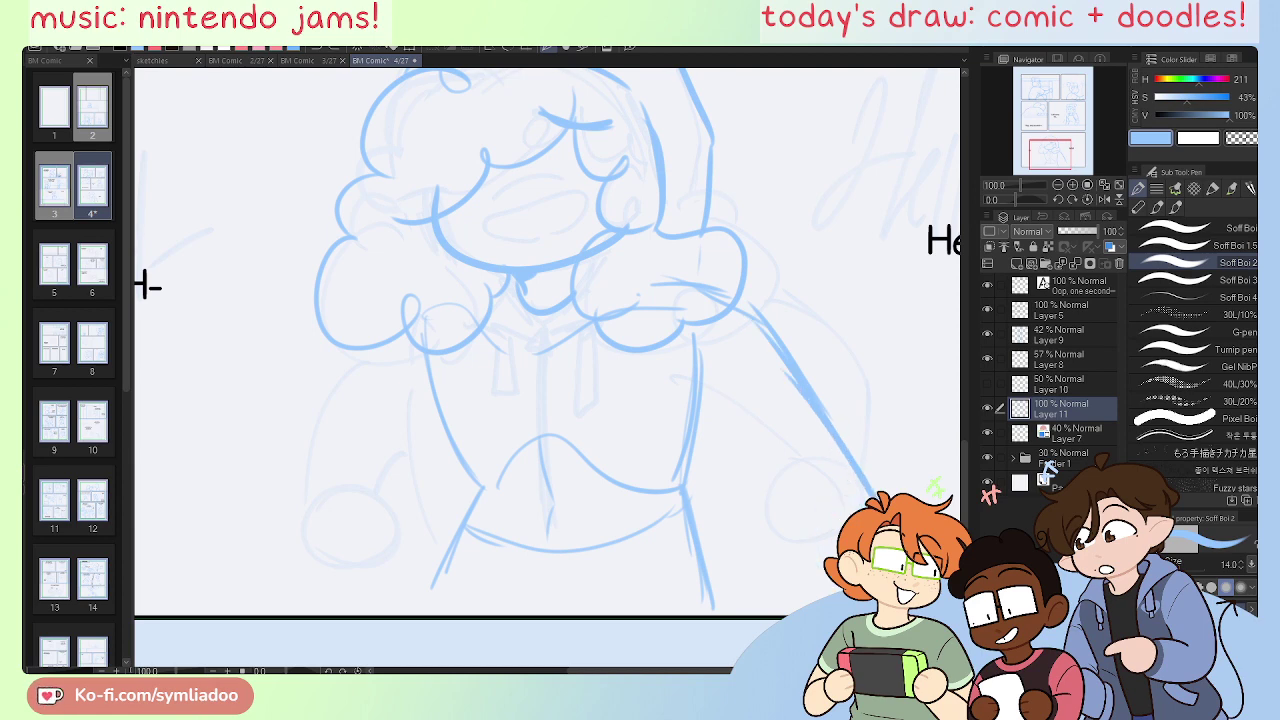
key("ctrl+minus")
key("e")
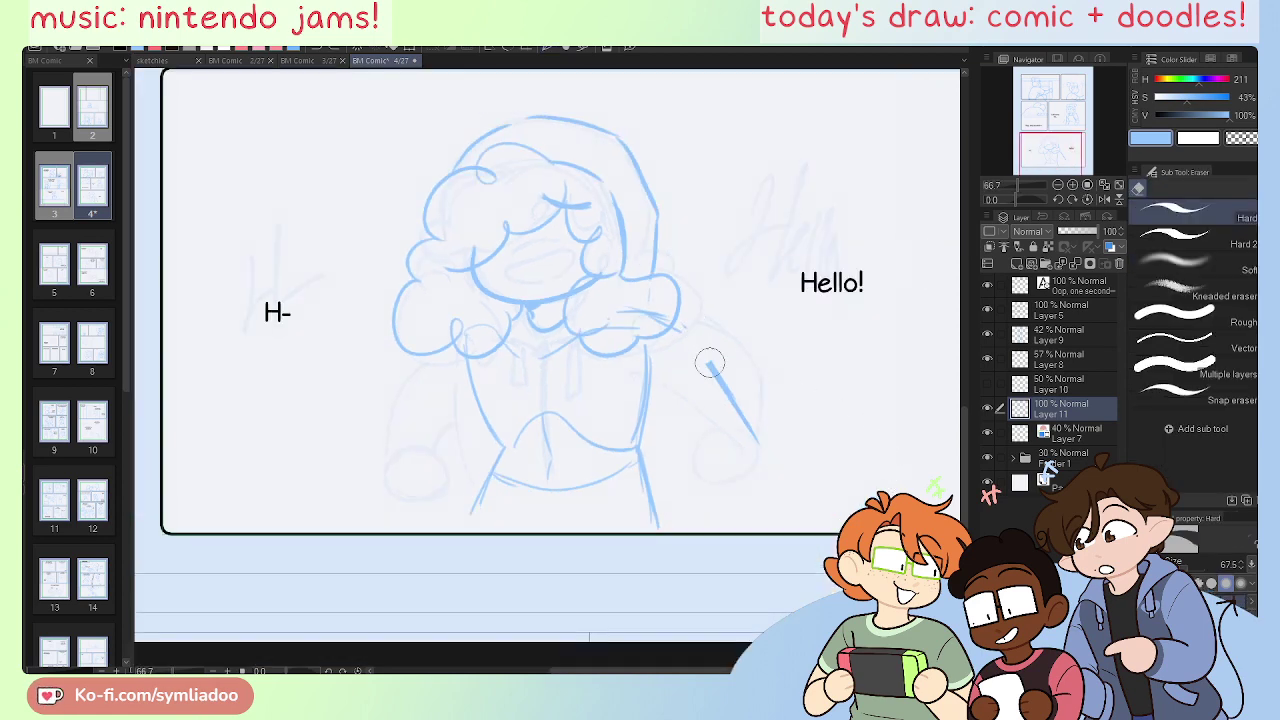
Step: Redraw the arm as an outward diagonal on the "Hello!" side and finish it with a round hand
key("p")
left_click_drag(692, 336, 808, 448)
left_click_drag(720, 352, 798, 448)
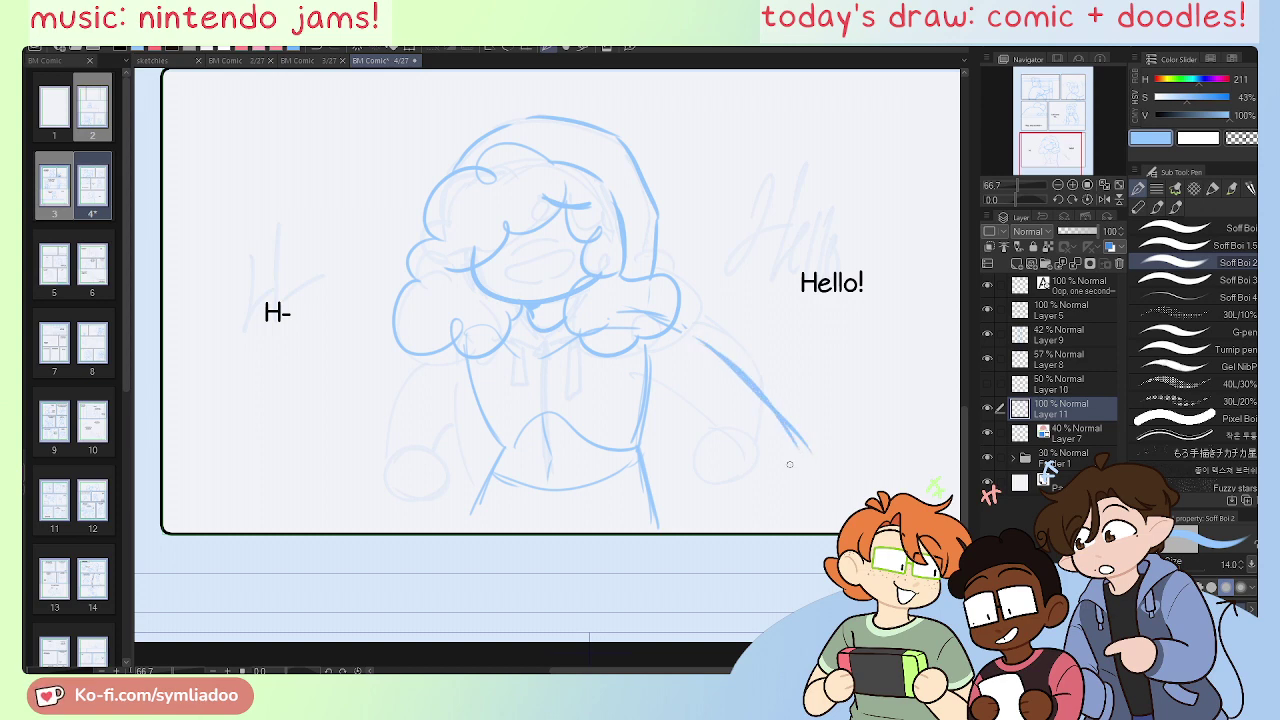
mouse_move(762, 490)
left_mouse_down()
mouse_move(770, 450)
mouse_move(796, 508)
left_mouse_up()
key("ctrl+z")
left_click_drag(790, 448, 800, 514)
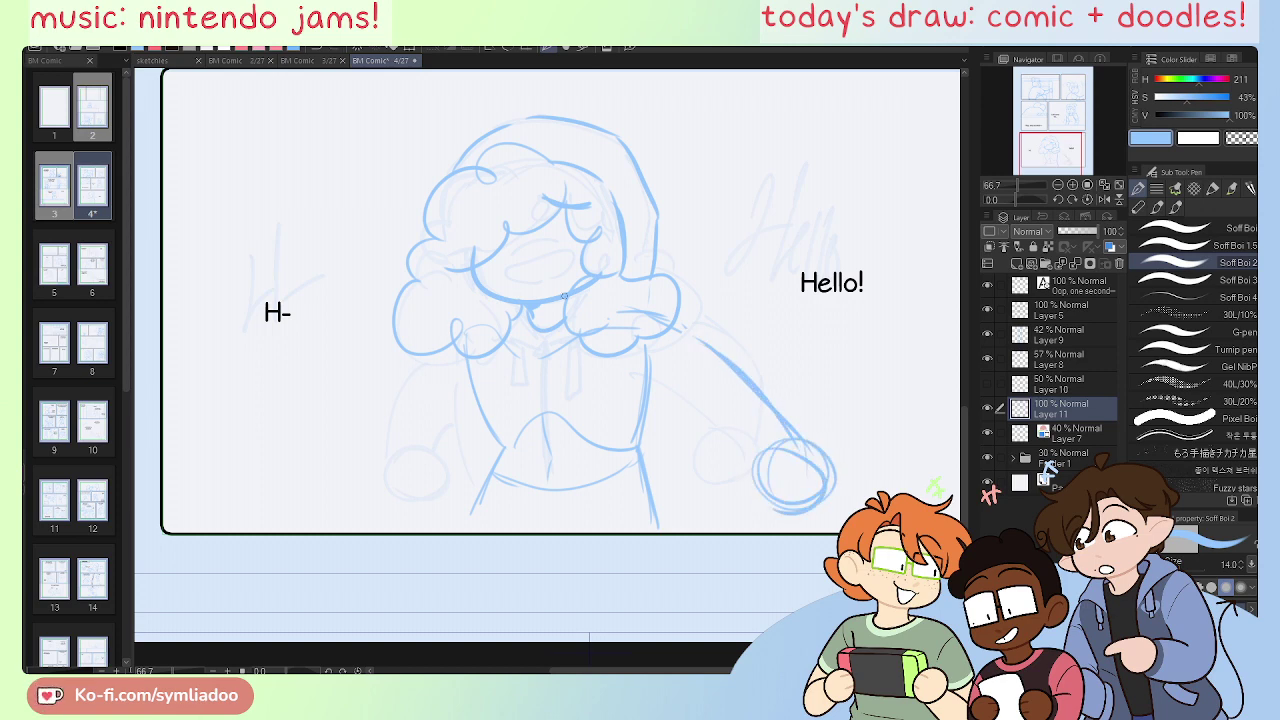
Step: Sketch the arm on the "H-" side as an outward diagonal ending in a round hand
mouse_move(414, 358)
left_mouse_down()
mouse_move(330, 471)
mouse_move(340, 458)
mouse_move(328, 506)
mouse_move(352, 514)
left_mouse_up()
key("ctrl+z")
left_click_drag(395, 470, 478, 416)
key("ctrl+z")
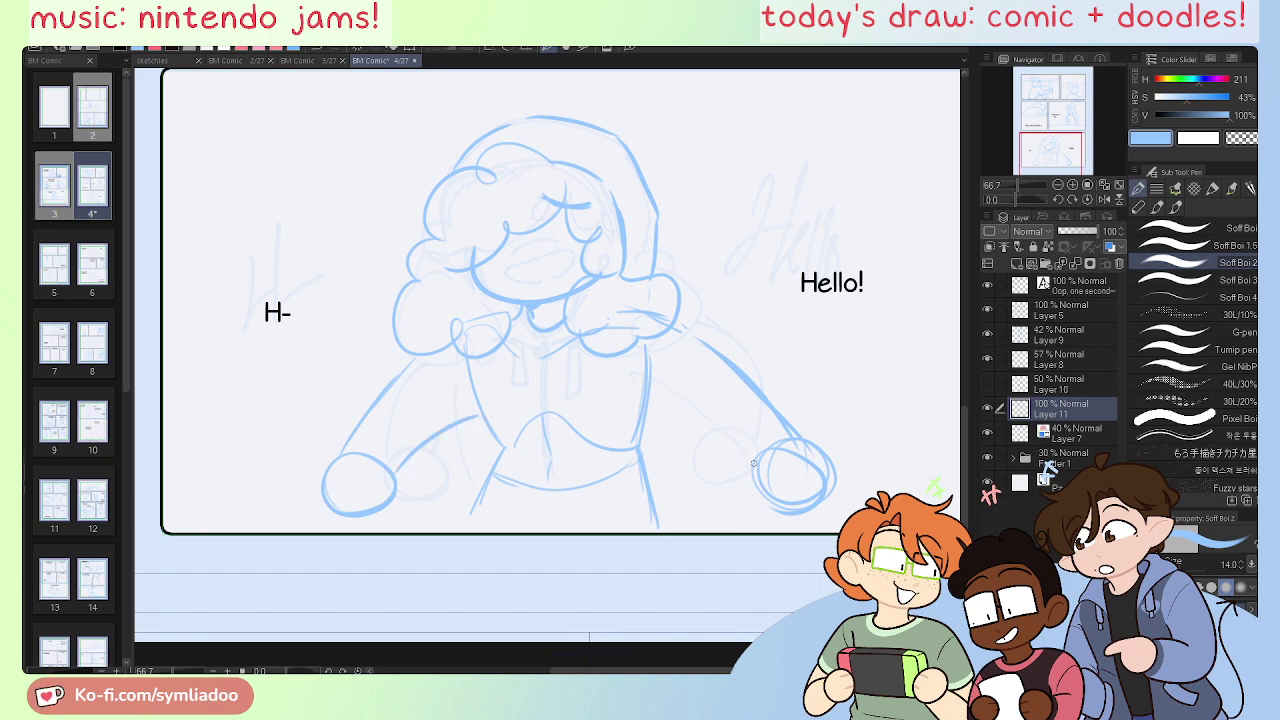
Step: Lasso the arm and hand on the "Hello!" side, shift them slightly inward toward the body, and clear the selection
left_click_drag(753, 462, 643, 426)
key("ctrl+z")
key("m")
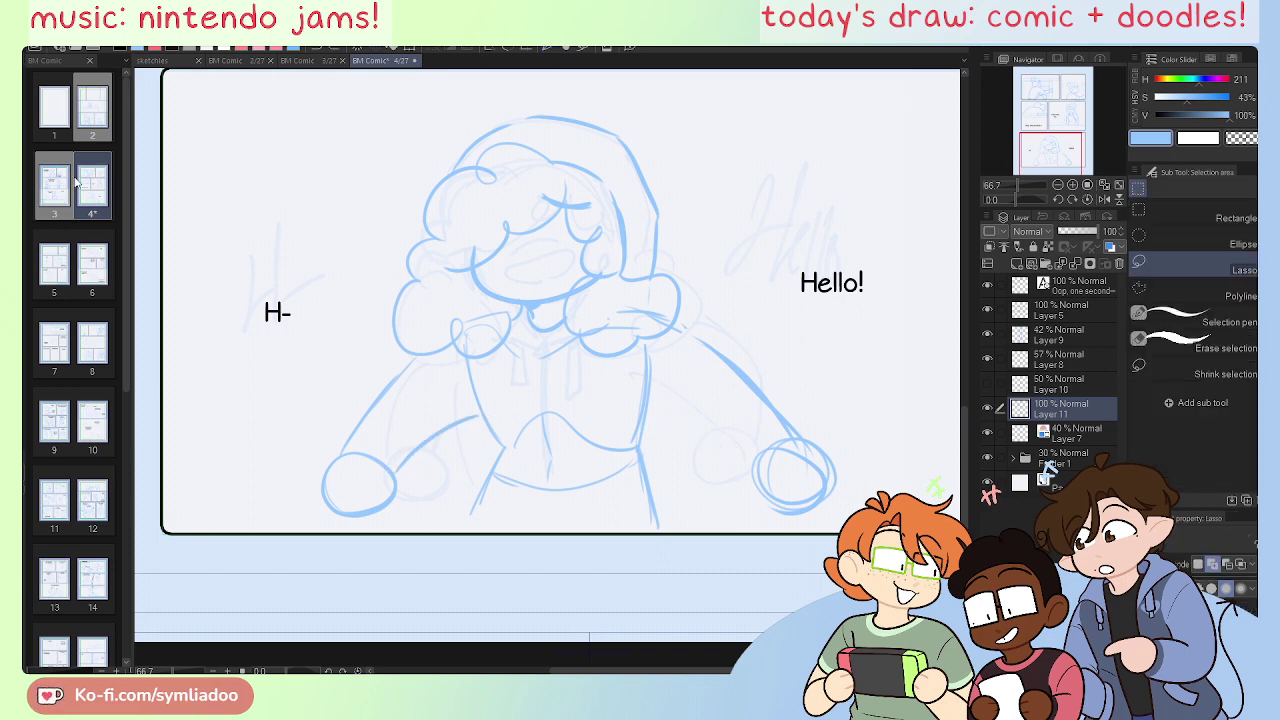
mouse_move(705, 337)
left_mouse_down()
mouse_move(833, 515)
mouse_move(770, 332)
left_mouse_up()
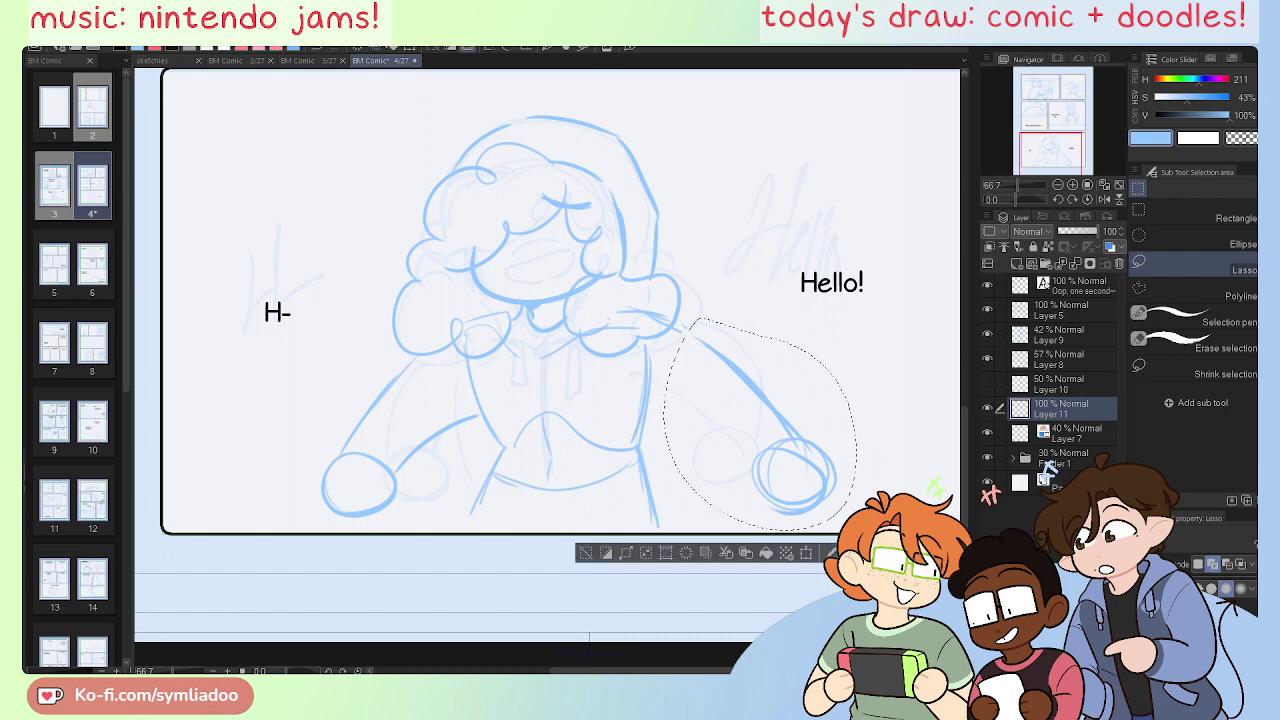
key("k")
mouse_move(786, 486)
left_mouse_down()
mouse_move(771, 466)
mouse_move(785, 475)
left_mouse_up()
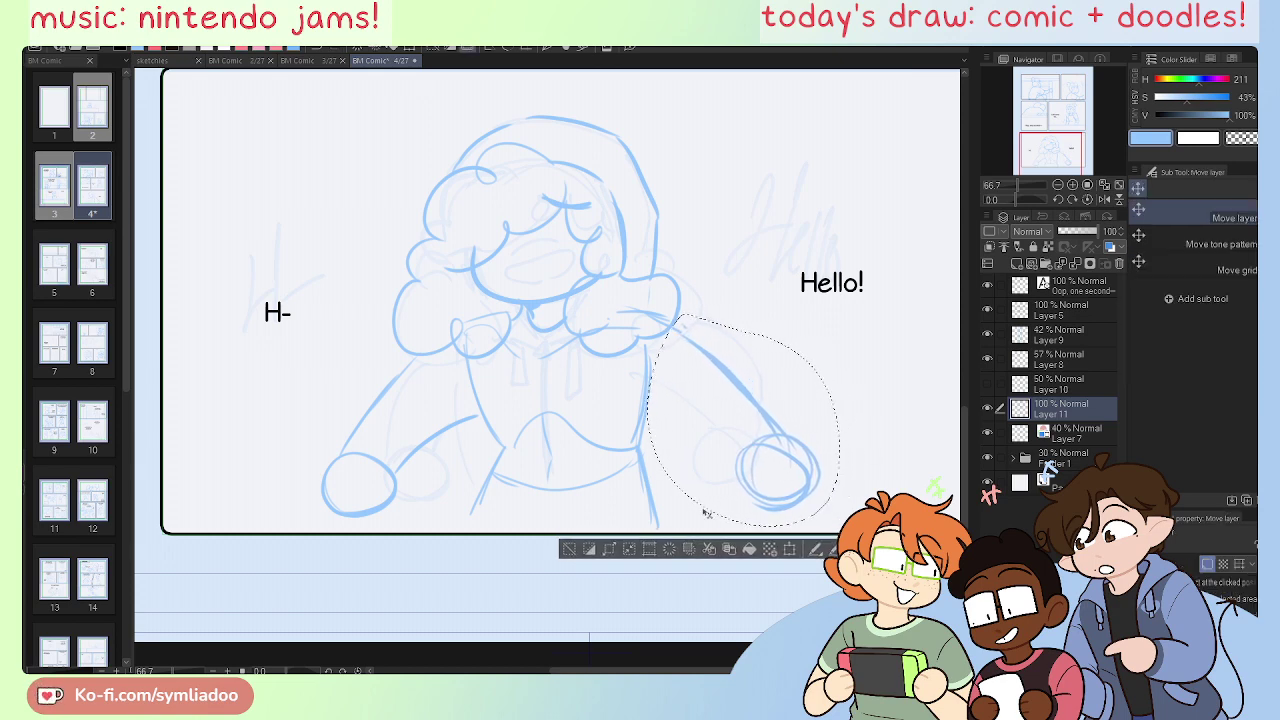
left_click(571, 549)
Step: Draw the underside of the arm on the "Hello!" side from the round hand to the torso, checking the pose mirrored
key("h")
key("p")
left_click_drag(357, 463, 450, 406)
key("ctrl+z")
key("ctrl+z")
left_click_drag(354, 458, 460, 407)
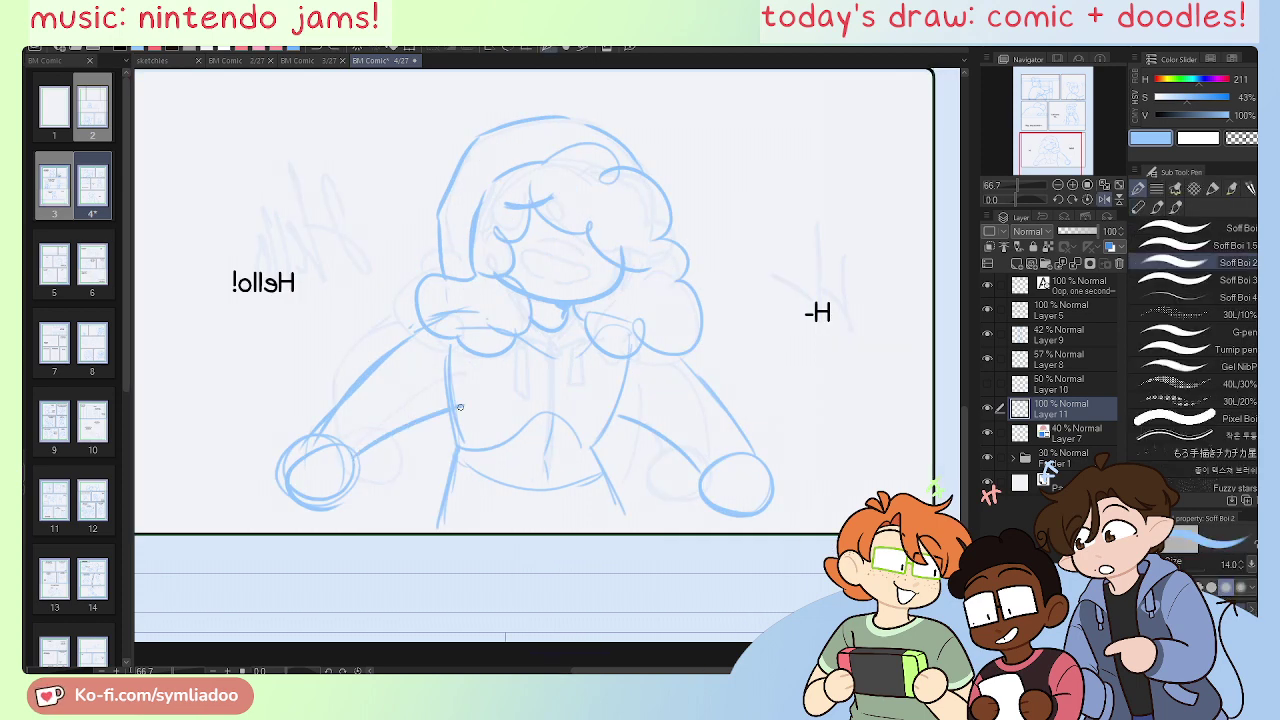
key("ctrl+z")
key("h")
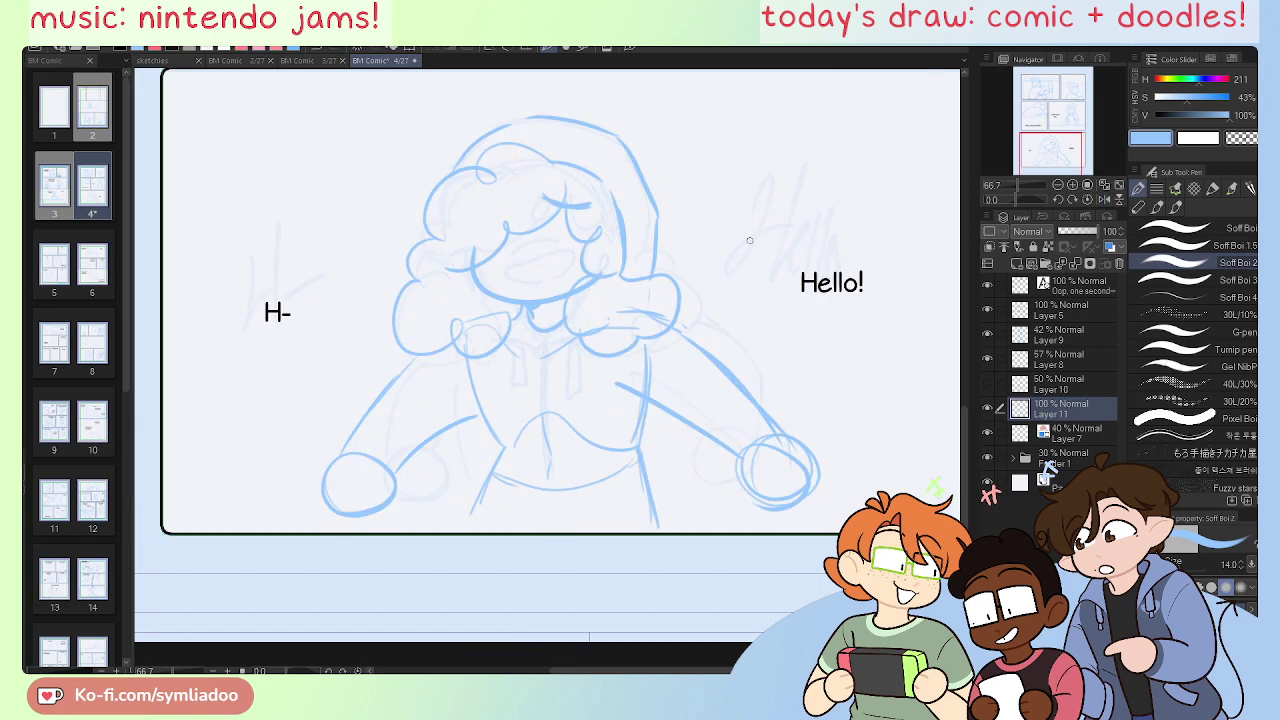
key("ctrl+z")
left_click_drag(736, 462, 621, 395)
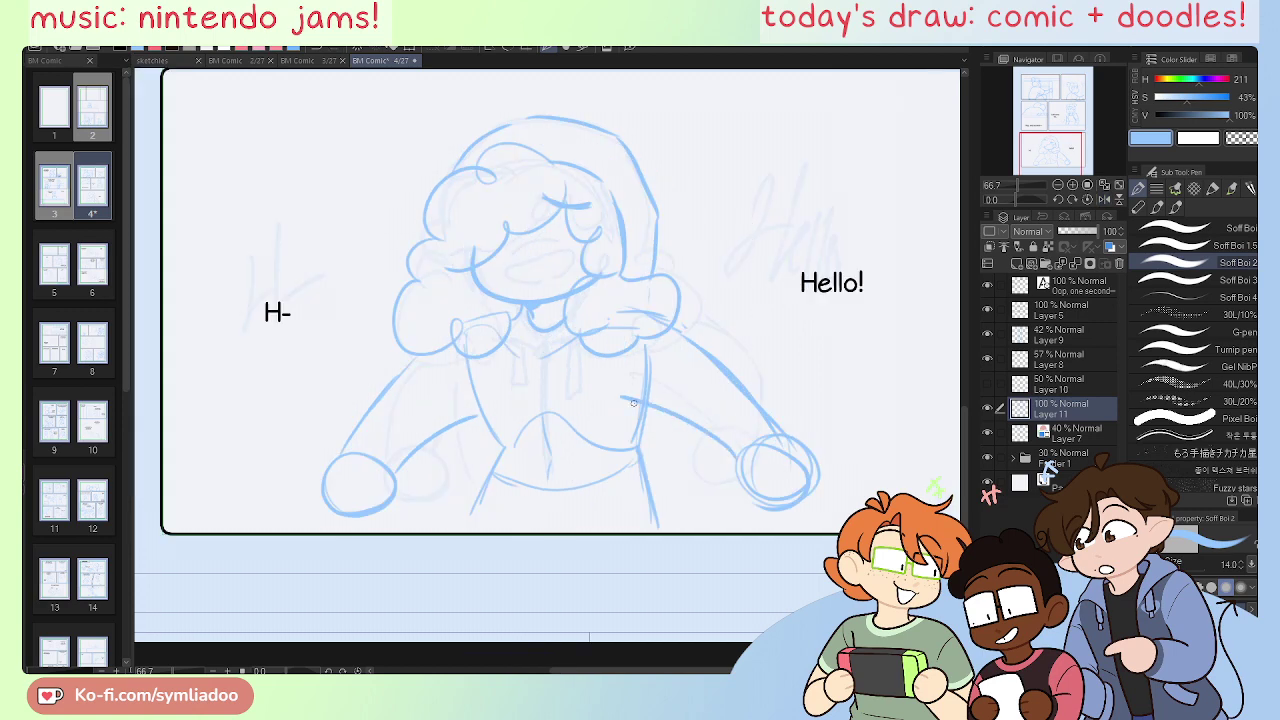
Step: Erase the overlapping arm and circle strokes in and around the round hand on the "Hello!" side
key("ctrl+plus")
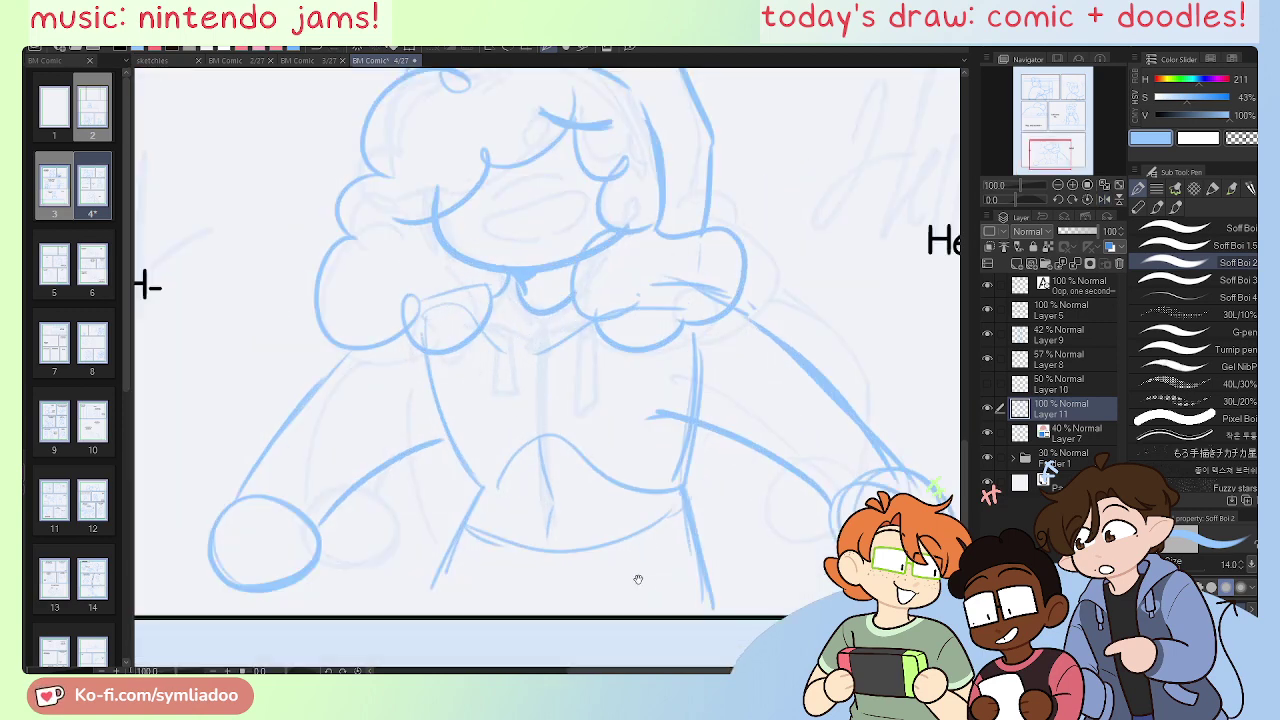
left_click_drag(637, 580, 678, 532)
key("e")
left_click_drag(849, 348, 700, 353)
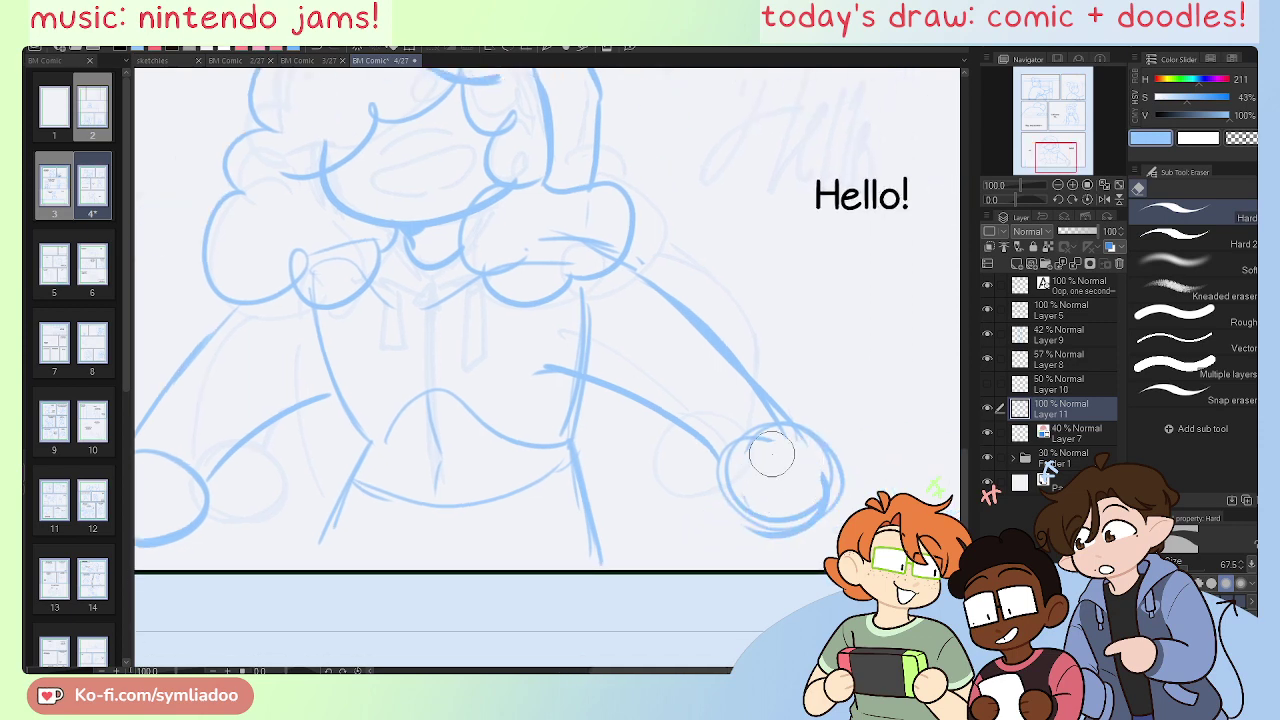
left_click_drag(806, 445, 757, 479)
left_click_drag(658, 477, 763, 521)
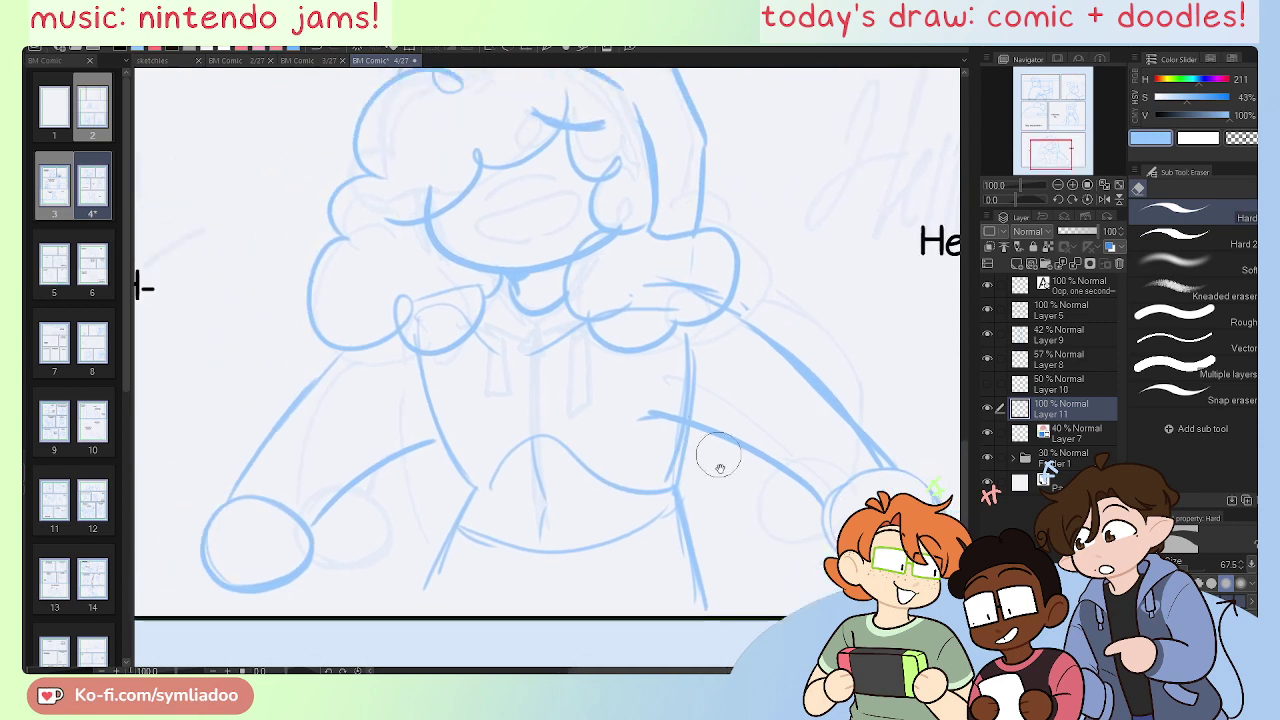
left_click_drag(710, 559, 734, 541)
Step: Sketch the hoodie's V-shaped collar below the neck with a drawstring hanging on each side
key("p")
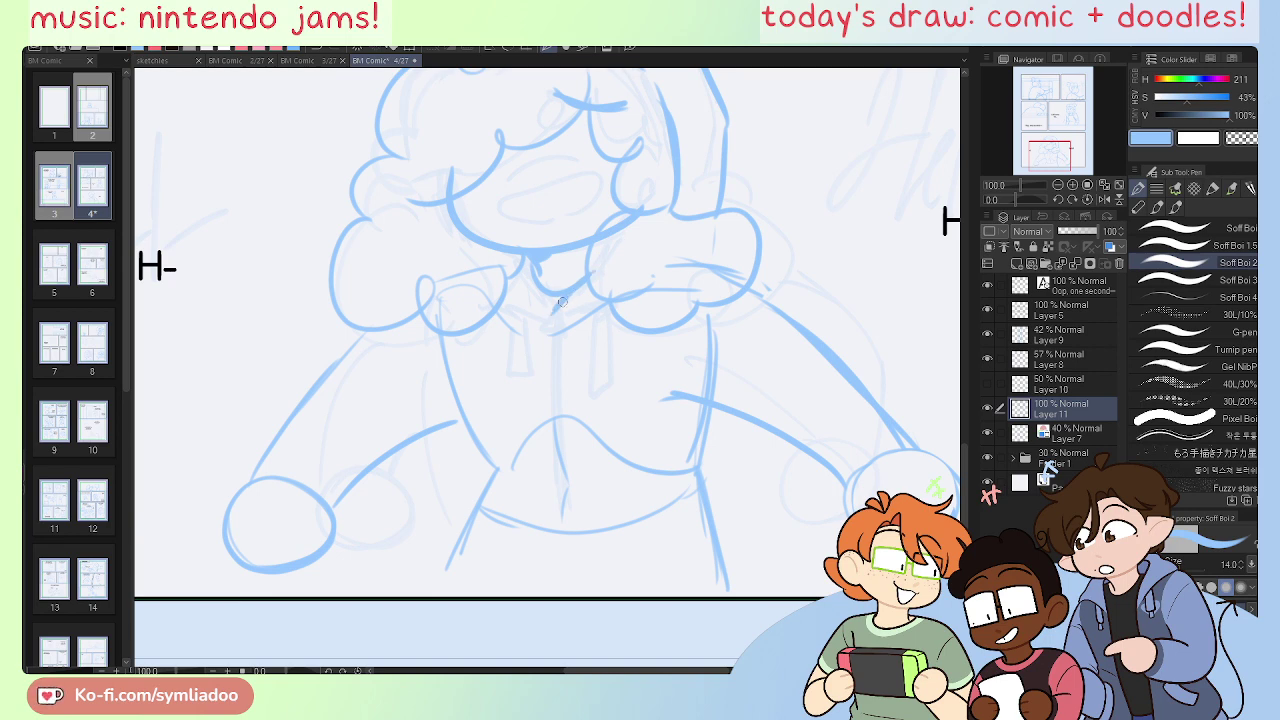
left_click_drag(559, 312, 615, 289)
mouse_move(564, 326)
left_mouse_down()
mouse_move(631, 309)
mouse_move(588, 368)
mouse_move(605, 386)
mouse_move(606, 312)
mouse_move(523, 262)
left_mouse_up()
key("ctrl+z")
left_click_drag(553, 312, 525, 262)
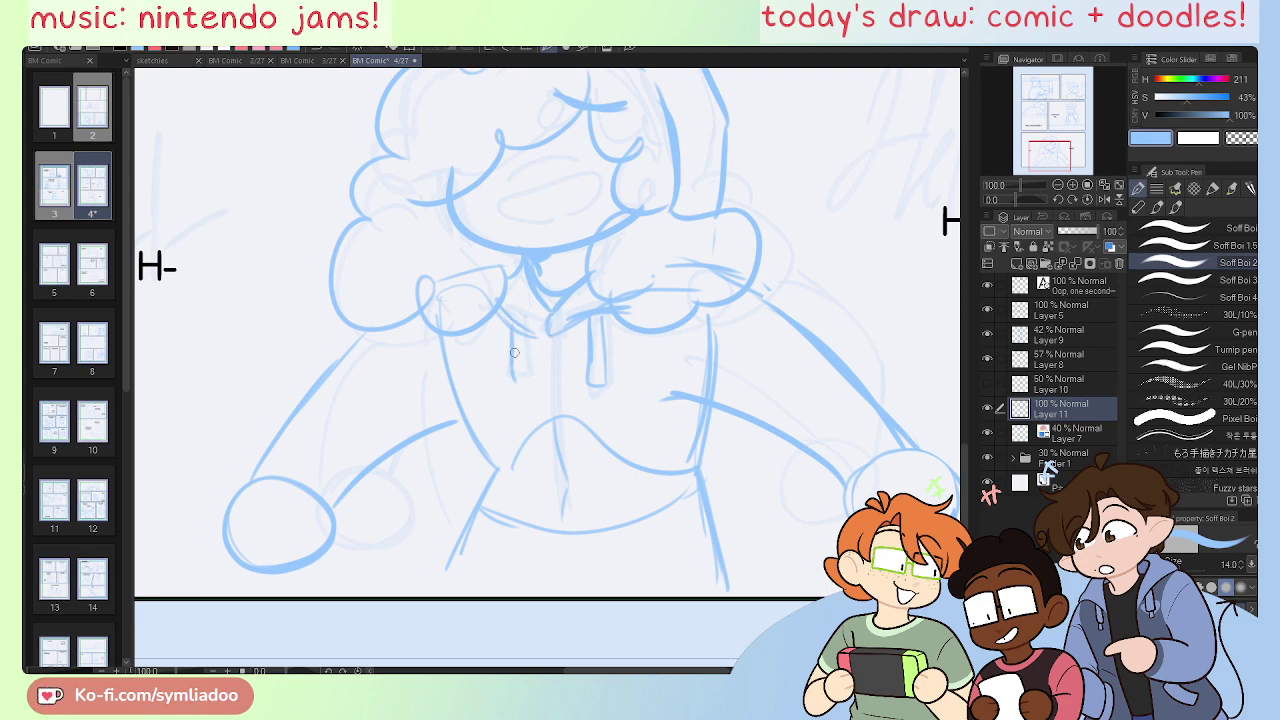
mouse_move(514, 352)
left_mouse_down()
mouse_move(527, 334)
mouse_move(550, 380)
left_mouse_up()
Step: Draw the hoodie's zipper as two parallel lines from the collar down the torso past the hips
left_click_drag(547, 330, 558, 406)
left_click_drag(556, 340, 574, 451)
left_click_drag(558, 378, 576, 470)
mouse_move(546, 402)
left_mouse_down()
mouse_move(557, 457)
mouse_move(548, 430)
mouse_move(571, 481)
mouse_move(580, 475)
mouse_move(568, 526)
left_mouse_up()
left_click_drag(576, 468, 588, 586)
left_click_drag(566, 516, 582, 562)
left_click_drag(560, 478, 556, 583)
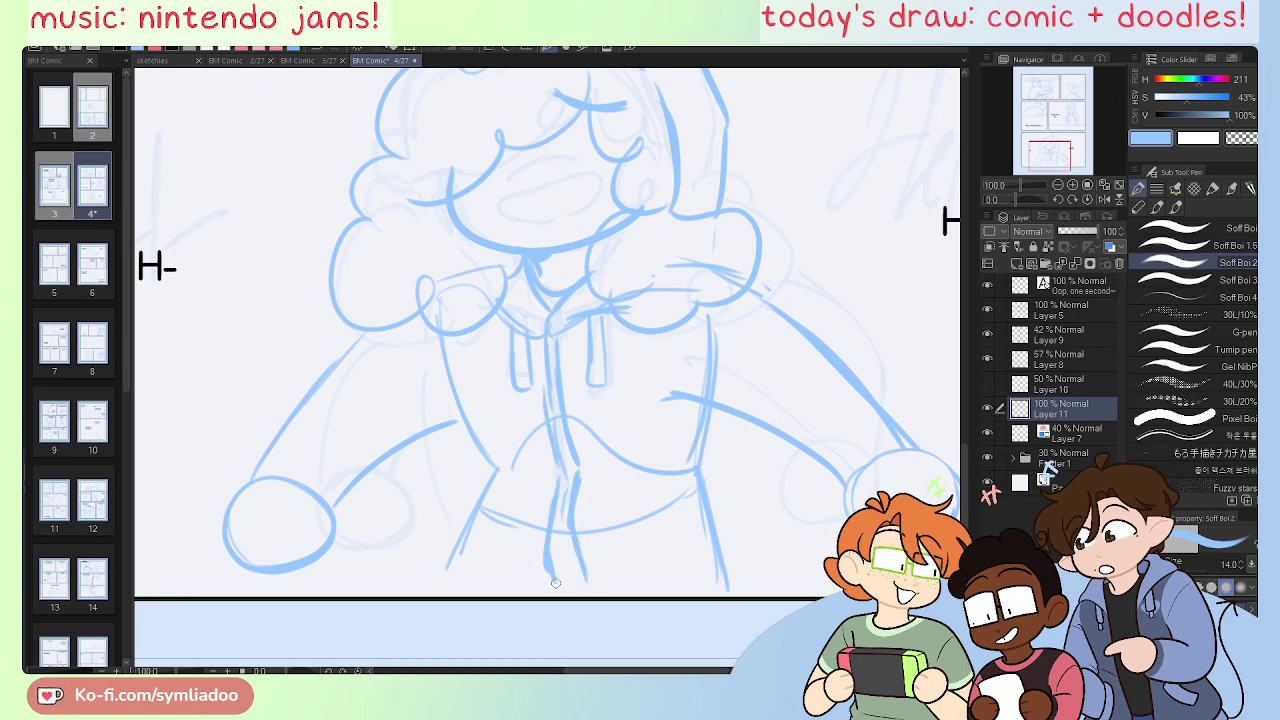
left_click_drag(552, 478, 550, 572)
Step: Erase the curve across the hips and the wavy line across the torso around the zipper
key("e")
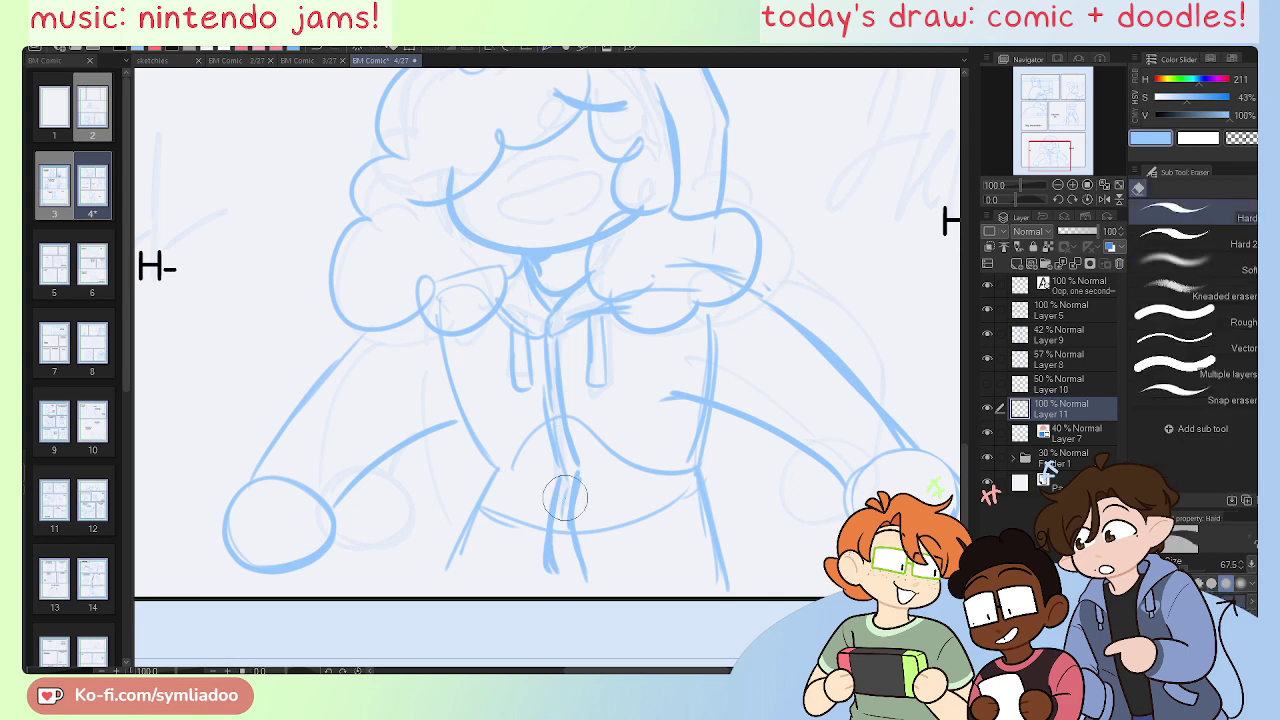
left_click_drag(563, 498, 544, 583)
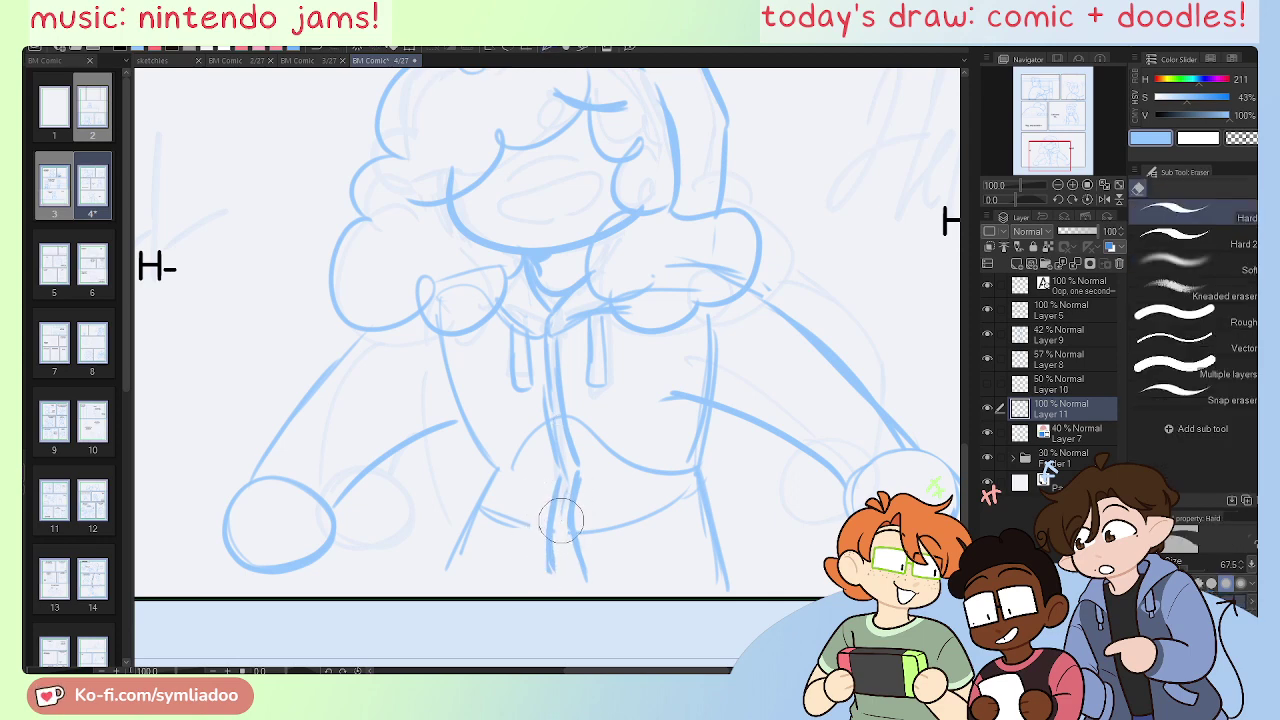
mouse_move(578, 505)
left_mouse_down()
mouse_move(582, 570)
mouse_move(579, 553)
left_mouse_up()
key("p")
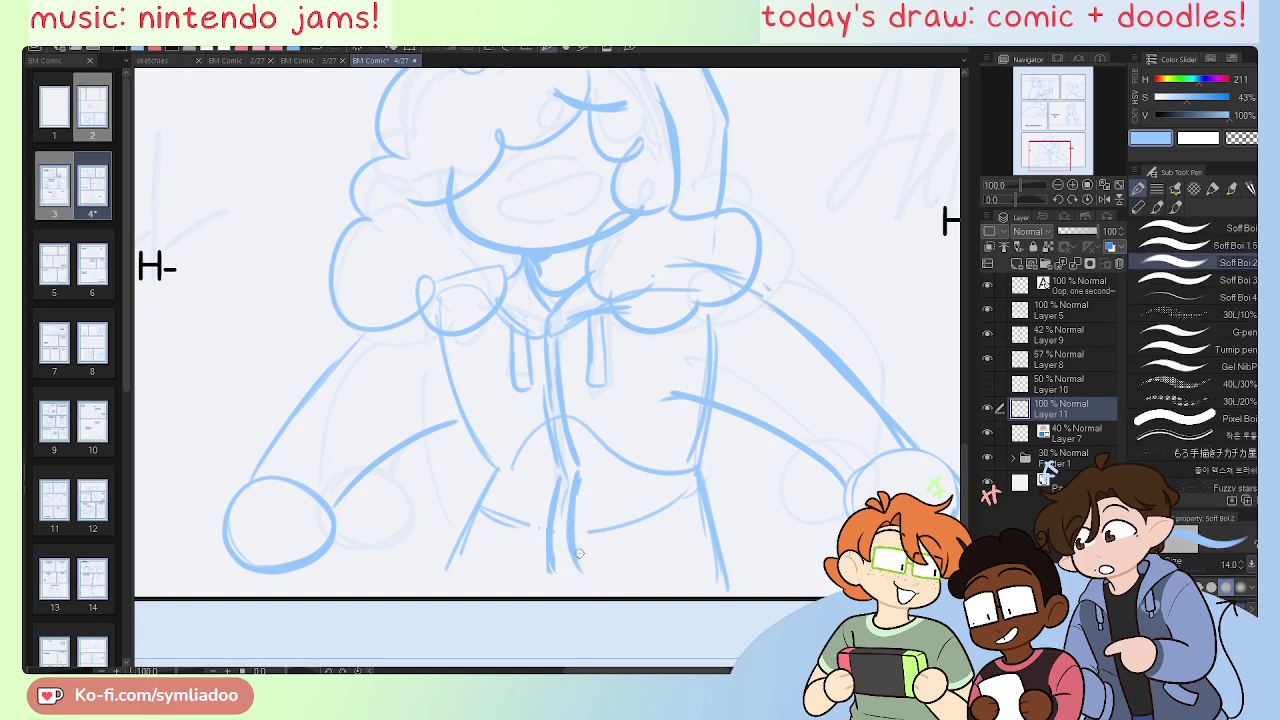
key("e")
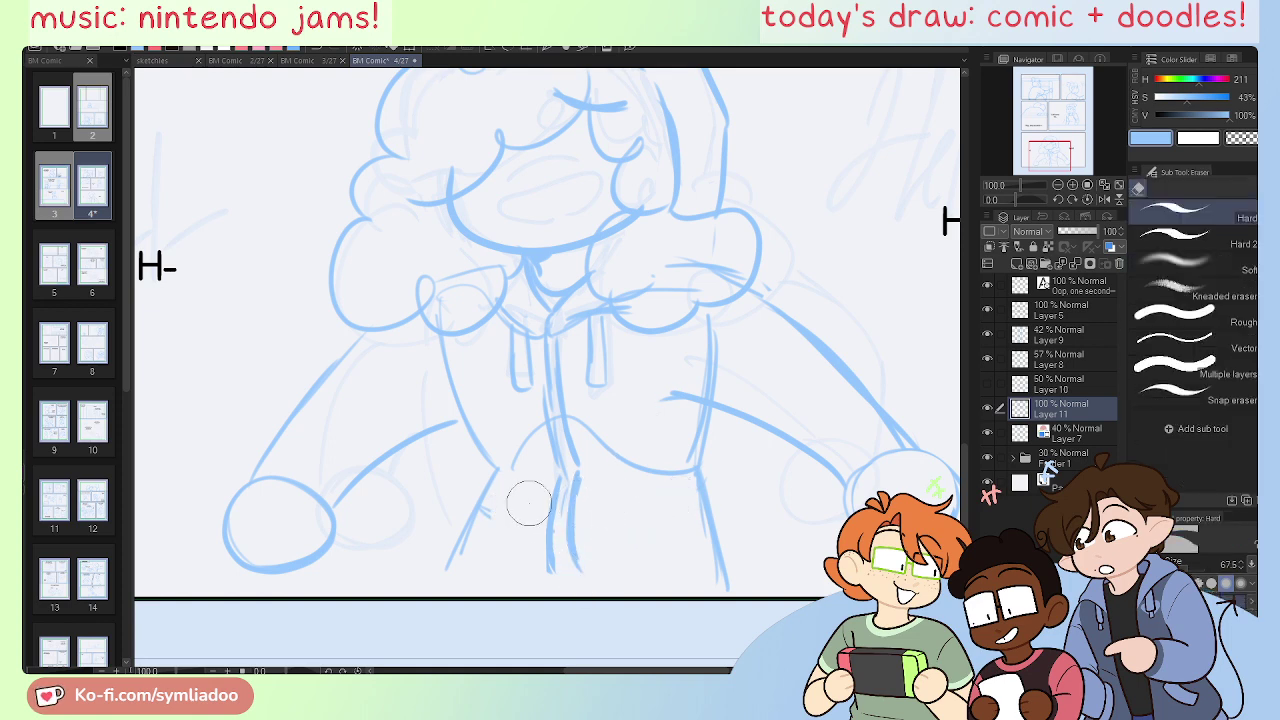
left_click_drag(519, 445, 554, 398)
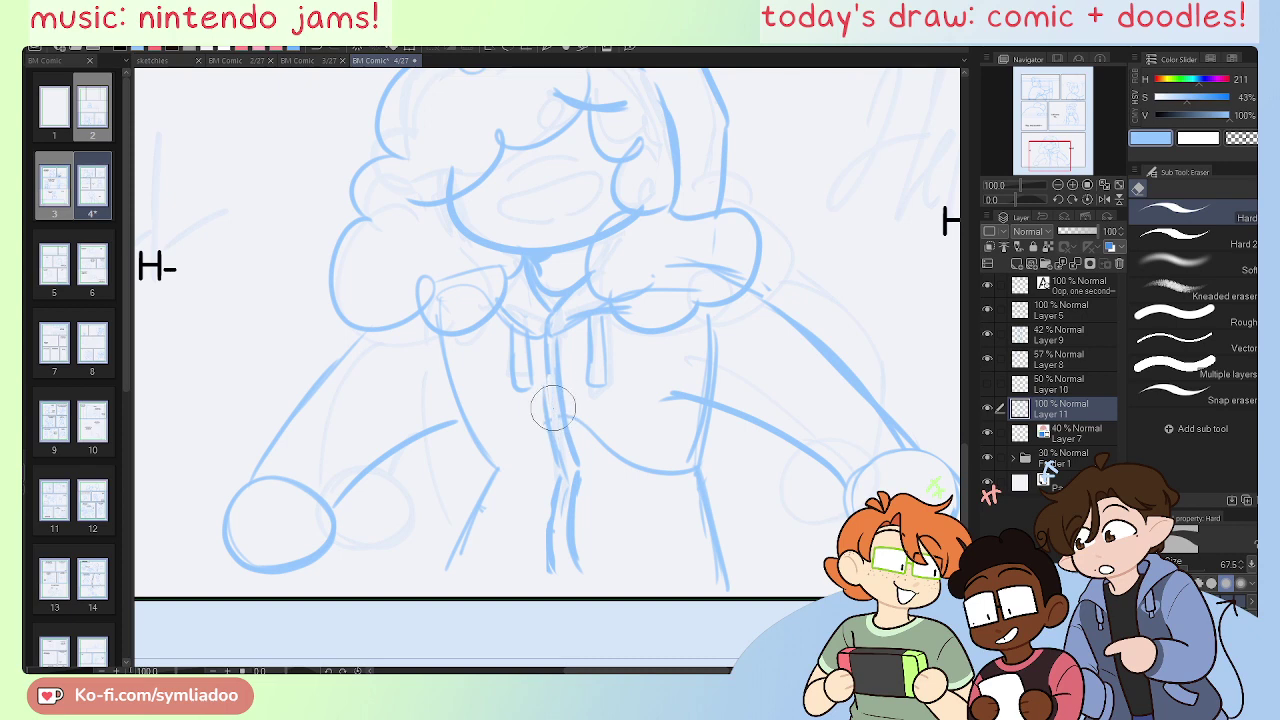
key("p")
key("e")
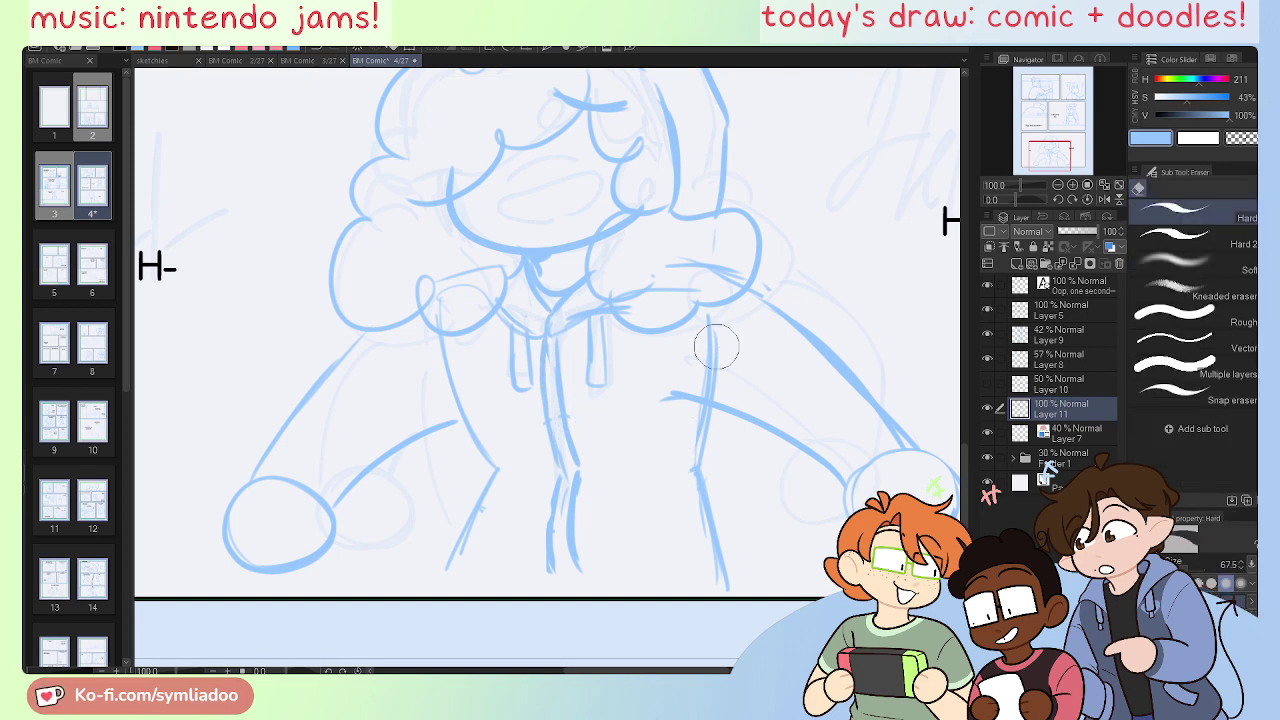
Step: Erase the torso's side line above the arm and the adjoining underside of the hair curl on the "Hello!" side
left_click_drag(714, 352, 718, 323)
key("p")
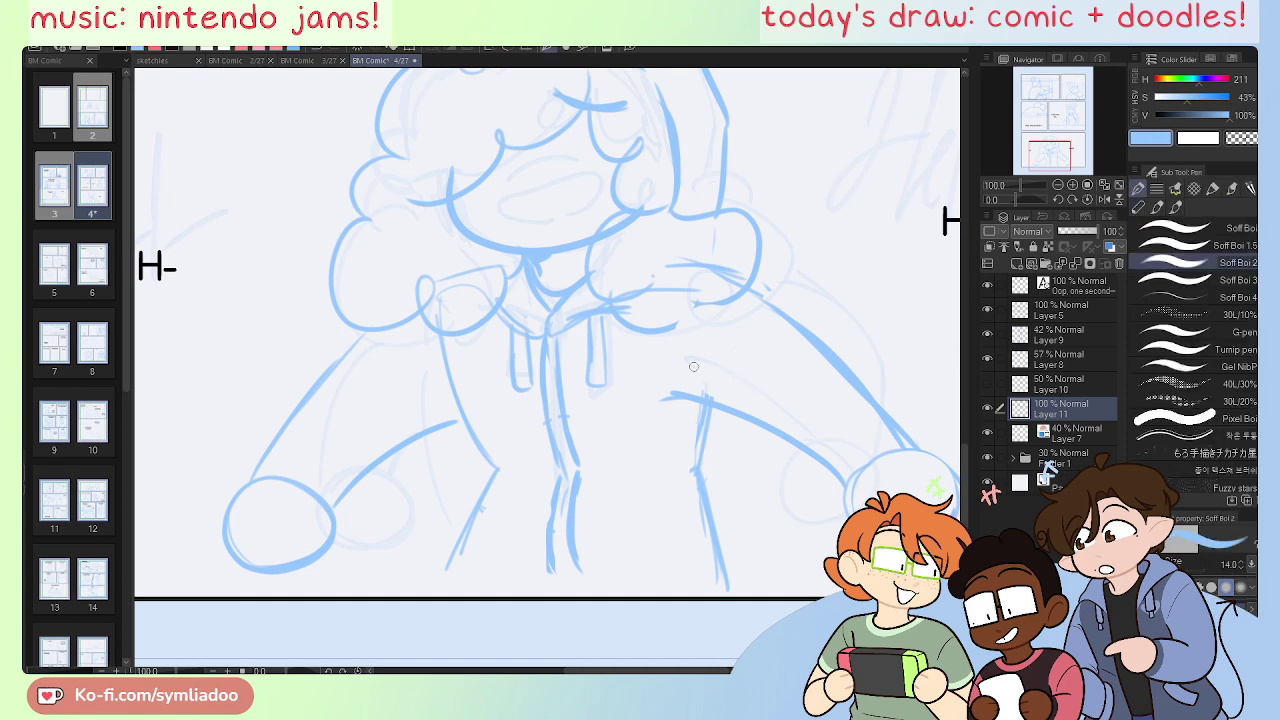
key("e")
Step: Redraw the torso's side on the "H-" side as a fuller hoodie contour tucking in at the waist
key("p")
mouse_move(438, 348)
left_mouse_down()
mouse_move(441, 401)
mouse_move(497, 468)
left_mouse_up()
key("ctrl+z")
key("ctrl+z")
mouse_move(432, 319)
left_mouse_down()
mouse_move(444, 356)
mouse_move(434, 373)
mouse_move(490, 464)
left_mouse_up()
key("ctrl+z")
mouse_move(438, 356)
left_mouse_down()
mouse_move(487, 466)
mouse_move(478, 493)
mouse_move(549, 468)
mouse_move(650, 469)
left_mouse_up()
key("ctrl+z")
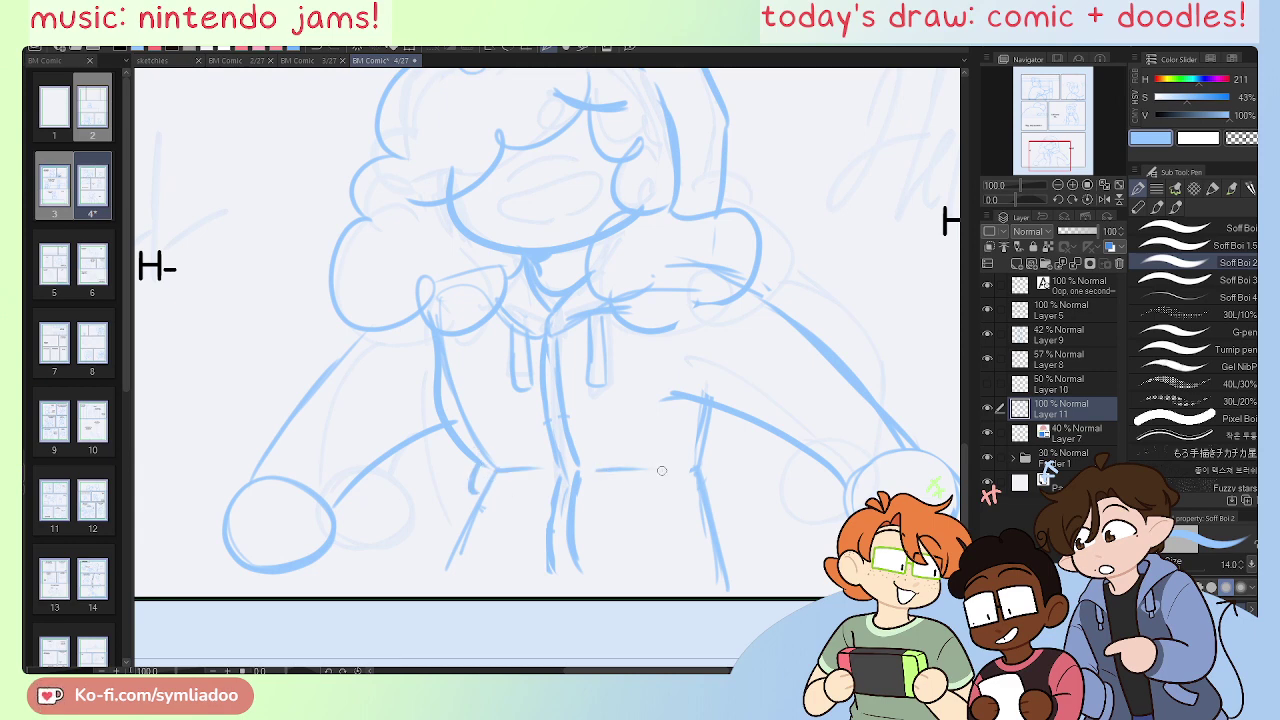
Step: Draw the waistband as double horizontal lines on both sides of the zipper
key("ctrl+z")
left_click_drag(494, 466, 562, 467)
left_click_drag(495, 485, 556, 482)
left_click_drag(585, 473, 668, 485)
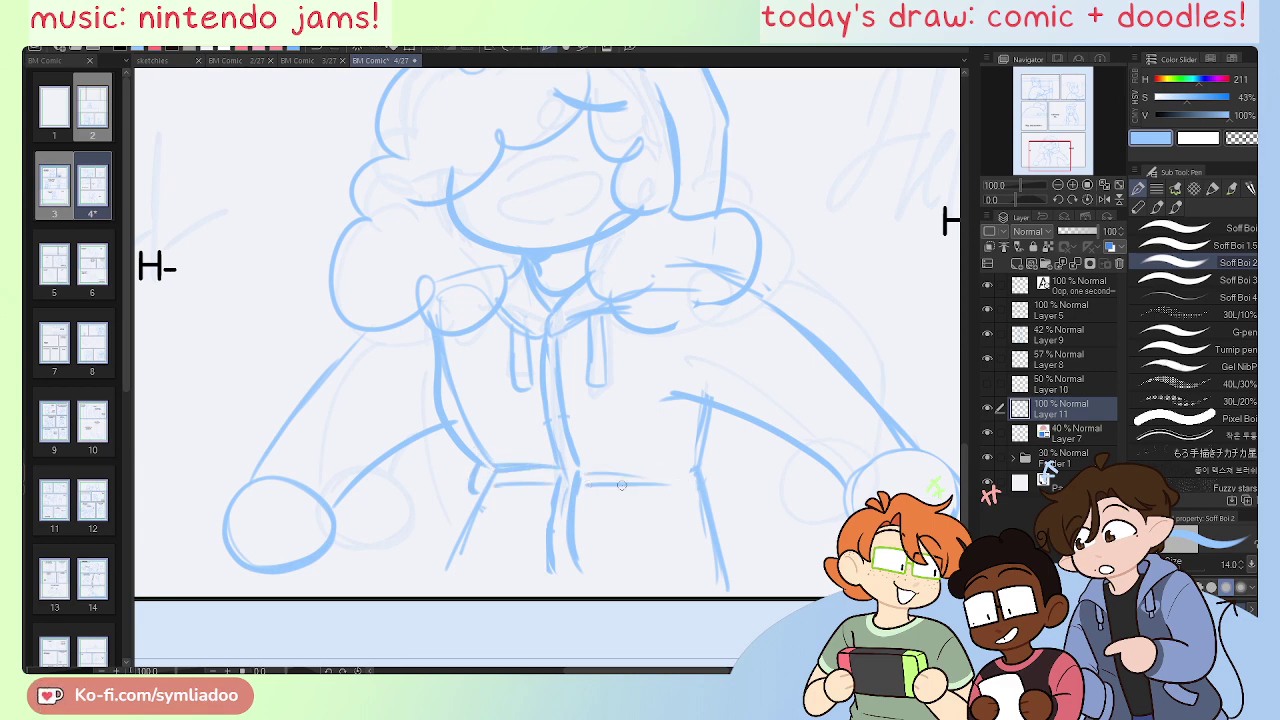
Step: Erase the waist and hip line on the "Hello!" side and redraw both hips flaring outward below the waistband
key("e")
left_click_drag(698, 428, 711, 505)
key("p")
mouse_move(709, 402)
left_mouse_down()
mouse_move(703, 458)
mouse_move(747, 608)
left_mouse_up()
left_click_drag(704, 464, 730, 584)
key("ctrl+z")
key("ctrl+z")
key("ctrl+z")
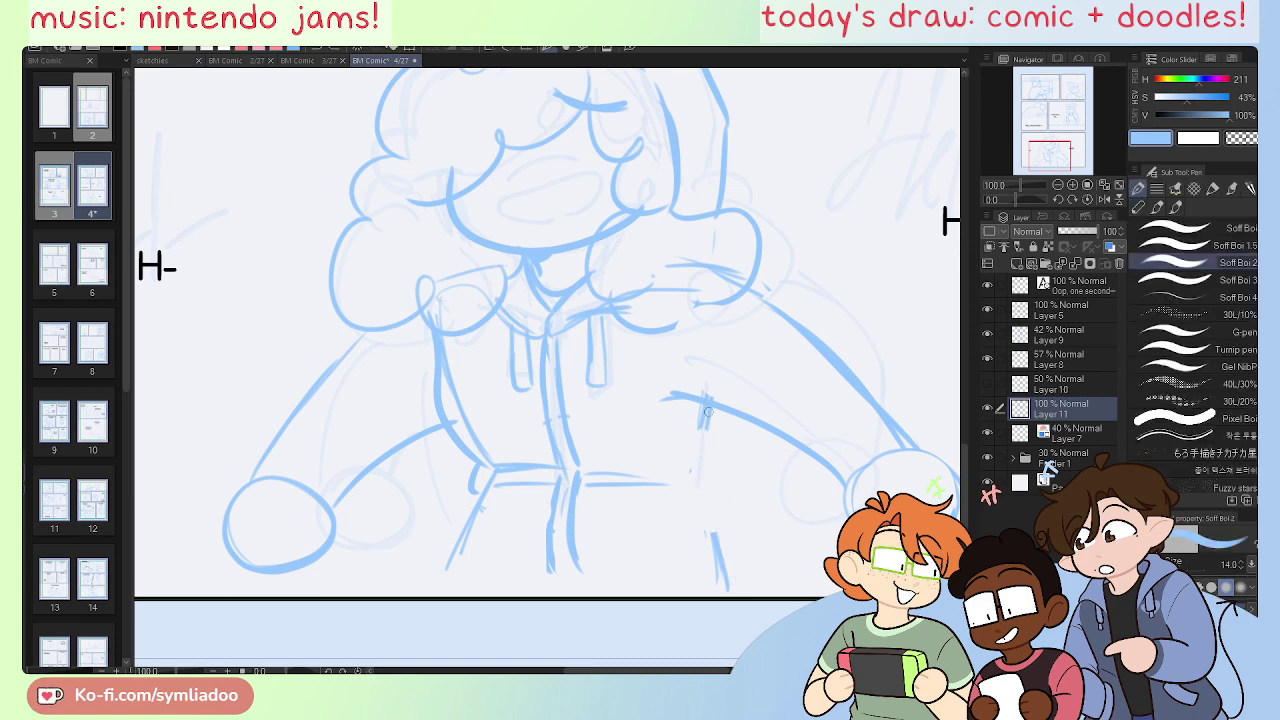
mouse_move(709, 410)
left_mouse_down()
mouse_move(706, 486)
mouse_move(741, 602)
left_mouse_up()
left_click_drag(489, 472, 435, 588)
key("e")
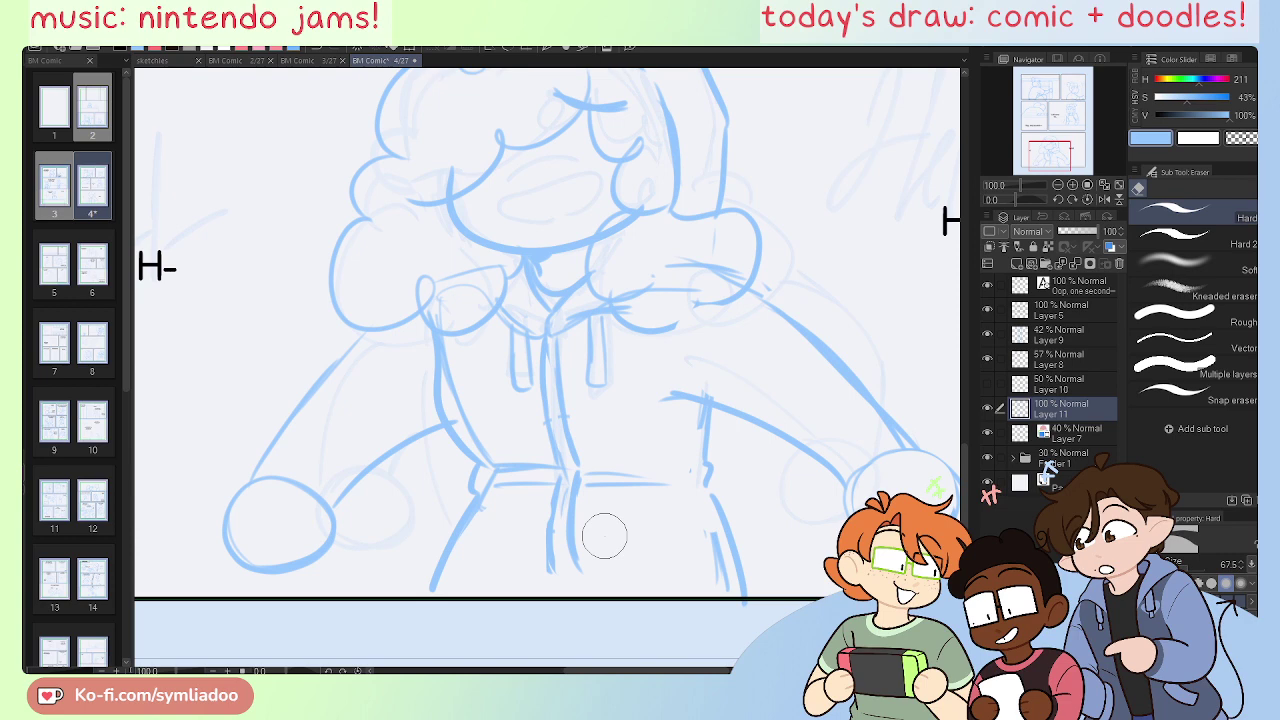
Step: Extend the zipper lines down toward the panel border and sketch a zipper pull just below the collar
key("p")
mouse_move(551, 548)
left_mouse_down()
mouse_move(545, 584)
mouse_move(582, 598)
mouse_move(555, 596)
left_mouse_up()
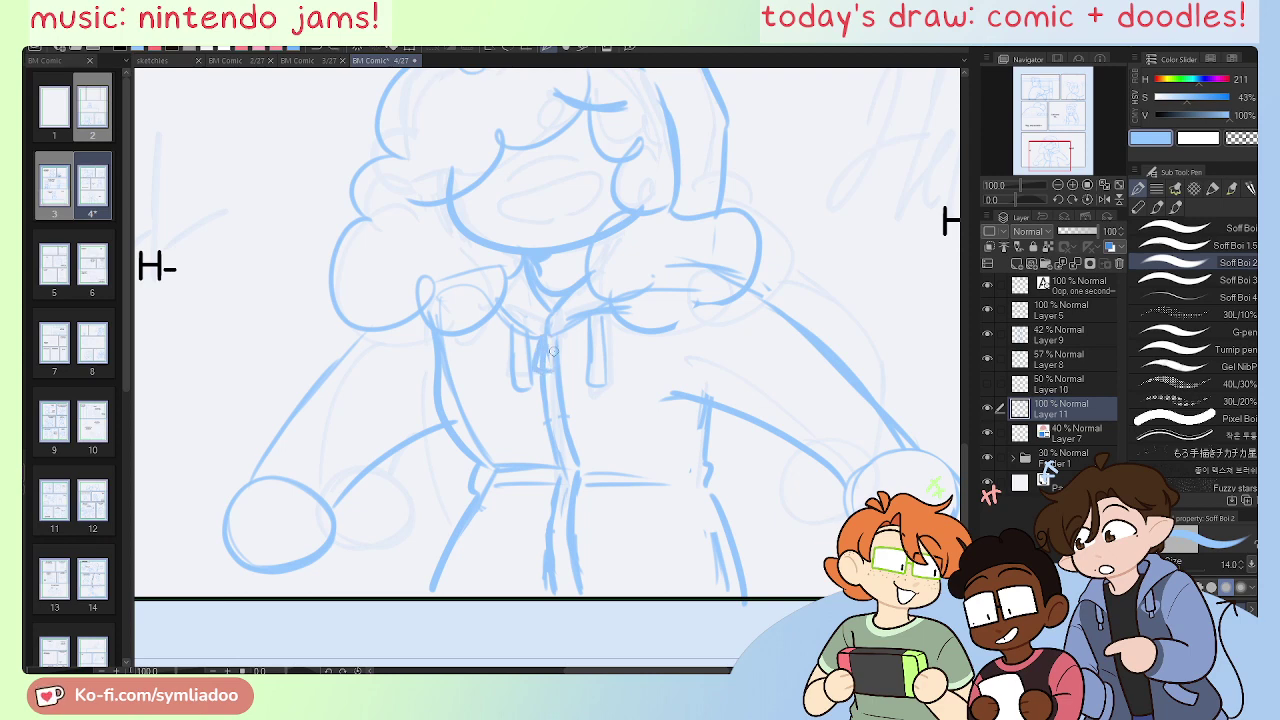
key("e")
key("p")
Step: Erase the doubled inner line along the torso's side on the "H-" side
key("e")
mouse_move(484, 446)
left_mouse_down()
mouse_move(457, 372)
mouse_move(492, 464)
left_mouse_up()
key("p")
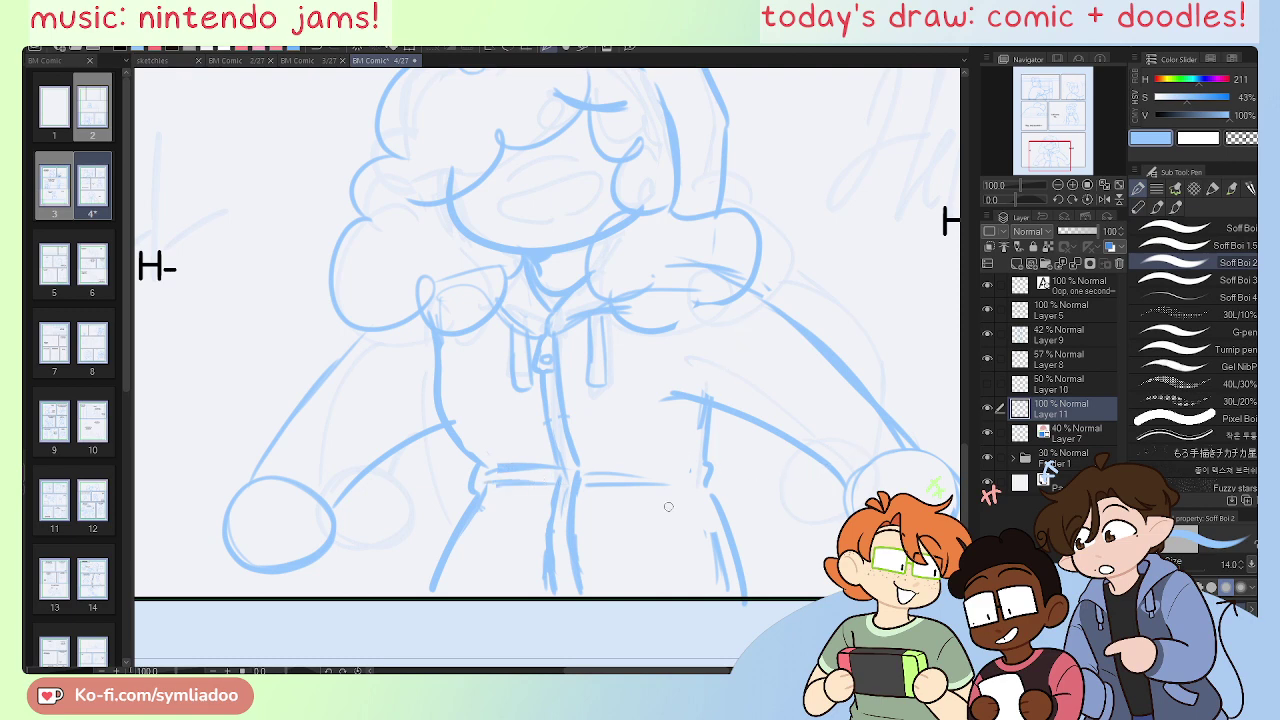
Step: Sketch inner diagonal lines beside both hips and short horizontal strokes below the waistband
mouse_move(676, 517)
left_mouse_down()
mouse_move(702, 610)
mouse_move(664, 526)
mouse_move(715, 598)
mouse_move(660, 518)
mouse_move(718, 586)
mouse_move(662, 511)
mouse_move(717, 584)
left_mouse_up()
key("ctrl+z")
left_click_drag(482, 522, 446, 597)
left_click_drag(598, 513, 648, 509)
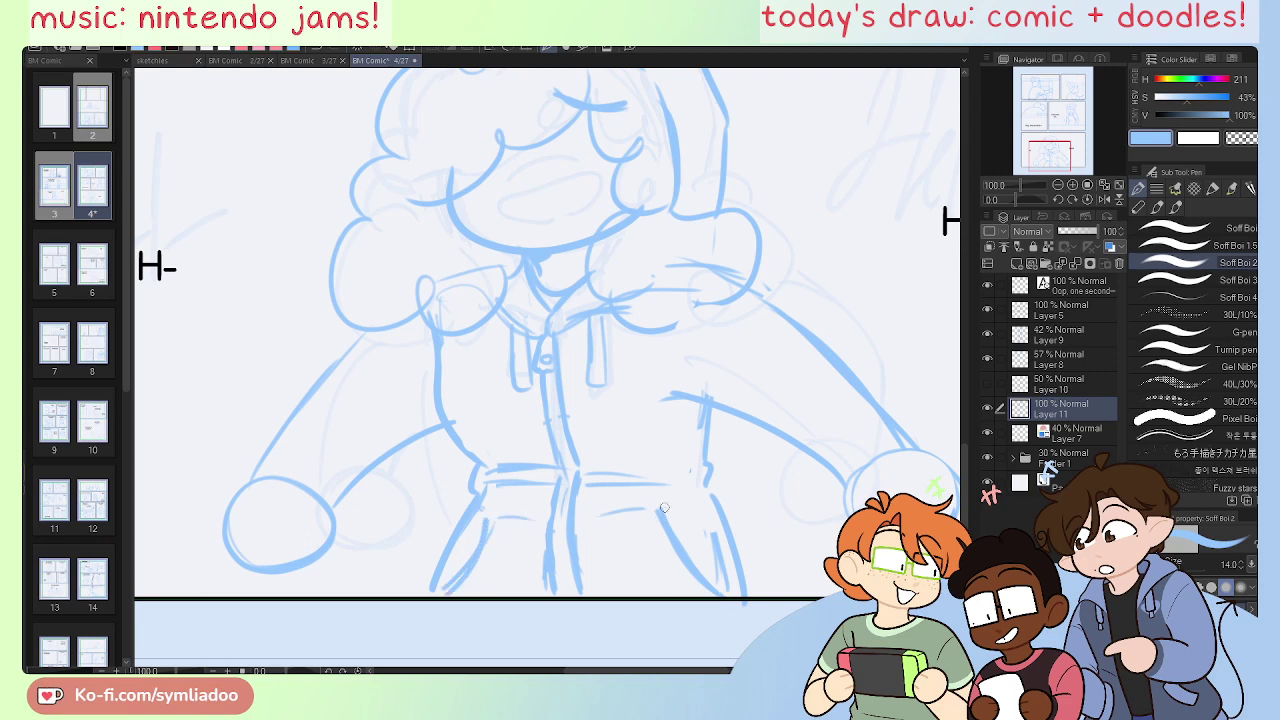
Step: Erase the rough hip strokes on the "Hello!" side and redraw the hip as one outward diagonal
key("e")
mouse_move(728, 580)
left_mouse_down()
mouse_move(717, 554)
mouse_move(740, 563)
mouse_move(746, 589)
left_mouse_up()
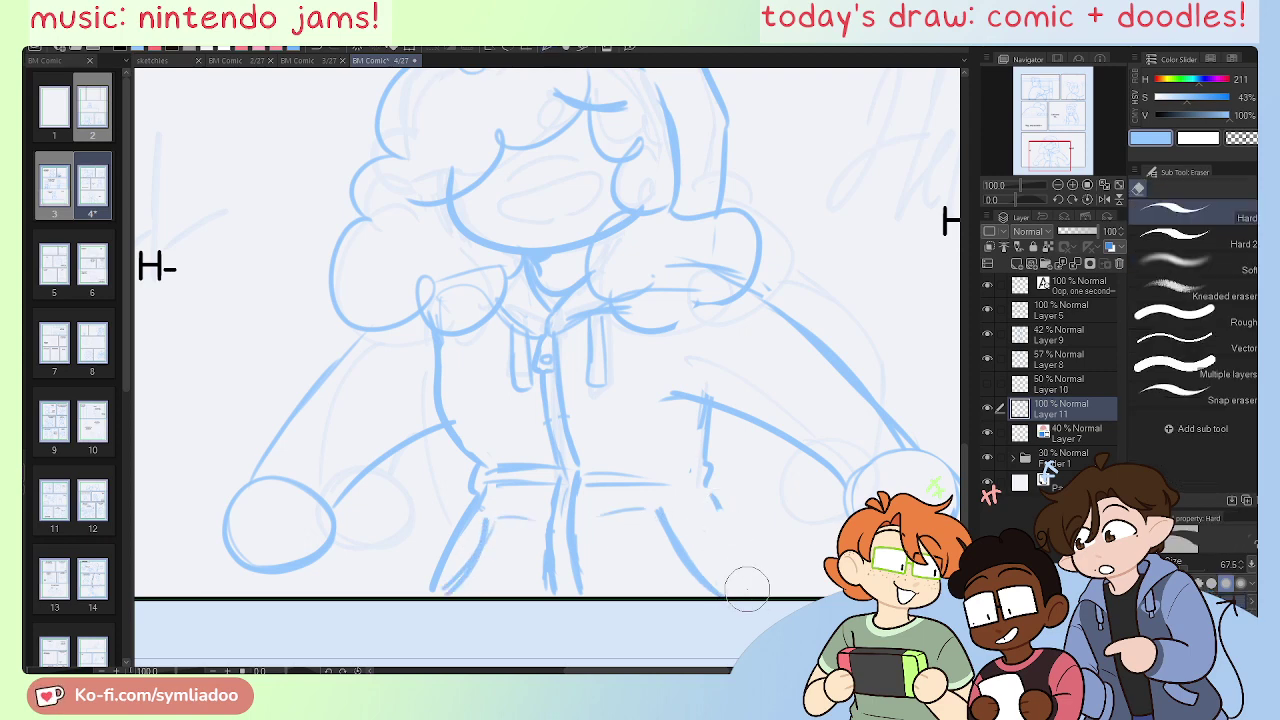
key("p")
left_click_drag(716, 505, 756, 604)
key("ctrl+minus")
left_click_drag(749, 444, 761, 555)
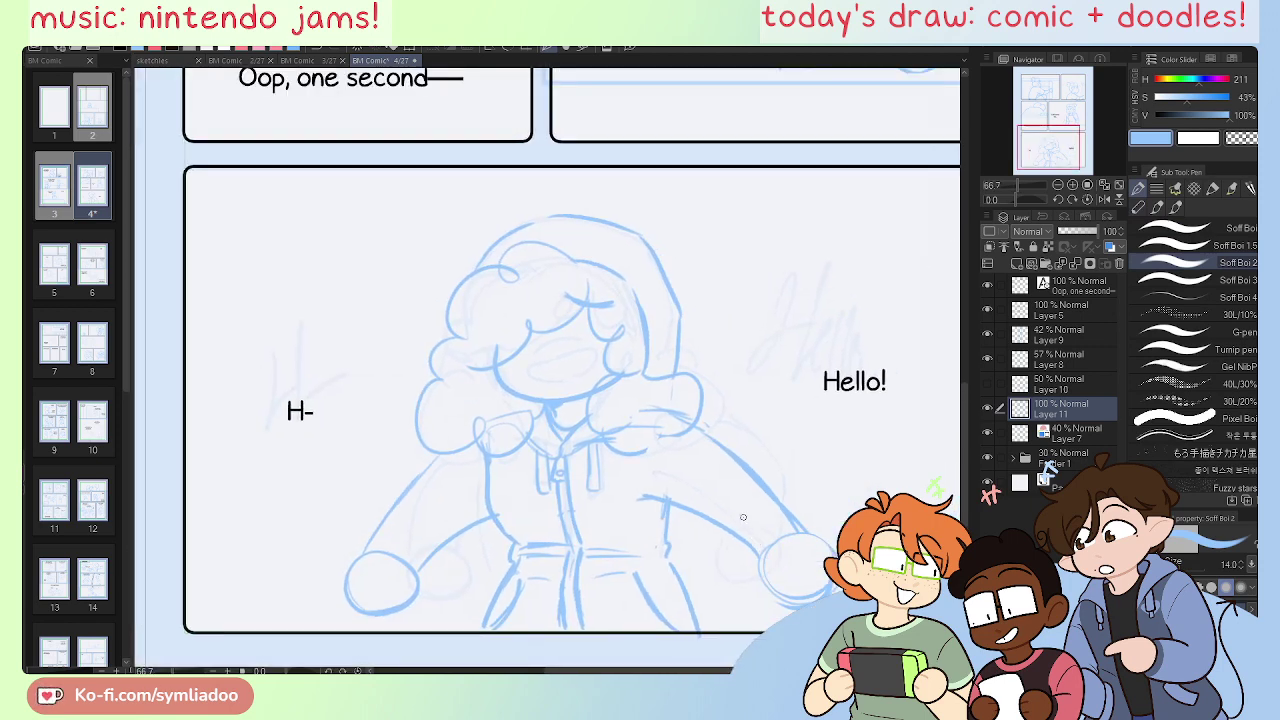
Step: Draw the open, tilted oval mouth over the faint guide, with a curved tongue line inside
scroll(489, 511, "up", 3)
key("e")
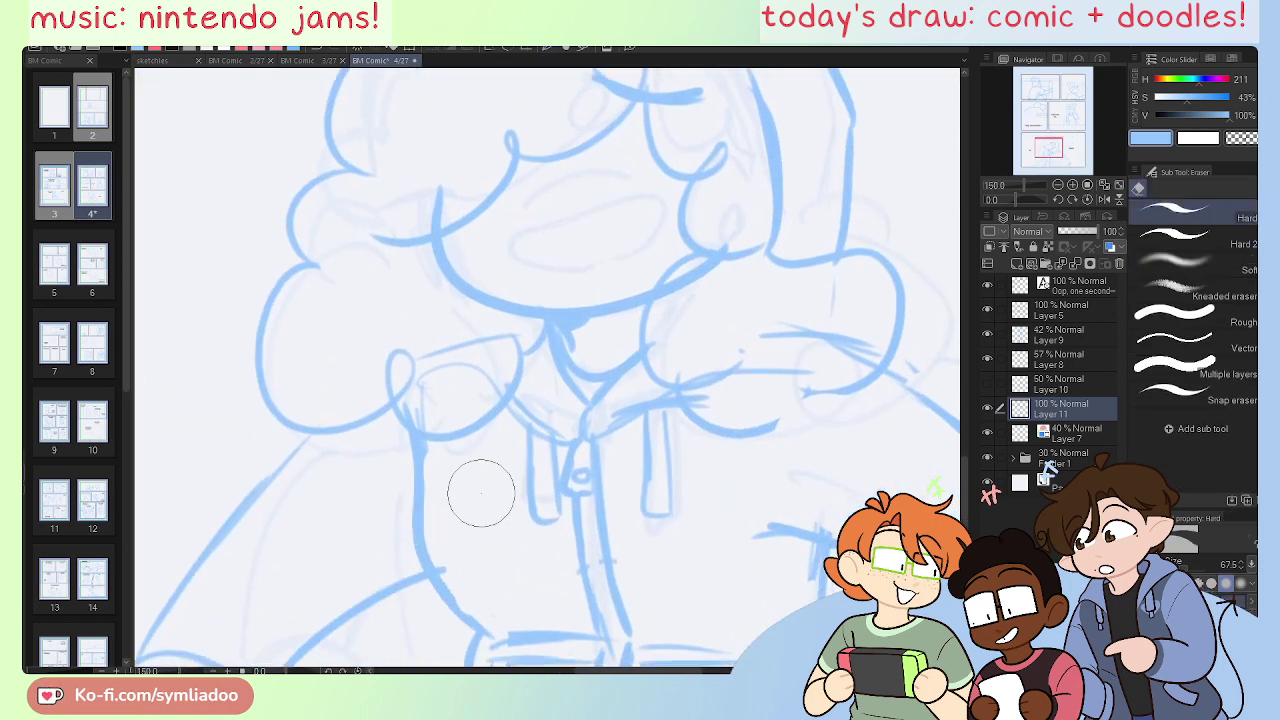
left_click_drag(544, 494, 586, 644)
key("p")
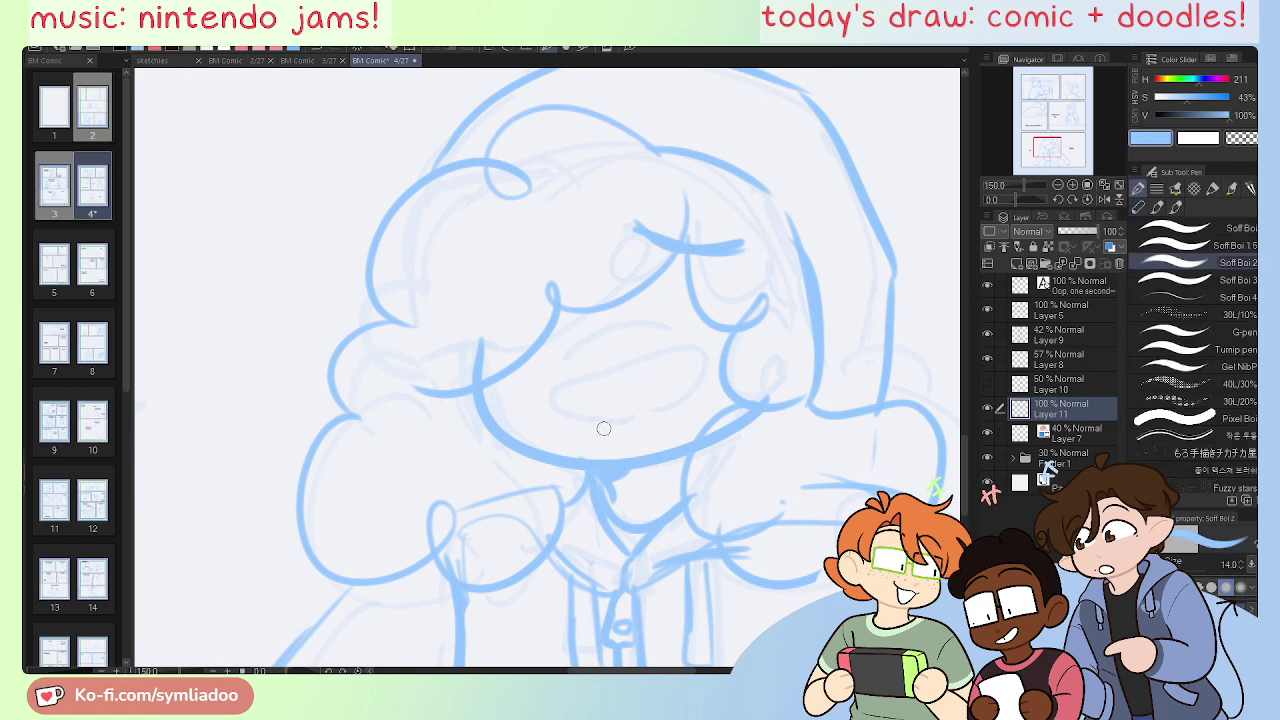
mouse_move(621, 428)
left_mouse_down()
mouse_move(549, 404)
mouse_move(649, 414)
mouse_move(620, 374)
mouse_move(598, 428)
mouse_move(566, 439)
mouse_move(691, 383)
mouse_move(602, 438)
mouse_move(584, 371)
mouse_move(650, 349)
left_mouse_up()
key("ctrl+z")
key("ctrl+z")
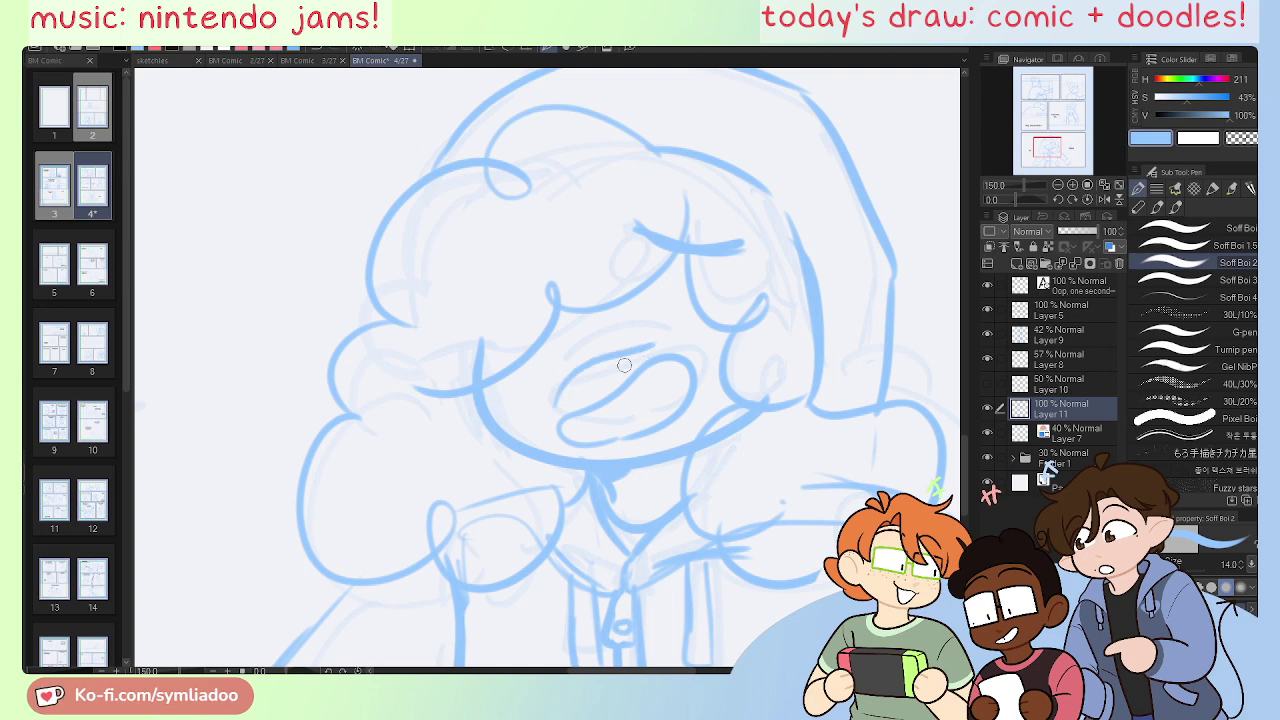
key("ctrl+z")
mouse_move(556, 407)
left_mouse_down()
mouse_move(593, 371)
mouse_move(638, 356)
left_mouse_up()
Step: Erase the stray strokes across the hair puff on the "Hello!" side and redraw its lower edge with a small inward curl
left_click_drag(779, 443, 710, 331)
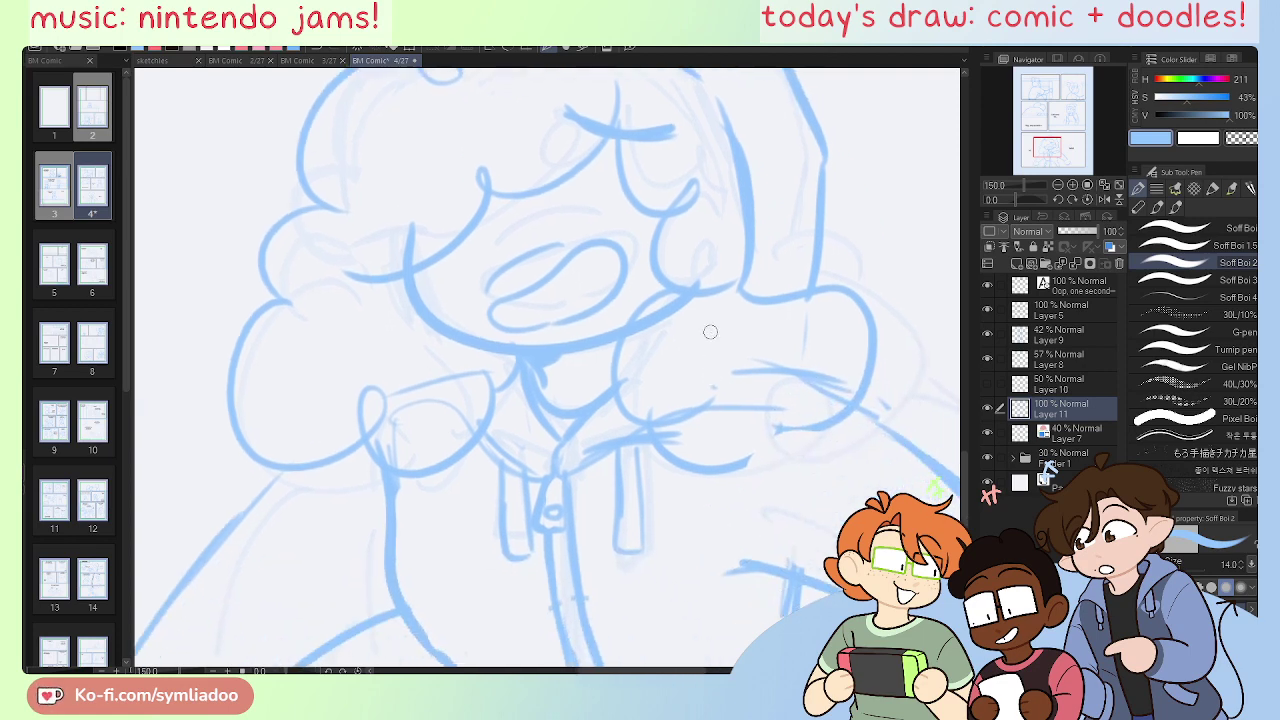
key("e")
mouse_move(677, 389)
left_mouse_down()
mouse_move(848, 350)
mouse_move(822, 365)
mouse_move(787, 355)
mouse_move(785, 340)
mouse_move(763, 372)
mouse_move(780, 430)
mouse_move(766, 402)
mouse_move(722, 462)
mouse_move(842, 411)
left_mouse_up()
key("p")
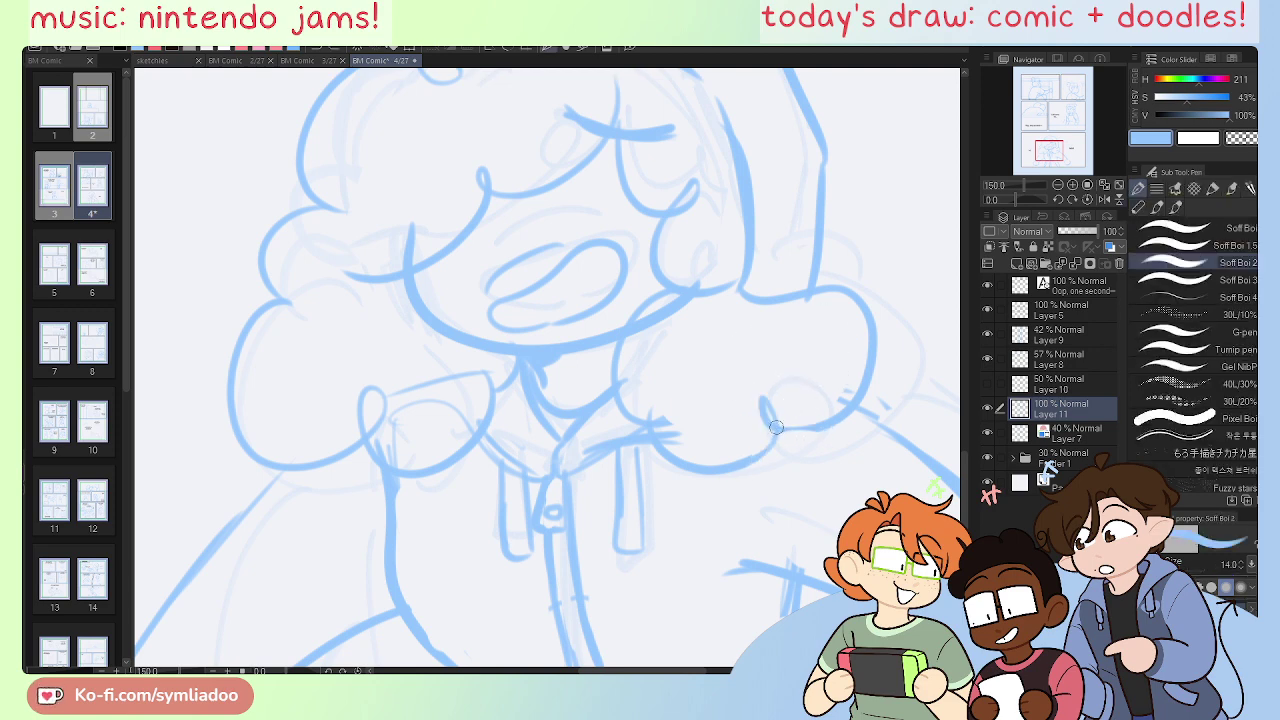
Step: Clean up the hoodie collar's edge on the "Hello!" side and erase the stray lines inside the hair puff on the "H-" side
key("e")
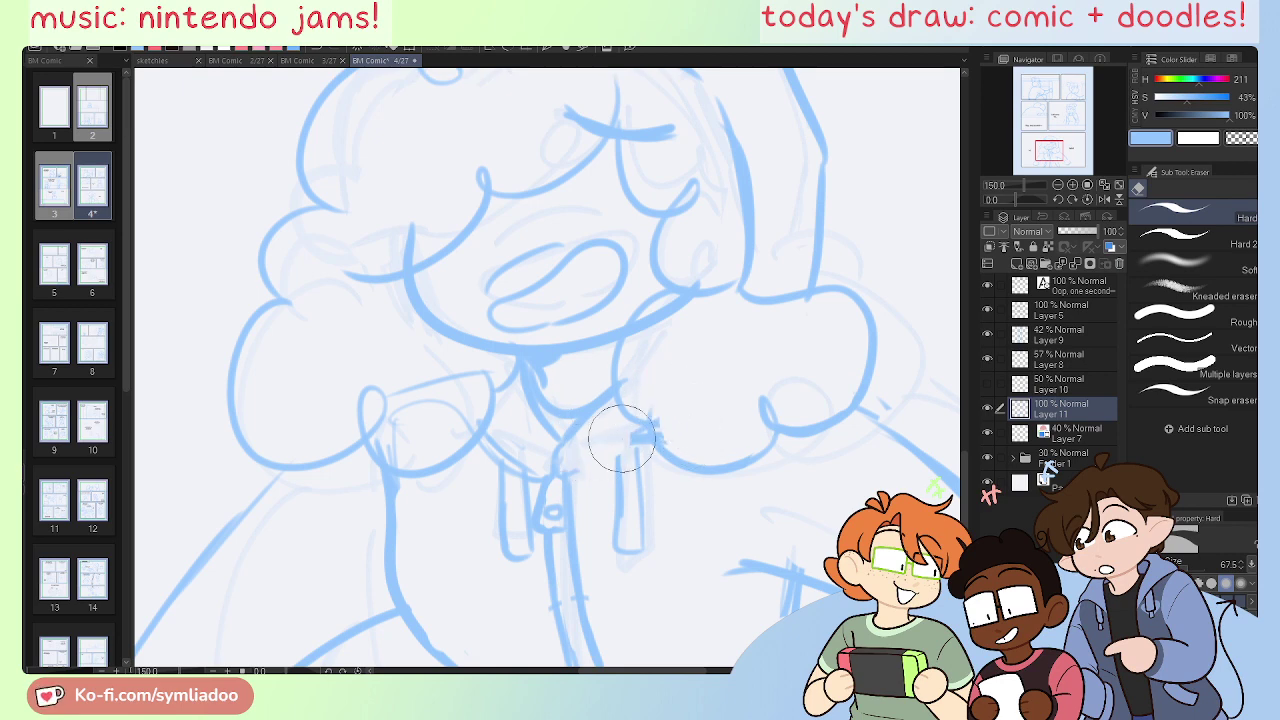
key("p")
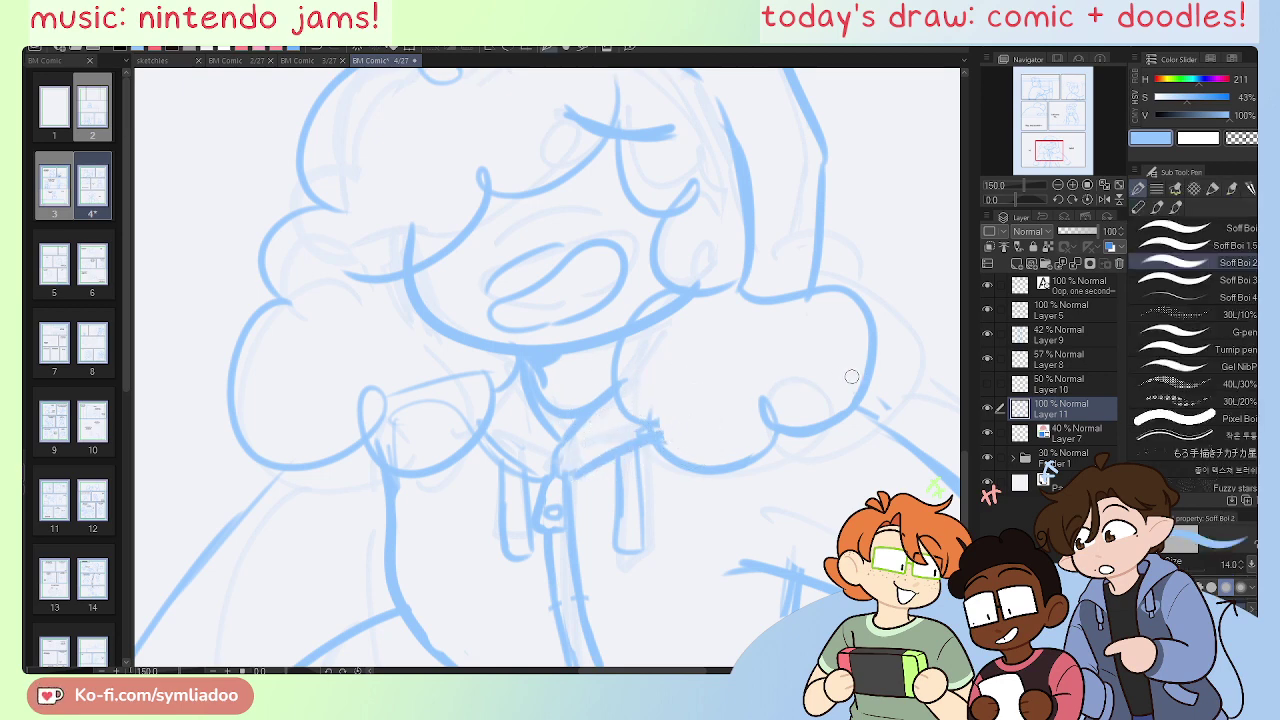
key("e")
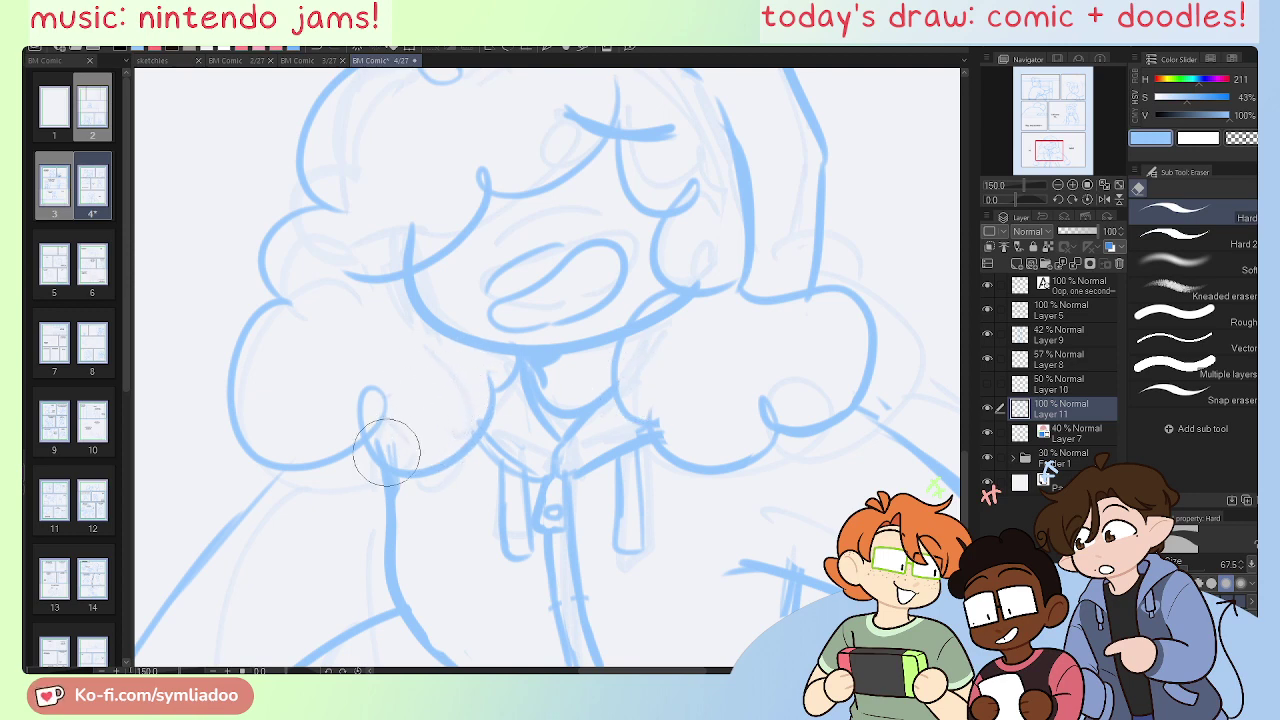
Step: Lasso the hip strokes on the "H-" side, shift them slightly outward with a small rotation, and deselect
key("ctrl+minus")
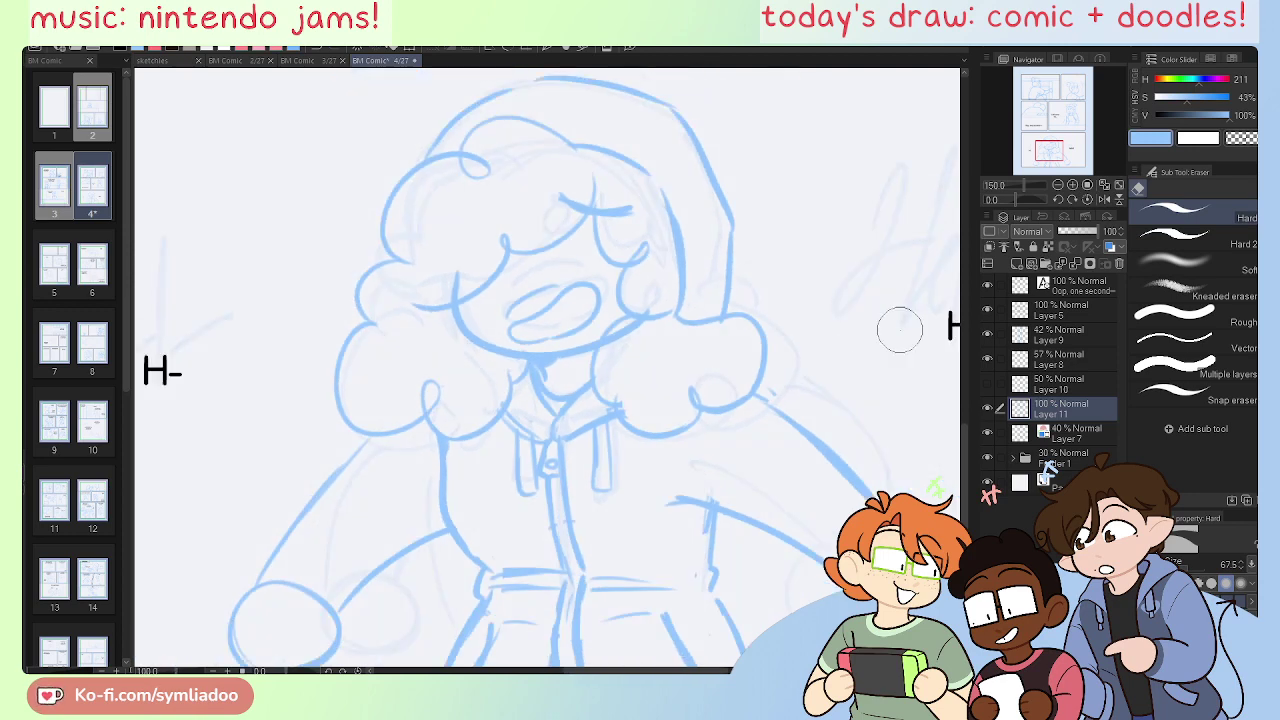
key("ctrl+plus")
left_click_drag(754, 514, 773, 393)
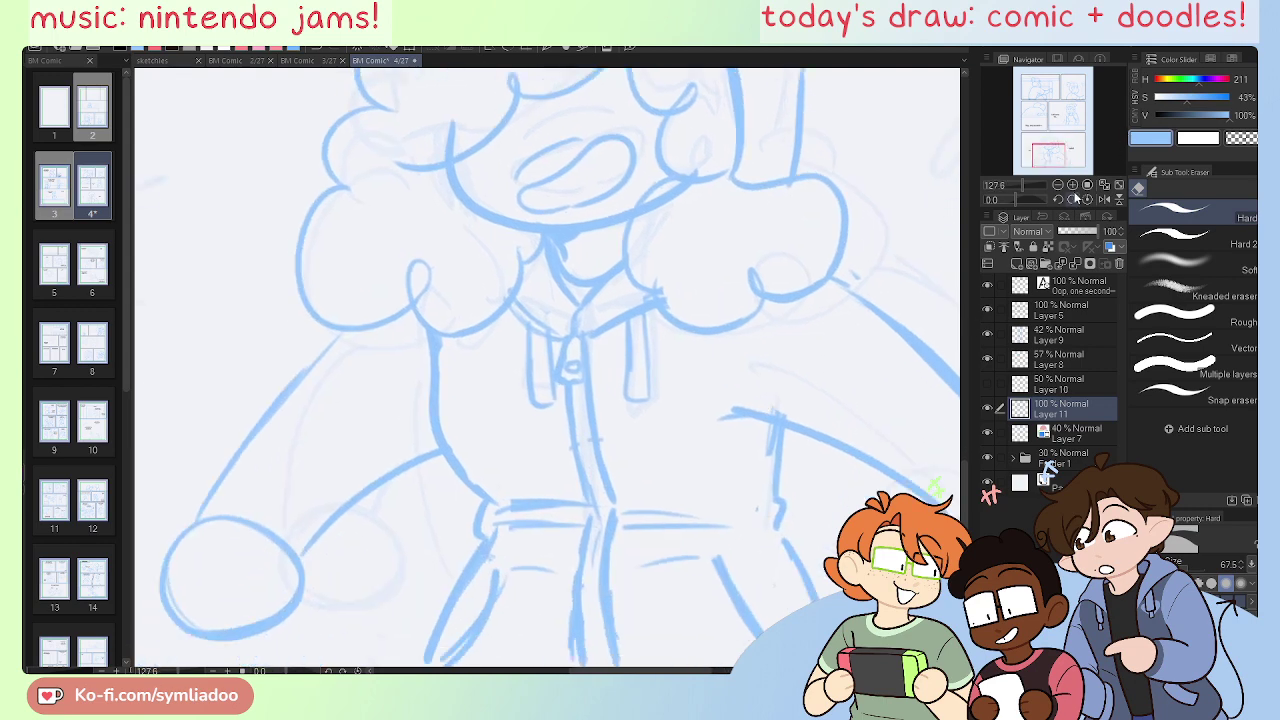
left_click(1058, 185)
key("m")
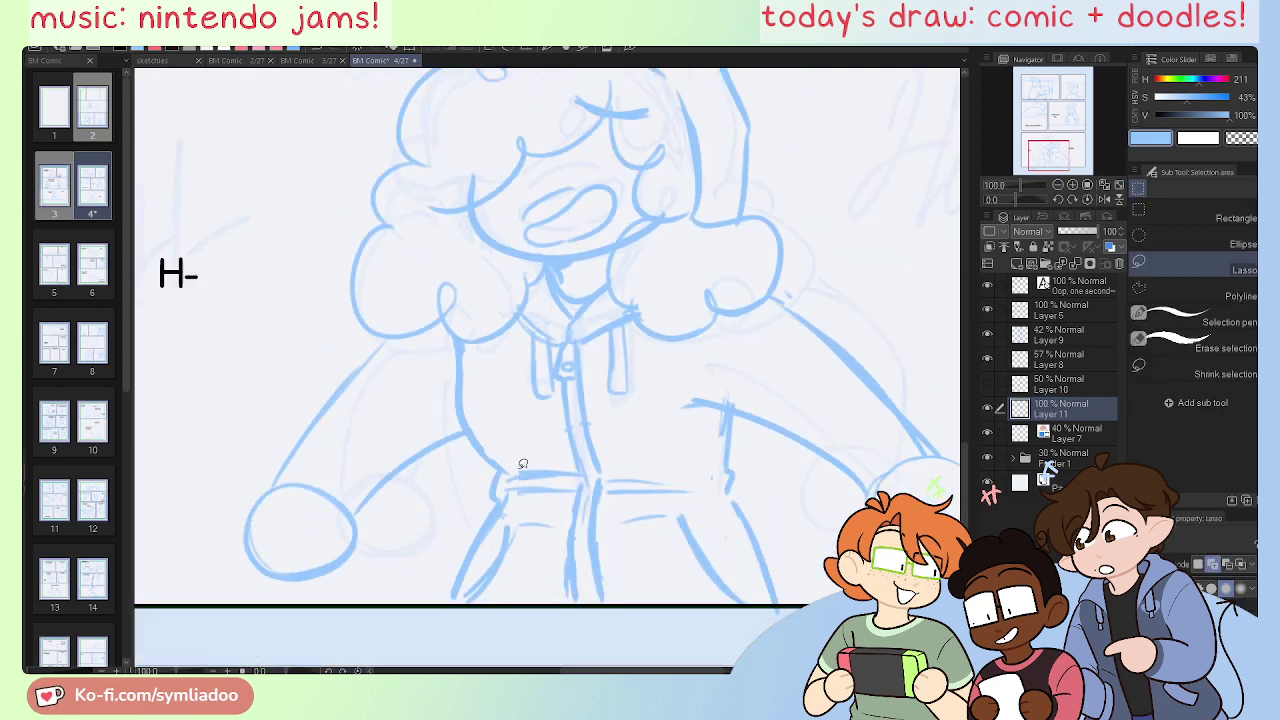
mouse_move(510, 456)
left_mouse_down()
mouse_move(528, 524)
mouse_move(516, 572)
left_mouse_up()
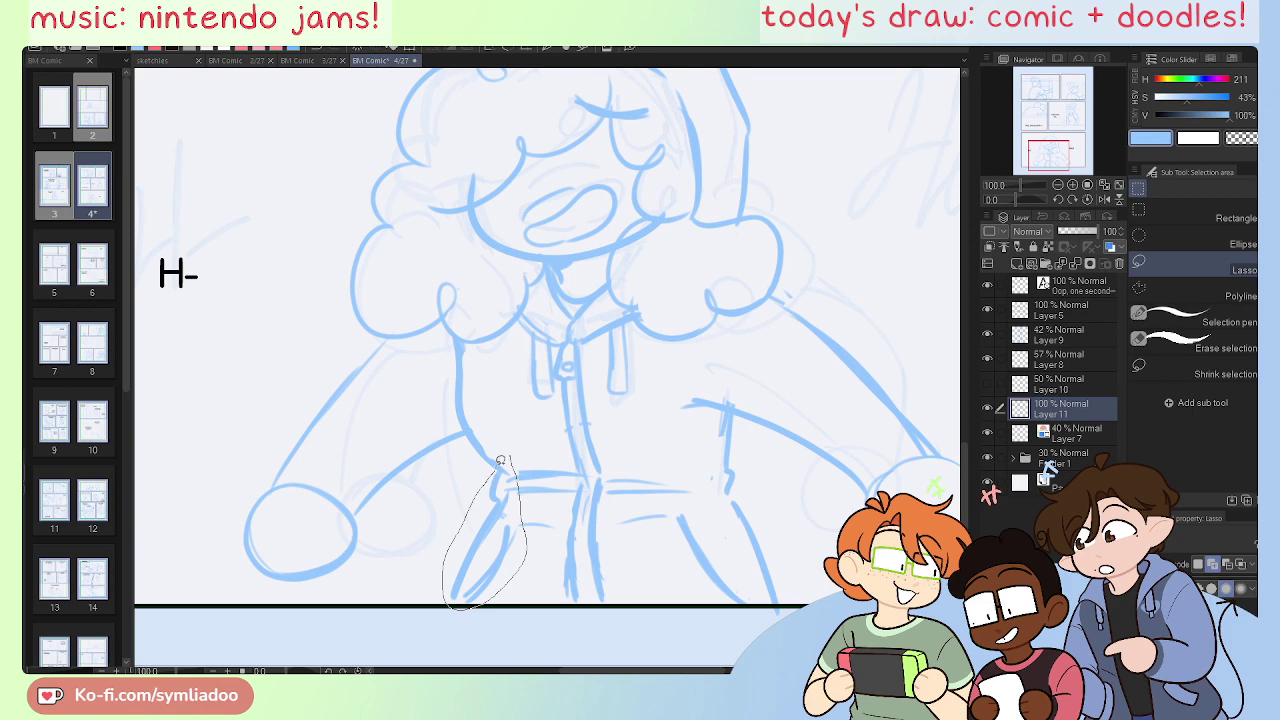
left_click_drag(500, 460, 500, 460)
key("ctrl+t")
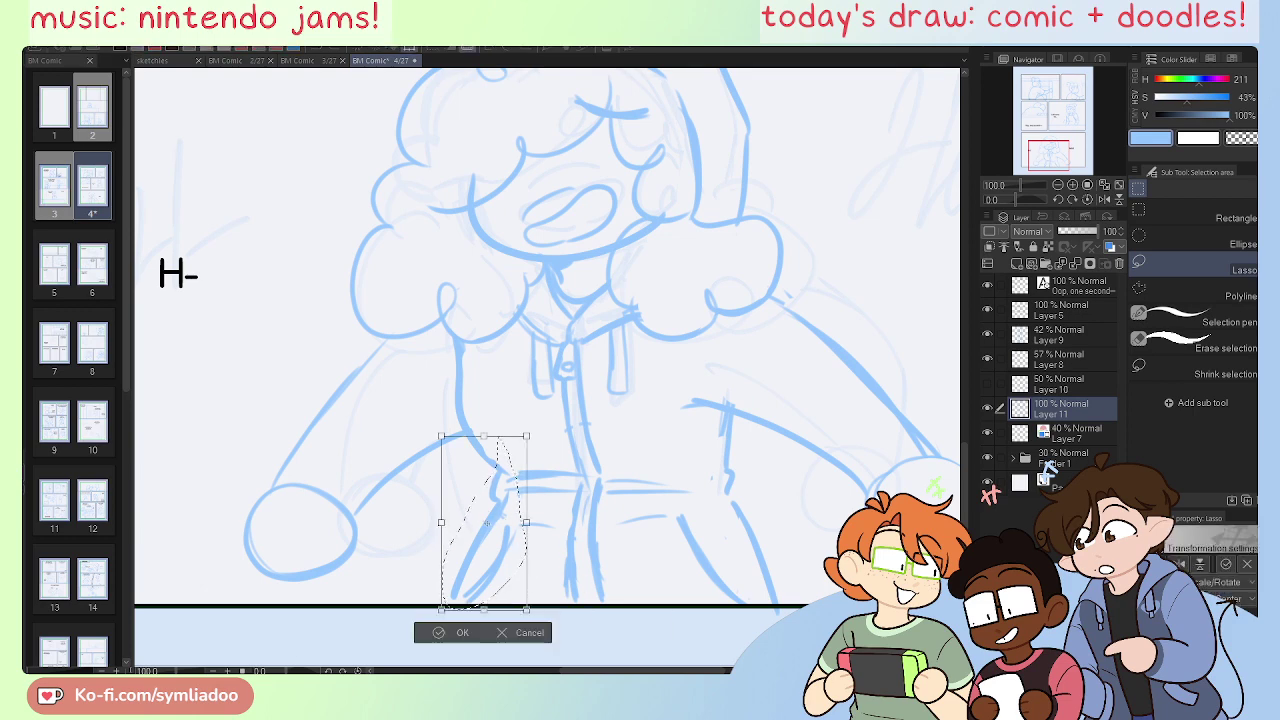
mouse_move(487, 523)
left_mouse_down()
mouse_move(496, 468)
mouse_move(538, 502)
mouse_move(558, 477)
mouse_move(510, 468)
left_mouse_up()
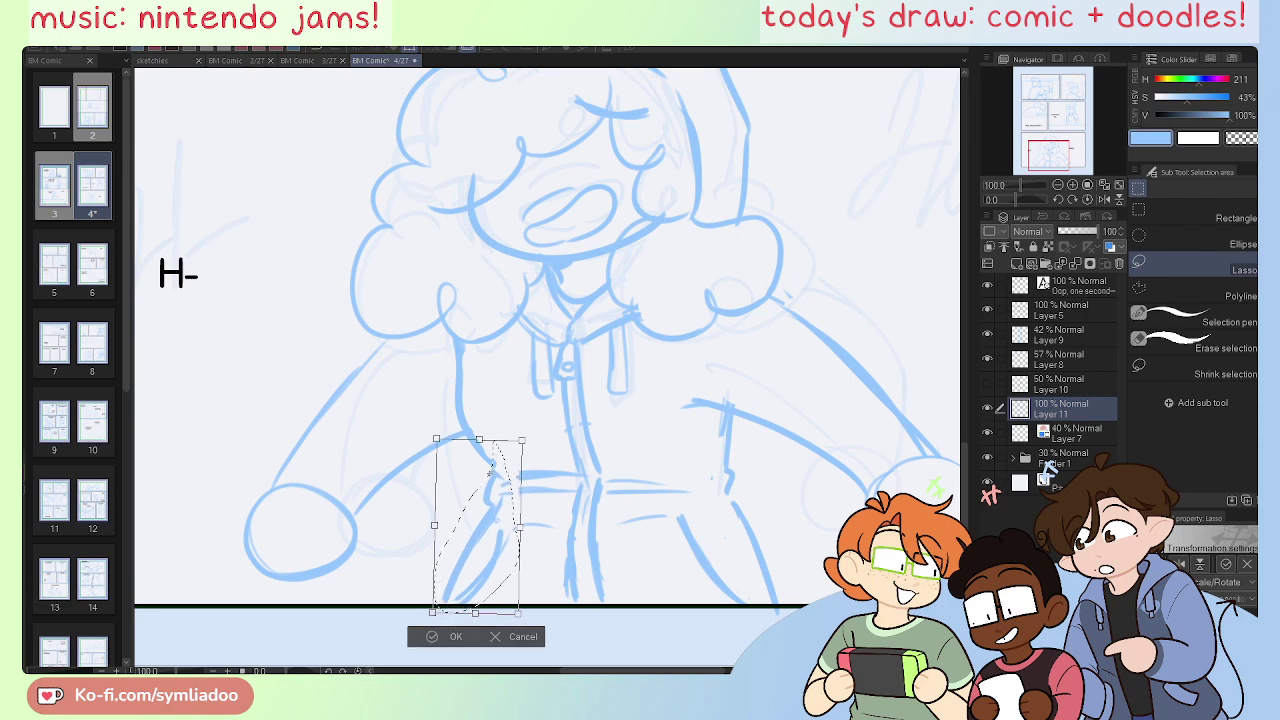
left_click(431, 634)
key("ctrl+d")
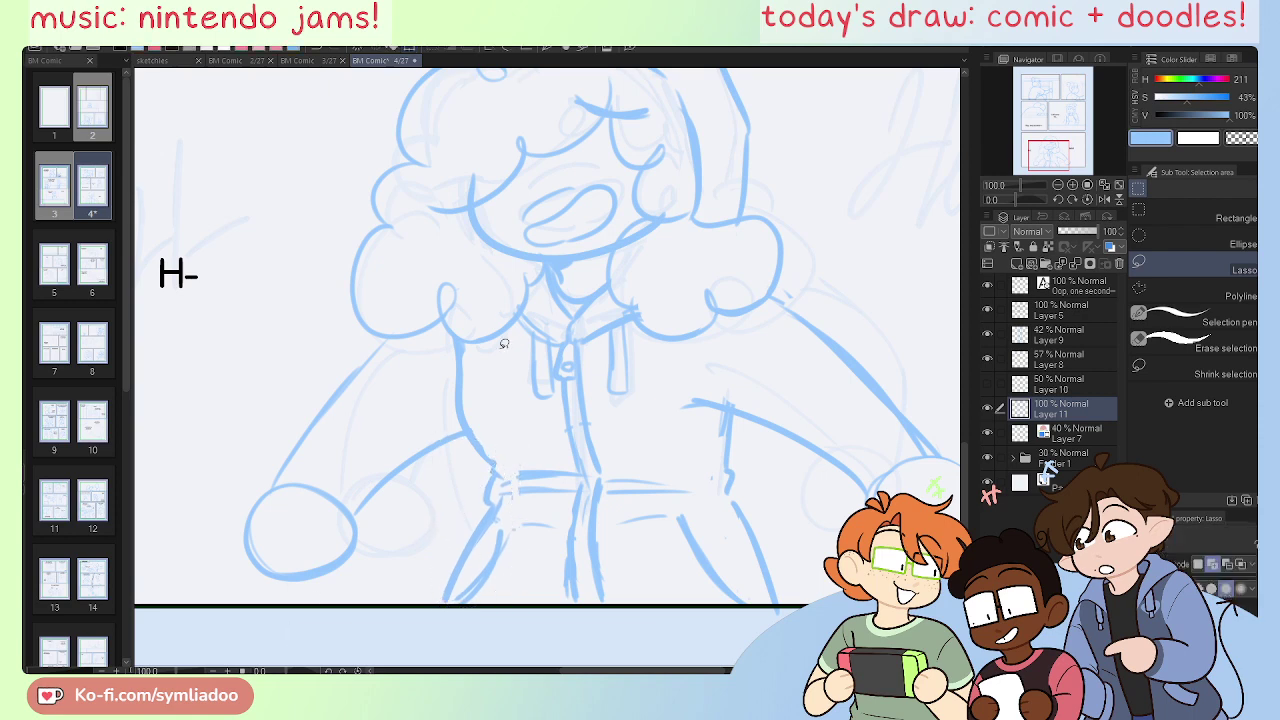
Step: Erase the rough waist corner on the "H-" side and redraw it with a single upper waistband line running to the zipper
key("e")
key("p")
mouse_move(475, 445)
left_mouse_down()
mouse_move(519, 503)
mouse_move(546, 498)
mouse_move(525, 487)
mouse_move(578, 482)
left_mouse_up()
key("e")
key("p")
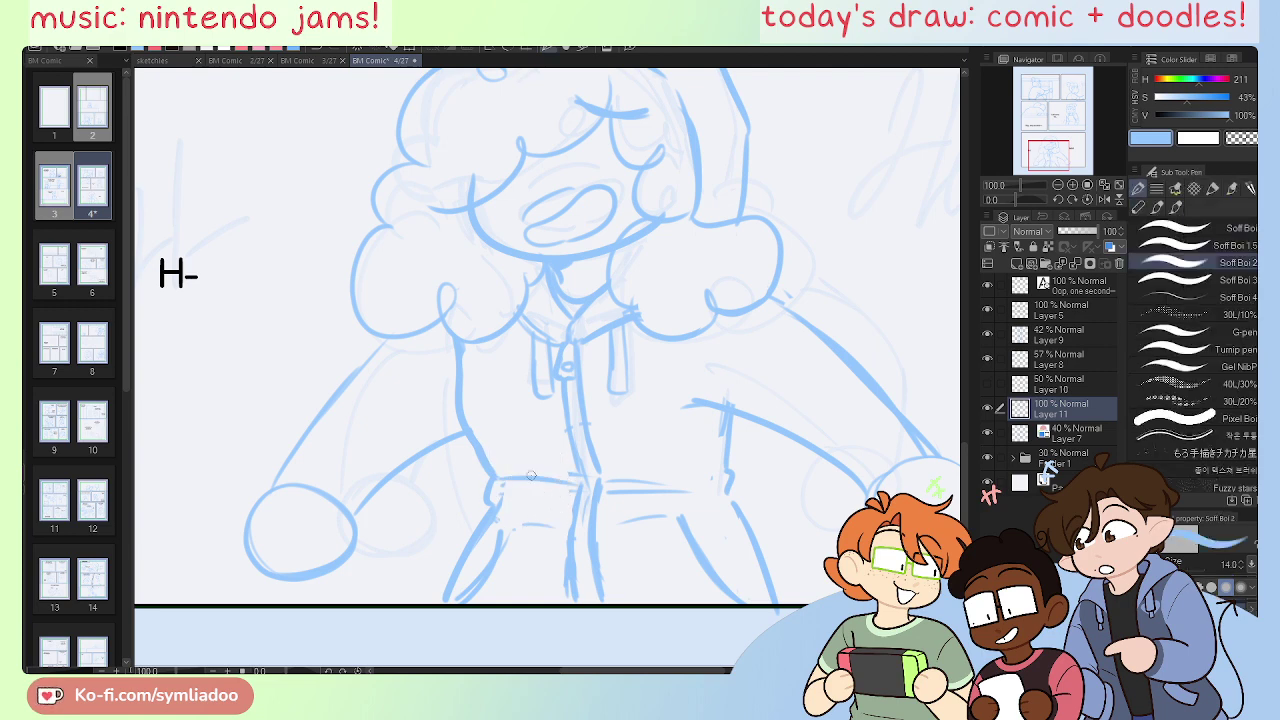
key("ctrl+z")
key("e")
left_click_drag(508, 504, 598, 482)
key("p")
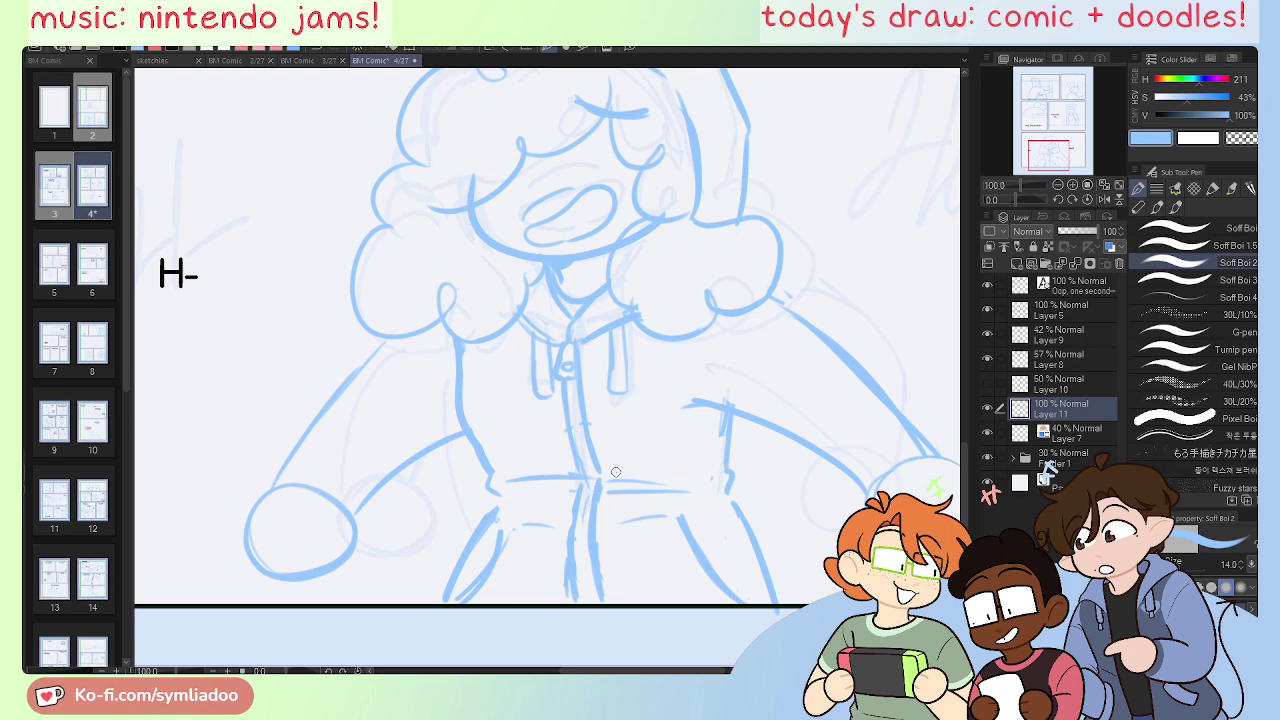
Step: Draw the waistband's lower edge on both sides of the zipper and fill the zipper strip with zigzag hatching
left_click_drag(706, 494, 604, 493)
left_click_drag(505, 500, 620, 497)
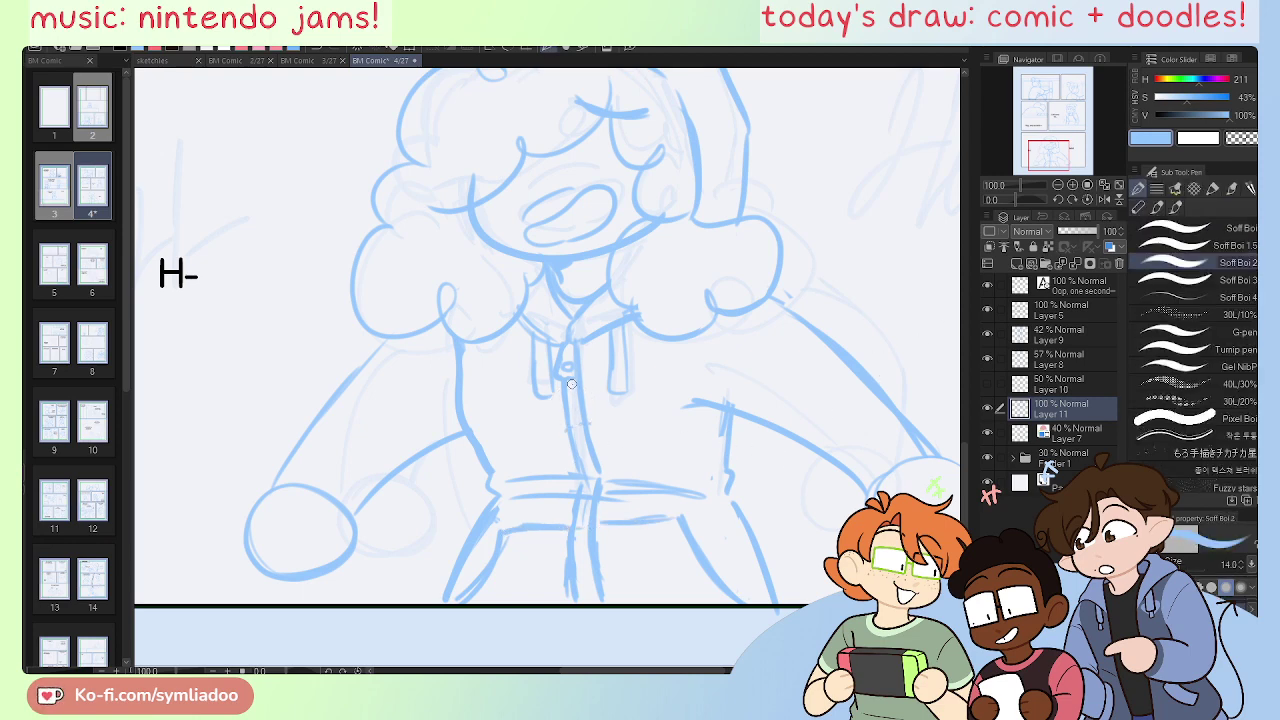
left_click_drag(578, 404, 588, 596)
Step: Erase the rough overlap under the arm on the "Hello!" side and redraw the top of the torso's side line
left_click_drag(890, 443, 825, 533)
key("e")
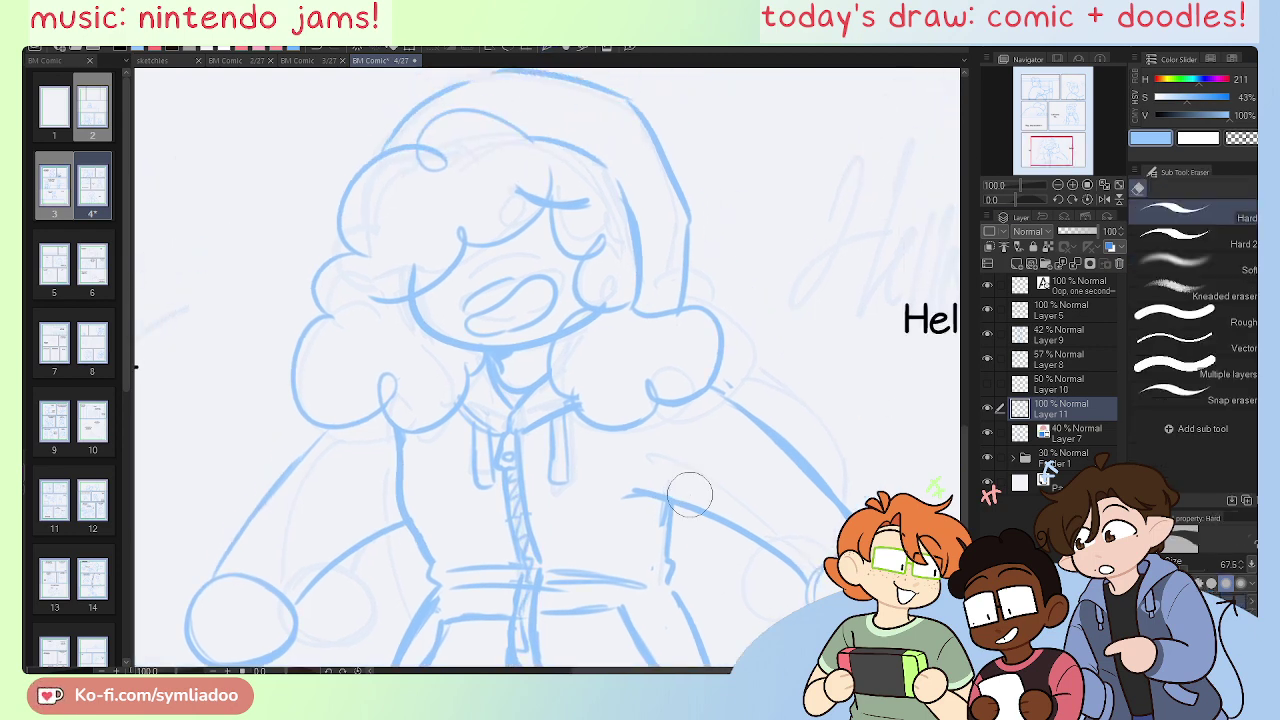
key("p")
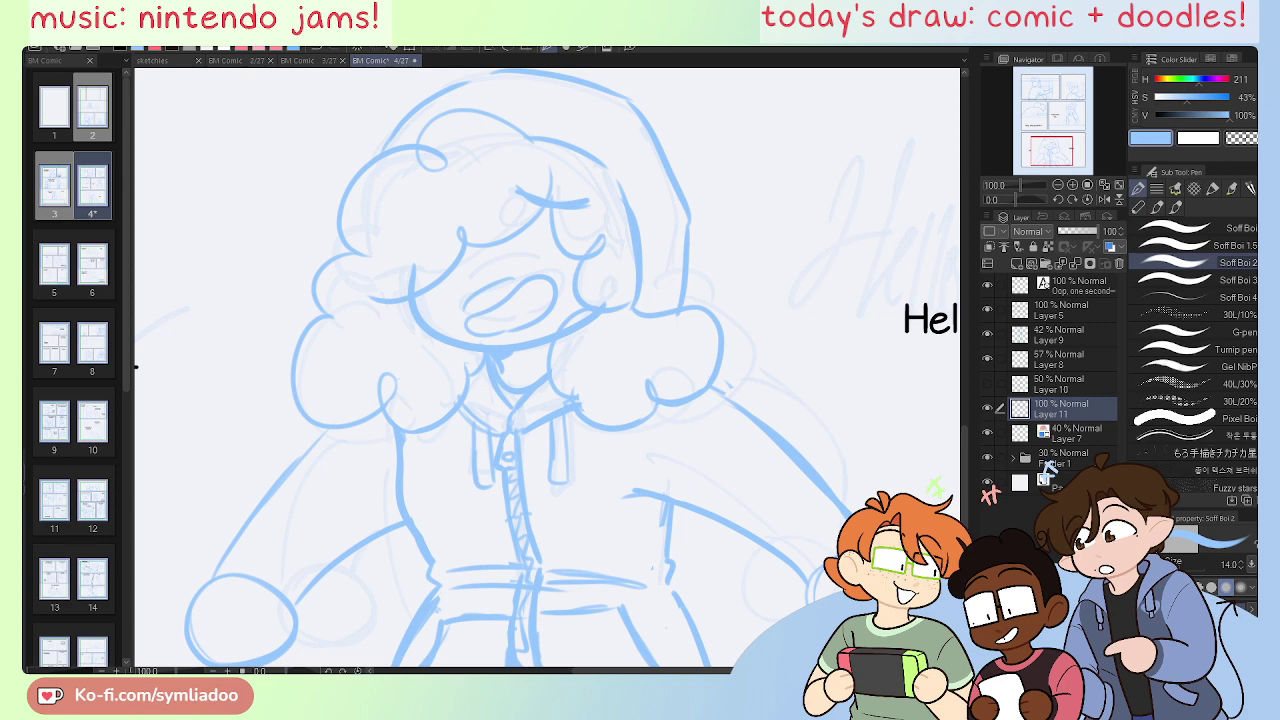
Step: Add finger lines and cuff bumps to the hand on the "H-" side and redraw both contours of that arm
left_click_drag(270, 575, 336, 494)
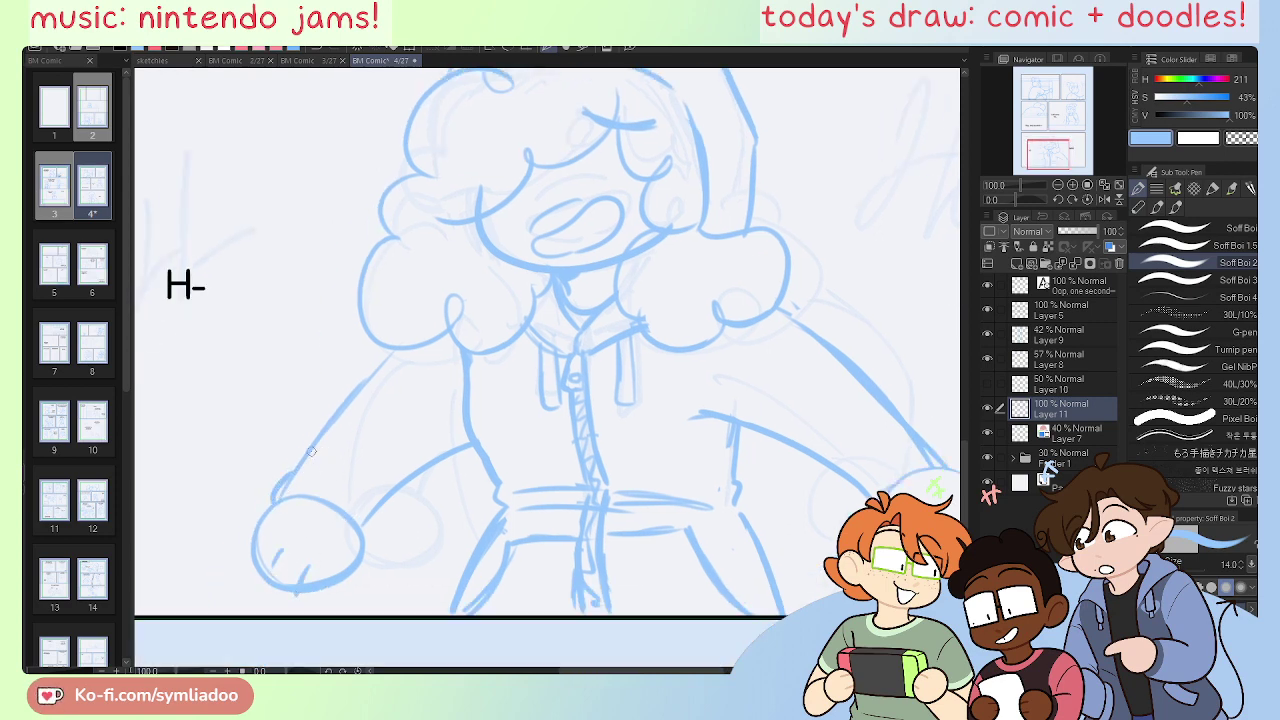
left_click_drag(292, 455, 400, 352)
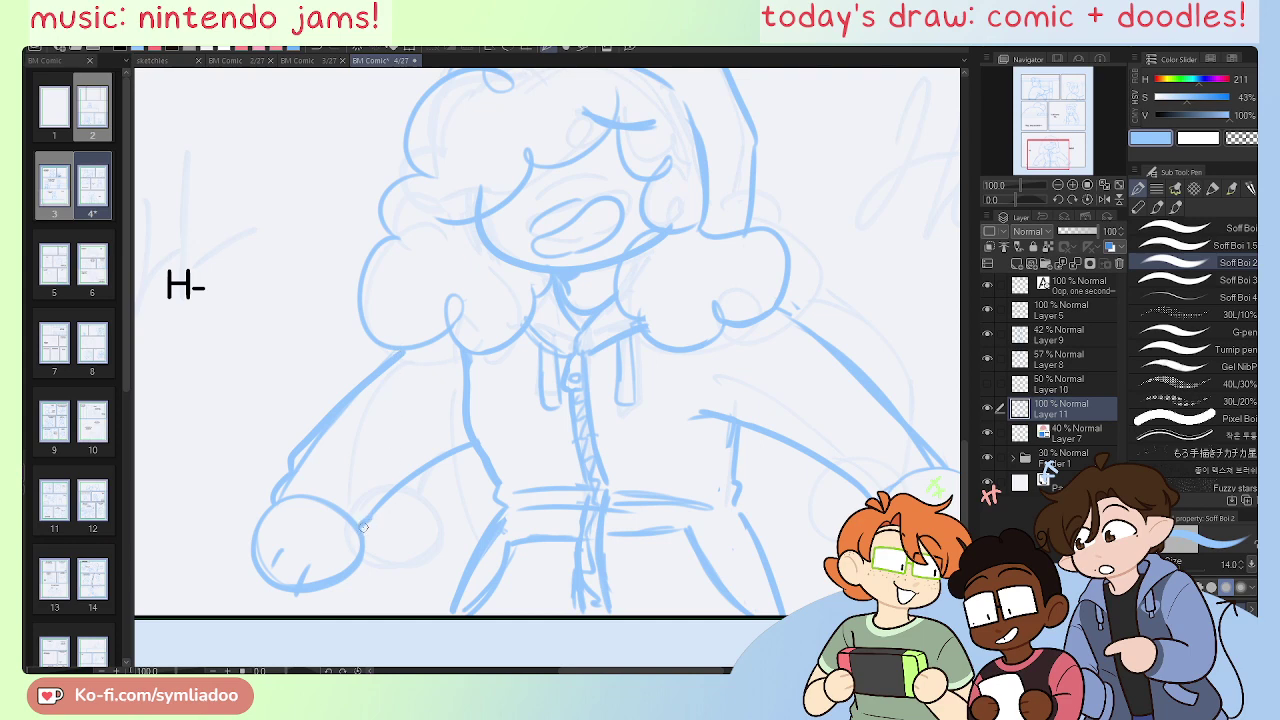
left_click_drag(361, 529, 475, 443)
Step: Add finger lines and cuff bumps to the hand on the "Hello!" side and redraw both contours of that arm
left_click_drag(820, 505, 650, 485)
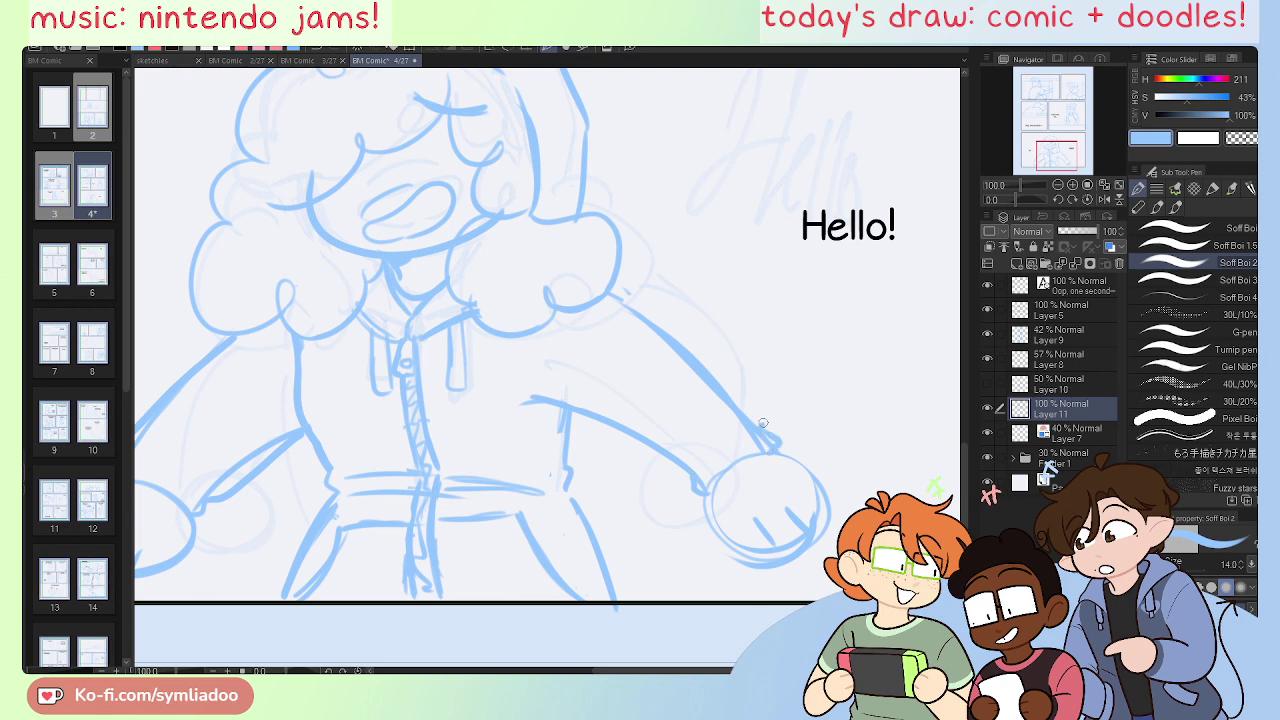
mouse_move(763, 423)
left_mouse_down()
mouse_move(692, 334)
mouse_move(610, 283)
left_mouse_up()
left_click_drag(693, 478, 566, 406)
Step: Erase the doubled lines along both contours of the arm on the "Hello!" side, leaving one clean line each
key("e")
left_click_drag(640, 430, 695, 465)
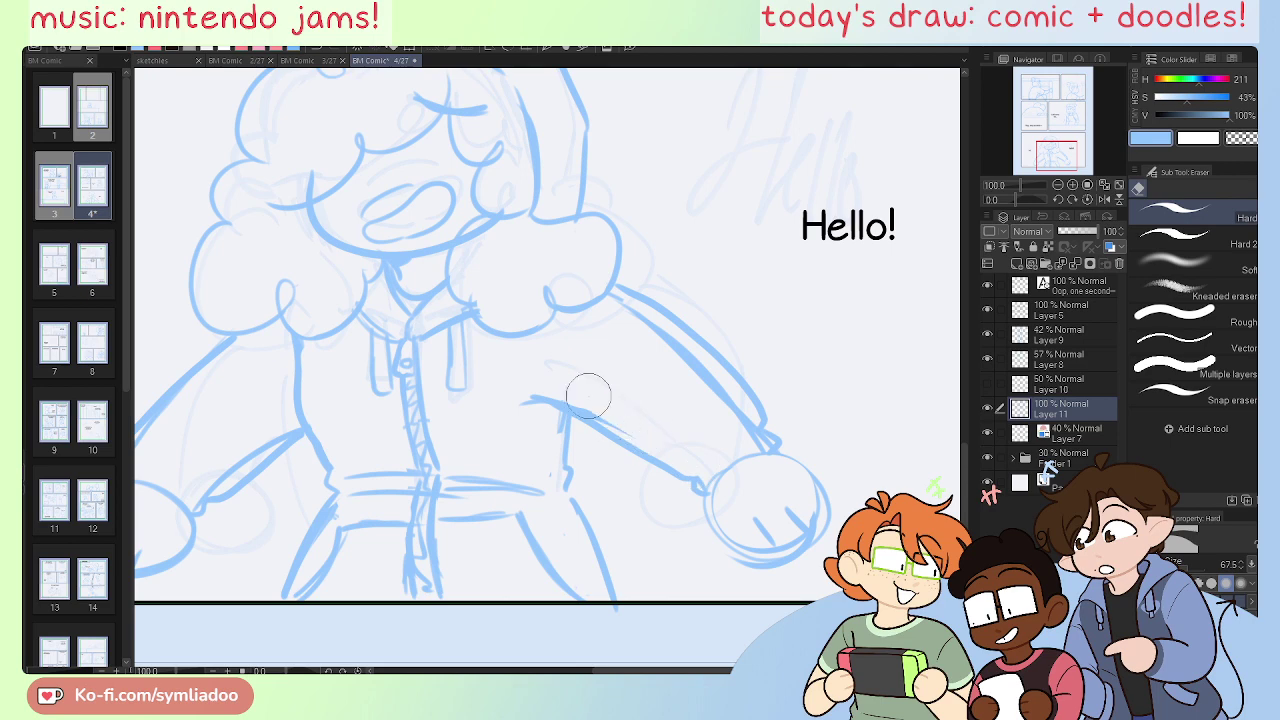
mouse_move(610, 300)
left_mouse_down()
mouse_move(704, 376)
mouse_move(734, 430)
mouse_move(771, 440)
mouse_move(771, 440)
left_mouse_up()
key("p")
key("e")
key("p")
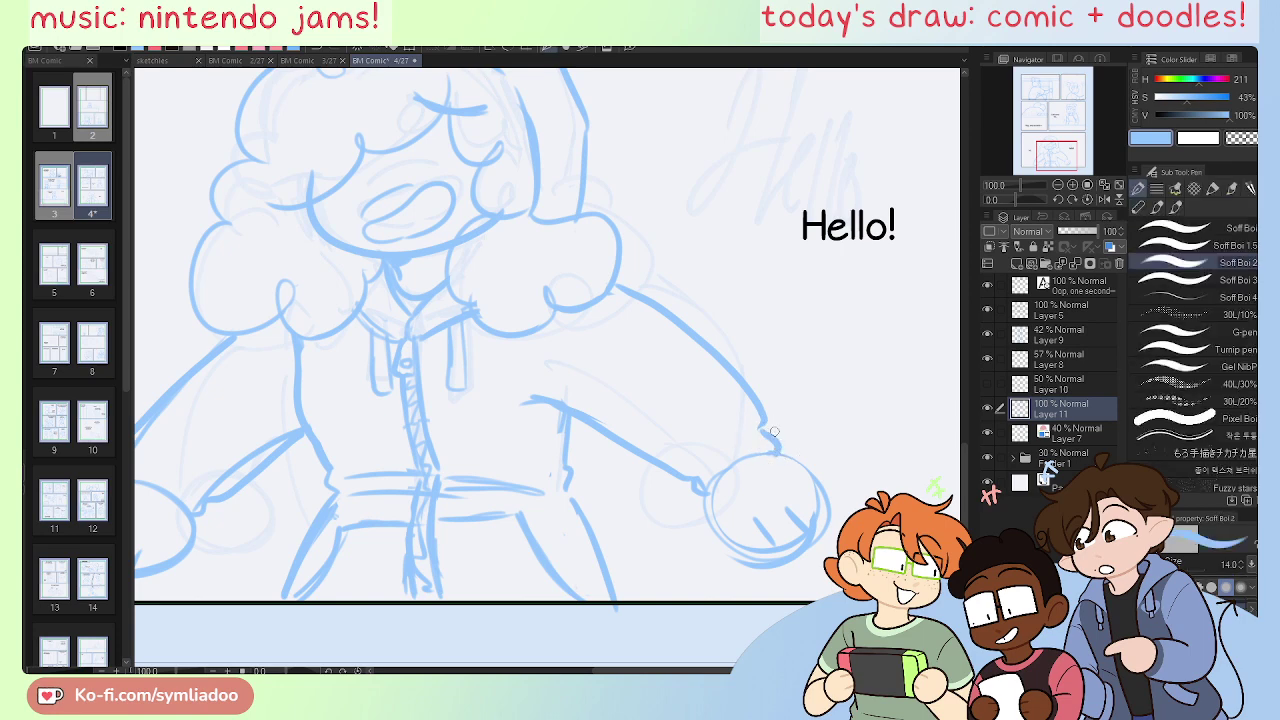
Step: Mirror the canvas view, then erase the outer forearm on the "Hello!" side and redraw it as a rounder curve ending in a cuff
key("h")
key("e")
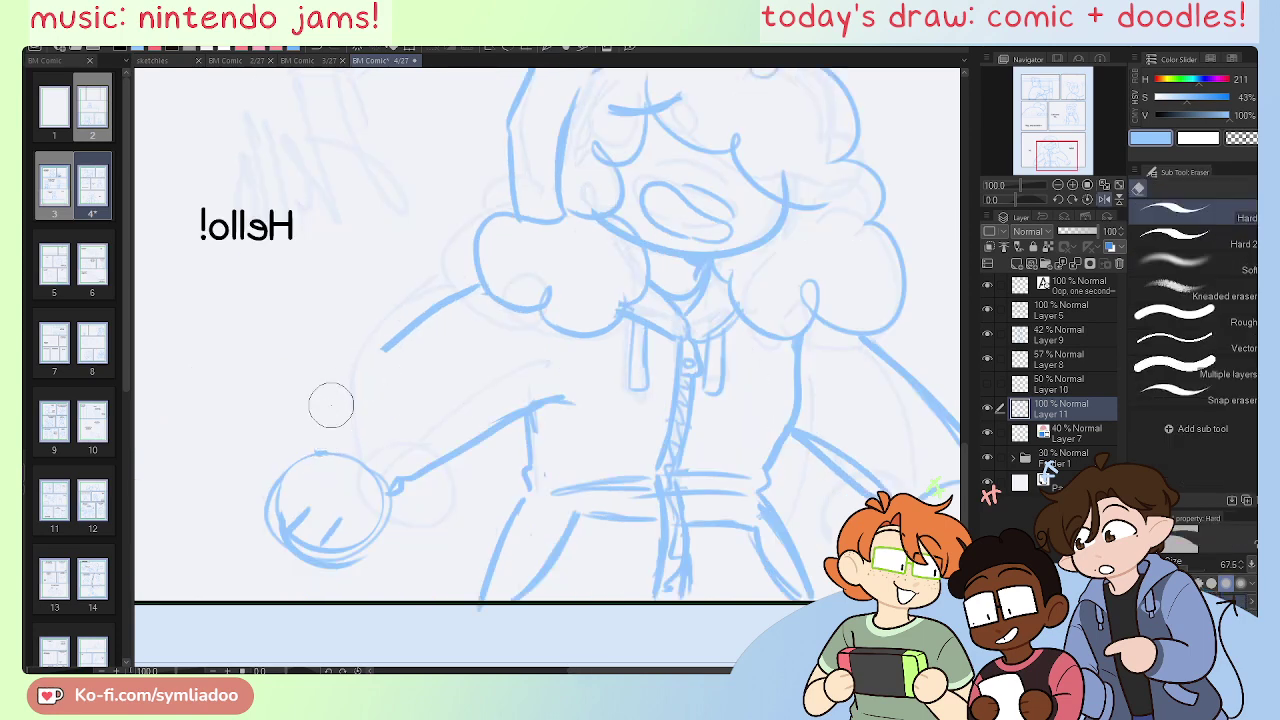
key("p")
mouse_move(332, 431)
left_mouse_down()
mouse_move(327, 420)
mouse_move(420, 330)
left_mouse_up()
key("e")
key("p")
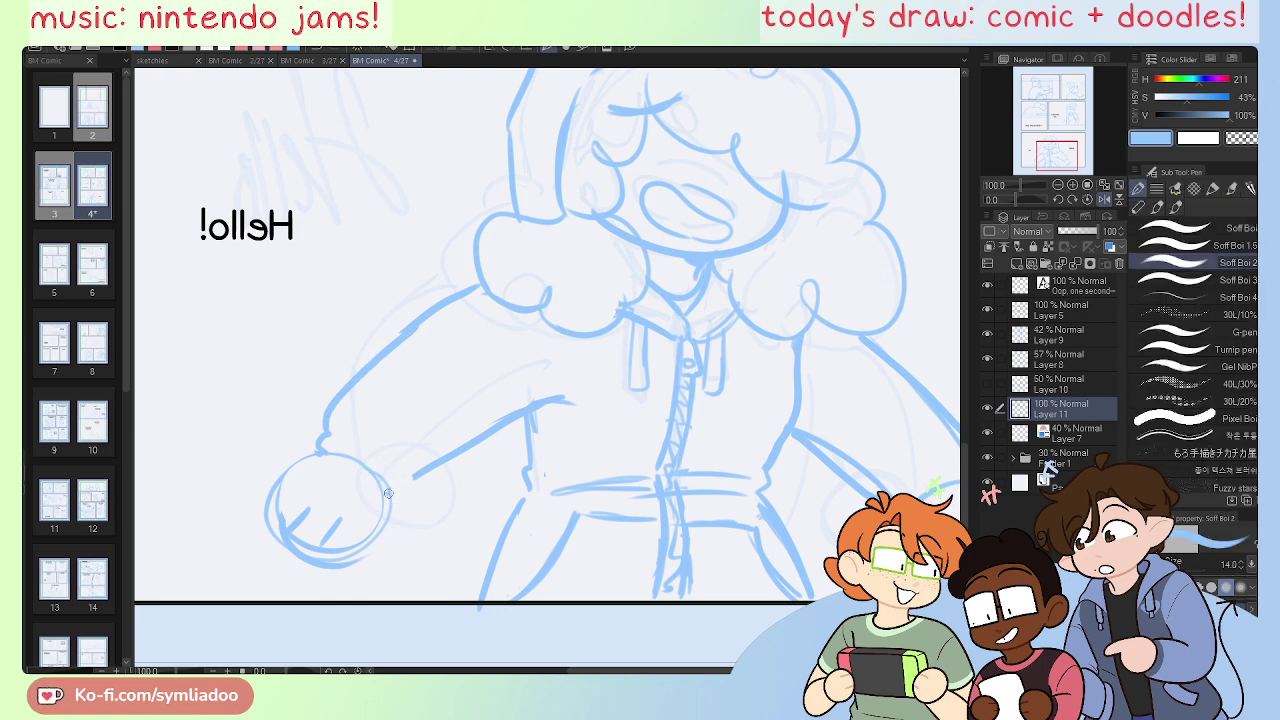
Step: Redraw the lower contour of the "Hello!" side arm from the cuff to the torso, with a small notch at the wrist
left_click_drag(422, 479, 534, 404)
key("e")
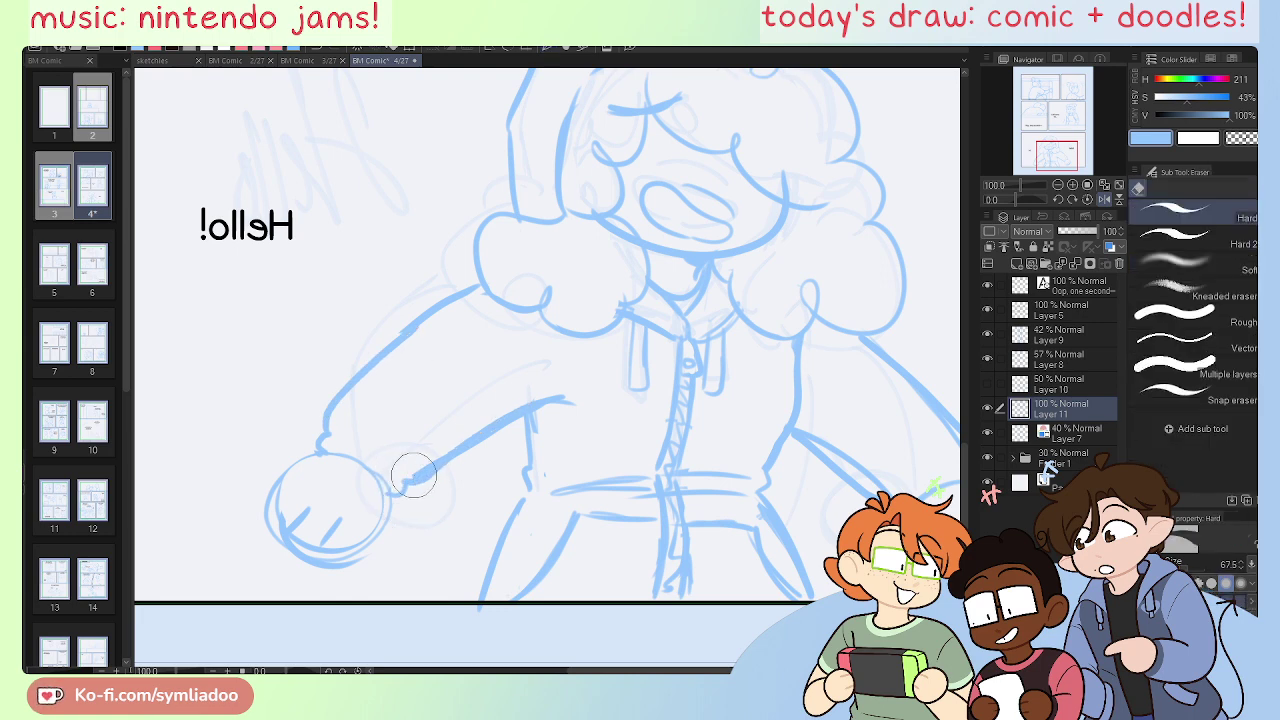
left_click_drag(424, 470, 500, 418)
key("p")
left_click_drag(402, 487, 556, 399)
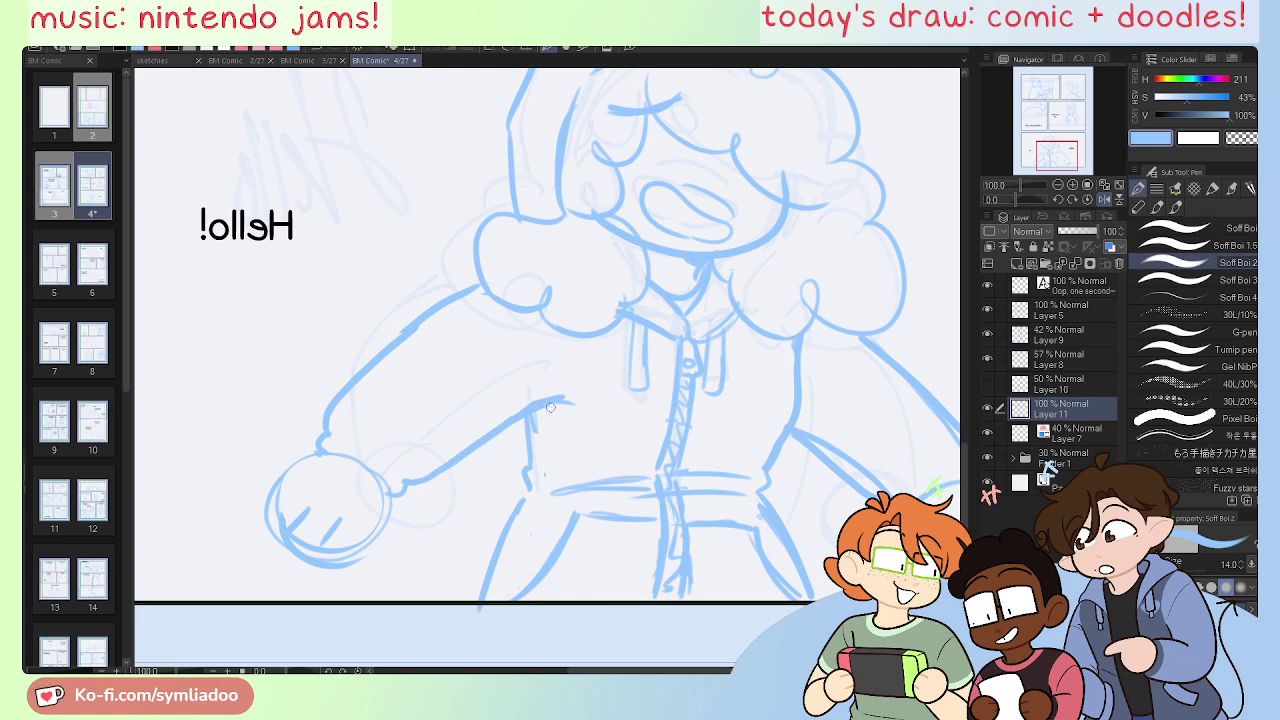
Step: Erase the uneven upper arm line below the hair puff on the "Hello!" side and redraw it as a smoother shoulder curve
key("e")
left_click_drag(407, 327, 445, 295)
key("p")
left_click_drag(384, 353, 480, 290)
key("e")
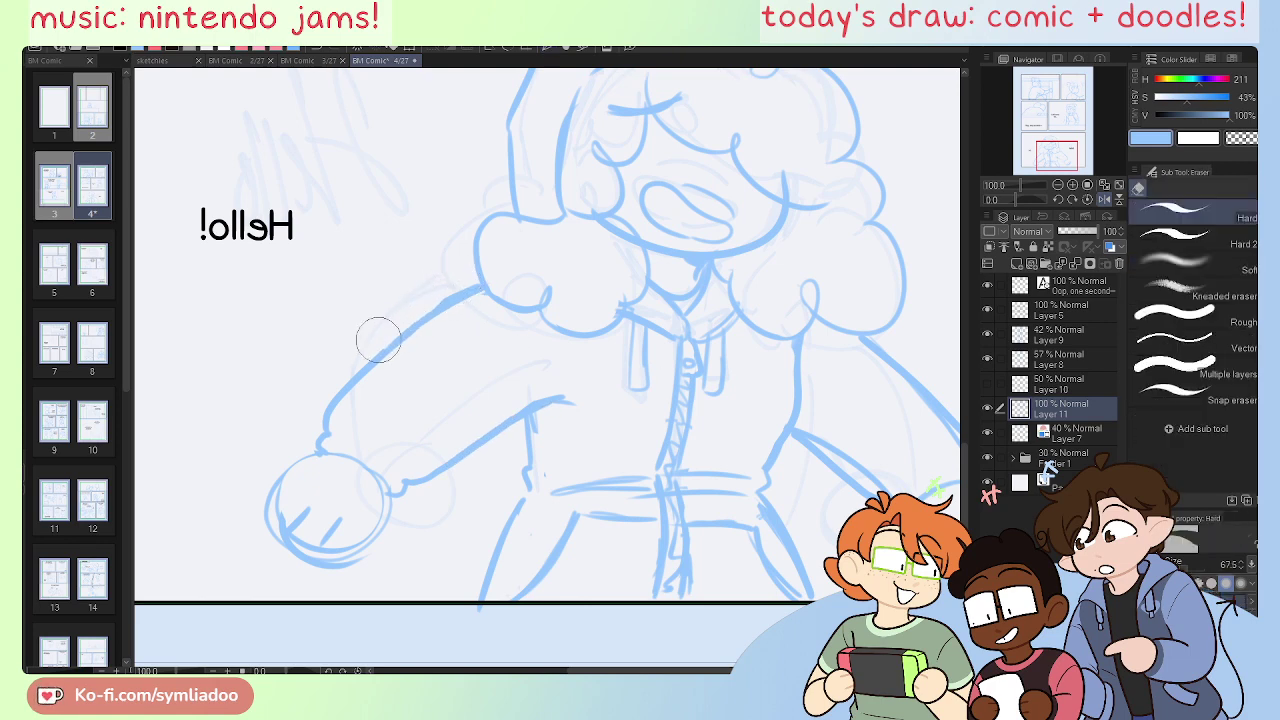
Step: Return the canvas to its unmirrored view and clean up the torso's side line under the arm on the "Hello!" side
key("h")
key("h")
key("h")
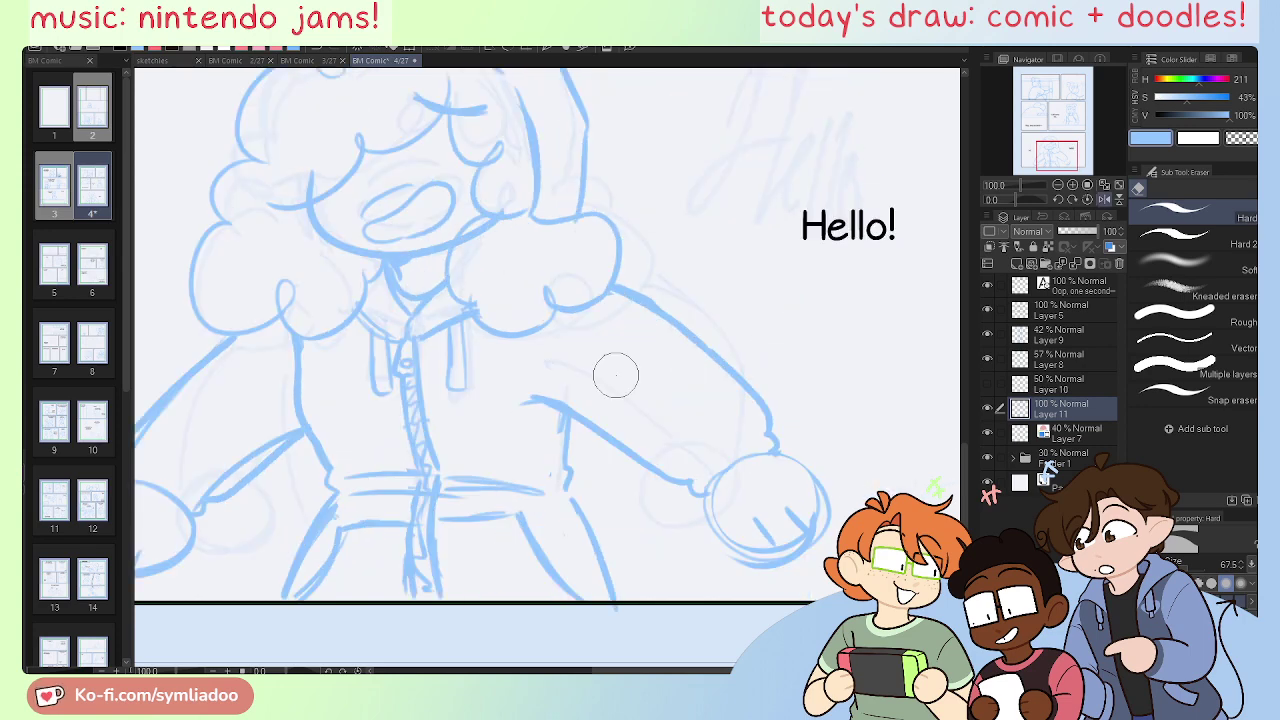
key("h")
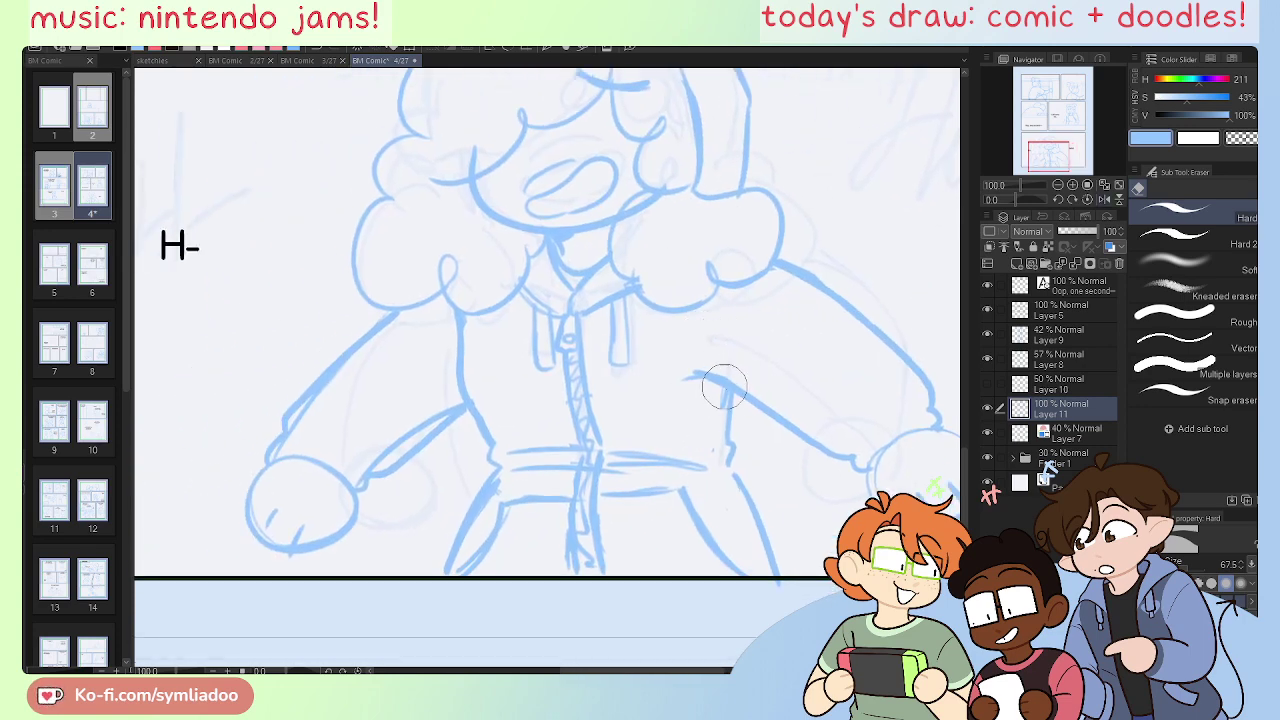
key("p")
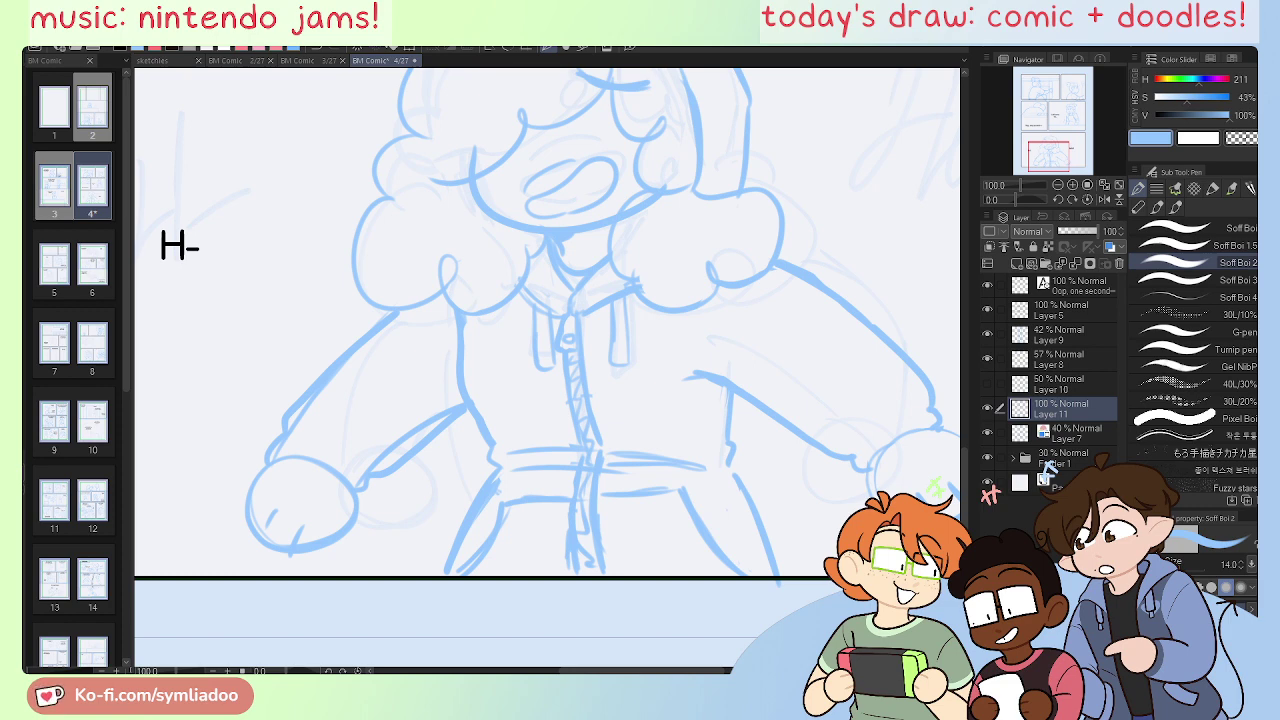
Step: Erase the doubled lines at the cuff and lower arm on the "H-" side and join the lower line to the cuff
key("e")
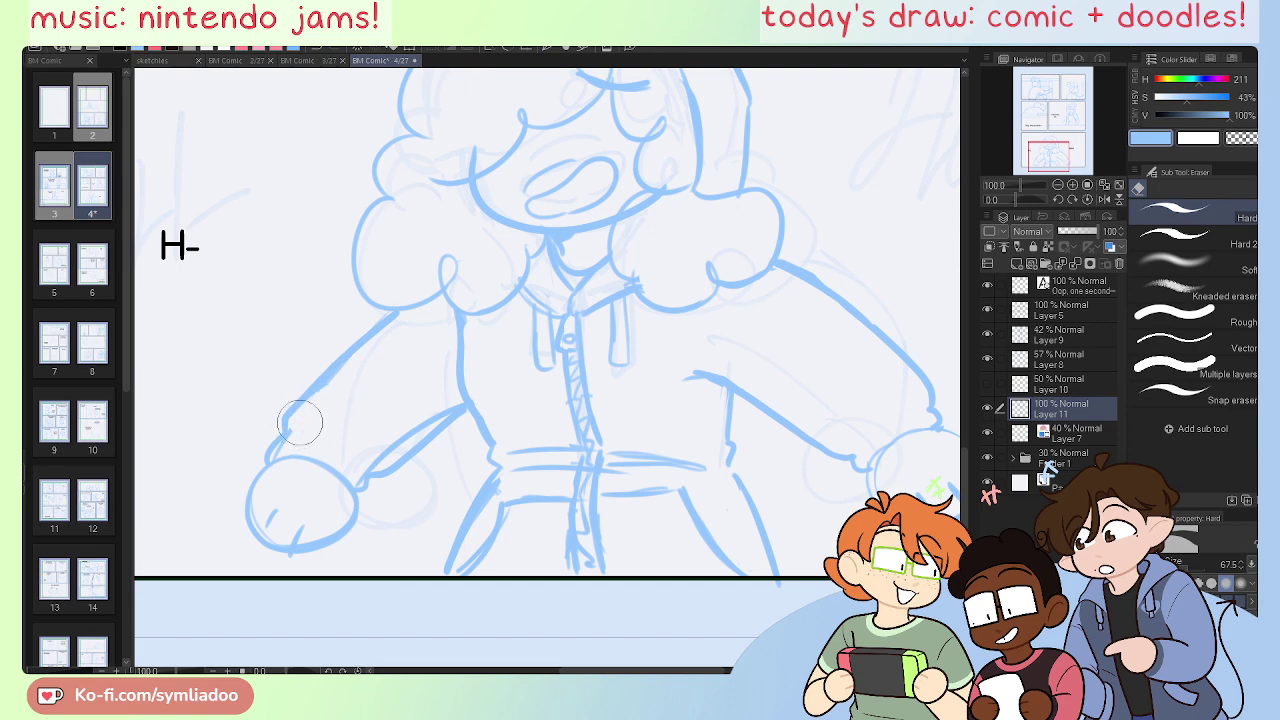
mouse_move(272, 454)
left_mouse_down()
mouse_move(300, 428)
mouse_move(277, 453)
left_mouse_up()
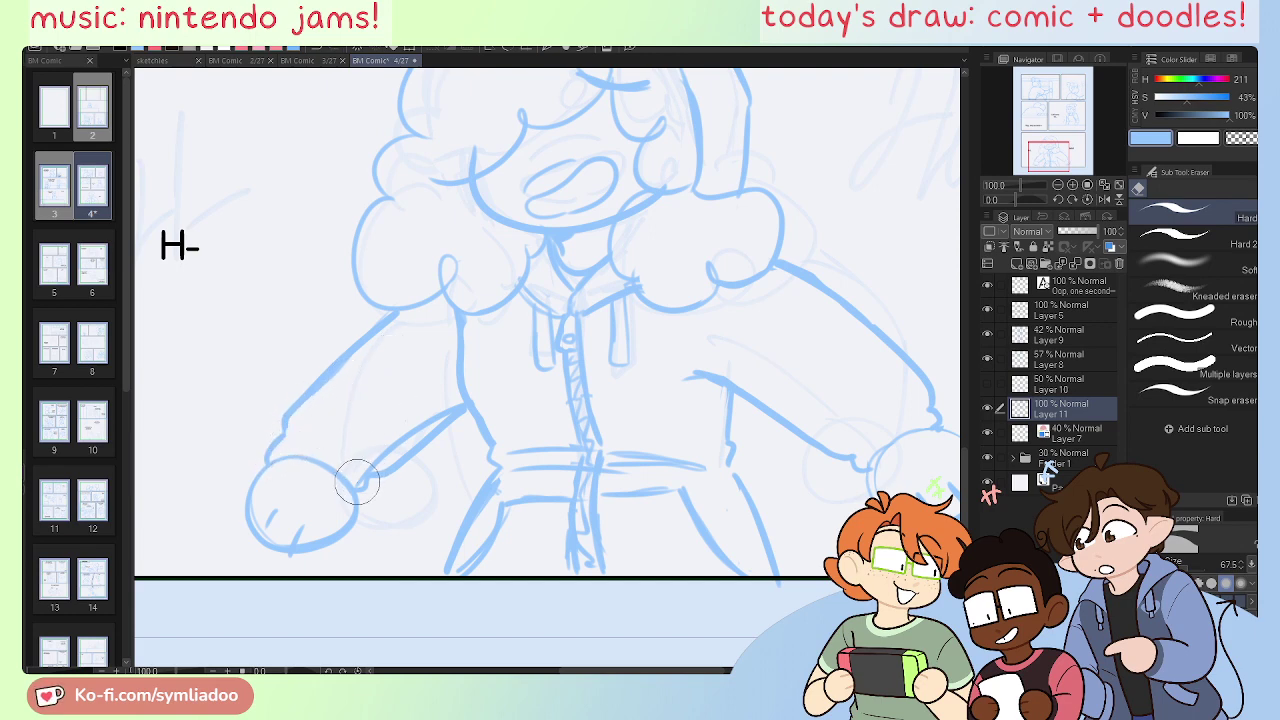
mouse_move(357, 483)
left_mouse_down()
mouse_move(361, 464)
mouse_move(450, 403)
left_mouse_up()
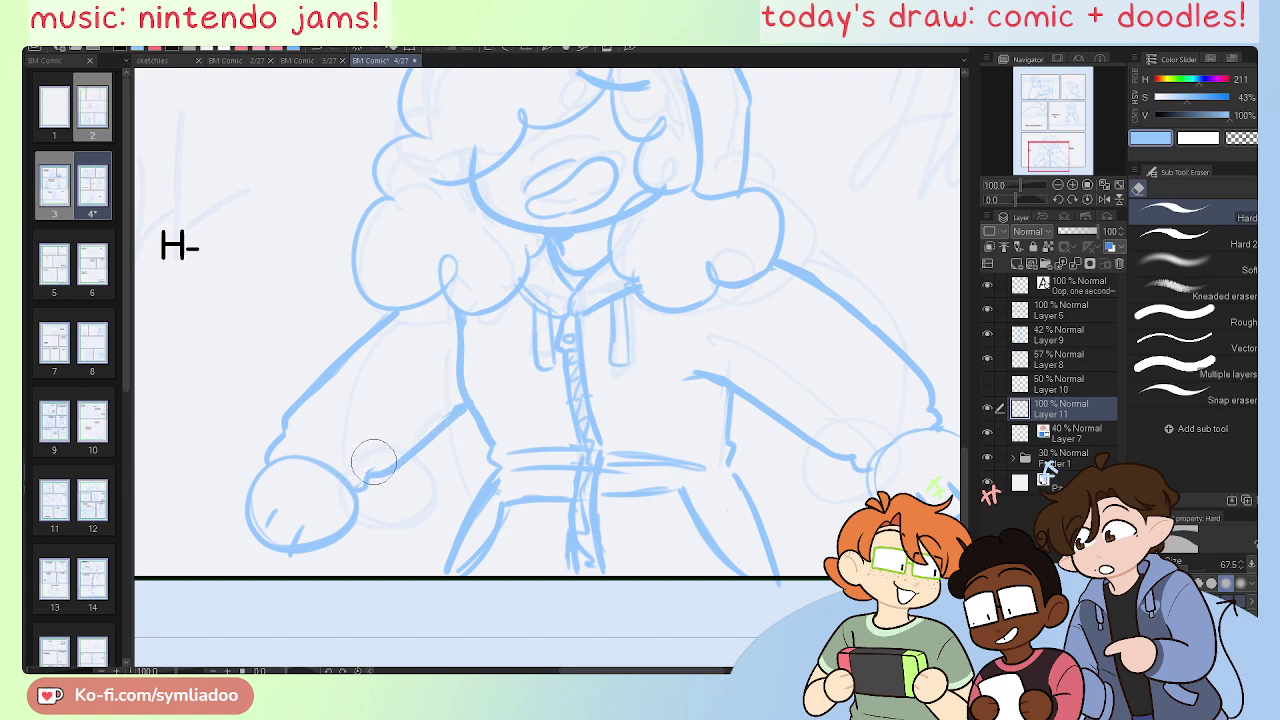
key("p")
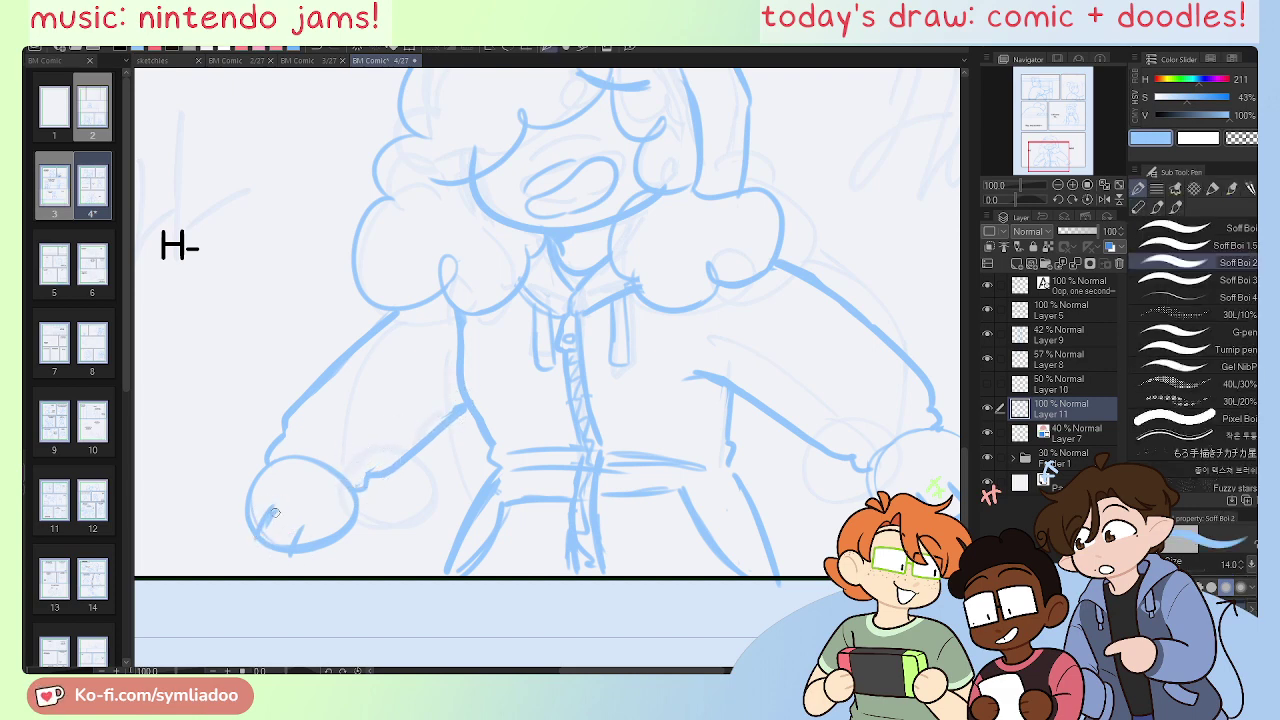
Step: Clean up the outline of the "Hello!" side hand and add short finger lines along its lower edge
key("e")
key("p")
key("e")
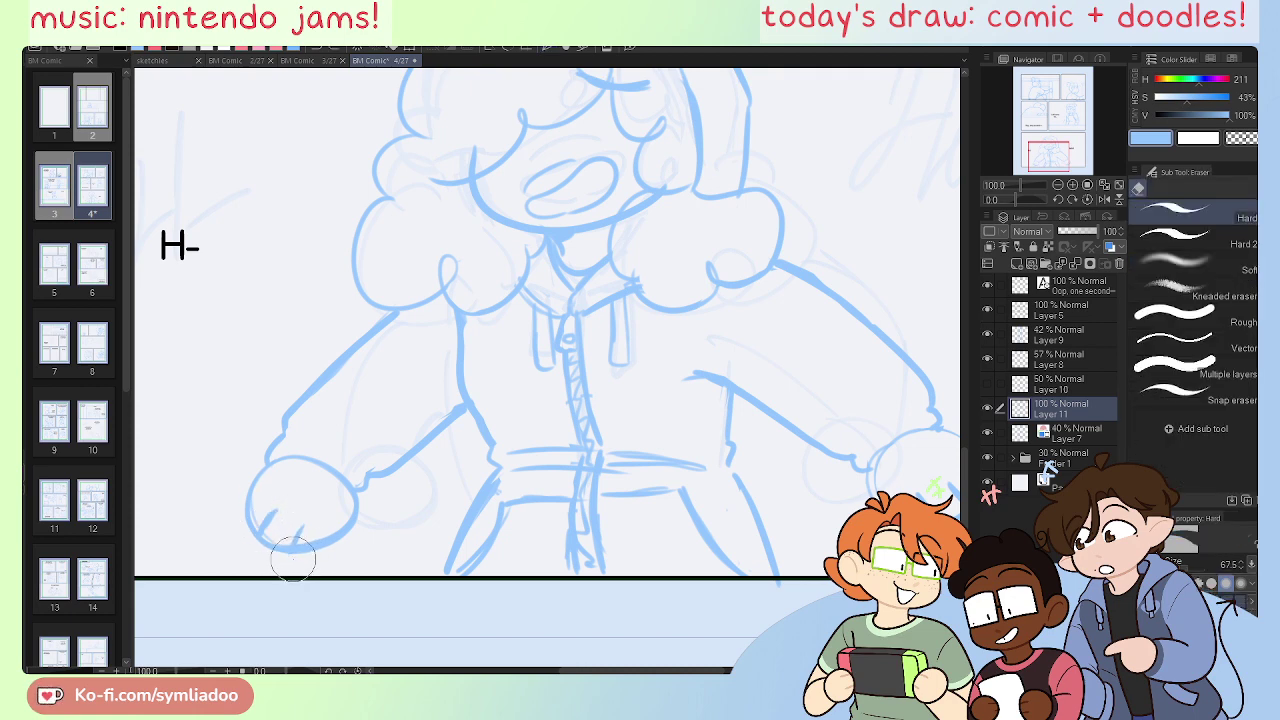
left_click_drag(769, 437, 726, 431)
mouse_move(846, 474)
left_mouse_down()
mouse_move(719, 456)
mouse_move(760, 455)
mouse_move(737, 446)
left_mouse_up()
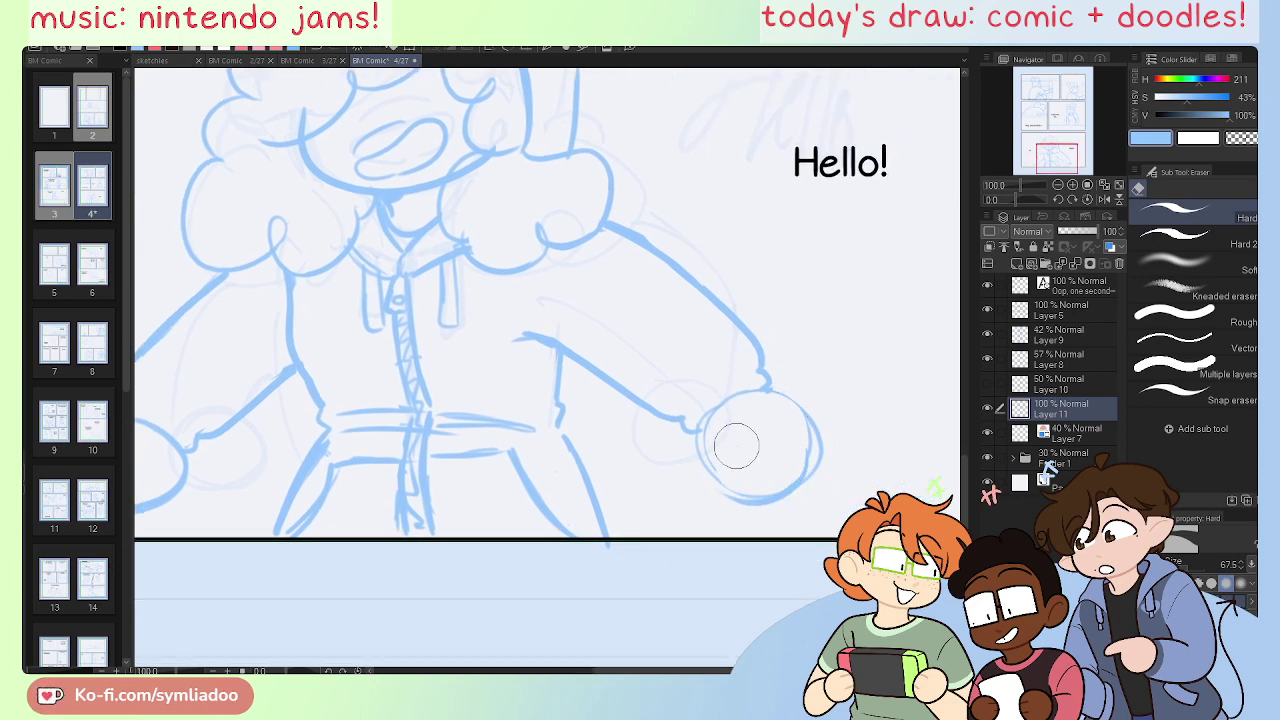
key("p")
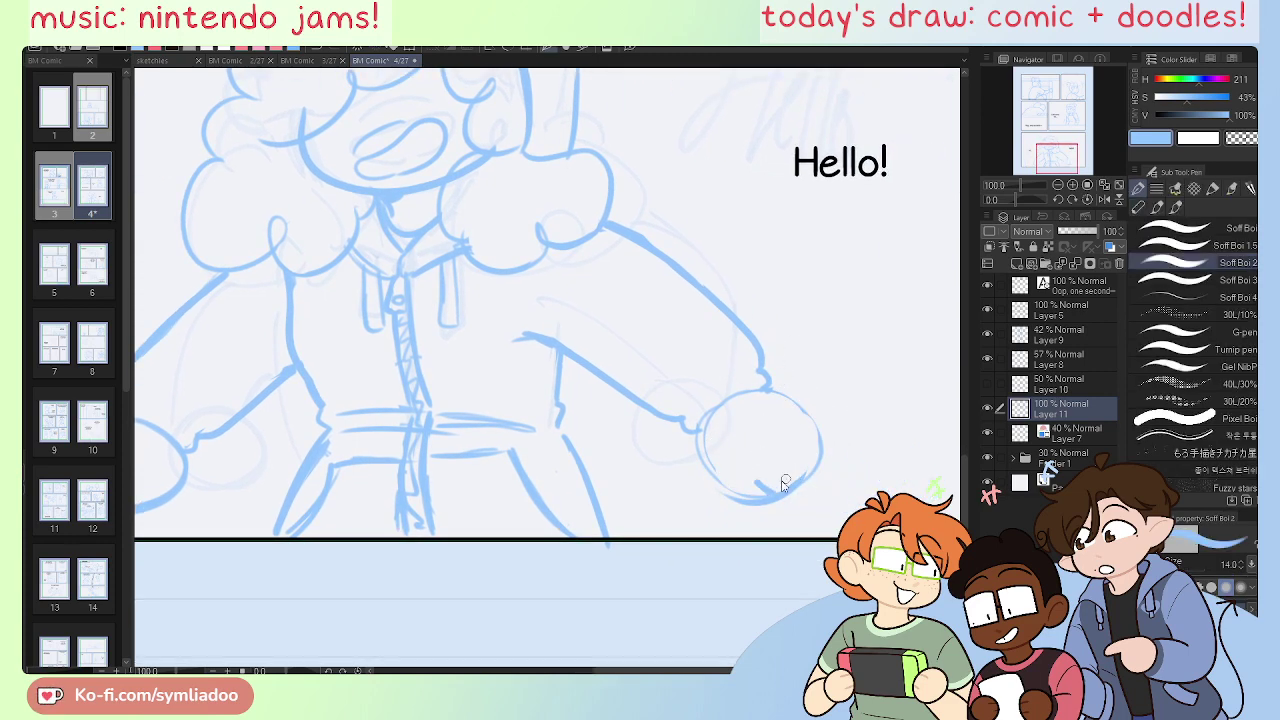
mouse_move(794, 456)
left_mouse_down()
mouse_move(810, 472)
mouse_move(815, 415)
mouse_move(792, 398)
mouse_move(762, 390)
mouse_move(712, 420)
mouse_move(754, 496)
left_mouse_up()
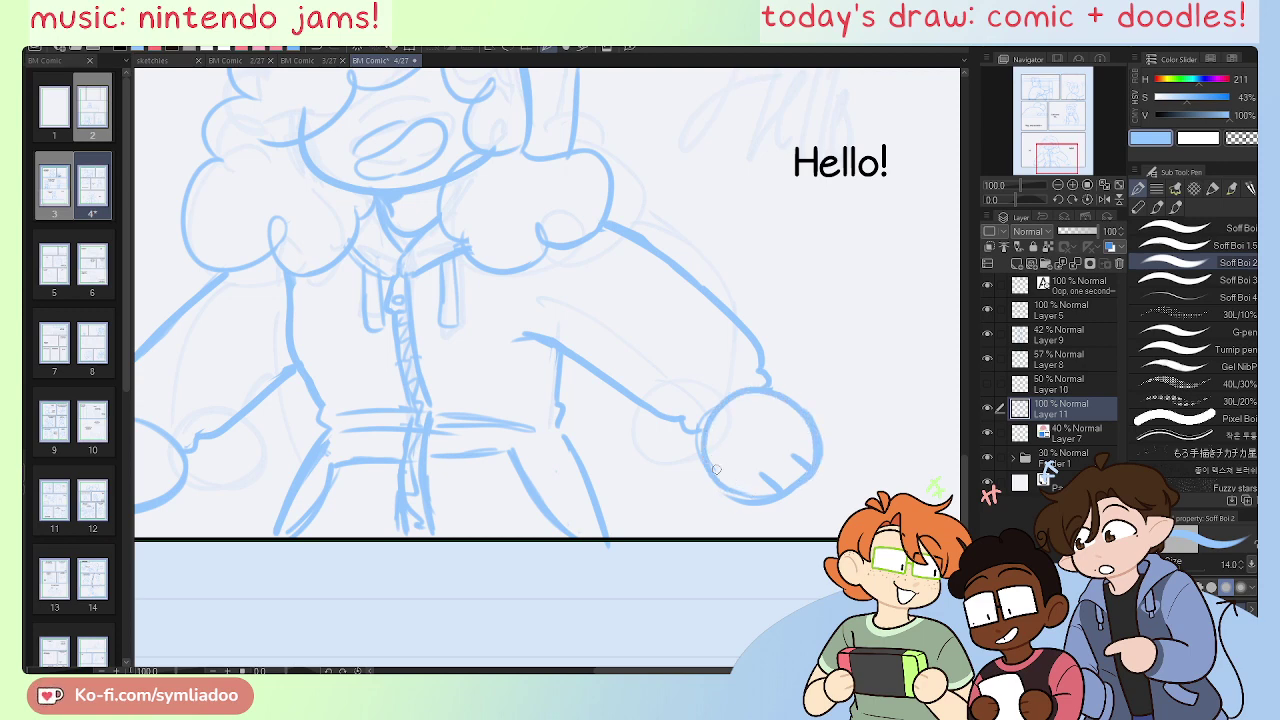
key("e")
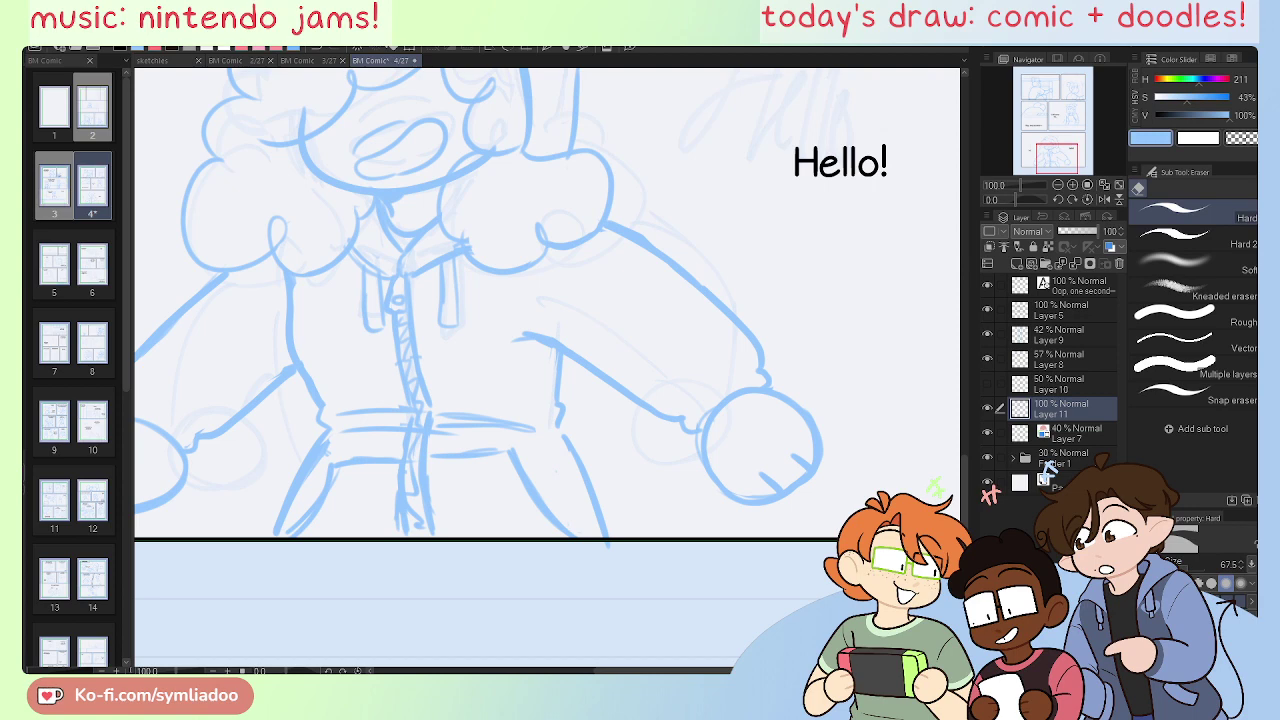
Step: Trim the stray line ends around the face and hair, and reinforce the closed-eye line with a small mark beside the mouth
left_click_drag(1054, 154, 1053, 150)
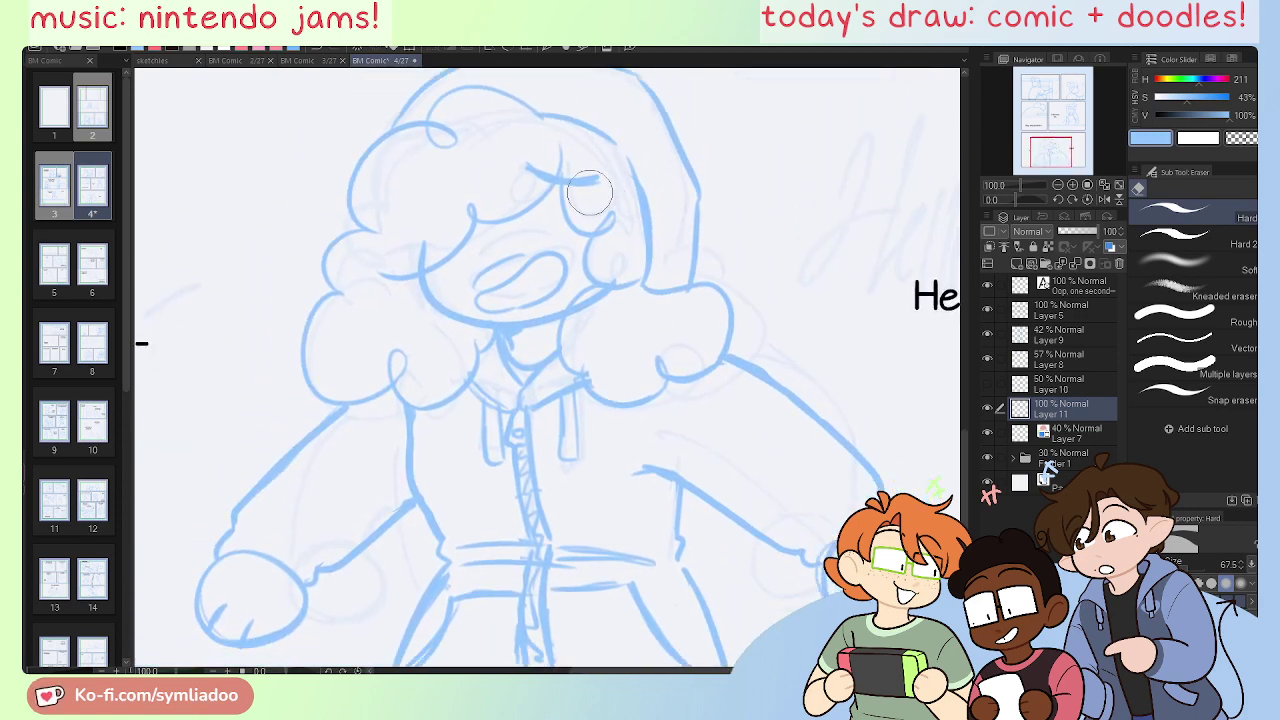
mouse_move(606, 283)
left_mouse_down()
mouse_move(614, 273)
mouse_move(626, 289)
mouse_move(587, 307)
left_mouse_up()
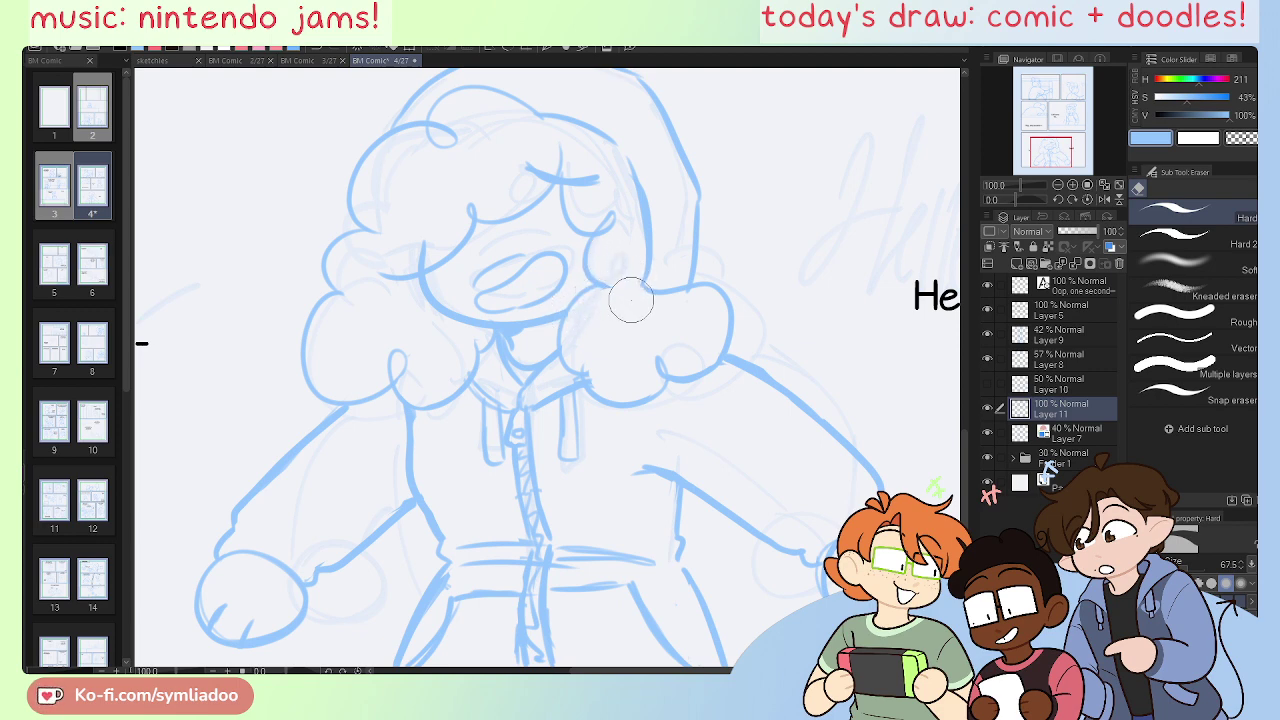
key("p")
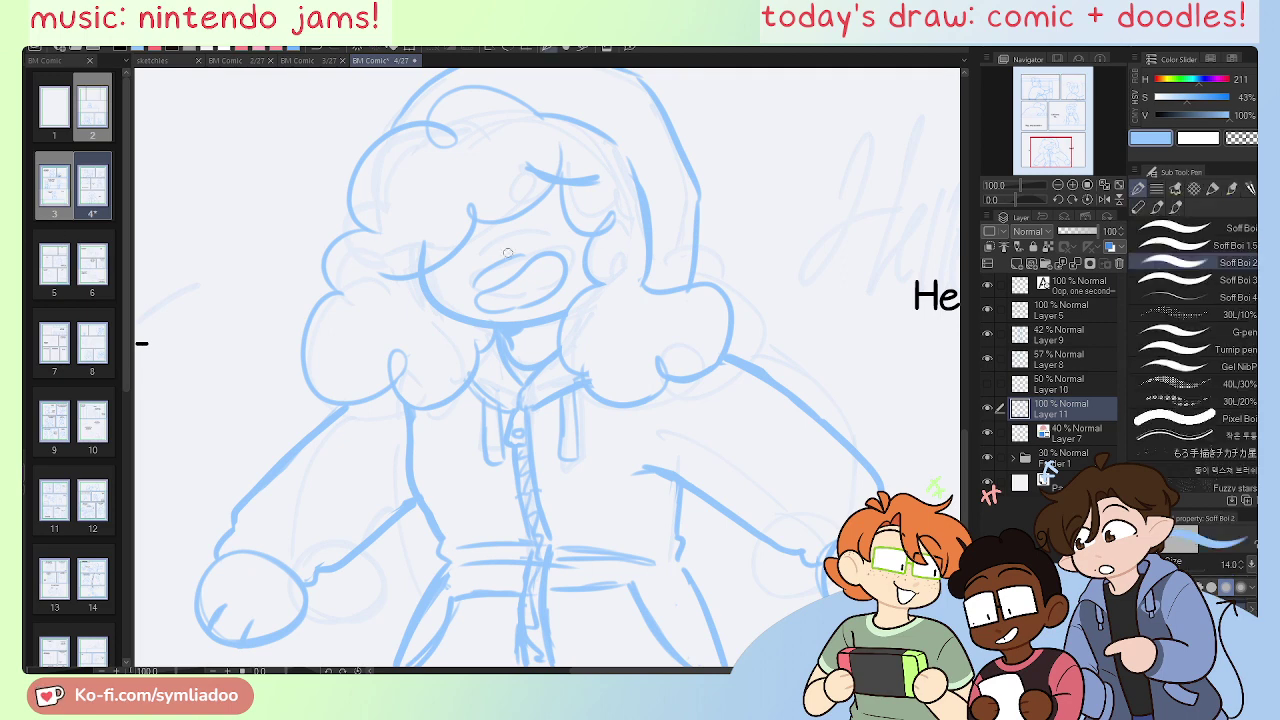
key("e")
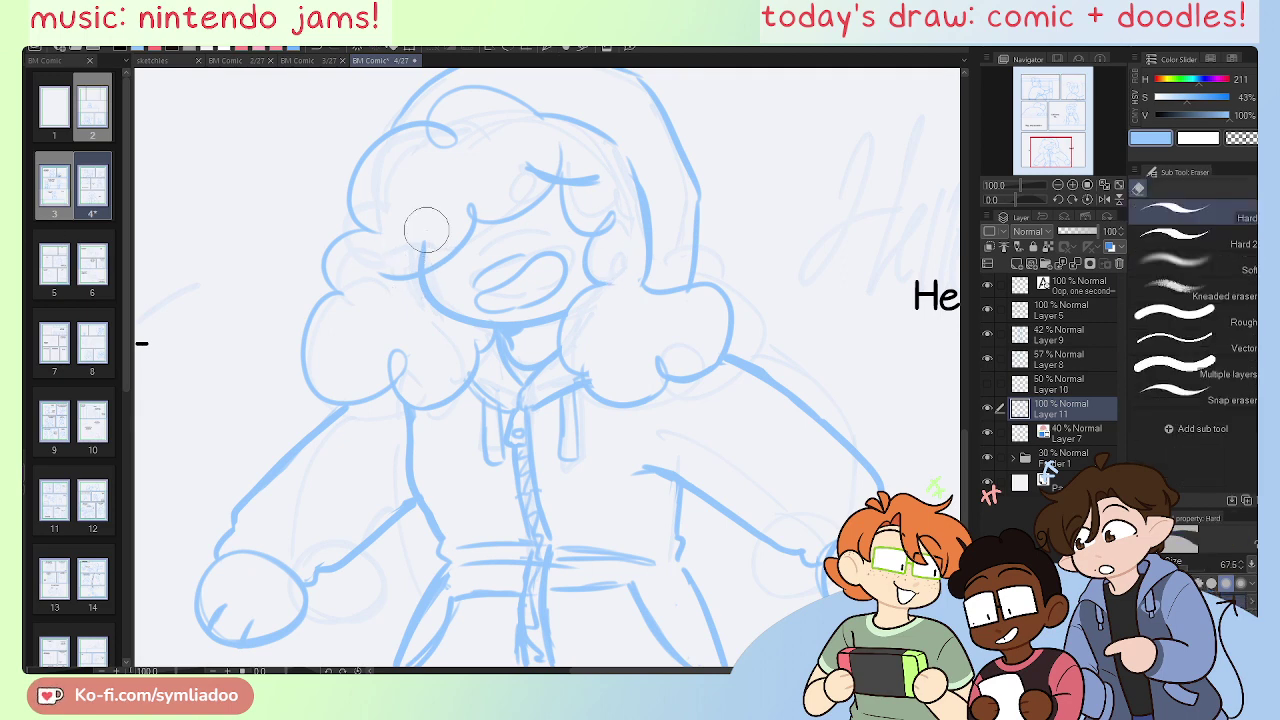
left_click_drag(426, 230, 430, 249)
key("p")
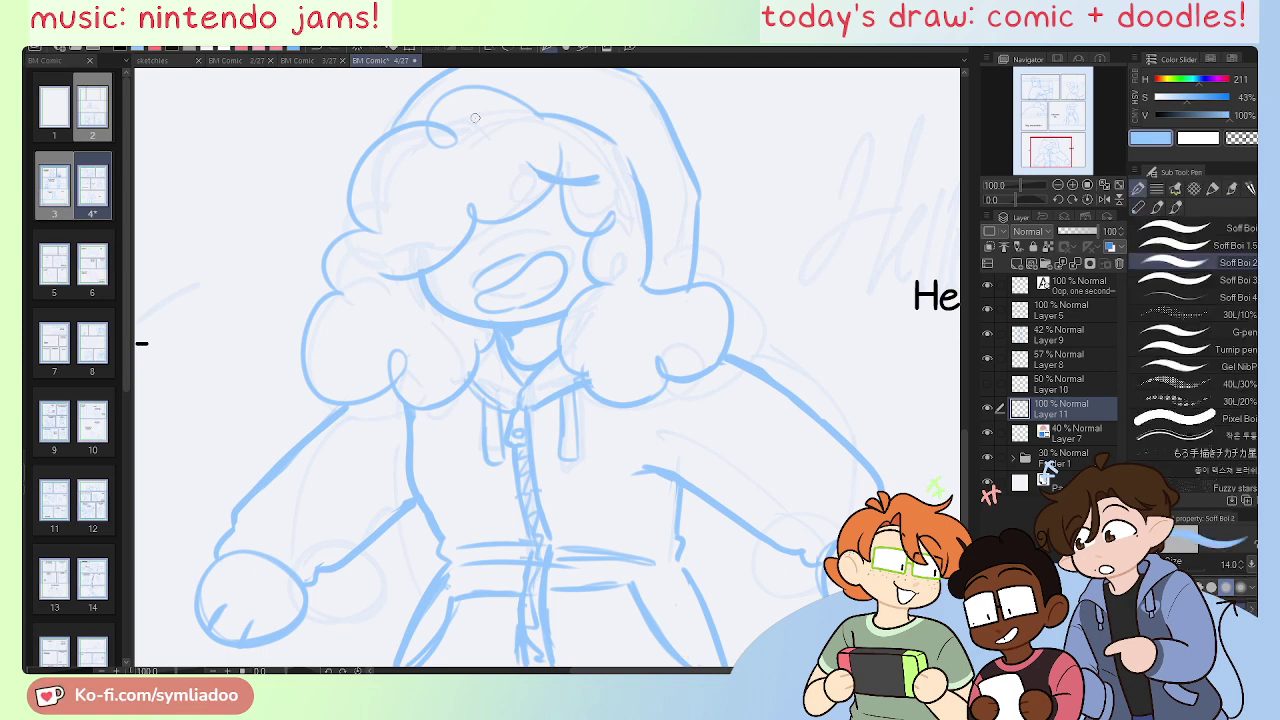
left_click_drag(526, 168, 591, 187)
left_click_drag(578, 272, 576, 287)
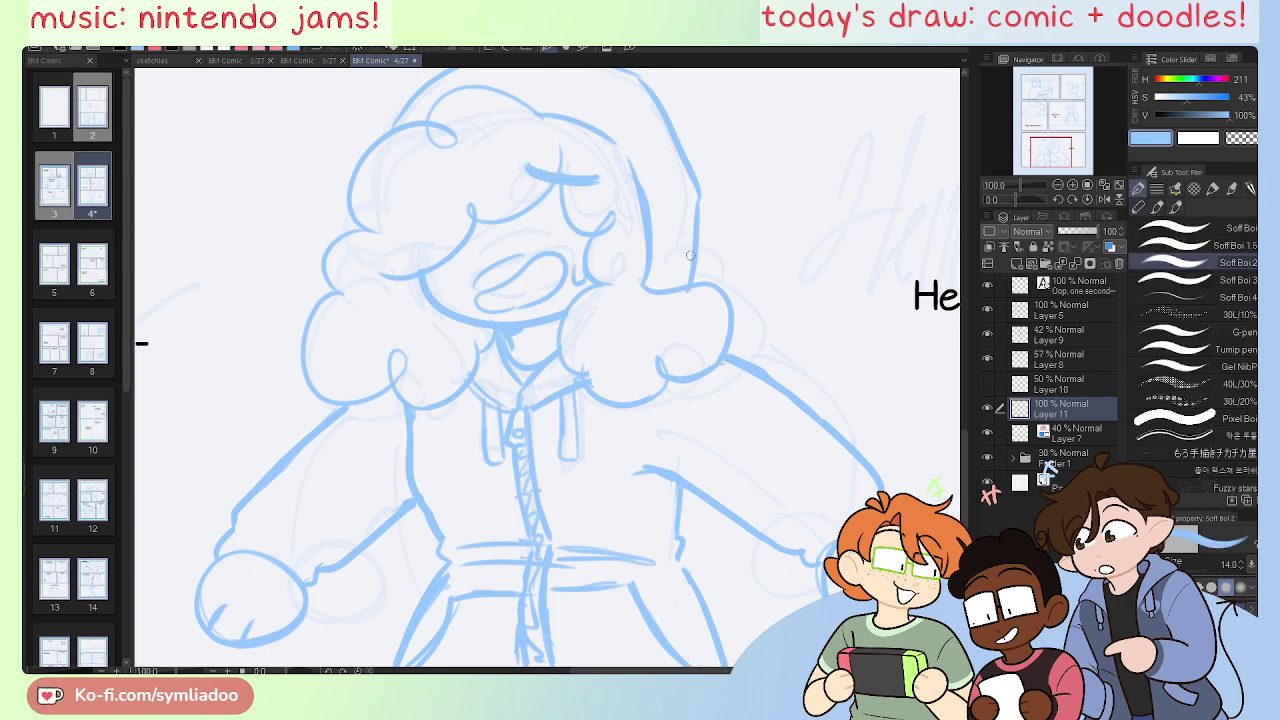
Step: Erase the hood collar line where it overlaps the hair puff on the "Hello!" side
left_click_drag(595, 366, 595, 372)
key("e")
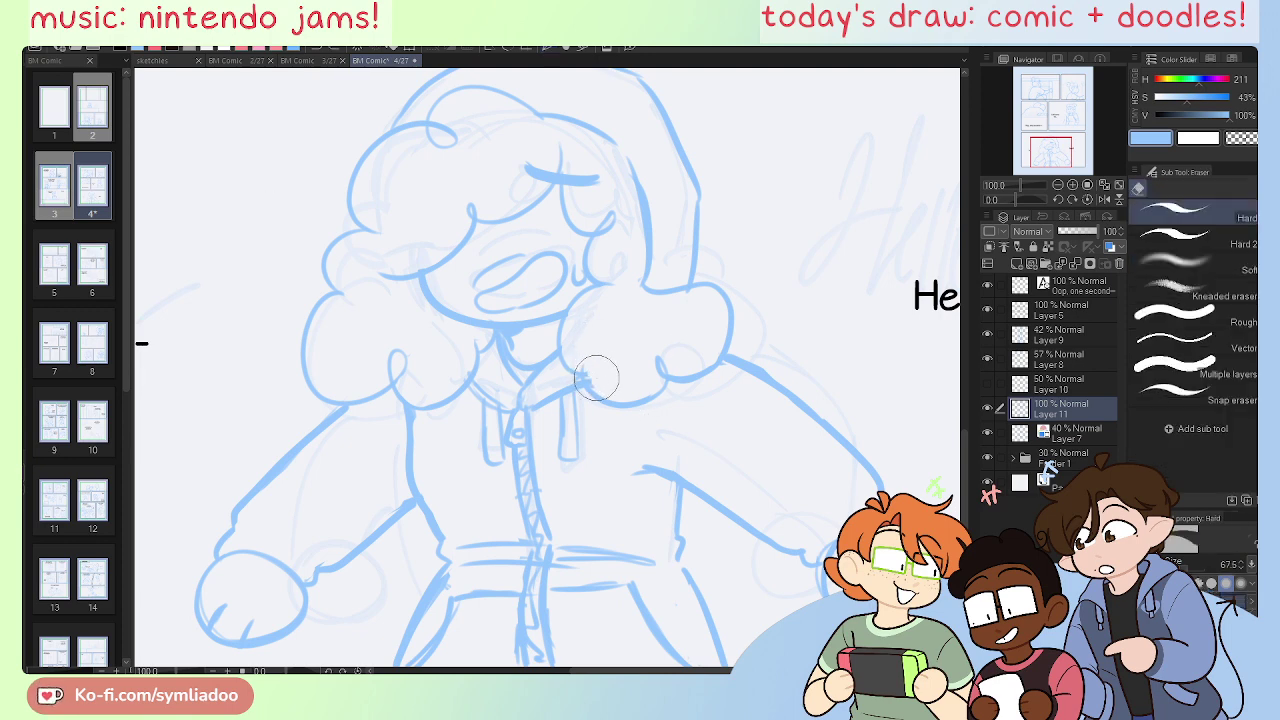
left_click_drag(592, 380, 588, 376)
key("p")
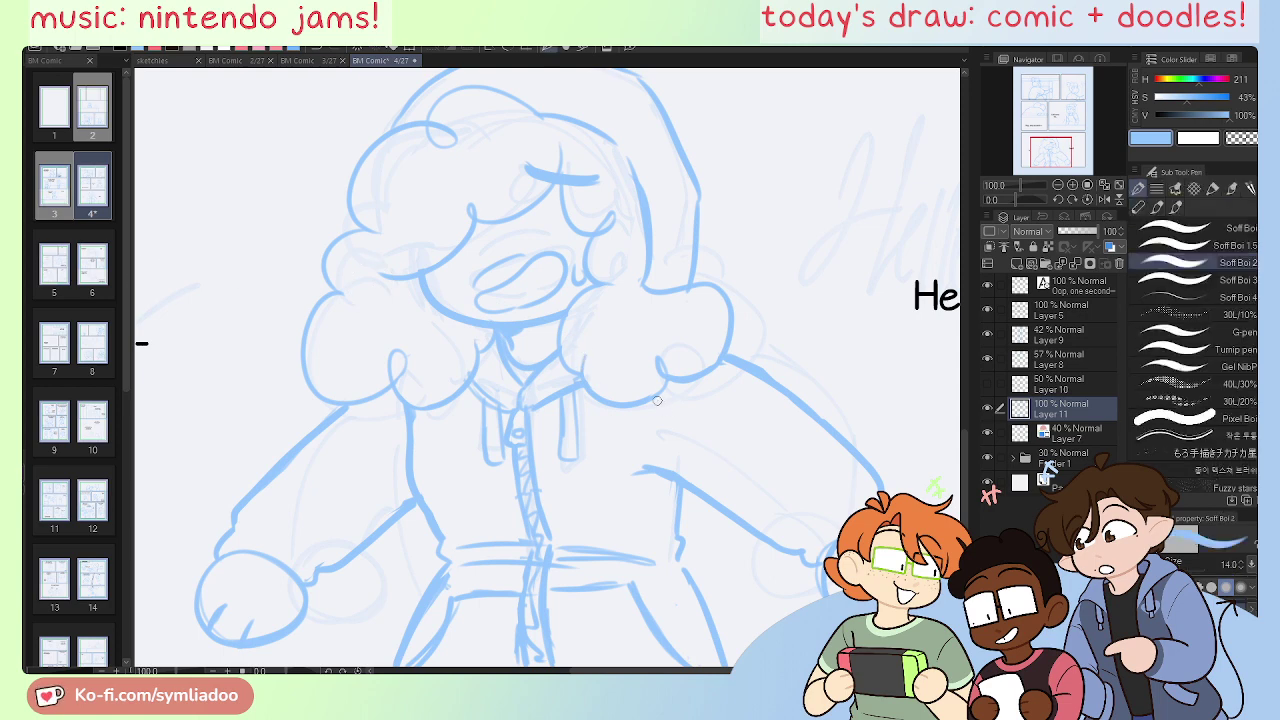
Step: Draw small water drops hanging from the lower edges of both hair puffs
mouse_move(657, 400)
left_mouse_down()
mouse_move(664, 414)
mouse_move(661, 392)
left_mouse_up()
key("ctrl+z")
left_click_drag(714, 368, 718, 363)
left_click_drag(305, 405, 314, 397)
key("e")
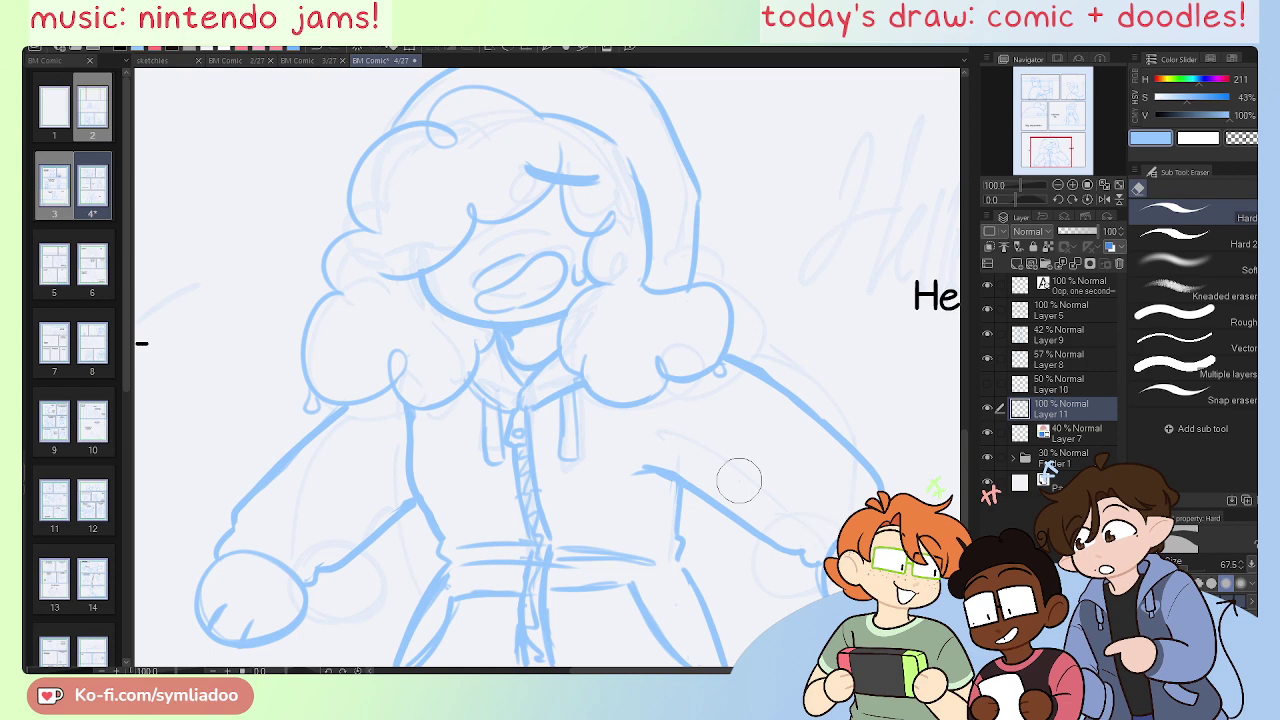
key("p")
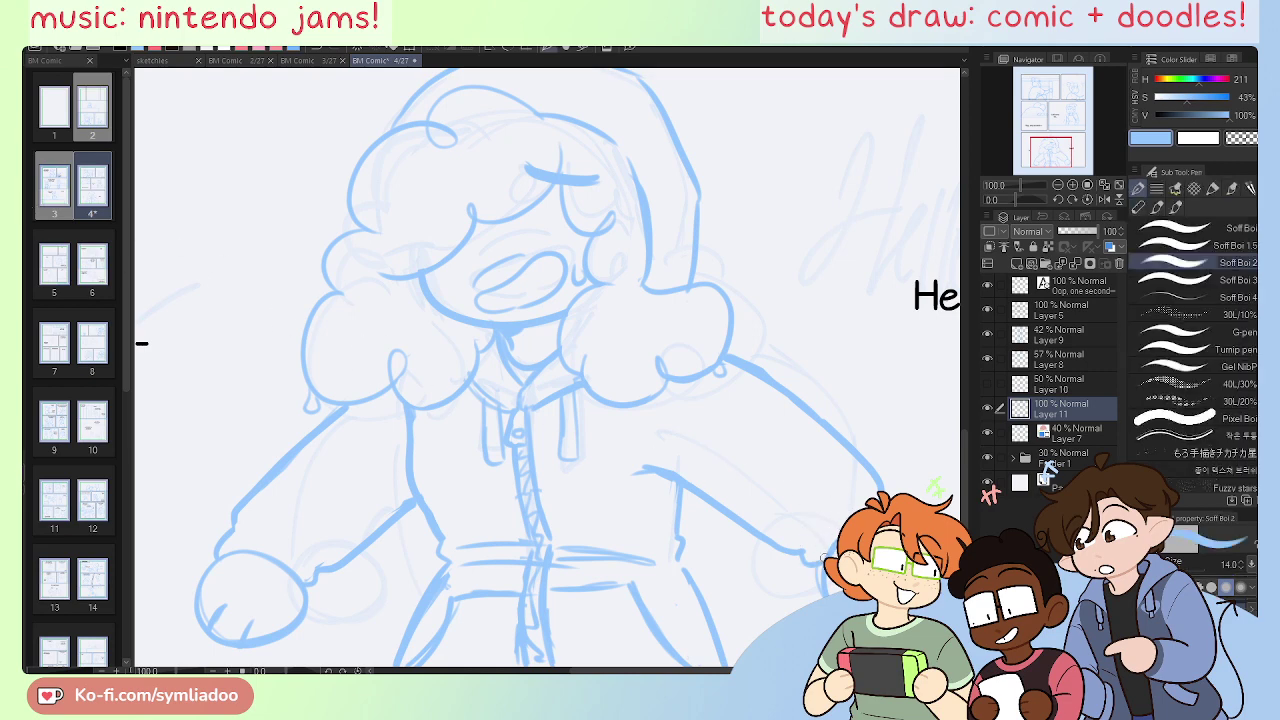
key("e")
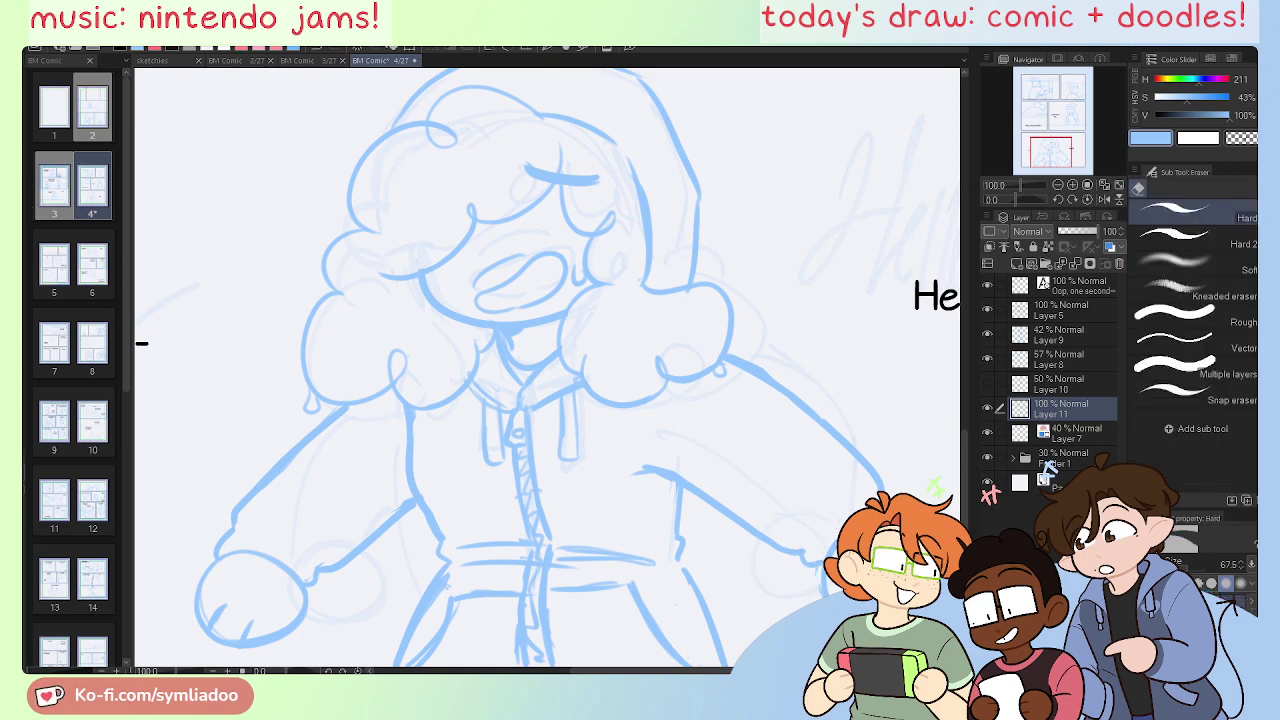
key("p")
key("p")
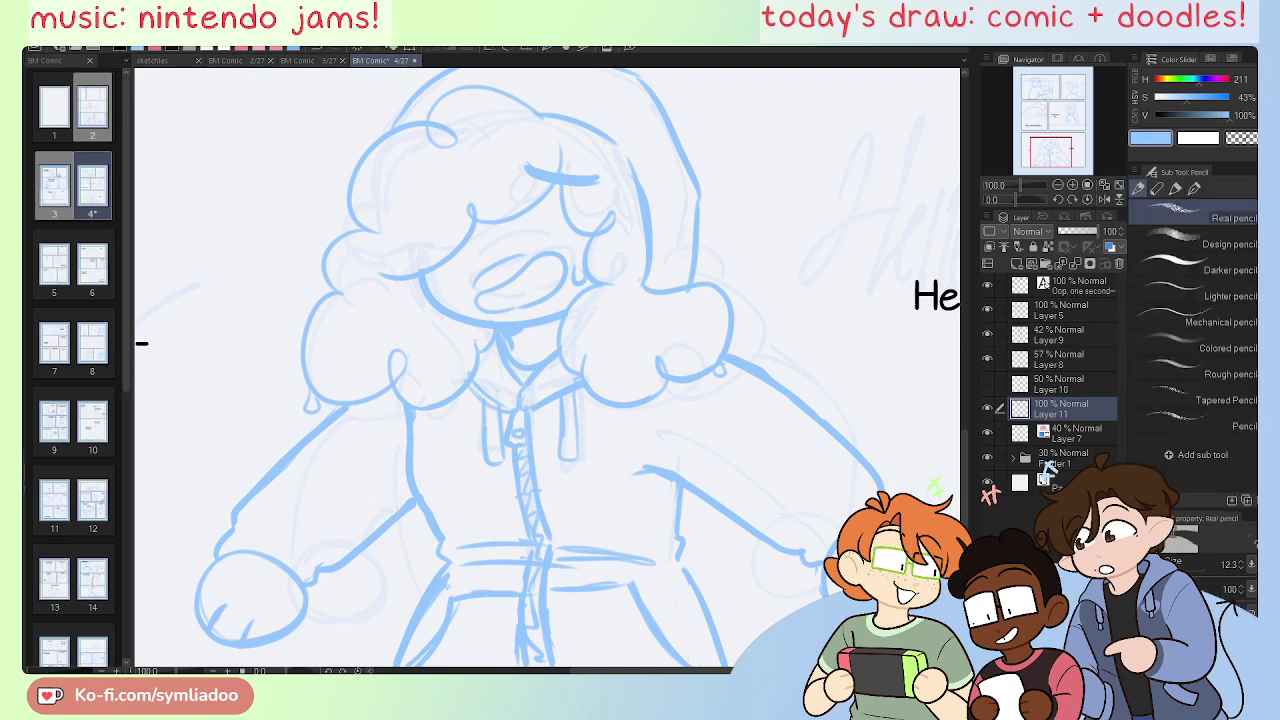
key("p")
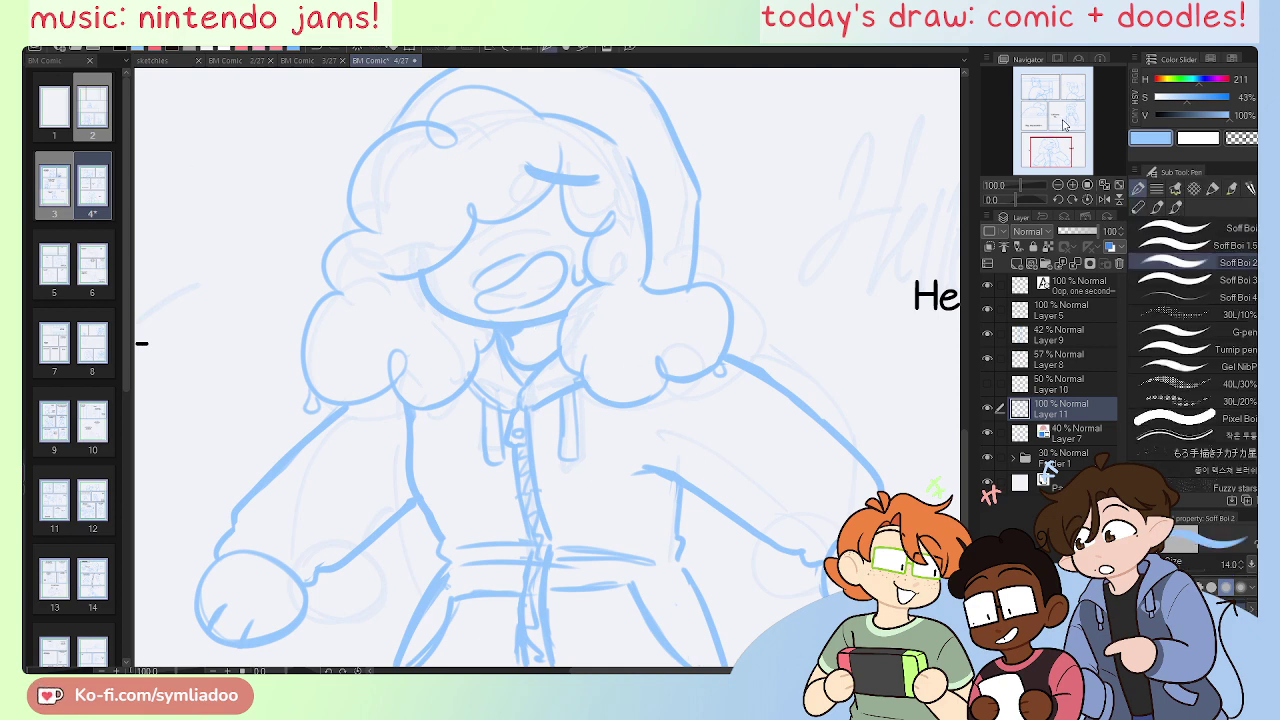
Step: Erase the end of the leg line that runs past the panel's lower border on the "Hello!" side
left_click_drag(1065, 124, 1066, 133)
key("e")
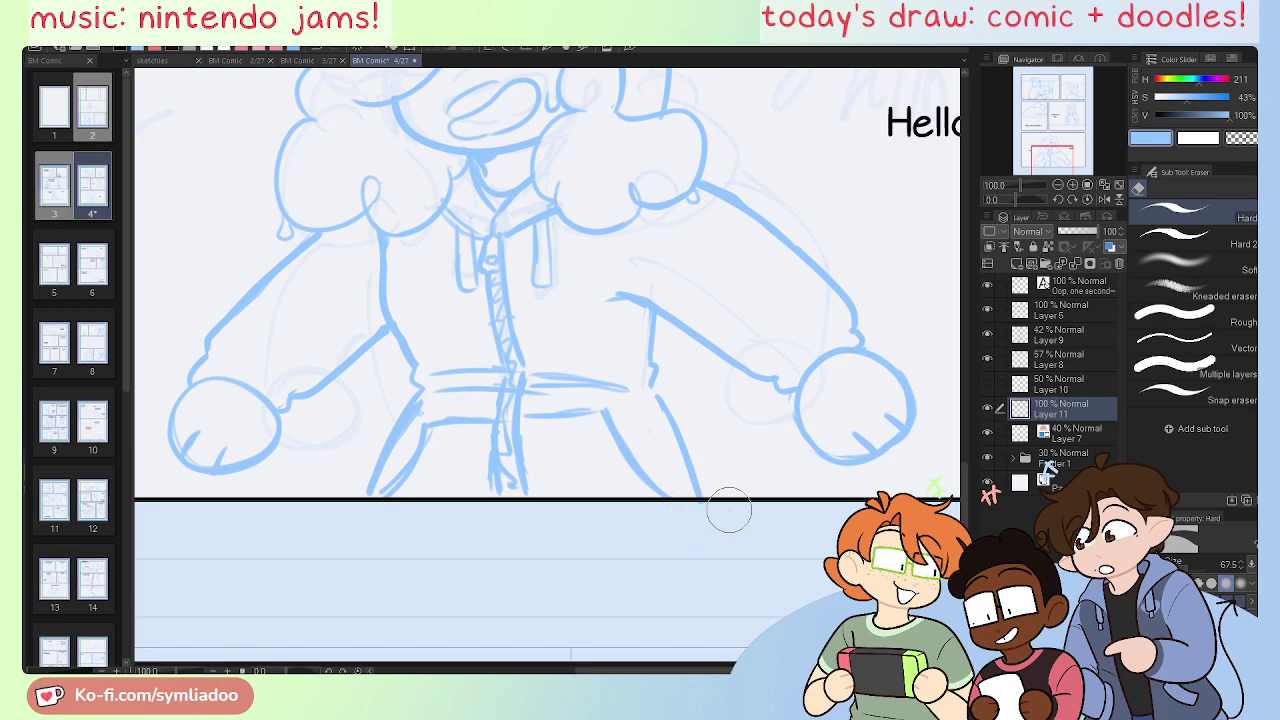
key("p")
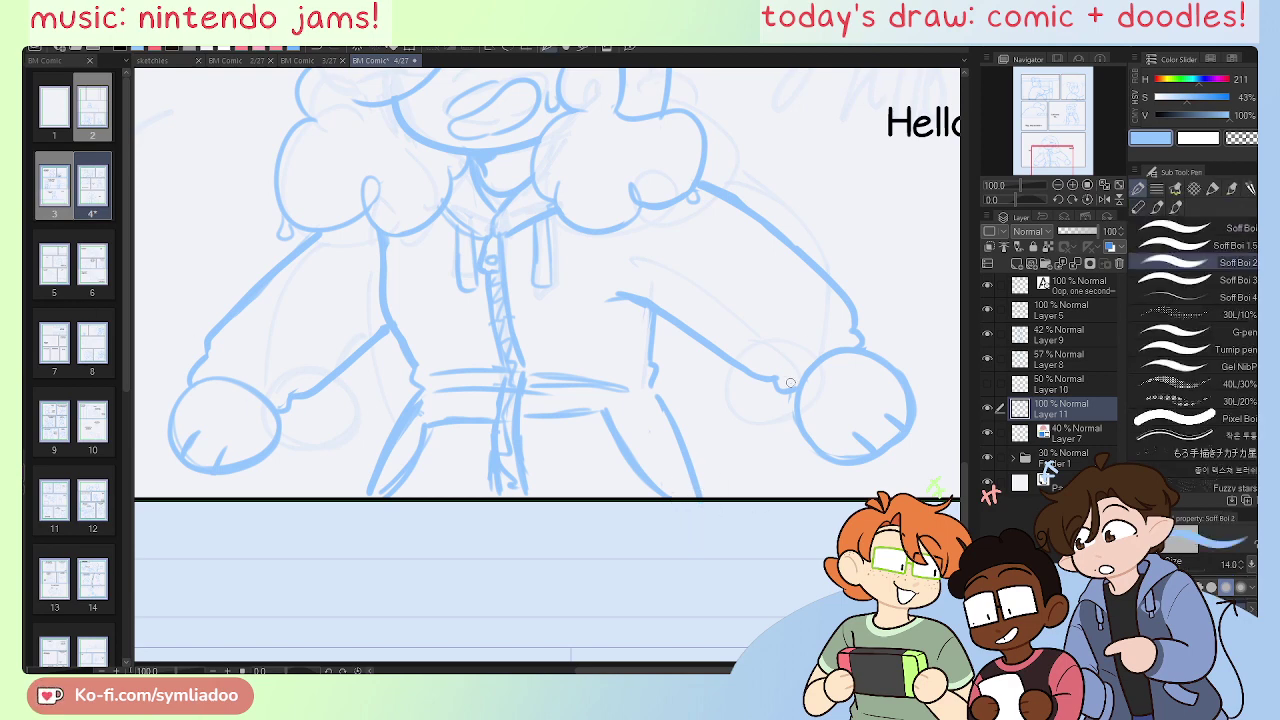
key("e")
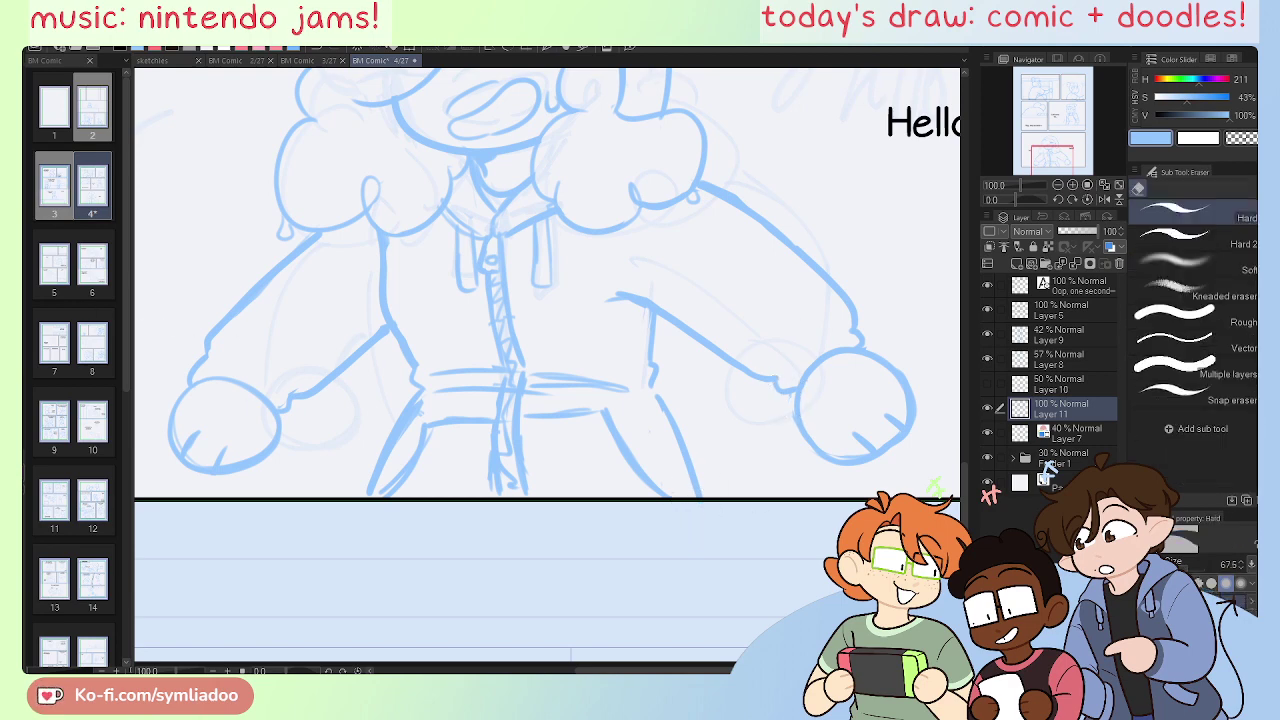
key("p")
Step: Draw water drops on both sleeves and the hoodie's torso, plus one under the "H-" side cuff
left_click_drag(1052, 134, 1050, 131)
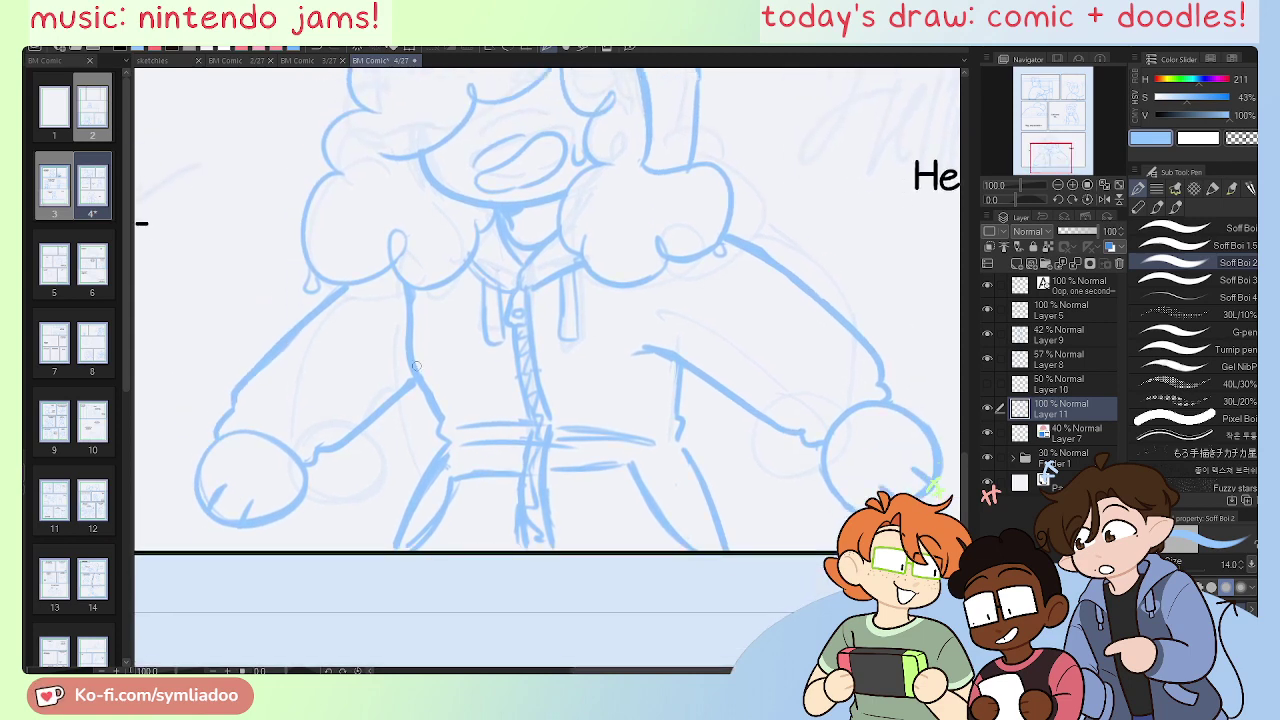
left_click_drag(331, 452, 342, 448)
left_click_drag(753, 308, 771, 322)
left_click_drag(590, 372, 605, 386)
left_click_drag(459, 346, 464, 379)
left_click_drag(290, 382, 301, 409)
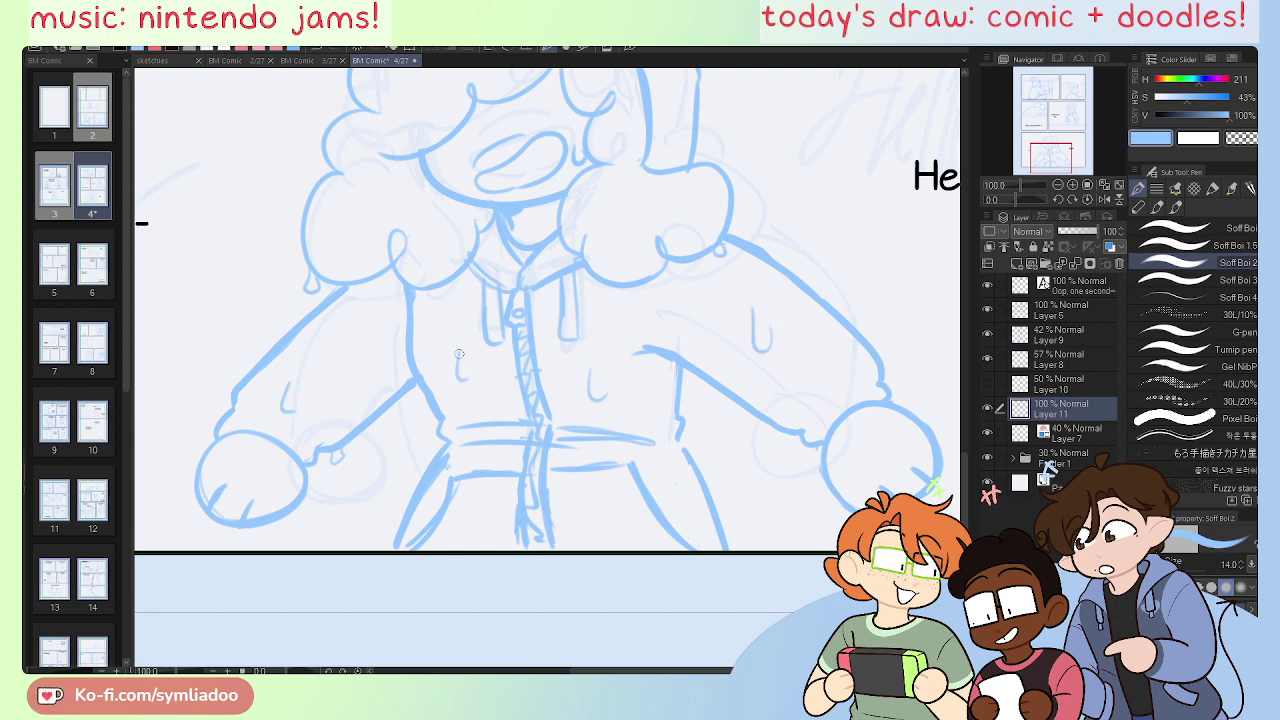
Step: Redraw the hood's outer edge on the "Hello!" side as a thicker, rounder curve and erase the old lines
mouse_move(1053, 146)
left_mouse_down()
mouse_move(1045, 129)
mouse_move(1052, 148)
left_mouse_up()
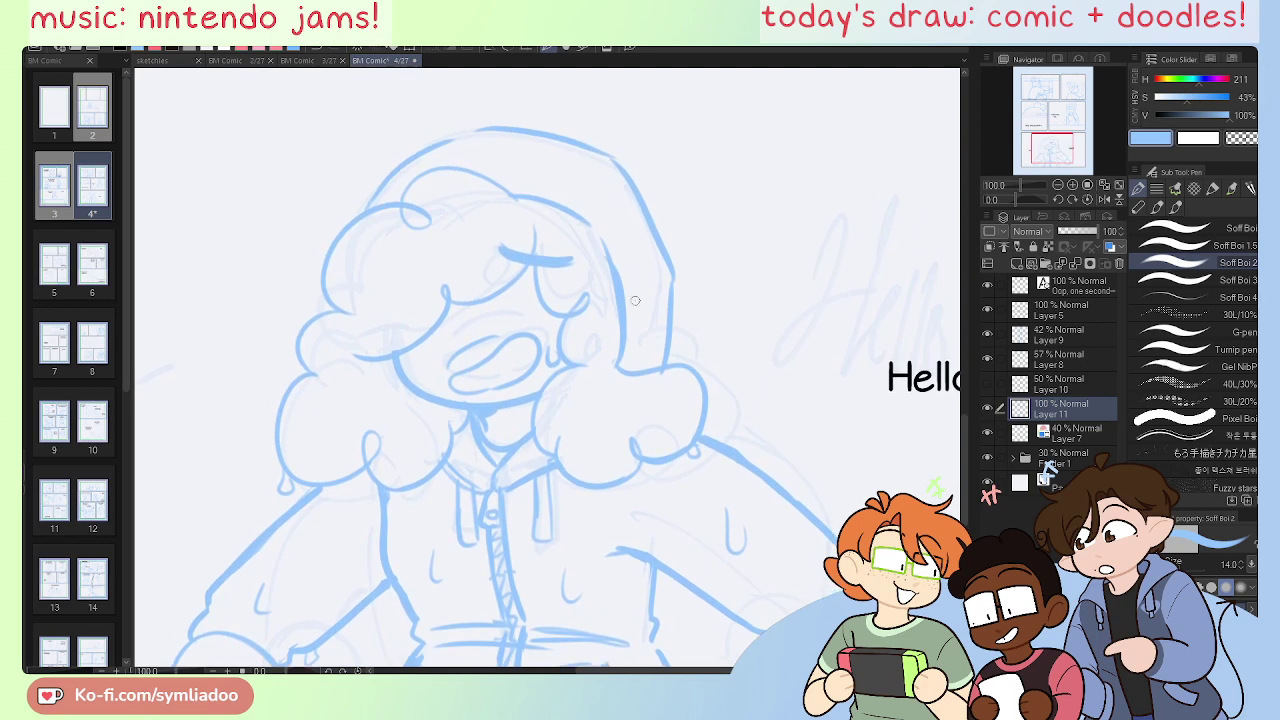
mouse_move(625, 171)
left_mouse_down()
mouse_move(671, 241)
mouse_move(651, 211)
mouse_move(673, 270)
mouse_move(668, 362)
left_mouse_up()
mouse_move(665, 256)
left_mouse_down()
mouse_move(672, 359)
mouse_move(655, 220)
mouse_move(685, 301)
mouse_move(668, 374)
left_mouse_up()
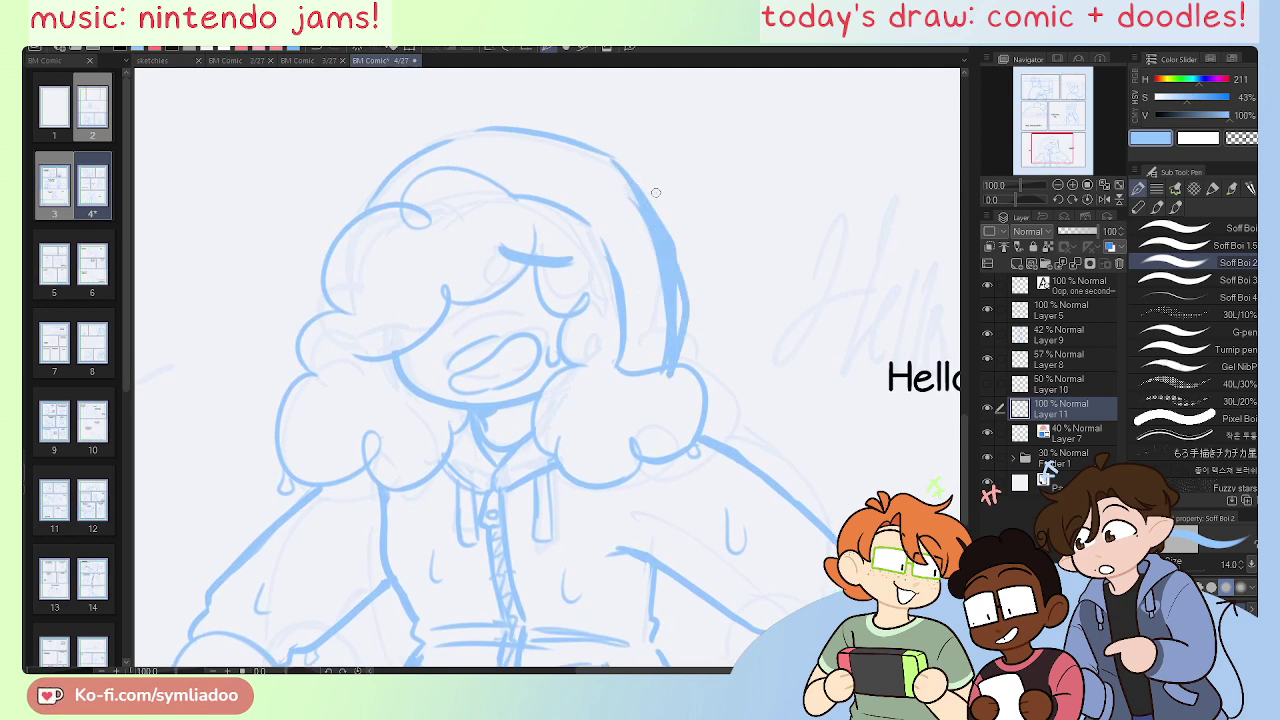
key("e")
mouse_move(655, 192)
left_mouse_down()
mouse_move(664, 326)
mouse_move(632, 219)
mouse_move(659, 292)
mouse_move(625, 226)
mouse_move(625, 365)
mouse_move(598, 232)
left_mouse_up()
key("p")
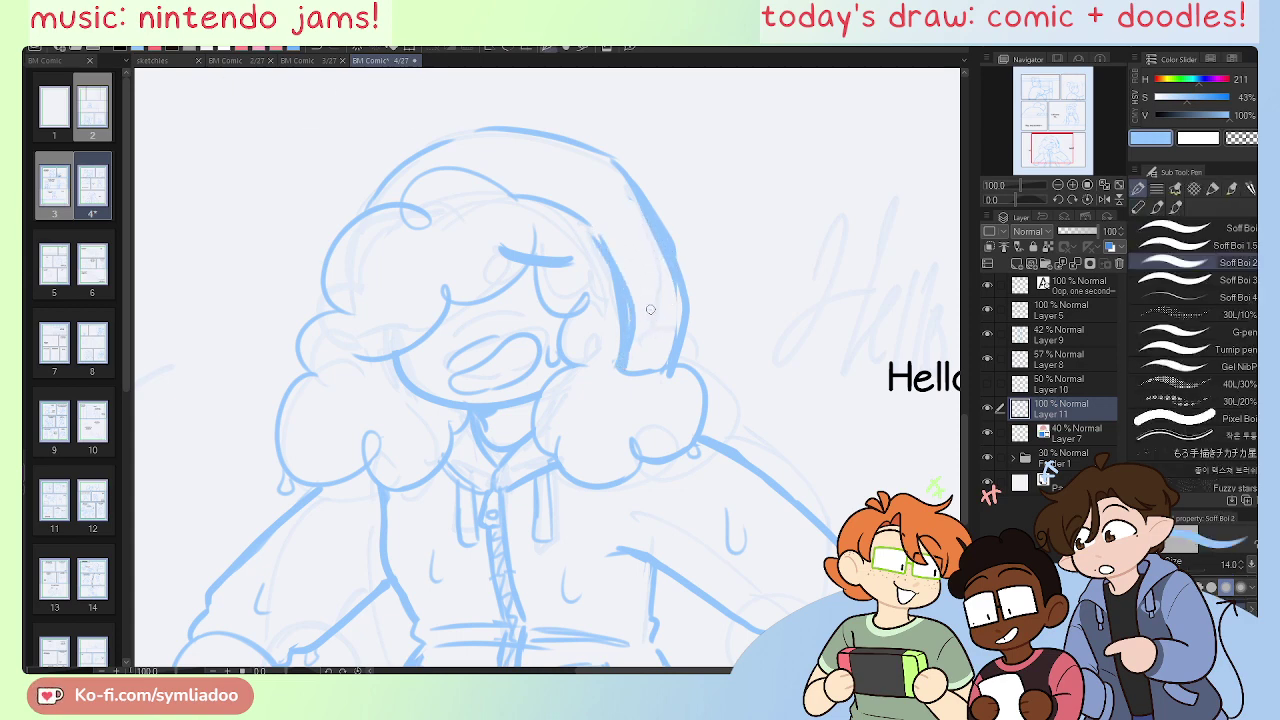
Step: Add water drops to the hood, hair and face, and spiral curls in the fringe and hair puff
left_click_drag(650, 310, 656, 340)
left_click_drag(528, 164, 537, 157)
left_click_drag(380, 275, 377, 297)
mouse_move(356, 342)
left_mouse_down()
mouse_move(344, 352)
mouse_move(372, 330)
left_mouse_up()
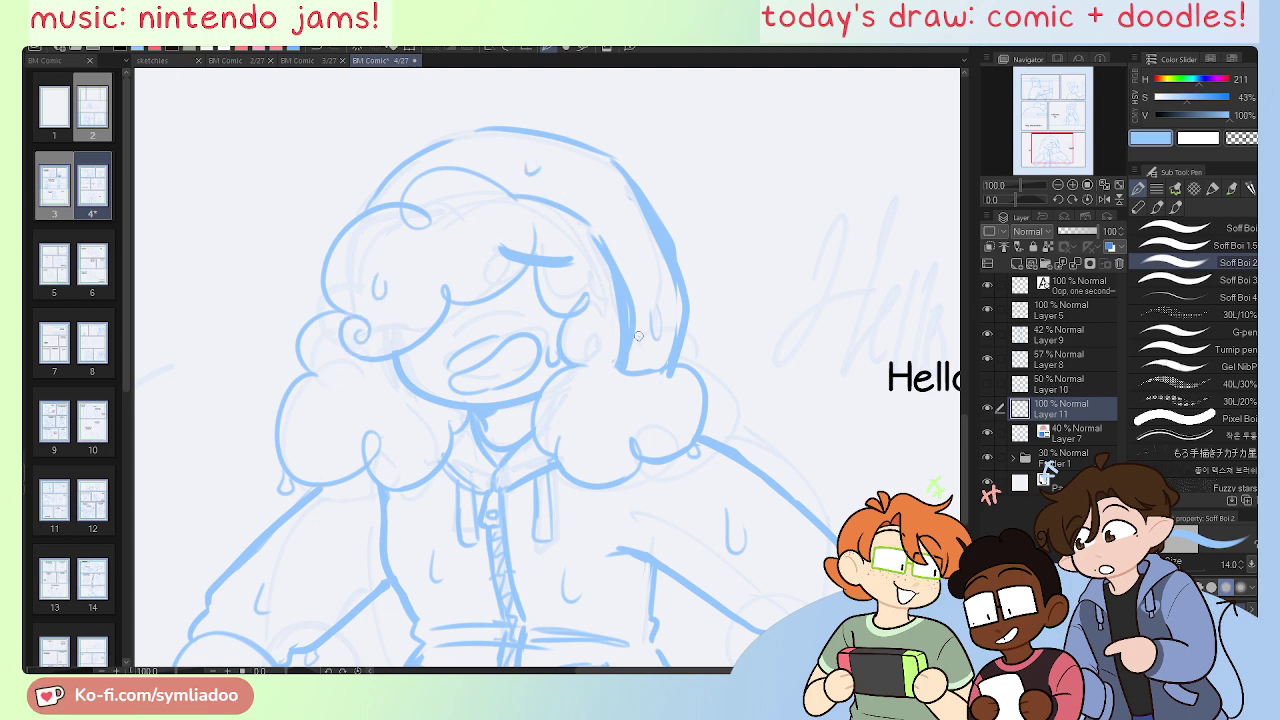
left_click_drag(558, 435, 584, 437)
mouse_move(540, 213)
left_mouse_down()
mouse_move(508, 228)
mouse_move(536, 236)
mouse_move(524, 232)
left_mouse_up()
left_click_drag(311, 418, 321, 426)
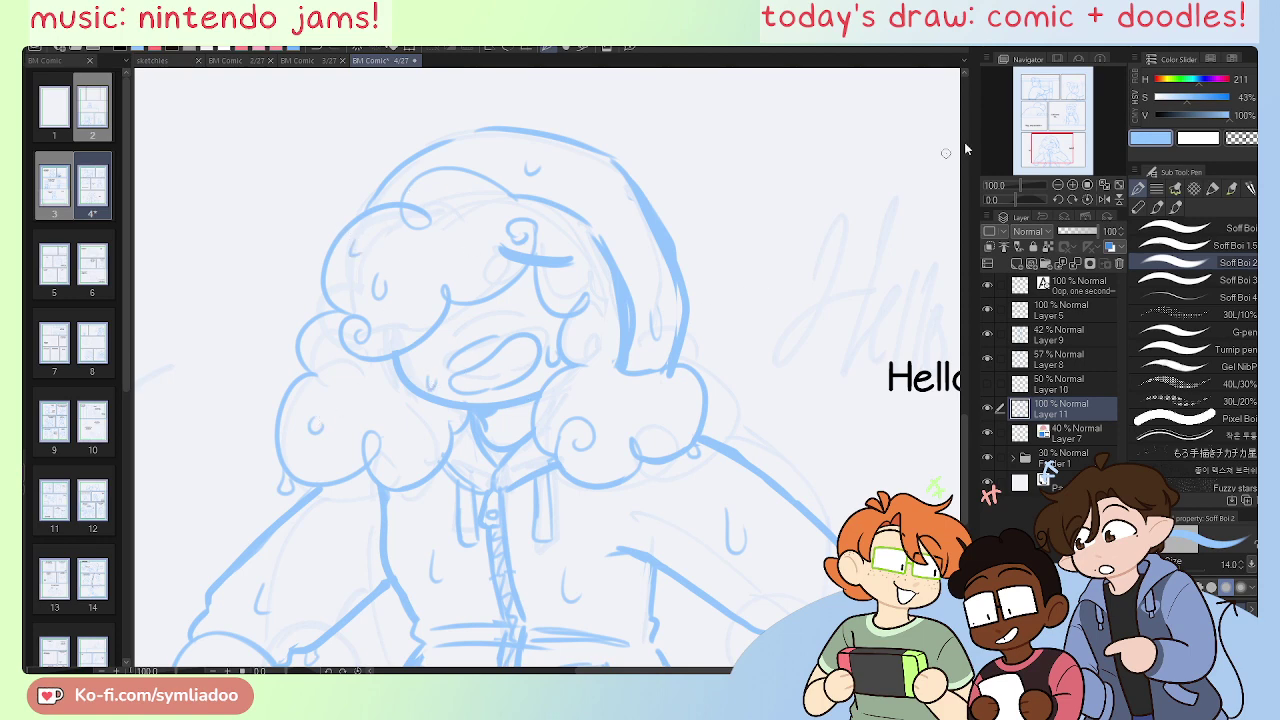
Step: Add further water drops on the legs and upper sleeve and below the hands
left_click_drag(1035, 146, 1031, 157)
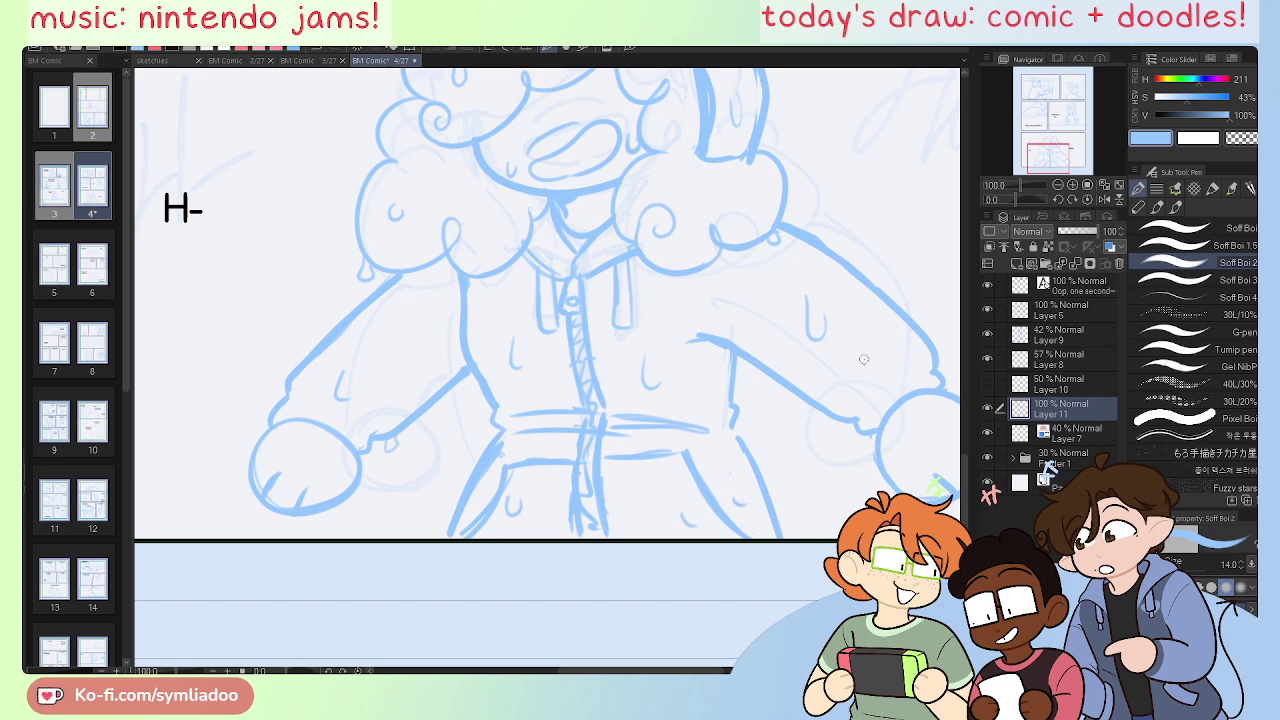
left_click_drag(396, 323, 401, 334)
left_click_drag(293, 525, 300, 513)
left_click_drag(1033, 162, 1040, 165)
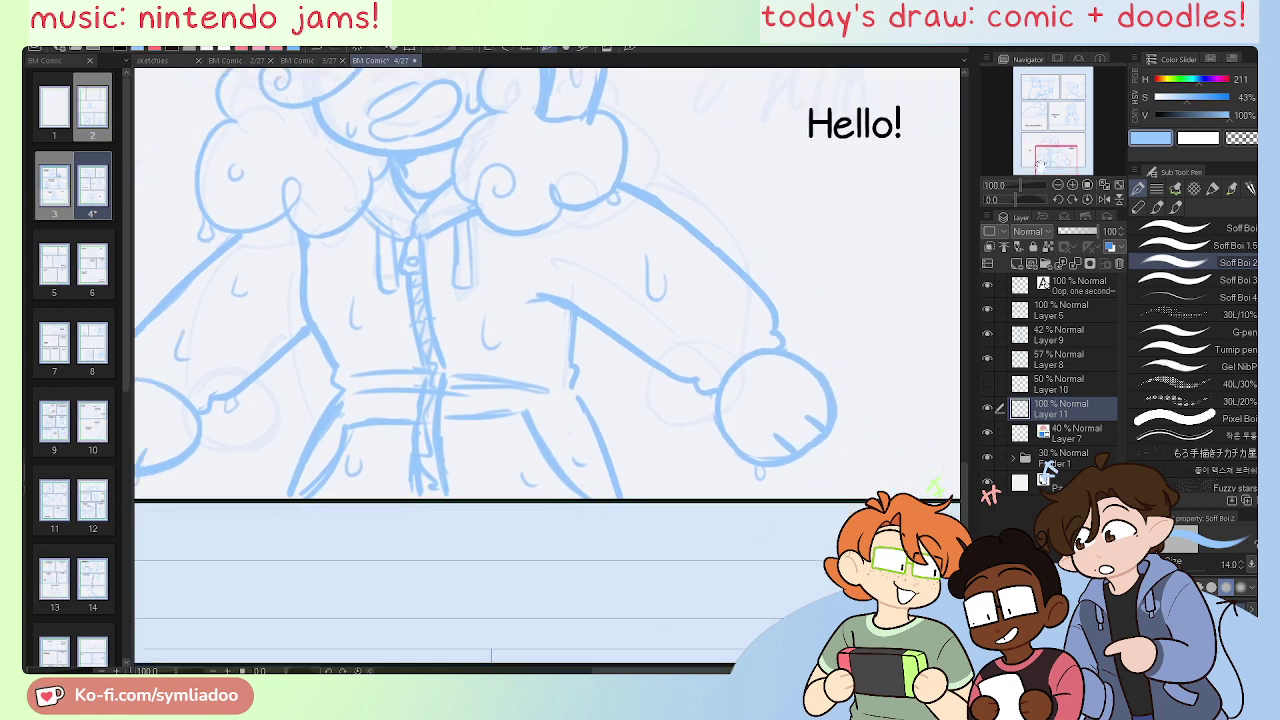
Step: Fit the whole page in view and save the comic page
left_click(1119, 186)
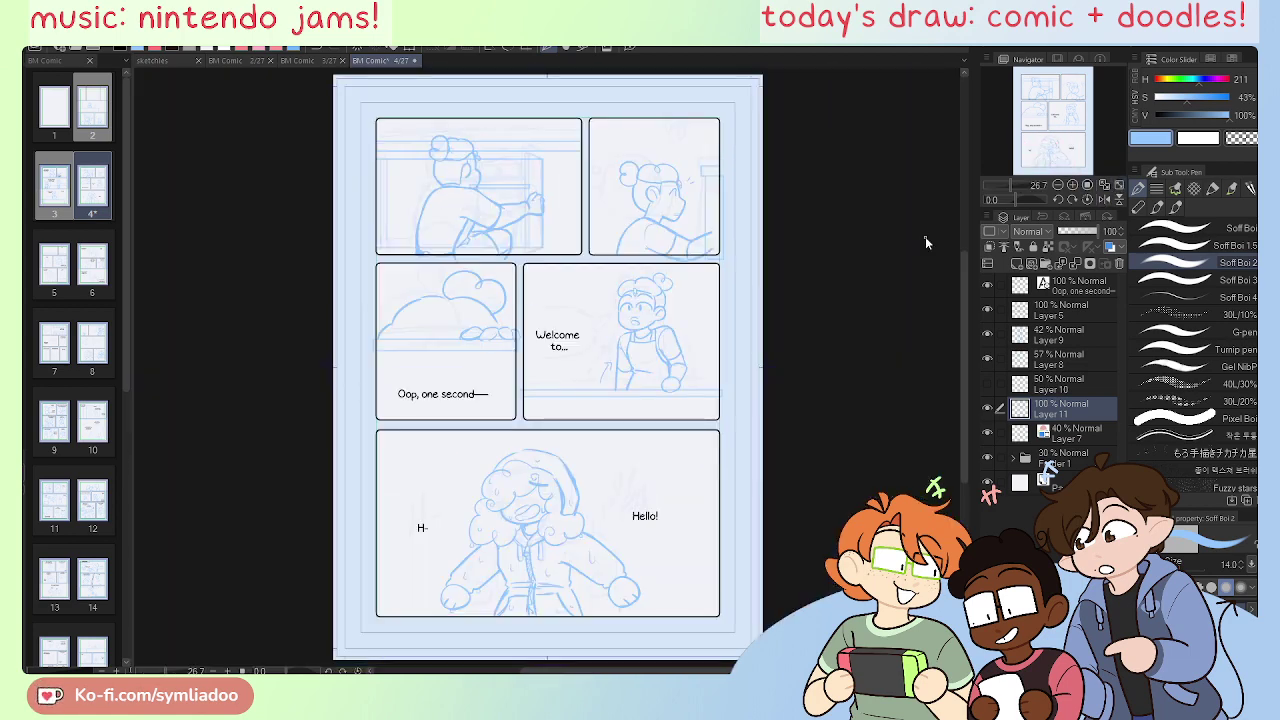
key("ctrl+s")
left_click(1119, 185)
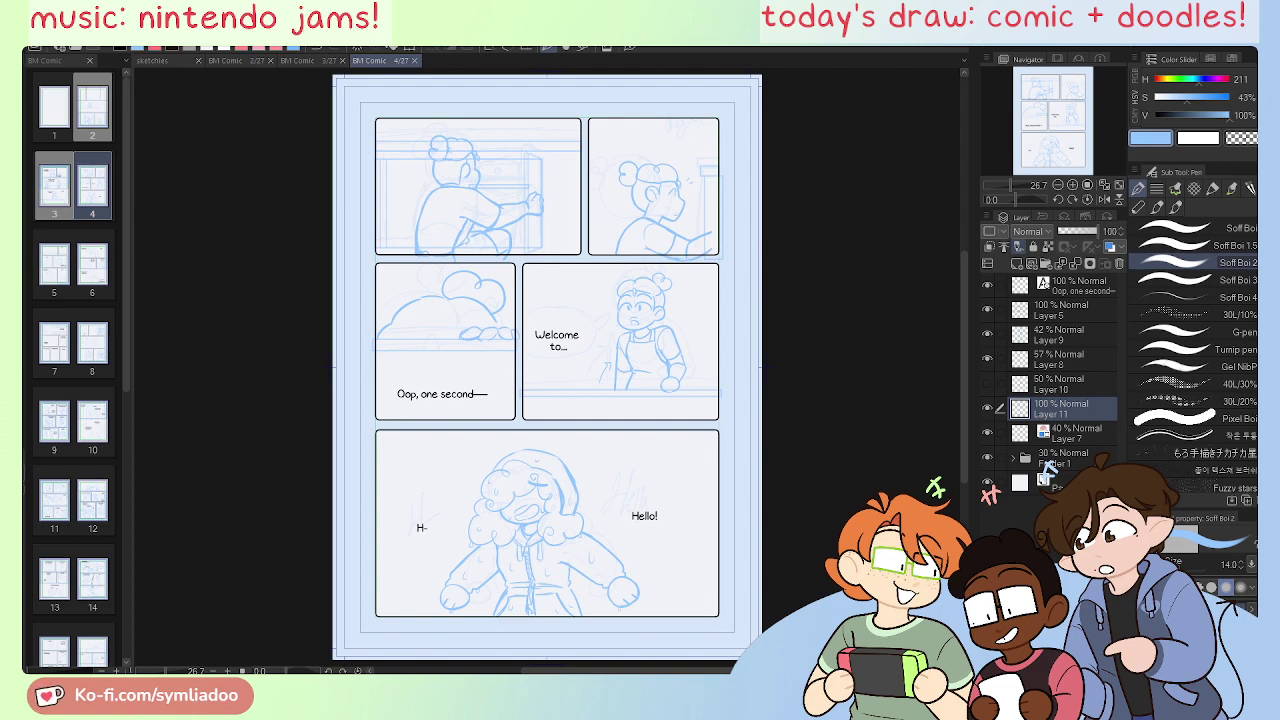
Step: Check the finished bottom panel of page 4 up close and open page 5 of the comic
left_click(1072, 185)
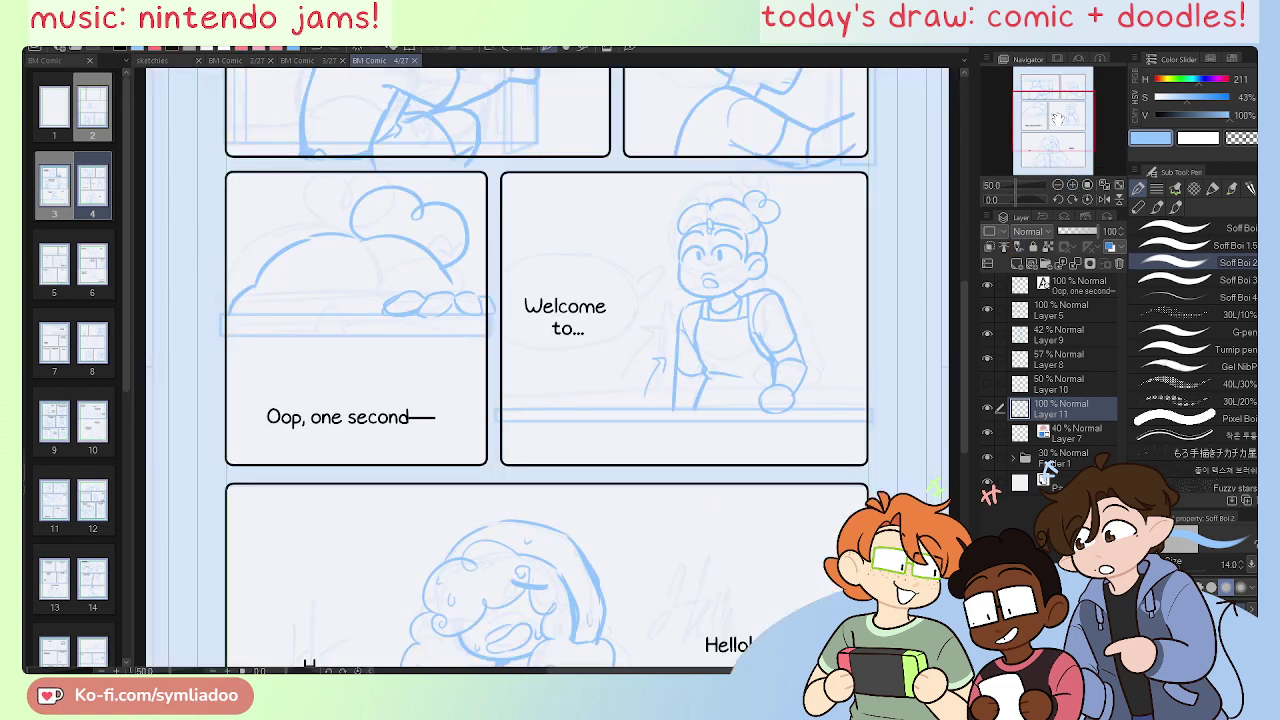
left_click_drag(1057, 119, 1055, 143)
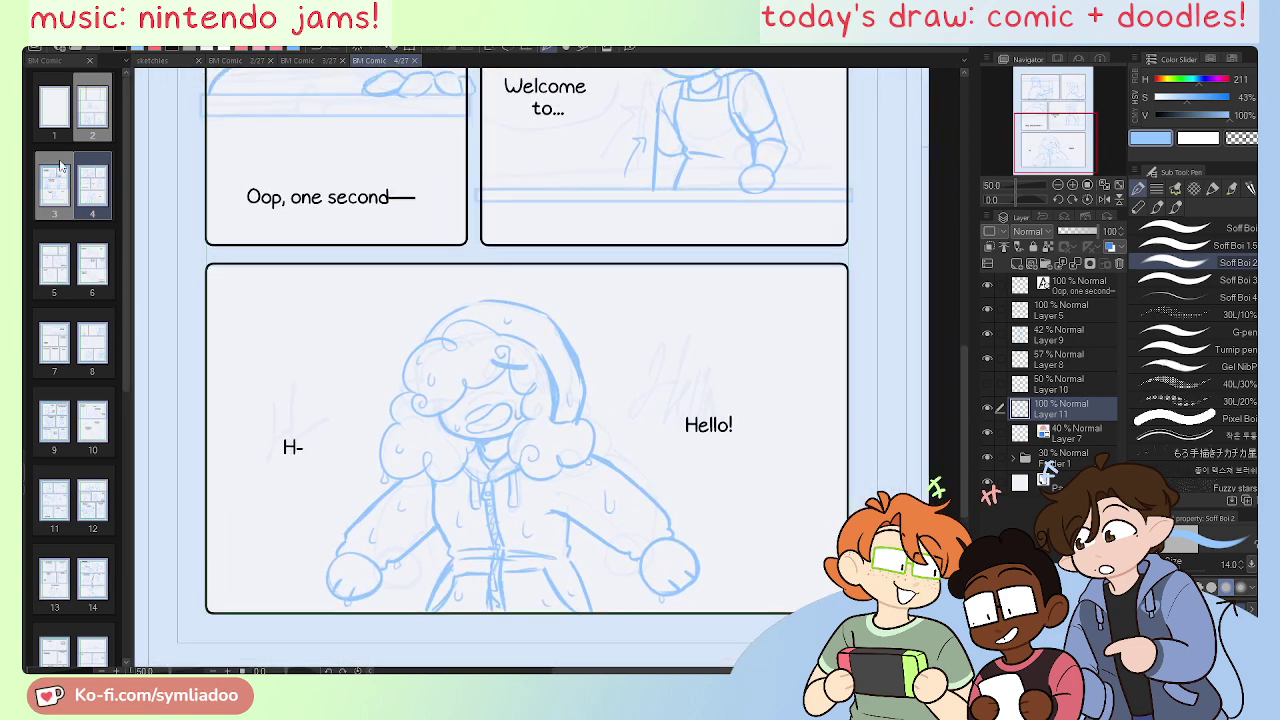
left_click(55, 259)
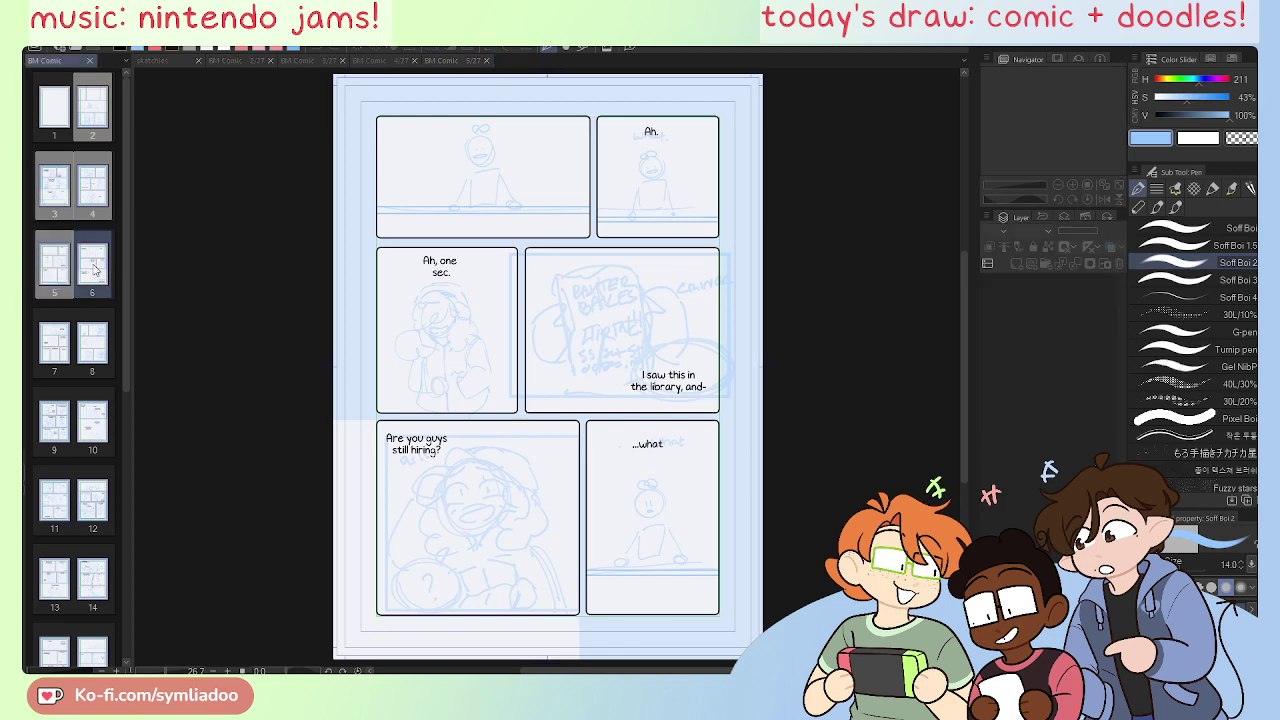
Step: Open page 7 of the comic, then return to page 5 and add a new layer above its rough sketch layer
double_click(53, 351)
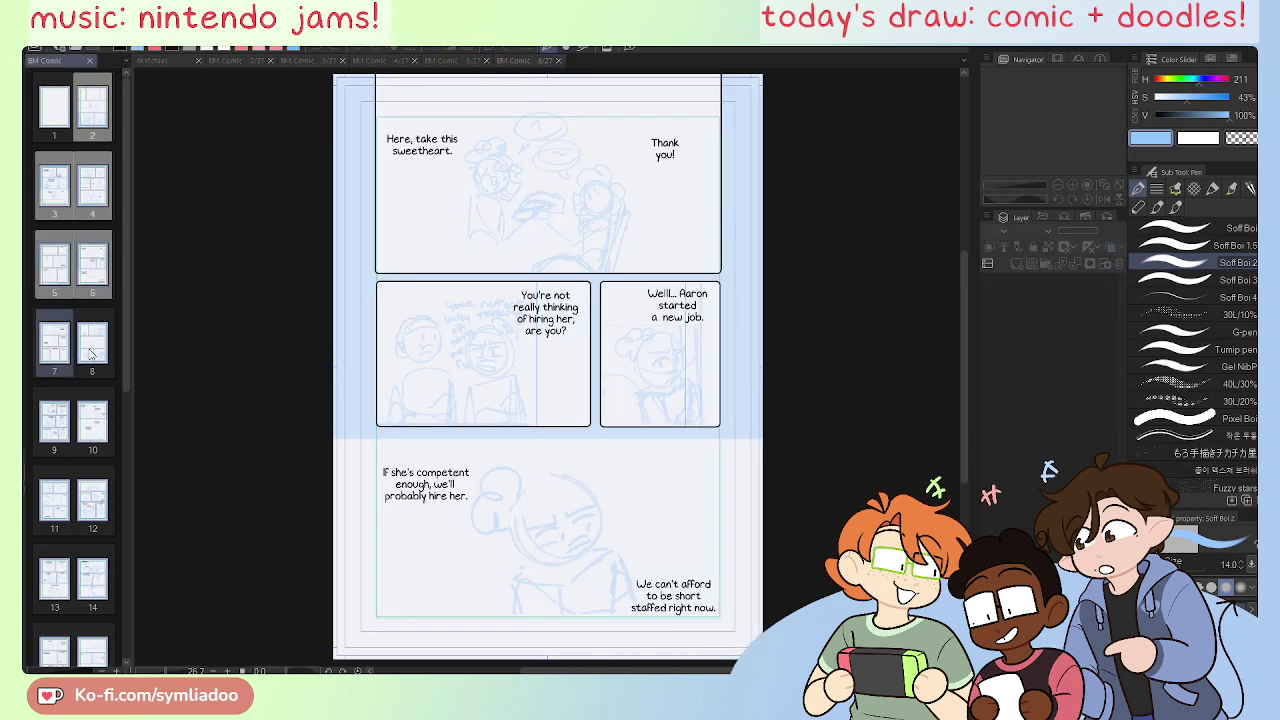
left_click(455, 60)
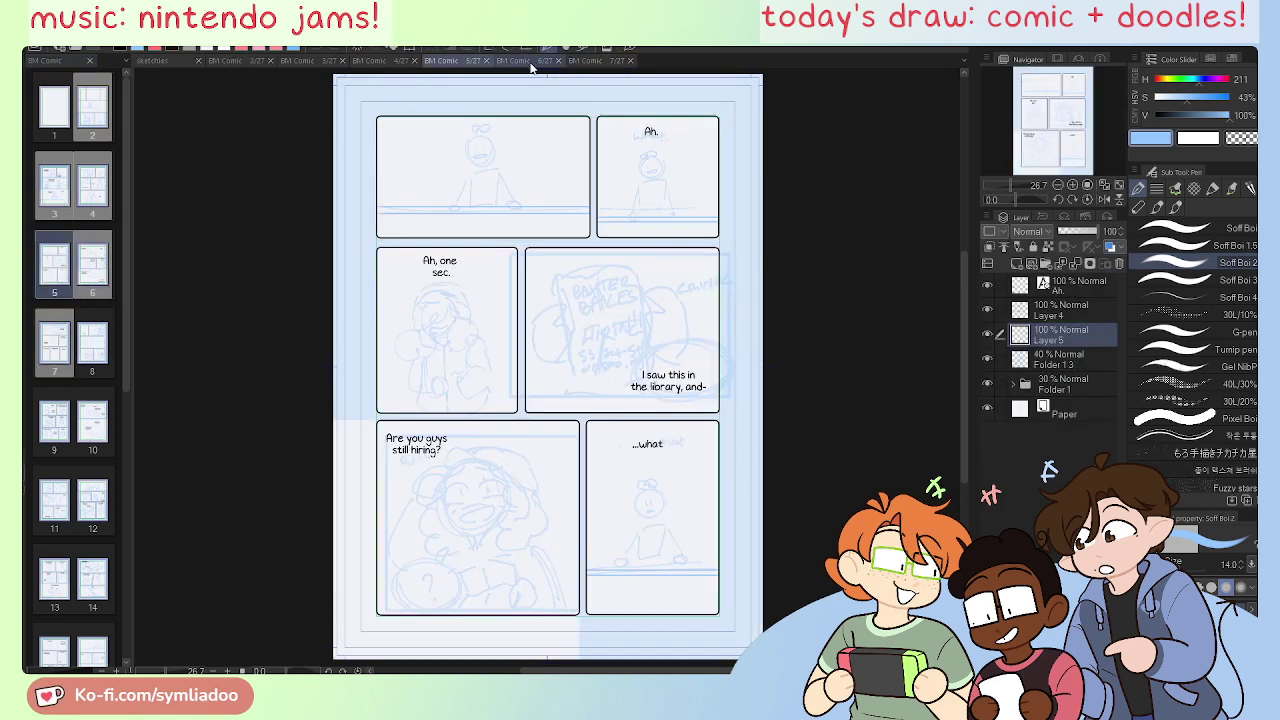
left_click(375, 61)
left_click(455, 60)
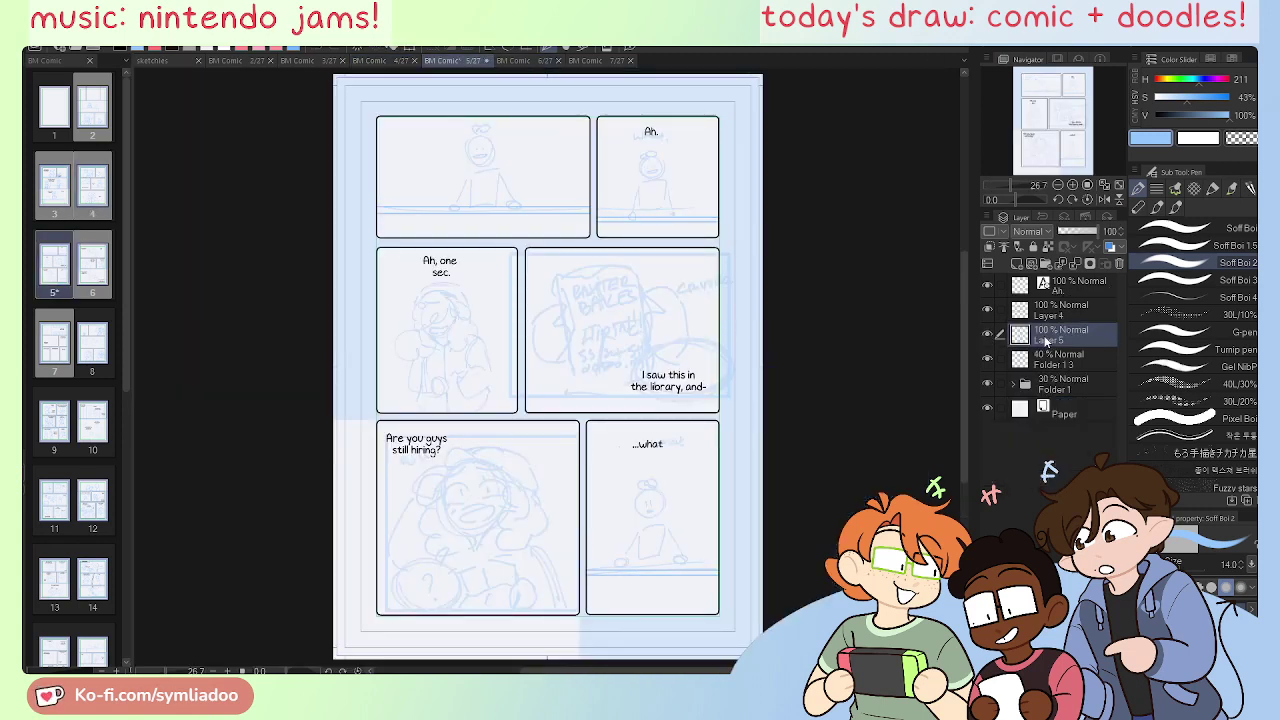
left_click(1053, 358)
left_click(1017, 263)
Step: Draw the character's round head over the rough in page 5's first panel
scroll(1062, 152, "up", 3)
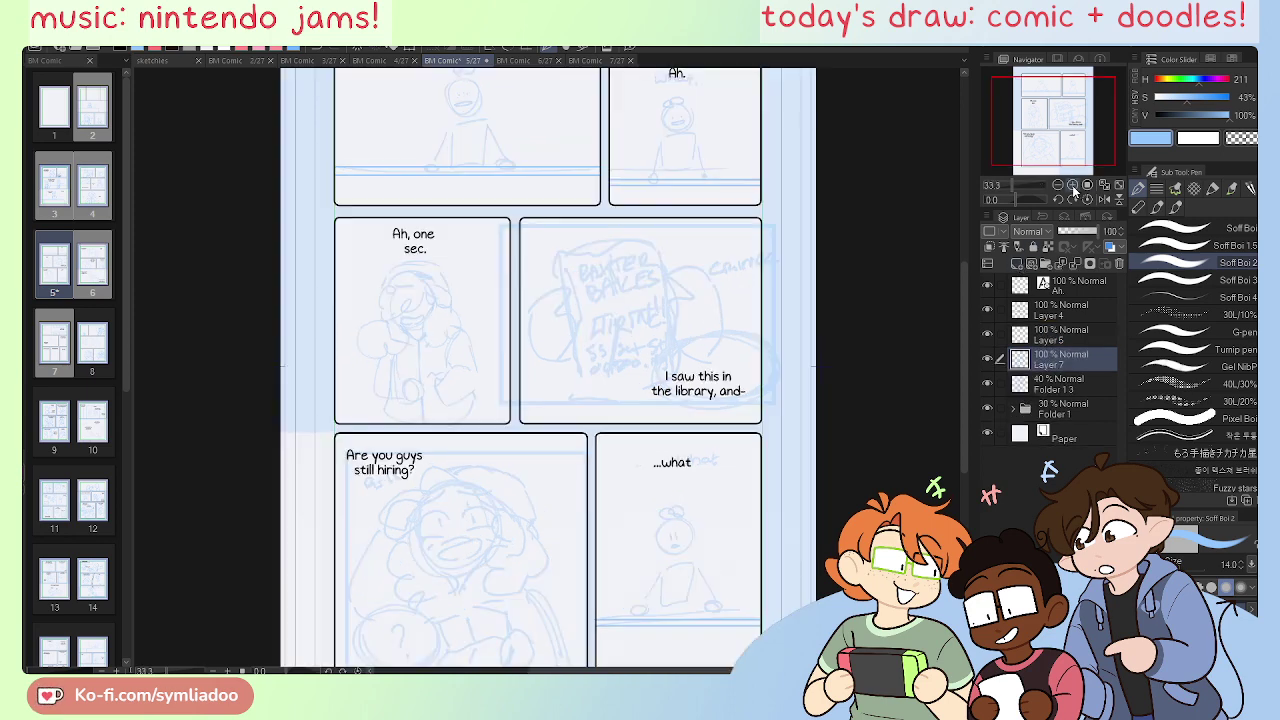
left_click_drag(1062, 152, 1055, 95)
left_click(1073, 185)
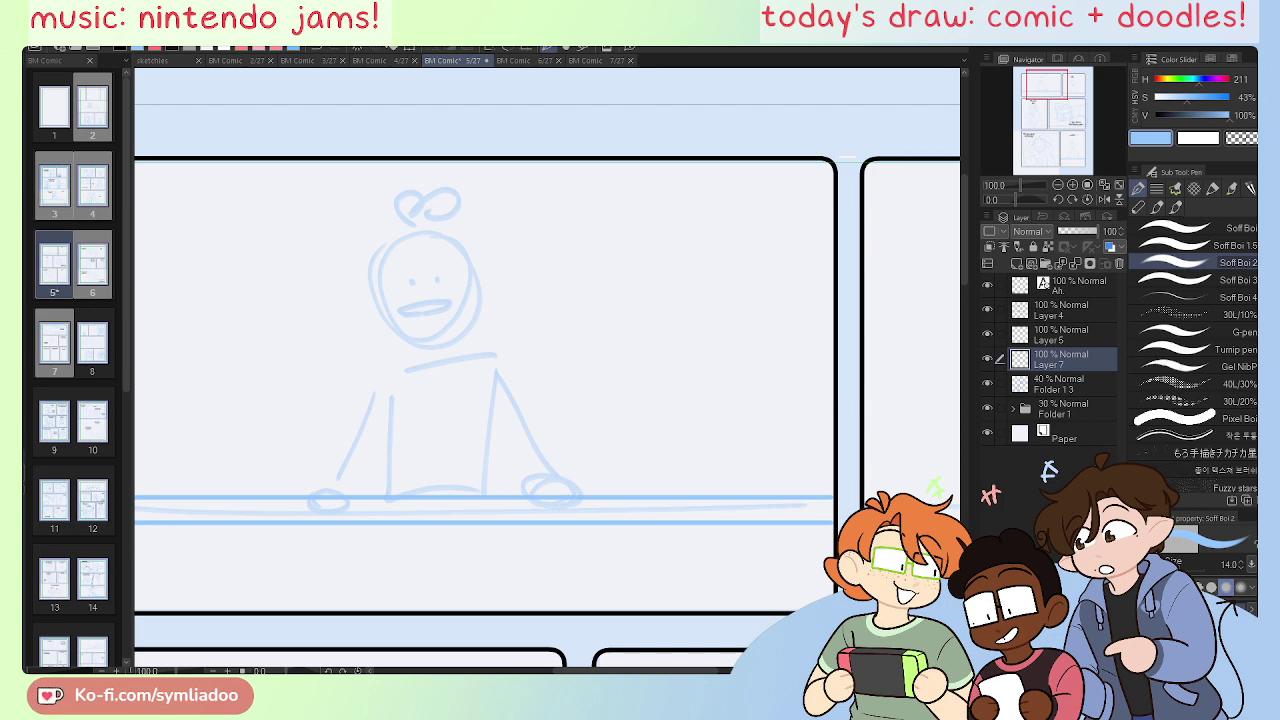
left_click_drag(874, 124, 968, 111)
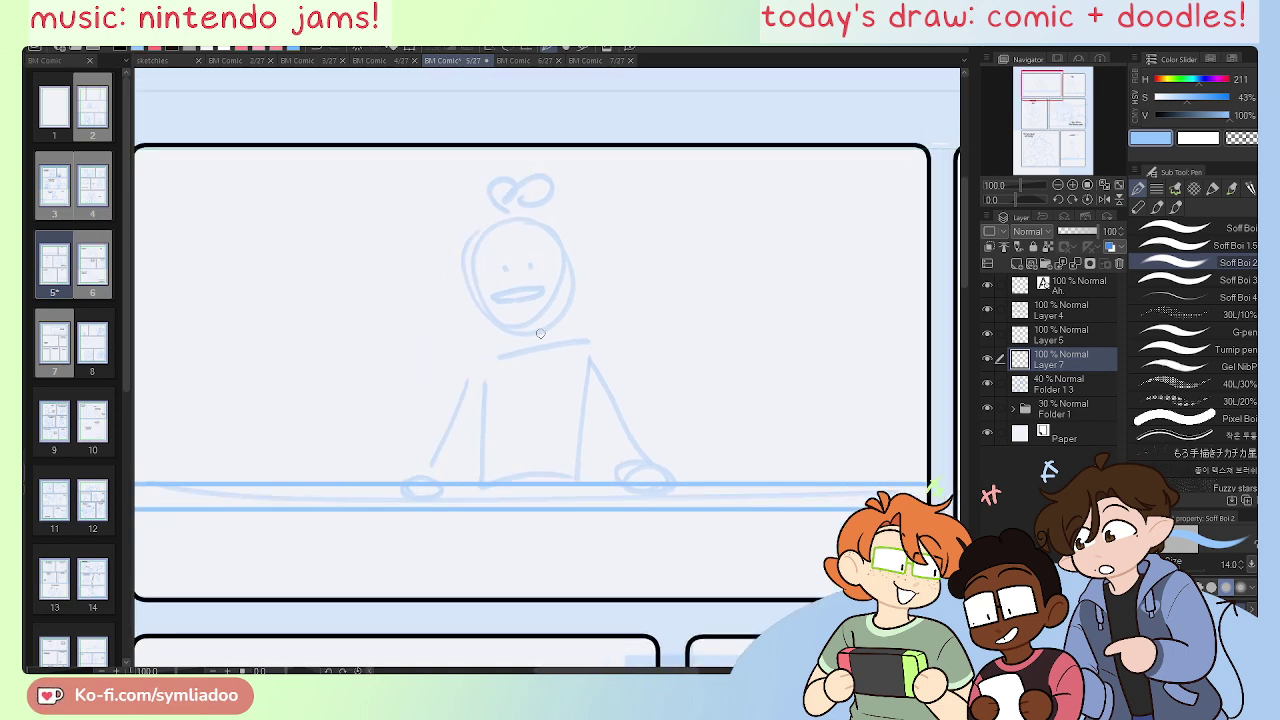
mouse_move(540, 228)
left_mouse_down()
mouse_move(474, 266)
mouse_move(565, 261)
left_mouse_up()
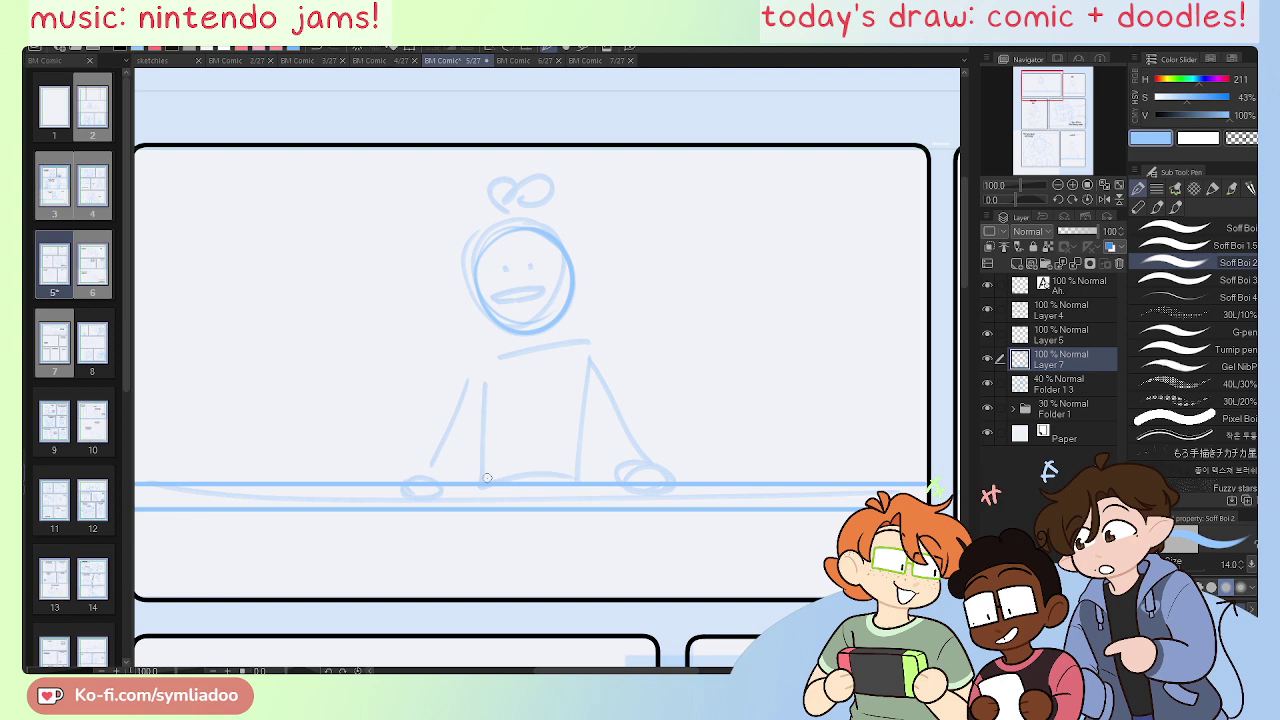
key("ctrl+z")
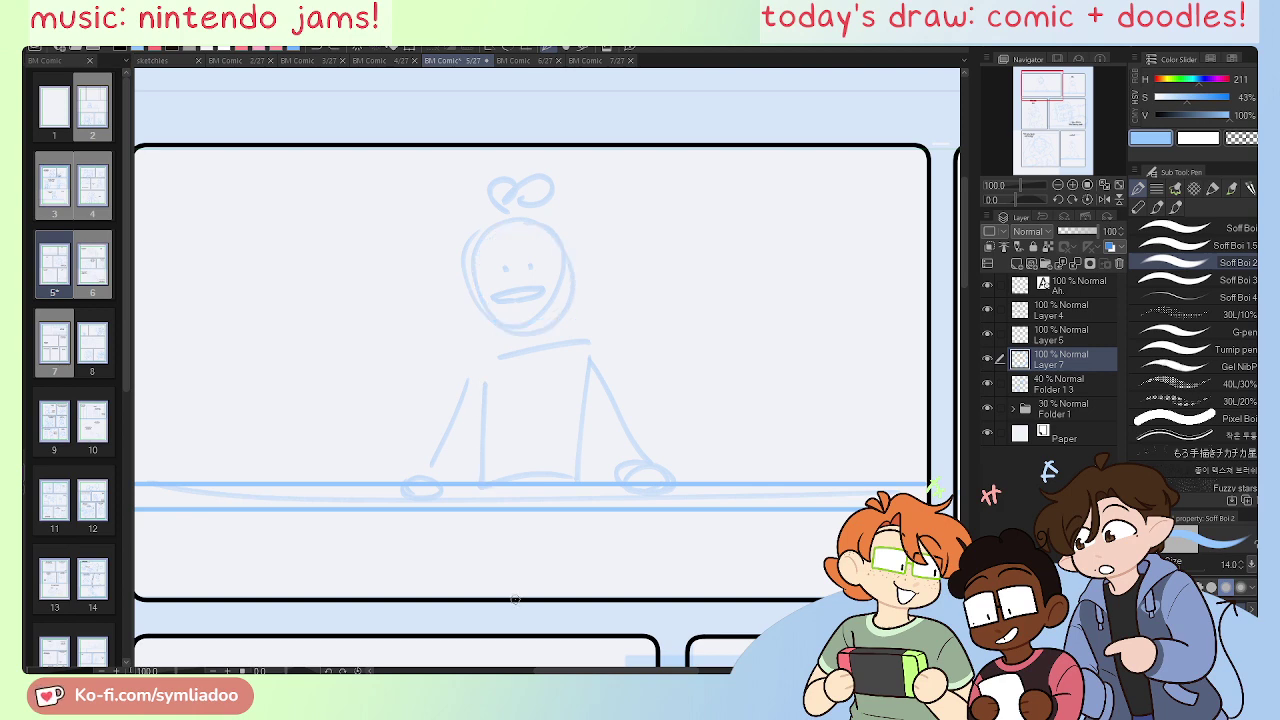
key("ctrl+plus")
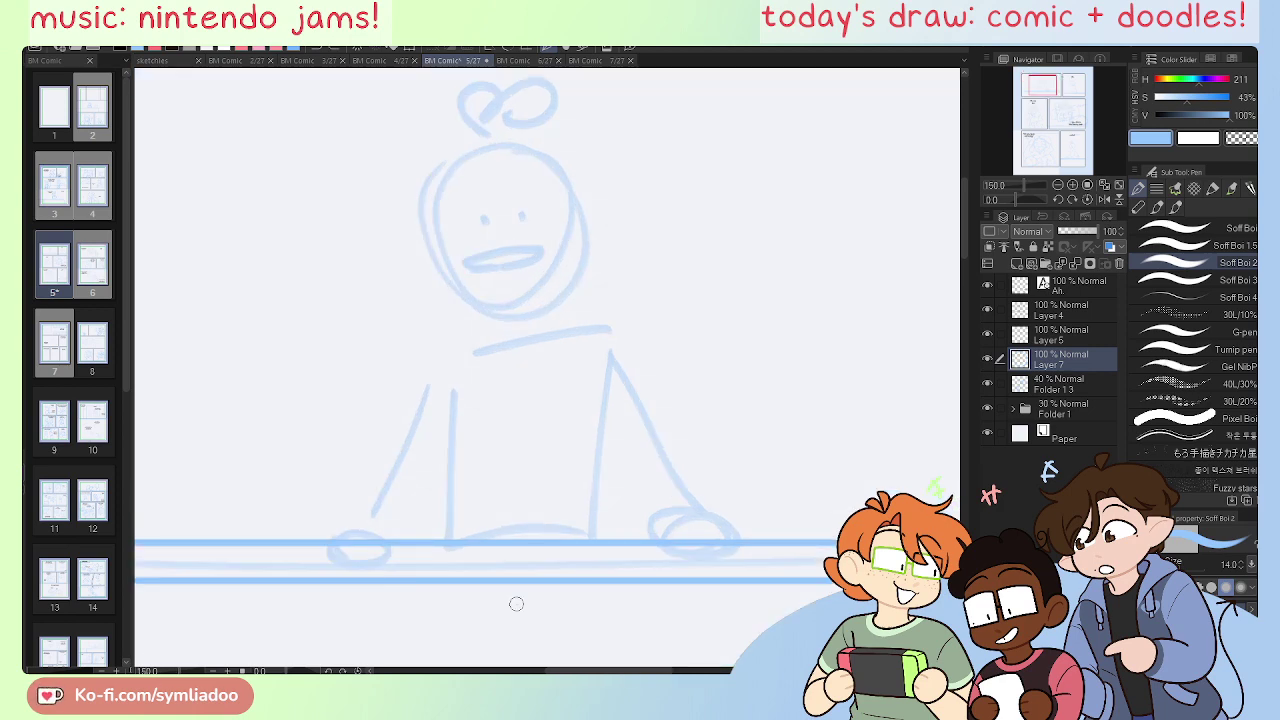
left_click_drag(548, 491, 566, 556)
mouse_move(525, 212)
left_mouse_down()
mouse_move(462, 304)
mouse_move(604, 318)
mouse_move(556, 369)
left_mouse_up()
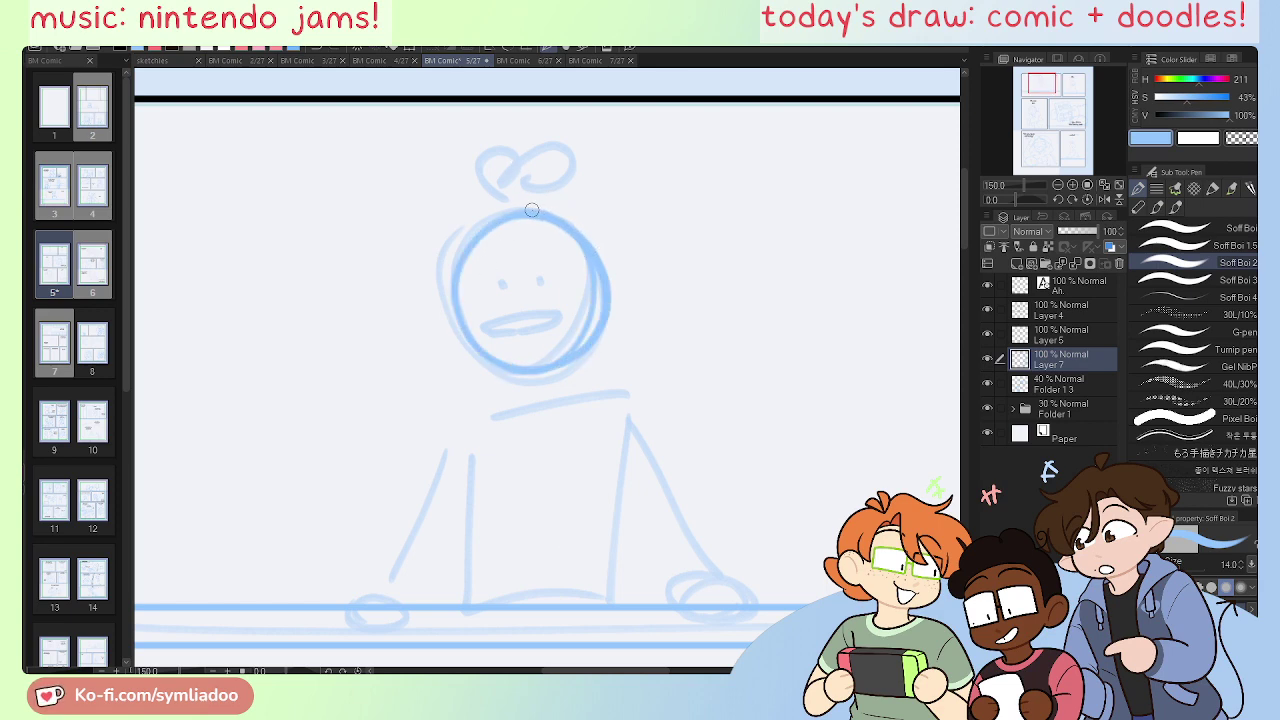
Step: Draw a two-looped hair bun above the head and shift it down to meet the head outline
mouse_move(534, 210)
left_mouse_down()
mouse_move(526, 154)
mouse_move(533, 187)
mouse_move(489, 170)
mouse_move(585, 206)
left_mouse_up()
key("ctrl+z")
key("ctrl+z")
mouse_move(509, 186)
left_mouse_down()
mouse_move(486, 196)
mouse_move(518, 168)
mouse_move(556, 191)
left_mouse_up()
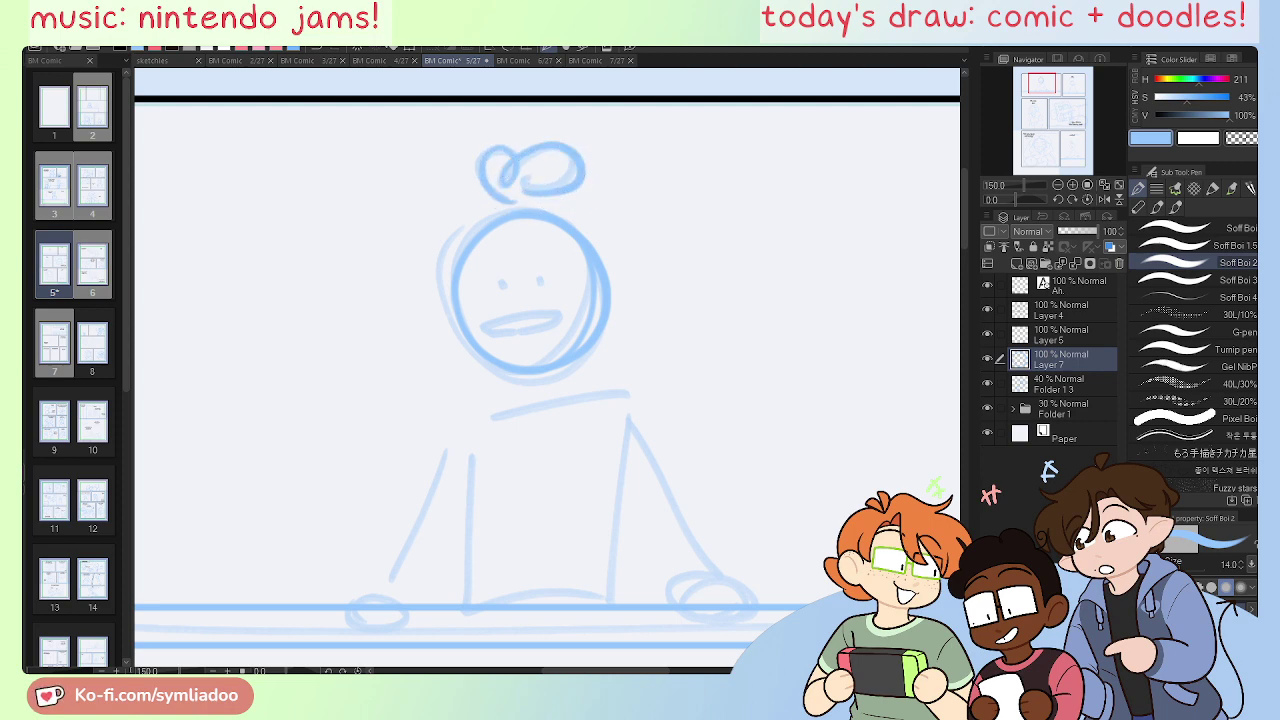
key("m")
mouse_move(531, 198)
left_mouse_down()
mouse_move(608, 166)
mouse_move(606, 182)
mouse_move(563, 177)
mouse_move(567, 189)
left_mouse_up()
left_click(665, 232)
key("ctrl+d")
Step: Dot in the two eyes and outline the flat oval mouth on the face
key("ctrl+plus")
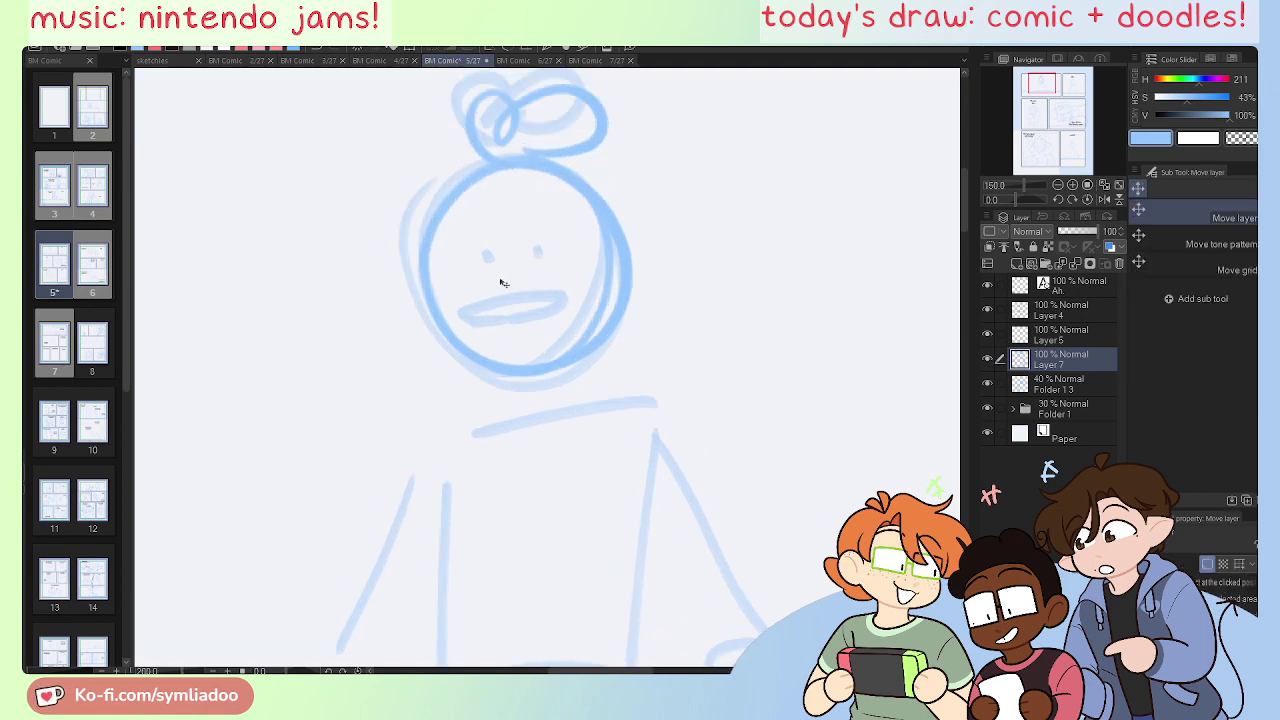
key("p")
left_click(488, 256)
left_click(539, 253)
left_click(539, 253)
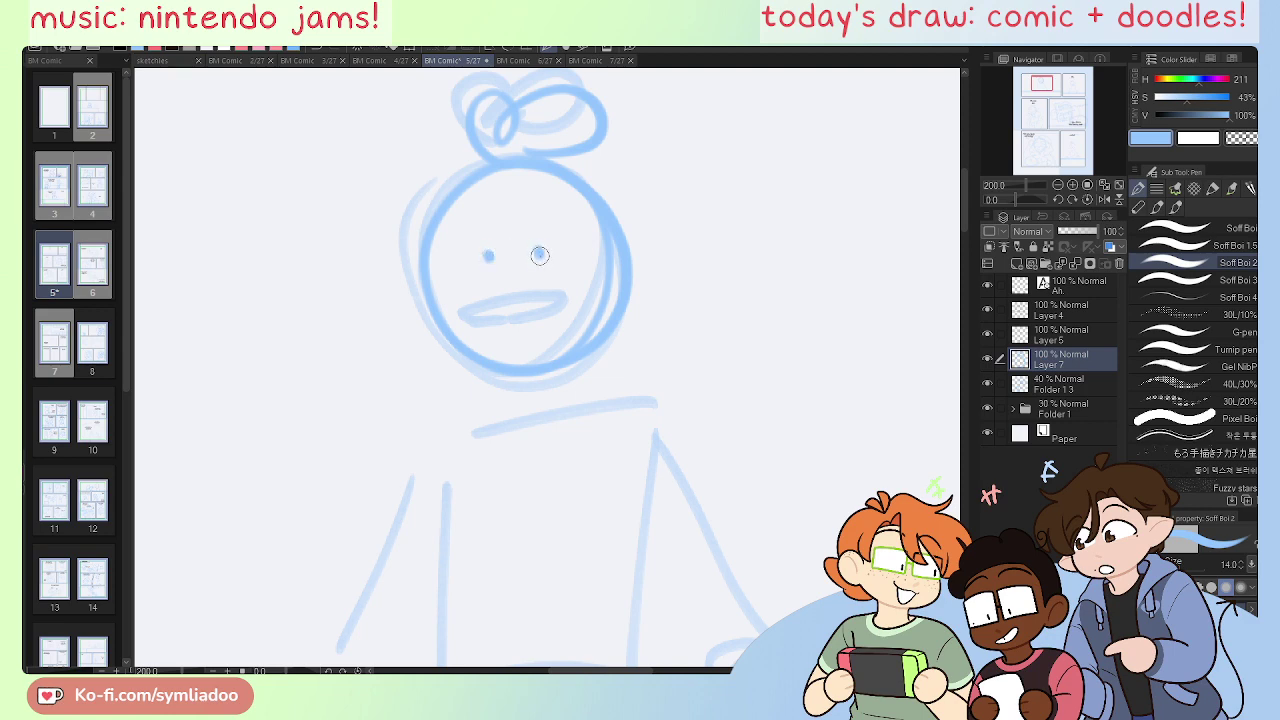
mouse_move(526, 319)
left_mouse_down()
mouse_move(466, 324)
mouse_move(549, 310)
mouse_move(513, 323)
mouse_move(550, 318)
mouse_move(459, 315)
mouse_move(569, 292)
mouse_move(521, 319)
mouse_move(544, 328)
mouse_move(481, 303)
mouse_move(568, 294)
mouse_move(474, 321)
mouse_move(547, 311)
left_mouse_up()
key("ctrl+z")
key("ctrl+z")
key("ctrl+z")
key("ctrl+z")
Step: Draw the short neck, the shoulders and the outer lines of both arms reaching toward the counter
scroll(620, 466, "down", 3)
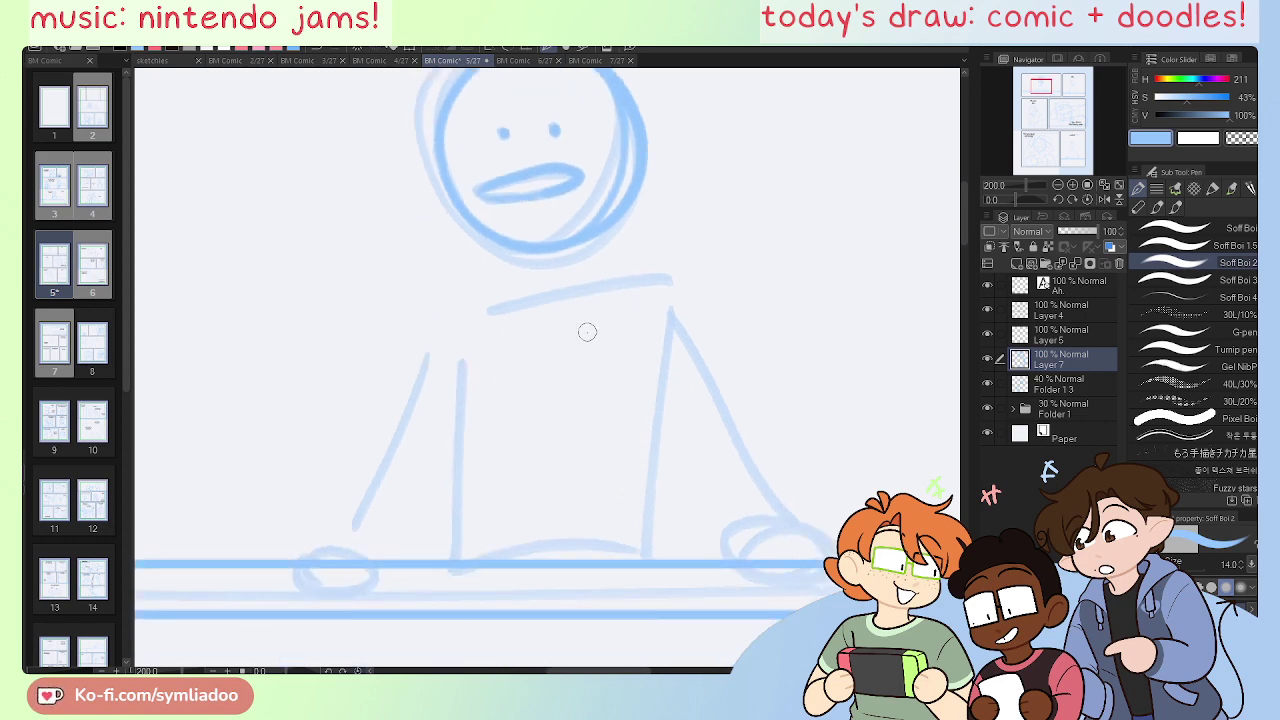
key("ctrl+minus")
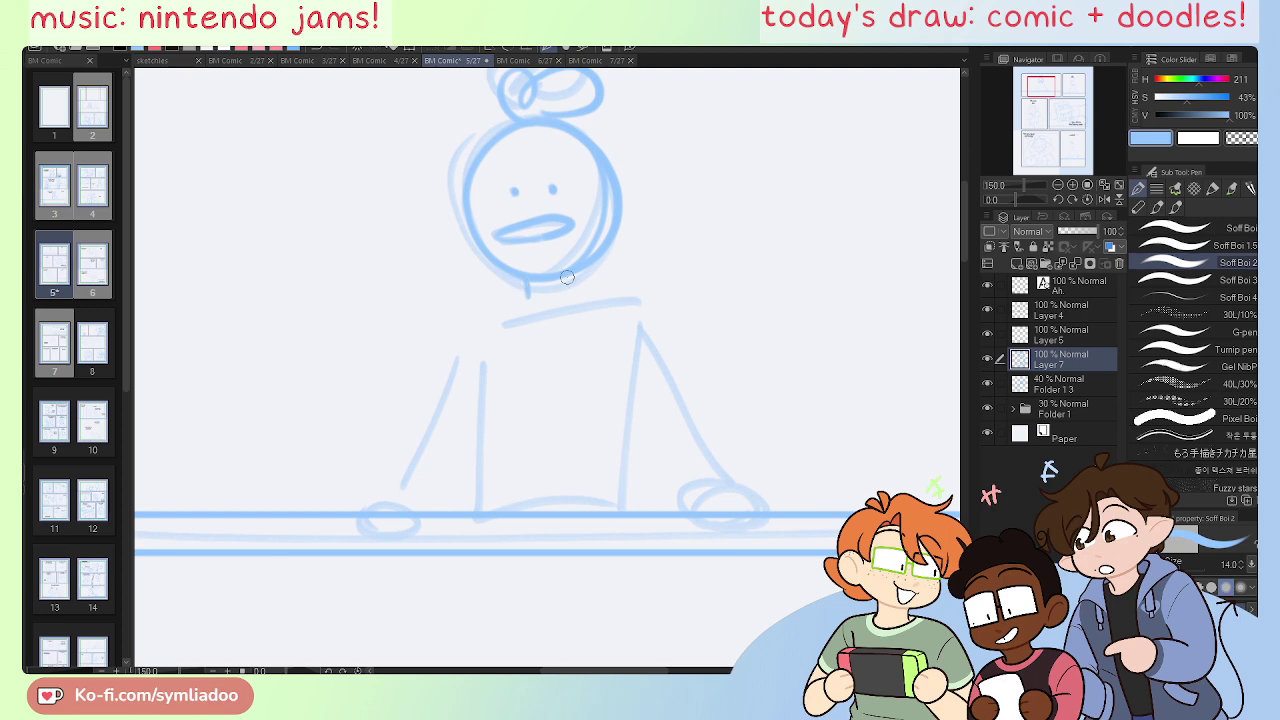
mouse_move(566, 276)
left_mouse_down()
mouse_move(569, 291)
mouse_move(530, 283)
left_mouse_up()
left_click(1039, 84)
left_click_drag(1039, 84, 1038, 85)
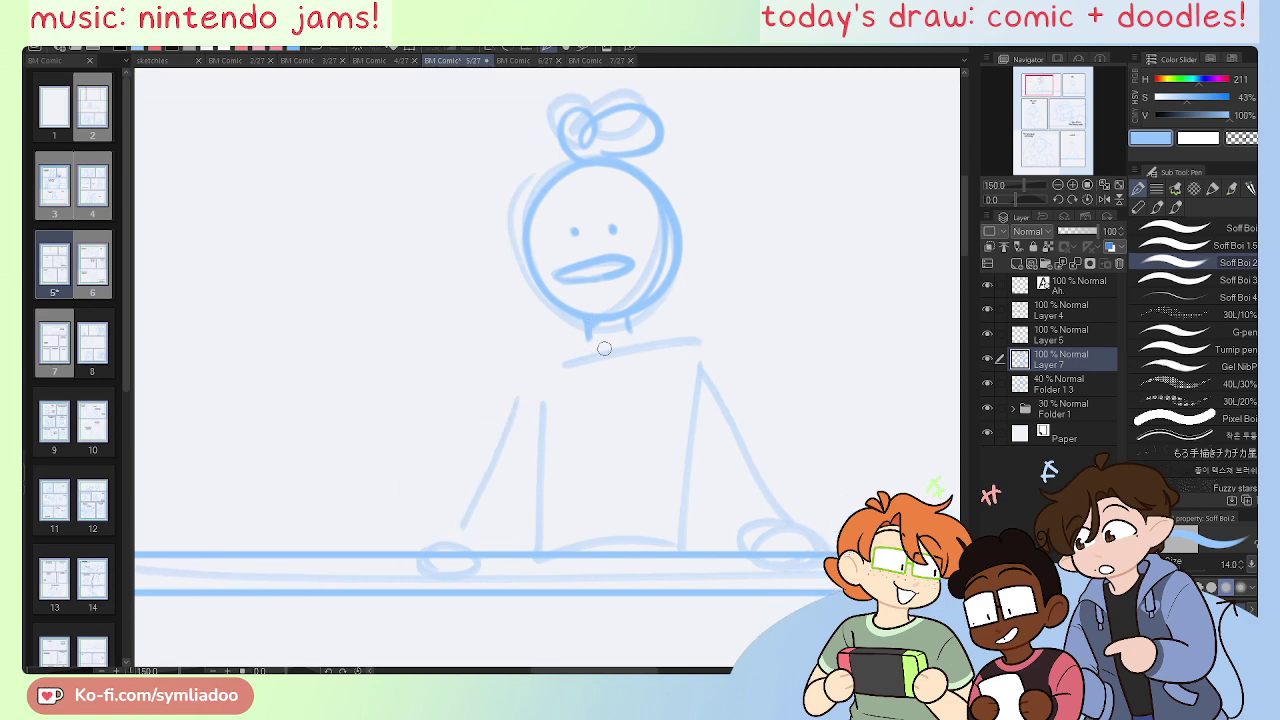
mouse_move(538, 350)
left_mouse_down()
mouse_move(596, 363)
mouse_move(701, 343)
left_mouse_up()
key("ctrl+z")
mouse_move(587, 340)
left_mouse_down()
mouse_move(540, 363)
mouse_move(459, 520)
left_mouse_up()
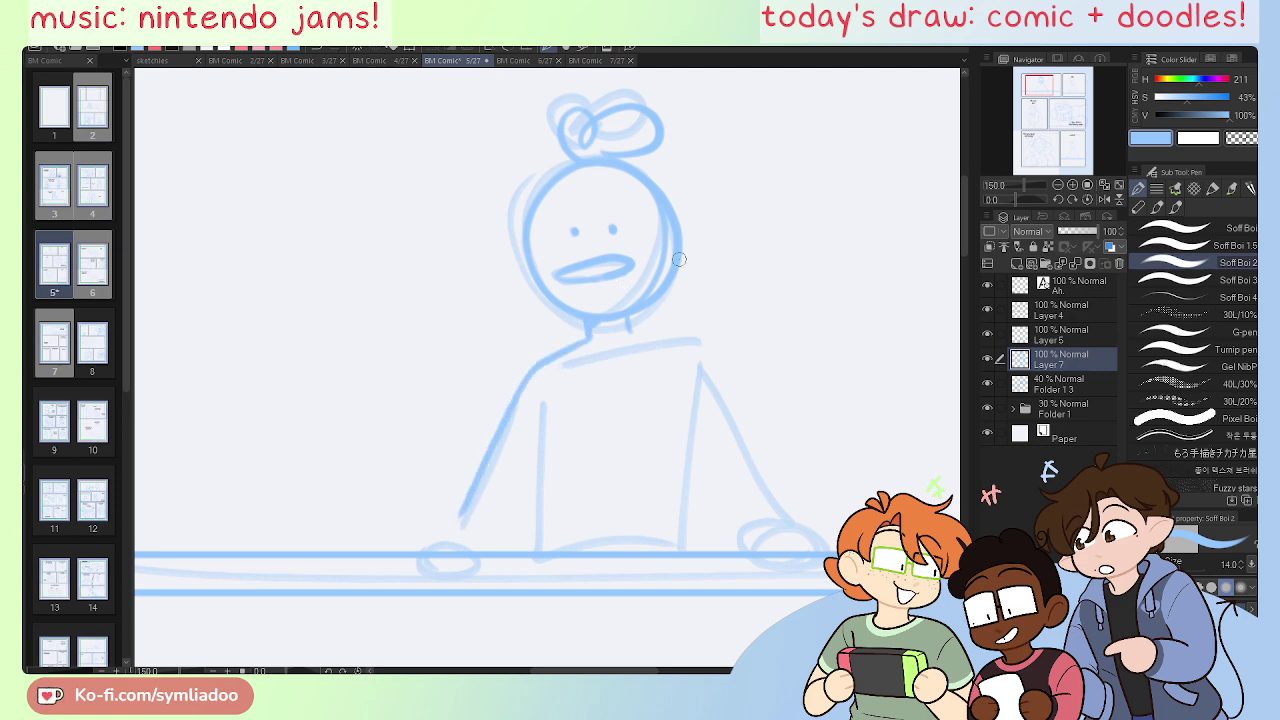
mouse_move(634, 330)
left_mouse_down()
mouse_move(705, 343)
mouse_move(800, 527)
left_mouse_up()
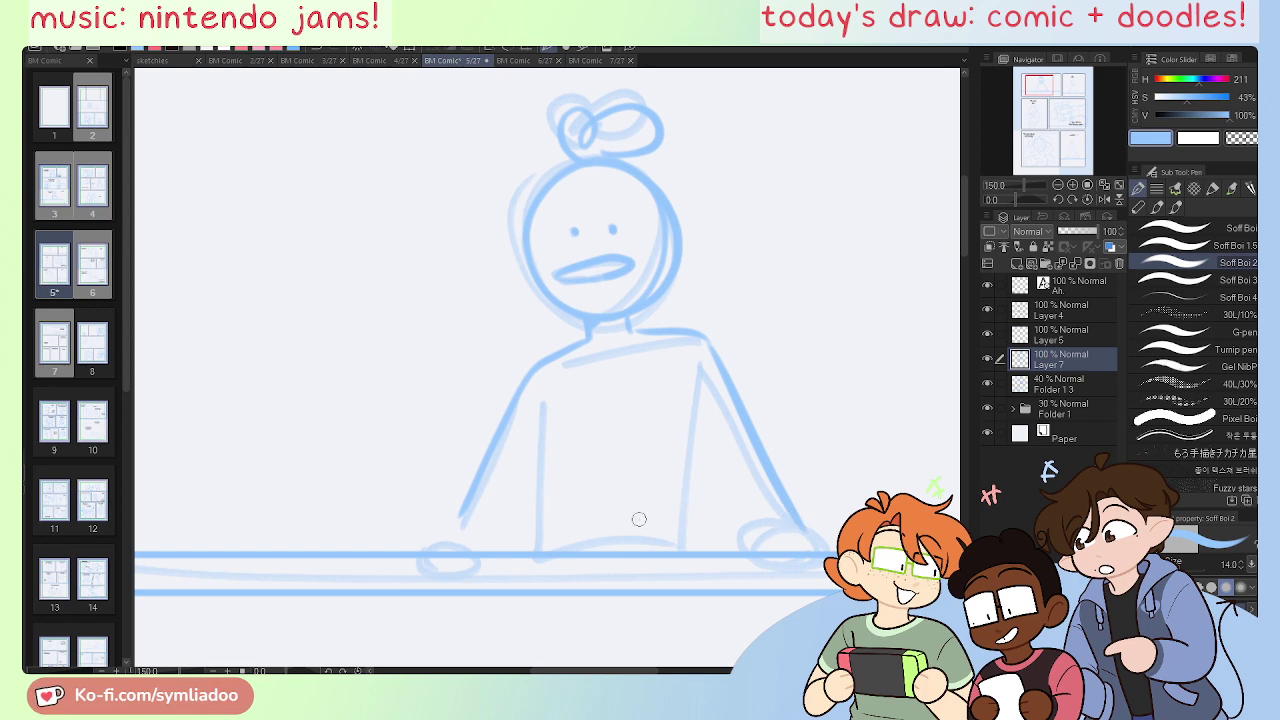
Step: Draw both hands as ovals resting on the counter and add a curved neckline below the neck
mouse_move(432, 549)
left_mouse_down()
mouse_move(492, 557)
mouse_move(466, 524)
left_mouse_up()
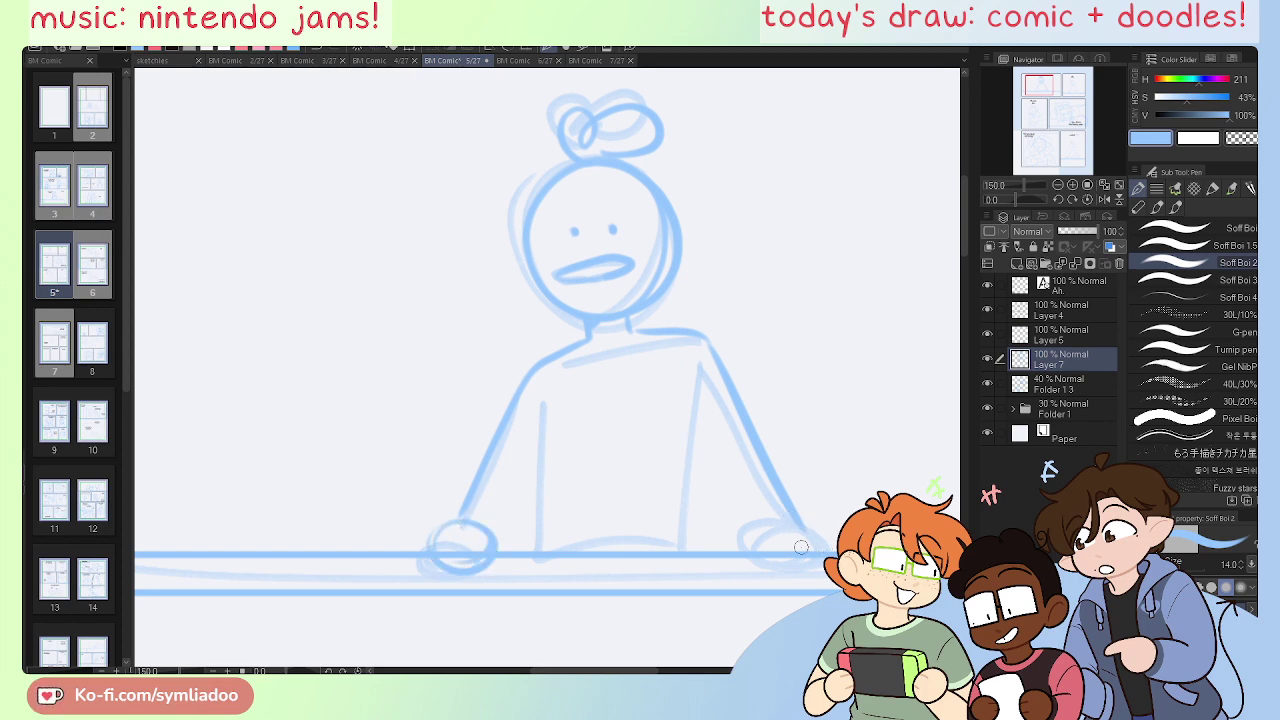
left_click_drag(825, 538, 785, 515)
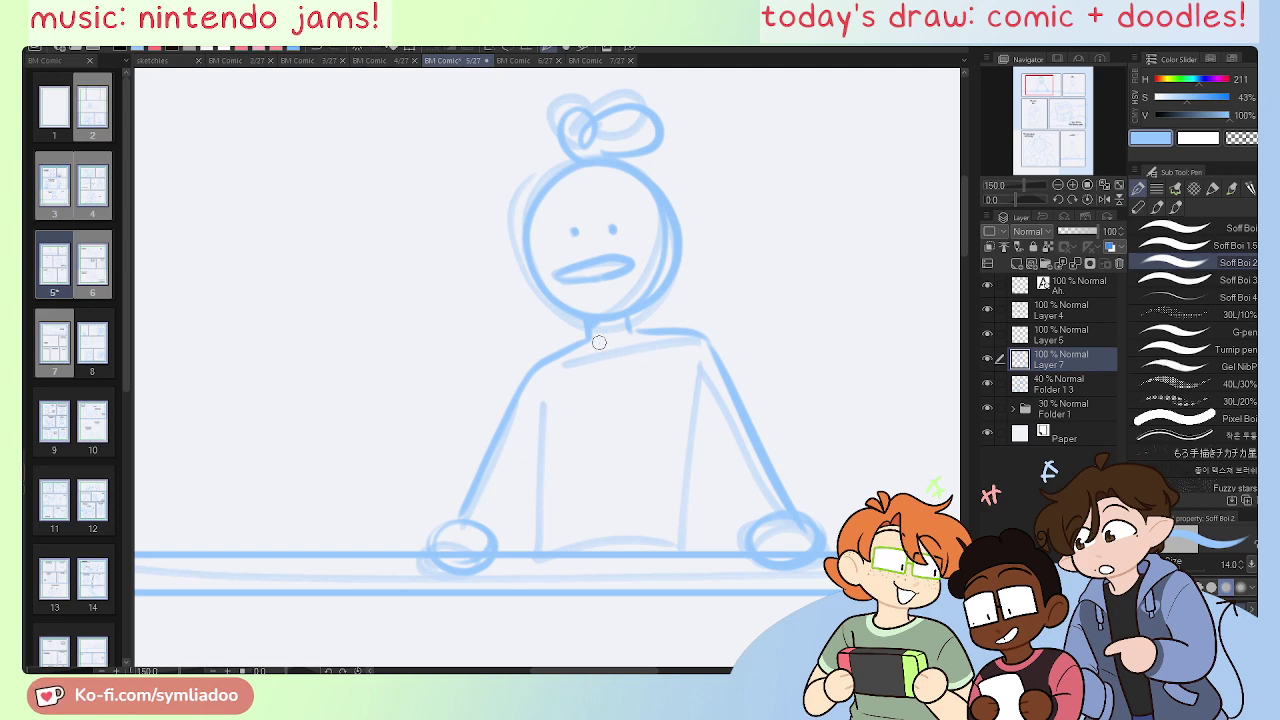
left_click_drag(588, 330, 634, 336)
Step: Sketch the sides of the torso and an apron bib with two shoulder straps
mouse_move(1038, 85)
left_mouse_down()
mouse_move(1048, 88)
mouse_move(1032, 105)
left_mouse_up()
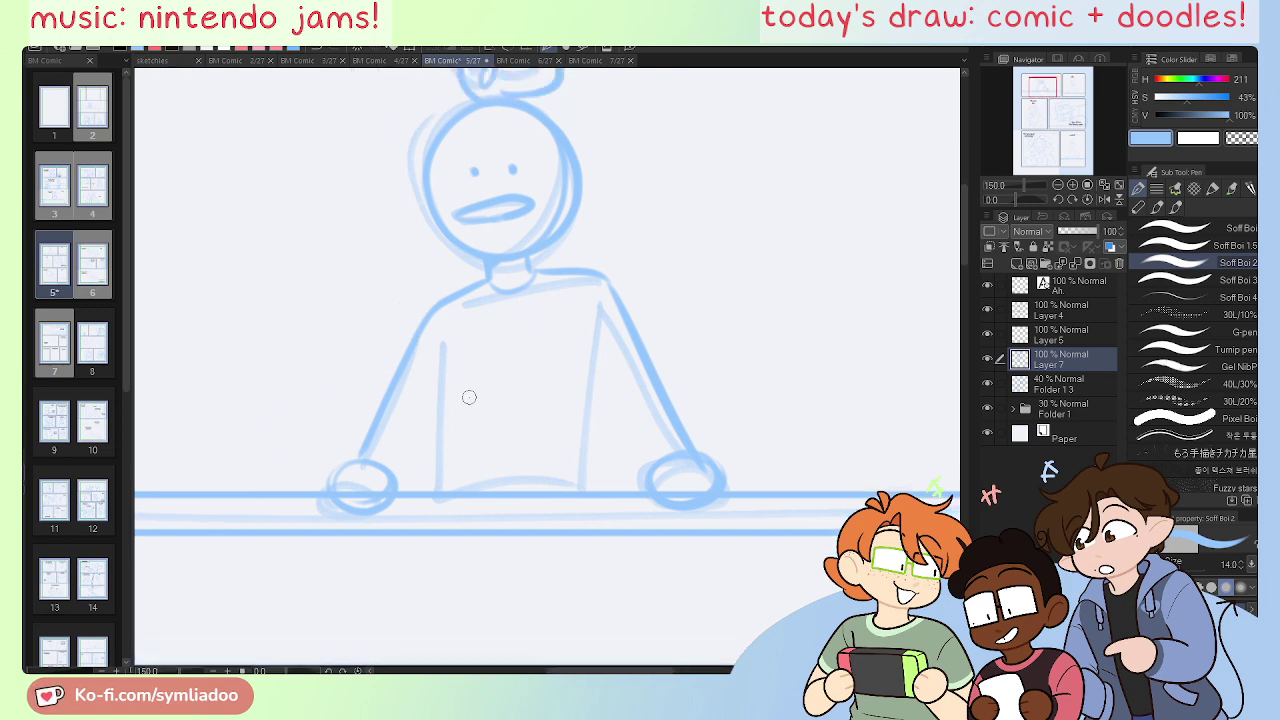
left_click_drag(439, 338, 470, 463)
left_click_drag(608, 313, 602, 468)
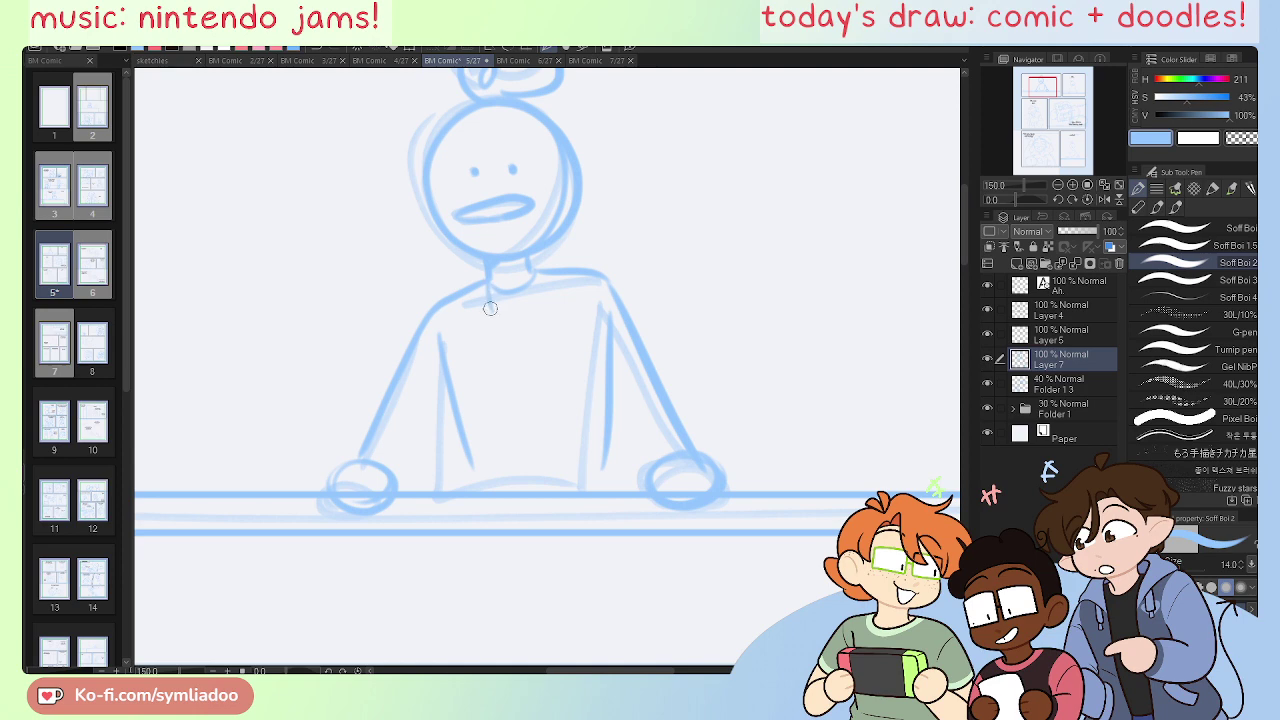
mouse_move(484, 282)
left_mouse_down()
mouse_move(489, 318)
mouse_move(477, 312)
left_mouse_up()
mouse_move(475, 319)
left_mouse_down()
mouse_move(565, 309)
mouse_move(607, 383)
left_mouse_up()
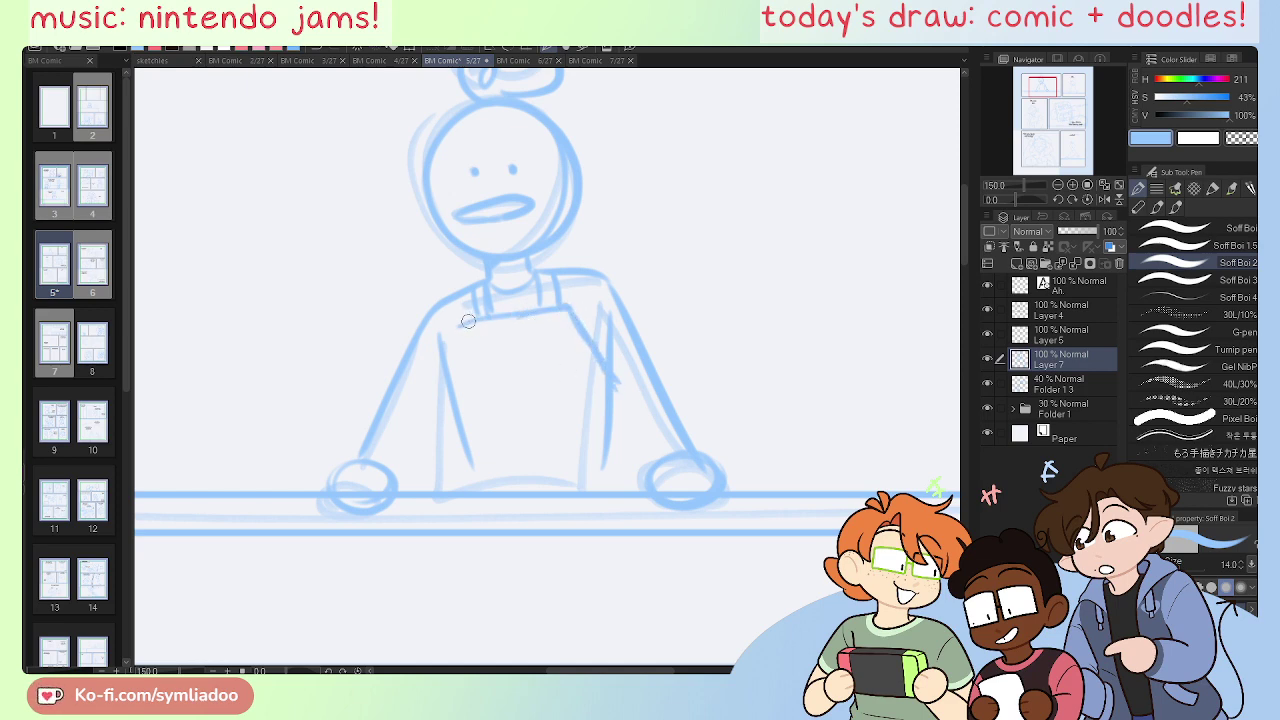
mouse_move(468, 321)
left_mouse_down()
mouse_move(446, 392)
mouse_move(451, 378)
left_mouse_up()
Step: Erase the overshooting apron lines and redraw the bib's sloping side edges
key("e")
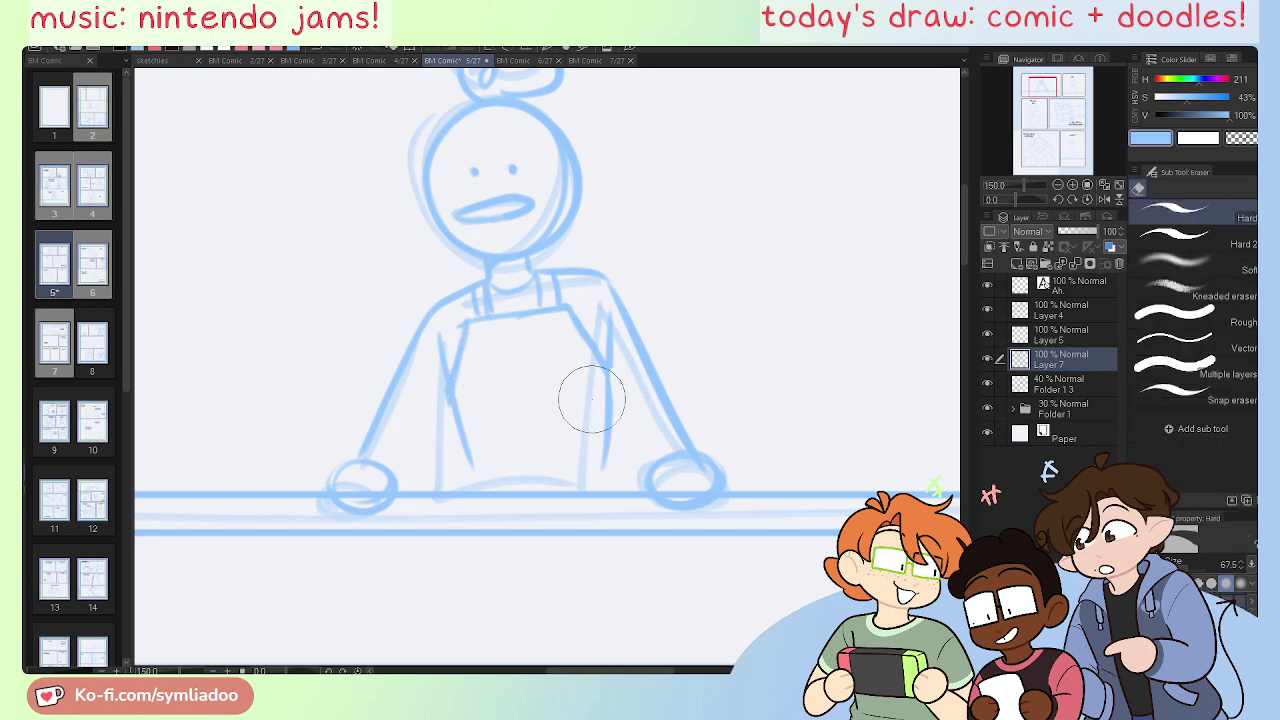
key("p")
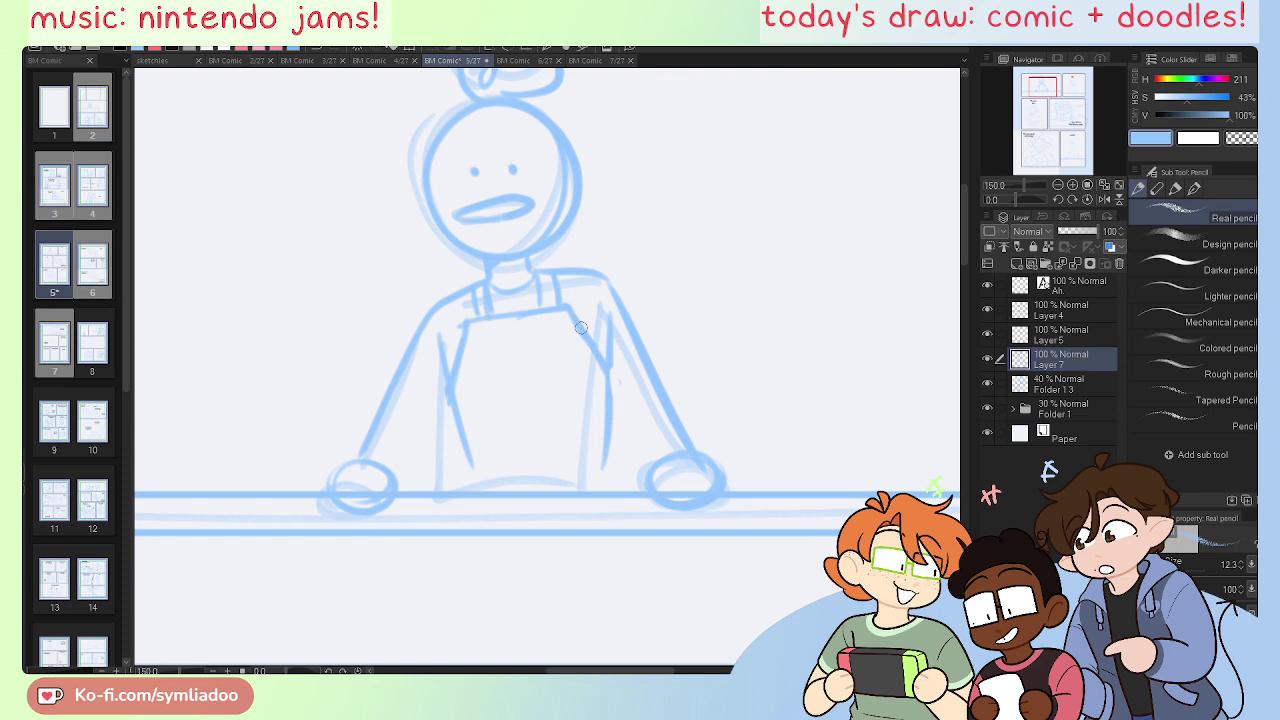
left_click_drag(598, 370, 594, 436)
left_click_drag(588, 440, 585, 402)
key("ctrl+z")
key("ctrl+z")
key("e")
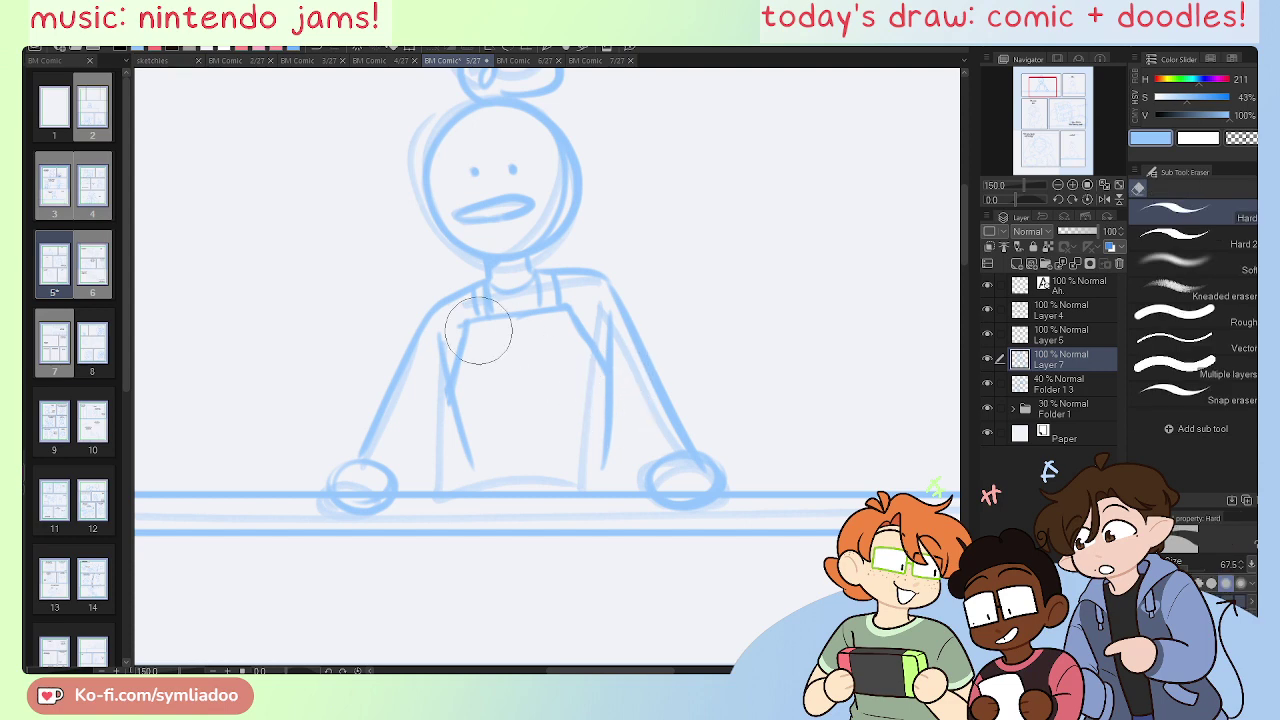
key("ctrl+t")
left_click(566, 546)
key("p")
left_click_drag(468, 348, 455, 410)
key("e")
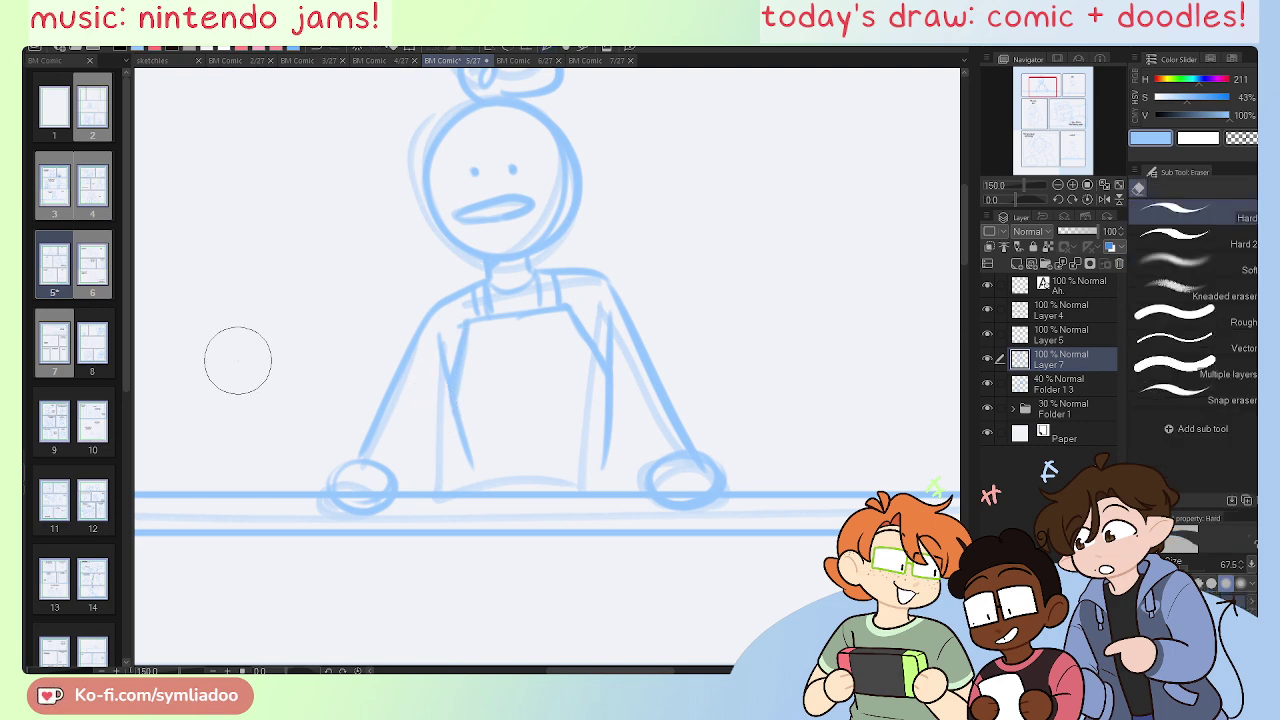
Step: Draw the inner lines of both arms from the torso down to the hands
key("p")
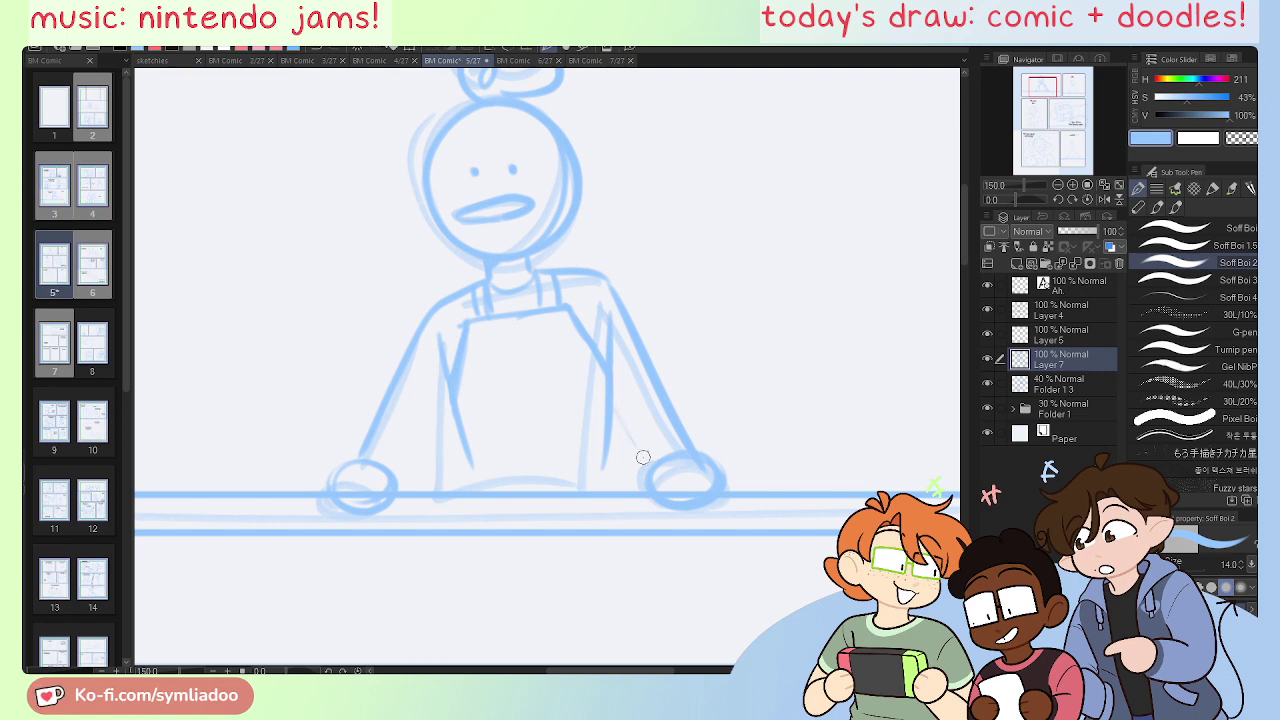
left_click_drag(610, 405, 645, 463)
mouse_move(451, 399)
left_mouse_down()
mouse_move(400, 485)
mouse_move(456, 410)
left_mouse_up()
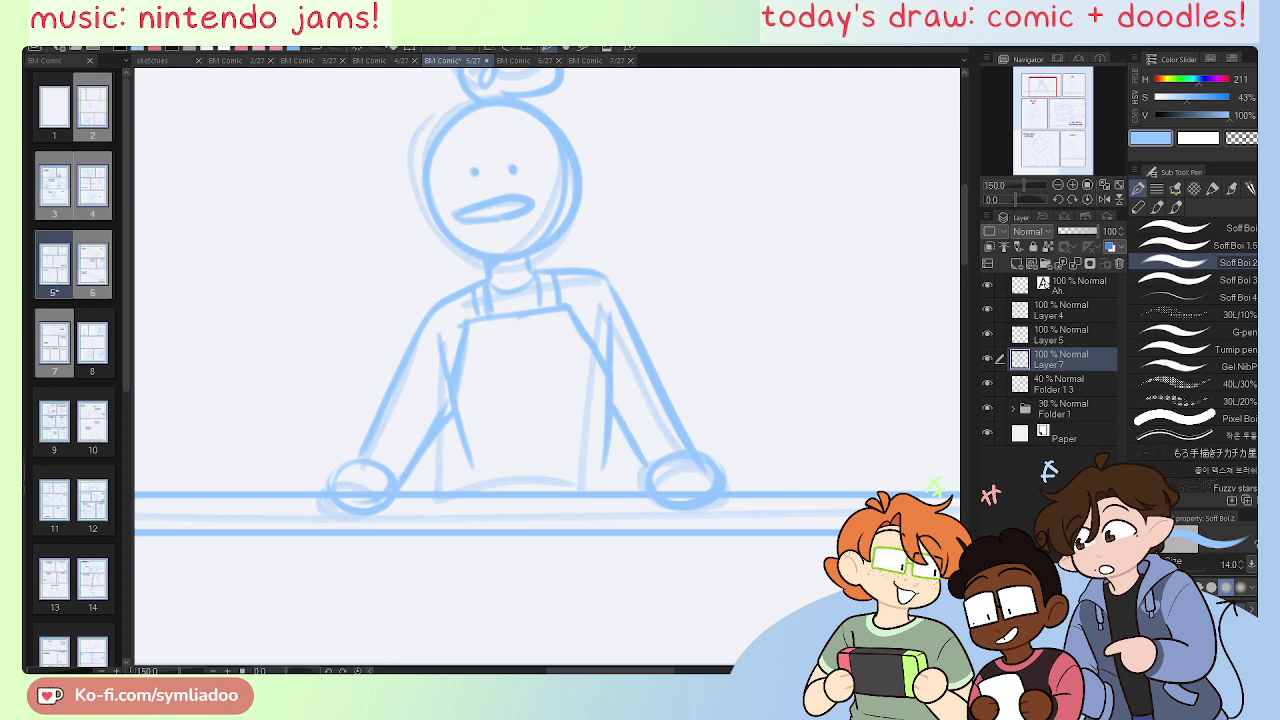
Step: Switch to page 4 and touch up the apron character's sleeve and arm lines in the "Welcome to..." panel
left_click(395, 60)
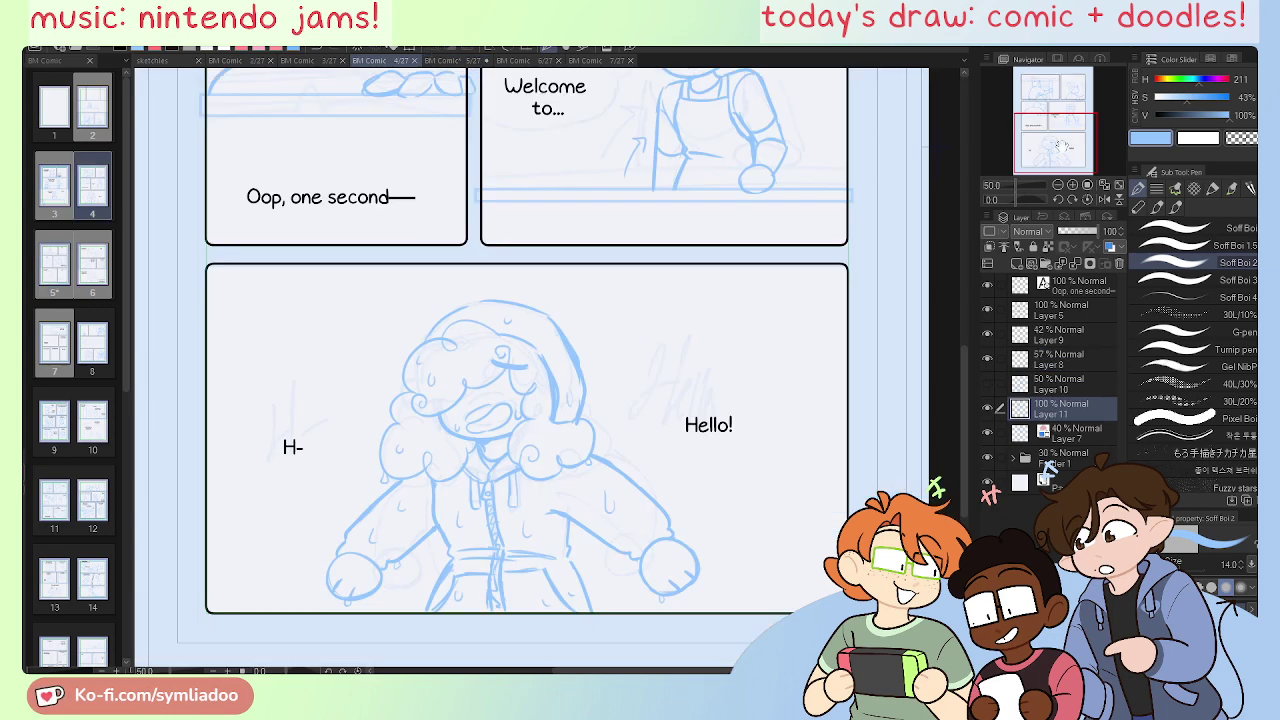
left_click_drag(1066, 141, 1075, 122)
left_click(1073, 185)
left_click(1073, 186)
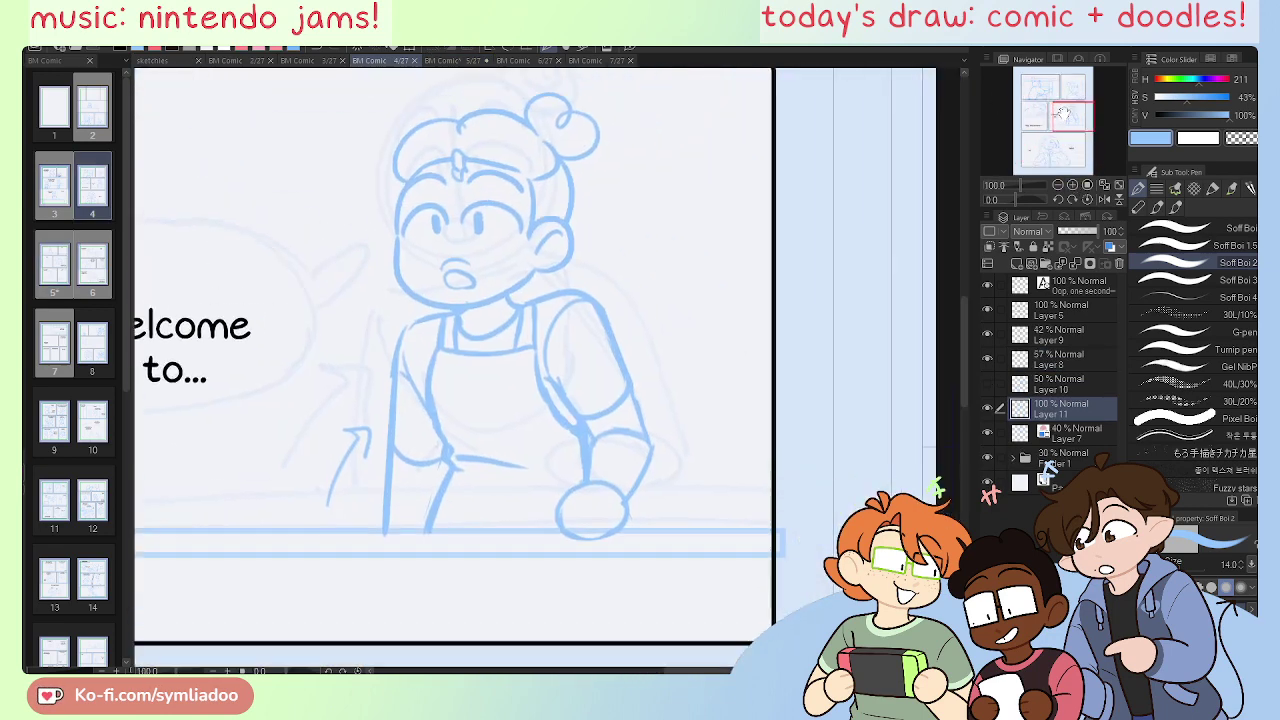
key("e")
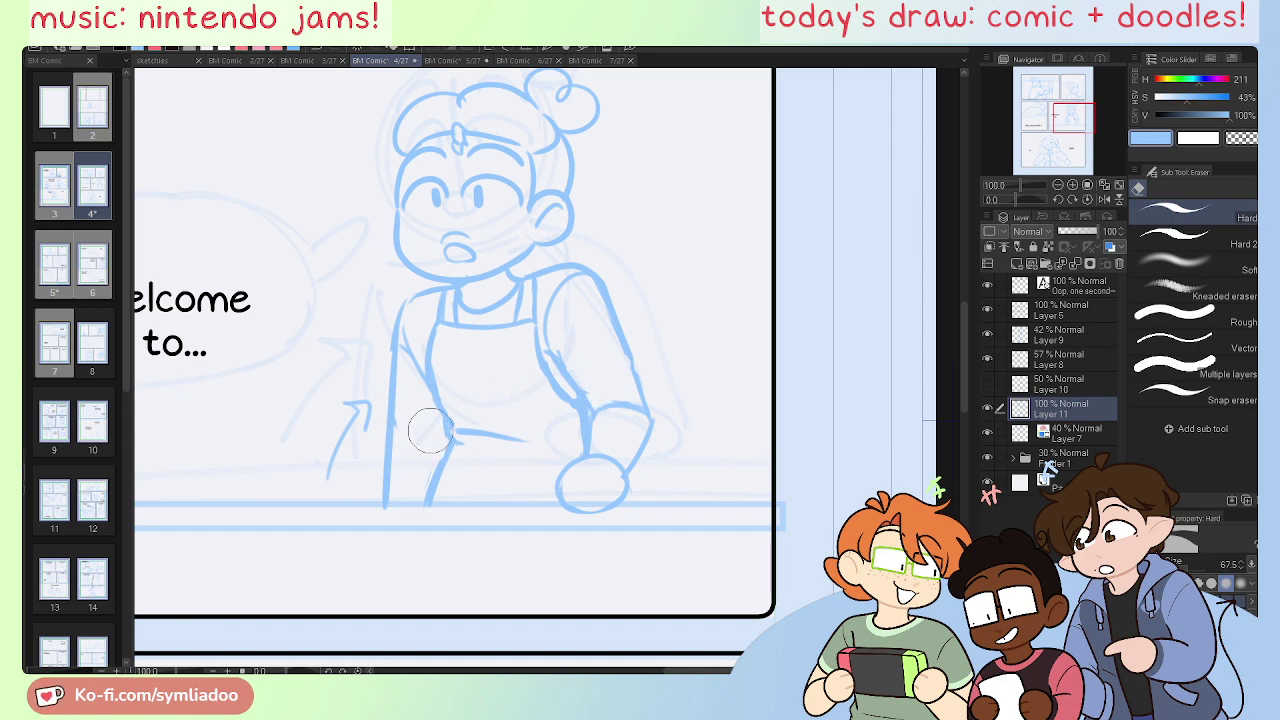
key("p")
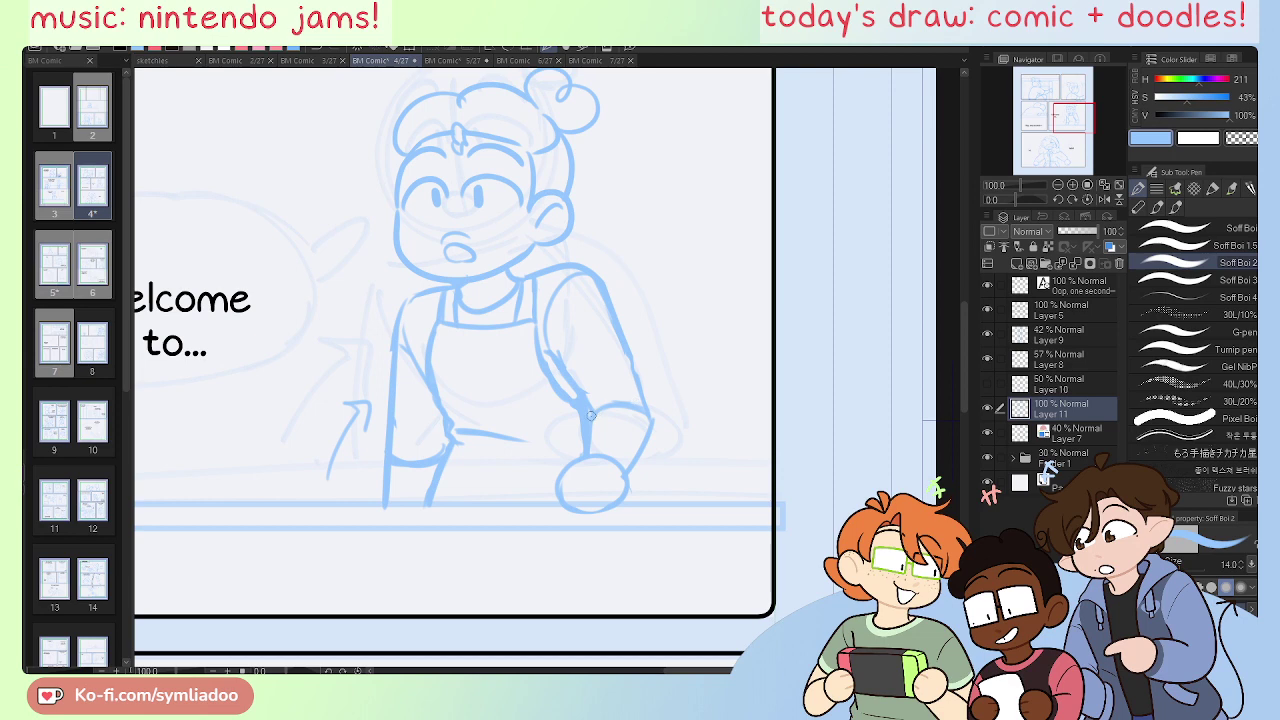
left_click_drag(654, 416, 637, 367)
Step: Redraw the sleeve-end line on the reaching arm in page 4's upper panel of the character seen from the side
left_click_drag(1064, 113, 1061, 98)
key("e")
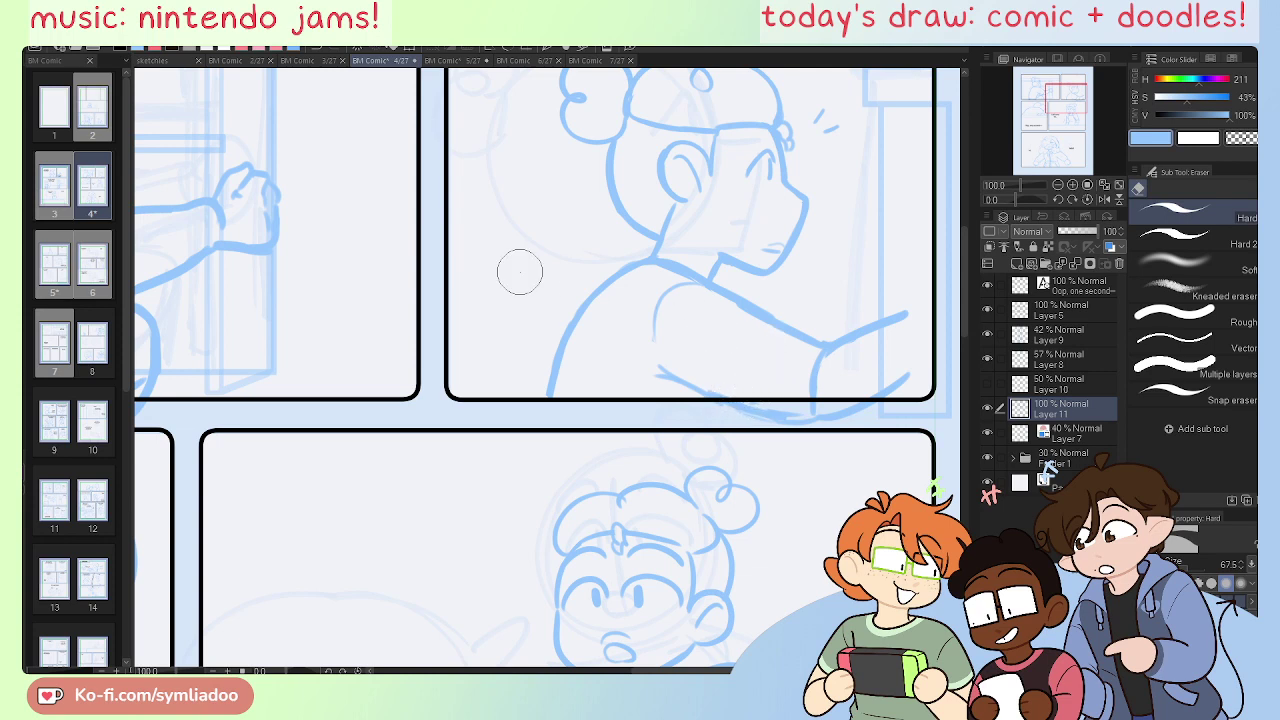
key("p")
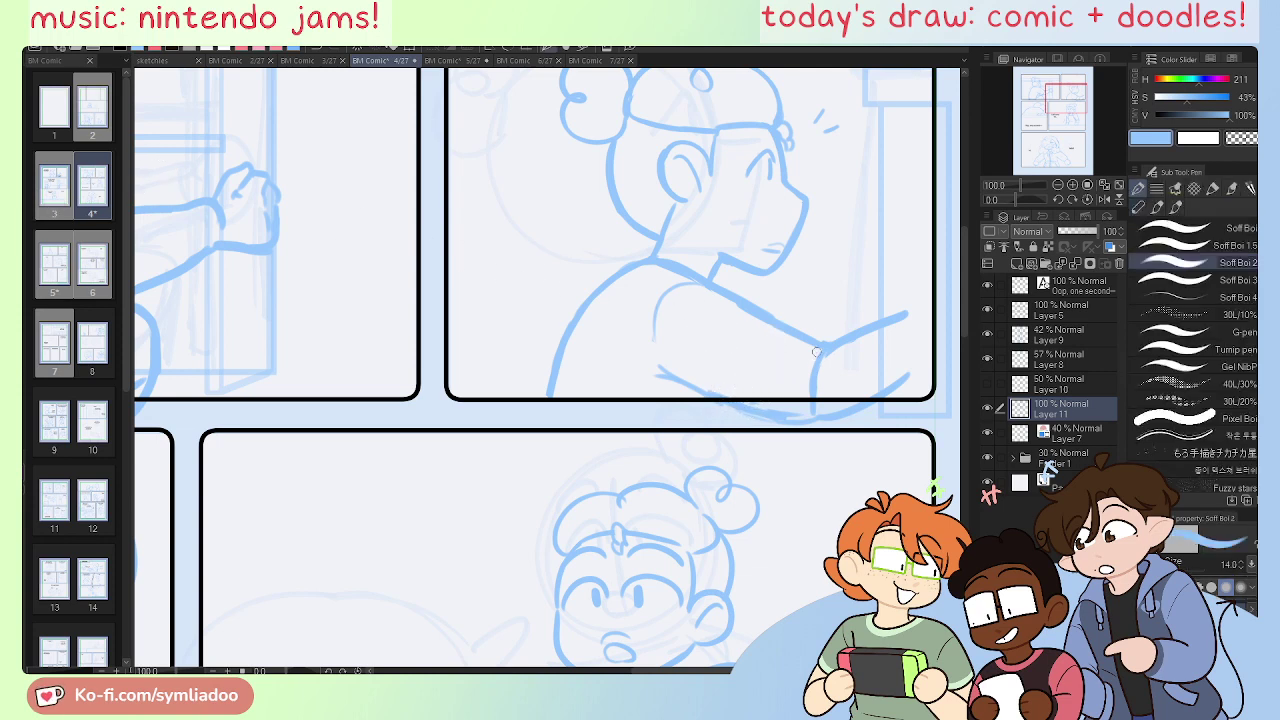
left_click_drag(818, 348, 804, 395)
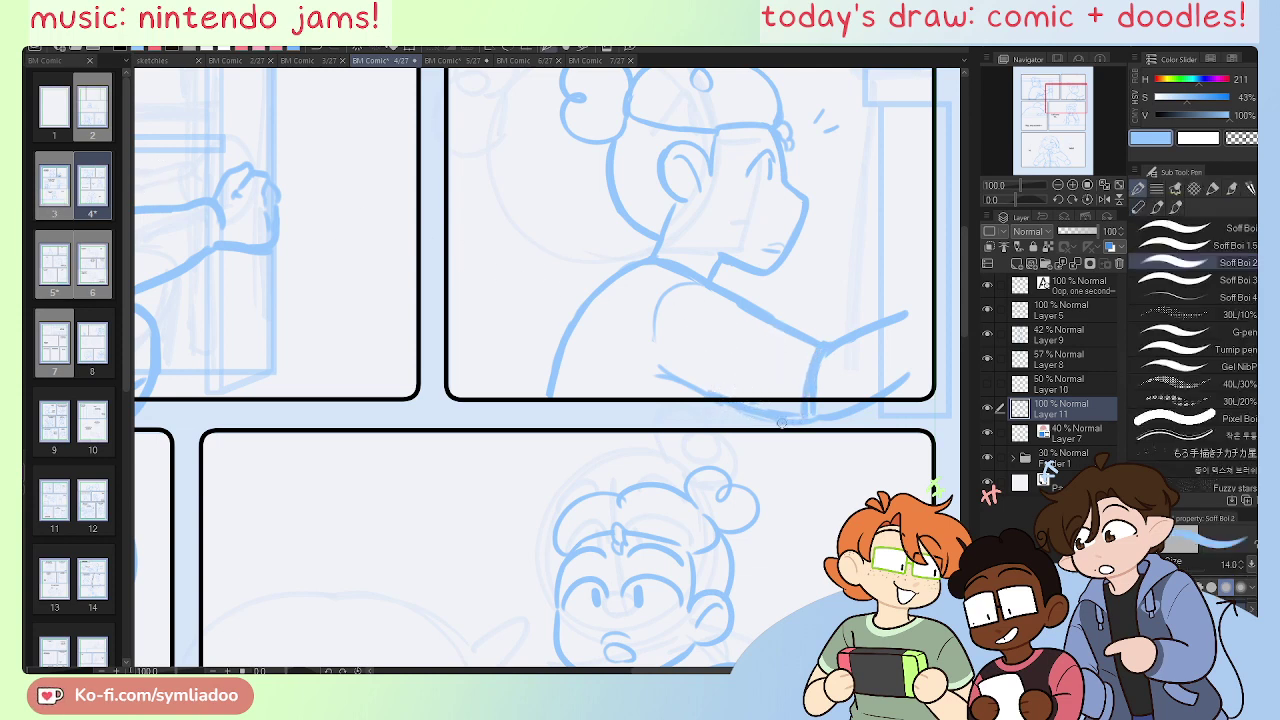
Step: Tidy the elbow in page 4's first panel and draw a curved sleeve end across the crouching character's outstretched arm
left_click_drag(1055, 110, 1030, 102)
key("e")
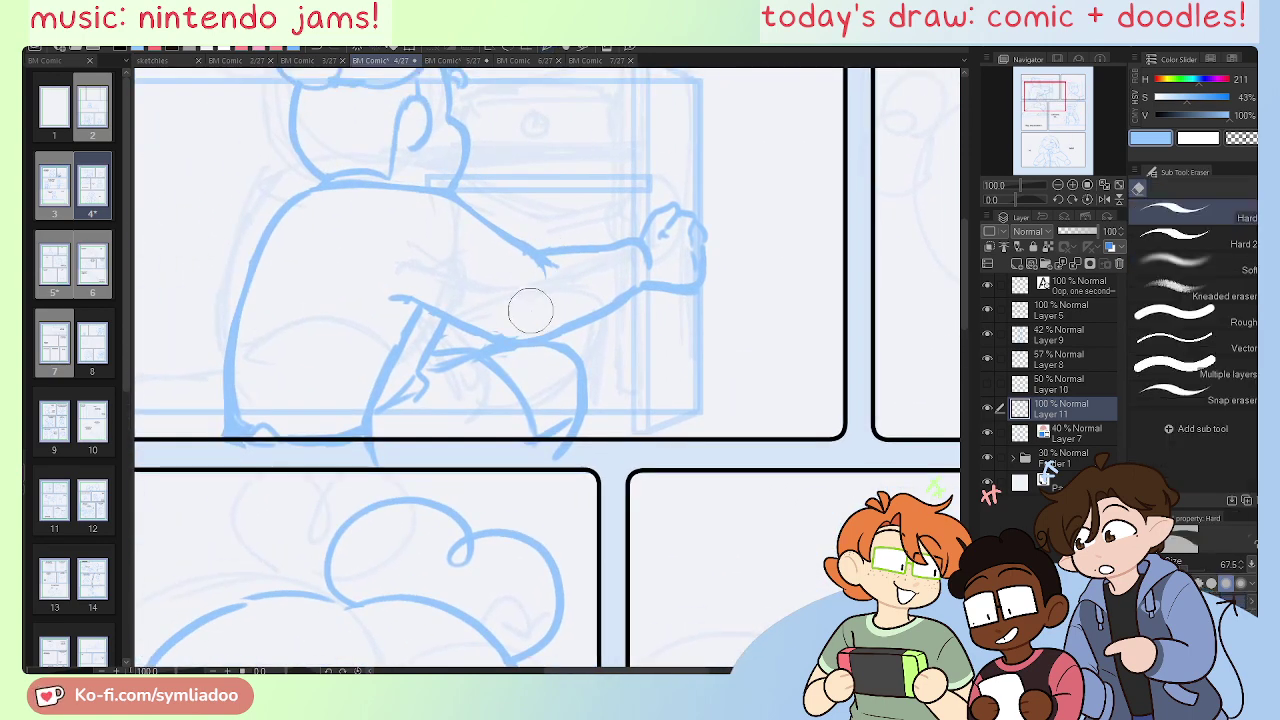
key("p")
mouse_move(541, 259)
left_mouse_down()
mouse_move(540, 341)
mouse_move(525, 343)
mouse_move(533, 257)
left_mouse_up()
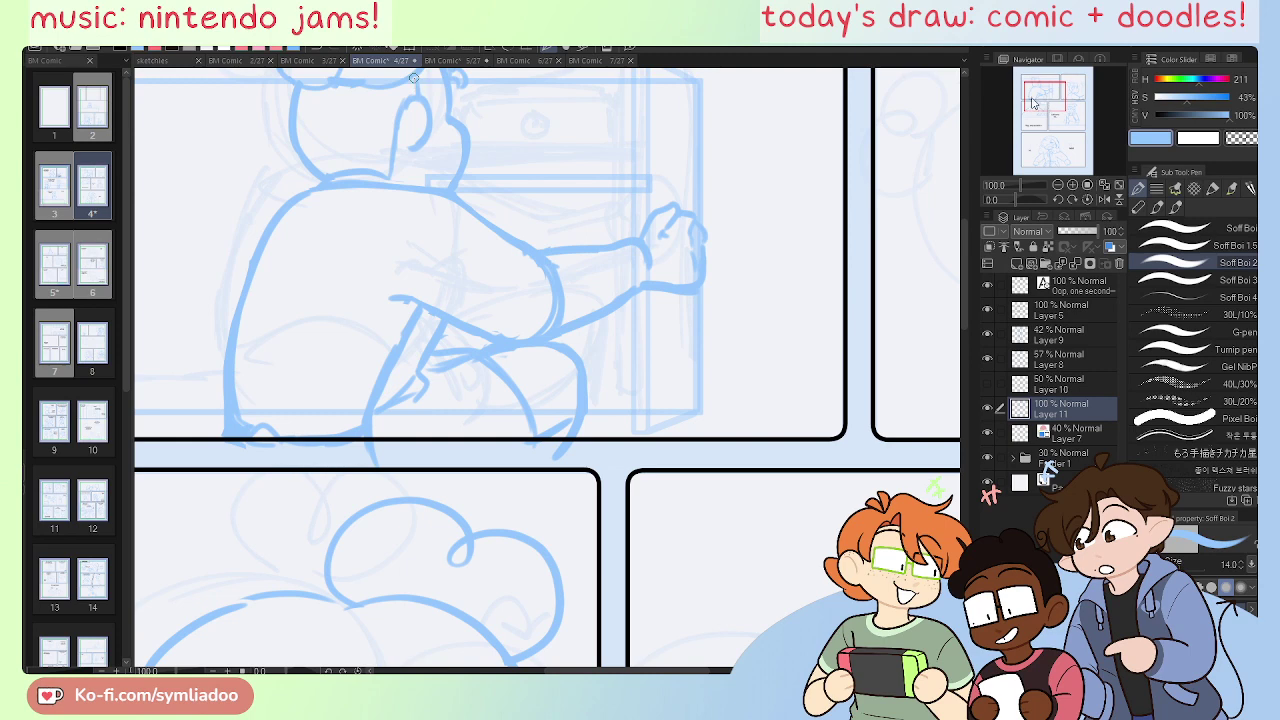
Step: Switch to page 3 and examine the apron character's sleeves in the "You can start closing up!" panel
left_click(315, 62)
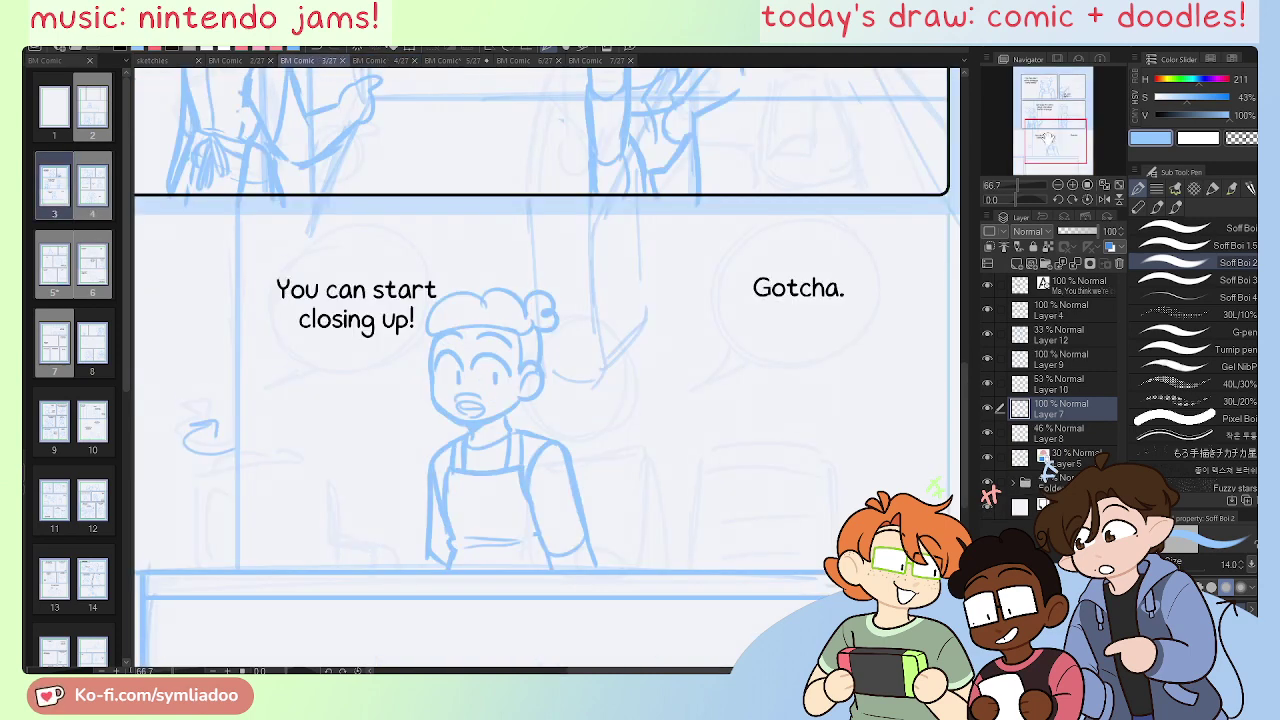
left_click_drag(1047, 138, 1045, 152)
left_click(1072, 185)
left_click(1072, 185)
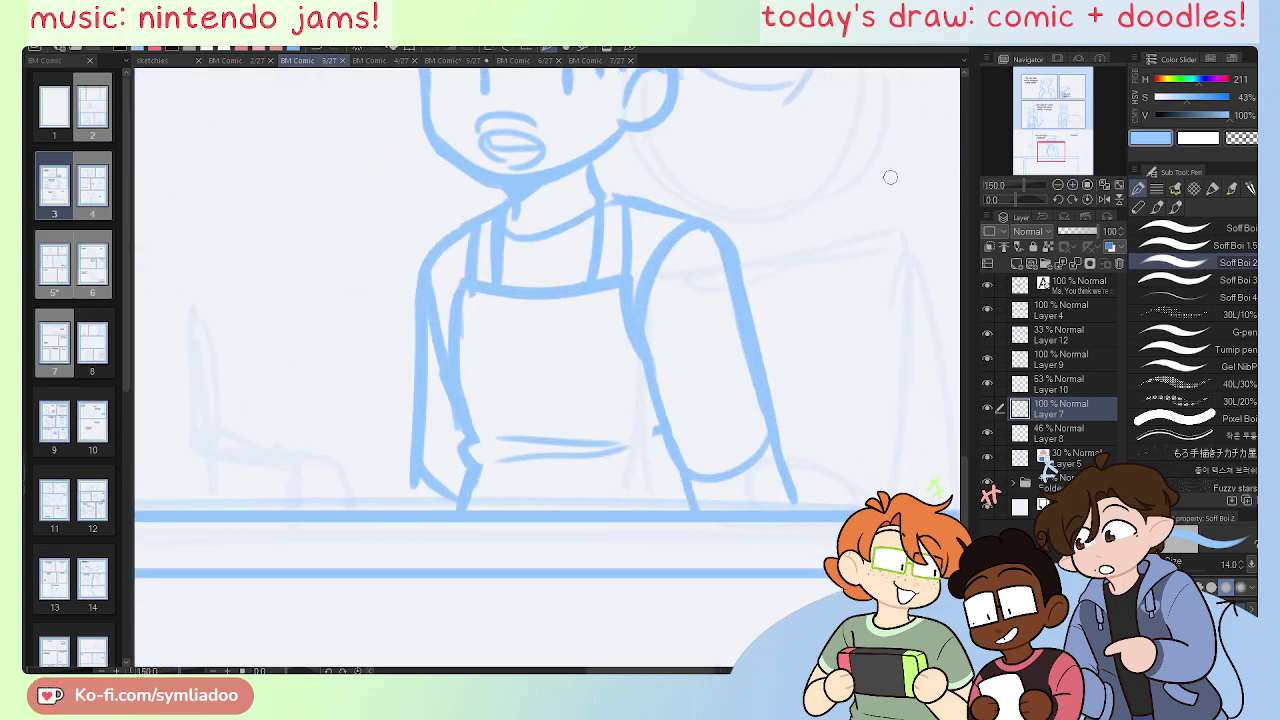
left_click_drag(1072, 110, 1041, 122)
Step: Switch to page 2 and clean up the resting arm's elbow and sleeve lines on the character leaning on the counter
left_click(245, 61)
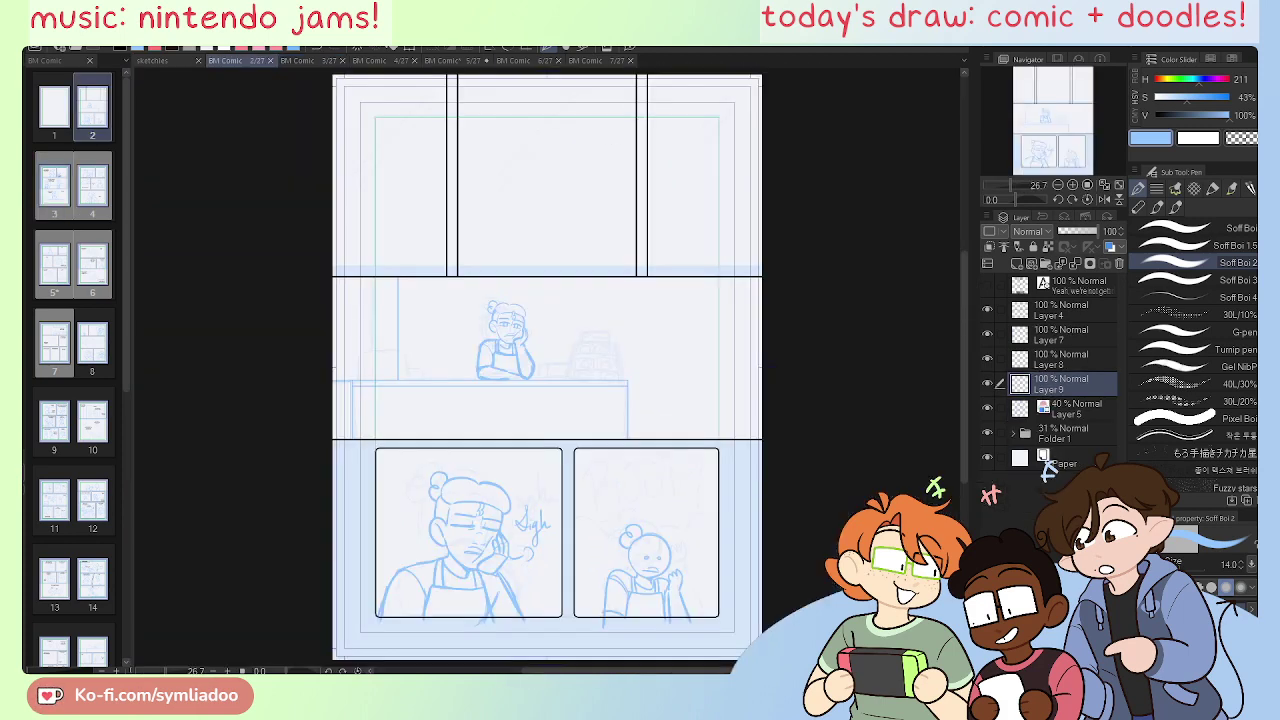
left_click(1058, 185)
left_click(1058, 185)
left_click(1072, 185)
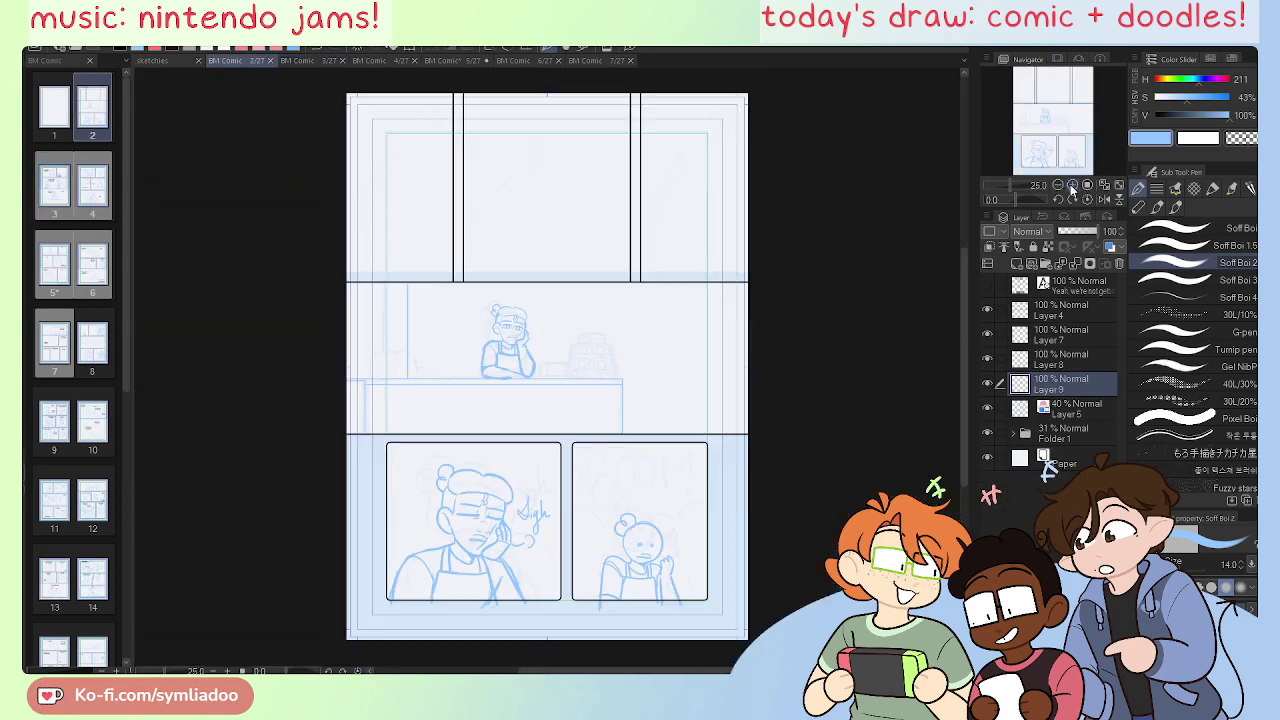
left_click(1072, 185)
left_click(1072, 185)
left_click_drag(1053, 121, 1041, 121)
key("e")
mouse_move(540, 350)
left_mouse_down()
mouse_move(573, 342)
mouse_move(532, 364)
mouse_move(544, 347)
mouse_move(585, 354)
mouse_move(530, 388)
left_mouse_up()
key("p")
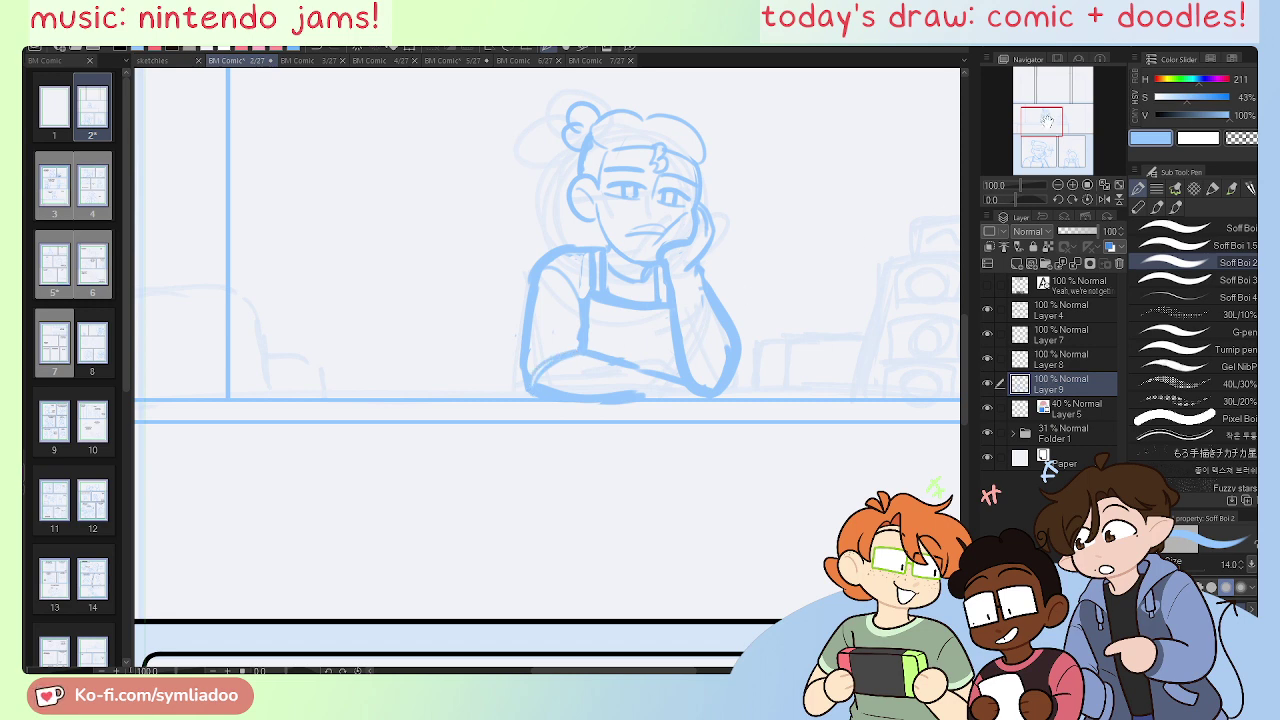
mouse_move(1042, 121)
left_mouse_down()
mouse_move(1042, 133)
mouse_move(1036, 117)
left_mouse_up()
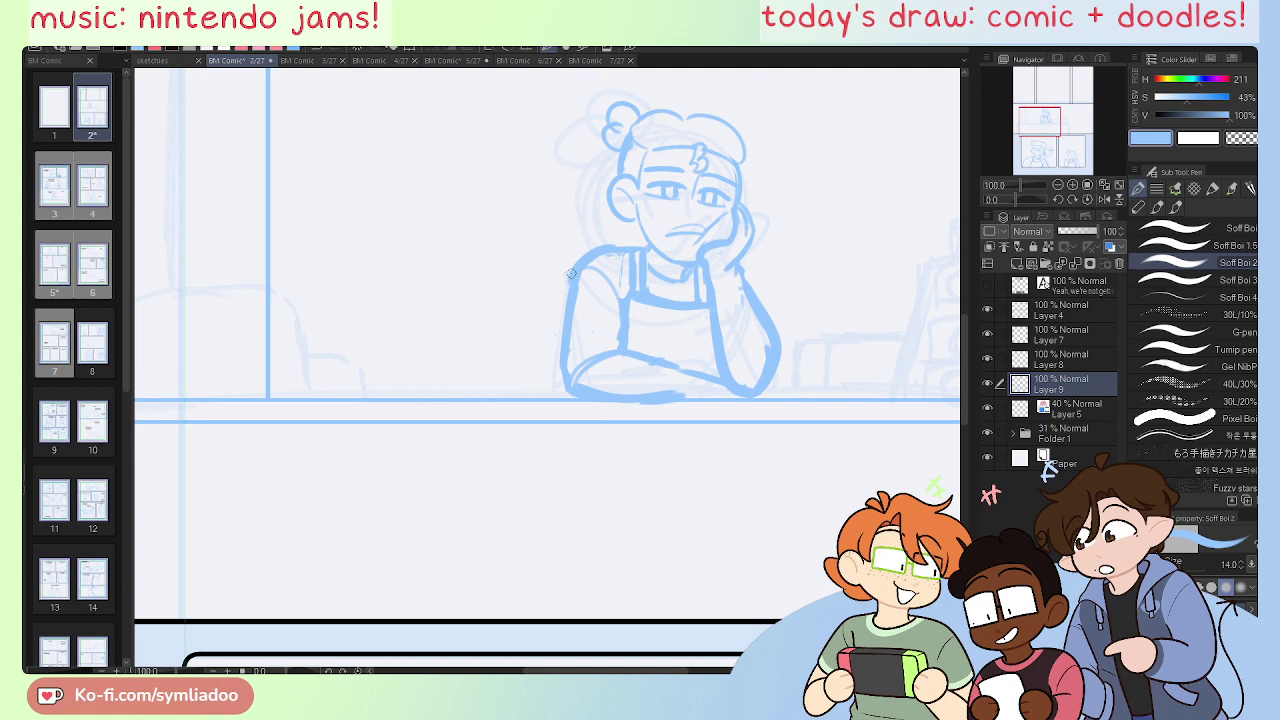
Step: Erase the sleeve-end line on the lowered arm in page 2's last panel and redraw it lower, near the panel border
left_click_drag(1047, 133, 1063, 154)
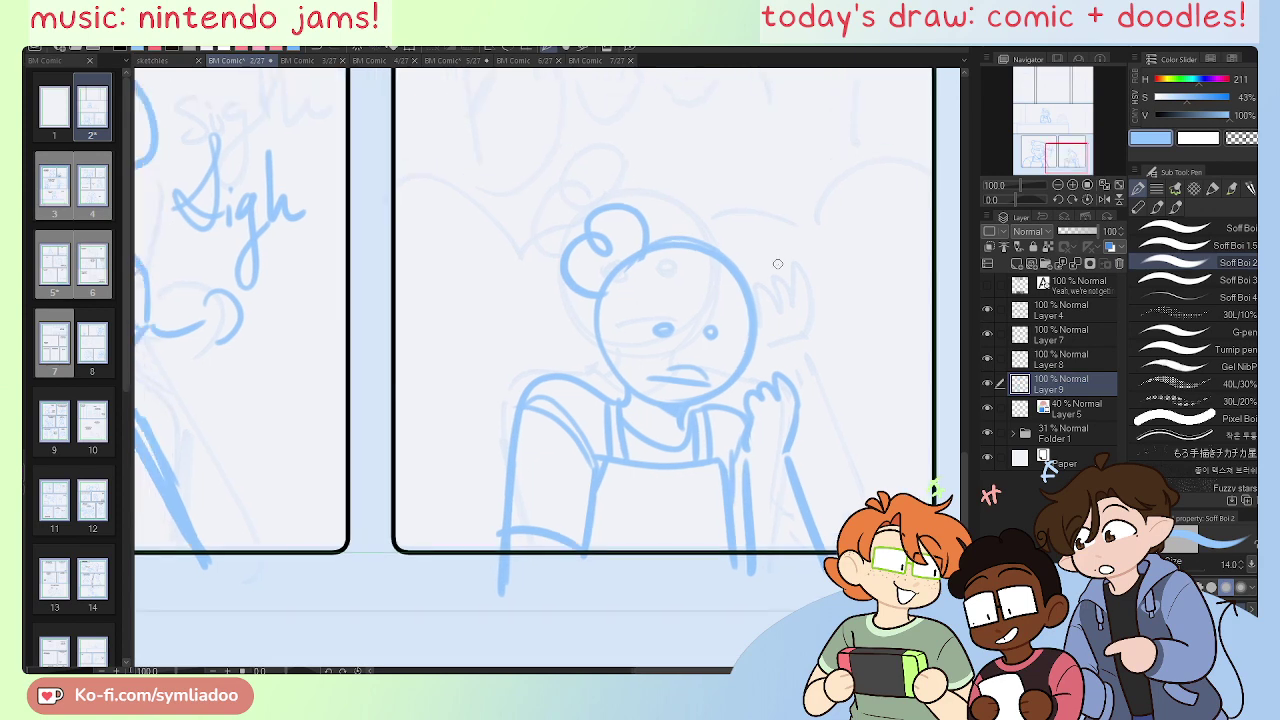
key("e")
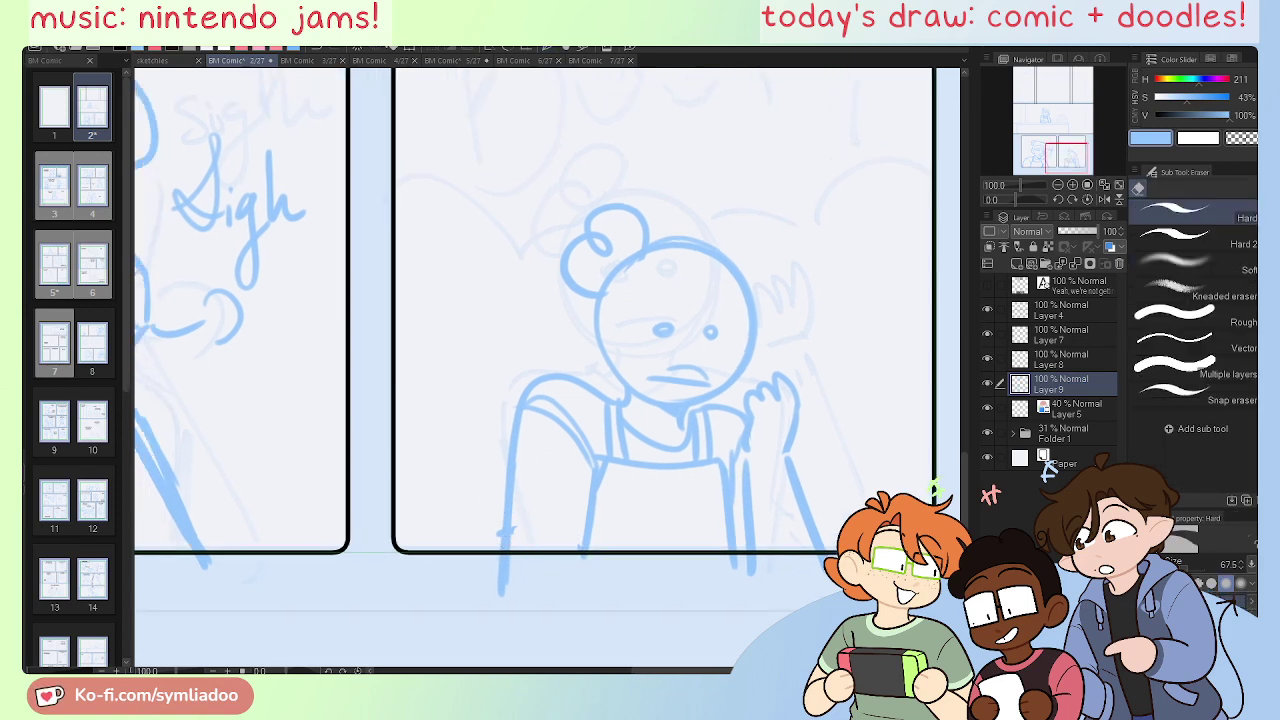
key("p")
left_click_drag(514, 545, 588, 564)
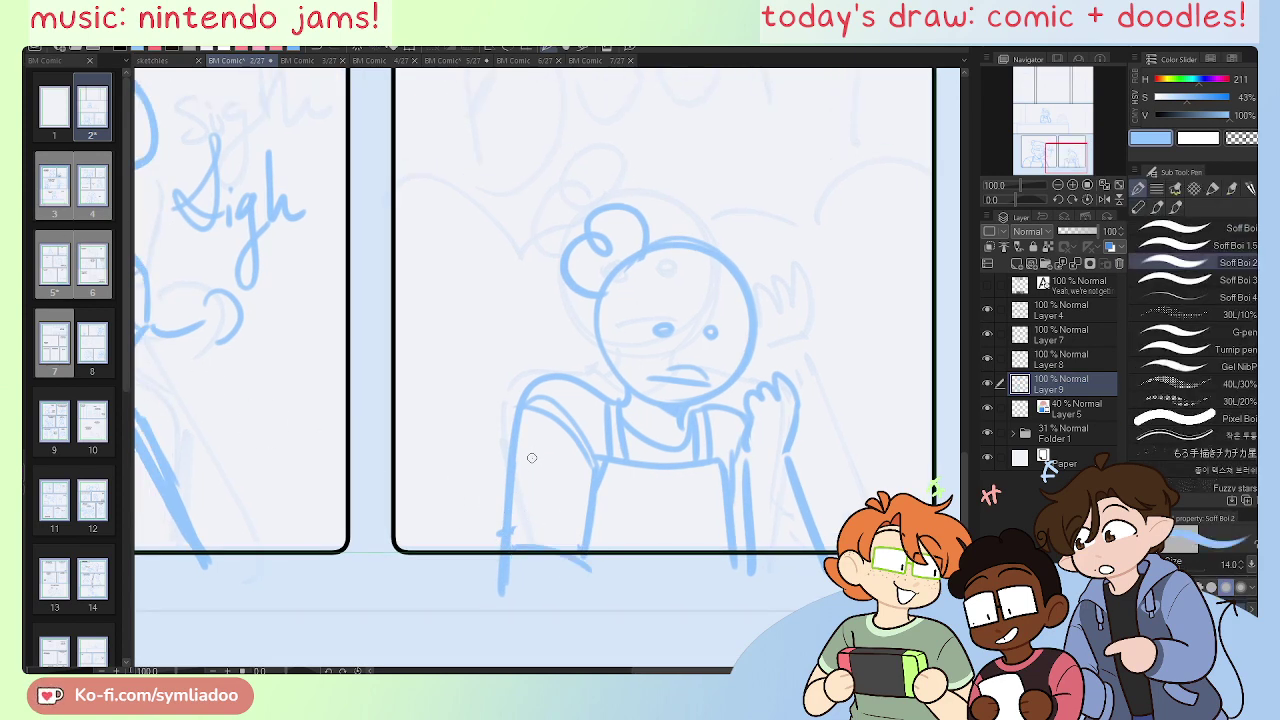
key("e")
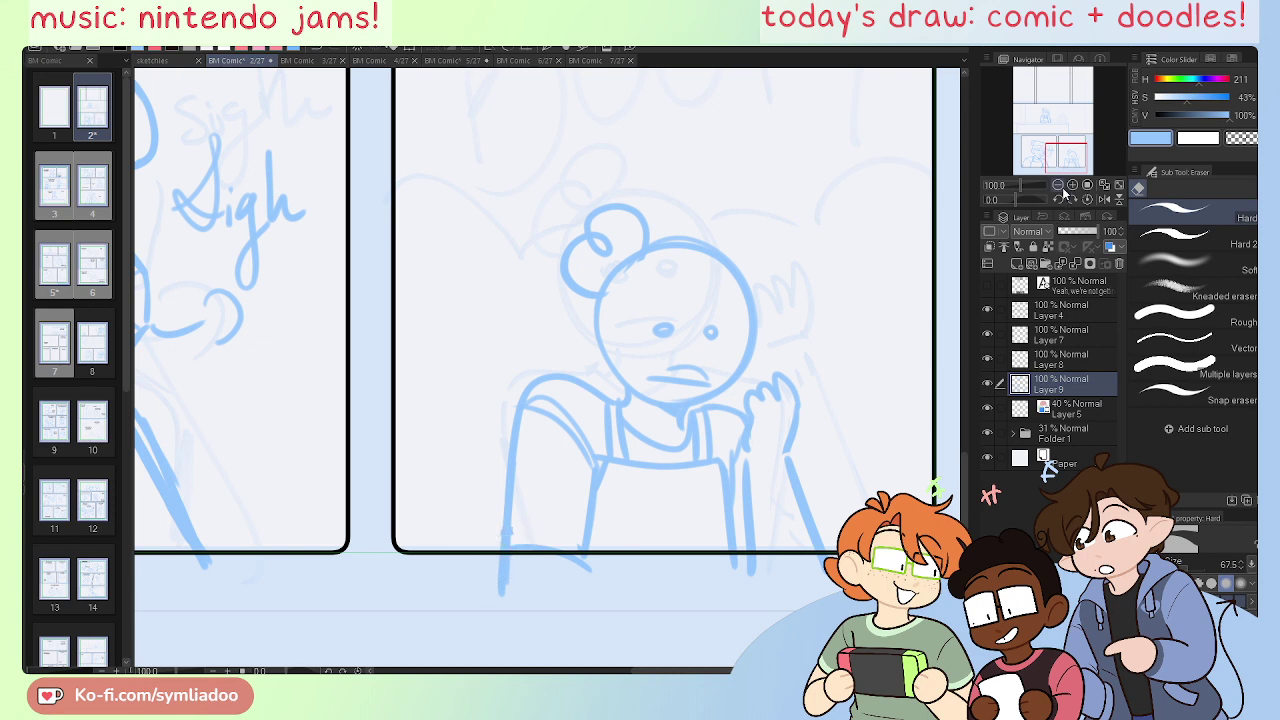
left_click(1119, 185)
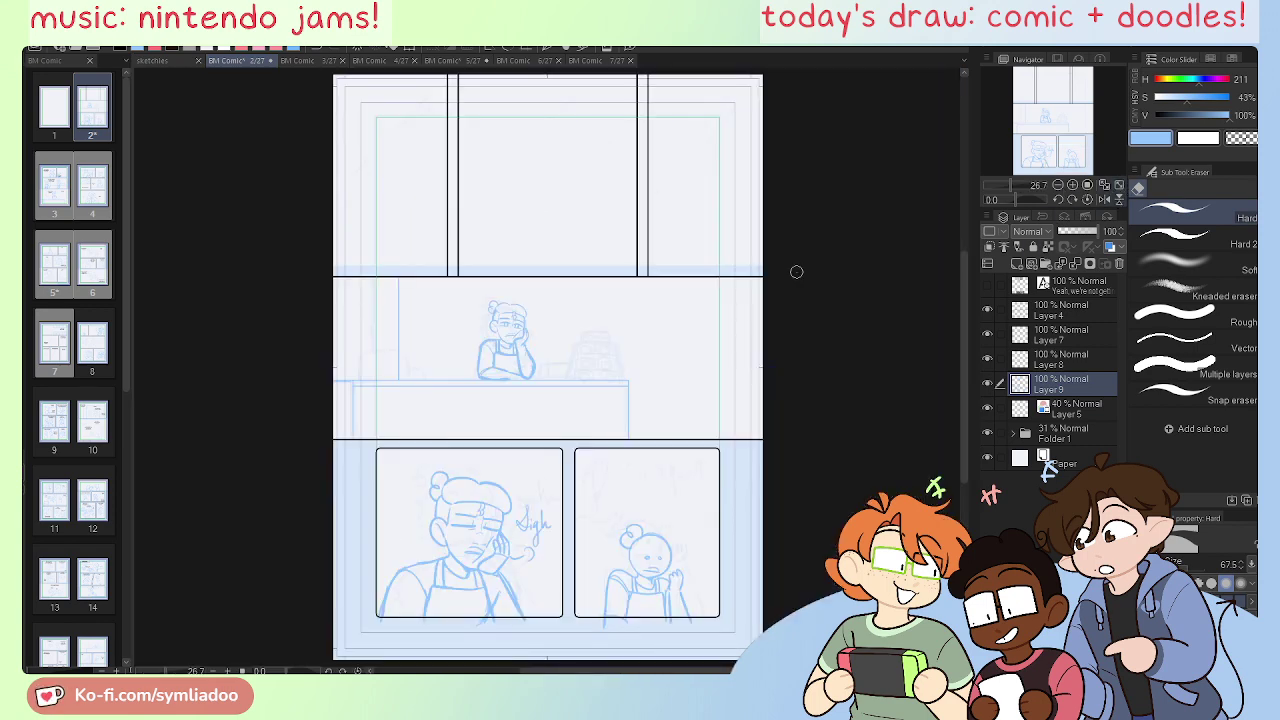
Step: Return to page 5, draw curved sleeve ends on both of the character's arms, and extend the apron's sides down to the counter
left_click(471, 62)
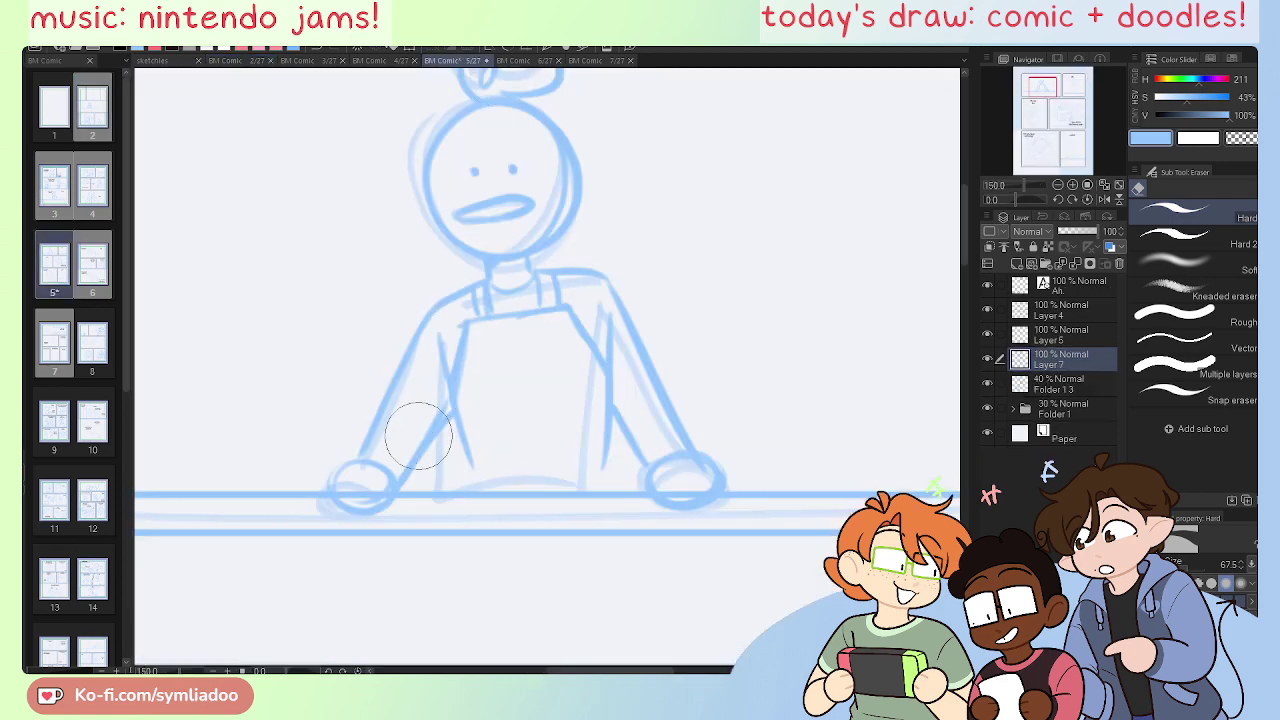
key("p")
left_click_drag(383, 417, 428, 436)
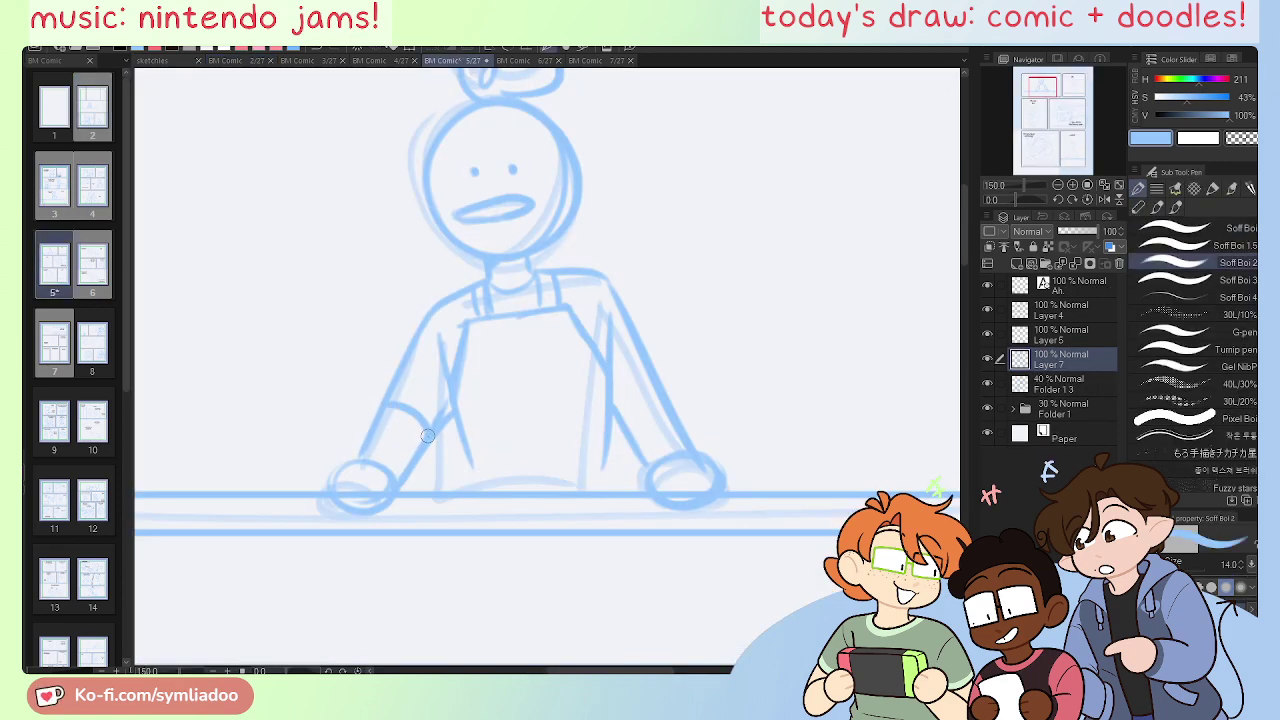
left_click_drag(616, 414, 657, 381)
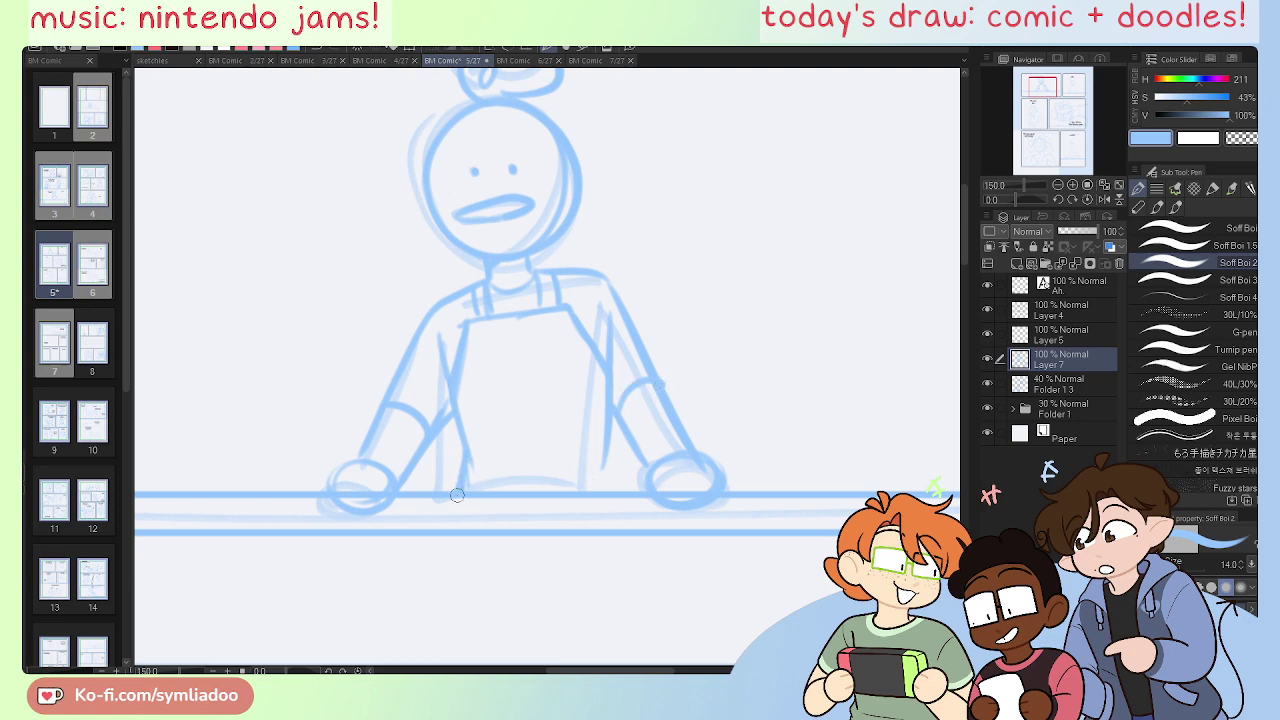
left_click_drag(609, 464, 611, 492)
key("e")
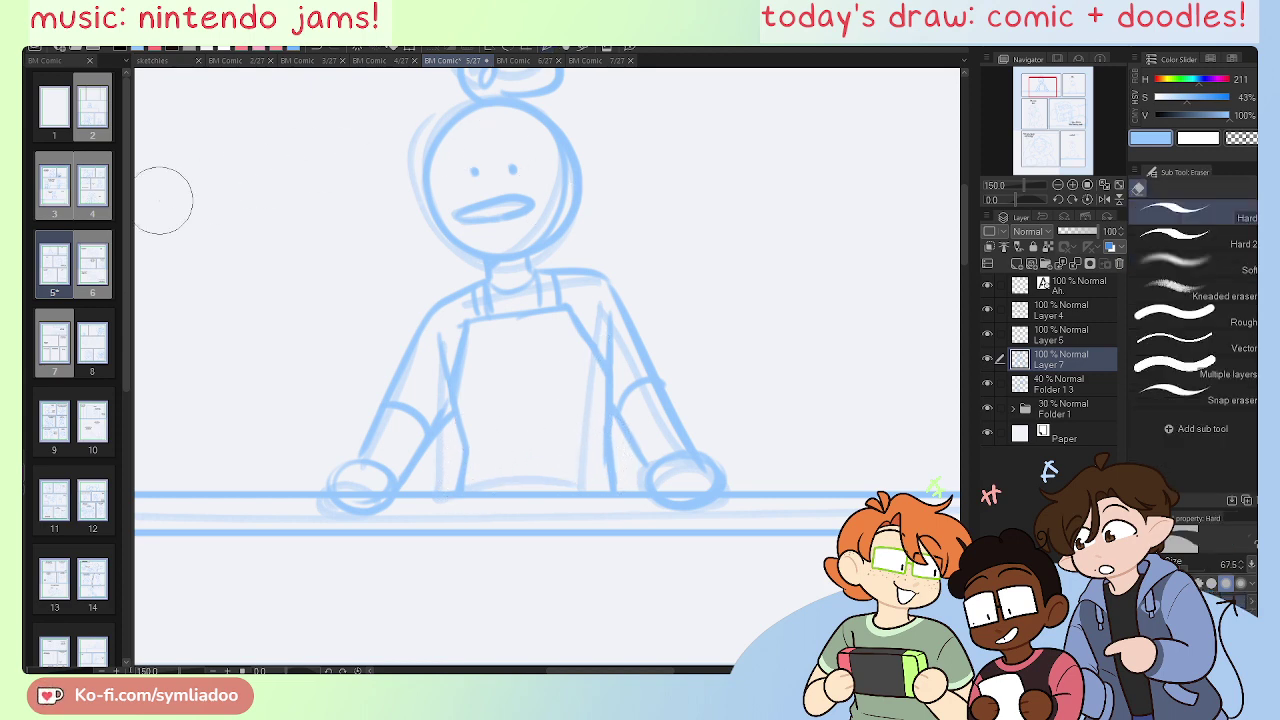
key("p")
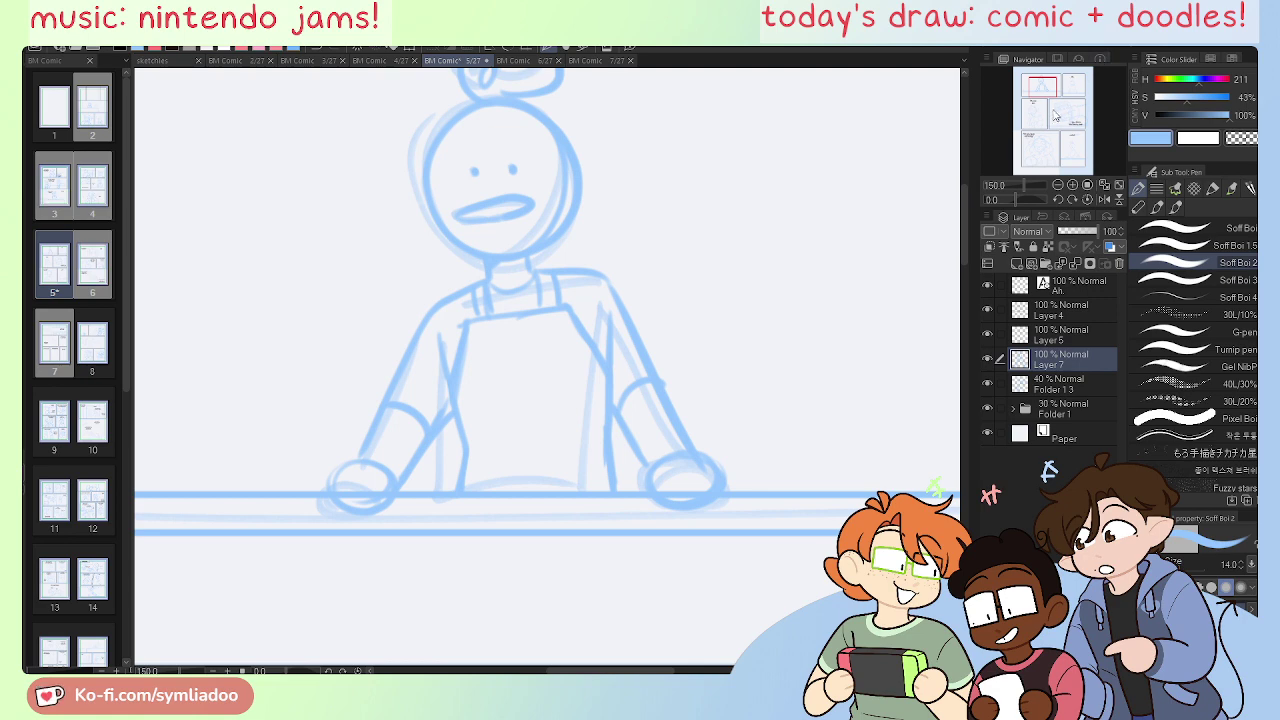
Step: Erase and redraw the left apron strap and its shoulder line in page 5's first panel, and save the page
left_click_drag(1038, 88, 1040, 84)
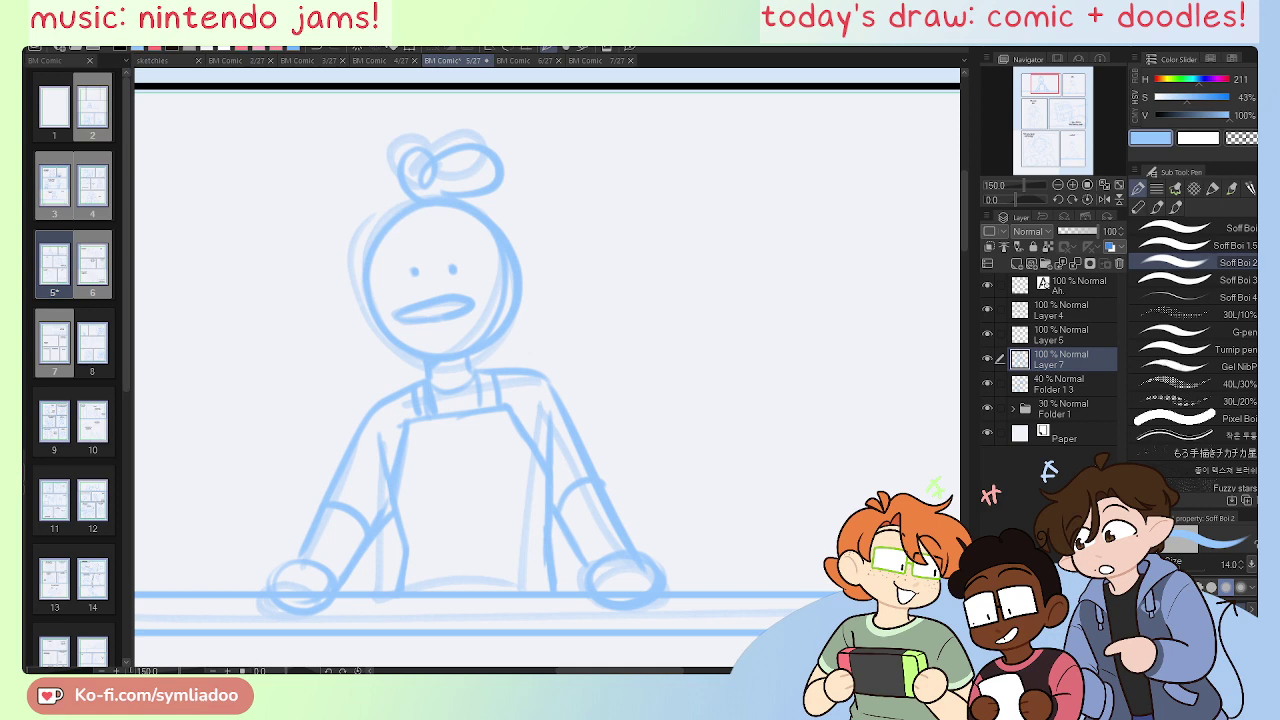
key("e")
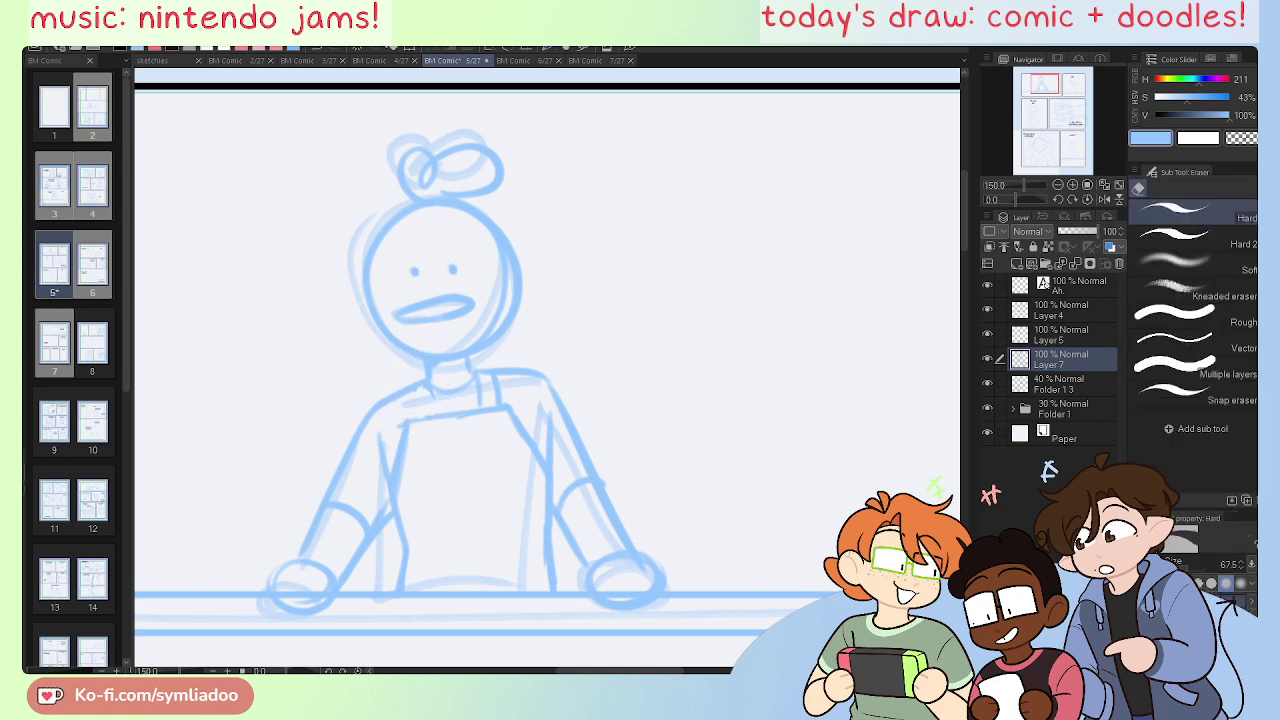
key("p")
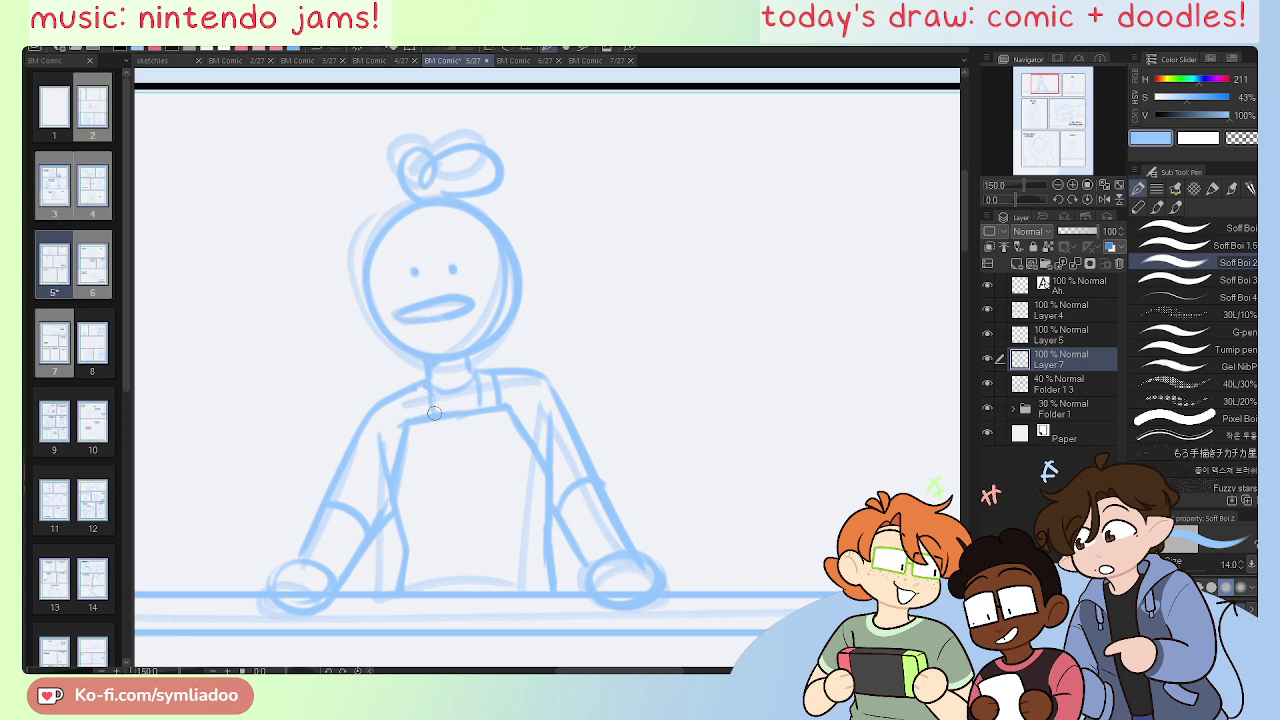
left_click_drag(417, 389, 415, 414)
key("e")
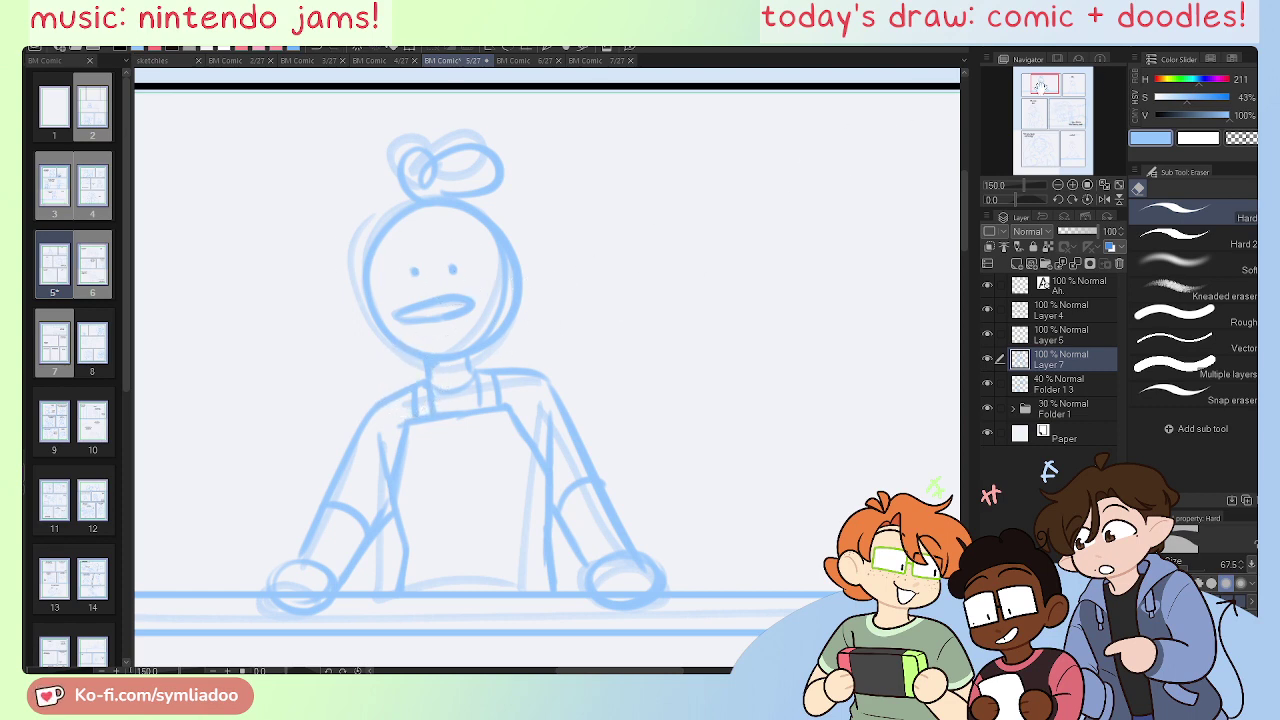
mouse_move(1040, 86)
left_mouse_down()
mouse_move(1053, 87)
mouse_move(1035, 90)
left_mouse_up()
left_click_drag(565, 267, 554, 273)
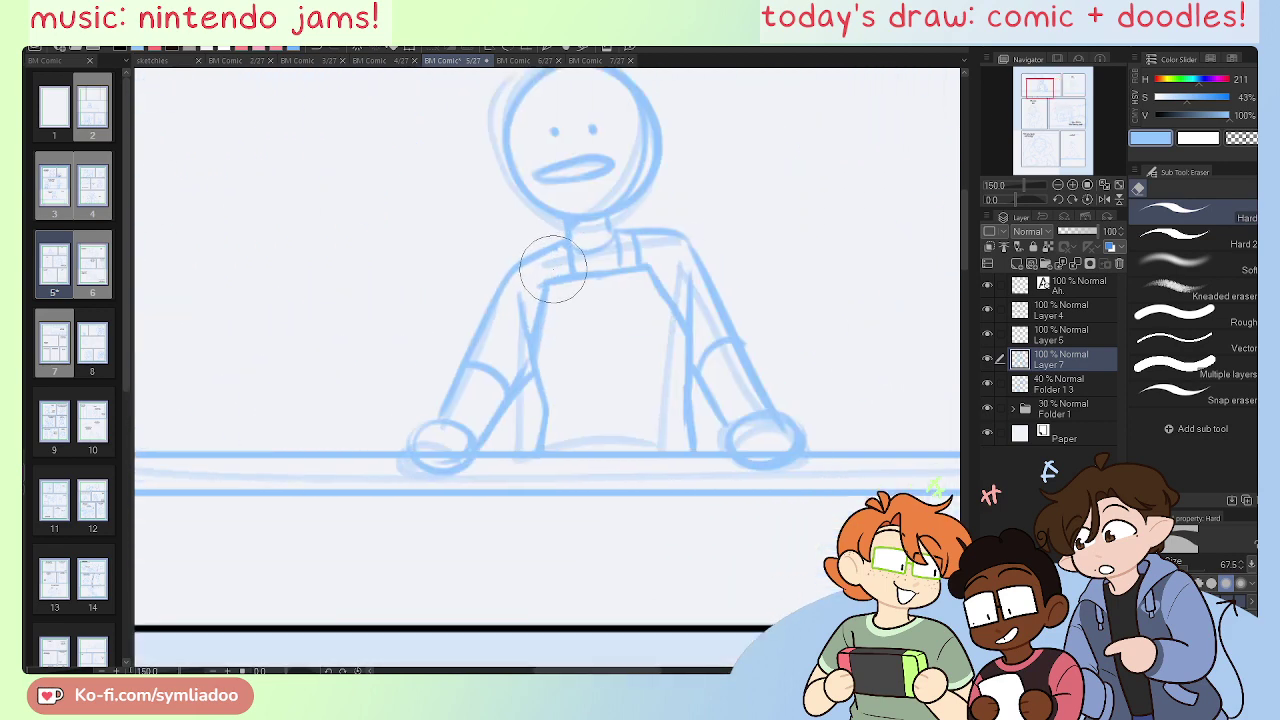
key("p")
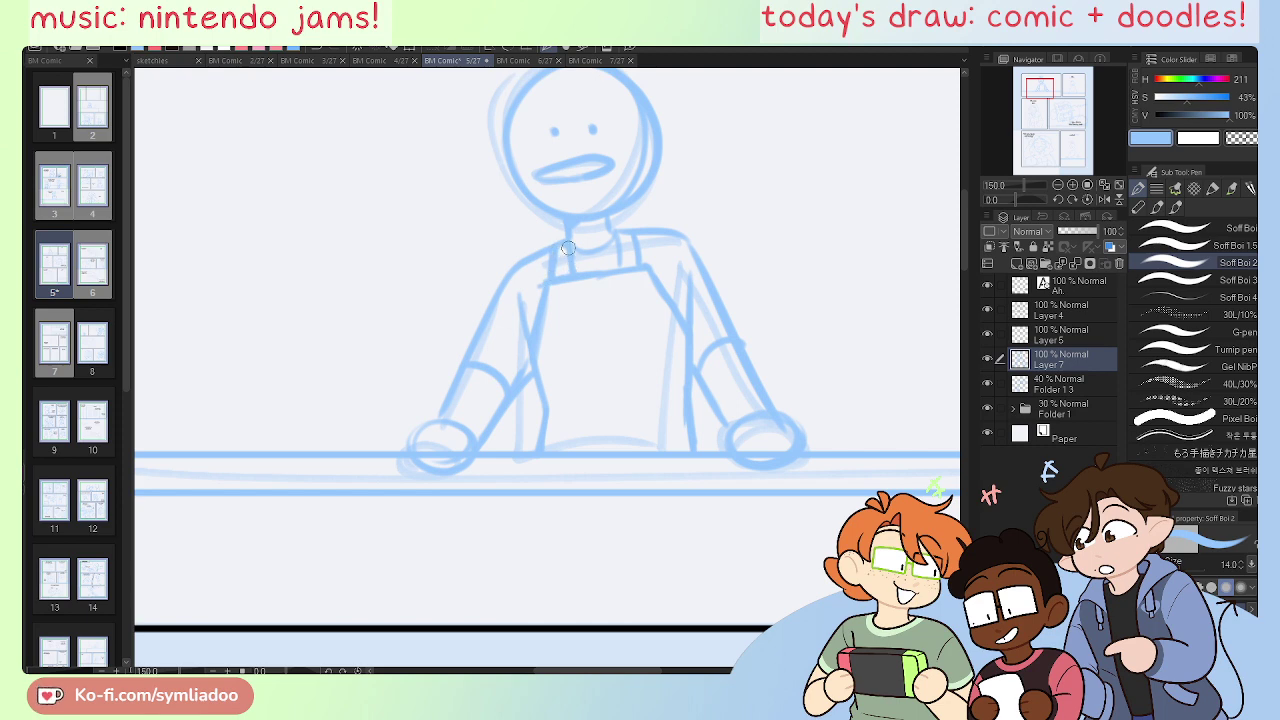
key("e")
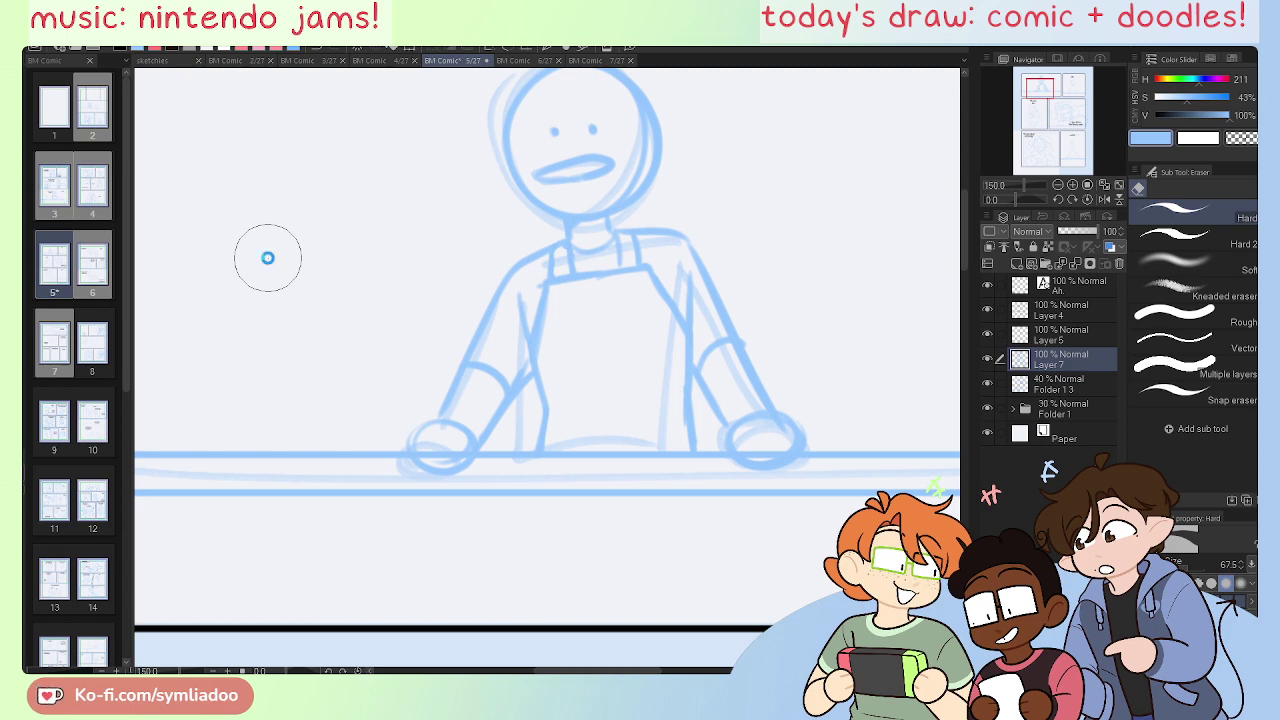
key("ctrl+s")
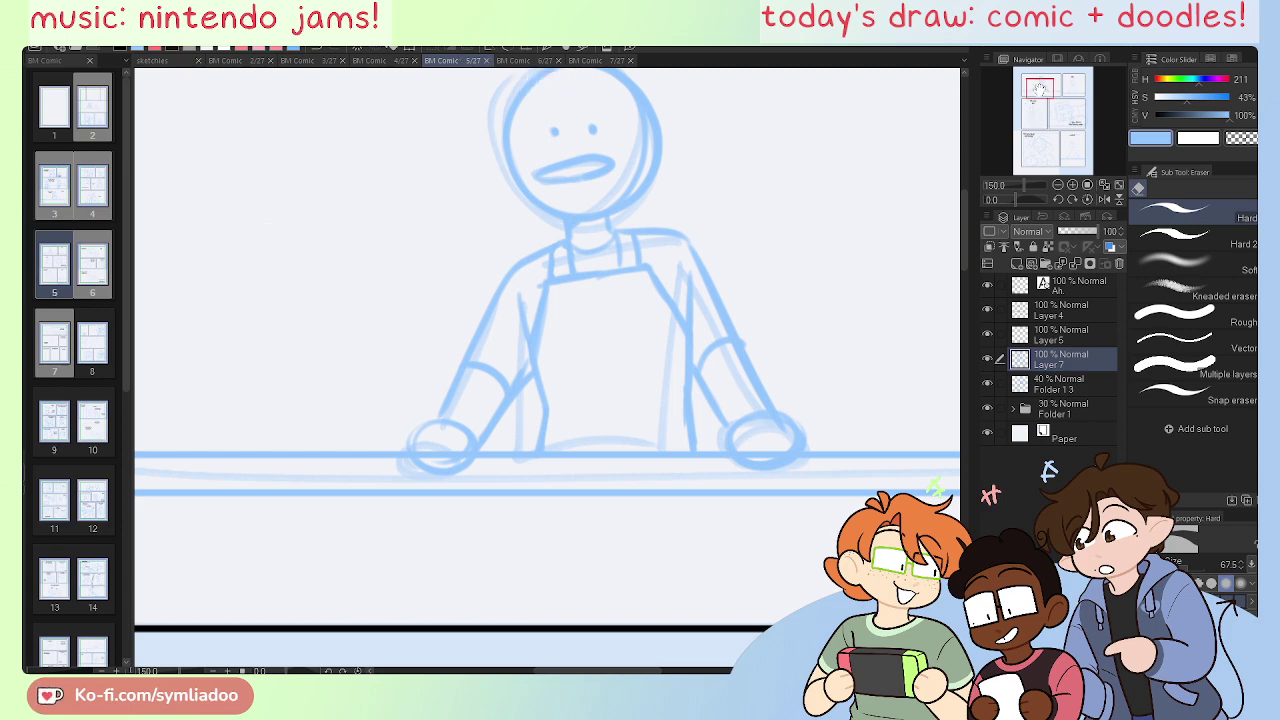
Step: Sketch the round head, two-lobed hair bun, dot eyes and open mouth over the rough character in page 5's second panel
left_click_drag(1040, 89, 1075, 87)
left_click(1058, 185)
left_click(1058, 185)
left_click(1072, 185)
left_click(1072, 185)
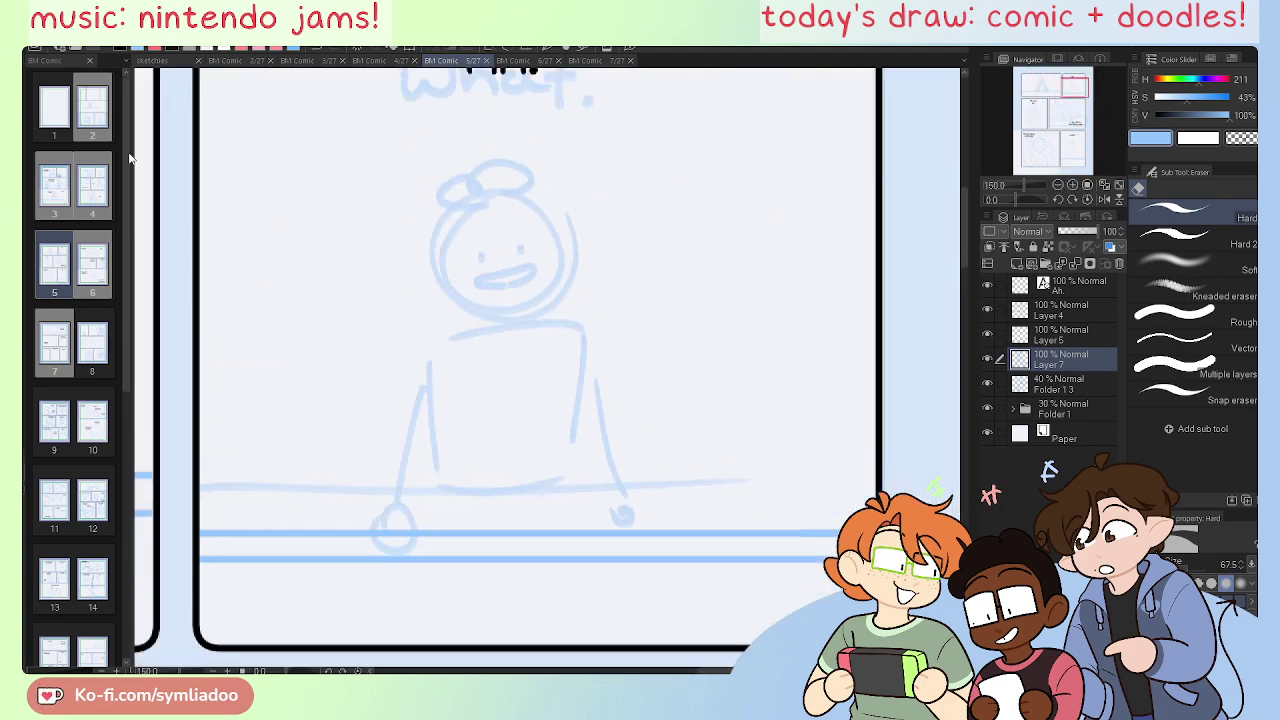
key("p")
mouse_move(454, 210)
left_mouse_down()
mouse_move(554, 215)
mouse_move(447, 258)
mouse_move(520, 310)
left_mouse_up()
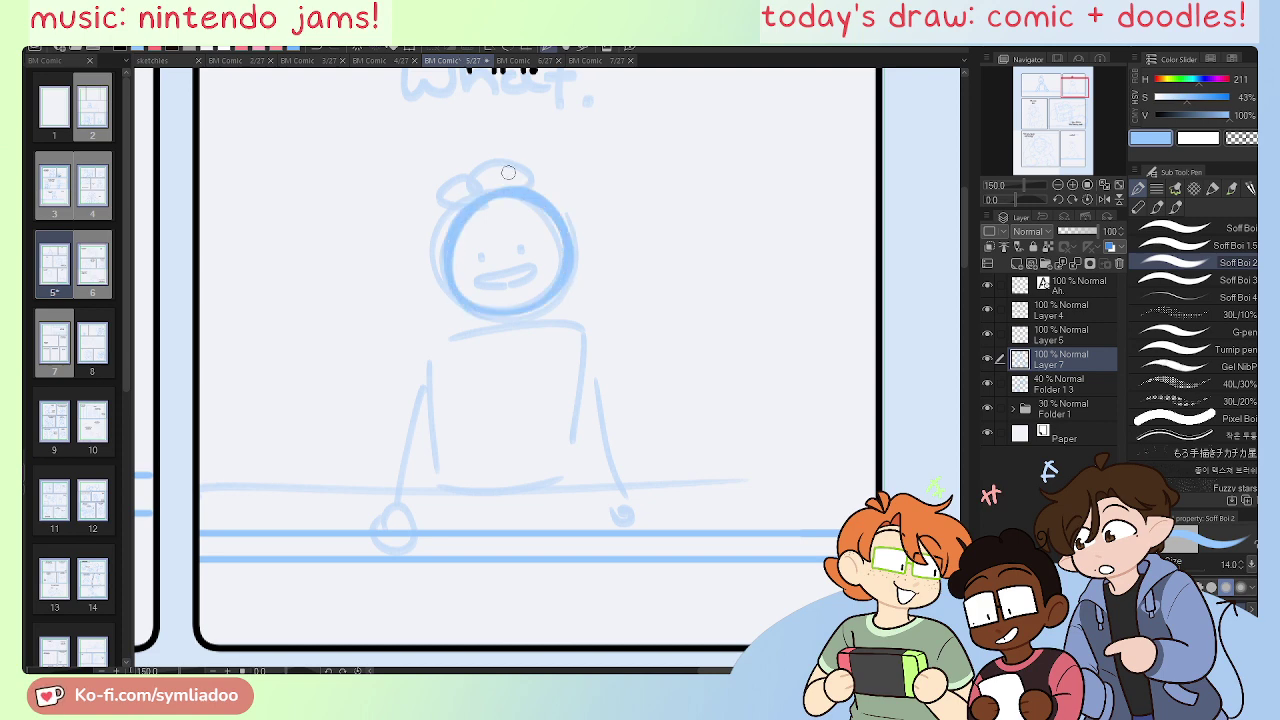
mouse_move(508, 173)
left_mouse_down()
mouse_move(458, 203)
mouse_move(509, 158)
mouse_move(510, 194)
mouse_move(474, 203)
mouse_move(463, 176)
mouse_move(516, 192)
left_mouse_up()
key("ctrl+z")
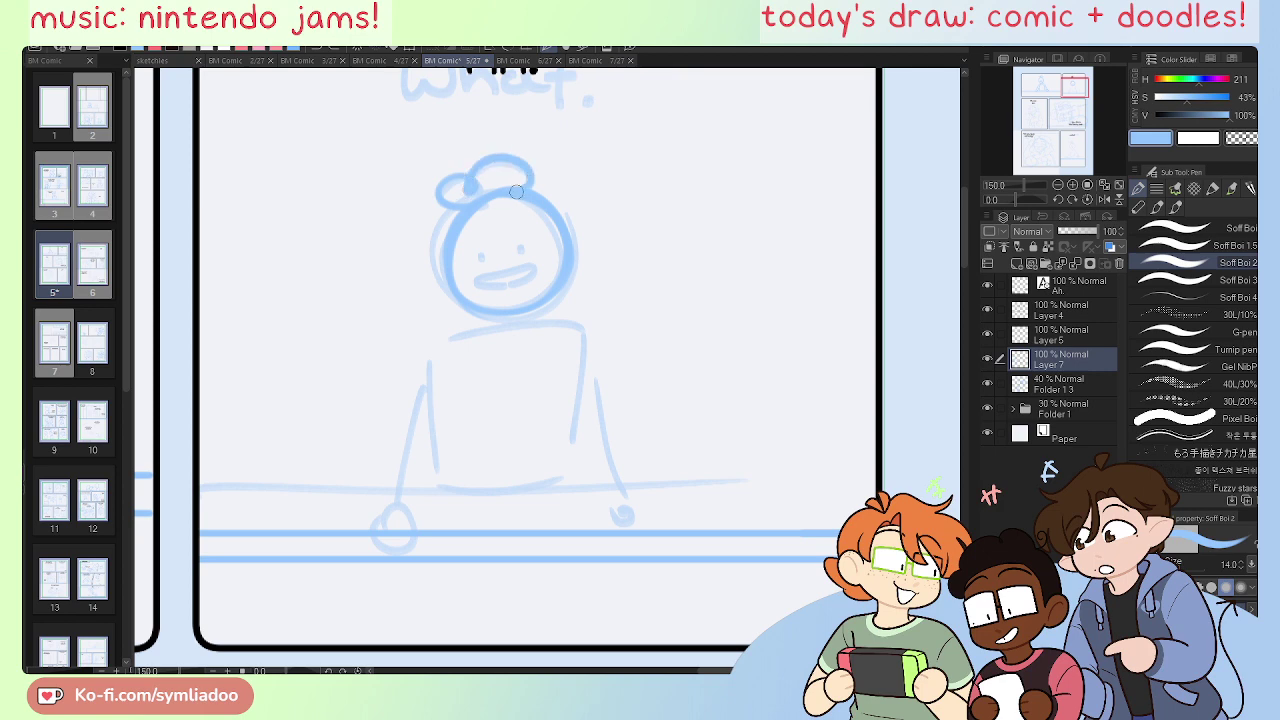
left_click(520, 251)
mouse_move(508, 282)
left_mouse_down()
mouse_move(476, 280)
mouse_move(514, 267)
left_mouse_up()
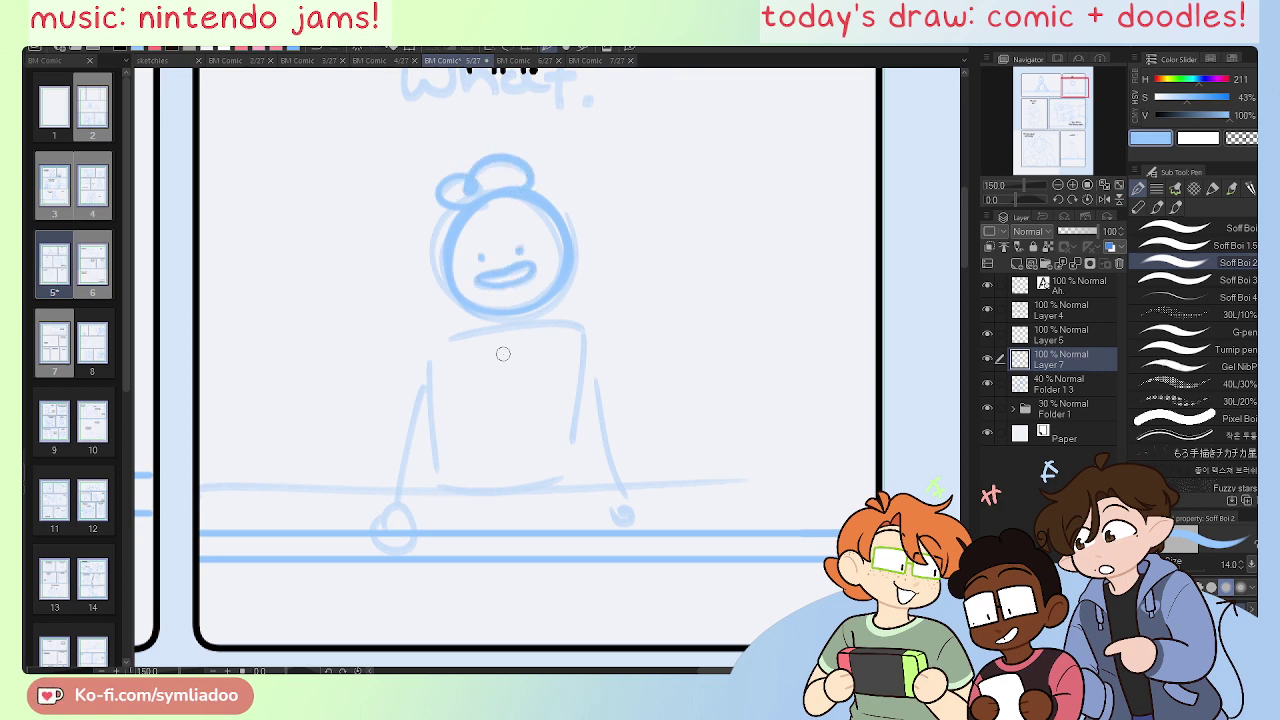
Step: Sketch the second-panel character's torso, with both arms reaching down to round hands on the counter
mouse_move(1084, 85)
left_mouse_down()
mouse_move(1056, 104)
mouse_move(1075, 87)
left_mouse_up()
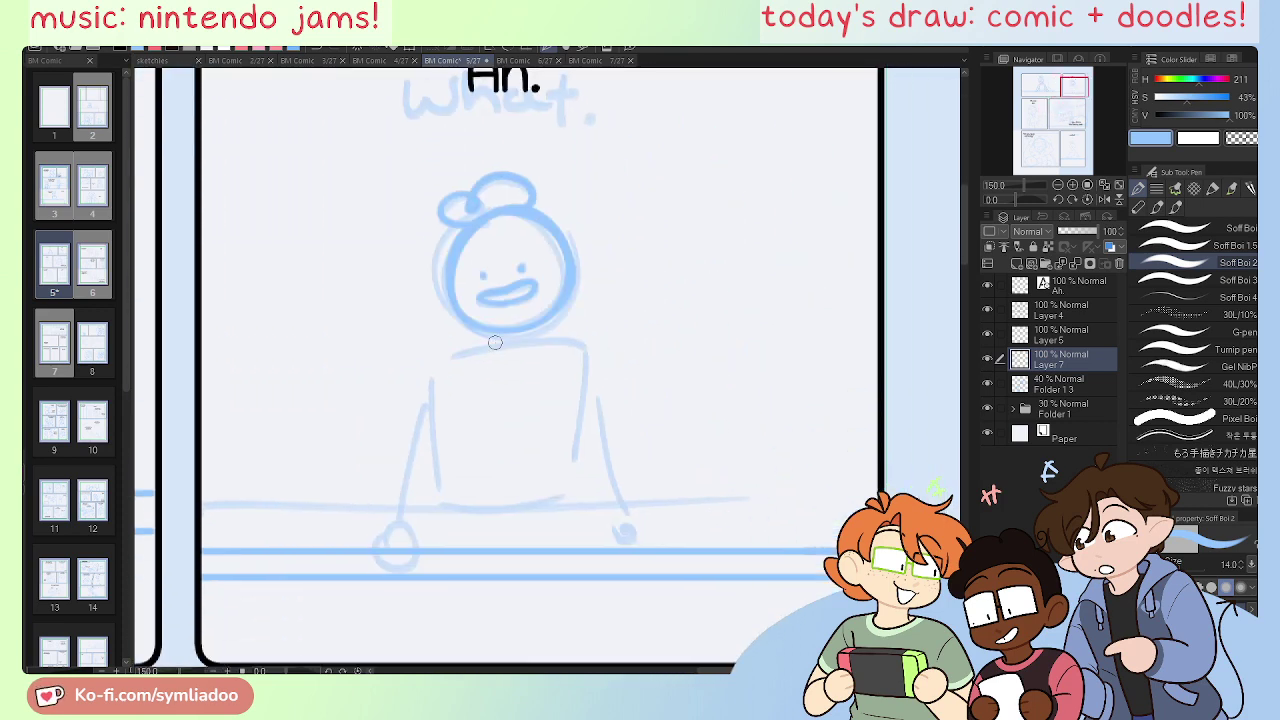
mouse_move(455, 354)
left_mouse_down()
mouse_move(577, 350)
mouse_move(567, 480)
left_mouse_up()
mouse_move(452, 373)
left_mouse_down()
mouse_move(468, 499)
mouse_move(567, 488)
left_mouse_up()
left_click_drag(578, 345, 642, 559)
mouse_move(447, 368)
left_mouse_down()
mouse_move(392, 530)
mouse_move(396, 556)
left_mouse_up()
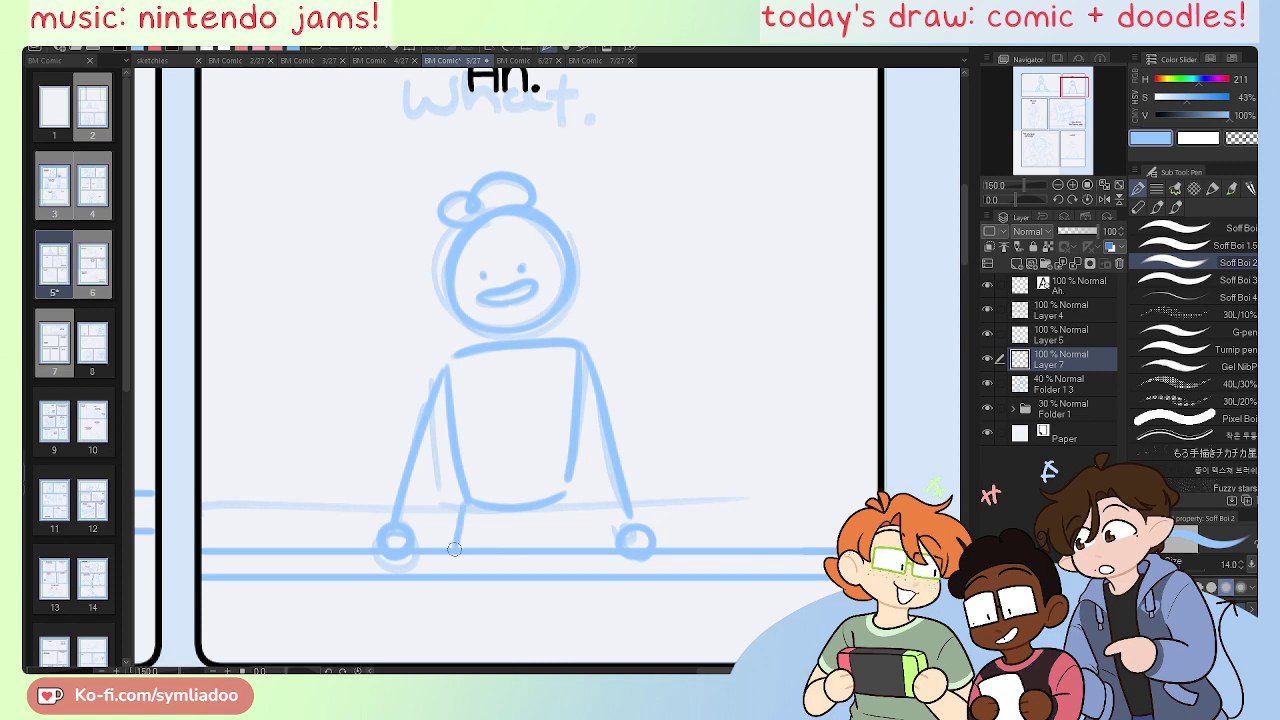
Step: Extend the second-panel character's body sides down to the counter and erase the curved line across the waist
left_click_drag(568, 497, 584, 544)
key("e")
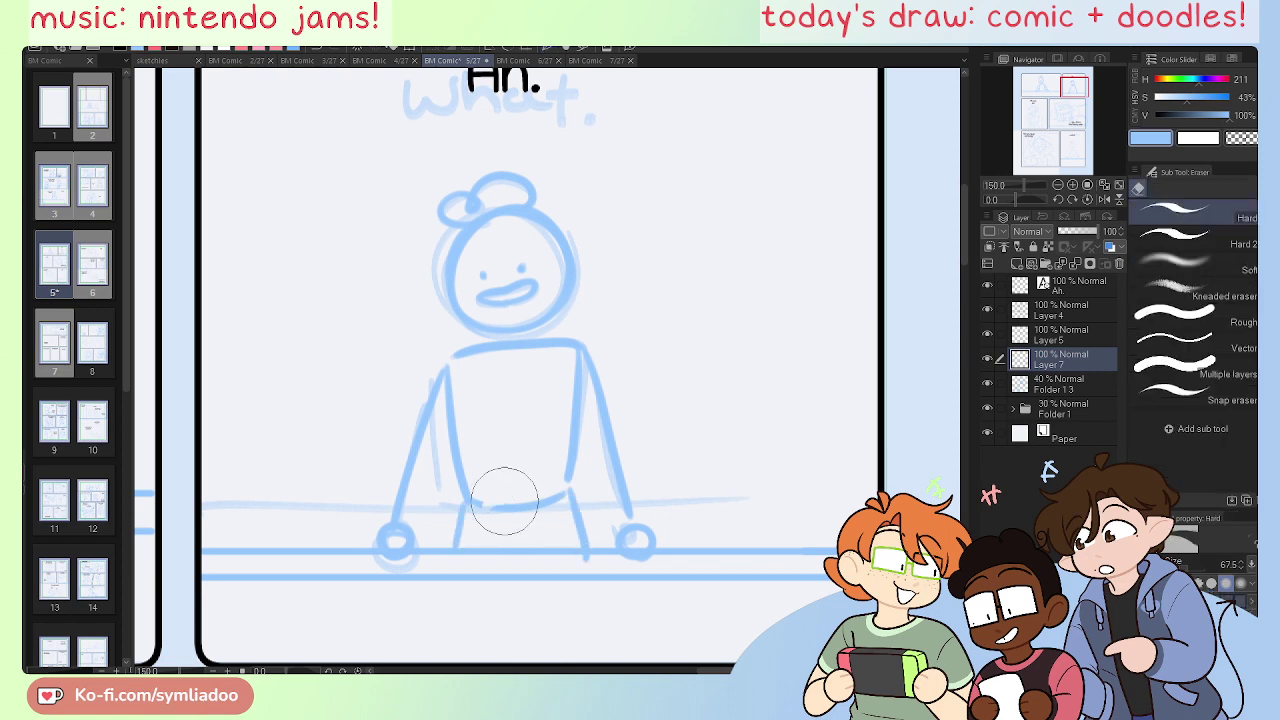
key("p")
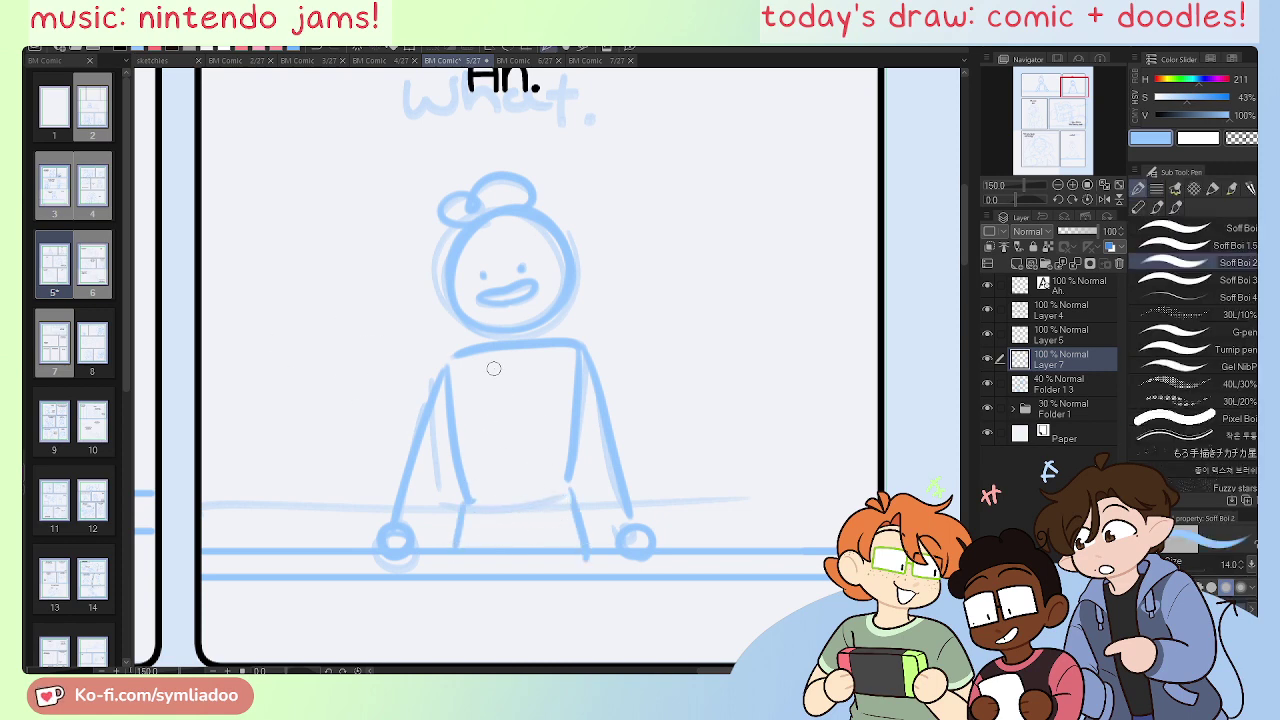
Step: Draw the second-panel character's apron straps, straight bib top and curved bib sides, and redraw the left skirt line flaring outward
left_click_drag(481, 352, 481, 390)
left_click_drag(543, 350, 543, 380)
left_click_drag(459, 390, 565, 385)
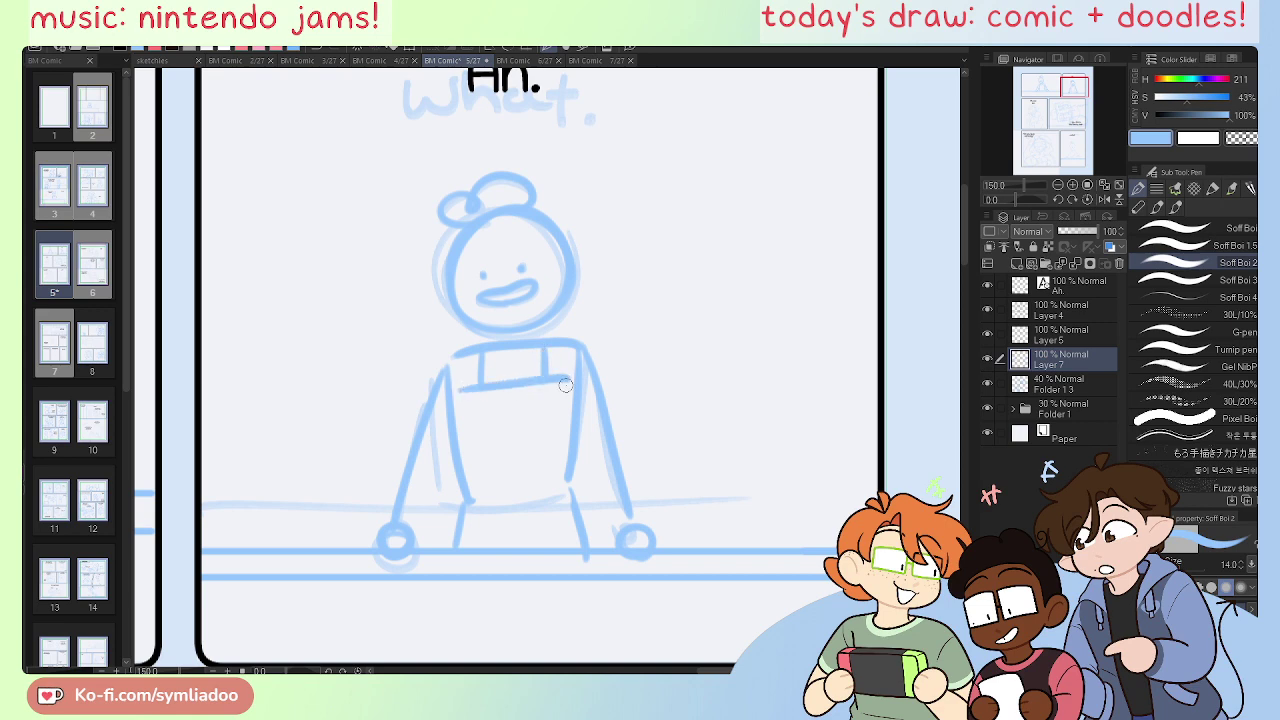
key("ctrl+z")
key("ctrl+z")
left_click_drag(463, 382, 557, 379)
key("e")
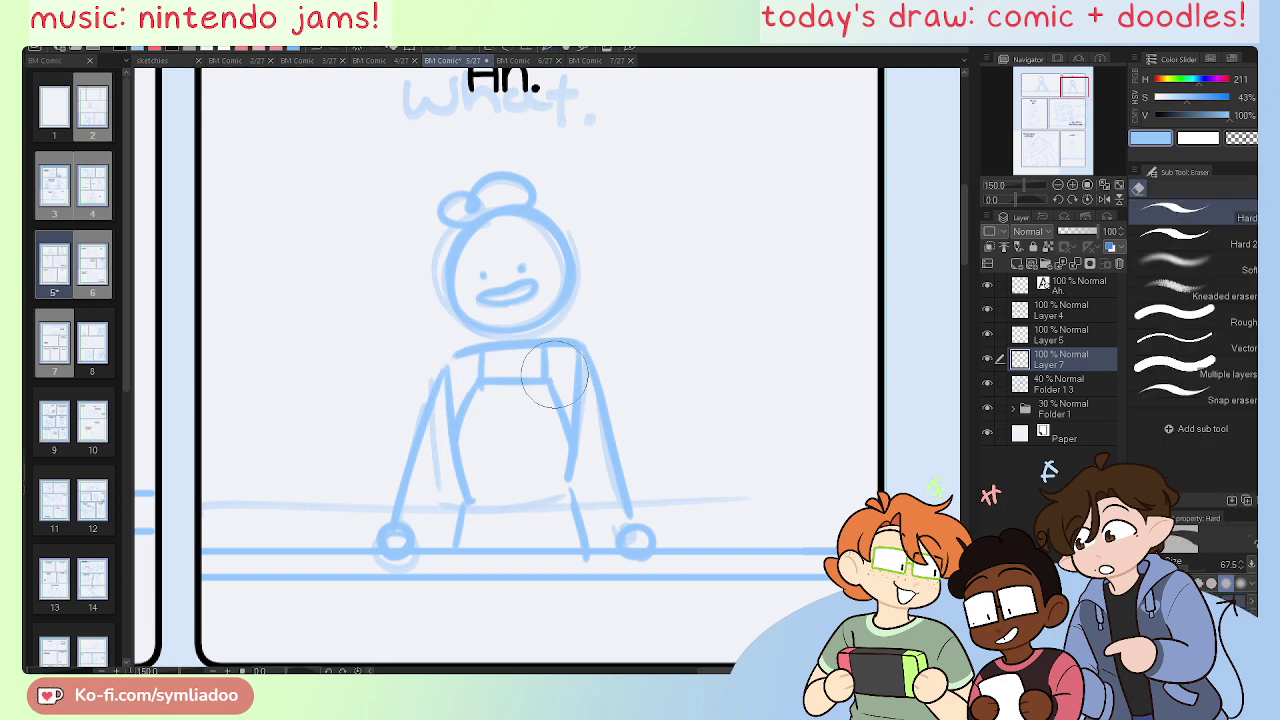
mouse_move(465, 514)
left_mouse_down()
mouse_move(440, 492)
mouse_move(440, 554)
left_mouse_up()
key("p")
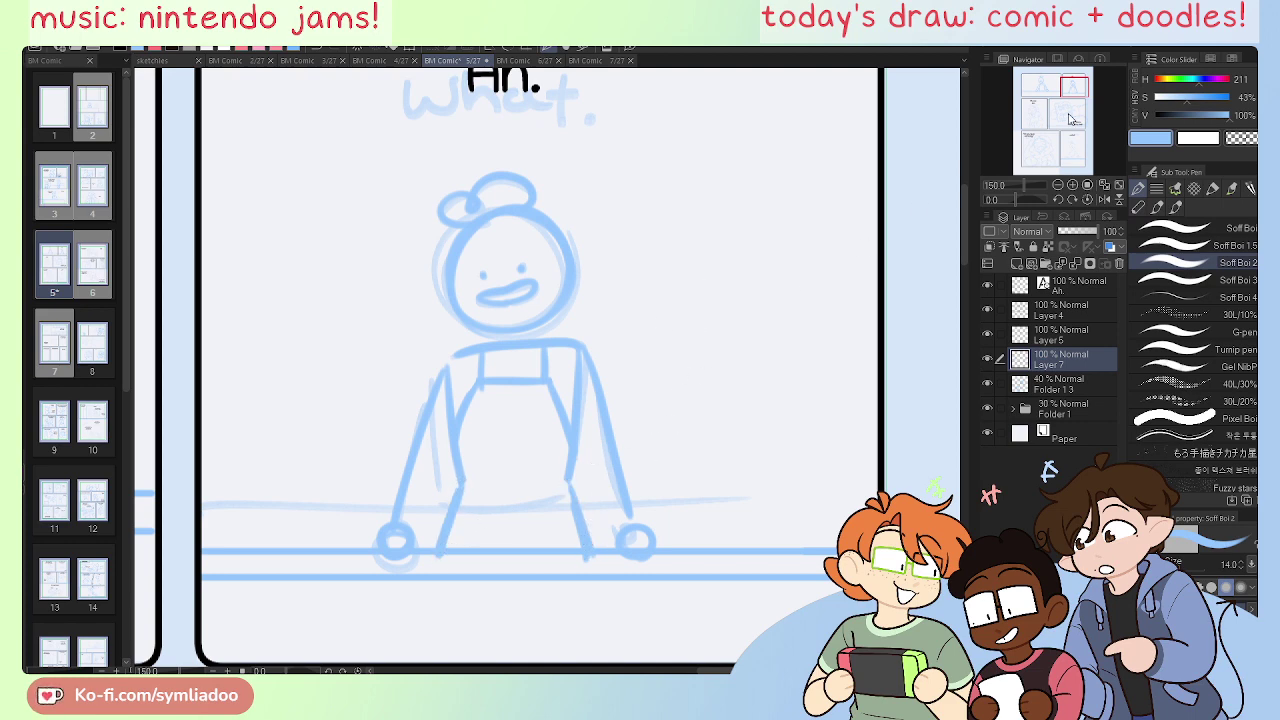
Step: Draw the cheek and chin outline over the rough character in page 5's third panel
left_click(1117, 185)
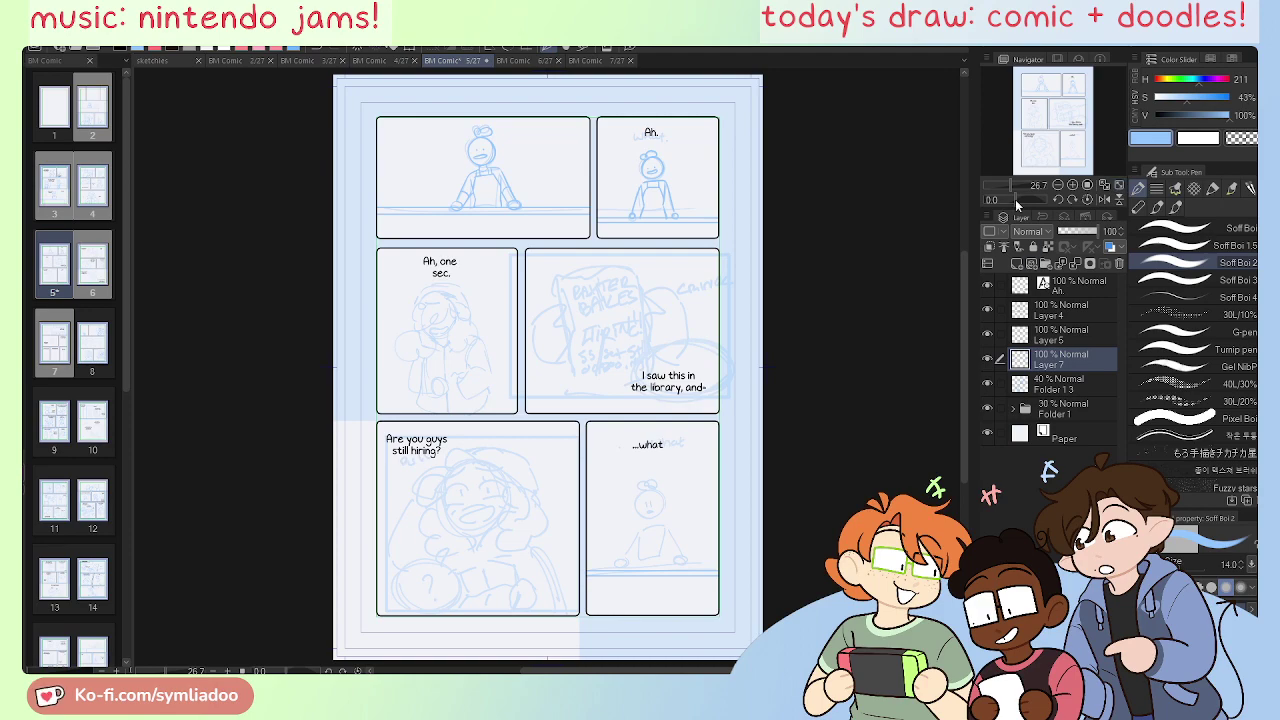
left_click(1072, 185)
left_click(1072, 185)
left_click(1072, 185)
mouse_move(1048, 119)
left_mouse_down()
mouse_move(1033, 106)
mouse_move(1043, 120)
left_mouse_up()
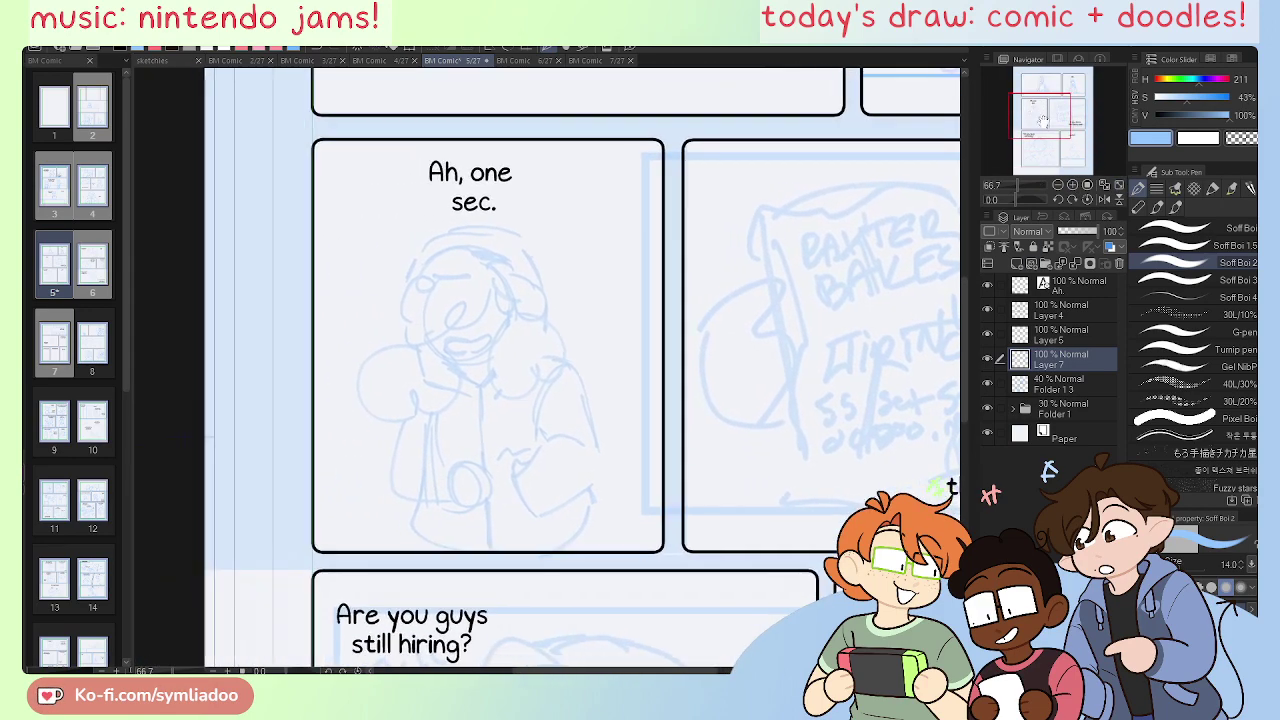
left_click(1073, 190)
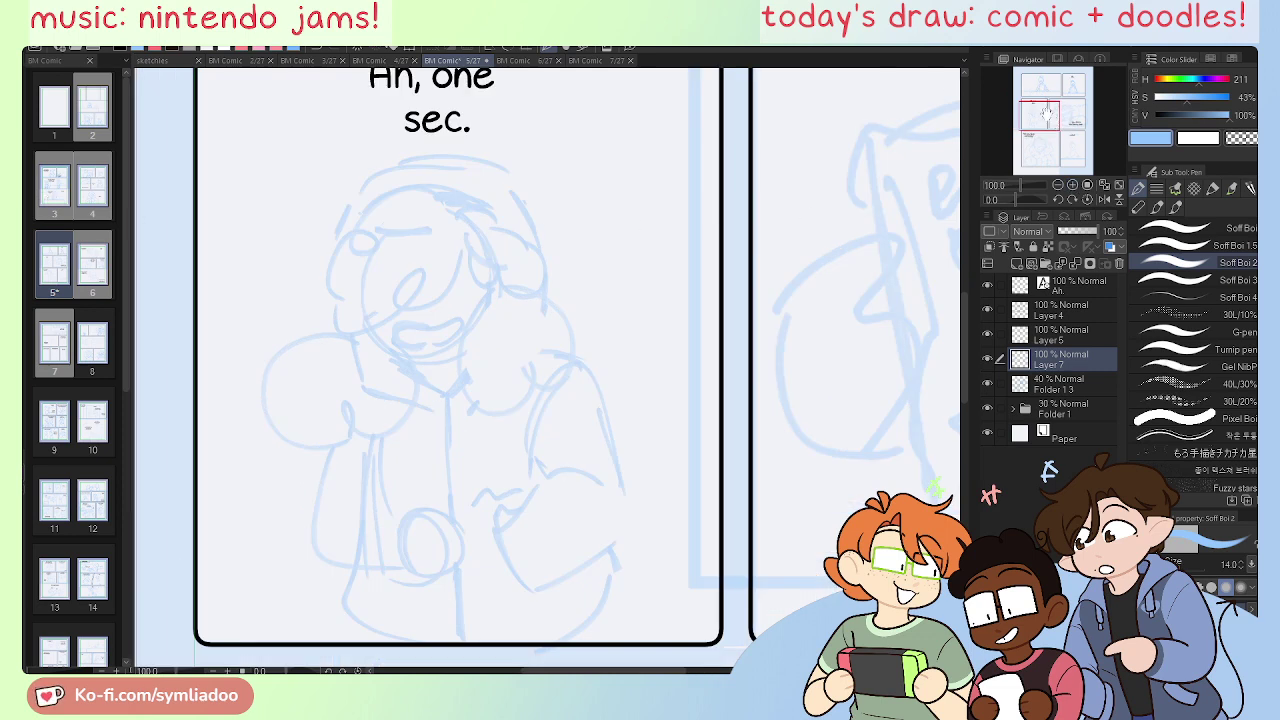
left_click_drag(1046, 113, 1047, 116)
left_click(1074, 186)
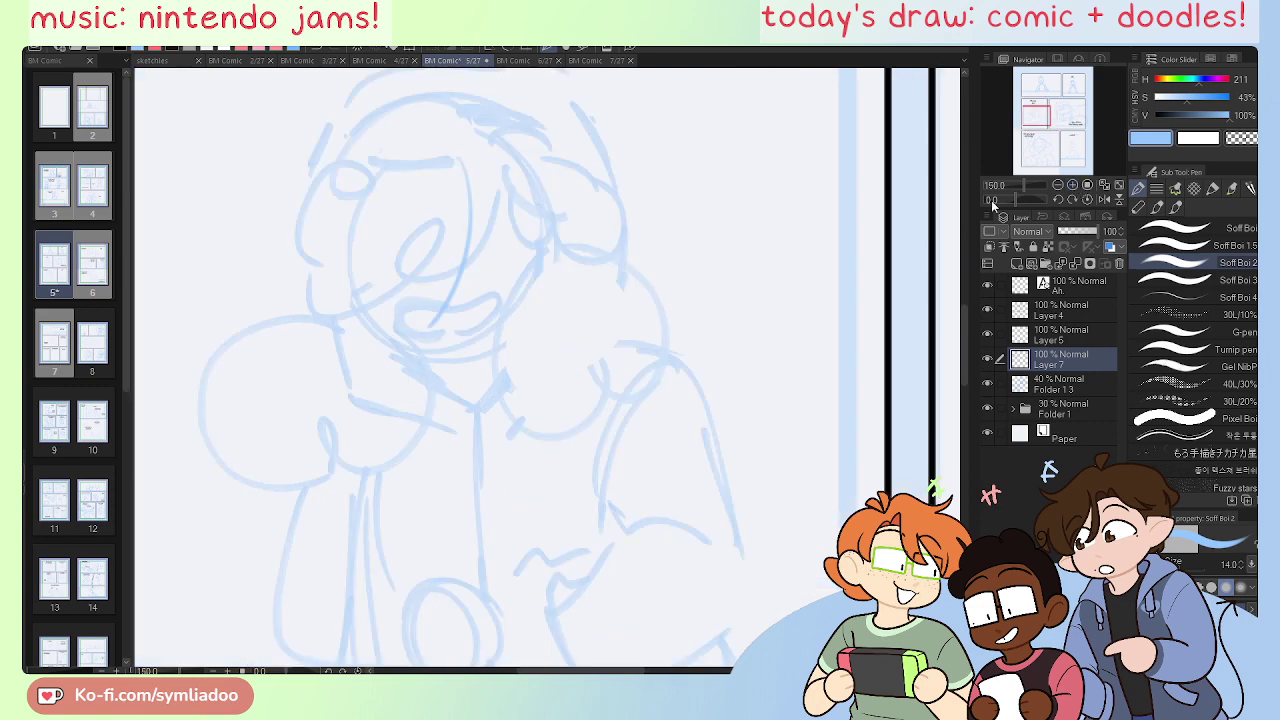
left_click_drag(530, 455, 601, 495)
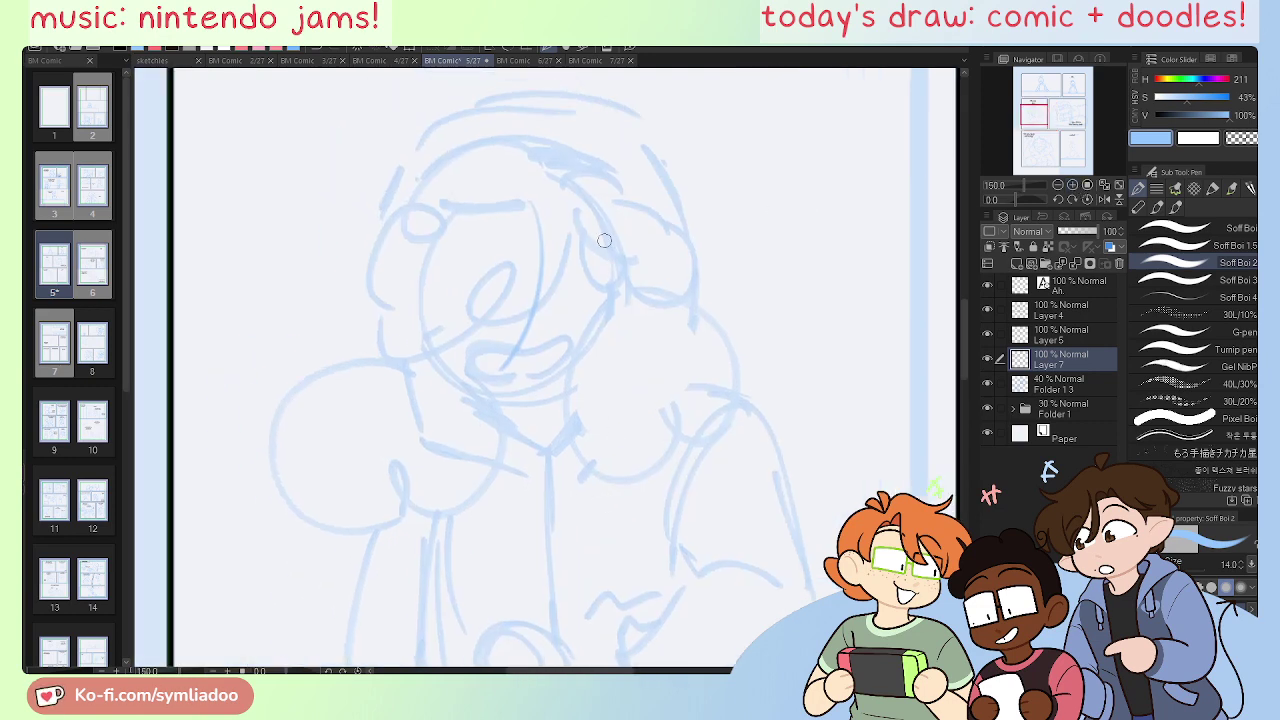
mouse_move(606, 243)
left_mouse_down()
mouse_move(599, 338)
mouse_move(524, 398)
mouse_move(426, 354)
left_mouse_up()
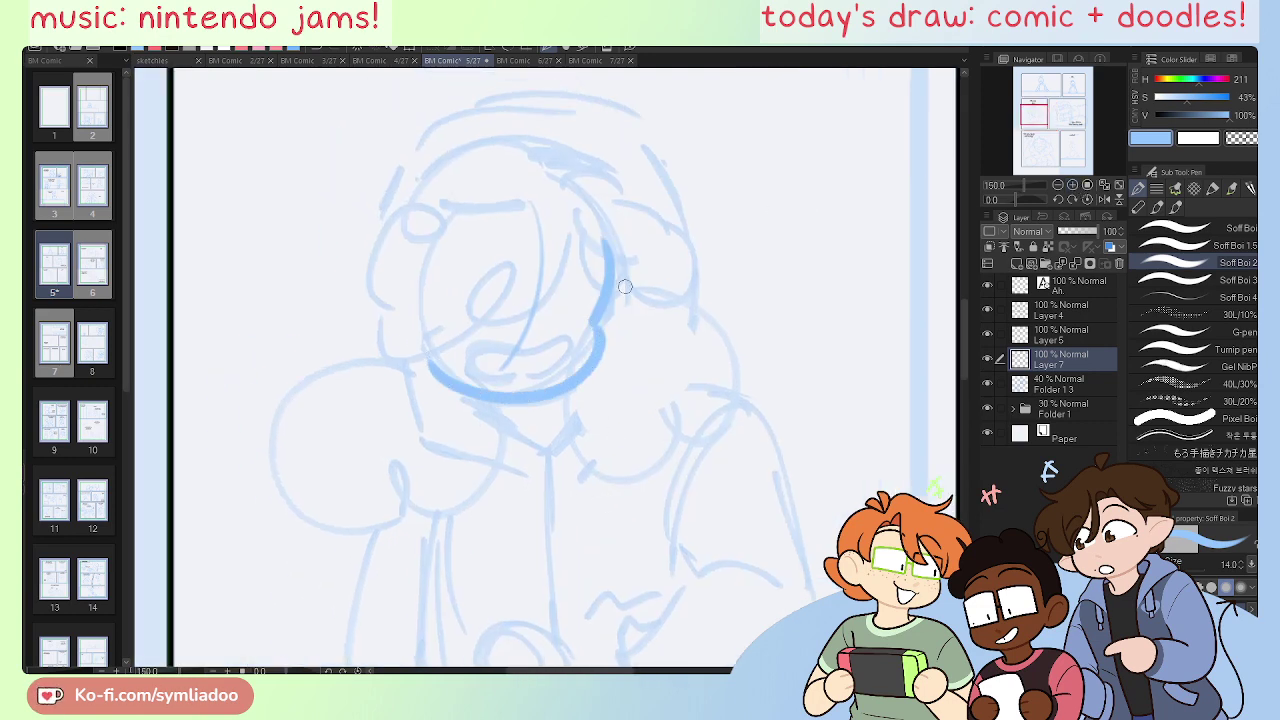
key("ctrl+z")
key("ctrl+z")
left_click_drag(600, 240, 610, 313)
mouse_move(610, 323)
left_mouse_down()
mouse_move(592, 371)
mouse_move(445, 375)
left_mouse_up()
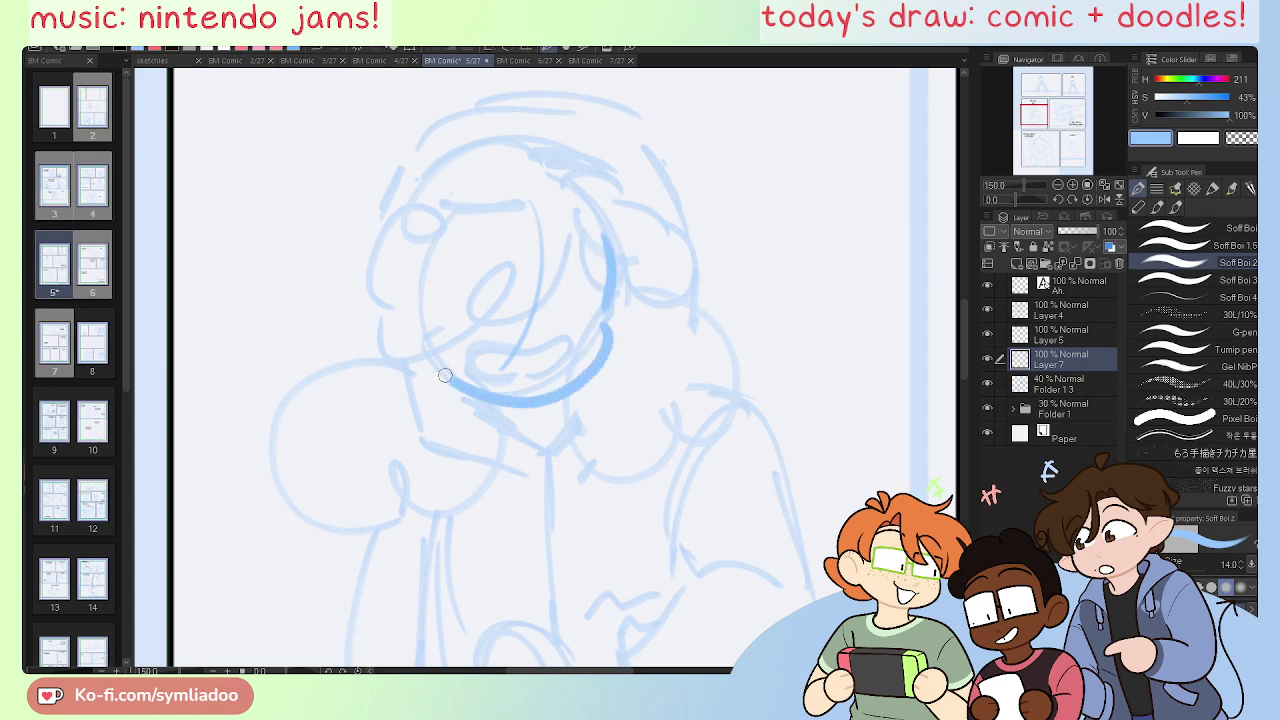
Step: Draw the third-panel character's wide open smile, redoing the strokes and checking the face in a mirrored view
mouse_move(536, 377)
left_mouse_down()
mouse_move(484, 371)
mouse_move(480, 345)
mouse_move(562, 343)
mouse_move(531, 381)
mouse_move(565, 346)
mouse_move(505, 384)
left_mouse_up()
key("ctrl+z")
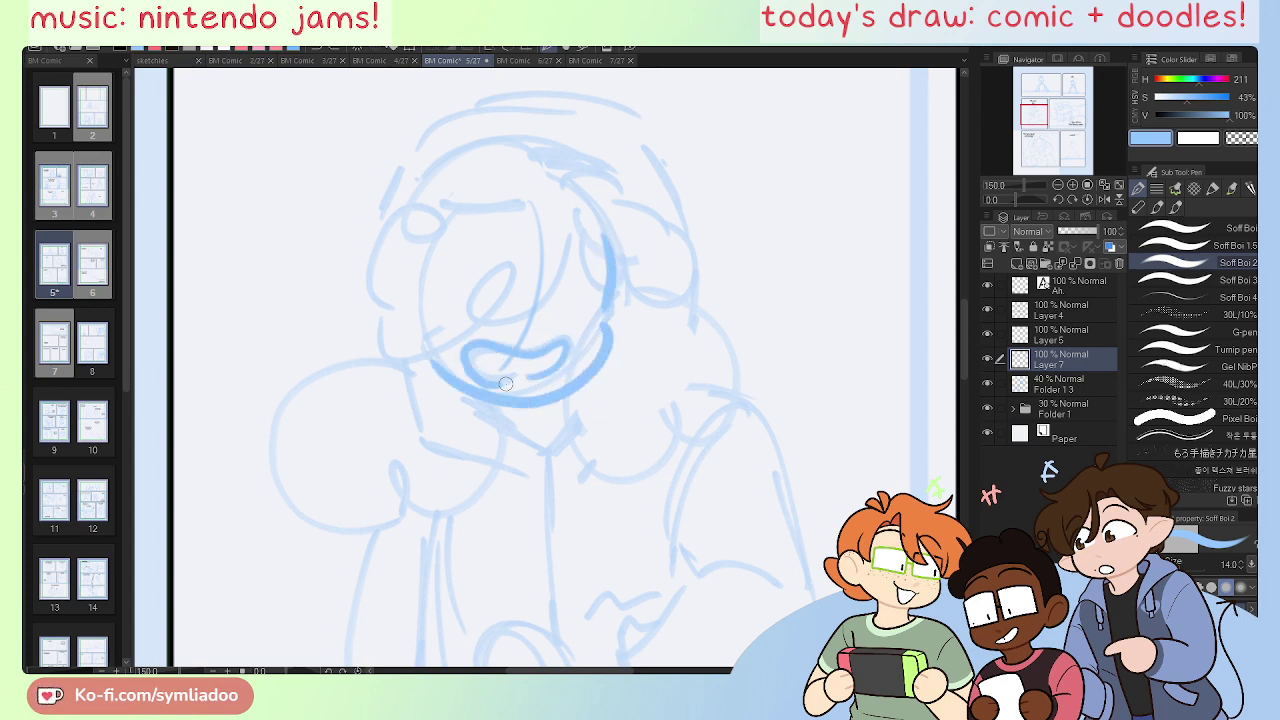
key("ctrl+z")
key("h")
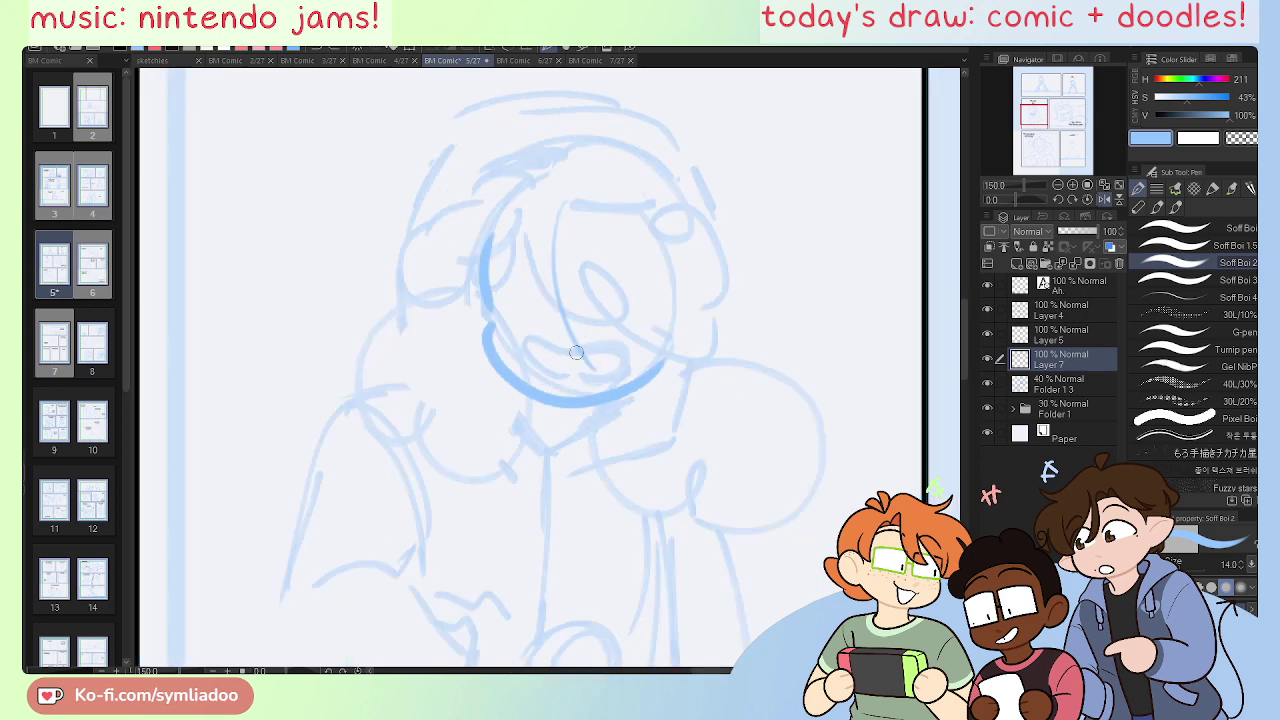
mouse_move(562, 371)
left_mouse_down()
mouse_move(526, 358)
mouse_move(531, 347)
mouse_move(603, 327)
mouse_move(609, 372)
mouse_move(566, 373)
mouse_move(611, 363)
mouse_move(533, 347)
mouse_move(603, 330)
mouse_move(614, 372)
mouse_move(563, 375)
mouse_move(588, 374)
mouse_move(554, 356)
mouse_move(611, 336)
mouse_move(594, 392)
left_mouse_up()
key("ctrl+z")
key("ctrl+z")
key("ctrl+z")
key("h")
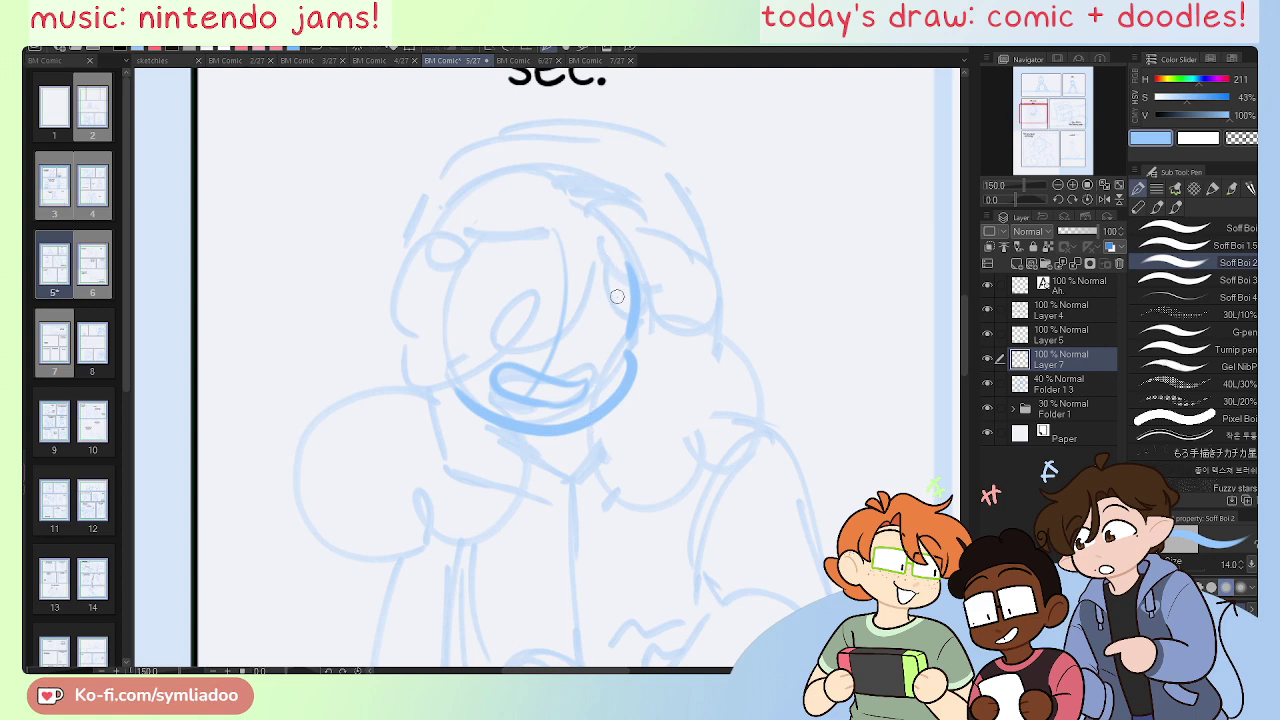
Step: Draw the third-panel character's looping fringe across the face and the rounded hair outline over the forehead
mouse_move(597, 275)
left_mouse_down()
mouse_move(498, 348)
mouse_move(447, 350)
mouse_move(452, 360)
left_mouse_up()
key("ctrl+z")
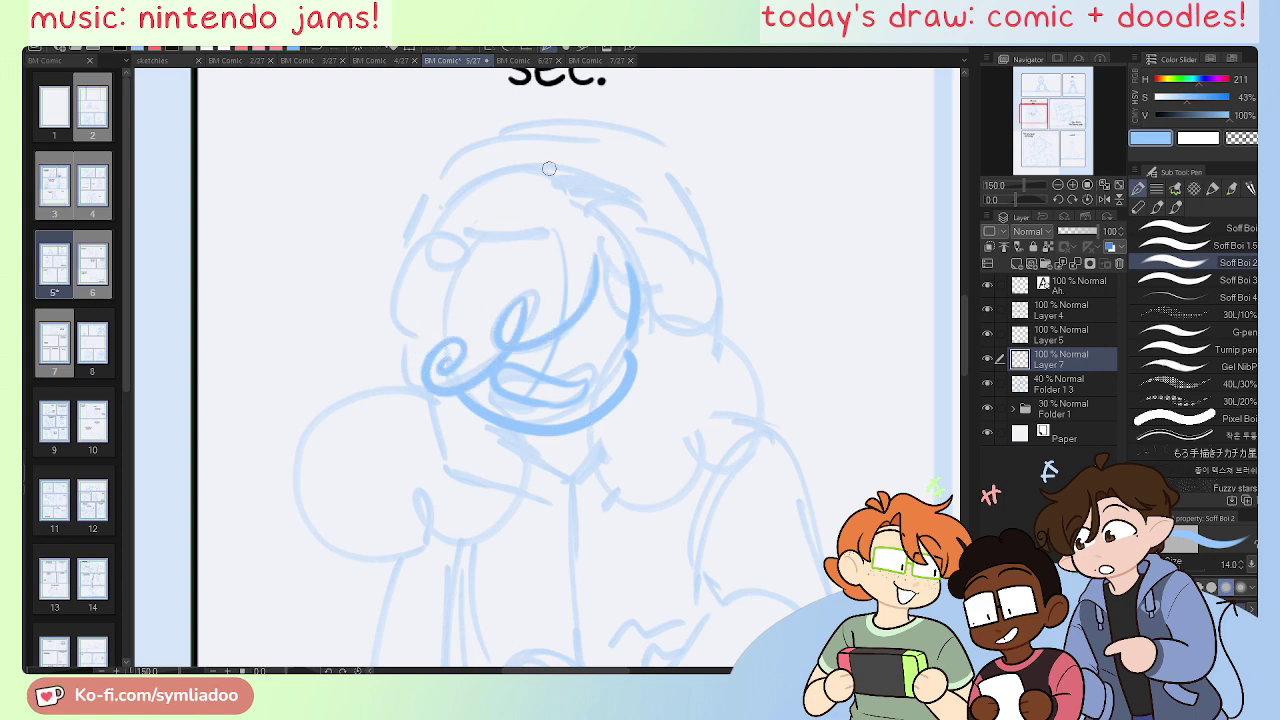
mouse_move(603, 258)
left_mouse_down()
mouse_move(466, 216)
mouse_move(386, 311)
left_mouse_up()
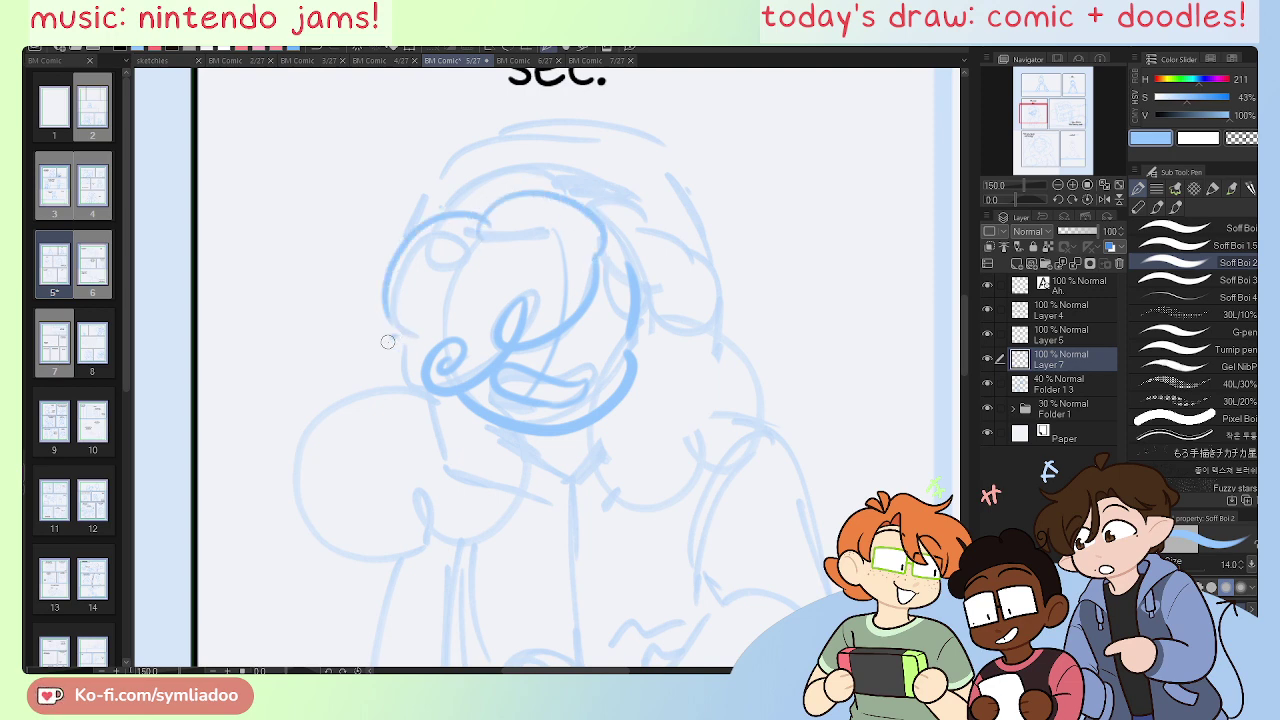
Step: Draw puffy hair curls down both sides of the third-panel character's face to below the chin
mouse_move(407, 390)
left_mouse_down()
mouse_move(297, 447)
mouse_move(334, 497)
mouse_move(500, 481)
mouse_move(512, 430)
left_mouse_up()
key("ctrl+z")
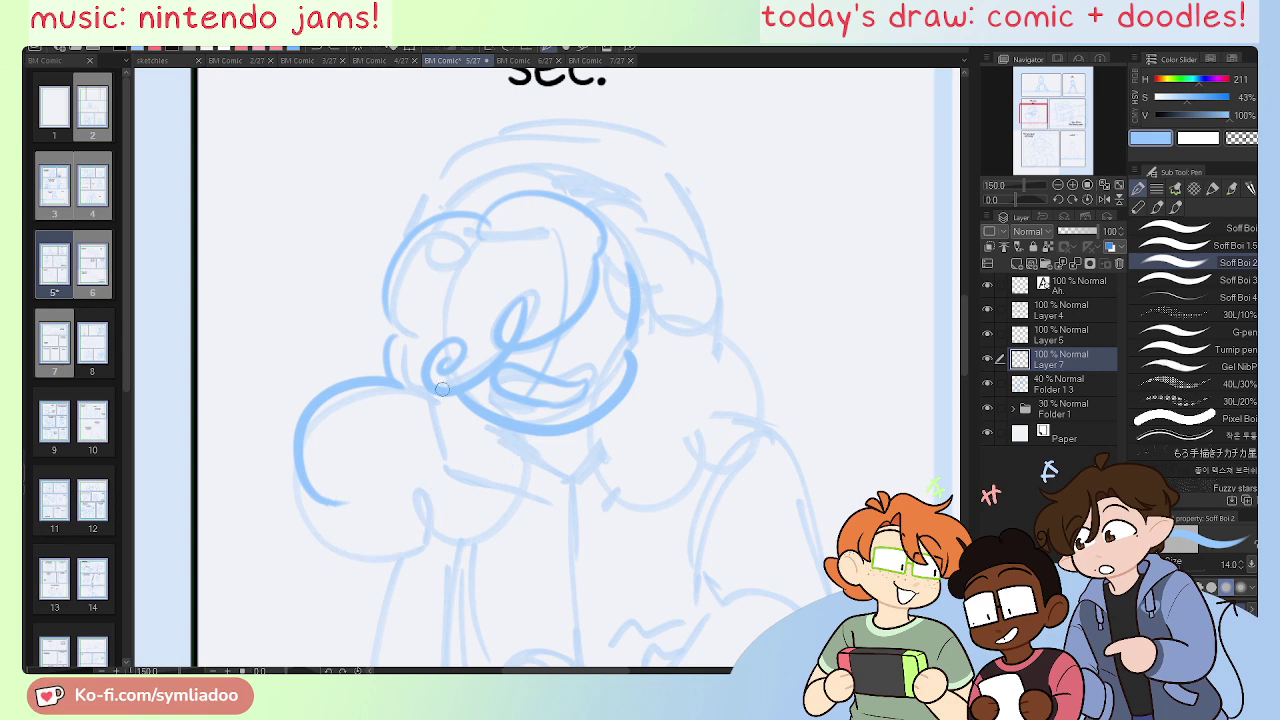
key("ctrl+z")
mouse_move(381, 357)
left_mouse_down()
mouse_move(362, 362)
mouse_move(385, 428)
mouse_move(487, 444)
left_mouse_up()
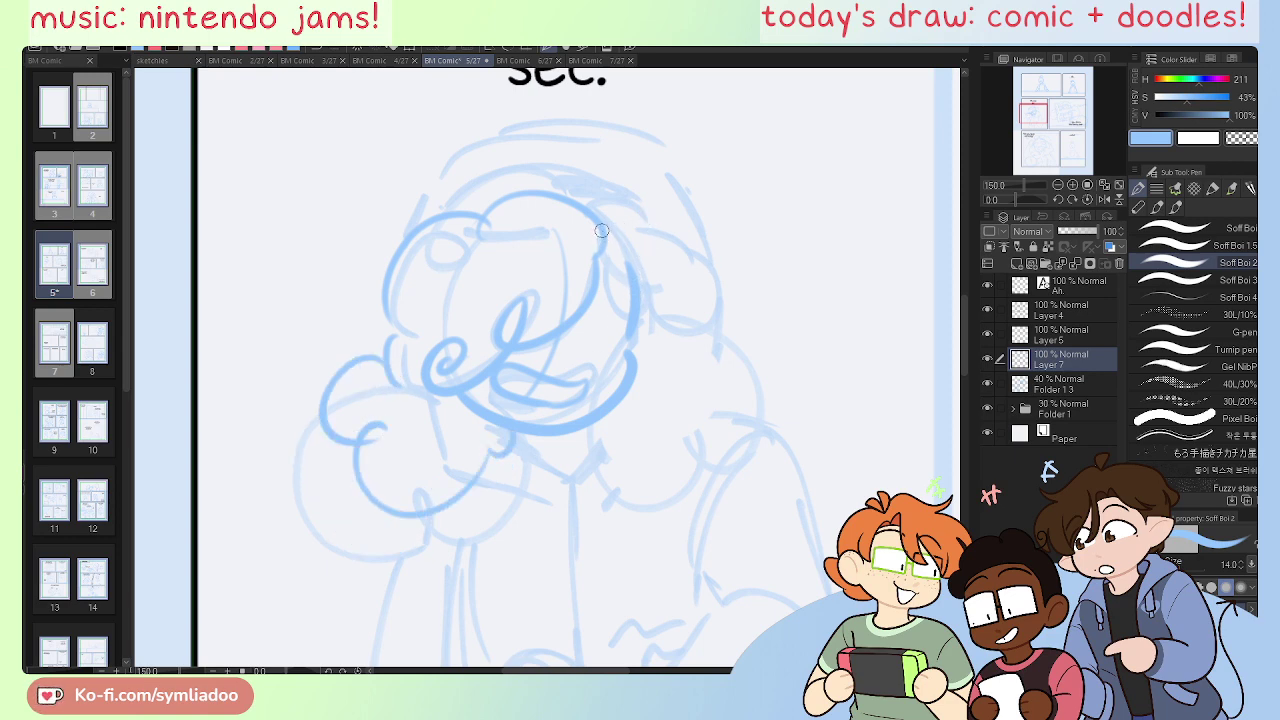
mouse_move(601, 231)
left_mouse_down()
mouse_move(704, 282)
mouse_move(660, 327)
mouse_move(745, 330)
mouse_move(690, 485)
mouse_move(598, 447)
left_mouse_up()
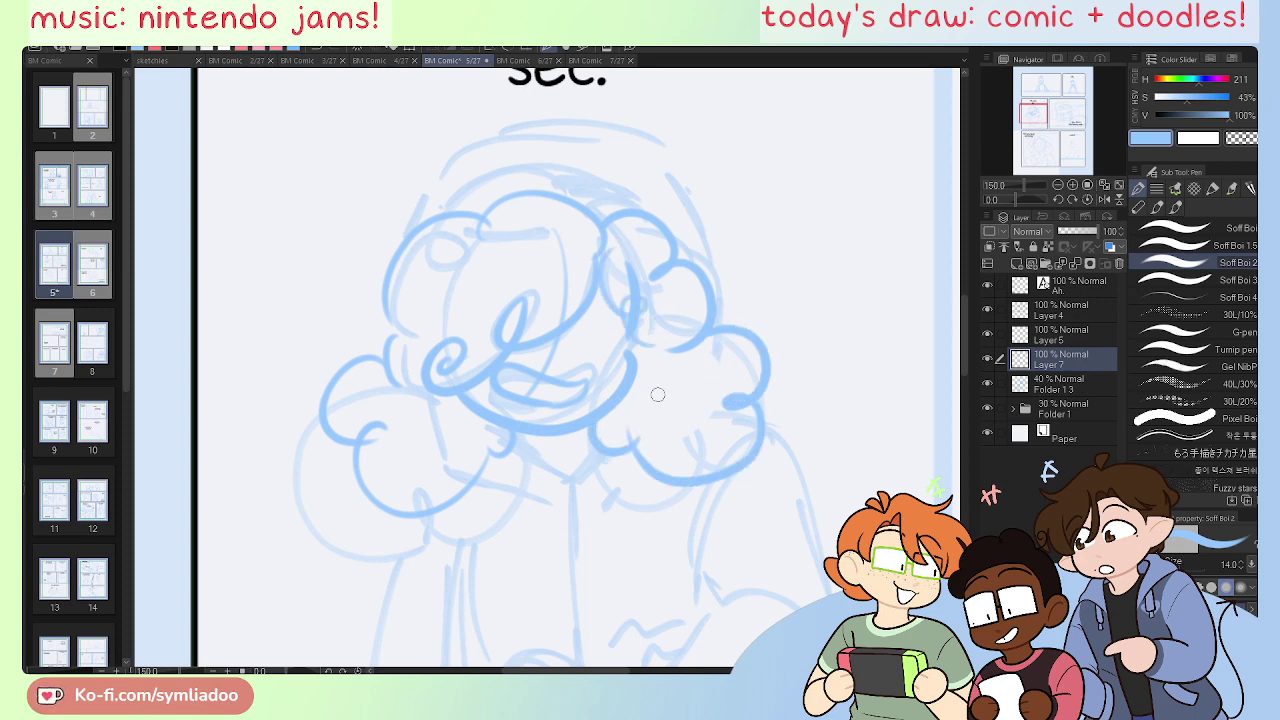
key("ctrl+z")
mouse_move(688, 350)
left_mouse_down()
mouse_move(725, 393)
mouse_move(705, 421)
mouse_move(609, 405)
left_mouse_up()
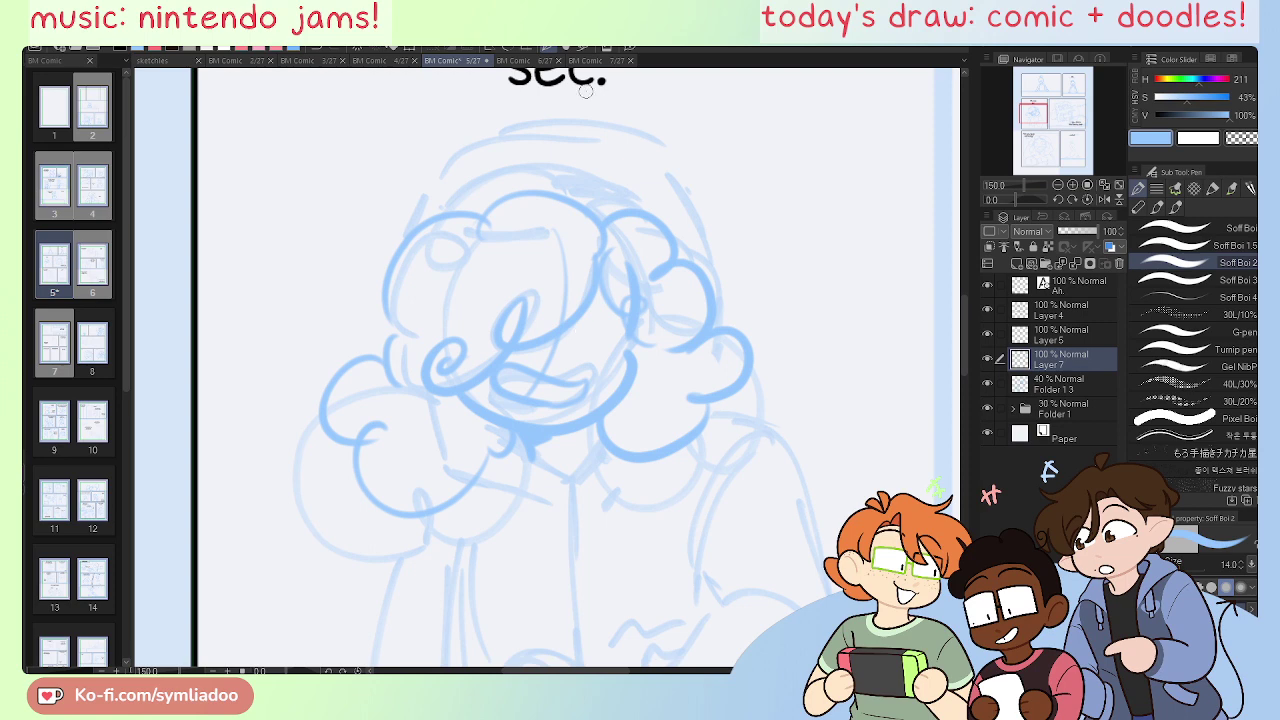
Step: Look over the drawings on page 4 for reference and return to page 5
key("e")
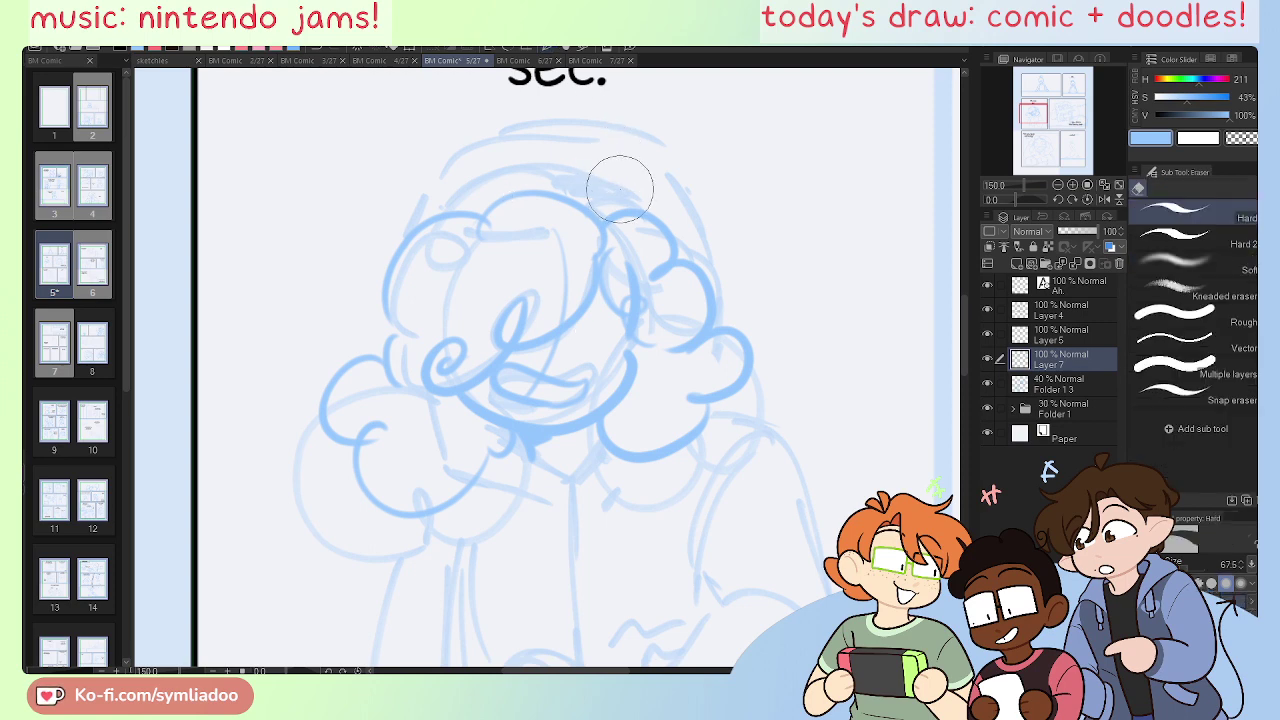
left_click(372, 60)
left_click_drag(675, 504, 687, 106)
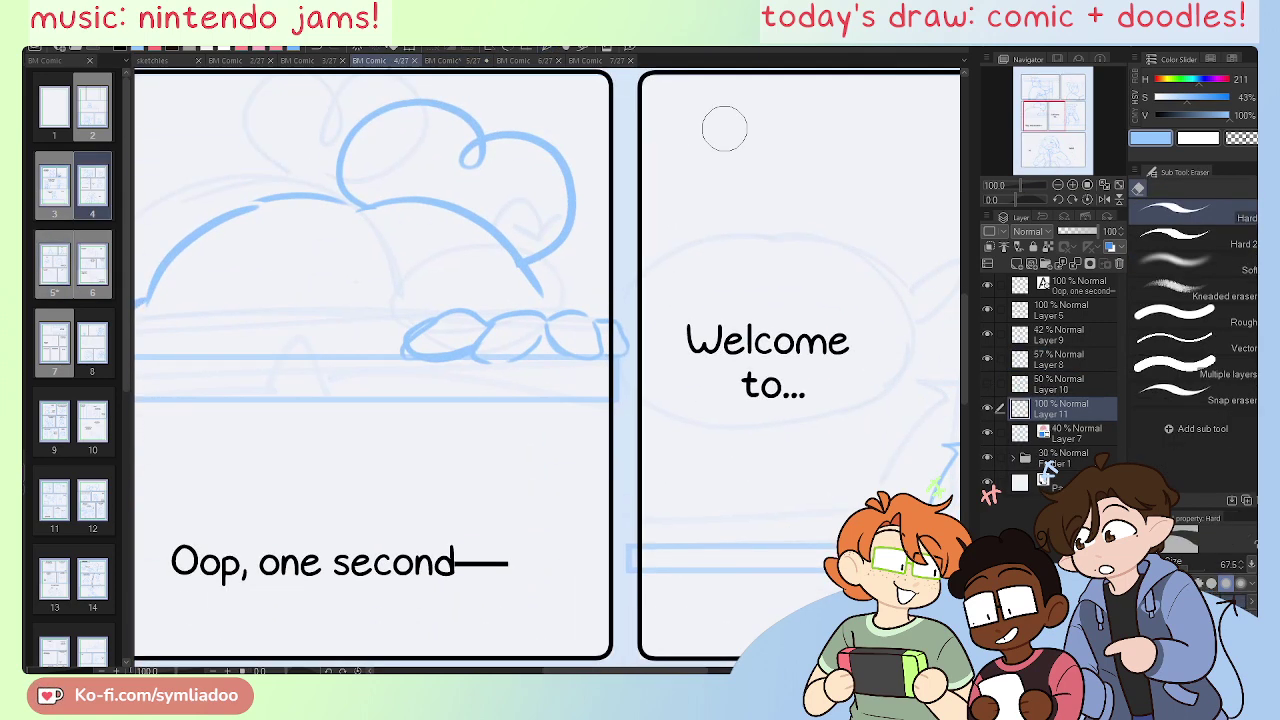
key("ctrl+minus")
key("ctrl+minus")
left_click_drag(1053, 113, 1059, 146)
left_click(458, 60)
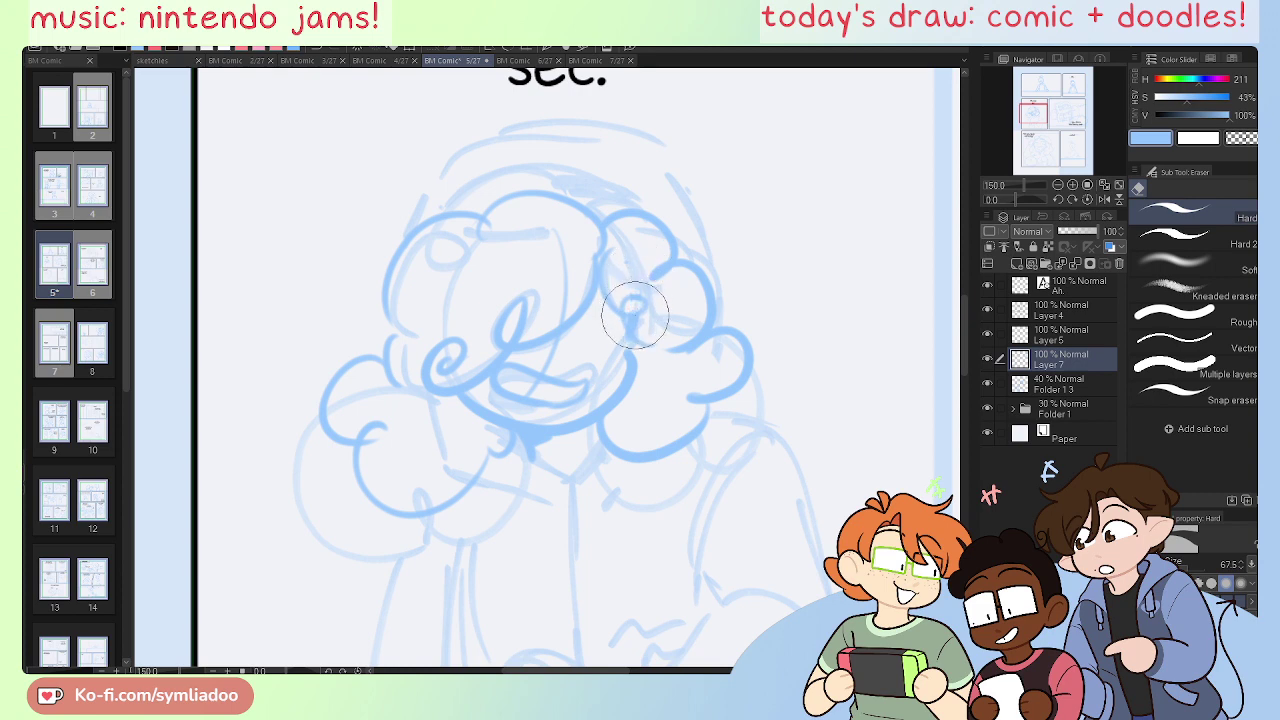
Step: Lasso the third-panel character's head, shift it slightly right, and redraw the hair outline joining the fringe to the right-hand curls
key("p")
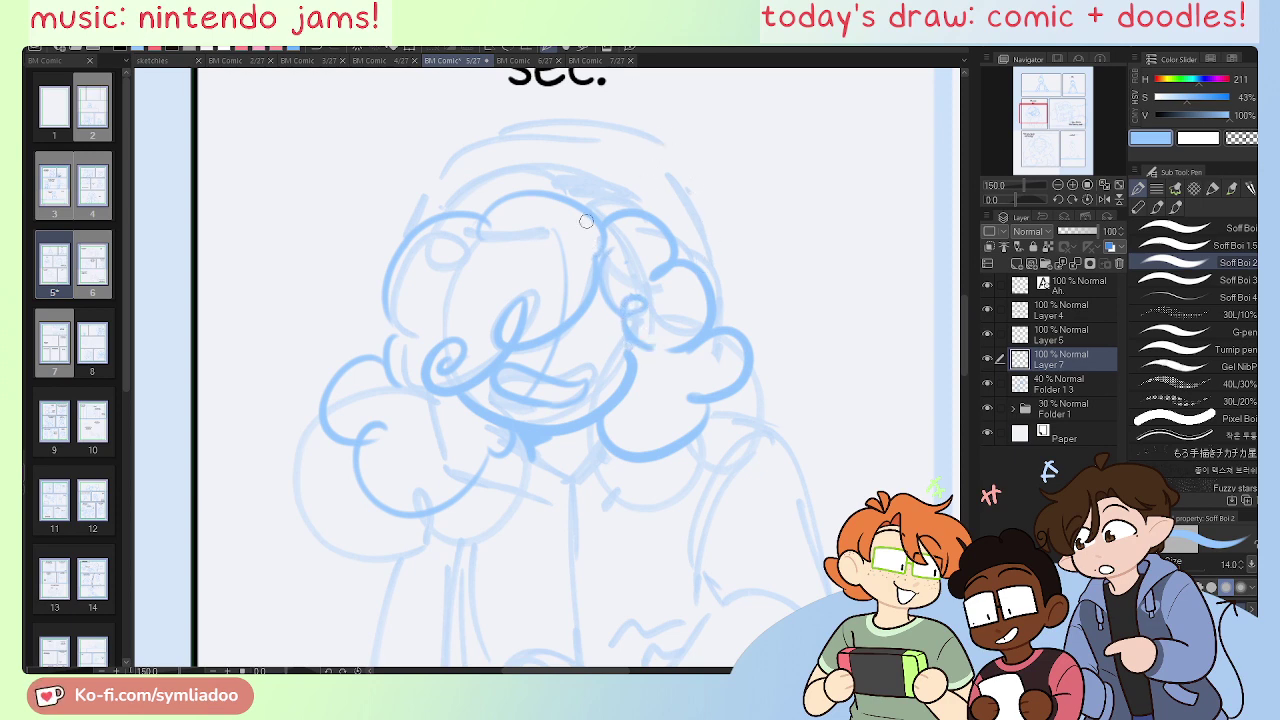
key("m")
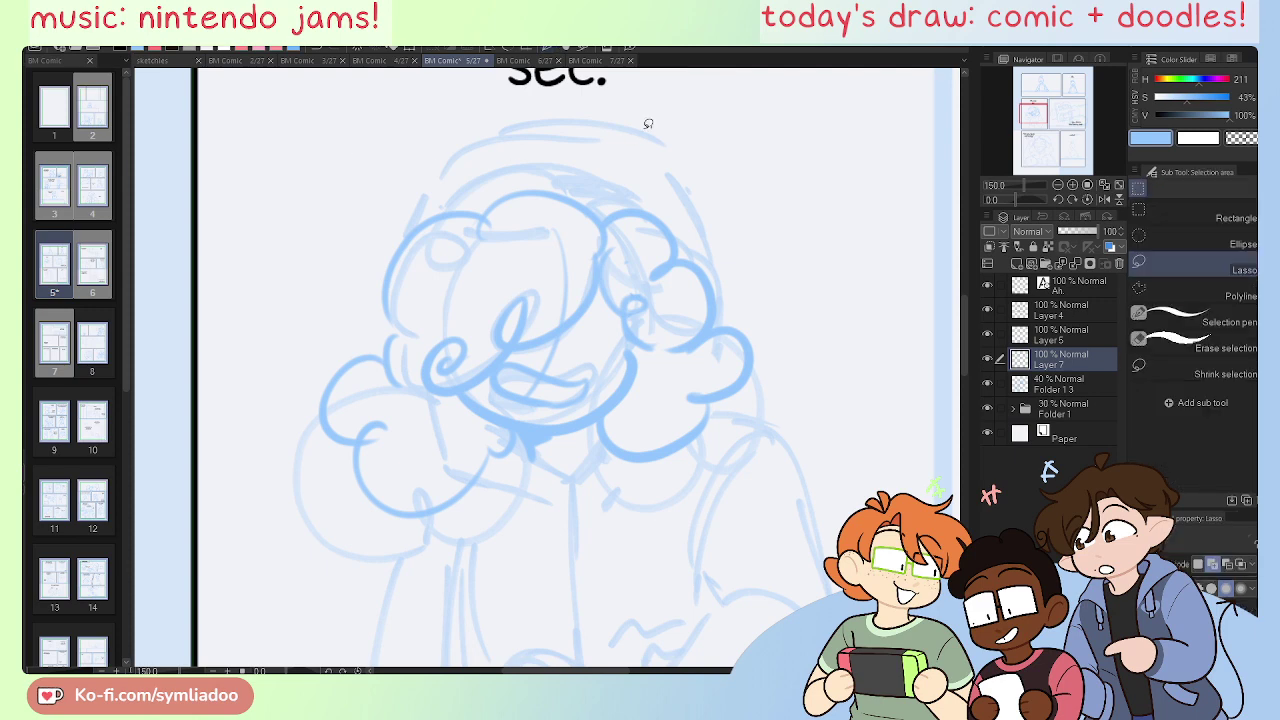
mouse_move(646, 120)
left_mouse_down()
mouse_move(797, 417)
mouse_move(706, 181)
left_mouse_up()
left_click(670, 598)
left_click_drag(620, 421, 630, 420)
left_click(372, 598)
key("p")
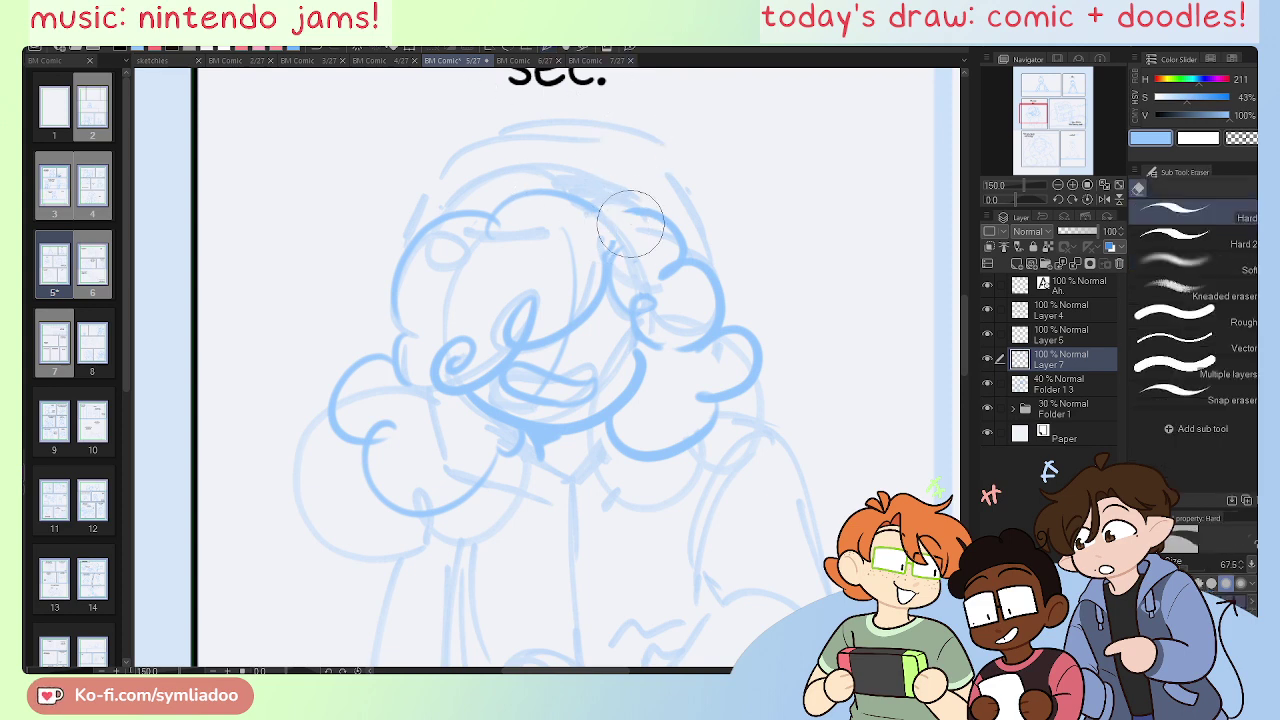
mouse_move(567, 192)
left_mouse_down()
mouse_move(621, 203)
mouse_move(630, 214)
mouse_move(597, 197)
mouse_move(650, 222)
left_mouse_up()
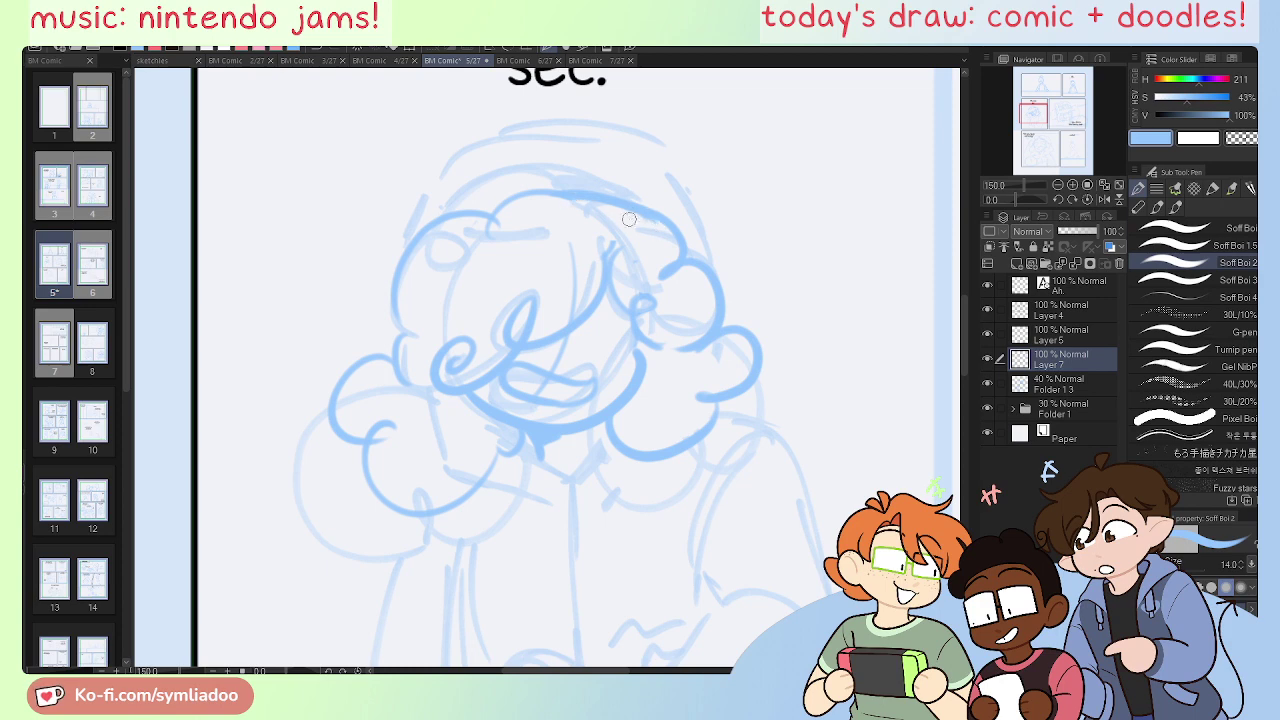
Step: Draw the rounded outer outline arching over the third-panel character's hair, reworking it until both sides meet the curls
left_click_drag(469, 159, 683, 178)
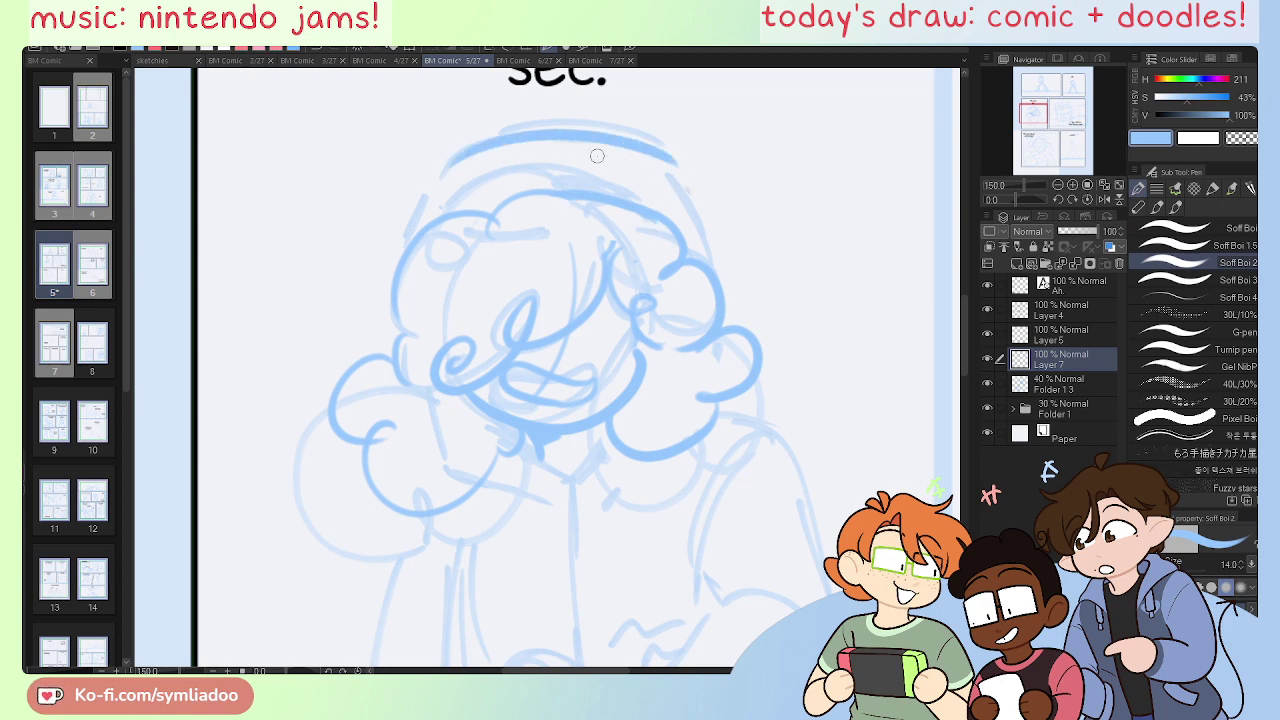
key("ctrl+z")
left_click_drag(448, 182, 676, 166)
key("ctrl+z")
mouse_move(442, 188)
left_mouse_down()
mouse_move(566, 134)
mouse_move(682, 178)
mouse_move(659, 169)
mouse_move(706, 234)
mouse_move(684, 193)
mouse_move(709, 271)
left_mouse_up()
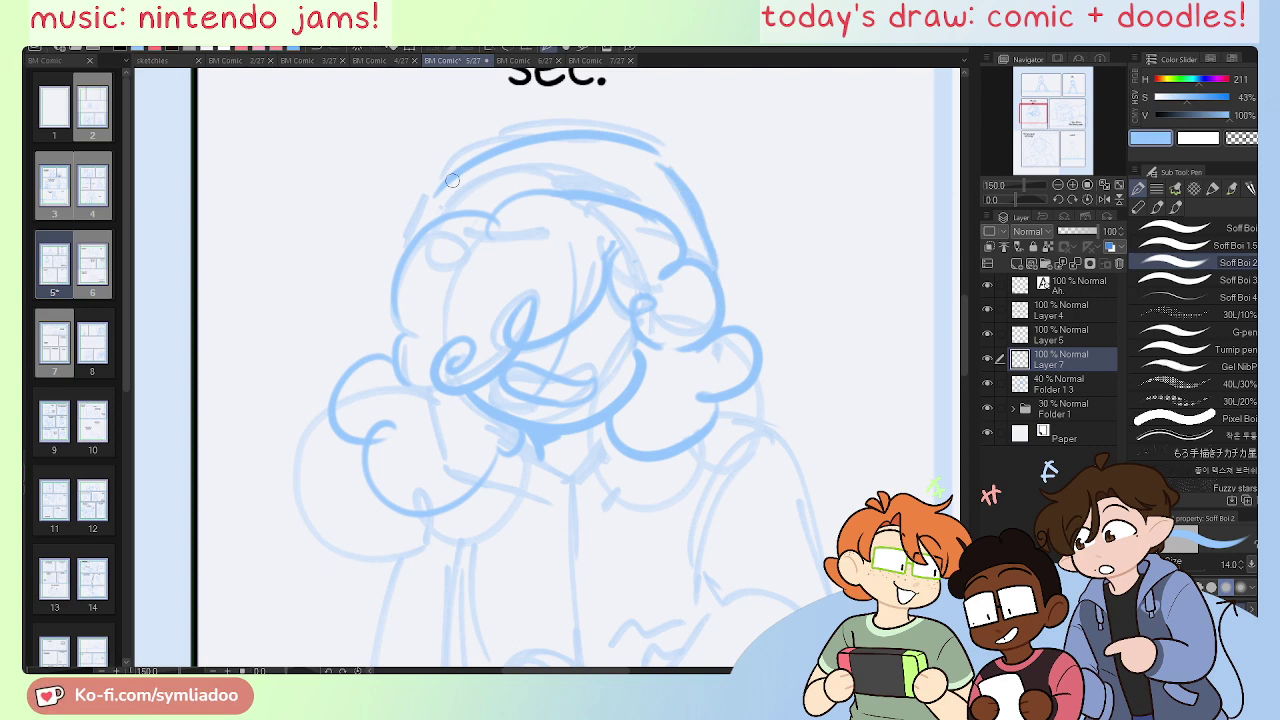
left_click_drag(452, 180, 395, 272)
key("ctrl+z")
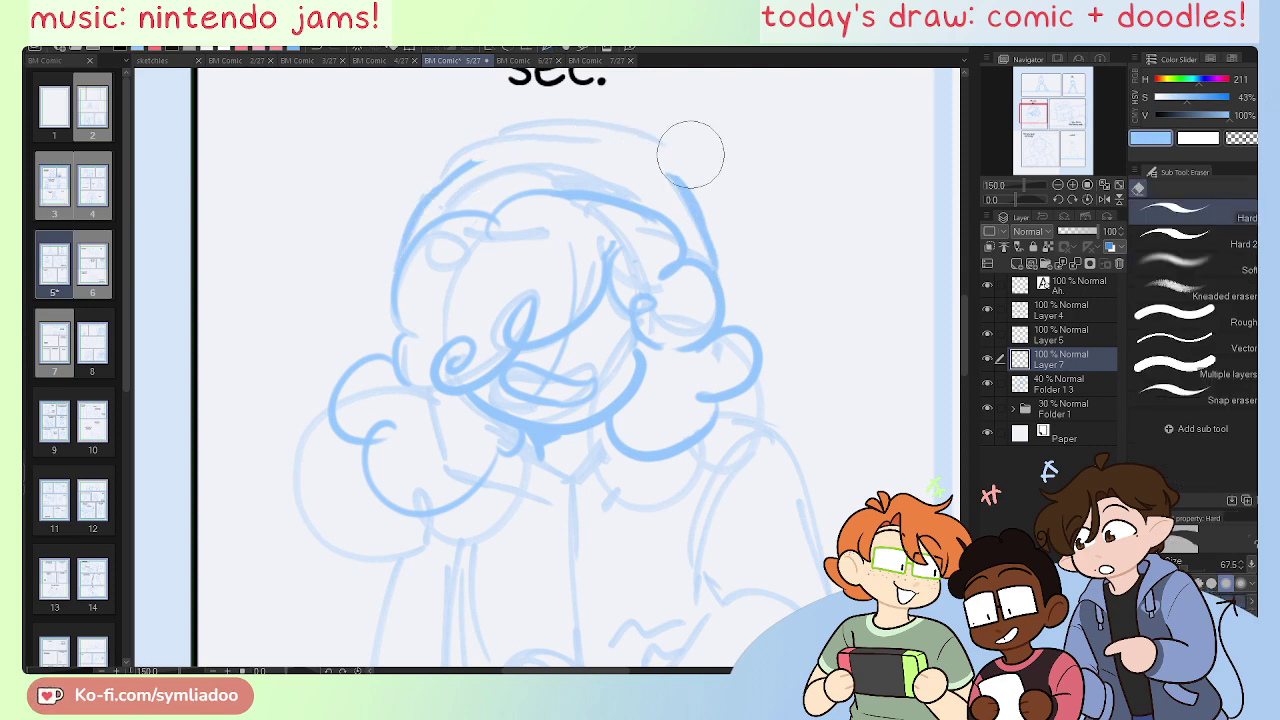
left_click_drag(442, 186, 698, 198)
Step: Draw the V-shaped collar lines beneath the third-panel character's chin
scroll(690, 245, "down", 3)
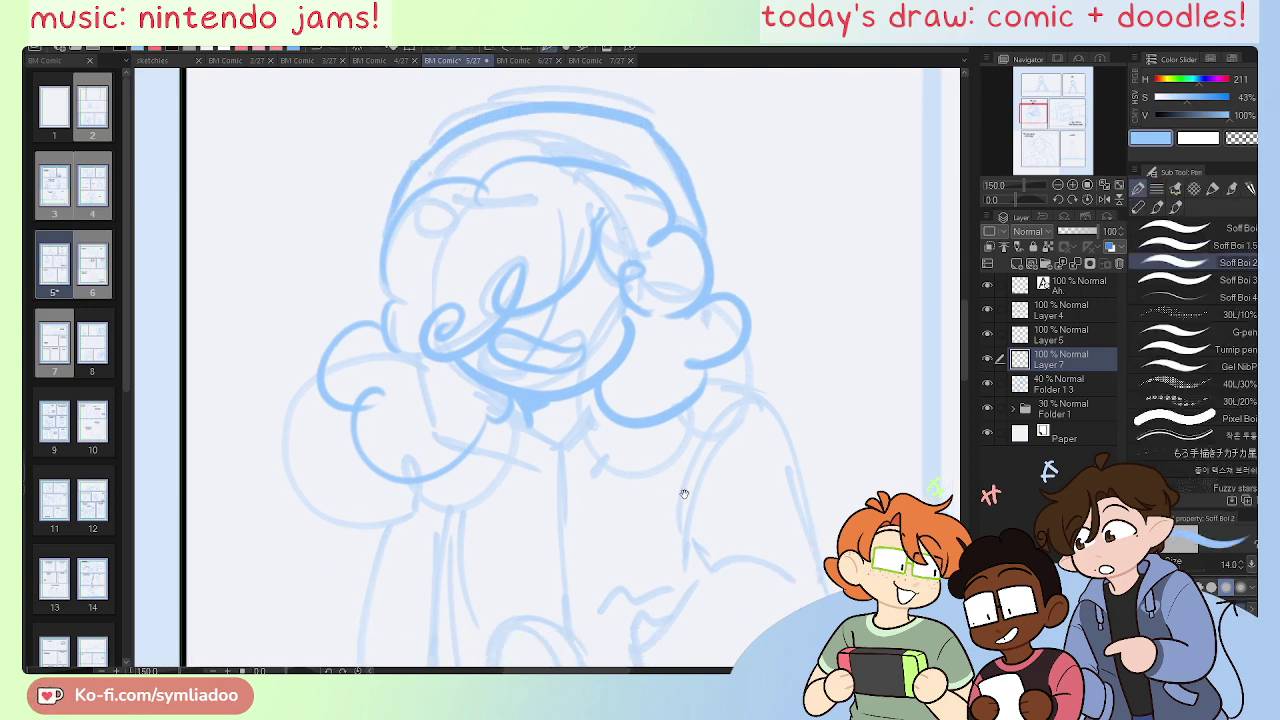
mouse_move(502, 310)
left_mouse_down()
mouse_move(535, 339)
mouse_move(522, 362)
mouse_move(458, 341)
left_mouse_up()
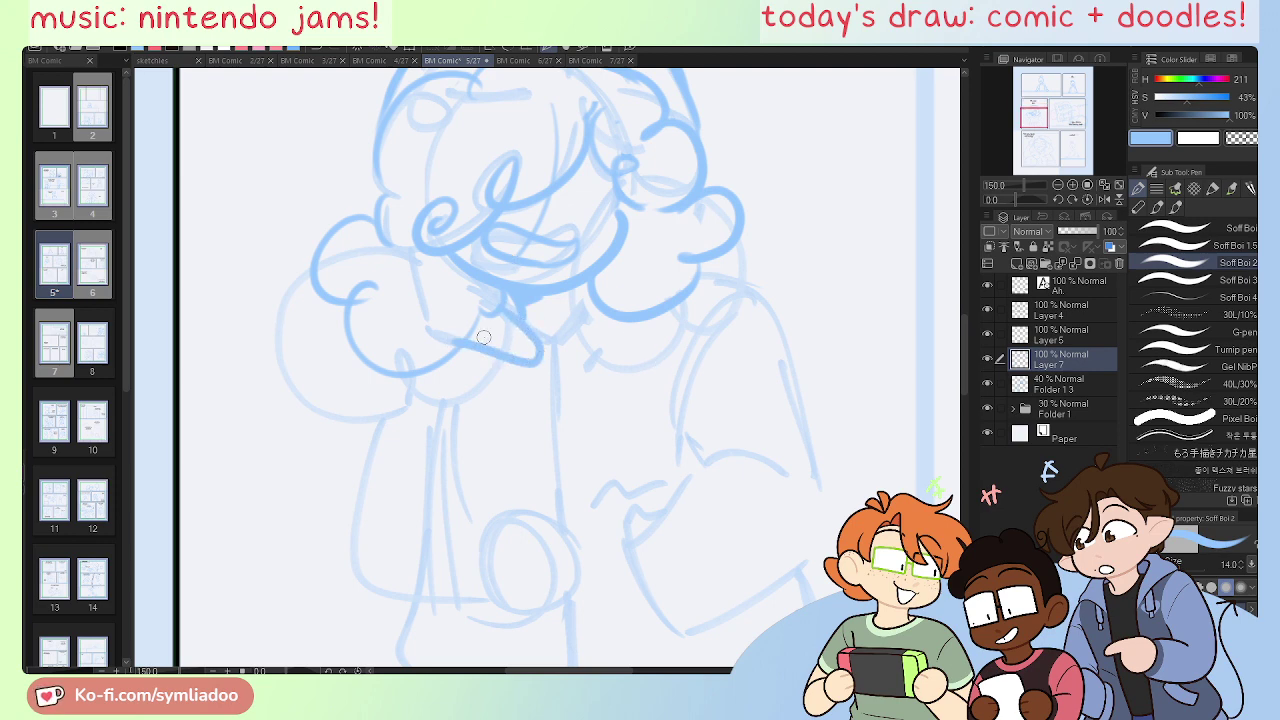
left_click_drag(541, 356, 600, 307)
left_click_drag(589, 355, 630, 330)
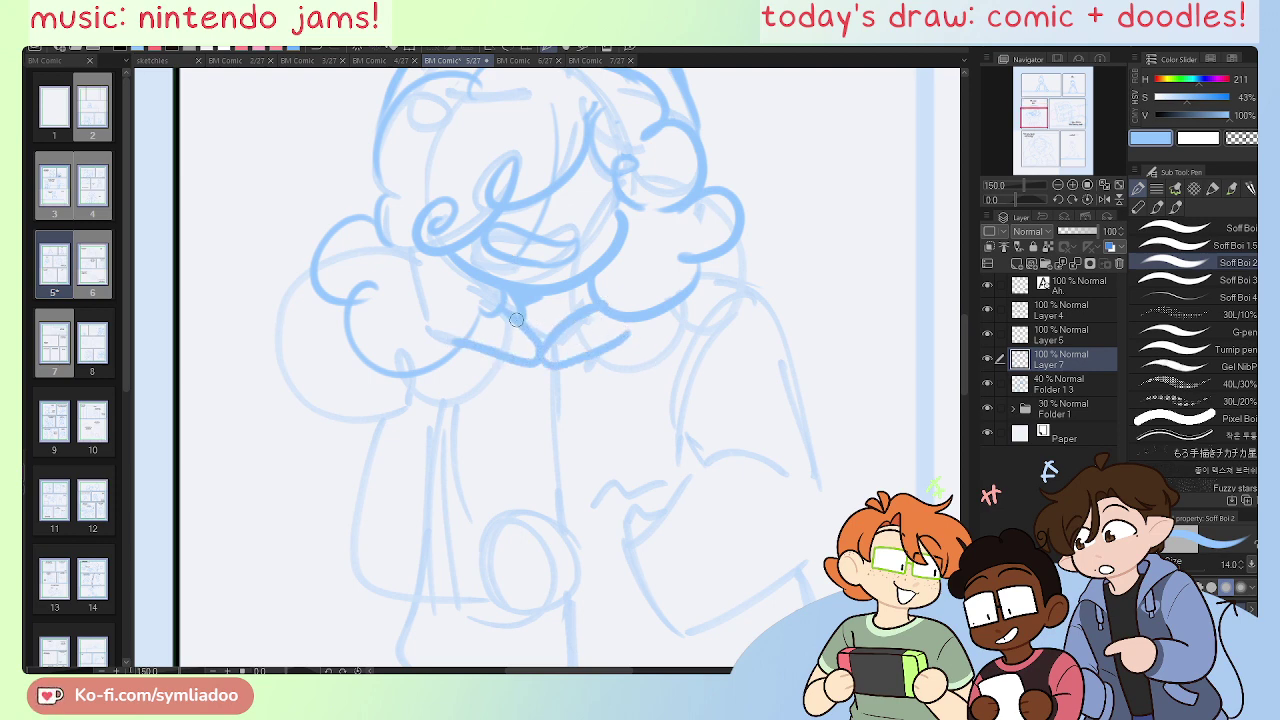
scroll(605, 294, "down", 3)
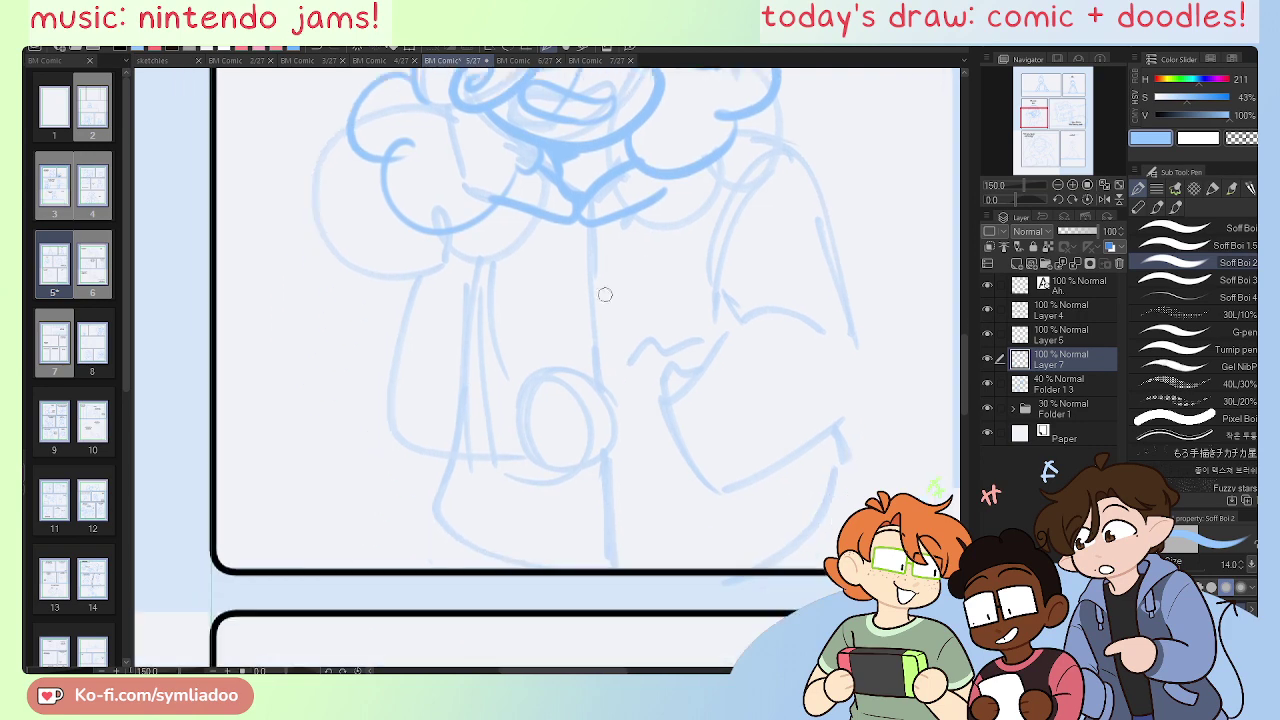
Step: Clean up the right side of the third-panel character's collar and draw two drawstrings hanging beneath it
left_click_drag(587, 221, 686, 173)
key("e")
mouse_move(611, 219)
left_mouse_down()
mouse_move(687, 199)
mouse_move(609, 217)
mouse_move(670, 178)
left_mouse_up()
key("p")
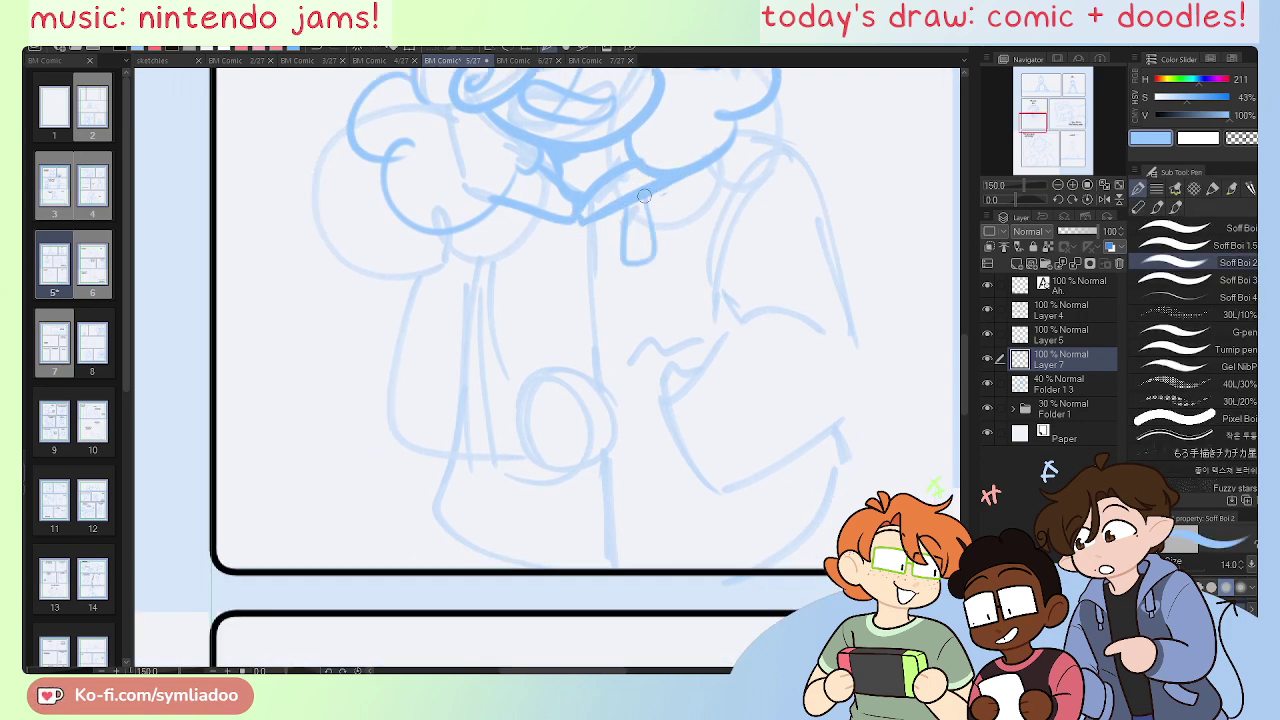
key("ctrl+z")
left_click_drag(621, 212, 630, 269)
left_click_drag(534, 214, 542, 285)
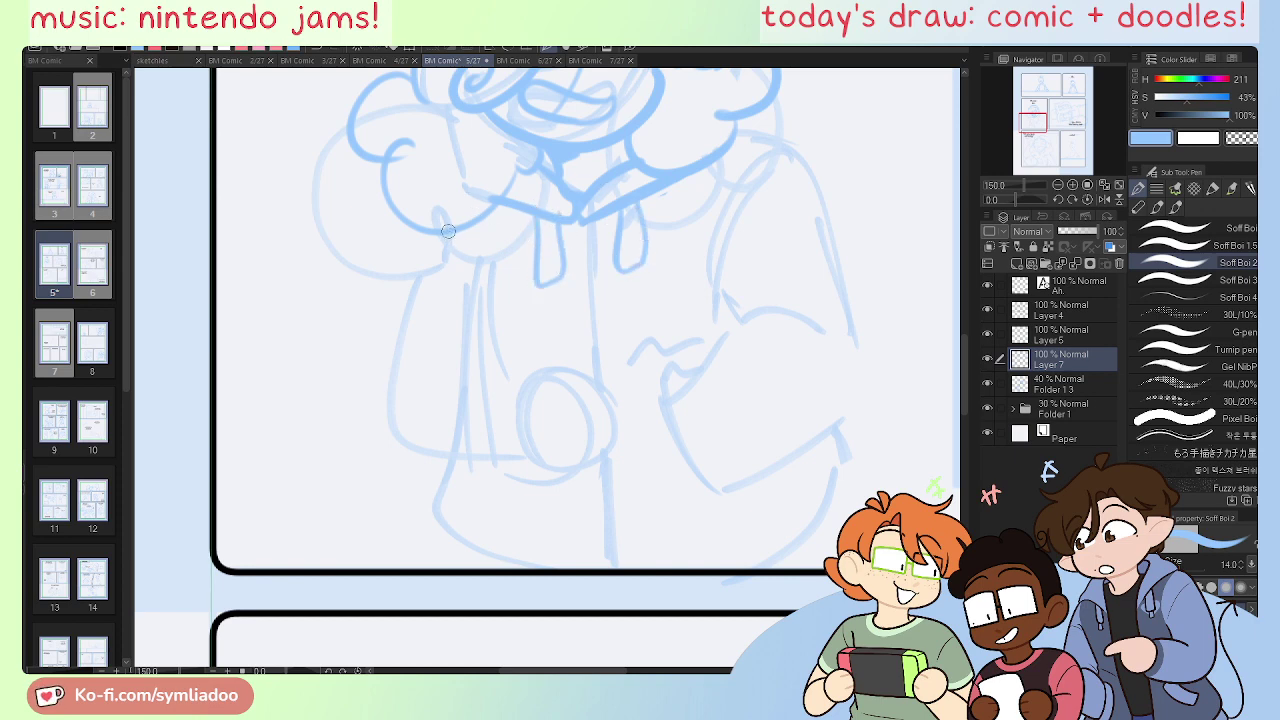
Step: Draw the character's left torso side tapering to the waist and flaring out over the hip
left_click_drag(449, 234, 488, 408)
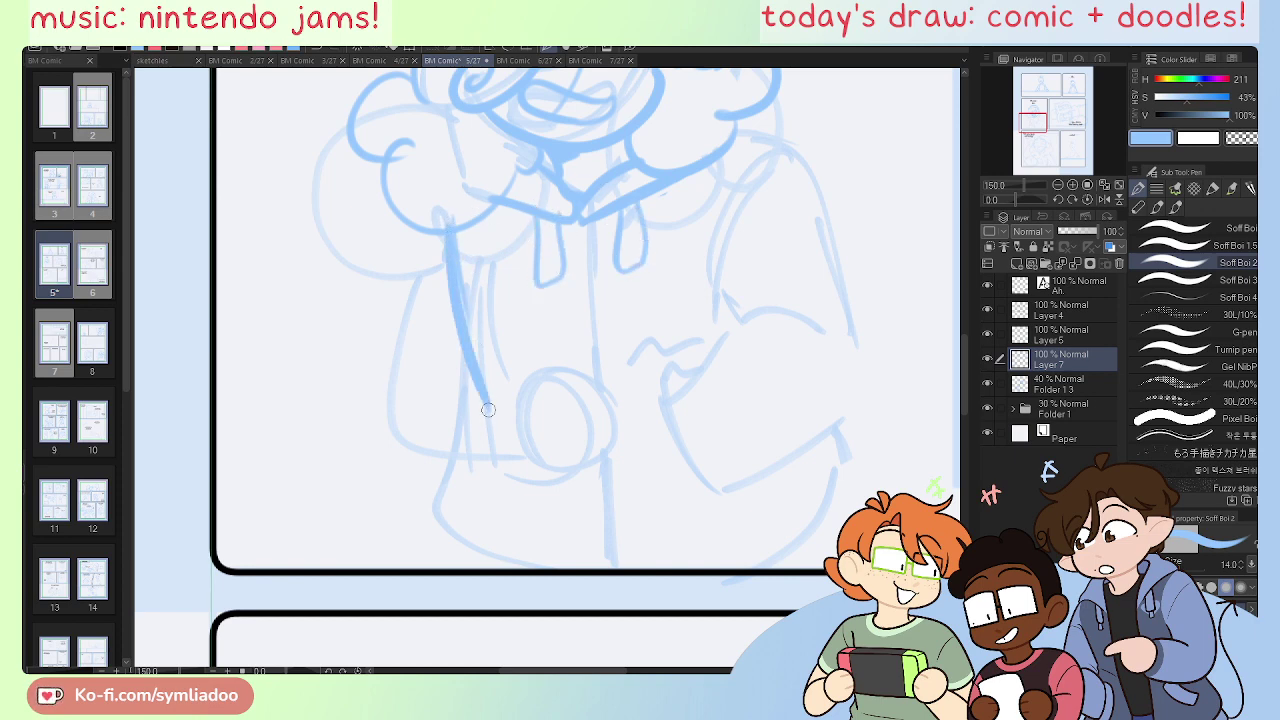
key("ctrl+z")
left_click_drag(455, 195, 494, 318)
key("ctrl+z")
mouse_move(453, 200)
left_mouse_down()
mouse_move(502, 369)
mouse_move(434, 508)
left_mouse_up()
Step: Draw the character's right torso side and the hip line sloping down from the waist
left_click_drag(766, 200, 758, 356)
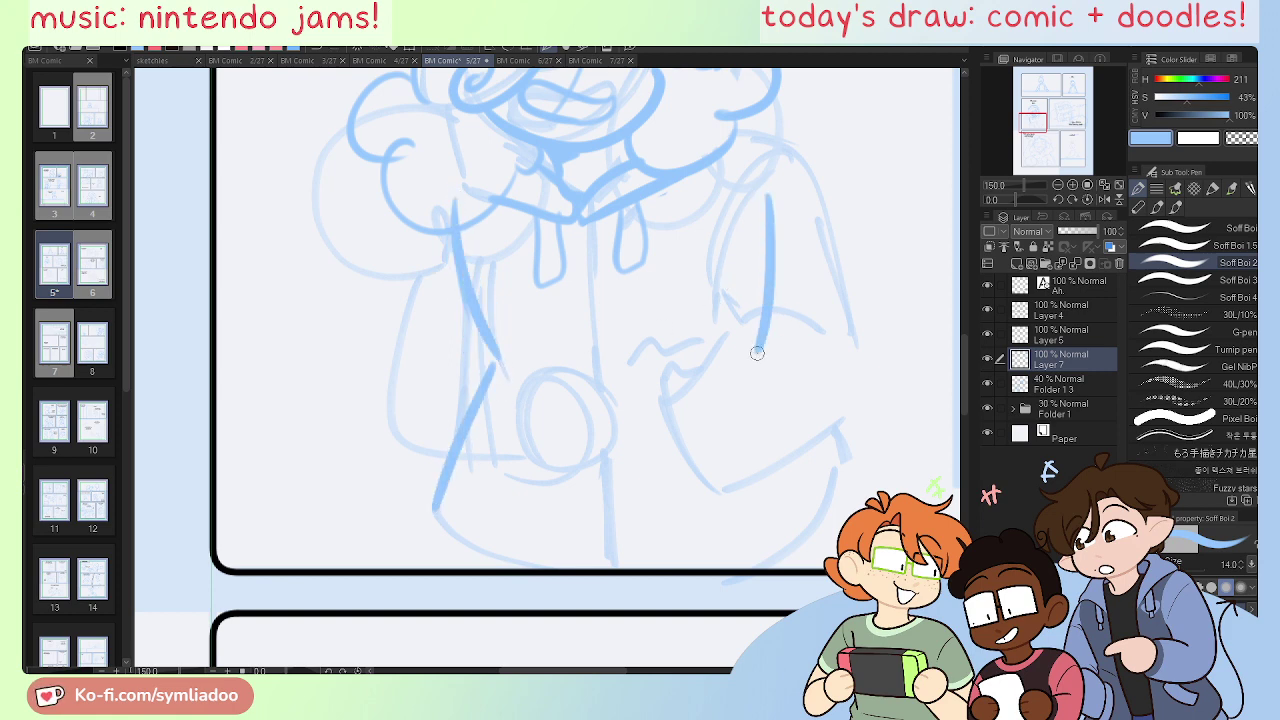
key("ctrl+z")
left_click_drag(766, 196, 755, 305)
left_click_drag(770, 345, 798, 530)
left_click_drag(759, 307, 790, 524)
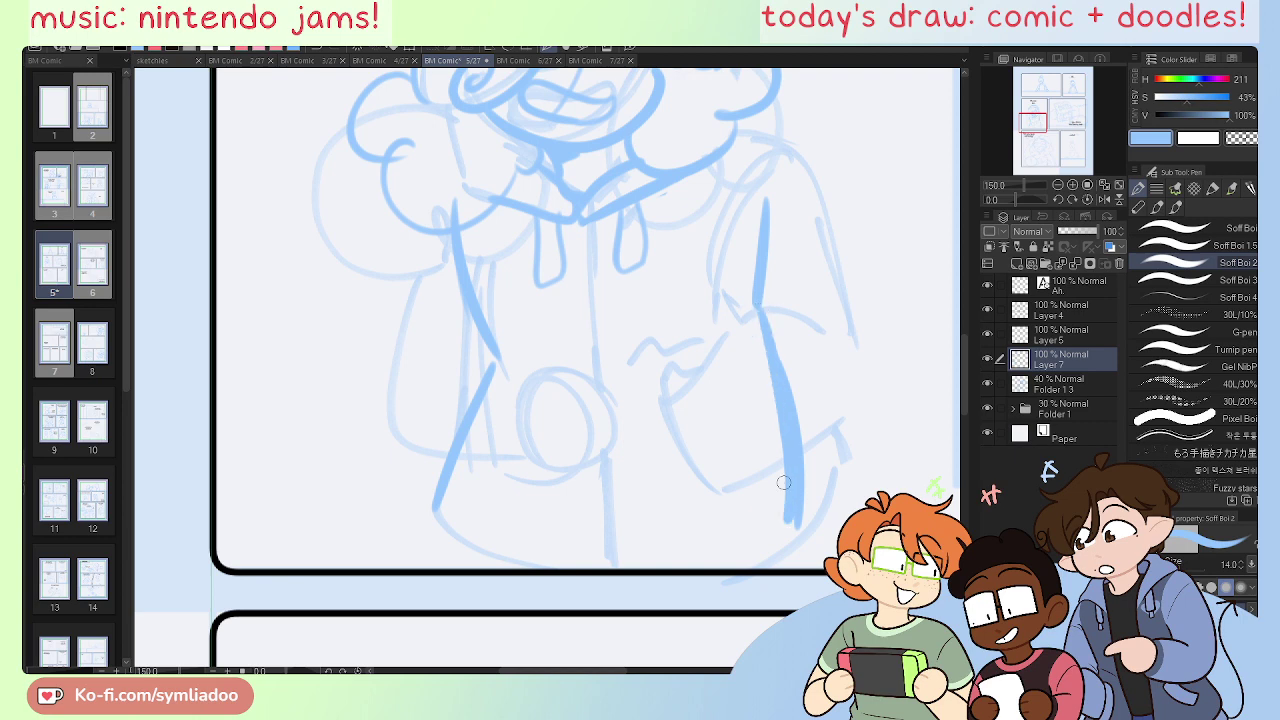
Step: Draw curved upper and lower waistband lines across the torso and redraw the left hip line rounder
left_click_drag(537, 344, 727, 374)
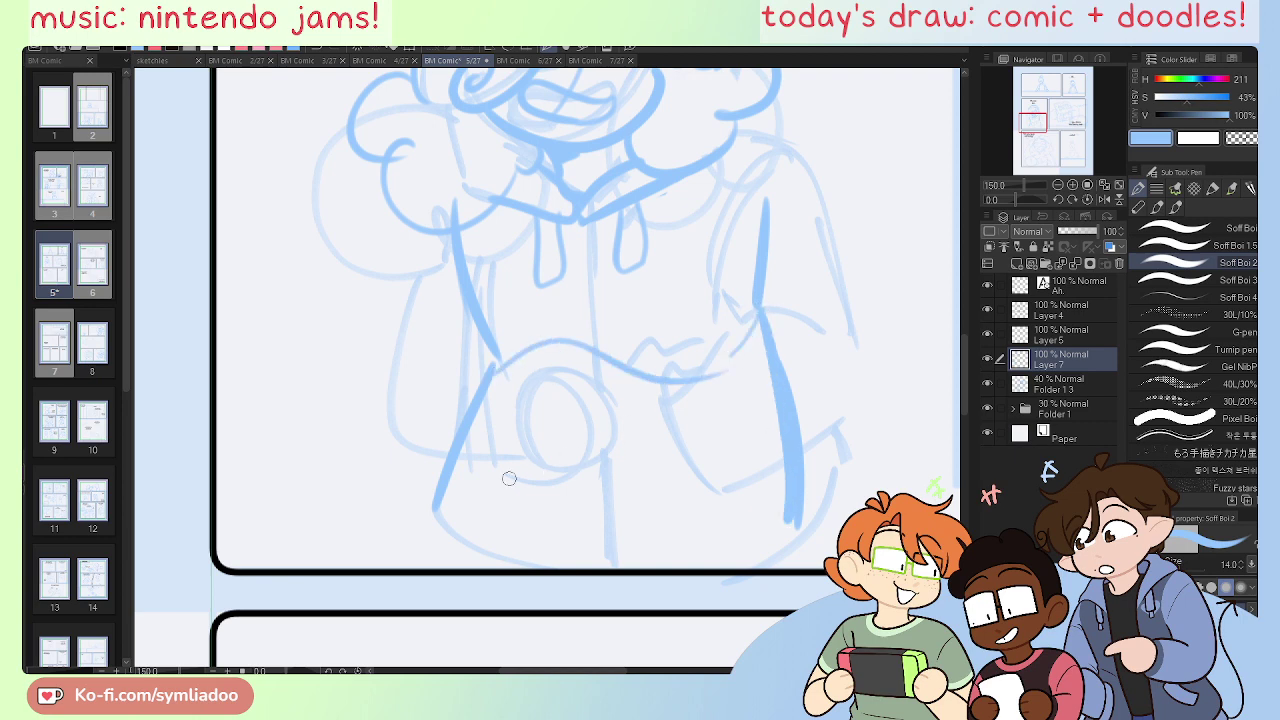
left_click_drag(484, 461, 772, 434)
key("ctrl+z")
key("ctrl+z")
left_click_drag(495, 366, 461, 553)
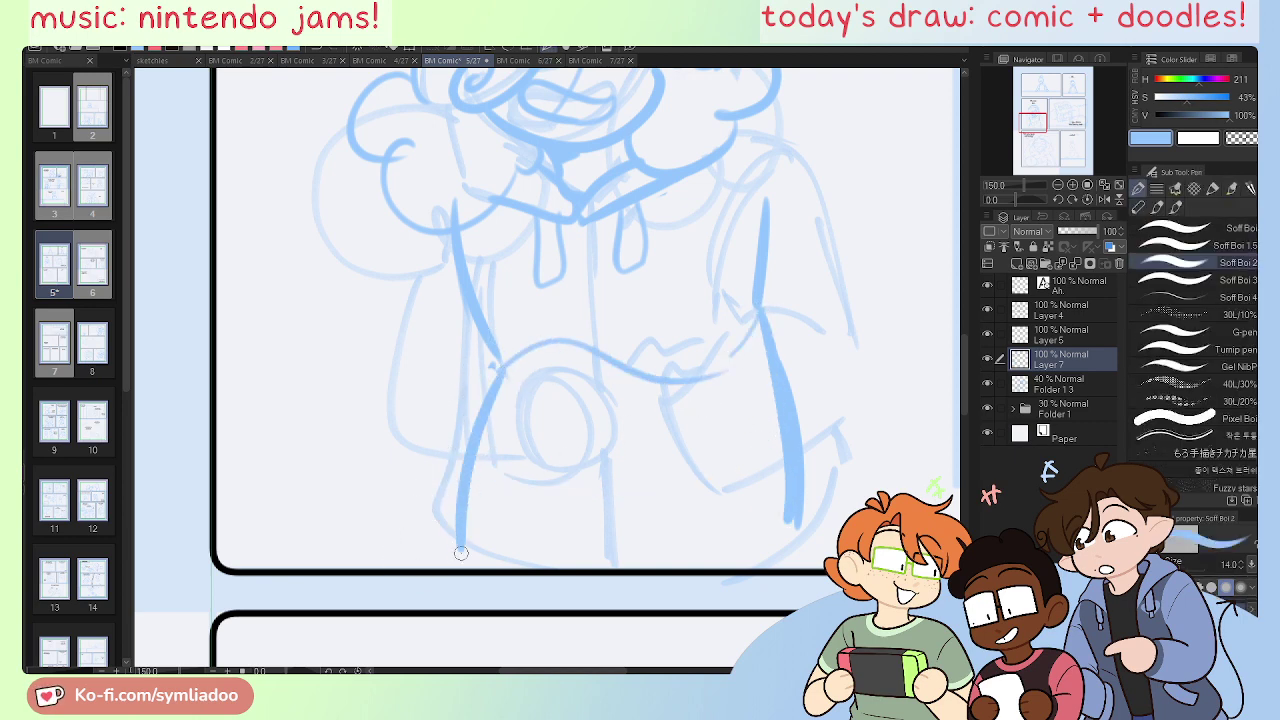
left_click_drag(490, 442, 758, 368)
key("ctrl+z")
mouse_move(490, 428)
left_mouse_down()
mouse_move(575, 455)
mouse_move(738, 398)
left_mouse_up()
Step: Replace the right torso side and hip with lines set closer to the body's centre
left_click_drag(818, 388, 770, 467)
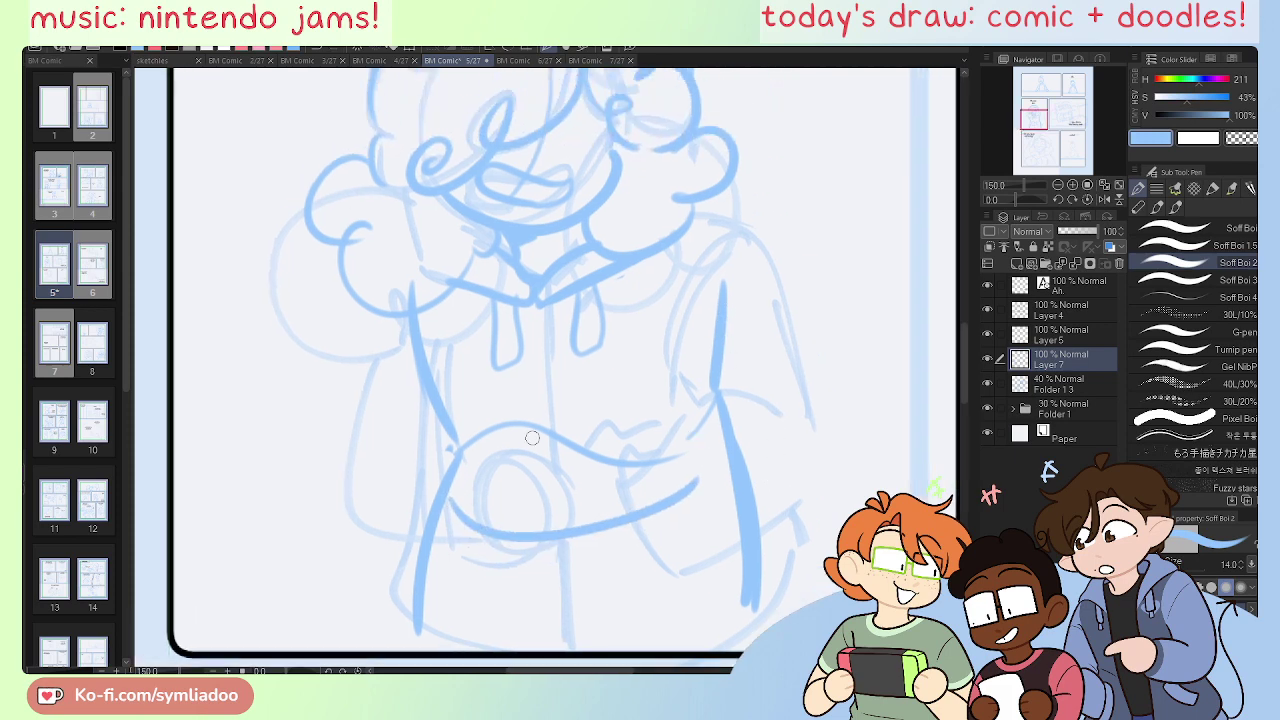
key("ctrl+z")
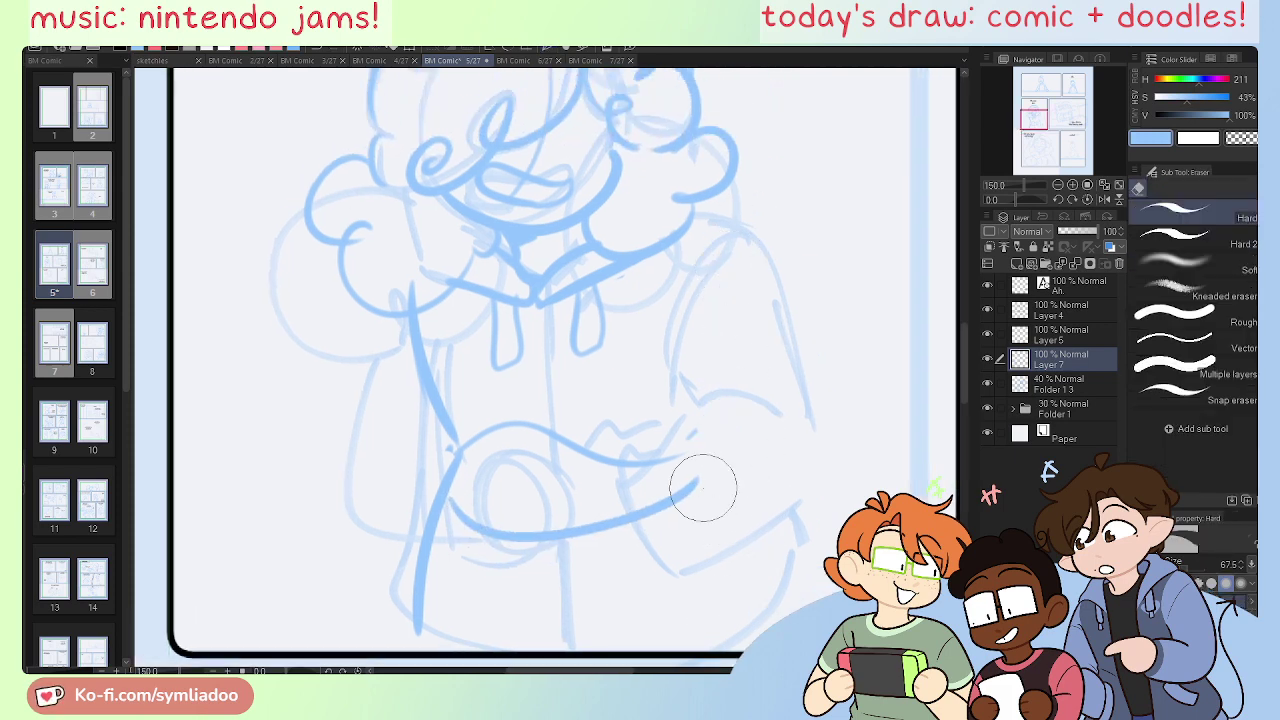
mouse_move(701, 292)
left_mouse_down()
mouse_move(686, 438)
mouse_move(740, 572)
left_mouse_up()
key("ctrl+z")
left_click_drag(688, 432, 735, 593)
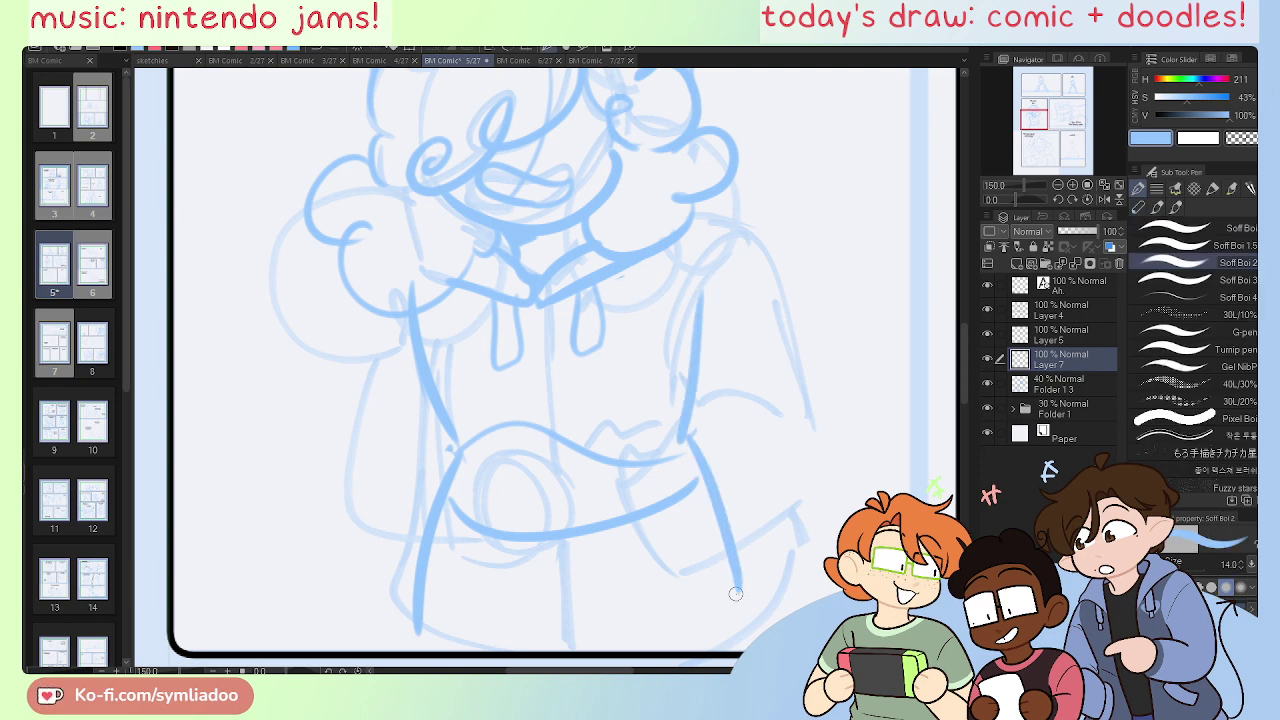
Step: Erase the left torso side and redraw it as an outward-bulging curve from the hair down to the waist
key("e")
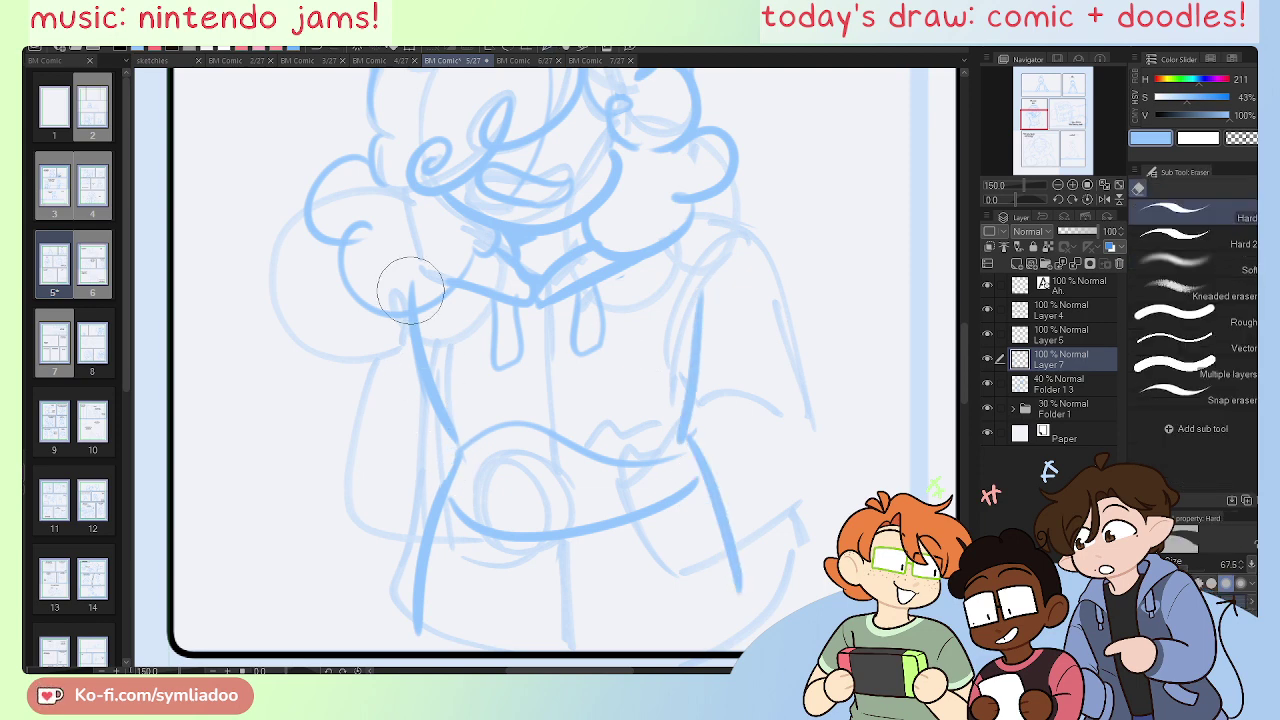
left_click_drag(418, 335, 441, 432)
key("p")
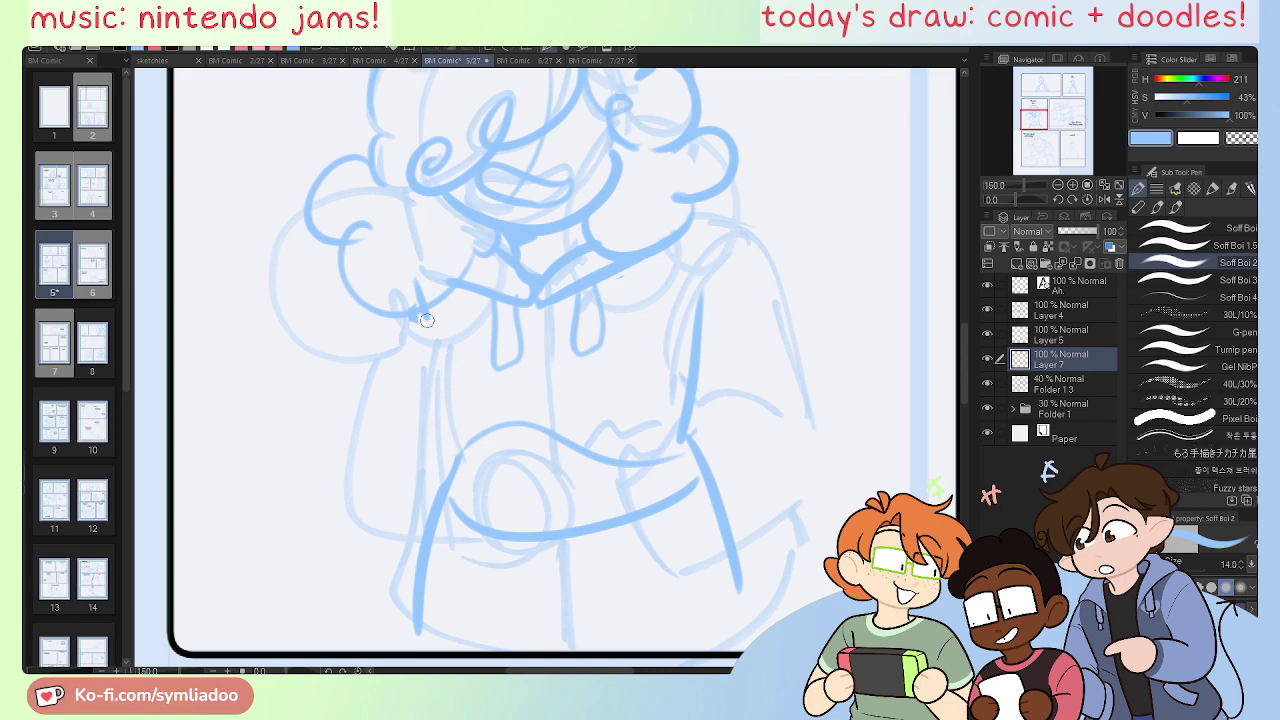
left_click_drag(427, 332, 464, 445)
key("ctrl+z")
mouse_move(428, 327)
left_mouse_down()
mouse_move(474, 446)
mouse_move(596, 458)
left_mouse_up()
key("ctrl+z")
Step: Replace the wavy upper waistband line with a nearly straight one and rework the left hip line
key("e")
mouse_move(520, 440)
left_mouse_down()
mouse_move(554, 453)
mouse_move(652, 439)
left_mouse_up()
key("p")
mouse_move(466, 447)
left_mouse_down()
mouse_move(630, 434)
mouse_move(503, 448)
left_mouse_up()
key("e")
left_click_drag(448, 488, 420, 654)
key("p")
Step: Tidy the waistband's left end and add a second line just beneath its upper edge
key("e")
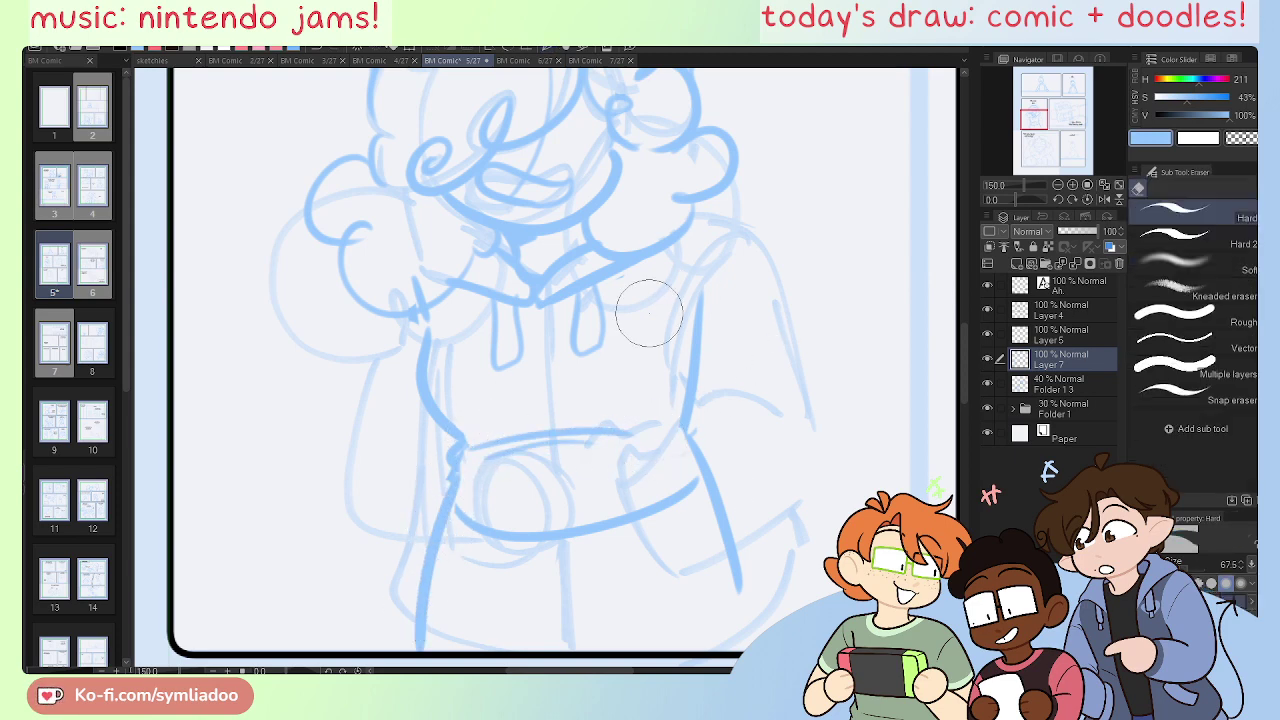
key("p")
mouse_move(472, 446)
left_mouse_down()
mouse_move(630, 439)
mouse_move(450, 472)
left_mouse_up()
key("ctrl+z")
key("e")
key("p")
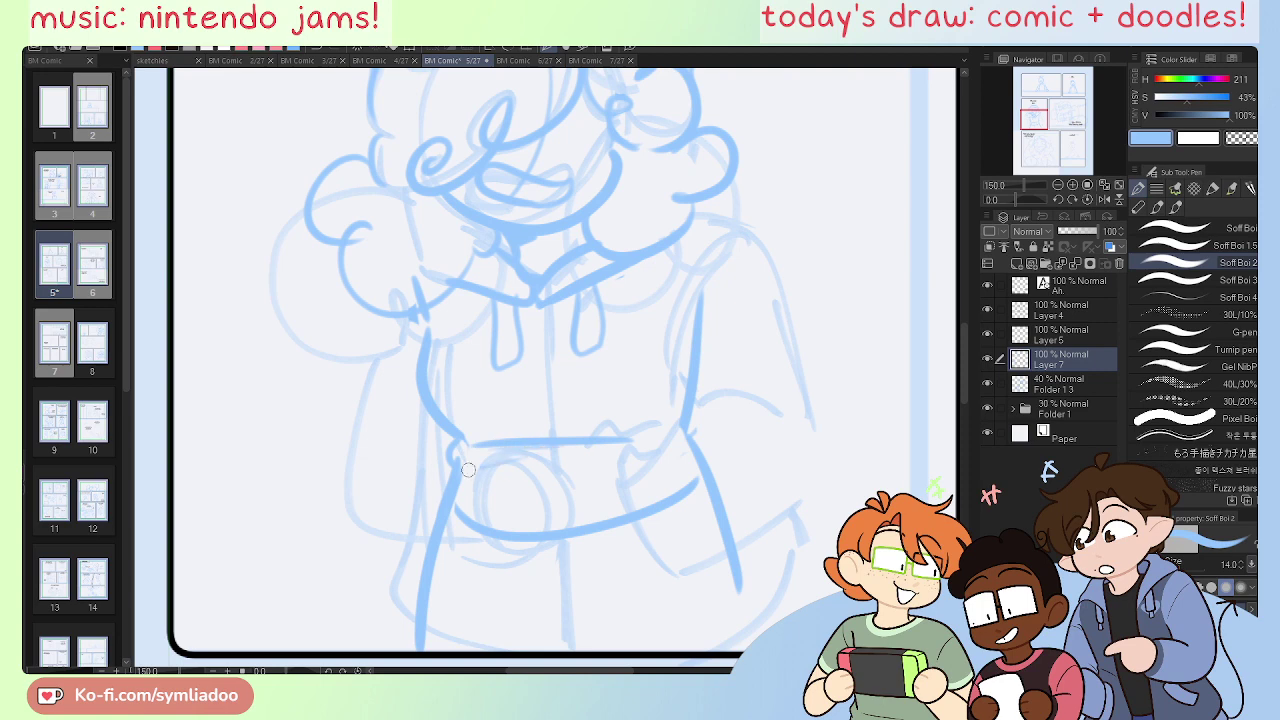
left_click_drag(466, 466, 622, 448)
Step: Draw the pair of centre-front lines from the collar down through the waistband to the hem
left_click_drag(532, 308, 531, 397)
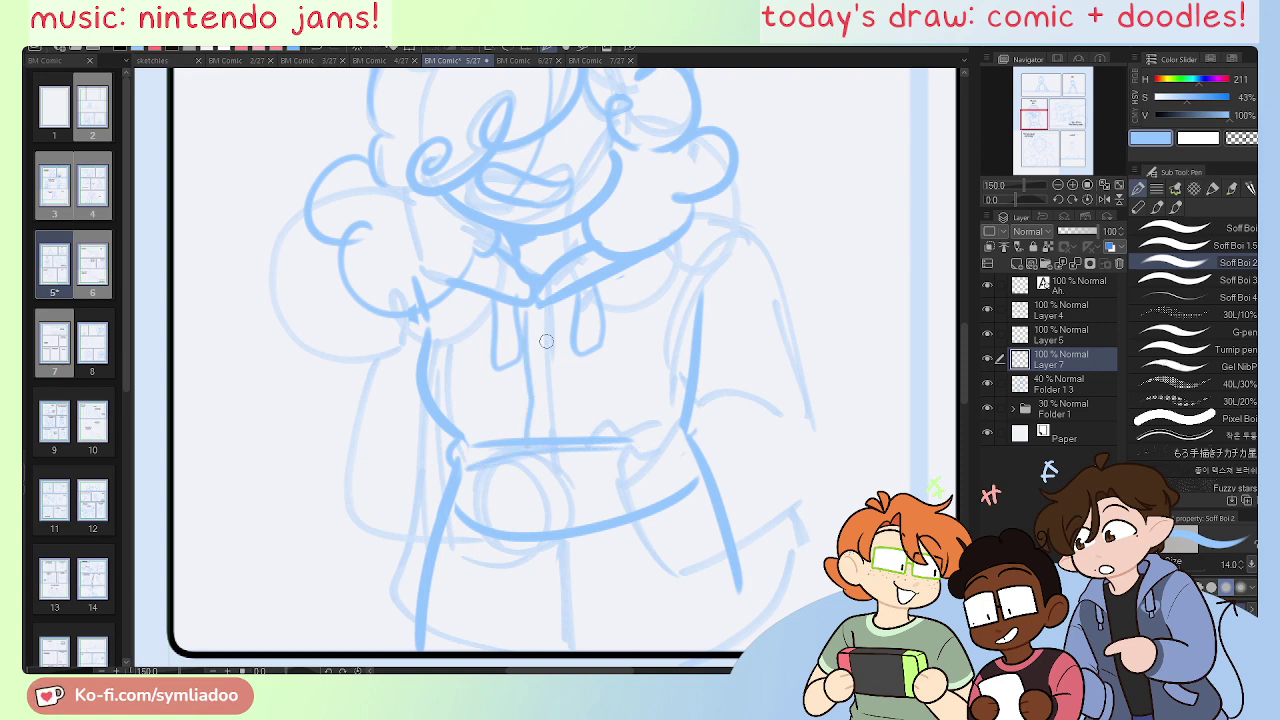
mouse_move(546, 308)
left_mouse_down()
mouse_move(557, 440)
mouse_move(527, 475)
left_mouse_up()
key("e")
key("p")
left_click_drag(548, 552, 552, 464)
mouse_move(522, 384)
left_mouse_down()
mouse_move(512, 558)
mouse_move(556, 500)
mouse_move(560, 530)
left_mouse_up()
Step: Erase the lower left hip line and redraw it flaring outward and curving in at the hem
key("e")
left_click_drag(445, 430, 414, 543)
key("p")
mouse_move(457, 392)
left_mouse_down()
mouse_move(411, 510)
mouse_move(450, 556)
mouse_move(426, 457)
mouse_move(433, 545)
left_mouse_up()
key("ctrl+z")
key("ctrl+z")
key("ctrl+z")
key("e")
left_click_drag(433, 426, 416, 594)
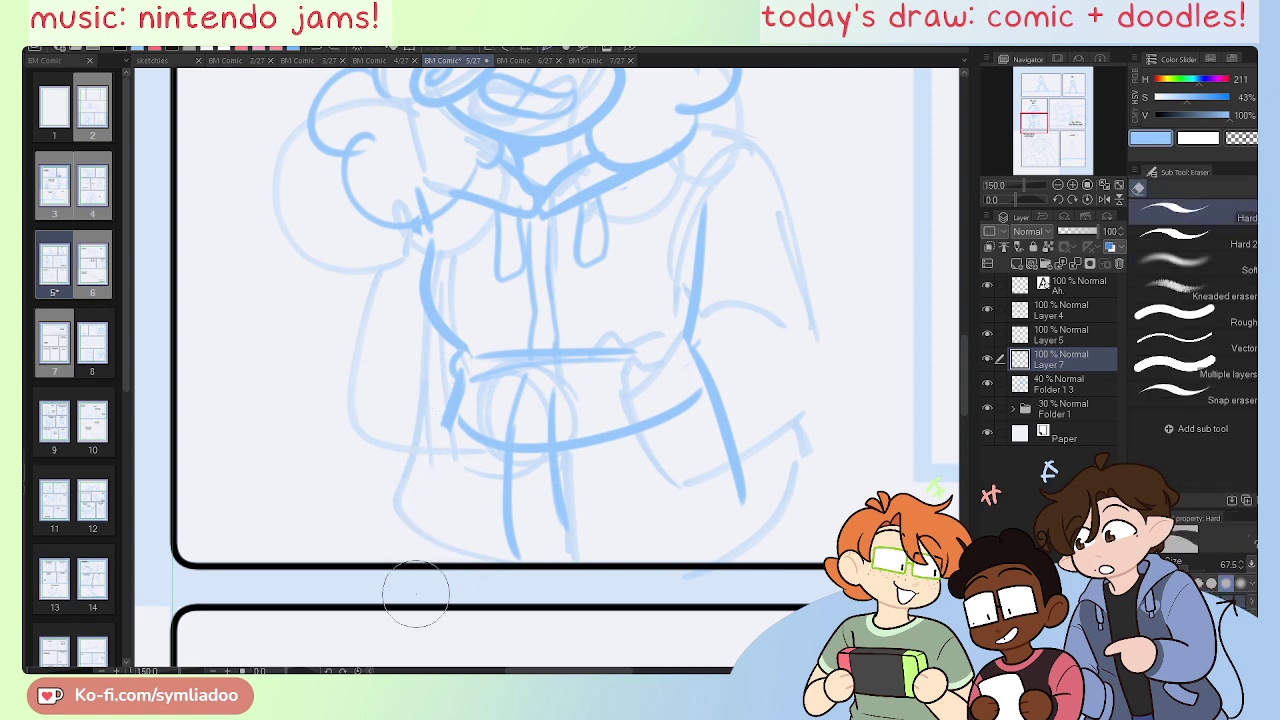
key("p")
left_click_drag(443, 424, 420, 553)
Step: Redraw the right hip line so it flares from the waist and rounds into the bottom hem
key("e")
left_click_drag(703, 369, 740, 517)
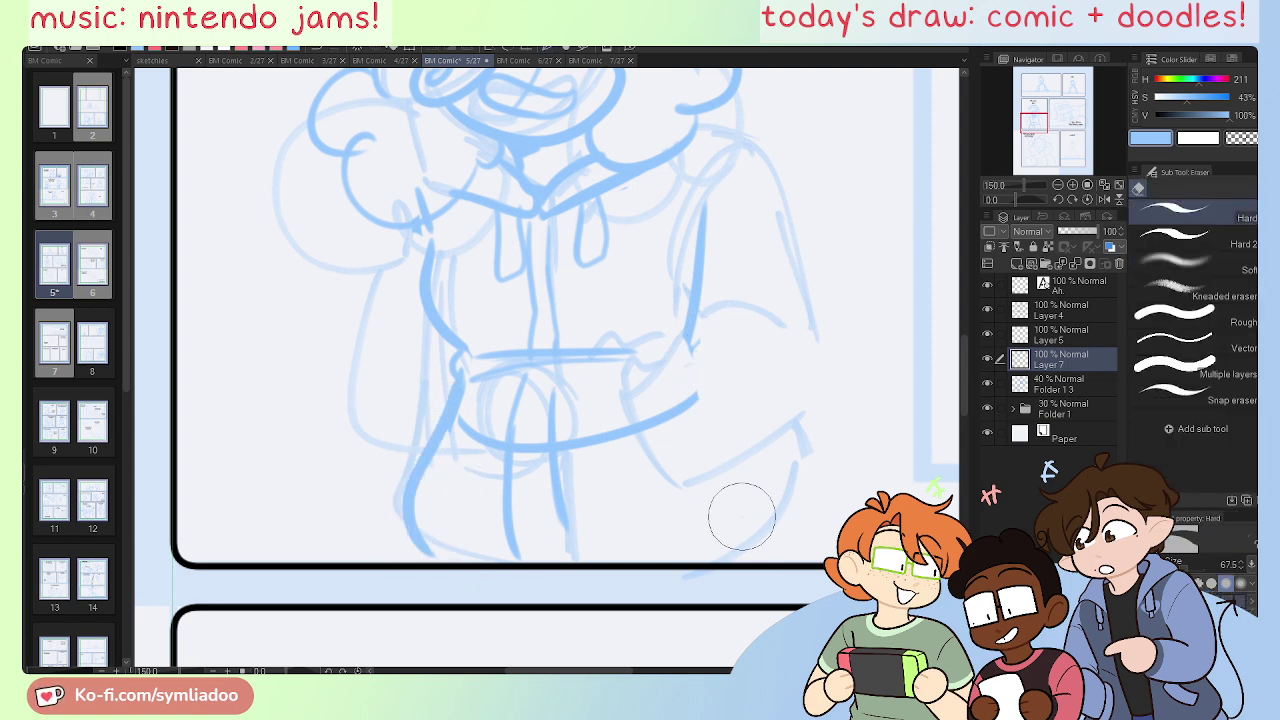
key("p")
left_click_drag(709, 350, 733, 518)
mouse_move(712, 420)
left_mouse_down()
mouse_move(725, 530)
mouse_move(630, 568)
left_mouse_up()
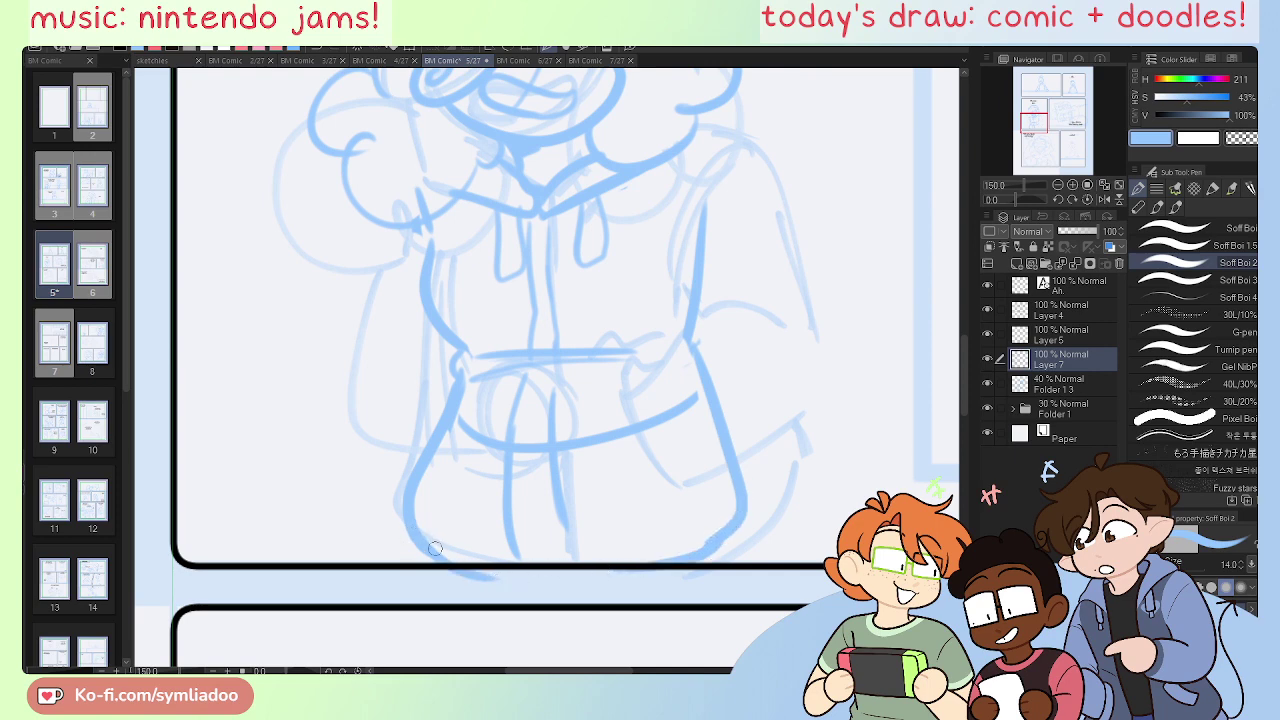
Step: Add short lines beneath both hem corners, reworking the left one into a curve
left_click_drag(410, 505, 394, 556)
left_click_drag(740, 526, 744, 576)
key("ctrl+z")
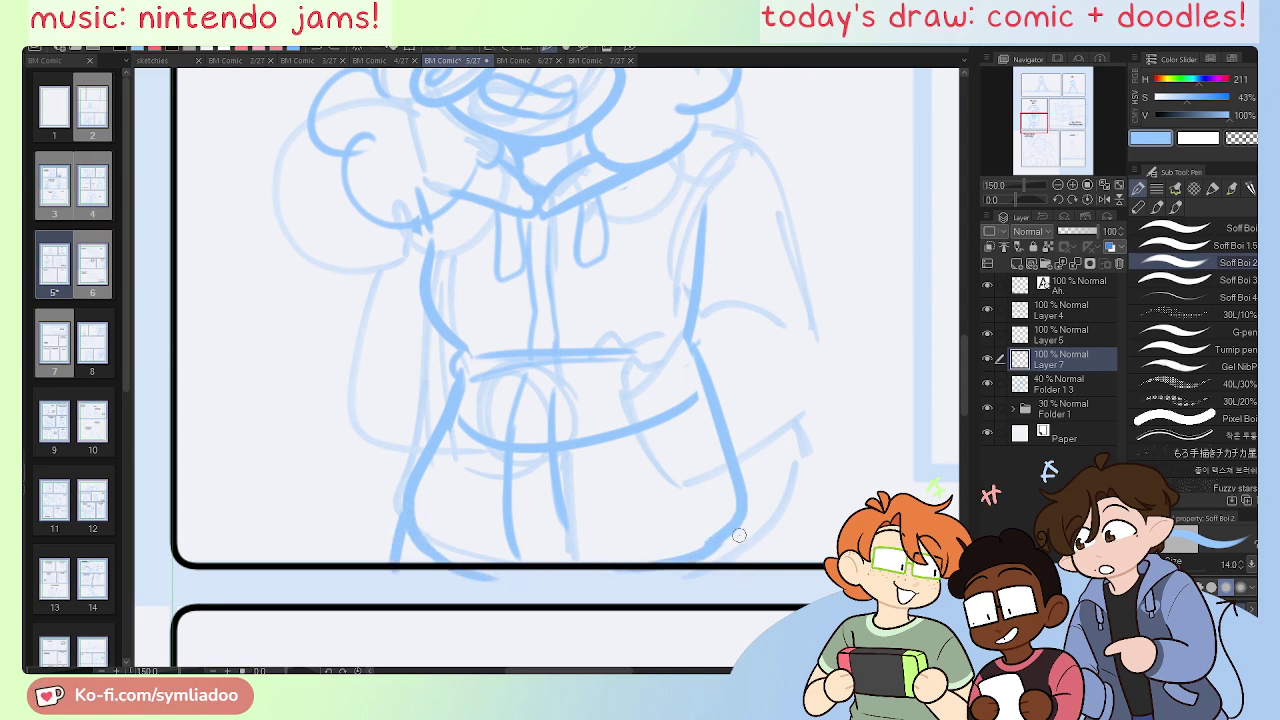
left_click_drag(740, 526, 736, 574)
key("e")
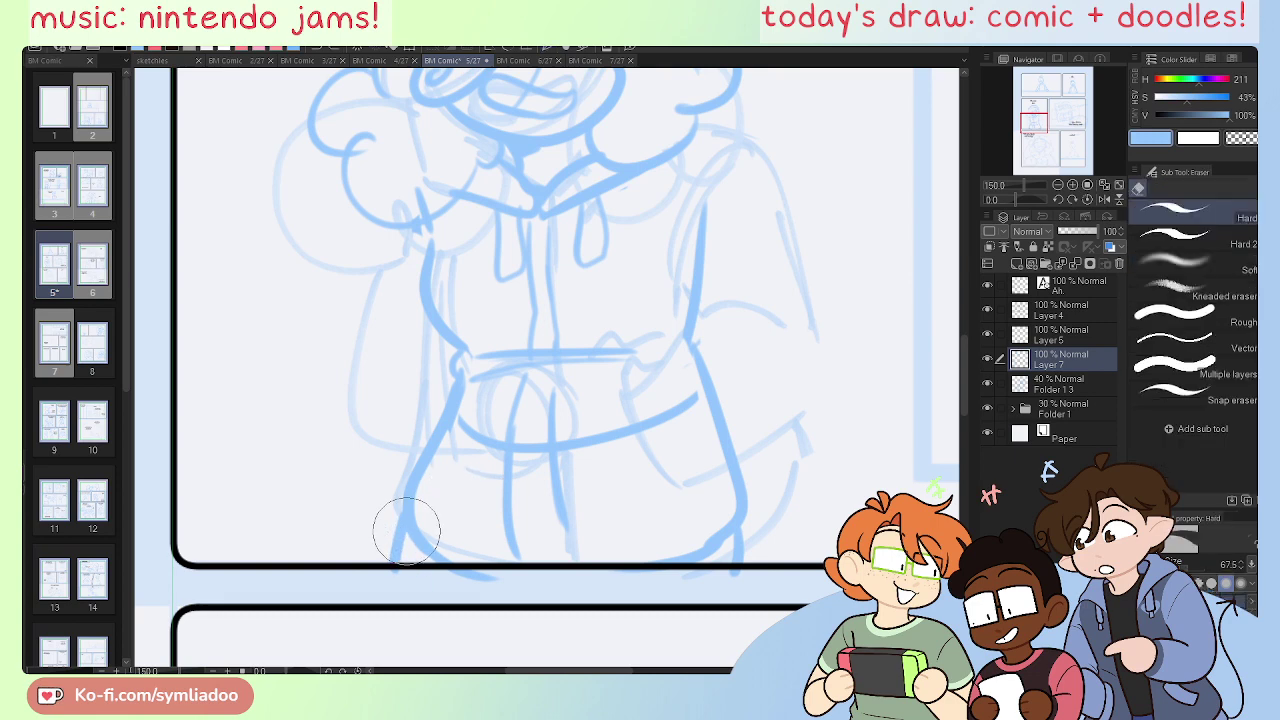
left_click_drag(404, 530, 405, 576)
key("p")
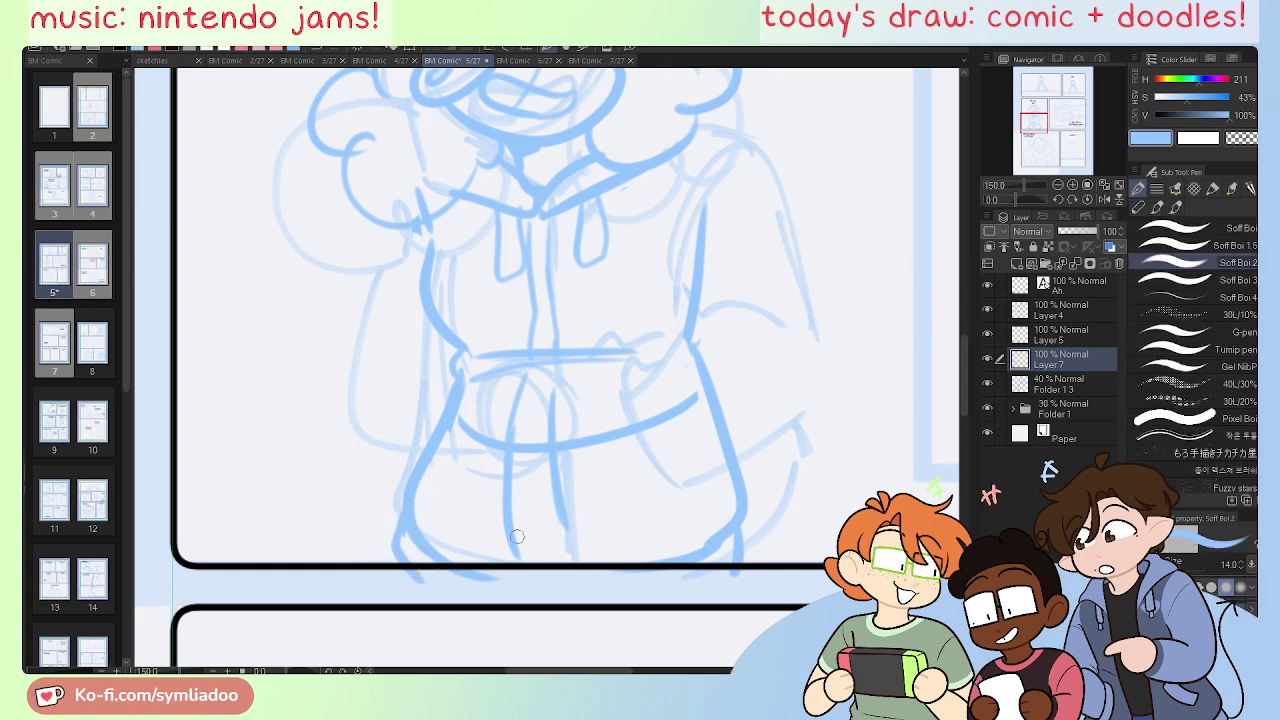
key("ctrl+z")
key("ctrl+z")
mouse_move(405, 518)
left_mouse_down()
mouse_move(398, 548)
mouse_move(418, 577)
left_mouse_up()
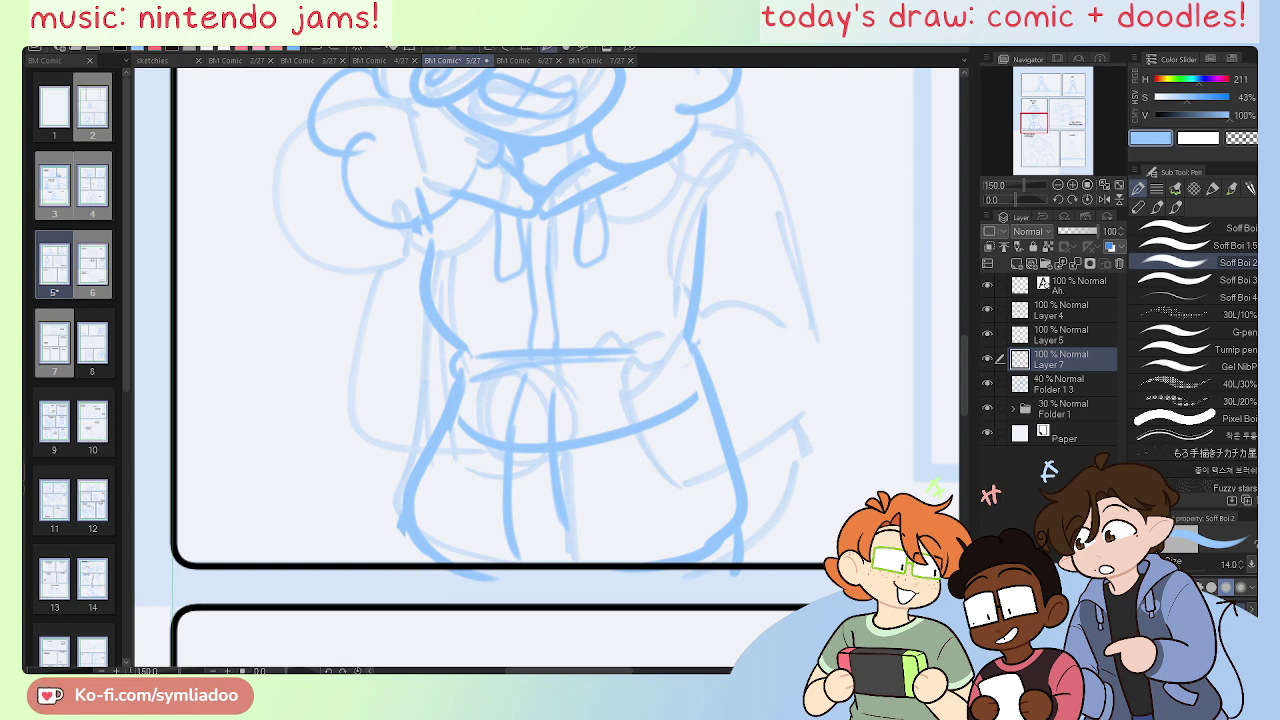
Step: Check the figure mirrored, trim the stray line outside the left hem corner, and extend the hem curve
key("h")
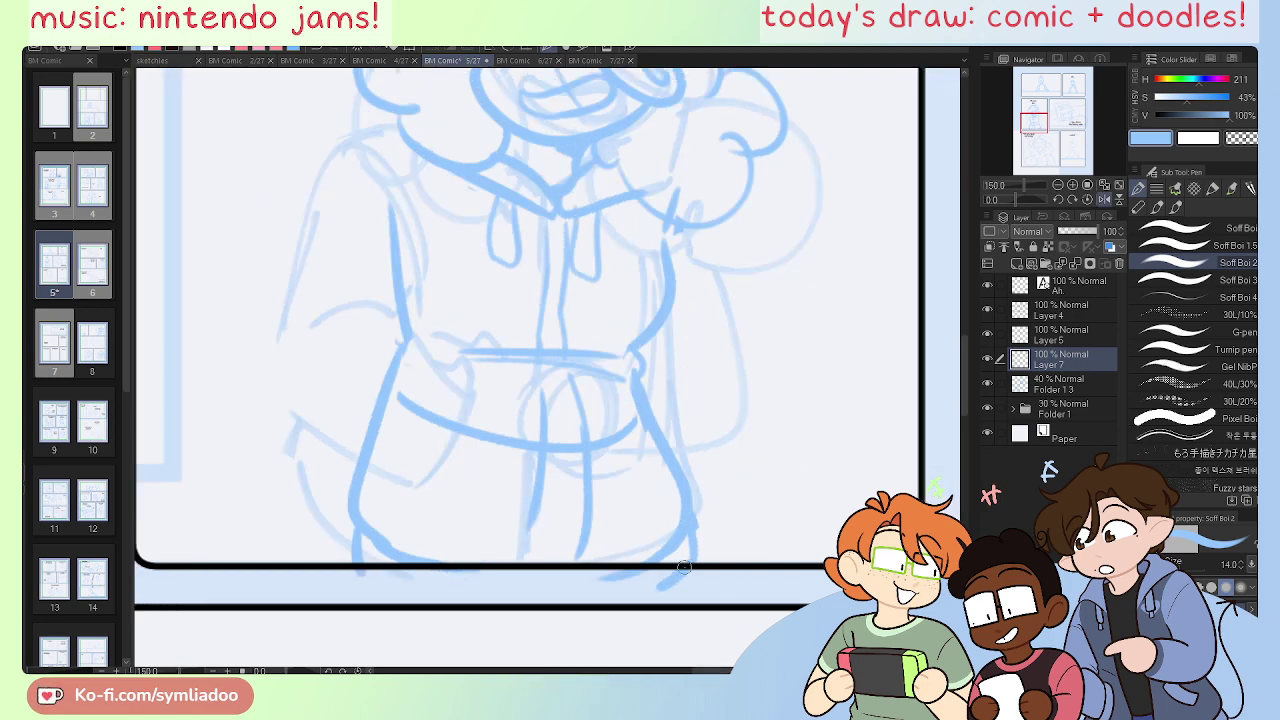
key("e")
left_click_drag(707, 527, 703, 534)
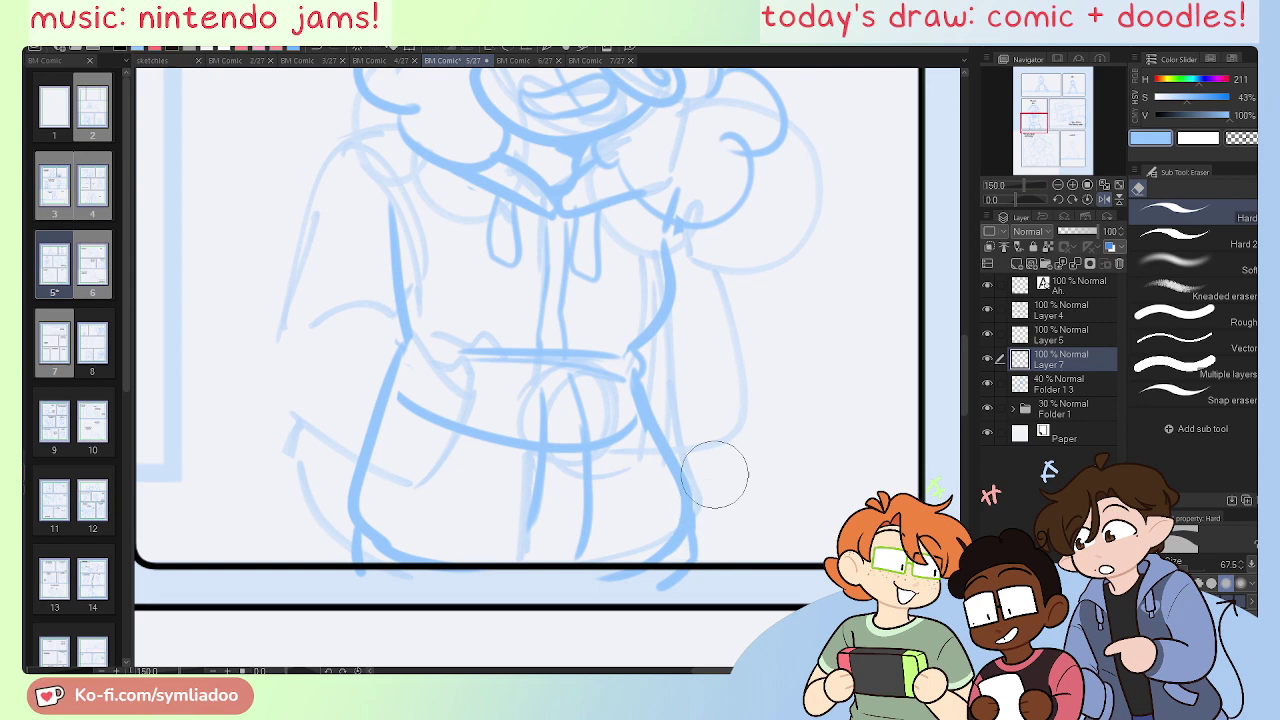
key("h")
mouse_move(701, 417)
left_mouse_down()
mouse_move(681, 515)
mouse_move(656, 441)
left_mouse_up()
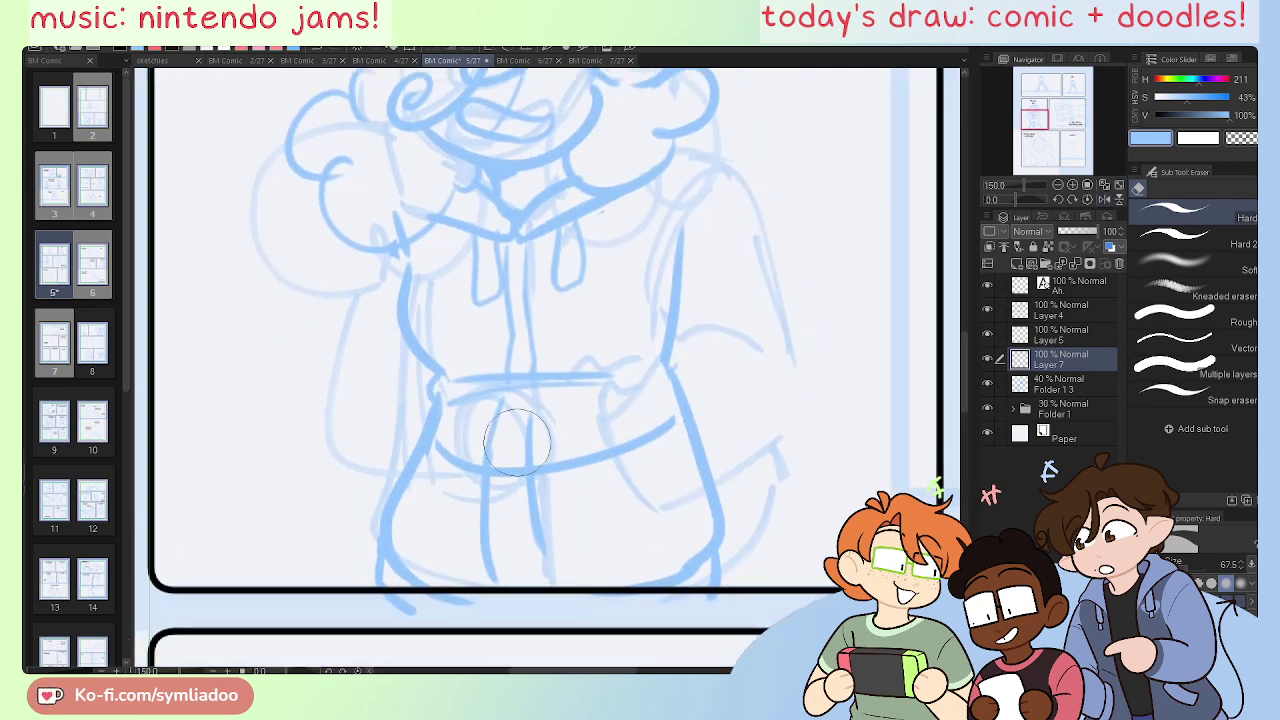
key("p")
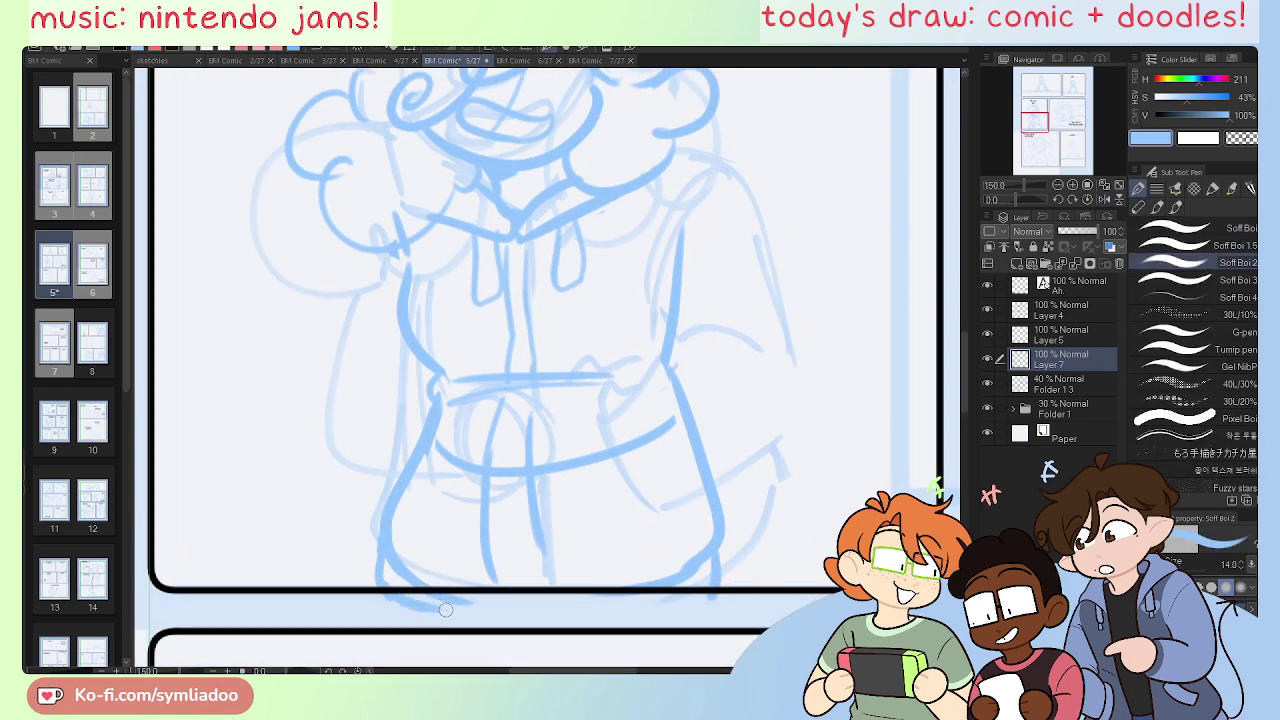
Step: Refine the lower left hem curve with the canvas mirrored and rotated, and restore the normal view
key("h")
key("r")
mouse_move(686, 563)
left_mouse_down()
mouse_move(706, 546)
mouse_move(670, 113)
left_mouse_up()
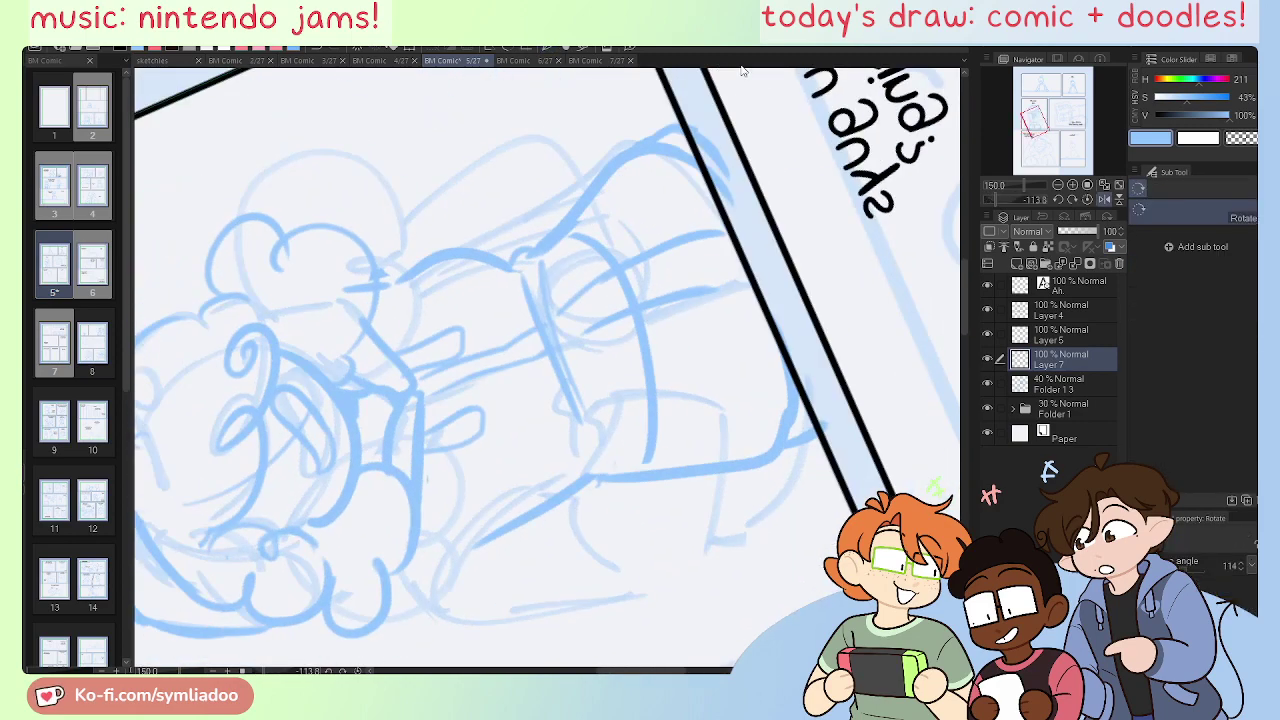
key("e")
key("p")
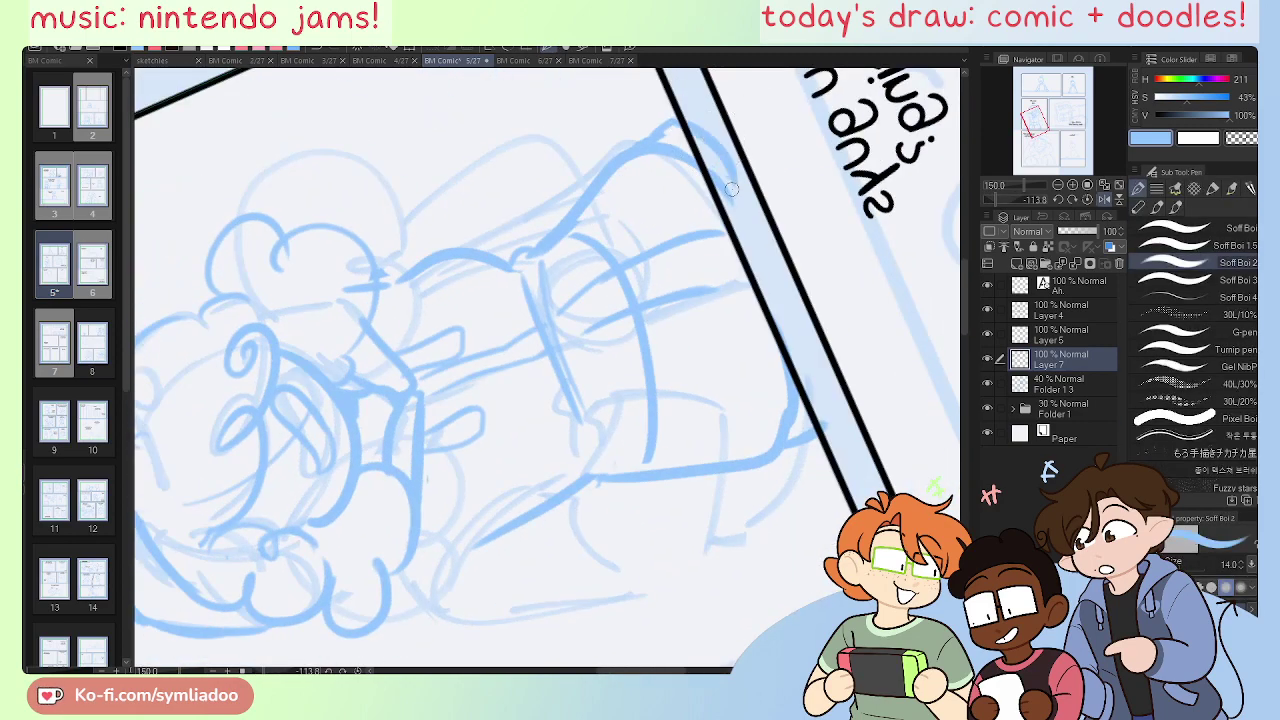
left_click(1107, 200)
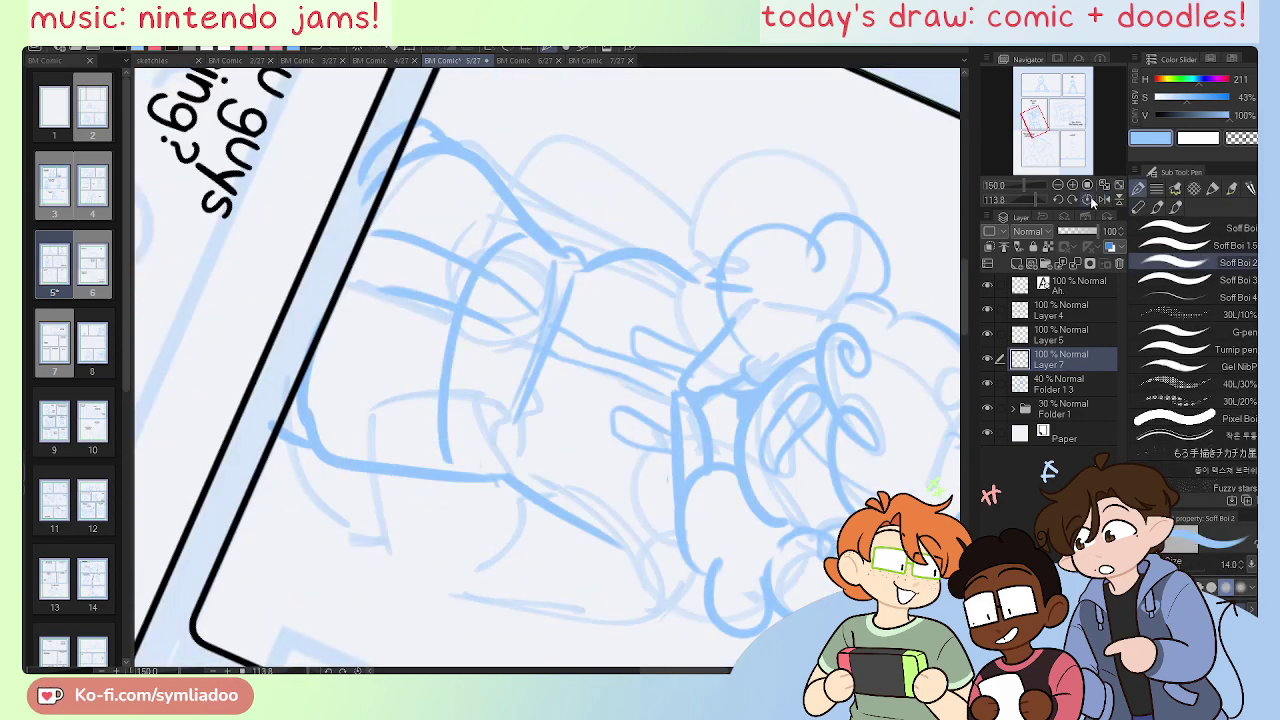
left_click(1090, 200)
left_click(1105, 198)
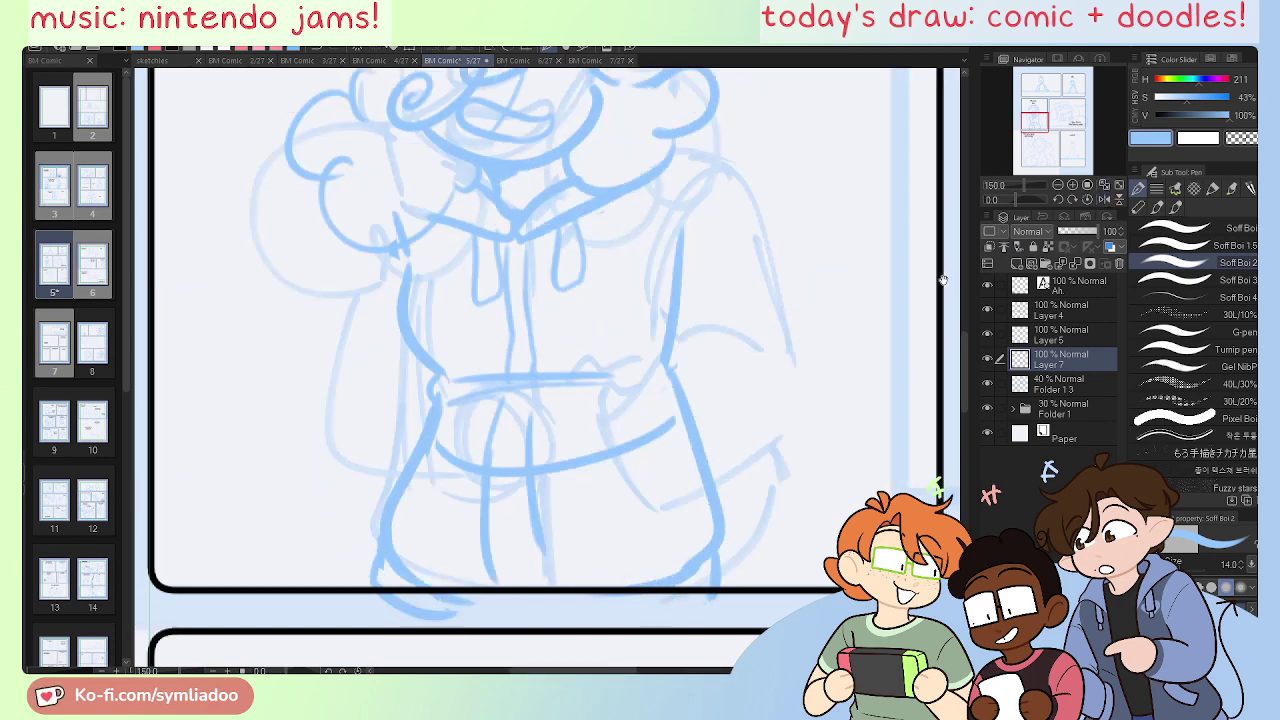
Step: Clean up and strengthen the left torso side from beneath the hair curls to the waist
mouse_move(411, 277)
left_mouse_down()
mouse_move(428, 402)
mouse_move(418, 420)
left_mouse_up()
key("e")
key("p")
left_click_drag(423, 376, 431, 464)
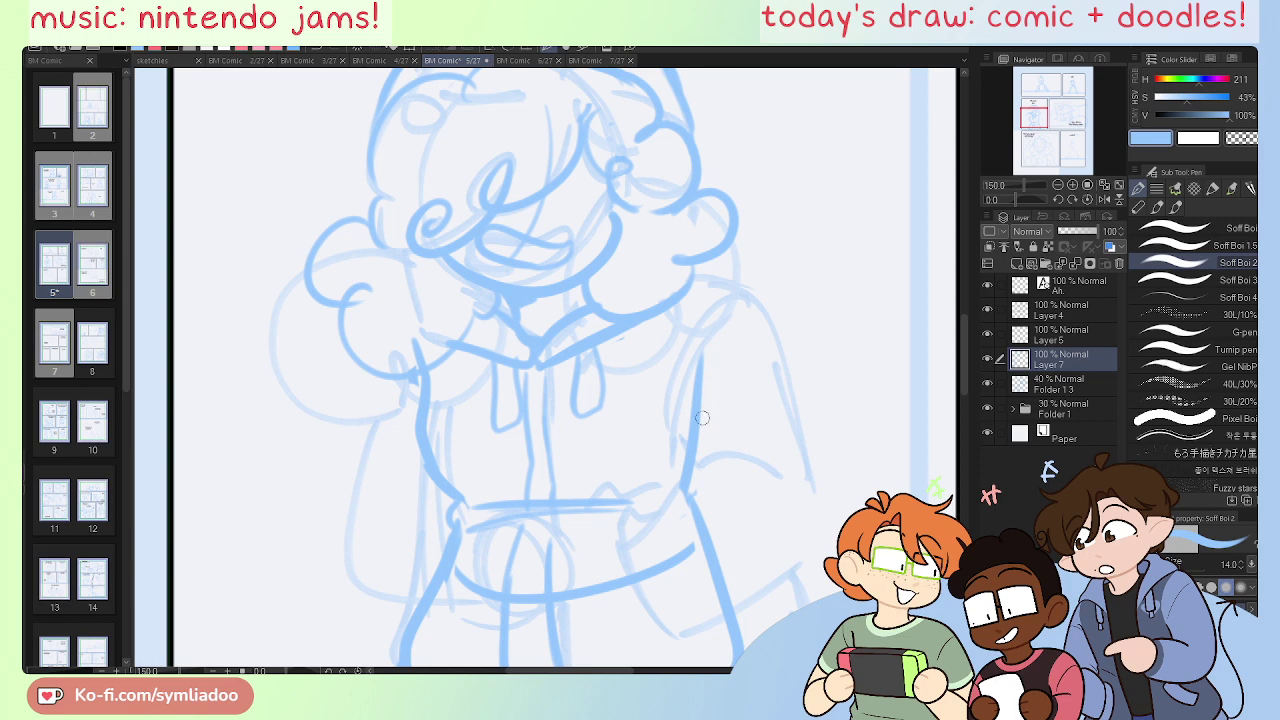
Step: Erase the right torso side and draw the right arm's outer line from the shoulder down to the elbow
key("e")
left_click_drag(694, 405, 705, 350)
key("p")
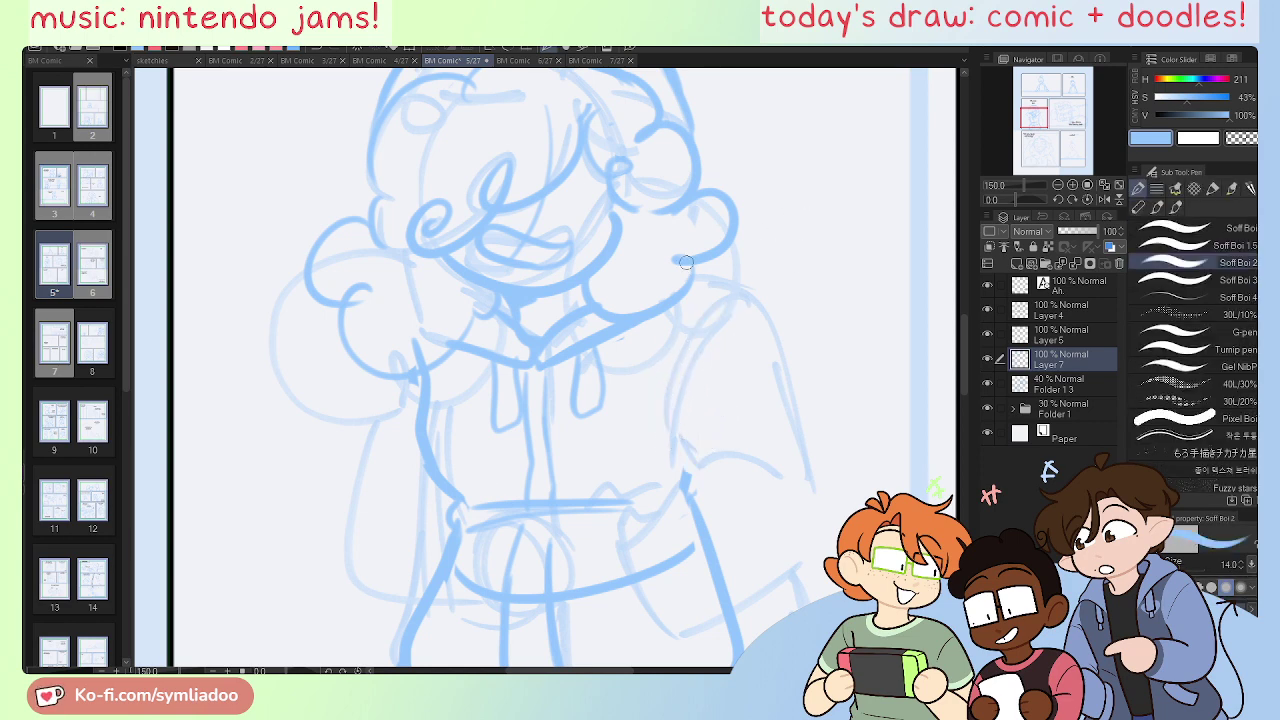
mouse_move(686, 262)
left_mouse_down()
mouse_move(752, 302)
mouse_move(744, 277)
mouse_move(776, 343)
mouse_move(816, 502)
left_mouse_up()
left_click_drag(748, 279, 818, 456)
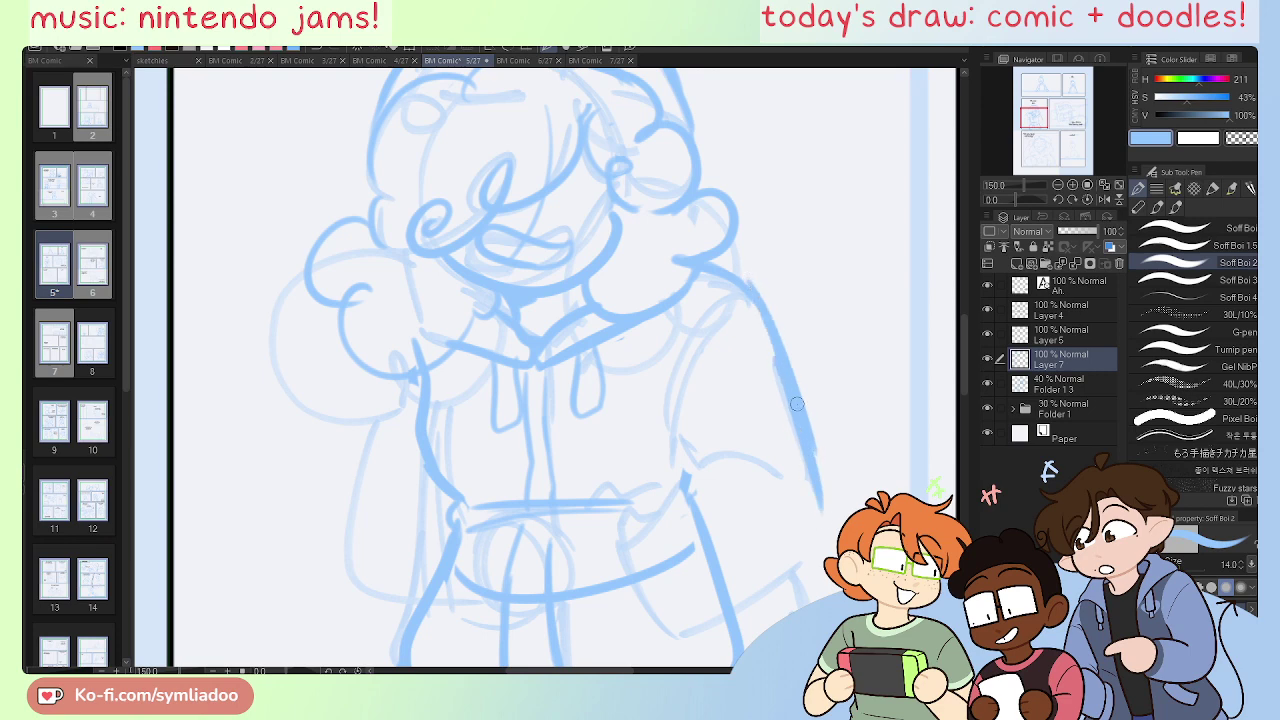
Step: Draw the right forearm bending back from the elbow toward the hip, with its end line beside the waistband
mouse_move(800, 408)
left_mouse_down()
mouse_move(809, 530)
mouse_move(694, 606)
left_mouse_up()
key("ctrl+z")
mouse_move(814, 454)
left_mouse_down()
mouse_move(725, 618)
mouse_move(702, 630)
left_mouse_up()
mouse_move(644, 542)
left_mouse_down()
mouse_move(620, 433)
mouse_move(598, 446)
mouse_move(662, 516)
left_mouse_up()
key("ctrl+z")
left_click_drag(606, 424, 655, 549)
Step: Draw and clean up the two edges of the jacket's front opening from the waistband down to the hem
left_click_drag(514, 474, 532, 600)
left_click_drag(528, 540, 540, 604)
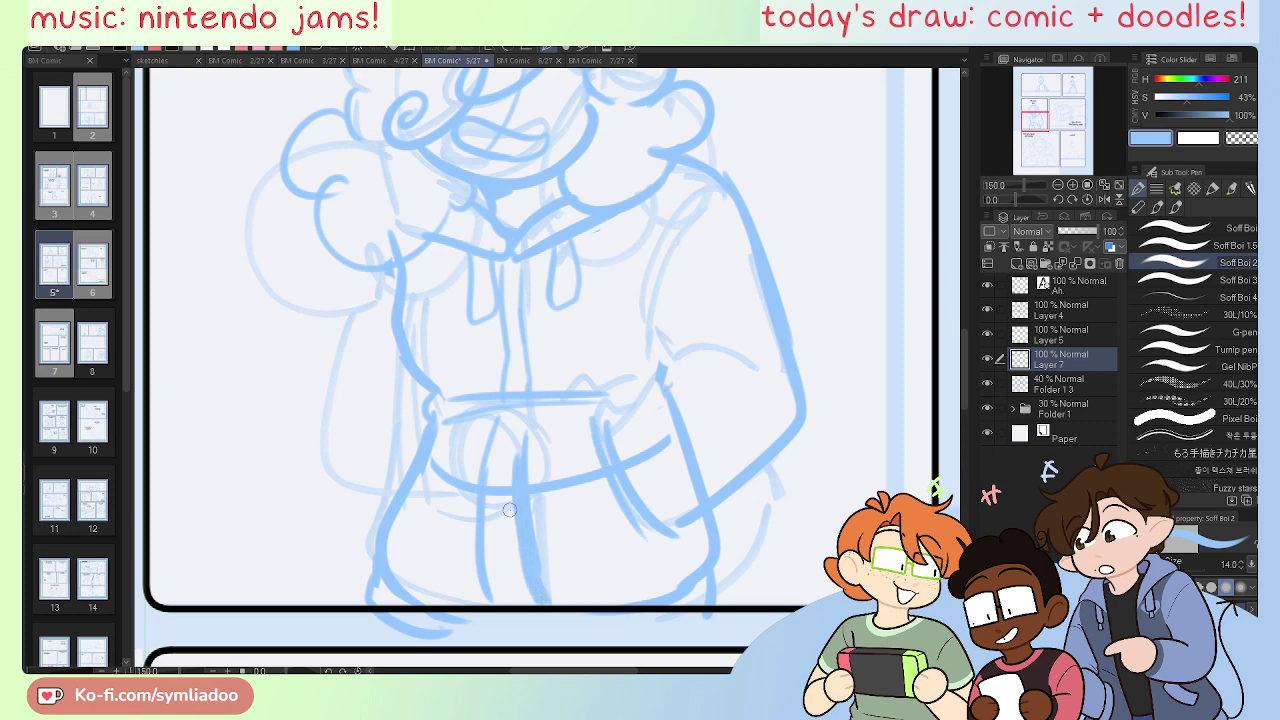
key("e")
left_click_drag(480, 526, 484, 572)
key("p")
left_click_drag(500, 424, 504, 600)
left_click_drag(488, 508, 504, 596)
key("e")
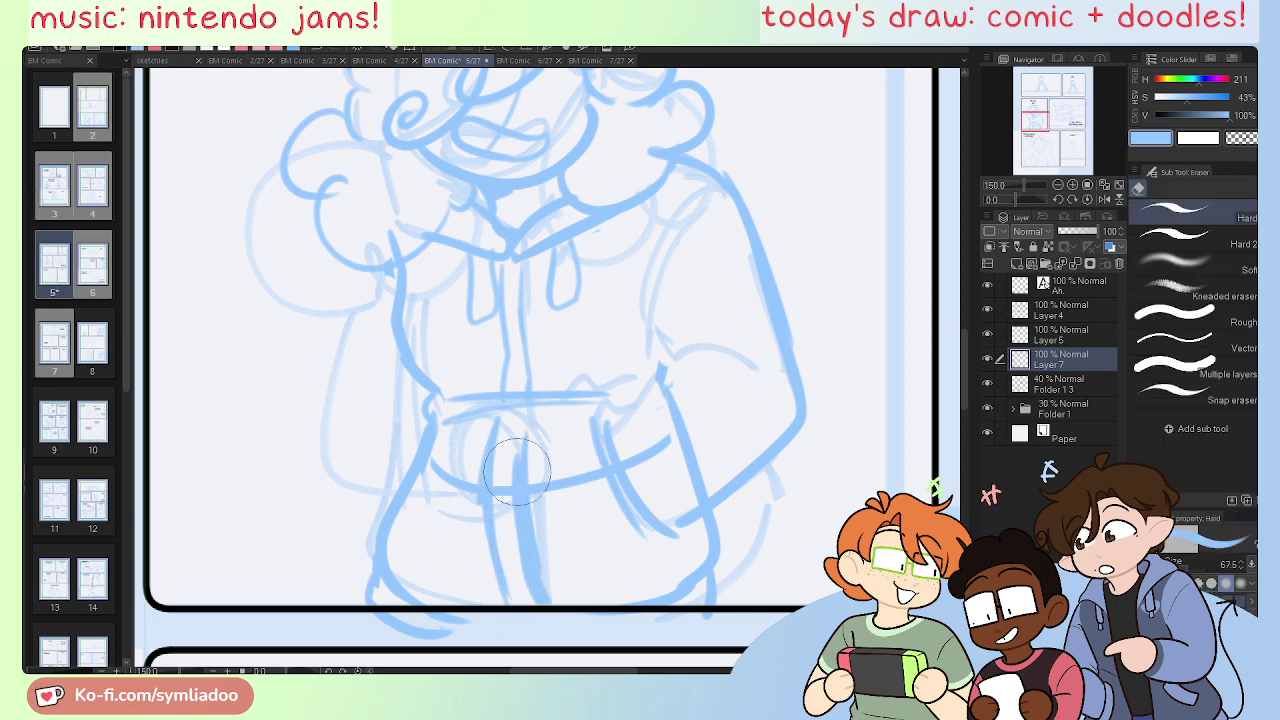
left_click_drag(520, 450, 542, 602)
key("p")
Step: Erase the curved band below the waist and redraw the waistband's lower edge, the right hem curve and the left jacket side
key("e")
mouse_move(460, 482)
left_mouse_down()
mouse_move(497, 478)
mouse_move(511, 505)
left_mouse_up()
left_click_drag(604, 466, 571, 482)
key("p")
left_click_drag(532, 438, 594, 428)
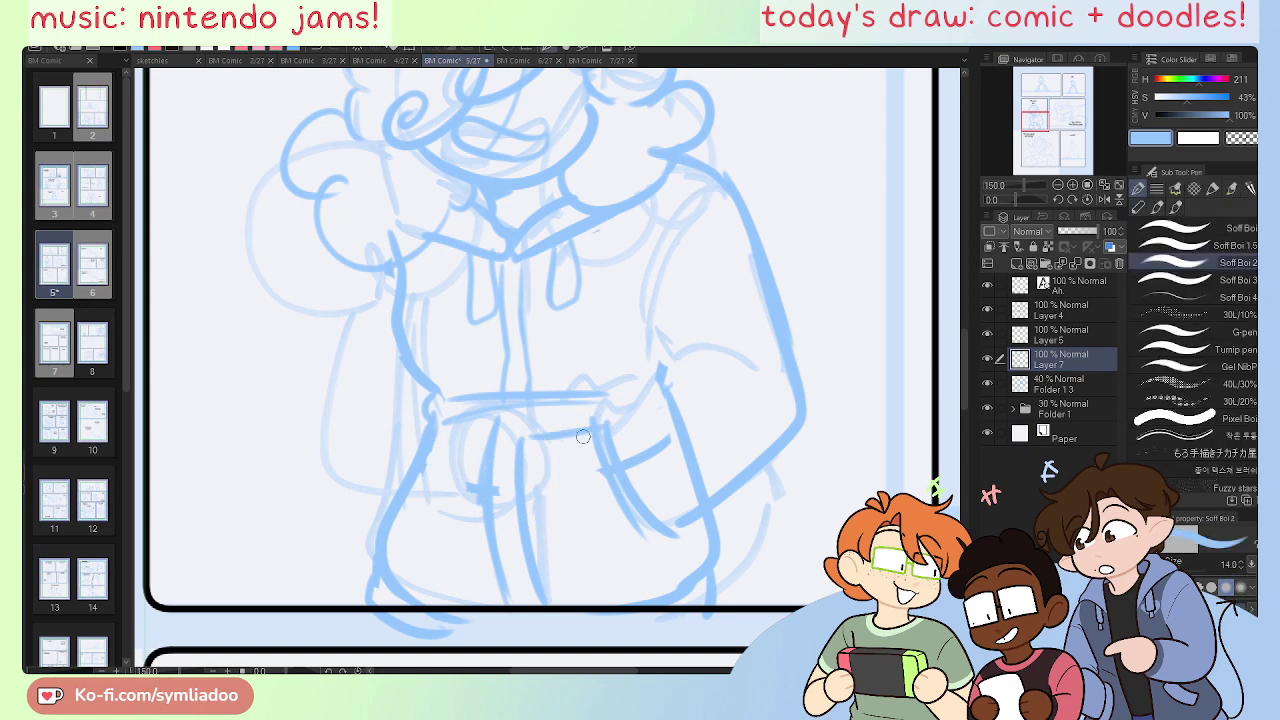
left_click_drag(603, 571, 548, 581)
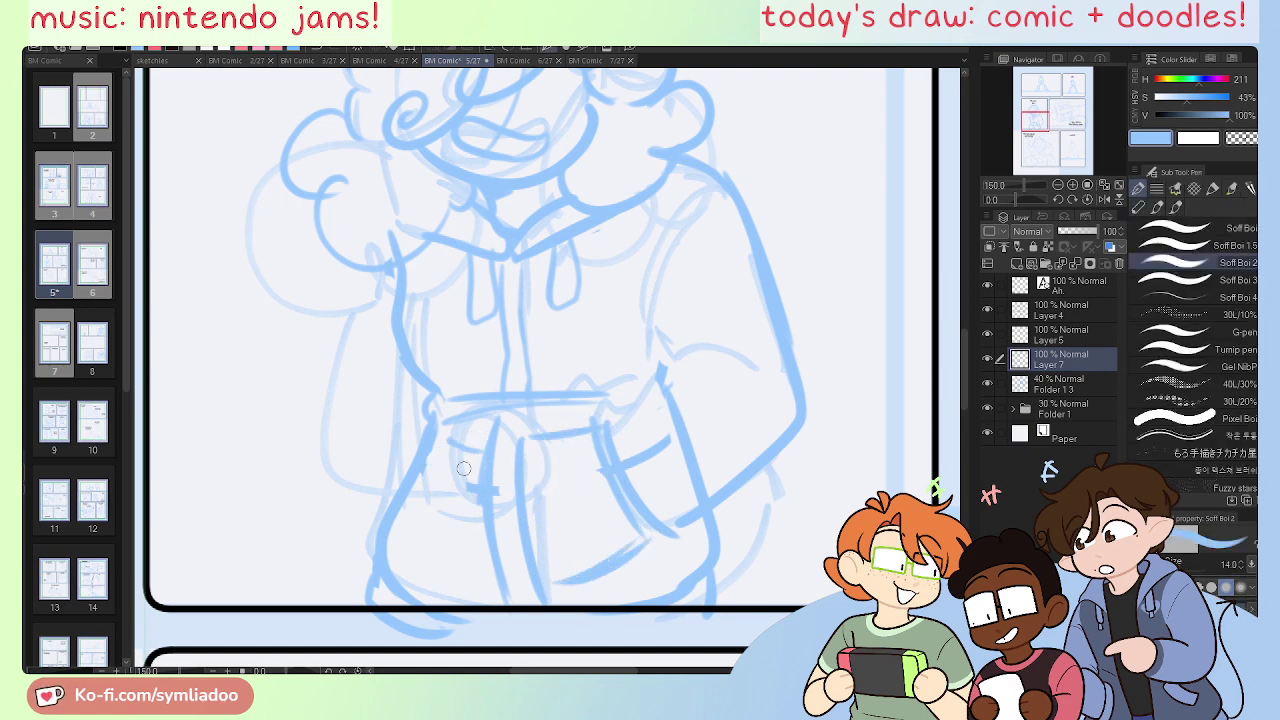
left_click_drag(448, 436, 390, 540)
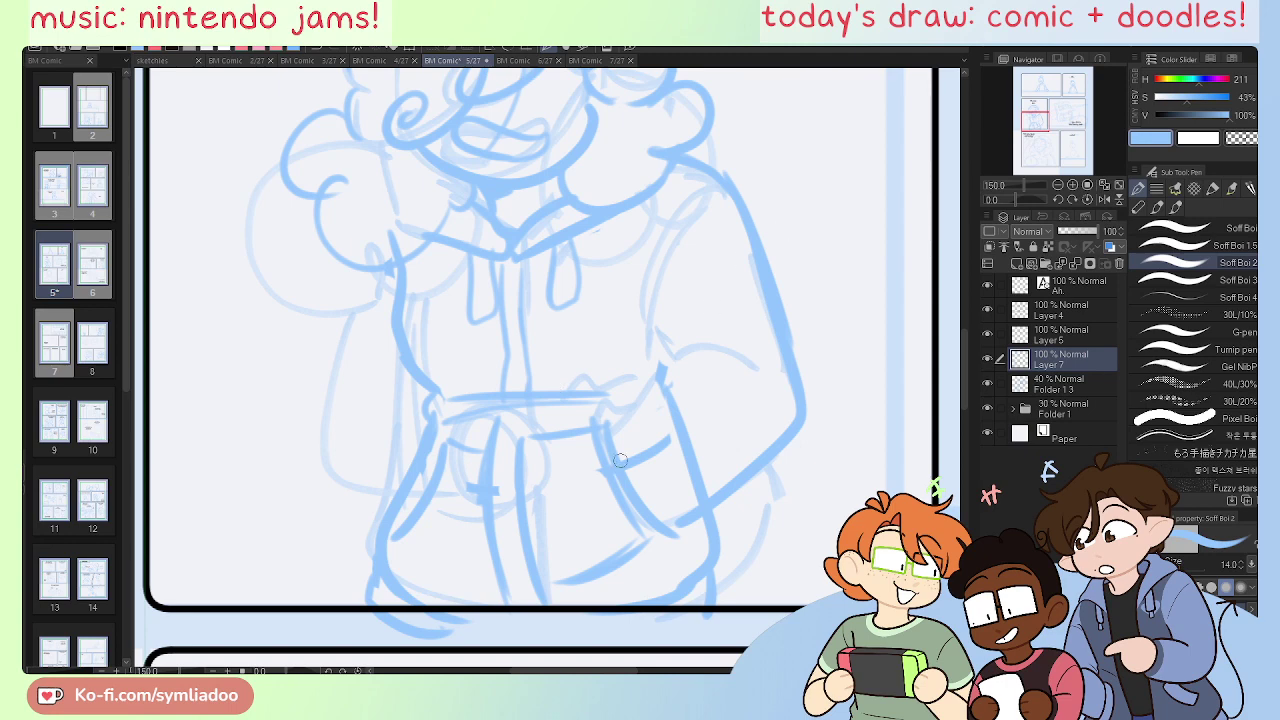
Step: Erase the band remnants around the right forearm and draw its upper line from the elbow fold toward the waistband
key("e")
mouse_move(625, 469)
left_mouse_down()
mouse_move(711, 370)
mouse_move(665, 436)
mouse_move(628, 408)
left_mouse_up()
key("p")
left_click_drag(762, 364, 708, 347)
mouse_move(686, 362)
left_mouse_down()
mouse_move(624, 432)
mouse_move(680, 362)
mouse_move(757, 362)
mouse_move(688, 361)
mouse_move(598, 424)
left_mouse_up()
key("ctrl+z")
key("ctrl+z")
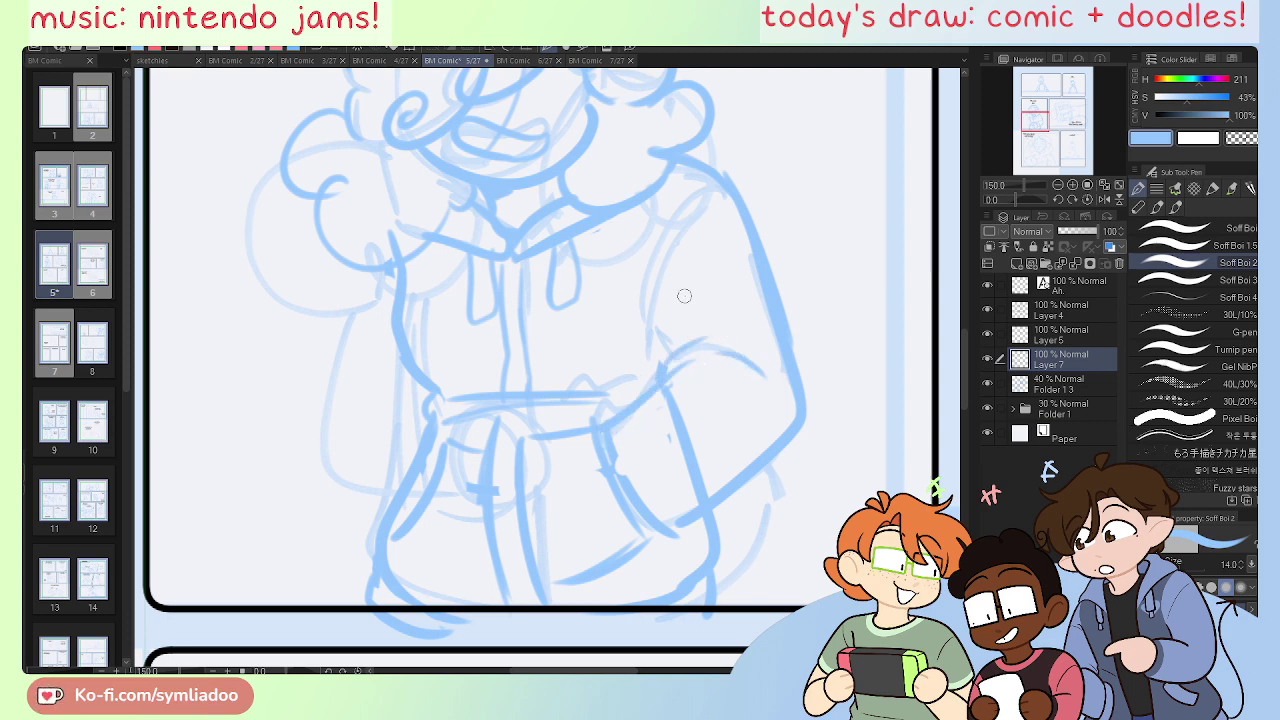
Step: Draw short fold marks at the right armpit where the sleeve meets the torso
mouse_move(738, 211)
left_mouse_down()
mouse_move(670, 232)
mouse_move(652, 350)
mouse_move(626, 330)
mouse_move(621, 347)
mouse_move(641, 328)
left_mouse_up()
key("ctrl+z")
key("ctrl+z")
key("ctrl+z")
key("ctrl+y")
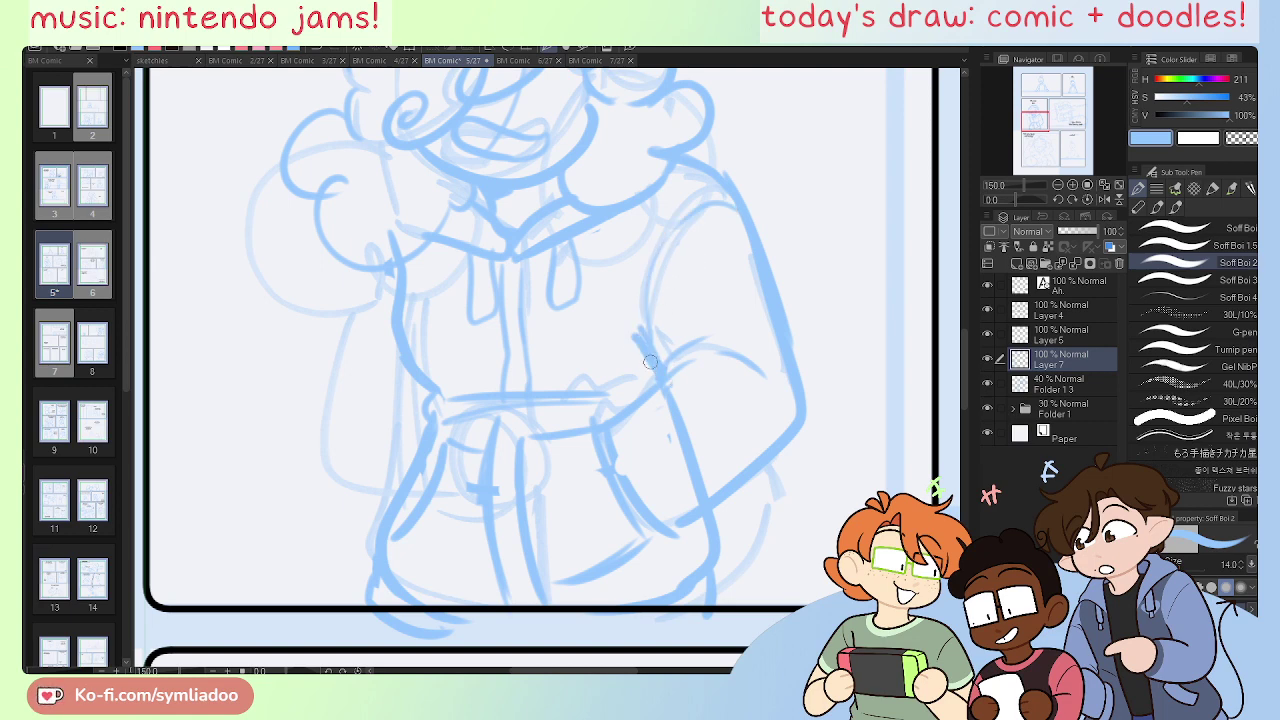
left_click_drag(662, 344, 718, 407)
left_click_drag(609, 506, 620, 420)
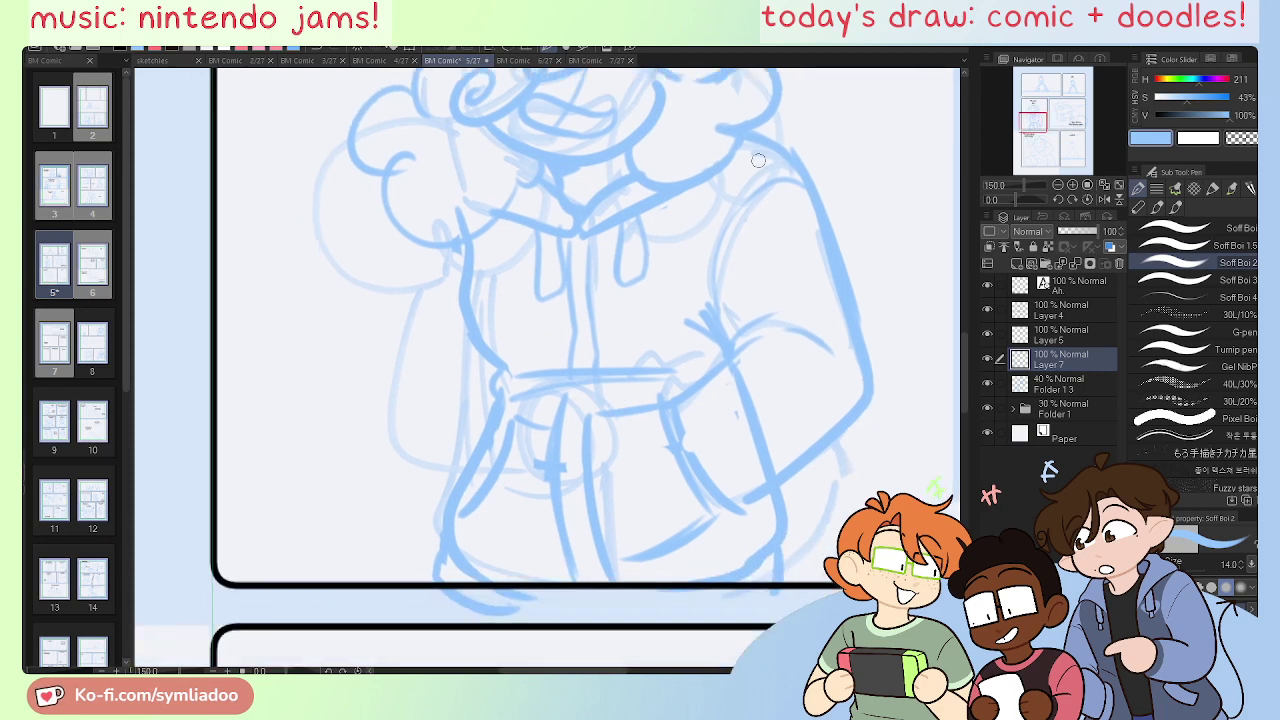
Step: Clean up the fold marks and redraw the curved sleeve fold at the right elbow's inner bend
key("e")
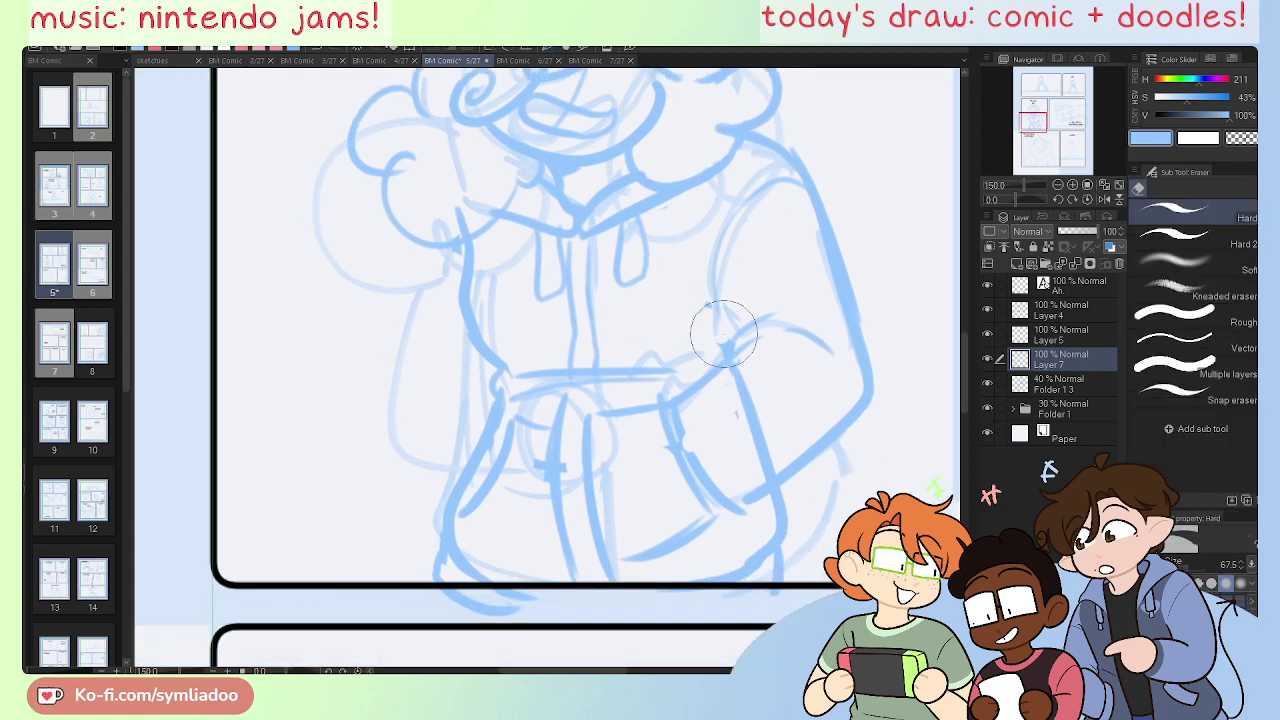
key("p")
key("e")
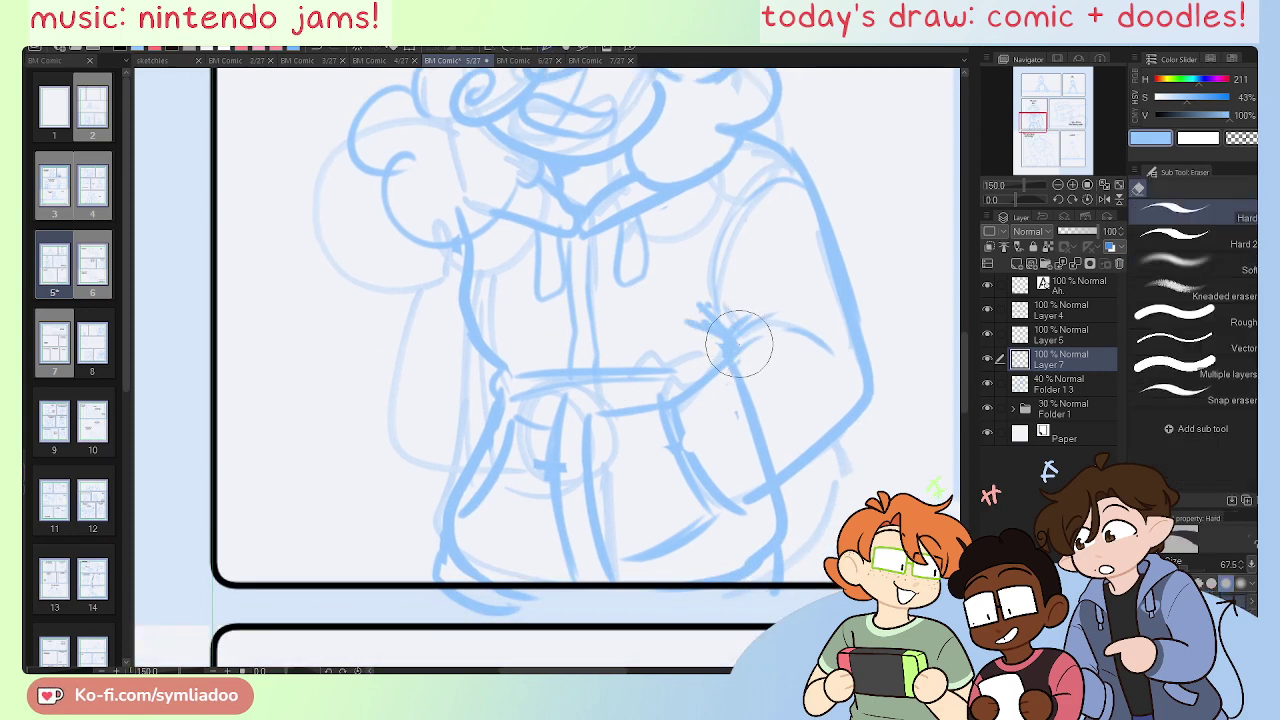
mouse_move(741, 340)
left_mouse_down()
mouse_move(805, 312)
mouse_move(750, 344)
mouse_move(826, 341)
left_mouse_up()
key("p")
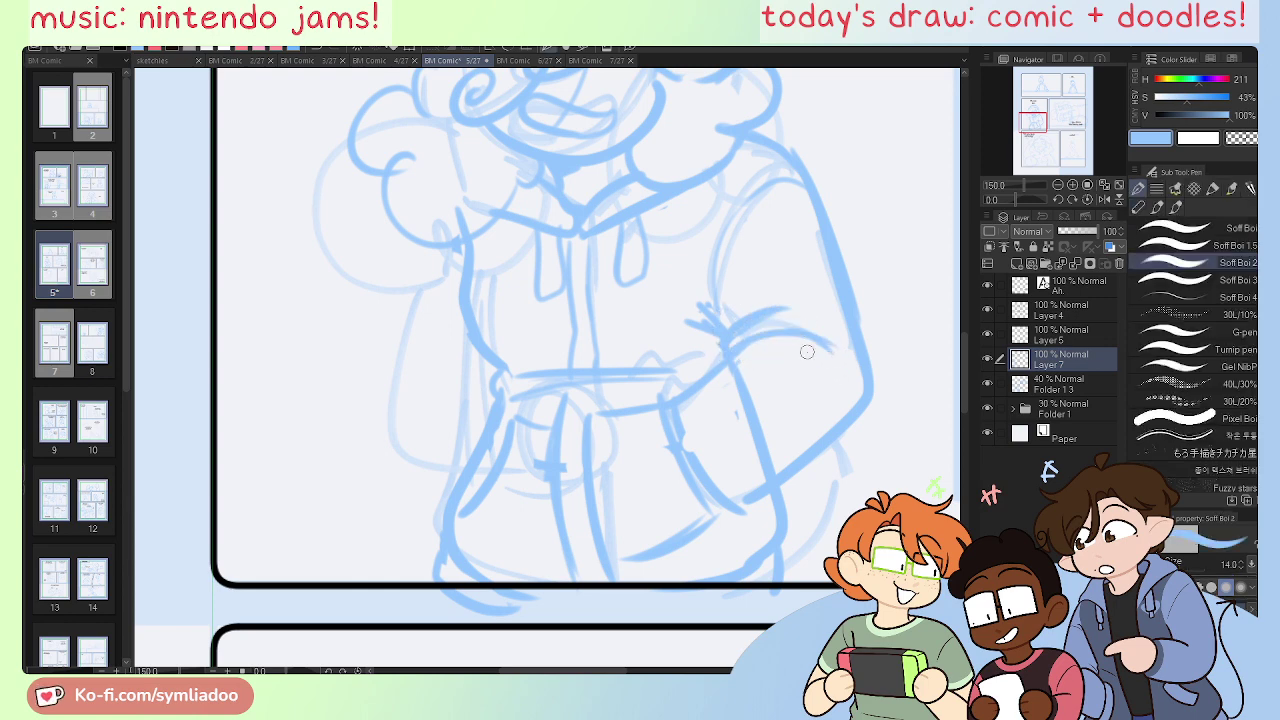
key("e")
left_click_drag(746, 322, 786, 303)
key("p")
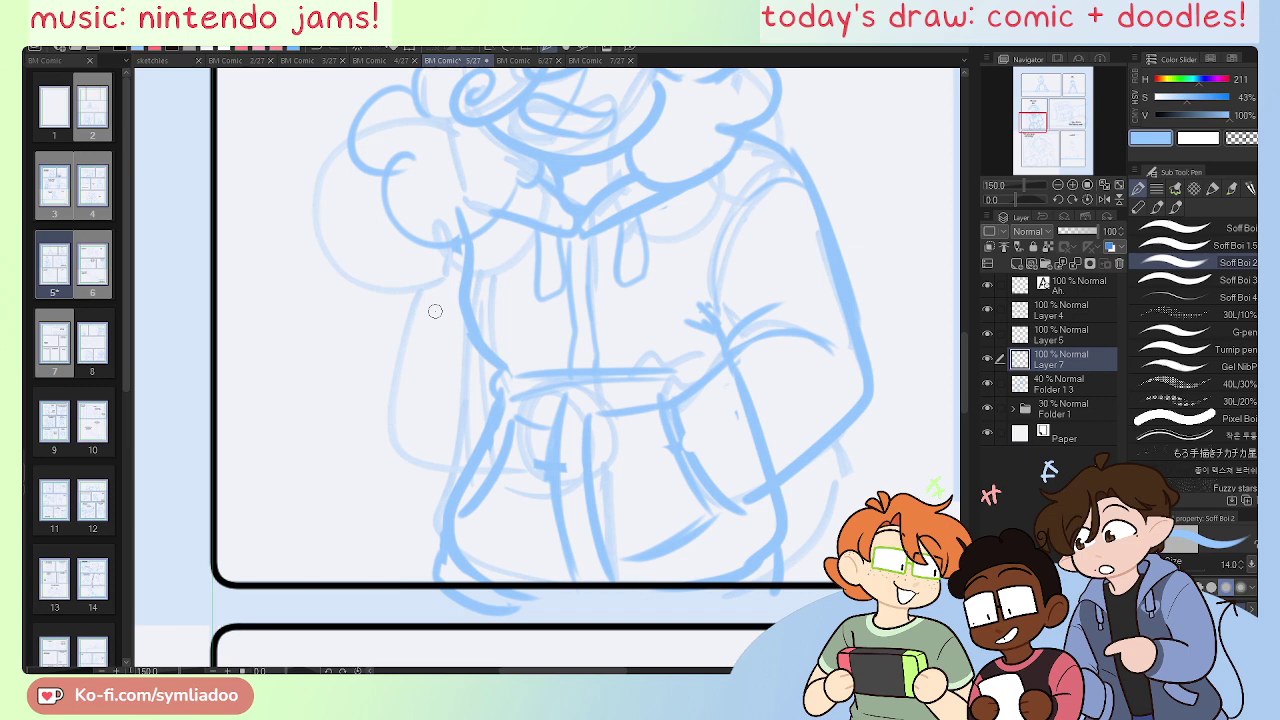
Step: With the canvas mirrored, erase the torso line crossing the right forearm and strengthen the forearm's upper edge, restoring the normal view
key("h")
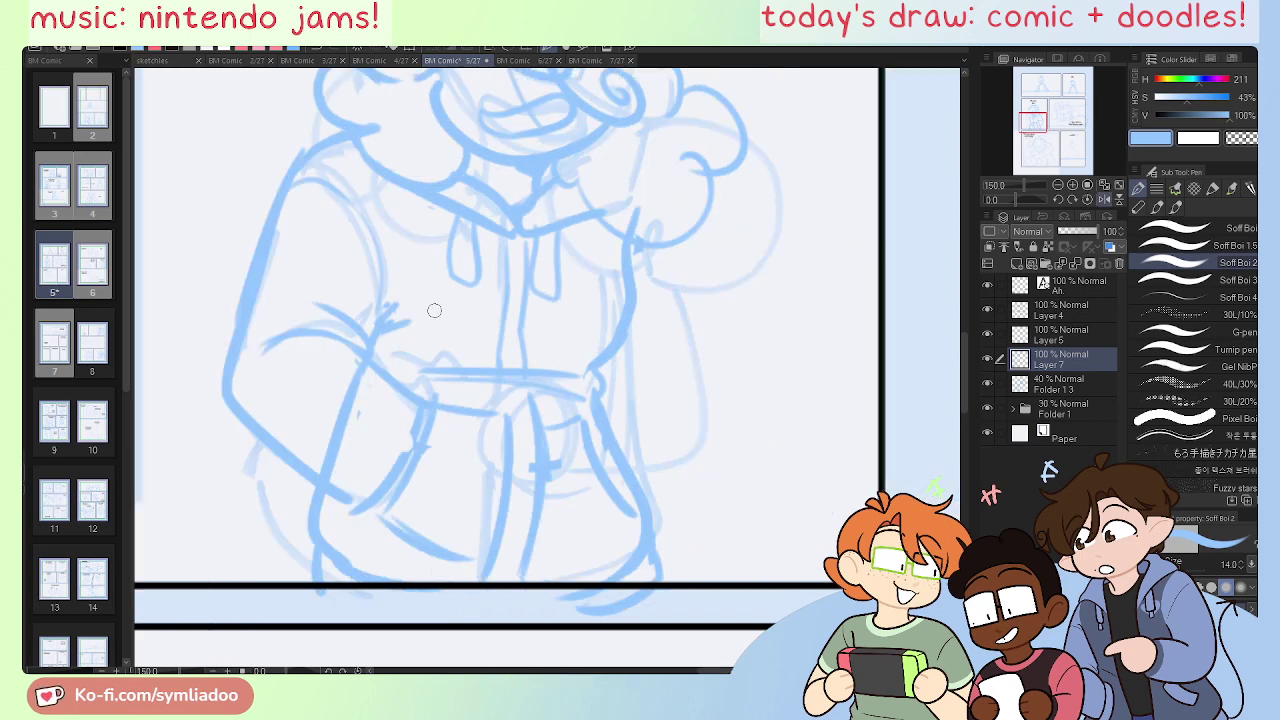
key("e")
mouse_move(409, 437)
left_mouse_down()
mouse_move(355, 418)
mouse_move(356, 365)
mouse_move(328, 428)
mouse_move(331, 460)
left_mouse_up()
key("p")
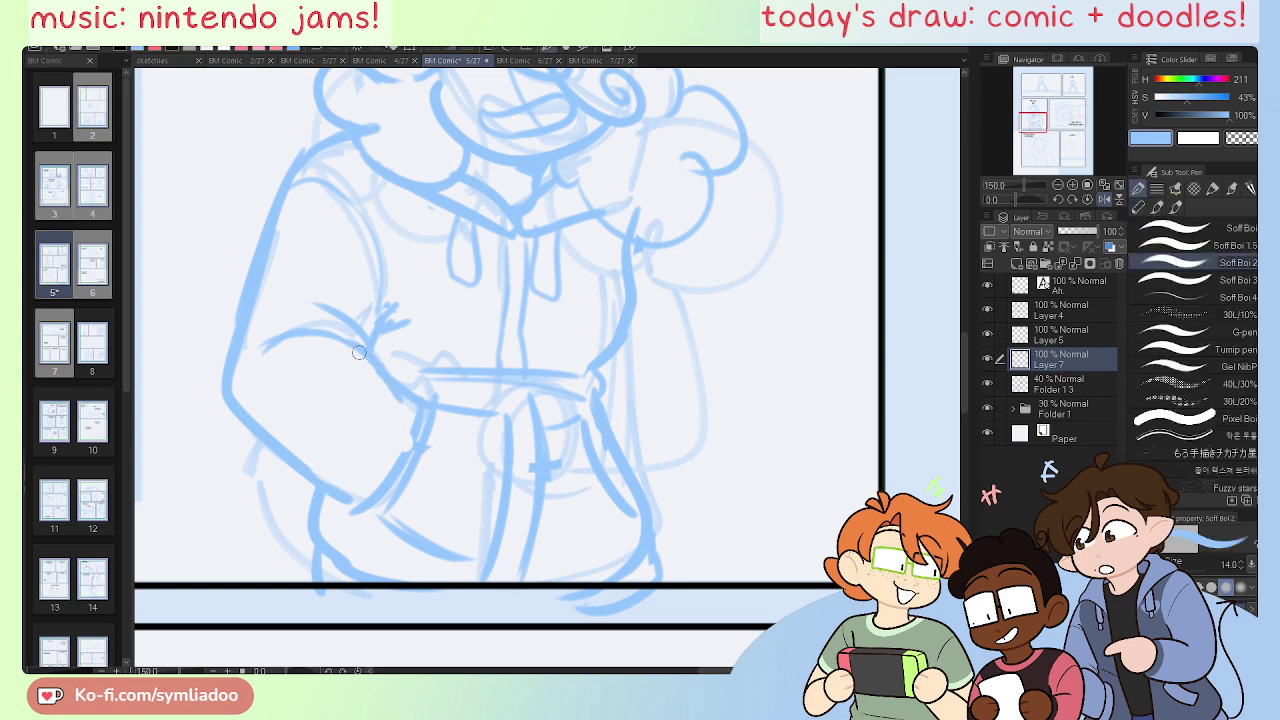
left_click_drag(352, 346, 394, 367)
key("h")
Step: Redraw the right jacket flap's edge as a rounded corner below the waistband, undoing the extra inner curve
key("e")
mouse_move(642, 412)
left_mouse_down()
mouse_move(587, 421)
mouse_move(645, 444)
mouse_move(602, 515)
mouse_move(586, 452)
mouse_move(578, 483)
mouse_move(592, 526)
left_mouse_up()
key("p")
key("ctrl+z")
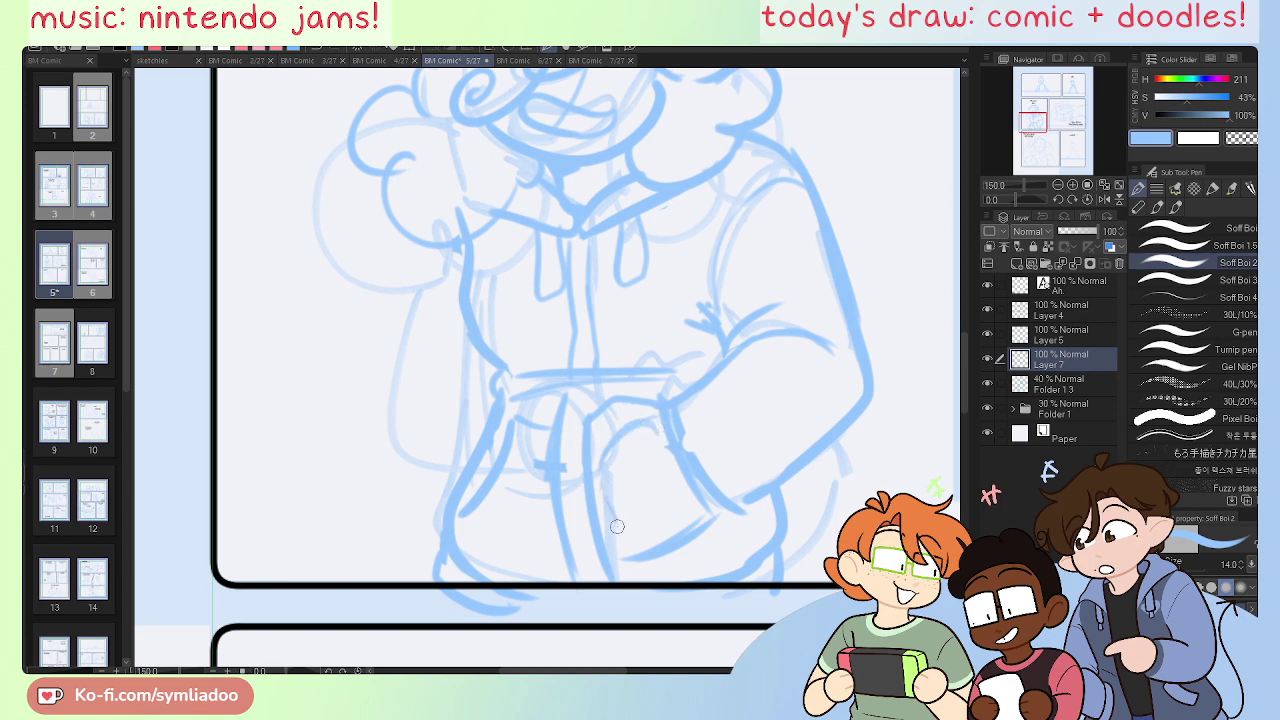
key("ctrl+z")
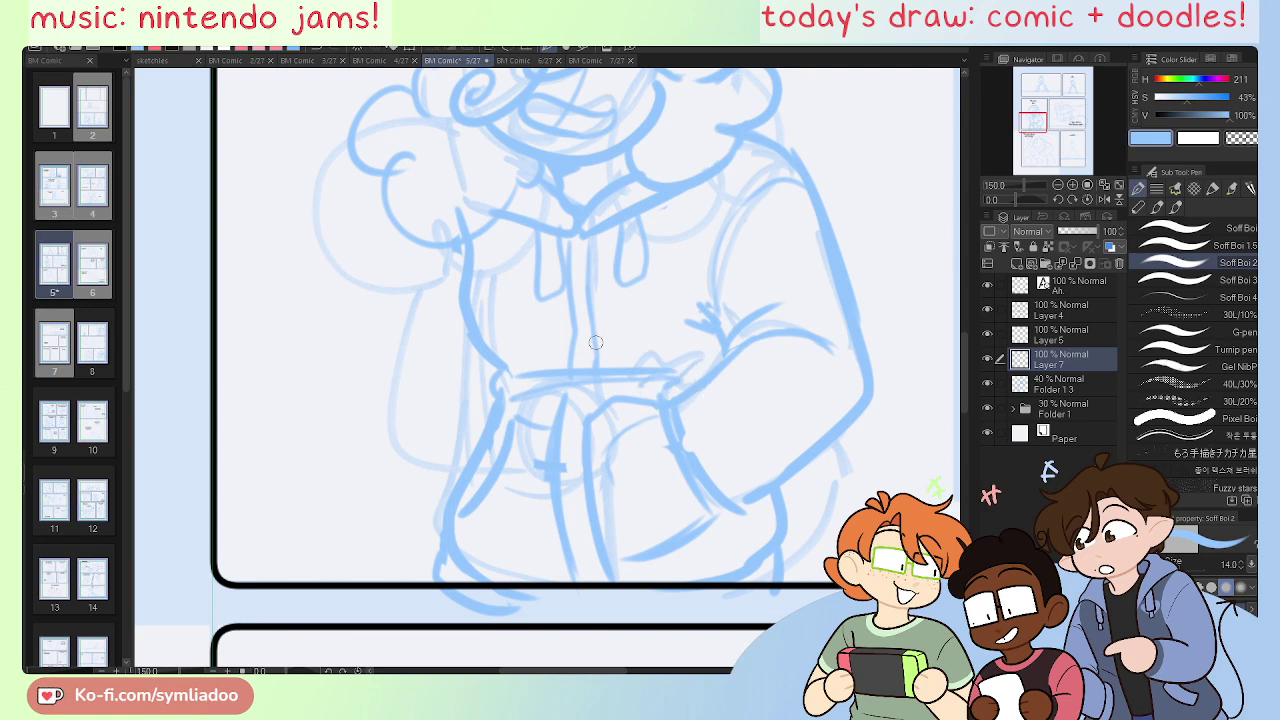
Step: Draw a circle for the left fist at the waist and, with the canvas mirrored, the left sleeve's outer curve leading to it
mouse_move(562, 374)
left_mouse_down()
mouse_move(526, 443)
mouse_move(590, 380)
mouse_move(572, 466)
left_mouse_up()
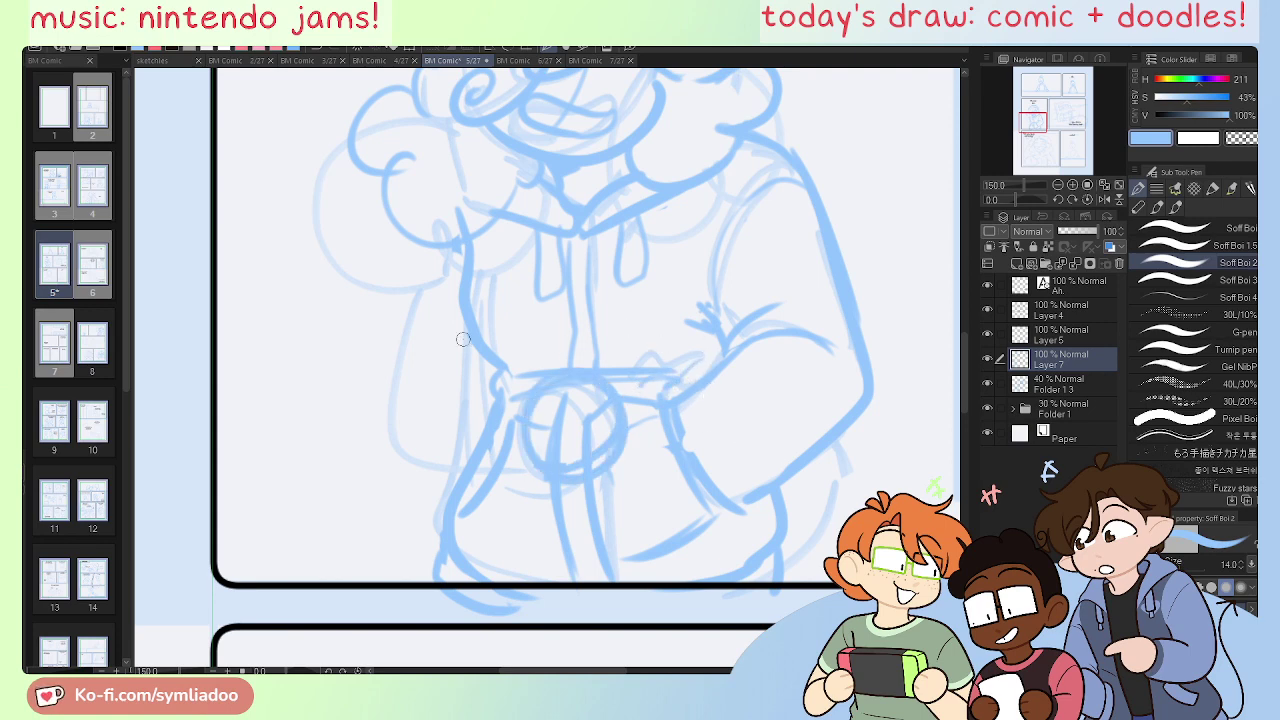
key("h")
mouse_move(656, 250)
left_mouse_down()
mouse_move(688, 382)
mouse_move(665, 280)
mouse_move(686, 410)
left_mouse_up()
mouse_move(686, 405)
left_mouse_down()
mouse_move(600, 474)
mouse_move(555, 468)
left_mouse_up()
key("ctrl+z")
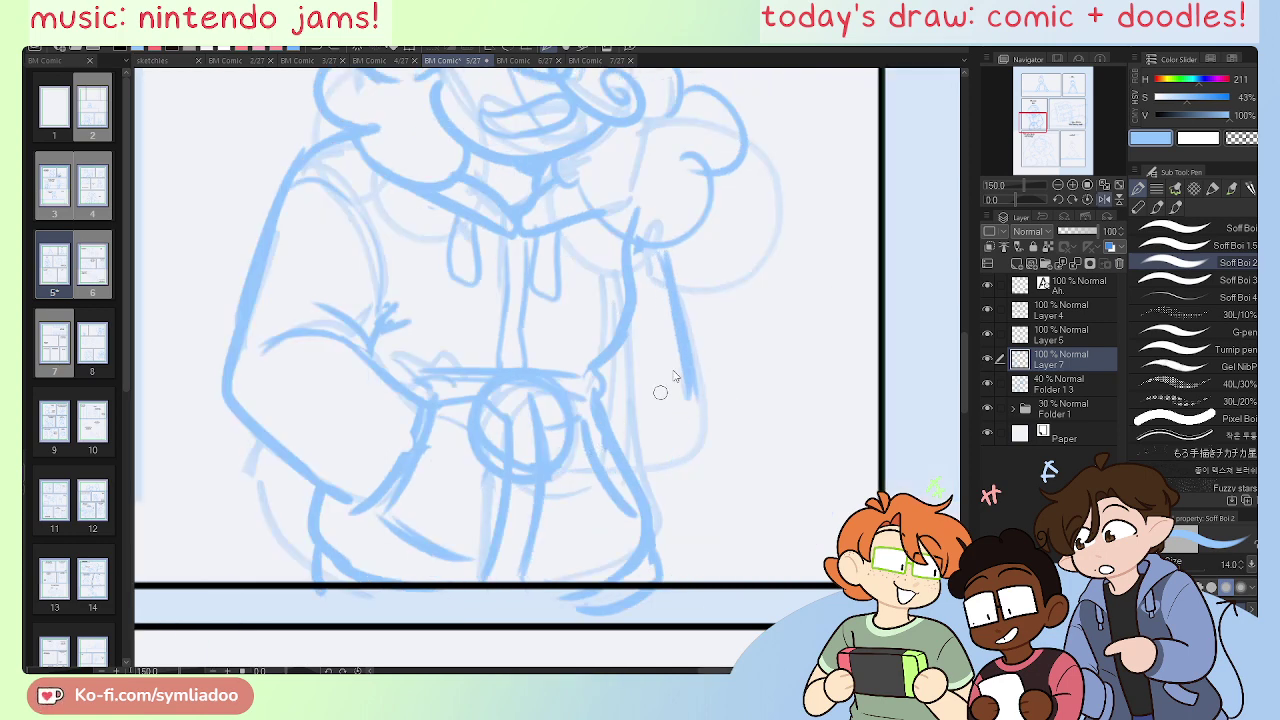
key("ctrl+y")
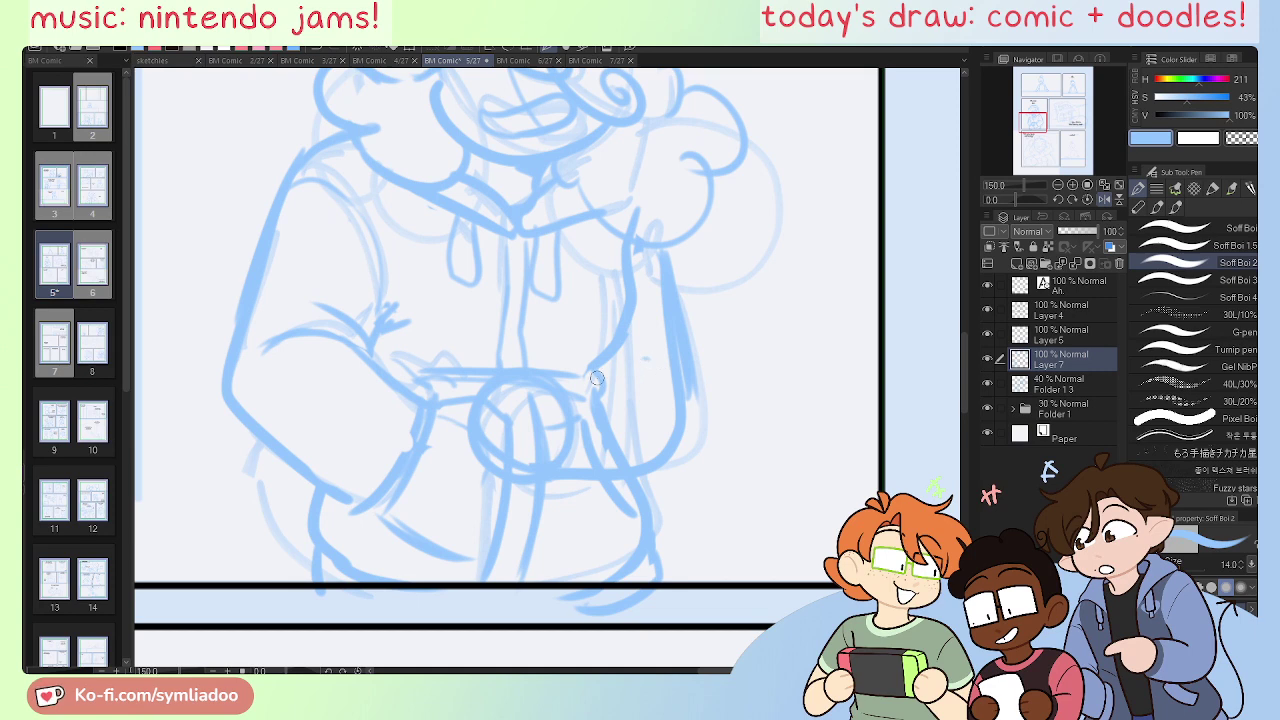
Step: Clean up the left waist corner with a small fold and reshape the left sleeve's lower elbow curve, restoring the normal view
key("e")
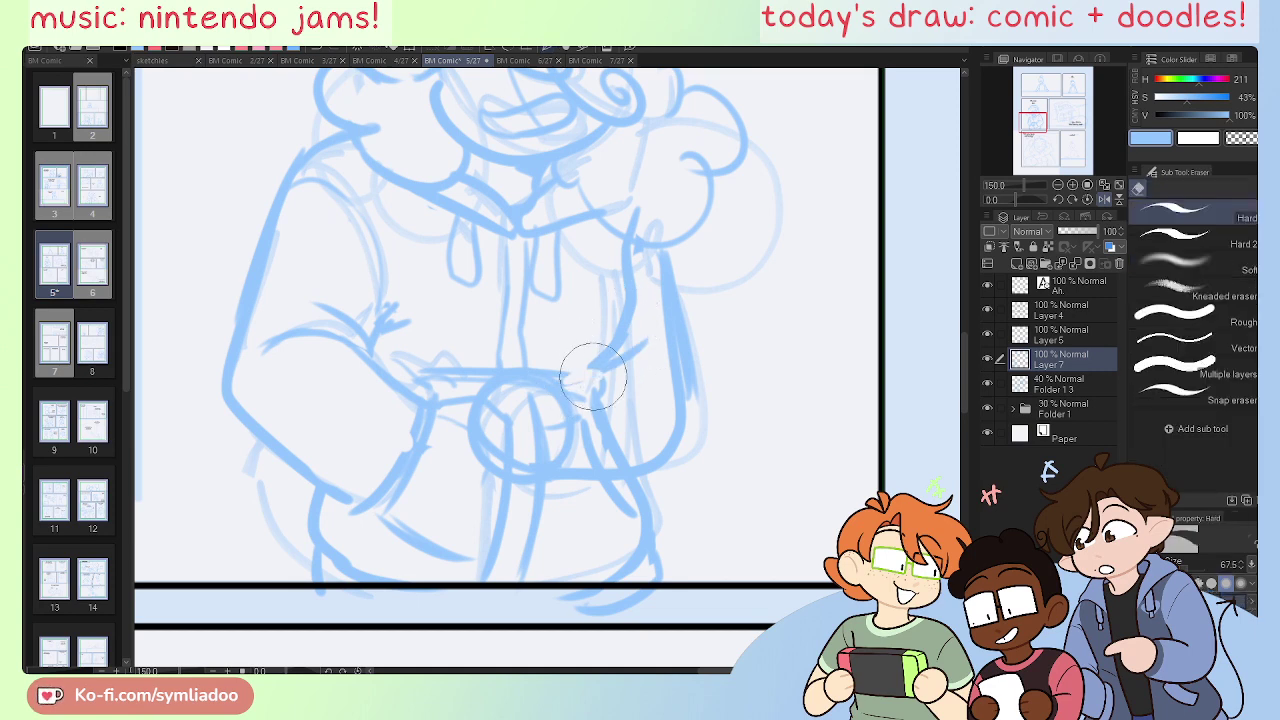
key("p")
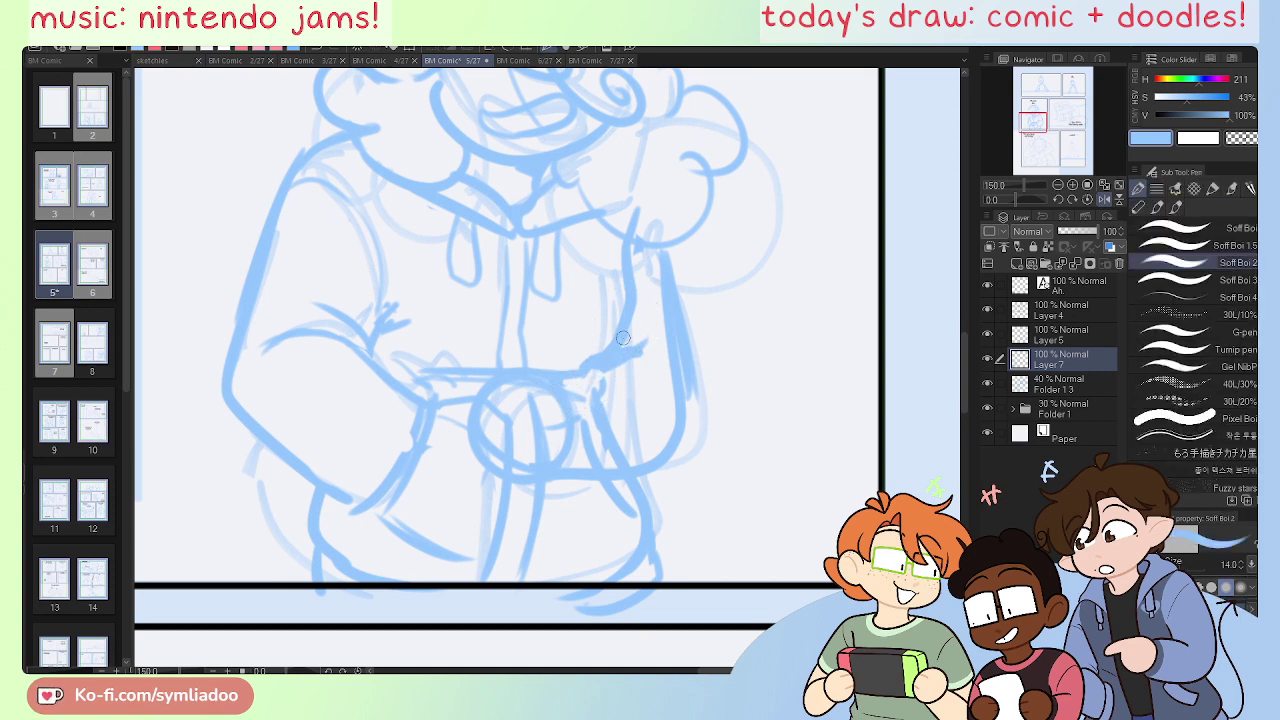
key("e")
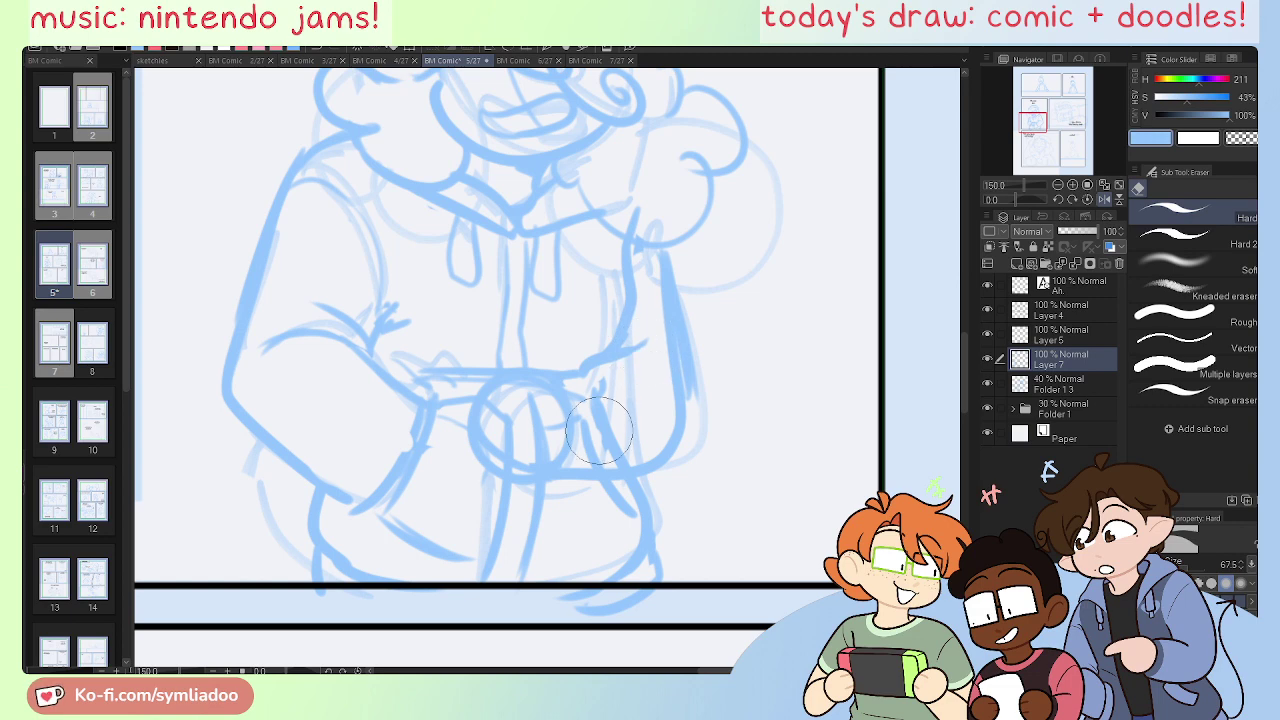
key("p")
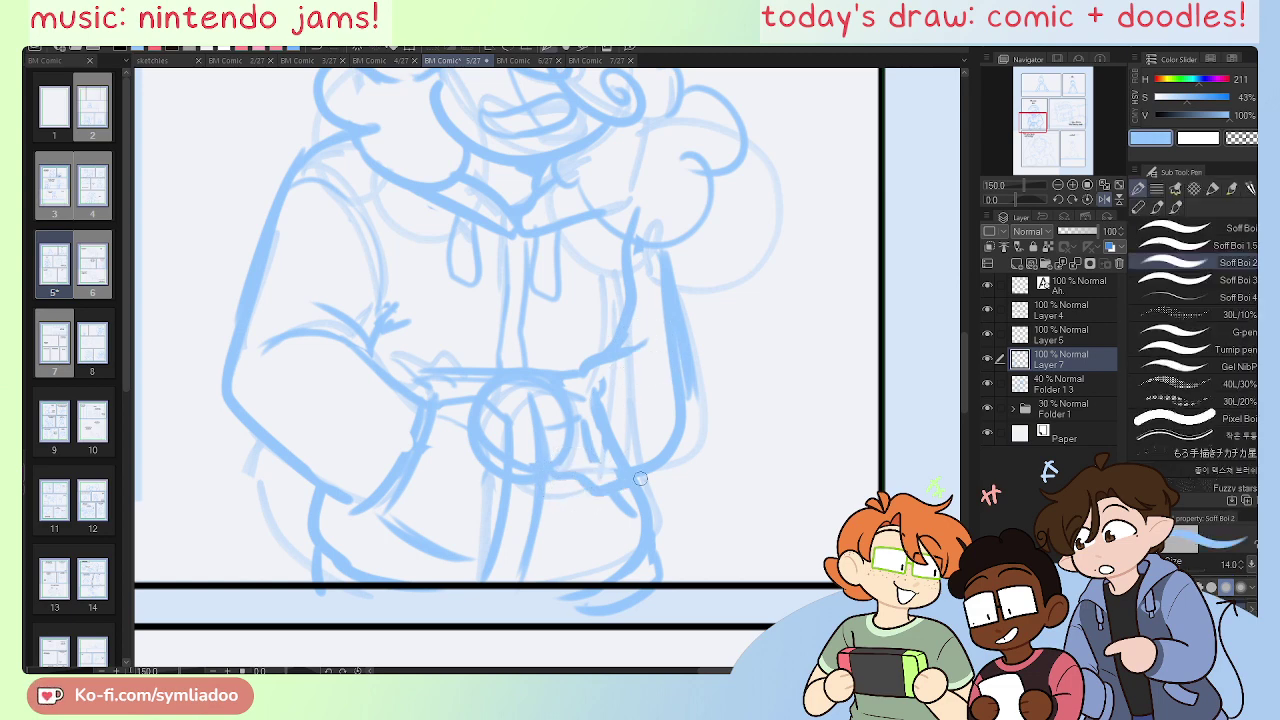
left_click_drag(672, 466, 687, 381)
key("e")
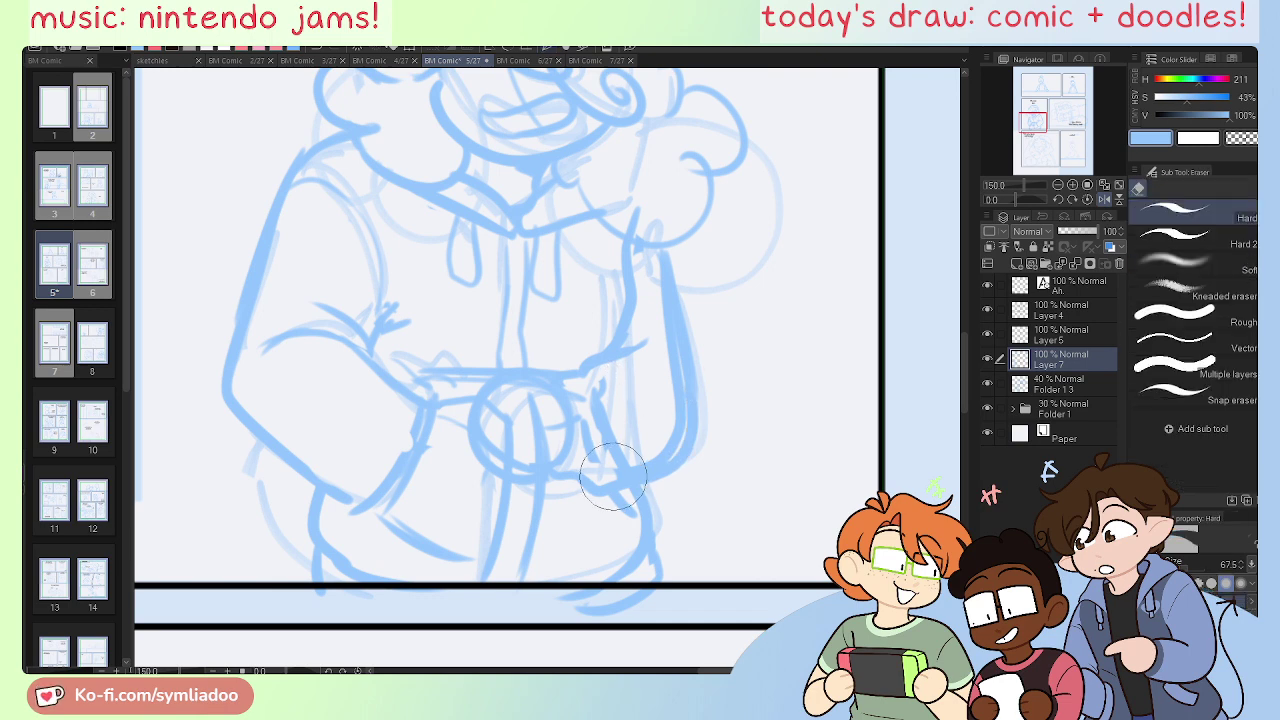
key("ctrl+z")
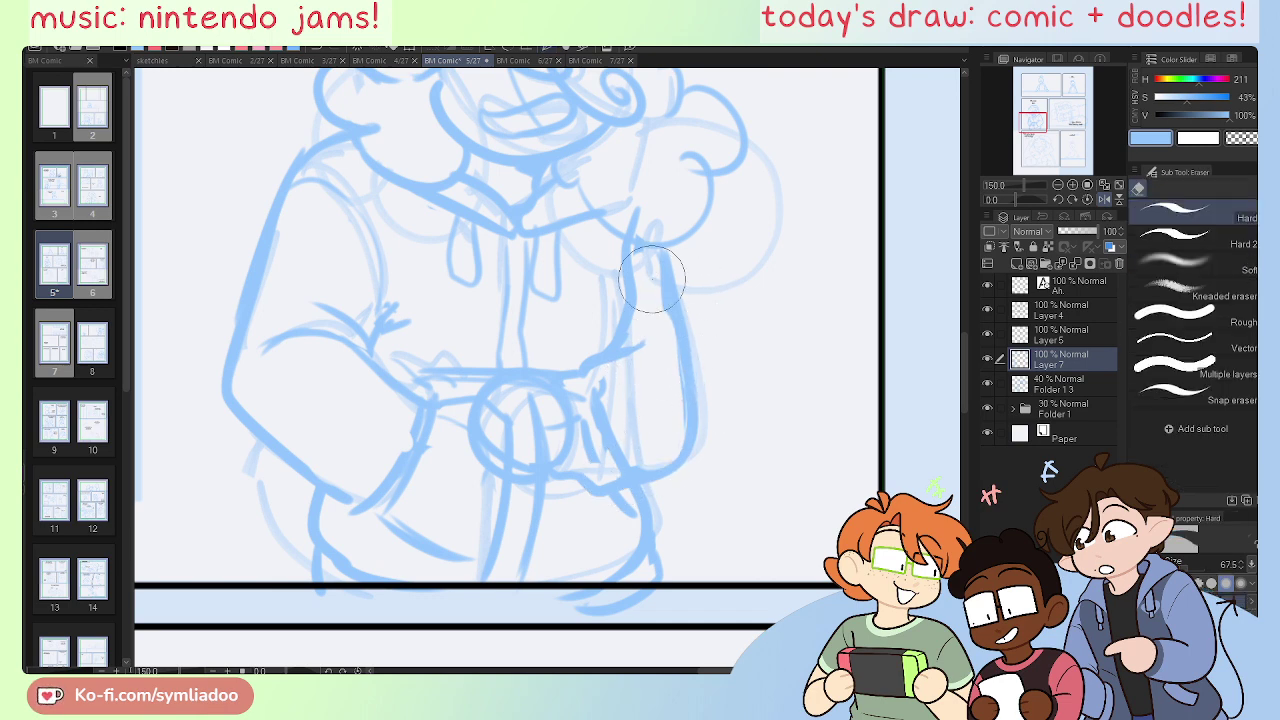
key("h")
Step: Erase the jacket lines crossing the left fist and sleeve, redraw the forearm's lower edge and check the pose mirrored
mouse_move(515, 420)
left_mouse_down()
mouse_move(494, 449)
mouse_move(498, 424)
mouse_move(582, 397)
mouse_move(588, 411)
mouse_move(546, 438)
mouse_move(547, 382)
mouse_move(550, 469)
mouse_move(529, 456)
mouse_move(560, 381)
left_mouse_up()
key("p")
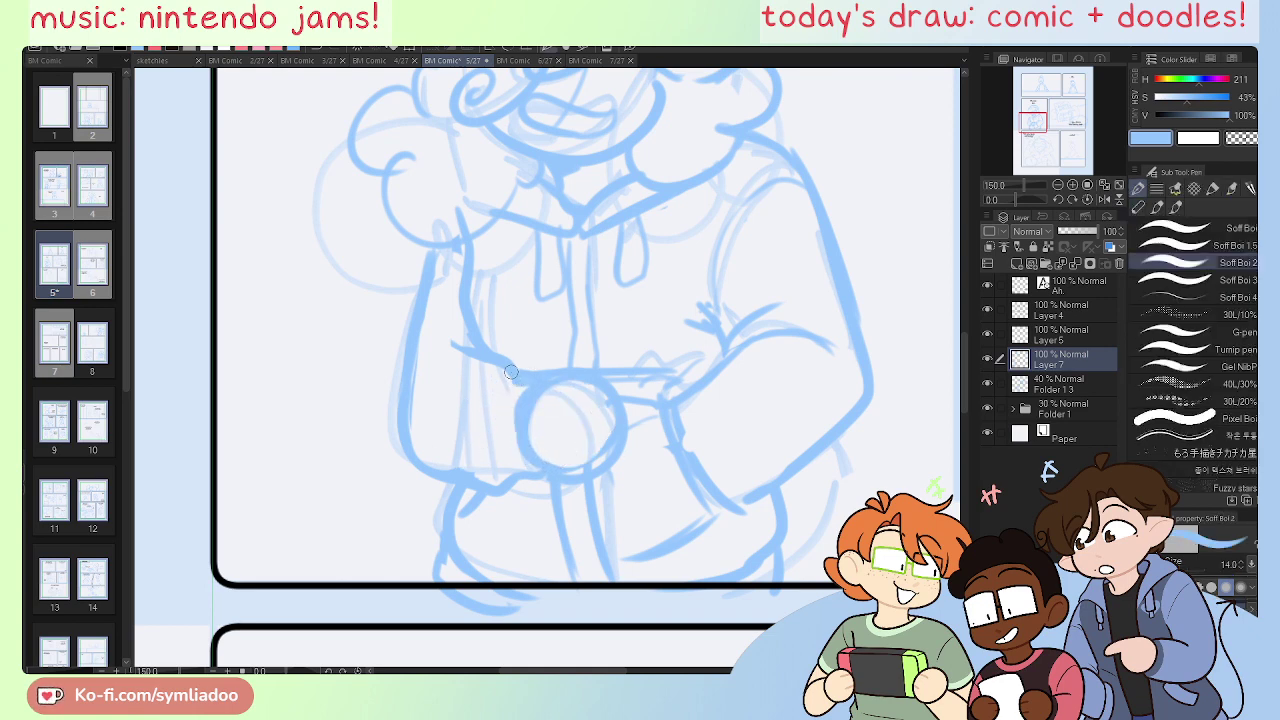
key("e")
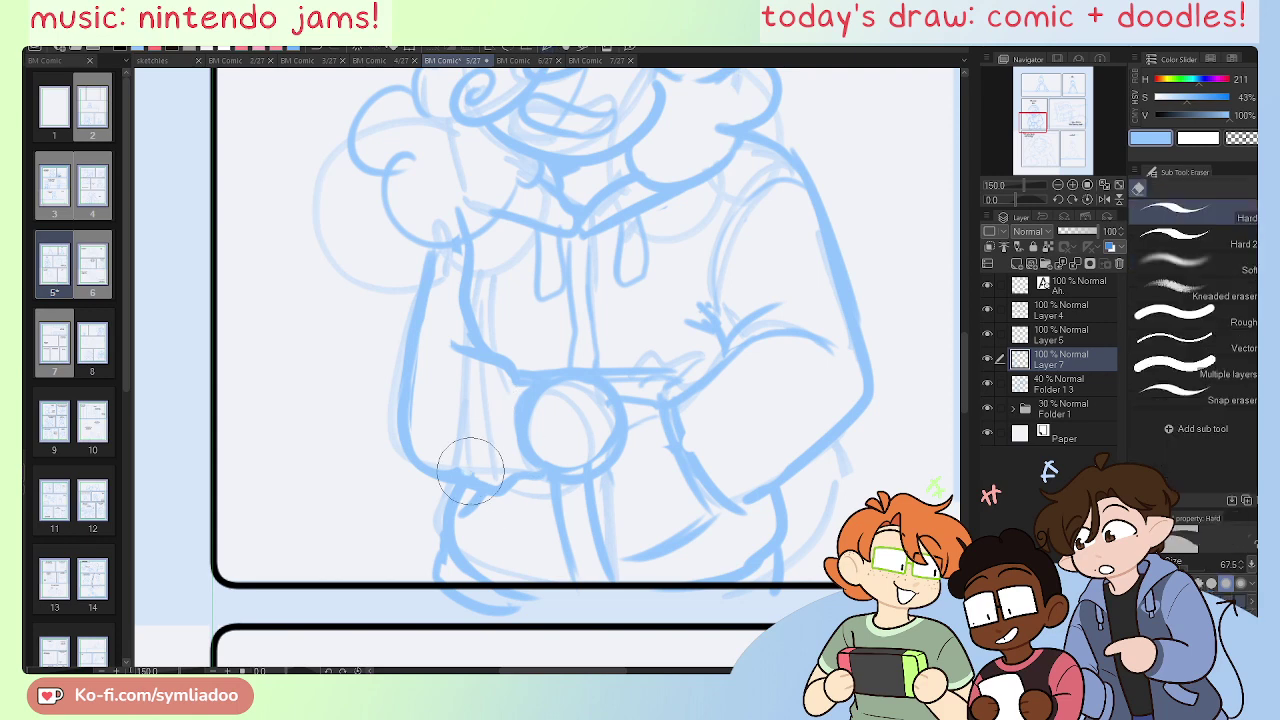
mouse_move(471, 457)
left_mouse_down()
mouse_move(508, 471)
mouse_move(491, 491)
mouse_move(530, 475)
left_mouse_up()
key("p")
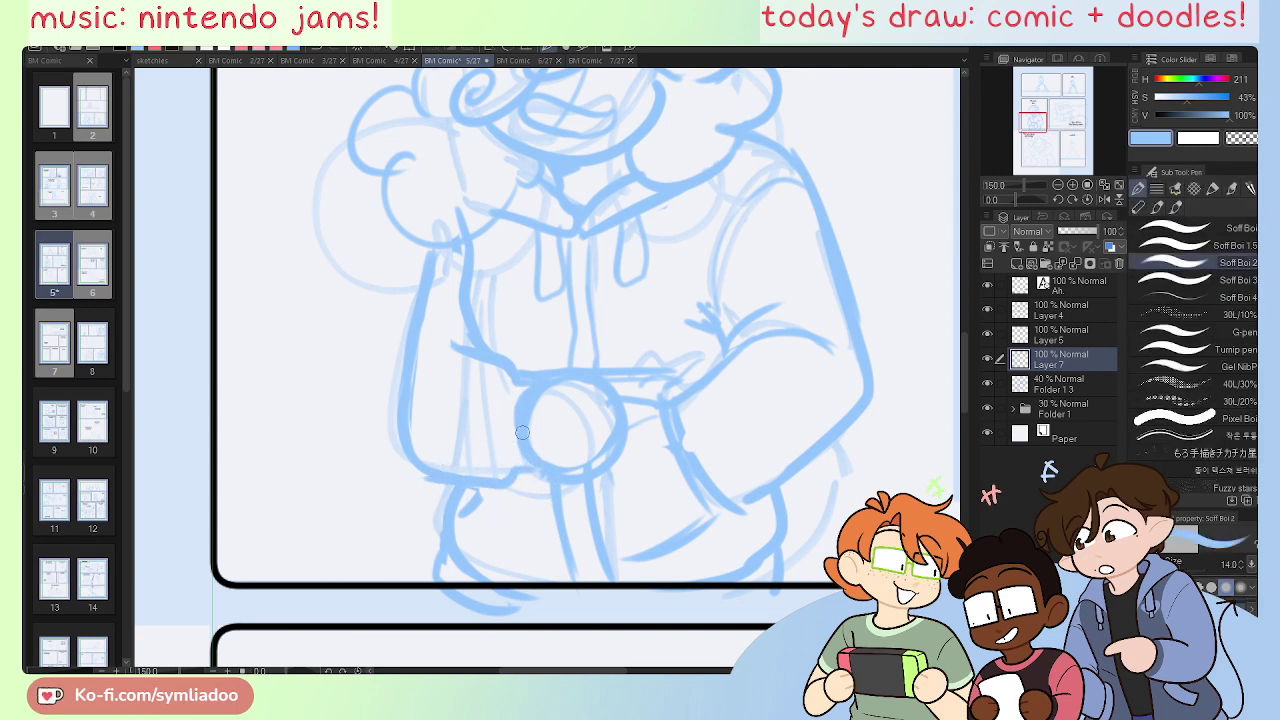
key("h")
key("e")
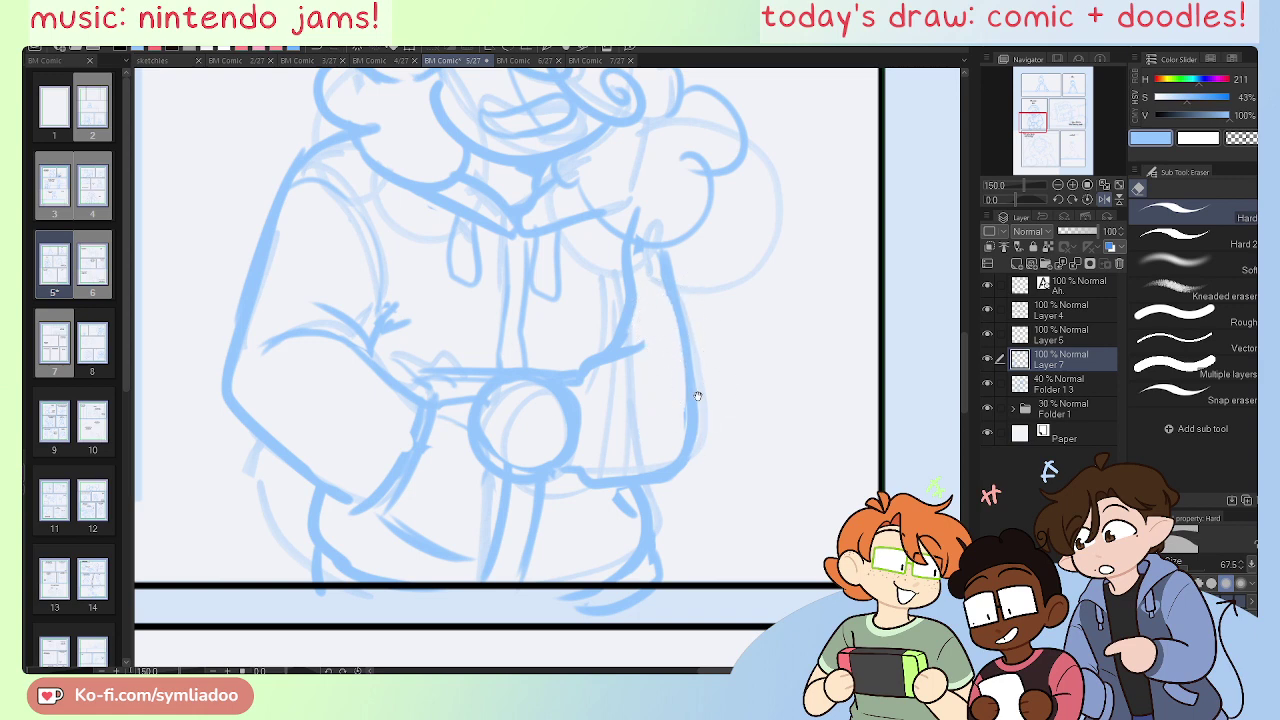
key("h")
Step: Handwrite the note "rumage" beside the right elbow, undoing and rewriting faulty letters
left_click_drag(757, 390, 628, 485)
key("p")
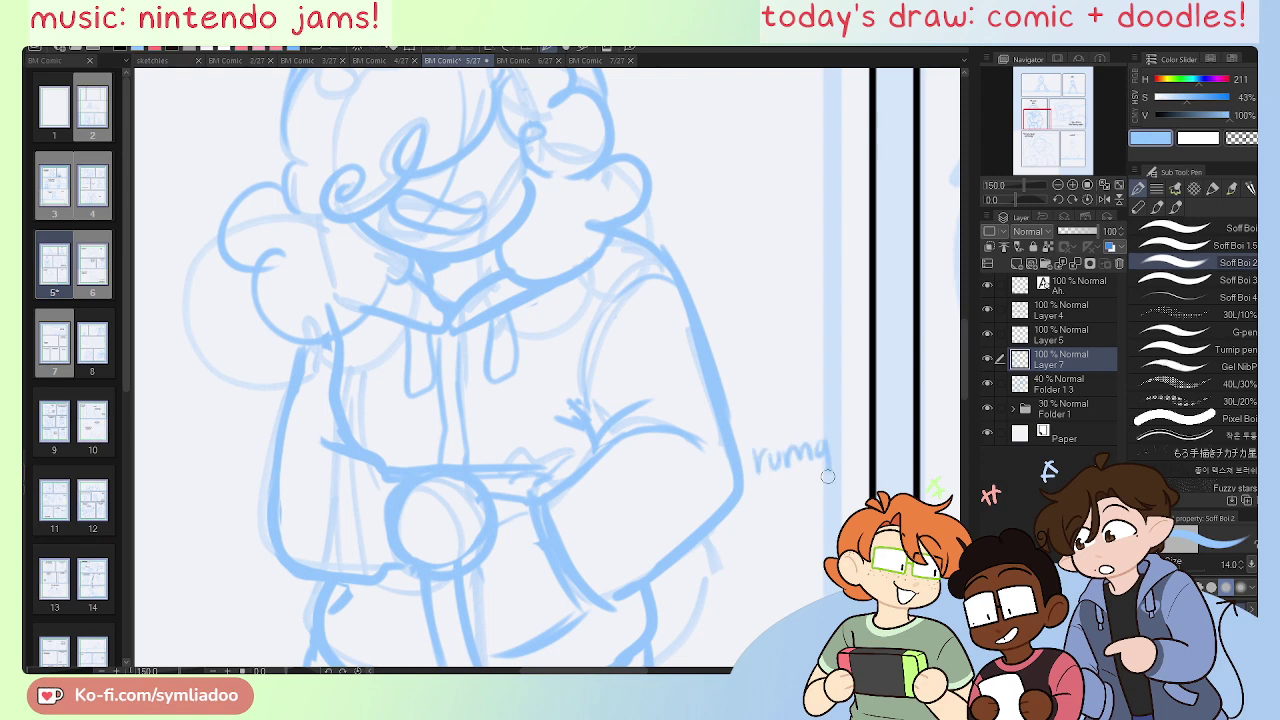
key("ctrl+z")
key("ctrl+z")
mouse_move(831, 443)
left_mouse_down()
mouse_move(846, 470)
mouse_move(836, 487)
left_mouse_up()
left_click_drag(853, 449, 865, 454)
key("ctrl+z")
Step: Move the handwritten note down beside the right forearm, deselect it and add small motion marks at the elbow
key("m")
mouse_move(747, 466)
left_mouse_down()
mouse_move(766, 509)
mouse_move(748, 432)
left_mouse_up()
key("k")
left_click_drag(817, 503, 772, 603)
key("ctrl+d")
key("p")
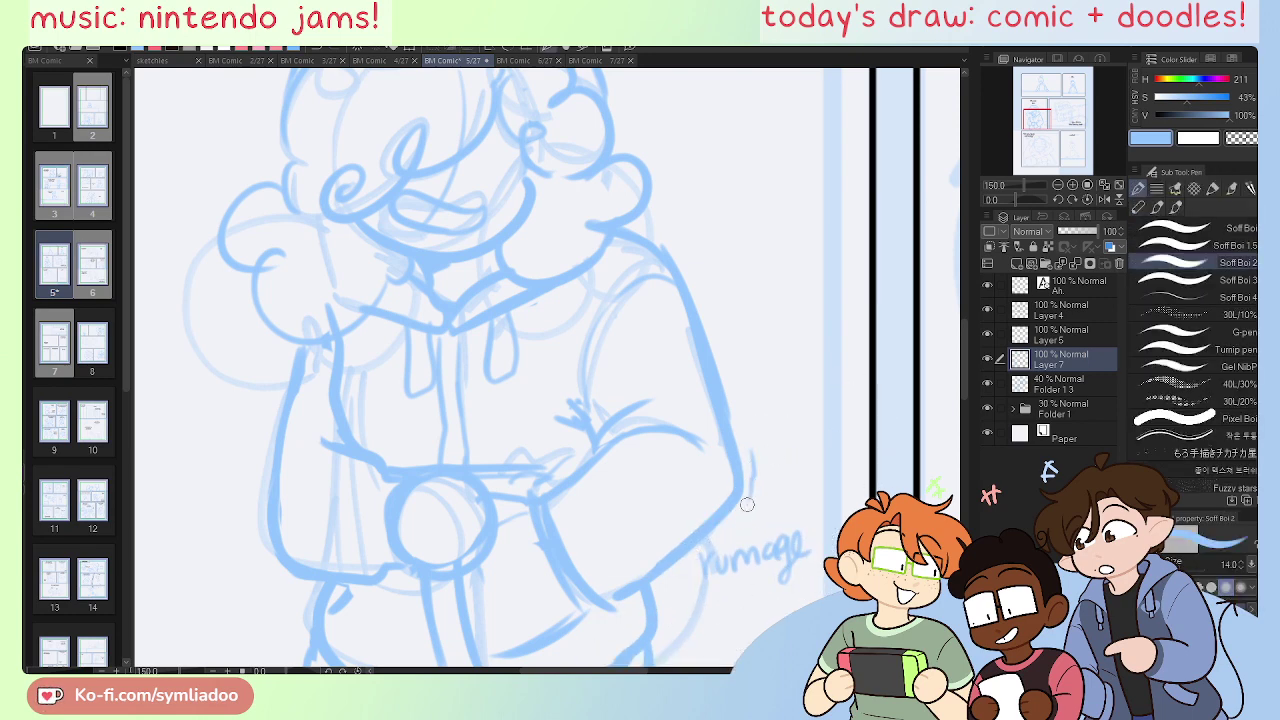
Step: Lasso the character's mouth in page 5's third panel, rotate and reposition it slightly, then apply the transform and deselect
key("ctrl+minus")
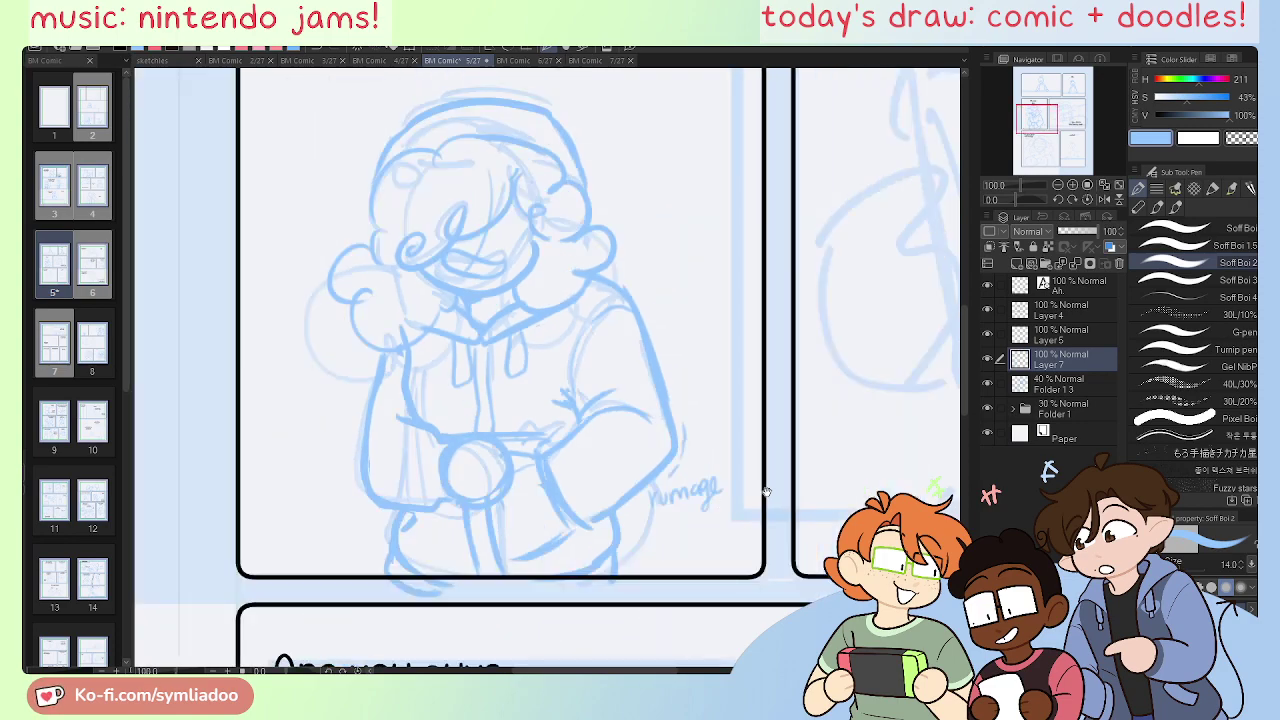
mouse_move(766, 491)
left_mouse_down()
mouse_move(691, 586)
mouse_move(574, 560)
mouse_move(517, 564)
left_mouse_up()
mouse_move(714, 537)
left_mouse_down()
mouse_move(791, 496)
mouse_move(766, 503)
left_mouse_up()
left_click_drag(586, 452, 732, 541)
scroll(334, 363, "up", 1)
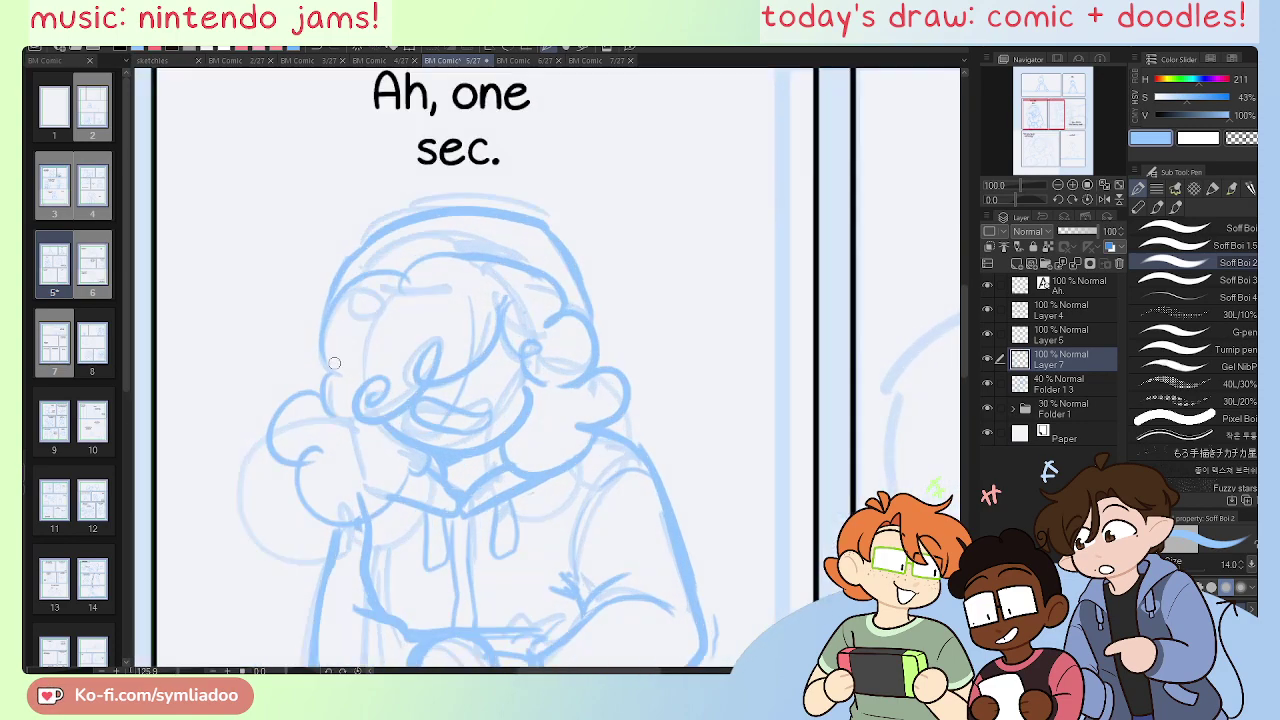
key("ctrl+plus")
key("m")
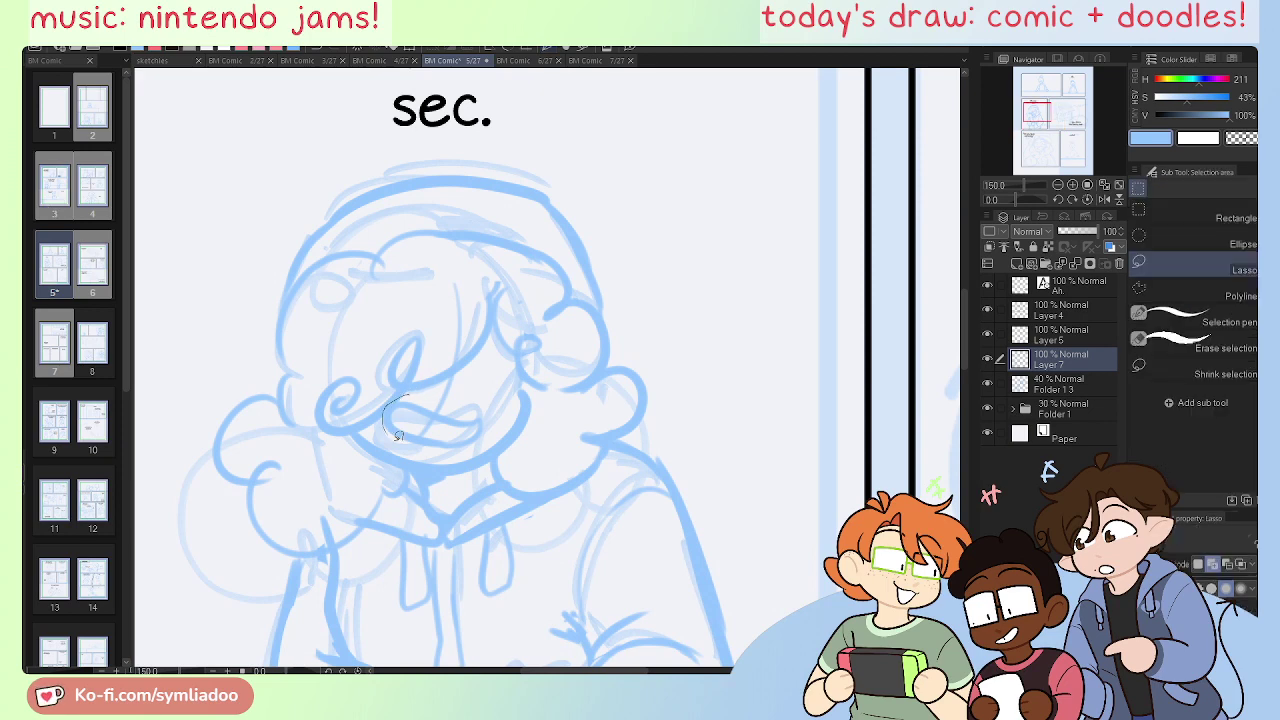
mouse_move(398, 436)
left_mouse_down()
mouse_move(486, 409)
mouse_move(490, 422)
mouse_move(488, 405)
left_mouse_up()
key("ctrl+d")
left_click(477, 414)
key("v")
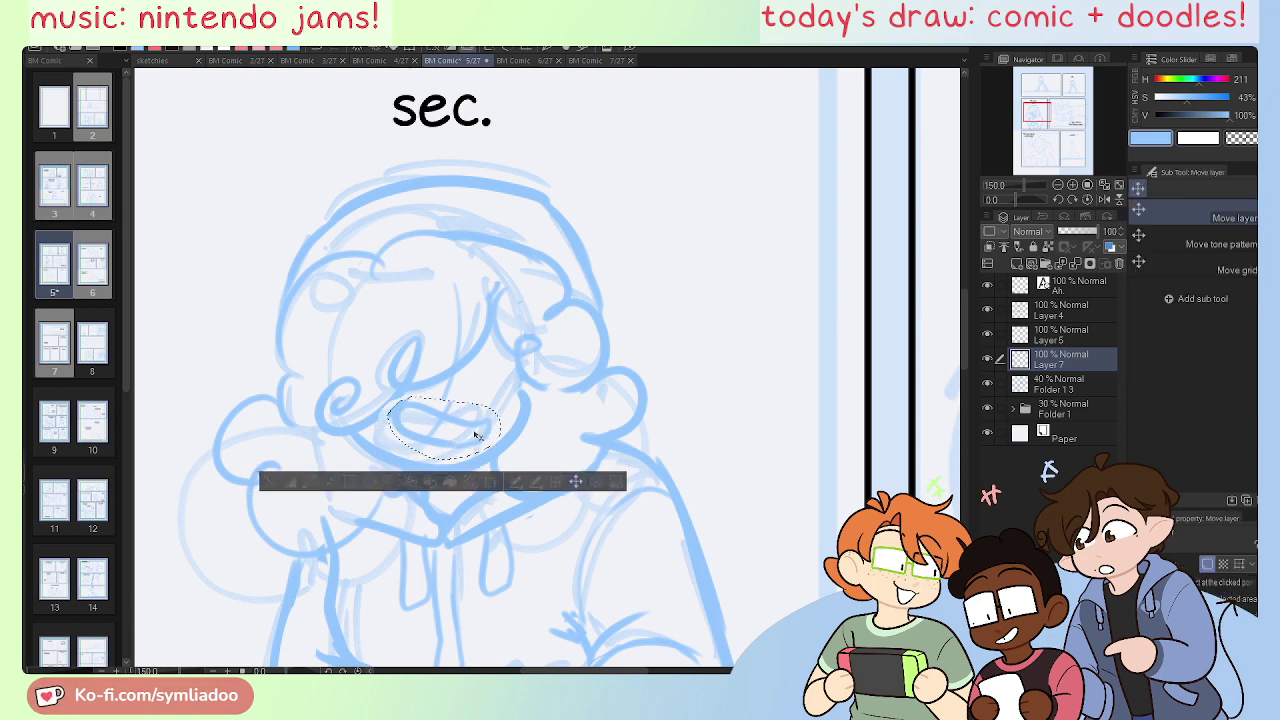
left_click(486, 484)
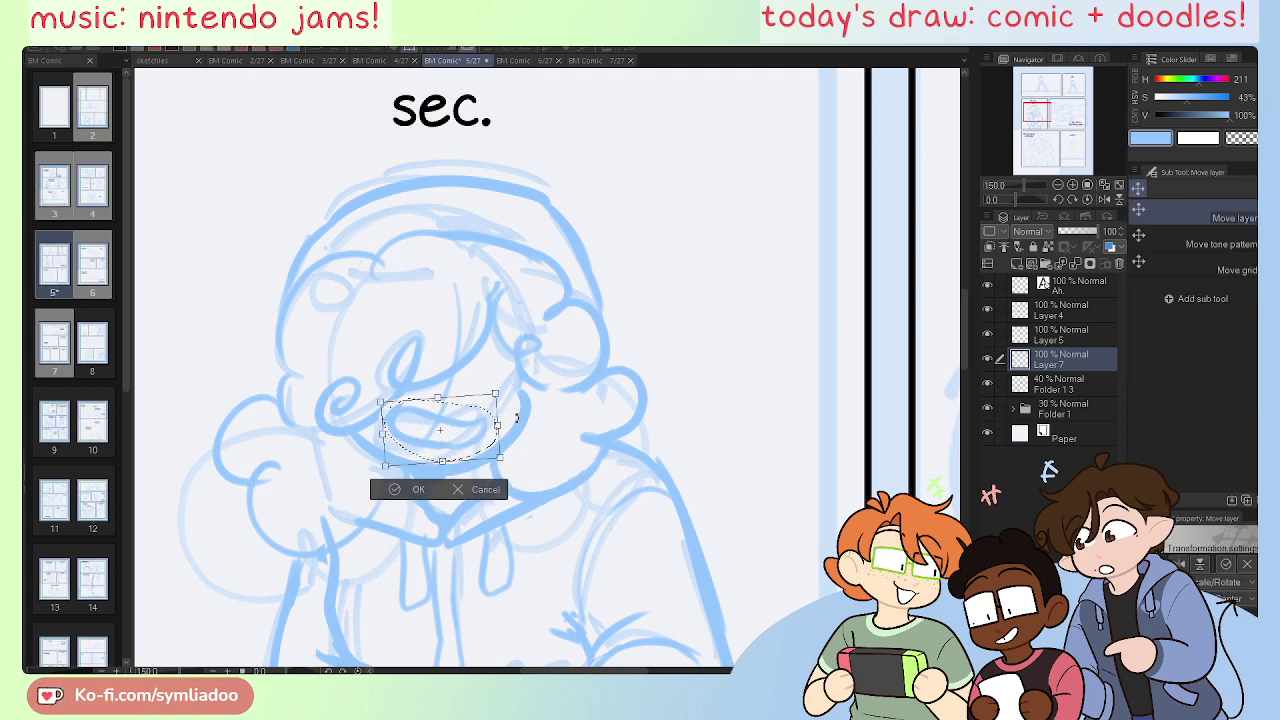
left_click(380, 492)
key("ctrl+d")
key("p")
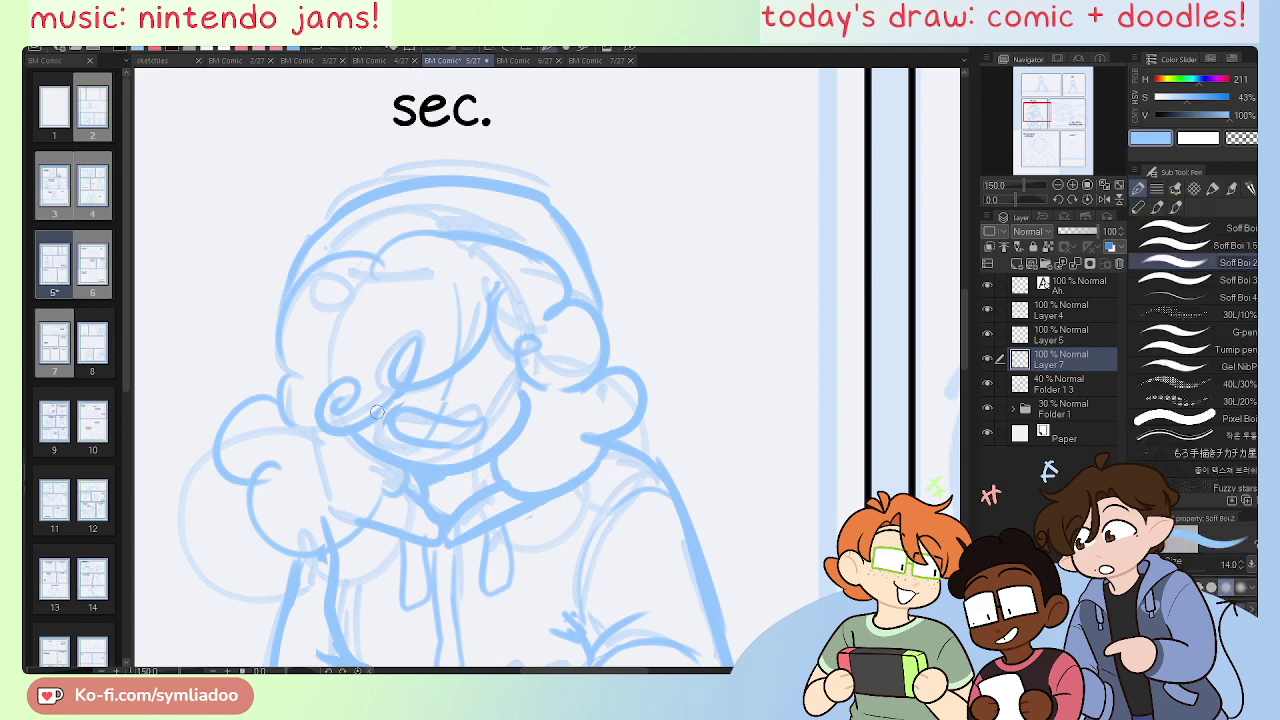
Step: Erase the stray sketch lines around the character's mouth and save the page
key("e")
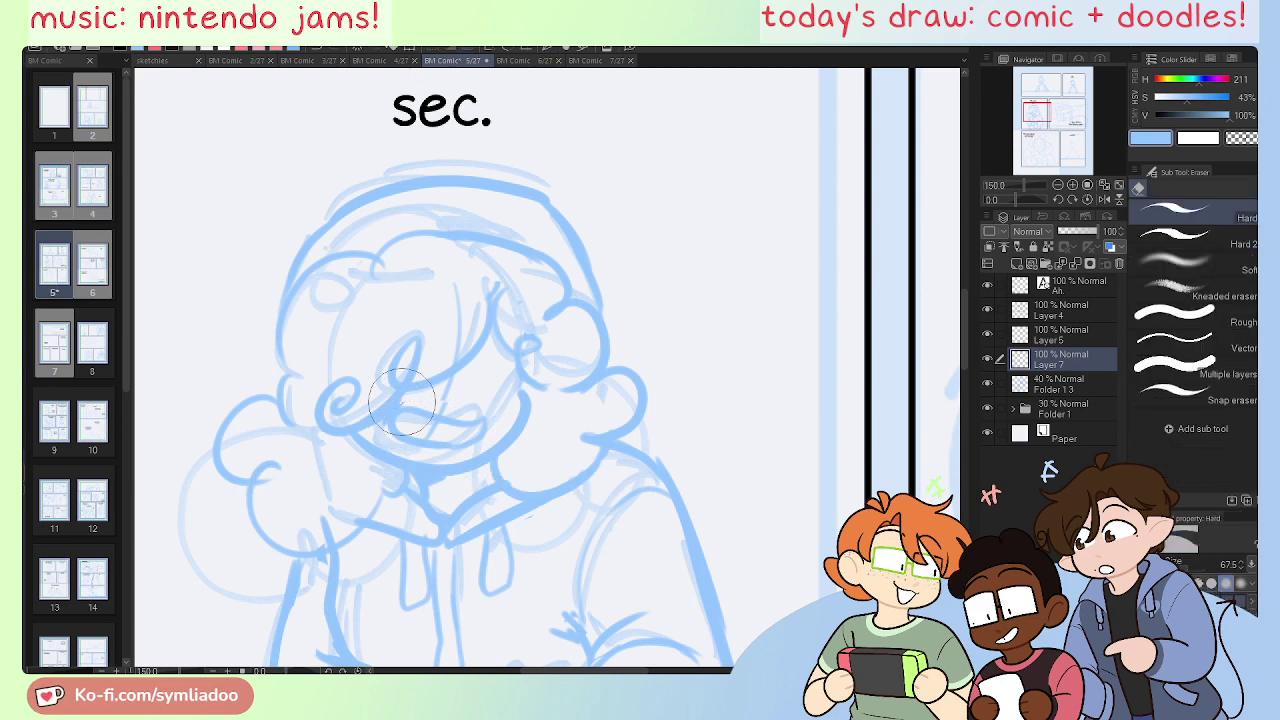
left_click_drag(446, 399, 454, 290)
left_click_drag(432, 431, 466, 425)
scroll(552, 375, "up", 1)
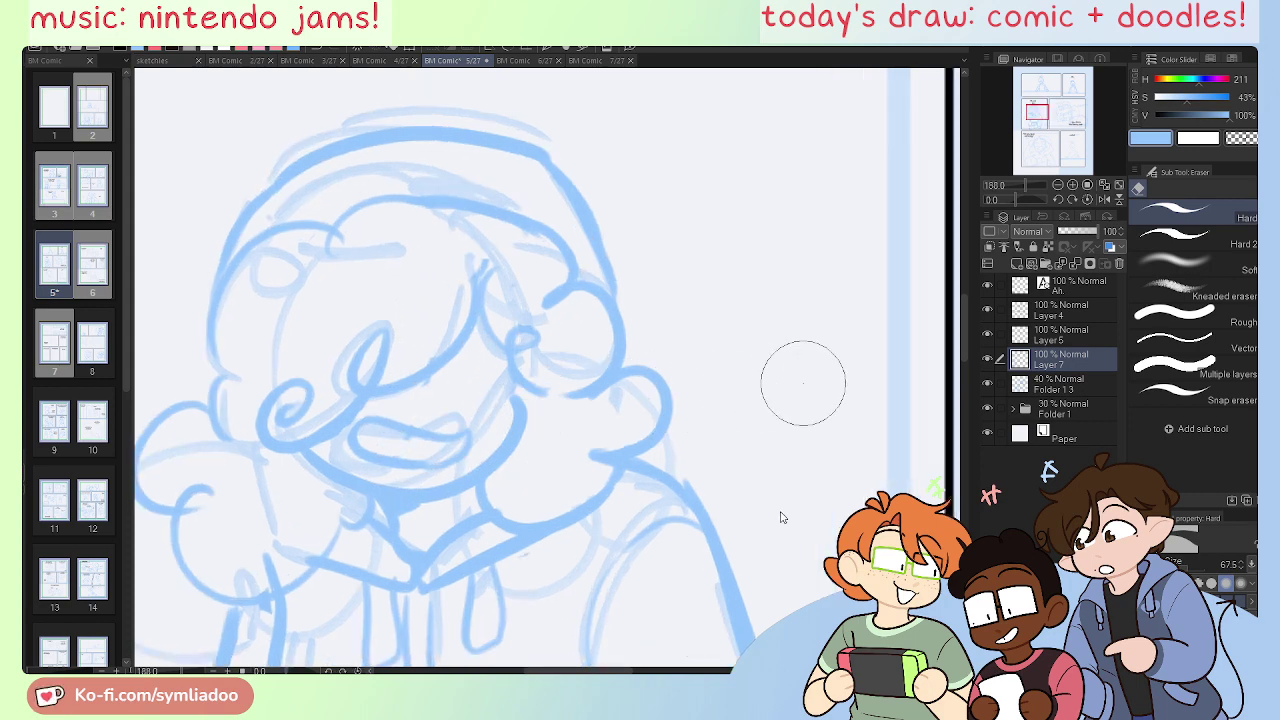
key("ctrl+alt+0")
key("ctrl+s")
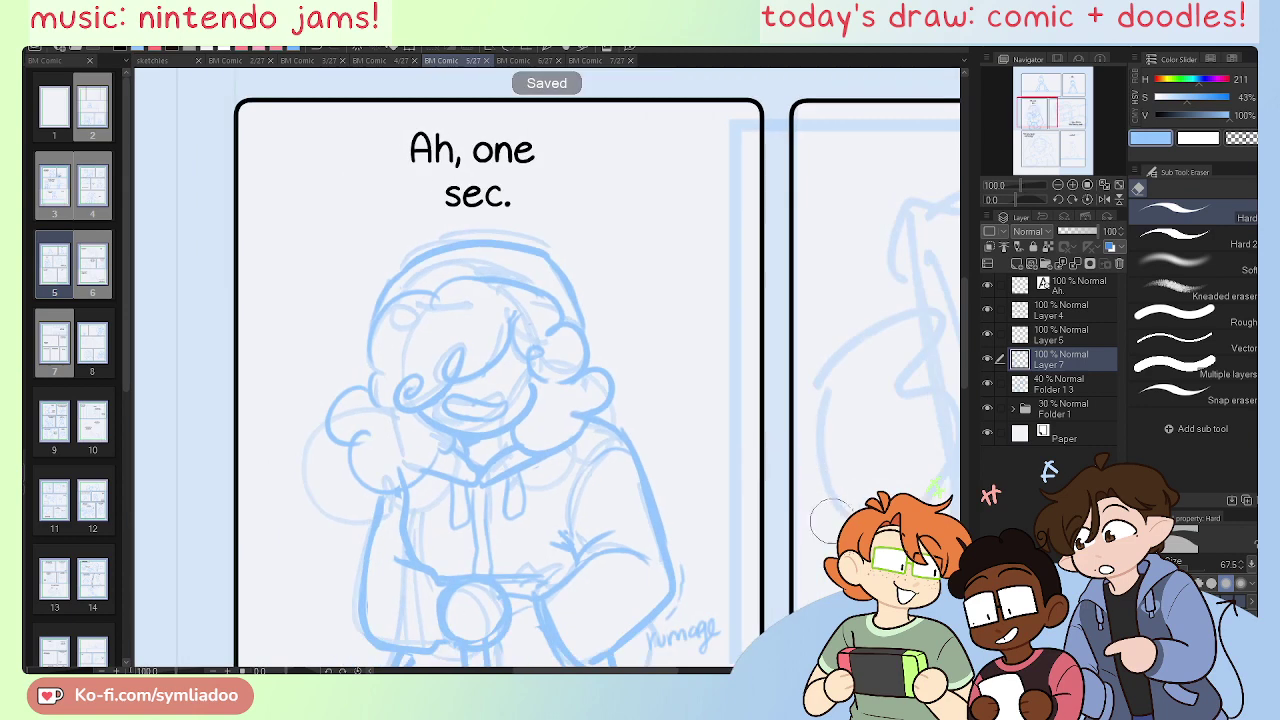
left_click_drag(822, 525, 508, 503)
left_click_drag(808, 508, 574, 463)
mouse_move(785, 464)
left_mouse_down()
mouse_move(737, 474)
mouse_move(769, 477)
left_mouse_up()
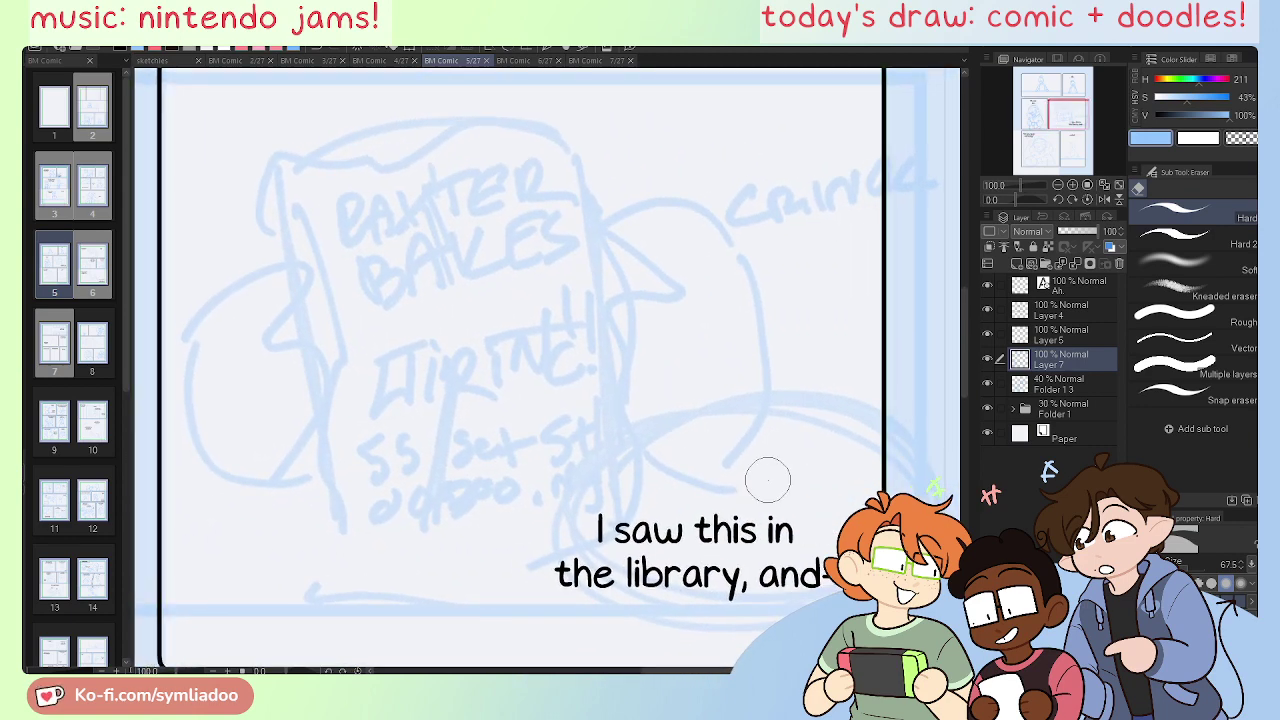
key("p")
left_click_drag(666, 380, 704, 428)
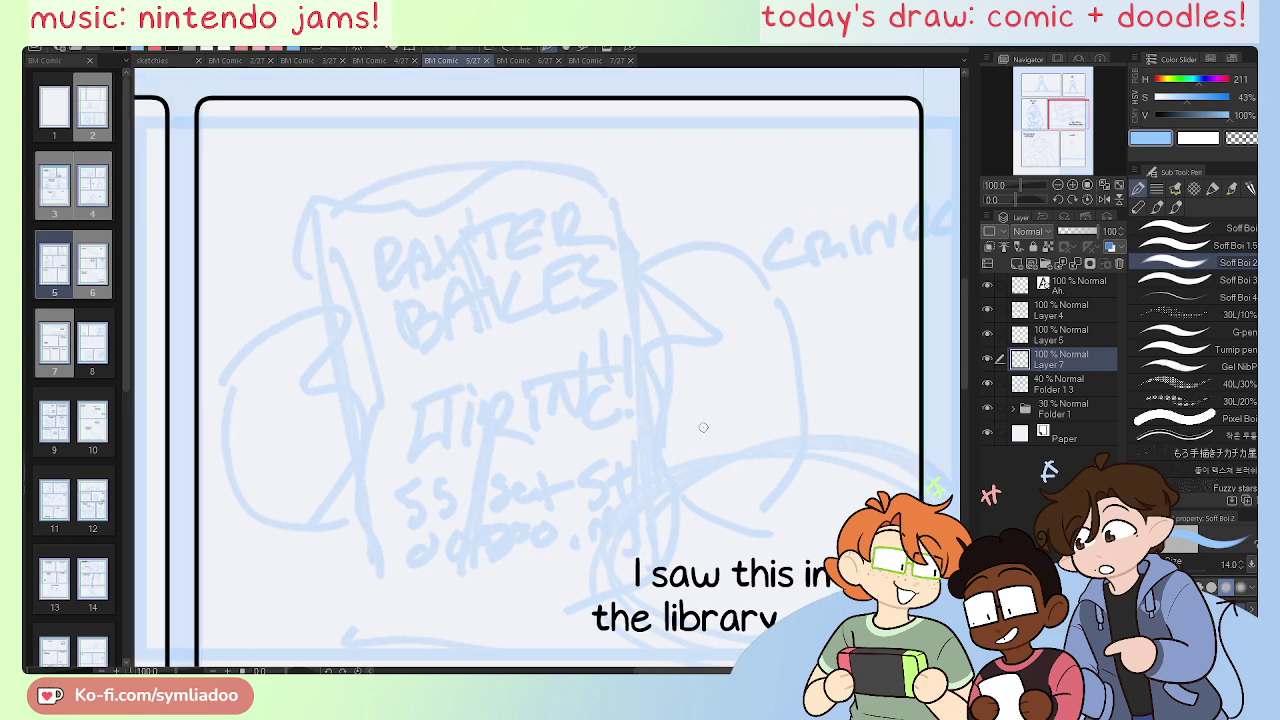
left_click_drag(640, 352, 722, 330)
mouse_move(398, 184)
left_mouse_down()
mouse_move(454, 176)
mouse_move(516, 189)
mouse_move(414, 167)
mouse_move(506, 180)
mouse_move(591, 144)
mouse_move(680, 142)
left_mouse_up()
key("ctrl+z")
key("ctrl+z")
key("ctrl+z")
key("ctrl+z")
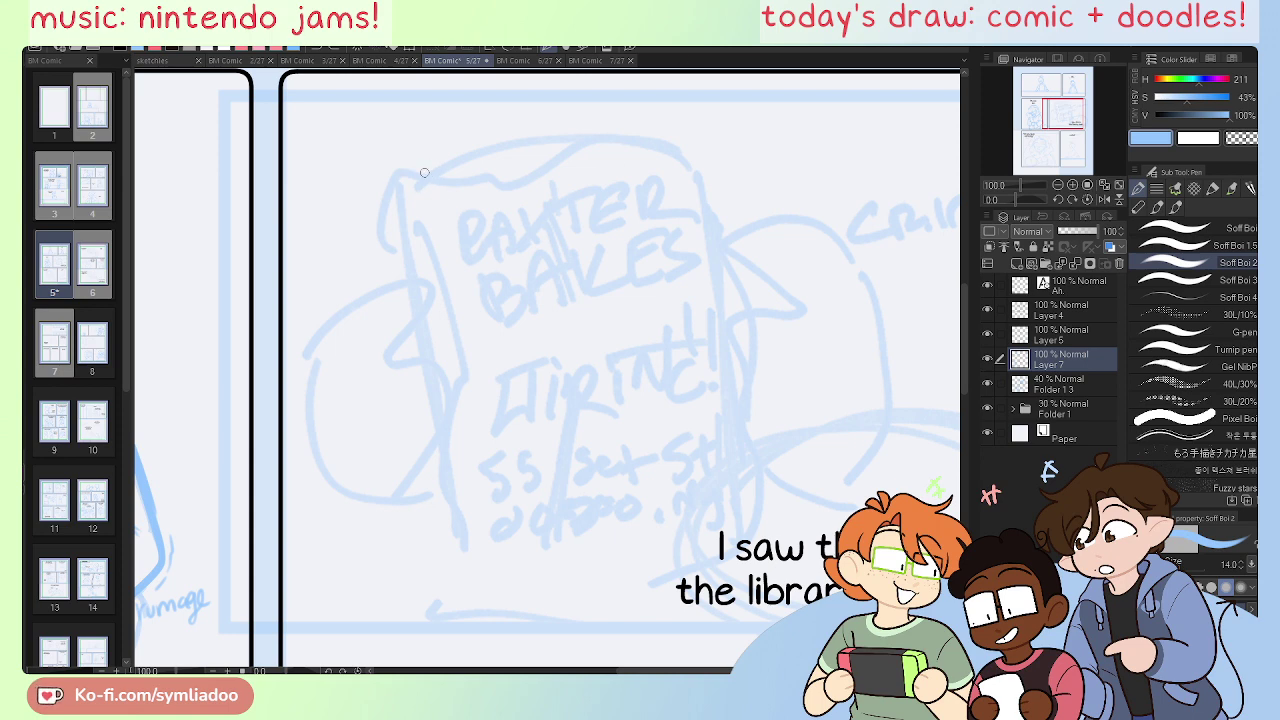
left_click_drag(389, 180, 430, 305)
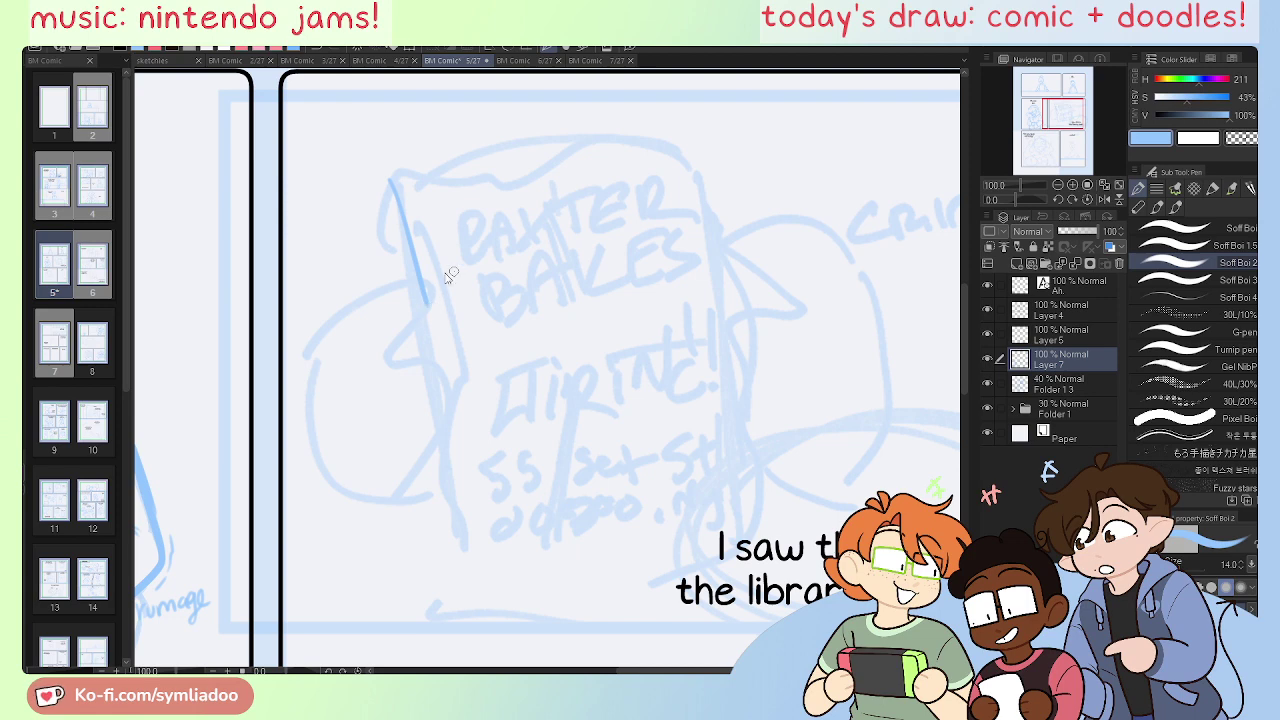
key("ctrl+z")
mouse_move(393, 185)
left_mouse_down()
mouse_move(439, 364)
mouse_move(551, 390)
left_mouse_up()
key("ctrl+z")
key("ctrl+z")
mouse_move(437, 388)
left_mouse_down()
mouse_move(622, 387)
mouse_move(587, 391)
mouse_move(733, 354)
left_mouse_up()
key("ctrl+z")
key("ctrl+z")
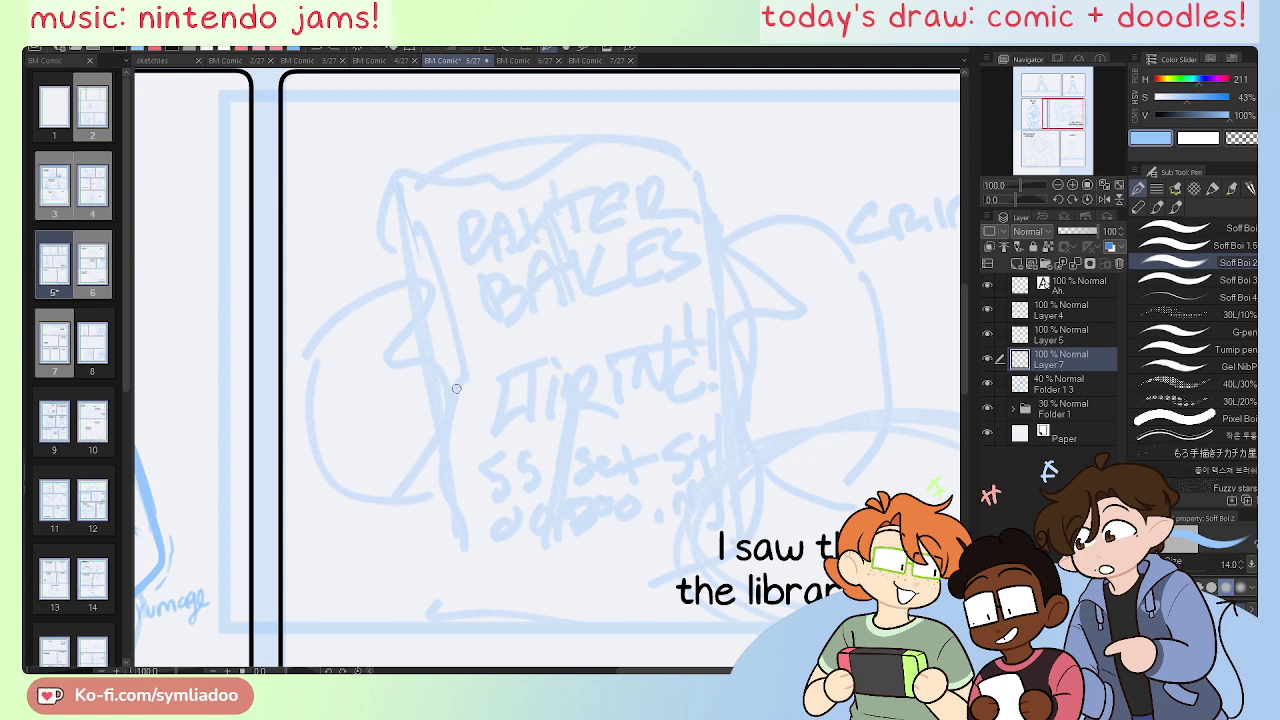
Step: Sketch the horizontal and vertical fold lines crossing the middle of the flyer in page 5's fourth panel
mouse_move(438, 385)
left_mouse_down()
mouse_move(603, 383)
mouse_move(572, 398)
mouse_move(727, 356)
left_mouse_up()
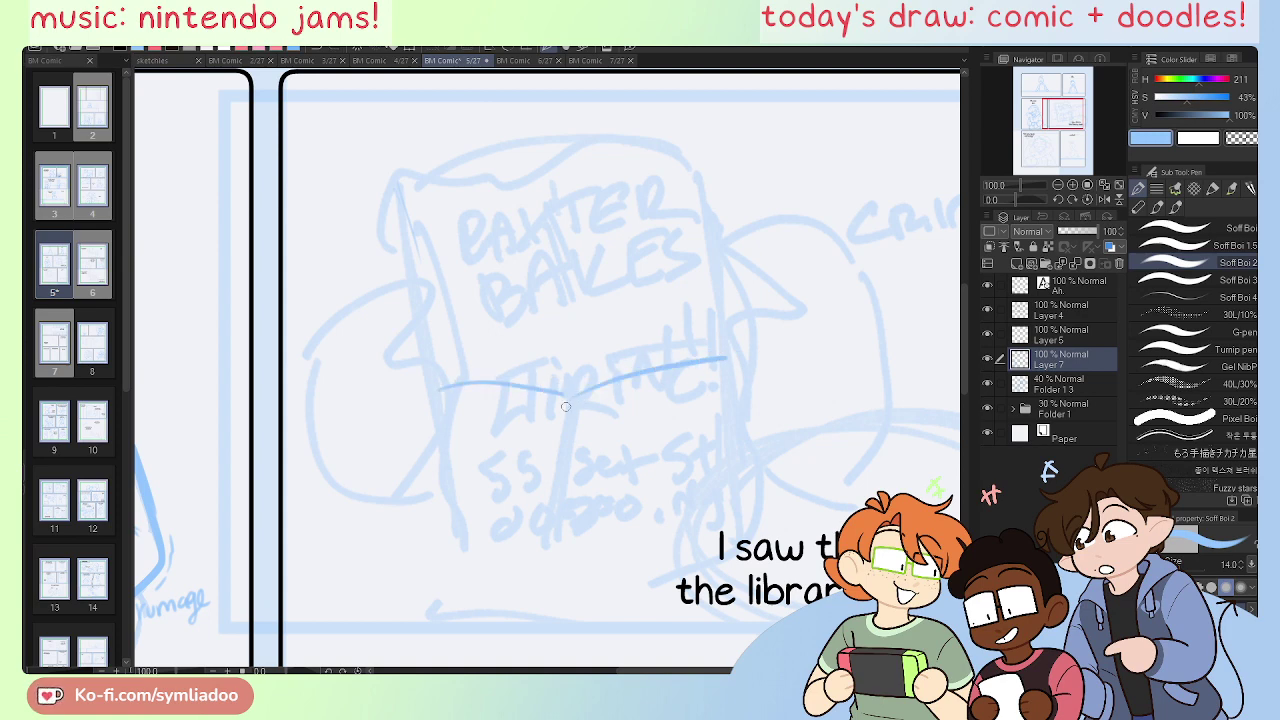
left_click_drag(565, 406, 546, 555)
left_click_drag(566, 384, 528, 192)
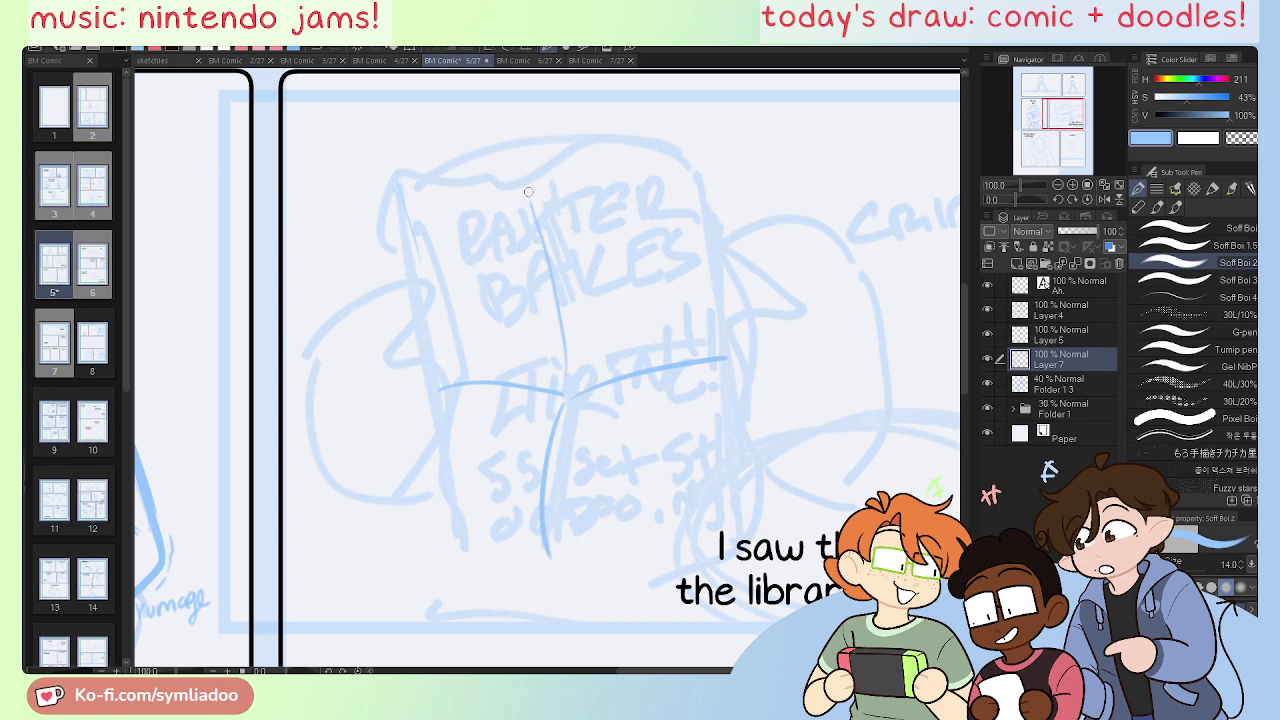
left_click_drag(570, 393, 705, 357)
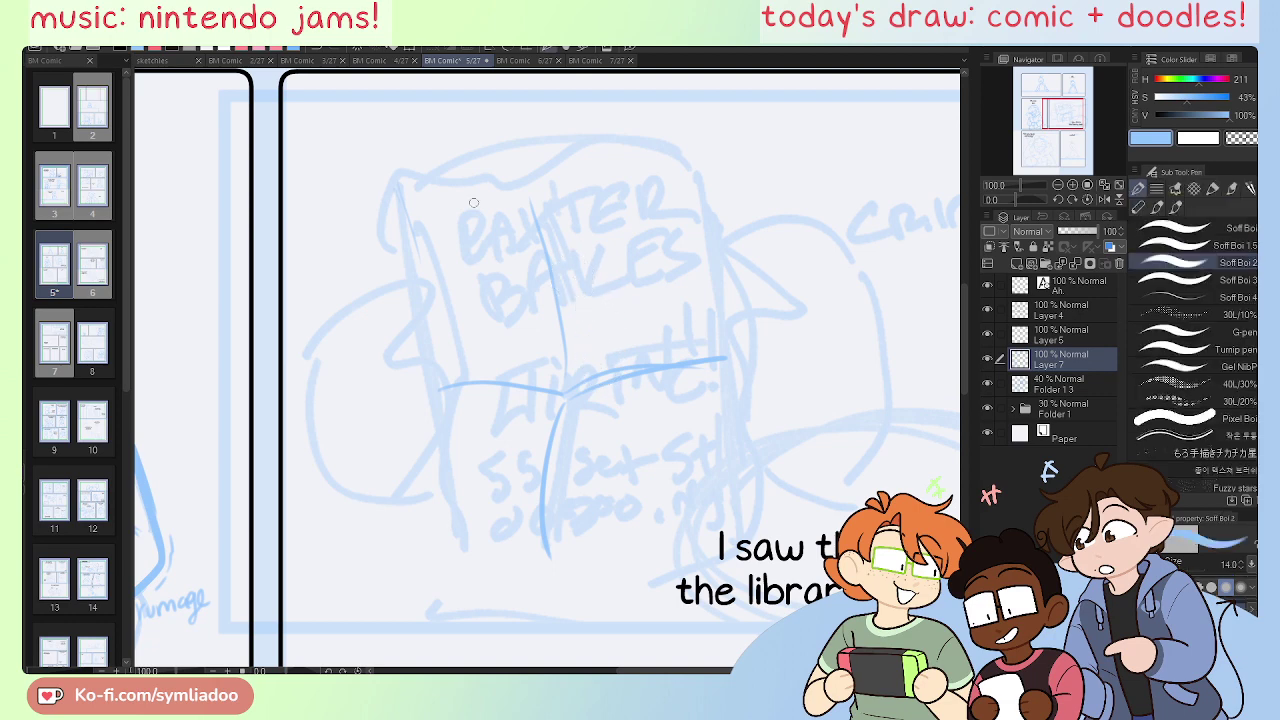
Step: Outline the flyer's upper half with its top edge and both side edges, redrawing the right side
mouse_move(519, 195)
left_mouse_down()
mouse_move(460, 189)
mouse_move(529, 194)
mouse_move(414, 190)
left_mouse_up()
key("ctrl+z")
mouse_move(406, 242)
left_mouse_down()
mouse_move(433, 329)
mouse_move(422, 298)
mouse_move(431, 398)
left_mouse_up()
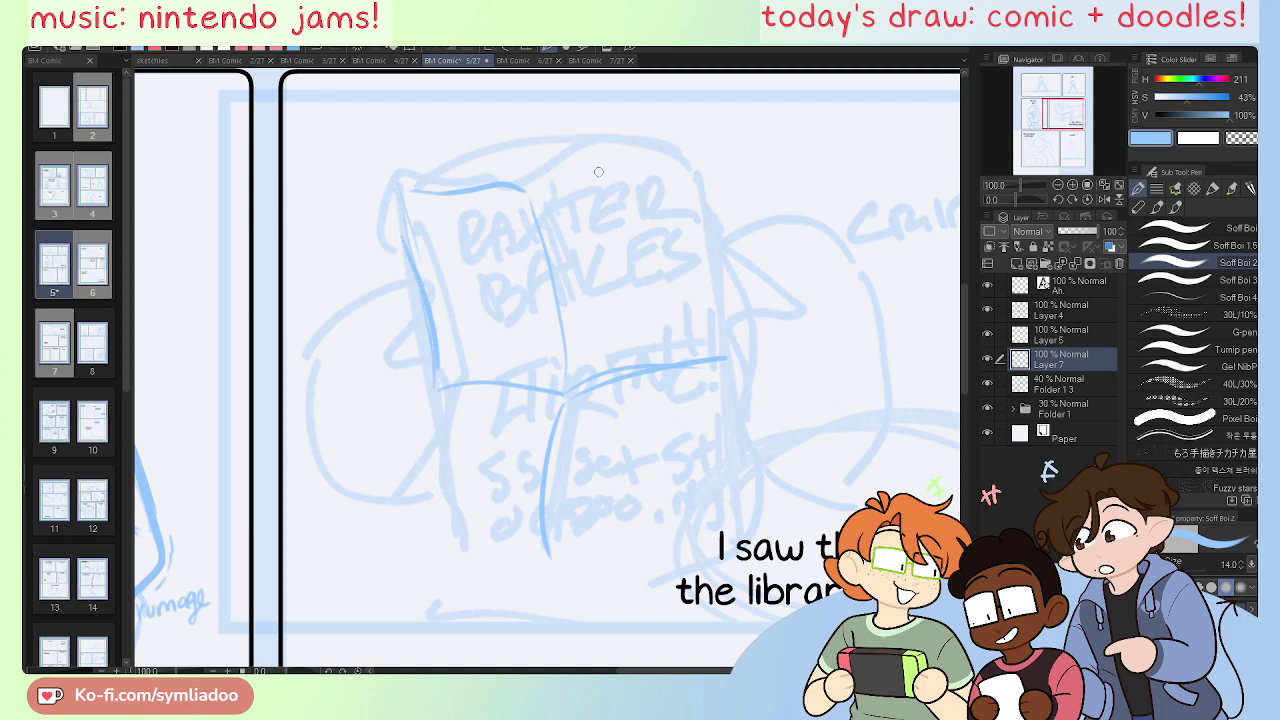
mouse_move(534, 186)
left_mouse_down()
mouse_move(648, 150)
mouse_move(716, 285)
mouse_move(720, 345)
left_mouse_up()
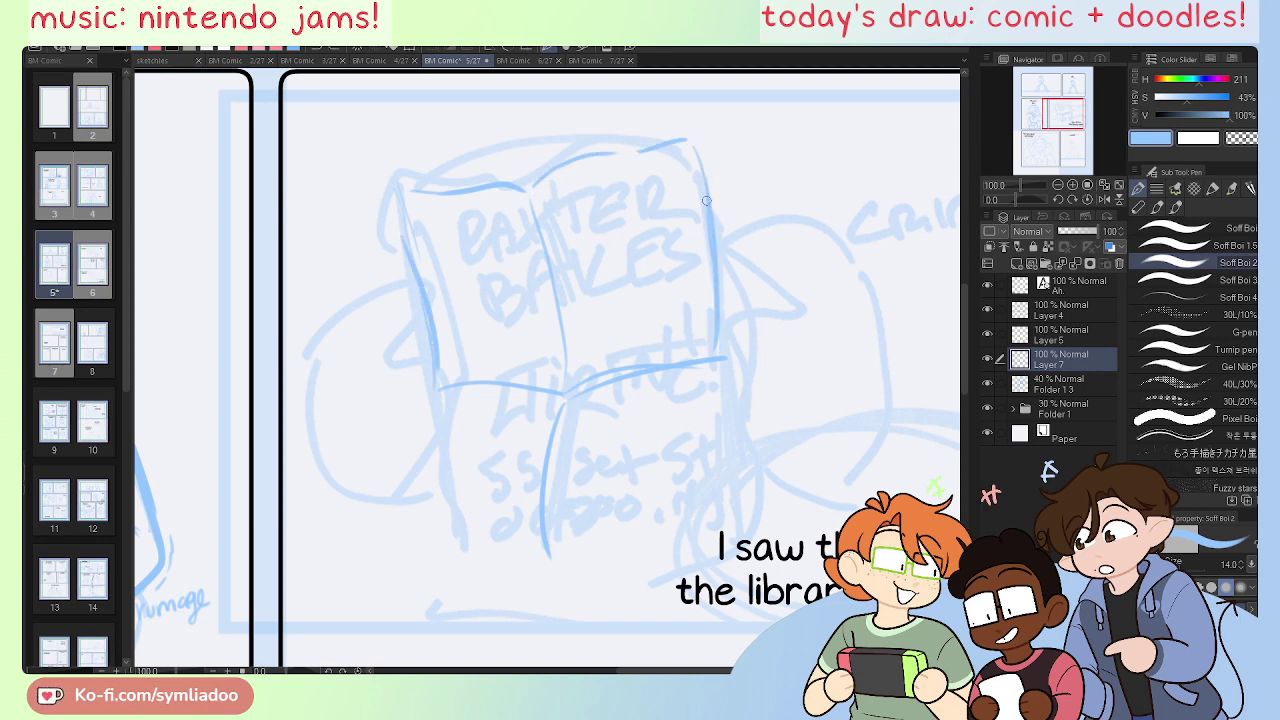
key("ctrl+z")
left_click_drag(694, 148, 718, 299)
key("ctrl+z")
left_click_drag(699, 156, 715, 343)
Step: Outline the flyer's lower half with its sides and bottom edge, and reinforce the upper-left edge
left_click_drag(733, 419, 722, 518)
key("ctrl+z")
left_click_drag(730, 382, 722, 520)
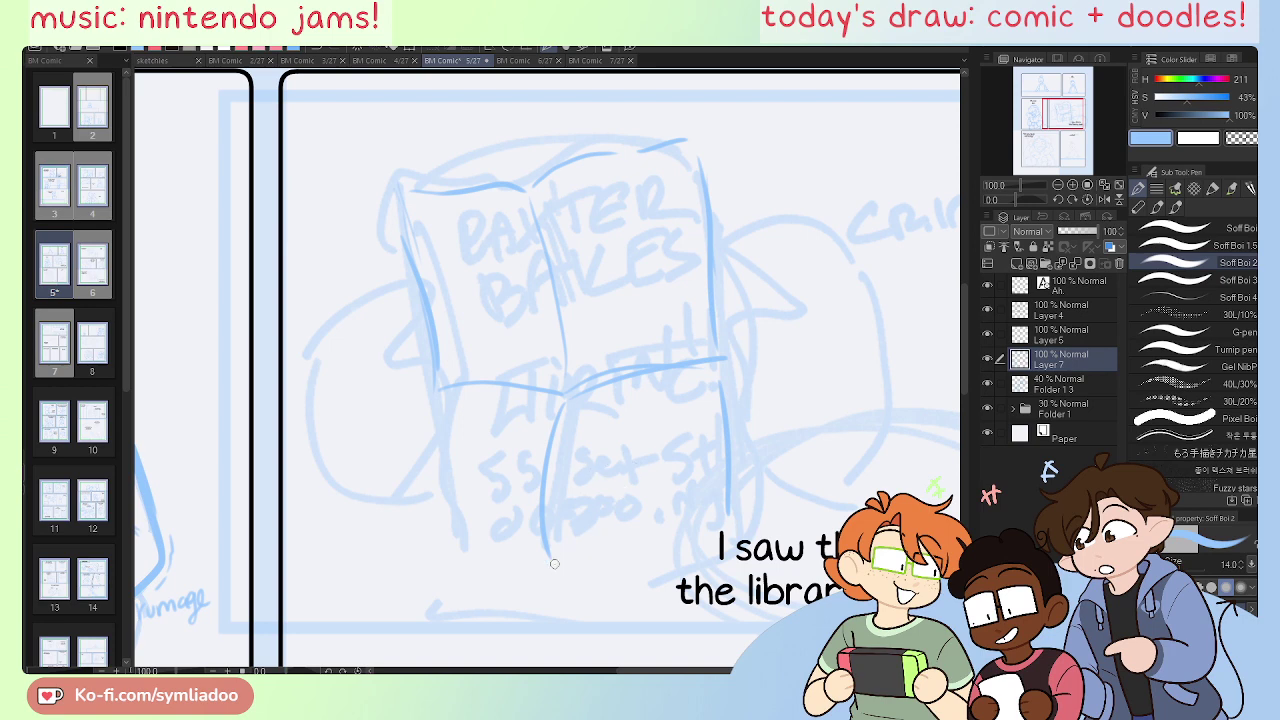
mouse_move(554, 563)
left_mouse_down()
mouse_move(684, 561)
mouse_move(705, 548)
left_mouse_up()
mouse_move(546, 561)
left_mouse_down()
mouse_move(490, 558)
mouse_move(590, 560)
mouse_move(717, 530)
left_mouse_up()
key("ctrl+z")
key("ctrl+z")
key("ctrl+z")
left_click_drag(530, 548, 438, 541)
mouse_move(441, 402)
left_mouse_down()
mouse_move(414, 486)
mouse_move(424, 550)
left_mouse_up()
mouse_move(424, 550)
left_mouse_down()
mouse_move(542, 566)
mouse_move(477, 548)
mouse_move(510, 555)
left_mouse_up()
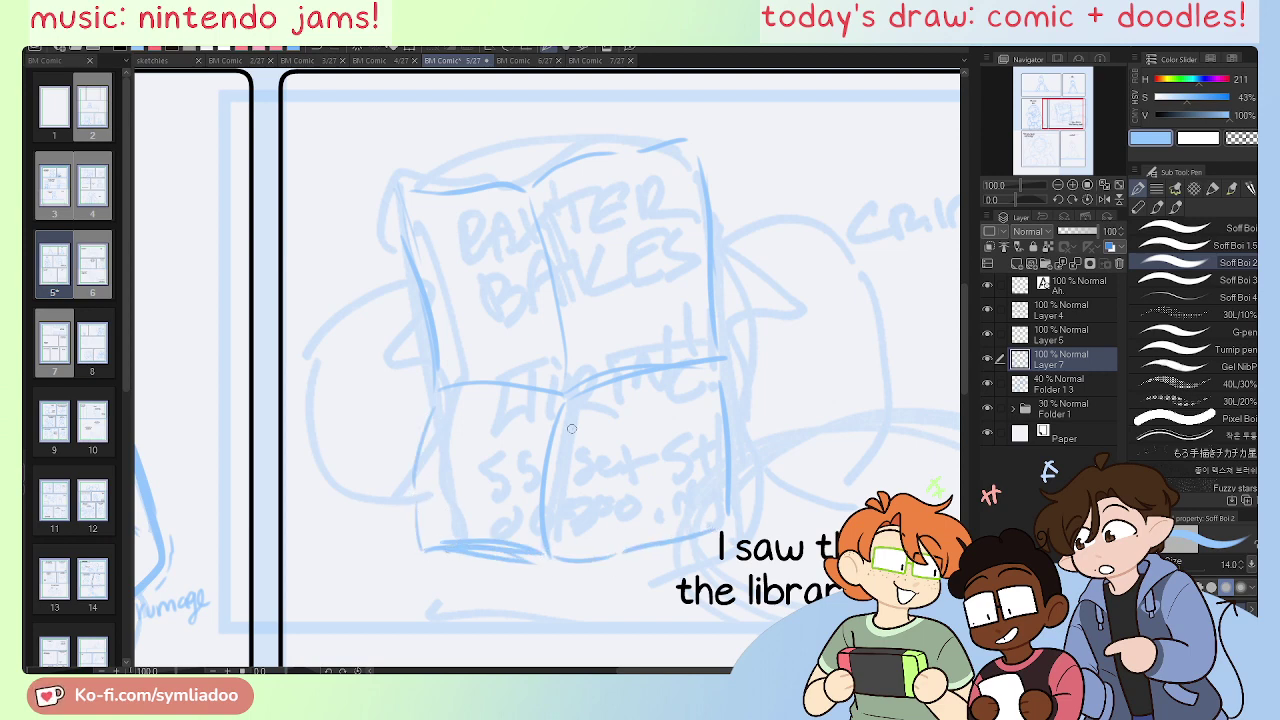
mouse_move(526, 184)
left_mouse_down()
mouse_move(415, 193)
mouse_move(394, 216)
mouse_move(428, 395)
mouse_move(402, 186)
left_mouse_up()
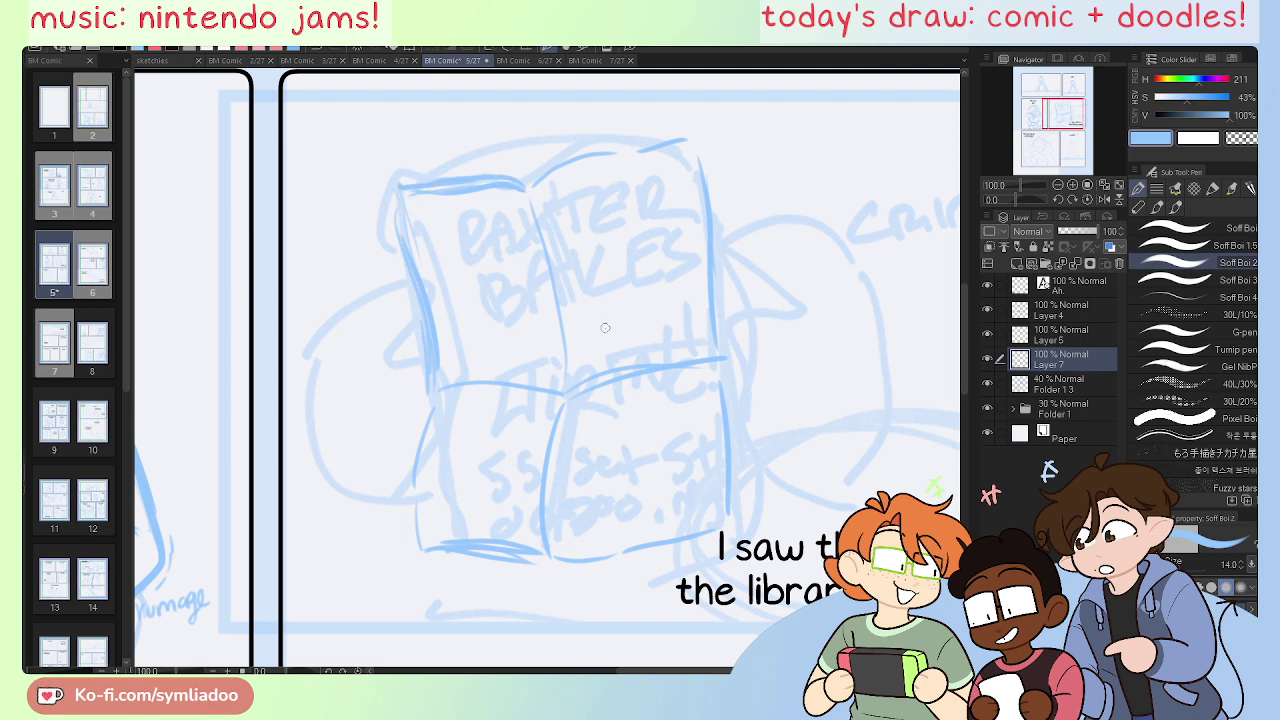
Step: Rough in loose guide strokes for the lettering on the flyer's left half
left_click_drag(564, 455, 649, 489)
mouse_move(606, 449)
left_mouse_down()
mouse_move(678, 457)
mouse_move(619, 491)
mouse_move(641, 447)
mouse_move(604, 434)
mouse_move(579, 505)
left_mouse_up()
key("ctrl+z")
key("ctrl+z")
key("ctrl+z")
mouse_move(432, 250)
left_mouse_down()
mouse_move(492, 326)
mouse_move(501, 295)
mouse_move(482, 366)
left_mouse_up()
left_click_drag(496, 460, 455, 503)
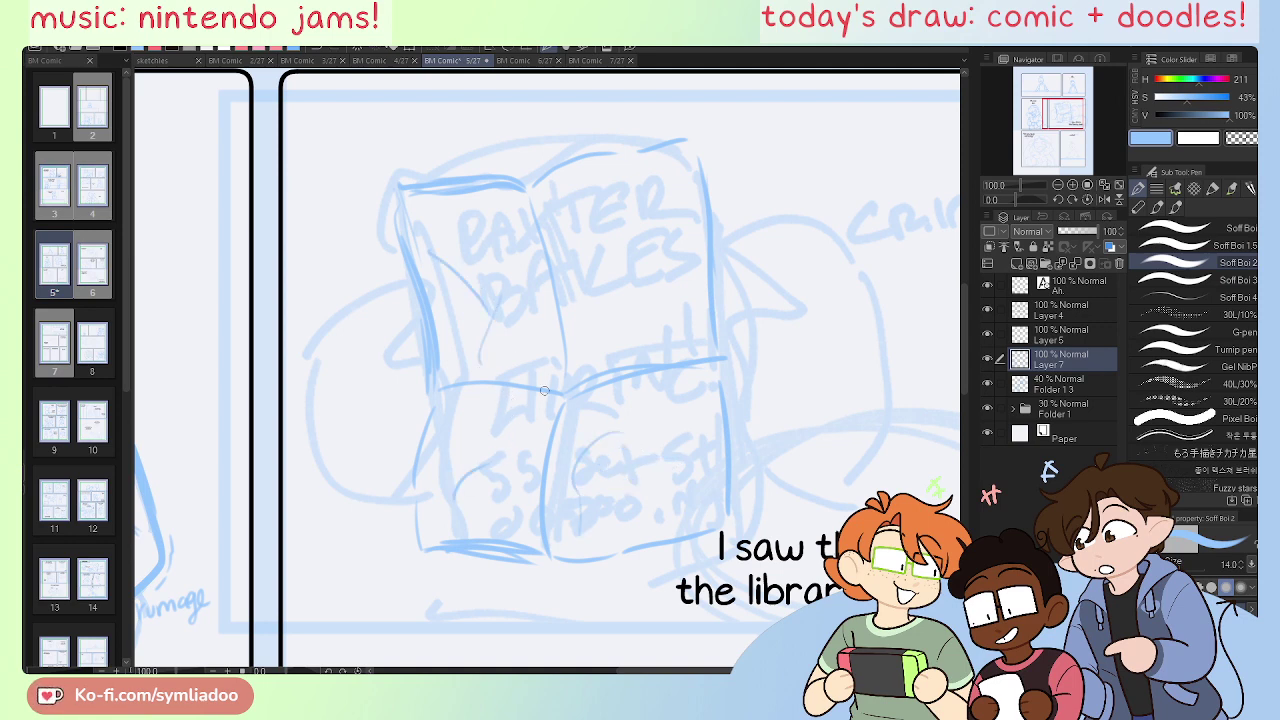
Step: Handwrite the heading "BAXTER BAKES" on two slanted lines across the flyer's upper half
mouse_move(440, 228)
left_mouse_down()
mouse_move(437, 275)
mouse_move(460, 292)
mouse_move(505, 224)
mouse_move(556, 258)
mouse_move(536, 258)
left_mouse_up()
left_click_drag(568, 214, 592, 212)
mouse_move(580, 214)
left_mouse_down()
mouse_move(578, 254)
mouse_move(615, 196)
mouse_move(655, 236)
left_mouse_up()
mouse_move(476, 292)
left_mouse_down()
mouse_move(522, 323)
mouse_move(538, 317)
mouse_move(540, 282)
left_mouse_up()
mouse_move(522, 306)
left_mouse_down()
mouse_move(544, 282)
mouse_move(583, 301)
mouse_move(589, 273)
mouse_move(622, 258)
mouse_move(622, 294)
left_mouse_up()
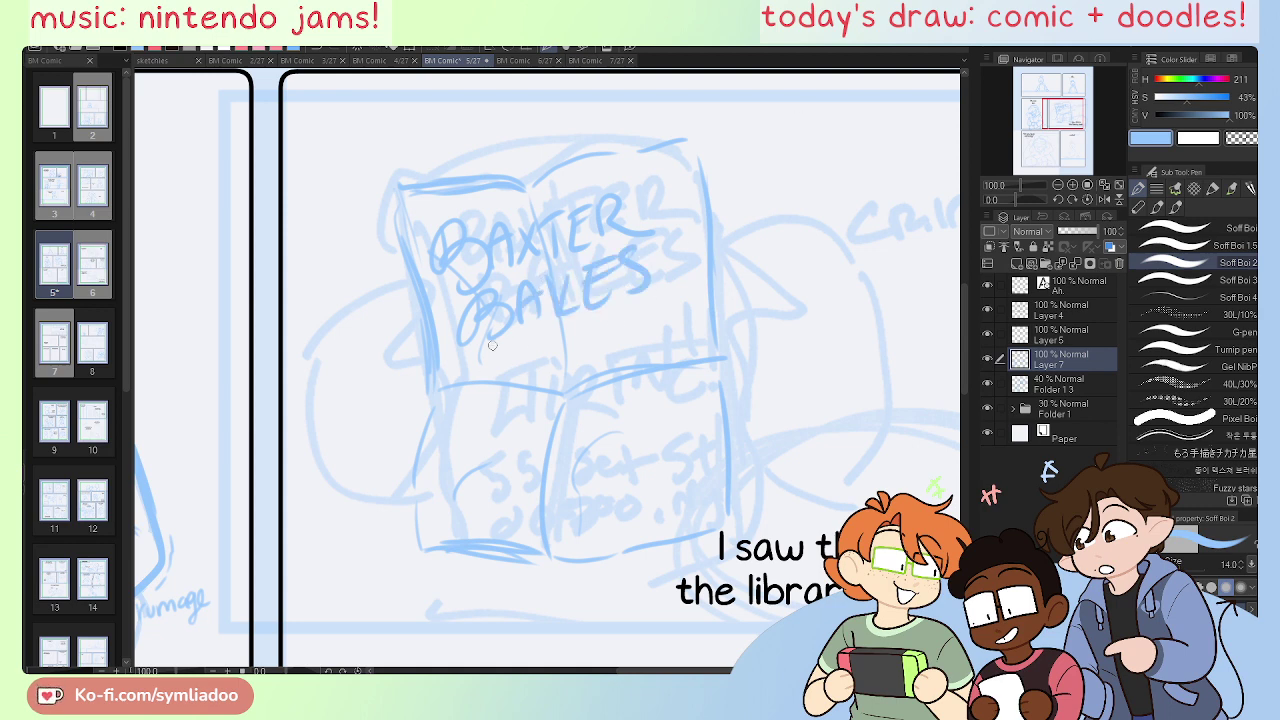
left_click_drag(486, 342, 500, 386)
mouse_move(506, 342)
left_mouse_down()
mouse_move(504, 372)
mouse_move(533, 345)
mouse_move(548, 382)
left_mouse_up()
left_click_drag(550, 356, 580, 372)
mouse_move(592, 370)
left_mouse_down()
mouse_move(614, 326)
mouse_move(642, 346)
left_mouse_up()
key("ctrl+z")
key("ctrl+z")
key("ctrl+z")
key("ctrl+z")
key("ctrl+z")
key("ctrl+z")
key("ctrl+z")
key("ctrl+z")
key("ctrl+z")
Step: Handwrite "is HIRING!" below the heading, with "HIRING!" running across the flyer's horizontal fold
mouse_move(532, 336)
left_mouse_down()
mouse_move(521, 376)
mouse_move(490, 362)
mouse_move(512, 394)
mouse_move(522, 378)
mouse_move(527, 398)
mouse_move(527, 386)
mouse_move(590, 400)
left_mouse_up()
left_click(531, 327)
mouse_move(584, 390)
left_mouse_down()
mouse_move(611, 357)
mouse_move(644, 364)
left_mouse_up()
mouse_move(620, 388)
left_mouse_down()
mouse_move(647, 356)
mouse_move(656, 388)
left_mouse_up()
left_click_drag(676, 324, 670, 350)
left_click(672, 376)
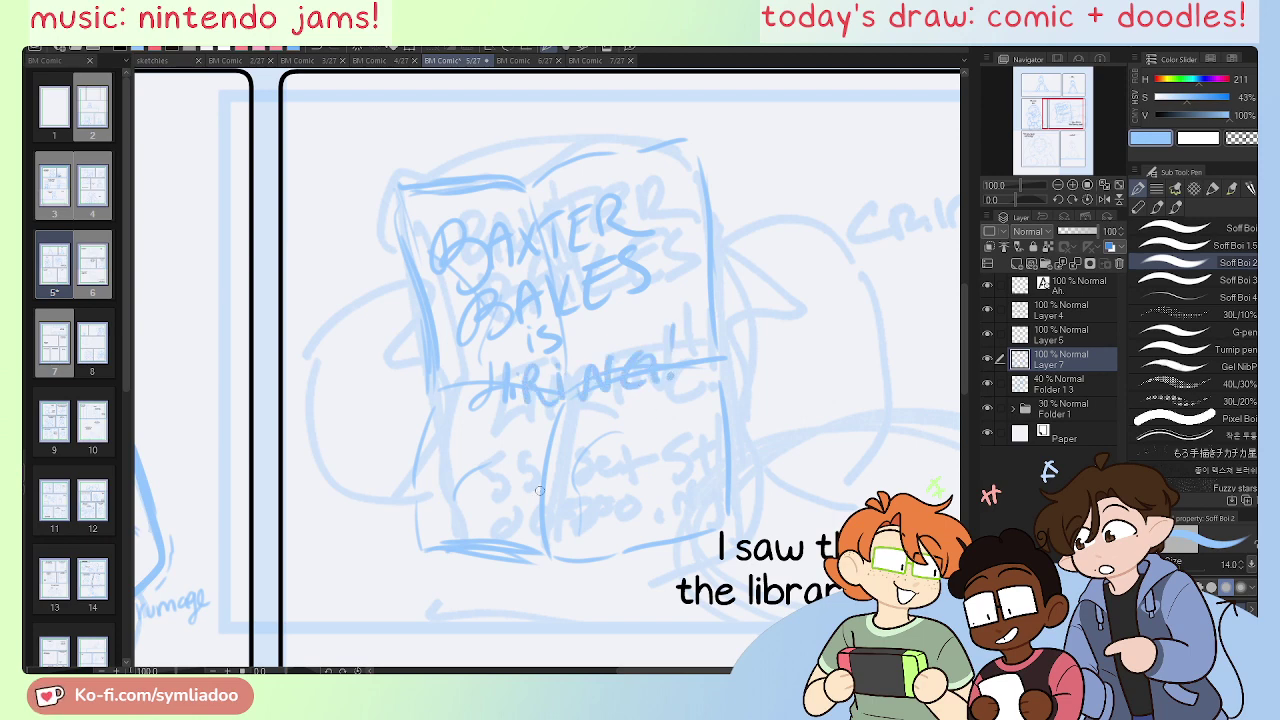
Step: Handwrite the phone number's area code in the flyer's lower-left section, undoing and rewriting faulty digits
mouse_move(488, 460)
left_mouse_down()
mouse_move(454, 490)
mouse_move(505, 458)
mouse_move(491, 495)
mouse_move(515, 476)
mouse_move(494, 478)
mouse_move(492, 496)
mouse_move(546, 475)
mouse_move(500, 465)
mouse_move(492, 494)
left_mouse_up()
key("ctrl+z")
key("ctrl+z")
left_click_drag(540, 458, 520, 493)
key("ctrl+z")
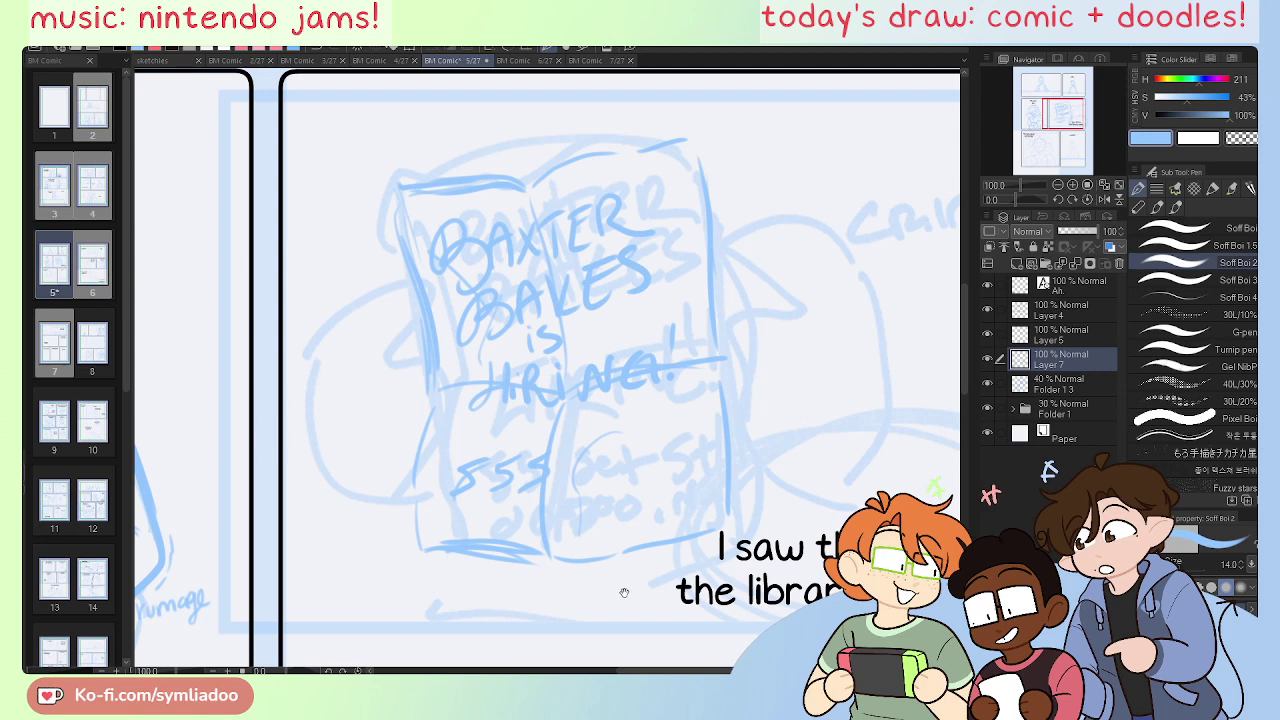
Step: Write the digits 1 to 7 below the flyer with the bakery's seven-character phone word underneath them
left_click_drag(624, 593, 639, 428)
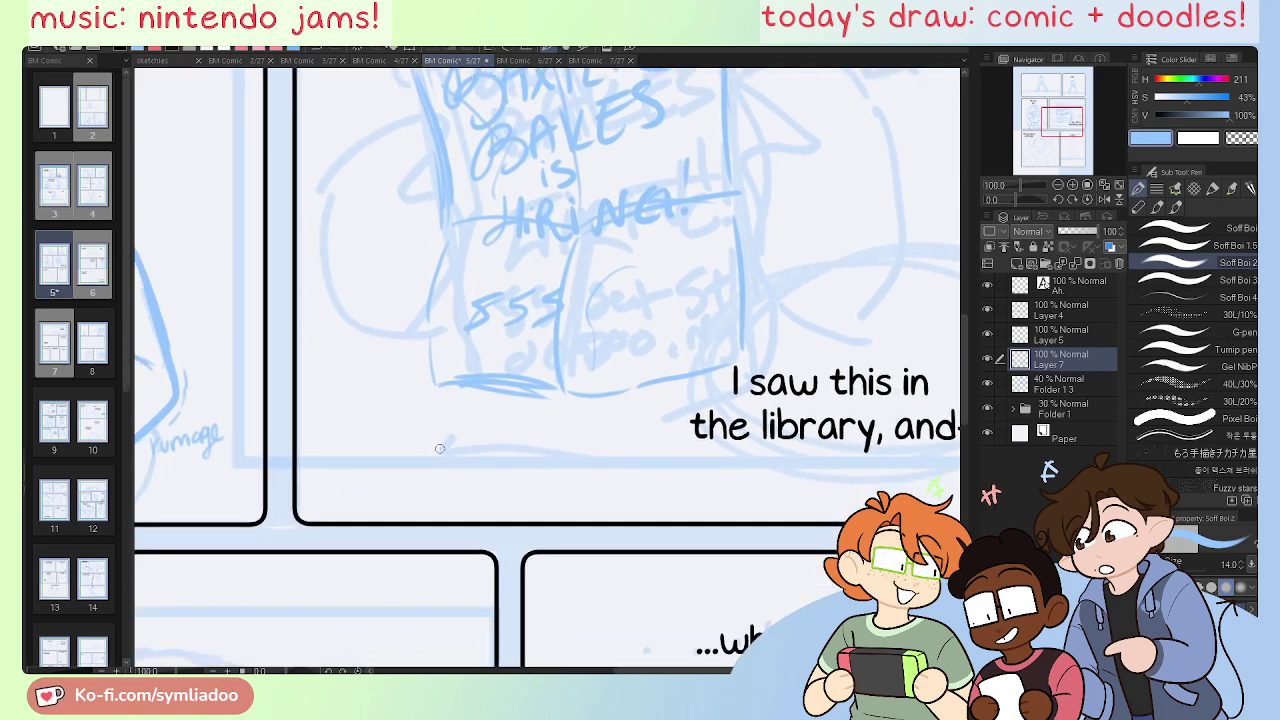
mouse_move(440, 443)
left_mouse_down()
mouse_move(439, 462)
mouse_move(486, 451)
mouse_move(478, 461)
mouse_move(519, 463)
left_mouse_up()
mouse_move(531, 440)
left_mouse_down()
mouse_move(545, 435)
mouse_move(528, 462)
left_mouse_up()
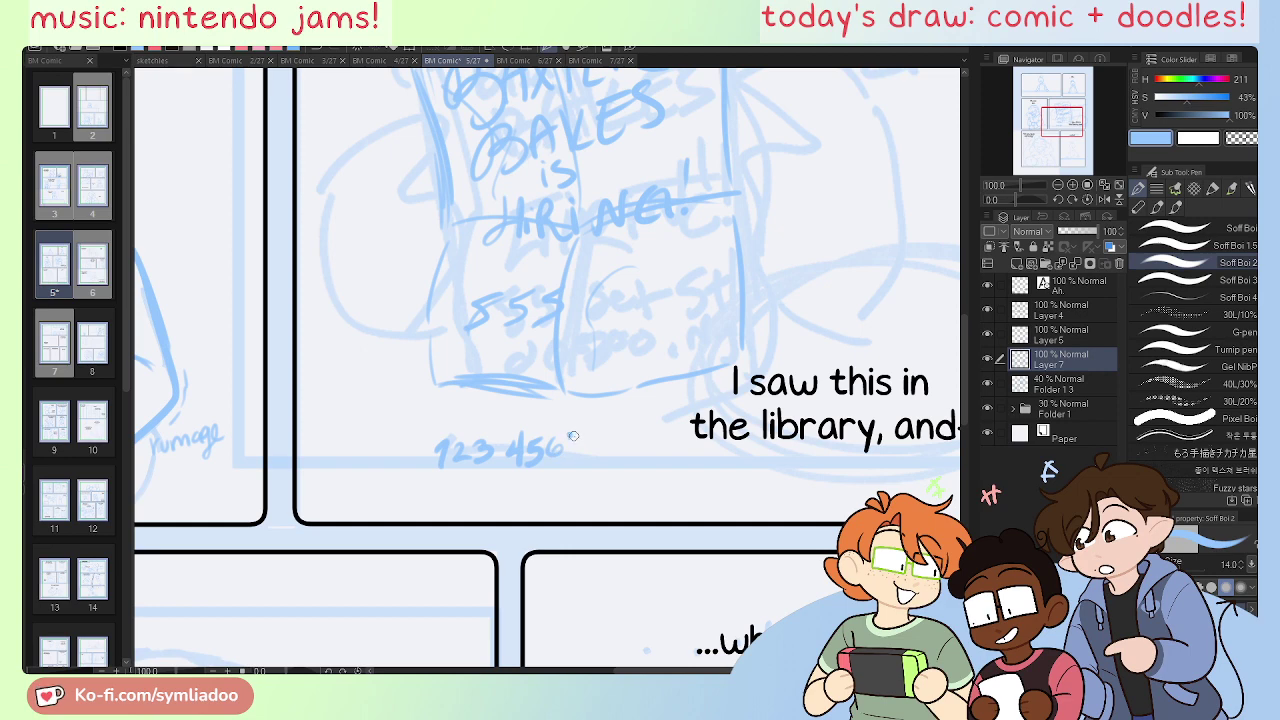
left_click_drag(567, 437, 577, 461)
mouse_move(441, 479)
left_mouse_down()
mouse_move(439, 503)
mouse_move(521, 497)
left_mouse_up()
mouse_move(540, 474)
left_mouse_down()
mouse_move(536, 496)
mouse_move(552, 470)
left_mouse_up()
mouse_move(554, 470)
left_mouse_down()
mouse_move(554, 492)
mouse_move(585, 494)
left_mouse_up()
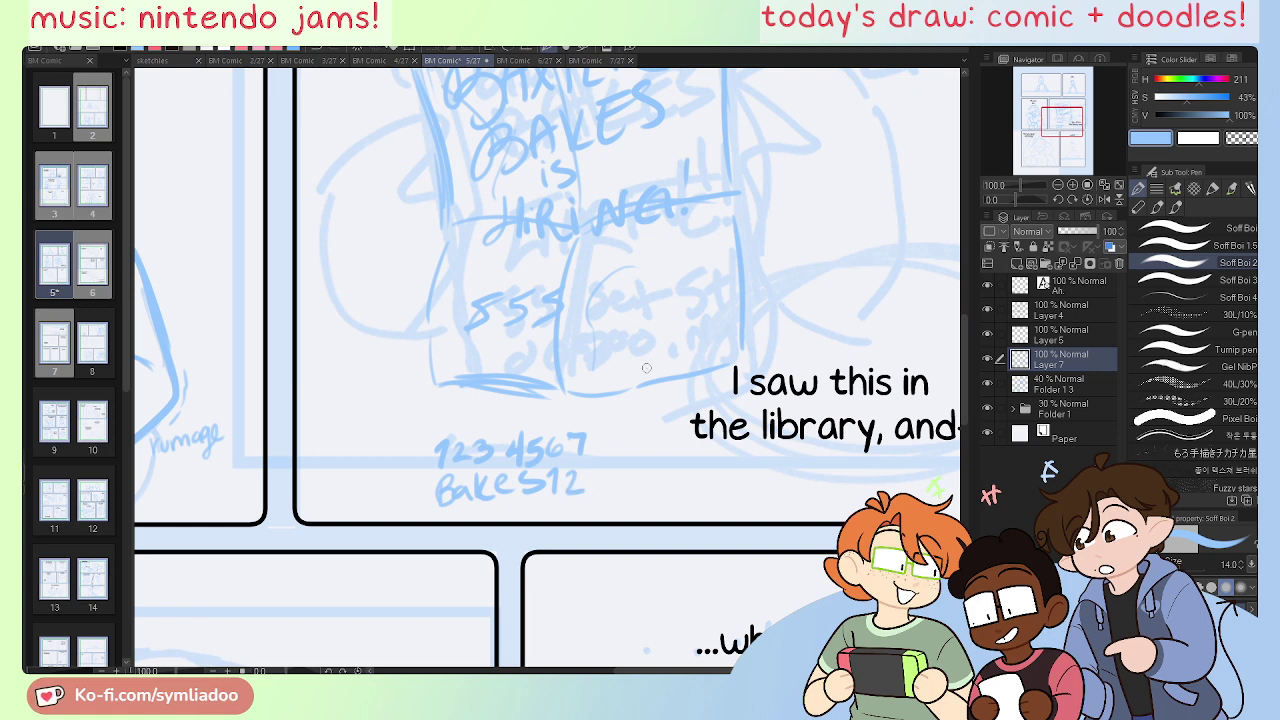
Step: Handwrite the phone word beside the area code on the flyer and erase the scratch notes below it
left_click_drag(1062, 121, 1065, 114)
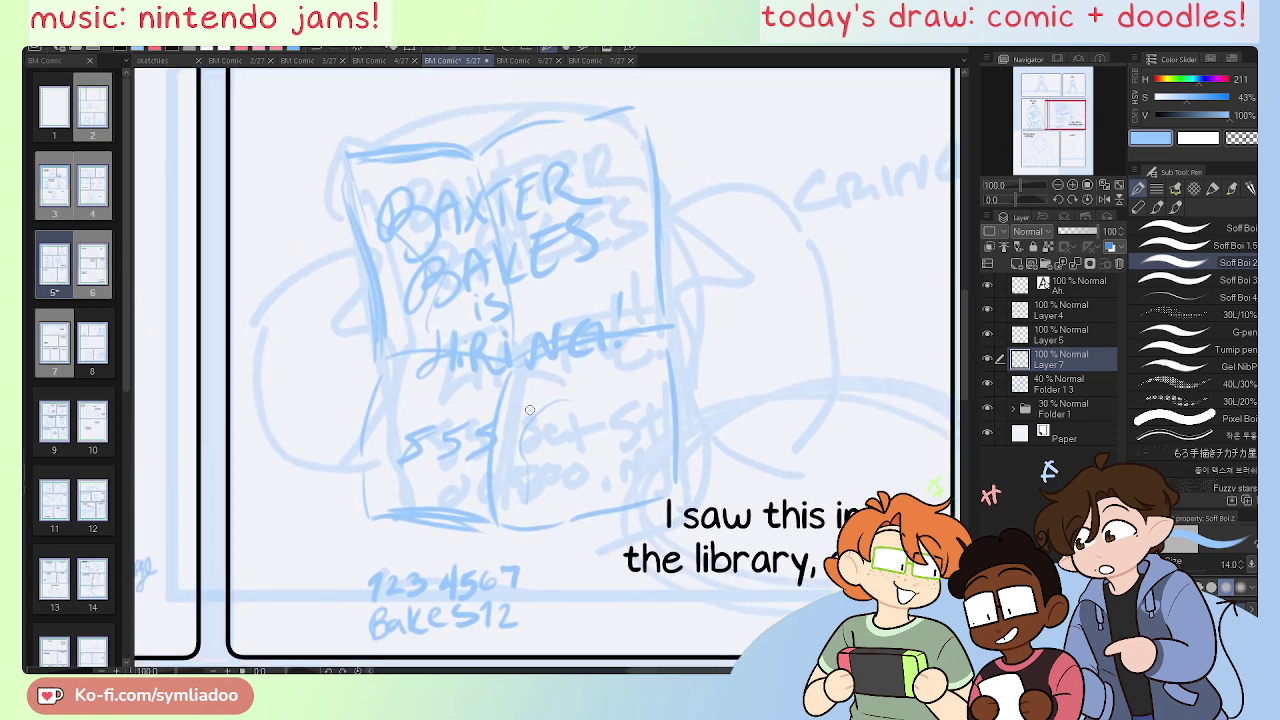
mouse_move(512, 412)
left_mouse_down()
mouse_move(575, 412)
mouse_move(570, 431)
mouse_move(555, 424)
mouse_move(592, 426)
left_mouse_up()
key("ctrl+z")
key("ctrl+z")
key("ctrl+z")
mouse_move(556, 424)
left_mouse_down()
mouse_move(578, 440)
mouse_move(598, 410)
mouse_move(602, 430)
left_mouse_up()
left_click_drag(608, 414, 622, 430)
key("e")
mouse_move(350, 580)
left_mouse_down()
mouse_move(467, 568)
mouse_move(538, 574)
mouse_move(477, 608)
left_mouse_up()
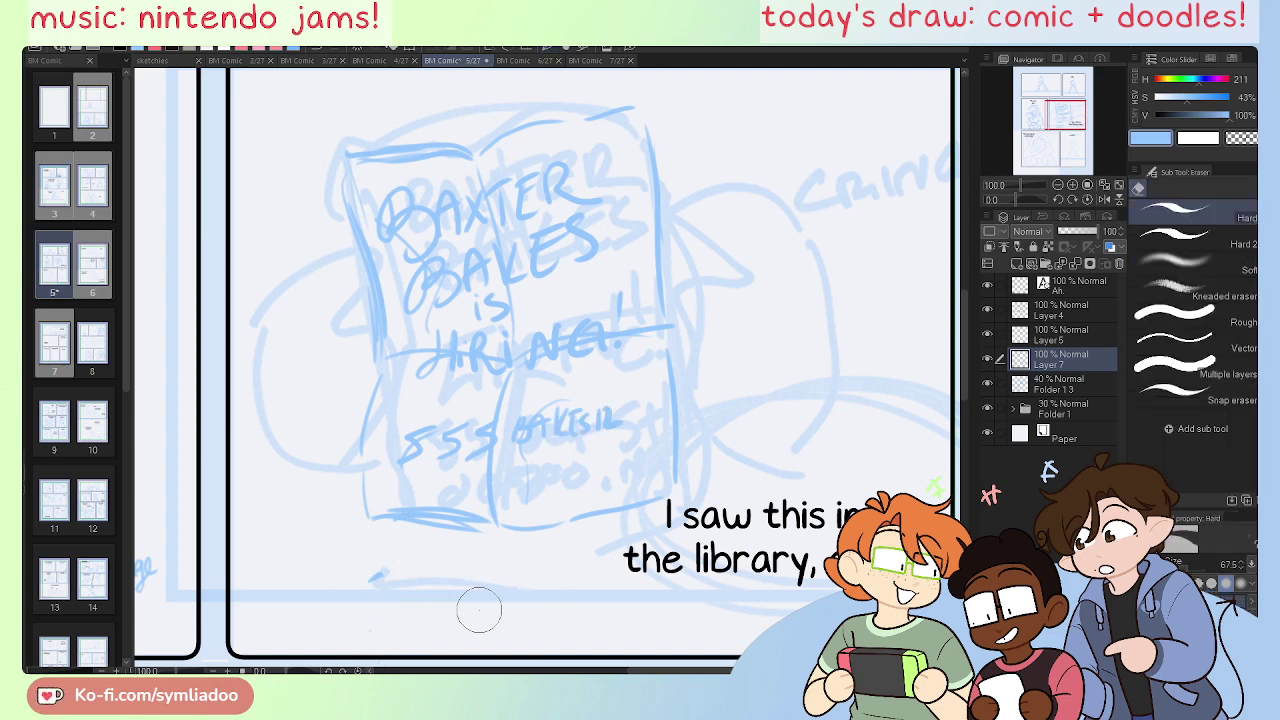
Step: Add parentheses around the area code and a hyphen before the phone word on the flyer
key("p")
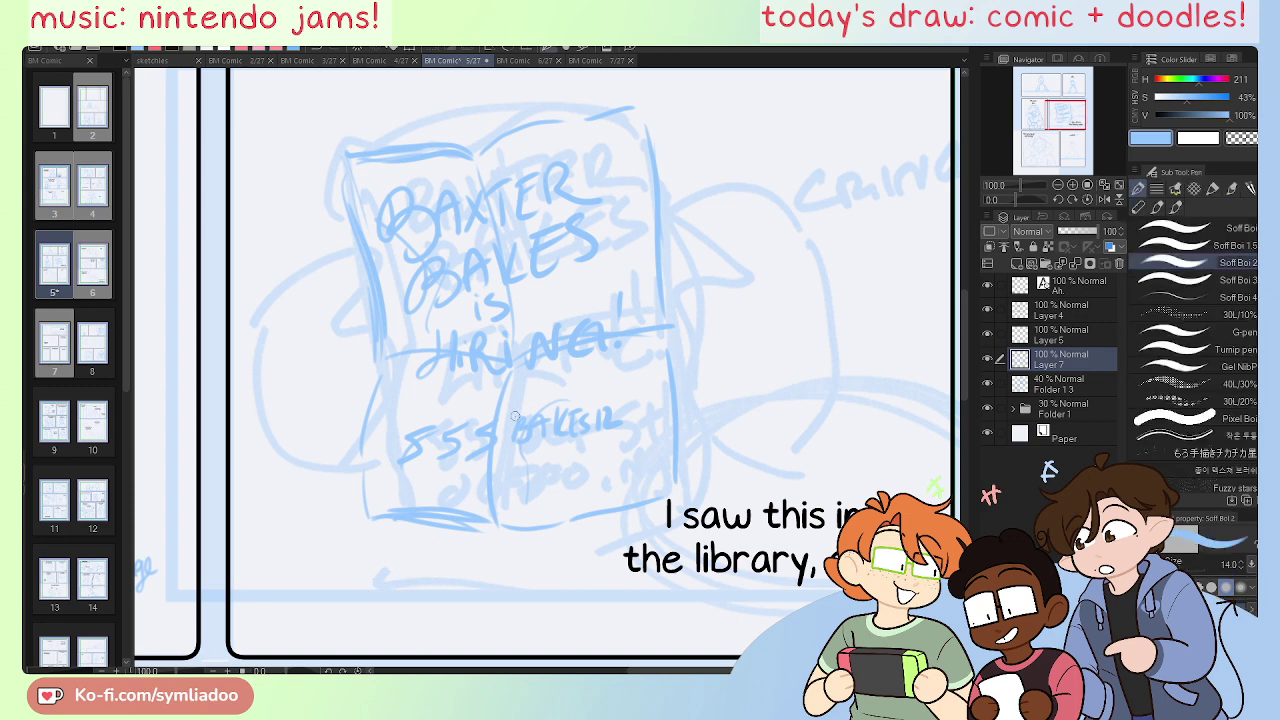
mouse_move(496, 441)
left_mouse_down()
mouse_move(491, 409)
mouse_move(492, 460)
left_mouse_up()
left_click_drag(401, 414, 399, 469)
left_click_drag(412, 479, 412, 507)
left_click_drag(474, 478, 475, 511)
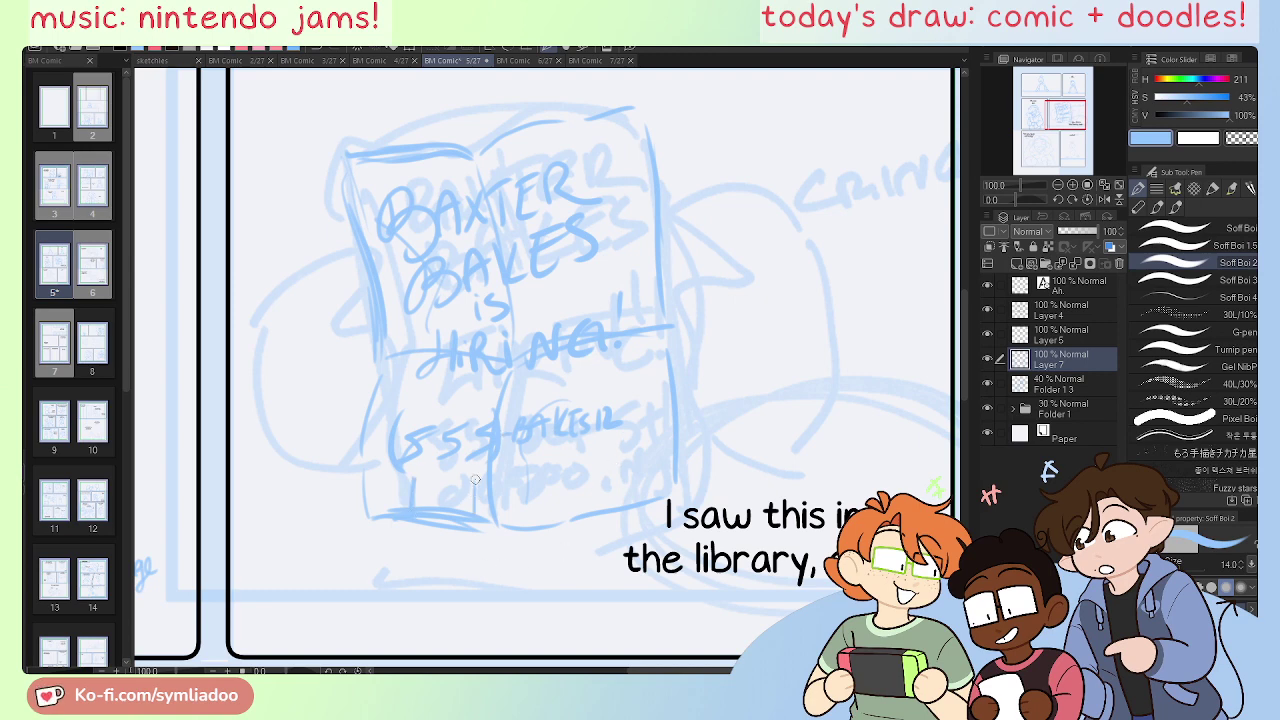
left_click_drag(528, 463, 527, 518)
key("ctrl+z")
key("ctrl+z")
key("ctrl+z")
Step: Add short slanted accent strokes around the phone number and down the flyer's right side
left_click_drag(1049, 119, 1049, 117)
left_click_drag(614, 420, 613, 495)
mouse_move(614, 443)
left_mouse_down()
mouse_move(602, 490)
mouse_move(586, 488)
mouse_move(620, 483)
left_mouse_up()
left_click_drag(419, 411, 410, 454)
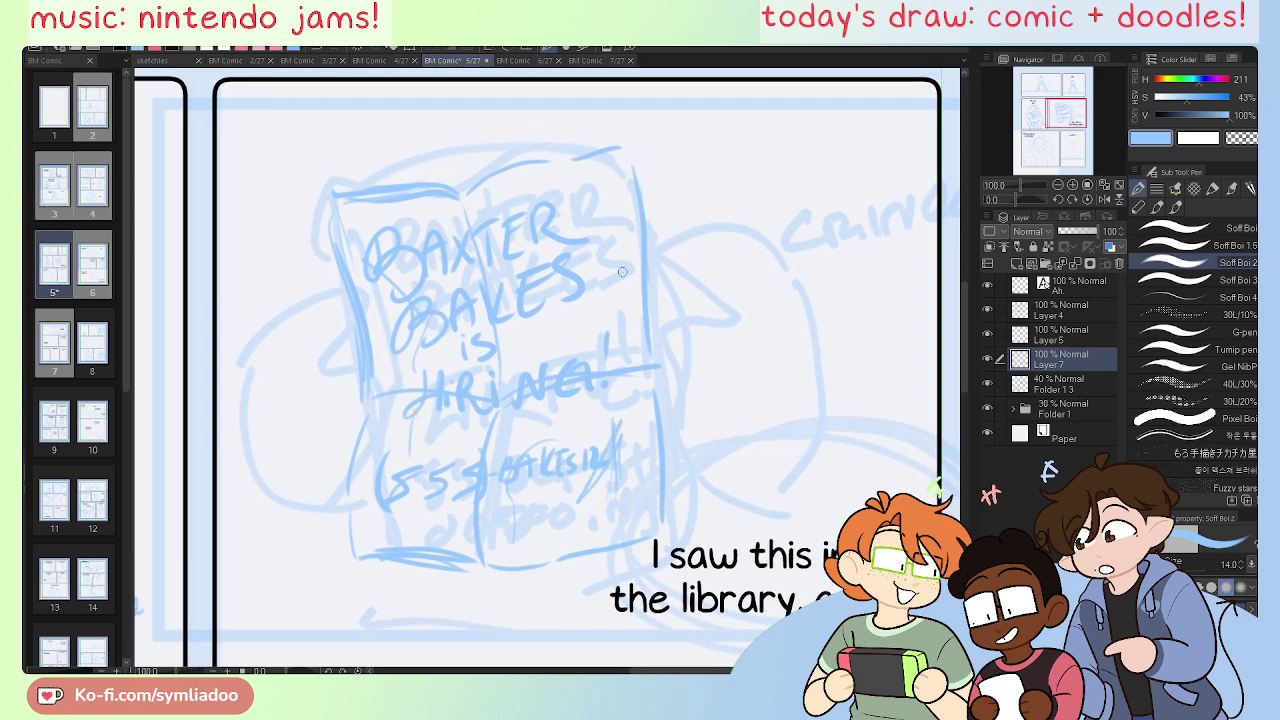
left_click_drag(603, 298, 573, 334)
left_click_drag(598, 172, 596, 220)
left_click_drag(840, 158, 813, 118)
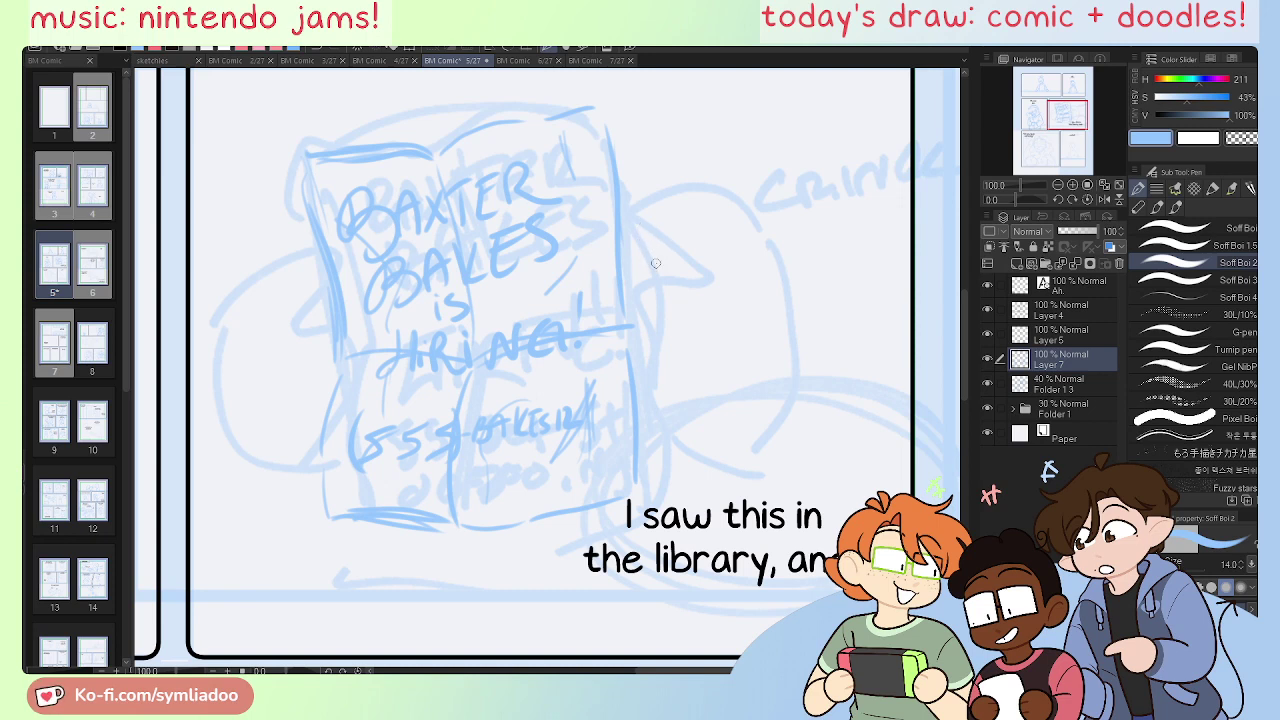
Step: Sketch rough outlines of two hands gripping the flyer's left and right edges, redoing the first stroke of the right one
left_click_drag(654, 238, 665, 386)
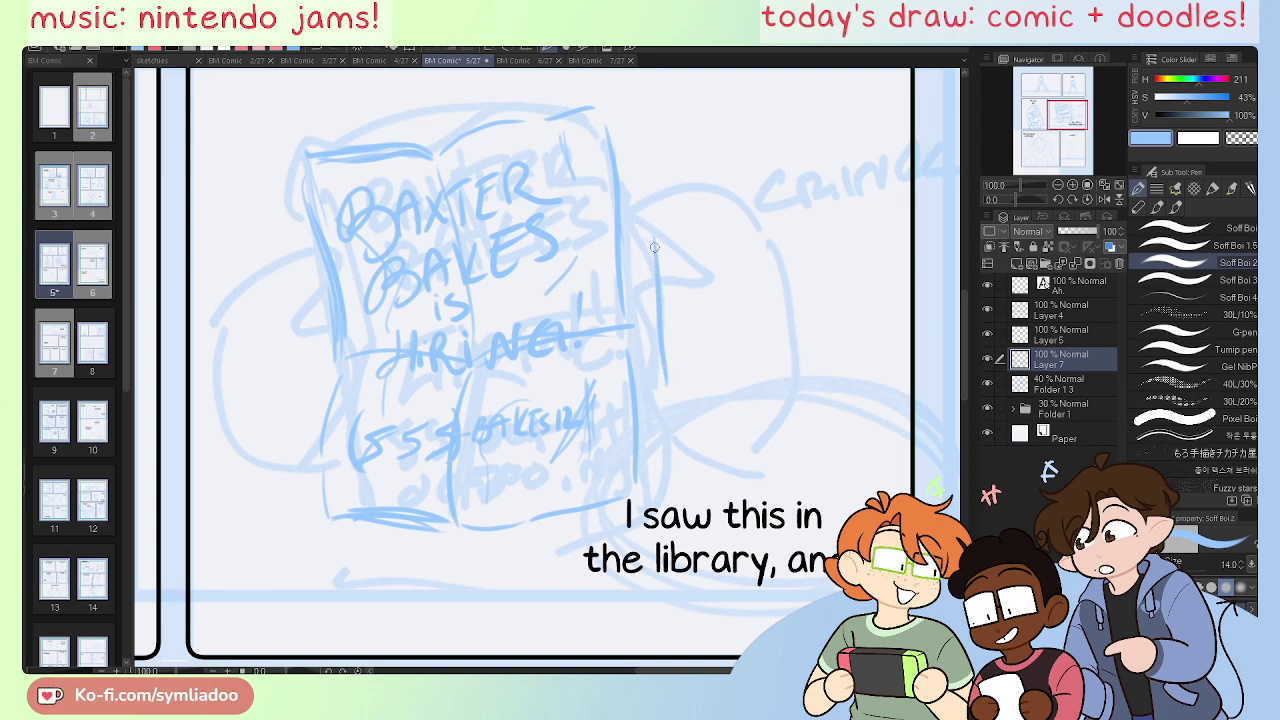
key("ctrl+z")
mouse_move(624, 224)
left_mouse_down()
mouse_move(656, 250)
mouse_move(599, 247)
mouse_move(624, 378)
left_mouse_up()
mouse_move(655, 242)
left_mouse_down()
mouse_move(650, 360)
mouse_move(680, 350)
mouse_move(660, 436)
mouse_move(679, 423)
mouse_move(686, 304)
left_mouse_up()
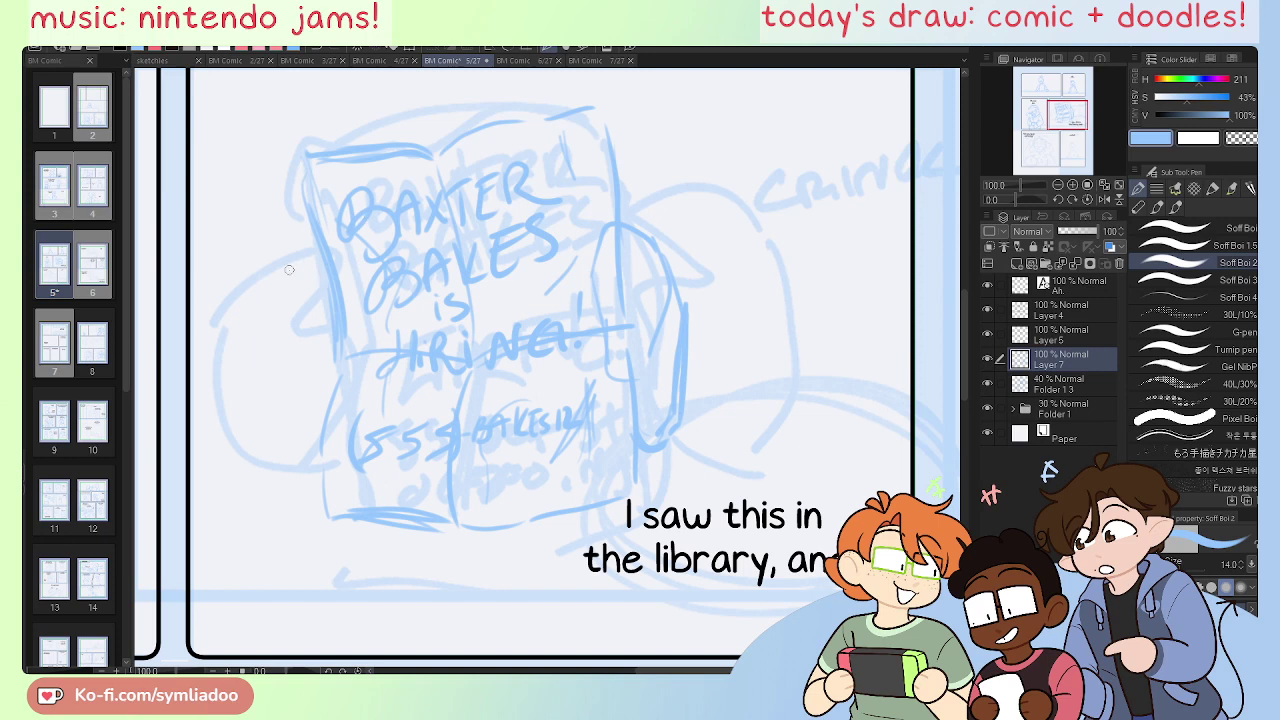
mouse_move(266, 298)
left_mouse_down()
mouse_move(335, 276)
mouse_move(274, 302)
mouse_move(288, 436)
mouse_move(330, 440)
mouse_move(318, 472)
mouse_move(280, 397)
mouse_move(272, 296)
left_mouse_up()
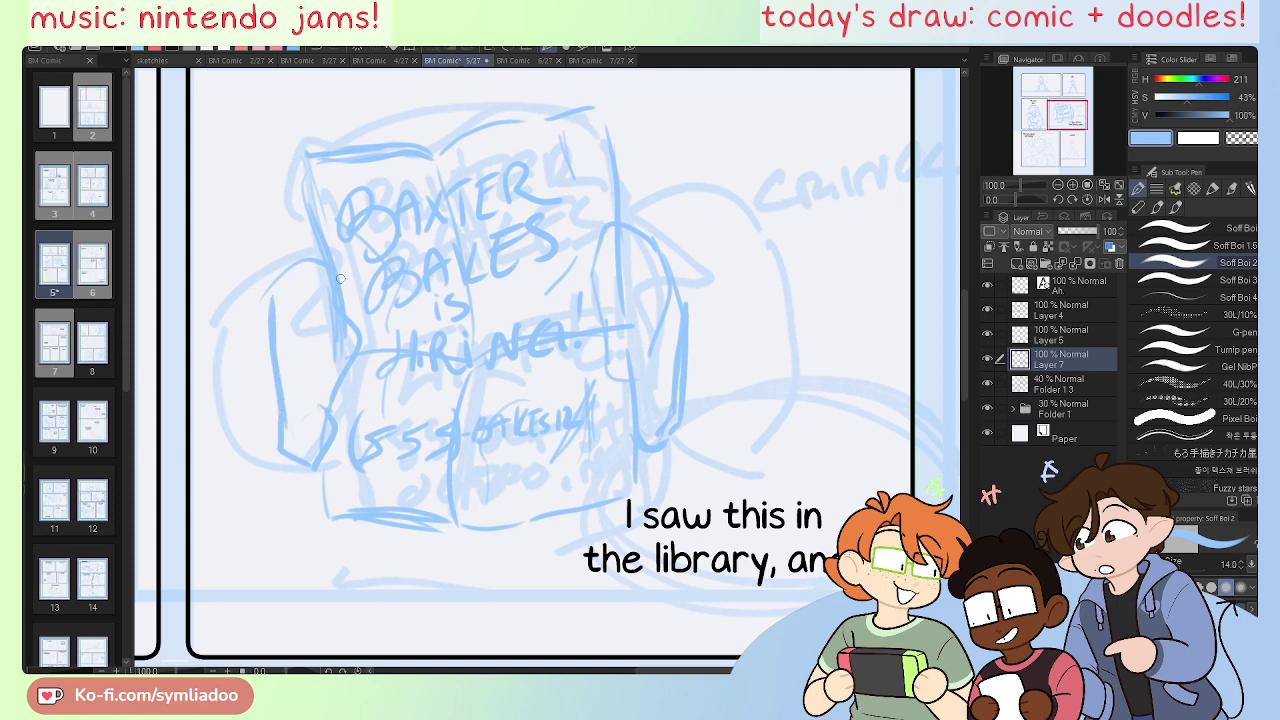
Step: Draw the top finger curling over the flyer's right edge, undoing the first attempt and redrawing it
mouse_move(668, 258)
left_mouse_down()
mouse_move(630, 224)
mouse_move(599, 242)
mouse_move(664, 255)
mouse_move(641, 238)
mouse_move(604, 247)
mouse_move(598, 292)
left_mouse_up()
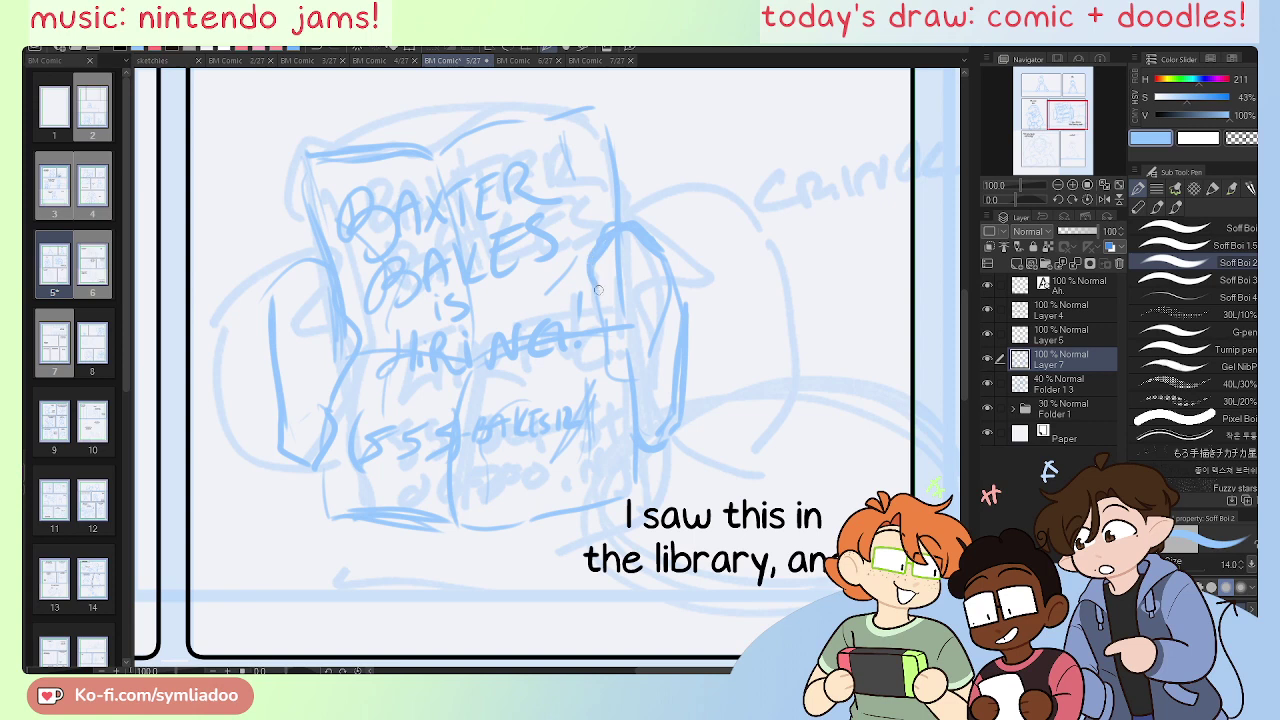
key("ctrl+z")
key("ctrl+z")
mouse_move(607, 237)
left_mouse_down()
mouse_move(598, 284)
mouse_move(615, 265)
left_mouse_up()
mouse_move(660, 264)
left_mouse_down()
mouse_move(624, 258)
mouse_move(596, 300)
mouse_move(601, 322)
left_mouse_up()
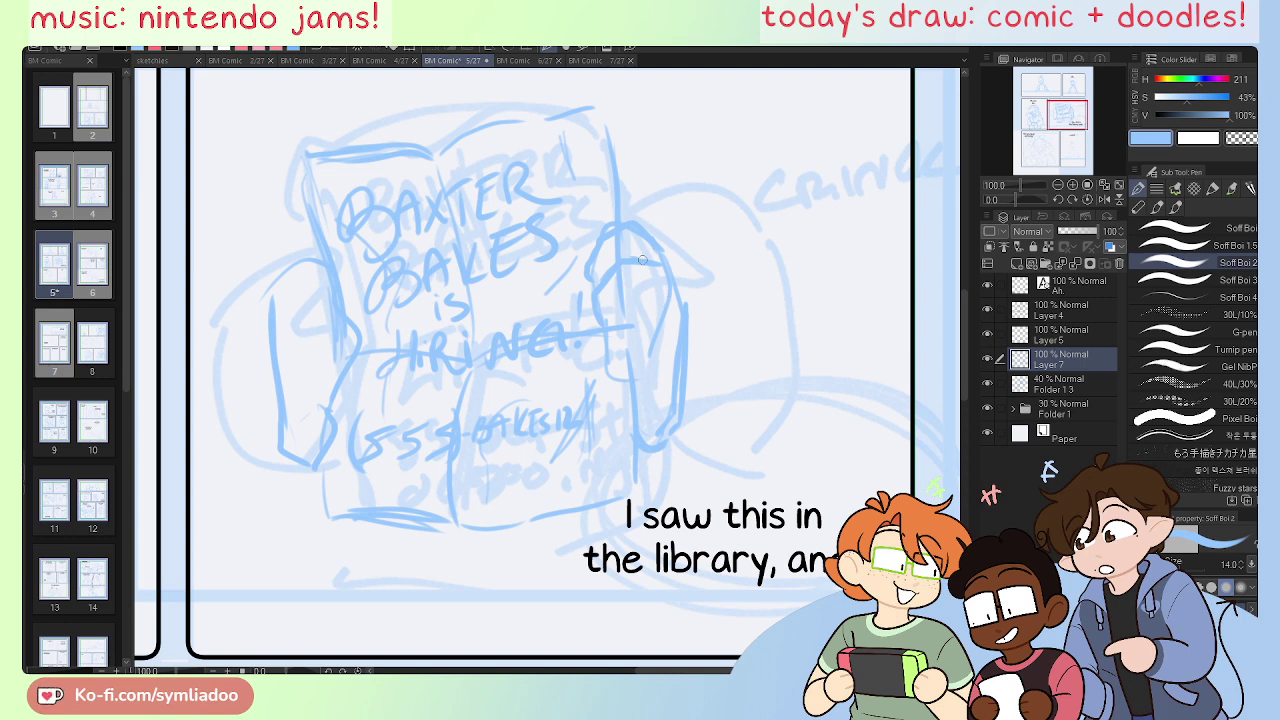
Step: Add the remaining fingers of the hand on the flyer's right edge, darken its outer contour and erase the excess lines inside
mouse_move(642, 259)
left_mouse_down()
mouse_move(668, 278)
mouse_move(671, 352)
left_mouse_up()
mouse_move(678, 306)
left_mouse_down()
mouse_move(611, 315)
mouse_move(608, 365)
mouse_move(661, 340)
mouse_move(619, 352)
mouse_move(615, 383)
left_mouse_up()
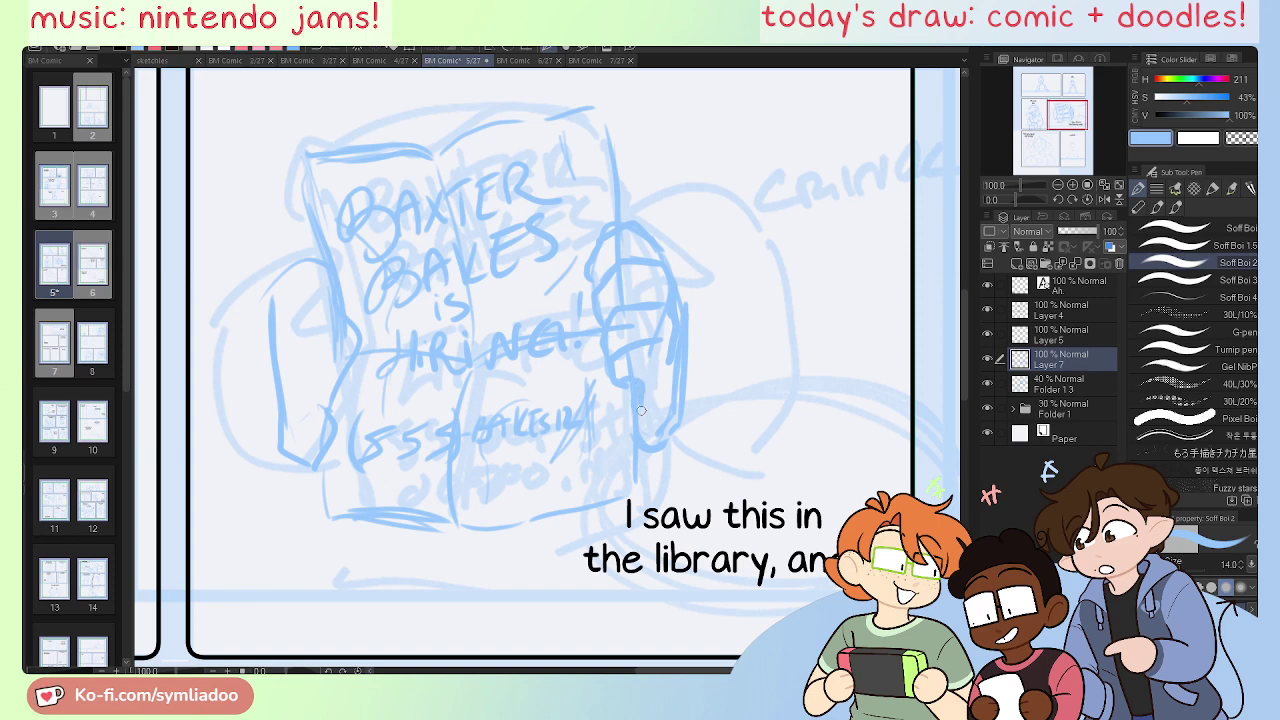
left_click_drag(631, 394, 658, 452)
mouse_move(681, 322)
left_mouse_down()
mouse_move(671, 428)
mouse_move(671, 382)
left_mouse_up()
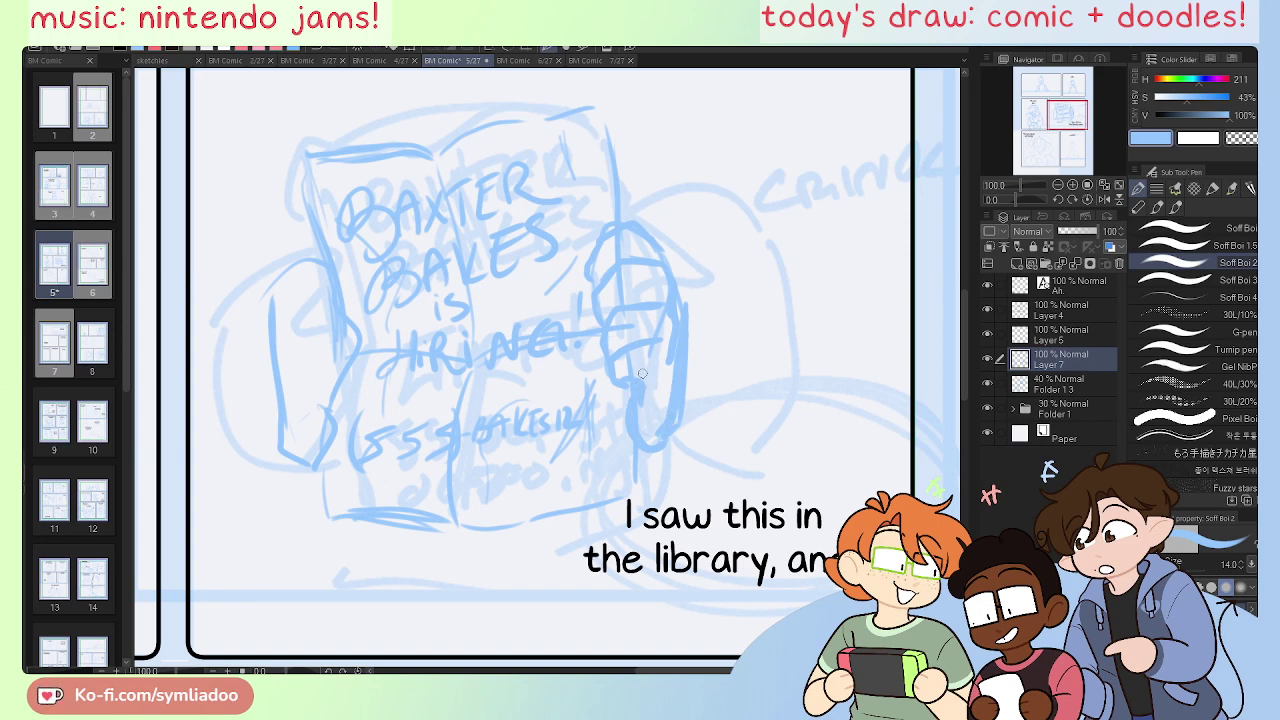
key("e")
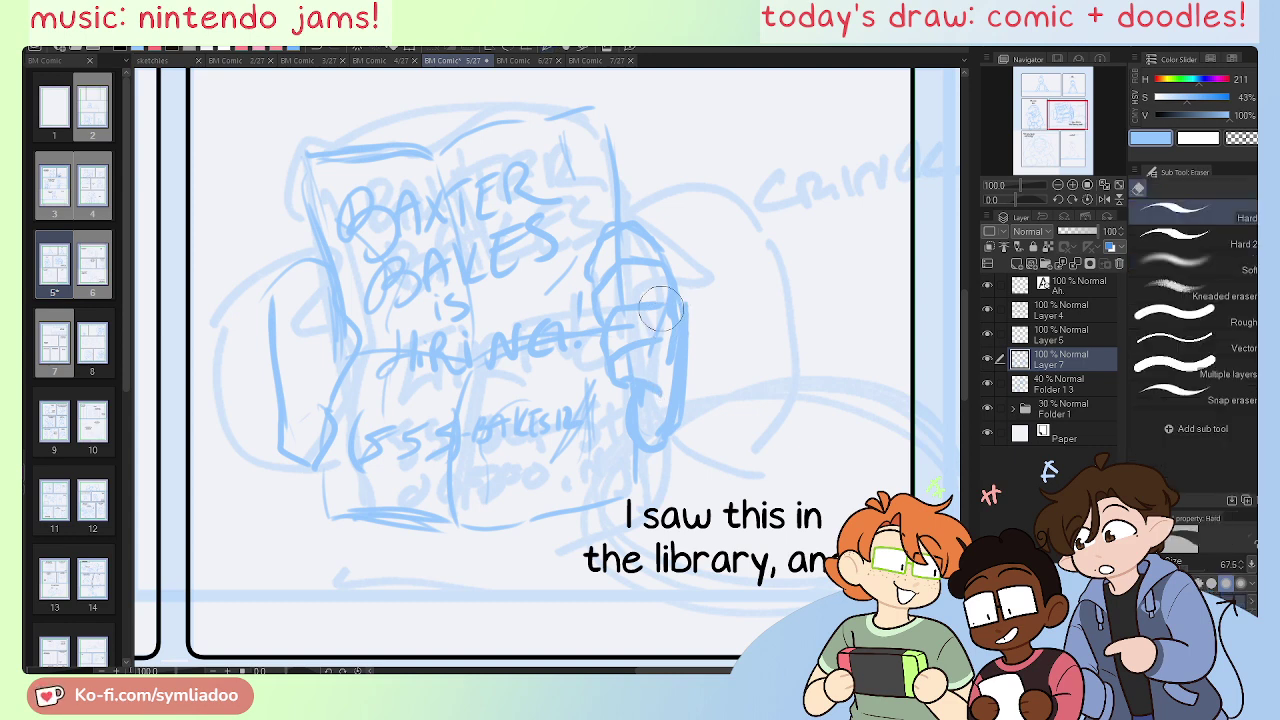
mouse_move(660, 337)
left_mouse_down()
mouse_move(649, 302)
mouse_move(614, 318)
mouse_move(656, 291)
mouse_move(522, 287)
mouse_move(660, 293)
left_mouse_up()
key("p")
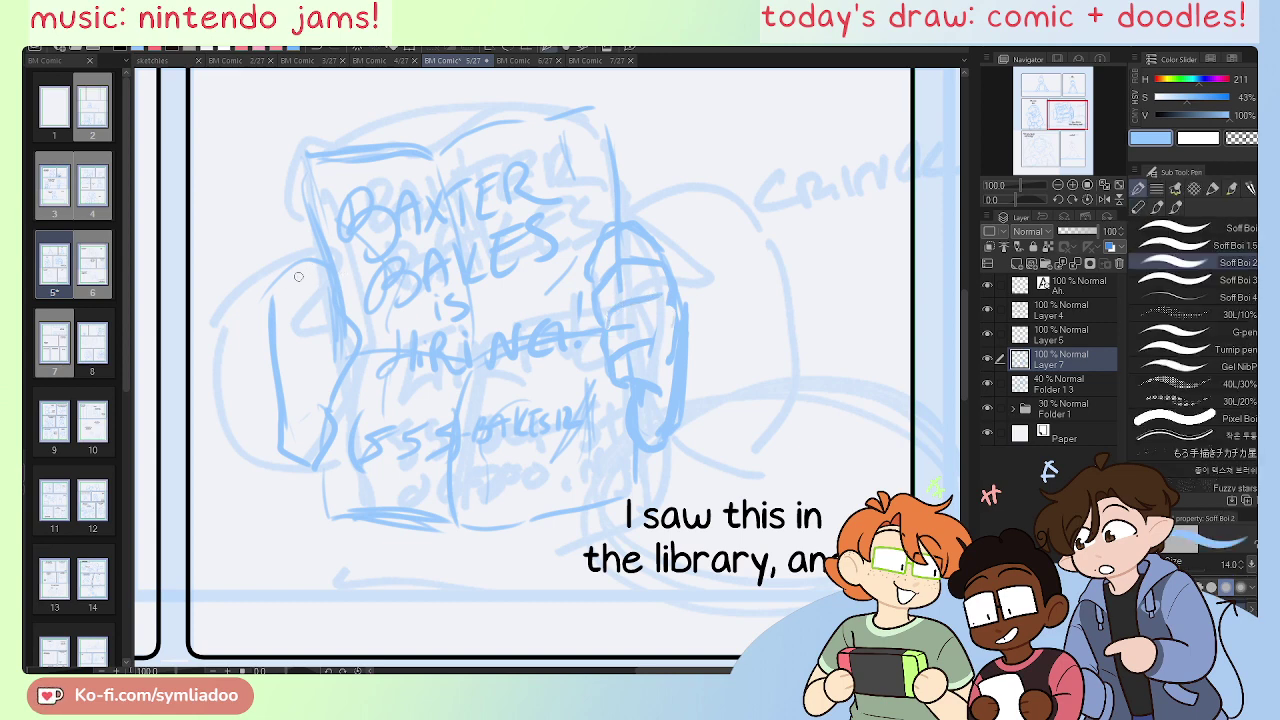
Step: Draw the stacked fingers of the hand on the flyer's left edge and reinforce its outer contour
mouse_move(265, 297)
left_mouse_down()
mouse_move(311, 255)
mouse_move(350, 272)
mouse_move(350, 309)
left_mouse_up()
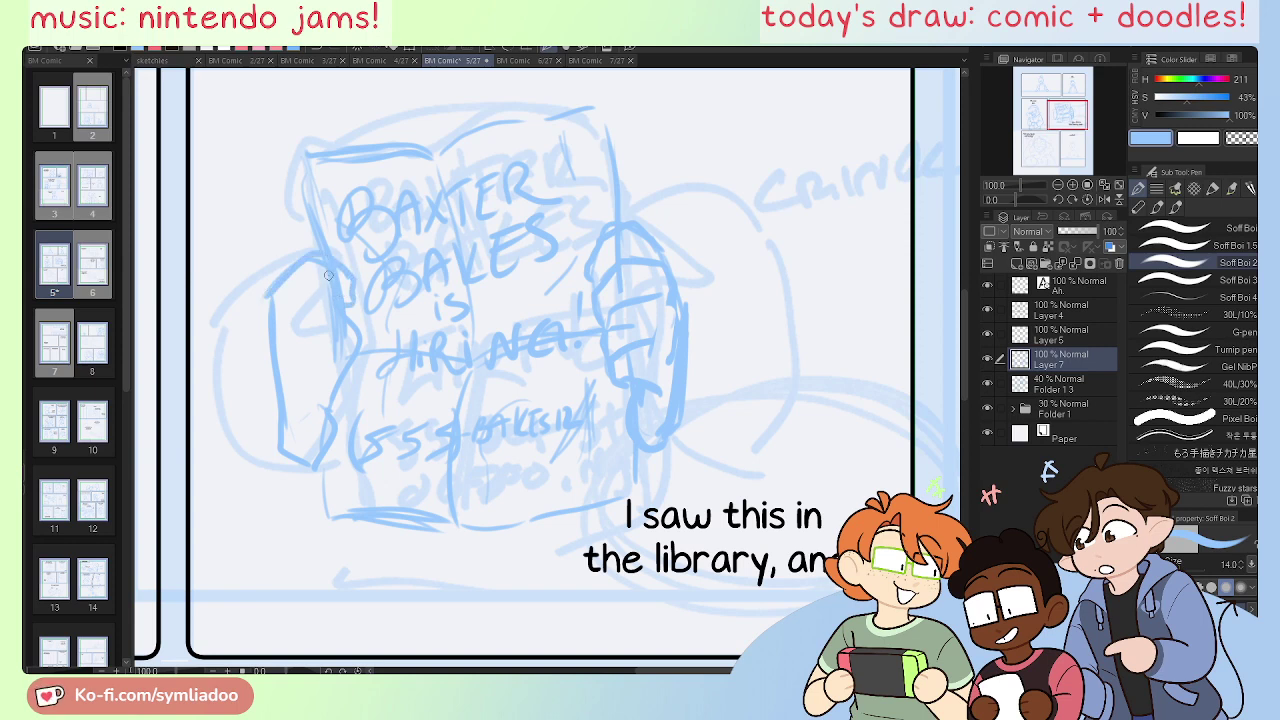
left_click_drag(275, 312, 320, 285)
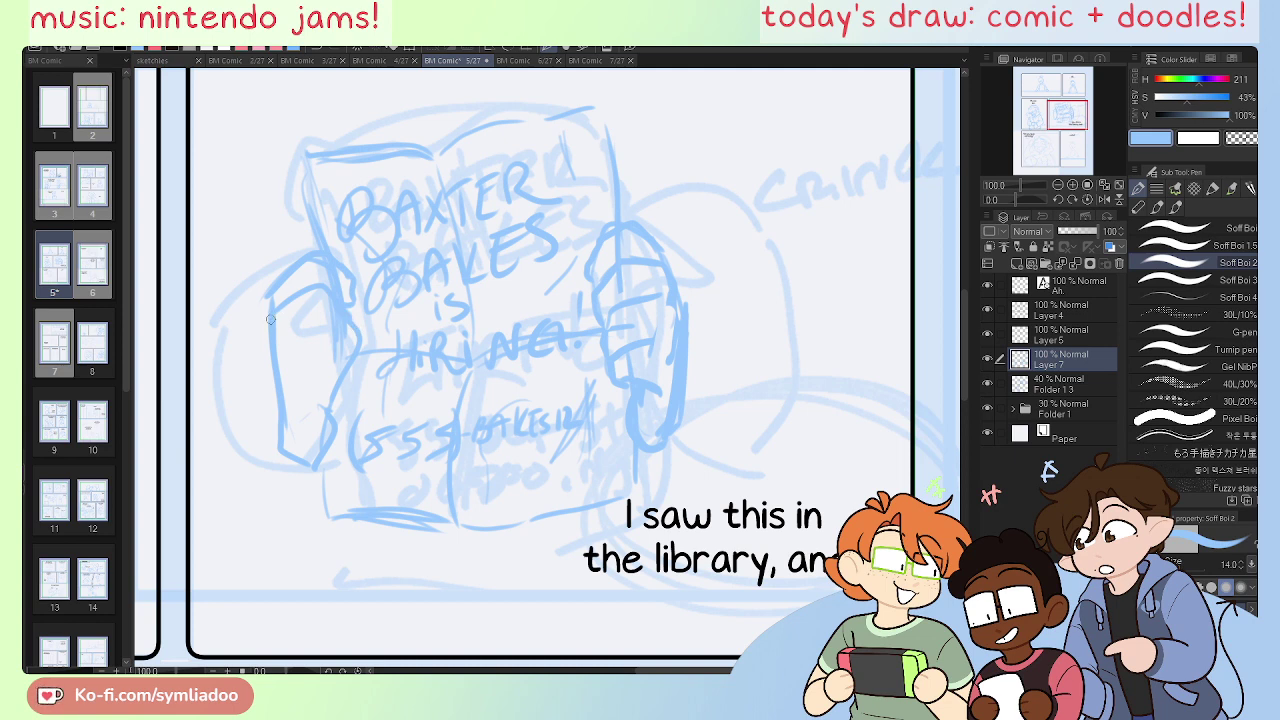
left_click_drag(271, 313, 276, 410)
mouse_move(272, 344)
left_mouse_down()
mouse_move(313, 326)
mouse_move(340, 343)
mouse_move(326, 326)
mouse_move(351, 354)
mouse_move(318, 359)
left_mouse_up()
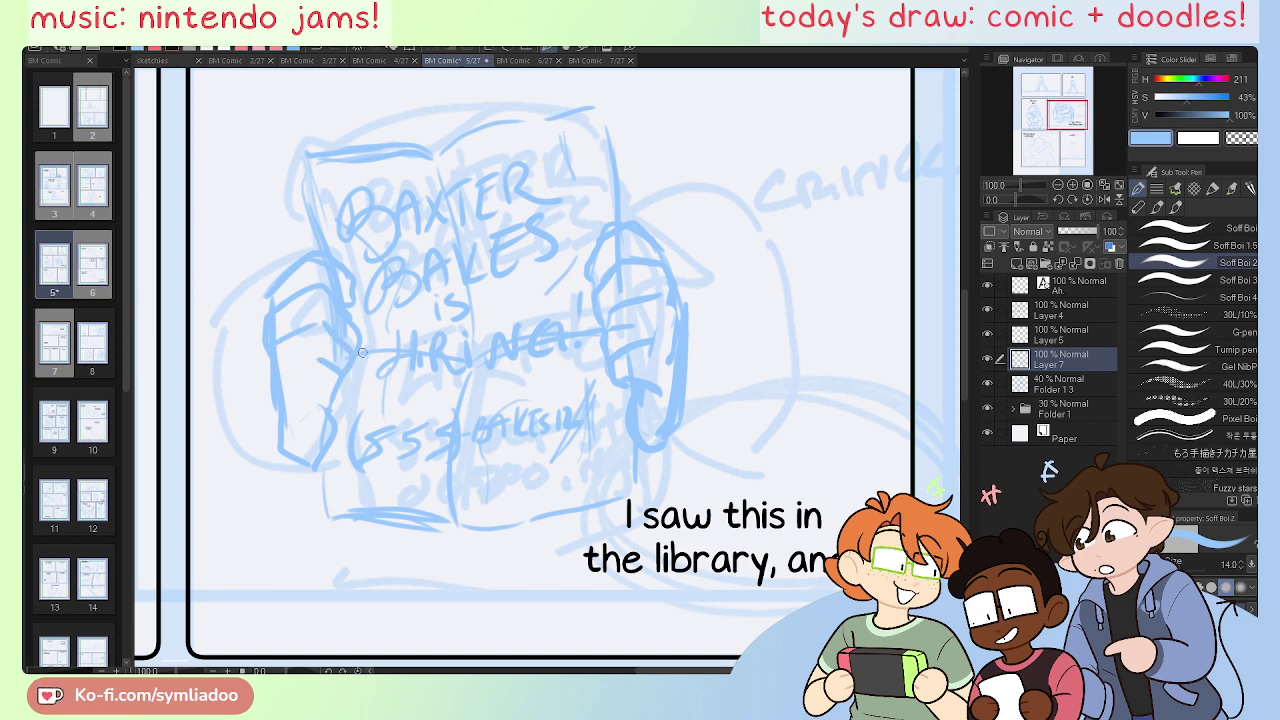
mouse_move(358, 358)
left_mouse_down()
mouse_move(340, 307)
mouse_move(355, 332)
mouse_move(335, 367)
mouse_move(303, 366)
left_mouse_up()
left_click_drag(298, 371, 335, 379)
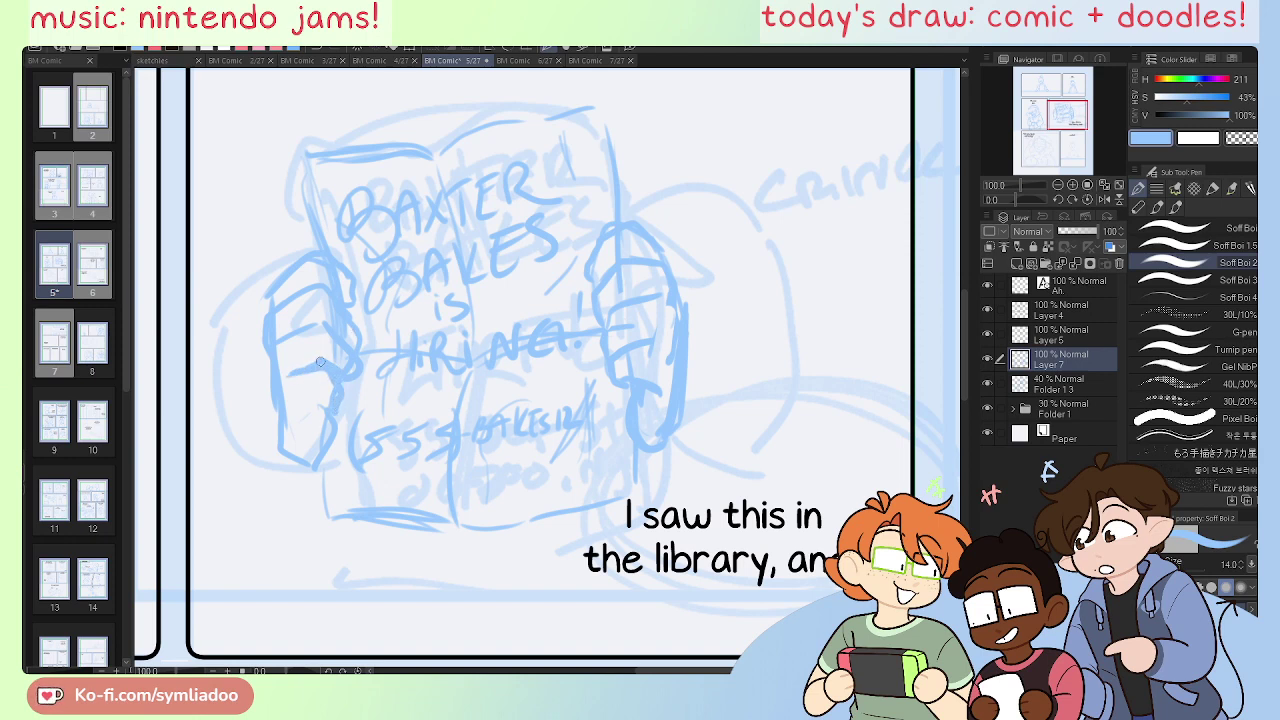
mouse_move(337, 417)
left_mouse_down()
mouse_move(318, 462)
mouse_move(330, 445)
mouse_move(310, 457)
mouse_move(279, 400)
mouse_move(277, 445)
mouse_move(309, 391)
mouse_move(299, 466)
mouse_move(276, 411)
mouse_move(329, 473)
left_mouse_up()
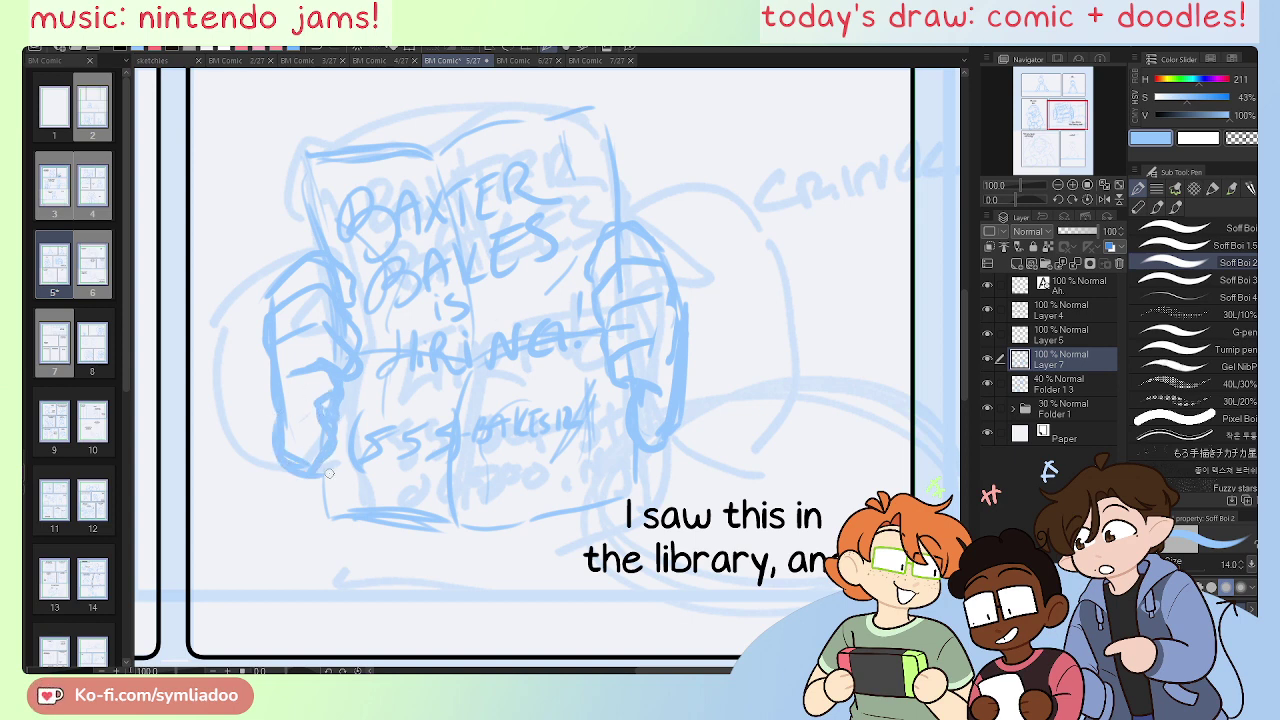
Step: Lasso the flyer with both hands, scale it up slightly and shift it toward the right of the fourth panel
left_click(1118, 185)
left_click(1072, 185)
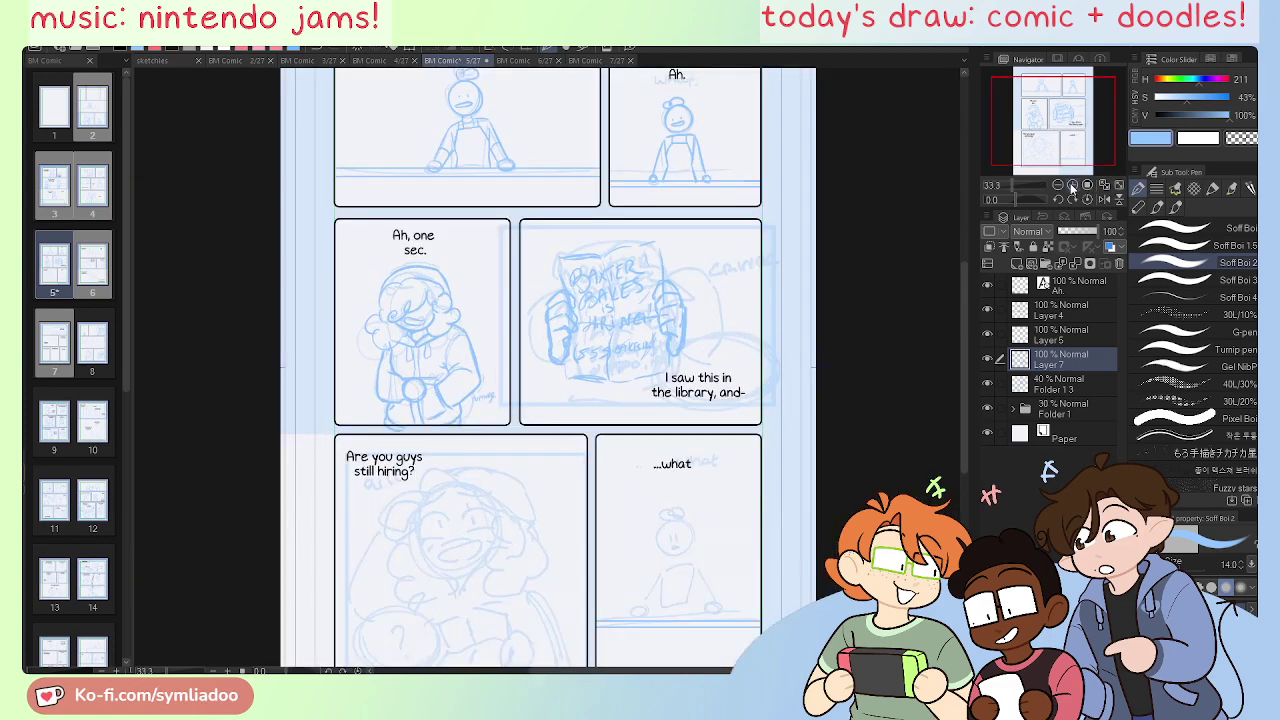
left_click(1072, 185)
left_click(1072, 185)
left_click_drag(1053, 121, 1068, 115)
key("m")
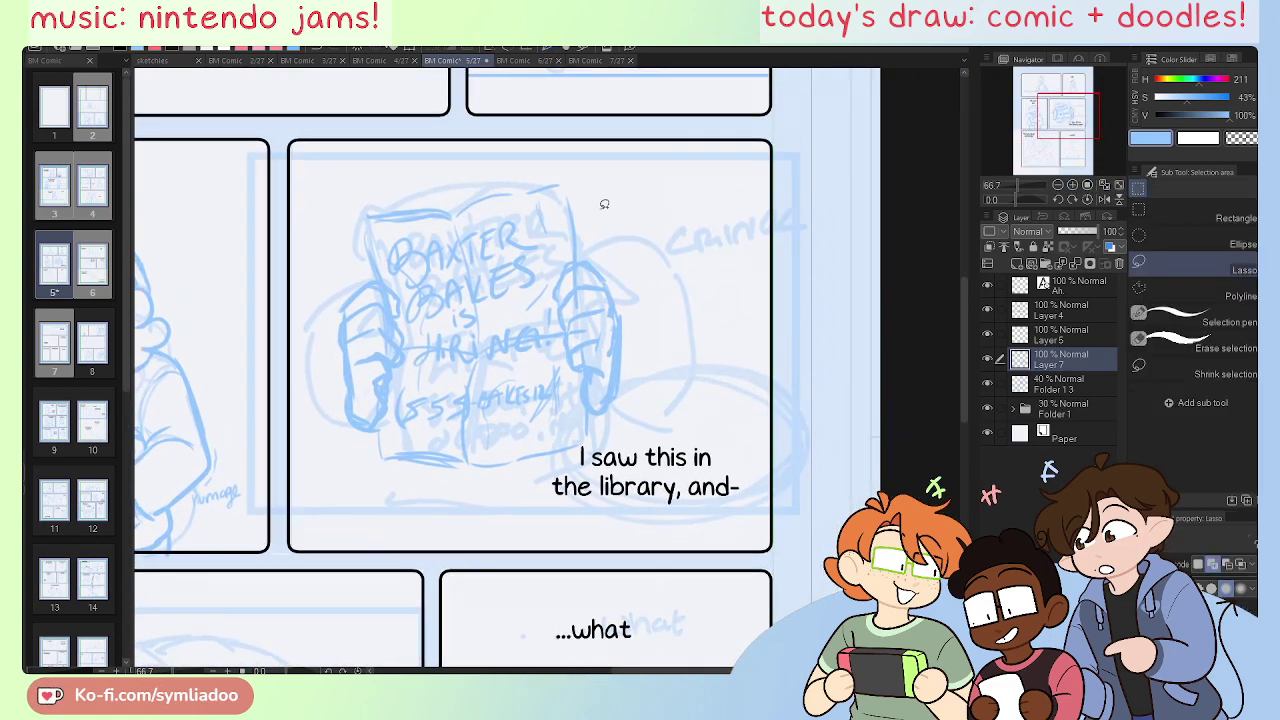
left_click_drag(510, 501, 630, 162)
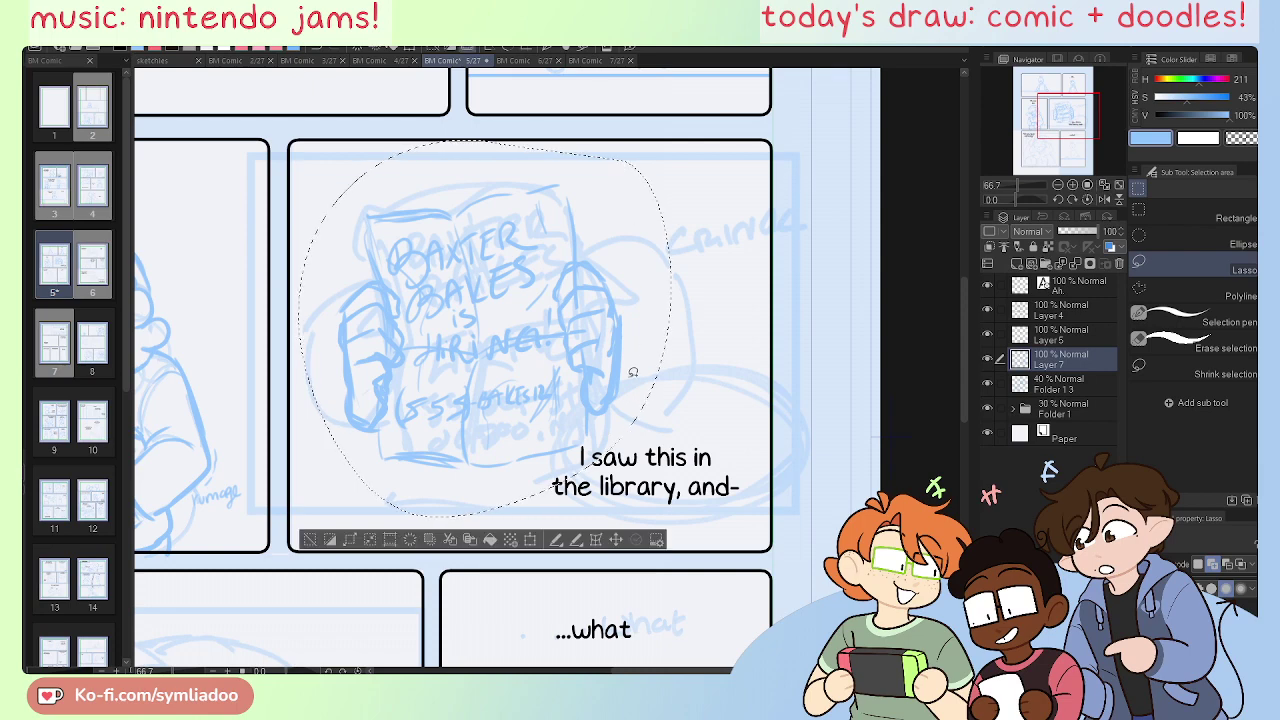
key("ctrl+t")
left_click_drag(485, 519, 485, 566)
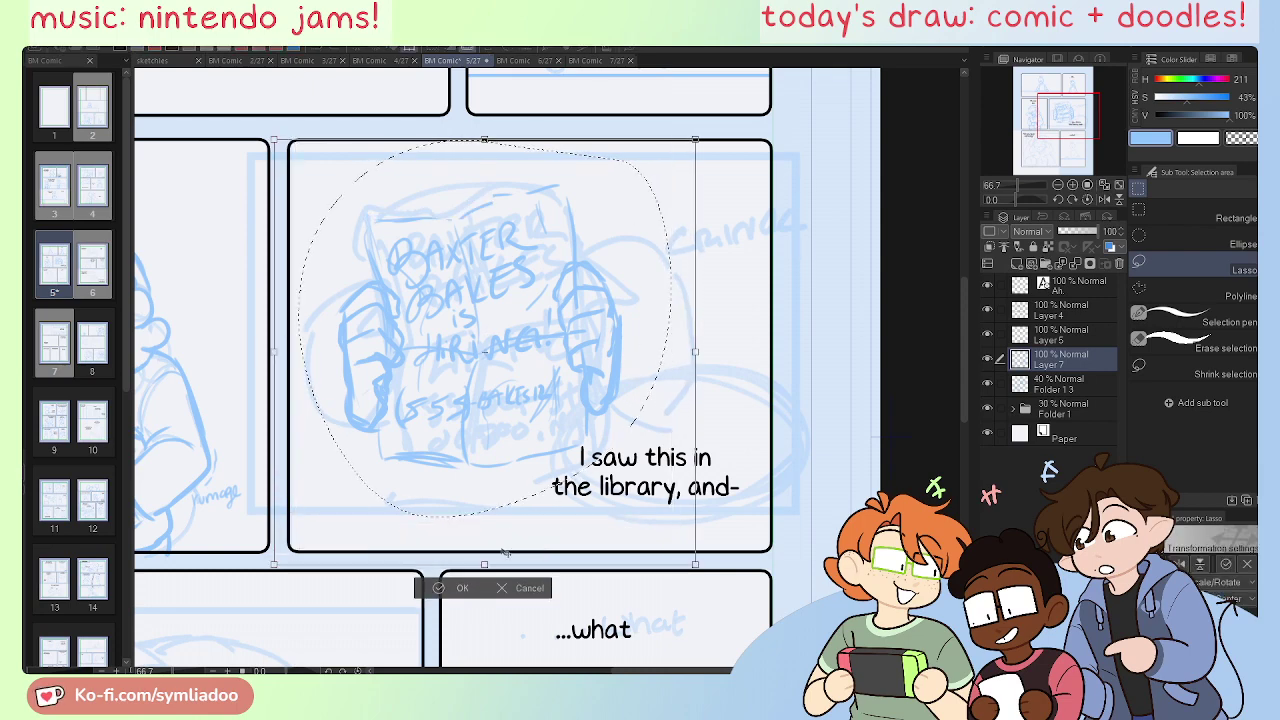
left_click_drag(556, 467, 613, 440)
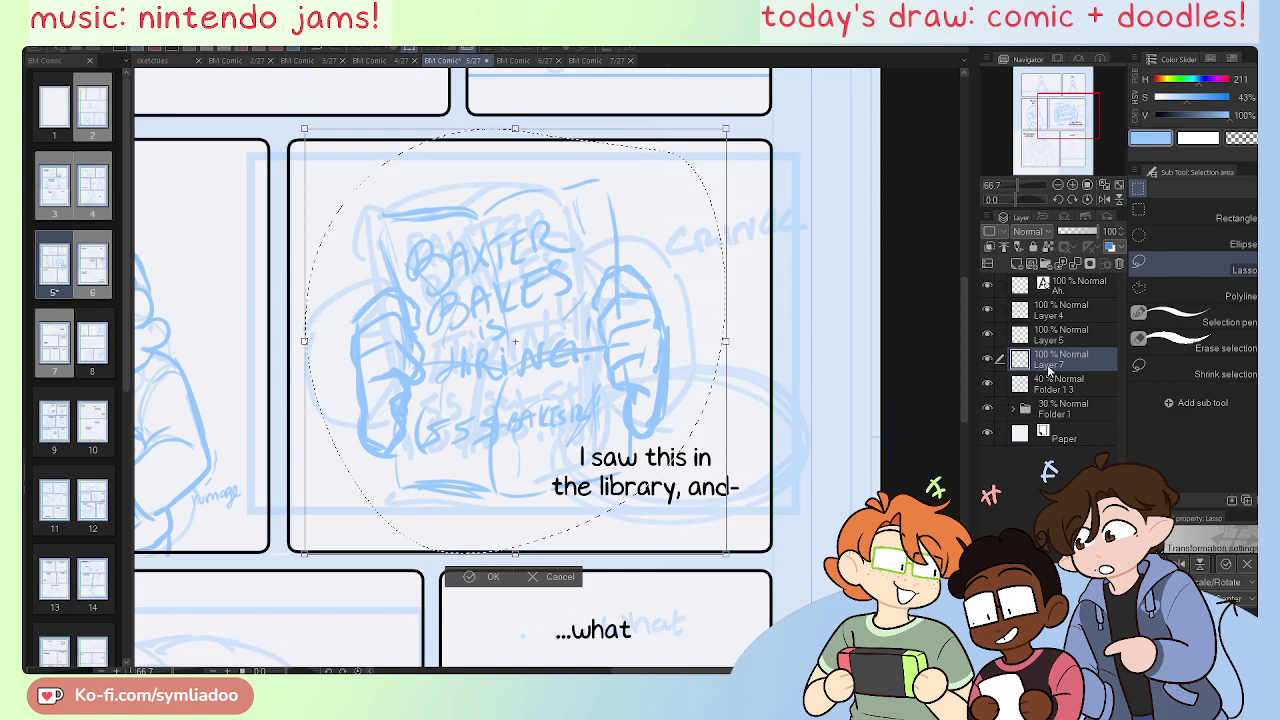
Step: Lower the rough sketch layer Folder 1 3 to 22% opacity, keep Layer 7 visible and turn on the rough's layer color
left_click(1050, 383)
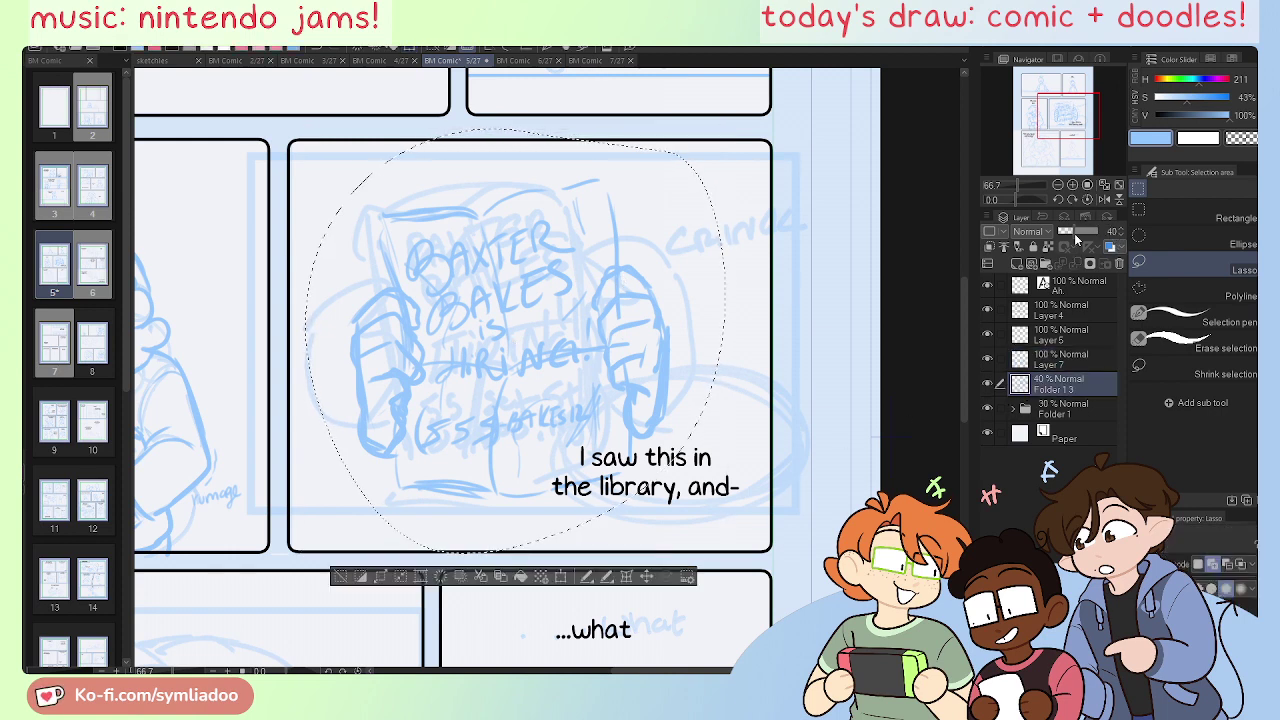
left_click_drag(1076, 238, 1066, 237)
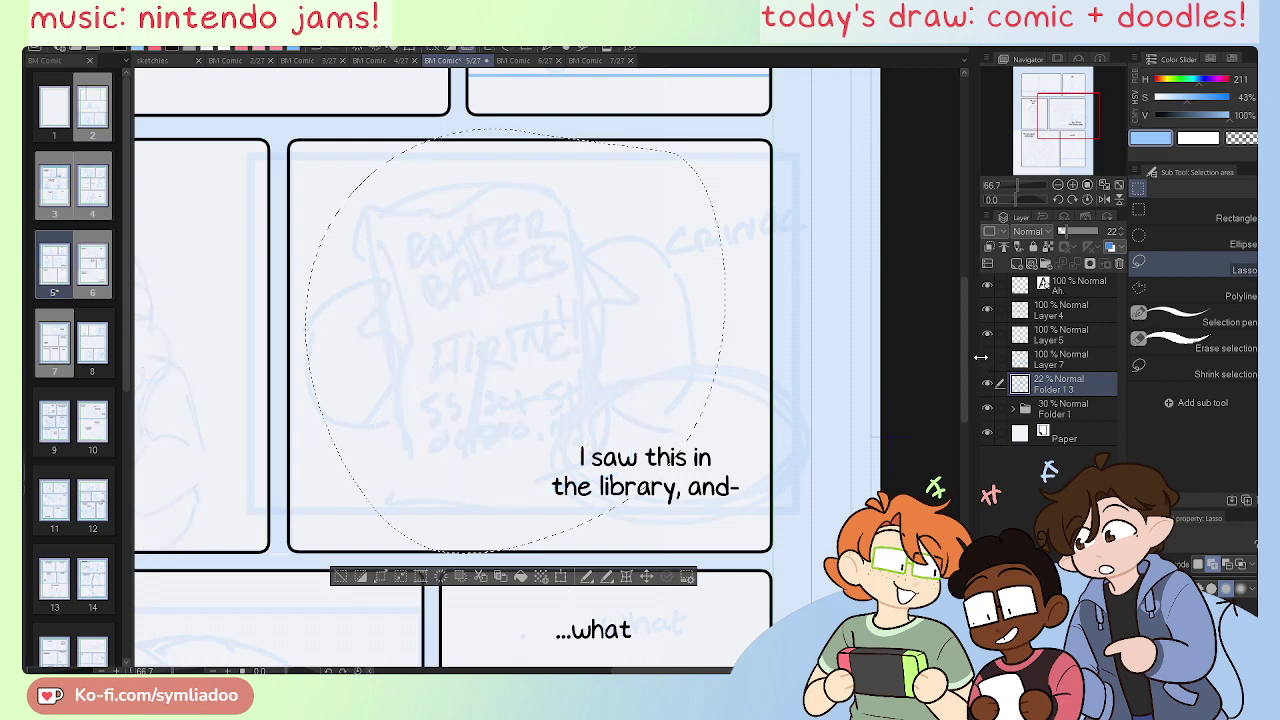
left_click(987, 360)
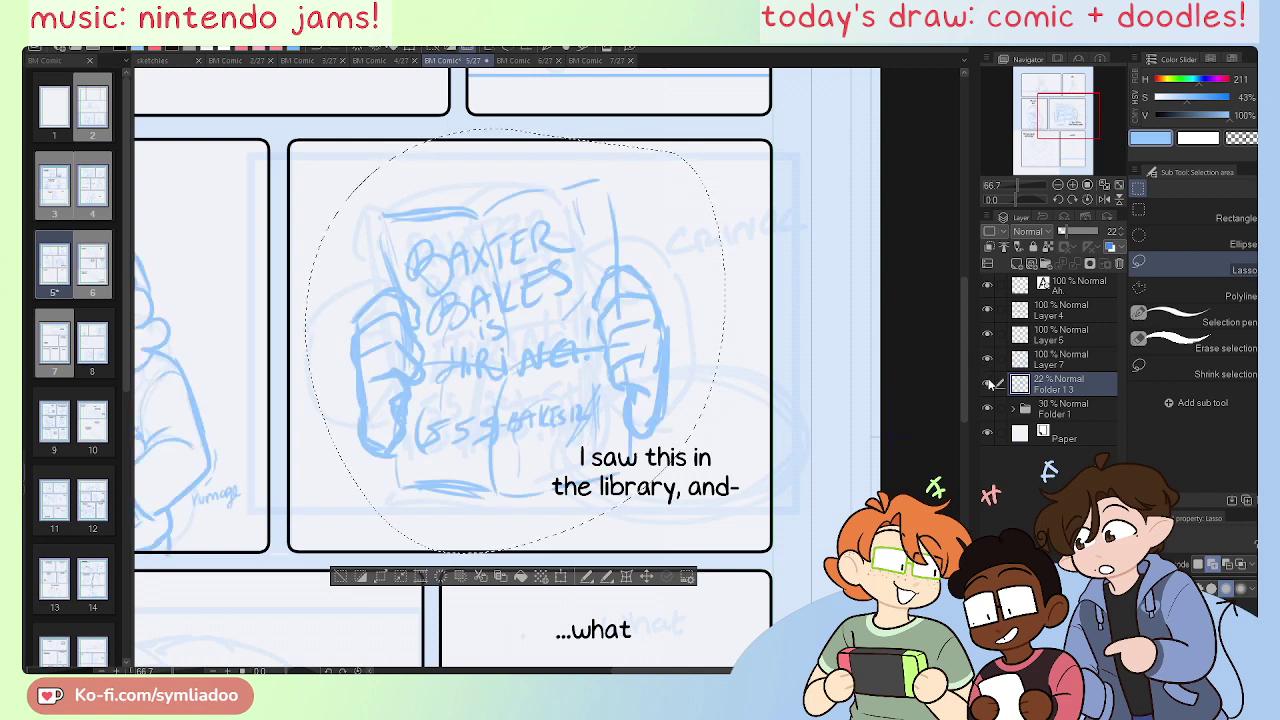
left_click(1109, 248)
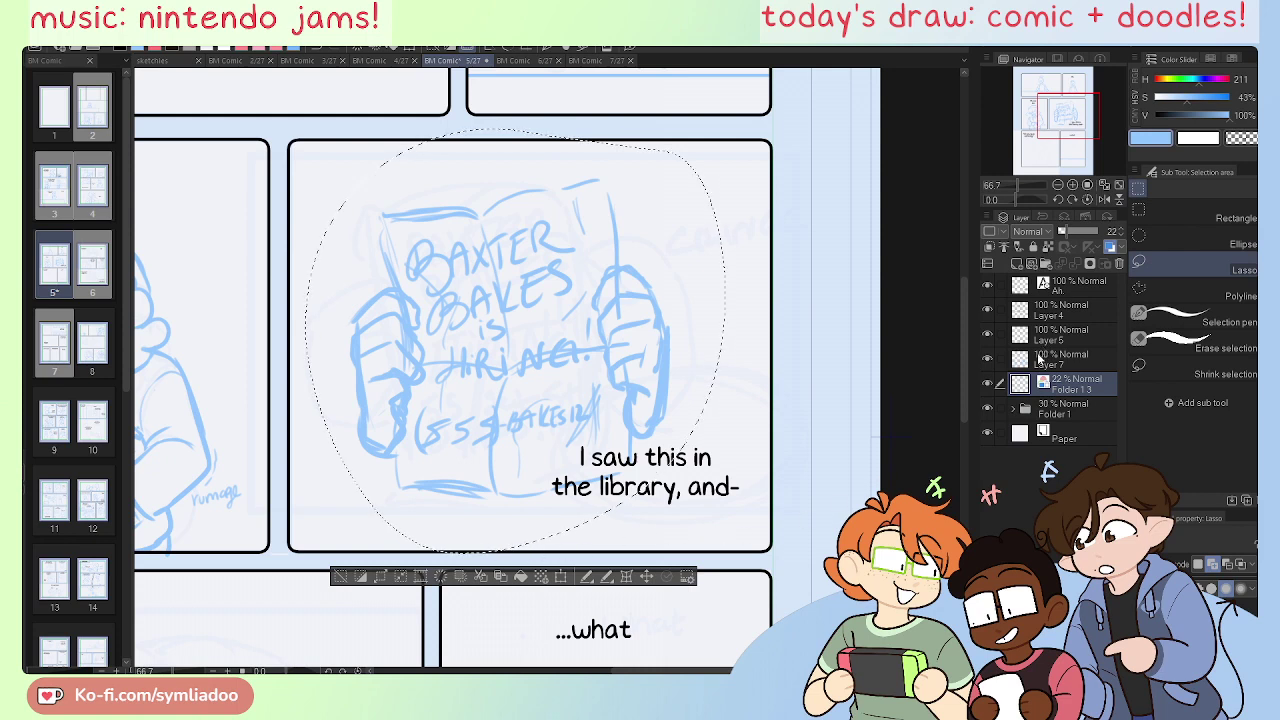
Step: Move the selected flyer and hands on Layer 7 slightly further right within the panel
left_click(1021, 363)
key("k")
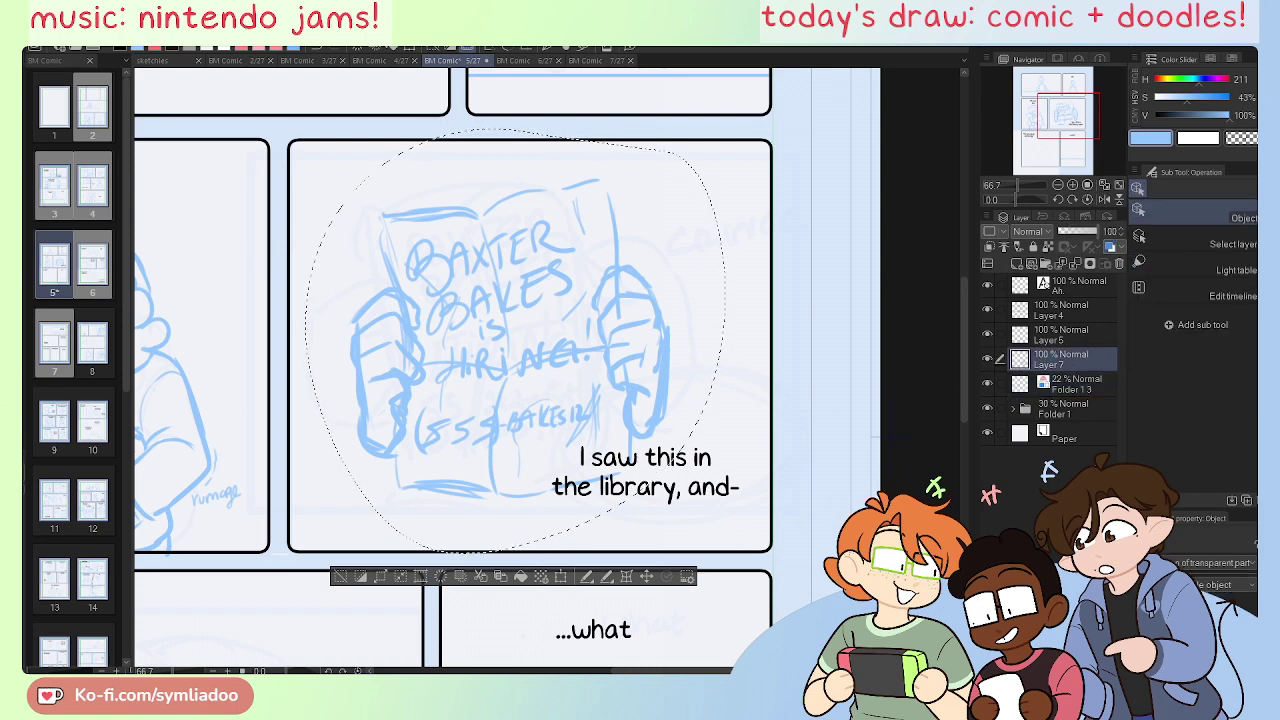
left_click_drag(606, 389, 626, 394)
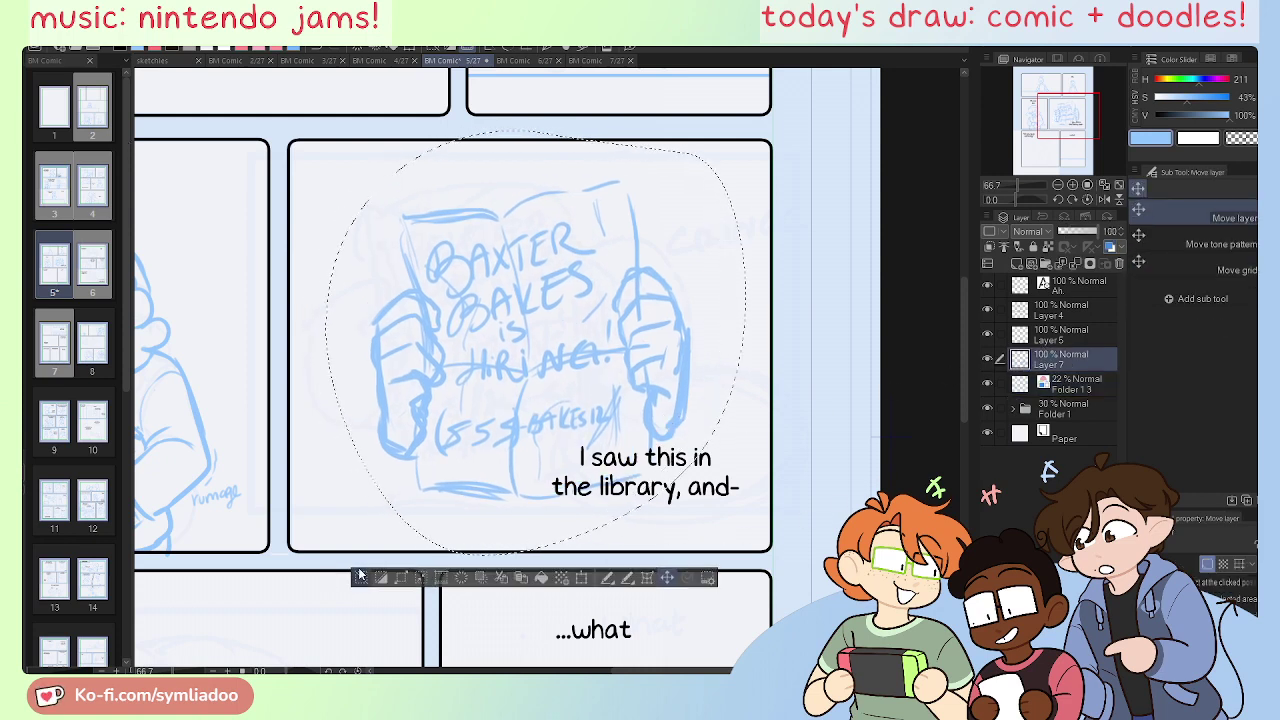
Step: Lasso the flyer and both hands in the "I saw this in the library" panel, scale the sketch up, and deselect
key("ctrl+d")
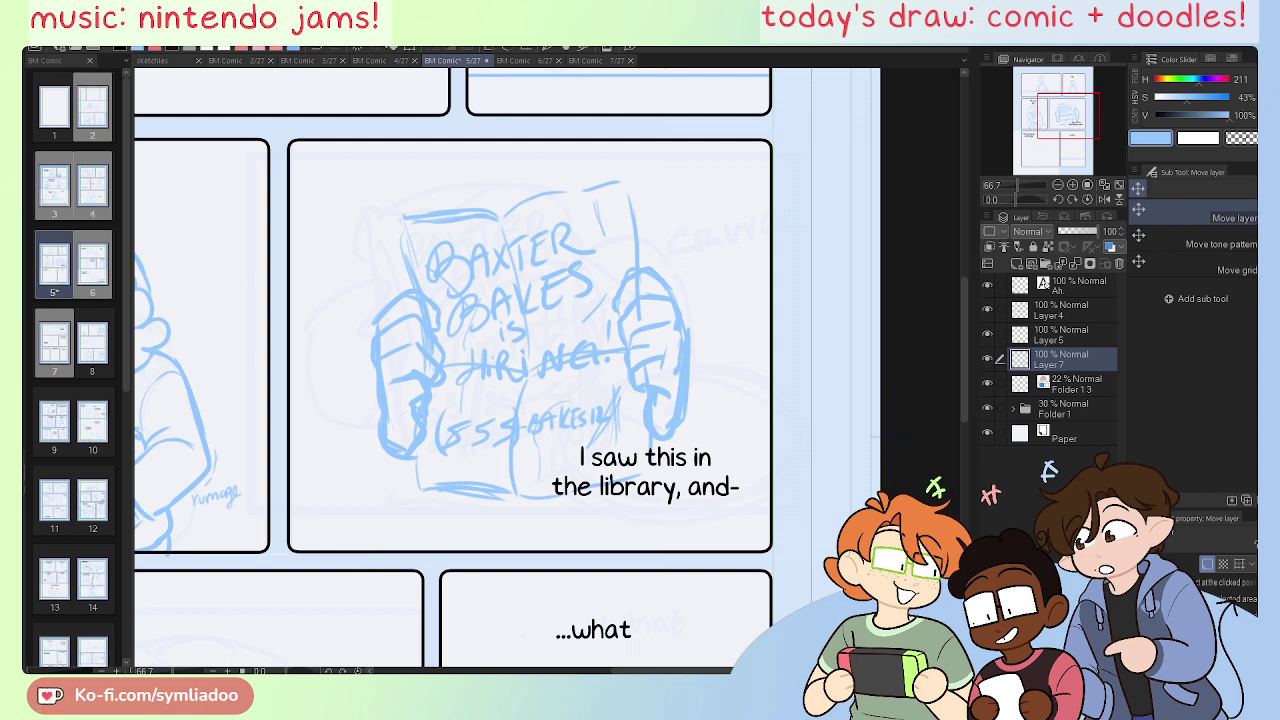
key("h")
key("h")
key("ctrl+t")
left_click(360, 588)
key("m")
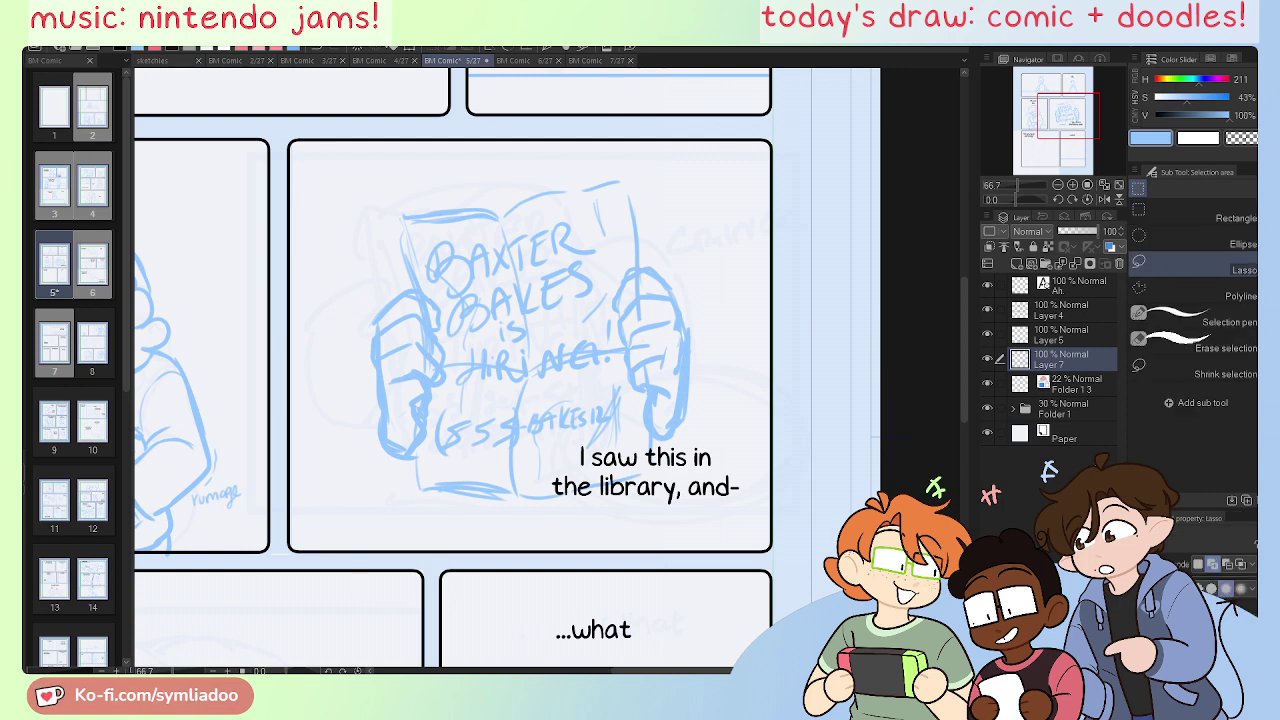
mouse_move(530, 160)
left_mouse_down()
mouse_move(462, 158)
mouse_move(707, 198)
mouse_move(560, 158)
left_mouse_up()
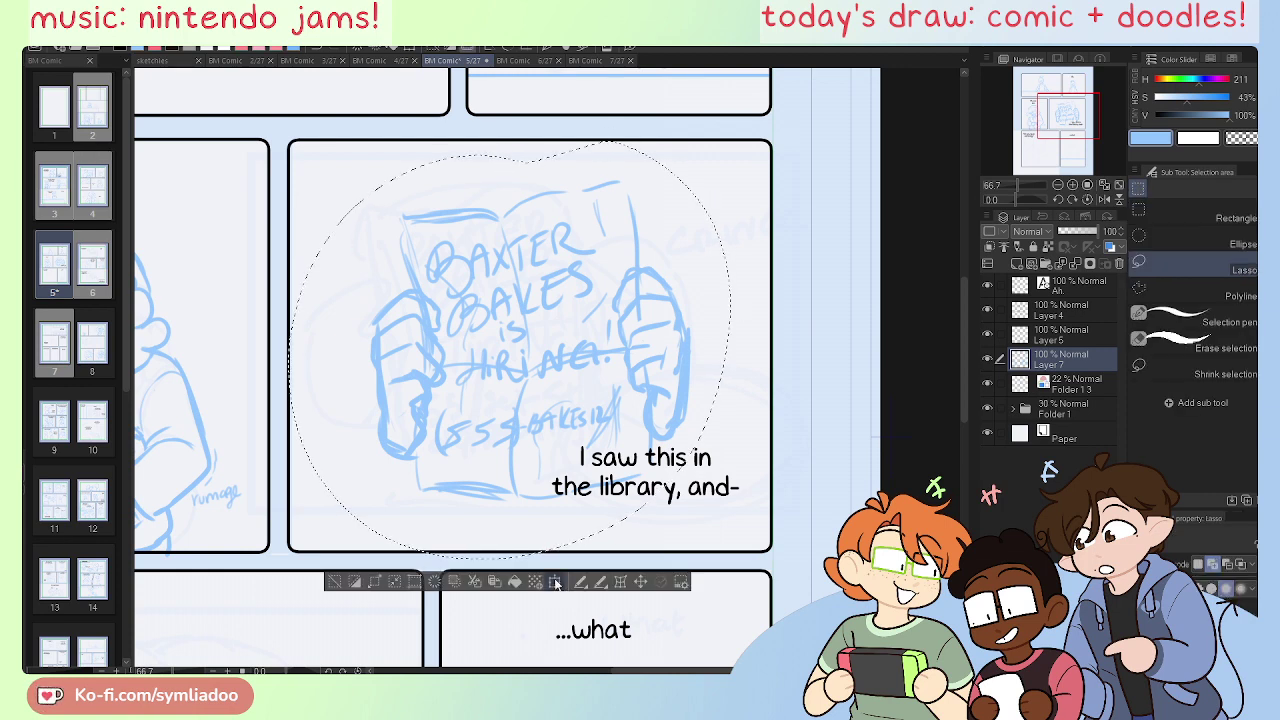
key("ctrl+t")
left_click_drag(515, 621, 515, 635)
mouse_move(571, 498)
left_mouse_down()
mouse_move(565, 457)
mouse_move(574, 466)
left_mouse_up()
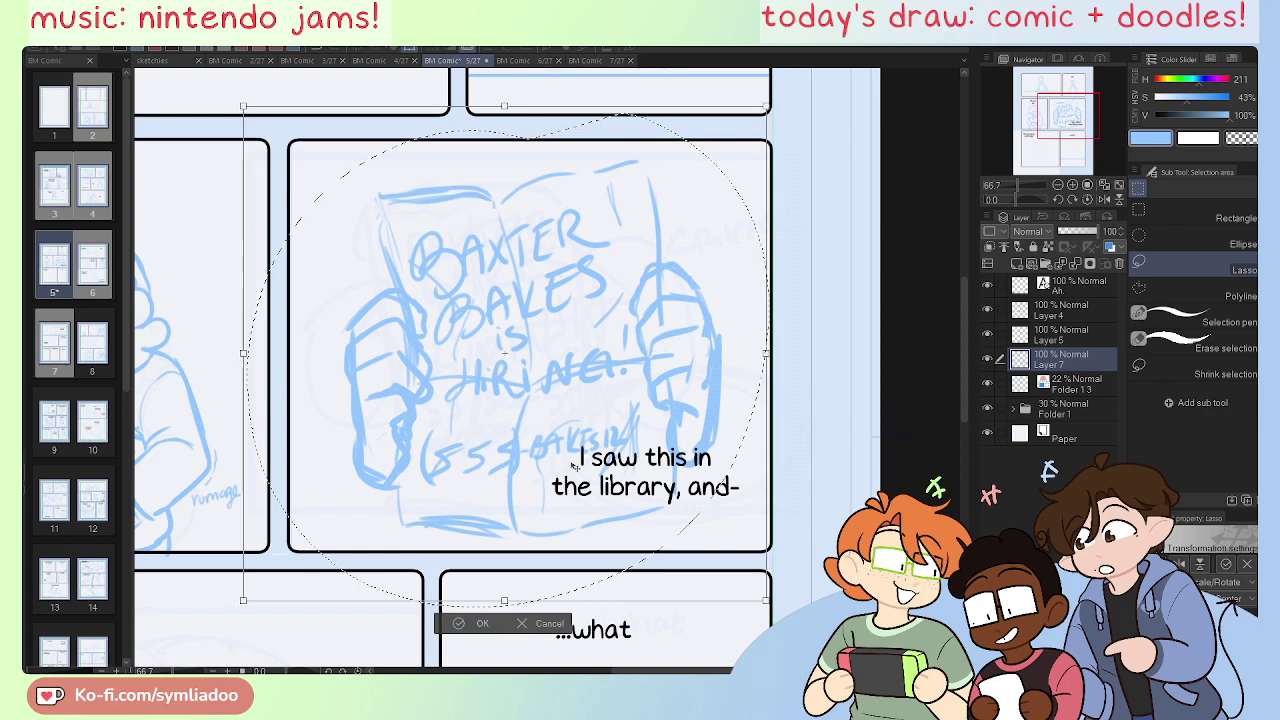
left_click(455, 622)
left_click(329, 622)
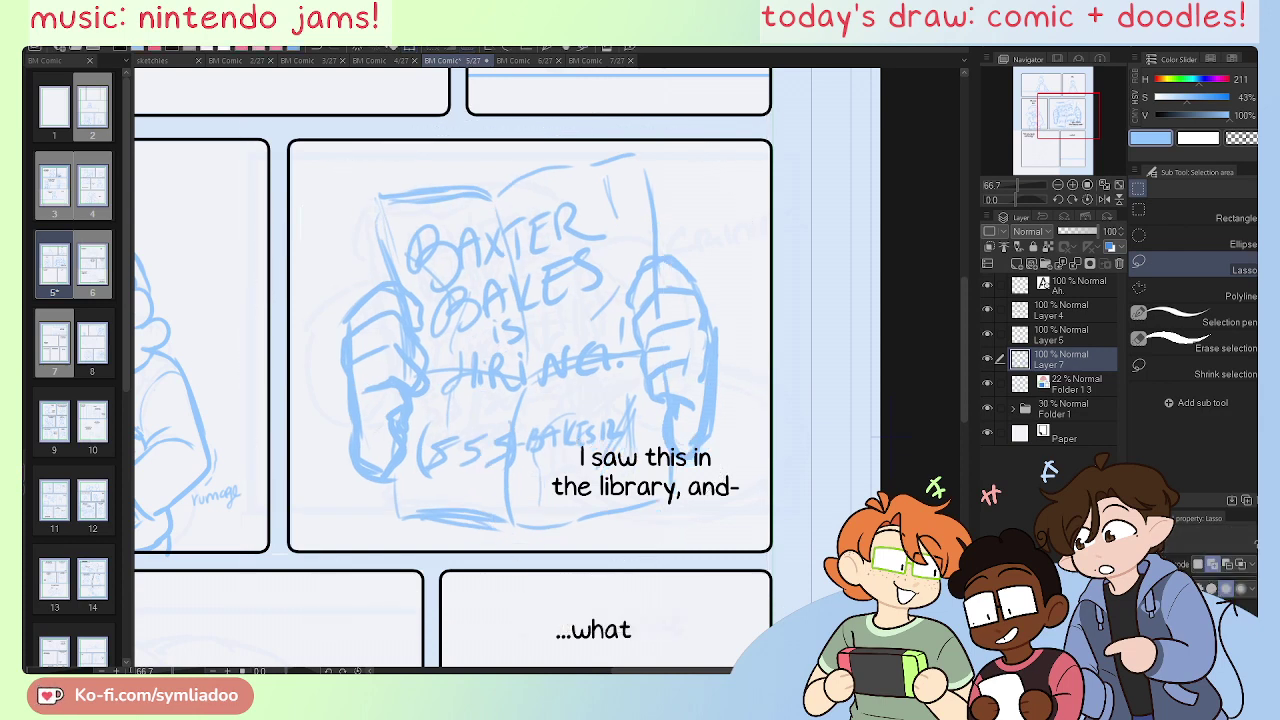
Step: Sketch the heel of the left-hand fist below its fingers with the Soff Boi 2 pen
key("p")
mouse_move(349, 413)
left_mouse_down()
mouse_move(371, 486)
mouse_move(386, 481)
mouse_move(352, 460)
mouse_move(365, 488)
mouse_move(392, 495)
left_mouse_up()
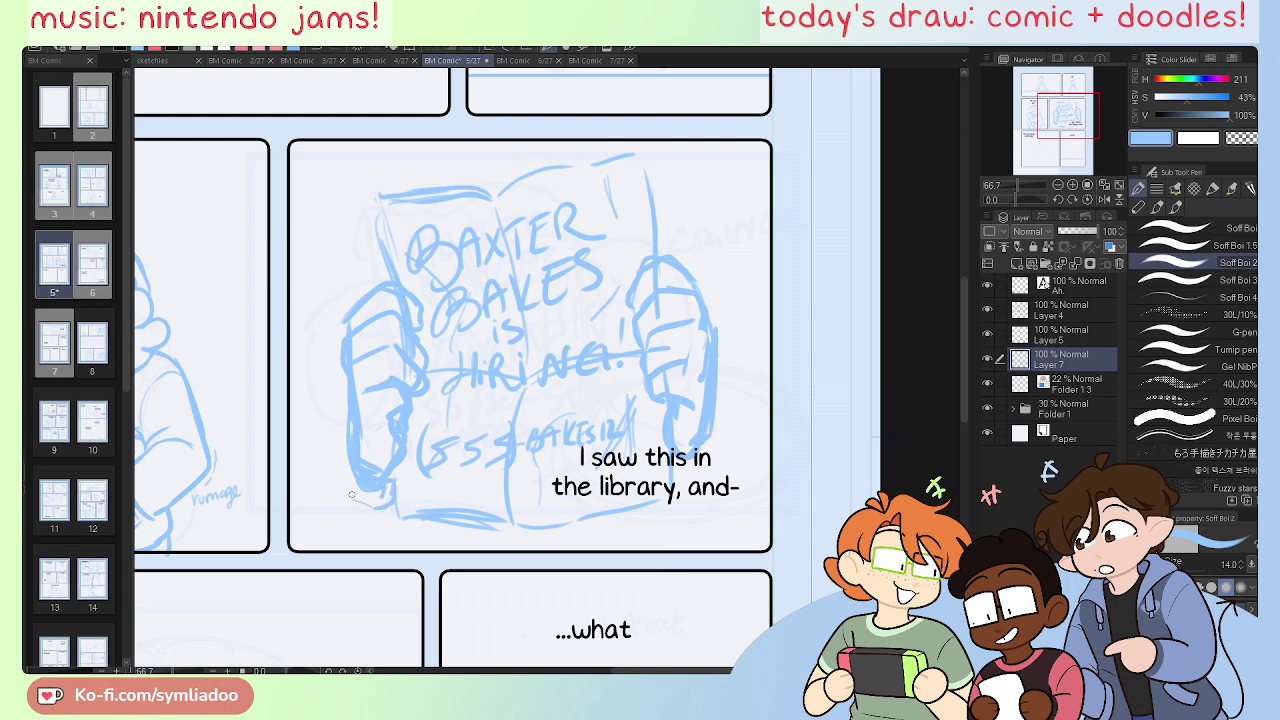
key("ctrl+z")
key("ctrl+z")
mouse_move(360, 497)
left_mouse_down()
mouse_move(390, 509)
mouse_move(345, 486)
mouse_move(392, 502)
mouse_move(362, 514)
left_mouse_up()
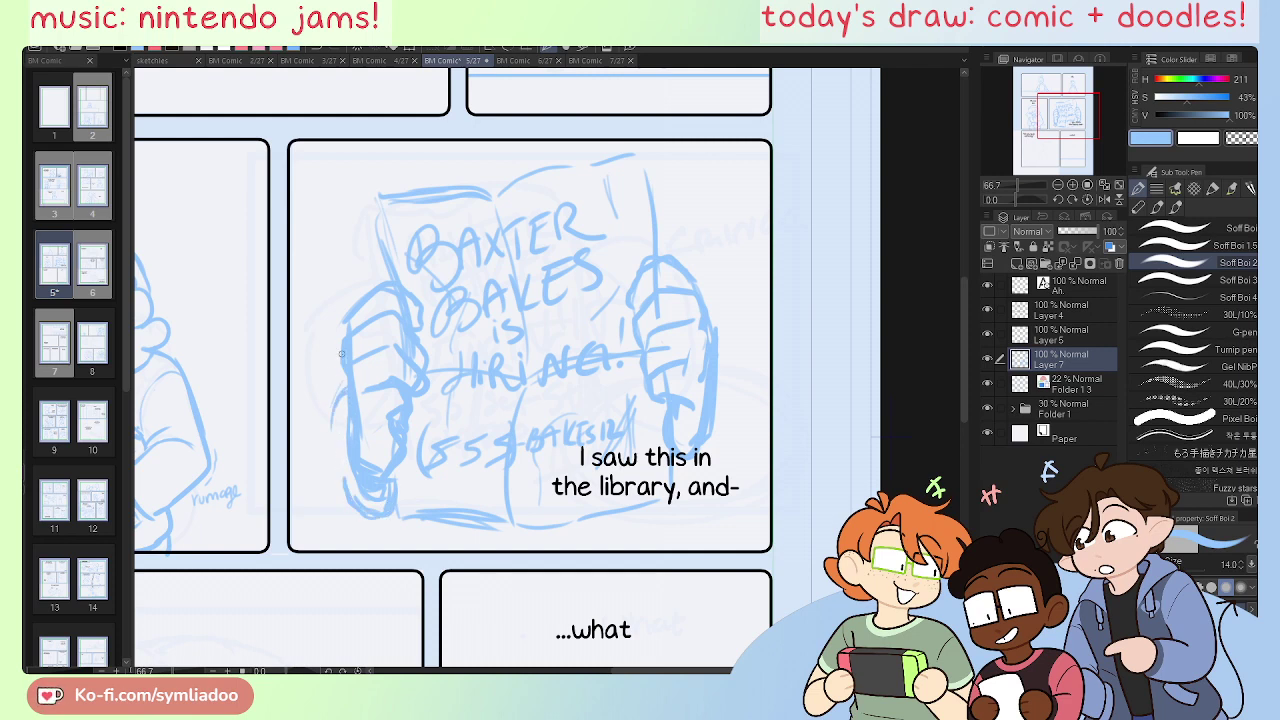
left_click_drag(301, 394, 344, 336)
left_click_drag(300, 424, 342, 494)
left_click_drag(302, 436, 294, 416)
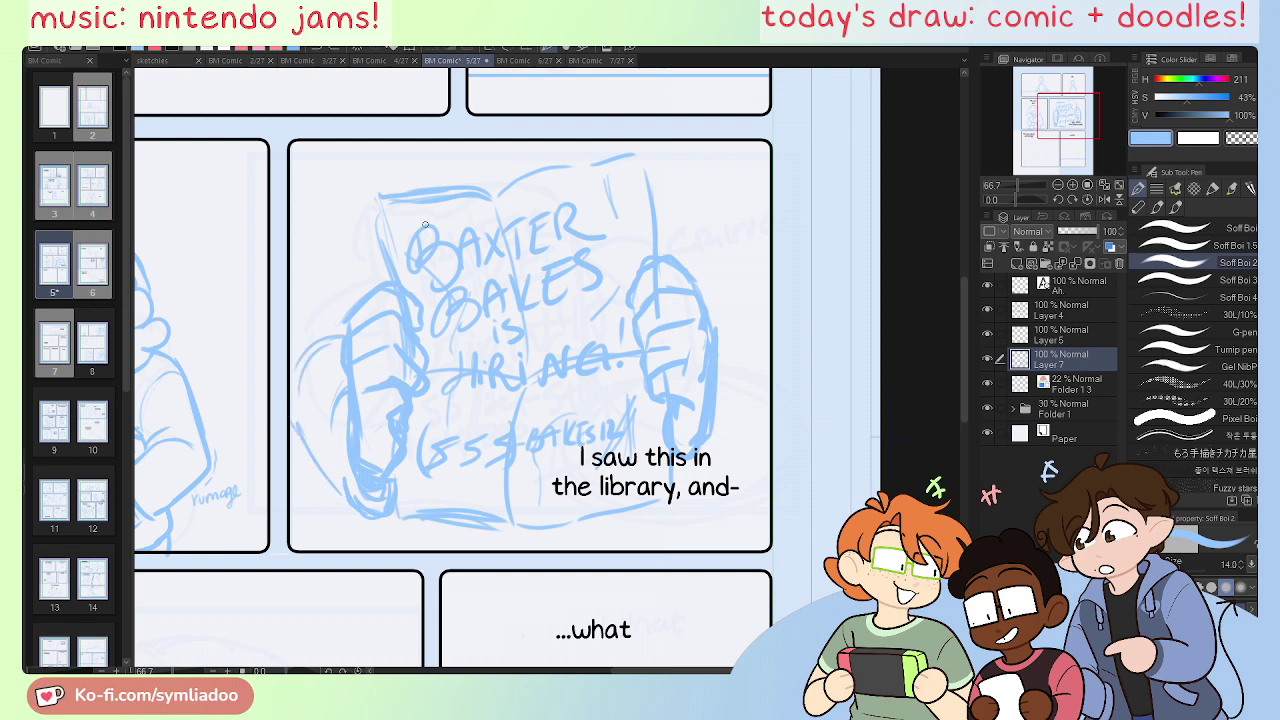
key("ctrl+z")
key("ctrl+z")
key("ctrl+z")
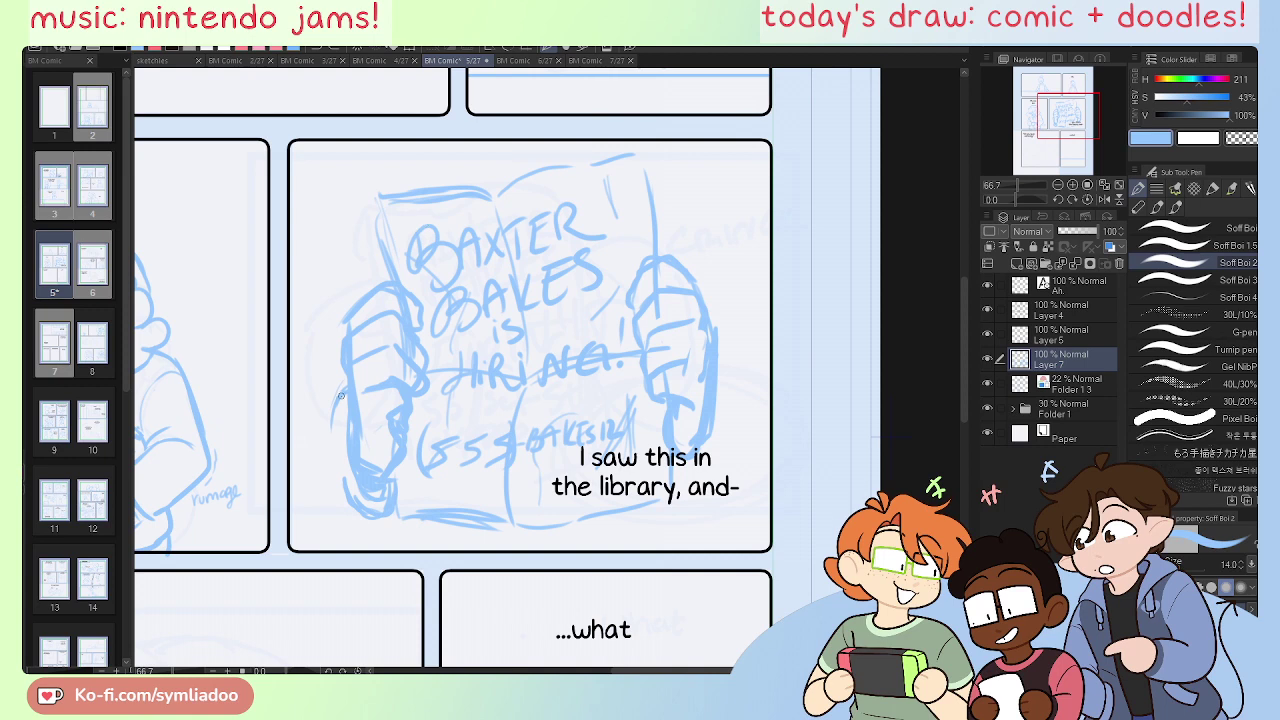
left_click_drag(345, 378, 298, 452)
left_click_drag(333, 410, 277, 534)
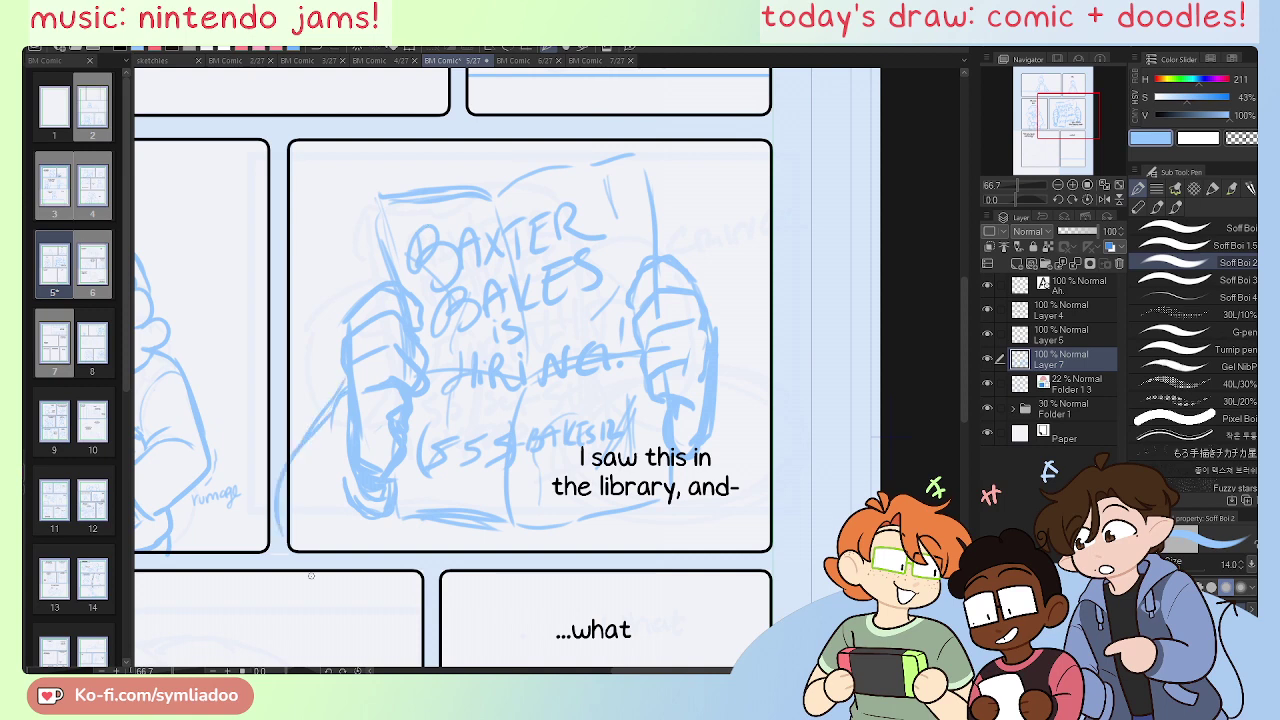
mouse_move(362, 518)
left_mouse_down()
mouse_move(339, 551)
mouse_move(361, 528)
mouse_move(324, 584)
left_mouse_up()
key("ctrl+z")
key("ctrl+z")
key("ctrl+z")
key("ctrl+z")
Step: Sketch the left arm running diagonally from the fist to the panel's lower corner, erasing the excess lines under the hand
left_click_drag(345, 424, 264, 554)
left_click_drag(398, 514, 397, 546)
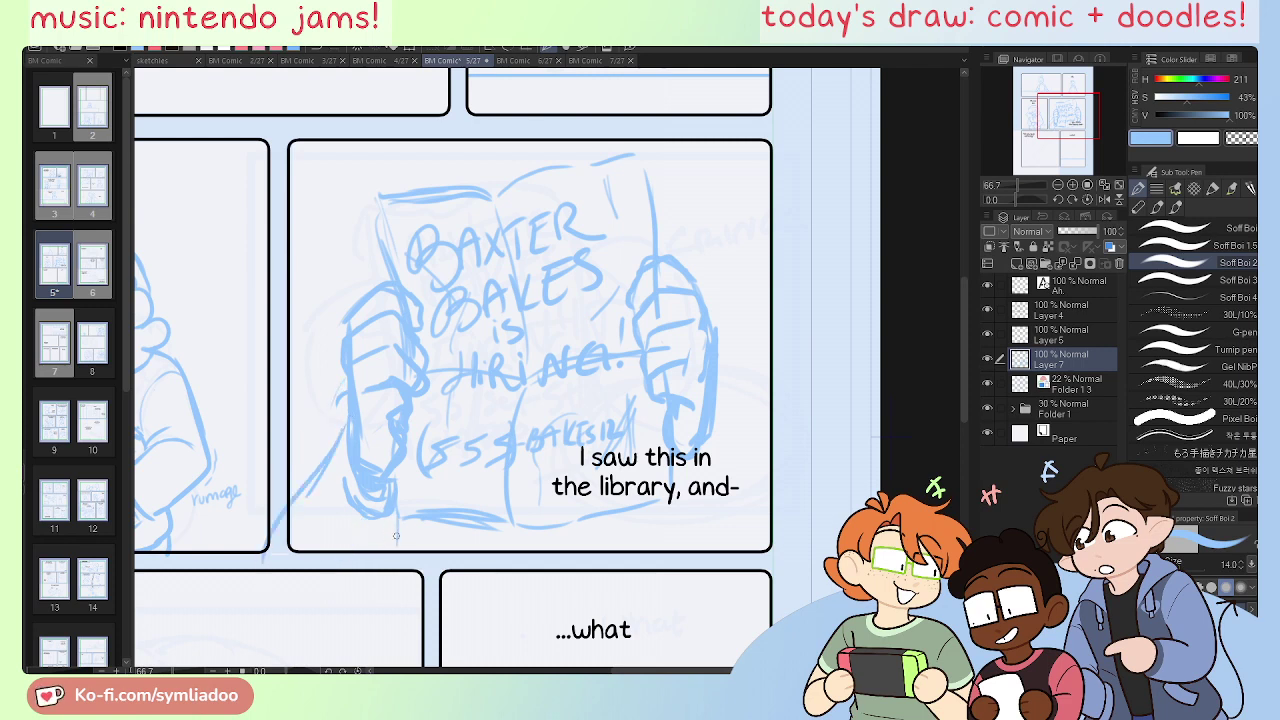
key("e")
mouse_move(350, 500)
left_mouse_down()
mouse_move(374, 505)
mouse_move(393, 481)
left_mouse_up()
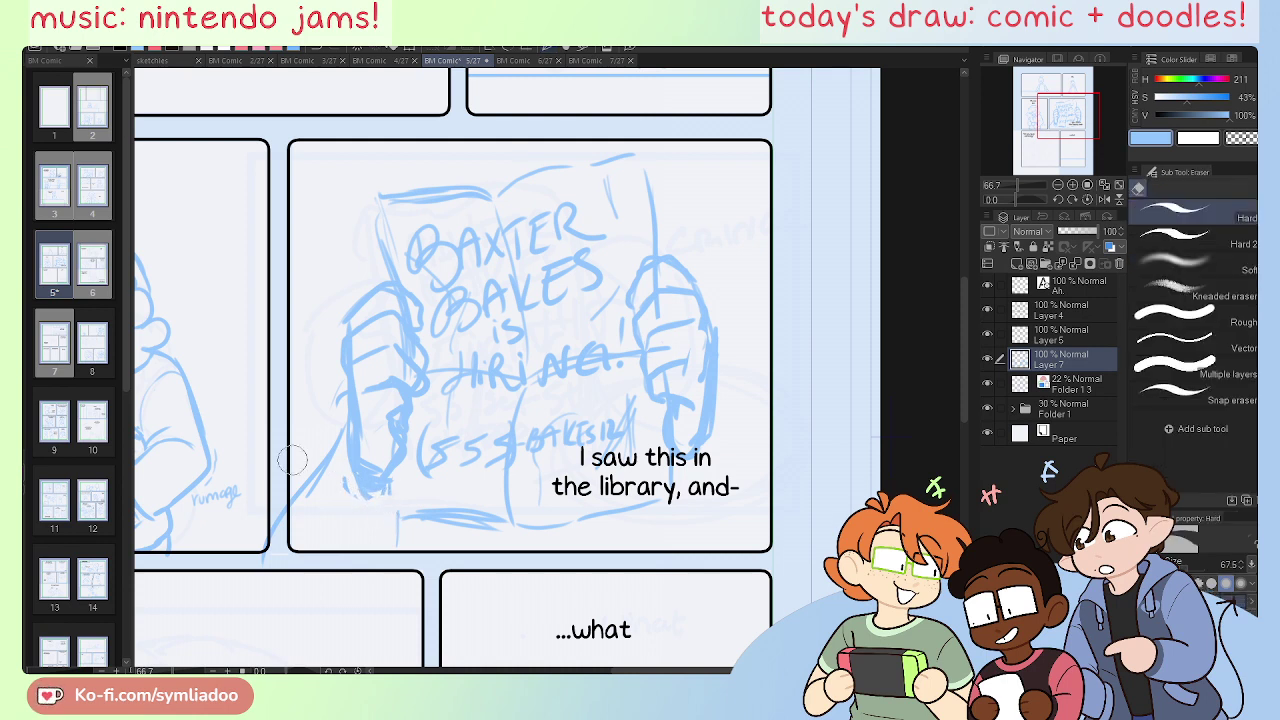
key("p")
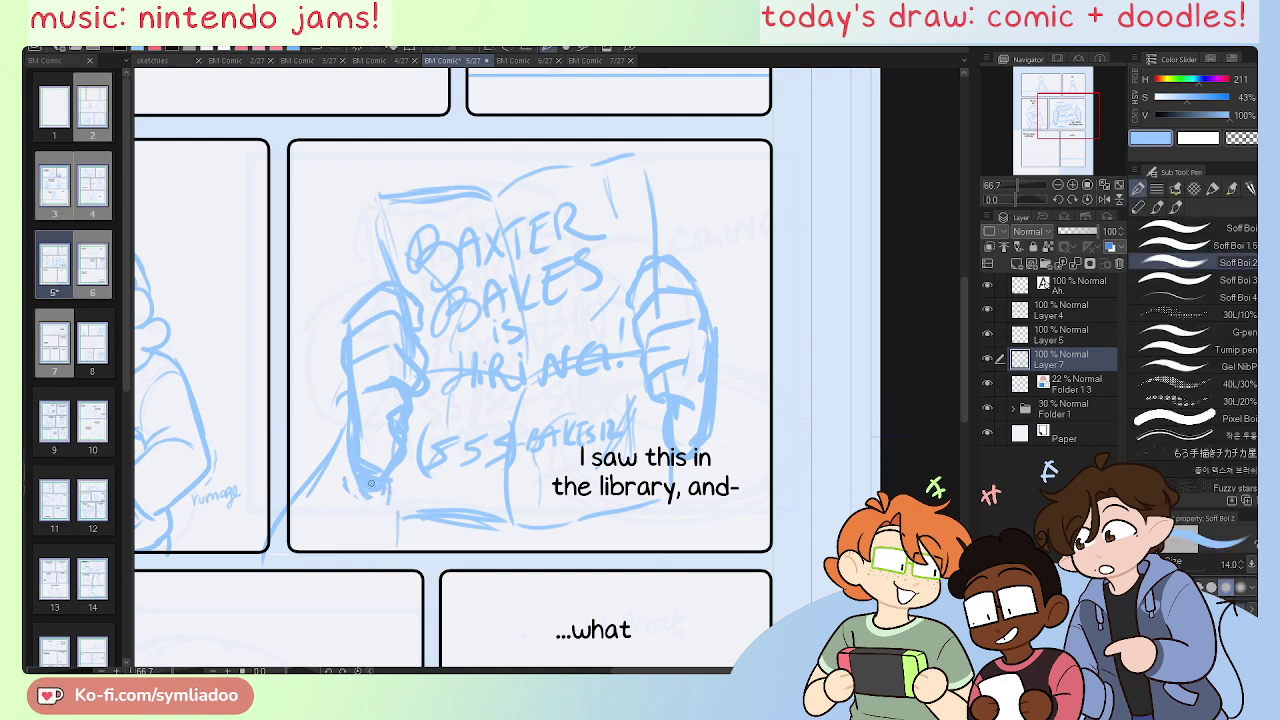
left_click_drag(345, 414, 266, 540)
Step: Sketch the right arm from the fist out past the panel's edge, with its inner line crossing the lower border
mouse_move(714, 364)
left_mouse_down()
mouse_move(737, 436)
mouse_move(730, 413)
mouse_move(746, 426)
mouse_move(730, 409)
mouse_move(770, 447)
left_mouse_up()
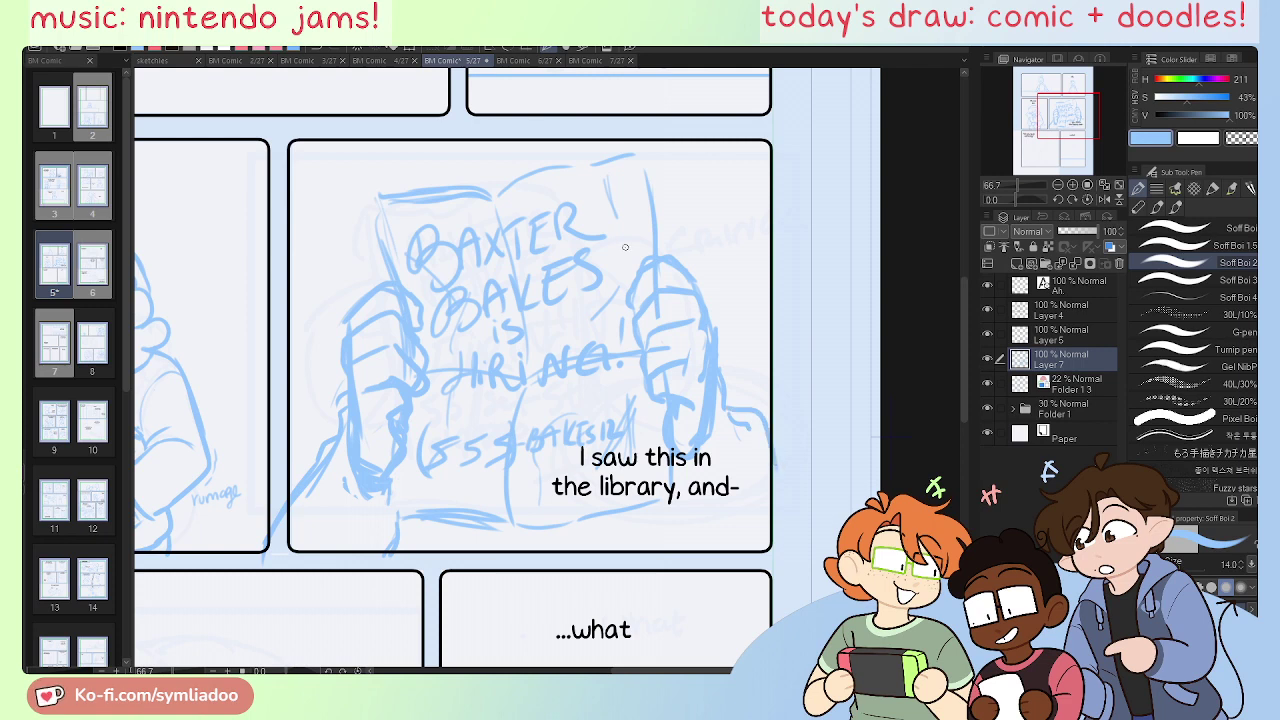
key("ctrl+z")
key("ctrl+z")
mouse_move(723, 382)
left_mouse_down()
mouse_move(754, 401)
mouse_move(766, 452)
left_mouse_up()
left_click_drag(754, 403, 776, 532)
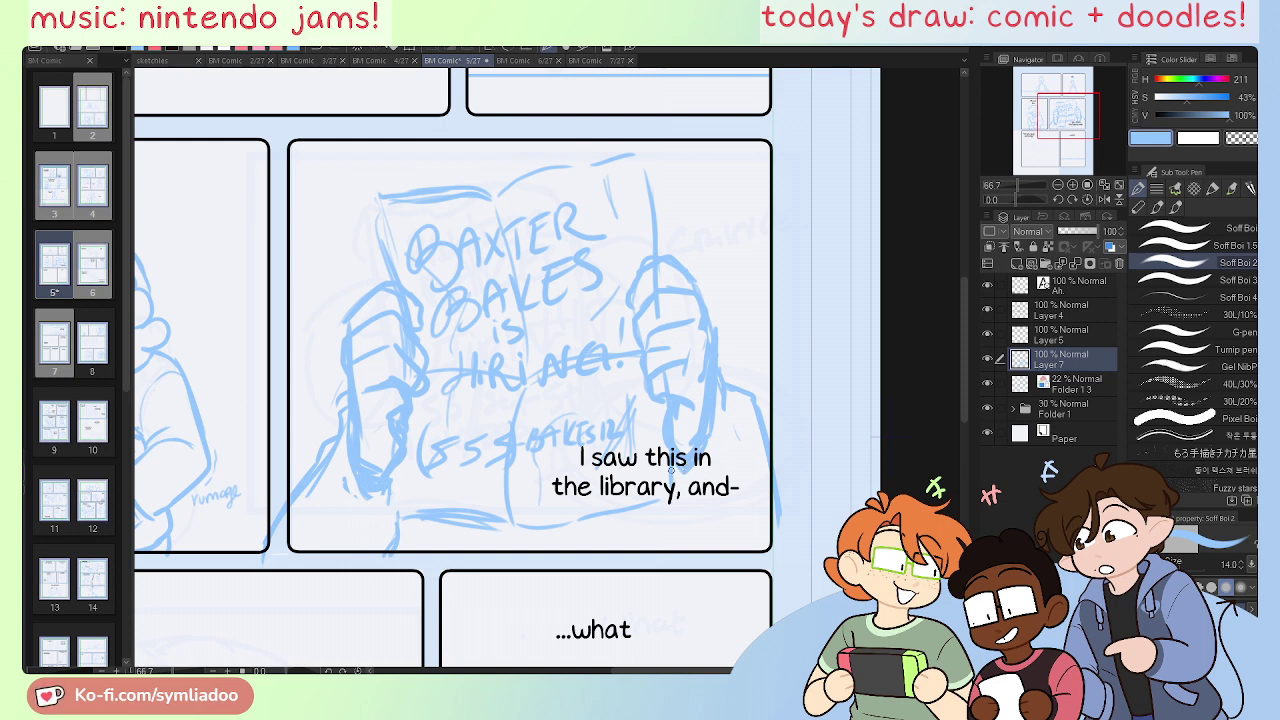
left_click_drag(681, 525, 700, 566)
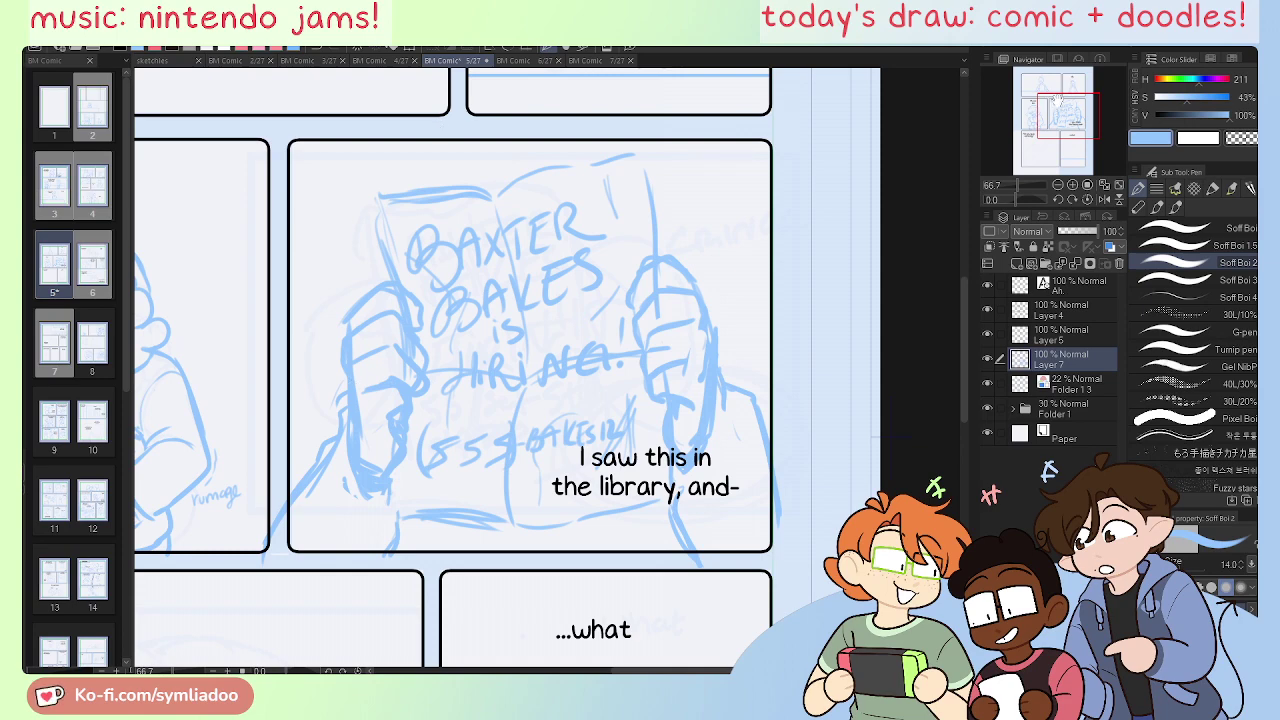
Step: Refine the finger and thumb lines of both hands holding the flyer by alternately erasing and redrawing them
mouse_move(1060, 104)
left_mouse_down()
mouse_move(1041, 139)
mouse_move(1060, 98)
left_mouse_up()
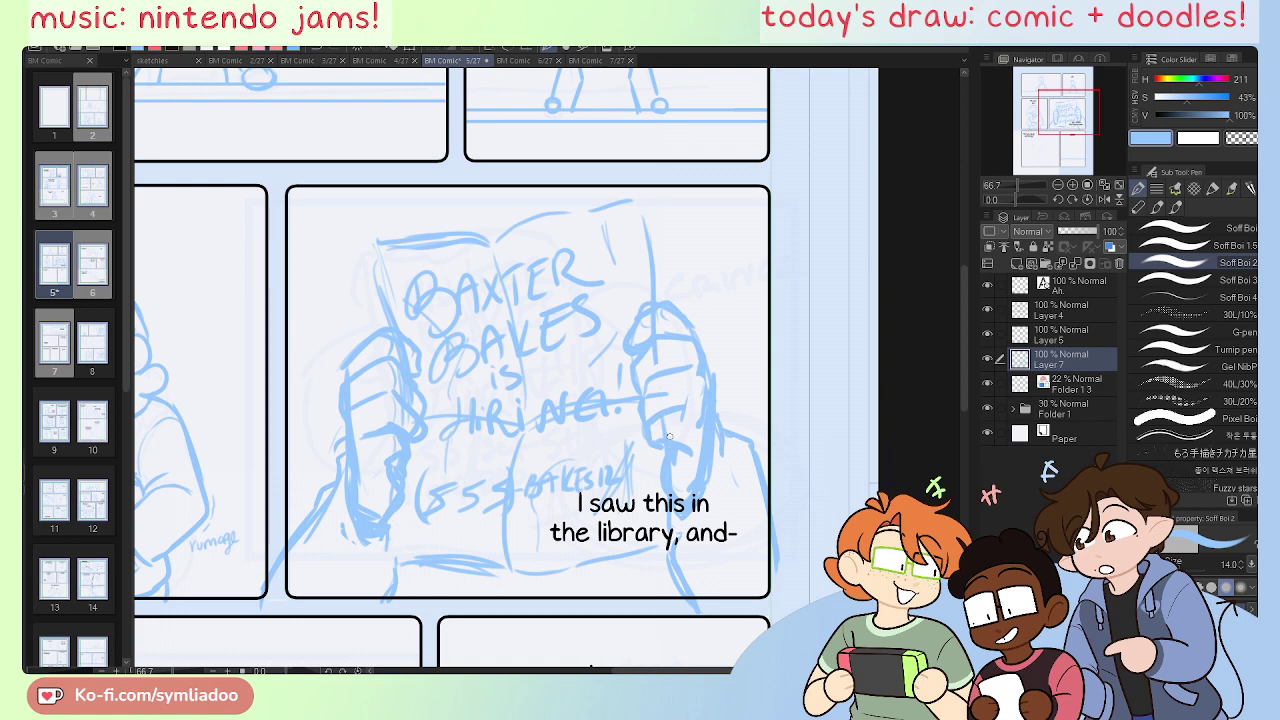
key("e")
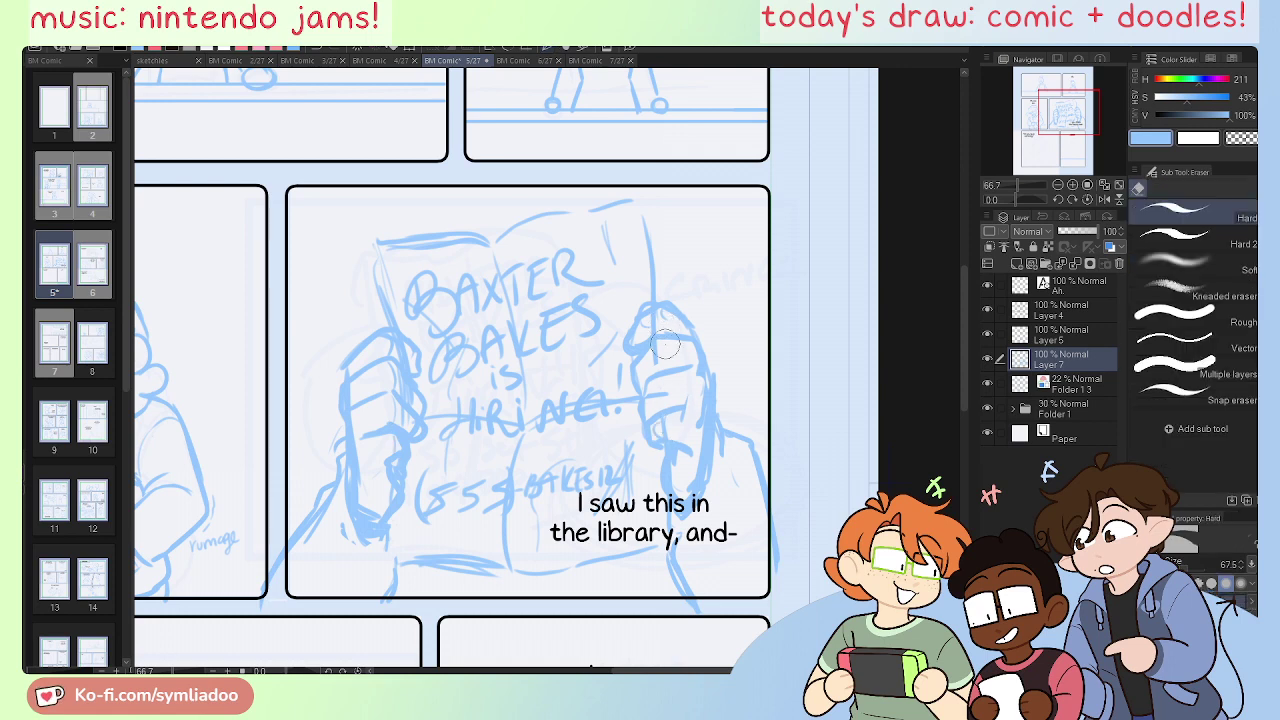
key("p")
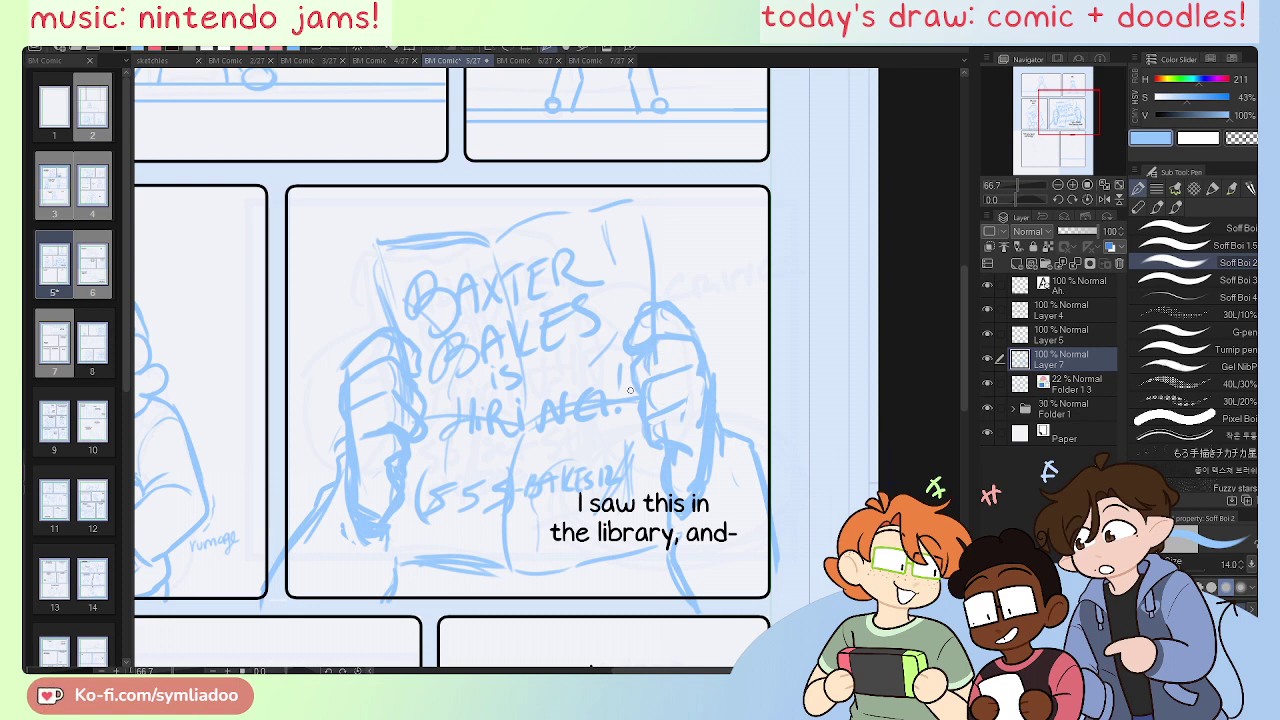
key("e")
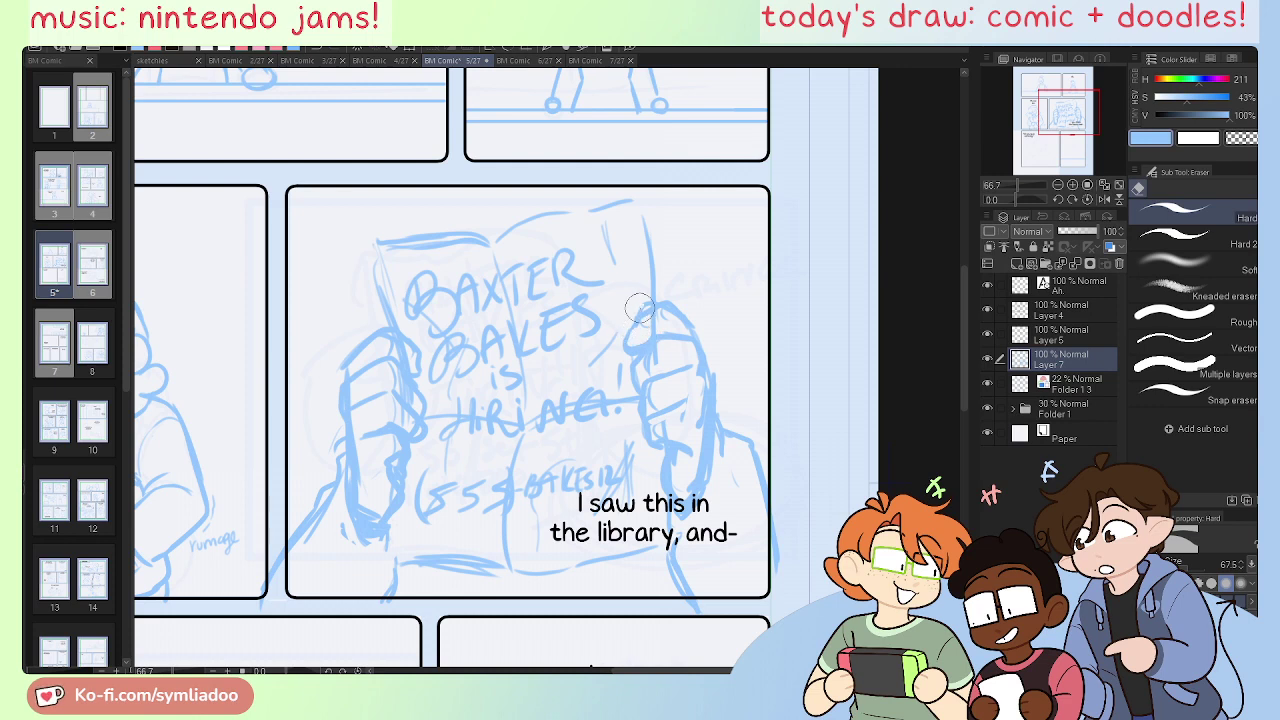
key("p")
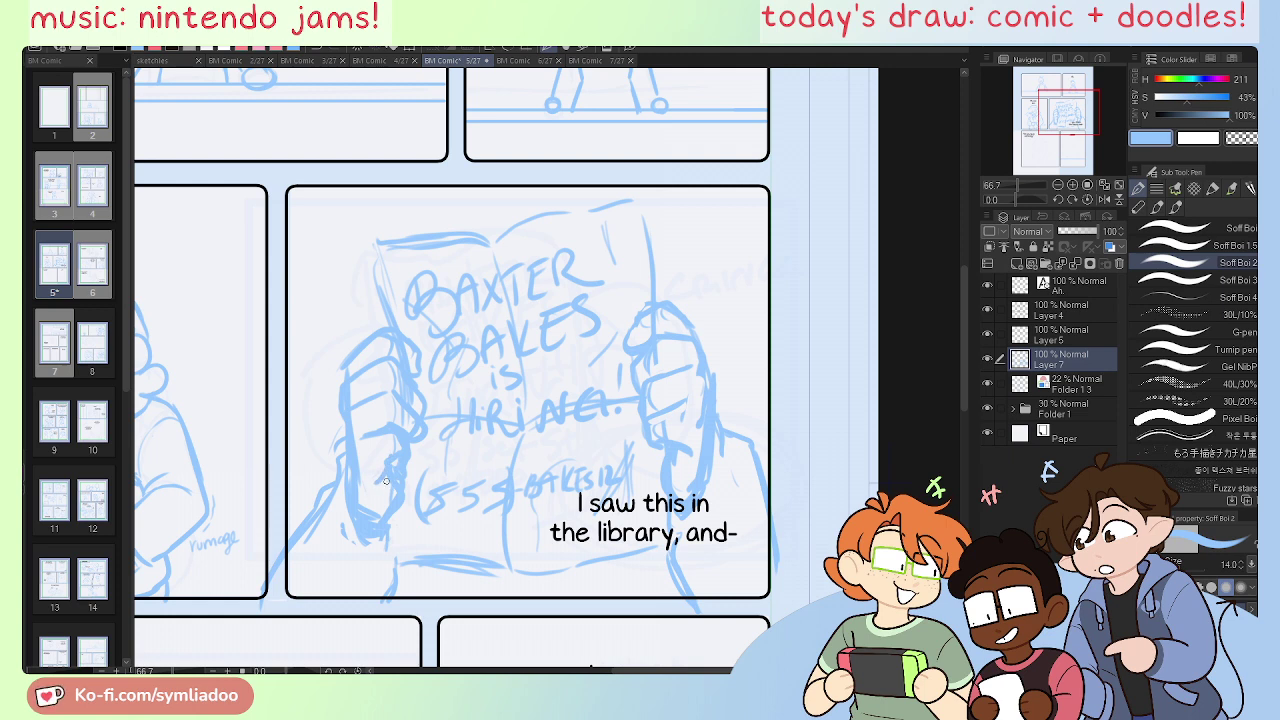
mouse_move(384, 458)
left_mouse_down()
mouse_move(368, 484)
mouse_move(388, 522)
left_mouse_up()
key("e")
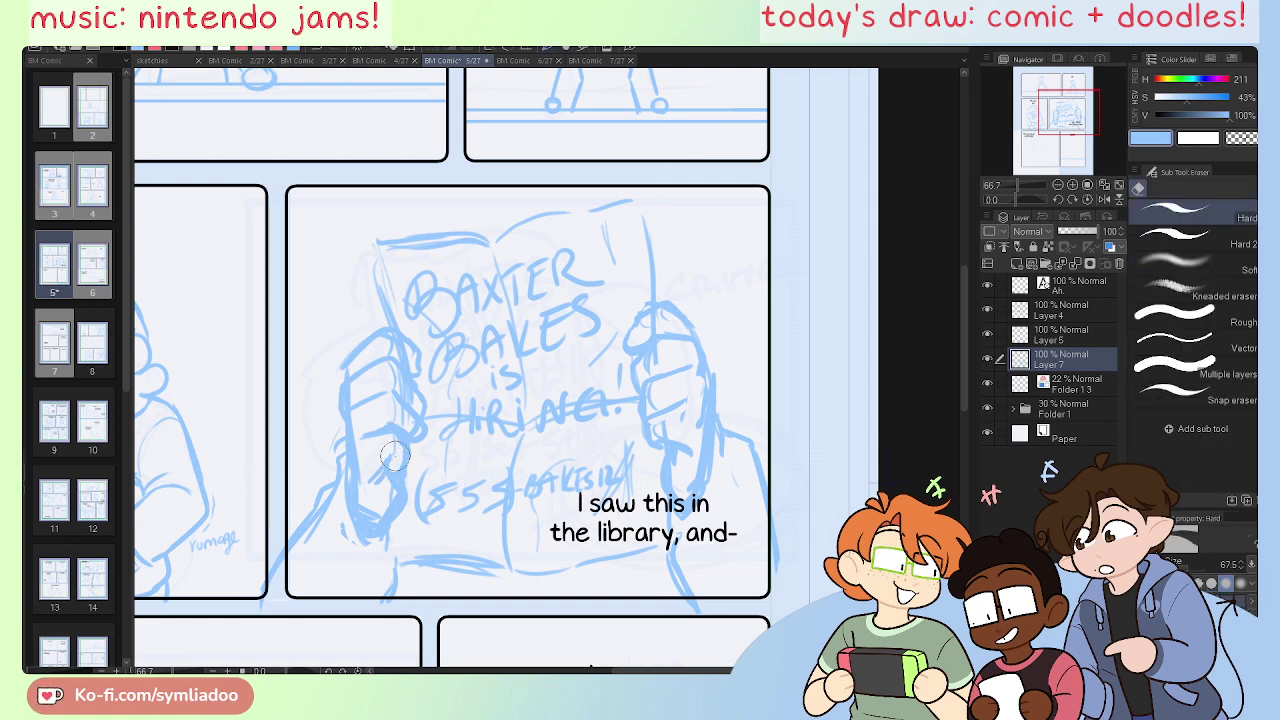
key("p")
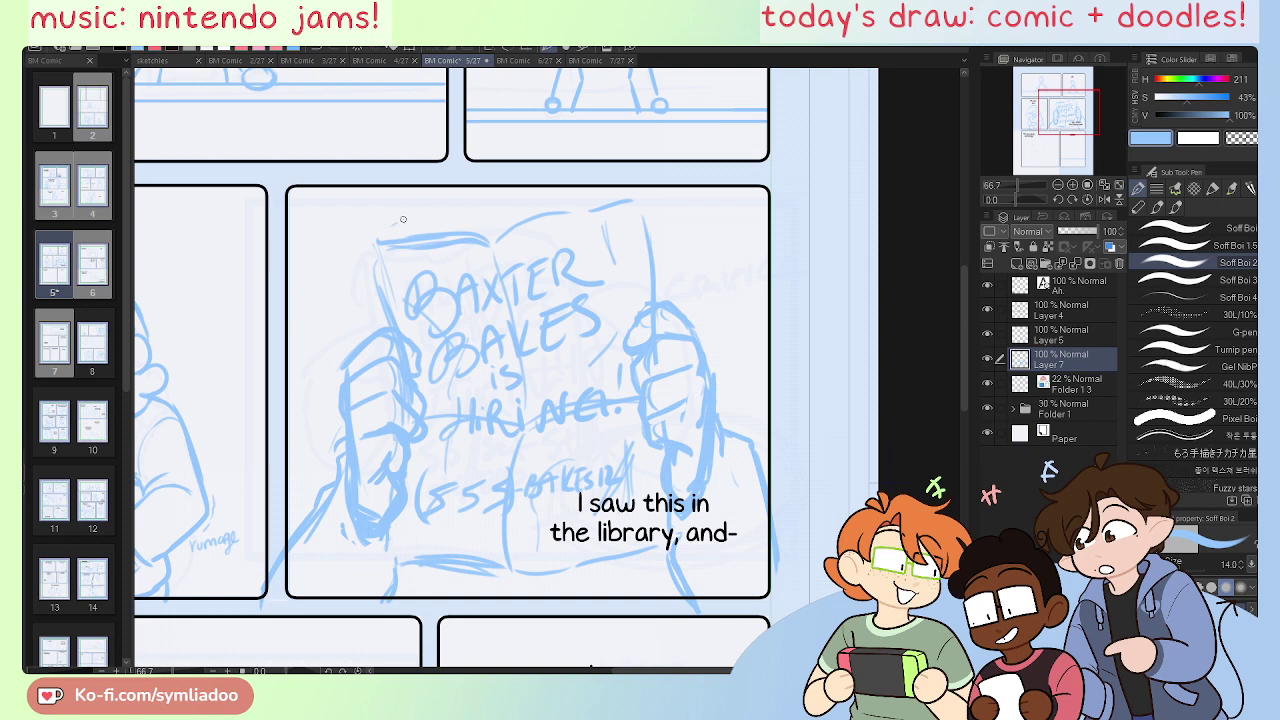
left_click_drag(400, 221, 541, 191)
left_click_drag(645, 207, 714, 248)
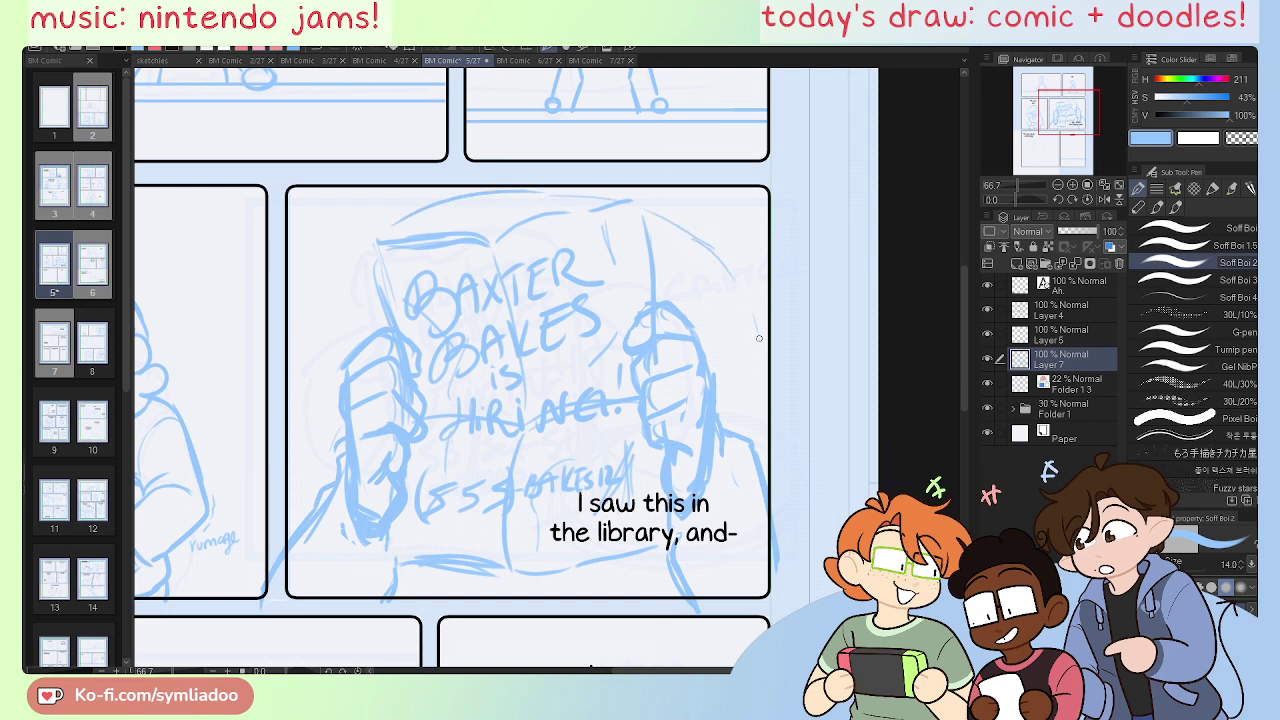
key("ctrl+z")
key("ctrl+z")
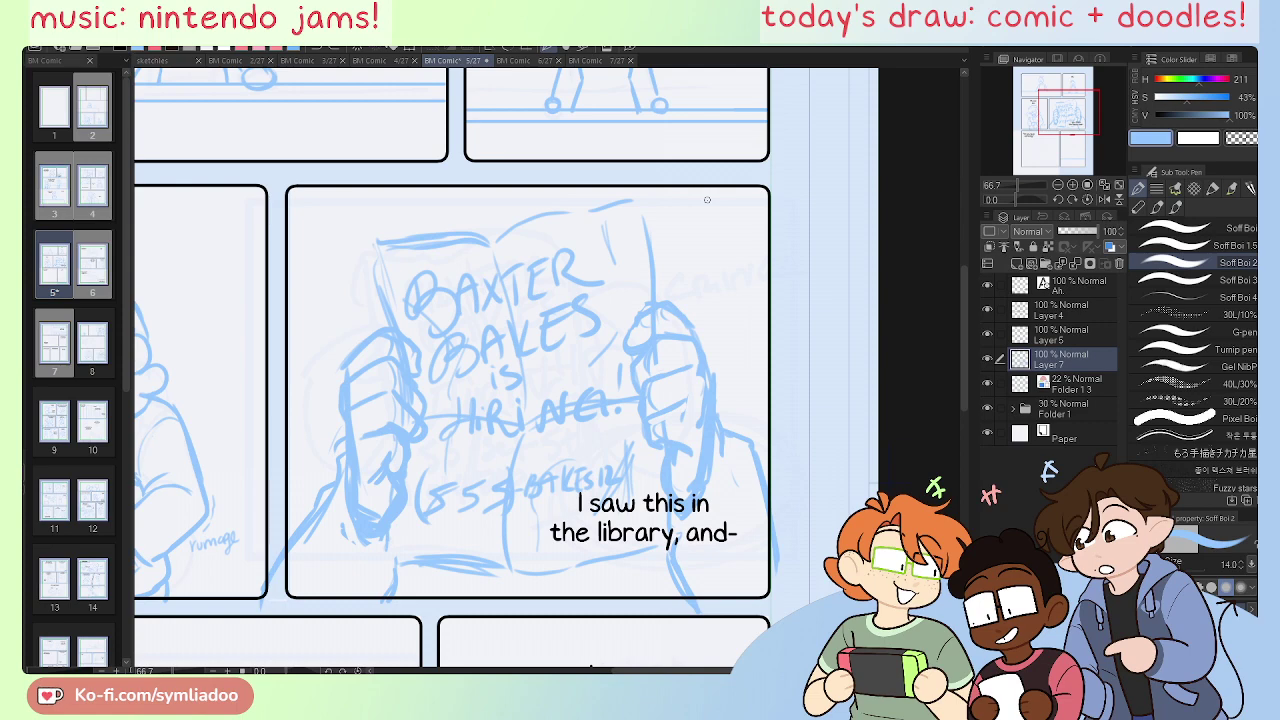
Step: Add a new layer directly above Folder 1 3 and sketch a horizontal line and the left elbow curve beneath the flyer panel
left_click(1058, 185)
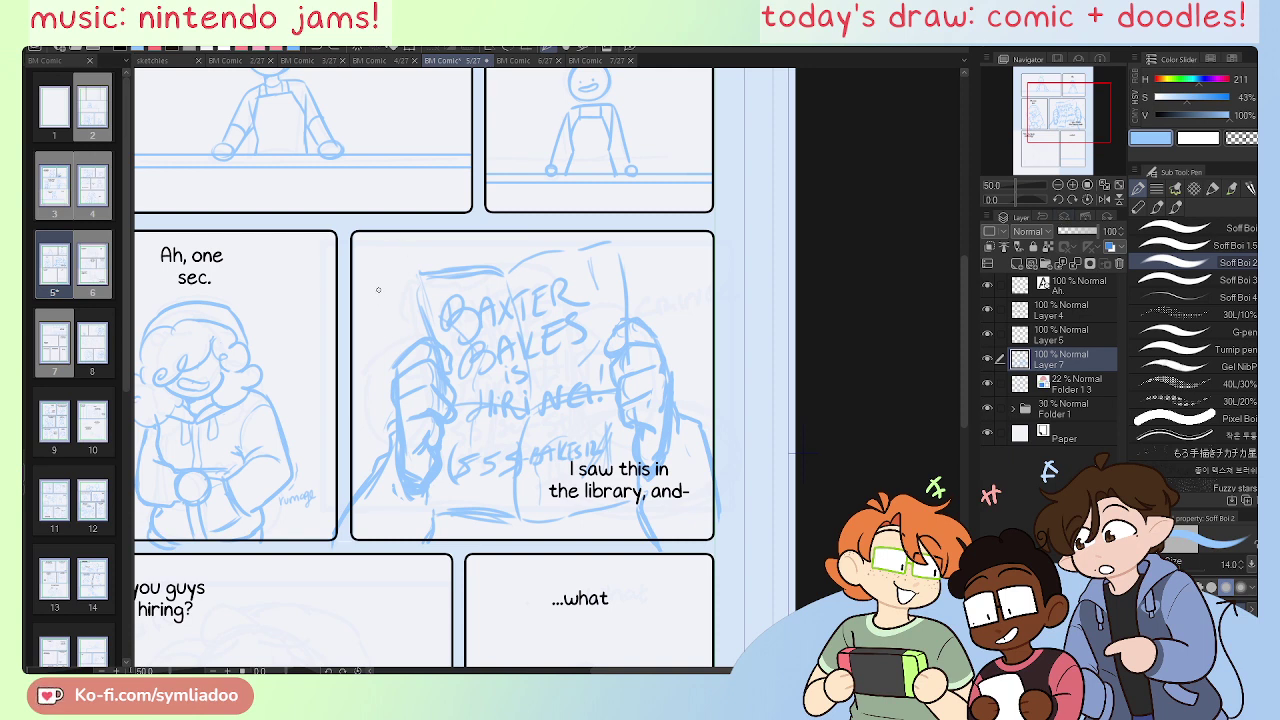
left_click(1051, 385)
left_click(1017, 263)
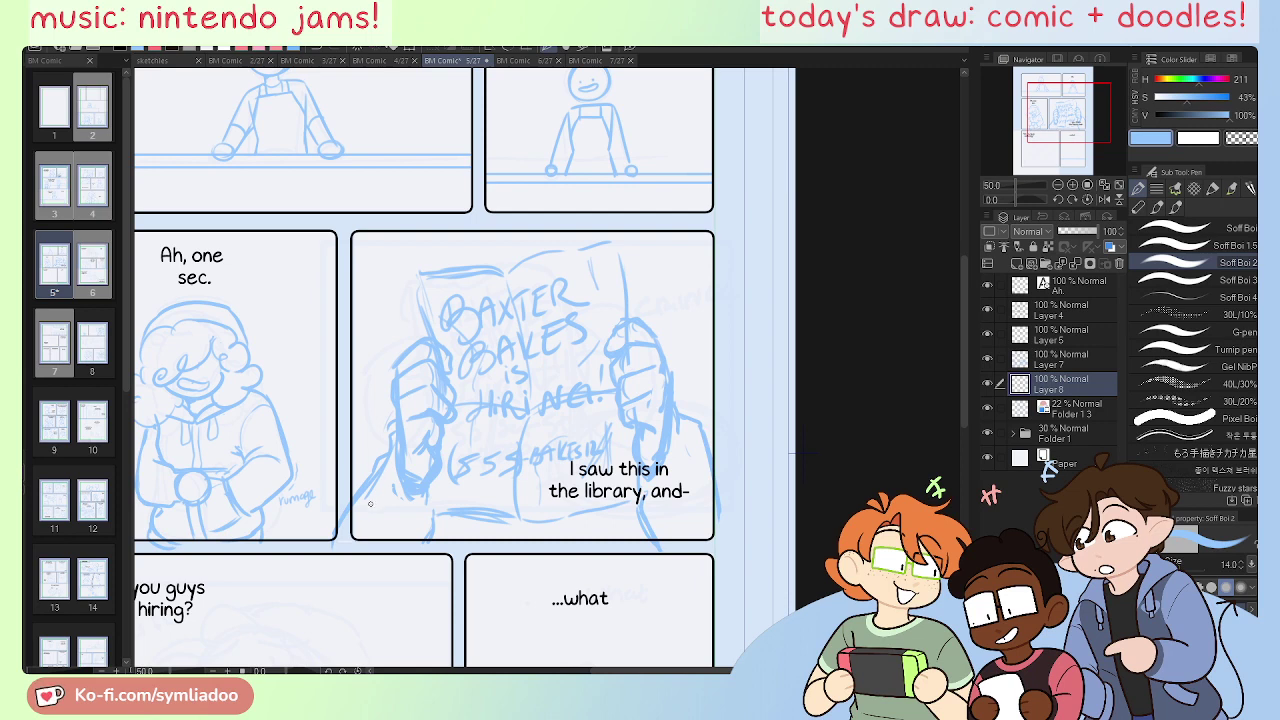
left_click_drag(328, 571, 708, 562)
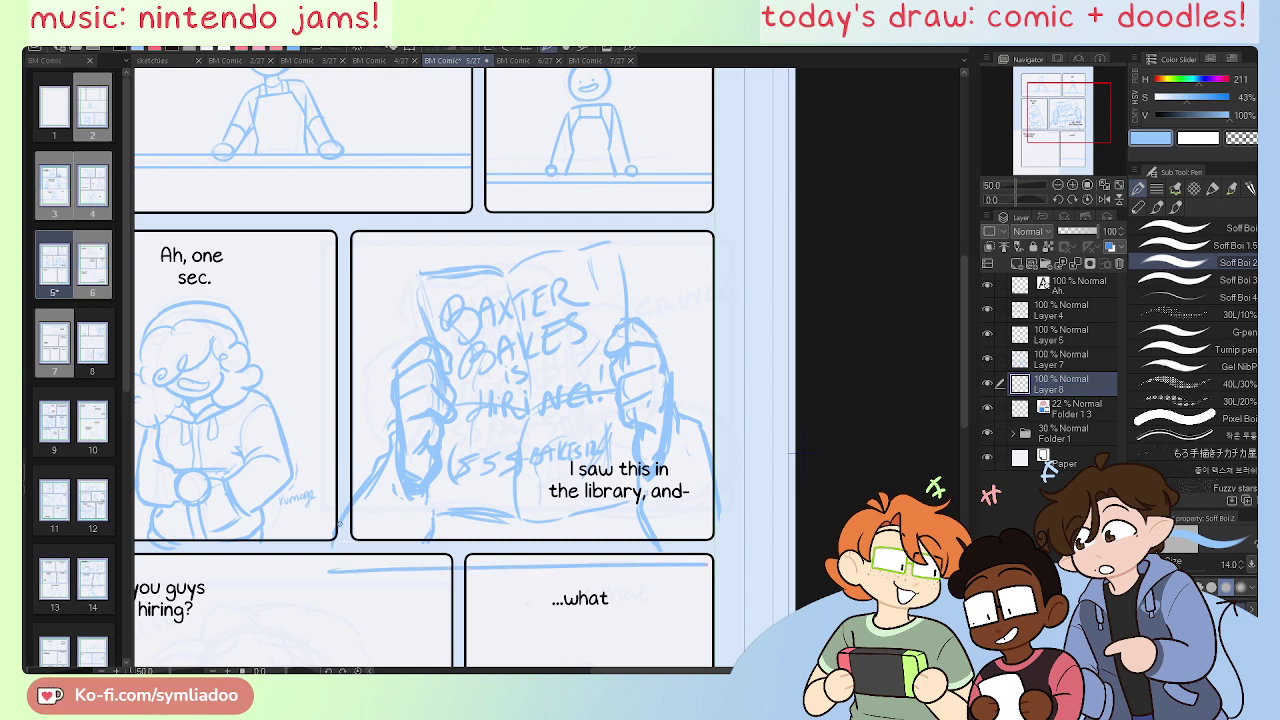
left_click_drag(322, 601, 390, 590)
left_click_drag(436, 532, 425, 574)
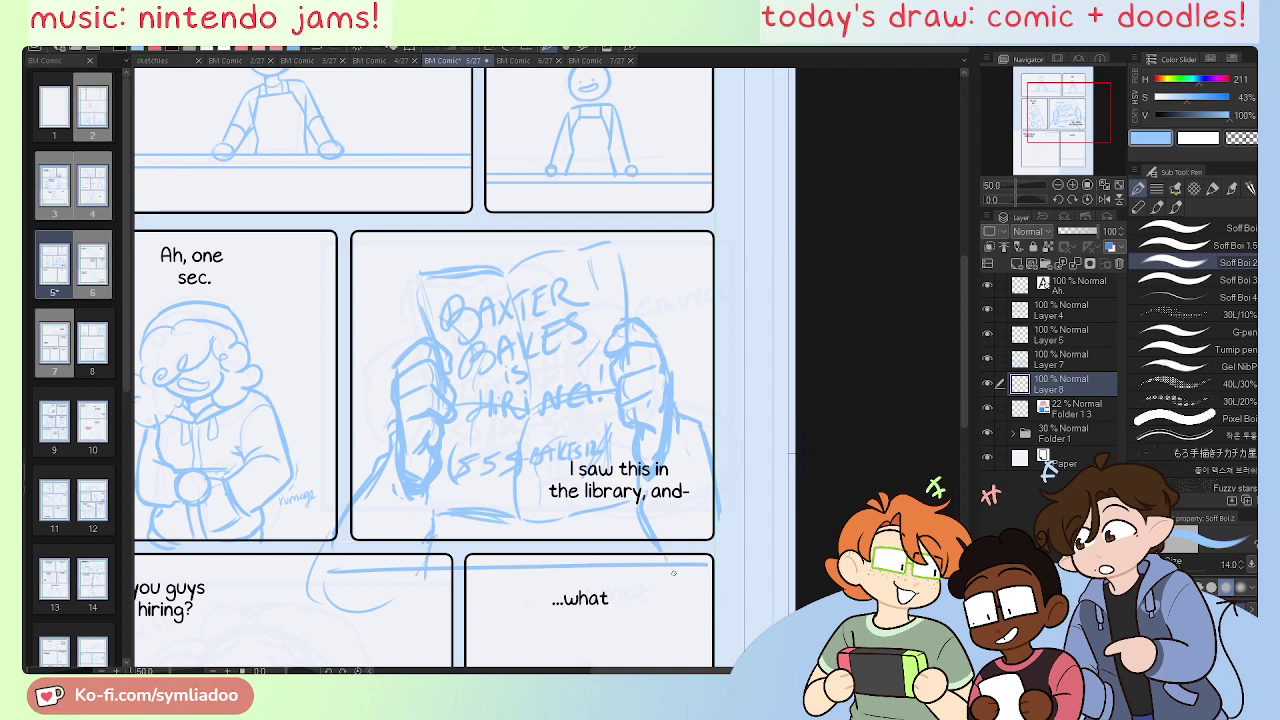
Step: Sketch the right arm's elbow and outer sleeve contour, extending beyond the flyer panel's border
left_click_drag(668, 566, 698, 596)
left_click_drag(740, 582, 745, 506)
left_click_drag(722, 457, 743, 506)
left_click_drag(700, 362, 760, 512)
left_click_drag(642, 350, 714, 380)
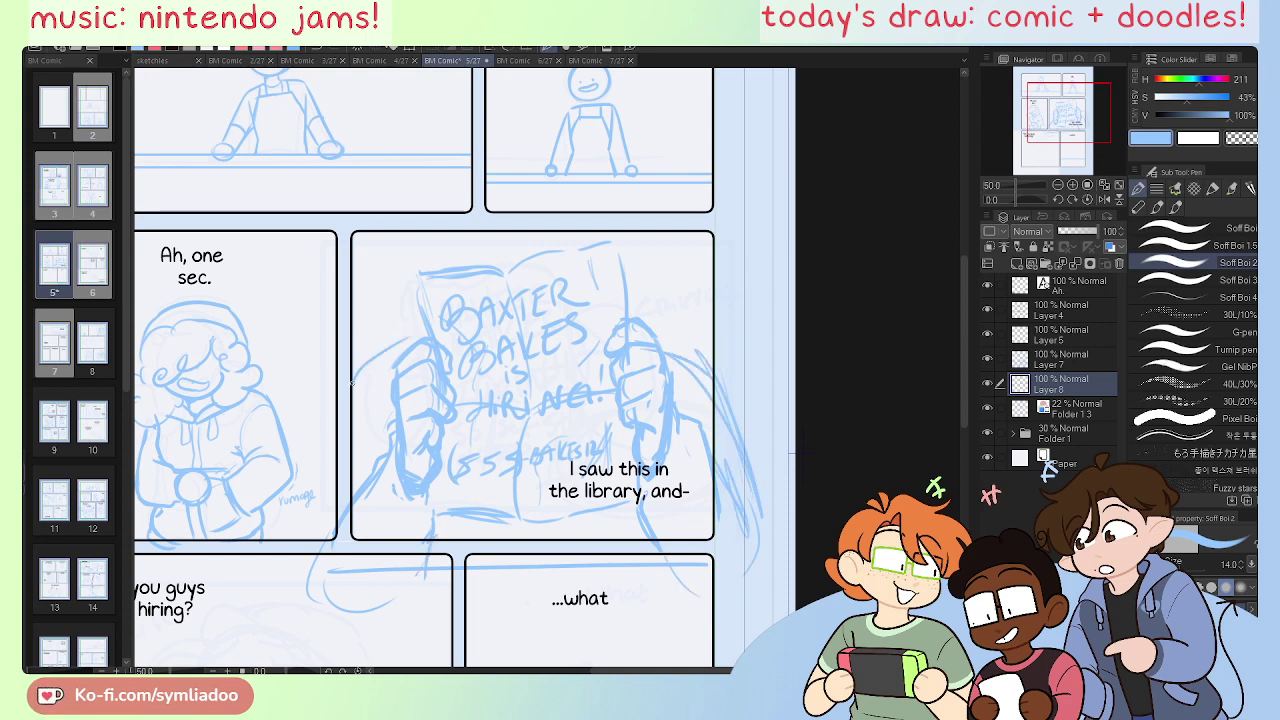
Step: Sketch the left arm's outer sleeve contour, curving from the wrist down to the elbow below the panel
left_click_drag(350, 390, 306, 574)
left_click_drag(335, 425, 308, 558)
left_click_drag(414, 342, 322, 478)
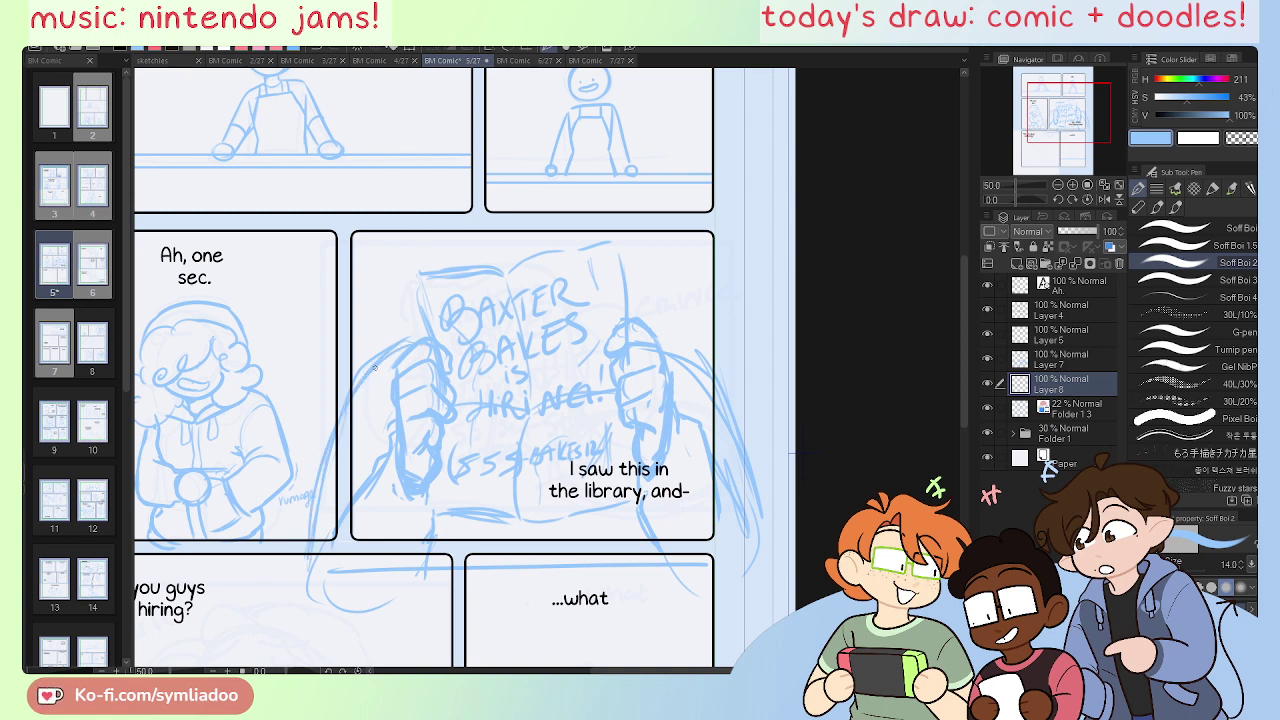
left_click_drag(374, 367, 422, 324)
Step: Redraw and clean up the outer sleeve contours of both arms holding the flyer, alternating between pen and eraser
mouse_move(715, 398)
left_mouse_down()
mouse_move(740, 476)
mouse_move(709, 425)
mouse_move(755, 538)
mouse_move(741, 482)
mouse_move(709, 590)
left_mouse_up()
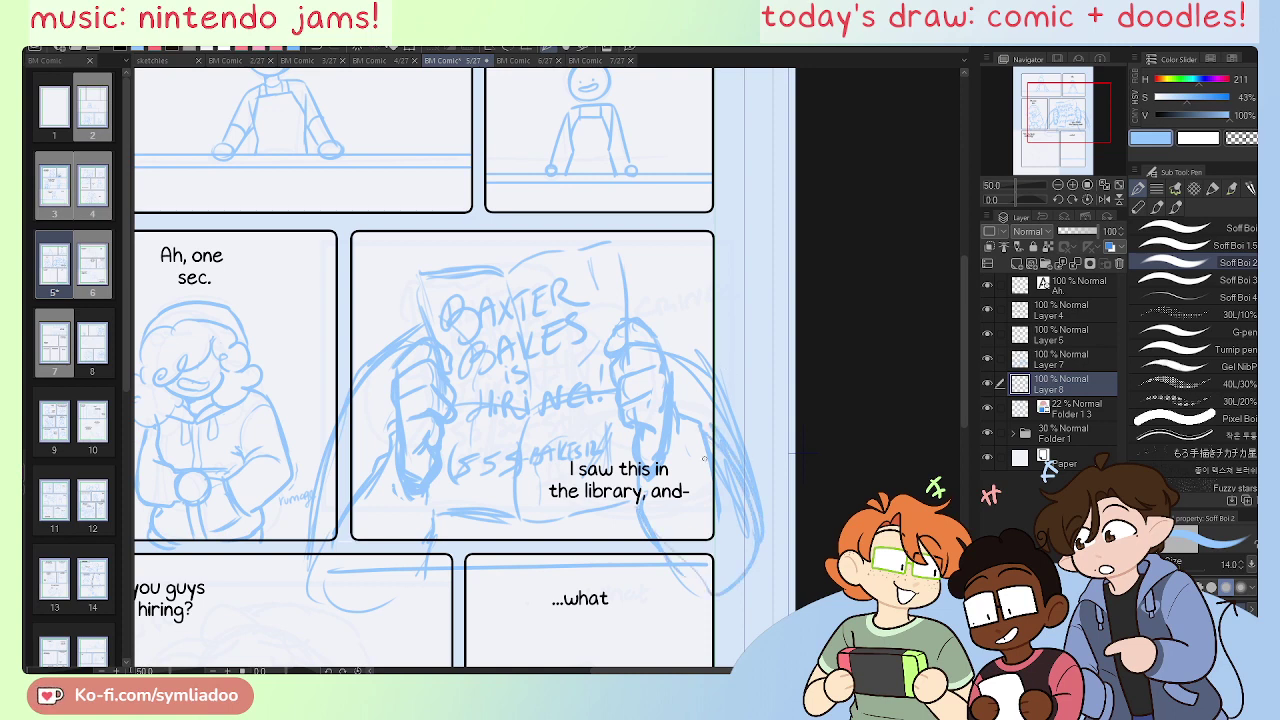
key("e")
left_click_drag(703, 459, 736, 516)
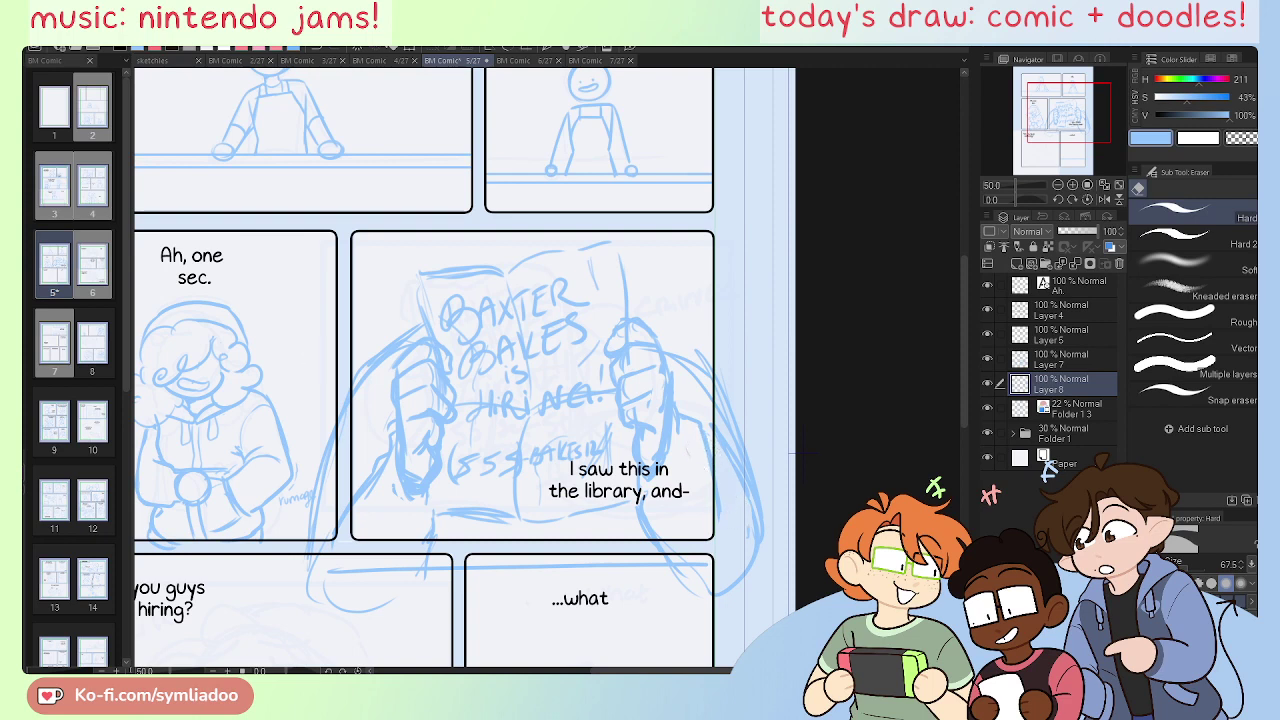
key("p")
key("e")
key("p")
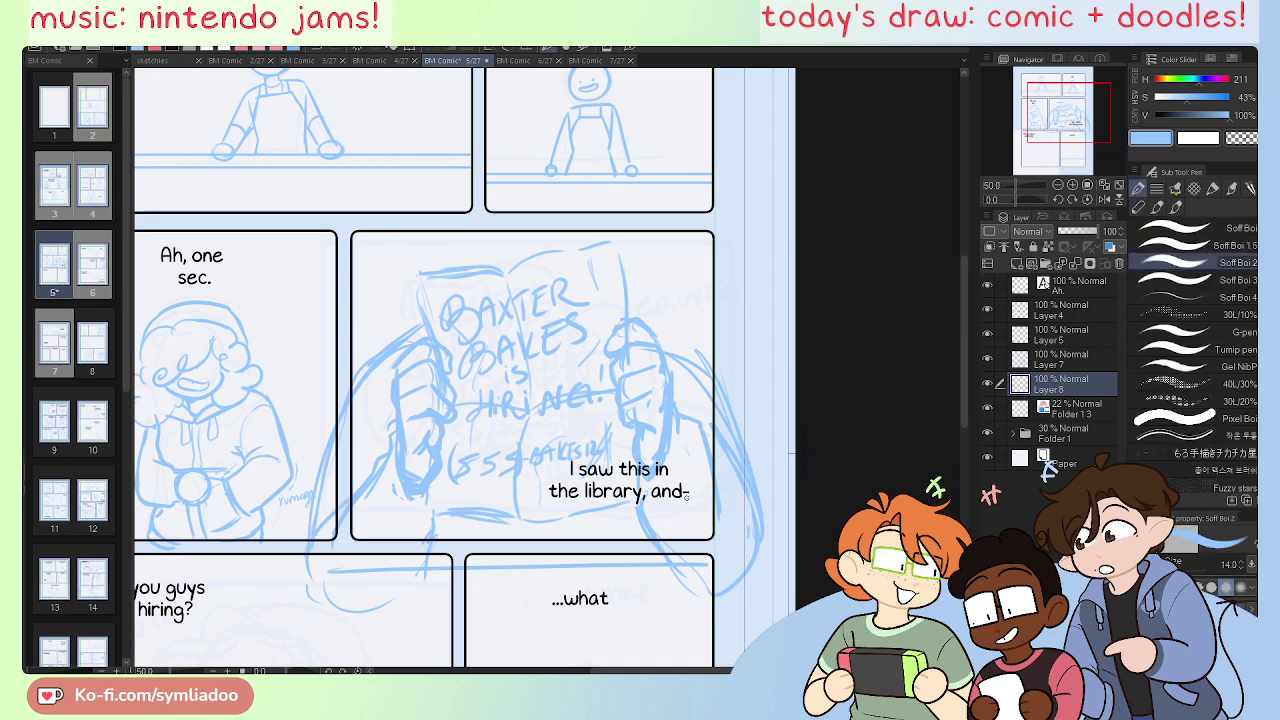
key("e")
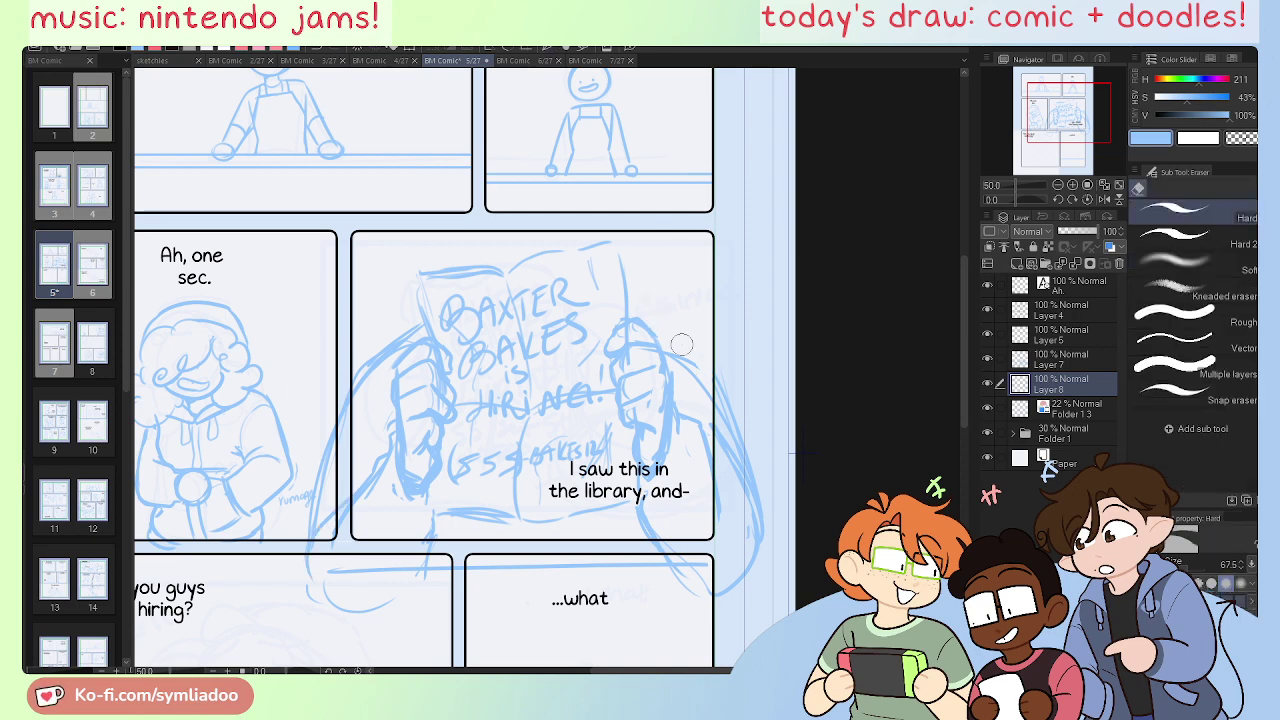
key("p")
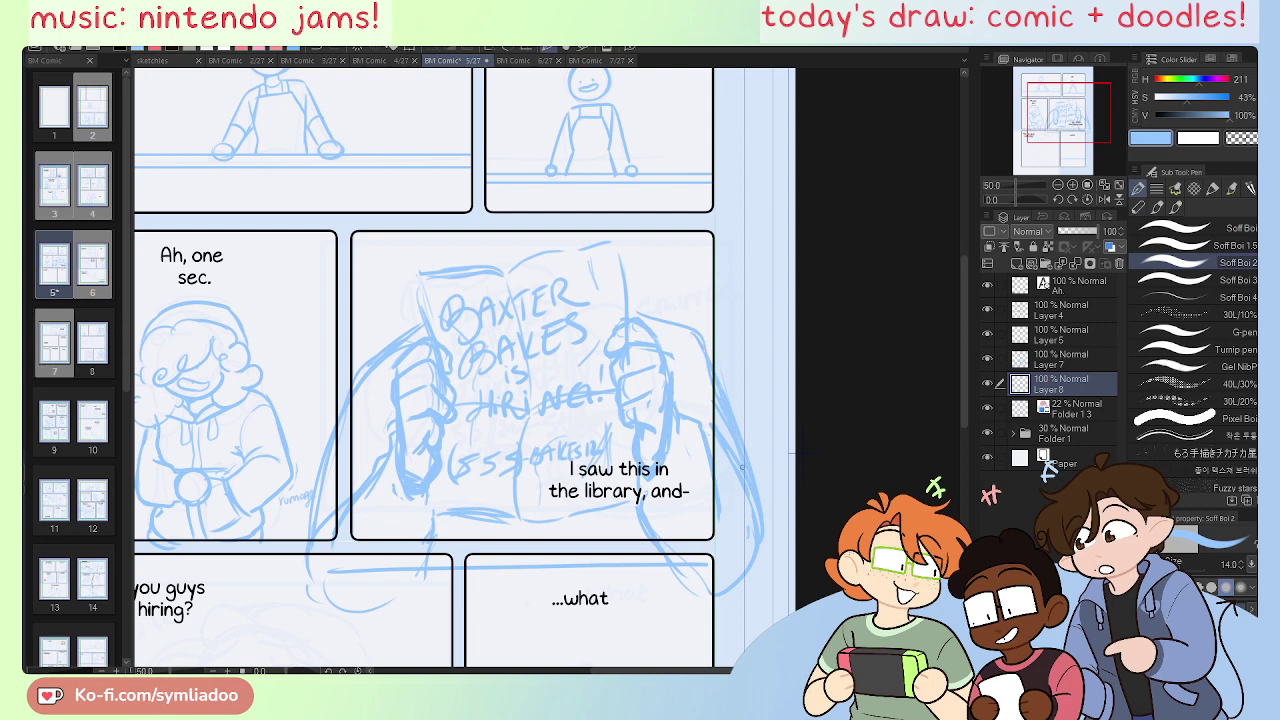
mouse_move(430, 323)
left_mouse_down()
mouse_move(366, 360)
mouse_move(288, 537)
left_mouse_up()
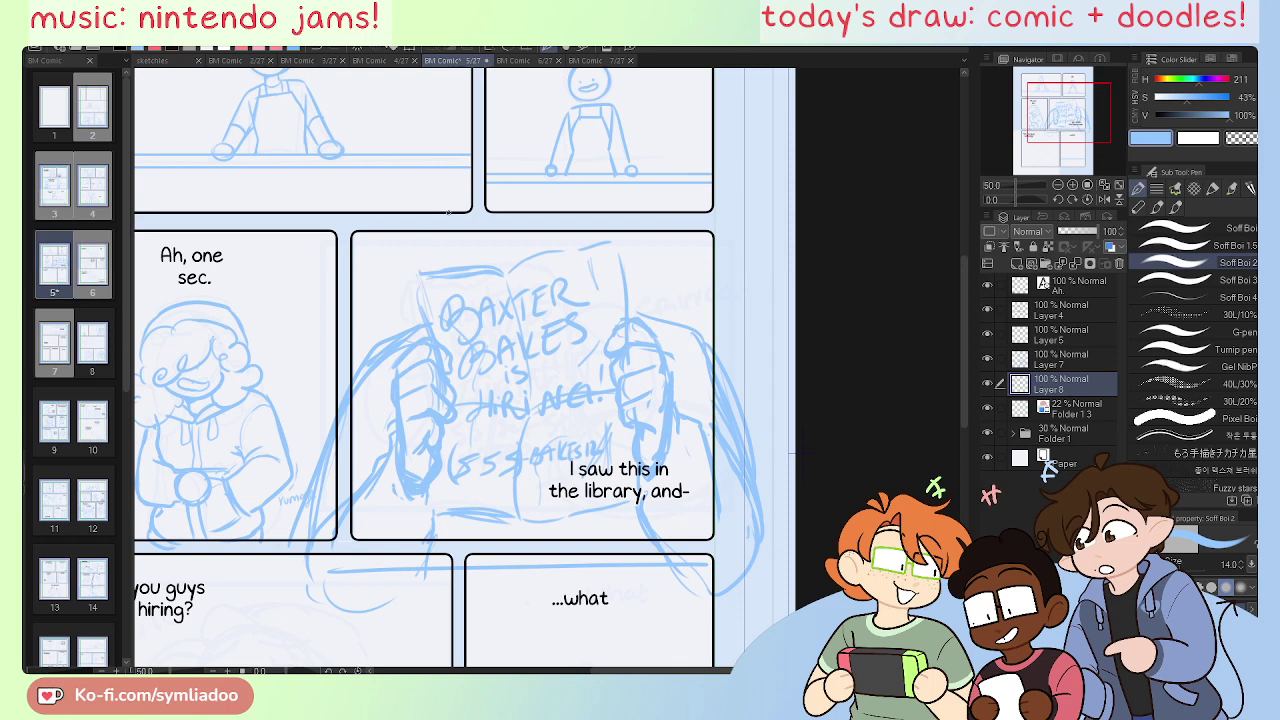
Step: Hide Layer 8 with the extended arm sketch and delete the layer
left_click(986, 383)
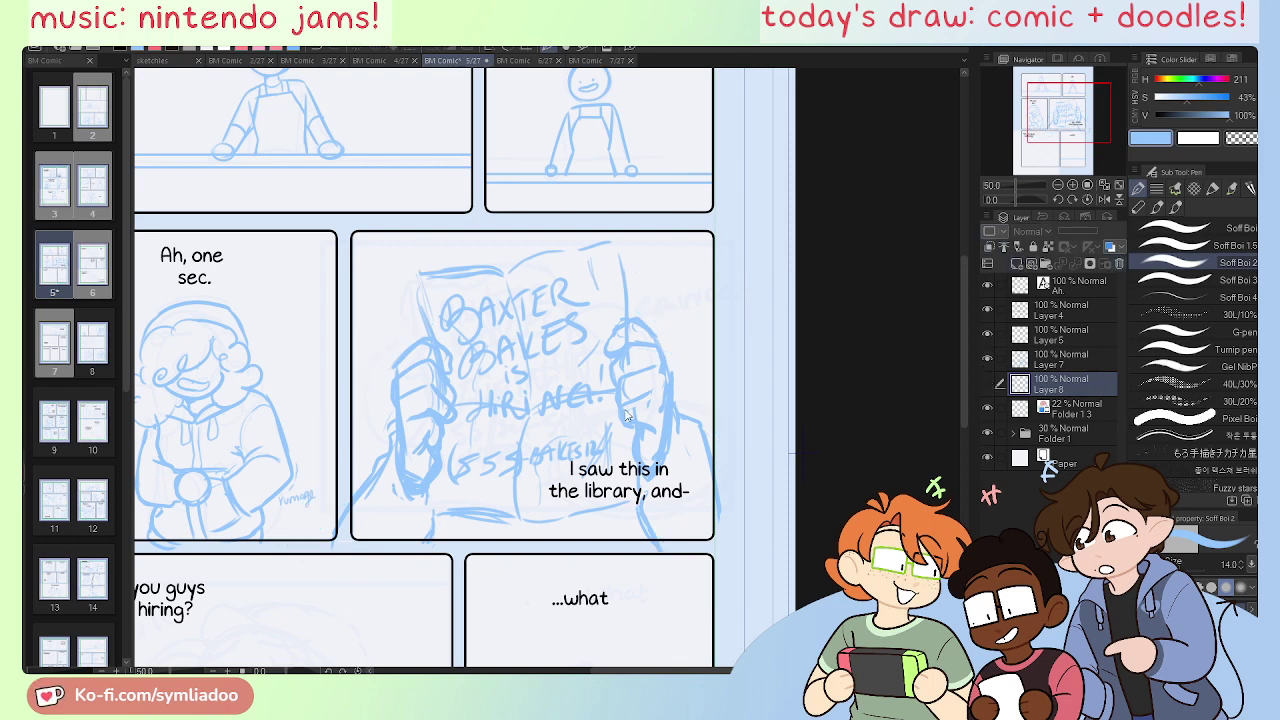
key("Delete")
Step: Select Layer 7 and sketch a circle for the character's head in the "Are you guys still hiring?" panel
left_click_drag(434, 617, 567, 415)
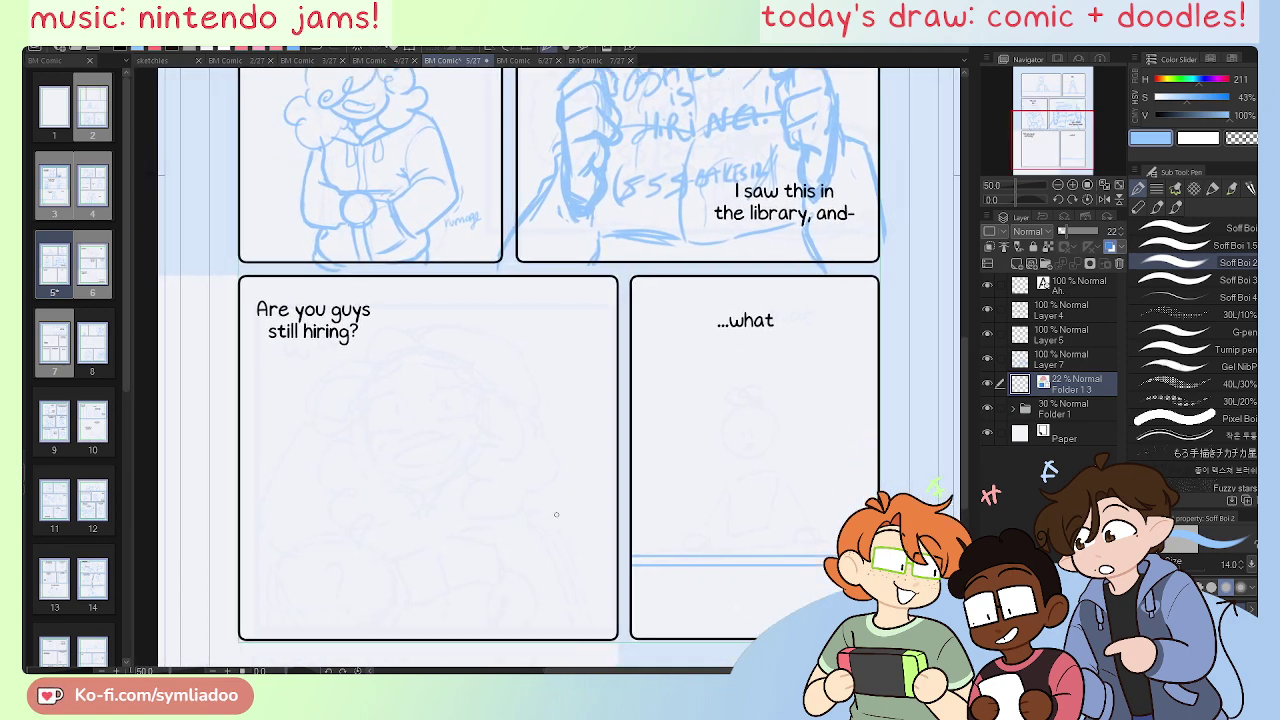
left_click_drag(539, 534, 563, 486)
key("ctrl+plus")
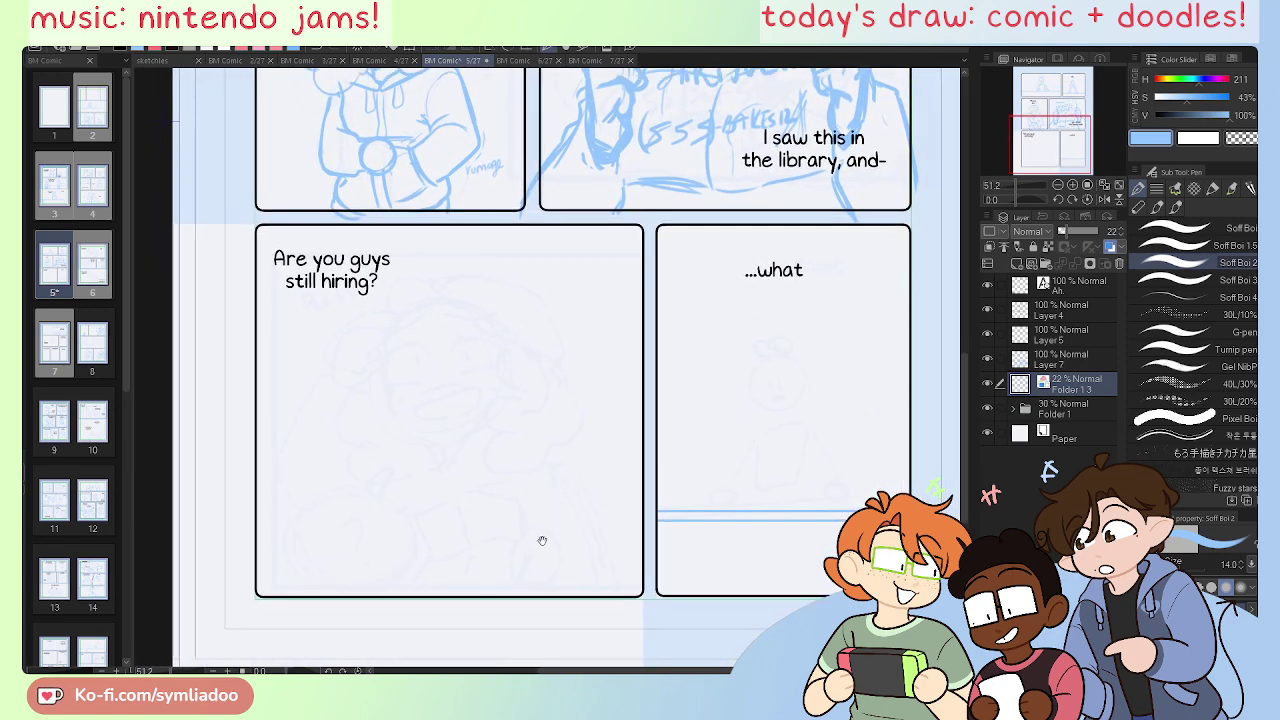
left_click_drag(541, 541, 568, 501)
key("ctrl+plus")
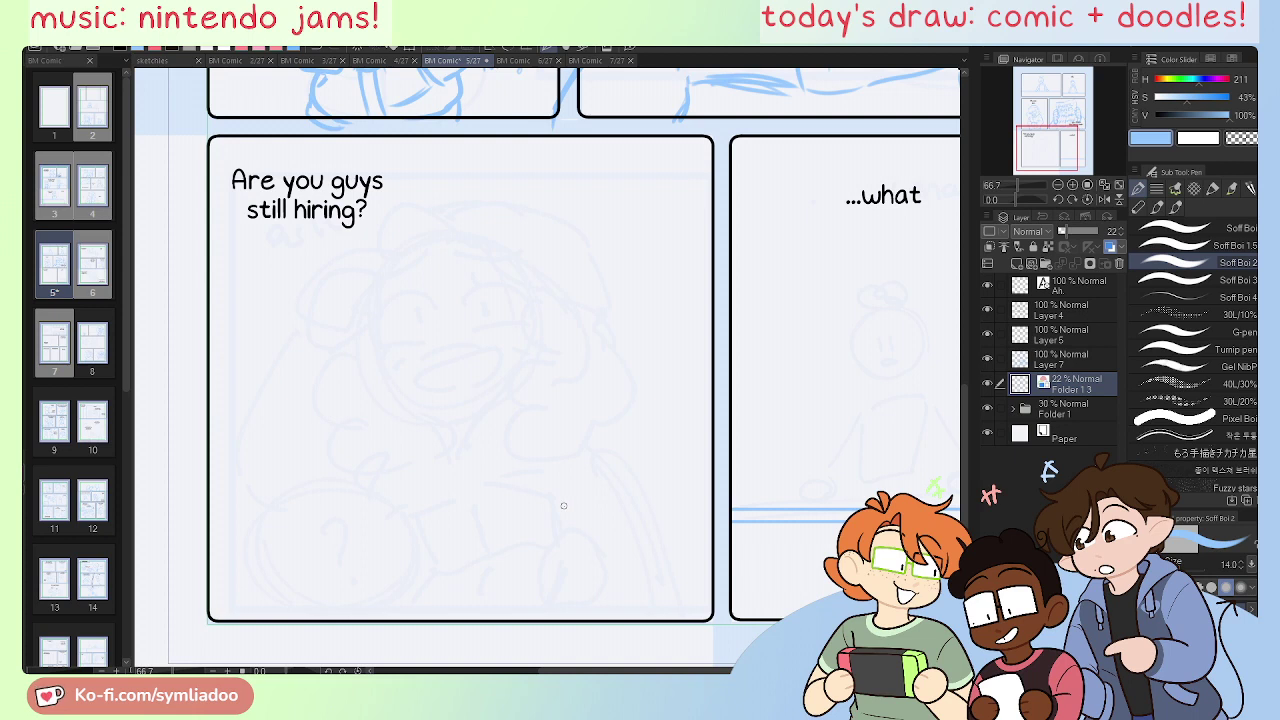
scroll(540, 530, "down", 1)
left_click_drag(558, 473, 957, 433)
left_click(1037, 360)
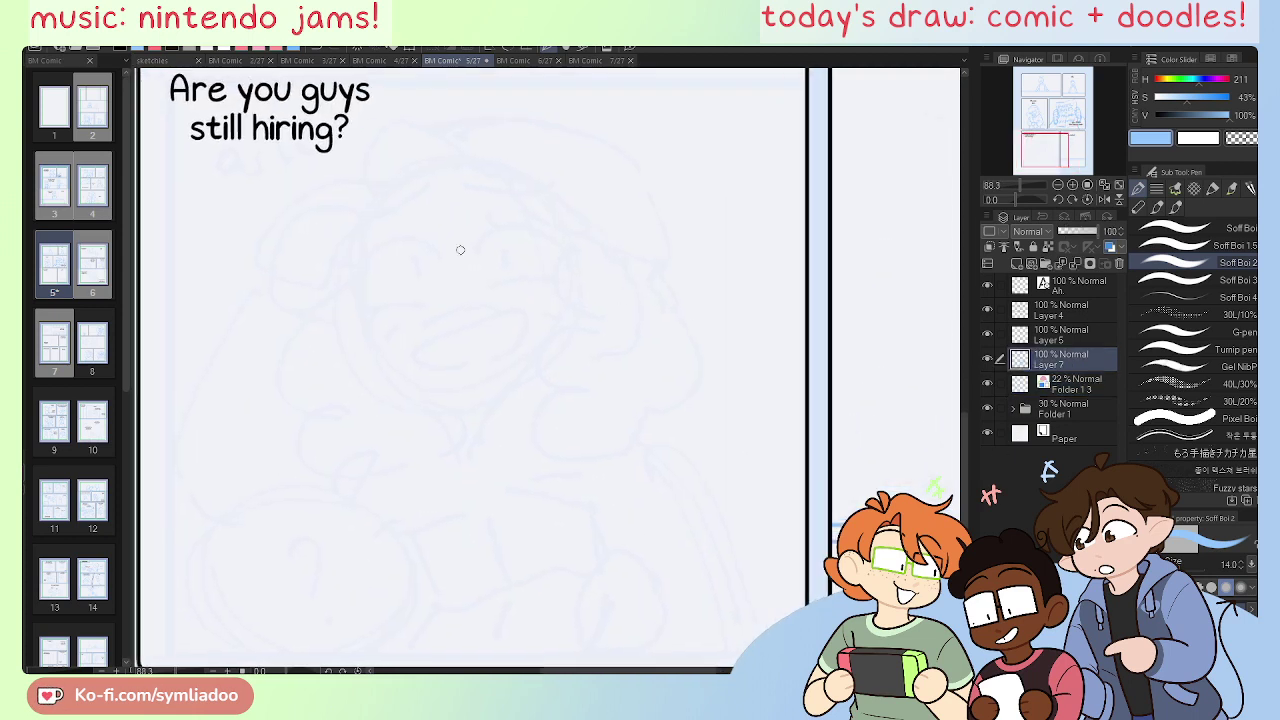
mouse_move(408, 356)
left_mouse_down()
mouse_move(360, 297)
mouse_move(556, 312)
left_mouse_up()
key("ctrl+z")
mouse_move(478, 393)
left_mouse_down()
mouse_move(554, 339)
mouse_move(428, 390)
left_mouse_up()
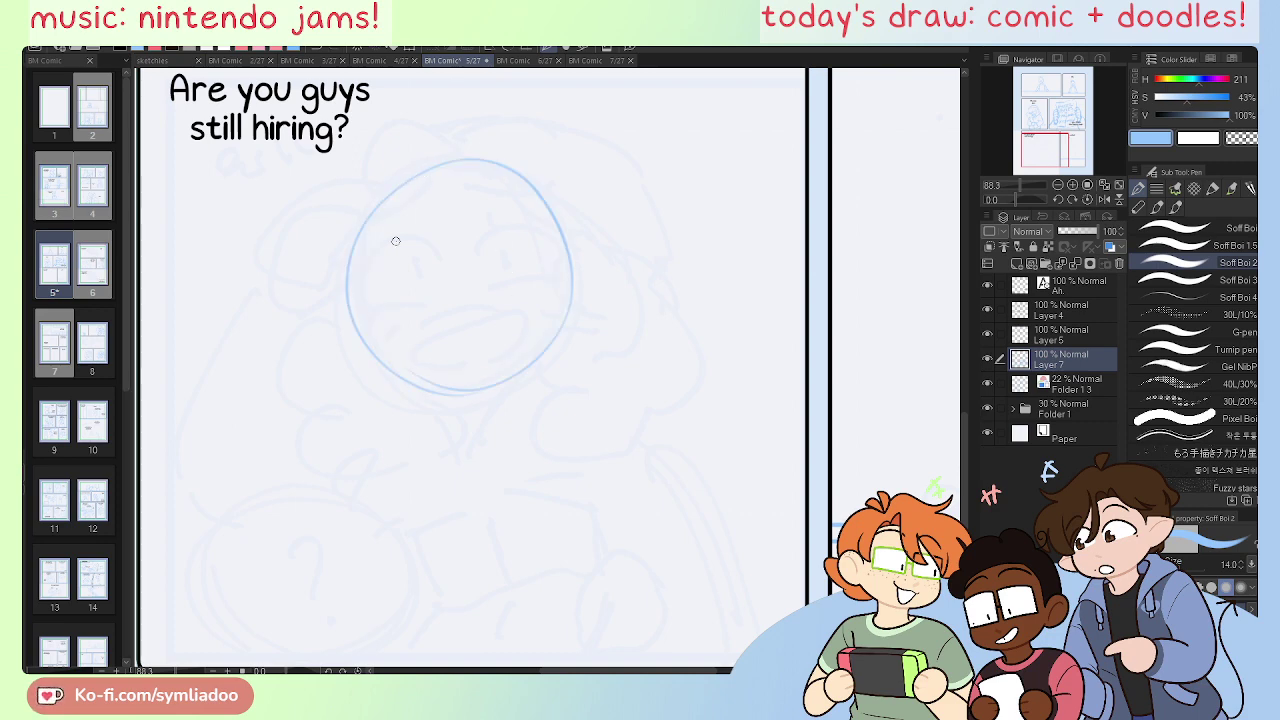
Step: Sketch the face contour over the head circle, running from the left temple past the cheek and around the chin to the right jaw
left_click_drag(361, 217, 363, 349)
key("ctrl+z")
mouse_move(403, 180)
left_mouse_down()
mouse_move(366, 339)
mouse_move(354, 329)
mouse_move(412, 405)
mouse_move(526, 396)
left_mouse_up()
key("ctrl+z")
mouse_move(358, 318)
left_mouse_down()
mouse_move(420, 407)
mouse_move(550, 362)
left_mouse_up()
key("ctrl+z")
key("ctrl+z")
mouse_move(363, 220)
left_mouse_down()
mouse_move(384, 364)
mouse_move(361, 305)
mouse_move(365, 344)
mouse_move(455, 418)
mouse_move(403, 376)
mouse_move(422, 408)
mouse_move(547, 353)
left_mouse_up()
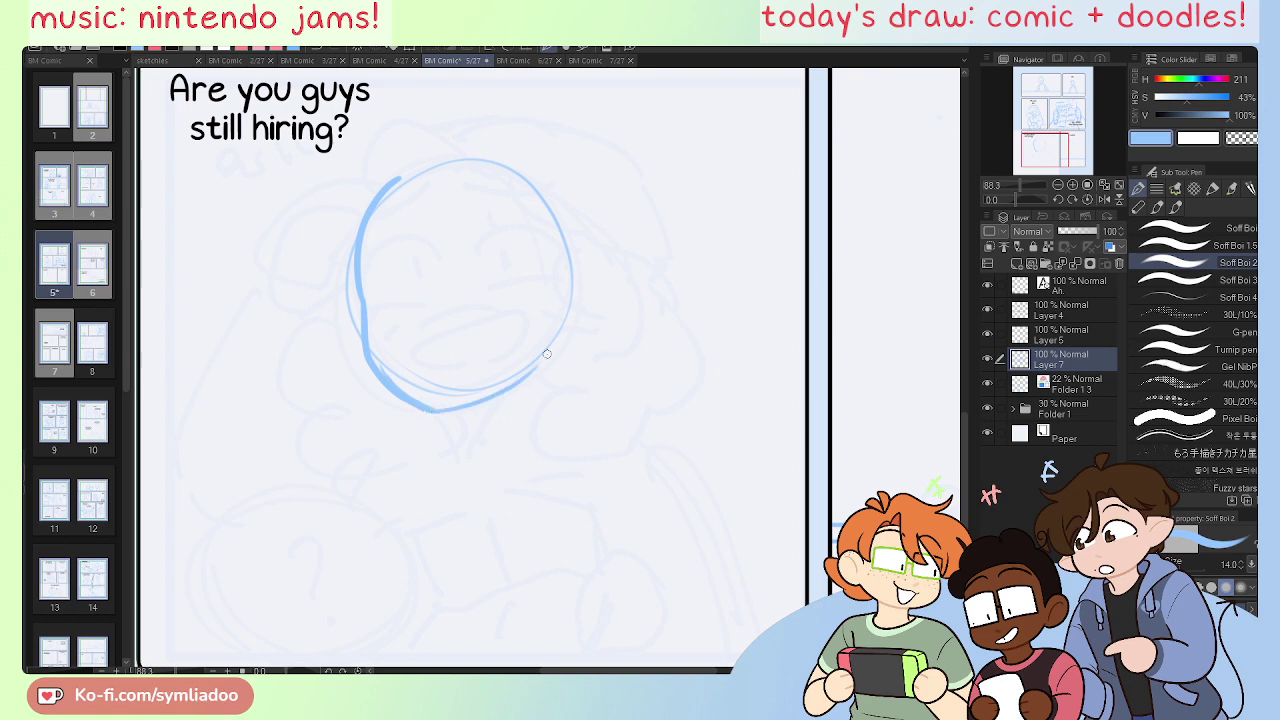
key("ctrl+z")
mouse_move(416, 404)
left_mouse_down()
mouse_move(467, 406)
mouse_move(555, 321)
left_mouse_up()
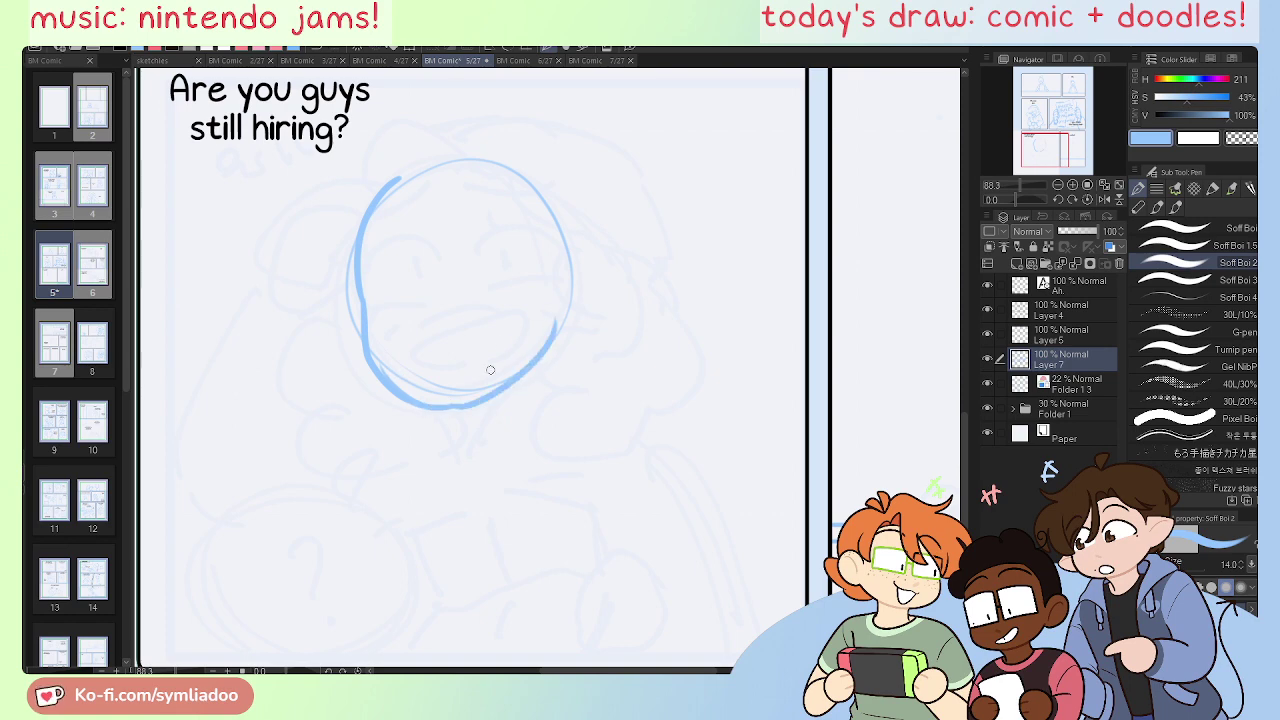
Step: Draw a curved vertical center guideline down the face from the forehead to the chin
left_click_drag(419, 158, 464, 397)
key("ctrl+z")
left_click_drag(428, 172, 472, 410)
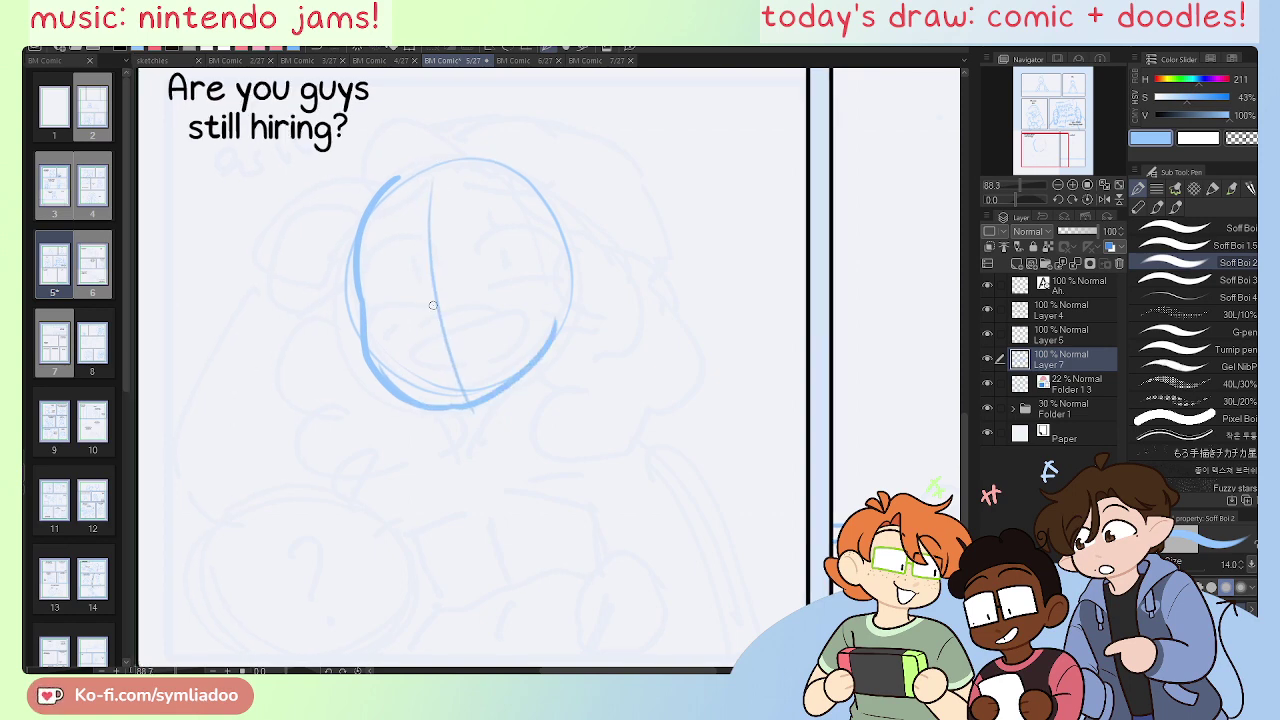
Step: Sketch arched upper eyelids on both sides of the center guideline and add a short lash to each
key("ctrl+plus")
left_click_drag(398, 334, 473, 393)
key("ctrl+plus")
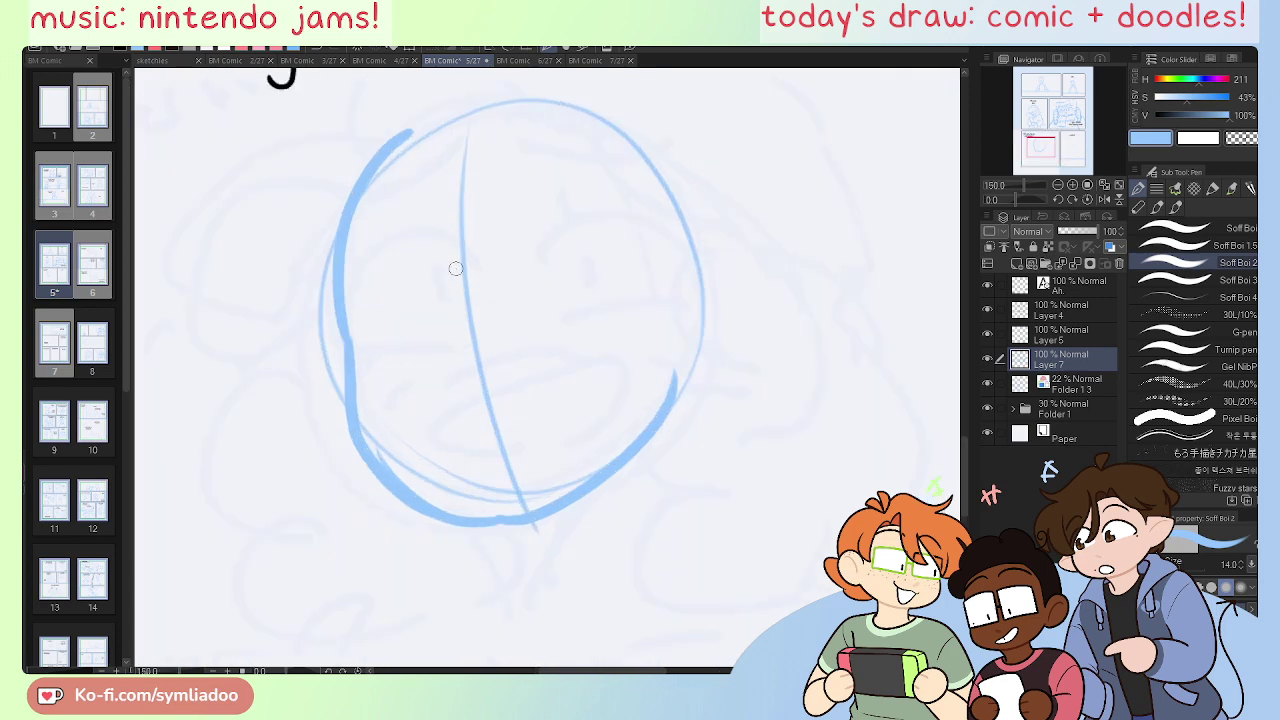
left_click_drag(458, 274, 354, 323)
mouse_move(495, 271)
left_mouse_down()
mouse_move(563, 212)
mouse_move(652, 276)
left_mouse_up()
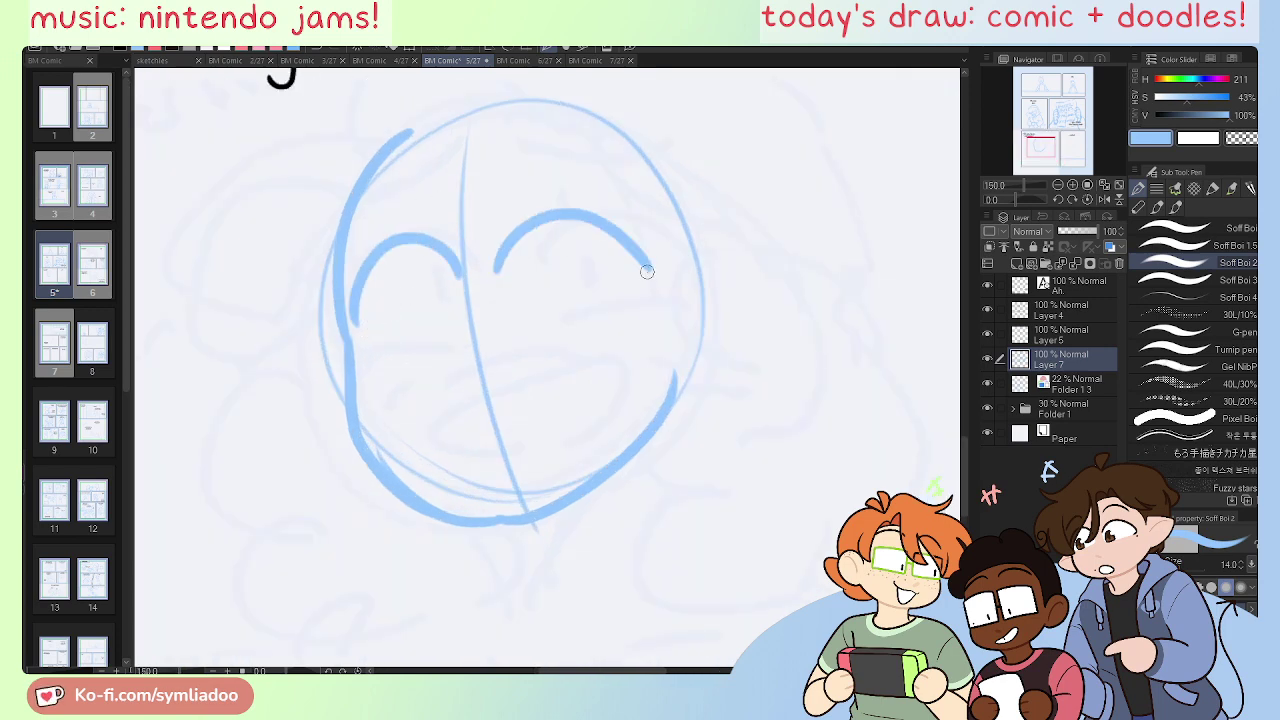
key("ctrl+z")
left_click_drag(525, 262, 682, 252)
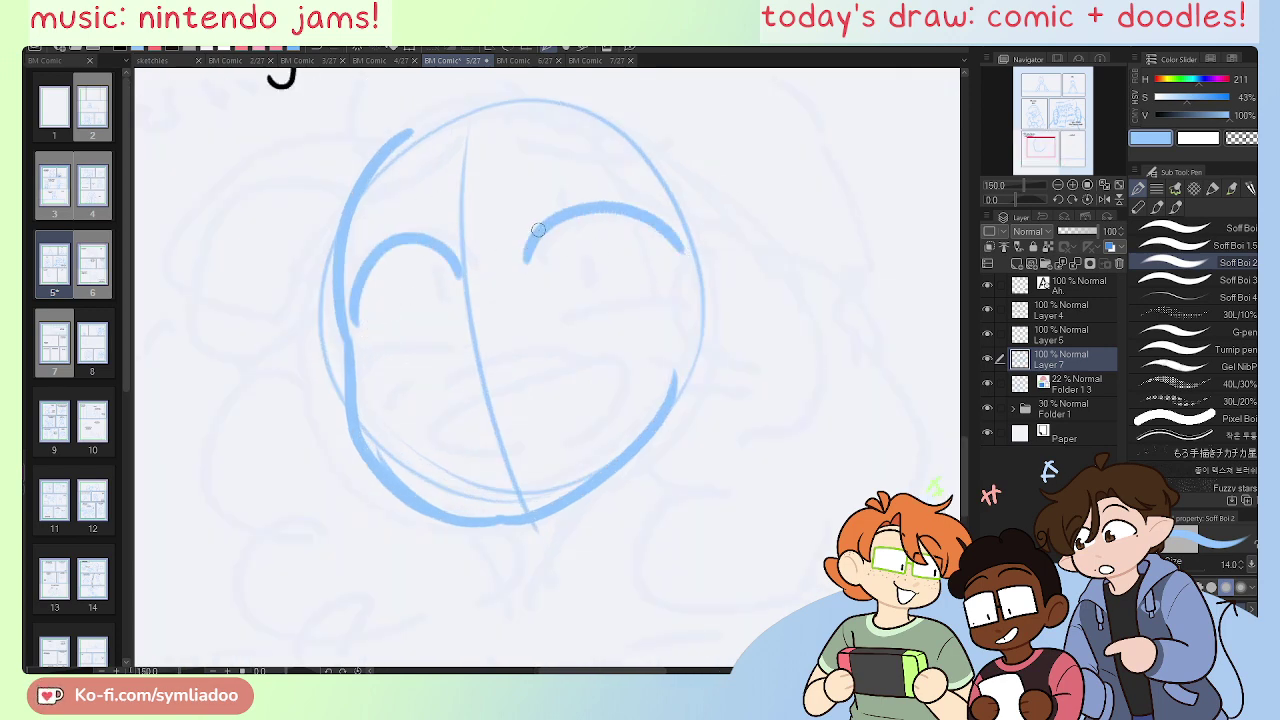
key("ctrl+z")
left_click_drag(509, 265, 647, 255)
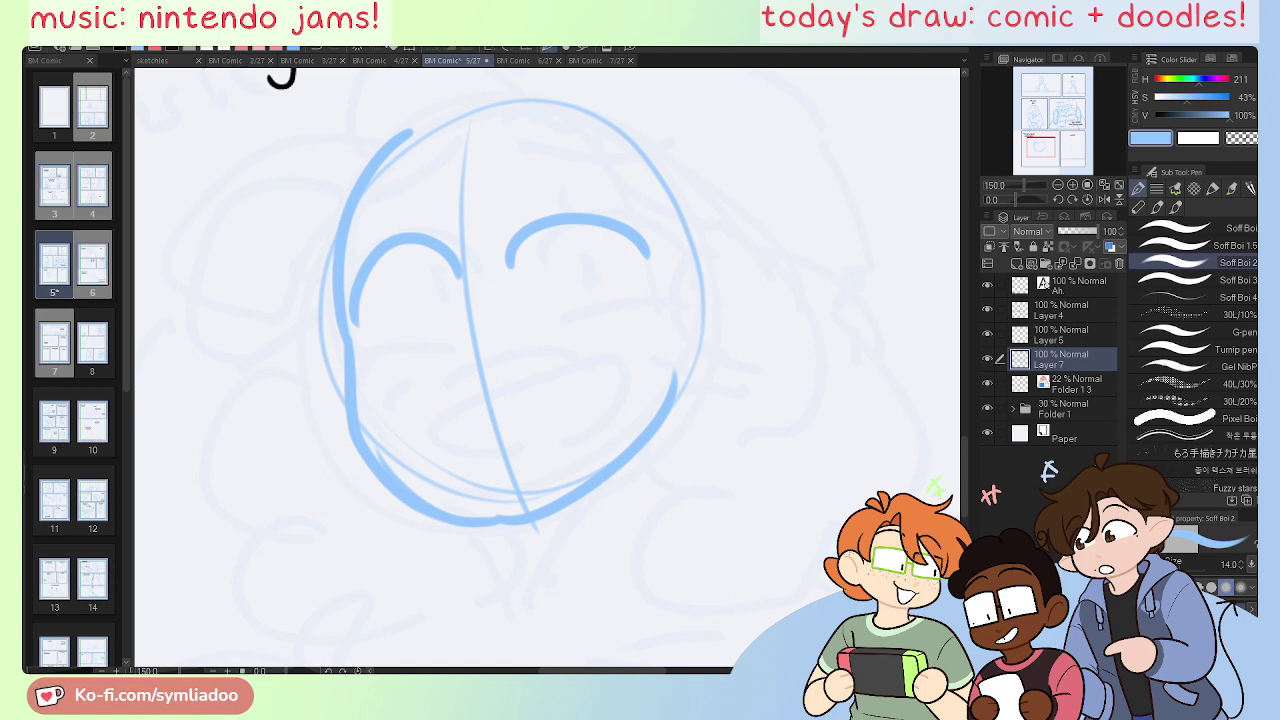
left_click_drag(510, 238, 486, 224)
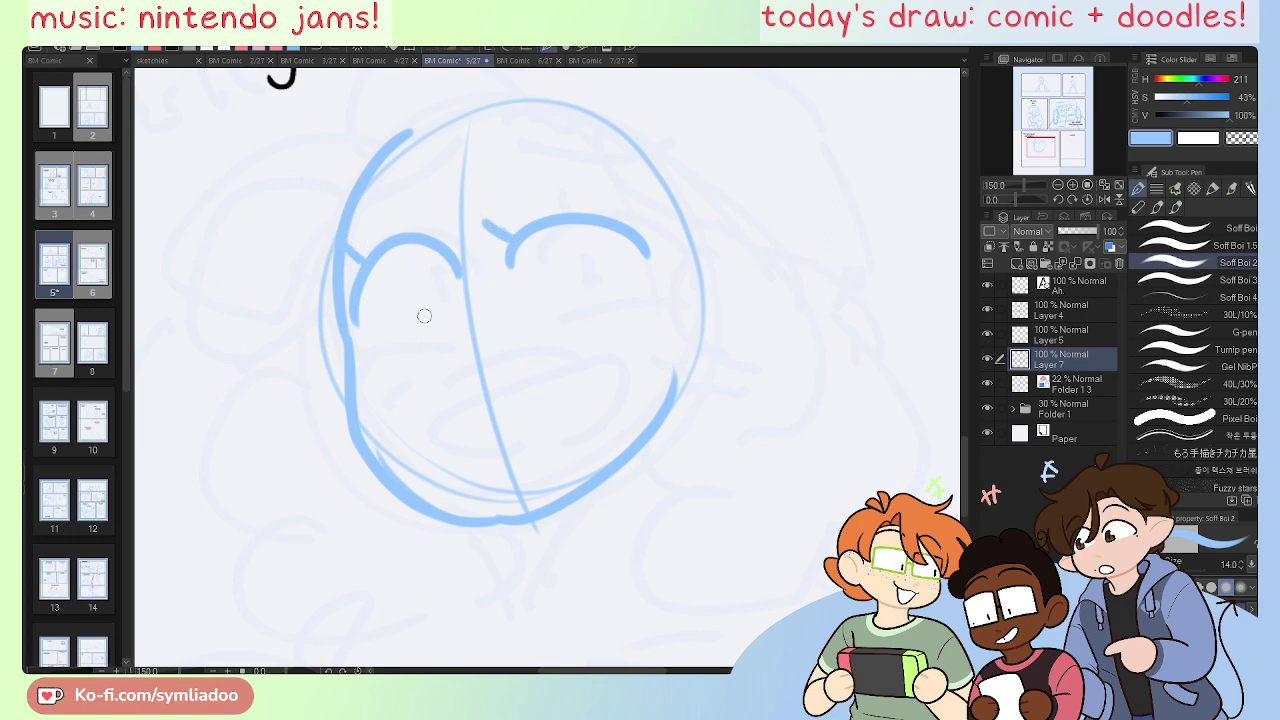
Step: Draw an oval iris beneath each upper eyelid
mouse_move(424, 316)
left_mouse_down()
mouse_move(403, 275)
mouse_move(432, 326)
left_mouse_up()
mouse_move(545, 228)
left_mouse_down()
mouse_move(594, 263)
mouse_move(532, 280)
left_mouse_up()
key("ctrl+z")
mouse_move(550, 220)
left_mouse_down()
mouse_move(535, 229)
mouse_move(579, 285)
mouse_move(581, 238)
left_mouse_up()
key("ctrl+z")
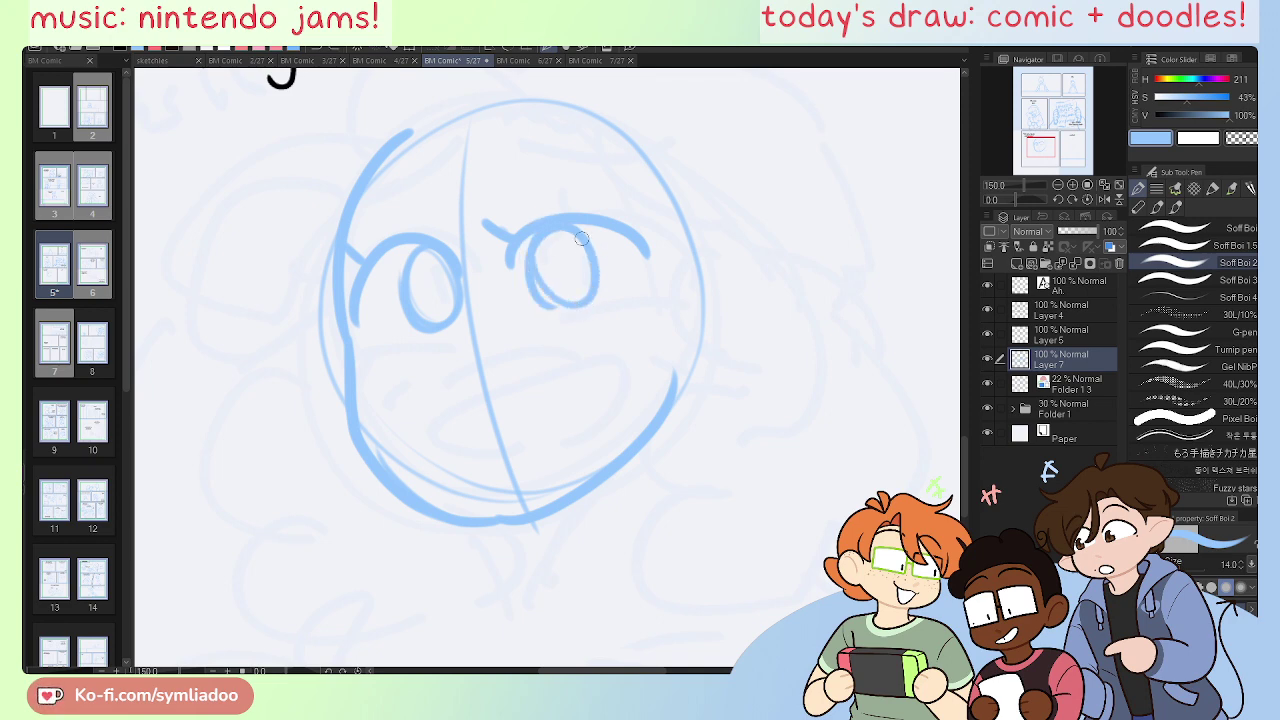
key("ctrl+z")
mouse_move(564, 306)
left_mouse_down()
mouse_move(529, 289)
mouse_move(572, 305)
mouse_move(591, 294)
mouse_move(574, 230)
left_mouse_up()
key("e")
key("ctrl+z")
key("p")
key("ctrl+z")
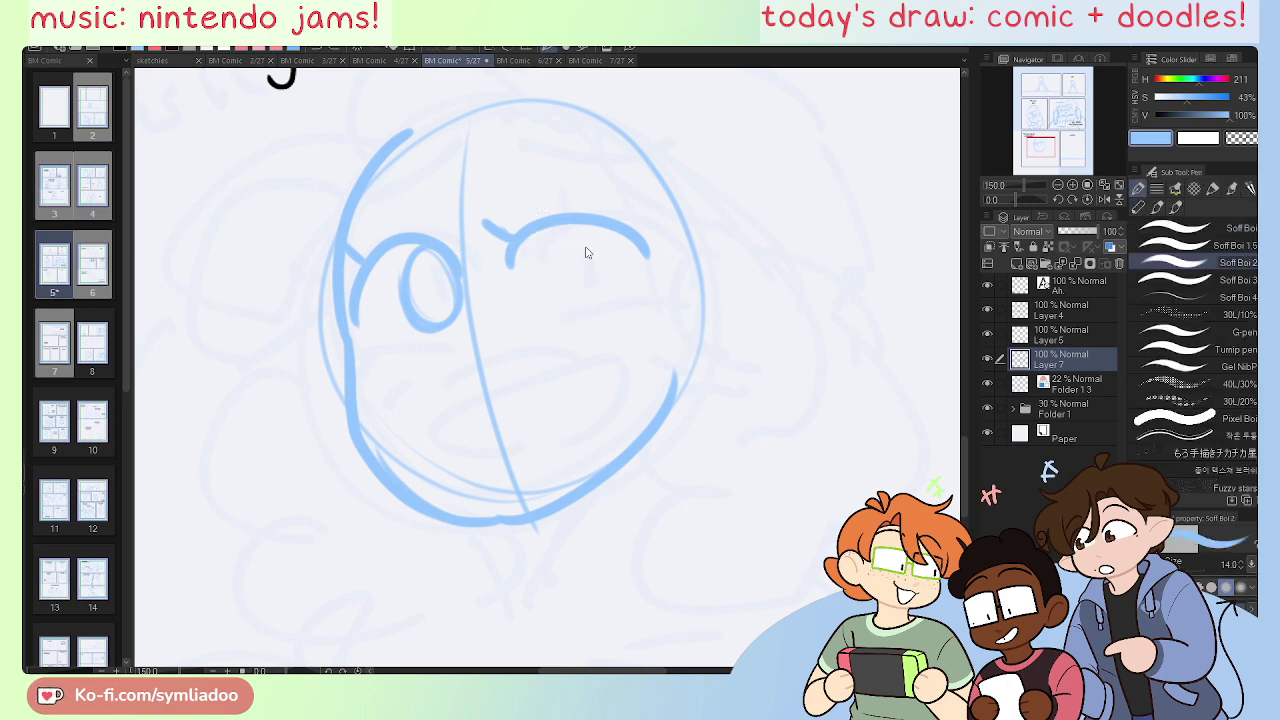
mouse_move(546, 276)
left_mouse_down()
mouse_move(557, 302)
mouse_move(550, 230)
left_mouse_up()
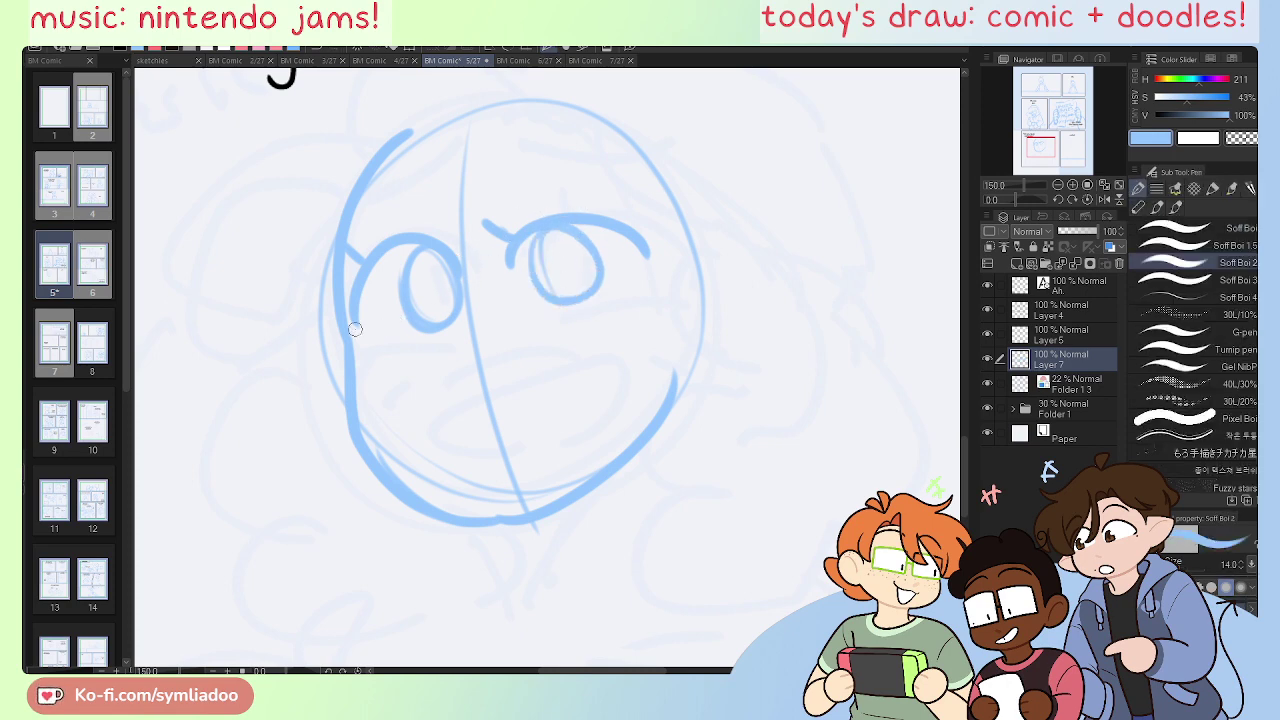
Step: Sketch the lower eyelid lines under both irises
left_click_drag(355, 329, 462, 320)
key("ctrl+z")
mouse_move(357, 330)
left_mouse_down()
mouse_move(557, 296)
mouse_move(663, 297)
left_mouse_up()
key("ctrl+z")
left_click_drag(527, 309, 655, 279)
key("e")
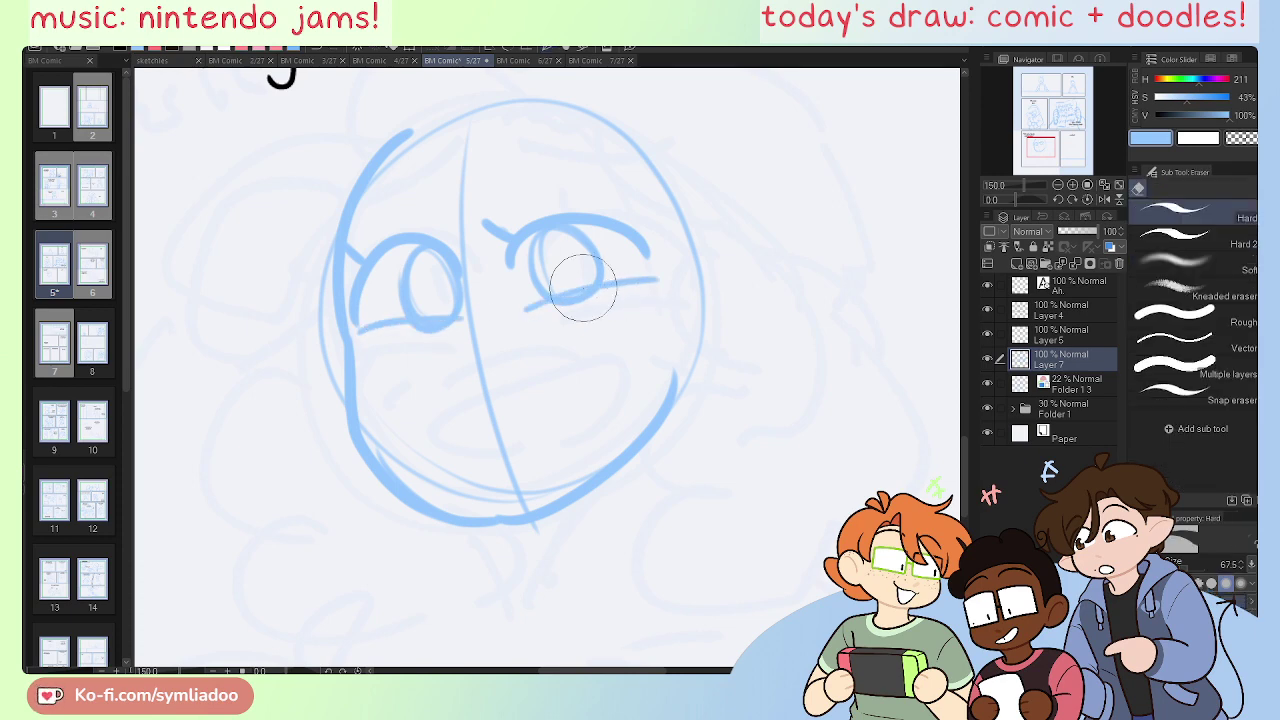
Step: Lasso the right eye and adjust its placement and tilt slightly, then add short crease marks beneath both eyes
key("m")
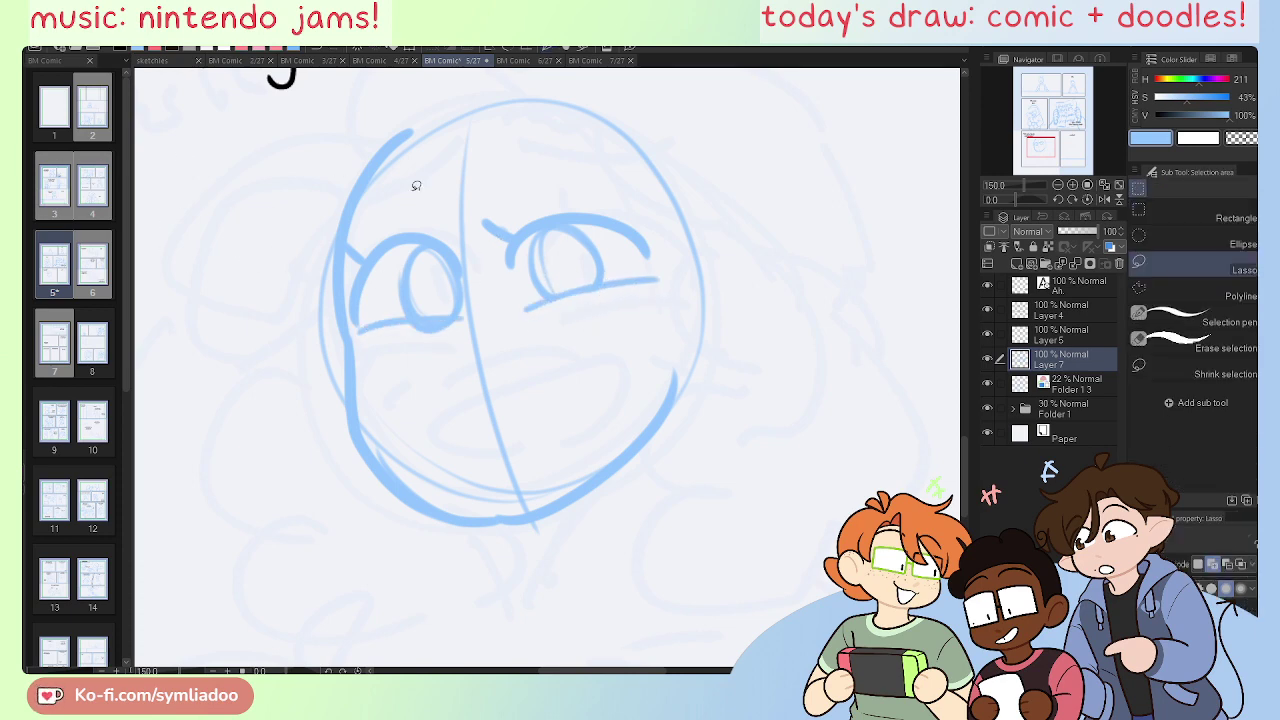
mouse_move(483, 214)
left_mouse_down()
mouse_move(534, 328)
mouse_move(647, 283)
left_mouse_up()
left_click_drag(620, 184, 600, 184)
mouse_move(632, 266)
left_mouse_down()
mouse_move(663, 240)
mouse_move(650, 230)
left_mouse_up()
left_click(624, 363)
left_click_drag(709, 263, 707, 280)
left_click_drag(595, 281, 593, 288)
left_click(521, 382)
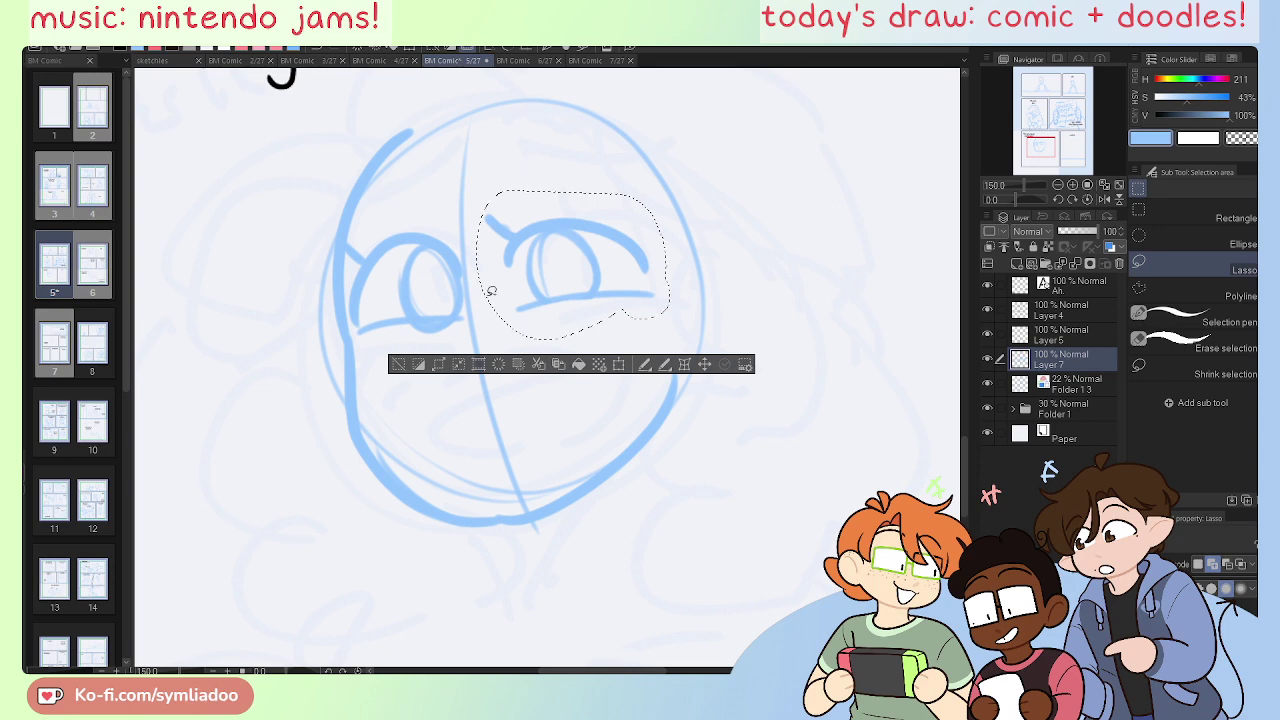
key("ctrl+d")
key("p")
left_click_drag(652, 296, 683, 302)
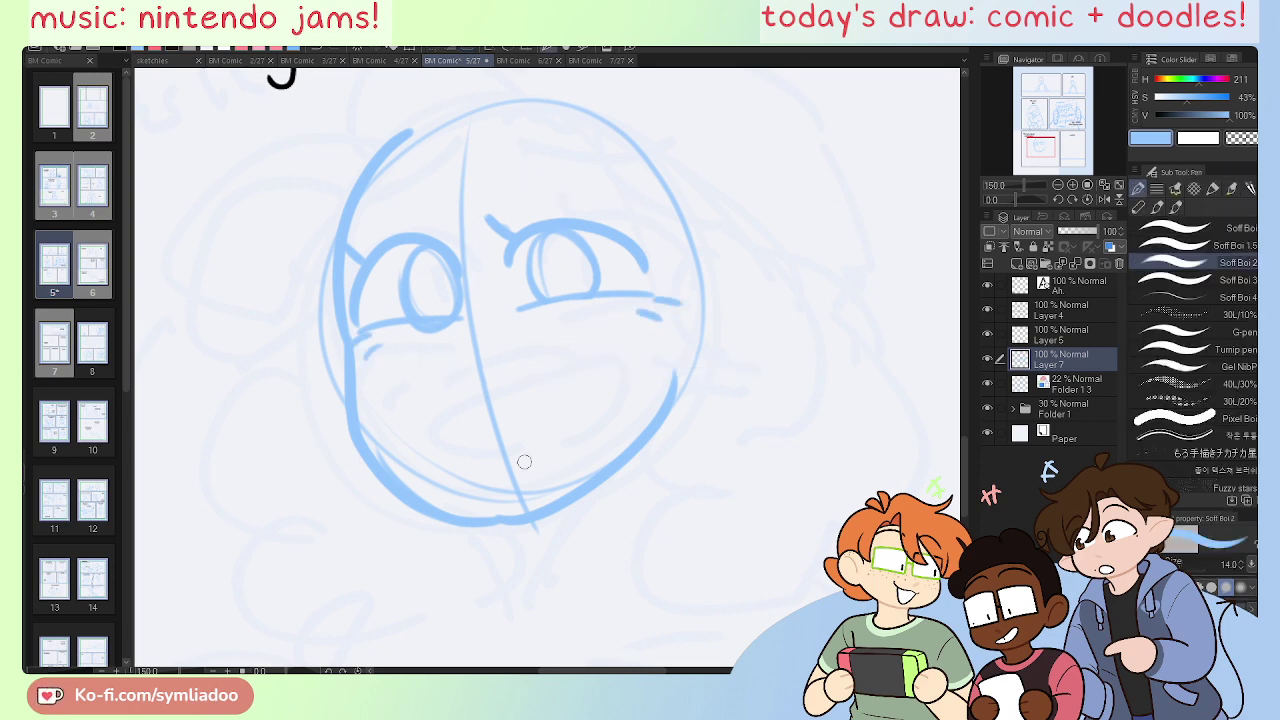
Step: Sketch the slanted open mouth with its upper lip curve and erase the center guideline from the face
mouse_move(524, 461)
left_mouse_down()
mouse_move(466, 464)
mouse_move(523, 414)
mouse_move(598, 421)
mouse_move(504, 466)
left_mouse_up()
key("e")
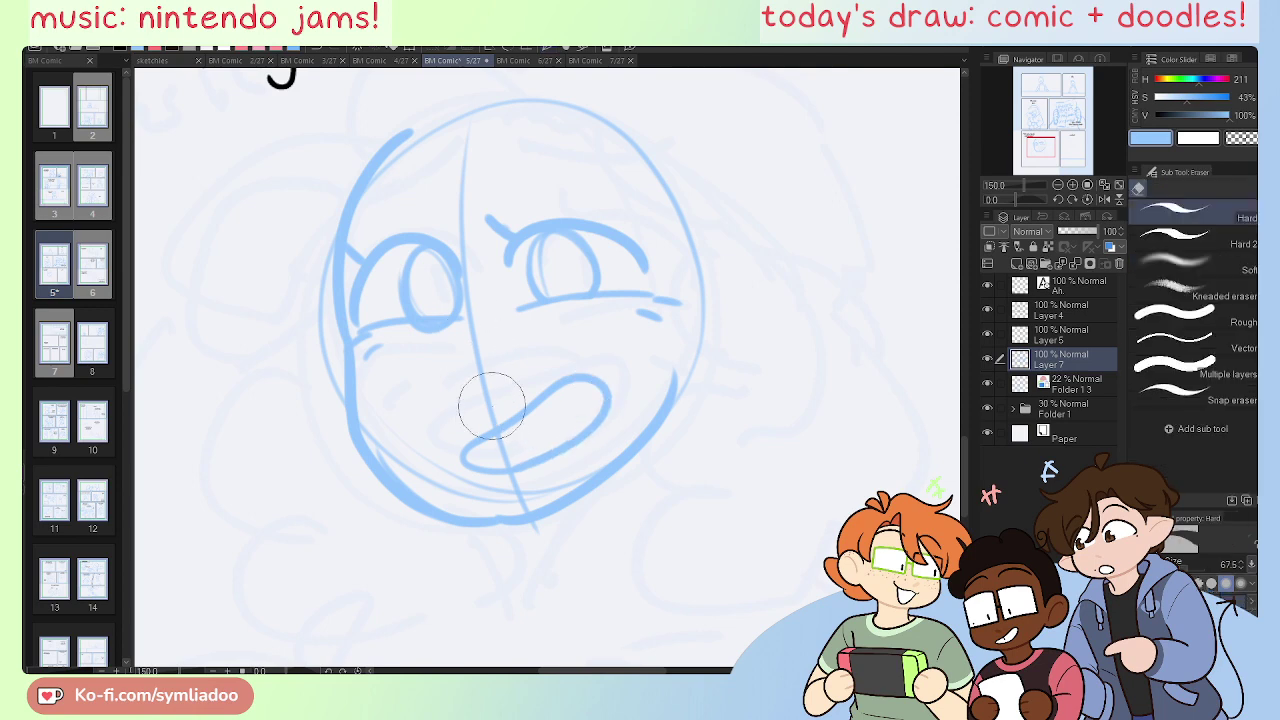
mouse_move(491, 405)
left_mouse_down()
mouse_move(476, 304)
mouse_move(470, 340)
mouse_move(465, 140)
mouse_move(530, 462)
mouse_move(495, 497)
mouse_move(446, 483)
mouse_move(568, 365)
mouse_move(462, 435)
mouse_move(554, 375)
left_mouse_up()
key("p")
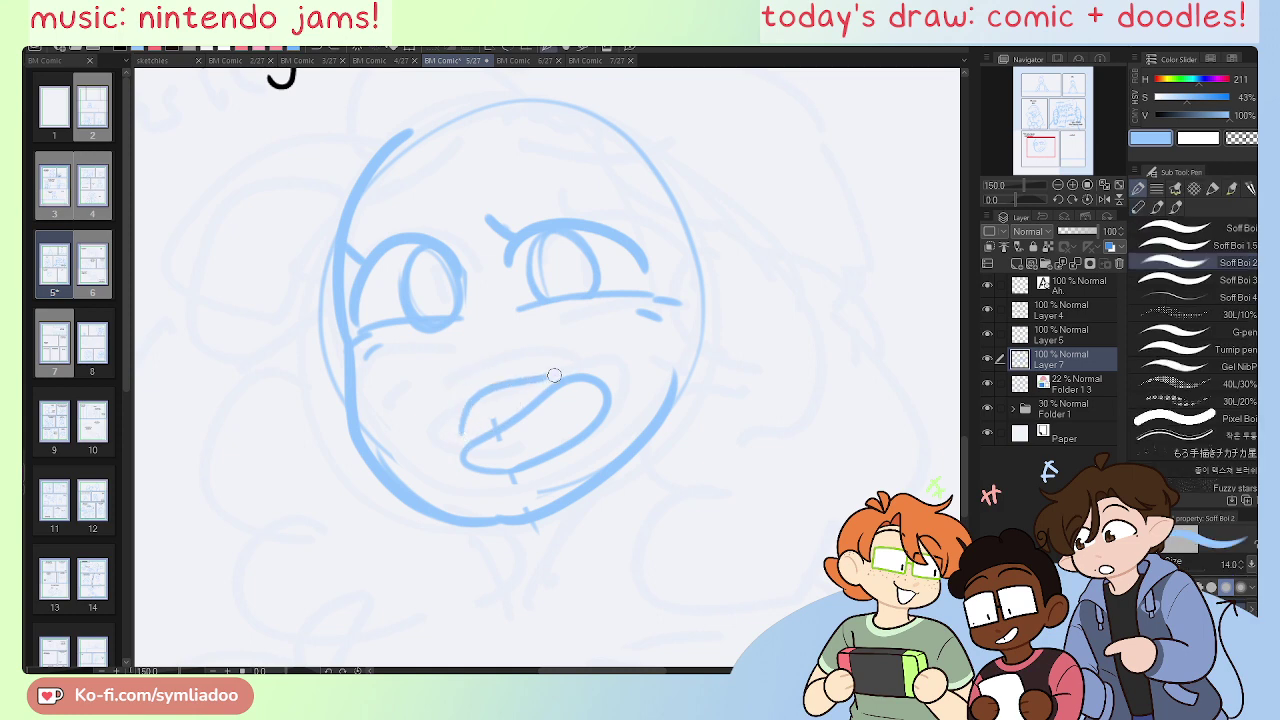
key("ctrl+z")
left_click_drag(470, 434, 566, 375)
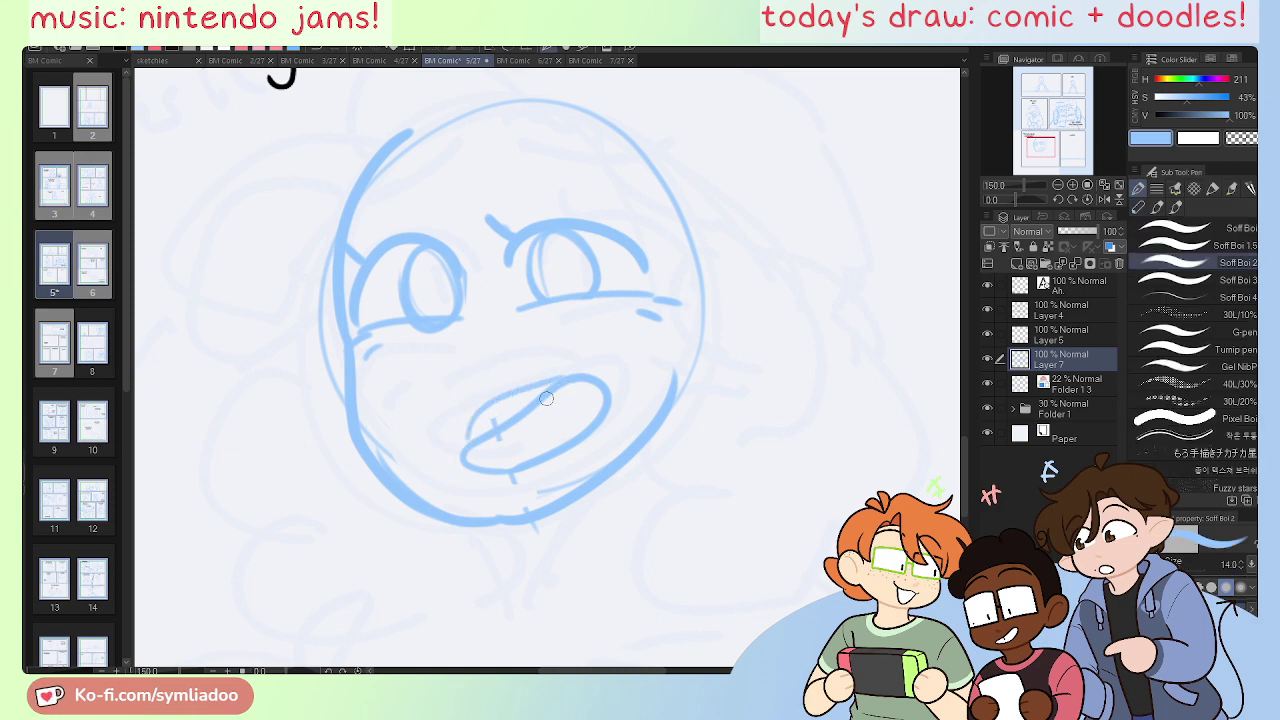
key("ctrl+z")
left_click_drag(464, 438, 552, 397)
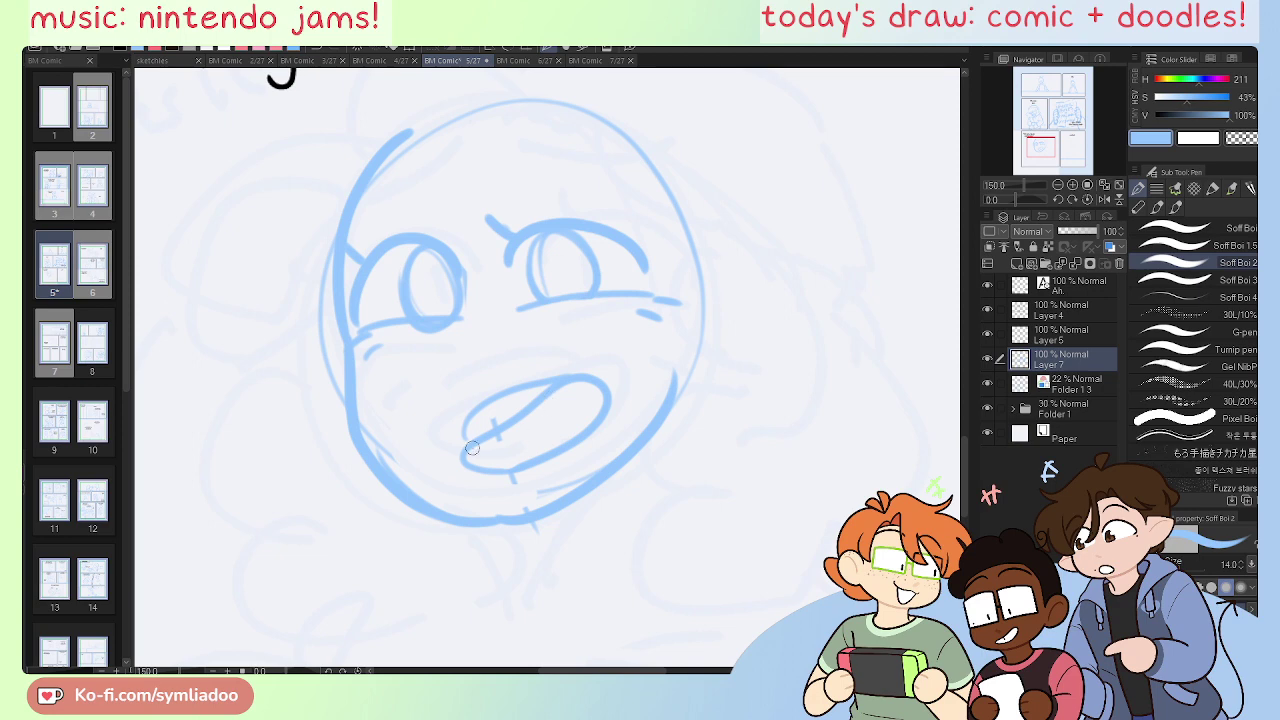
left_click_drag(472, 449, 580, 394)
key("ctrl+z")
Step: Draw thick, worried eyebrows above both eyes, raised toward the middle of the forehead
left_click_drag(498, 176, 640, 200)
left_click_drag(500, 178, 622, 198)
key("ctrl+z")
key("ctrl+z")
left_click_drag(499, 184, 628, 204)
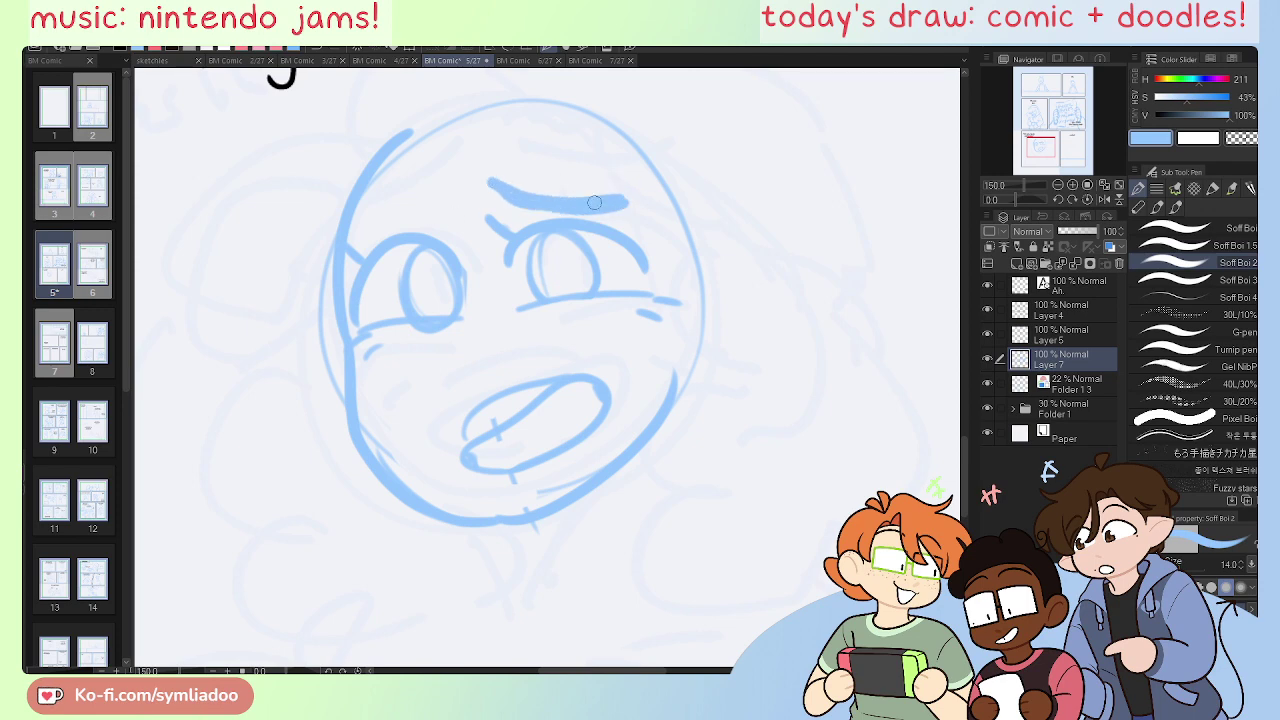
left_click_drag(441, 185, 352, 238)
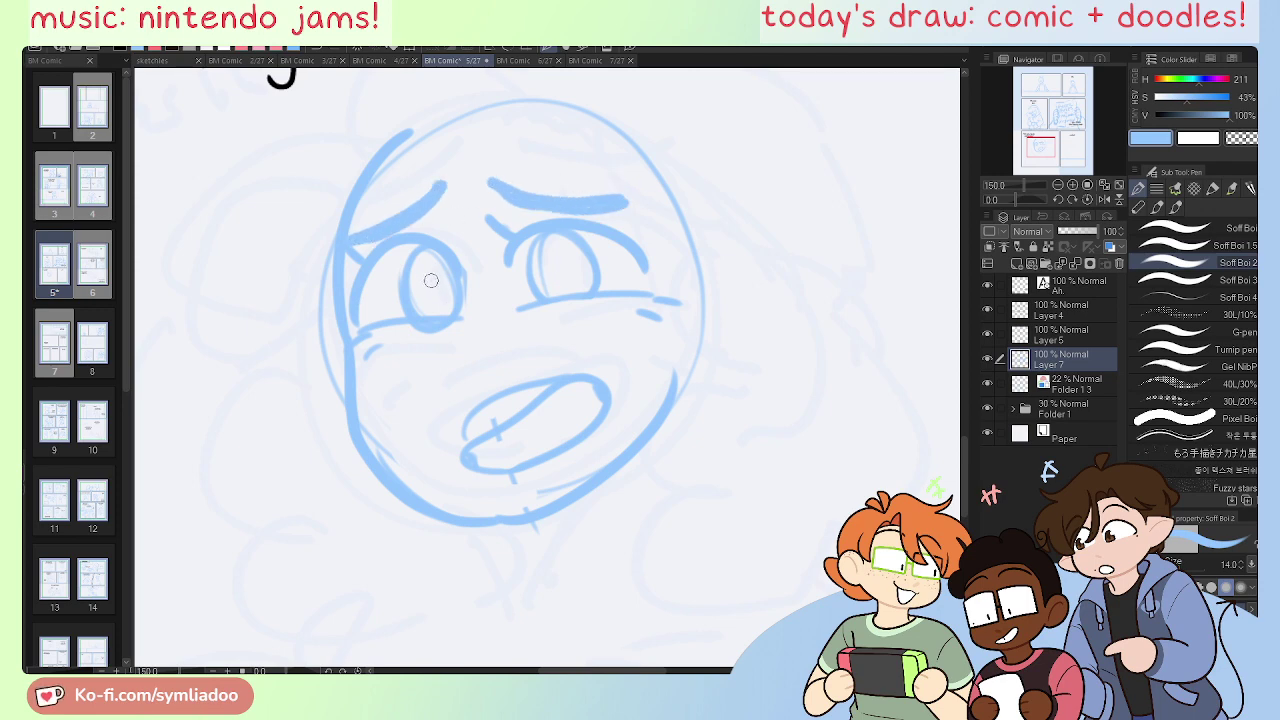
Step: Draw the pupils inside both irises and carve out a small curved highlight at the base of each
left_click_drag(430, 262, 431, 276)
key("e")
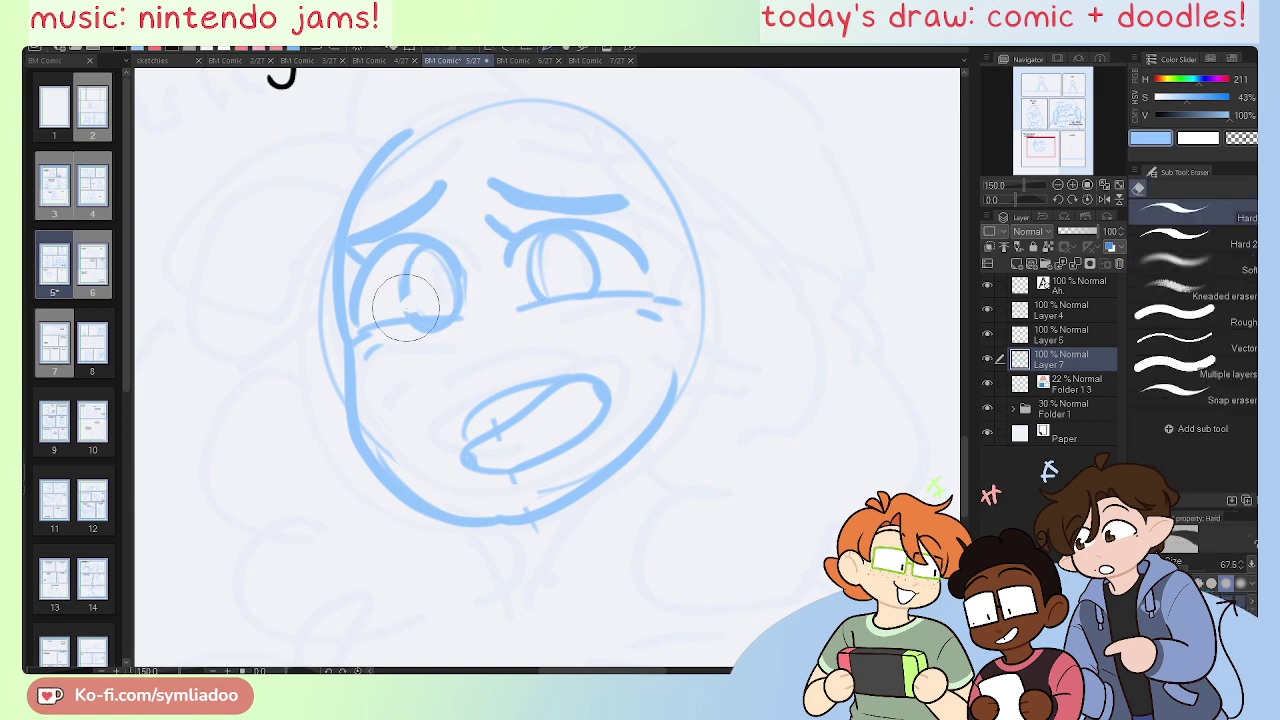
key("p")
key("e")
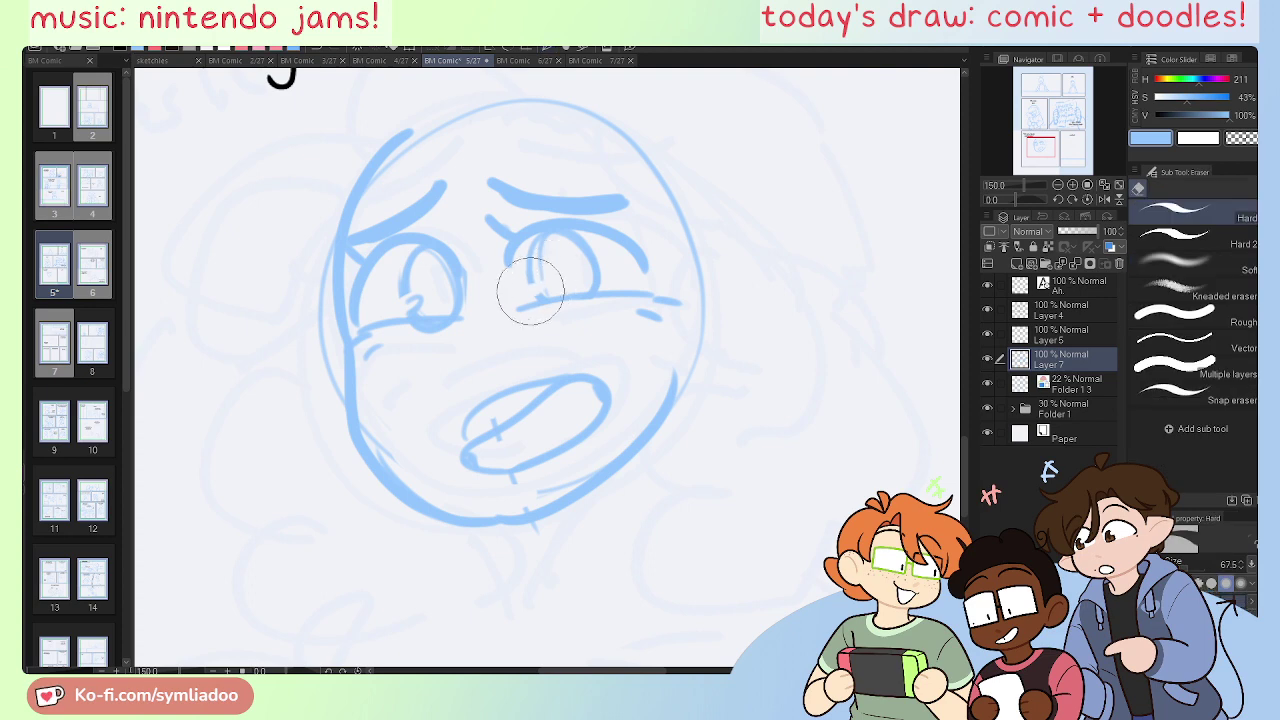
key("p")
left_click_drag(550, 272, 547, 289)
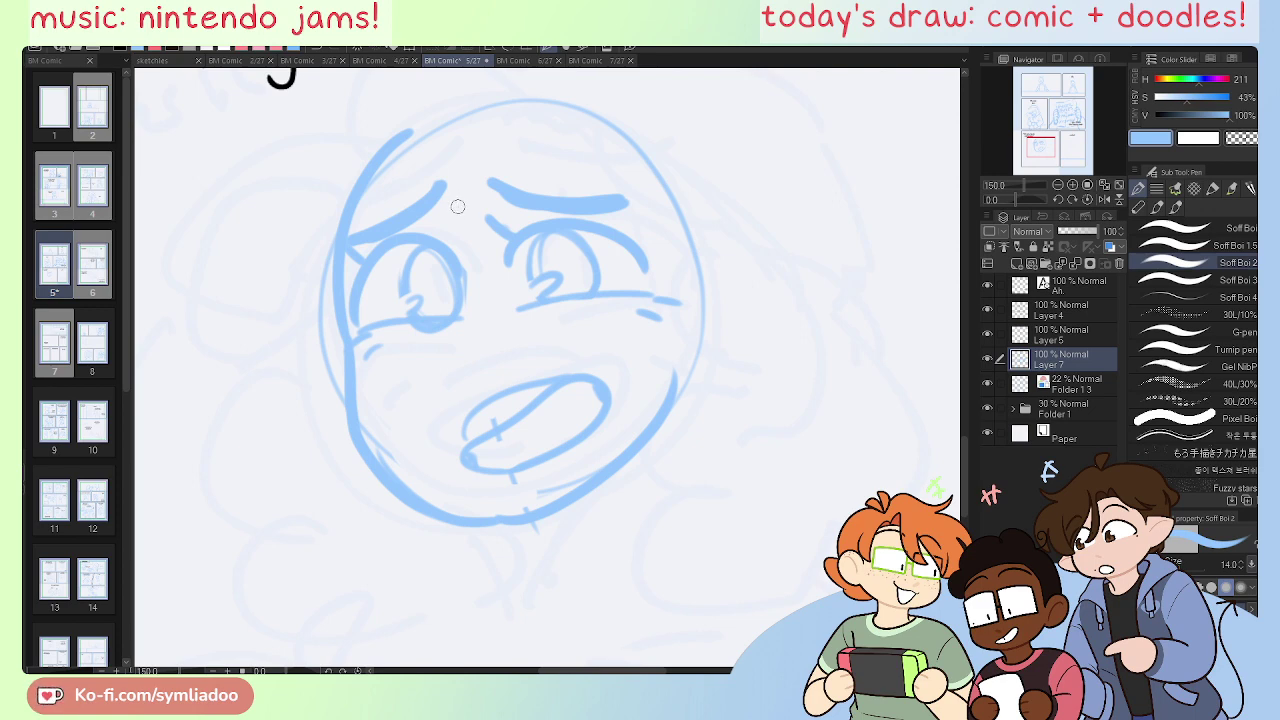
Step: Sketch the thin nose bridge line running down from the left eyebrow, trim its lower end and add small marks for the nose
left_click_drag(447, 196, 470, 300)
key("ctrl+z")
left_click_drag(441, 187, 474, 326)
mouse_move(445, 378)
left_mouse_down()
mouse_move(486, 389)
mouse_move(470, 386)
left_mouse_up()
key("ctrl+z")
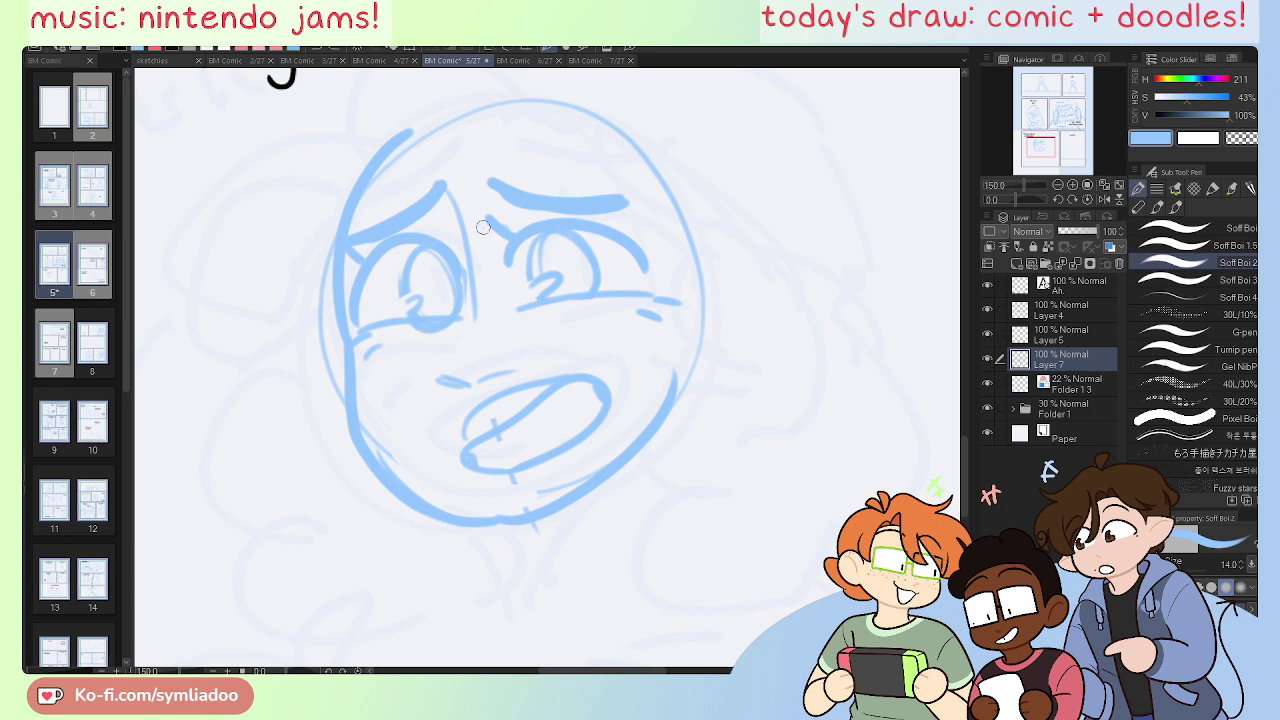
key("e")
mouse_move(484, 312)
left_mouse_down()
mouse_move(471, 249)
mouse_move(471, 320)
left_mouse_up()
key("p")
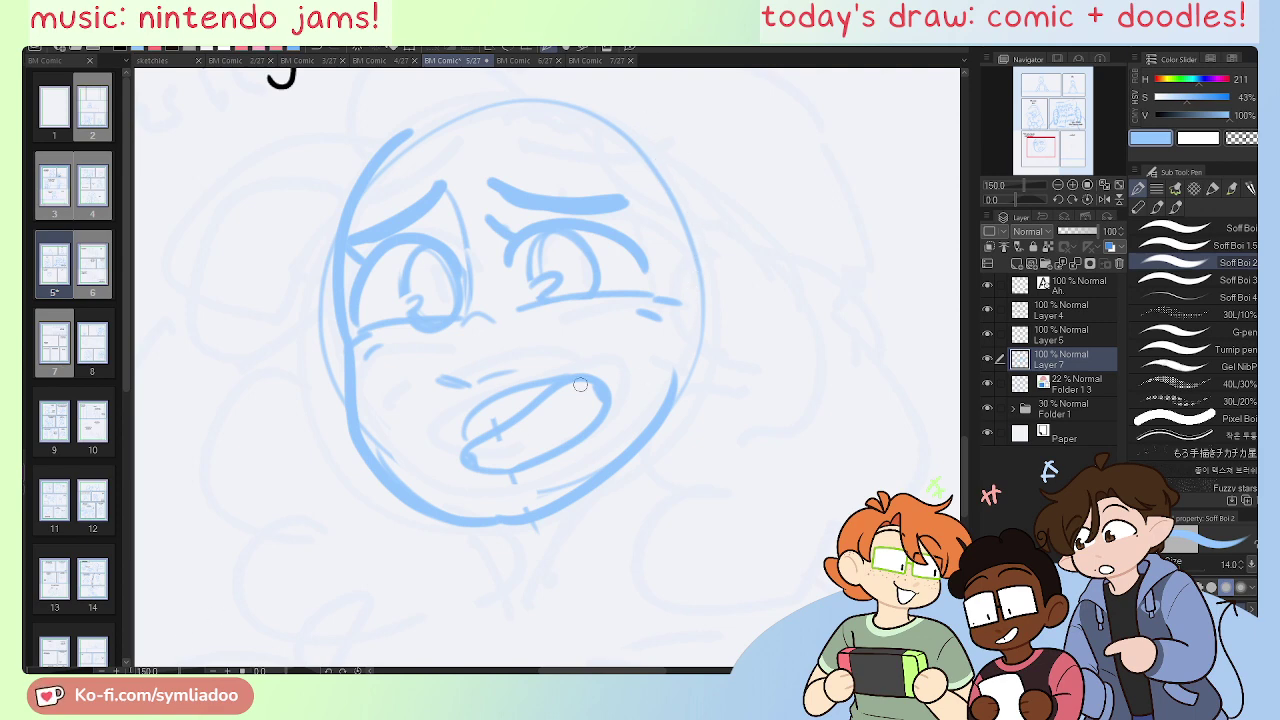
Step: Erase the leftover guide marks across the mouth, then lasso the mouth and move it slightly down and toward the left cheek
key("m")
key("e")
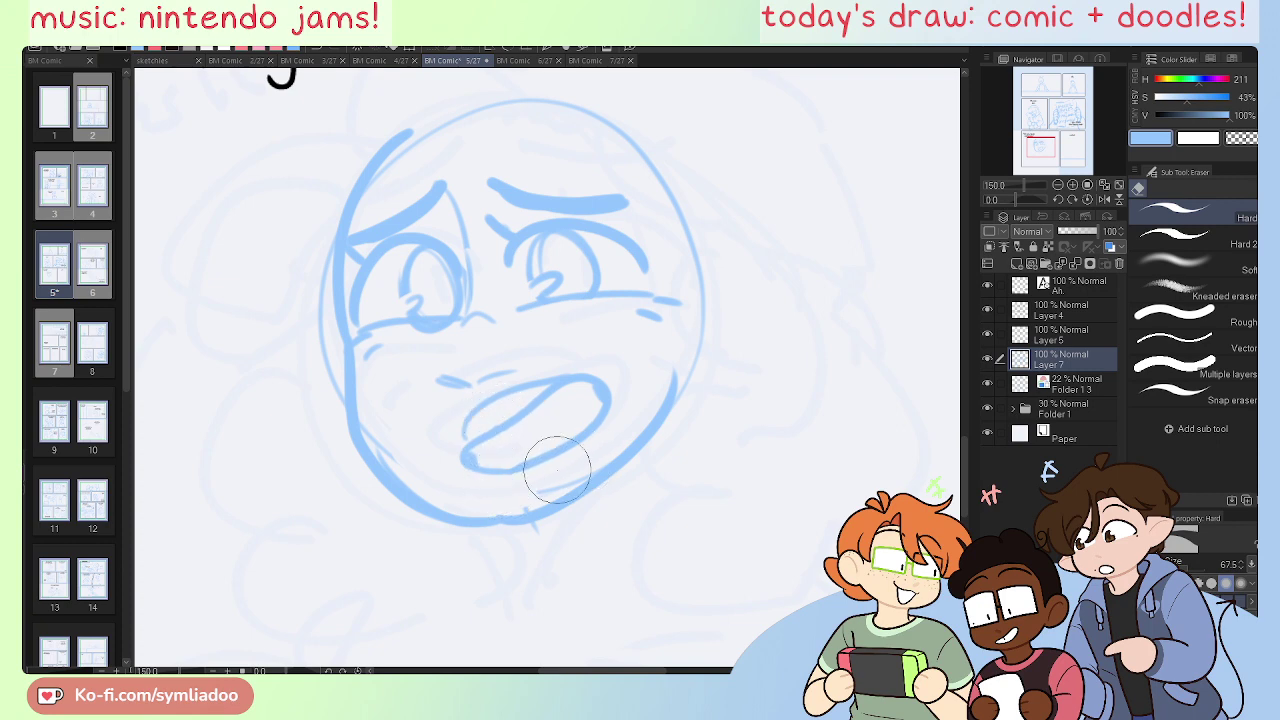
key("m")
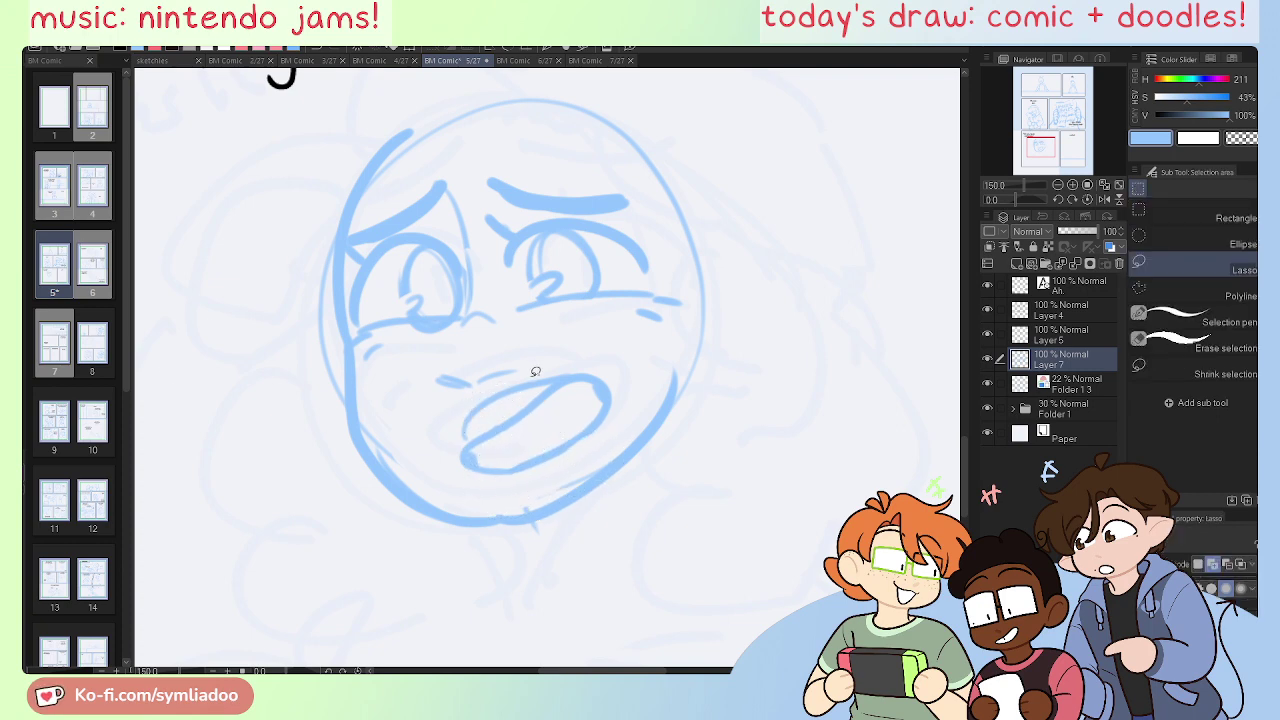
mouse_move(534, 371)
left_mouse_down()
mouse_move(491, 384)
mouse_move(560, 480)
mouse_move(566, 358)
left_mouse_up()
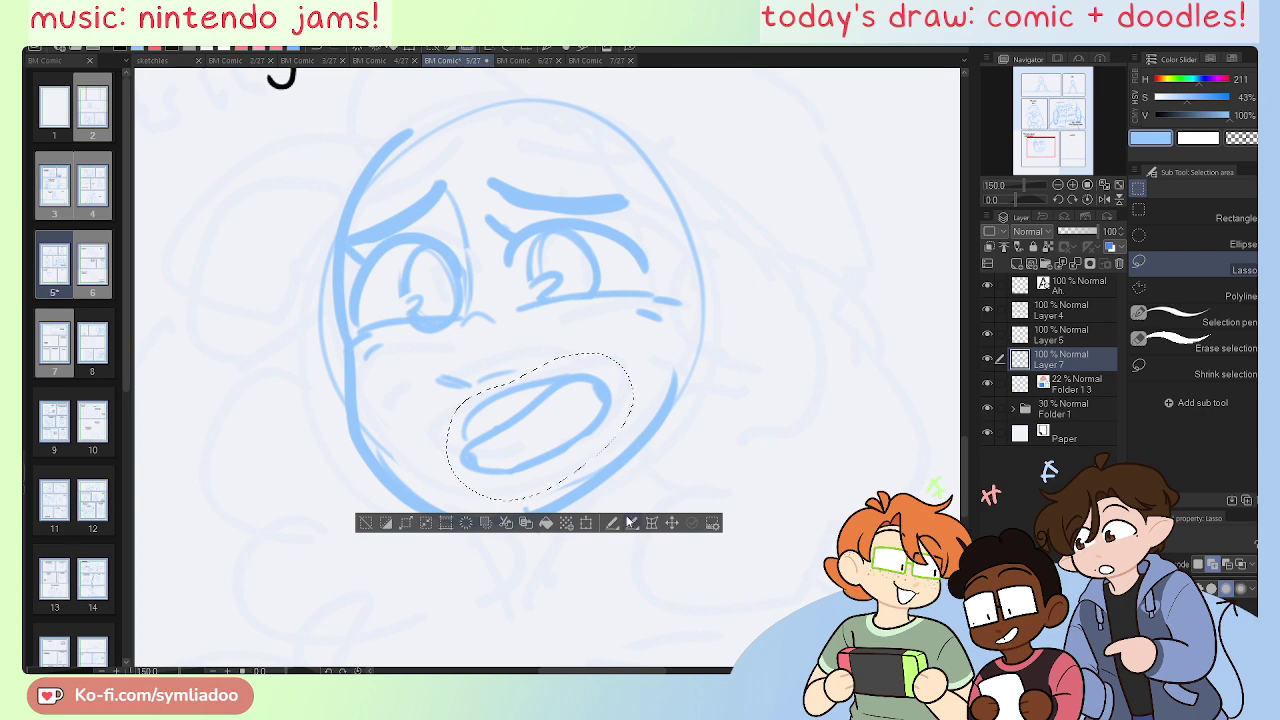
key("k")
mouse_move(553, 439)
left_mouse_down()
mouse_move(545, 461)
mouse_move(491, 468)
left_mouse_up()
left_click(352, 540)
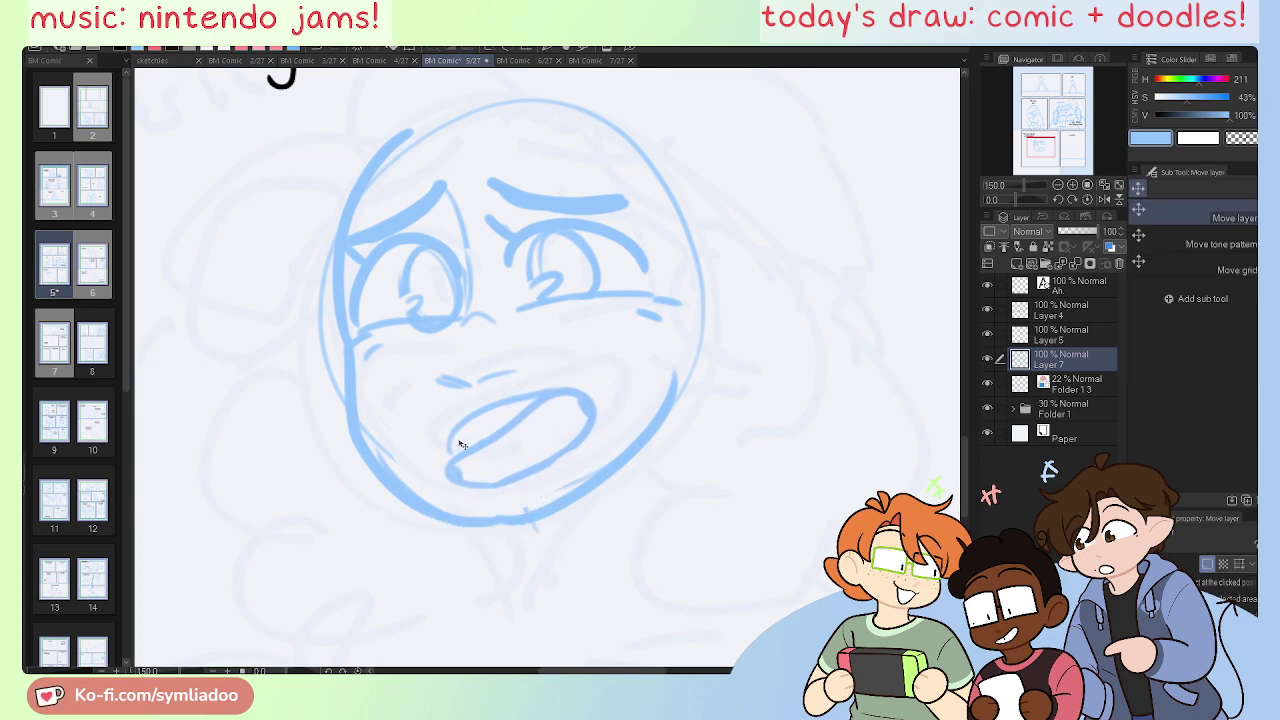
Step: Draw a small sweat drop on the right cheek beside the mouth
key("p")
mouse_move(626, 383)
left_mouse_down()
mouse_move(639, 390)
mouse_move(649, 371)
left_mouse_up()
key("ctrl+z")
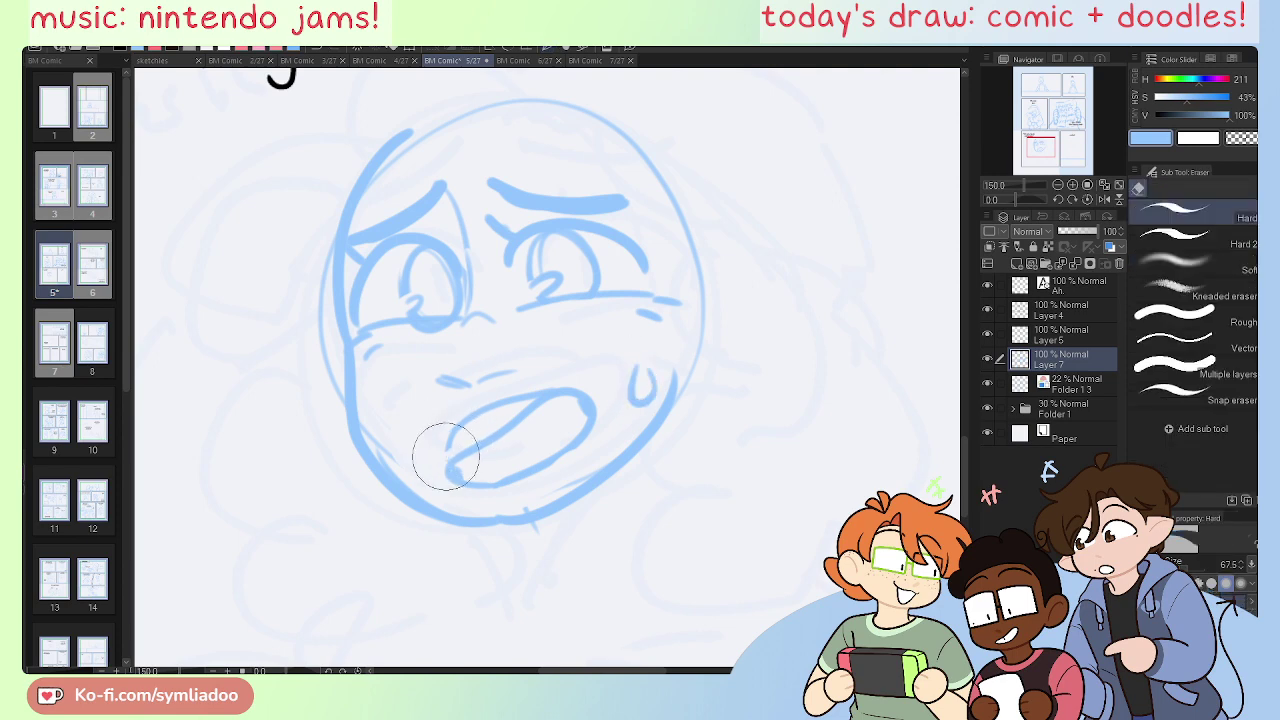
Step: Draw a slanted eyebrow over the fringe of the character in the "rumage" panel, replacing a flat version
scroll(632, 278, "up", 10)
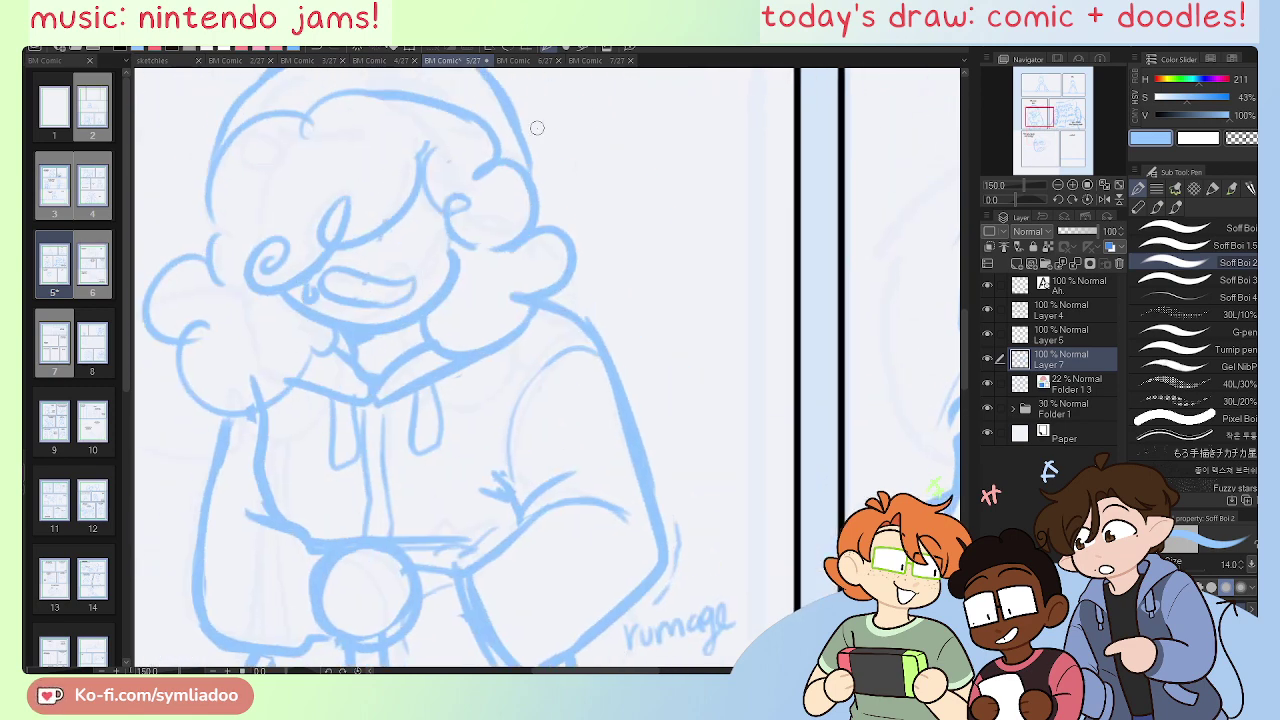
left_click_drag(388, 178, 312, 180)
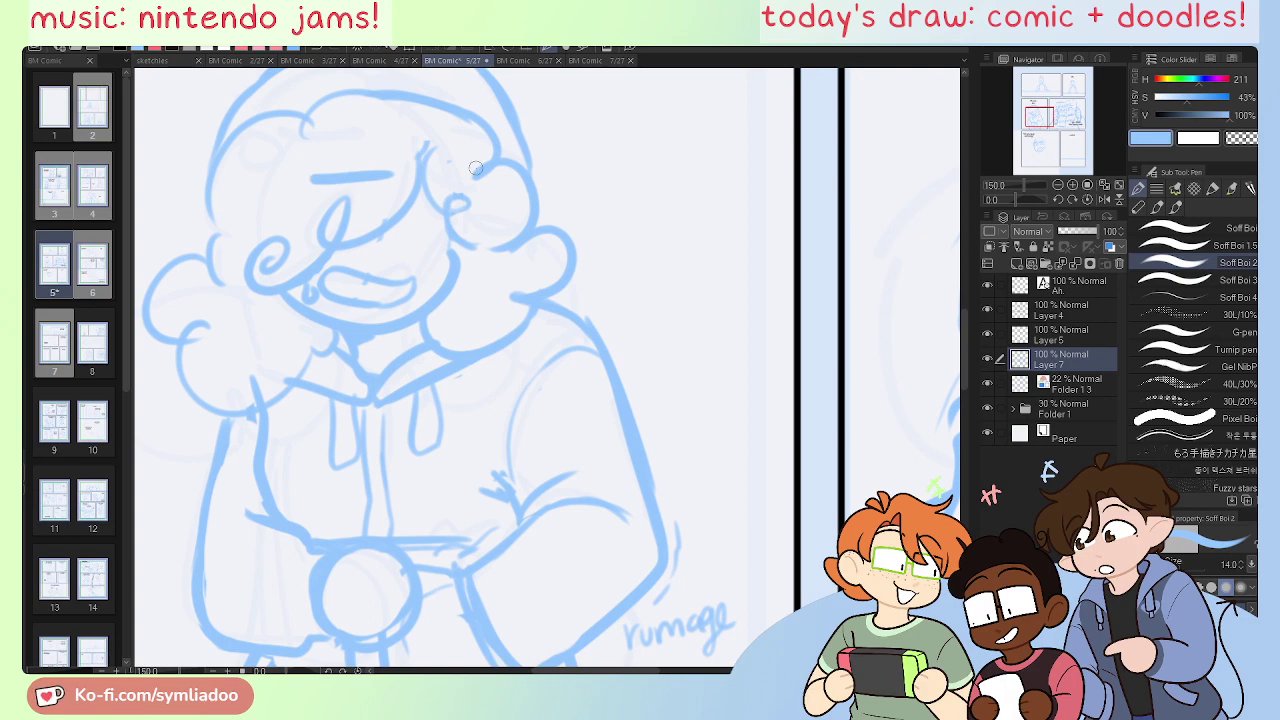
left_click_drag(394, 172, 324, 189)
key("ctrl+z")
key("ctrl+z")
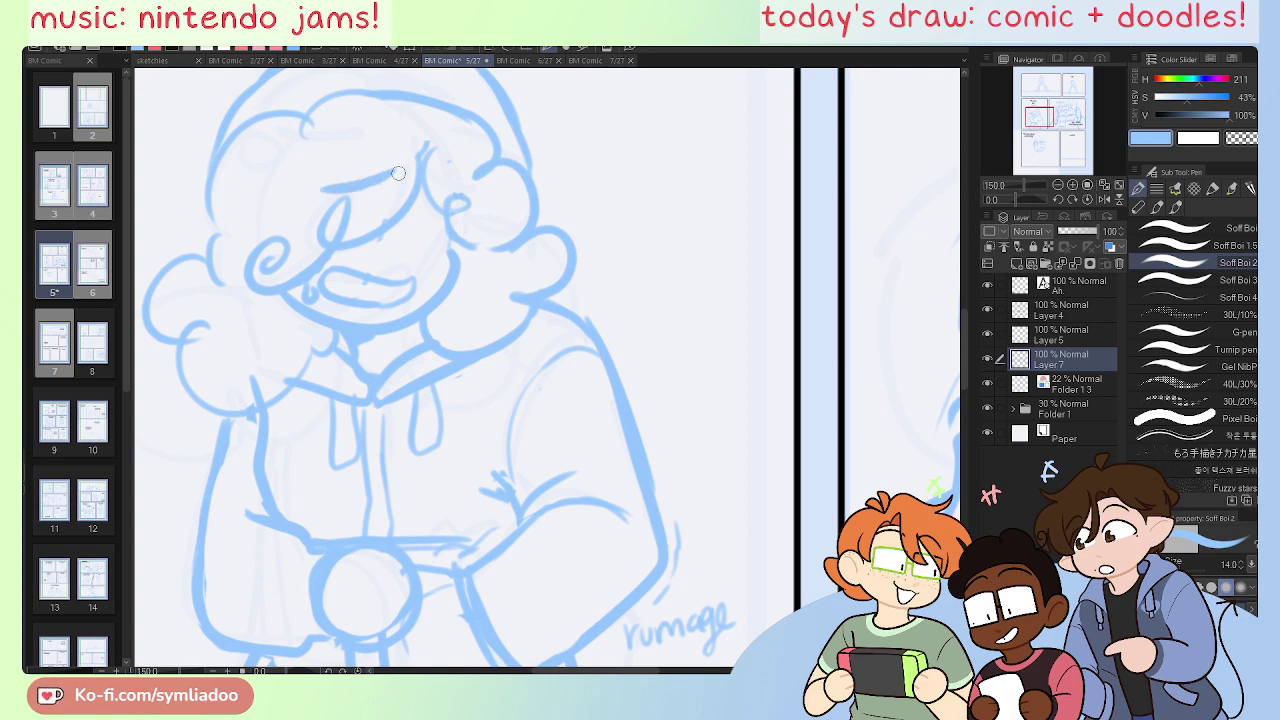
Step: Add a short worry crease between the eyebrows of the face in the "Are you guys still hiring?" panel
scroll(610, 488, "down", 10)
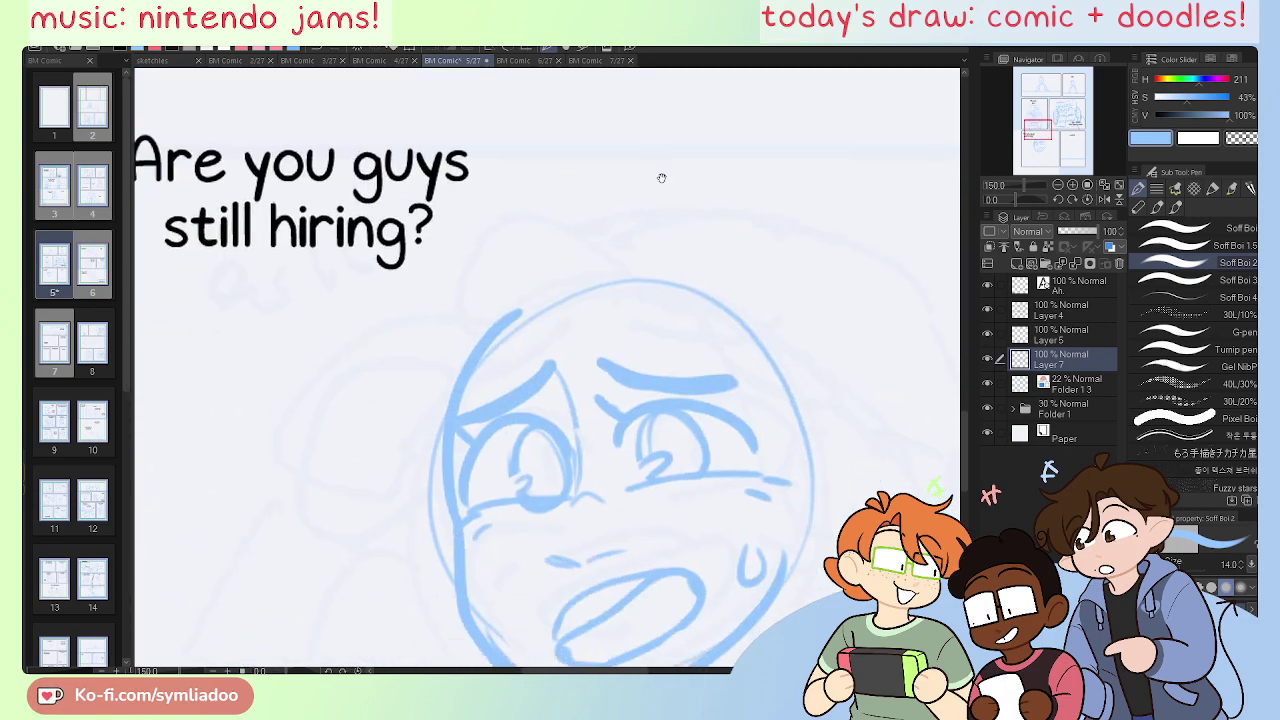
left_click_drag(600, 364, 602, 414)
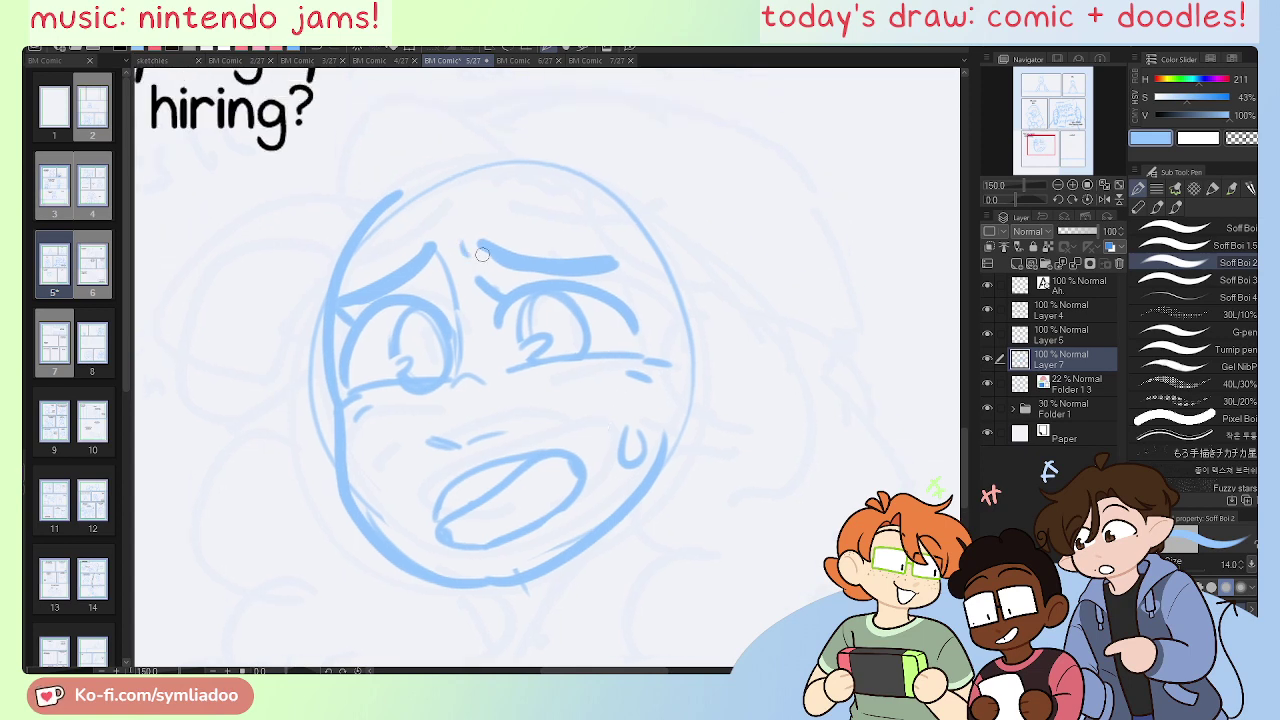
key("e")
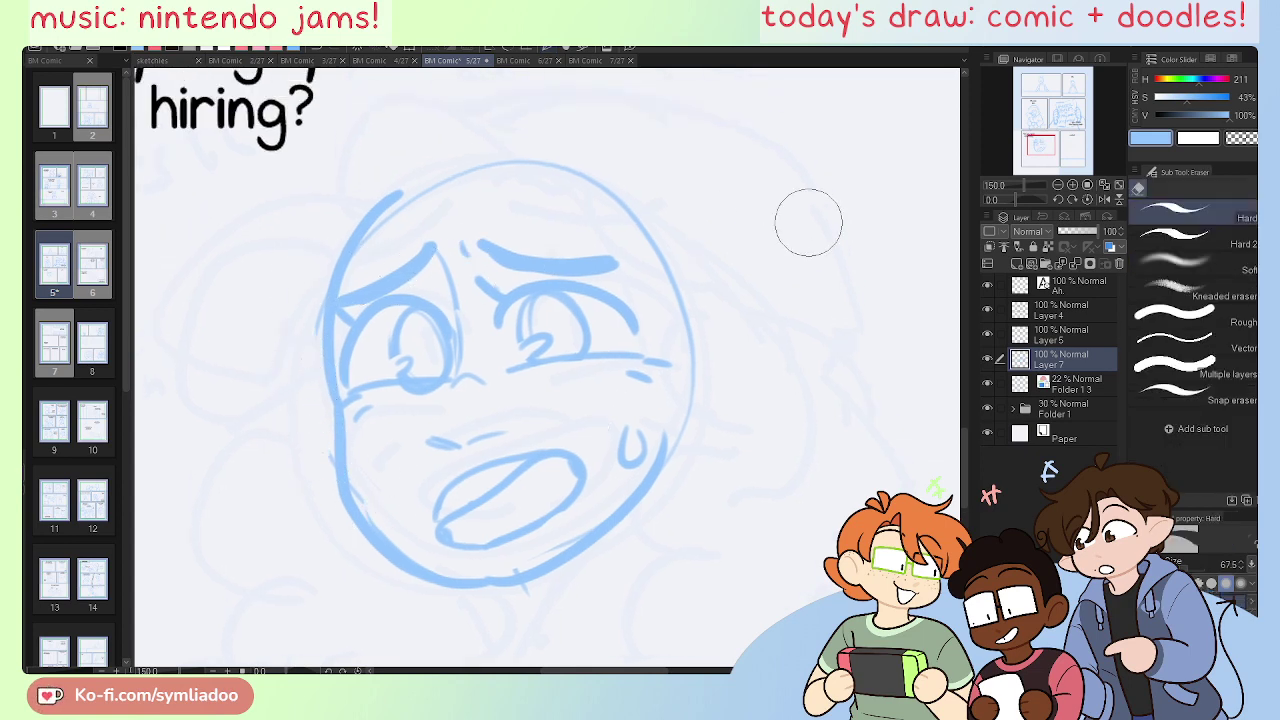
Step: Draw the inner teeth lines along the length of the slanted open mouth
key("ctrl+minus")
left_click_drag(631, 577, 585, 442)
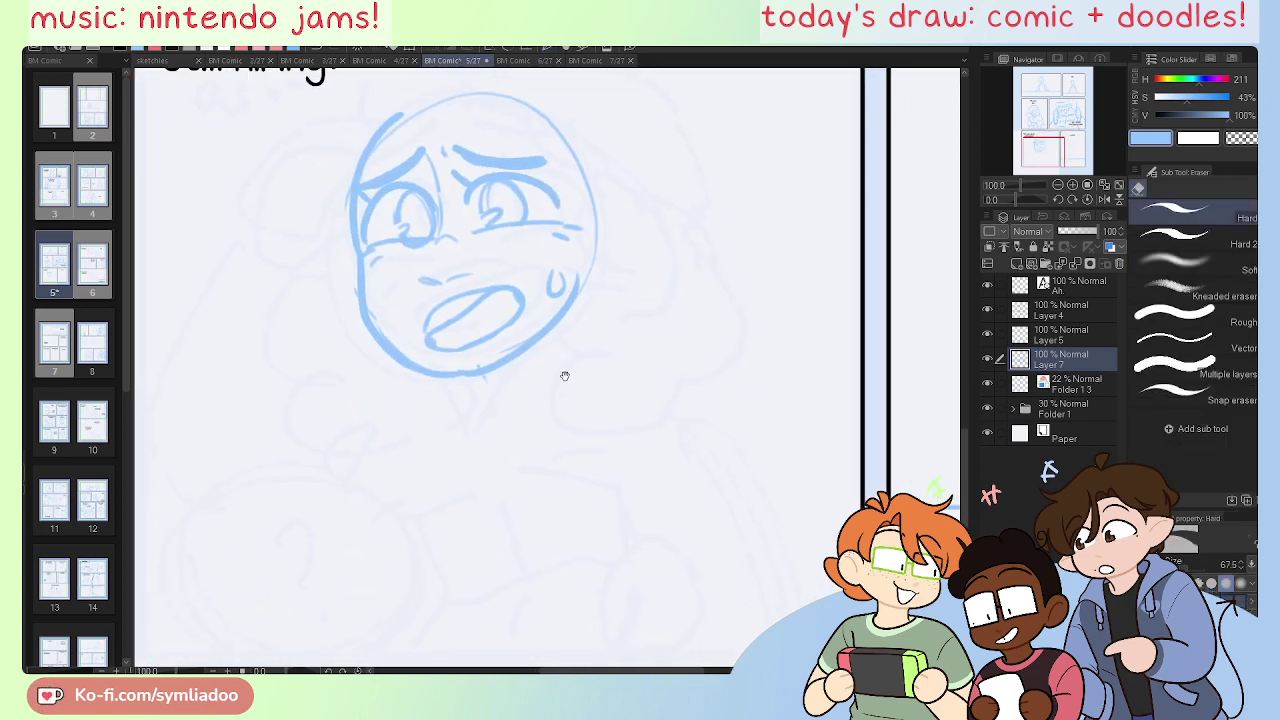
left_click_drag(563, 374, 563, 434)
mouse_move(470, 381)
left_mouse_down()
mouse_move(465, 395)
mouse_move(525, 375)
mouse_move(517, 360)
left_mouse_up()
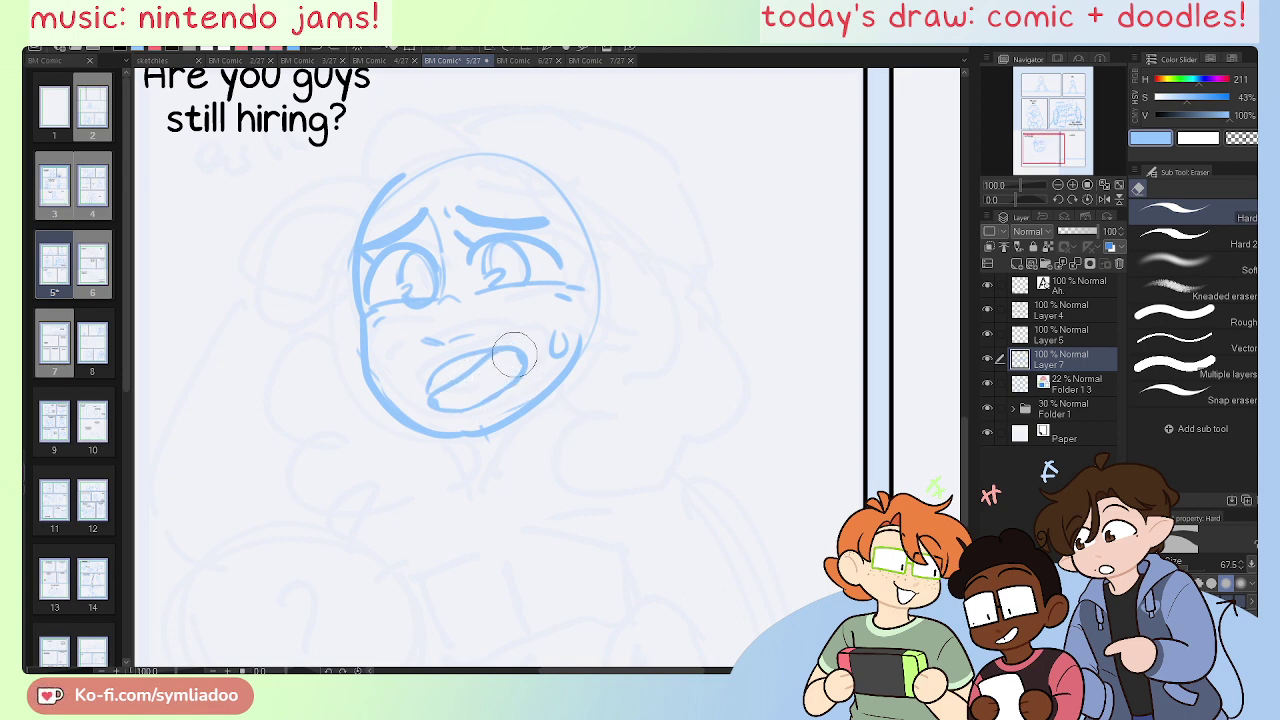
key("p")
left_click_drag(438, 398, 508, 356)
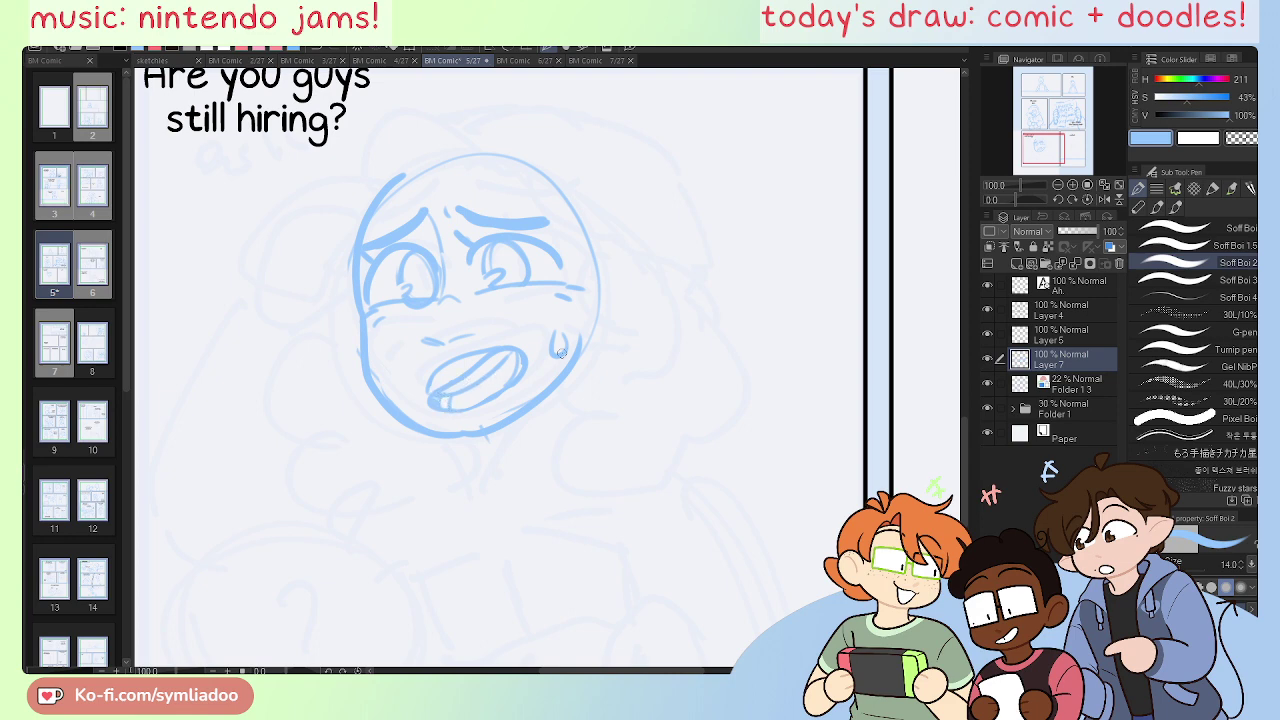
Step: Erase the left jawline and try redrawing it from the cheek down to the chin
left_click_drag(621, 551, 607, 418)
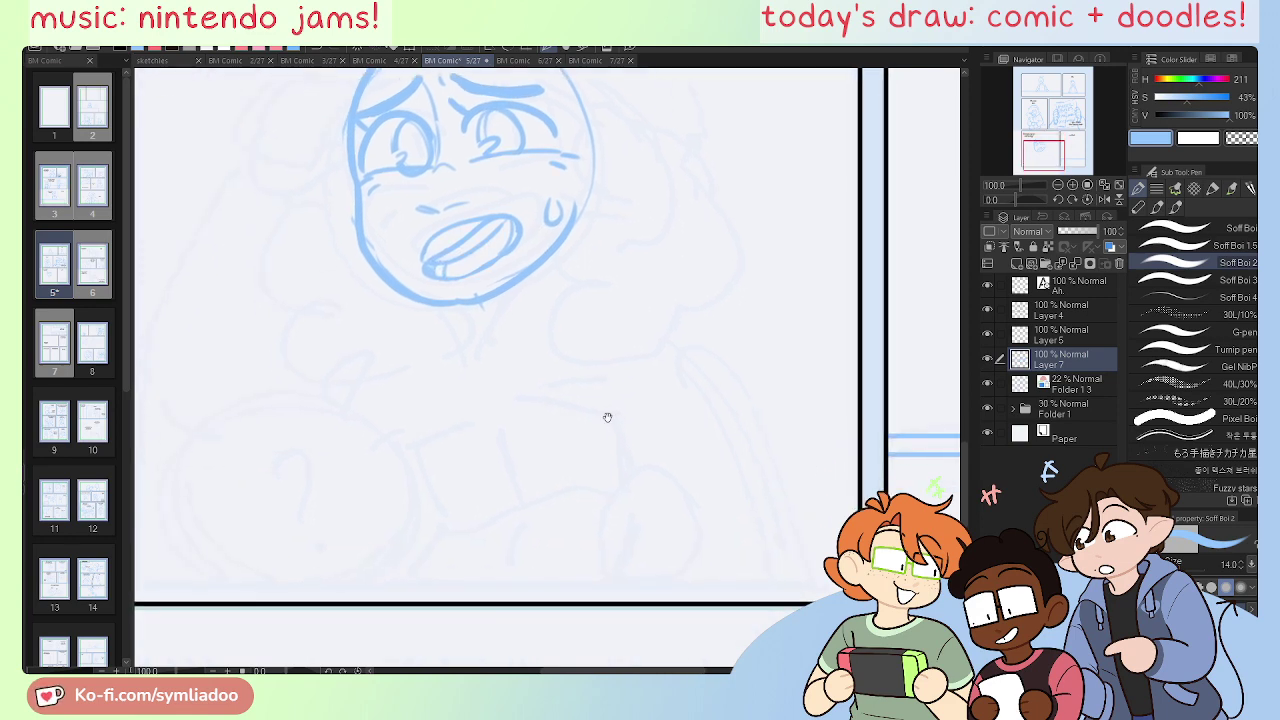
left_click_drag(486, 325, 518, 406)
key("e")
mouse_move(384, 300)
left_mouse_down()
mouse_move(405, 359)
mouse_move(381, 272)
mouse_move(384, 308)
mouse_move(460, 391)
left_mouse_up()
key("p")
key("ctrl+z")
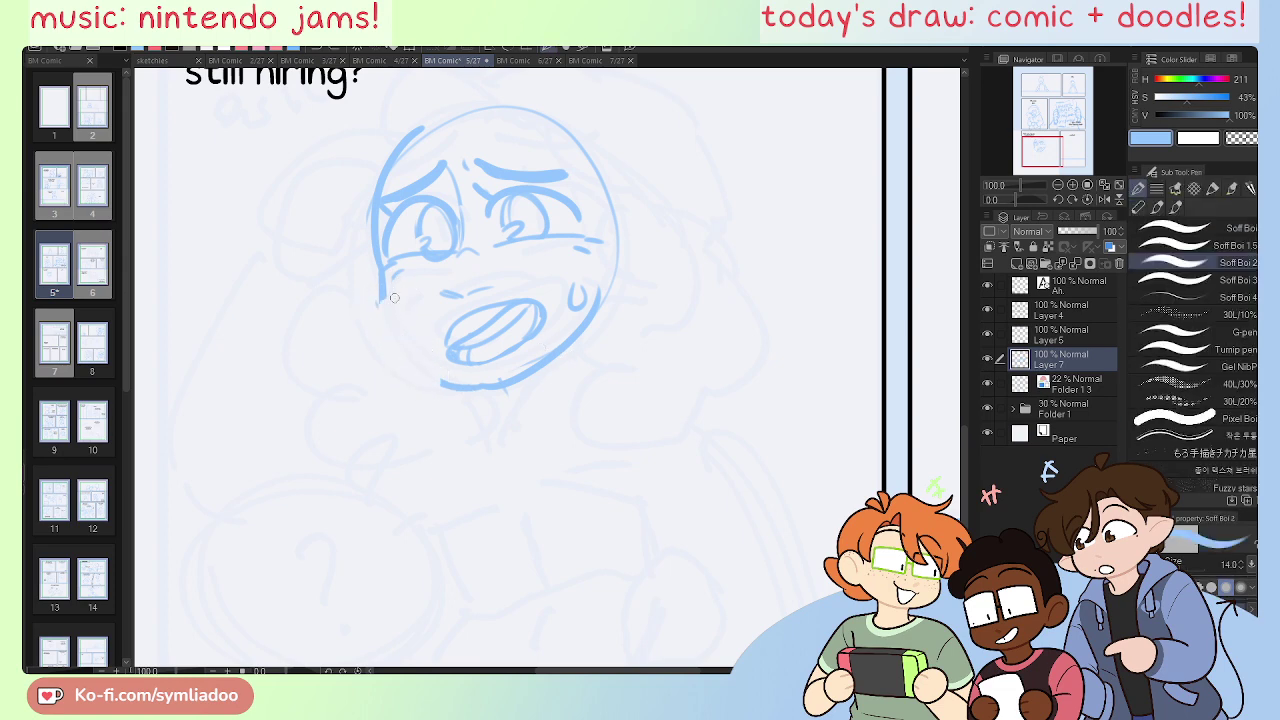
left_click_drag(392, 298, 440, 384)
left_click_drag(384, 282, 459, 386)
Step: Mirror the canvas, erase and redraw the jawline from the far cheek to the chin as a smooth curve, and restore the view
key("h")
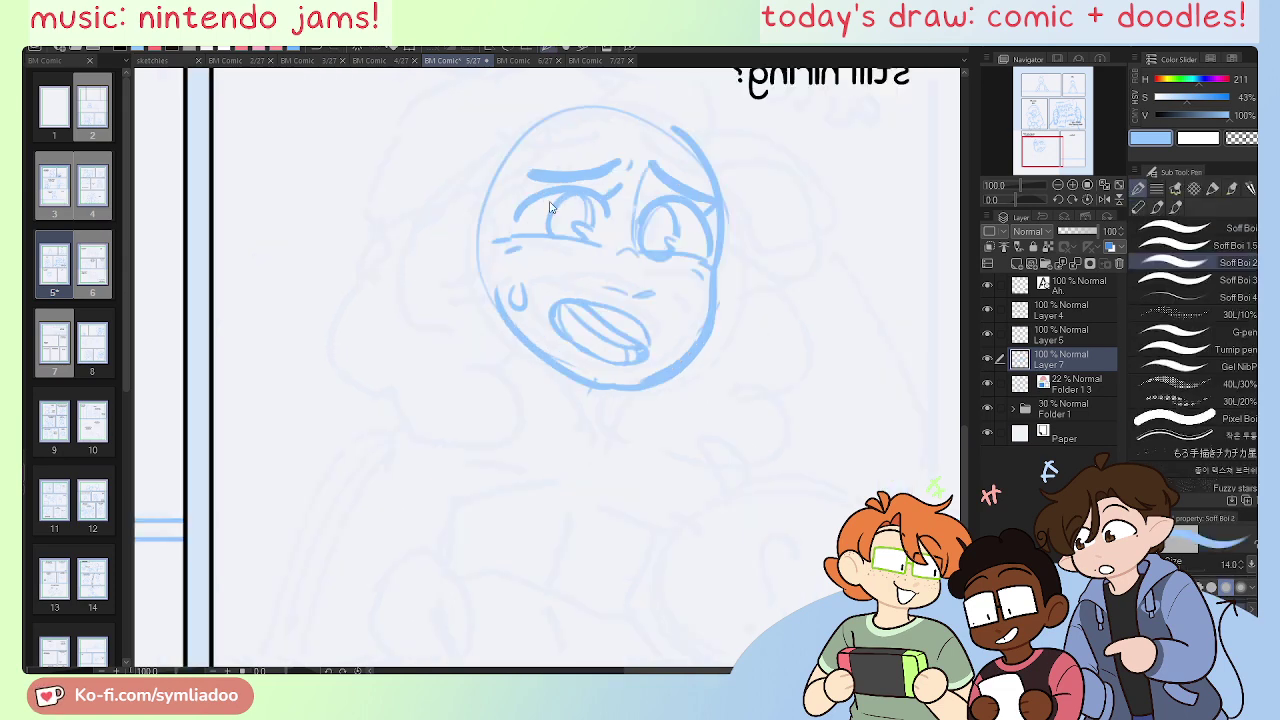
key("e")
left_click_drag(714, 290, 680, 355)
key("p")
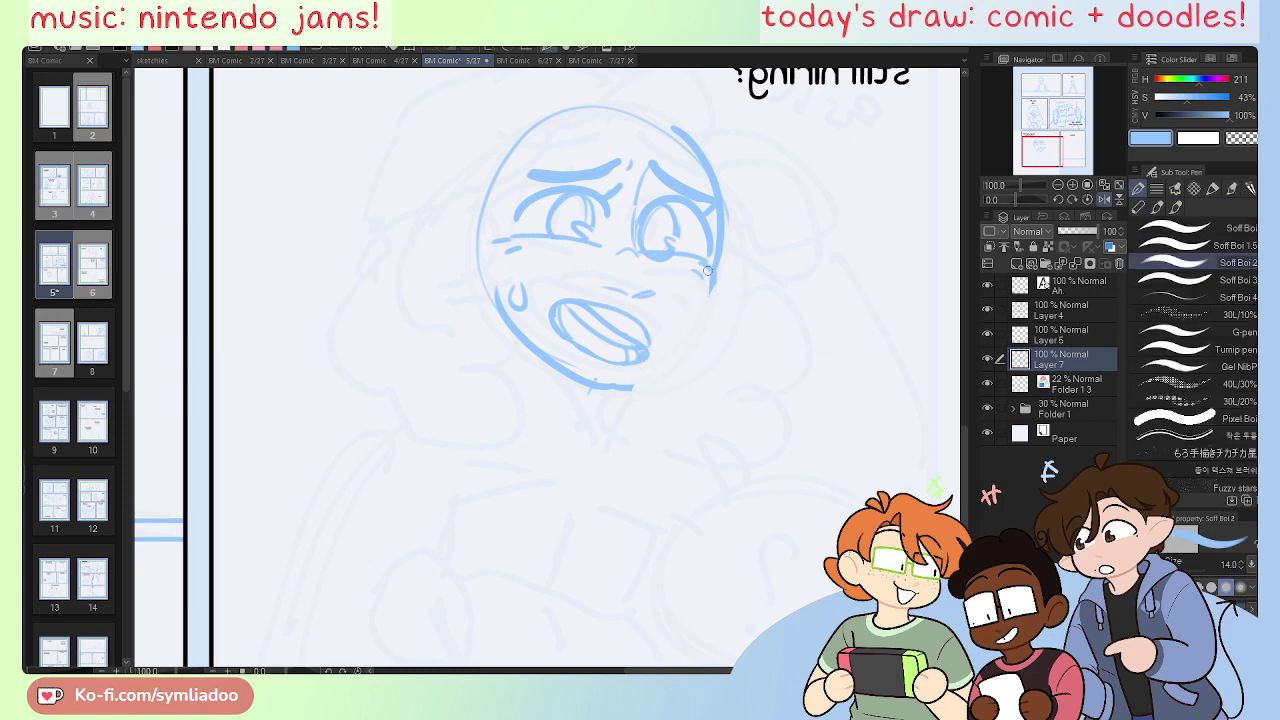
mouse_move(712, 268)
left_mouse_down()
mouse_move(702, 319)
mouse_move(618, 385)
left_mouse_up()
key("ctrl+z")
mouse_move(711, 272)
left_mouse_down()
mouse_move(679, 351)
mouse_move(627, 380)
left_mouse_up()
key("ctrl+z")
mouse_move(712, 270)
left_mouse_down()
mouse_move(697, 337)
mouse_move(622, 386)
left_mouse_up()
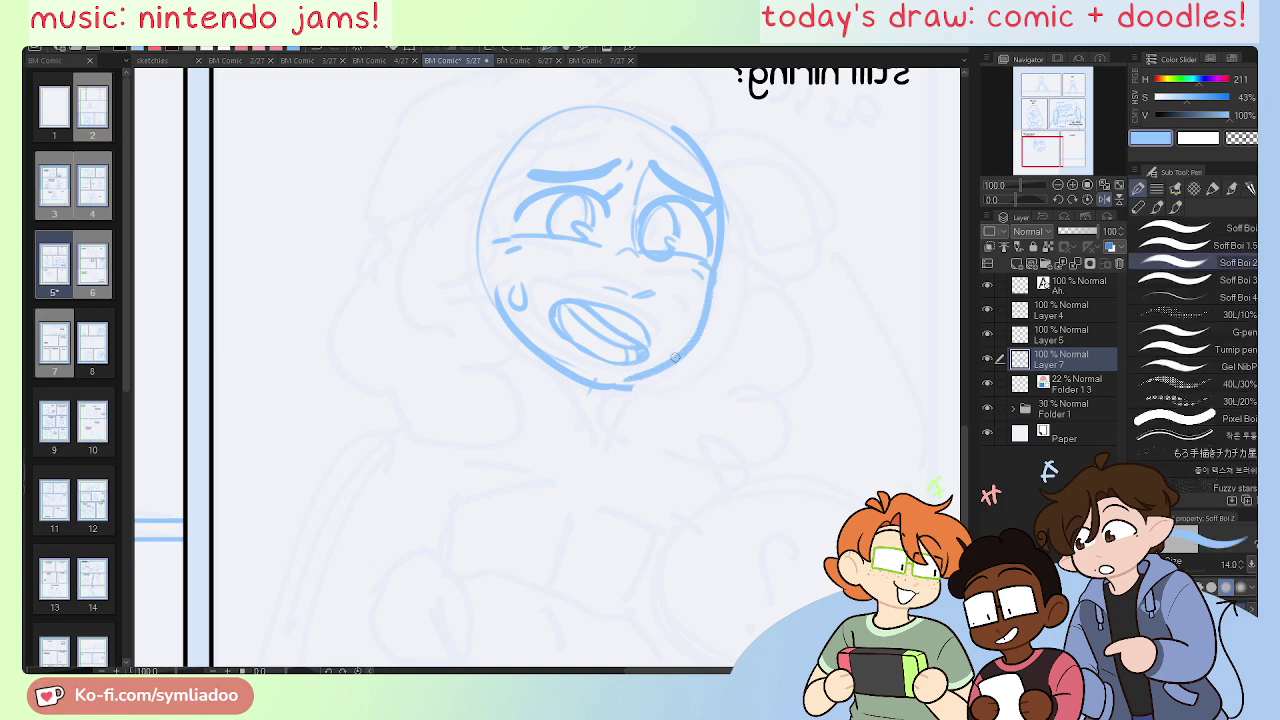
key("h")
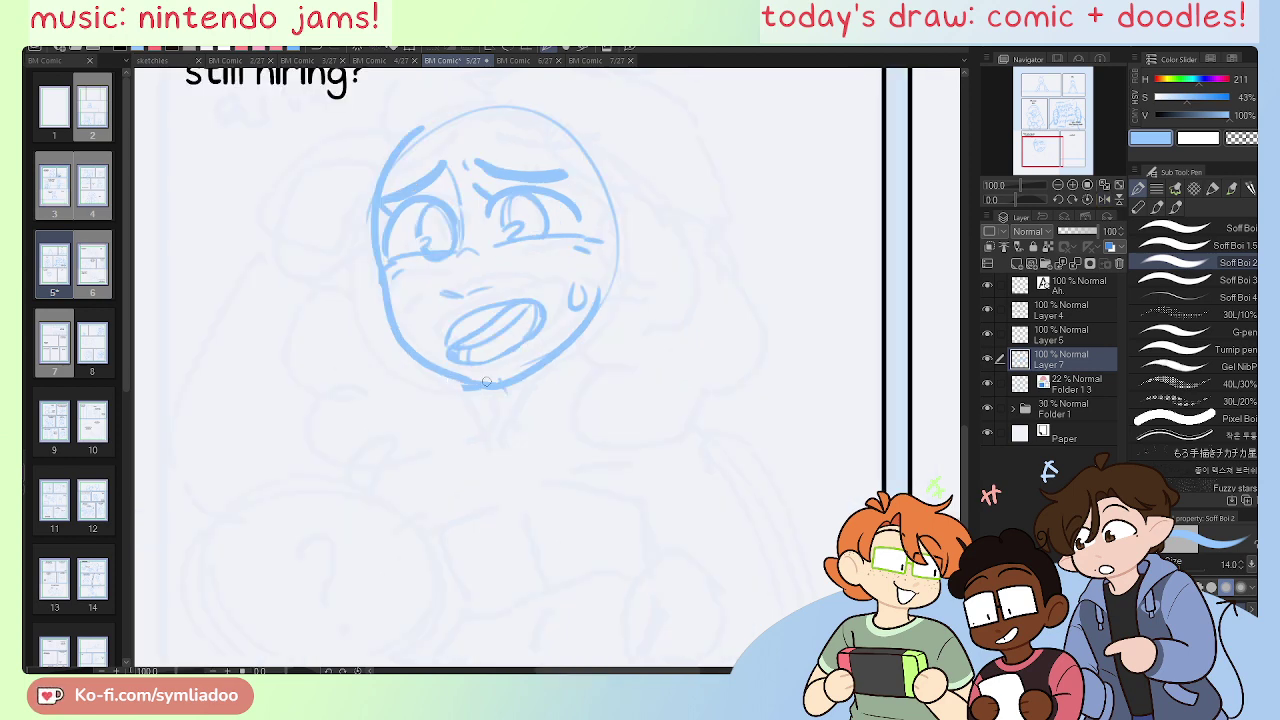
Step: Clean up the overlapping strokes and stray marks where the two jawlines meet at the chin
key("e")
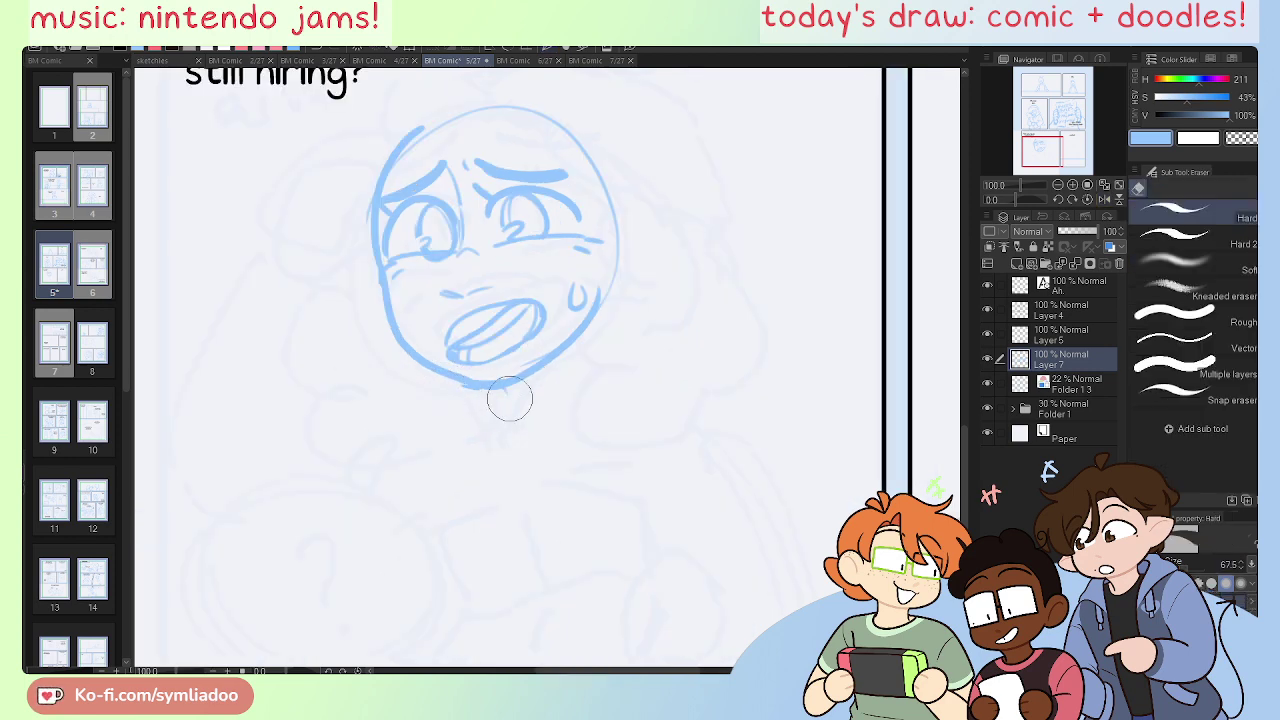
key("p")
left_click_drag(456, 376, 500, 390)
key("ctrl+z")
key("ctrl+z")
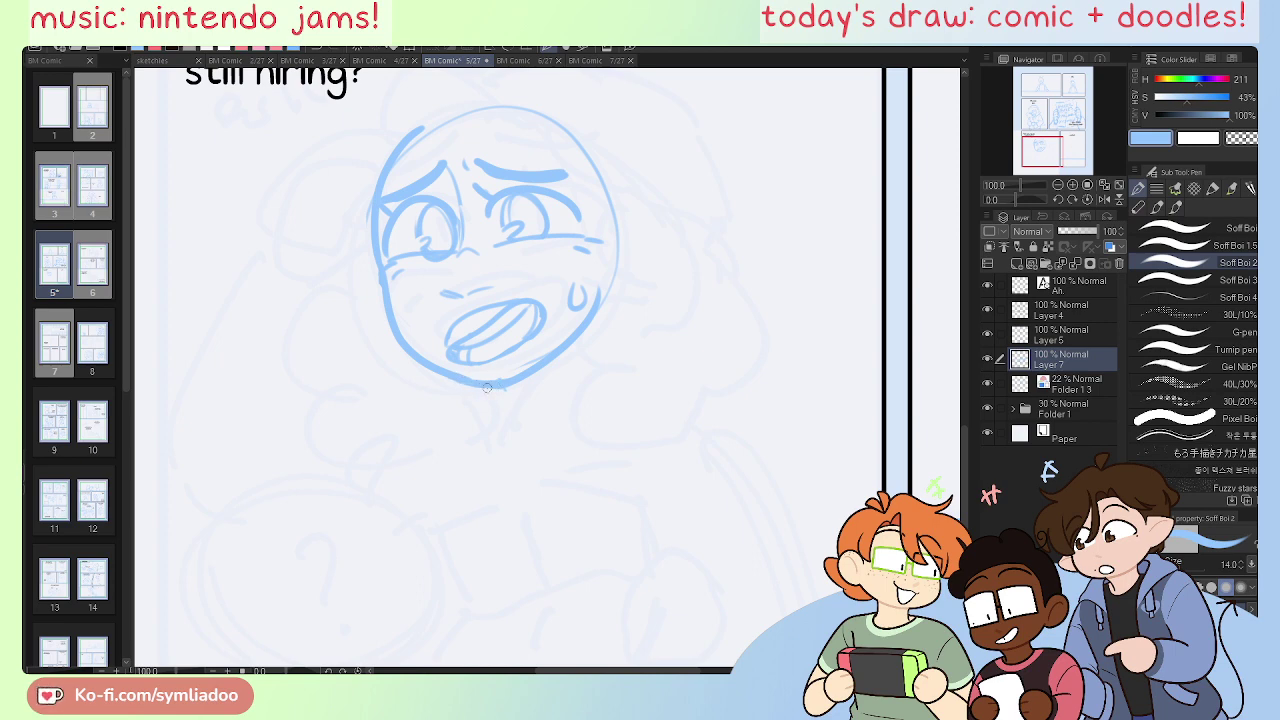
key("ctrl+z")
Step: Draw the front neck line with a small shadow under the chin and the back neck line below the right jaw
left_click_drag(489, 388, 491, 420)
left_click_drag(580, 334, 584, 374)
key("ctrl+z")
mouse_move(588, 320)
left_mouse_down()
mouse_move(588, 375)
mouse_move(495, 403)
mouse_move(489, 389)
left_mouse_up()
key("ctrl+z")
left_click_drag(615, 300, 601, 388)
mouse_move(591, 310)
left_mouse_down()
mouse_move(626, 389)
mouse_move(592, 388)
left_mouse_up()
key("ctrl+z")
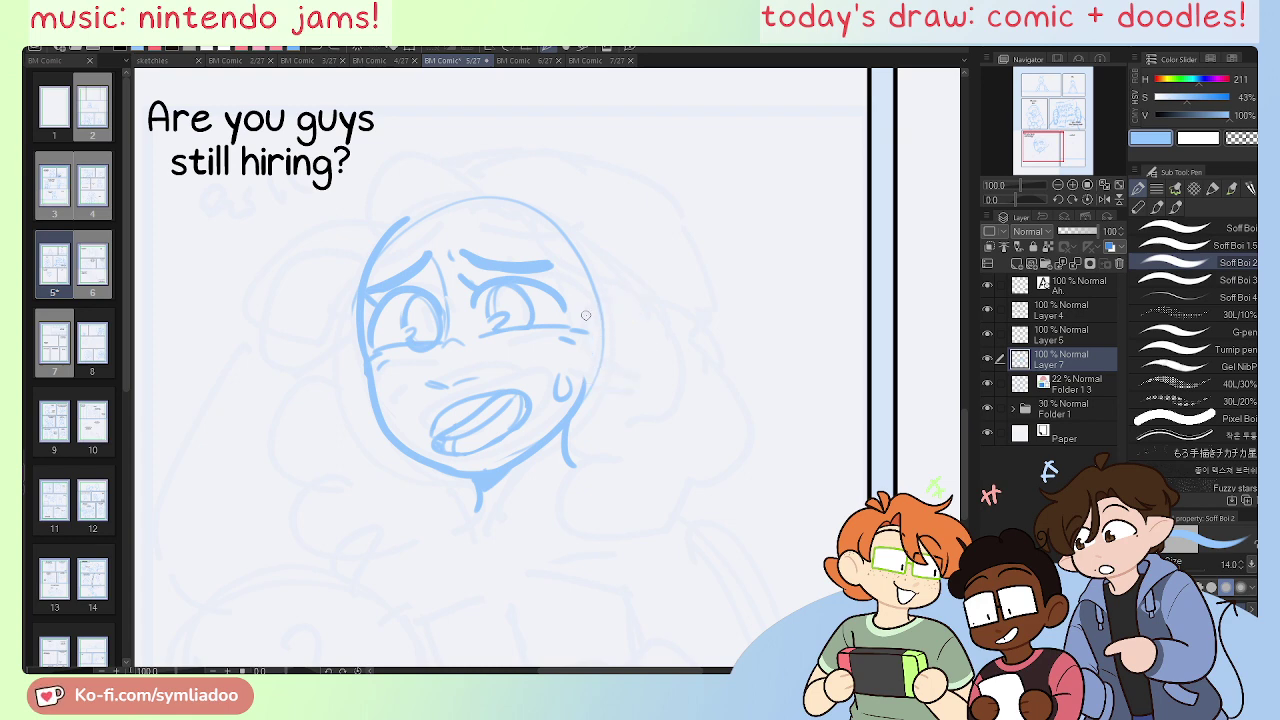
Step: Draw the full right ear beside the head and the sliver of the left ear behind the far cheek
left_click_drag(593, 290, 594, 382)
left_click_drag(631, 306, 603, 367)
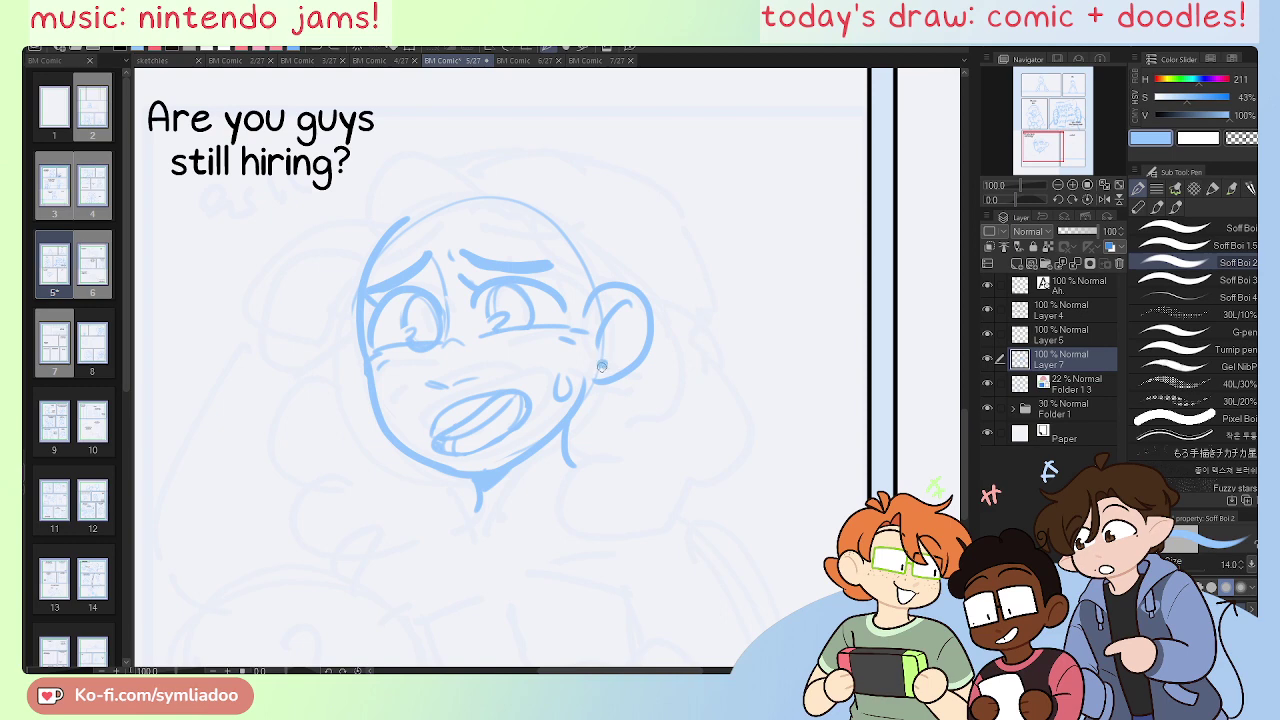
mouse_move(358, 316)
left_mouse_down()
mouse_move(347, 334)
mouse_move(372, 412)
left_mouse_up()
key("ctrl+z")
mouse_move(357, 331)
left_mouse_down()
mouse_move(356, 383)
mouse_move(374, 408)
left_mouse_up()
Step: Erase both eyebrows and redraw them thinner and higher on the forehead
key("e")
mouse_move(612, 538)
left_mouse_down()
mouse_move(612, 465)
mouse_move(591, 443)
mouse_move(597, 471)
left_mouse_up()
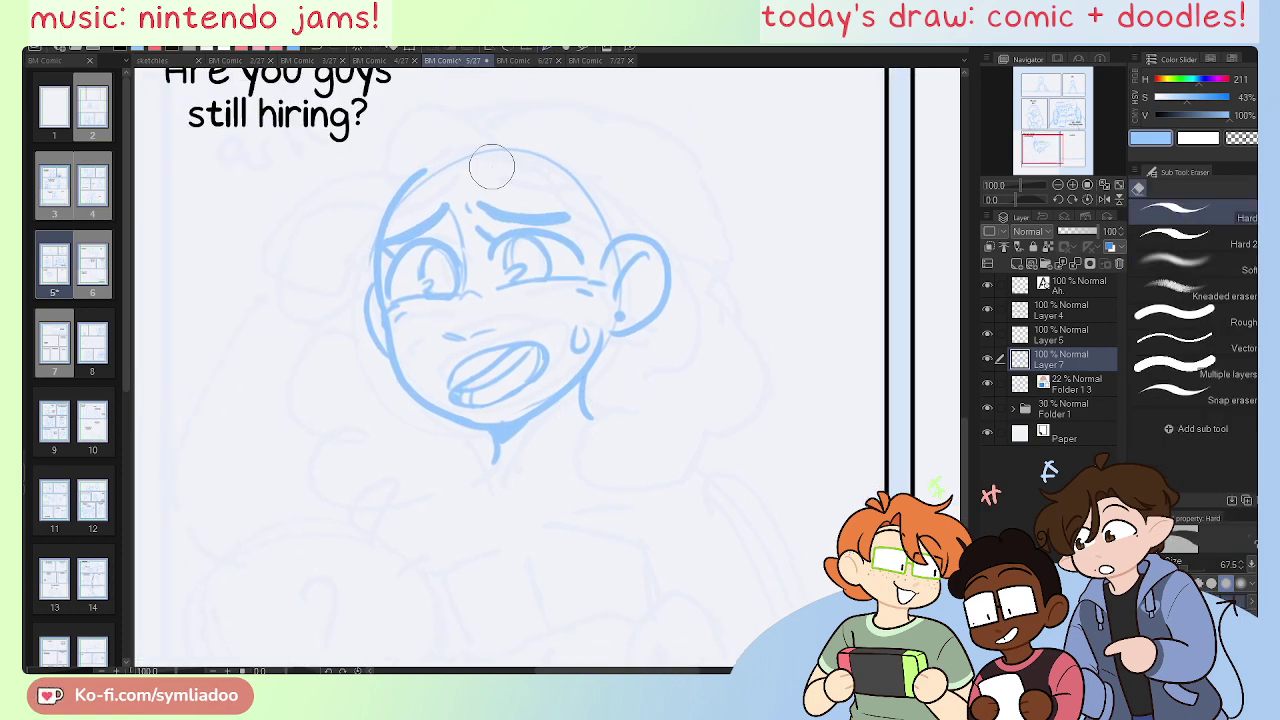
mouse_move(492, 166)
left_mouse_down()
mouse_move(494, 211)
mouse_move(480, 204)
mouse_move(559, 214)
mouse_move(470, 205)
mouse_move(568, 199)
left_mouse_up()
key("p")
key("e")
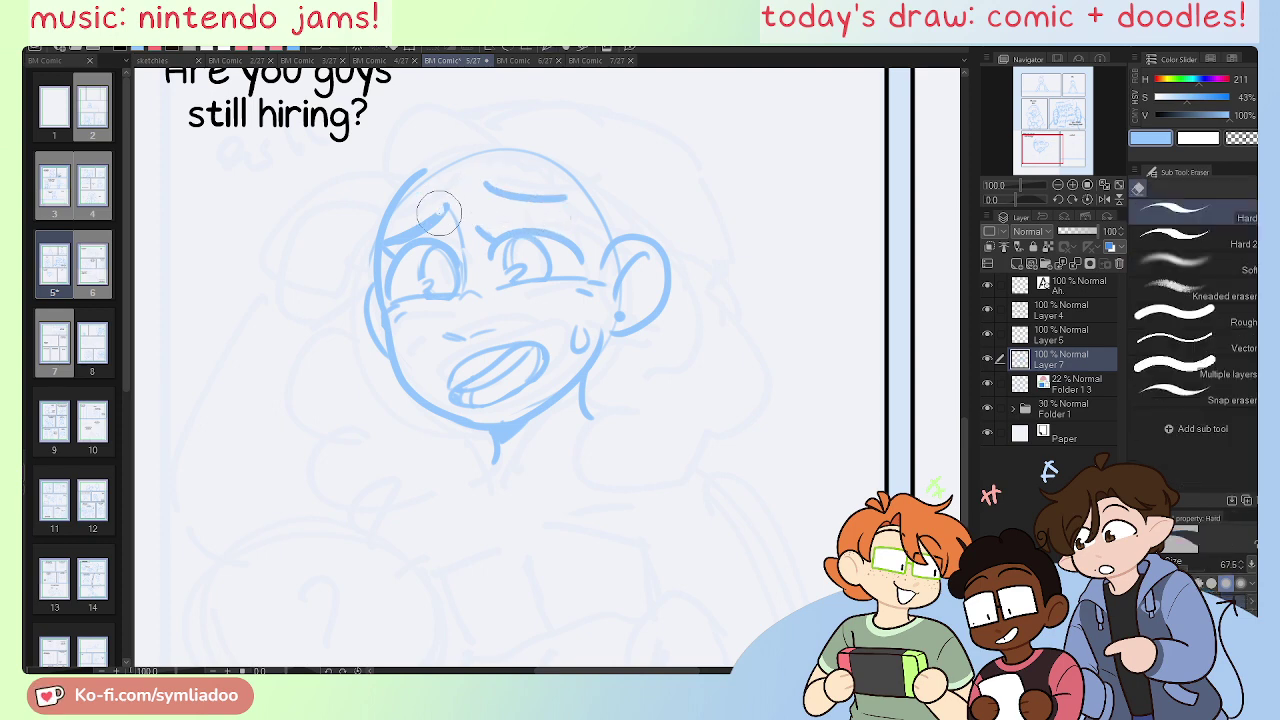
mouse_move(431, 221)
left_mouse_down()
mouse_move(396, 238)
mouse_move(431, 224)
mouse_move(399, 236)
mouse_move(414, 209)
left_mouse_up()
key("p")
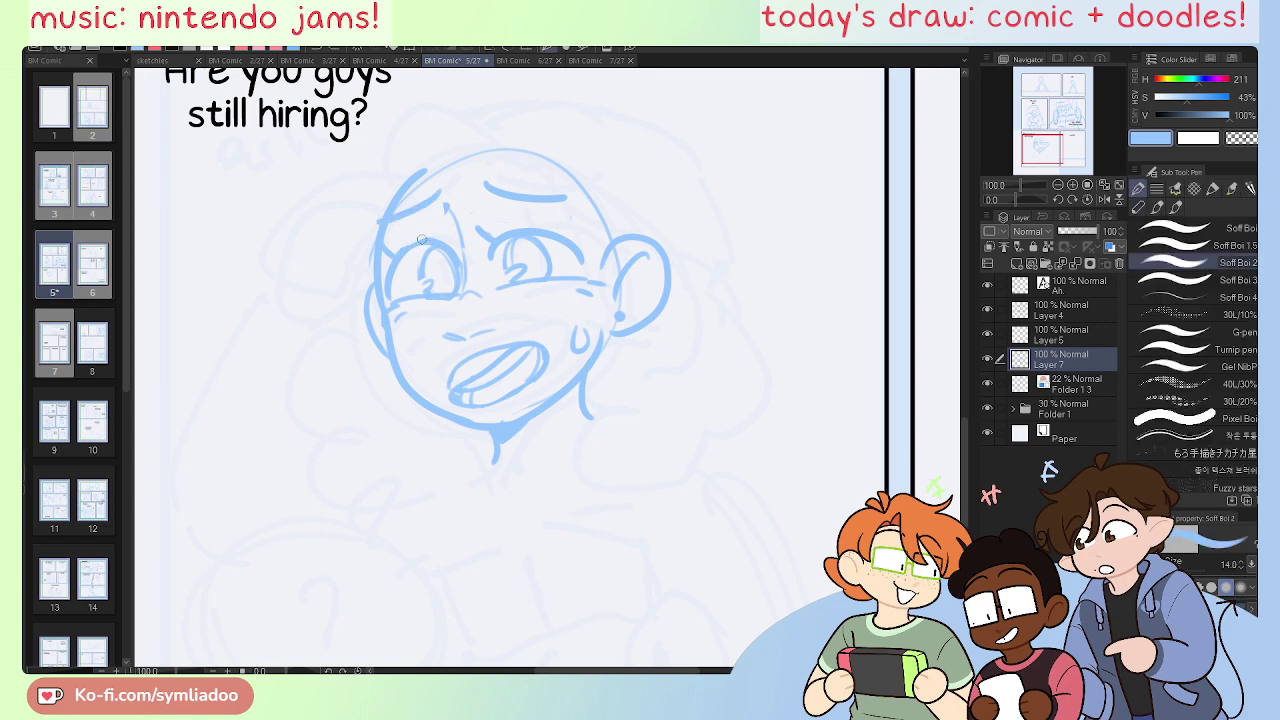
Step: Clean up the right corner of the open mouth by trimming and retouching its outline
mouse_move(598, 497)
left_mouse_down()
mouse_move(577, 417)
mouse_move(613, 413)
left_mouse_up()
key("e")
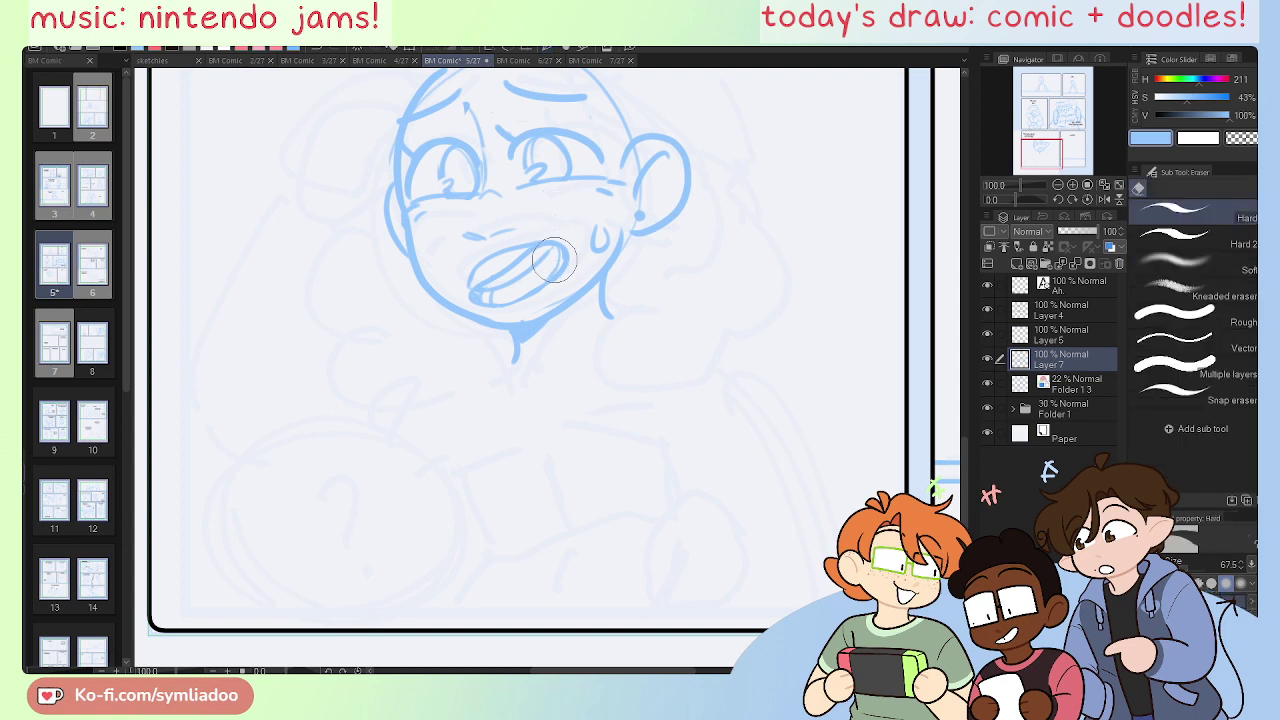
key("p")
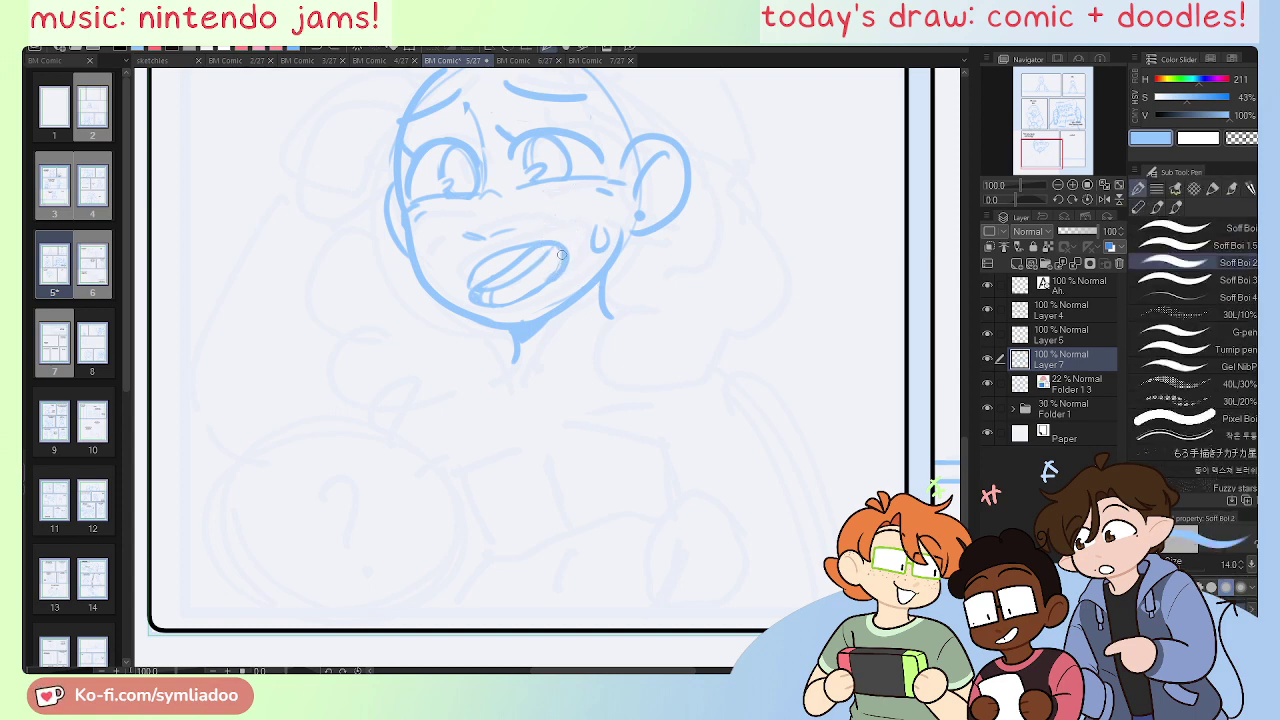
key("e")
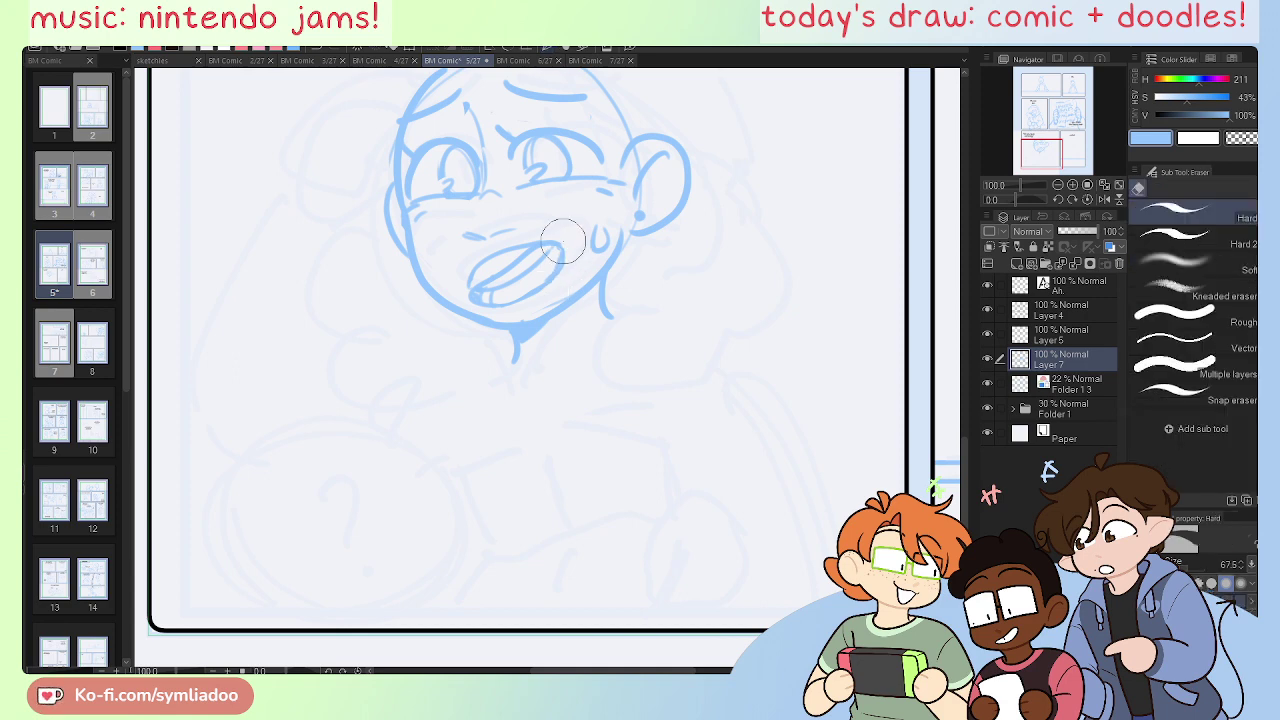
key("p")
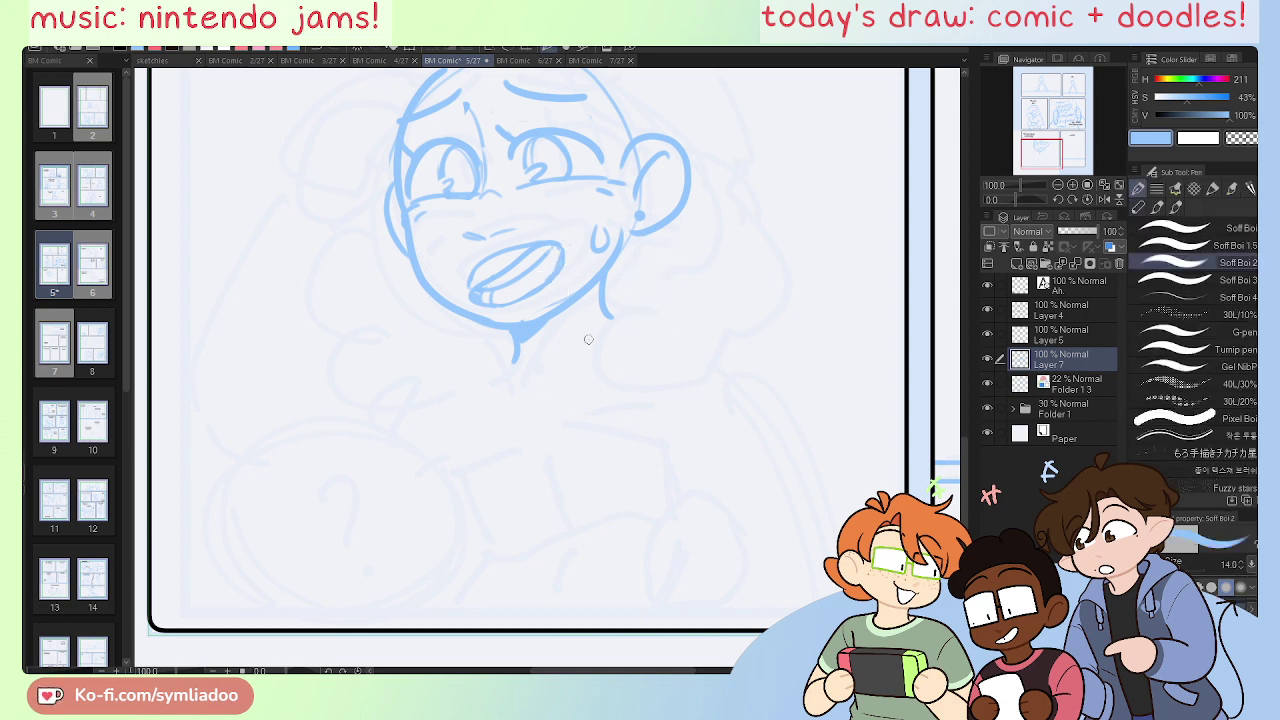
Step: Lasso the head and neck, scale them down slightly, place them a little lower in the panel, and clear the selection
left_click_drag(600, 403, 505, 410)
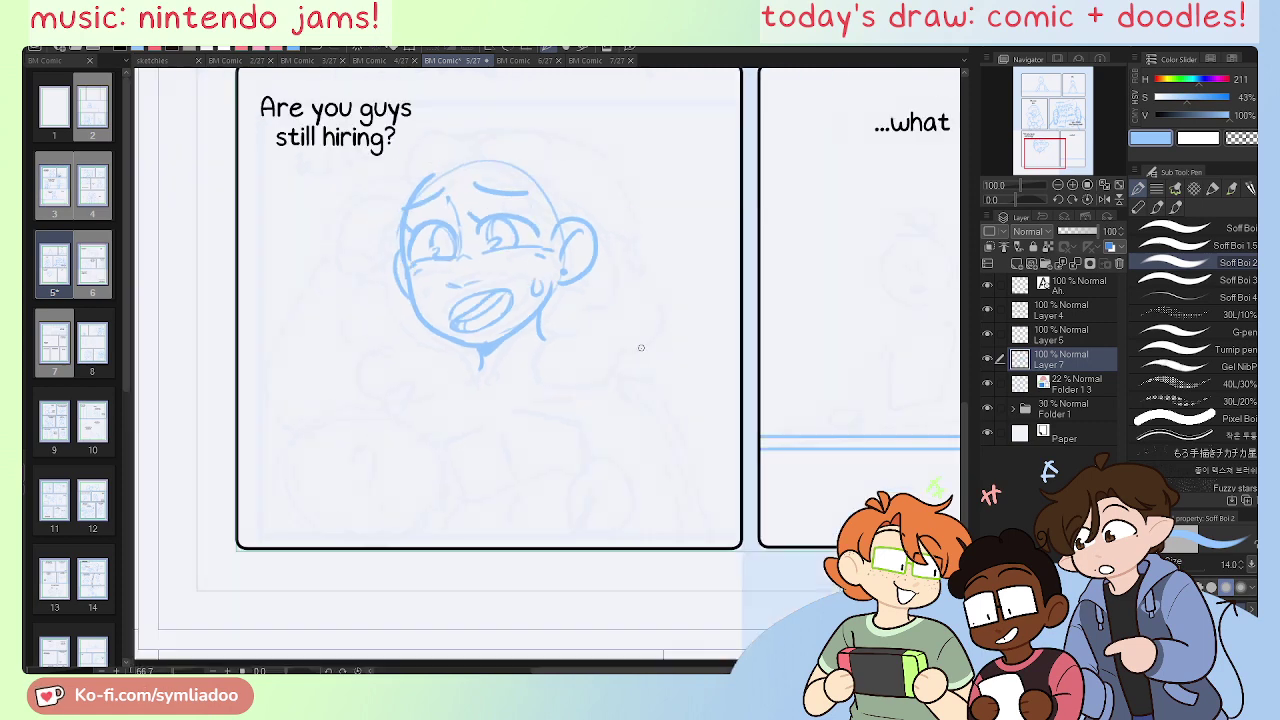
scroll(645, 345, "down", 2)
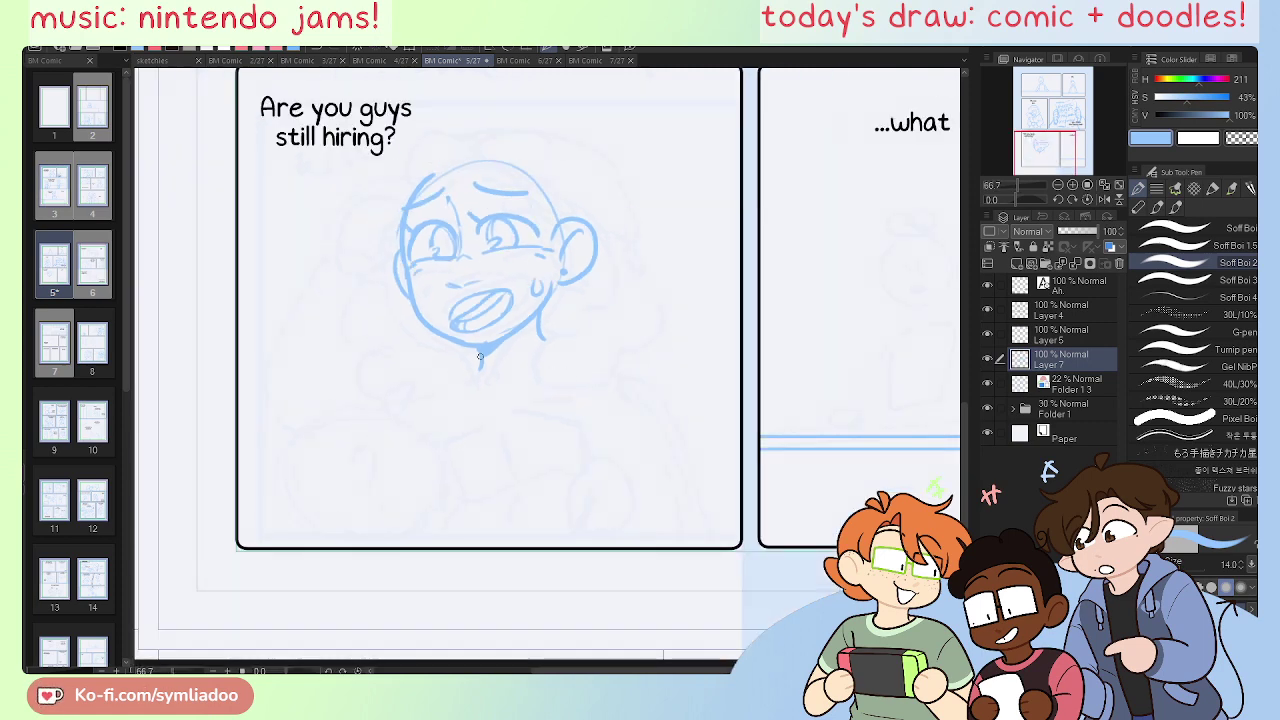
key("m")
mouse_move(576, 122)
left_mouse_down()
mouse_move(397, 347)
mouse_move(612, 190)
left_mouse_up()
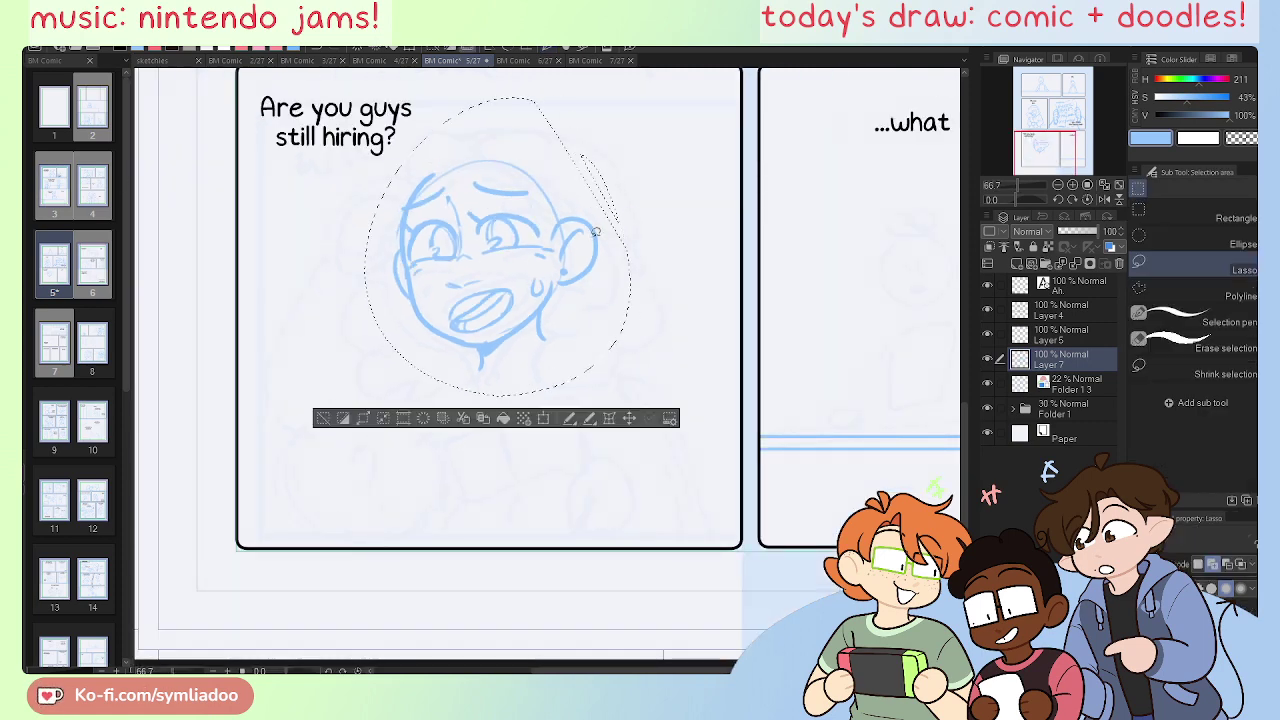
left_click(543, 419)
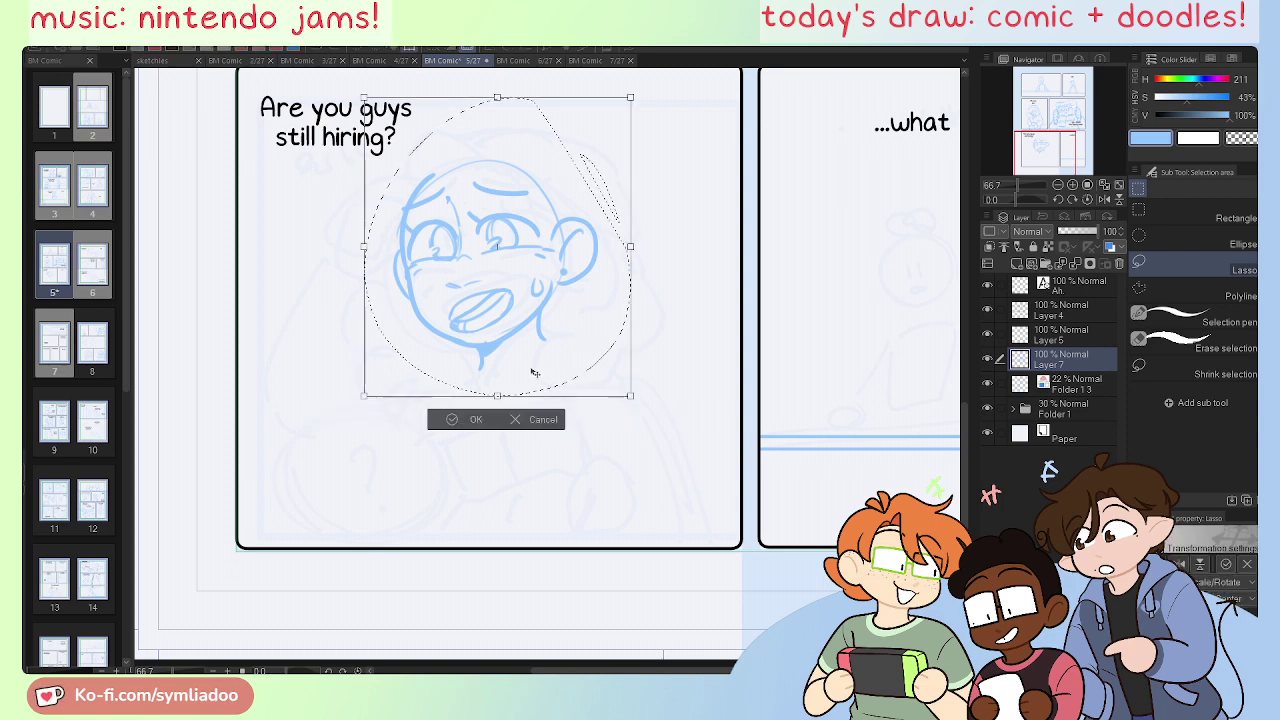
mouse_move(508, 395)
left_mouse_down()
mouse_move(546, 414)
mouse_move(663, 396)
mouse_move(486, 362)
mouse_move(537, 372)
mouse_move(537, 384)
left_mouse_up()
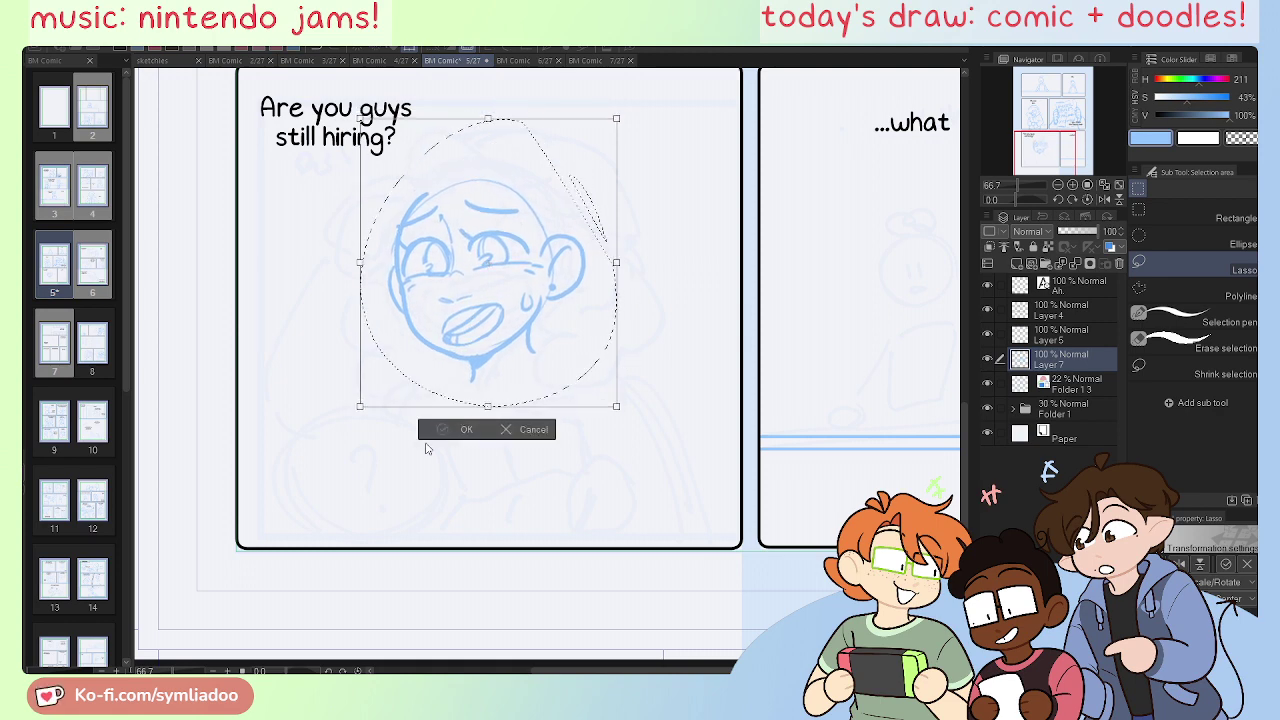
left_click(446, 430)
left_click(312, 430)
scroll(640, 407, "up", 2)
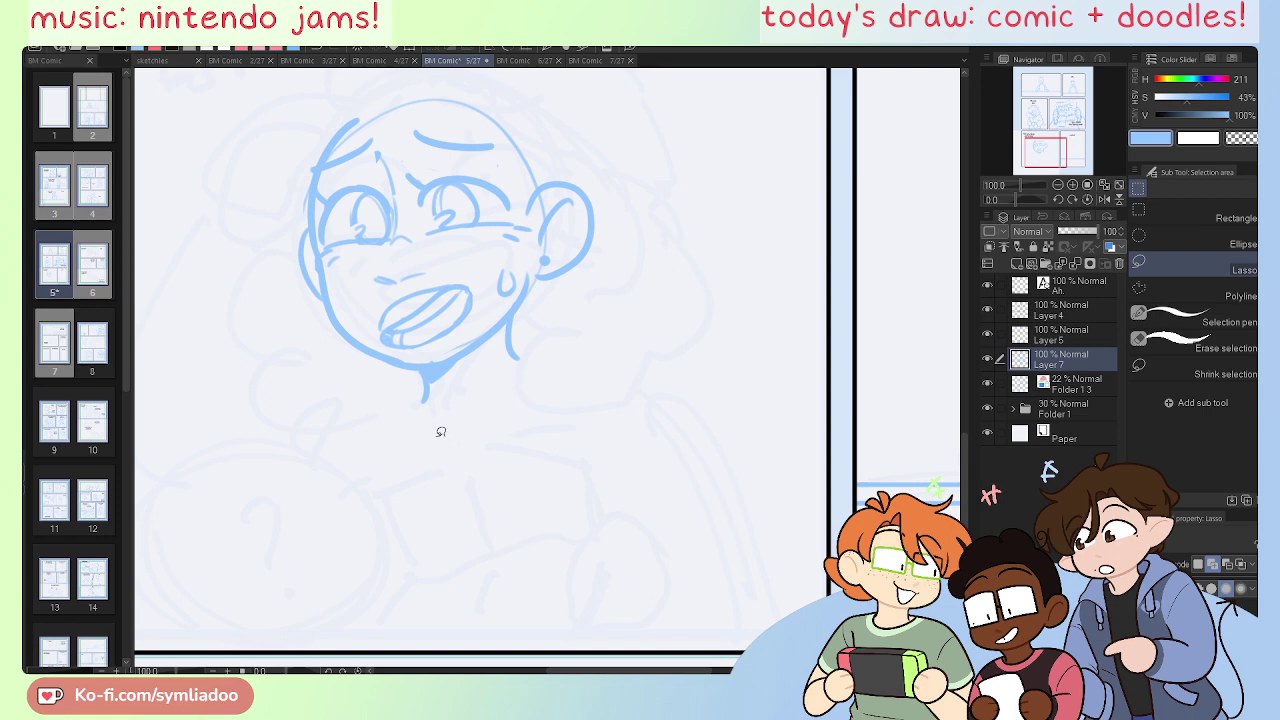
key("p")
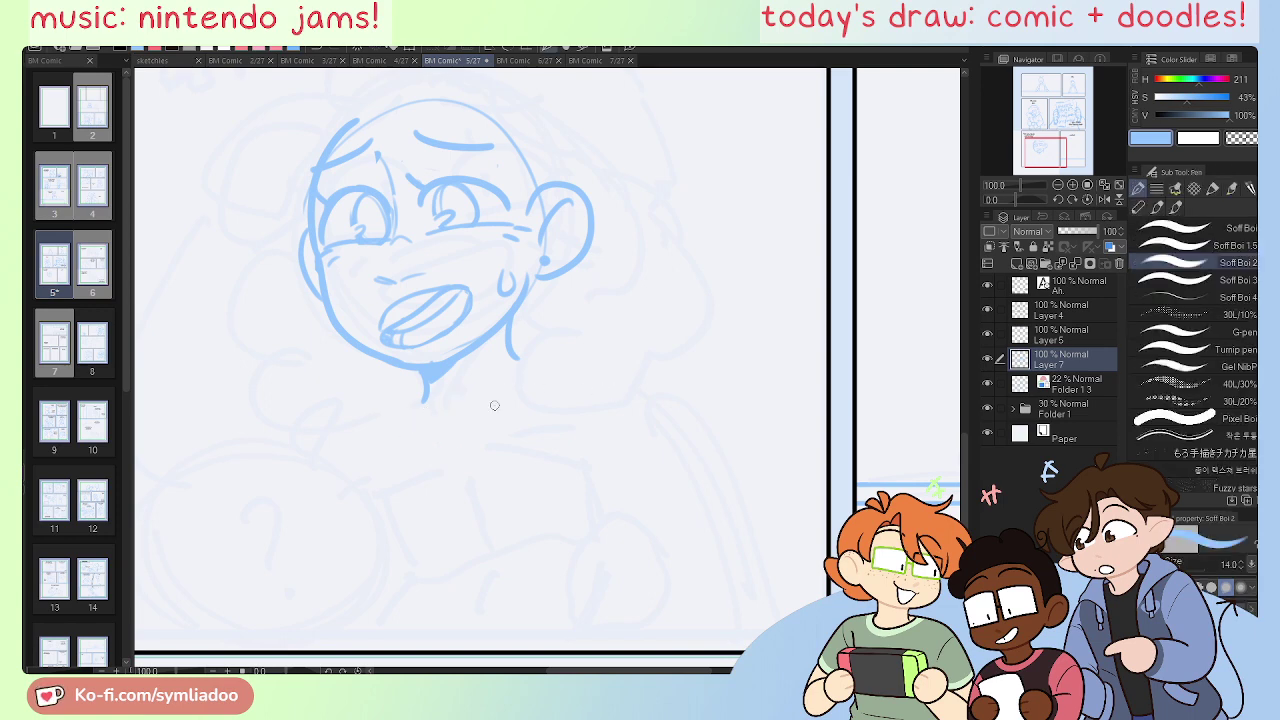
mouse_move(321, 412)
left_mouse_down()
mouse_move(400, 415)
mouse_move(572, 388)
left_mouse_up()
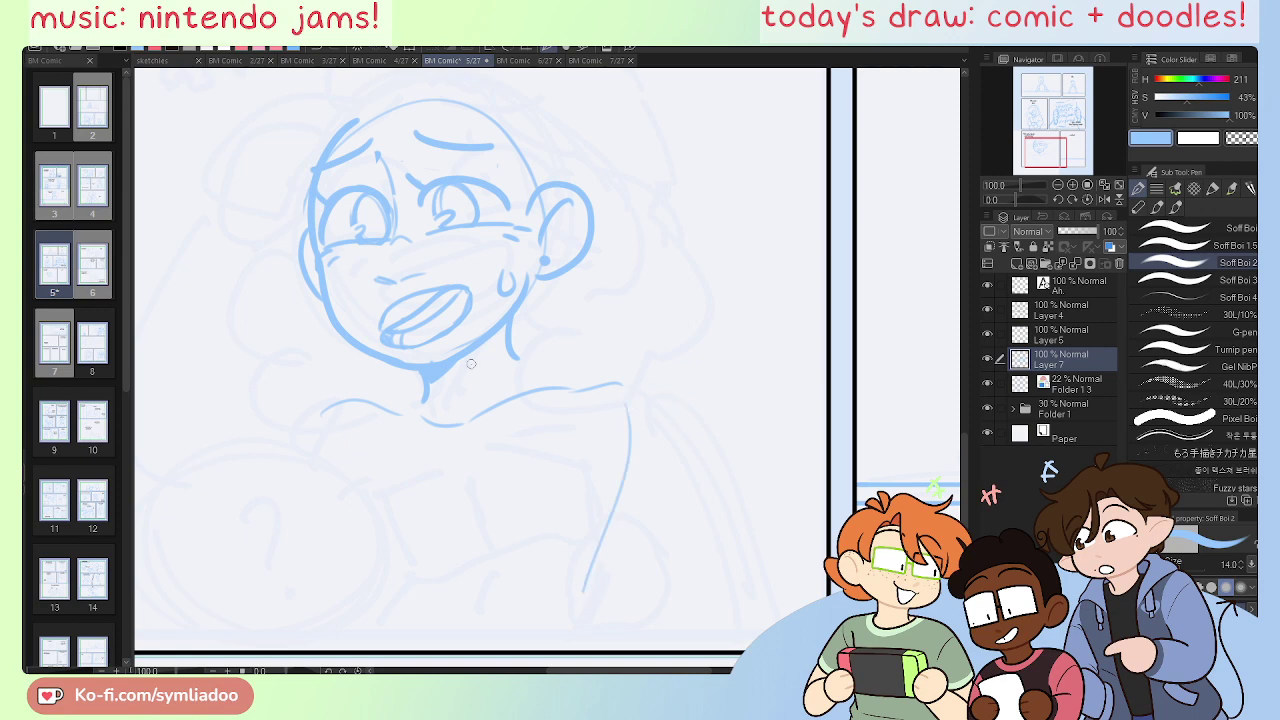
key("ctrl+z")
key("ctrl+z")
key("ctrl+z")
key("ctrl+z")
key("ctrl+z")
Step: Draw the curved neckline with a short collarbone line on each side and the two tapering sides of the torso
mouse_move(322, 412)
left_mouse_down()
mouse_move(401, 417)
mouse_move(446, 453)
left_mouse_up()
left_click_drag(462, 452, 570, 404)
key("ctrl+z")
left_click_drag(450, 454, 536, 401)
left_click_drag(539, 399, 632, 393)
mouse_move(306, 456)
left_mouse_down()
mouse_move(372, 632)
mouse_move(364, 646)
left_mouse_up()
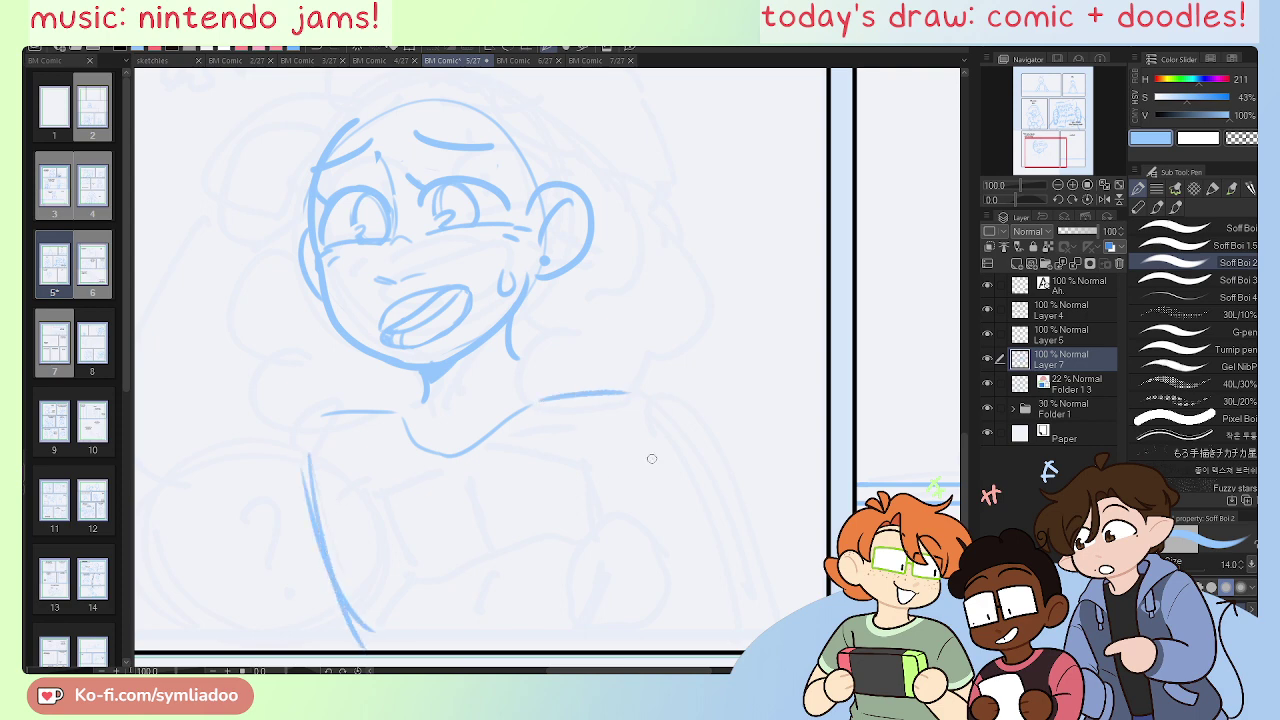
mouse_move(654, 448)
left_mouse_down()
mouse_move(604, 636)
mouse_move(636, 508)
left_mouse_up()
Step: Draw the sloping shoulder lines from both sides of the neck out above the collarbone lines
left_click_drag(519, 358, 628, 389)
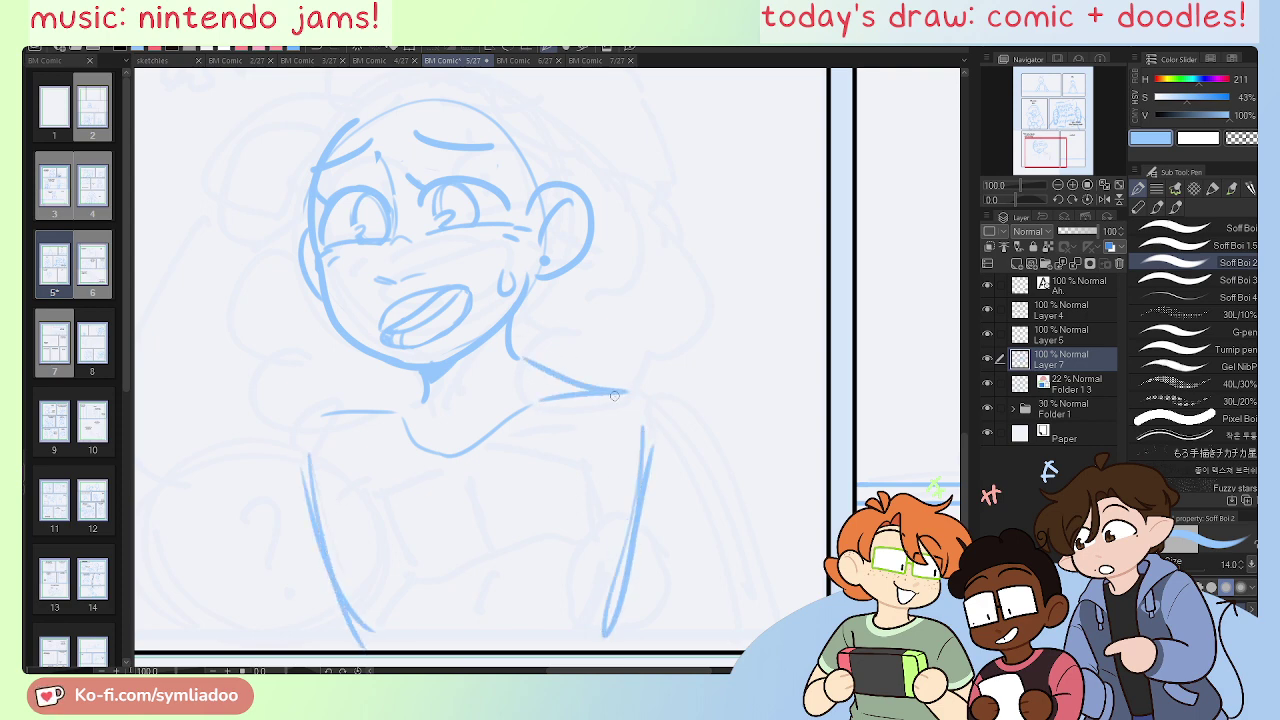
key("ctrl+z")
left_click_drag(521, 359, 641, 384)
left_click_drag(413, 377, 304, 410)
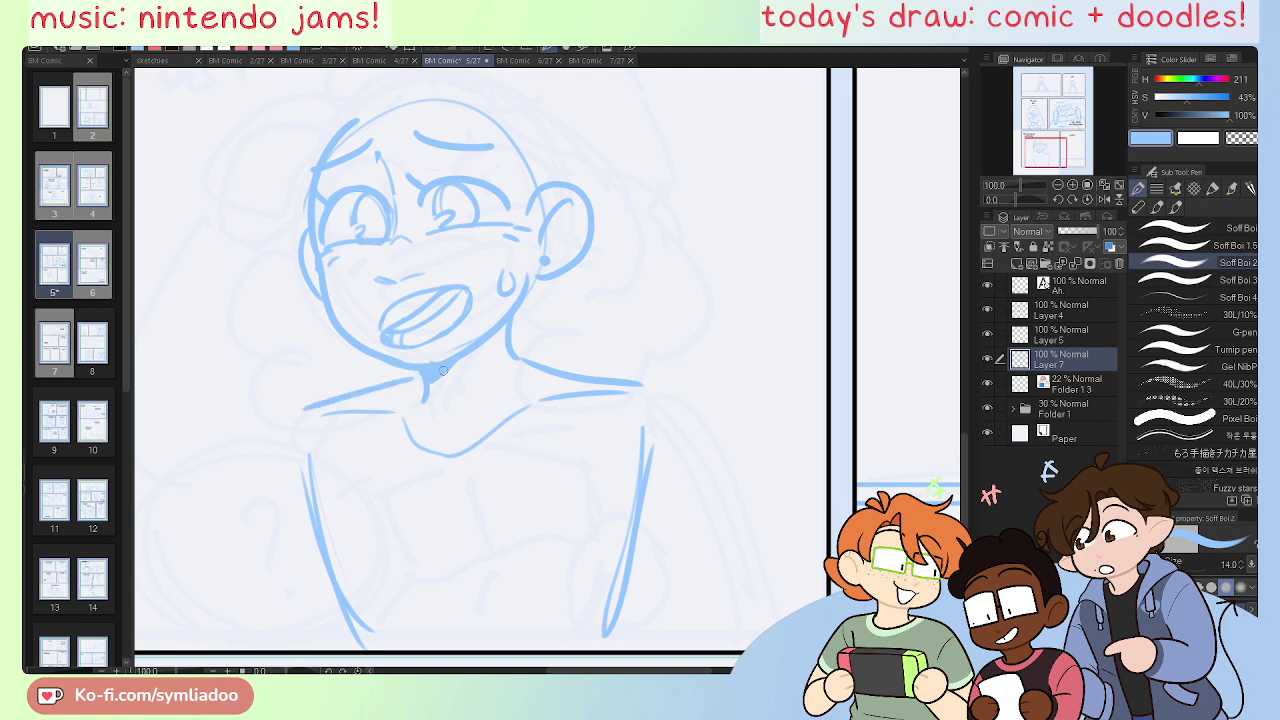
key("ctrl+z")
left_click_drag(416, 373, 340, 408)
key("ctrl+z")
left_click_drag(418, 372, 322, 412)
Step: Erase the skull outline above the eyebrows and tidy stray marks on the forehead and jaw
left_click_drag(615, 485, 625, 487)
scroll(626, 487, "down", 2)
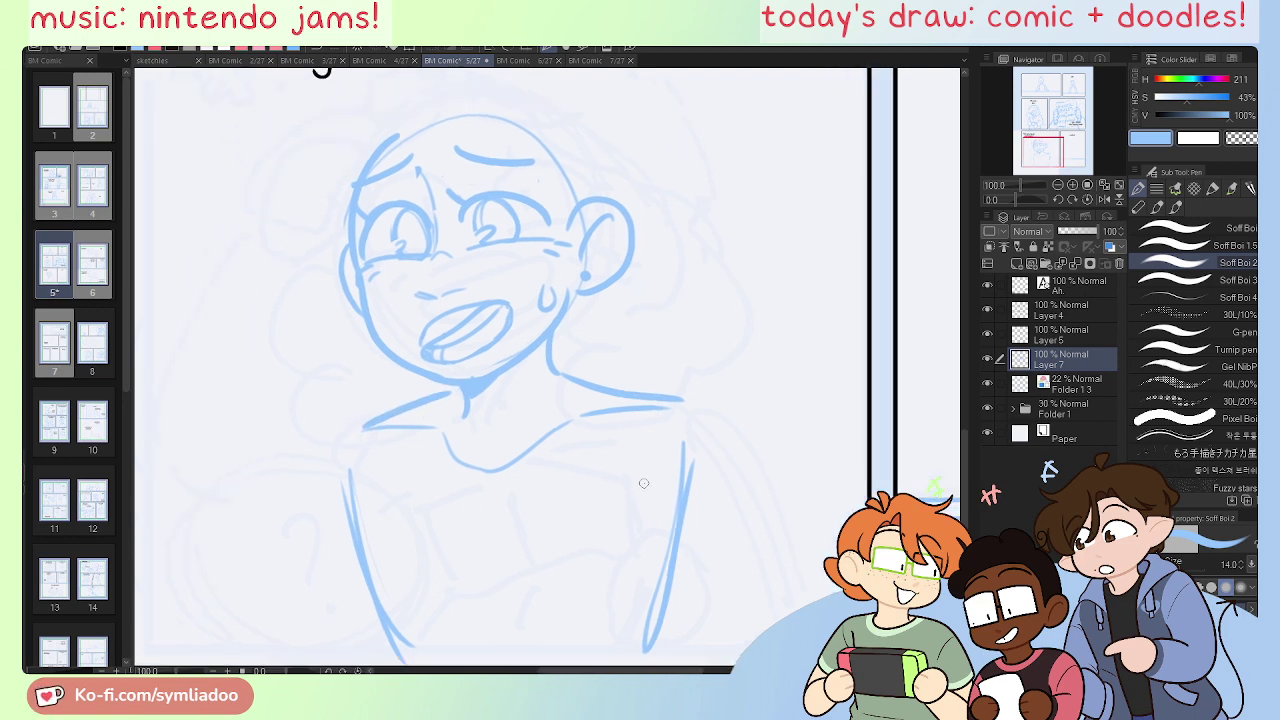
key("e")
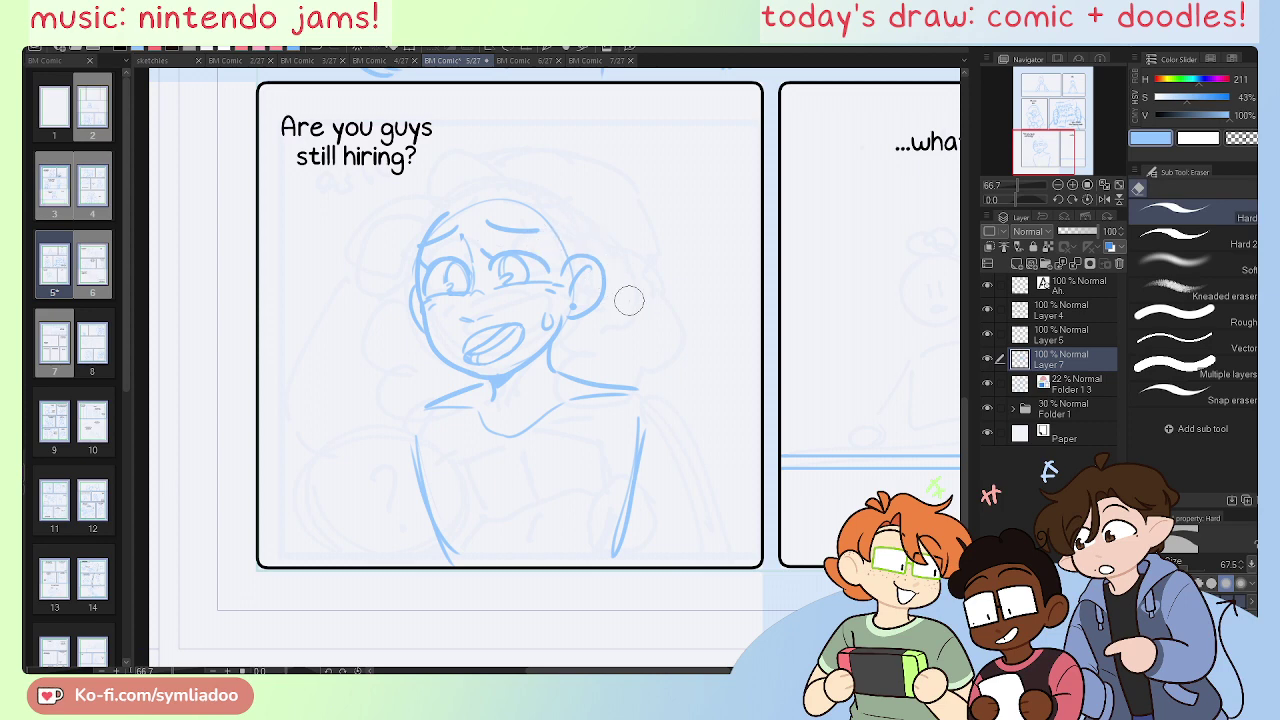
left_click_drag(662, 376, 624, 410)
key("p")
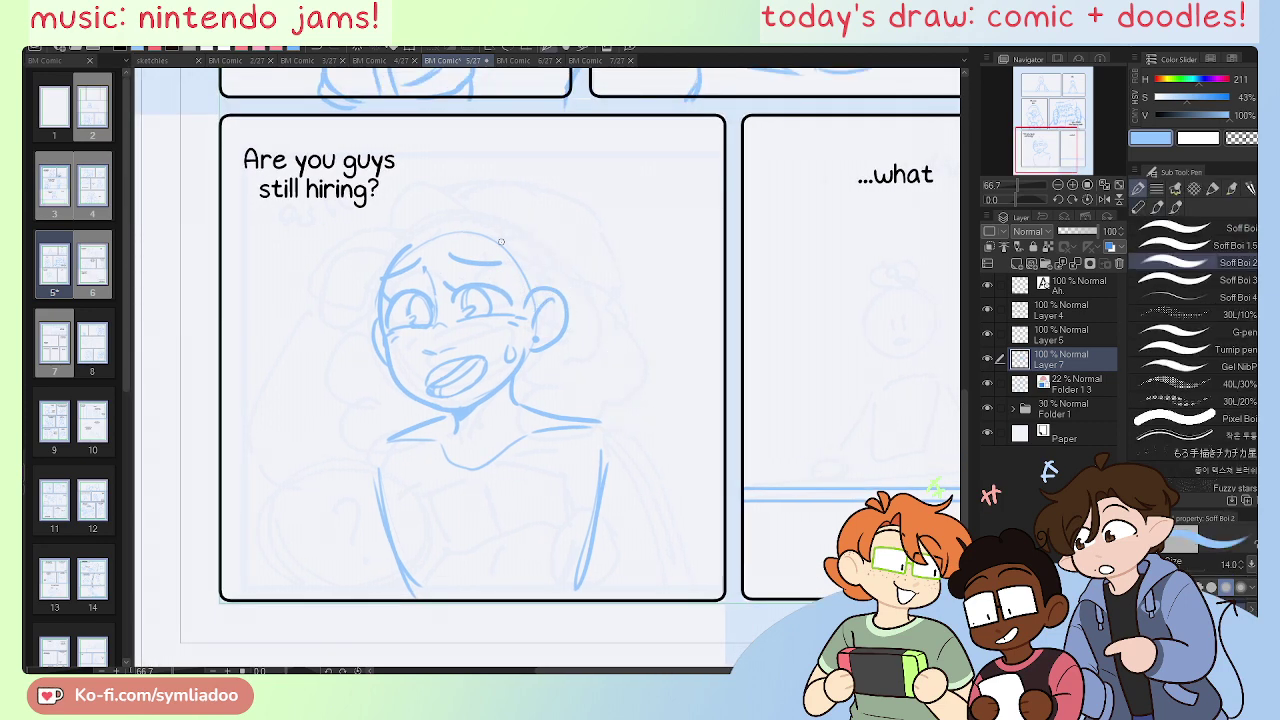
left_click(423, 249)
key("ctrl+z")
key("e")
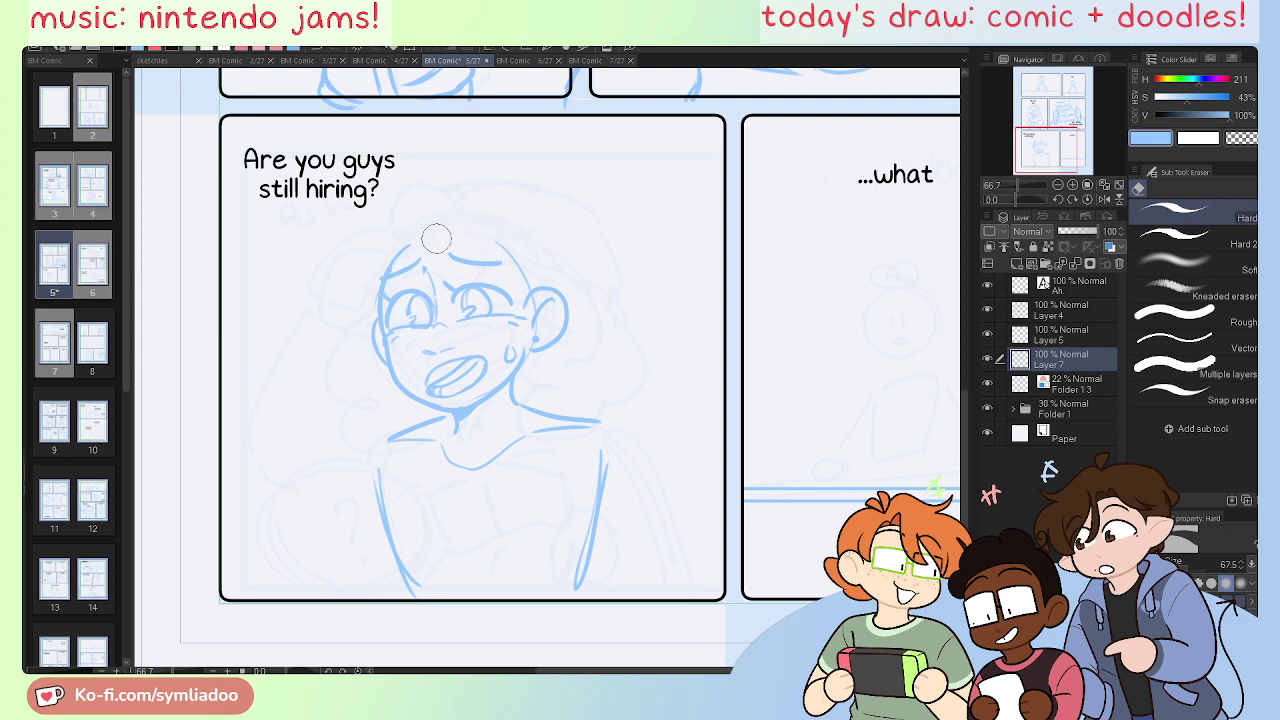
key("p")
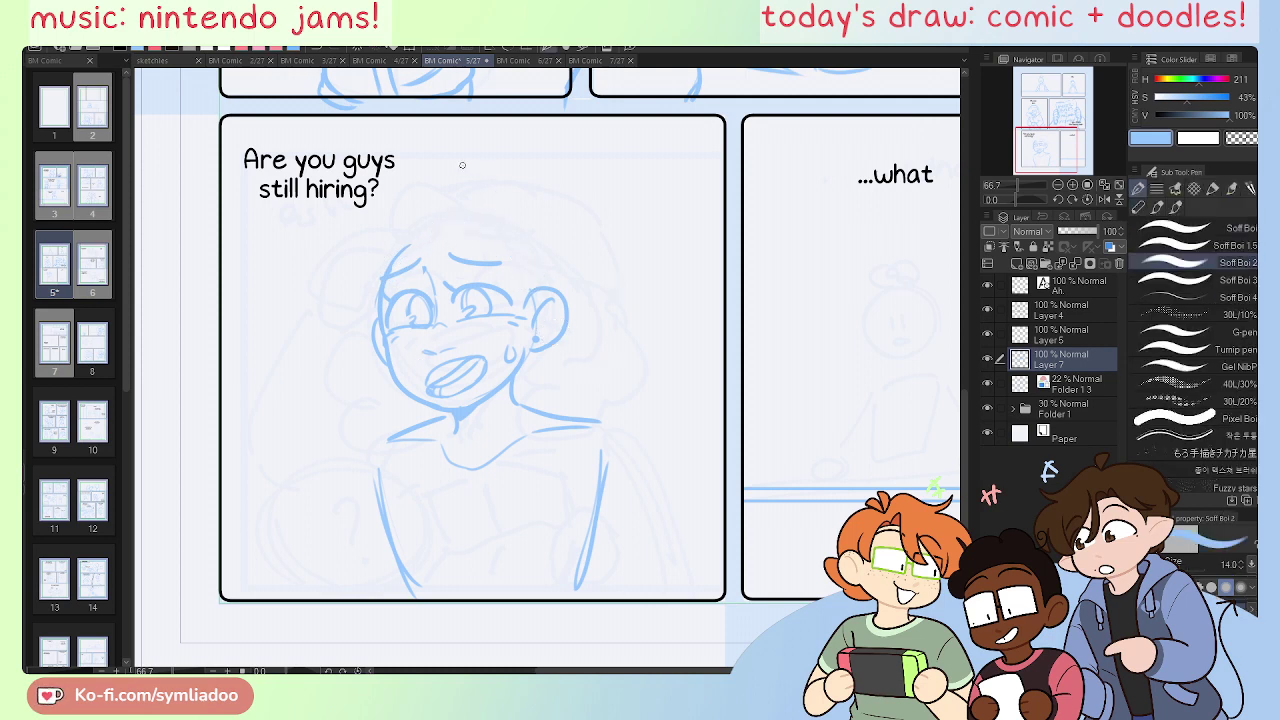
key("e")
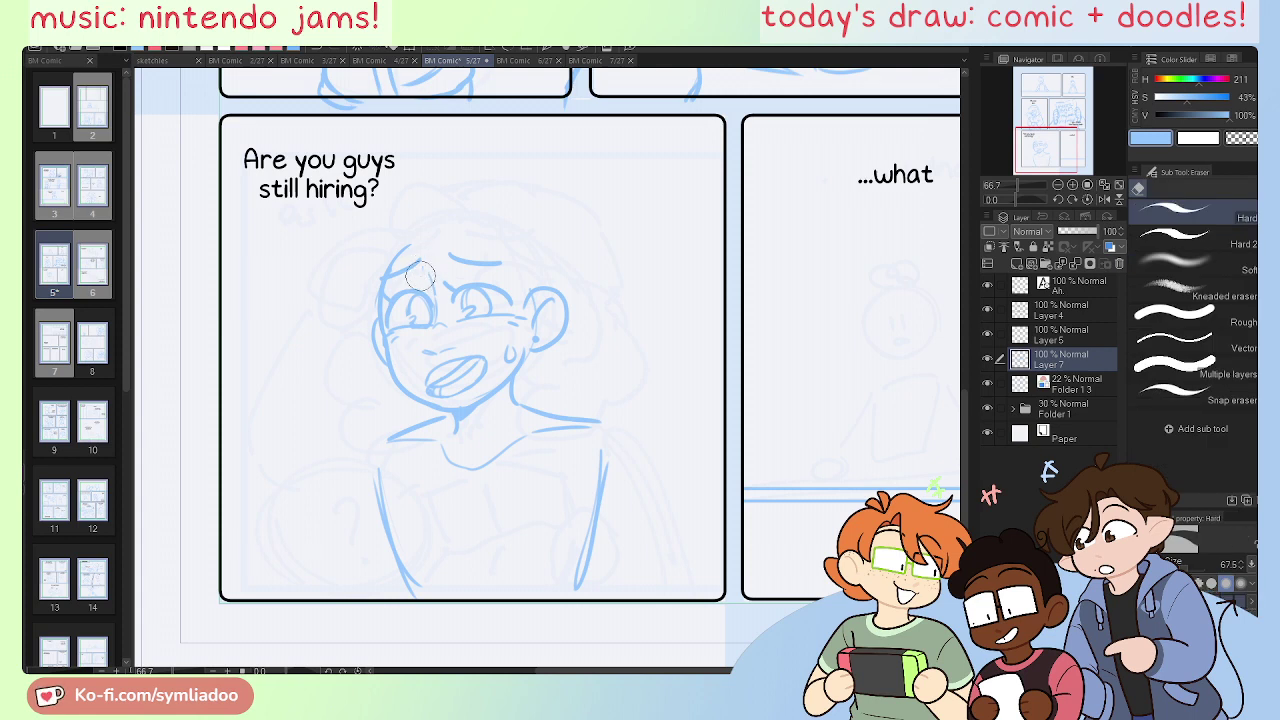
key("p")
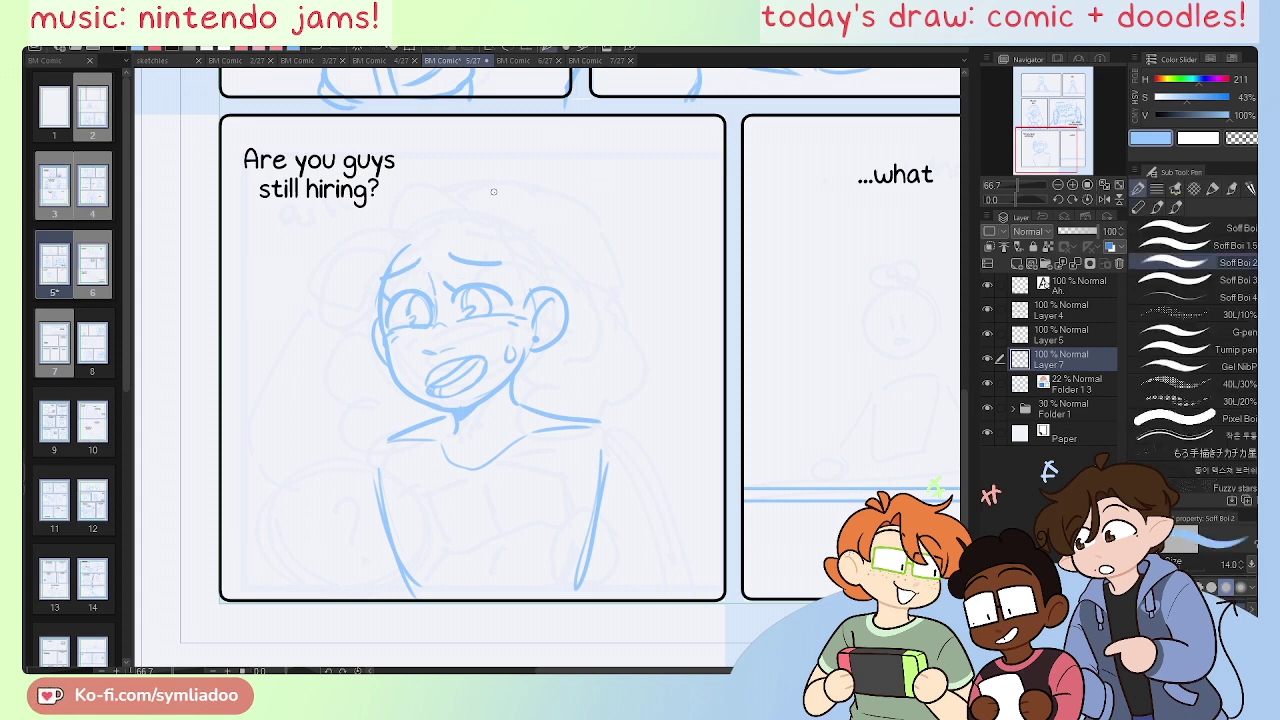
key("e")
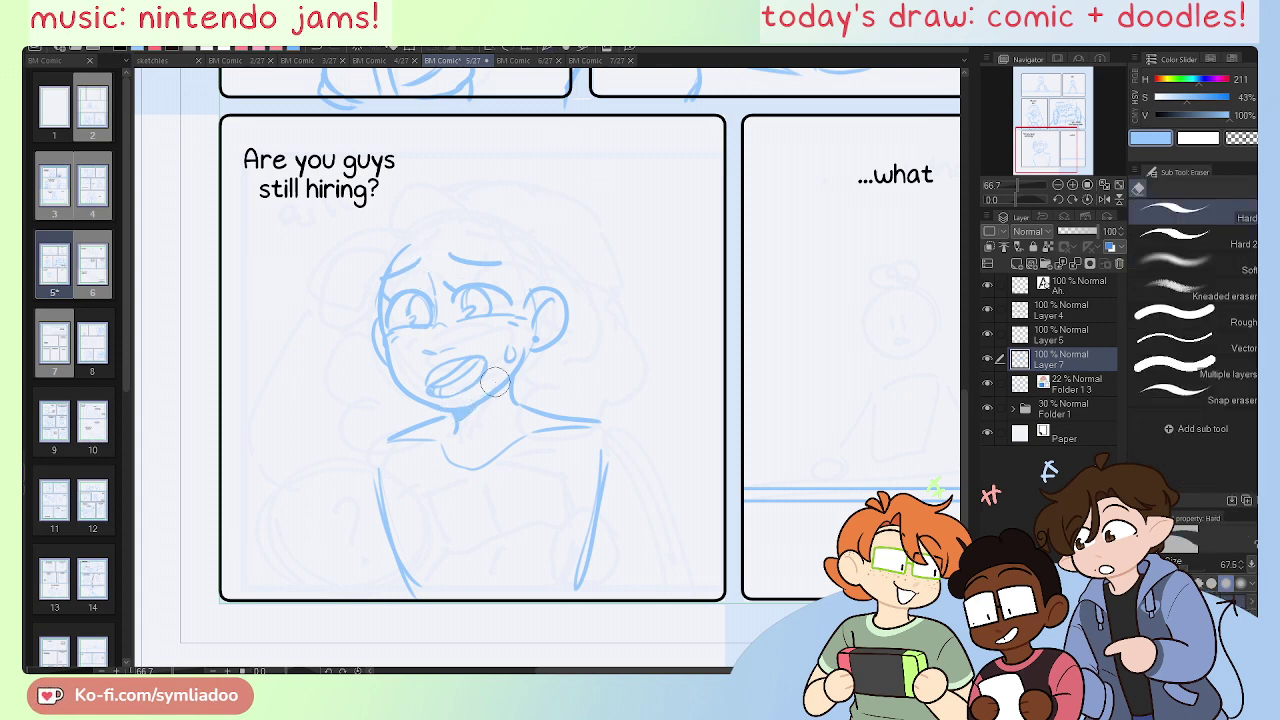
Step: Draw a rectangular block with a scribbled design on the chest and a second row of block lines below it
key("p")
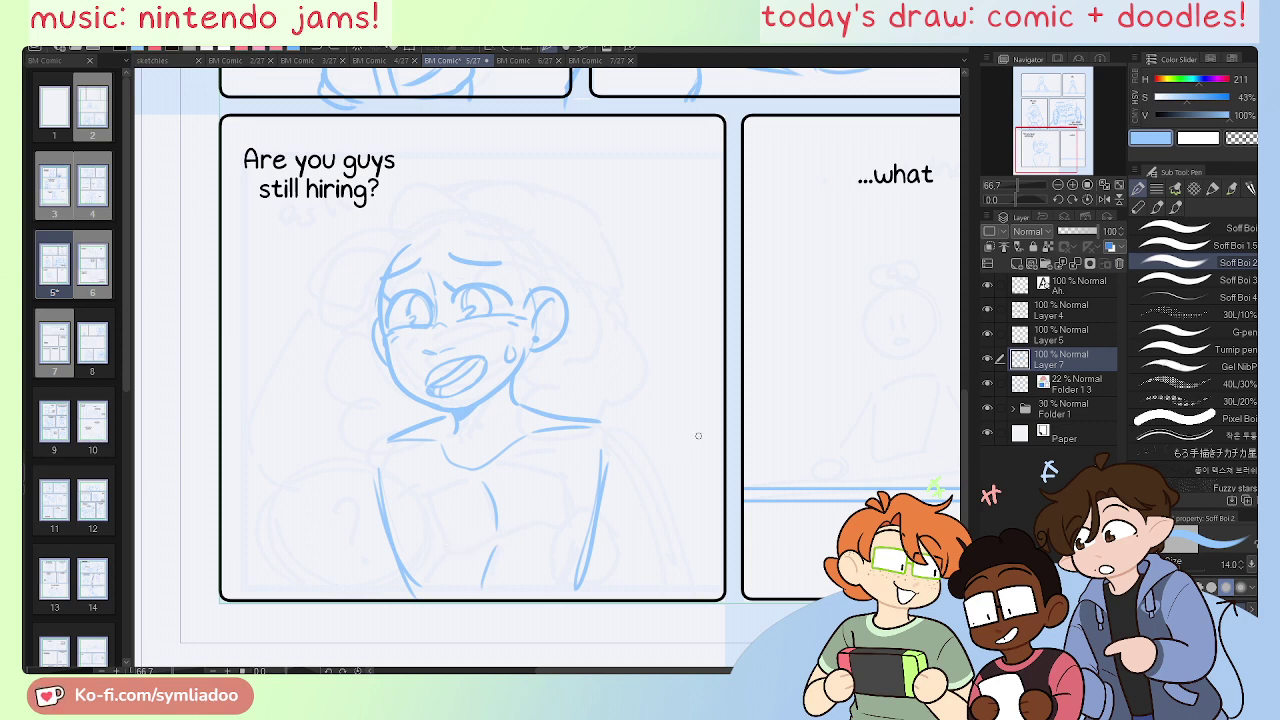
mouse_move(444, 542)
left_mouse_down()
mouse_move(566, 521)
mouse_move(455, 542)
left_mouse_up()
key("ctrl+z")
left_click_drag(492, 479, 546, 468)
left_click_drag(548, 470, 553, 524)
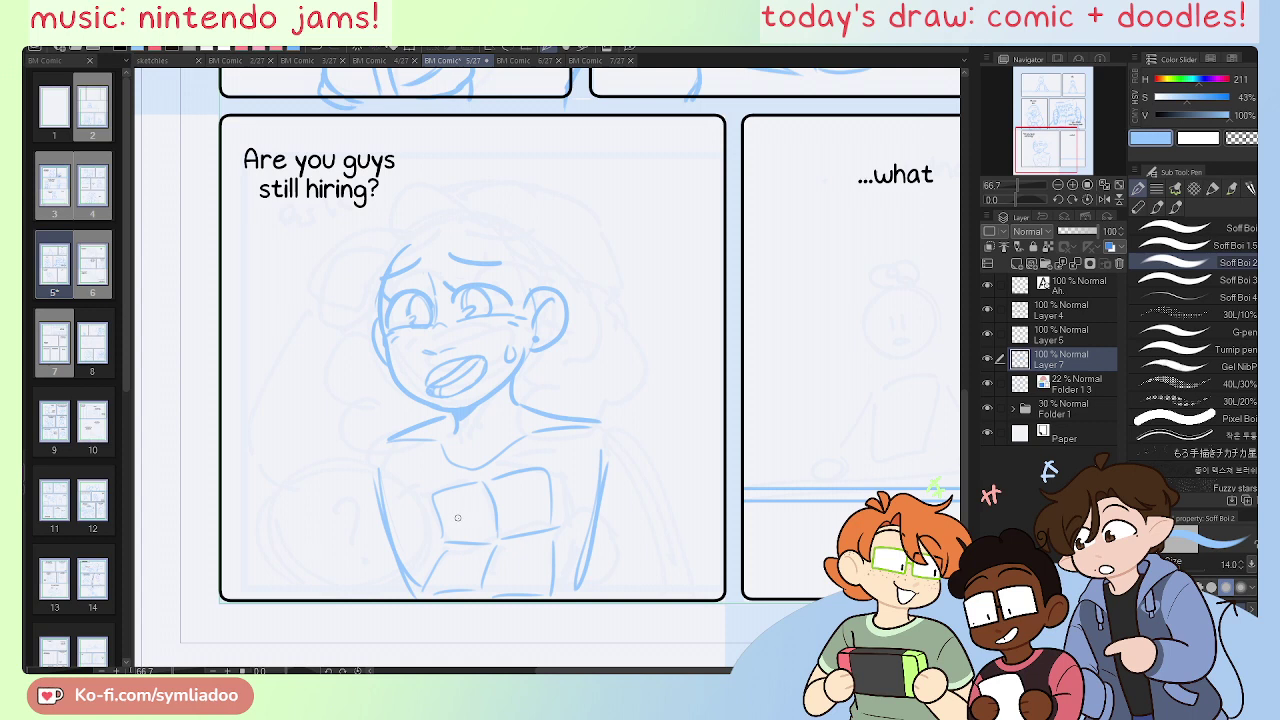
mouse_move(457, 517)
left_mouse_down()
mouse_move(493, 501)
mouse_move(512, 510)
mouse_move(459, 528)
mouse_move(524, 515)
left_mouse_up()
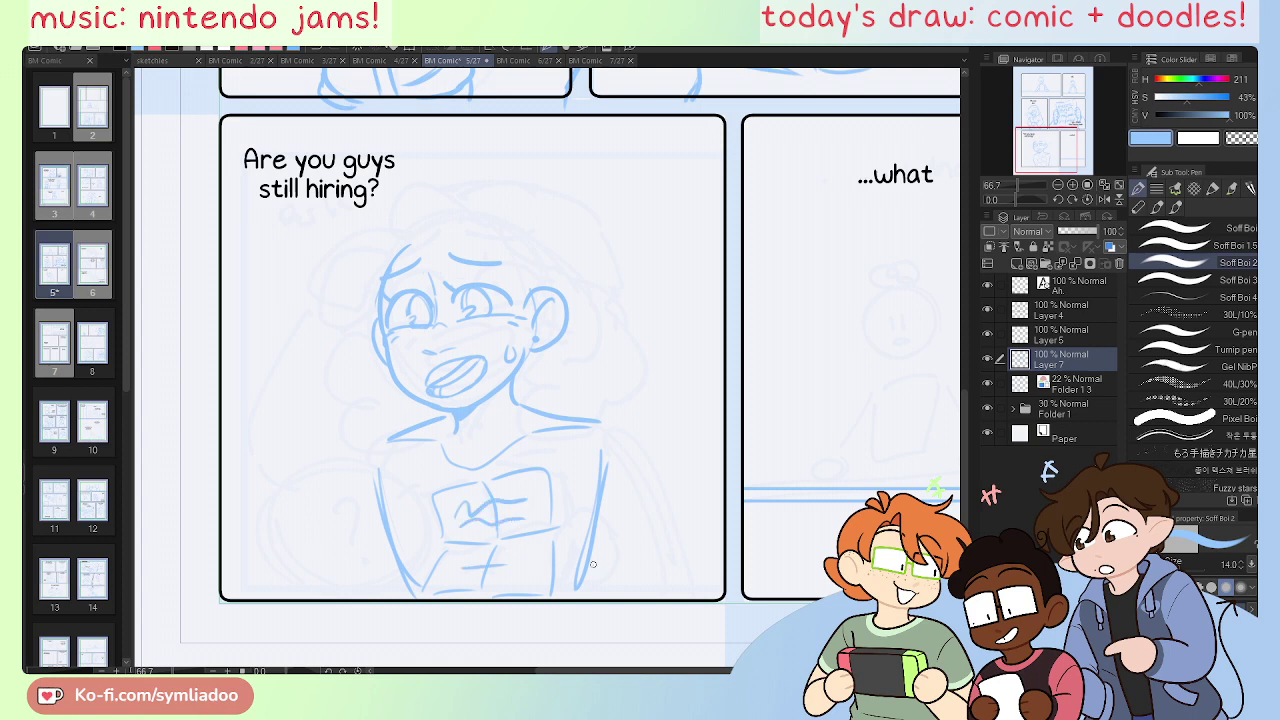
Step: Sketch a round hand at the lower right of the torso and erase the lines crossing inside the circle
mouse_move(539, 570)
left_mouse_down()
mouse_move(590, 584)
mouse_move(580, 538)
left_mouse_up()
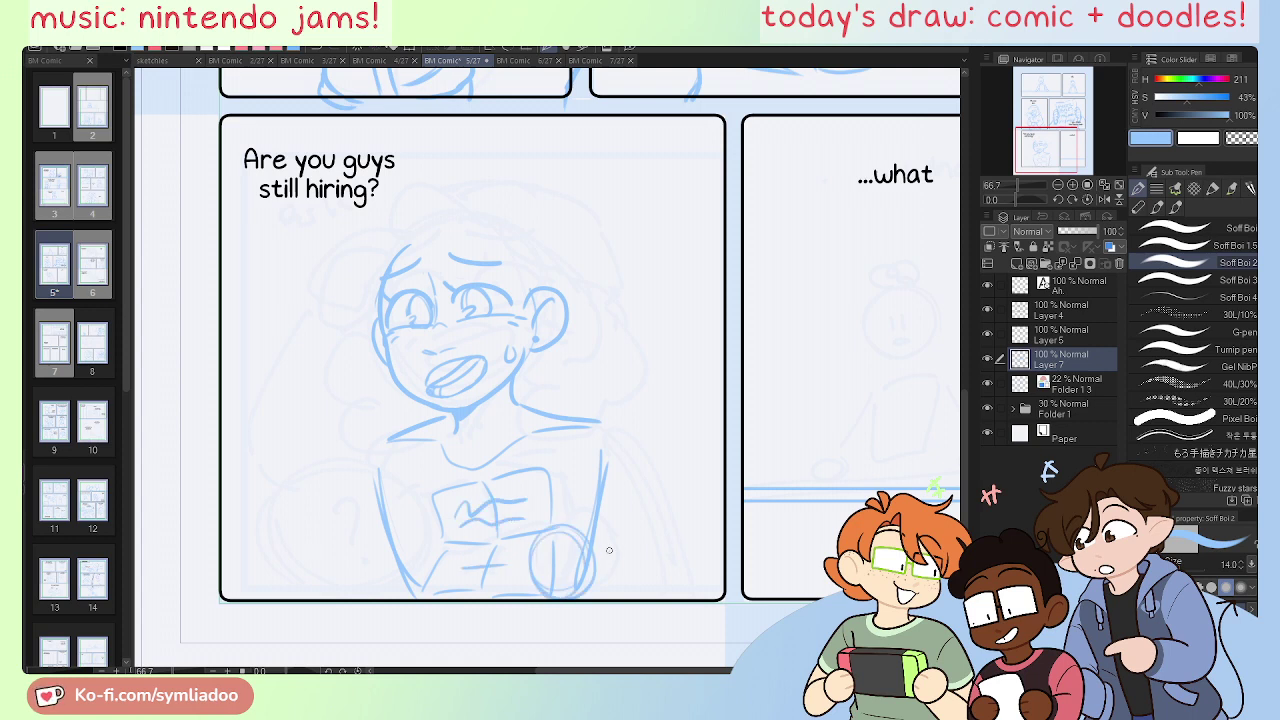
key("e")
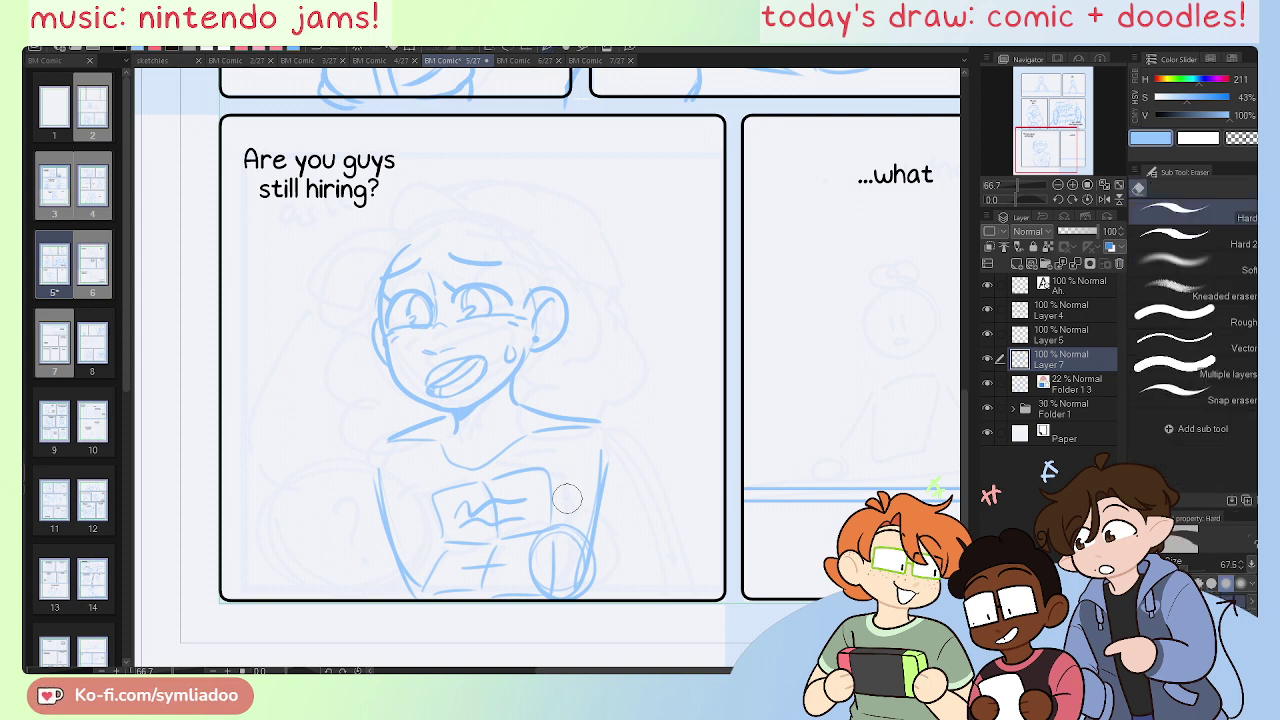
mouse_move(562, 570)
left_mouse_down()
mouse_move(555, 580)
mouse_move(572, 553)
left_mouse_up()
Step: Draw the right arm curving from the shoulder past the panel's lower edge and back to the hand, erasing the overlap at the wrist
key("p")
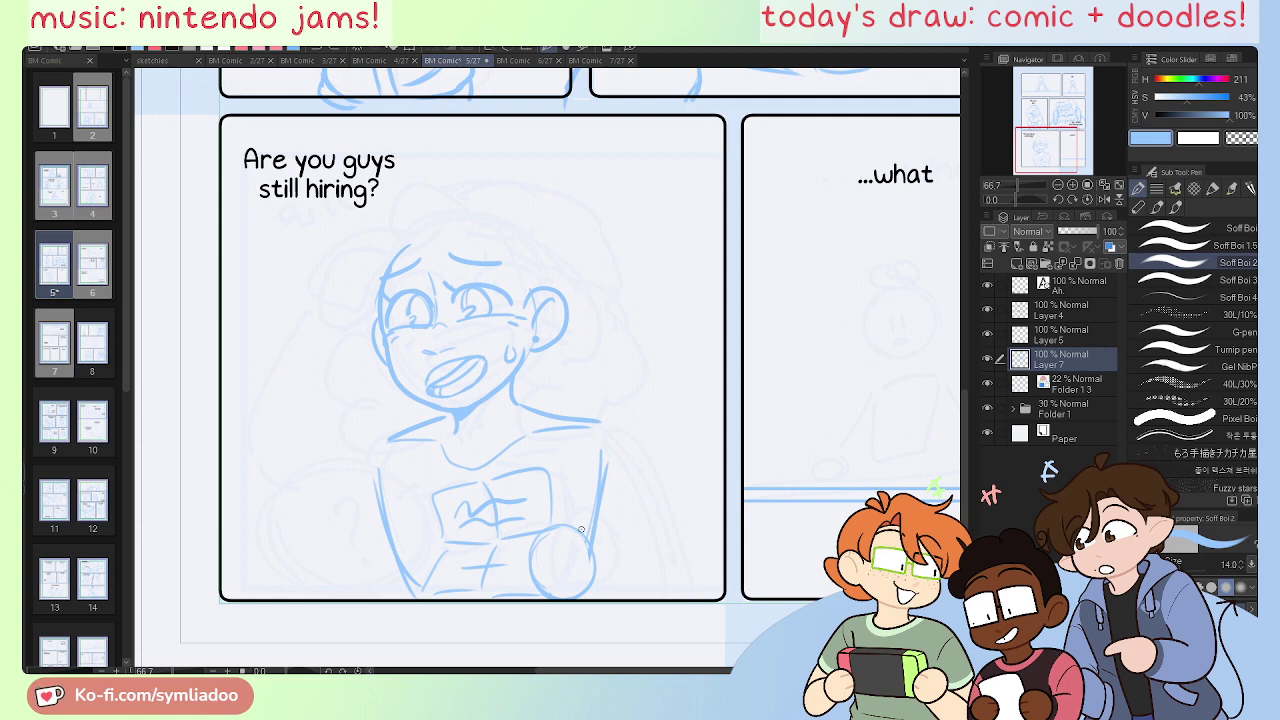
left_click_drag(594, 534, 665, 574)
key("ctrl+z")
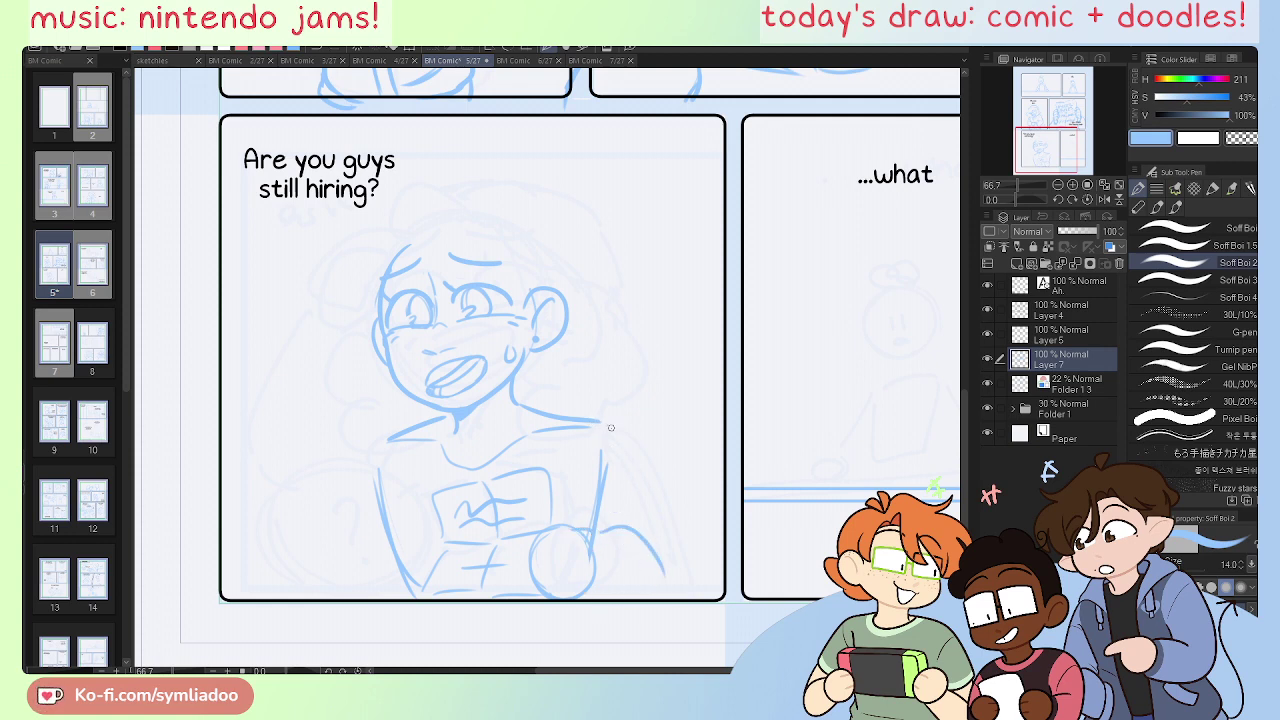
mouse_move(631, 452)
left_mouse_down()
mouse_move(690, 586)
mouse_move(670, 618)
left_mouse_up()
key("e")
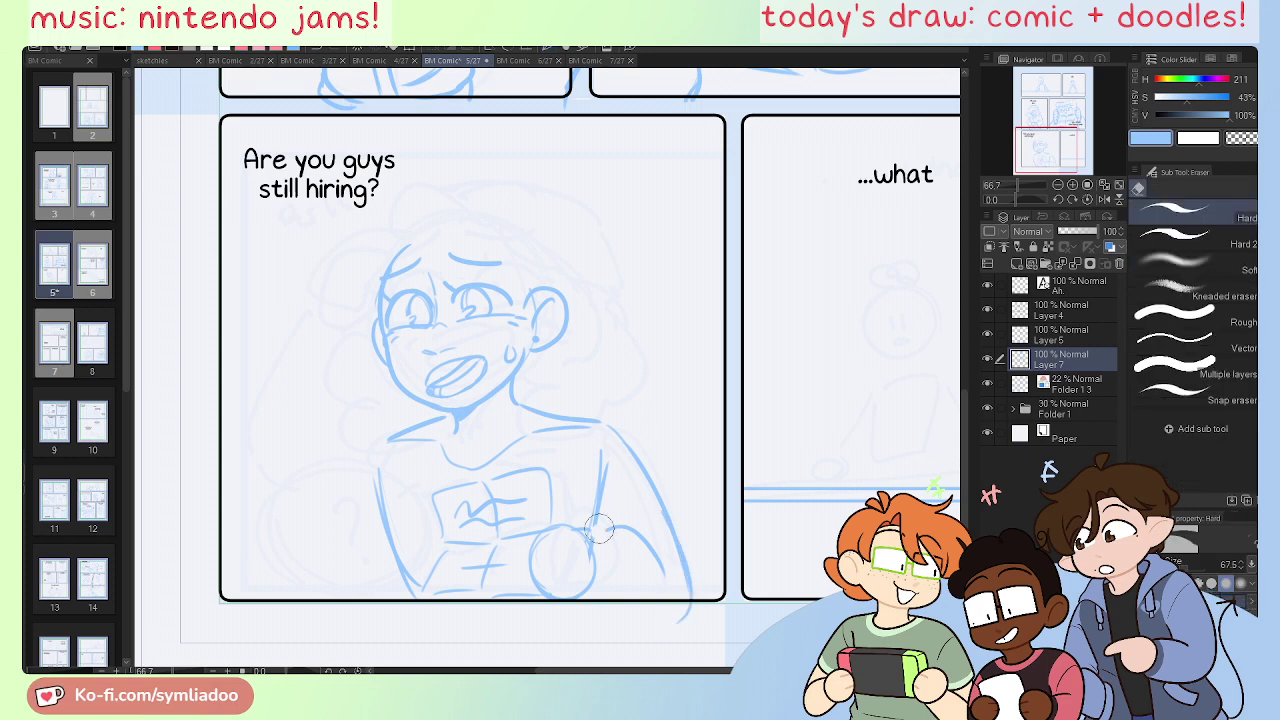
left_click_drag(600, 528, 646, 560)
Step: Draw a boxy shape rising from the forehead above the far eye in a mirrored view, and restore the normal view
key("p")
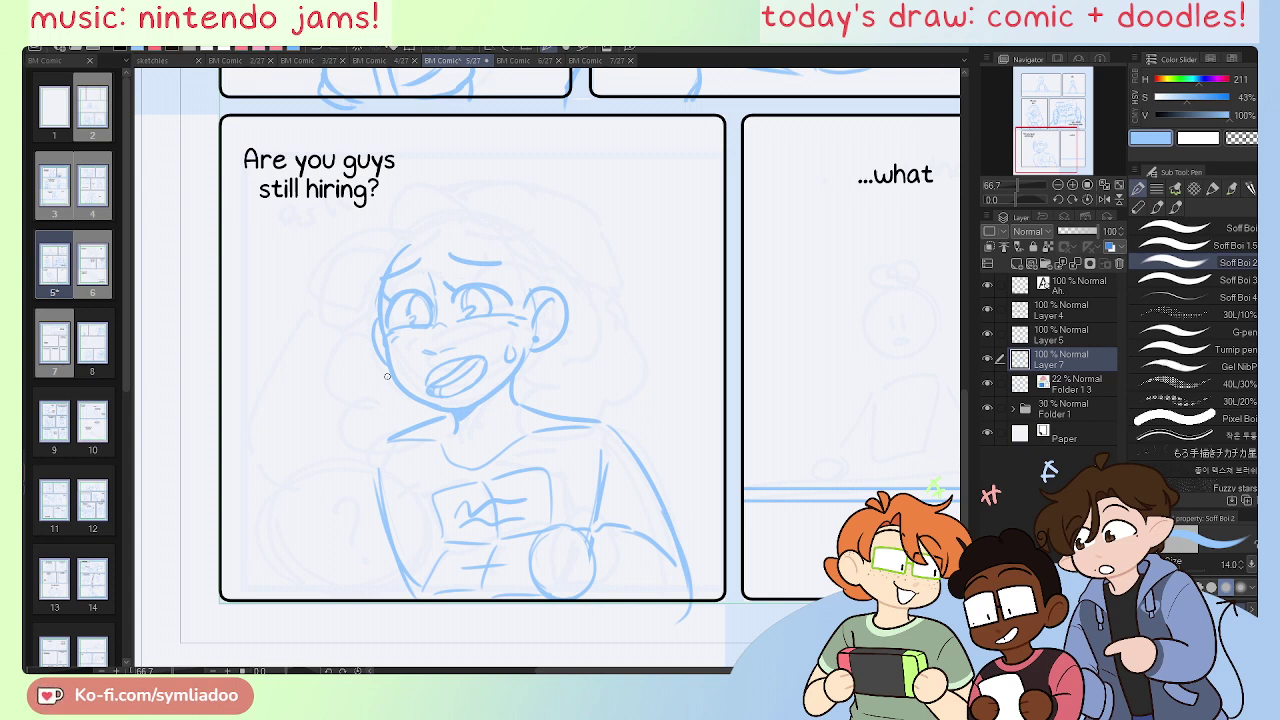
key("h")
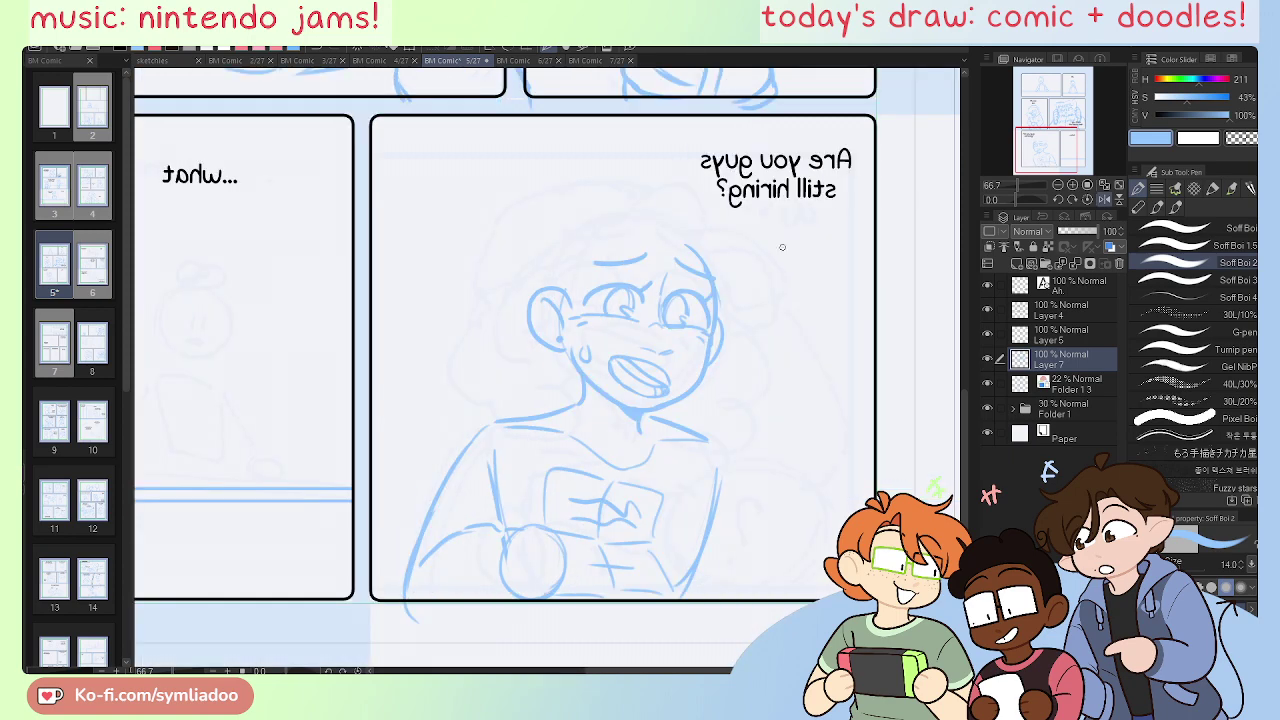
key("ctrl+plus")
left_click_drag(786, 464, 612, 532)
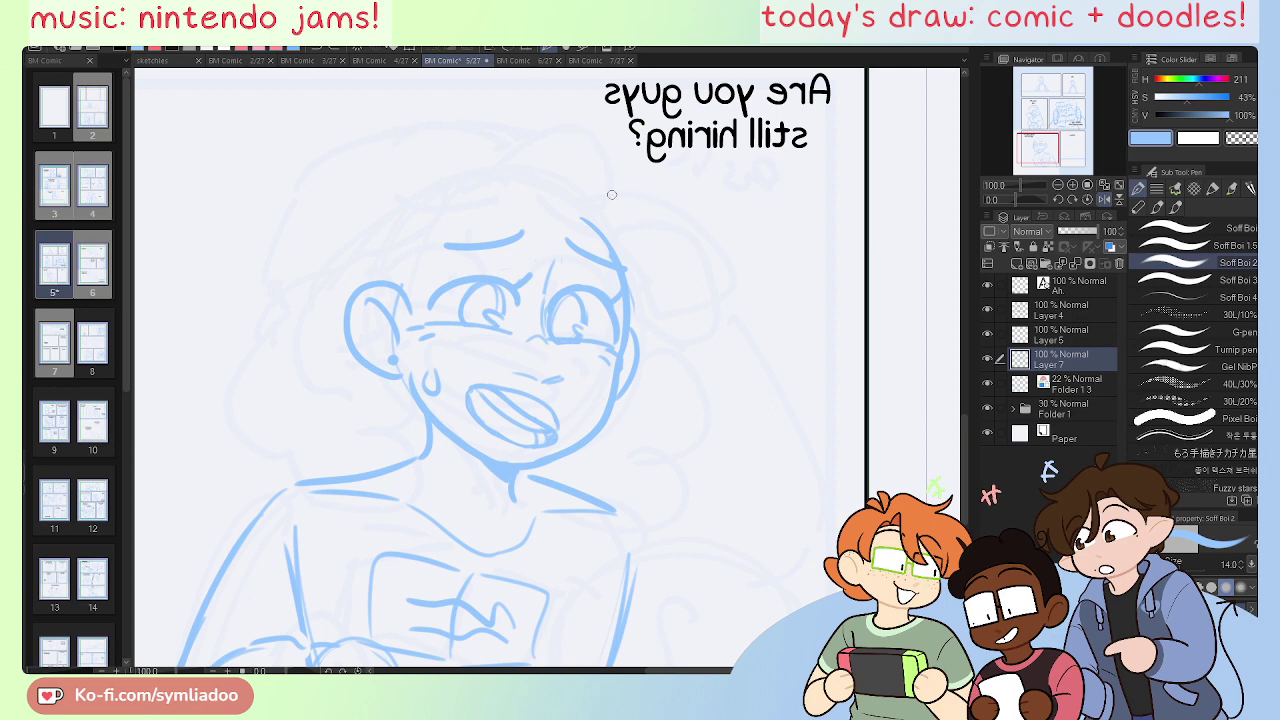
mouse_move(568, 189)
left_mouse_down()
mouse_move(620, 163)
mouse_move(678, 232)
mouse_move(677, 251)
mouse_move(608, 262)
left_mouse_up()
mouse_move(624, 264)
left_mouse_down()
mouse_move(706, 246)
mouse_move(698, 306)
left_mouse_up()
key("h")
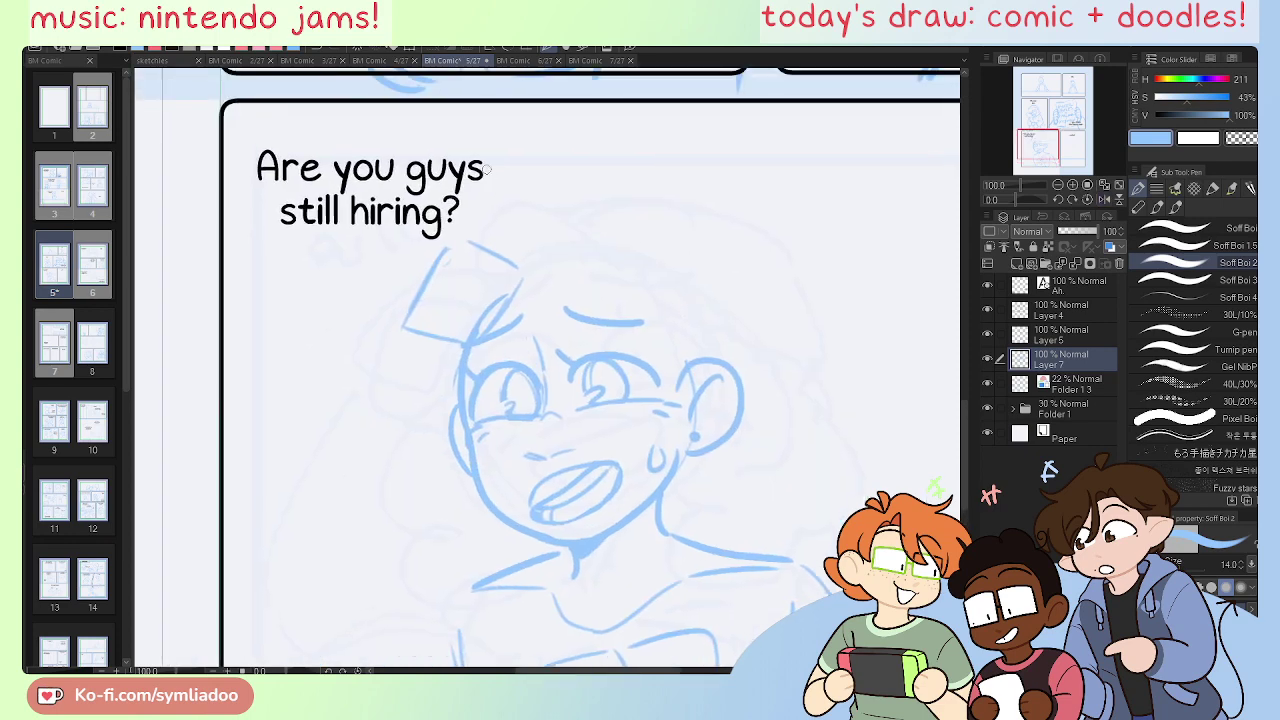
Step: Sketch the curled fingers along the top edge of the boxy hand shape above the forehead
mouse_move(440, 240)
left_mouse_down()
mouse_move(494, 221)
mouse_move(490, 262)
mouse_move(468, 234)
mouse_move(489, 257)
left_mouse_up()
mouse_move(497, 215)
left_mouse_down()
mouse_move(506, 268)
mouse_move(513, 221)
mouse_move(495, 262)
left_mouse_up()
key("ctrl+z")
key("ctrl+z")
mouse_move(528, 225)
left_mouse_down()
mouse_move(535, 255)
mouse_move(513, 264)
left_mouse_up()
key("ctrl+z")
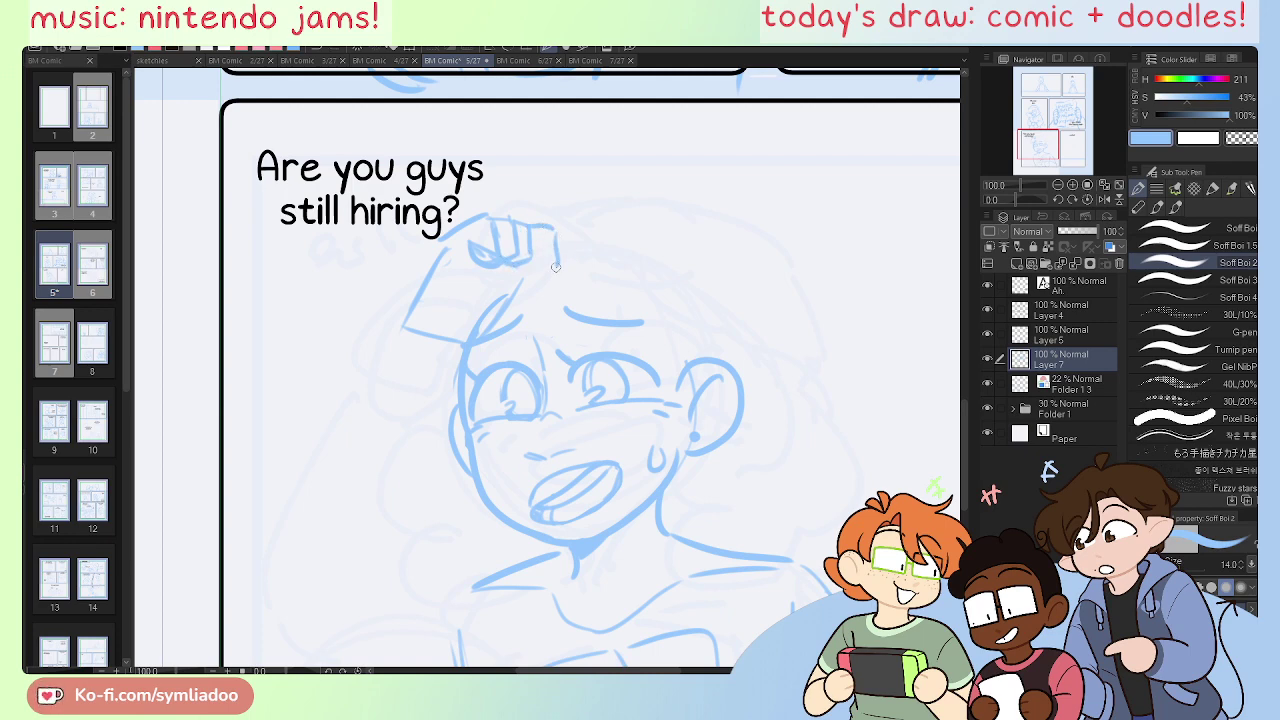
left_click_drag(557, 256, 538, 266)
Step: Erase the stray marks inside the raised hand's fingers and tidy the finger outlines
key("e")
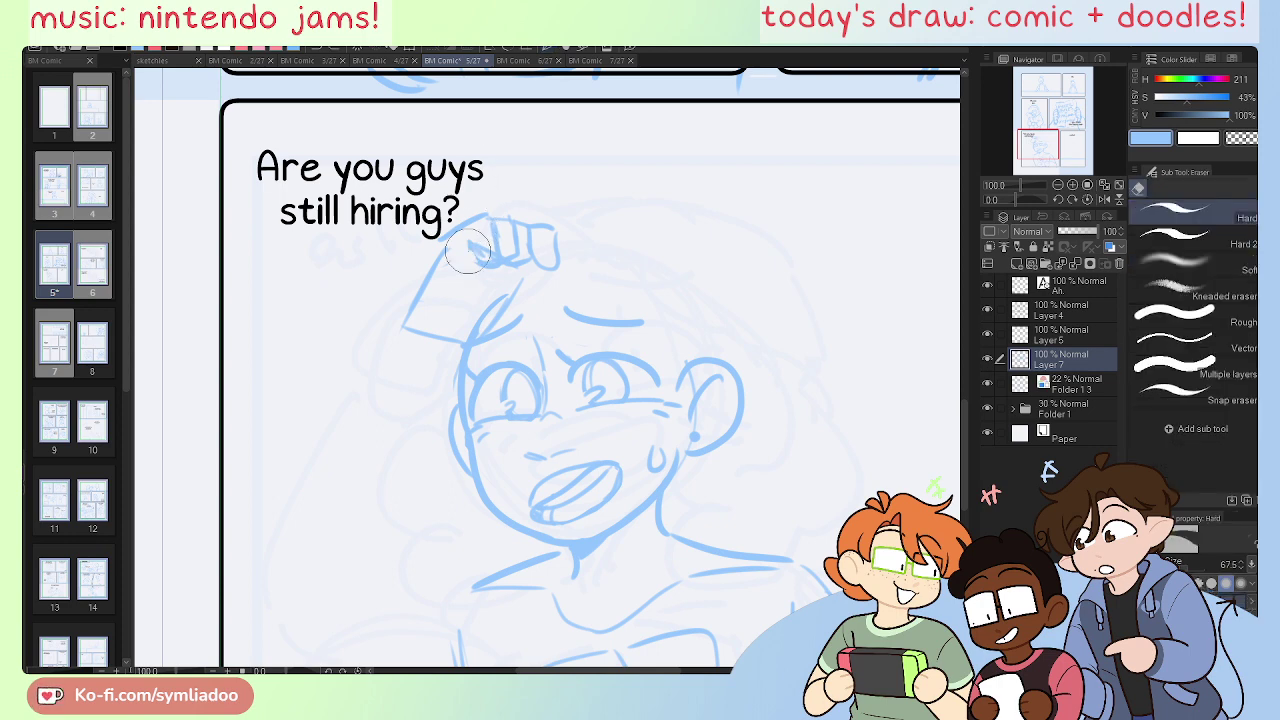
left_click_drag(472, 250, 486, 258)
key("p")
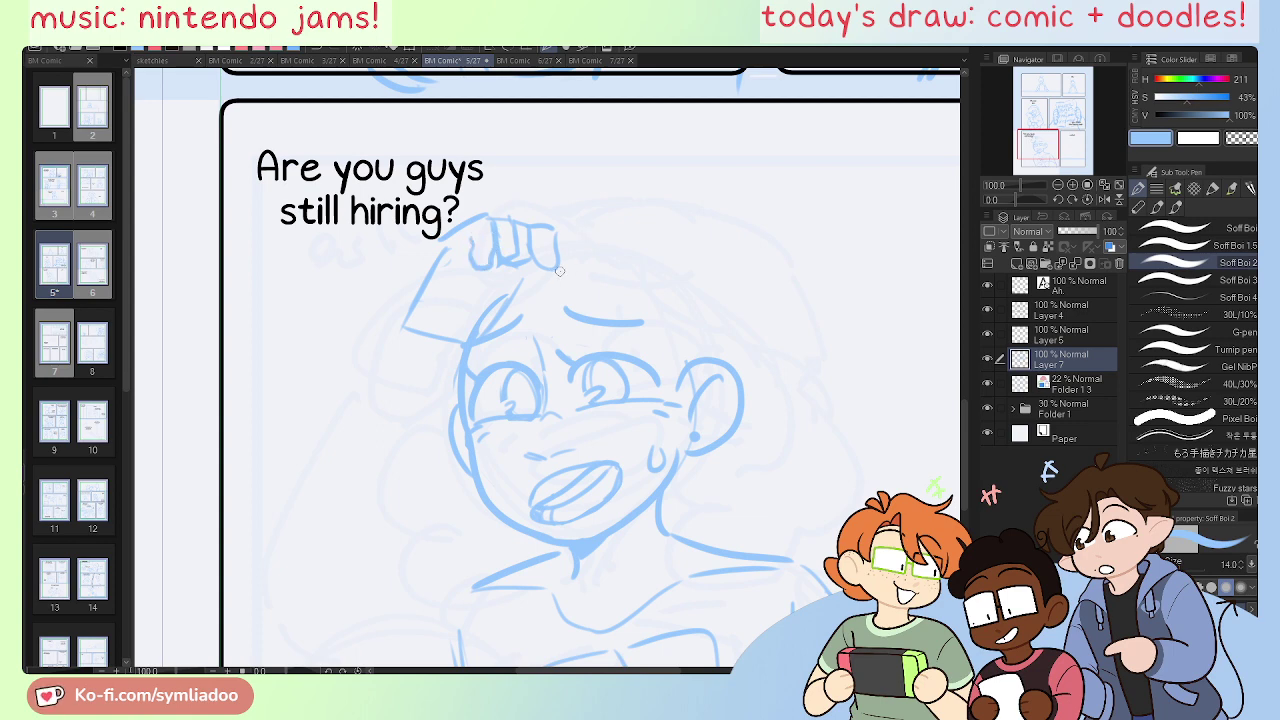
key("e")
left_click_drag(540, 255, 551, 257)
key("p")
Step: Mirror the view and replace the raised hand's outermost finger with a rounded, slanted one
key("h")
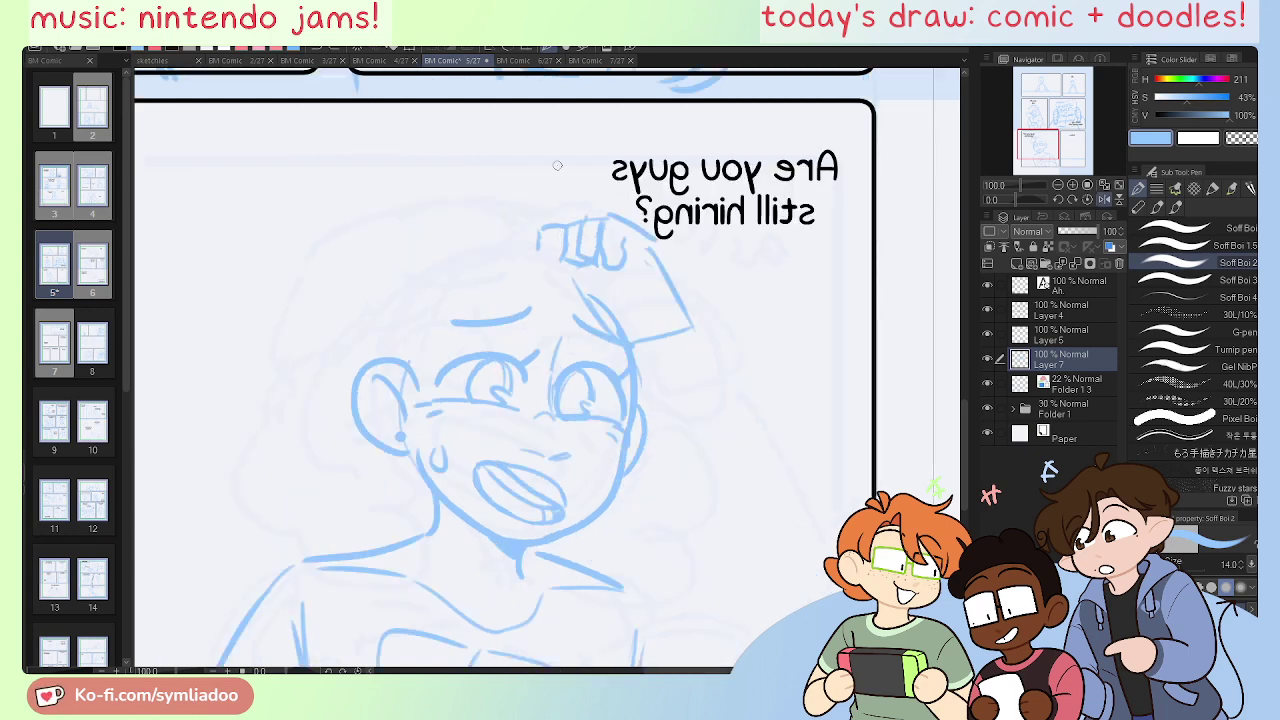
key("e")
mouse_move(543, 239)
left_mouse_down()
mouse_move(568, 222)
mouse_move(527, 259)
left_mouse_up()
key("p")
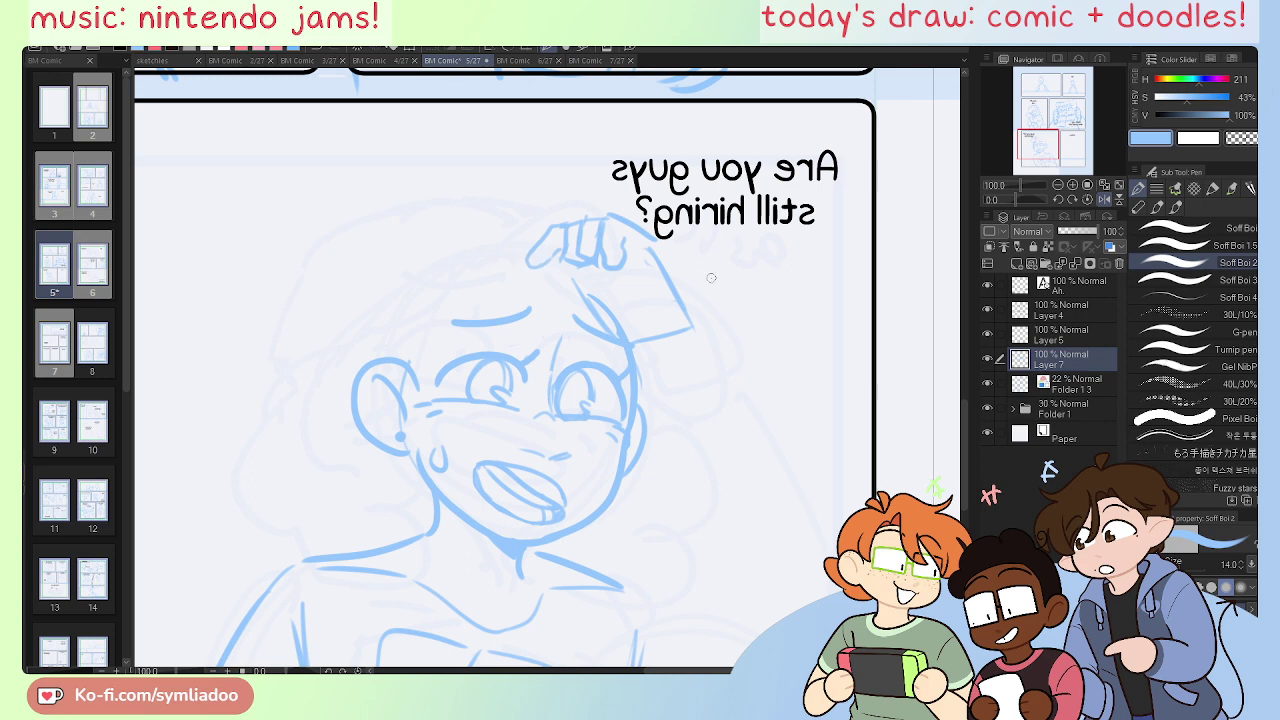
Step: Thicken the outer edge of the raised hand down to the wrist corner, and restore the normal view
left_click_drag(696, 395, 672, 324)
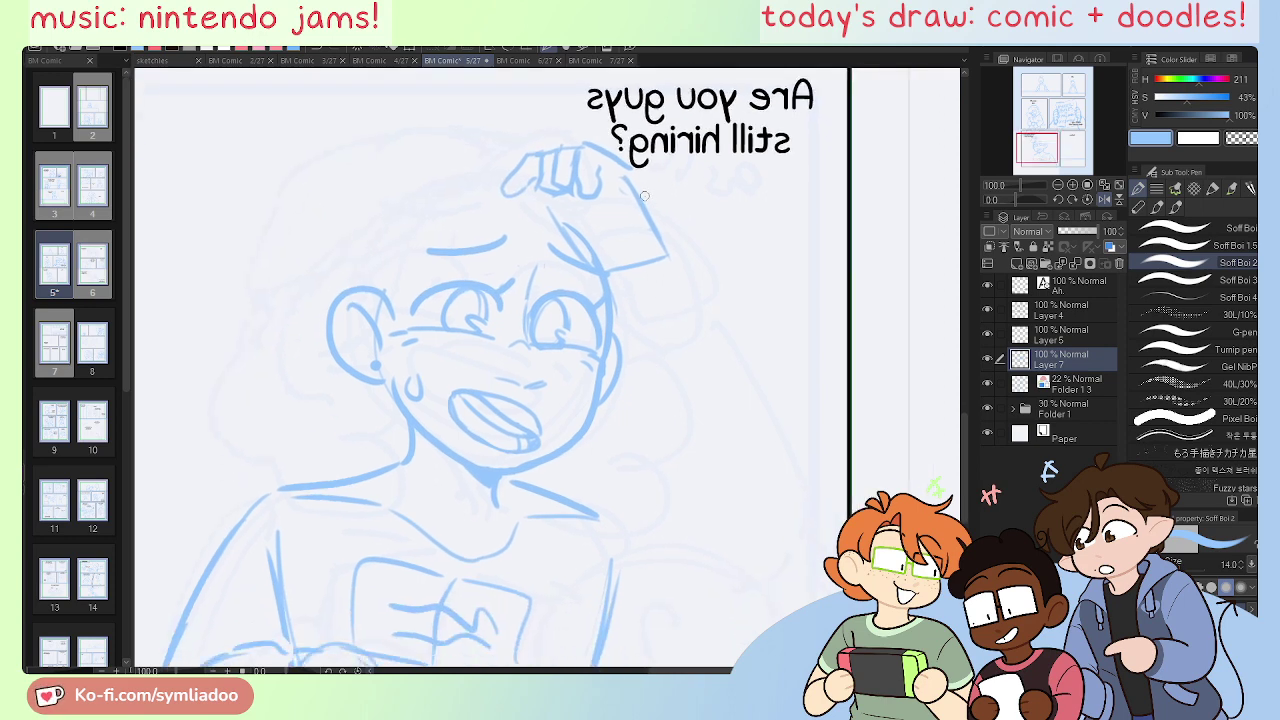
mouse_move(656, 242)
left_mouse_down()
mouse_move(636, 184)
mouse_move(664, 261)
left_mouse_up()
left_click_drag(584, 277, 529, 216)
key("ctrl+z")
key("ctrl+t")
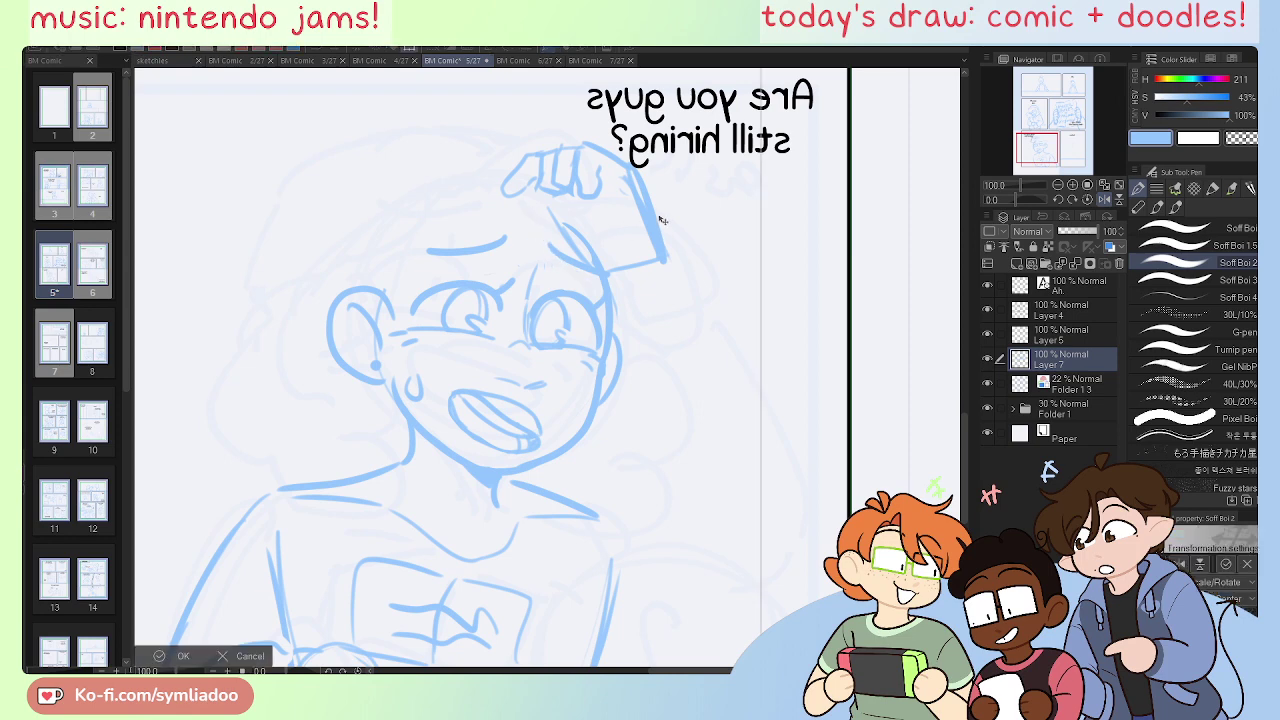
left_click(247, 658)
key("h")
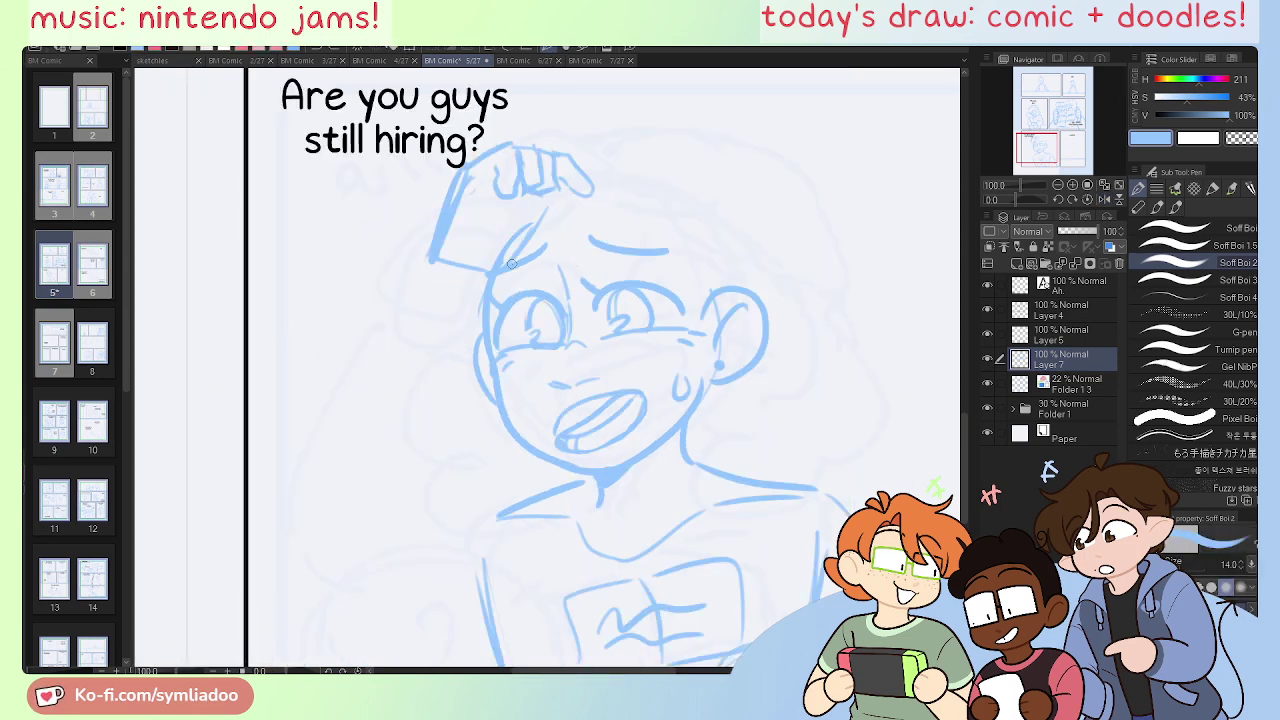
Step: Draw the thumb and palm creases below the raised hand's fingers, erasing and redrawing the rough palm lines
mouse_move(513, 262)
left_mouse_down()
mouse_move(545, 246)
mouse_move(536, 251)
mouse_move(571, 208)
mouse_move(493, 227)
mouse_move(487, 256)
mouse_move(524, 219)
mouse_move(477, 254)
left_mouse_up()
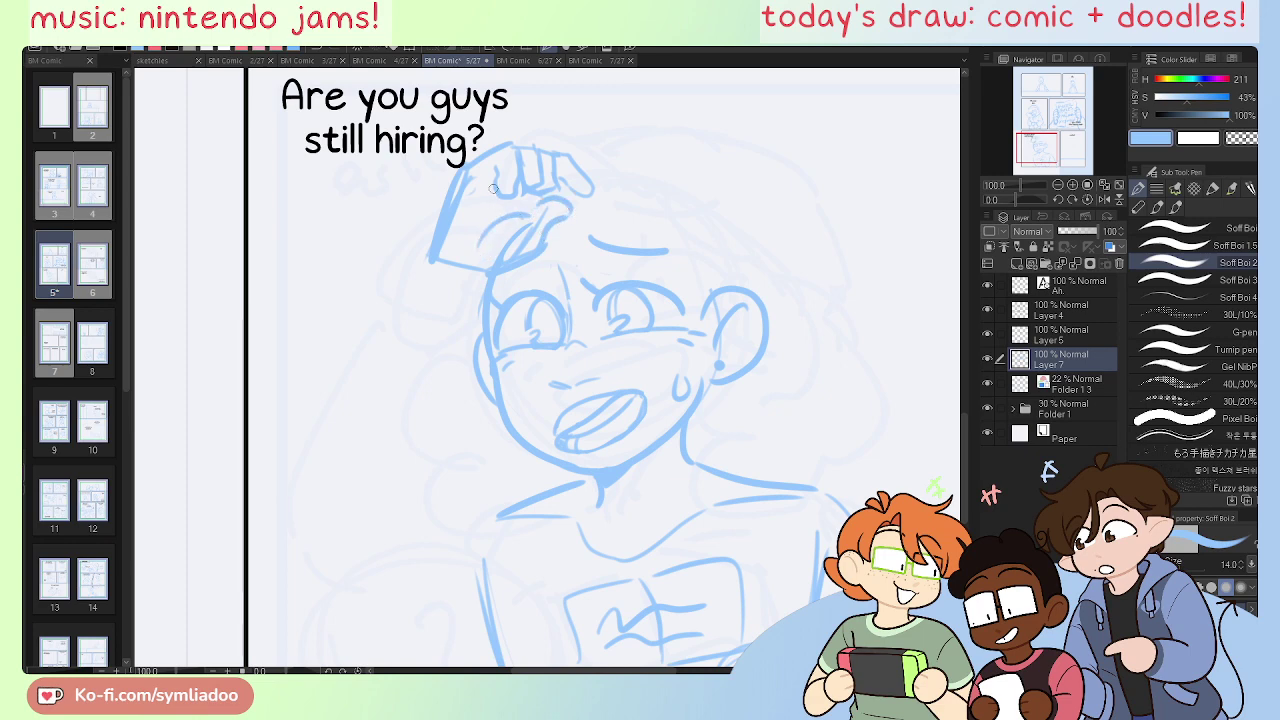
key("e")
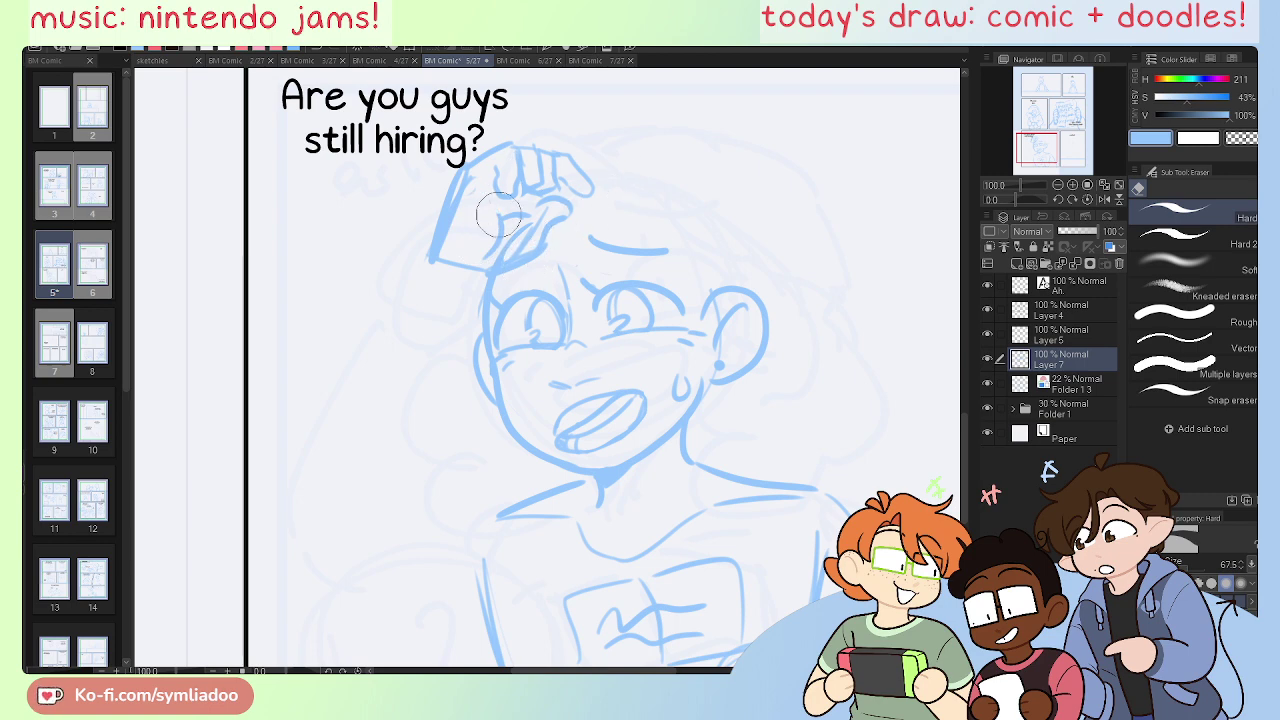
left_click_drag(498, 215, 476, 259)
key("p")
left_click_drag(522, 213, 495, 231)
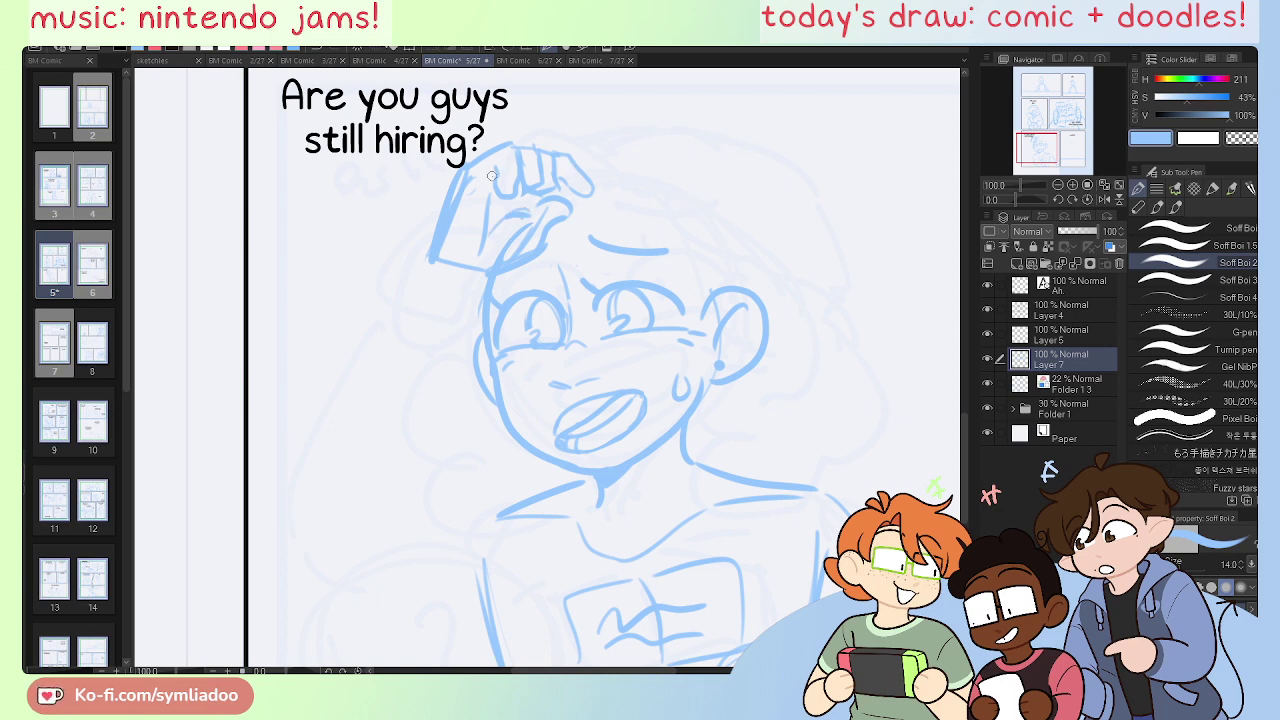
Step: Lasso the raised hand and move it down and outward so it rests against the forehead, and deselect it
key("m")
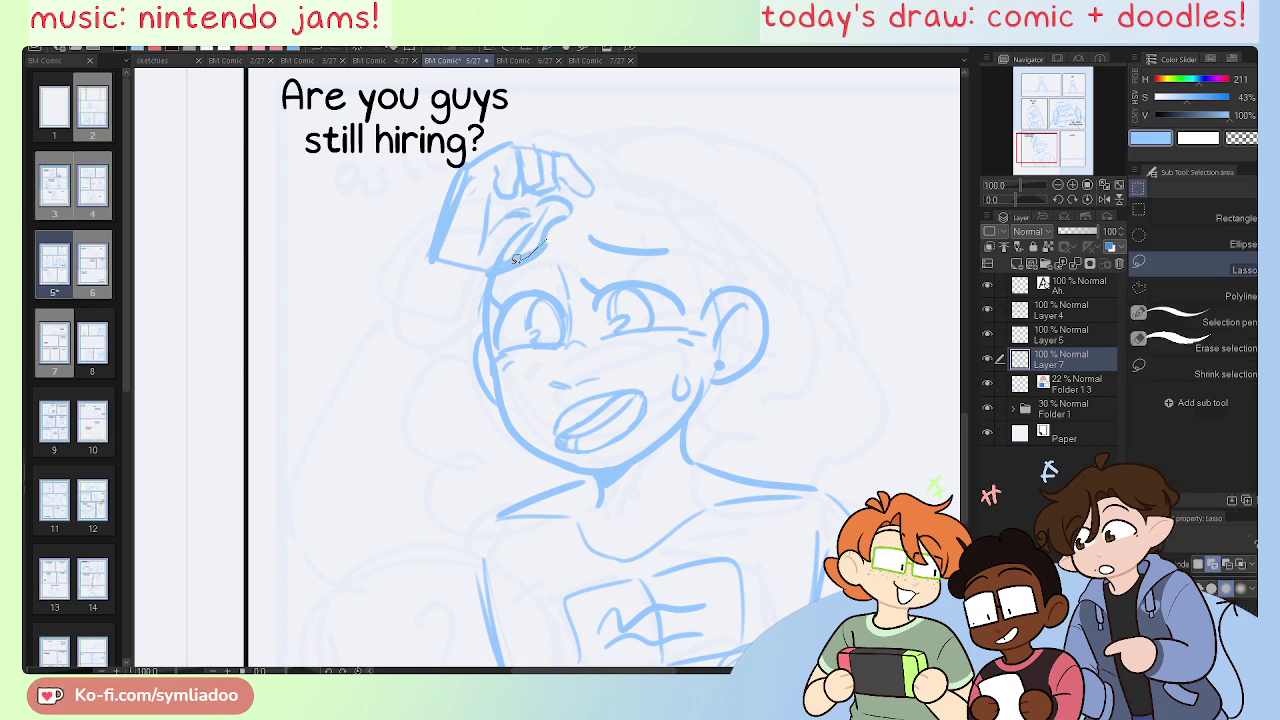
mouse_move(515, 257)
left_mouse_down()
mouse_move(480, 113)
mouse_move(575, 244)
mouse_move(573, 224)
mouse_move(561, 246)
mouse_move(523, 254)
mouse_move(486, 285)
mouse_move(500, 298)
mouse_move(452, 296)
left_mouse_up()
left_click(643, 312)
left_click(314, 348)
Step: Clean up the overlap between the moved hand and the forehead, and refine its wrist and palm lines
key("e")
key("p")
key("e")
key("p")
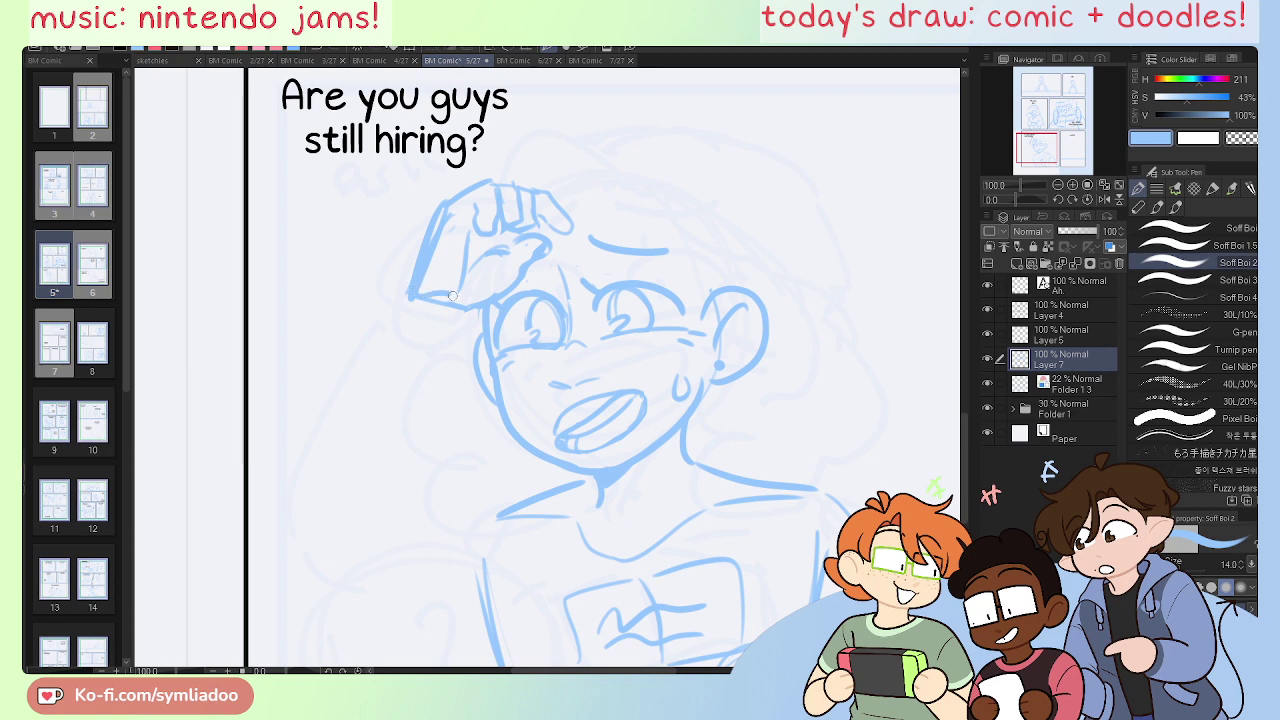
key("ctrl+z")
key("e")
mouse_move(442, 216)
left_mouse_down()
mouse_move(411, 288)
mouse_move(438, 305)
mouse_move(485, 313)
mouse_move(539, 256)
mouse_move(561, 253)
mouse_move(527, 234)
left_mouse_up()
key("p")
Step: Erase and redraw the raised hand's thumb in a mirrored view, and restore the normal view
key("h")
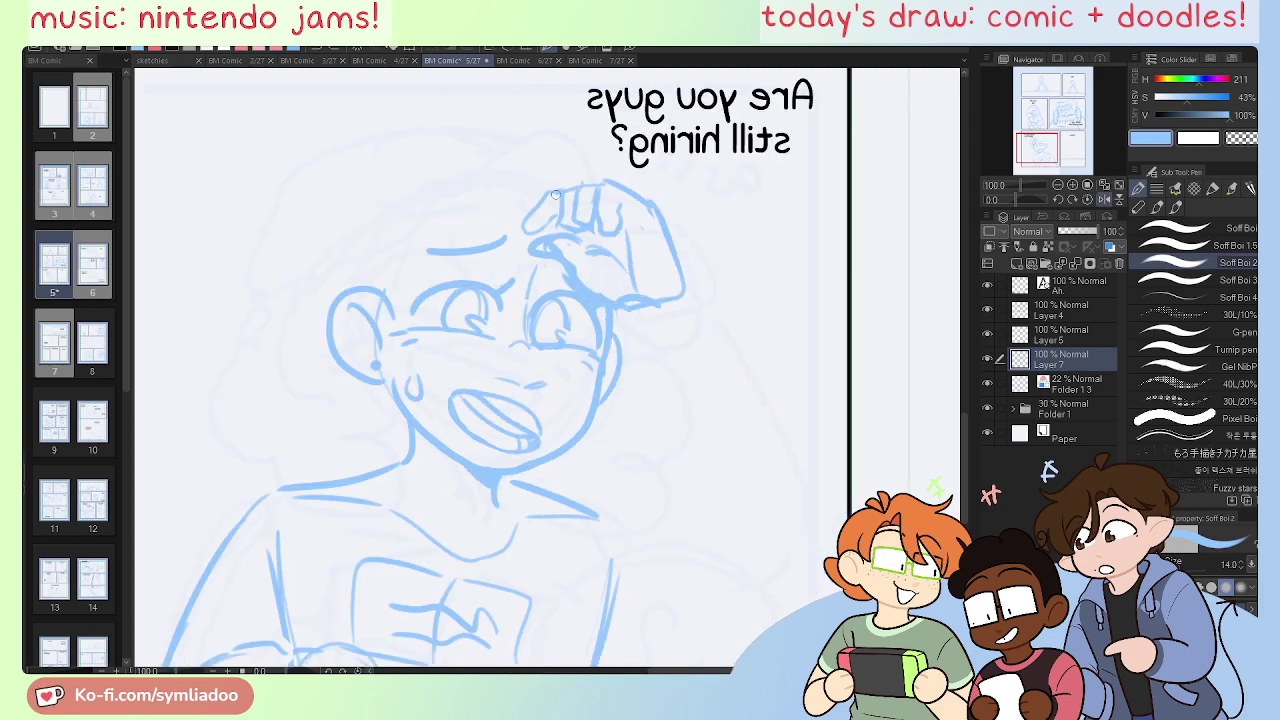
key("e")
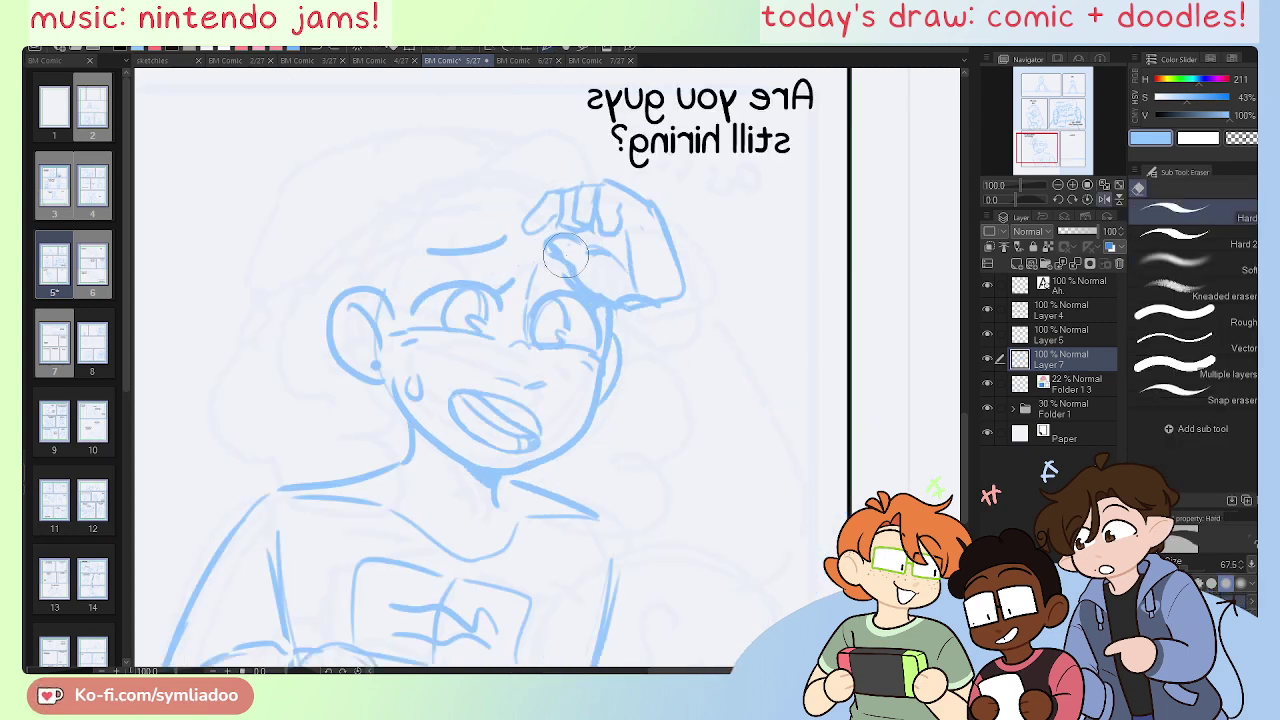
mouse_move(566, 254)
left_mouse_down()
mouse_move(557, 254)
mouse_move(545, 242)
mouse_move(572, 266)
mouse_move(604, 242)
mouse_move(574, 232)
mouse_move(619, 257)
mouse_move(585, 246)
left_mouse_up()
key("p")
key("ctrl+z")
key("h")
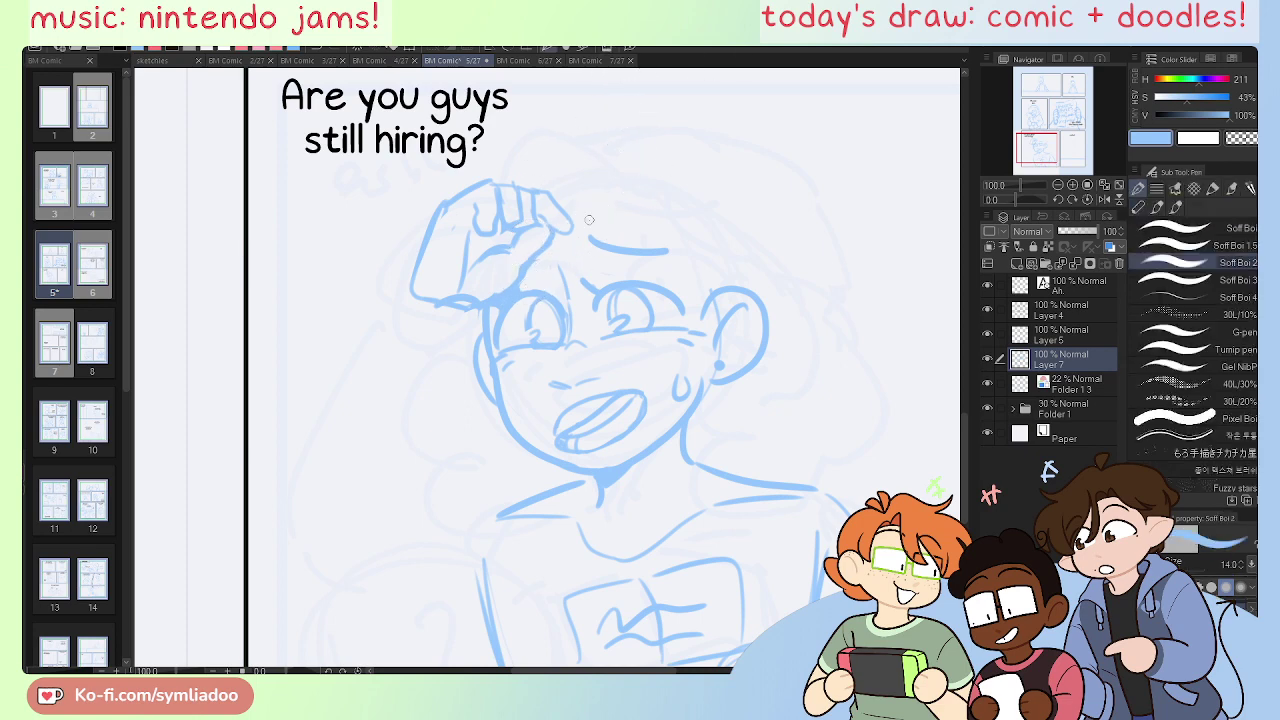
Step: Draw looping hair curls above and around the raised hand and a small curl beside its outermost finger
mouse_move(630, 186)
left_mouse_down()
mouse_move(580, 123)
mouse_move(530, 150)
left_mouse_up()
left_click_drag(455, 160, 413, 215)
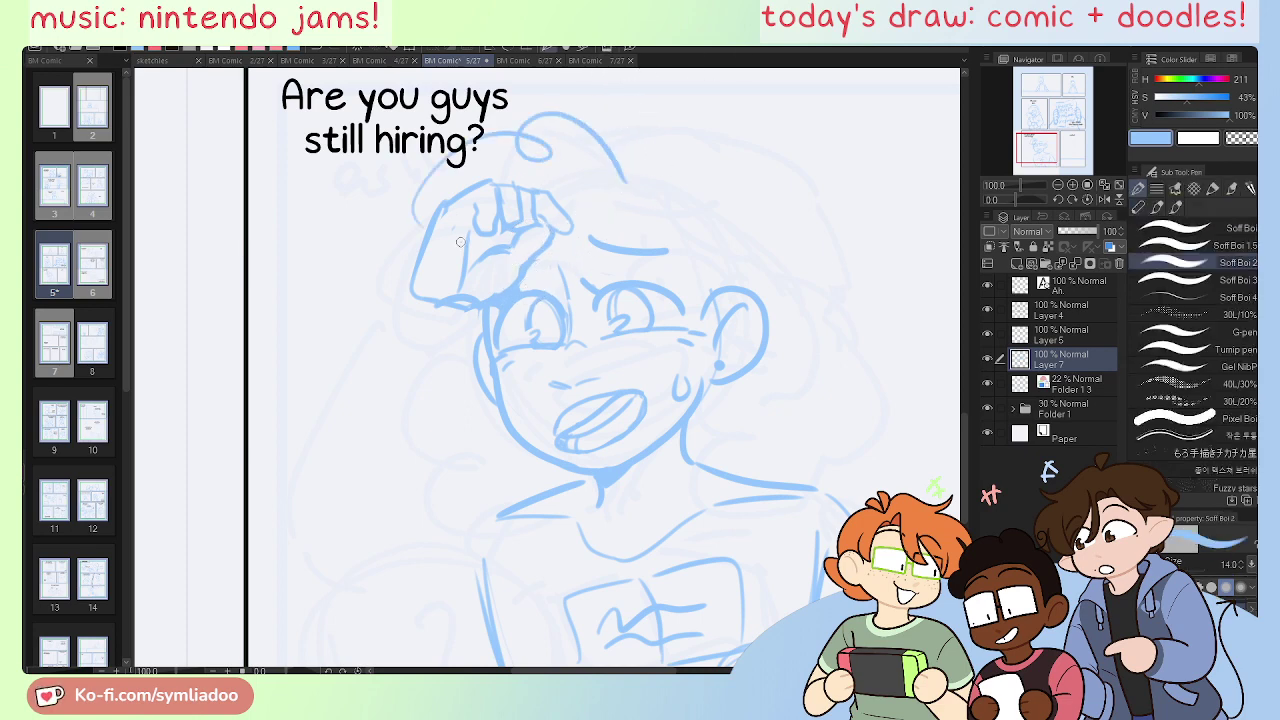
mouse_move(572, 222)
left_mouse_down()
mouse_move(633, 213)
mouse_move(624, 234)
mouse_move(582, 232)
mouse_move(568, 205)
left_mouse_up()
key("ctrl+z")
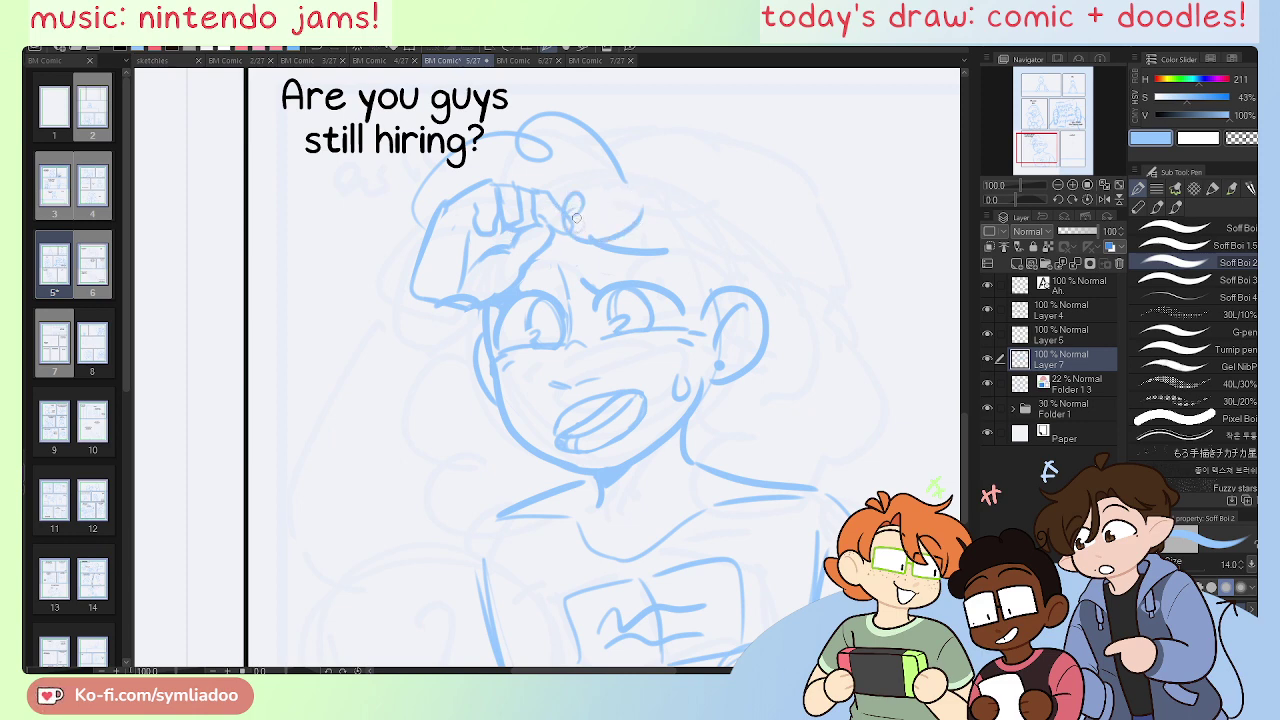
Step: Erase part of the round lower hand and rough in the thumb, fingers and knuckle lines of a fist
left_click_drag(474, 446, 409, 377)
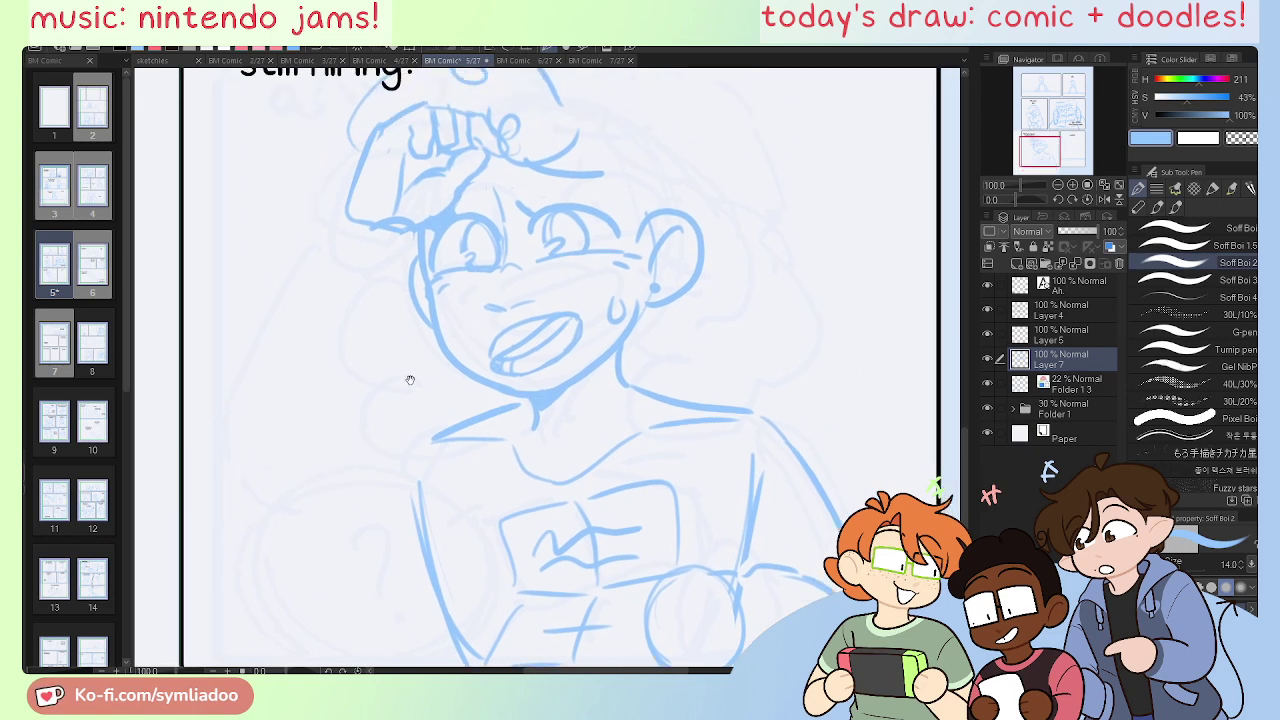
mouse_move(738, 416)
left_mouse_down()
mouse_move(755, 367)
mouse_move(675, 282)
left_mouse_up()
key("e")
mouse_move(646, 447)
left_mouse_down()
mouse_move(596, 487)
mouse_move(588, 519)
mouse_move(652, 536)
left_mouse_up()
key("p")
mouse_move(675, 452)
left_mouse_down()
mouse_move(614, 413)
mouse_move(583, 449)
mouse_move(598, 462)
mouse_move(634, 420)
mouse_move(651, 472)
left_mouse_up()
mouse_move(640, 416)
left_mouse_down()
mouse_move(649, 495)
mouse_move(642, 430)
mouse_move(632, 522)
left_mouse_up()
left_click_drag(640, 470, 633, 528)
mouse_move(650, 446)
left_mouse_down()
mouse_move(591, 485)
mouse_move(598, 496)
mouse_move(649, 436)
mouse_move(616, 445)
mouse_move(624, 506)
left_mouse_up()
key("ctrl+z")
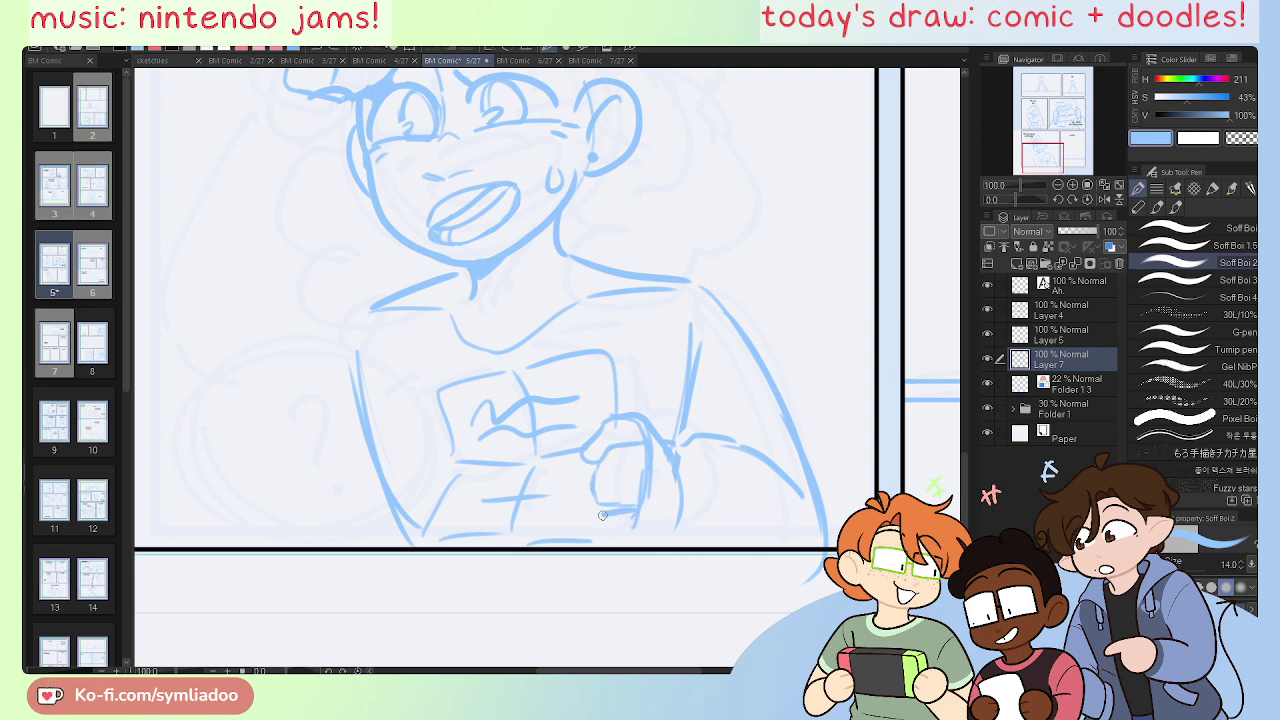
Step: Undo the last fist strokes, redraw the curled fingers and thumb, and erase the overlap at the back of the hand
key("ctrl+z")
mouse_move(632, 513)
left_mouse_down()
mouse_move(598, 540)
mouse_move(636, 531)
mouse_move(619, 505)
mouse_move(602, 538)
mouse_move(619, 546)
mouse_move(640, 505)
mouse_move(609, 515)
mouse_move(604, 539)
mouse_move(665, 535)
mouse_move(688, 499)
mouse_move(671, 452)
left_mouse_up()
key("ctrl+z")
key("ctrl+z")
key("ctrl+z")
key("ctrl+z")
mouse_move(596, 470)
left_mouse_down()
mouse_move(681, 448)
mouse_move(643, 439)
mouse_move(648, 429)
mouse_move(646, 532)
left_mouse_up()
key("e")
mouse_move(708, 440)
left_mouse_down()
mouse_move(664, 440)
mouse_move(652, 487)
left_mouse_up()
key("p")
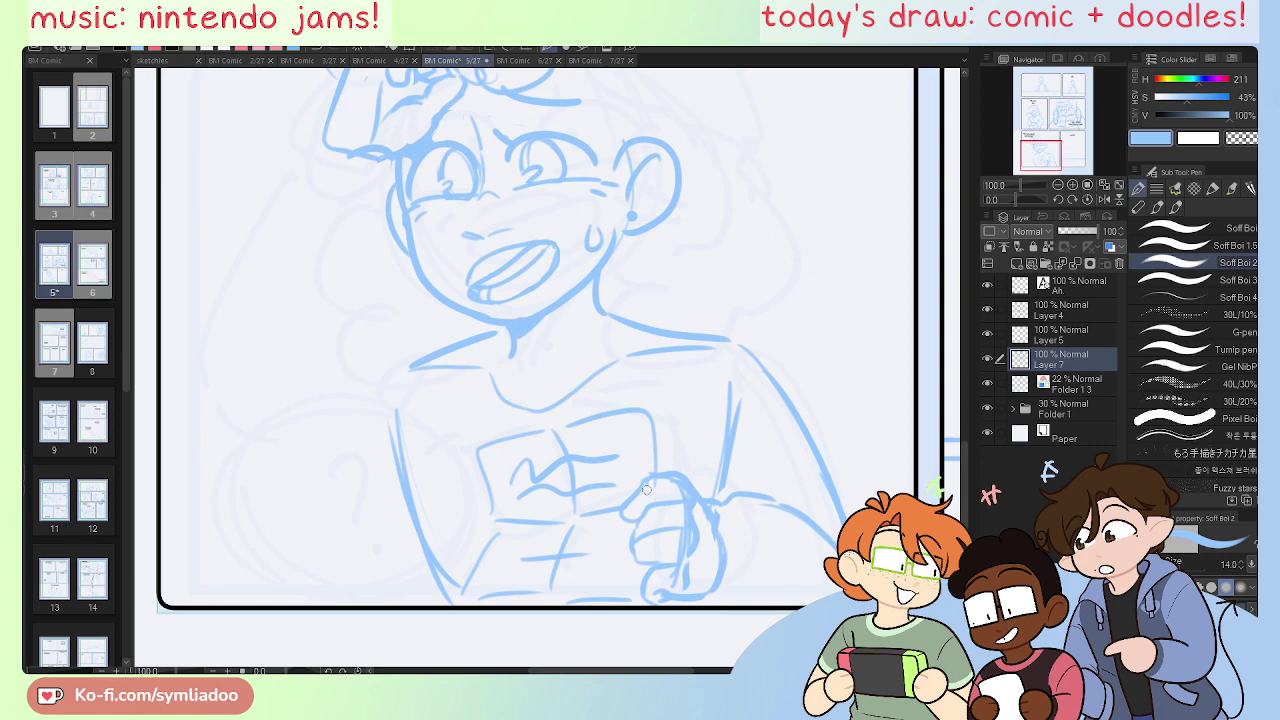
Step: Erase the excess lines along the fist's lower finger edge and tidy its outline
left_click_drag(646, 432, 682, 386)
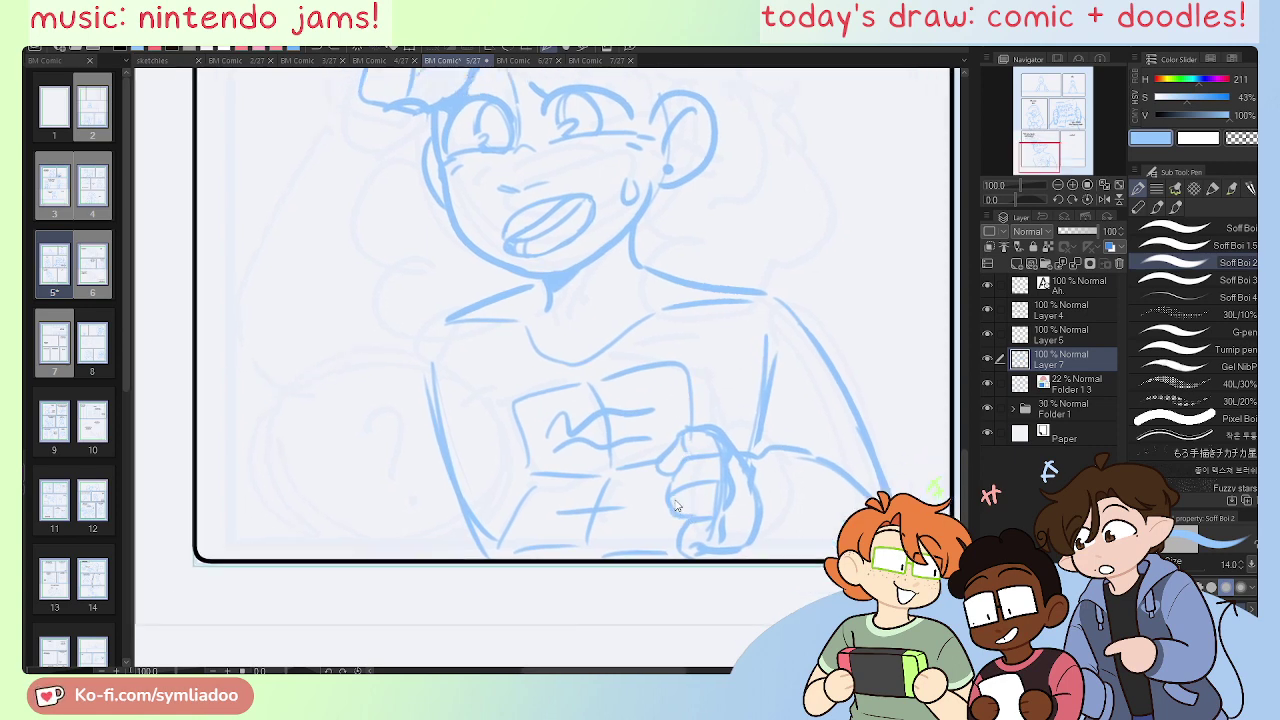
scroll(693, 486, "up", 1)
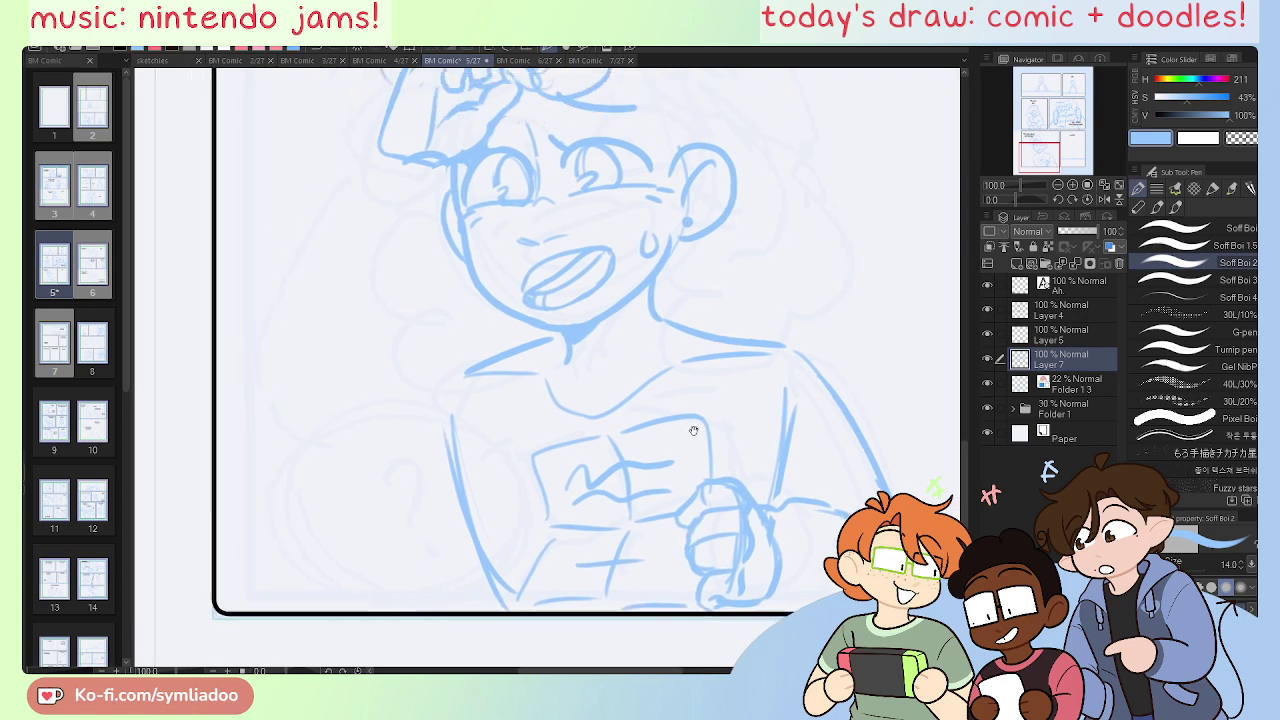
key("e")
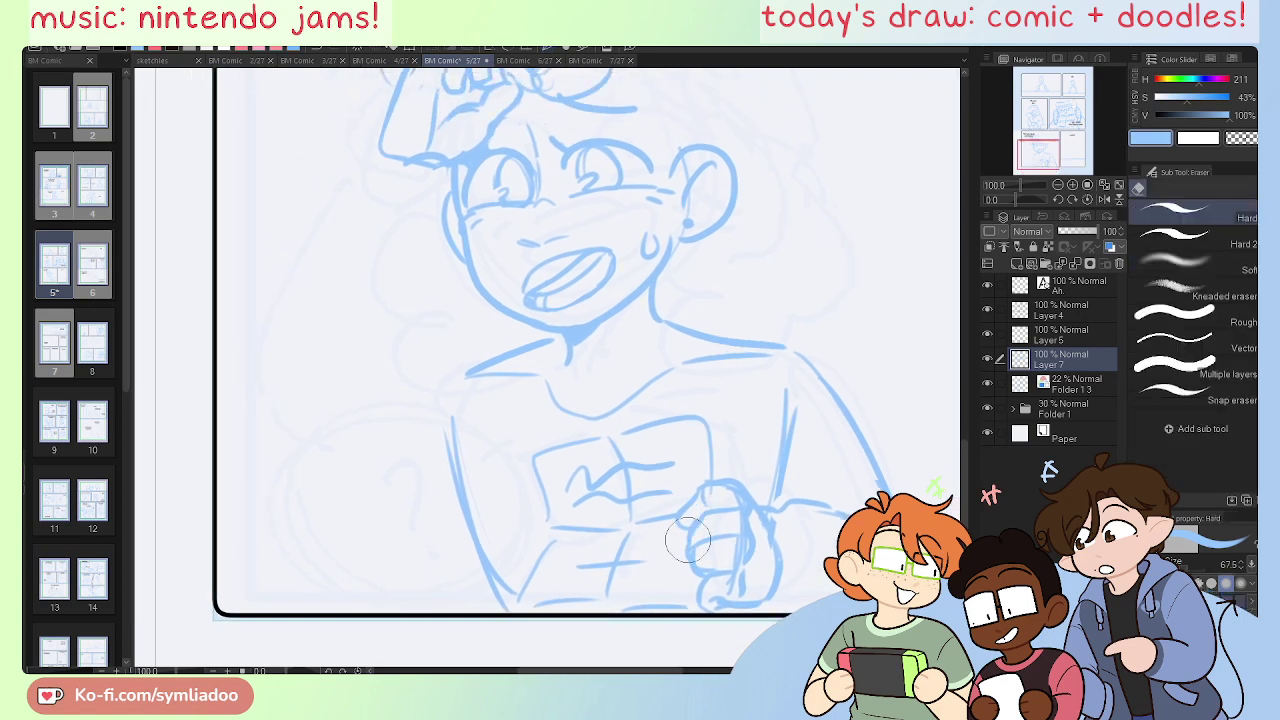
mouse_move(704, 596)
left_mouse_down()
mouse_move(710, 612)
mouse_move(706, 600)
left_mouse_up()
key("p")
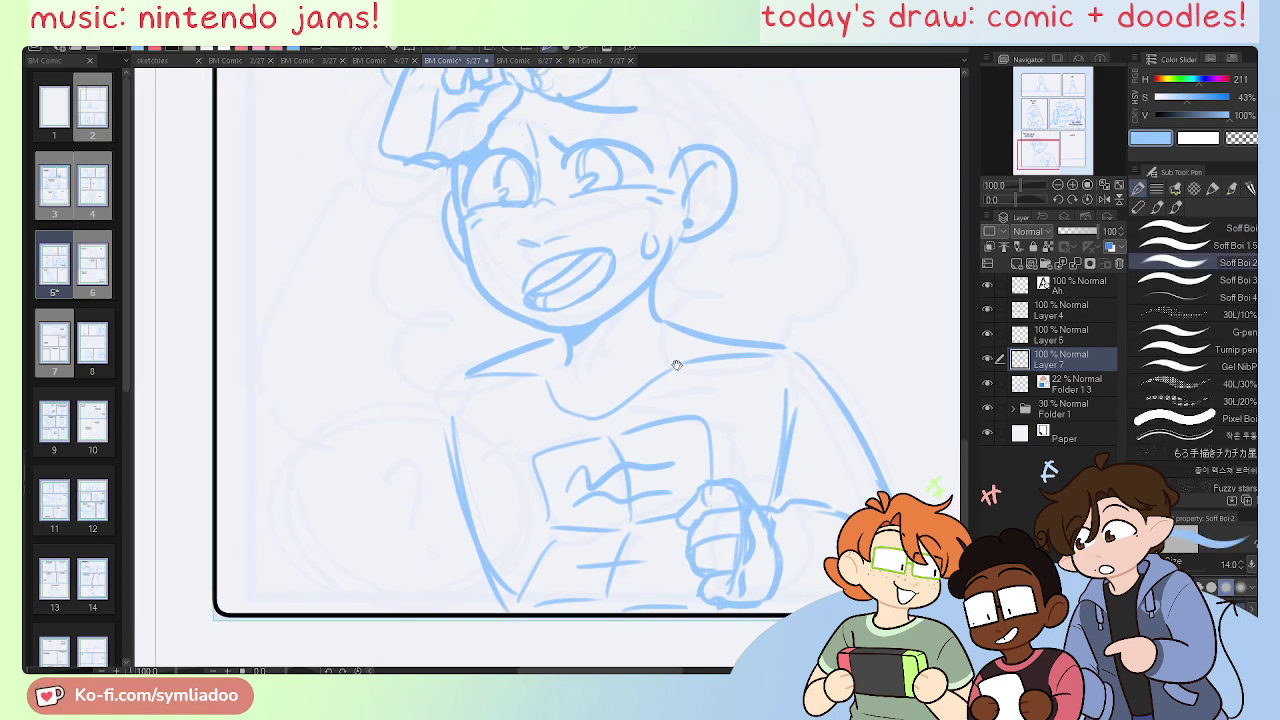
Step: Redraw the outer edge of the raised hand and erase stray lines among its fingers in a mirrored view
left_click_drag(416, 260, 436, 321)
key("e")
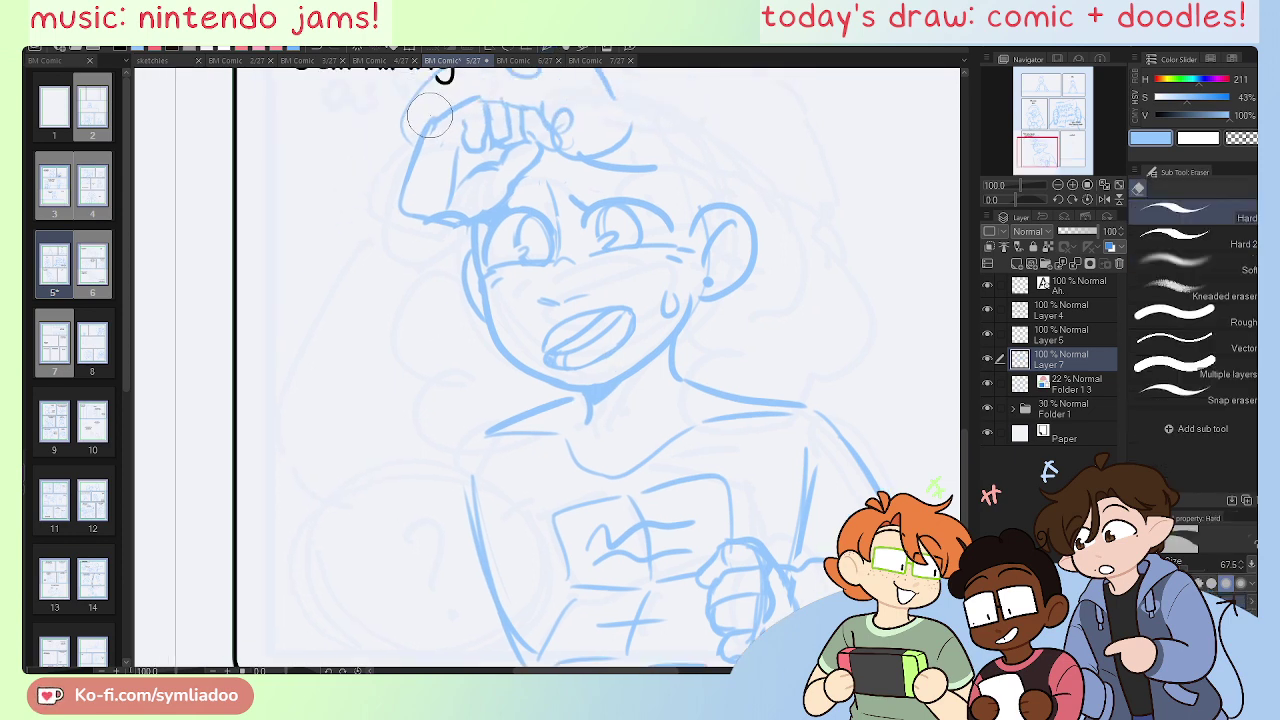
key("p")
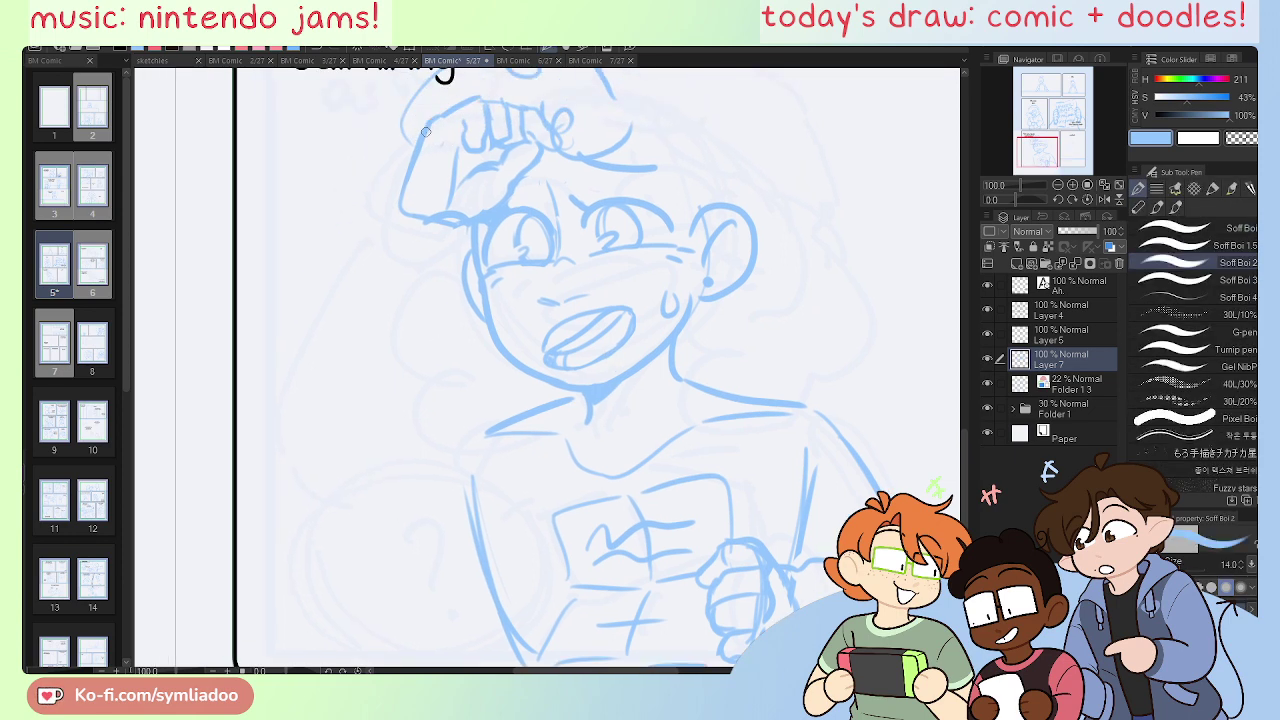
key("h")
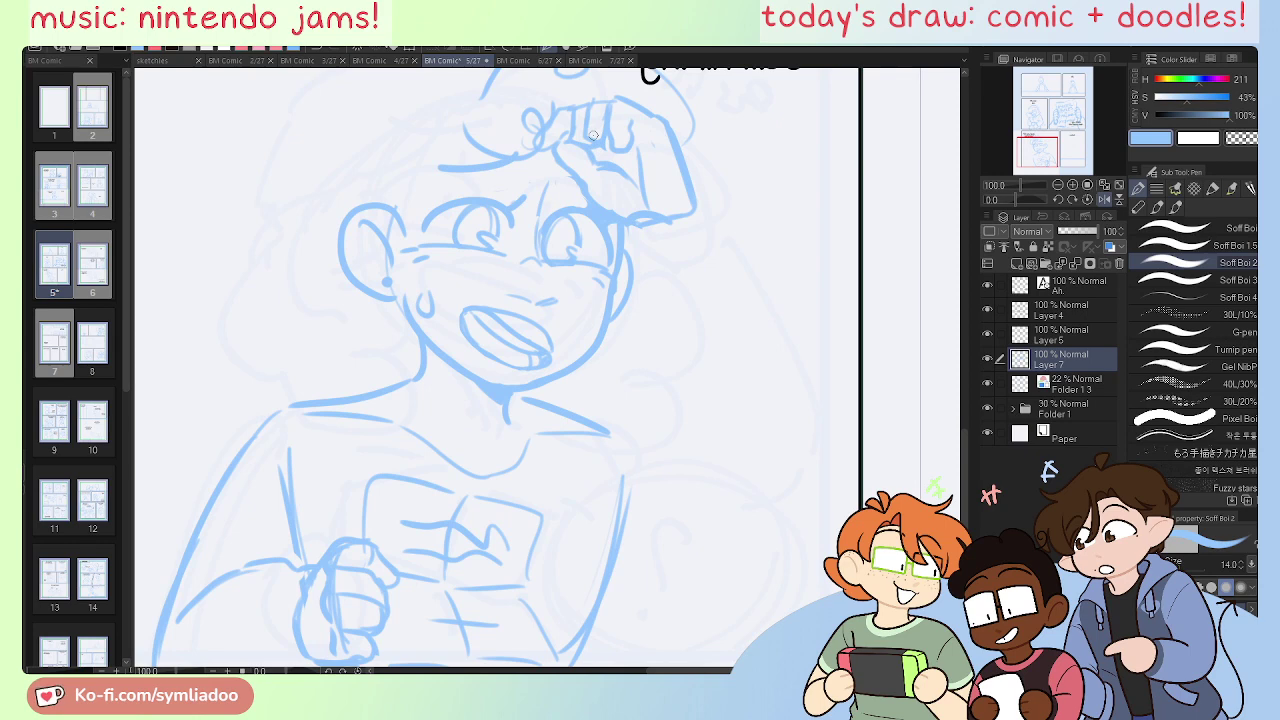
key("e")
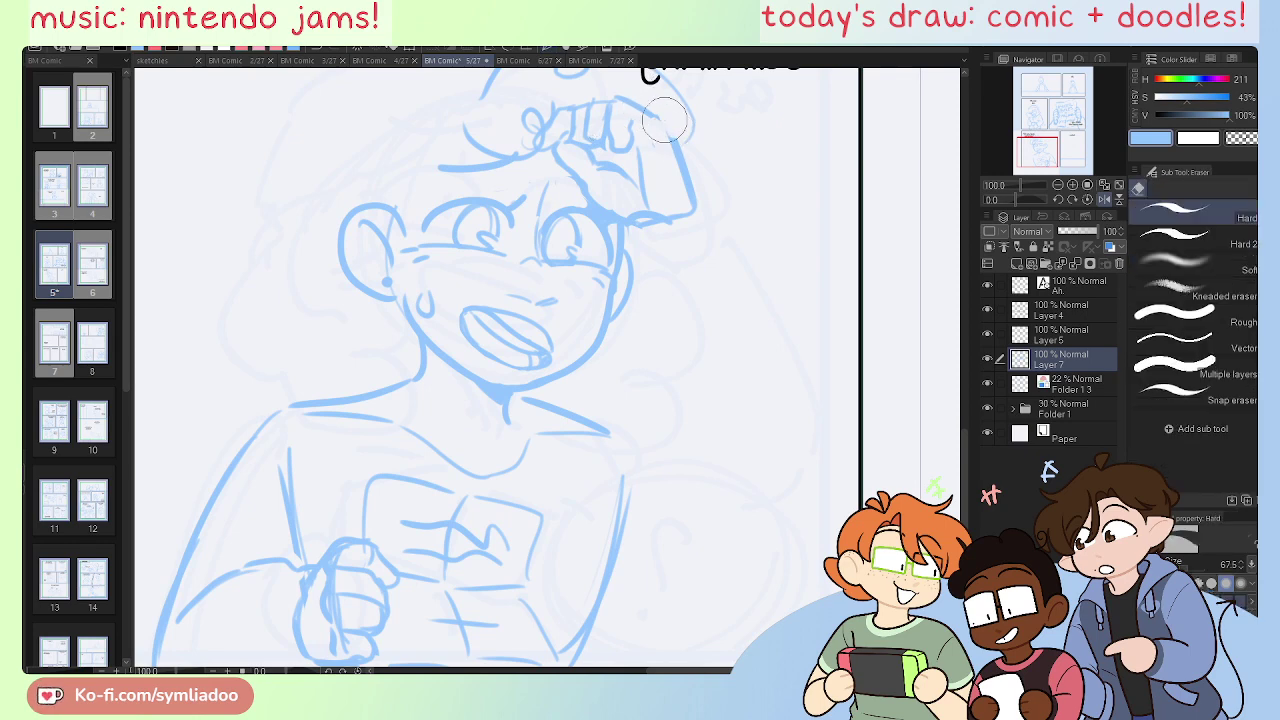
key("p")
left_click_drag(666, 130, 692, 194)
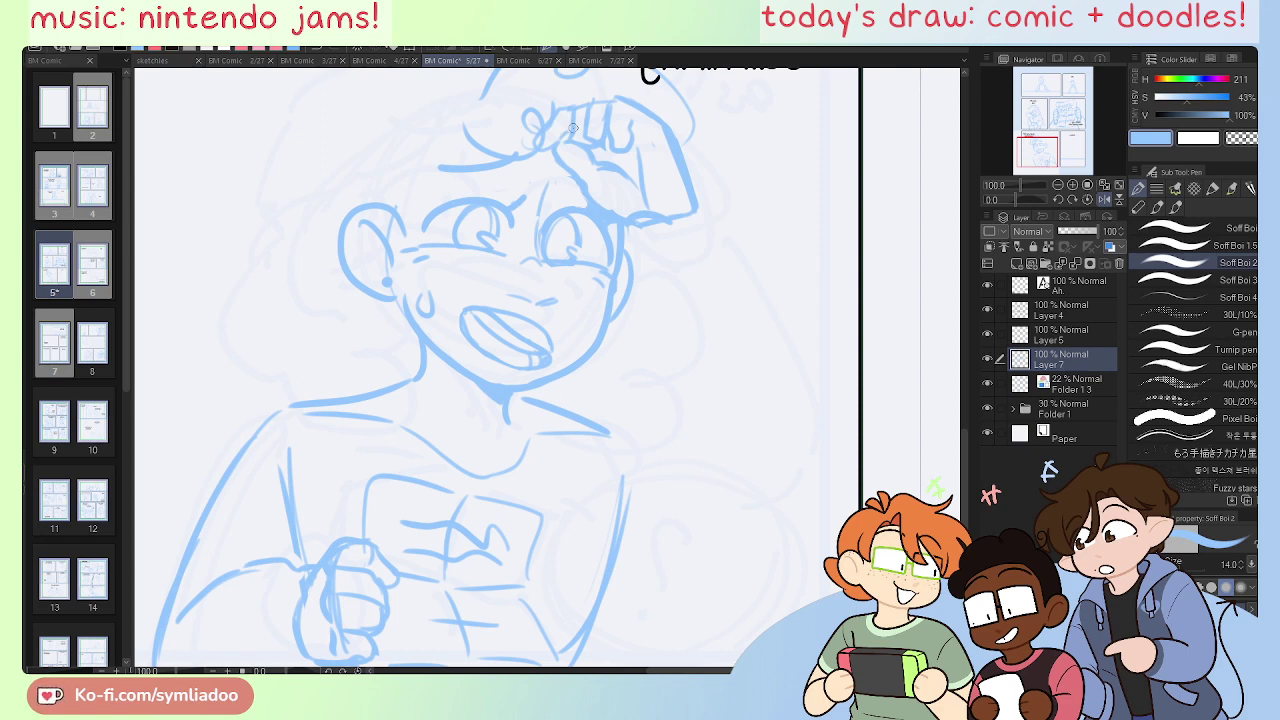
key("e")
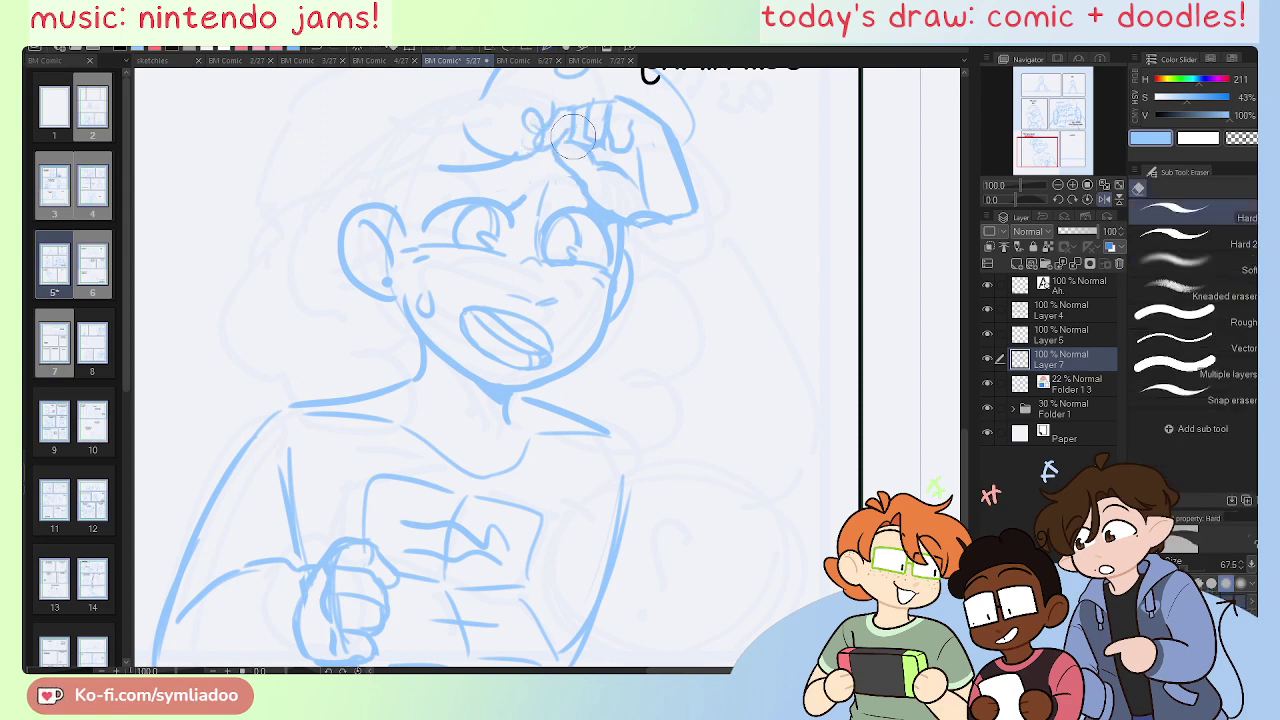
key("h")
key("h")
scroll(737, 443, "down", 3)
Step: Draw the outer forearm line from the raised wrist to the elbow and the upper arm's underside back to the torso
key("p")
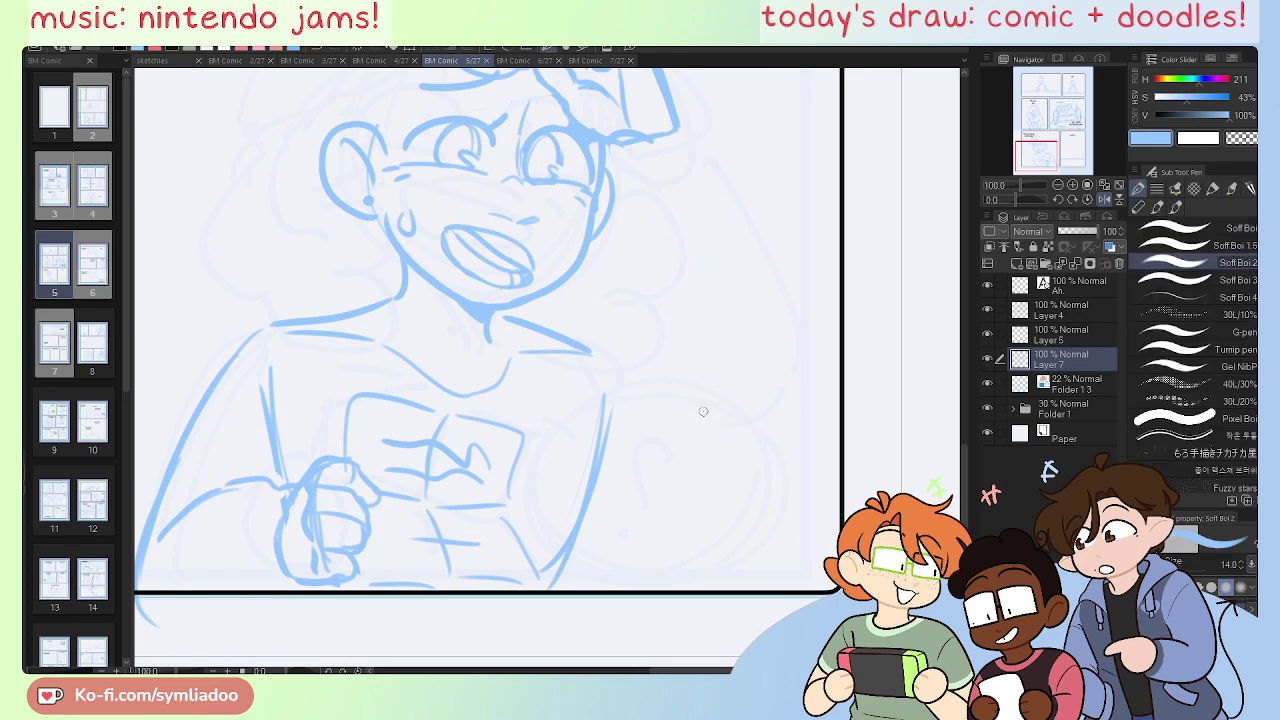
scroll(703, 411, "down", 2)
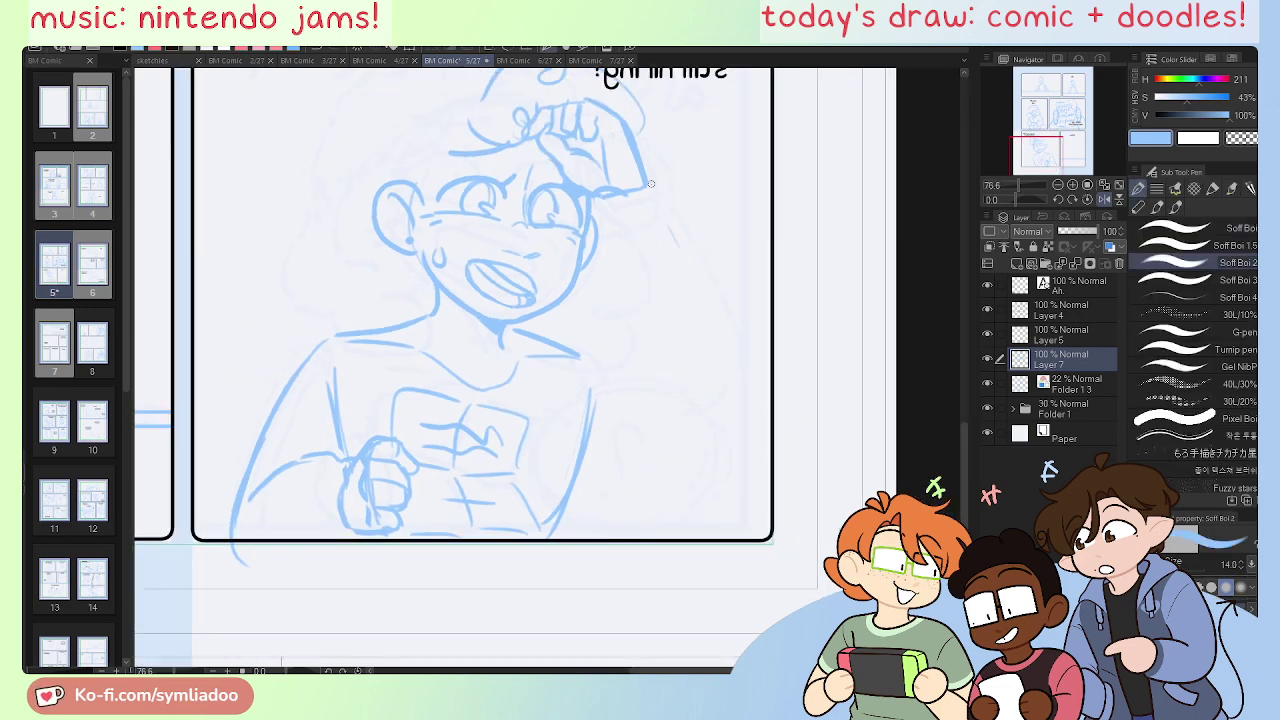
mouse_move(651, 183)
left_mouse_down()
mouse_move(746, 316)
mouse_move(592, 420)
left_mouse_up()
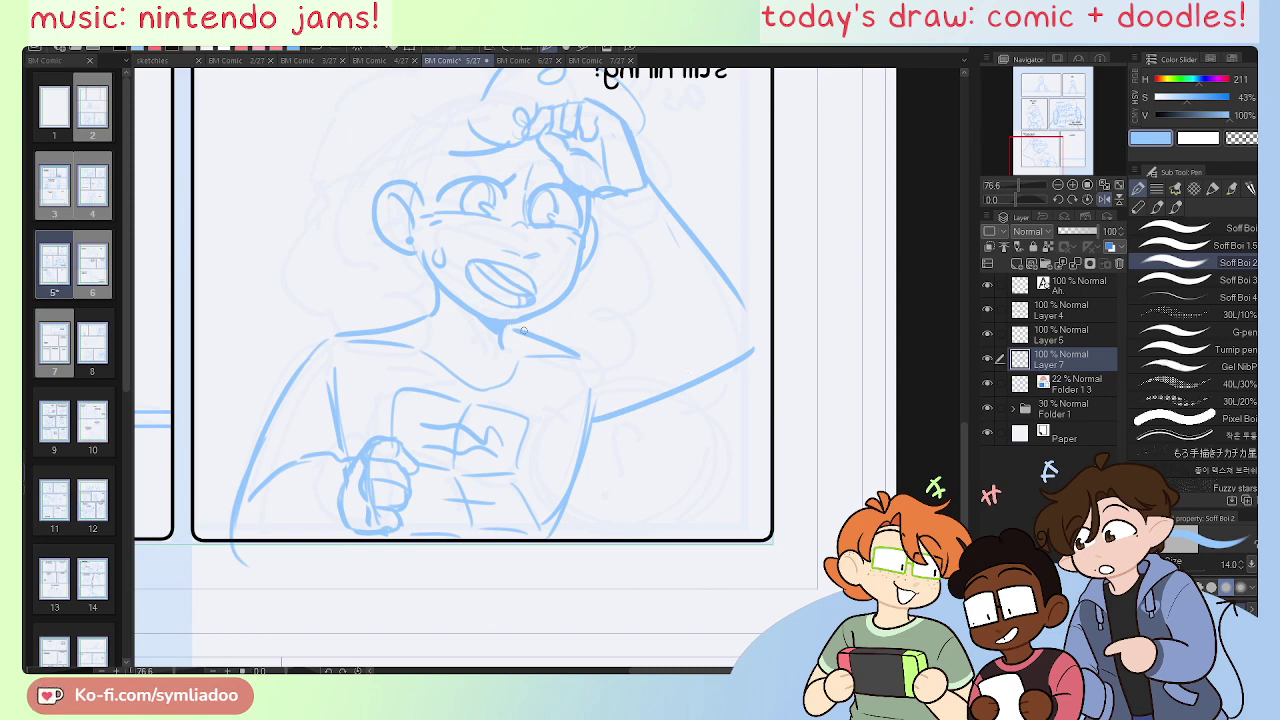
Step: Draw the upper arm's top line from the shoulder and the inner forearm line from the wrist, crossing near the elbow
left_click_drag(569, 316, 688, 312)
key("ctrl+z")
key("ctrl+z")
left_click_drag(568, 314, 692, 297)
left_click_drag(605, 211, 662, 346)
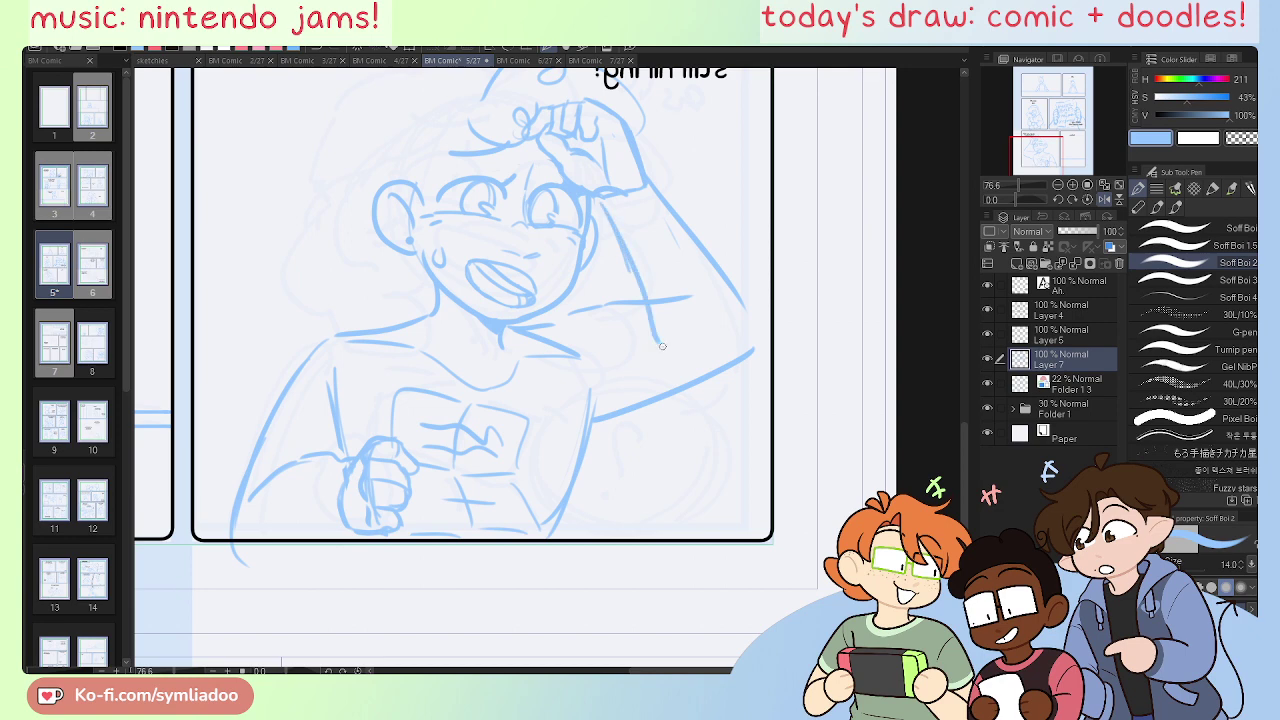
Step: Round off the raised arm's elbow and underside, and redraw the torso's side line from the armpit to the waist
key("h")
left_click_drag(692, 414, 705, 491)
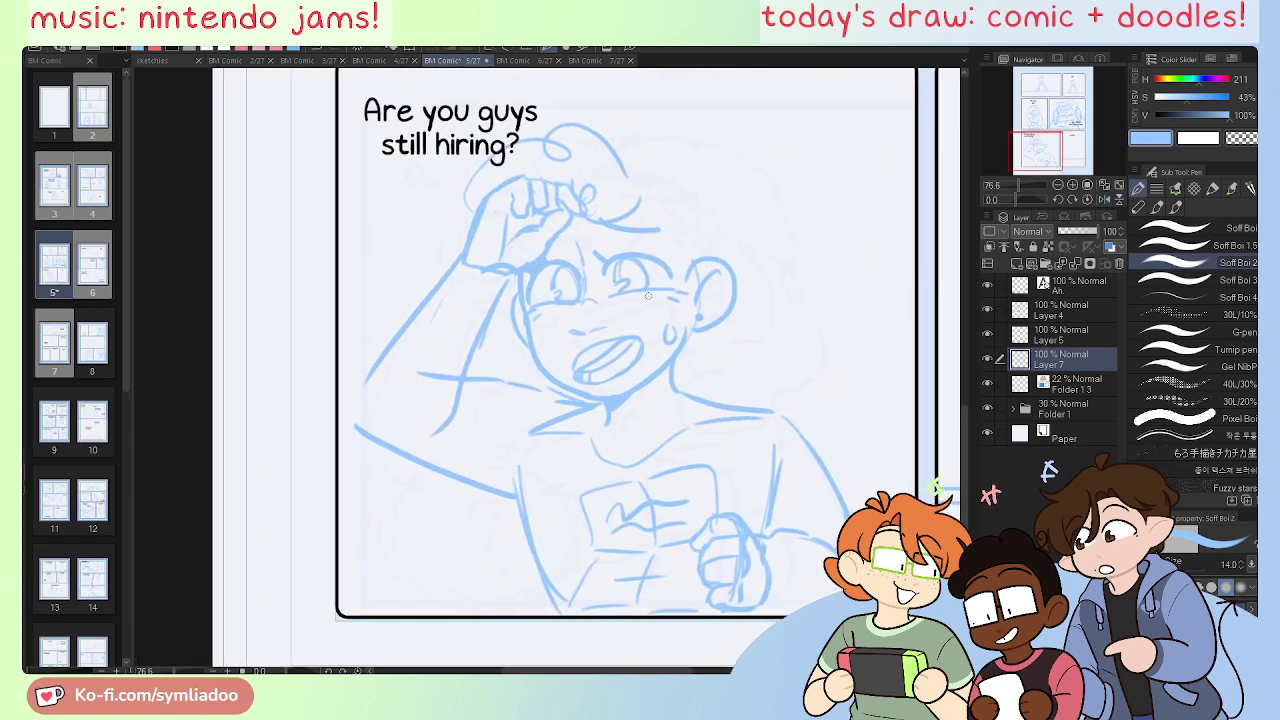
left_click_drag(356, 427, 442, 470)
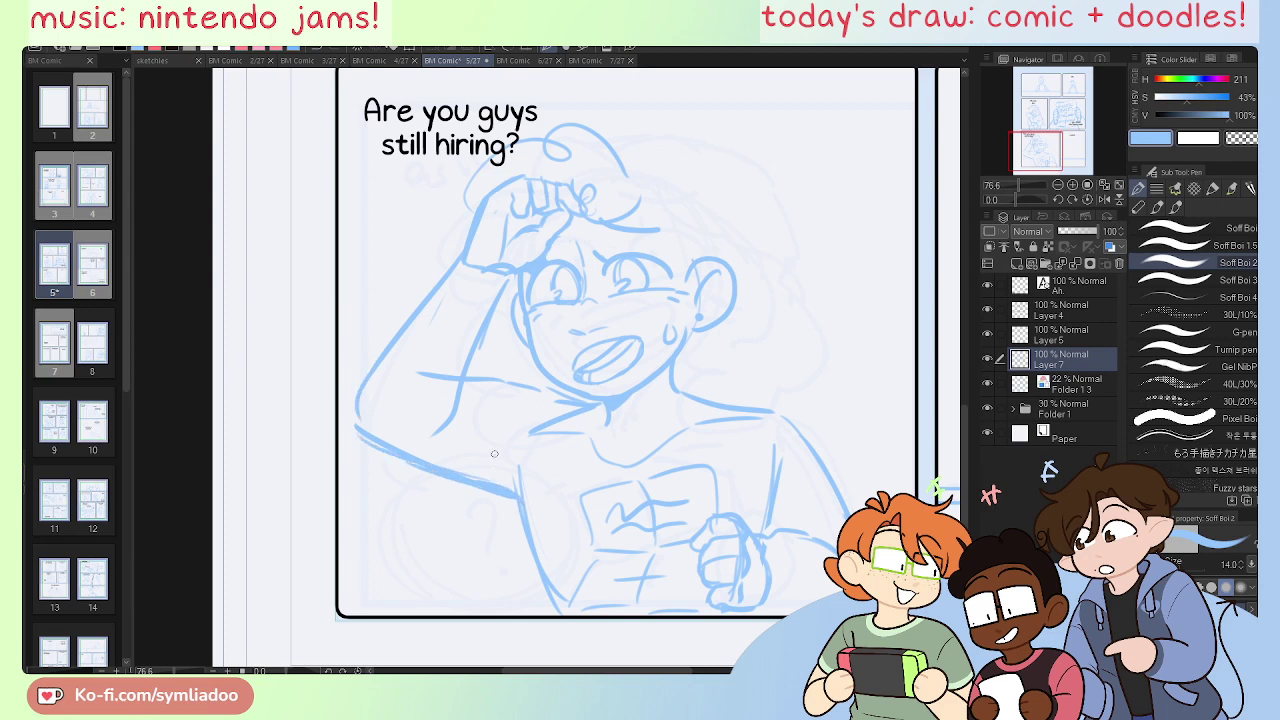
mouse_move(506, 468)
left_mouse_down()
mouse_move(507, 503)
mouse_move(559, 601)
left_mouse_up()
key("ctrl+z")
key("ctrl+z")
mouse_move(500, 446)
left_mouse_down()
mouse_move(505, 522)
mouse_move(555, 609)
left_mouse_up()
Step: Erase the lowered arm's straight inner line and draw a curved one from the shoulder to the fist
key("e")
left_click_drag(775, 450, 766, 506)
key("p")
mouse_move(806, 446)
left_mouse_down()
mouse_move(765, 464)
mouse_move(746, 525)
left_mouse_up()
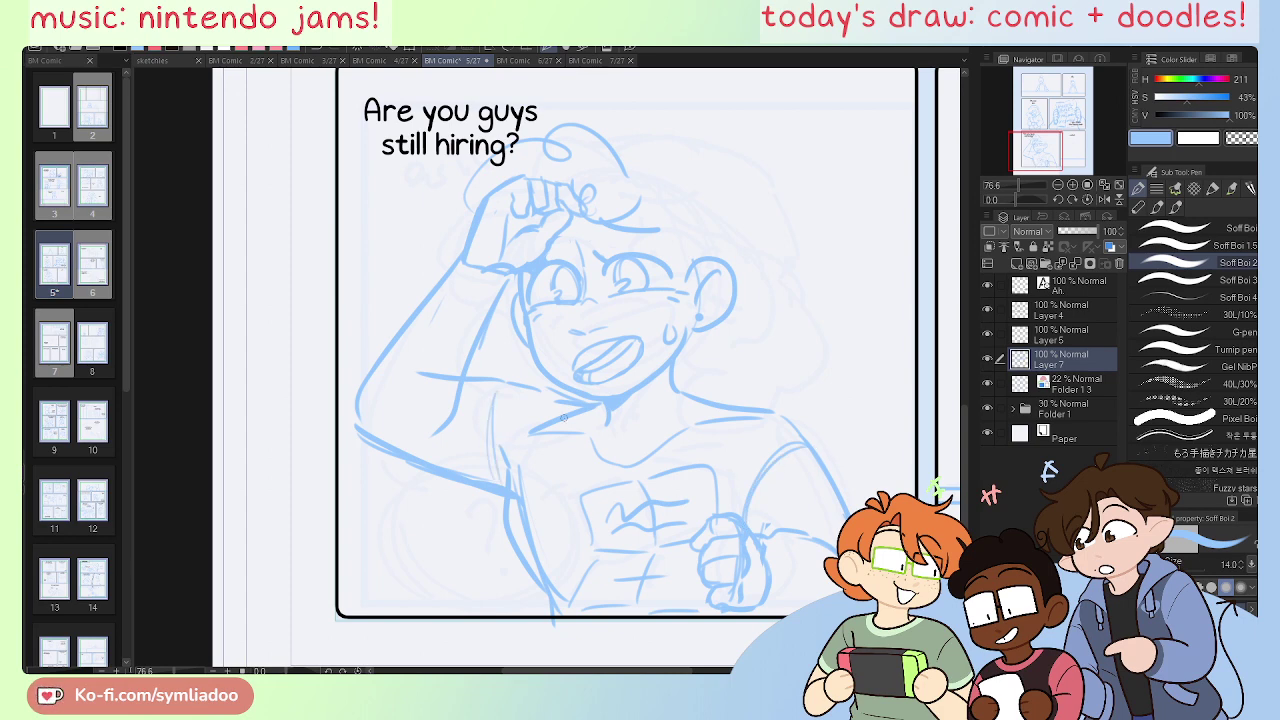
Step: In a mirrored view, reinforce the raised arm's underside and redraw its inner and outer forearm lines from wrist to elbow
key("h")
left_click_drag(636, 452, 637, 514)
left_click_drag(590, 570, 744, 495)
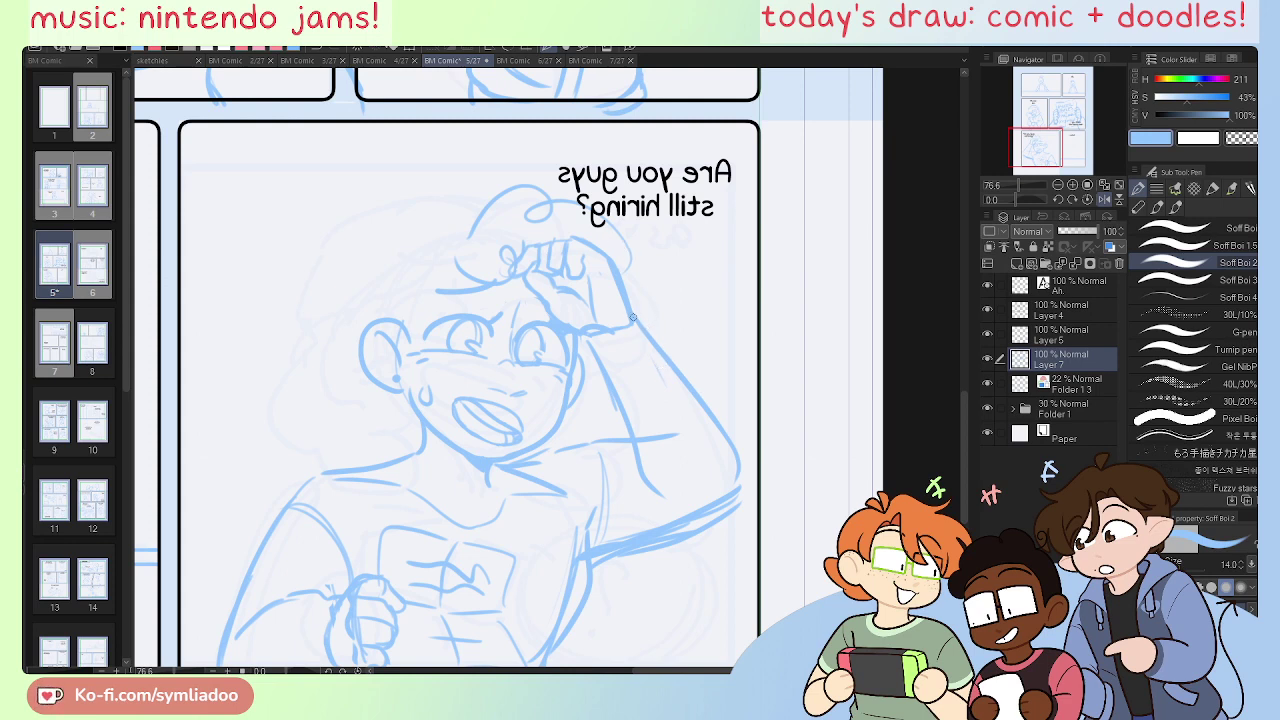
mouse_move(632, 326)
left_mouse_down()
mouse_move(577, 347)
mouse_move(591, 417)
mouse_move(650, 510)
left_mouse_up()
key("ctrl+z")
key("ctrl+z")
key("ctrl+z")
key("ctrl+z")
left_click_drag(592, 406, 639, 516)
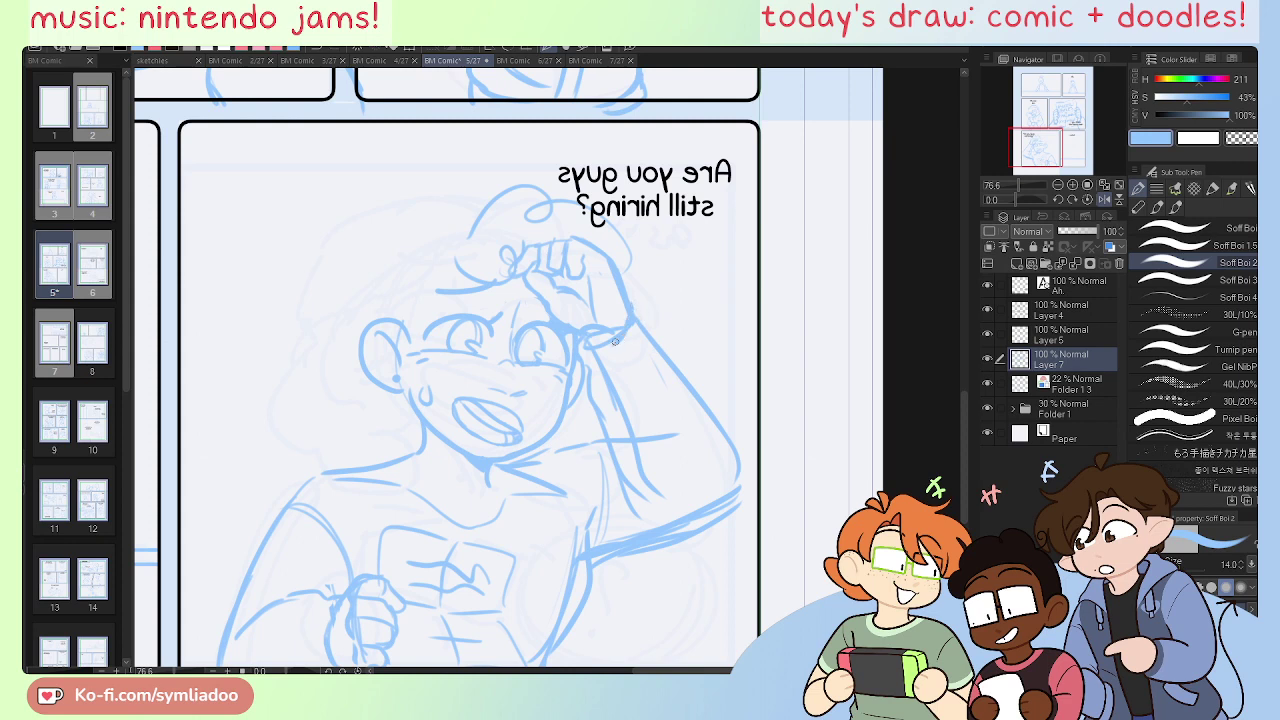
mouse_move(640, 320)
left_mouse_down()
mouse_move(733, 452)
mouse_move(720, 425)
mouse_move(722, 510)
left_mouse_up()
Step: Erase the crossing lines inside the raised arm's bend and redraw the inner forearm as one clean line
key("e")
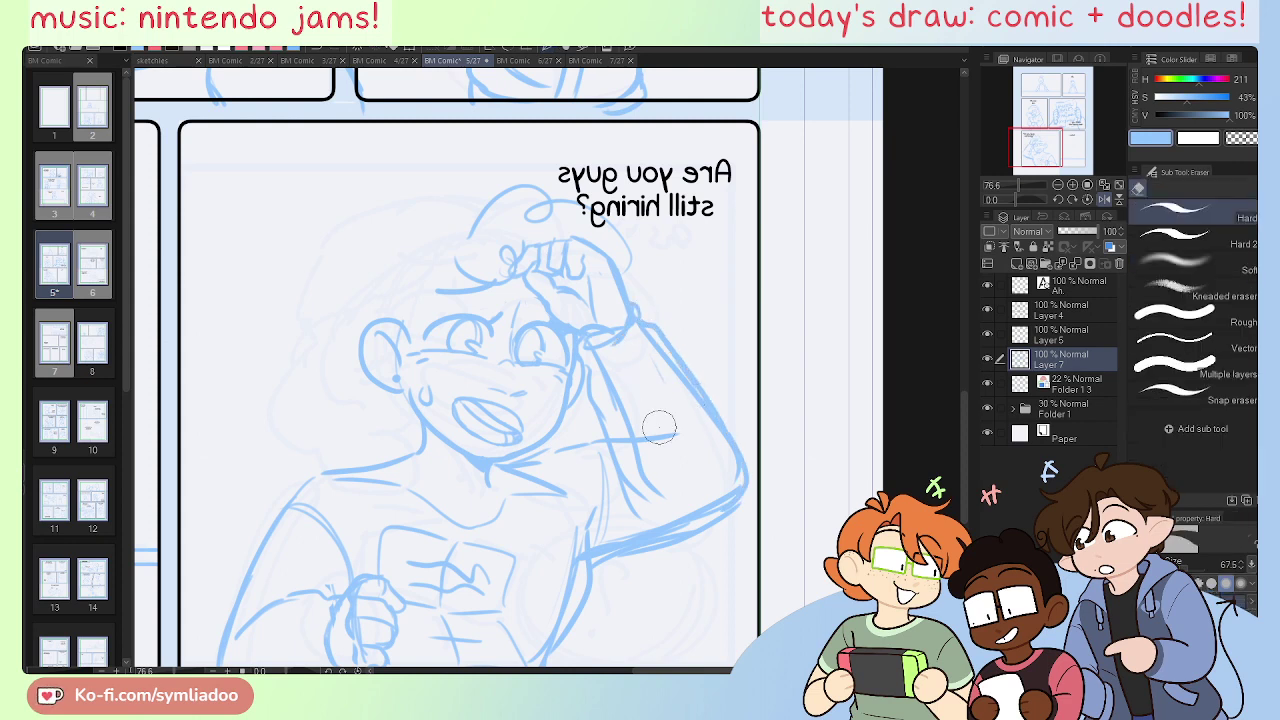
mouse_move(650, 440)
left_mouse_down()
mouse_move(625, 400)
mouse_move(610, 400)
mouse_move(665, 453)
left_mouse_up()
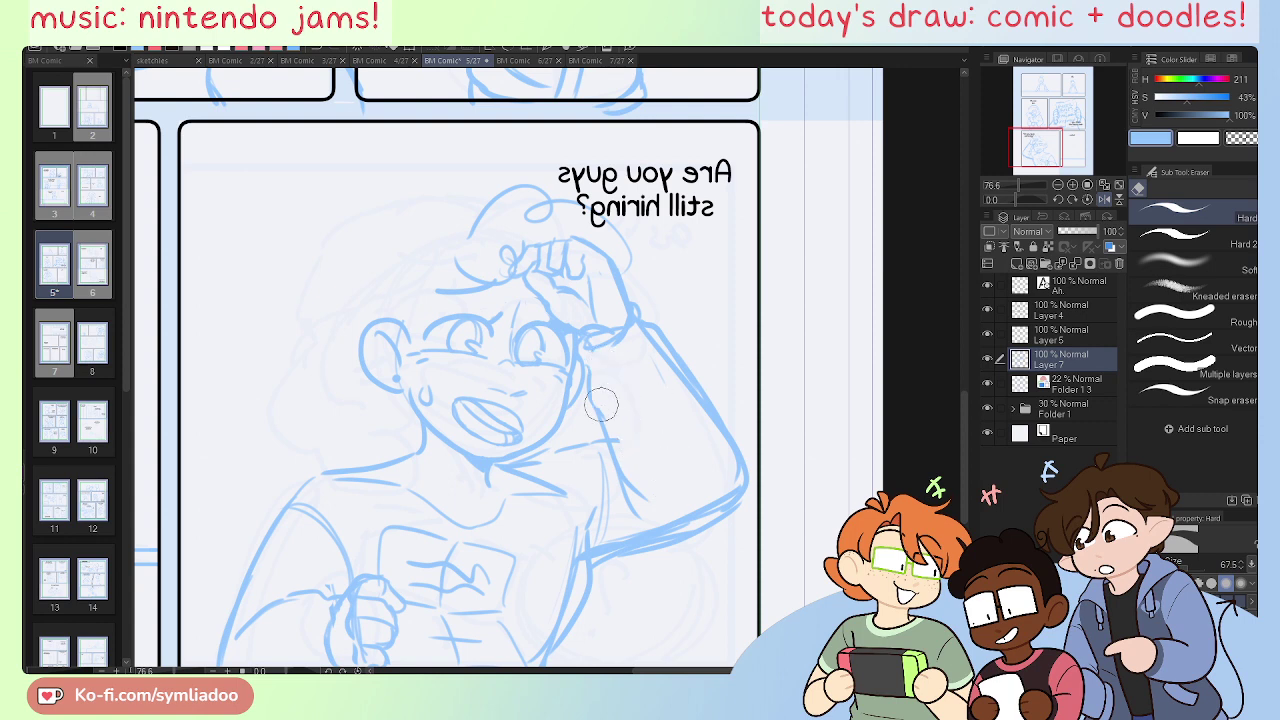
key("p")
left_click_drag(588, 395, 634, 487)
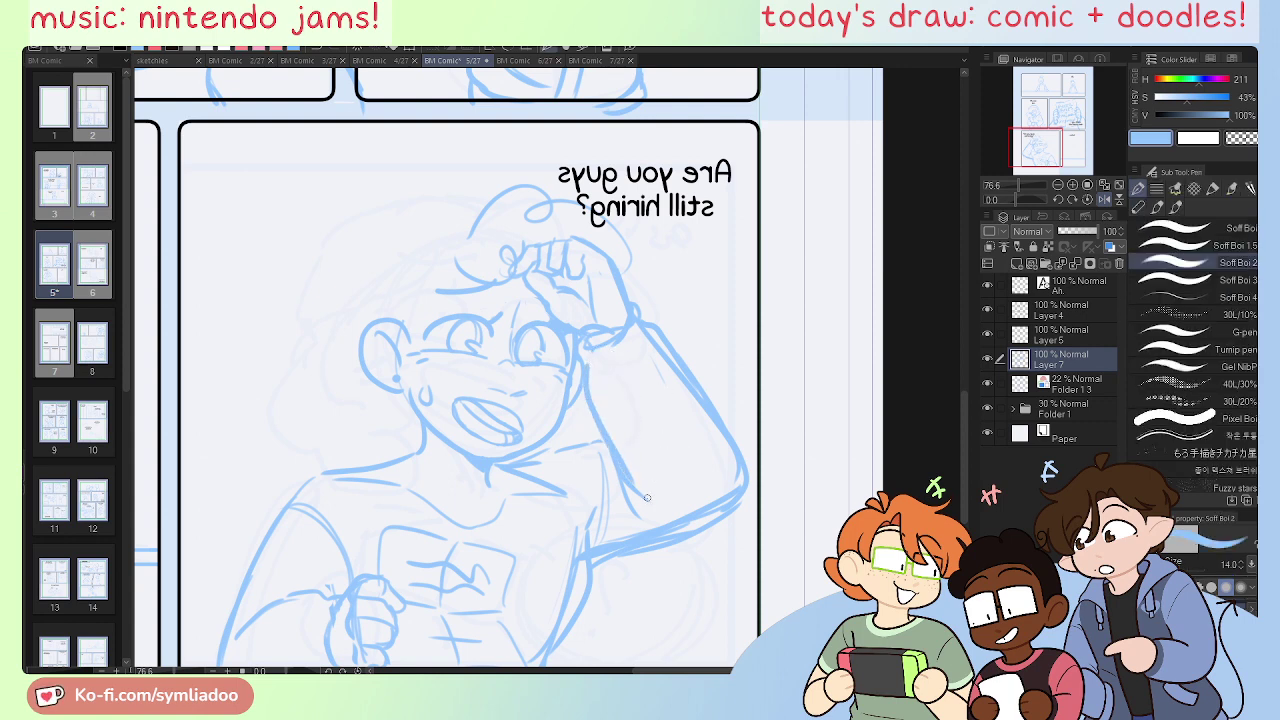
Step: Erase the doubled lines under the raised arm and redraw its underside from the elbow to the torso
key("e")
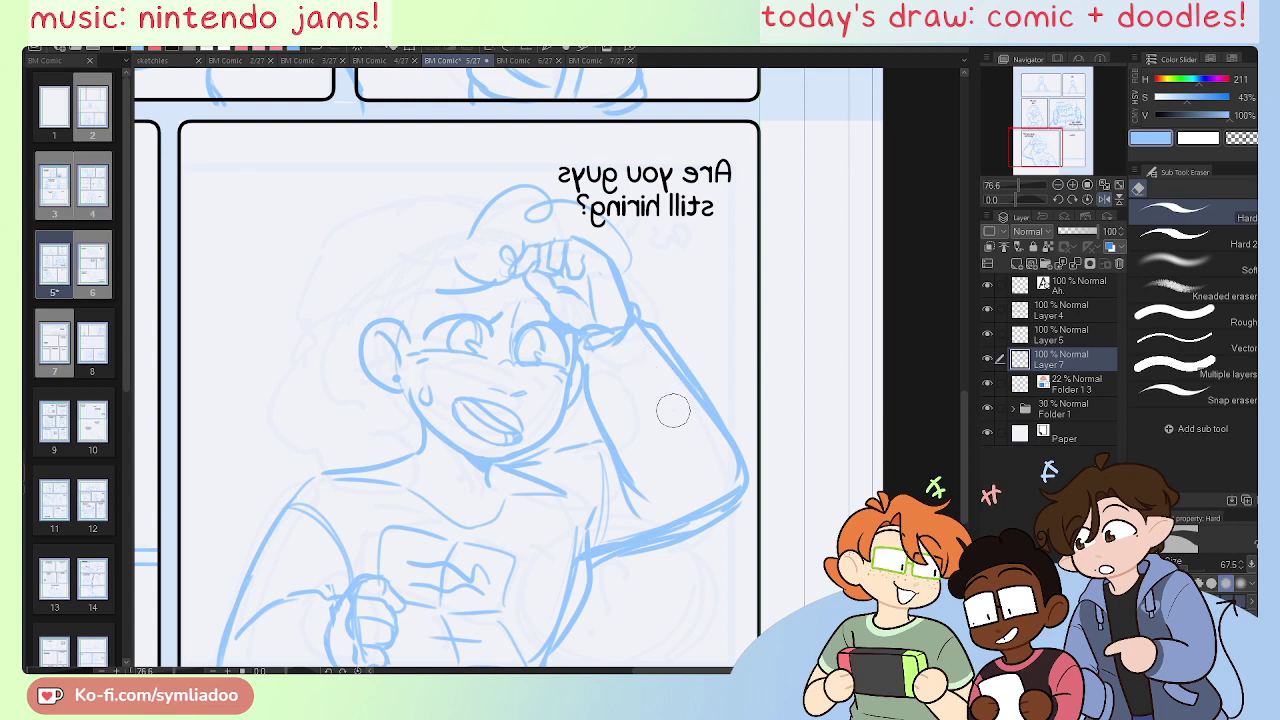
left_click_drag(646, 347, 655, 360)
mouse_move(685, 520)
left_mouse_down()
mouse_move(694, 531)
mouse_move(753, 497)
mouse_move(605, 561)
left_mouse_up()
key("p")
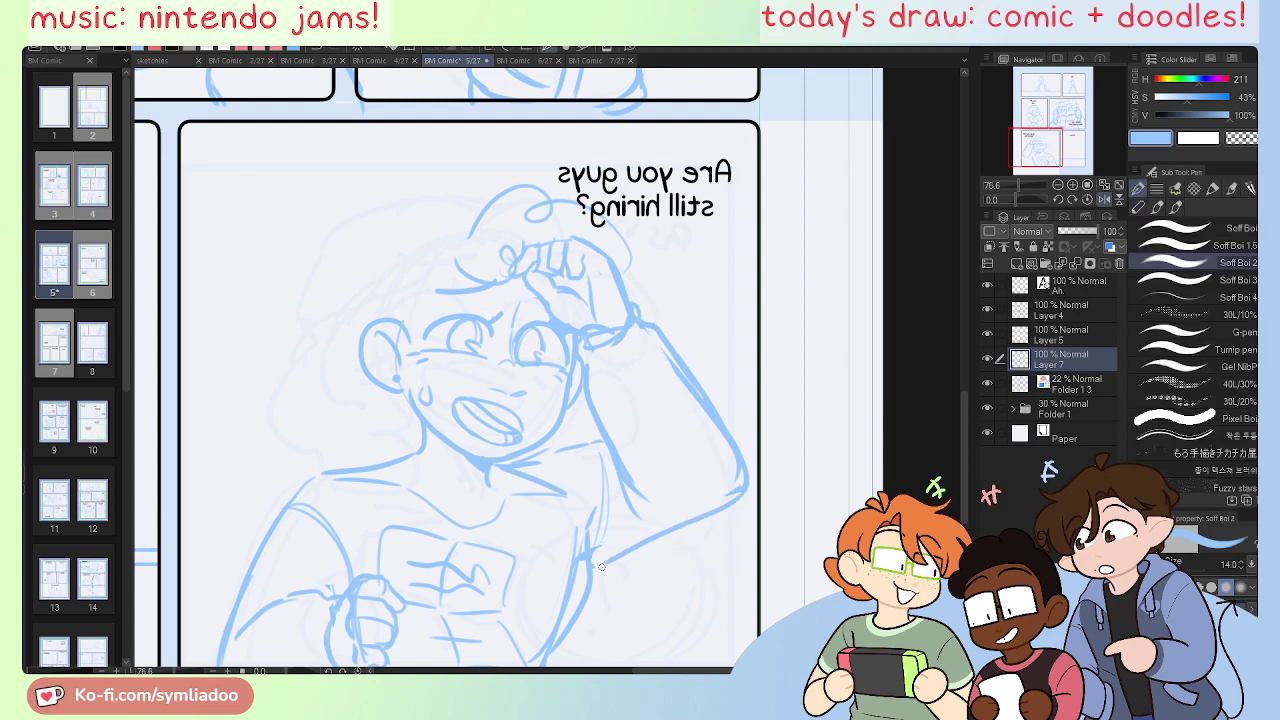
key("h")
key("ctrl+z")
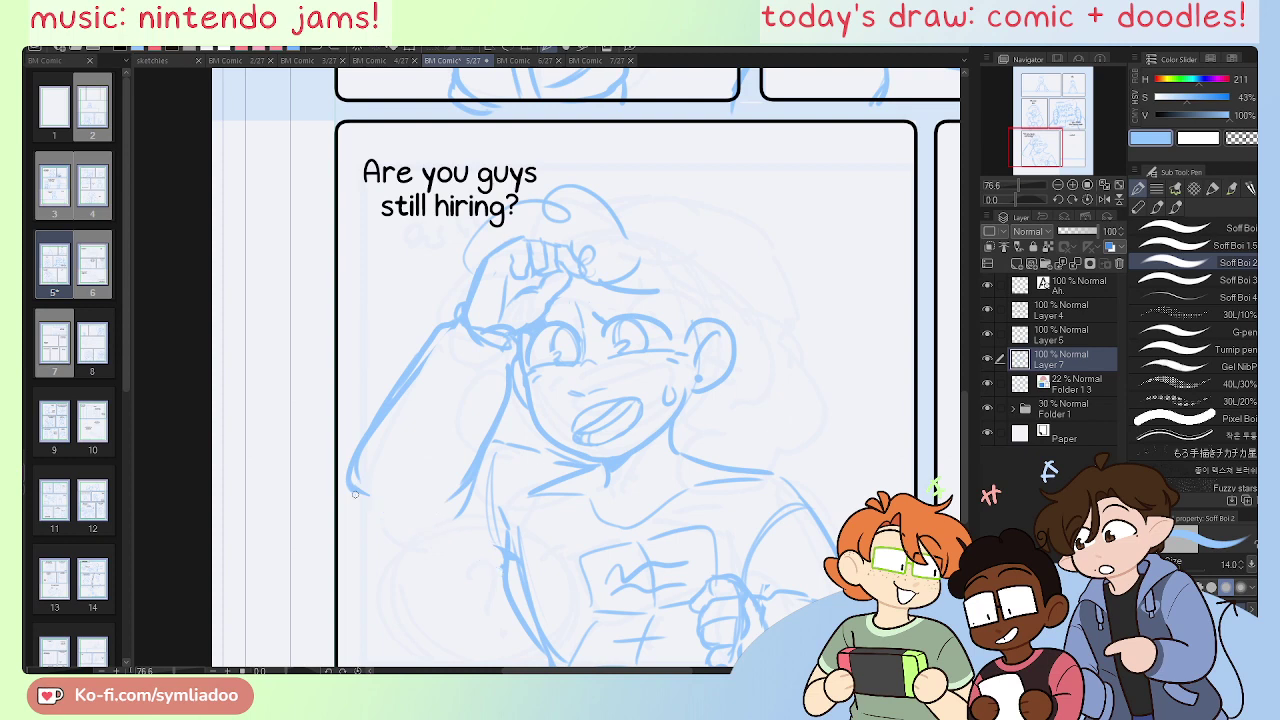
mouse_move(354, 494)
left_mouse_down()
mouse_move(388, 530)
mouse_move(504, 564)
left_mouse_up()
key("ctrl+z")
left_click_drag(350, 492, 486, 554)
key("e")
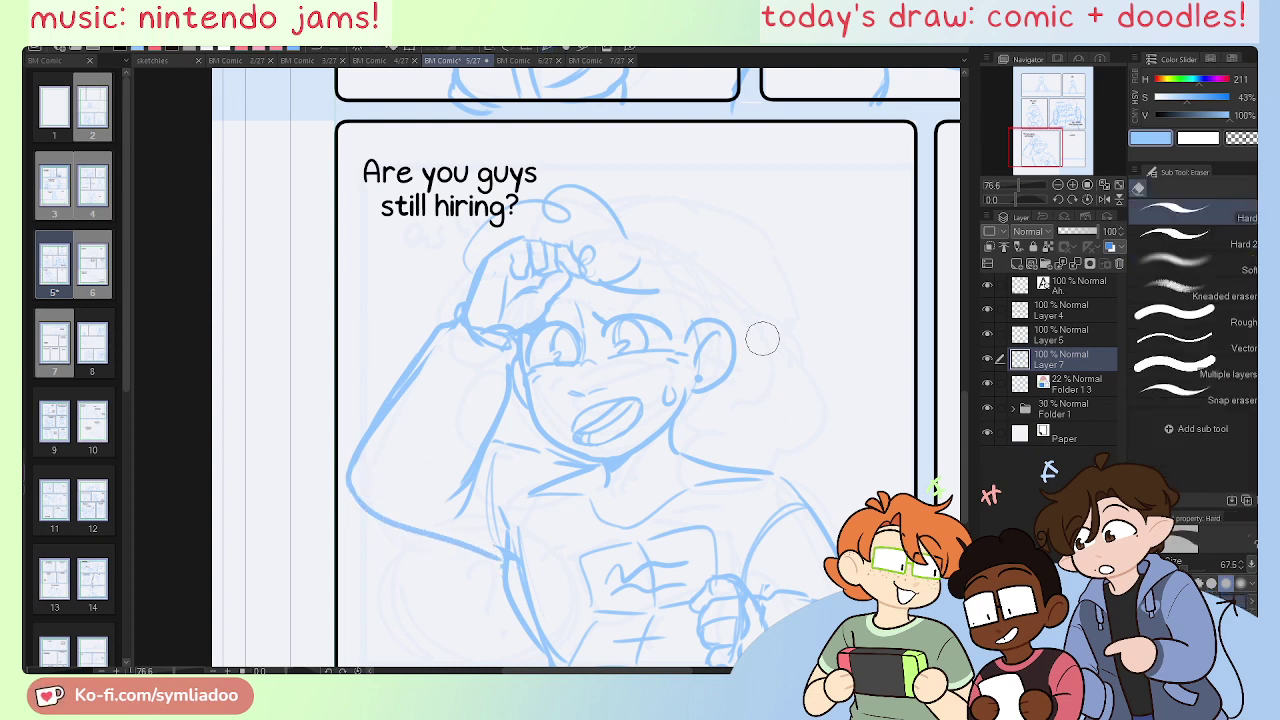
Step: Reinforce the shoulder line beside the neck under the raised arm and erase the old collar marks beneath it
key("p")
key("e")
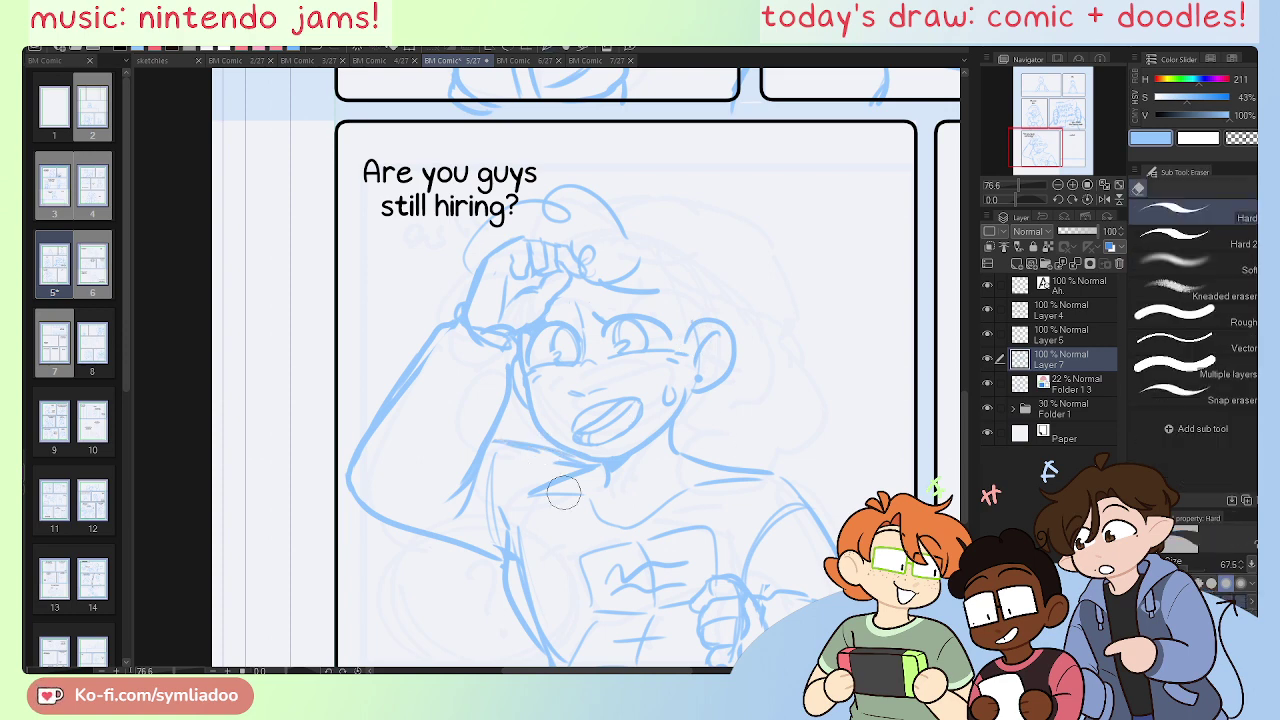
key("p")
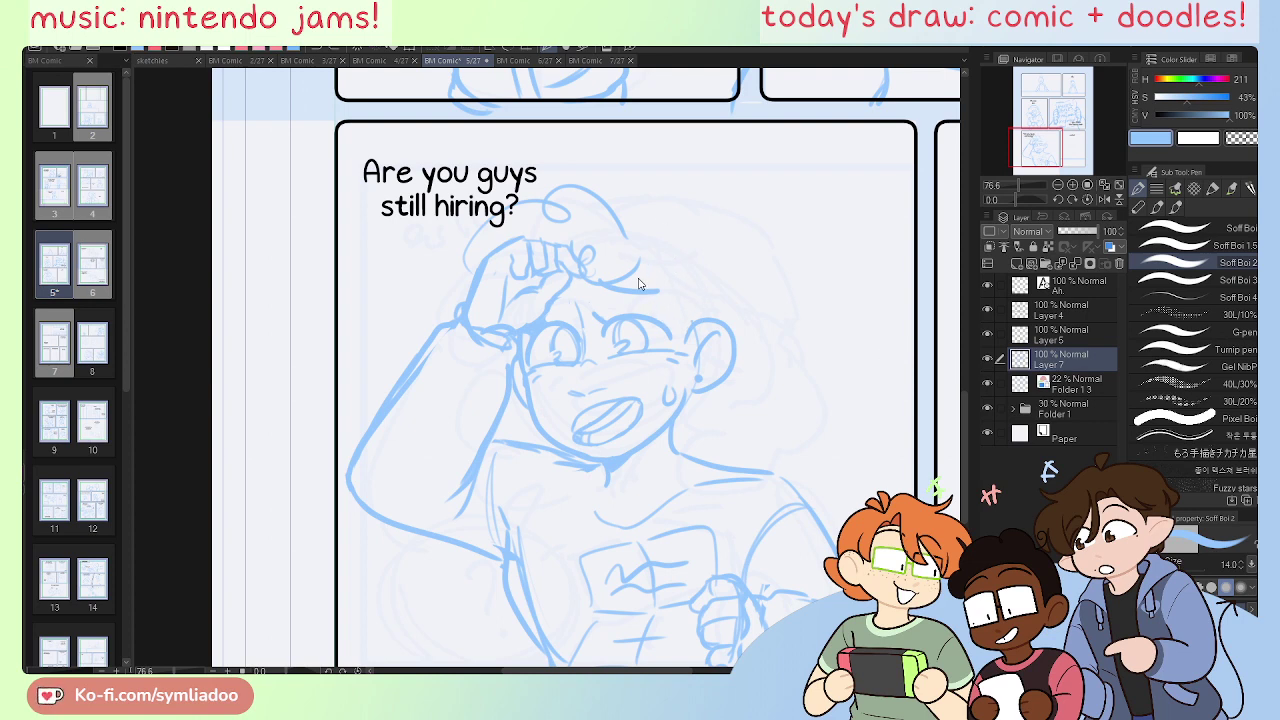
Step: Draw curls over the forehead and around the ear, and a wavy back-hair outline down to the shoulder
left_click_drag(649, 256, 648, 290)
mouse_move(650, 296)
left_mouse_down()
mouse_move(666, 325)
mouse_move(704, 344)
left_mouse_up()
mouse_move(686, 240)
left_mouse_down()
mouse_move(759, 309)
mouse_move(759, 358)
mouse_move(727, 452)
left_mouse_up()
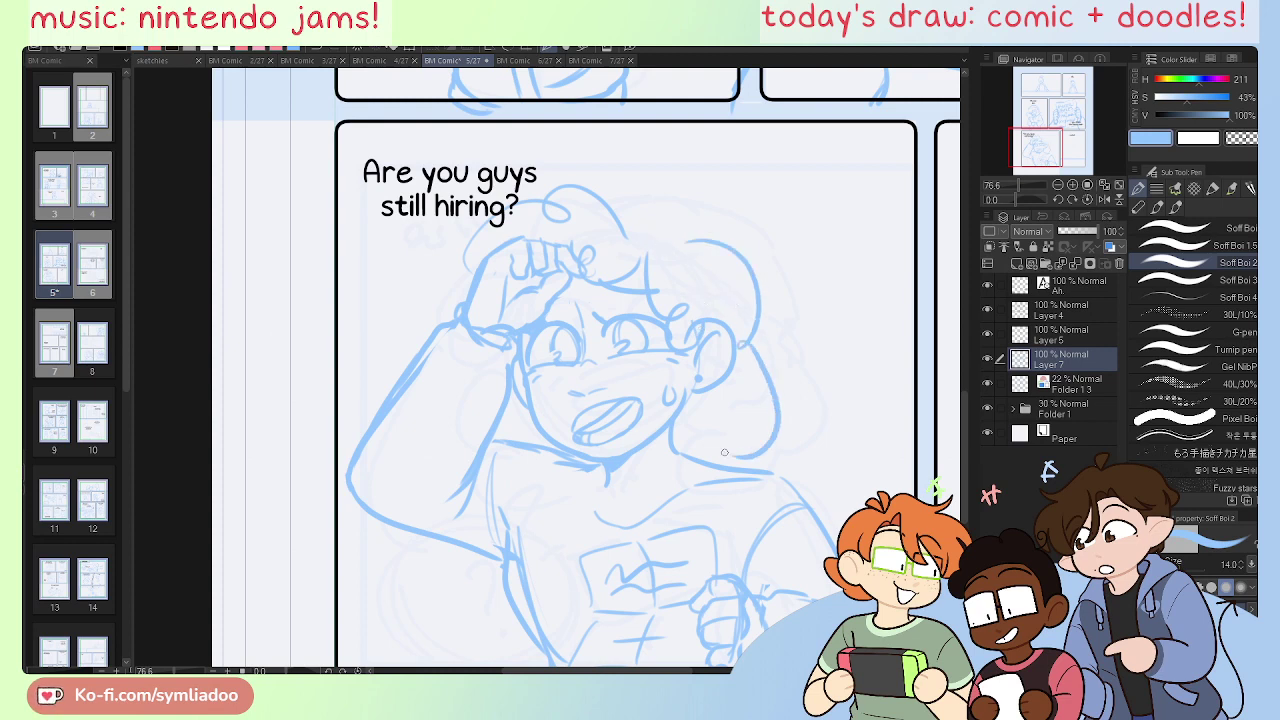
key("ctrl+z")
mouse_move(672, 400)
left_mouse_down()
mouse_move(695, 475)
mouse_move(773, 437)
mouse_move(745, 358)
left_mouse_up()
mouse_move(688, 263)
left_mouse_down()
mouse_move(742, 308)
mouse_move(758, 378)
left_mouse_up()
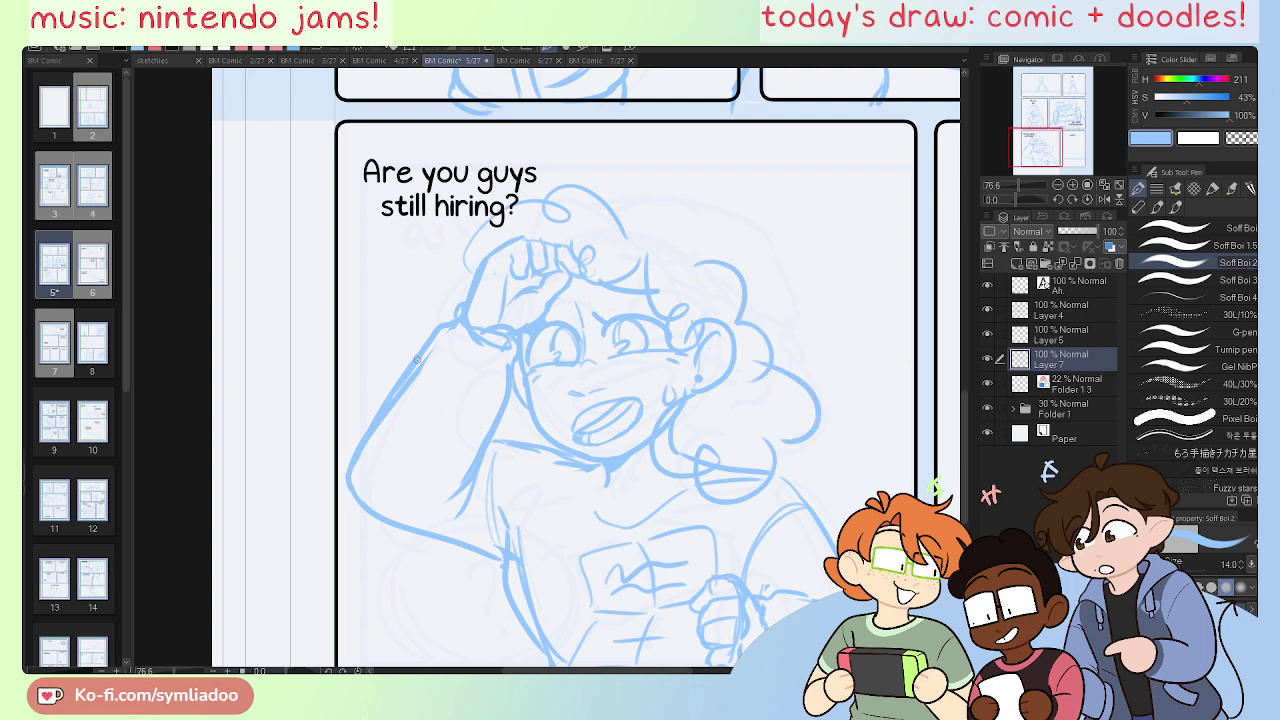
Step: Add a curve of hair behind the raised forearm and scalloped curves below the neck on that side
left_click_drag(417, 360, 400, 425)
mouse_move(519, 410)
left_mouse_down()
mouse_move(550, 466)
mouse_move(598, 462)
left_mouse_up()
key("ctrl+z")
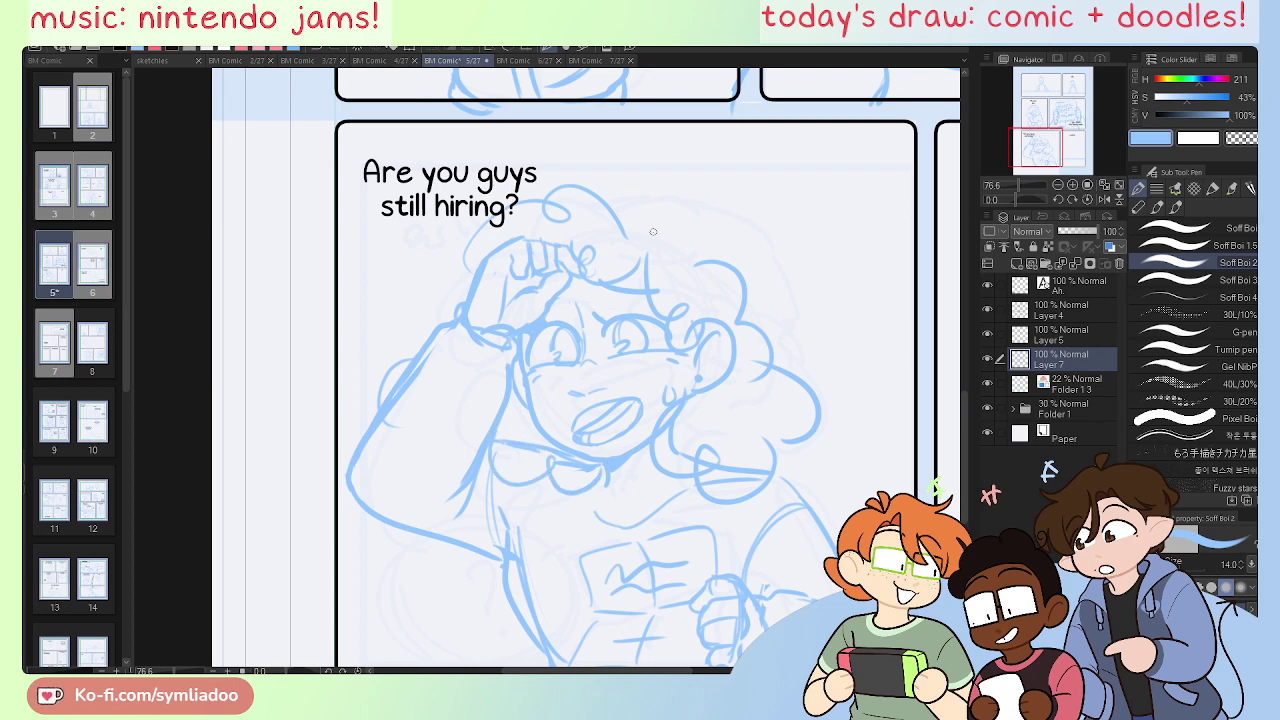
Step: Draw the inner hair line above the forehead and an outer contour over the crown down to the back hair
mouse_move(628, 232)
left_mouse_down()
mouse_move(698, 254)
mouse_move(685, 247)
left_mouse_up()
mouse_move(606, 193)
left_mouse_down()
mouse_move(726, 216)
mouse_move(770, 302)
left_mouse_up()
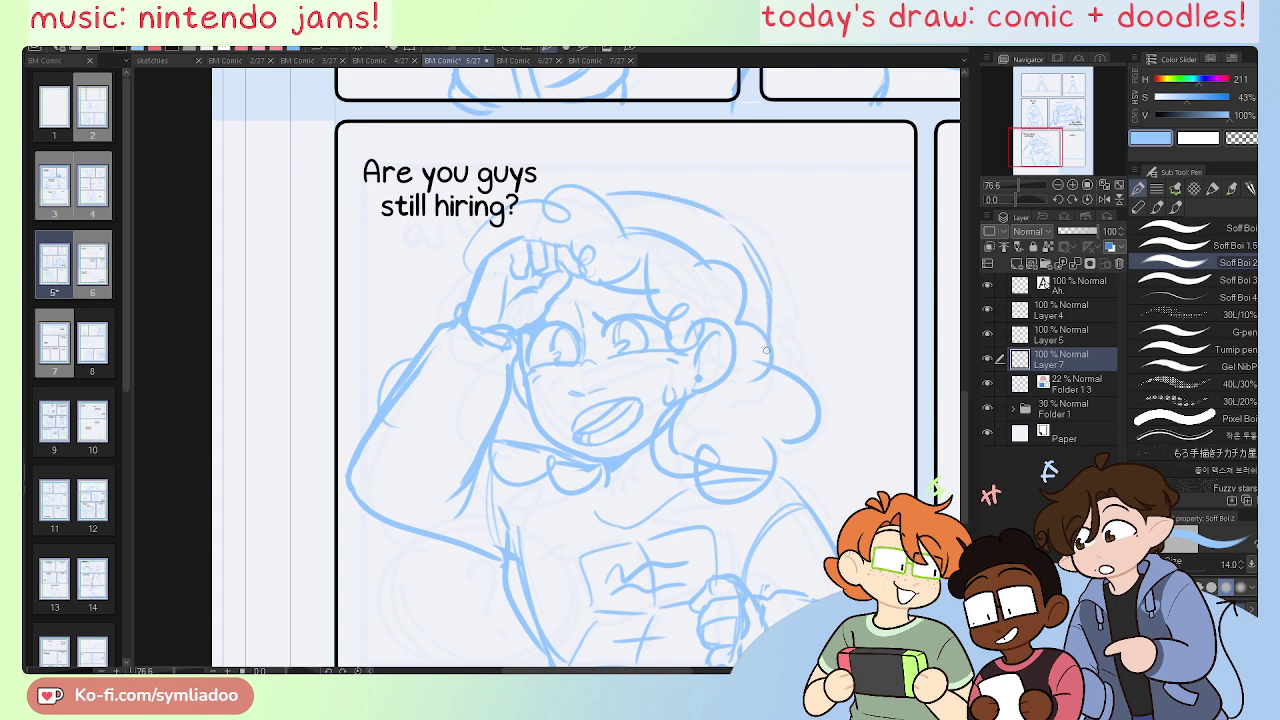
key("ctrl+z")
key("ctrl+z")
key("ctrl+z")
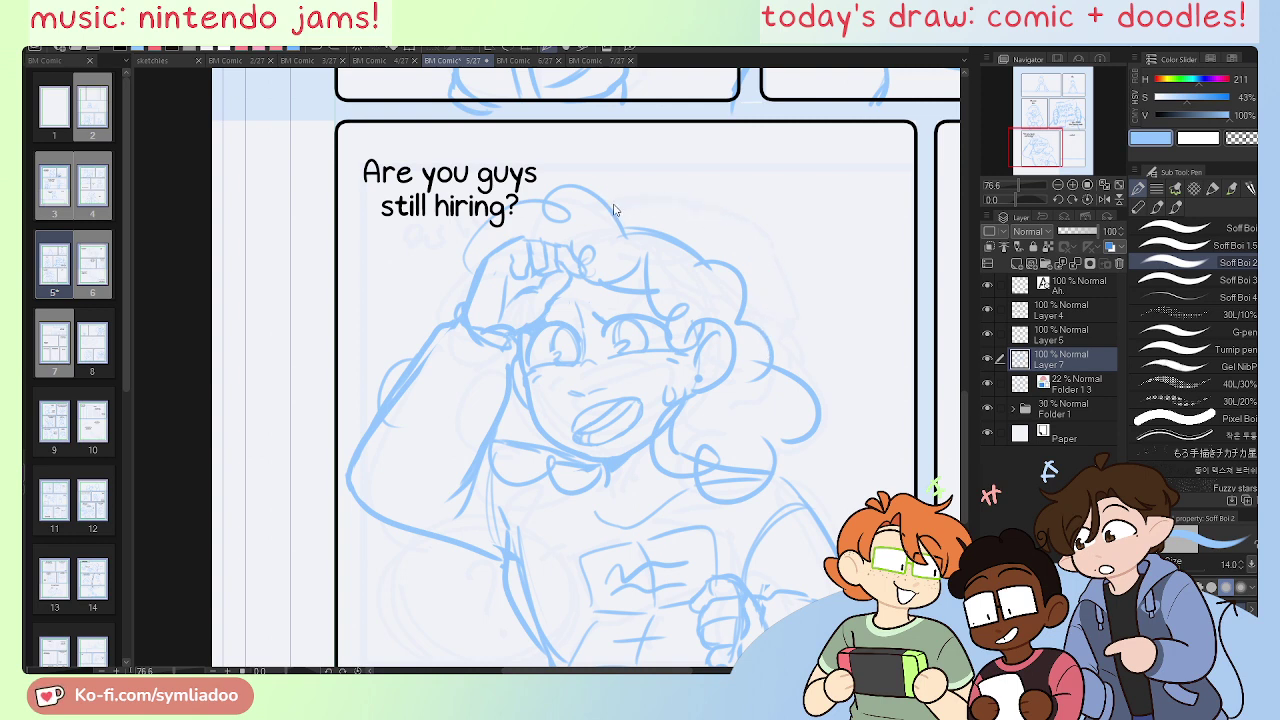
mouse_move(616, 205)
left_mouse_down()
mouse_move(723, 232)
mouse_move(764, 328)
left_mouse_up()
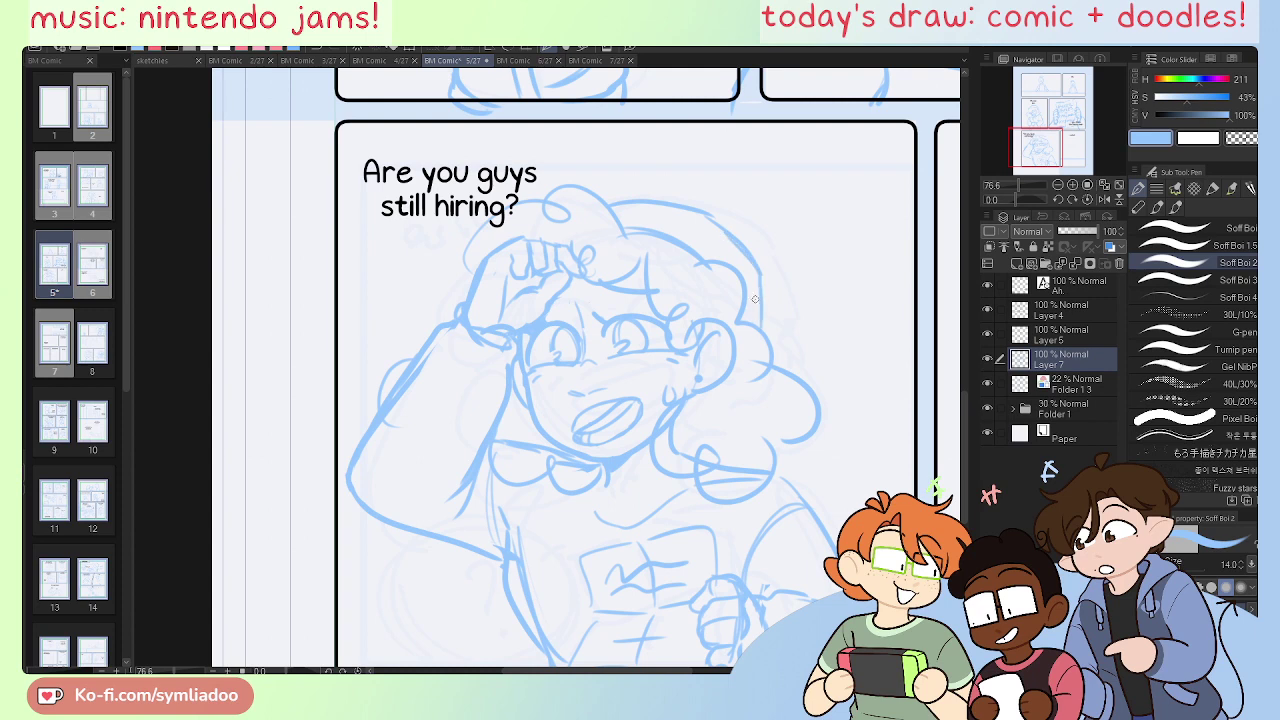
left_click_drag(754, 266, 769, 349)
Step: Extend the scalloped collar shape across the base of the throat
mouse_move(607, 488)
left_mouse_down()
mouse_move(611, 475)
mouse_move(592, 486)
mouse_move(613, 479)
left_mouse_up()
left_click_drag(628, 512, 662, 492)
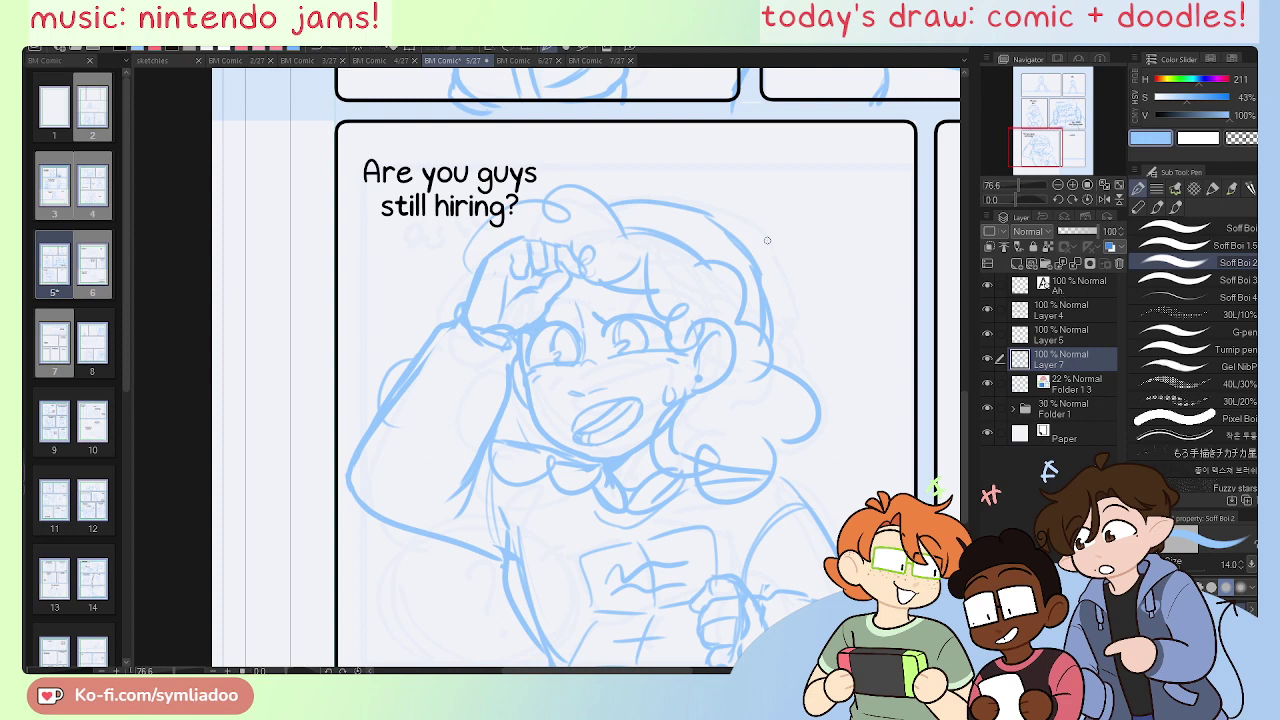
Step: Erase the outer crown contour and redraw it closer to the head, running down behind the ear
key("e")
mouse_move(626, 204)
left_mouse_down()
mouse_move(763, 273)
mouse_move(767, 294)
left_mouse_up()
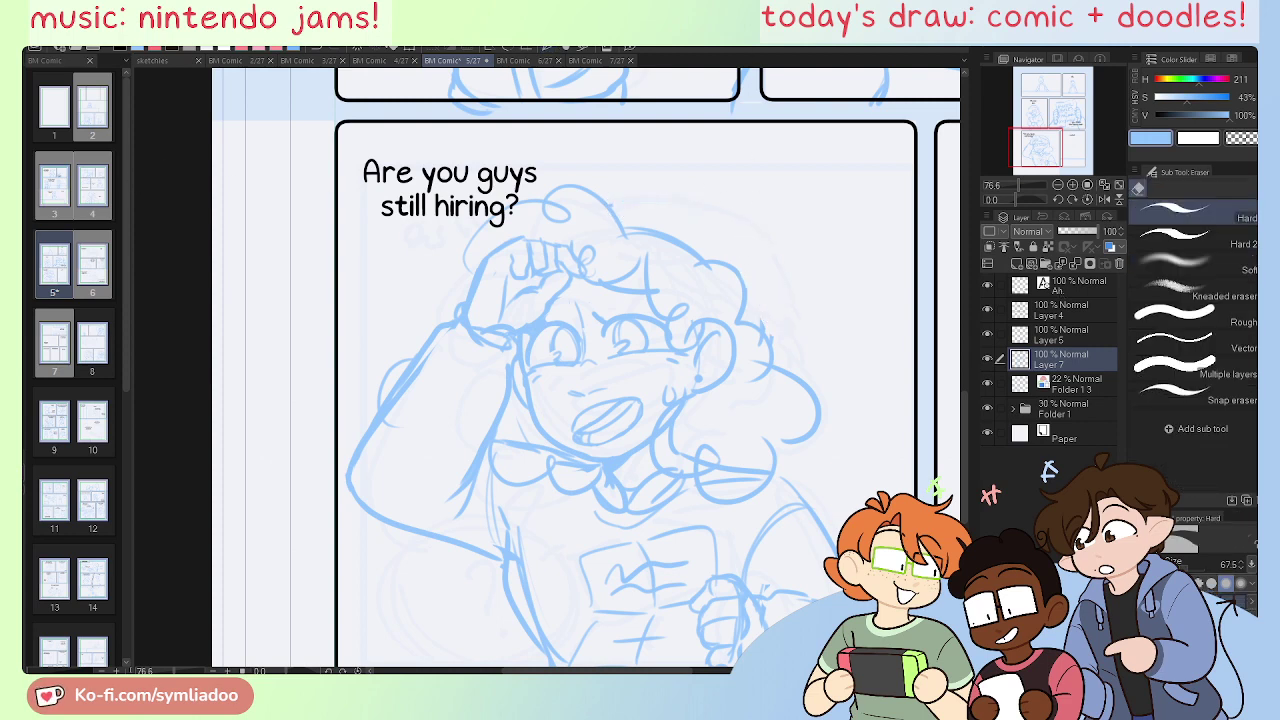
key("p")
left_click_drag(621, 221, 712, 219)
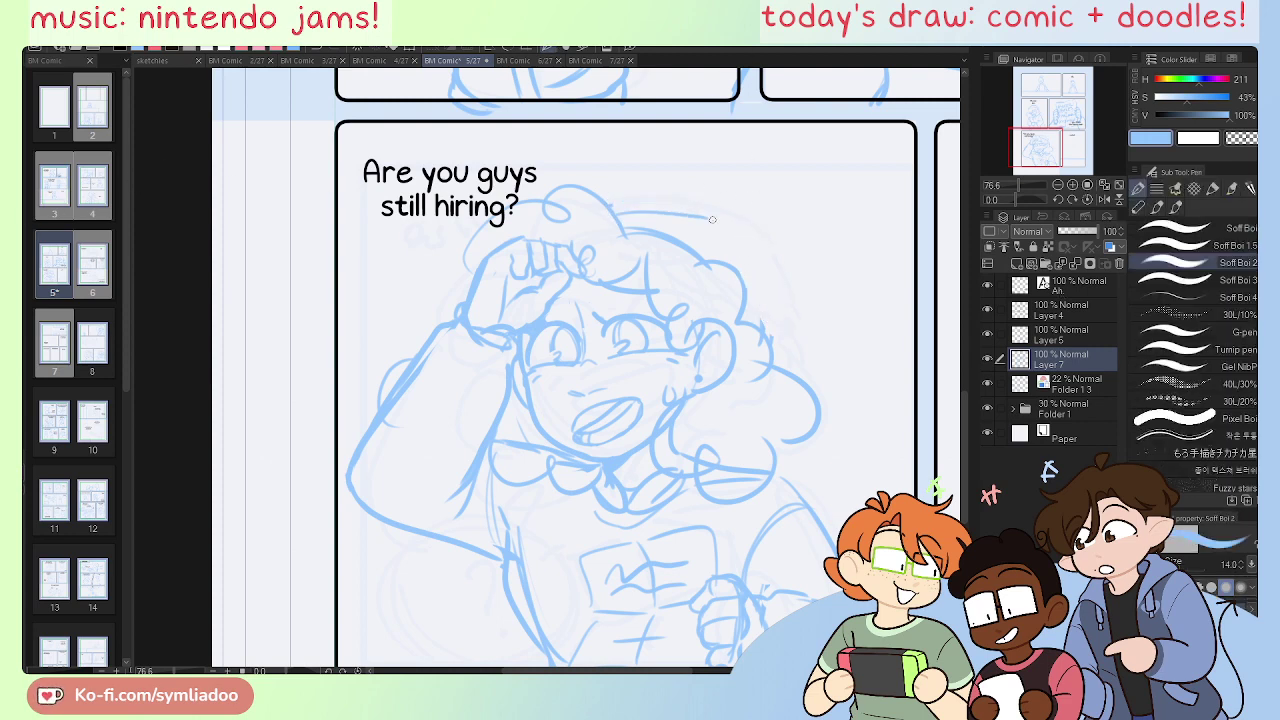
mouse_move(620, 218)
left_mouse_down()
mouse_move(730, 230)
mouse_move(775, 318)
mouse_move(773, 365)
left_mouse_up()
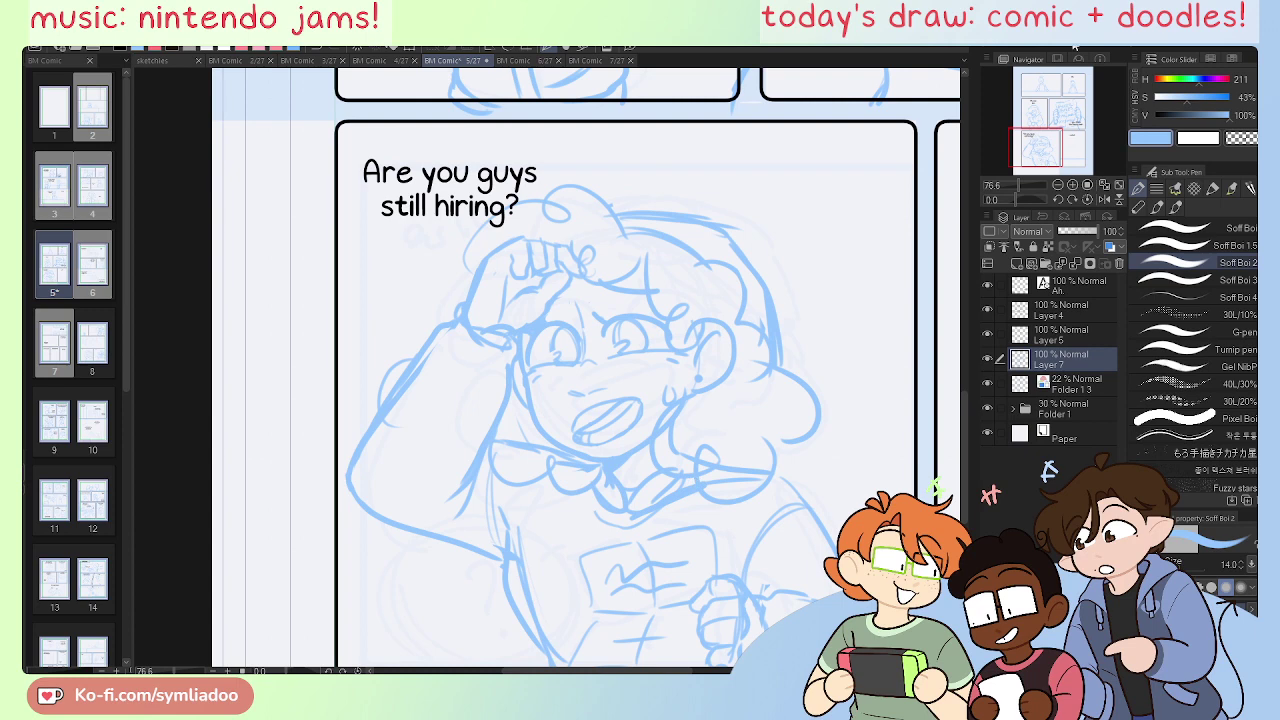
Step: Erase the excess lines at the collar's centre and draw a small pendant shape there
left_click_drag(1051, 128, 1051, 136)
key("e")
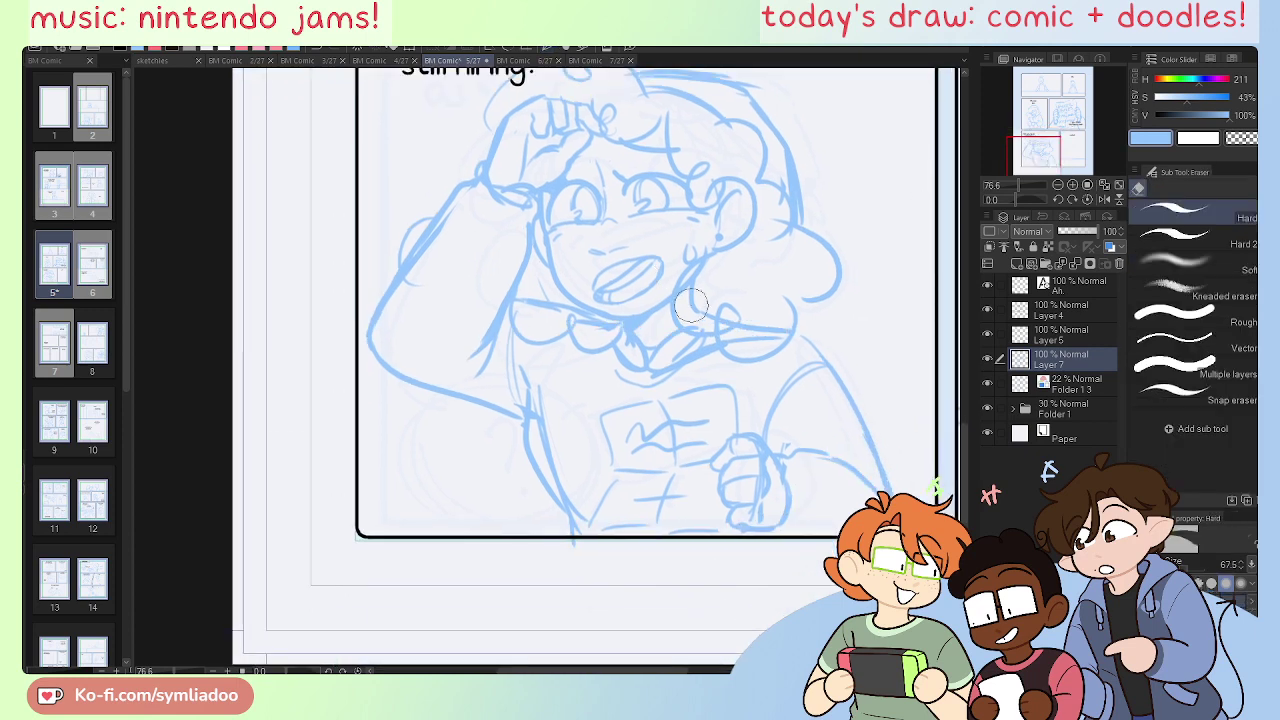
mouse_move(695, 342)
left_mouse_down()
mouse_move(632, 358)
mouse_move(642, 374)
left_mouse_up()
key("p")
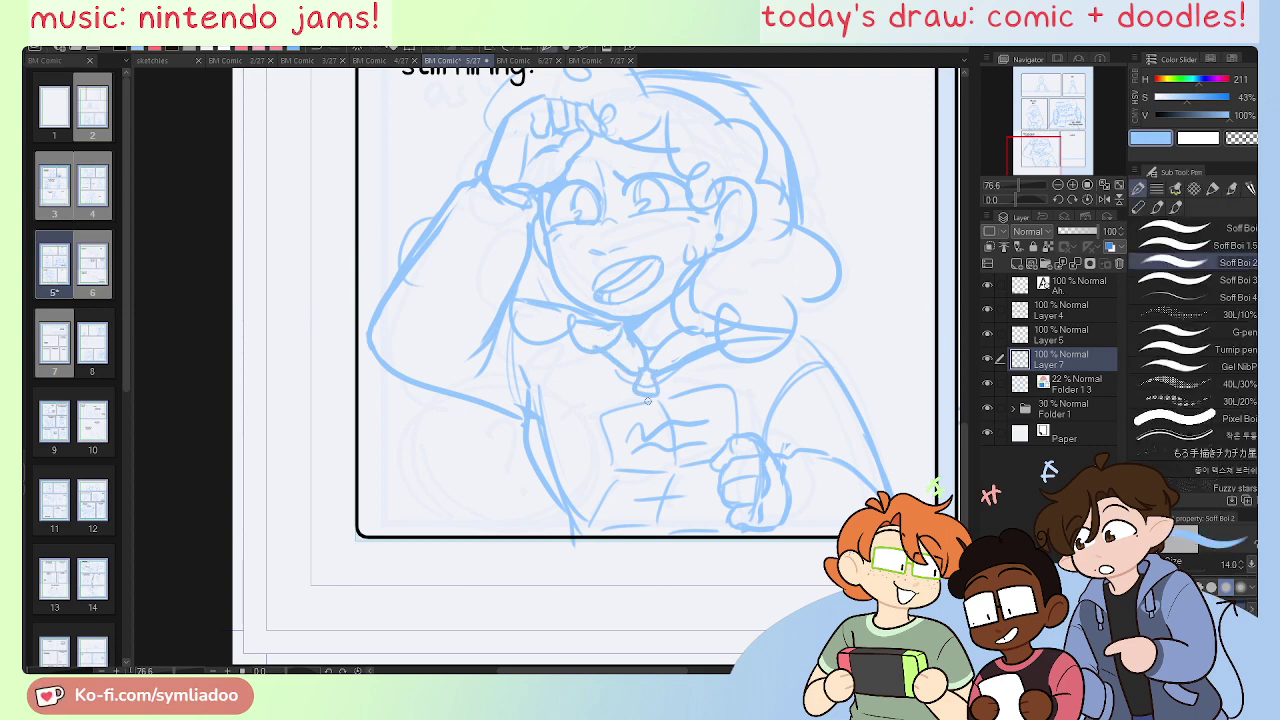
Step: Replace the doubled torso side line below the raised arm with a single curve and clean up its lower end
key("e")
mouse_move(563, 513)
left_mouse_down()
mouse_move(522, 366)
mouse_move(523, 452)
mouse_move(566, 512)
left_mouse_up()
key("p")
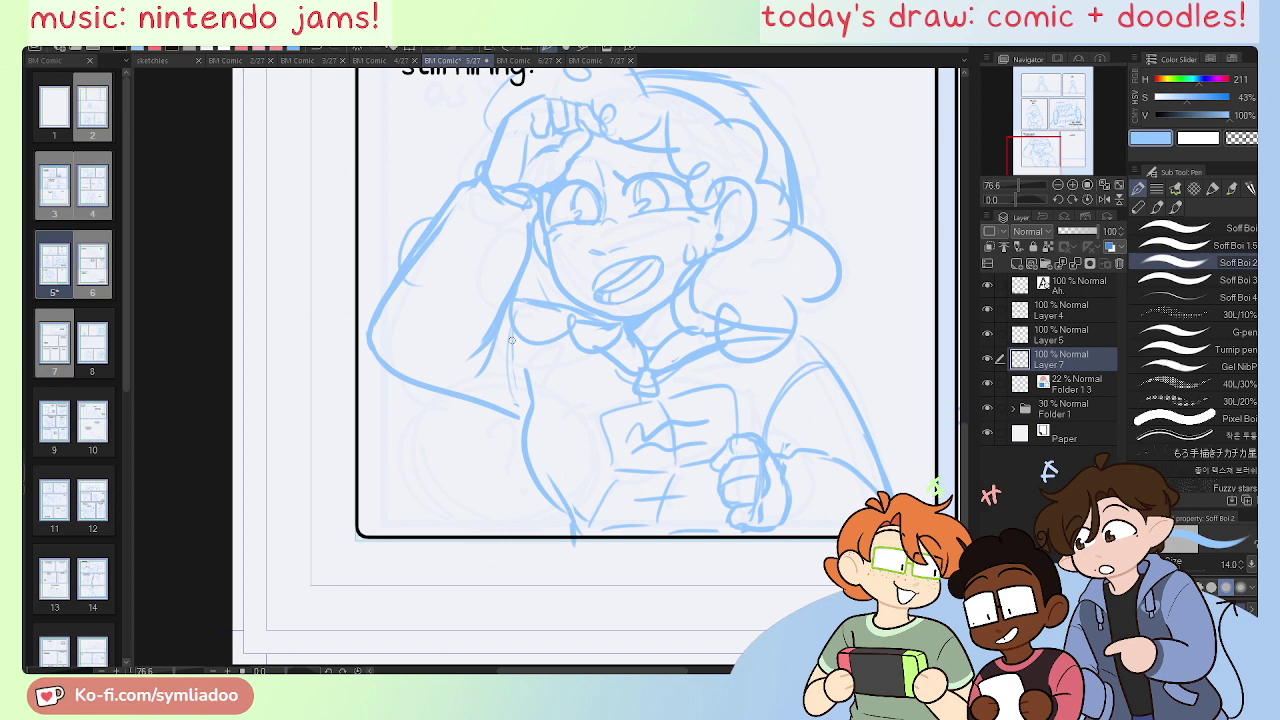
key("ctrl+z")
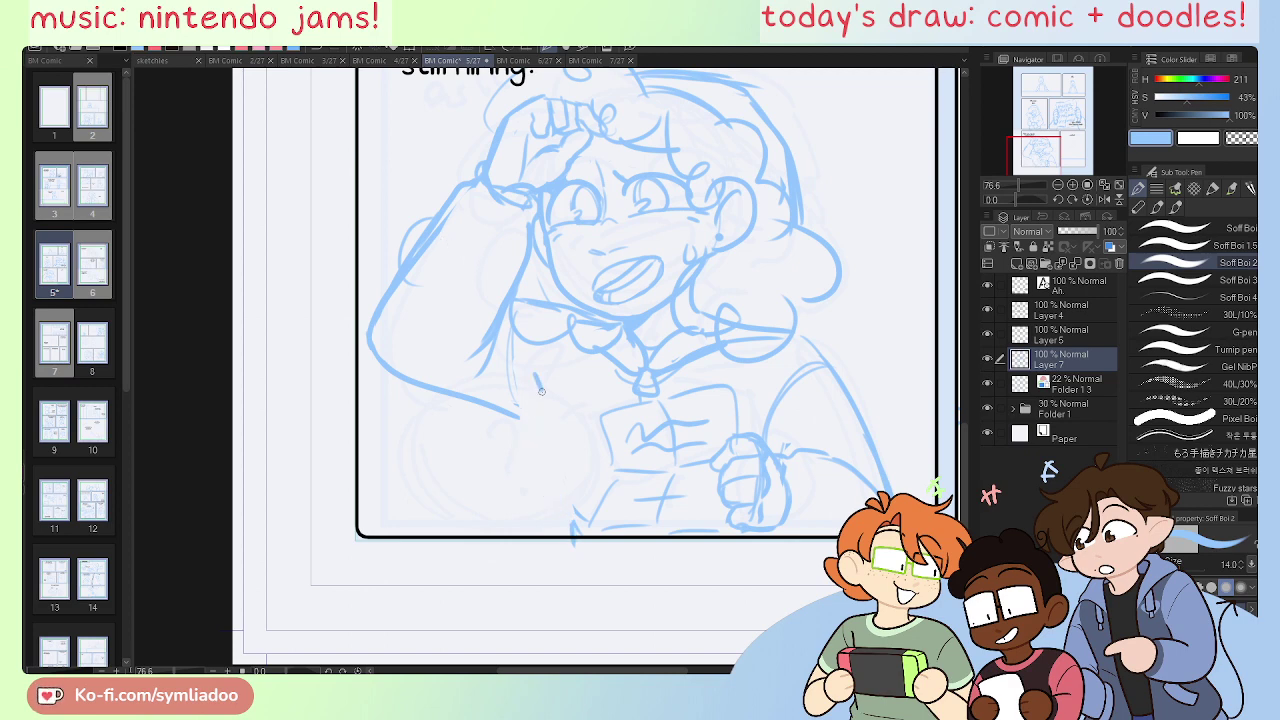
mouse_move(541, 391)
left_mouse_down()
mouse_move(557, 486)
mouse_move(570, 530)
left_mouse_up()
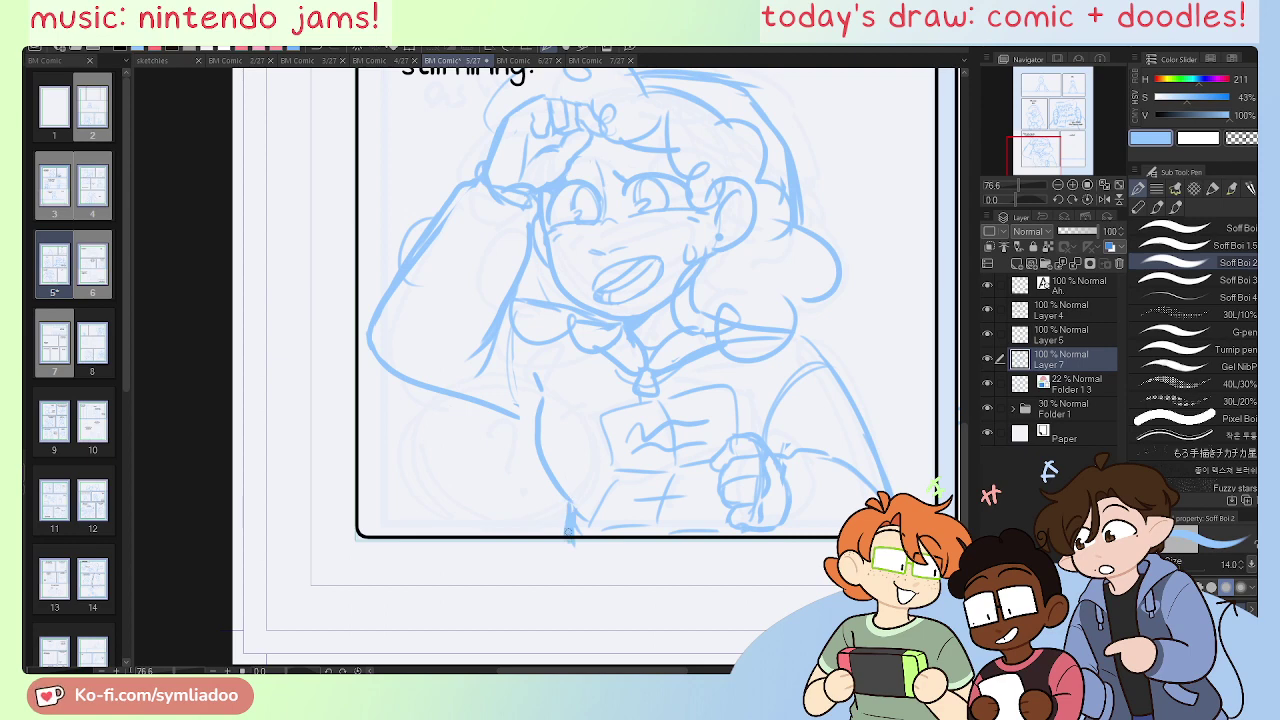
key("e")
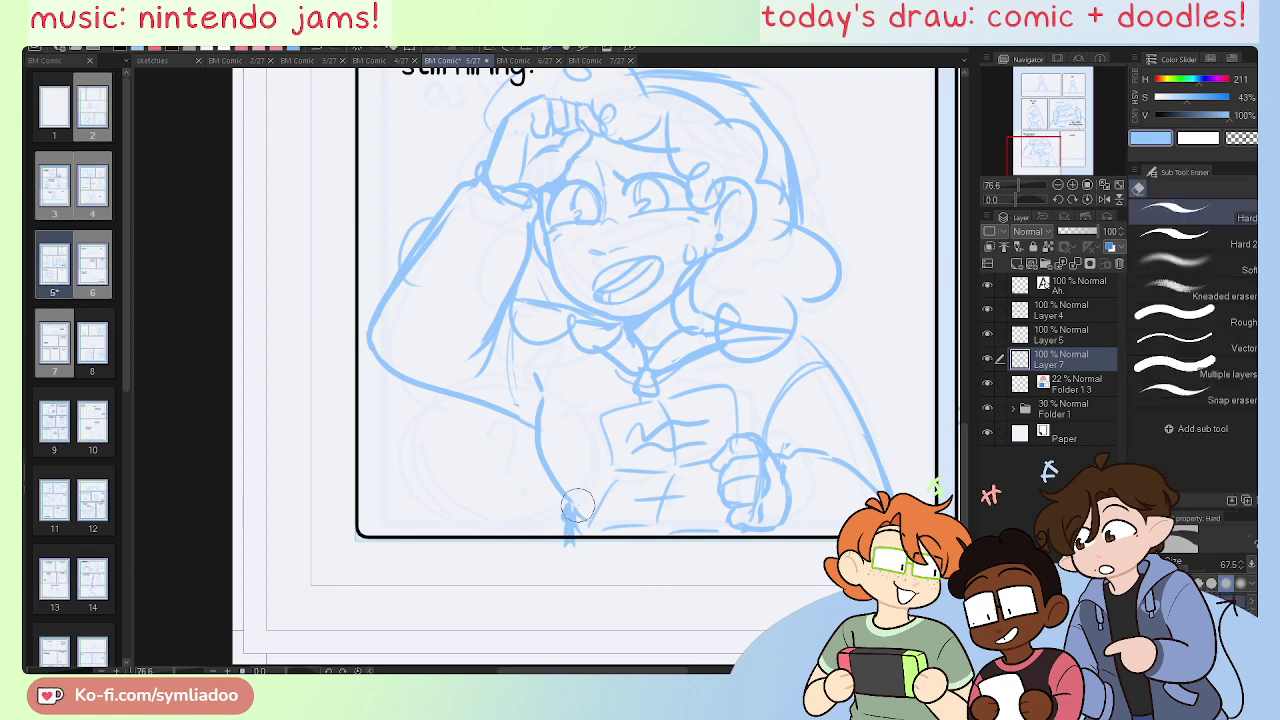
left_click_drag(576, 508, 567, 558)
key("p")
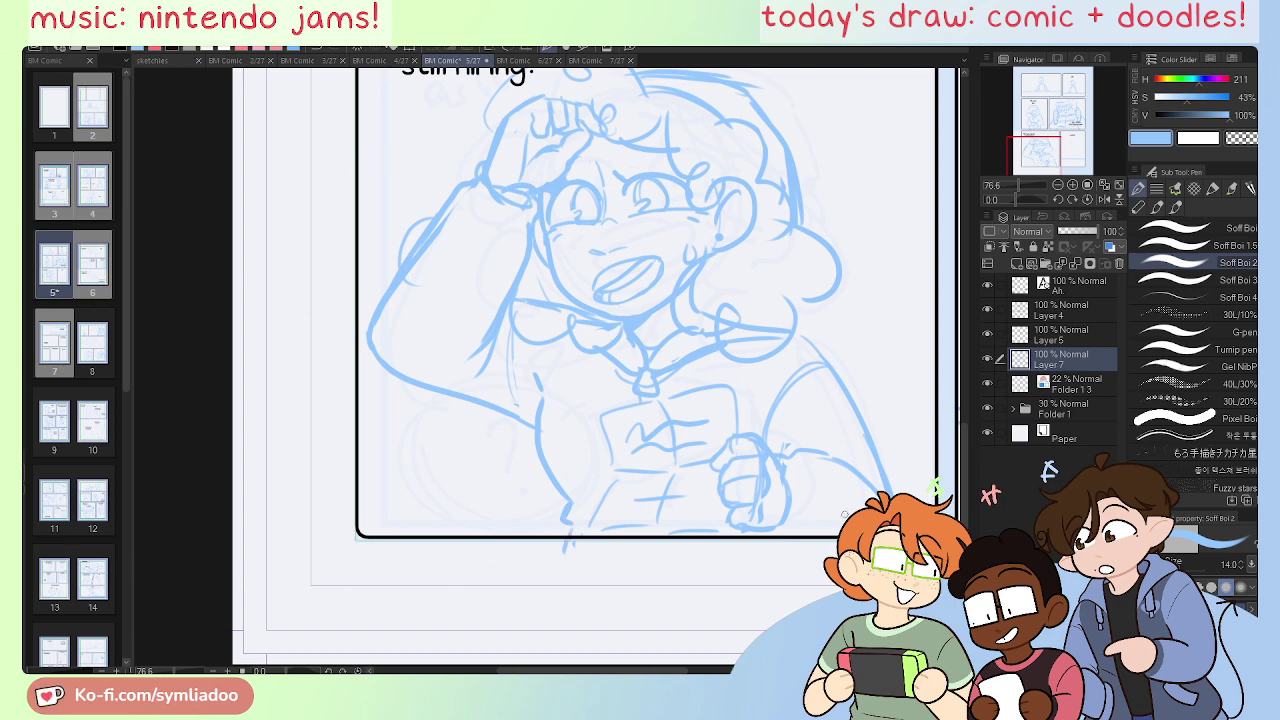
Step: Erase the lower back hair and redraw it as a fuller rounded mass with a curl at the shoulder
left_click_drag(1038, 143, 1049, 138)
key("e")
mouse_move(664, 346)
left_mouse_down()
mouse_move(662, 372)
mouse_move(637, 391)
mouse_move(609, 363)
mouse_move(677, 371)
mouse_move(612, 440)
mouse_move(545, 425)
mouse_move(517, 409)
mouse_move(530, 400)
left_mouse_up()
key("p")
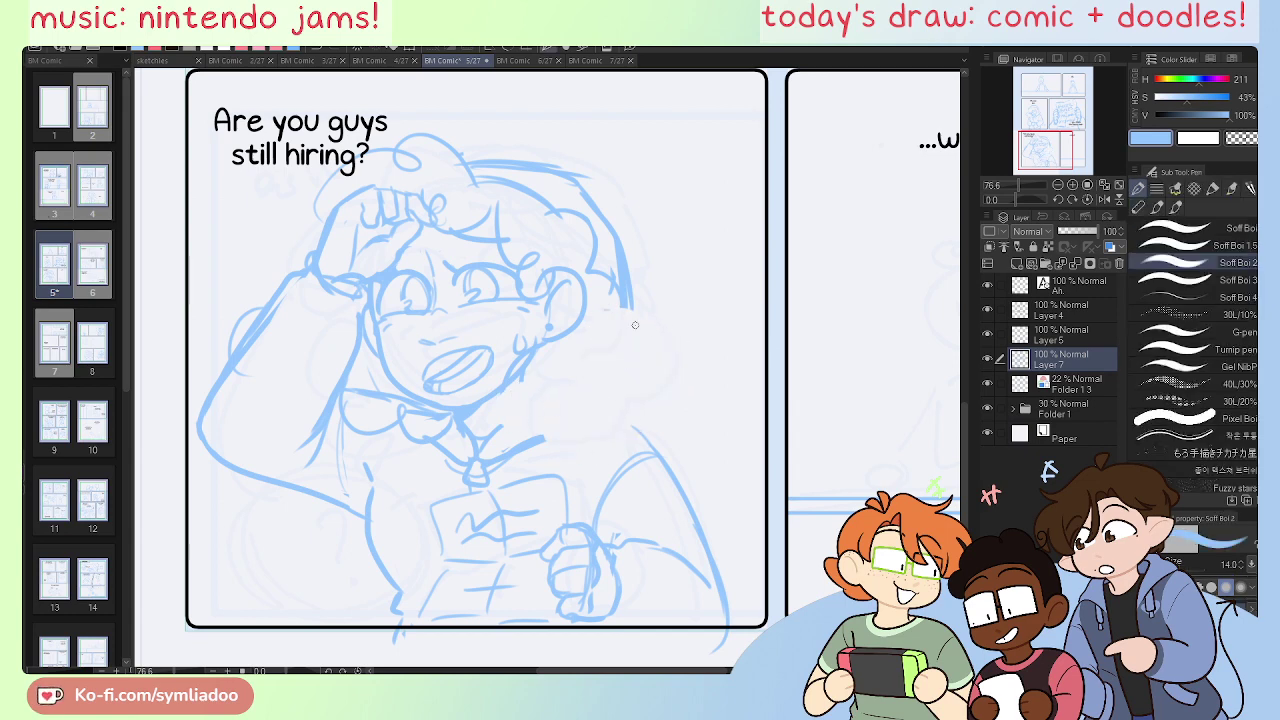
mouse_move(632, 310)
left_mouse_down()
mouse_move(664, 421)
mouse_move(606, 440)
left_mouse_up()
left_click_drag(640, 438, 556, 478)
left_click_drag(512, 394, 500, 432)
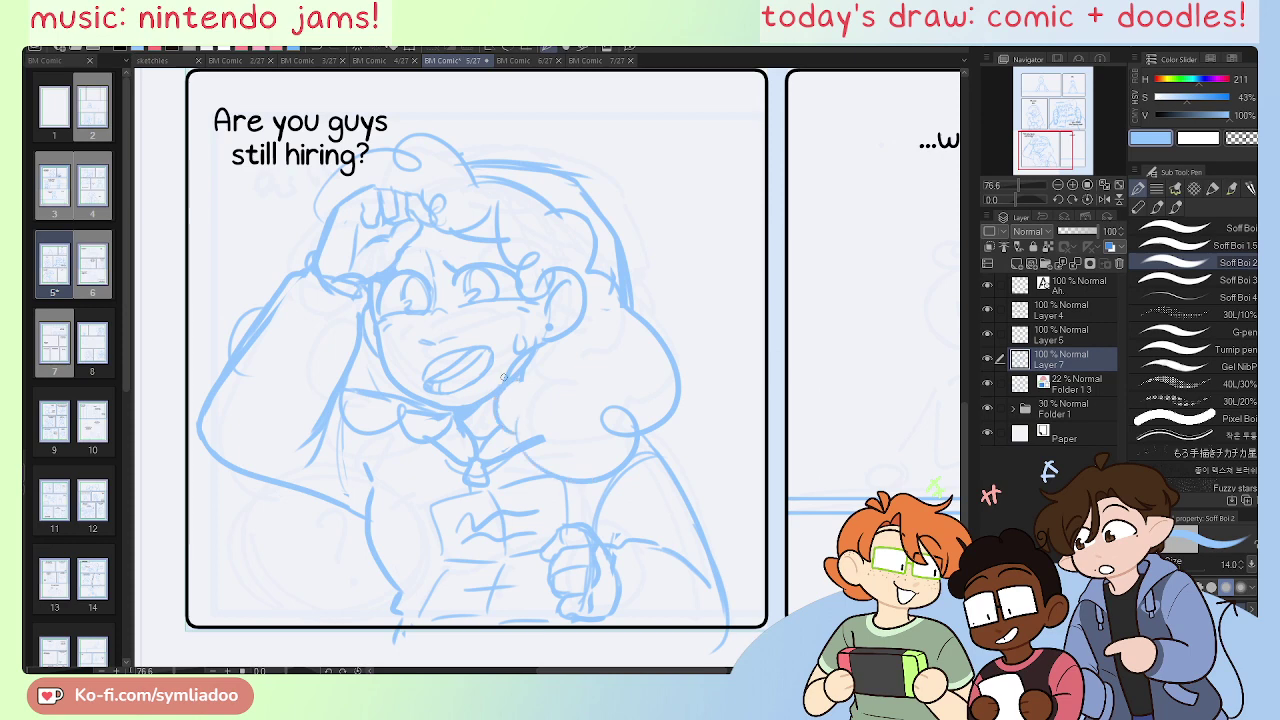
key("e")
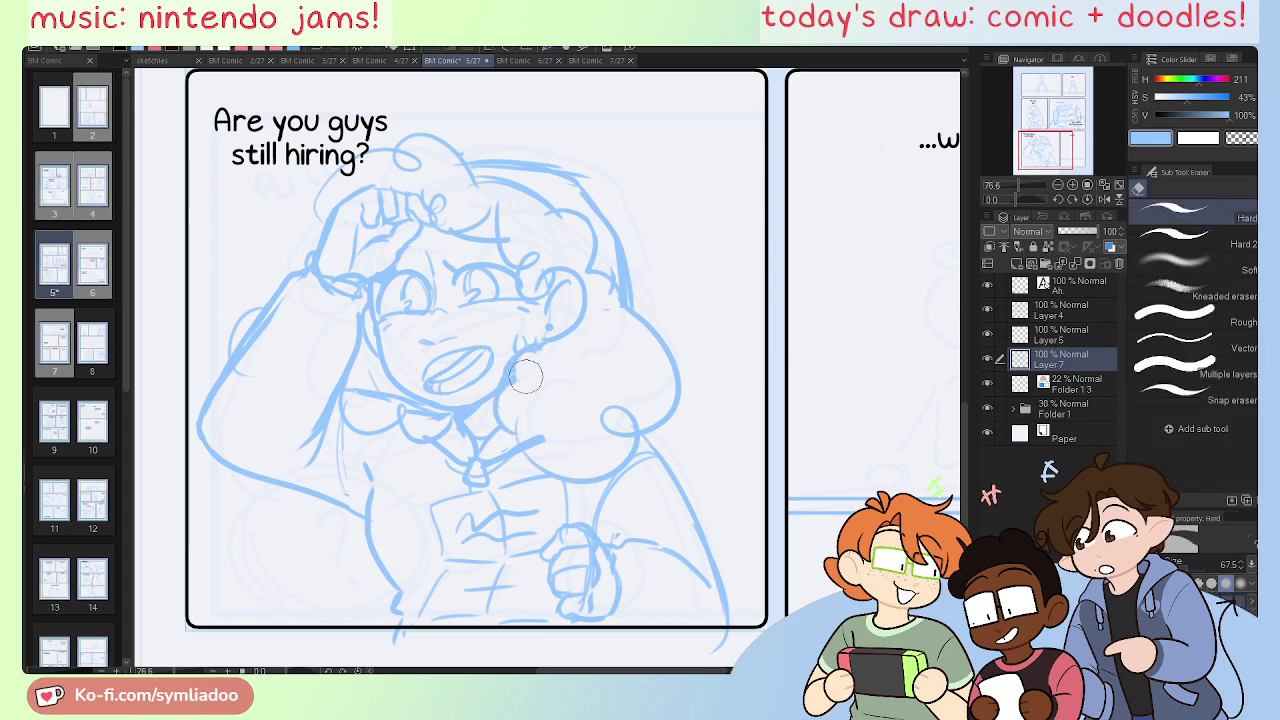
key("p")
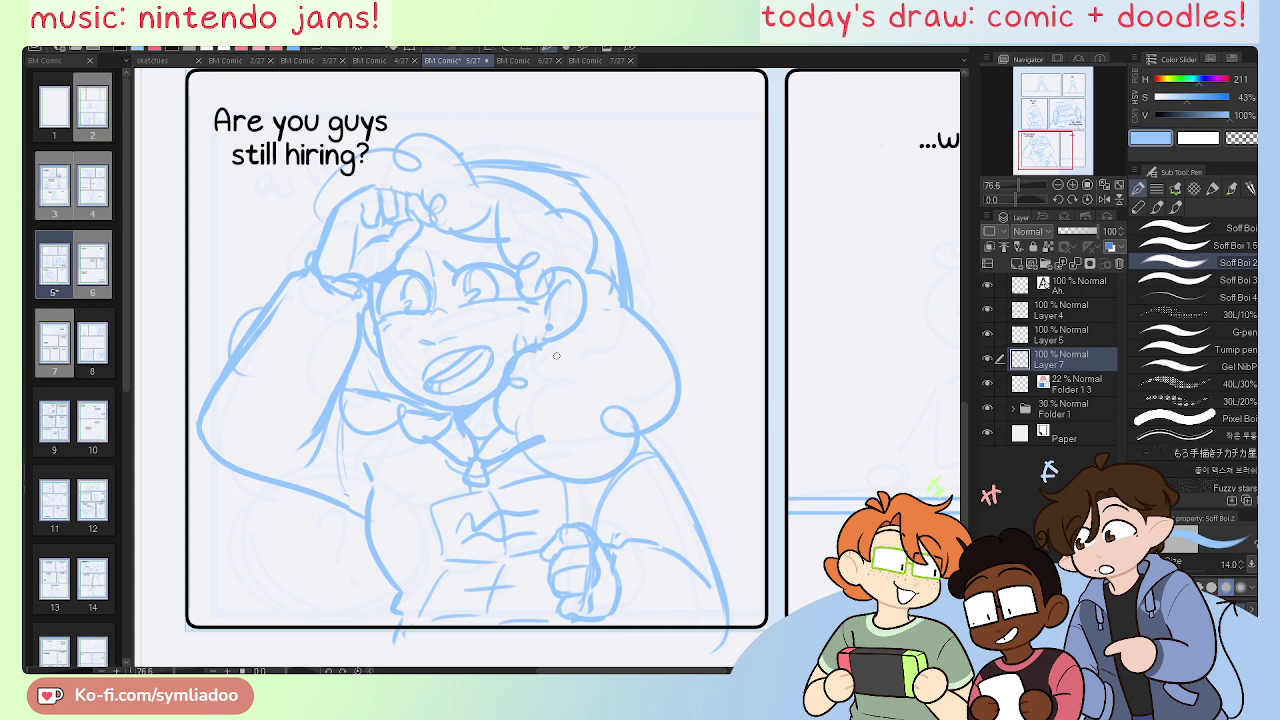
Step: Erase stray strokes at the collar and along the raised arm's sleeve in the "Are you guys still hiring?" panel, and save the page
key("e")
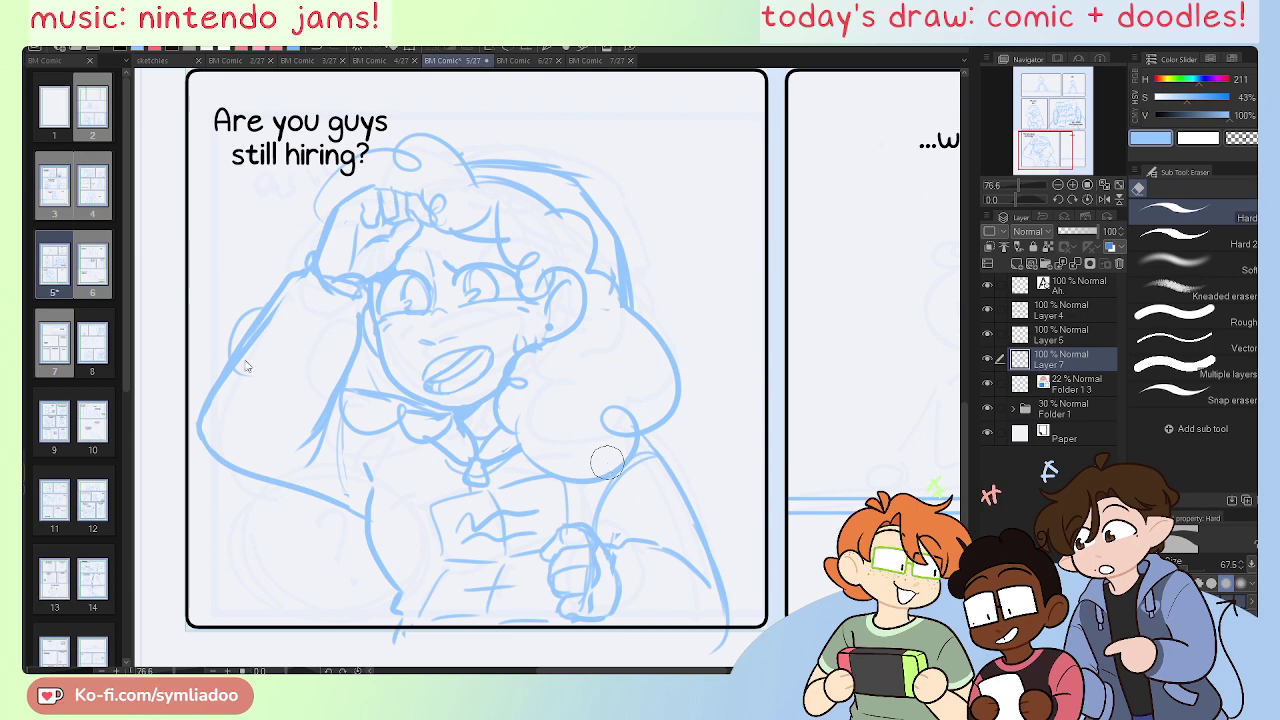
key("ctrl+s")
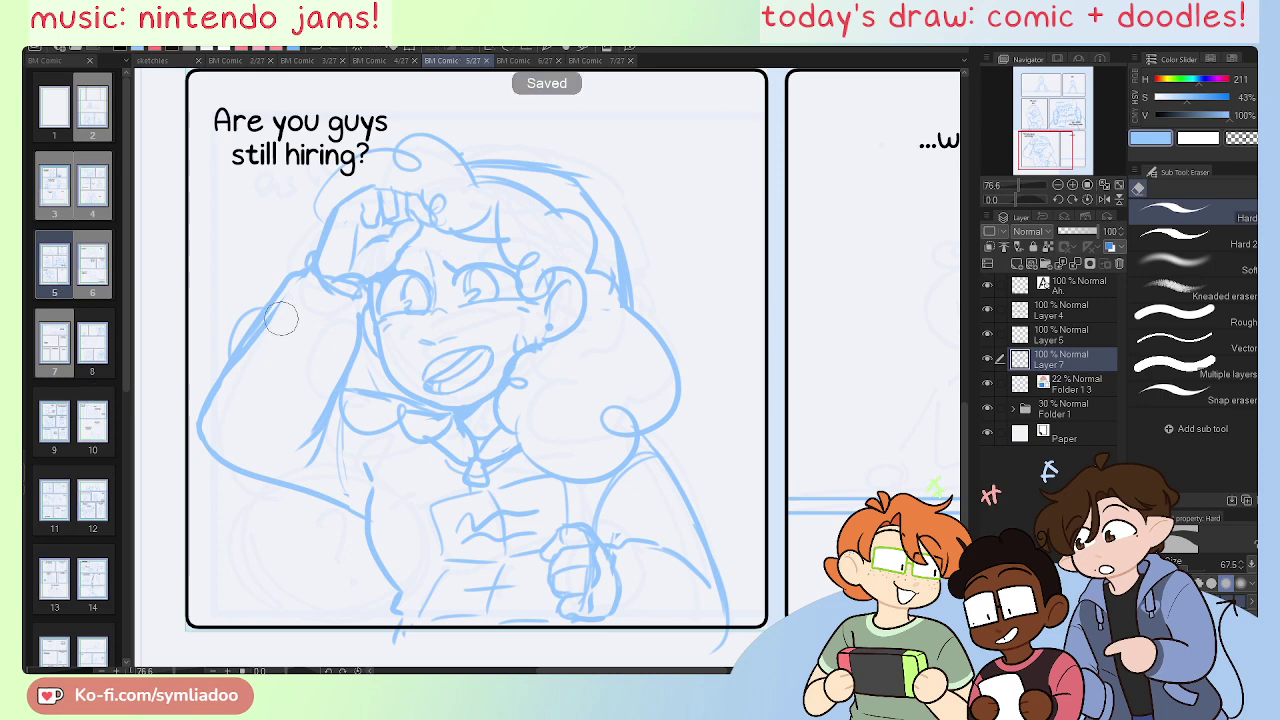
mouse_move(265, 327)
left_mouse_down()
mouse_move(242, 362)
mouse_move(262, 336)
left_mouse_up()
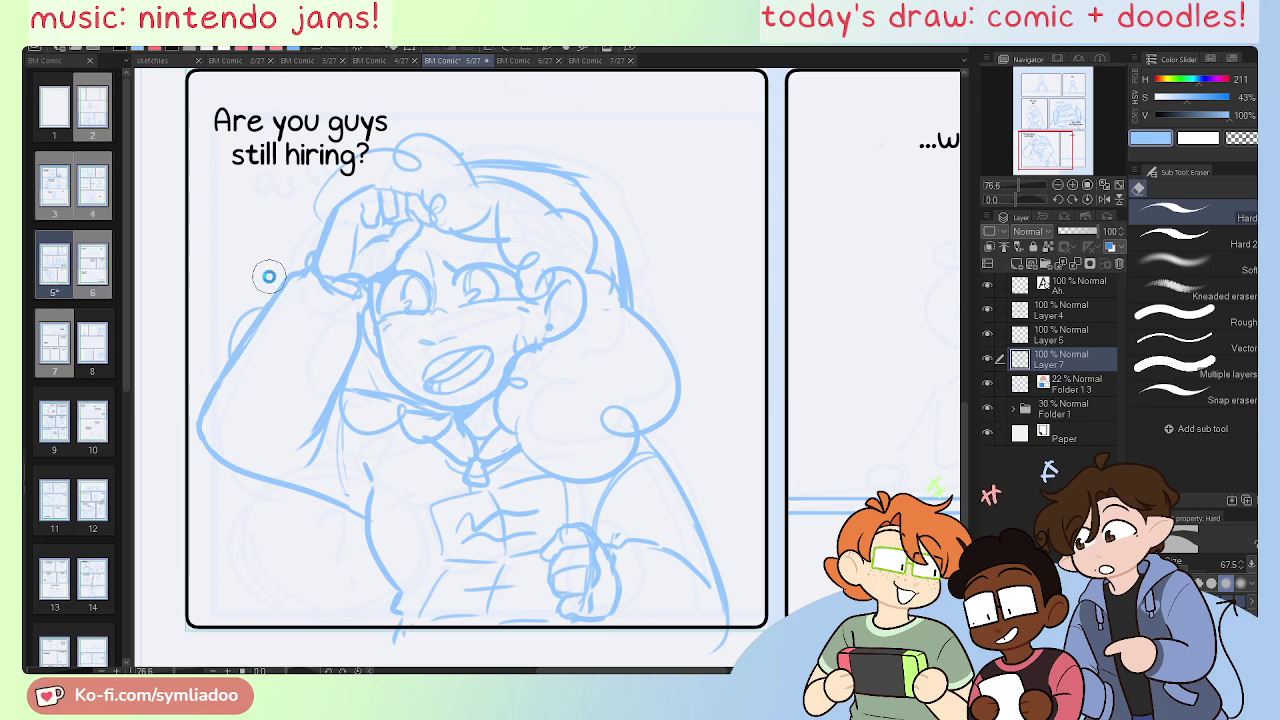
key("ctrl+s")
left_click(1120, 186)
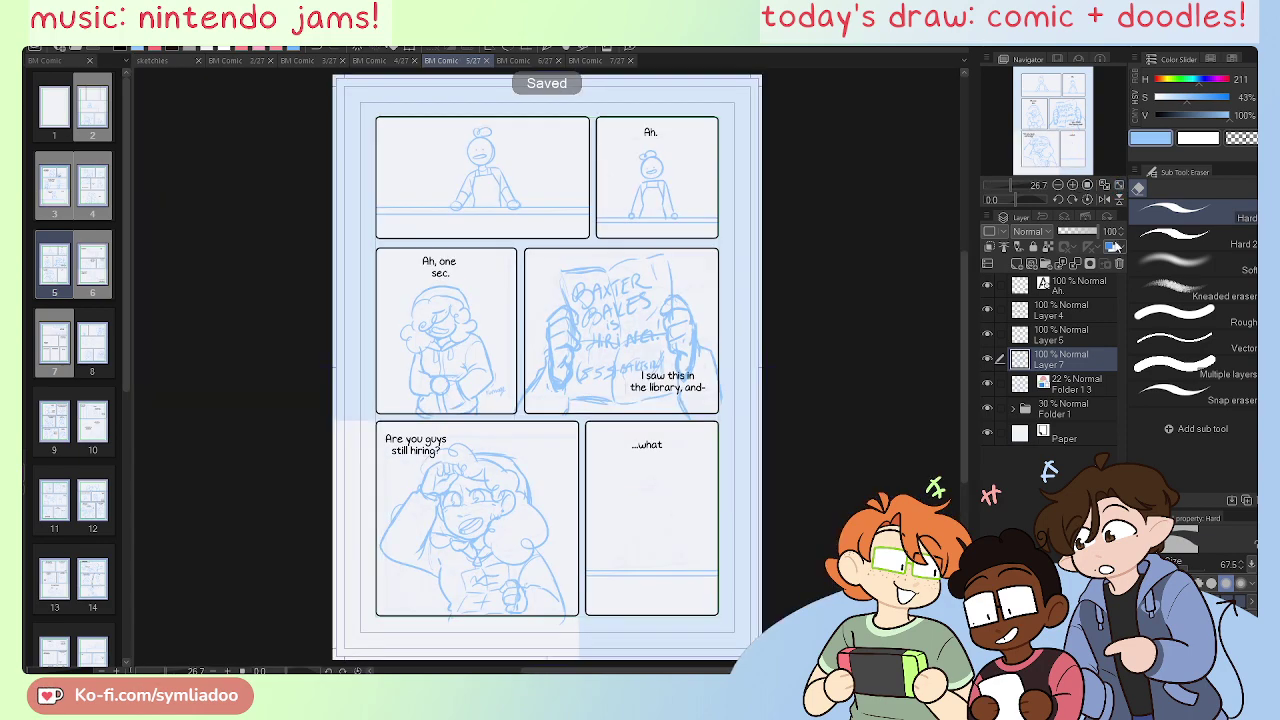
Step: Clean up the collar tip beneath the chin in the "Are you guys still hiring?" panel and save the page
left_click(1072, 185)
left_click(1072, 185)
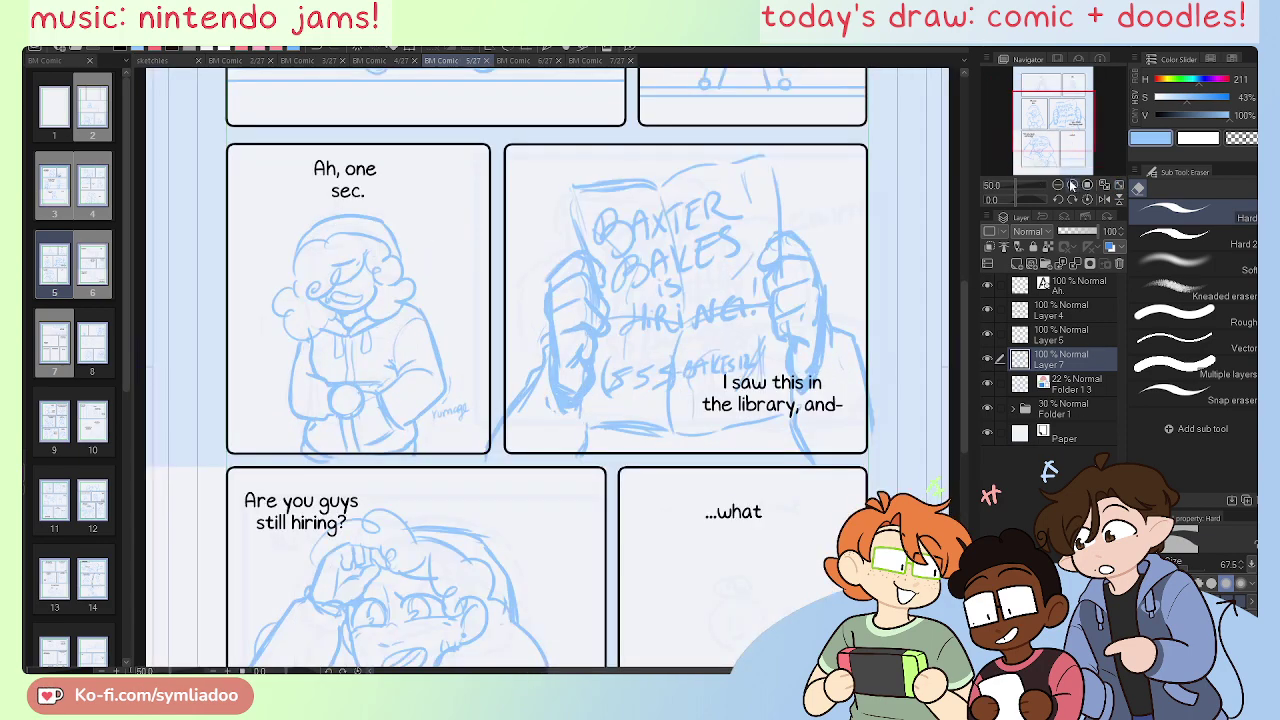
left_click(1072, 185)
left_click_drag(1047, 138, 1054, 150)
mouse_move(286, 410)
left_mouse_down()
mouse_move(250, 386)
mouse_move(300, 402)
mouse_move(286, 398)
left_mouse_up()
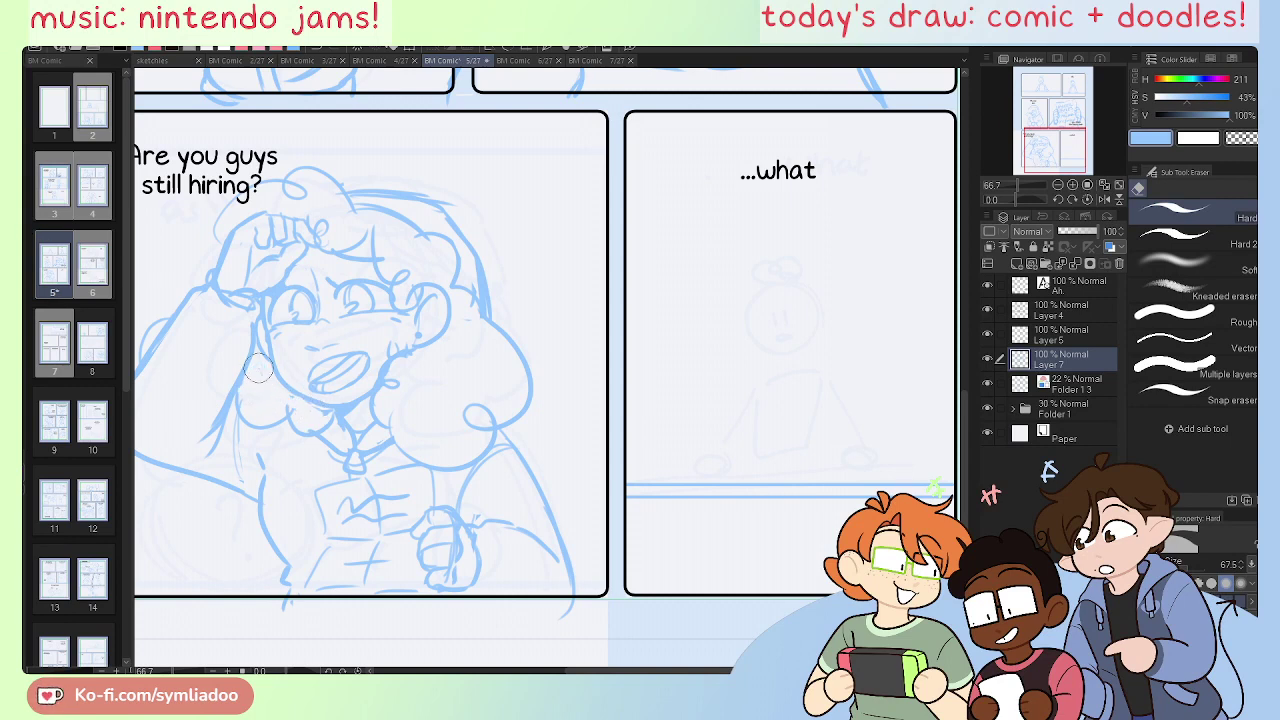
key("p")
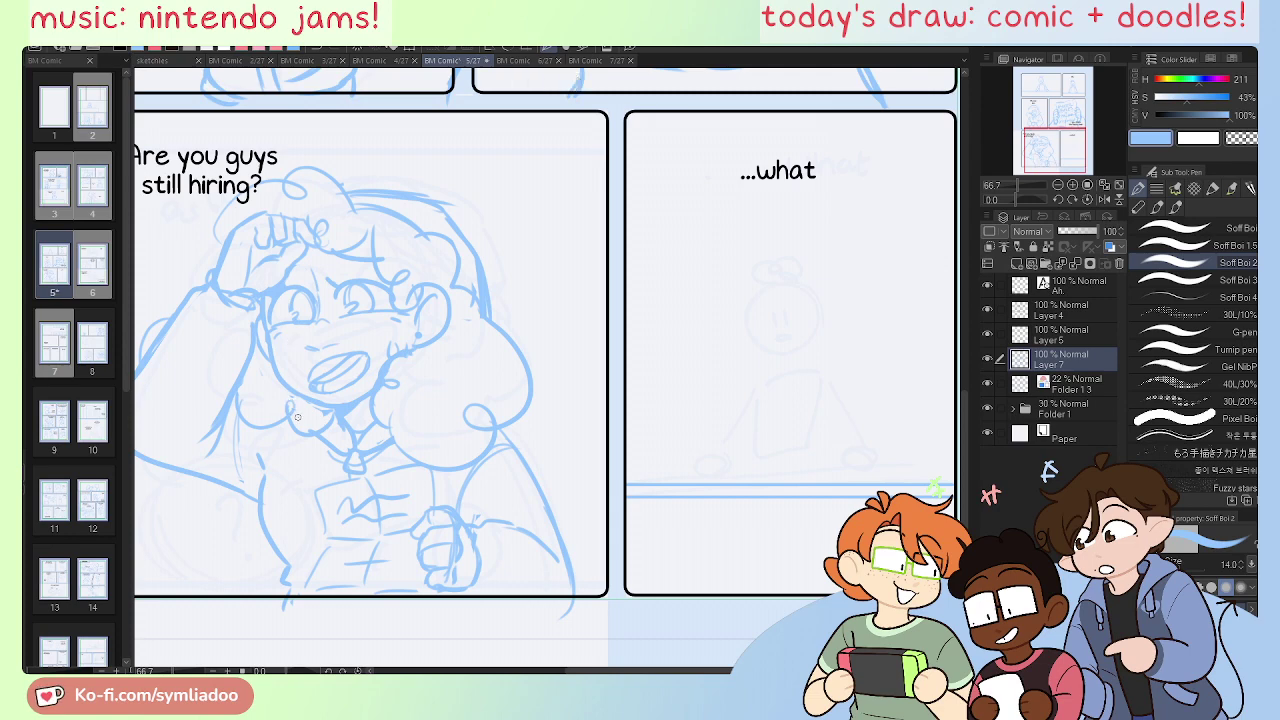
left_click_drag(1051, 140, 1067, 139)
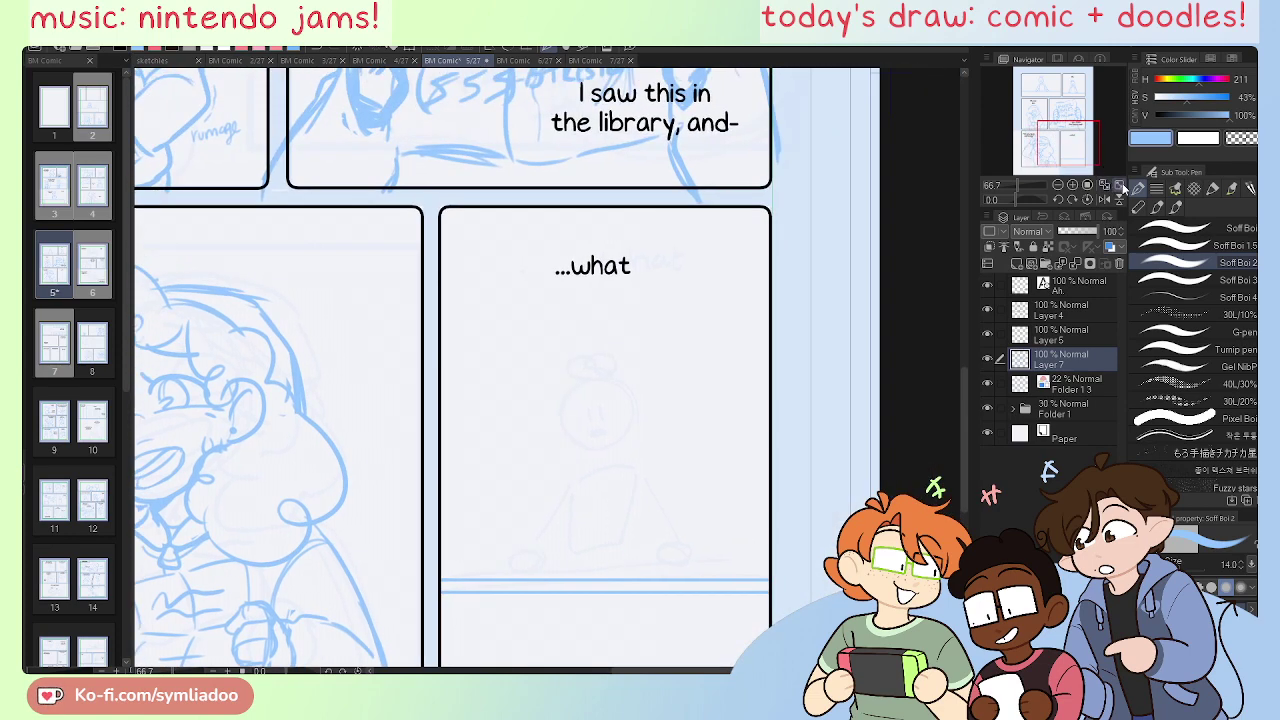
left_click(1120, 186)
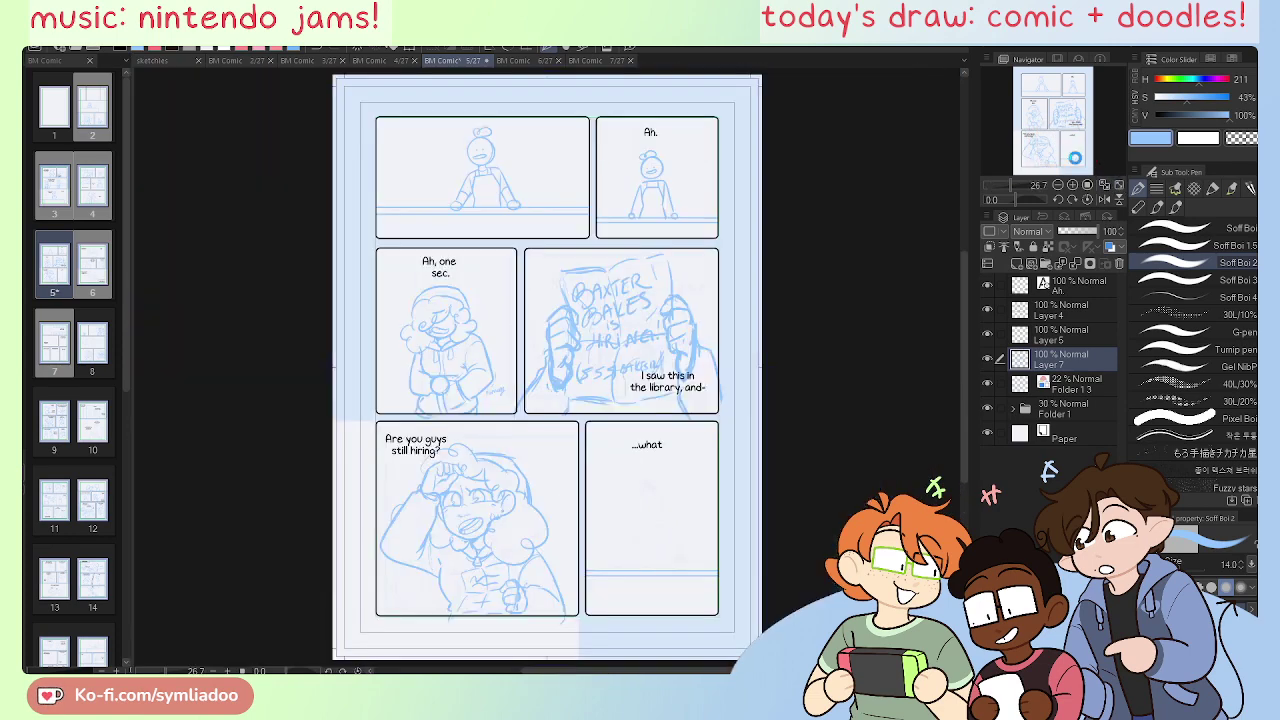
key("ctrl+s")
Step: Sketch the round head with a top bun, two short eye lines and a small mouth in the "...what" panel
scroll(516, 459, "up", 4)
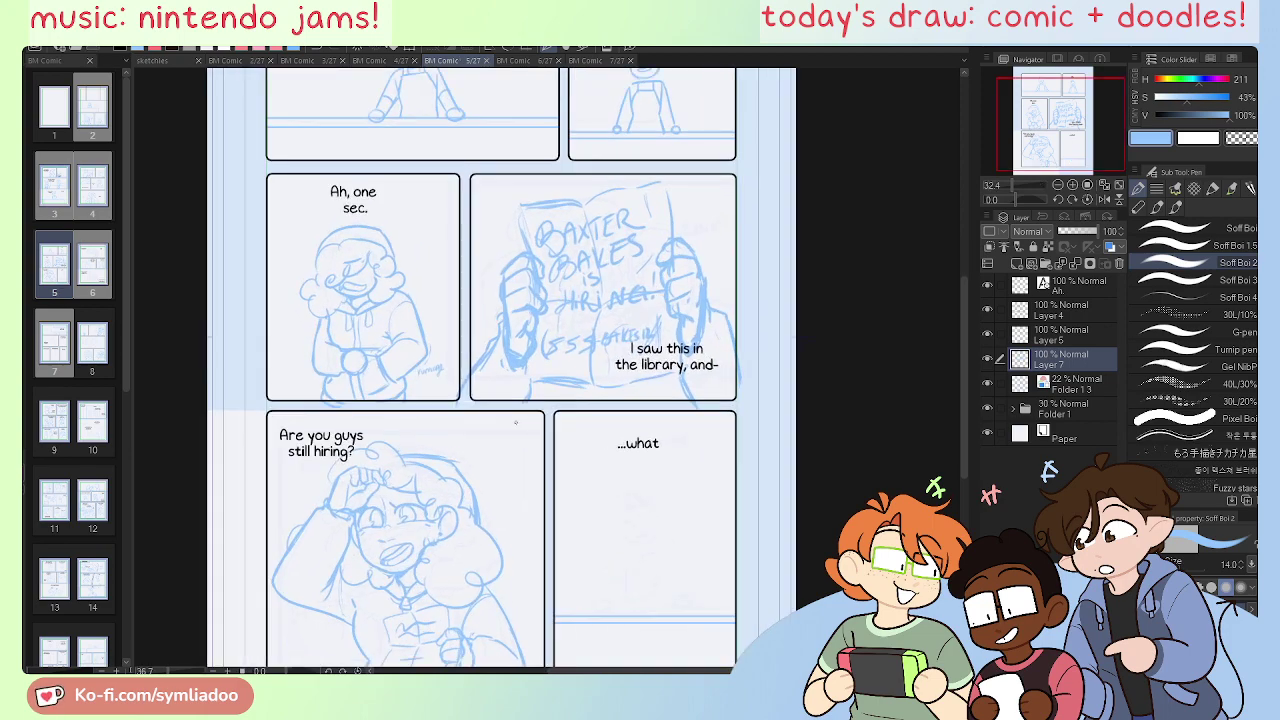
scroll(516, 459, "up", 1)
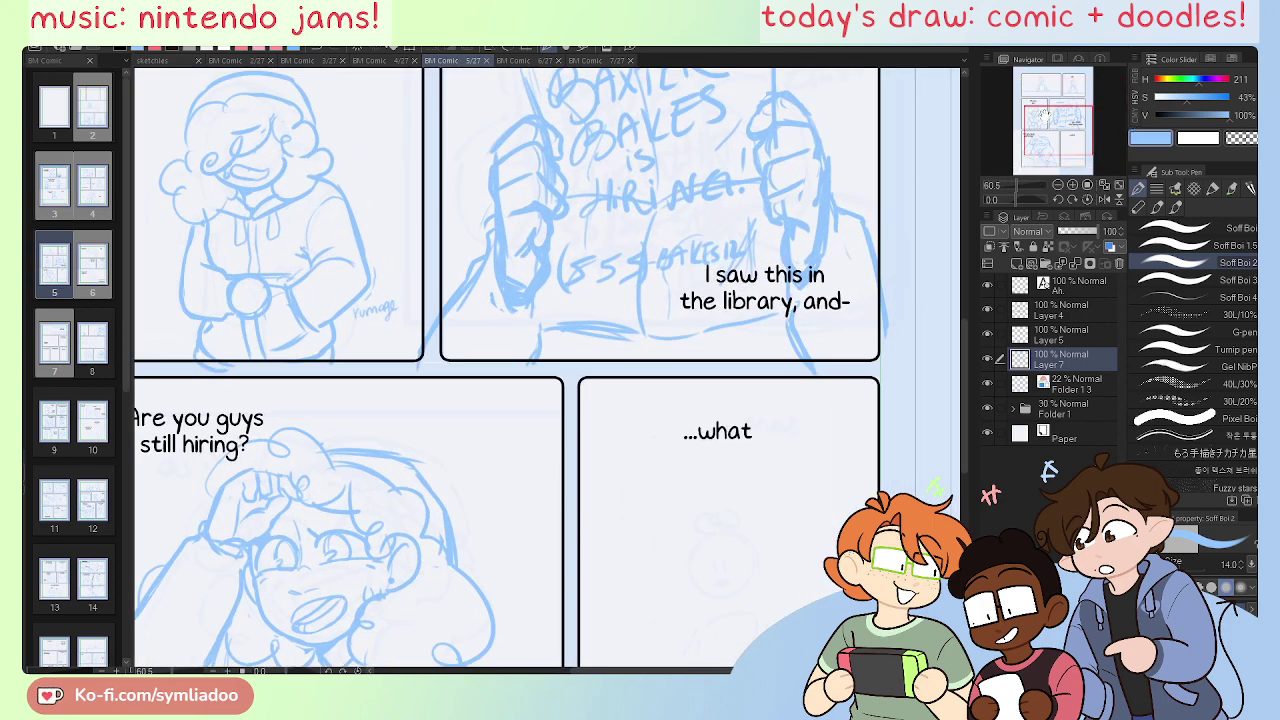
left_click_drag(1045, 117, 1068, 138)
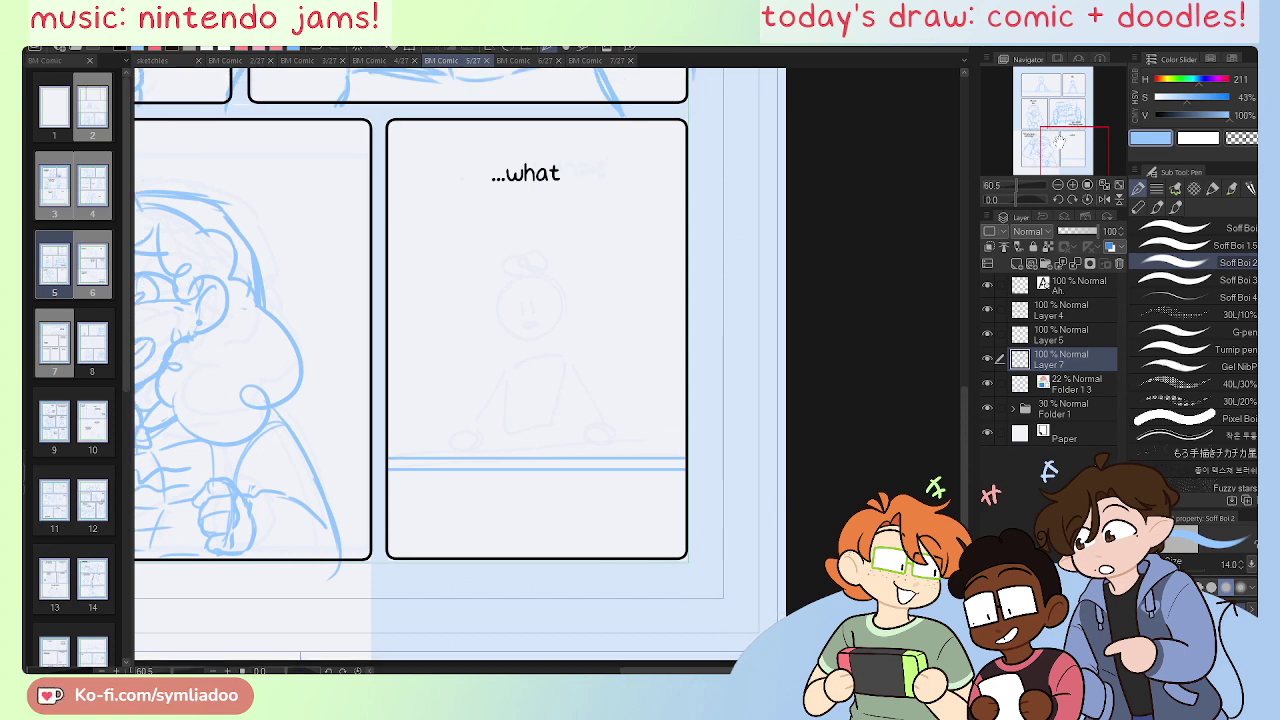
left_click_drag(1059, 142, 1066, 146)
left_click(1073, 186)
left_click(1068, 143)
mouse_move(438, 328)
left_mouse_down()
mouse_move(548, 336)
mouse_move(455, 324)
mouse_move(486, 283)
mouse_move(521, 312)
mouse_move(481, 355)
mouse_move(494, 355)
mouse_move(488, 380)
mouse_move(502, 377)
mouse_move(527, 503)
left_mouse_up()
Step: Replace the narrow torso attempt below the head with a wider one that has rounded shoulders and a closed lower edge
left_click_drag(463, 430, 466, 518)
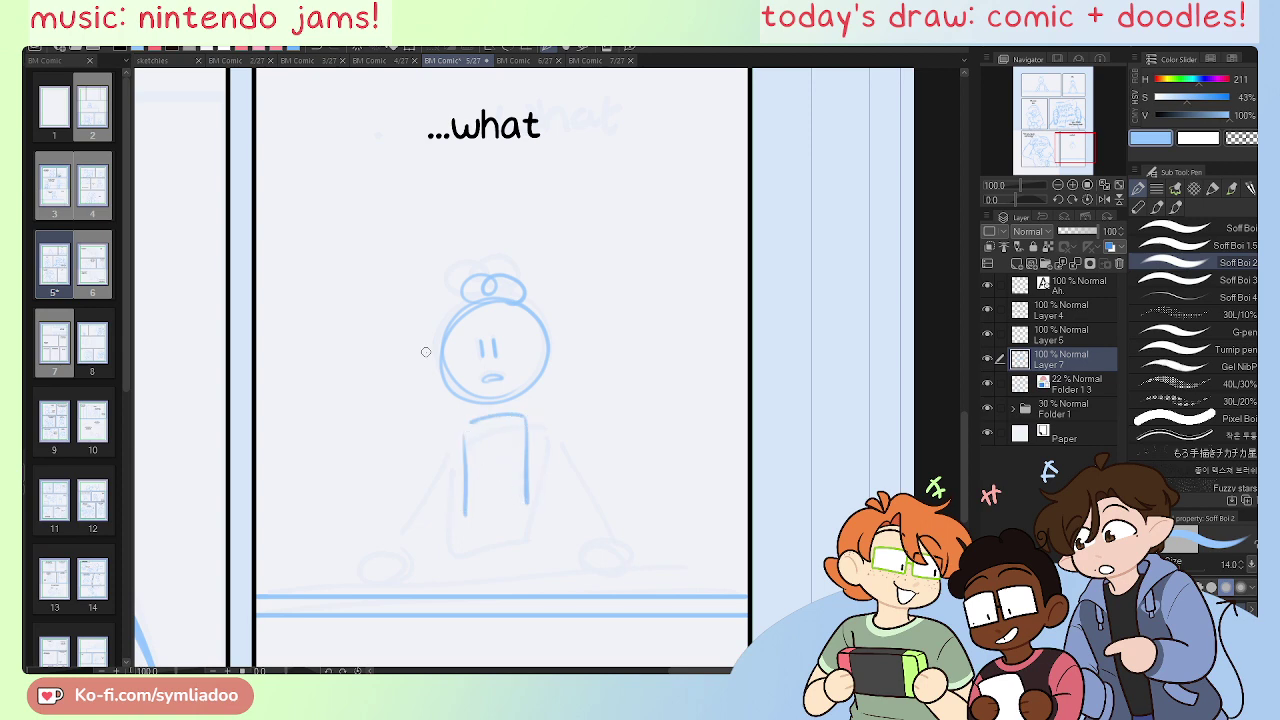
key("ctrl+z")
key("ctrl+z")
key("ctrl+z")
mouse_move(451, 440)
left_mouse_down()
mouse_move(546, 440)
mouse_move(541, 536)
left_mouse_up()
mouse_move(450, 444)
left_mouse_down()
mouse_move(459, 549)
mouse_move(543, 540)
left_mouse_up()
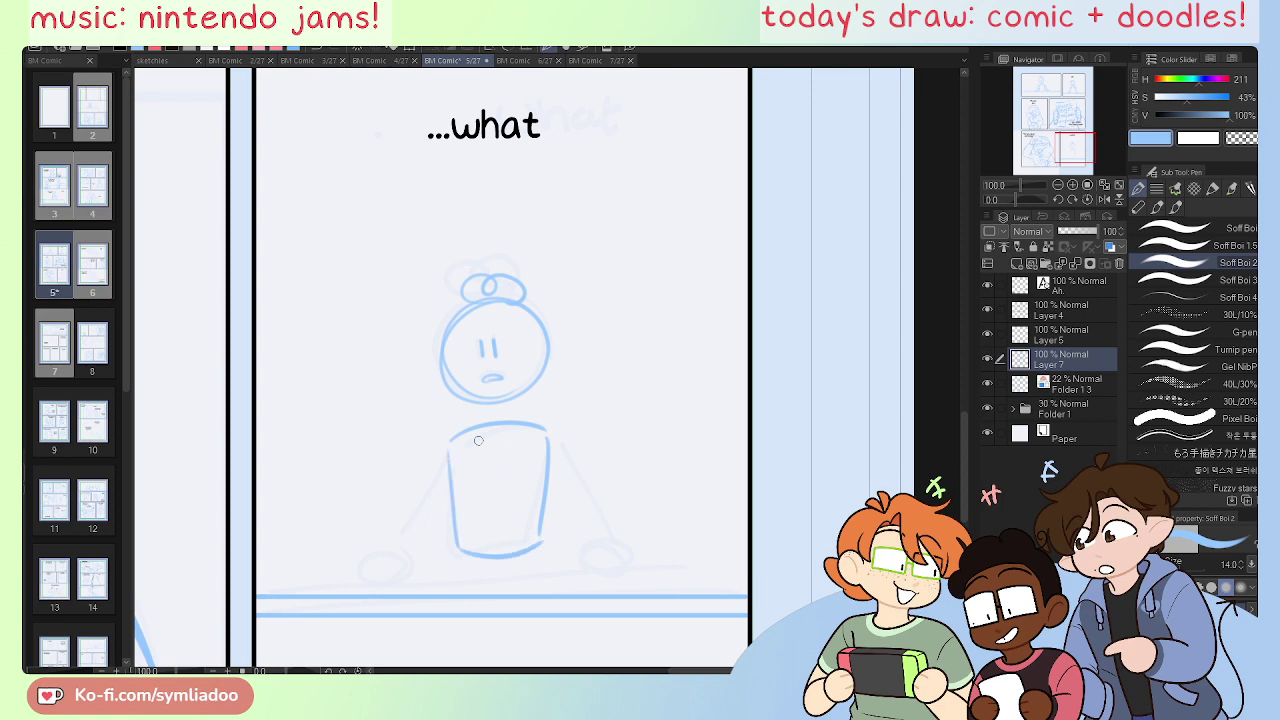
Step: Add an apron to the torso and two slanted arms with round hands resting on the counter, and save the page
mouse_move(467, 454)
left_mouse_down()
mouse_move(528, 451)
mouse_move(540, 514)
left_mouse_up()
left_click_drag(468, 456, 468, 520)
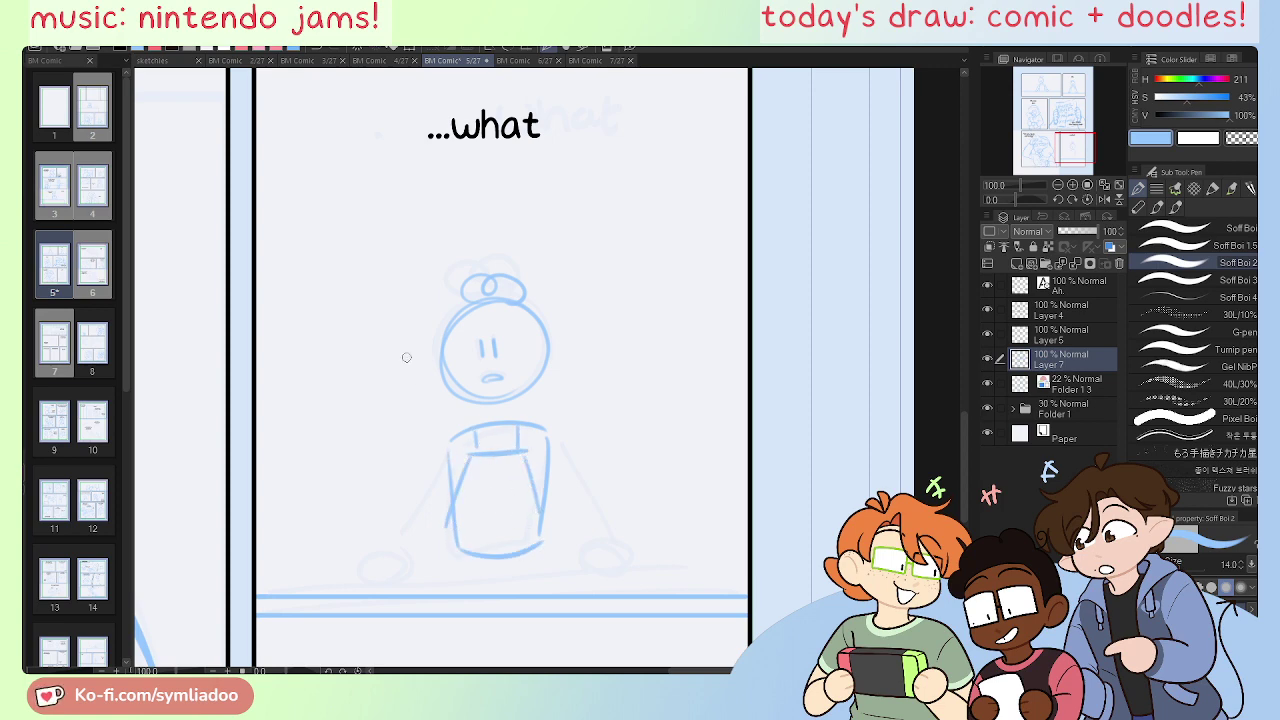
key("ctrl+z")
mouse_move(472, 458)
left_mouse_down()
mouse_move(418, 577)
mouse_move(430, 582)
left_mouse_up()
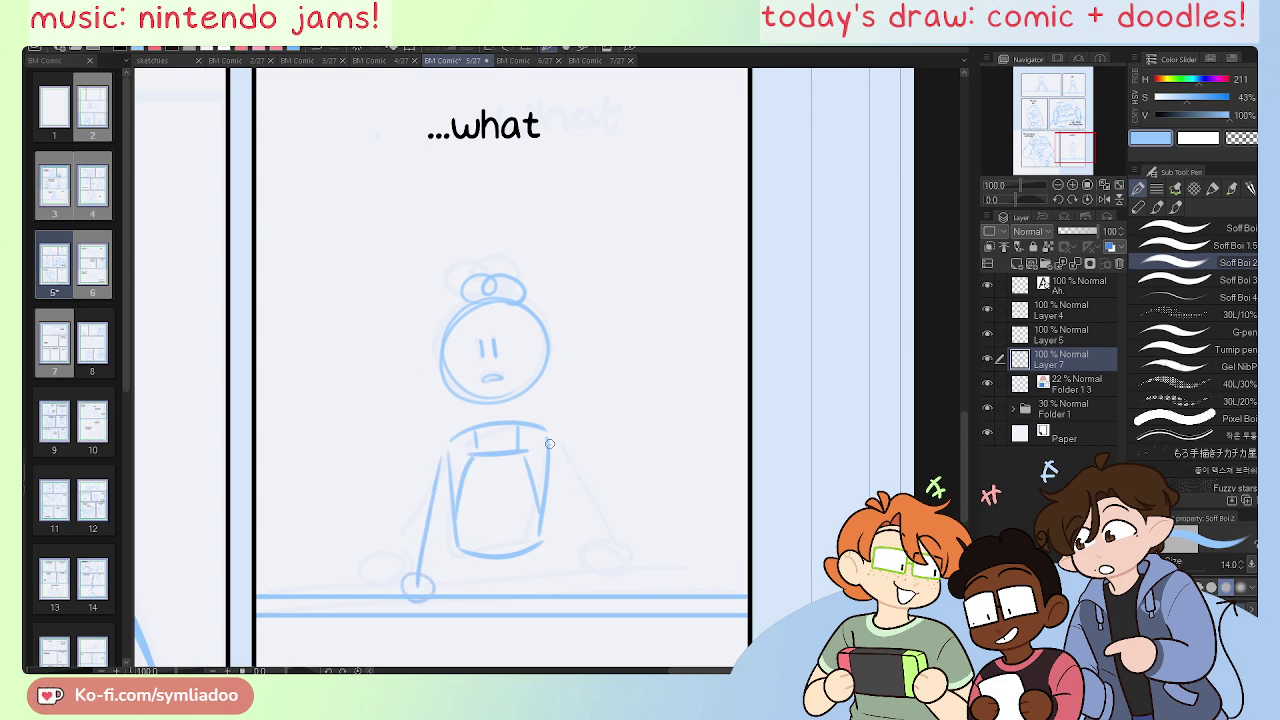
mouse_move(549, 443)
left_mouse_down()
mouse_move(597, 582)
mouse_move(590, 596)
mouse_move(612, 582)
left_mouse_up()
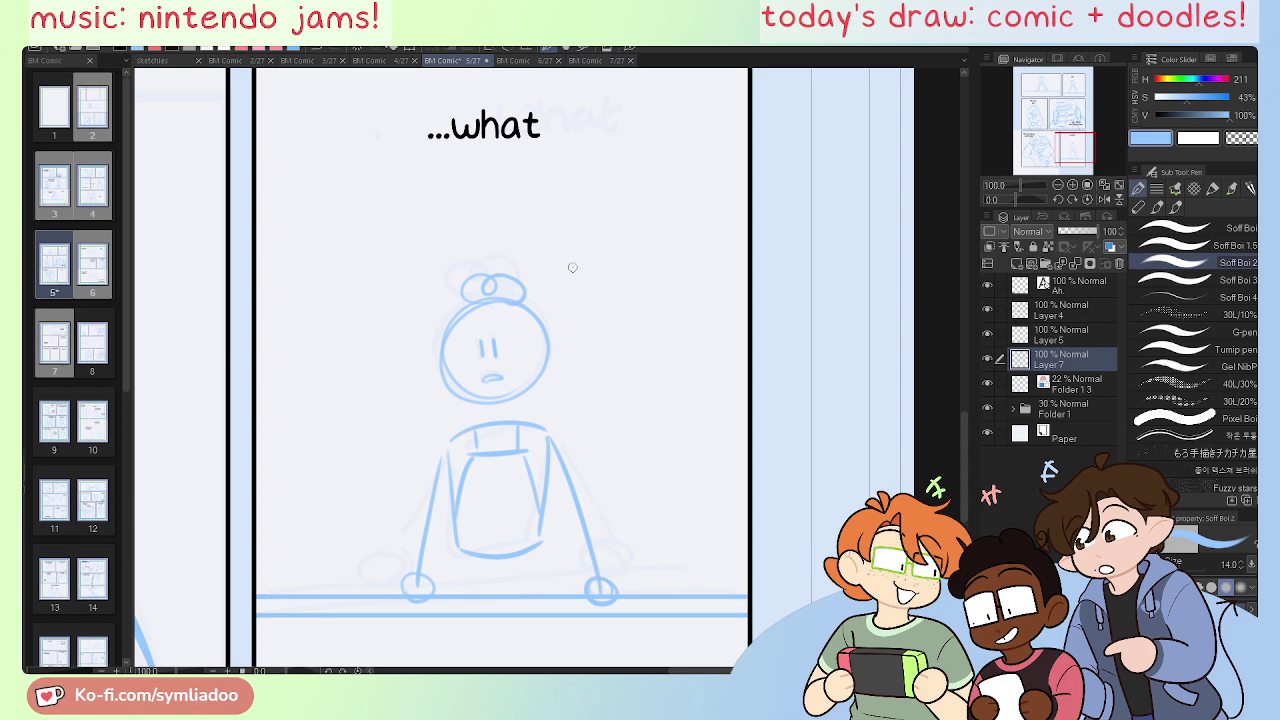
left_click(1118, 185)
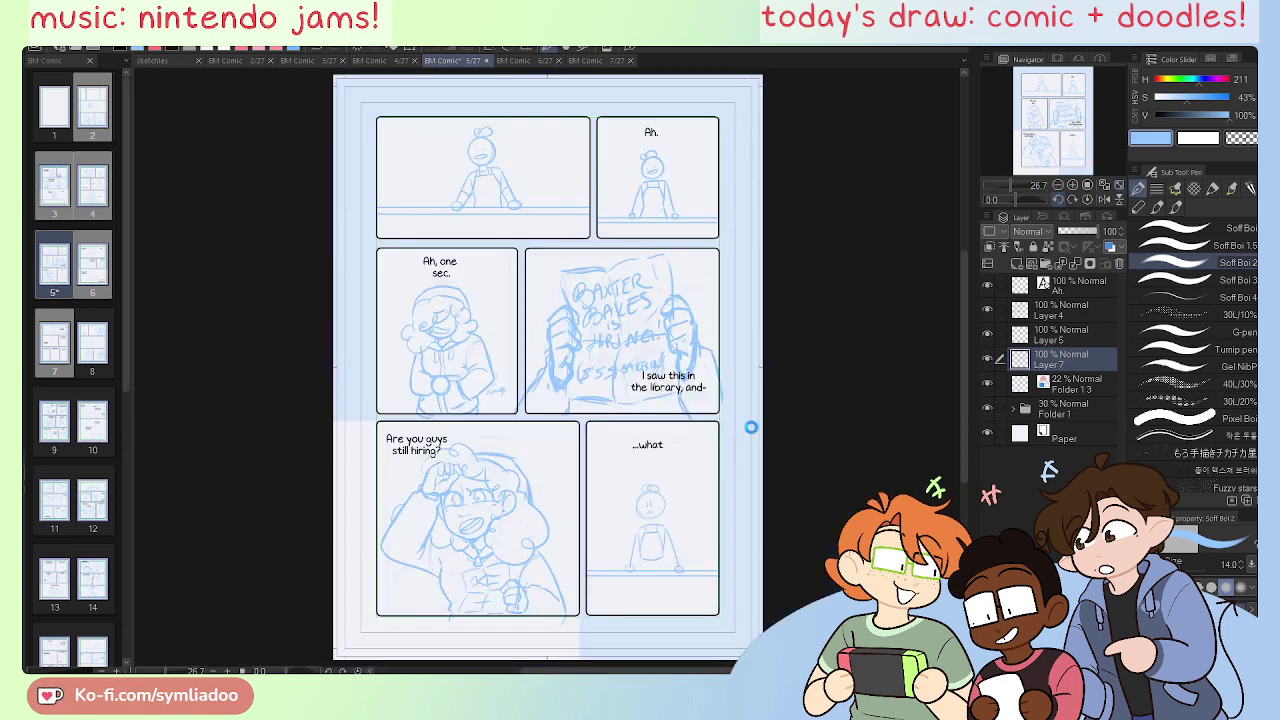
key("ctrl+s")
Step: Lasso the character in the "Are you guys still hiring?" panel, shift the sketch slightly to the right, and deselect it
key("m")
mouse_move(478, 426)
left_mouse_down()
mouse_move(357, 486)
mouse_move(509, 661)
mouse_move(565, 476)
left_mouse_up()
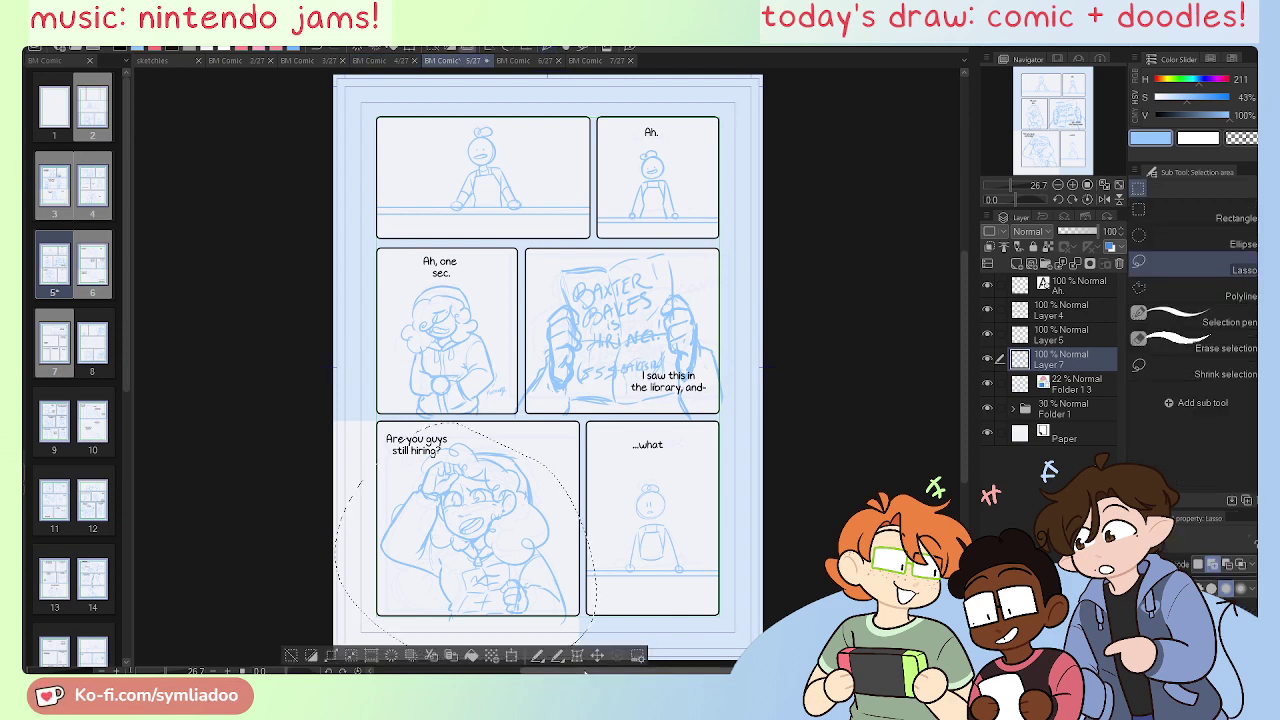
key("k")
key("Right")
key("Right")
key("Right")
key("Right")
key("Right")
key("Right")
key("Right")
key("Right")
key("Right")
key("Right")
key("Right")
key("Right")
key("Right")
key("Right")
key("Right")
key("Right")
key("Right")
key("Right")
key("Right")
key("Right")
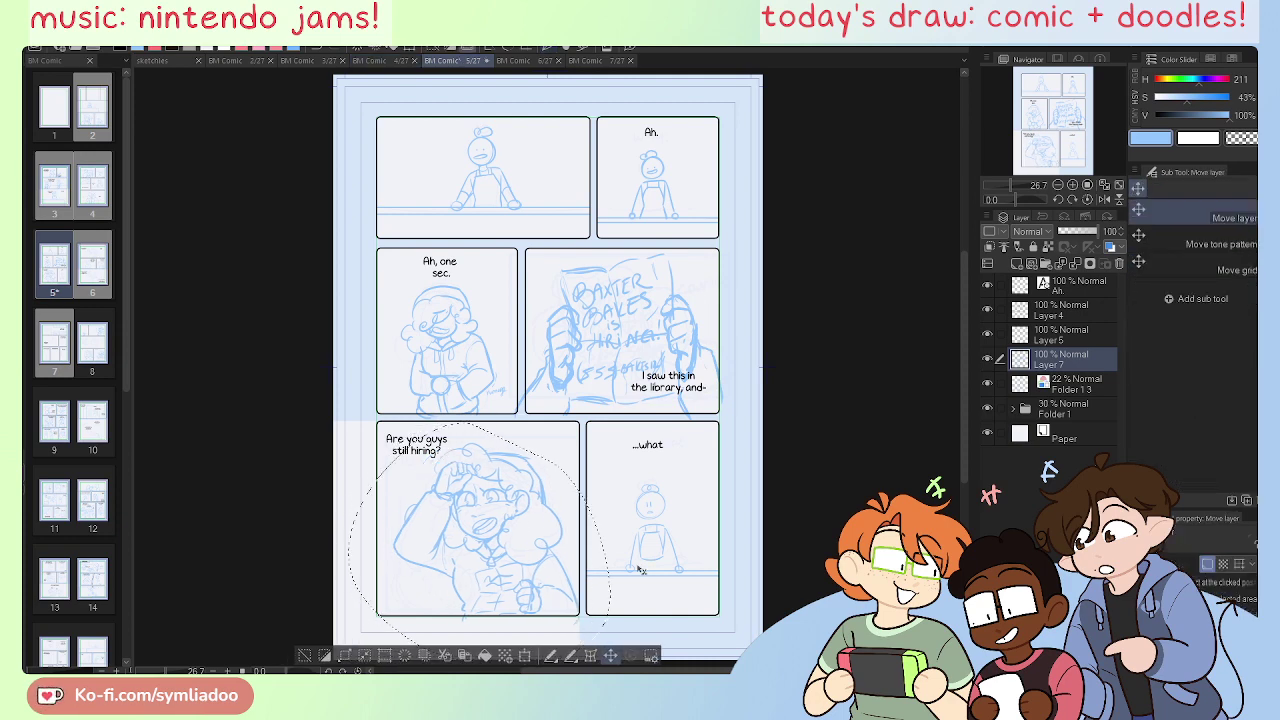
key("Left")
key("Left")
key("Left")
key("Left")
key("Left")
key("Left")
key("Left")
key("Left")
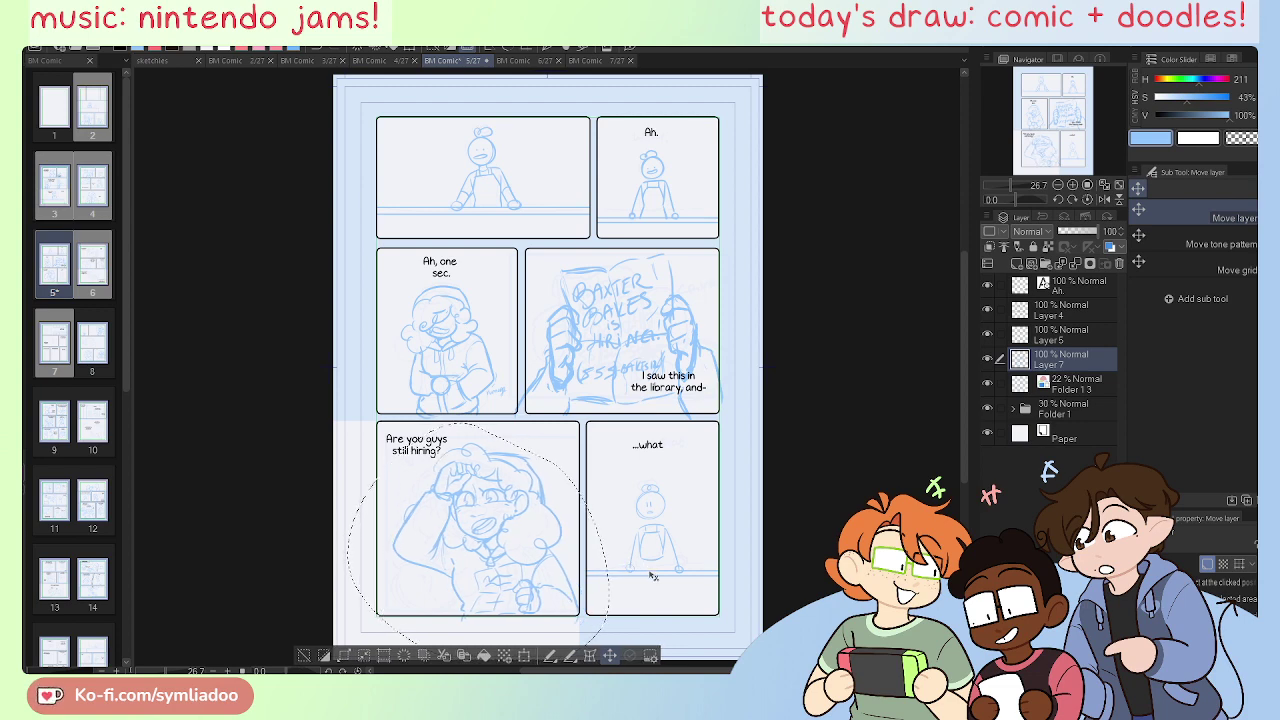
left_click(303, 655)
Step: Move the "Are you guys still hiring?" text slightly up in its panel and make Layer 7 active again
key("o")
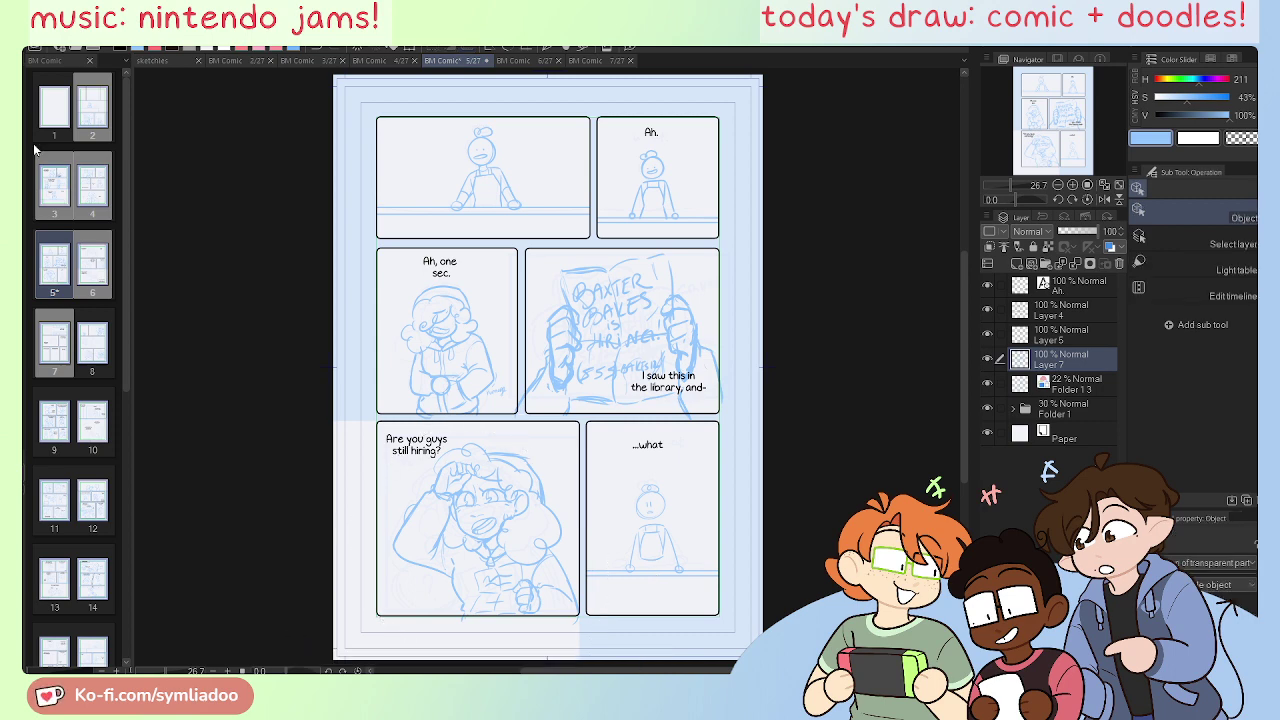
left_click(427, 452)
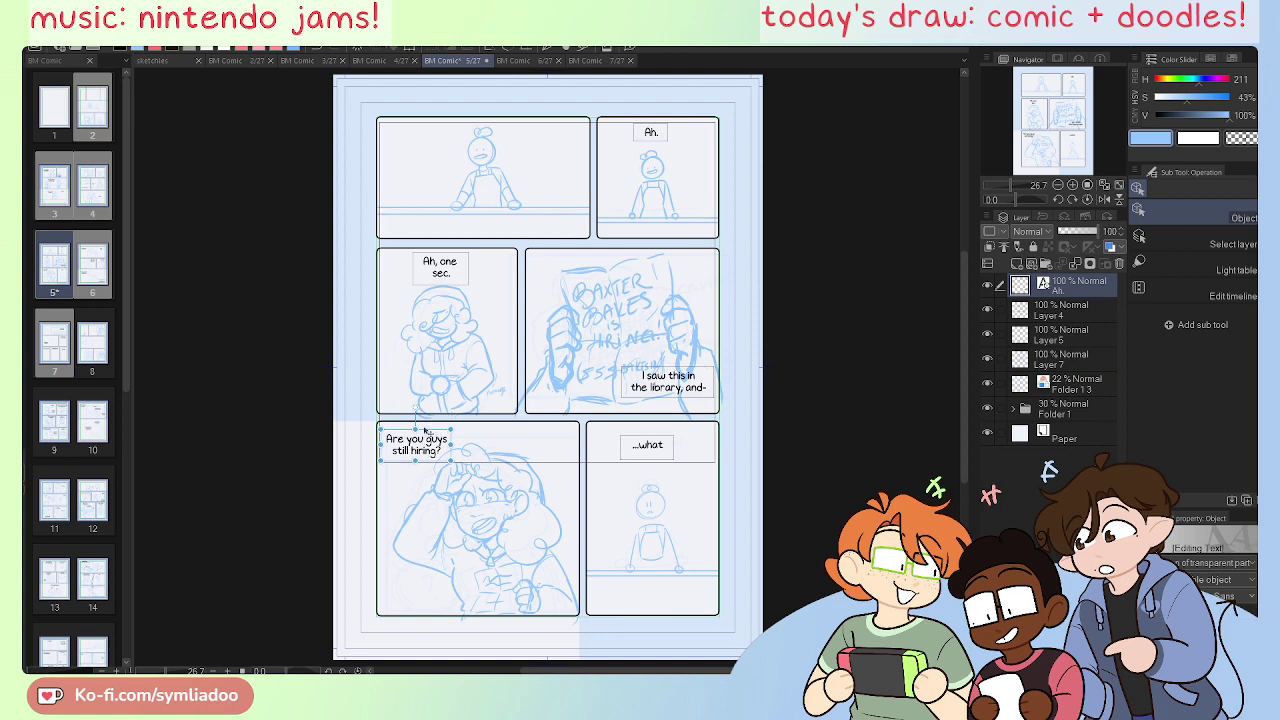
left_click_drag(428, 432, 439, 428)
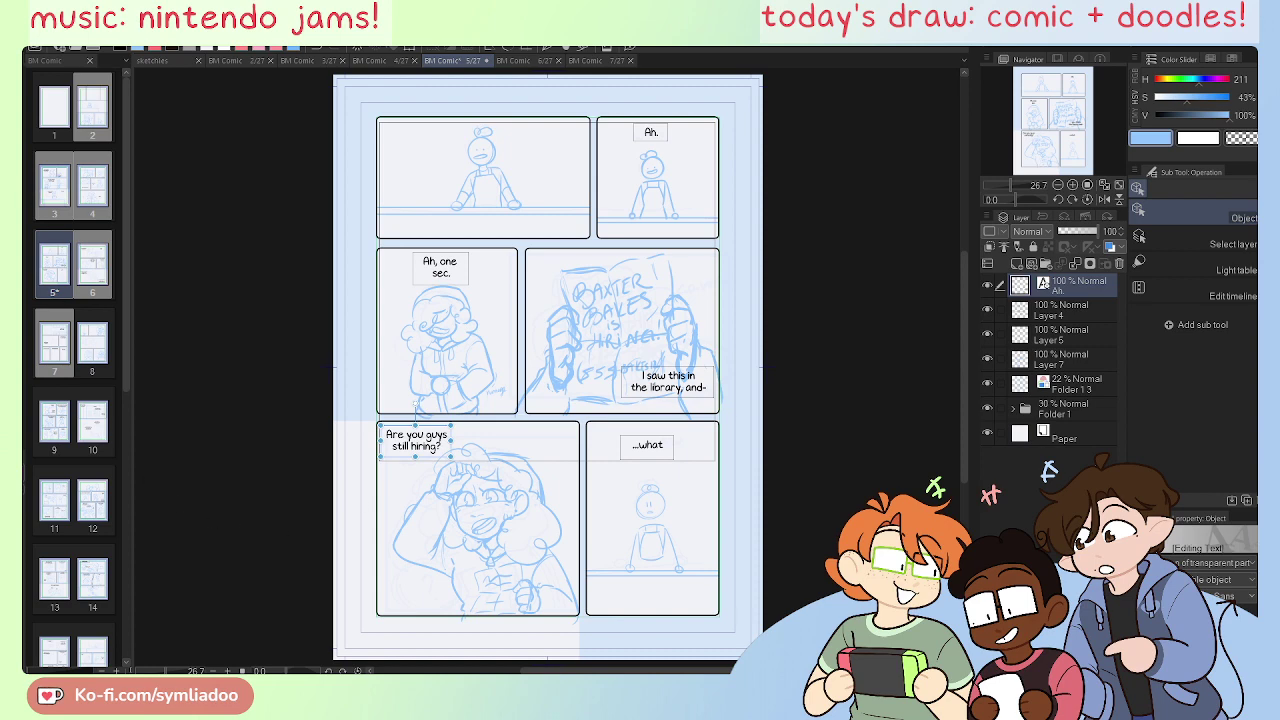
key("p")
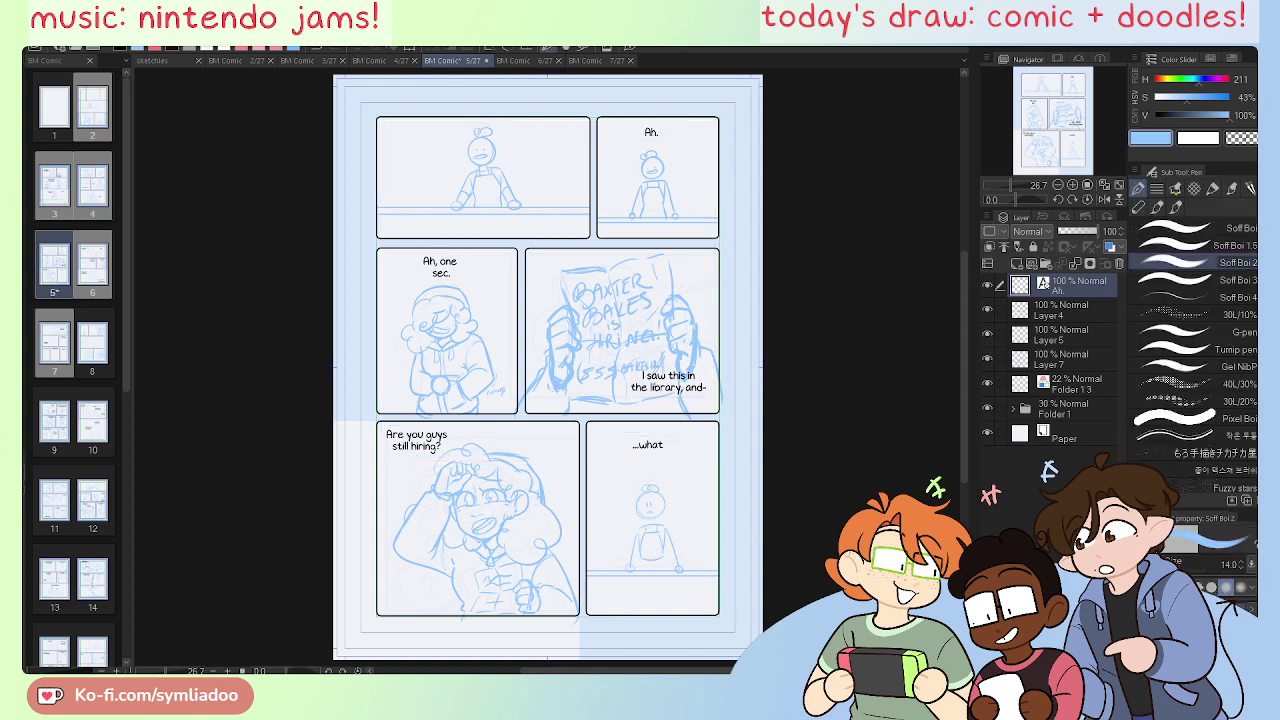
left_click(1064, 358)
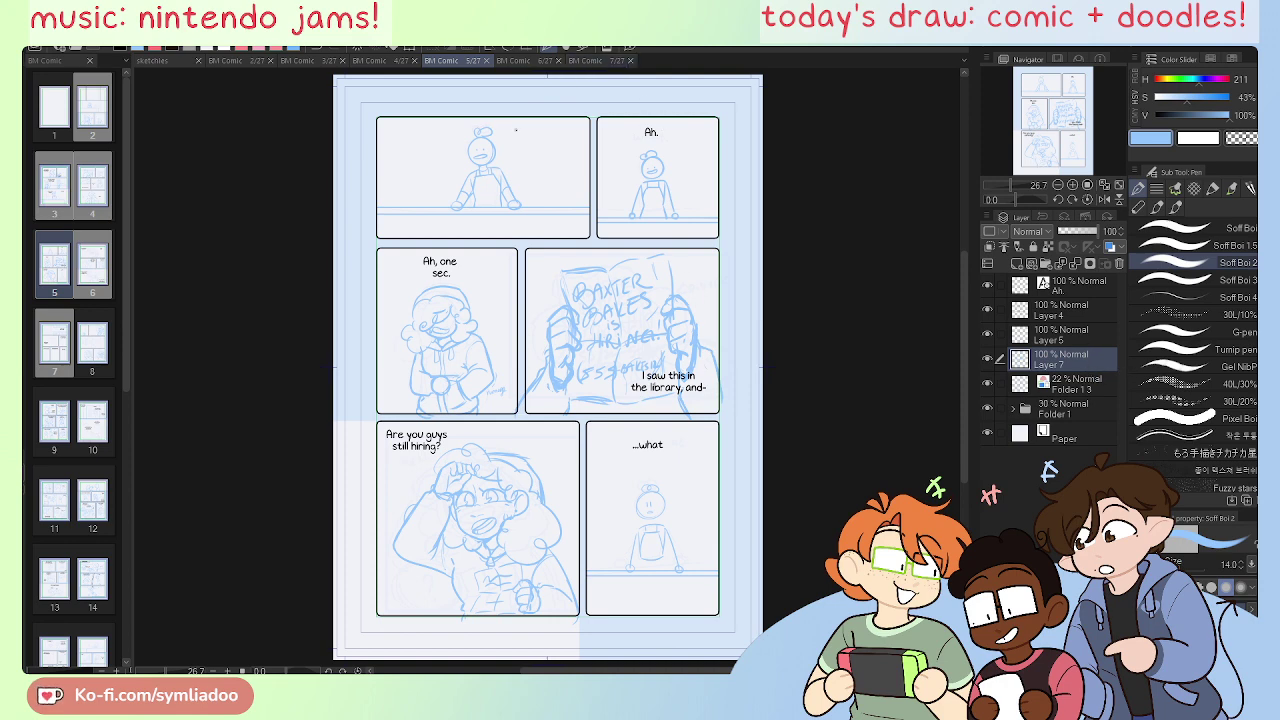
Step: Switch to page 7 and sketch a small round head with brows, eyes and a mouth in the "aaand it got destroyed." panel
left_click(520, 62)
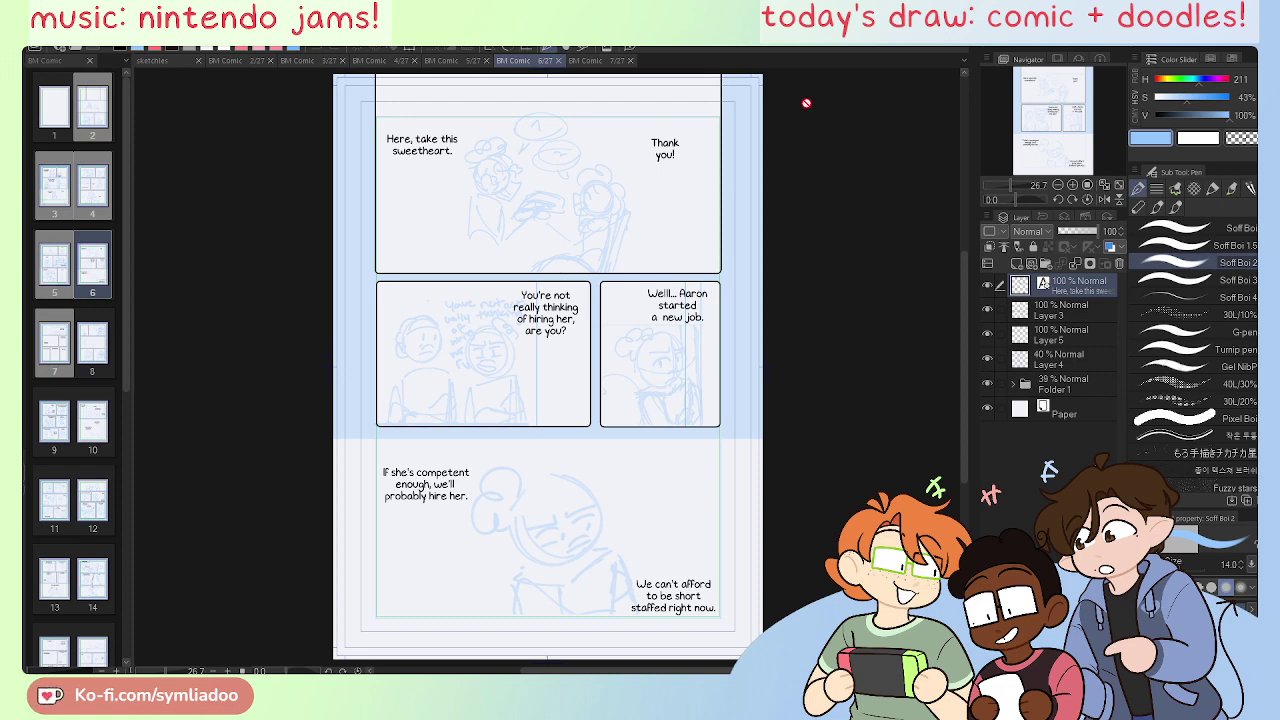
left_click(600, 61)
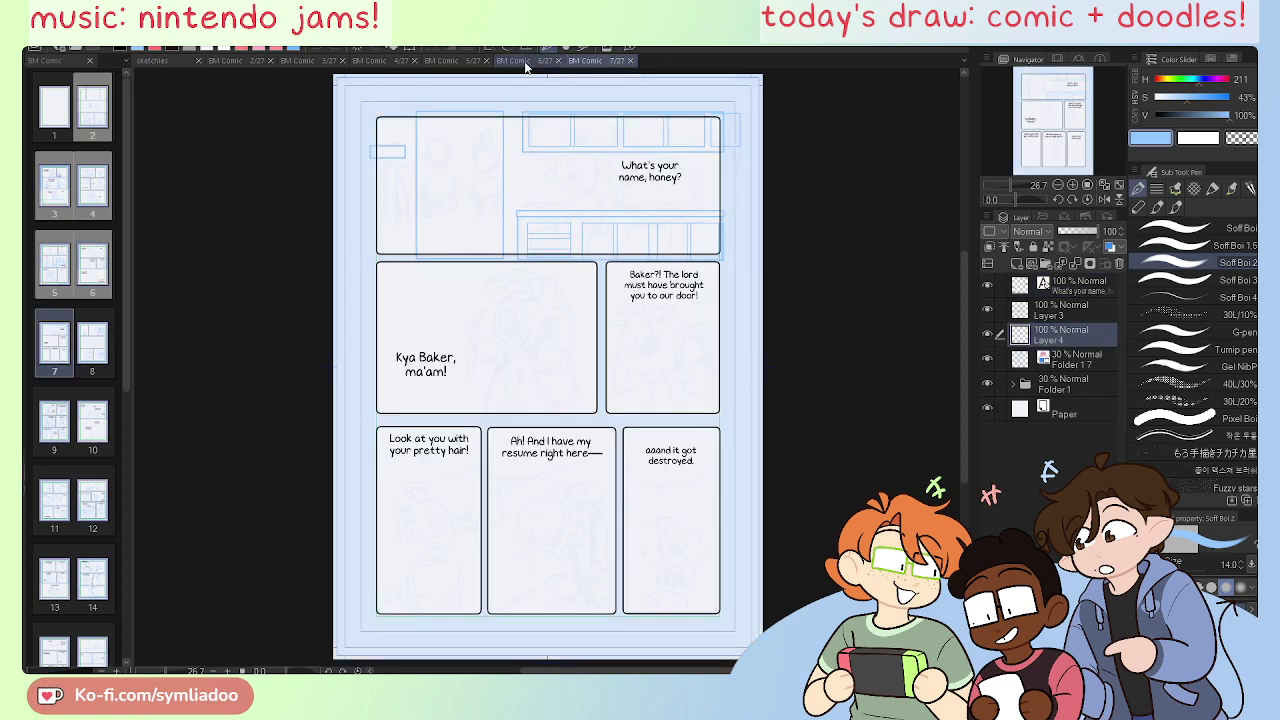
left_click(528, 62)
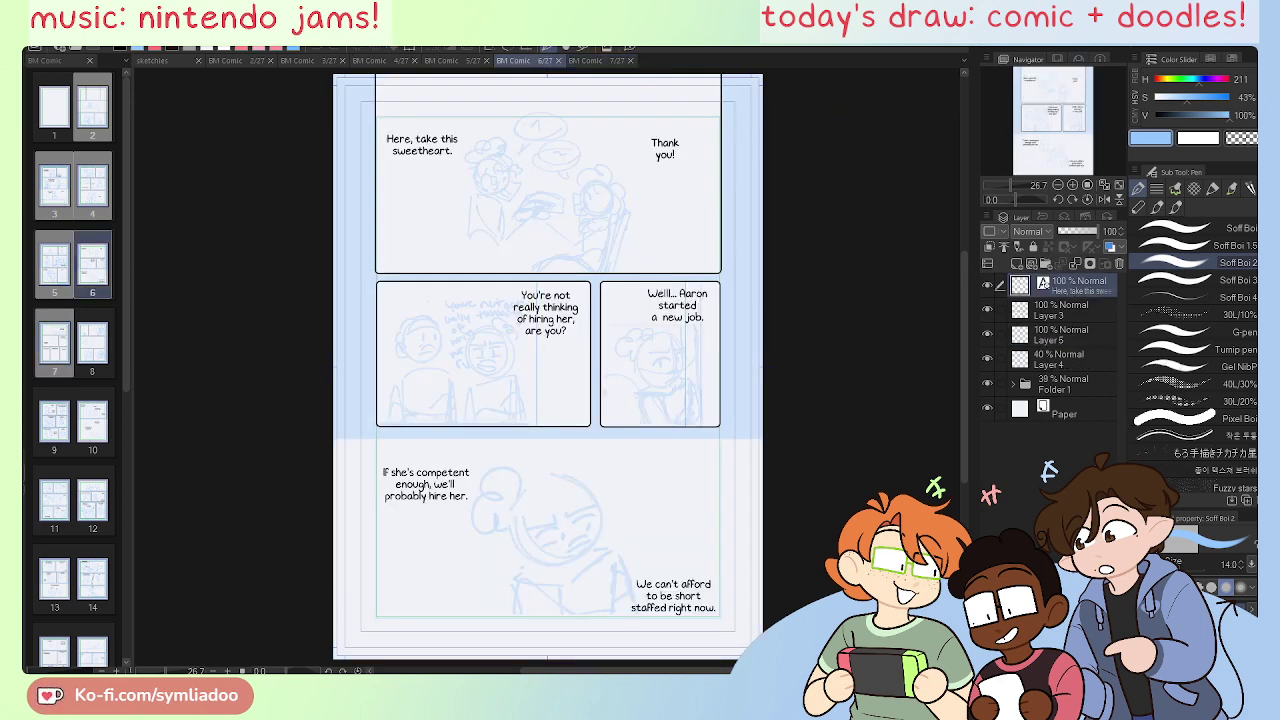
left_click(600, 61)
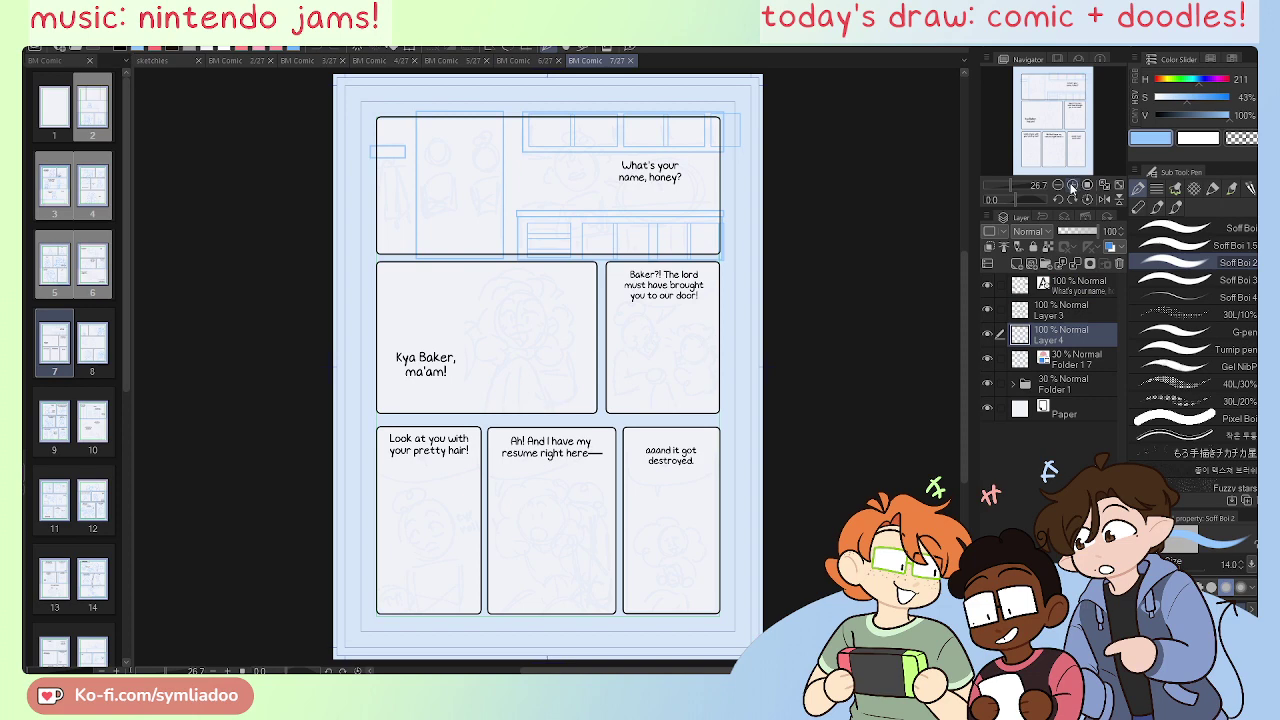
left_click(1072, 186)
left_click(1072, 186)
left_click(1072, 186)
left_click_drag(1045, 120, 1065, 154)
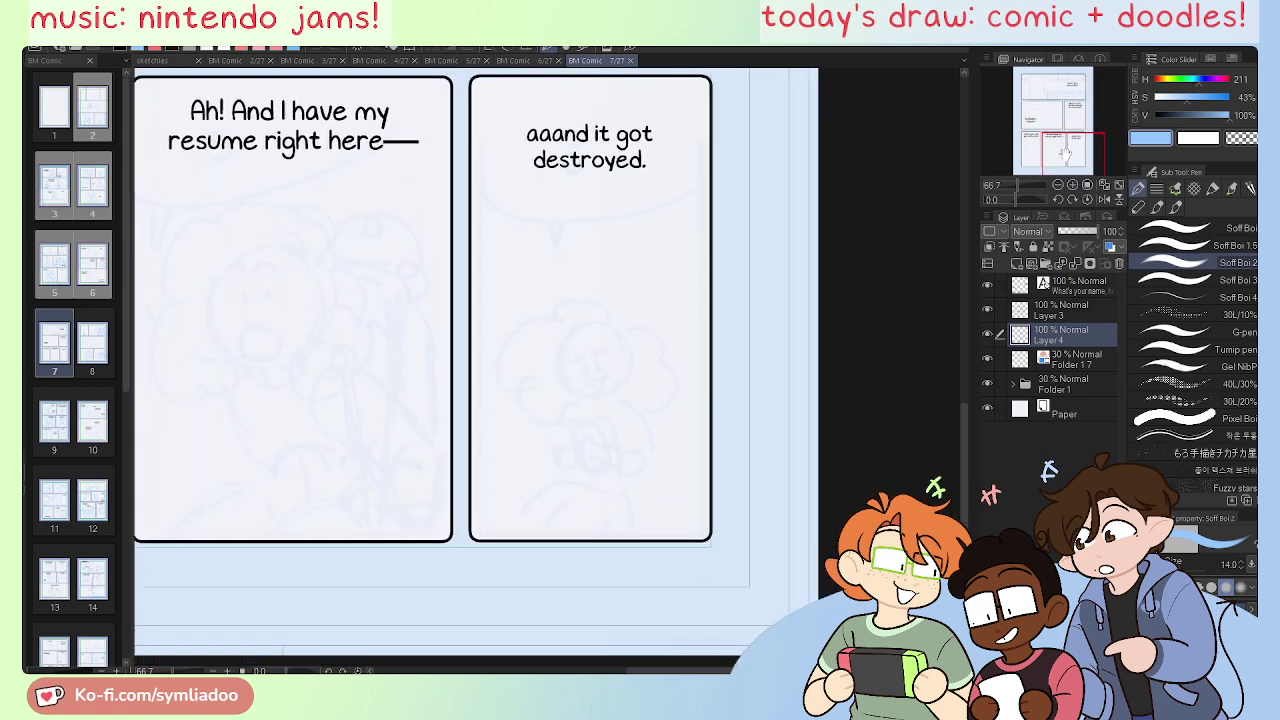
left_click(1072, 187)
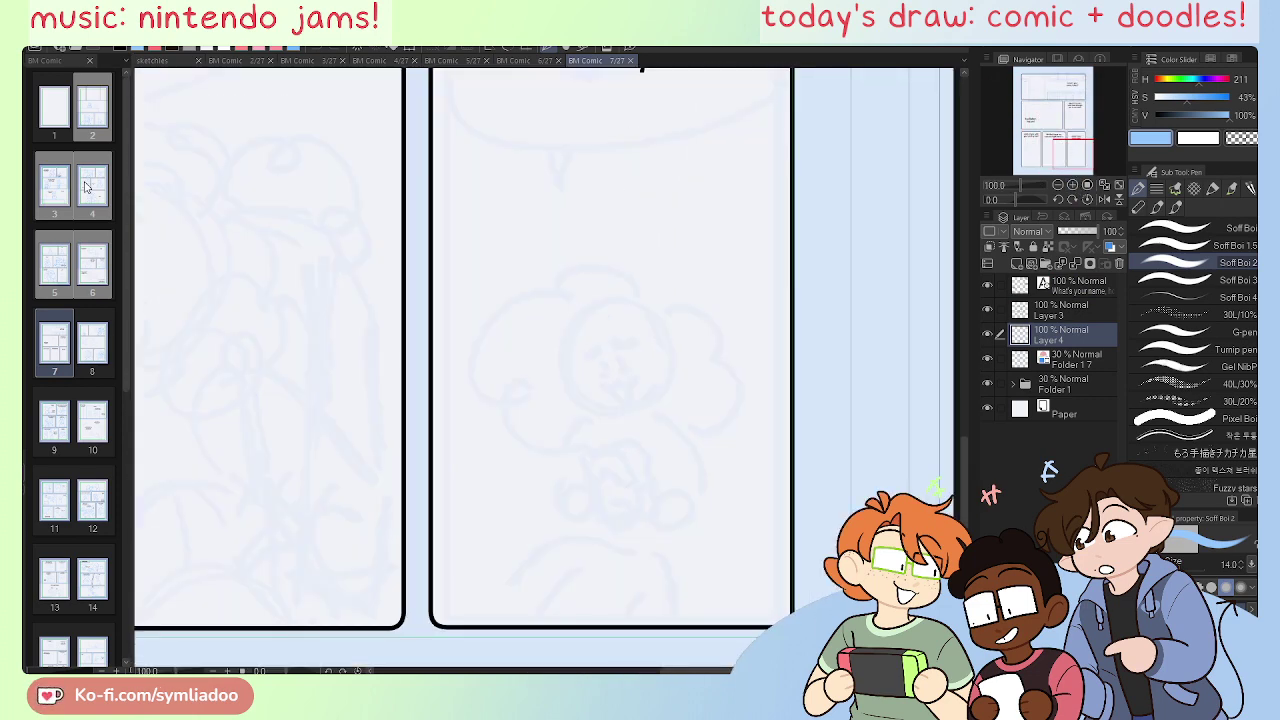
mouse_move(655, 316)
left_mouse_down()
mouse_move(578, 333)
mouse_move(609, 415)
mouse_move(659, 383)
mouse_move(567, 378)
mouse_move(621, 372)
left_mouse_up()
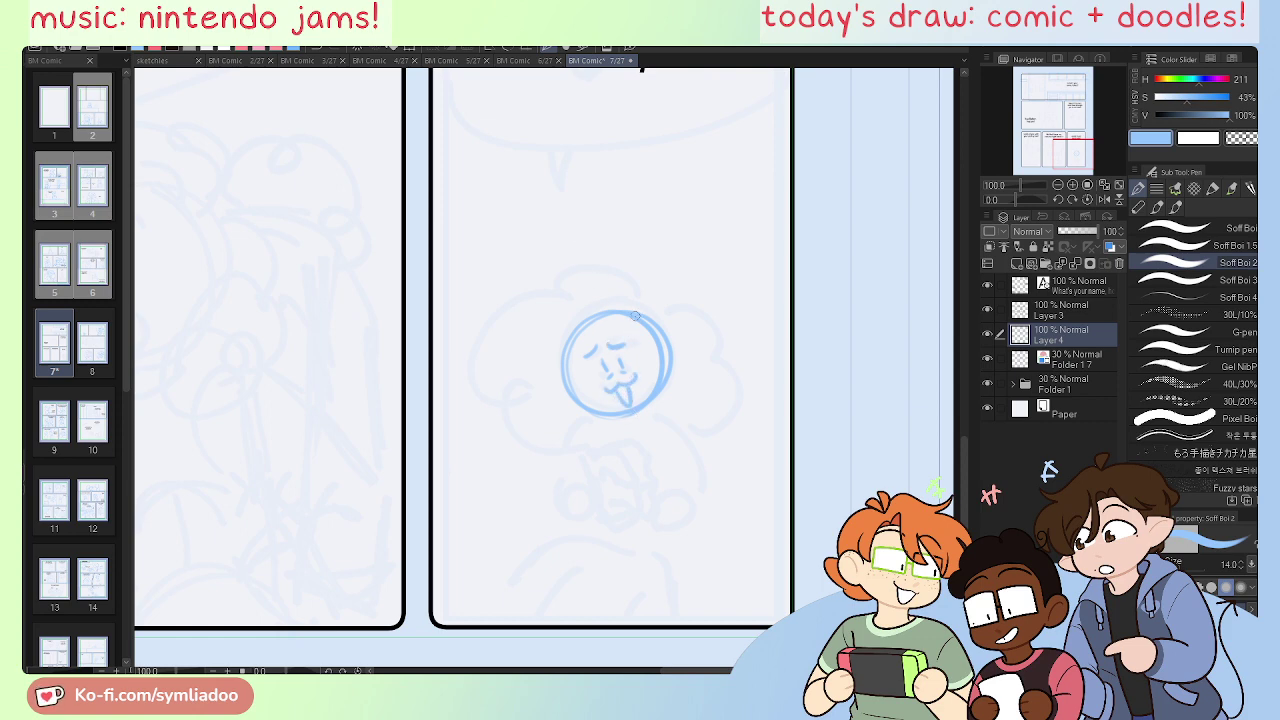
Step: Draw puffy, curled hair outlines on both sides of the small round head, replacing the first hair attempt
mouse_move(641, 306)
left_mouse_down()
mouse_move(567, 276)
mouse_move(529, 278)
mouse_move(518, 347)
mouse_move(469, 395)
mouse_move(599, 430)
left_mouse_up()
key("ctrl+z")
key("ctrl+z")
key("ctrl+z")
mouse_move(634, 308)
left_mouse_down()
mouse_move(559, 285)
mouse_move(527, 368)
mouse_move(497, 372)
mouse_move(601, 421)
left_mouse_up()
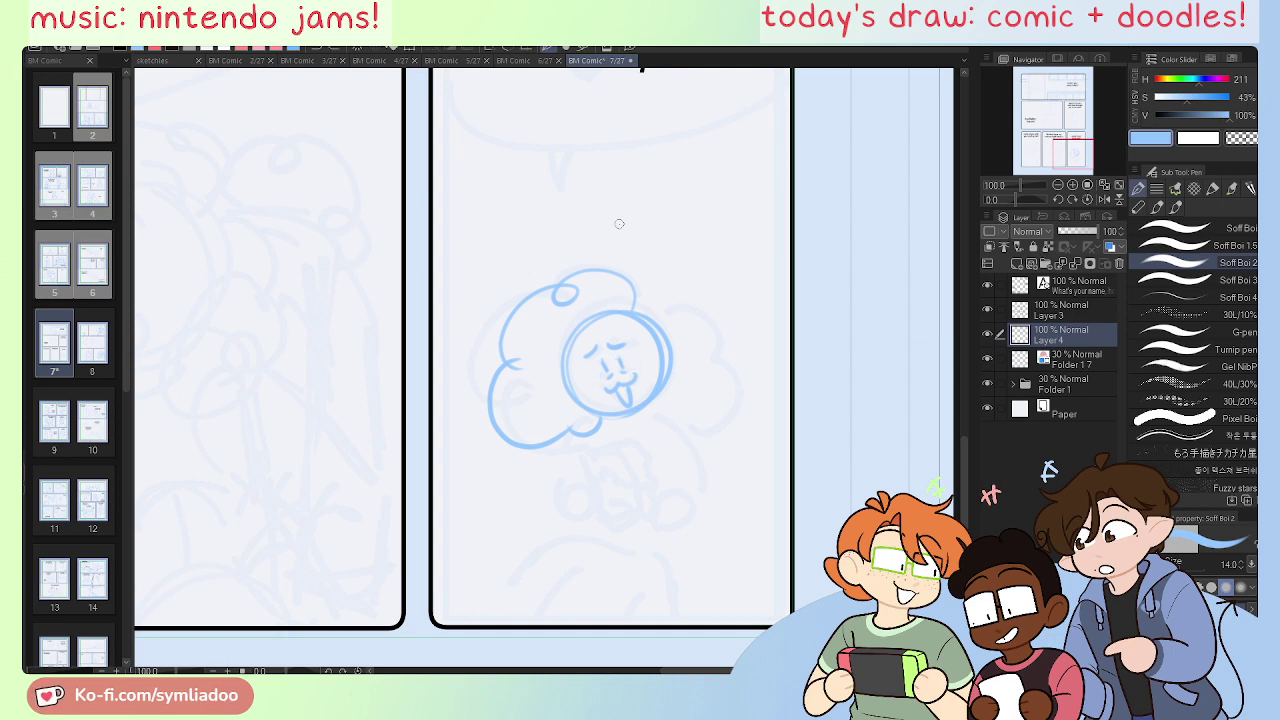
mouse_move(640, 311)
left_mouse_down()
mouse_move(707, 371)
mouse_move(723, 409)
mouse_move(651, 414)
mouse_move(672, 378)
left_mouse_up()
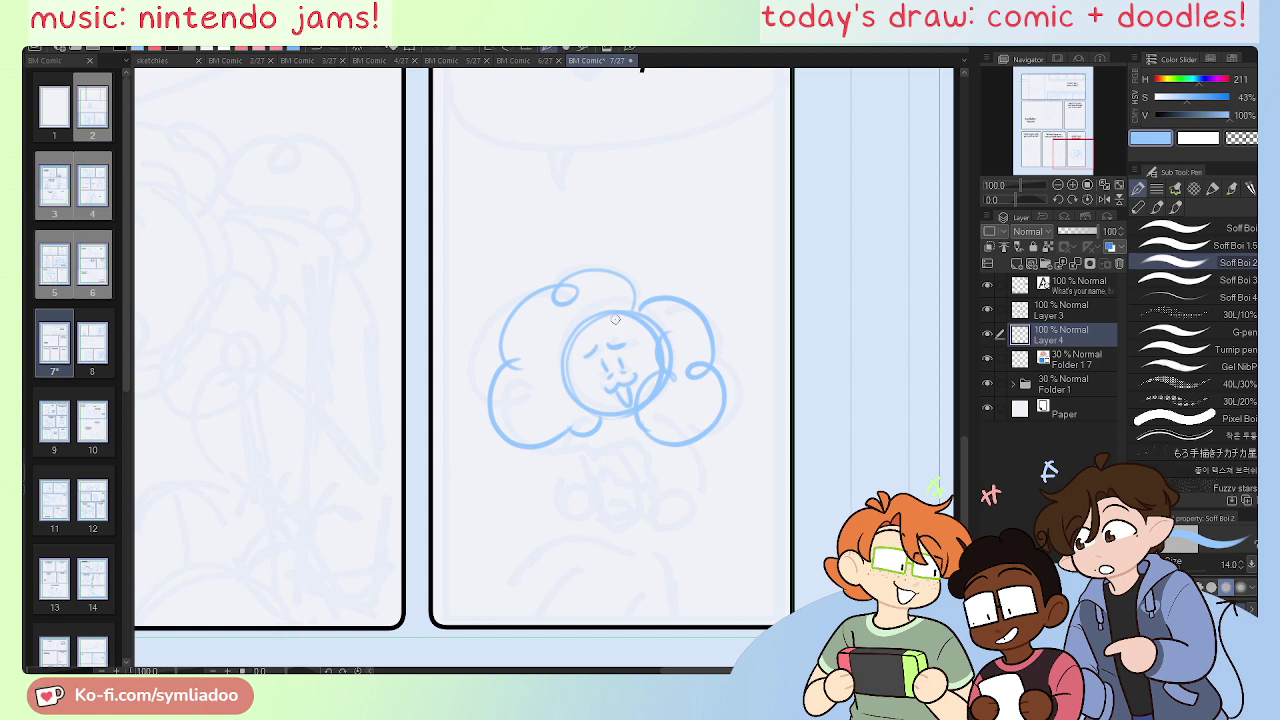
mouse_move(623, 316)
left_mouse_down()
mouse_move(580, 319)
mouse_move(552, 347)
mouse_move(569, 369)
mouse_move(622, 312)
left_mouse_up()
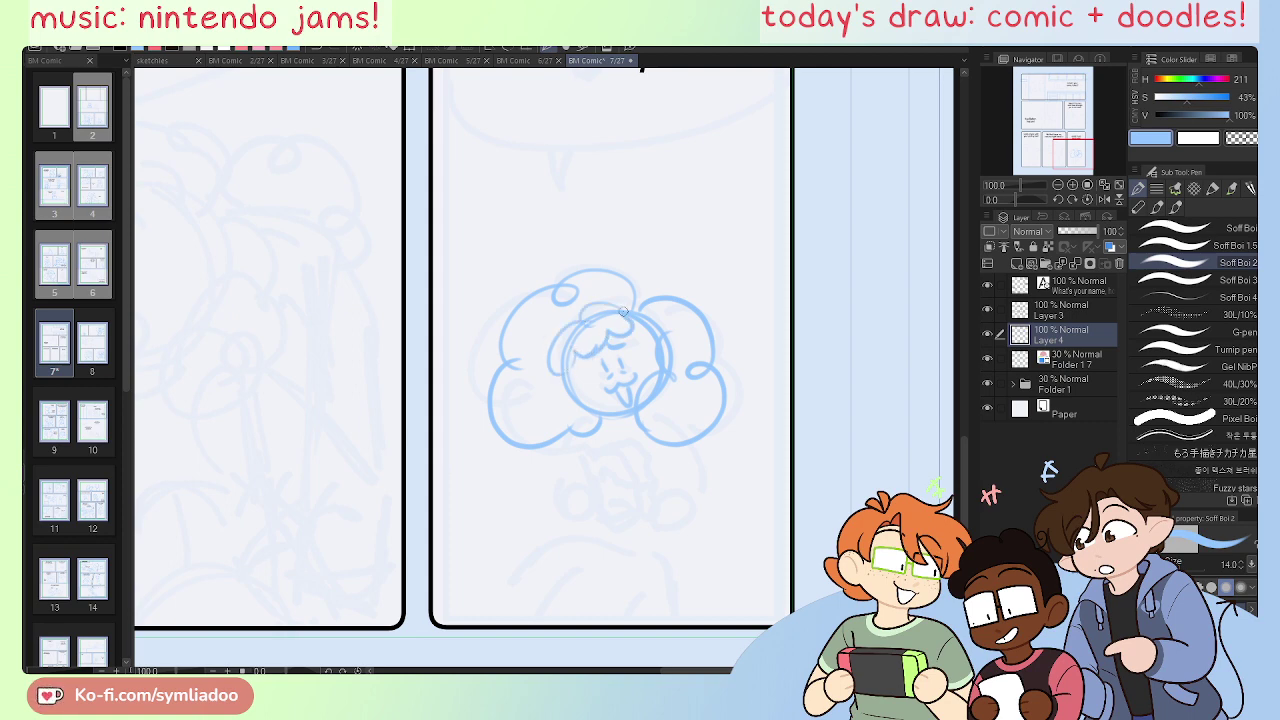
key("ctrl+z")
key("ctrl+z")
key("ctrl+z")
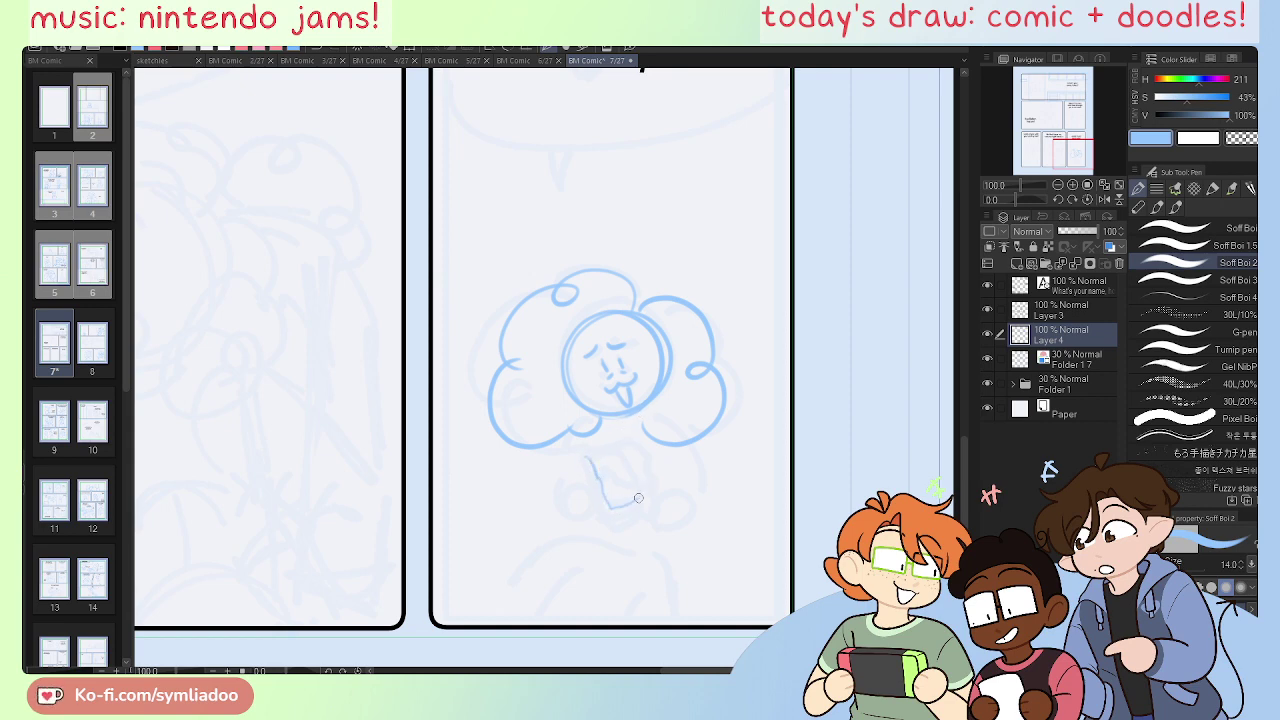
Step: Sketch the small body below the head, with arms at both sides and two round hands holding a crumpled sheet
mouse_move(635, 456)
left_mouse_down()
mouse_move(597, 449)
mouse_move(643, 460)
mouse_move(642, 502)
mouse_move(681, 497)
mouse_move(656, 481)
mouse_move(657, 515)
mouse_move(669, 516)
mouse_move(608, 498)
mouse_move(638, 474)
left_mouse_up()
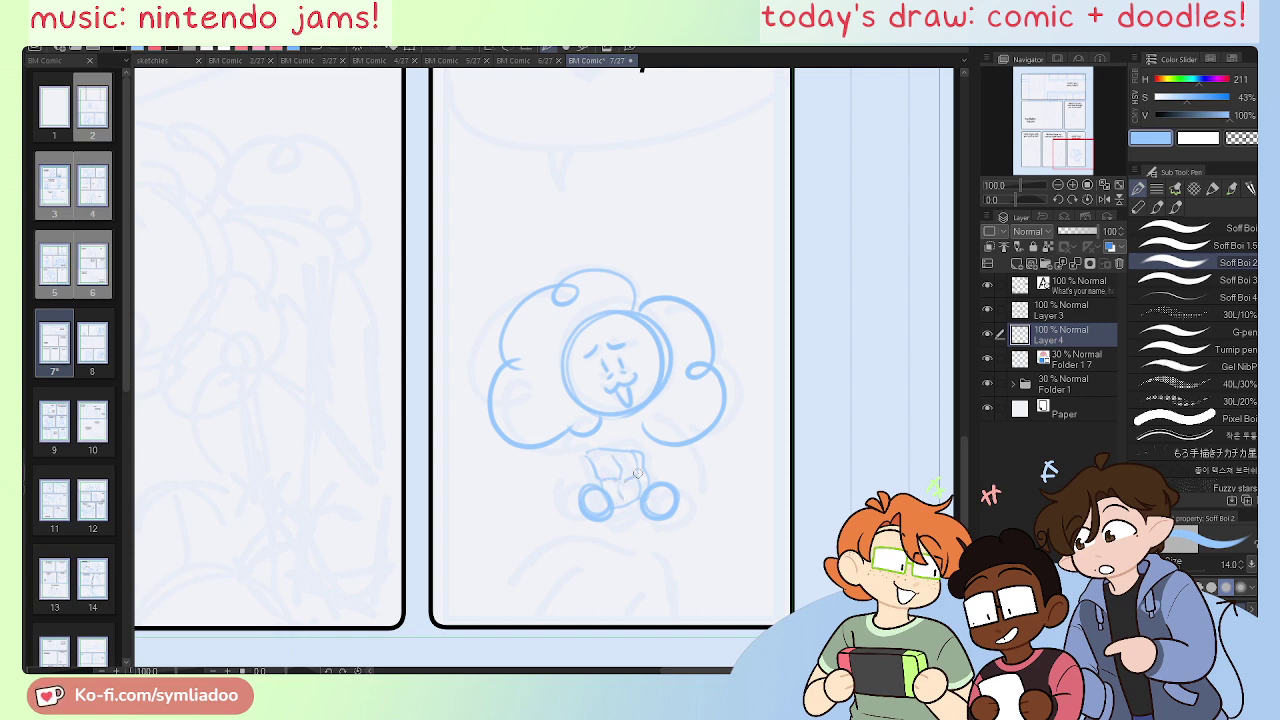
left_click_drag(698, 447, 673, 501)
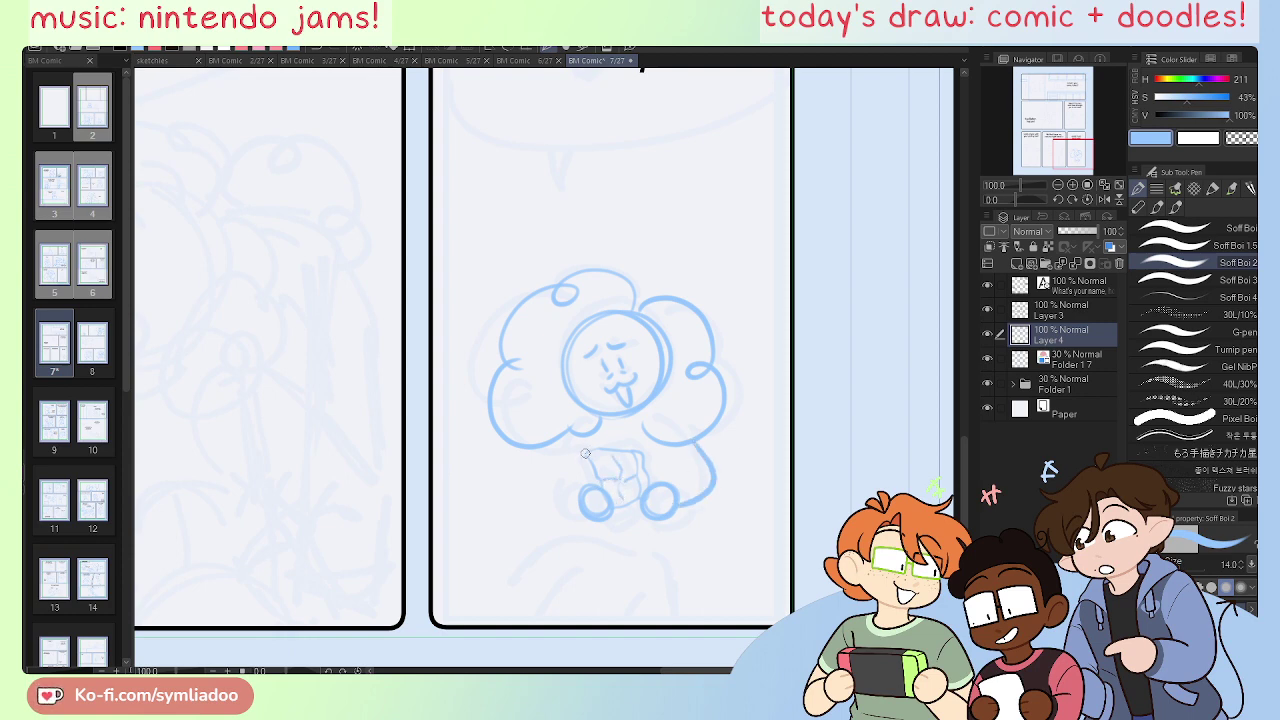
left_click_drag(585, 453, 590, 506)
left_click_drag(577, 438, 568, 512)
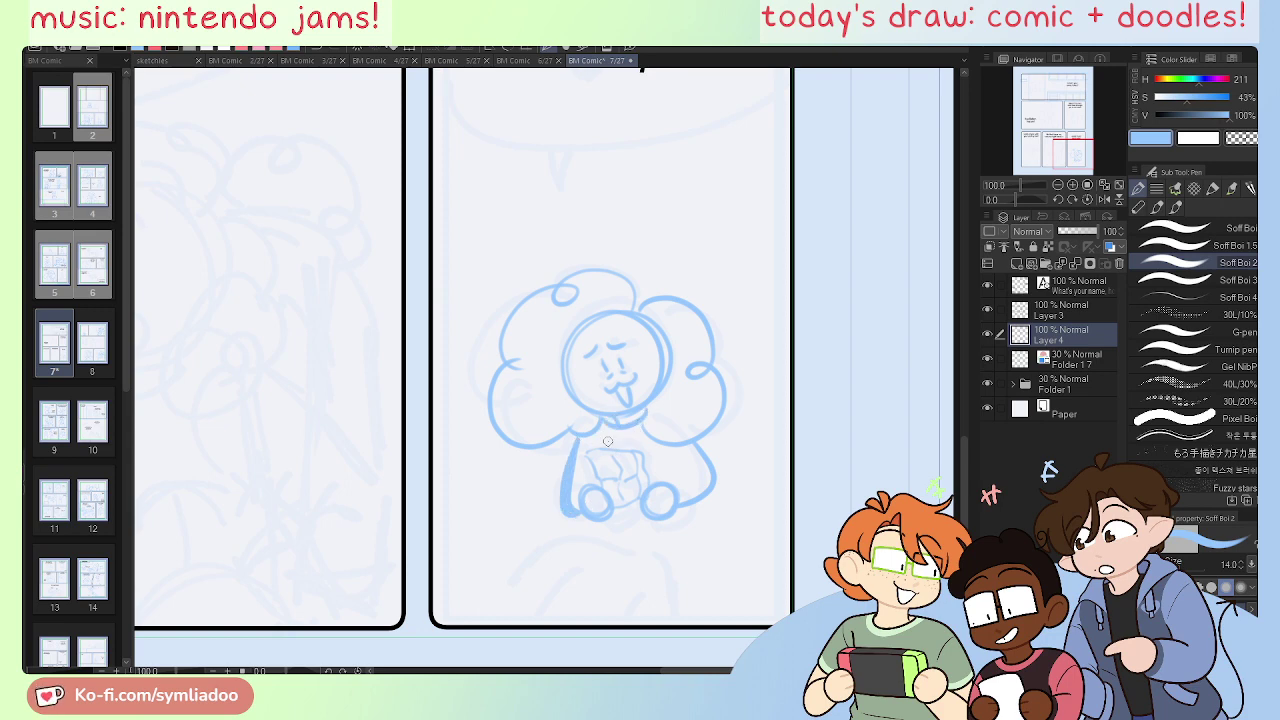
left_click_drag(589, 444, 587, 490)
key("ctrl+z")
Step: Sketch a curved lap outline with two inner leg lines below the small figure, along the panel's lower edge
left_click_drag(1073, 143, 1070, 156)
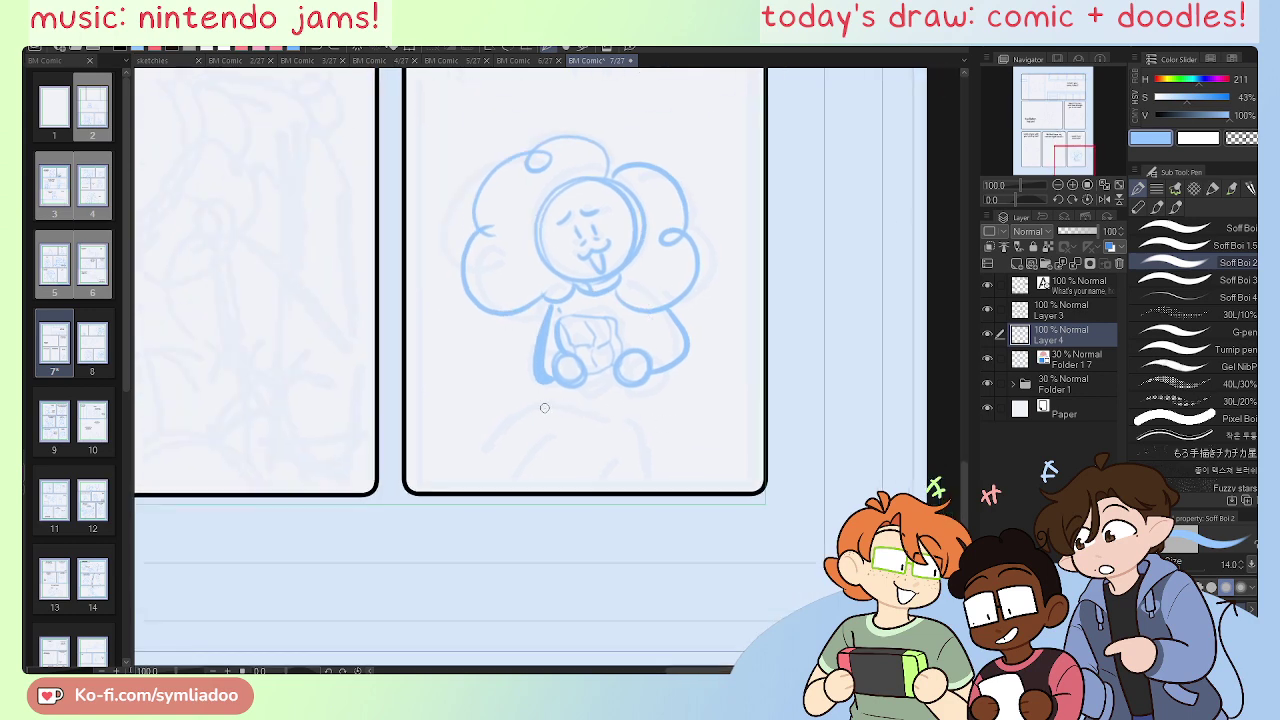
mouse_move(497, 434)
left_mouse_down()
mouse_move(574, 414)
mouse_move(659, 422)
mouse_move(675, 485)
left_mouse_up()
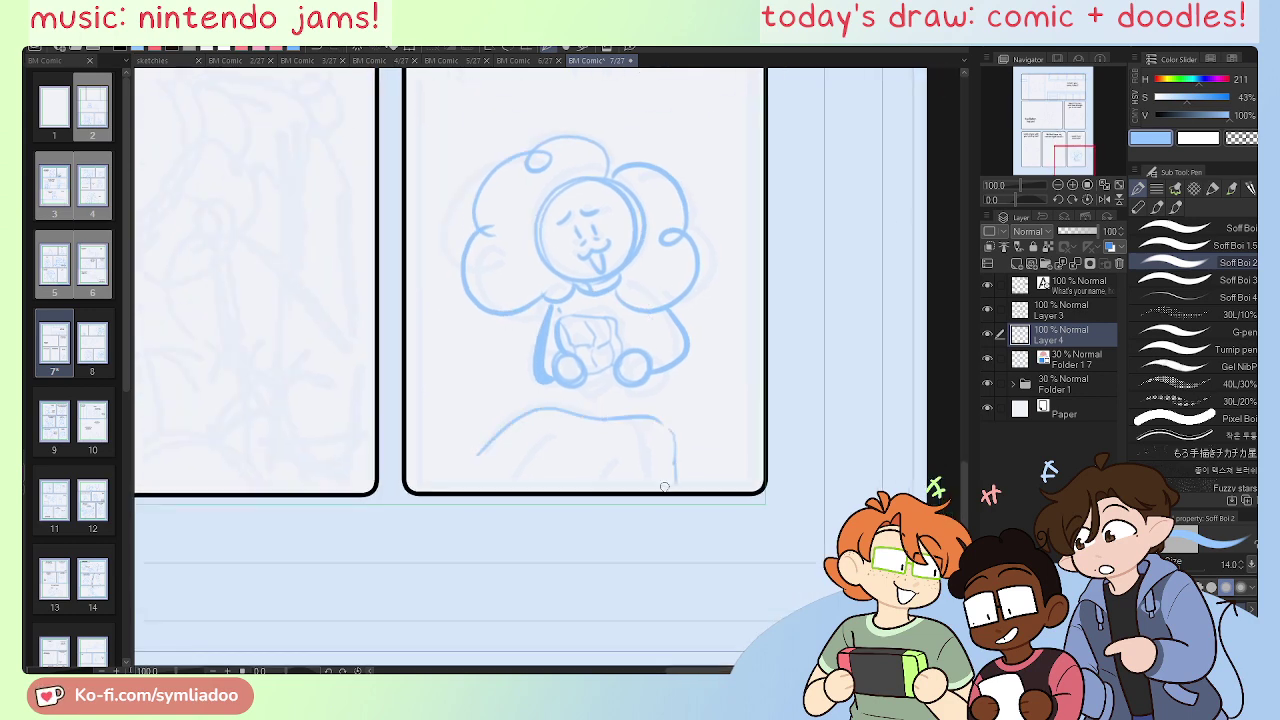
left_click_drag(550, 433, 515, 490)
left_click_drag(637, 462, 624, 507)
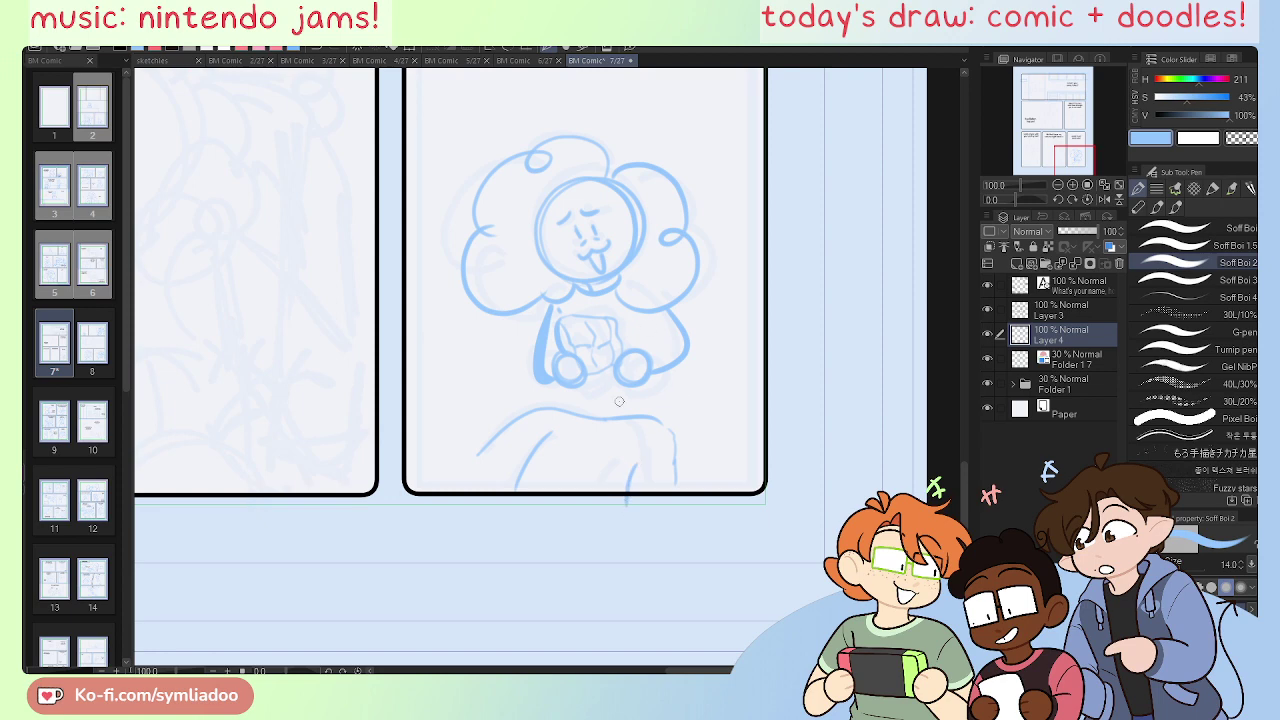
Step: Lasso the small figure's head and body, shift them slightly down toward the lap outline, and deselect
key("m")
mouse_move(590, 100)
left_mouse_down()
mouse_move(454, 160)
mouse_move(509, 380)
mouse_move(763, 204)
mouse_move(590, 102)
left_mouse_up()
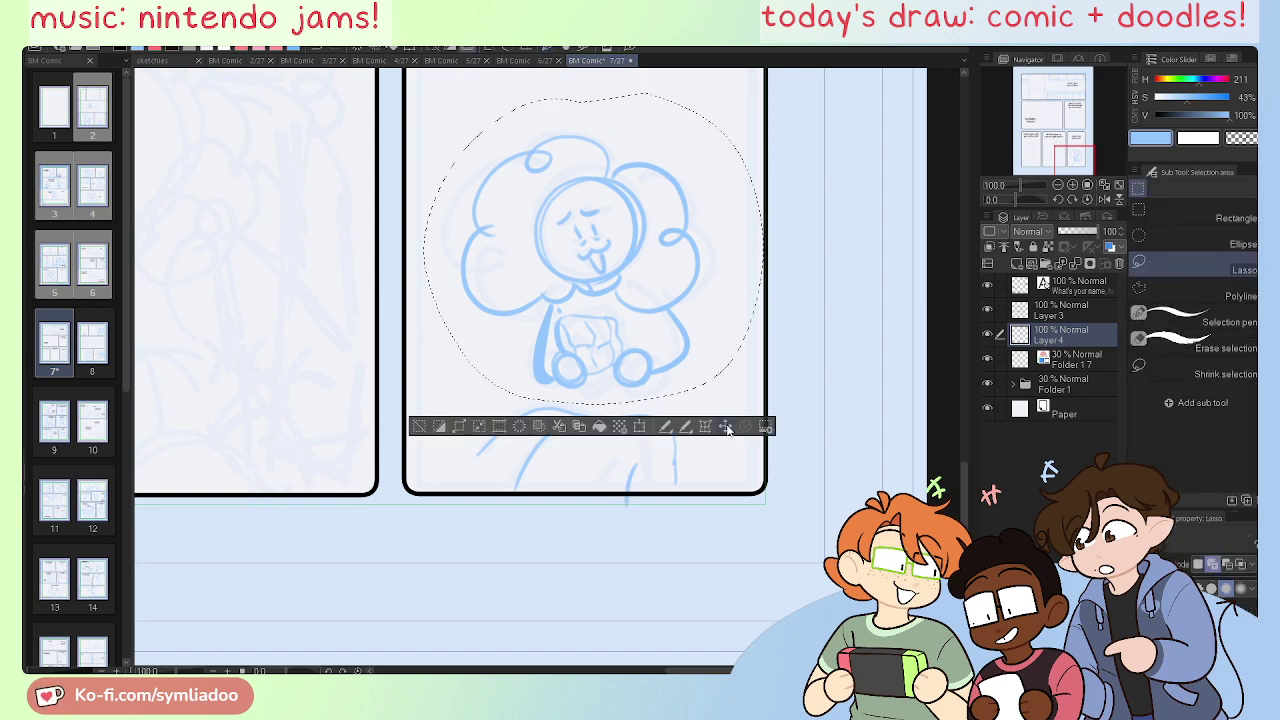
key("k")
left_click_drag(640, 347, 633, 365)
key("ctrl+d")
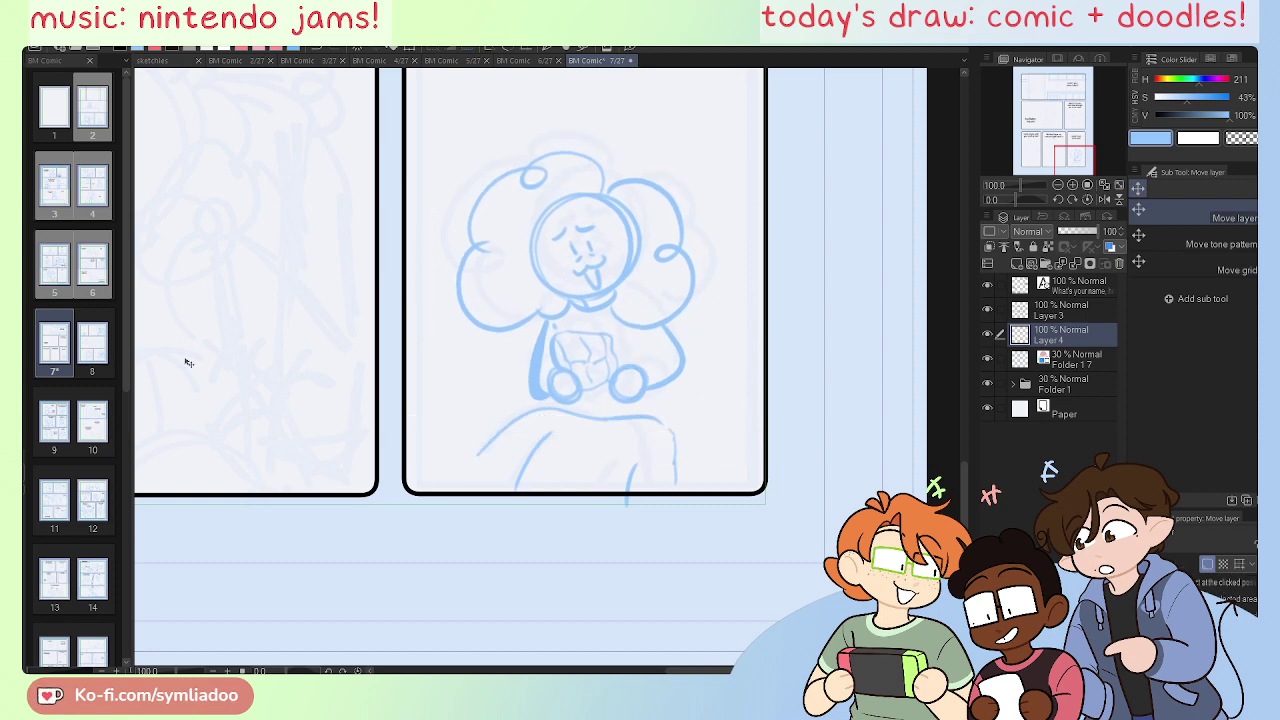
key("p")
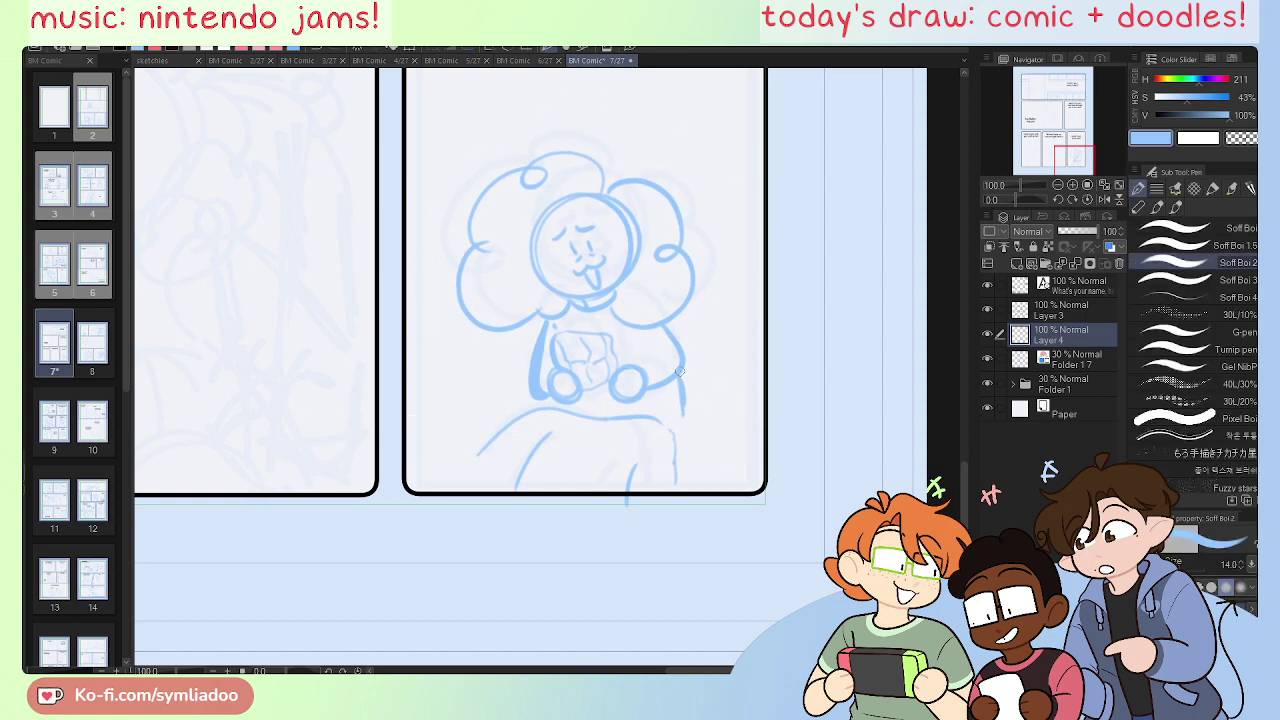
left_click_drag(683, 398, 677, 434)
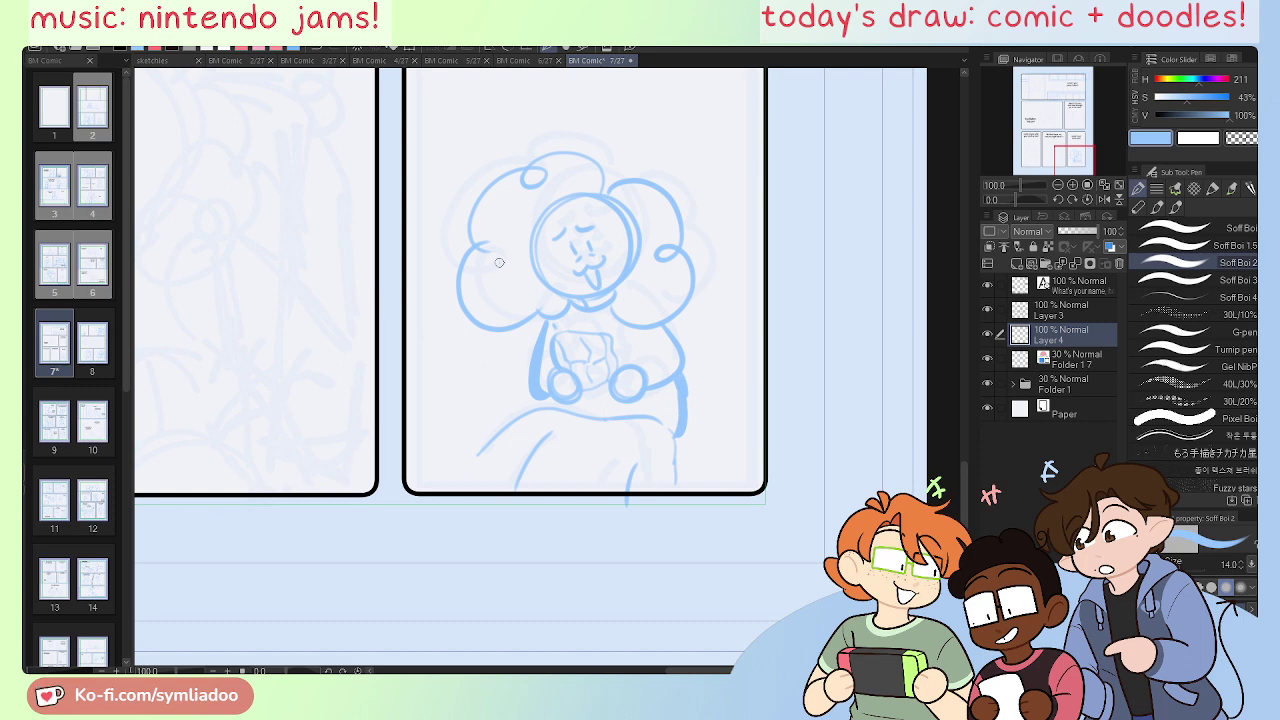
key("ctrl+z")
key("ctrl+z")
key("ctrl+z")
key("ctrl+z")
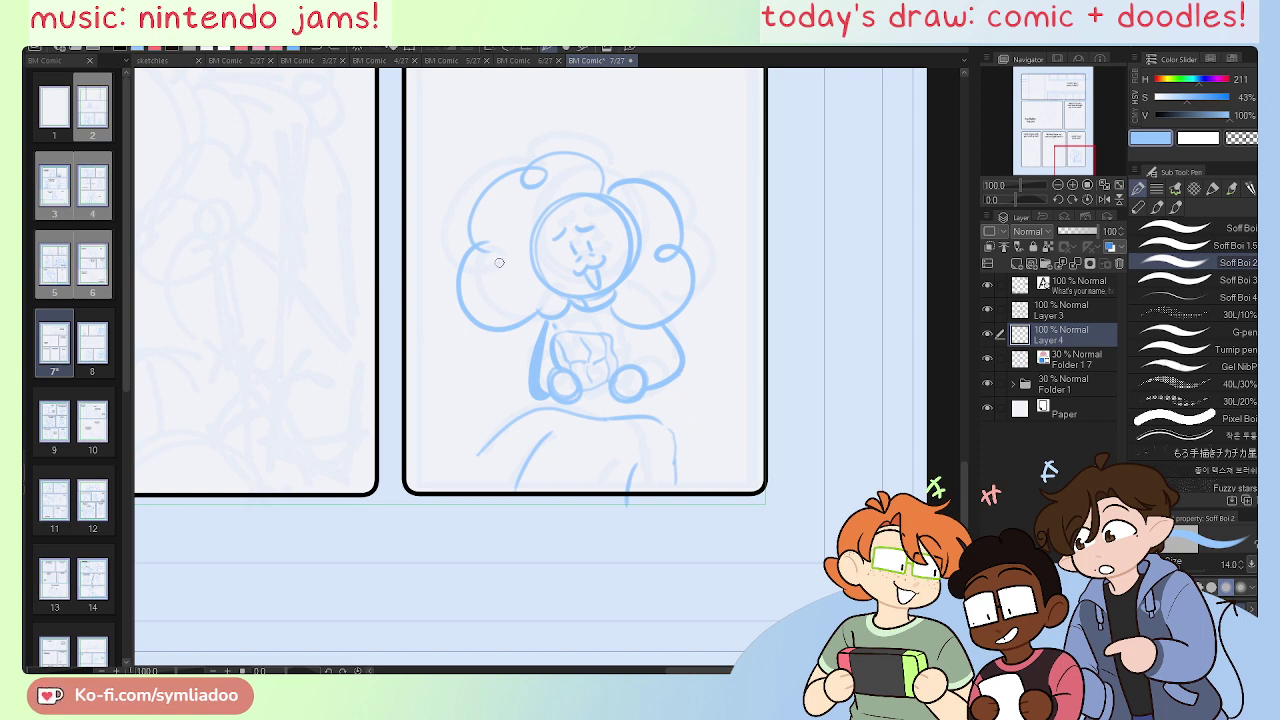
Step: Rework the lower body with a waistline, inner fold lines and new side edges, erasing the earlier curves on its left side
left_click_drag(664, 393, 670, 419)
left_click_drag(578, 408, 664, 426)
mouse_move(534, 410)
left_mouse_down()
mouse_move(491, 492)
mouse_move(512, 424)
mouse_move(585, 412)
mouse_move(537, 412)
mouse_move(571, 404)
mouse_move(600, 418)
mouse_move(652, 413)
mouse_move(675, 438)
mouse_move(667, 426)
mouse_move(674, 490)
left_mouse_up()
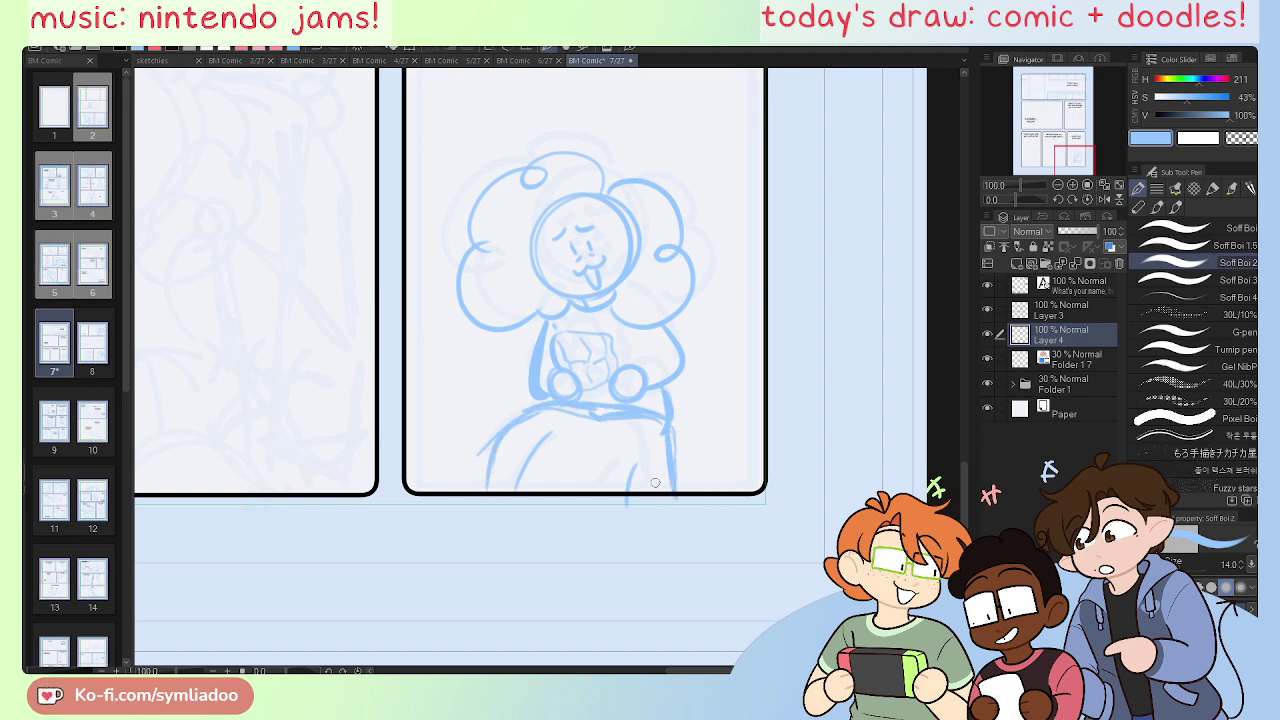
left_click_drag(537, 450, 540, 512)
mouse_move(578, 440)
left_mouse_down()
mouse_move(588, 514)
mouse_move(568, 482)
mouse_move(480, 457)
mouse_move(486, 472)
left_mouse_up()
key("e")
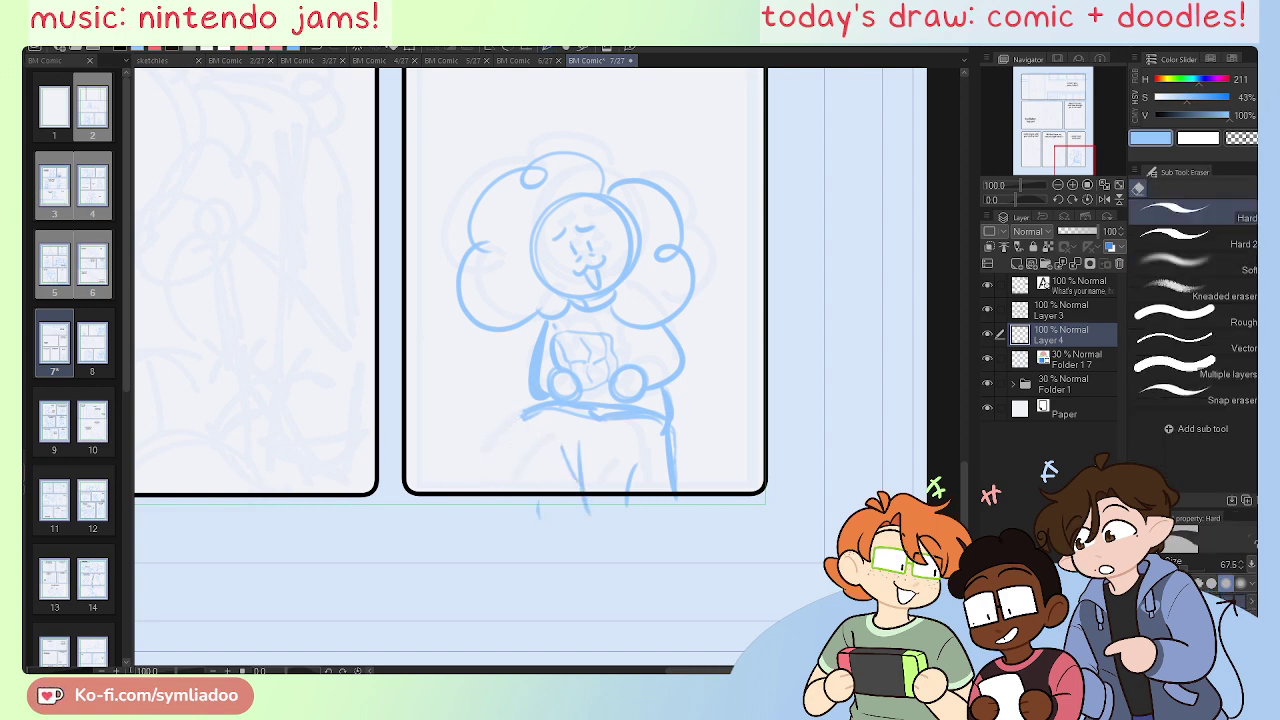
key("p")
left_click_drag(532, 425, 502, 492)
left_click_drag(661, 430, 668, 493)
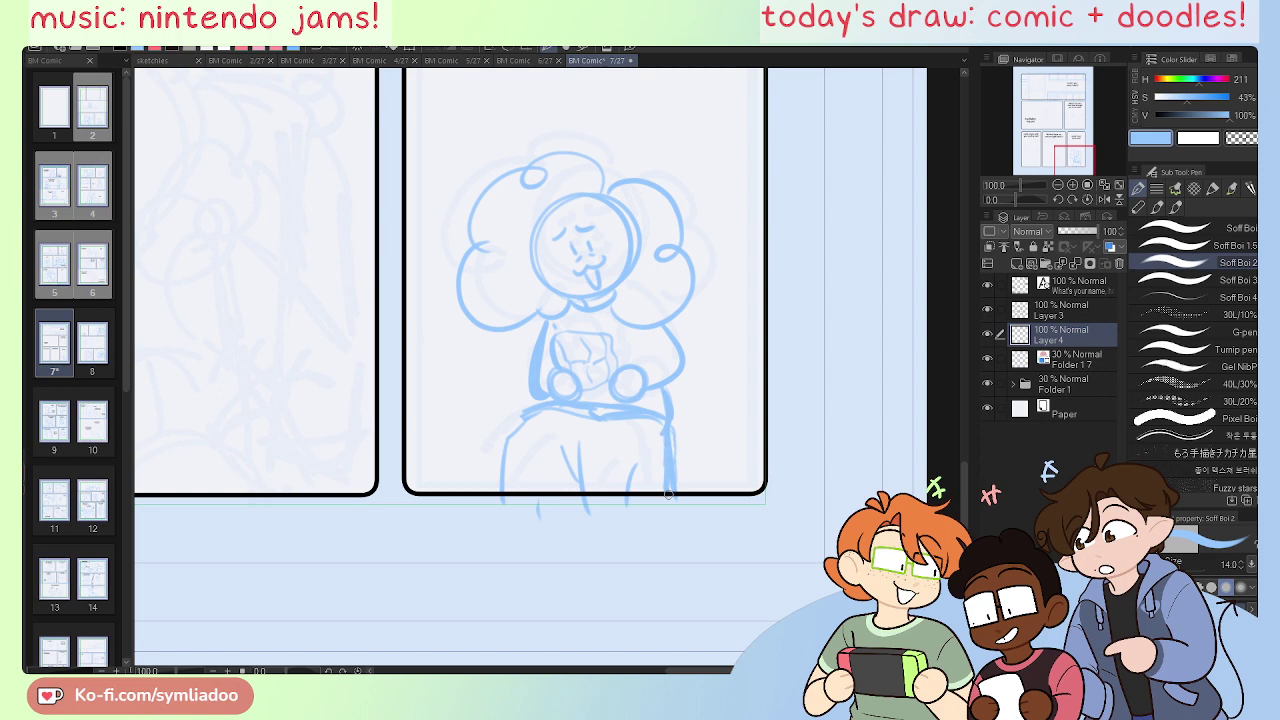
mouse_move(676, 412)
left_mouse_down()
mouse_move(668, 436)
mouse_move(693, 488)
left_mouse_up()
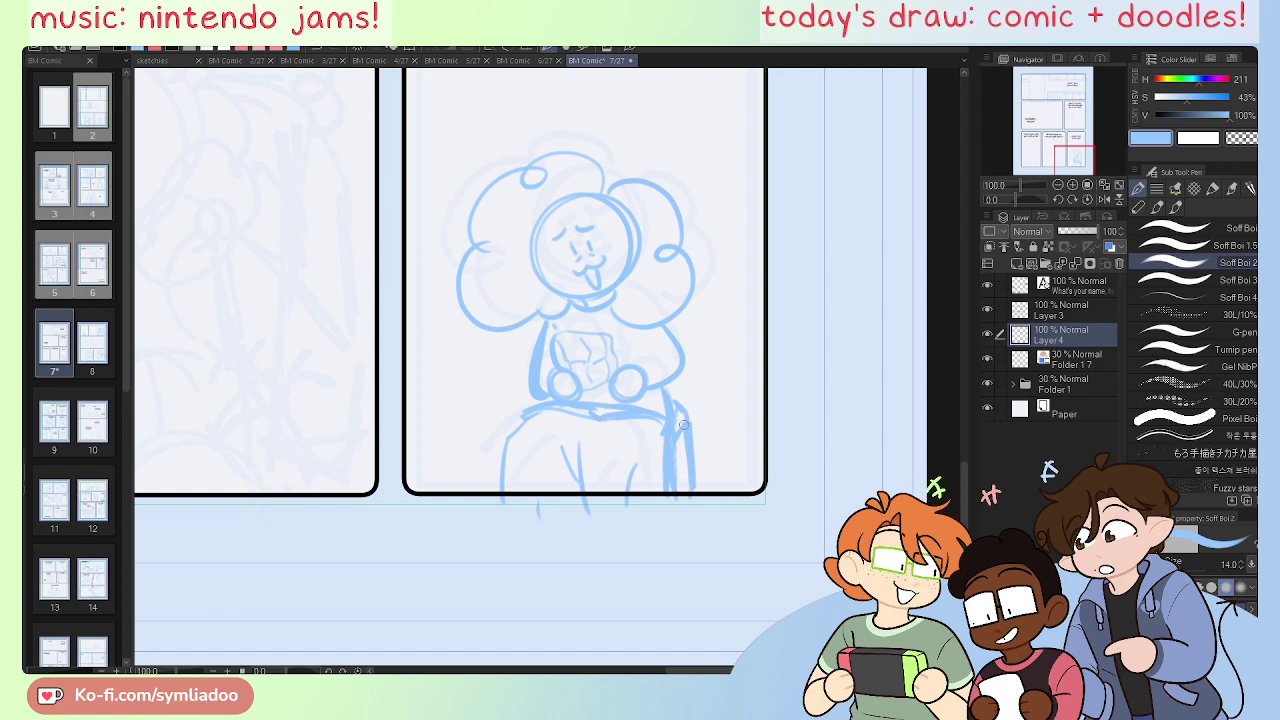
Step: Draw a thick vertical line from the right hair puff down along the small figure's side to the lower body
left_click_drag(686, 366, 685, 408)
left_click_drag(685, 312, 685, 410)
left_click_drag(687, 290, 690, 420)
key("ctrl+z")
left_click_drag(686, 274, 687, 333)
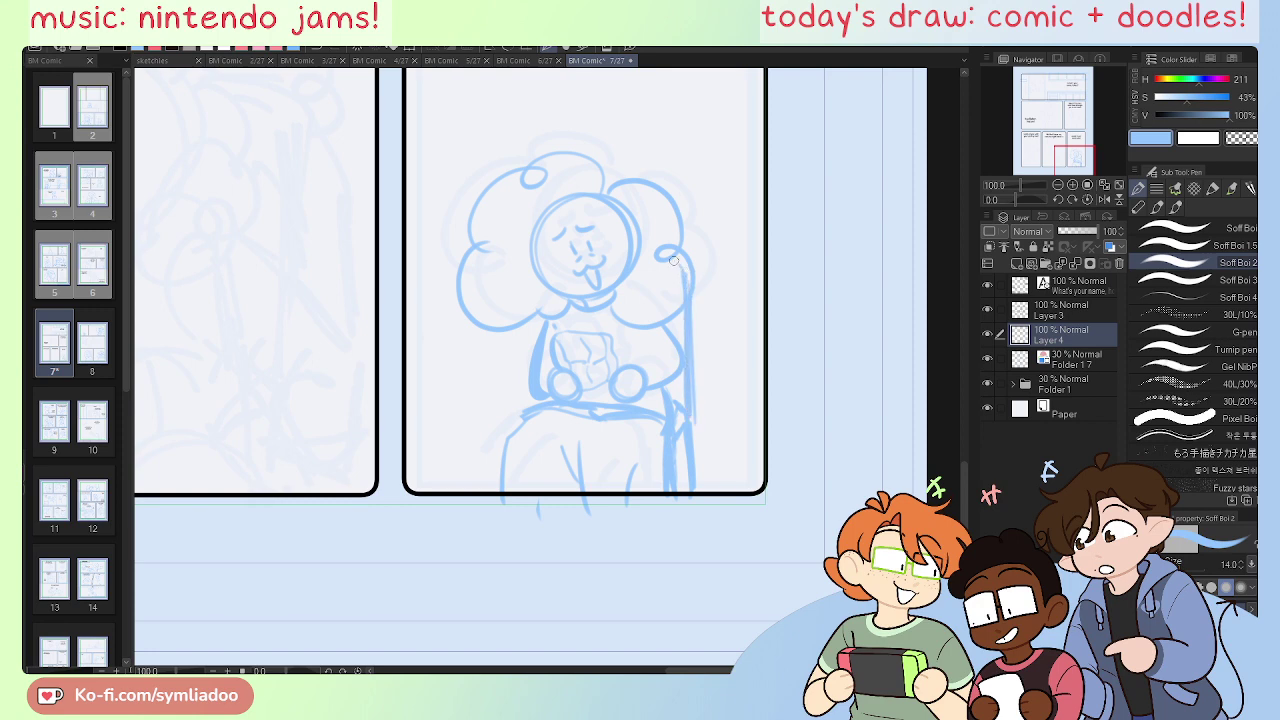
Step: Draw a long slanted hanging shape beside the vertical line, redo its rounded lower end, and add a fold to the lower body's left side
left_click_drag(697, 268, 720, 426)
left_click_drag(704, 305, 705, 350)
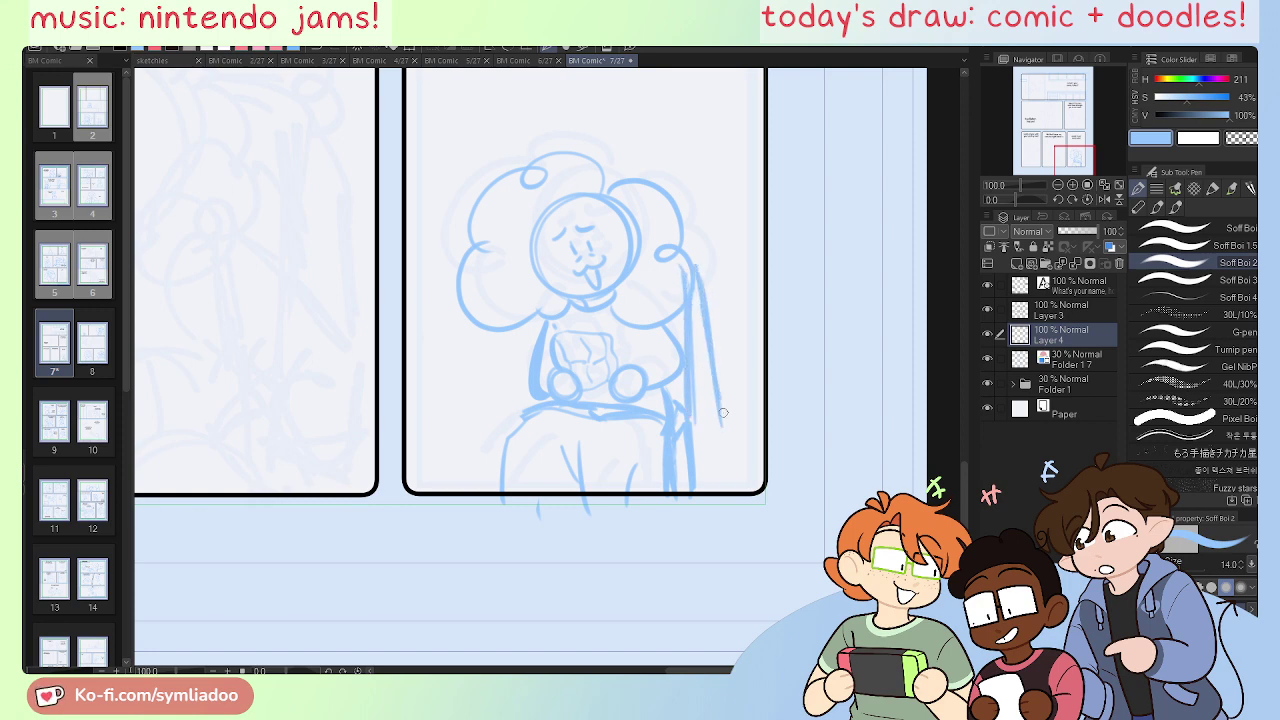
left_click_drag(726, 402, 702, 455)
left_click_drag(690, 390, 713, 444)
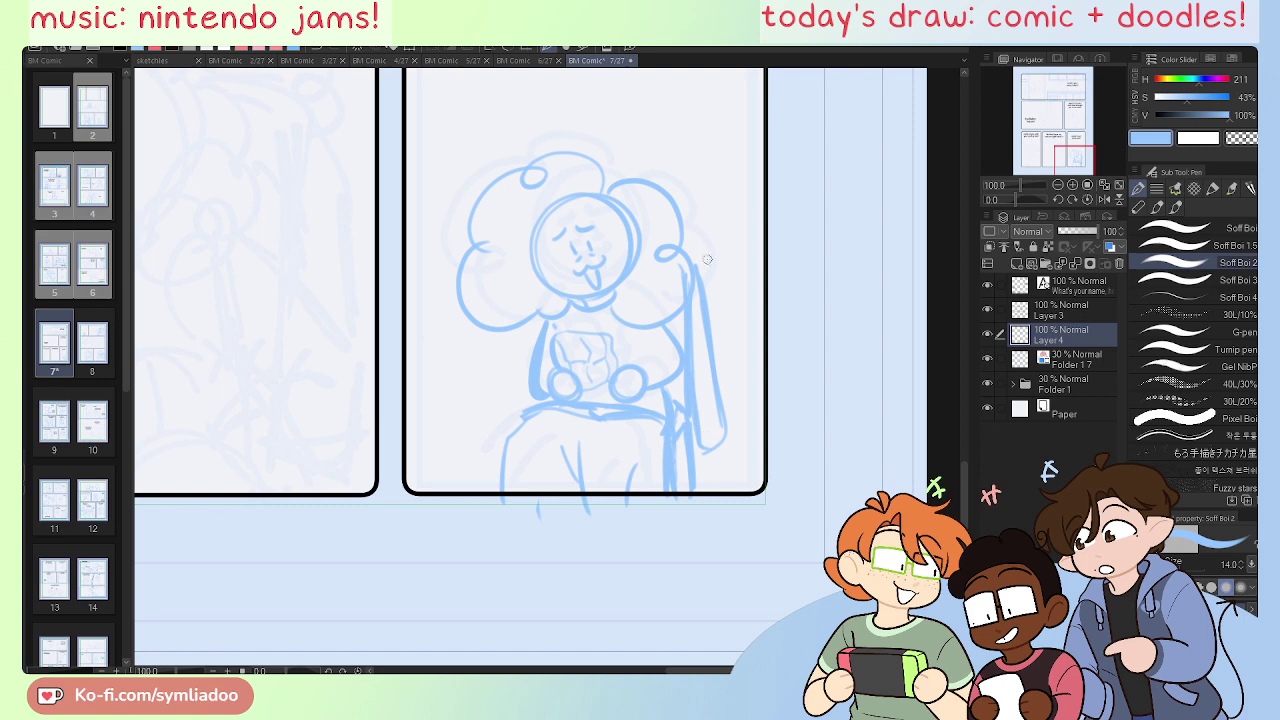
key("ctrl+z")
key("ctrl+z")
left_click_drag(717, 350, 694, 408)
mouse_move(682, 336)
left_mouse_down()
mouse_move(688, 387)
mouse_move(682, 406)
mouse_move(668, 402)
mouse_move(702, 462)
left_mouse_up()
left_click_drag(726, 372, 722, 440)
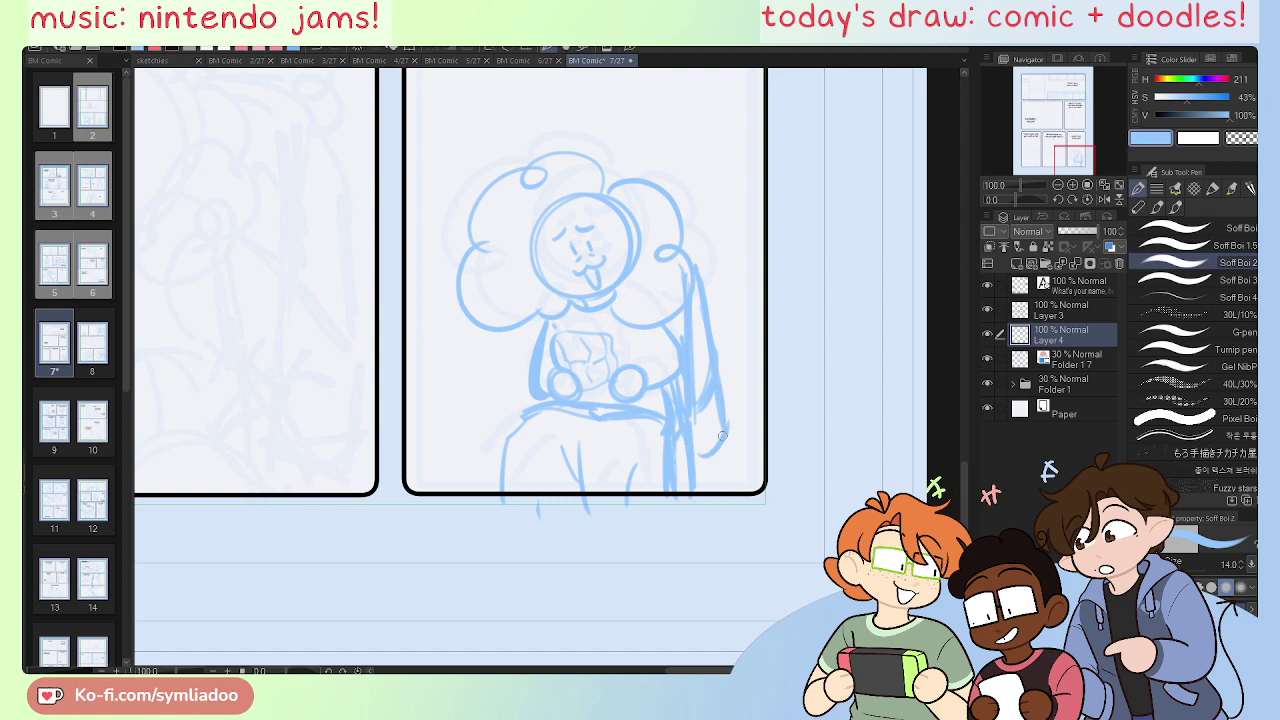
mouse_move(520, 423)
left_mouse_down()
mouse_move(509, 496)
mouse_move(579, 470)
mouse_move(574, 479)
mouse_move(562, 444)
mouse_move(573, 464)
mouse_move(550, 473)
mouse_move(532, 510)
left_mouse_up()
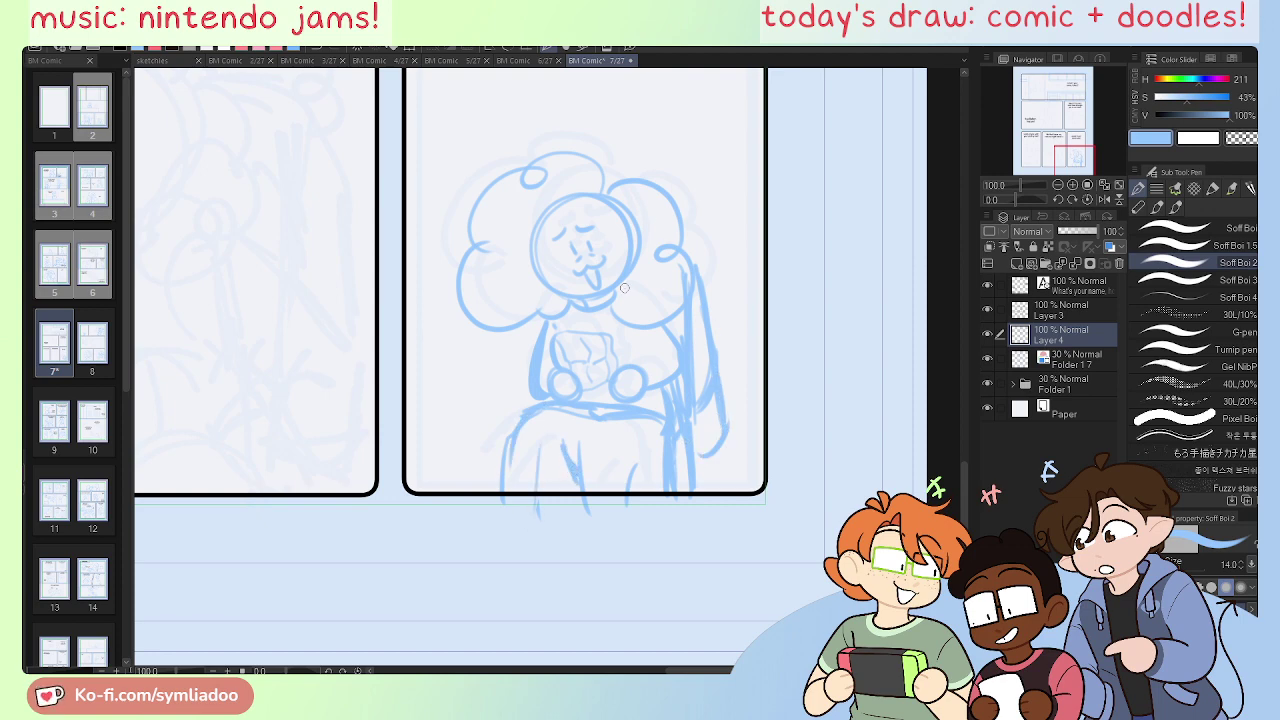
Step: In the "resume right here" panel, sketch a face contour with an open oval mouth, eyes, raised brows and curved hair strands above
left_click_drag(1048, 137, 1007, 152)
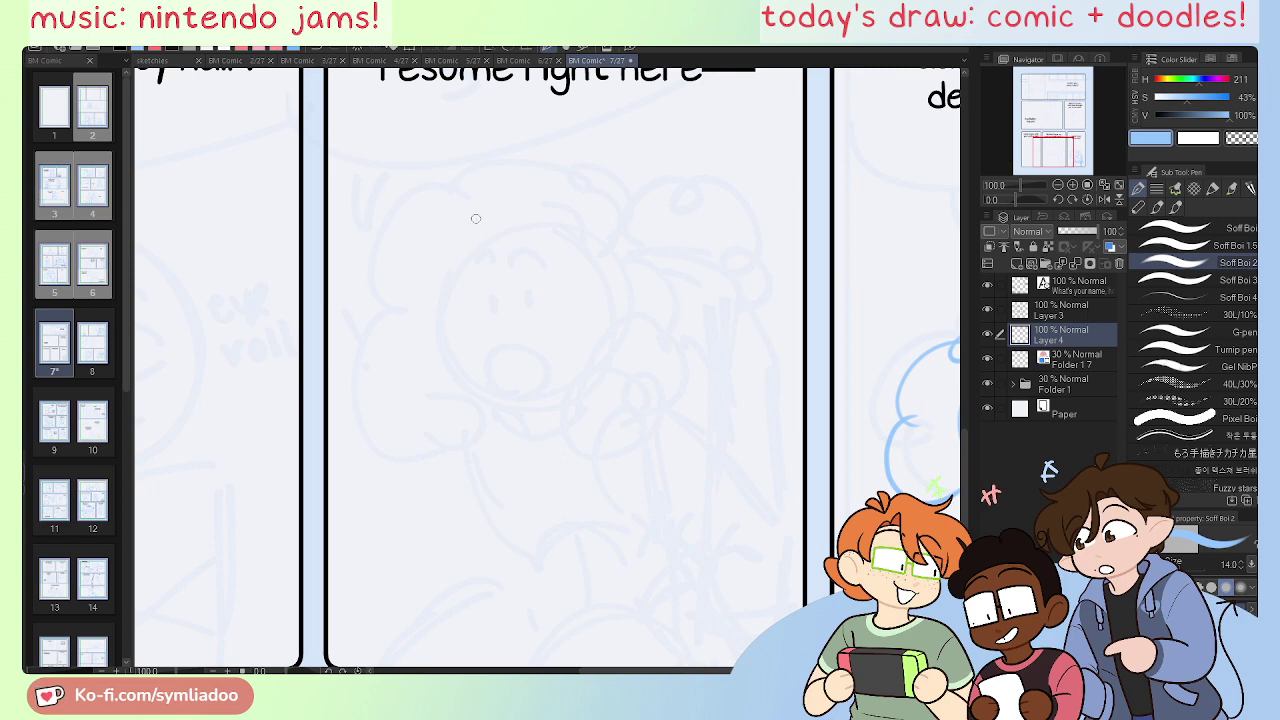
mouse_move(471, 258)
left_mouse_down()
mouse_move(447, 363)
mouse_move(589, 359)
left_mouse_up()
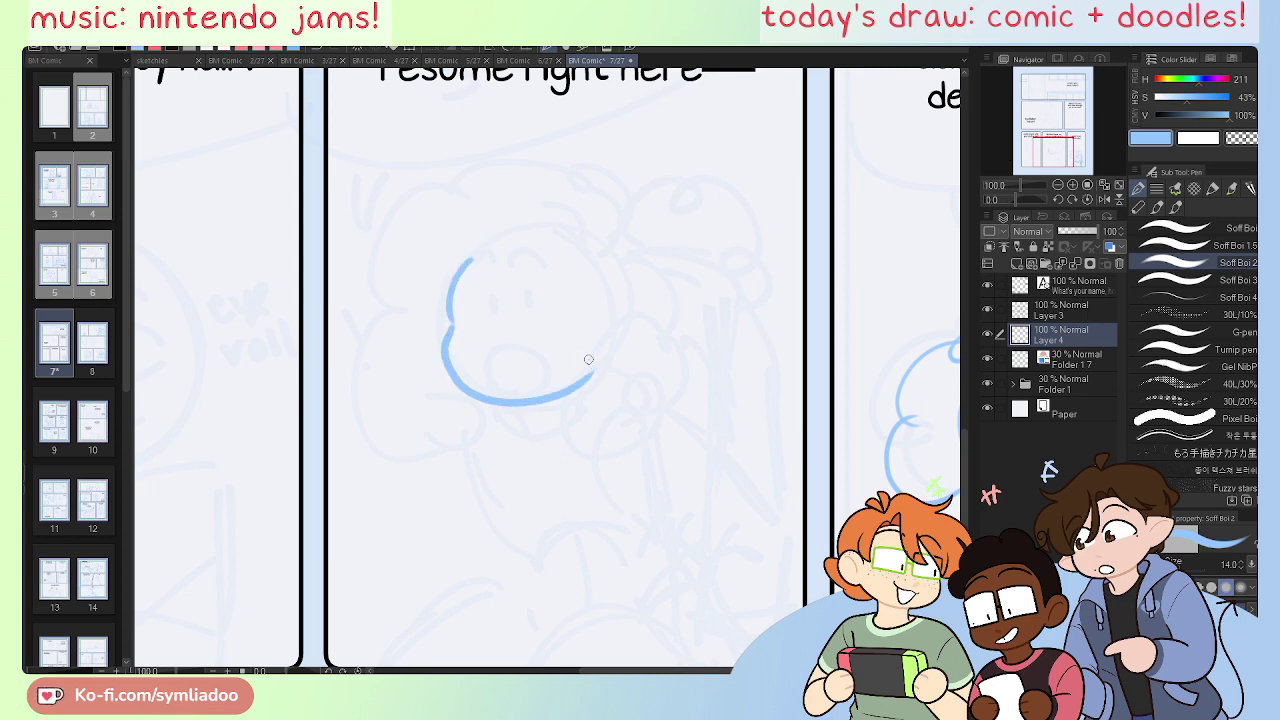
key("ctrl+z")
mouse_move(454, 327)
left_mouse_down()
mouse_move(506, 402)
mouse_move(577, 373)
mouse_move(497, 390)
mouse_move(533, 389)
left_mouse_up()
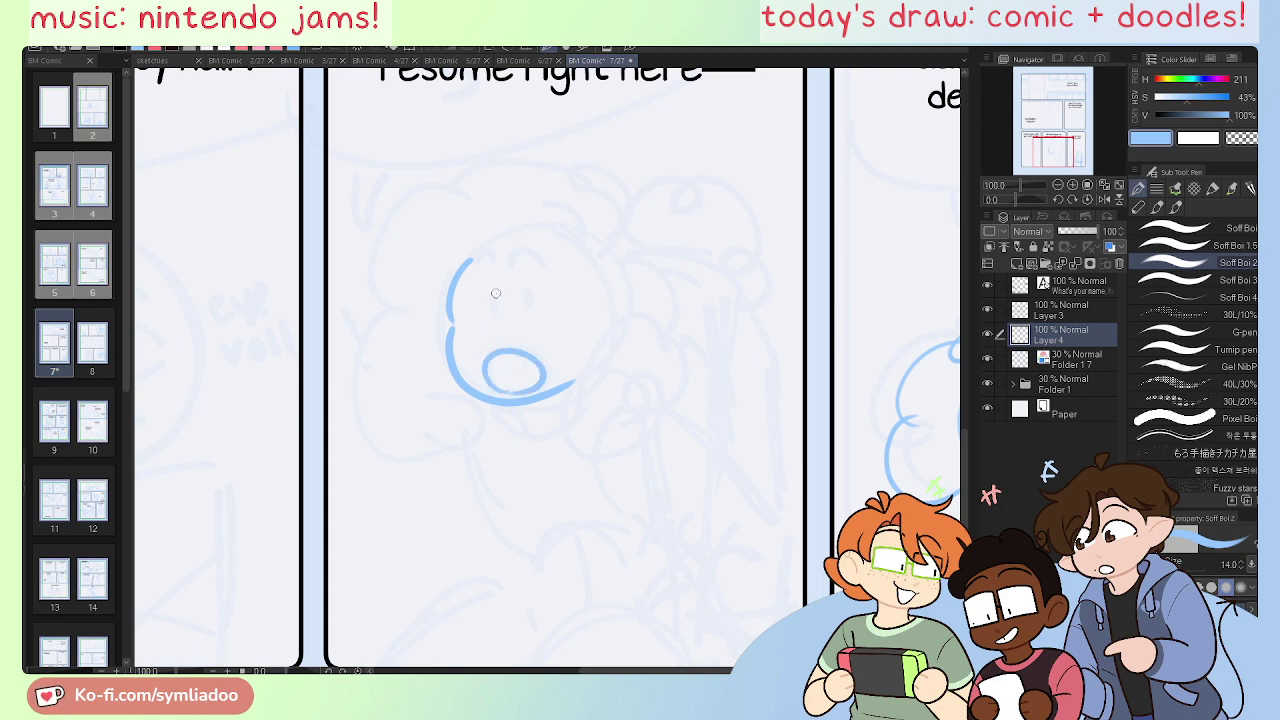
left_click_drag(494, 300, 494, 313)
mouse_move(520, 268)
left_mouse_down()
mouse_move(542, 263)
mouse_move(493, 275)
left_mouse_up()
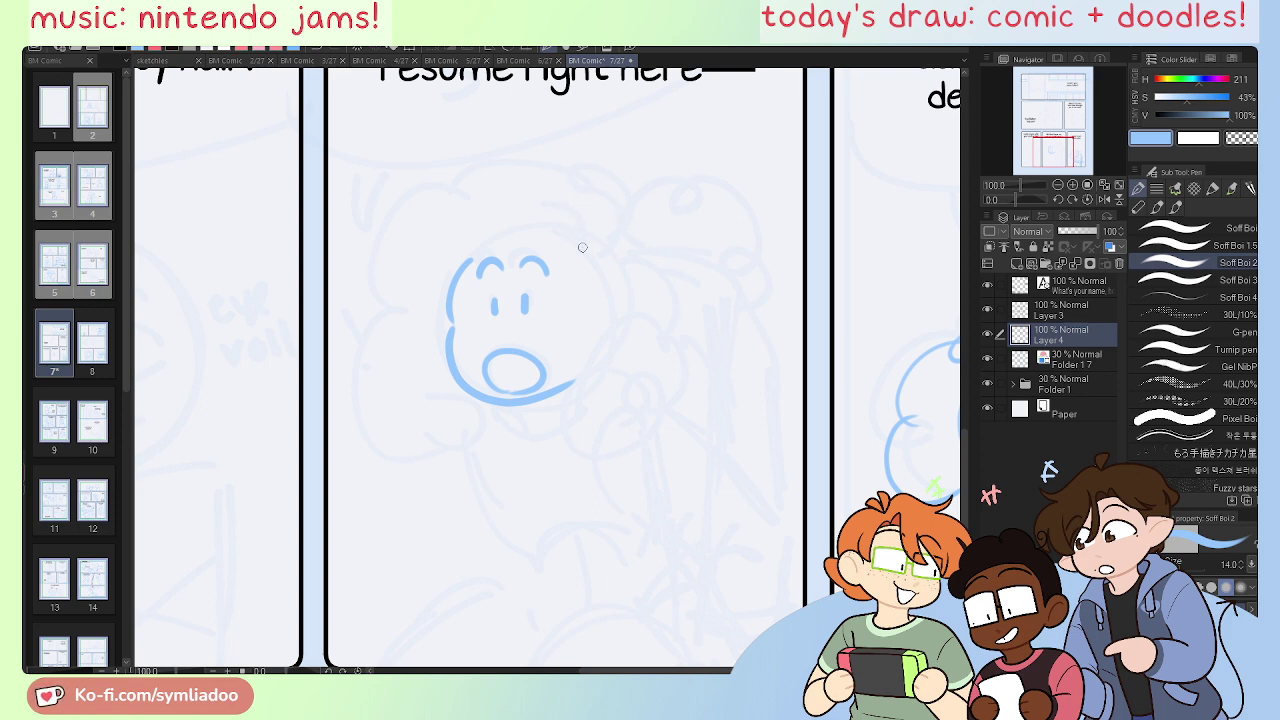
left_click_drag(541, 206, 583, 243)
mouse_move(592, 196)
left_mouse_down()
mouse_move(590, 160)
mouse_move(507, 135)
mouse_move(452, 201)
mouse_move(370, 261)
mouse_move(400, 304)
mouse_move(417, 401)
mouse_move(479, 411)
left_mouse_up()
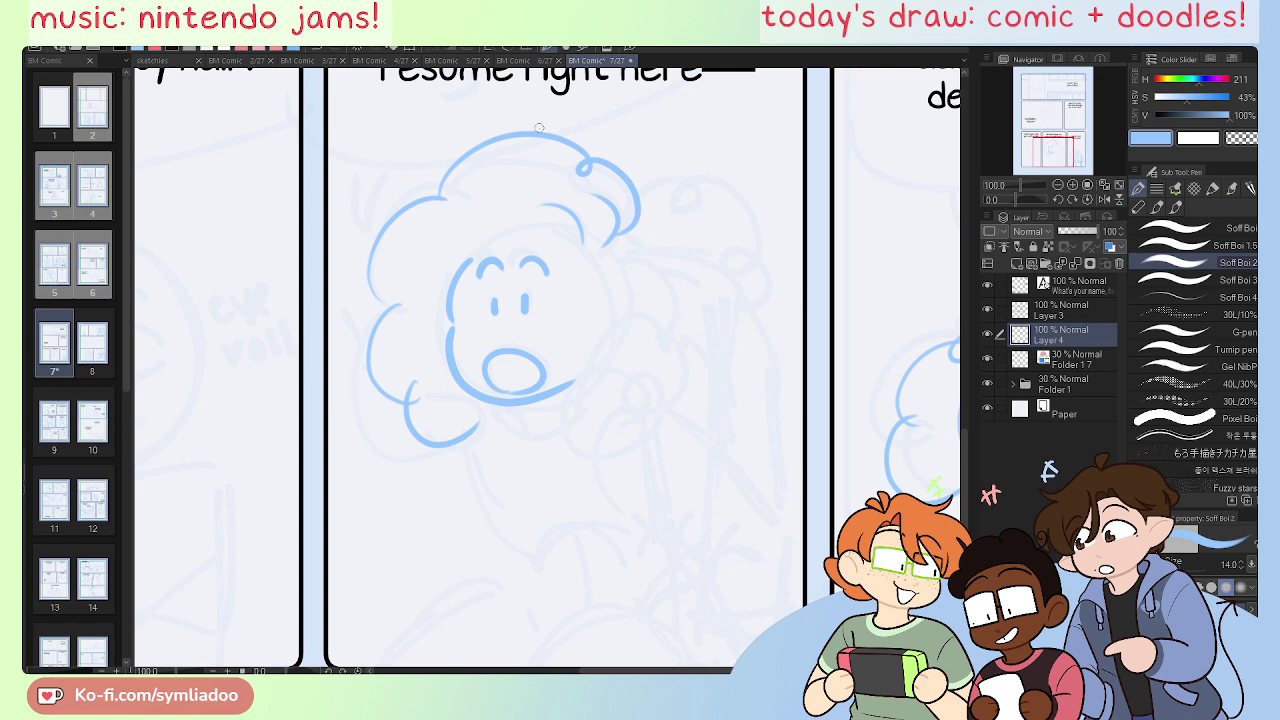
key("ctrl+z")
key("ctrl+z")
key("ctrl+z")
key("ctrl+z")
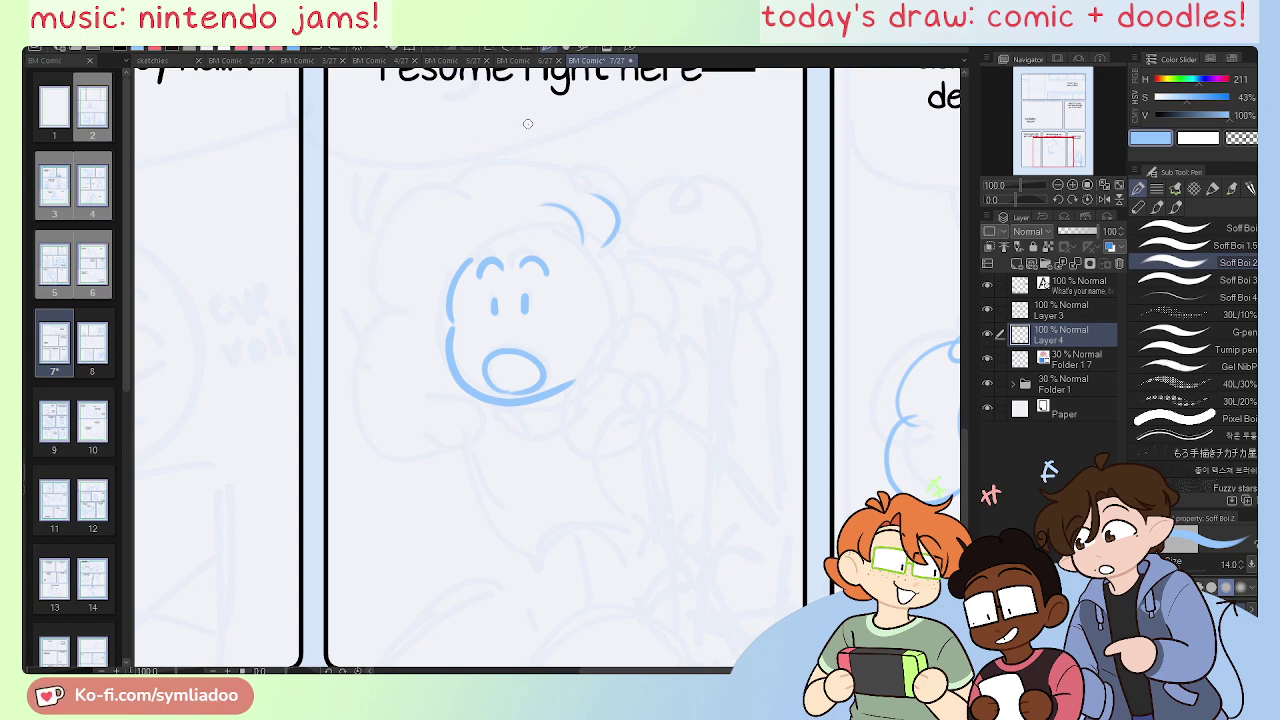
Step: Draw the puffy curled outer hair with the canvas mirrored, then restore the orientation and add the fringe across the forehead
key("h")
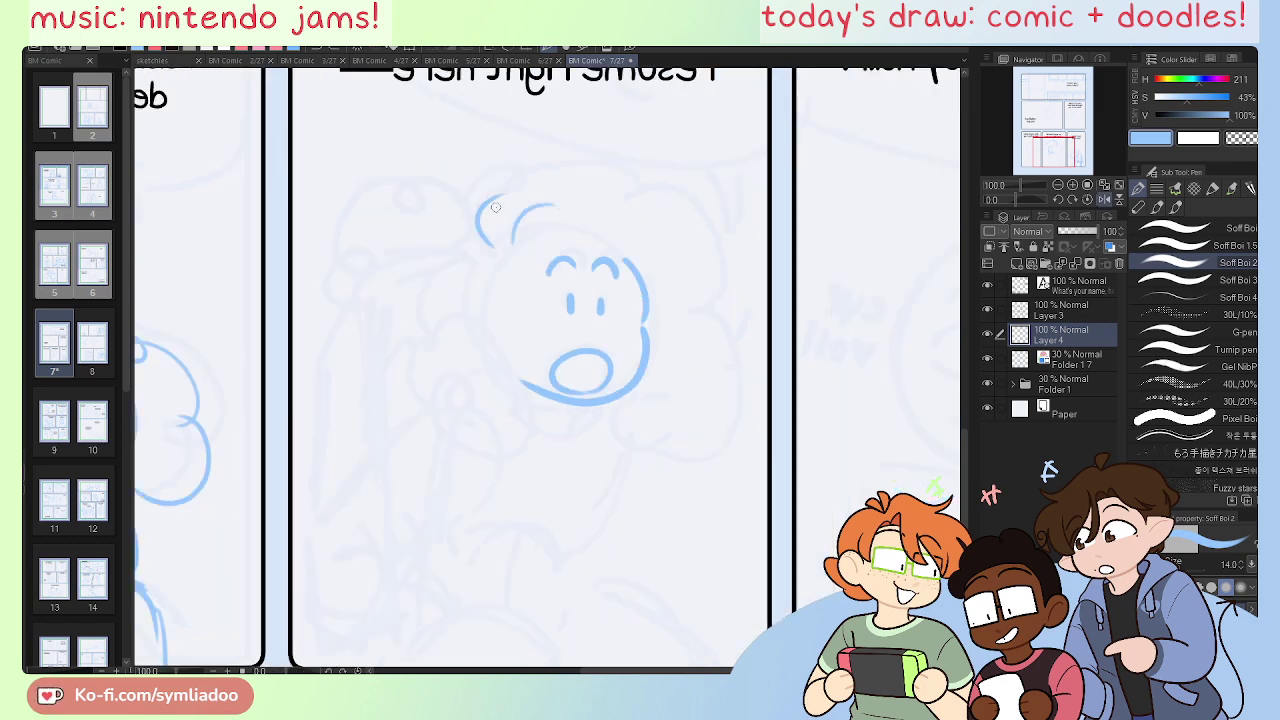
mouse_move(491, 245)
left_mouse_down()
mouse_move(536, 179)
mouse_move(620, 175)
mouse_move(629, 196)
mouse_move(694, 208)
mouse_move(712, 248)
mouse_move(684, 428)
left_mouse_up()
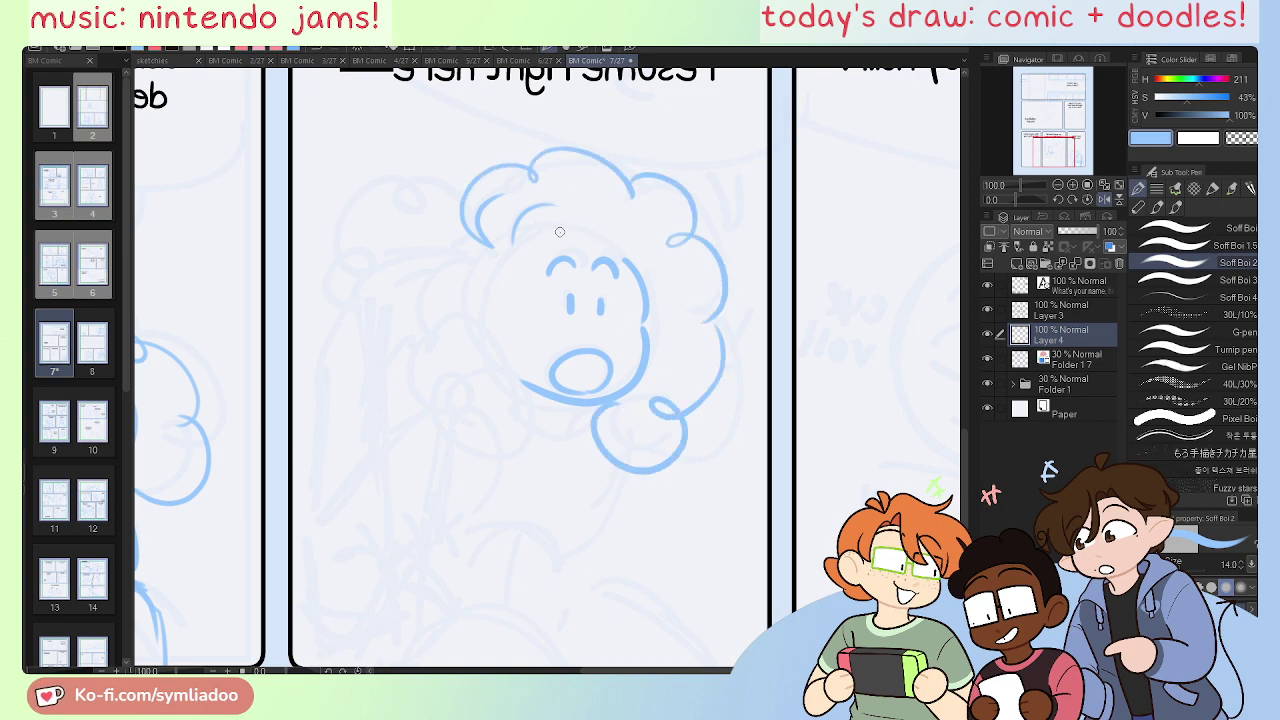
left_click_drag(525, 242, 603, 238)
mouse_move(526, 249)
left_mouse_down()
mouse_move(601, 225)
mouse_move(638, 241)
mouse_move(643, 271)
left_mouse_up()
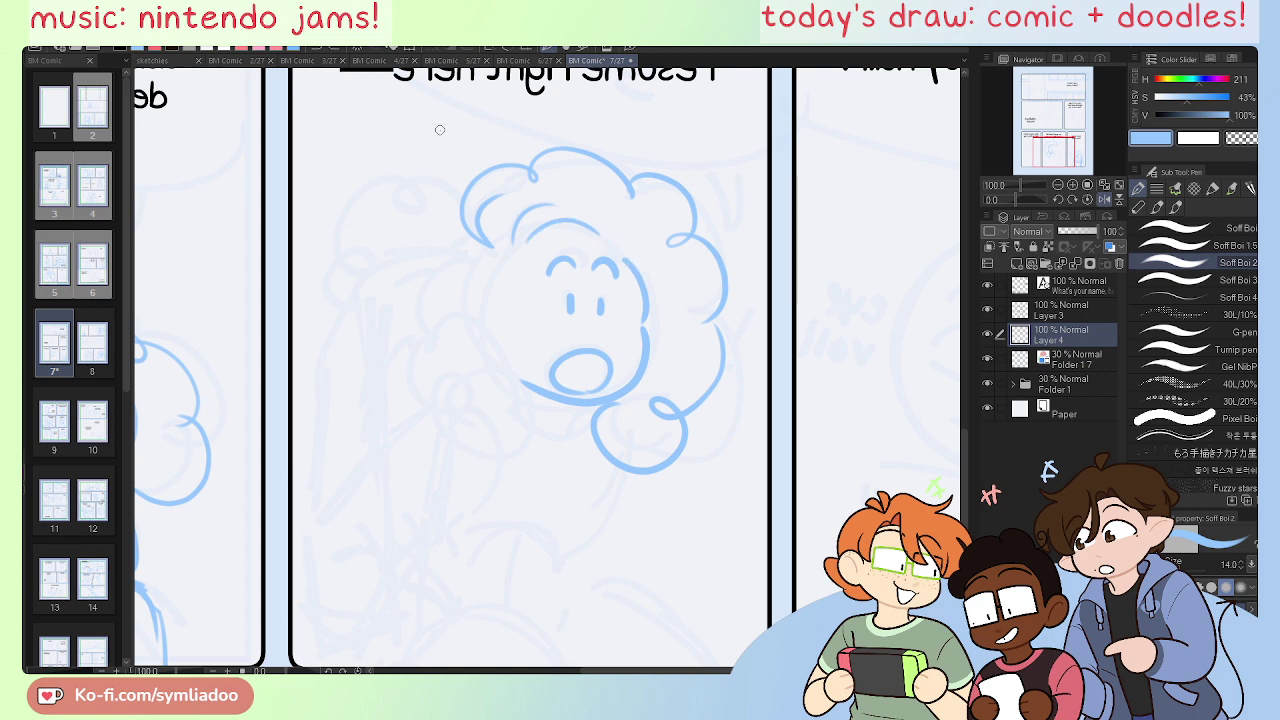
key("h")
mouse_move(558, 245)
left_mouse_down()
mouse_move(530, 236)
mouse_move(436, 266)
left_mouse_up()
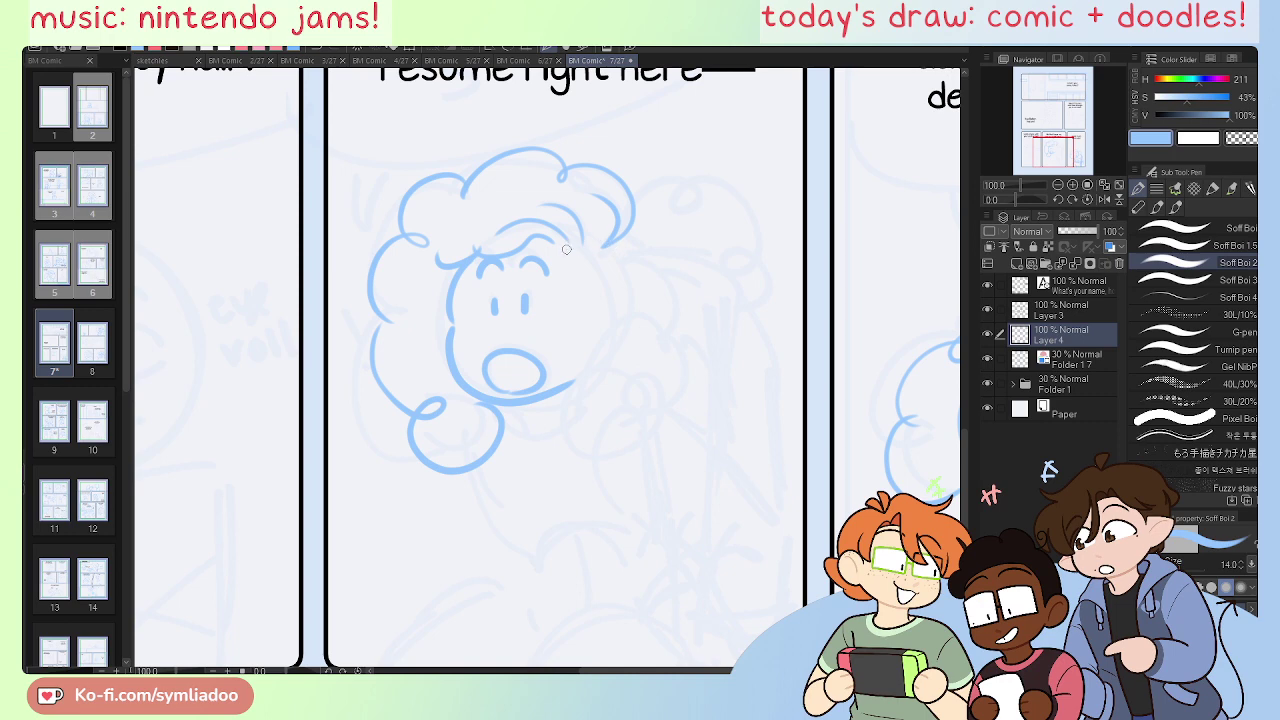
Step: Draw the ear, the small curl in front of it, and the puffy hair outline around the right side of the head
mouse_move(566, 250)
left_mouse_down()
mouse_move(585, 320)
mouse_move(632, 325)
mouse_move(596, 356)
mouse_move(618, 330)
left_mouse_up()
key("ctrl+z")
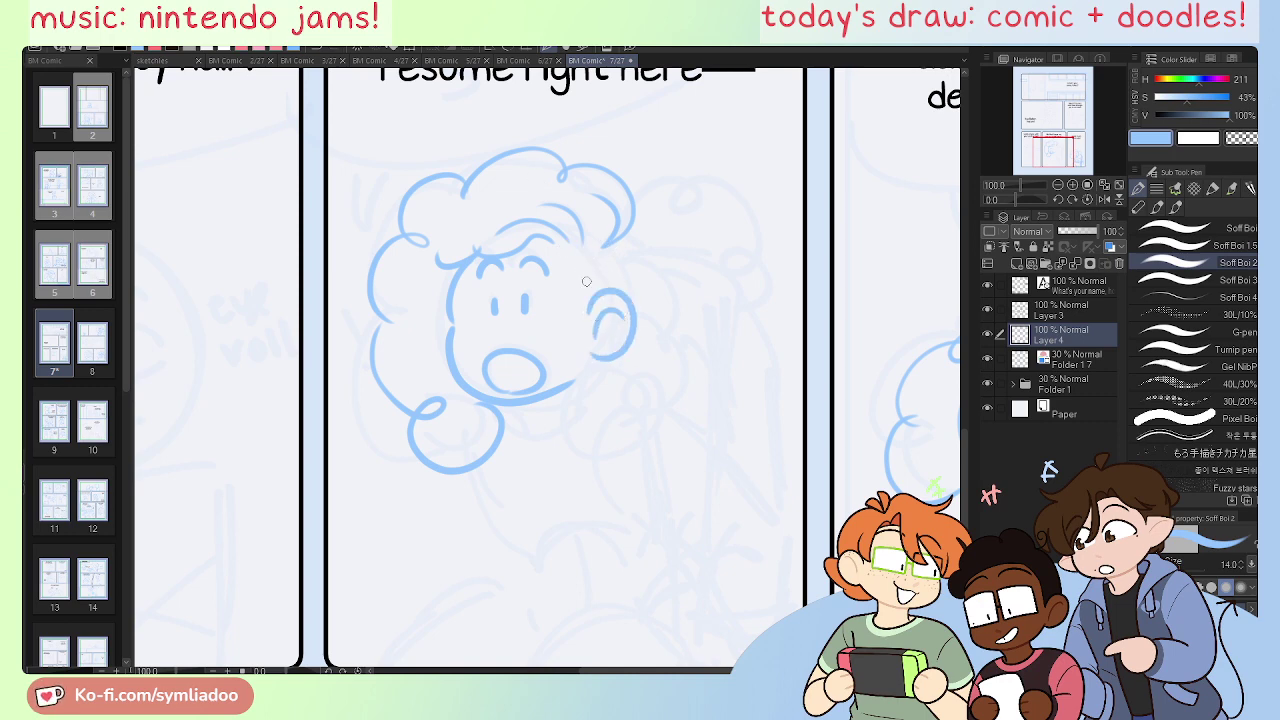
left_click_drag(561, 260, 589, 306)
key("ctrl+z")
mouse_move(565, 253)
left_mouse_down()
mouse_move(614, 281)
mouse_move(591, 294)
left_mouse_up()
key("ctrl+z")
key("ctrl+z")
left_click_drag(576, 258, 597, 349)
mouse_move(618, 242)
left_mouse_down()
mouse_move(670, 288)
mouse_move(644, 396)
mouse_move(590, 430)
mouse_move(586, 390)
mouse_move(610, 370)
left_mouse_up()
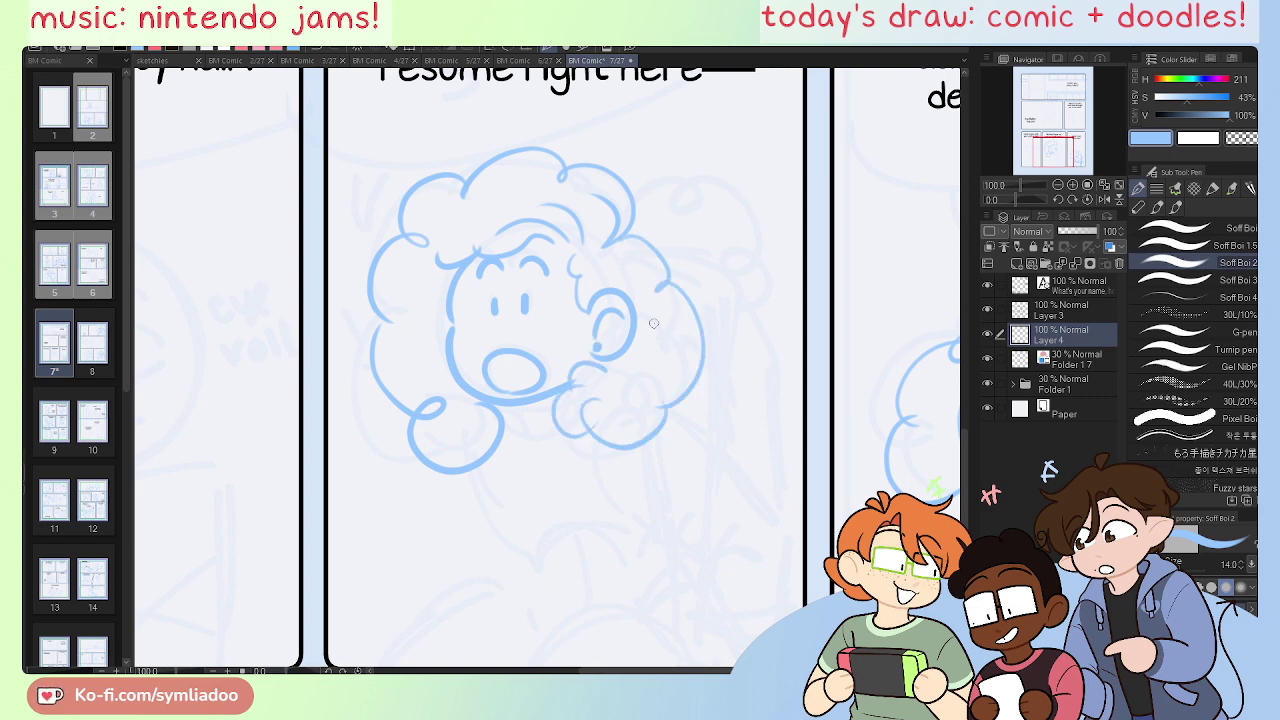
mouse_move(1052, 147)
left_mouse_down()
mouse_move(1054, 127)
mouse_move(1068, 151)
mouse_move(1066, 137)
mouse_move(1052, 143)
left_mouse_up()
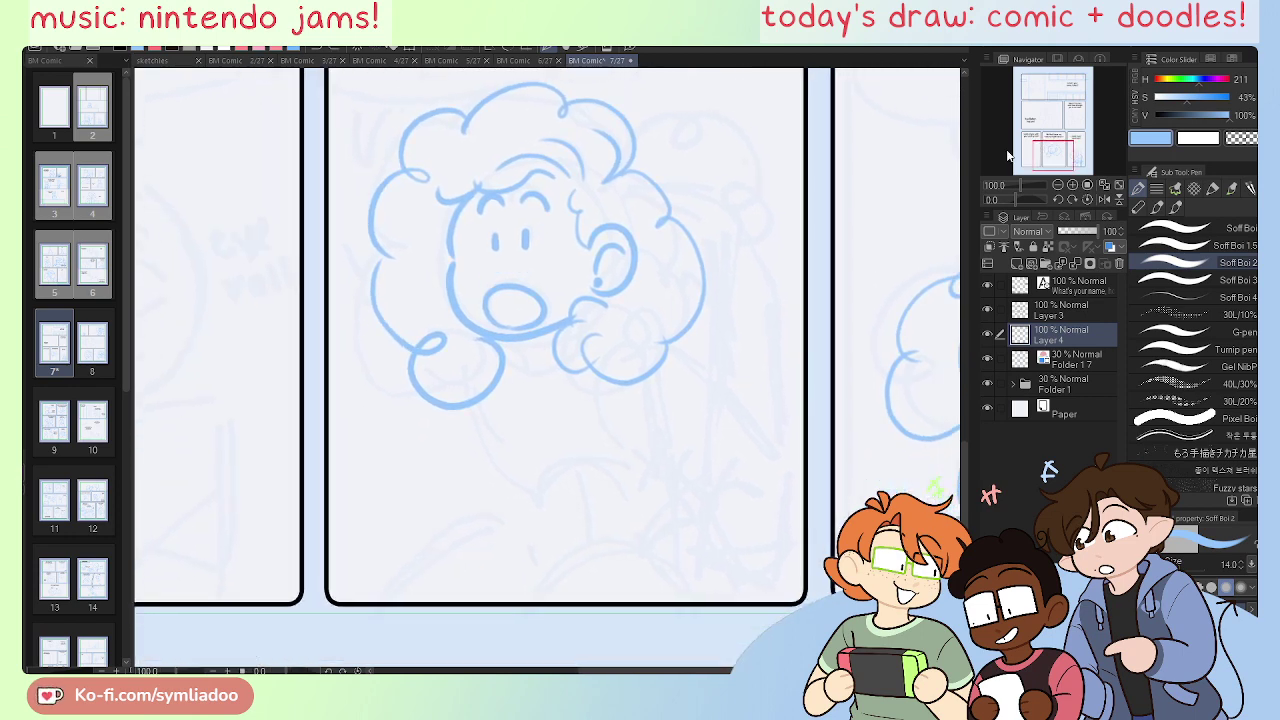
left_click_drag(519, 272, 490, 303)
left_click_drag(484, 291, 521, 285)
key("ctrl+z")
key("ctrl+y")
key("ctrl+z")
Step: Draw the neckline under the chin, the torso's left contour down to the waist, and the sloping right shoulder line
mouse_move(516, 350)
left_mouse_down()
mouse_move(562, 343)
mouse_move(524, 346)
mouse_move(467, 384)
mouse_move(500, 455)
mouse_move(503, 488)
mouse_move(481, 514)
left_mouse_up()
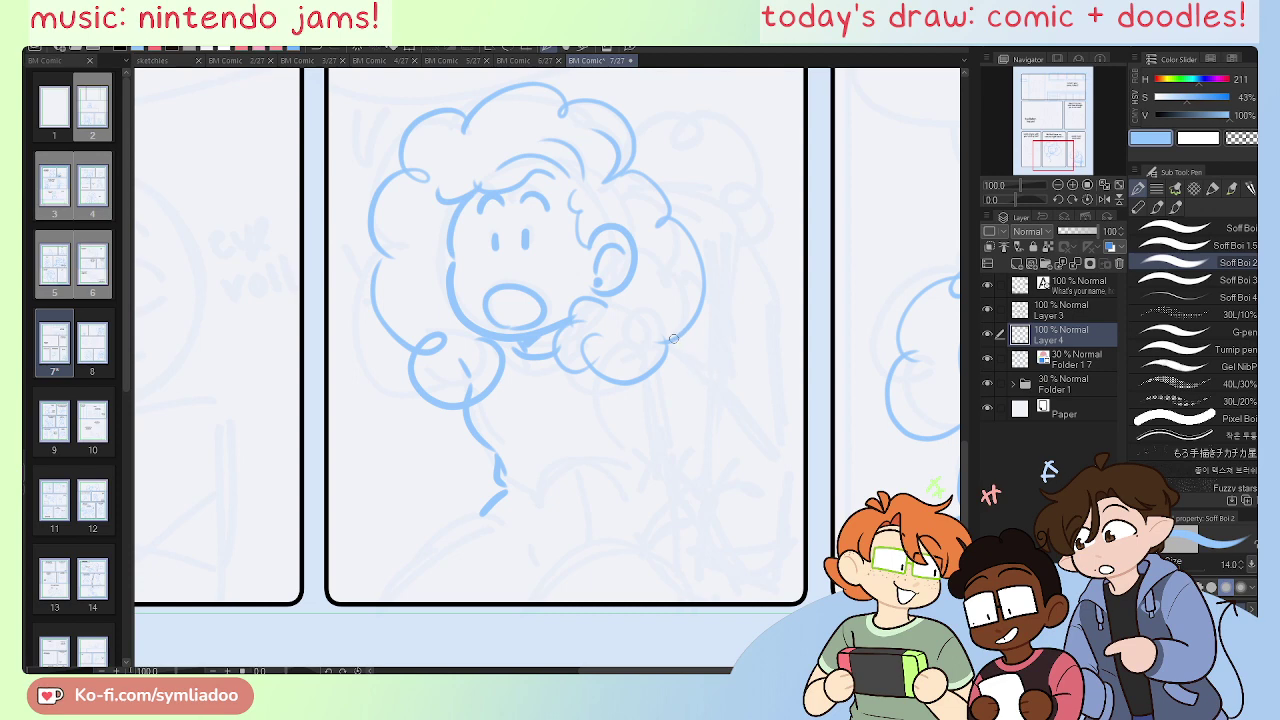
left_click_drag(612, 322, 660, 316)
left_click_drag(668, 326, 758, 430)
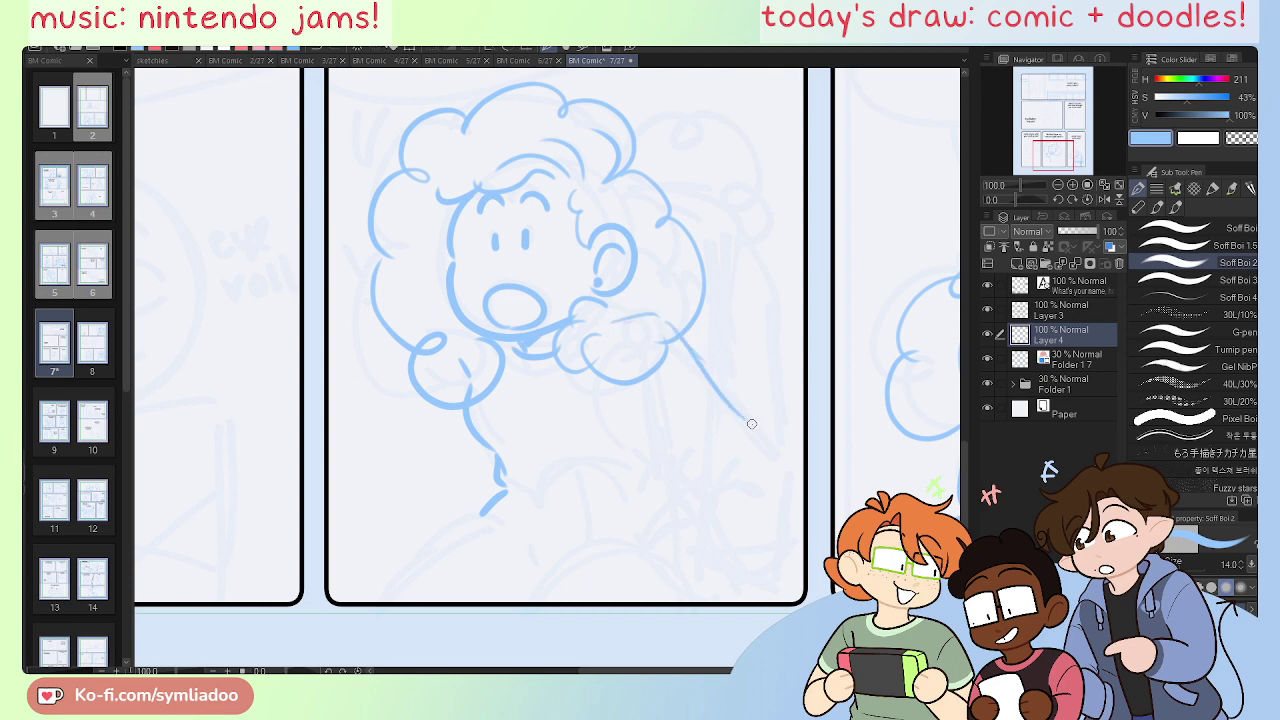
Step: Draw the right arm bent at the elbow, with the upper arm angled outward and a rounded forearm hanging down
mouse_move(690, 350)
left_mouse_down()
mouse_move(768, 436)
mouse_move(770, 502)
left_mouse_up()
mouse_move(744, 418)
left_mouse_down()
mouse_move(752, 446)
mouse_move(702, 476)
left_mouse_up()
left_click_drag(630, 400, 700, 476)
left_click_drag(622, 401, 700, 522)
left_click_drag(756, 444, 766, 536)
mouse_move(692, 474)
left_mouse_down()
mouse_move(703, 537)
mouse_move(760, 518)
mouse_move(748, 536)
left_mouse_up()
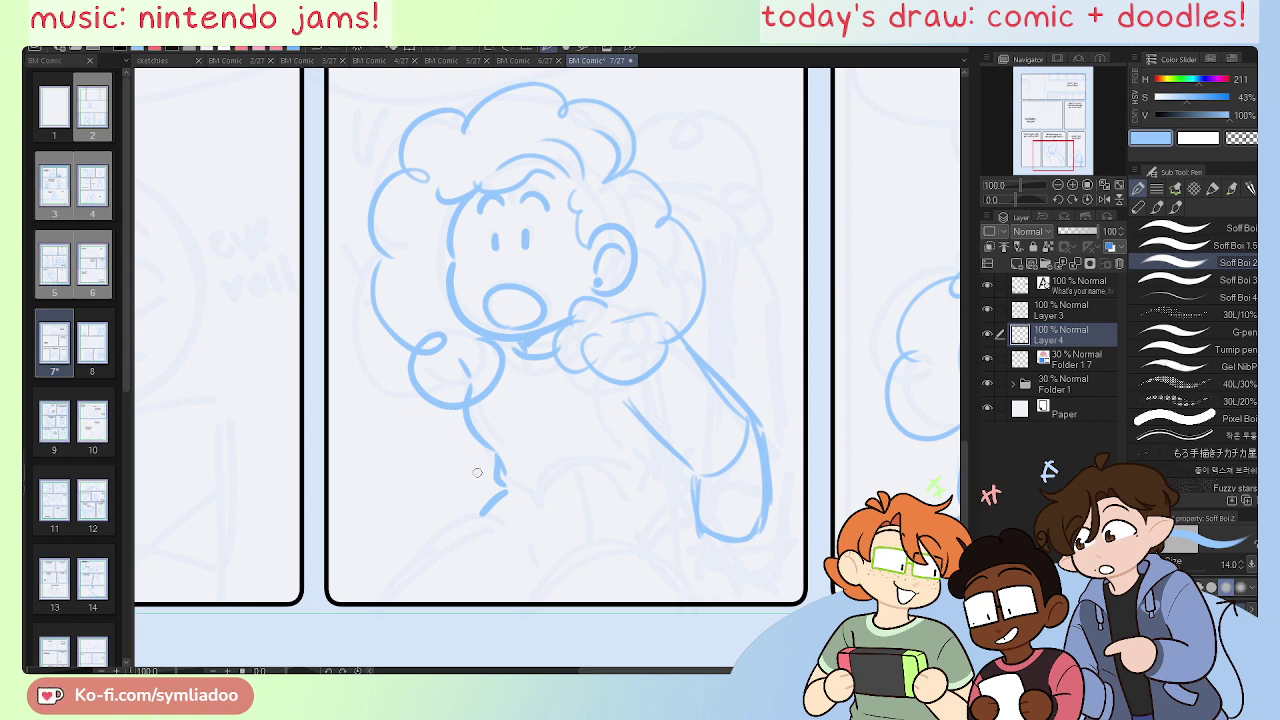
Step: Sketch the left arm below the hair puff as a rounded outline enclosing a thick circle
mouse_move(428, 452)
left_mouse_down()
mouse_move(470, 452)
mouse_move(426, 476)
left_mouse_up()
left_click_drag(432, 406, 402, 496)
key("ctrl+z")
key("ctrl+z")
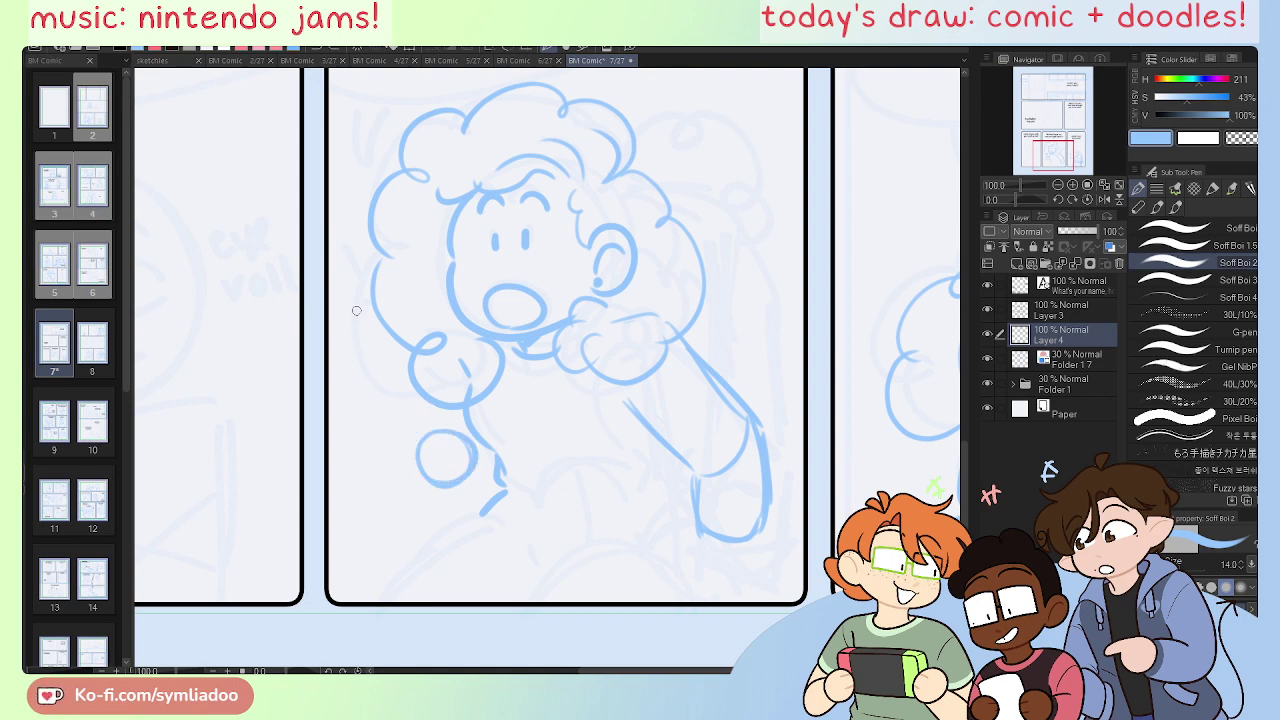
mouse_move(430, 416)
left_mouse_down()
mouse_move(425, 520)
mouse_move(498, 470)
left_mouse_up()
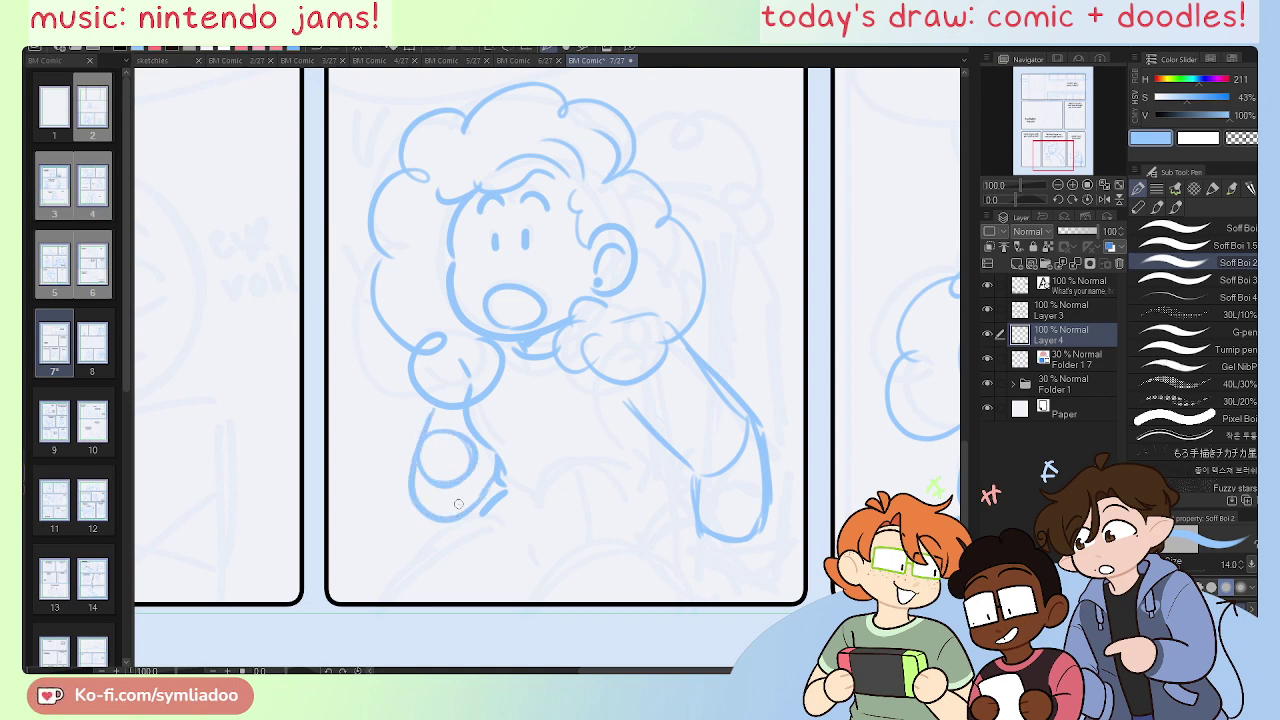
mouse_move(446, 436)
left_mouse_down()
mouse_move(464, 480)
mouse_move(452, 486)
left_mouse_up()
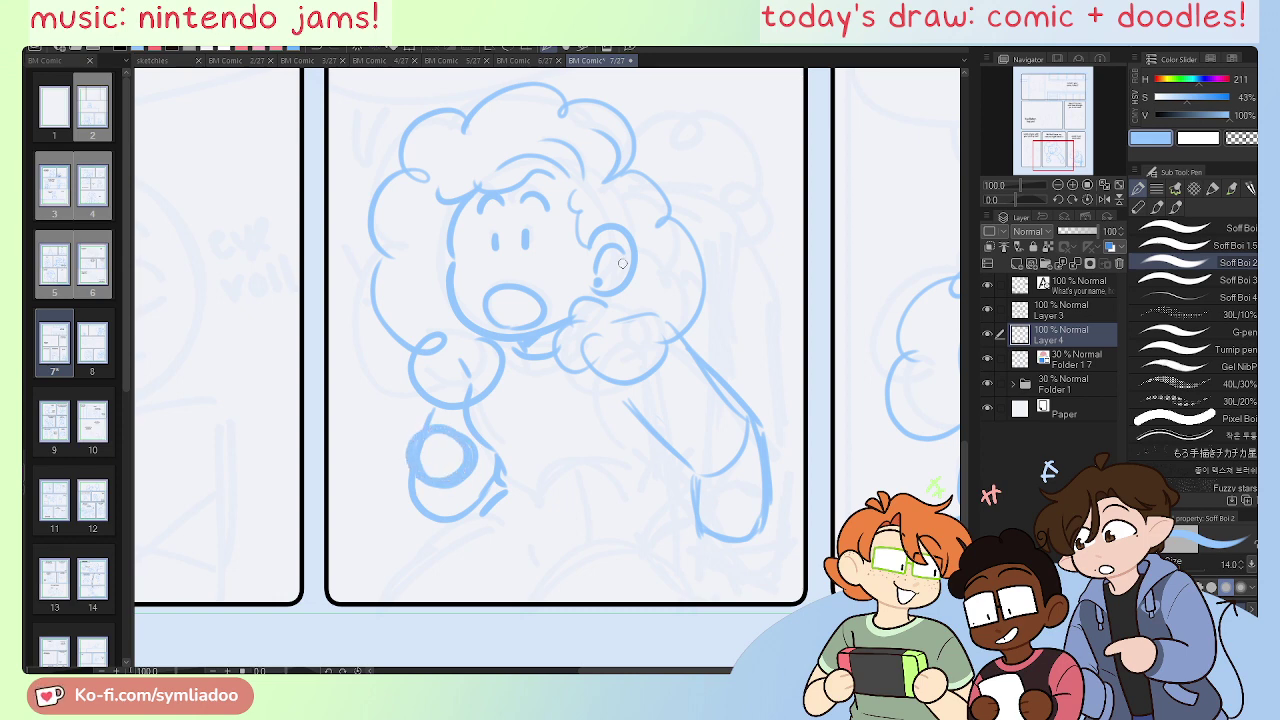
mouse_move(655, 440)
left_mouse_down()
mouse_move(661, 524)
mouse_move(665, 458)
left_mouse_up()
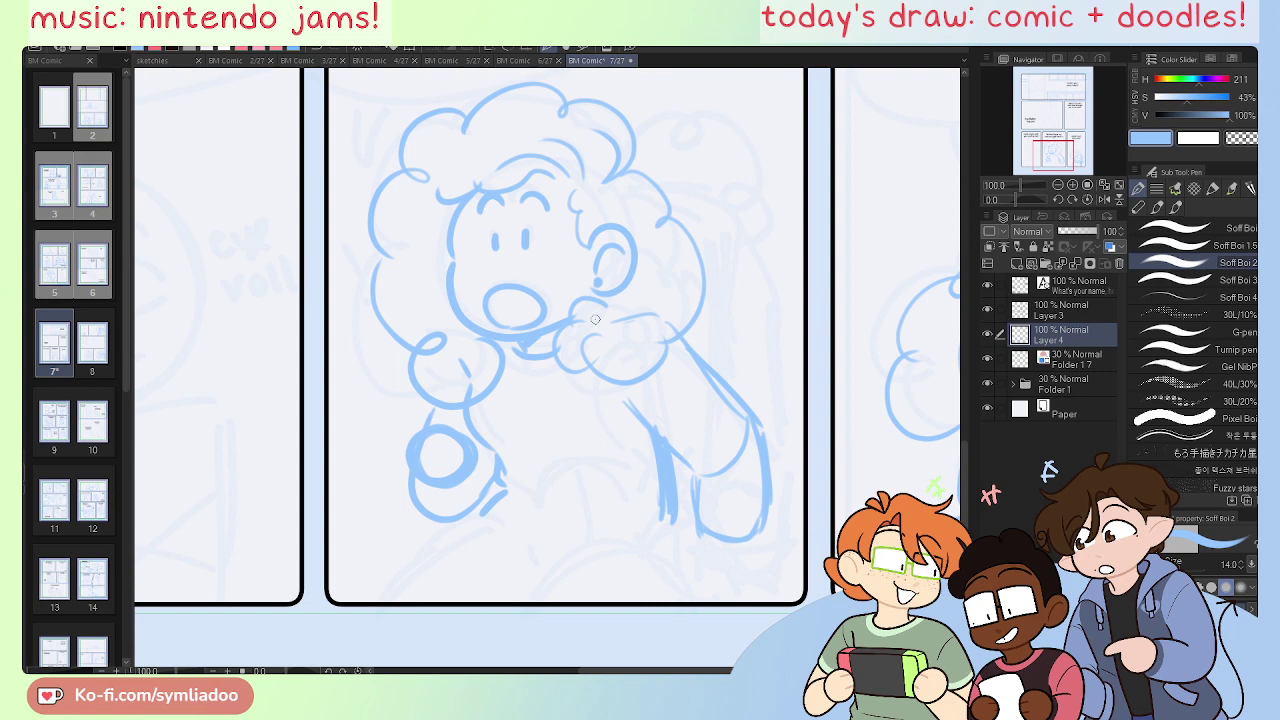
key("ctrl+z")
key("ctrl+z")
key("ctrl+z")
key("ctrl+z")
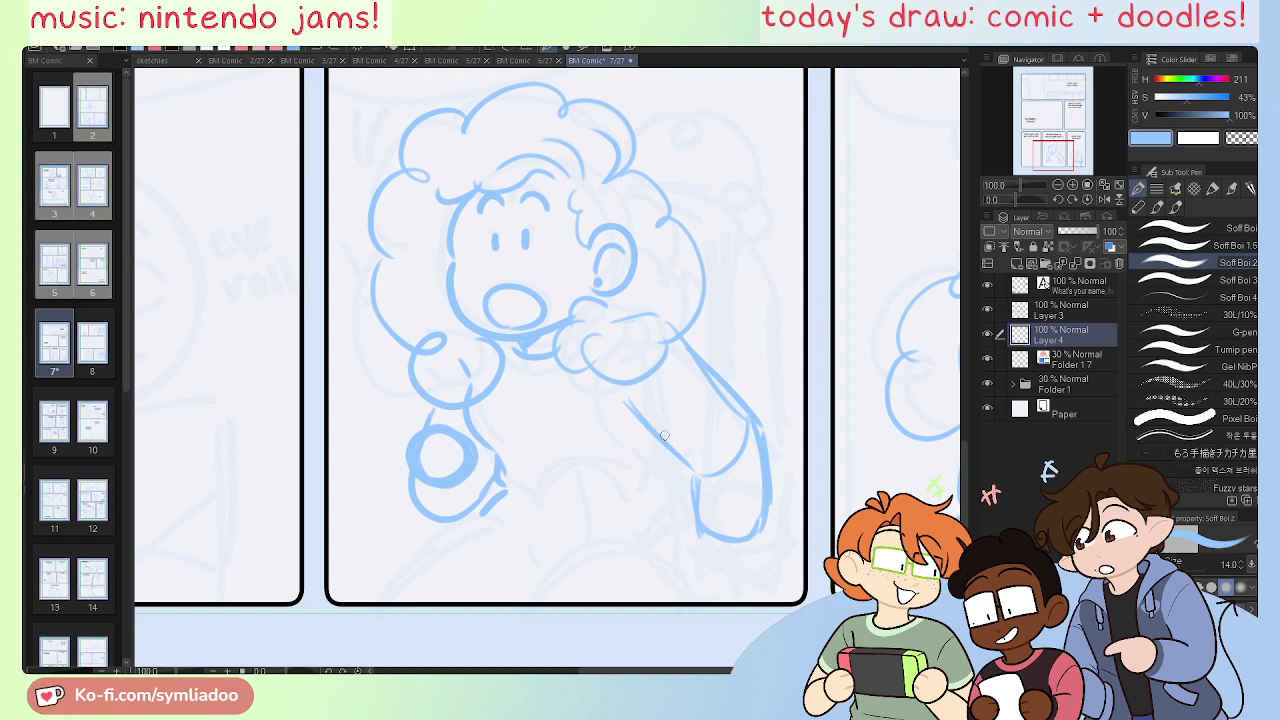
Step: Draw the torso's right side, the hips and spreading thighs with a crotch fold, and a line across the waist
left_click_drag(655, 442, 666, 510)
mouse_move(472, 524)
left_mouse_down()
mouse_move(678, 525)
mouse_move(703, 614)
mouse_move(390, 590)
left_mouse_up()
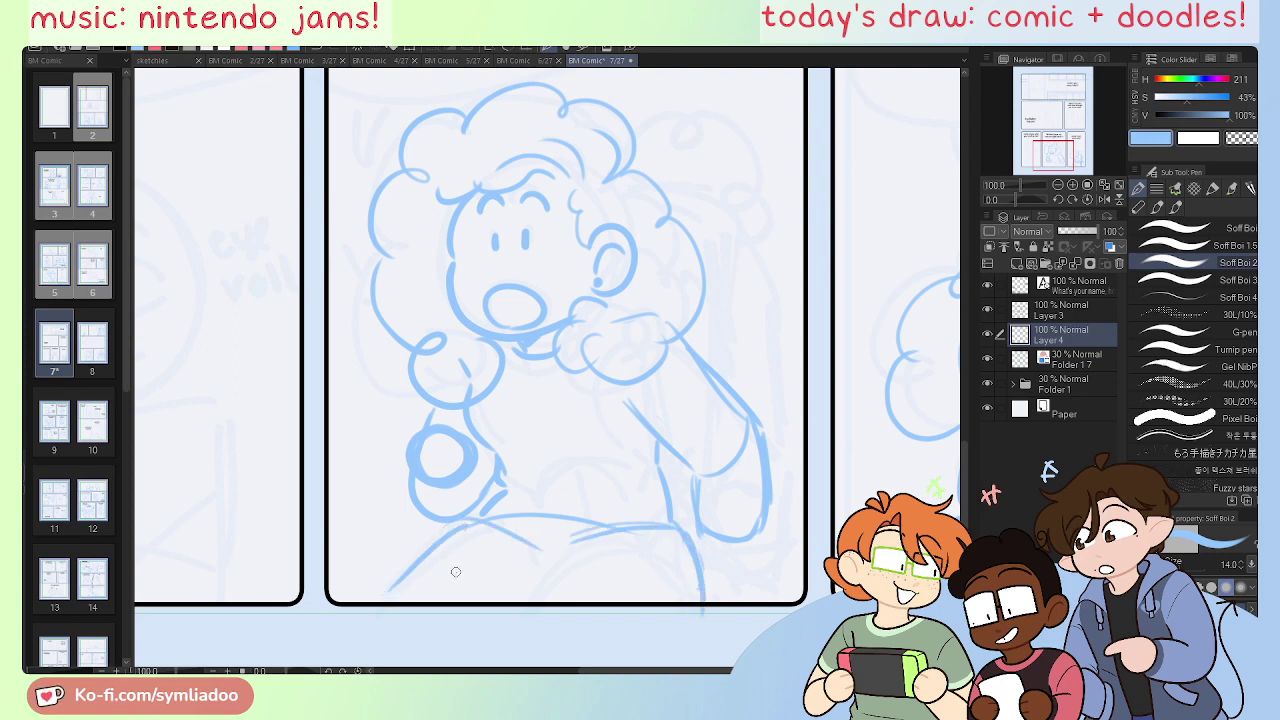
left_click_drag(521, 600, 534, 565)
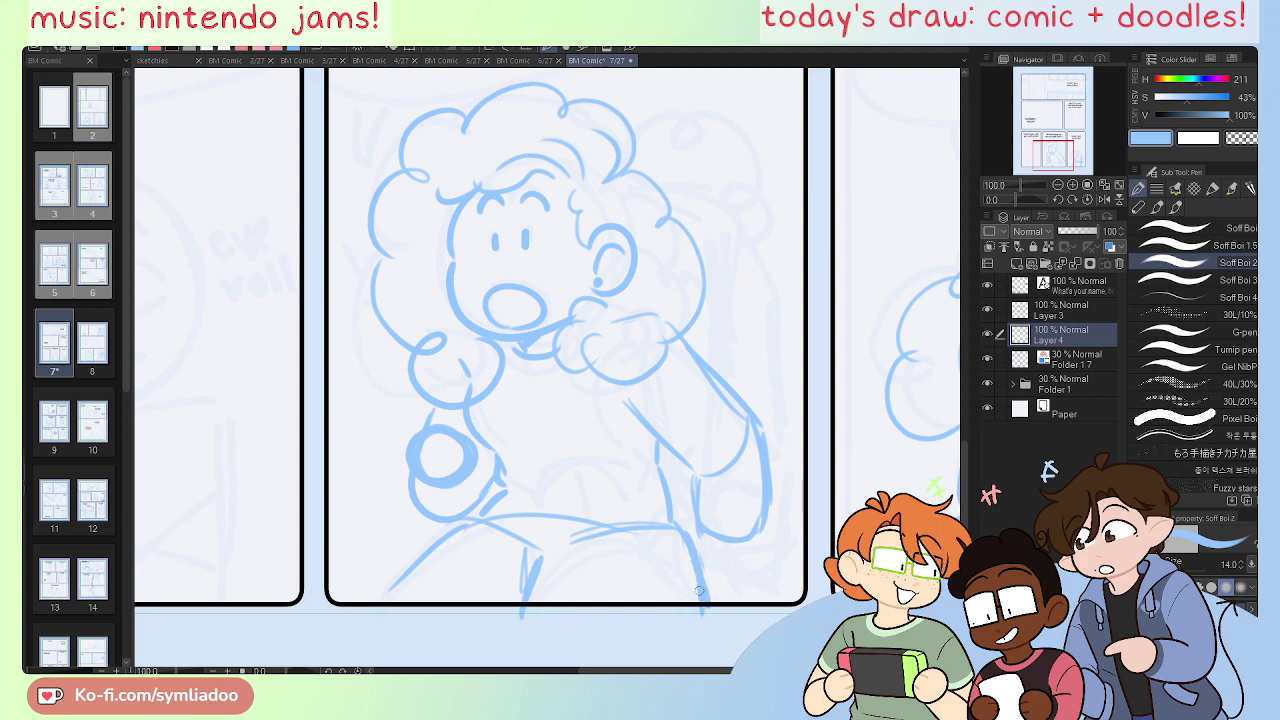
mouse_move(456, 525)
left_mouse_down()
mouse_move(394, 588)
mouse_move(382, 628)
left_mouse_up()
left_click_drag(522, 474, 612, 468)
left_click_drag(610, 464, 522, 462)
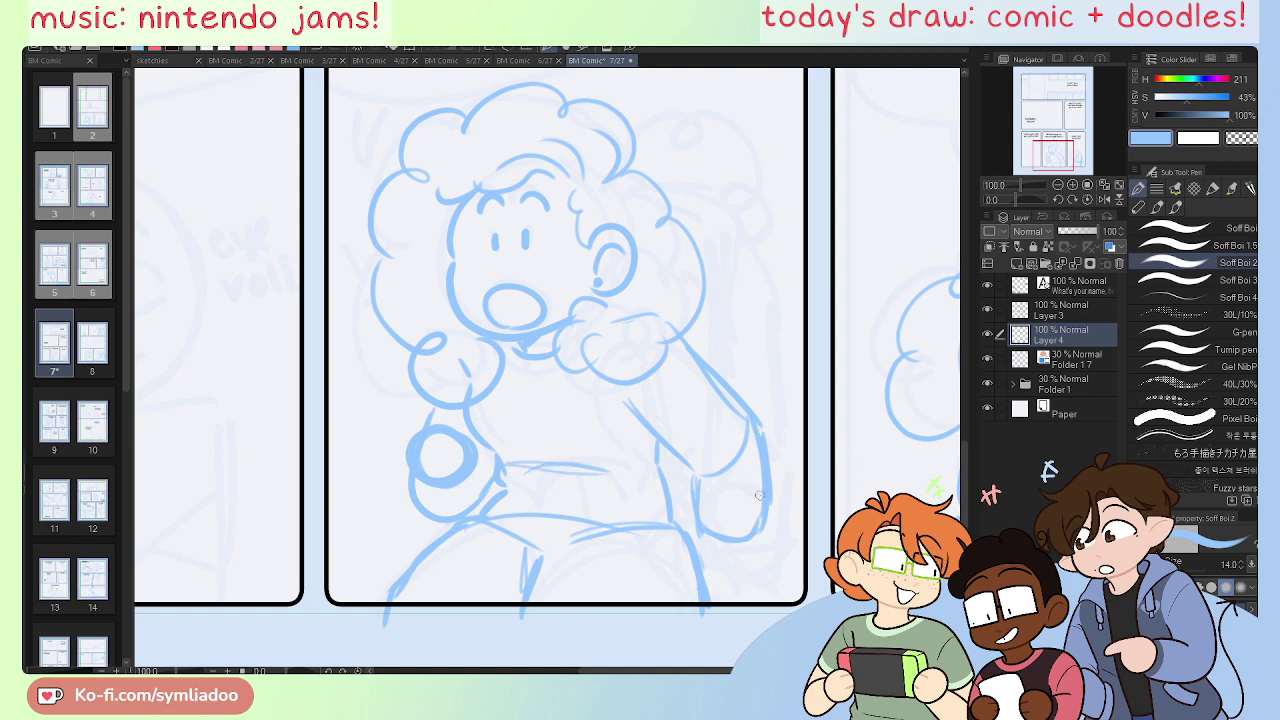
Step: Strengthen the rounded end of the bent right arm and add long vertical lines beside it
left_click_drag(692, 510, 750, 542)
left_click_drag(774, 492, 781, 587)
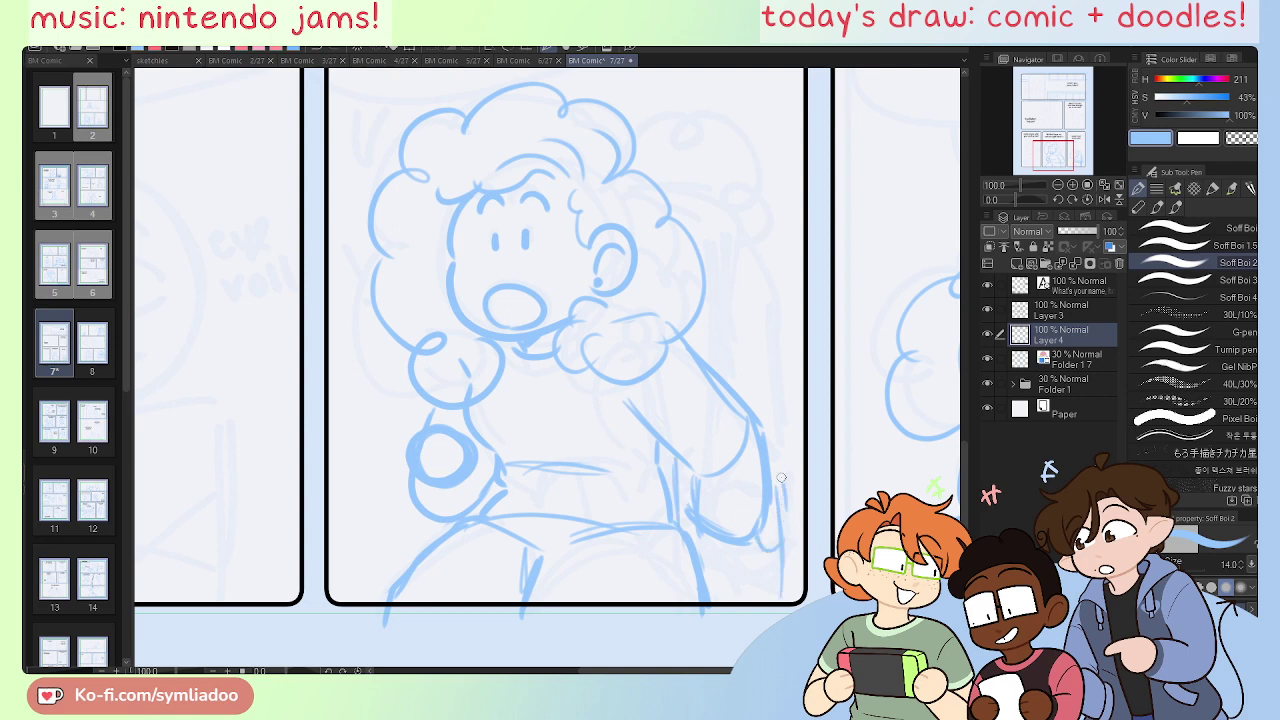
mouse_move(770, 428)
left_mouse_down()
mouse_move(798, 523)
mouse_move(760, 551)
mouse_move(800, 520)
left_mouse_up()
Step: Erase the overlapping lines at the figure's crotch and redraw the hip and crotch folds
mouse_move(1059, 142)
left_mouse_down()
mouse_move(1080, 143)
mouse_move(1052, 142)
left_mouse_up()
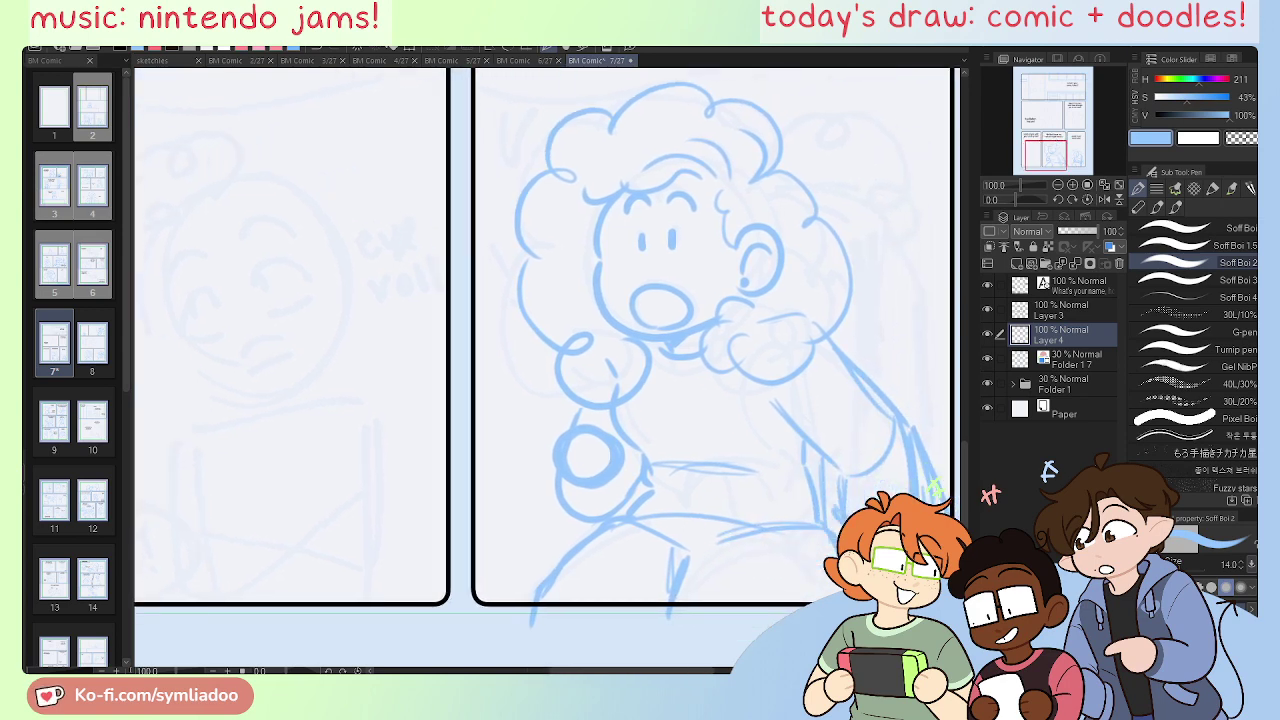
mouse_move(680, 508)
left_mouse_down()
mouse_move(628, 528)
mouse_move(722, 521)
left_mouse_up()
key("e")
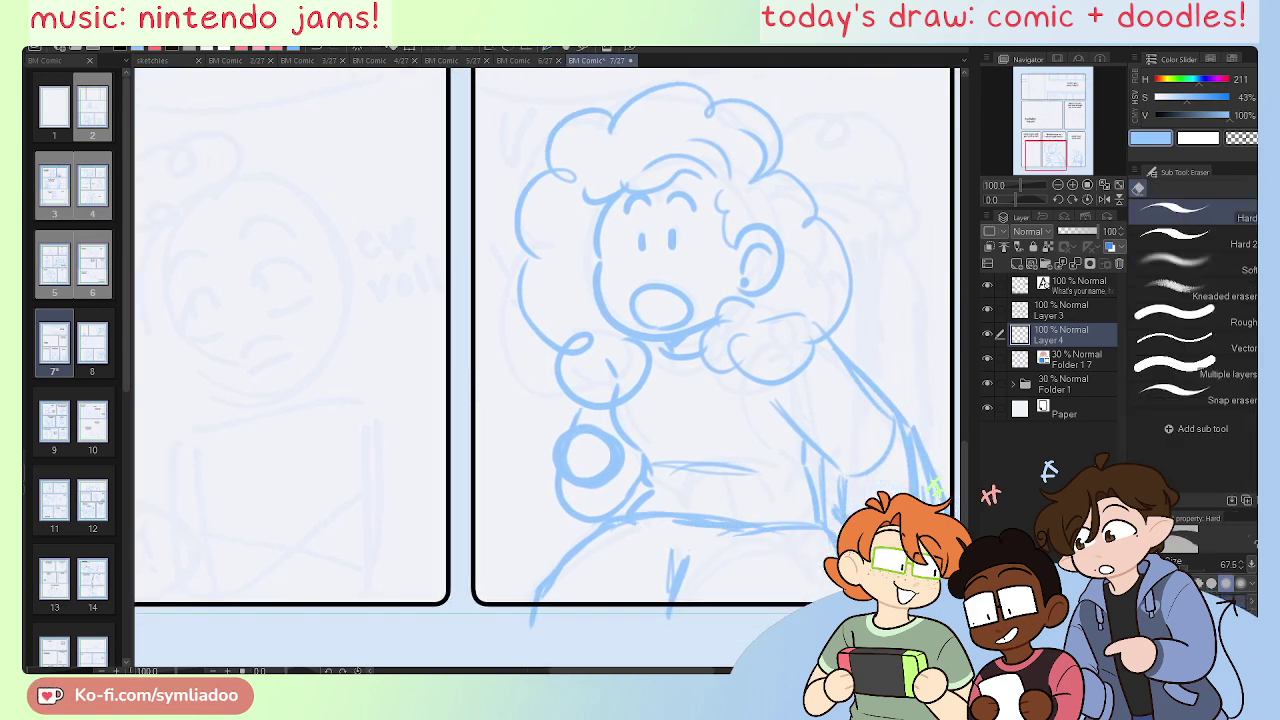
key("p")
mouse_move(628, 514)
left_mouse_down()
mouse_move(666, 527)
mouse_move(673, 569)
left_mouse_up()
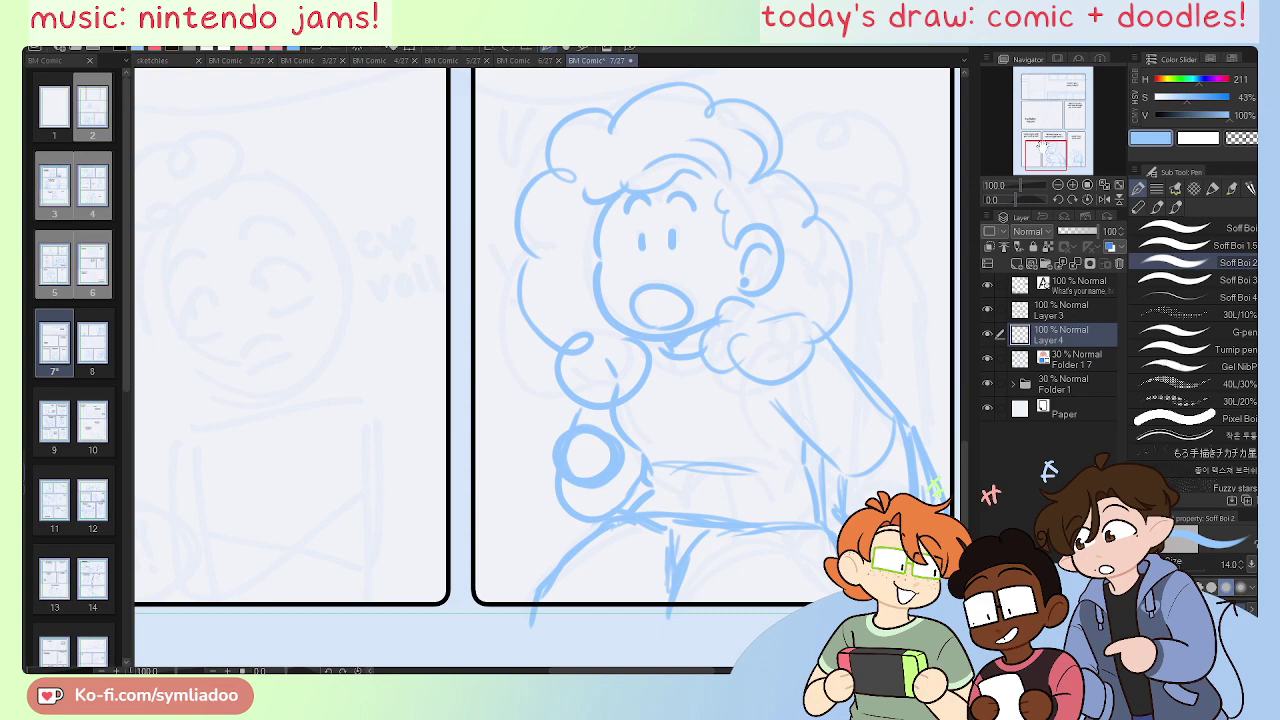
Step: Fit the whole of page 7 in view and save it
left_click_drag(1042, 146, 1058, 80)
left_click(1104, 185)
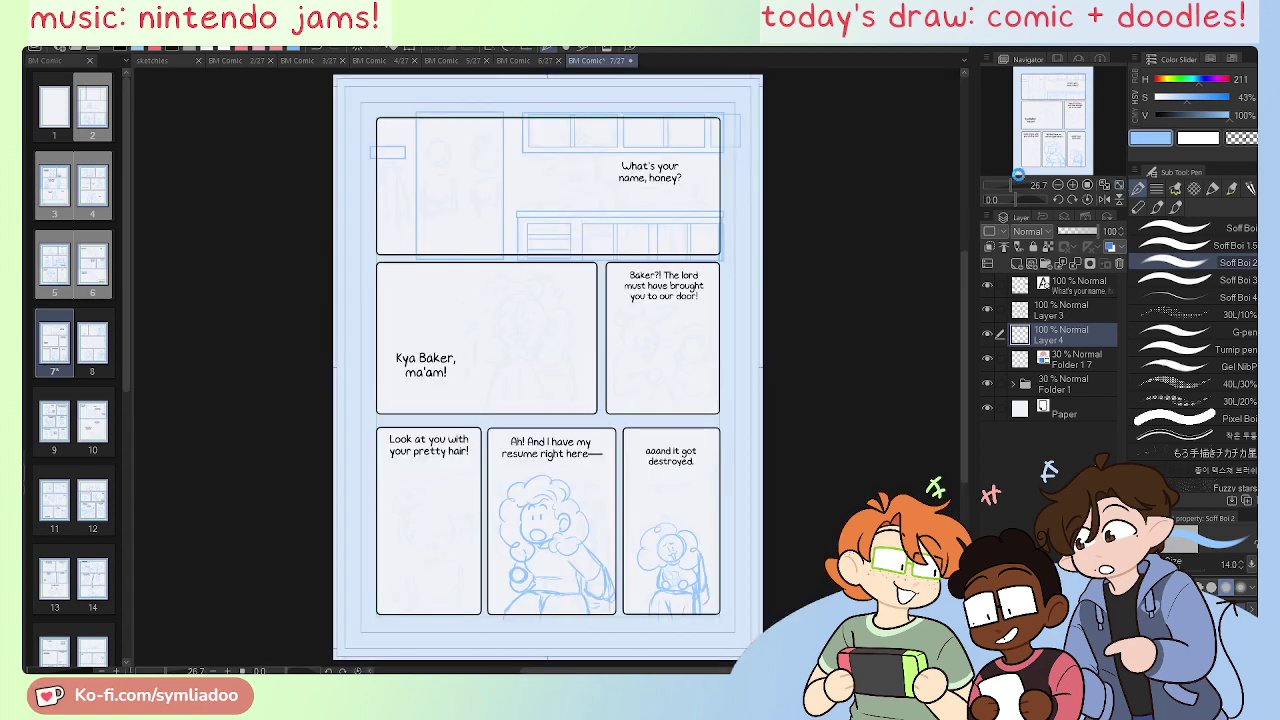
key("ctrl+s")
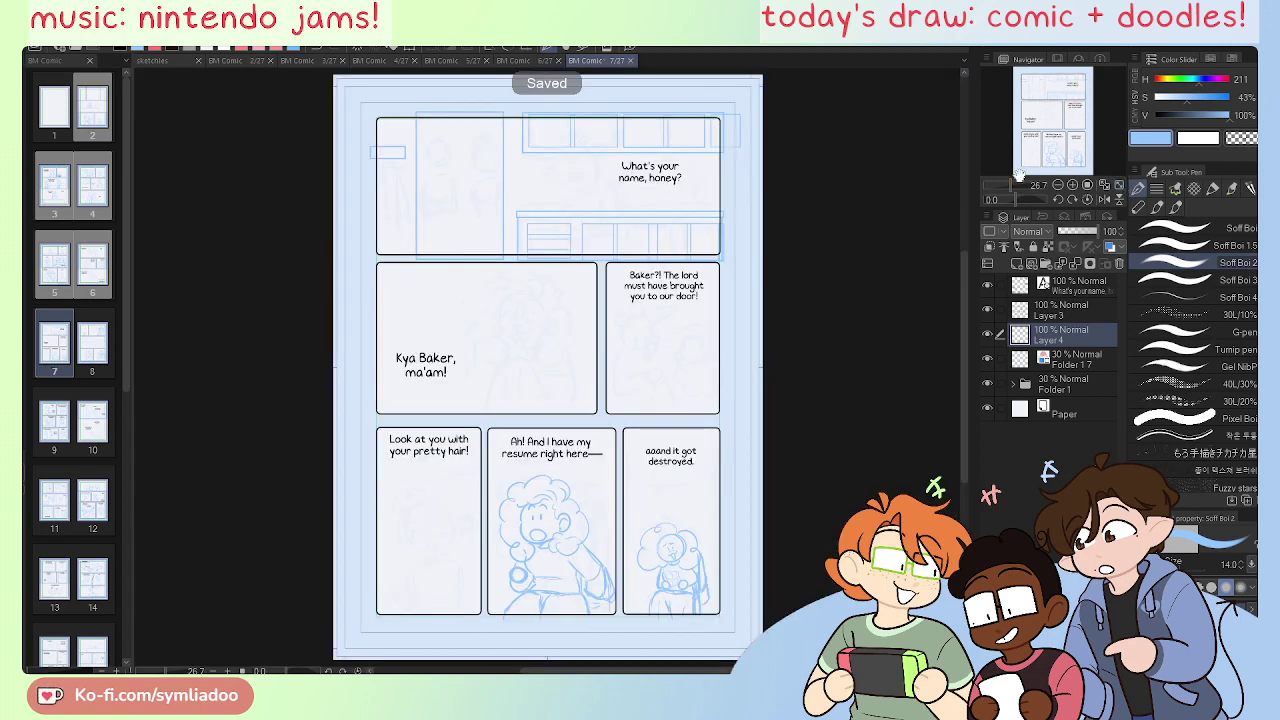
Step: Open page 6 and examine its middle panels up close
left_click(530, 62)
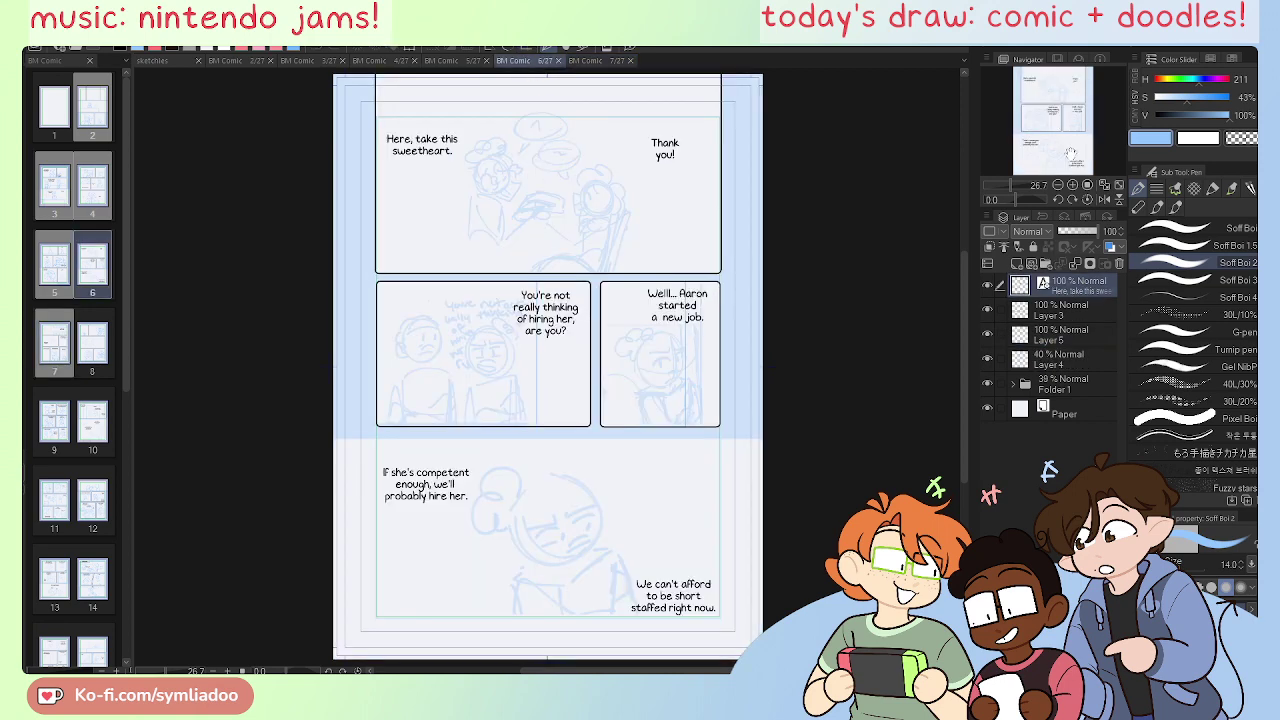
left_click(1072, 185)
left_click(1072, 185)
left_click(1072, 185)
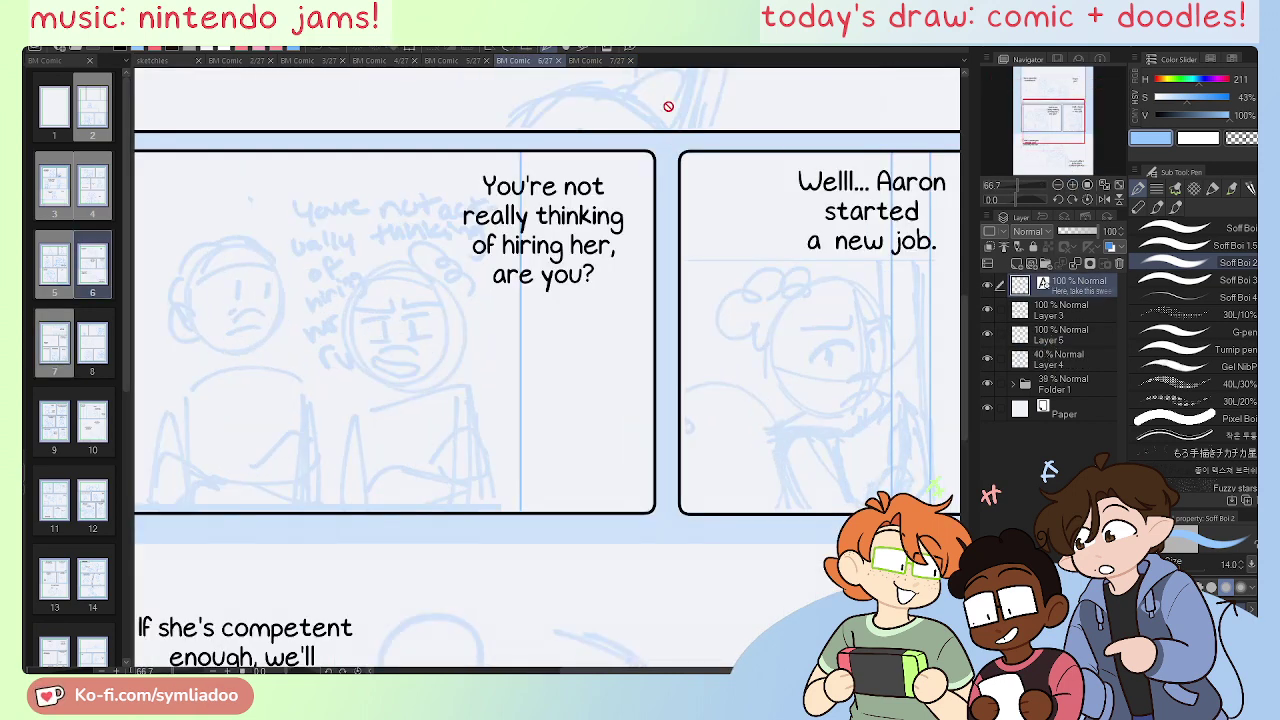
Step: On page 7, move the two sketched figures in the bottom panels from Layer 4 onto a new layer below it
left_click(616, 61)
left_click(987, 336)
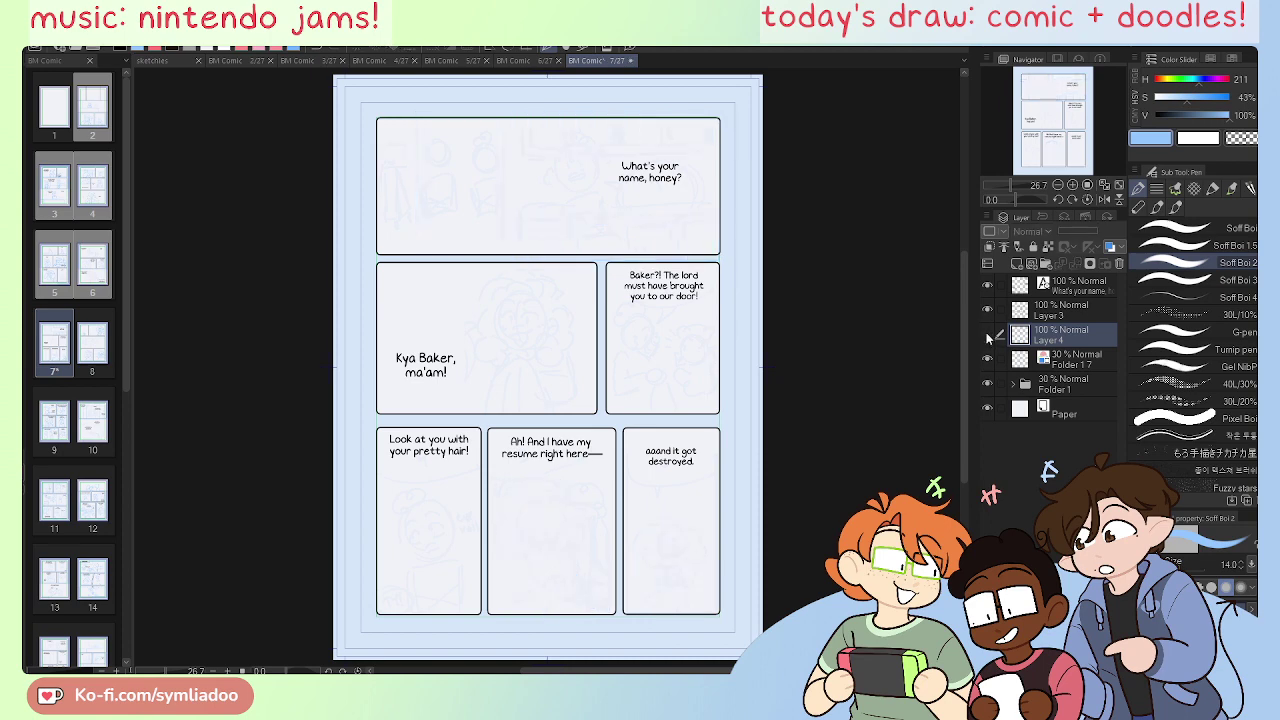
left_click(987, 336)
key("m")
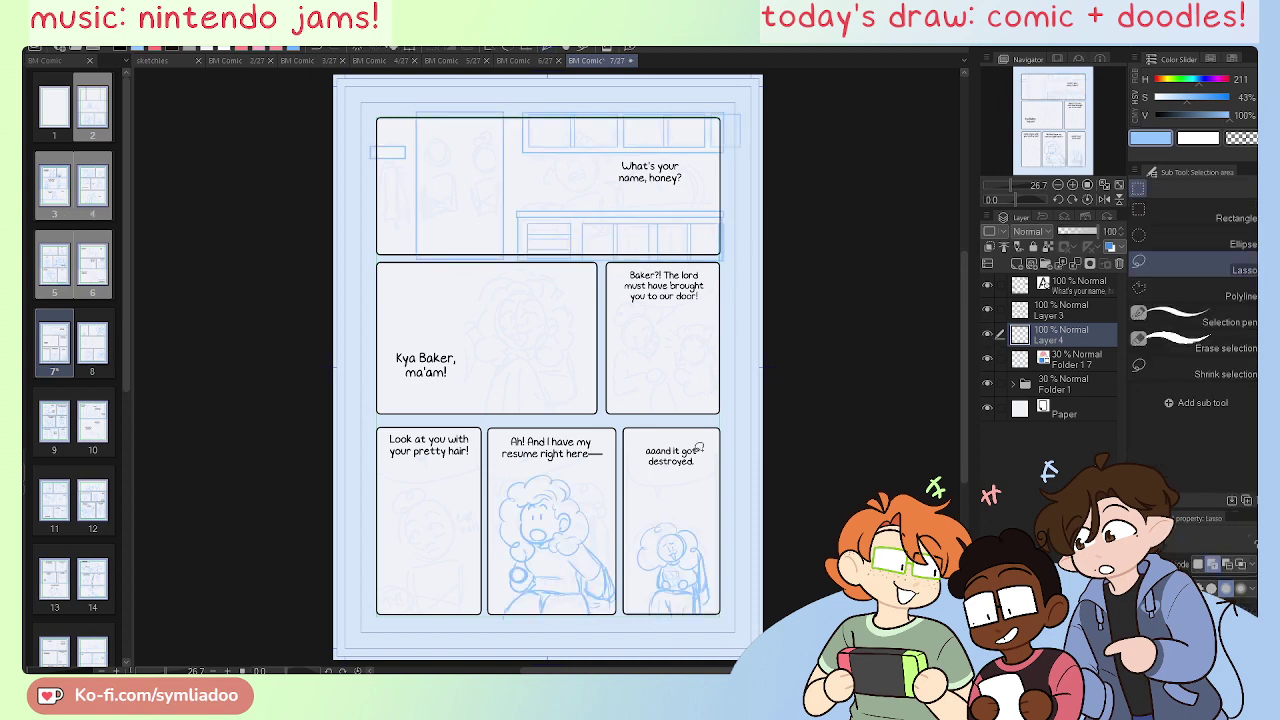
mouse_move(722, 452)
left_mouse_down()
mouse_move(549, 404)
mouse_move(560, 665)
mouse_move(686, 444)
left_mouse_up()
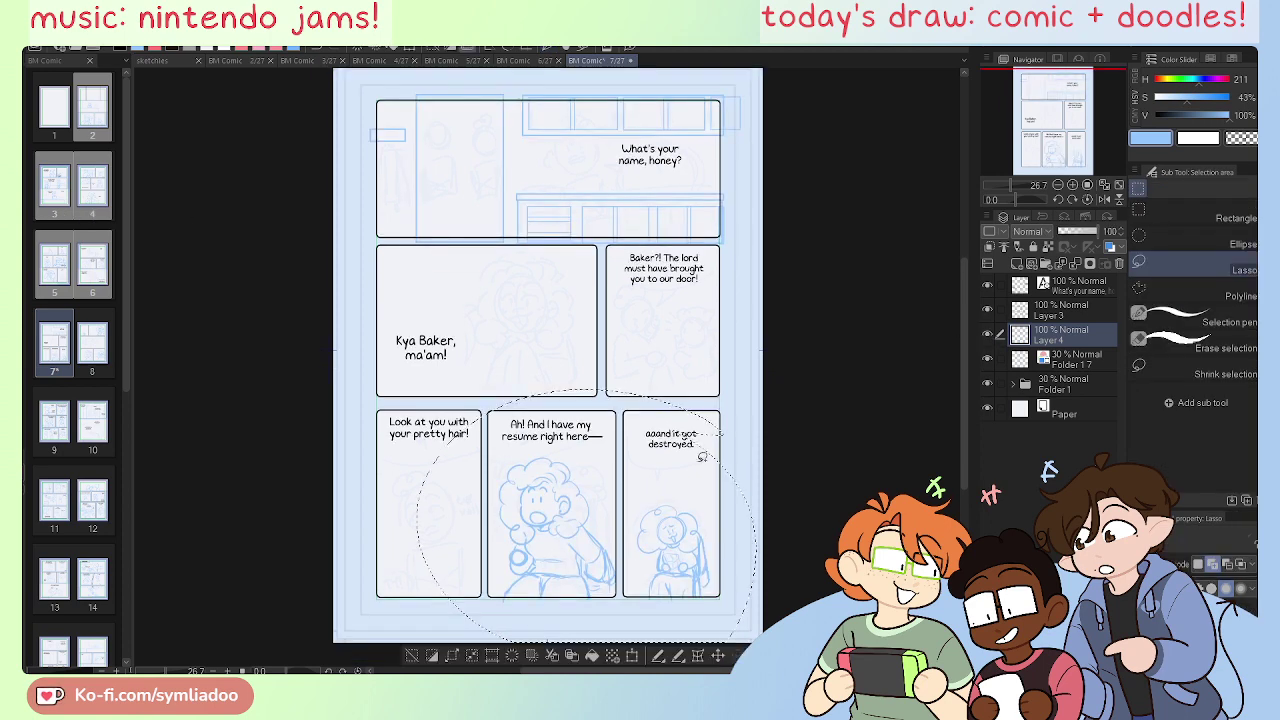
left_click(552, 656)
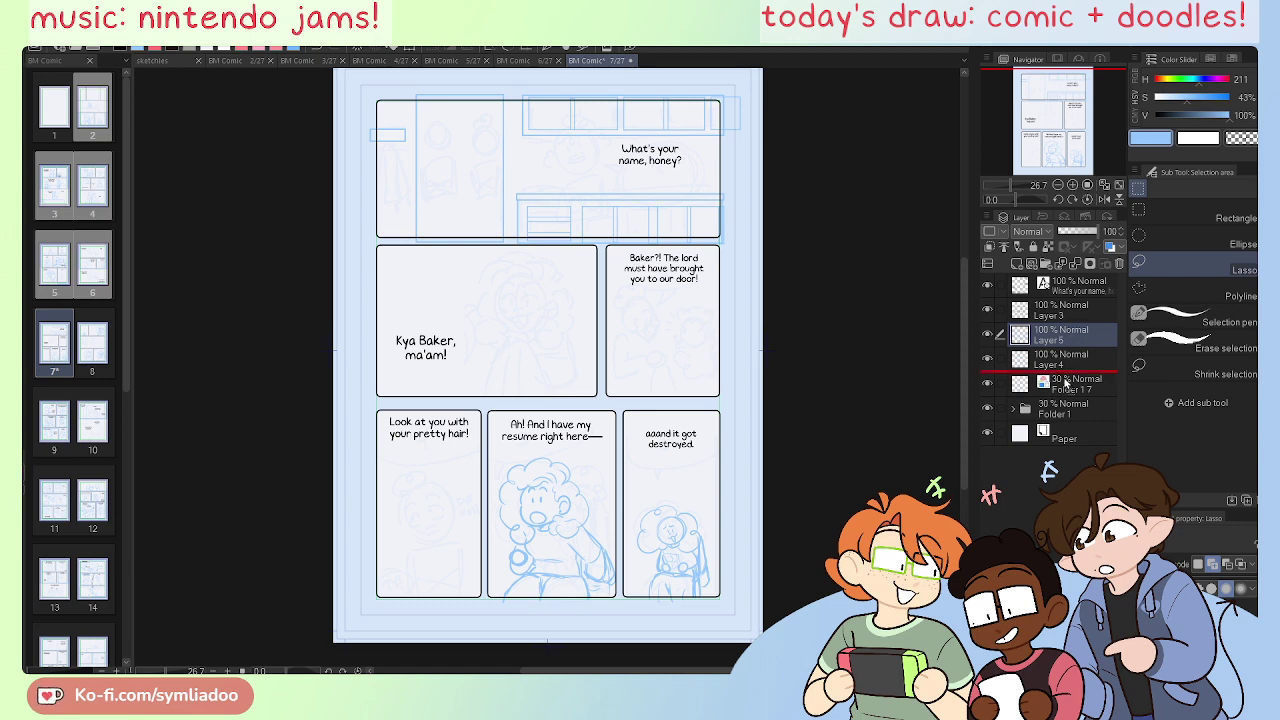
left_click_drag(1066, 383, 1066, 382)
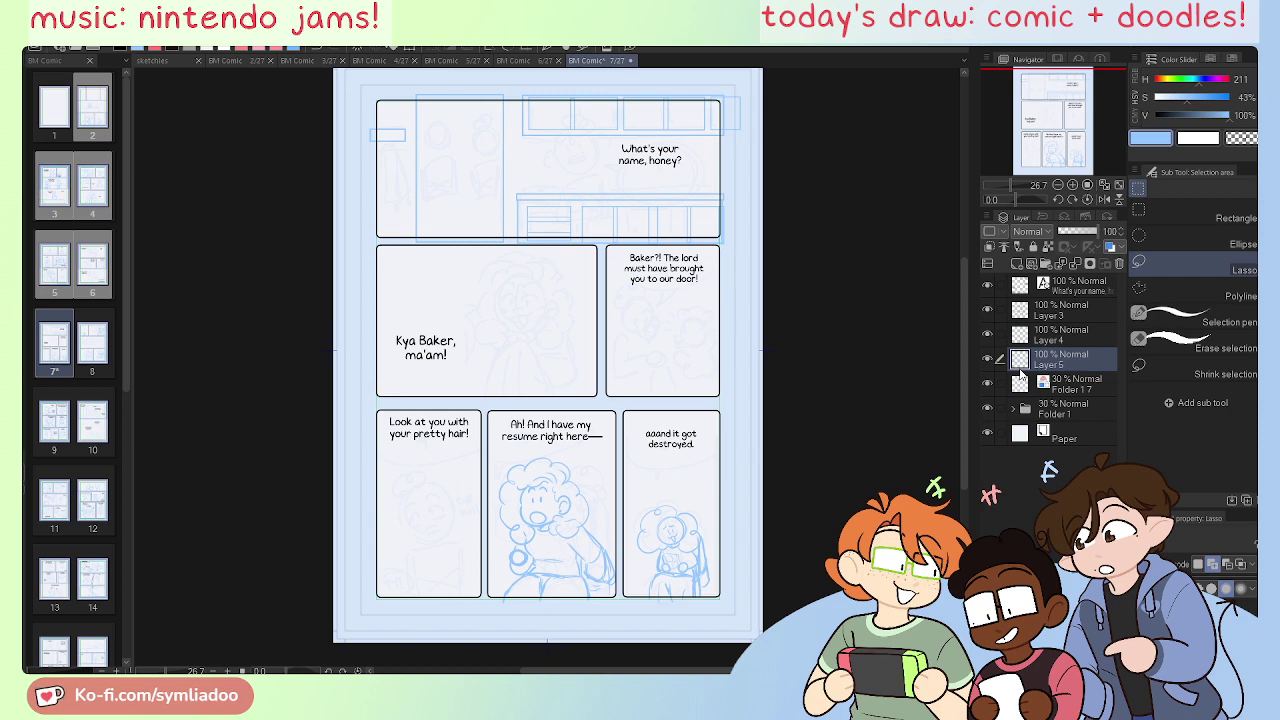
Step: On page 6, add a new raster layer directly above Layer 4
left_click(532, 60)
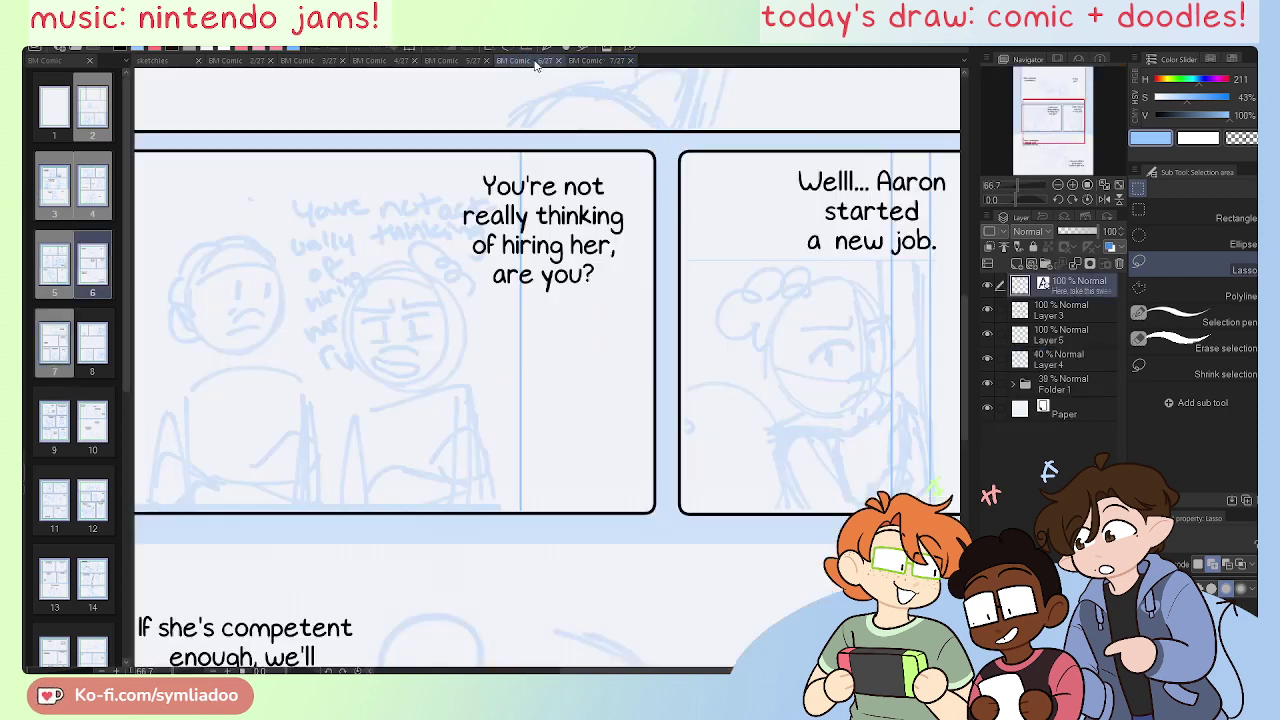
left_click(1005, 365)
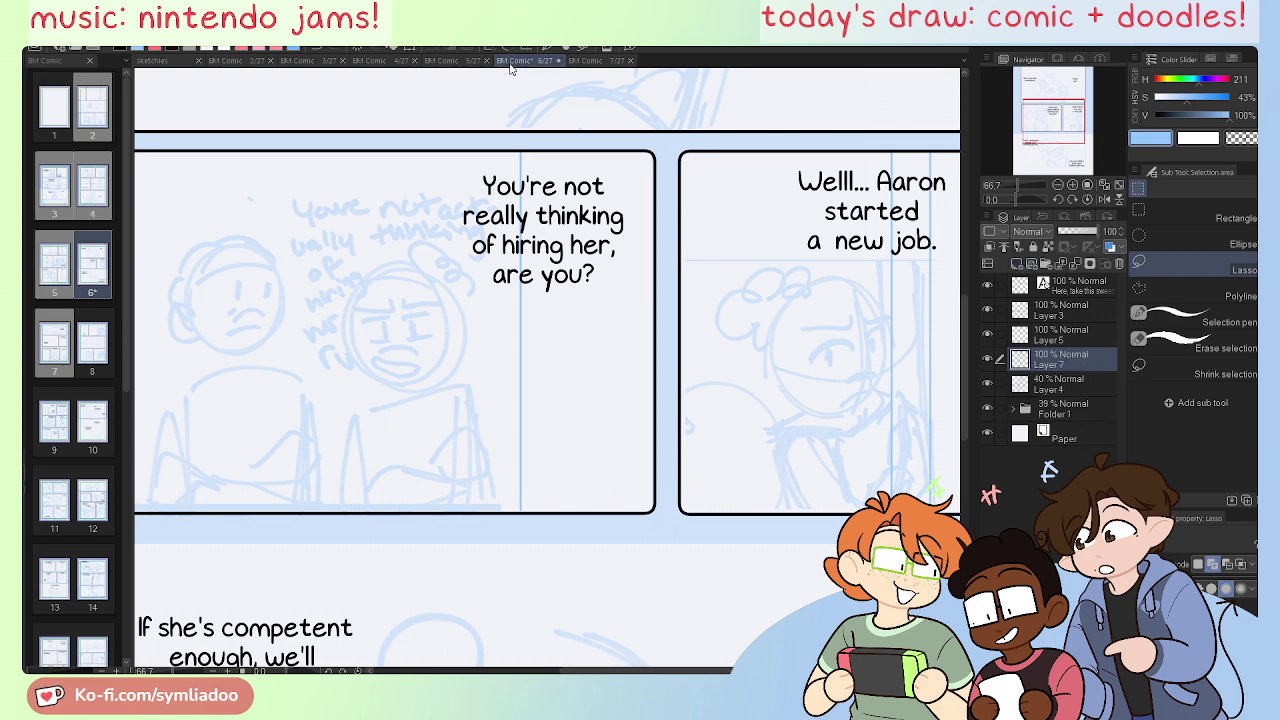
Step: Check what page 5's Layer 7 contains by toggling its visibility, and return to page 6
left_click(458, 62)
left_click(987, 360)
left_click(987, 360)
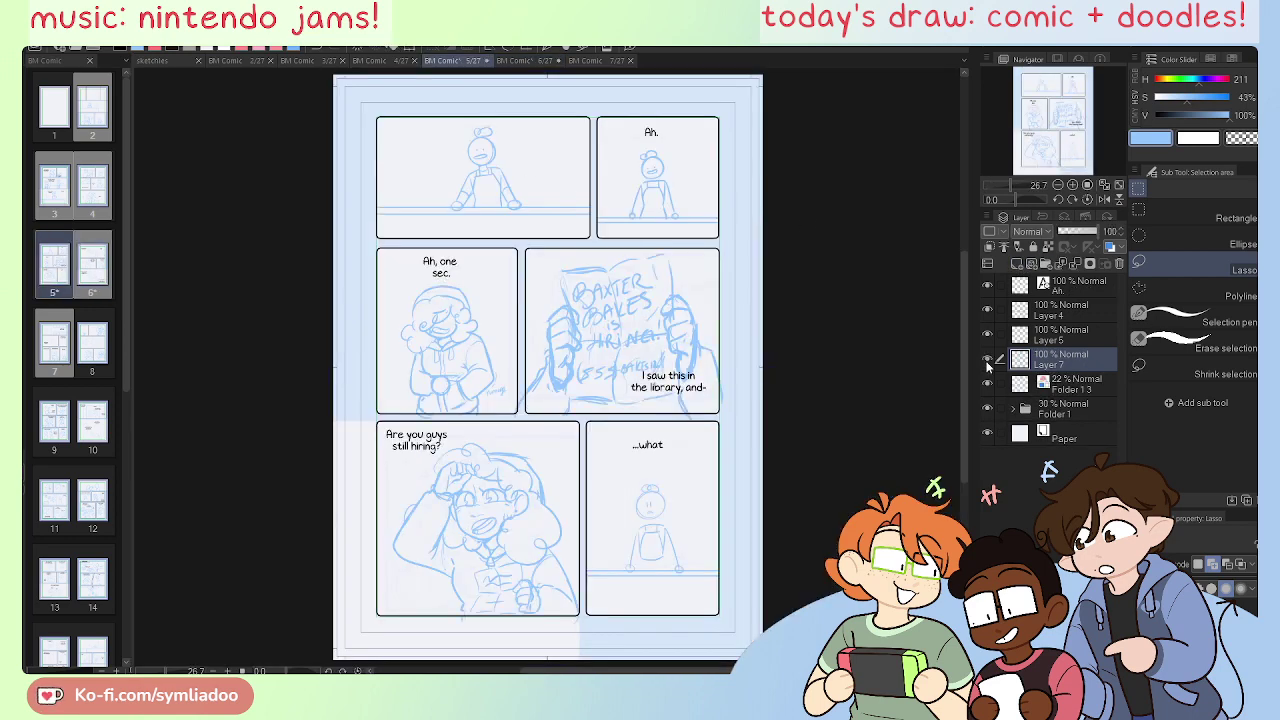
left_click(524, 61)
left_click(454, 54)
left_click(525, 61)
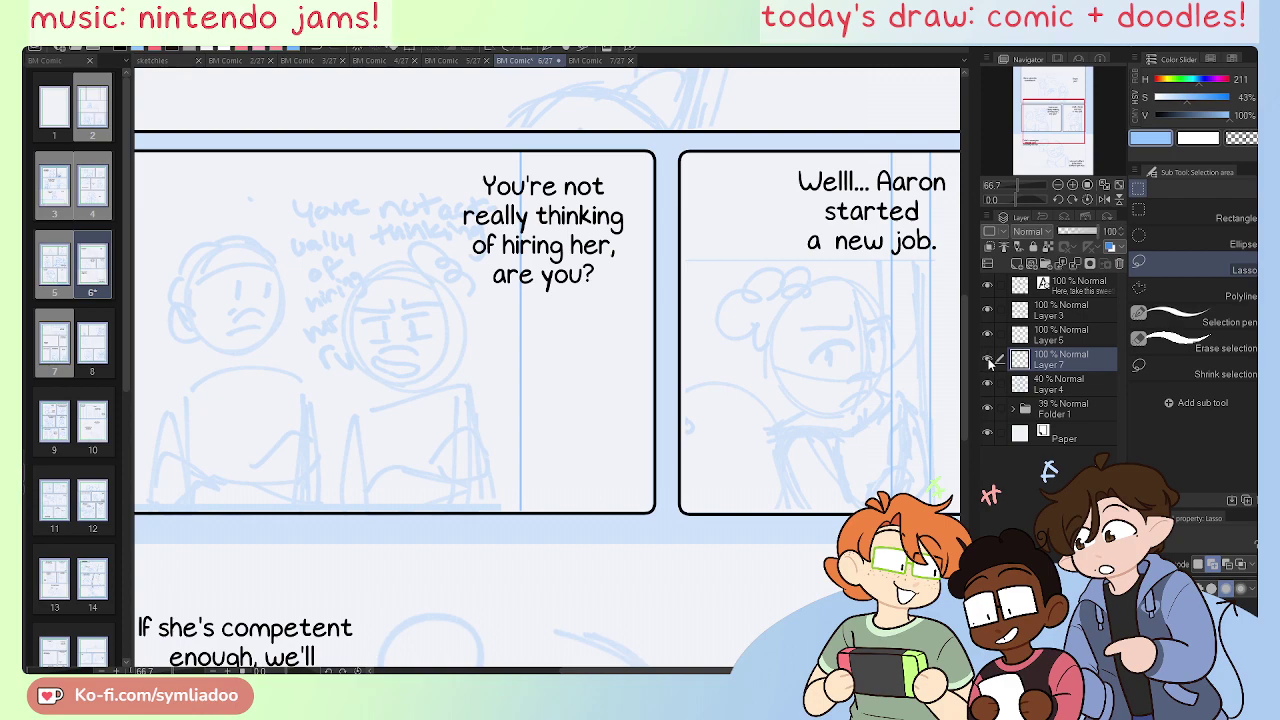
Step: Draw a round head guide over the rough right-hand figure in page 6's "You're not really thinking of hiring her" panel
mouse_move(1048, 128)
left_mouse_down()
mouse_move(1053, 106)
mouse_move(1046, 140)
mouse_move(1041, 128)
left_mouse_up()
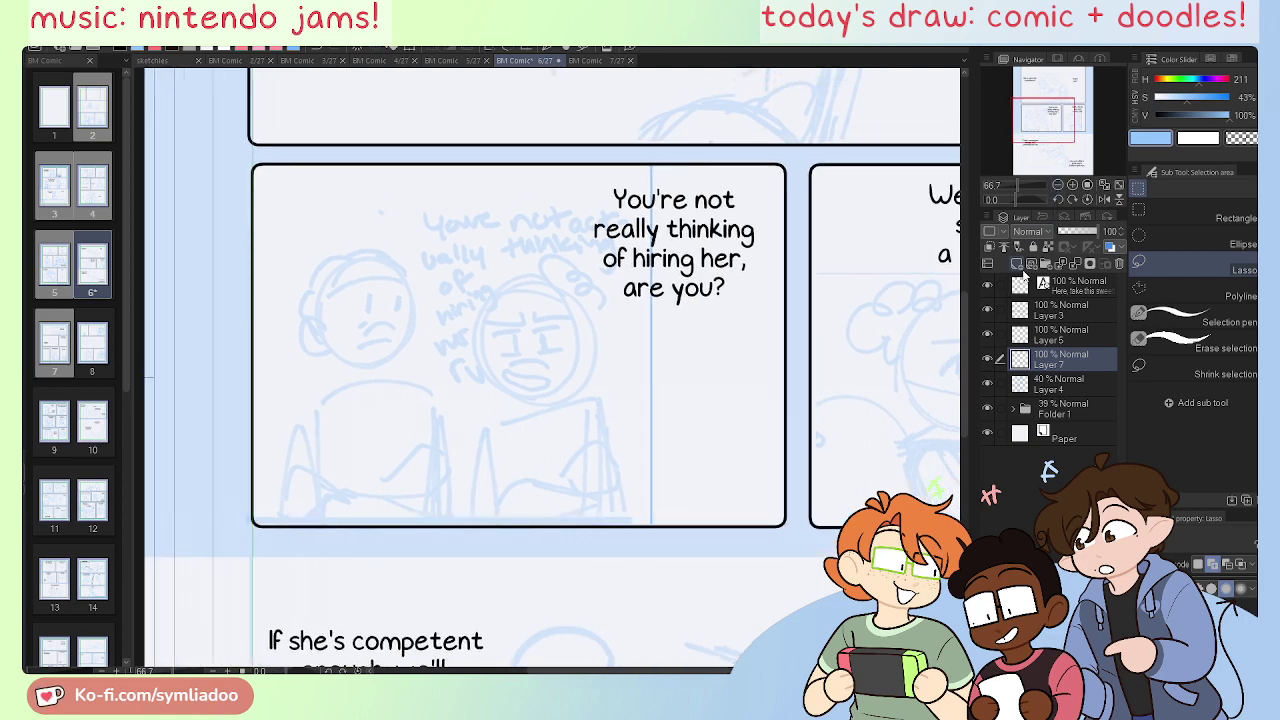
key("ctrl+plus")
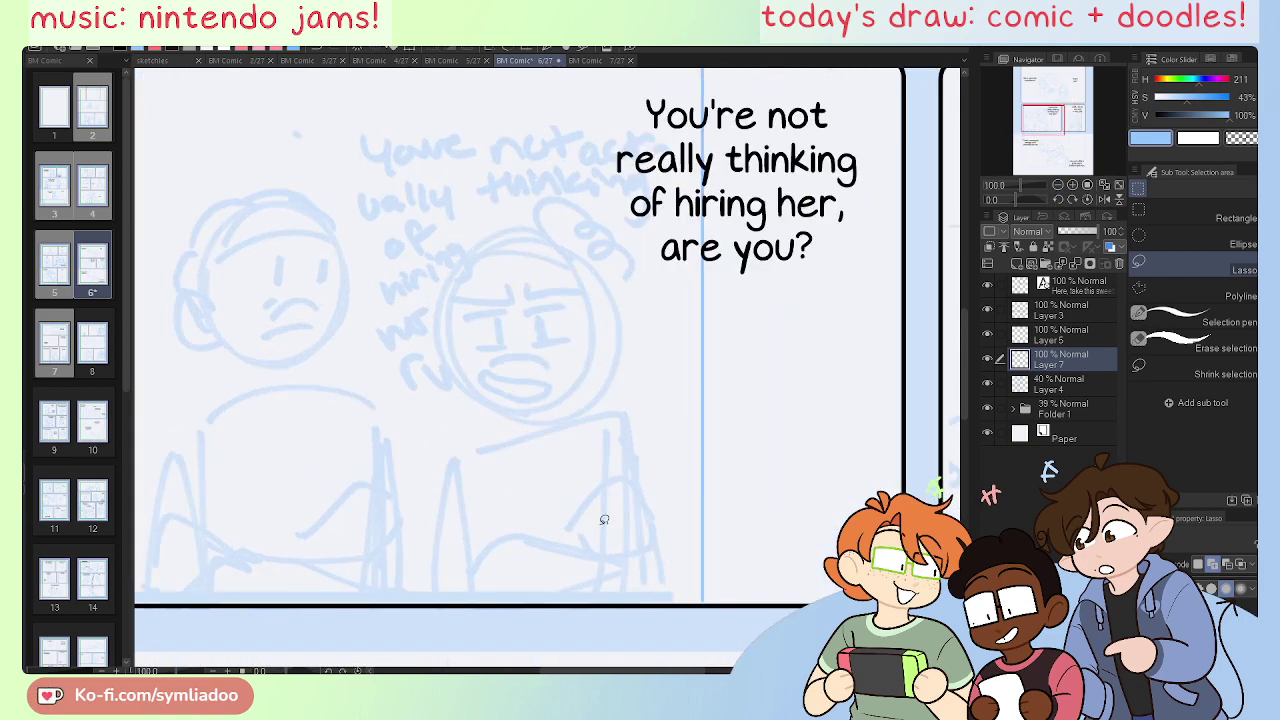
left_click_drag(562, 509, 609, 514)
key("p")
mouse_move(605, 379)
left_mouse_down()
mouse_move(540, 384)
mouse_move(501, 270)
mouse_move(630, 235)
left_mouse_up()
Step: Lighten the rough sketch on Layer 4 and draw a jaw curve under the head circle on Layer 7
left_click(1062, 385)
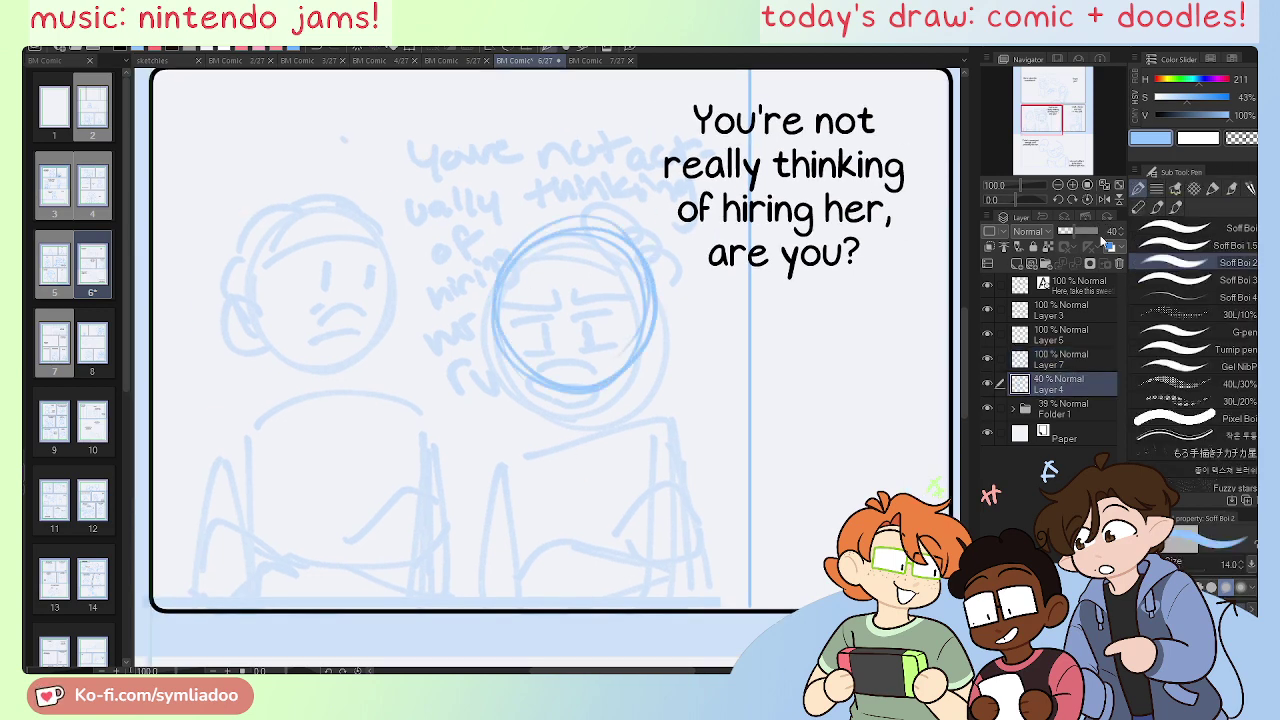
left_click(1070, 232)
left_click(1047, 361)
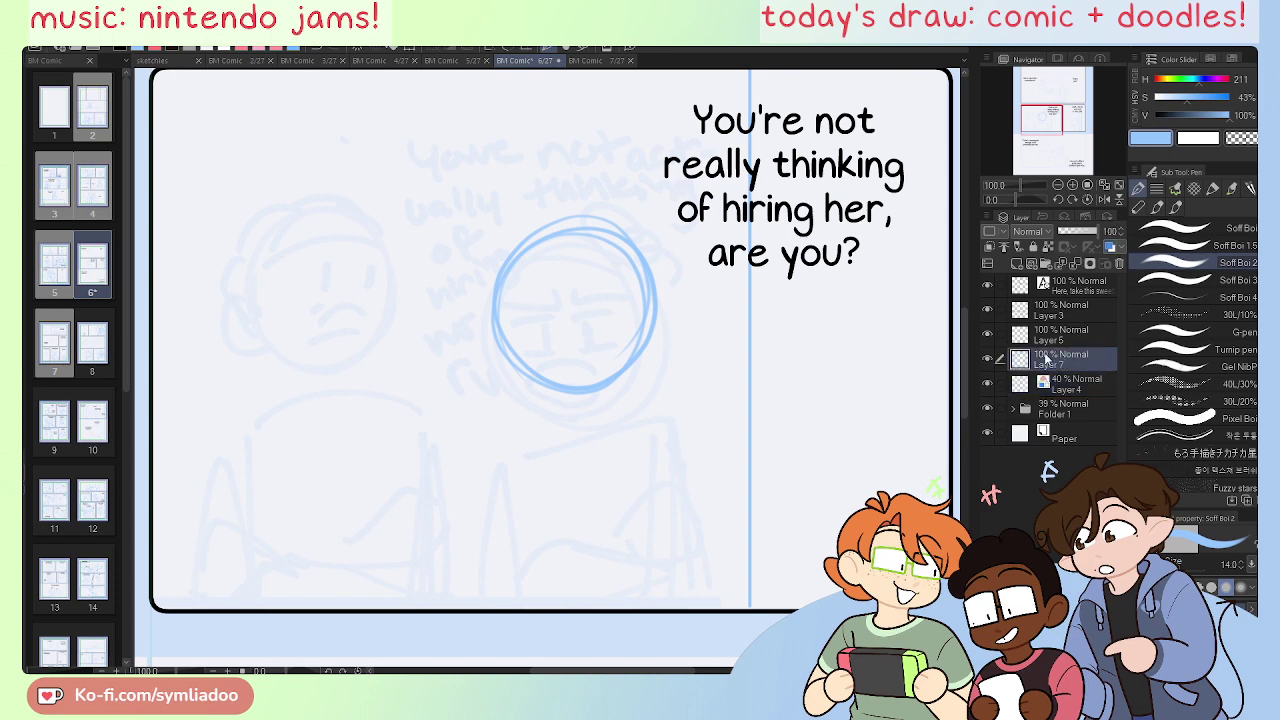
left_click_drag(679, 488, 639, 479)
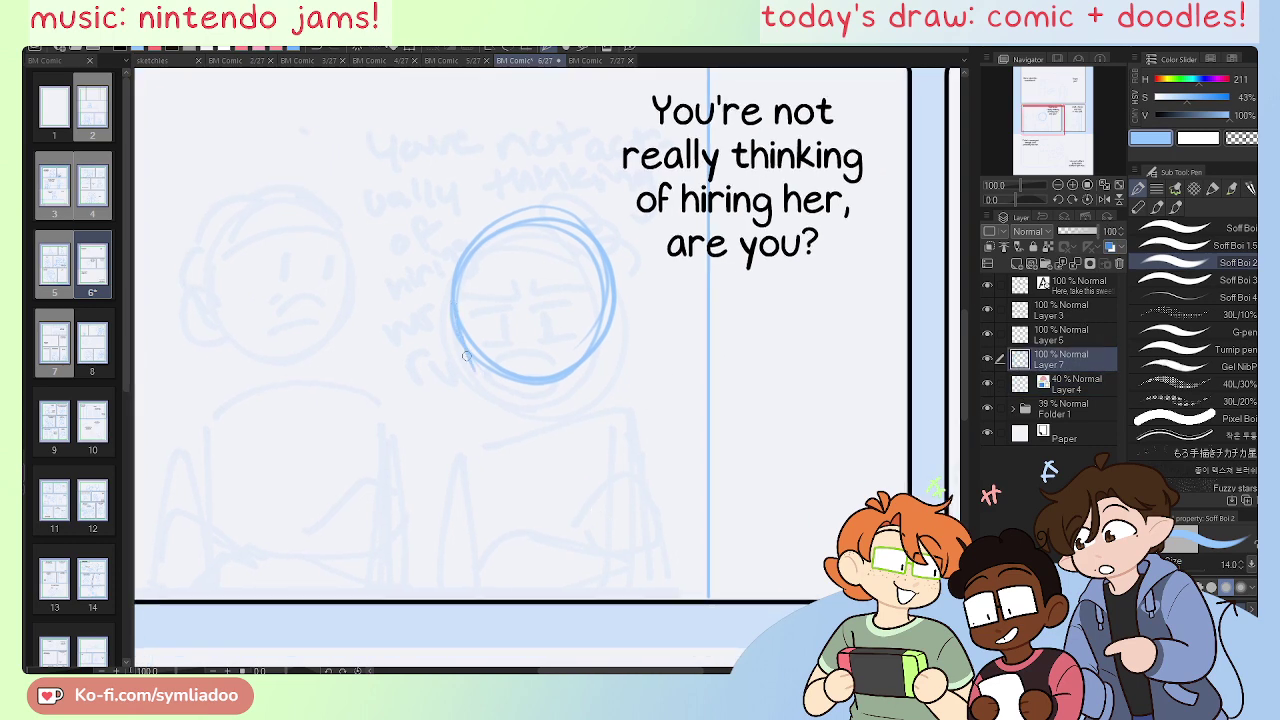
mouse_move(466, 356)
left_mouse_down()
mouse_move(528, 401)
mouse_move(591, 365)
mouse_move(529, 385)
mouse_move(563, 387)
mouse_move(606, 308)
left_mouse_up()
Step: Draw a vertical straight centre line through the right-hand figure's head guide with the Straight line tool
key("u")
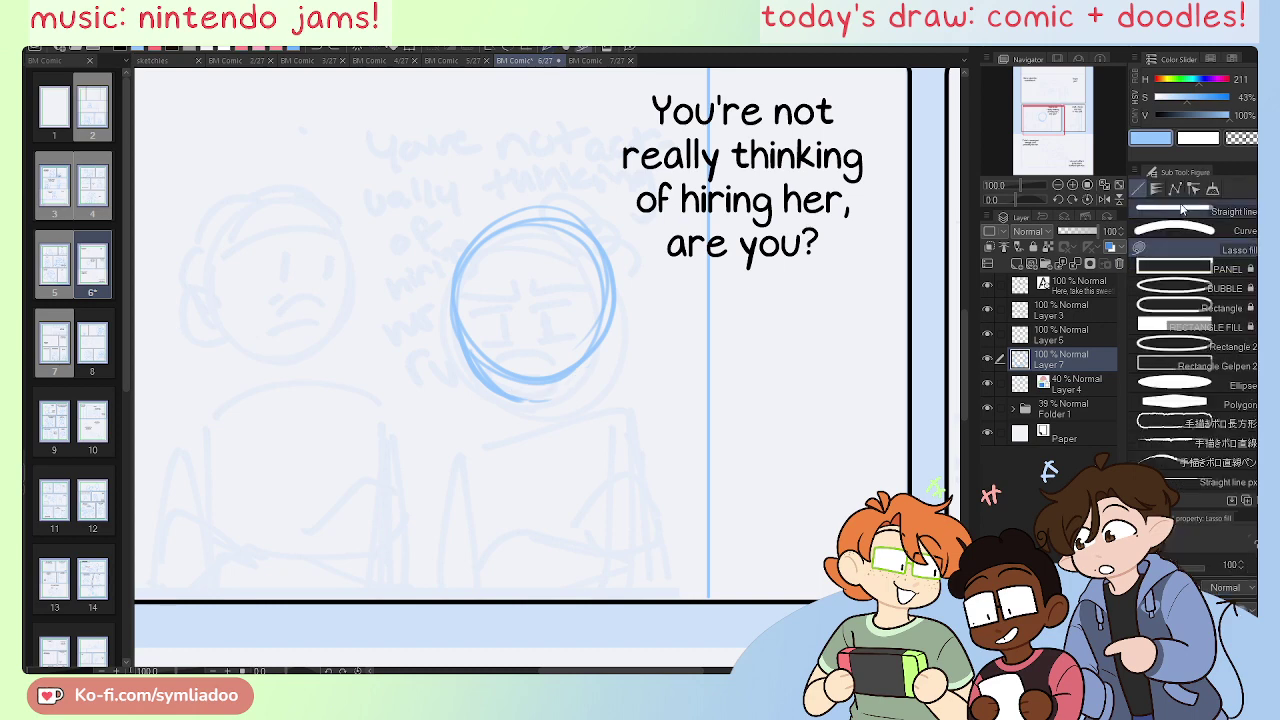
left_click(1243, 571)
left_click(1243, 571)
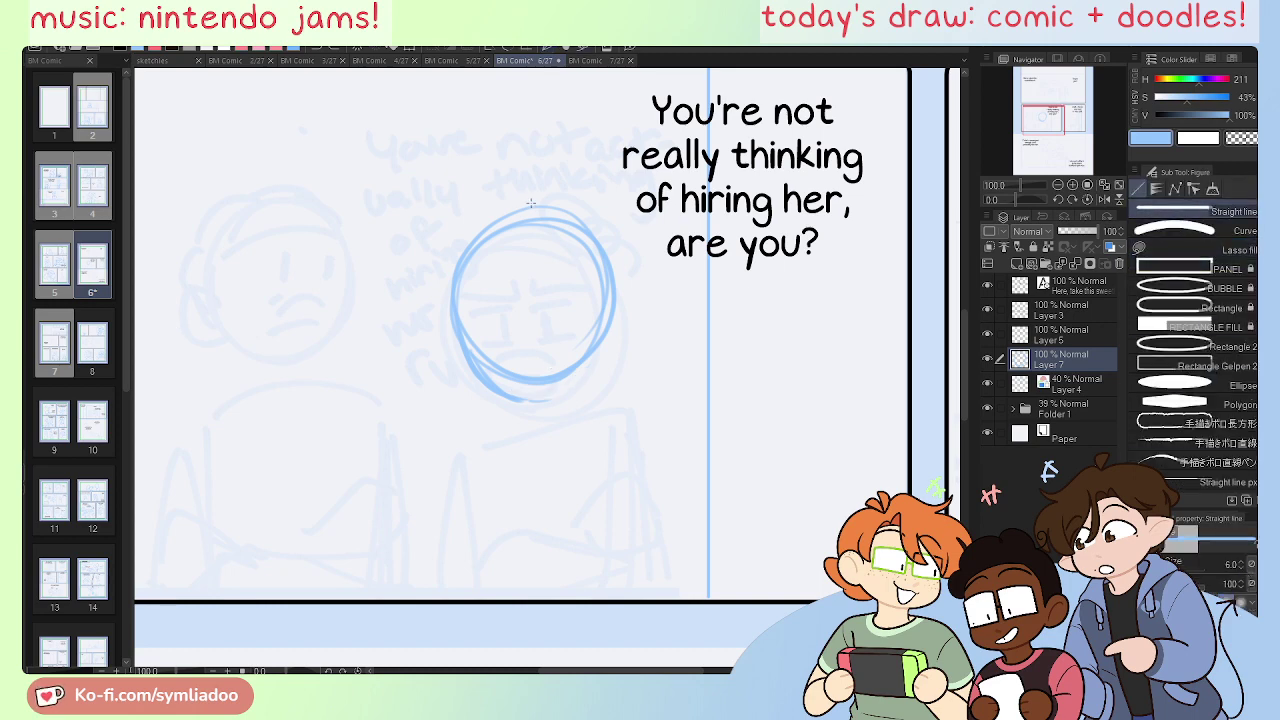
mouse_move(531, 203)
left_mouse_down()
mouse_move(535, 370)
mouse_move(571, 438)
left_mouse_up()
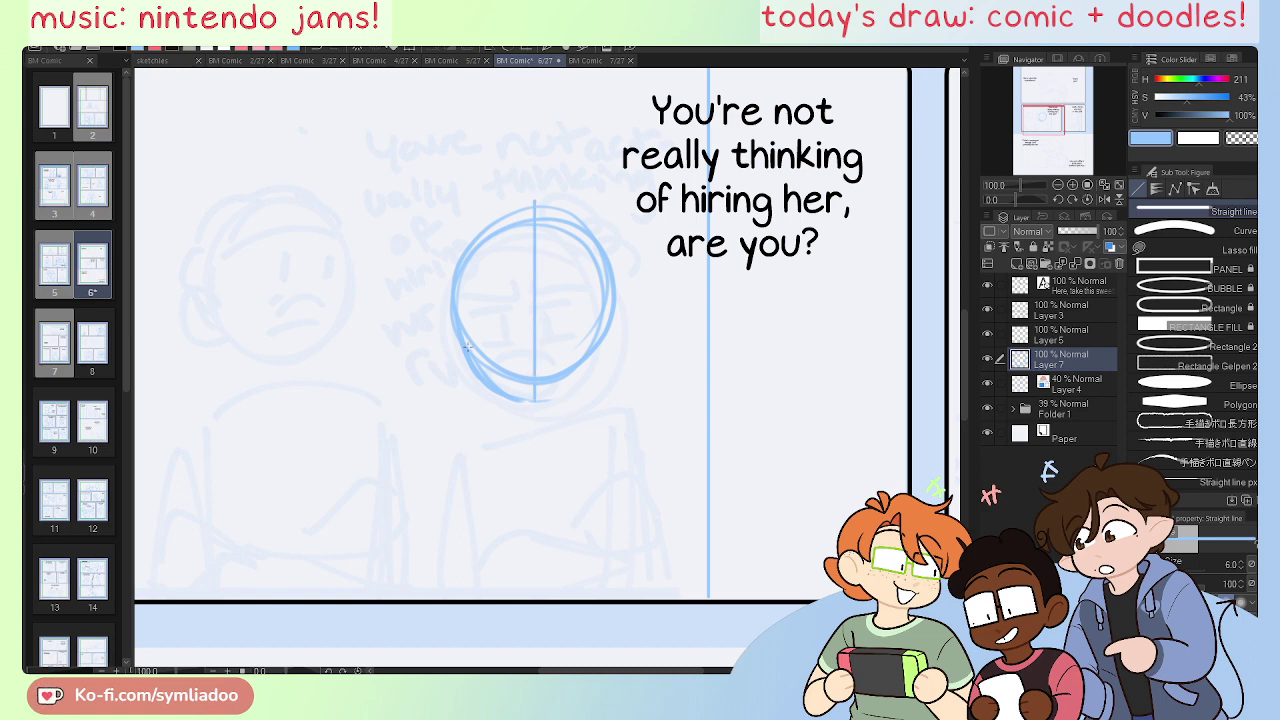
Step: Build up both sides of the jaw curve beneath the head circle, checking the symmetry in a mirrored view
key("p")
mouse_move(466, 346)
left_mouse_down()
mouse_move(509, 405)
mouse_move(477, 358)
mouse_move(548, 400)
left_mouse_up()
key("h")
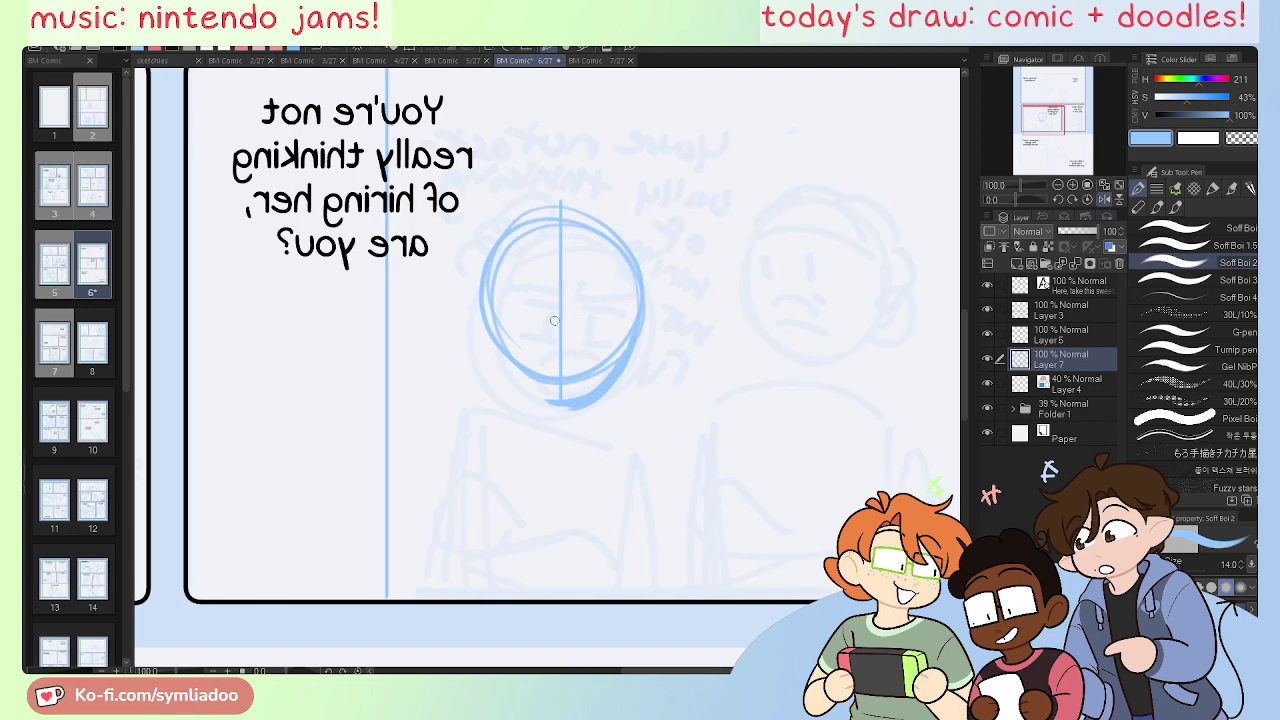
left_click_drag(486, 336, 556, 406)
left_click_drag(512, 370, 566, 404)
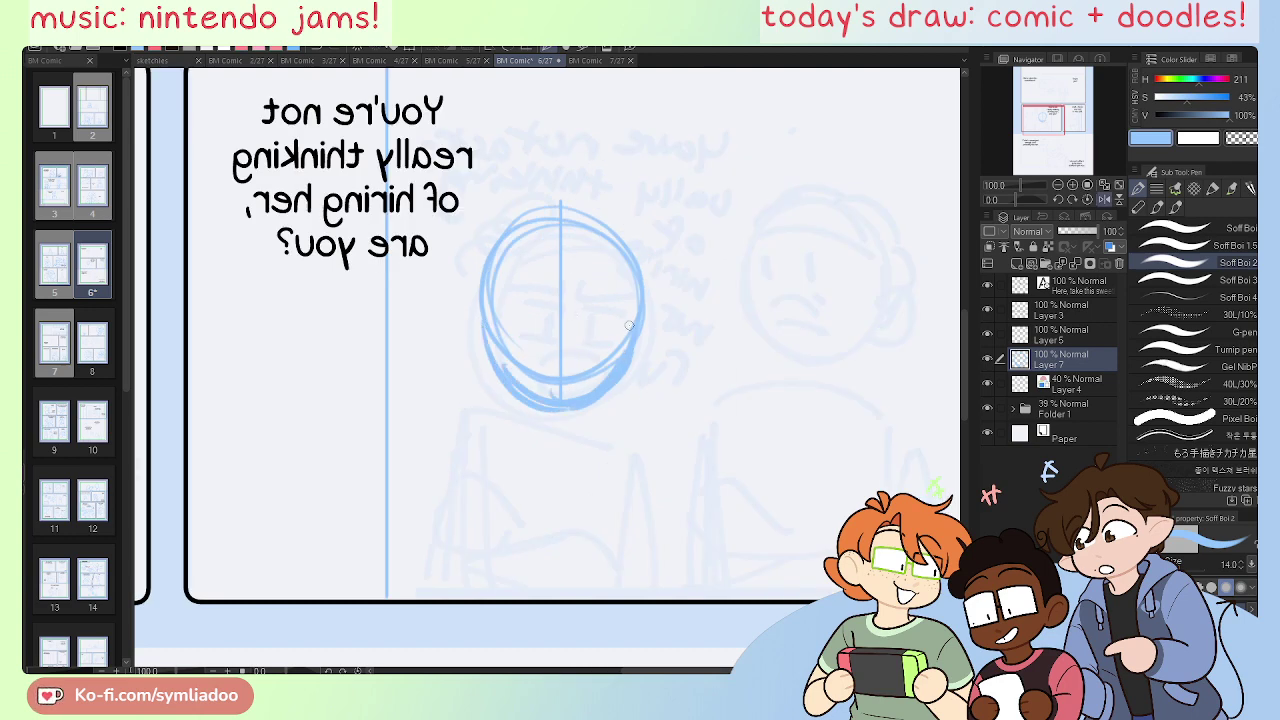
key("h")
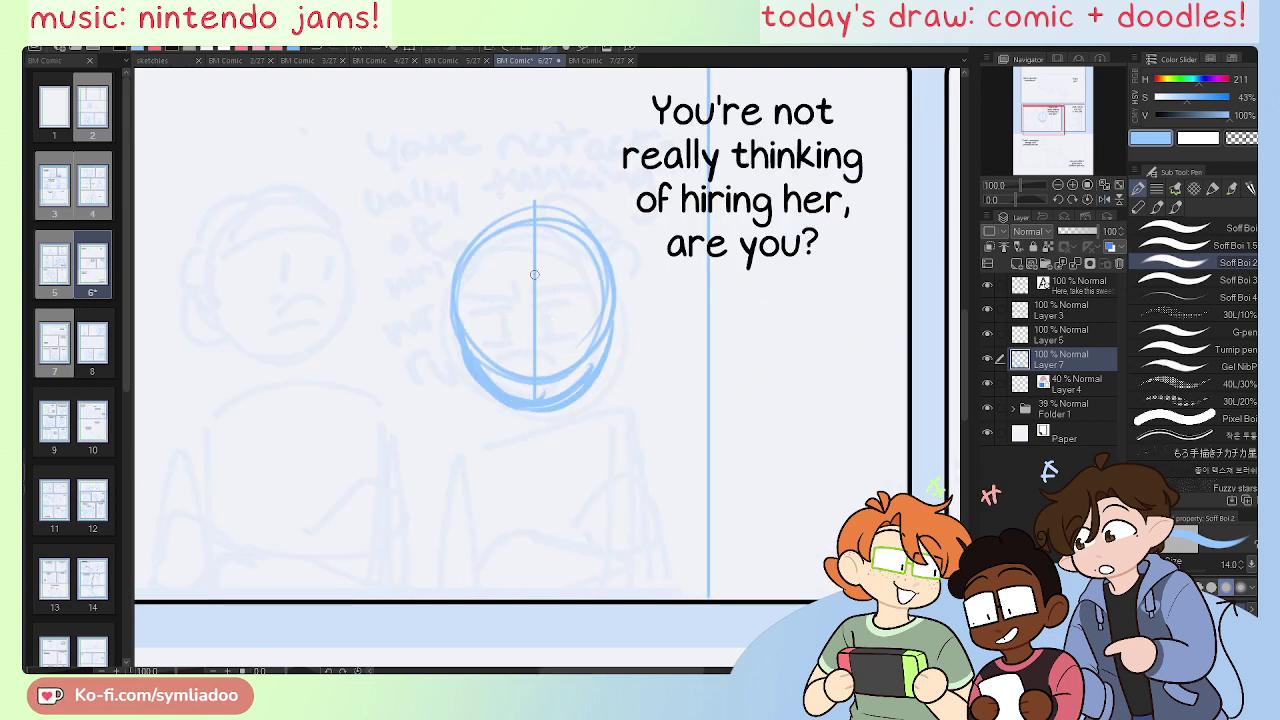
Step: Draw half-lidded eyes and flat, furrowed eyebrows on both sides of the face's centre line
key("ctrl+plus")
left_click_drag(518, 460, 640, 485)
left_click_drag(558, 306, 745, 300)
left_click_drag(571, 338, 737, 326)
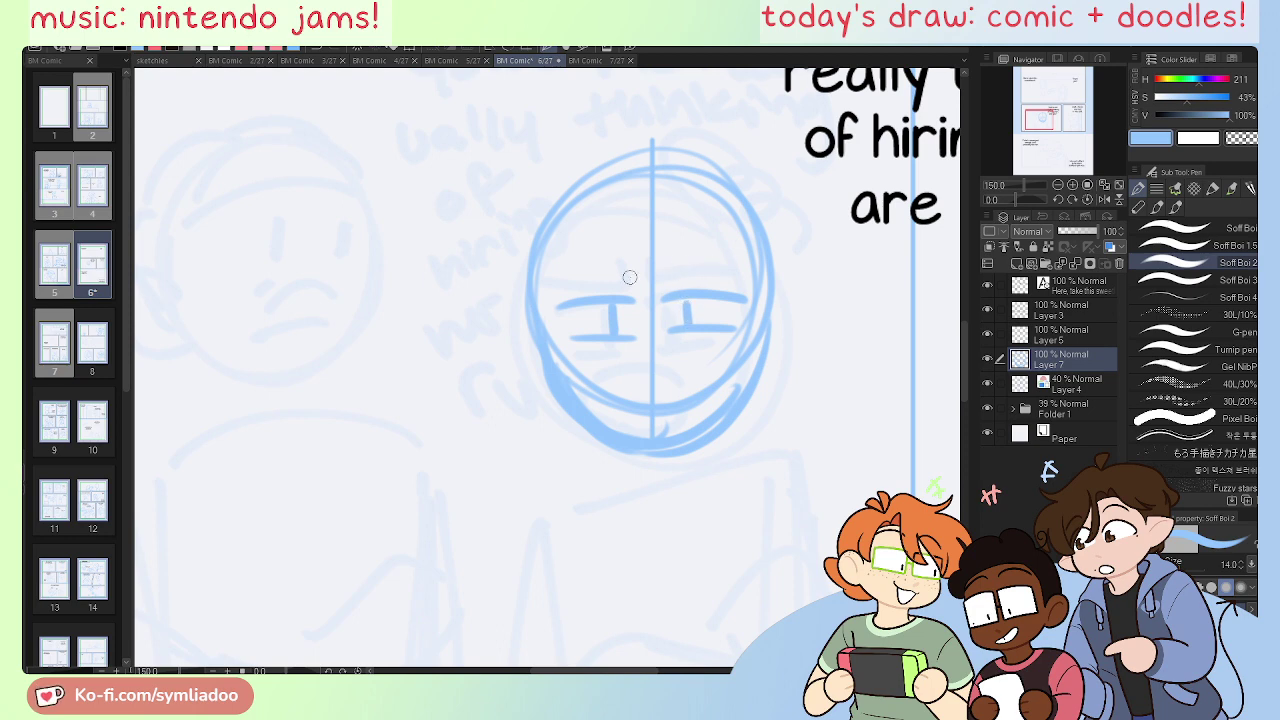
left_click_drag(626, 260, 545, 283)
left_click_drag(664, 268, 739, 276)
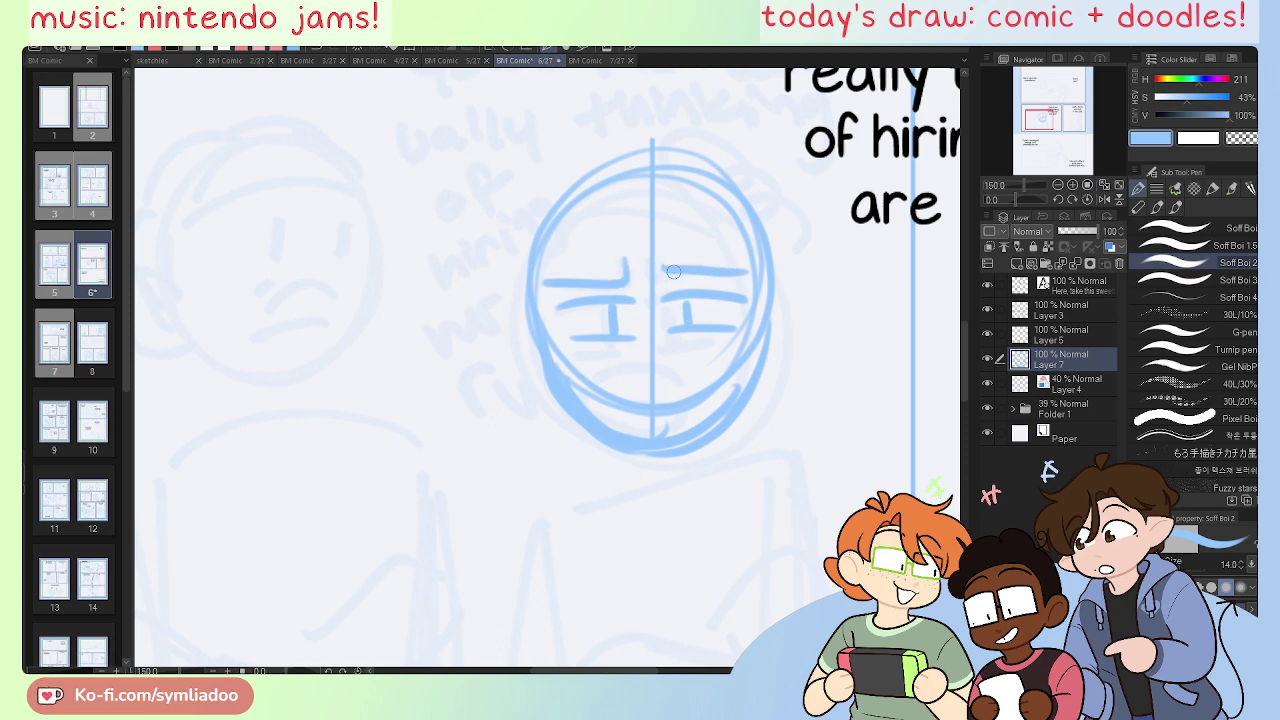
key("ctrl+z")
left_click_drag(662, 263, 738, 272)
Step: Lasso the eye and eyebrow on the left side of the face and move them up slightly to level with the others
key("e")
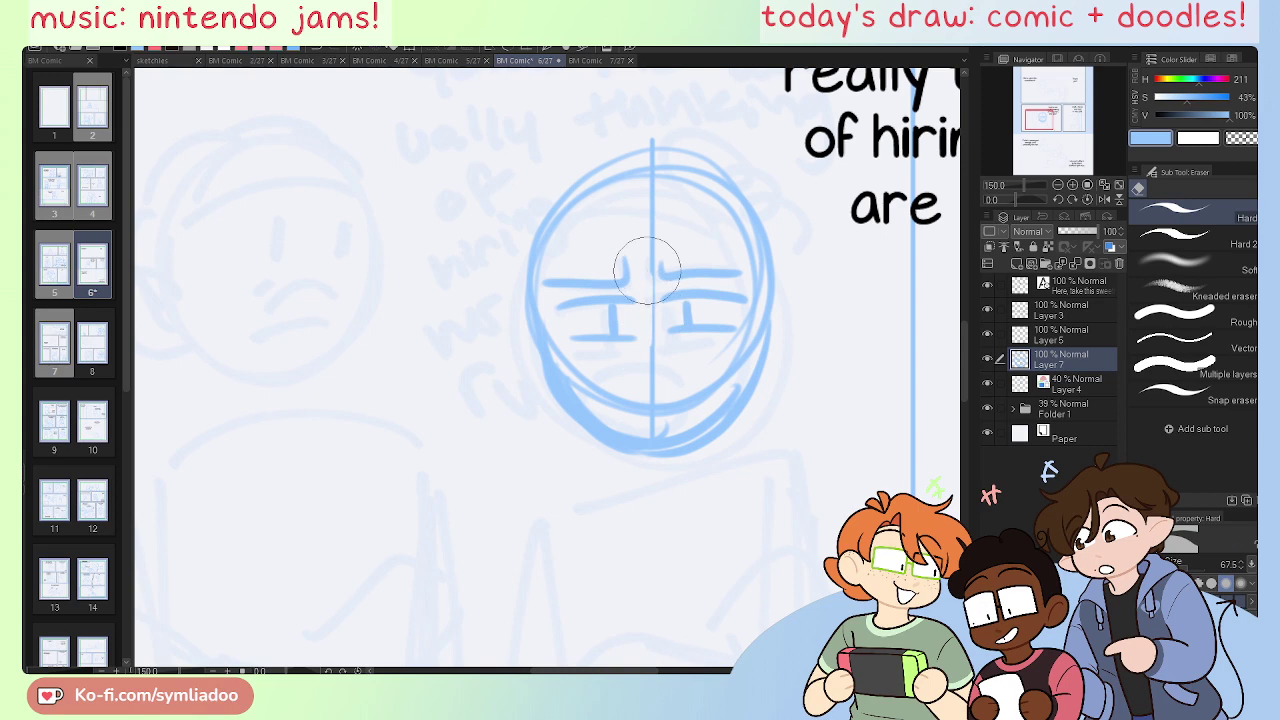
key("m")
mouse_move(637, 247)
left_mouse_down()
mouse_move(645, 341)
mouse_move(613, 350)
mouse_move(576, 338)
mouse_move(548, 297)
left_mouse_up()
left_click_drag(635, 251, 636, 252)
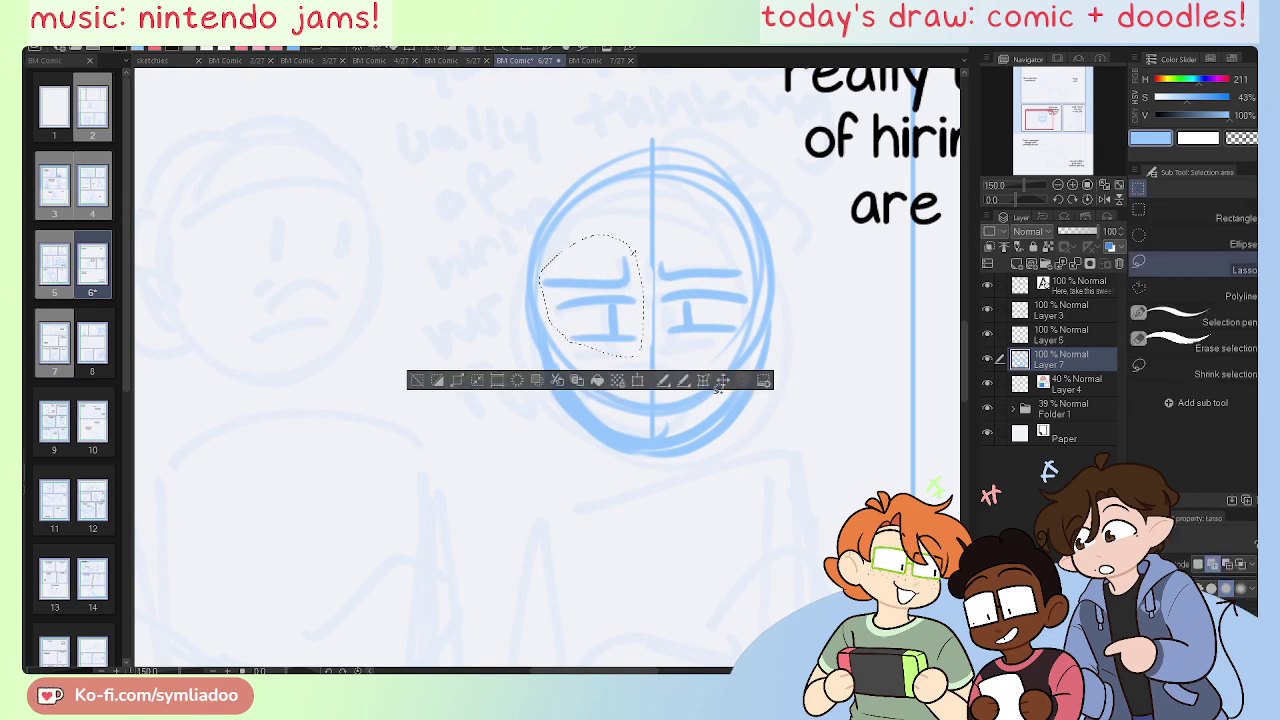
left_click(703, 382)
left_click(647, 386)
left_click(721, 380)
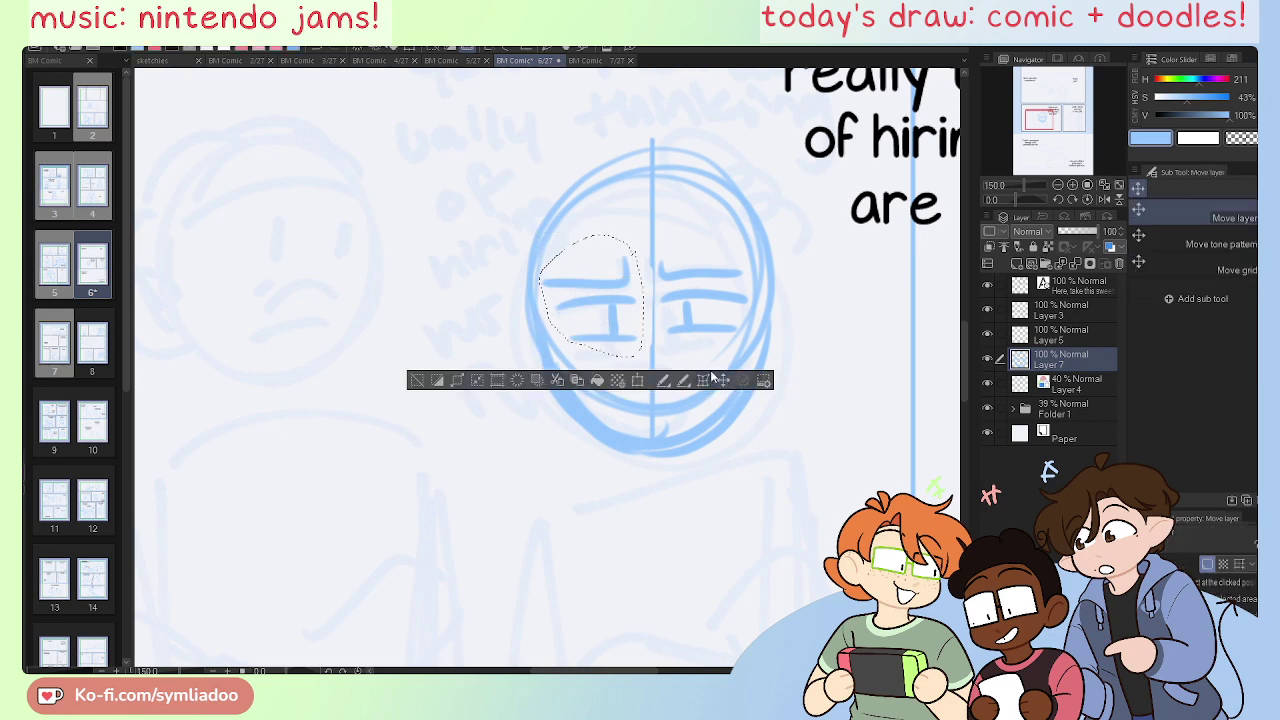
left_click_drag(635, 326, 635, 318)
key("ctrl+d")
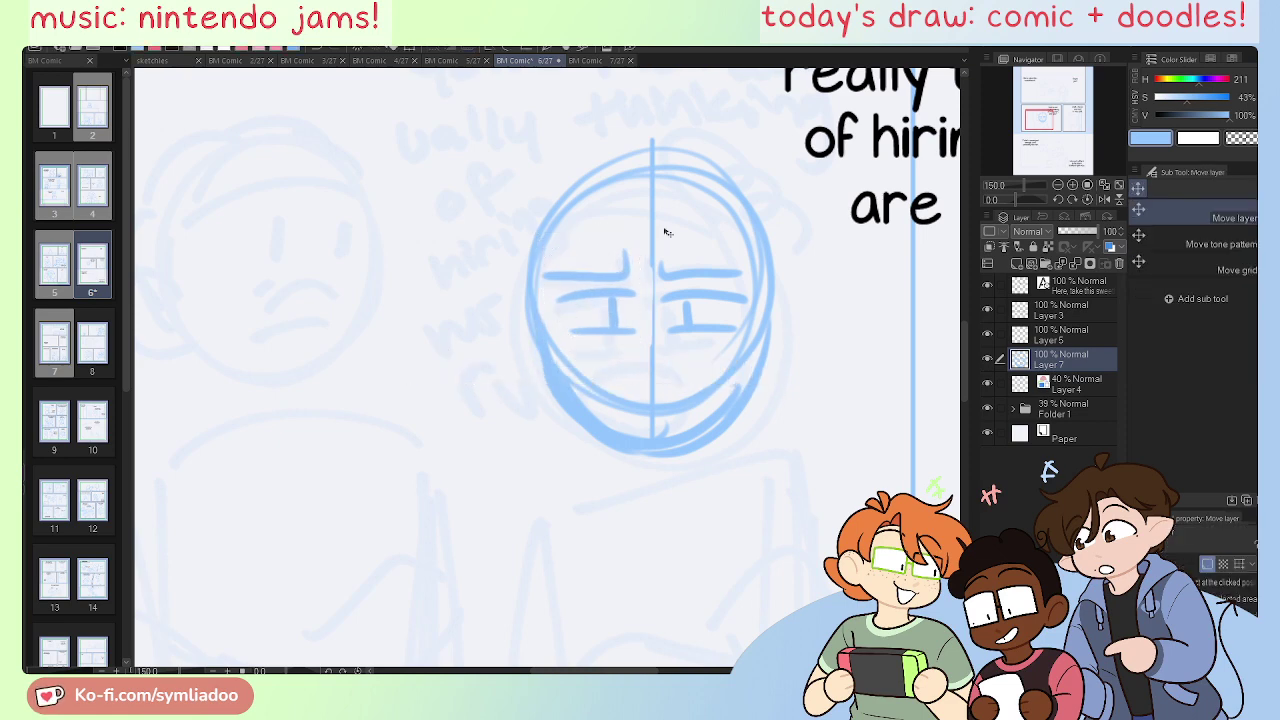
Step: Erase the centre line and the lower arc of the head circle from inside the face
key("e")
mouse_move(651, 177)
left_mouse_down()
mouse_move(655, 398)
mouse_move(614, 396)
mouse_move(578, 364)
mouse_move(700, 374)
left_mouse_up()
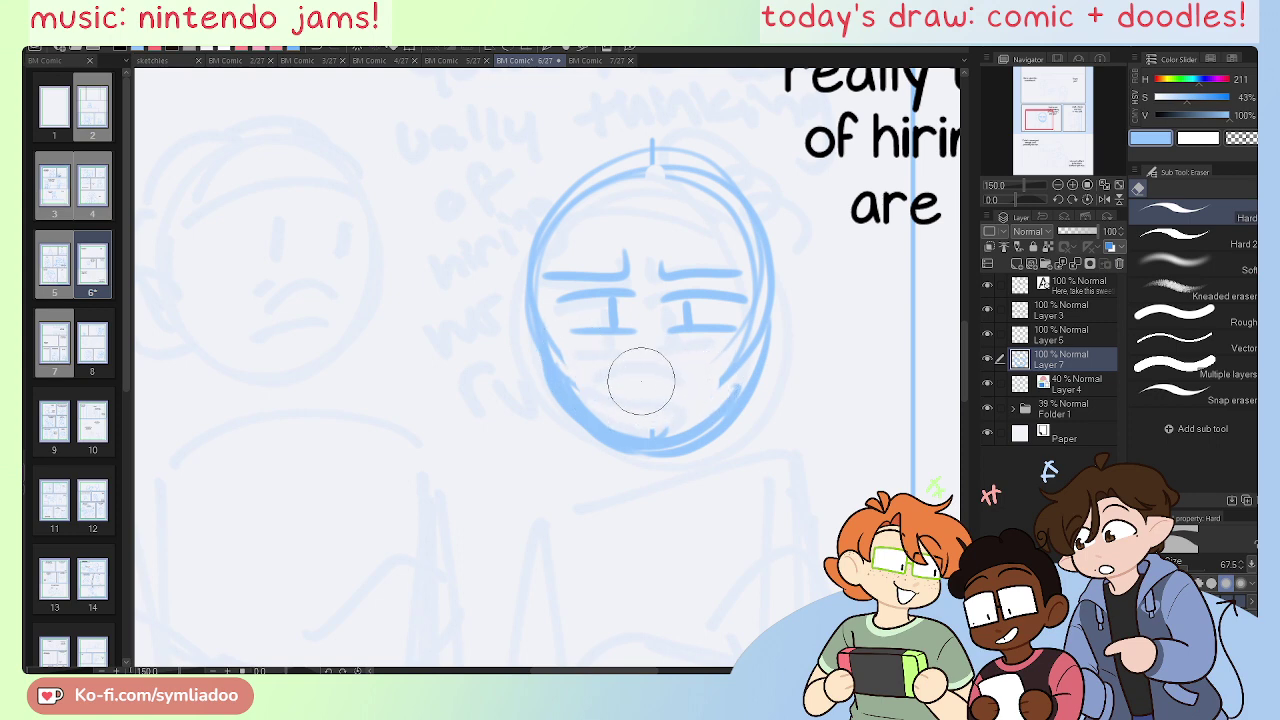
key("p")
key("e")
mouse_move(574, 357)
left_mouse_down()
mouse_move(591, 408)
mouse_move(617, 398)
mouse_move(677, 423)
mouse_move(666, 422)
mouse_move(703, 390)
left_mouse_up()
key("p")
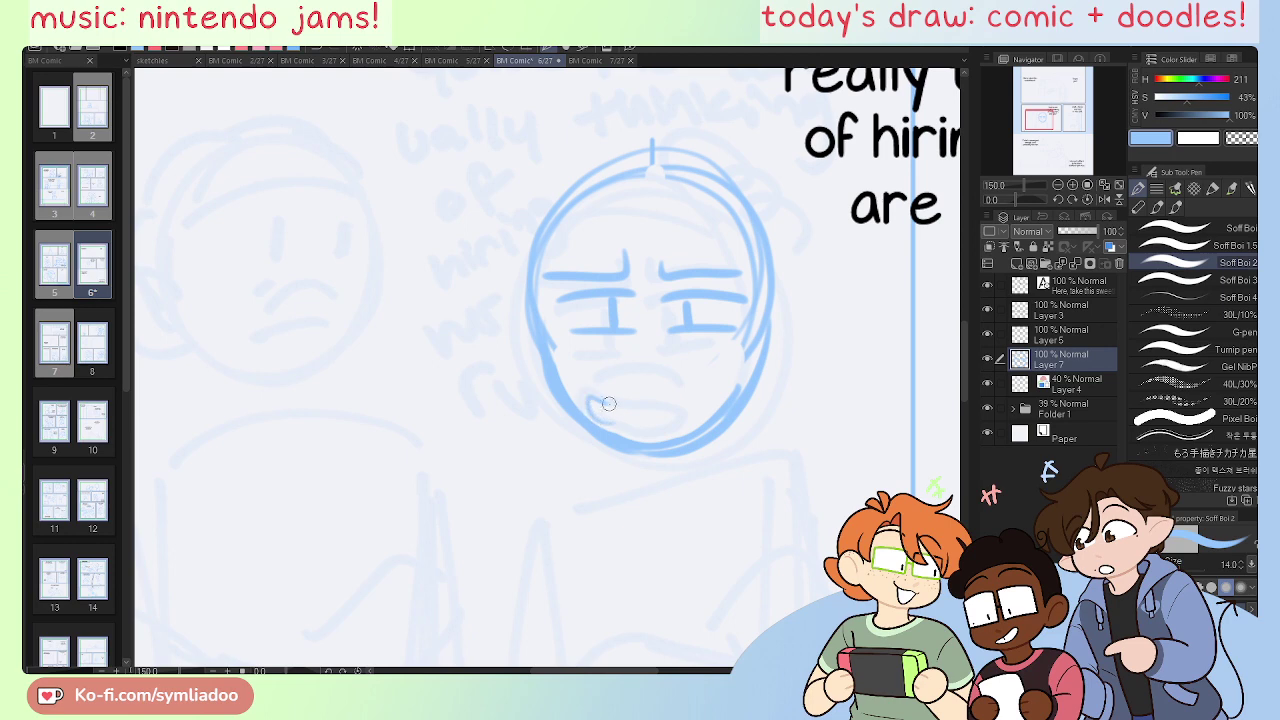
Step: Draw a slanted open mouth with a curved nose line above it on the right-hand figure's face
mouse_move(609, 403)
left_mouse_down()
mouse_move(673, 402)
mouse_move(645, 437)
left_mouse_up()
key("ctrl+z")
mouse_move(597, 395)
left_mouse_down()
mouse_move(650, 400)
mouse_move(669, 431)
mouse_move(628, 424)
left_mouse_up()
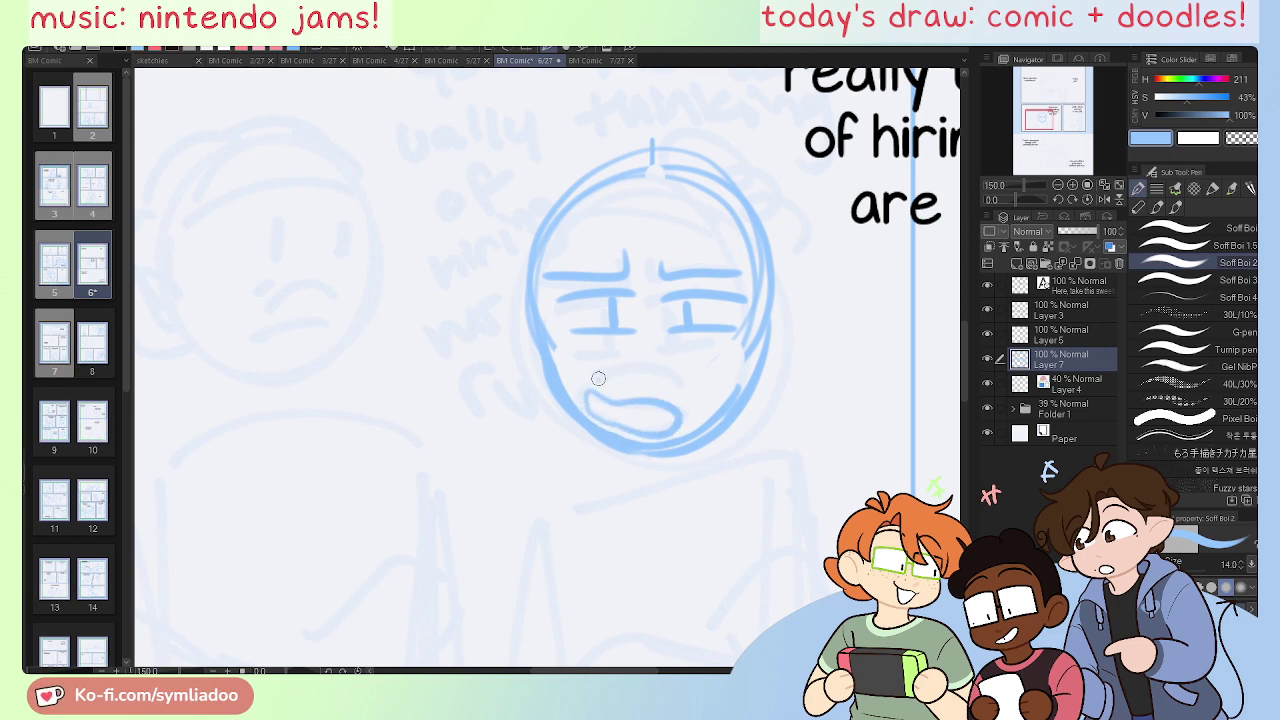
left_click_drag(590, 386, 674, 392)
key("ctrl+z")
mouse_move(586, 390)
left_mouse_down()
mouse_move(647, 371)
mouse_move(674, 390)
left_mouse_up()
Step: Clean up the edge of the cheek and draw an ear on each side of the head
key("e")
mouse_move(750, 360)
left_mouse_down()
mouse_move(748, 318)
mouse_move(758, 390)
left_mouse_up()
key("p")
key("ctrl+z")
mouse_move(760, 305)
left_mouse_down()
mouse_move(751, 390)
mouse_move(758, 347)
left_mouse_up()
mouse_move(535, 306)
left_mouse_down()
mouse_move(510, 352)
mouse_move(564, 388)
left_mouse_up()
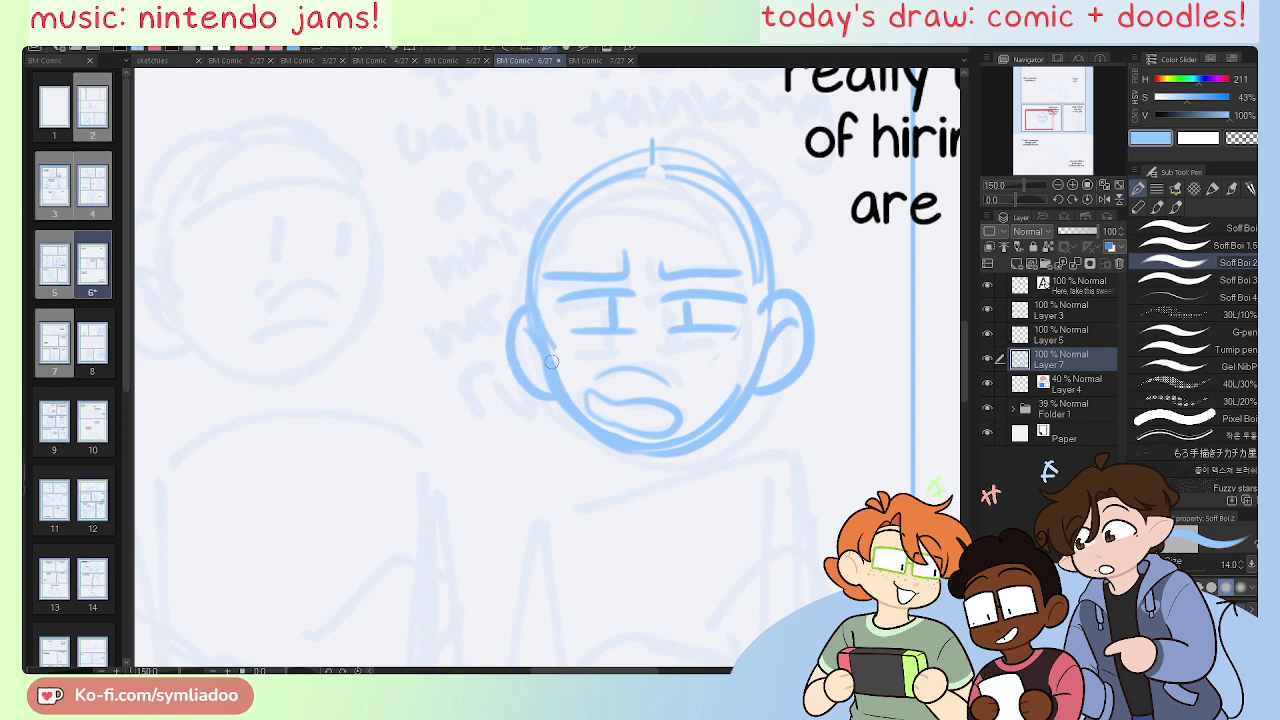
Step: Draw a curved hairline across the forehead and bring it down both sides of the face to the ears
left_click_drag(545, 248, 755, 247)
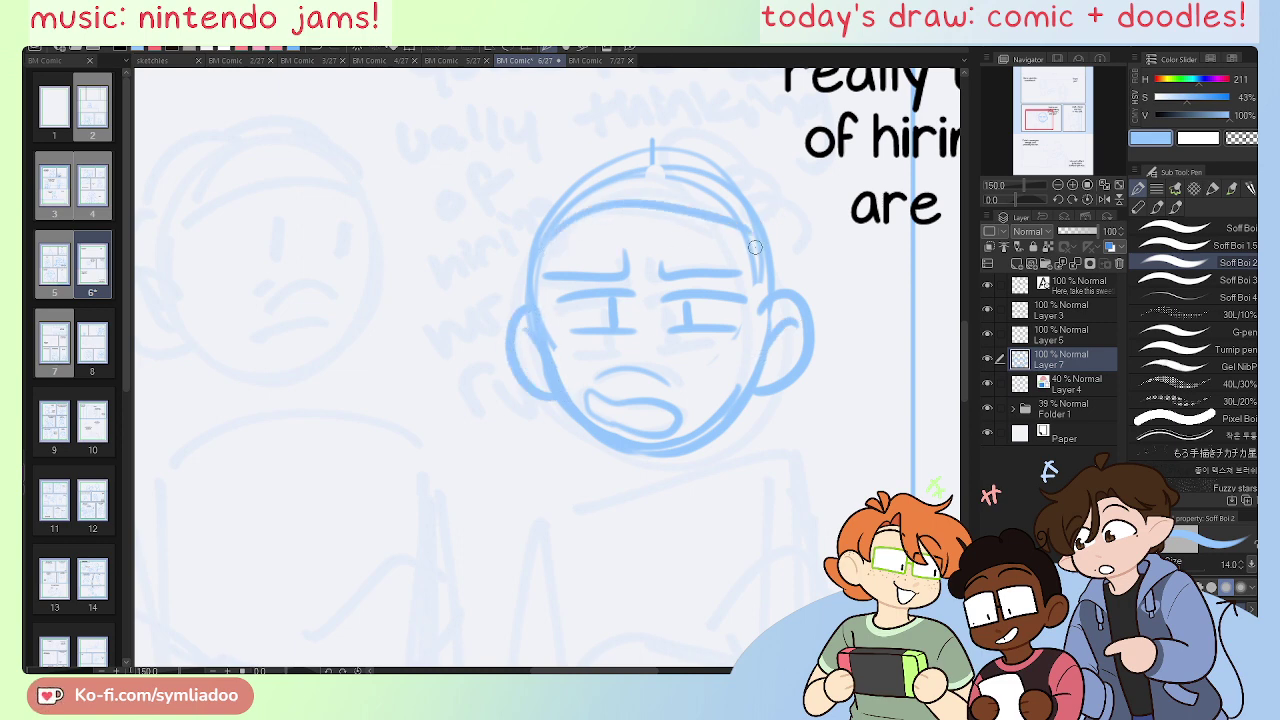
key("ctrl+z")
mouse_move(550, 250)
left_mouse_down()
mouse_move(563, 239)
mouse_move(755, 268)
mouse_move(758, 308)
left_mouse_up()
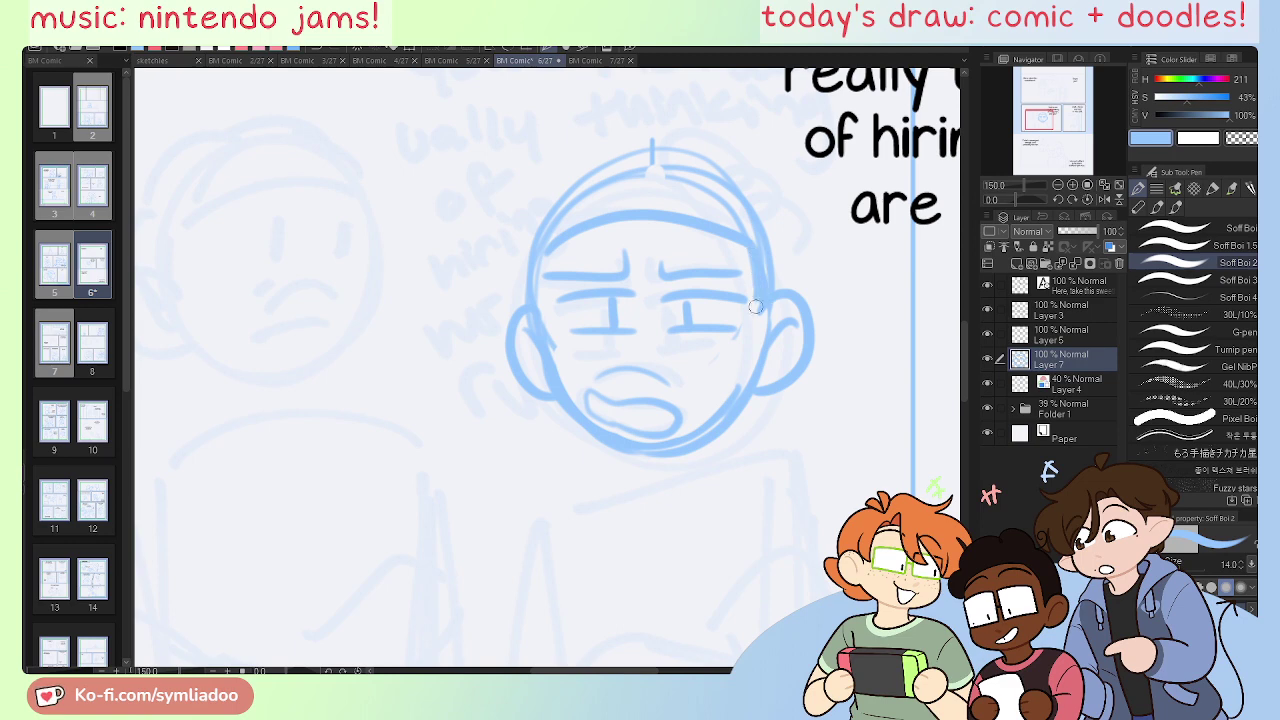
left_click_drag(553, 258, 536, 314)
Step: Draw the hair's outer outline with rounded puffs at both sides, and erase the excess lines near the right puff
mouse_move(750, 240)
left_mouse_down()
mouse_move(722, 145)
mouse_move(610, 165)
mouse_move(525, 245)
left_mouse_up()
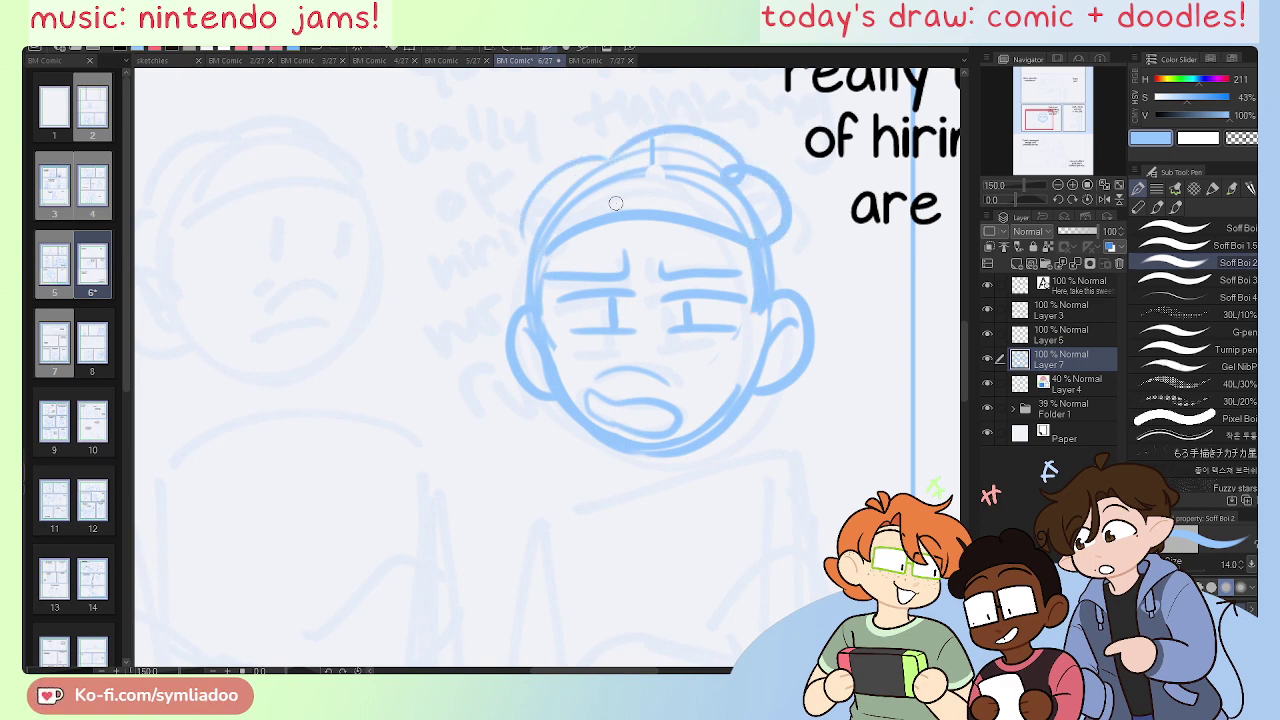
key("ctrl+z")
mouse_move(758, 230)
left_mouse_down()
mouse_move(695, 138)
mouse_move(552, 188)
mouse_move(522, 242)
mouse_move(527, 214)
left_mouse_up()
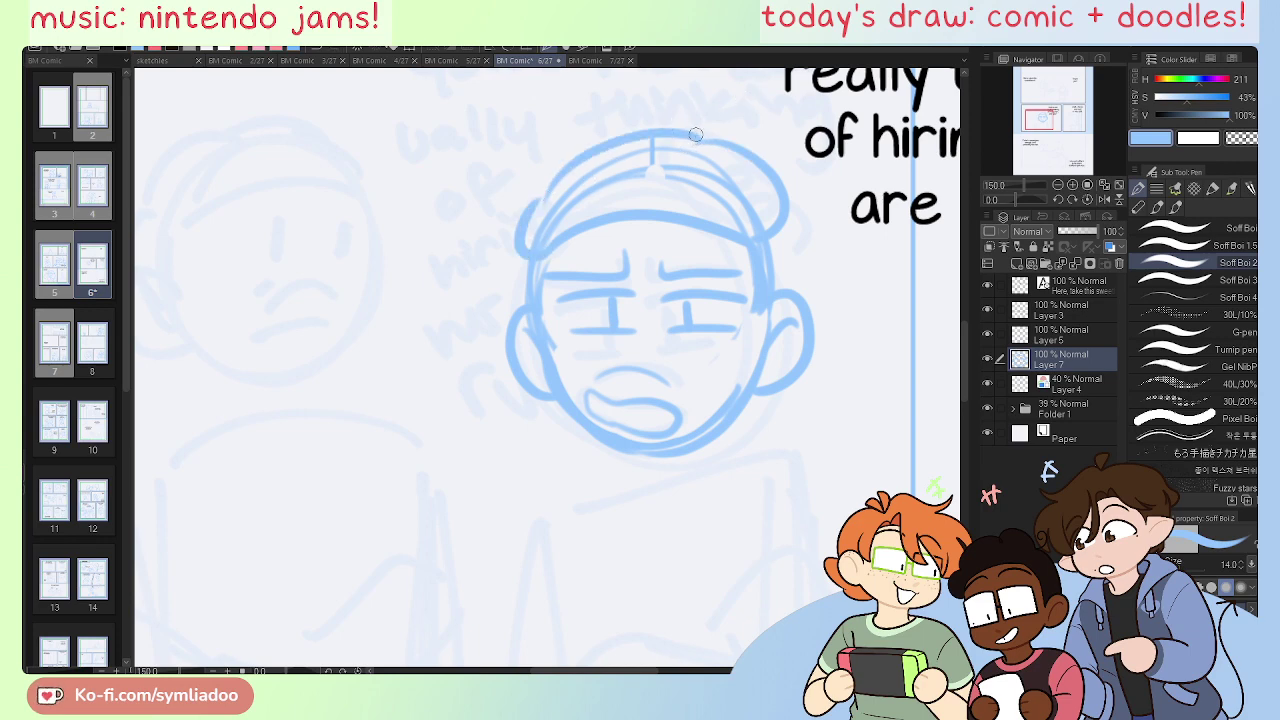
key("e")
mouse_move(716, 146)
left_mouse_down()
mouse_move(777, 209)
mouse_move(752, 178)
mouse_move(753, 246)
left_mouse_up()
key("p")
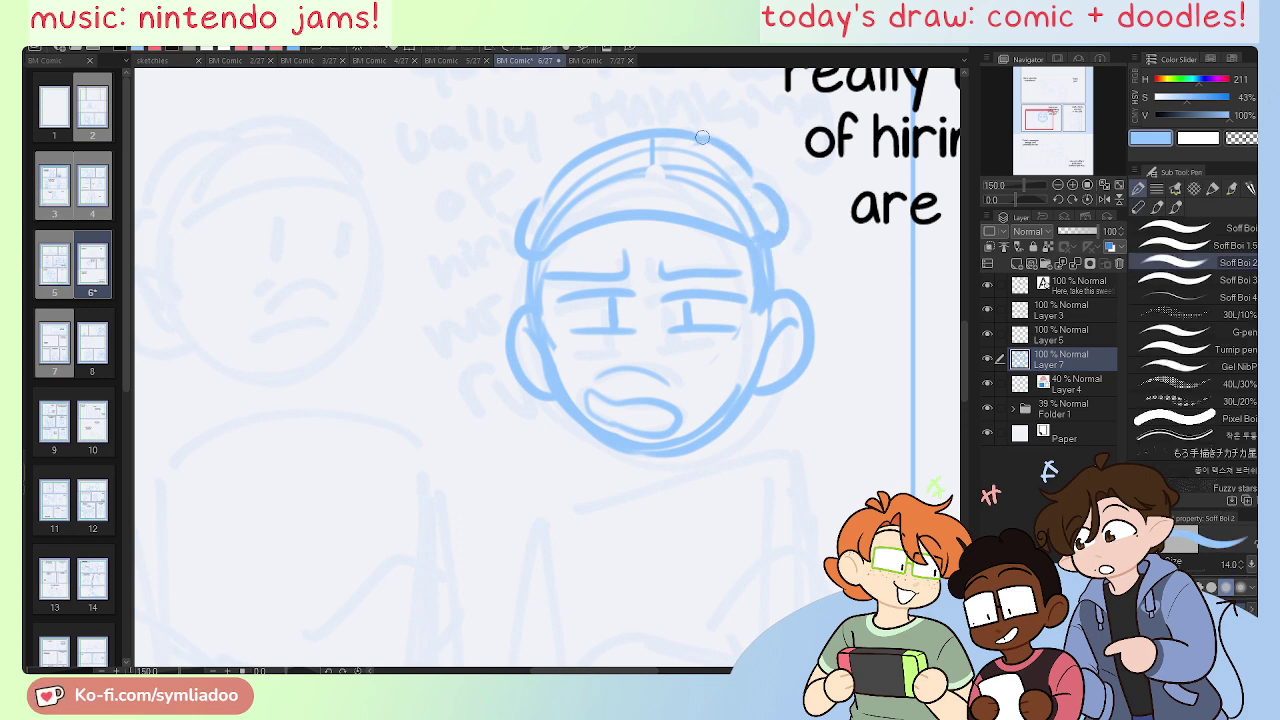
Step: Draw a rounded hair bun with a small oval in its centre on top of the head
mouse_move(745, 140)
left_mouse_down()
mouse_move(660, 88)
mouse_move(638, 145)
left_mouse_up()
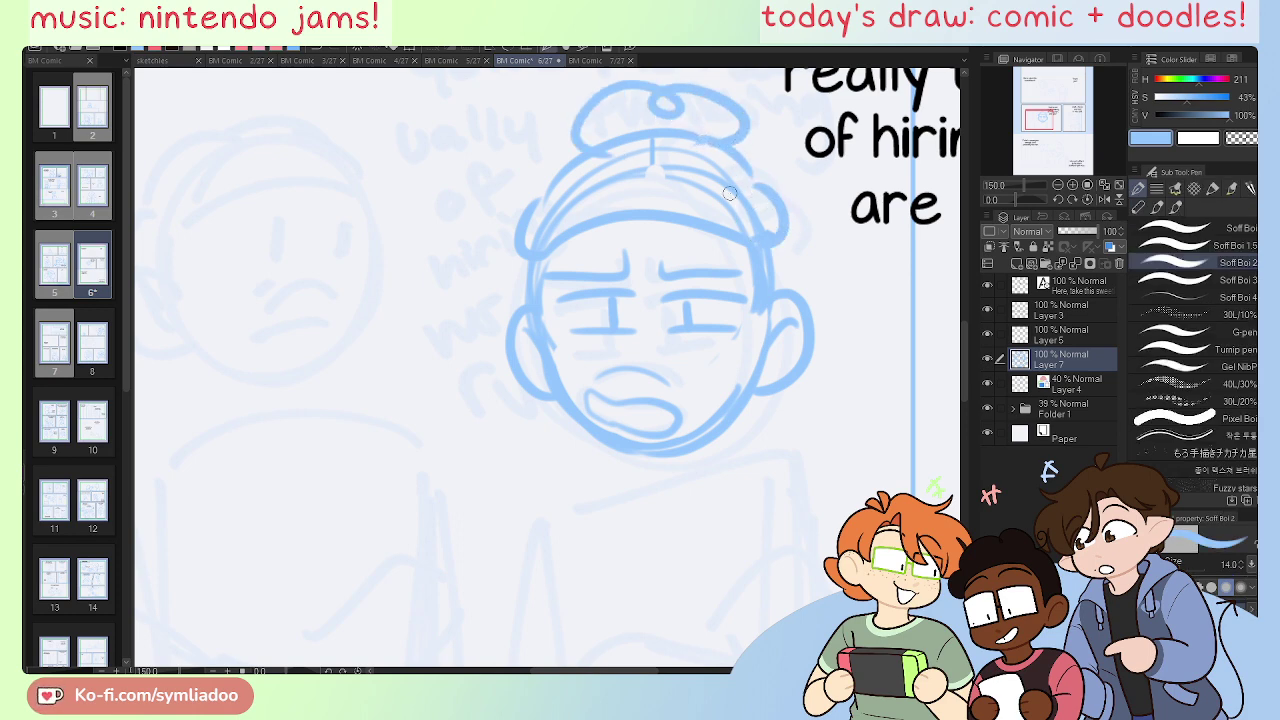
key("ctrl+z")
mouse_move(726, 148)
left_mouse_down()
mouse_move(670, 94)
mouse_move(629, 148)
left_mouse_up()
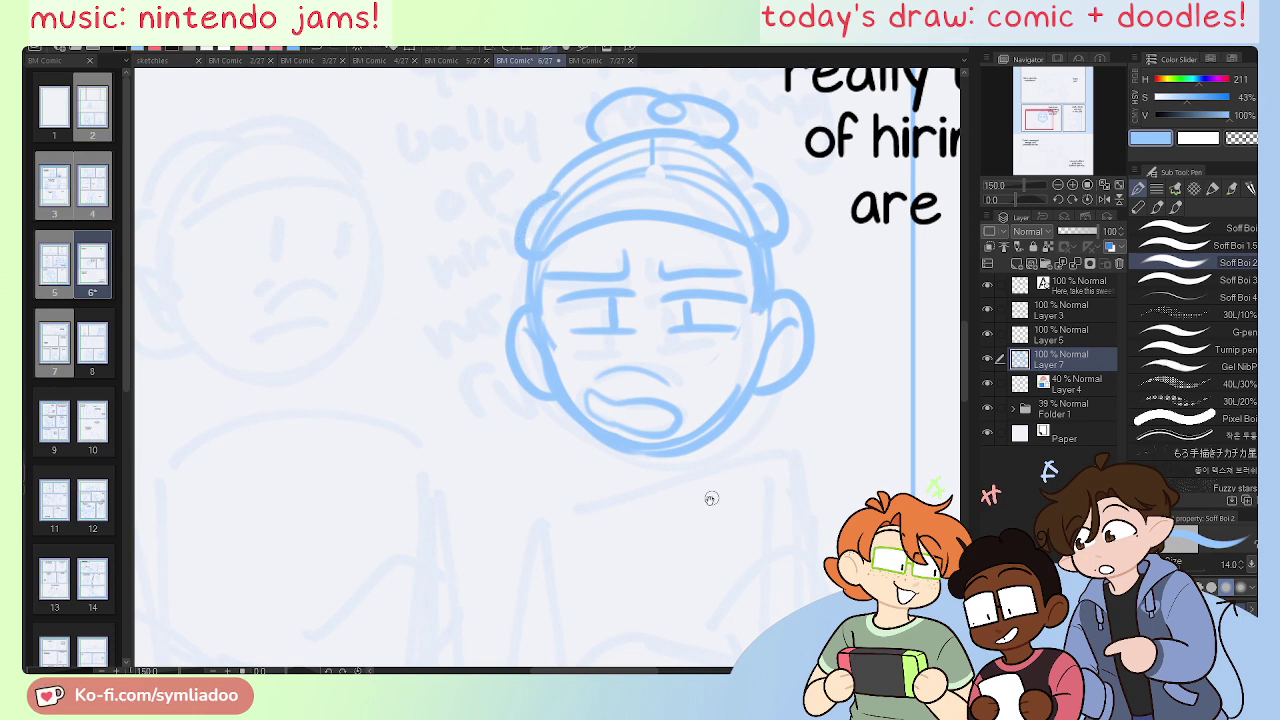
Step: Draw a small curled strand of hair hanging from the middle of the hairline onto the forehead
mouse_move(711, 497)
left_mouse_down()
mouse_move(694, 460)
mouse_move(729, 420)
mouse_move(676, 398)
mouse_move(600, 445)
left_mouse_up()
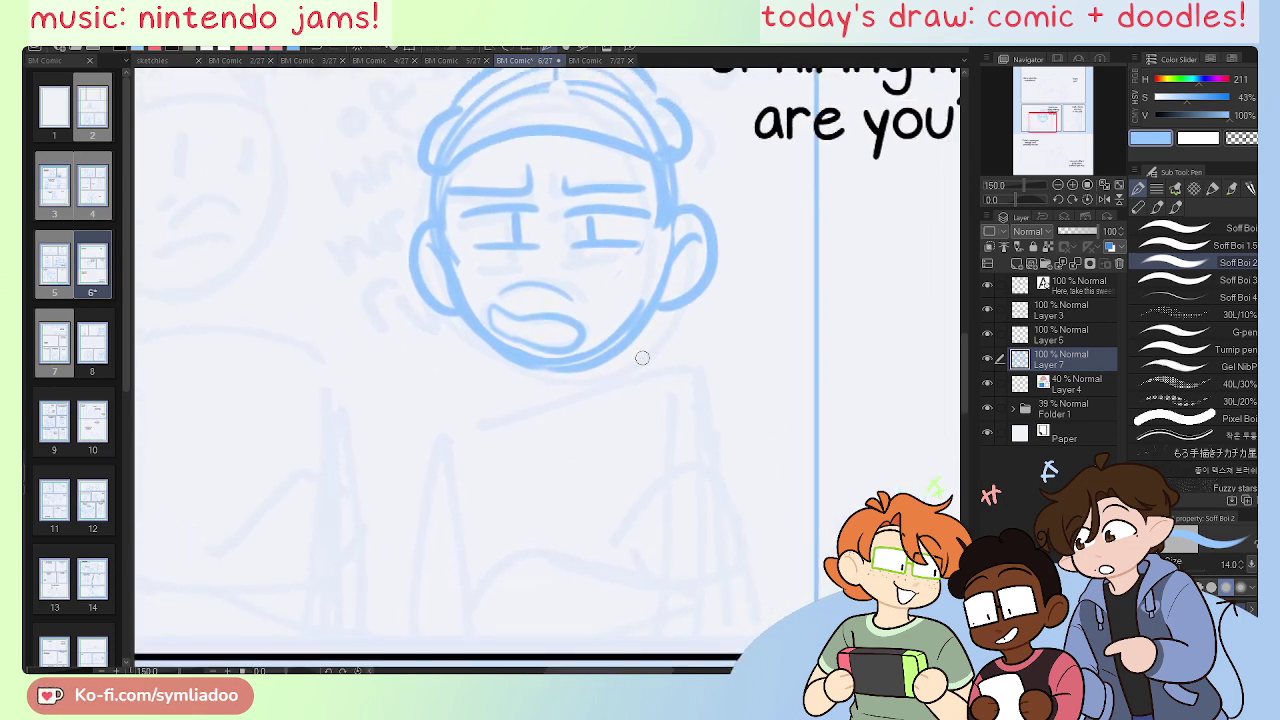
scroll(557, 352, "down", 2)
key("m")
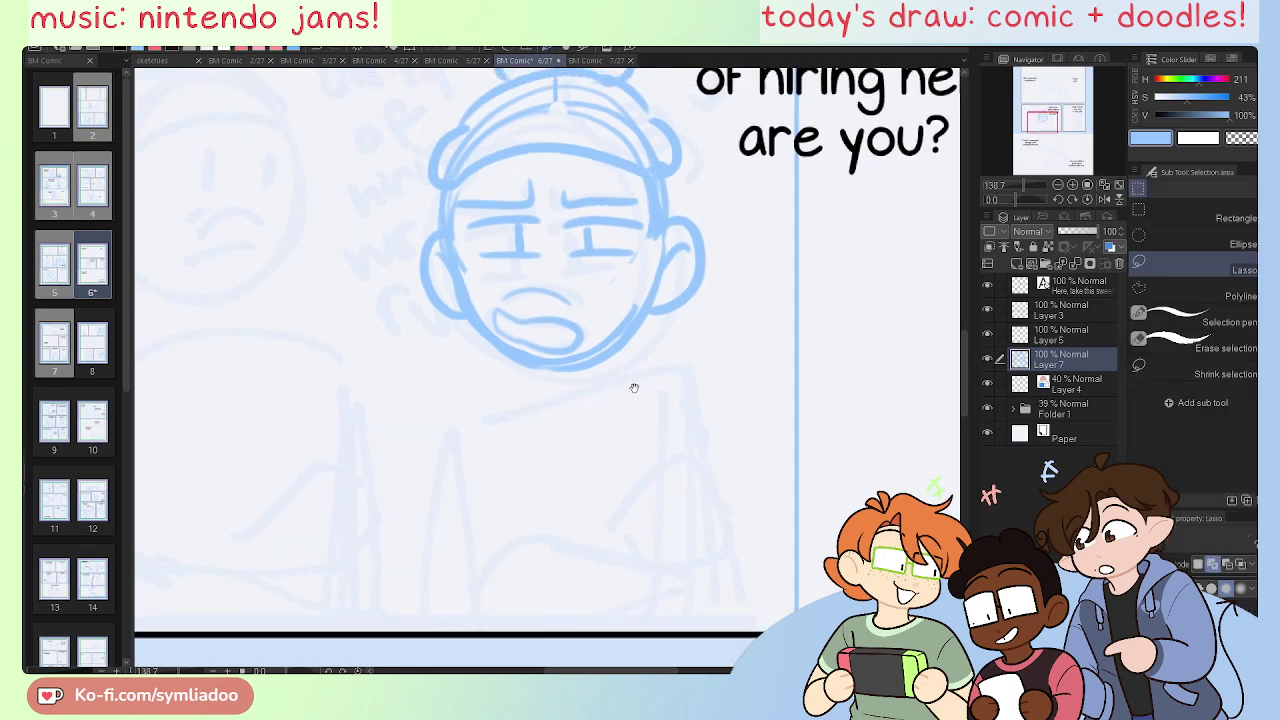
left_click_drag(634, 388, 664, 478)
key("p")
mouse_move(582, 261)
left_mouse_down()
mouse_move(580, 289)
mouse_move(581, 241)
left_mouse_up()
key("ctrl+z")
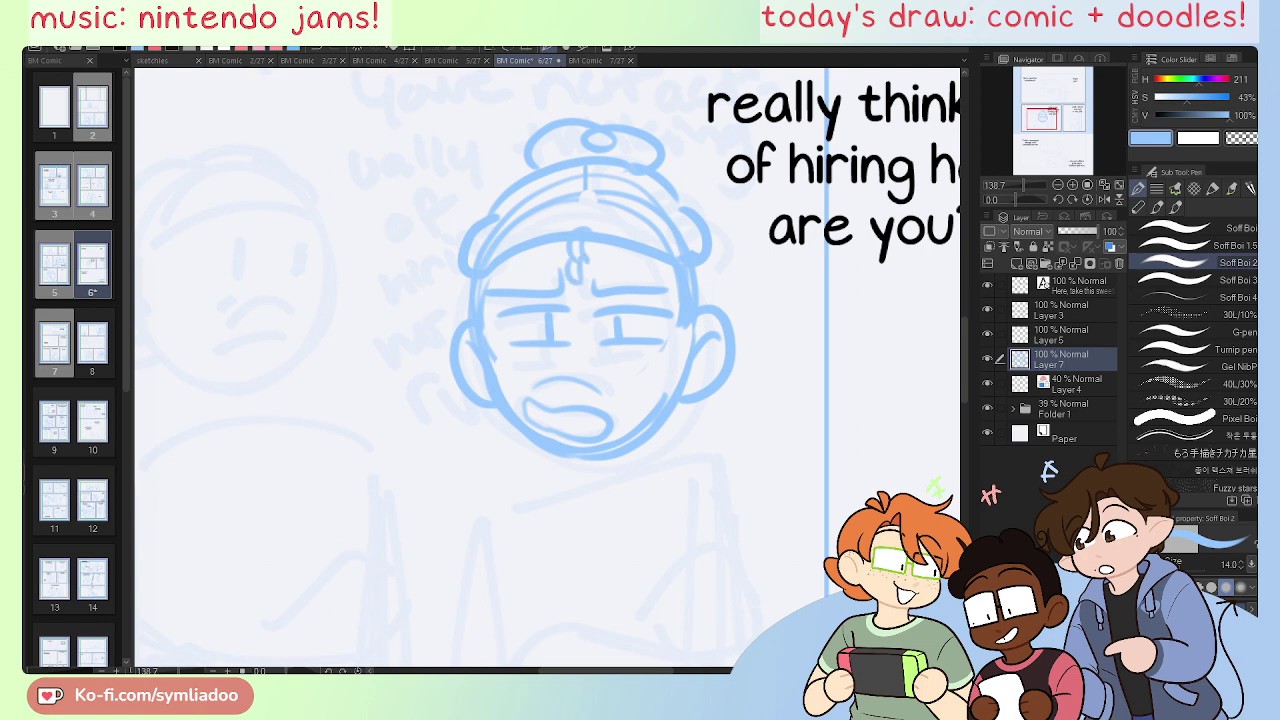
Step: Lasso the whole head, transform it to be slightly shorter in height, and clear the selection
key("ctrl+minus")
key("m")
mouse_move(622, 157)
left_mouse_down()
mouse_move(446, 386)
mouse_move(655, 170)
left_mouse_up()
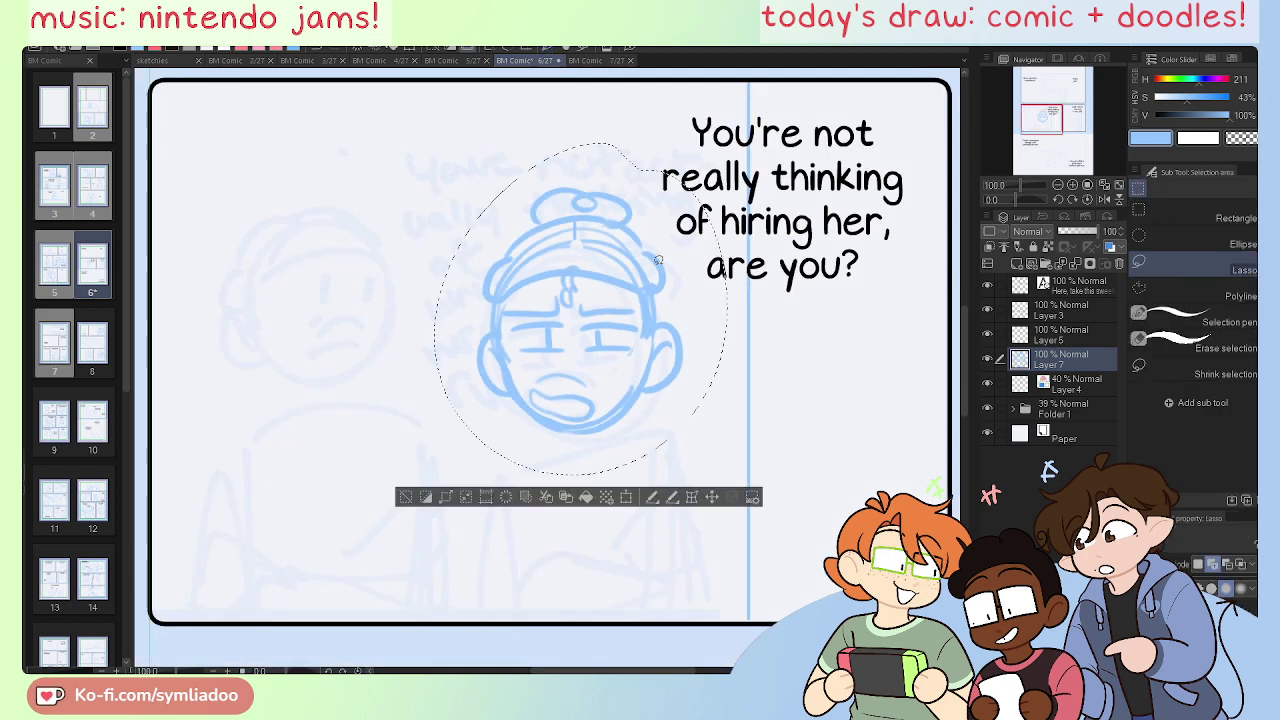
left_click(626, 497)
left_click_drag(576, 457, 597, 426)
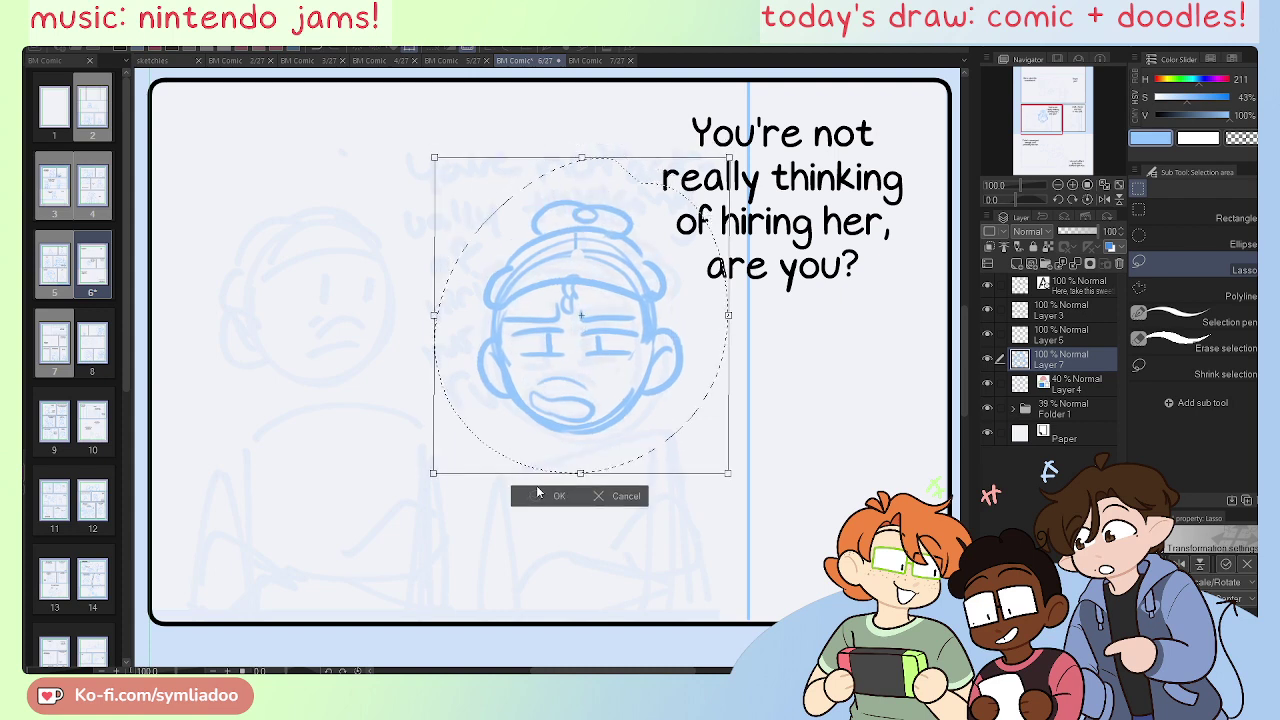
left_click(537, 492)
key("ctrl+d")
Step: Draw both sides of a short neck under the chin, redoing strokes that do not fit
scroll(414, 480, "up", 1)
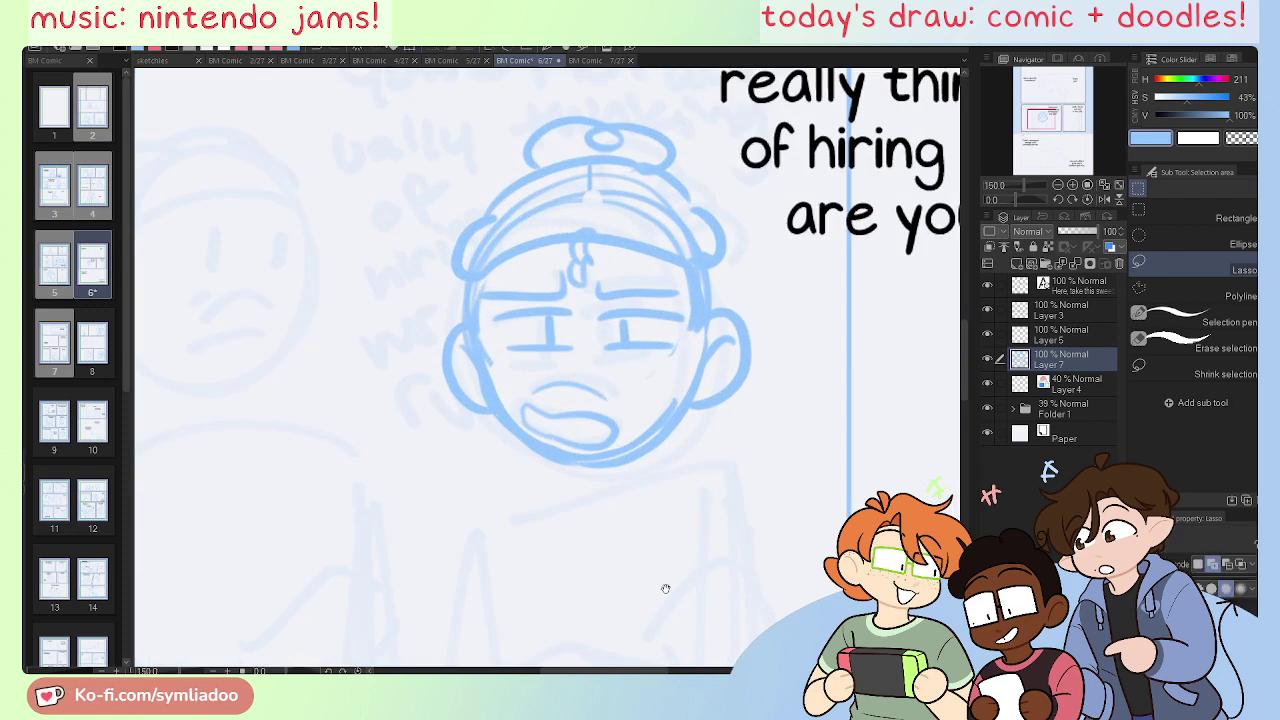
left_click_drag(665, 588, 665, 475)
key("p")
left_click_drag(557, 350, 559, 395)
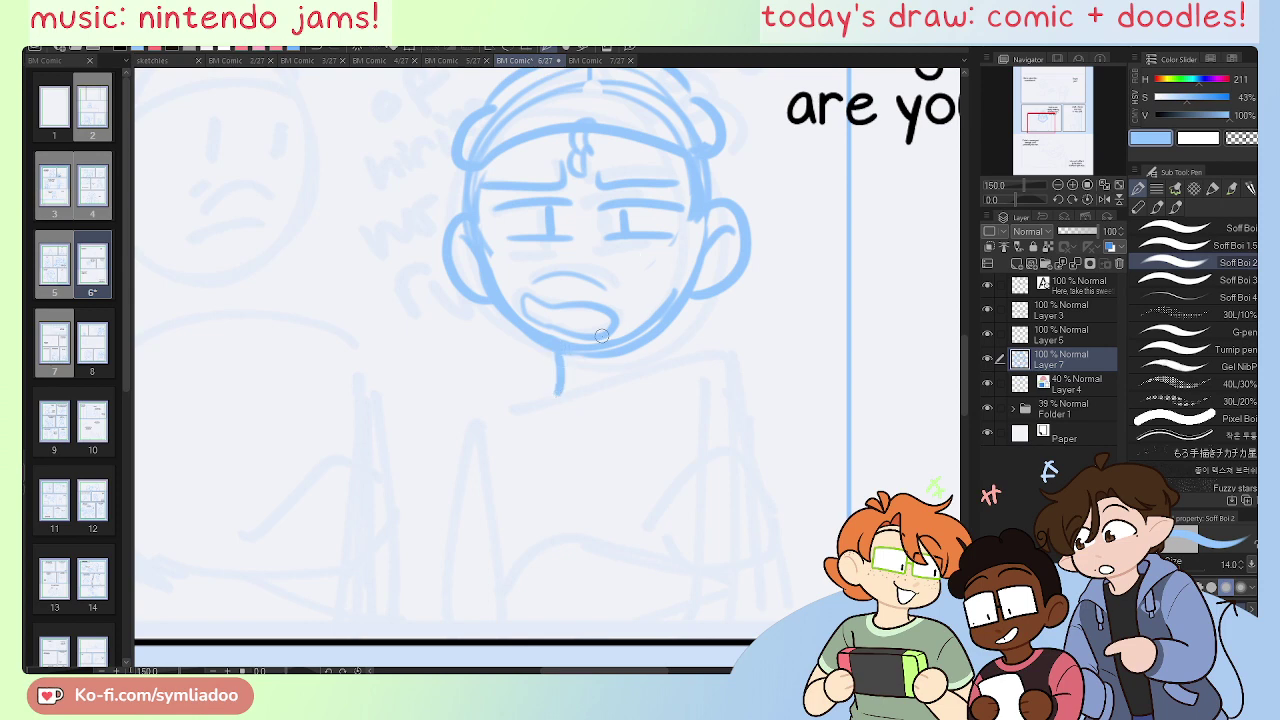
key("ctrl+z")
left_click_drag(550, 348, 552, 378)
mouse_move(638, 362)
left_mouse_down()
mouse_move(639, 392)
mouse_move(632, 370)
mouse_move(630, 384)
mouse_move(555, 354)
left_mouse_up()
key("ctrl+z")
key("ctrl+z")
Step: Draw the figure's shoulder lines with a curved neckline dipping between them below the neck
left_click_drag(648, 496, 640, 448)
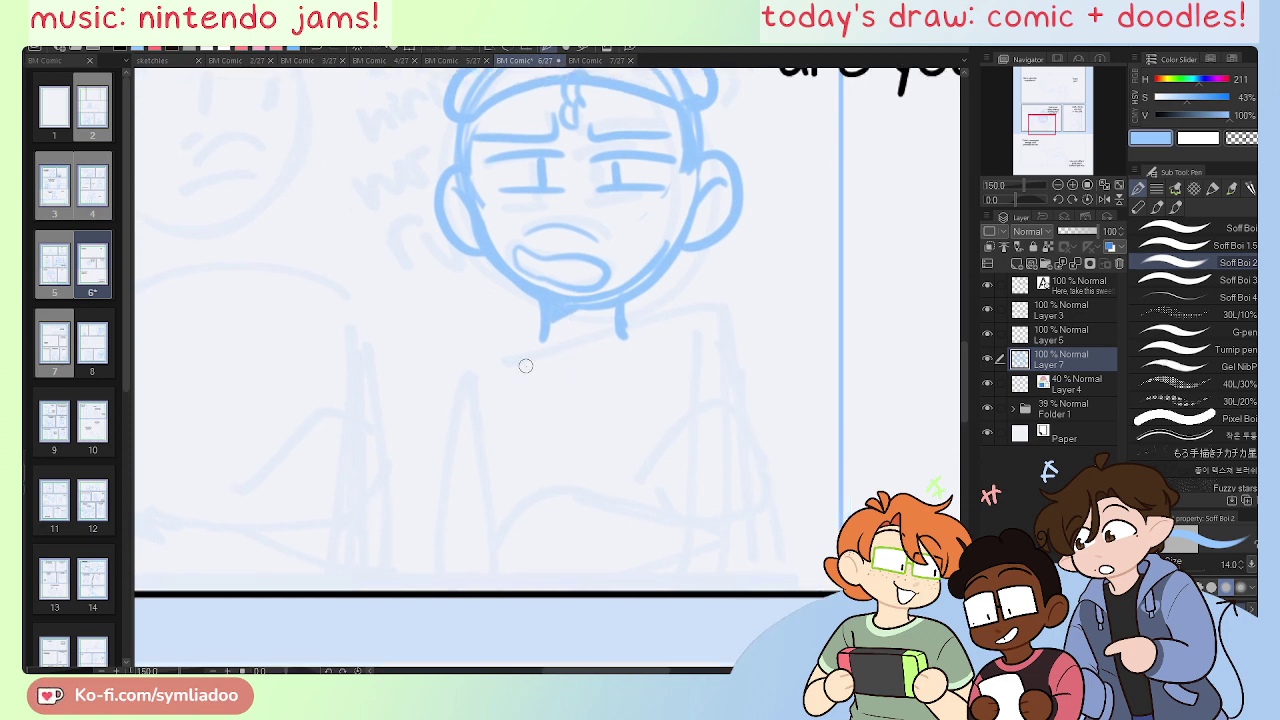
mouse_move(430, 342)
left_mouse_down()
mouse_move(534, 357)
mouse_move(722, 328)
left_mouse_up()
key("ctrl+z")
key("ctrl+z")
mouse_move(456, 354)
left_mouse_down()
mouse_move(516, 348)
mouse_move(565, 380)
mouse_move(624, 370)
mouse_move(663, 344)
mouse_move(720, 346)
left_mouse_up()
left_click_drag(626, 350, 680, 342)
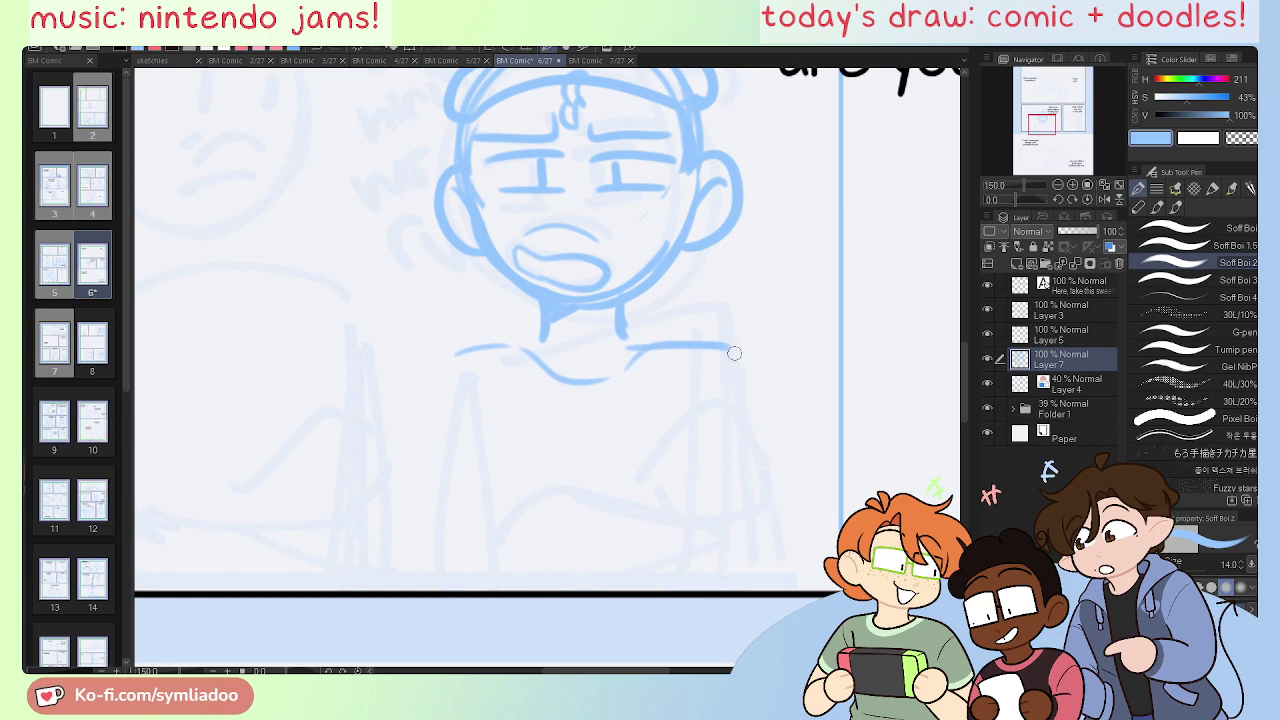
Step: Draw the torso's tapering sides and curved lower edge, and reinforce the right shoulder and side with extra strokes
left_click_drag(742, 368, 716, 518)
left_click_drag(735, 400, 697, 560)
mouse_move(440, 398)
left_mouse_down()
mouse_move(486, 547)
mouse_move(506, 568)
mouse_move(688, 538)
left_mouse_up()
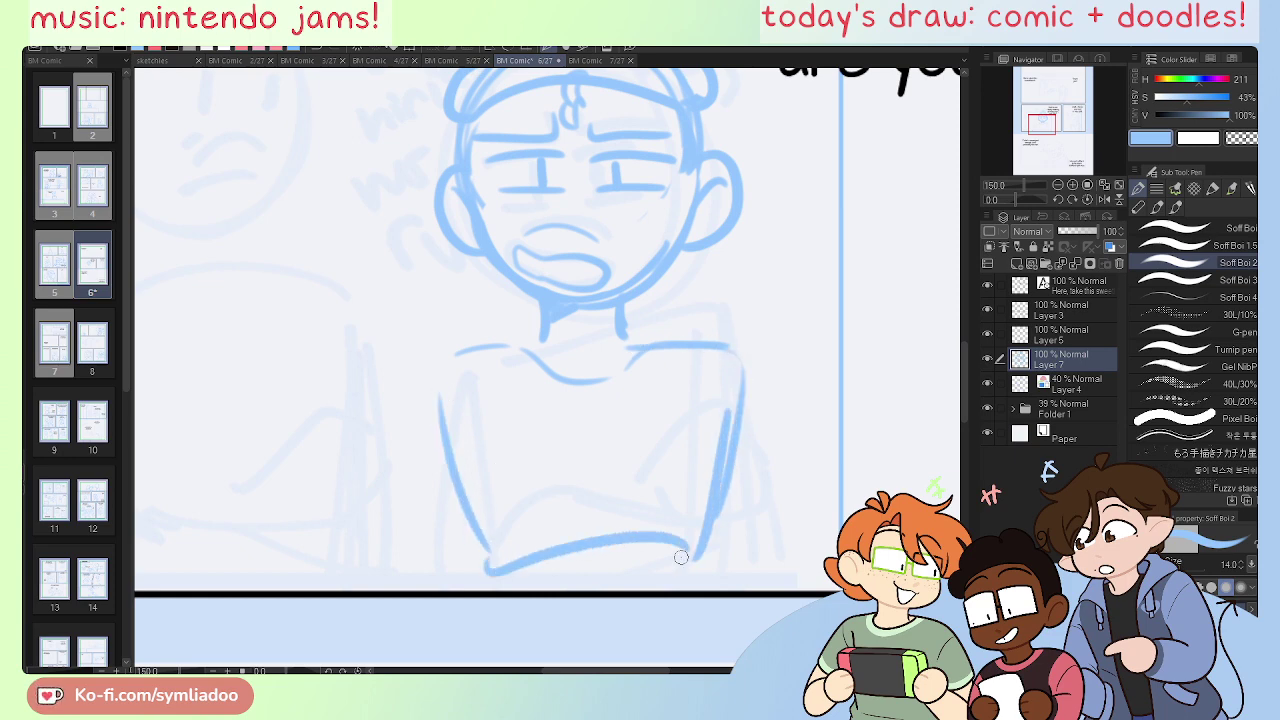
mouse_move(628, 332)
left_mouse_down()
mouse_move(743, 379)
mouse_move(738, 474)
left_mouse_up()
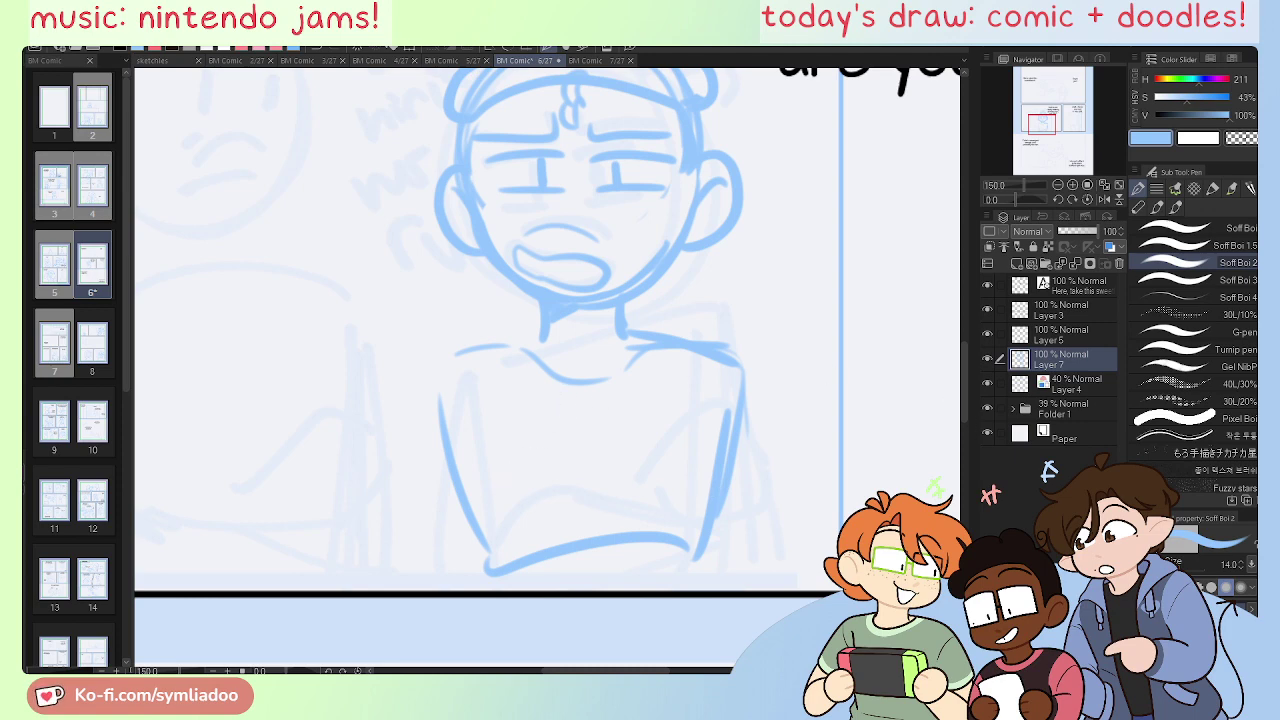
left_click_drag(731, 372, 716, 566)
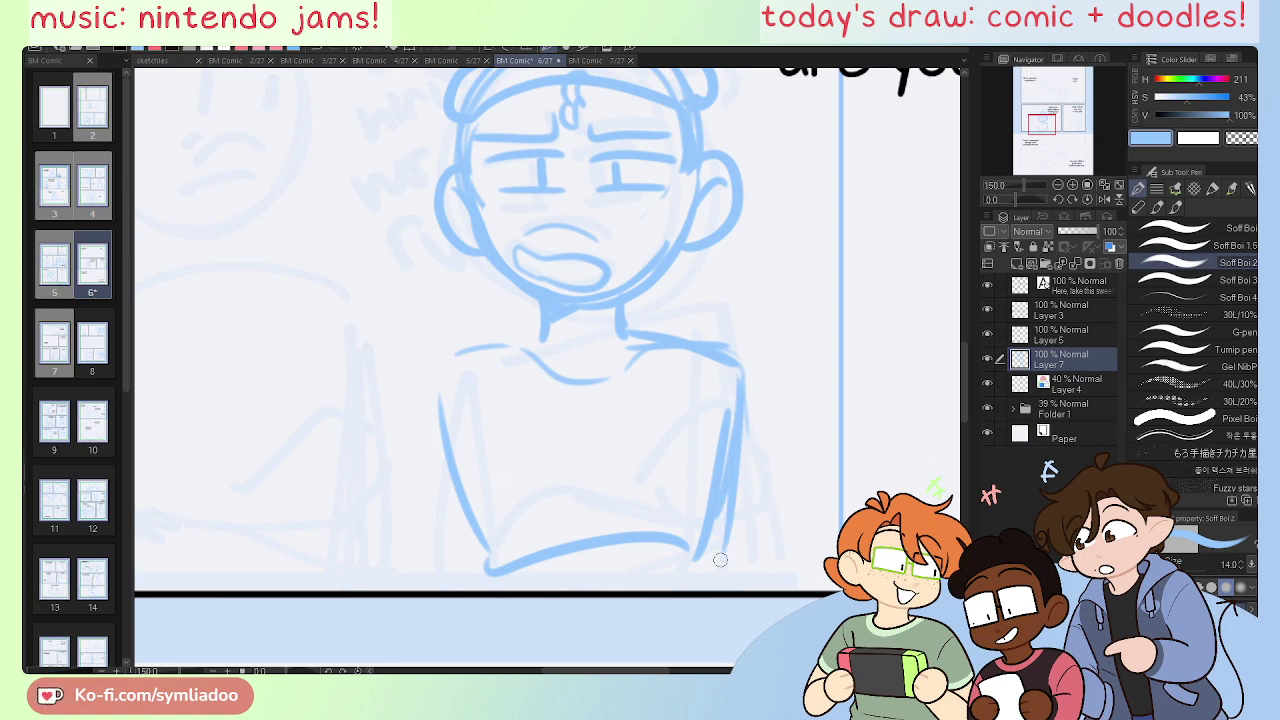
Step: Draw the figure's outer arm contours bending into crossed forearms, with a shoulder curve and inner sleeve line on the right-hand arm
mouse_move(740, 398)
left_mouse_down()
mouse_move(713, 582)
mouse_move(516, 551)
left_mouse_up()
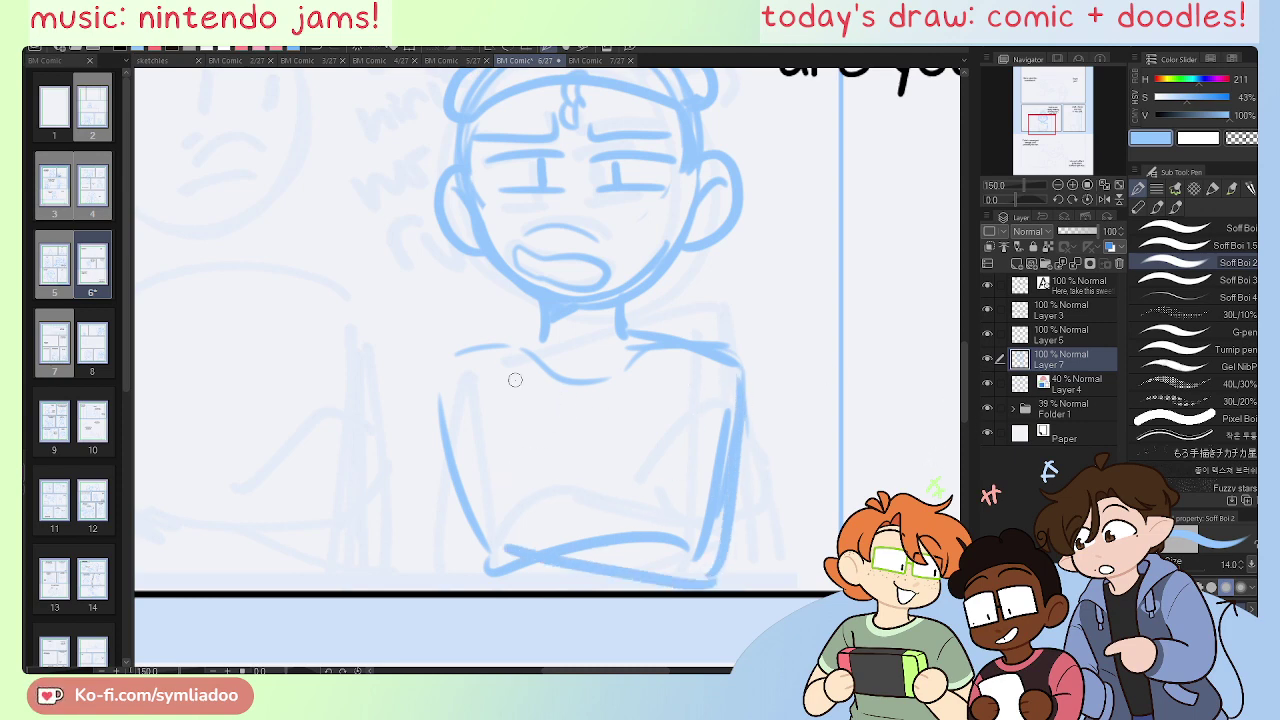
mouse_move(540, 332)
left_mouse_down()
mouse_move(447, 363)
mouse_move(463, 537)
left_mouse_up()
mouse_move(430, 395)
left_mouse_down()
mouse_move(476, 590)
mouse_move(547, 584)
mouse_move(600, 555)
left_mouse_up()
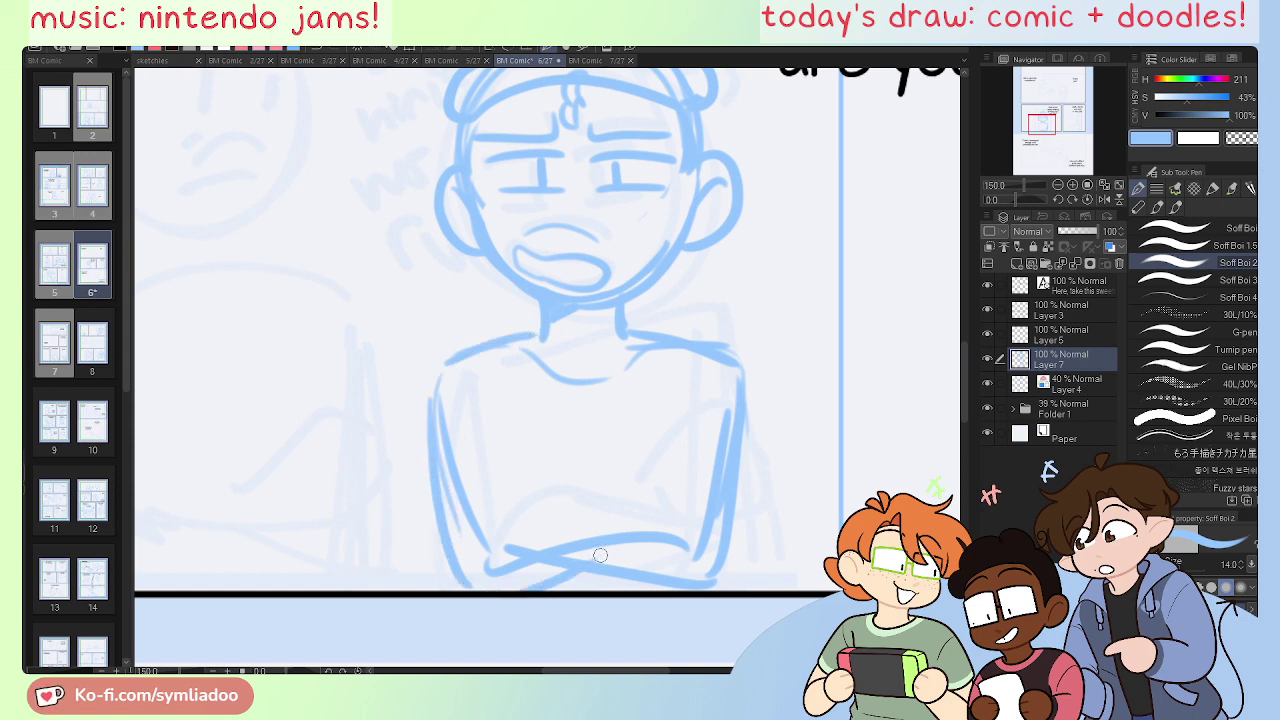
left_click_drag(535, 586, 679, 501)
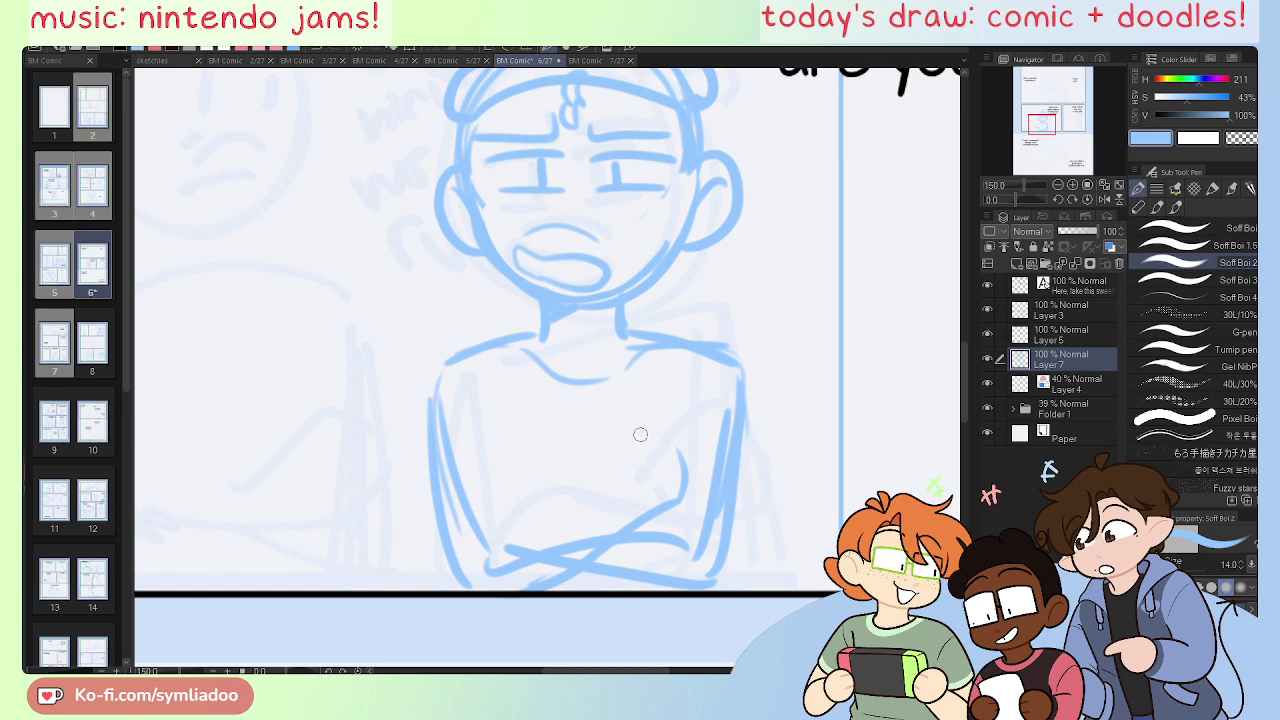
mouse_move(745, 366)
left_mouse_down()
mouse_move(659, 434)
mouse_move(673, 421)
mouse_move(655, 495)
left_mouse_up()
left_click_drag(675, 408, 640, 515)
left_click_drag(652, 458, 668, 405)
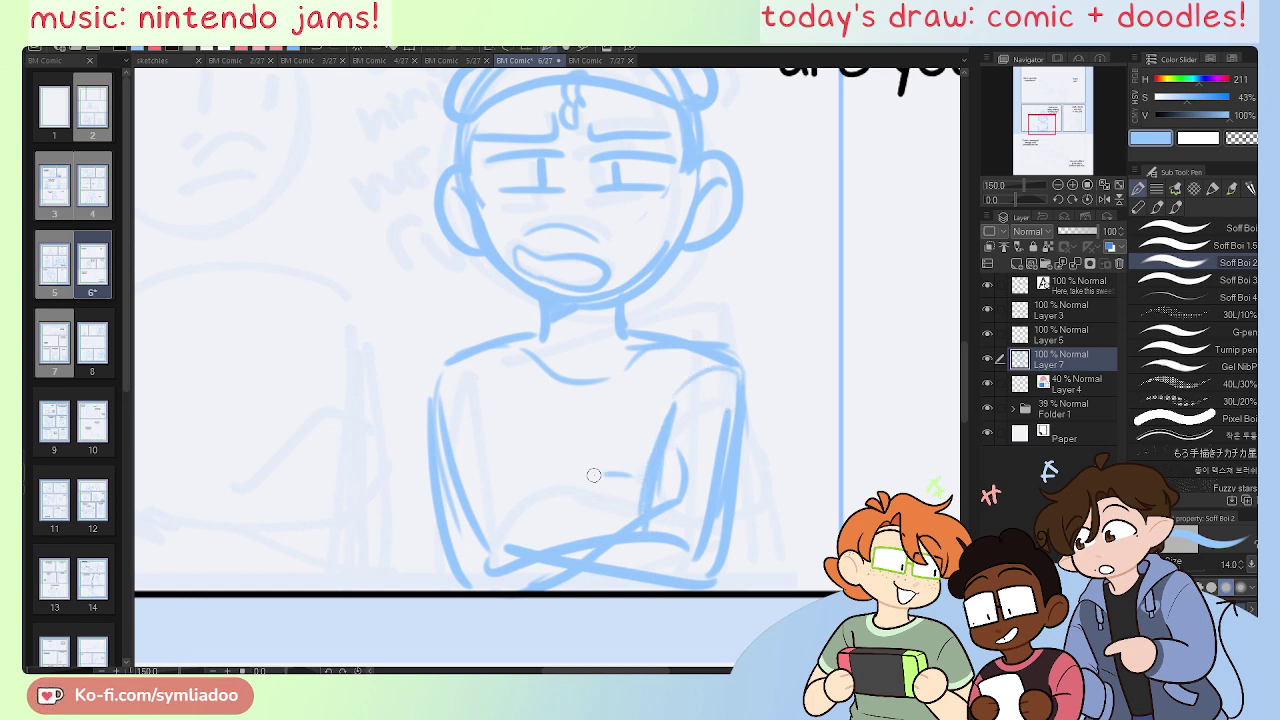
left_click_drag(593, 475, 574, 474)
left_click_drag(552, 492, 485, 540)
key("ctrl+z")
key("ctrl+z")
left_click_drag(650, 448, 598, 453)
left_click_drag(590, 470, 484, 526)
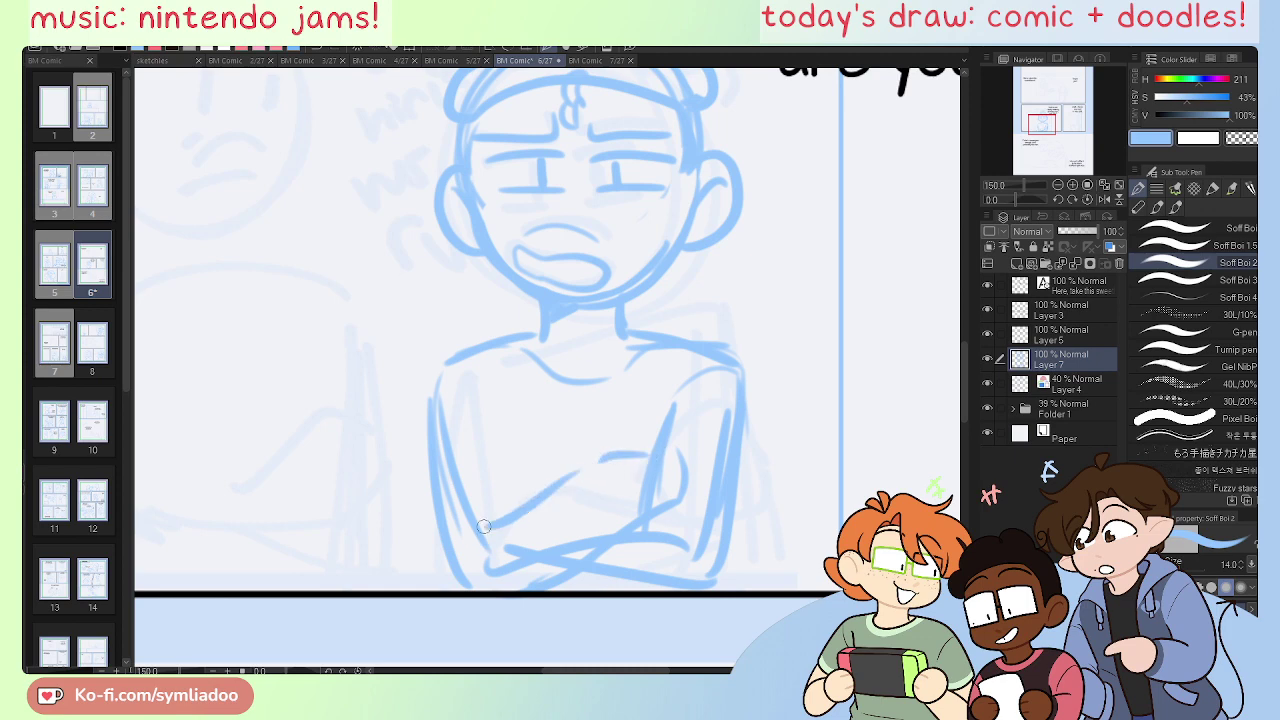
key("ctrl+z")
mouse_move(588, 467)
left_mouse_down()
mouse_move(553, 496)
mouse_move(576, 500)
mouse_move(483, 526)
left_mouse_up()
key("ctrl+z")
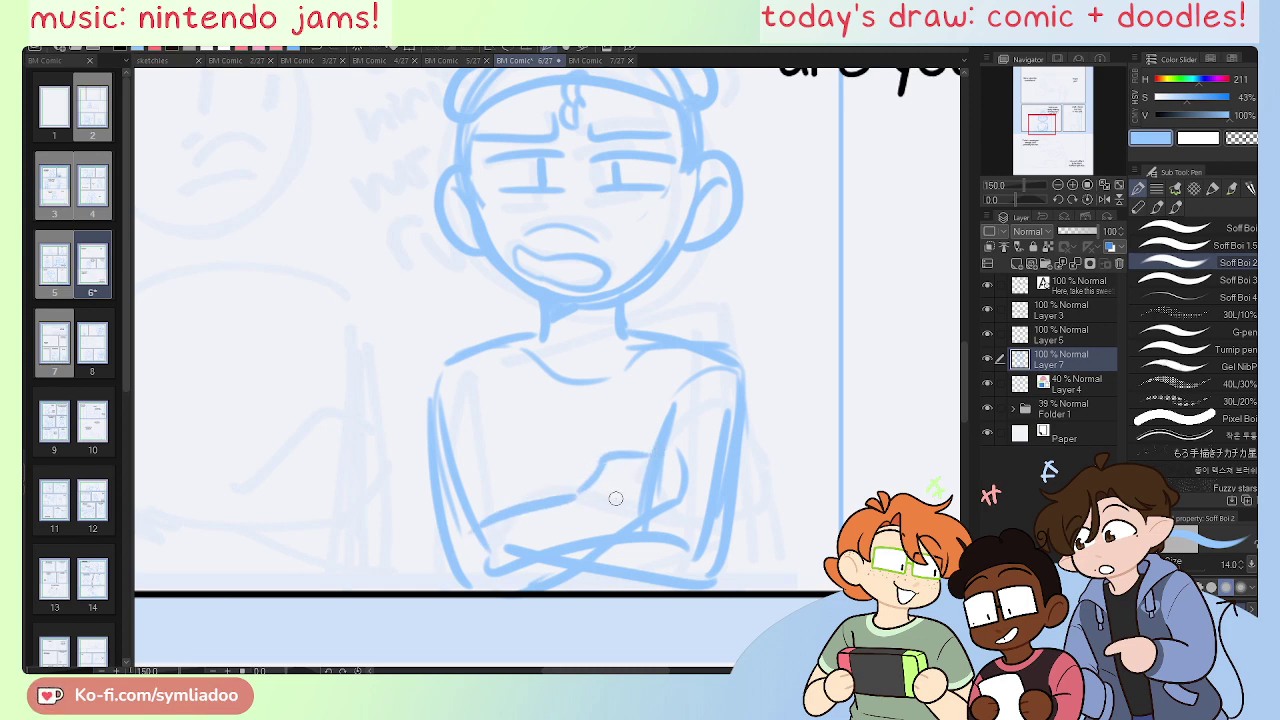
key("ctrl+z")
key("ctrl+z")
key("ctrl+z")
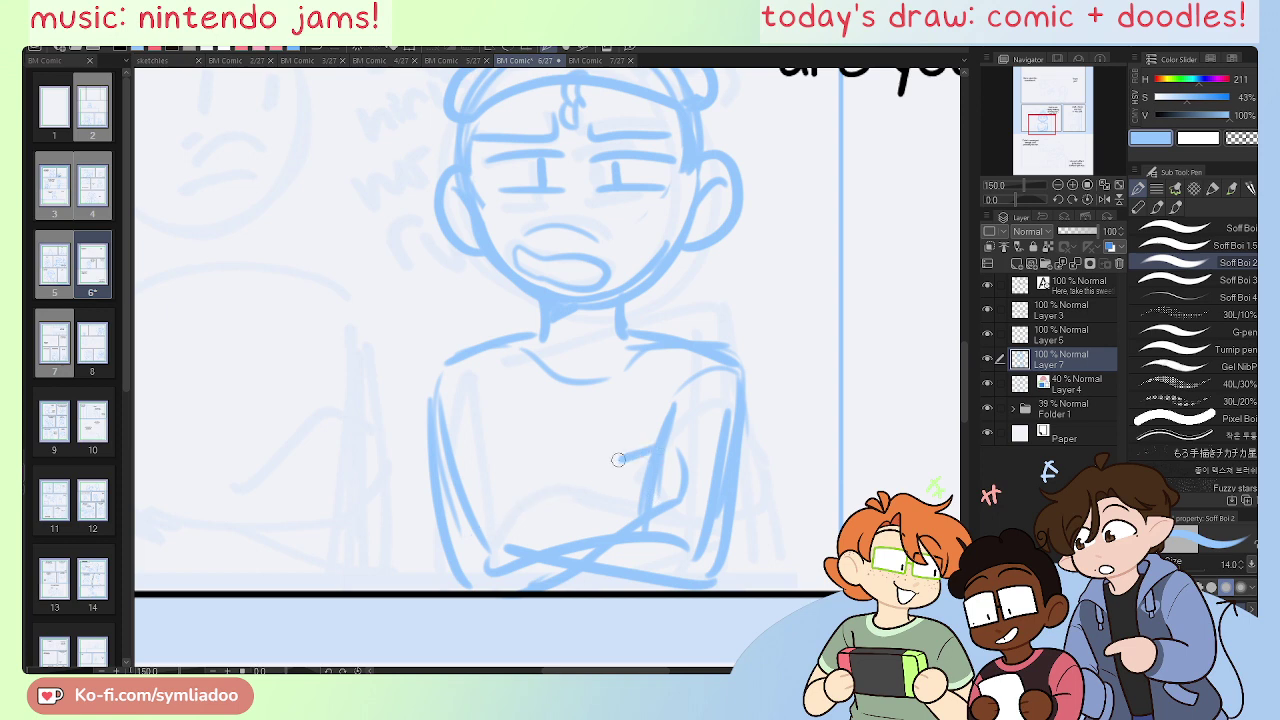
key("ctrl+z")
Step: Draw the upper edge of the crossed forearm across the chest, checking and redoing it on the mirrored canvas
mouse_move(655, 443)
left_mouse_down()
mouse_move(615, 476)
mouse_move(483, 515)
left_mouse_up()
key("ctrl+z")
key("h")
left_click_drag(497, 470, 563, 497)
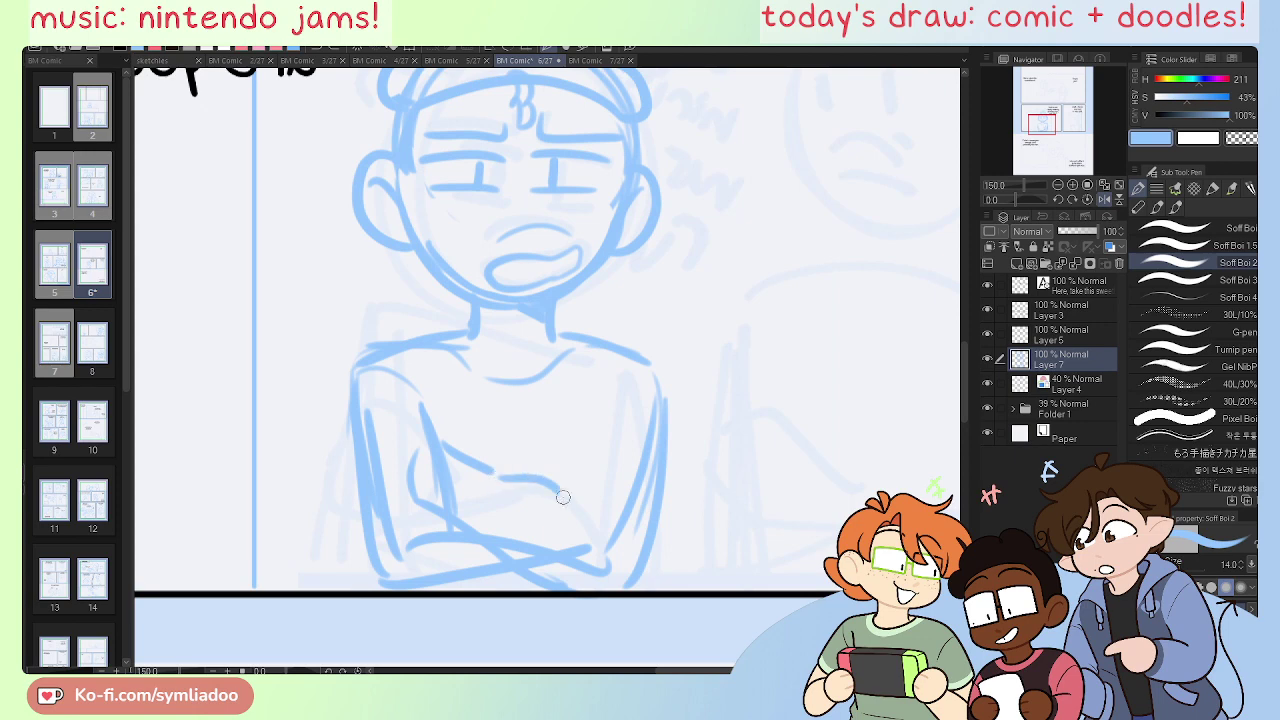
key("ctrl+z")
left_click_drag(605, 583, 606, 515)
left_click_drag(593, 503, 498, 476)
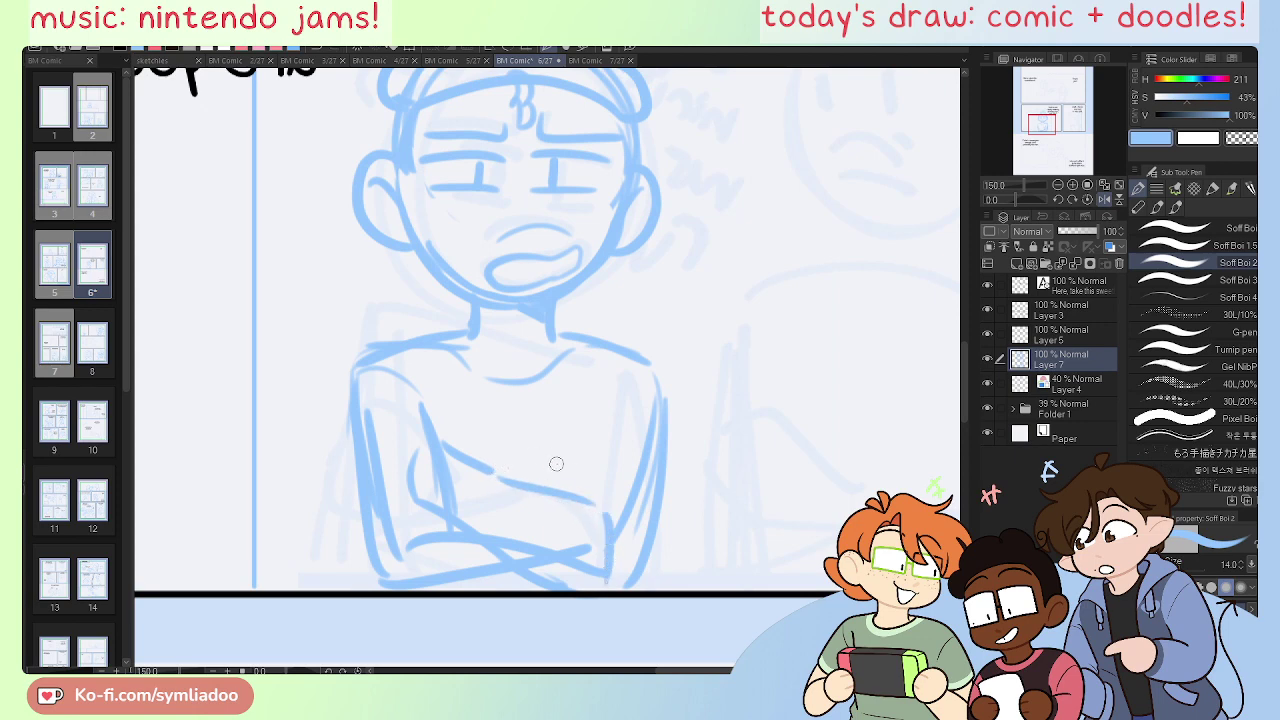
key("ctrl+t")
key("Escape")
key("h")
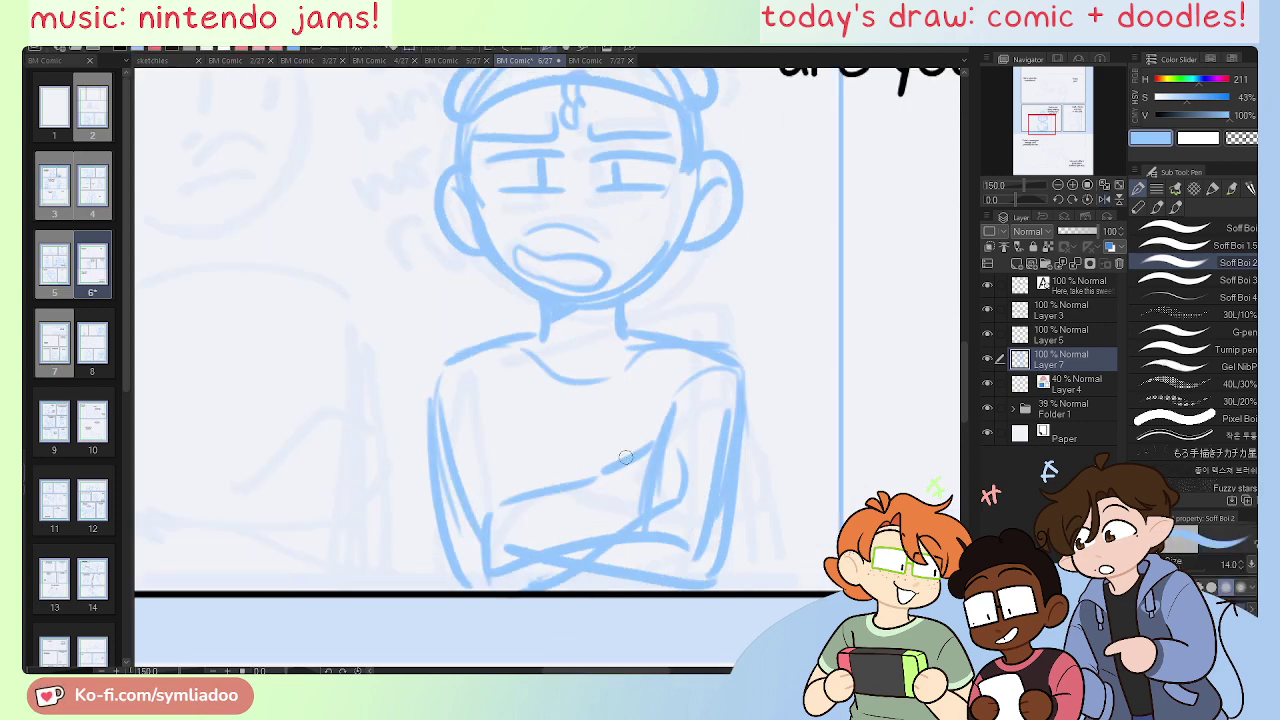
Step: Draw the rounded hand resting on the left-hand upper arm, erase the forearm overlap, and redraw the forearm's lower edge
left_click_drag(515, 458, 469, 440)
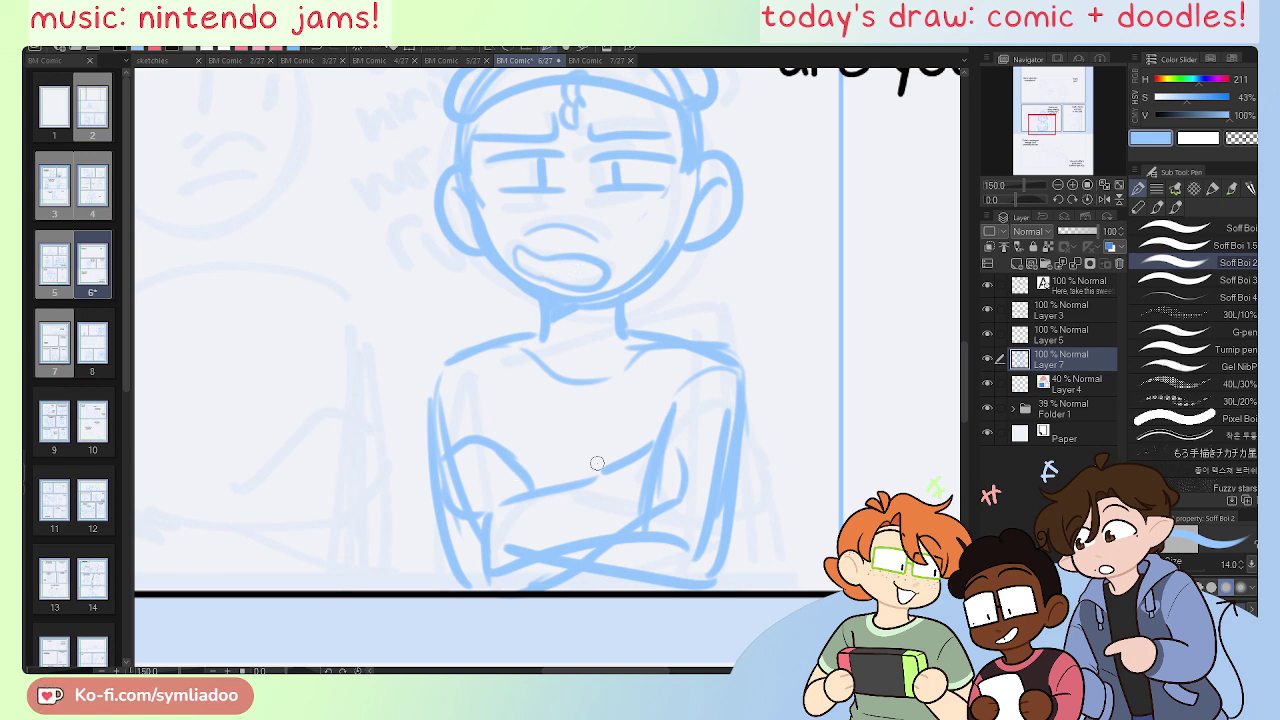
key("e")
left_click_drag(553, 583, 602, 550)
key("p")
mouse_move(476, 570)
left_mouse_down()
mouse_move(580, 557)
mouse_move(632, 534)
left_mouse_up()
mouse_move(558, 580)
left_mouse_down()
mouse_move(629, 574)
mouse_move(592, 551)
mouse_move(686, 574)
mouse_move(644, 584)
mouse_move(564, 574)
left_mouse_up()
key("ctrl+z")
Step: Erase the surplus inner sleeve lines on the right-hand arm and the overlapping strokes where the forearms cross
key("e")
mouse_move(666, 500)
left_mouse_down()
mouse_move(678, 549)
mouse_move(714, 420)
left_mouse_up()
left_click_drag(696, 522, 630, 550)
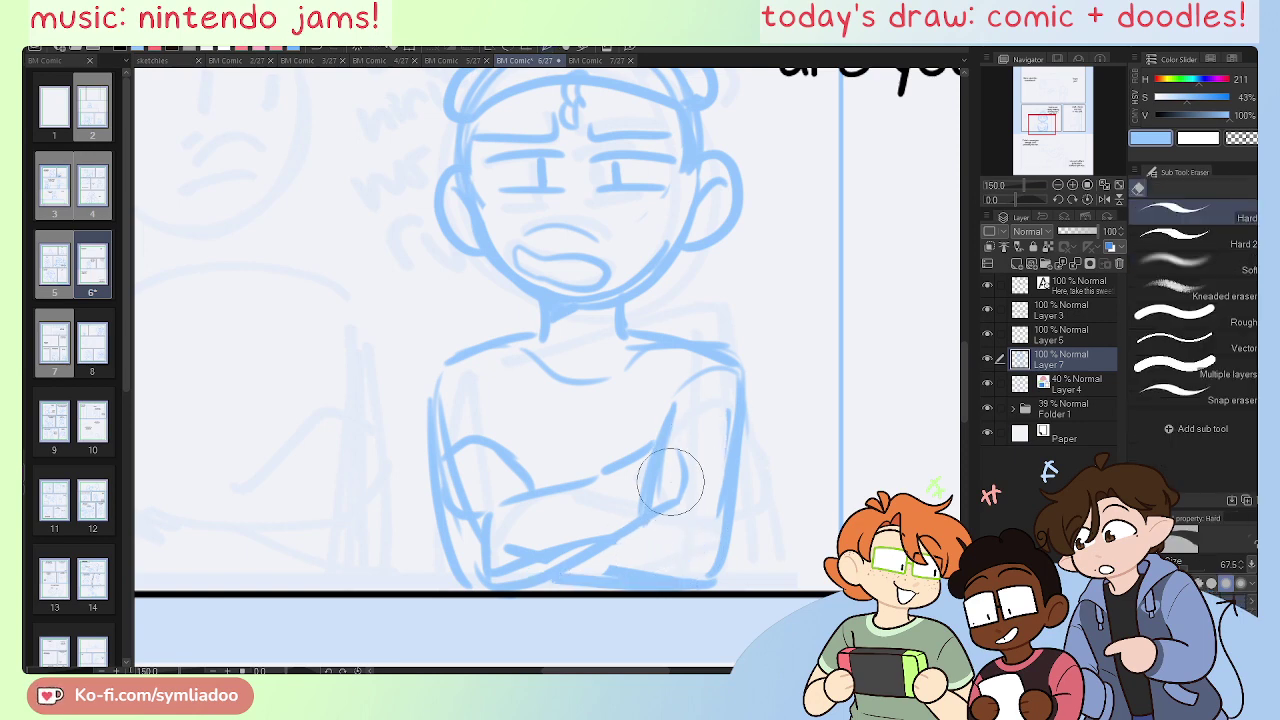
key("ctrl+z")
mouse_move(649, 461)
left_mouse_down()
mouse_move(655, 446)
mouse_move(650, 482)
left_mouse_up()
key("p")
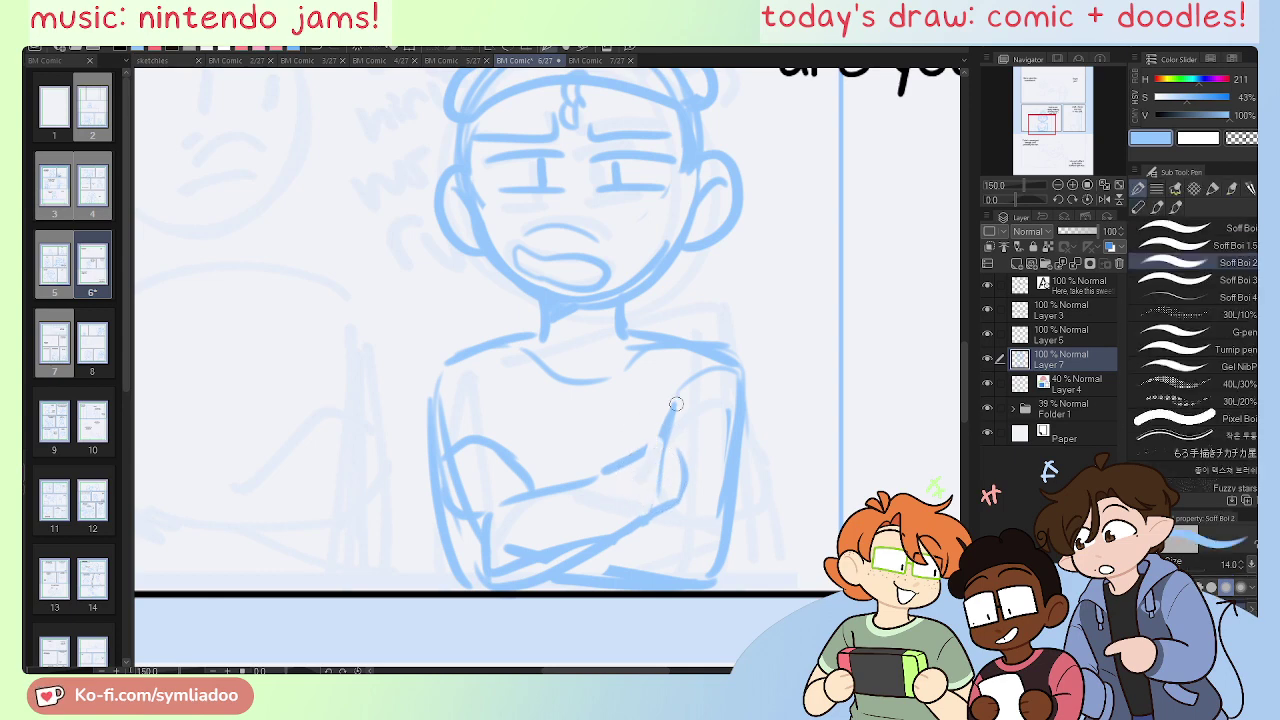
Step: Replace the right-hand arm's inner elbow curve with a single line running from the chest down to the forearm
mouse_move(678, 402)
left_mouse_down()
mouse_move(643, 507)
mouse_move(679, 432)
mouse_move(679, 365)
mouse_move(662, 525)
mouse_move(671, 400)
mouse_move(651, 498)
mouse_move(663, 398)
left_mouse_up()
key("e")
key("p")
key("ctrl+z")
key("e")
left_click_drag(672, 446, 639, 527)
key("p")
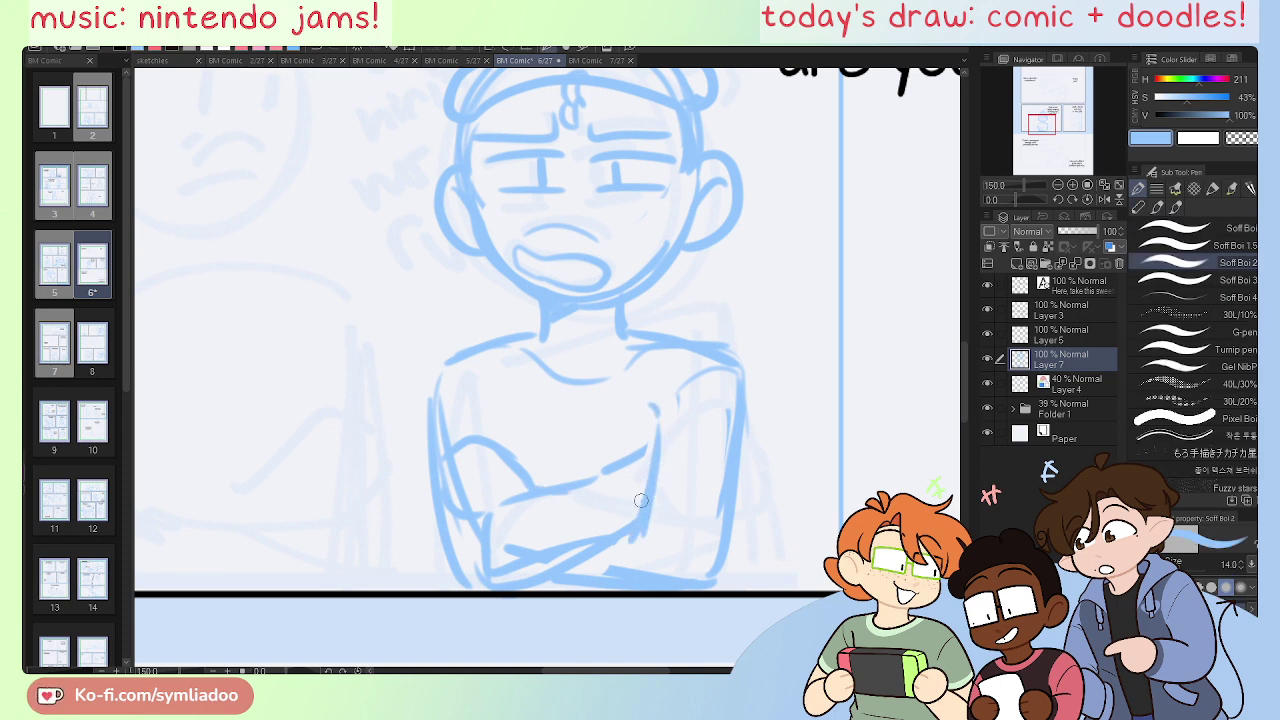
Step: Clean up the crossed forearm's outline and draw the left-hand upper arm's inner curve from the shoulder to the hand
mouse_move(536, 482)
left_mouse_down()
mouse_move(705, 532)
mouse_move(719, 576)
mouse_move(673, 508)
mouse_move(536, 484)
mouse_move(606, 471)
mouse_move(676, 426)
mouse_move(643, 403)
mouse_move(671, 422)
mouse_move(671, 532)
mouse_move(695, 542)
mouse_move(618, 490)
mouse_move(544, 518)
mouse_move(510, 554)
mouse_move(534, 555)
mouse_move(493, 570)
mouse_move(494, 537)
mouse_move(469, 538)
mouse_move(458, 562)
mouse_move(585, 557)
left_mouse_up()
key("e")
key("p")
left_click_drag(440, 384, 510, 438)
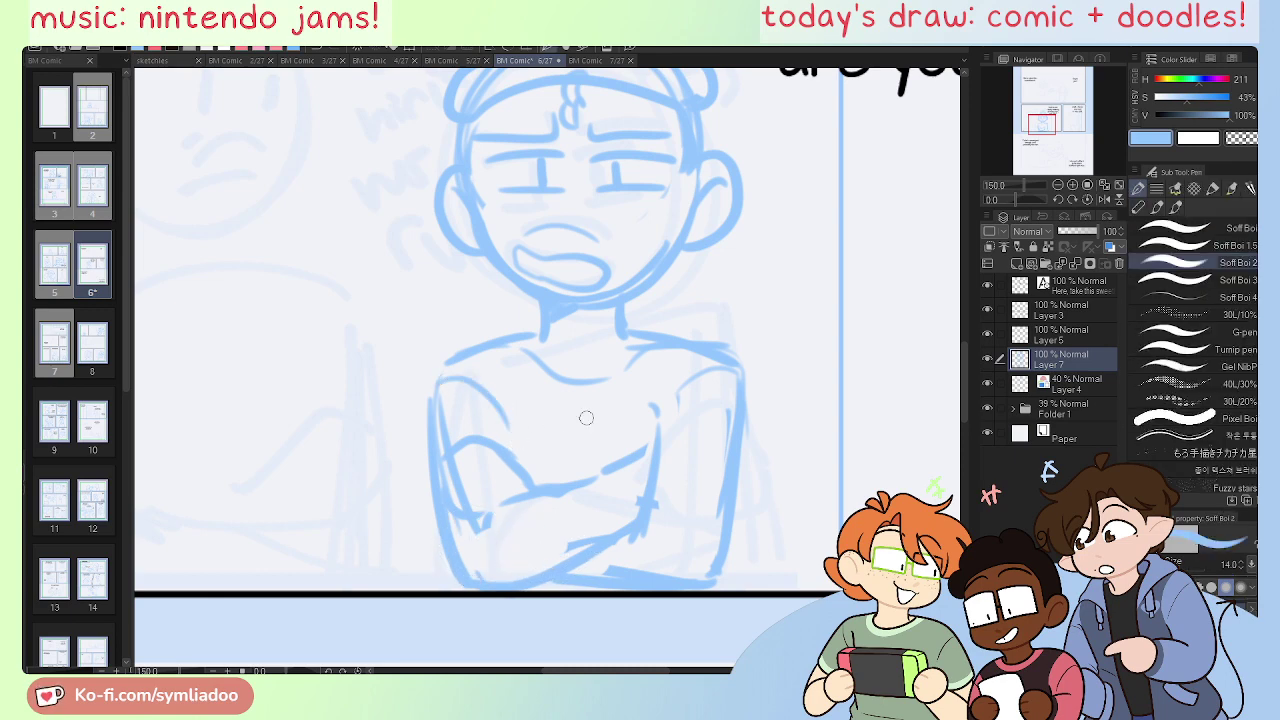
left_click_drag(744, 394, 650, 448)
key("ctrl+z")
key("ctrl+z")
left_click_drag(445, 378, 518, 453)
Step: Erase the old low neckline, then draw the apron's two shoulder straps and its straight top edge across the chest
key("e")
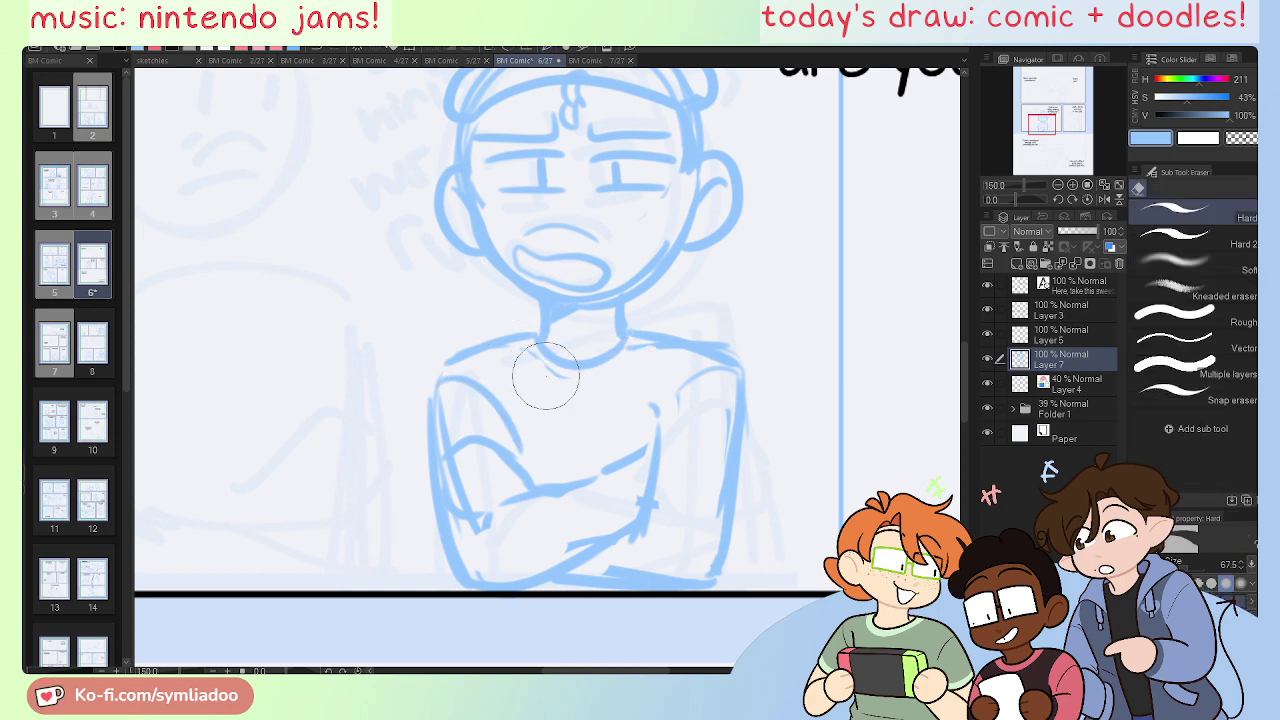
key("p")
left_click_drag(535, 338, 544, 421)
key("ctrl+z")
left_click_drag(536, 339, 526, 407)
key("ctrl+z")
left_click_drag(525, 344, 532, 406)
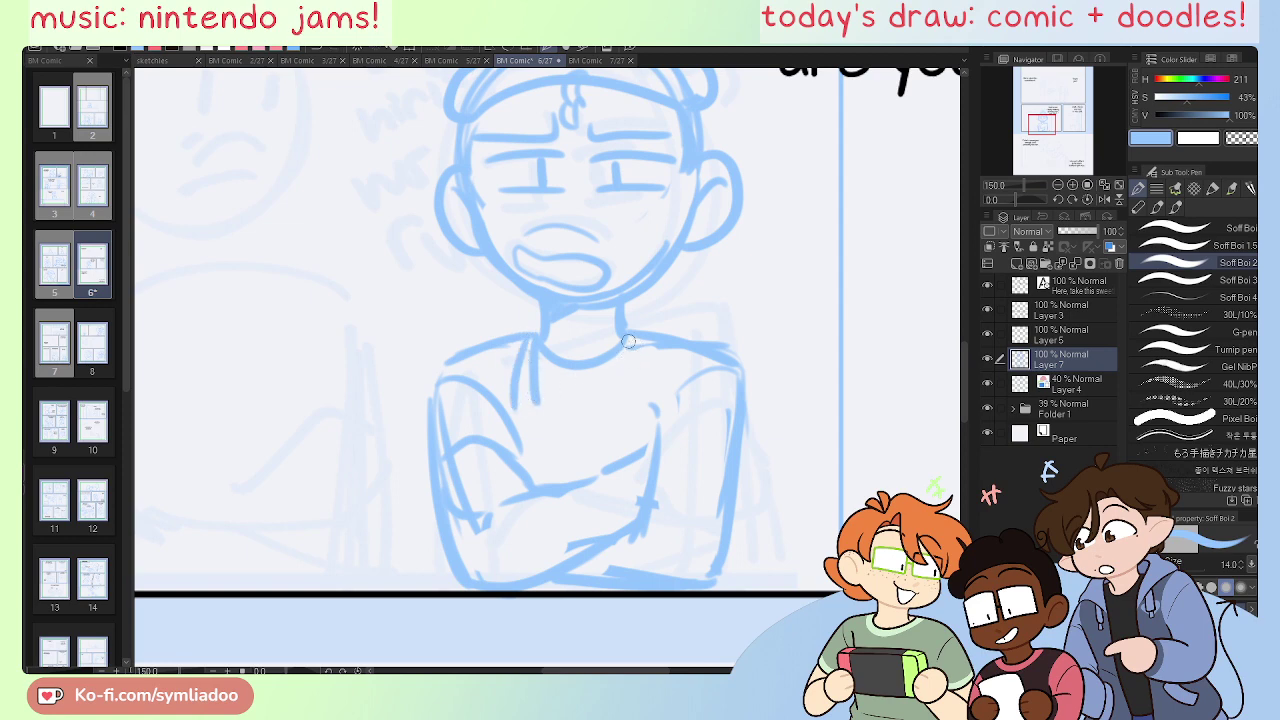
left_click_drag(628, 341, 633, 410)
left_click_drag(505, 406, 650, 406)
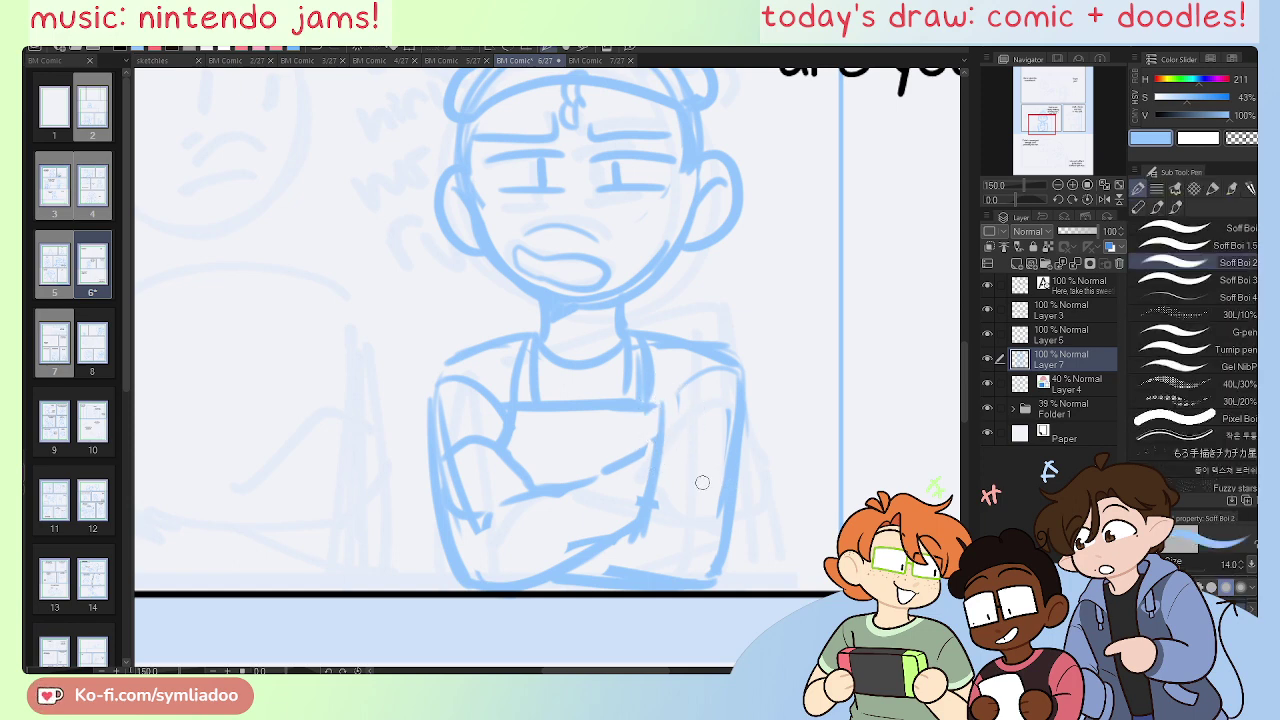
Step: Draw the curved top of the lower forearm and the left-hand elbow fold, then rework the hand with finger lines
left_click_drag(641, 533, 703, 578)
left_click_drag(648, 530, 708, 580)
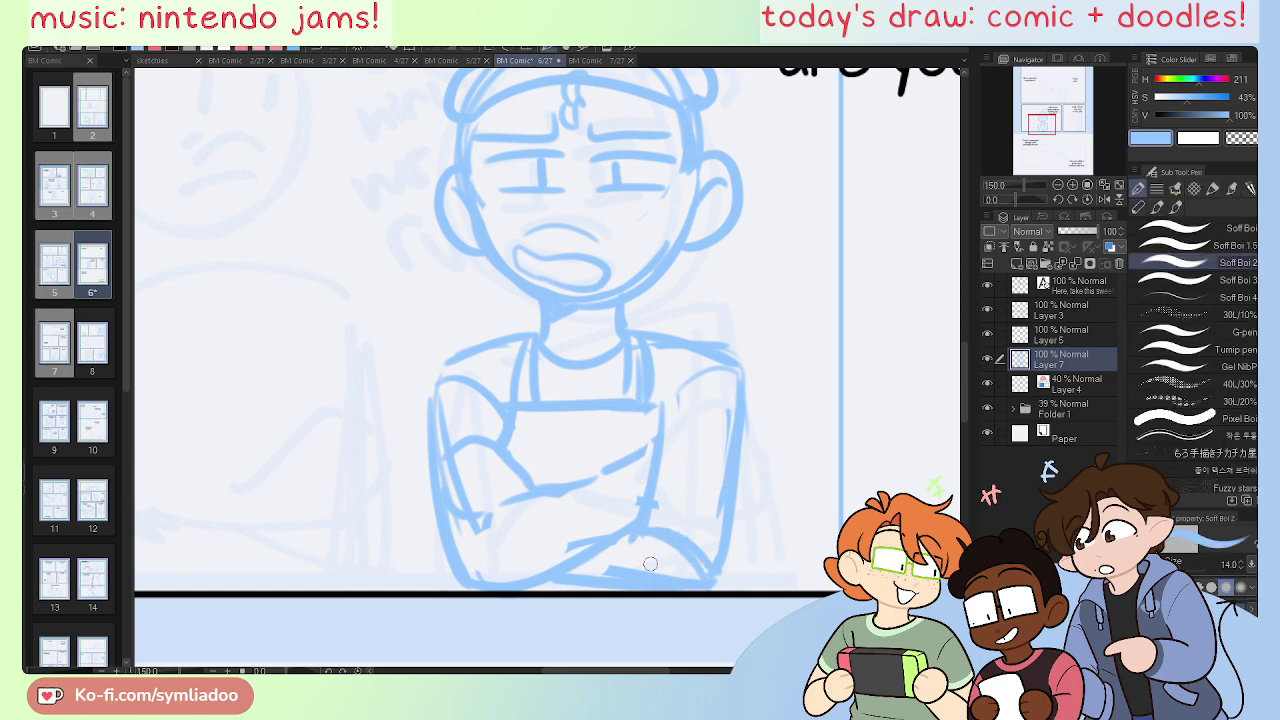
left_click_drag(500, 514, 498, 590)
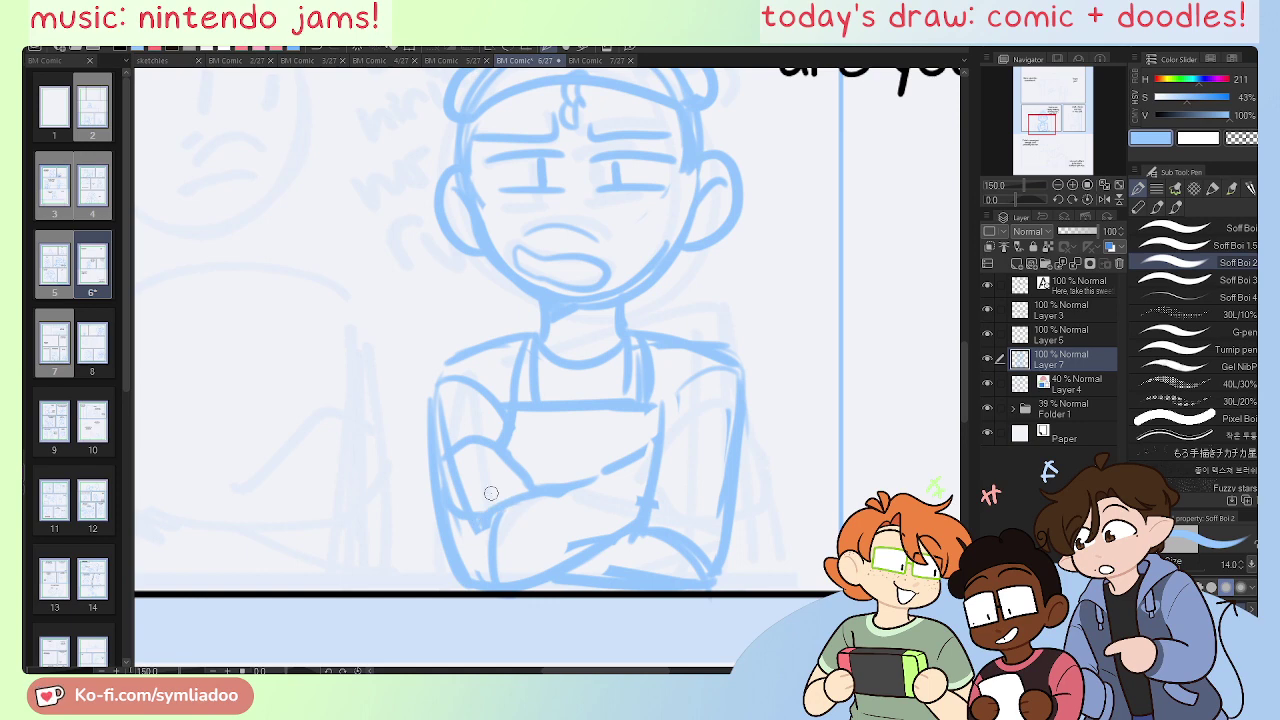
key("e")
key("p")
key("e")
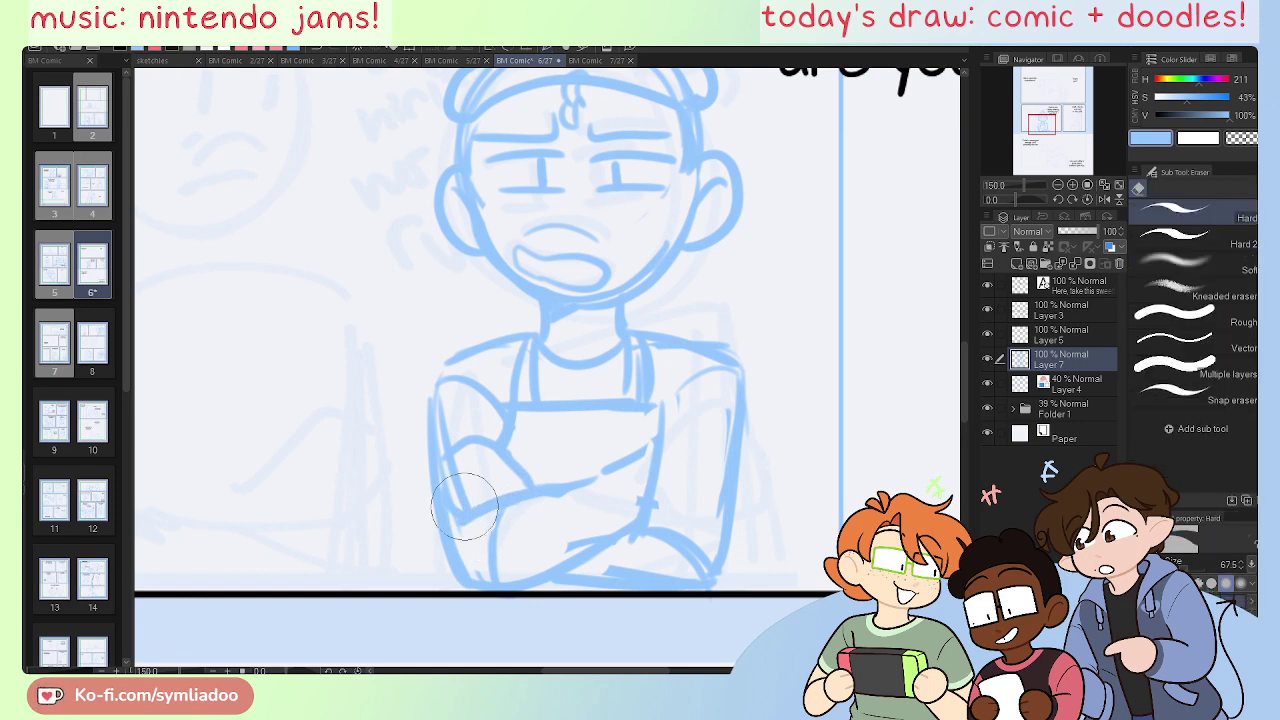
mouse_move(466, 500)
left_mouse_down()
mouse_move(463, 454)
mouse_move(493, 471)
mouse_move(476, 508)
left_mouse_up()
key("p")
key("ctrl+z")
key("ctrl+z")
key("ctrl+z")
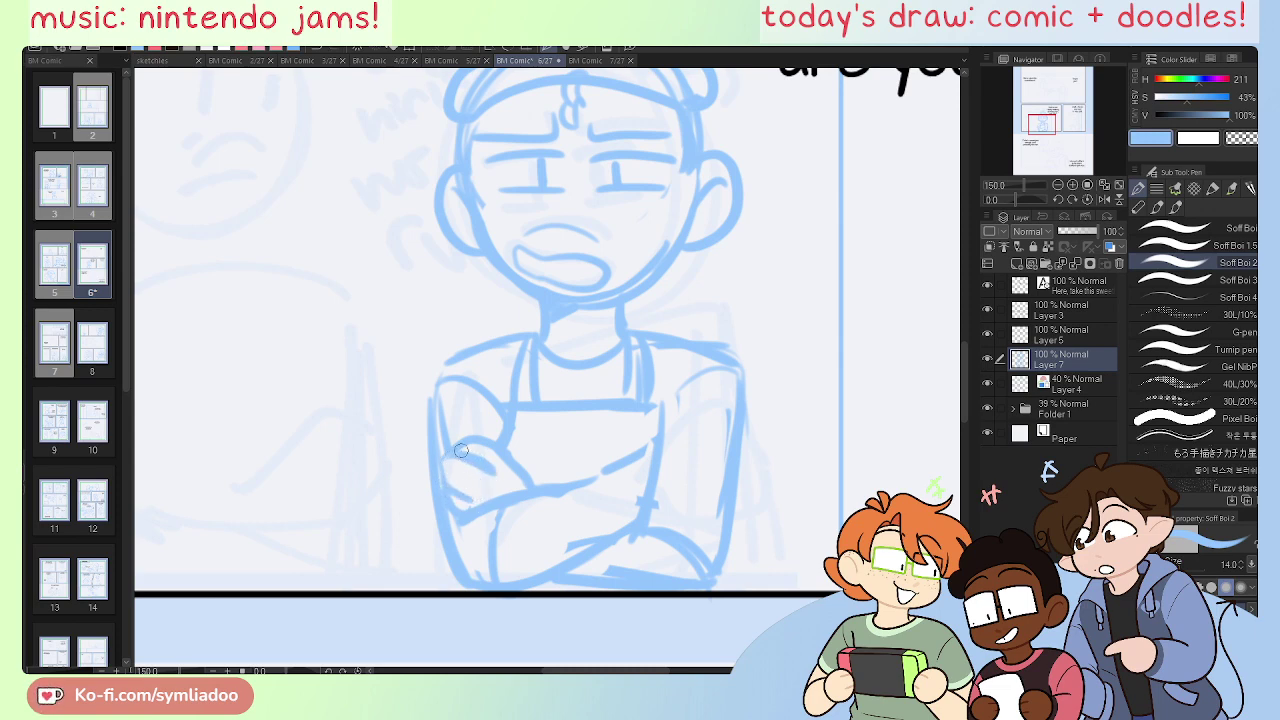
Step: Erase stray strokes inside the lower forearm and round off the right-hand elbow just past the panel's bottom border
mouse_move(725, 443)
left_mouse_down()
mouse_move(712, 517)
mouse_move(683, 451)
left_mouse_up()
key("e")
left_click_drag(590, 571, 686, 573)
key("p")
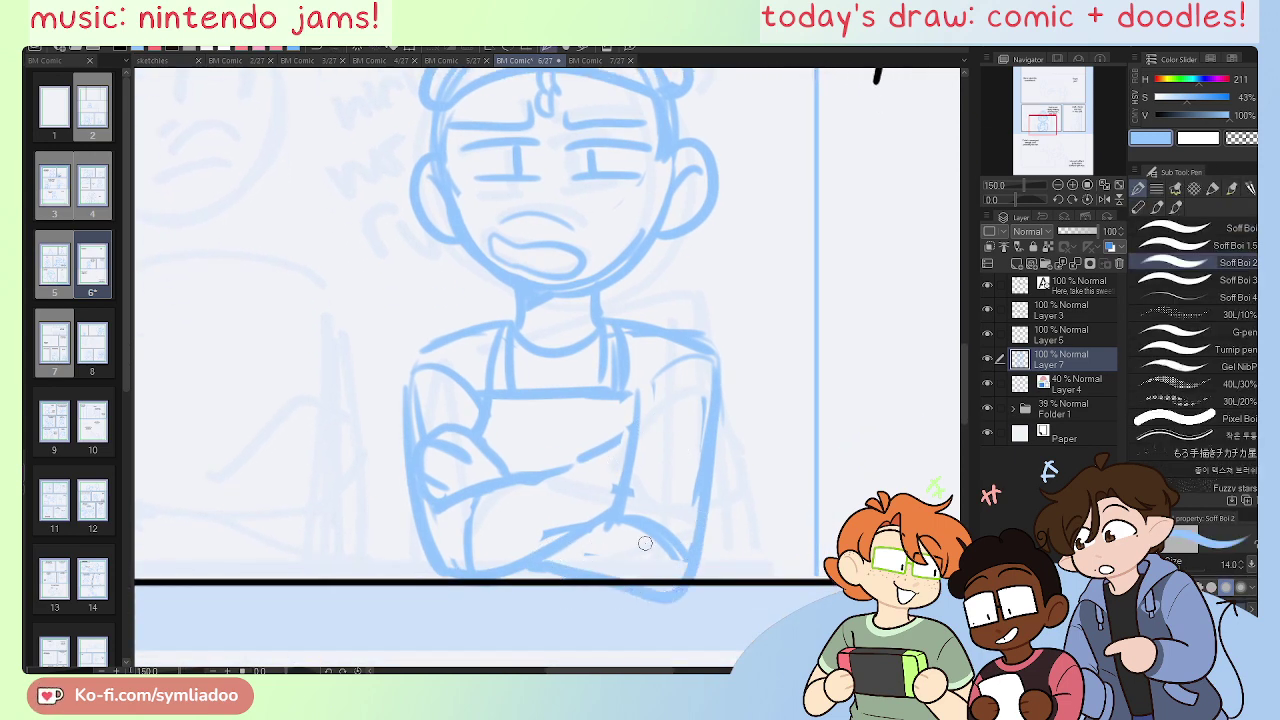
Step: Lasso the figure's head, scale it down slightly above the neck, and clear the selection
key("ctrl+minus")
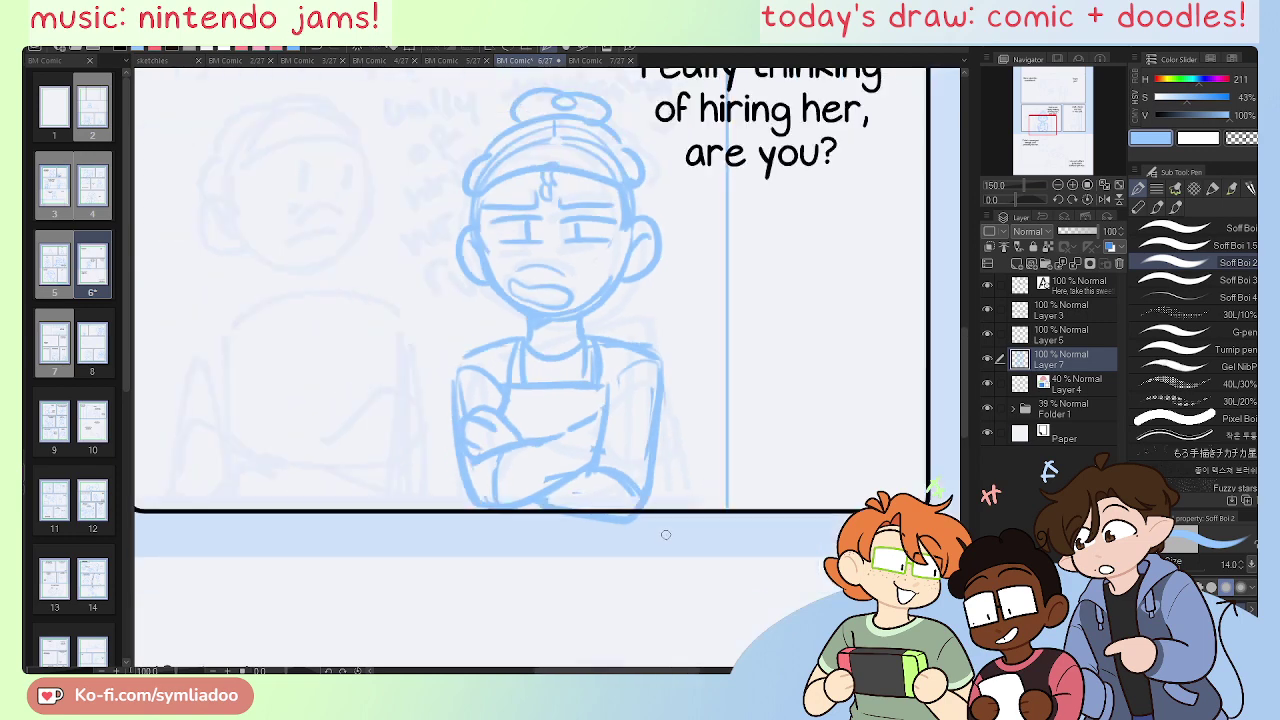
mouse_move(637, 508)
left_mouse_down()
mouse_move(552, 504)
mouse_move(578, 586)
left_mouse_up()
key("m")
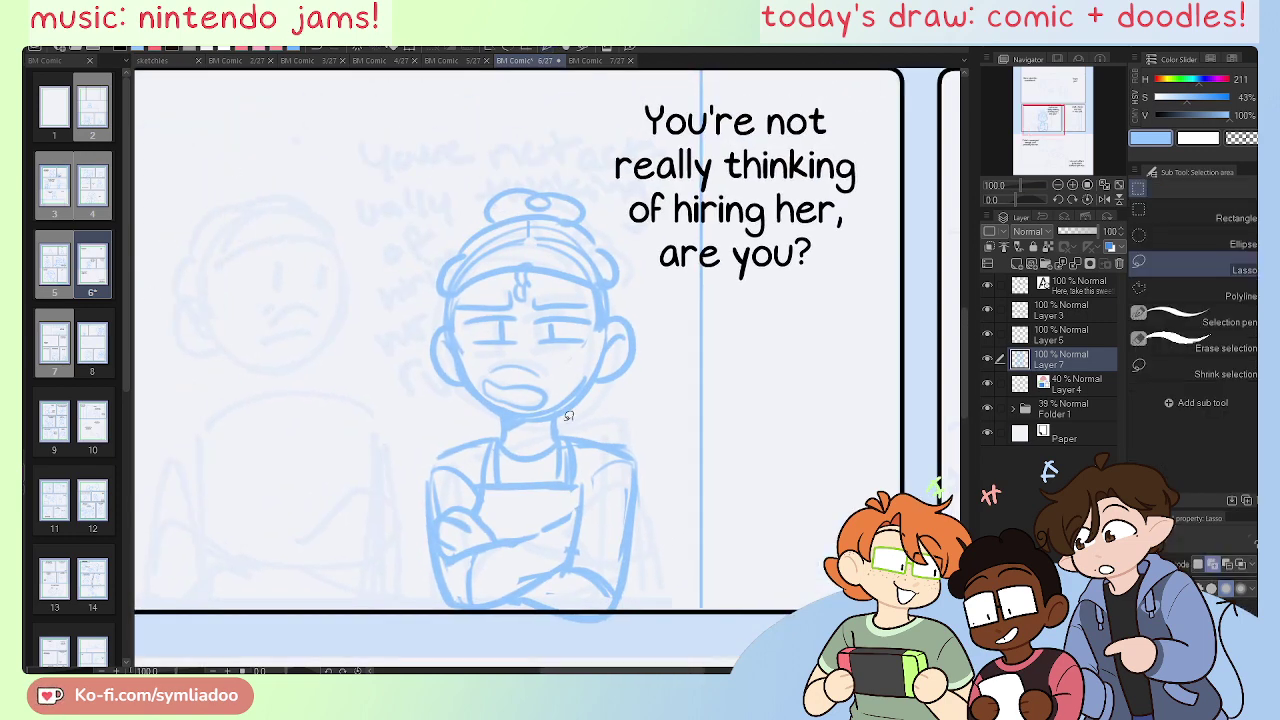
mouse_move(525, 420)
left_mouse_down()
mouse_move(520, 166)
mouse_move(588, 418)
left_mouse_up()
left_click(582, 449)
mouse_move(534, 168)
left_mouse_down()
mouse_move(536, 200)
mouse_move(386, 578)
mouse_move(732, 443)
left_mouse_up()
left_click(492, 449)
key("ctrl+d")
Step: Move the lassoed whole figure slightly up and left so its elbows sit inside the panel, and clear the selection
left_click(663, 655)
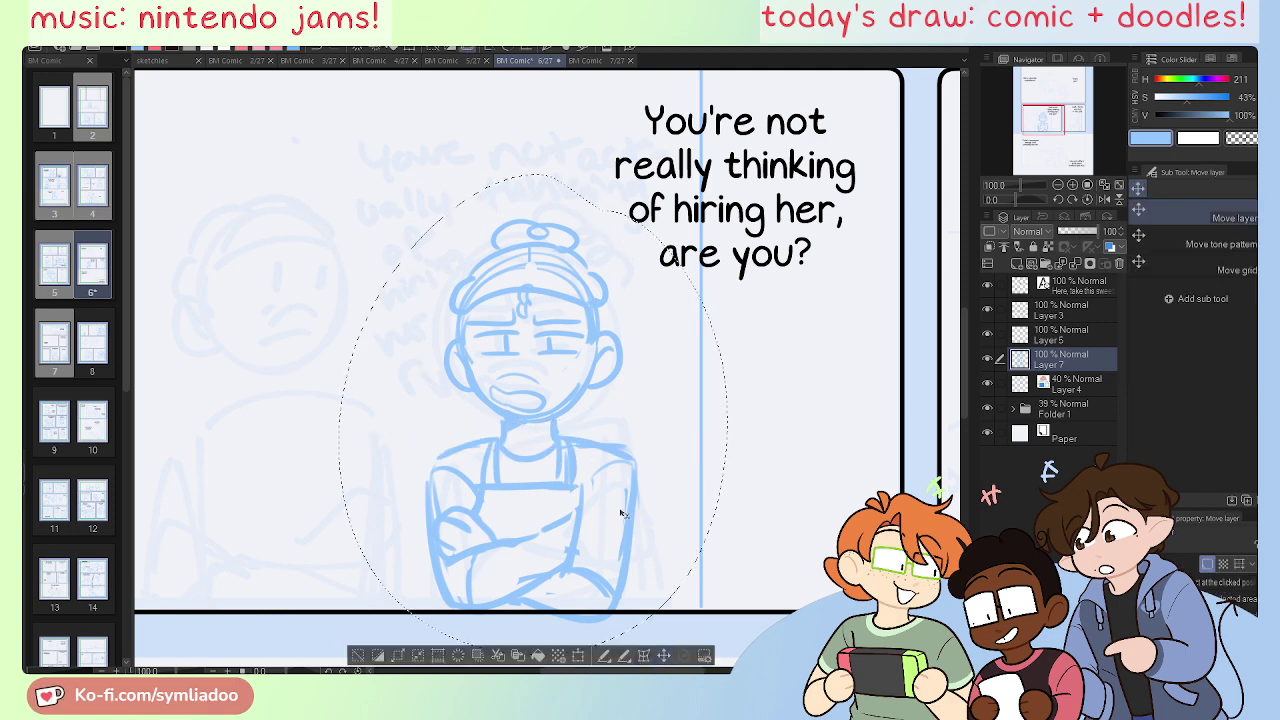
left_click_drag(620, 509, 610, 489)
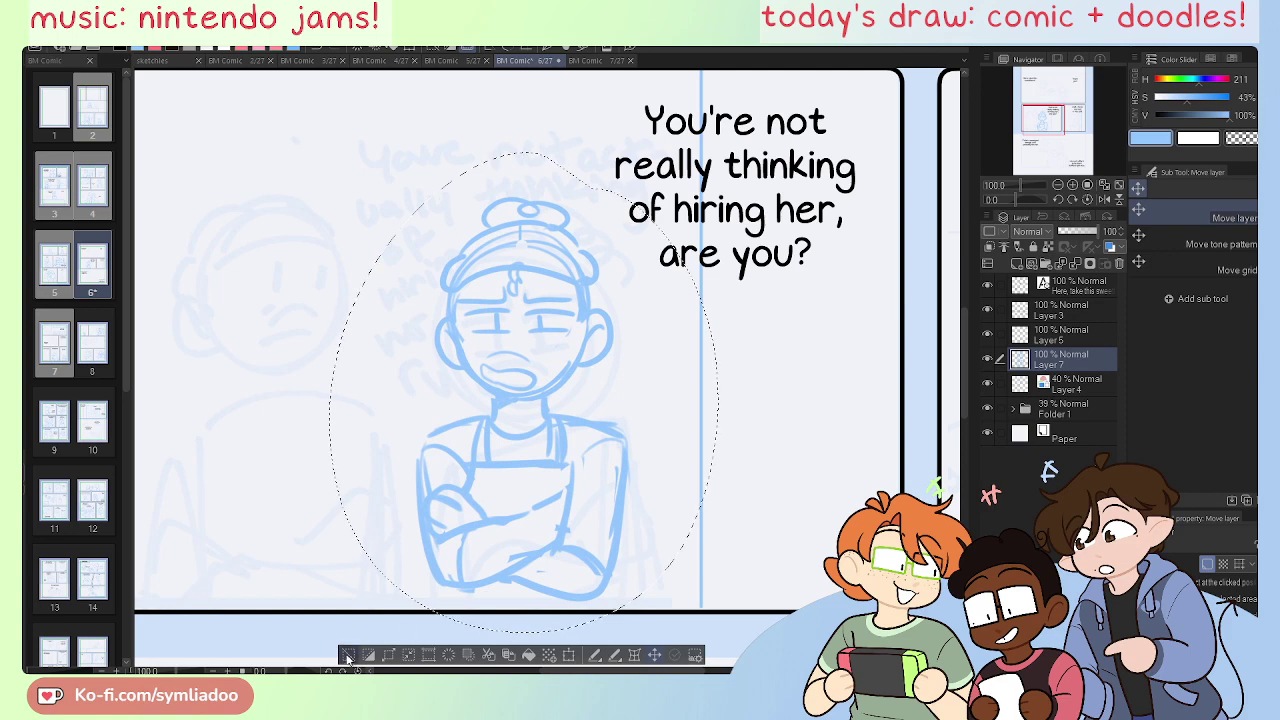
left_click(348, 658)
key("p")
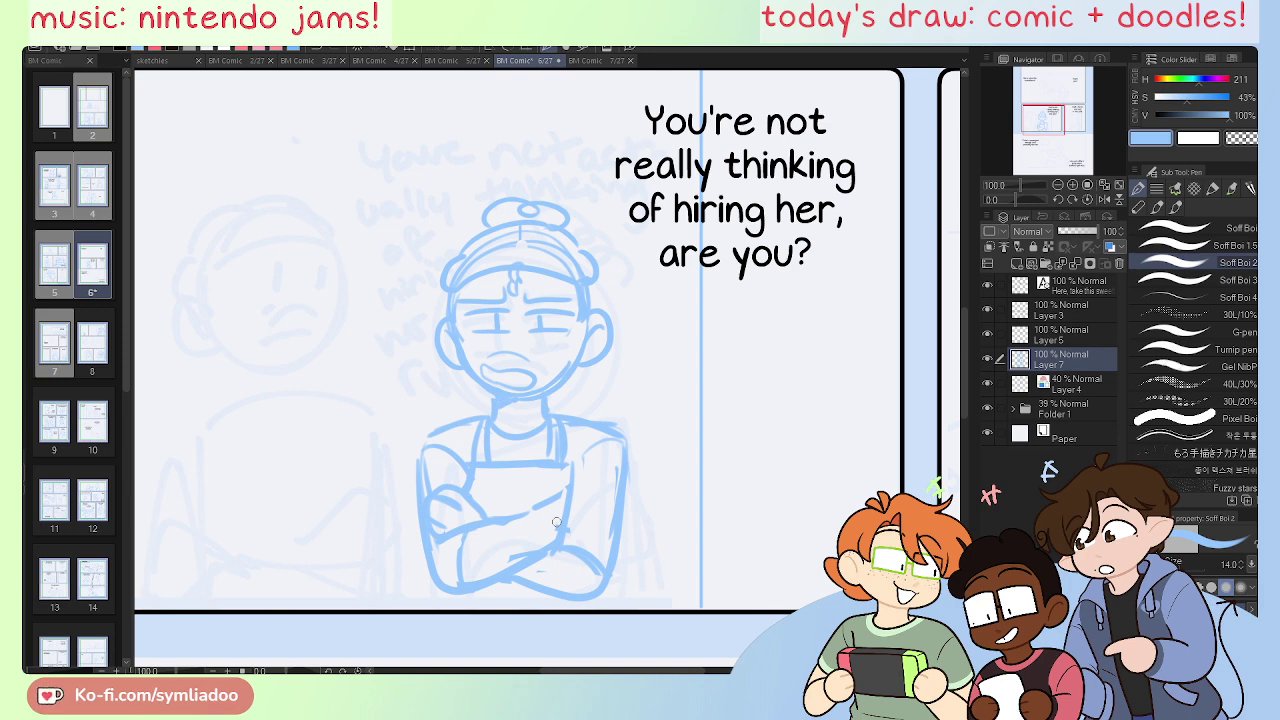
Step: Erase the leftover lines around the crossed forearms, touch up their outlines, and save the page
key("e")
left_click_drag(548, 498, 550, 526)
key("p")
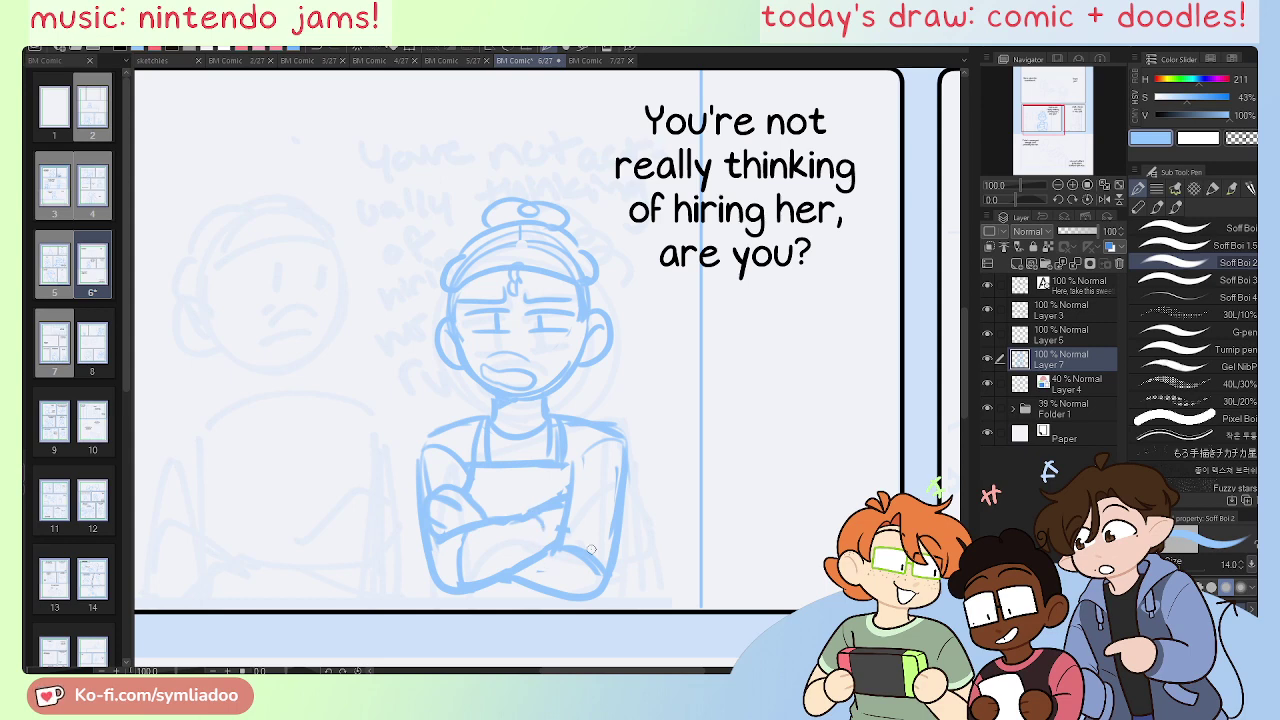
left_click_drag(487, 587, 640, 566)
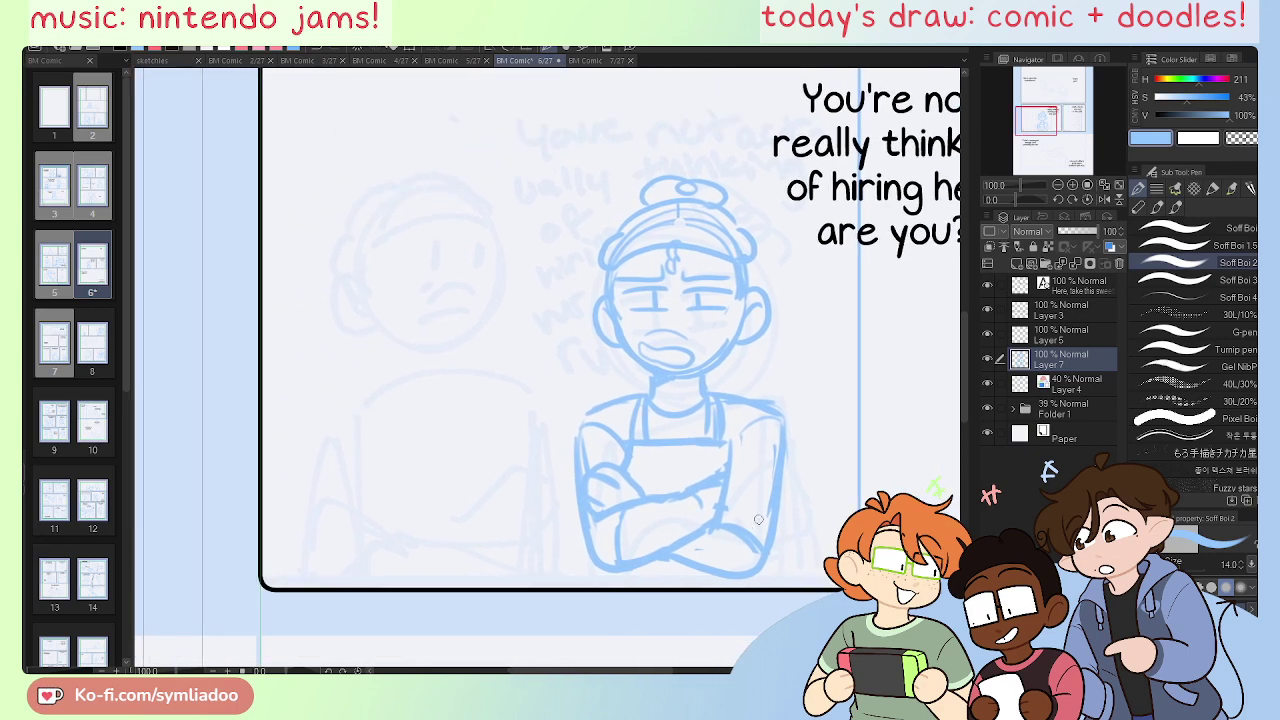
key("e")
key("p")
left_click_drag(844, 420, 697, 576)
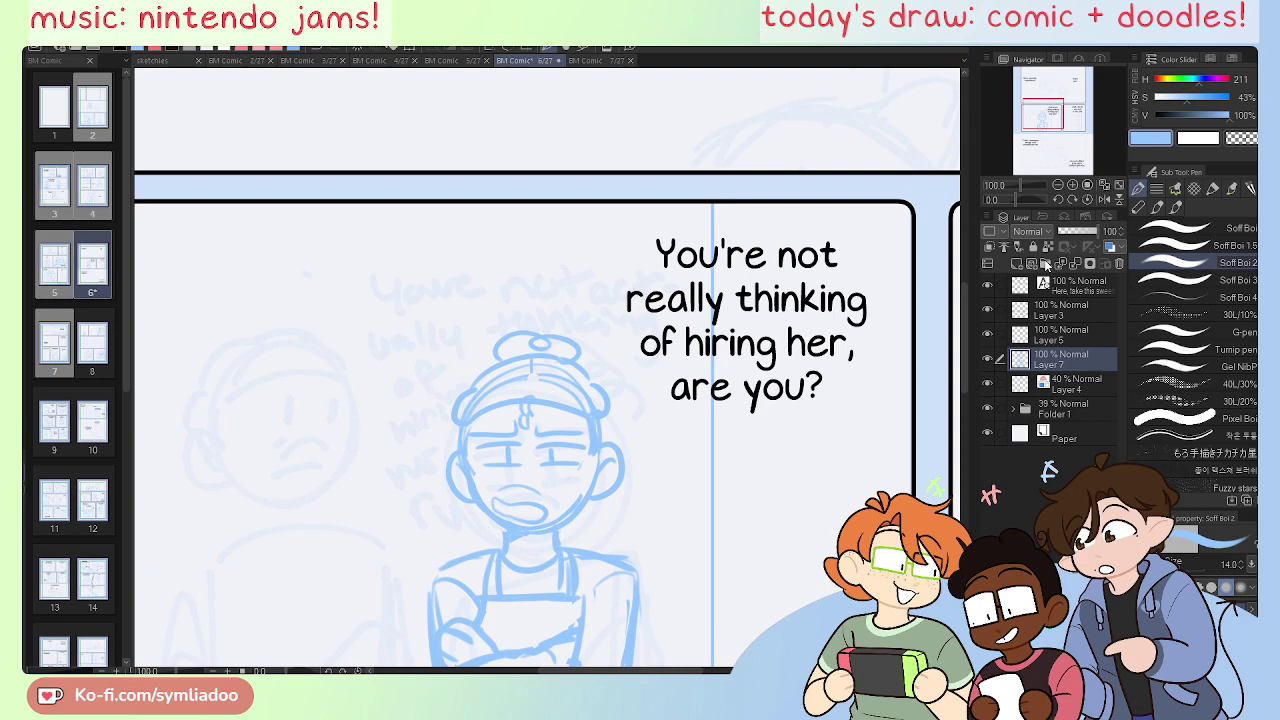
left_click(1119, 199)
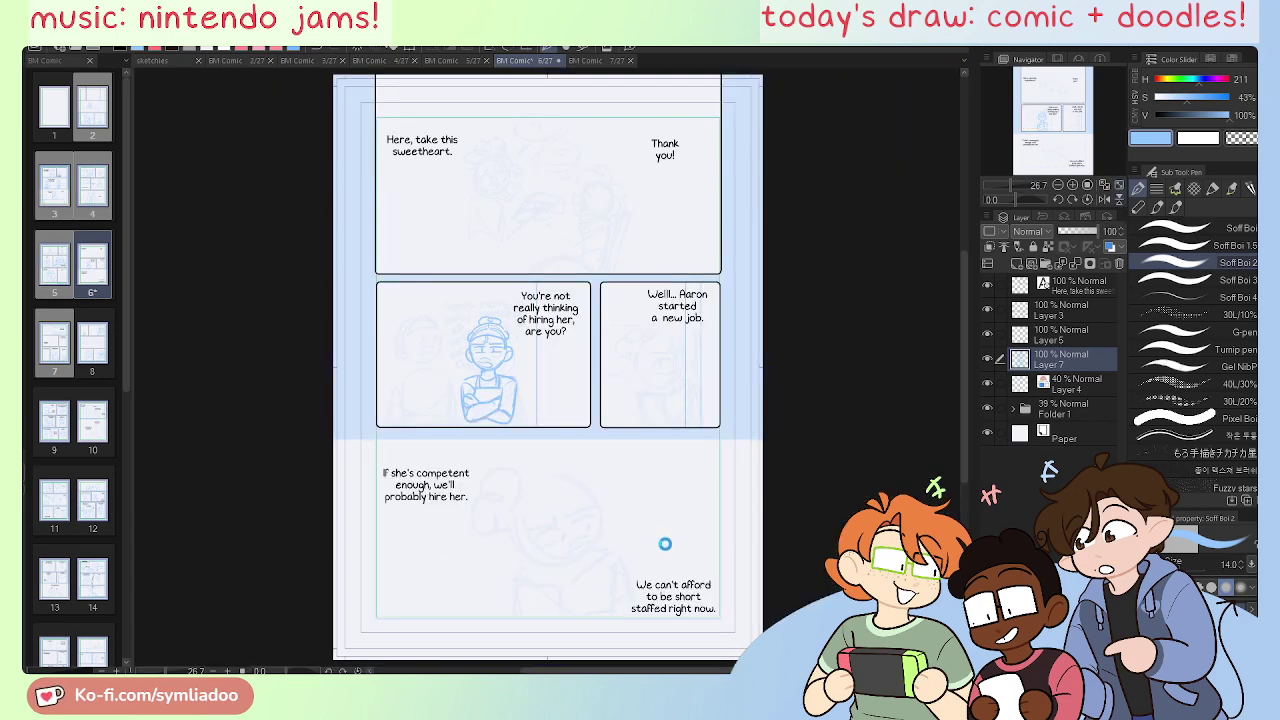
key("ctrl+s")
Step: Extend the crossed-arm figure's elbow lines to the "hiring her" panel's bottom border and erase the excess around the forearm
key("ctrl+plus")
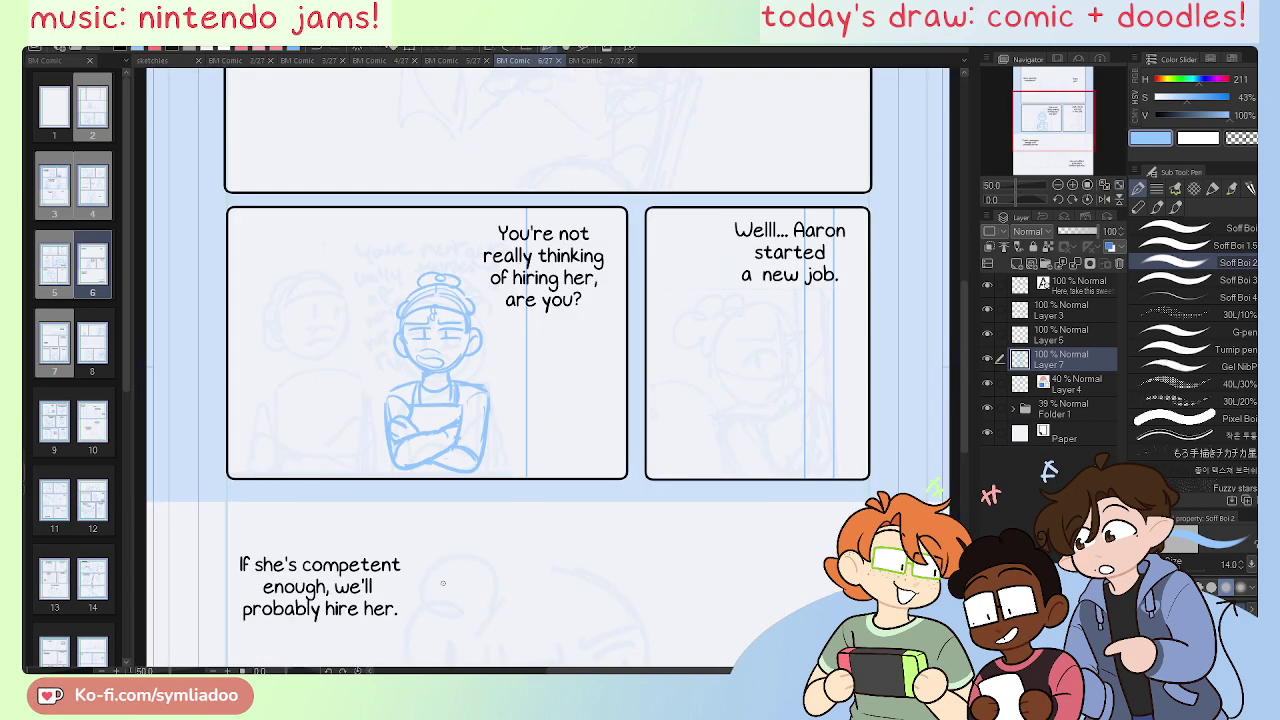
key("ctrl+plus")
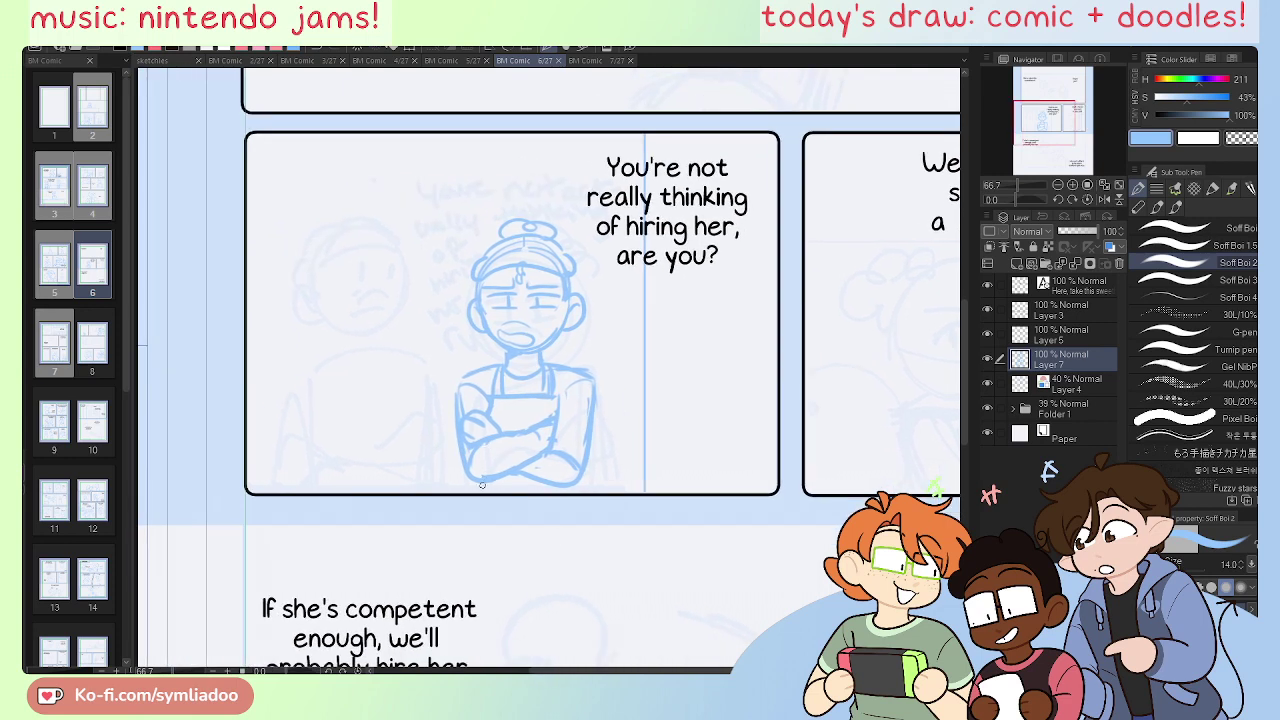
left_click_drag(479, 485, 474, 495)
mouse_move(816, 482)
left_mouse_down()
mouse_move(430, 536)
mouse_move(725, 504)
left_mouse_up()
key("e")
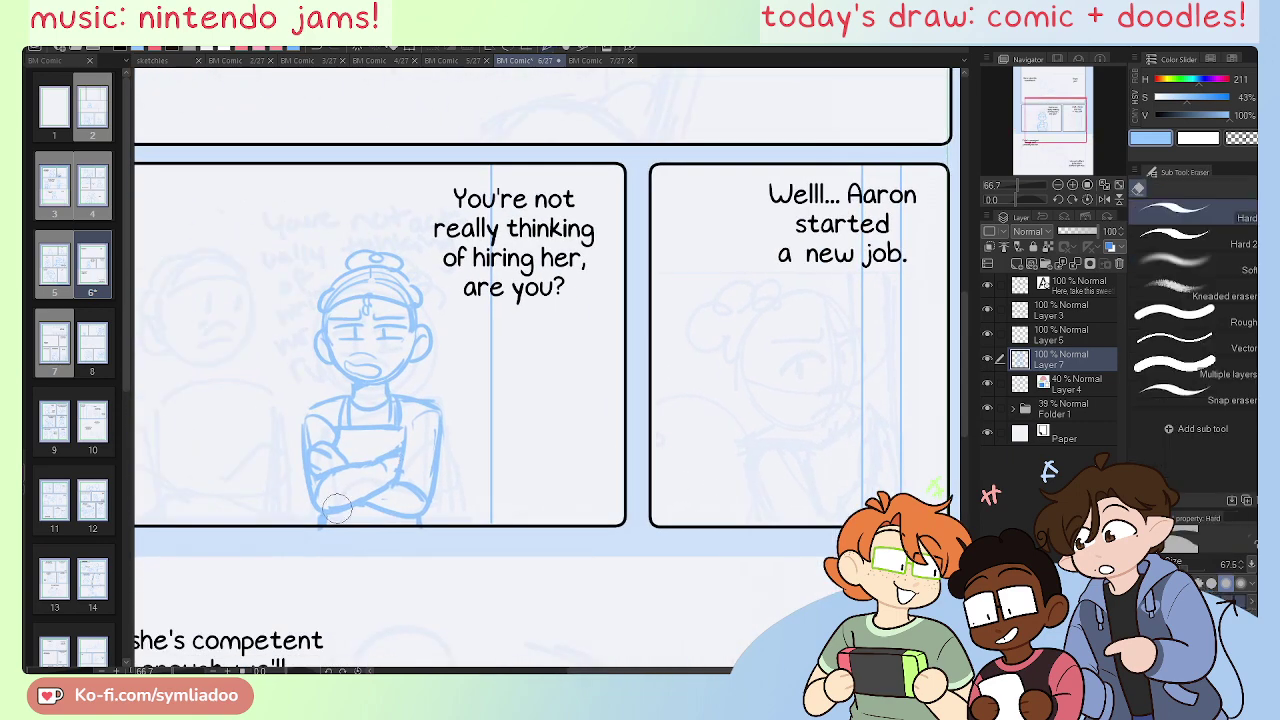
key("p")
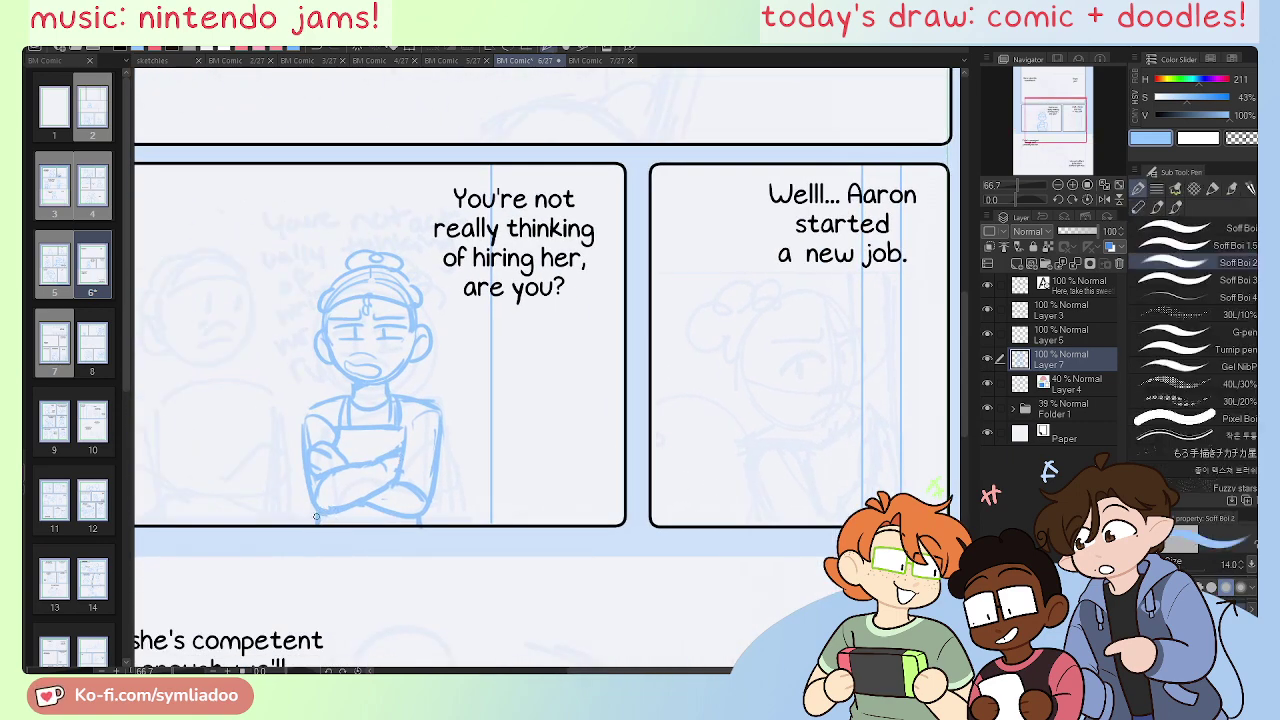
Step: Flip the canvas view horizontally and sketch an oval for the head in the "started a new job" panel
left_click_drag(761, 500, 650, 507)
left_click_drag(663, 467, 724, 467)
key("ctrl+plus")
key("ctrl+plus")
scroll(671, 506, "up", 2)
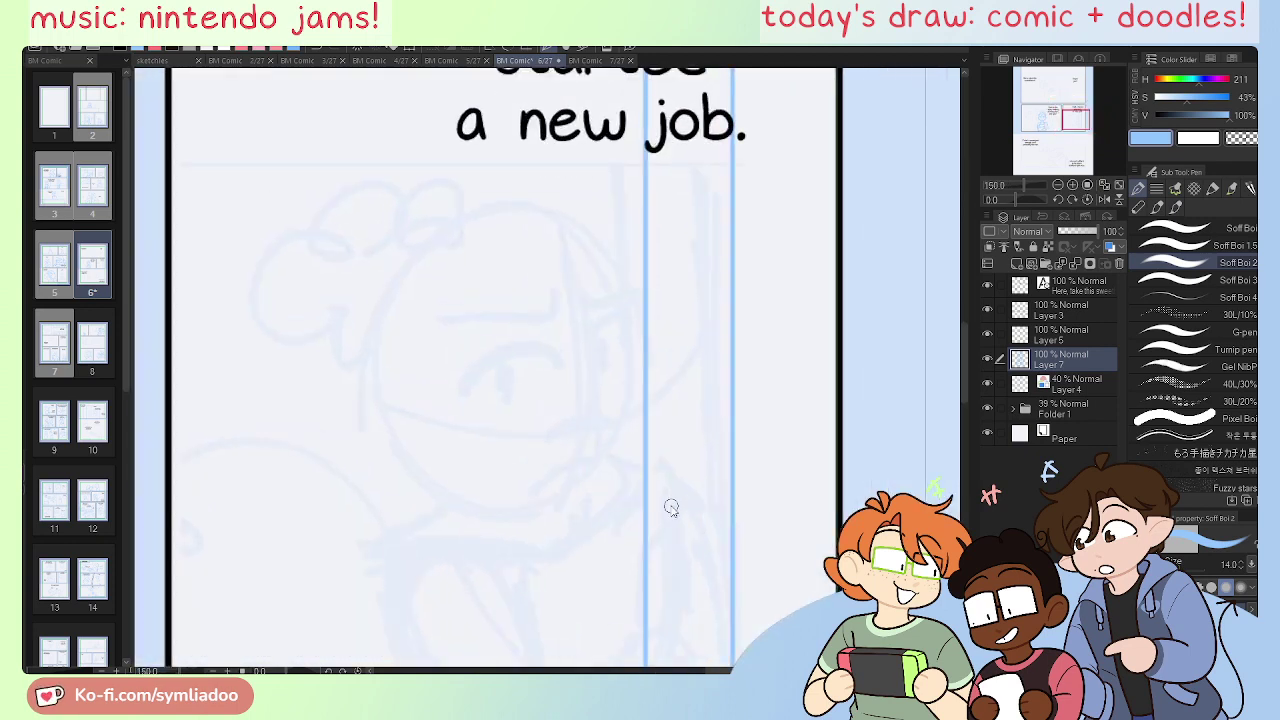
key("h")
mouse_move(697, 544)
left_mouse_down()
mouse_move(650, 492)
mouse_move(654, 512)
left_mouse_up()
scroll(660, 470, "down", 2)
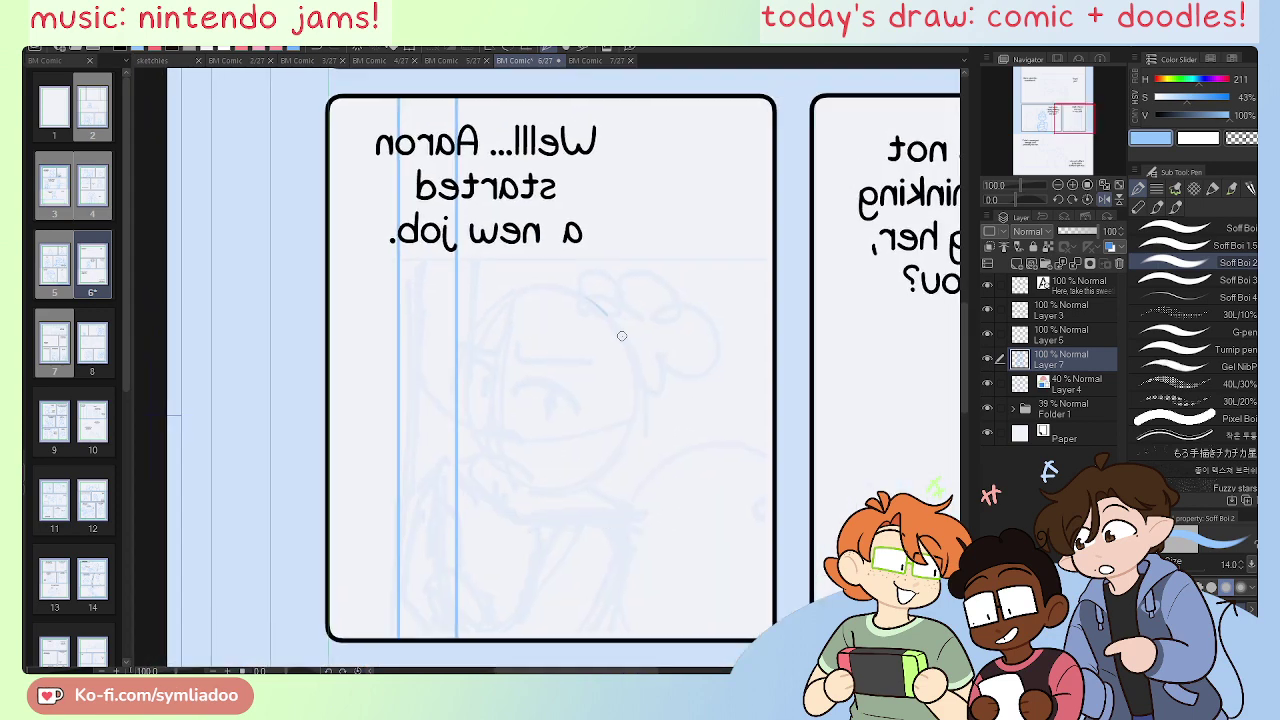
mouse_move(621, 336)
left_mouse_down()
mouse_move(586, 471)
mouse_move(555, 300)
left_mouse_up()
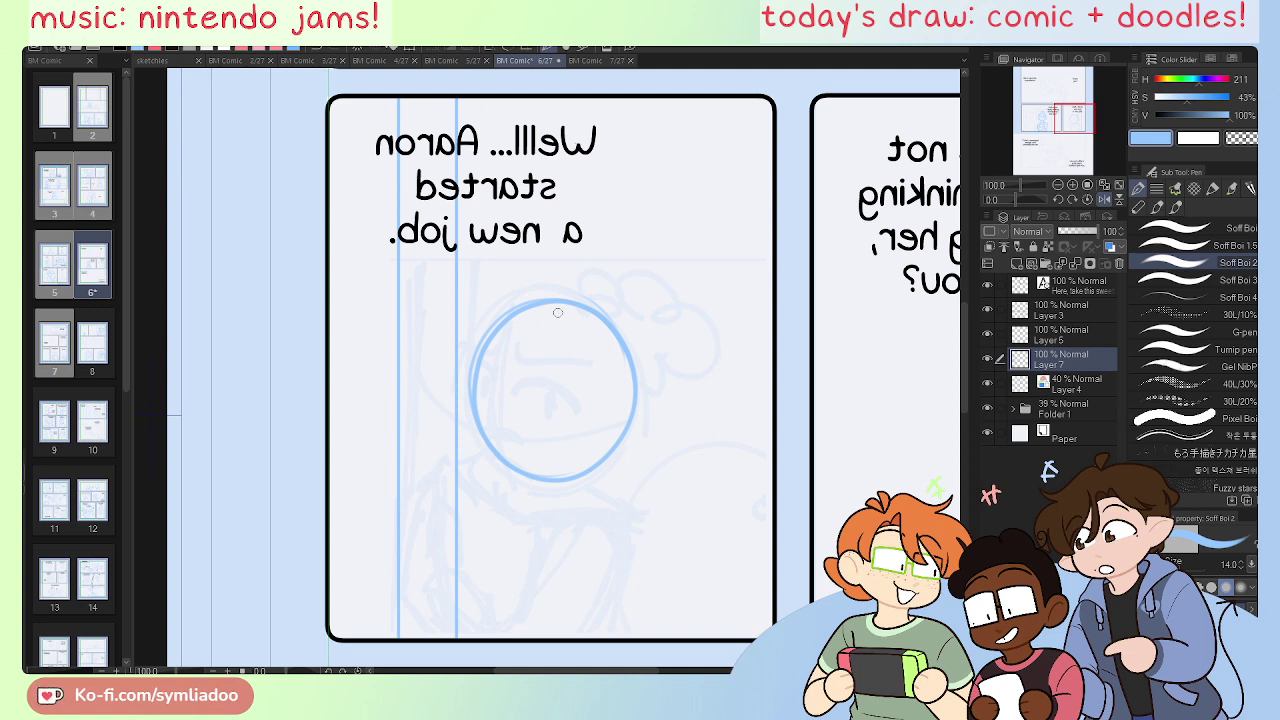
key("ctrl+z")
mouse_move(466, 382)
left_mouse_down()
mouse_move(514, 466)
mouse_move(611, 451)
mouse_move(622, 364)
left_mouse_up()
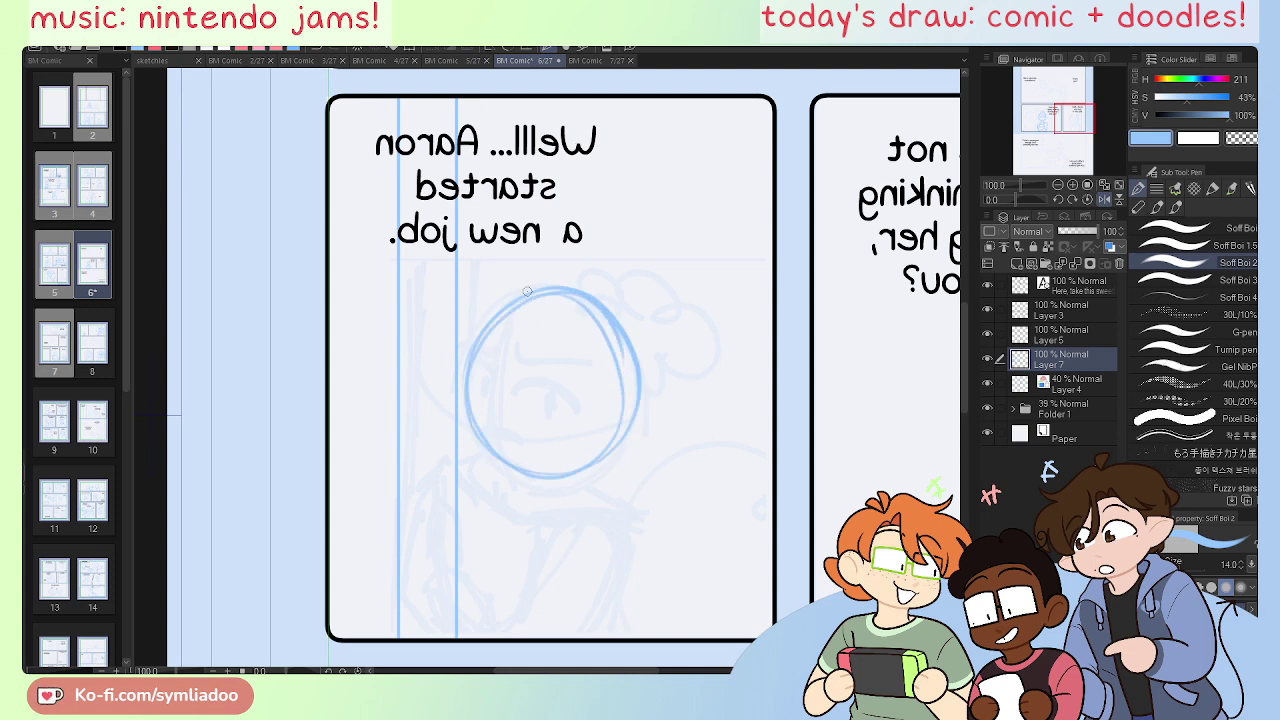
Step: Reinforce the head oval along its cheek and chin with a heavier, slightly wider outline
left_click_drag(527, 291, 463, 380)
key("ctrl+z")
mouse_move(530, 293)
left_mouse_down()
mouse_move(477, 353)
mouse_move(456, 409)
mouse_move(534, 484)
left_mouse_up()
key("ctrl+z")
mouse_move(472, 371)
left_mouse_down()
mouse_move(463, 415)
mouse_move(487, 465)
mouse_move(577, 464)
mouse_move(609, 439)
left_mouse_up()
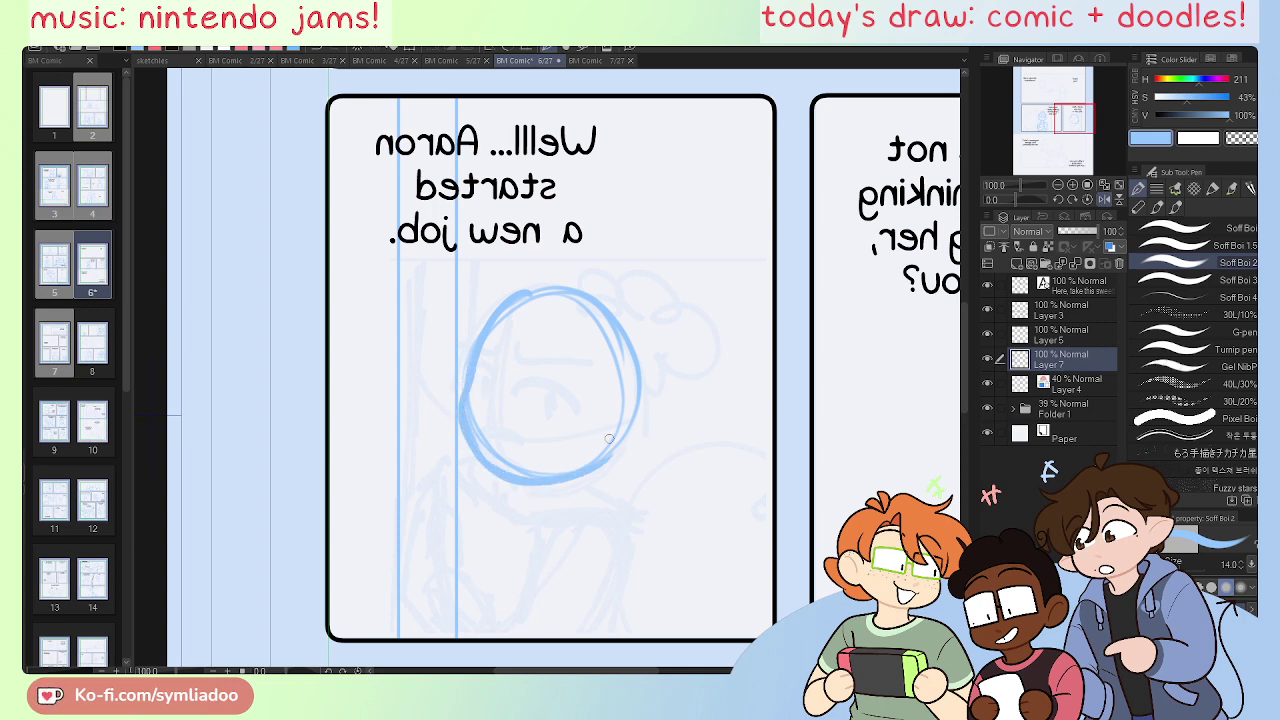
left_click_drag(562, 298, 499, 455)
key("ctrl+z")
Step: Restore the unflipped view, strengthen the curve along the side of the head, and add a slanted guideline across the face
key("h")
scroll(566, 537, "down", 1)
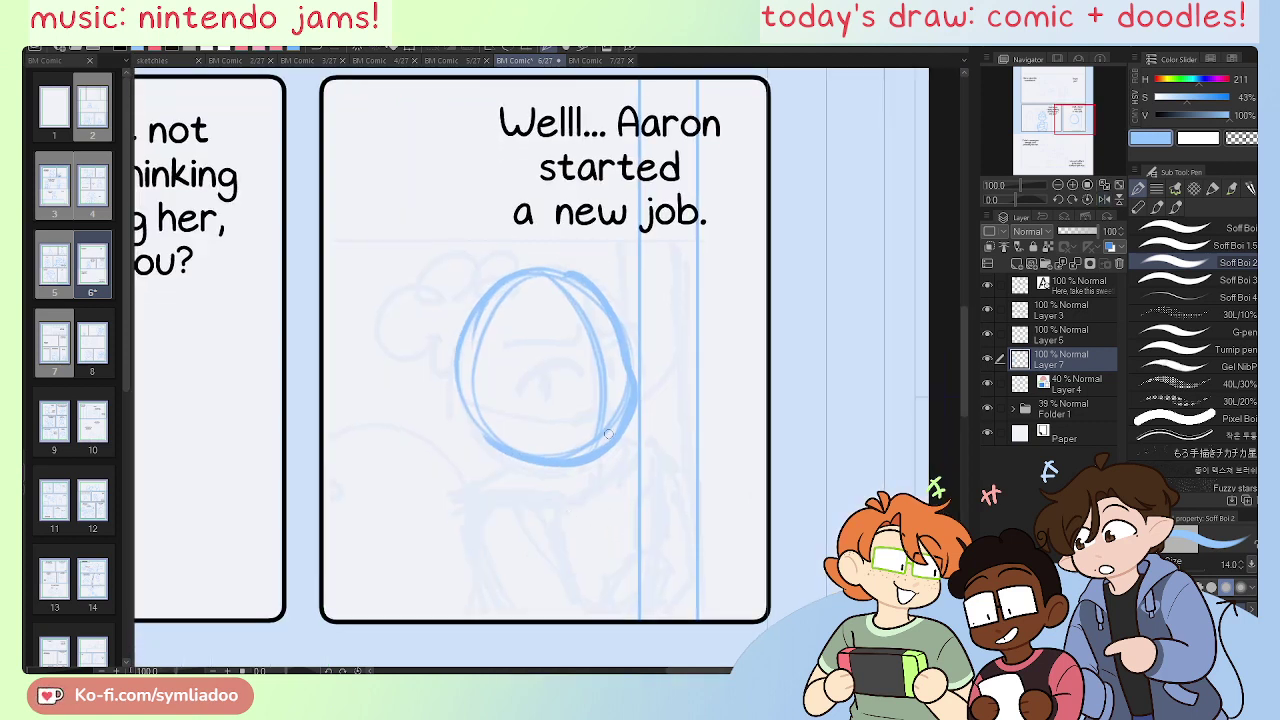
left_click_drag(545, 272, 600, 450)
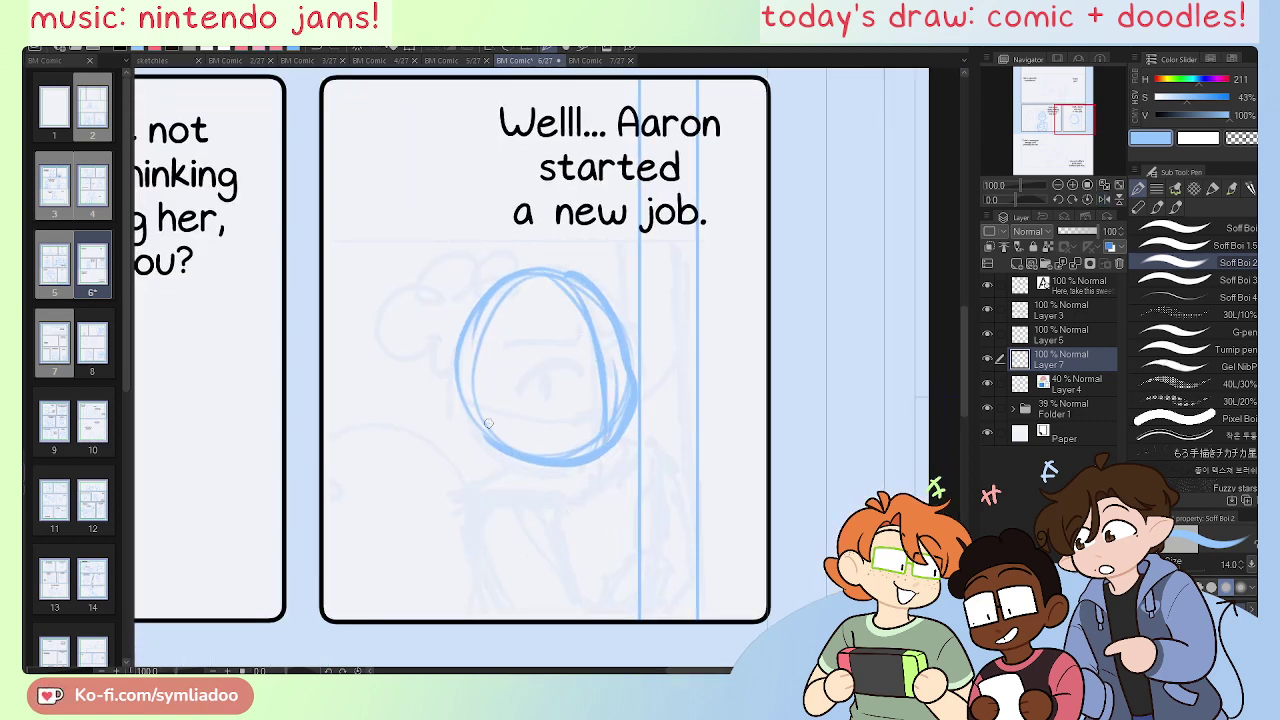
left_click_drag(532, 420, 600, 385)
key("ctrl+z")
left_click_drag(478, 418, 621, 352)
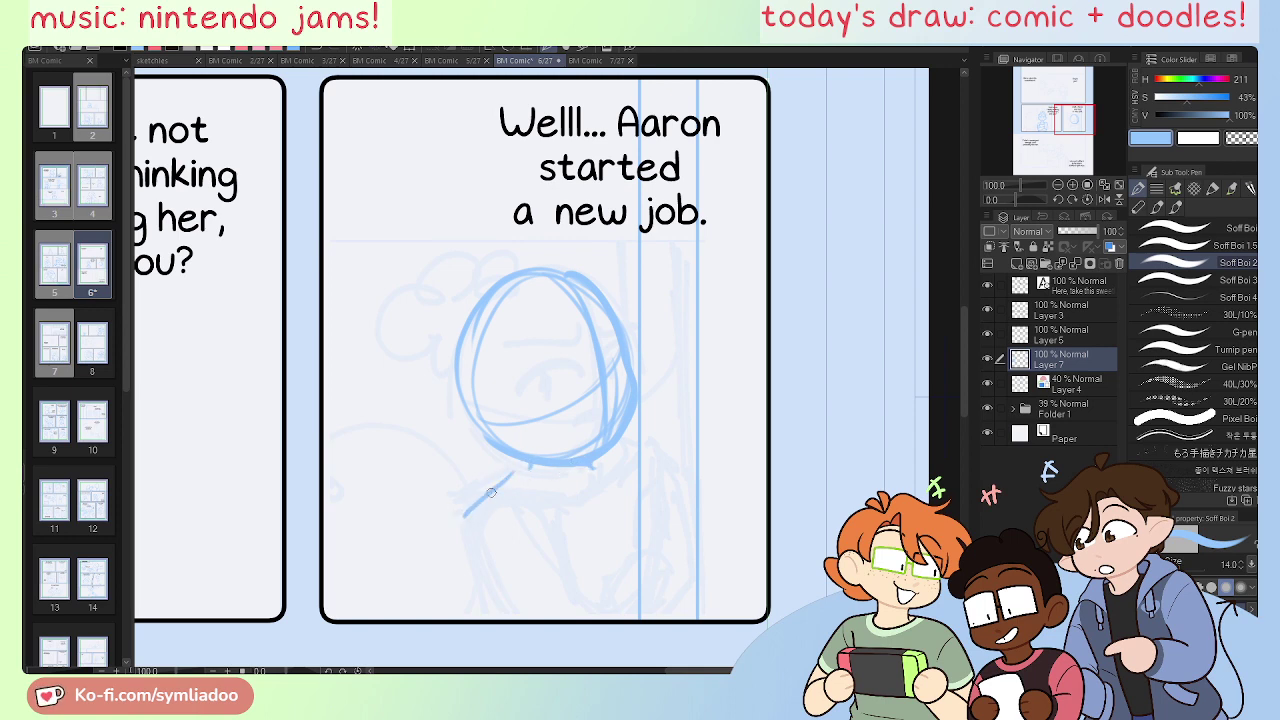
Step: Sketch the left-hand shoulder slope, the neckline curve under the chin, and the right-hand arm's long outer line
left_click_drag(527, 465, 477, 513)
mouse_move(485, 521)
left_mouse_down()
mouse_move(518, 502)
mouse_move(593, 502)
mouse_move(626, 452)
left_mouse_up()
key("ctrl+z")
key("ctrl+z")
mouse_move(566, 488)
left_mouse_down()
mouse_move(620, 451)
mouse_move(679, 545)
mouse_move(666, 585)
left_mouse_up()
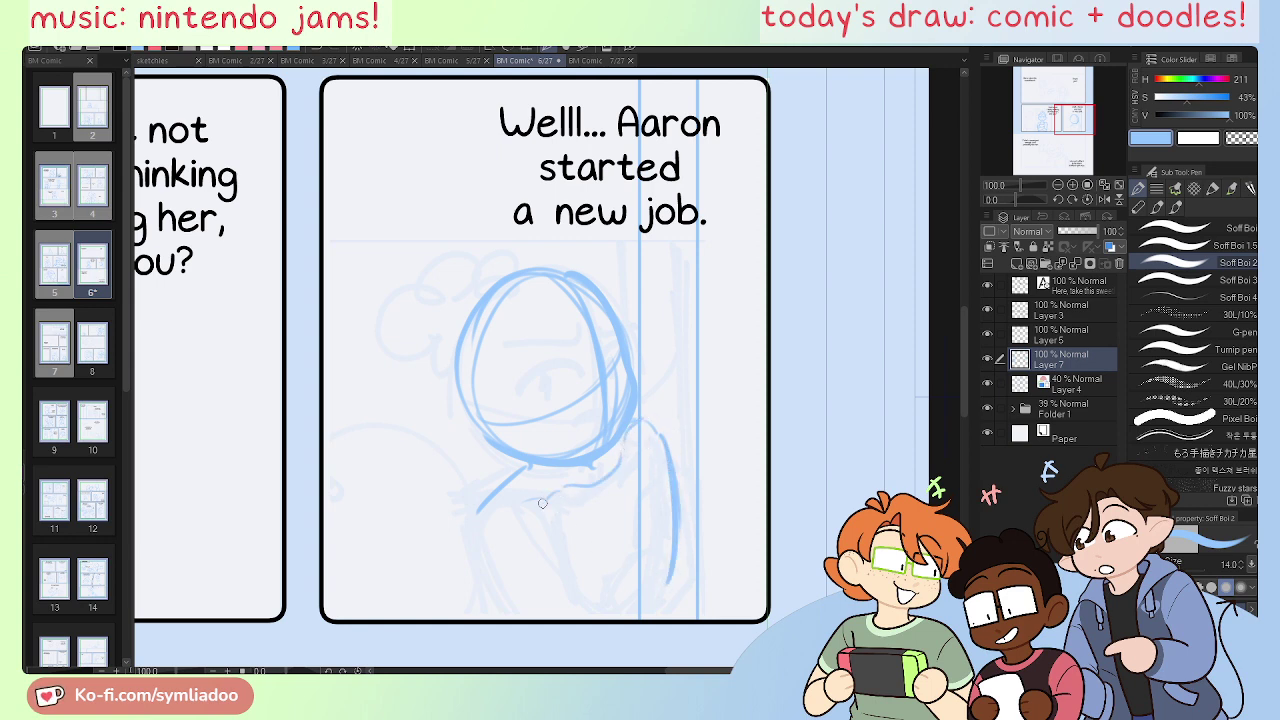
Step: Sketch the sleeve edge at the left-hand shoulder and the arm's inner line running down to the panel border
mouse_move(560, 490)
left_mouse_down()
mouse_move(506, 531)
mouse_move(470, 525)
left_mouse_up()
mouse_move(548, 508)
left_mouse_down()
mouse_move(561, 589)
mouse_move(537, 534)
mouse_move(562, 620)
left_mouse_up()
left_click_drag(487, 583, 498, 618)
left_click_drag(468, 530, 498, 634)
key("ctrl+z")
key("ctrl+z")
key("ctrl+z")
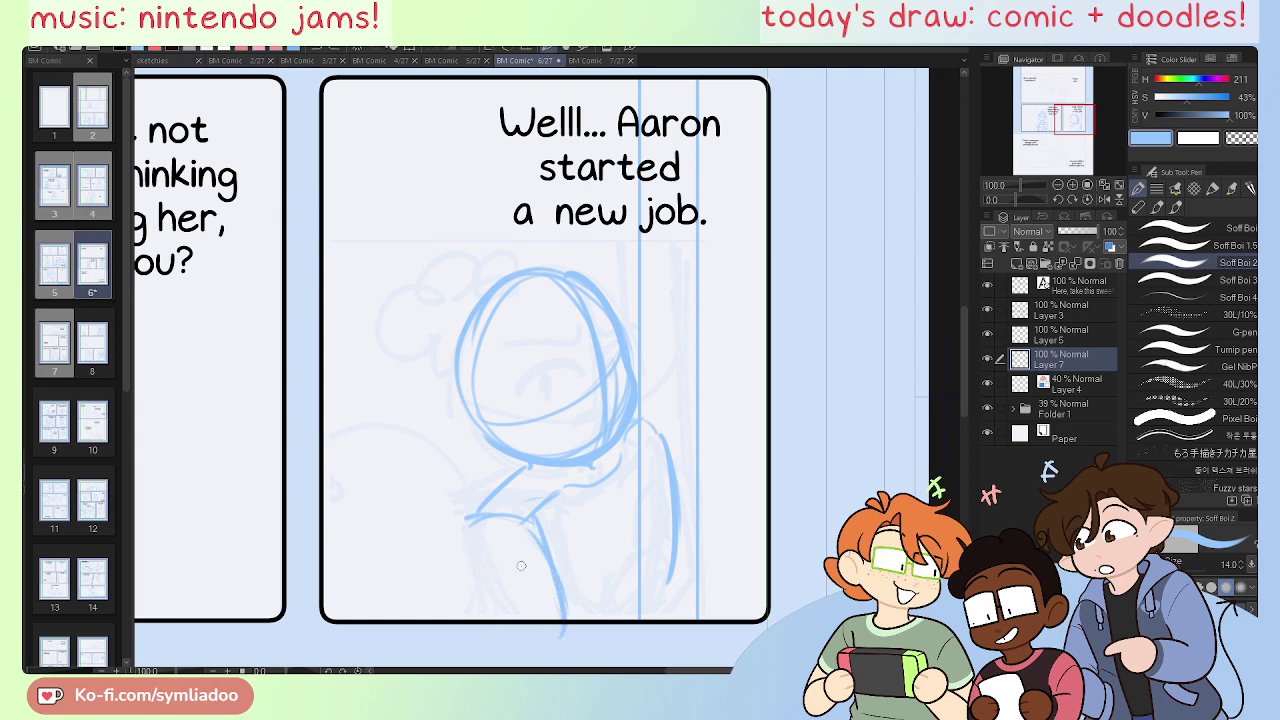
Step: Draw the left-hand arm's outer line, then curve in the right-hand arm's lower end and check the pose in mirrored view
left_click_drag(468, 523, 493, 634)
key("ctrl+z")
left_click_drag(468, 524, 505, 620)
left_click_drag(530, 518, 562, 620)
left_click_drag(658, 440, 671, 556)
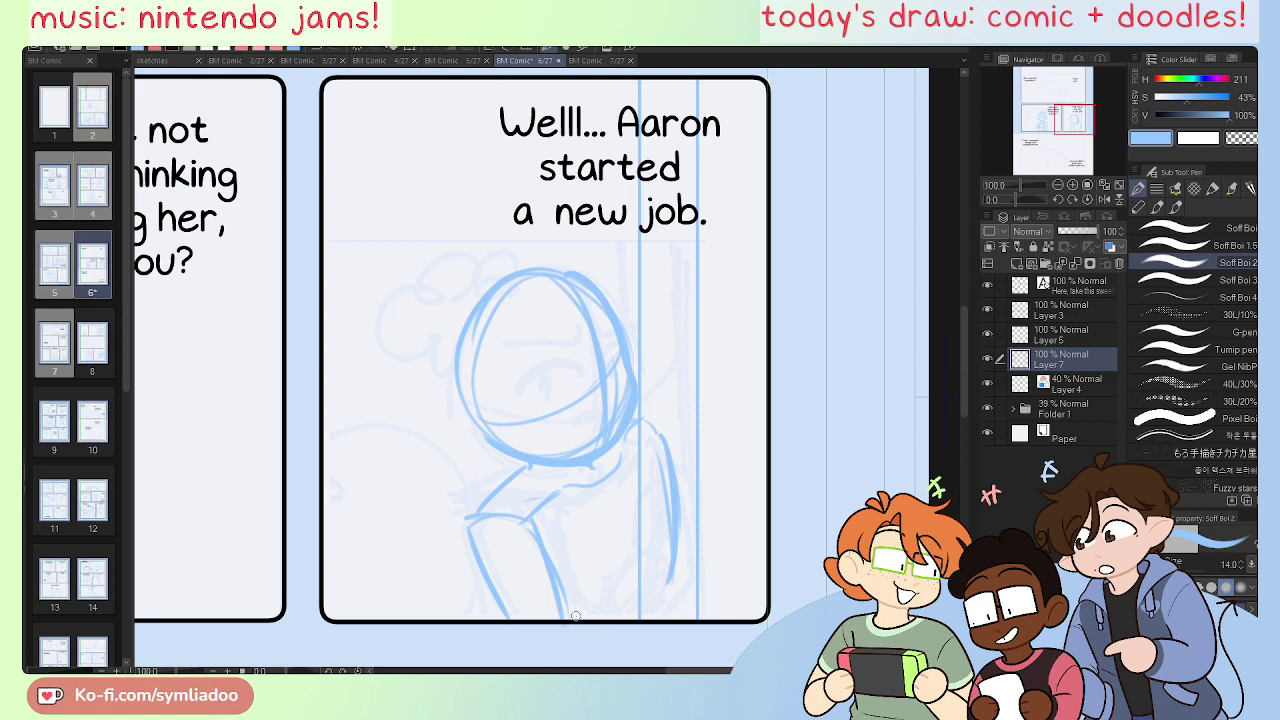
left_click_drag(577, 618, 670, 568)
key("h")
key("h")
left_click_drag(678, 565, 672, 538)
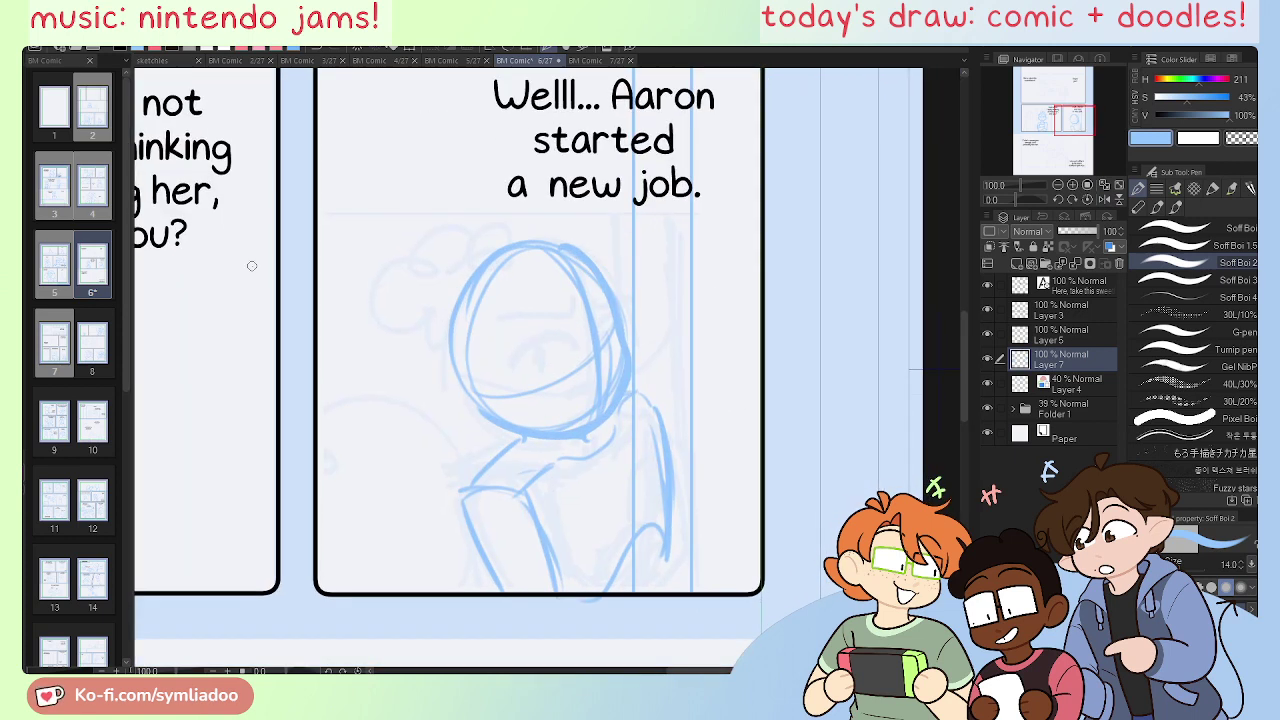
Step: Lasso the whole figure, rotate it slightly clockwise, and clear the selection
key("m")
mouse_move(610, 194)
left_mouse_down()
mouse_move(416, 268)
mouse_move(643, 230)
mouse_move(620, 200)
left_mouse_up()
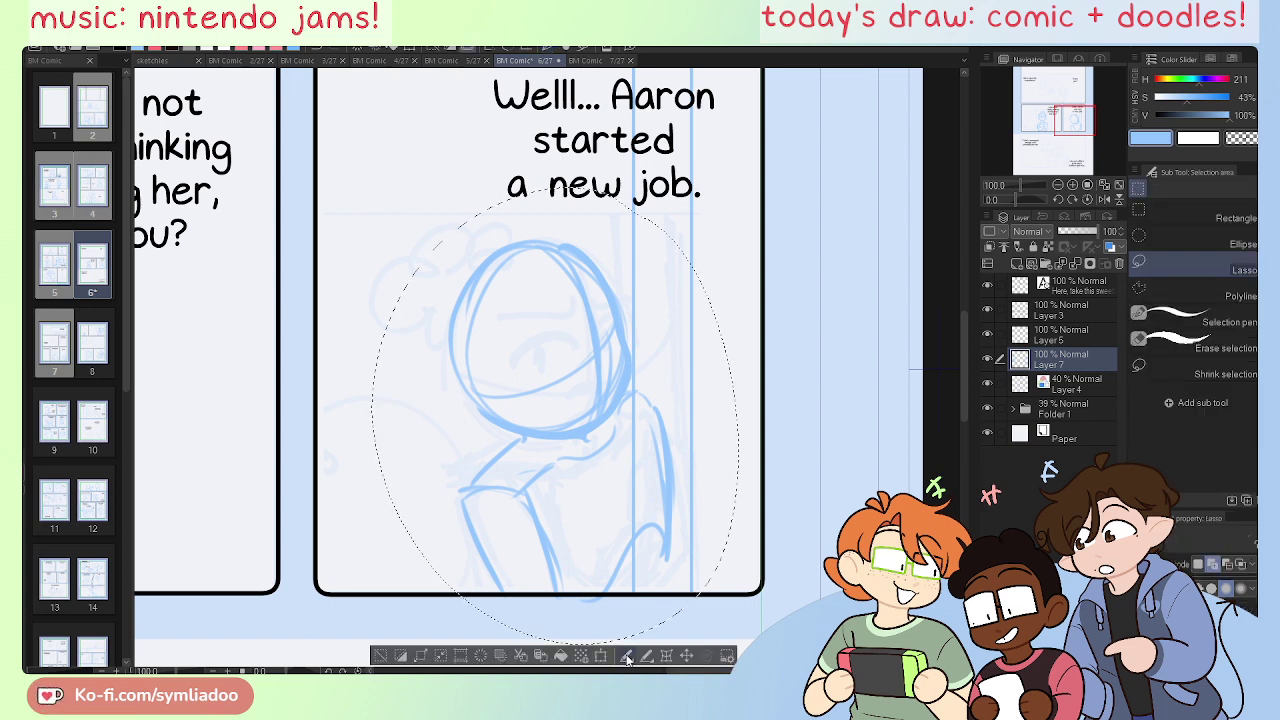
left_click(602, 656)
left_click_drag(762, 440, 772, 470)
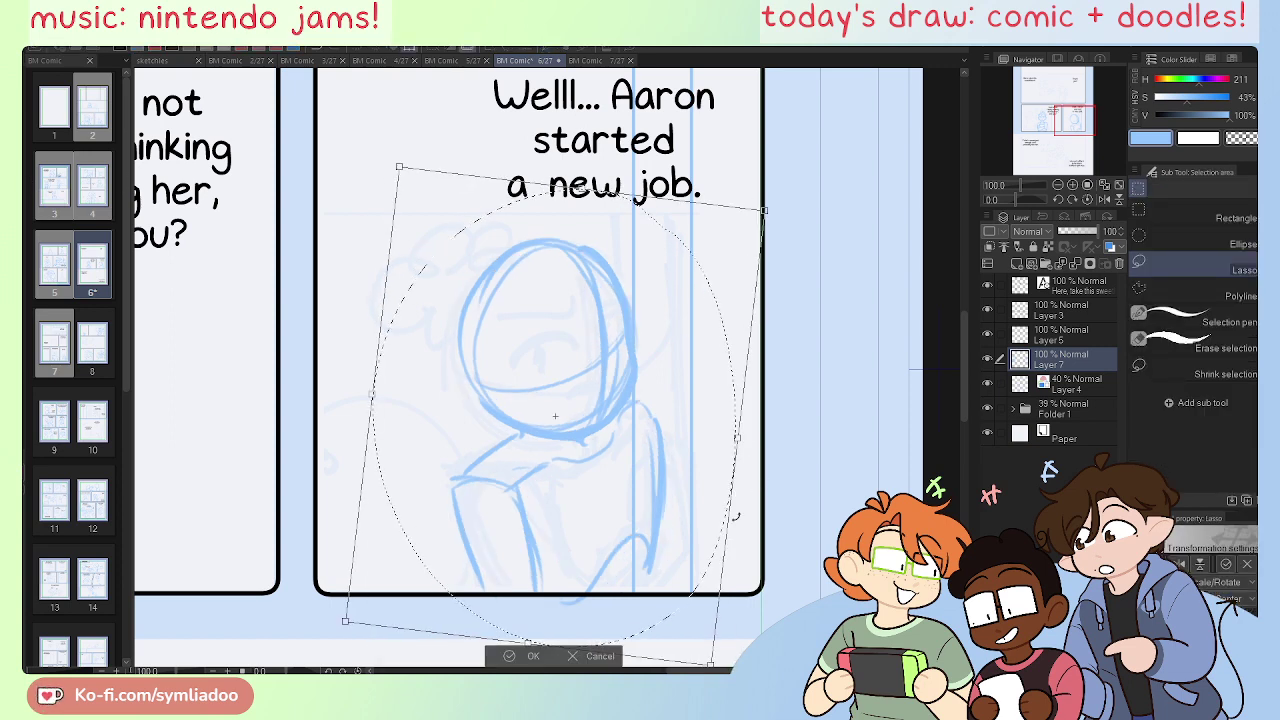
left_click(516, 656)
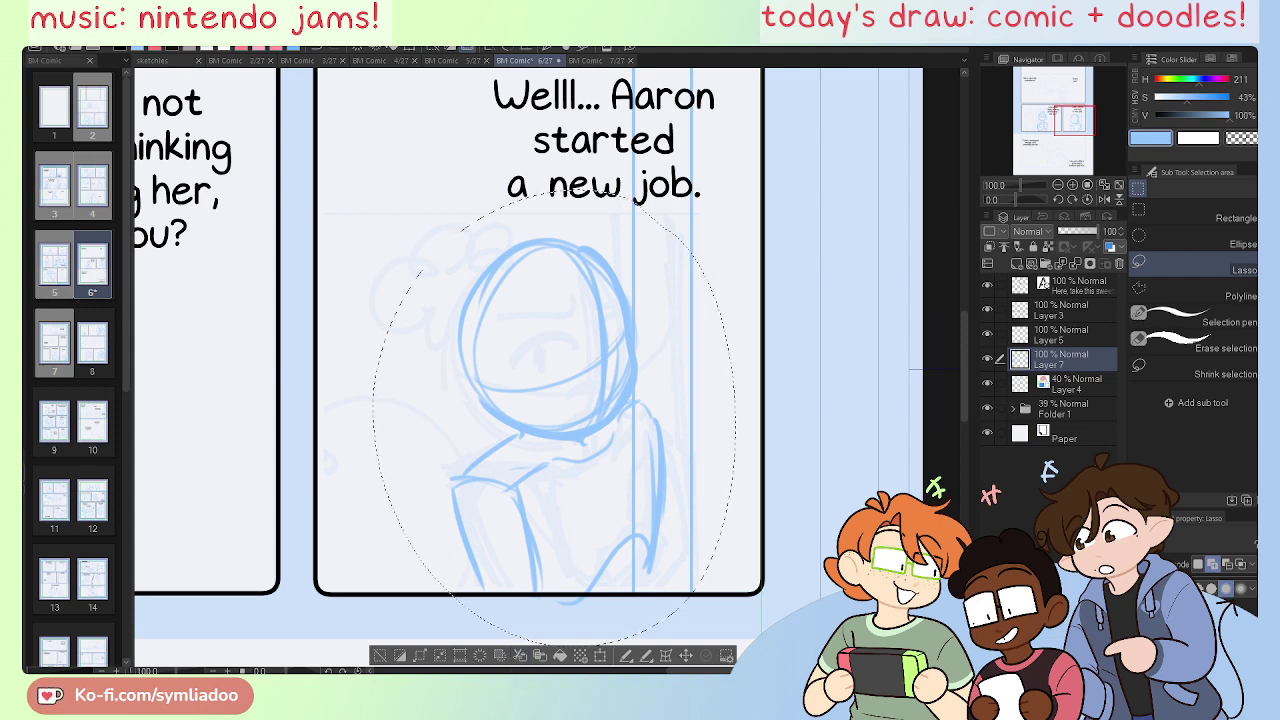
left_click(387, 656)
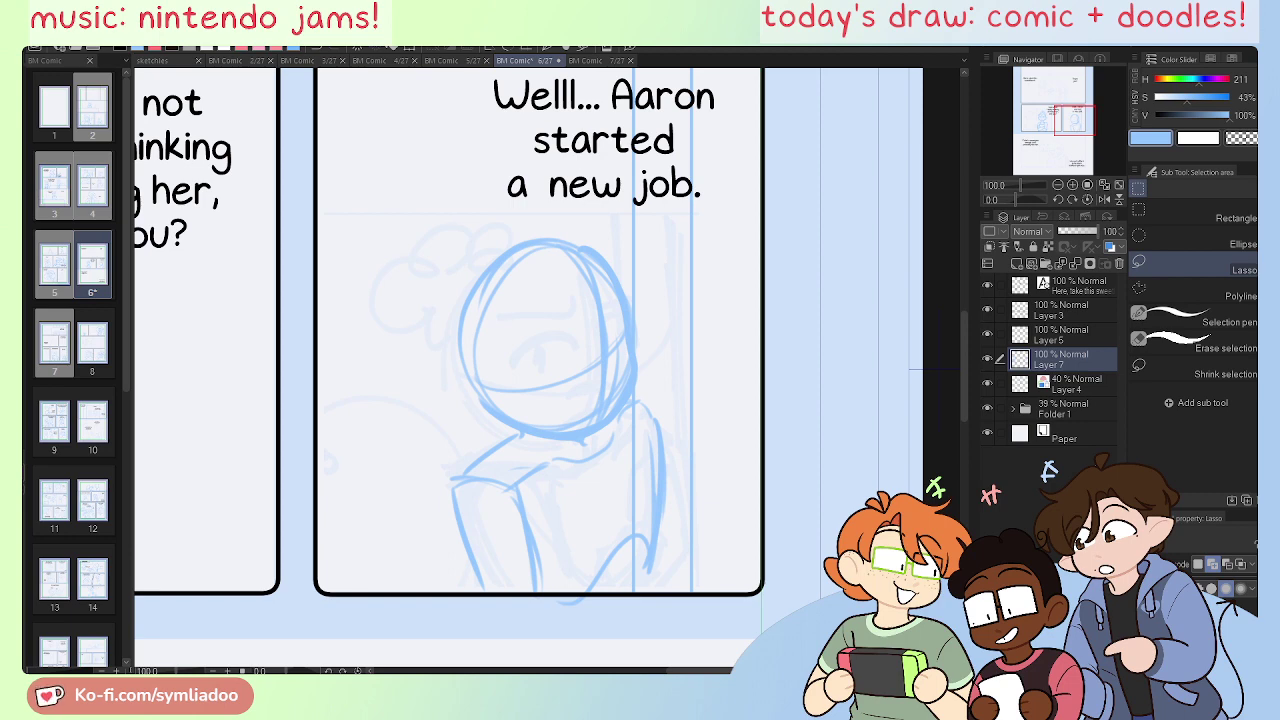
Step: Redraw the right-hand arm wider with its elbow reaching the panel's bottom border, and add the inner line beside the torso
key("p")
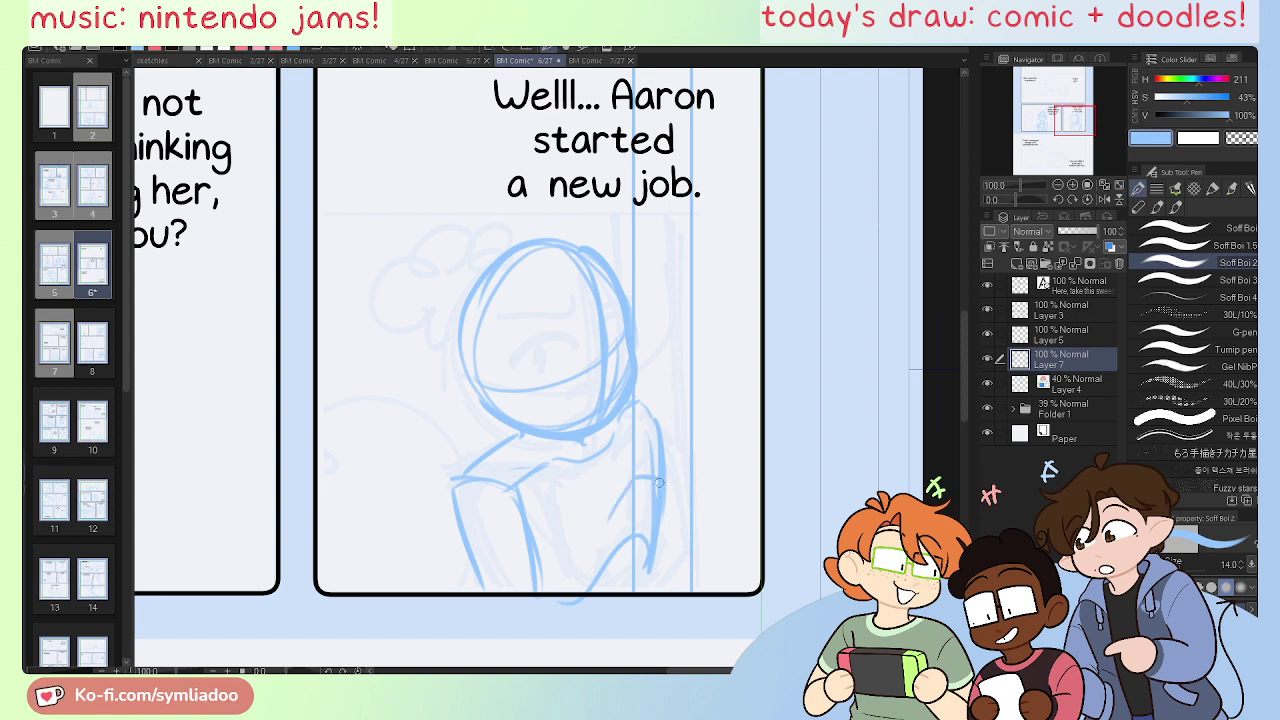
left_click_drag(655, 412, 690, 574)
left_click_drag(668, 462, 688, 556)
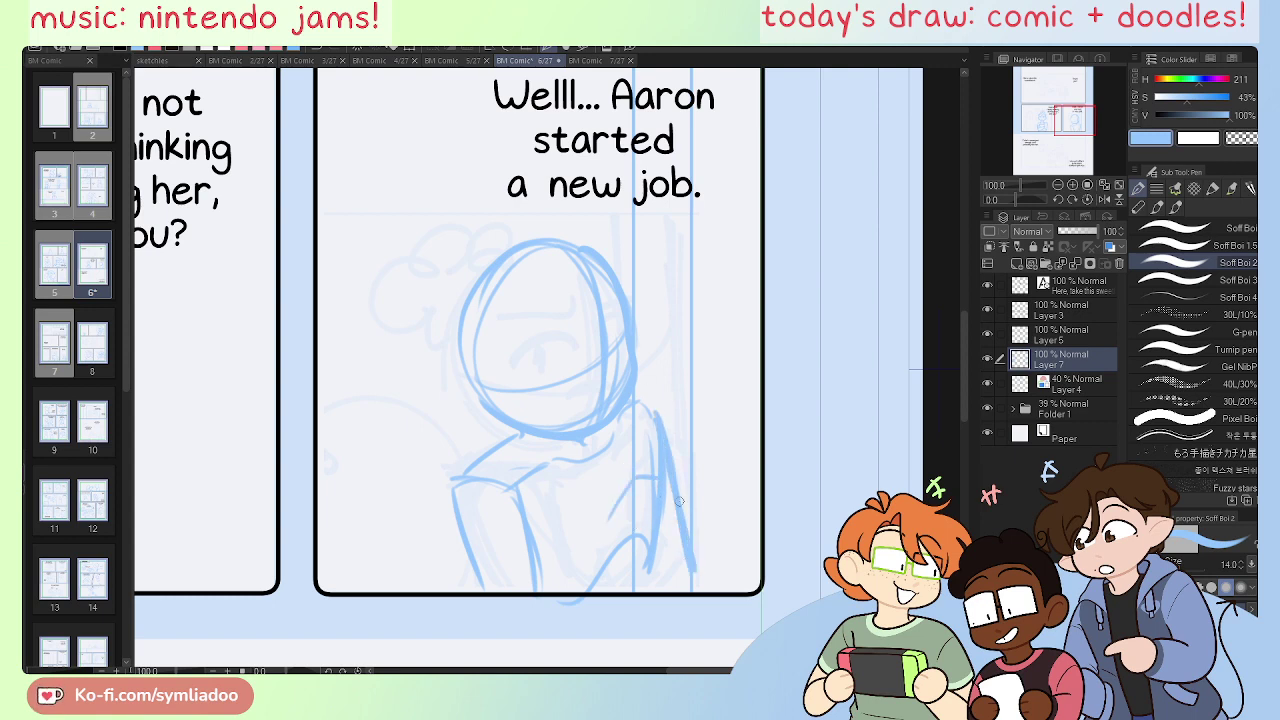
mouse_move(678, 486)
left_mouse_down()
mouse_move(704, 588)
mouse_move(635, 620)
left_mouse_up()
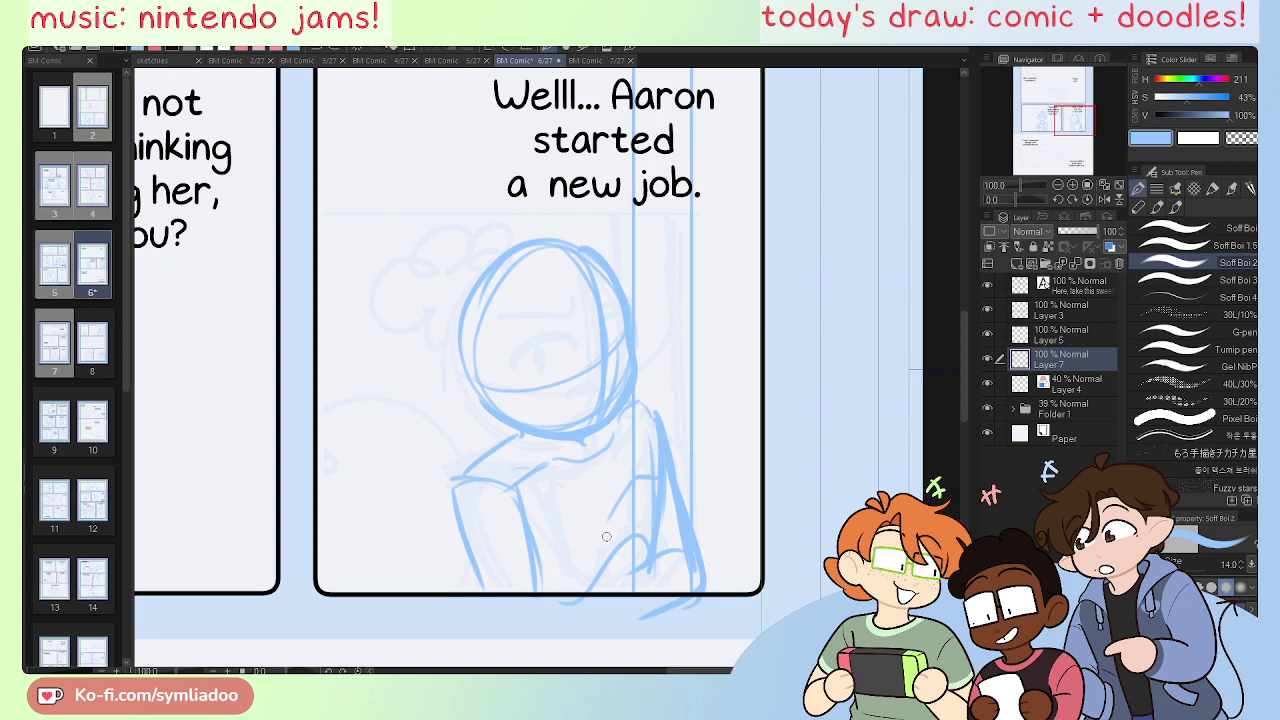
left_click_drag(618, 506, 561, 646)
key("ctrl+z")
left_click_drag(605, 547, 579, 617)
Step: Redraw the left-hand arm with a wider outer curve past the panel's bottom border and rough in its inner lines
left_click_drag(445, 528, 468, 590)
key("ctrl+z")
mouse_move(452, 480)
left_mouse_down()
mouse_move(446, 505)
mouse_move(471, 585)
mouse_move(527, 645)
left_mouse_up()
mouse_move(517, 500)
left_mouse_down()
mouse_move(548, 592)
mouse_move(604, 626)
left_mouse_up()
key("ctrl+z")
mouse_move(540, 560)
left_mouse_down()
mouse_move(583, 615)
mouse_move(532, 541)
left_mouse_up()
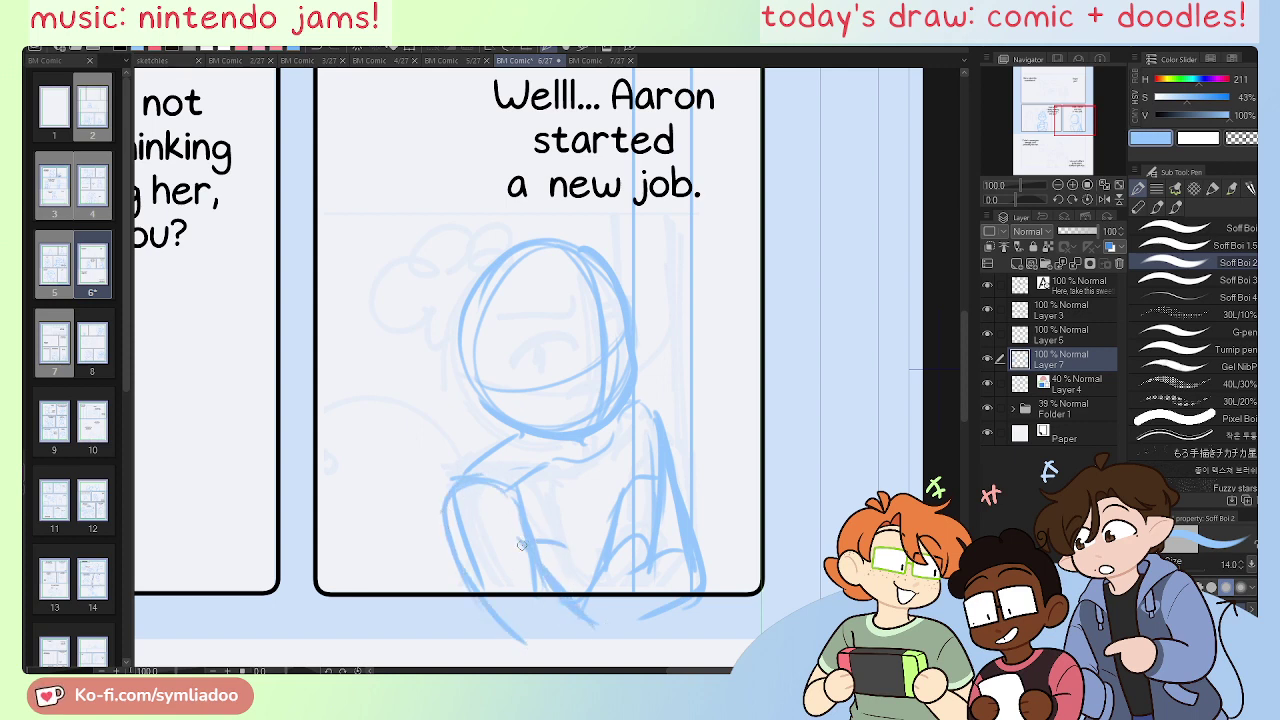
key("ctrl+z")
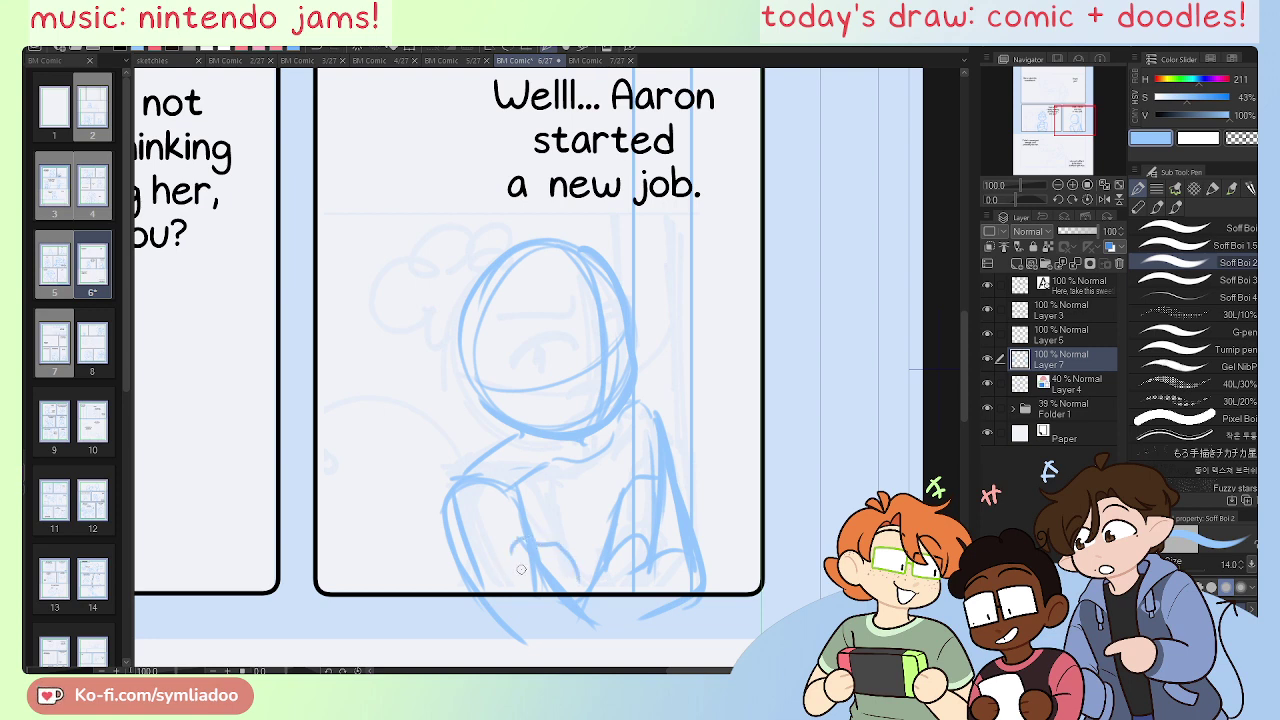